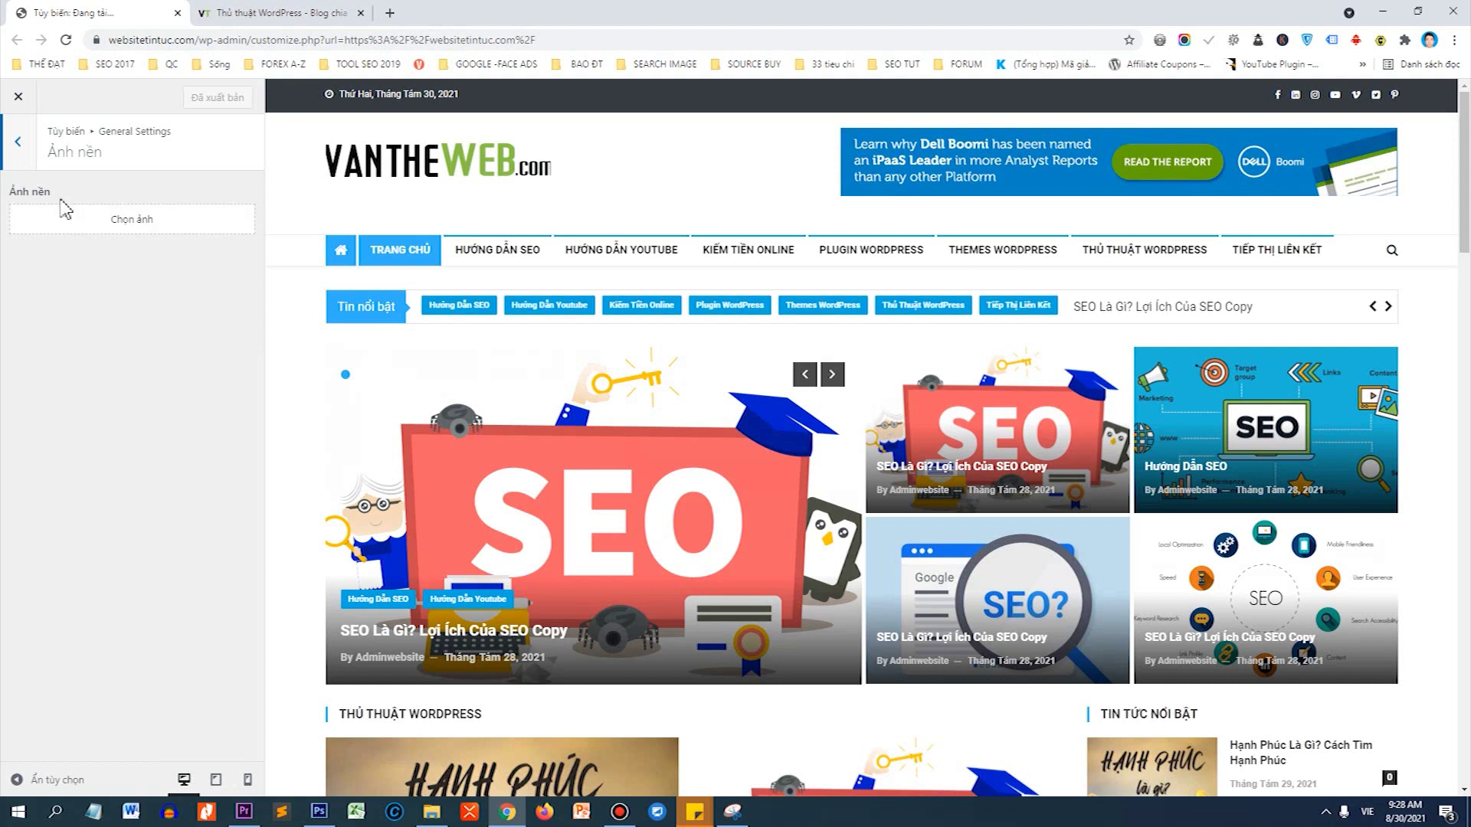
Browse the Customizer's header, sticky menu, archive and single post layout settings.
{"action": "left_click", "coordinate": [23, 152]}
{"action": "left_click", "coordinate": [22, 147]}
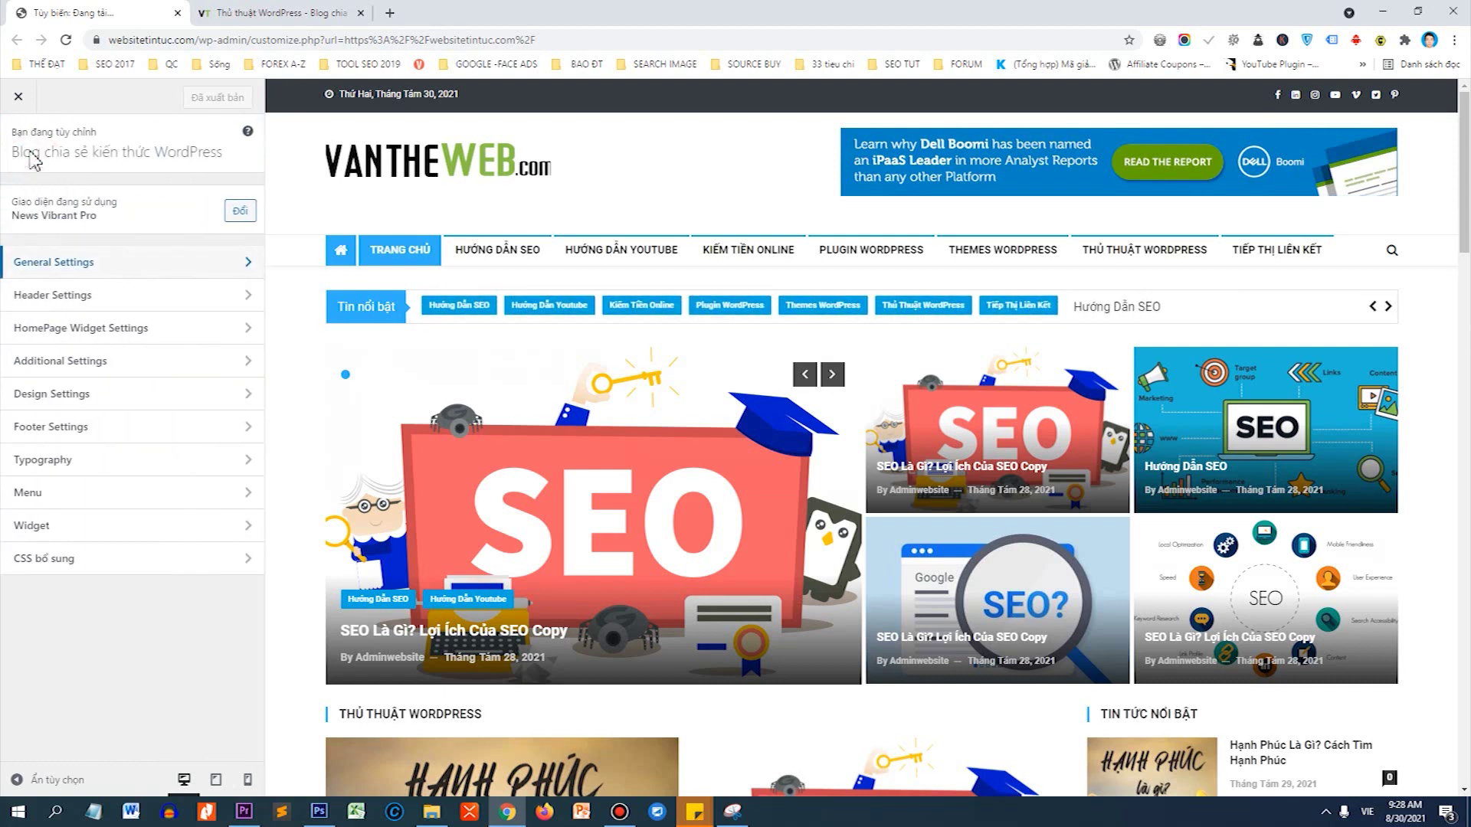
{"action": "left_click", "coordinate": [75, 296]}
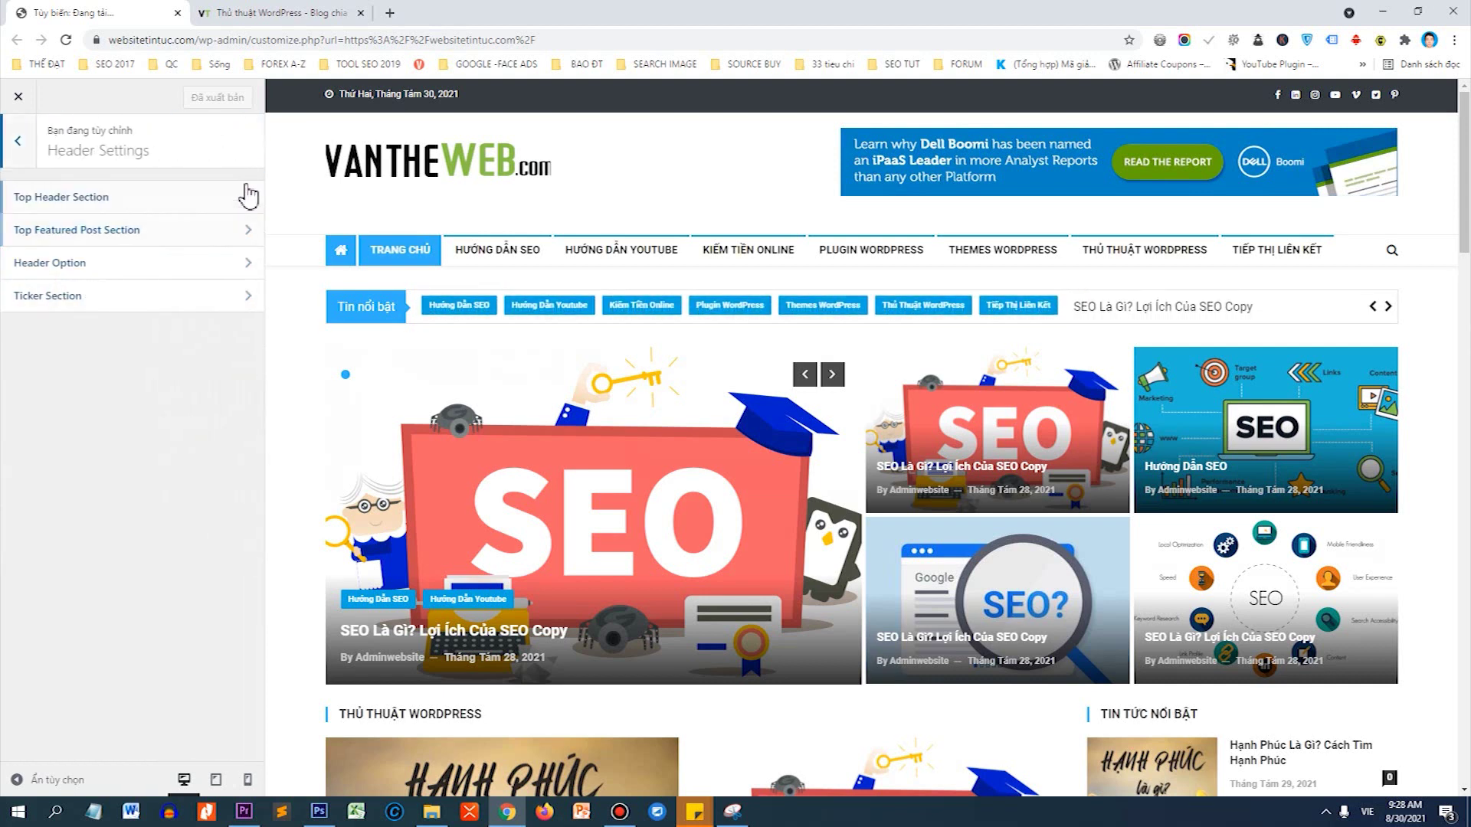
{"action": "left_click", "coordinate": [61, 263]}
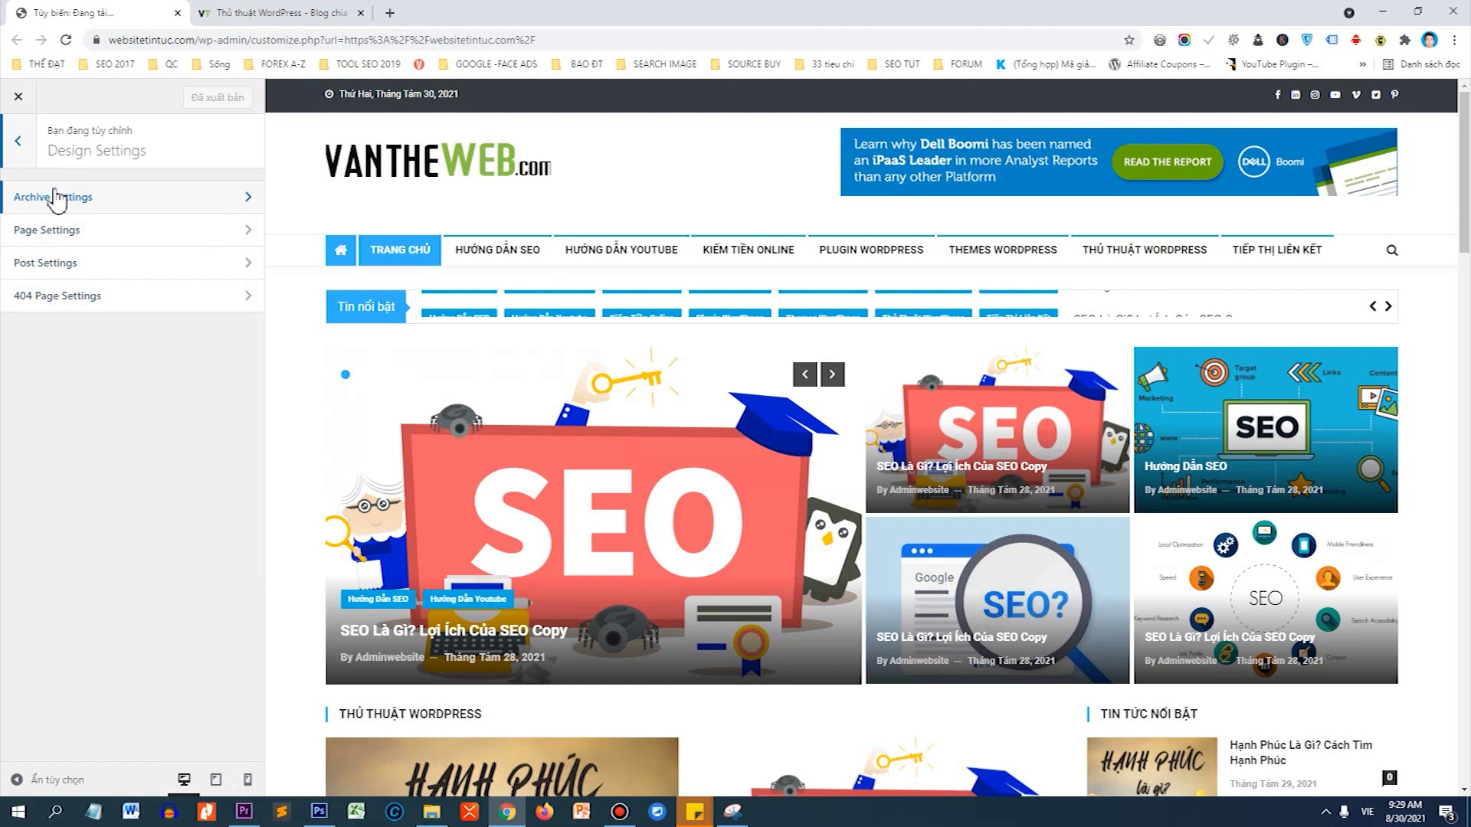
{"action": "left_click", "coordinate": [51, 195]}
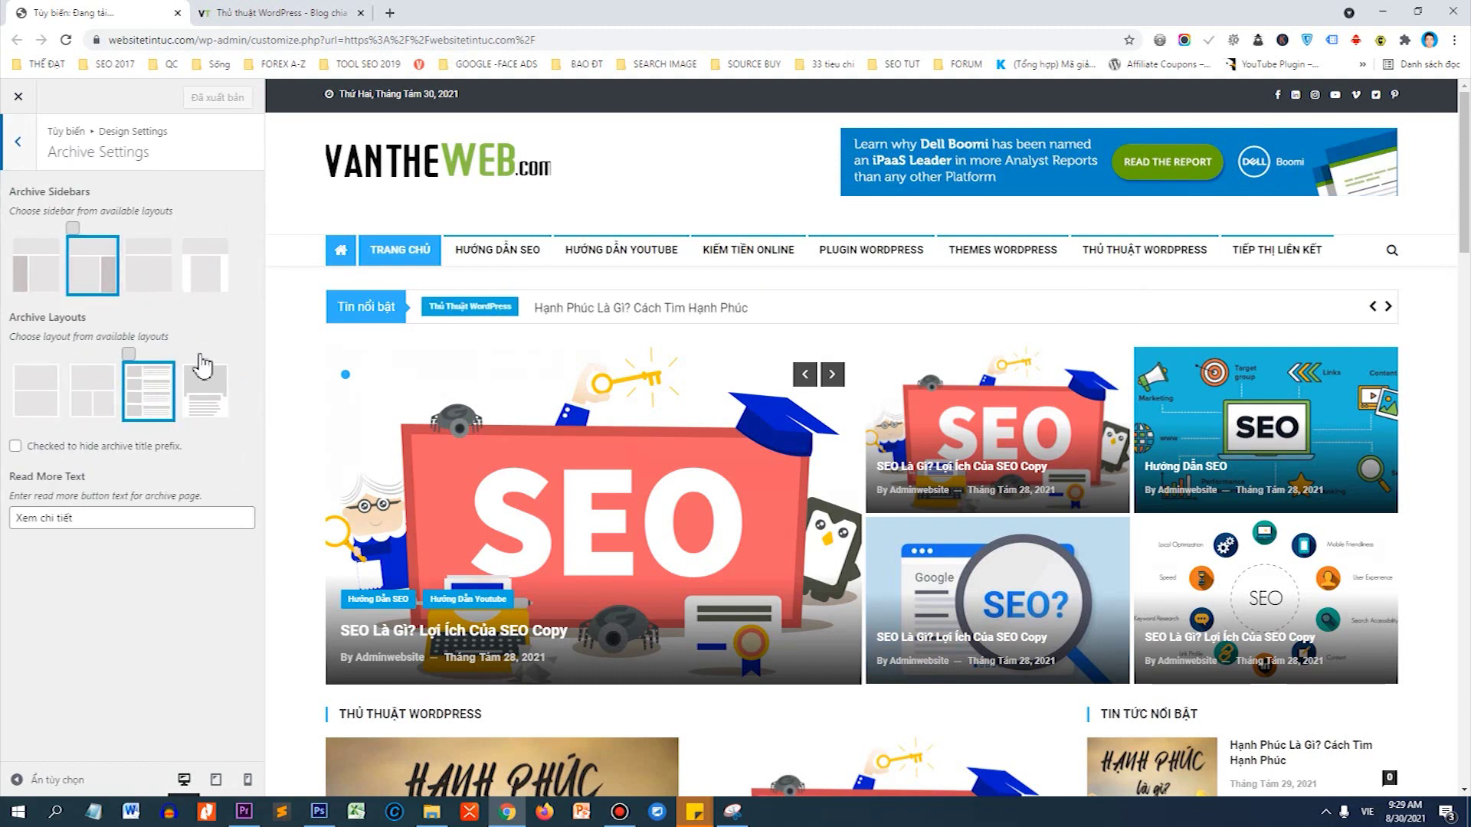
{"action": "left_click", "coordinate": [15, 142]}
{"action": "left_click", "coordinate": [50, 264]}
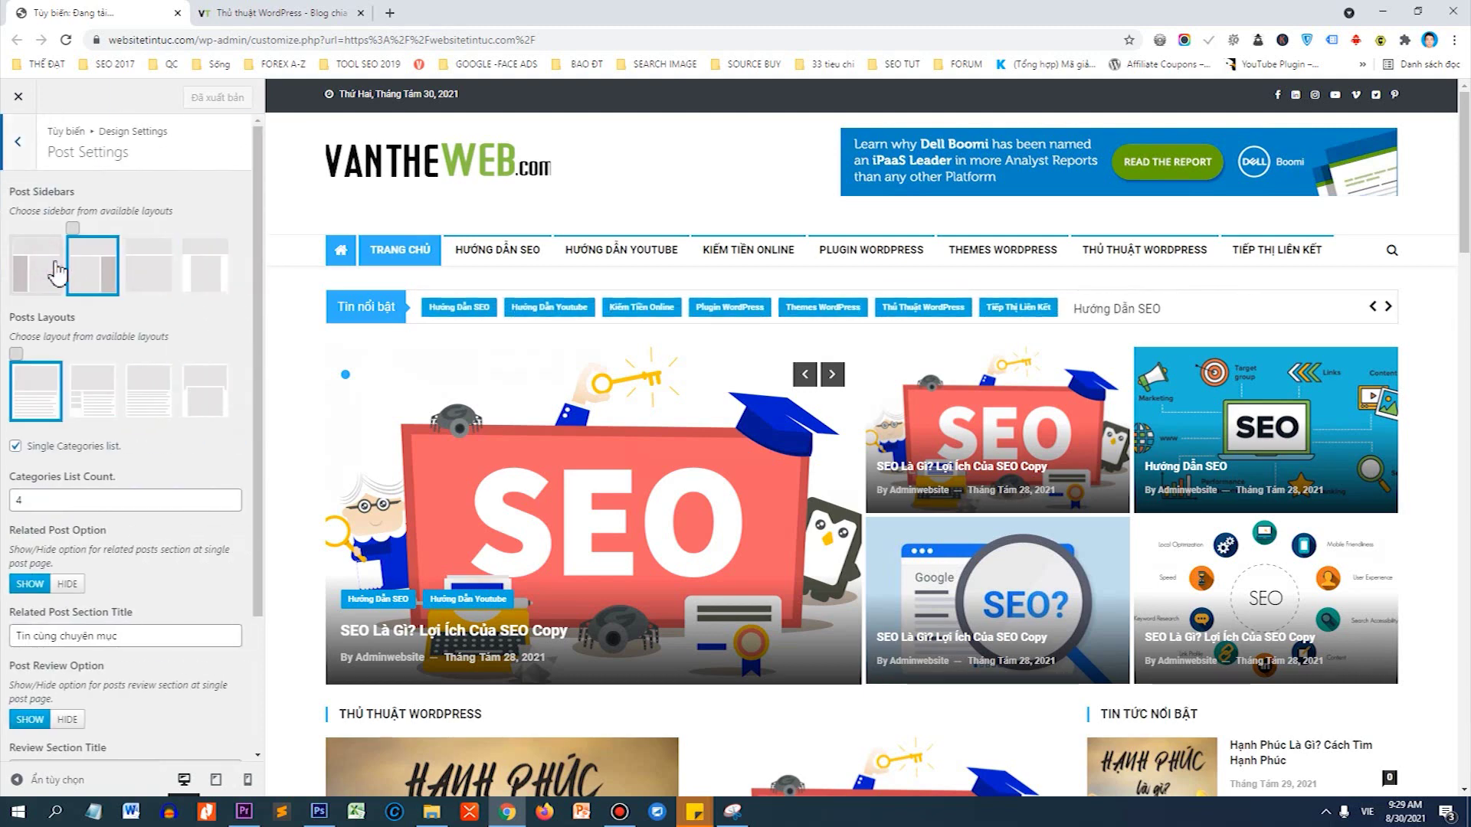
{"action": "scroll", "coordinate": [92, 371], "scroll_direction": "down", "scroll_amount": 2}
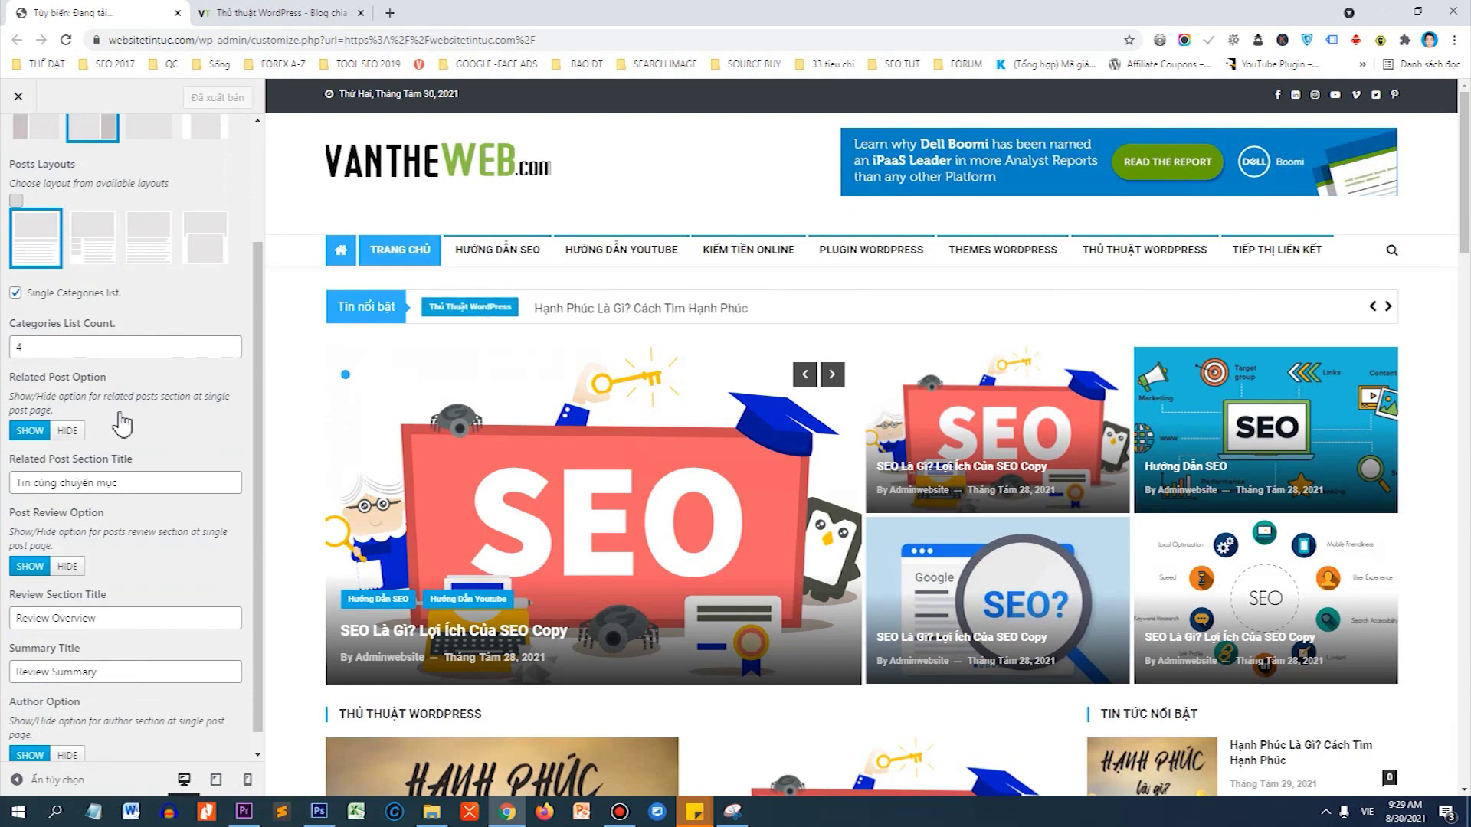
{"action": "scroll", "coordinate": [126, 426], "scroll_direction": "up", "scroll_amount": 10}
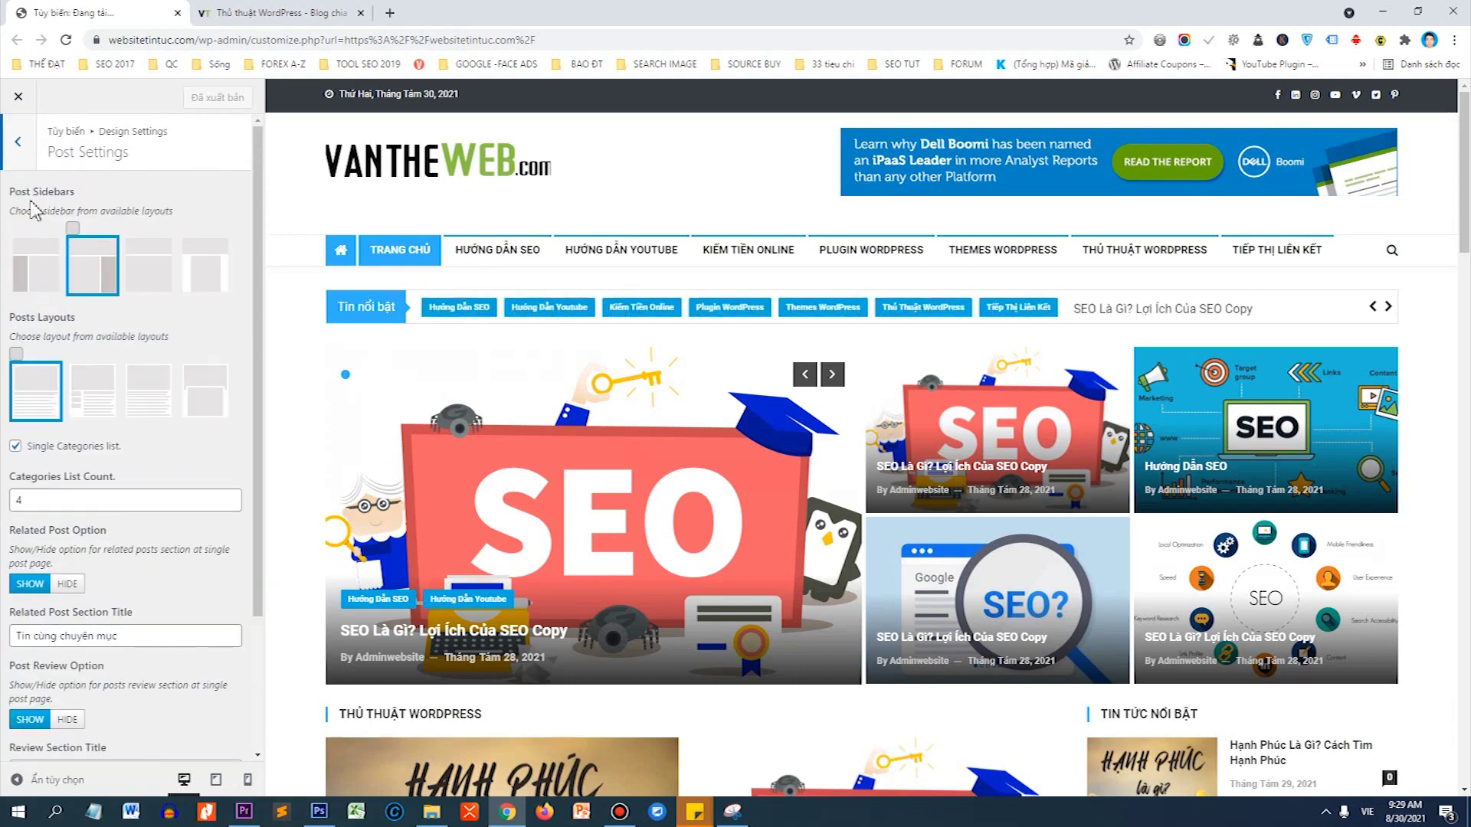
{"action": "left_click", "coordinate": [17, 140]}
From the main Customizer list, open Typography > Paragraph font settings.
{"action": "left_click", "coordinate": [18, 140]}
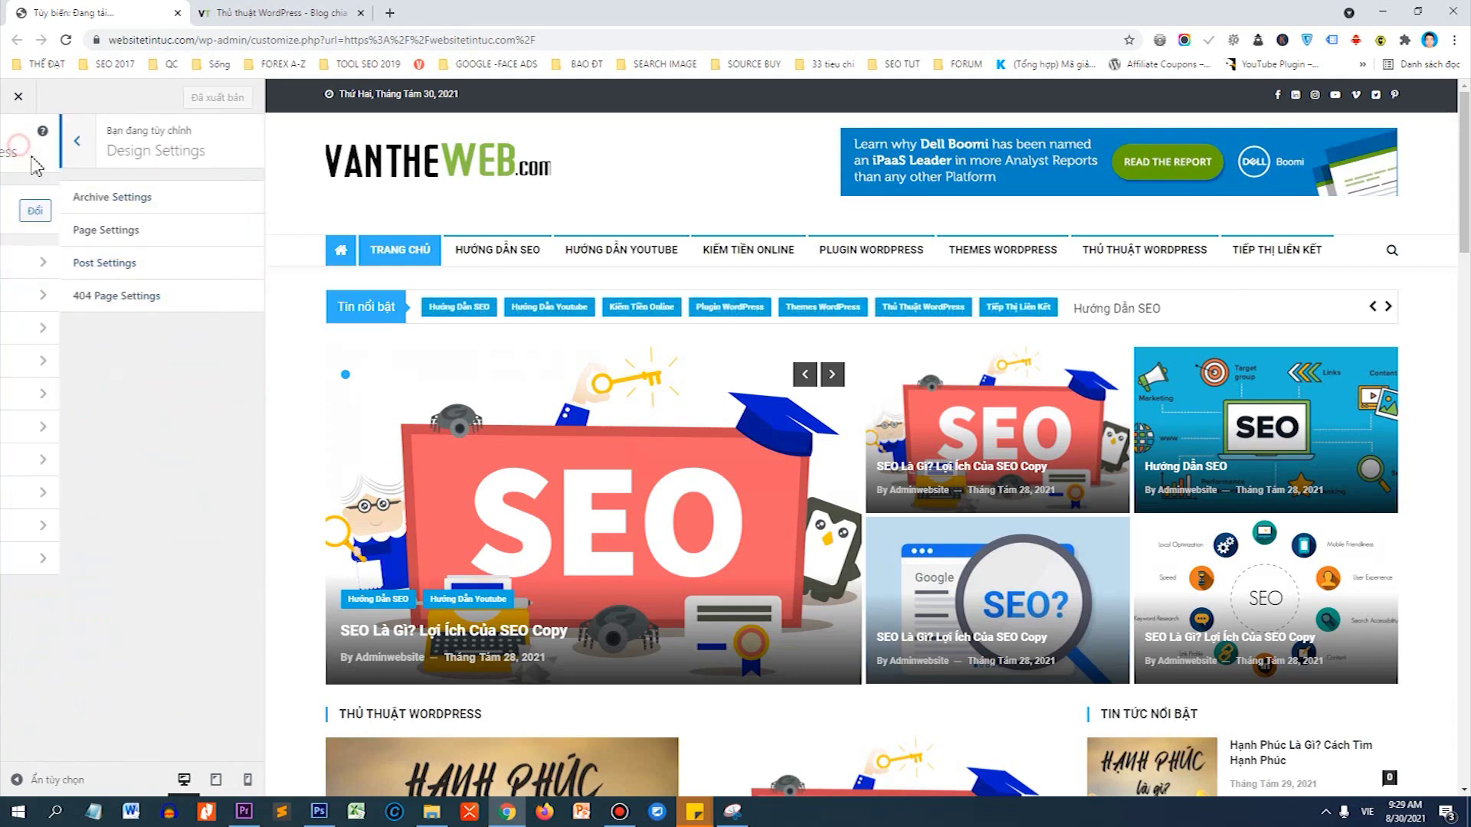
{"action": "scroll", "coordinate": [555, 434], "scroll_direction": "down", "scroll_amount": 3}
{"action": "scroll", "coordinate": [555, 435], "scroll_direction": "down", "scroll_amount": 3}
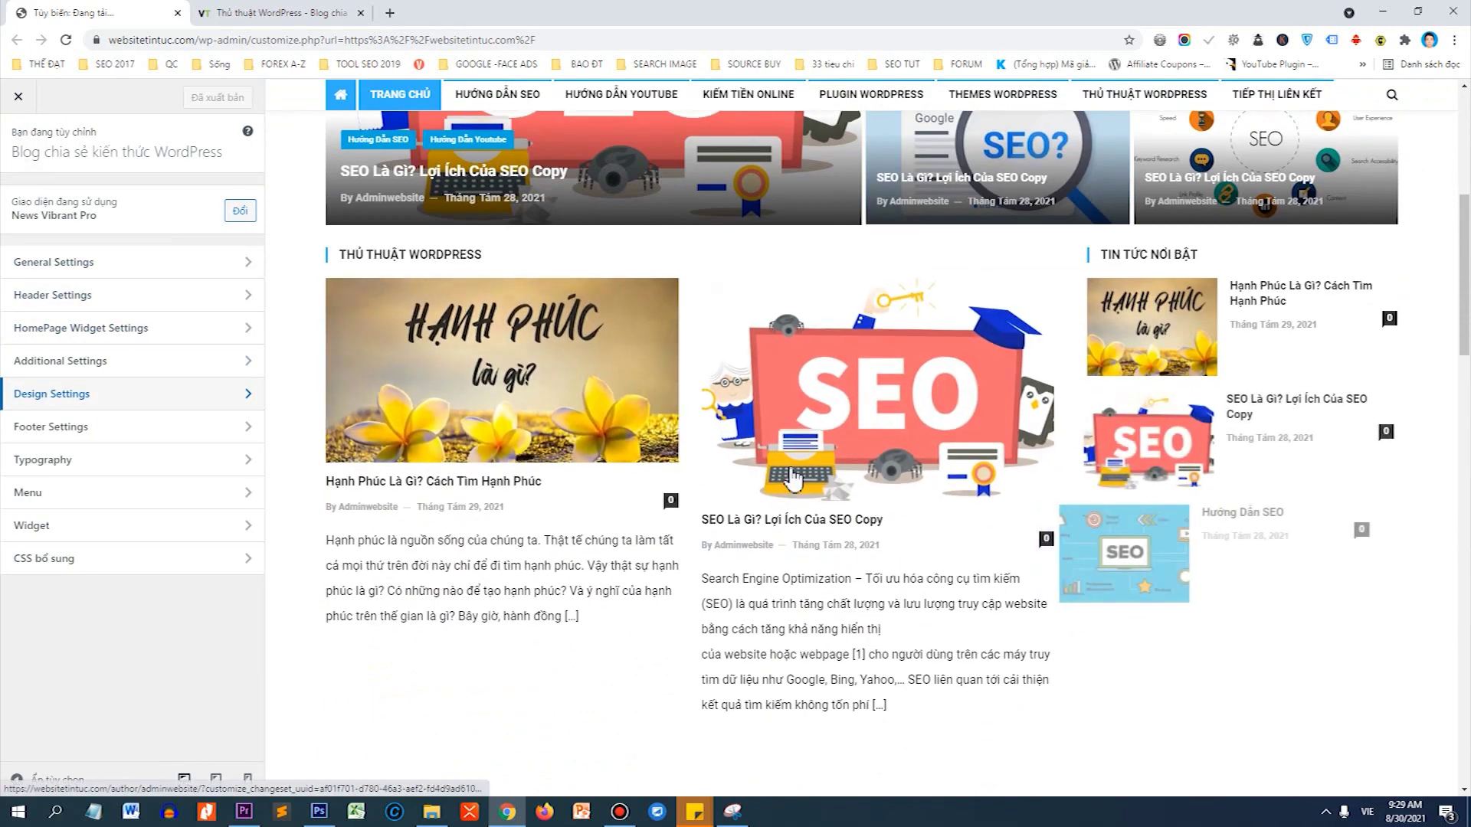
{"action": "scroll", "coordinate": [861, 433], "scroll_direction": "down", "scroll_amount": 3}
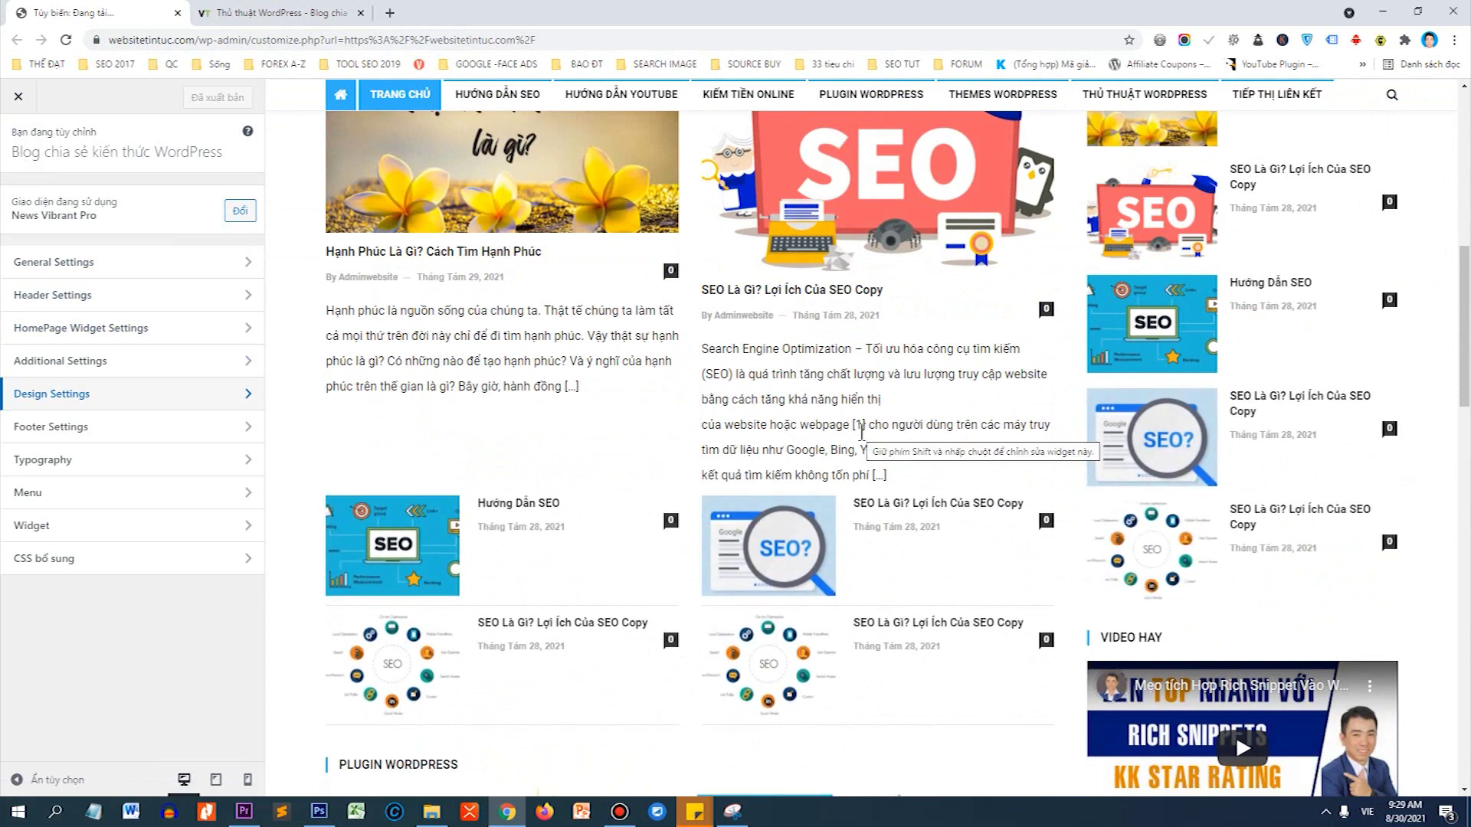
{"action": "left_click", "coordinate": [195, 461]}
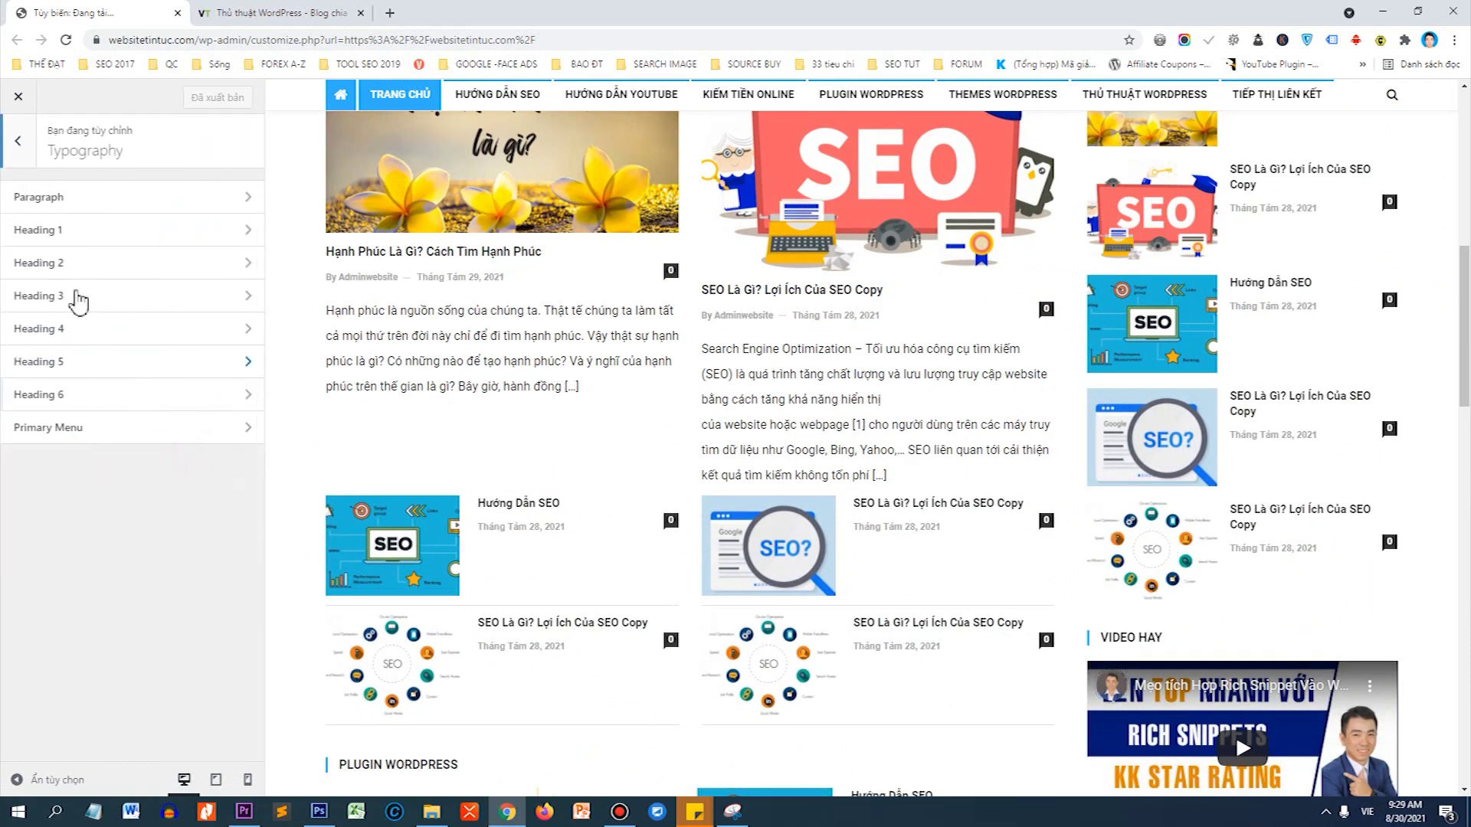
{"action": "left_click", "coordinate": [96, 196]}
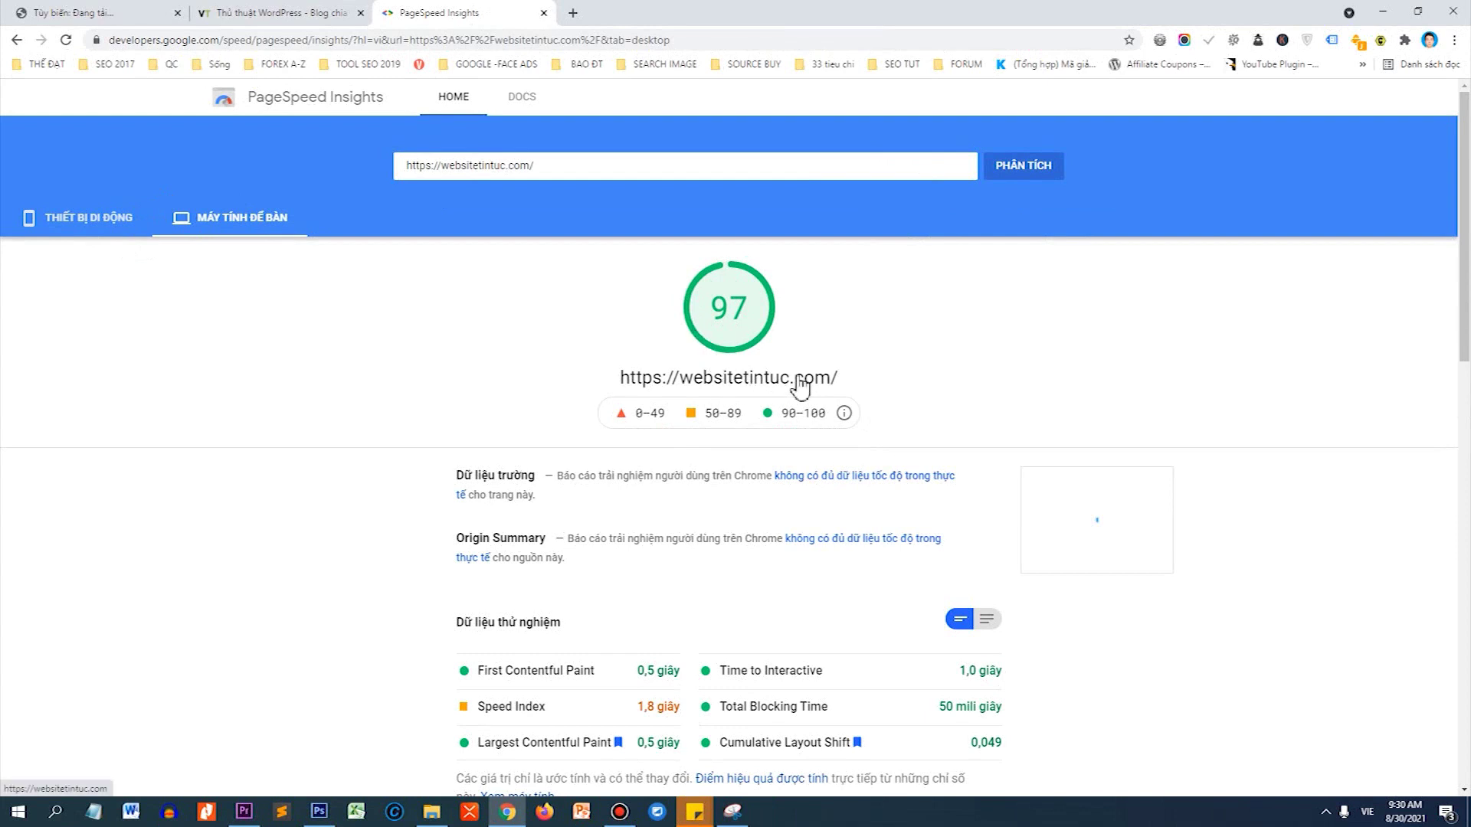
Switch PageSpeed Insights to mobile results and highlight the mobile score of 81.
{"action": "left_click", "coordinate": [101, 234]}
{"action": "left_click_drag", "start_coordinate": [720, 308], "coordinate": [740, 318]}
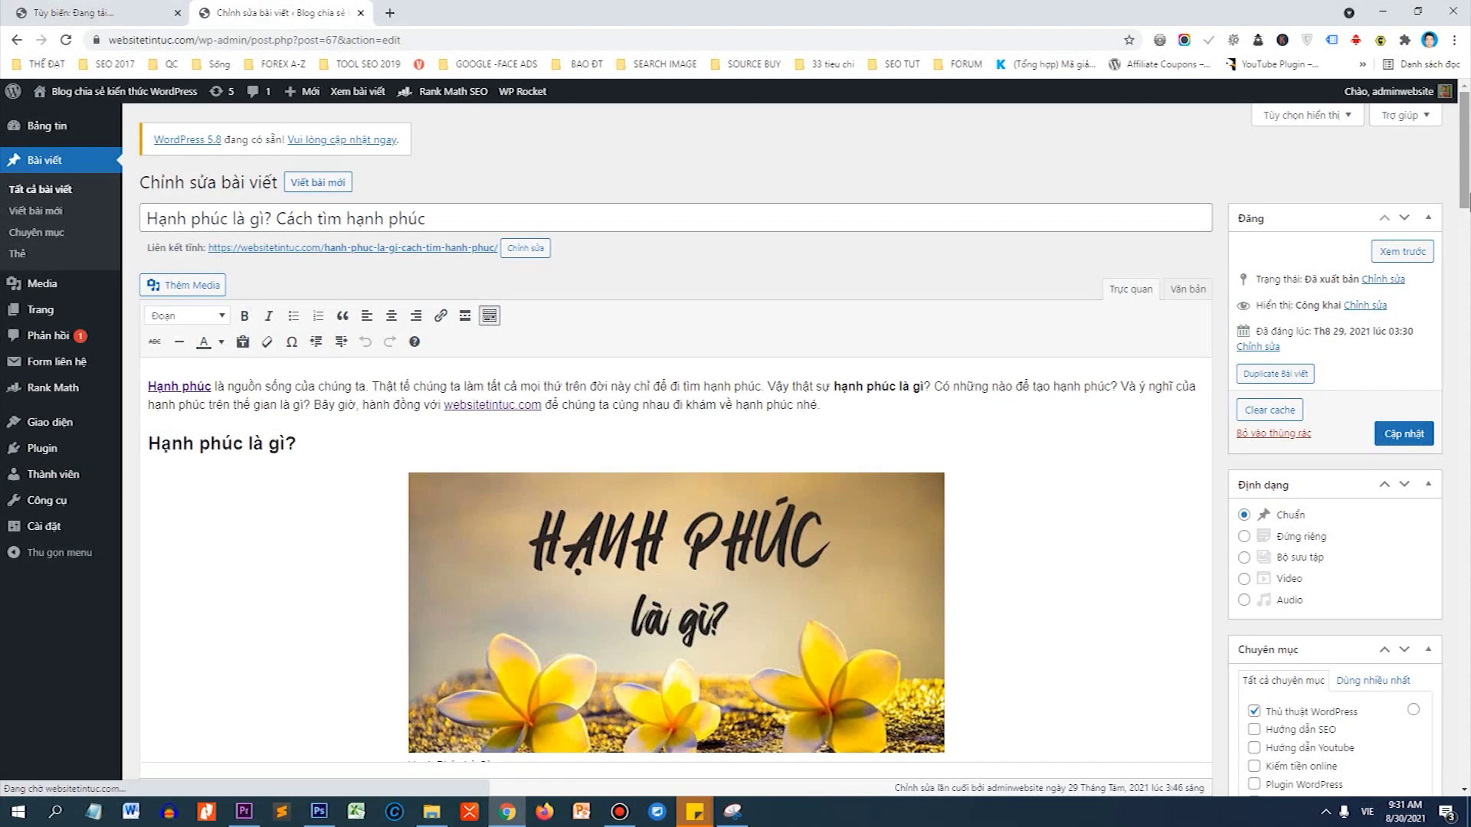
Inspect the Hạnh phúc and websitetintuc.com links and the 'Hạnh phúc là gì?' heading.
{"action": "scroll", "coordinate": [340, 203], "scroll_direction": "down", "scroll_amount": 1}
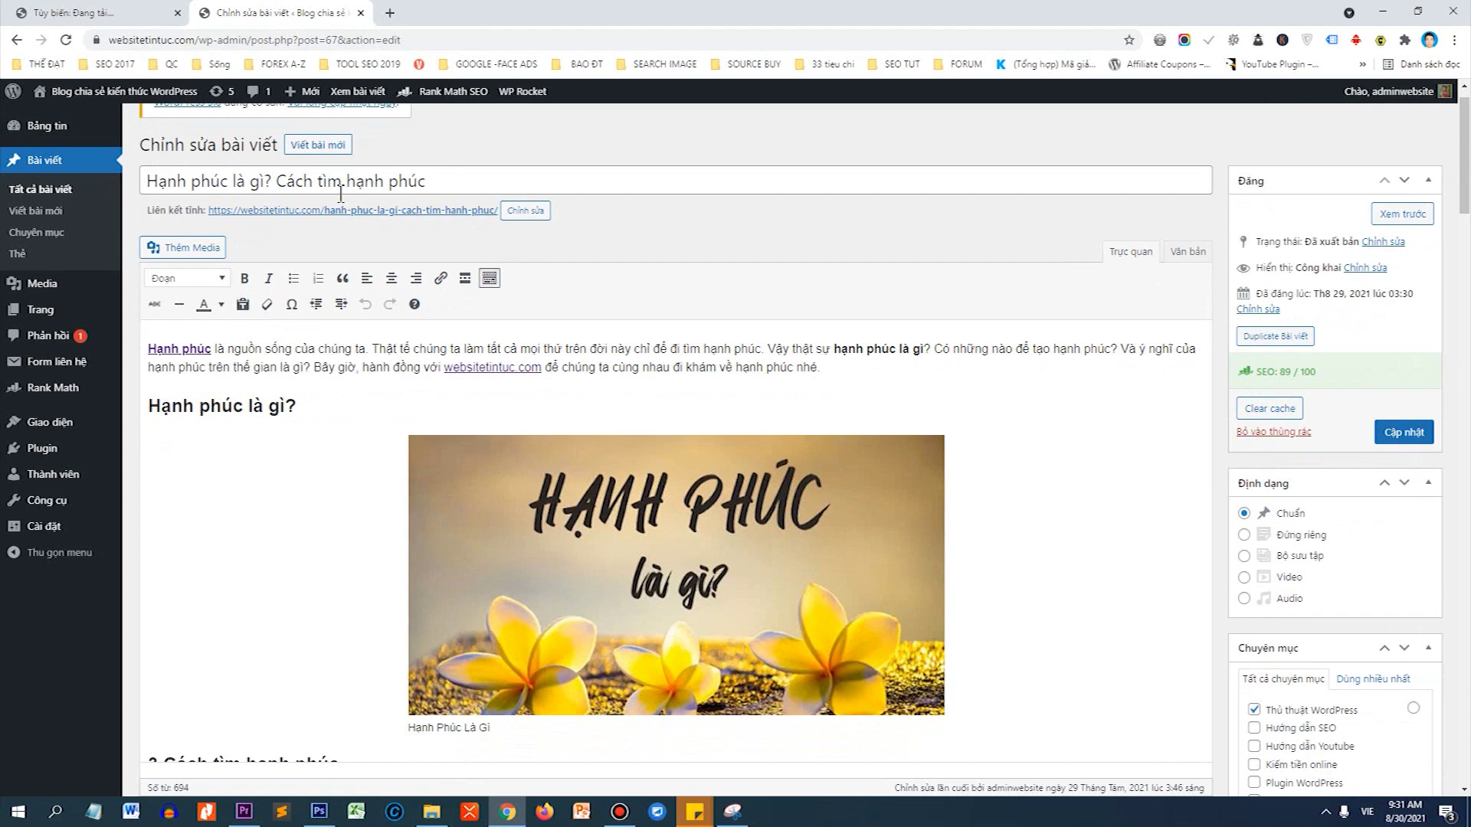
{"action": "left_click", "coordinate": [193, 348]}
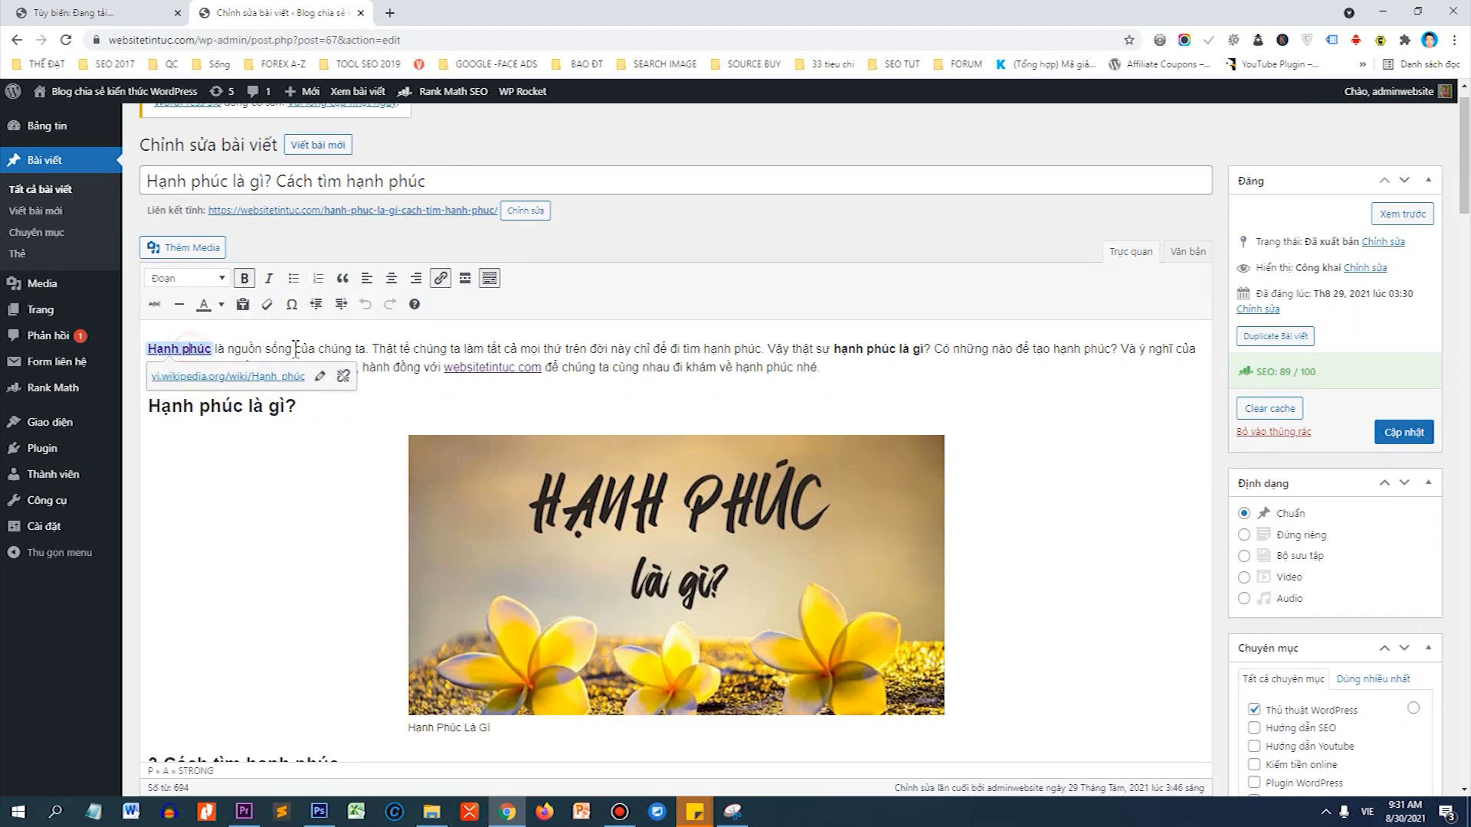
{"action": "left_click", "coordinate": [472, 371]}
{"action": "left_click_drag", "start_coordinate": [376, 406], "coordinate": [142, 400]}
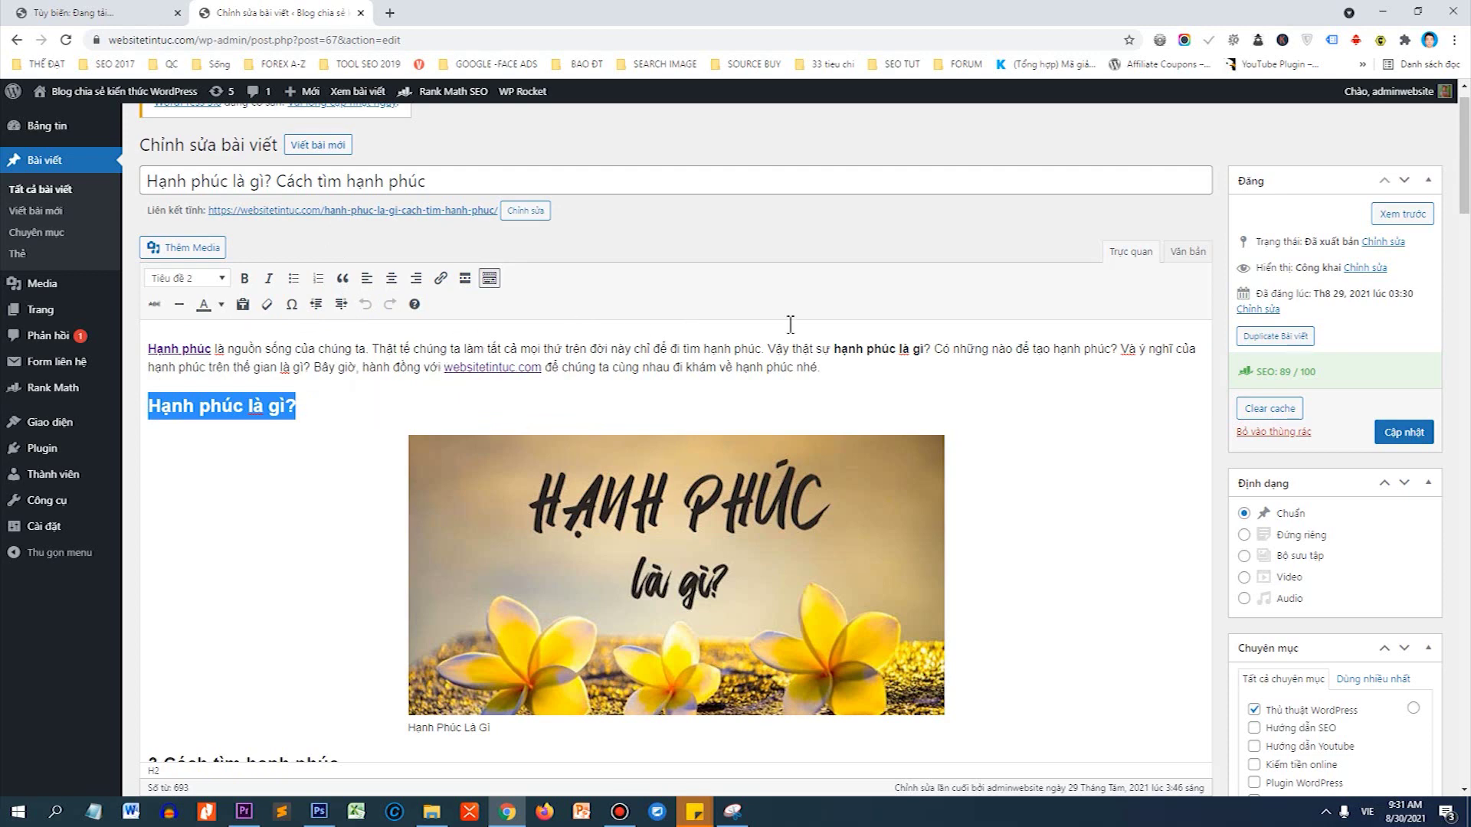
Check the post's 89/100 Rank Math score and scroll to the SEO and Table of Contents boxes.
{"action": "scroll", "coordinate": [1354, 189], "scroll_direction": "down", "scroll_amount": 2}
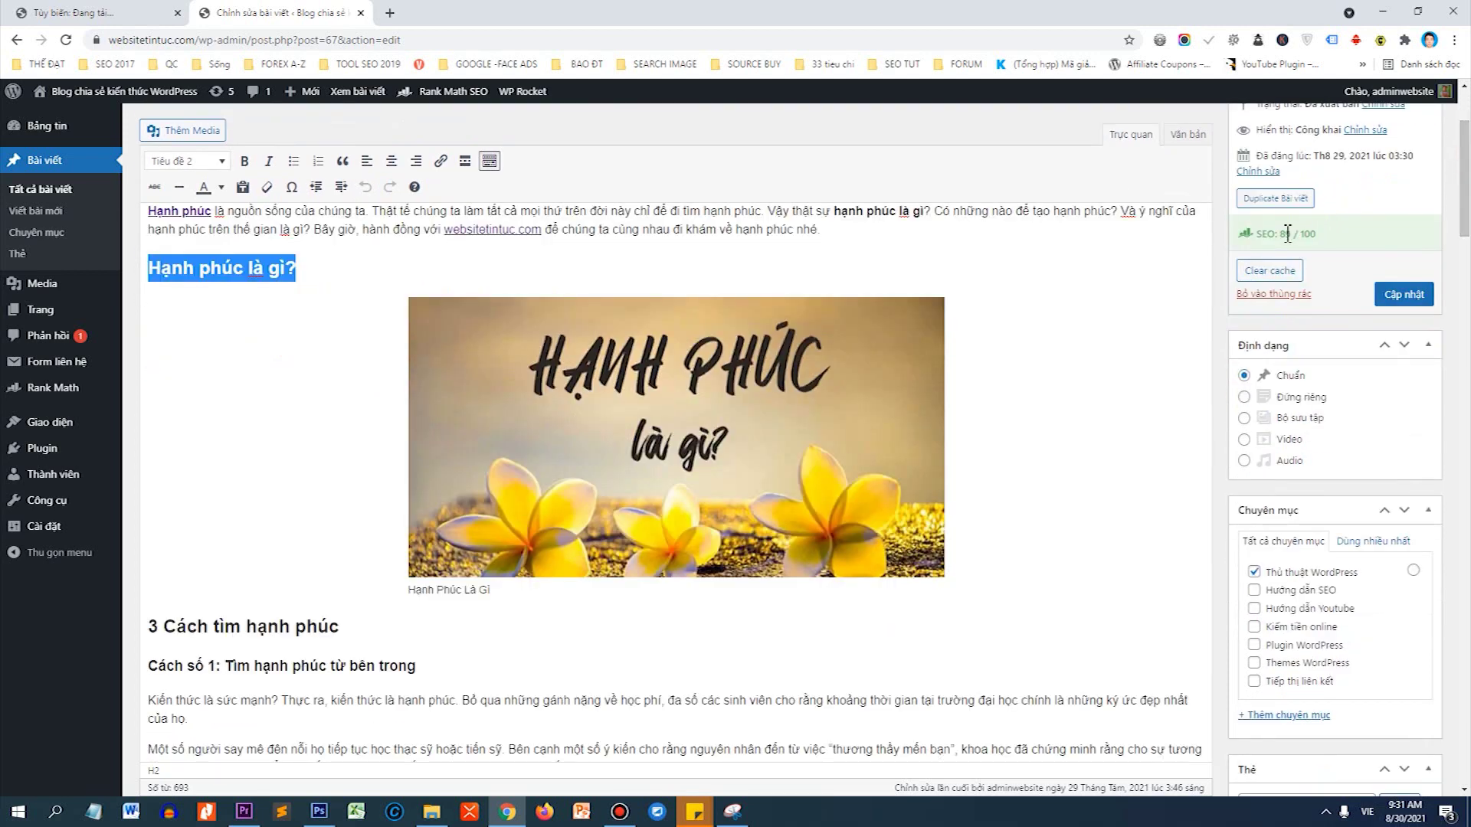
{"action": "left_click", "coordinate": [1283, 234]}
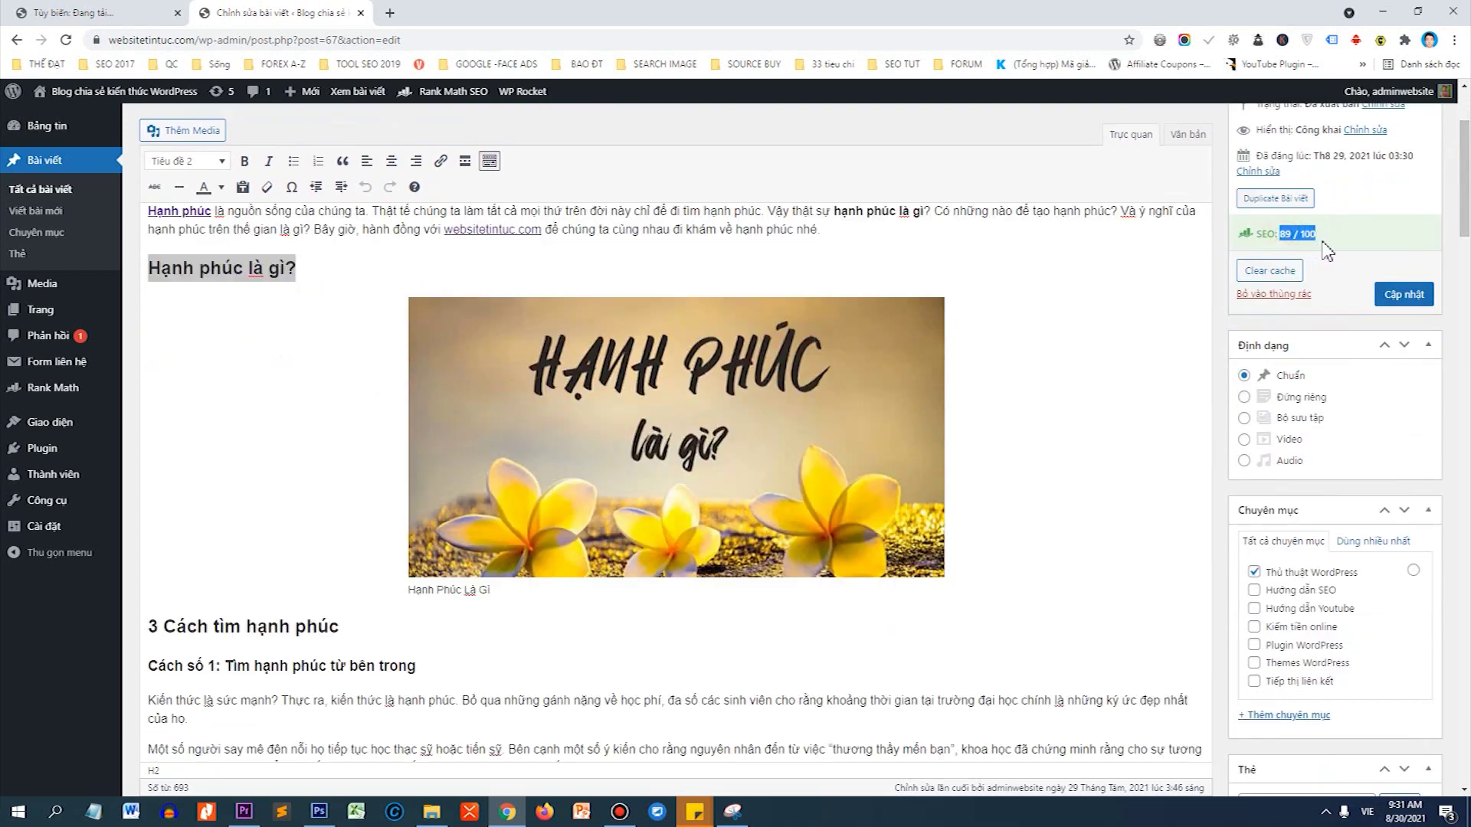
{"action": "left_click_drag", "start_coordinate": [1464, 222], "coordinate": [1464, 302]}
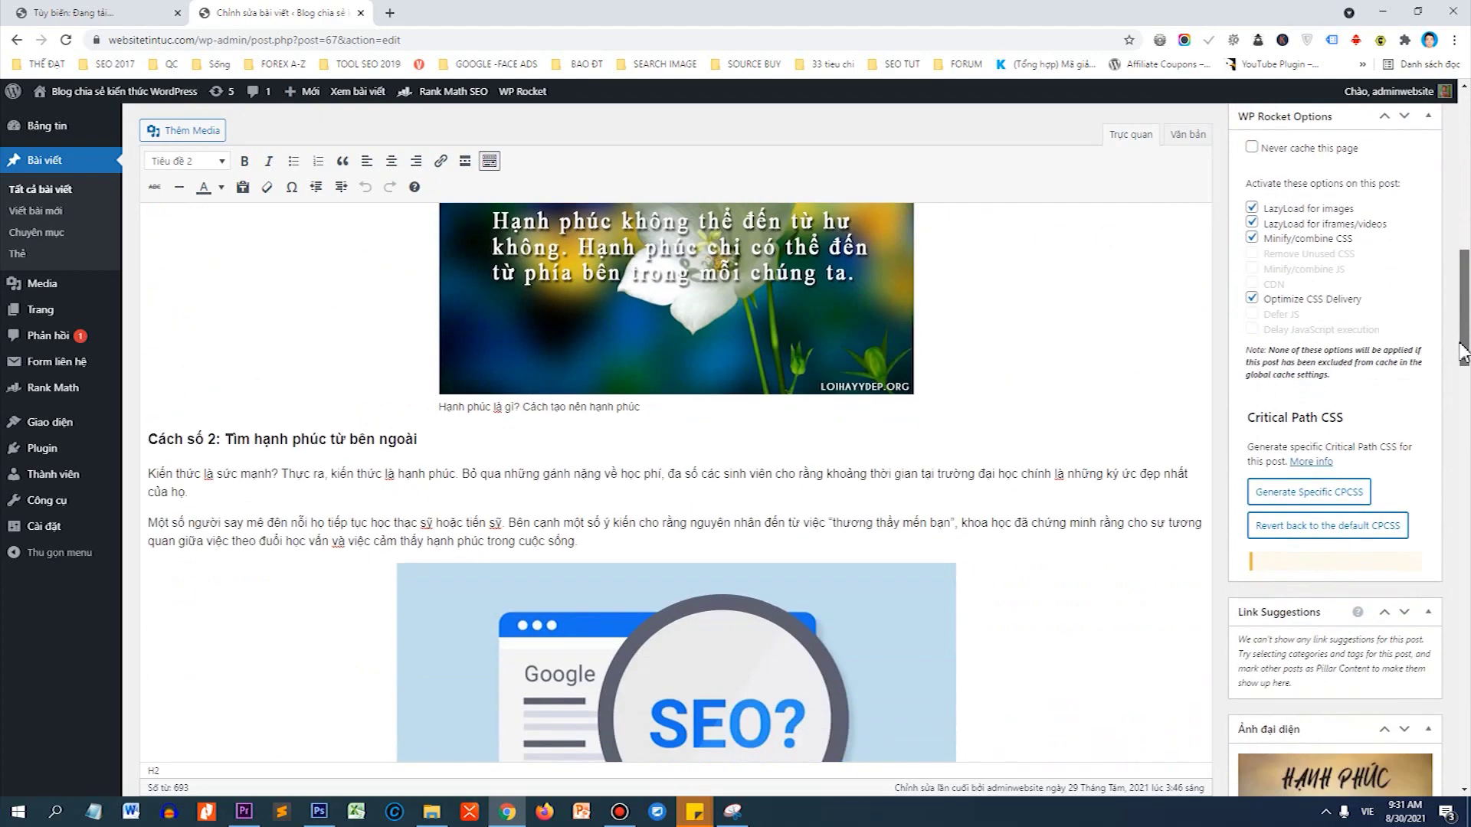
{"action": "left_click_drag", "start_coordinate": [1463, 352], "coordinate": [1464, 437]}
{"action": "scroll", "coordinate": [946, 286], "scroll_direction": "down", "scroll_amount": 6}
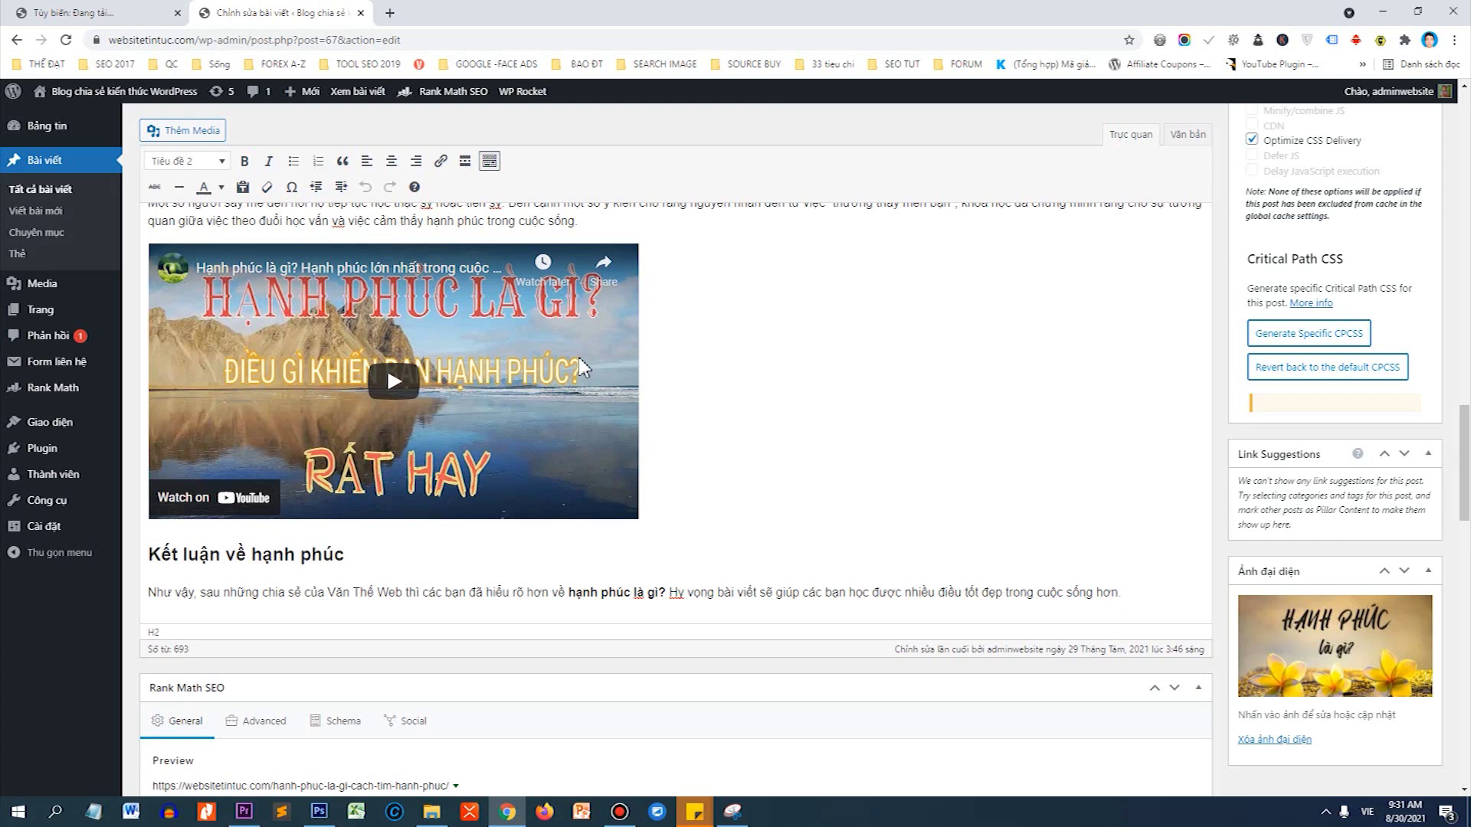
{"action": "scroll", "coordinate": [580, 361], "scroll_direction": "down", "scroll_amount": 6}
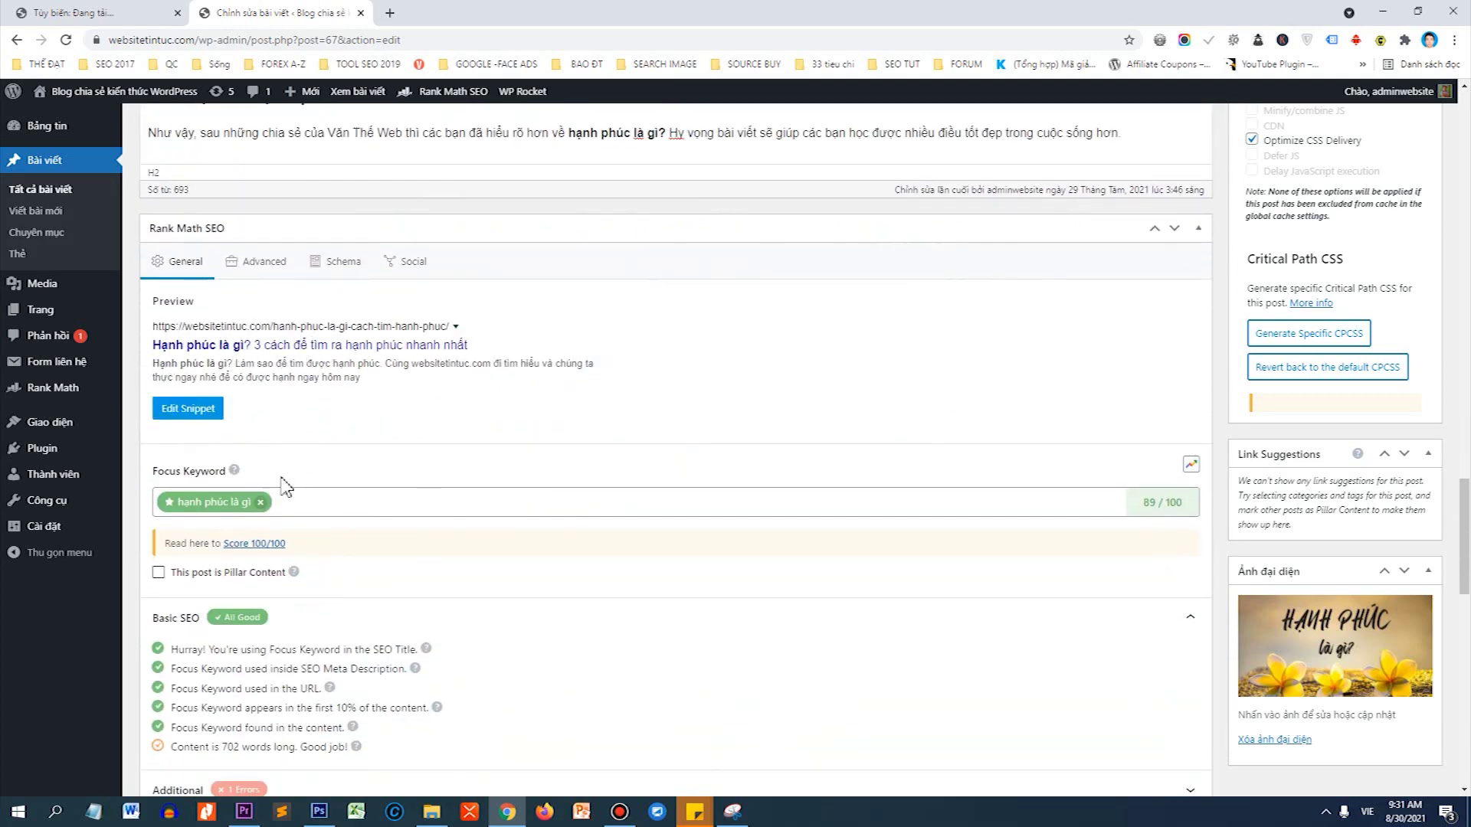
{"action": "scroll", "coordinate": [345, 499], "scroll_direction": "down", "scroll_amount": 2}
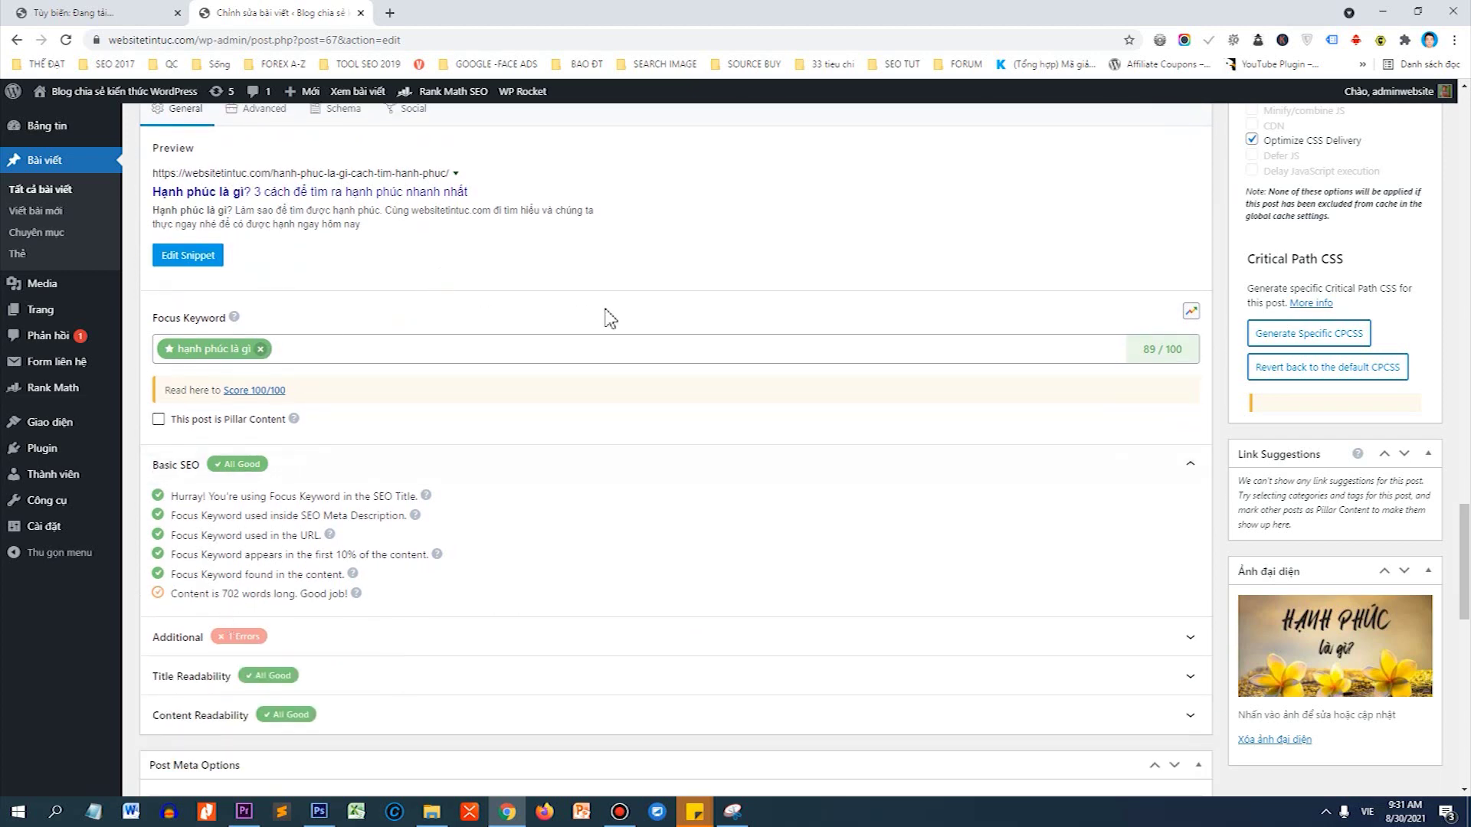
{"action": "scroll", "coordinate": [1464, 561], "scroll_direction": "down", "scroll_amount": 7}
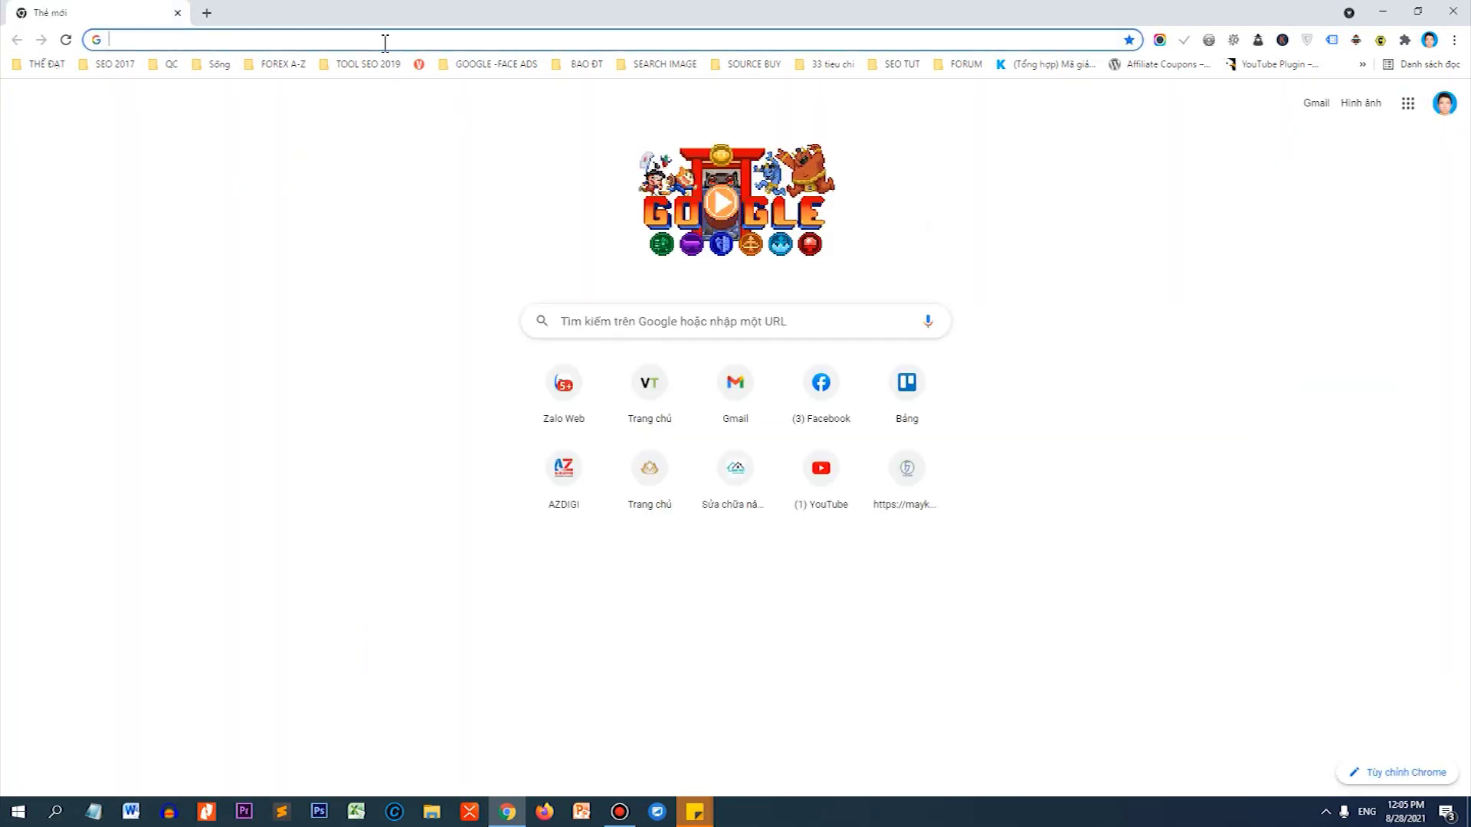
Copy d.vantheweb.com from Notepad into a new tab's address bar and load it.
{"action": "type", "text": "d.vantheweb.com"}
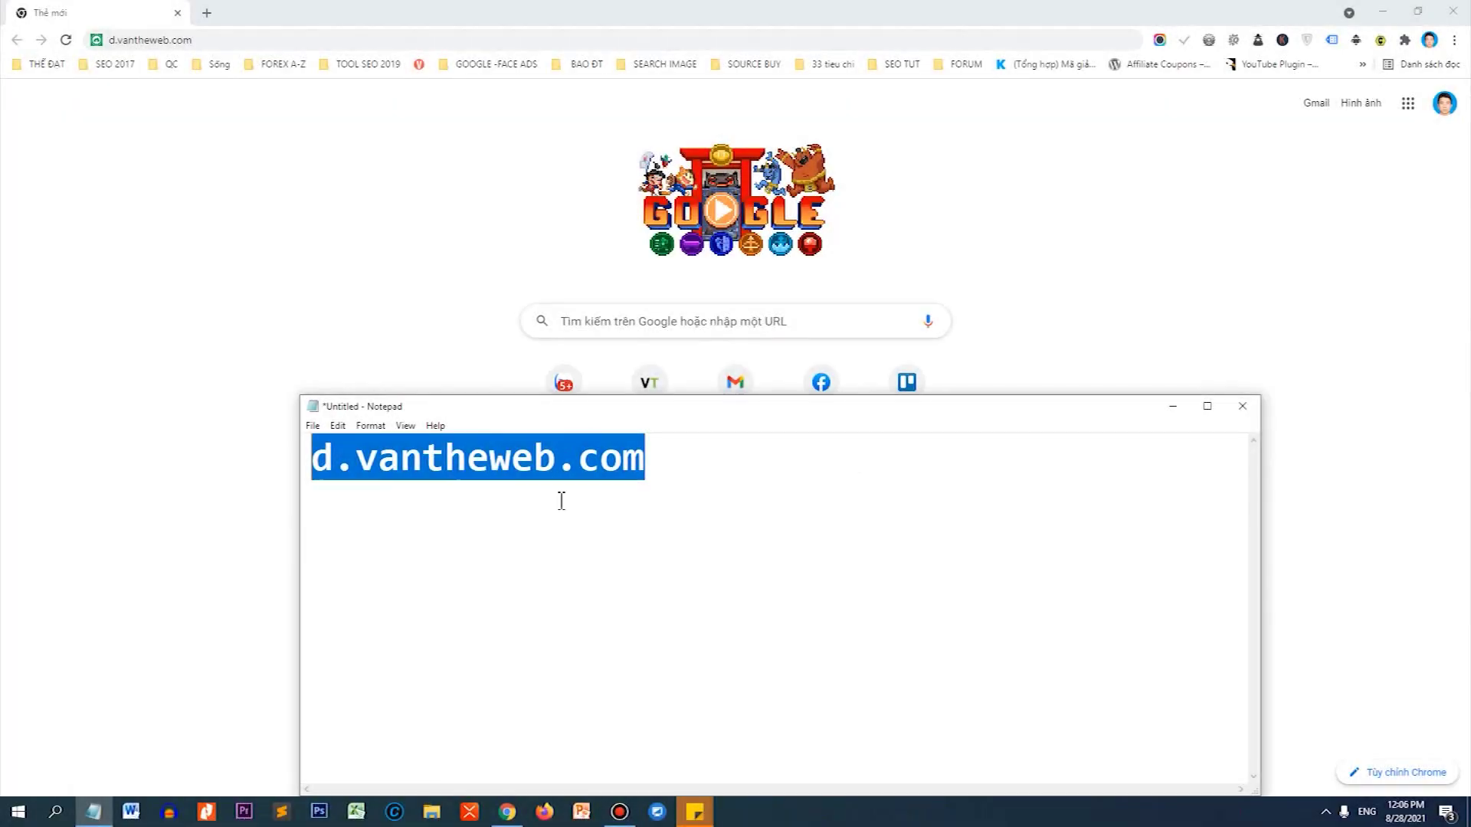
{"action": "scroll", "coordinate": [561, 501], "scroll_direction": "up", "scroll_amount": 3, "text": "ctrl"}
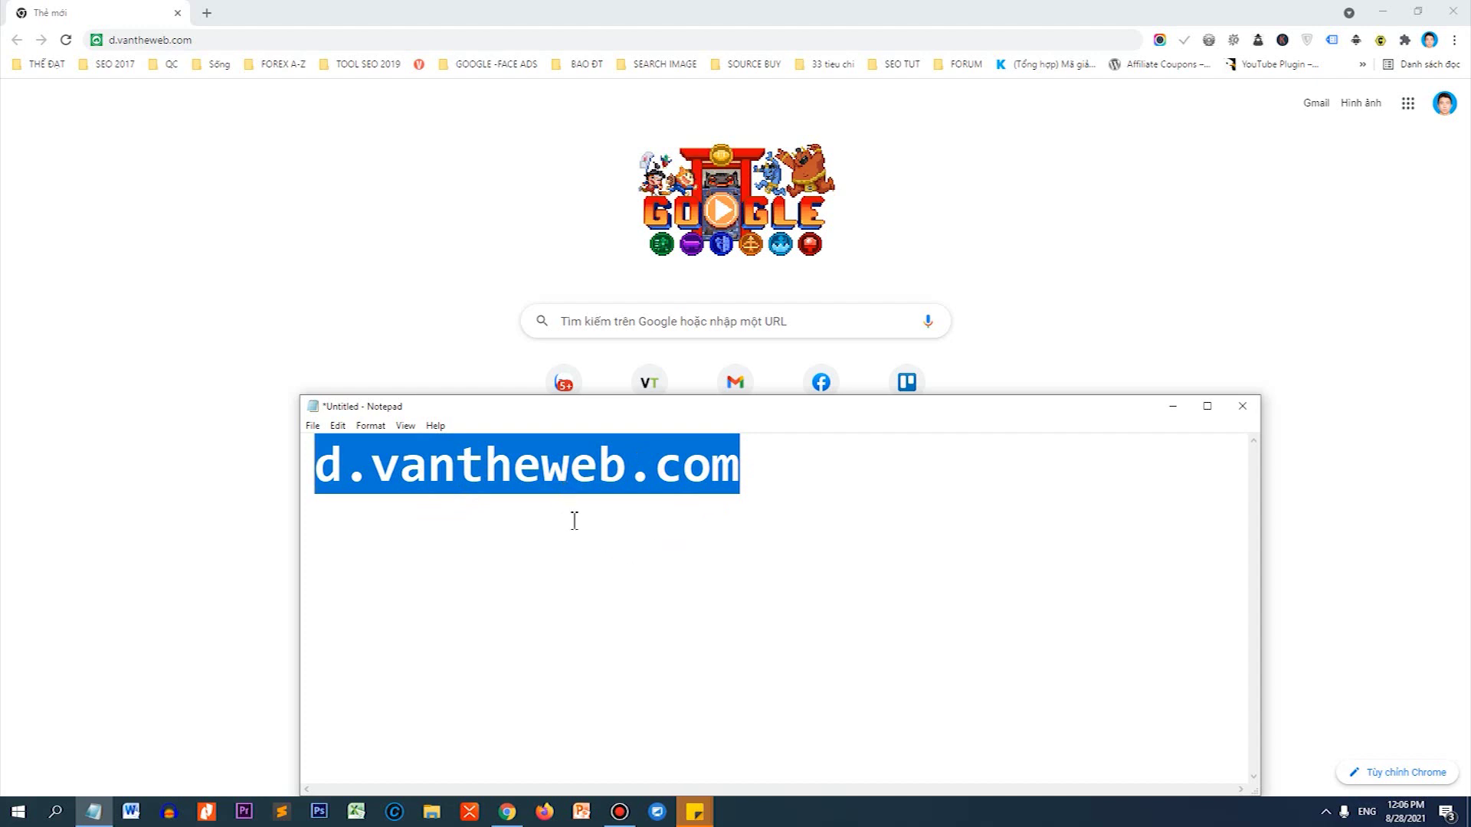
{"action": "left_click", "coordinate": [336, 459]}
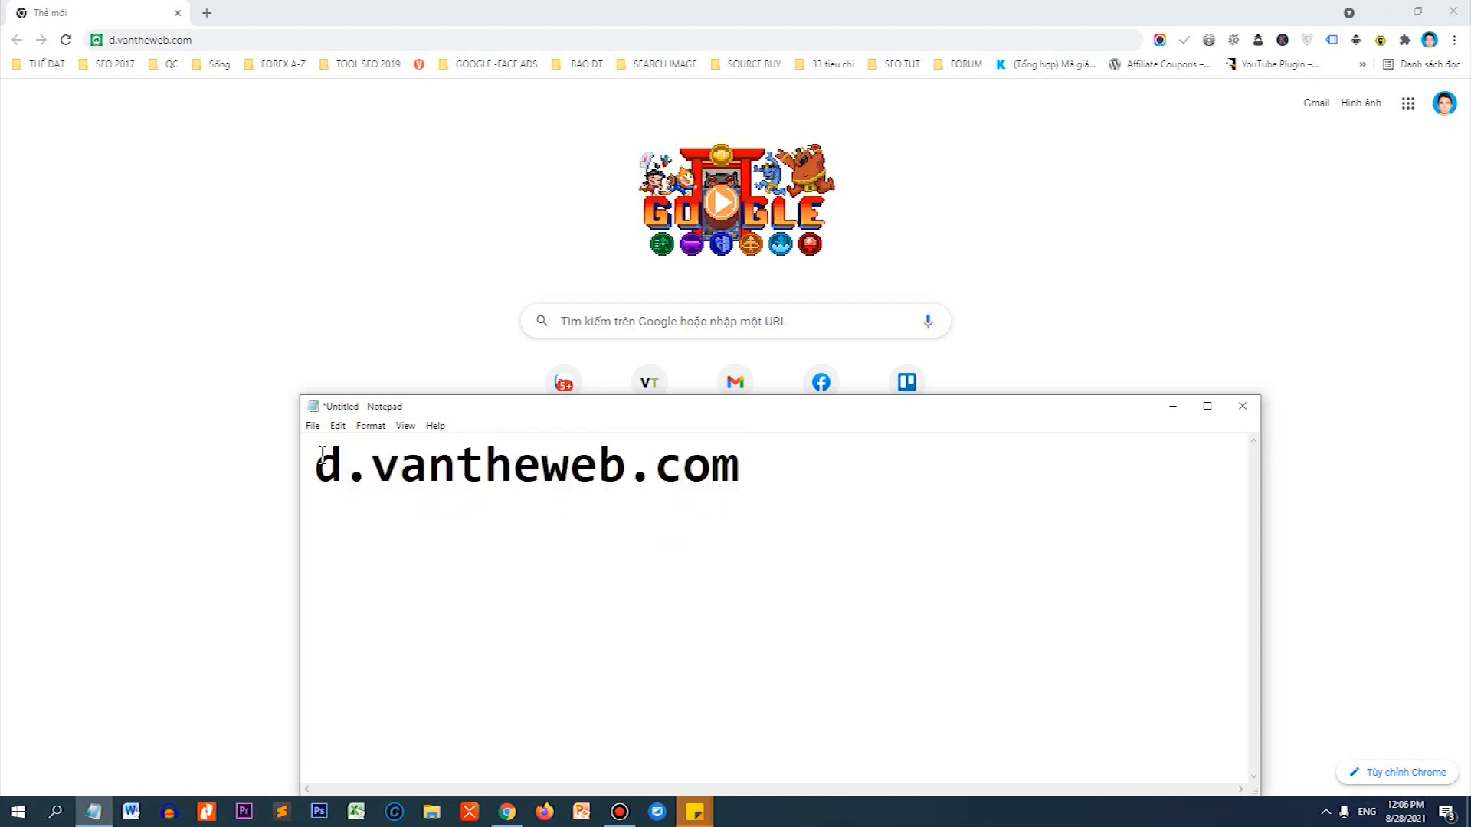
{"action": "left_click_drag", "start_coordinate": [322, 454], "coordinate": [875, 465]}
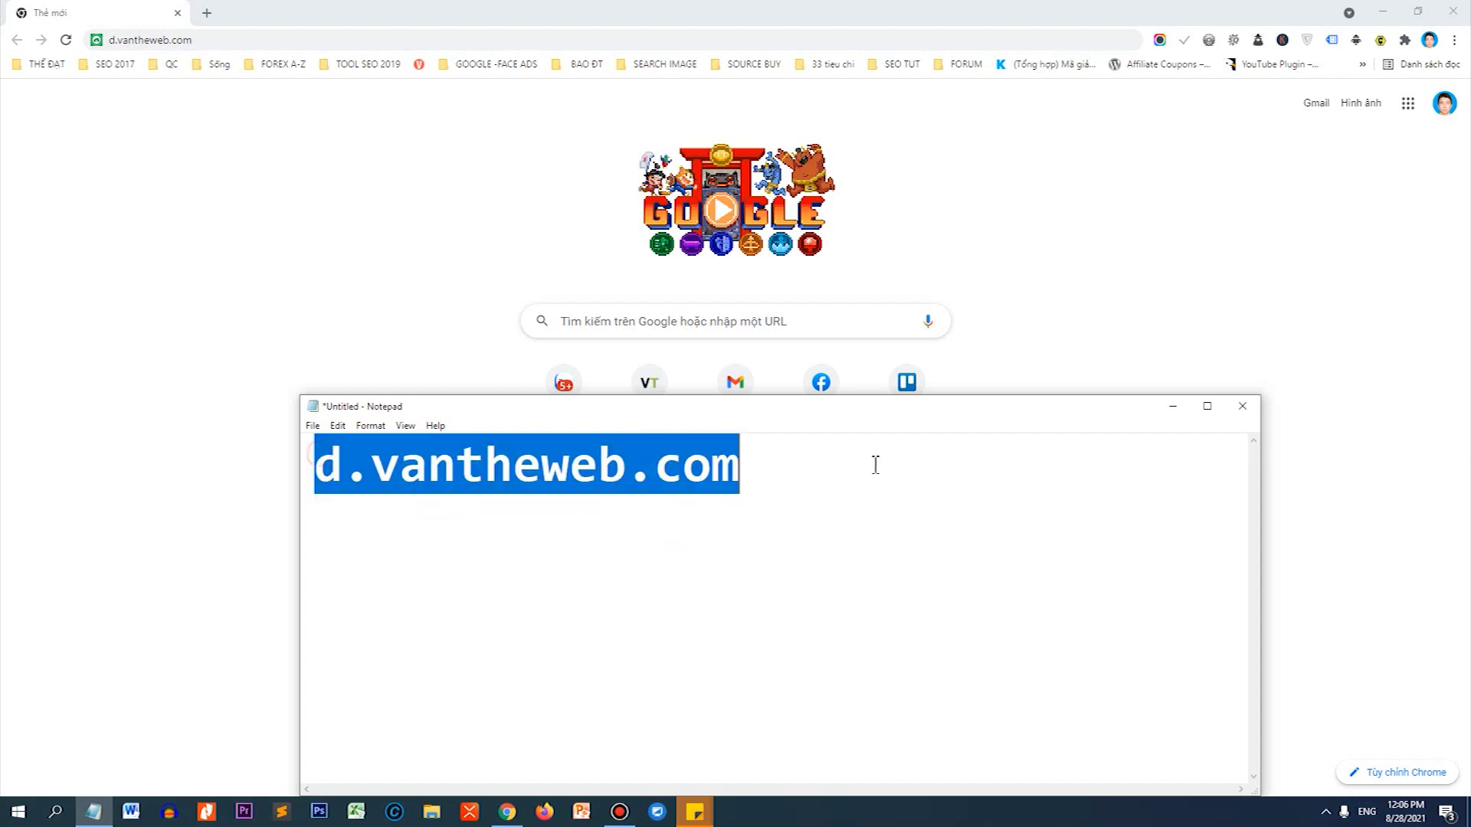
{"action": "left_click", "coordinate": [205, 40]}
{"action": "left_click_drag", "start_coordinate": [202, 40], "coordinate": [112, 40]}
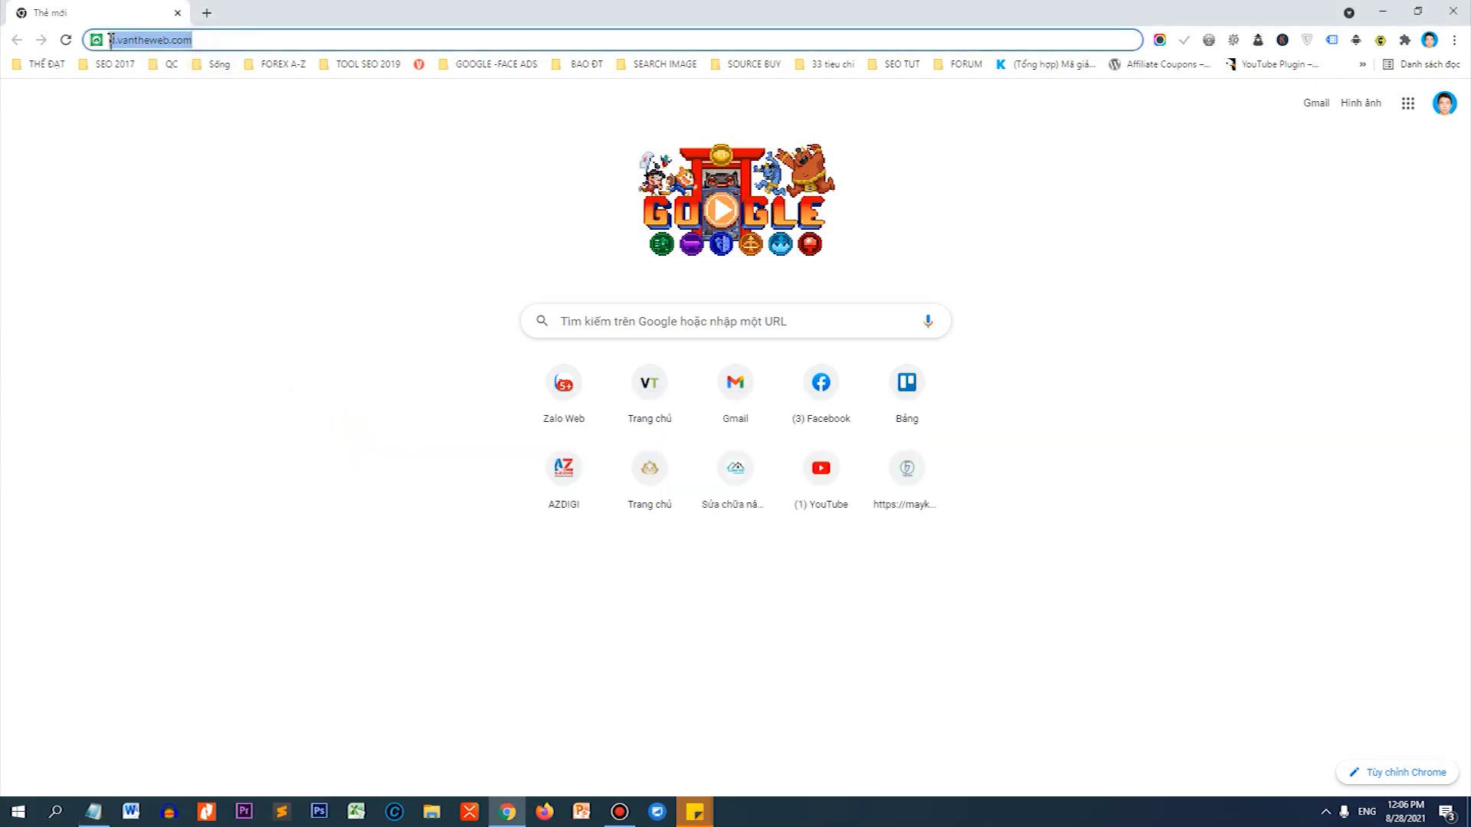
{"action": "key", "text": "Return"}
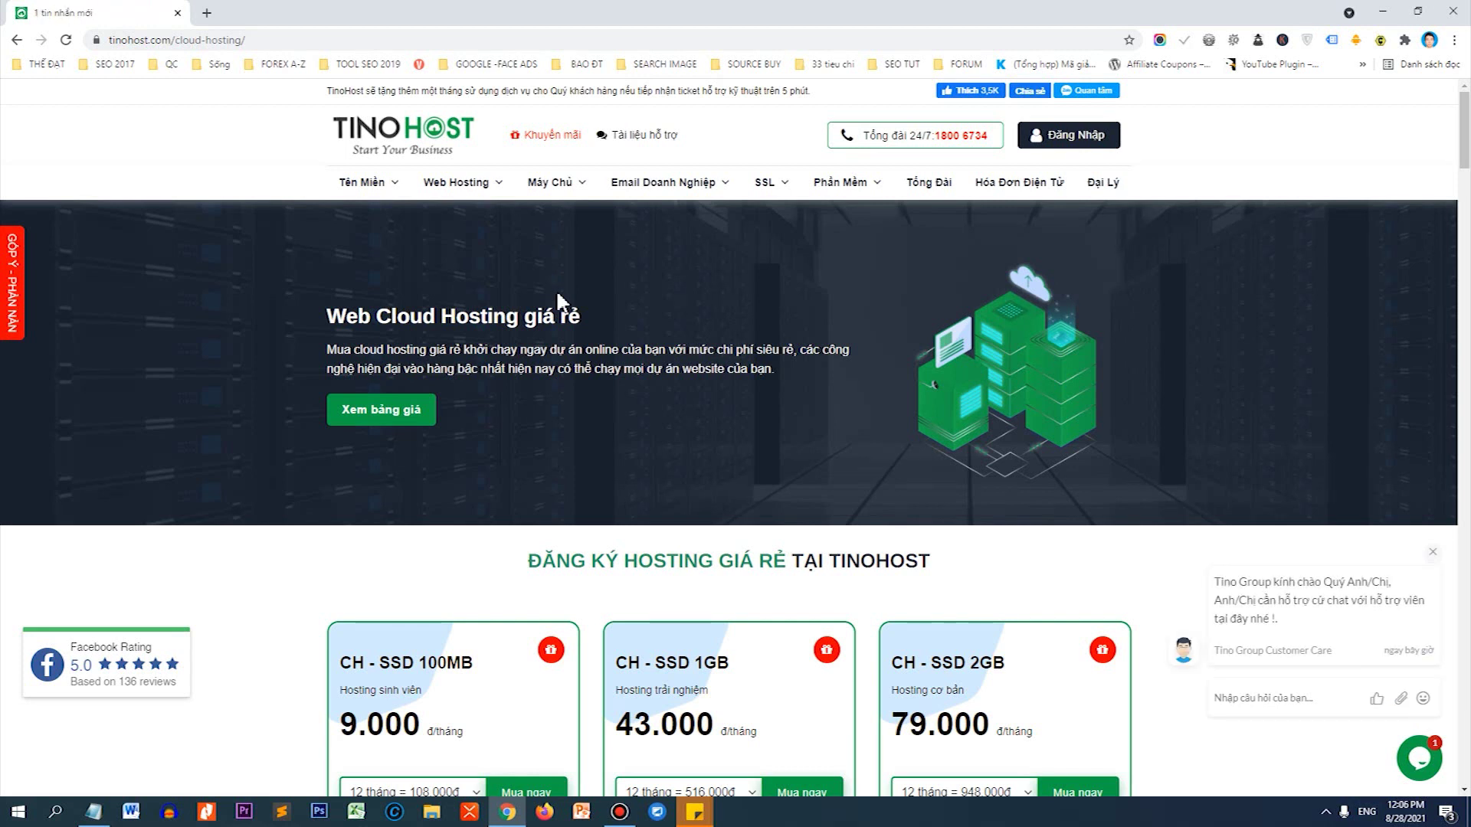
Dismiss the chat invitation and compare the Cloud Hosting plans up to CH - SSD 8GB.
{"action": "left_click", "coordinate": [1432, 552]}
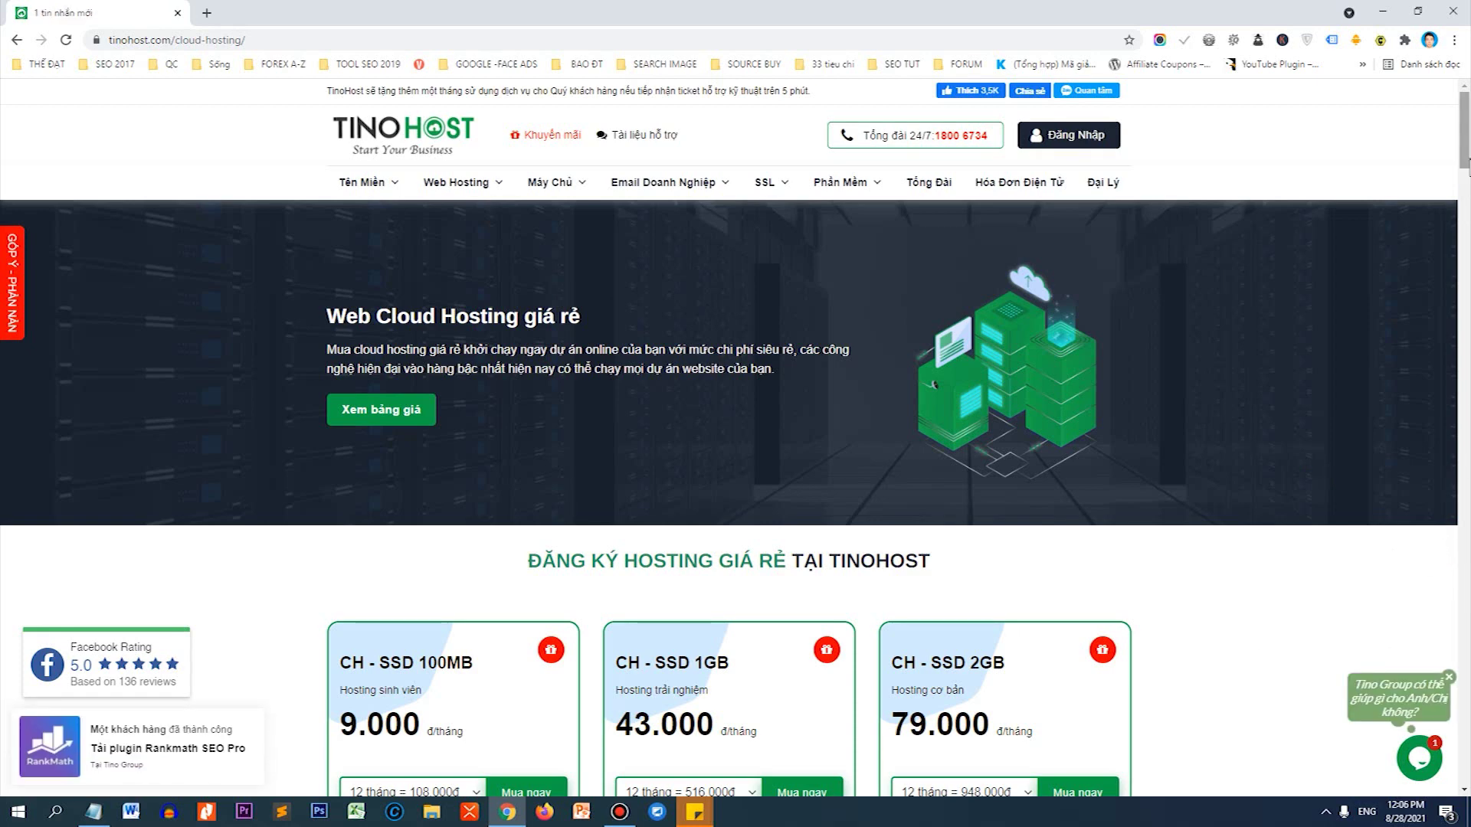
{"action": "left_click_drag", "start_coordinate": [1466, 165], "coordinate": [1468, 208]}
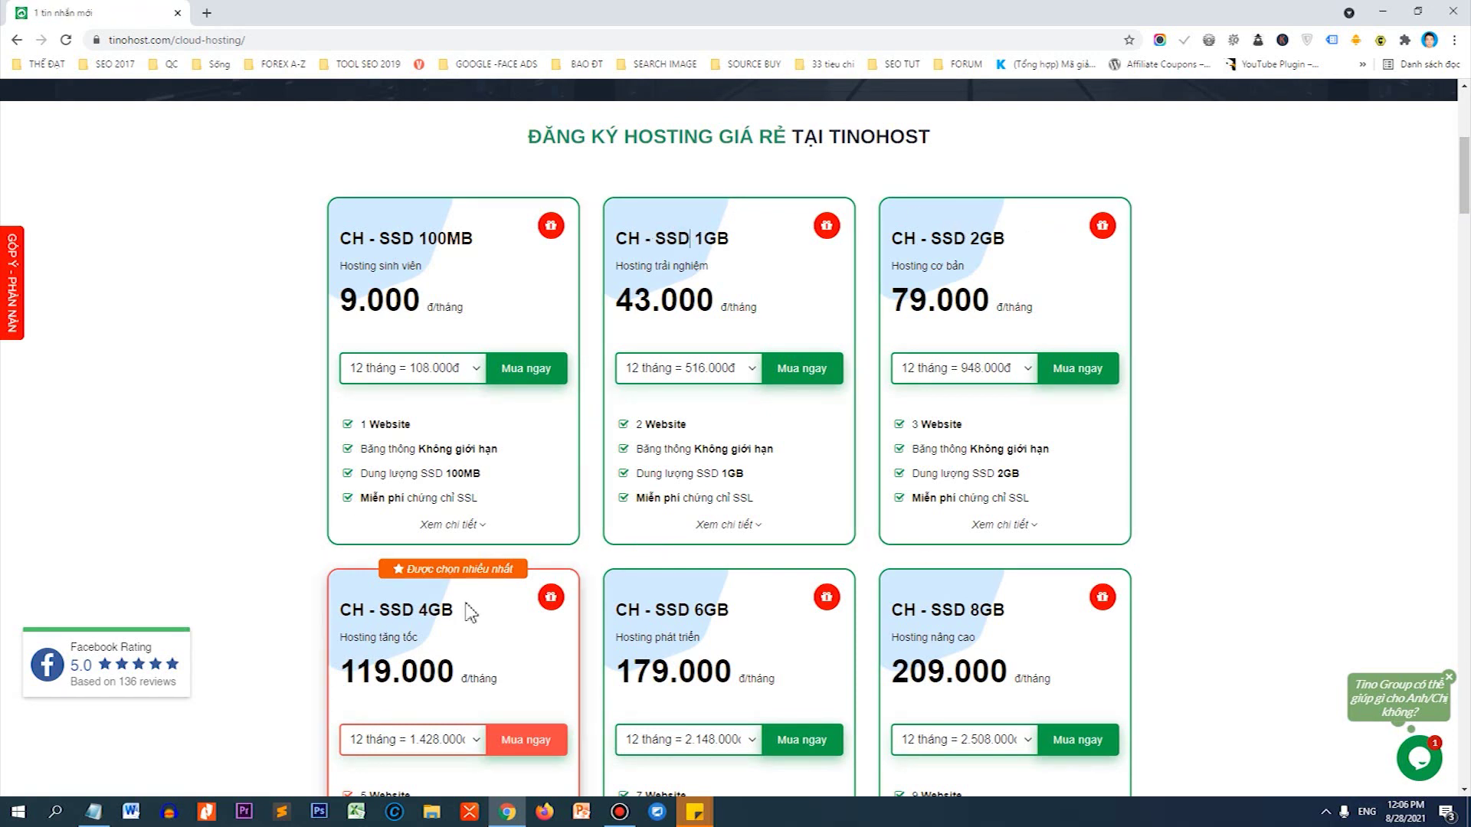
{"action": "left_click_drag", "start_coordinate": [1465, 203], "coordinate": [1465, 231]}
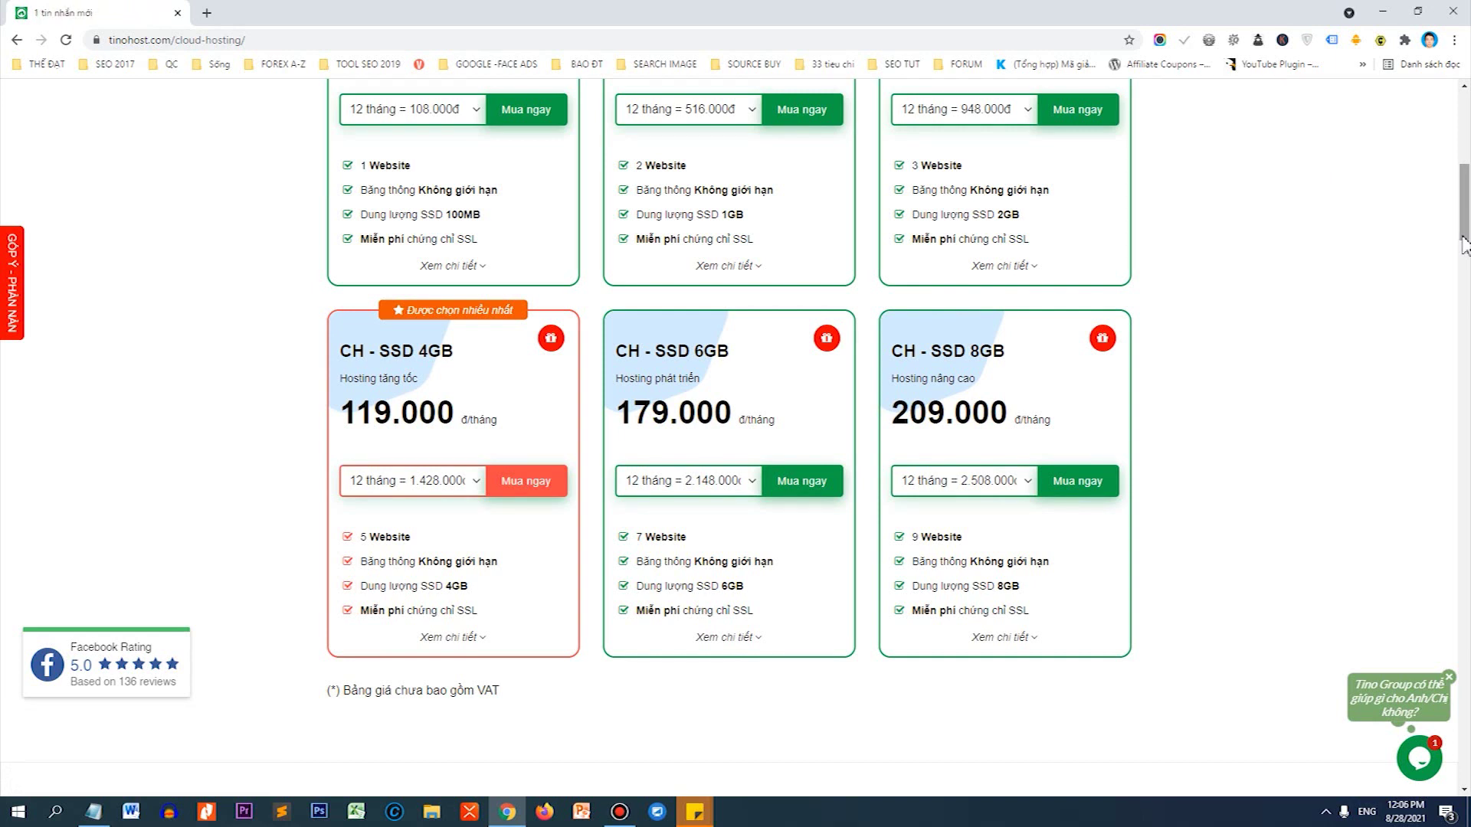
{"action": "scroll", "coordinate": [735, 307], "scroll_direction": "up", "scroll_amount": 1}
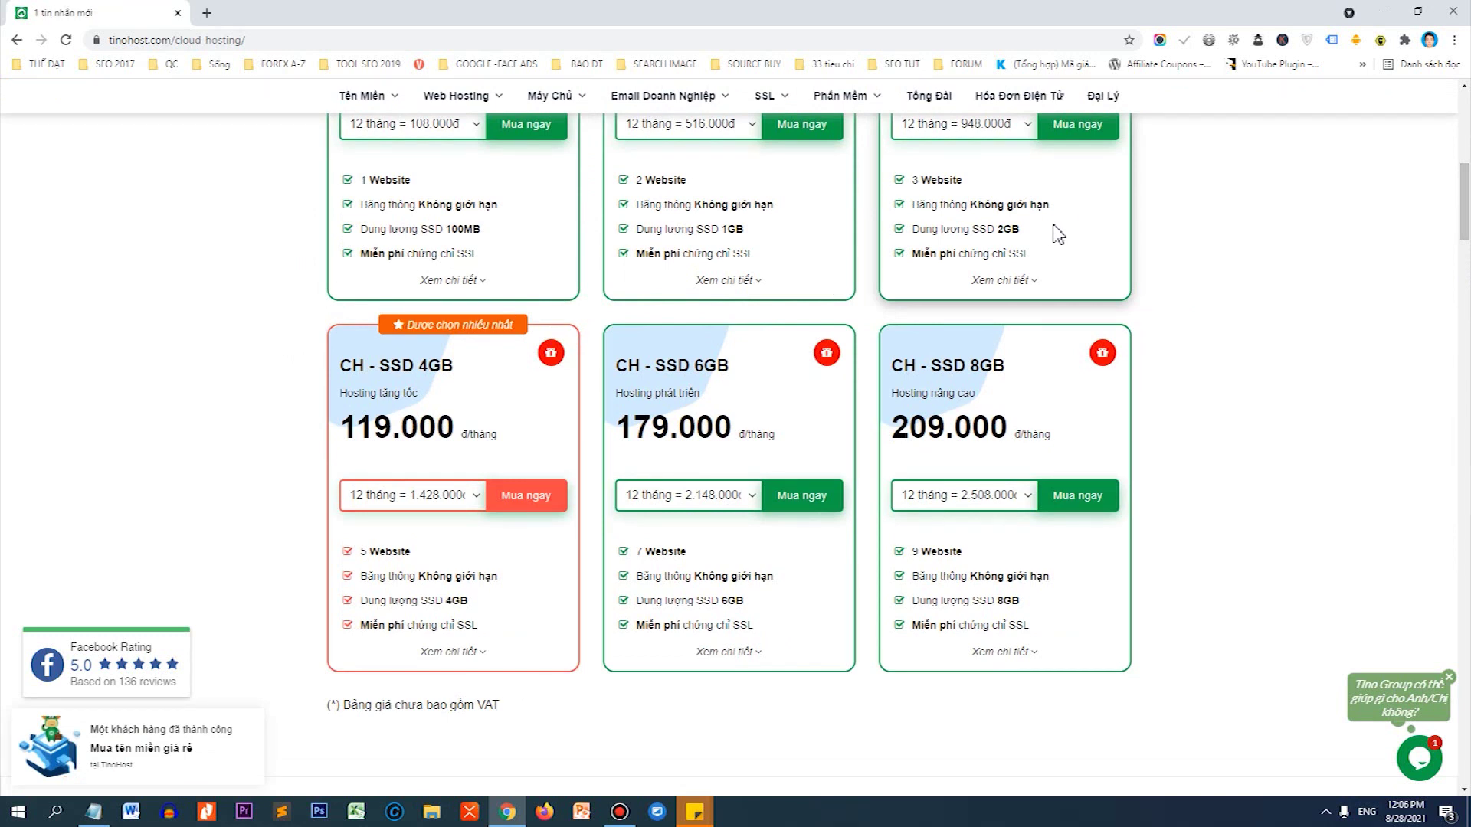
{"action": "double_click", "coordinate": [996, 366]}
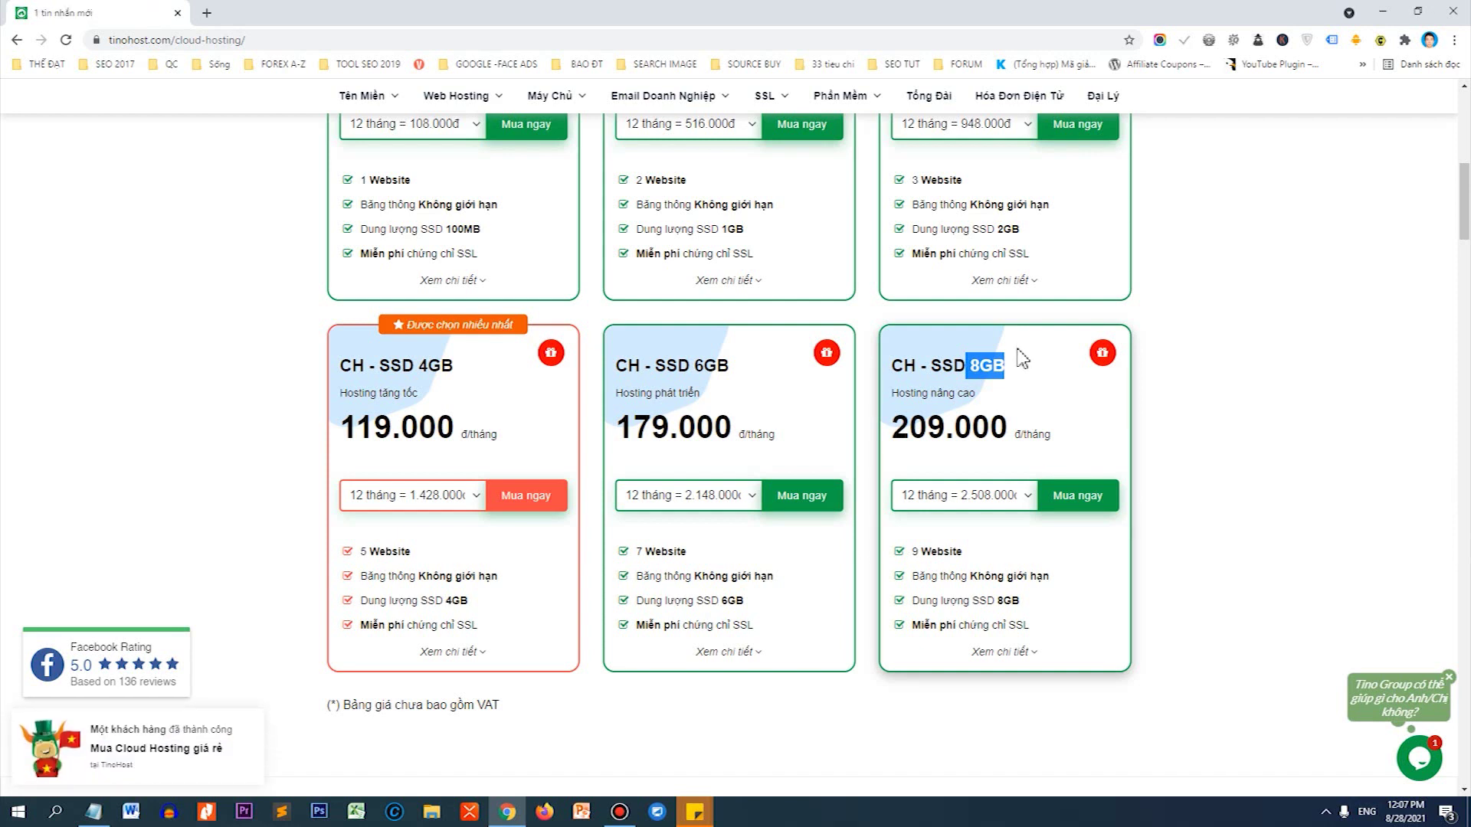
Open Máy Chủ > VPS Pro and order the VPS-20GB plan.
{"action": "scroll", "coordinate": [653, 147], "scroll_direction": "up", "scroll_amount": 10}
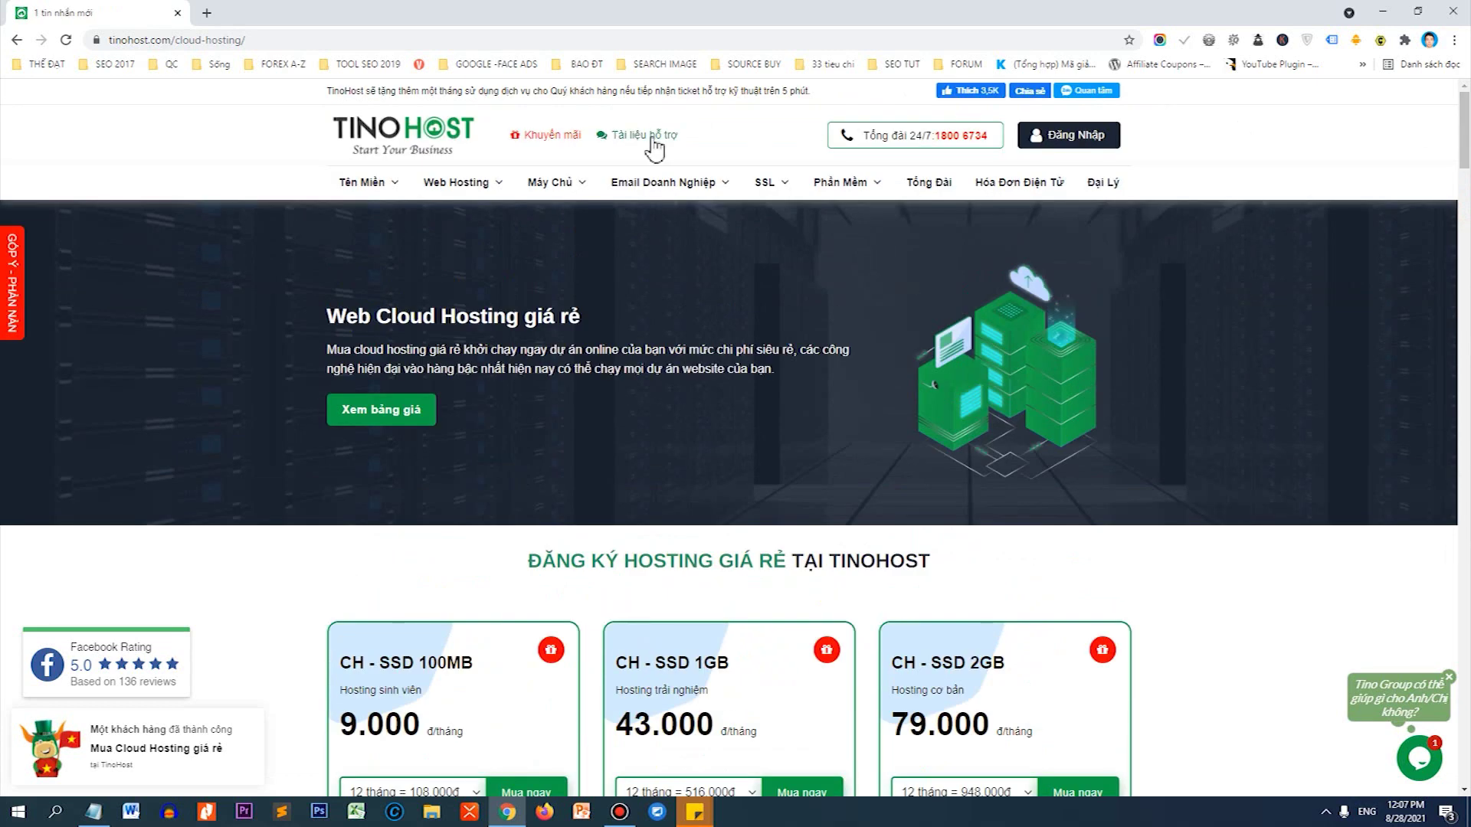
{"action": "mouse_move", "coordinate": [575, 185]}
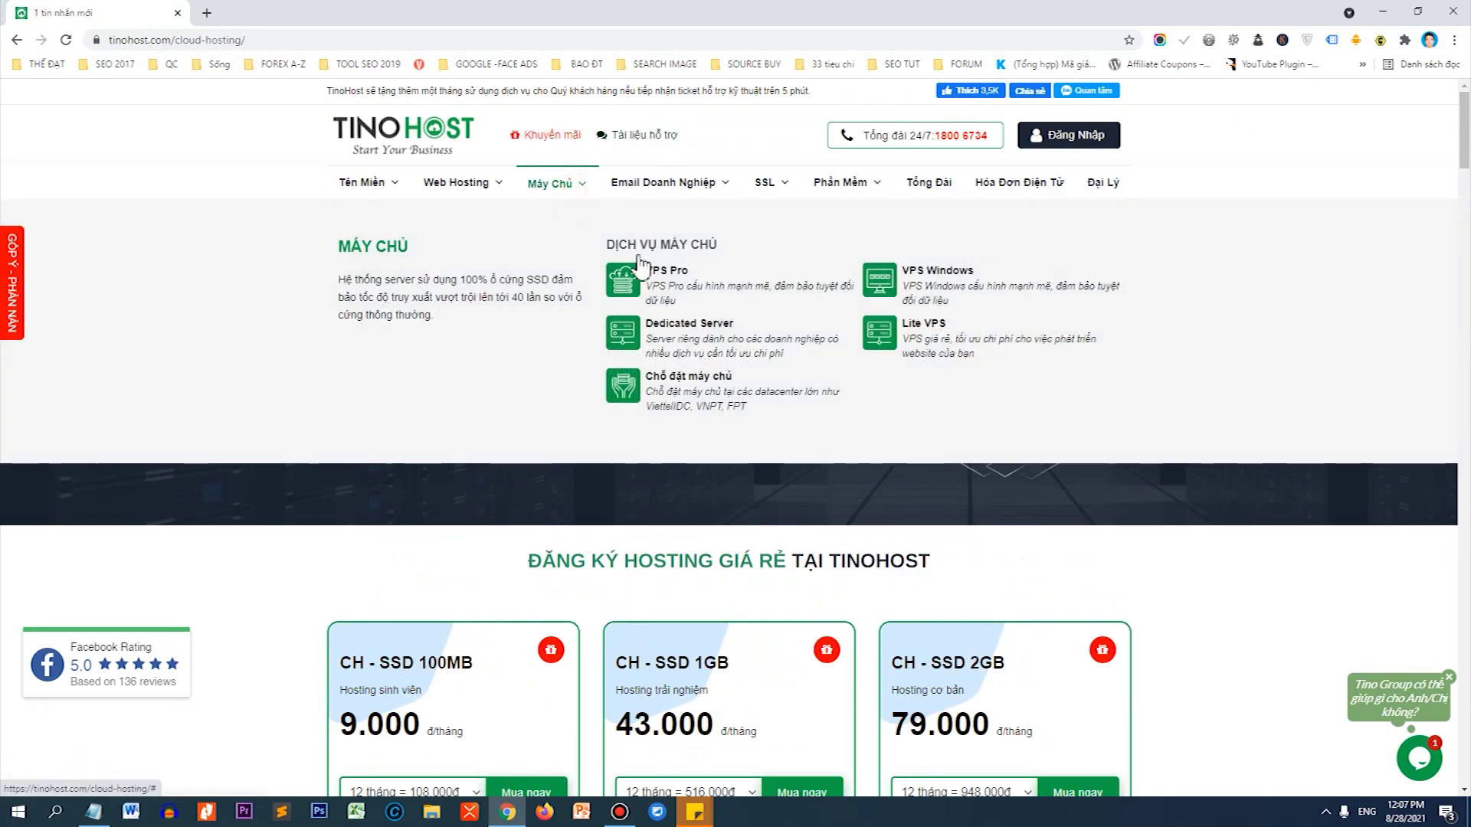
{"action": "left_click", "coordinate": [641, 266]}
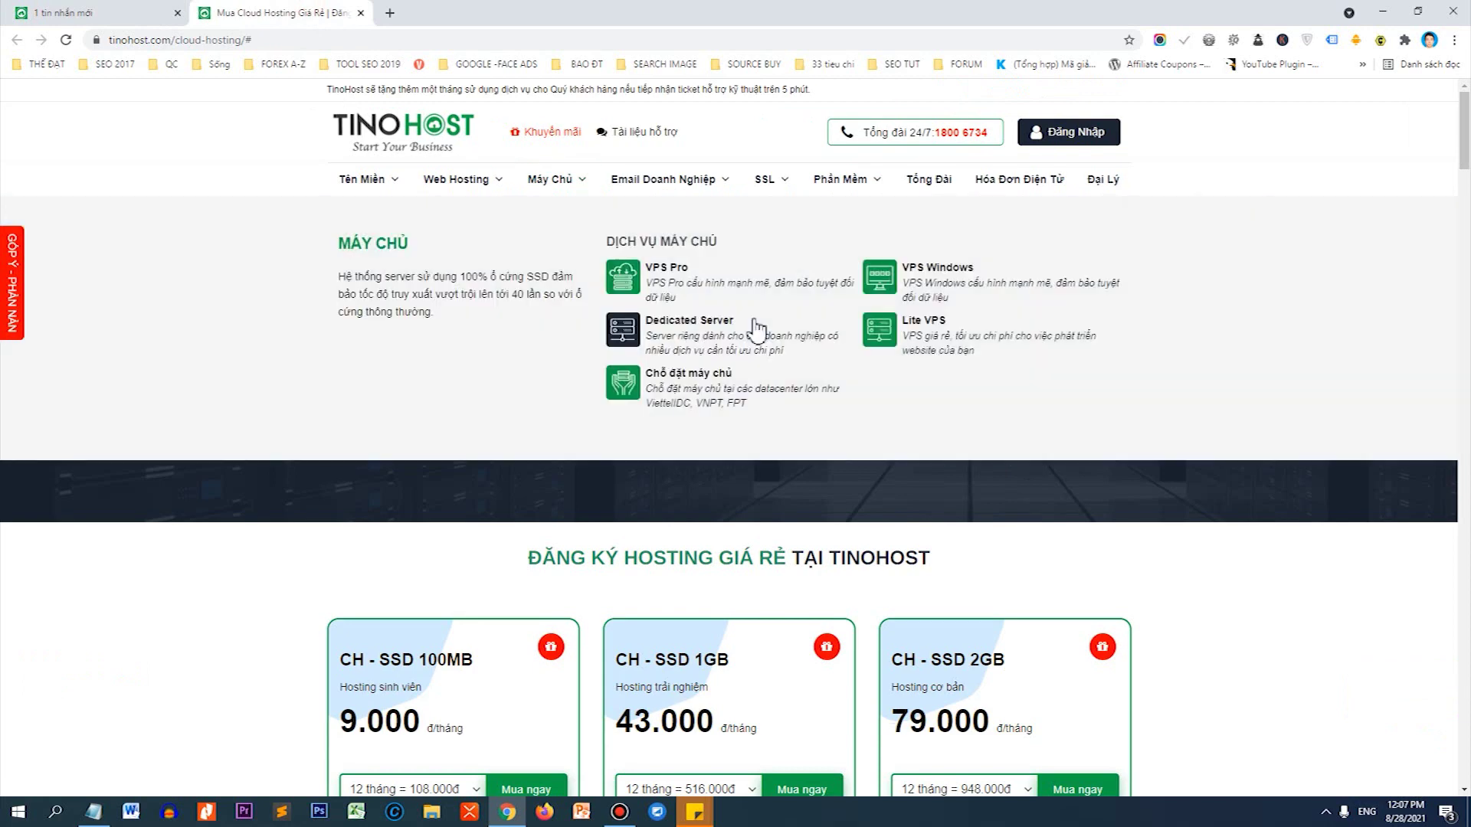
{"action": "scroll", "coordinate": [746, 318], "scroll_direction": "down", "scroll_amount": 3}
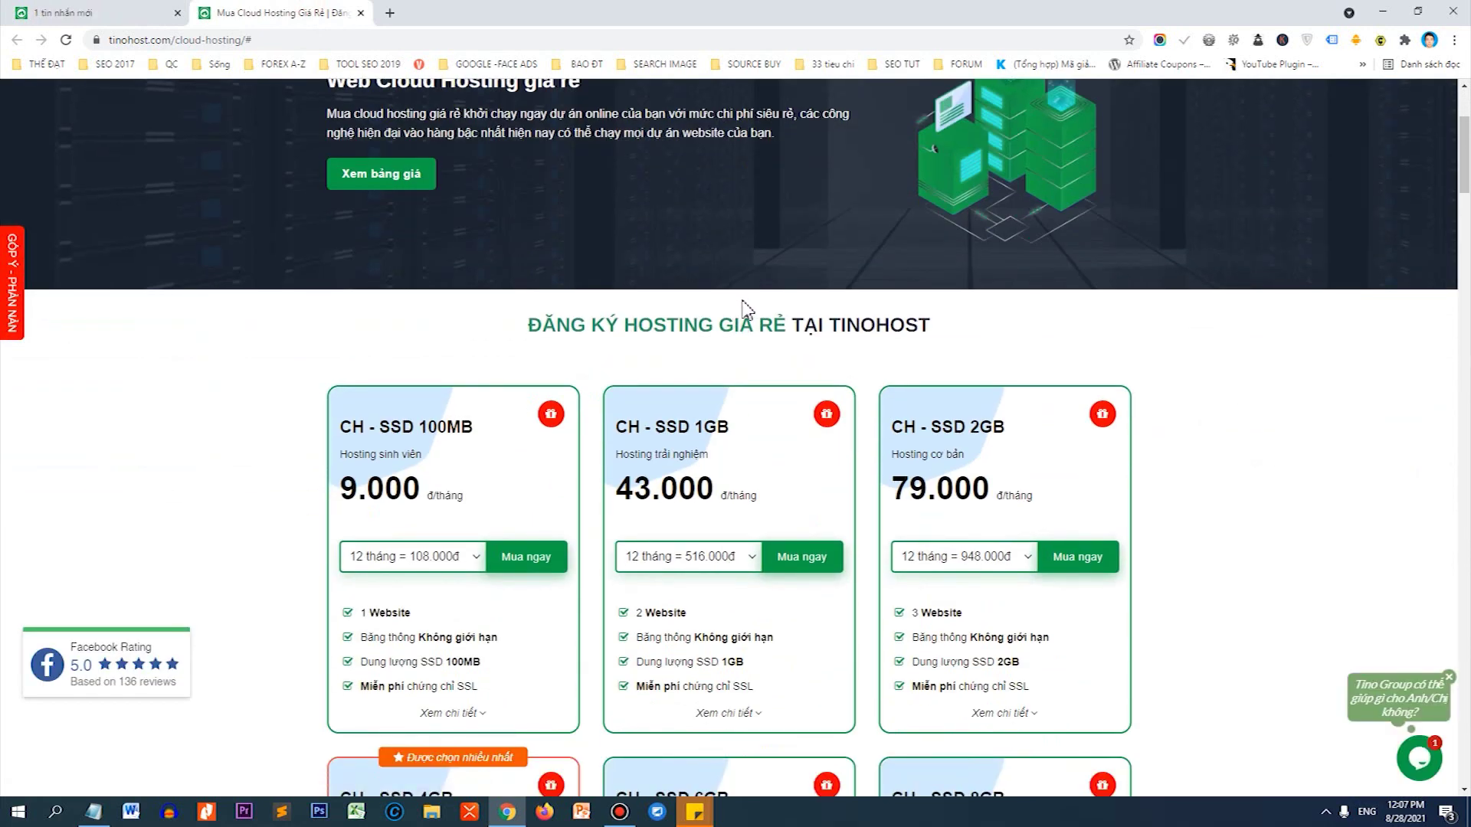
{"action": "scroll", "coordinate": [746, 310], "scroll_direction": "up", "scroll_amount": 3}
{"action": "mouse_move", "coordinate": [559, 191]}
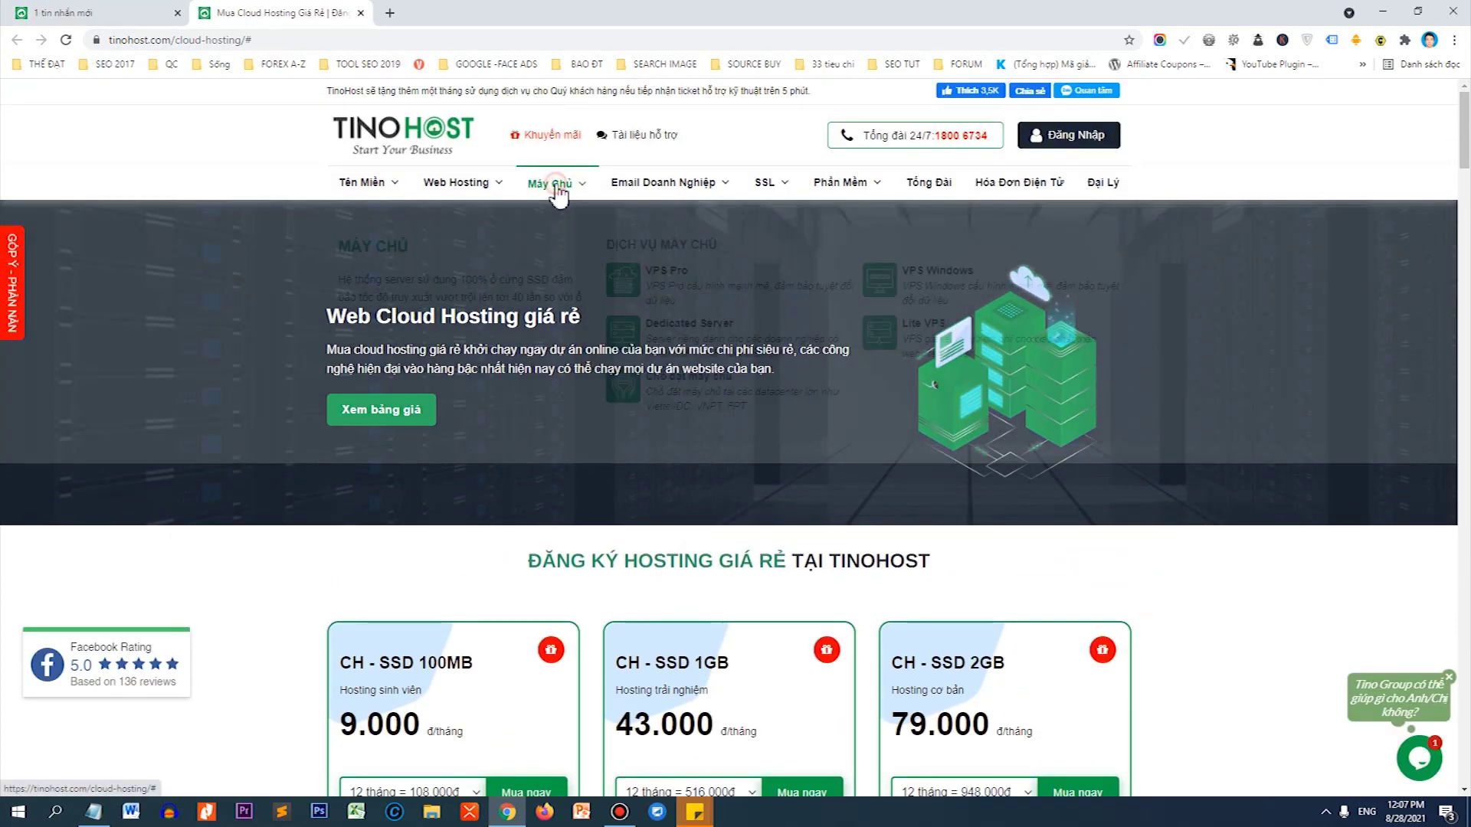
{"action": "left_click", "coordinate": [665, 271]}
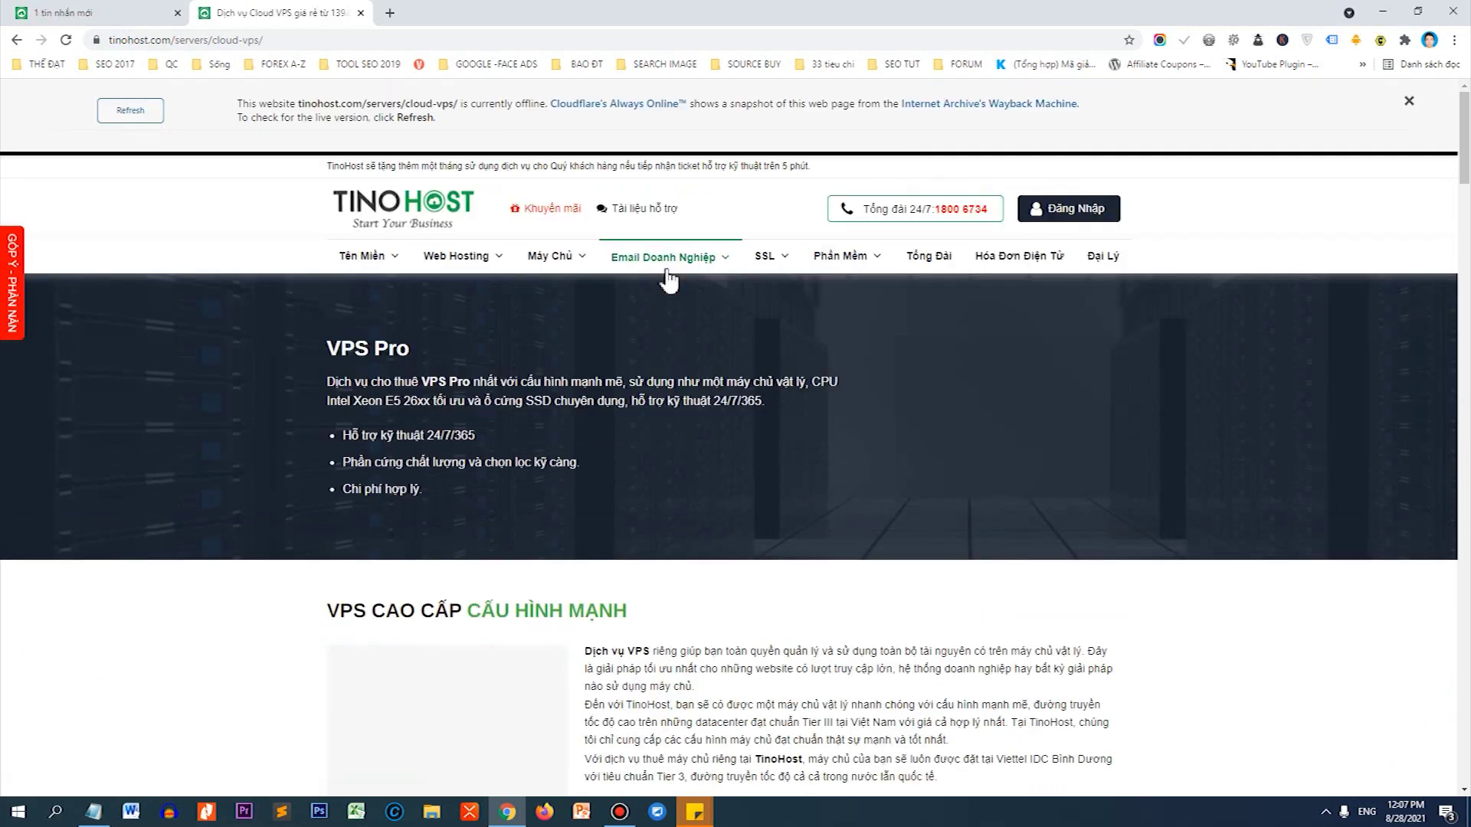
{"action": "scroll", "coordinate": [669, 281], "scroll_direction": "down", "scroll_amount": 9}
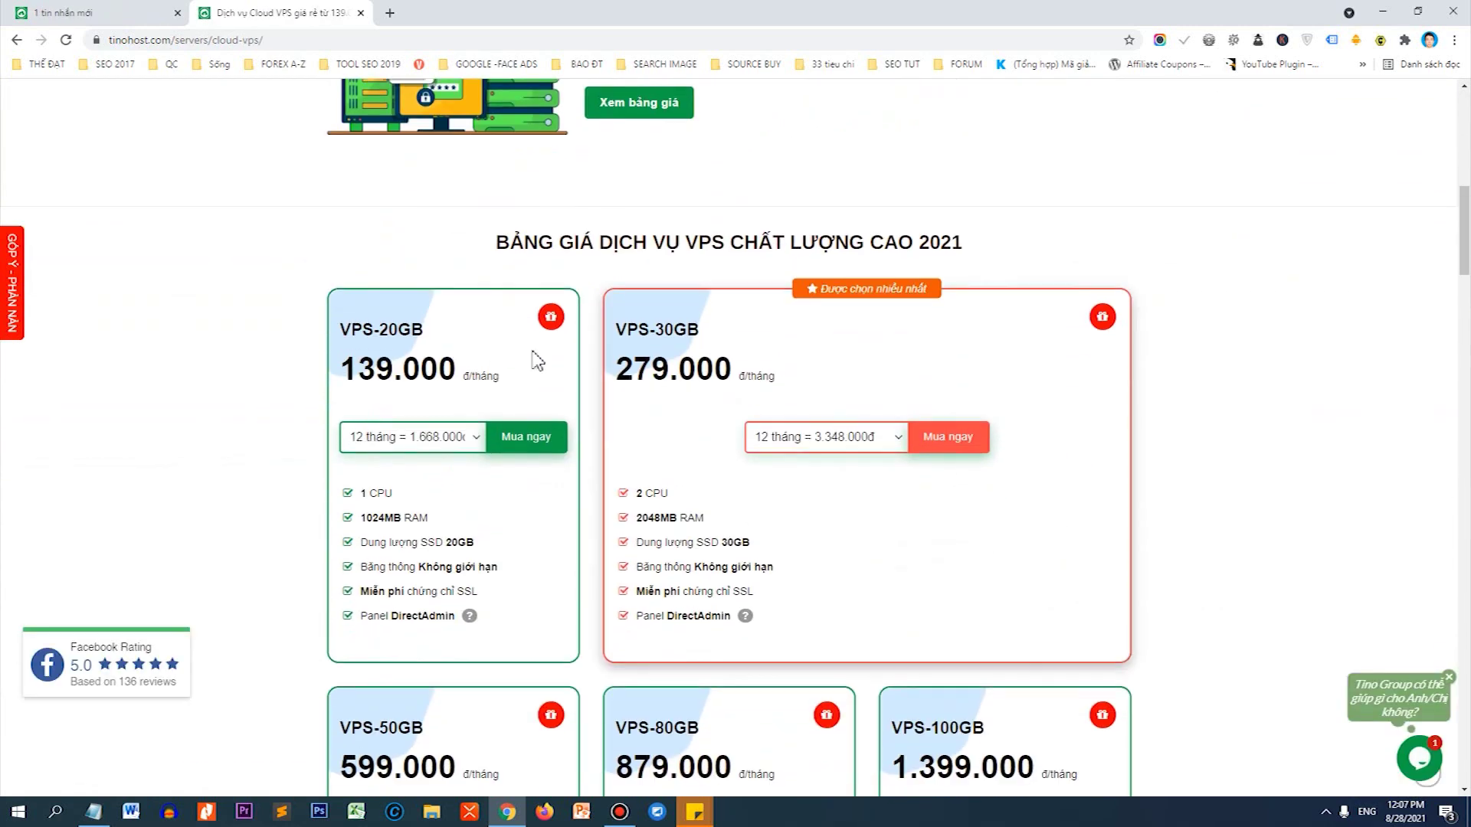
{"action": "left_click_drag", "start_coordinate": [378, 329], "coordinate": [442, 345]}
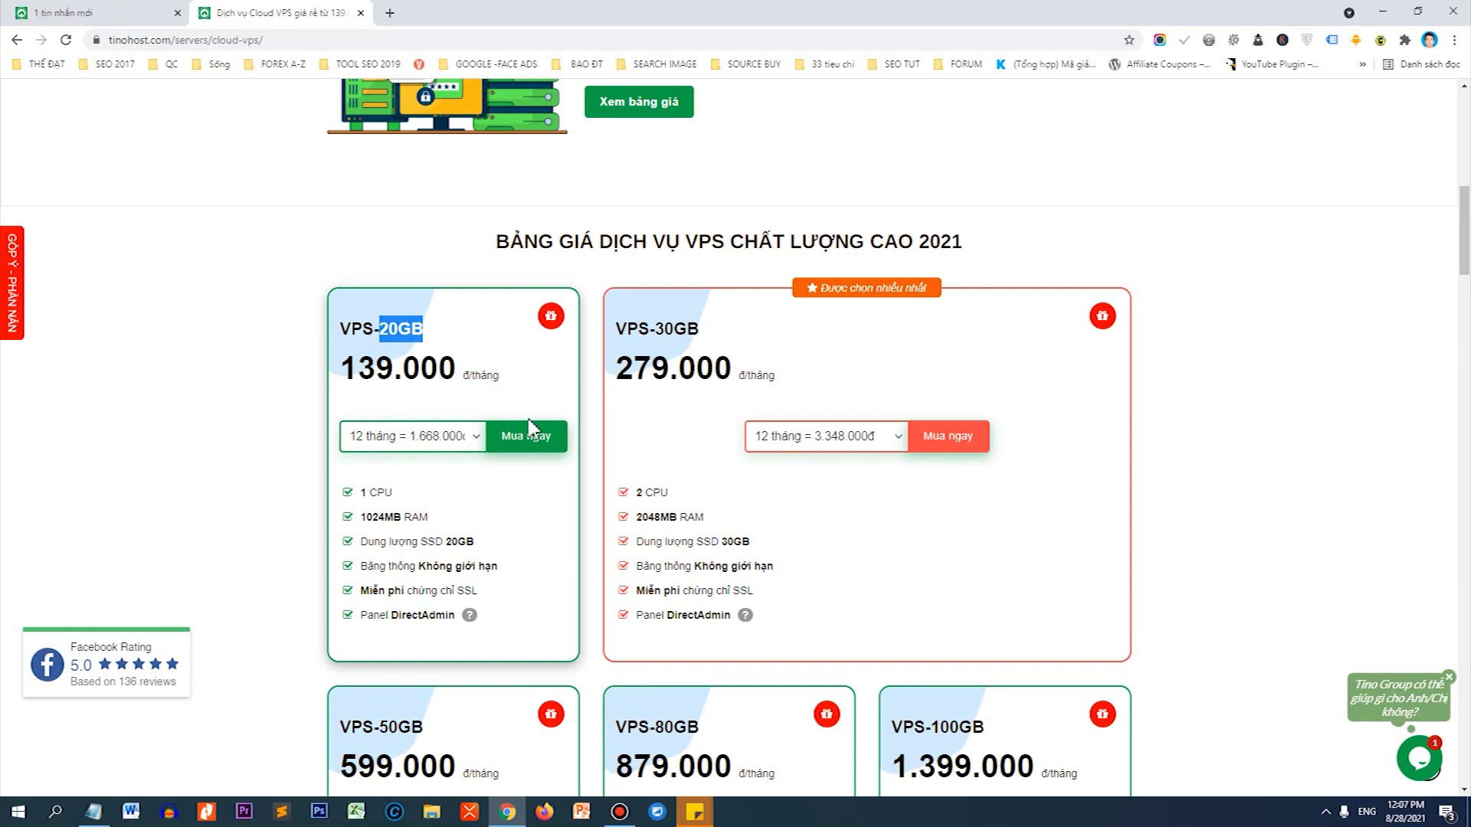
{"action": "left_click", "coordinate": [529, 443]}
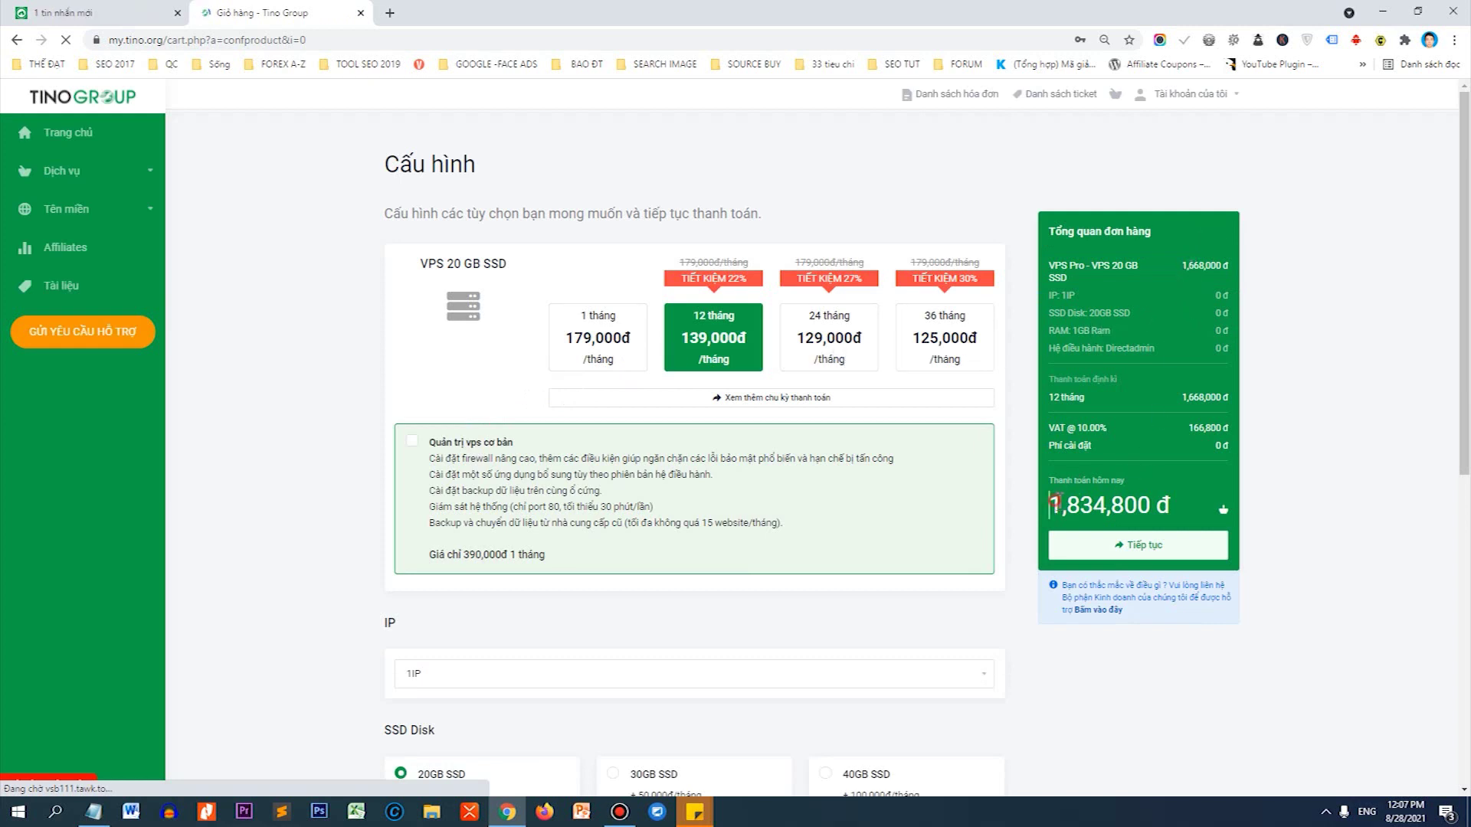
Review the VPS 20 GB SSD order's 1,834,800 đ 12-month total.
{"action": "left_click_drag", "start_coordinate": [1051, 504], "coordinate": [1162, 505]}
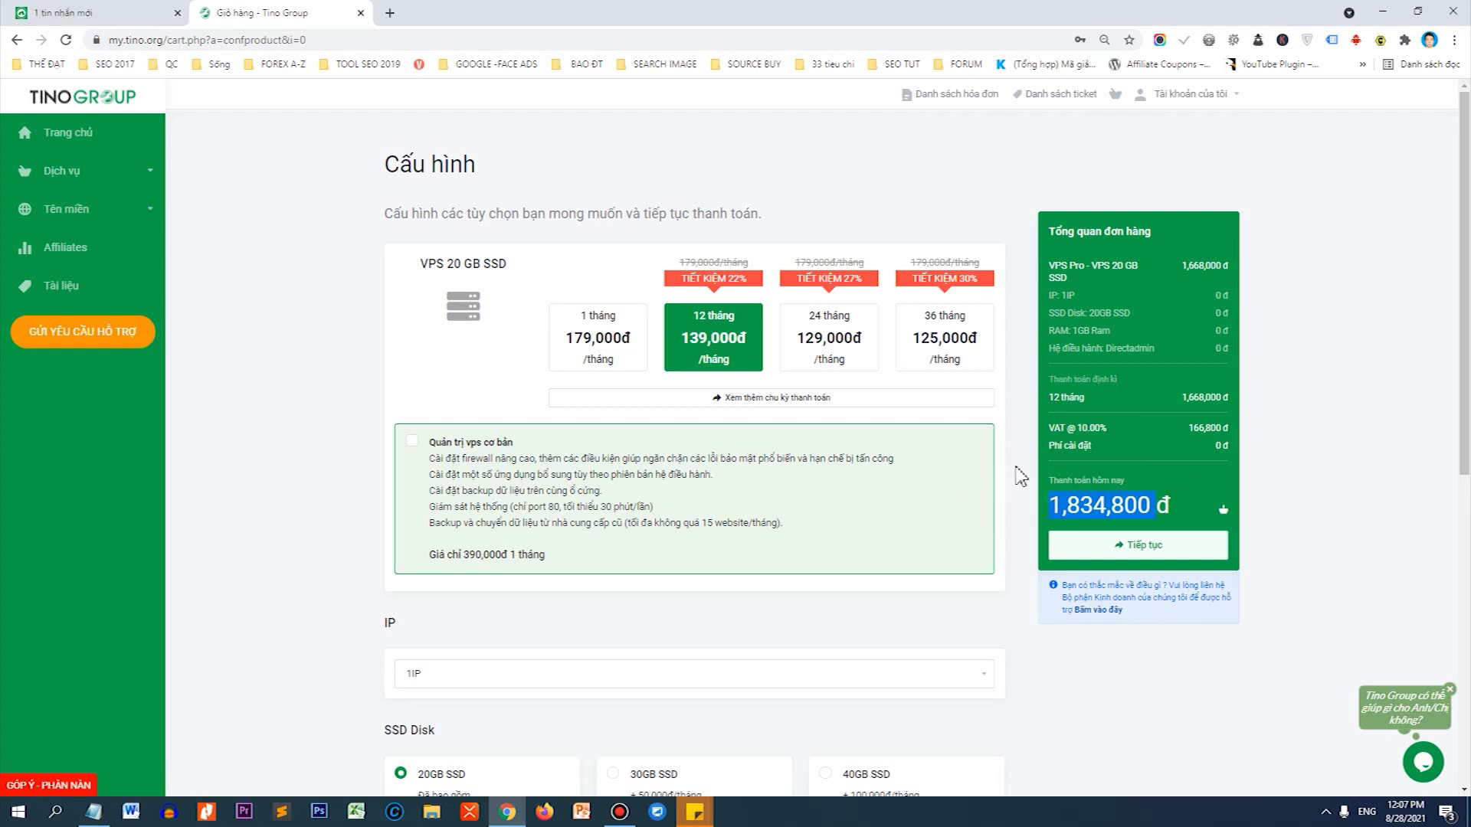
{"action": "scroll", "coordinate": [988, 444], "scroll_direction": "down", "scroll_amount": 5}
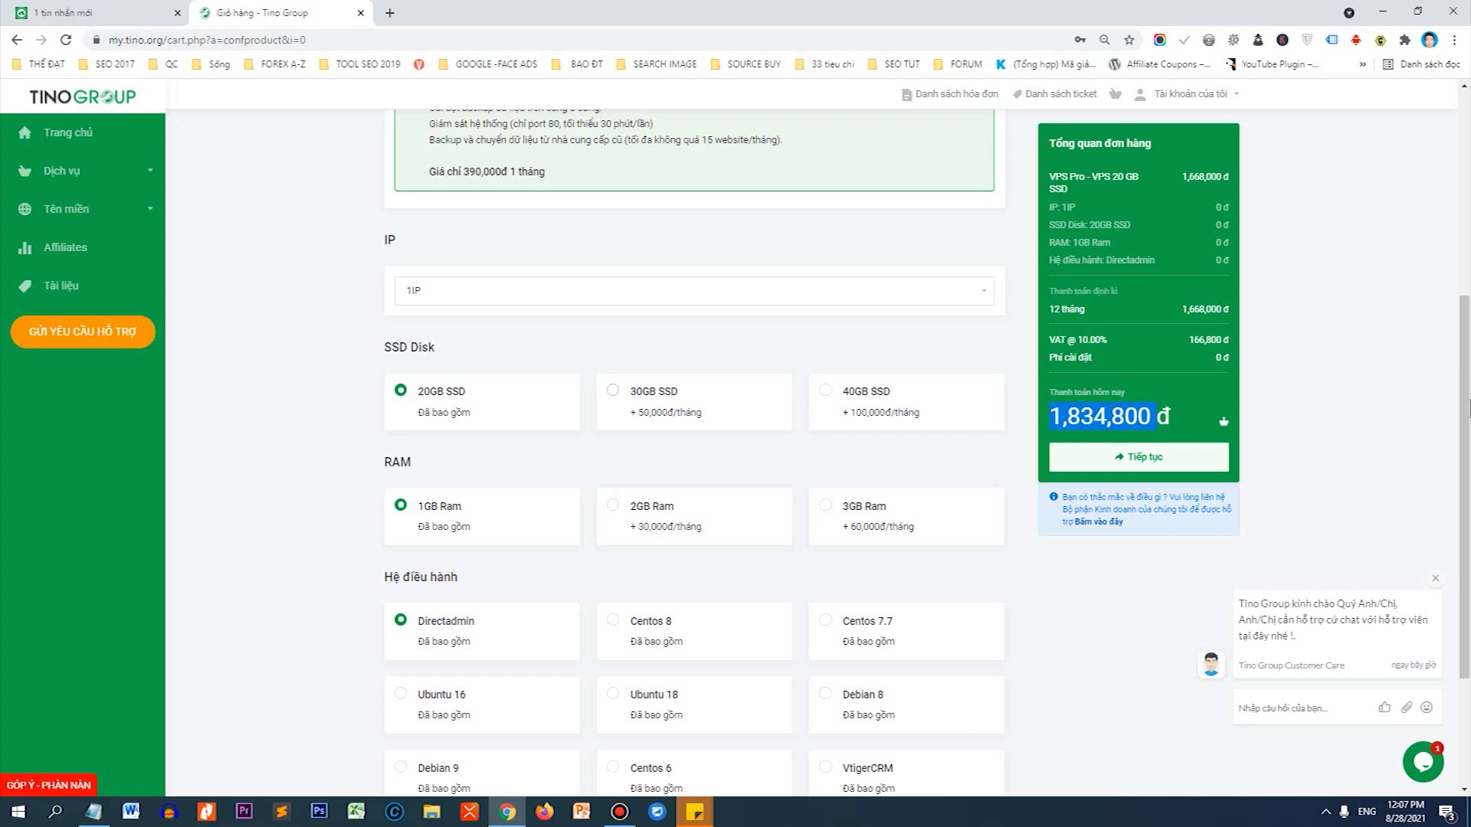
{"action": "scroll", "coordinate": [633, 406], "scroll_direction": "up", "scroll_amount": 4}
{"action": "scroll", "coordinate": [633, 406], "scroll_direction": "up", "scroll_amount": 1}
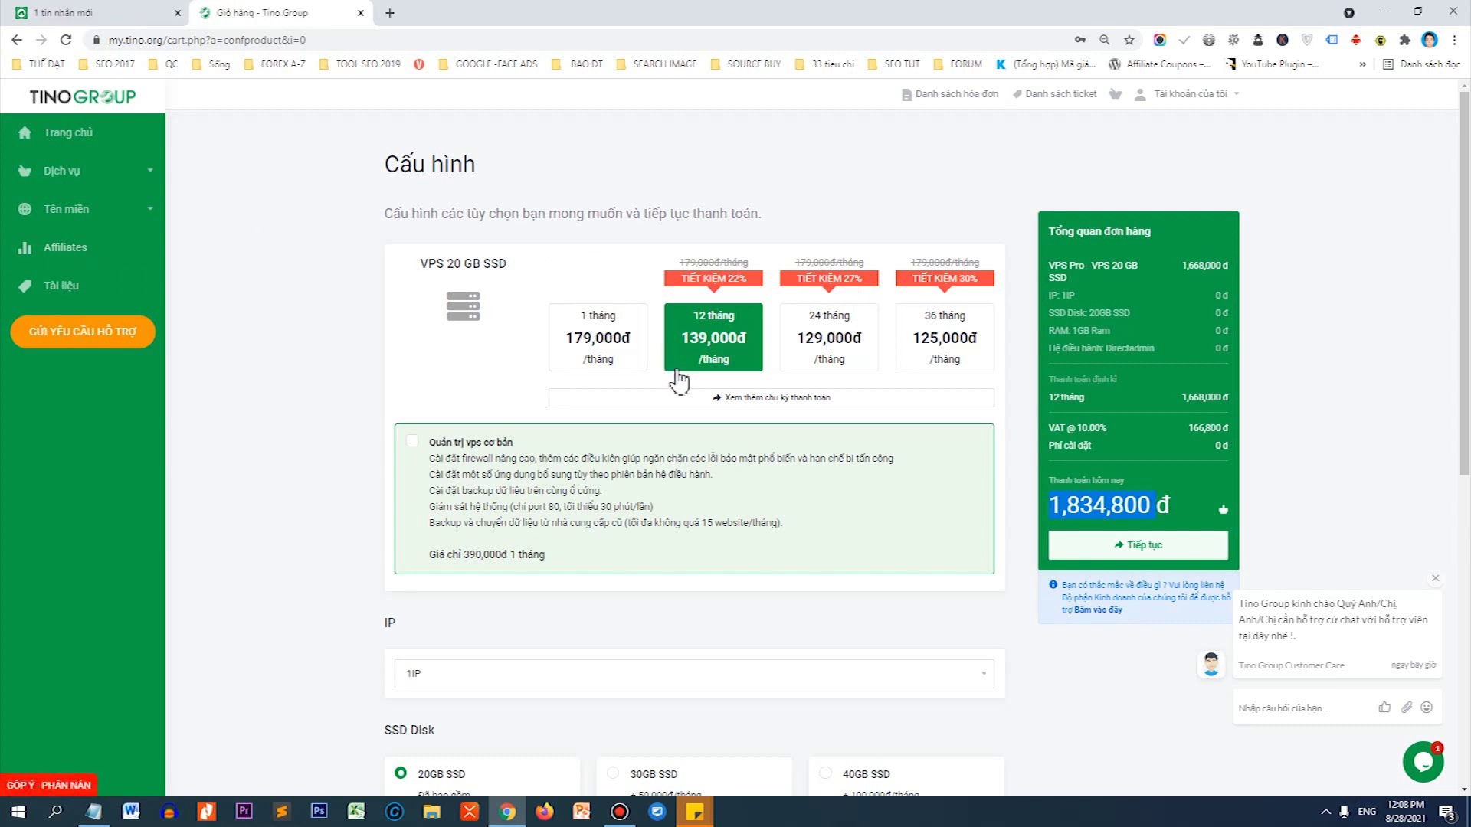
{"action": "scroll", "coordinate": [689, 364], "scroll_direction": "down", "scroll_amount": 5}
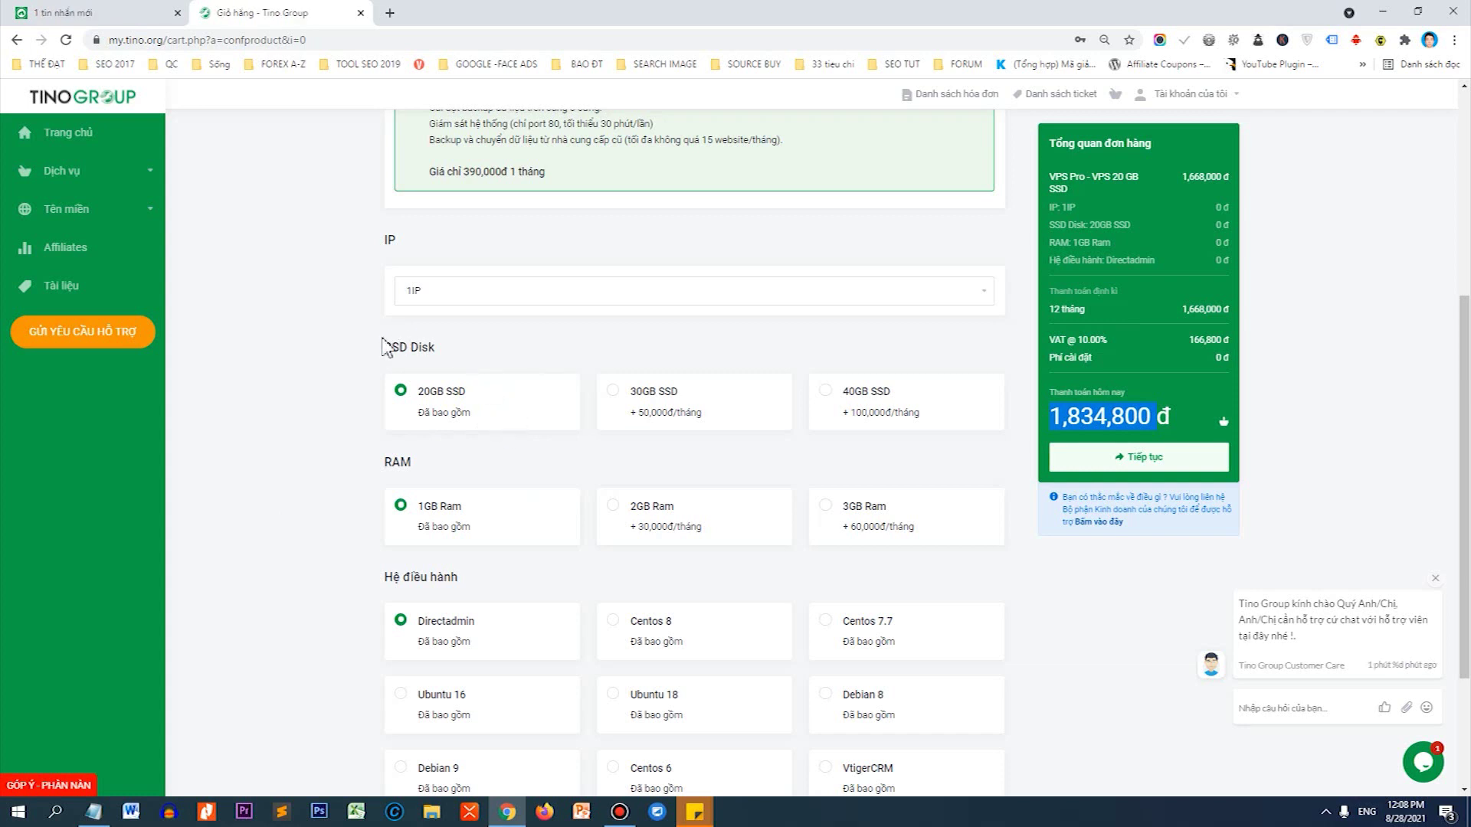
Switch the SSD disk to 40GB, note the 3,154,800 đ total, then go back.
{"action": "left_click_drag", "start_coordinate": [385, 346], "coordinate": [435, 347]}
{"action": "left_click", "coordinate": [674, 416]}
{"action": "left_click_drag", "start_coordinate": [857, 413], "coordinate": [866, 414]}
{"action": "left_click_drag", "start_coordinate": [1092, 418], "coordinate": [1108, 419]}
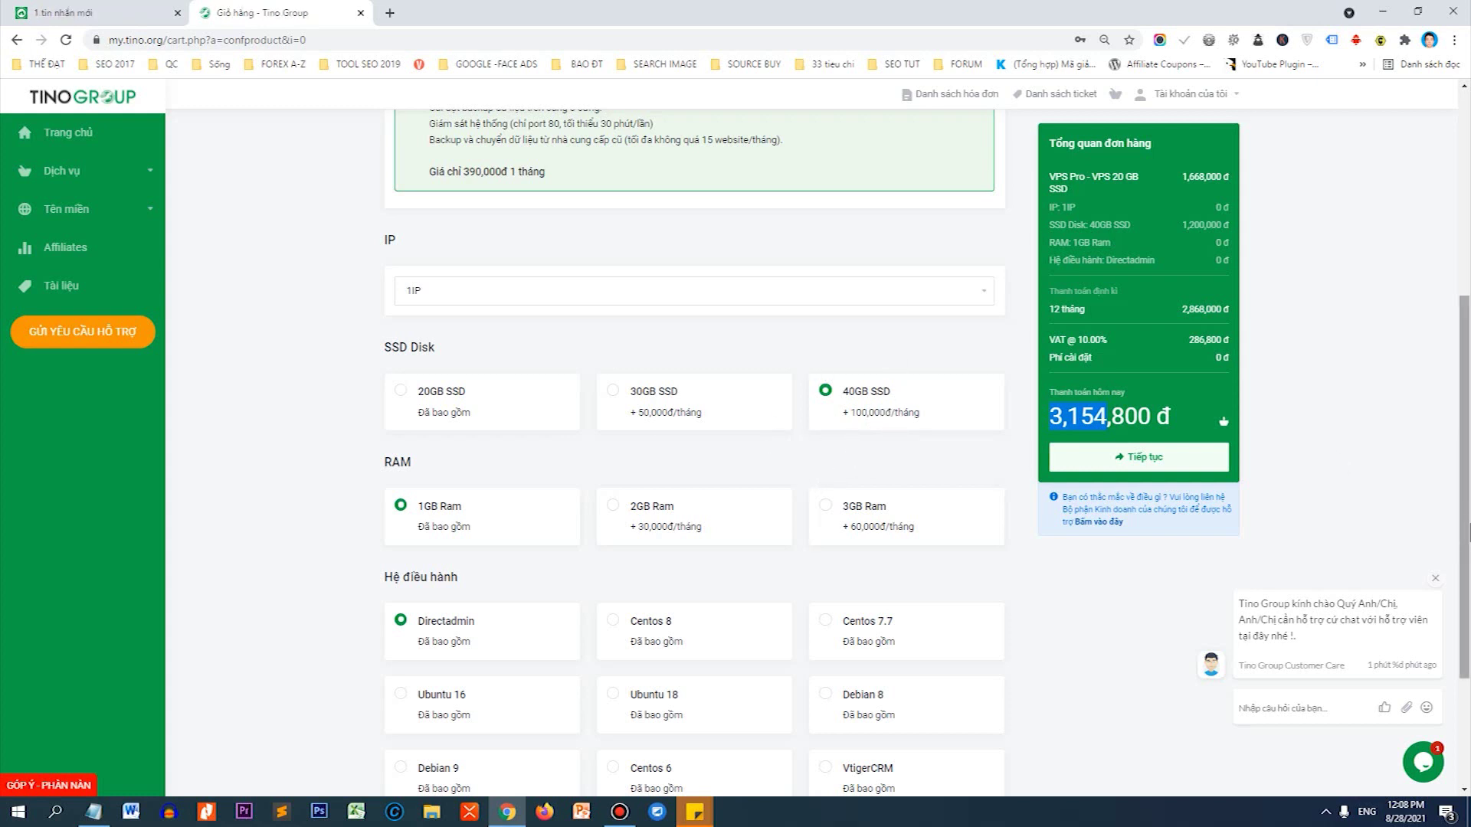
{"action": "scroll", "coordinate": [1466, 529], "scroll_direction": "up", "scroll_amount": 5}
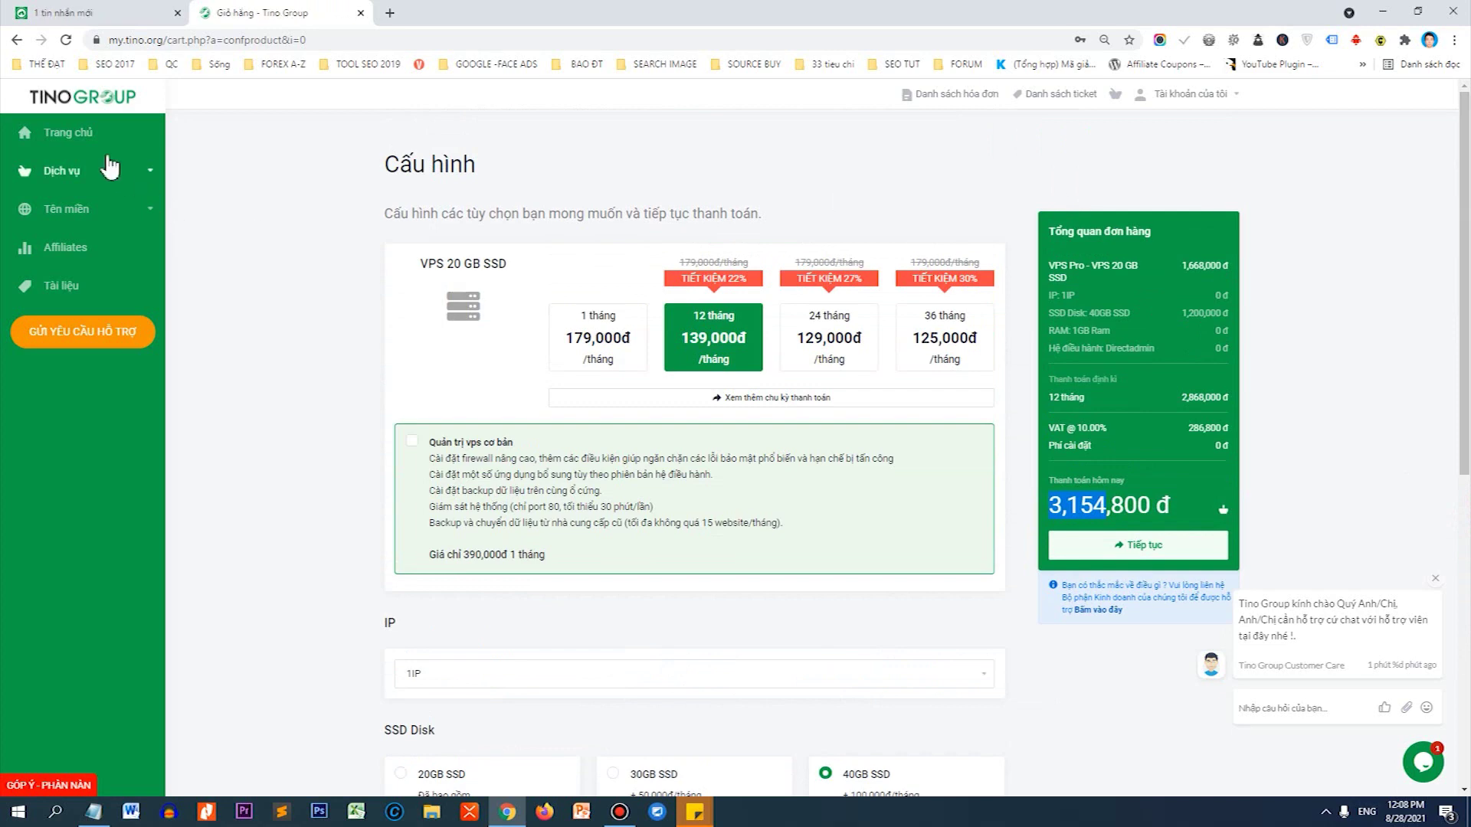
{"action": "left_click", "coordinate": [18, 40]}
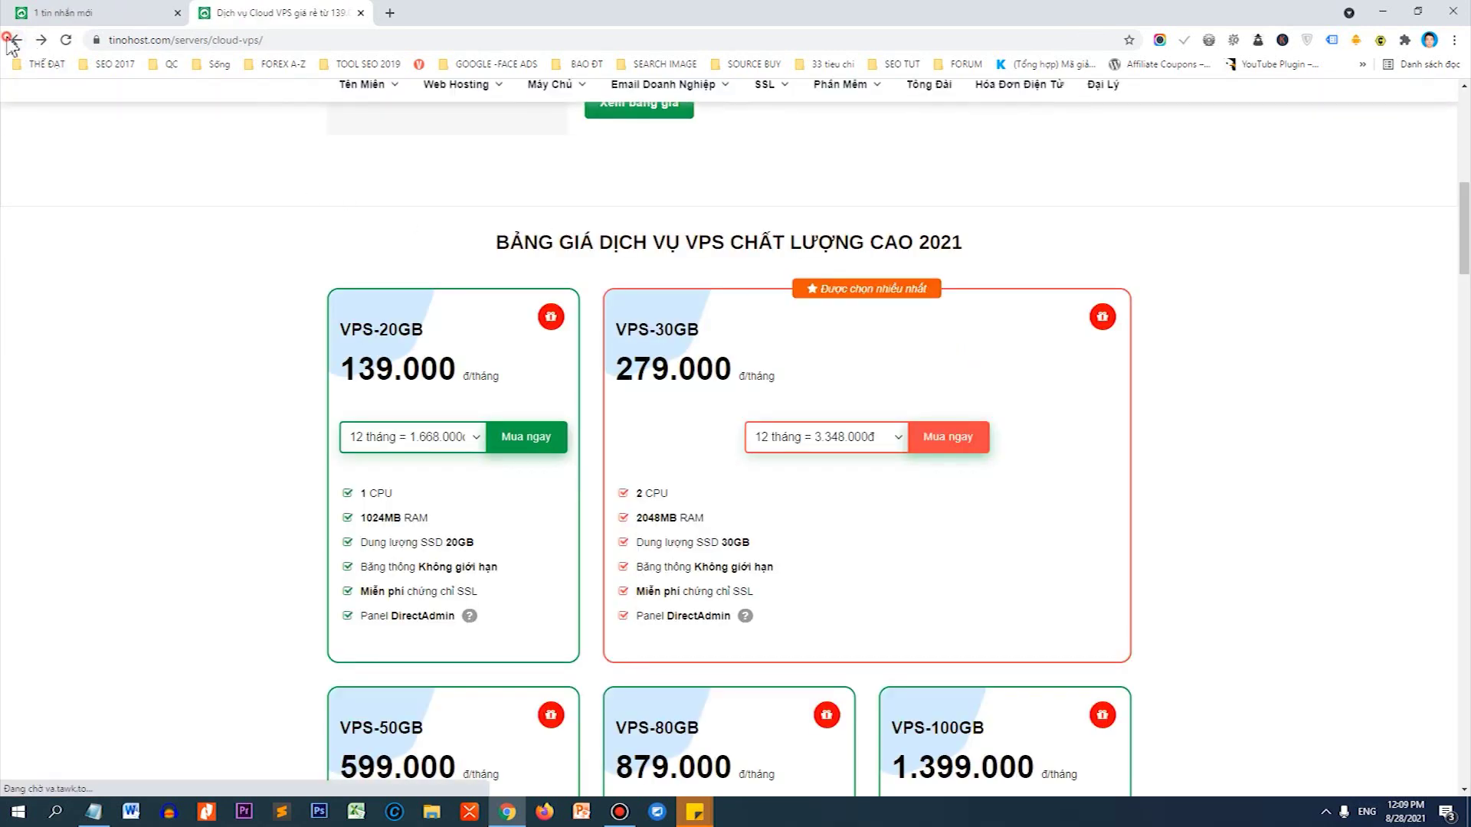
Return to Web Hosting > Cloud Hosting and order the CH - SSD 4GB plan.
{"action": "left_click", "coordinate": [13, 39]}
{"action": "mouse_move", "coordinate": [454, 191]}
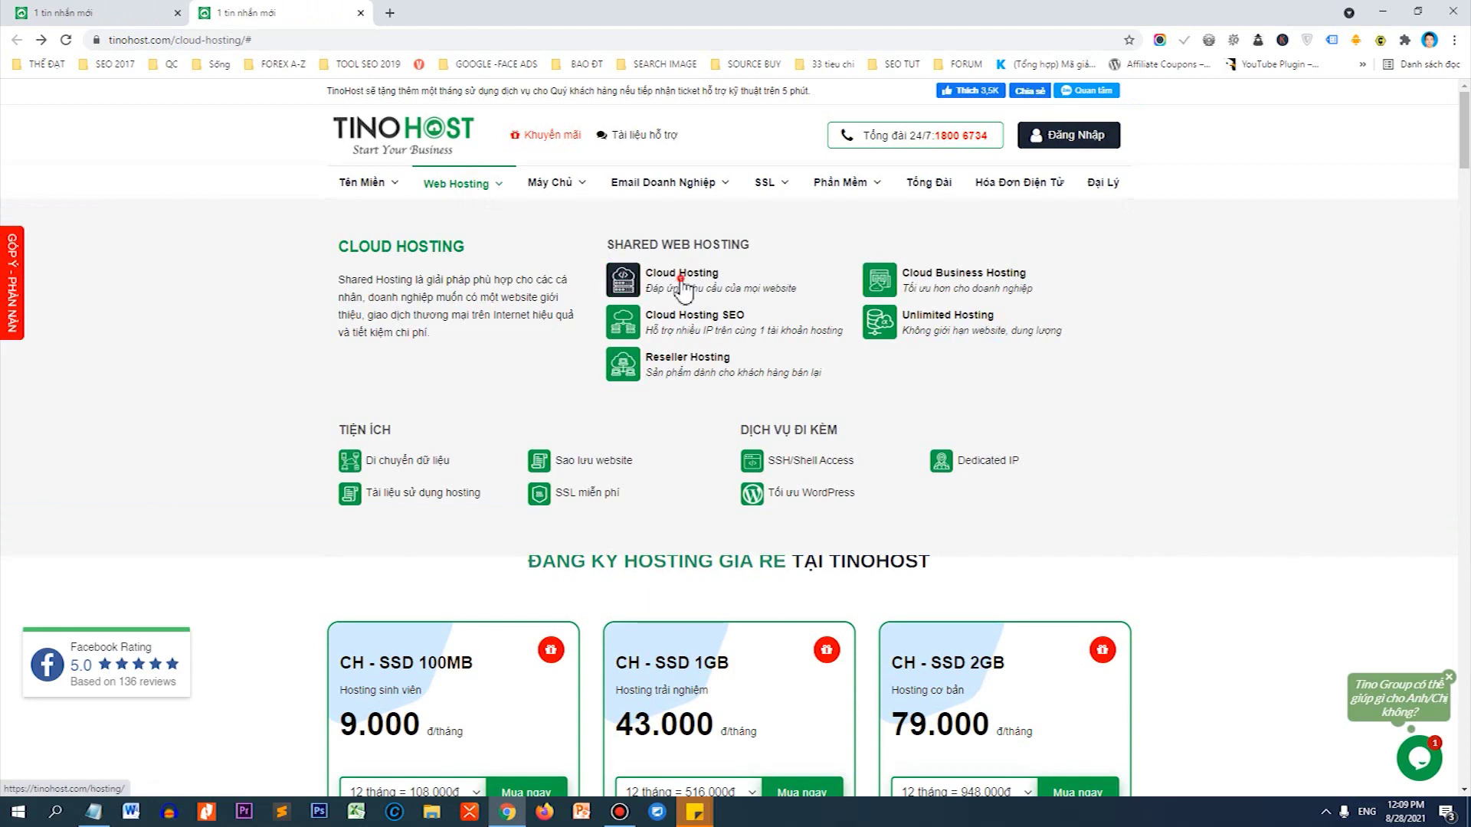
{"action": "left_click", "coordinate": [684, 289]}
{"action": "scroll", "coordinate": [687, 299], "scroll_direction": "down", "scroll_amount": 5}
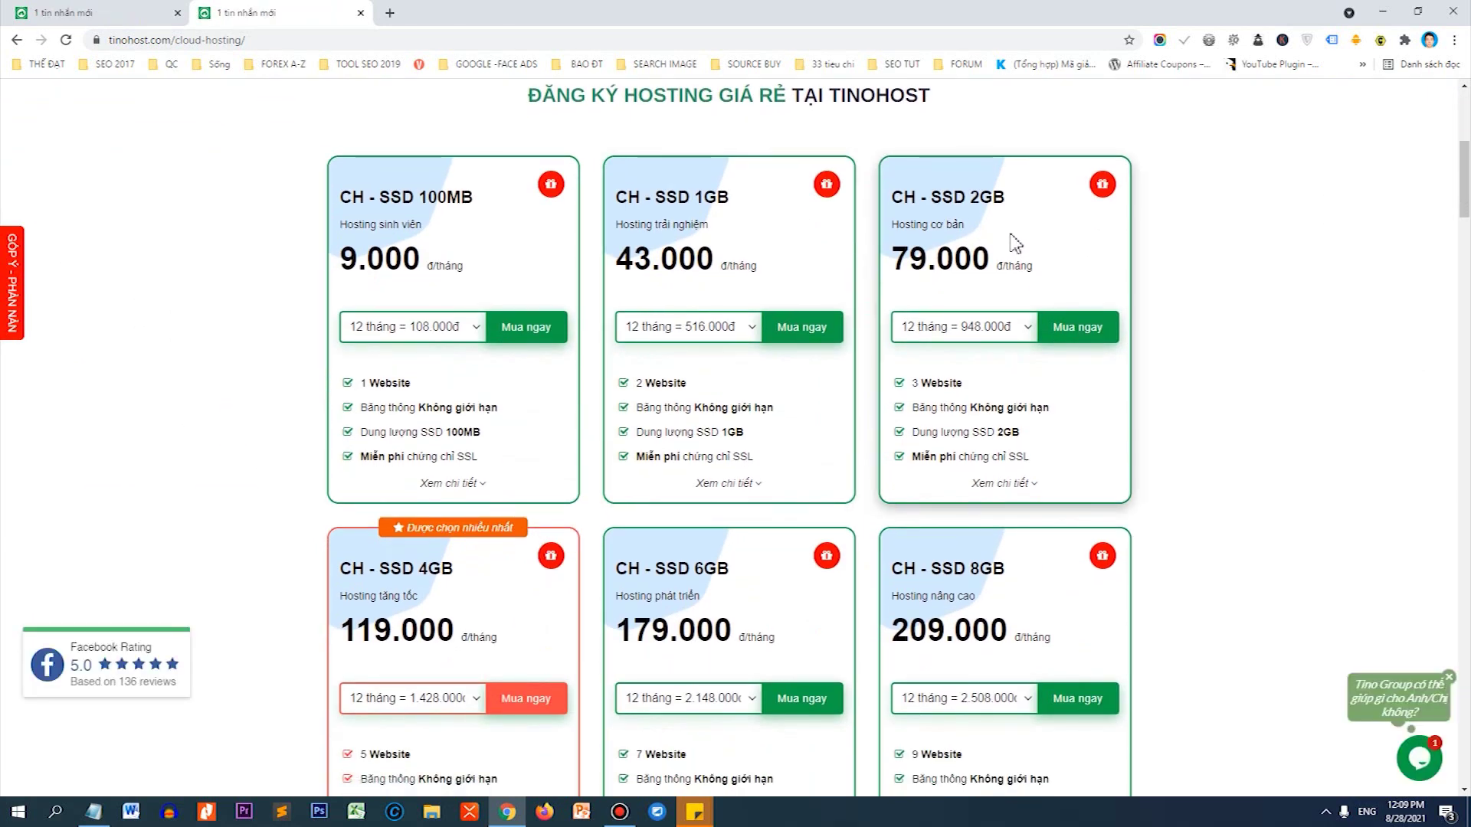
{"action": "scroll", "coordinate": [1011, 246], "scroll_direction": "down", "scroll_amount": 3}
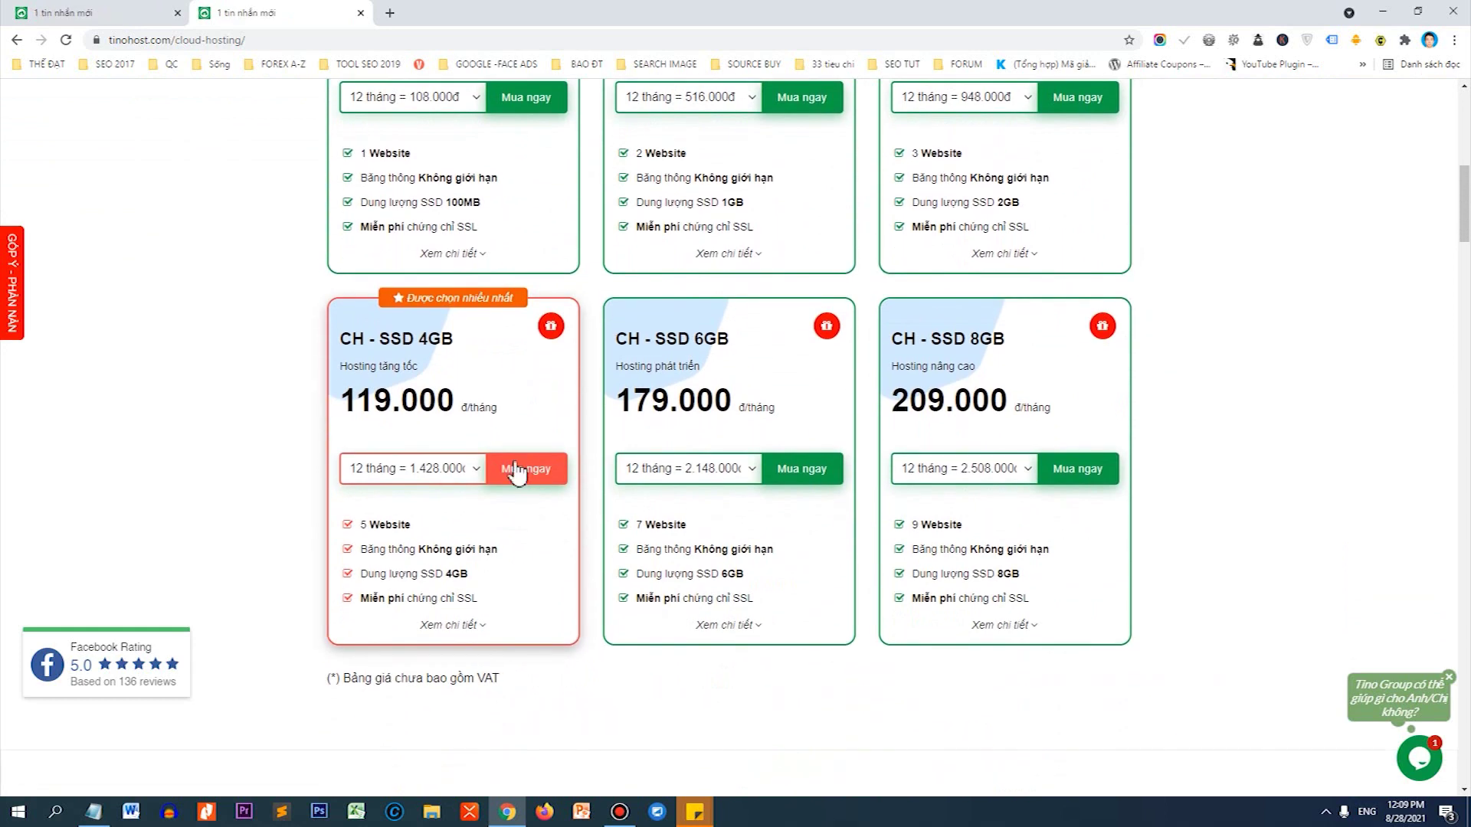
{"action": "left_click", "coordinate": [517, 470]}
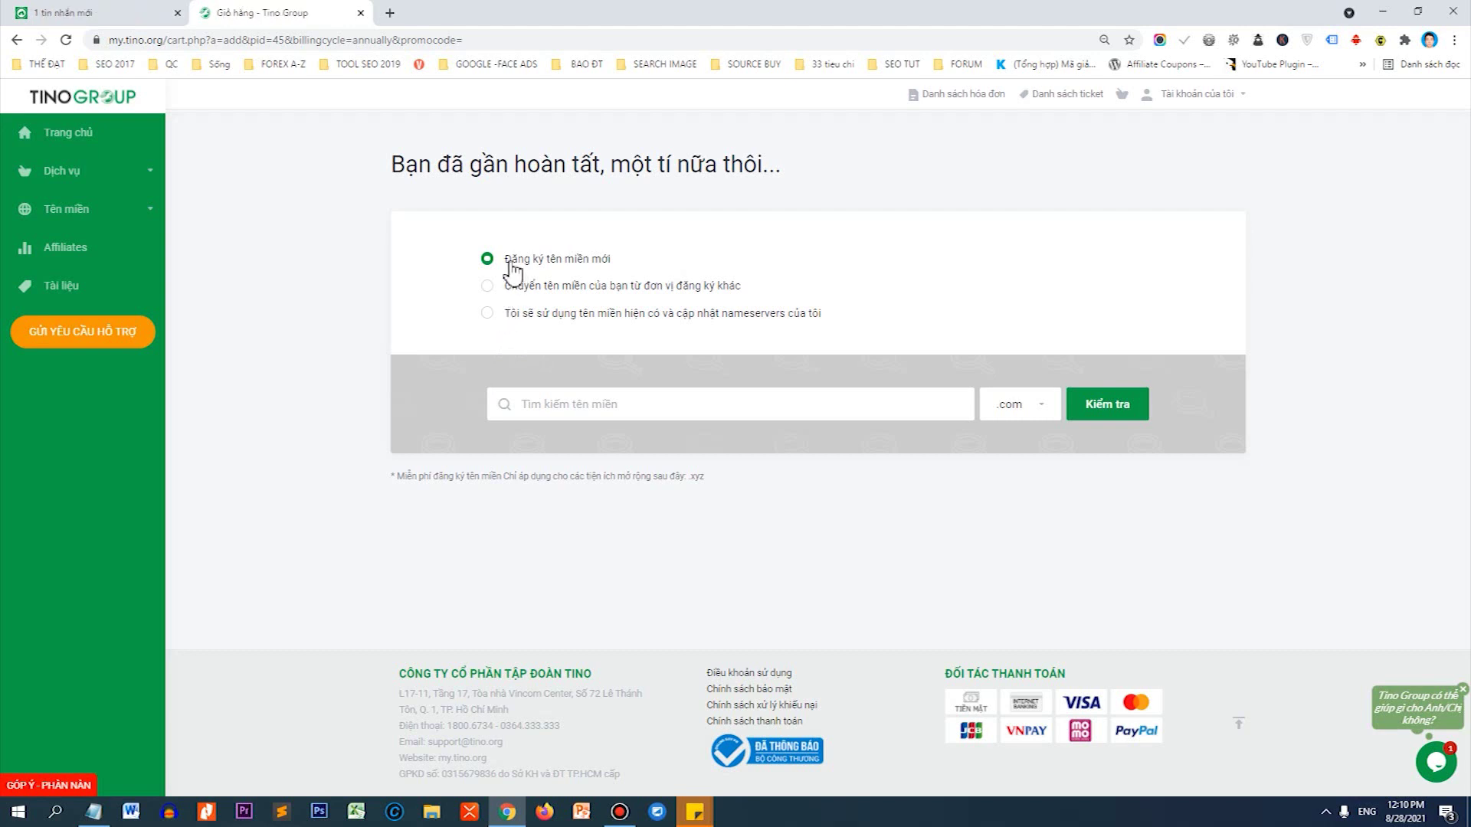
Register a new domain 'websitetintuc', confirm websitetintuc.com is available, and add it.
{"action": "left_click_drag", "start_coordinate": [504, 259], "coordinate": [614, 266]}
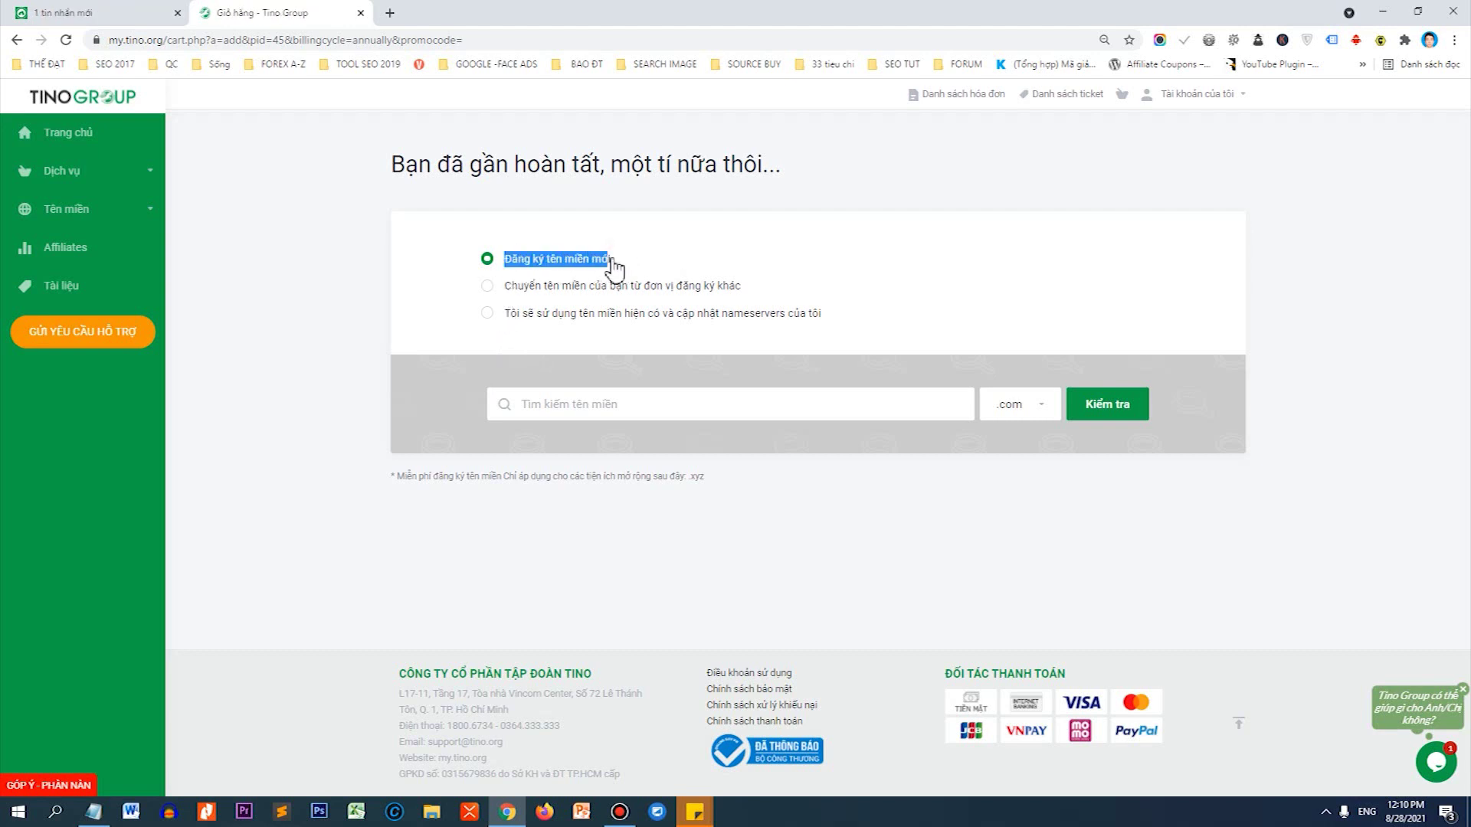
{"action": "left_click", "coordinate": [614, 266]}
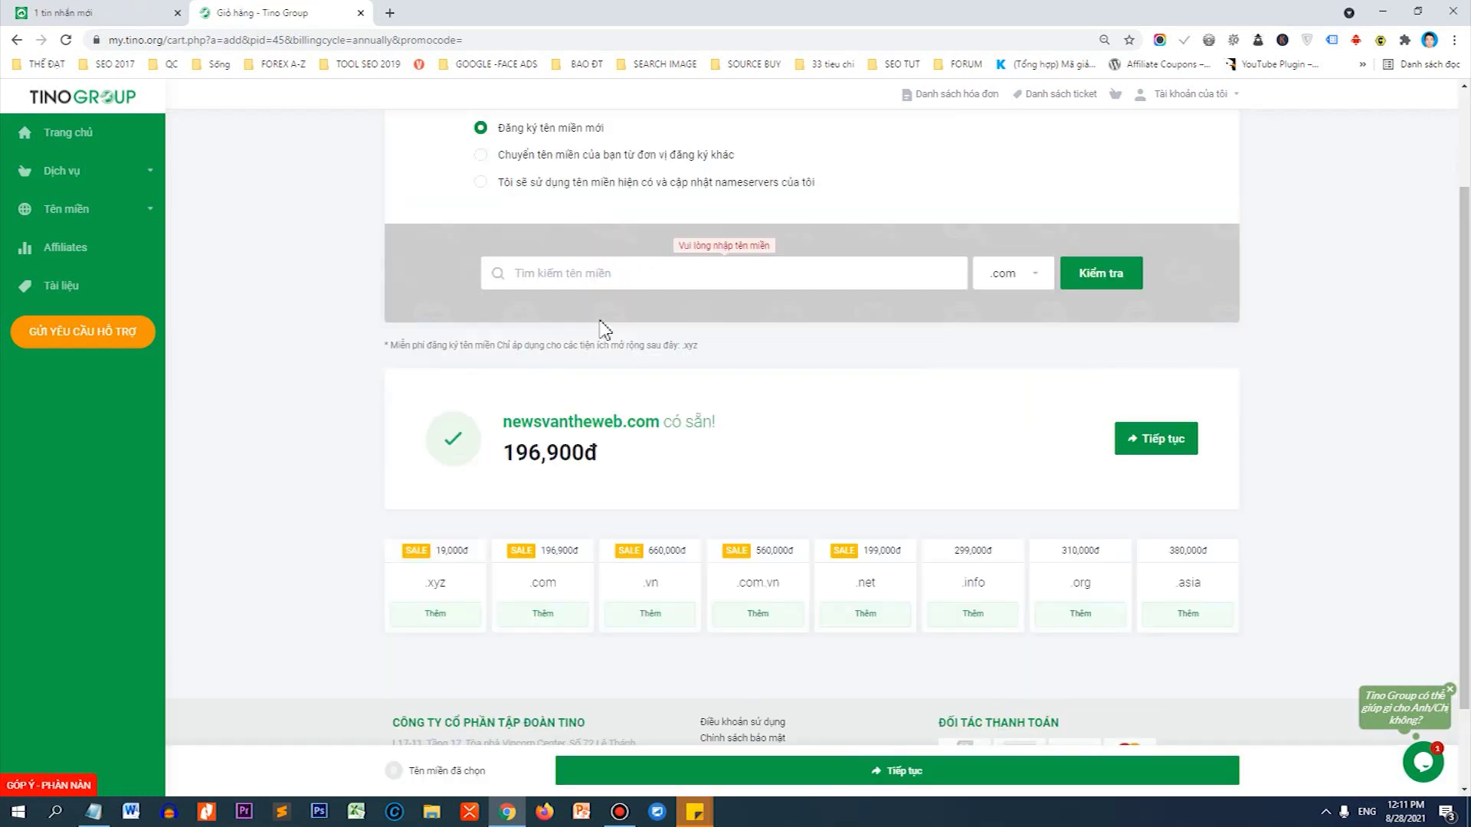
{"action": "type", "text": "websitetintuc"}
{"action": "left_click", "coordinate": [1126, 268]}
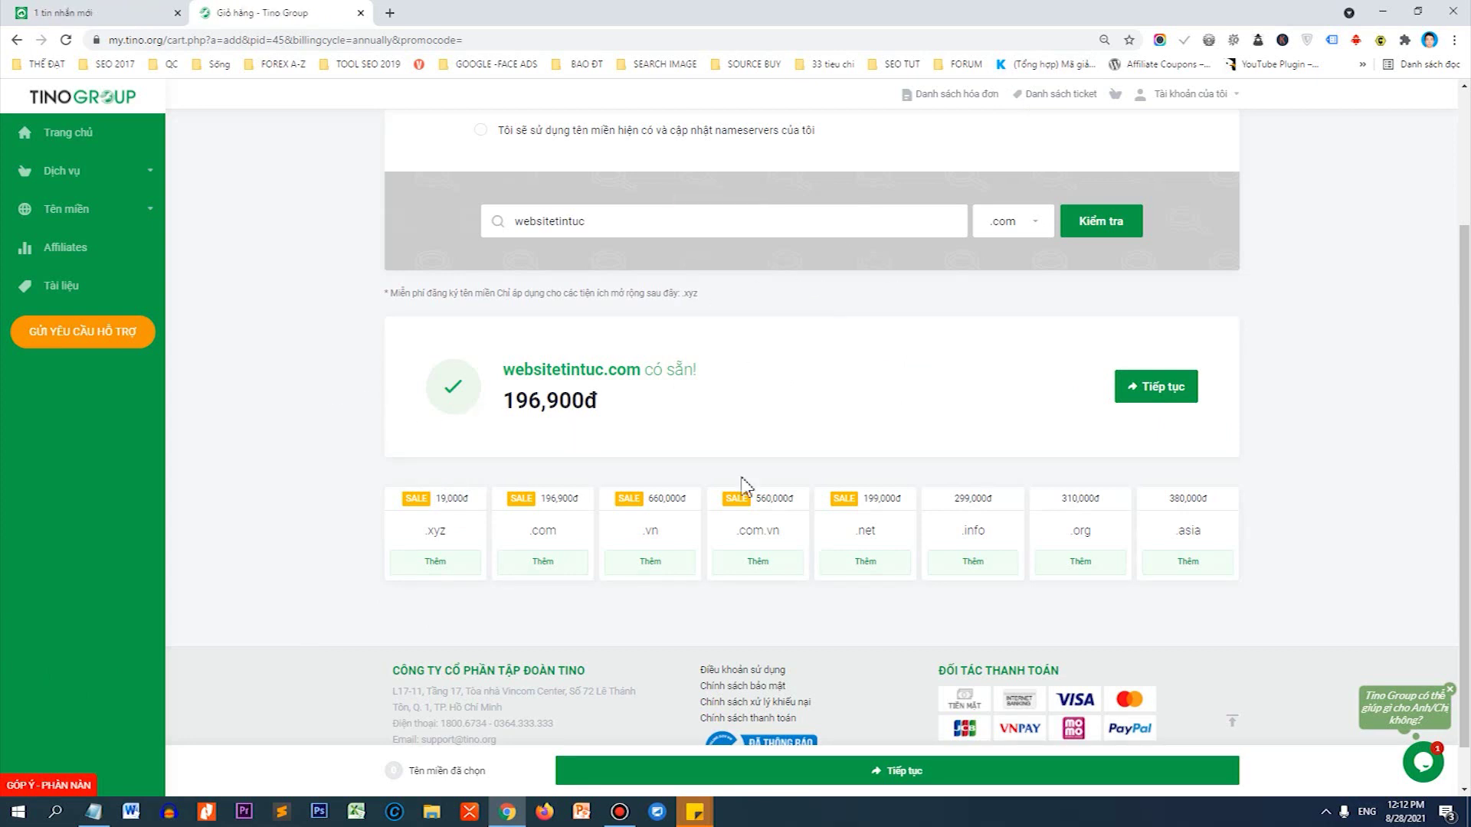
{"action": "left_click", "coordinate": [1162, 392]}
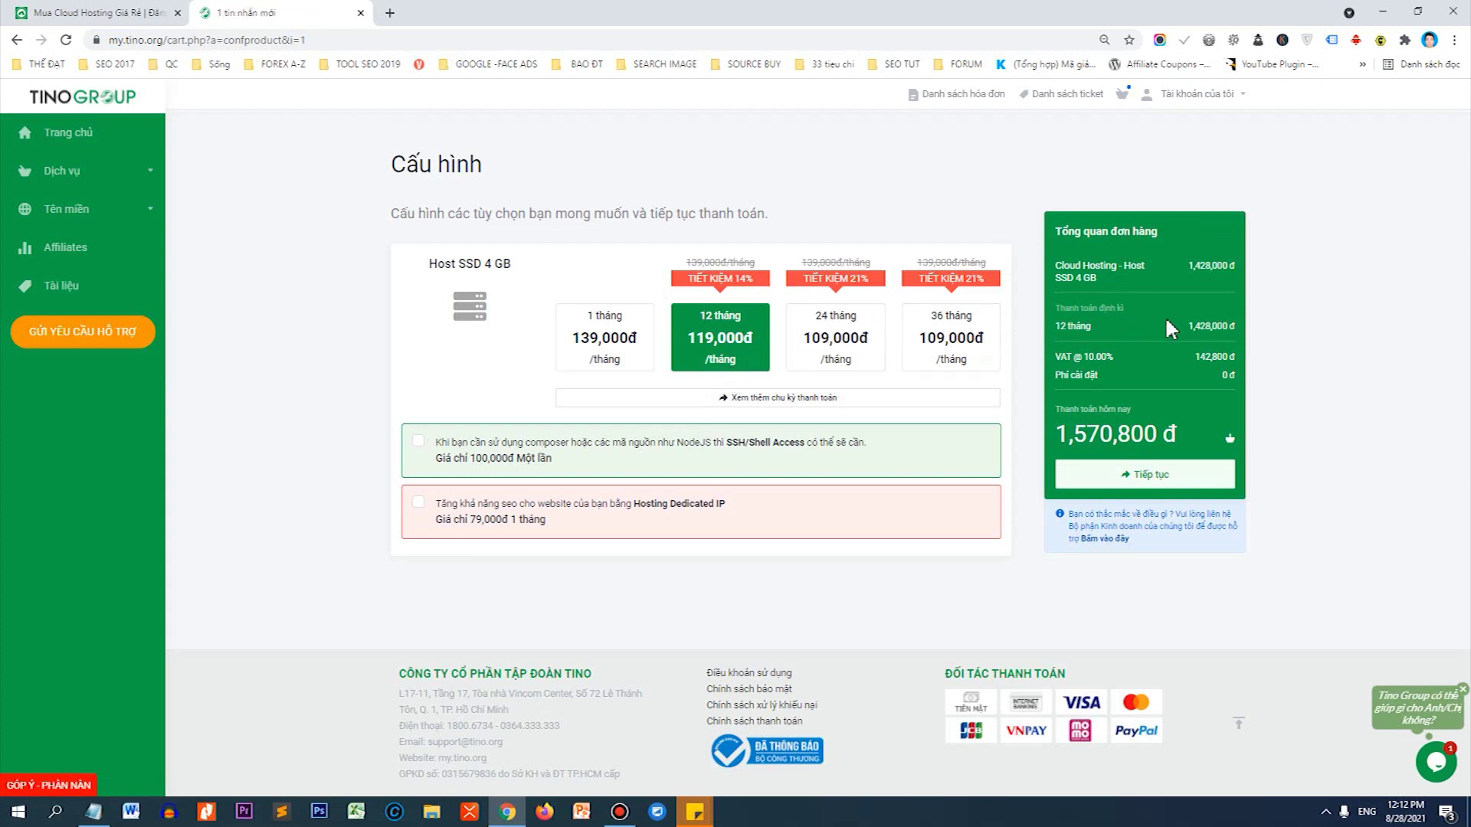
Enable free DNS management and Private Whois for websitetintuc.com, then continue.
{"action": "left_click", "coordinate": [1162, 479]}
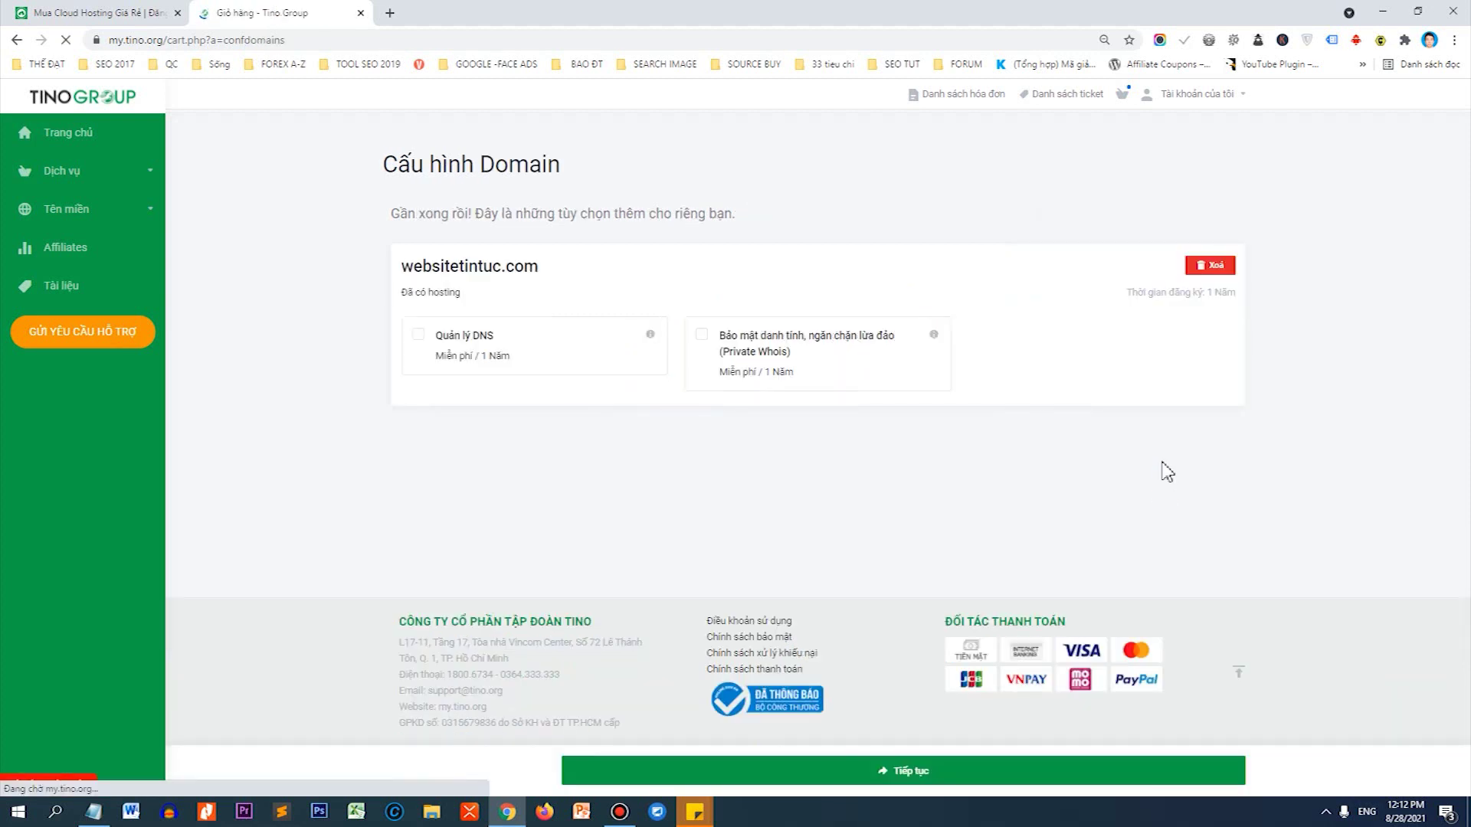
{"action": "left_click", "coordinate": [460, 353]}
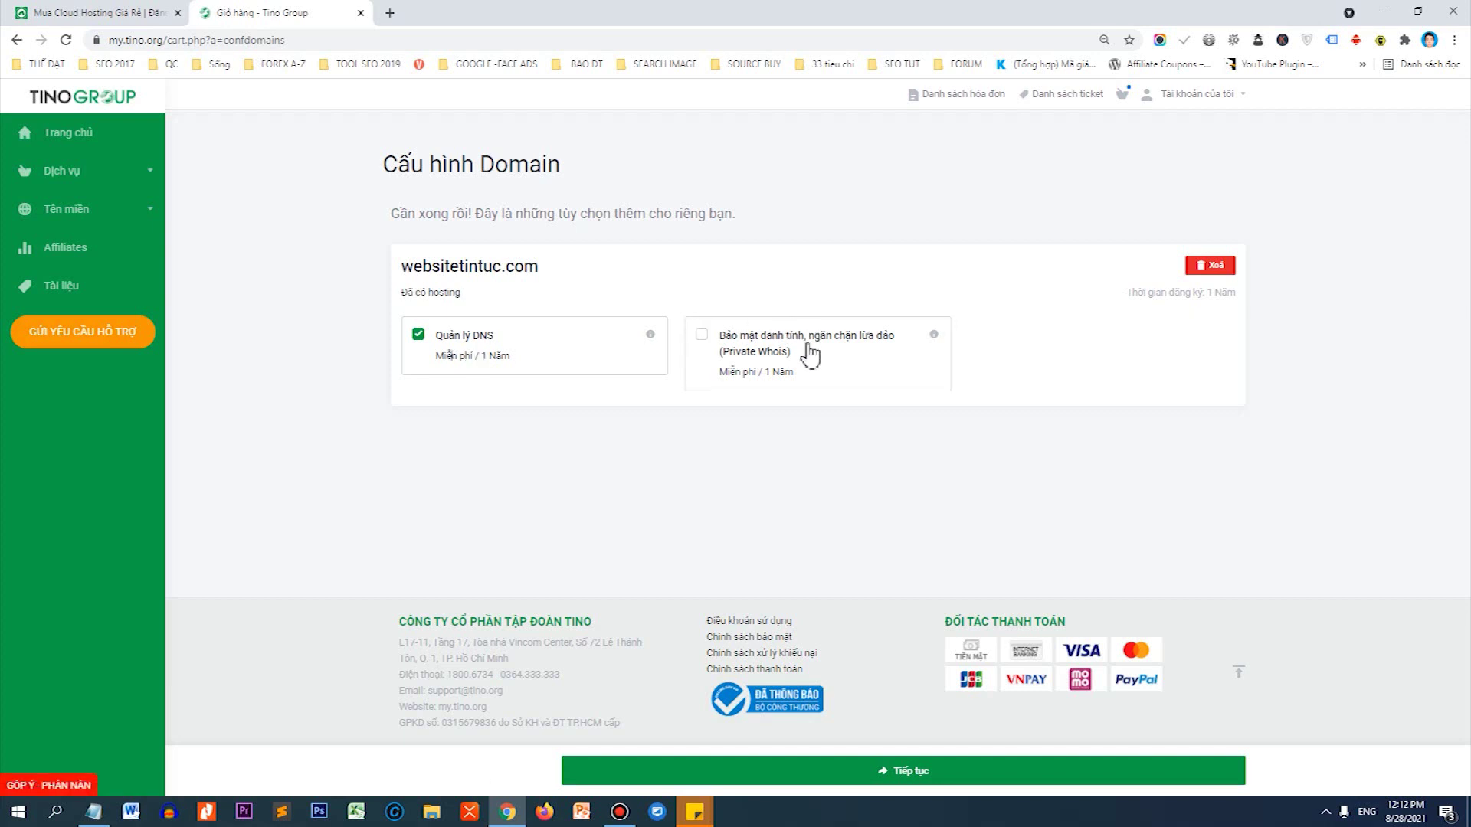
{"action": "left_click", "coordinate": [796, 374]}
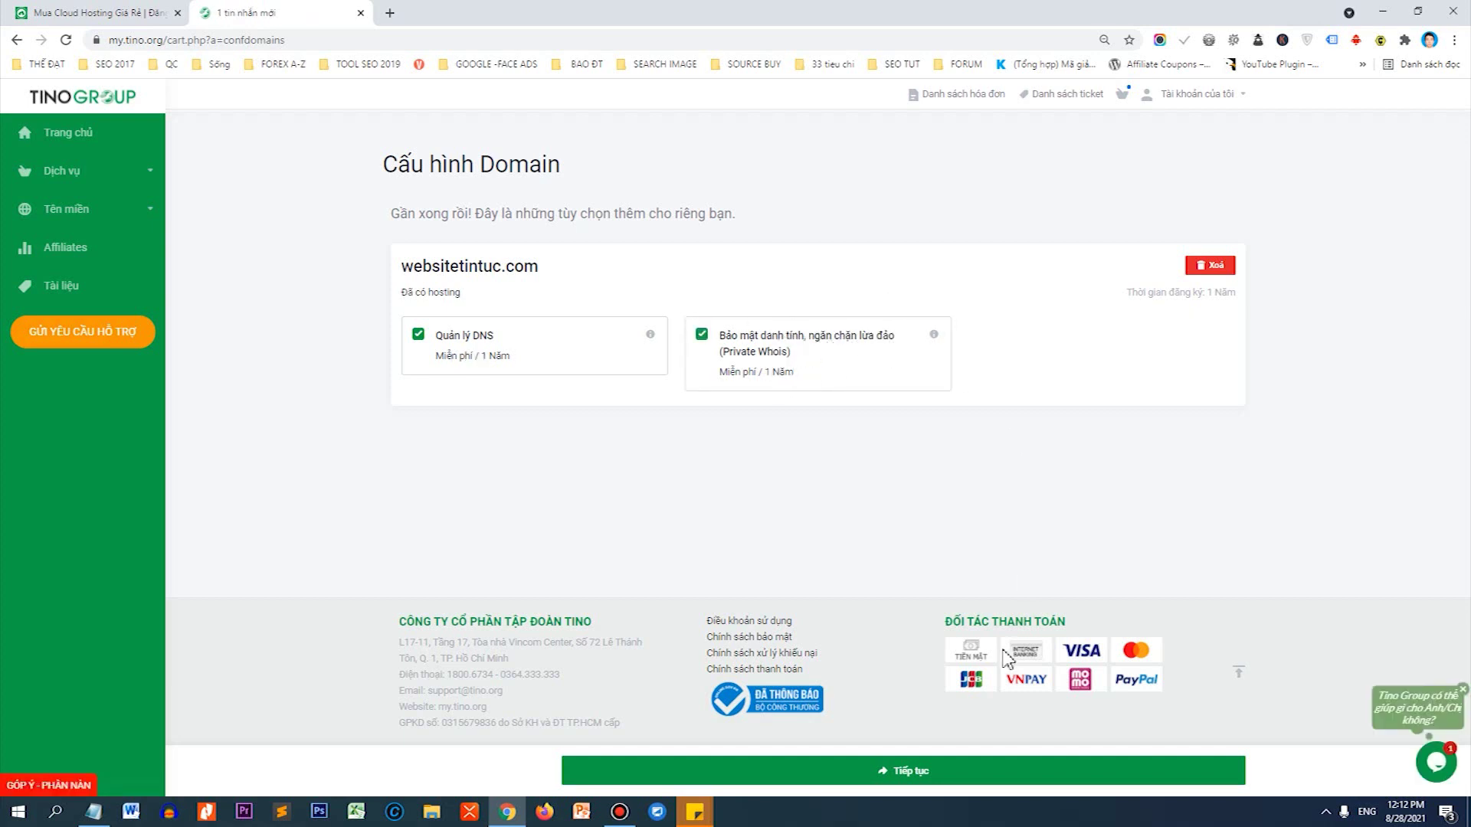
{"action": "left_click", "coordinate": [909, 775]}
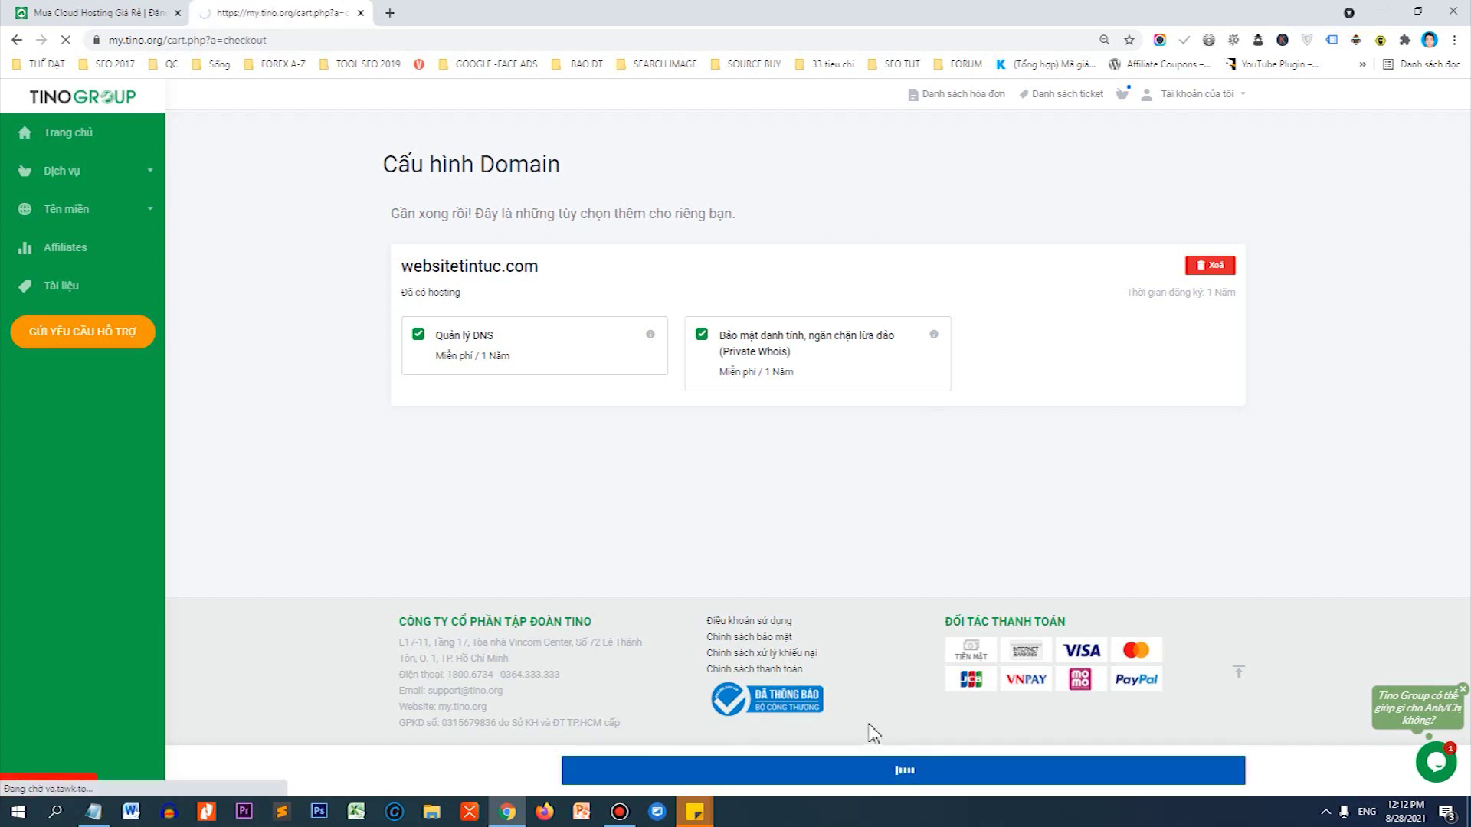
Review the checkout cart's Cloud Hosting - Host SSD 4 GB line.
{"action": "scroll", "coordinate": [942, 371], "scroll_direction": "up", "scroll_amount": 4}
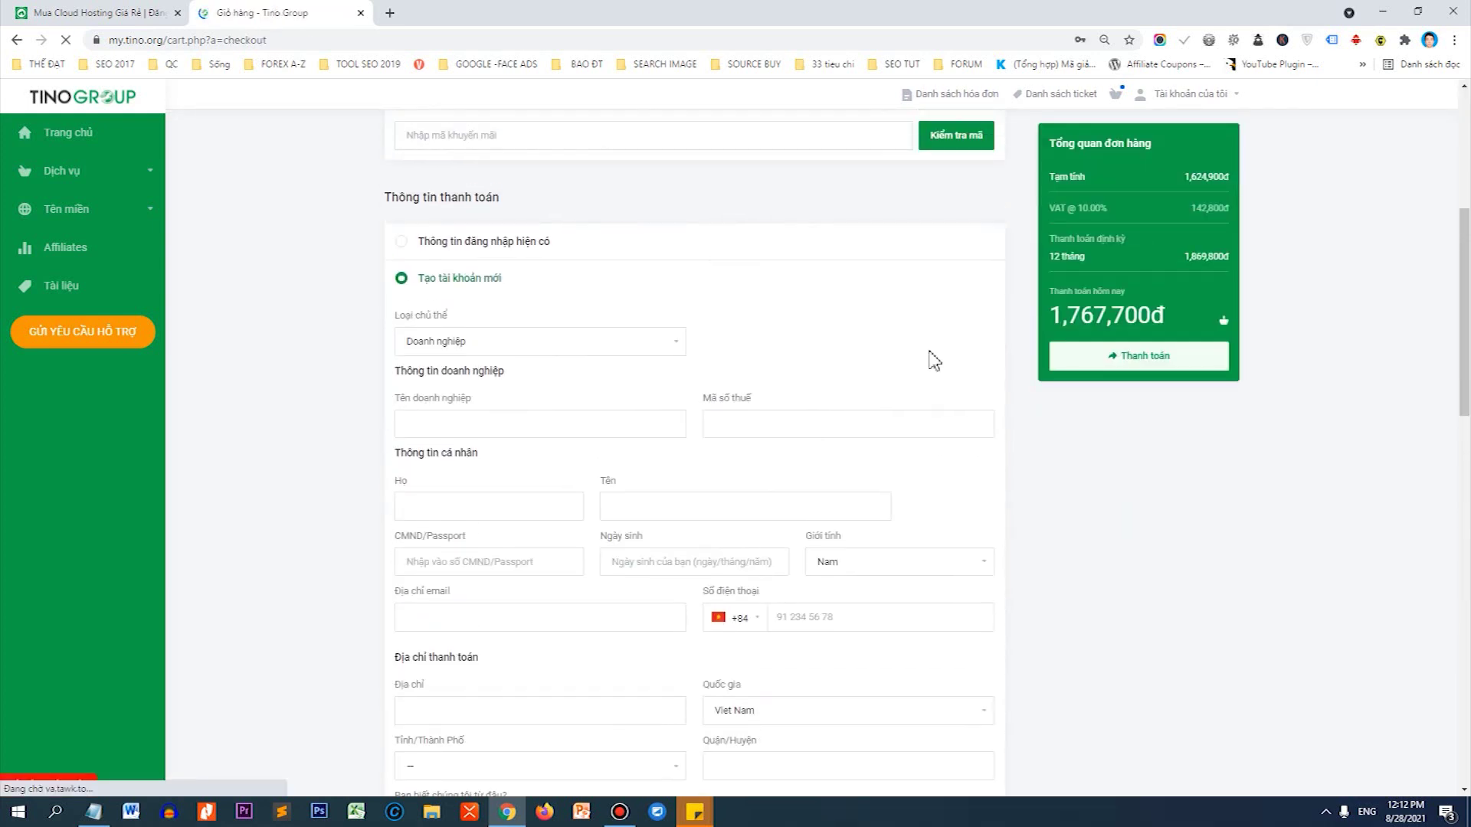
{"action": "scroll", "coordinate": [611, 285], "scroll_direction": "up", "scroll_amount": 5}
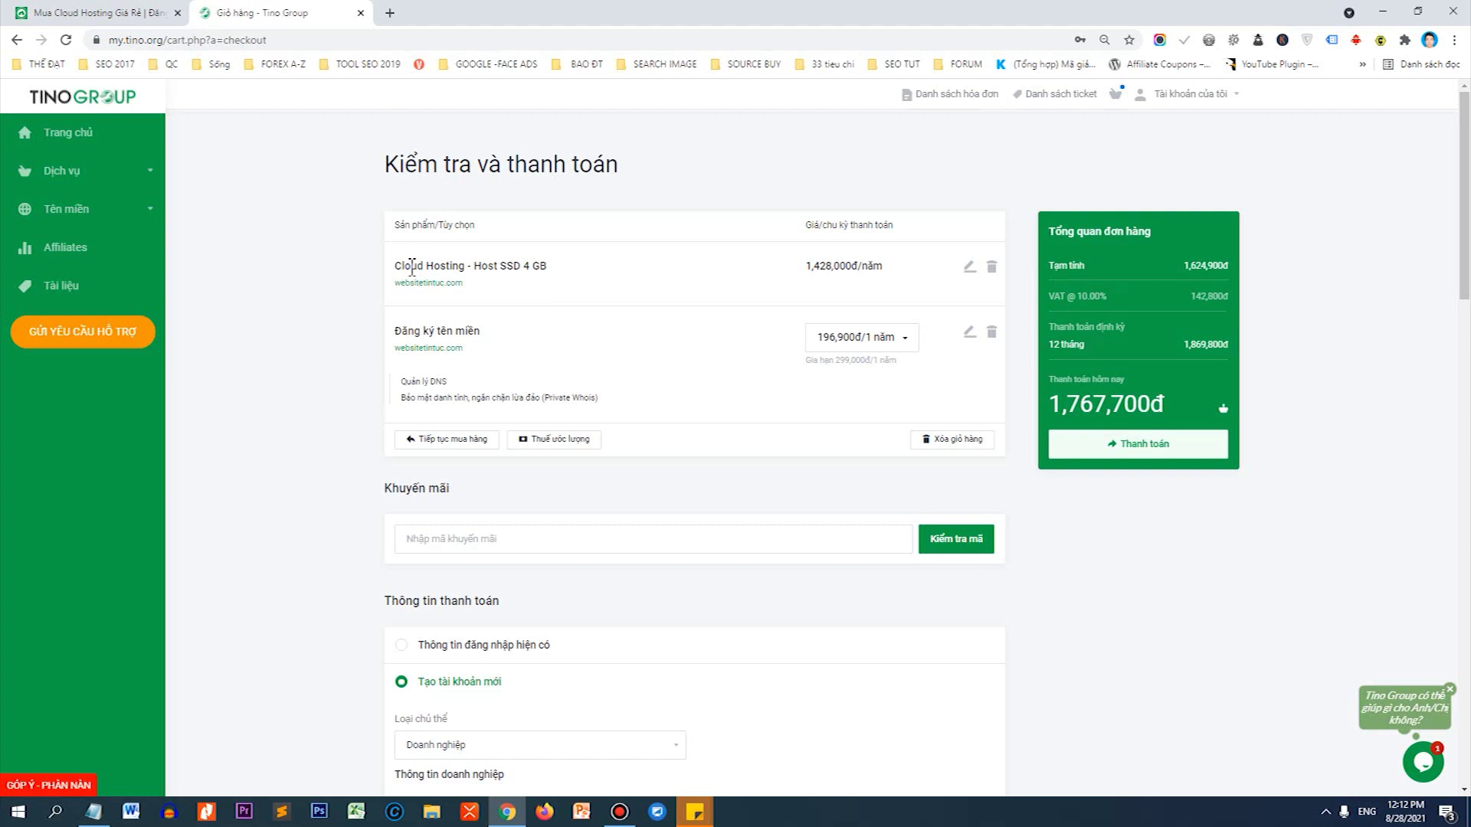
{"action": "left_click_drag", "start_coordinate": [396, 266], "coordinate": [563, 277]}
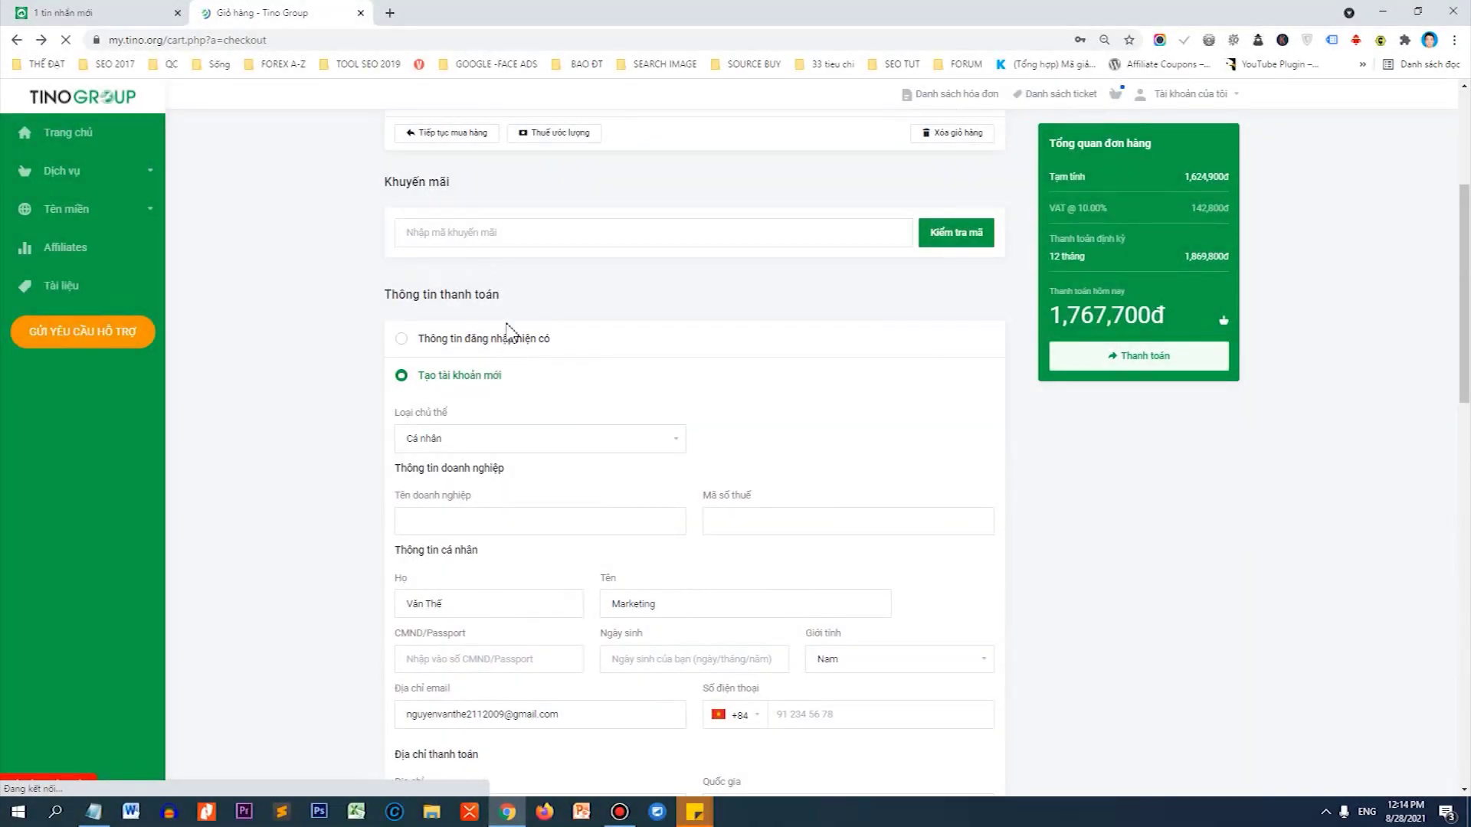
{"action": "scroll", "coordinate": [523, 341], "scroll_direction": "up", "scroll_amount": 2}
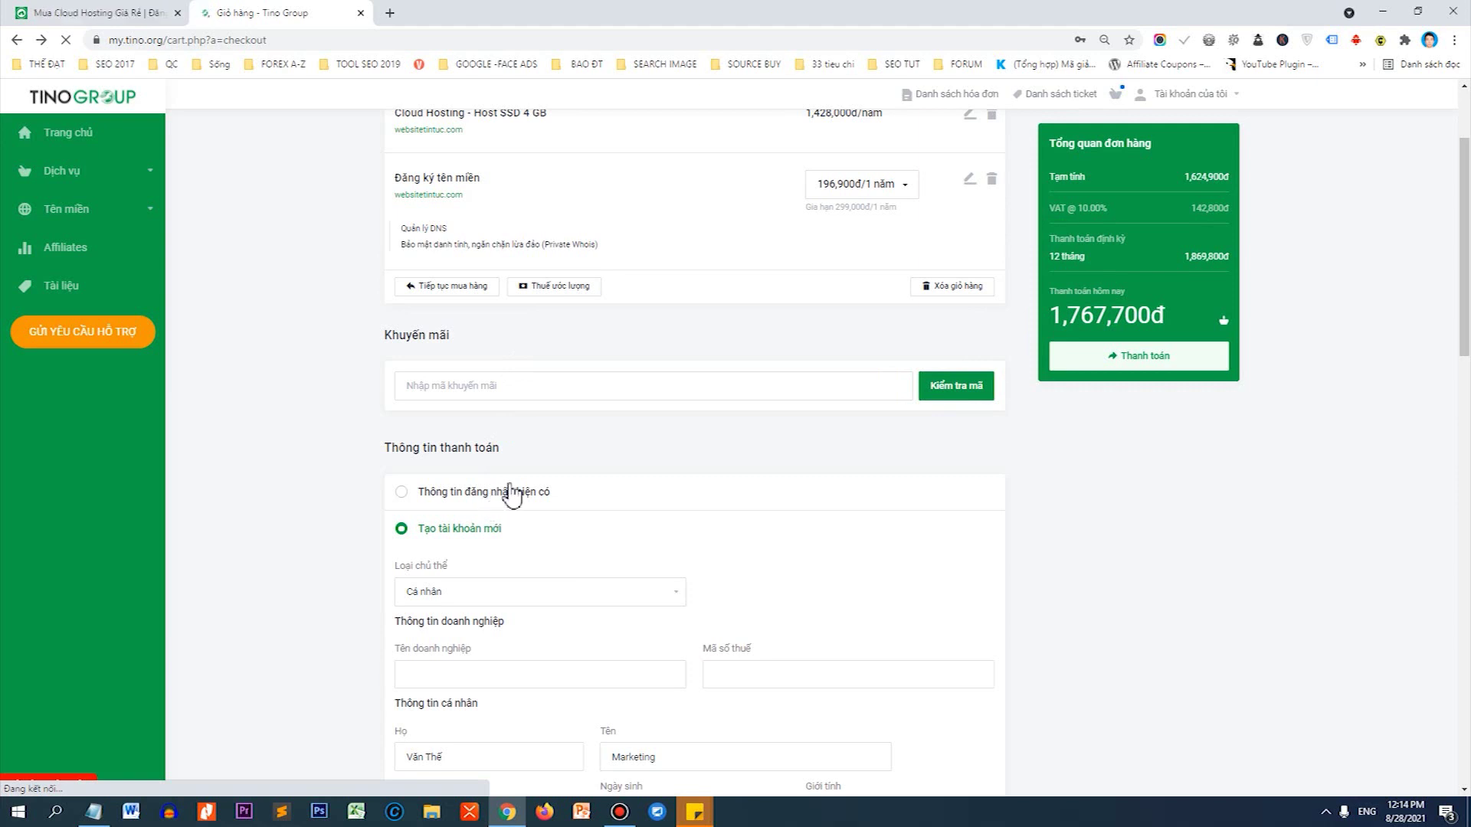
{"action": "scroll", "coordinate": [525, 494], "scroll_direction": "down", "scroll_amount": 2}
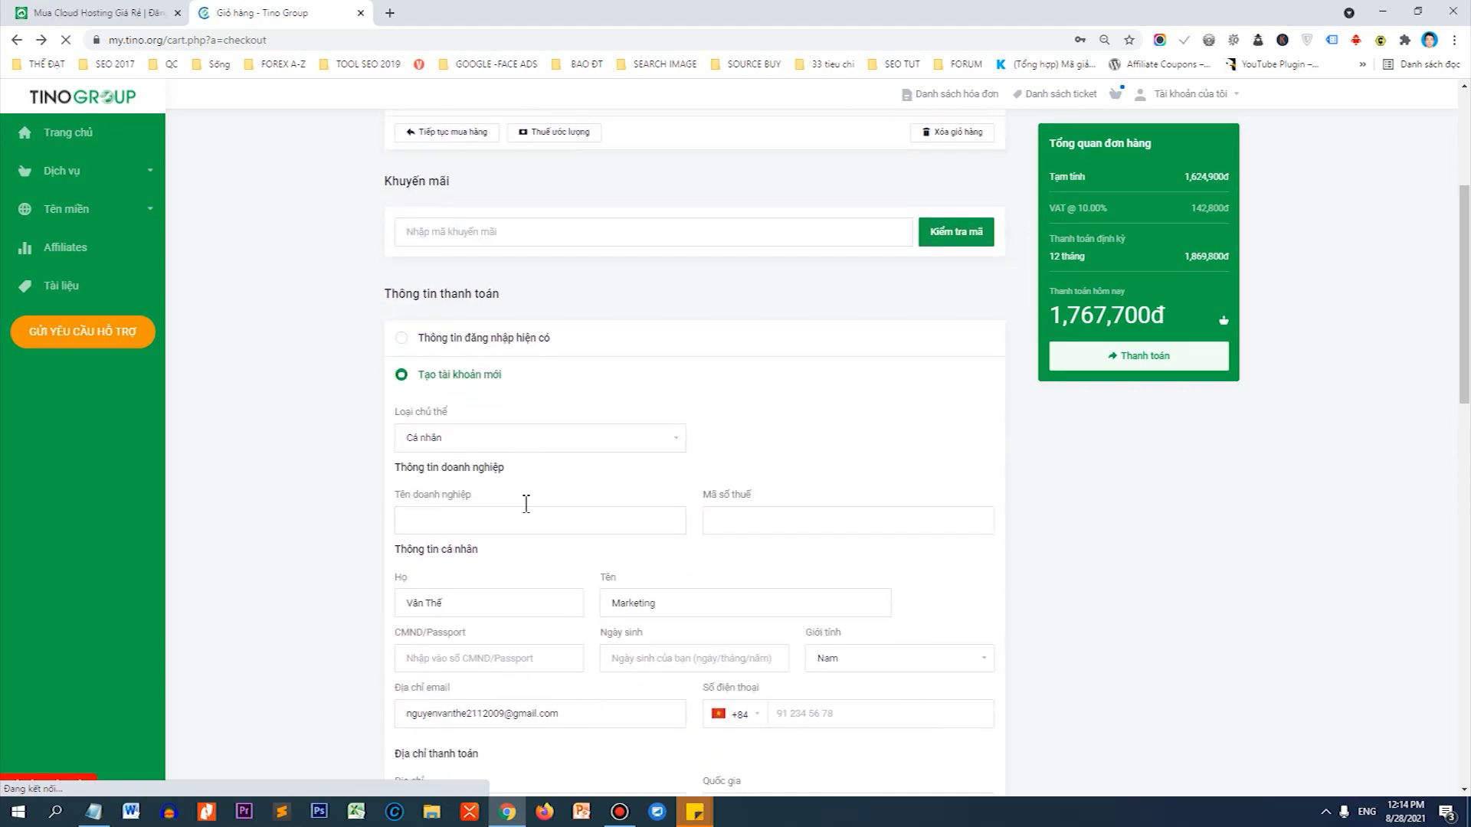
{"action": "scroll", "coordinate": [525, 503], "scroll_direction": "down", "scroll_amount": 1}
Keep Loại chủ thể as Cá nhân, choose existing-account login, and open the account menu.
{"action": "left_click", "coordinate": [482, 368]}
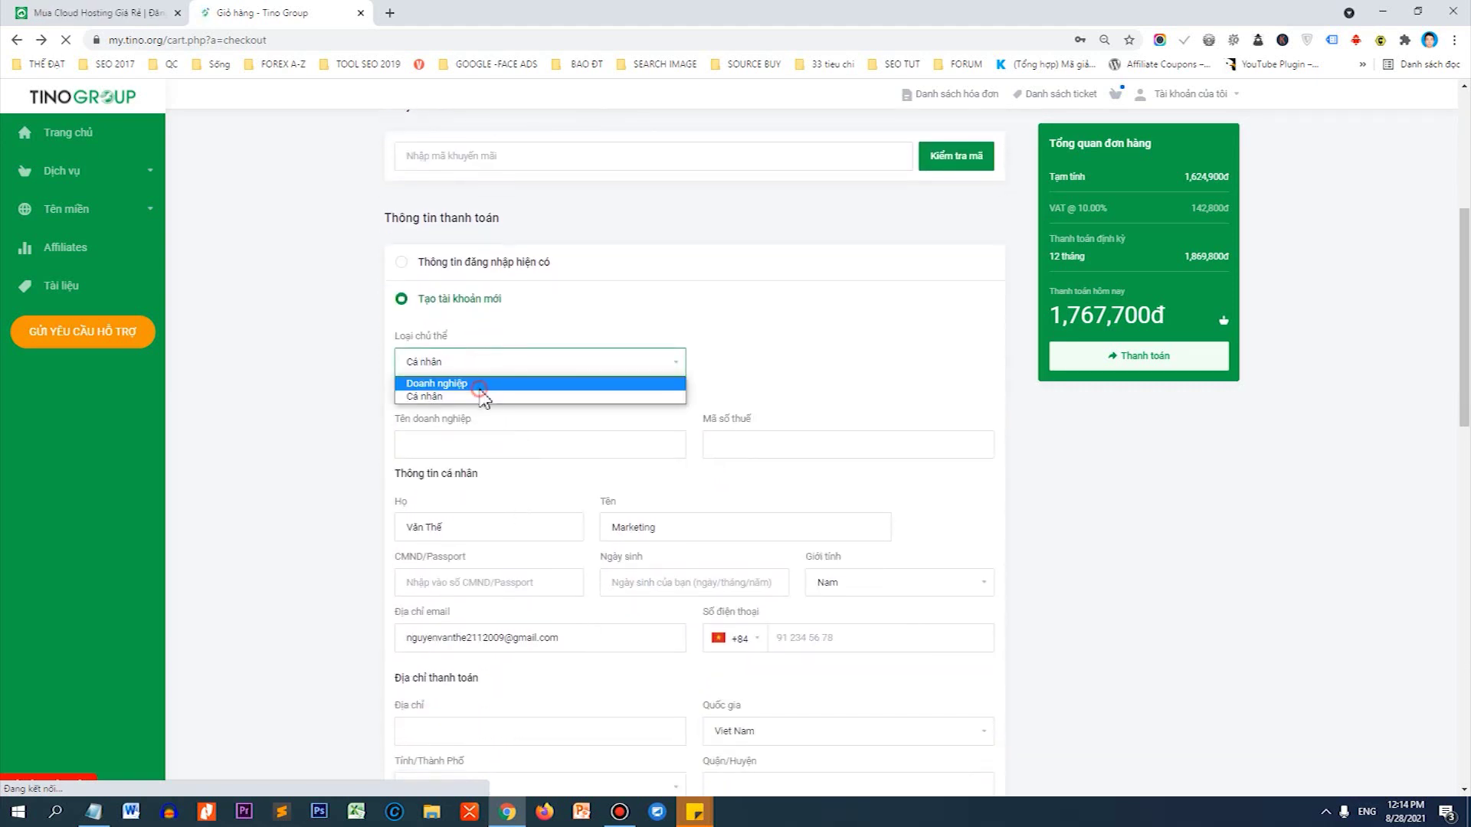
{"action": "left_click", "coordinate": [482, 383]}
{"action": "left_click", "coordinate": [486, 366]}
{"action": "left_click", "coordinate": [477, 397]}
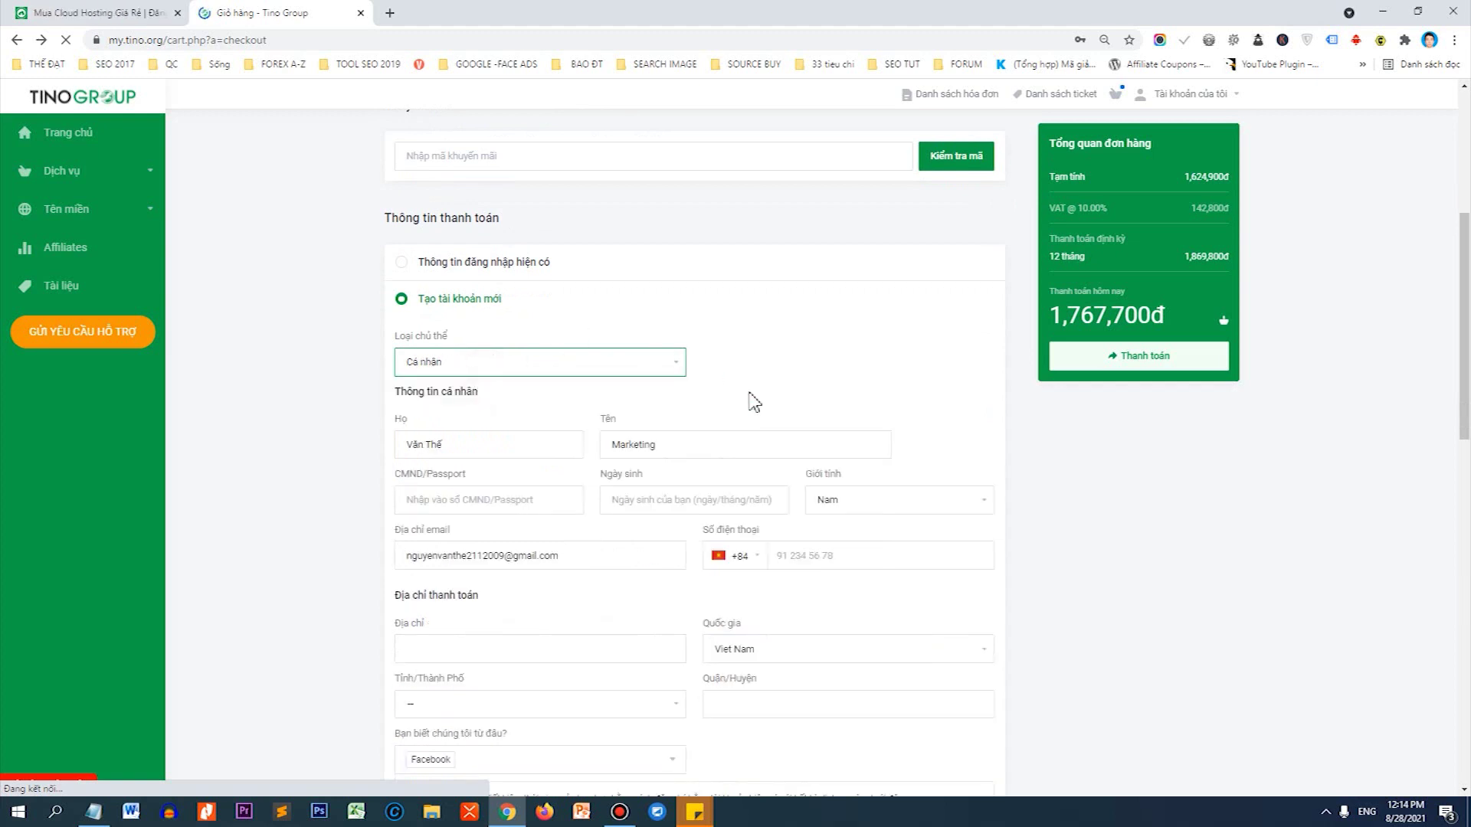
{"action": "scroll", "coordinate": [735, 460], "scroll_direction": "down", "scroll_amount": 4}
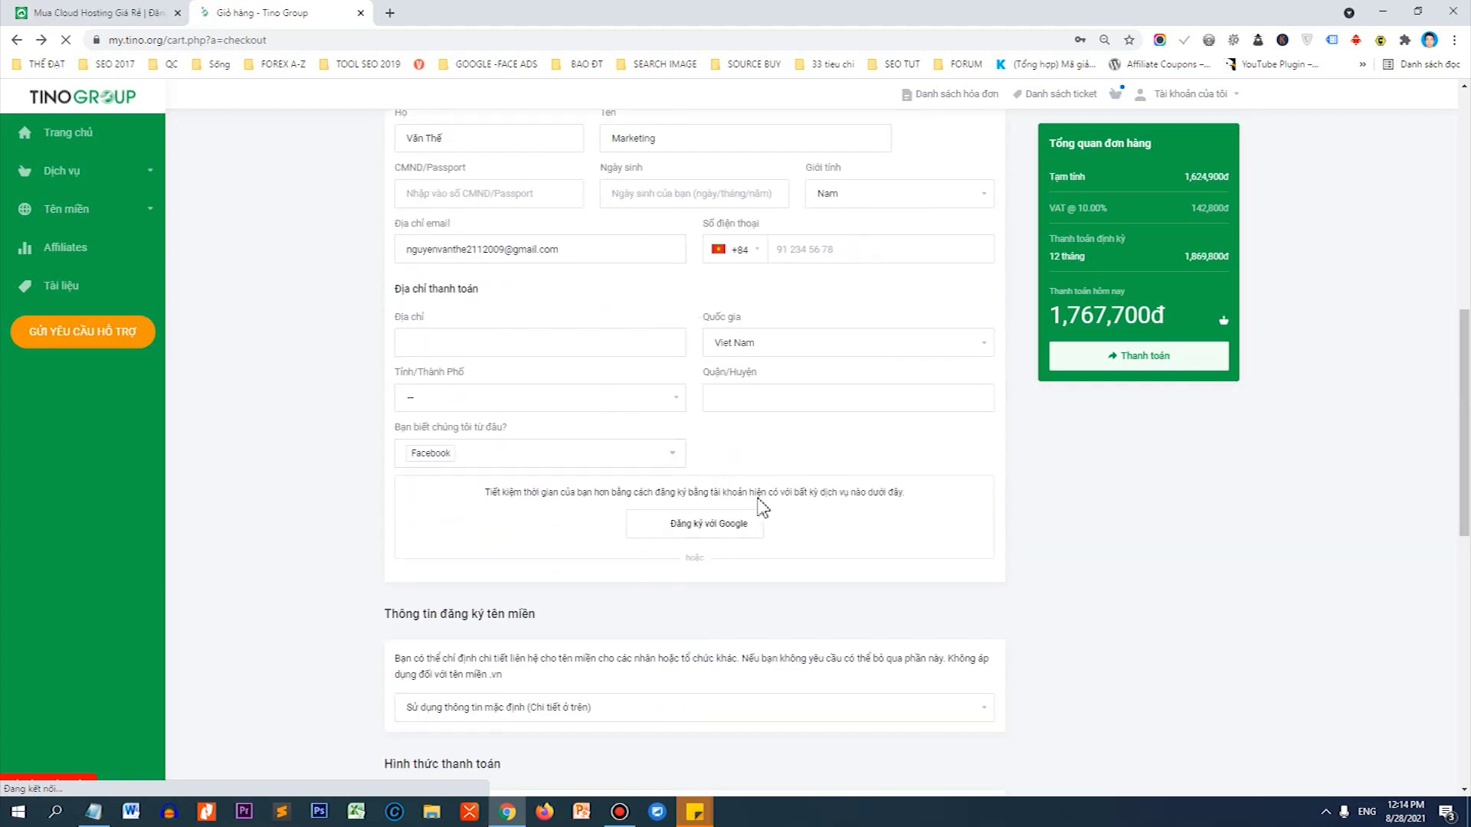
{"action": "scroll", "coordinate": [725, 414], "scroll_direction": "up", "scroll_amount": 5}
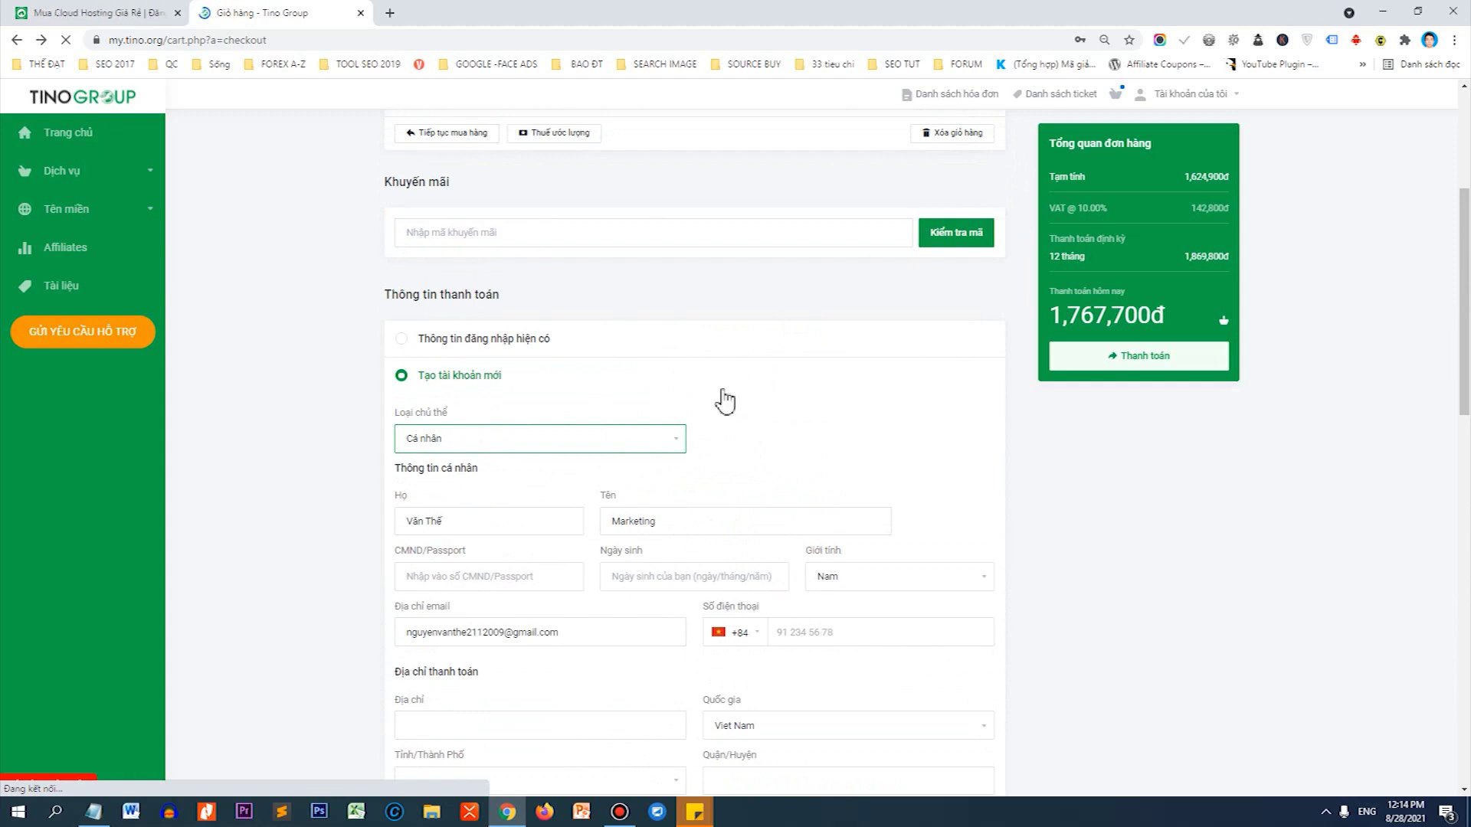
{"action": "left_click", "coordinate": [452, 346]}
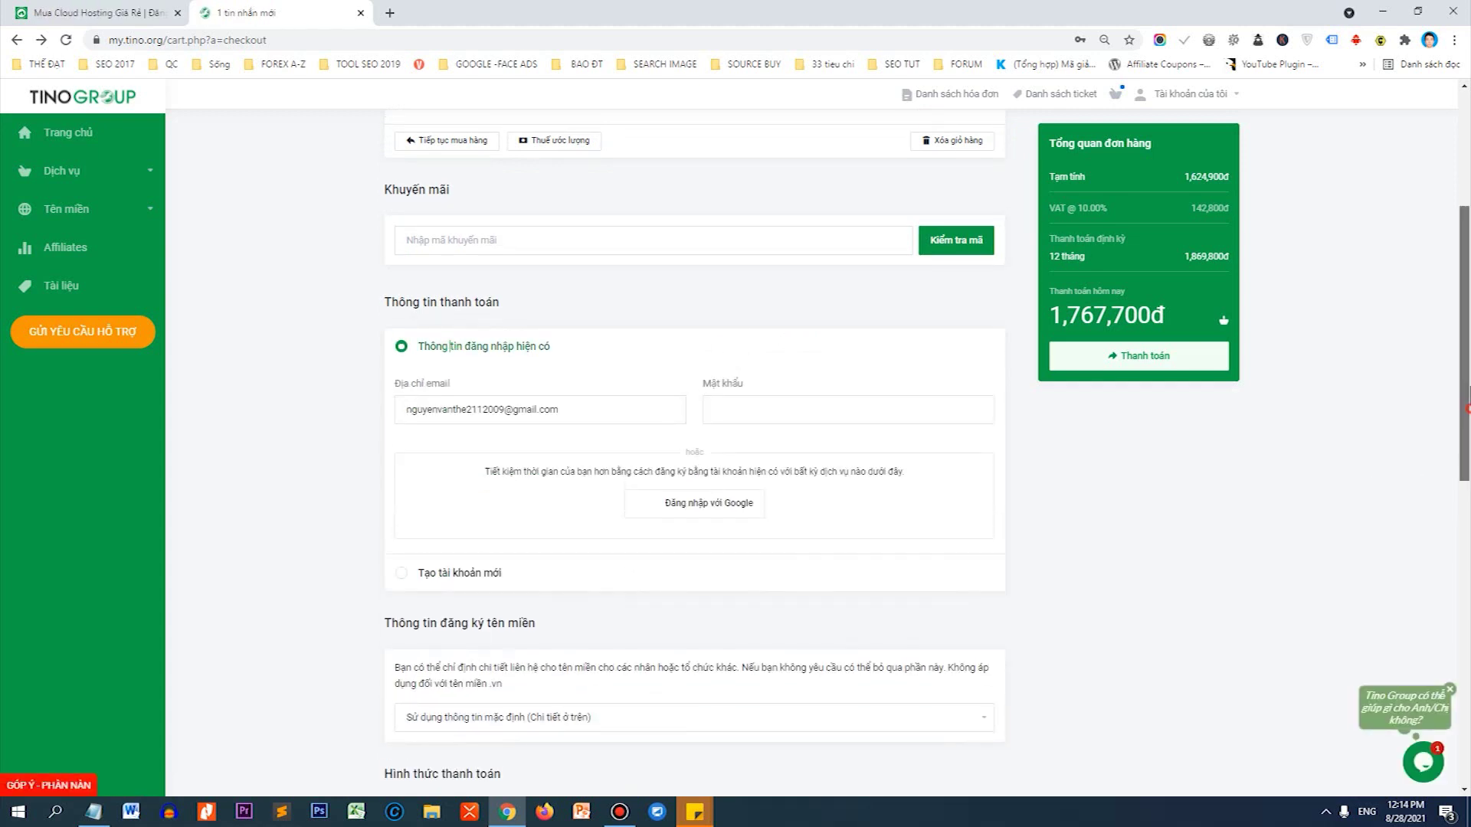
{"action": "scroll", "coordinate": [1343, 493], "scroll_direction": "up", "scroll_amount": 4}
{"action": "left_click", "coordinate": [1220, 93]}
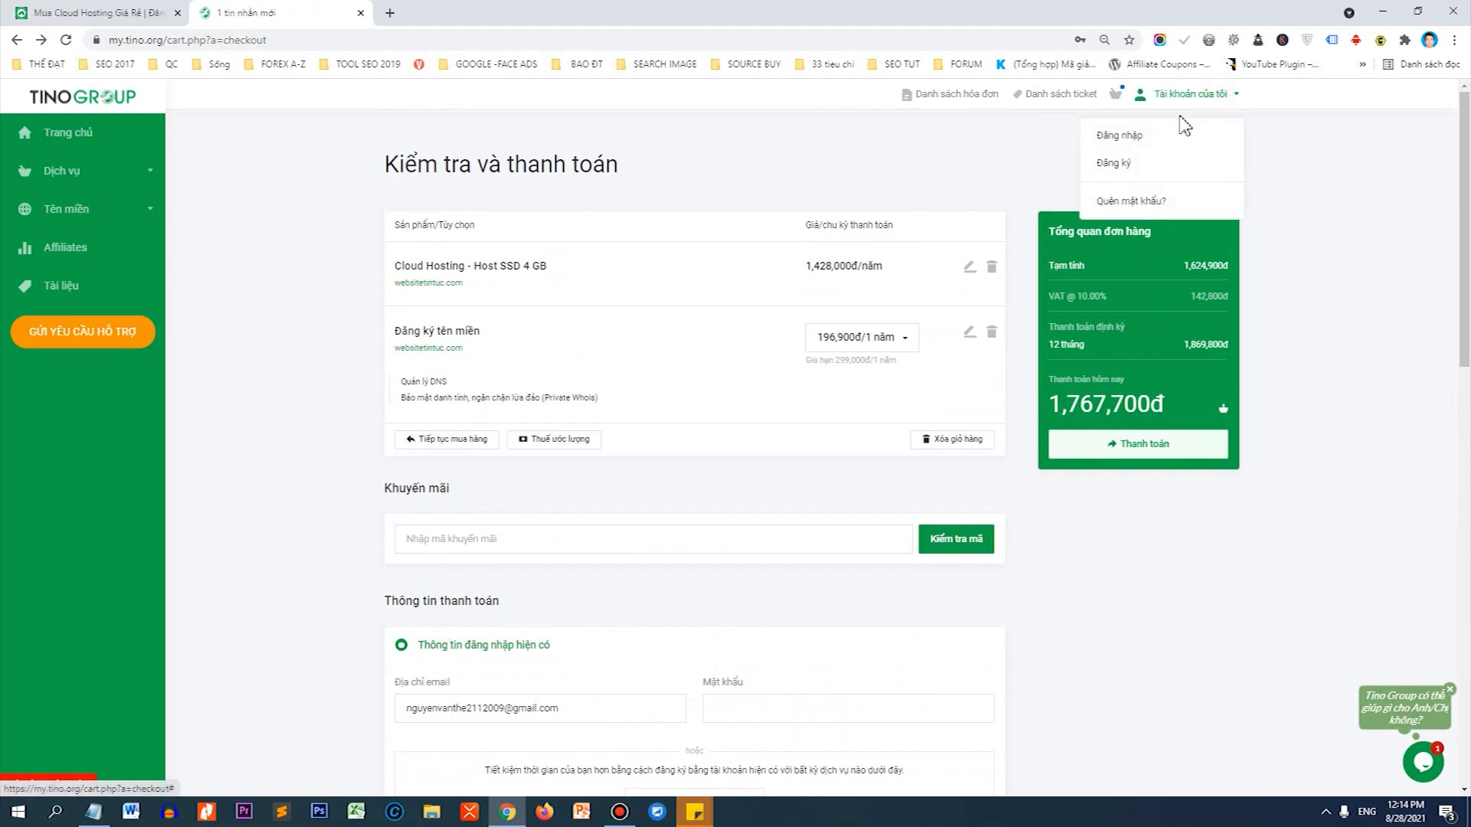
Sign in to the TinoHost customer account with the login remembered, then go back to the checkout.
{"action": "left_click", "coordinate": [1163, 136]}
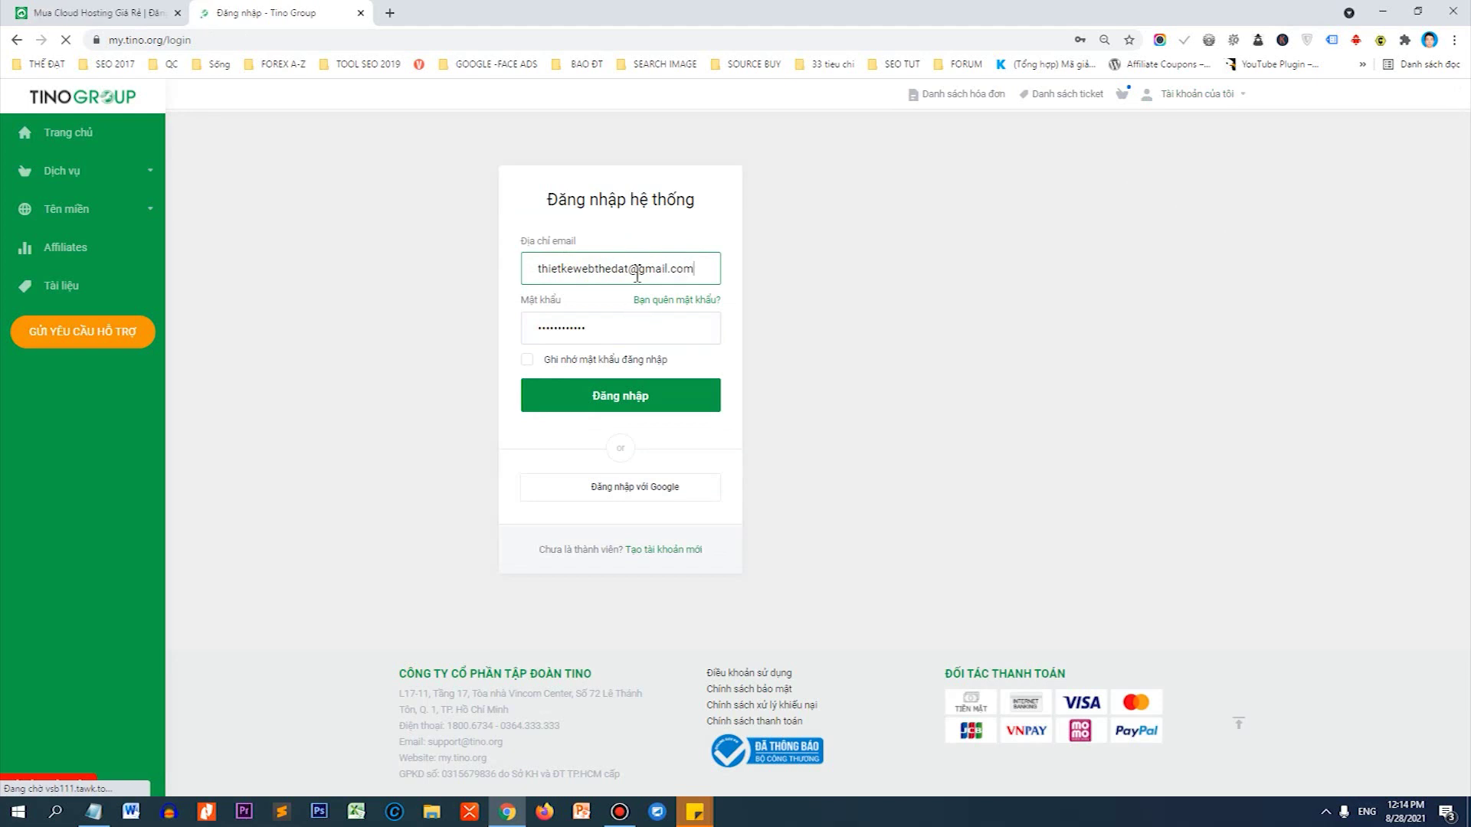
{"action": "left_click", "coordinate": [639, 360]}
{"action": "left_click", "coordinate": [674, 395]}
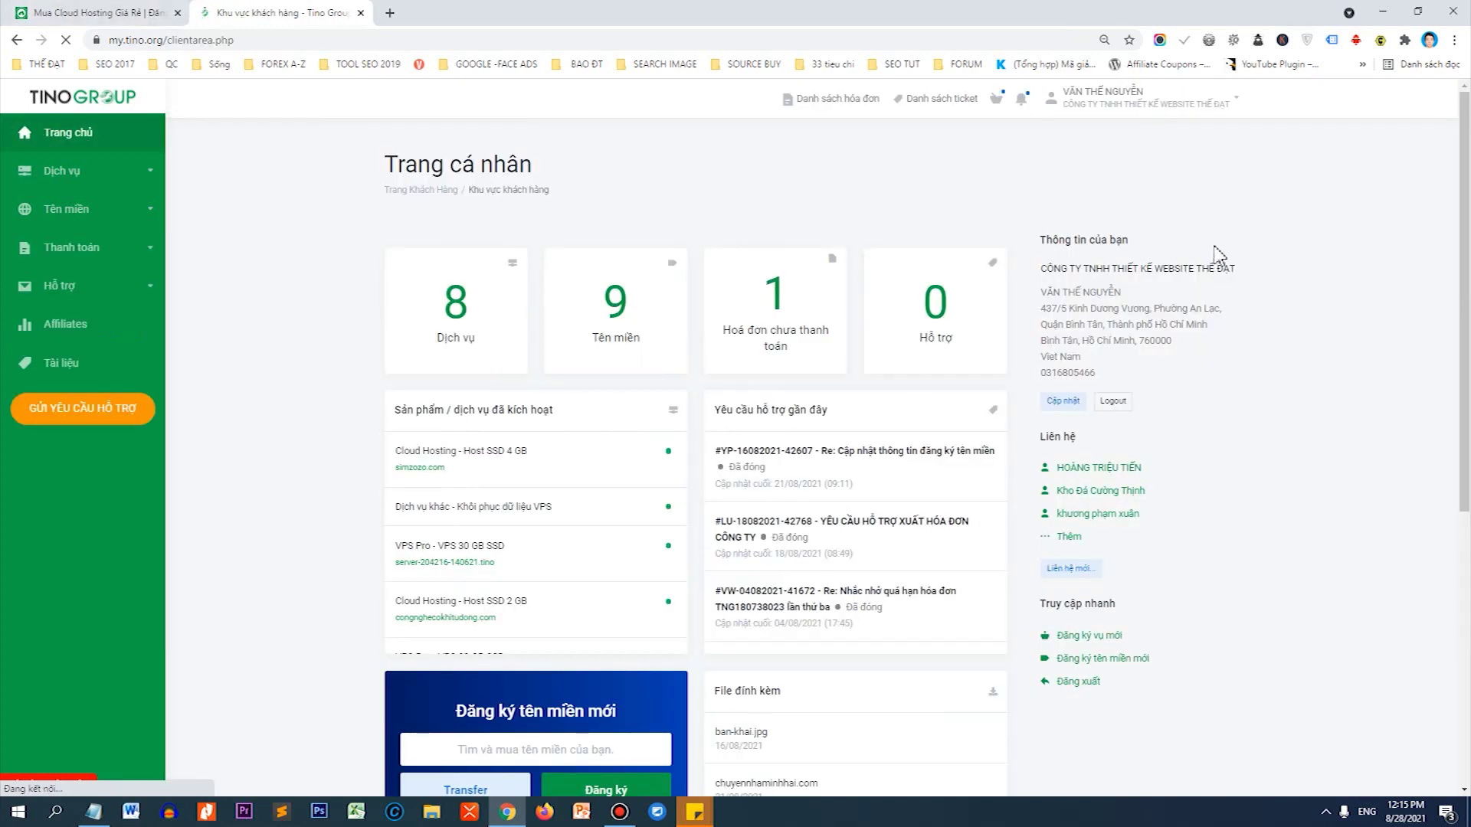
{"action": "left_click", "coordinate": [16, 39]}
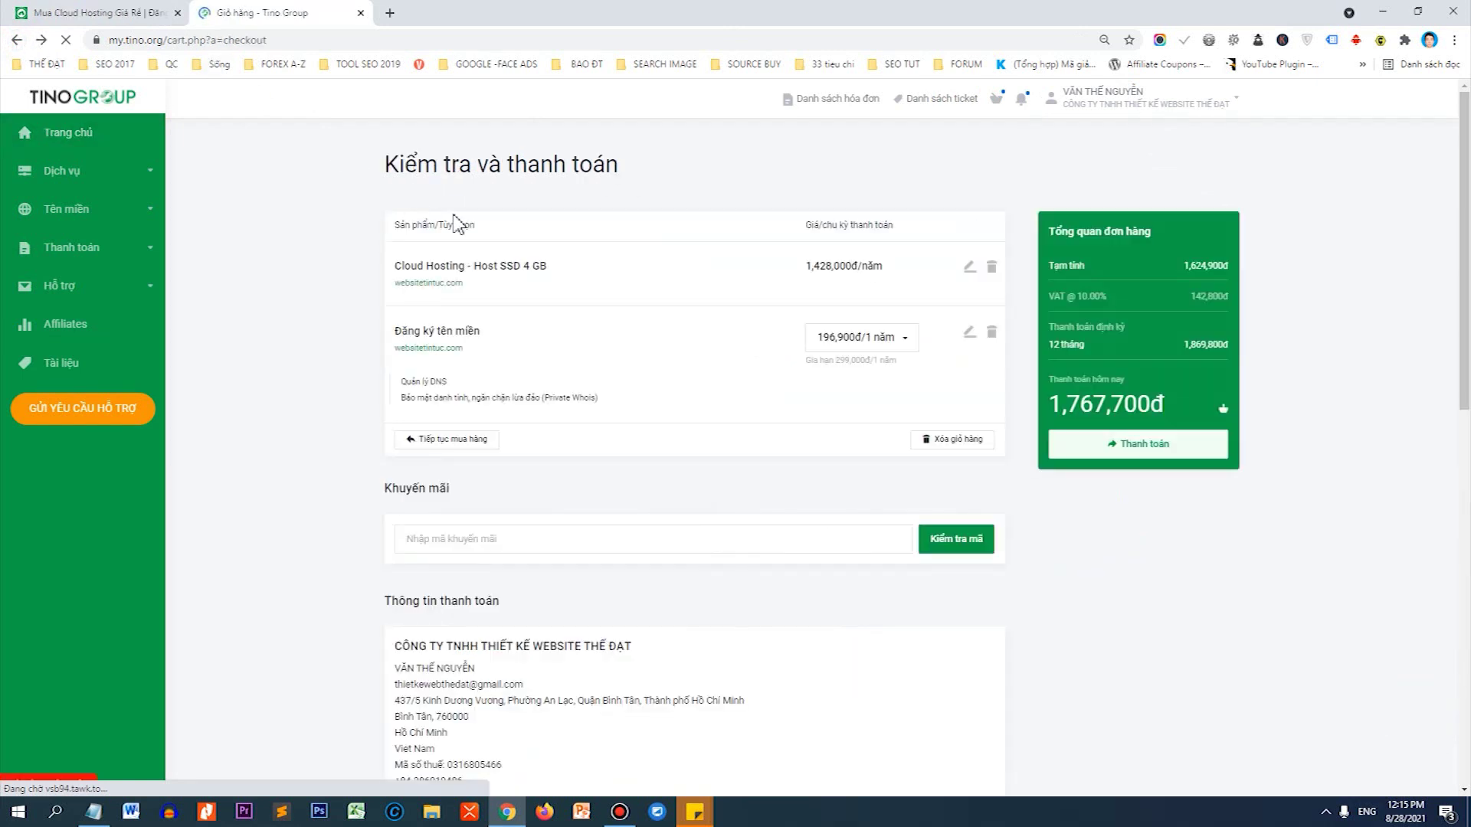
Enter promo code KM1PT from Notepad and apply it for the 142,800 đ discount.
{"action": "scroll", "coordinate": [689, 347], "scroll_direction": "down", "scroll_amount": 2}
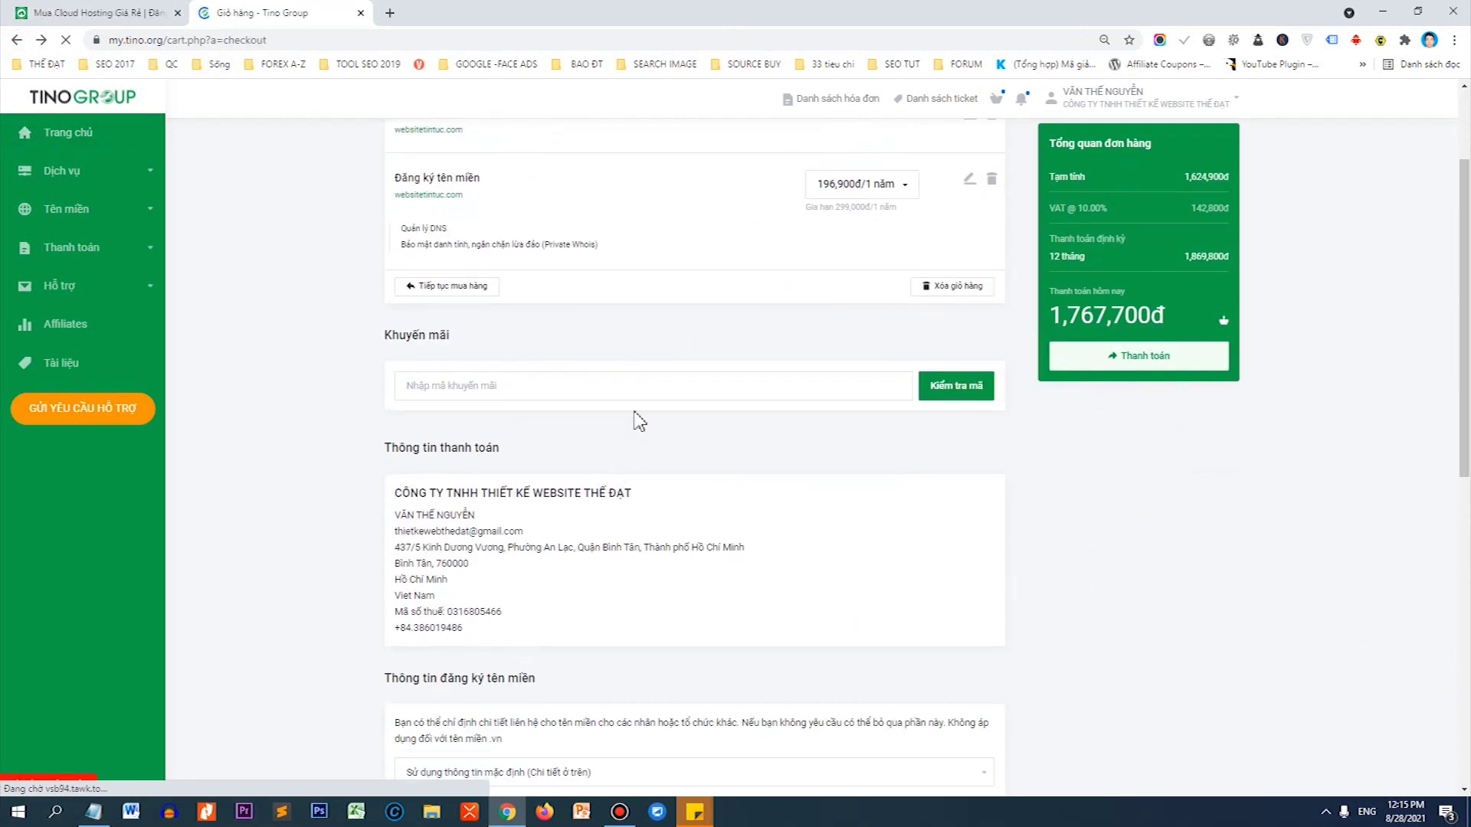
{"action": "scroll", "coordinate": [643, 398], "scroll_direction": "down", "scroll_amount": 3}
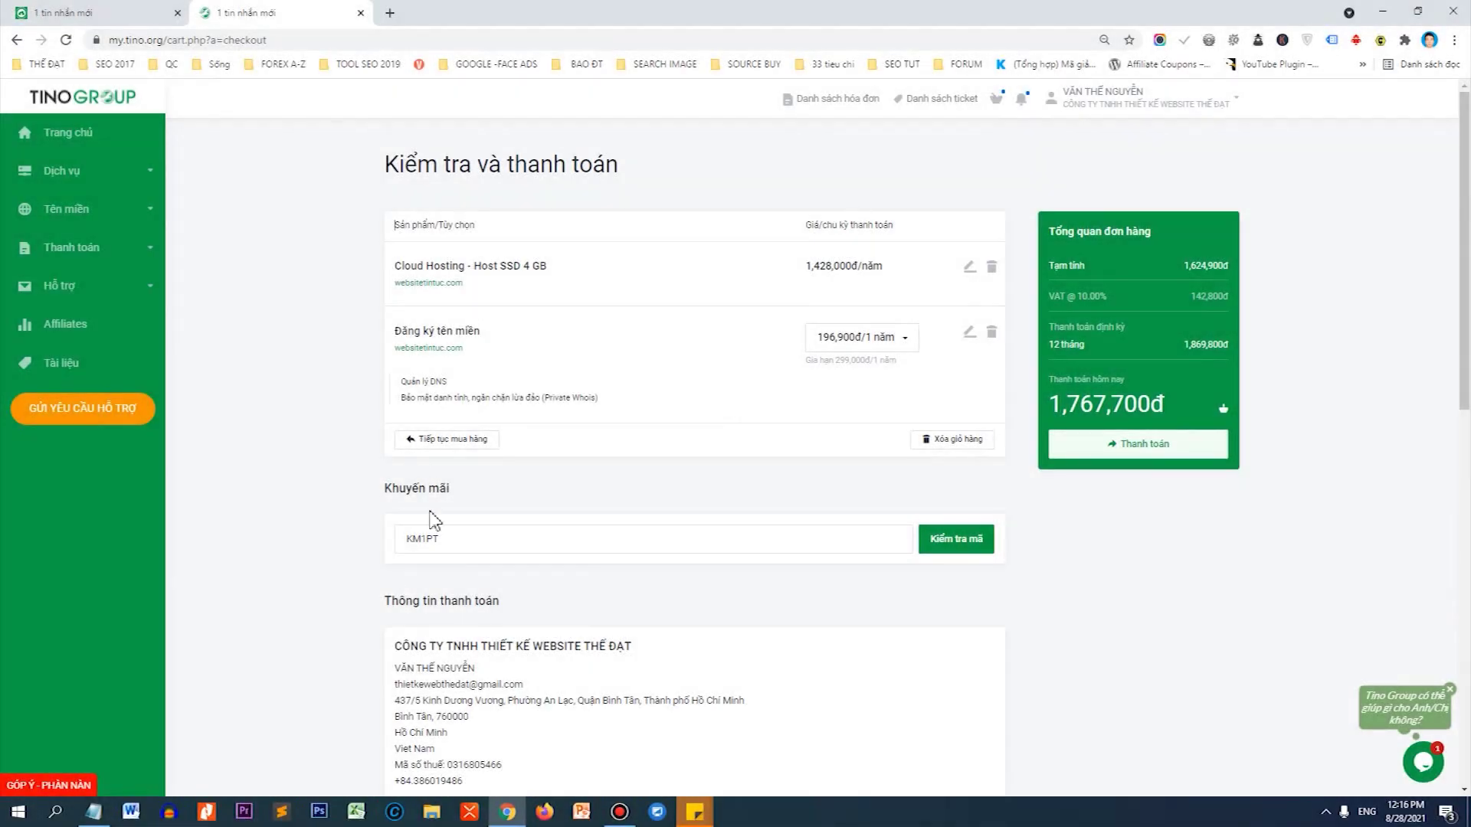
{"action": "left_click", "coordinate": [444, 548]}
{"action": "left_click", "coordinate": [444, 549]}
{"action": "left_click_drag", "start_coordinate": [450, 536], "coordinate": [411, 530]}
{"action": "key", "text": "ctrl+c"}
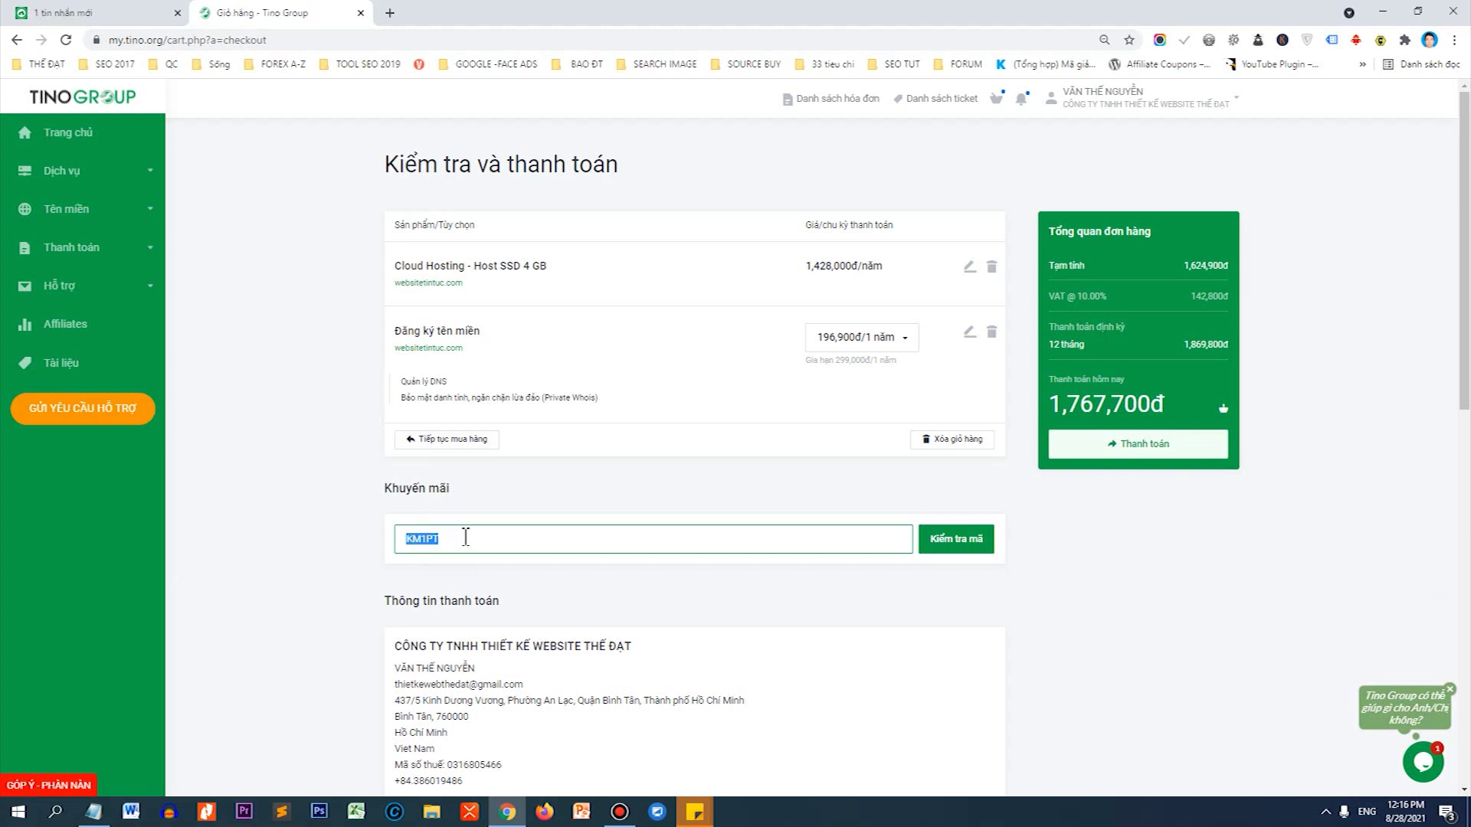
{"action": "left_click", "coordinate": [94, 812]}
{"action": "key", "text": "ctrl+v"}
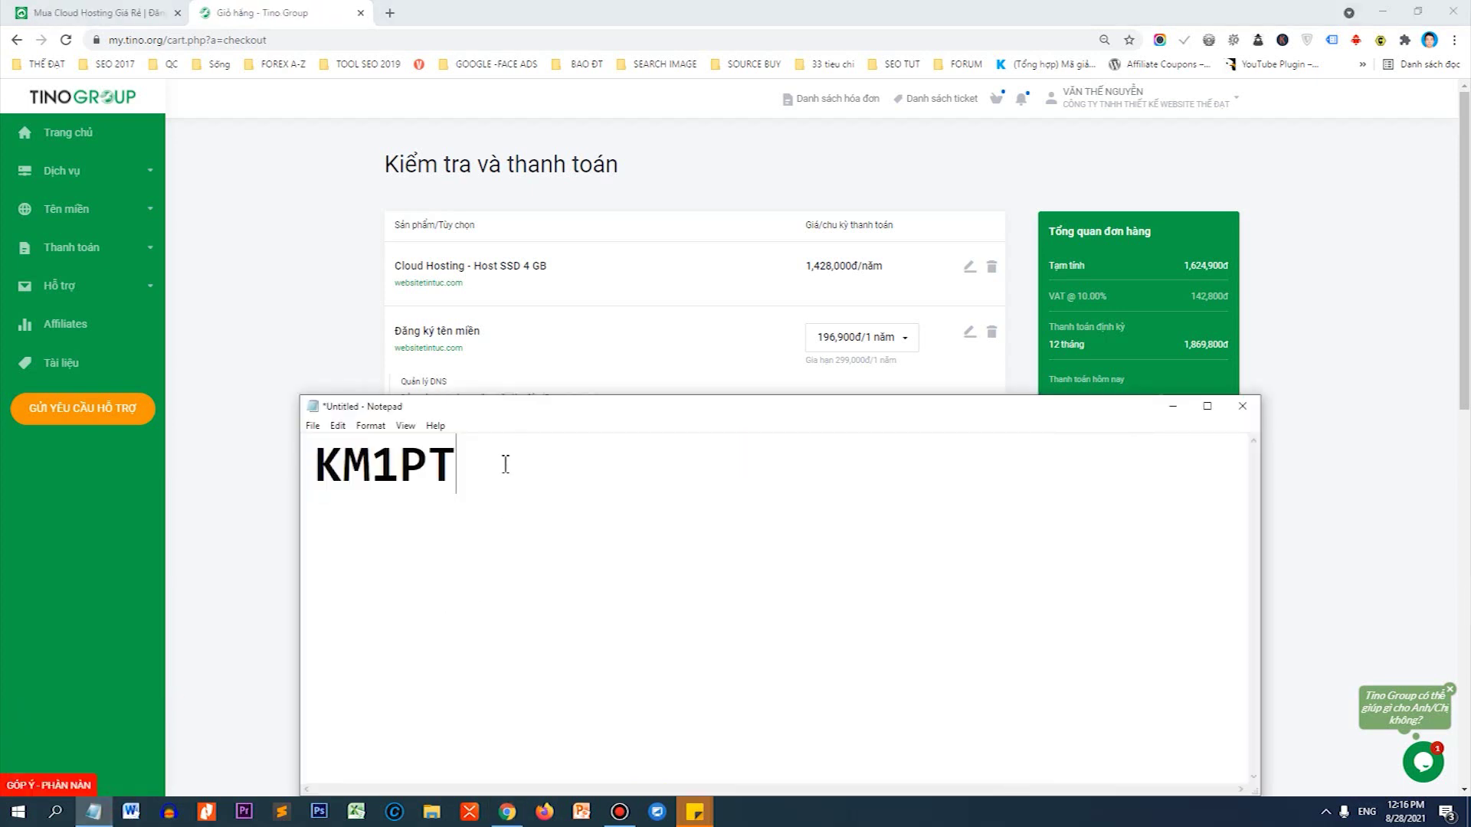
{"action": "double_click", "coordinate": [494, 460]}
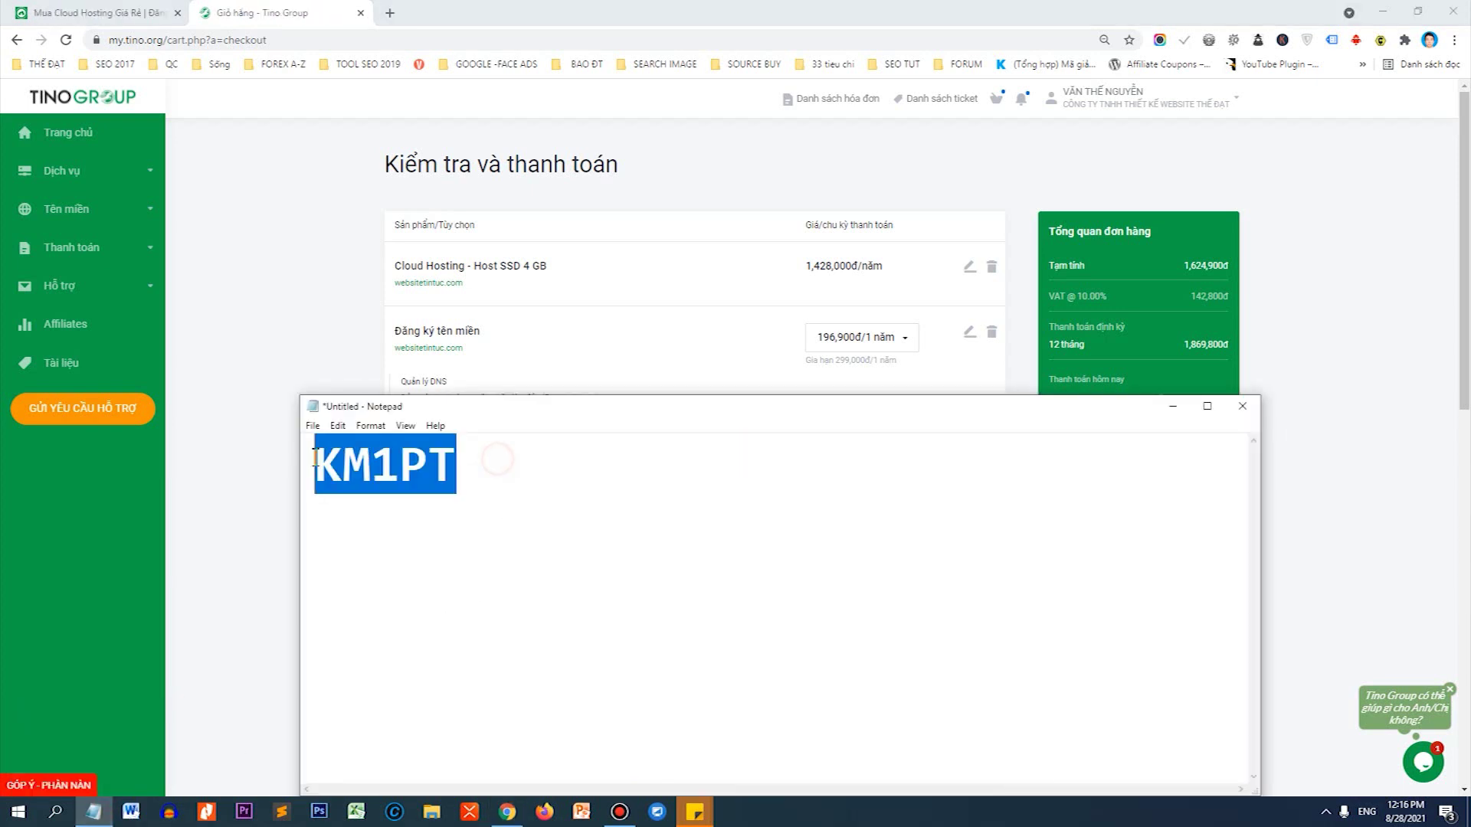
{"action": "left_click", "coordinate": [378, 391]}
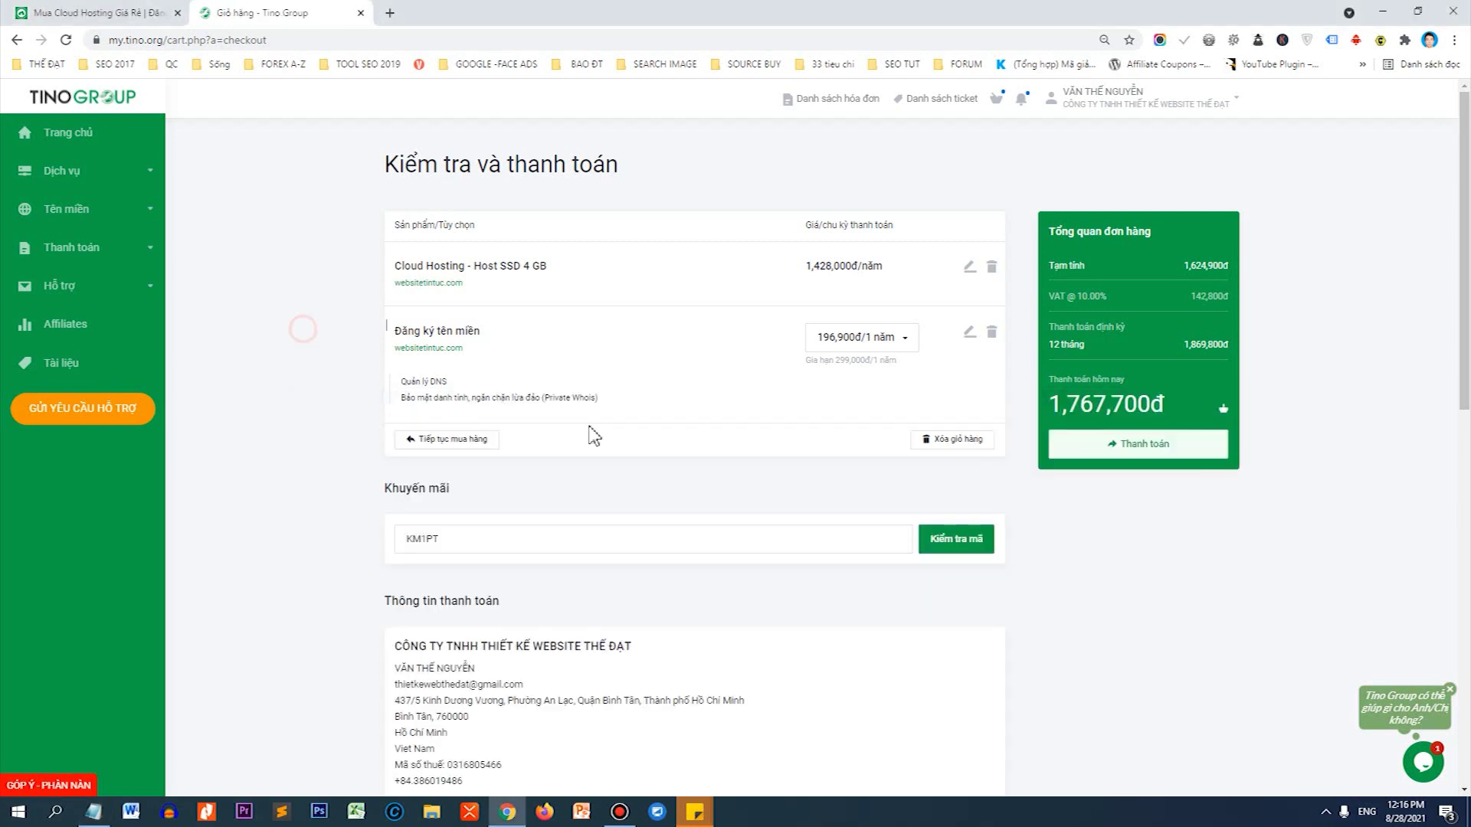
{"action": "left_click", "coordinate": [968, 548]}
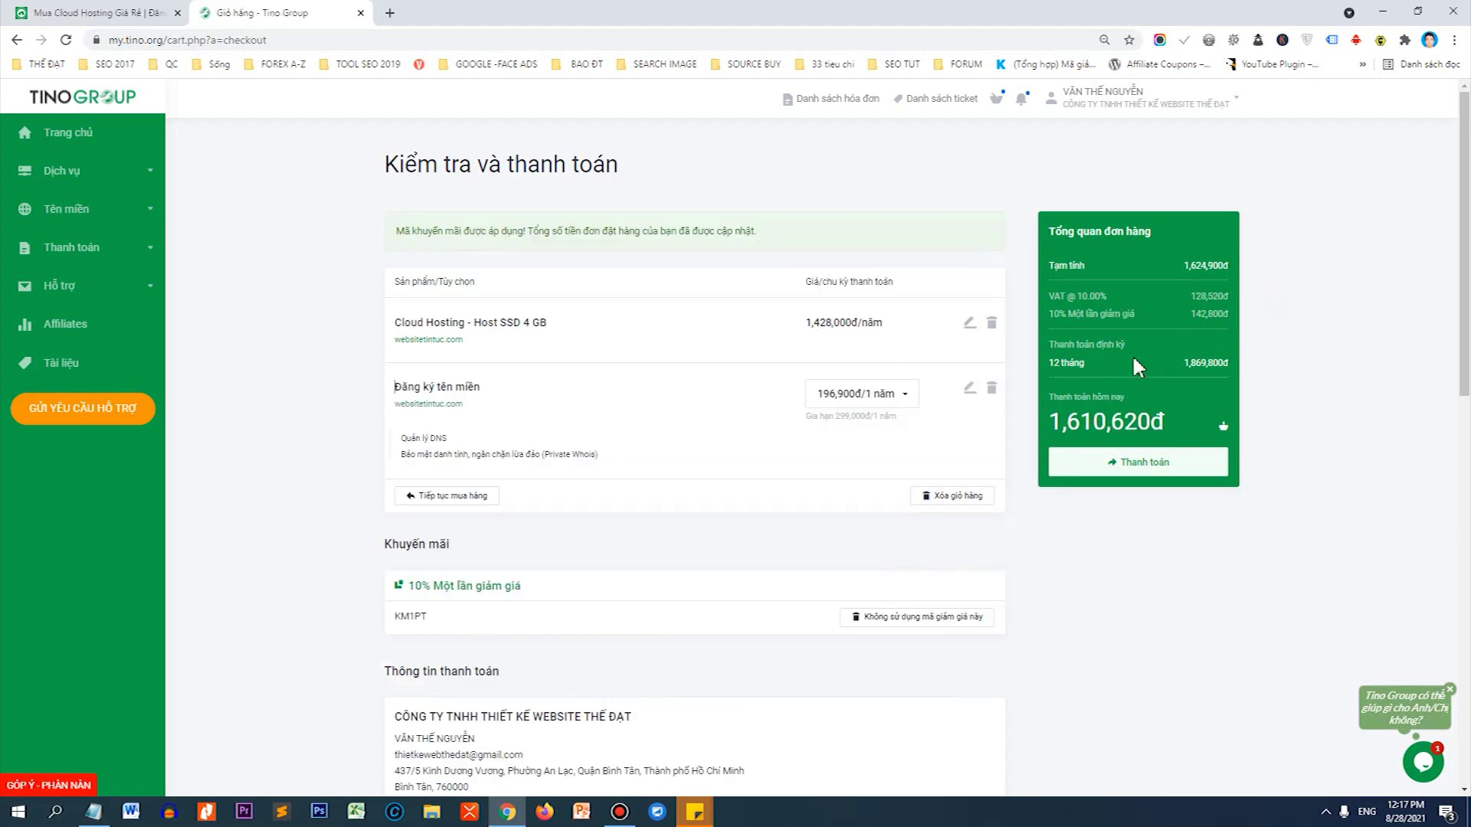
{"action": "left_click_drag", "start_coordinate": [1207, 320], "coordinate": [1224, 320]}
Choose 'Ví điện tử MoMo' as the payment method and accept the service terms.
{"action": "scroll", "coordinate": [729, 364], "scroll_direction": "down", "scroll_amount": 1}
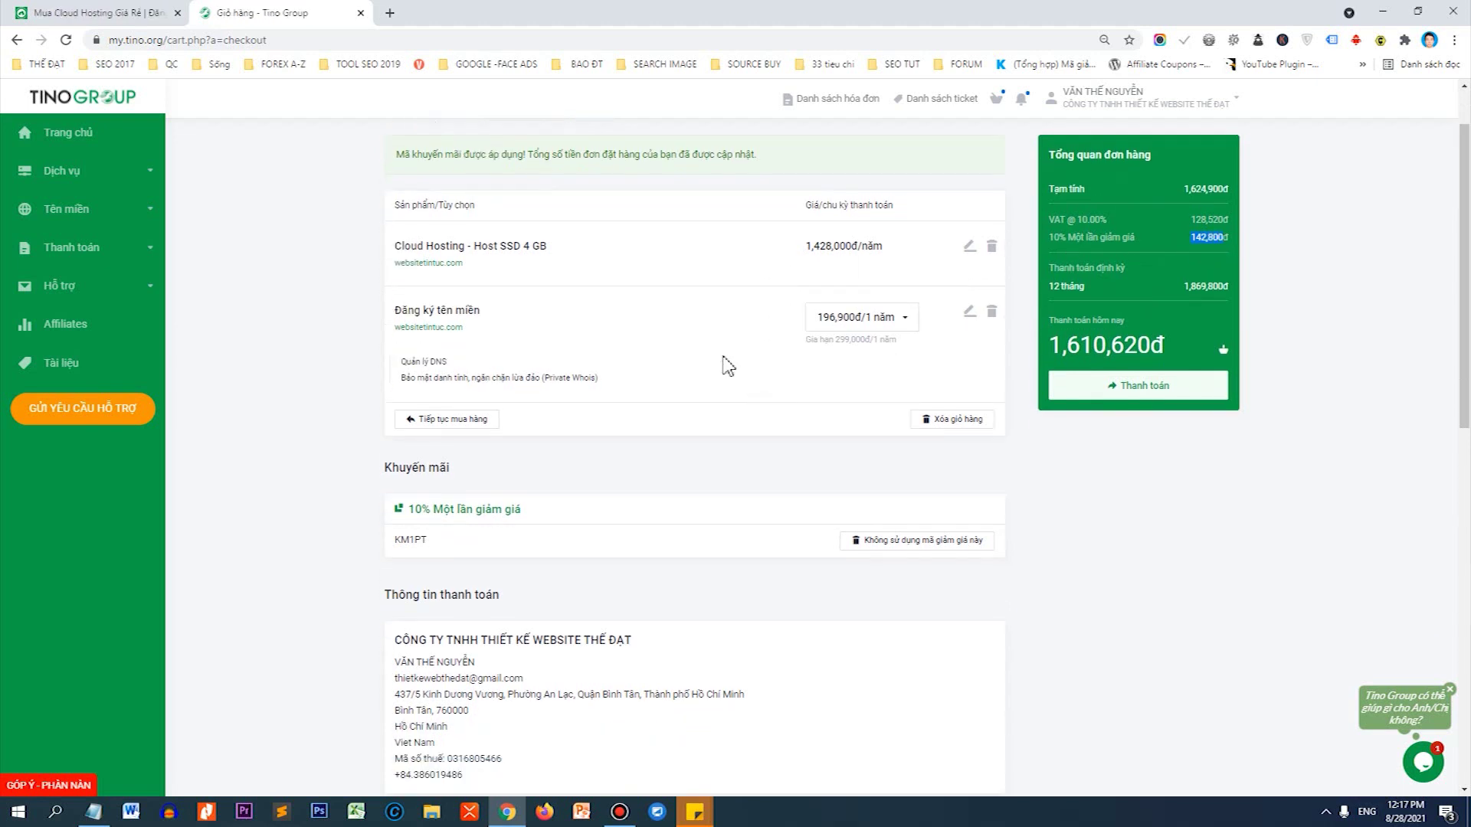
{"action": "scroll", "coordinate": [695, 294], "scroll_direction": "down", "scroll_amount": 2}
{"action": "scroll", "coordinate": [695, 293], "scroll_direction": "down", "scroll_amount": 6}
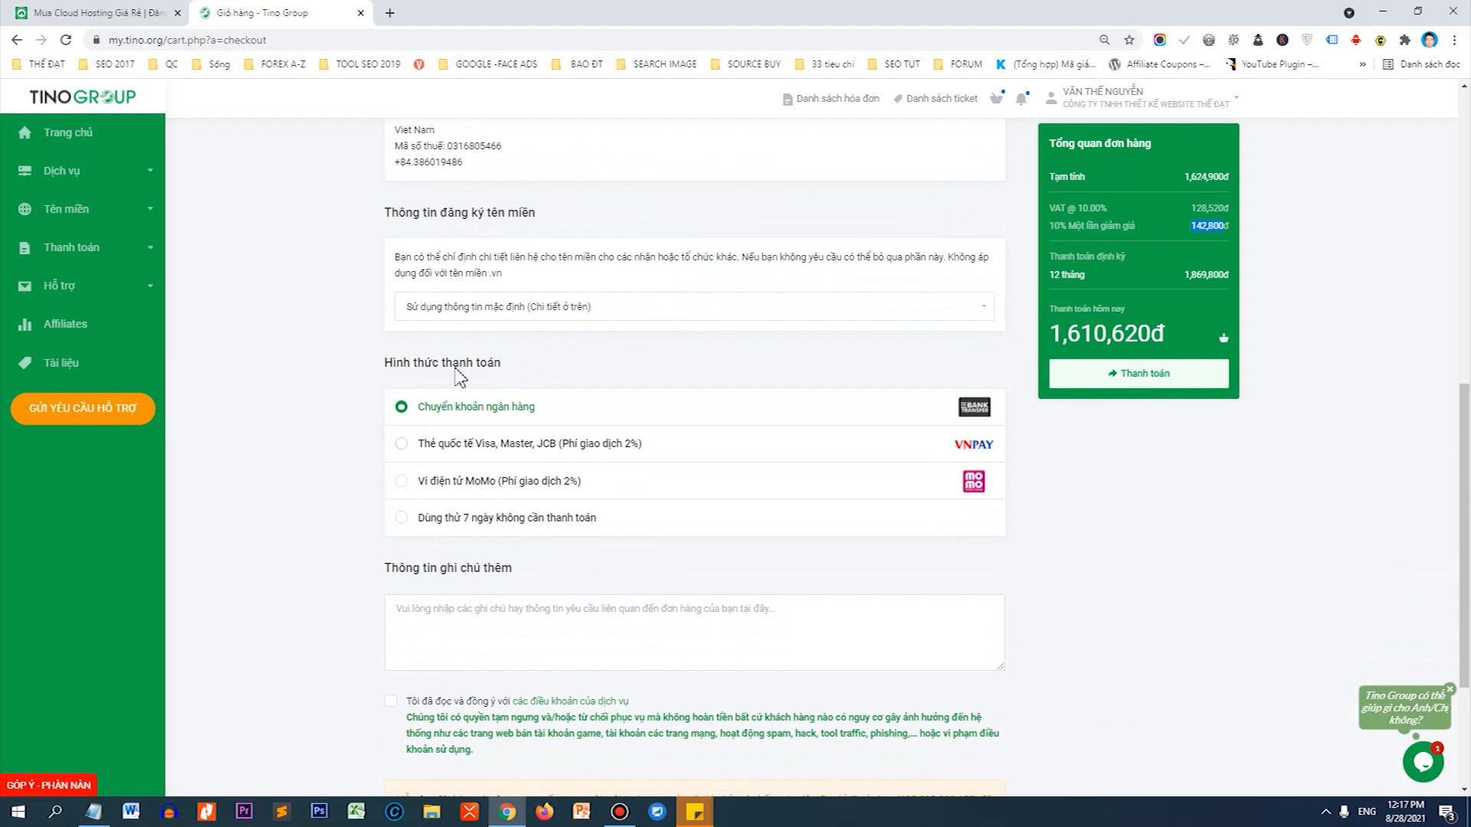
{"action": "left_click", "coordinate": [405, 484]}
{"action": "left_click", "coordinate": [390, 701]}
{"action": "scroll", "coordinate": [640, 404], "scroll_direction": "down", "scroll_amount": 2}
{"action": "scroll", "coordinate": [665, 485], "scroll_direction": "up", "scroll_amount": 6}
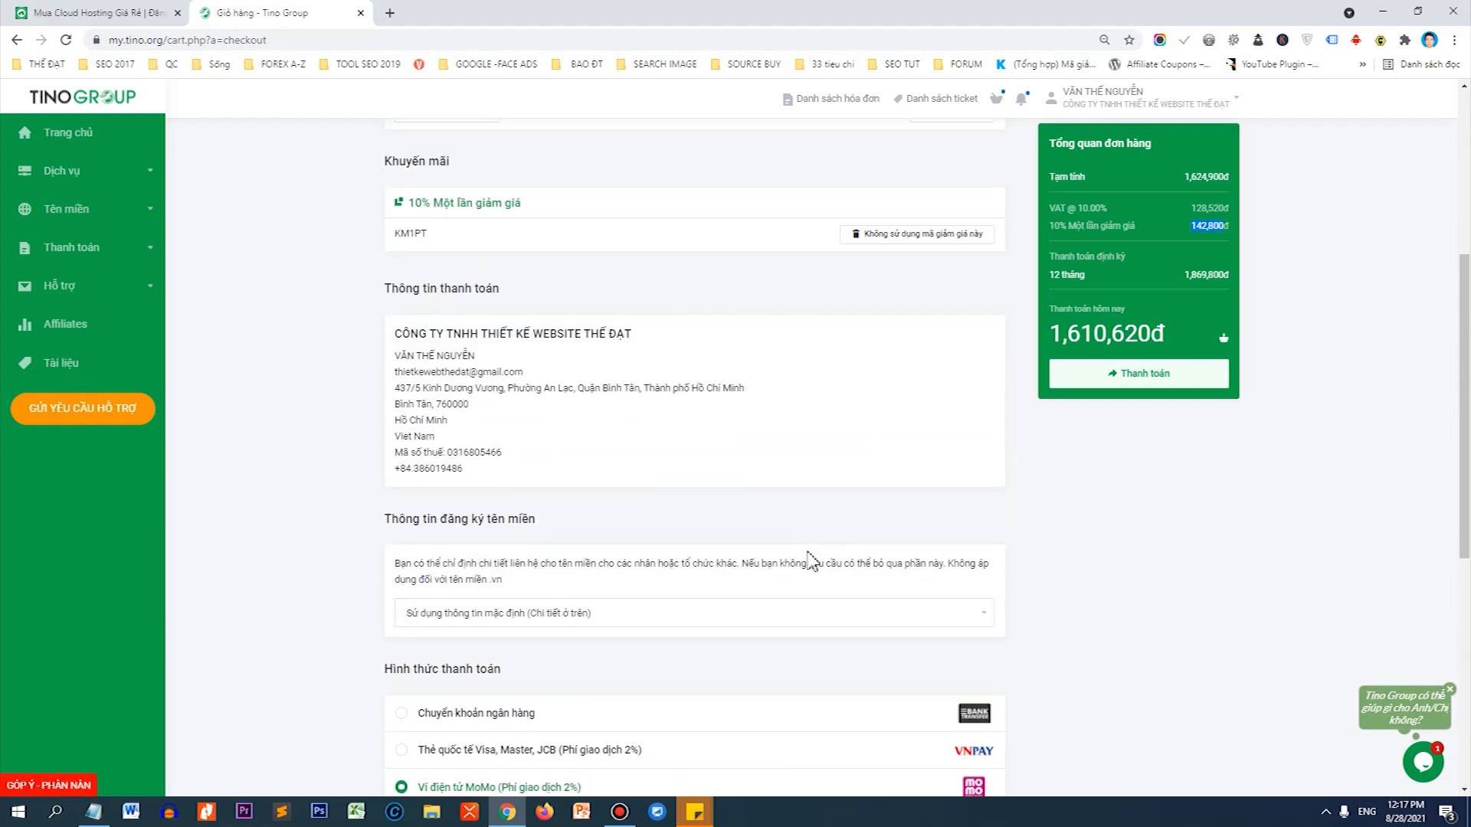
Open the Tino domain registration update email in Gmail.
{"action": "left_click_drag", "start_coordinate": [1465, 309], "coordinate": [1465, 535]}
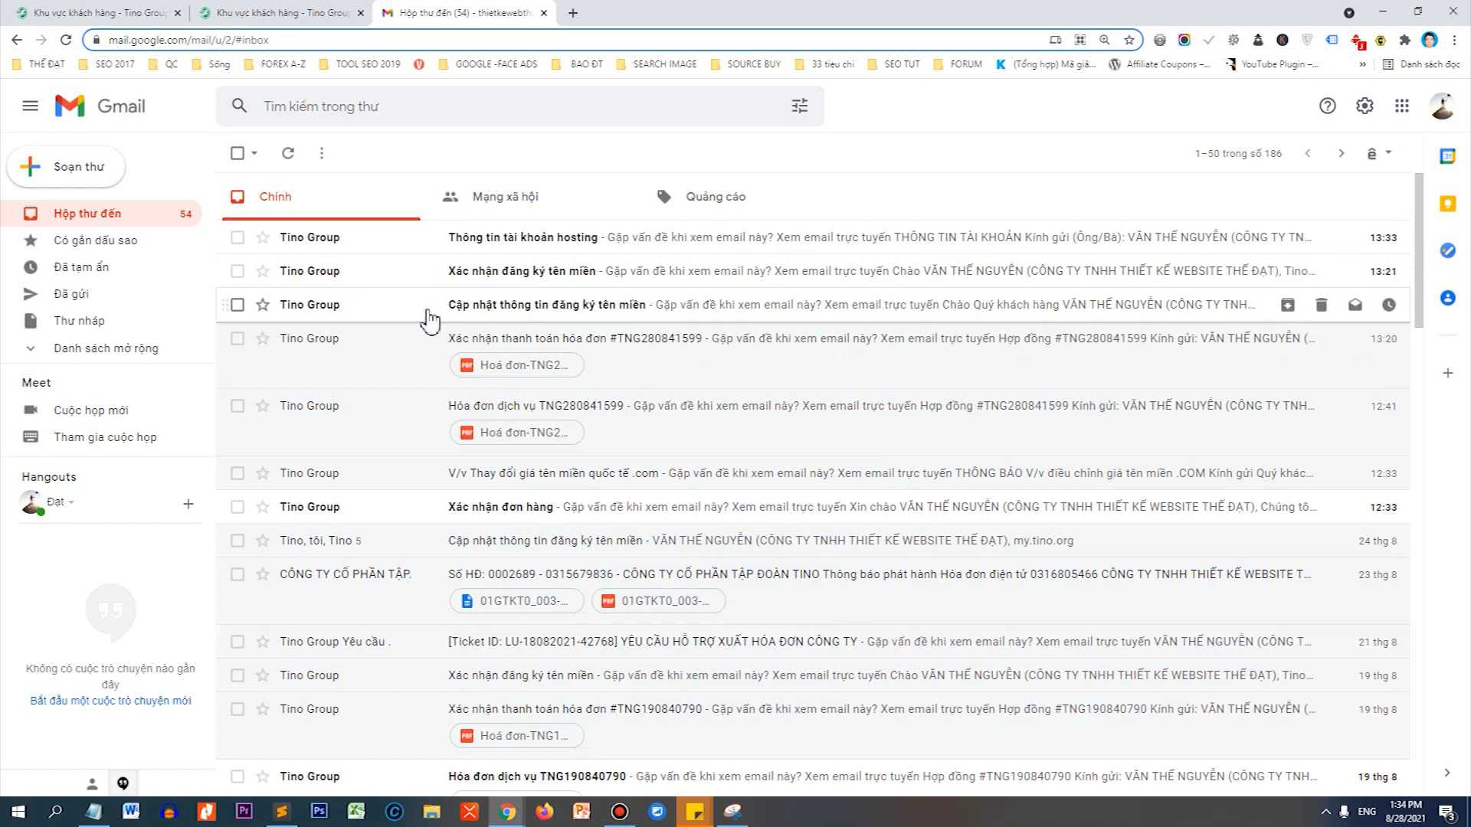
{"action": "left_click", "coordinate": [539, 316]}
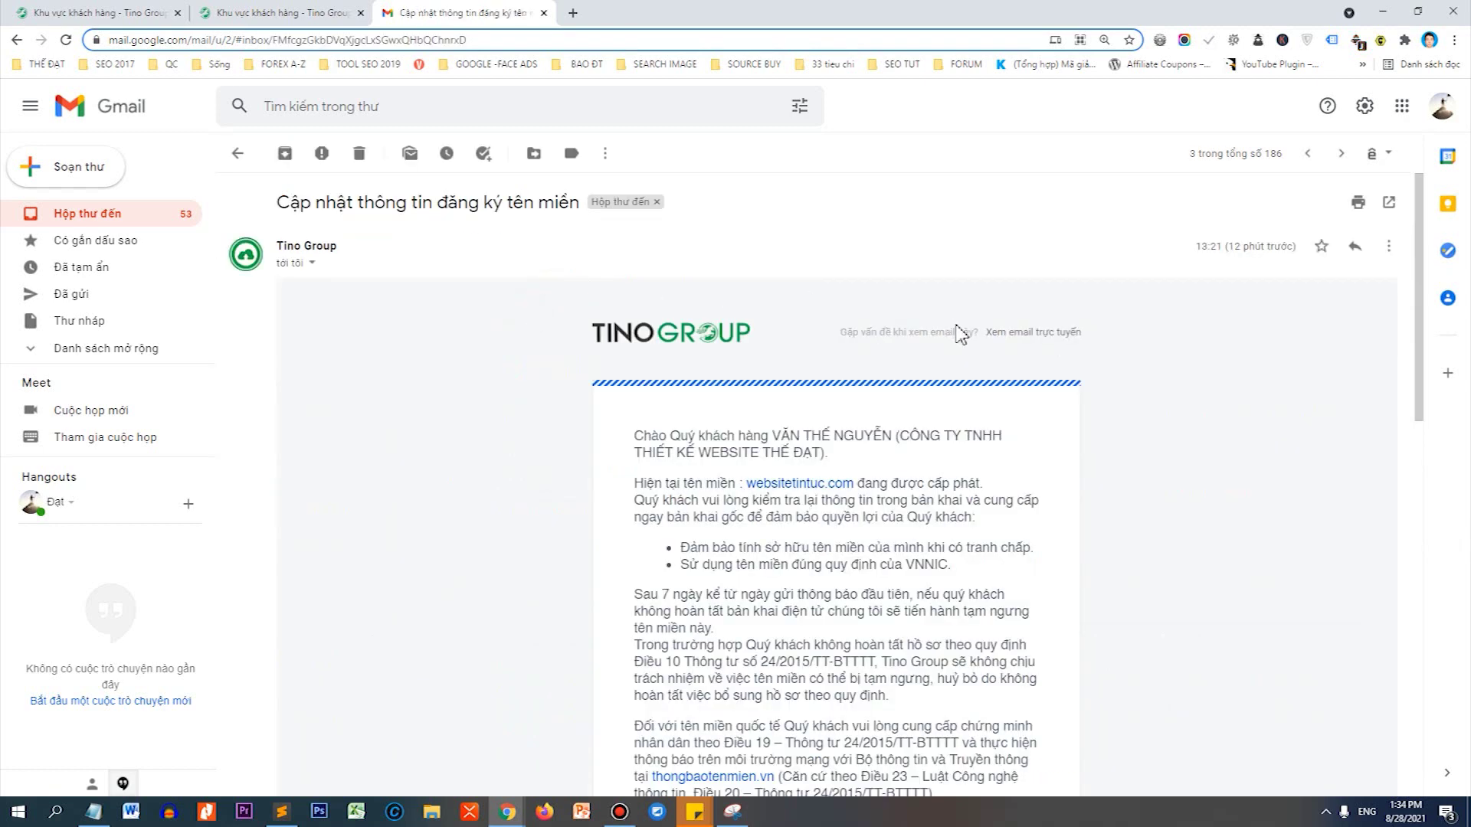
{"action": "scroll", "coordinate": [878, 325], "scroll_direction": "down", "scroll_amount": 6}
{"action": "scroll", "coordinate": [878, 326], "scroll_direction": "down", "scroll_amount": 1}
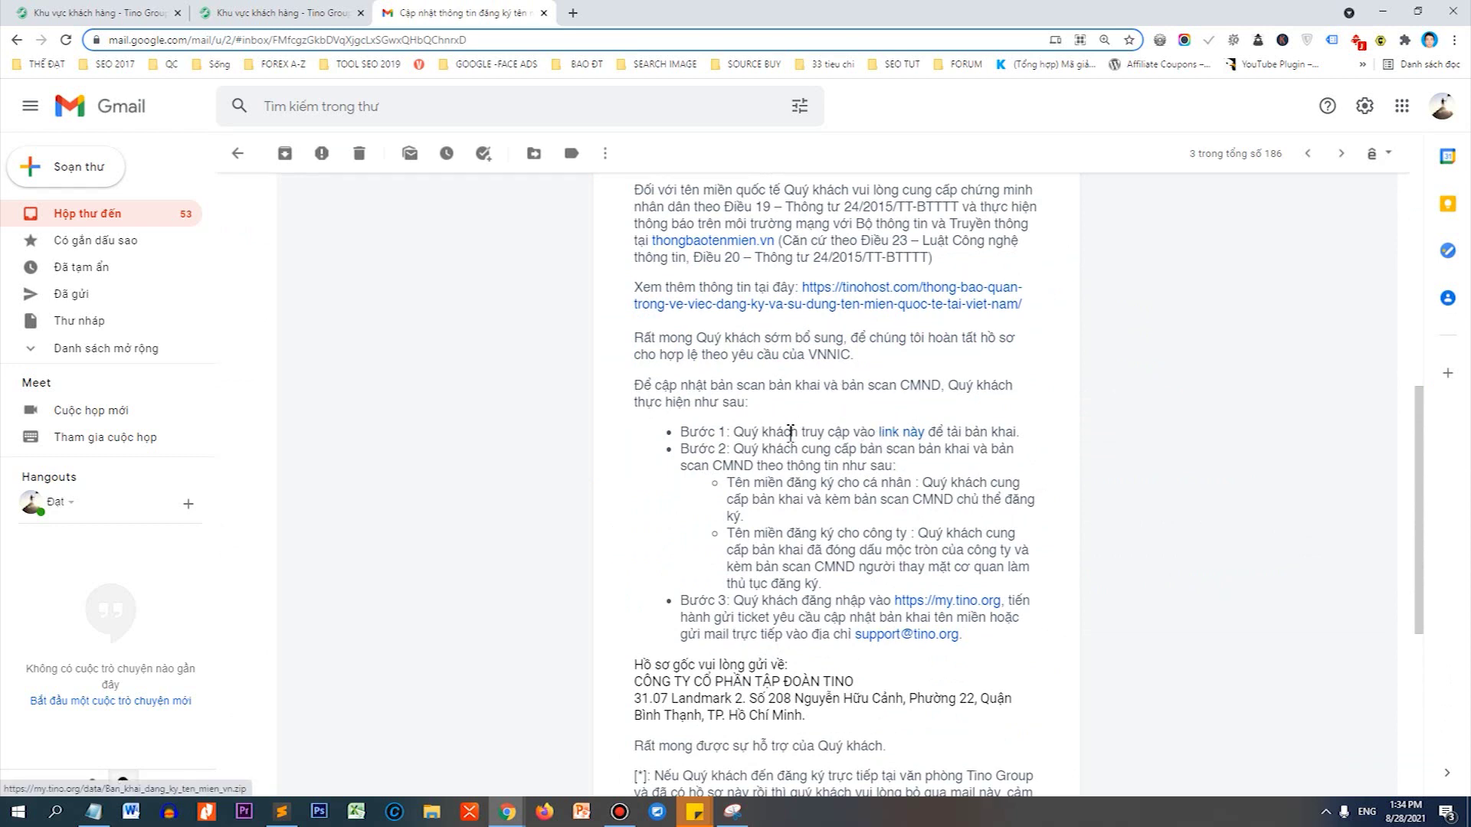
Save the Ban_khai_dang_ky_ten_mien_vn zip from the Bước 1 link and show it in its folder.
{"action": "left_click_drag", "start_coordinate": [683, 431], "coordinate": [729, 430]}
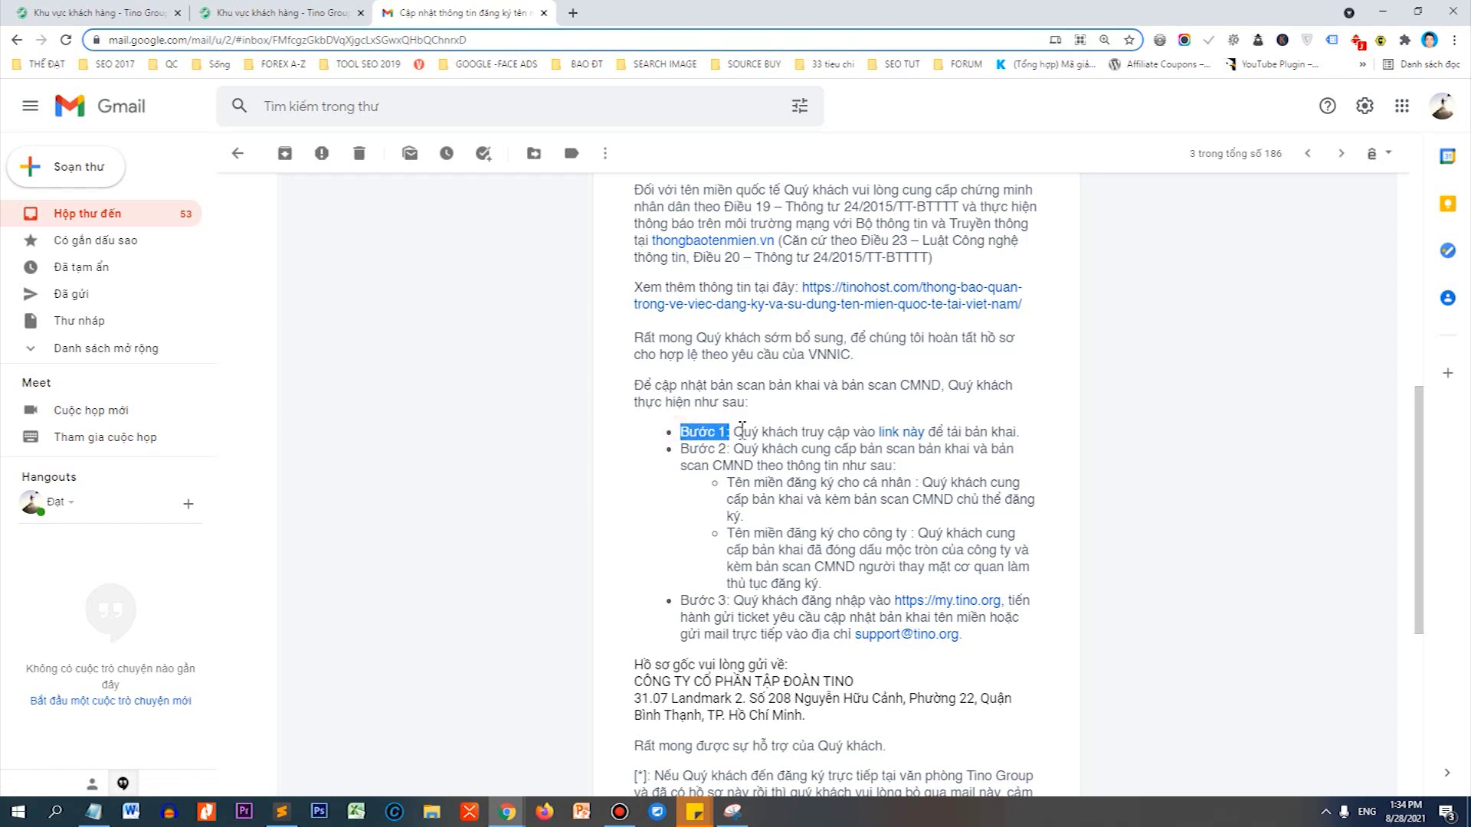
{"action": "right_click", "coordinate": [912, 442]}
{"action": "left_click", "coordinate": [965, 483]}
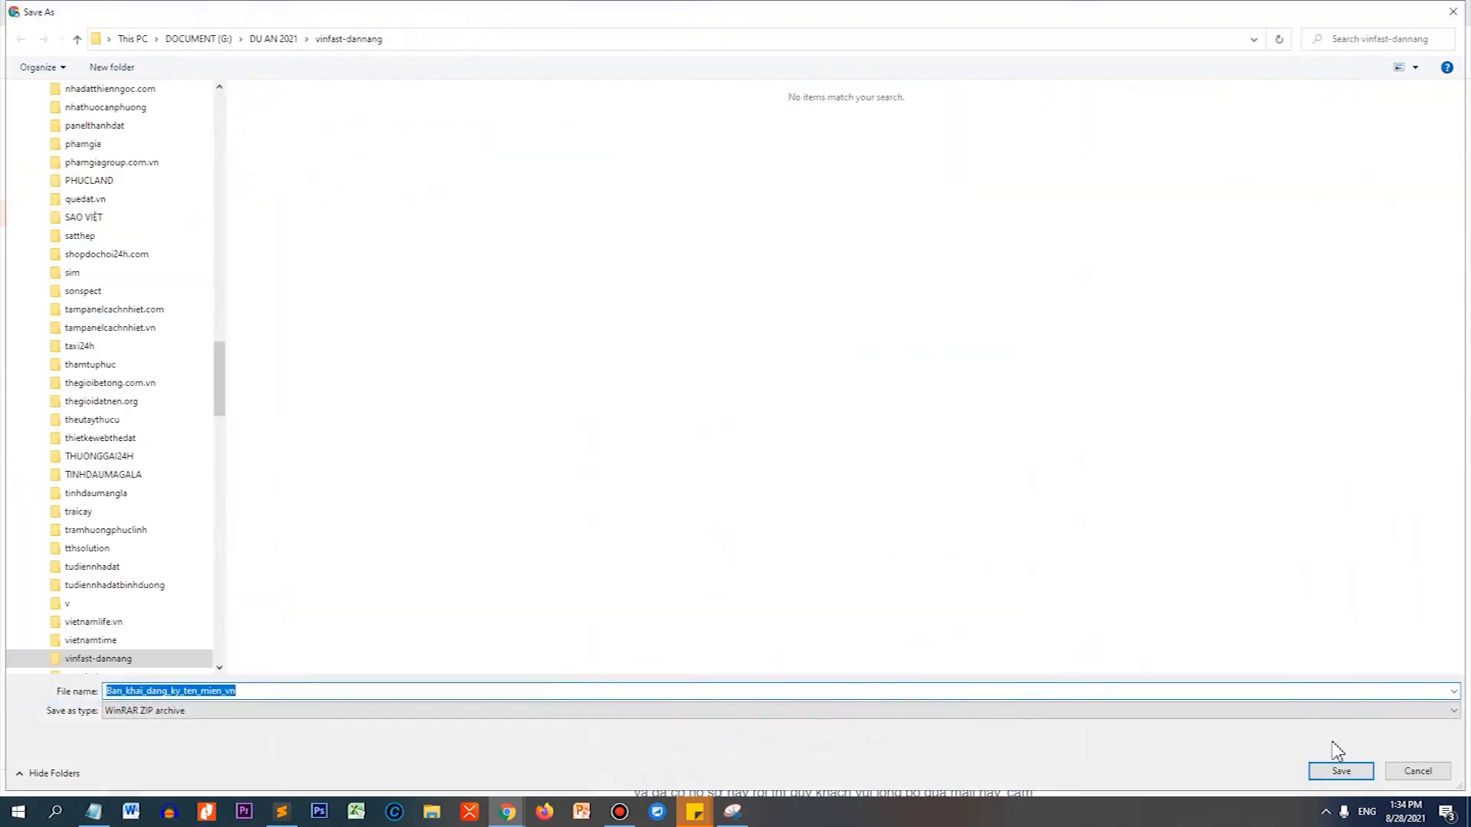
{"action": "left_click", "coordinate": [1339, 772]}
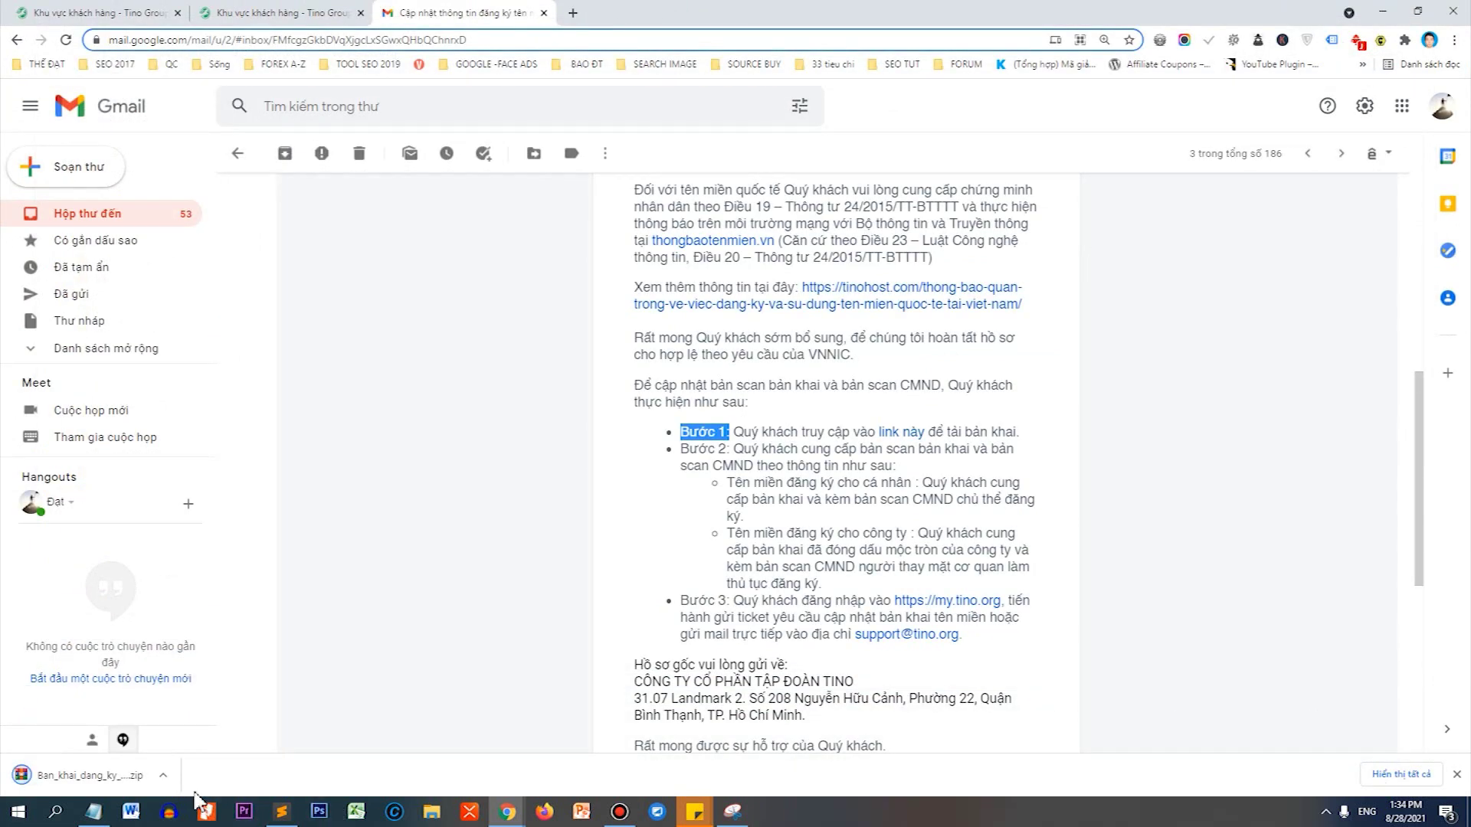
{"action": "left_click", "coordinate": [170, 775]}
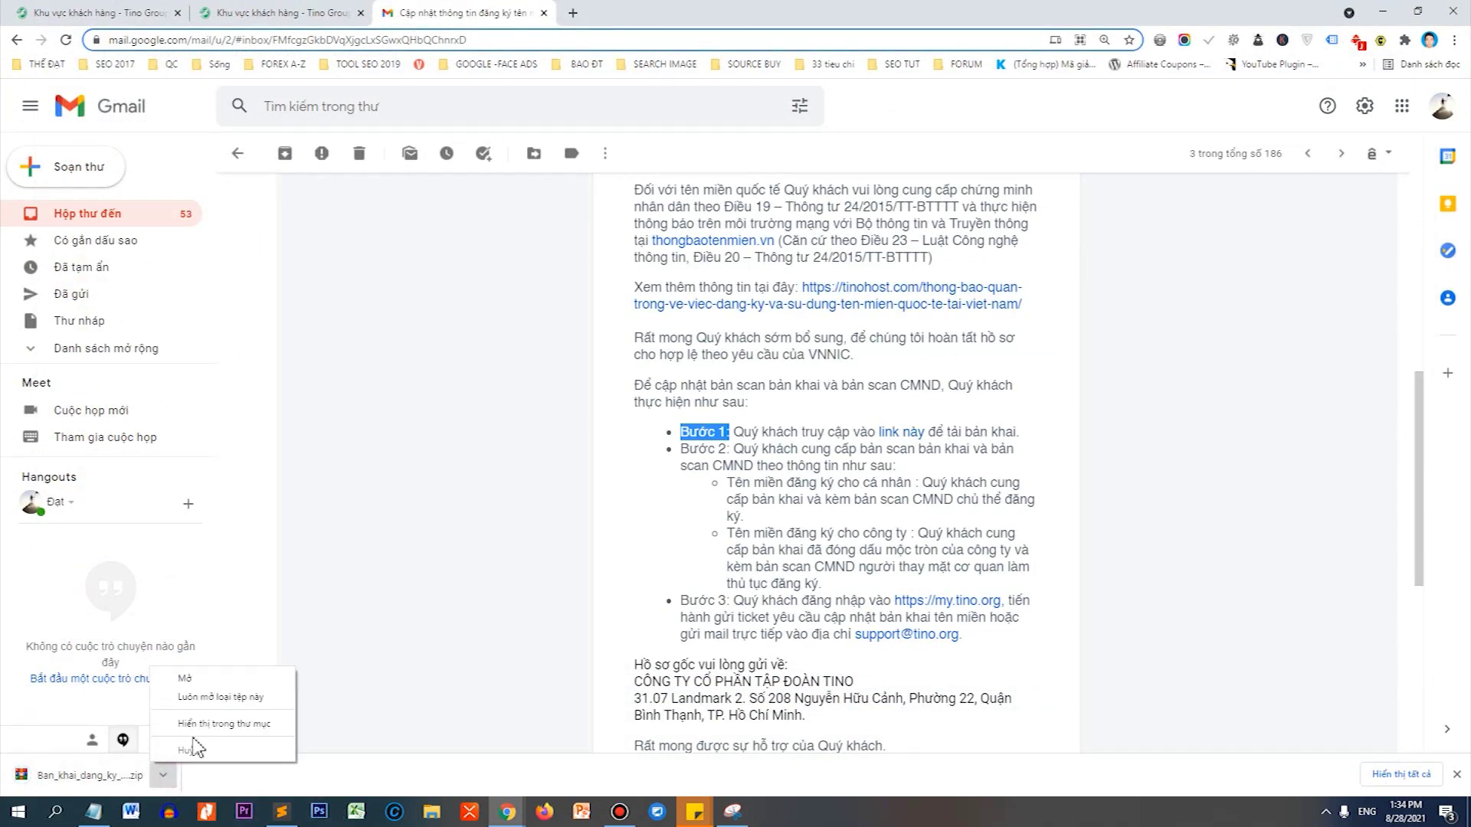
{"action": "left_click", "coordinate": [195, 724]}
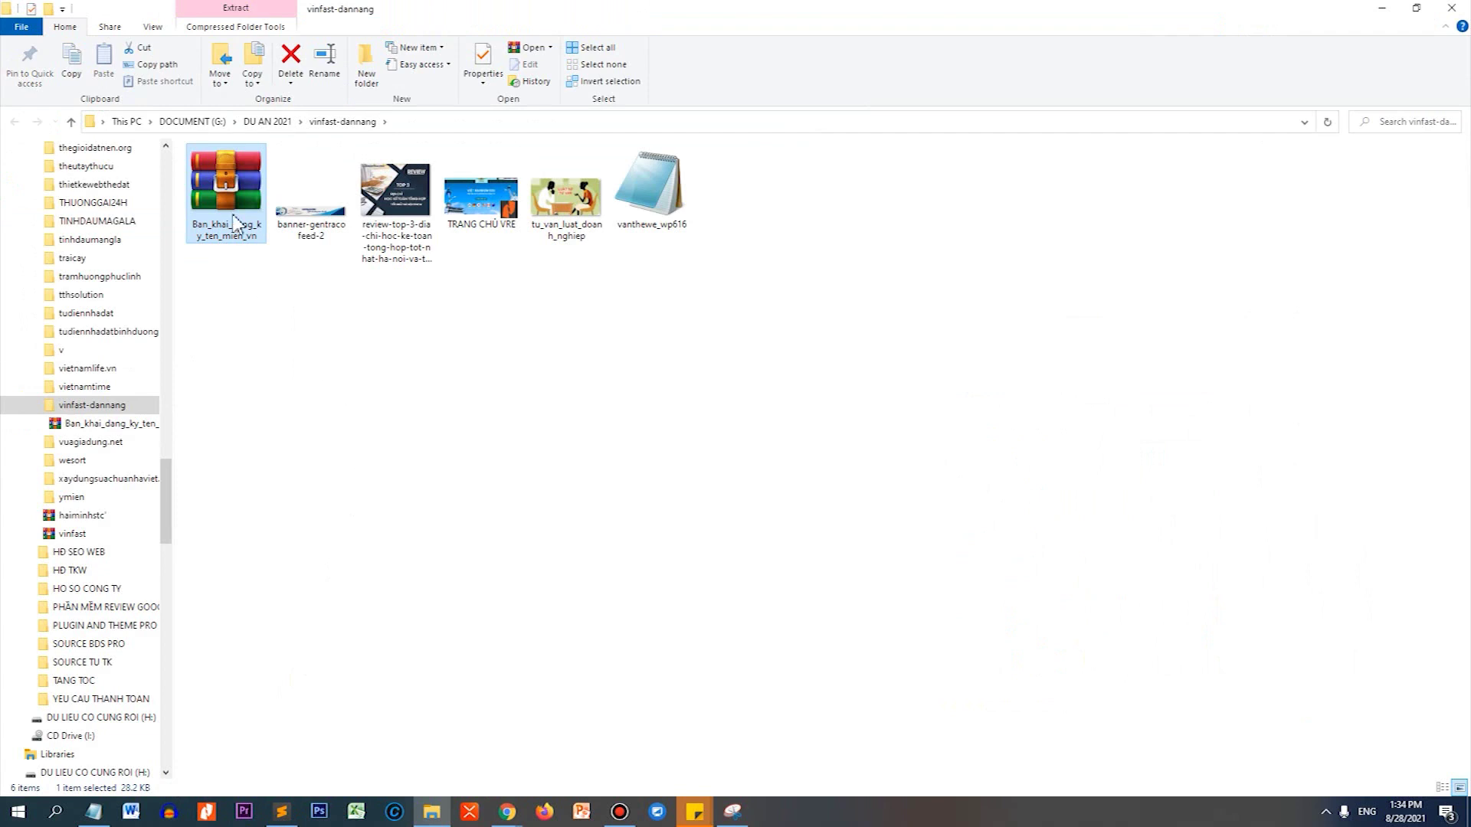
Extract the Ban_khai_dang_ky_ten_mien_vn zip to its default destination.
{"action": "right_click", "coordinate": [234, 192]}
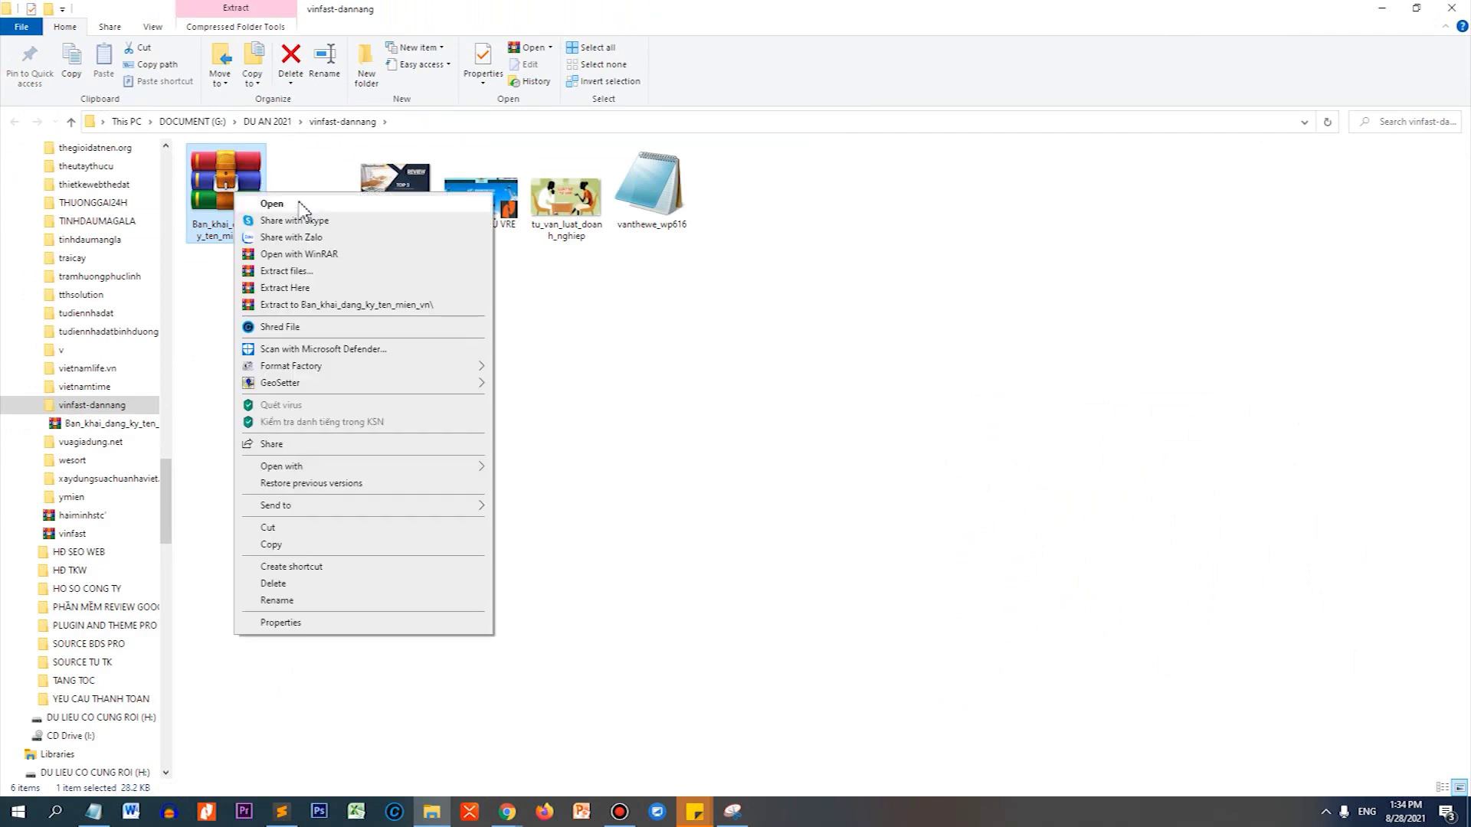
{"action": "left_click", "coordinate": [305, 272]}
{"action": "left_click", "coordinate": [764, 569]}
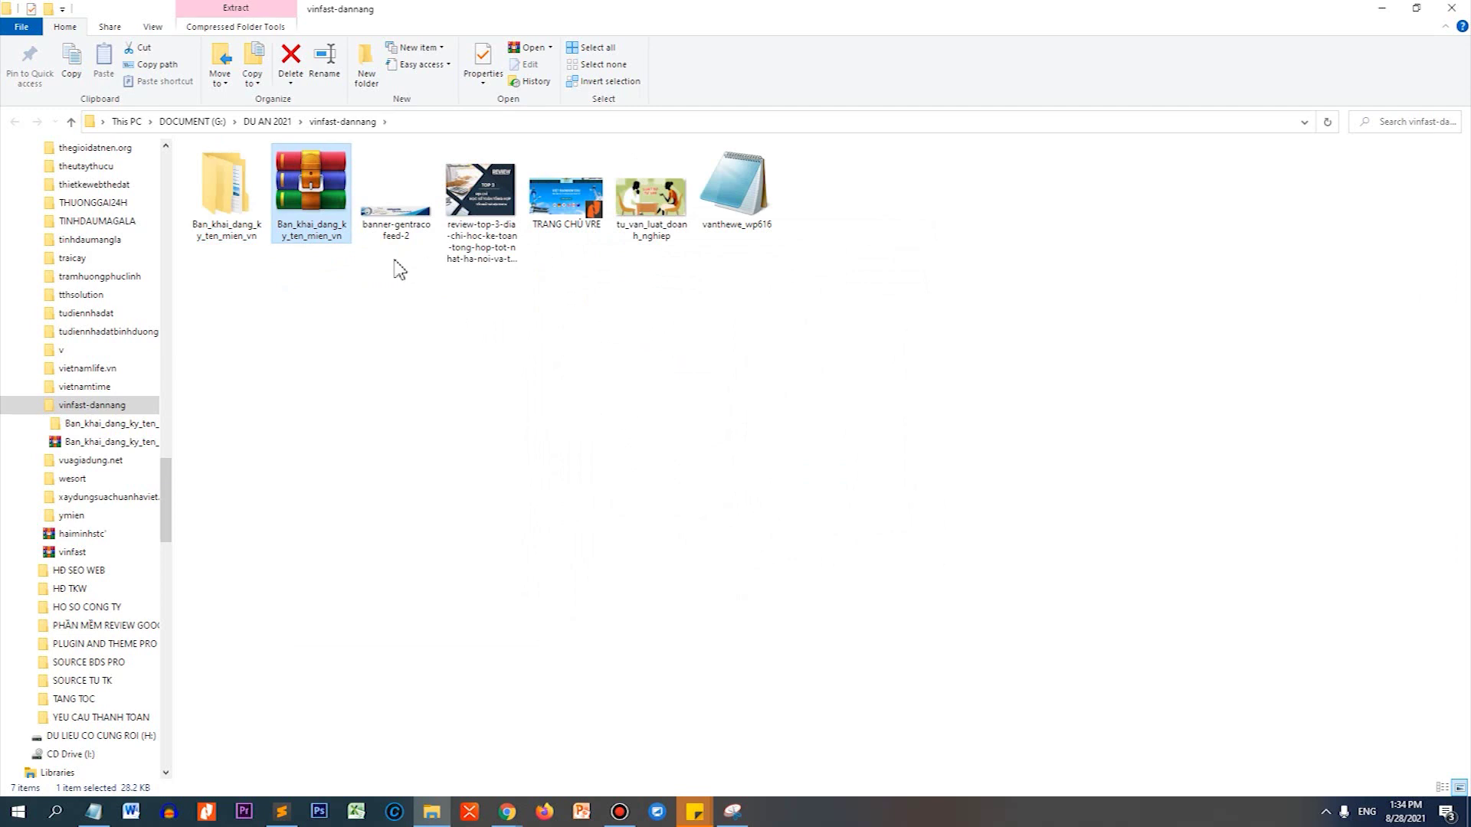
Open the extracted nested folders and open Cá nhân_Bản khai.VN in Word.
{"action": "left_click", "coordinate": [222, 236]}
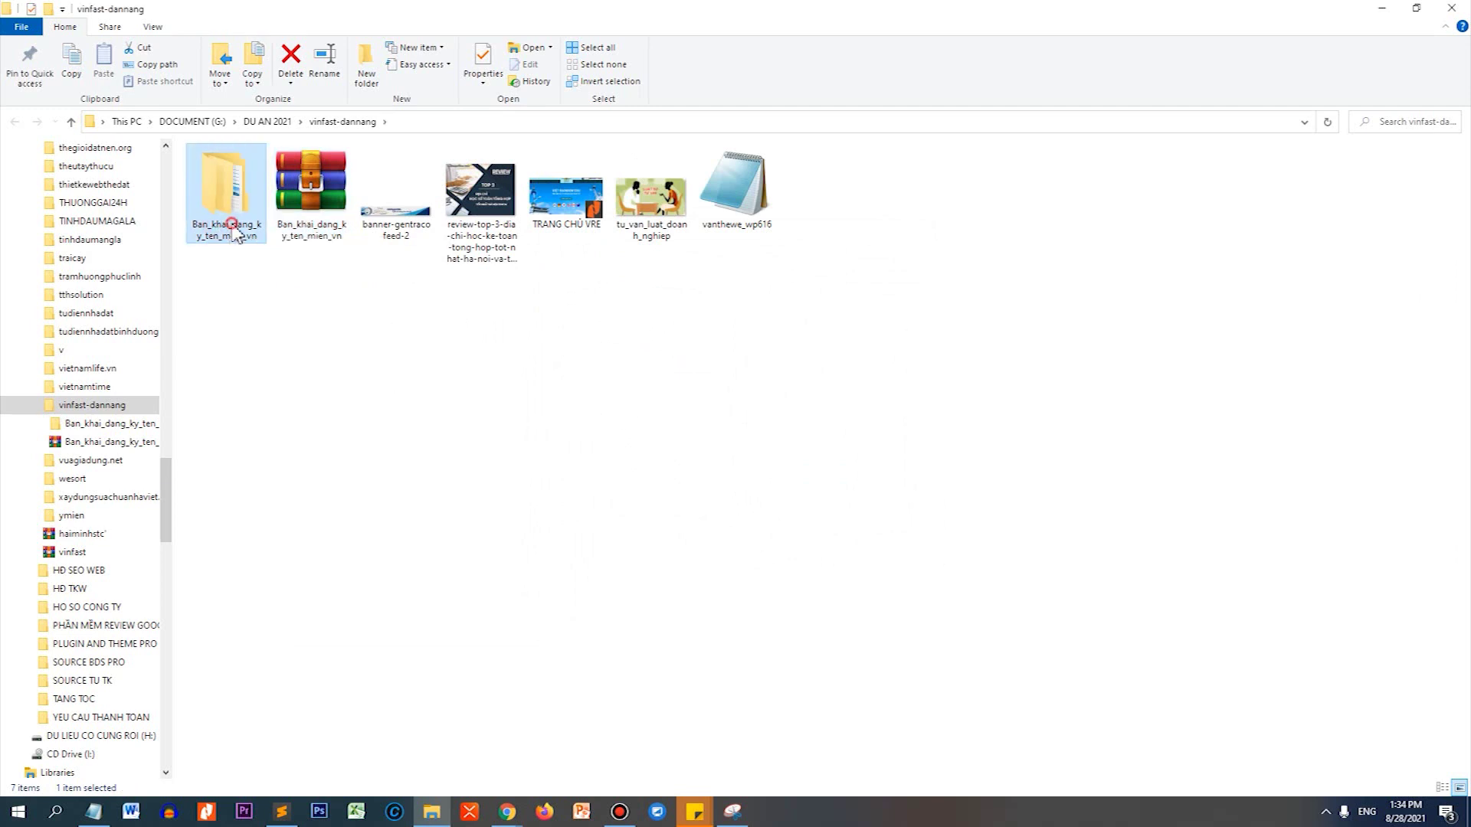
{"action": "double_click", "coordinate": [229, 229]}
{"action": "left_click", "coordinate": [242, 191]}
{"action": "double_click", "coordinate": [242, 190]}
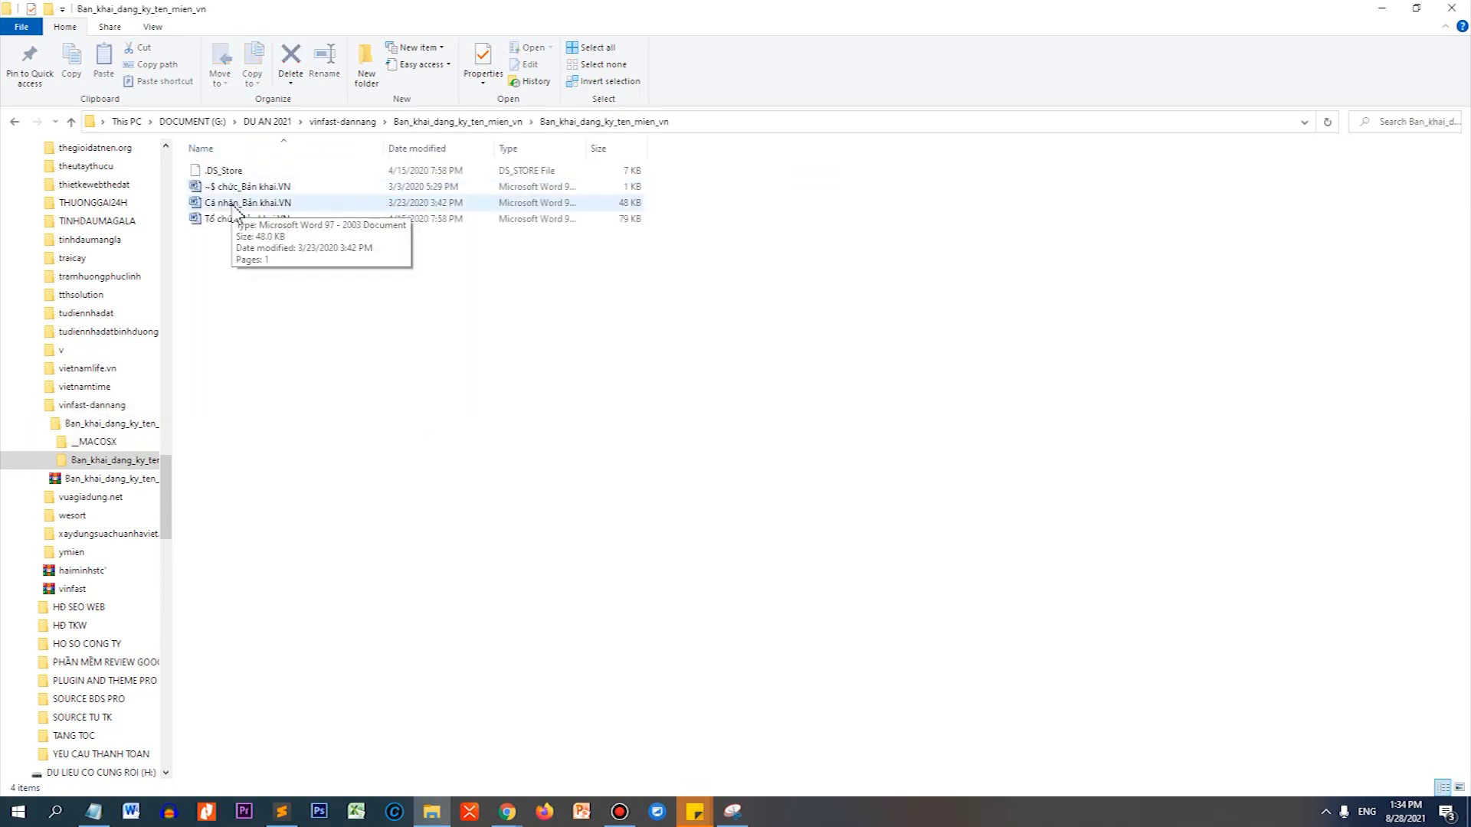
{"action": "right_click", "coordinate": [233, 212]}
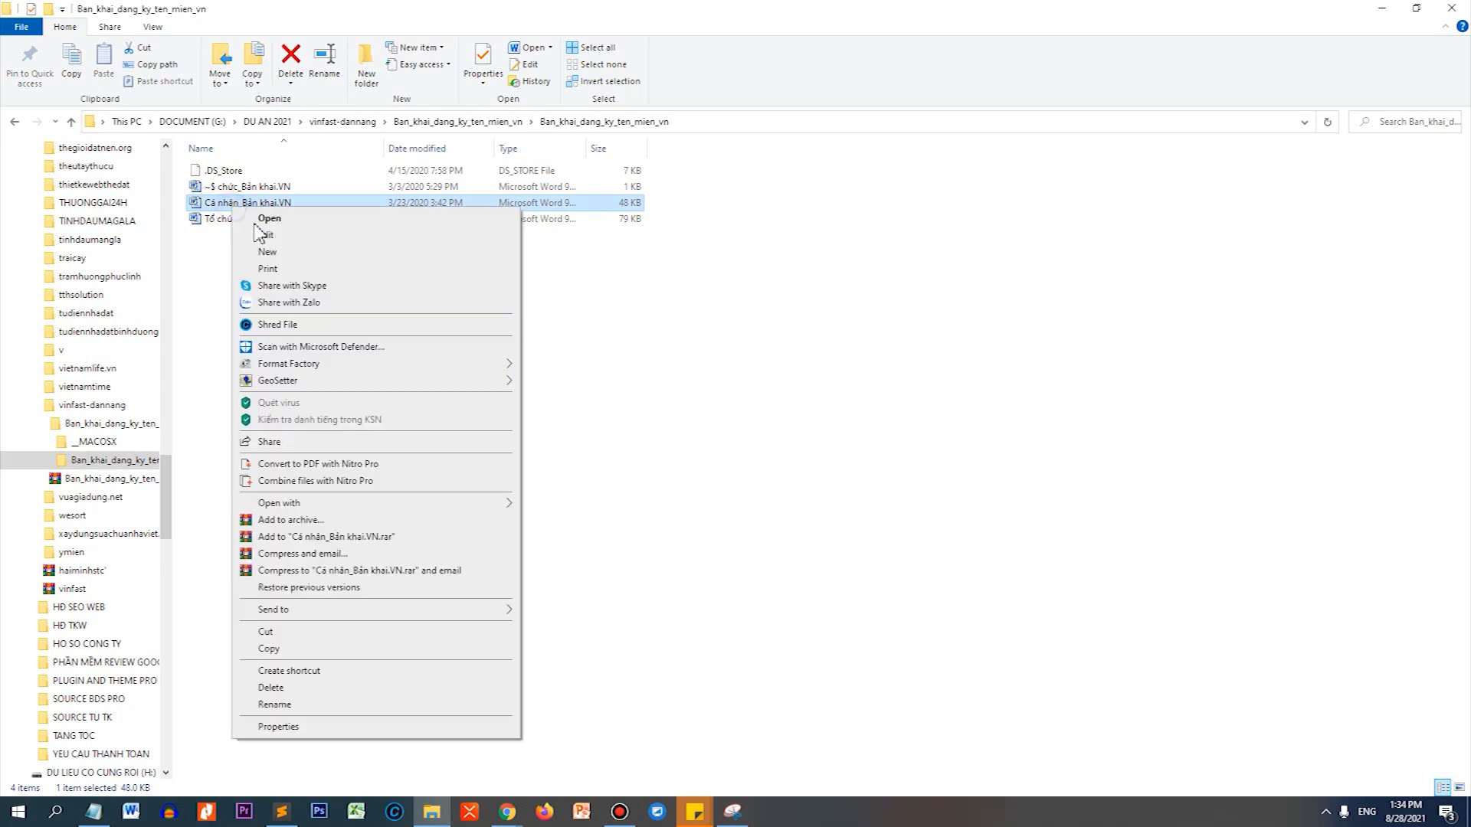
{"action": "left_click", "coordinate": [270, 219]}
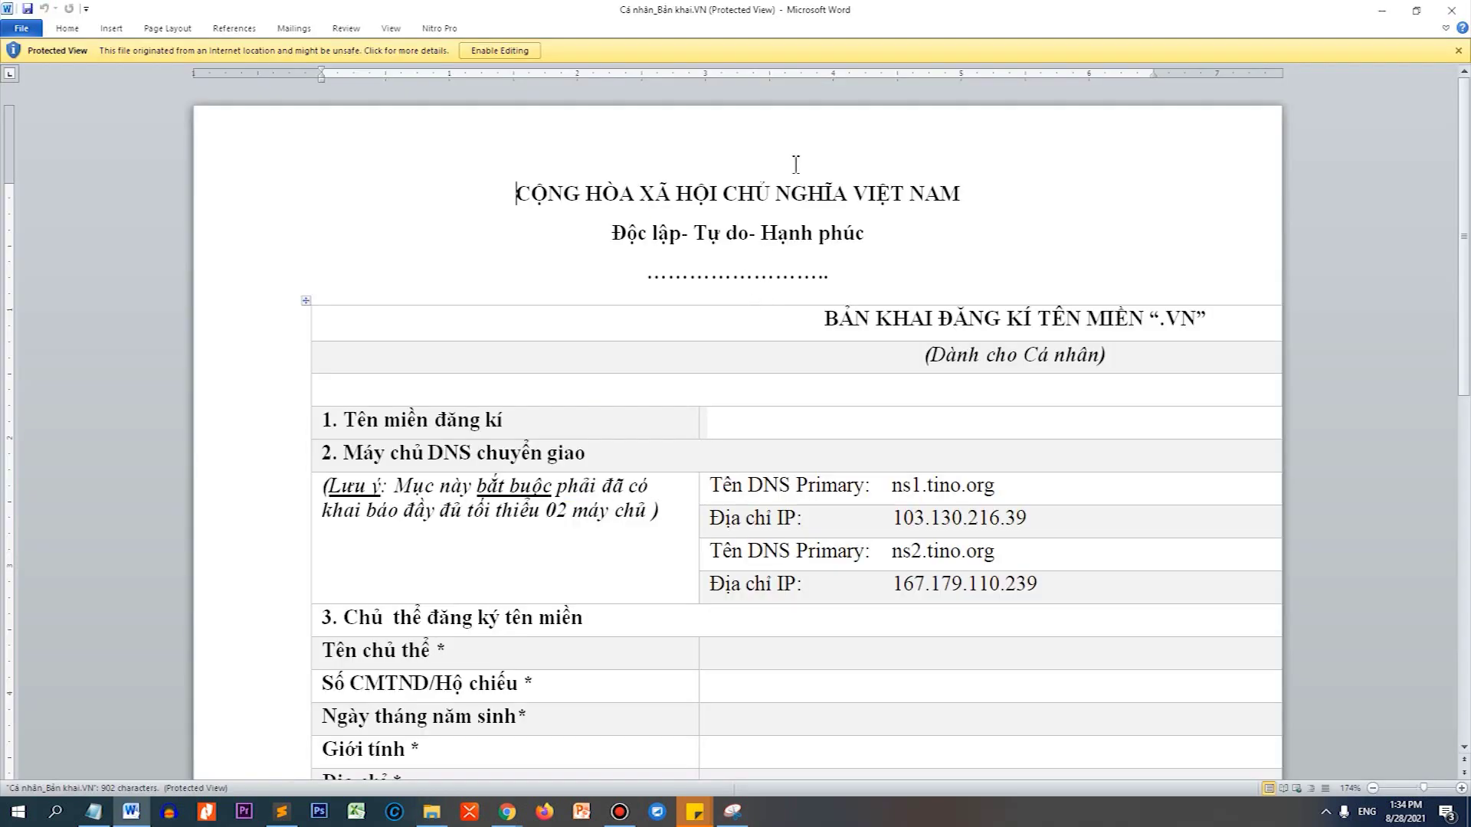
Enable editing and enter the registrant's name, ID number and date of birth.
{"action": "left_click", "coordinate": [500, 50]}
{"action": "scroll", "coordinate": [909, 404], "scroll_direction": "down", "scroll_amount": 3}
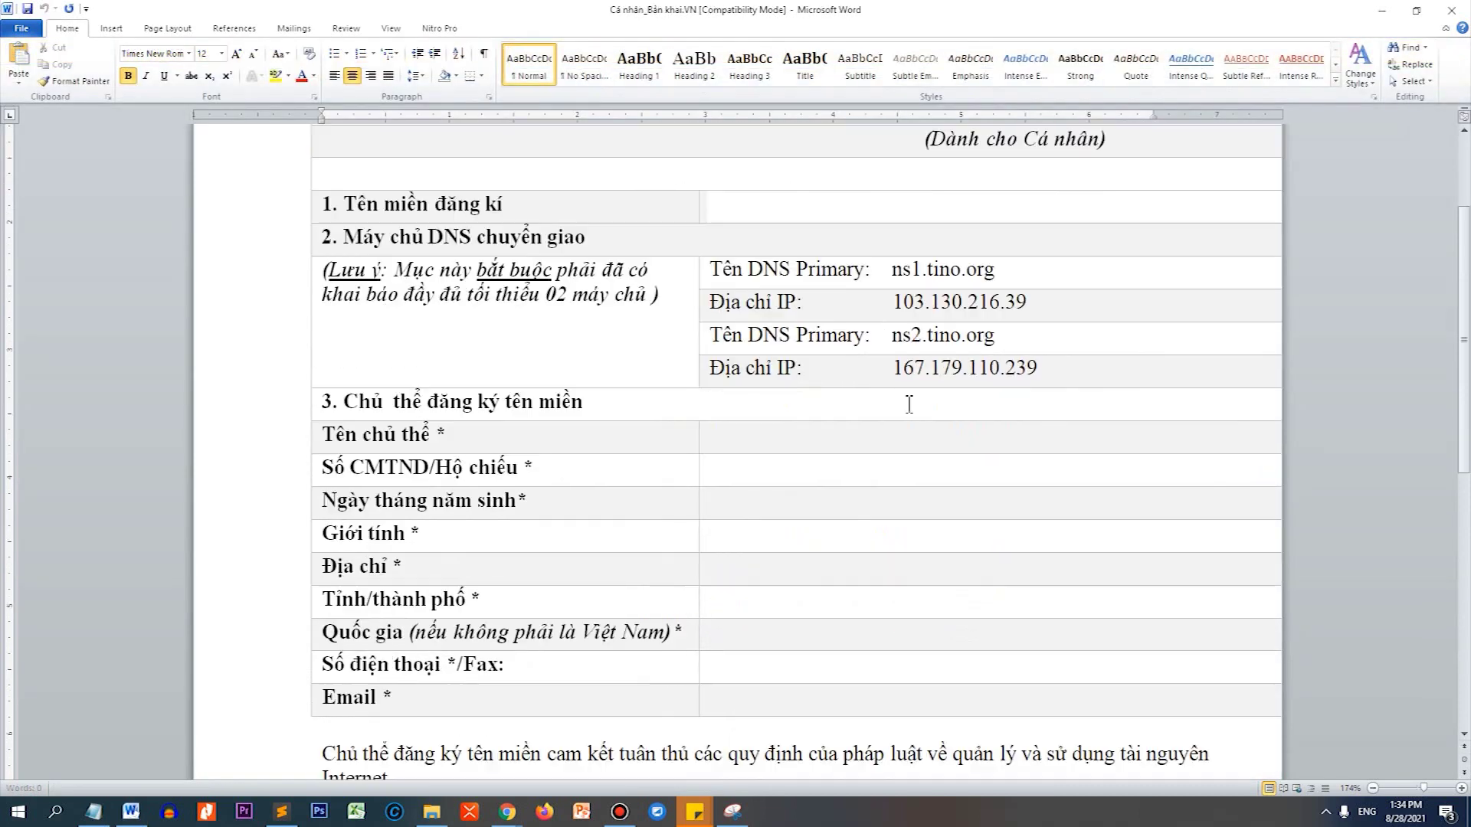
{"action": "scroll", "coordinate": [909, 405], "scroll_direction": "down", "scroll_amount": 2}
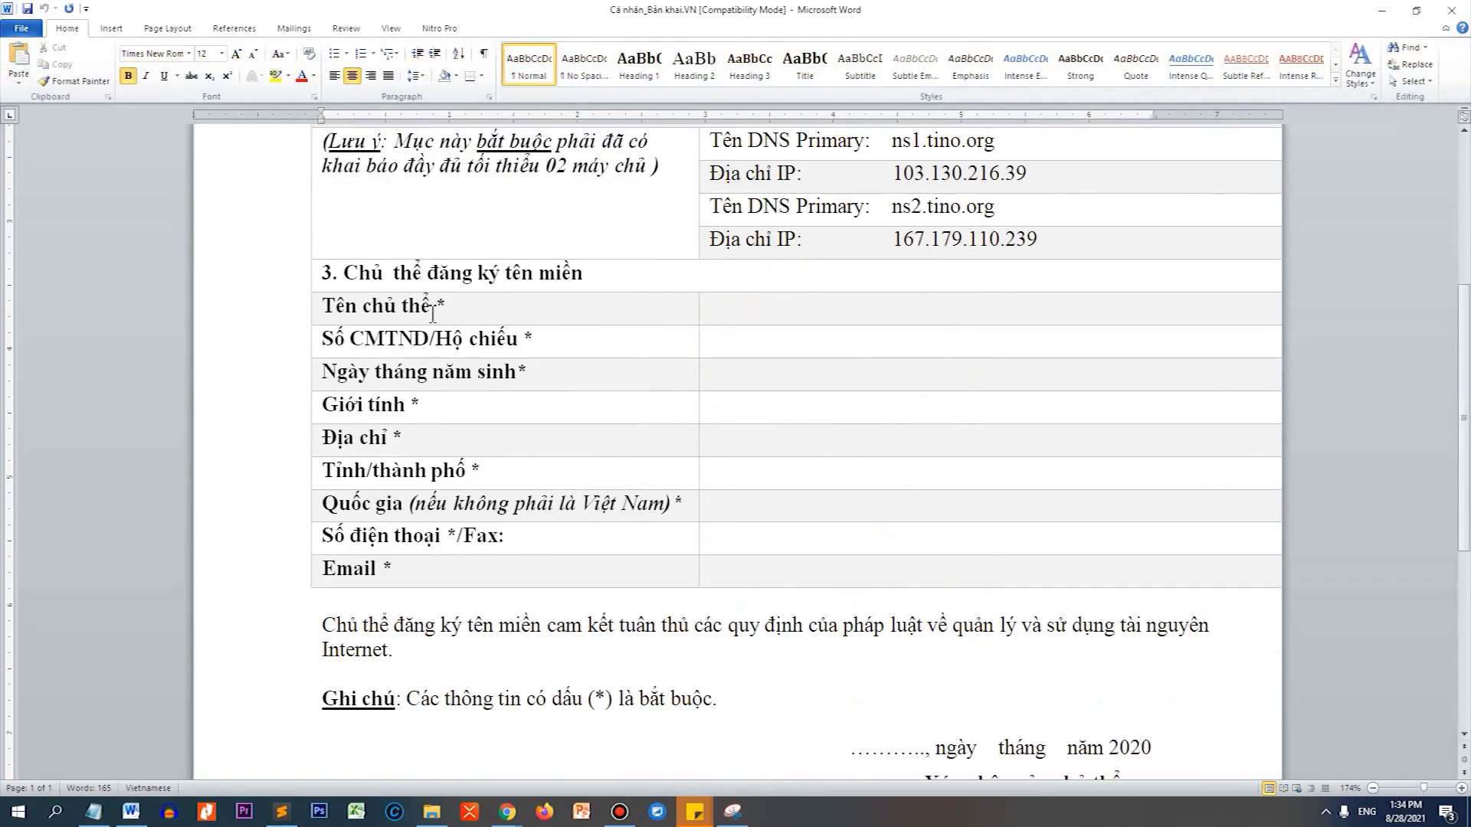
{"action": "left_click", "coordinate": [502, 307]}
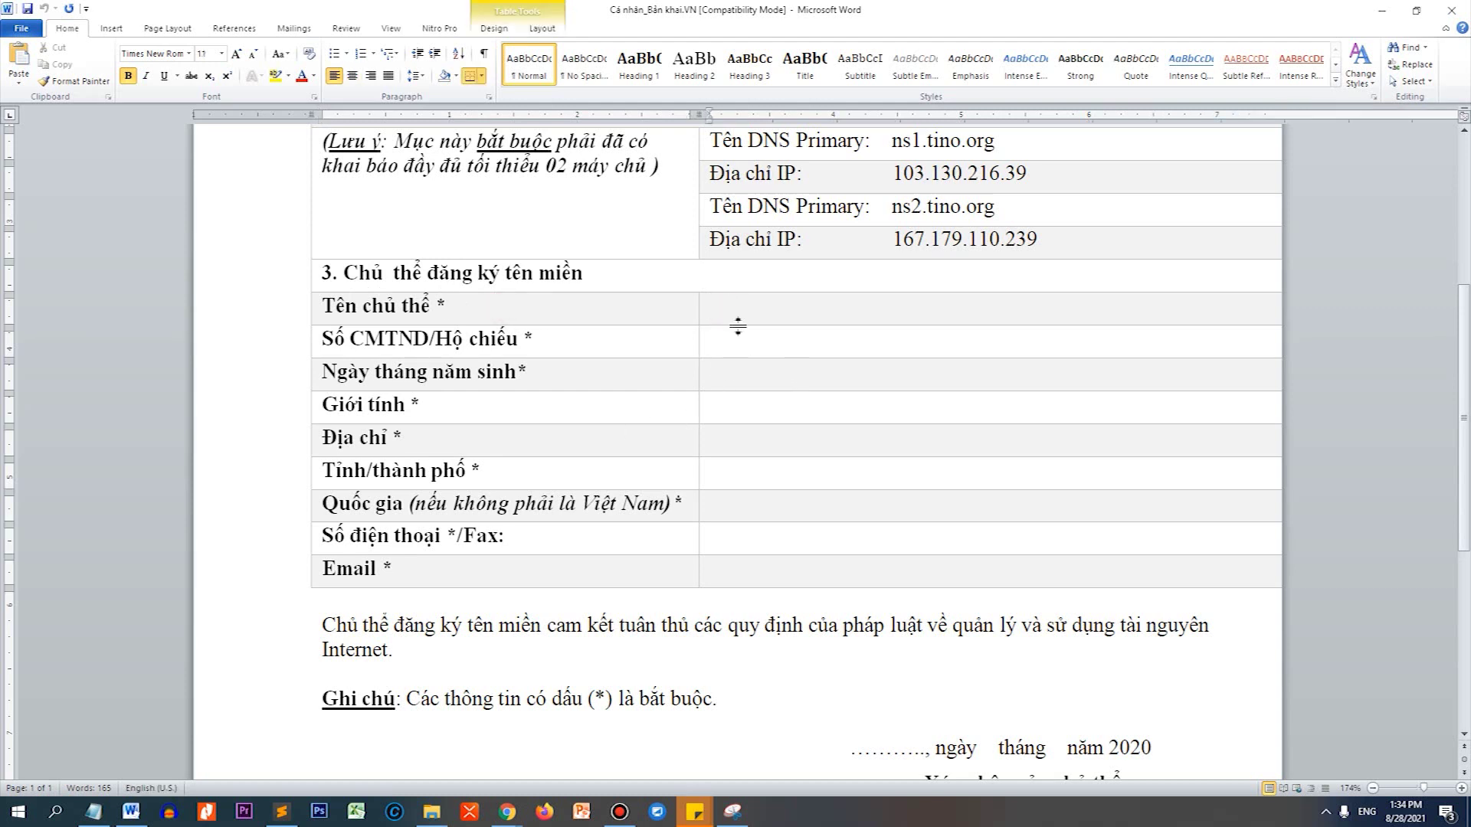
{"action": "type", "text": "NGUYE"}
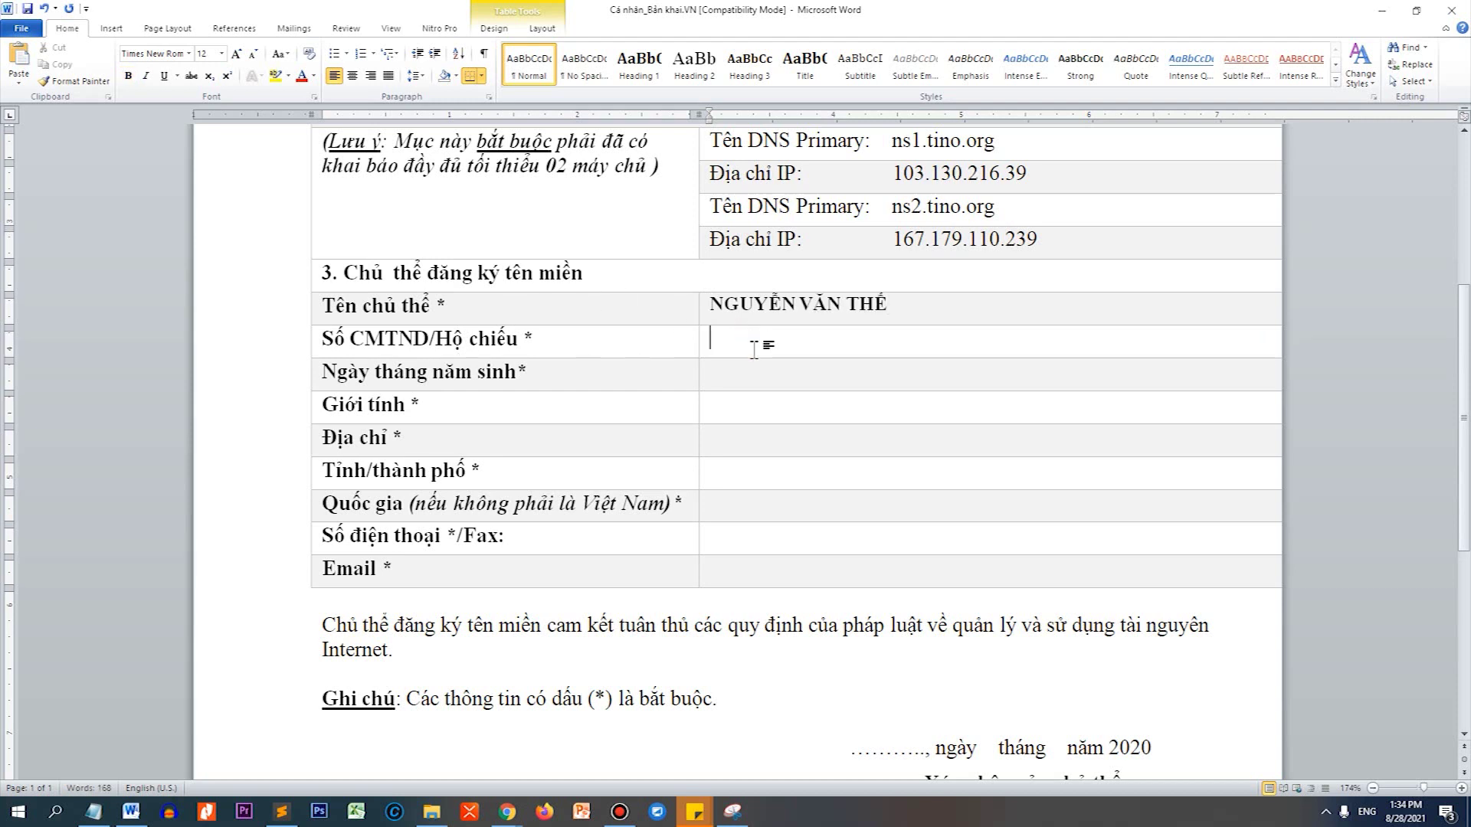
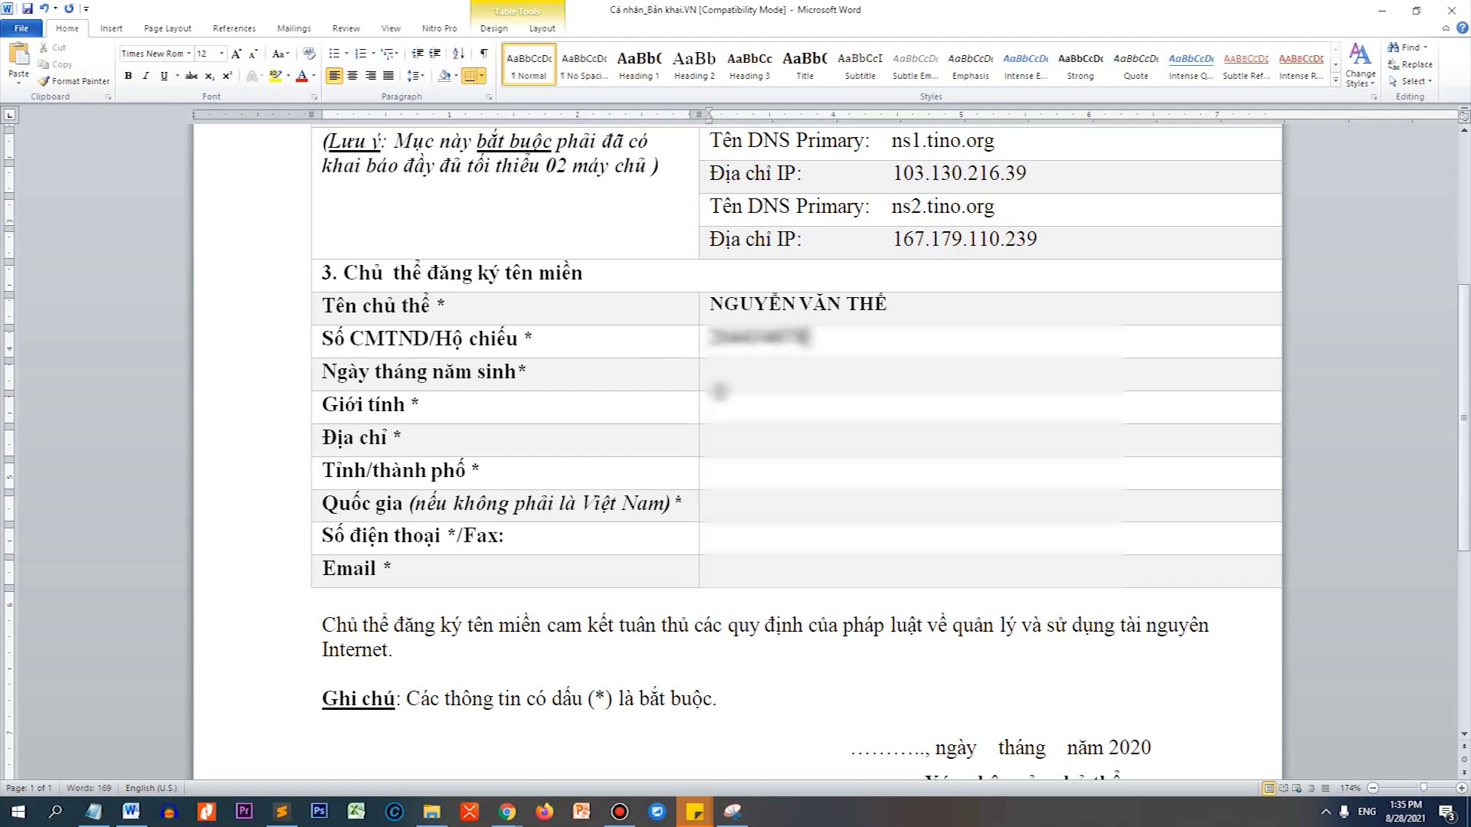
{"action": "left_click", "coordinate": [718, 381]}
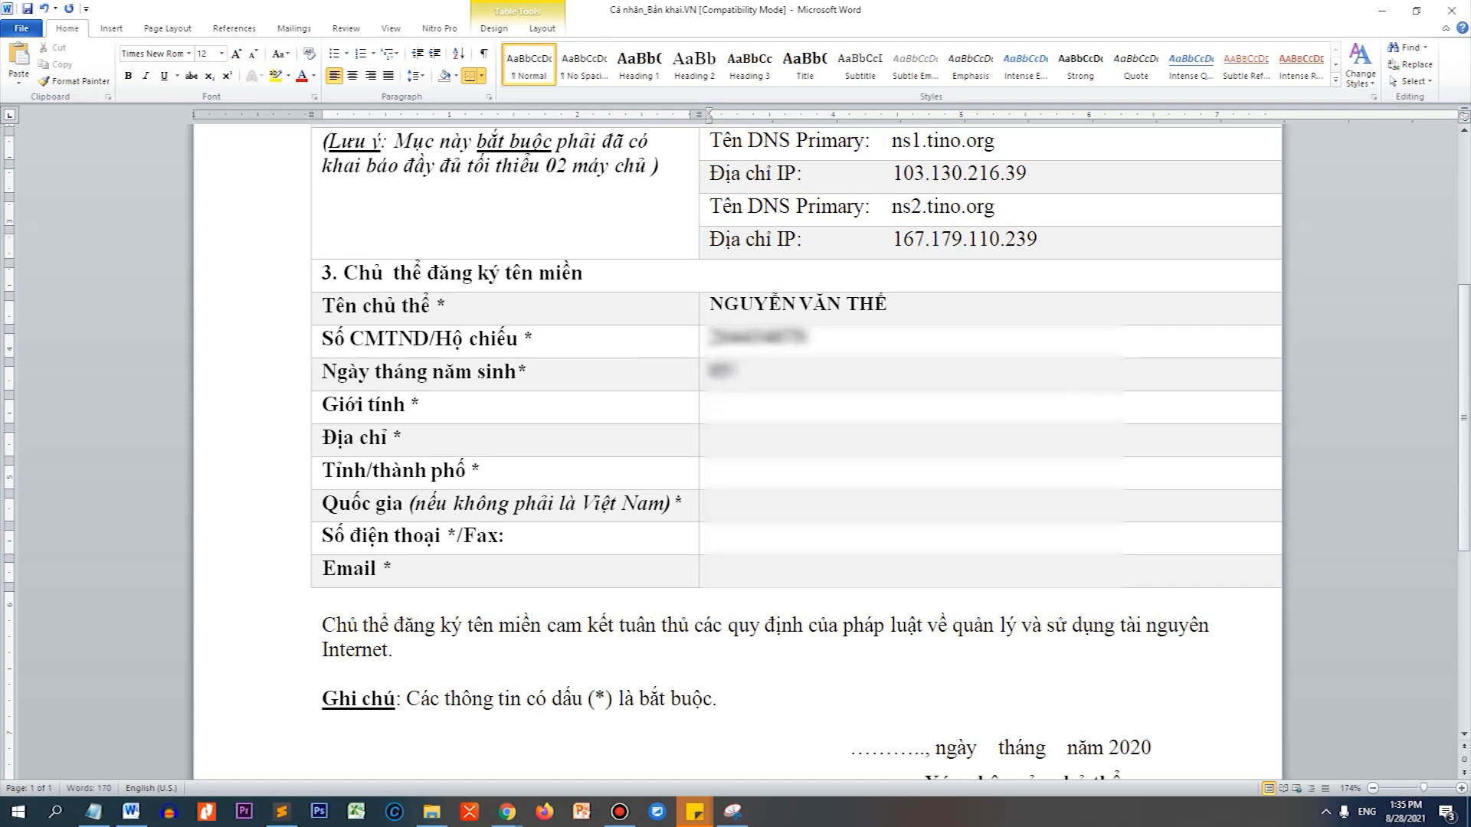
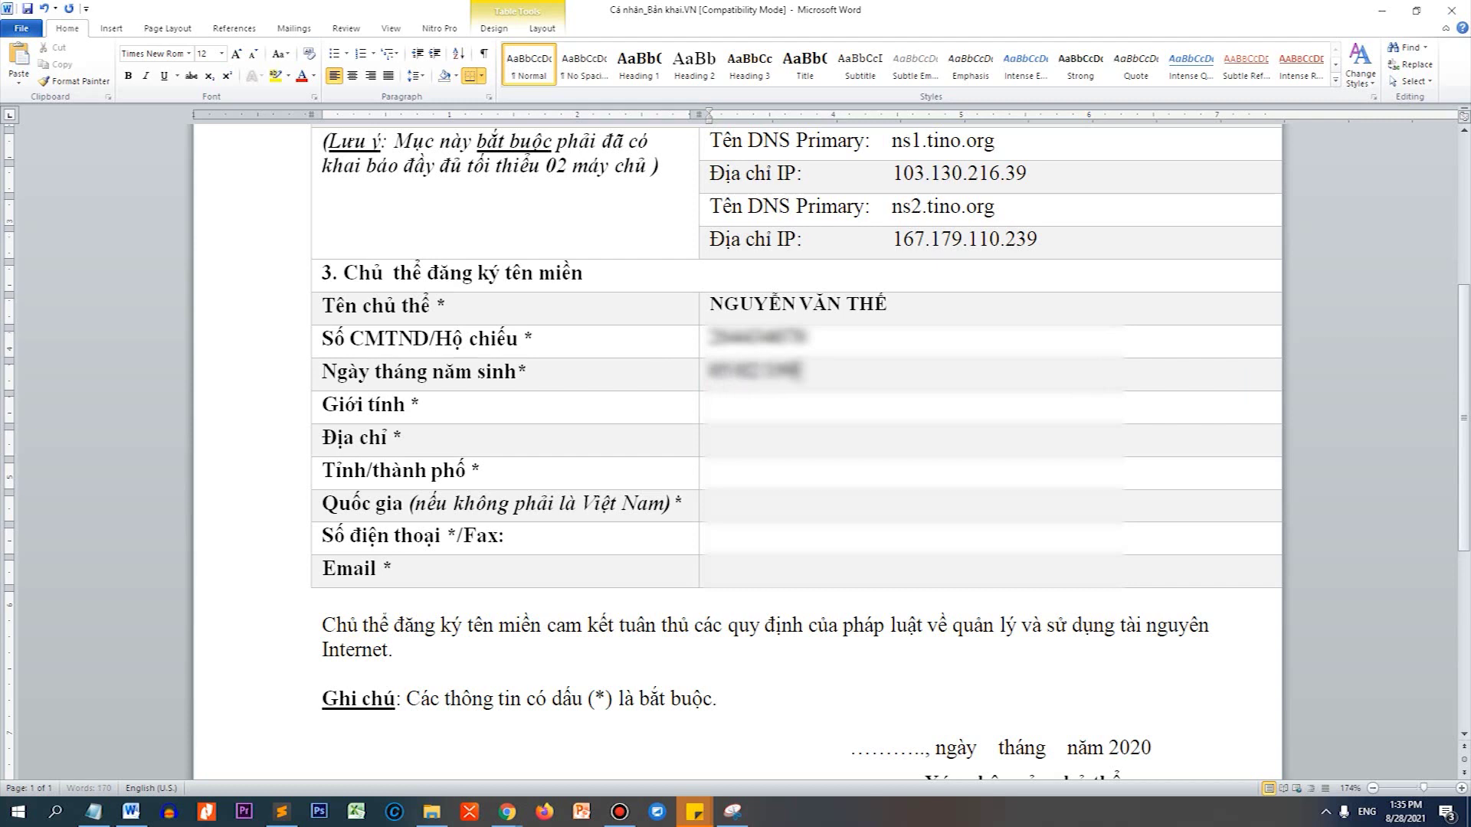
Fill in the registrant's gender, address, province, country, phone number and e-mail.
{"action": "left_click", "coordinate": [733, 419]}
{"action": "type", "text": "Nam"}
{"action": "left_click", "coordinate": [739, 446]}
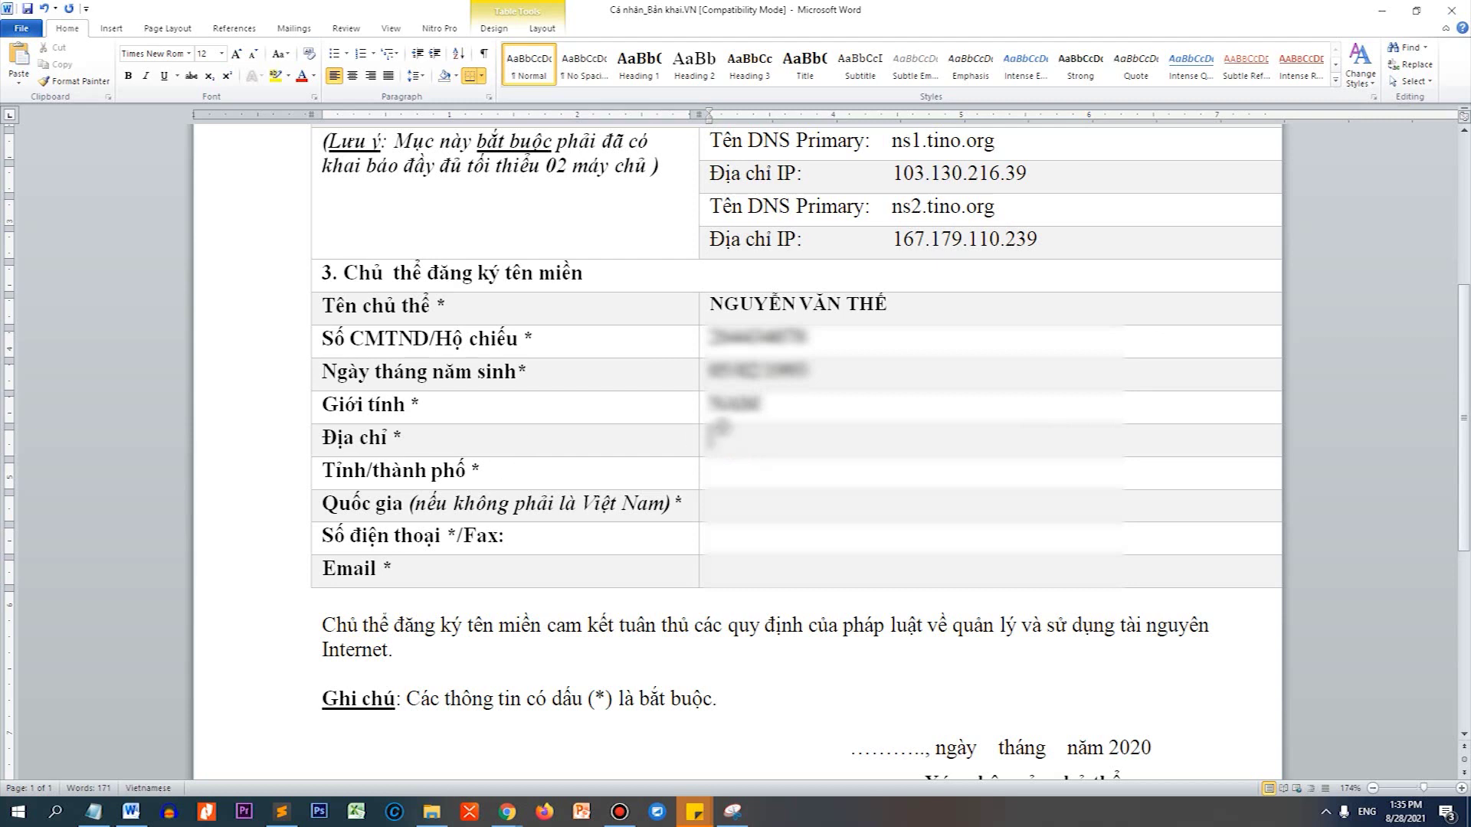
{"action": "type", "text": "NINH THUẬN"}
{"action": "key", "text": "BackSpace"}
{"action": "key", "text": "BackSpace"}
{"action": "key", "text": "BackSpace"}
{"action": "key", "text": "BackSpace"}
{"action": "key", "text": "BackSpace"}
{"action": "key", "text": "BackSpace"}
{"action": "key", "text": "BackSpace"}
{"action": "key", "text": "BackSpace"}
{"action": "key", "text": "BackSpace"}
{"action": "key", "text": "BackSpace"}
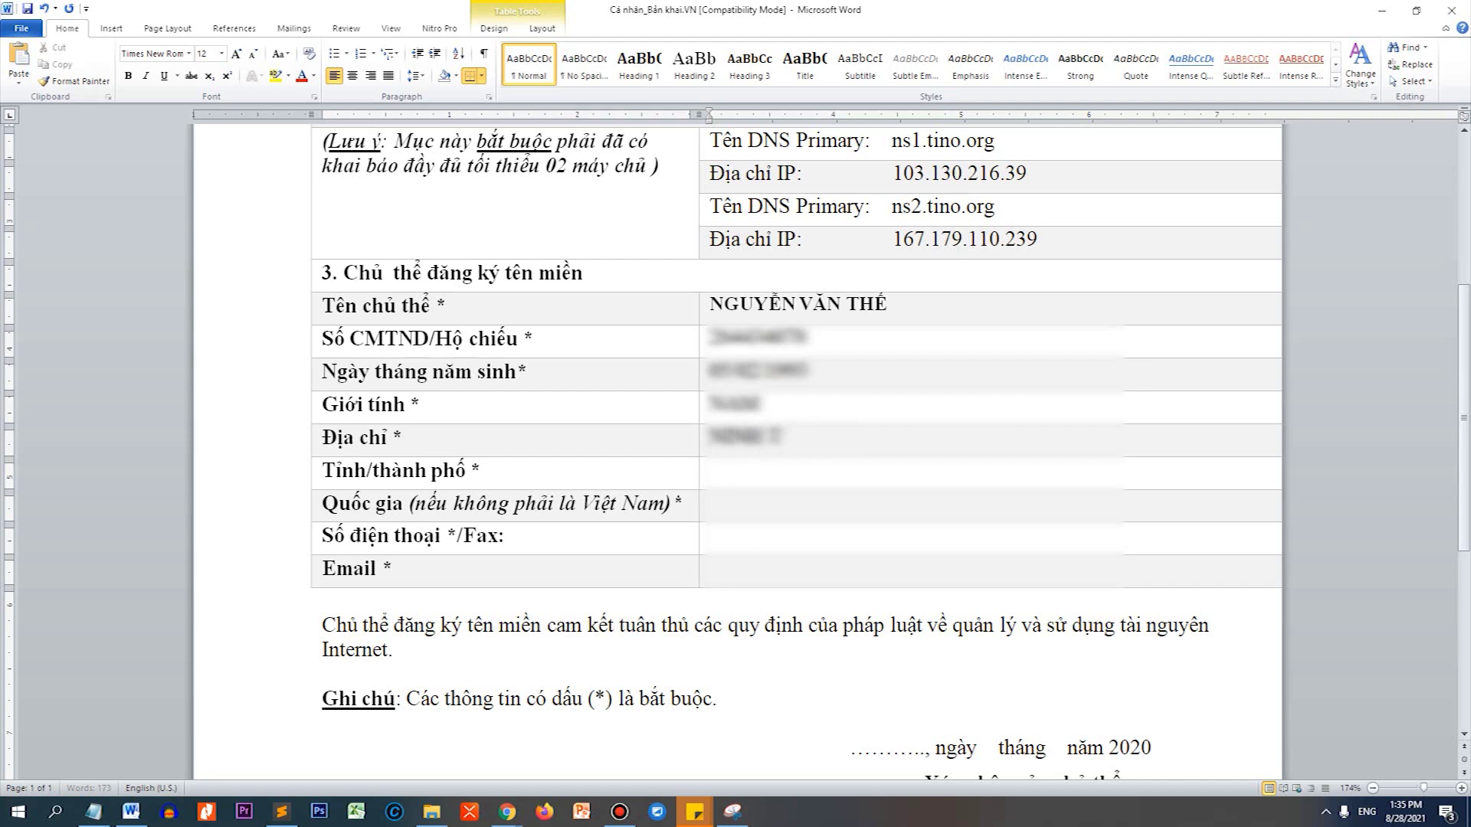
{"action": "type", "text": "PHA"}
{"action": "type", "text": "HẬU, NINH PHƯỚC"}
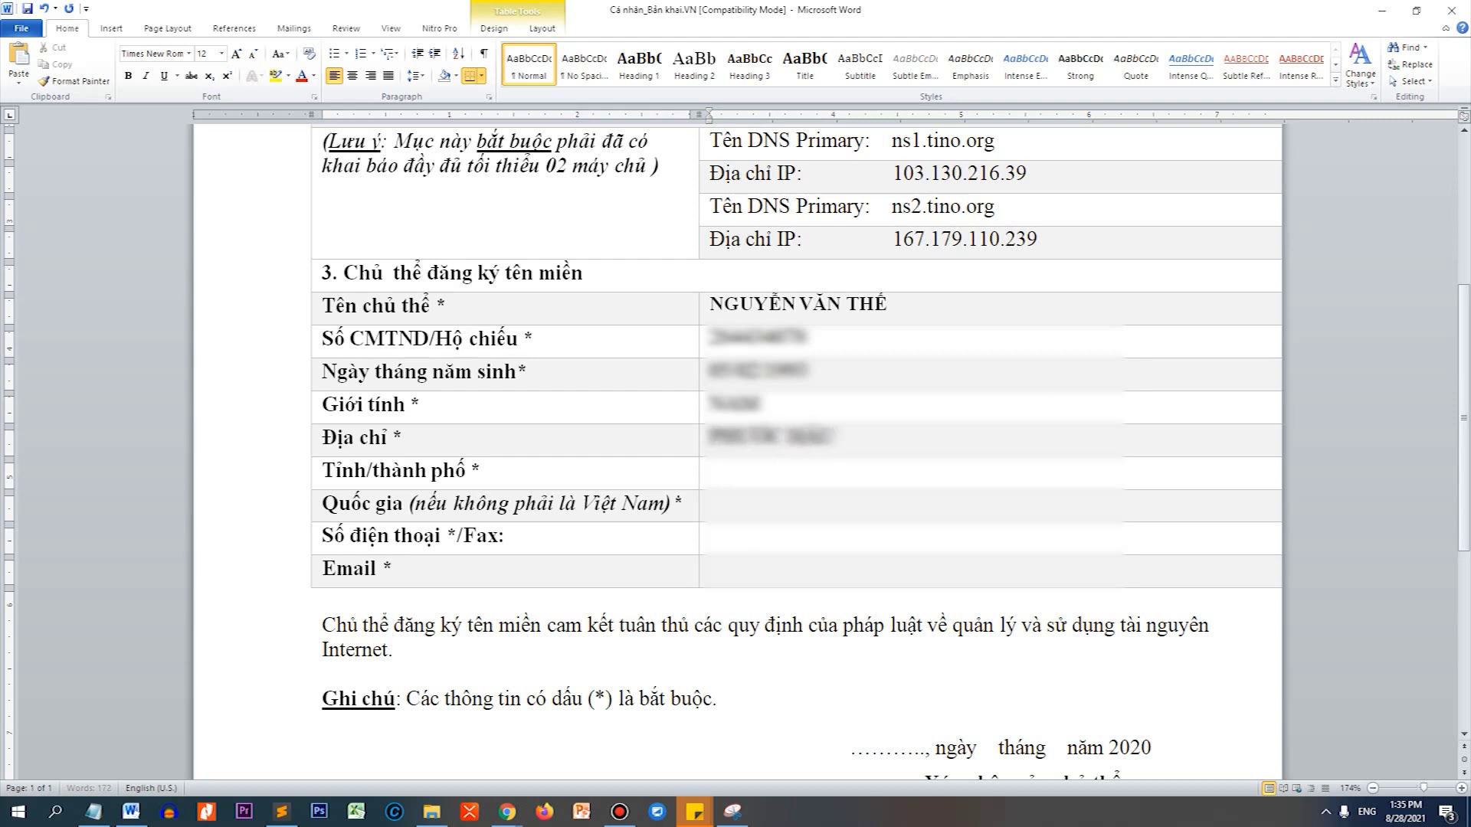
{"action": "type", "text": "C"}
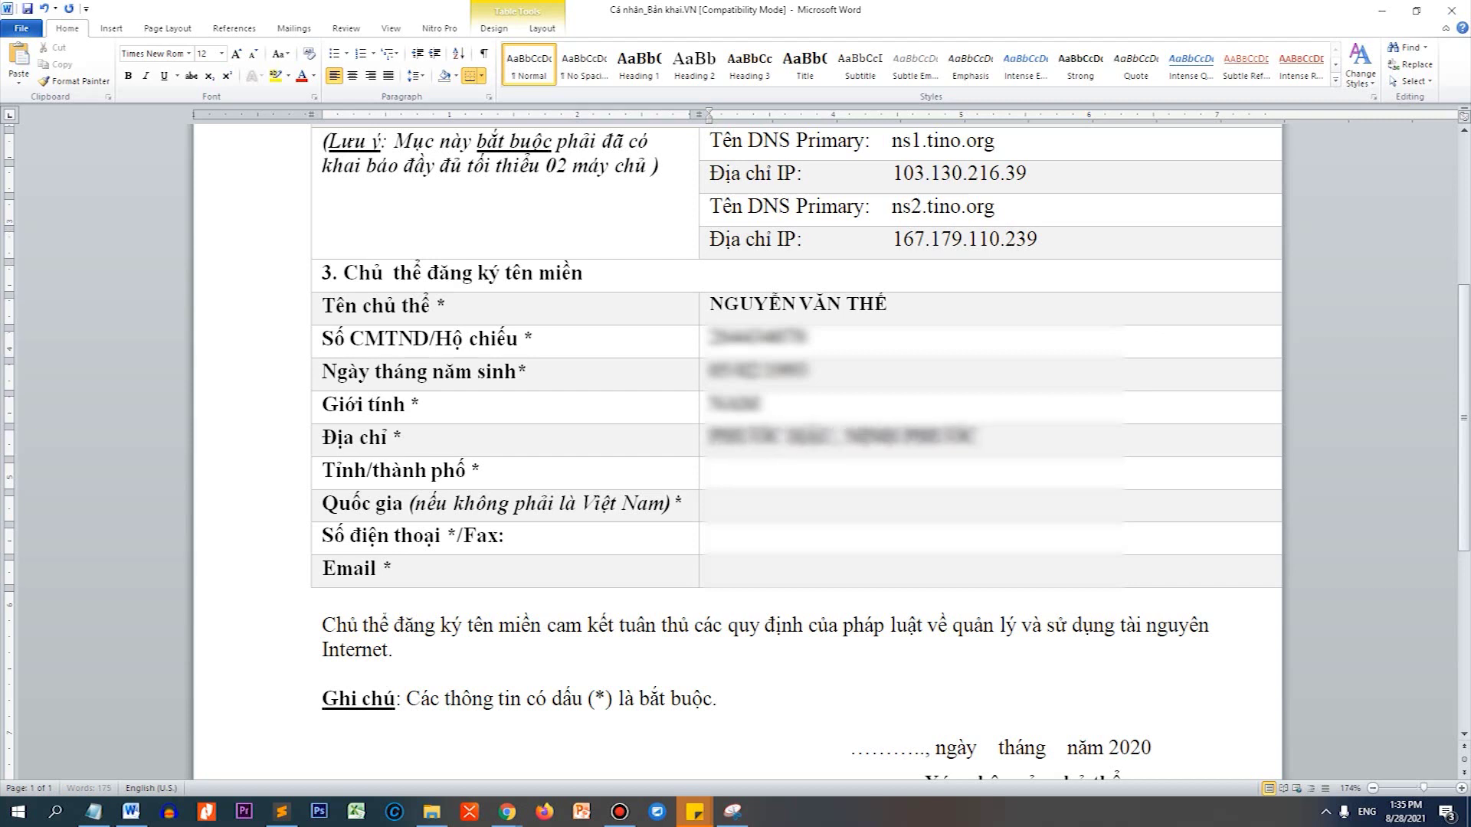
{"action": "type", "text": ", NINH THUẬN"}
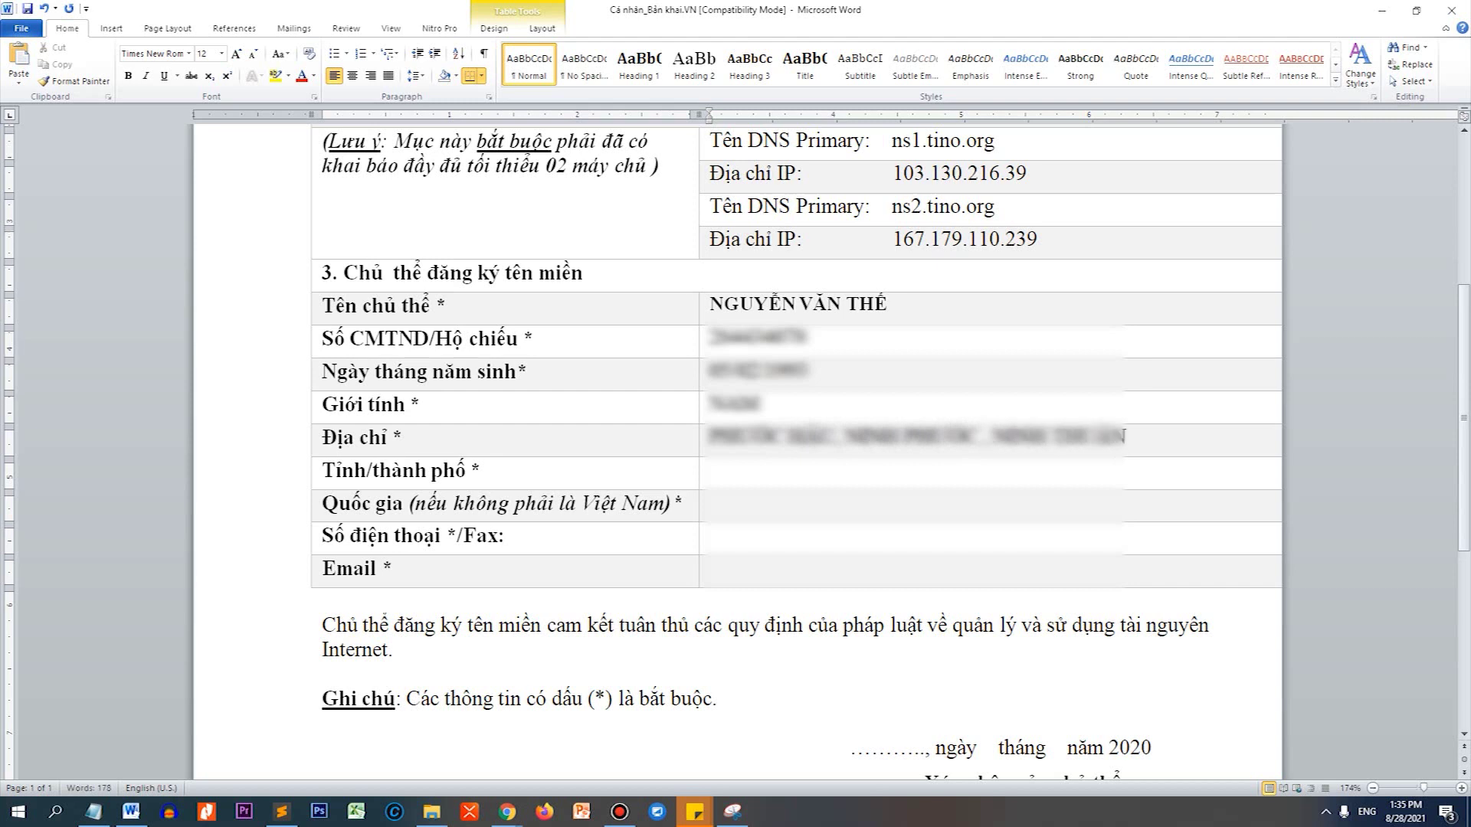
{"action": "key", "text": "Down"}
{"action": "type", "text": "NINH THUẬN"}
{"action": "key", "text": "Down"}
{"action": "type", "text": "VIỆT NAM"}
{"action": "key", "text": "Down"}
{"action": "key", "text": "Down"}
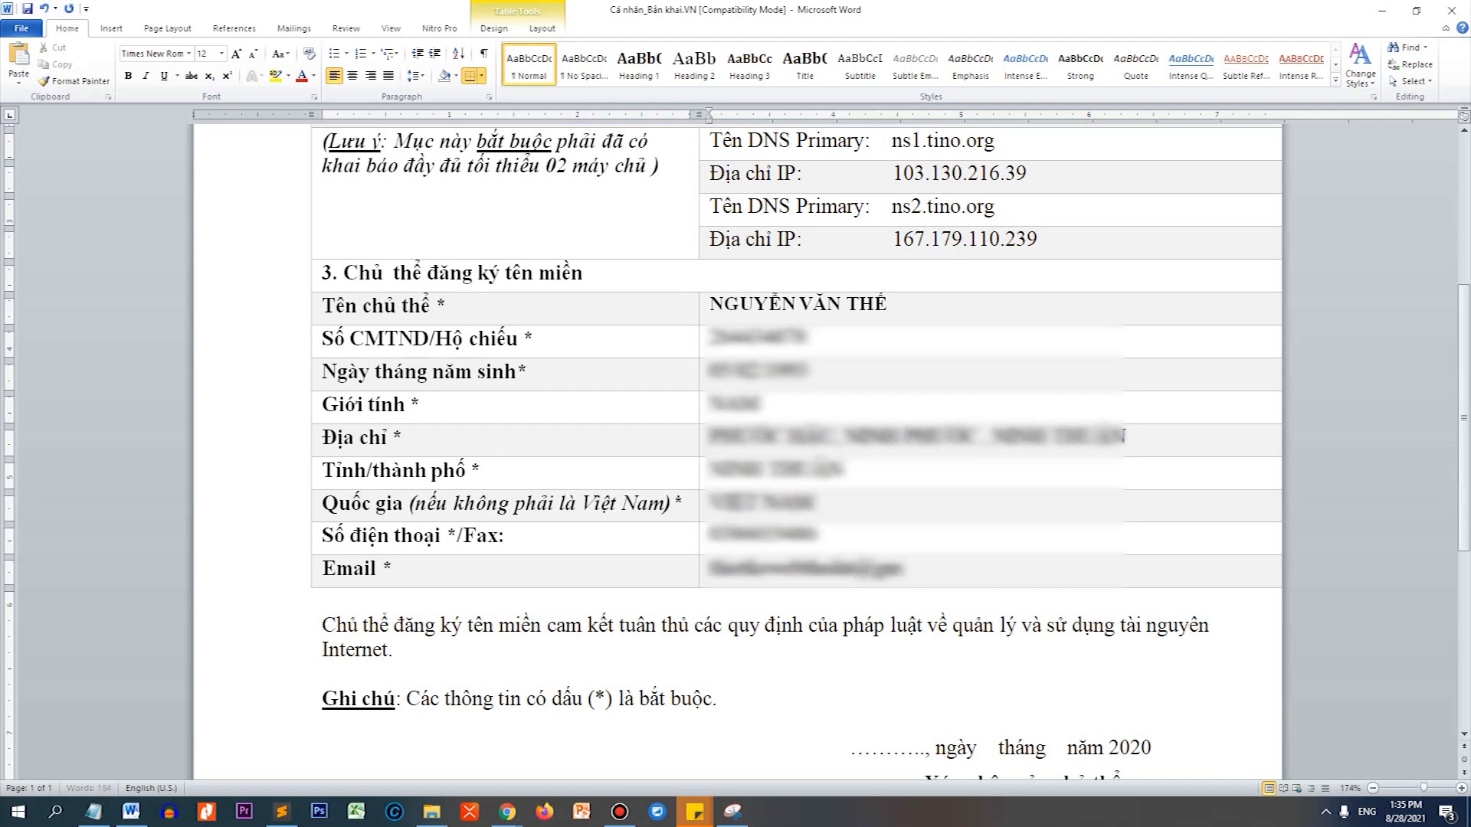
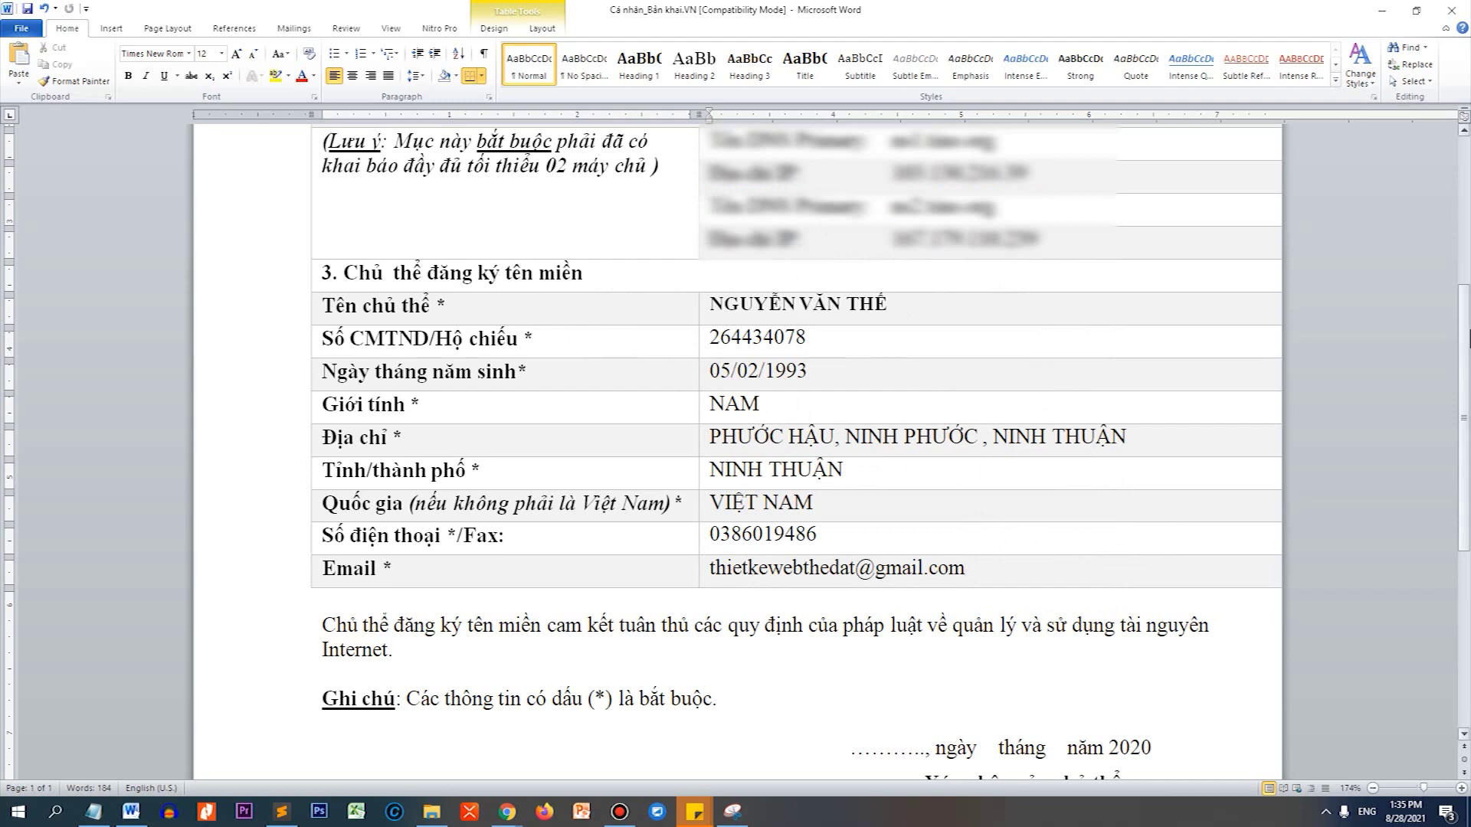
Change the form's date year from 2020 to 2021 and minimize Word.
{"action": "left_click_drag", "start_coordinate": [1464, 326], "coordinate": [1468, 515]}
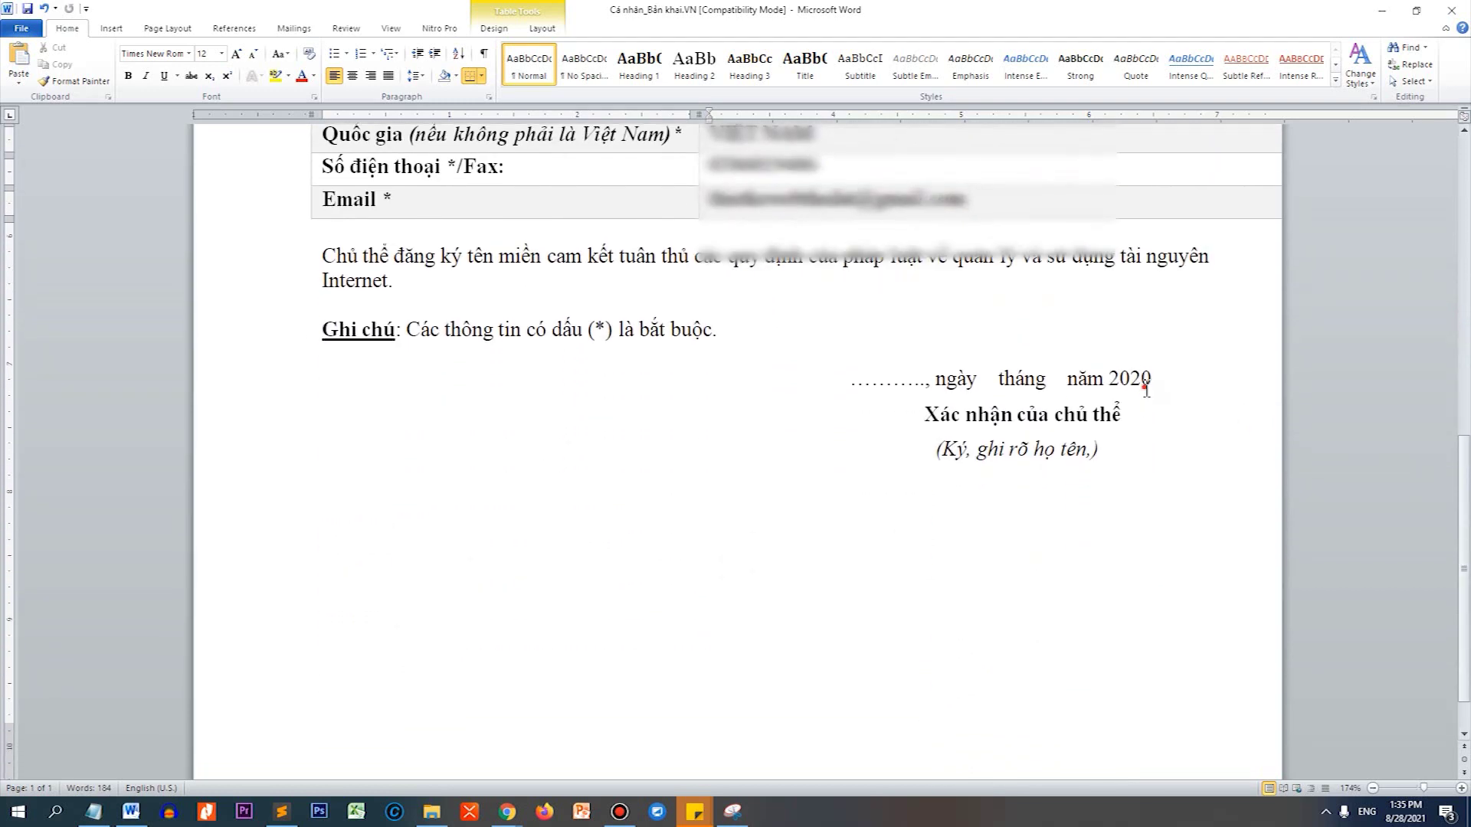
{"action": "left_click_drag", "start_coordinate": [1144, 383], "coordinate": [1156, 387]}
{"action": "type", "text": "1"}
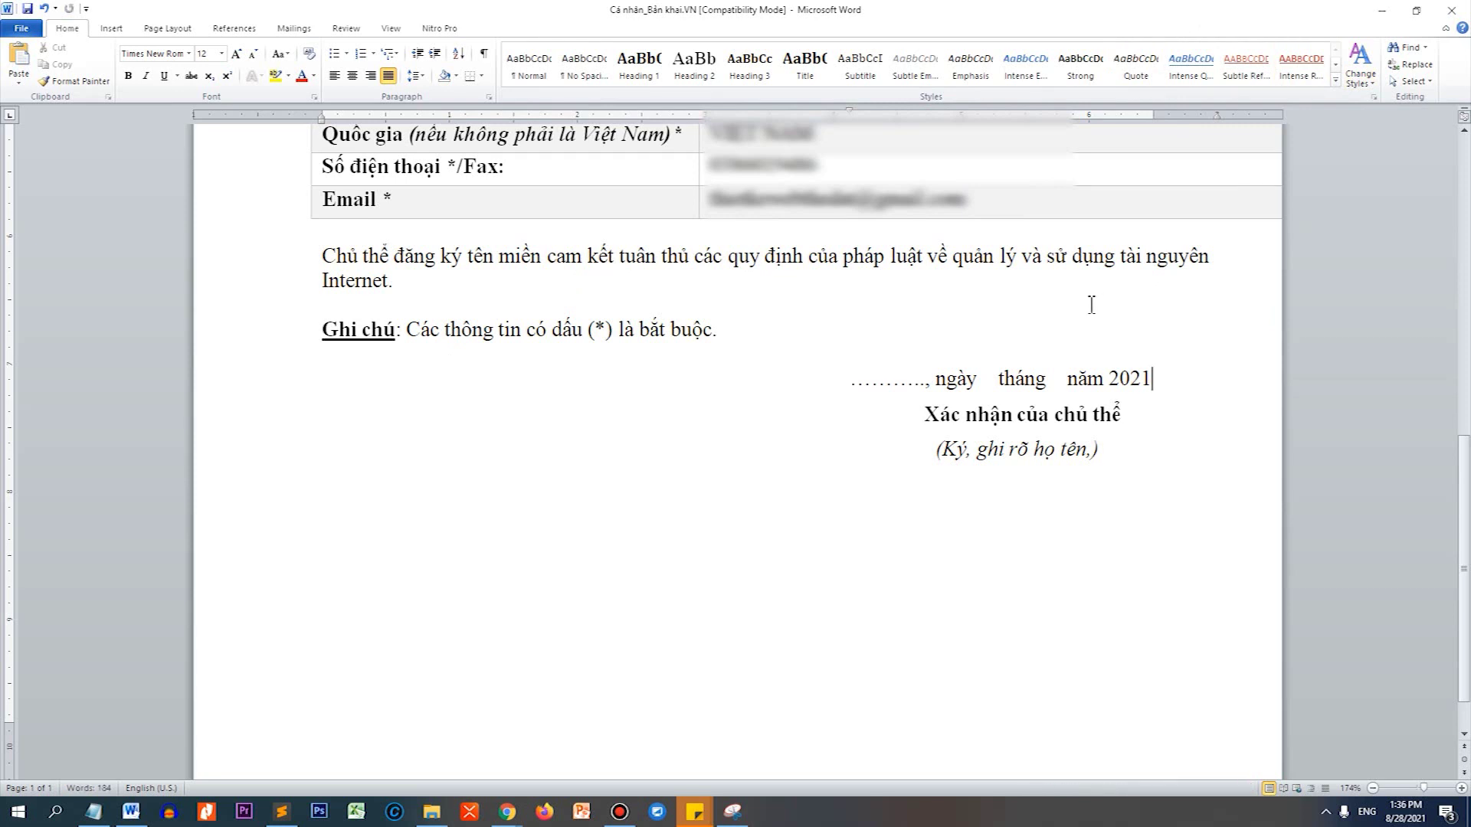
{"action": "left_click", "coordinate": [1381, 11]}
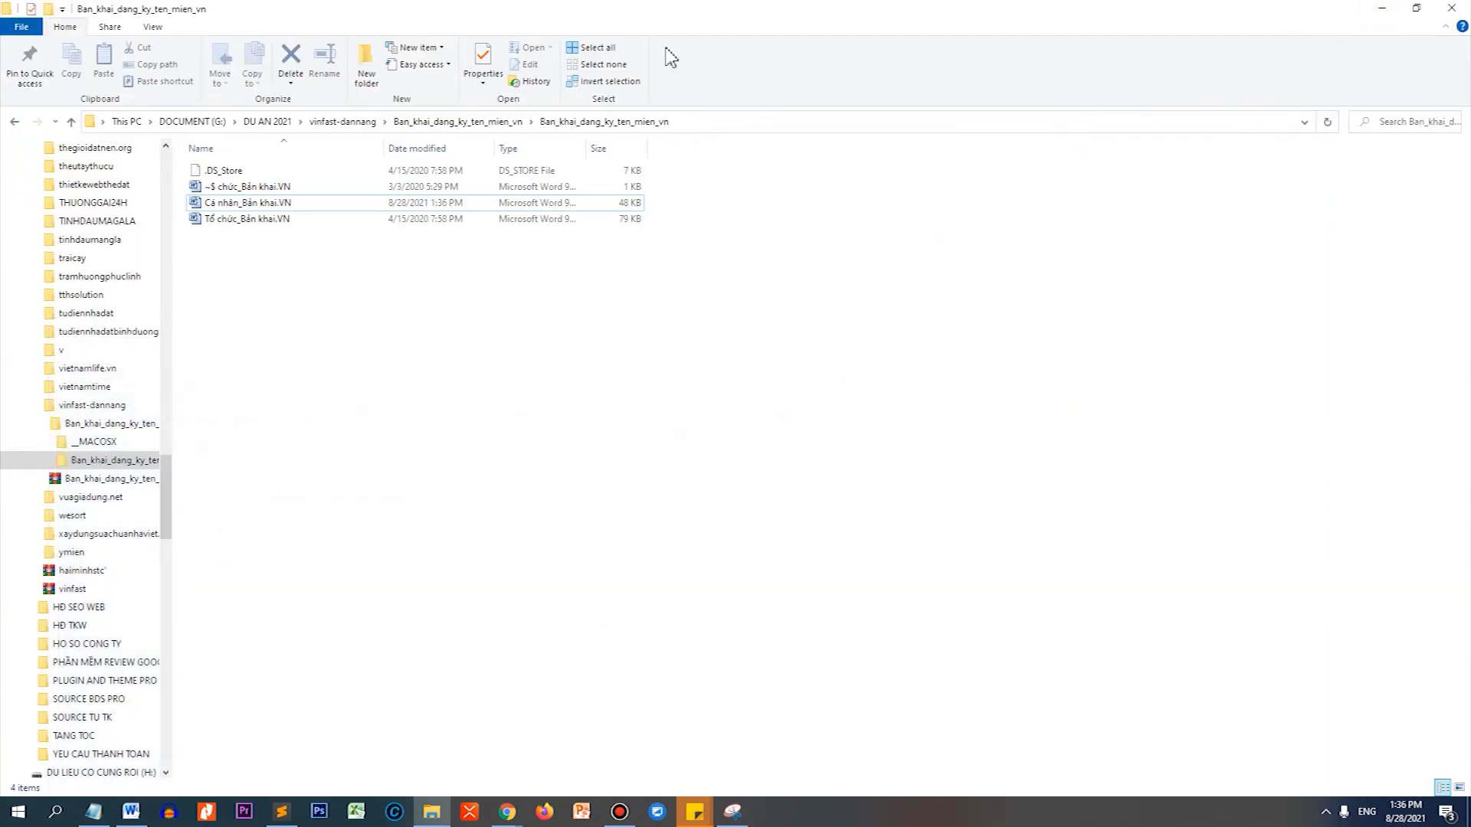
{"action": "left_click", "coordinate": [734, 124]}
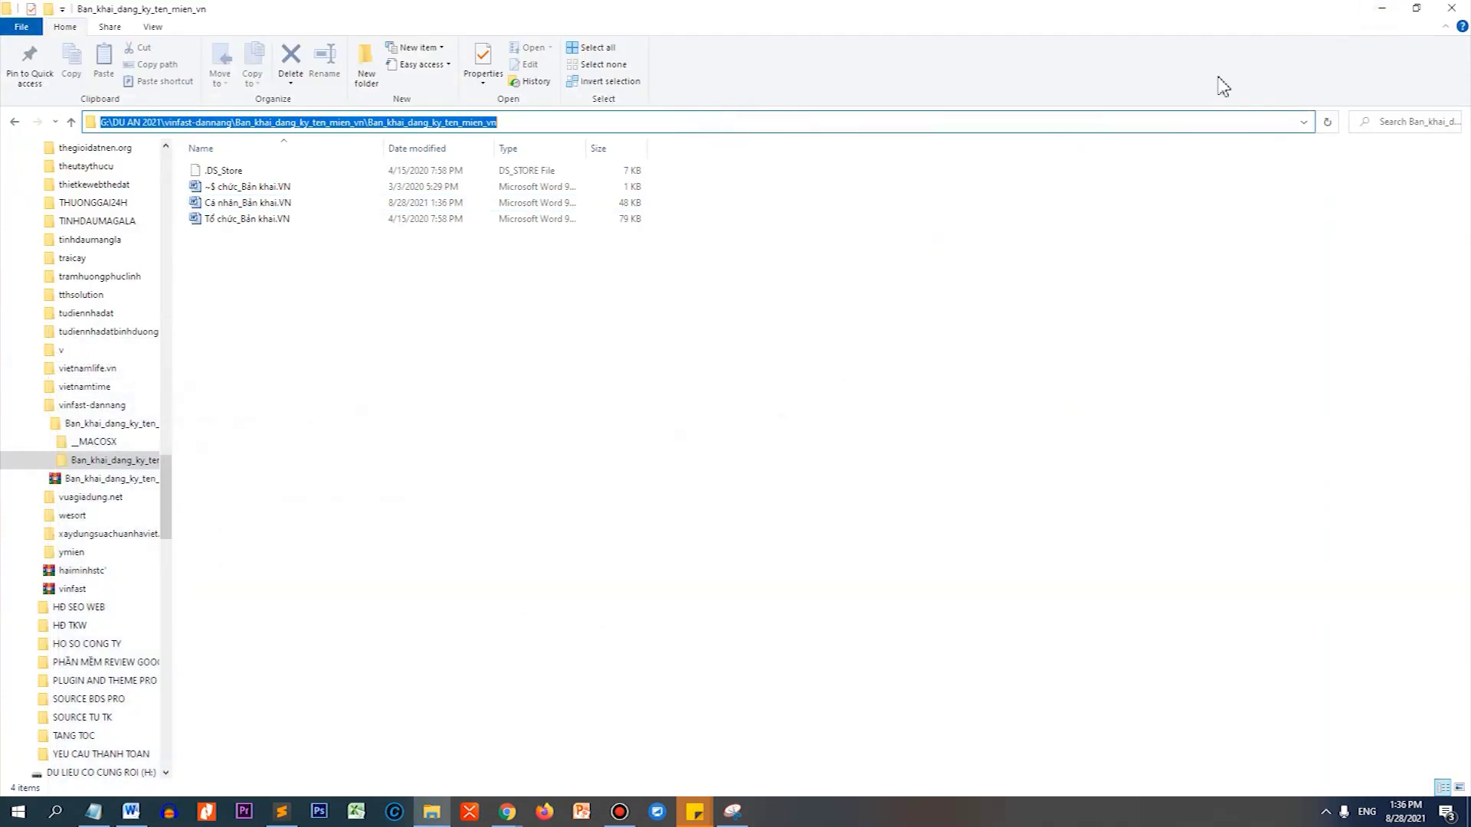
{"action": "left_click", "coordinate": [1381, 9]}
{"action": "scroll", "coordinate": [705, 424], "scroll_direction": "down", "scroll_amount": 1}
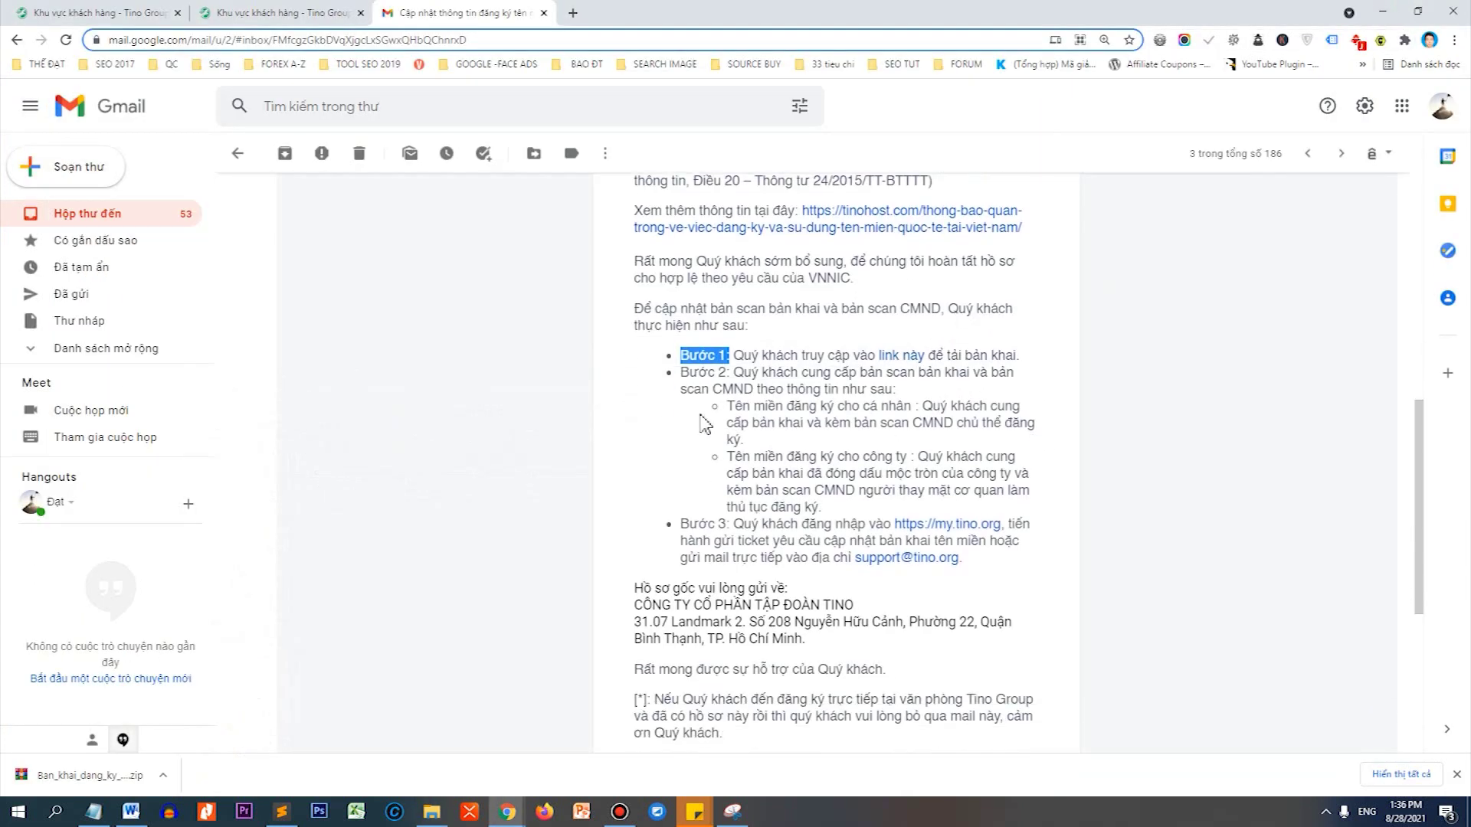
{"action": "left_click_drag", "start_coordinate": [681, 372], "coordinate": [998, 375]}
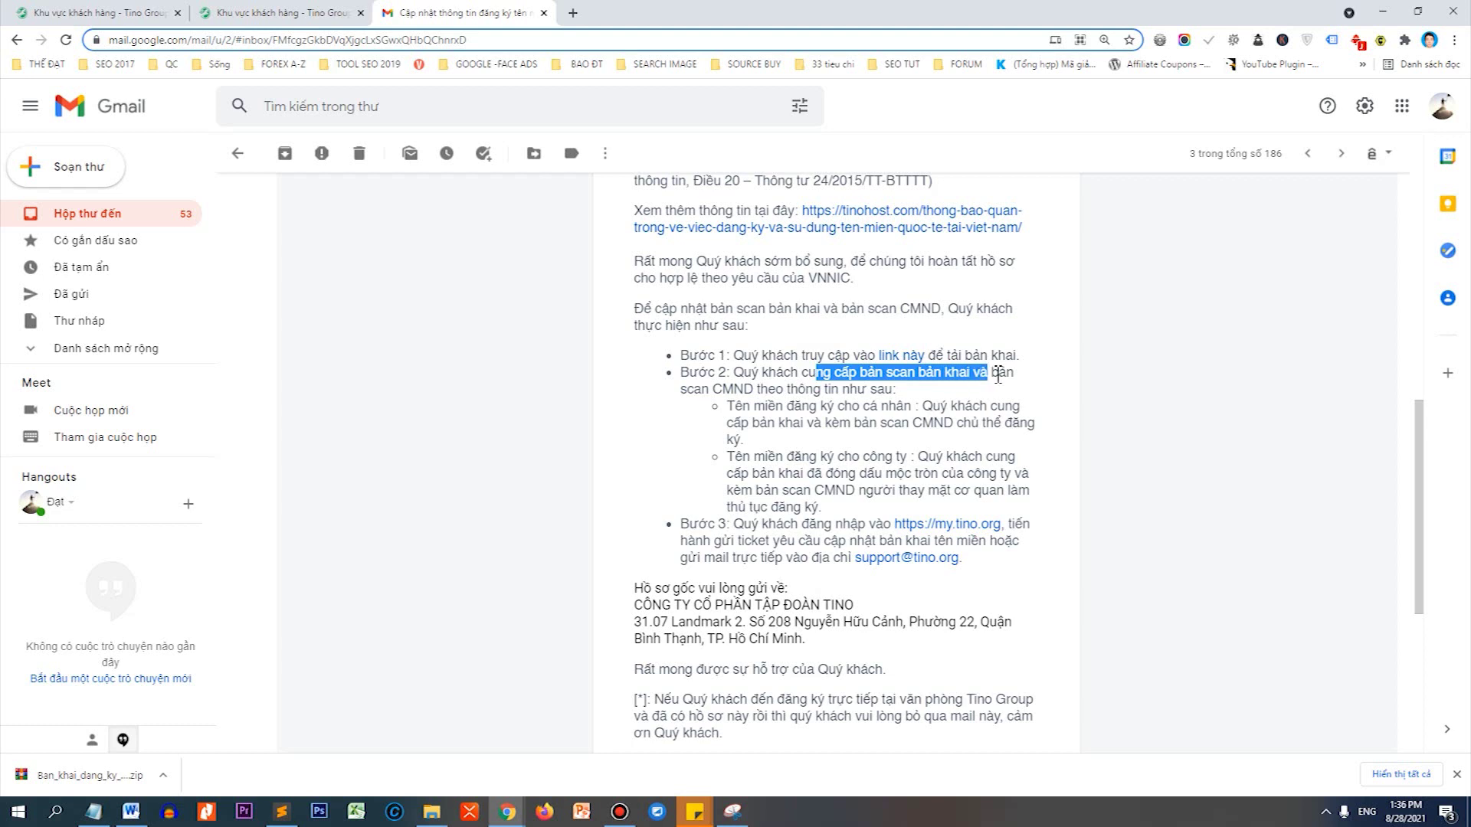
{"action": "left_click_drag", "start_coordinate": [684, 396], "coordinate": [912, 397]}
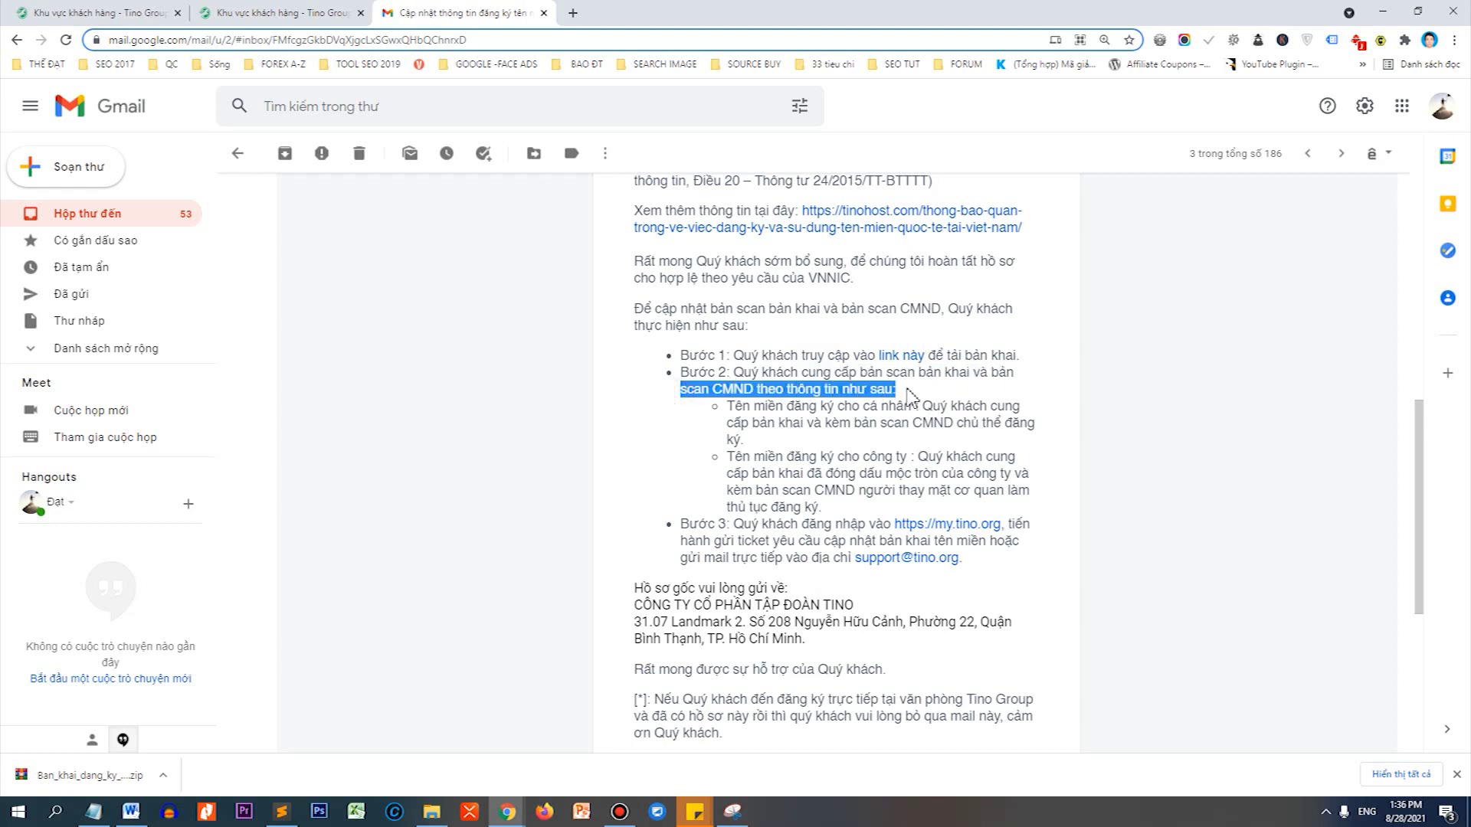
{"action": "scroll", "coordinate": [1226, 456], "scroll_direction": "down", "scroll_amount": 1}
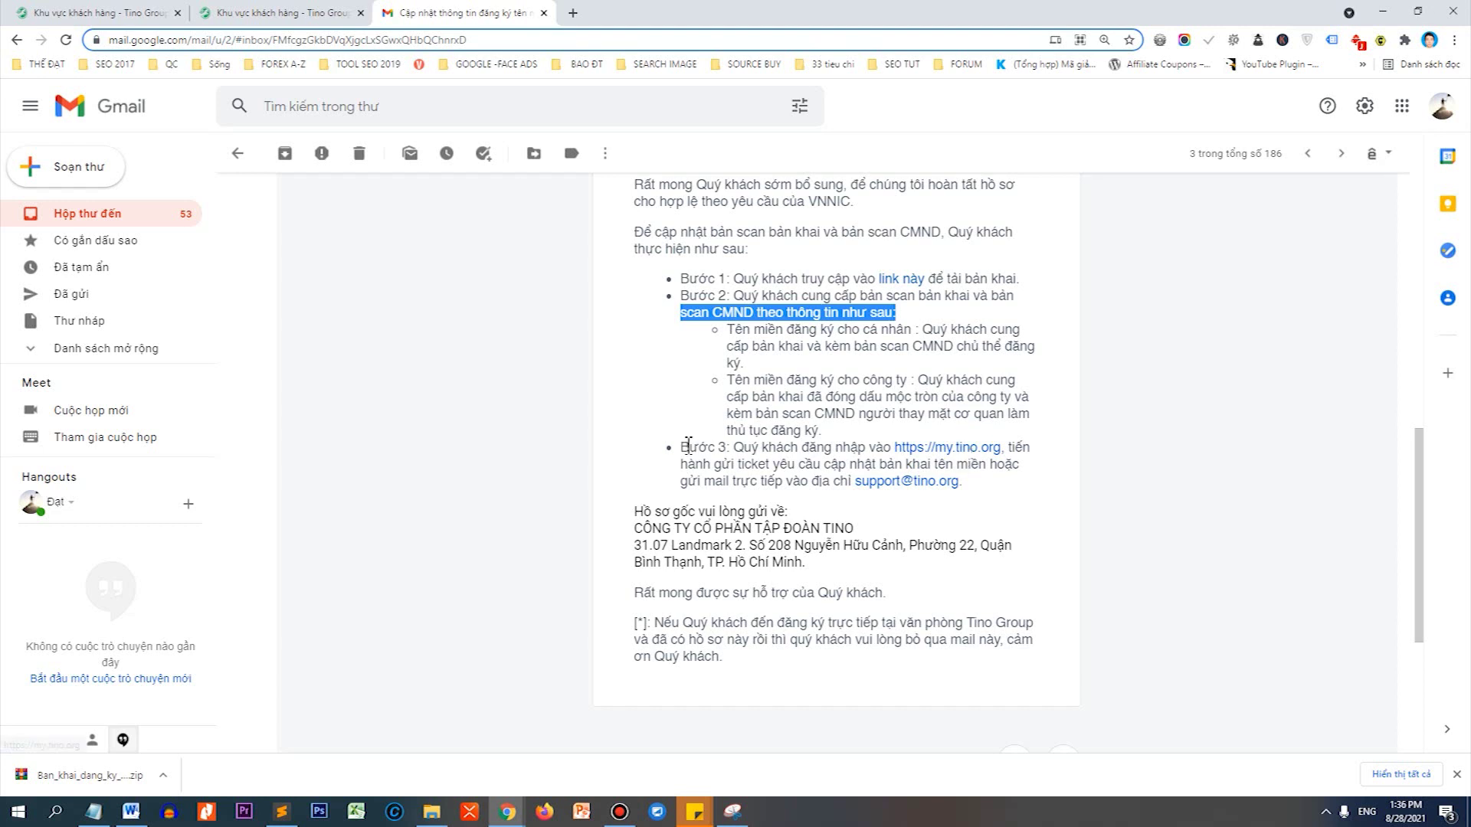
{"action": "left_click", "coordinate": [927, 445]}
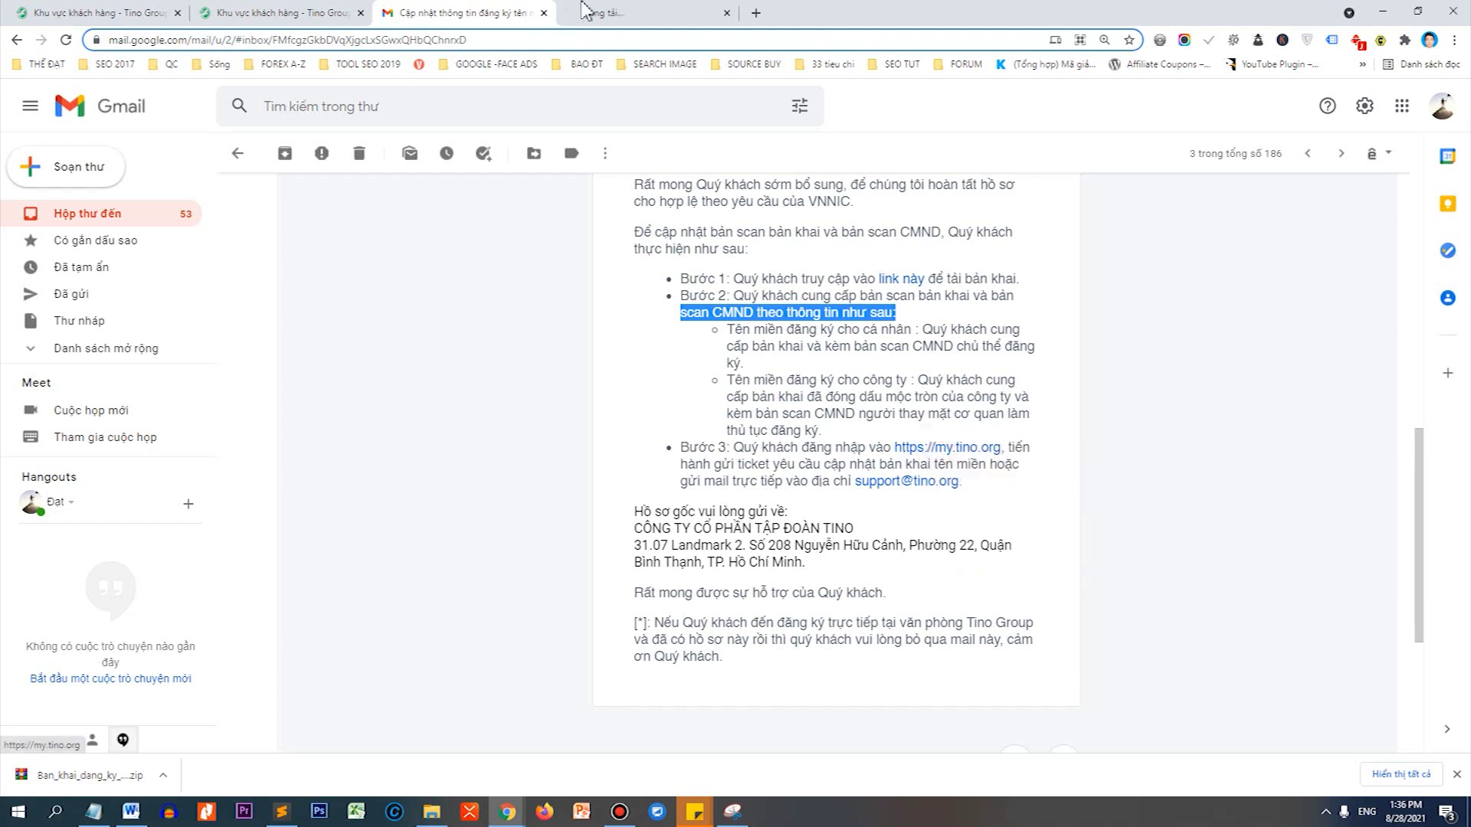
{"action": "left_click", "coordinate": [634, 12]}
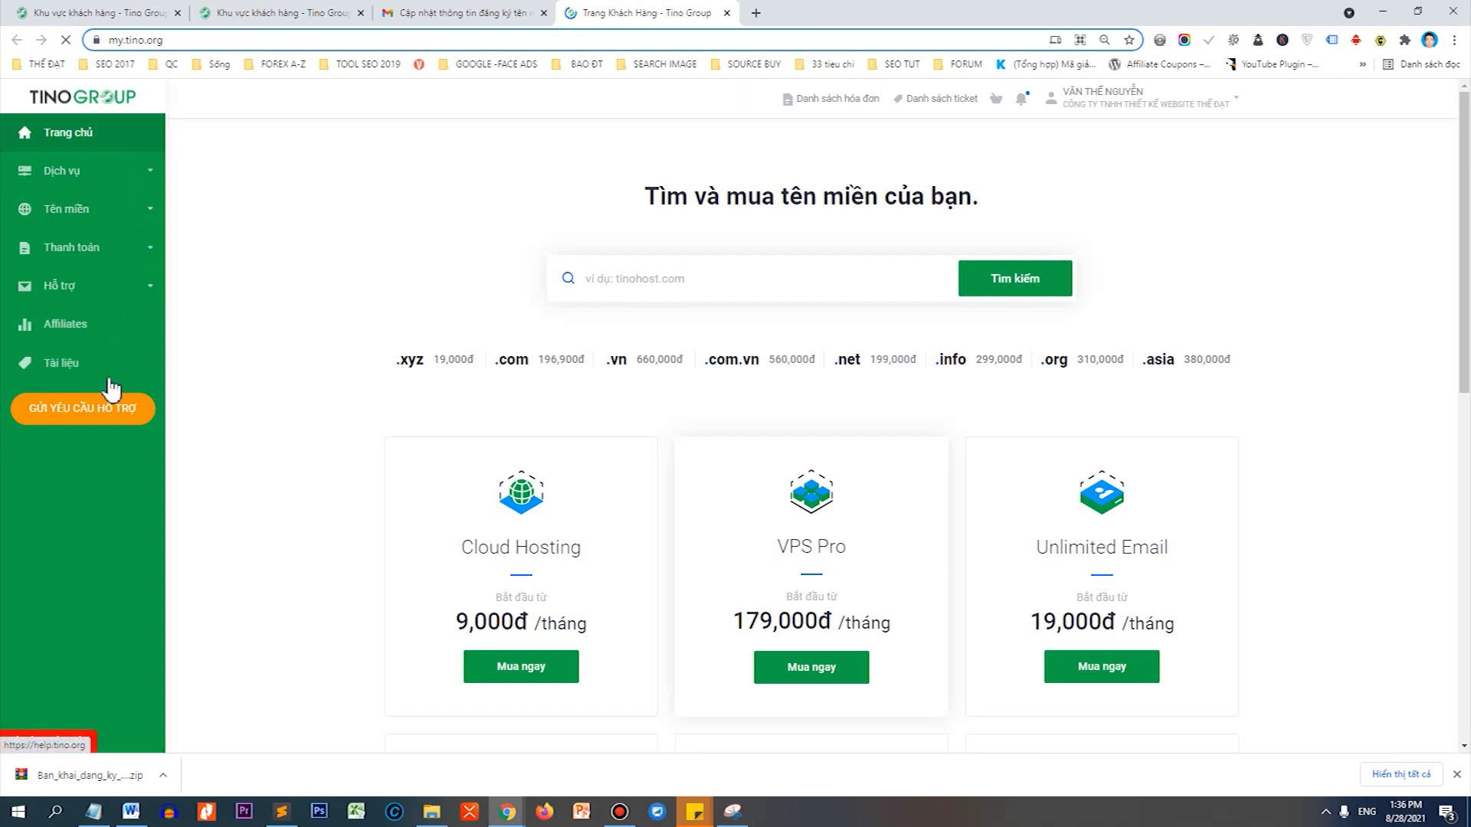
Start a ticket to Phòng Kinh Doanh for Host SSD 4 GB - websitetintuc.com, priority Trung bình.
{"action": "left_click", "coordinate": [103, 419]}
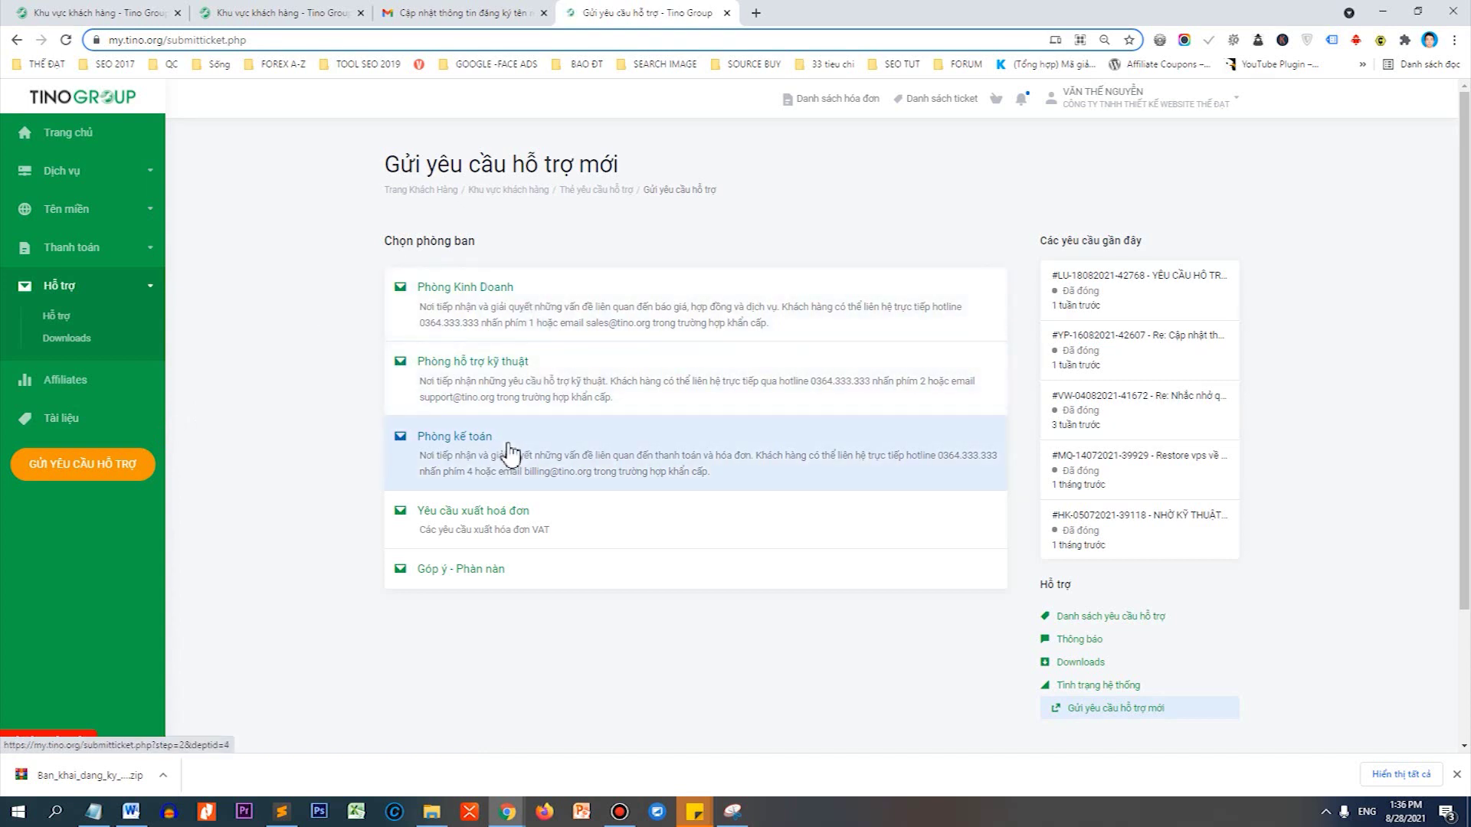
{"action": "left_click", "coordinate": [485, 312]}
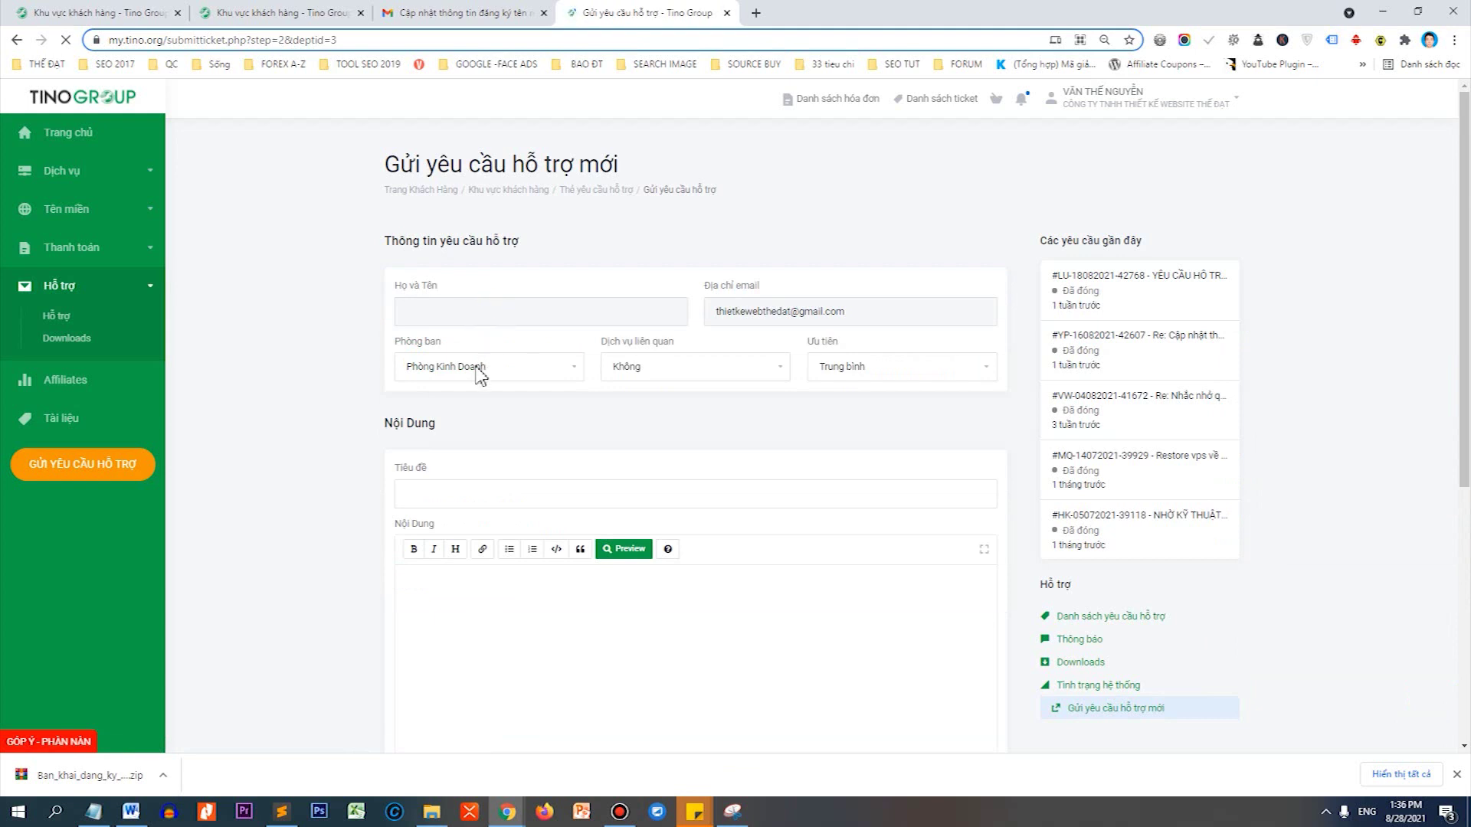
{"action": "left_click", "coordinate": [624, 369]}
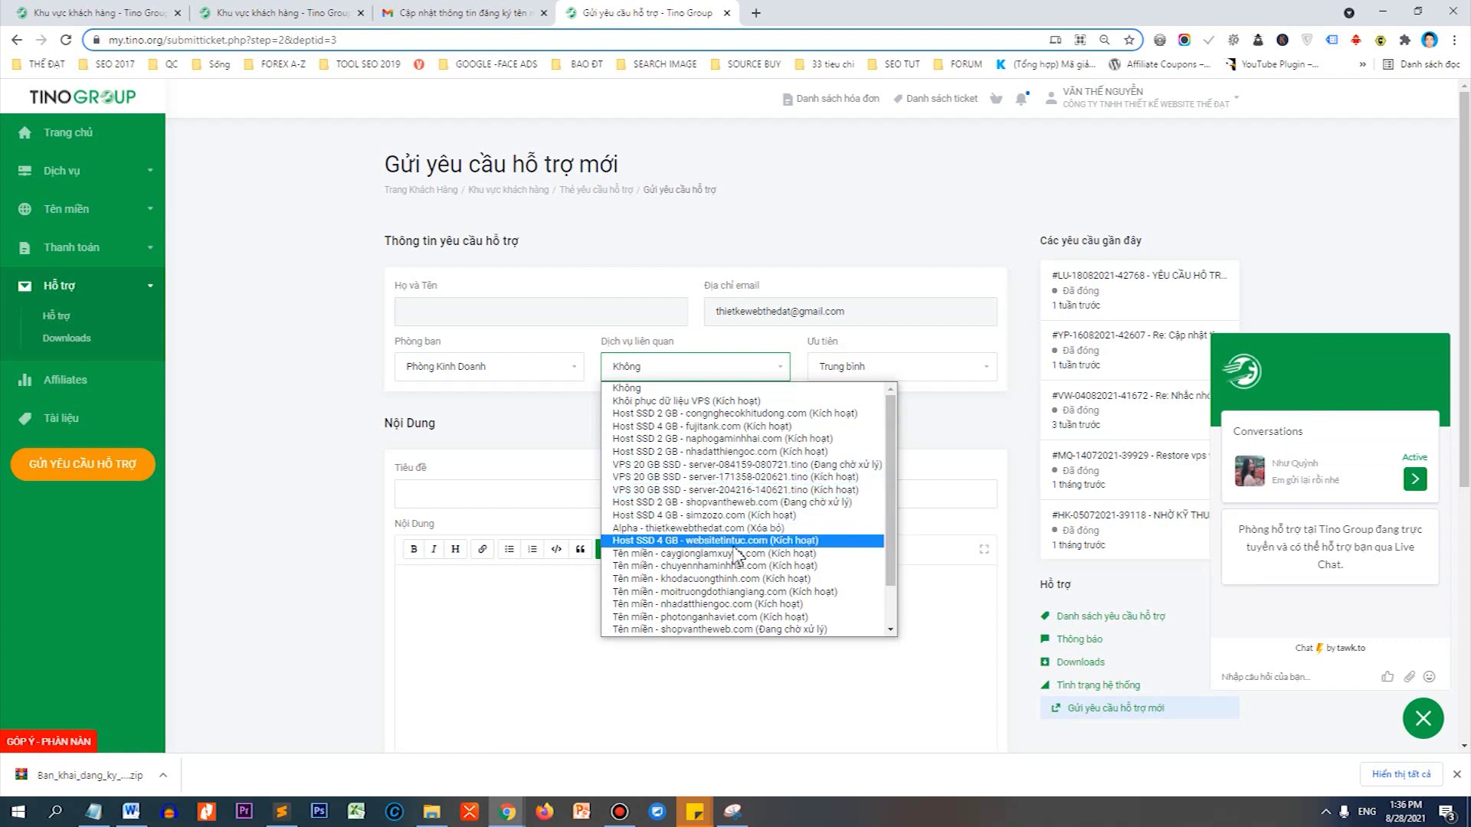
{"action": "left_click", "coordinate": [628, 541]}
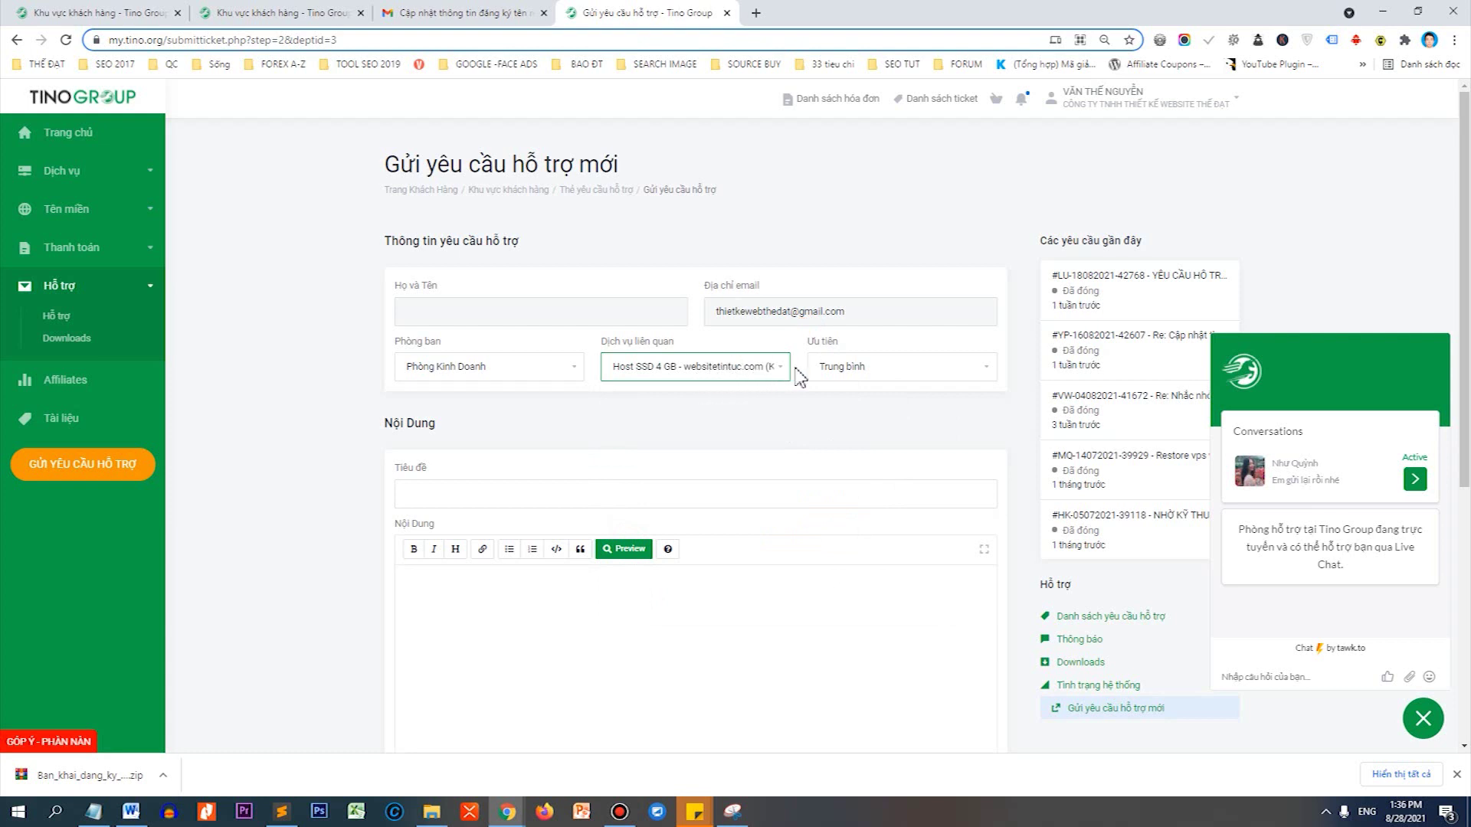
{"action": "left_click", "coordinate": [847, 370]}
{"action": "left_click", "coordinate": [843, 401]}
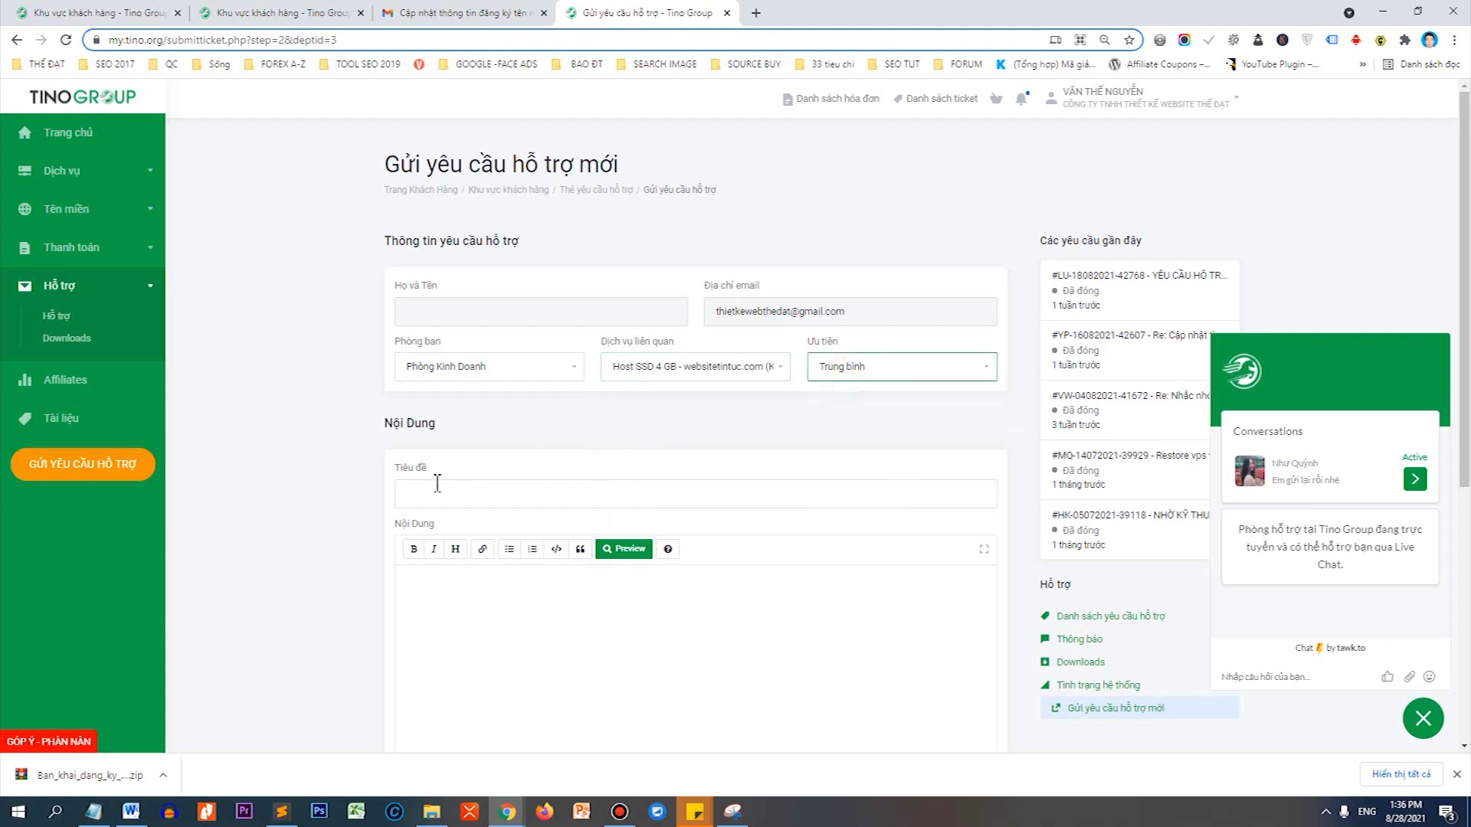
Enter the ticket title 'Bổ sung bải khai tên miền' with a capital B.
{"action": "left_click", "coordinate": [435, 490]}
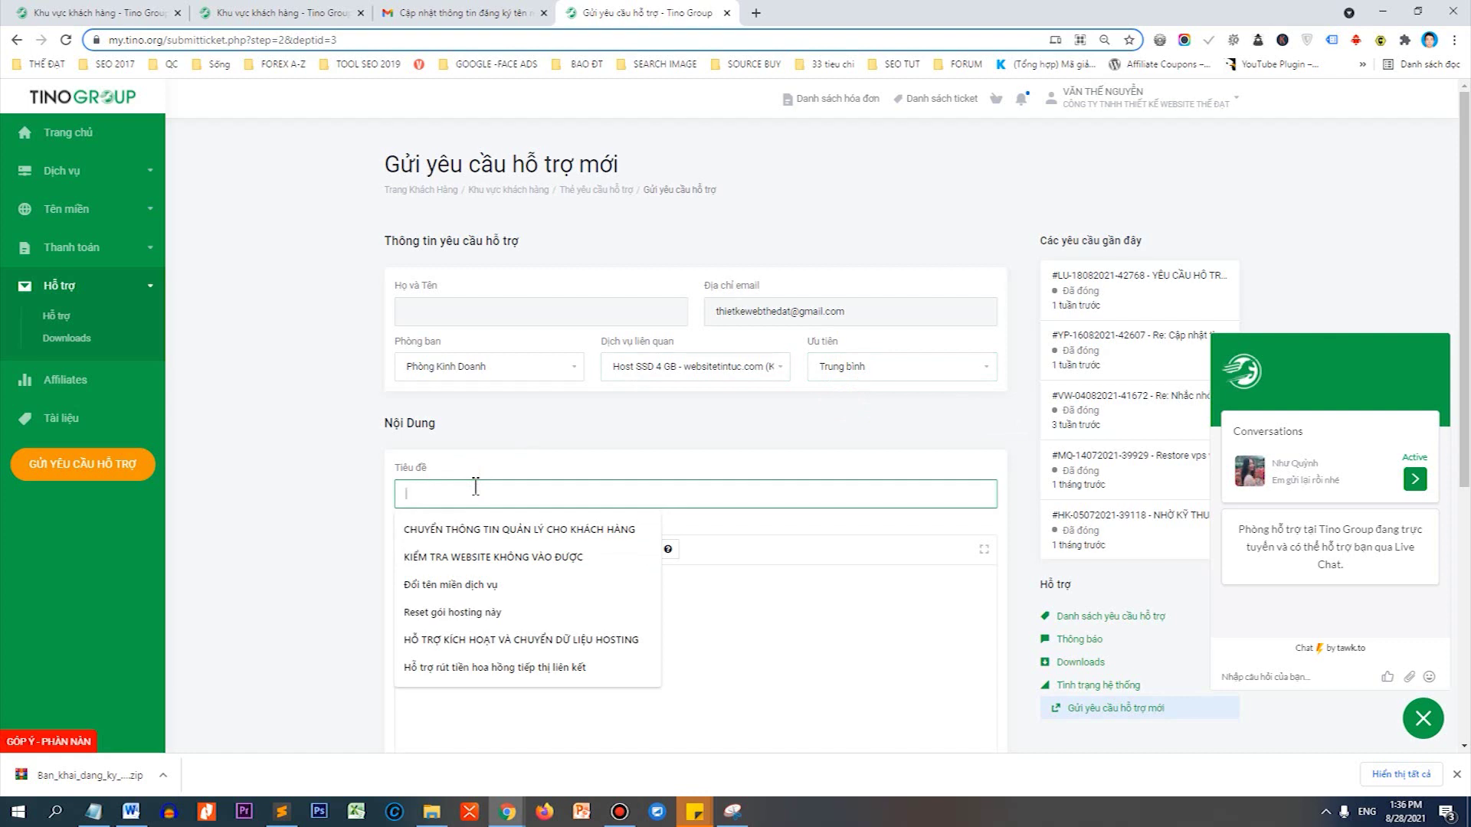
{"action": "type", "text": "bổ sung bải khai tên miền"}
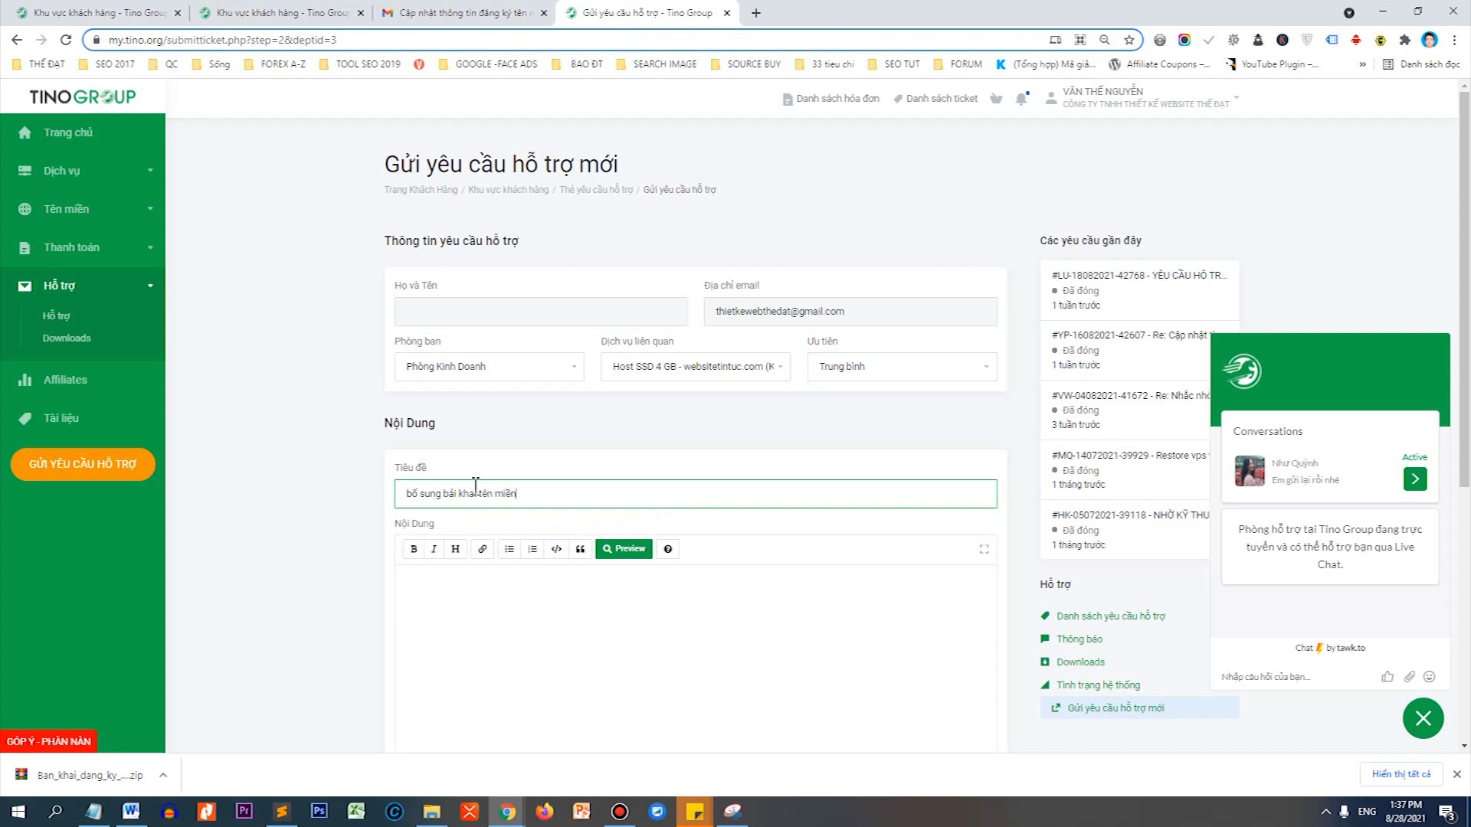
{"action": "key", "text": "Home"}
{"action": "key", "text": "shift+Right"}
{"action": "type", "text": "B"}
{"action": "scroll", "coordinate": [498, 459], "scroll_direction": "down", "scroll_amount": 2}
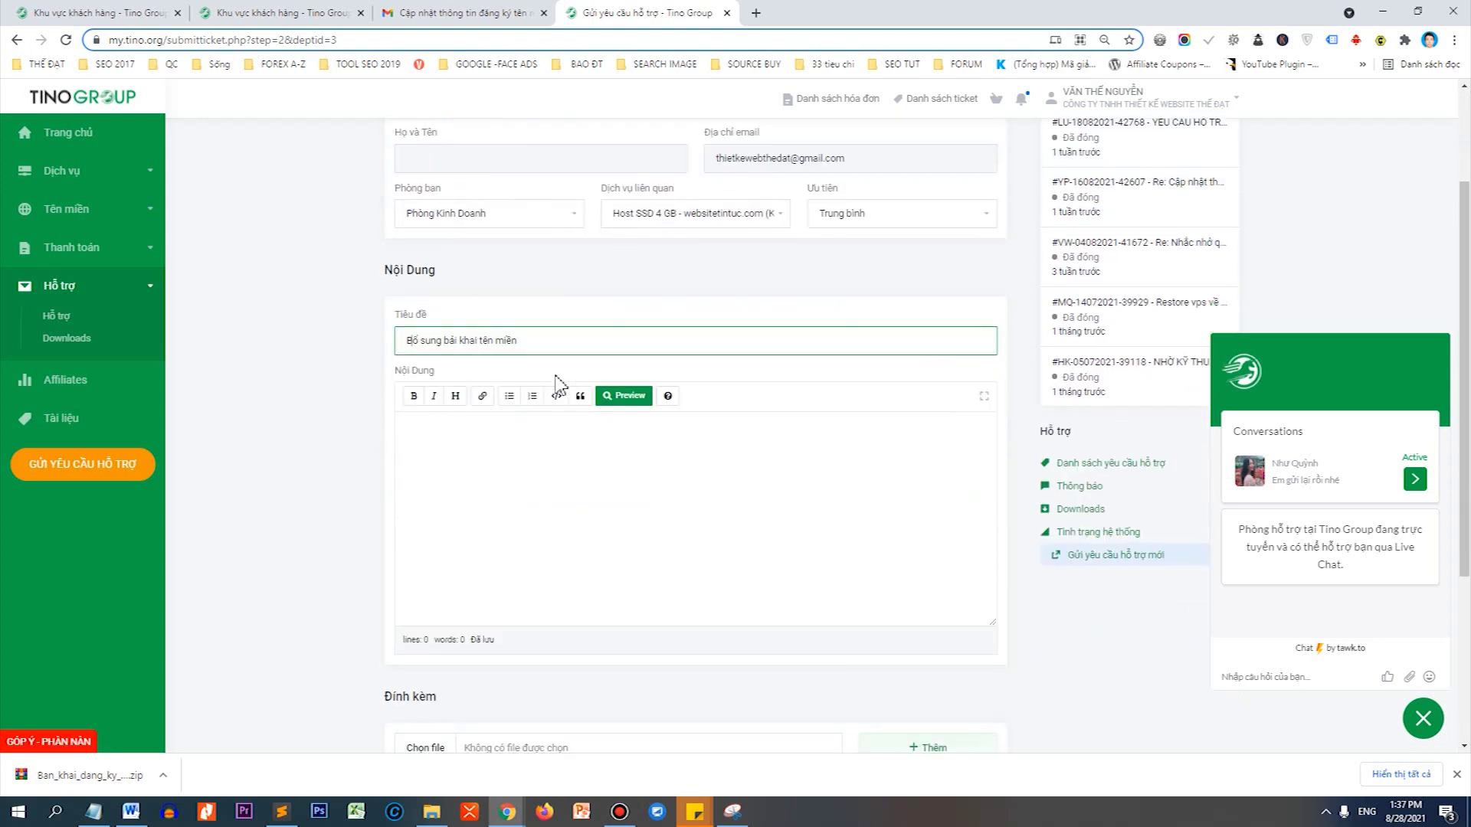
{"action": "left_click", "coordinate": [525, 444]}
{"action": "scroll", "coordinate": [527, 442], "scroll_direction": "down", "scroll_amount": 2}
{"action": "scroll", "coordinate": [527, 441], "scroll_direction": "down", "scroll_amount": 1}
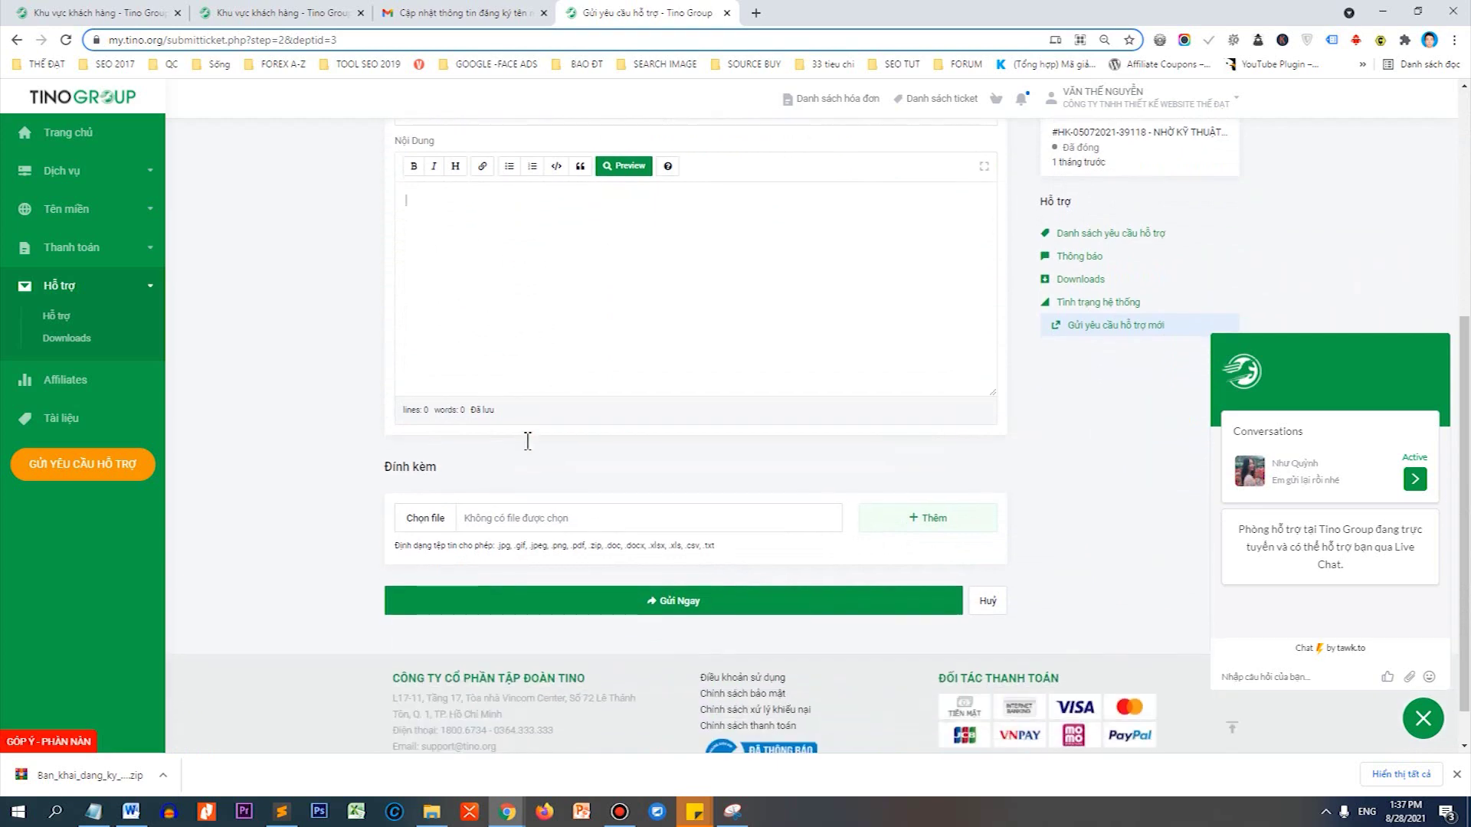
Attach the Cá nhân_Bản khai.VN document from the declaration folder.
{"action": "left_click", "coordinate": [418, 519]}
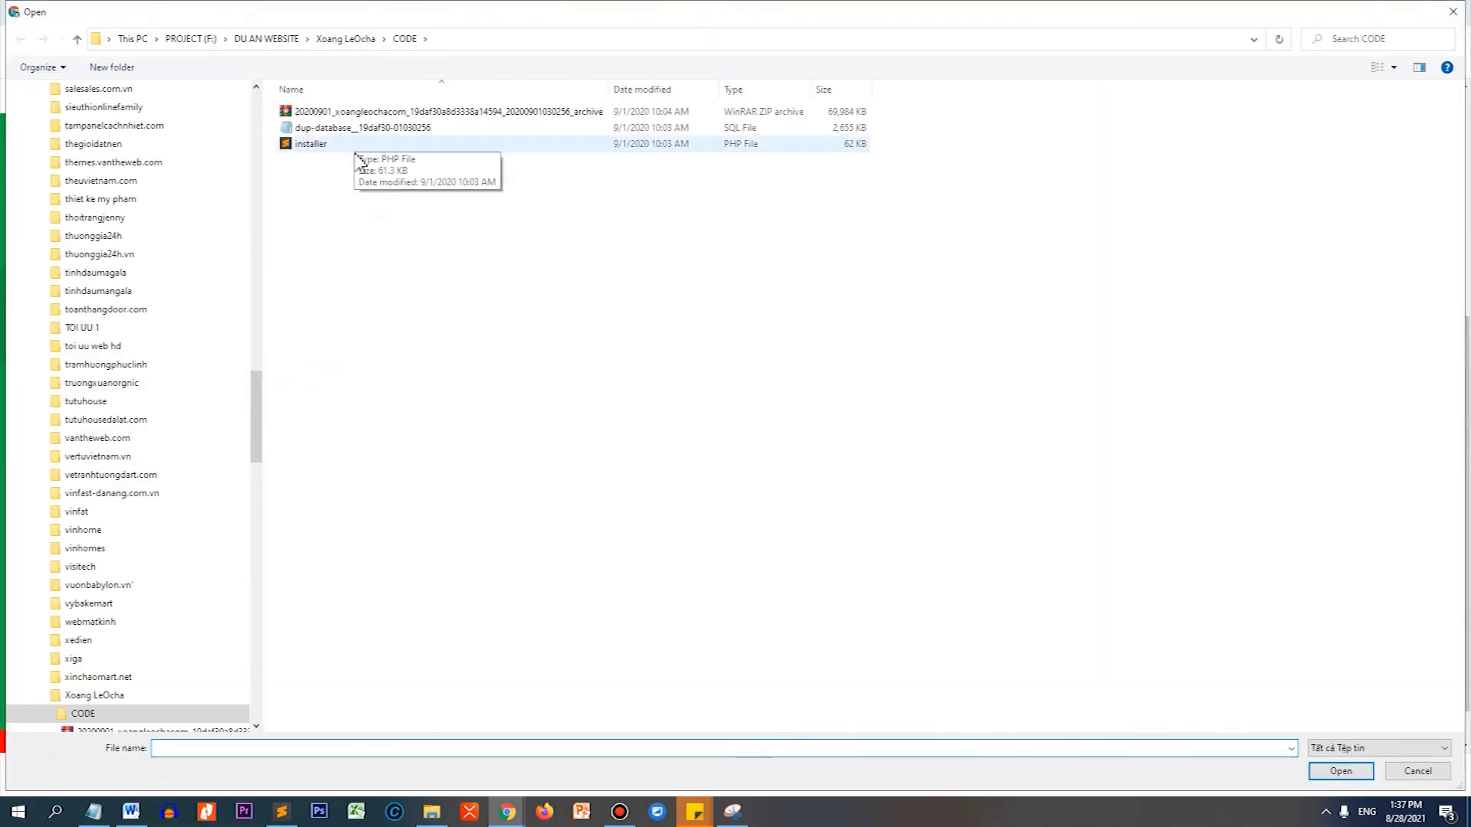
{"action": "key", "text": "Return"}
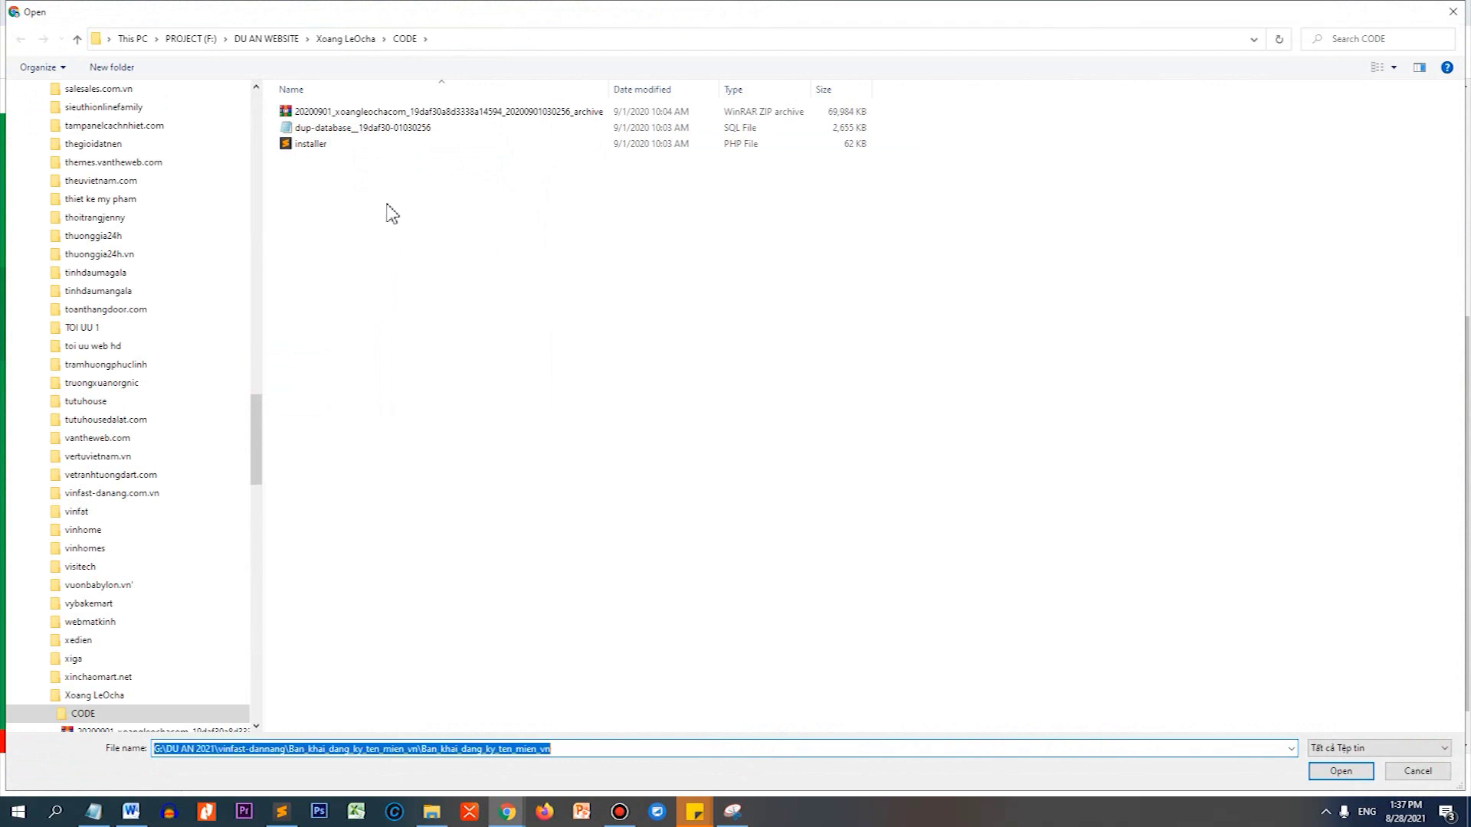
{"action": "left_click", "coordinate": [340, 146]}
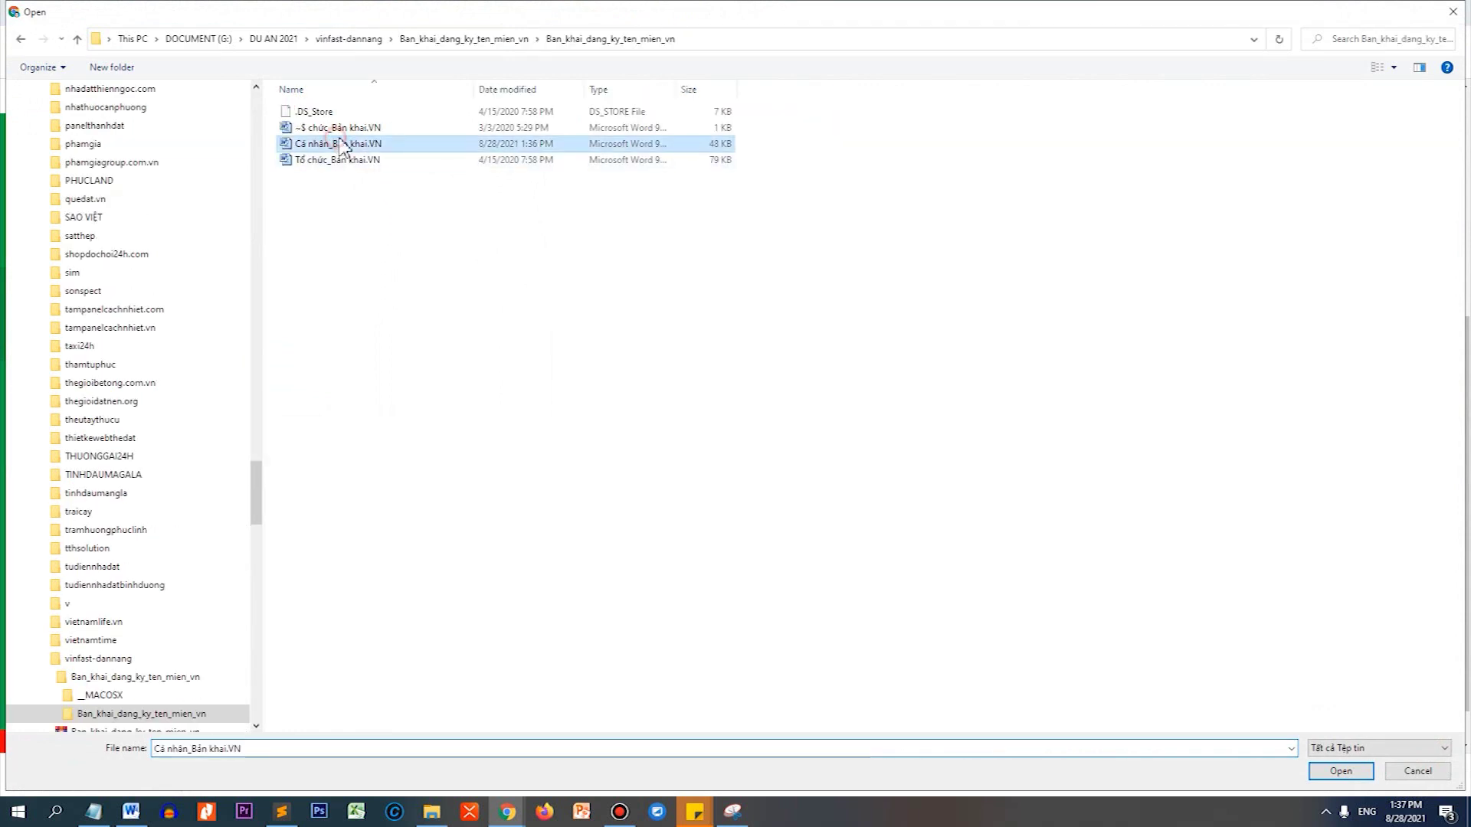
{"action": "left_click", "coordinate": [1337, 771]}
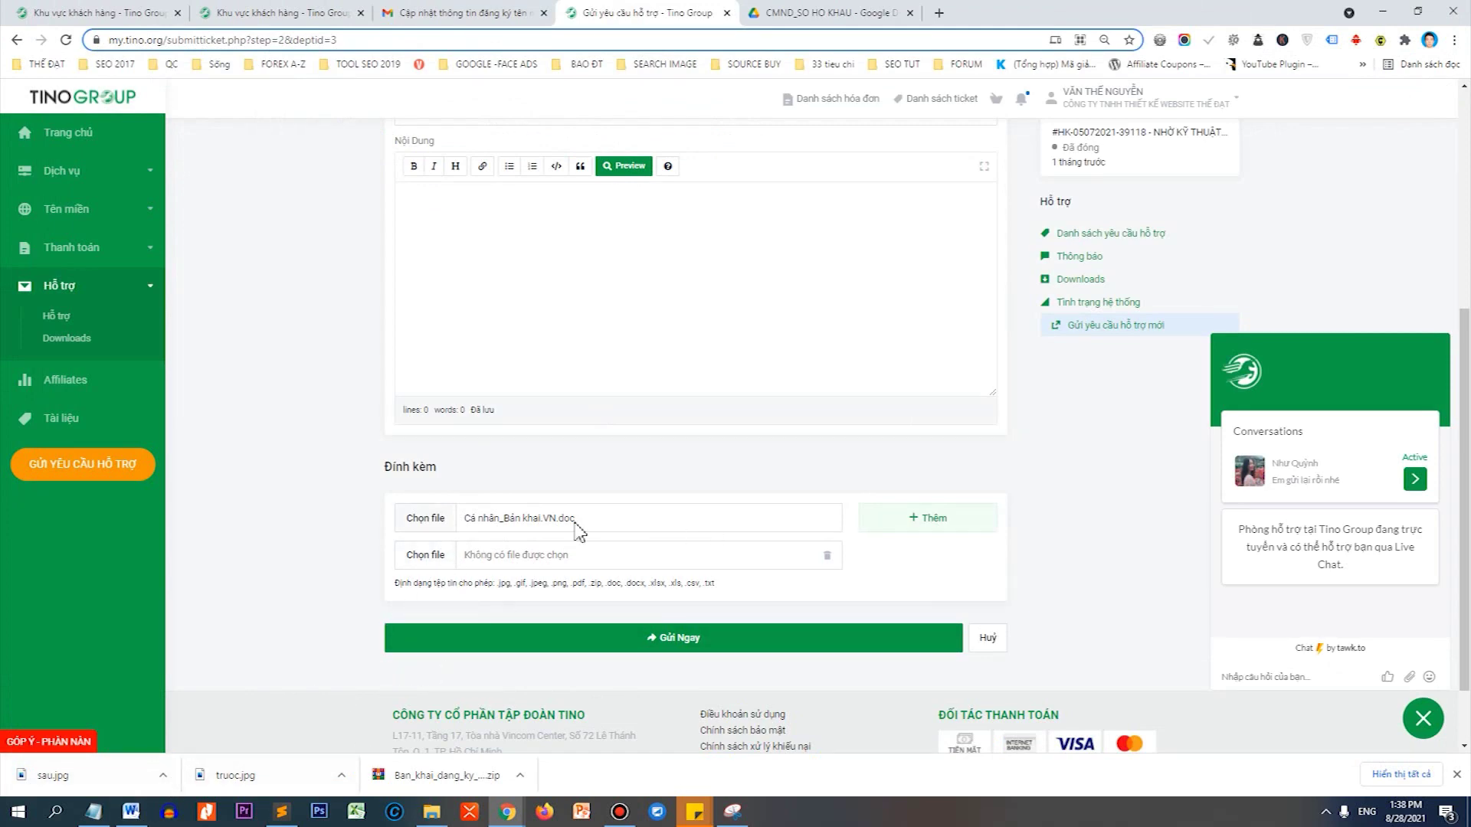
Add another attachment row and drop truoc.jpg from the downloads onto it.
{"action": "left_click", "coordinate": [427, 557]}
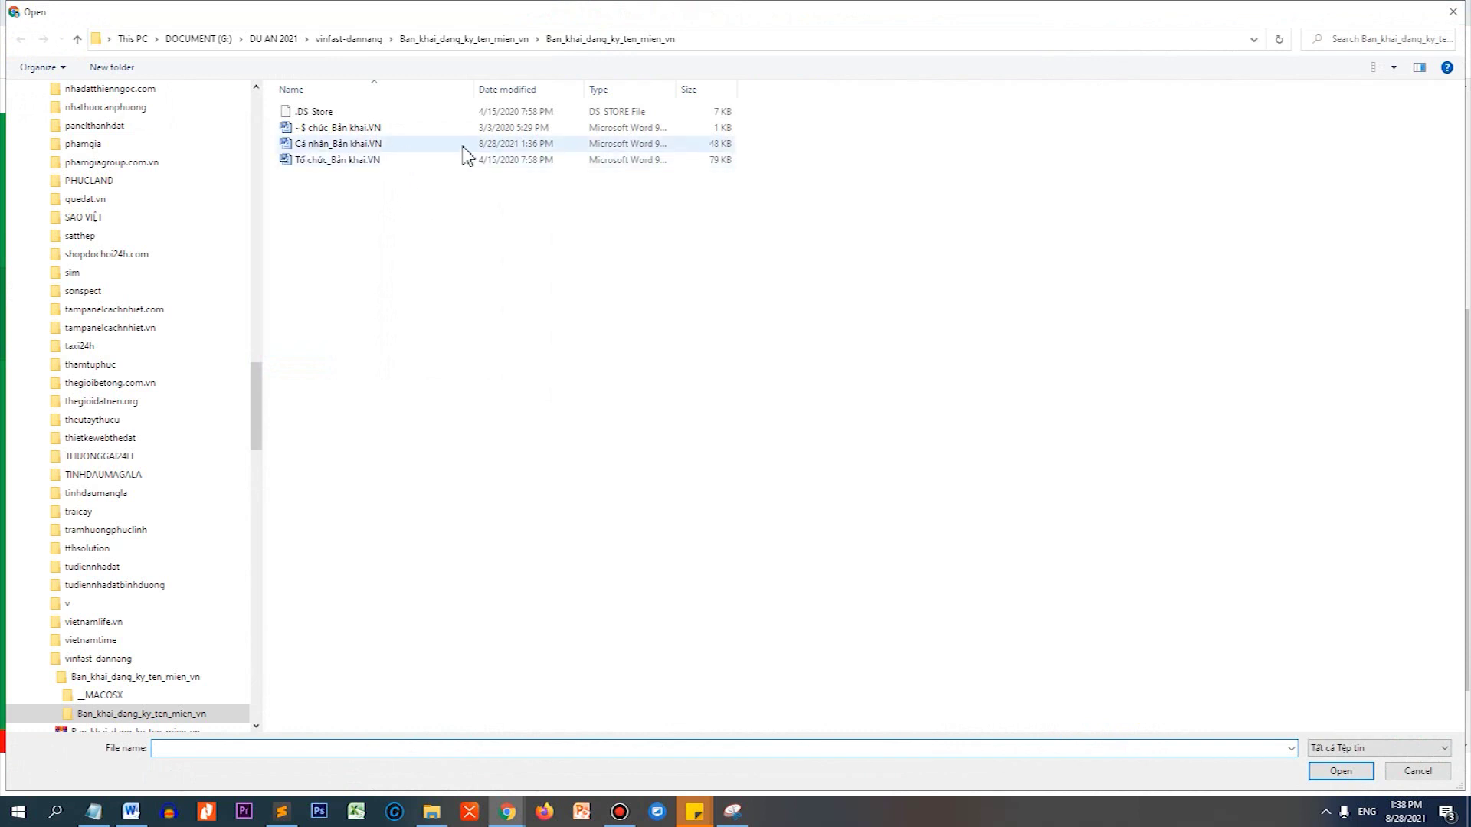
{"action": "key", "text": "Escape"}
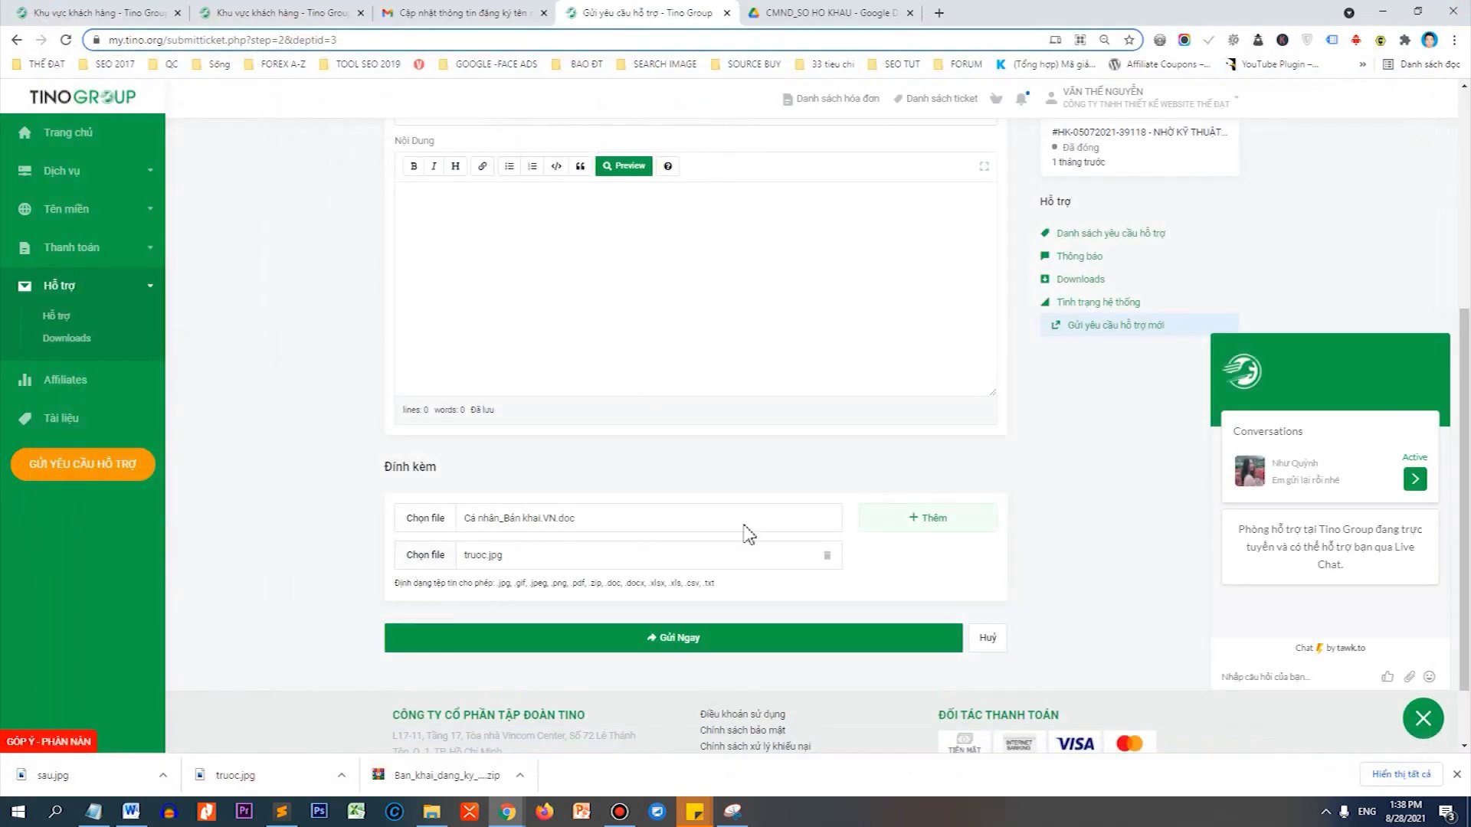
{"action": "left_click", "coordinate": [909, 528]}
{"action": "left_click_drag", "start_coordinate": [50, 775], "coordinate": [434, 598]}
{"action": "scroll", "coordinate": [574, 338], "scroll_direction": "up", "scroll_amount": 5}
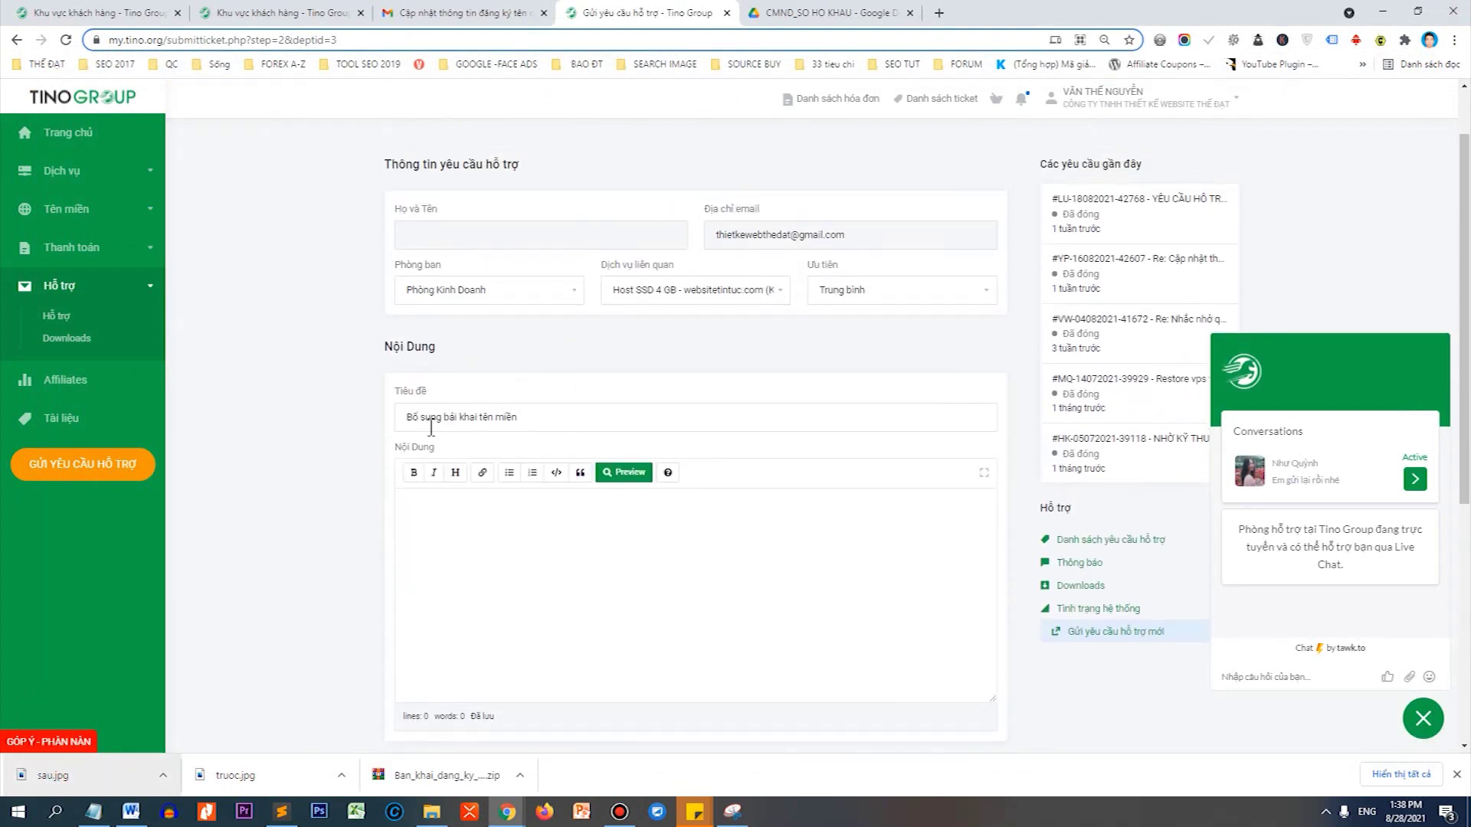
Append websitetintuc.com to the title and relate the ticket to Tên miền - websitetintuc.com.
{"action": "left_click", "coordinate": [542, 422]}
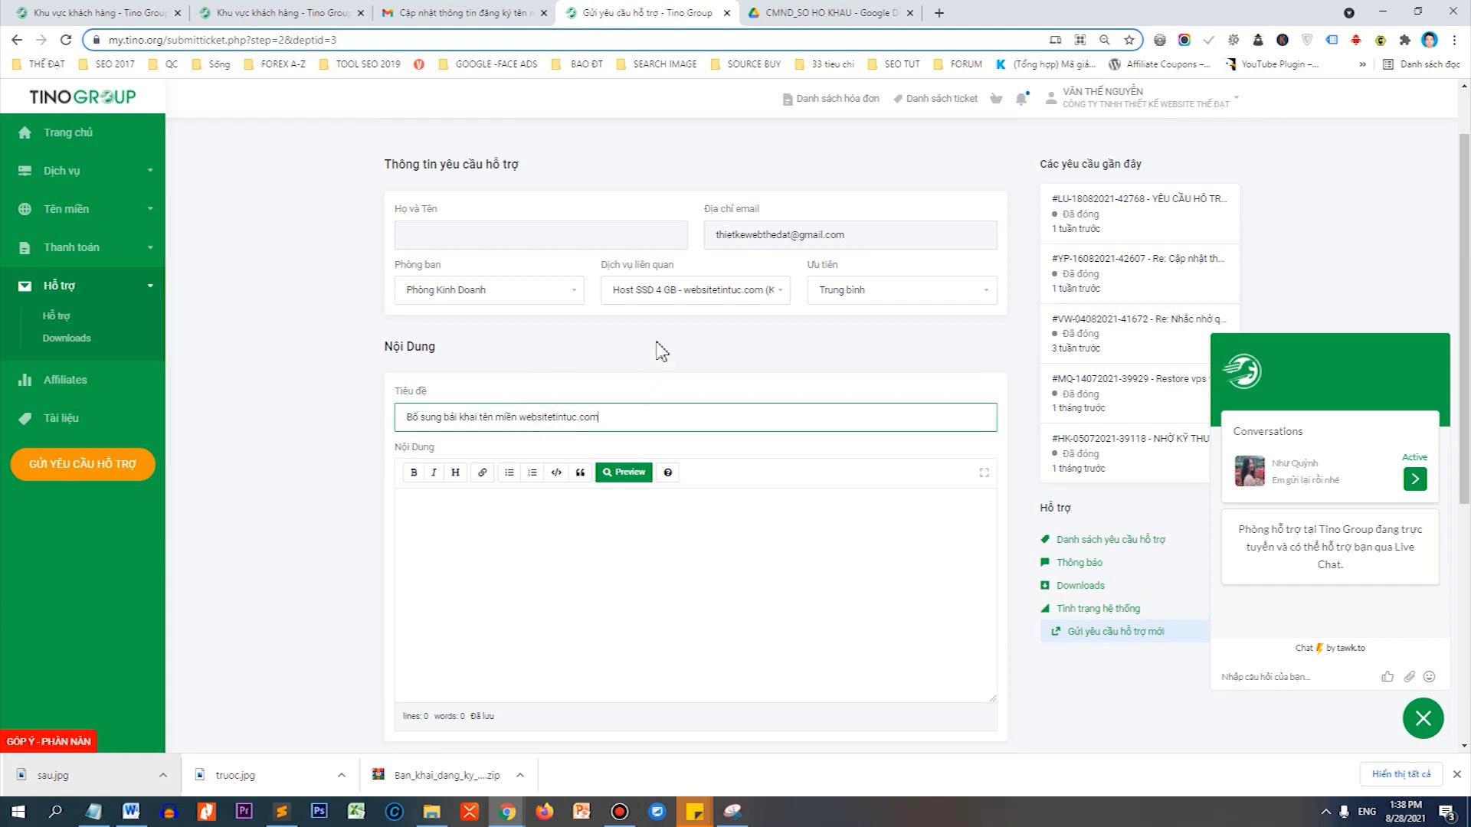
{"action": "left_click", "coordinate": [689, 291]}
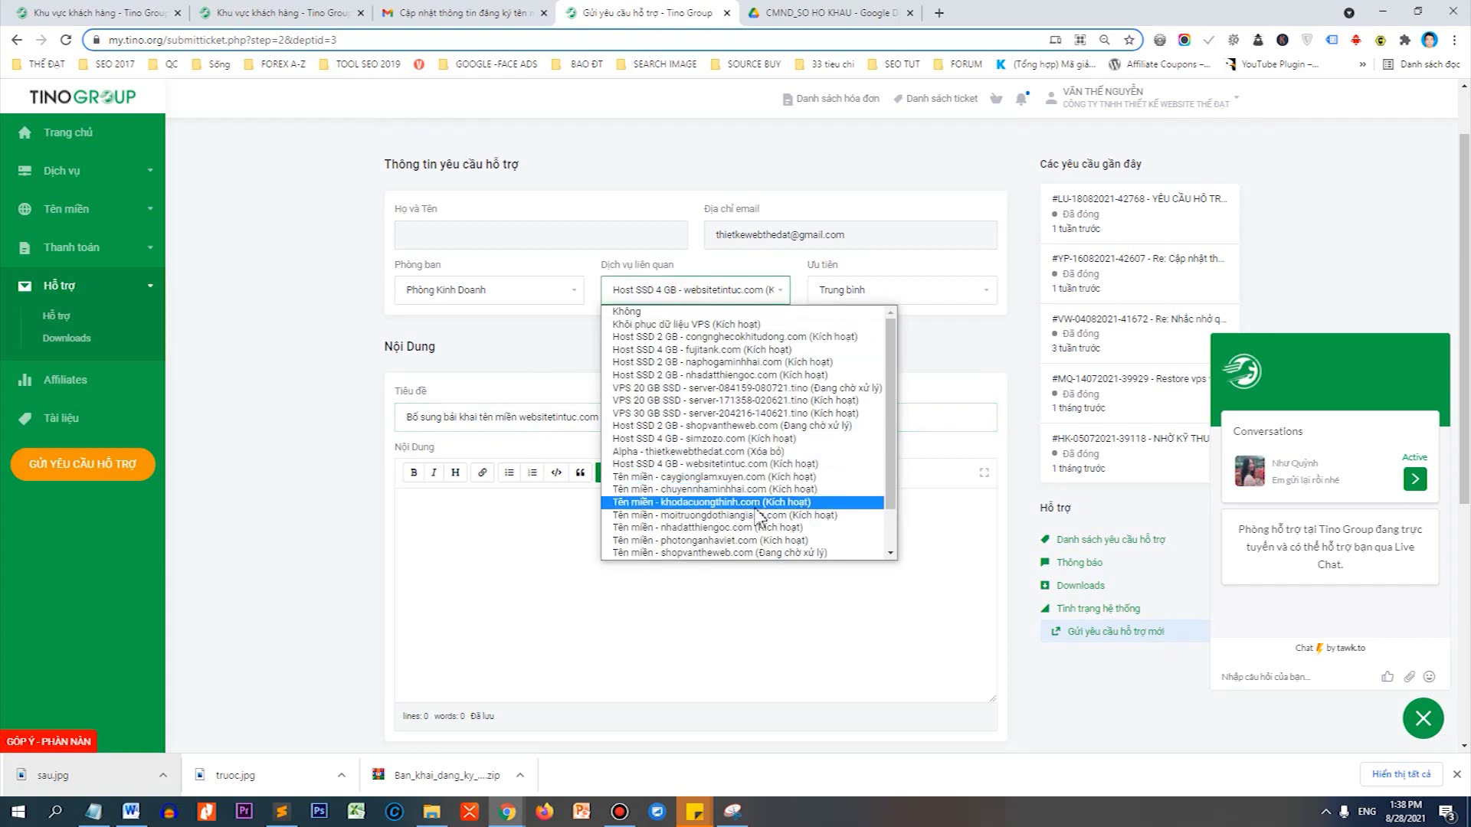
{"action": "scroll", "coordinate": [722, 521], "scroll_direction": "down", "scroll_amount": 2}
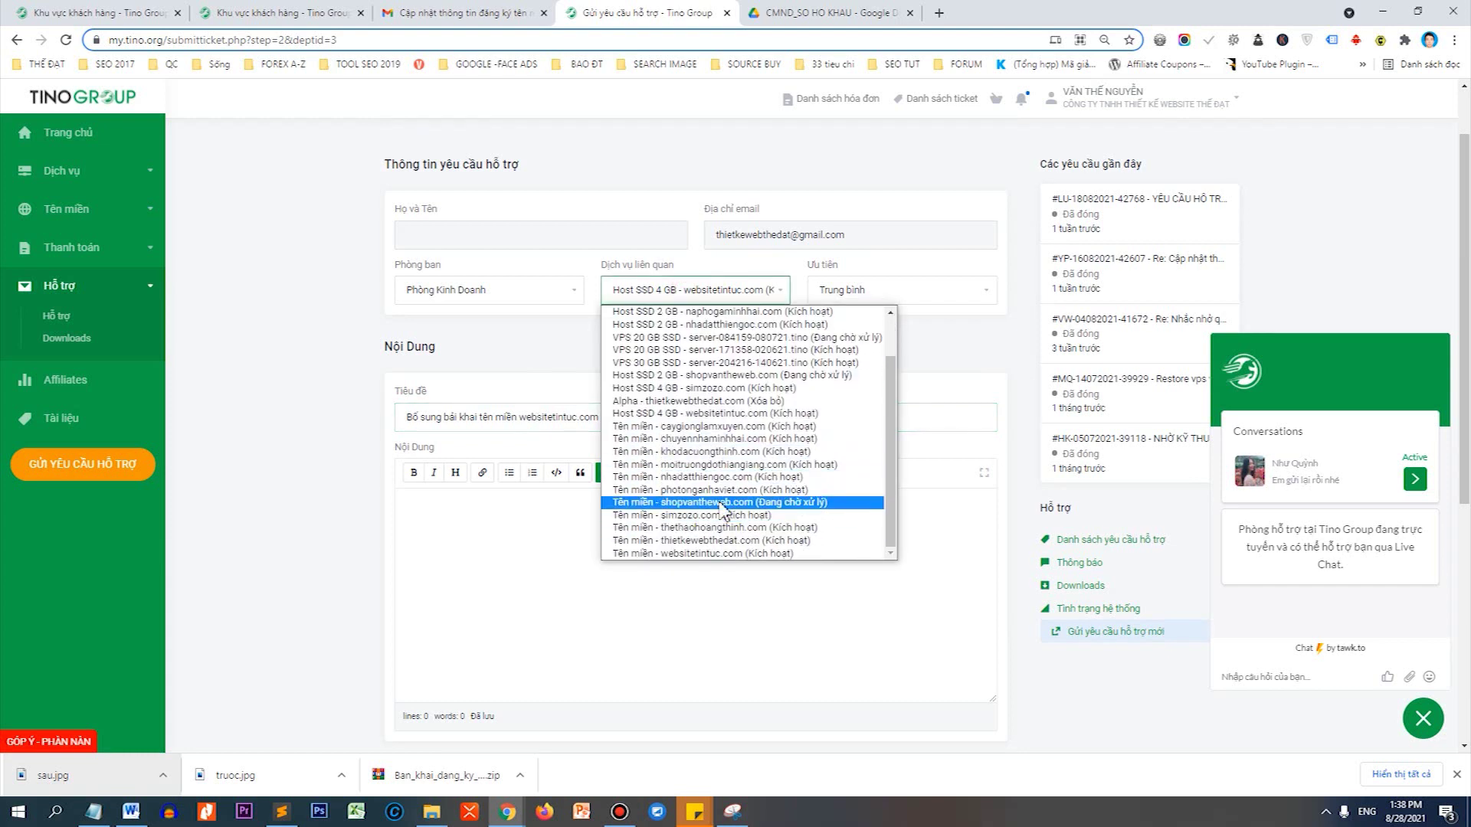
{"action": "left_click", "coordinate": [712, 553]}
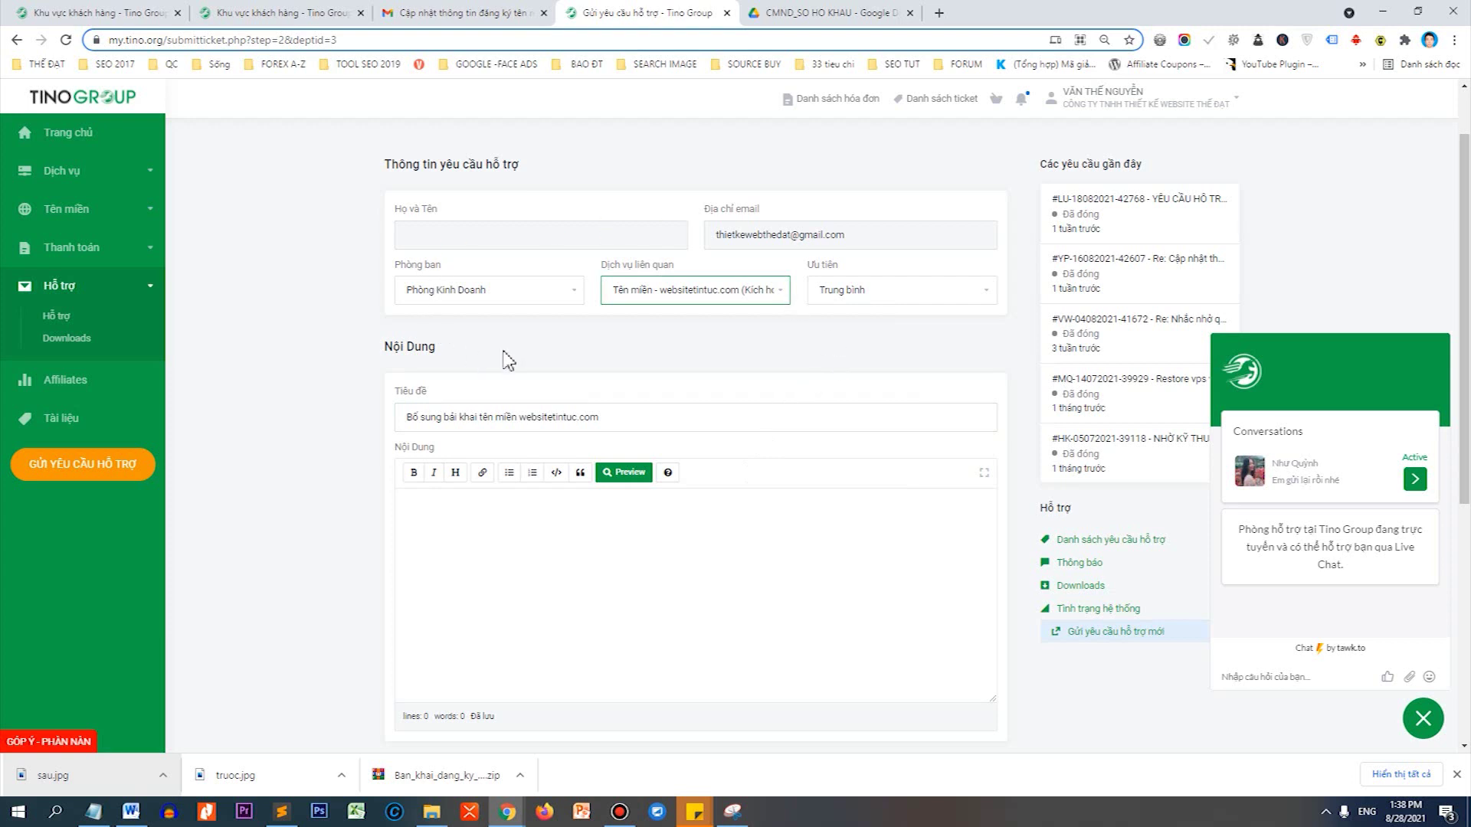
Copy the title 'Bổ sung bải khai tên miền websitetintuc.com' into the Nội Dung message.
{"action": "triple_click", "coordinate": [670, 420]}
{"action": "key", "text": "ctrl+c"}
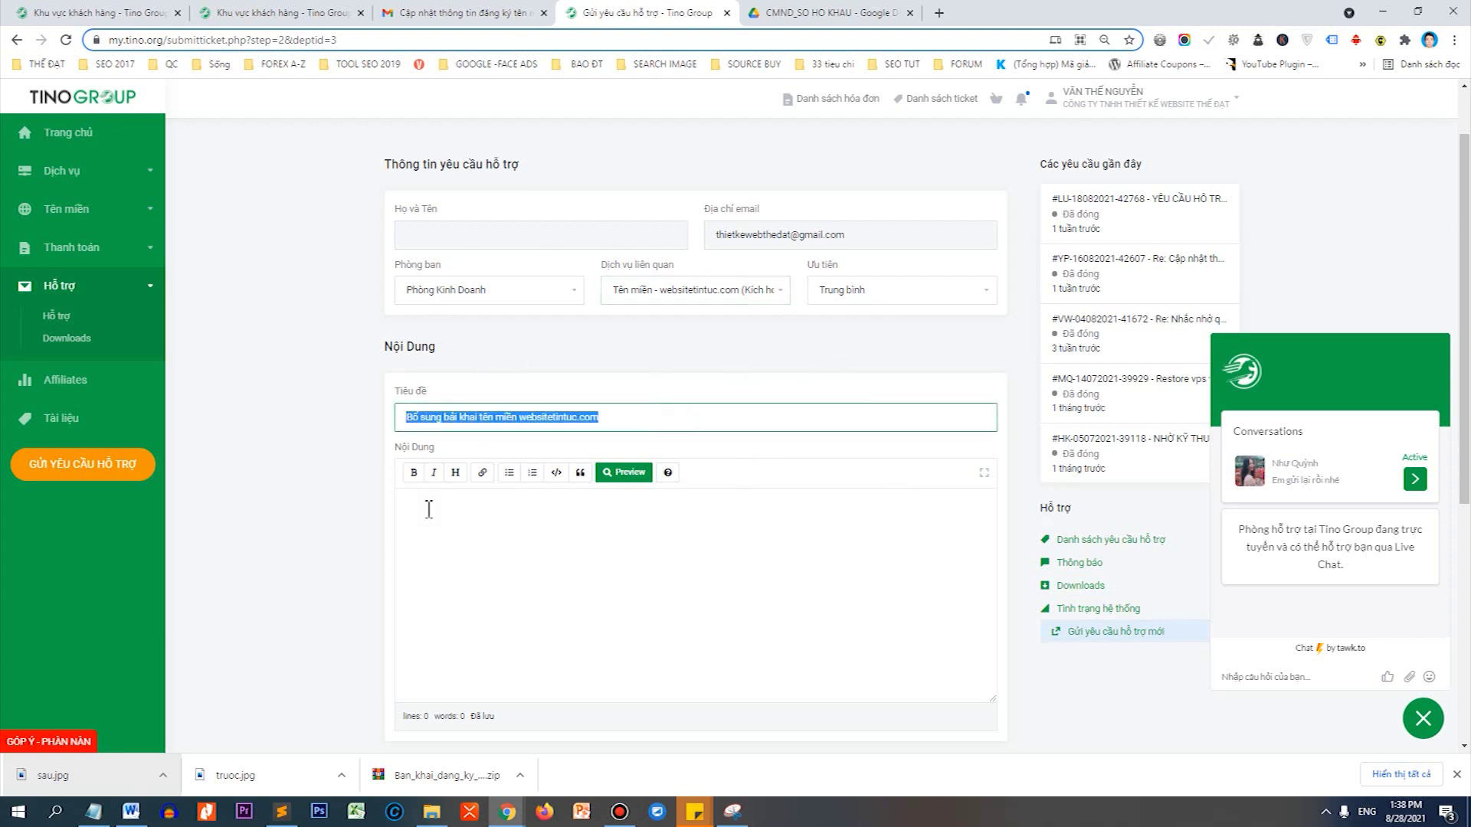
{"action": "left_click", "coordinate": [429, 507]}
{"action": "key", "text": "ctrl+v"}
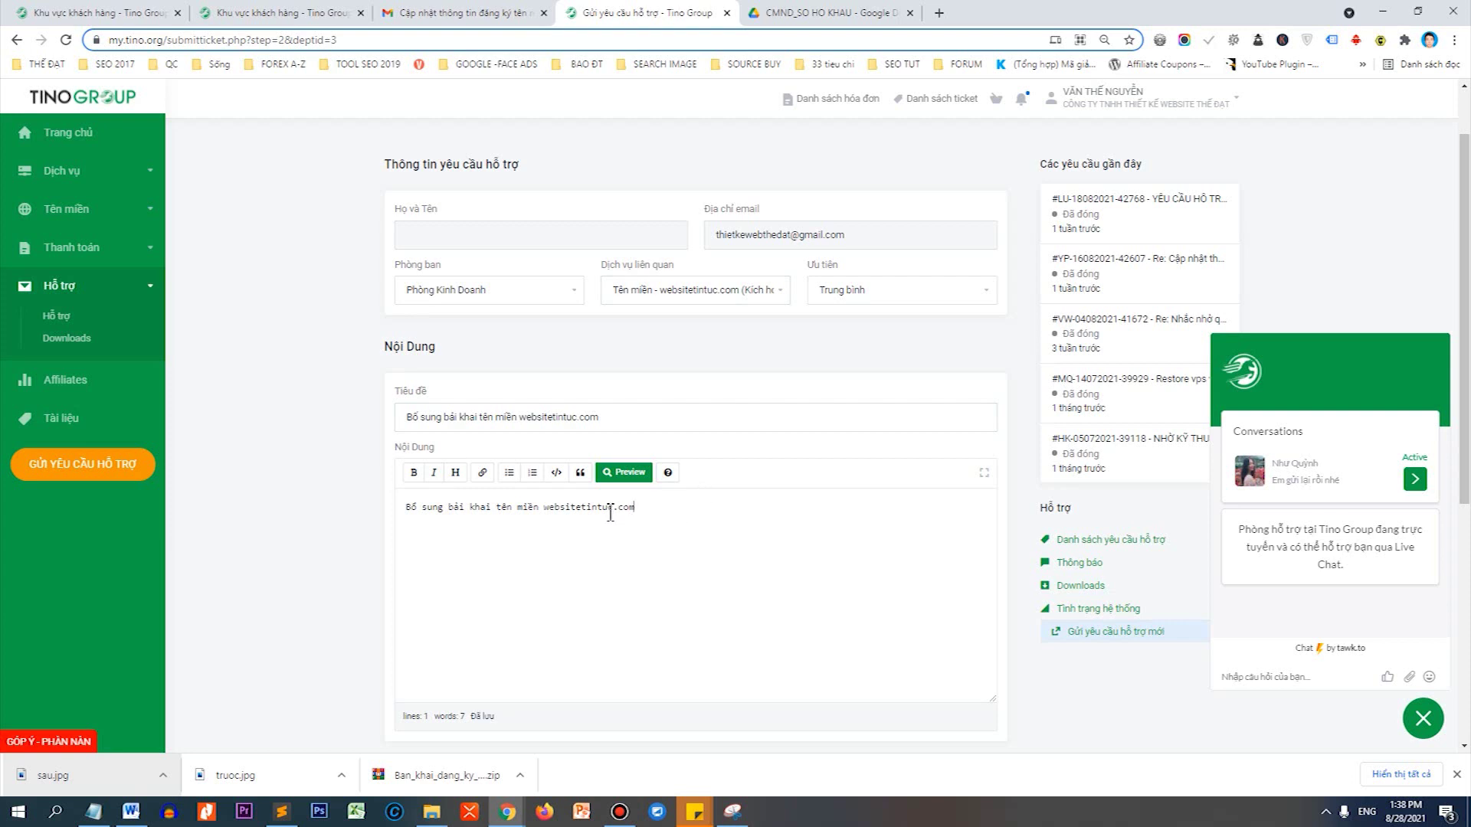
{"action": "scroll", "coordinate": [635, 507], "scroll_direction": "down", "scroll_amount": 5}
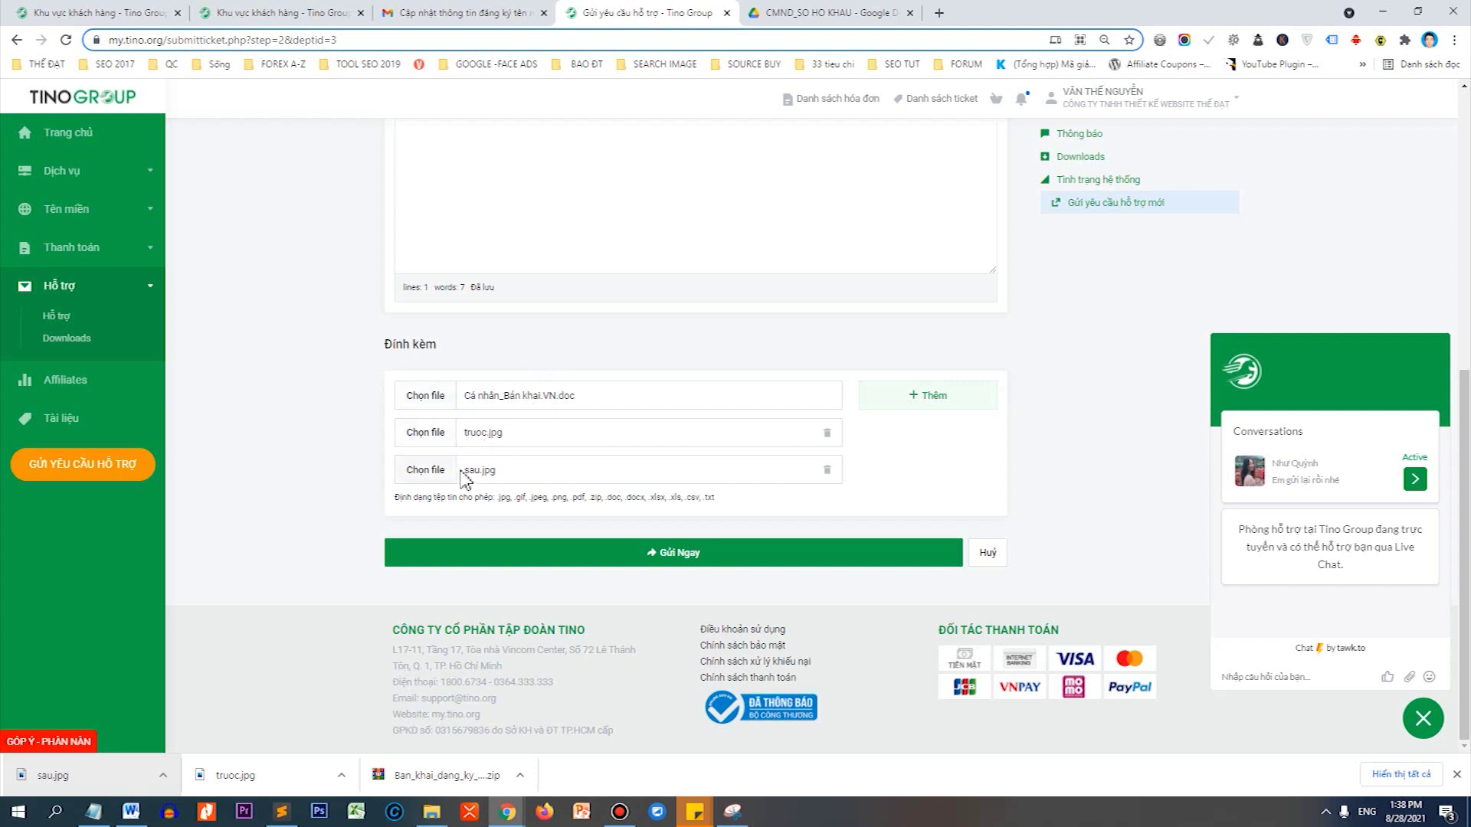
Submit the ticket with Gửi Ngay, then return to the Gmail tab.
{"action": "left_click", "coordinate": [688, 562]}
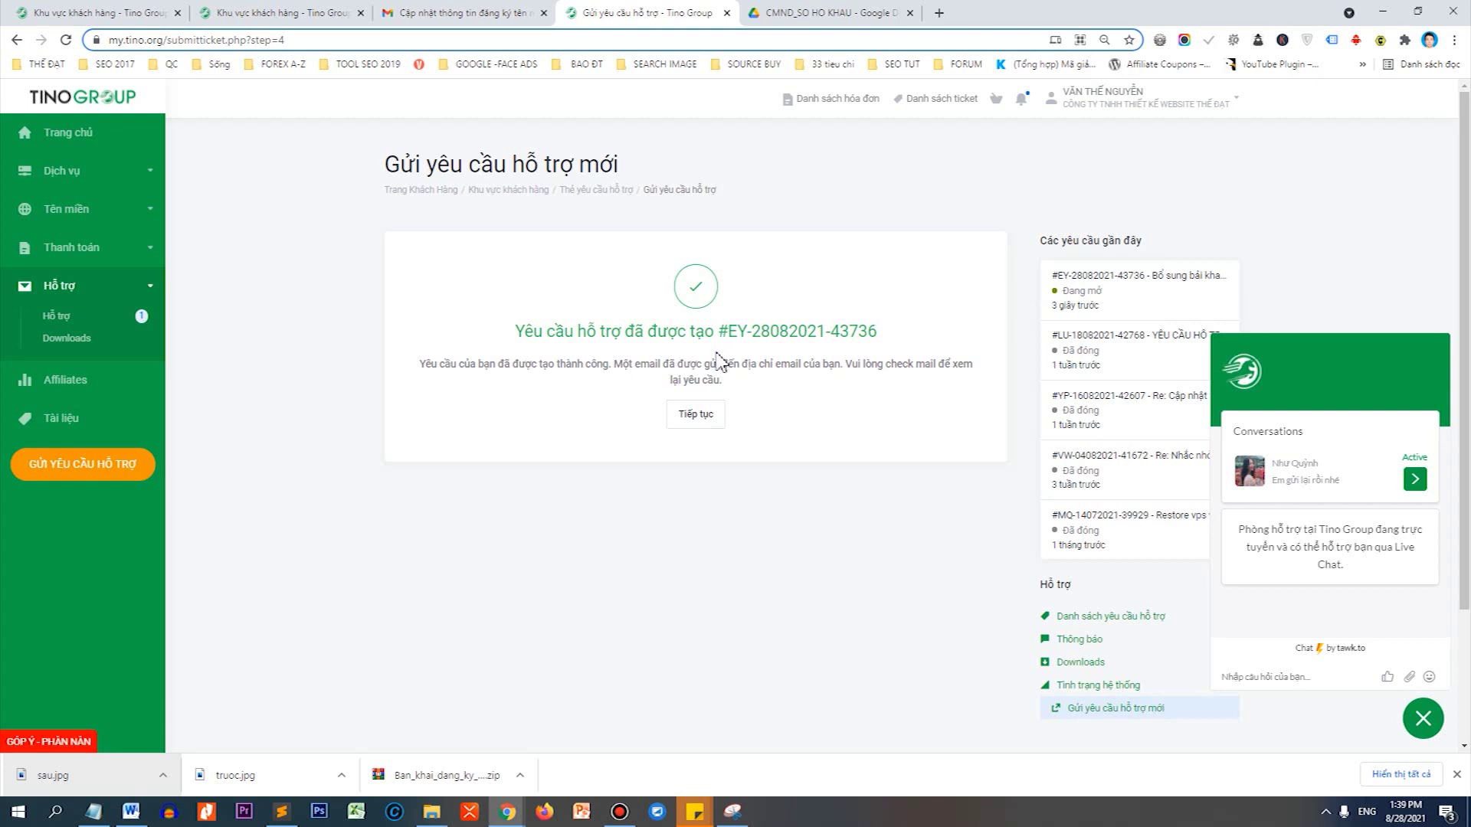
{"action": "key", "text": "ctrl+shift+Tab"}
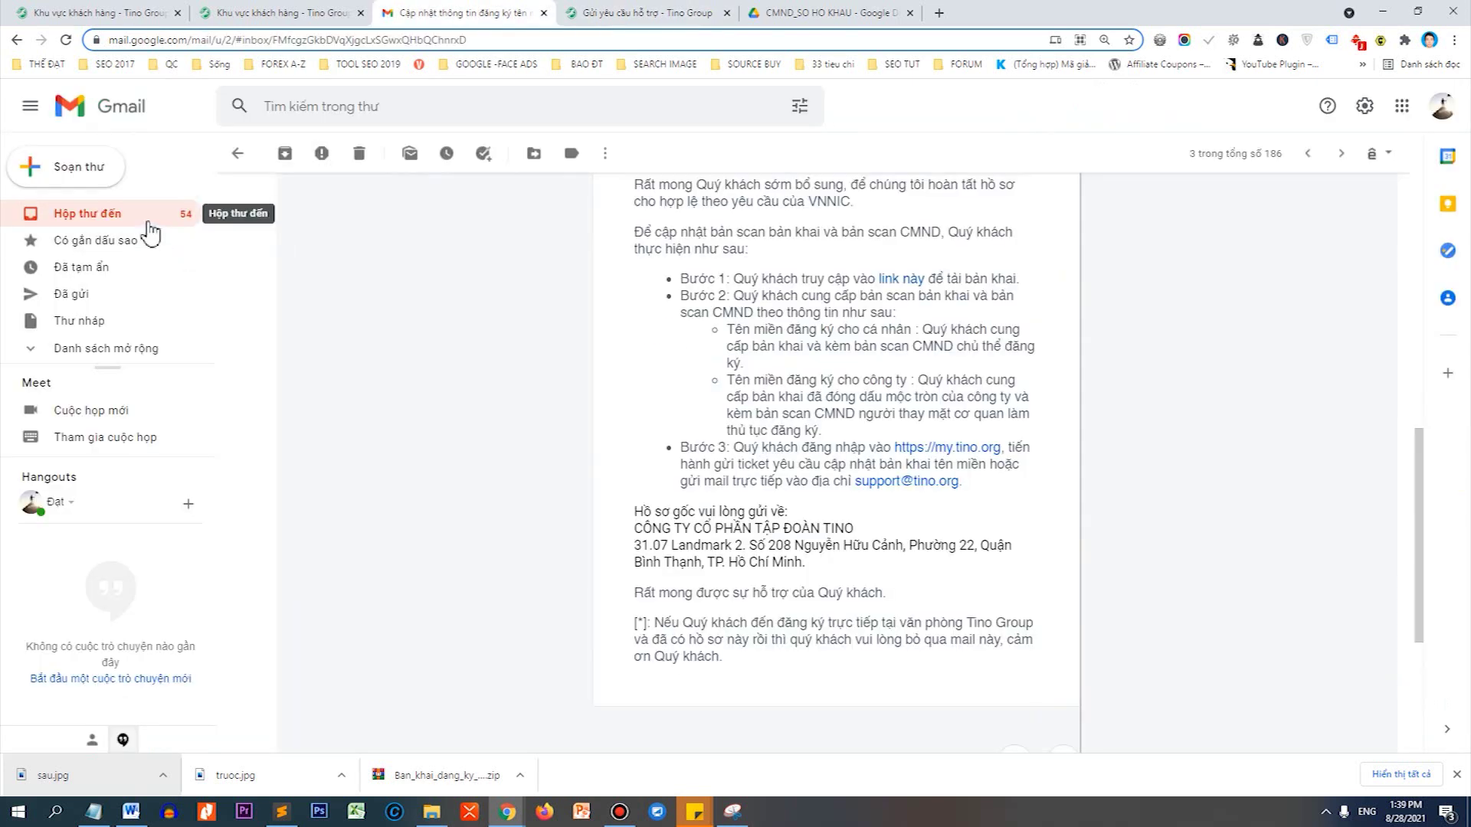
Open the 'Thông tin tài khoản hosting' email and open its cPanel login link in a new tab.
{"action": "left_click", "coordinate": [151, 230]}
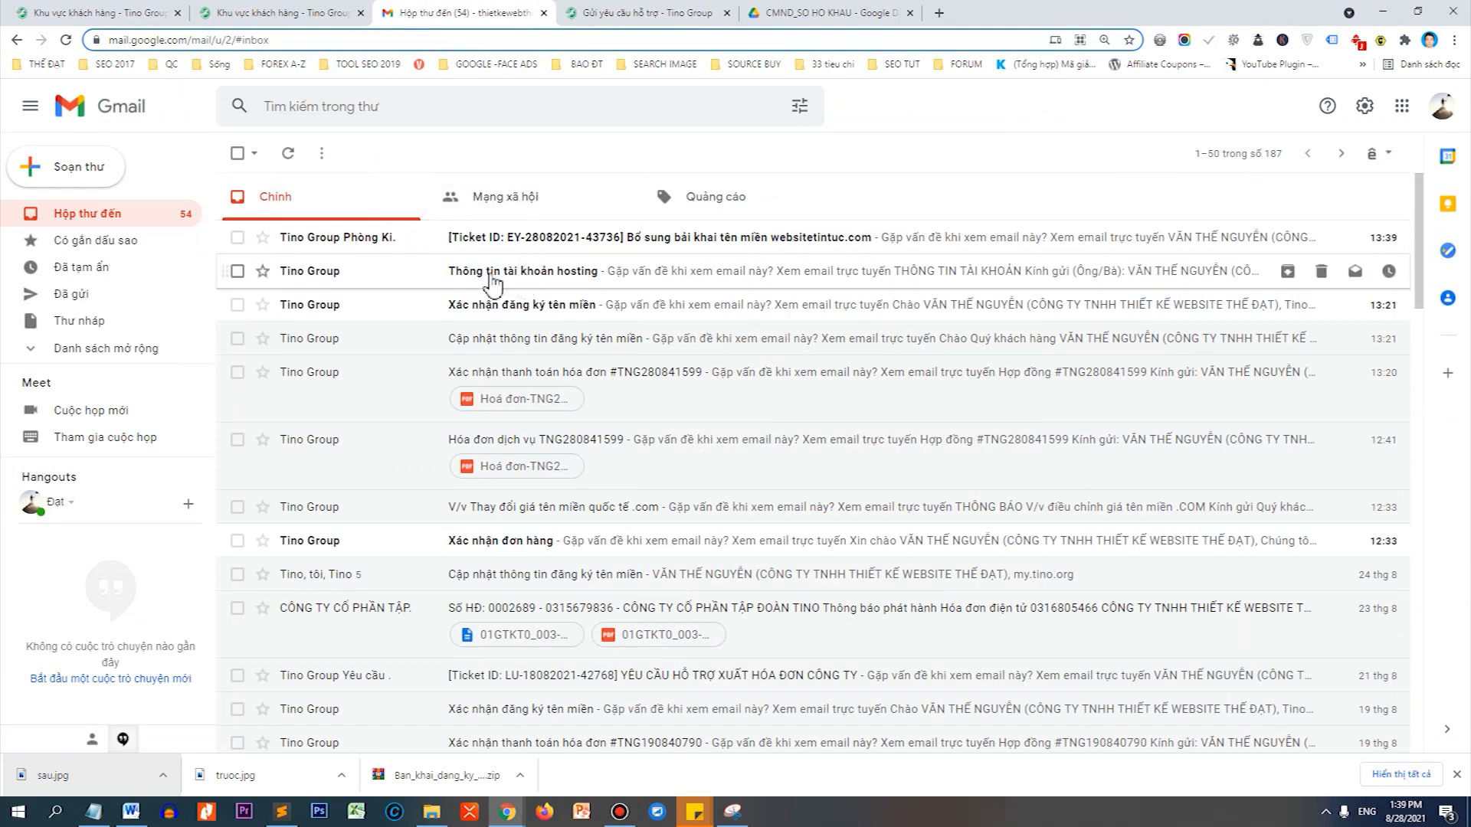
{"action": "left_click", "coordinate": [547, 275]}
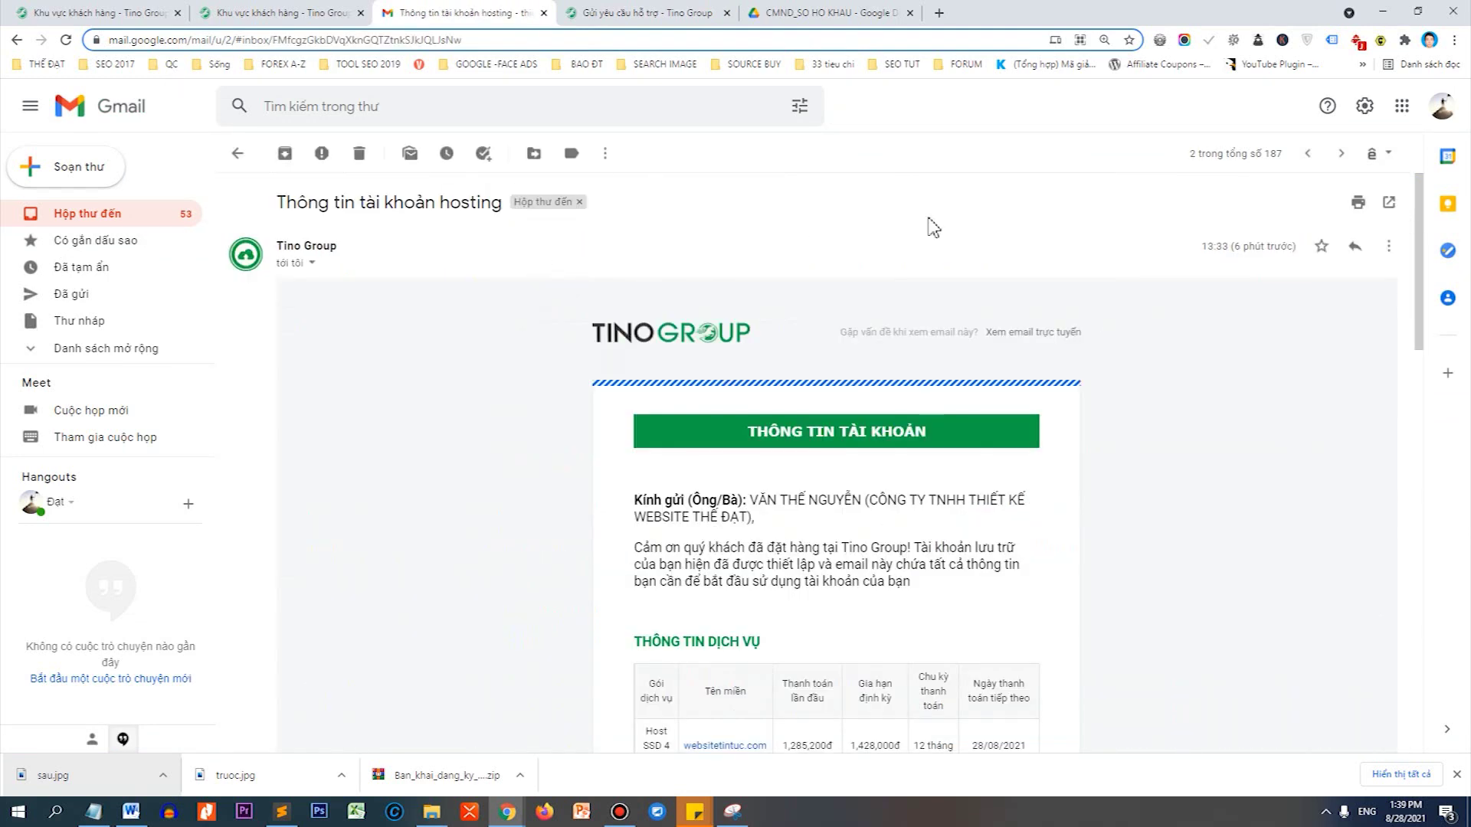
{"action": "scroll", "coordinate": [1132, 307], "scroll_direction": "down", "scroll_amount": 6}
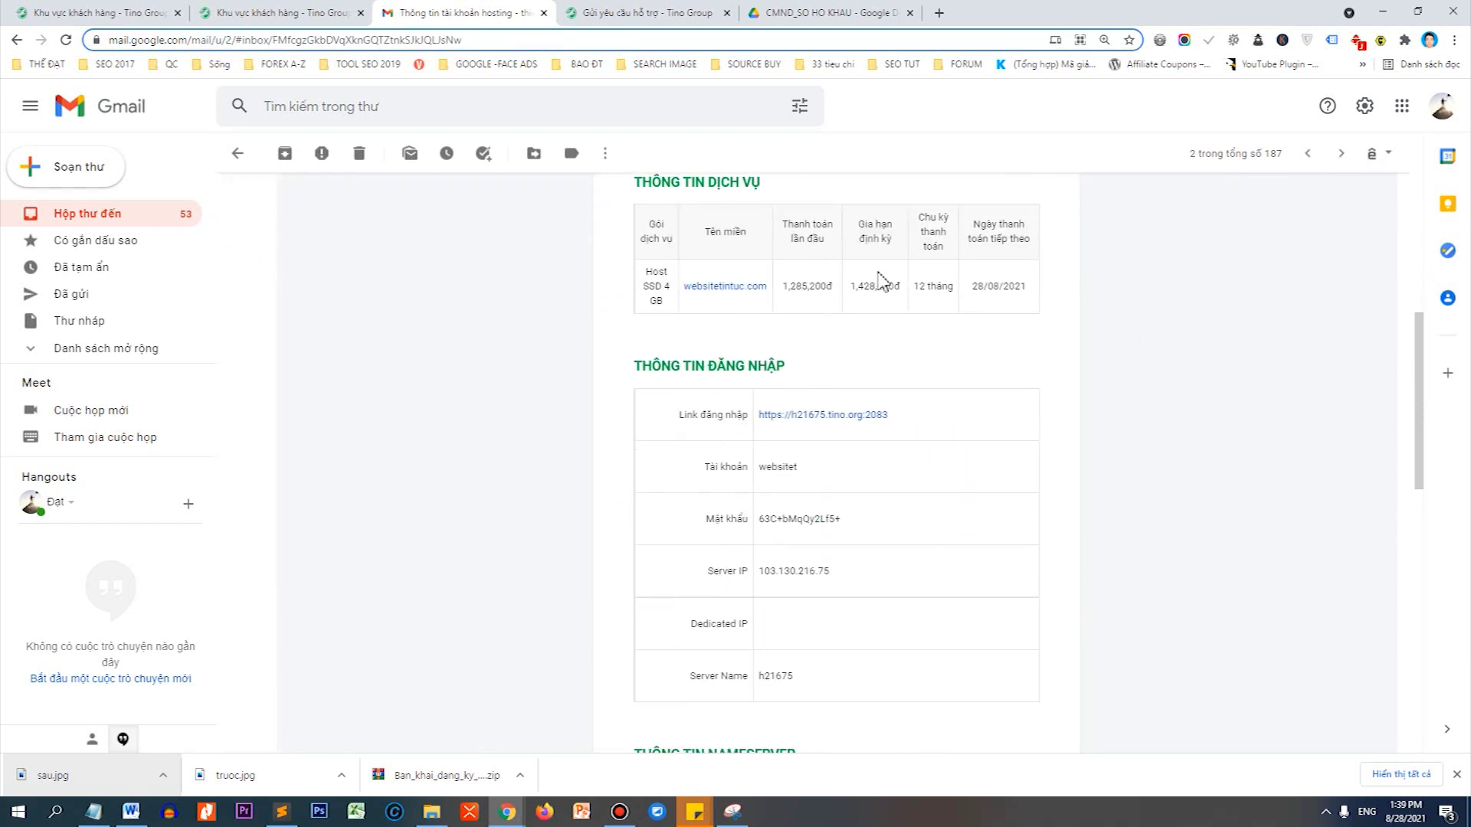
{"action": "right_click", "coordinate": [808, 420]}
{"action": "left_click", "coordinate": [829, 425]}
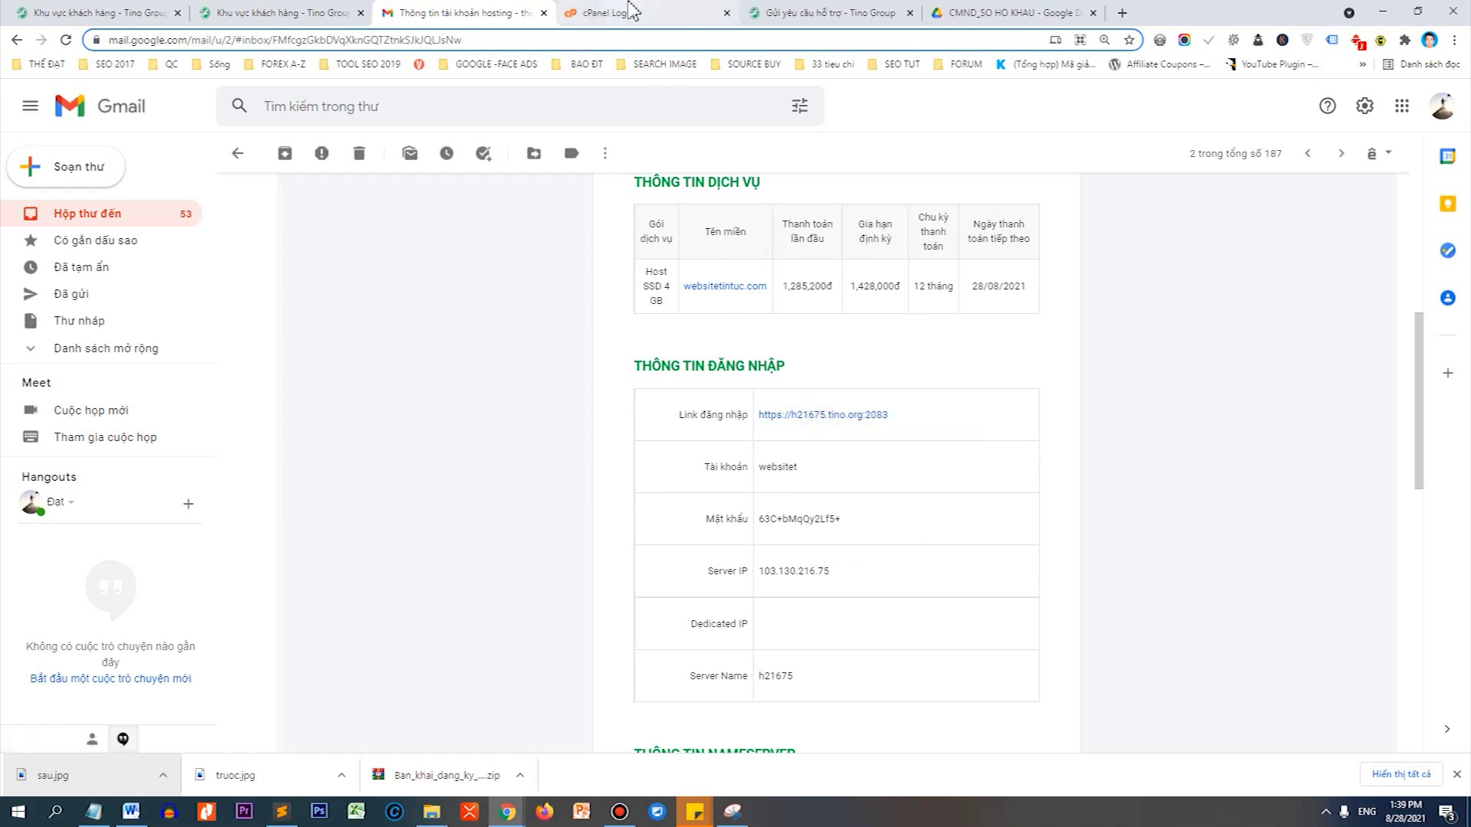
Copy the hosting username from the email into the cPanel username field.
{"action": "double_click", "coordinate": [780, 472]}
{"action": "key", "text": "ctrl+c"}
{"action": "key", "text": "ctrl+Tab"}
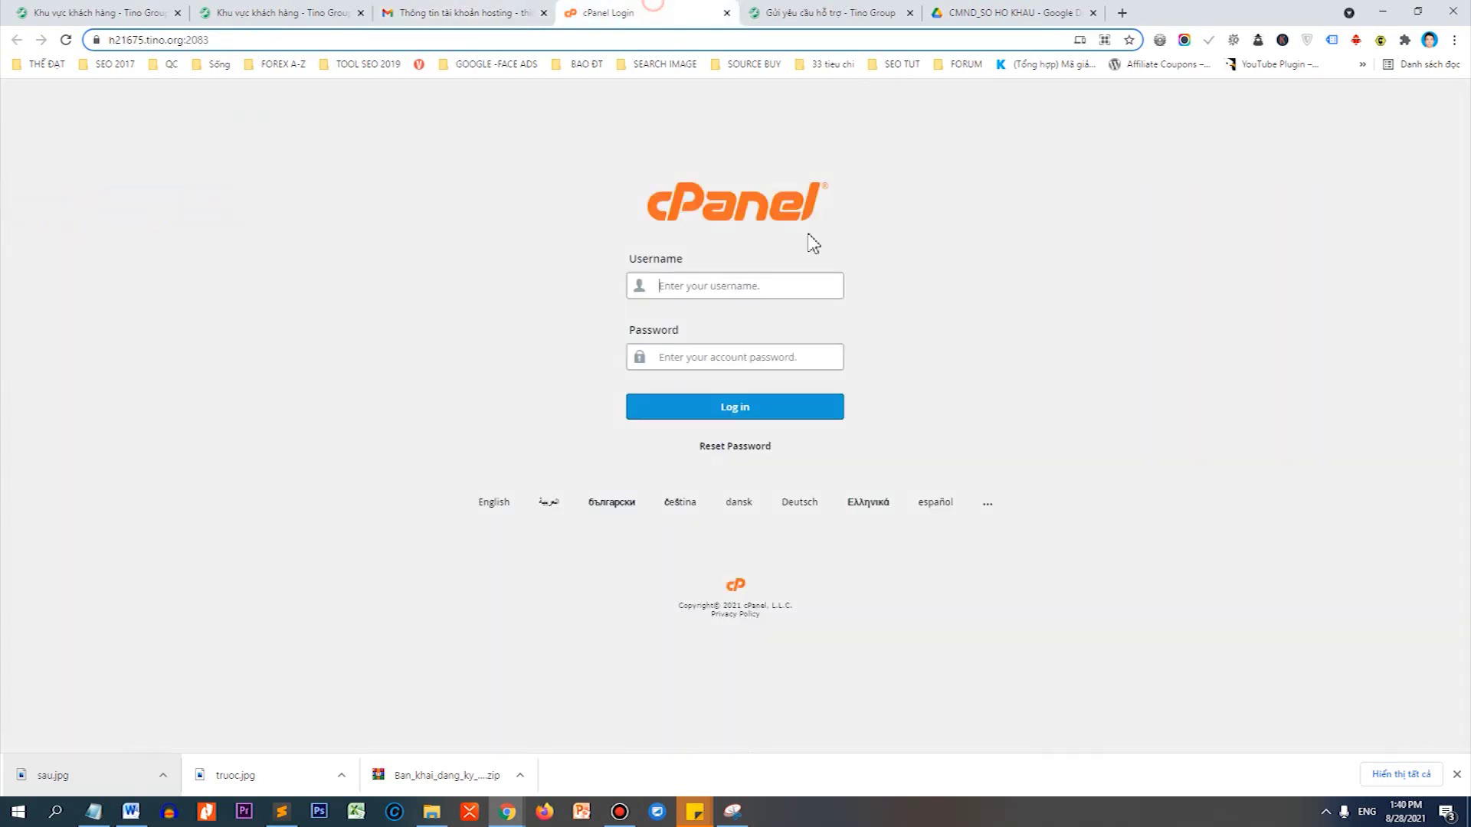
{"action": "left_click", "coordinate": [797, 288]}
{"action": "key", "text": "ctrl+v"}
{"action": "key", "text": "Tab"}
Paste the emailed password into cPanel, log in, and save the login in the browser.
{"action": "key", "text": "ctrl+shift+Tab"}
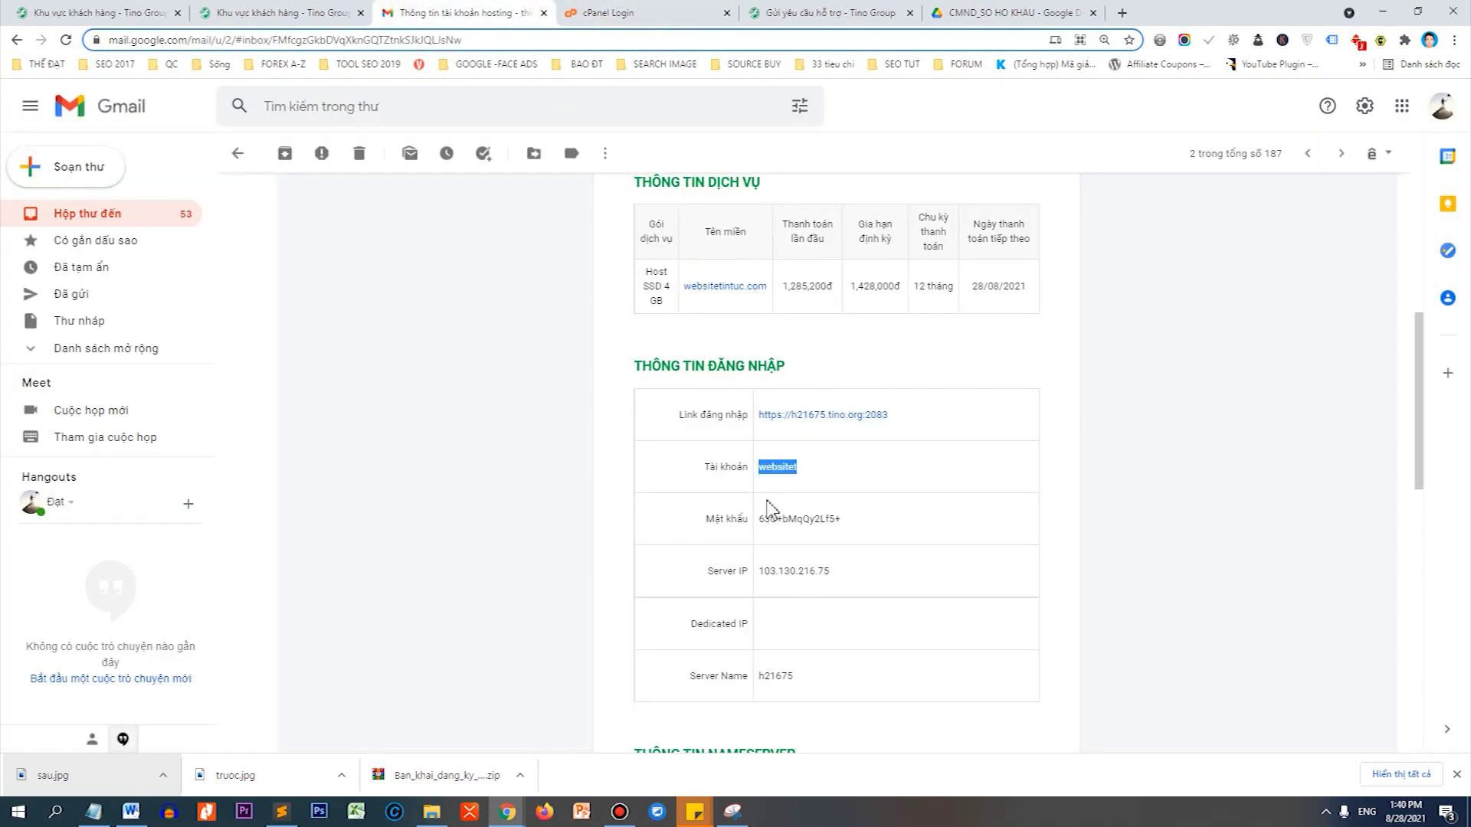
{"action": "left_click", "coordinate": [763, 518]}
{"action": "left_click_drag", "start_coordinate": [845, 520], "coordinate": [760, 520]}
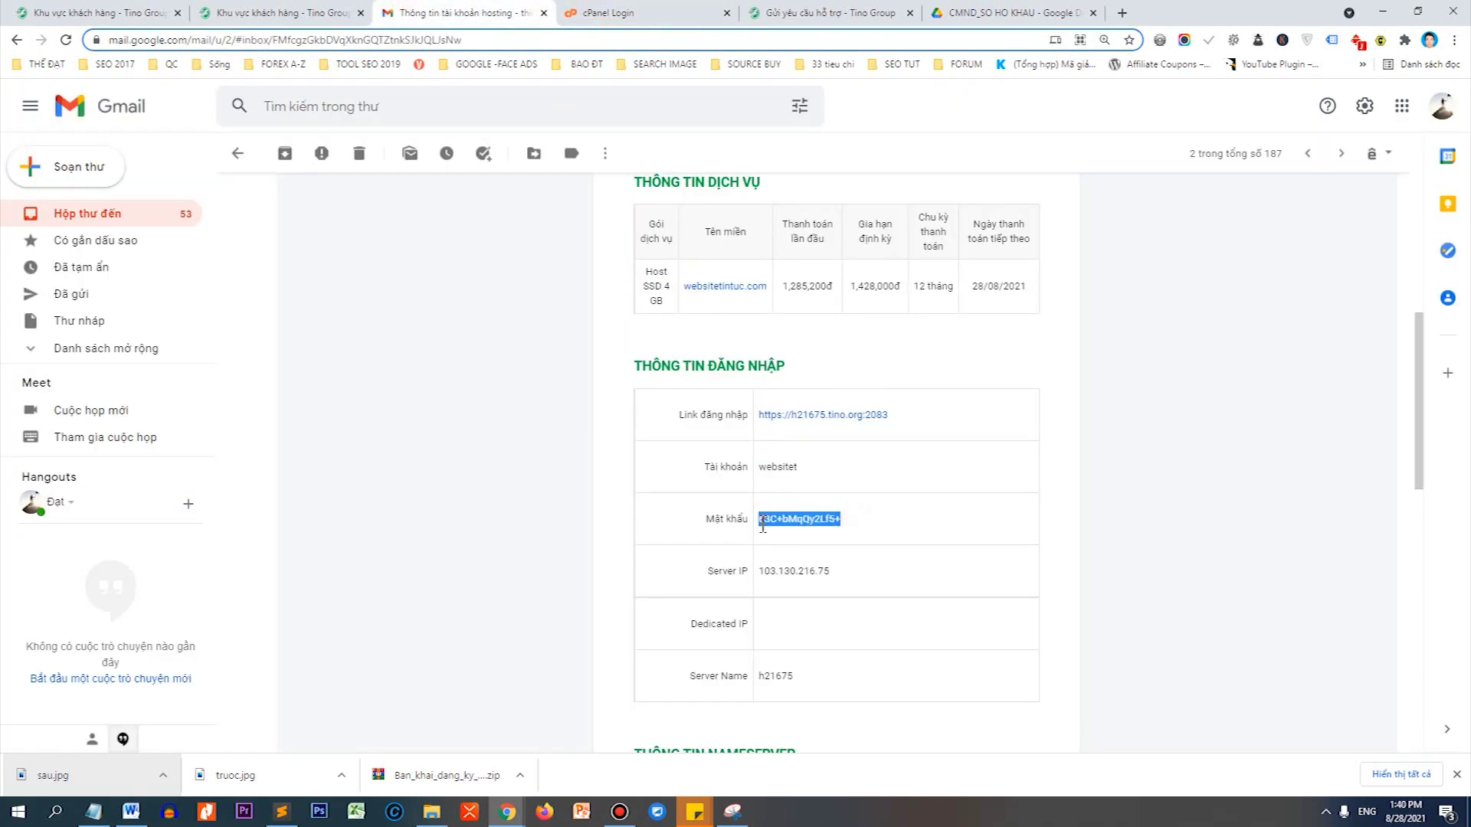
{"action": "key", "text": "ctrl+c"}
{"action": "key", "text": "ctrl+Tab"}
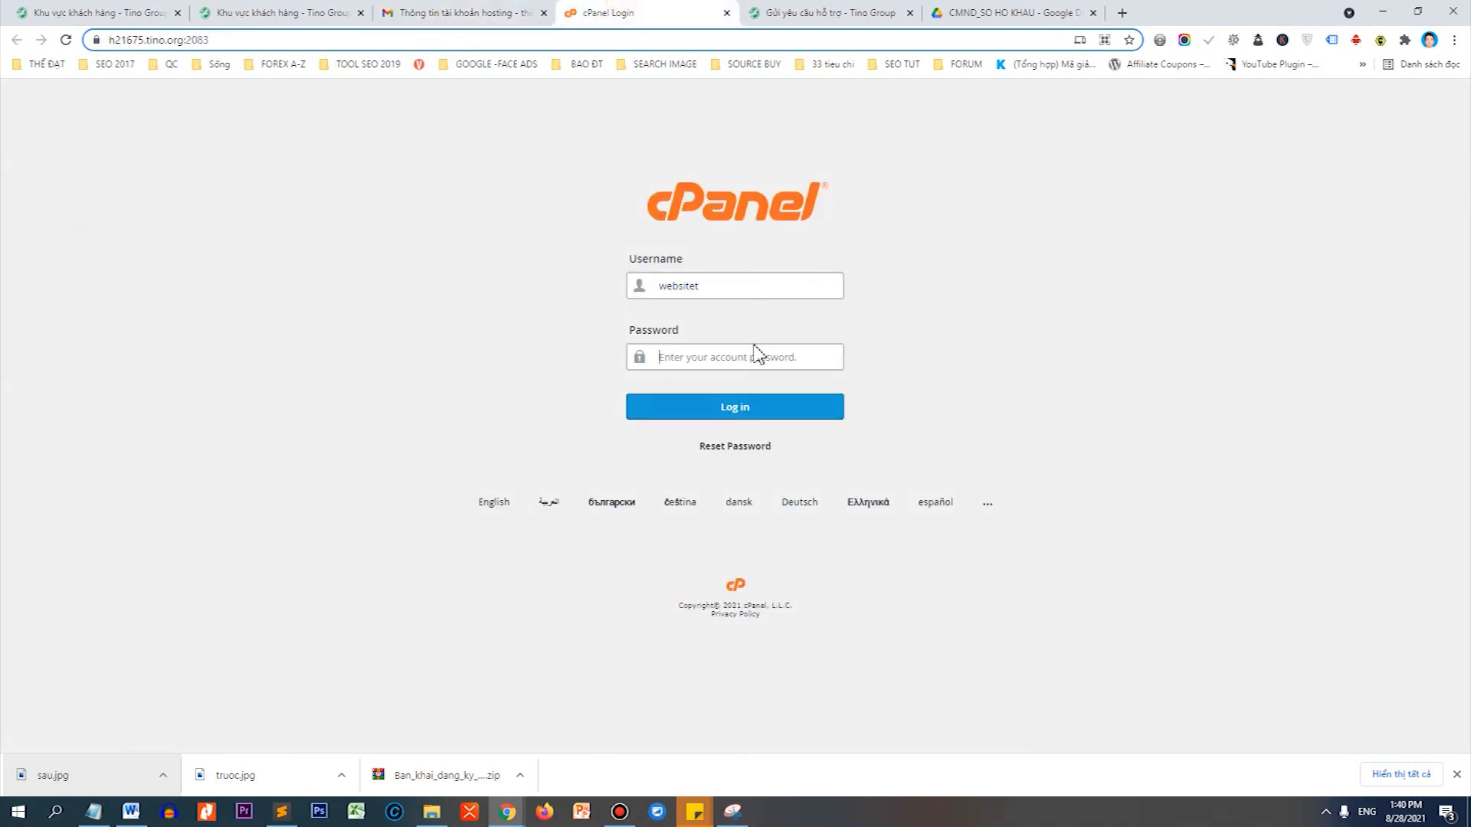
{"action": "key", "text": "ctrl+v"}
{"action": "left_click", "coordinate": [754, 417]}
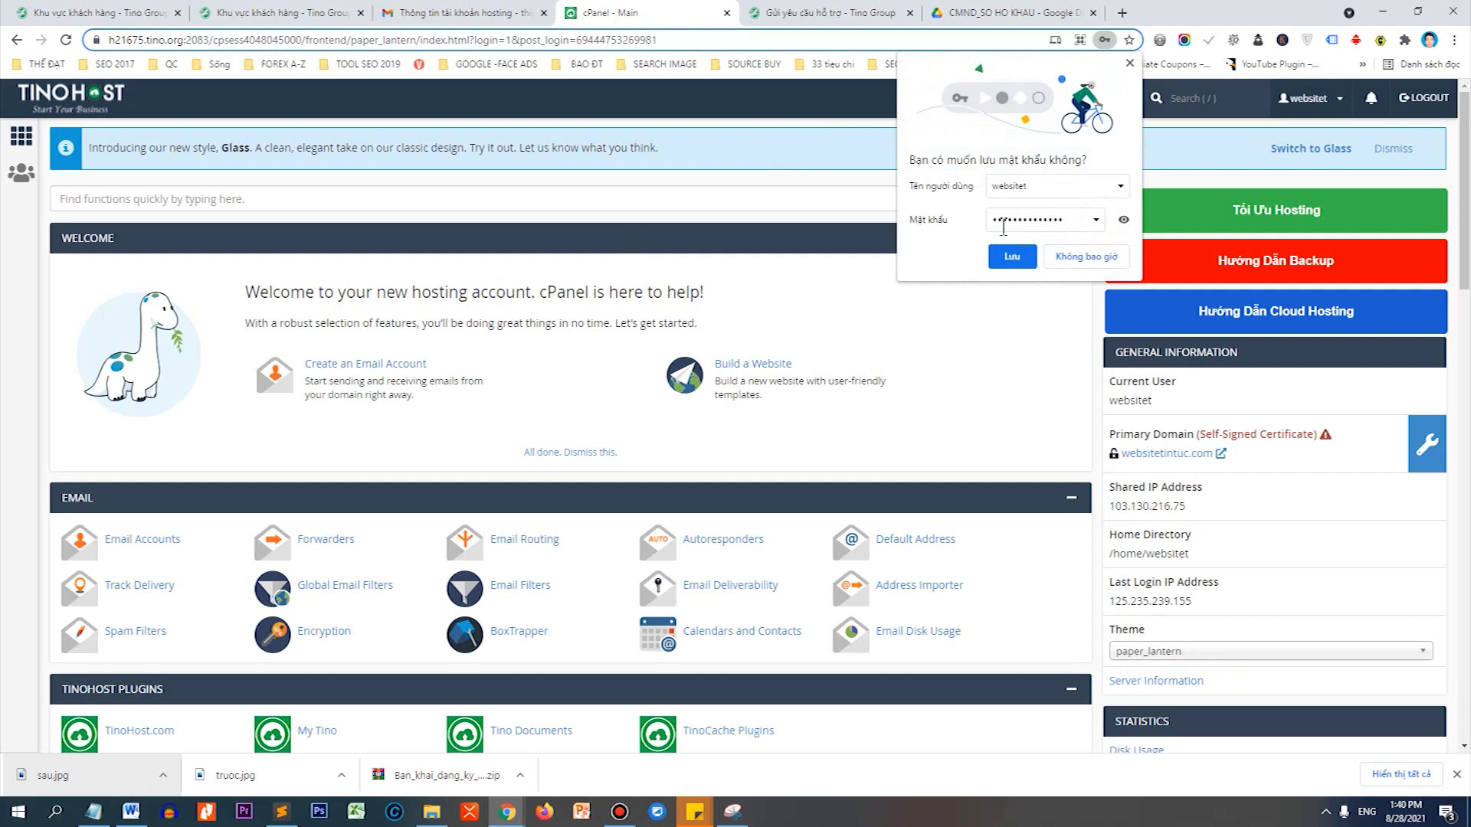
{"action": "left_click", "coordinate": [1010, 258]}
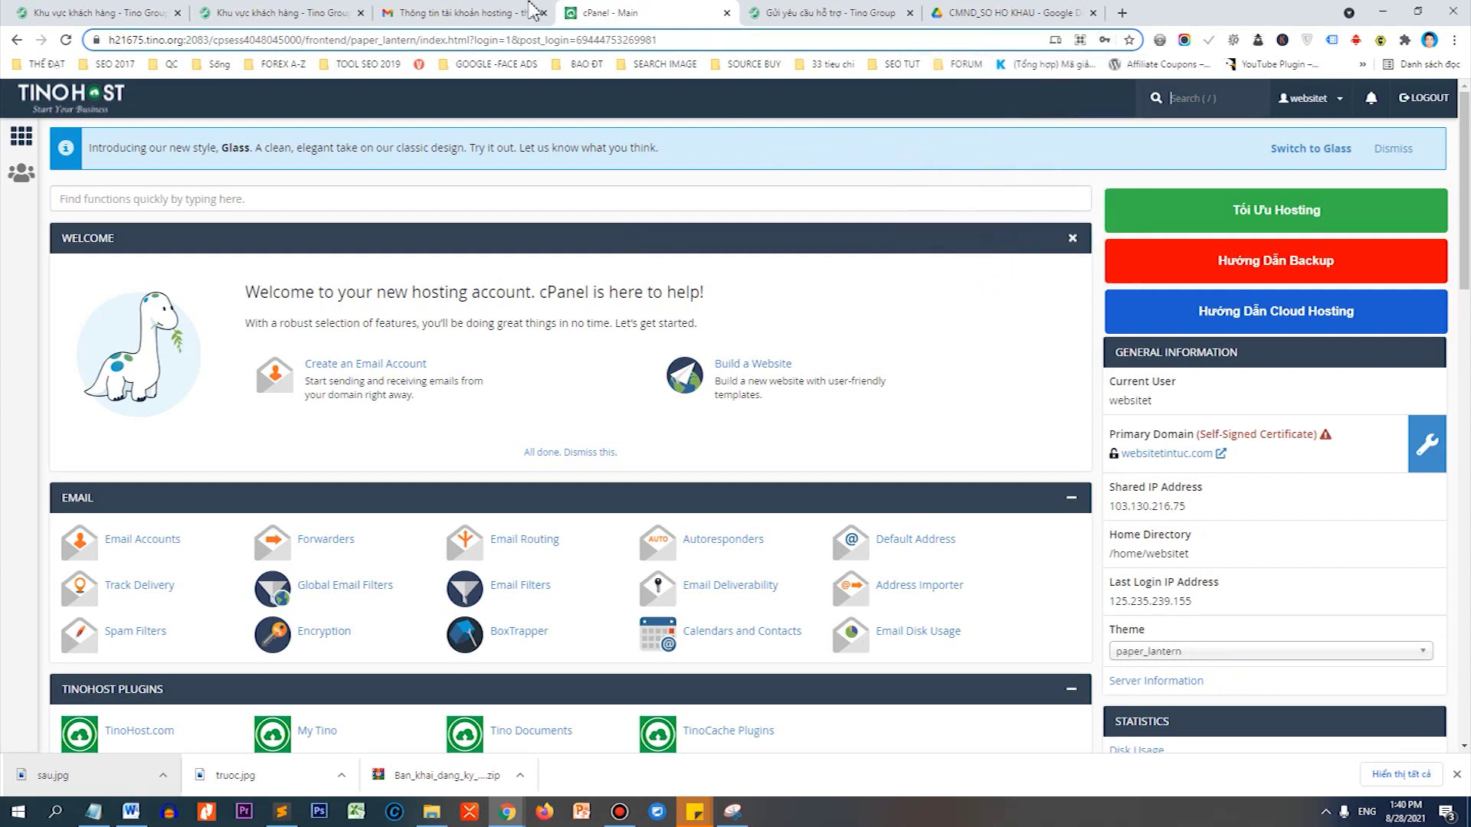
{"action": "left_click", "coordinate": [534, 12]}
{"action": "scroll", "coordinate": [897, 458], "scroll_direction": "down", "scroll_amount": 3}
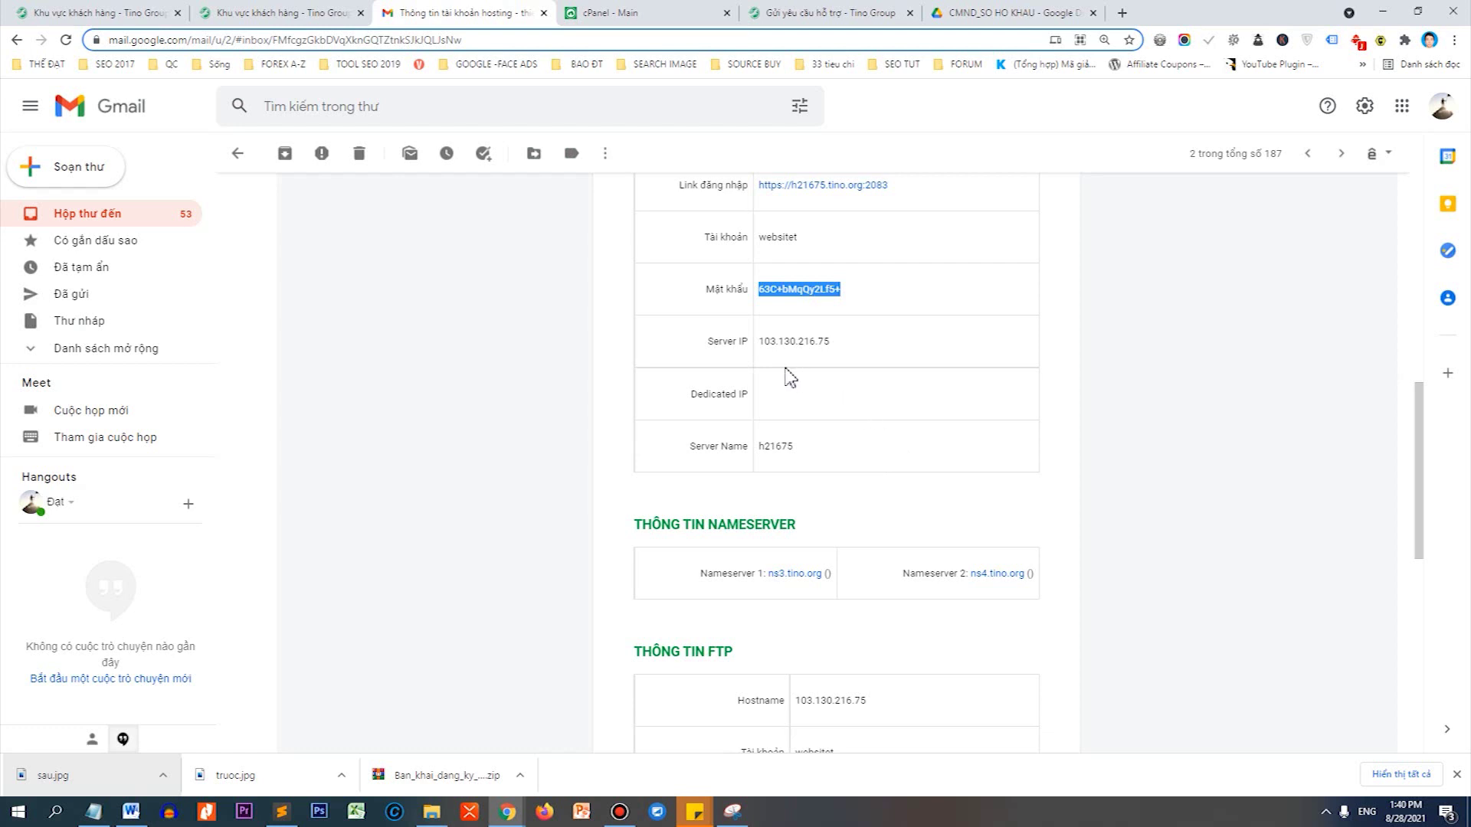
Select and copy the server IP 103.130.216.75 from the hosting email.
{"action": "scroll", "coordinate": [787, 377], "scroll_direction": "down", "scroll_amount": 2}
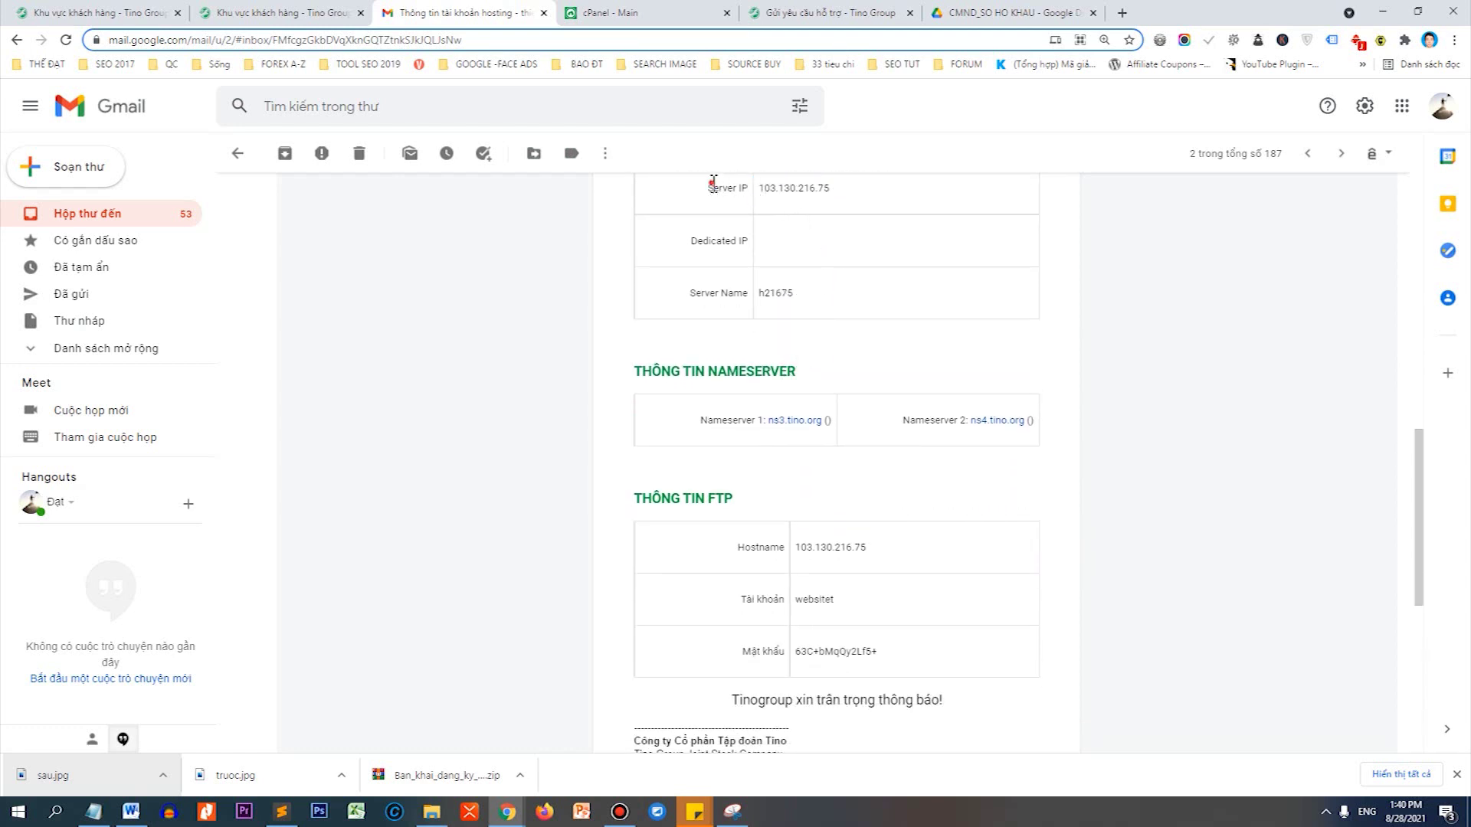
{"action": "scroll", "coordinate": [709, 192], "scroll_direction": "up", "scroll_amount": 1}
{"action": "left_click", "coordinate": [827, 276]}
{"action": "scroll", "coordinate": [826, 277], "scroll_direction": "up", "scroll_amount": 5}
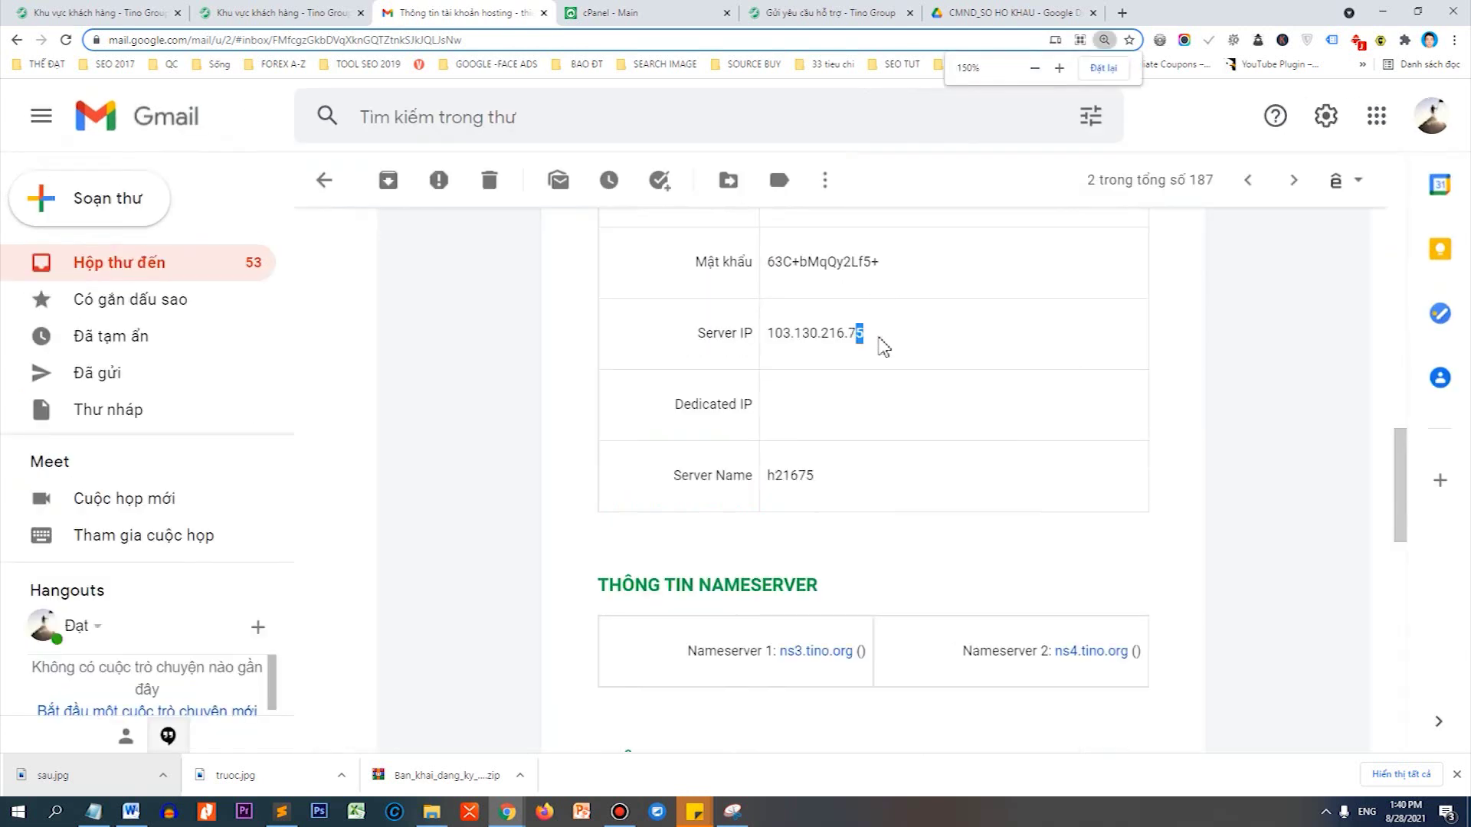
{"action": "left_click", "coordinate": [808, 418]}
{"action": "double_click", "coordinate": [808, 418]}
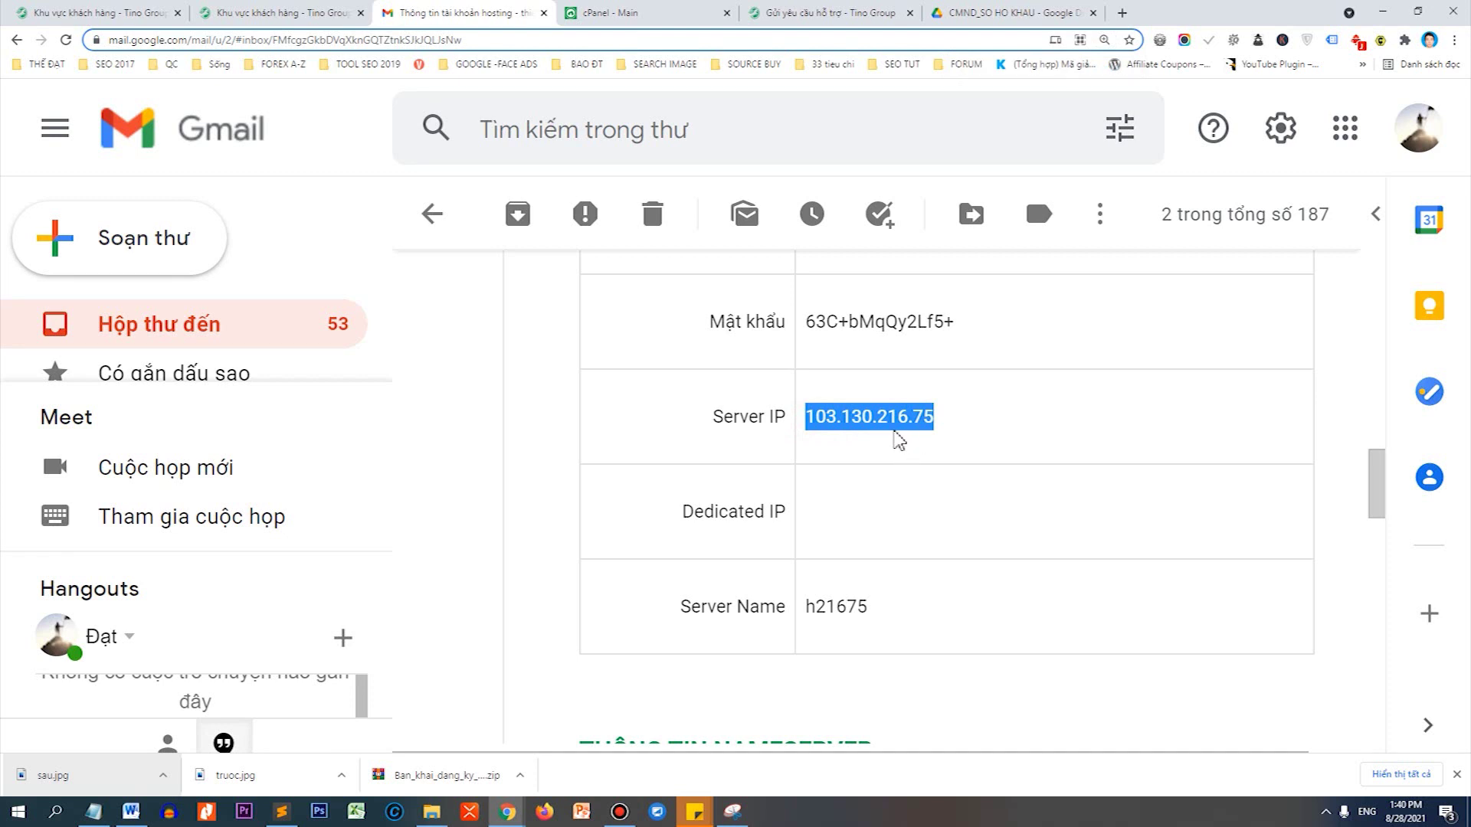
{"action": "right_click", "coordinate": [863, 414]}
{"action": "left_click", "coordinate": [875, 427]}
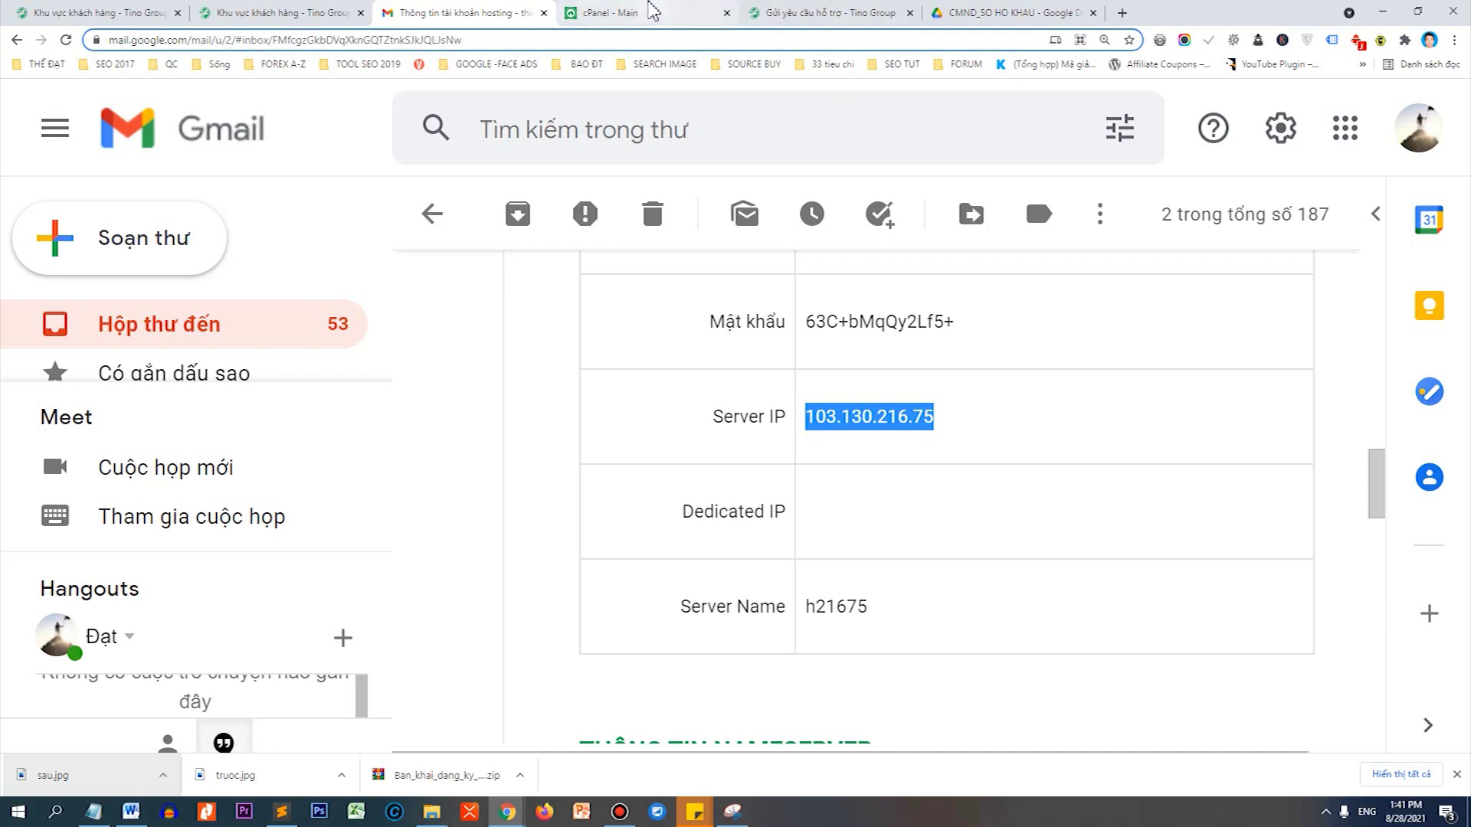
{"action": "left_click", "coordinate": [709, 11]}
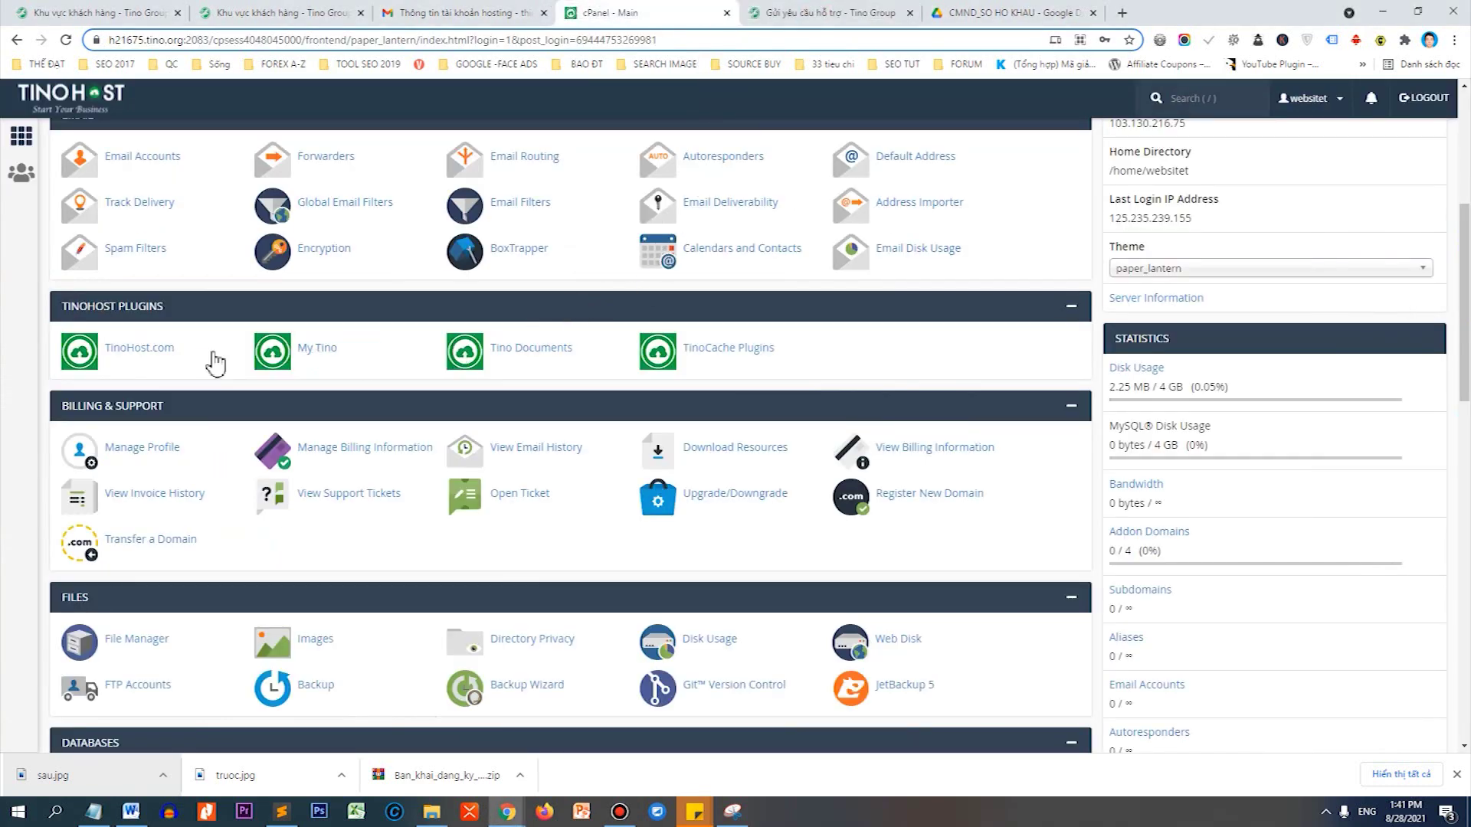
Scroll to the Software section and launch WordPress Manager by Softaculous.
{"action": "scroll", "coordinate": [170, 364], "scroll_direction": "down", "scroll_amount": 1}
{"action": "scroll", "coordinate": [170, 364], "scroll_direction": "down", "scroll_amount": 11}
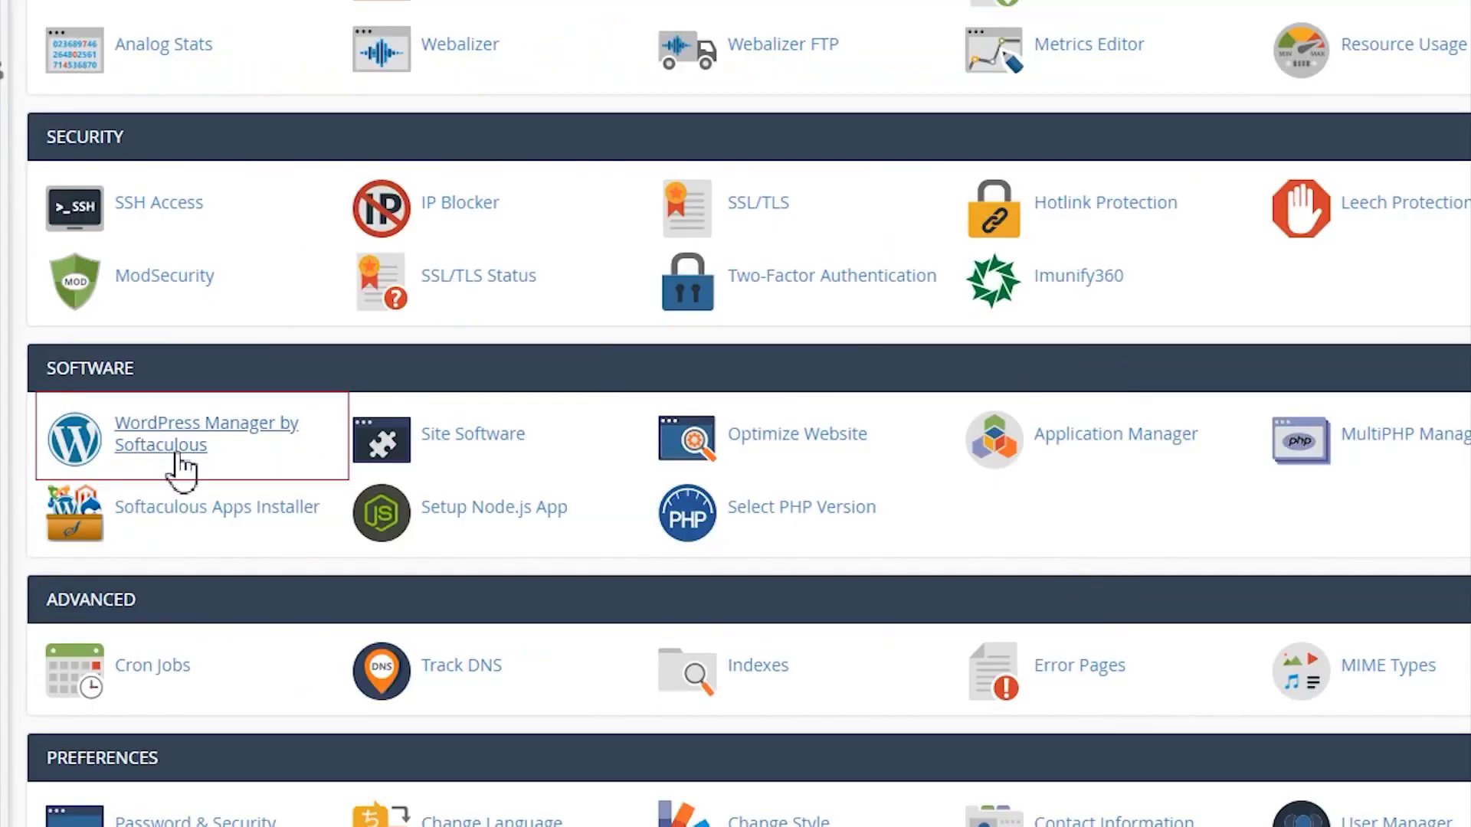
{"action": "left_click", "coordinate": [176, 453]}
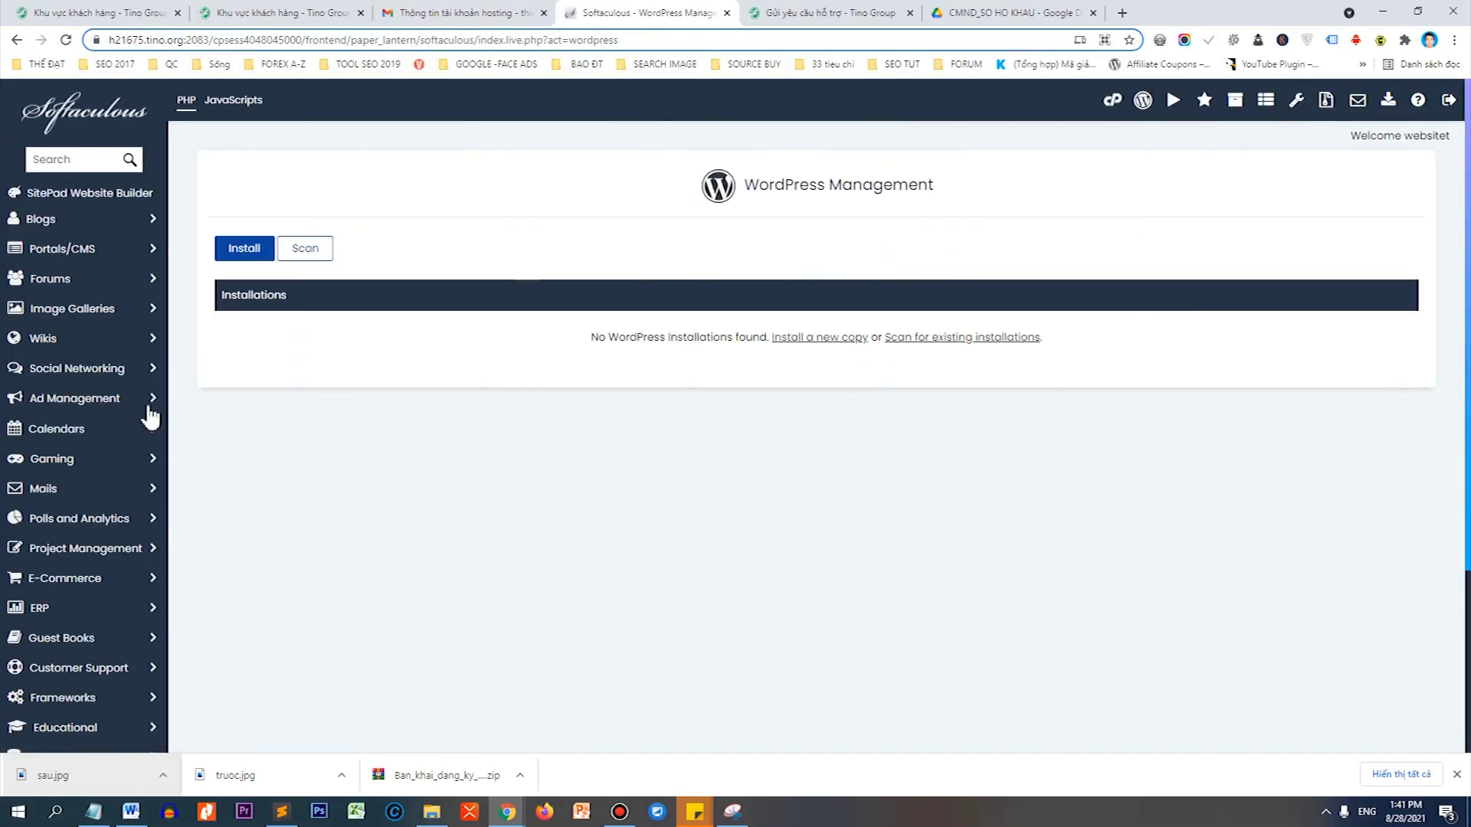
Begin a new WordPress install on websitetintuc.com with no directory and version 5.7.2.
{"action": "left_click", "coordinate": [244, 248]}
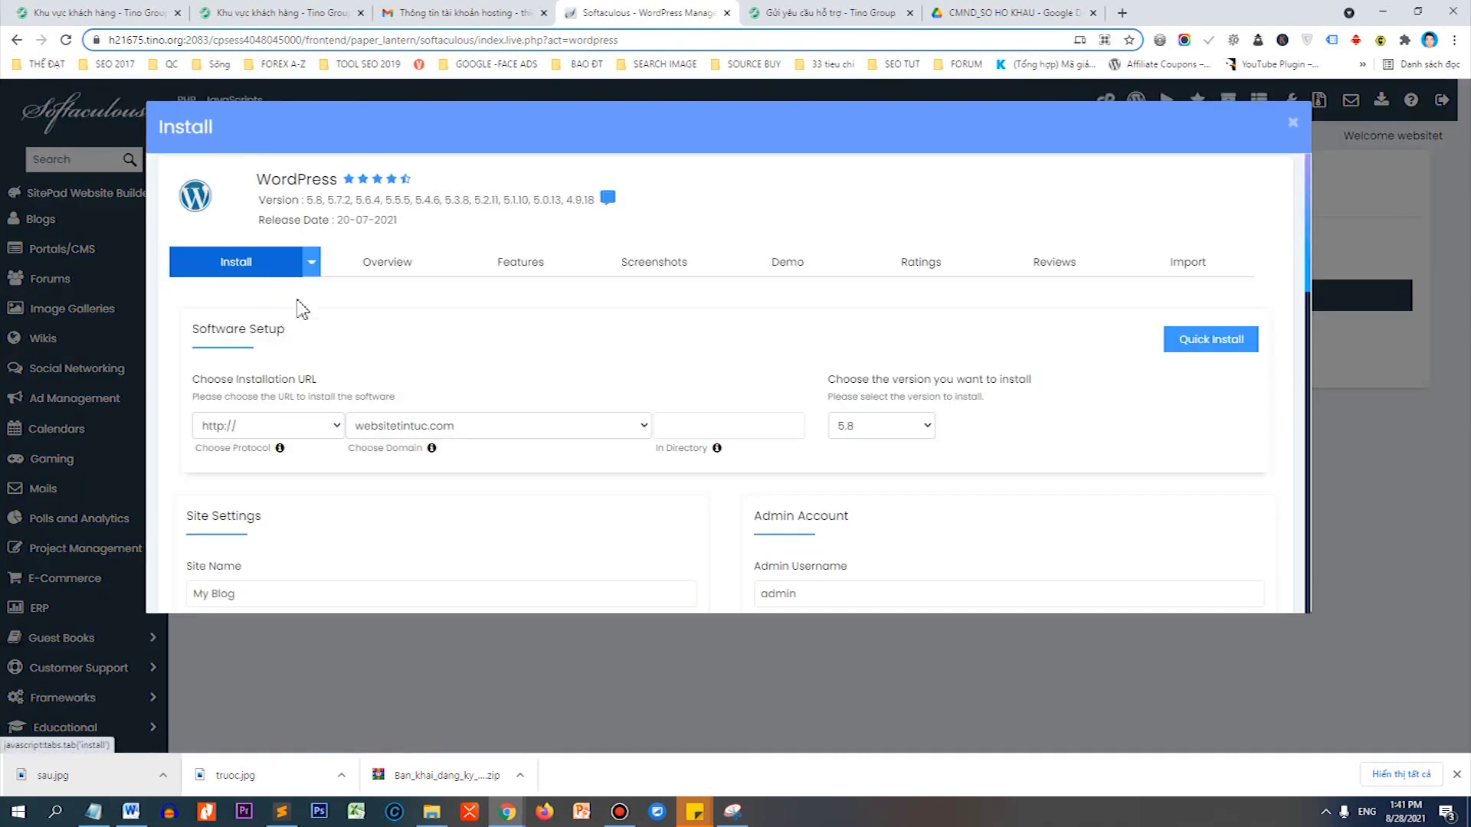
{"action": "scroll", "coordinate": [330, 386], "scroll_direction": "down", "scroll_amount": 1}
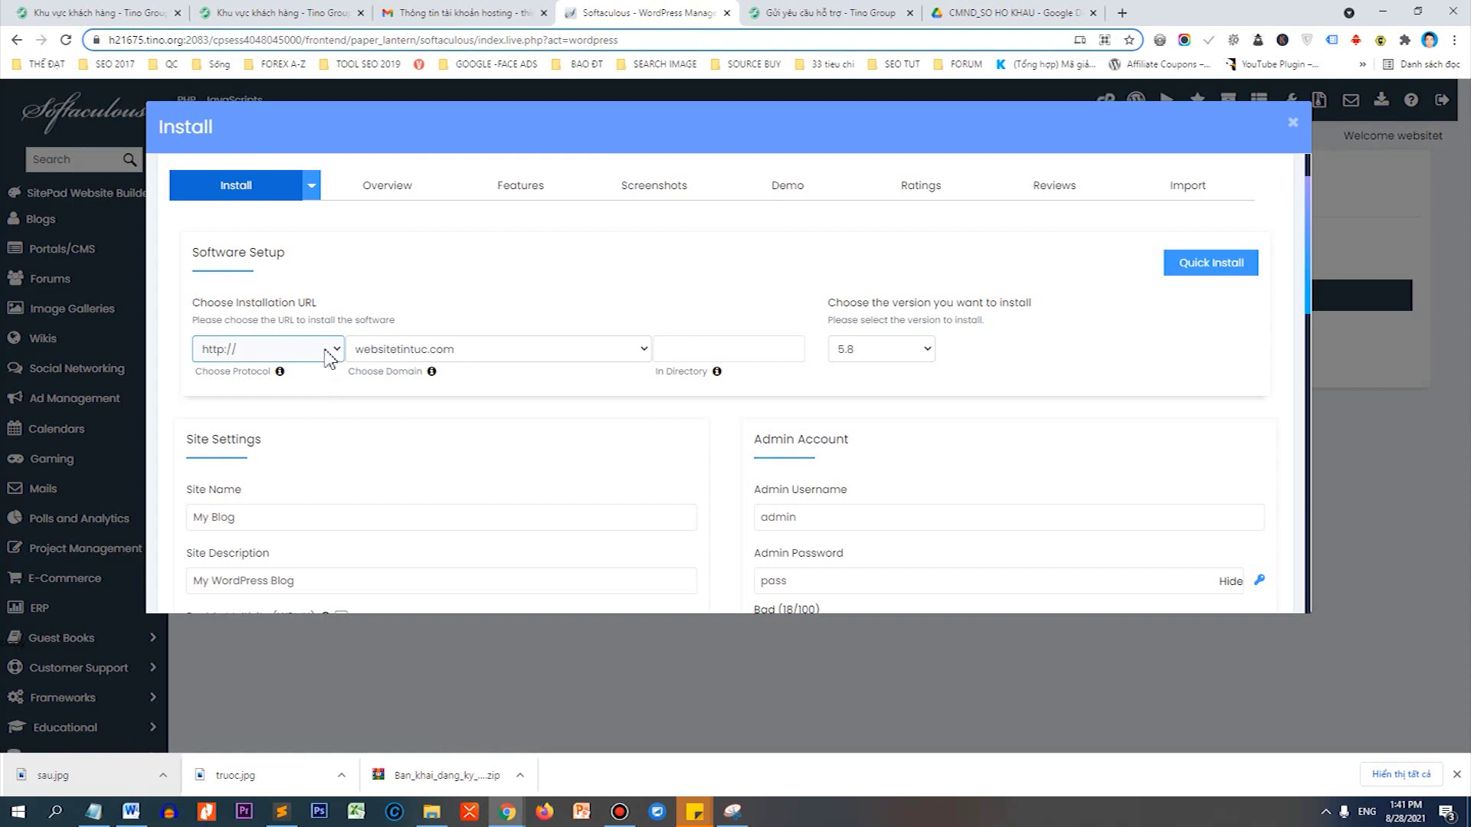
{"action": "left_click", "coordinate": [329, 354]}
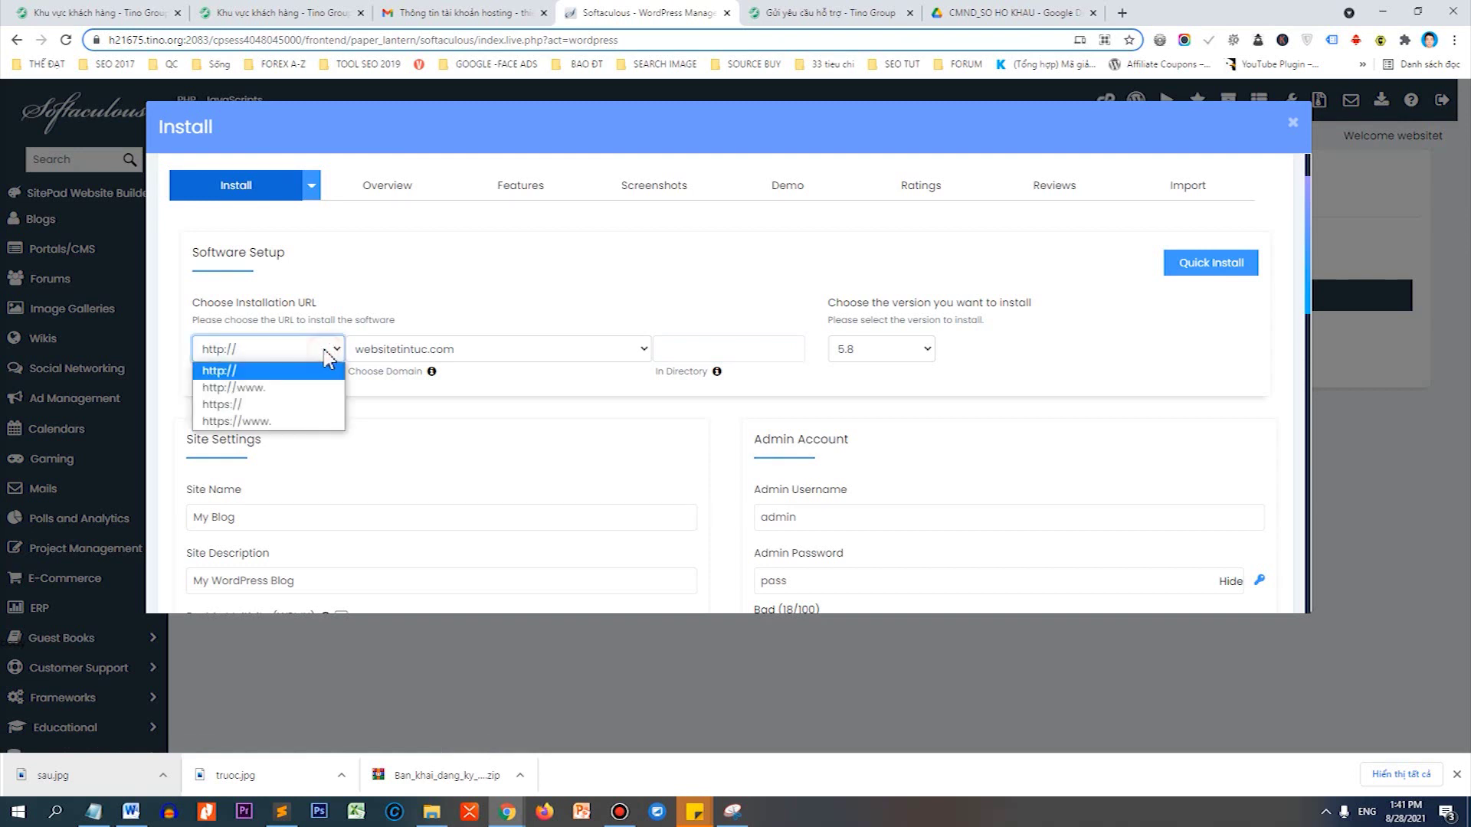
{"action": "left_click", "coordinate": [277, 411]}
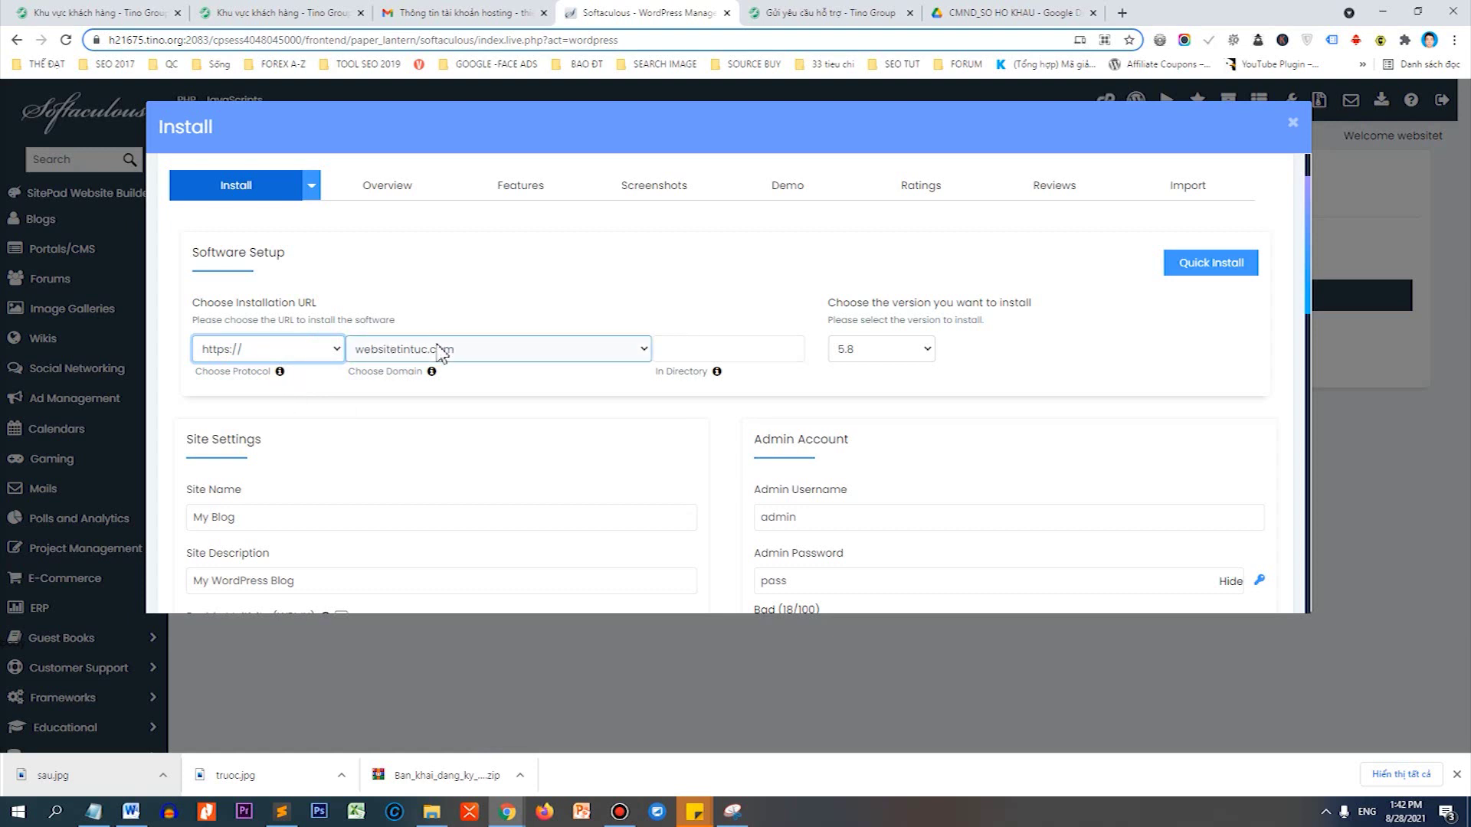
{"action": "left_click", "coordinate": [724, 351]}
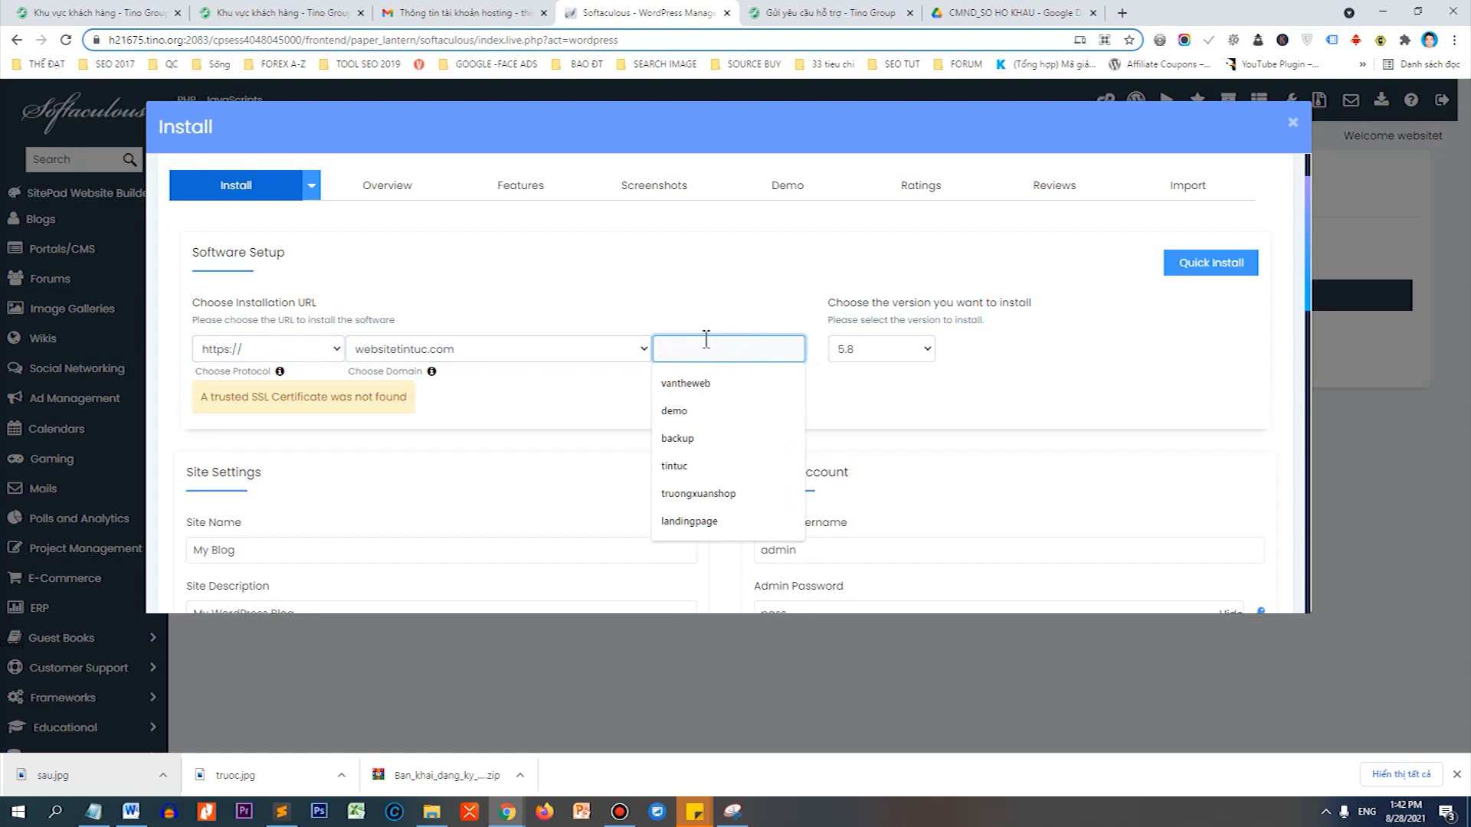
{"action": "left_click", "coordinate": [860, 396]}
{"action": "left_click", "coordinate": [862, 359]}
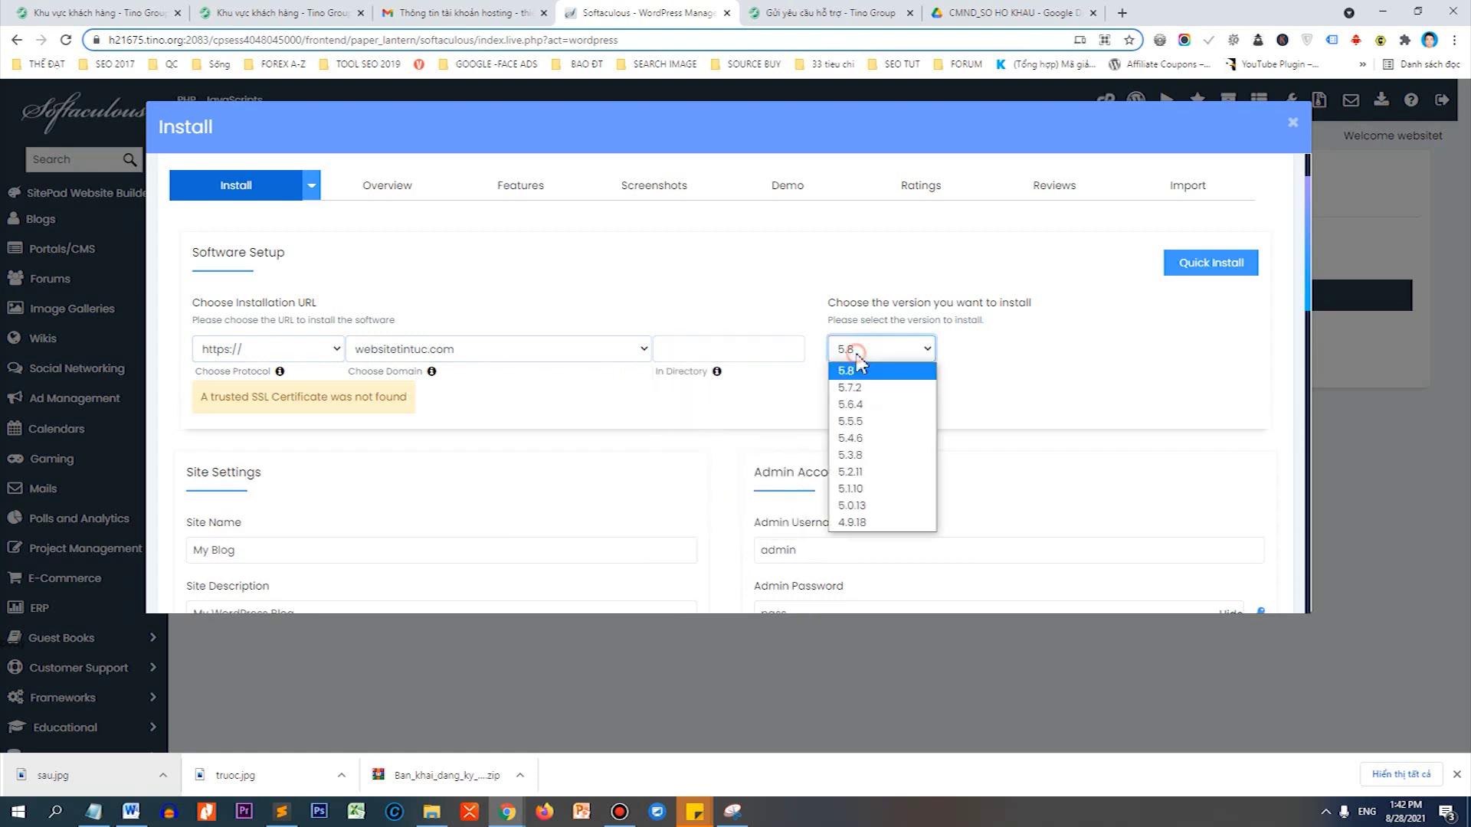
{"action": "left_click", "coordinate": [859, 388]}
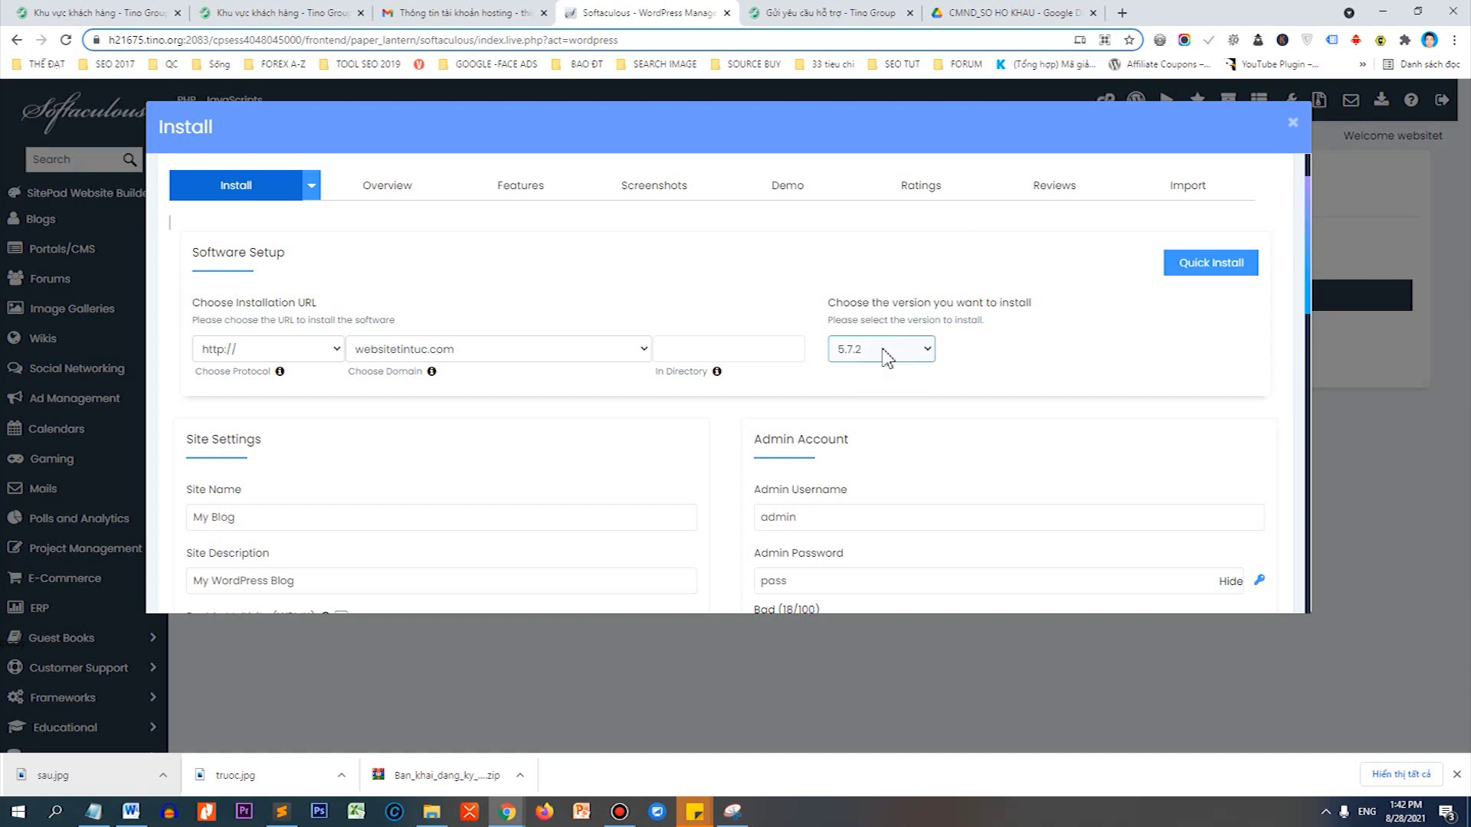
Replace My Blog with 'Blog chia sẻ kiến thức WordPress' and describe it 'Tin tức WordPress mới nhất'.
{"action": "scroll", "coordinate": [294, 368], "scroll_direction": "down", "scroll_amount": 2}
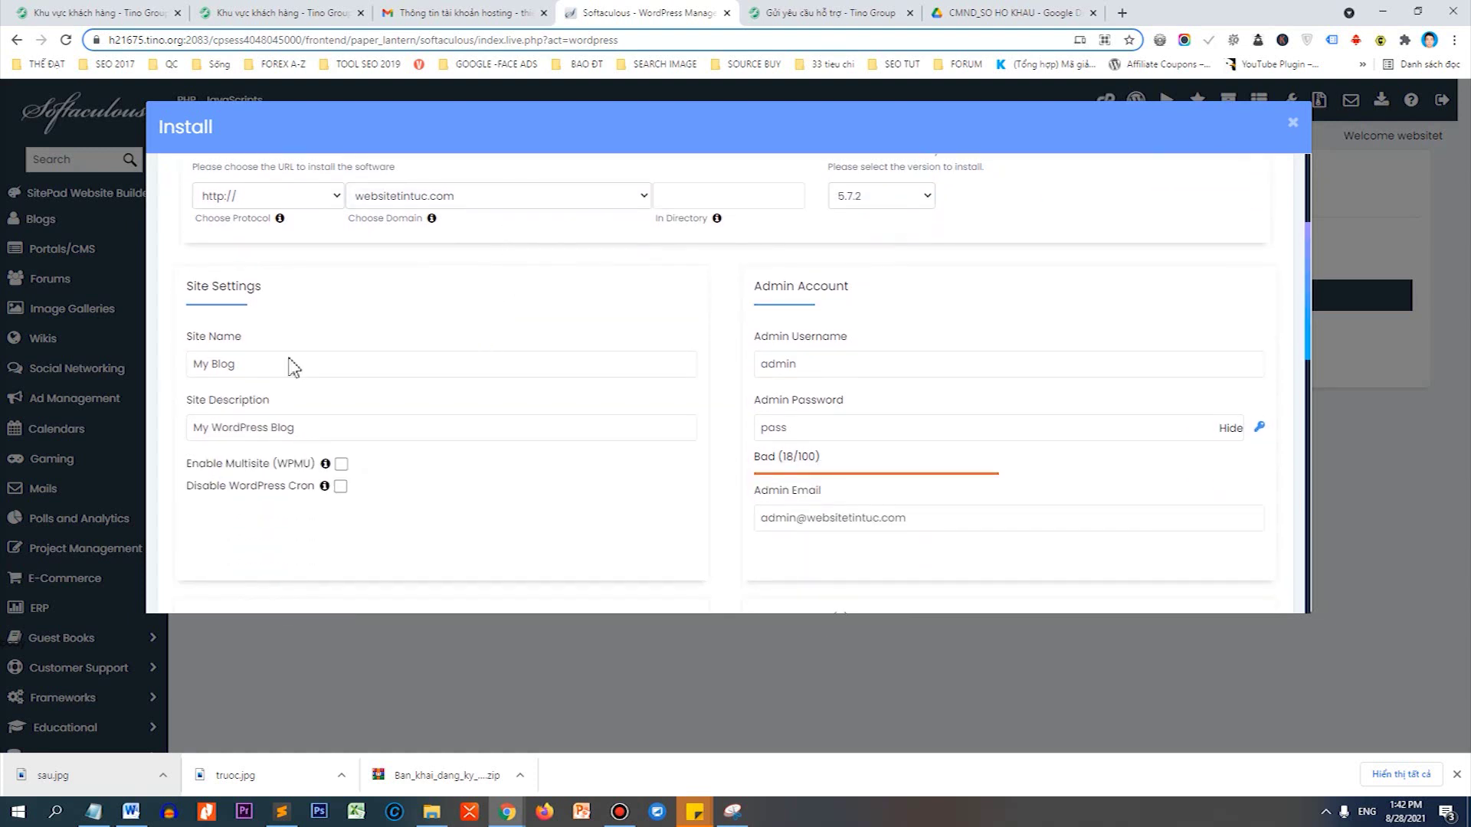
{"action": "left_click_drag", "start_coordinate": [238, 360], "coordinate": [188, 363]}
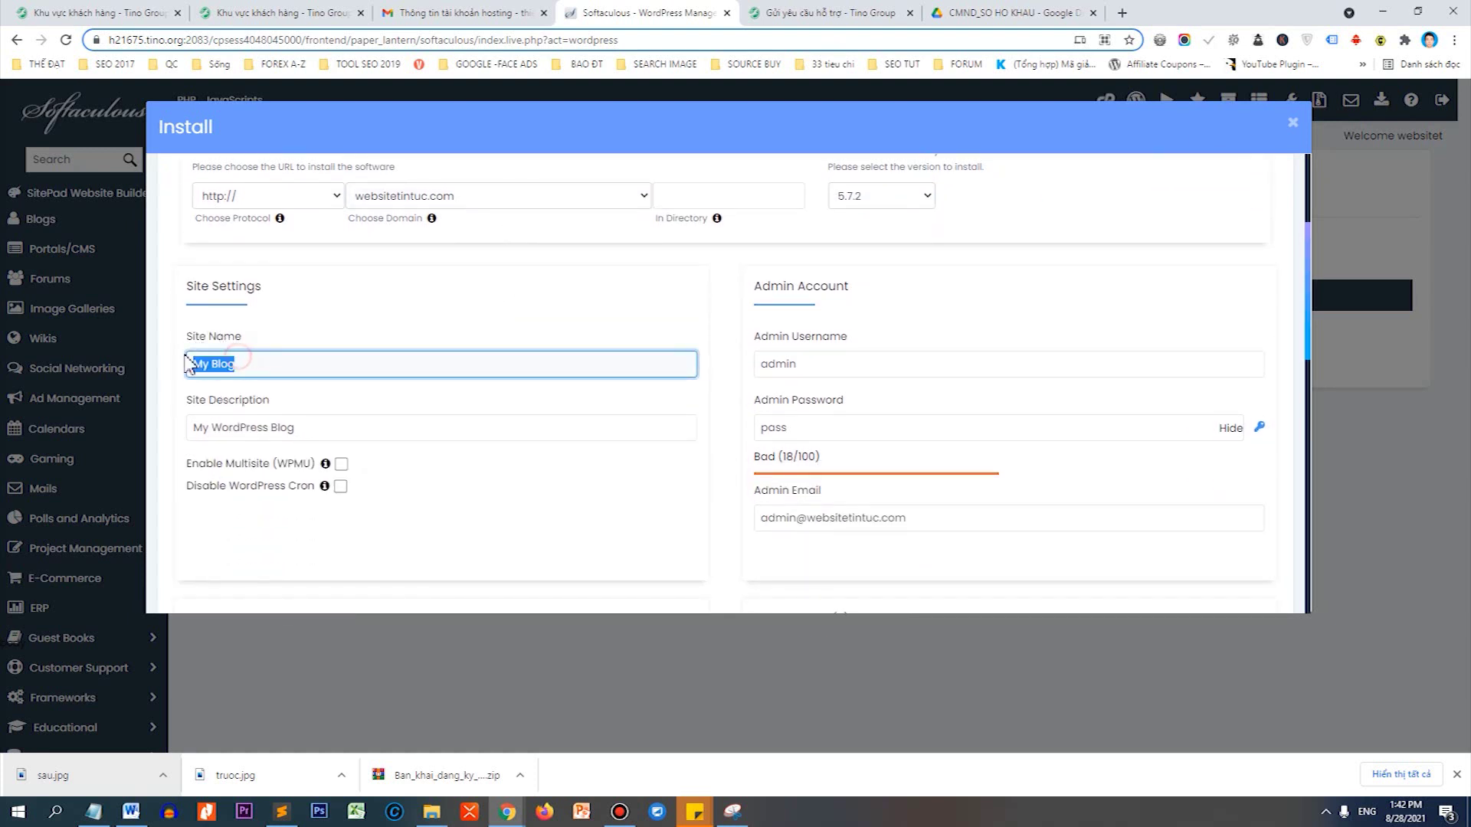
{"action": "type", "text": "Blog chio"}
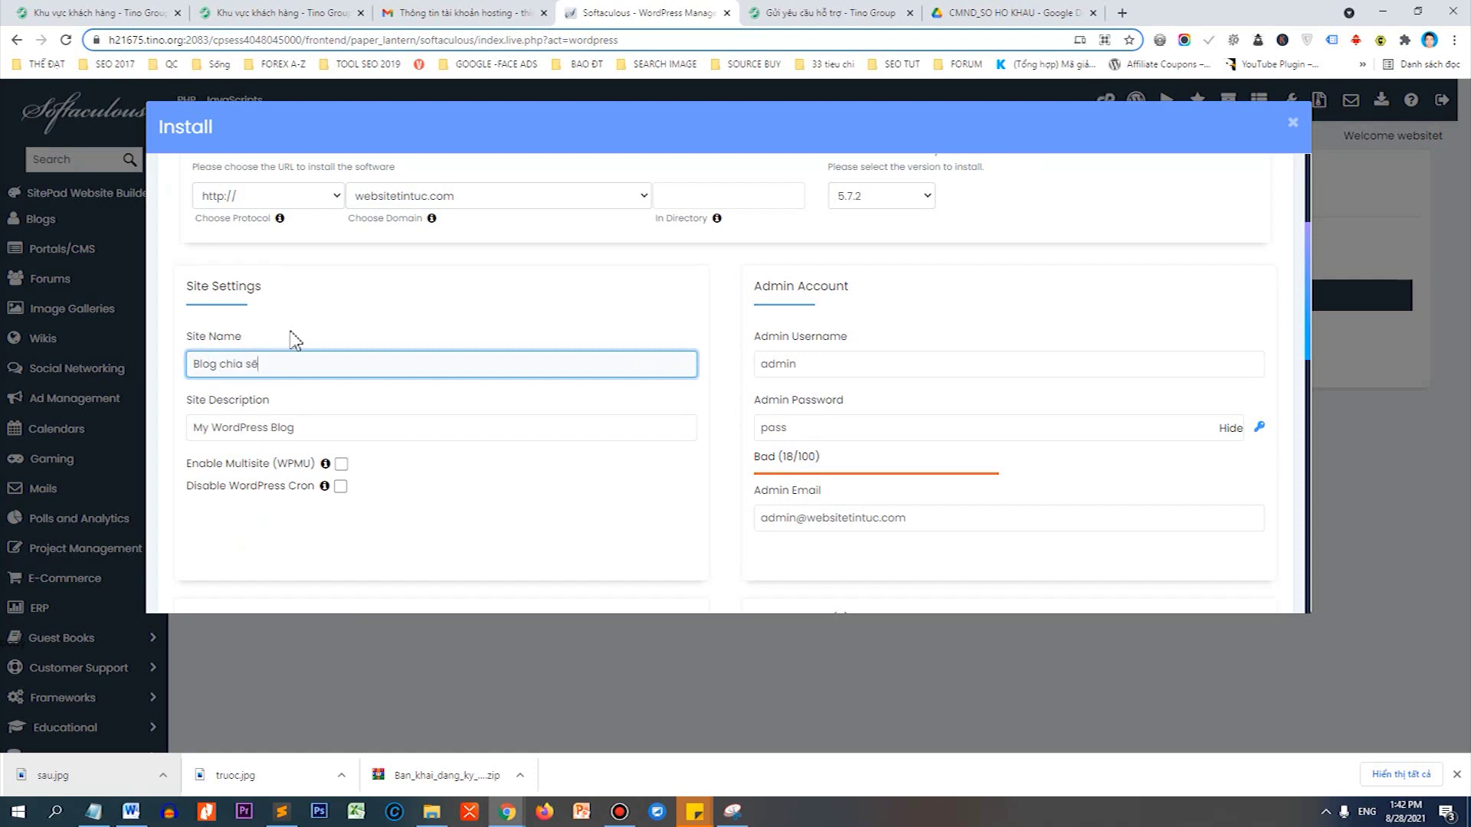
{"action": "type", "text": " sẻ kiến thưc"}
{"action": "type", "text": " WordPress"}
{"action": "key", "text": "Tab"}
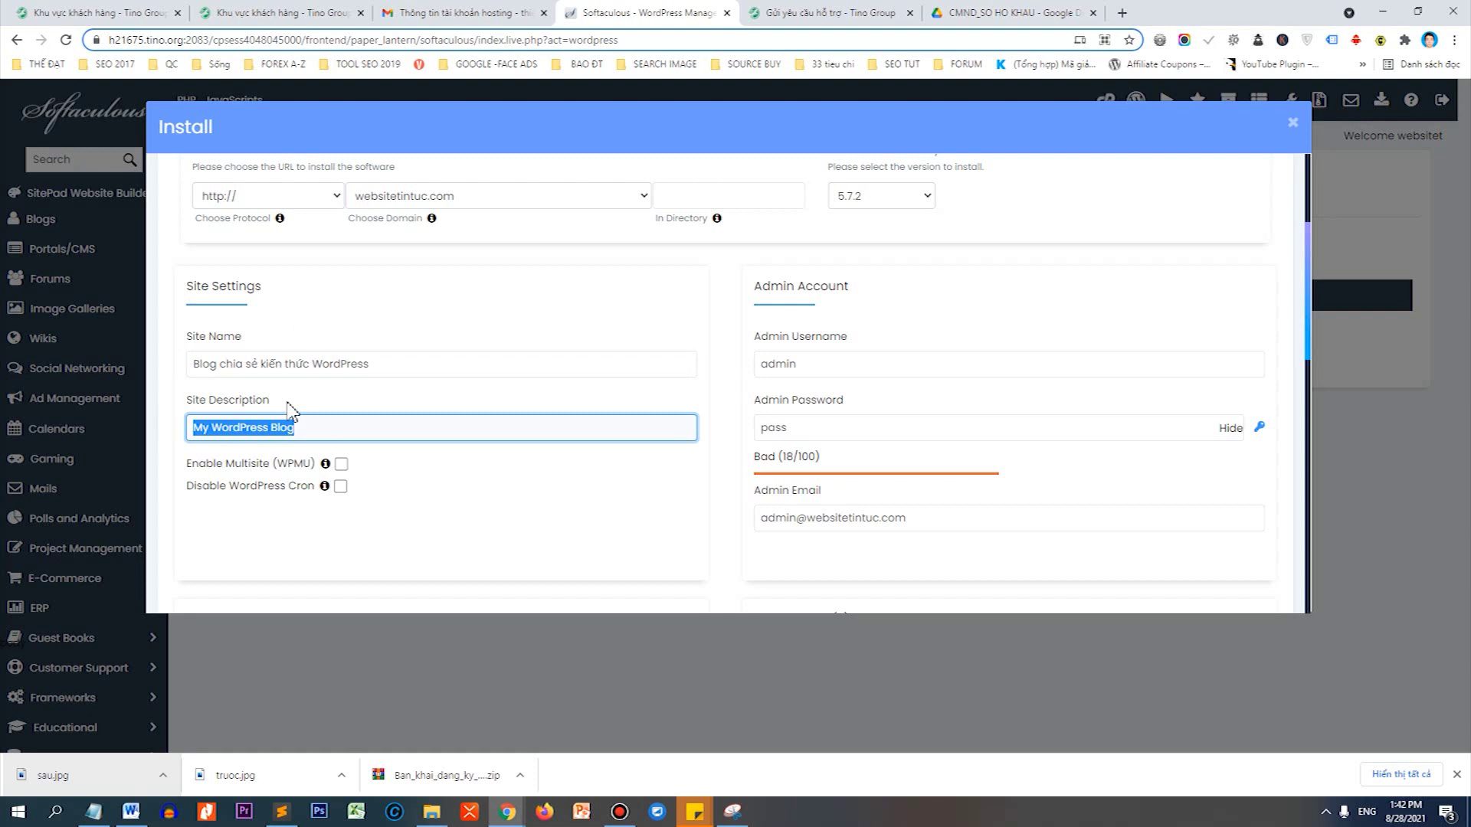
{"action": "key", "text": "BackSpace"}
{"action": "type", "text": "Tin tư"}
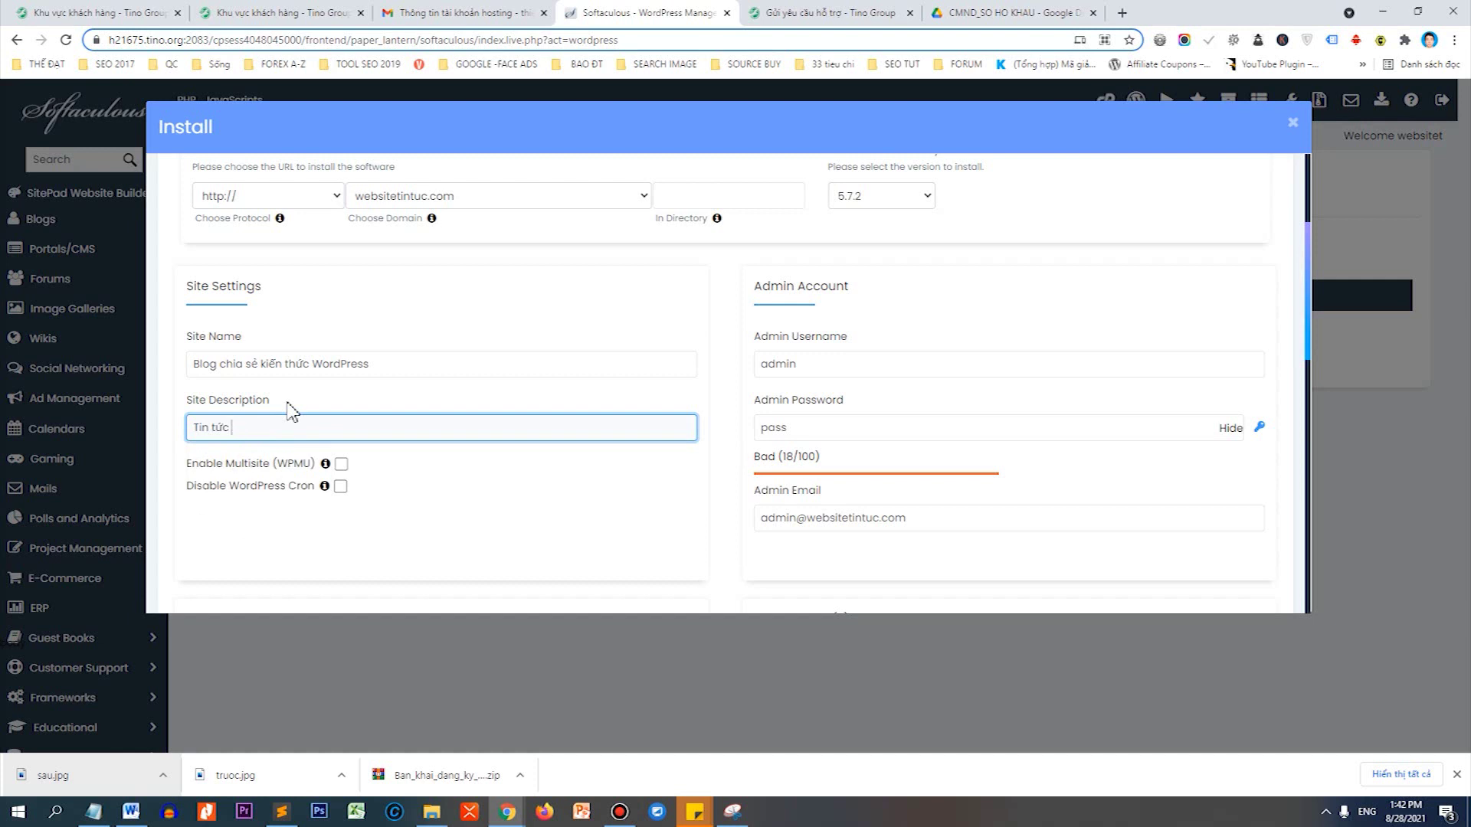
{"action": "type", "text": "c Uopr"}
{"action": "type", "text": "hất"}
{"action": "key", "text": "Tab"}
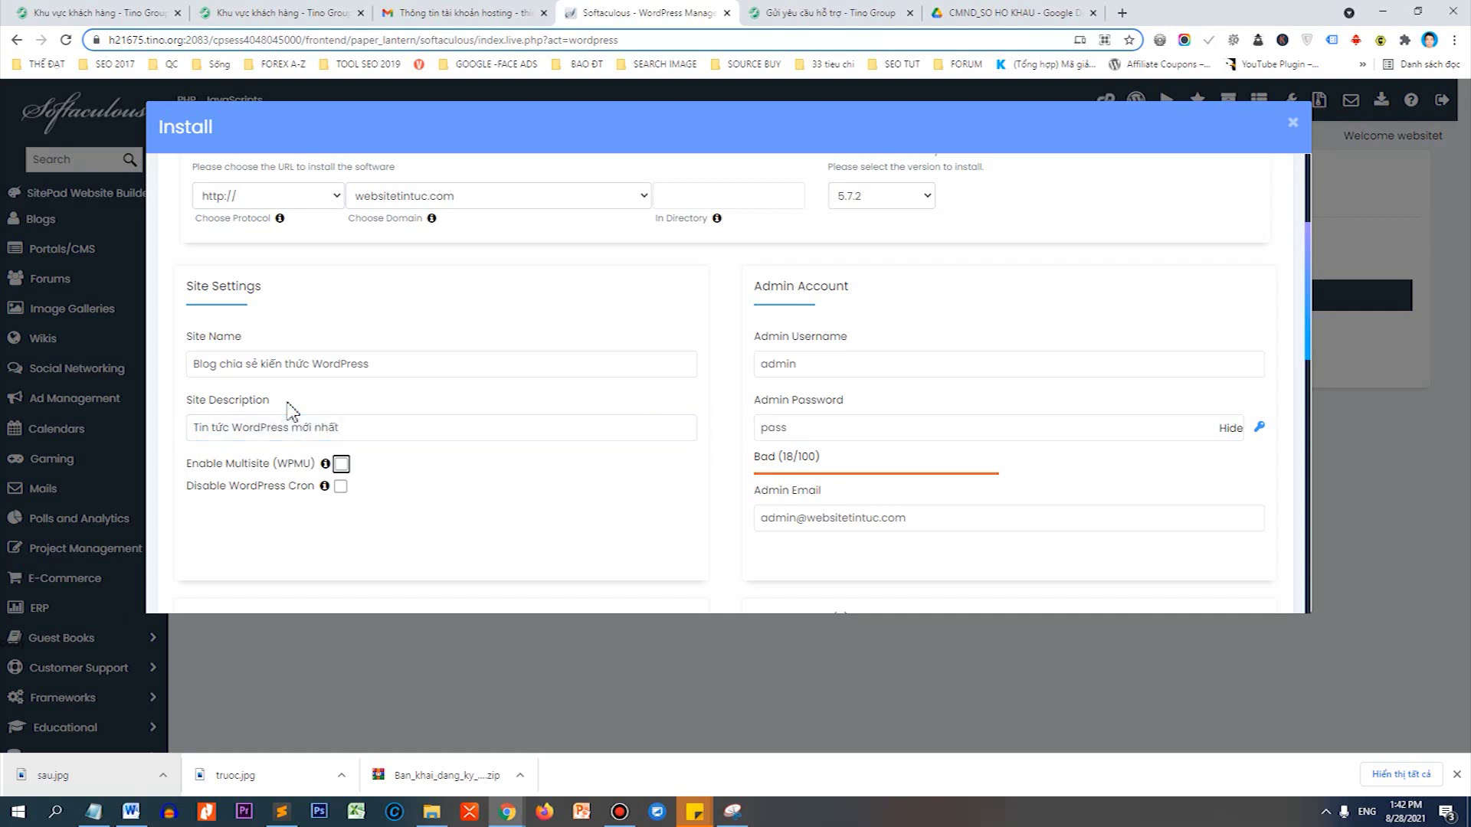
{"action": "left_click", "coordinate": [816, 357]}
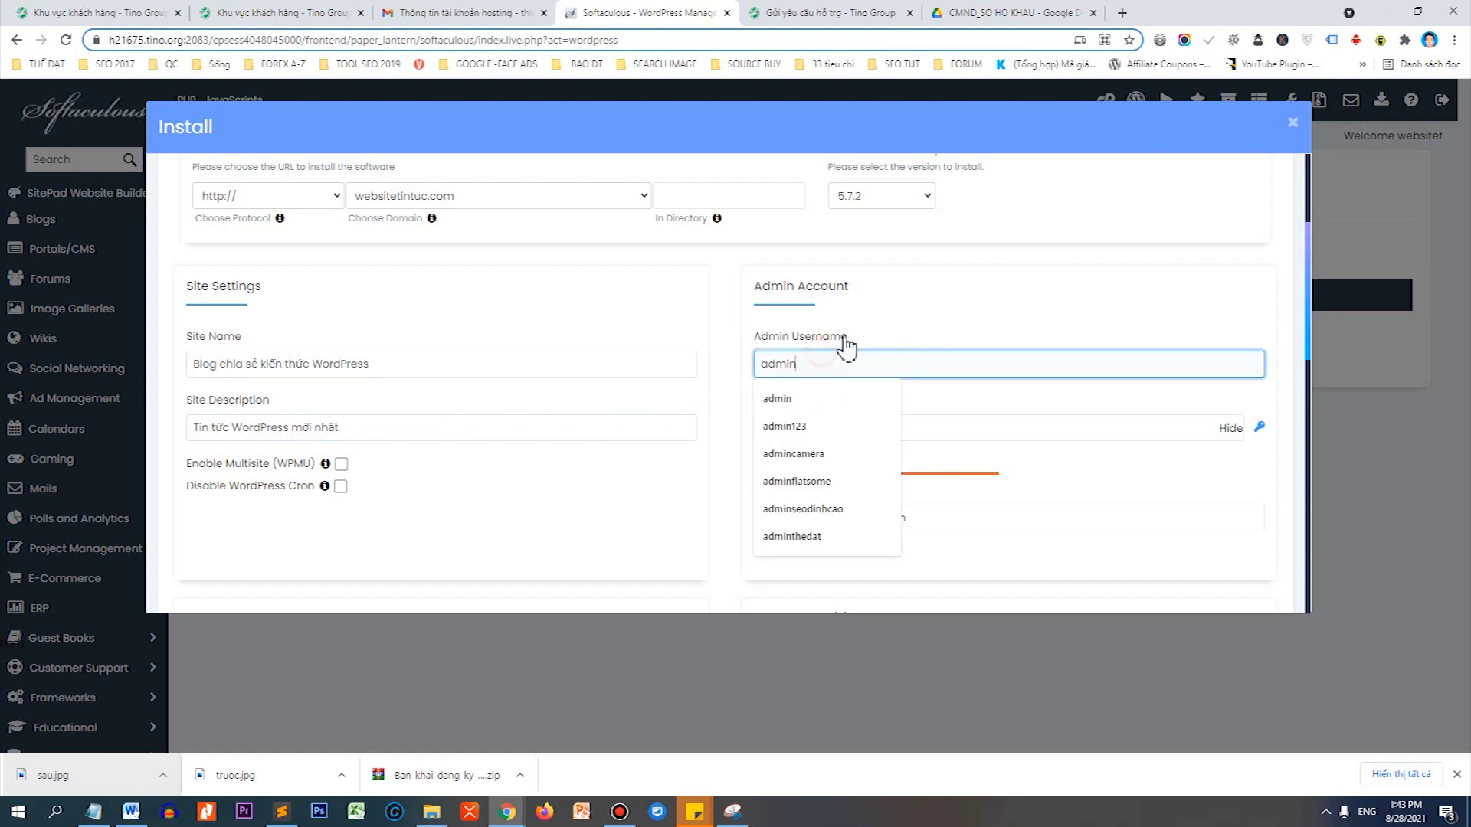
Enter 'website' as the admin username.
{"action": "left_click", "coordinate": [888, 306]}
{"action": "left_click", "coordinate": [799, 365]}
{"action": "left_click", "coordinate": [824, 469]}
{"action": "left_click", "coordinate": [814, 424]}
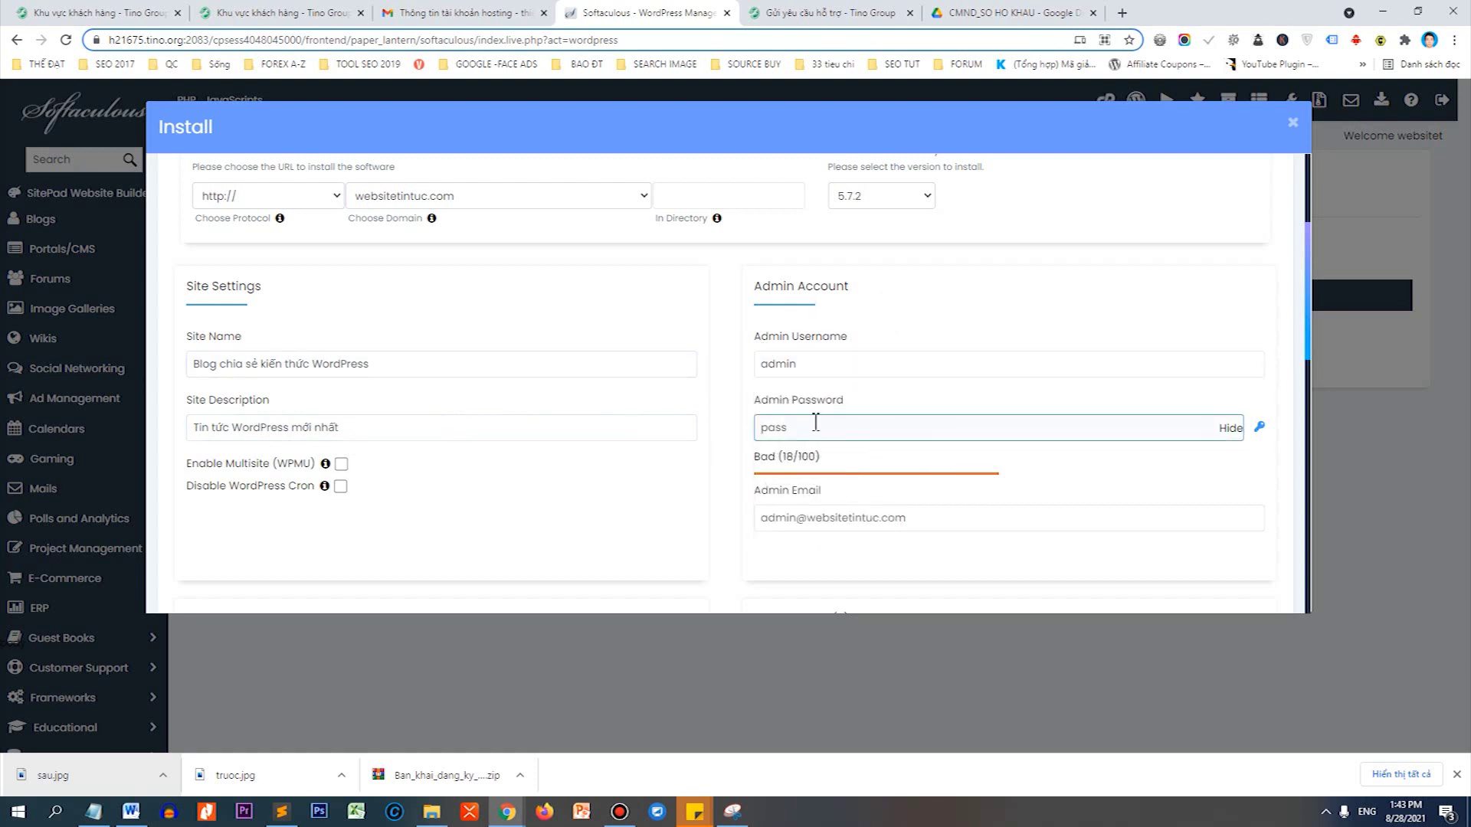
{"action": "left_click", "coordinate": [811, 362]}
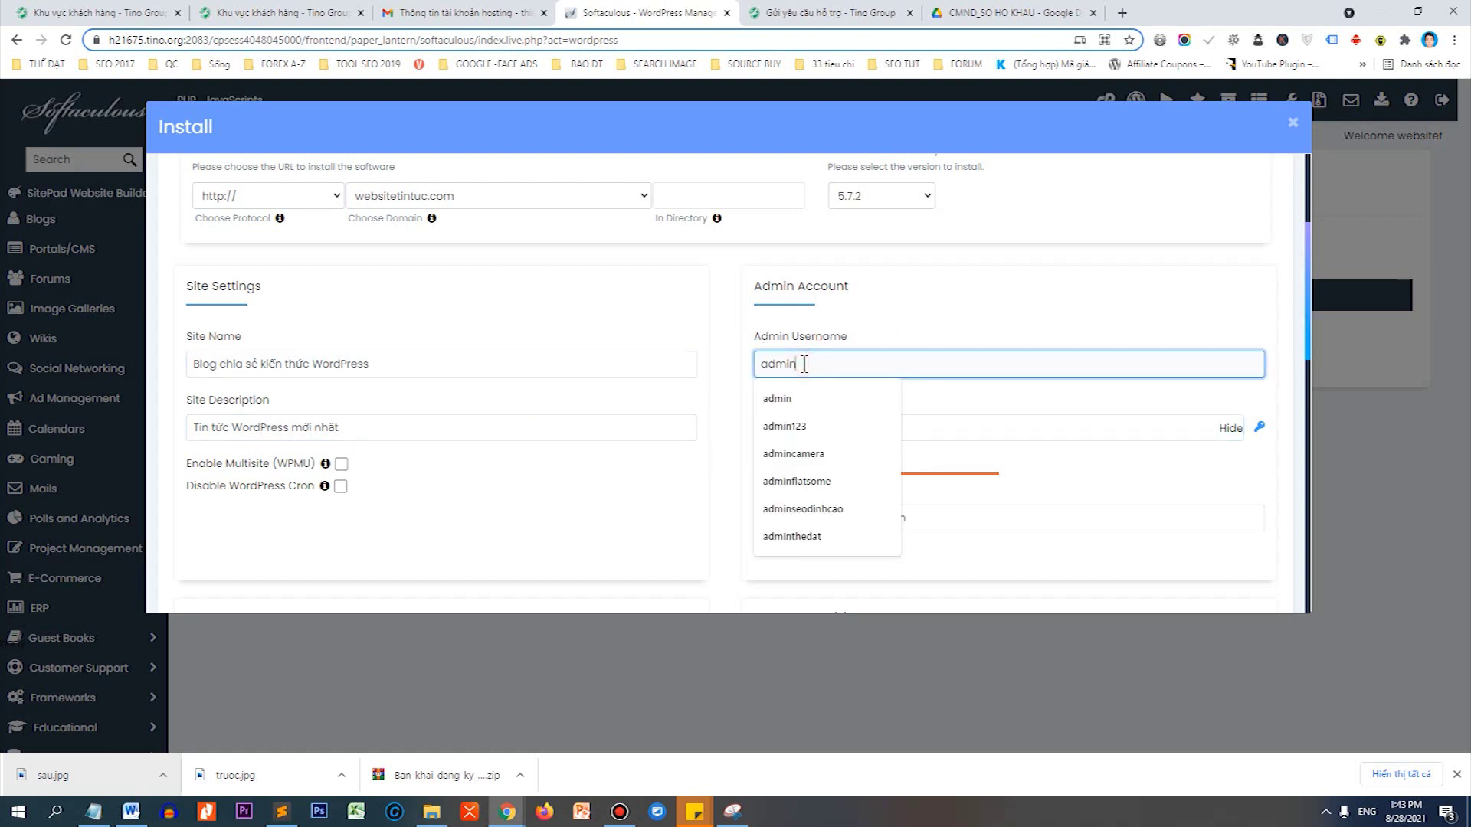
{"action": "type", "text": "website"}
{"action": "key", "text": "Tab"}
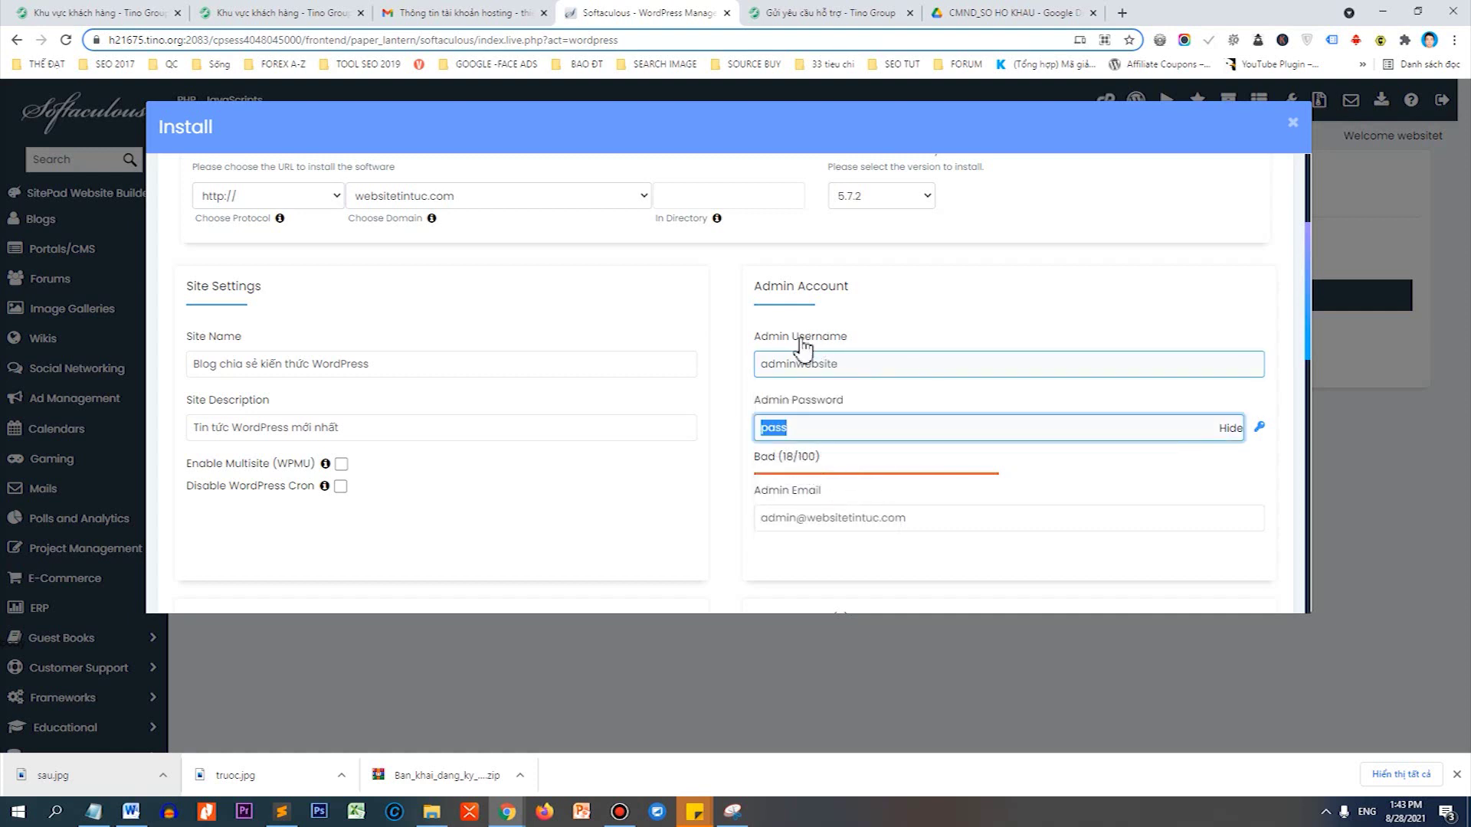
{"action": "left_click", "coordinate": [789, 362]}
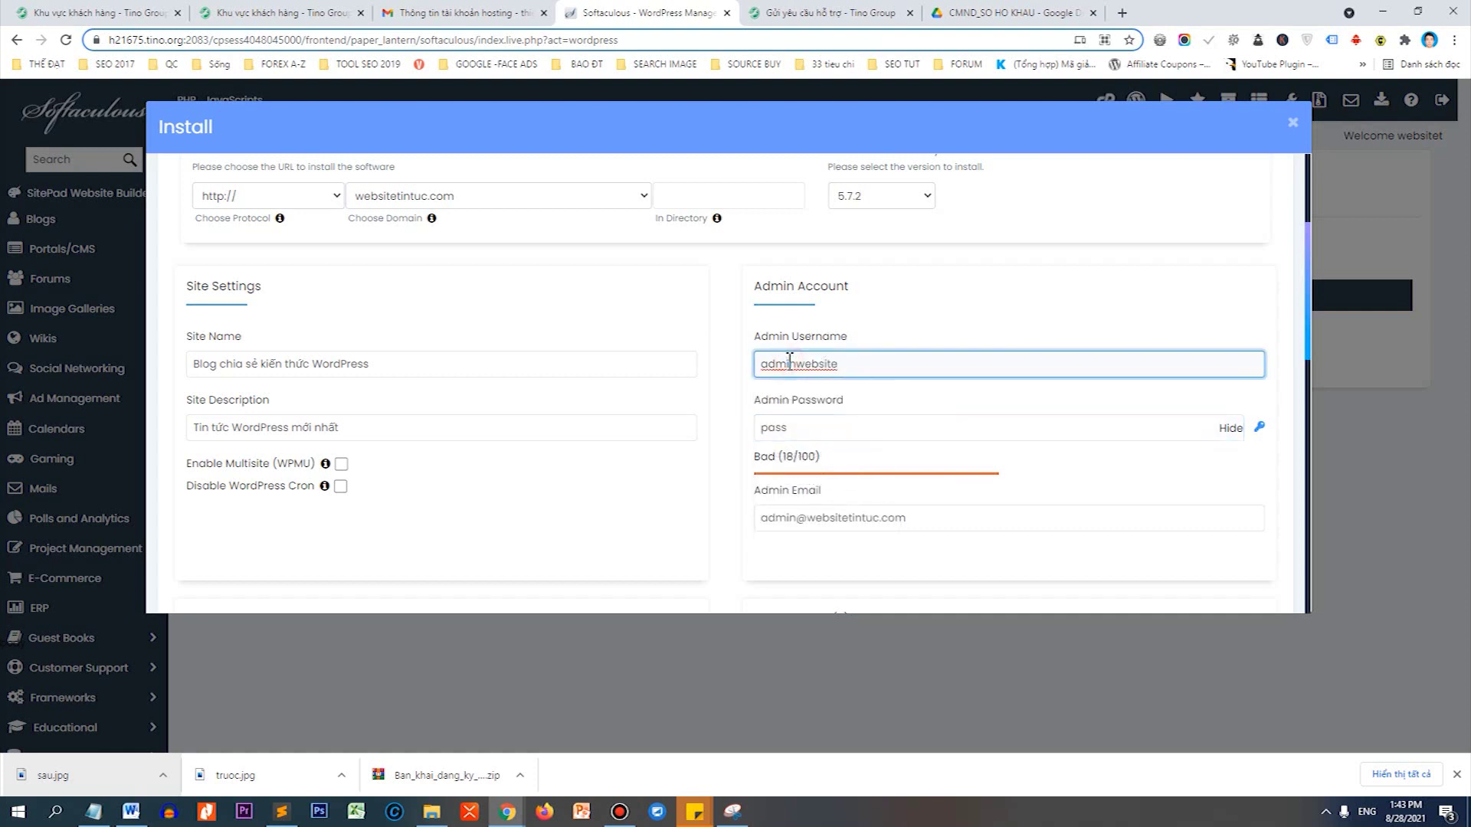
{"action": "left_click", "coordinate": [809, 420]}
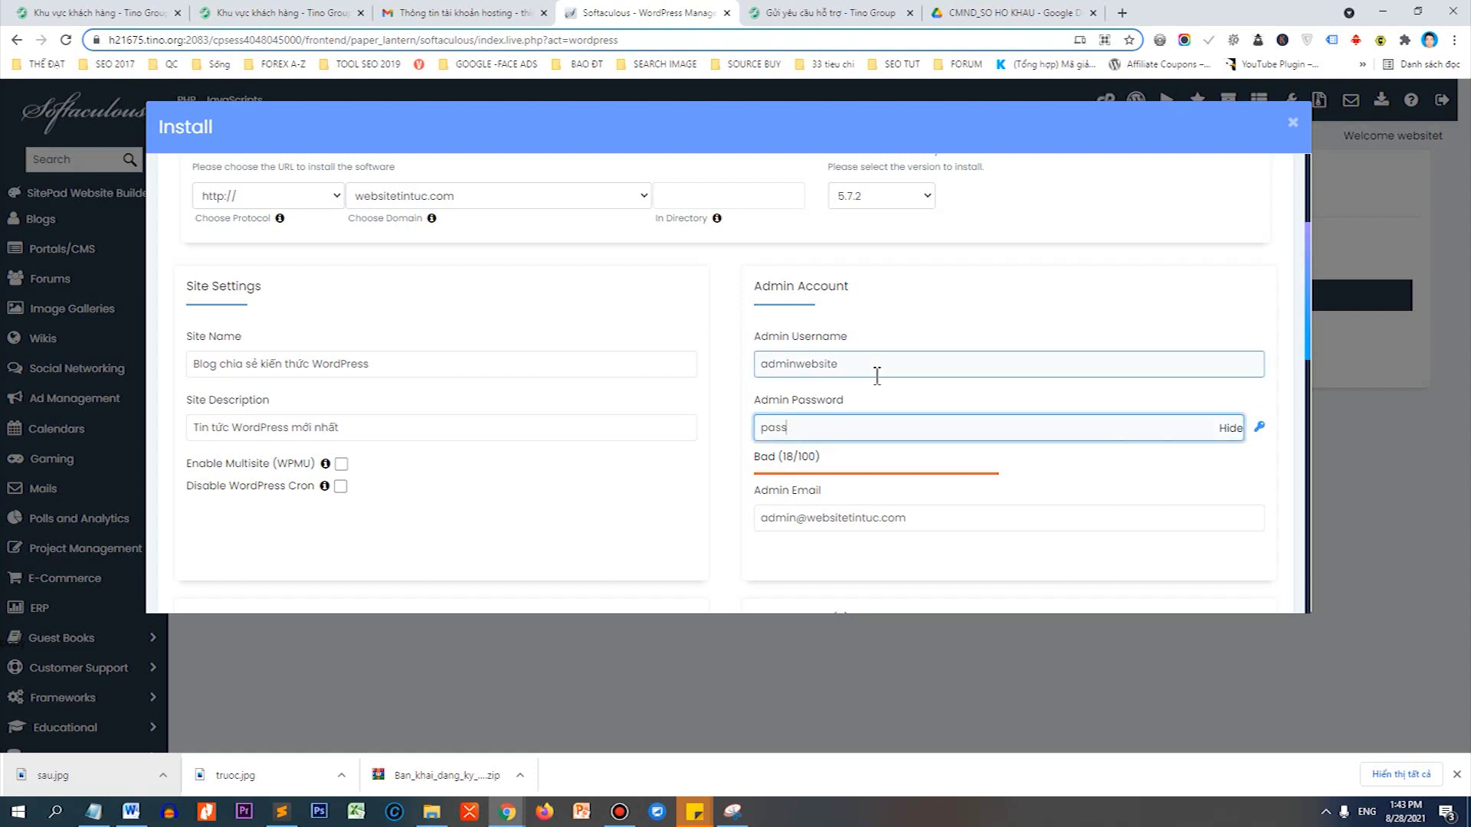
Replace the weak admin password with a generated strong one and paste it into Notepad.
{"action": "key", "text": "BackSpace"}
{"action": "key", "text": "BackSpace"}
{"action": "key", "text": "BackSpace"}
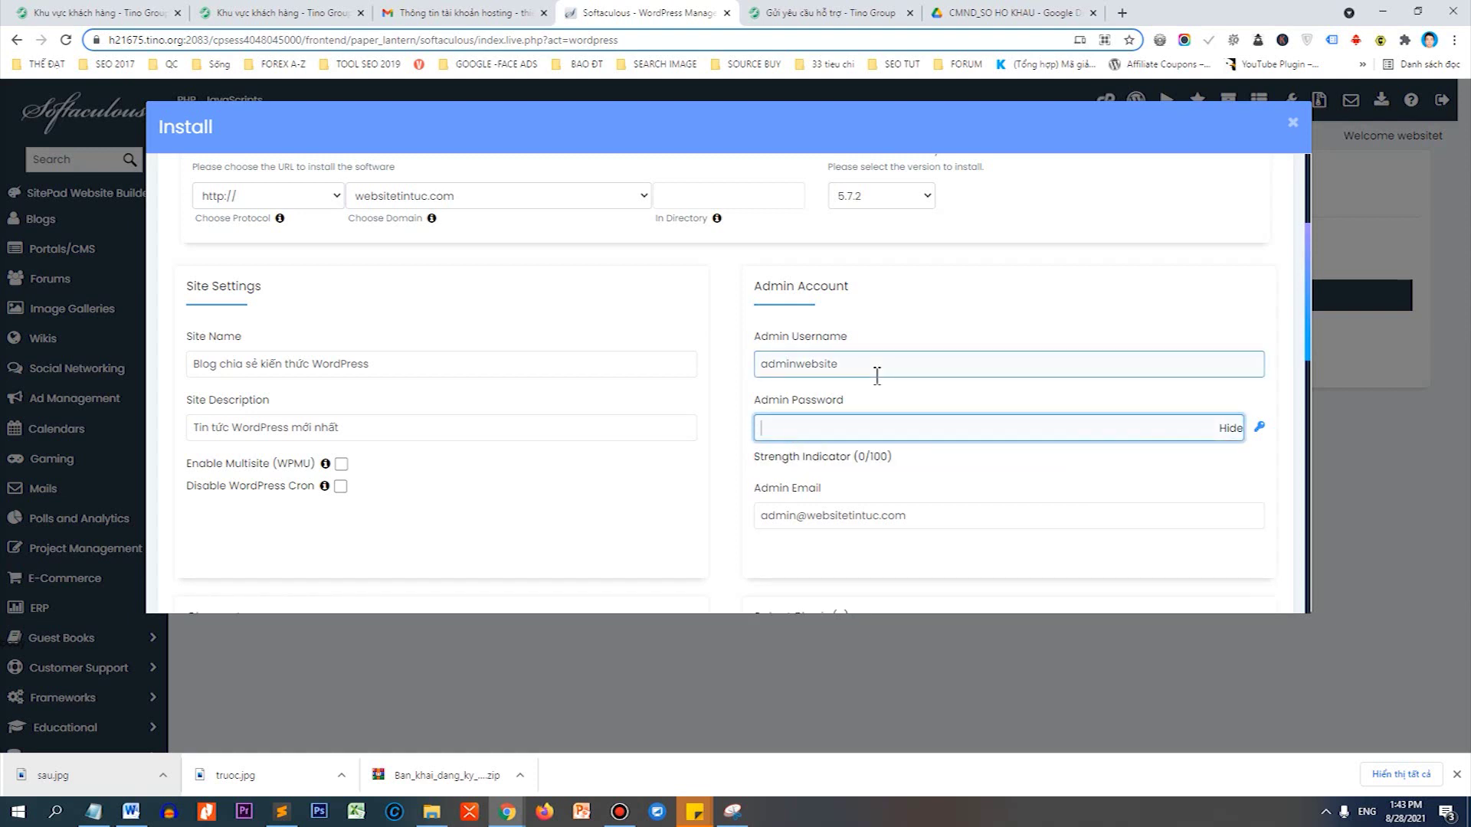
{"action": "left_click", "coordinate": [1259, 433]}
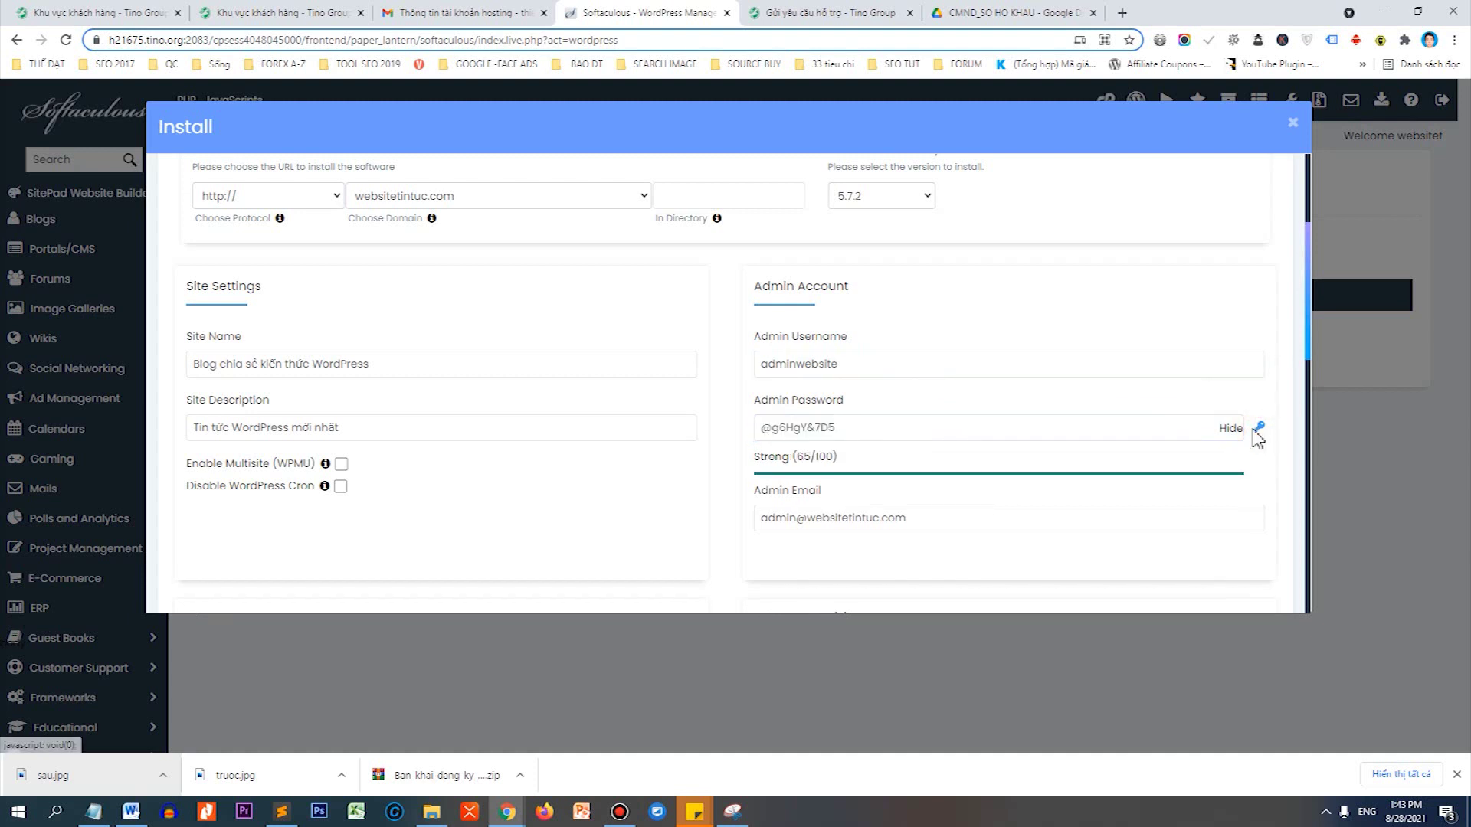
{"action": "left_click_drag", "start_coordinate": [923, 420], "coordinate": [758, 436]}
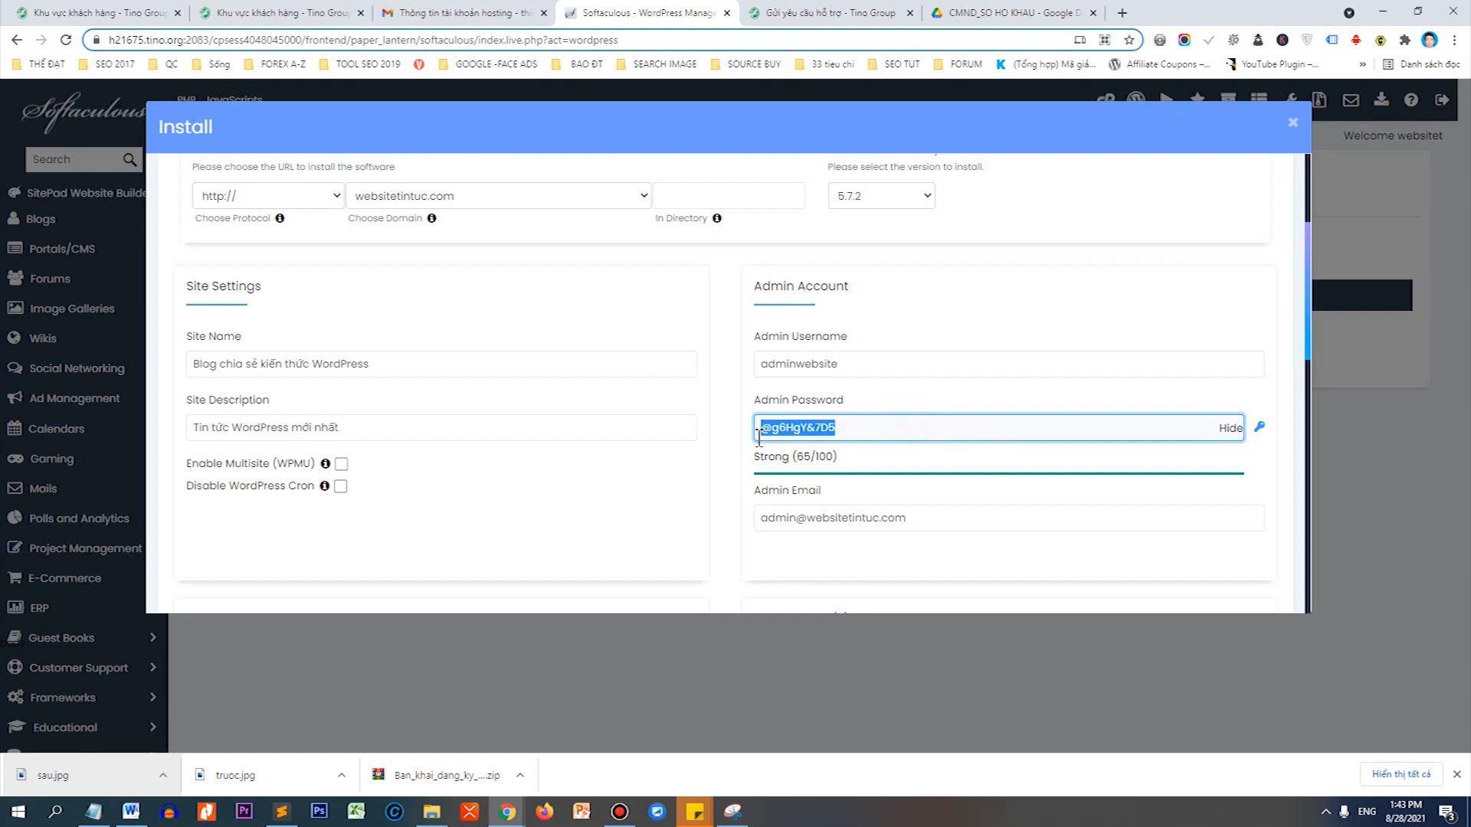
{"action": "right_click", "coordinate": [787, 431]}
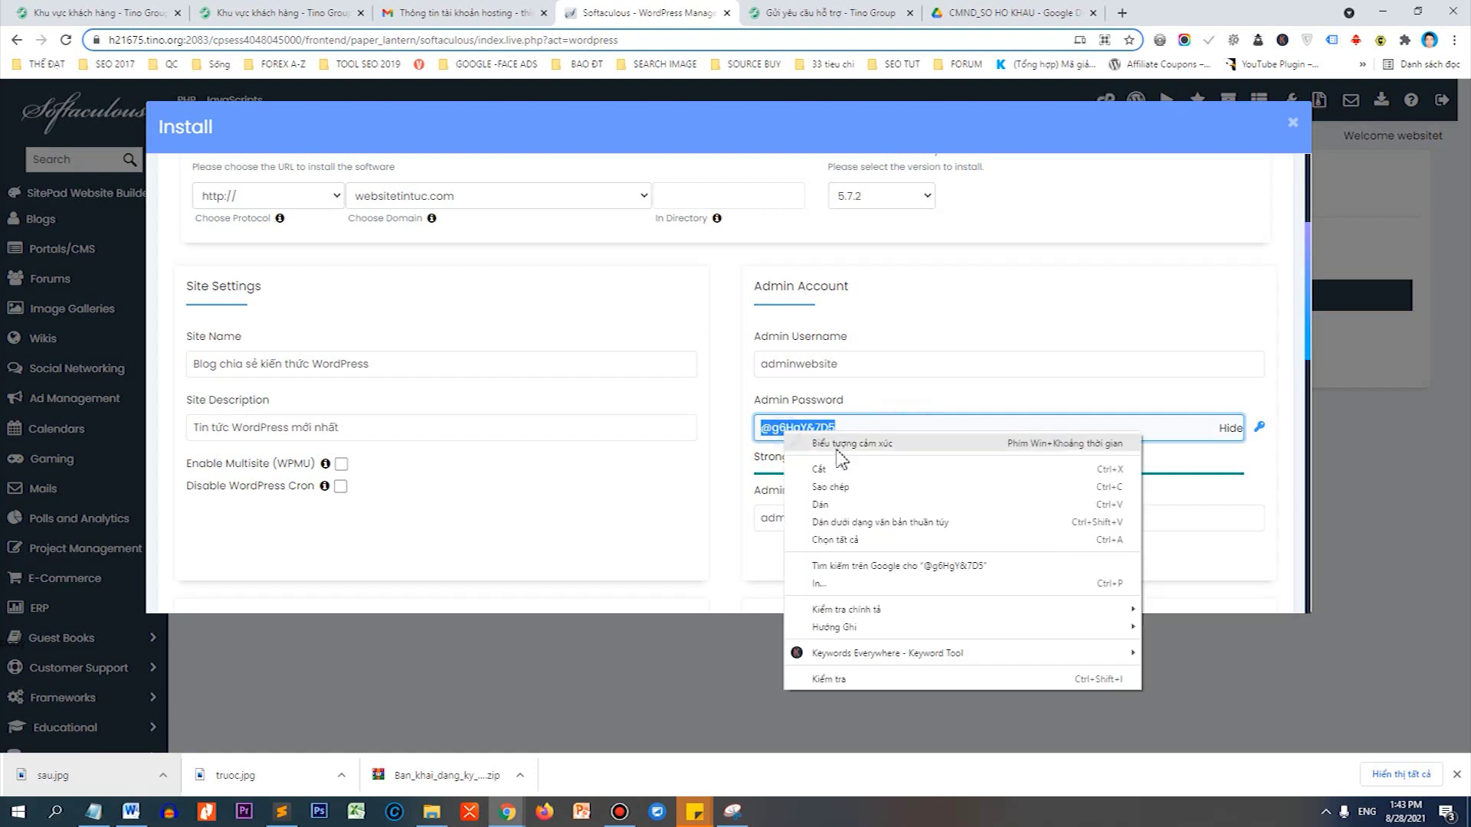
{"action": "left_click", "coordinate": [835, 484]}
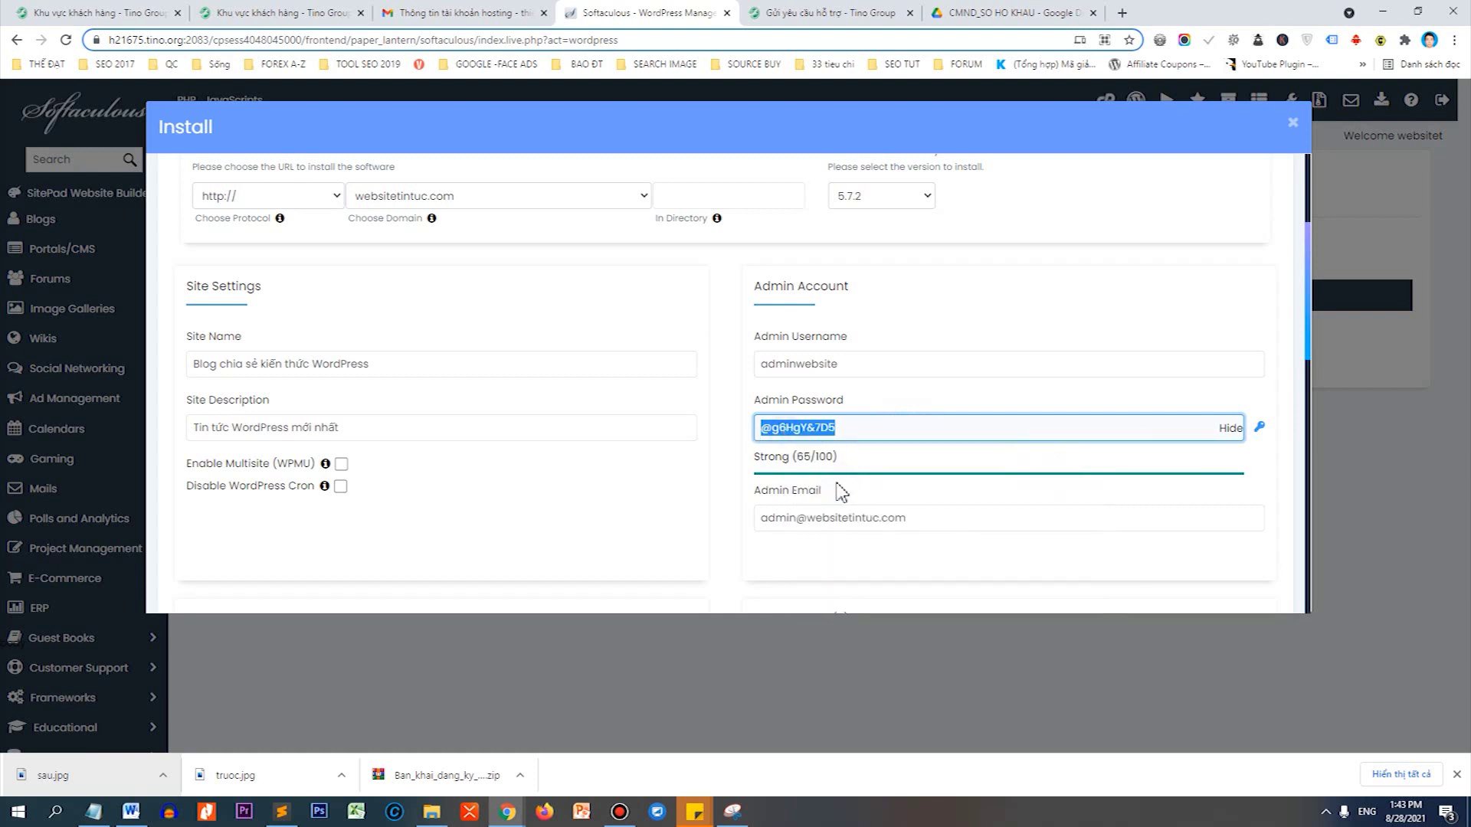
{"action": "left_click", "coordinate": [92, 811]}
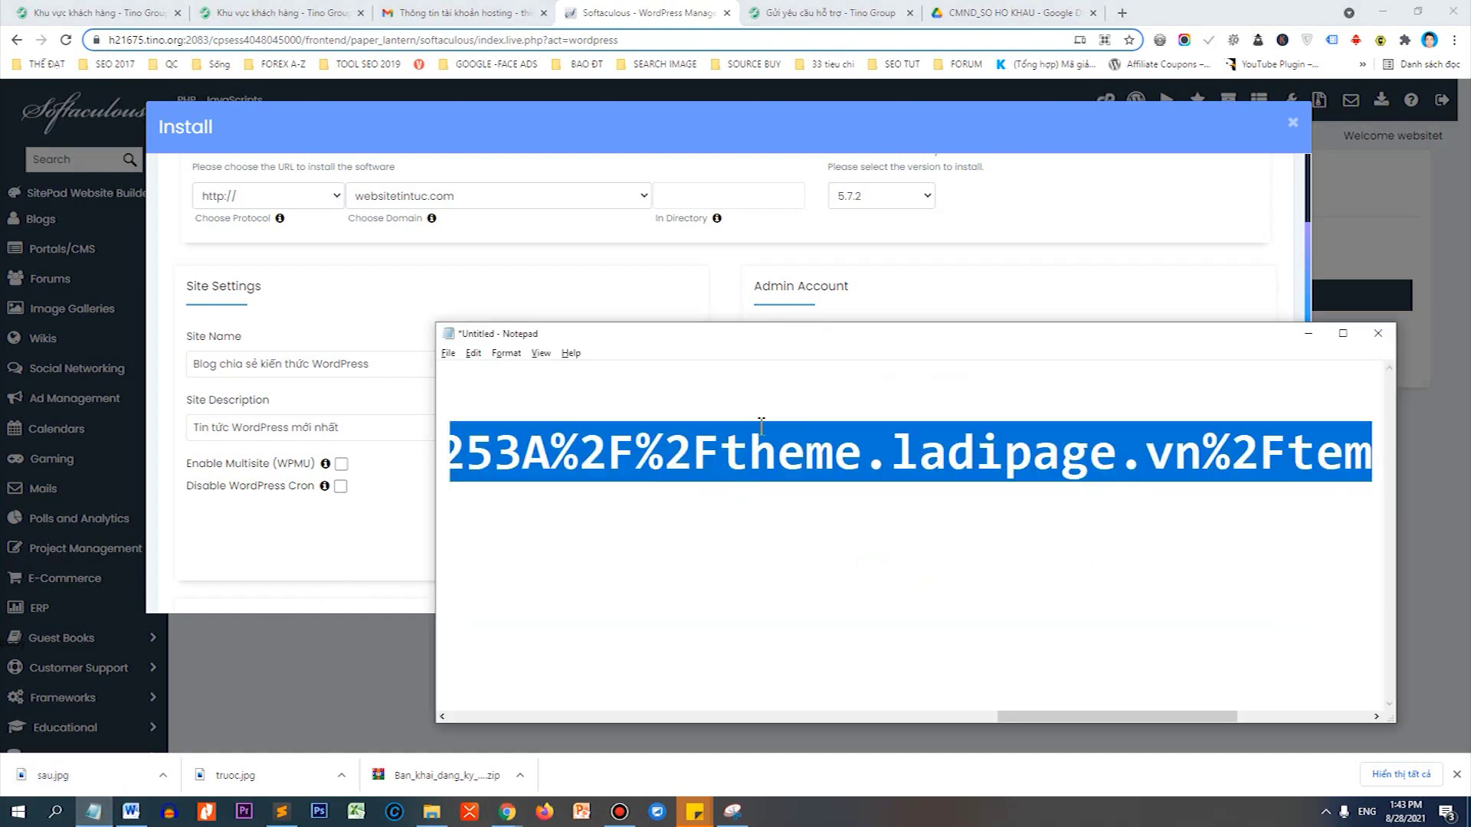
{"action": "key", "text": "BackSpace"}
{"action": "key", "text": "ctrl+v"}
{"action": "left_click_drag", "start_coordinate": [760, 398], "coordinate": [440, 404]}
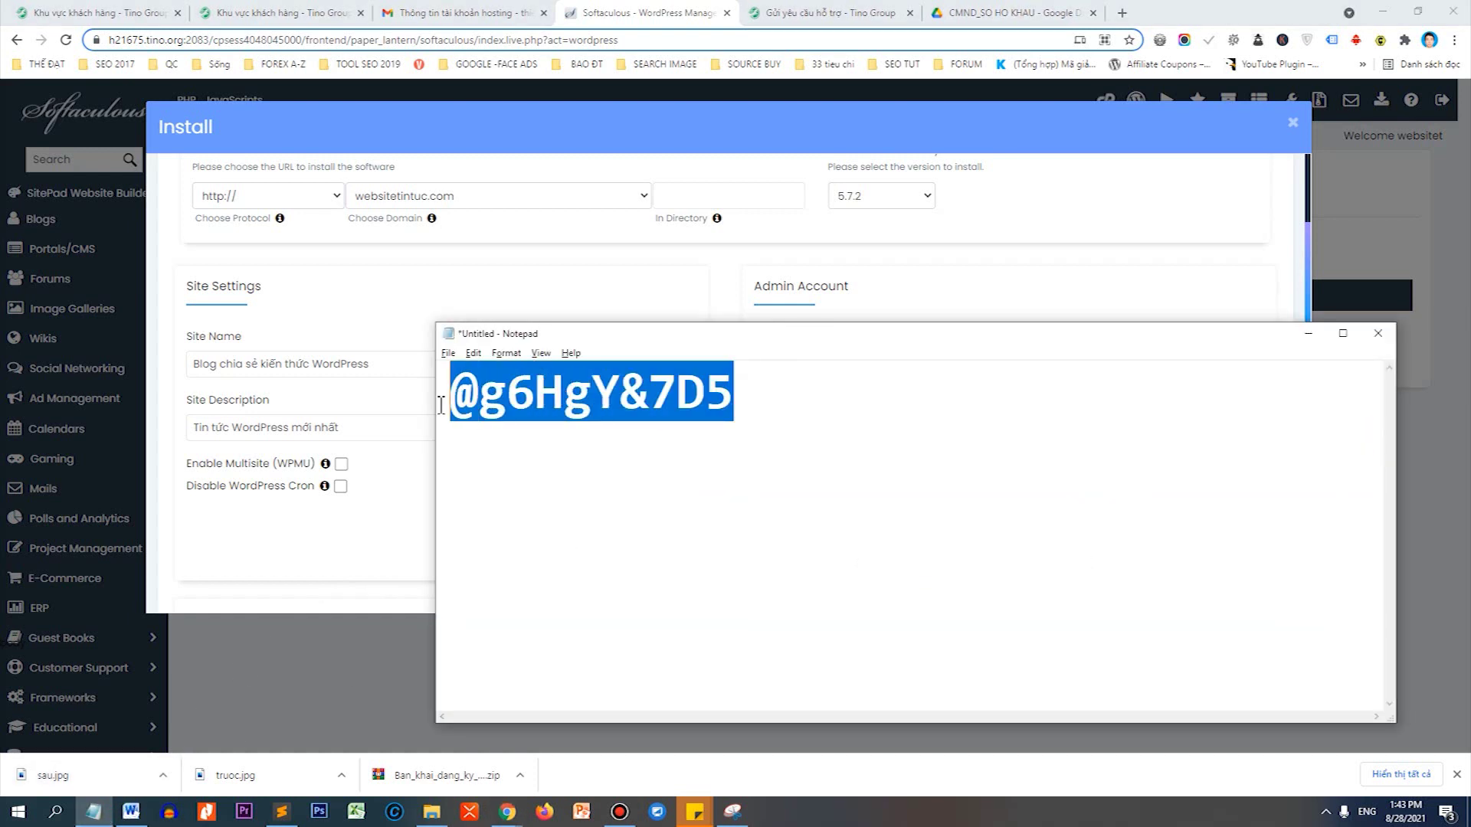
{"action": "left_click_drag", "start_coordinate": [741, 332], "coordinate": [739, 461]}
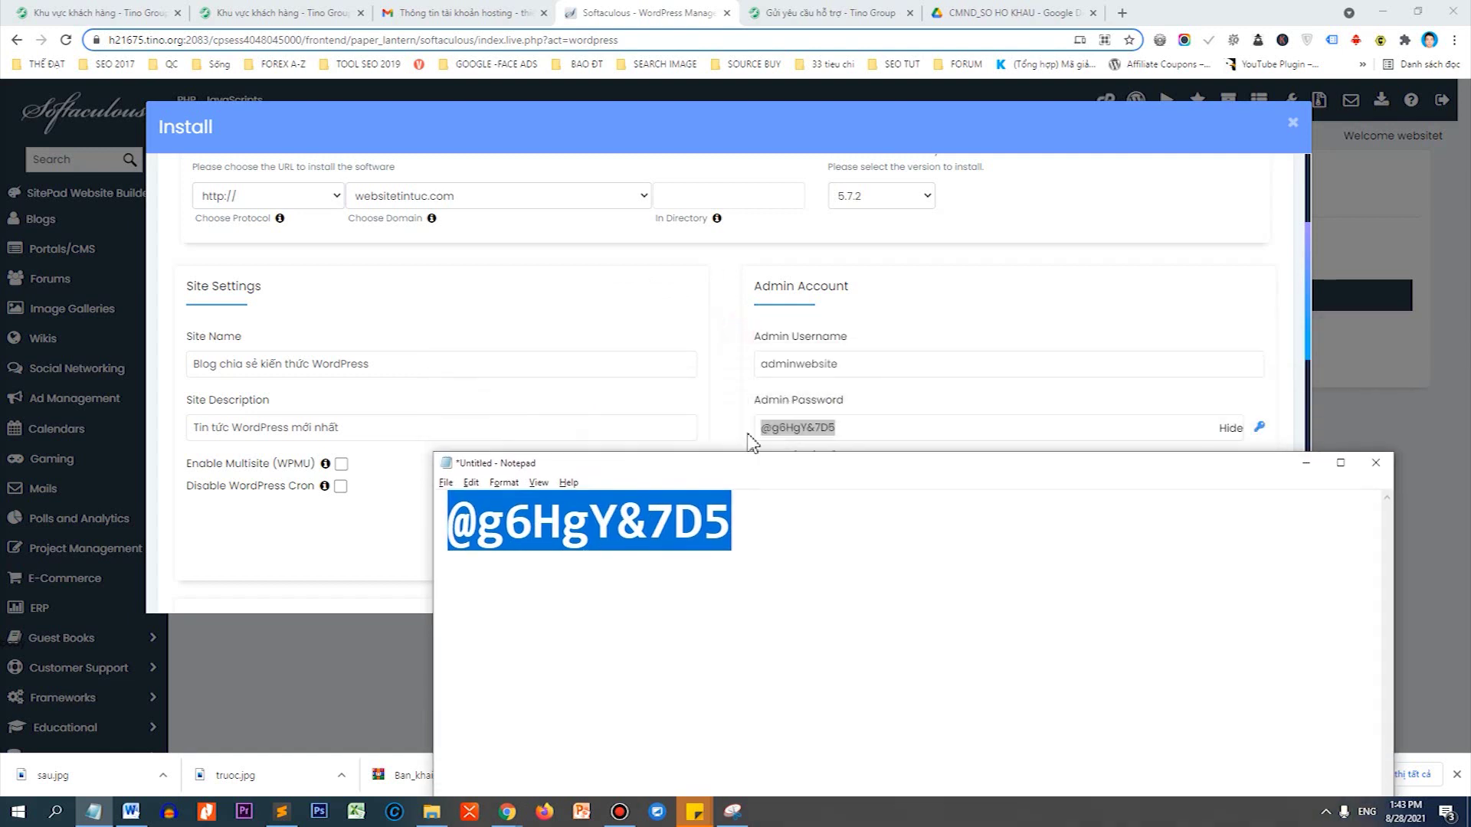
Copy the admin username into Notepad on a line above the password.
{"action": "left_click", "coordinate": [840, 359]}
{"action": "left_click_drag", "start_coordinate": [840, 360], "coordinate": [791, 356]}
{"action": "right_click", "coordinate": [762, 361]}
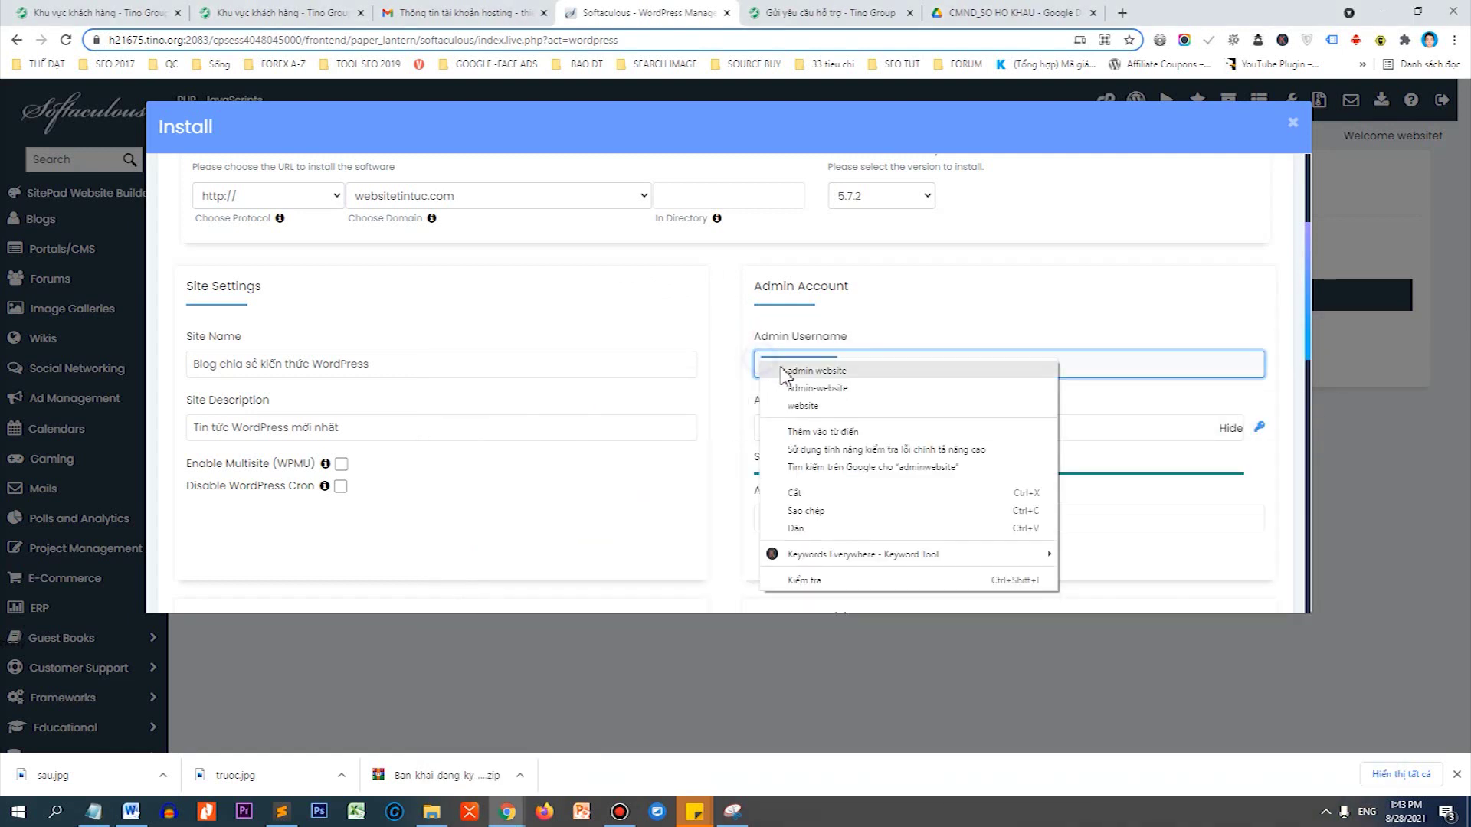
{"action": "left_click", "coordinate": [804, 510]}
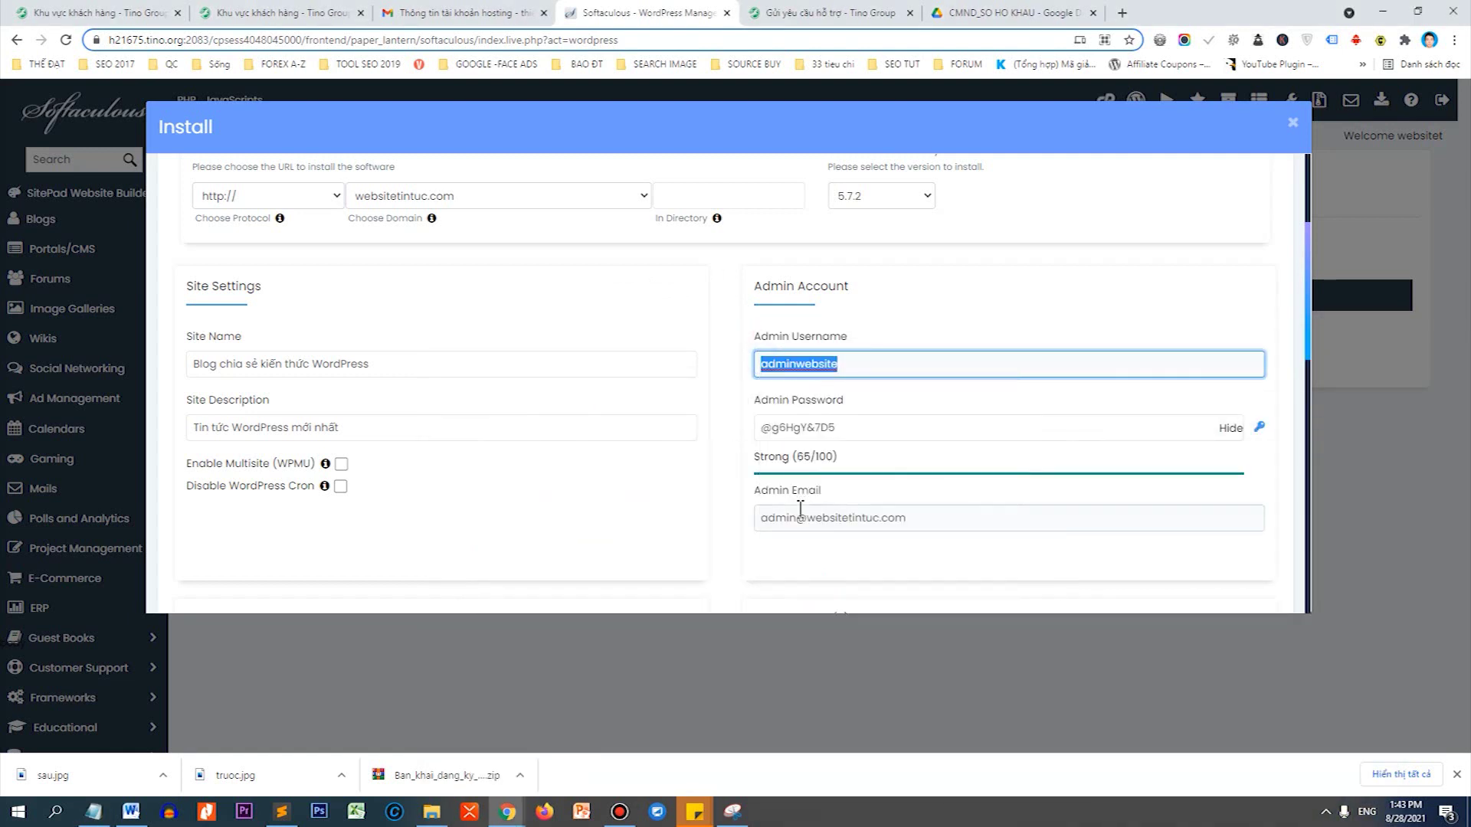
{"action": "key", "text": "alt+Tab"}
{"action": "key", "text": "Home"}
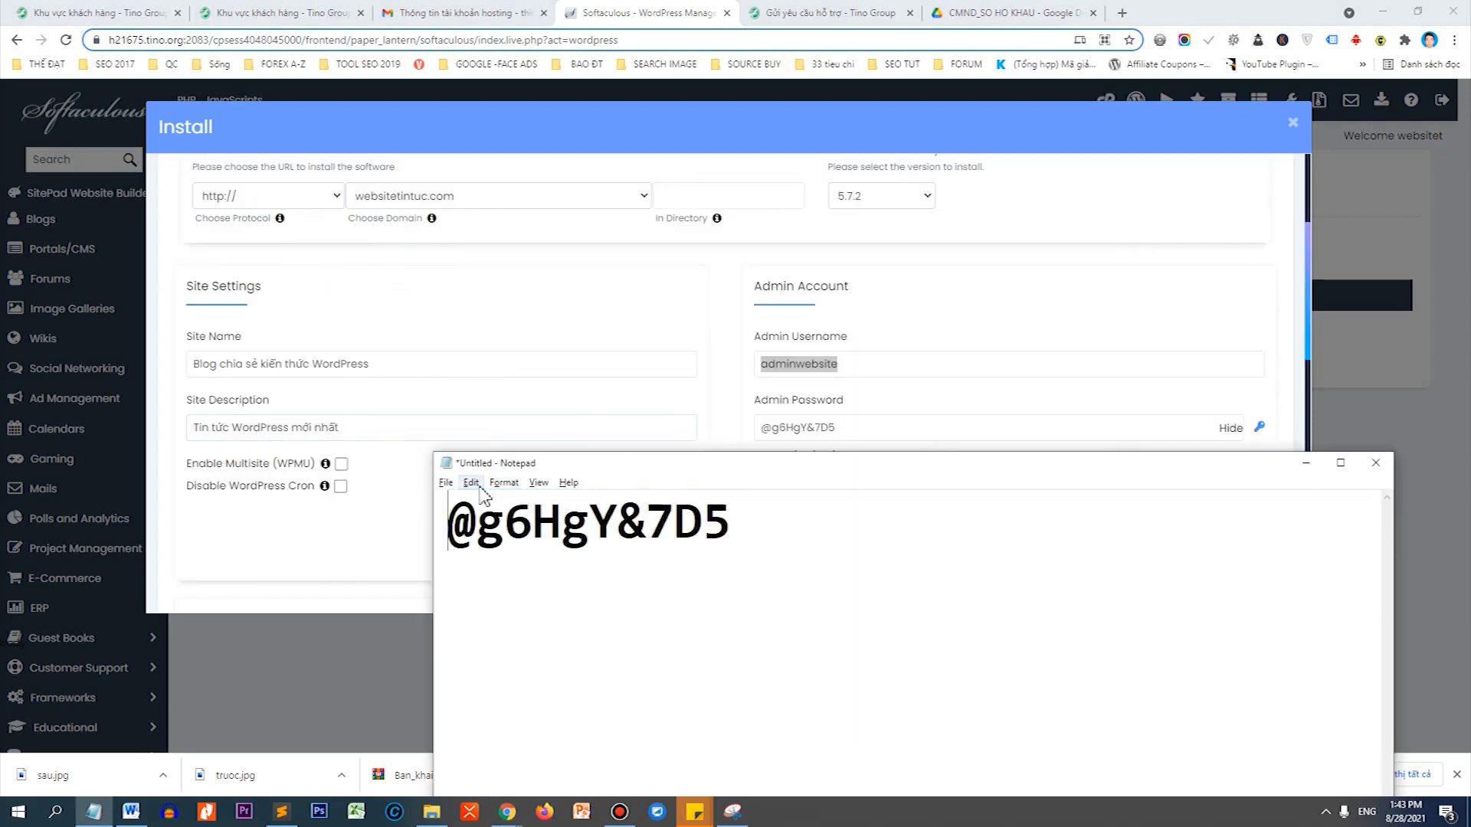
{"action": "key", "text": "Return"}
{"action": "key", "text": "Up"}
{"action": "key", "text": "ctrl+v"}
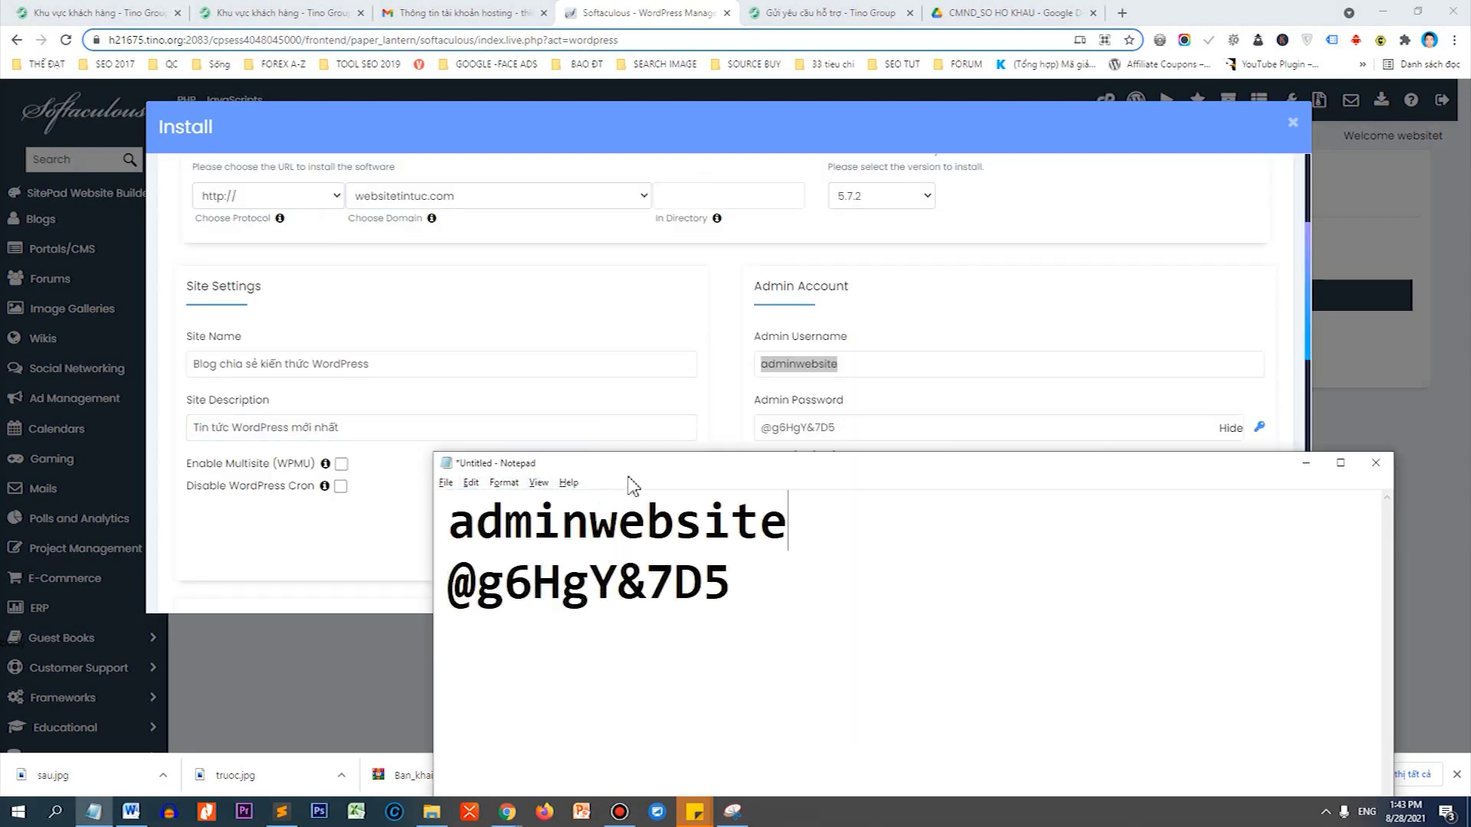
{"action": "left_click_drag", "start_coordinate": [692, 457], "coordinate": [679, 580]}
Set the admin email to the owner's Gmail address from autofill and copy it.
{"action": "left_click", "coordinate": [735, 494]}
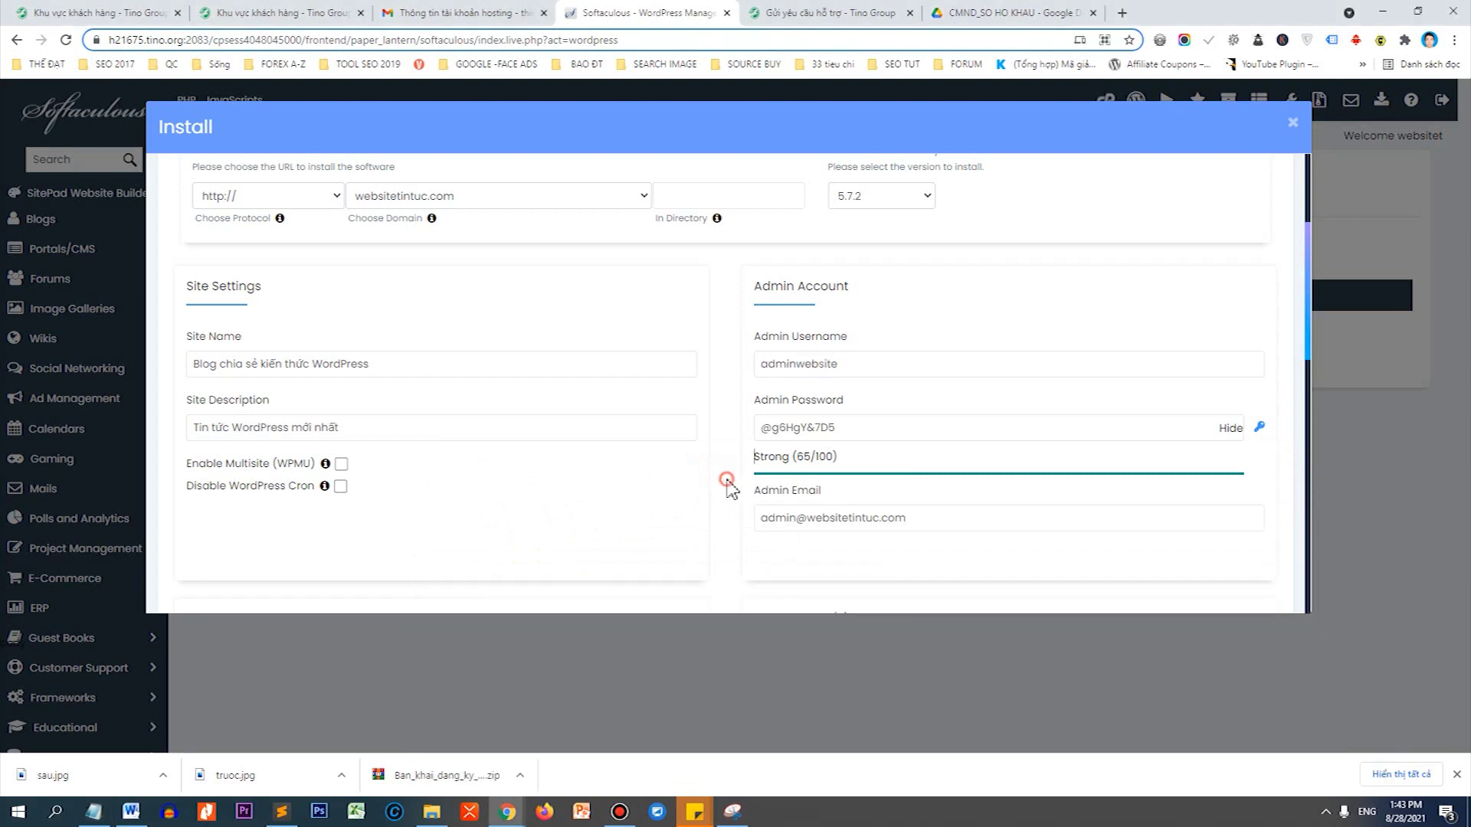
{"action": "left_click_drag", "start_coordinate": [926, 525], "coordinate": [761, 528]}
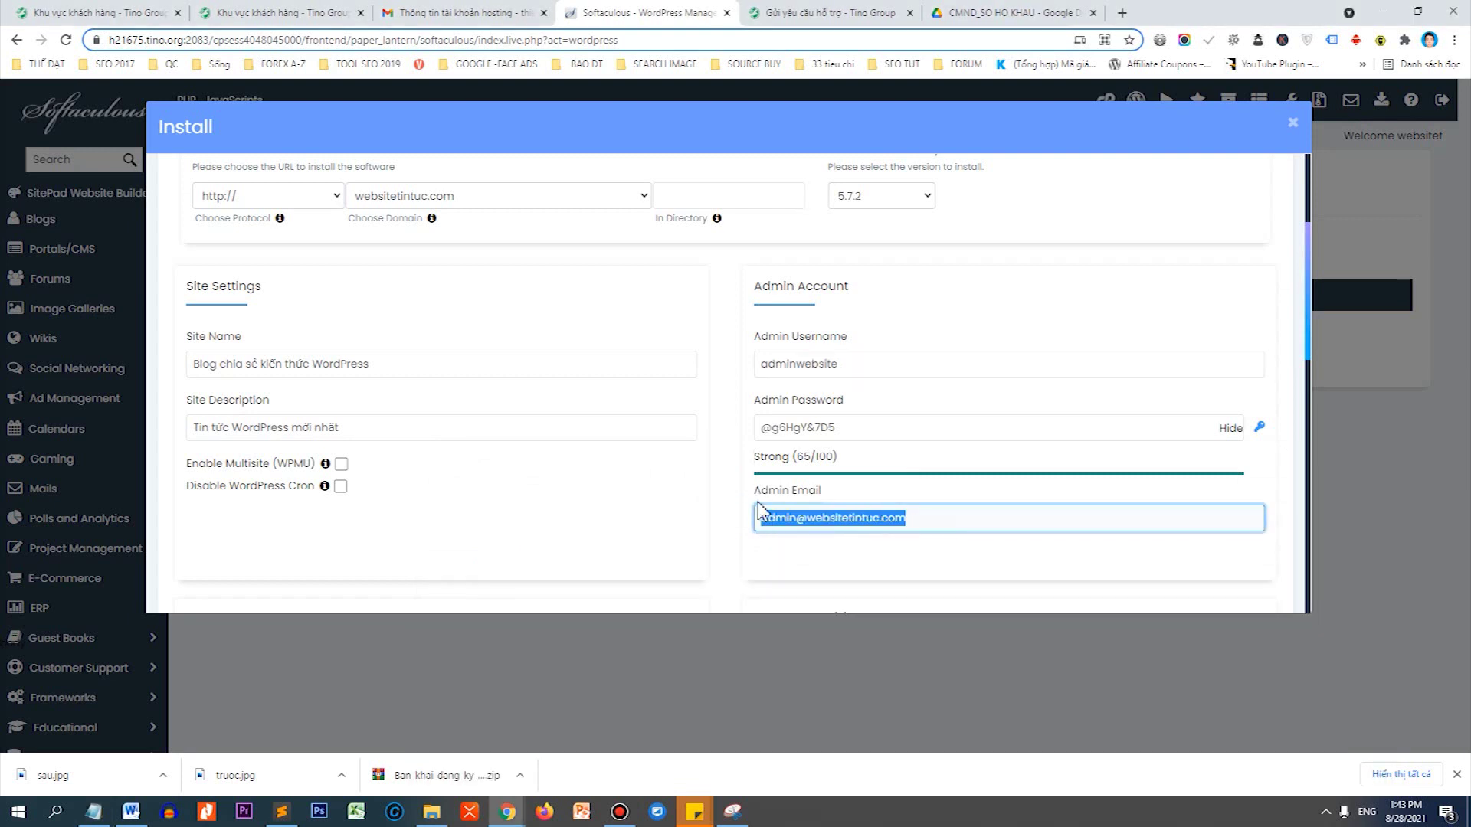
{"action": "type", "text": "nguyen"}
{"action": "key", "text": "Down"}
{"action": "key", "text": "Return"}
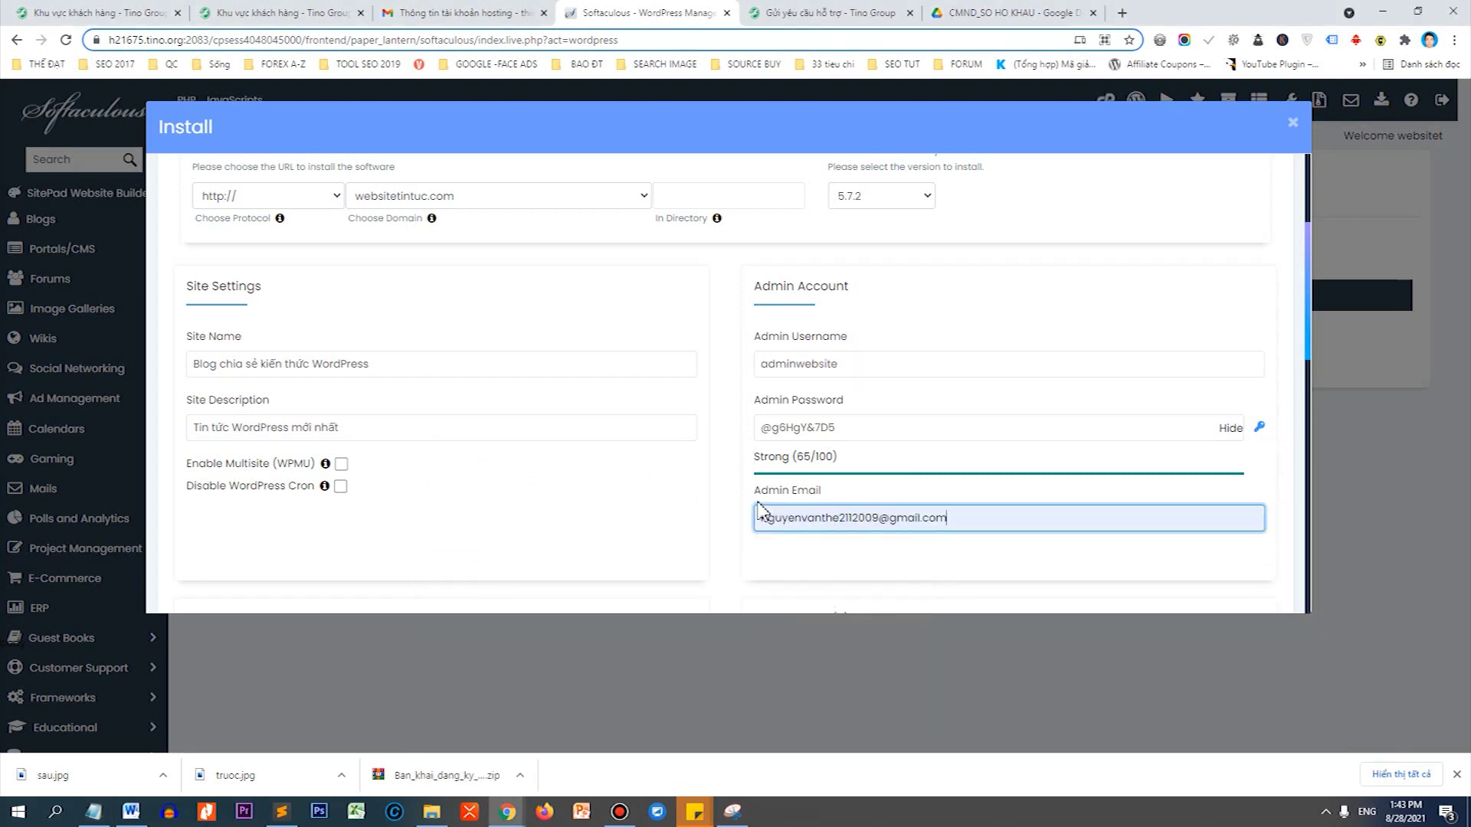
{"action": "scroll", "coordinate": [826, 408], "scroll_direction": "down", "scroll_amount": 3}
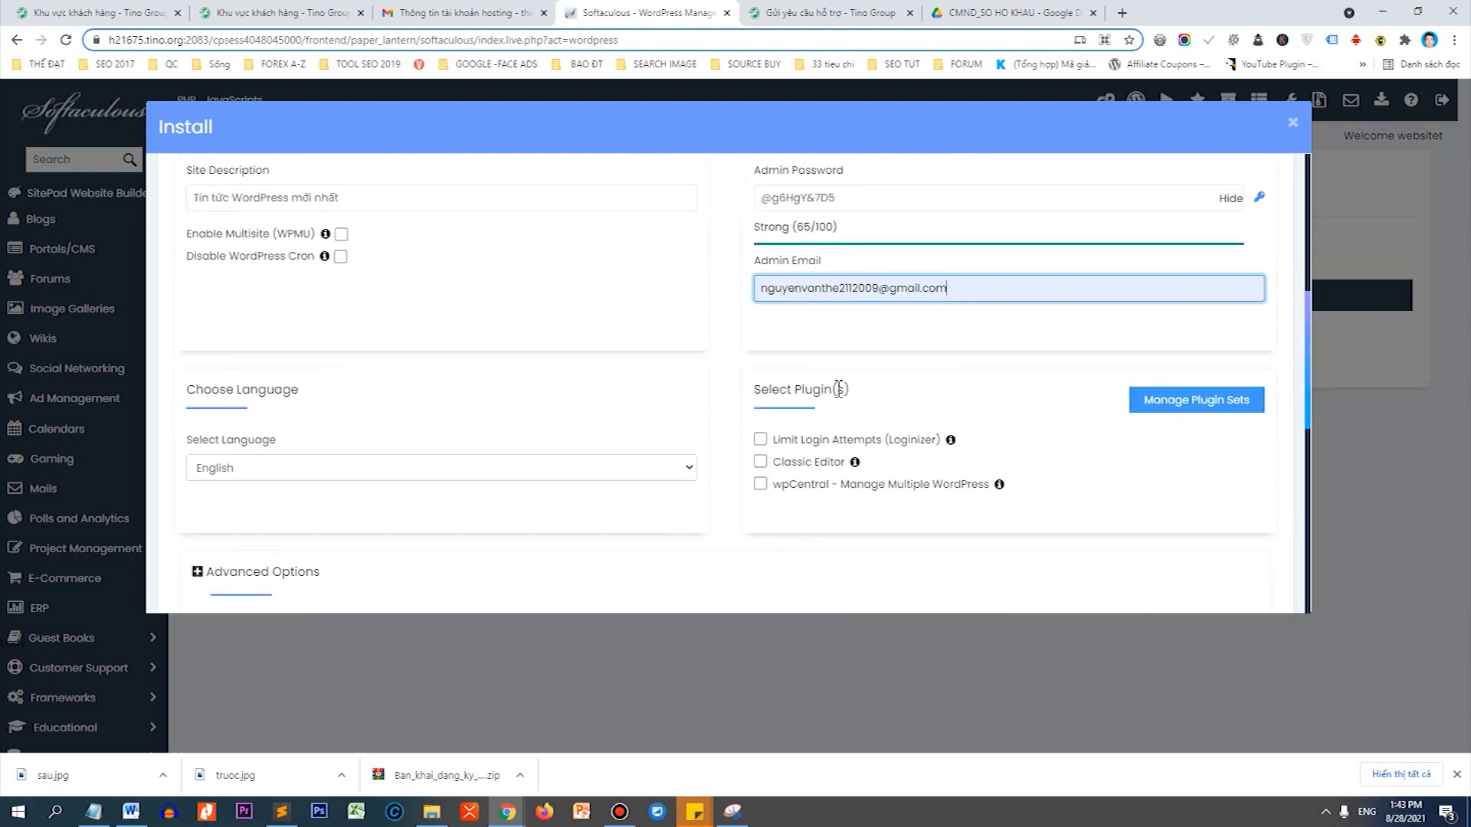
{"action": "left_click_drag", "start_coordinate": [958, 288], "coordinate": [762, 288]}
{"action": "right_click", "coordinate": [762, 289]}
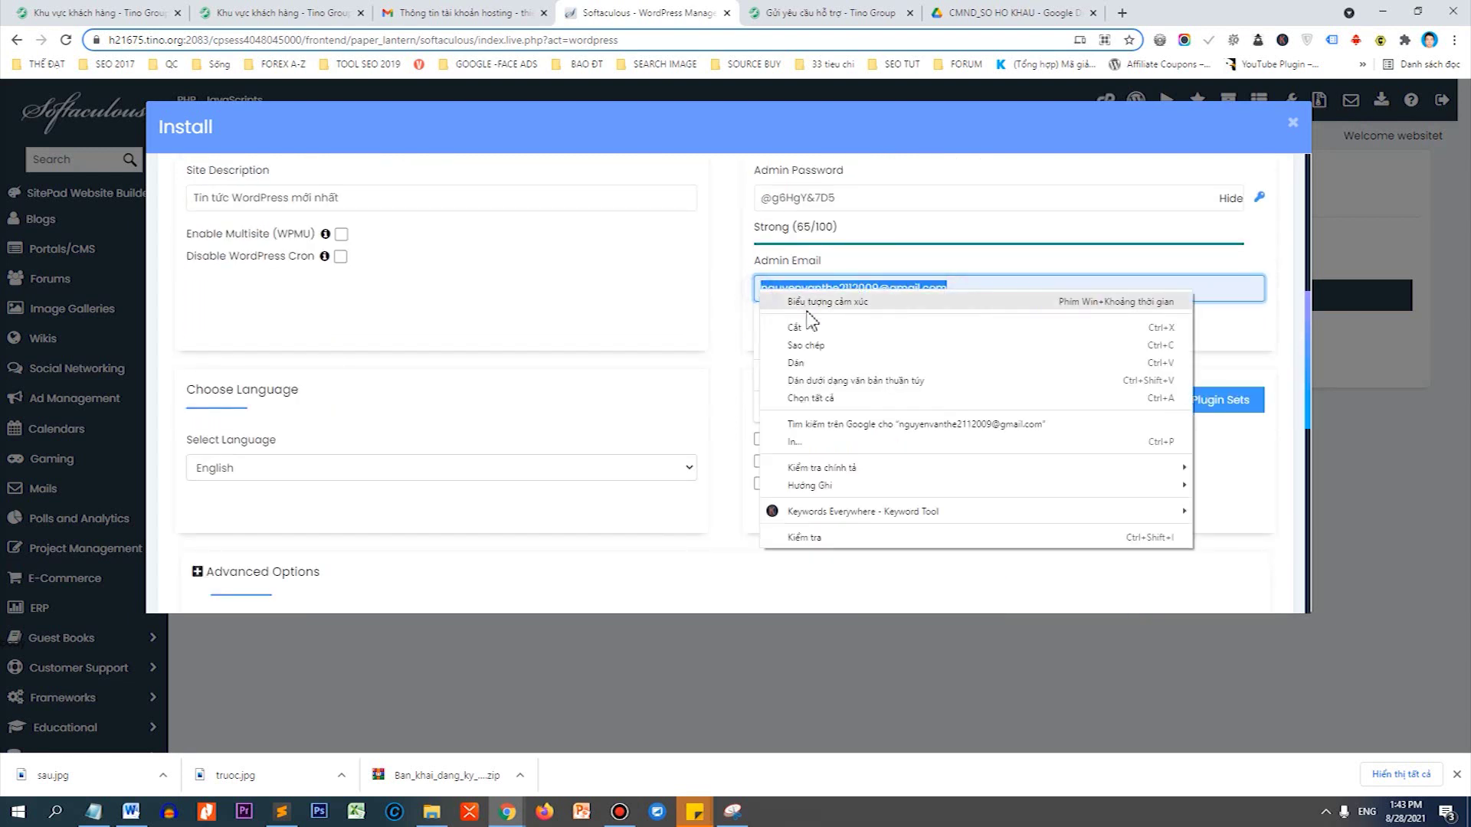
{"action": "left_click", "coordinate": [815, 350]}
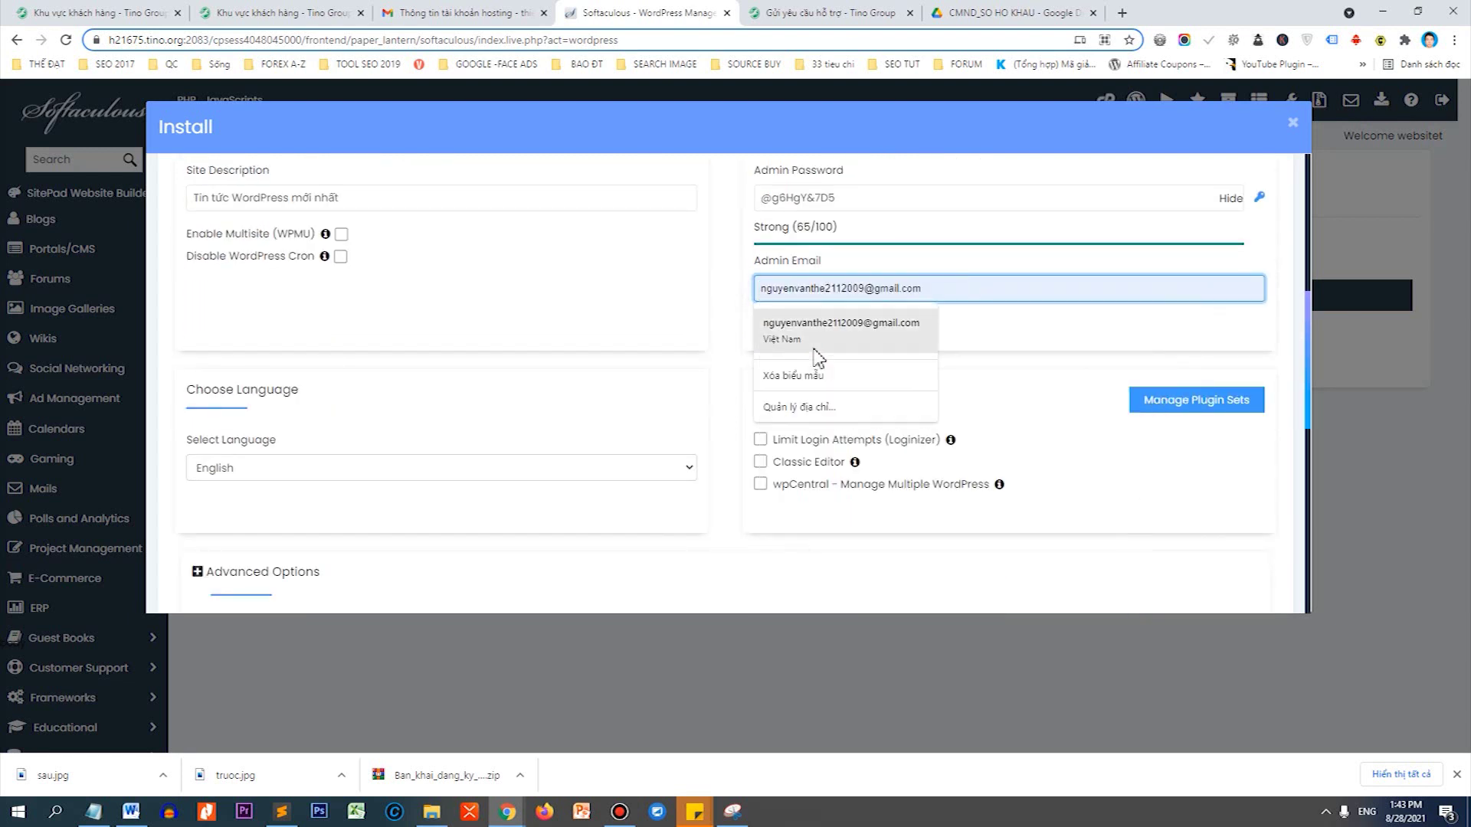
Choose Vietnamese as the site language.
{"action": "left_click", "coordinate": [241, 467]}
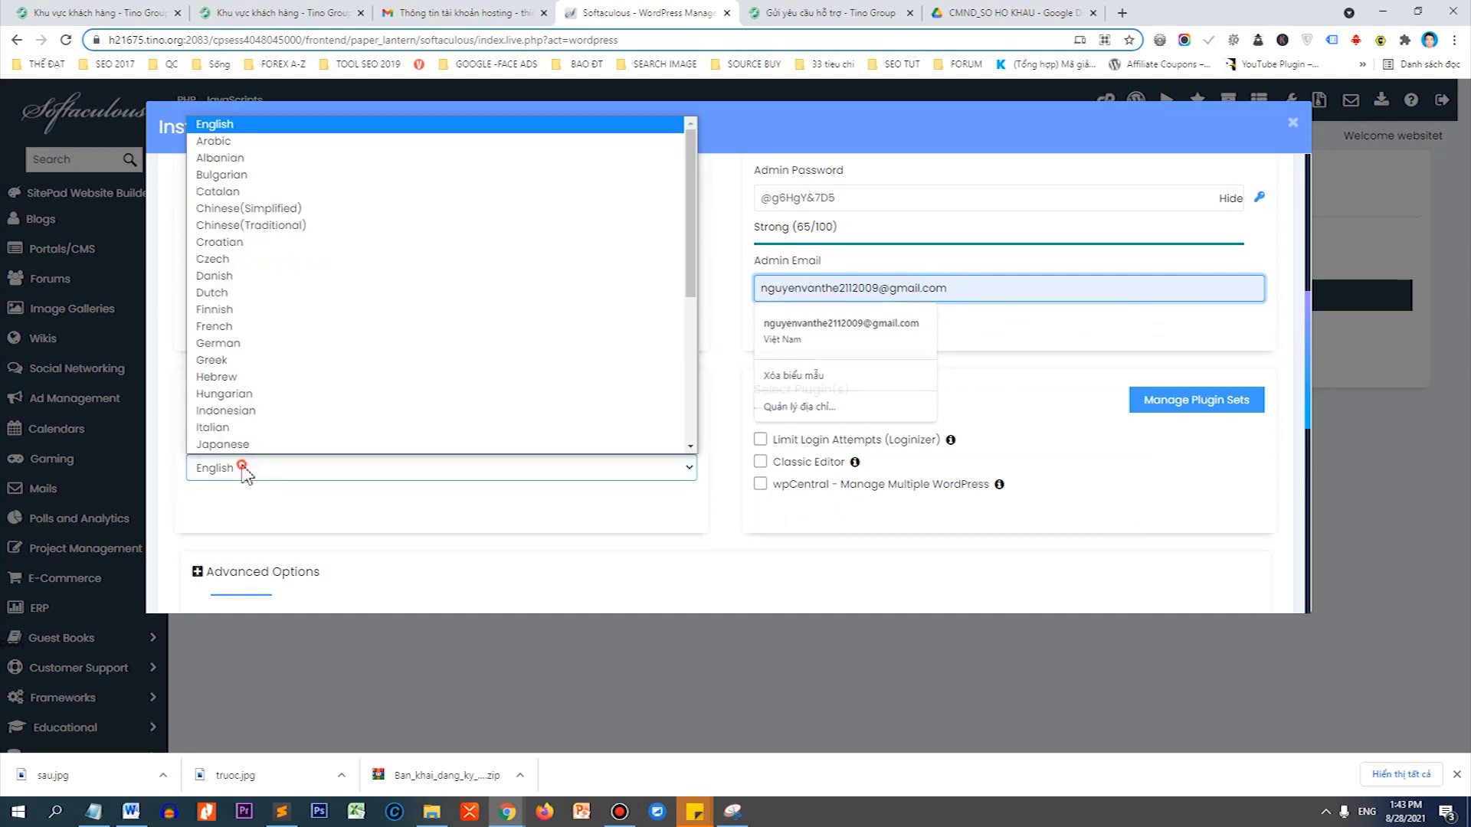
{"action": "scroll", "coordinate": [246, 354], "scroll_direction": "down", "scroll_amount": 3}
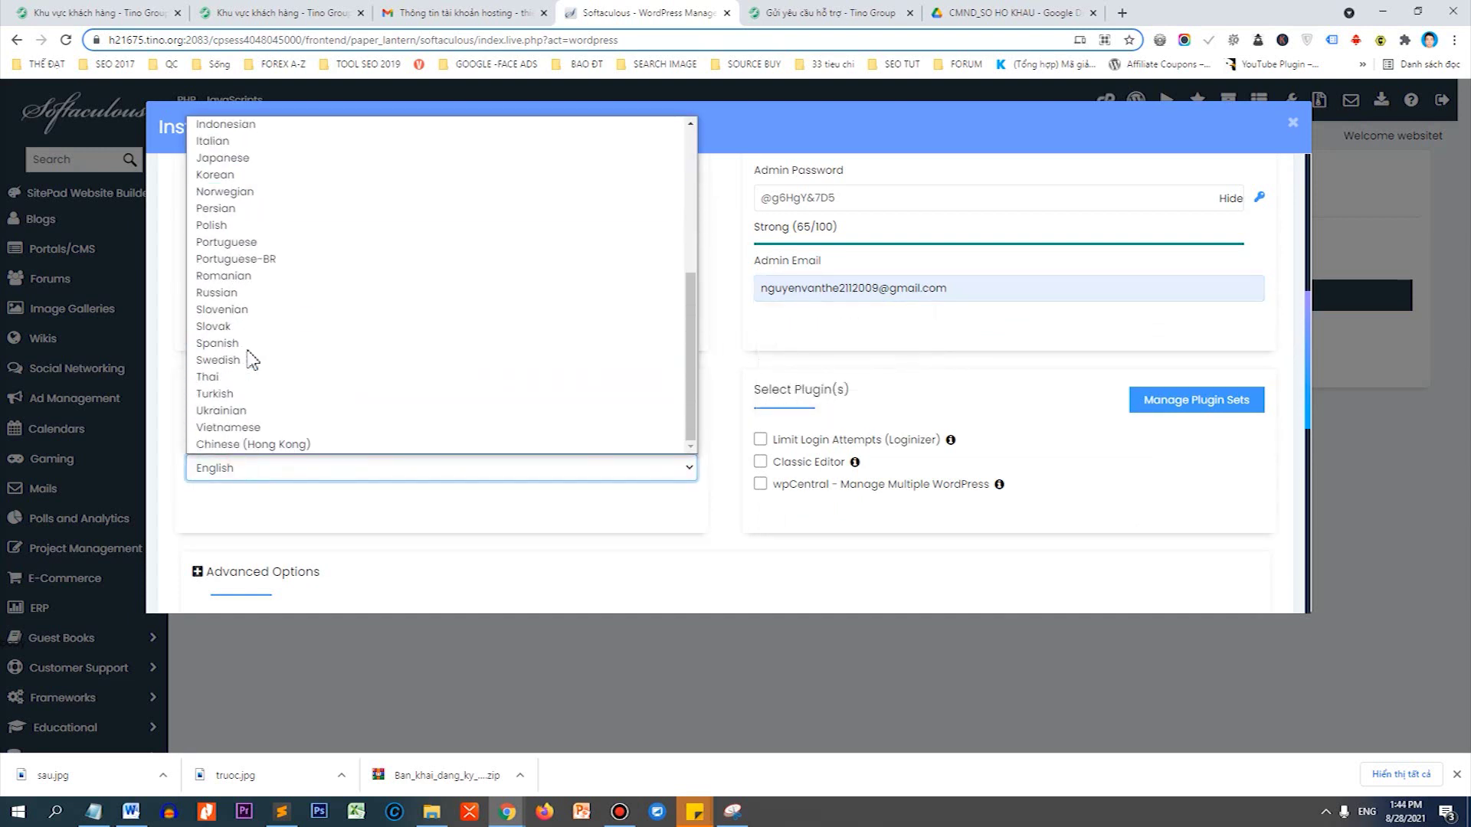
{"action": "left_click", "coordinate": [246, 423]}
{"action": "scroll", "coordinate": [613, 424], "scroll_direction": "down", "scroll_amount": 2}
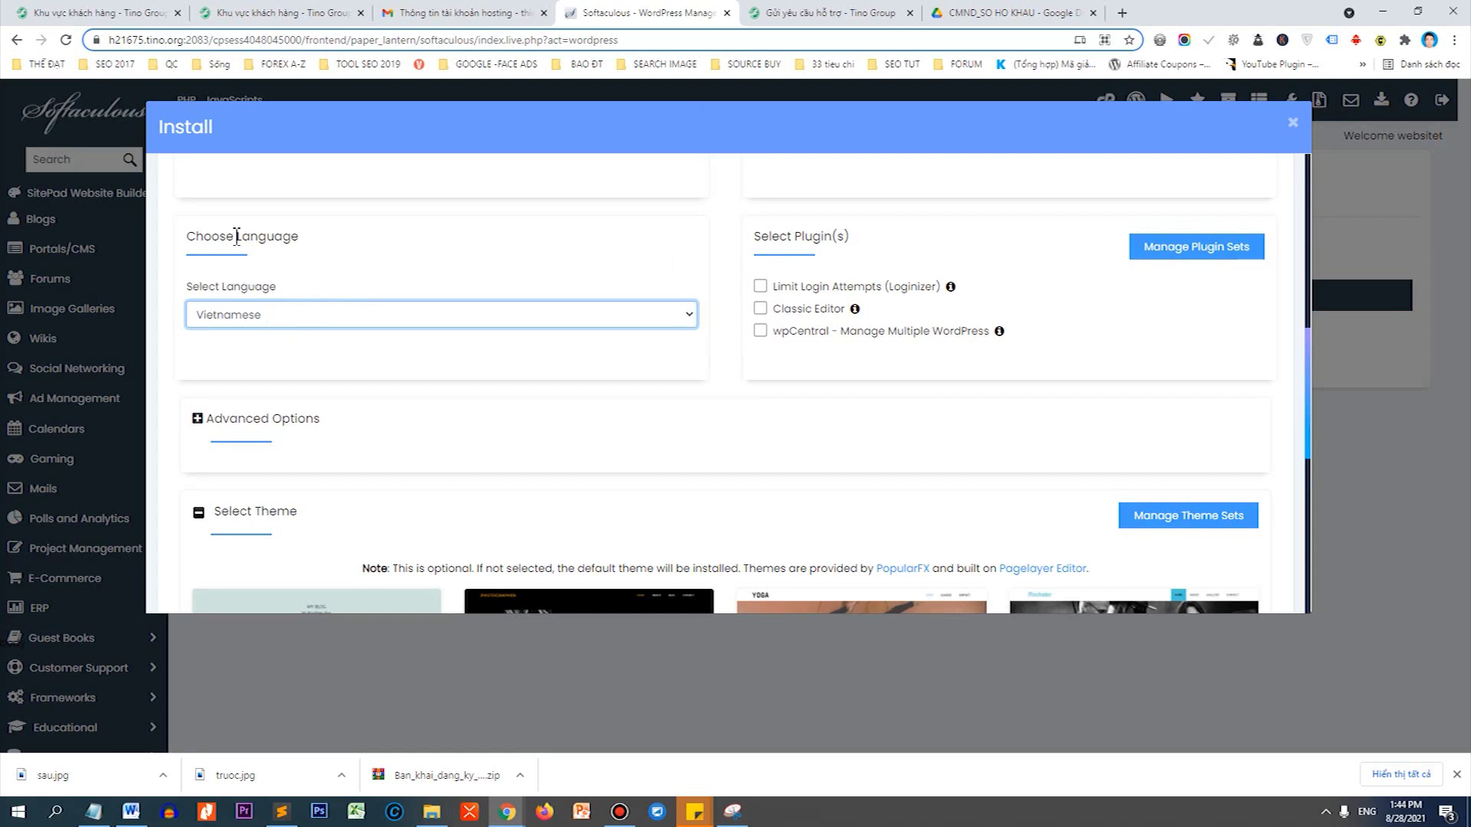
{"action": "scroll", "coordinate": [488, 389], "scroll_direction": "down", "scroll_amount": 2}
{"action": "scroll", "coordinate": [488, 389], "scroll_direction": "down", "scroll_amount": 4}
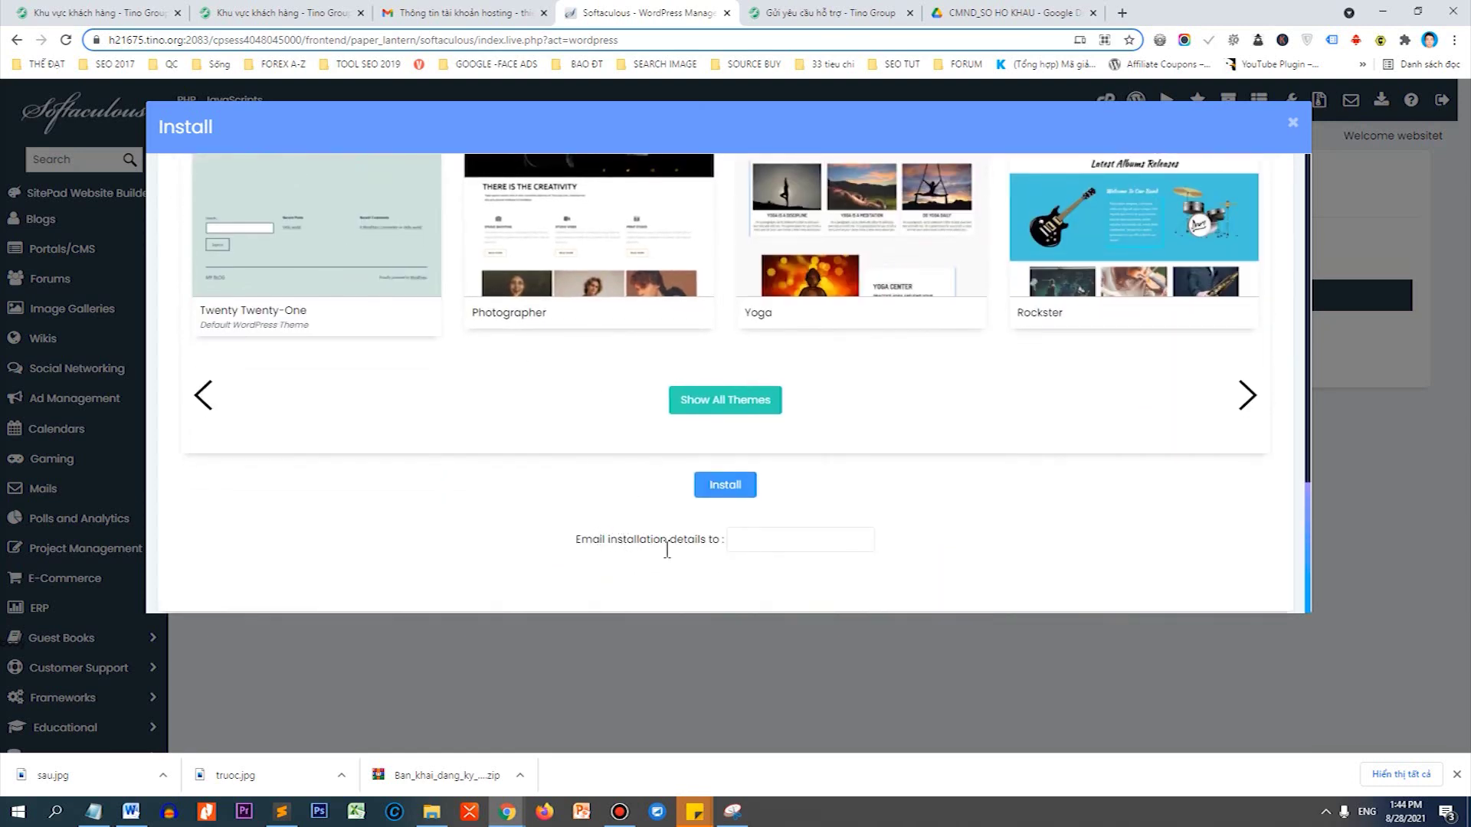
Fill 'Email installation details to' with the same saved Gmail address.
{"action": "left_click", "coordinate": [728, 540]}
{"action": "key", "text": "Down"}
{"action": "key", "text": "Return"}
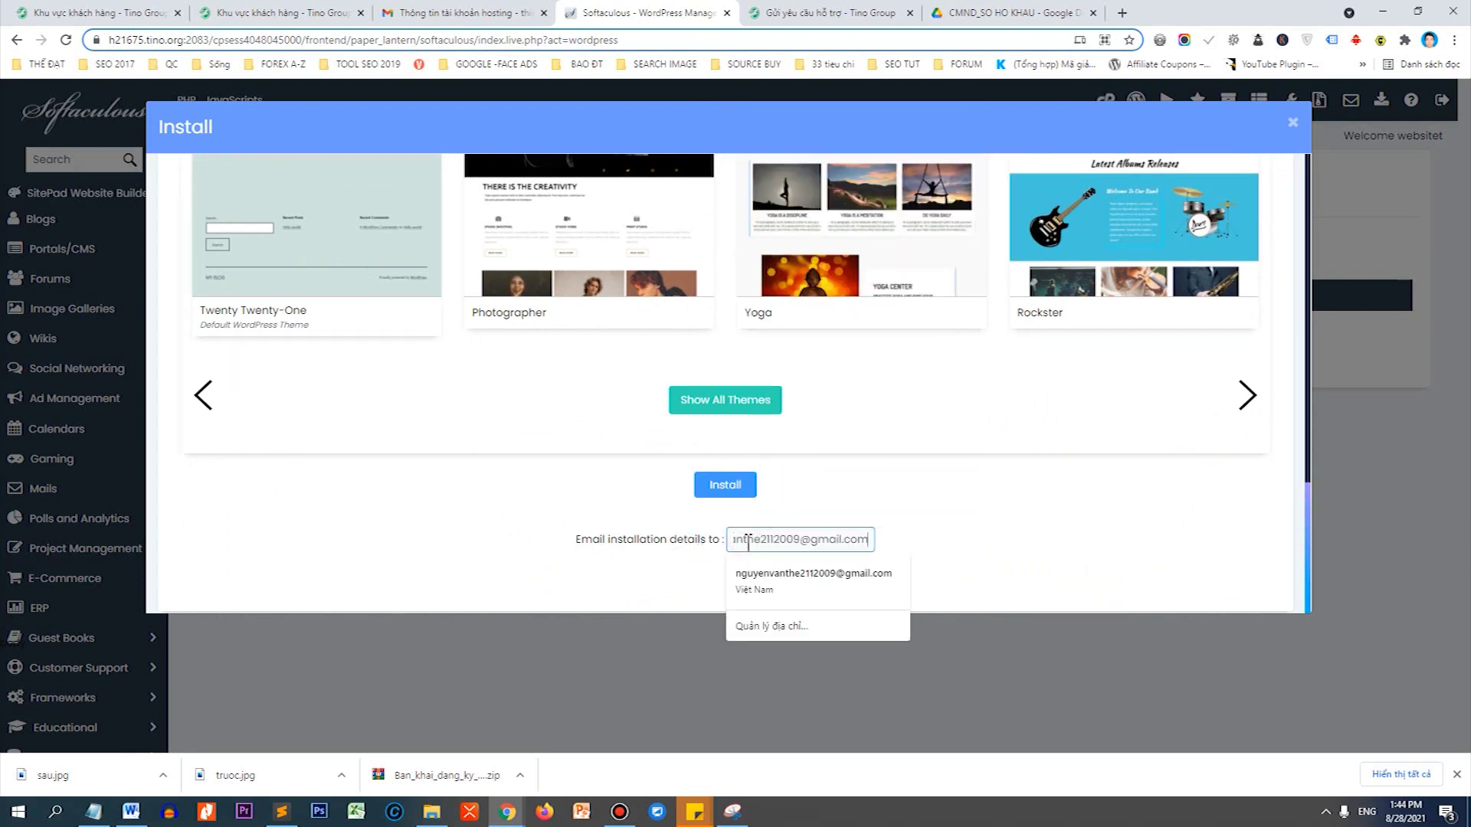
{"action": "left_click", "coordinate": [927, 548]}
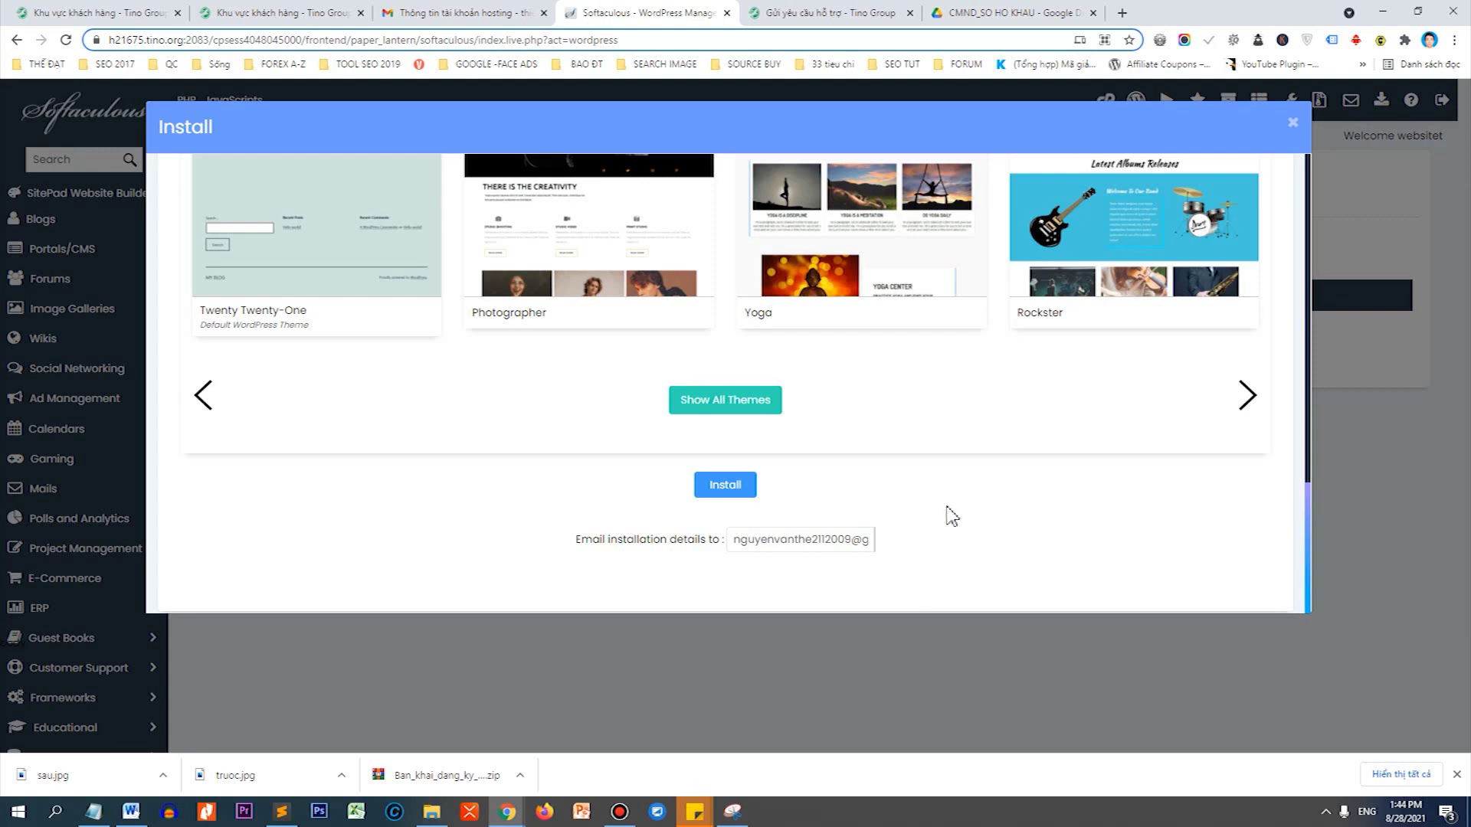
{"action": "scroll", "coordinate": [1008, 410], "scroll_direction": "up", "scroll_amount": 10}
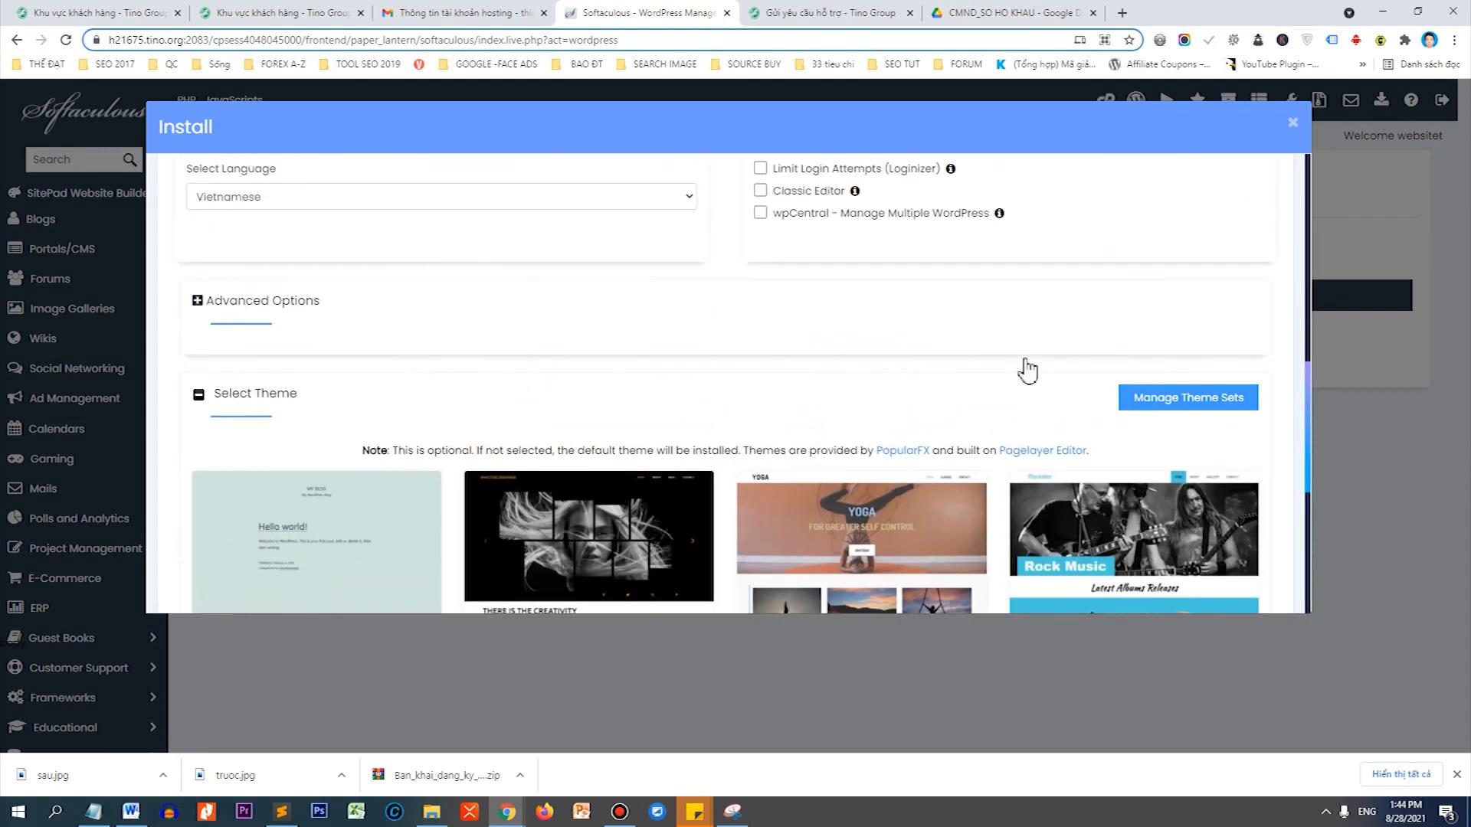
{"action": "scroll", "coordinate": [855, 328], "scroll_direction": "down", "scroll_amount": 10}
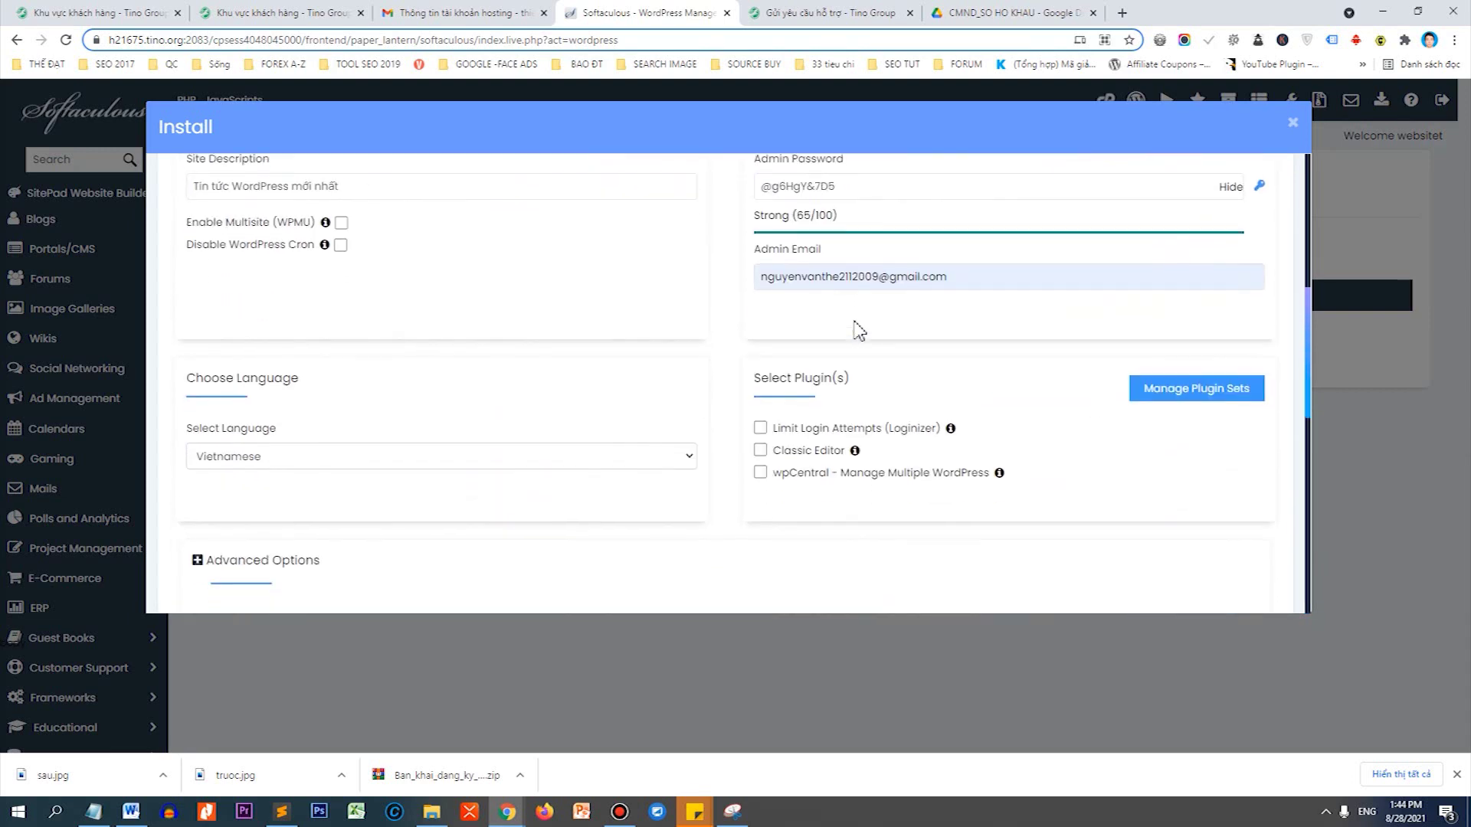
{"action": "left_click", "coordinate": [759, 544]}
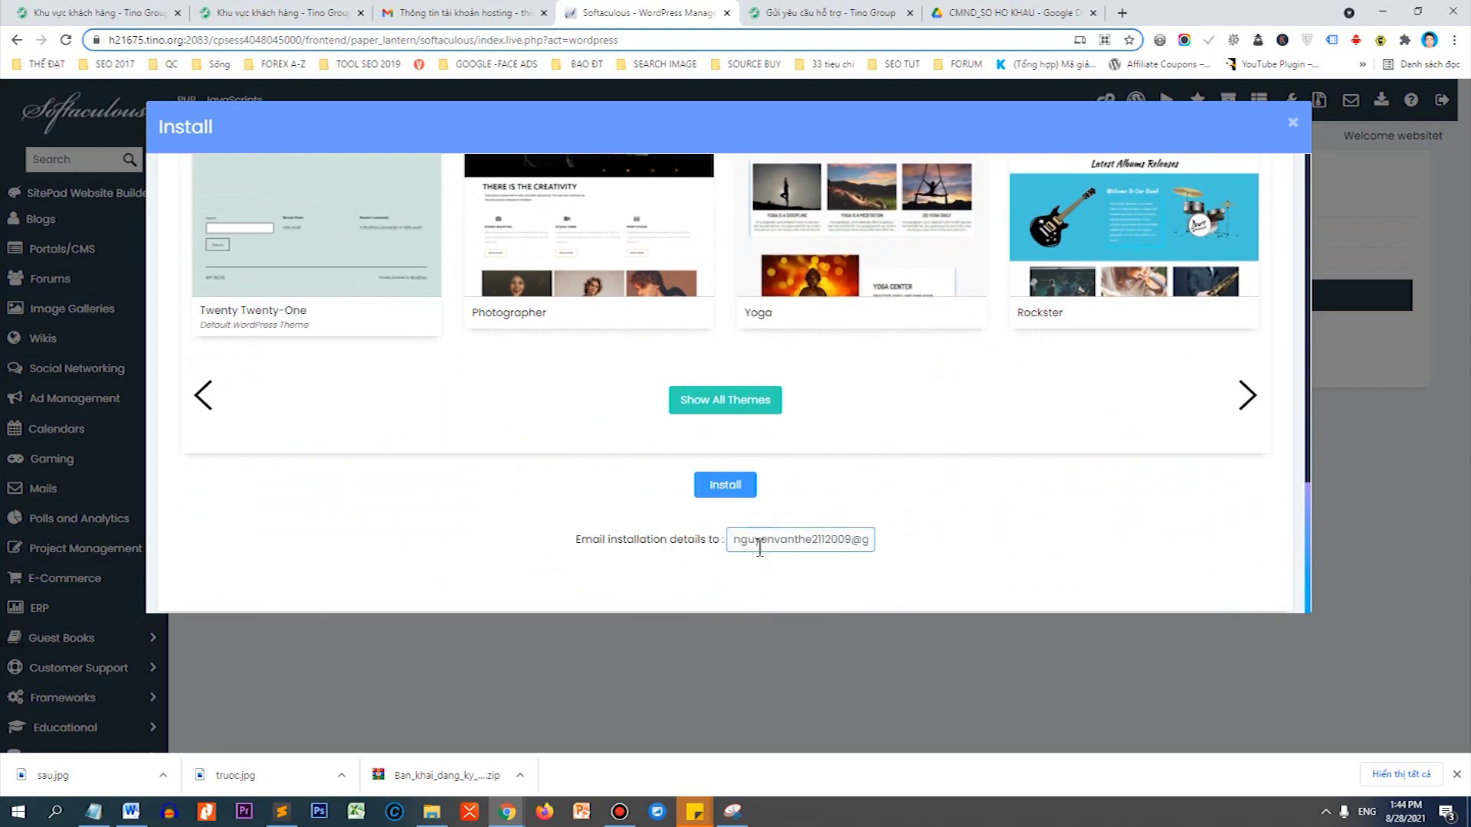
{"action": "left_click", "coordinate": [742, 509]}
{"action": "left_click", "coordinate": [740, 540]}
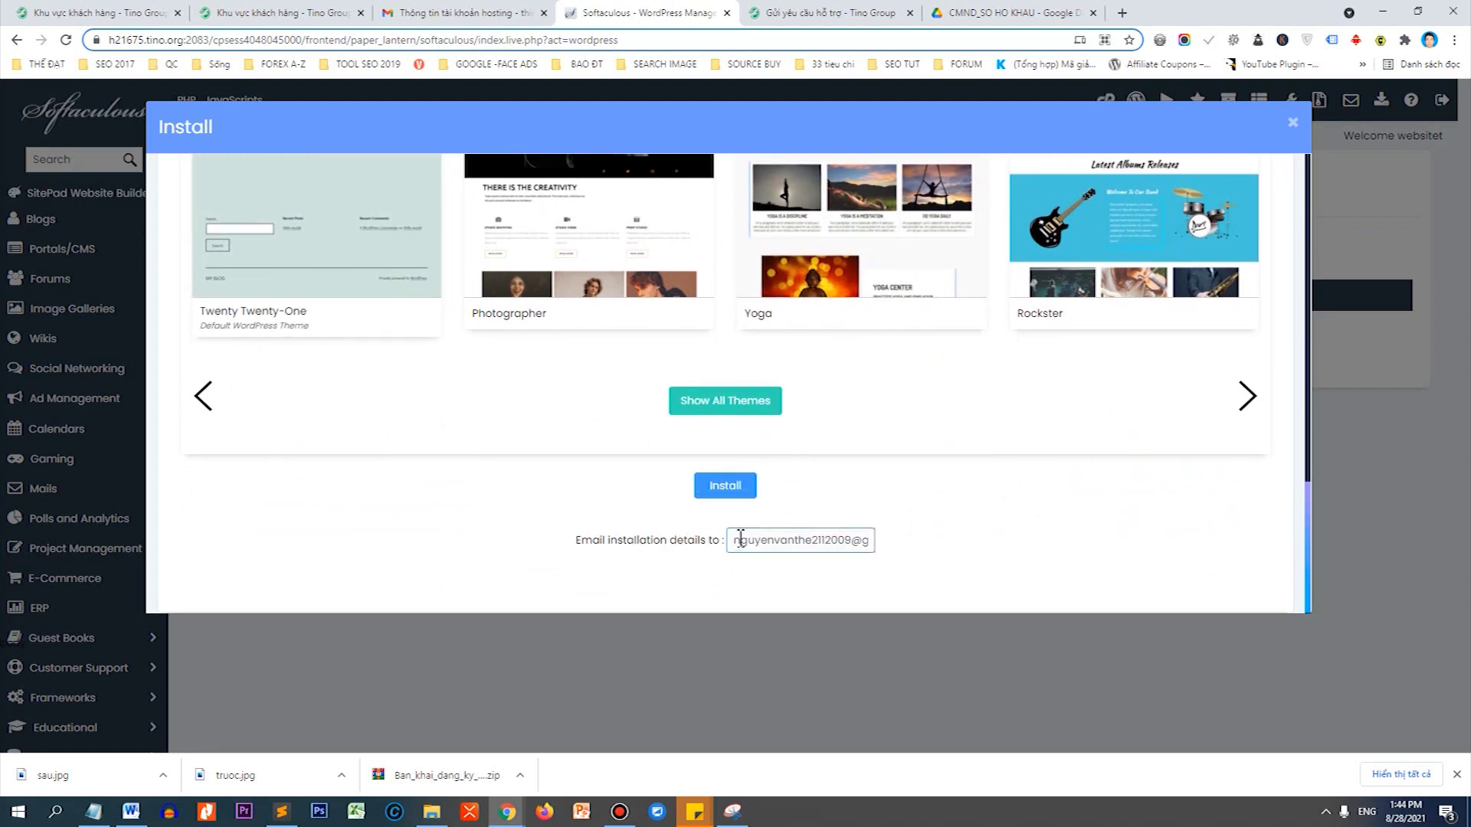
{"action": "left_click", "coordinate": [686, 455]}
{"action": "left_click", "coordinate": [837, 532]}
{"action": "left_click", "coordinate": [766, 510]}
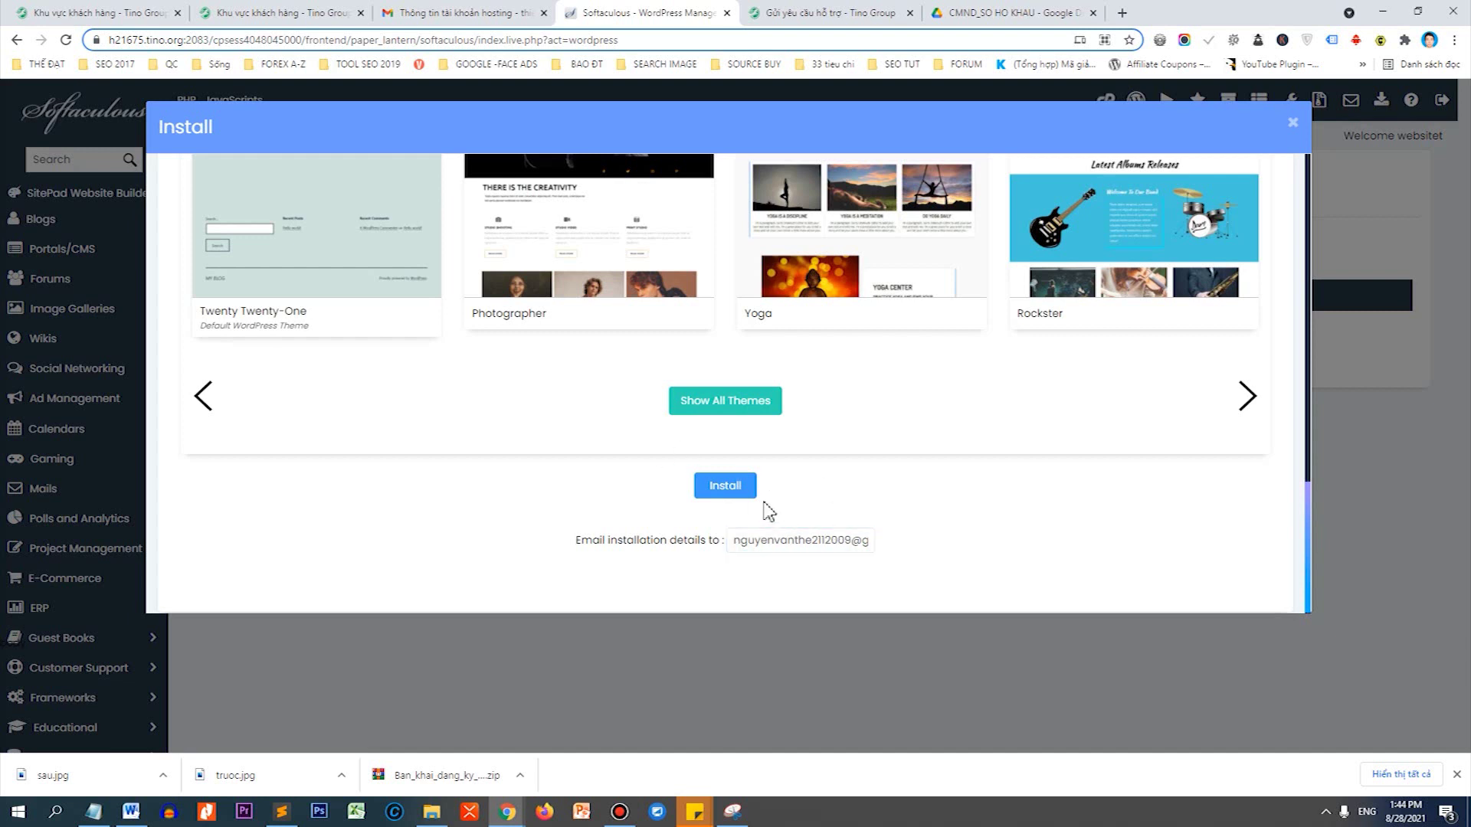
{"action": "left_click", "coordinate": [725, 490]}
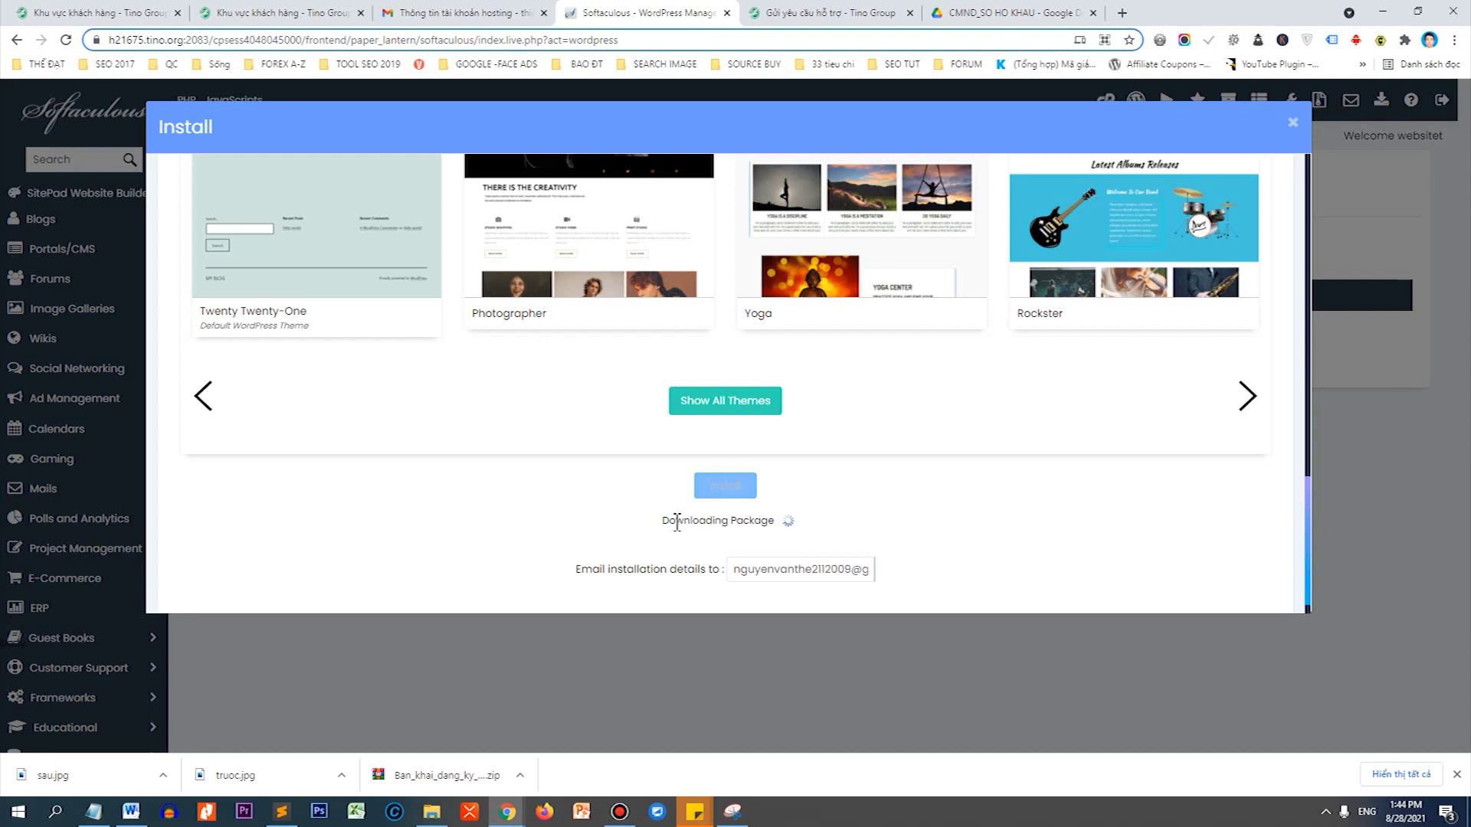
{"action": "left_click_drag", "start_coordinate": [660, 521], "coordinate": [1004, 421]}
{"action": "left_click", "coordinate": [1004, 420]}
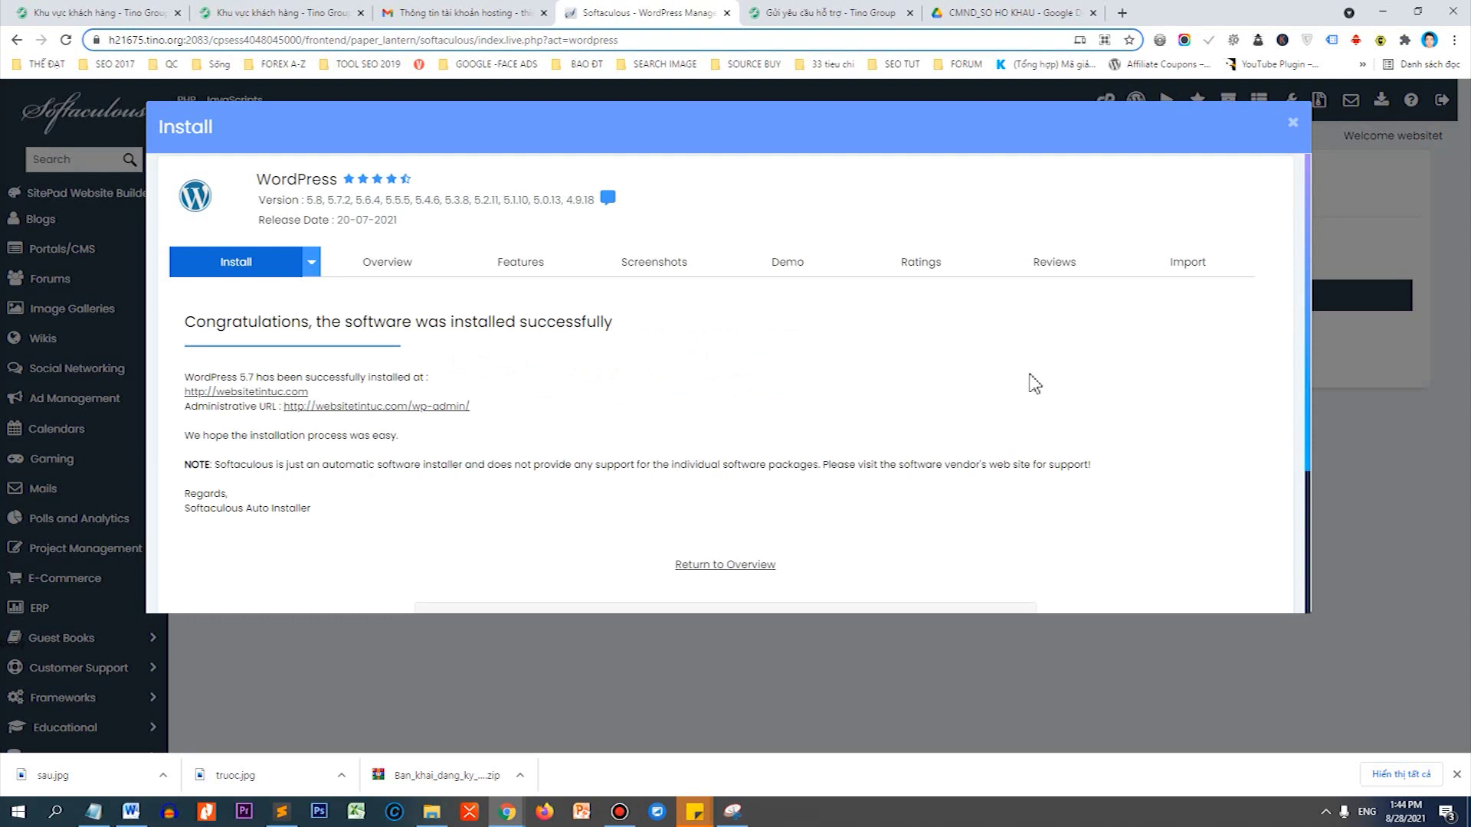
{"action": "right_click", "coordinate": [277, 391]}
{"action": "left_click", "coordinate": [337, 398]}
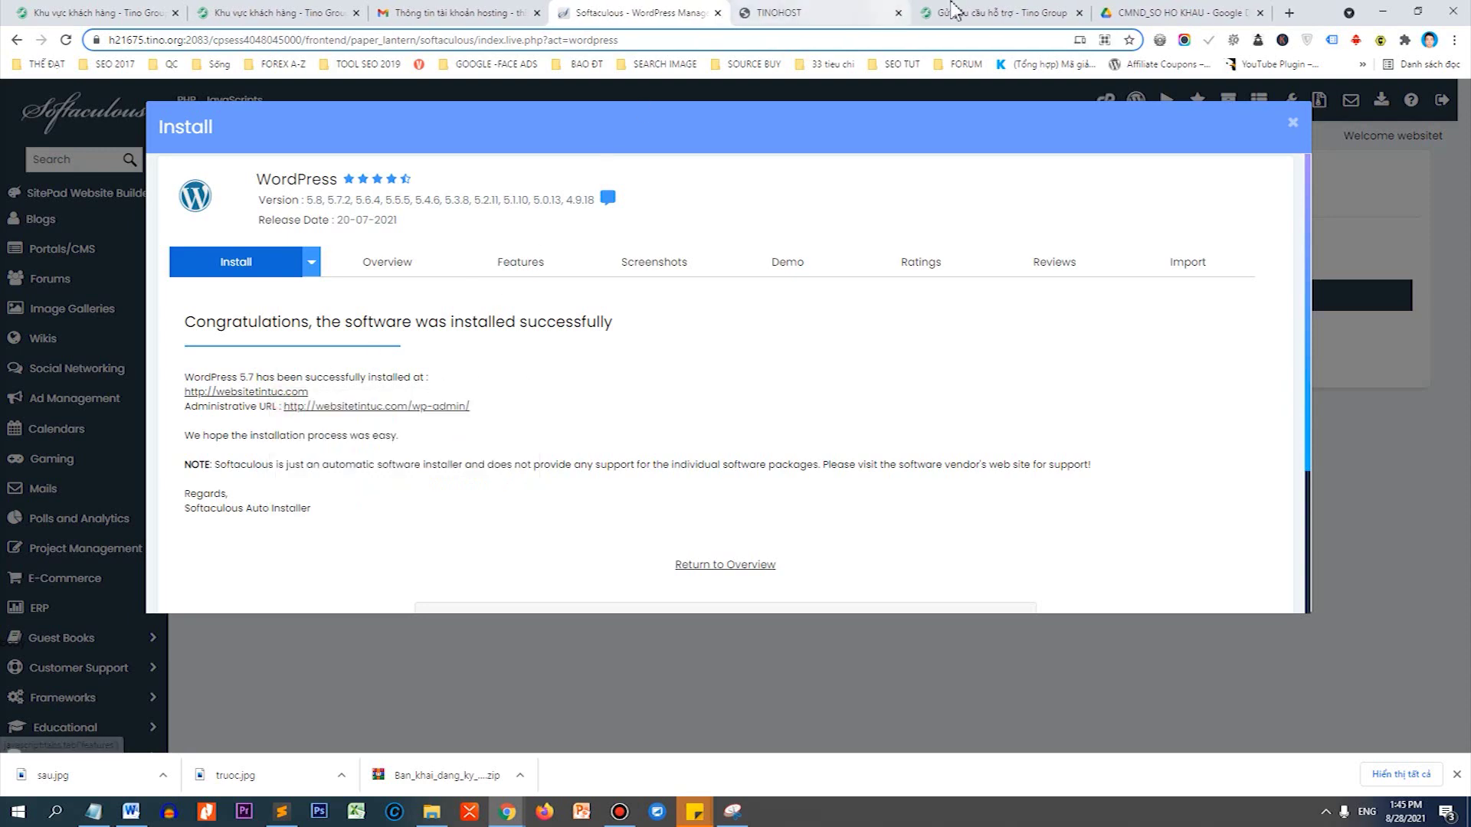
Reload websitetintuc.com to see the Hello world! post, check its Not secure status, then return to TinoHost.
{"action": "left_click", "coordinate": [870, 12]}
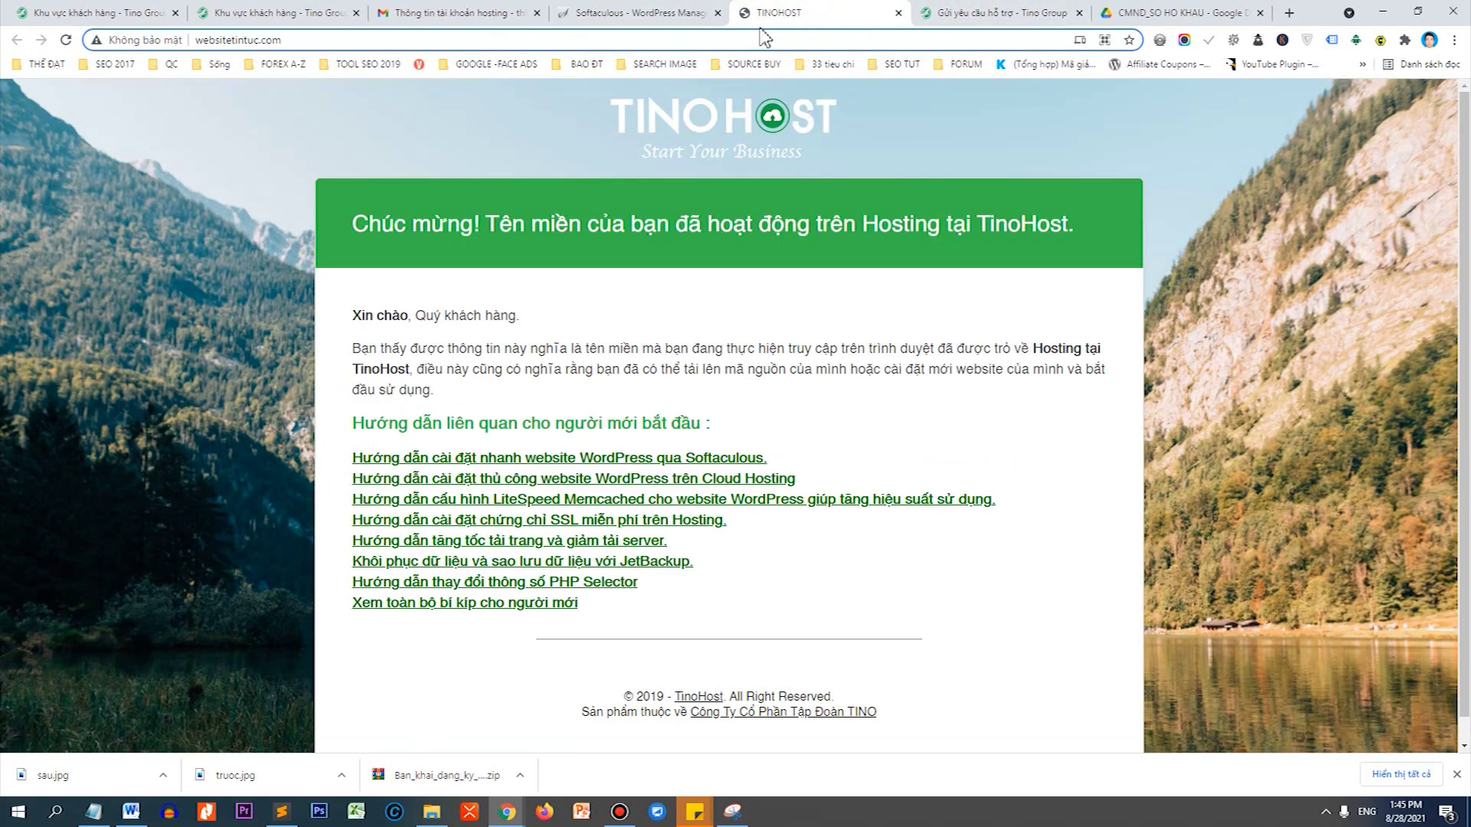
{"action": "key", "text": "F5"}
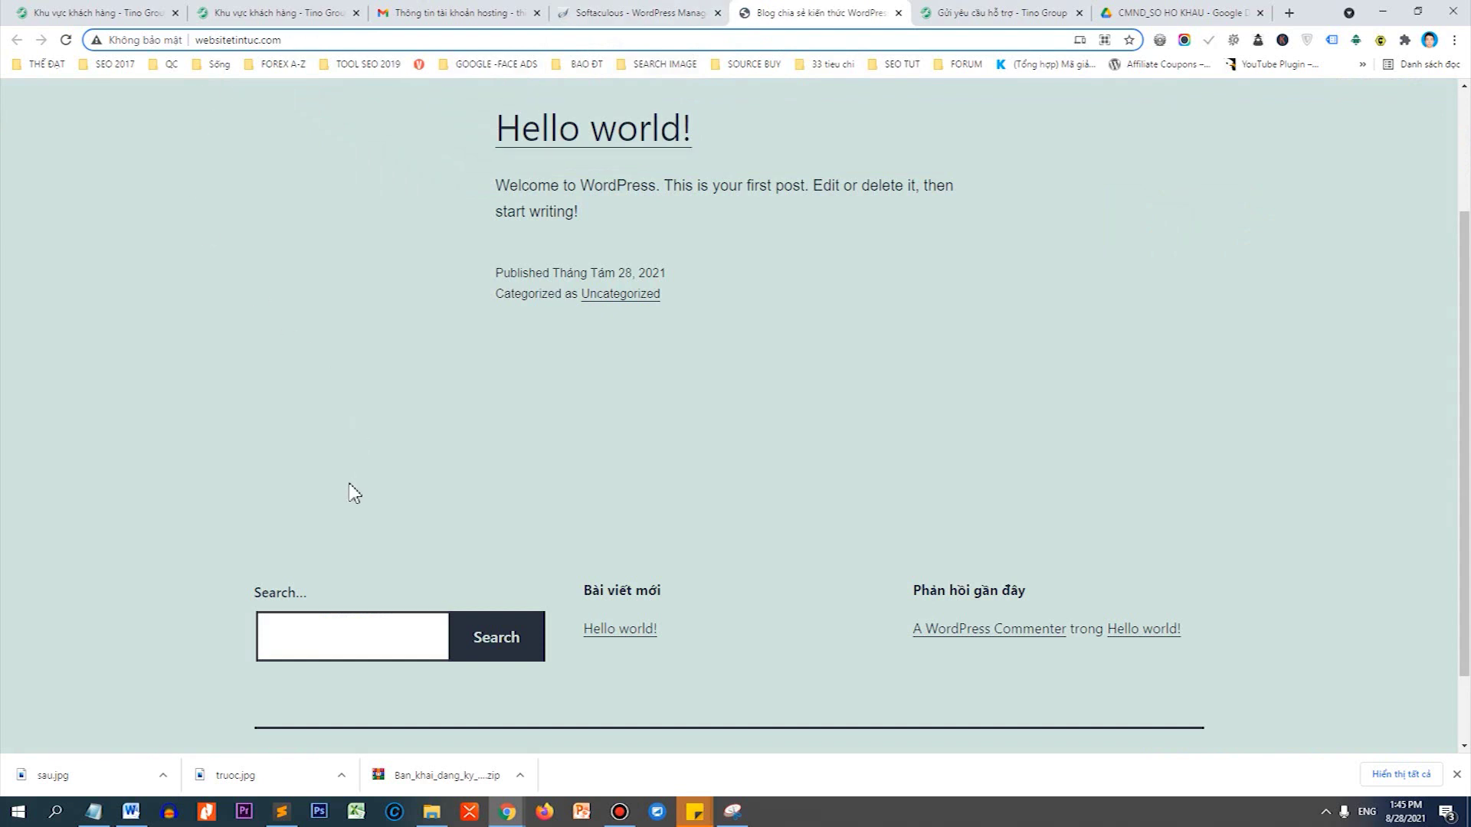
{"action": "left_click_drag", "start_coordinate": [506, 129], "coordinate": [670, 151]}
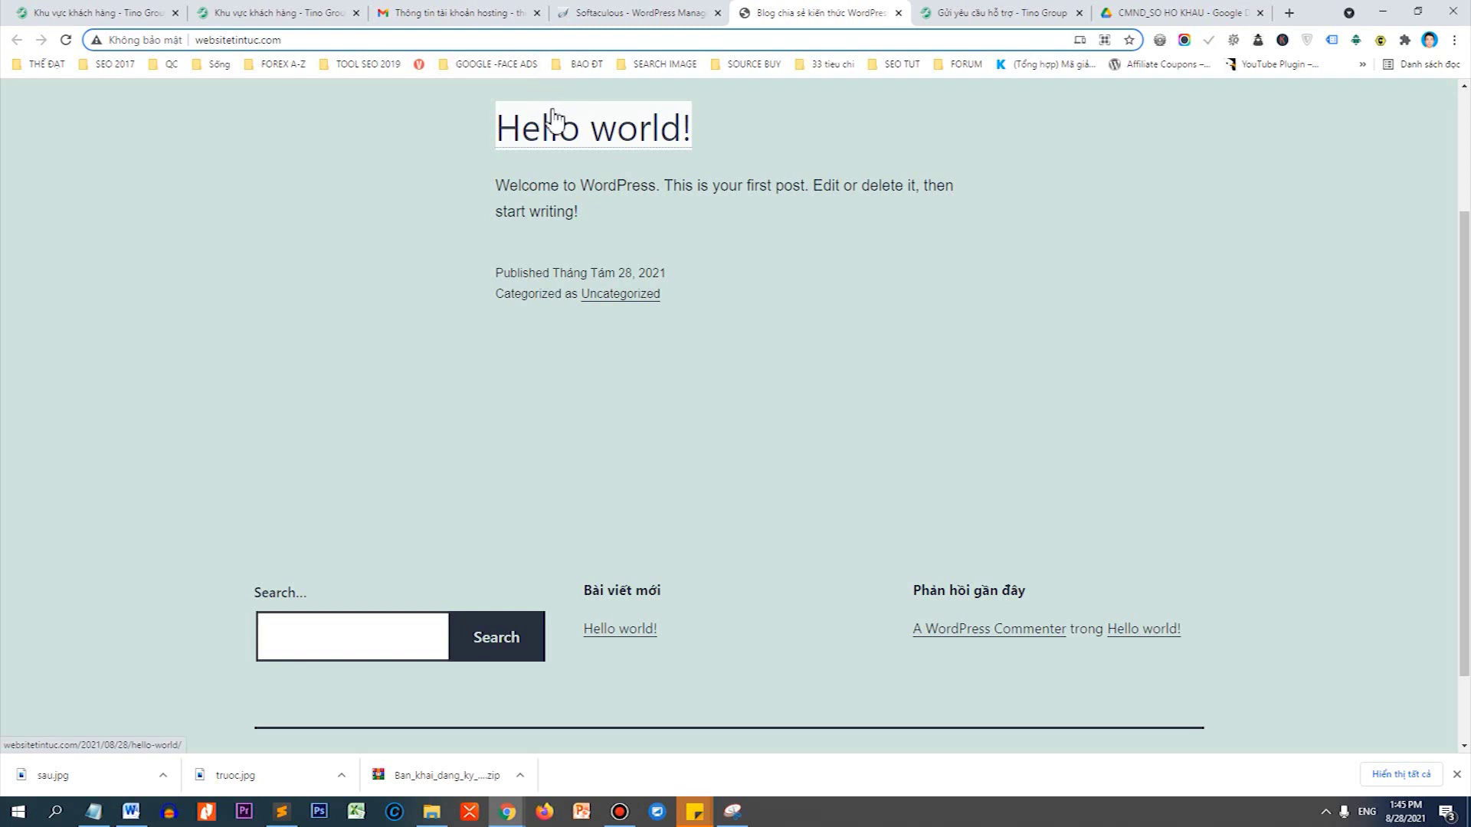
{"action": "left_click", "coordinate": [172, 37]}
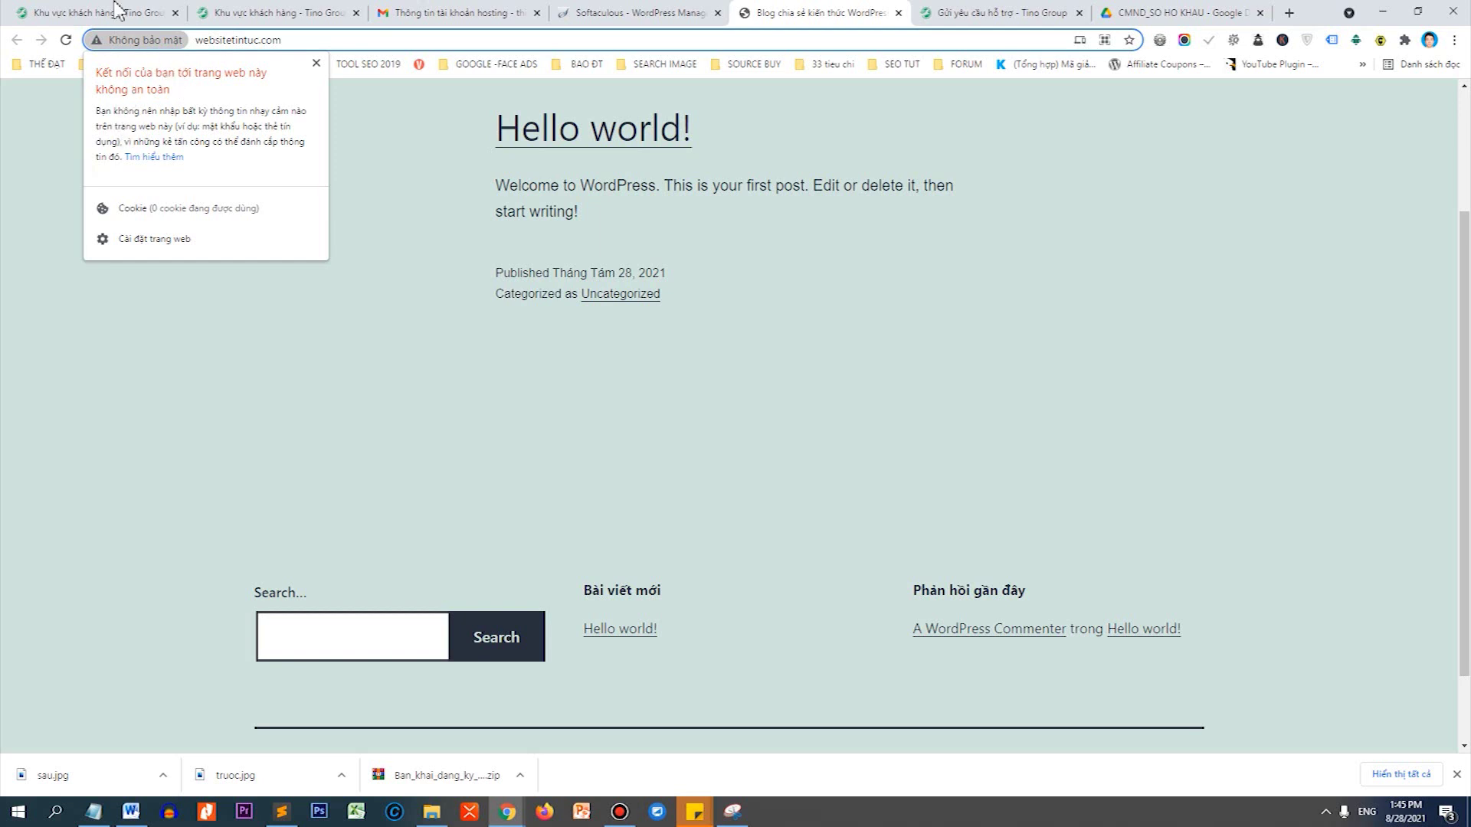
{"action": "left_click", "coordinate": [115, 11]}
{"action": "left_click", "coordinate": [95, 39]}
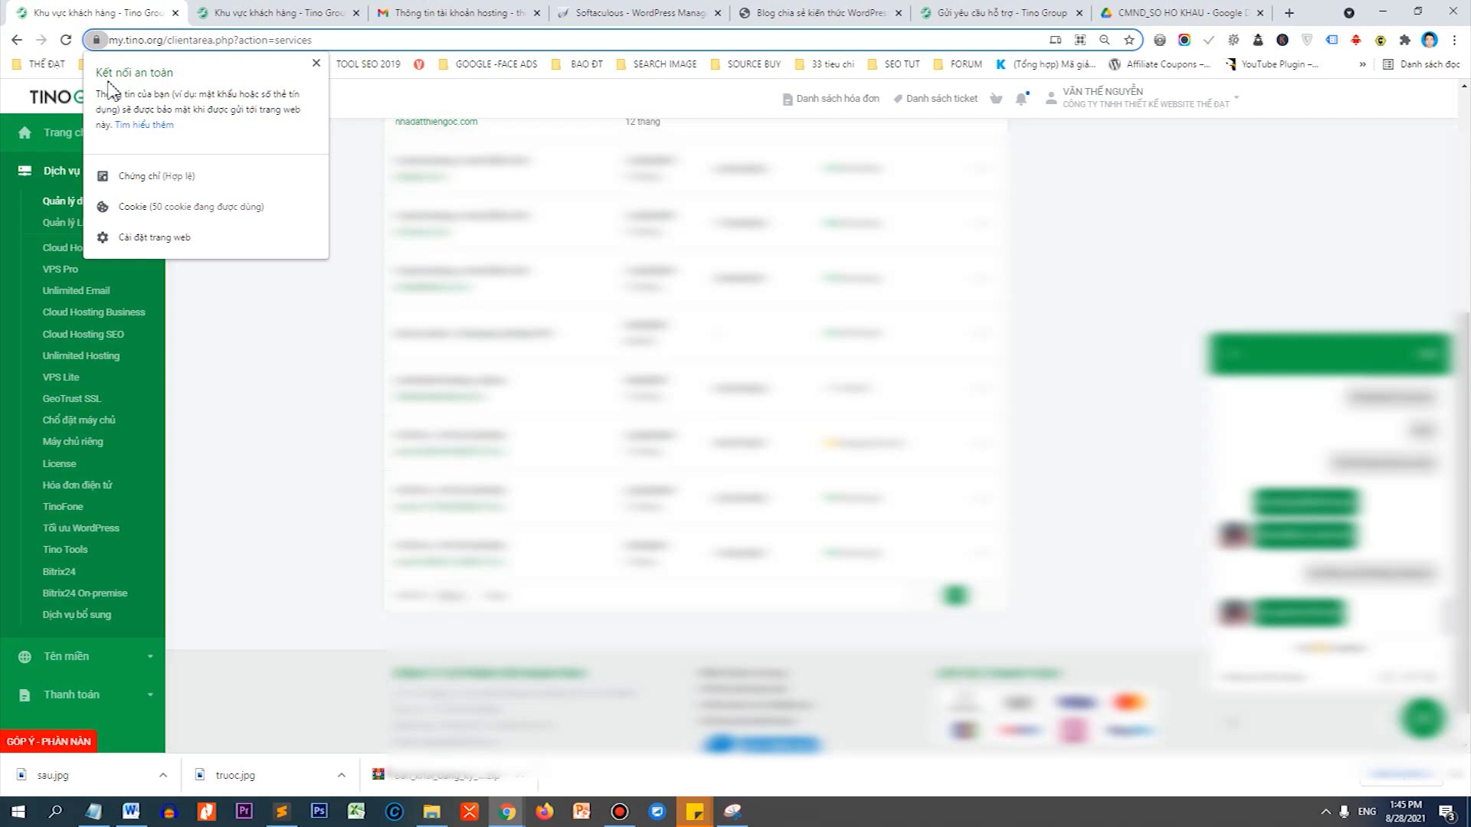
Close the site information popup and go back from the Softaculous results to the cPanel main page.
{"action": "left_click", "coordinate": [1003, 12]}
{"action": "left_click", "coordinate": [695, 11]}
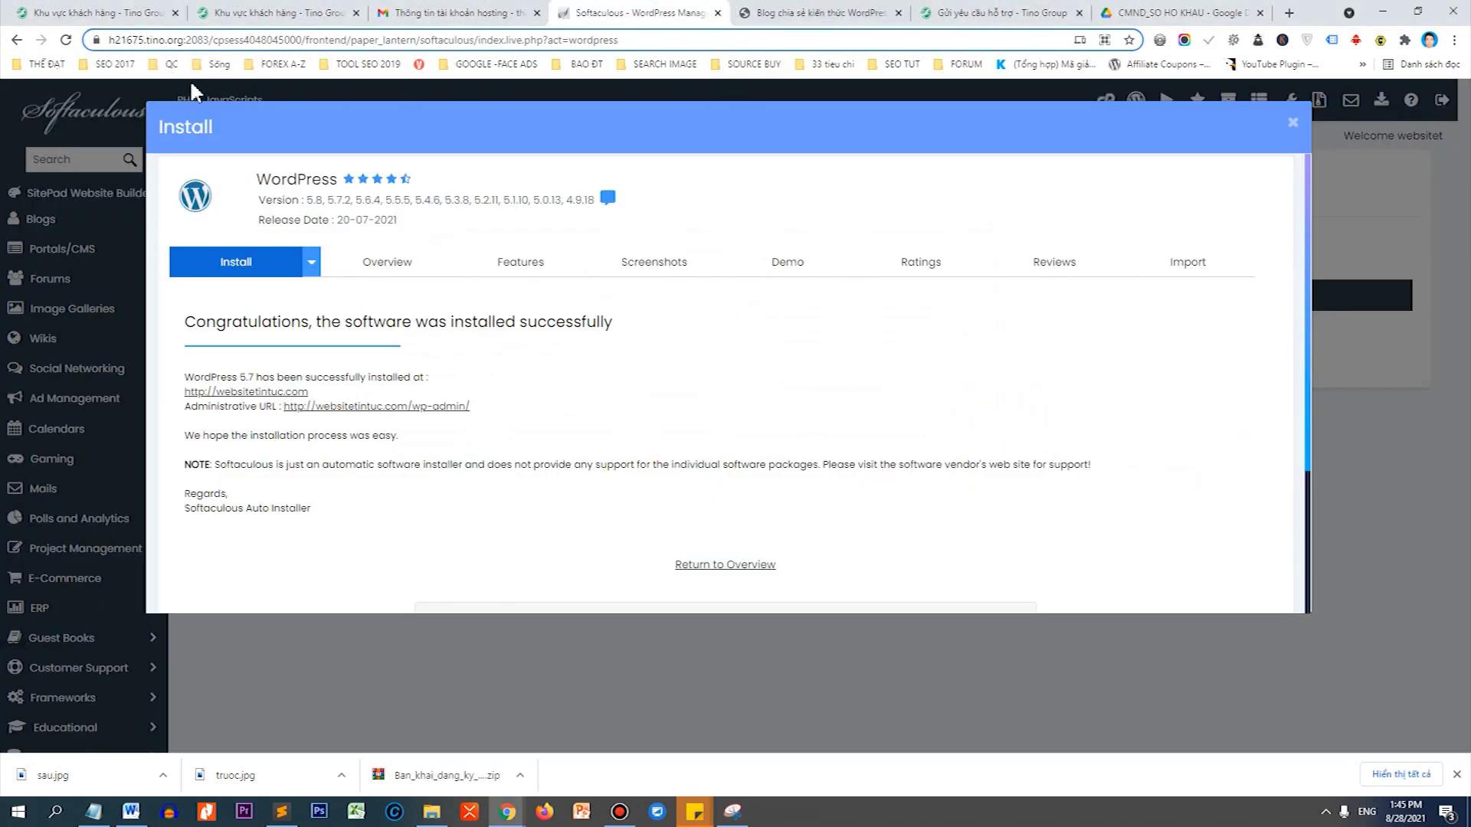
{"action": "left_click", "coordinate": [16, 41]}
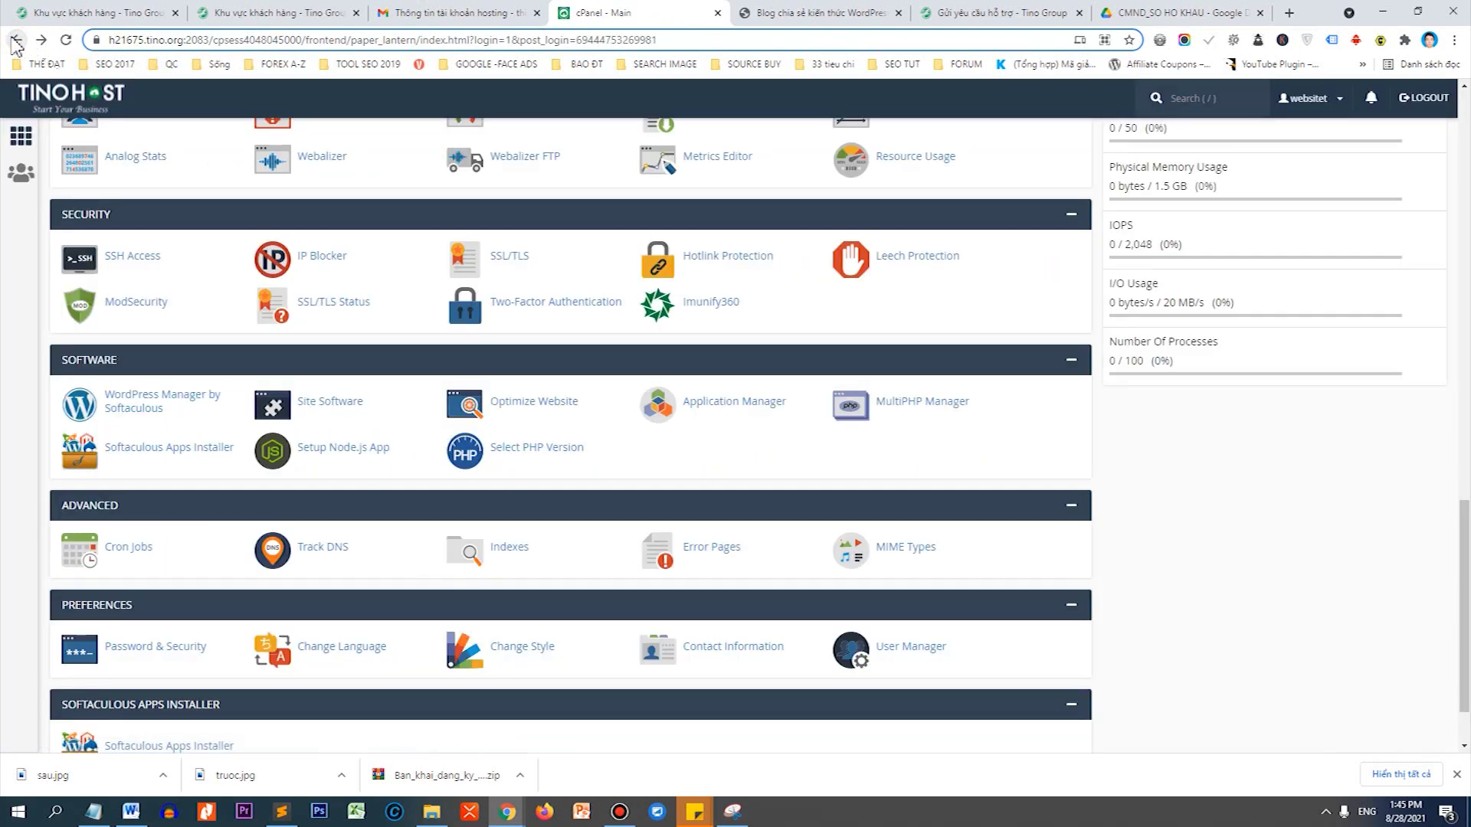
In the Gmail hosting e-mail, follow the Link đăng nhập under THÔNG TIN ĐĂNG NHẬP.
{"action": "left_click", "coordinate": [437, 13]}
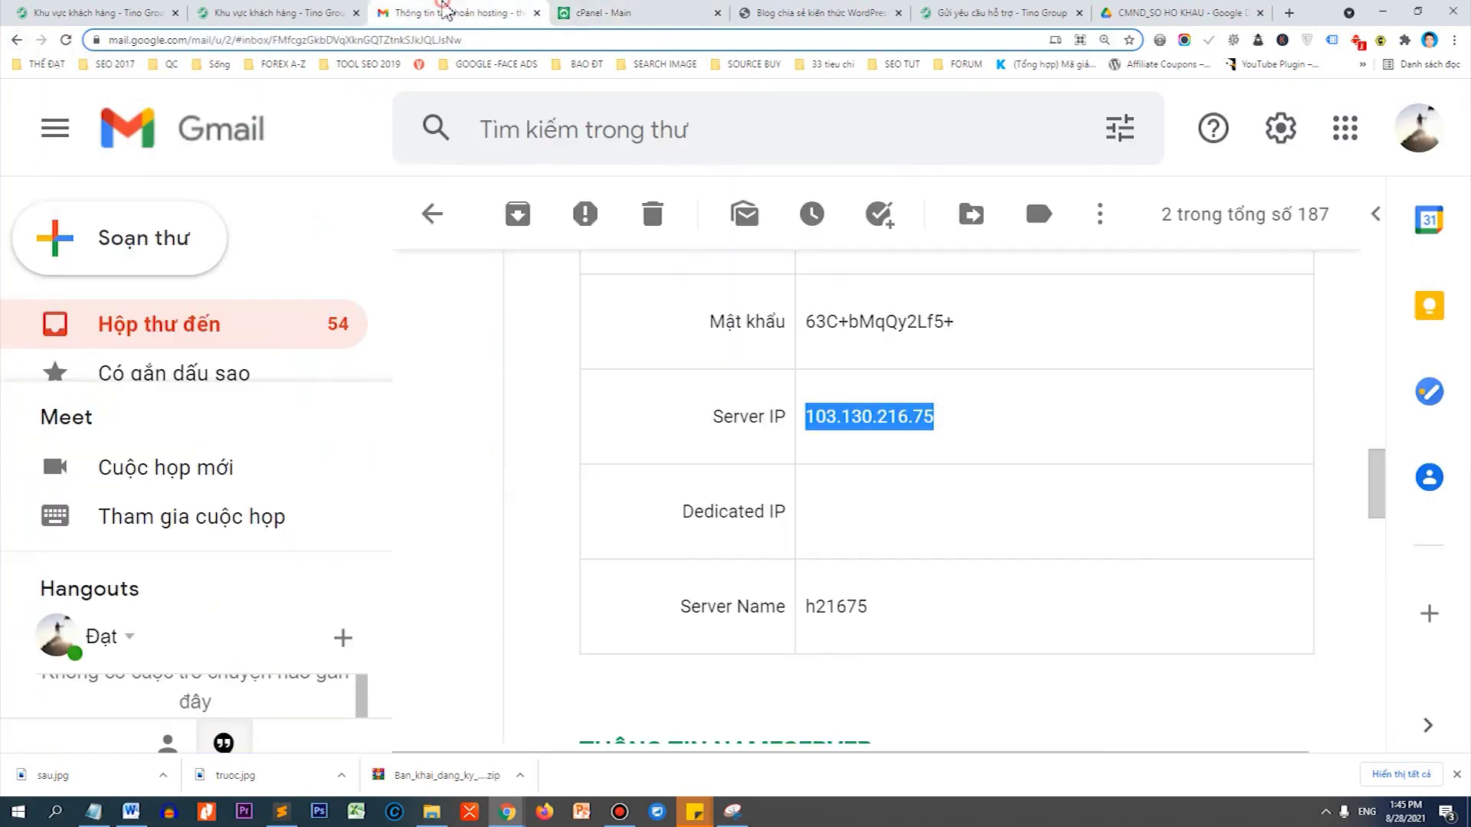
{"action": "scroll", "coordinate": [965, 505], "scroll_direction": "up", "scroll_amount": 5}
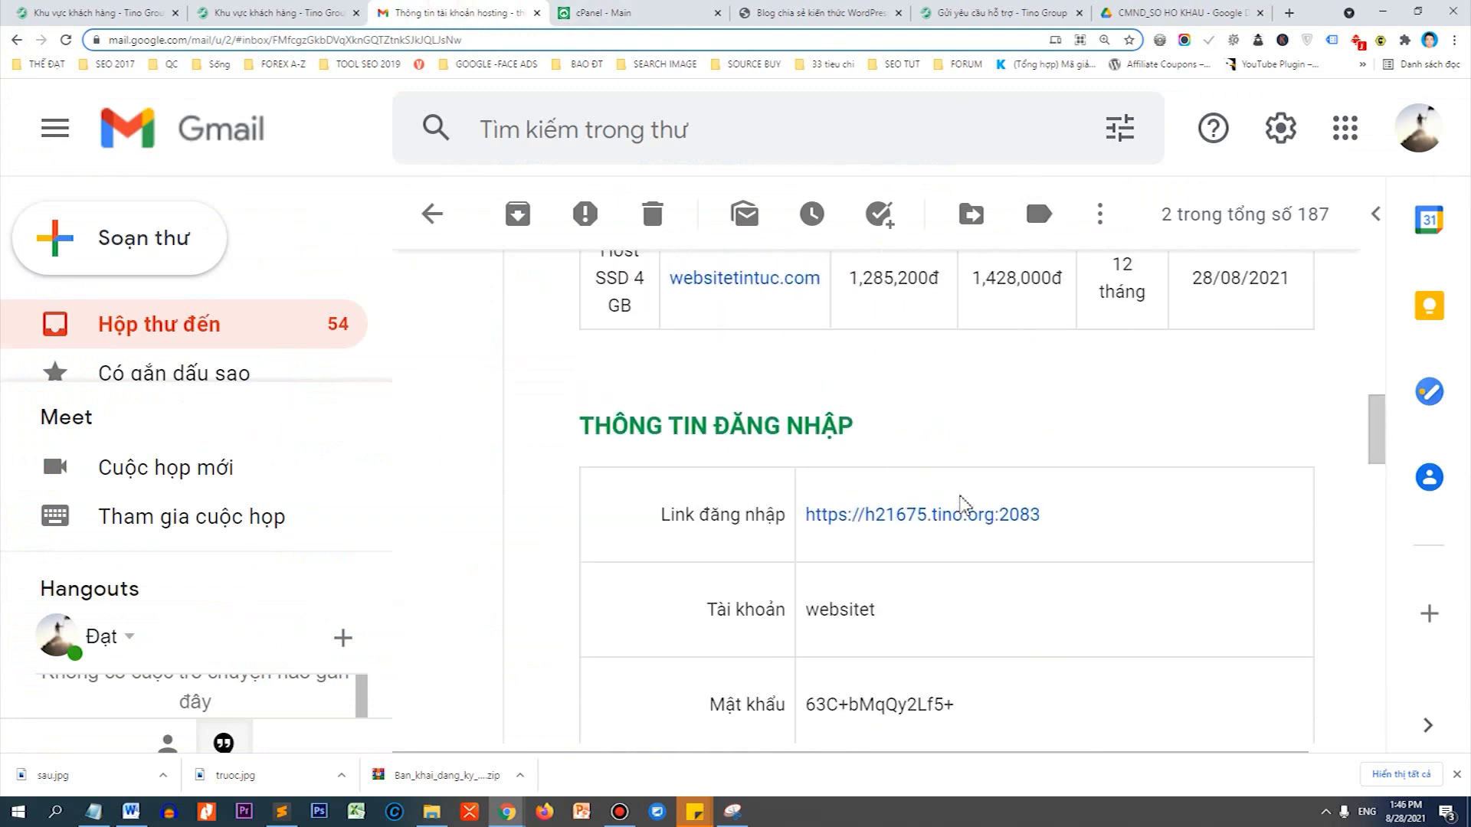
{"action": "left_click", "coordinate": [920, 516]}
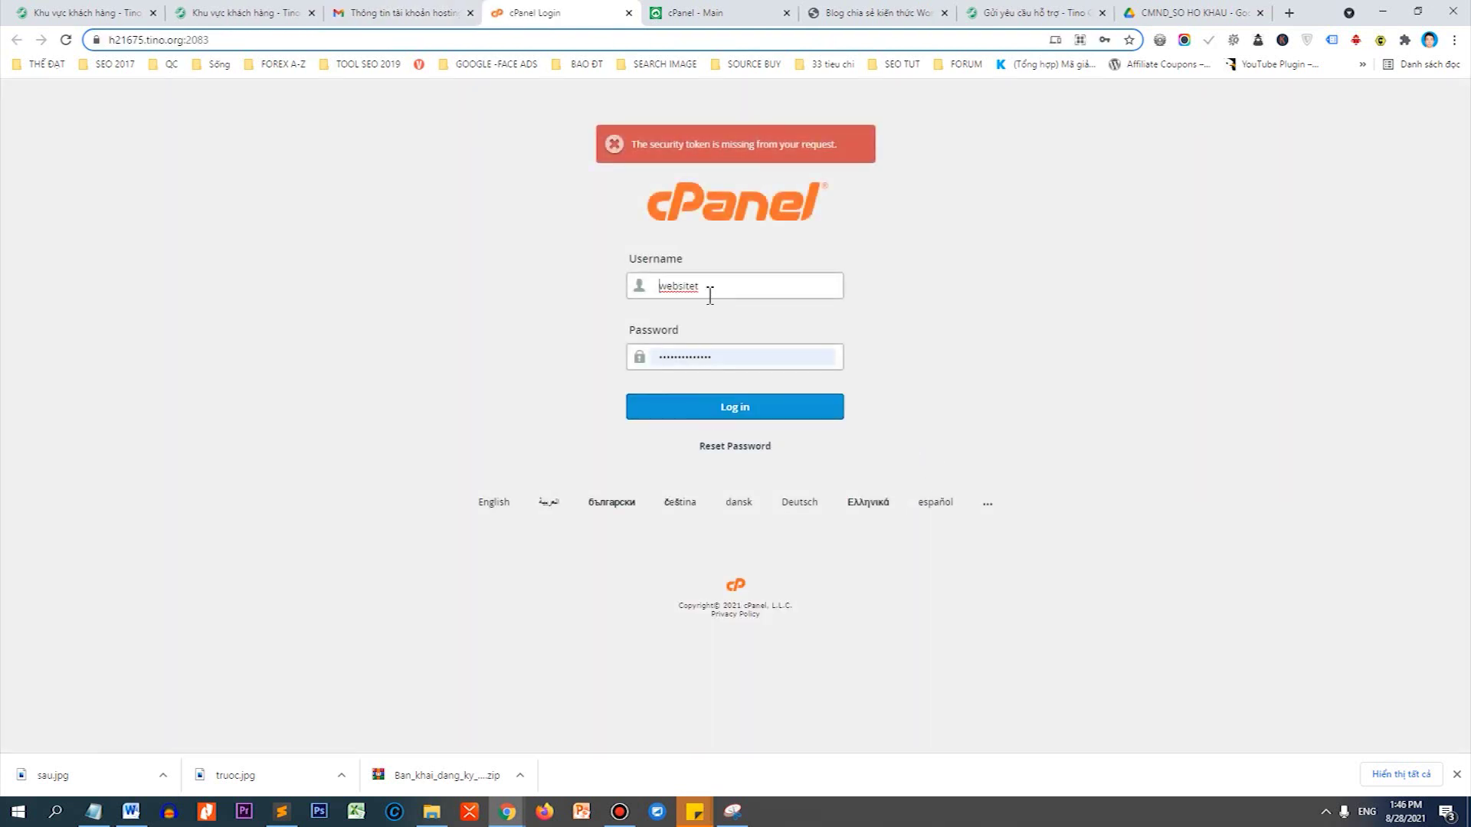
Log in to cPanel with the prefilled credentials and scroll the dashboard down to the Security section.
{"action": "left_click", "coordinate": [719, 414]}
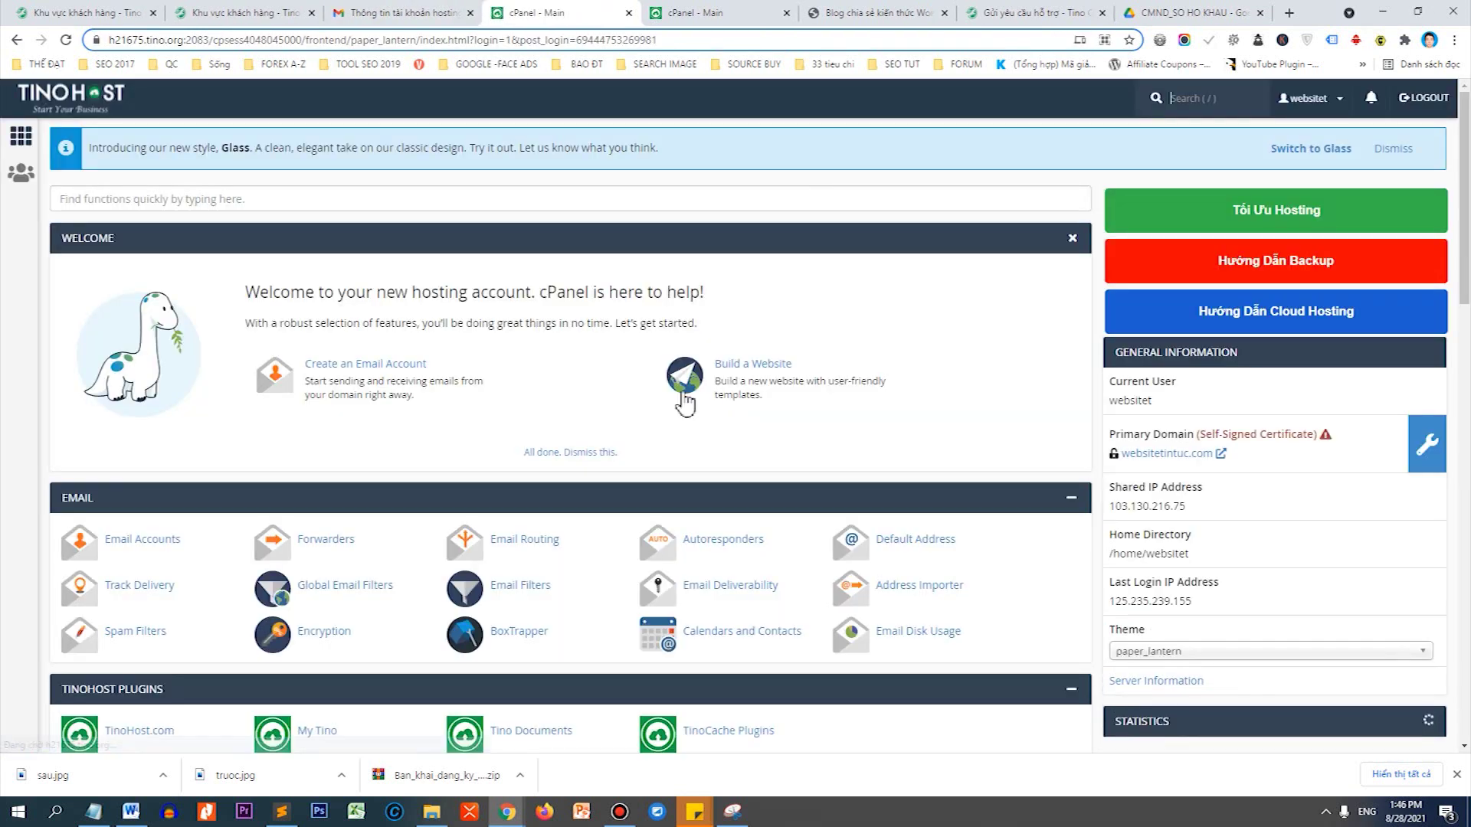
{"action": "scroll", "coordinate": [559, 392], "scroll_direction": "down", "scroll_amount": 4}
{"action": "scroll", "coordinate": [411, 393], "scroll_direction": "down", "scroll_amount": 5}
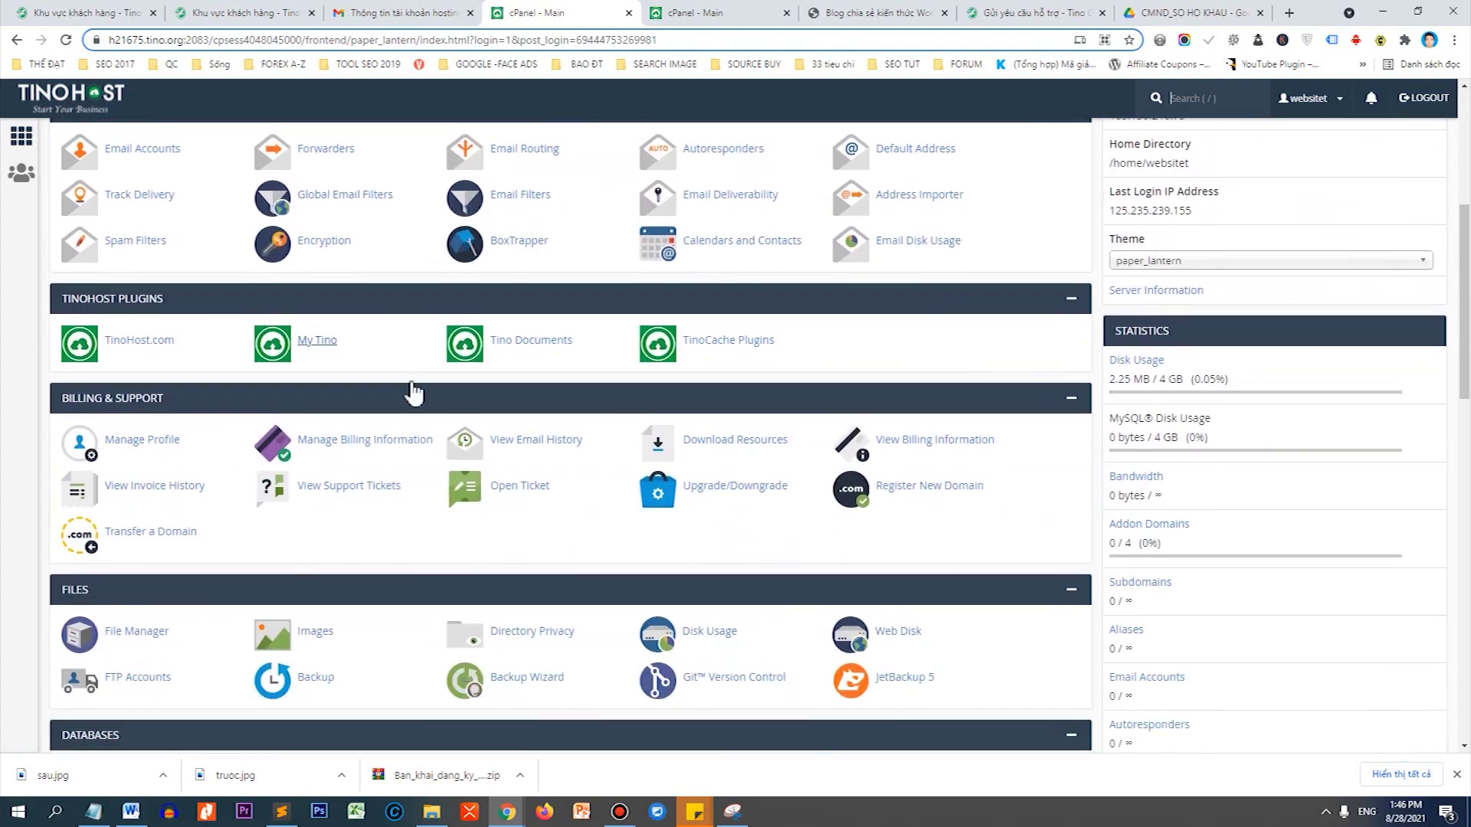
{"action": "scroll", "coordinate": [414, 394], "scroll_direction": "down", "scroll_amount": 3}
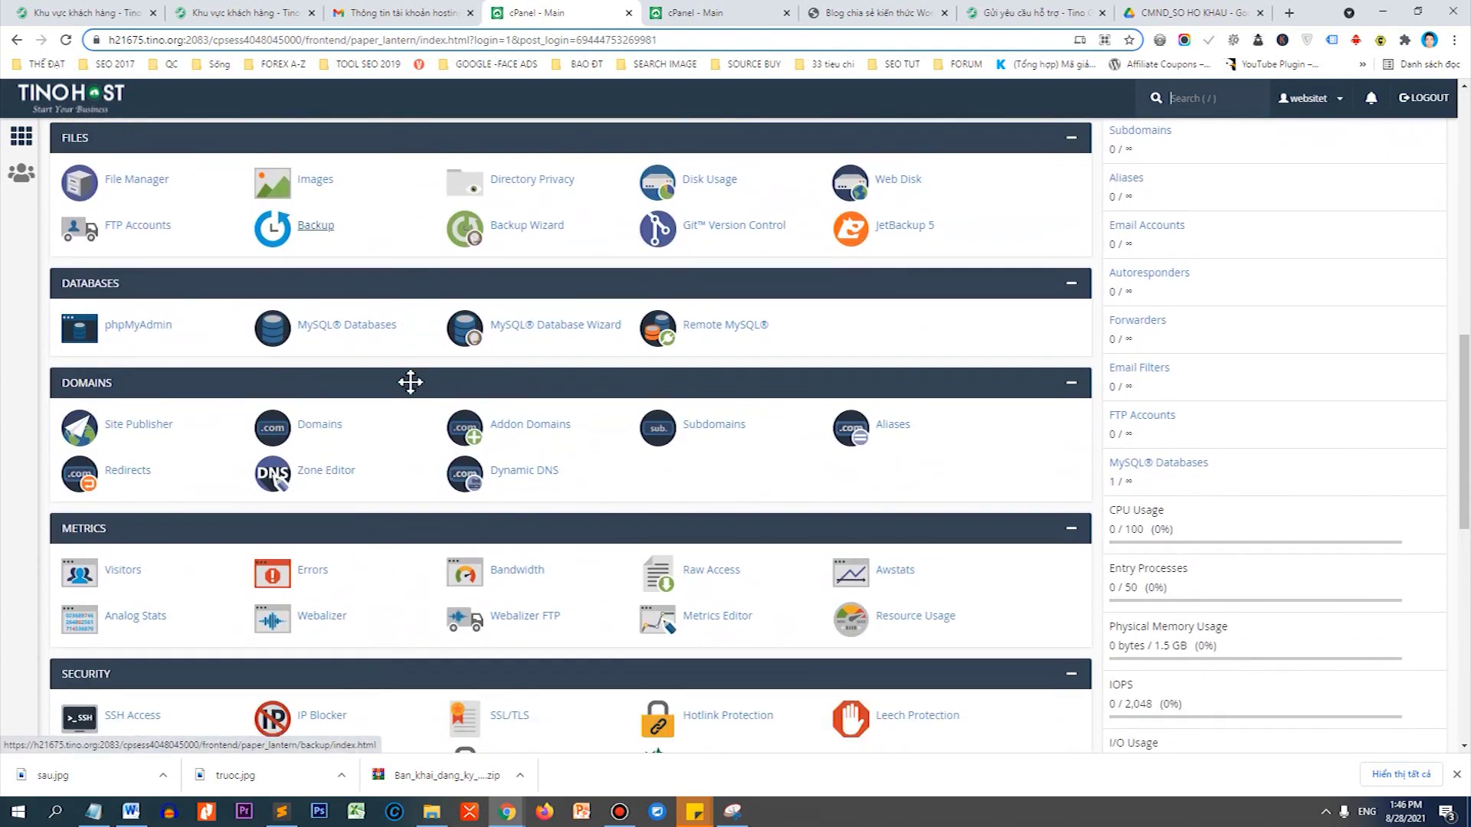
{"action": "scroll", "coordinate": [318, 387], "scroll_direction": "down", "scroll_amount": 2}
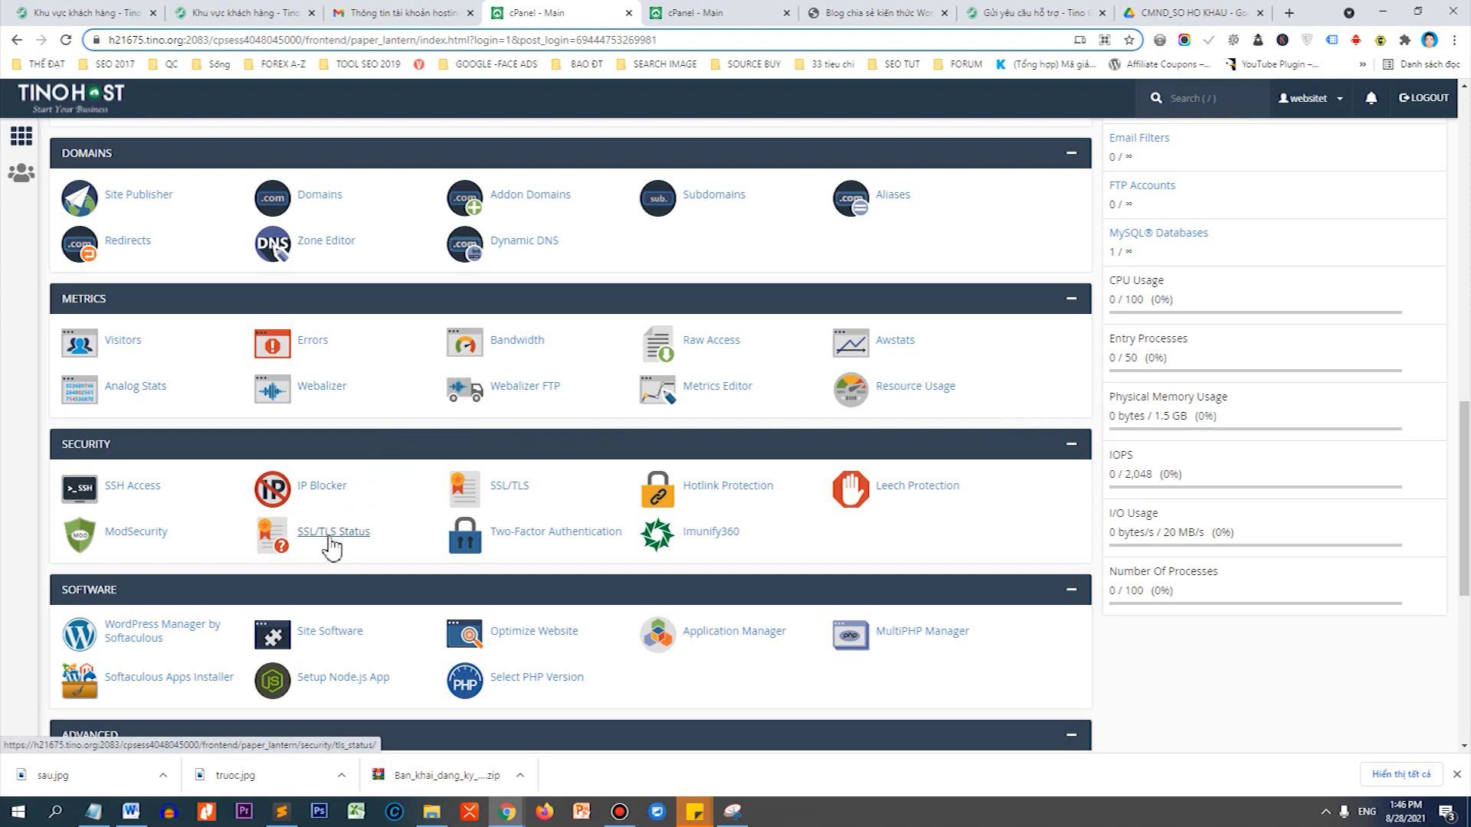
Open SSL/TLS Status and select all nine websitetintuc.com domains.
{"action": "left_click", "coordinate": [331, 540]}
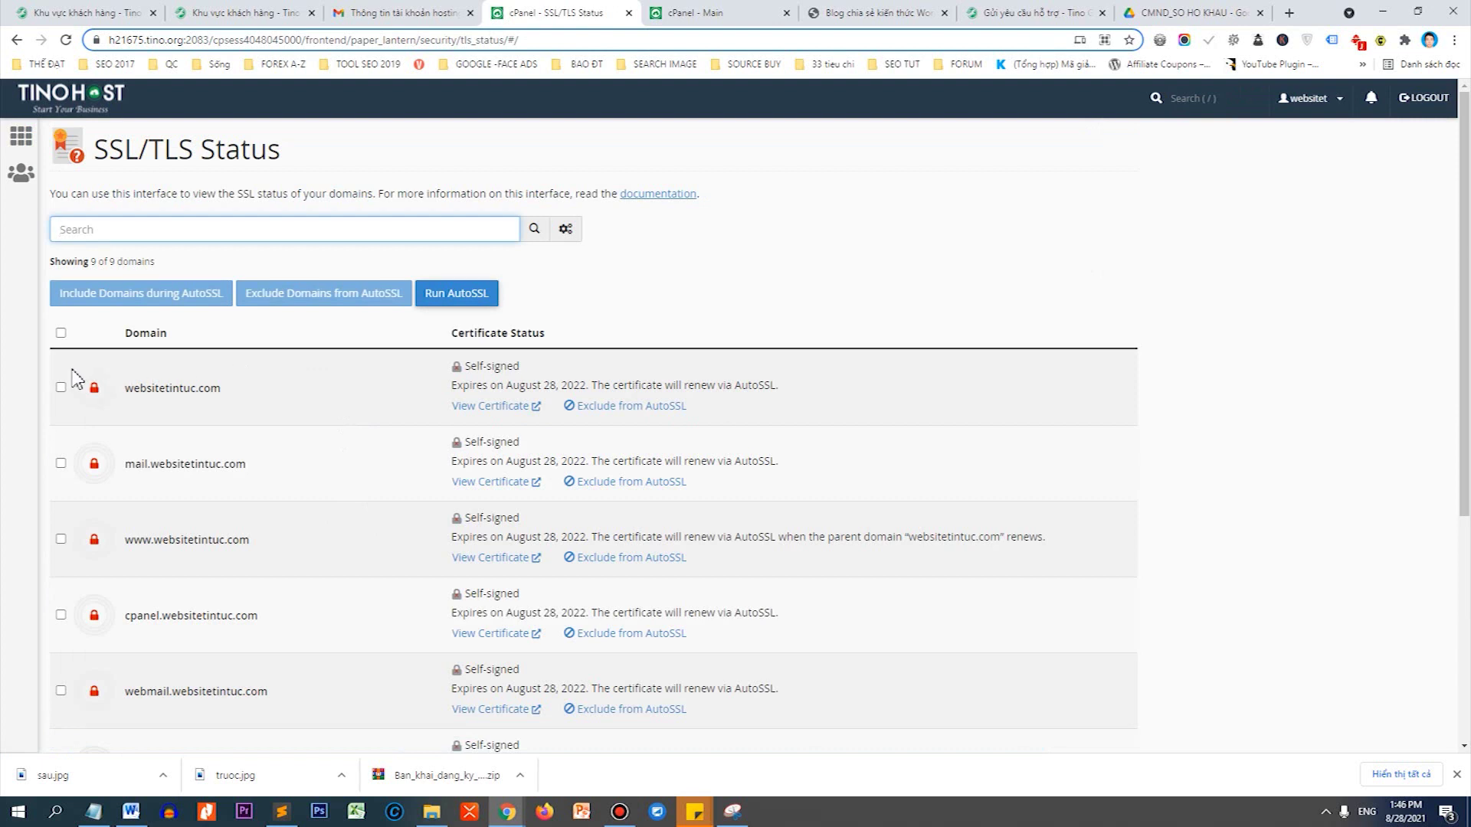
{"action": "left_click_drag", "start_coordinate": [121, 389], "coordinate": [232, 387]}
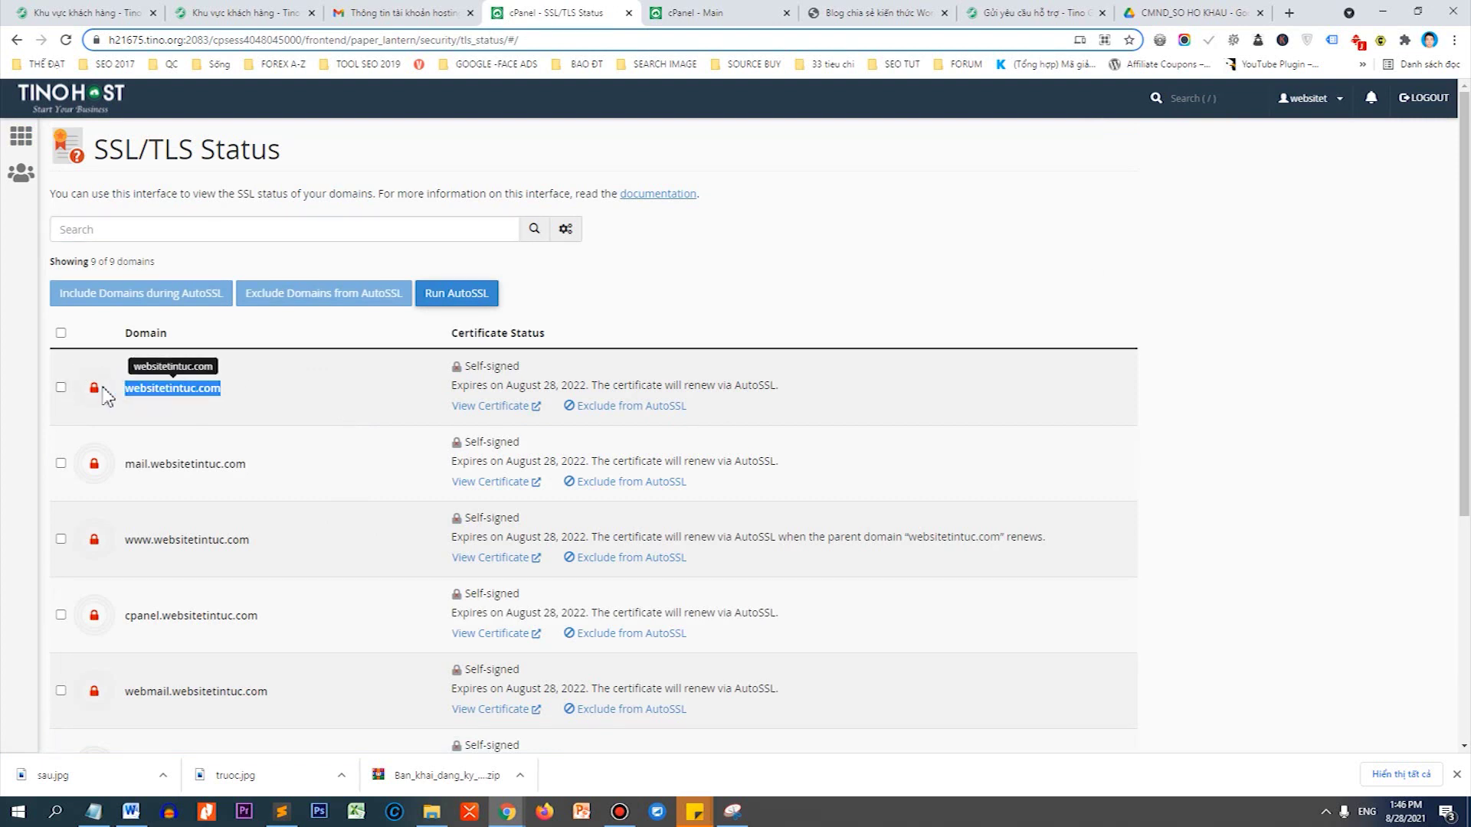
{"action": "left_click", "coordinate": [61, 387]}
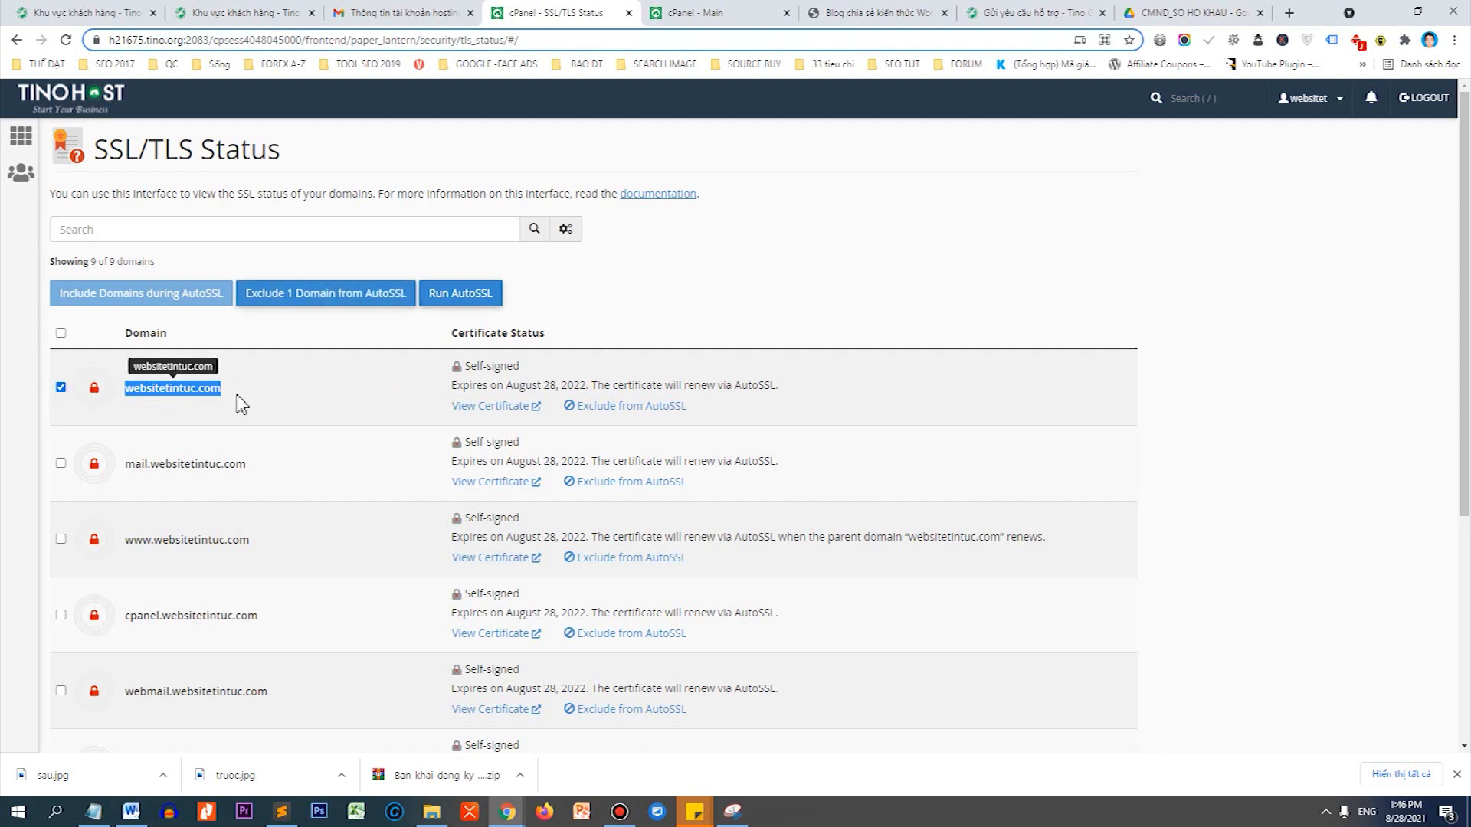
{"action": "left_click_drag", "start_coordinate": [234, 399], "coordinate": [125, 400]}
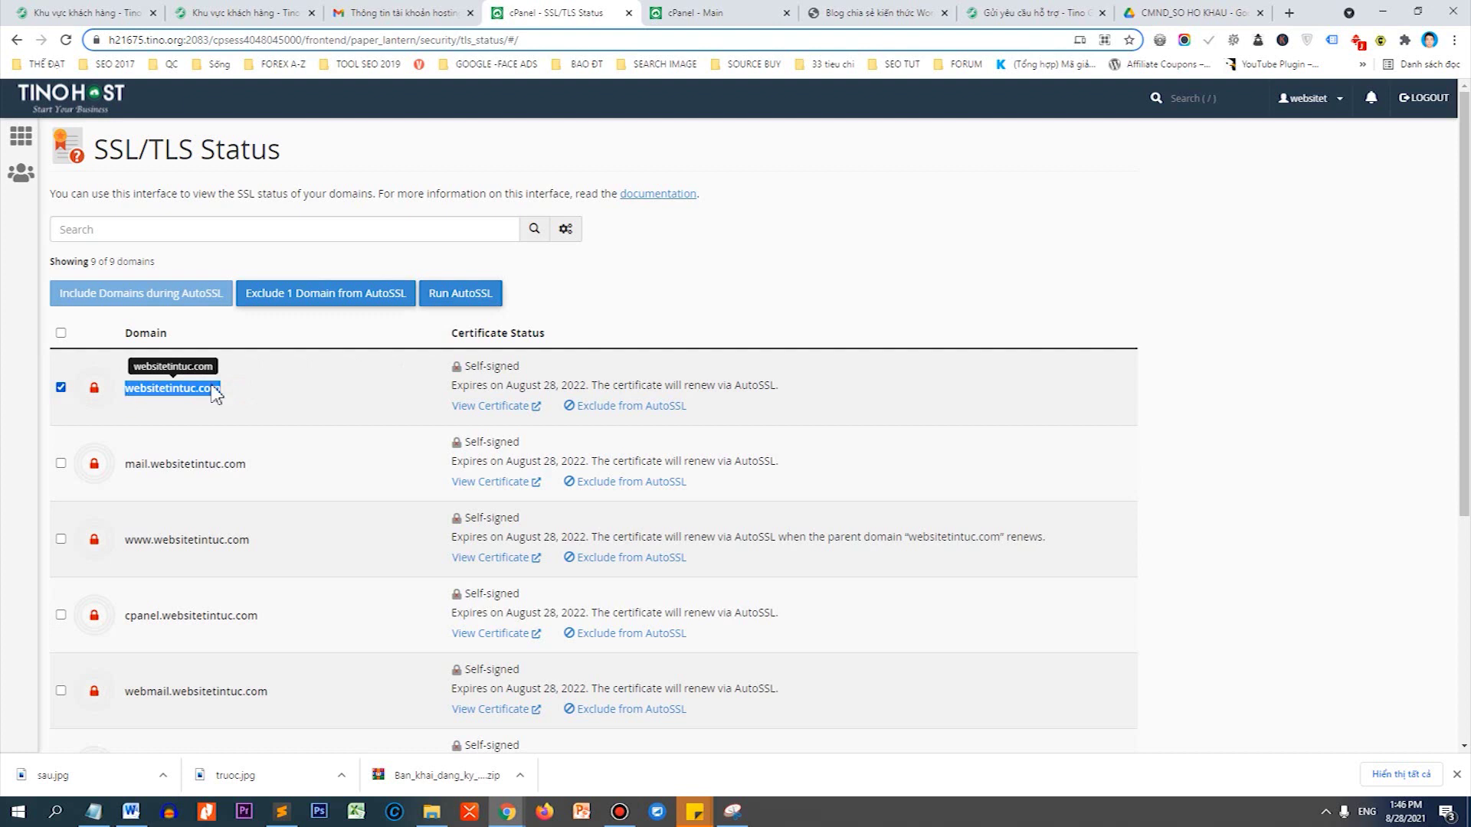
{"action": "left_click", "coordinate": [60, 333]}
Run AutoSSL on the selected domains.
{"action": "scroll", "coordinate": [278, 331], "scroll_direction": "down", "scroll_amount": 2}
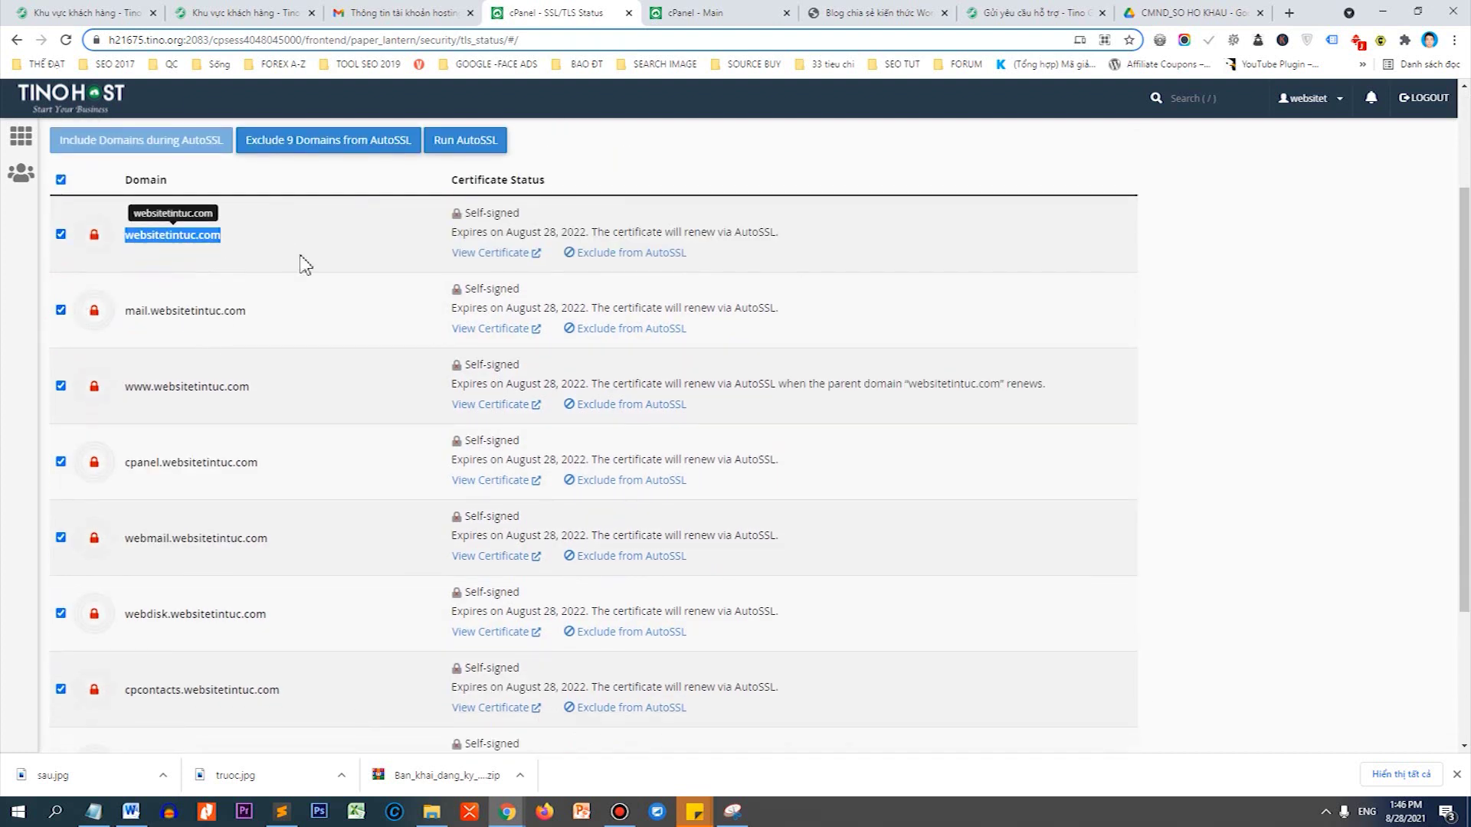
{"action": "scroll", "coordinate": [306, 265], "scroll_direction": "down", "scroll_amount": 1}
{"action": "scroll", "coordinate": [296, 444], "scroll_direction": "up", "scroll_amount": 3}
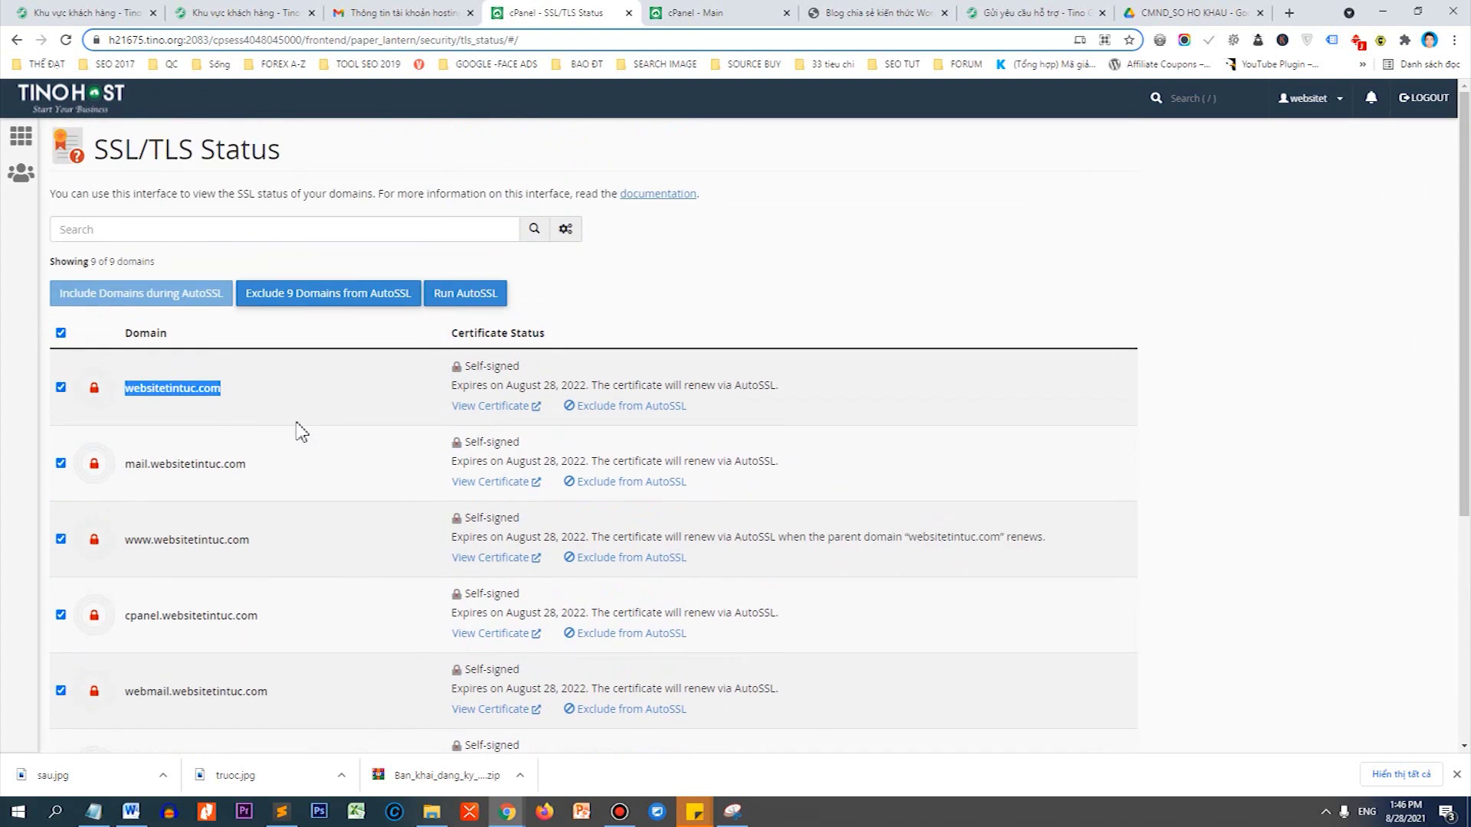
{"action": "left_click", "coordinate": [469, 295]}
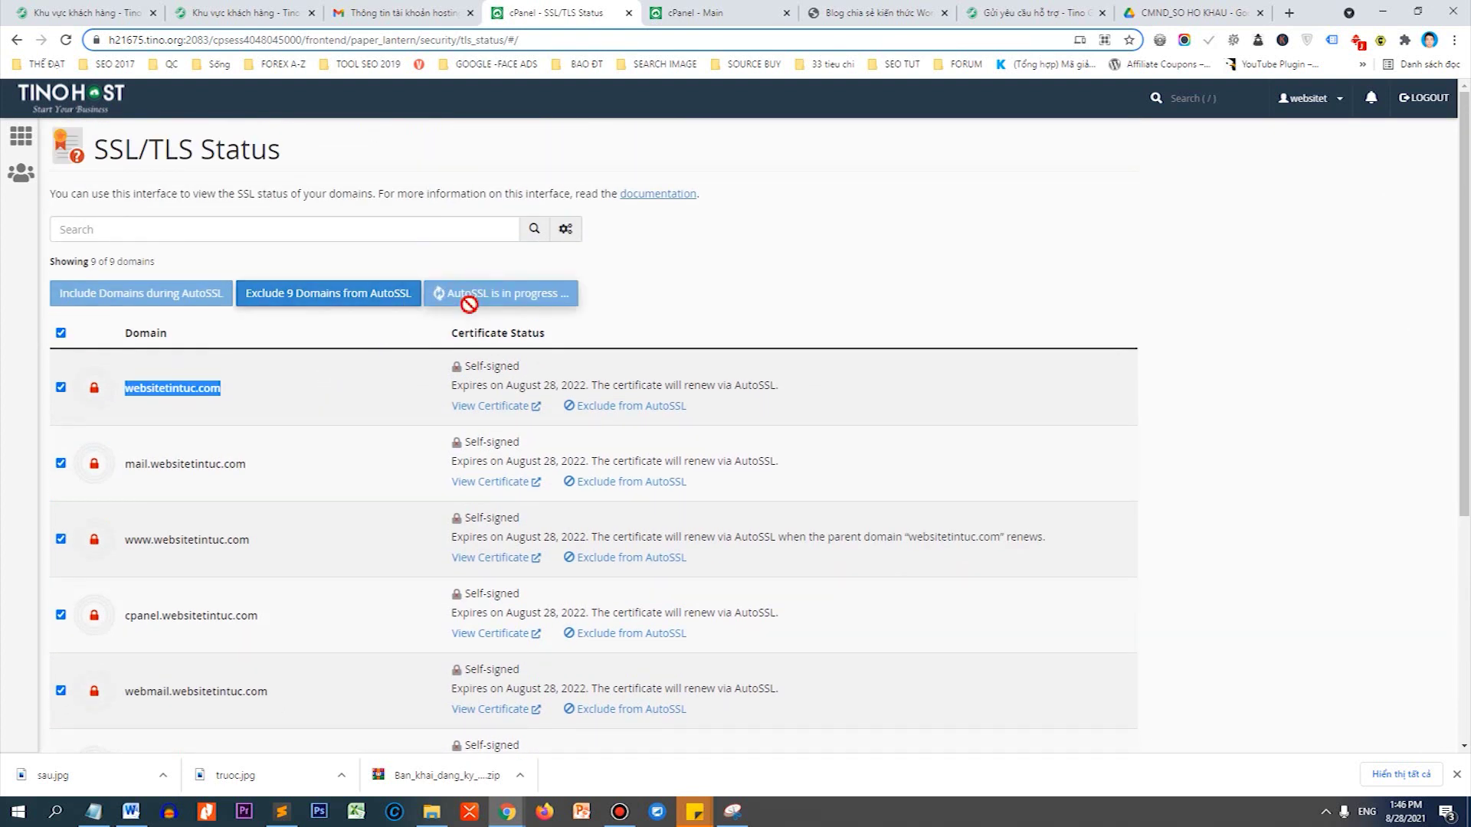
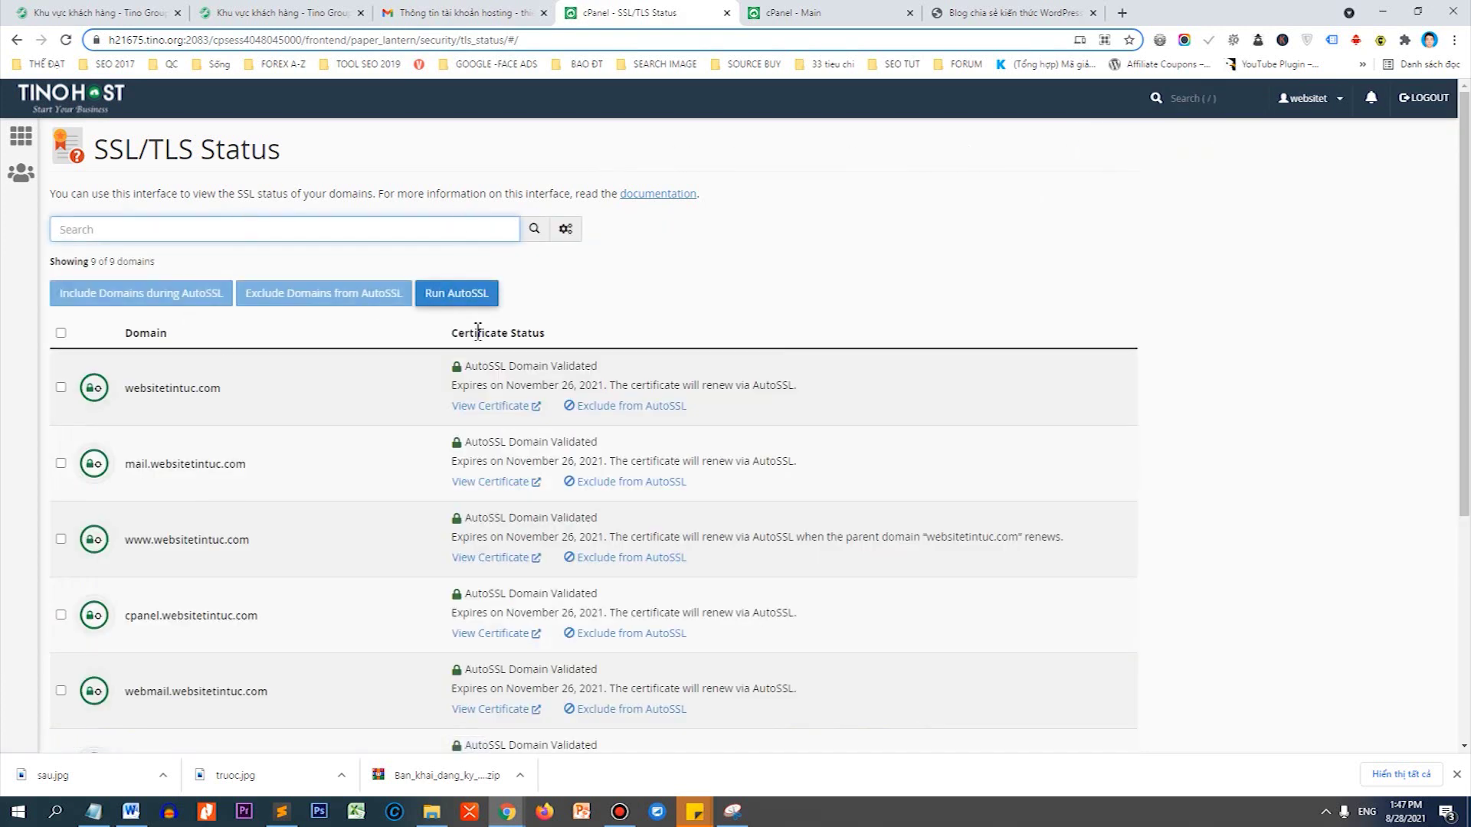
Review the SSL/TLS Status list of nine AutoSSL Domain Validated certificates expiring November 26, 2021.
{"action": "scroll", "coordinate": [478, 384], "scroll_direction": "down", "scroll_amount": 2}
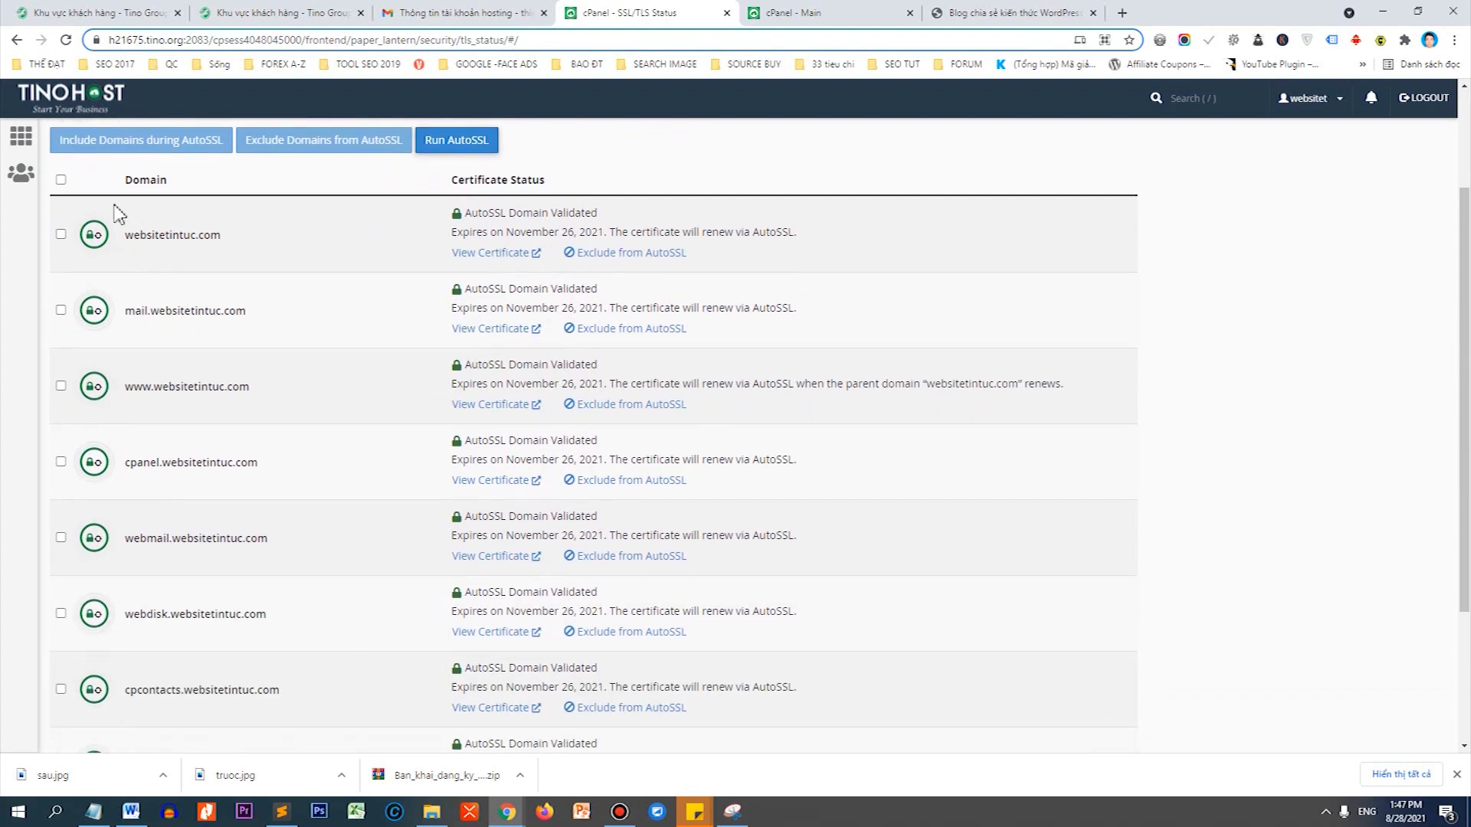
{"action": "scroll", "coordinate": [115, 582], "scroll_direction": "down", "scroll_amount": 2}
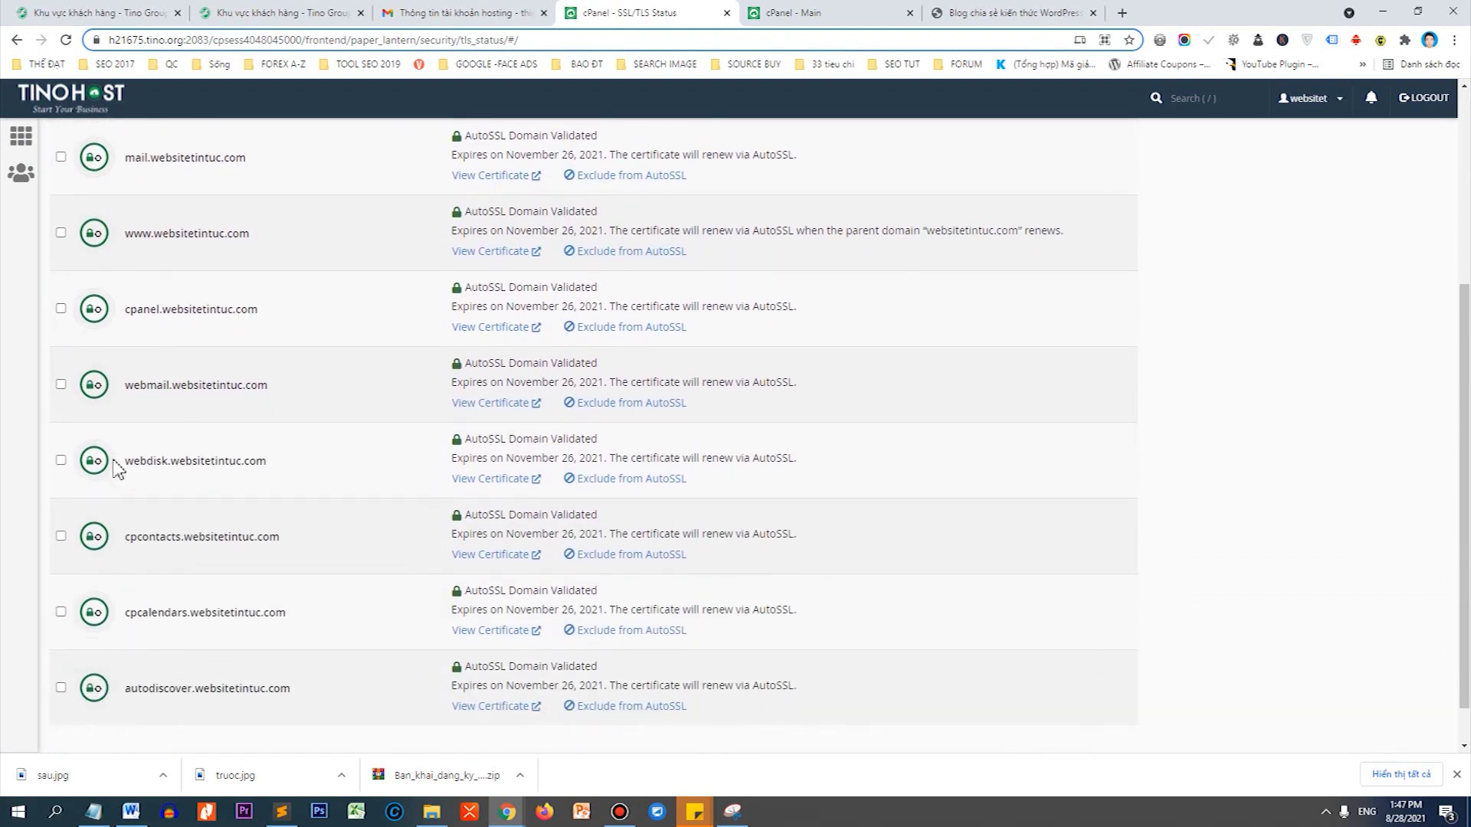
{"action": "scroll", "coordinate": [153, 552], "scroll_direction": "down", "scroll_amount": 1}
{"action": "scroll", "coordinate": [330, 307], "scroll_direction": "up", "scroll_amount": 5}
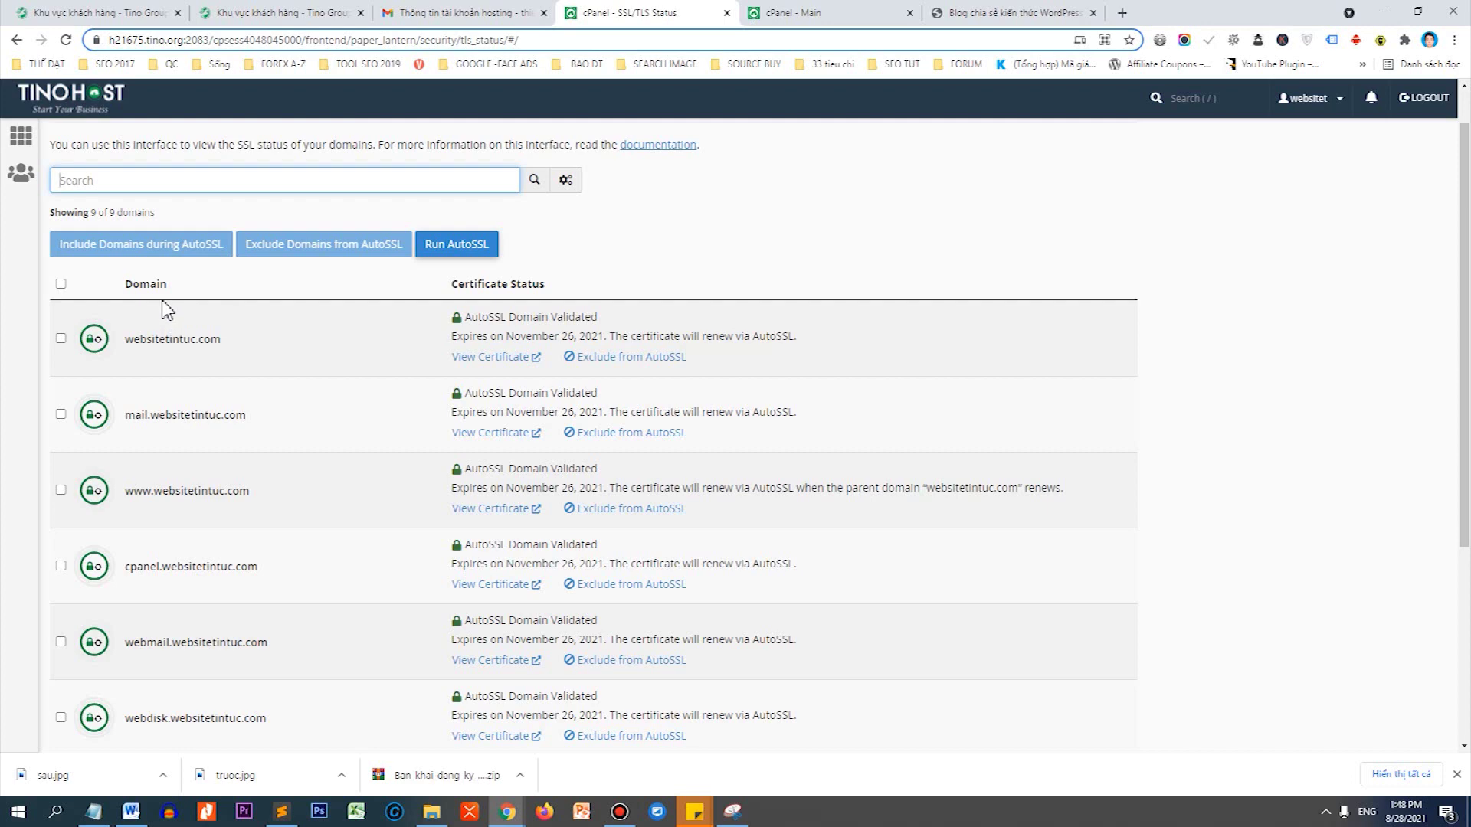
Search the web for 'watch' in a new tab and open the DNSWatch site.
{"action": "key", "text": "ctrl+t"}
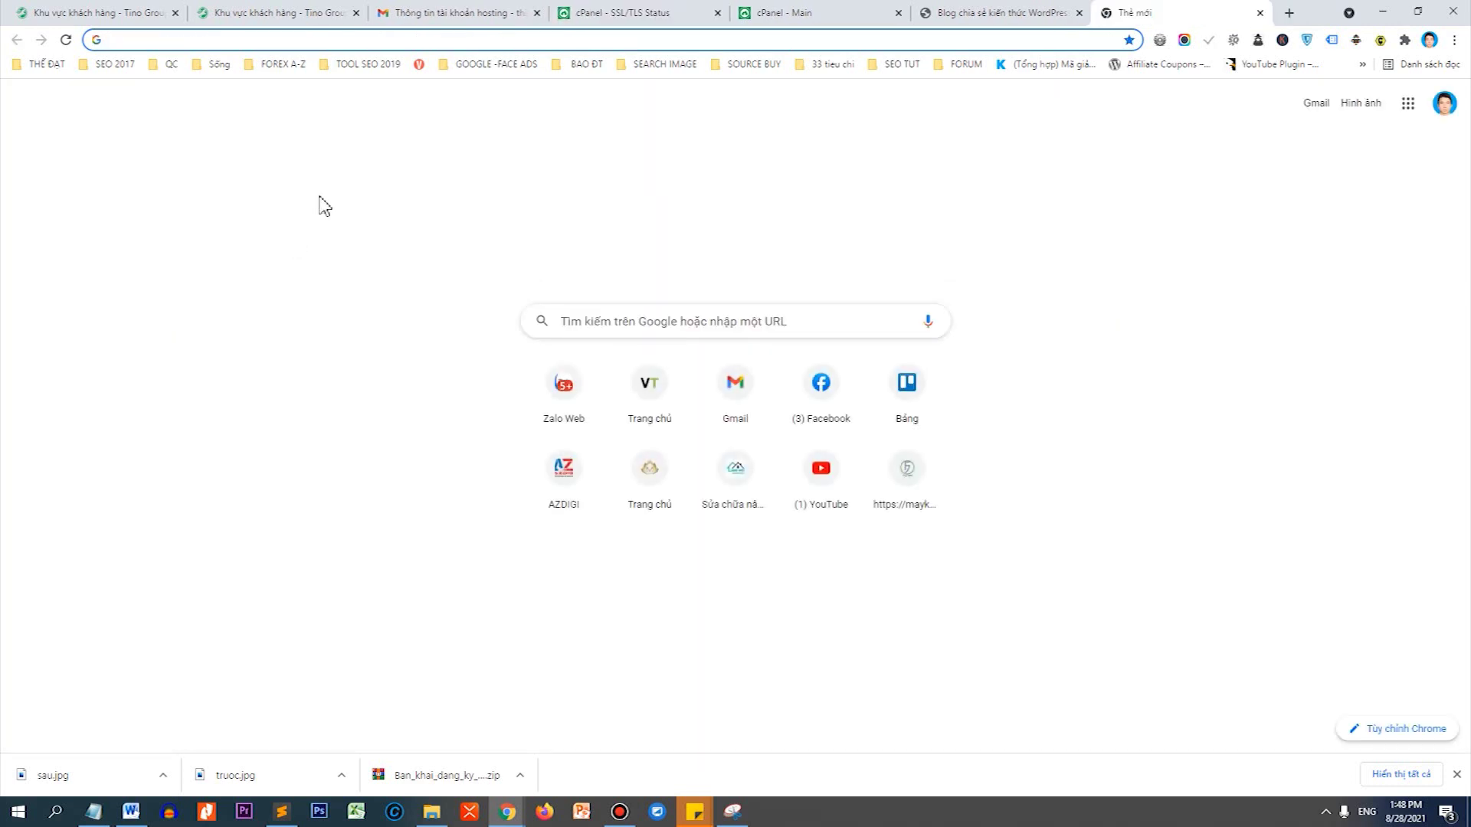
{"action": "type", "text": "watch"}
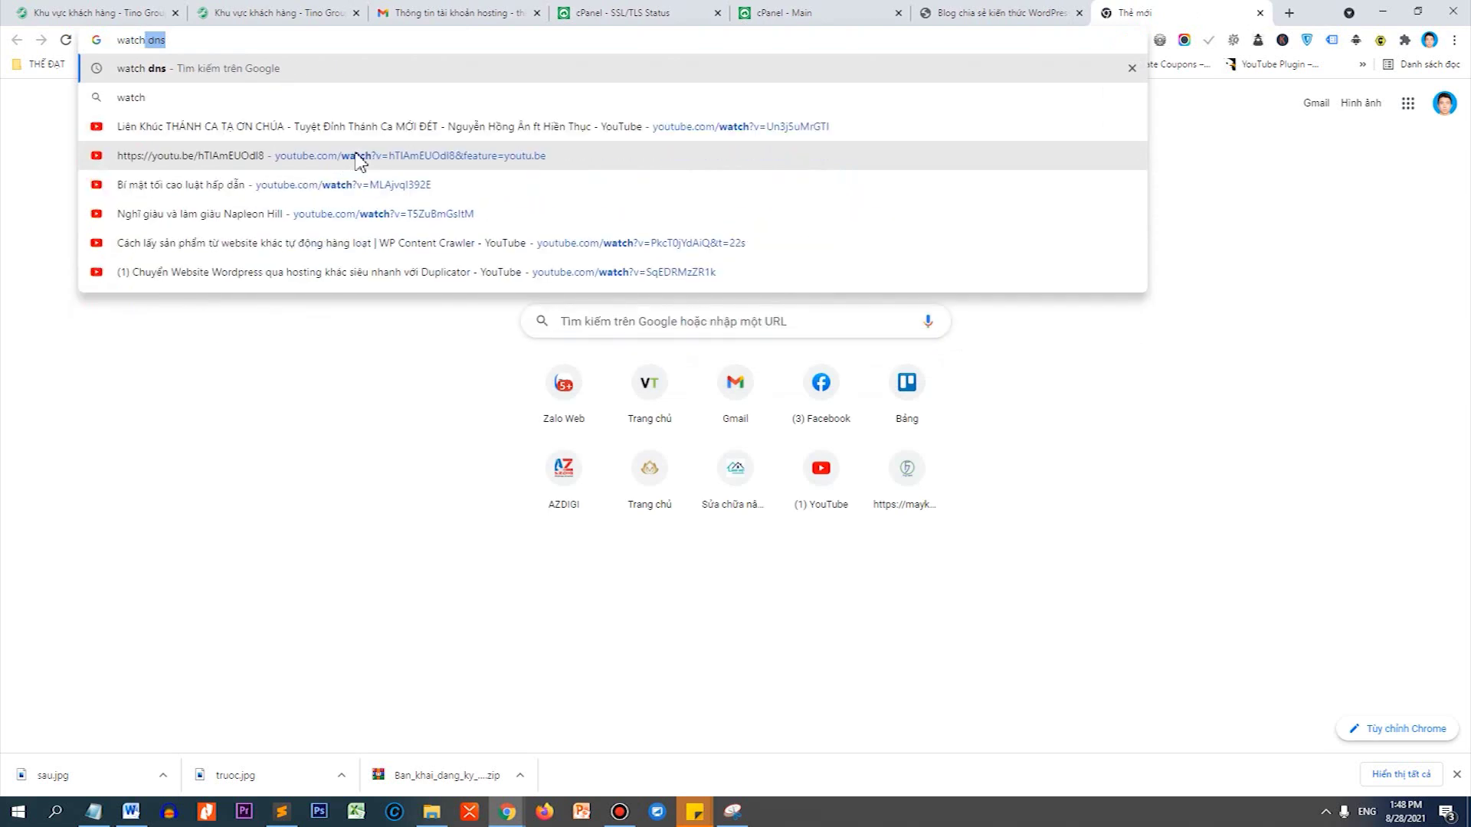
{"action": "key", "text": "Return"}
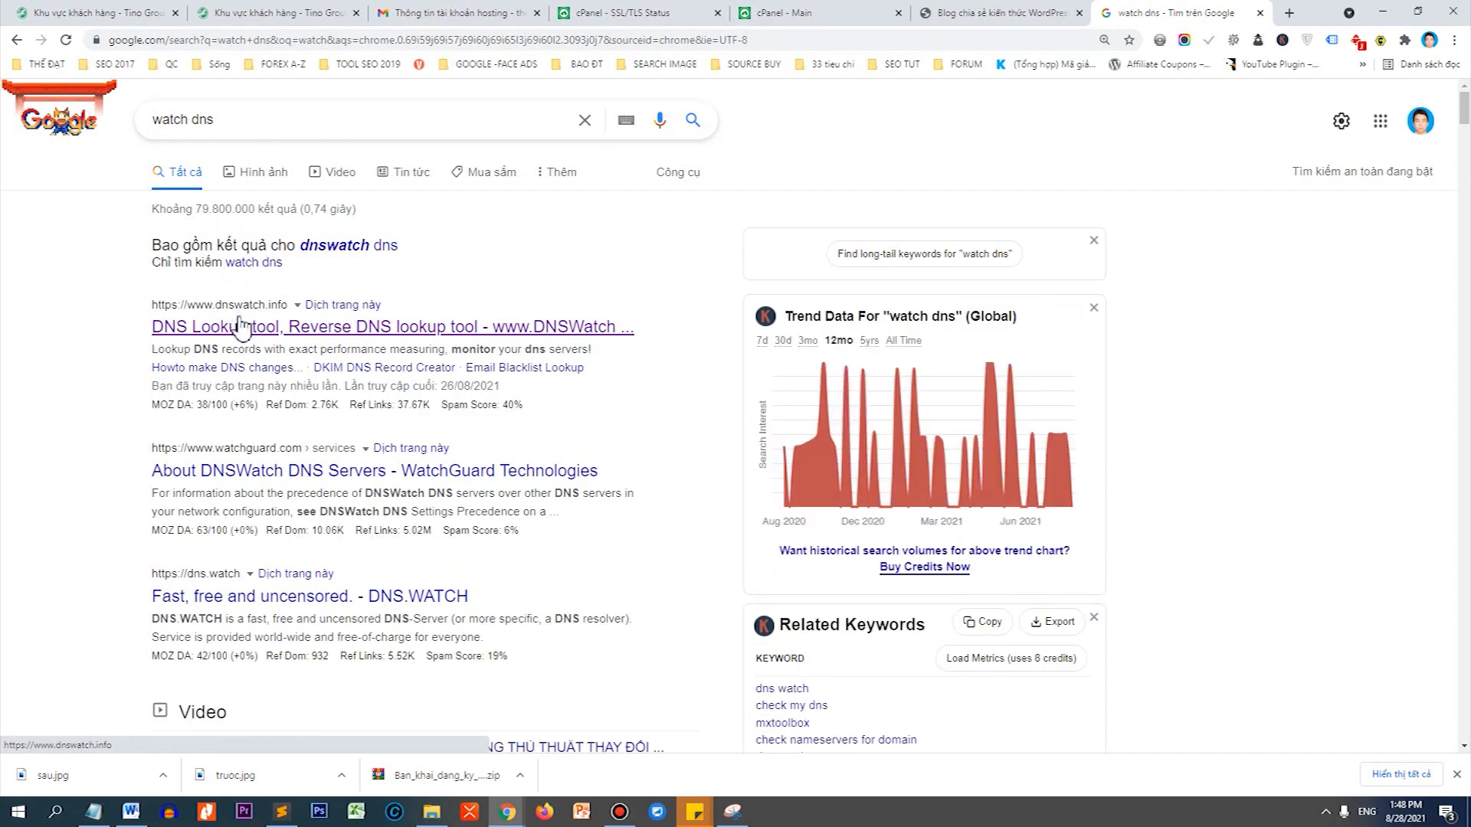
{"action": "left_click", "coordinate": [276, 330]}
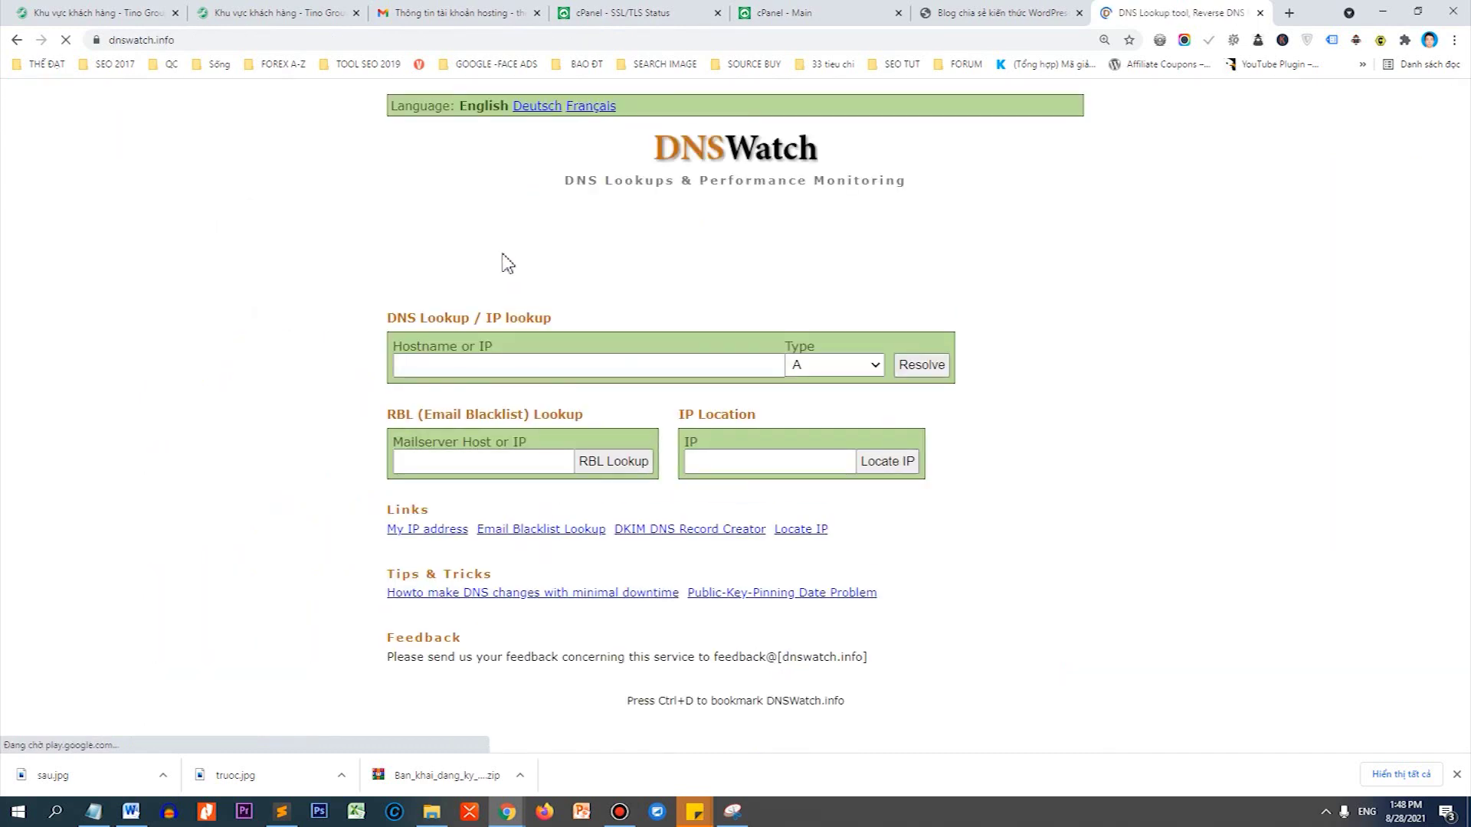
Look up websitetintuc.com and select its nameserver and A record IP 103.130.216.75.
{"action": "left_click", "coordinate": [453, 365]}
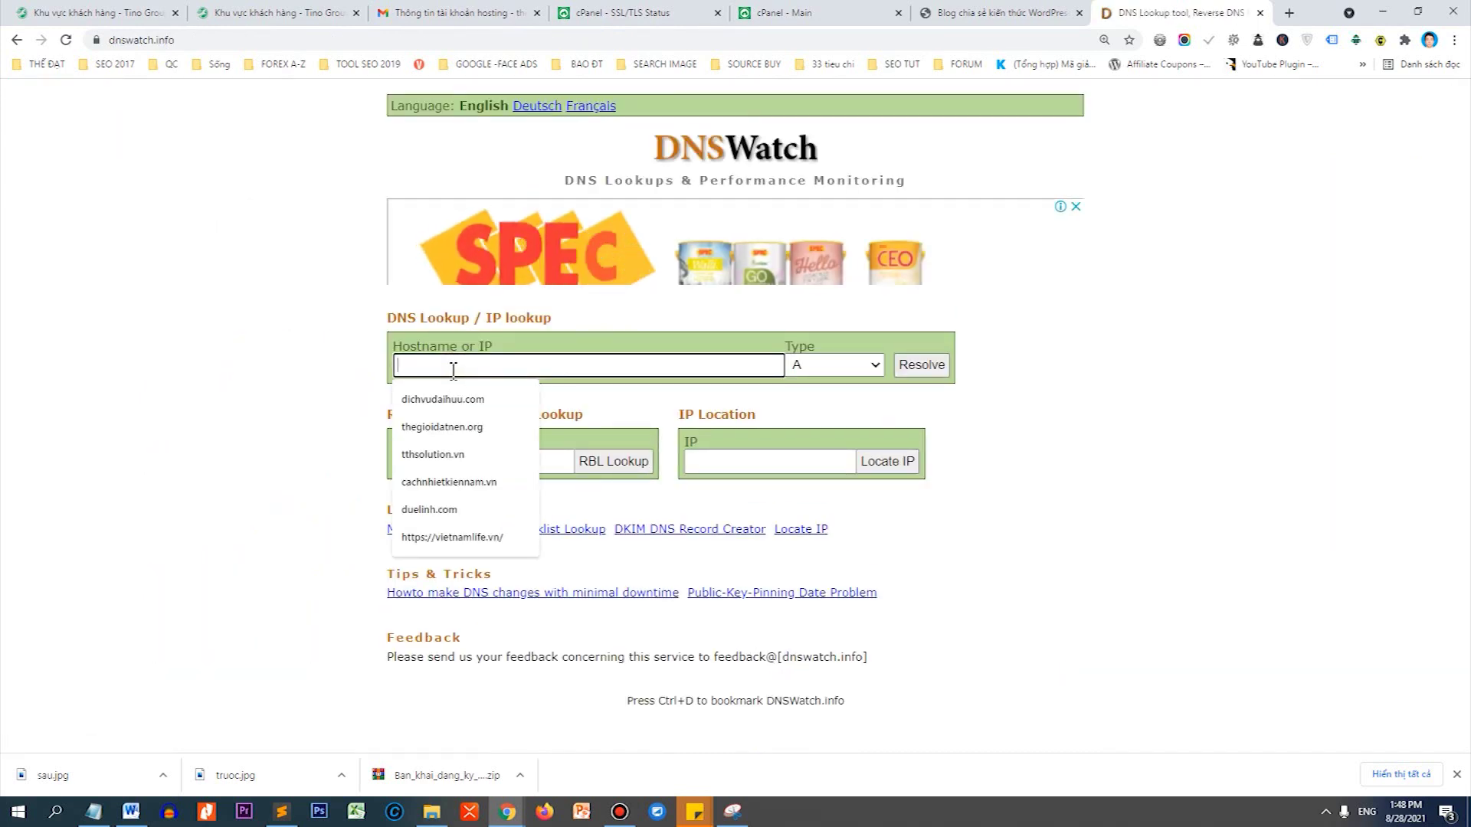
{"action": "type", "text": "websitetintuc.com"}
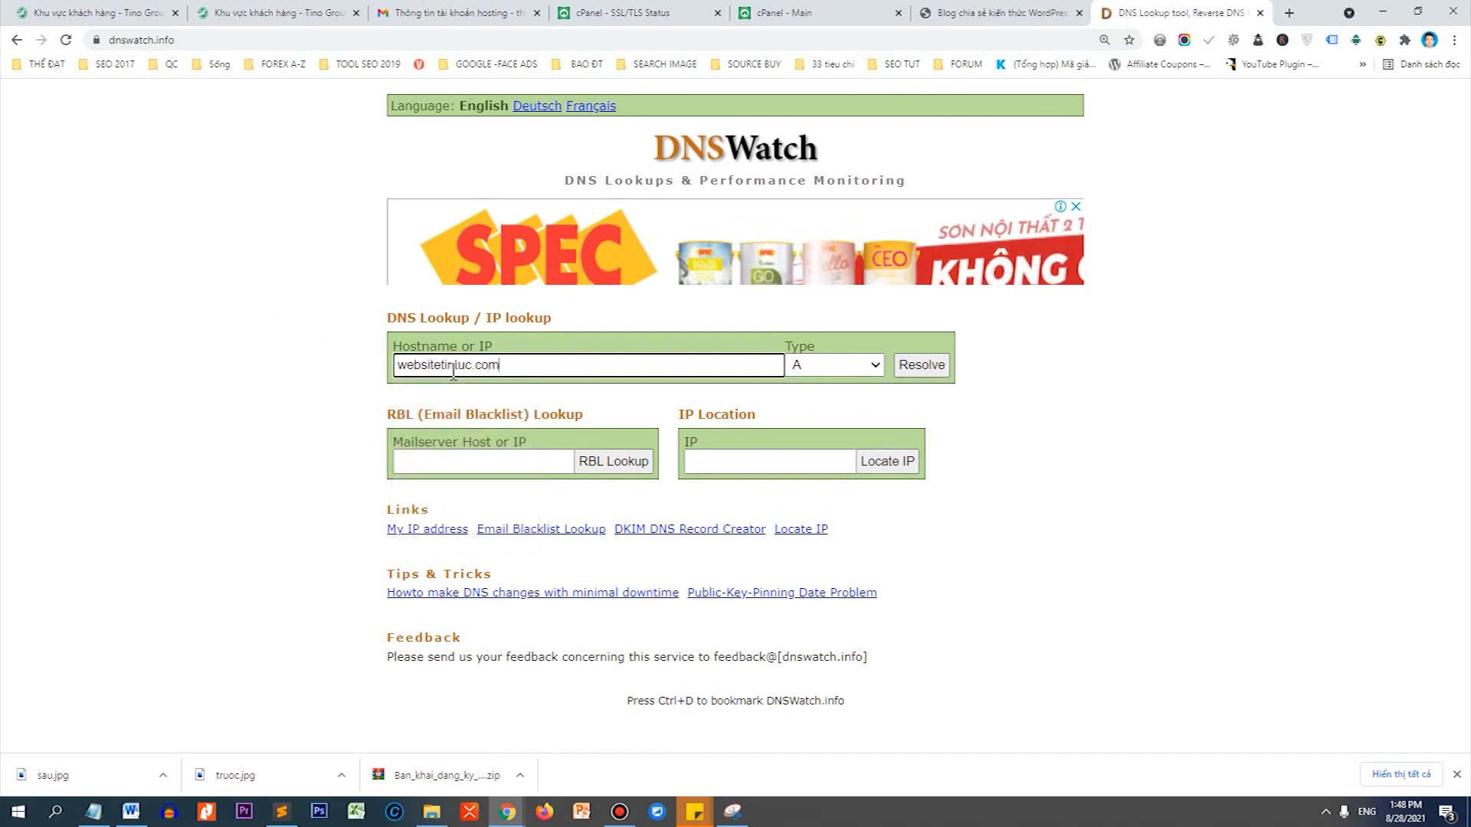
{"action": "key", "text": "Return"}
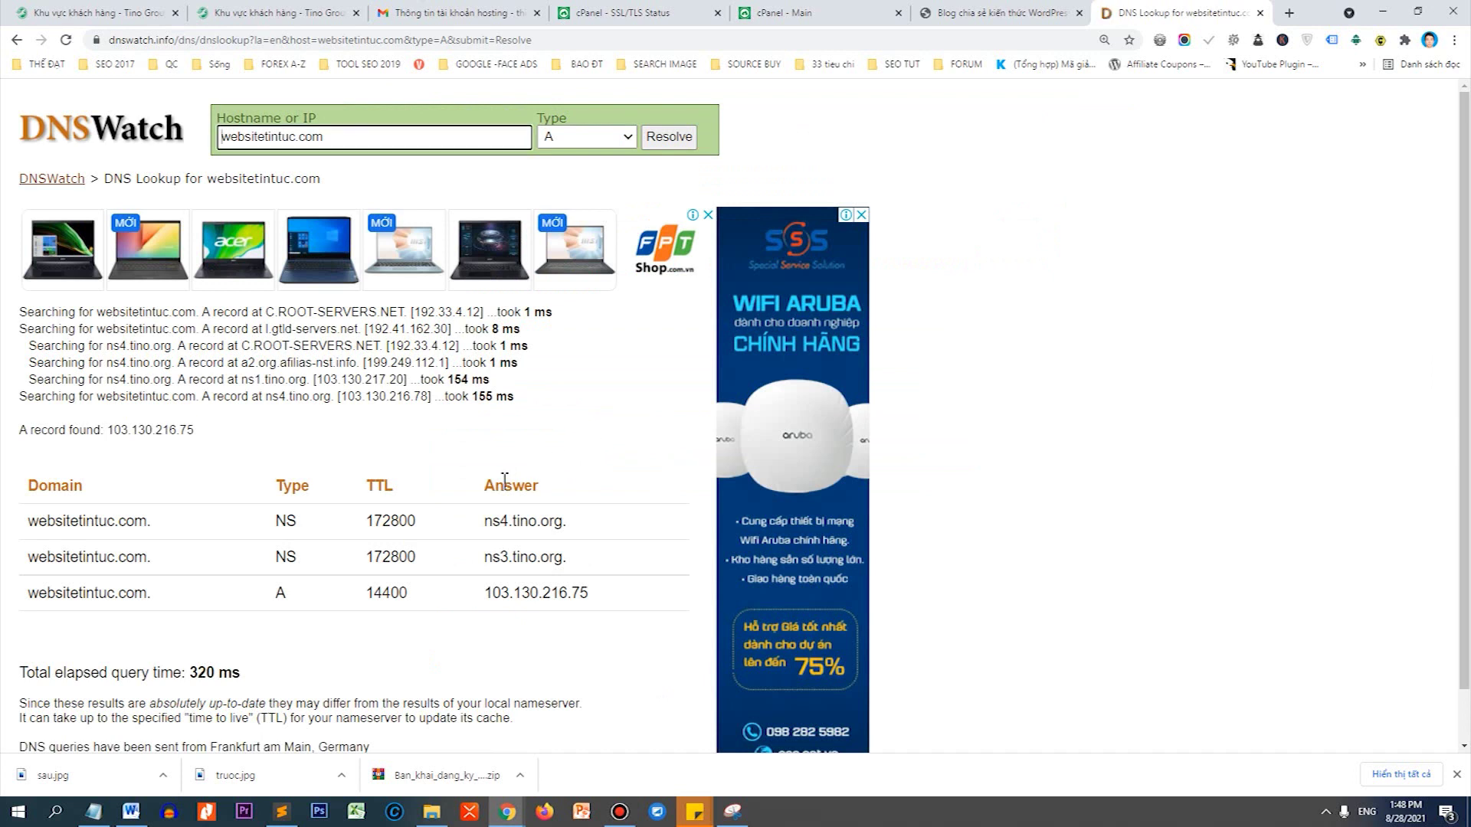
{"action": "left_click_drag", "start_coordinate": [484, 521], "coordinate": [568, 523]}
{"action": "left_click_drag", "start_coordinate": [482, 589], "coordinate": [601, 597]}
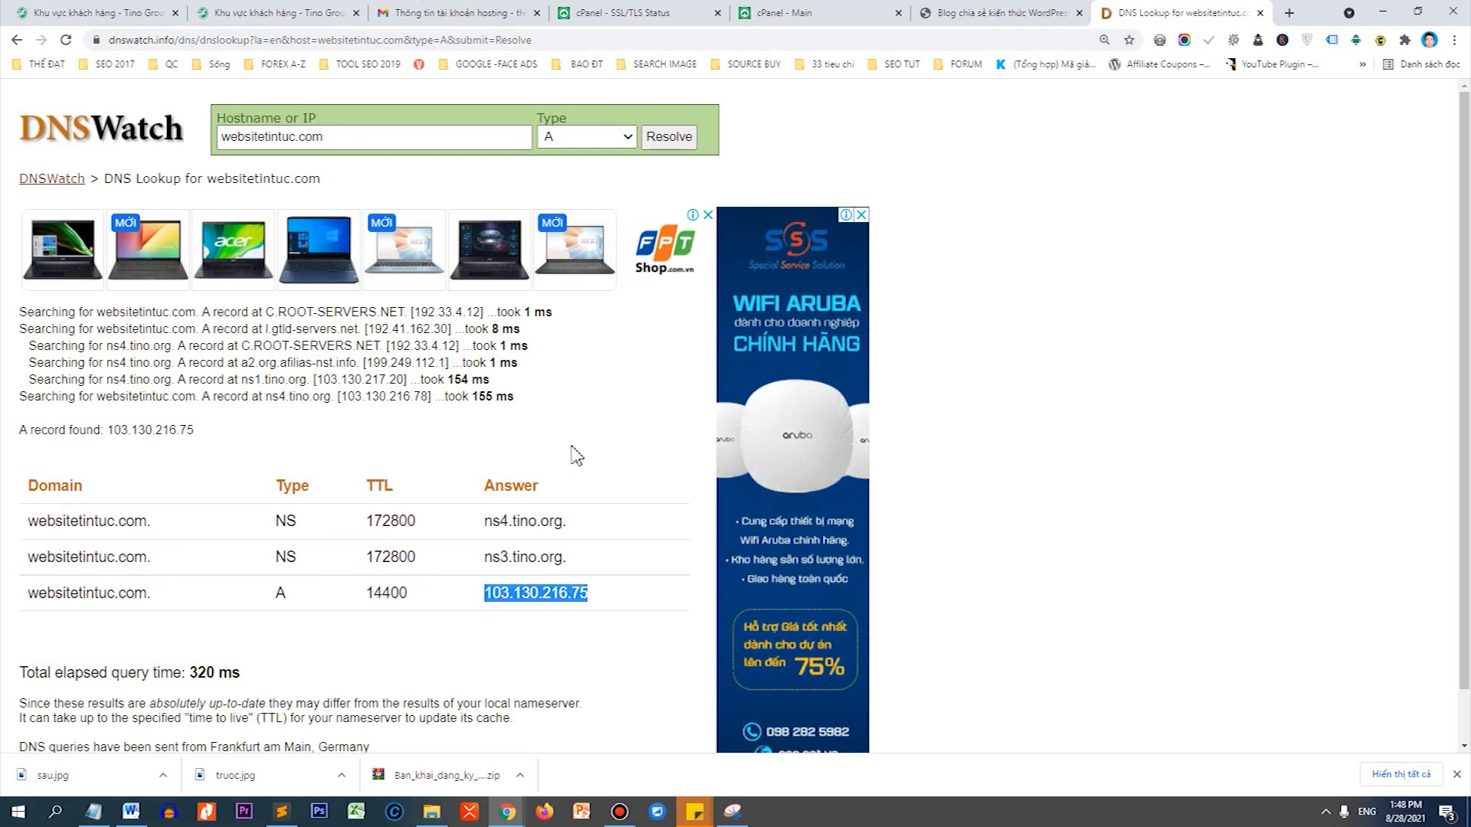
Reload the blog tab and go to the websitetintuc.com/wp-admin login page.
{"action": "left_click", "coordinate": [955, 14]}
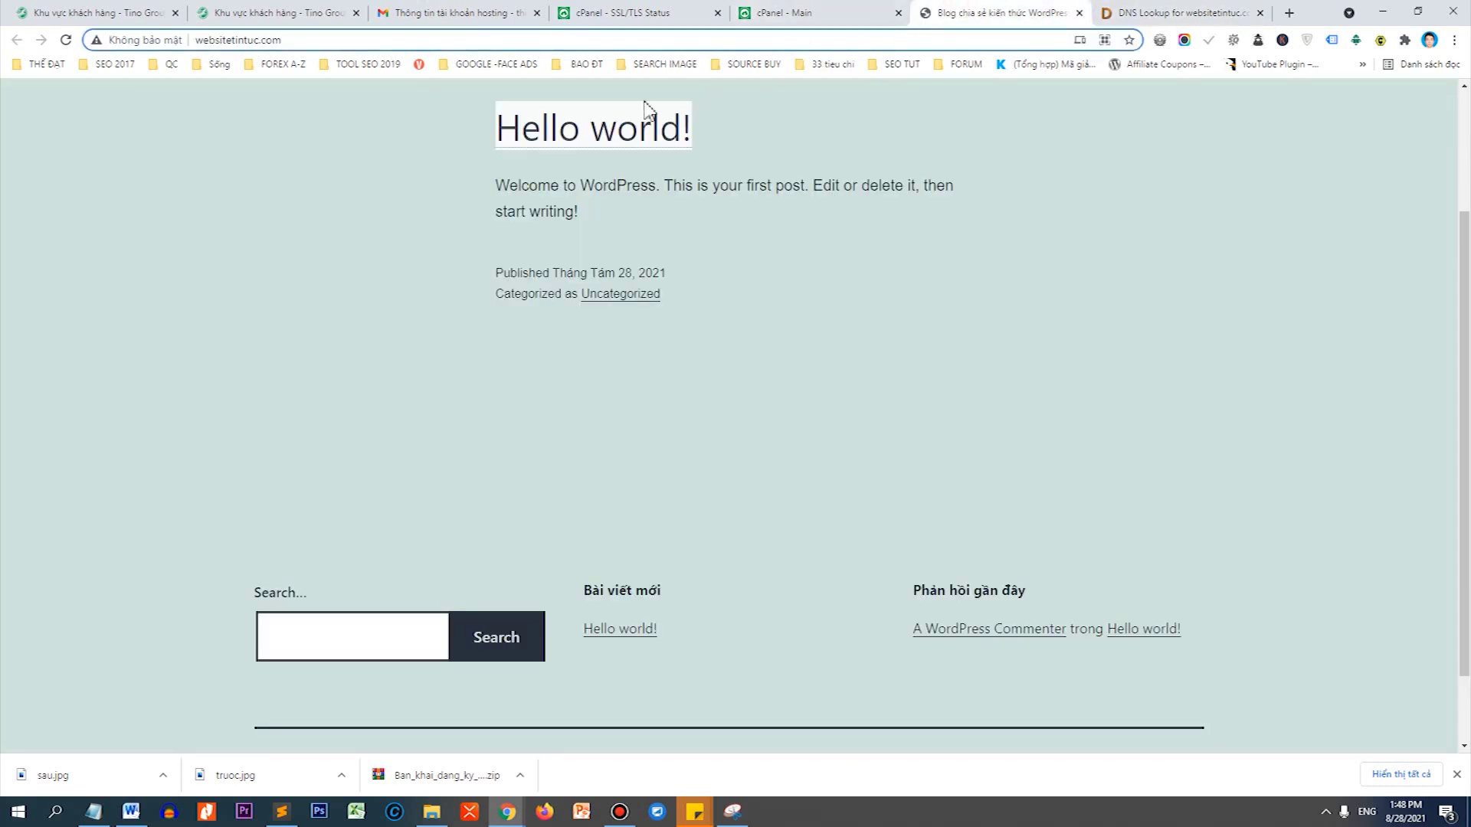
{"action": "right_click", "coordinate": [293, 123]}
{"action": "left_click", "coordinate": [356, 172]}
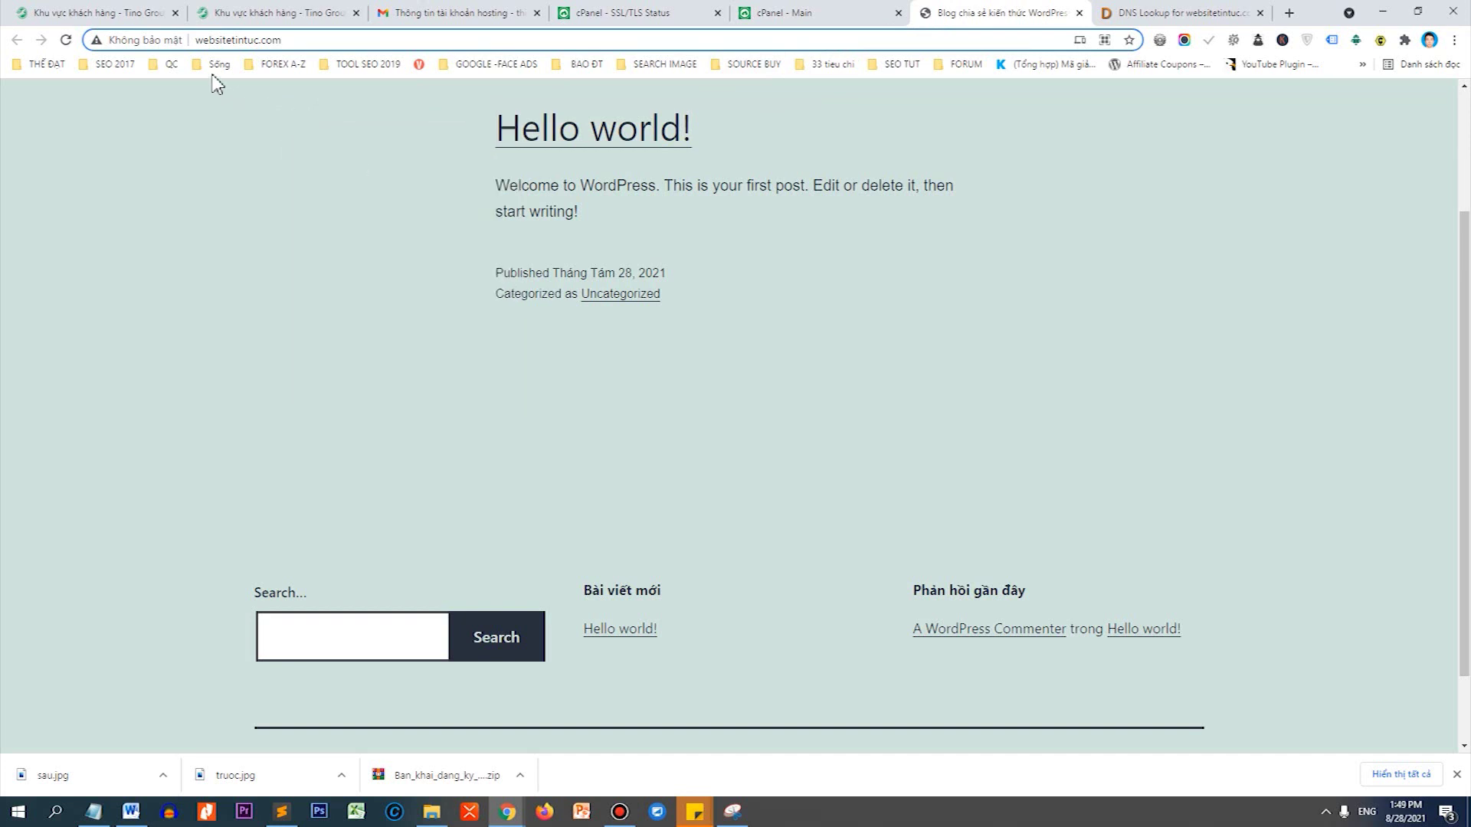
{"action": "left_click", "coordinate": [170, 43]}
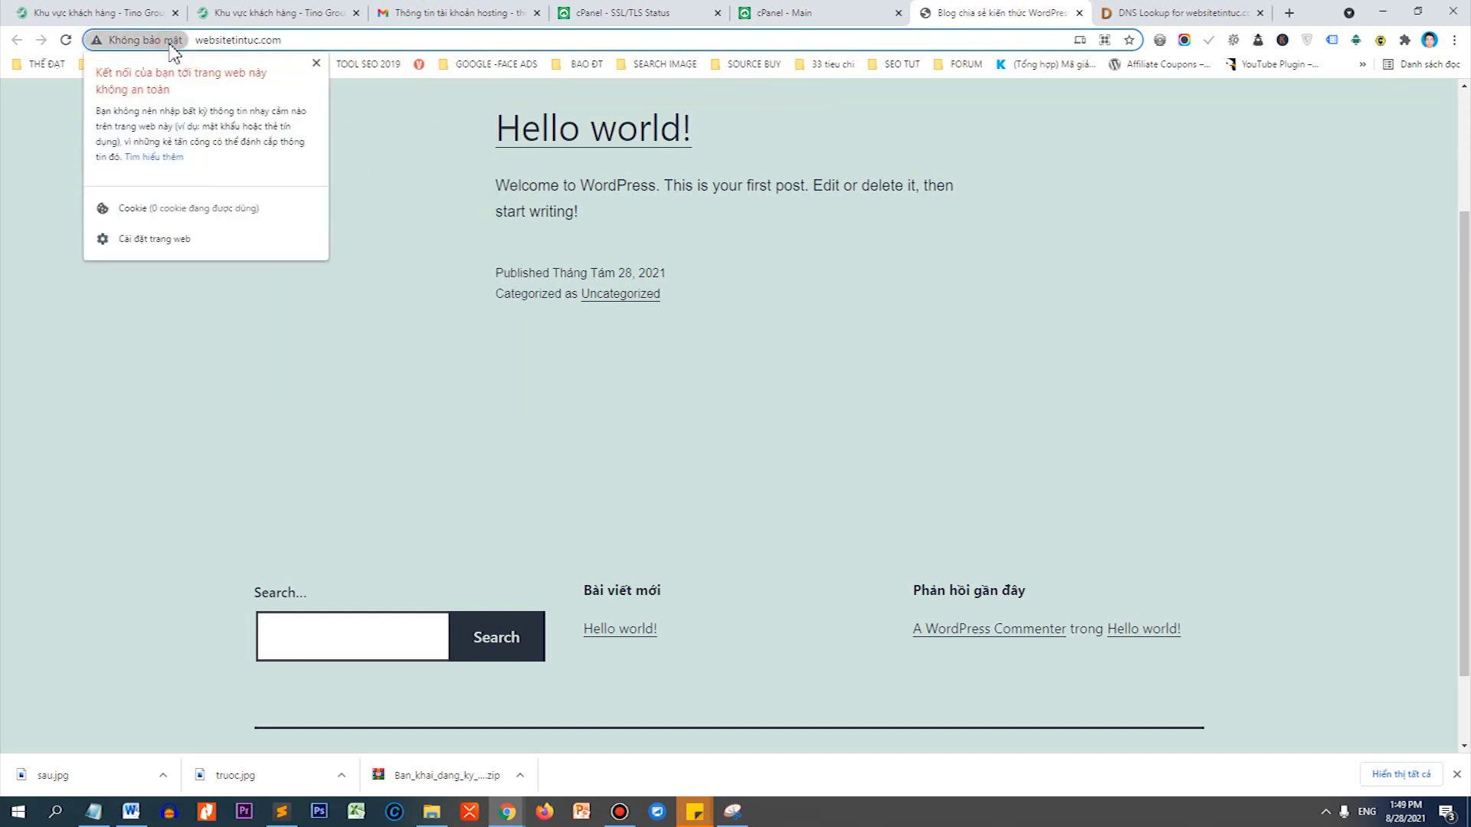
{"action": "left_click", "coordinate": [317, 64]}
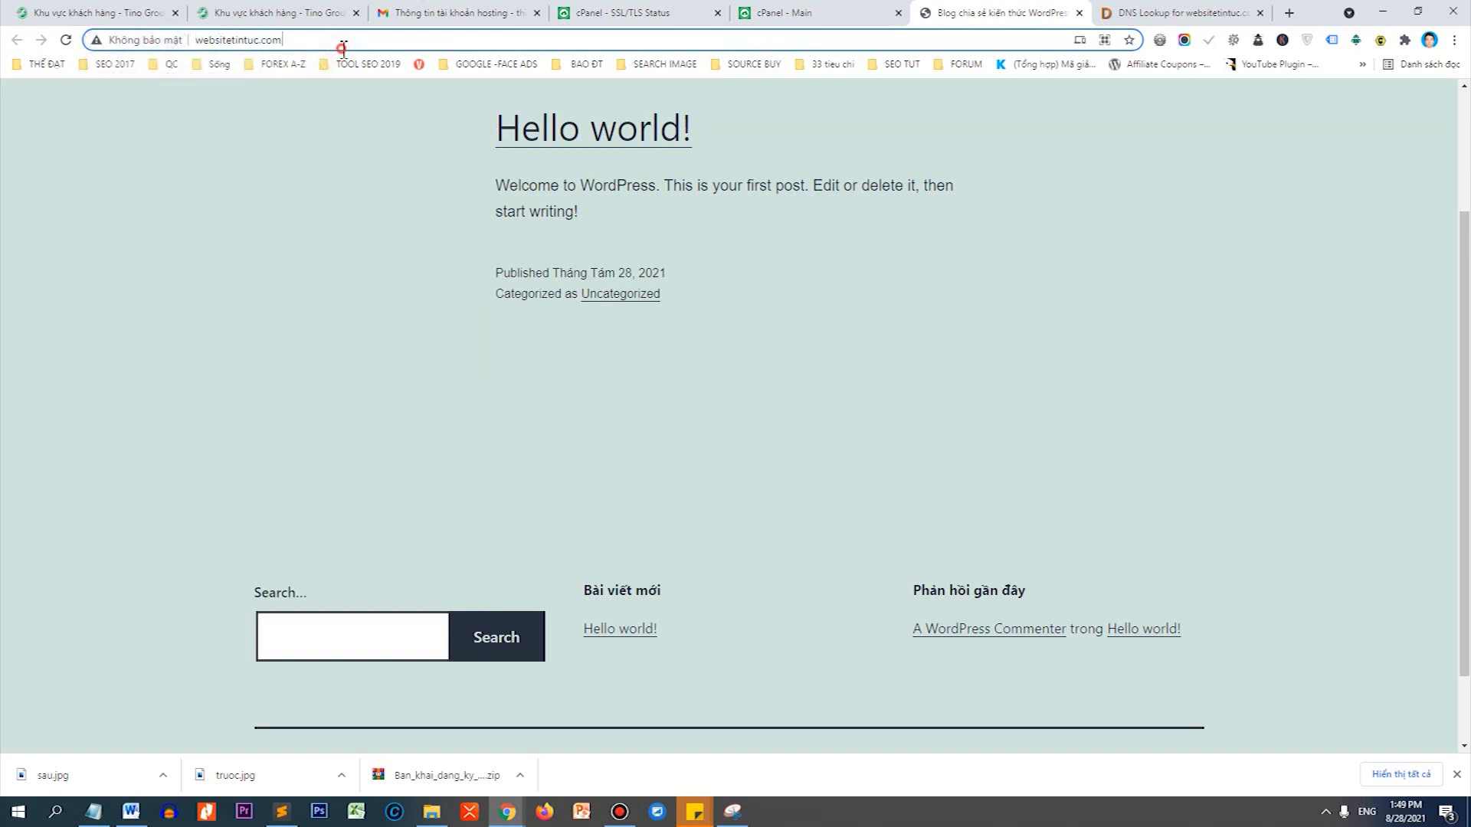
{"action": "type", "text": "/wp-admin"}
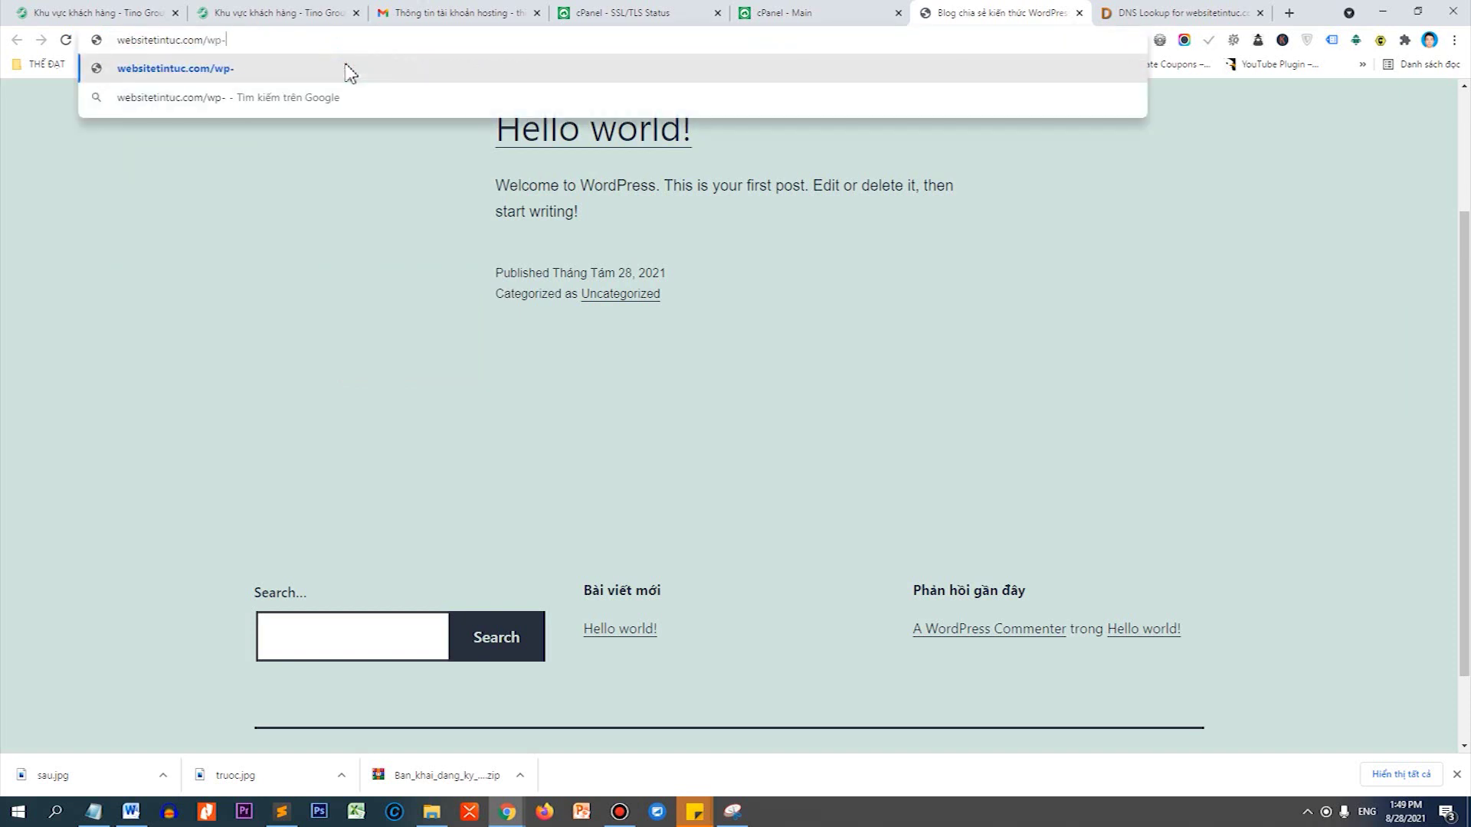
{"action": "key", "text": "Return"}
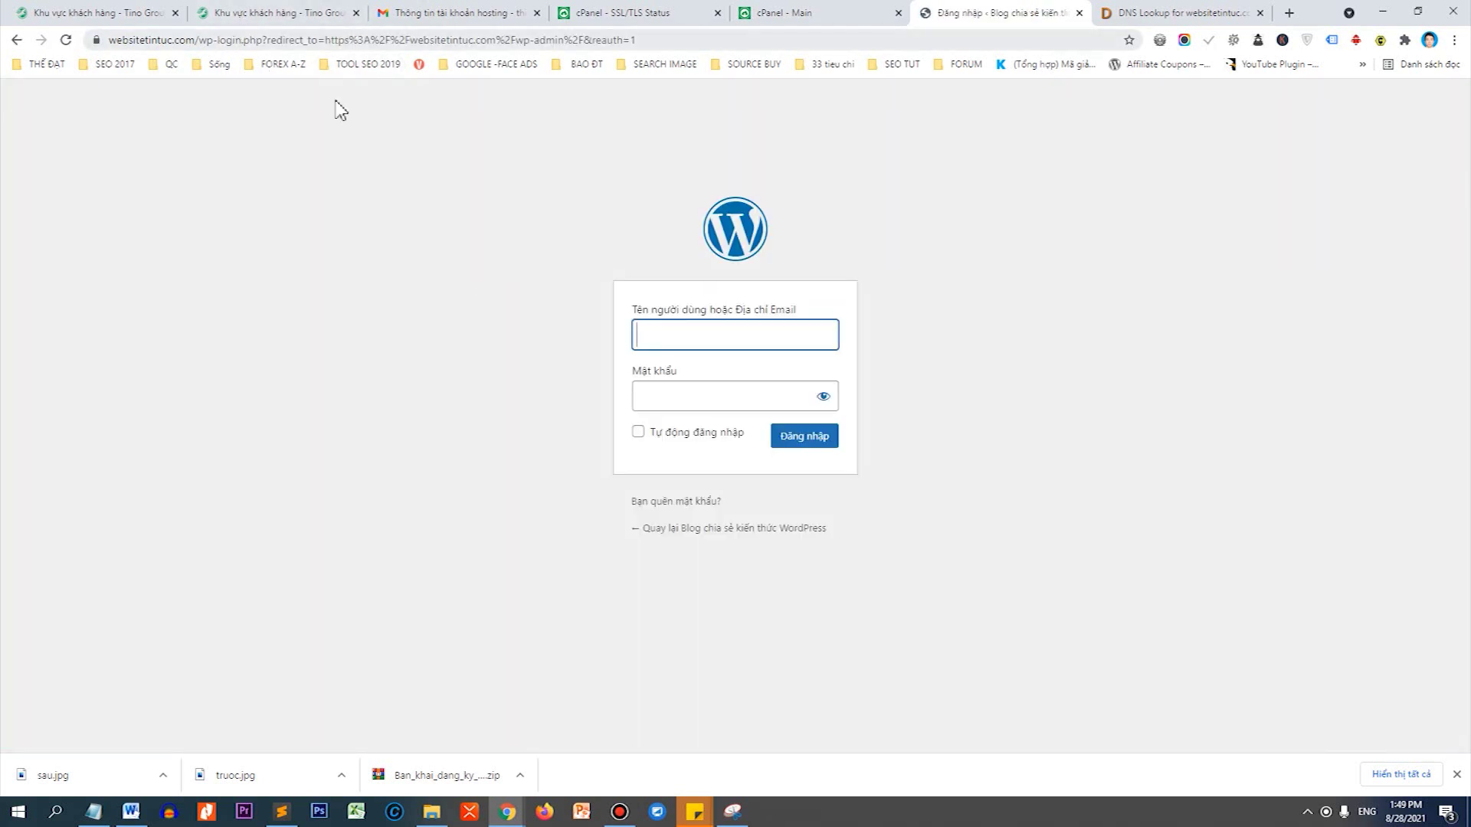
Fill the login username with the admin username copied from the Notepad notes.
{"action": "left_click", "coordinate": [93, 811]}
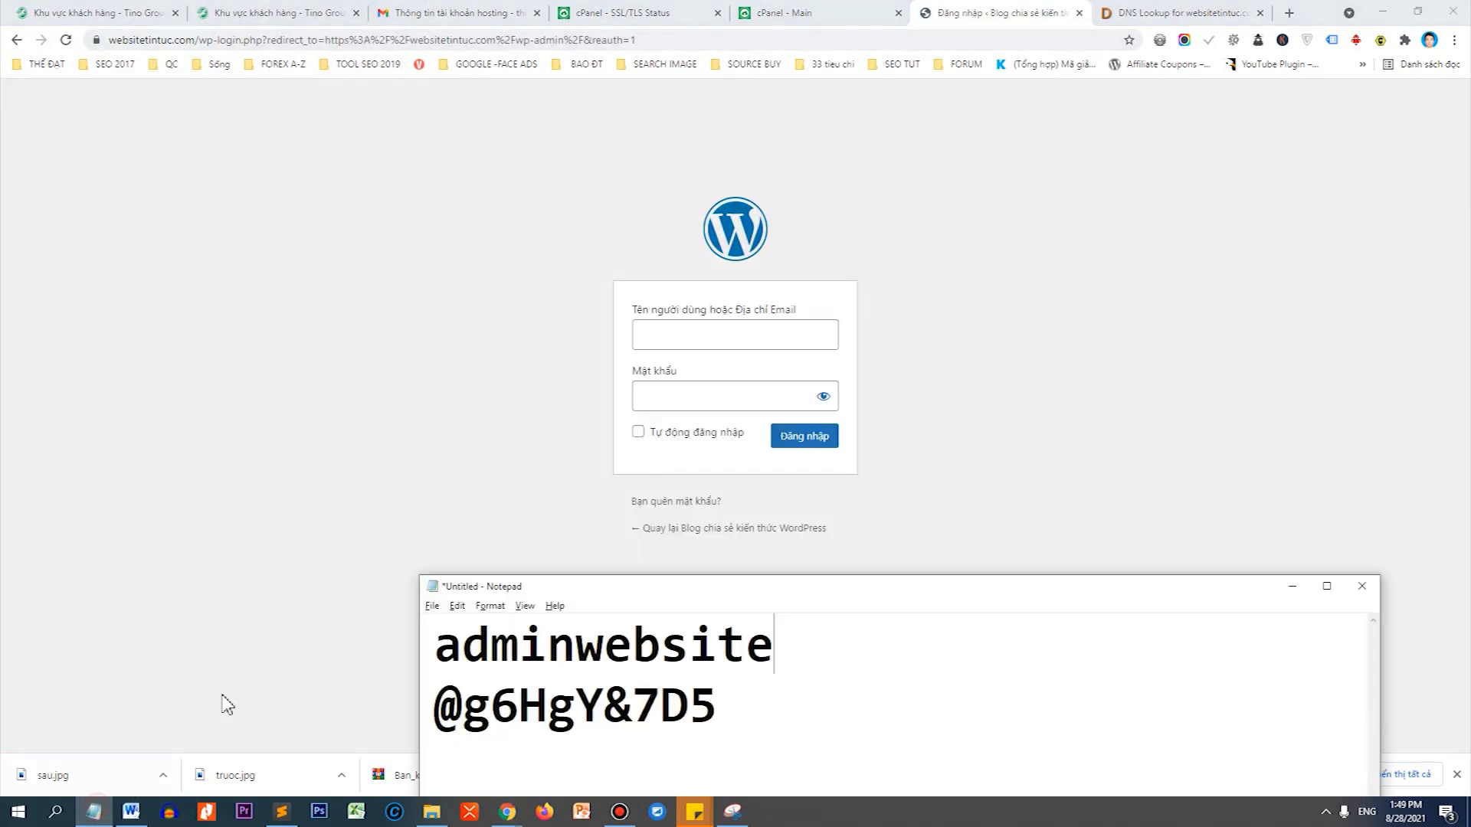
{"action": "double_click", "coordinate": [519, 643]}
{"action": "key", "text": "ctrl+c"}
{"action": "left_click", "coordinate": [705, 337]}
{"action": "key", "text": "ctrl+v"}
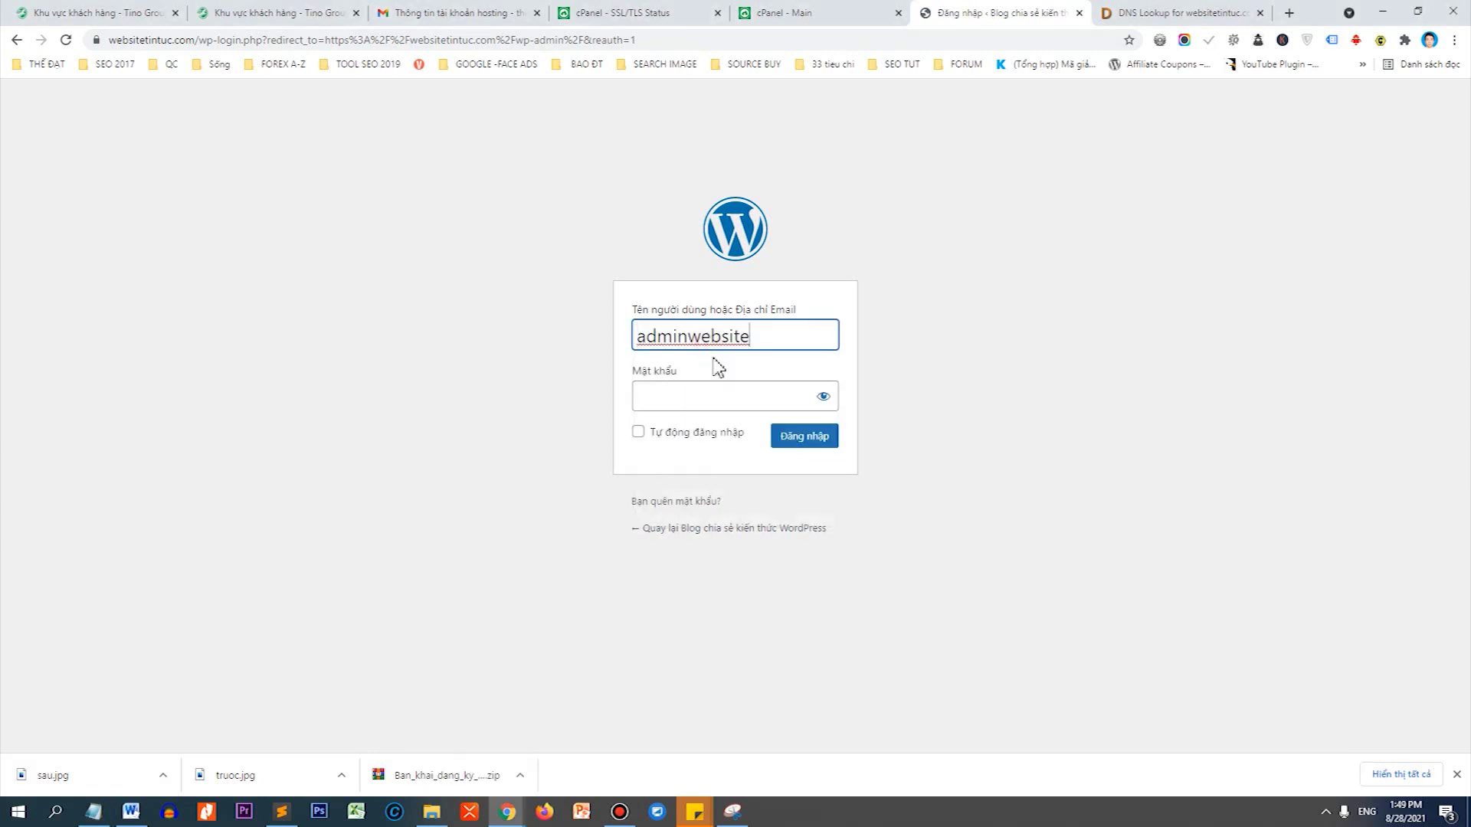
{"action": "left_click", "coordinate": [714, 392]}
Paste the password from the notes, tick Remember Me, and submit the login.
{"action": "mouse_move", "coordinate": [122, 808]}
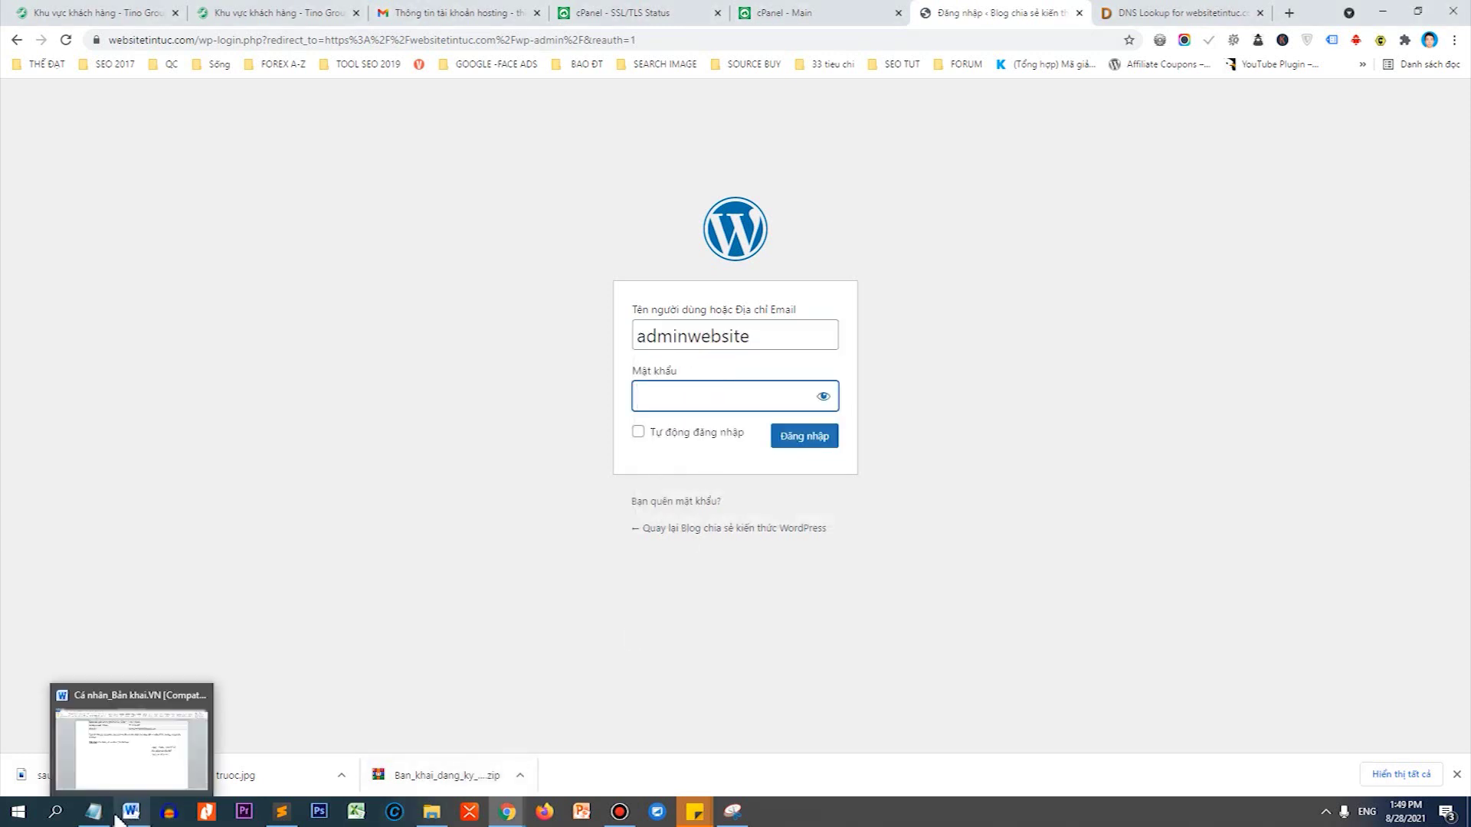
{"action": "left_click", "coordinate": [126, 735]}
{"action": "left_click", "coordinate": [530, 699]}
{"action": "double_click", "coordinate": [530, 698]}
{"action": "key", "text": "ctrl+c"}
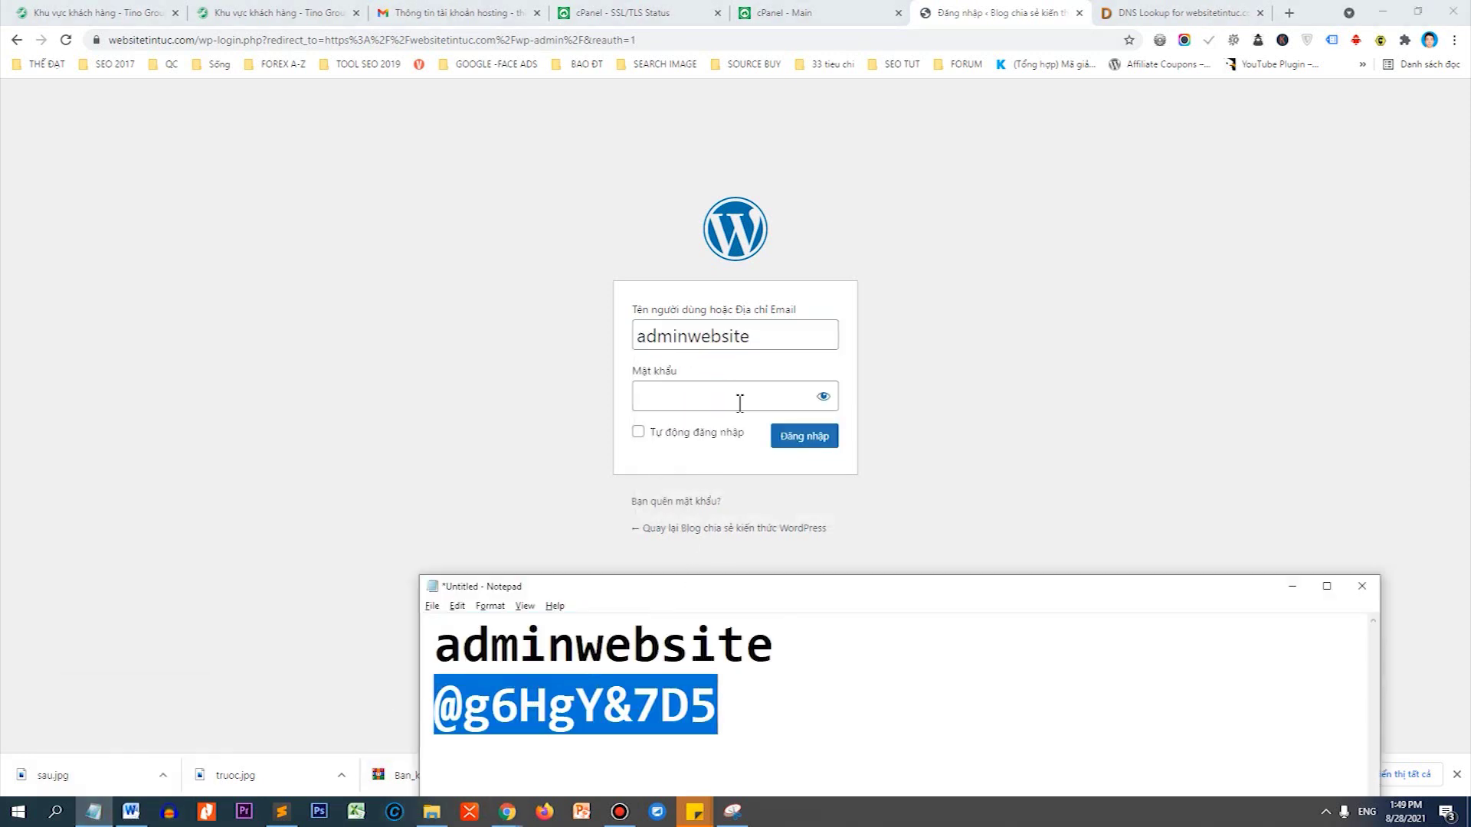
{"action": "left_click", "coordinate": [736, 400]}
{"action": "key", "text": "ctrl+v"}
{"action": "left_click", "coordinate": [717, 434]}
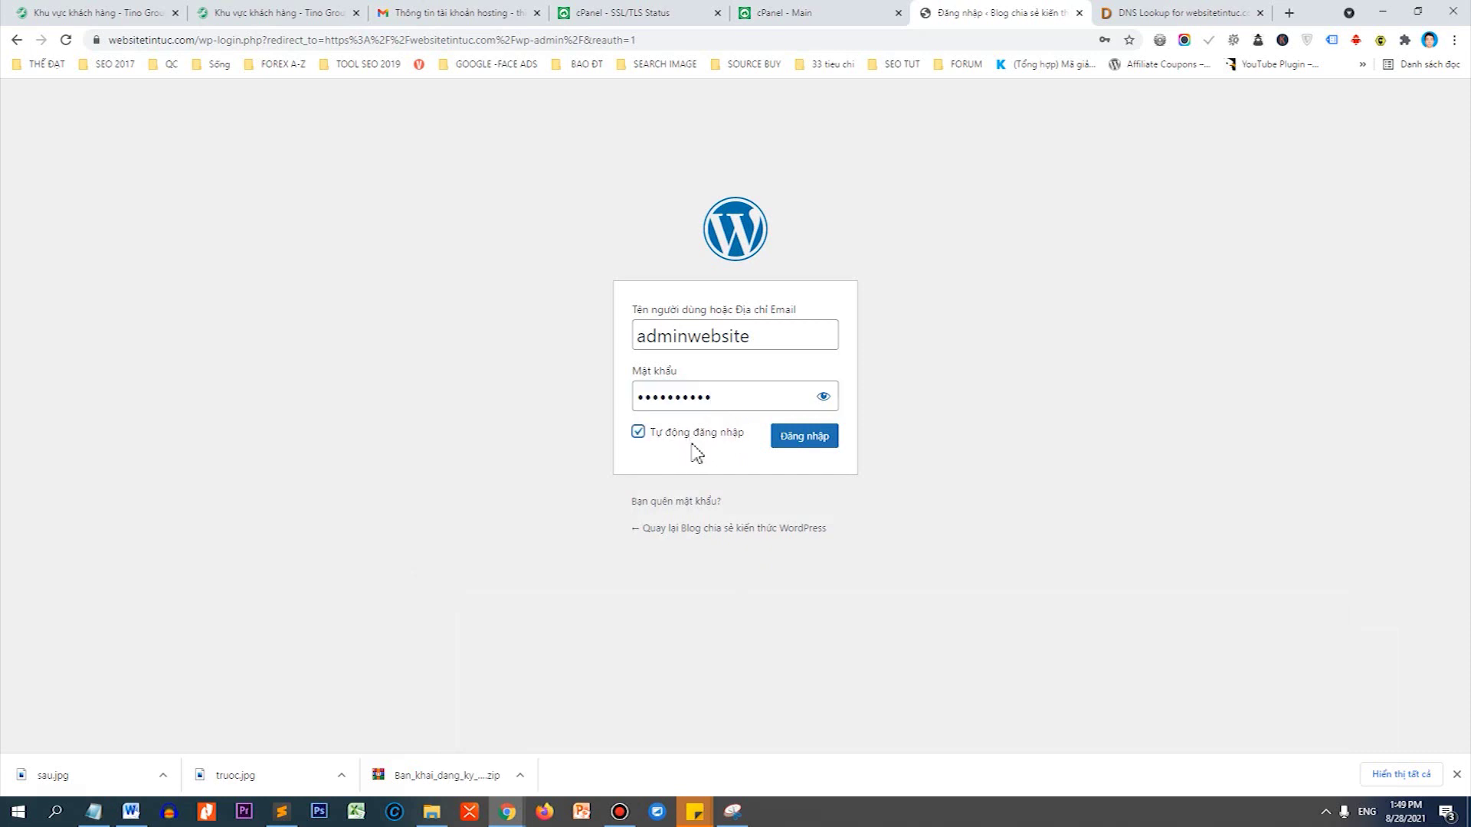
{"action": "left_click", "coordinate": [824, 453]}
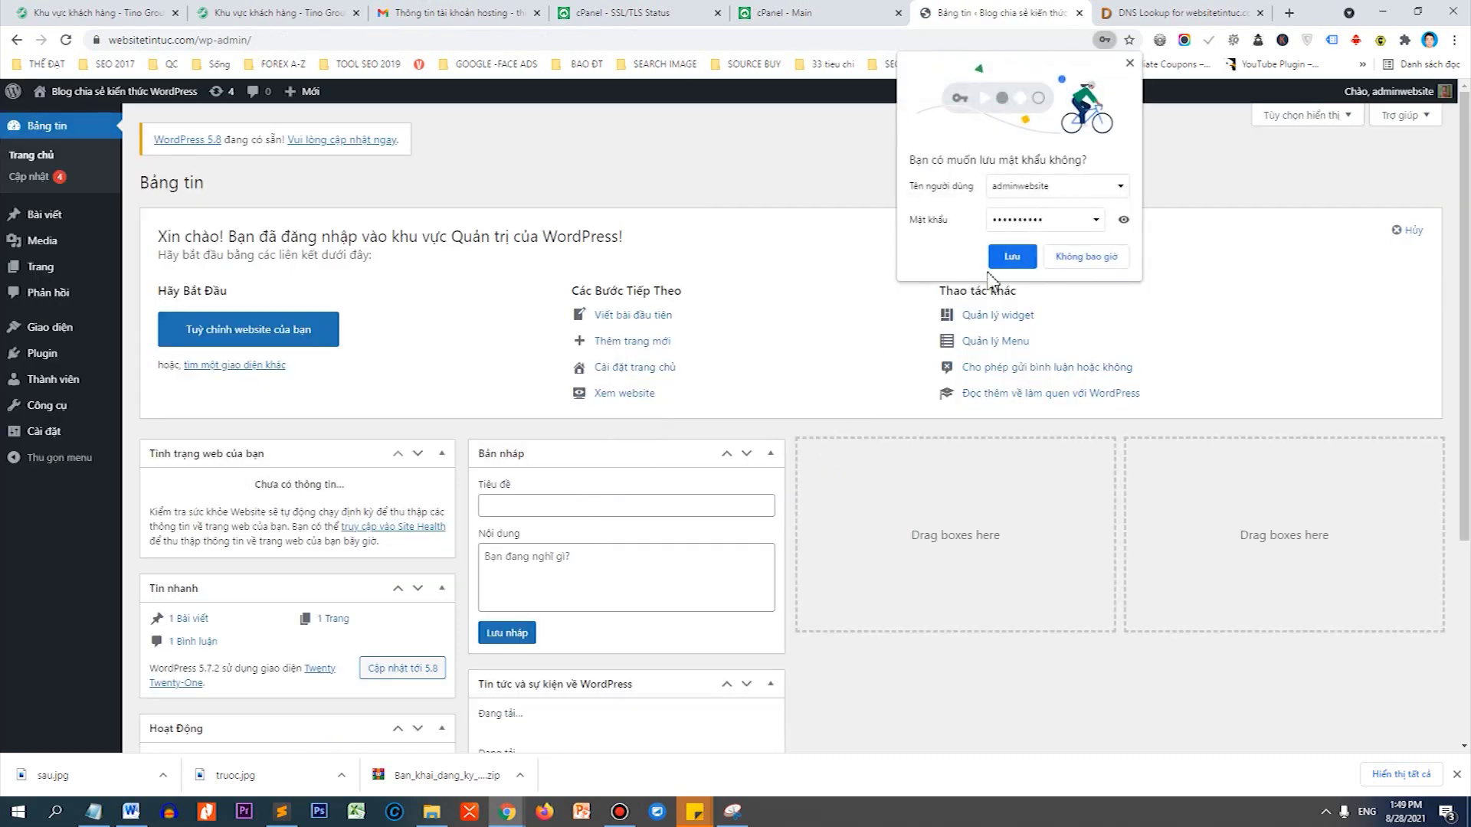
Save the admin login in Chrome and check the admin site's connection security.
{"action": "left_click", "coordinate": [1010, 257]}
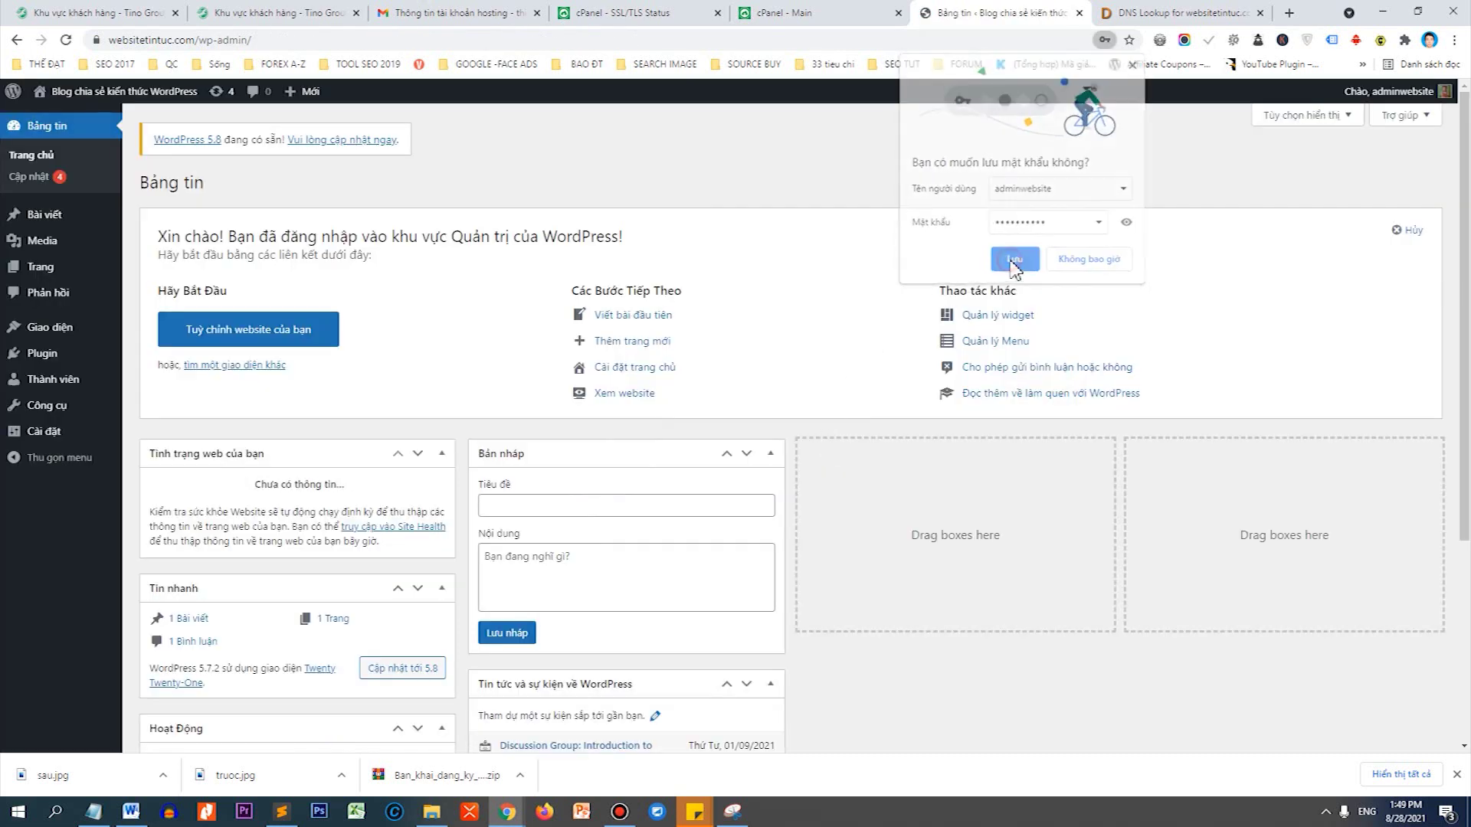
{"action": "left_click", "coordinate": [97, 42]}
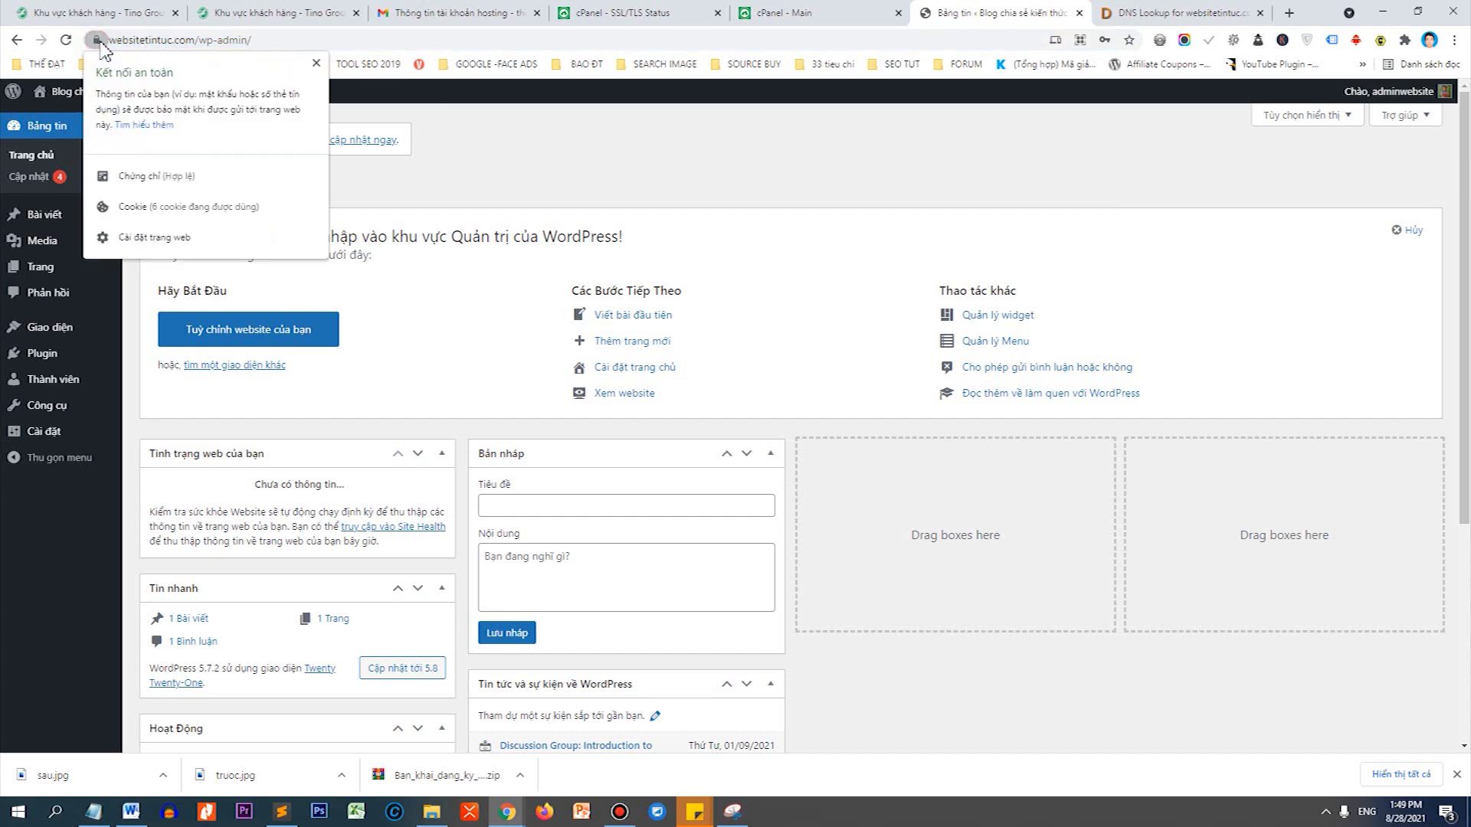
{"action": "left_click", "coordinate": [97, 41]}
Open the site's front page in a new tab, verify its lock icon, then return to the Dashboard.
{"action": "right_click", "coordinate": [145, 85]}
{"action": "left_click", "coordinate": [192, 91]}
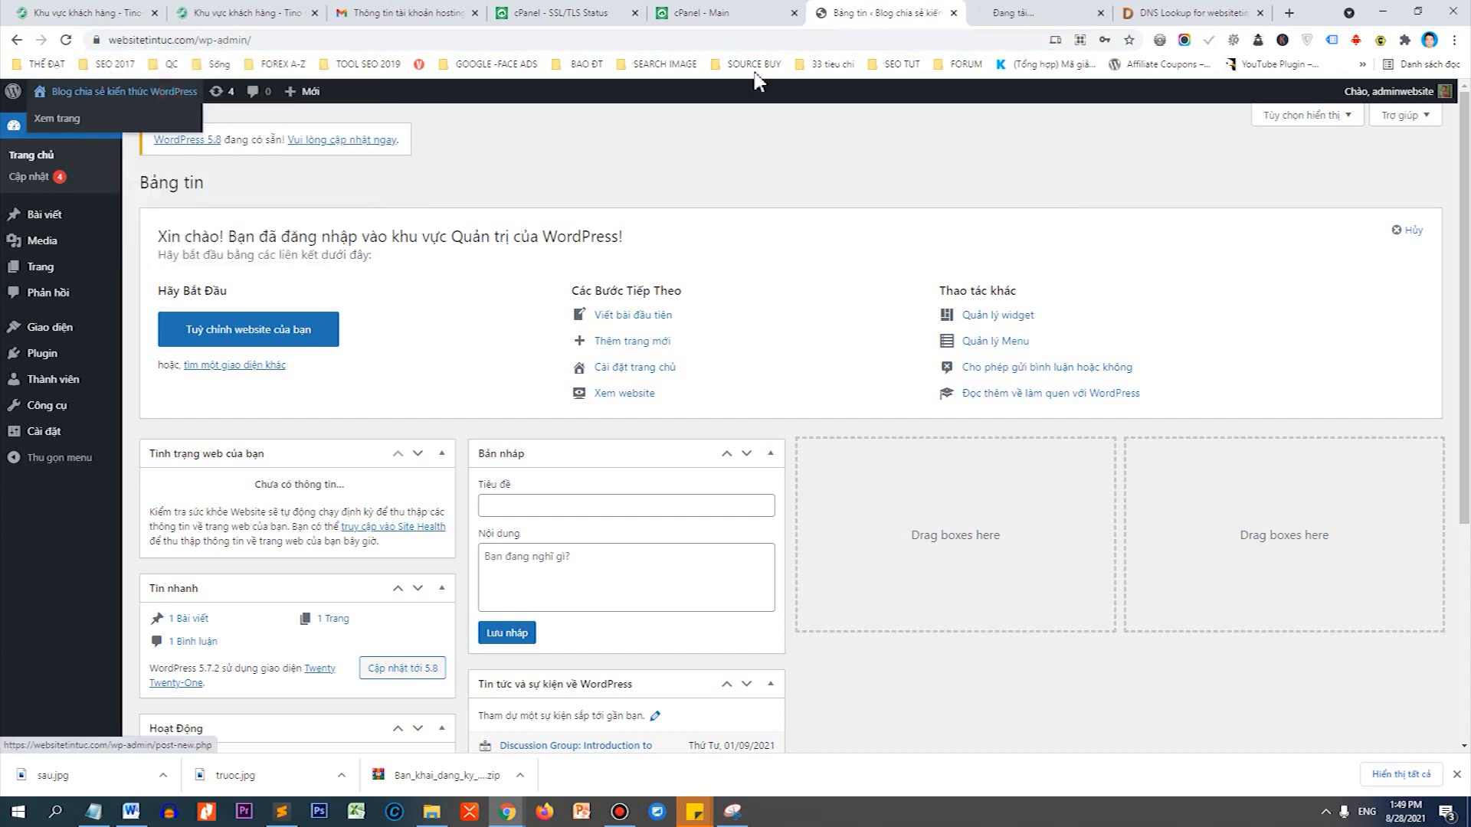
{"action": "left_click", "coordinate": [1011, 12]}
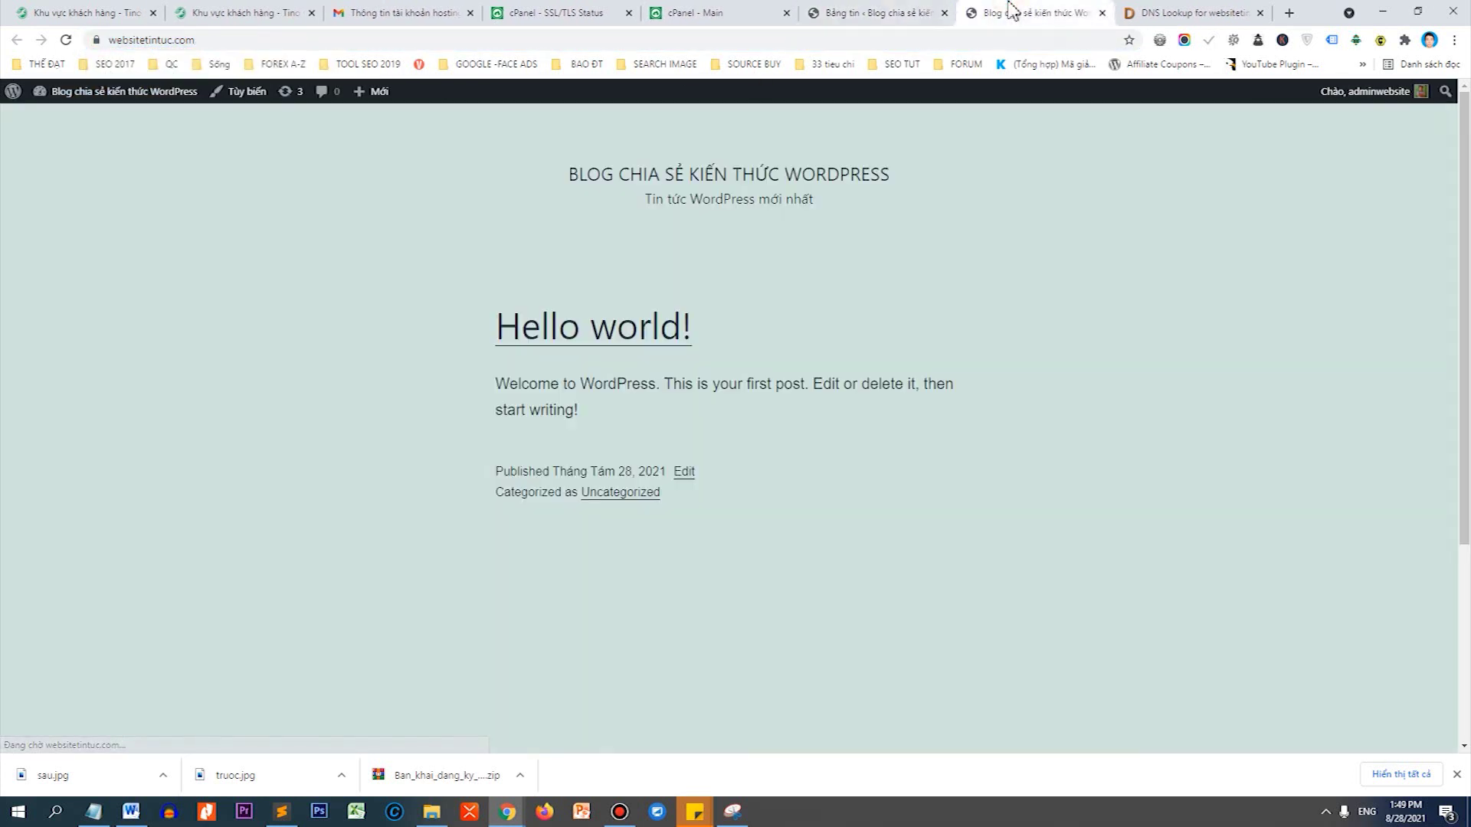
{"action": "left_click", "coordinate": [97, 41]}
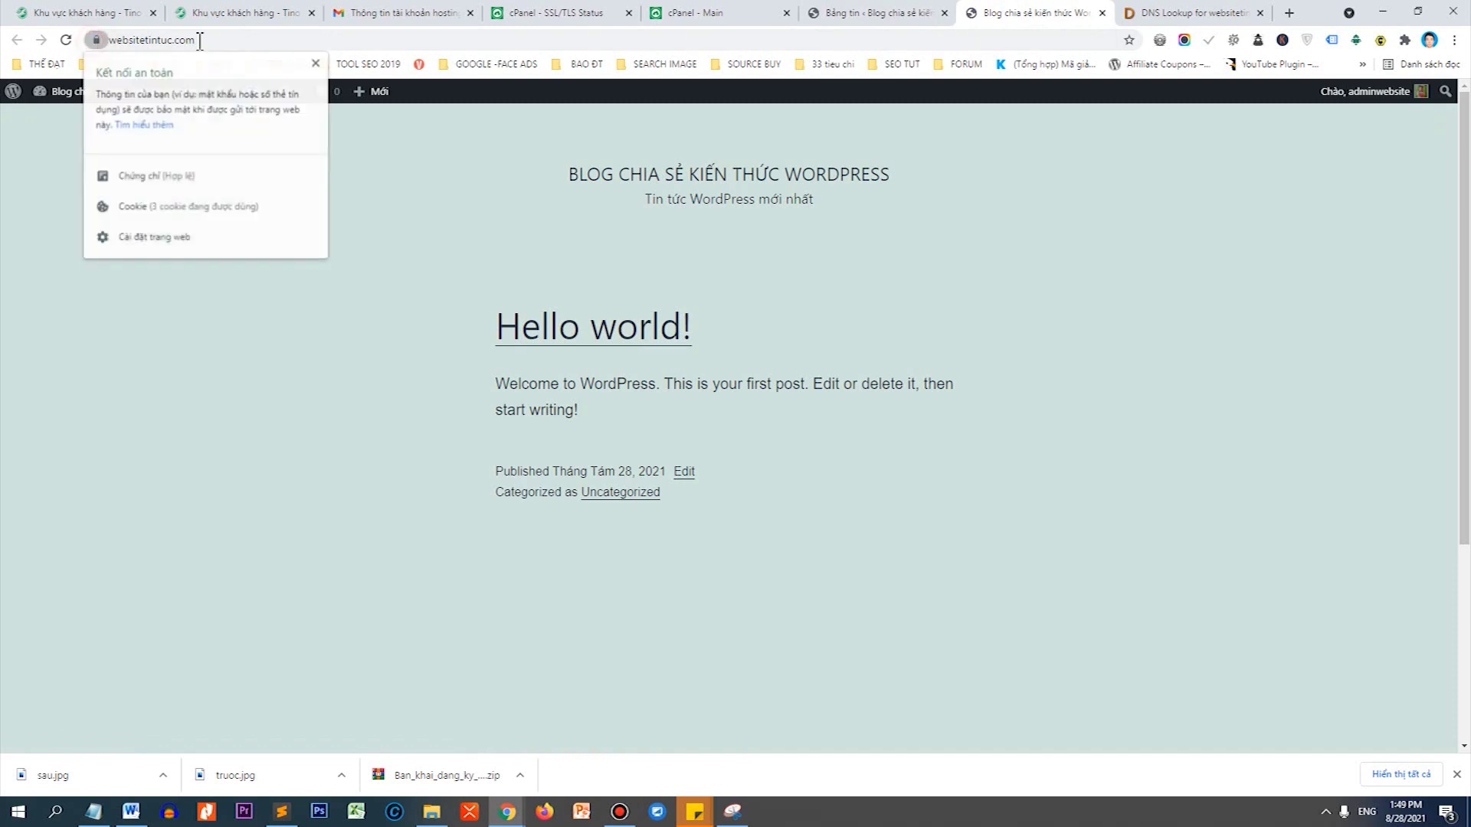
{"action": "left_click", "coordinate": [316, 62]}
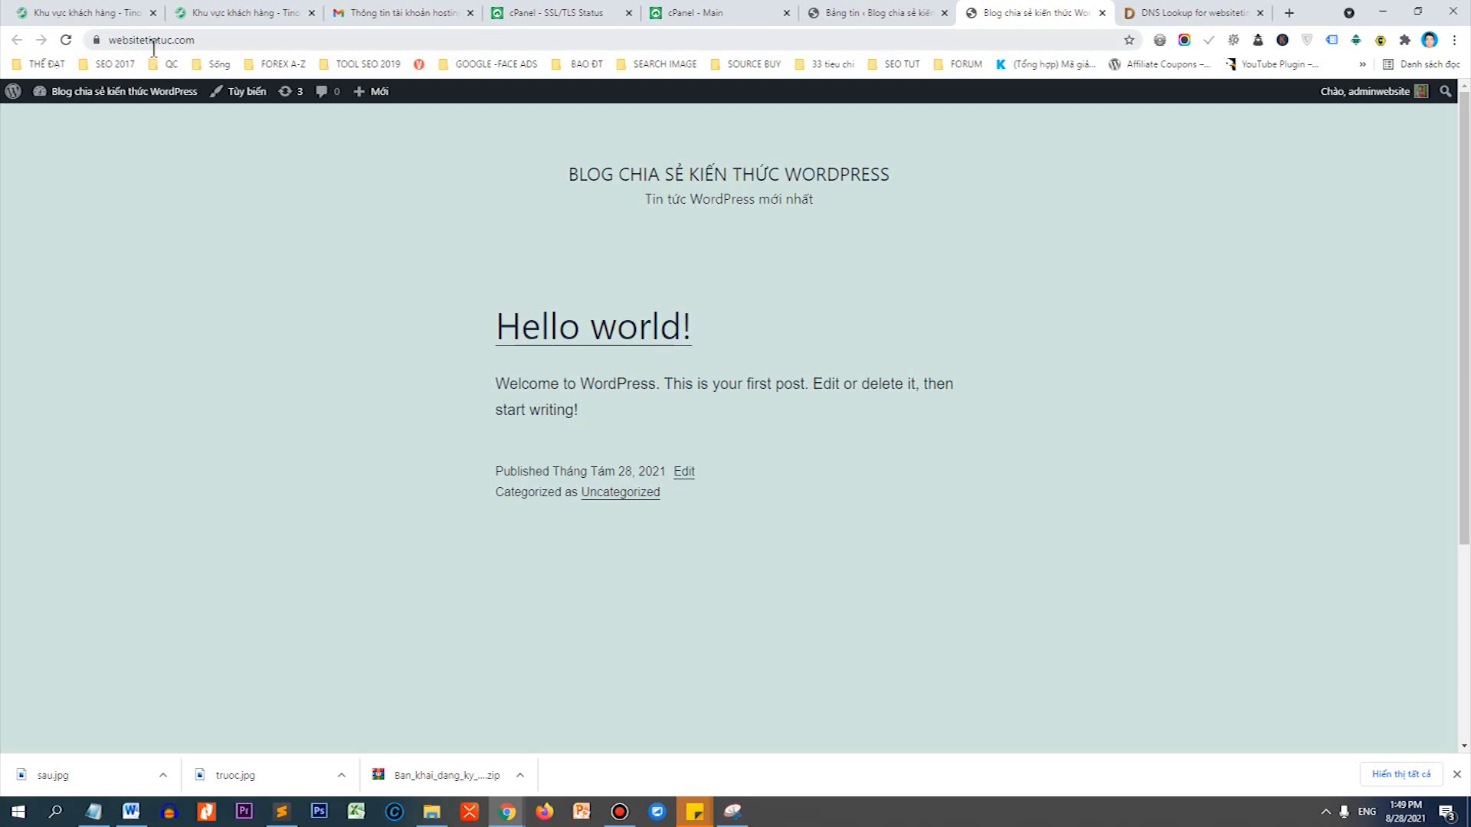
{"action": "mouse_move", "coordinate": [157, 96]}
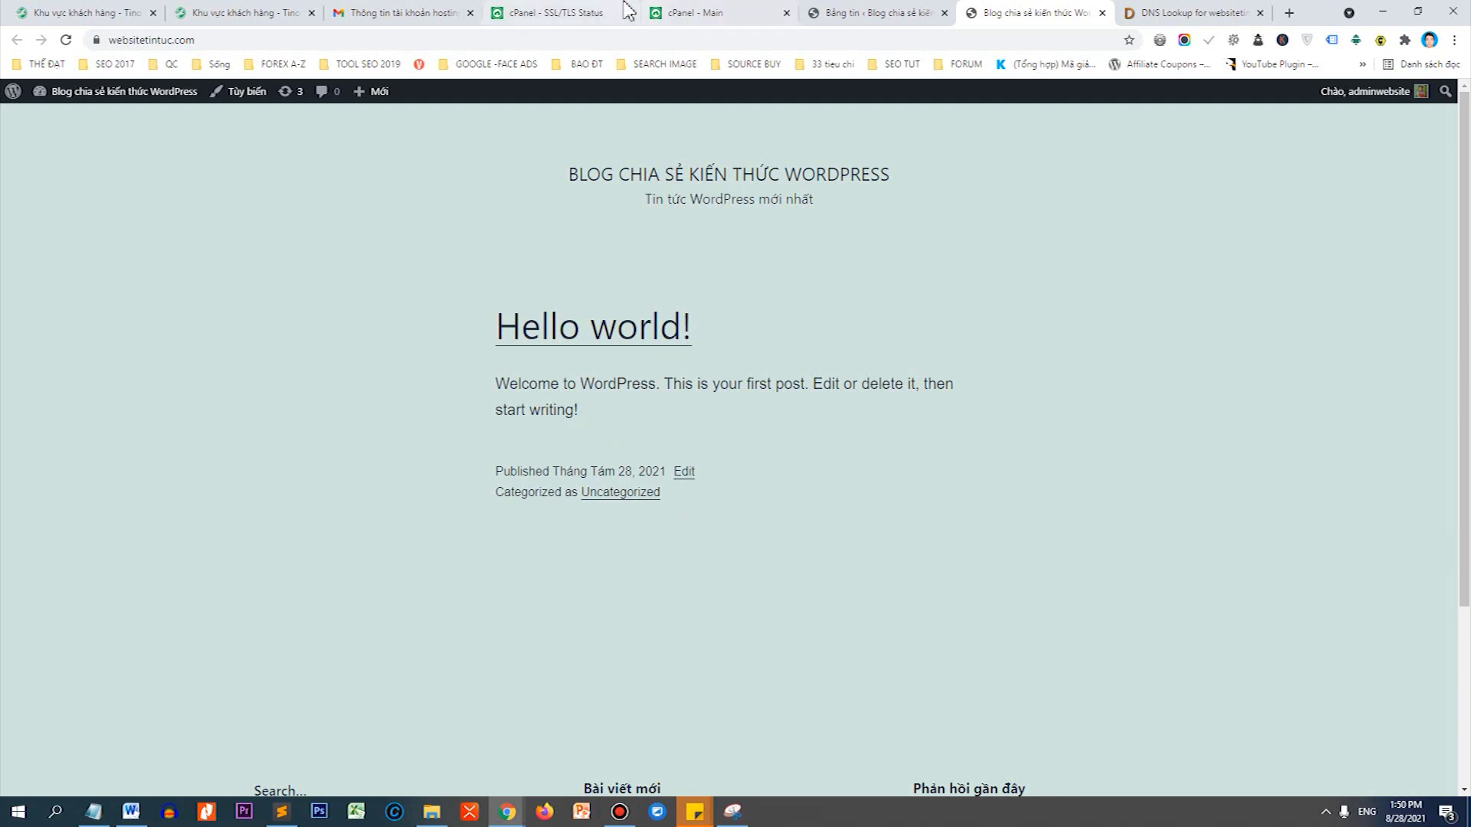
{"action": "left_click", "coordinate": [874, 12]}
{"action": "mouse_move", "coordinate": [89, 342]}
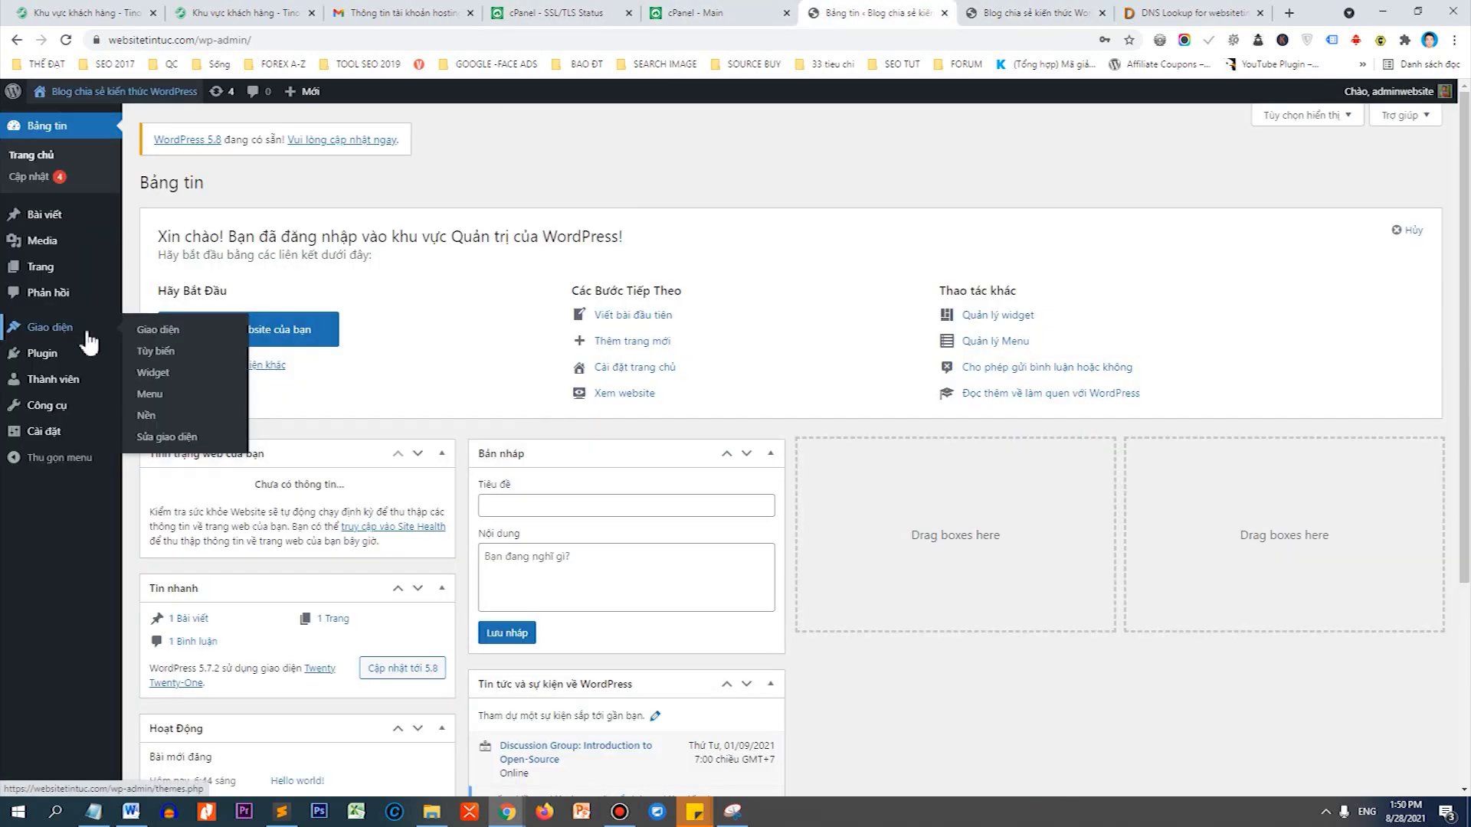
Go to Appearance > Themes > Add New and reveal the Upload Theme form.
{"action": "left_click", "coordinate": [151, 334]}
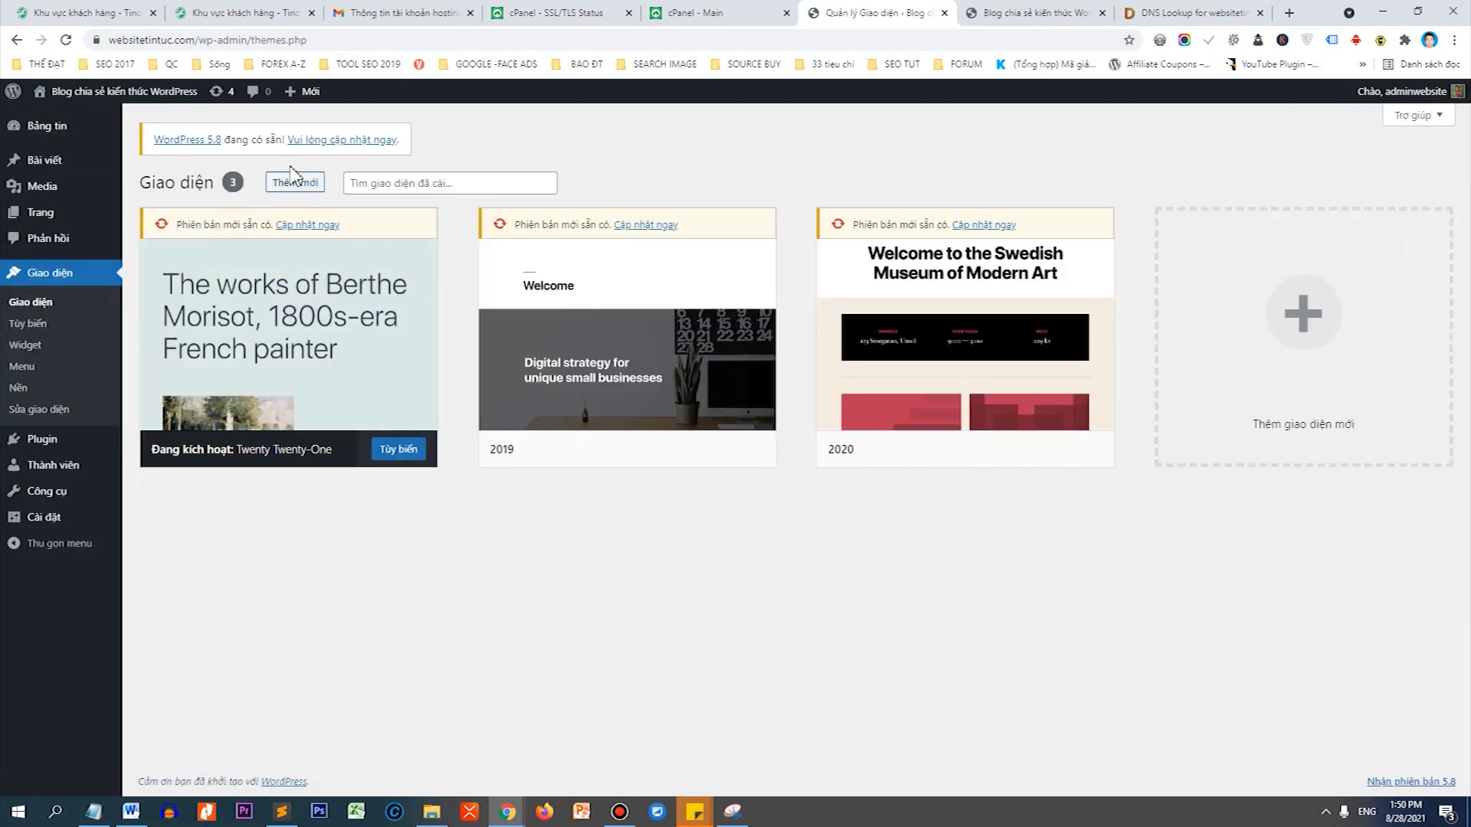
{"action": "left_click", "coordinate": [304, 188]}
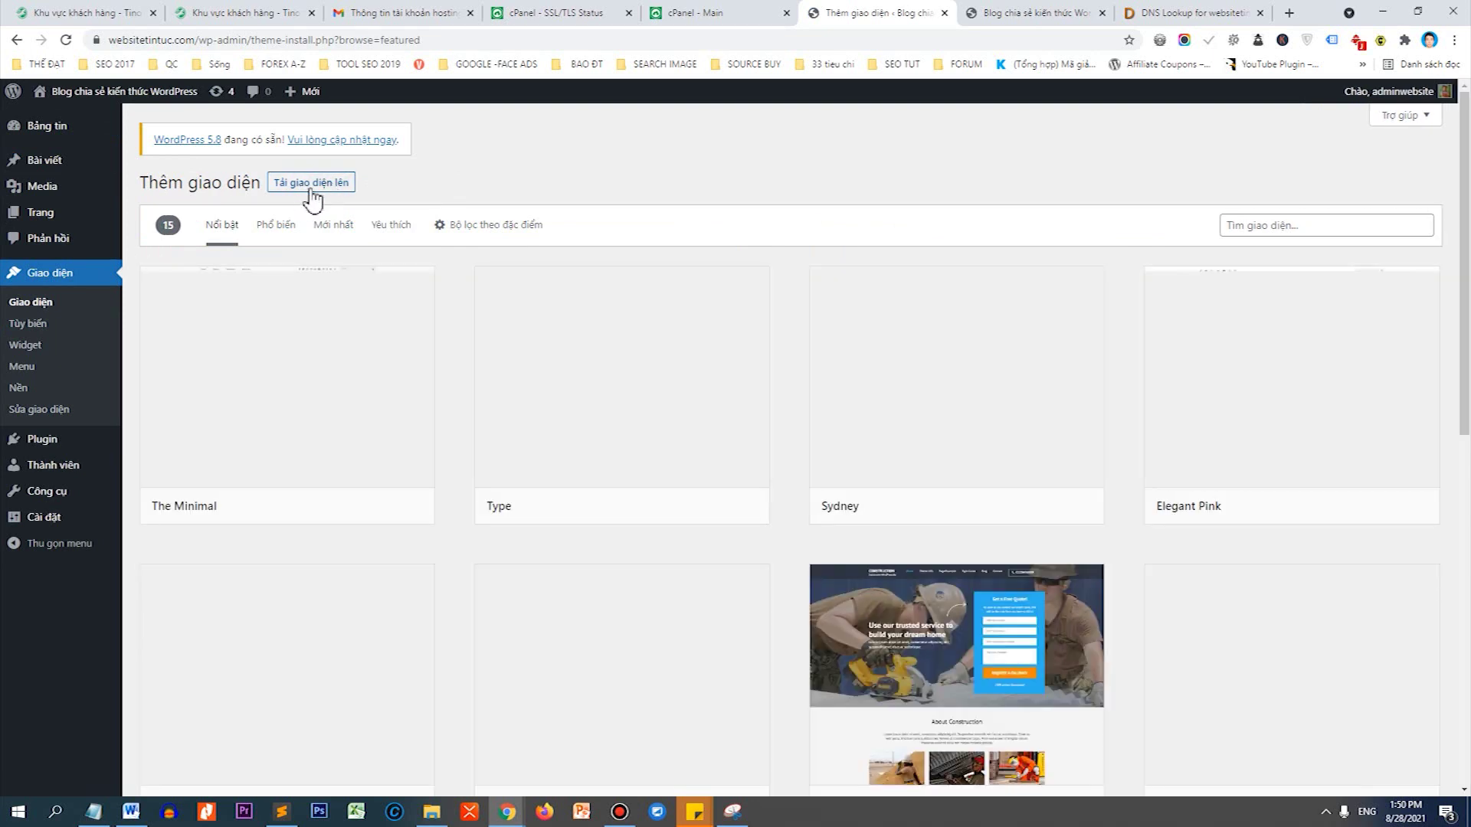
{"action": "left_click", "coordinate": [308, 185]}
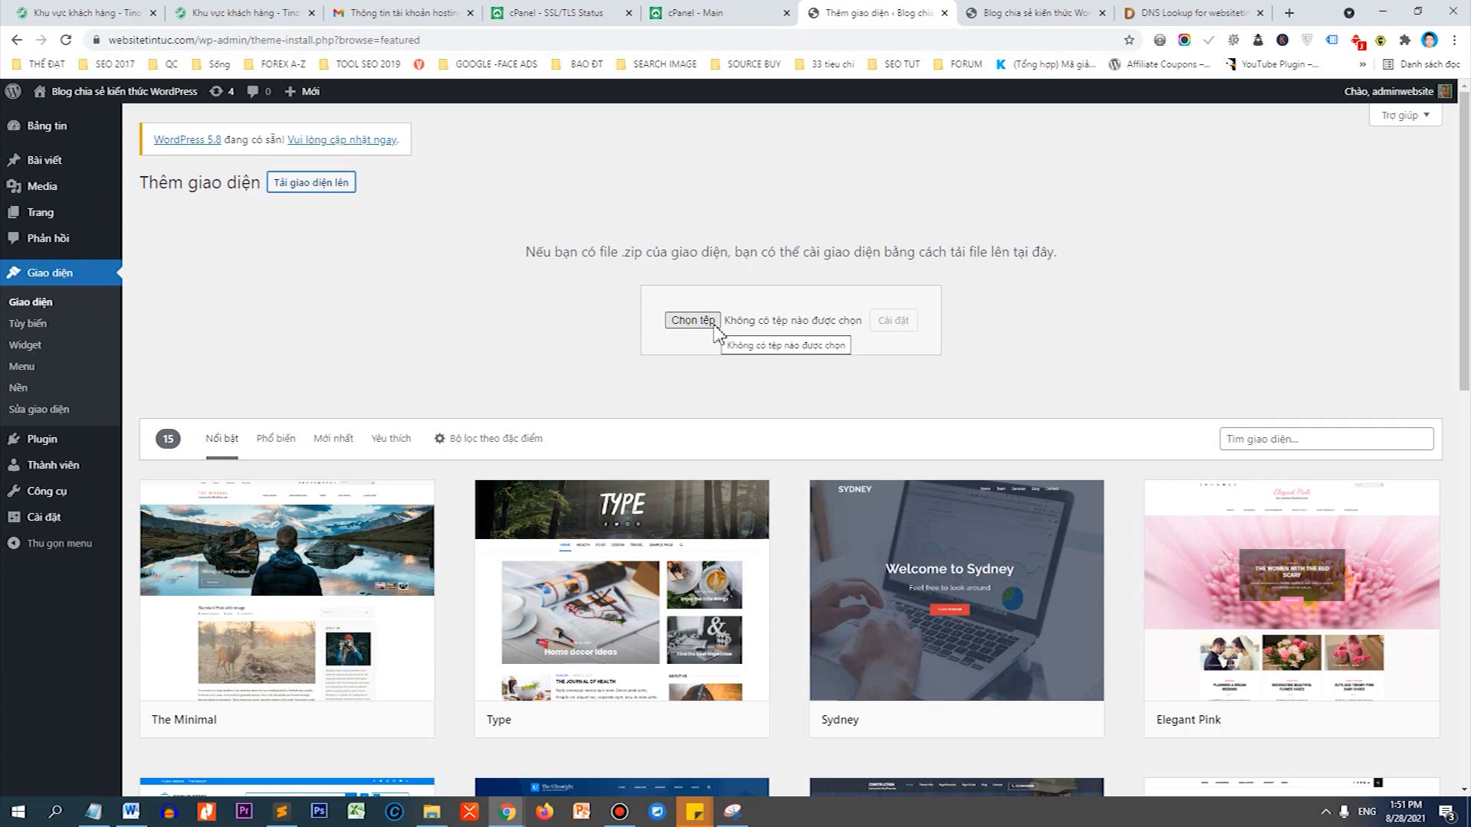
Choose news-vibrant-pro.1.5.1.zip as the theme file and install it.
{"action": "left_click", "coordinate": [713, 325]}
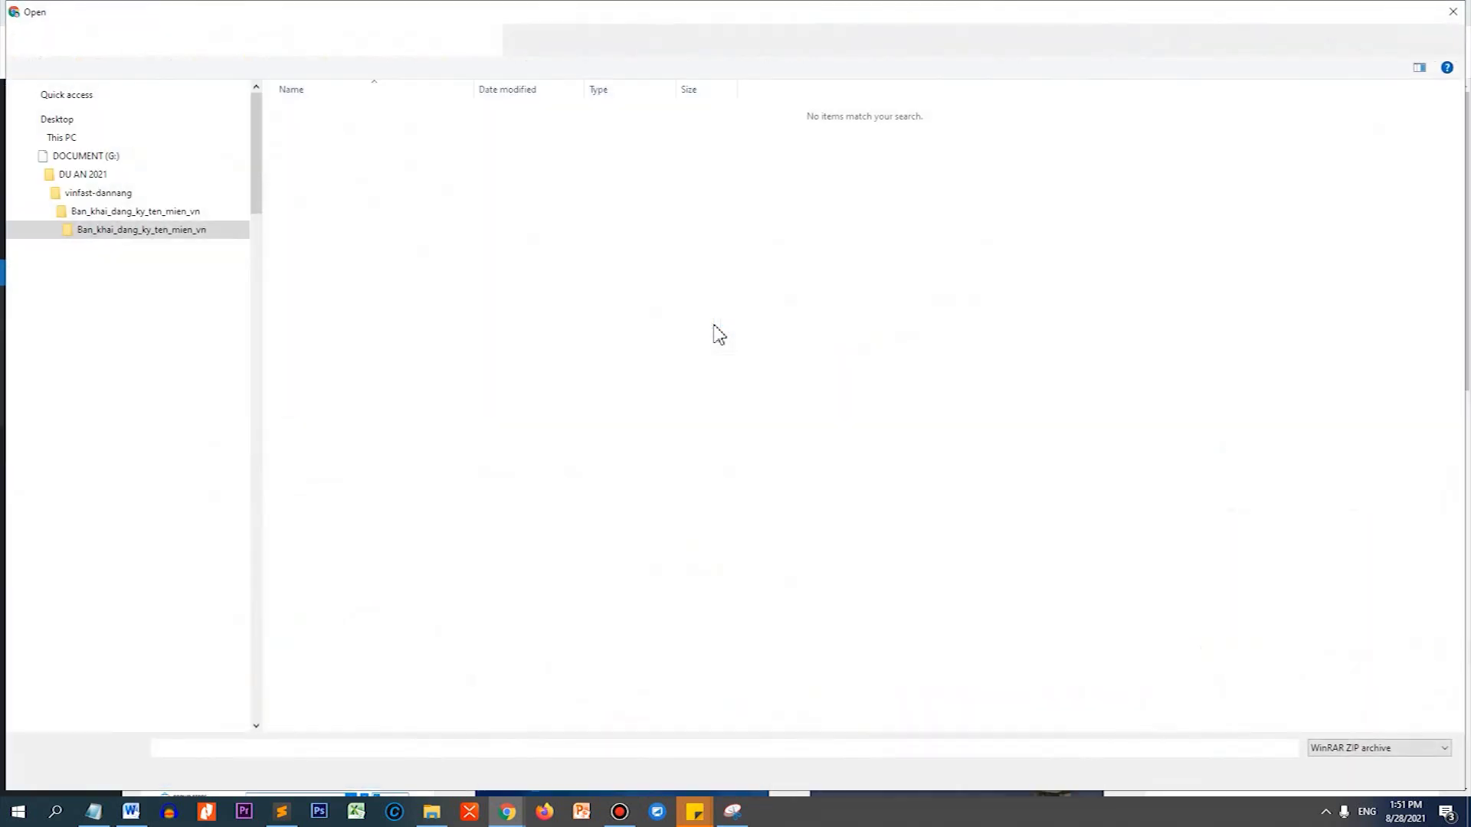
{"action": "left_click", "coordinate": [322, 138]}
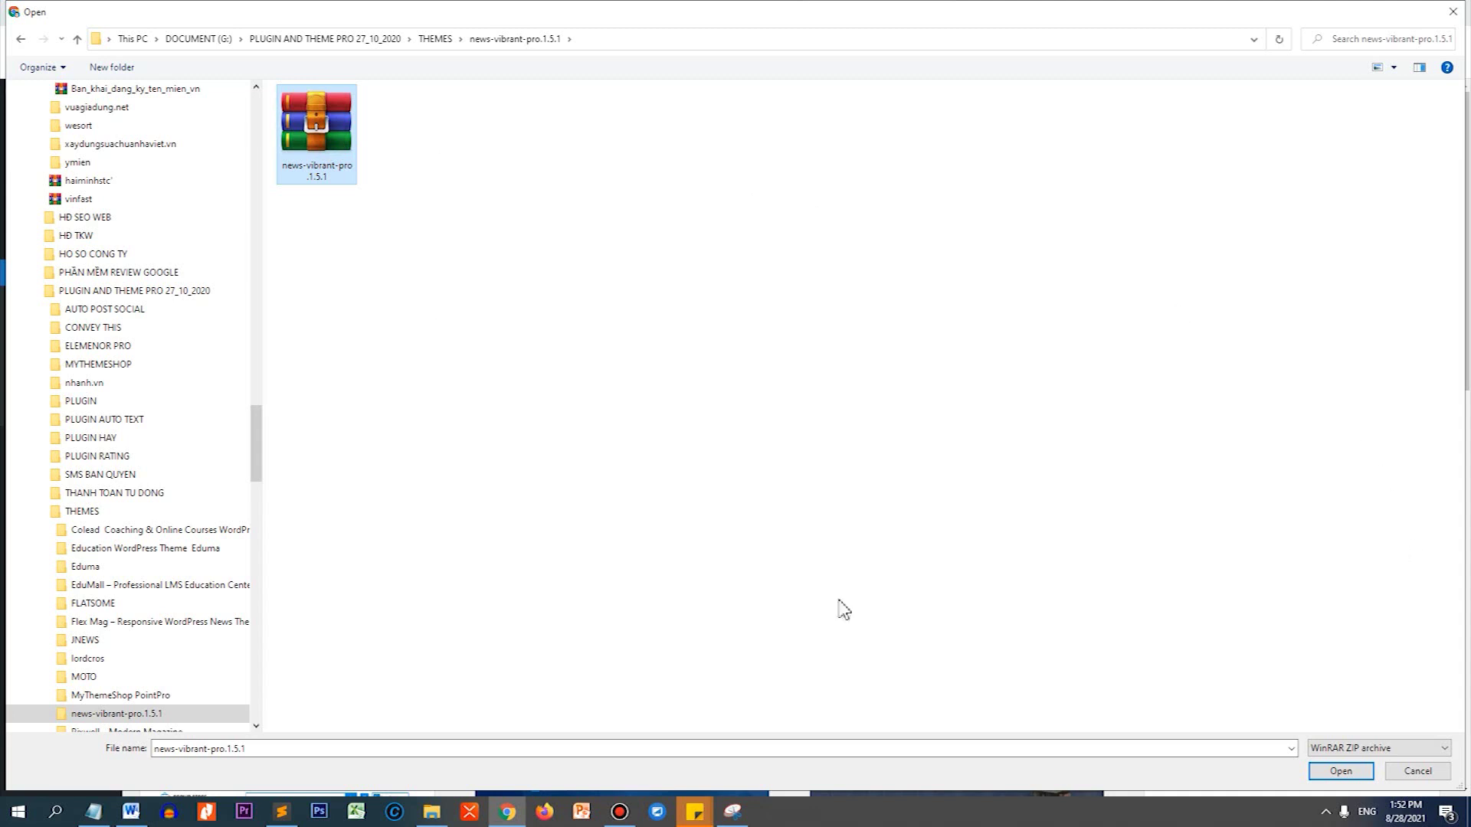
{"action": "left_click", "coordinate": [1338, 771]}
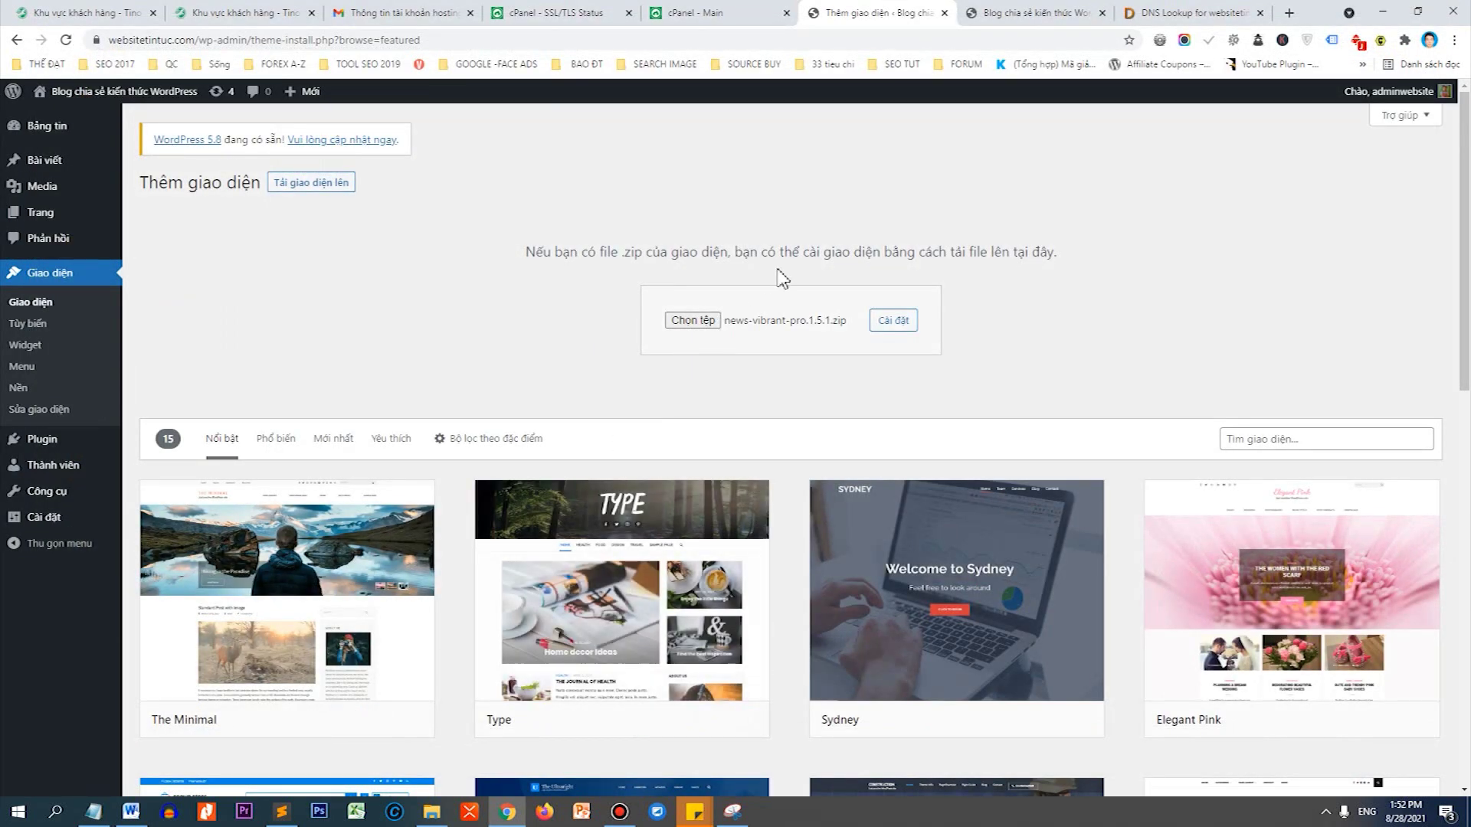
{"action": "left_click", "coordinate": [896, 323]}
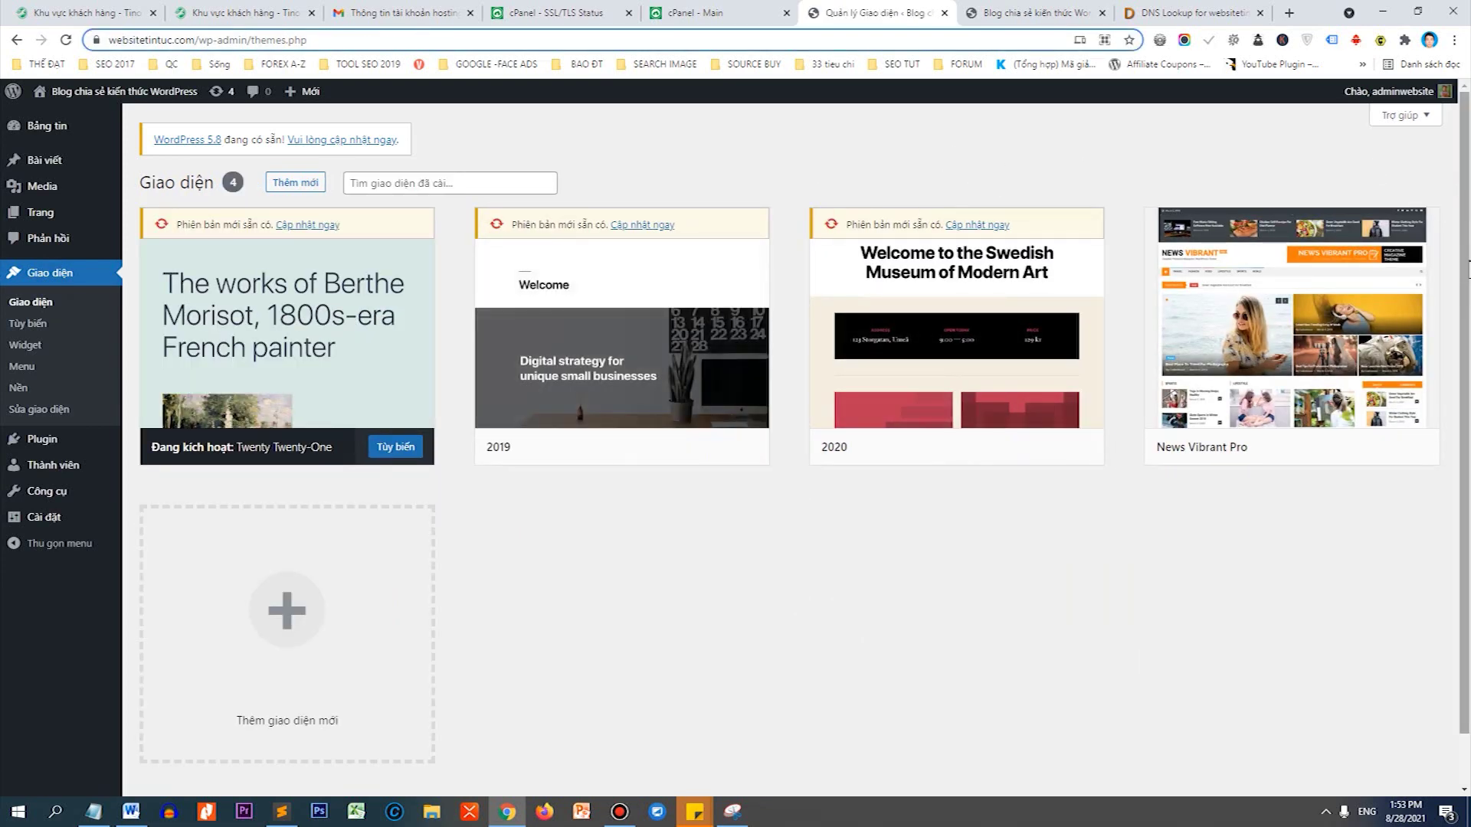
Activate News Vibrant Pro and view the live front page in a new tab.
{"action": "mouse_move", "coordinate": [1386, 395]}
{"action": "left_click", "coordinate": [1318, 456]}
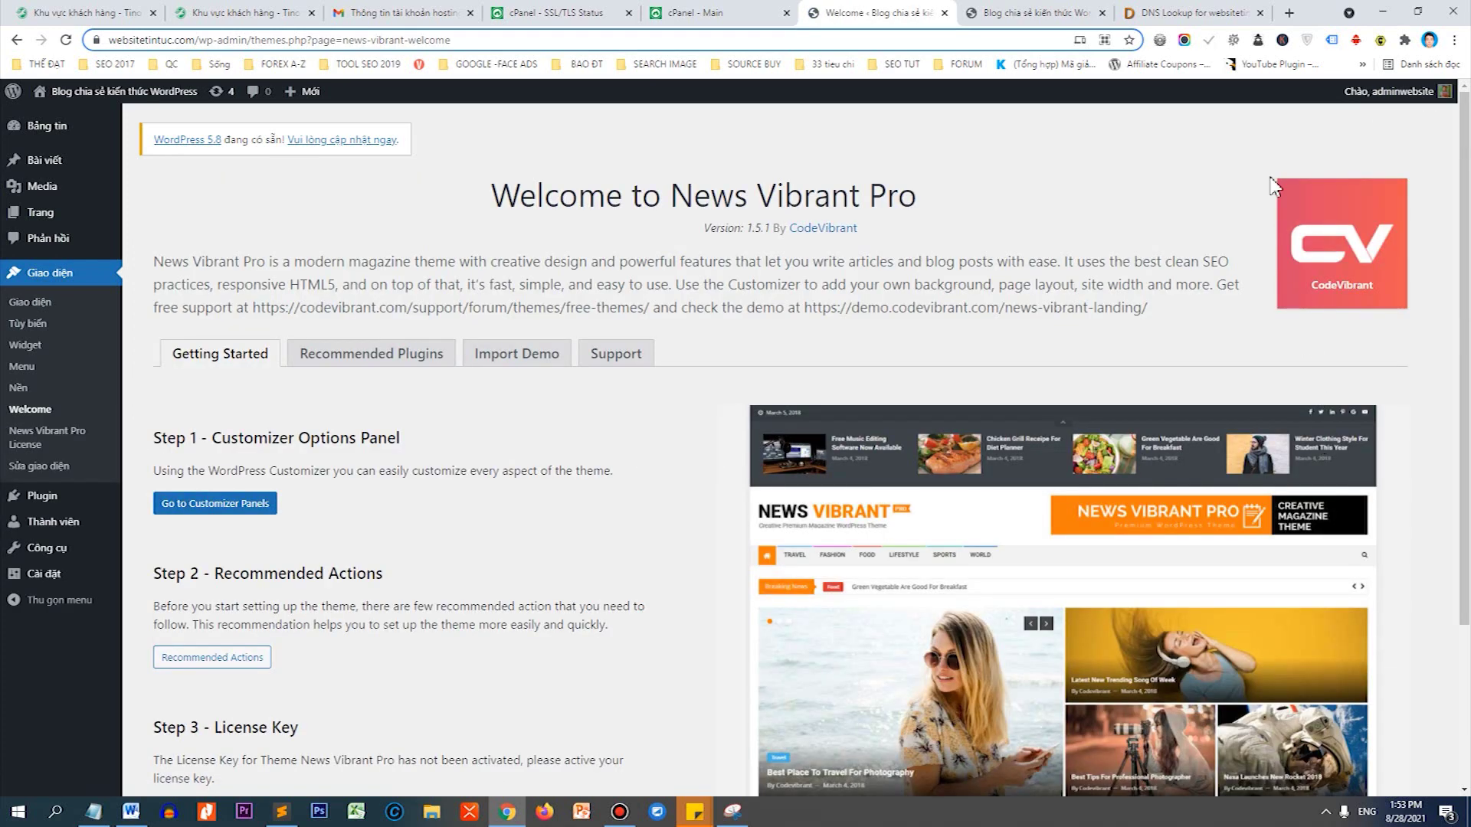
{"action": "scroll", "coordinate": [1464, 375], "scroll_direction": "down", "scroll_amount": 3}
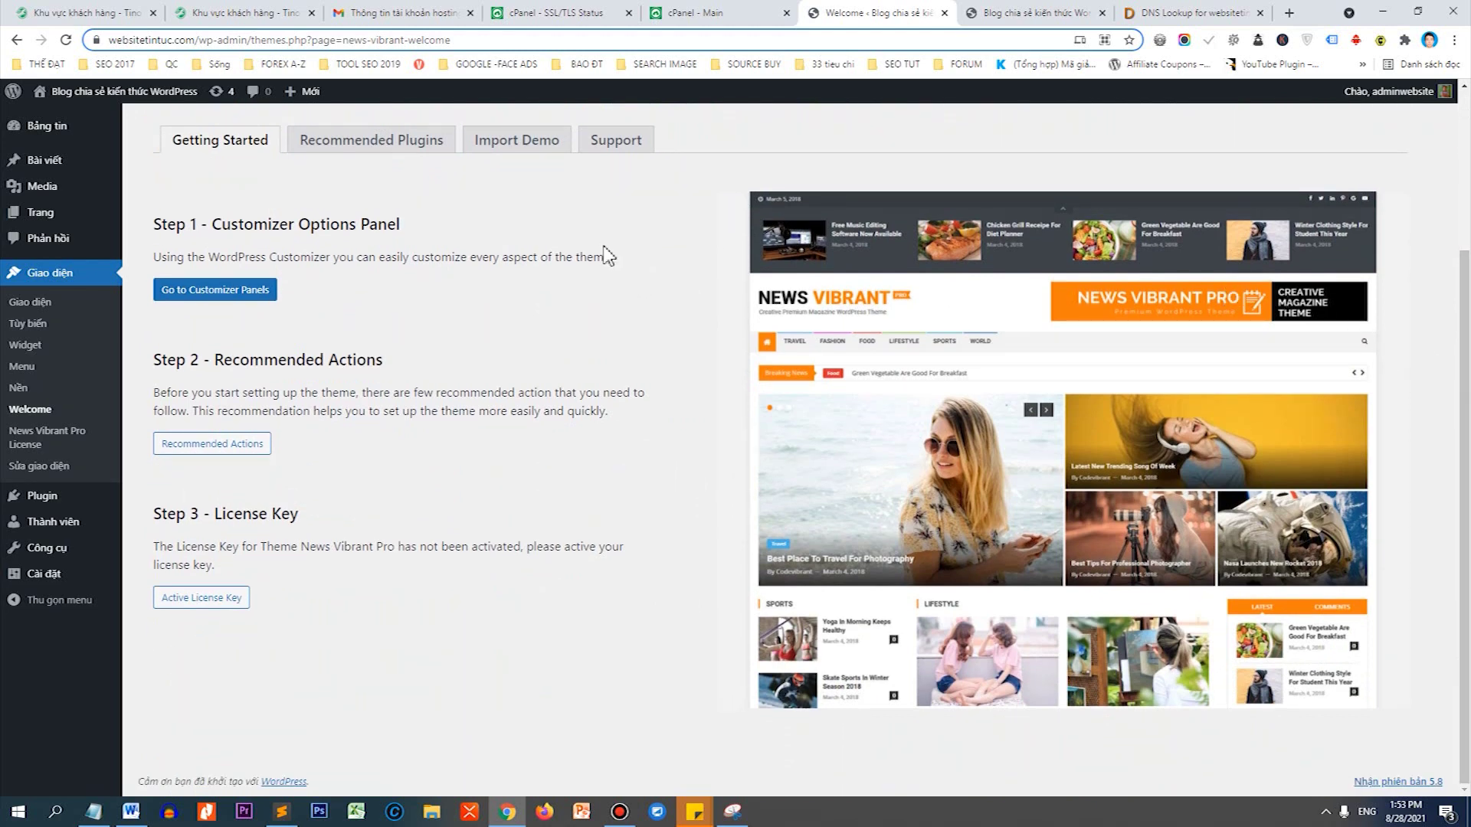
{"action": "right_click", "coordinate": [134, 100]}
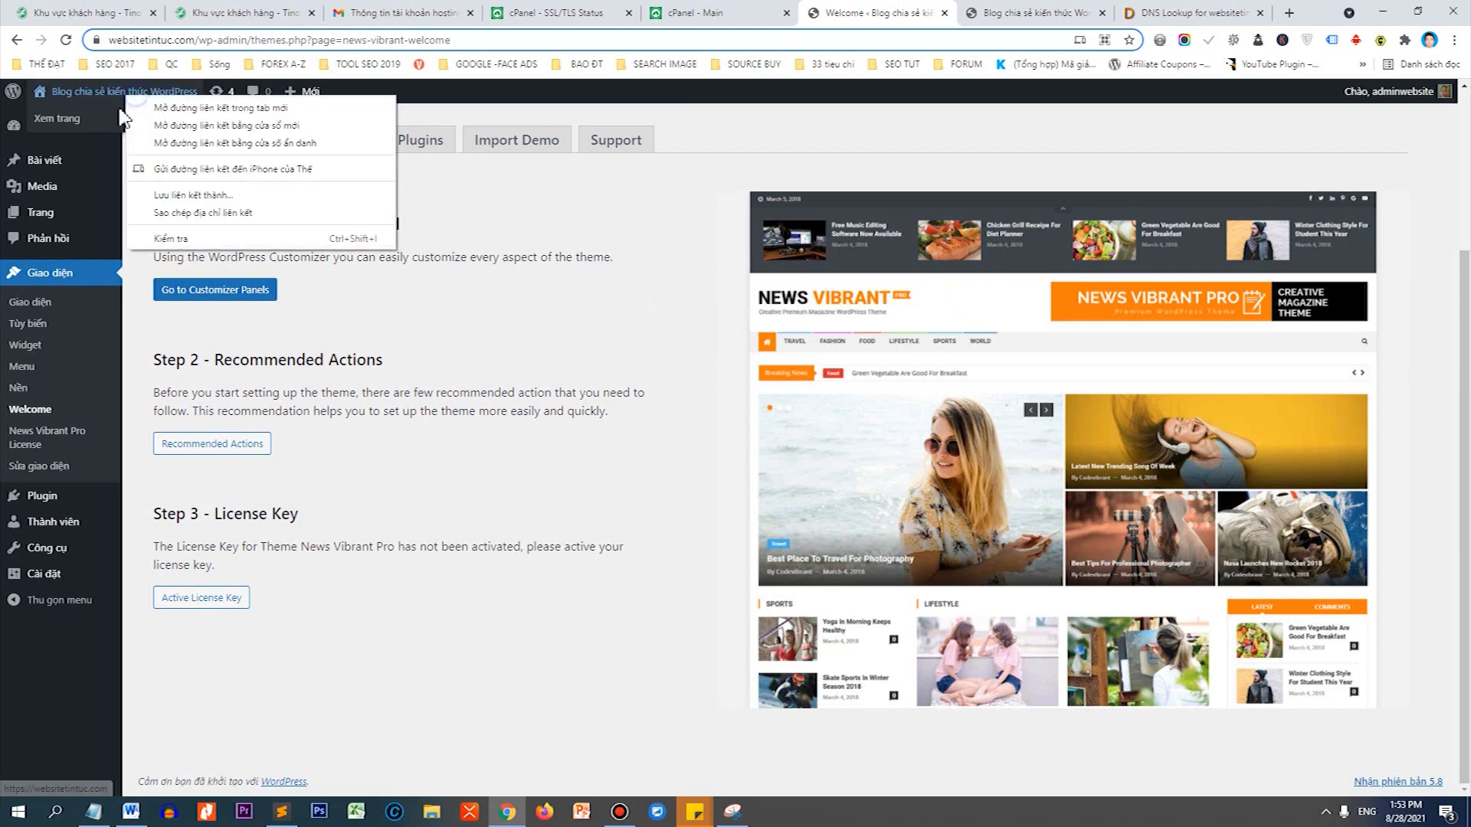
{"action": "left_click", "coordinate": [146, 112]}
{"action": "left_click", "coordinate": [1091, 11]}
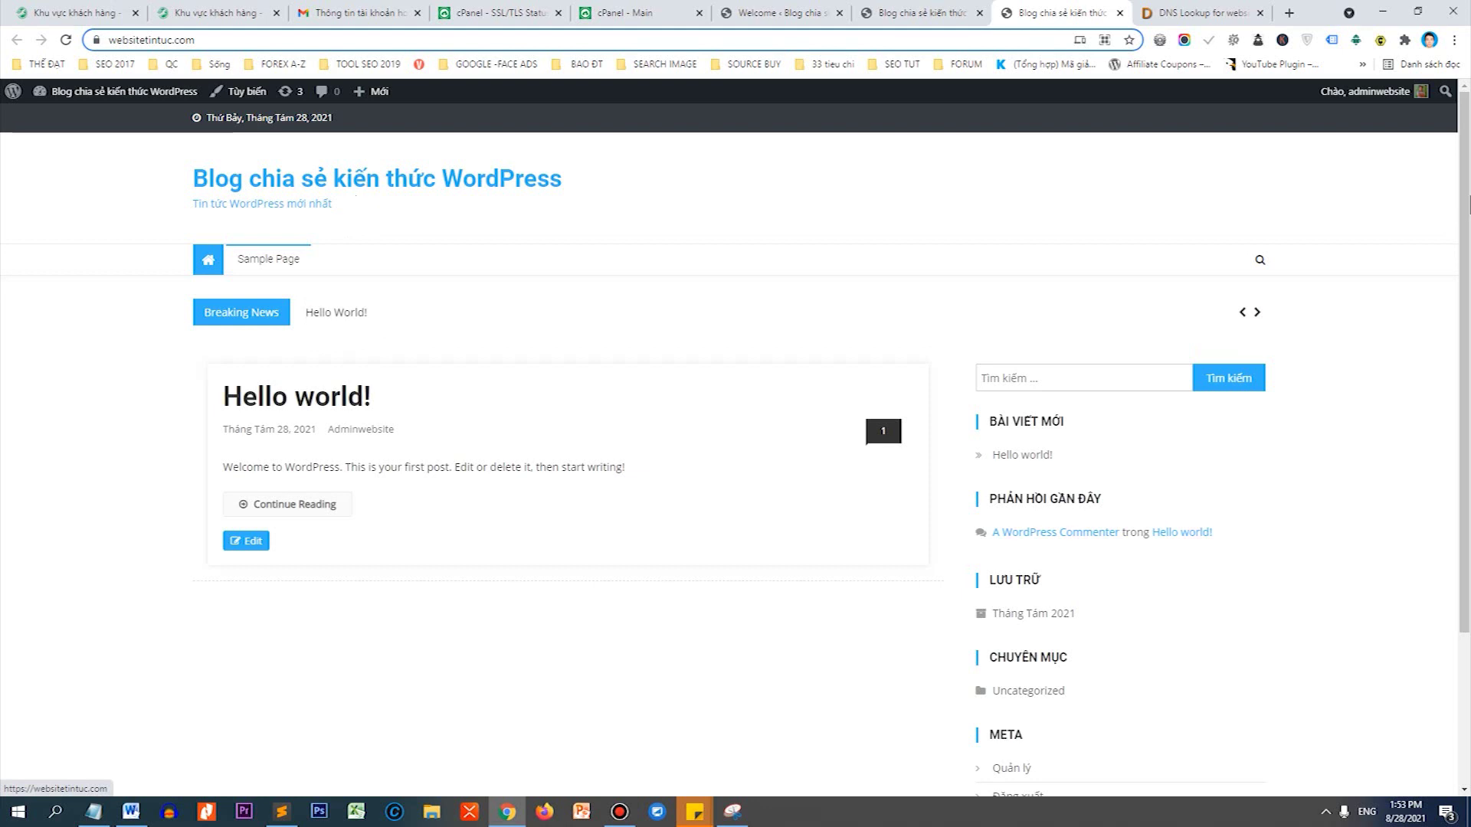
Return to the News Vibrant Pro welcome page and highlight the Step 1 heading.
{"action": "left_click_drag", "start_coordinate": [1468, 206], "coordinate": [1469, 583]}
{"action": "scroll", "coordinate": [1468, 531], "scroll_direction": "up", "scroll_amount": 3}
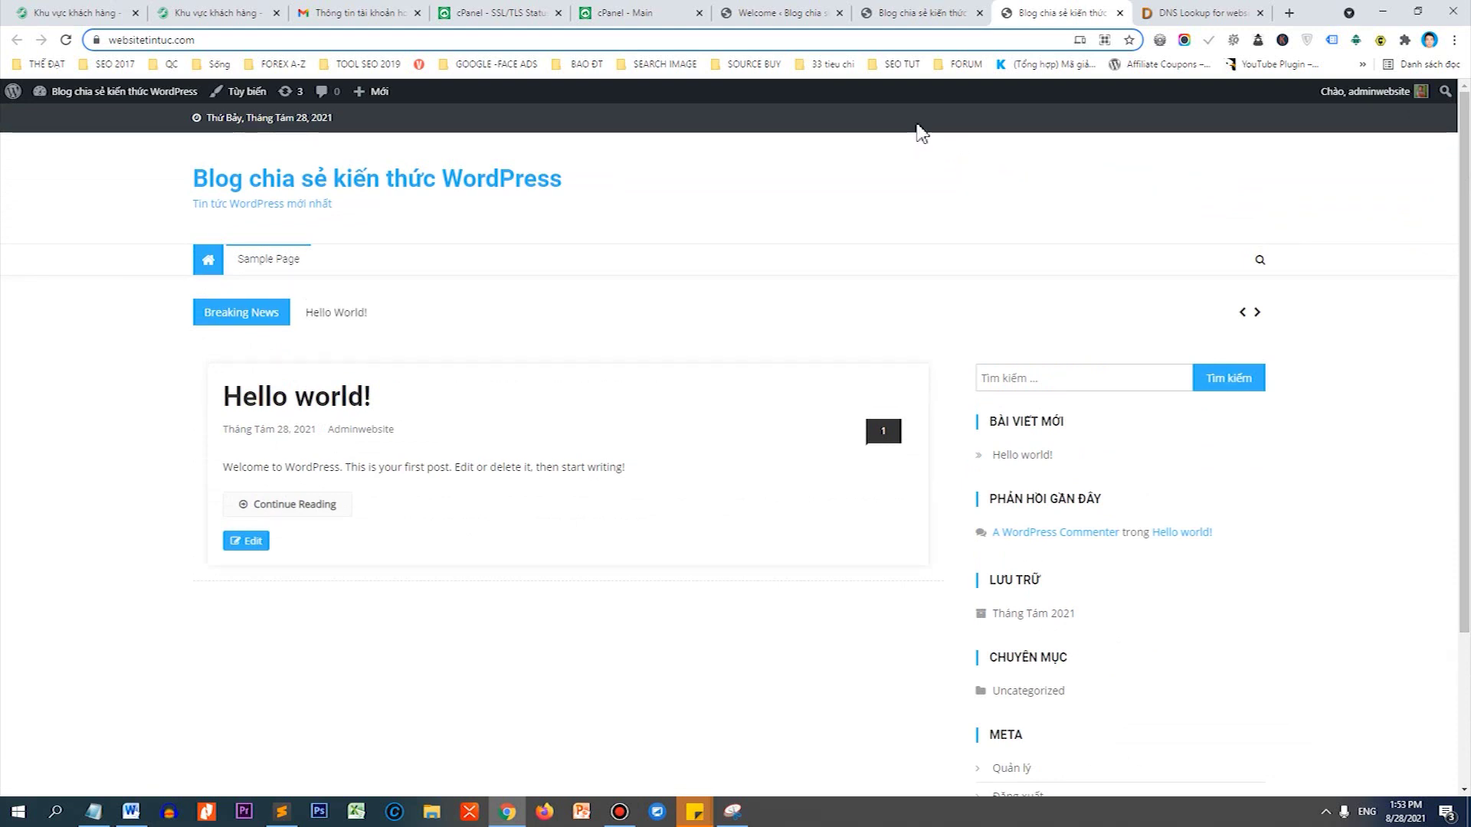
{"action": "left_click", "coordinate": [778, 13]}
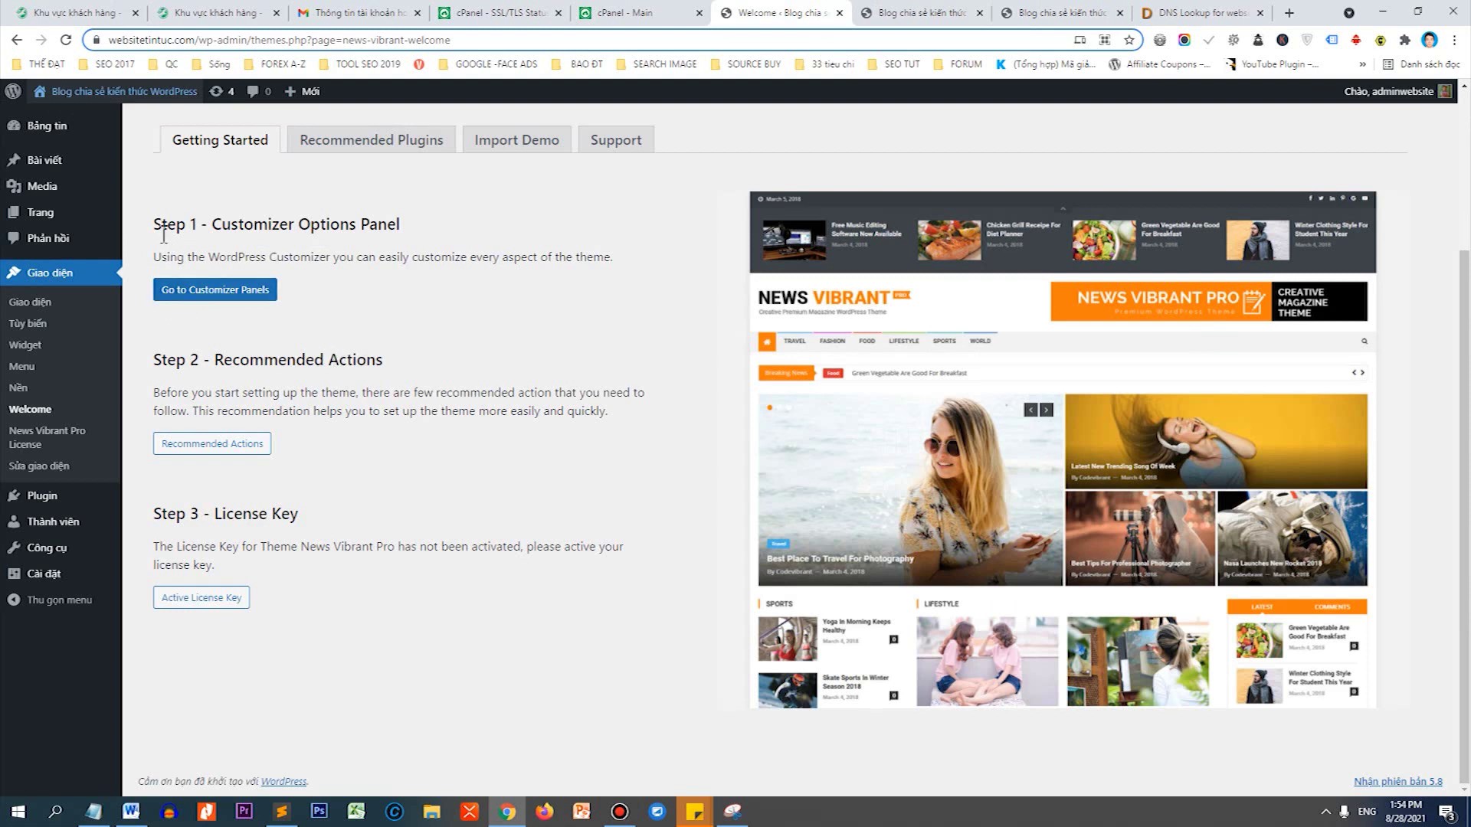
{"action": "left_click_drag", "start_coordinate": [153, 223], "coordinate": [285, 218]}
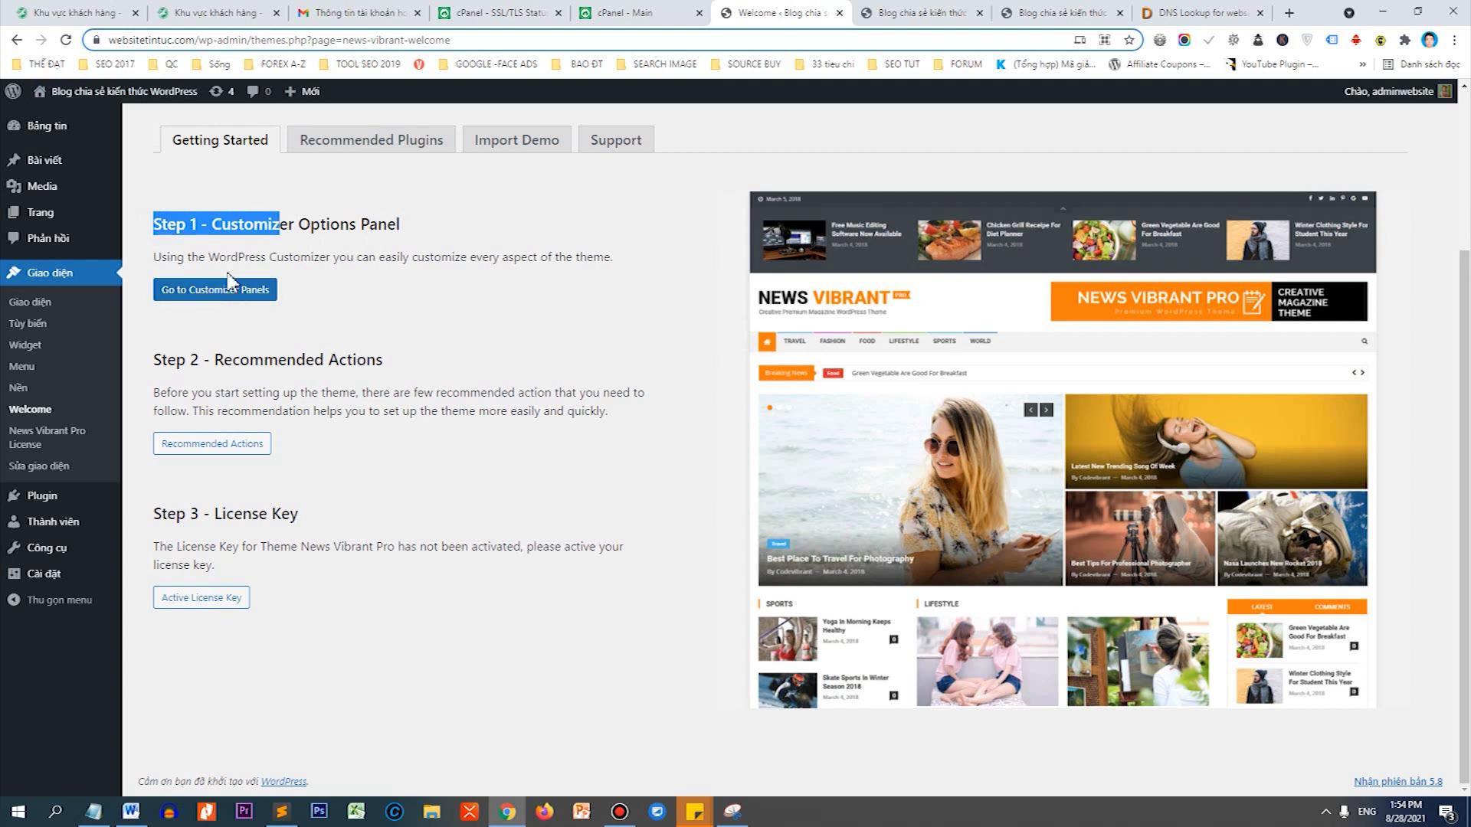
Try the Customizer panels, navigate back to the welcome page, then open Recommended Actions.
{"action": "left_click", "coordinate": [207, 297]}
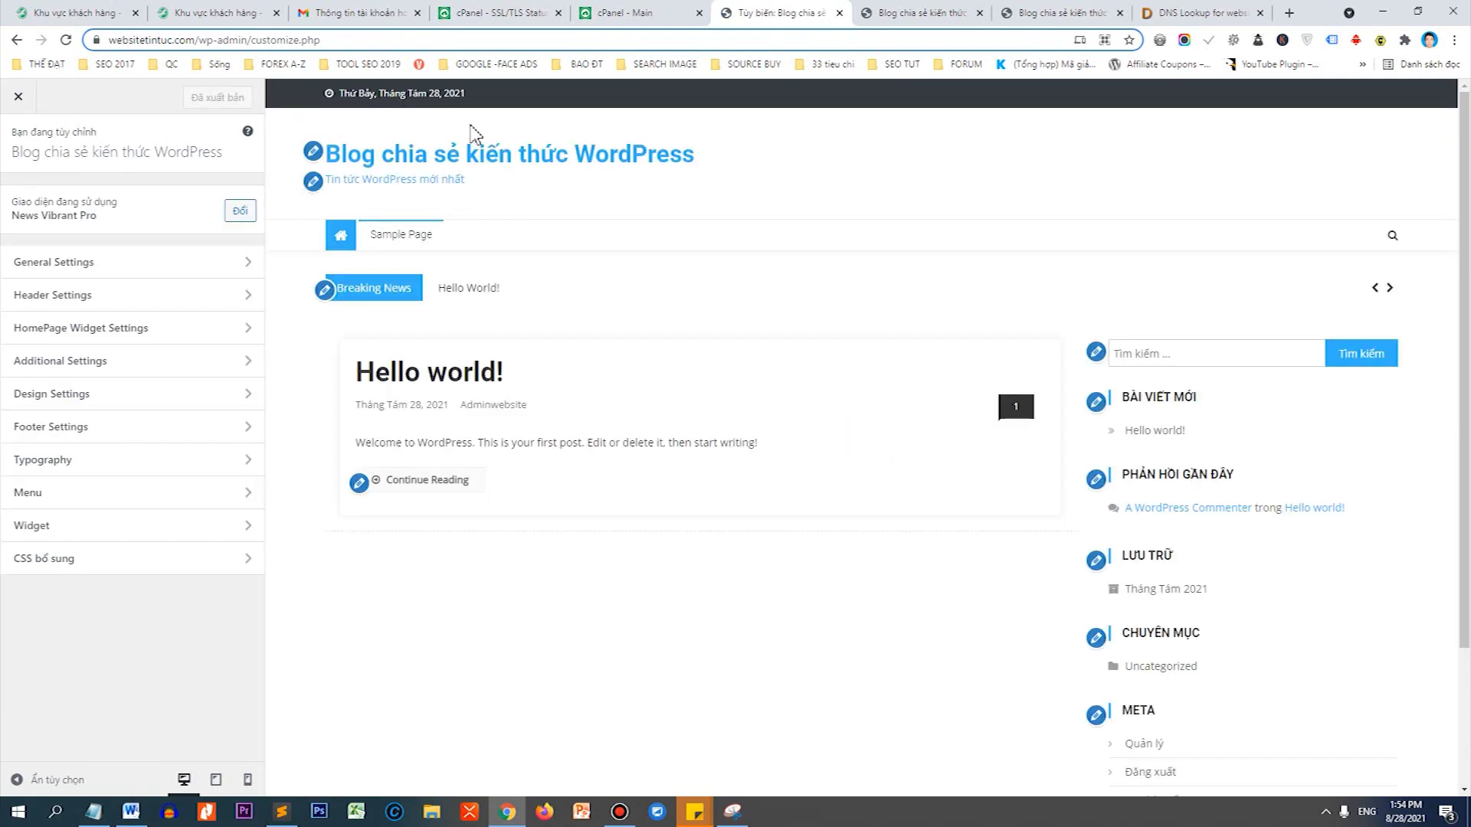
{"action": "scroll", "coordinate": [996, 383], "scroll_direction": "down", "scroll_amount": 3}
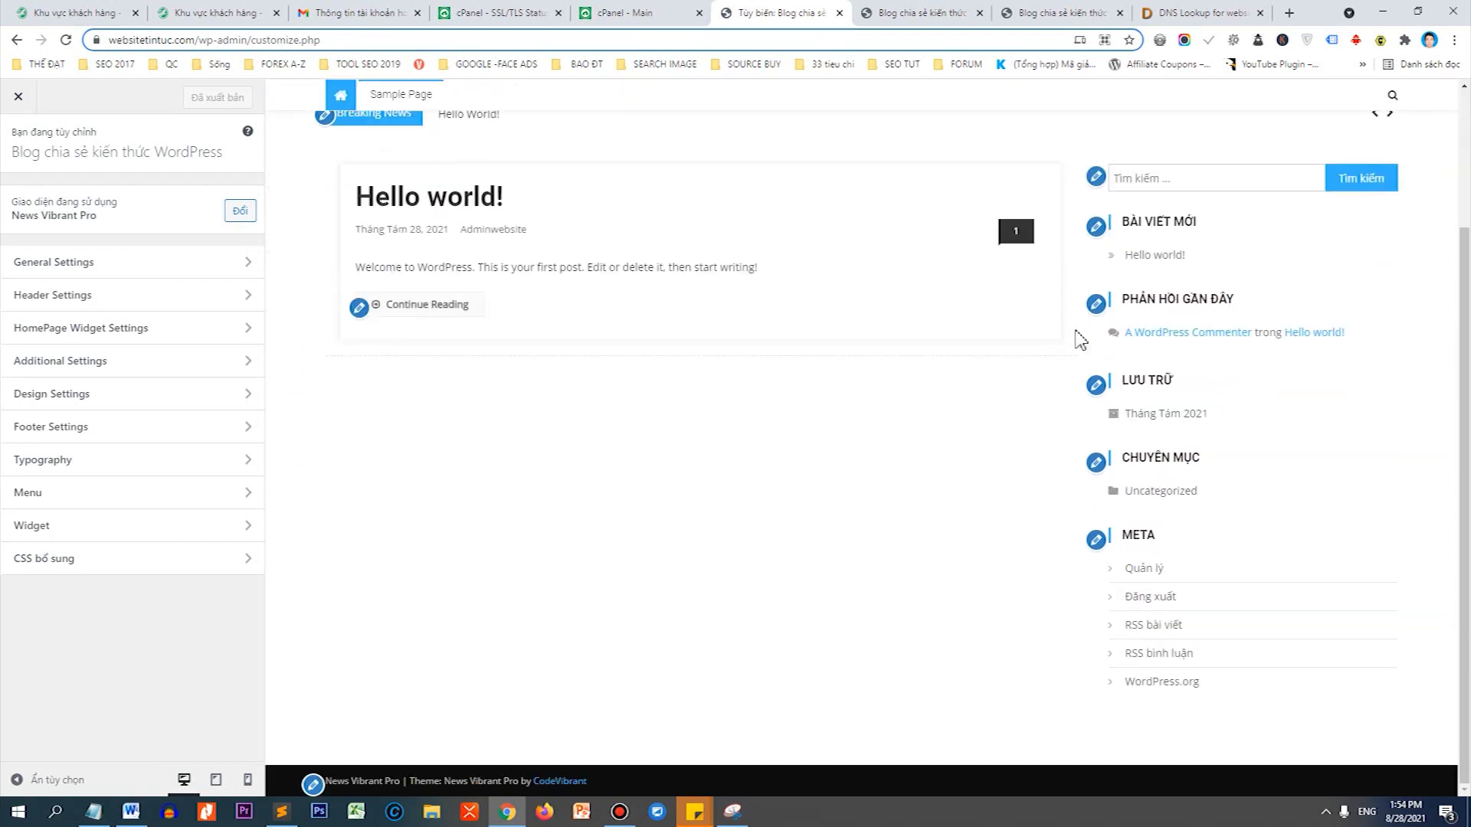
{"action": "scroll", "coordinate": [996, 360], "scroll_direction": "up", "scroll_amount": 3}
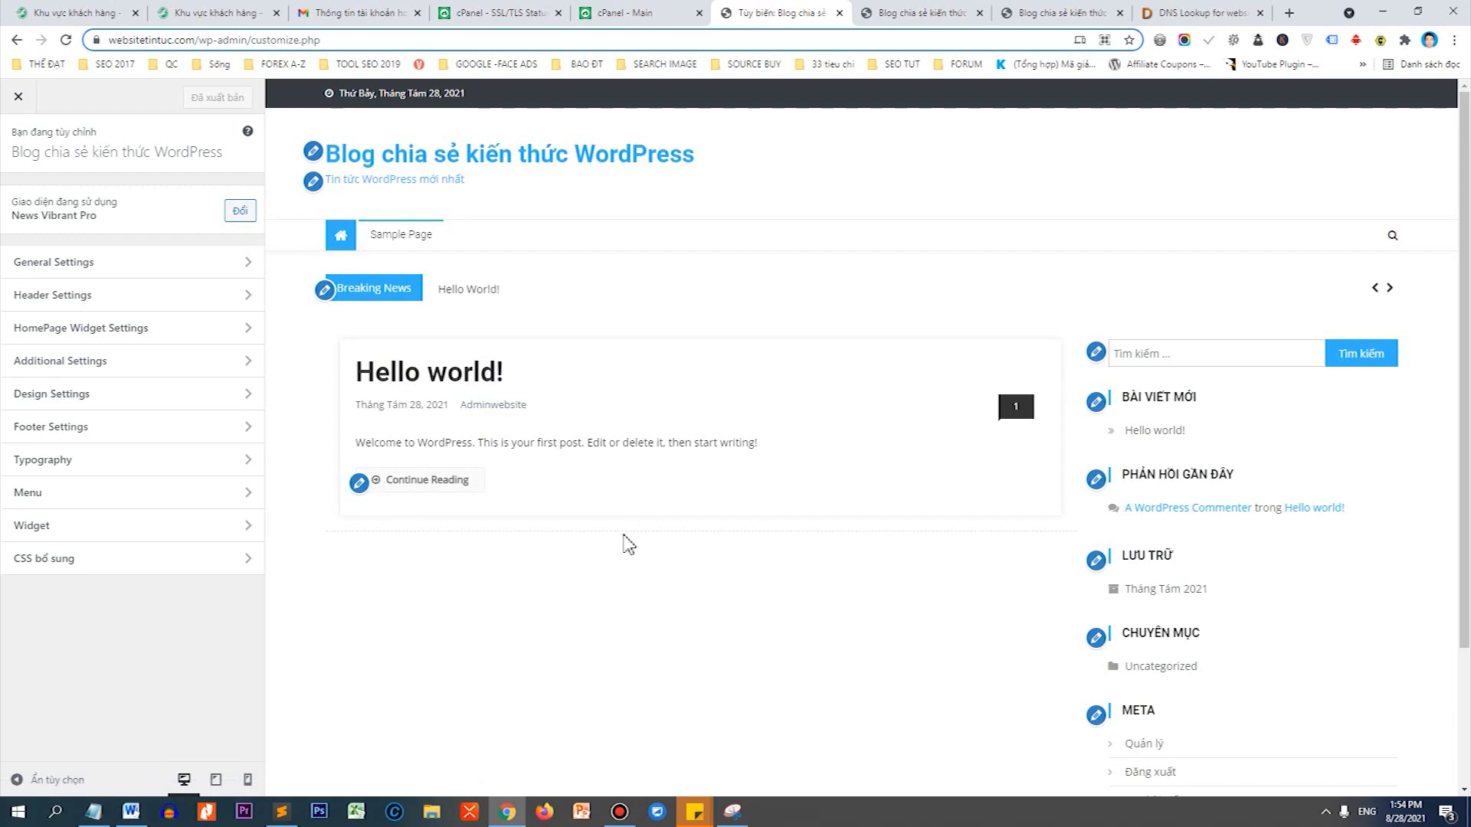
{"action": "left_click", "coordinate": [17, 40]}
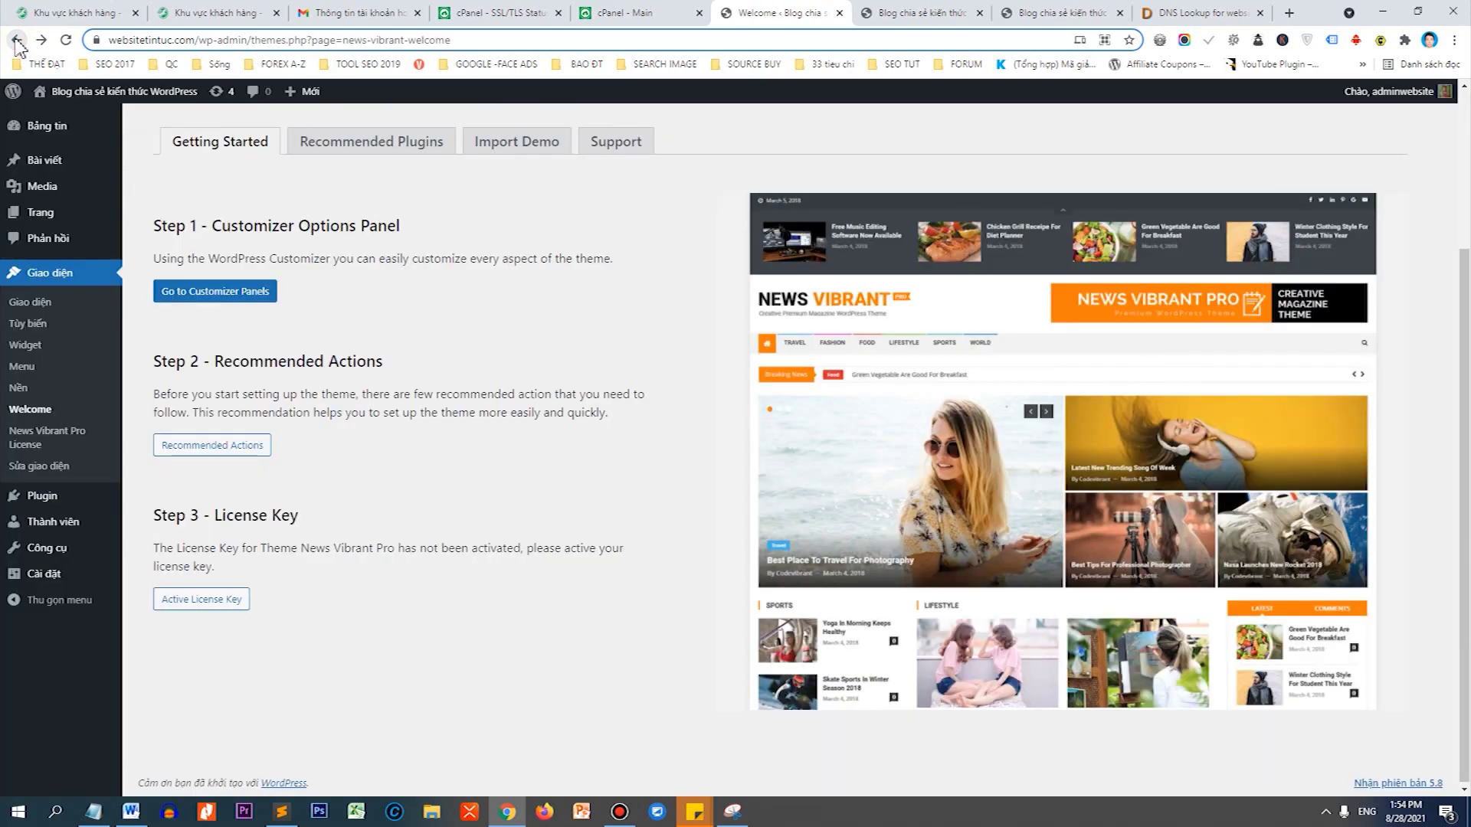
{"action": "left_click", "coordinate": [17, 39]}
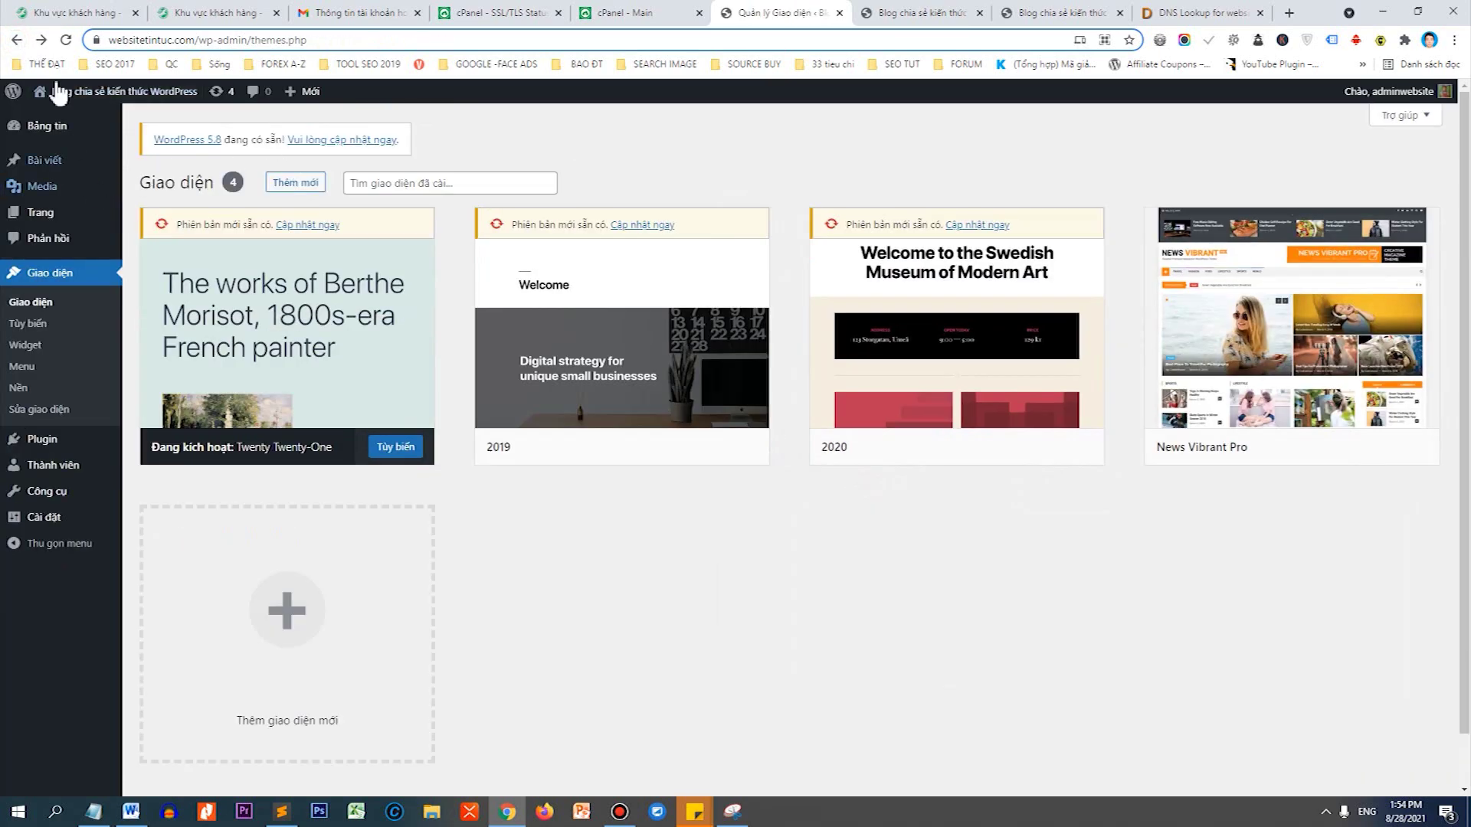
{"action": "left_click", "coordinate": [41, 41]}
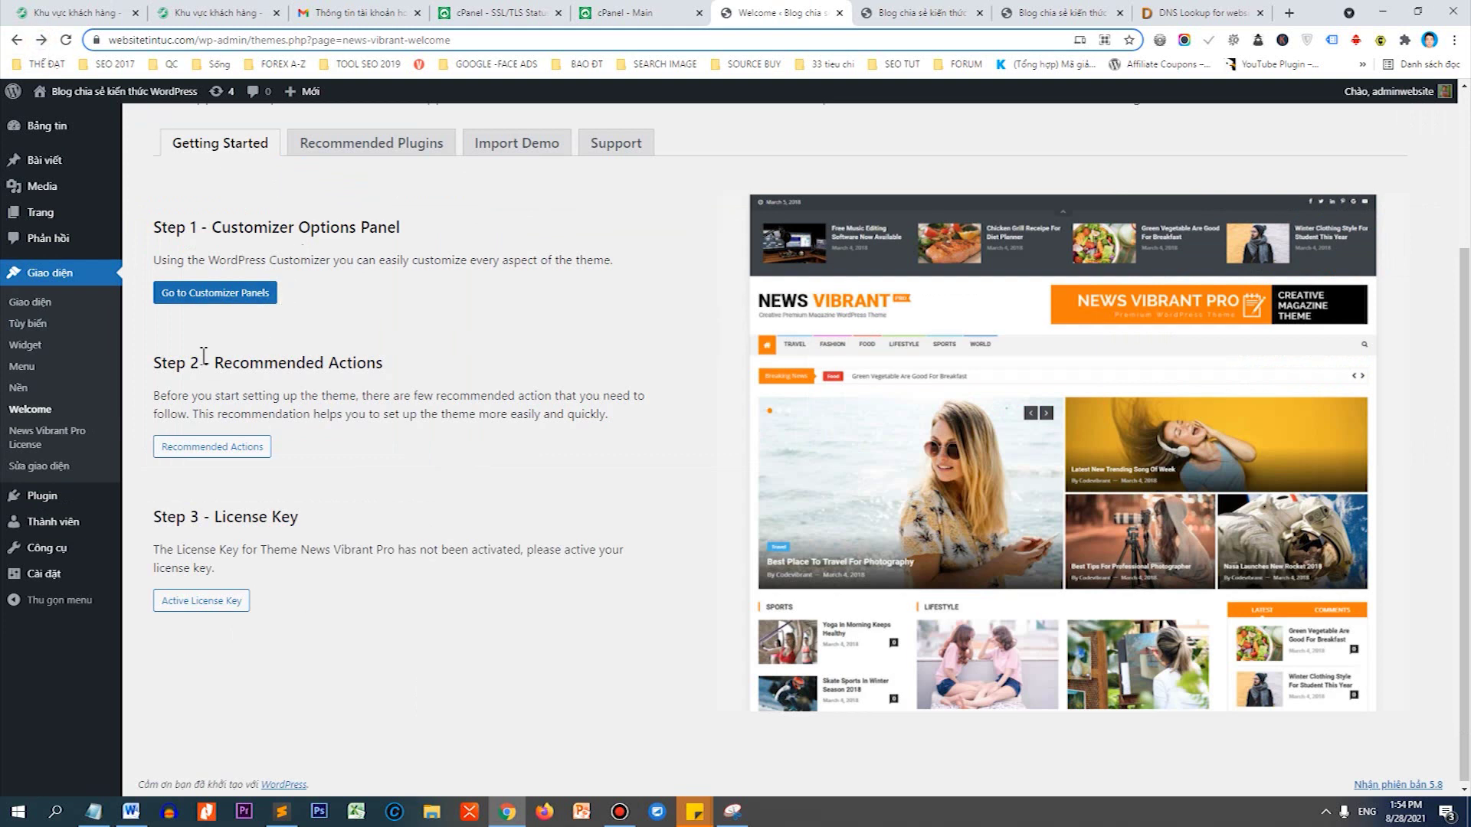
{"action": "left_click_drag", "start_coordinate": [153, 367], "coordinate": [205, 367]}
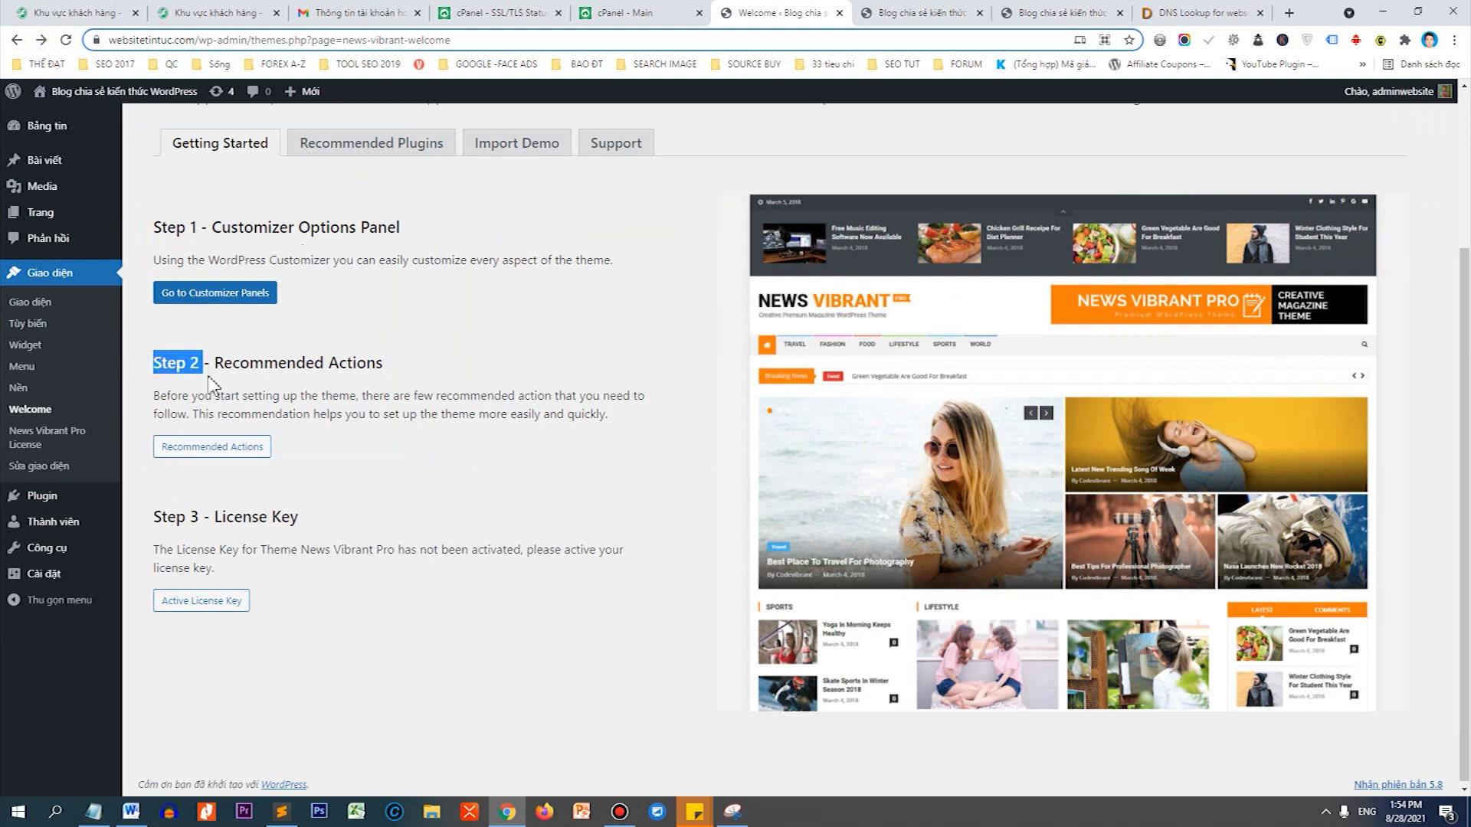
{"action": "left_click", "coordinate": [228, 455]}
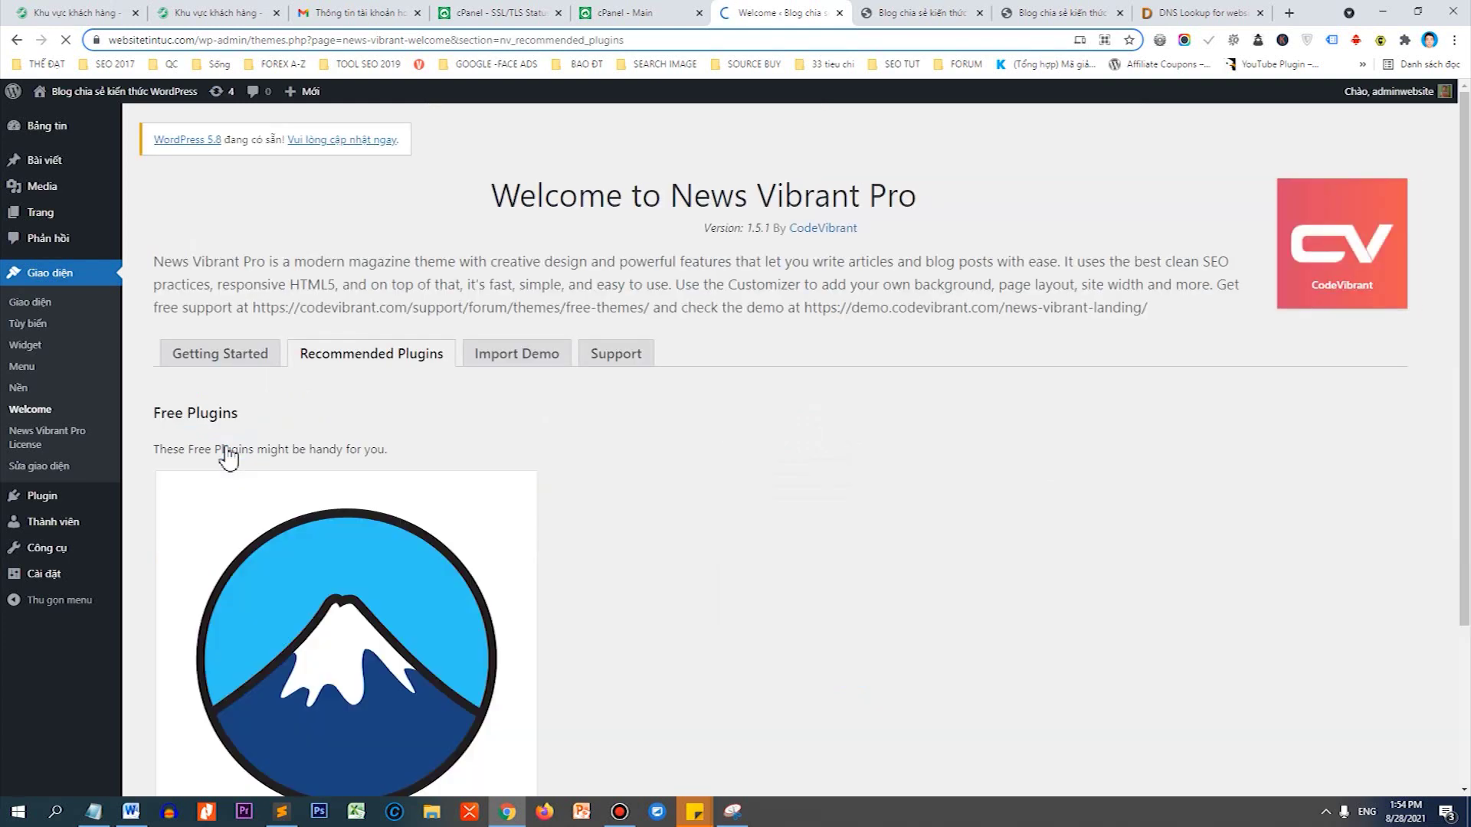
Install and activate Contact Form 7, then go back to Getting Started.
{"action": "scroll", "coordinate": [602, 328], "scroll_direction": "down", "scroll_amount": 3}
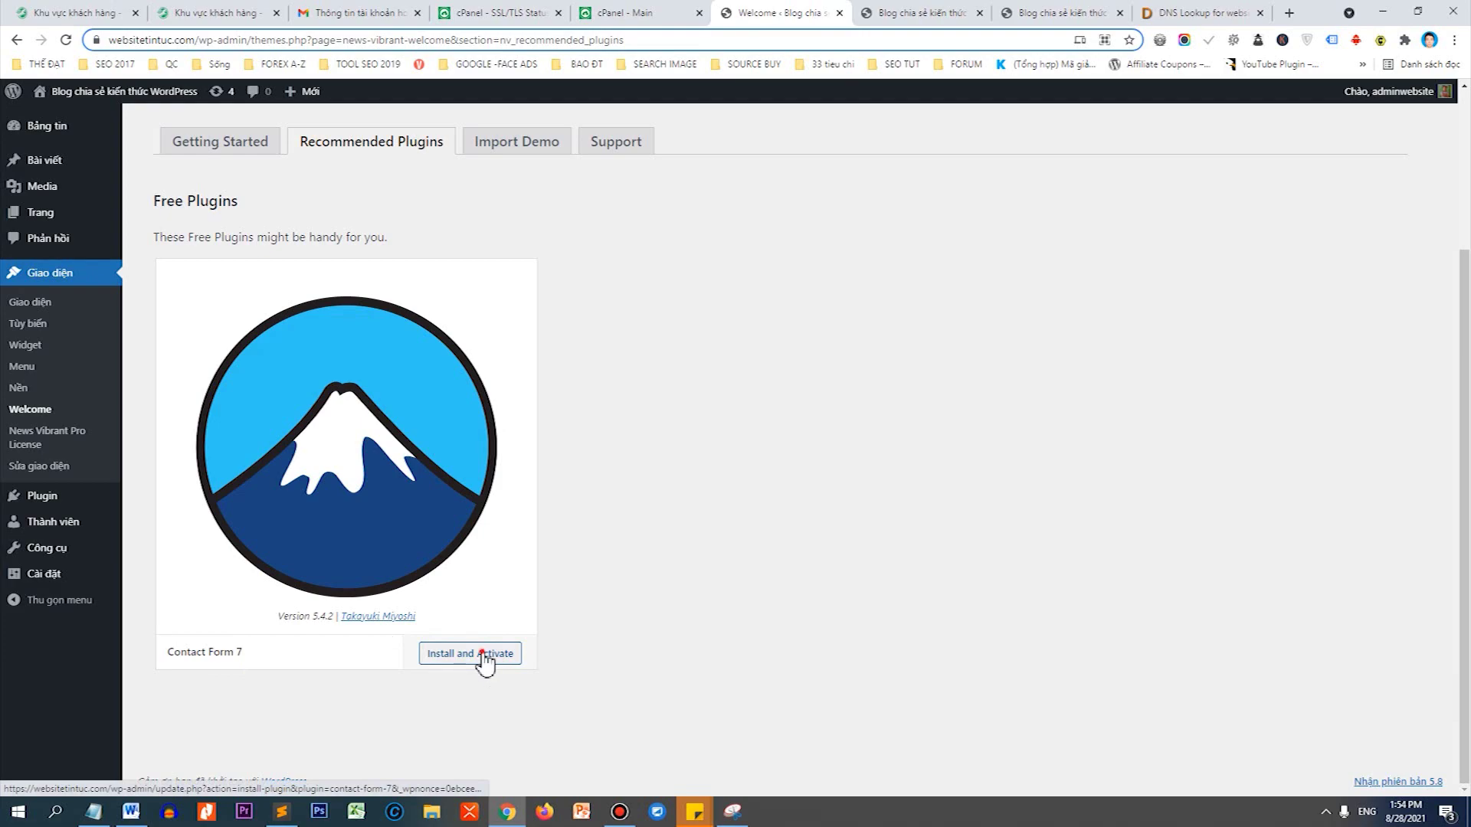
{"action": "left_click", "coordinate": [482, 654]}
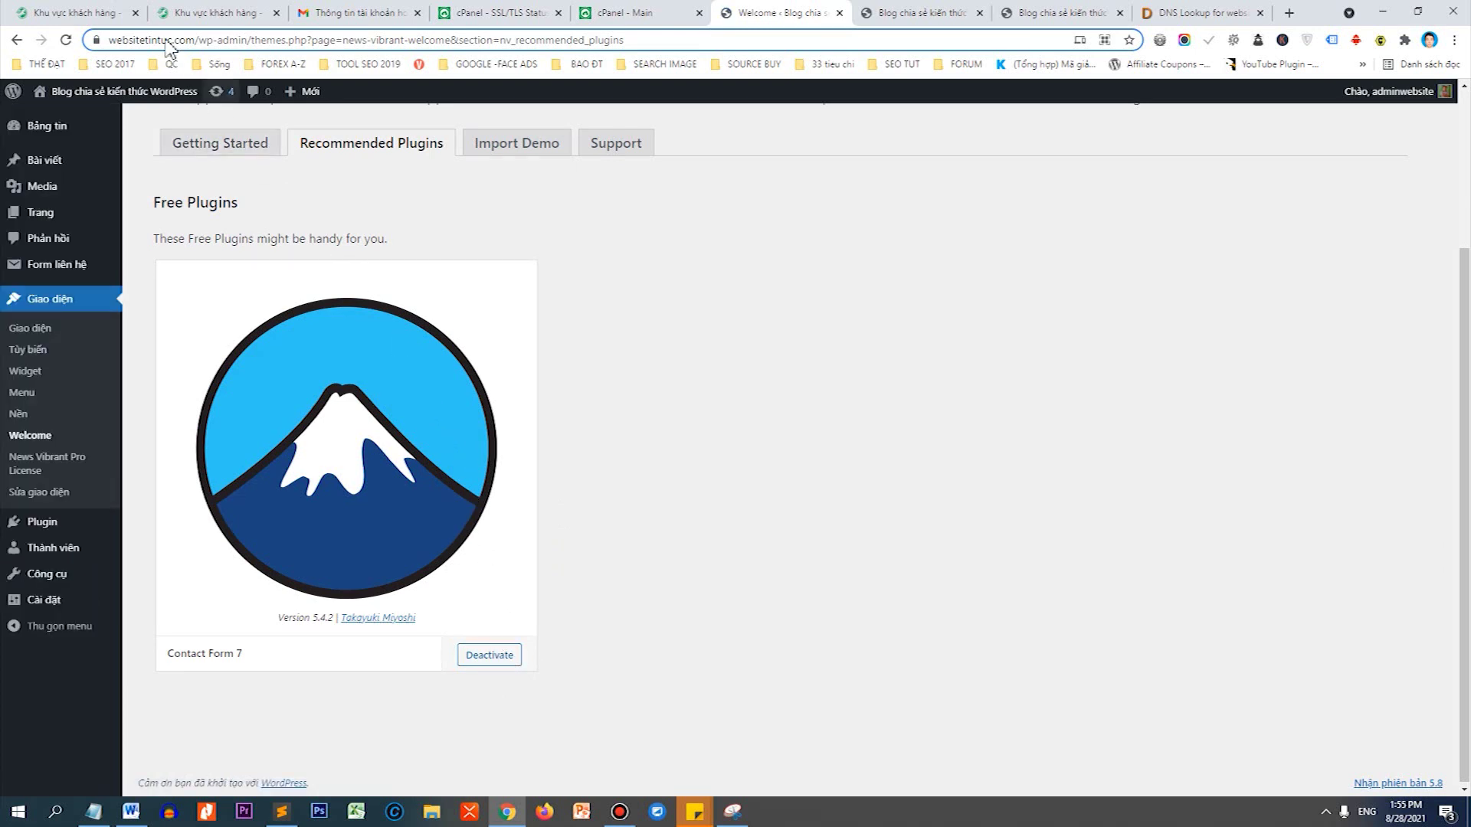
{"action": "left_click", "coordinate": [17, 39]}
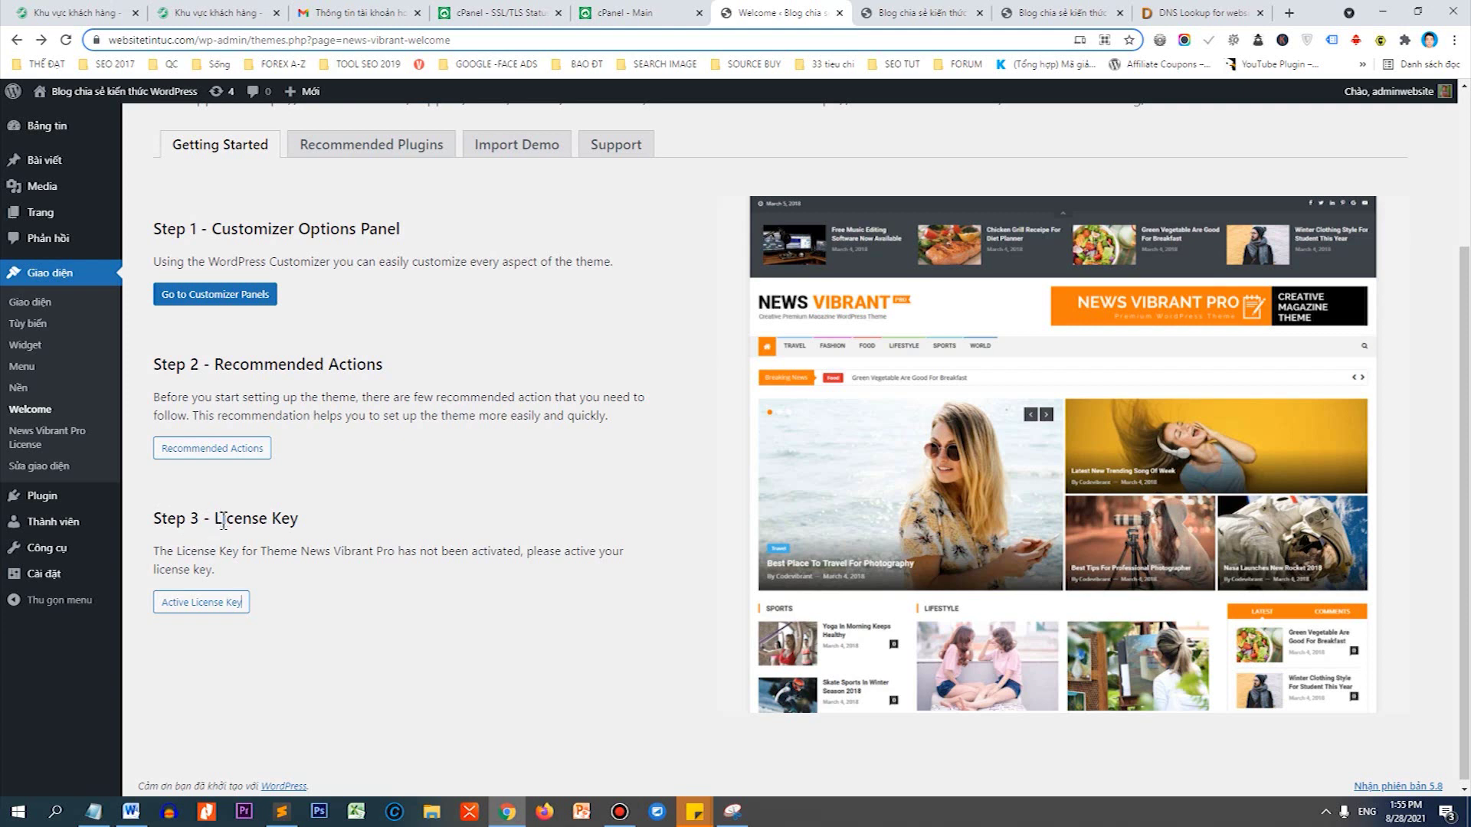
Open the News Vibrant Pro License page, save the license key, and confirm it shows active.
{"action": "left_click_drag", "start_coordinate": [216, 517], "coordinate": [310, 515]}
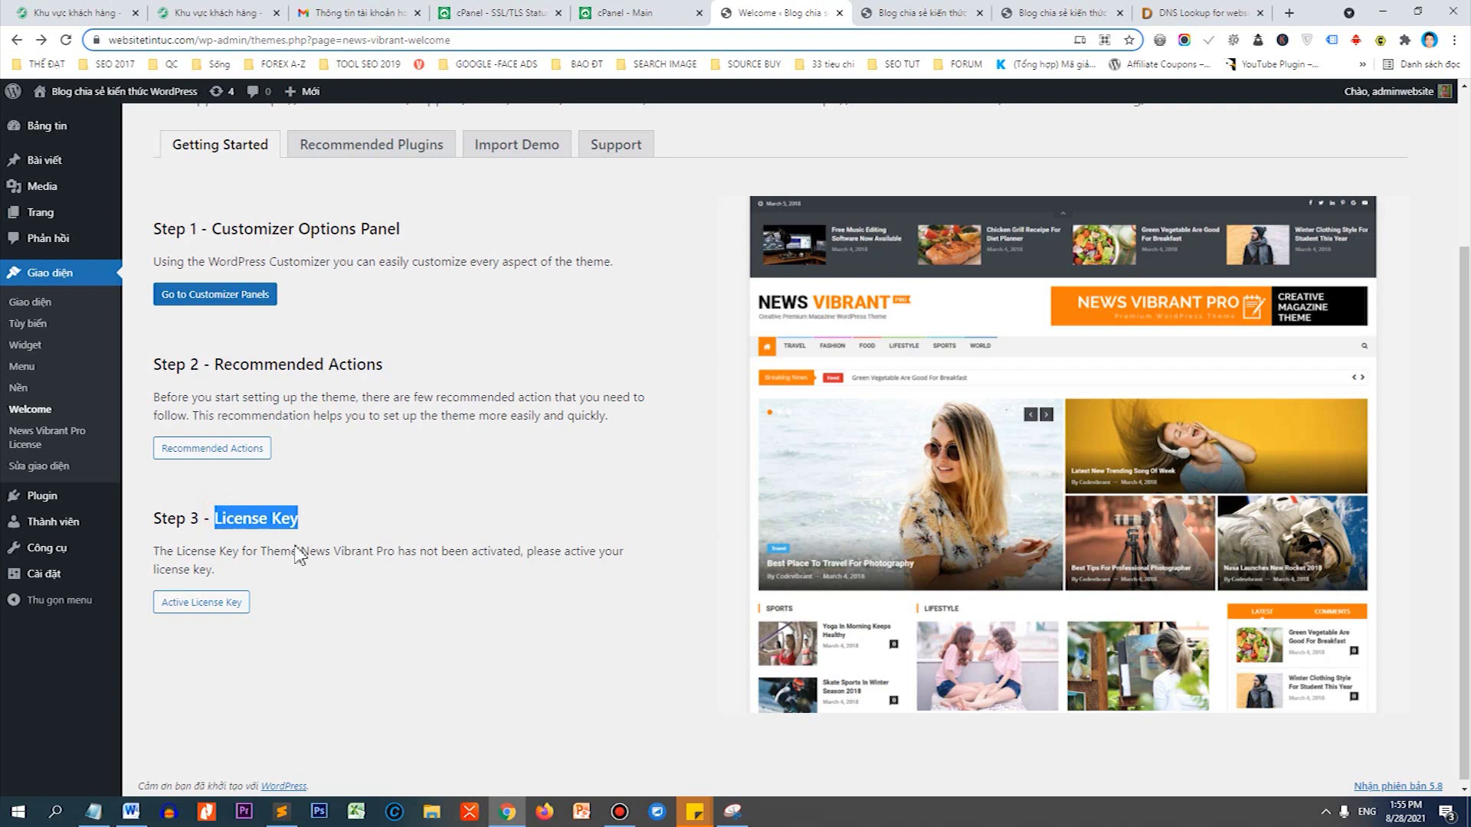
{"action": "left_click", "coordinate": [191, 604]}
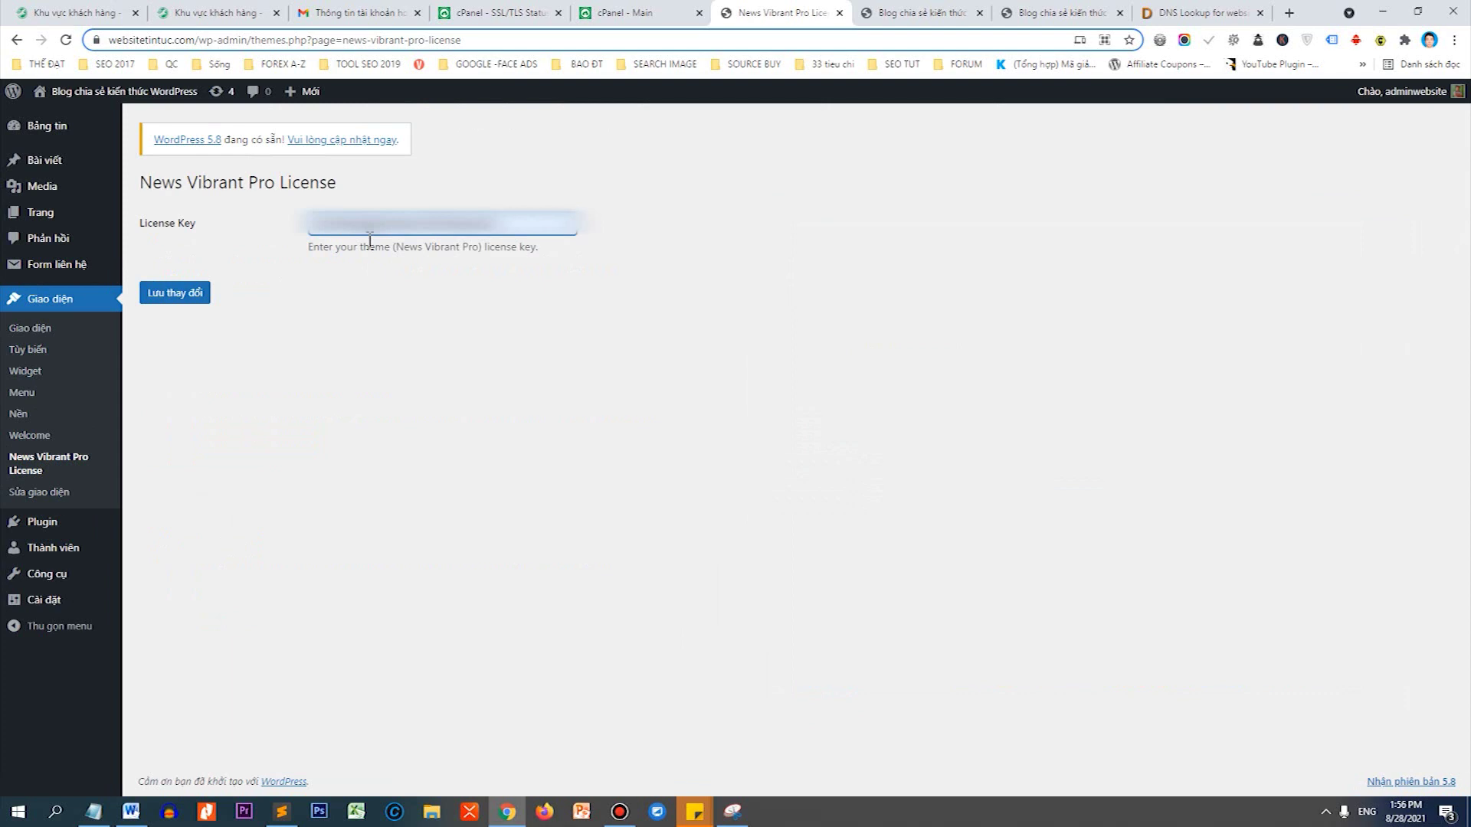
{"action": "left_click", "coordinate": [191, 297]}
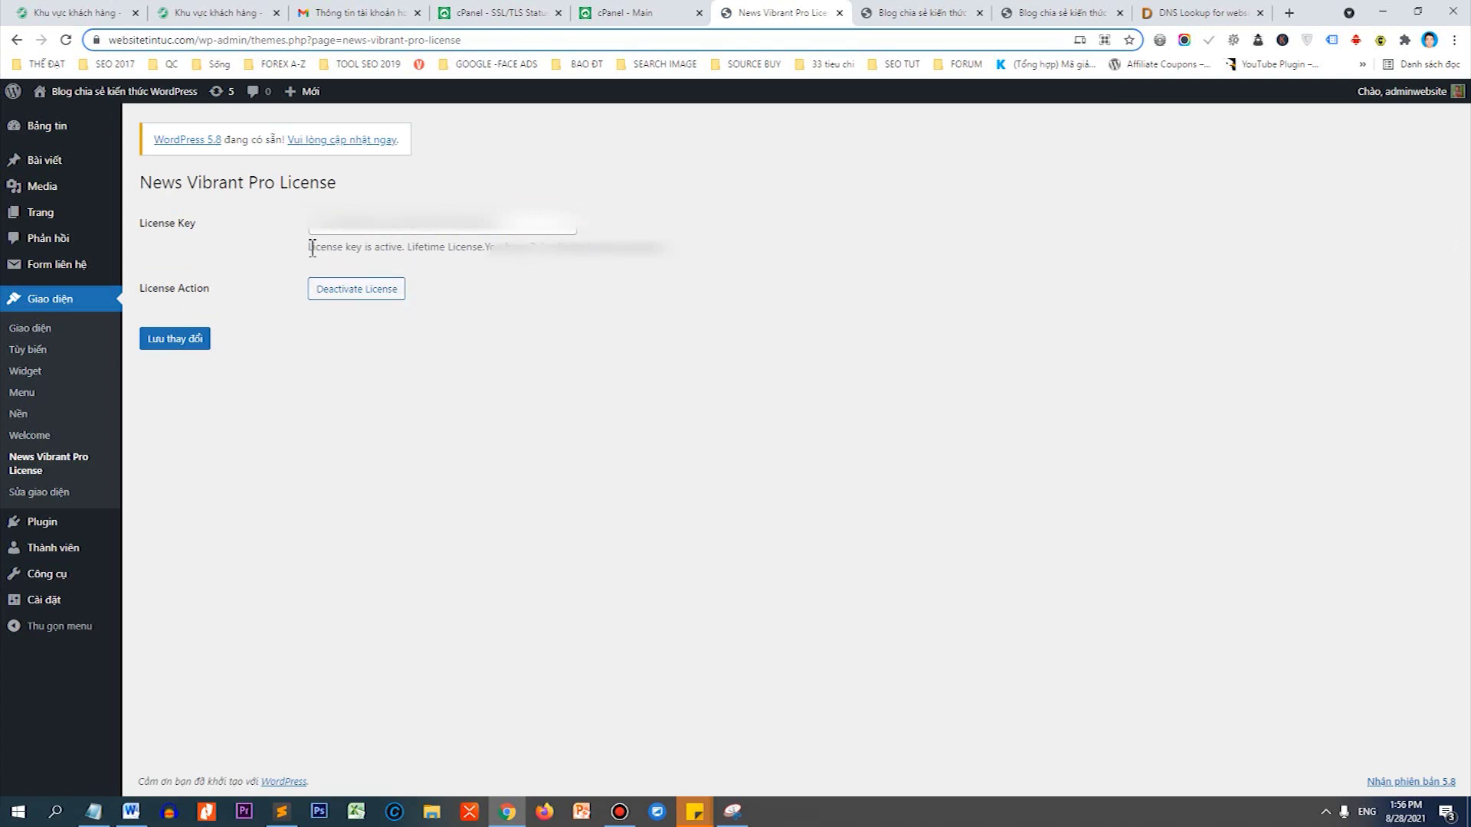
{"action": "left_click_drag", "start_coordinate": [308, 248], "coordinate": [743, 253]}
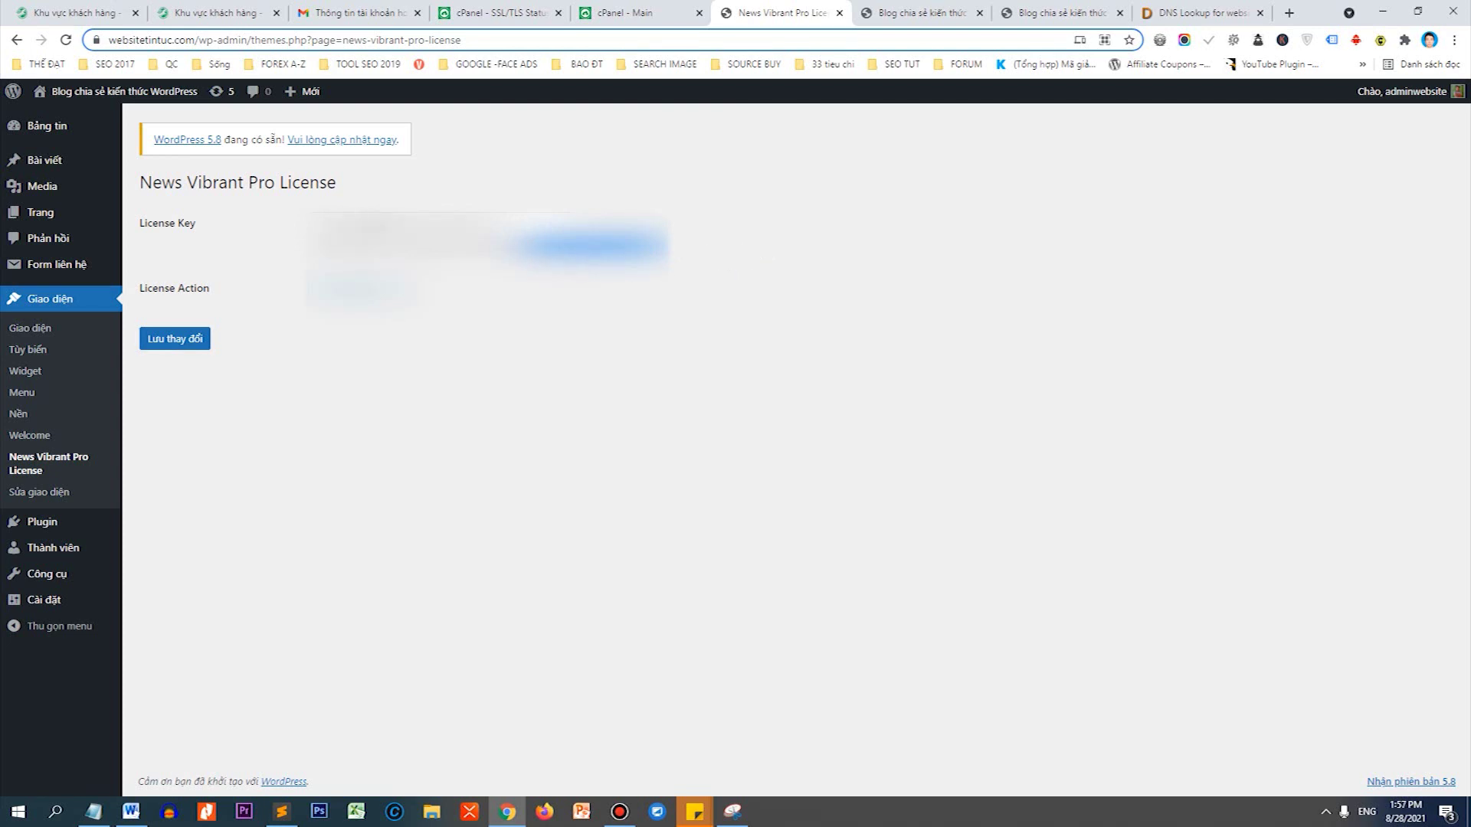
{"action": "mouse_move", "coordinate": [167, 107]}
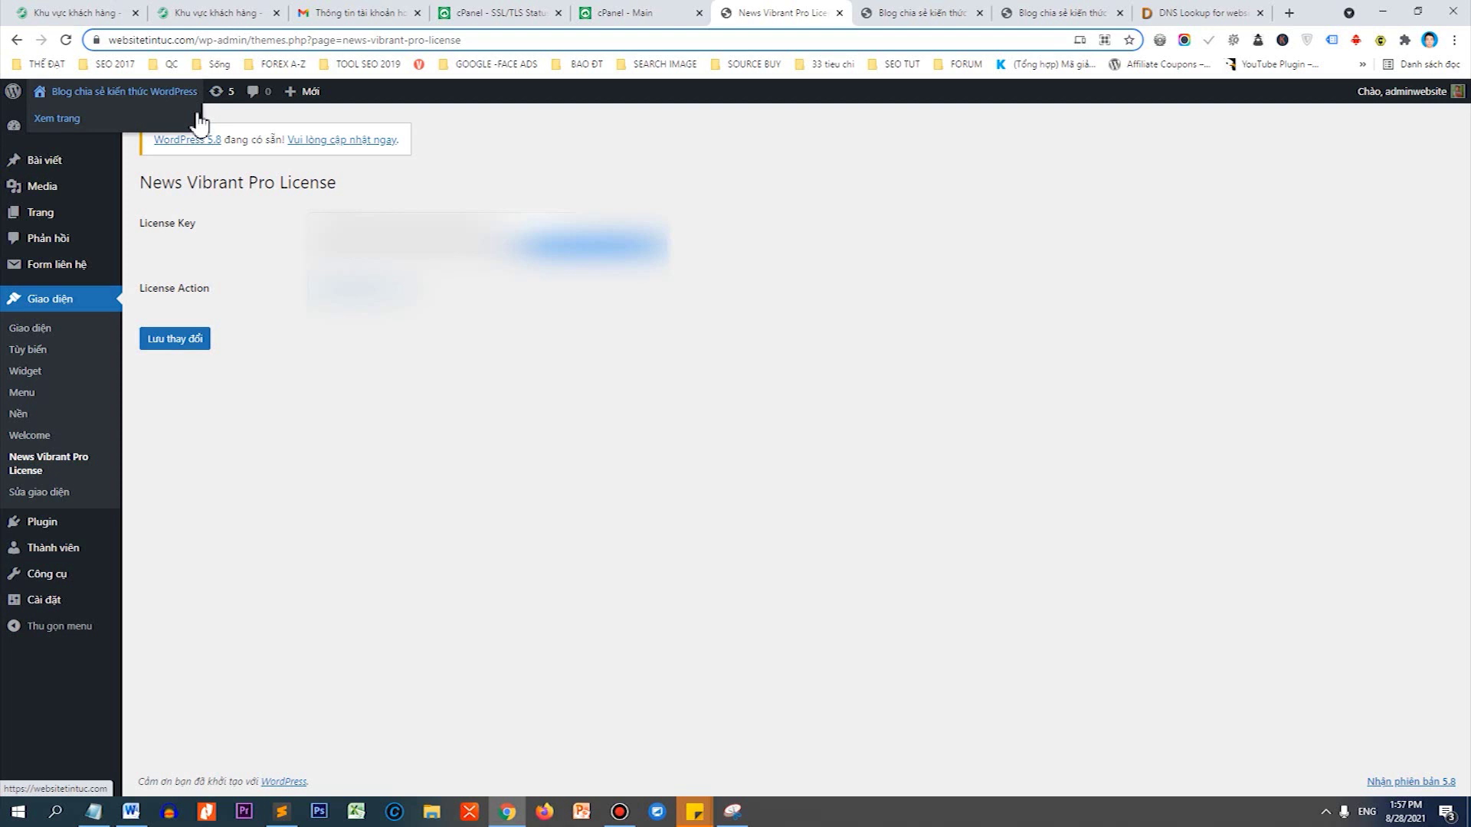
{"action": "left_click", "coordinate": [327, 423]}
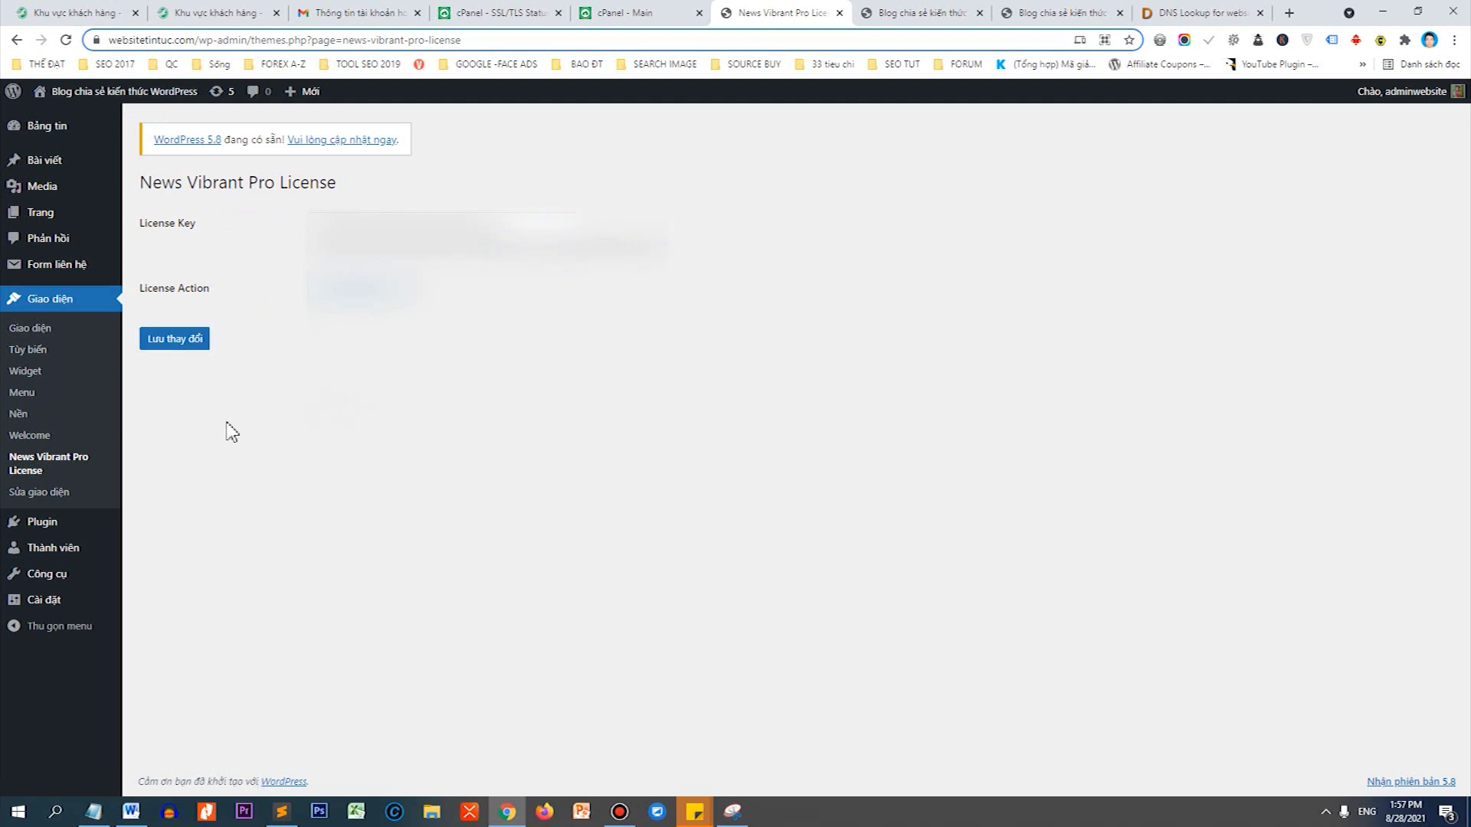
{"action": "mouse_move", "coordinate": [56, 164]}
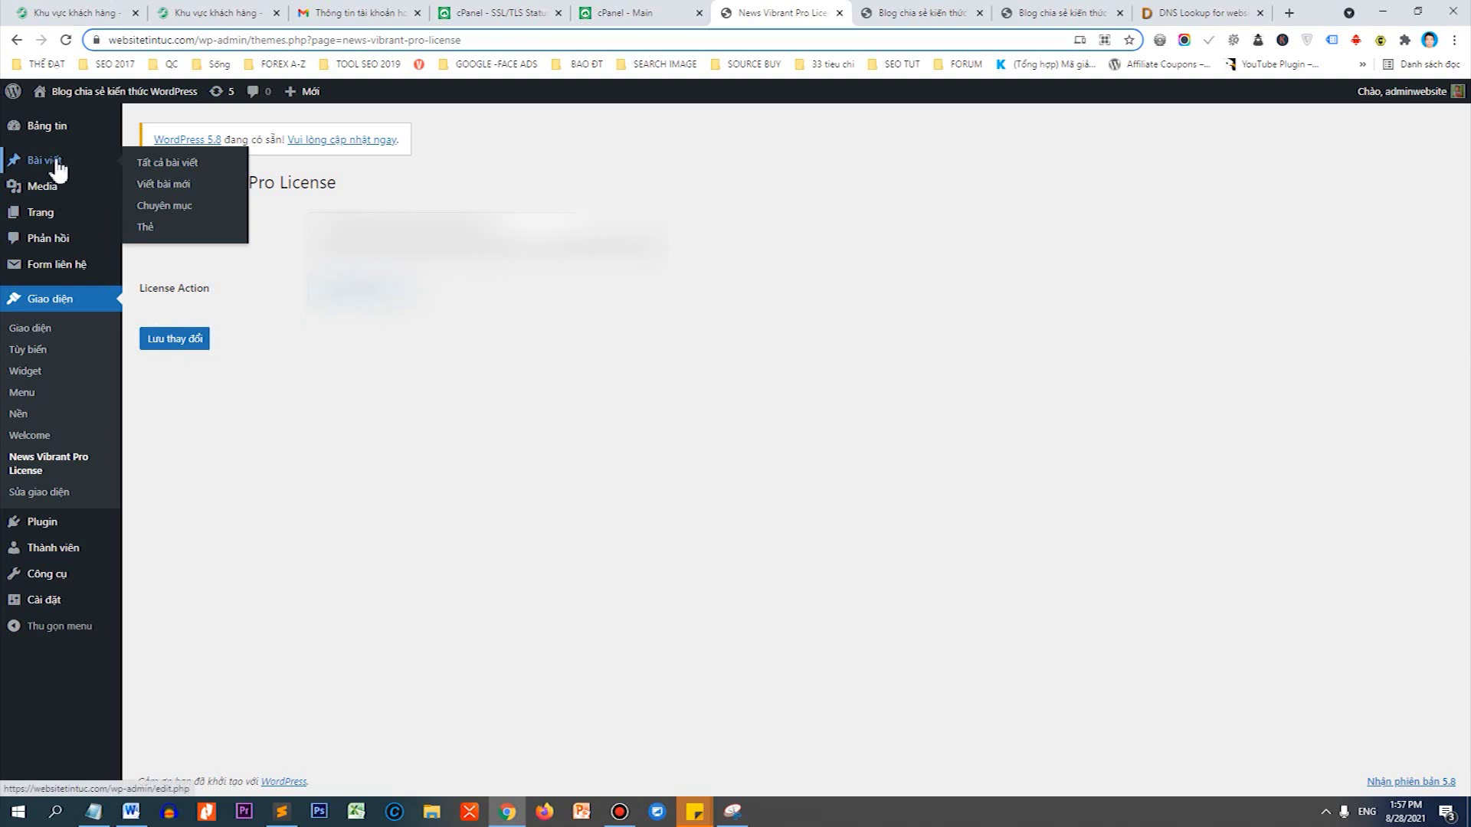
Rename the Uncategorized category to 'Thủ thuật WordPress' and clear its slug so it becomes thu-thuat-wordpress.
{"action": "left_click", "coordinate": [186, 222]}
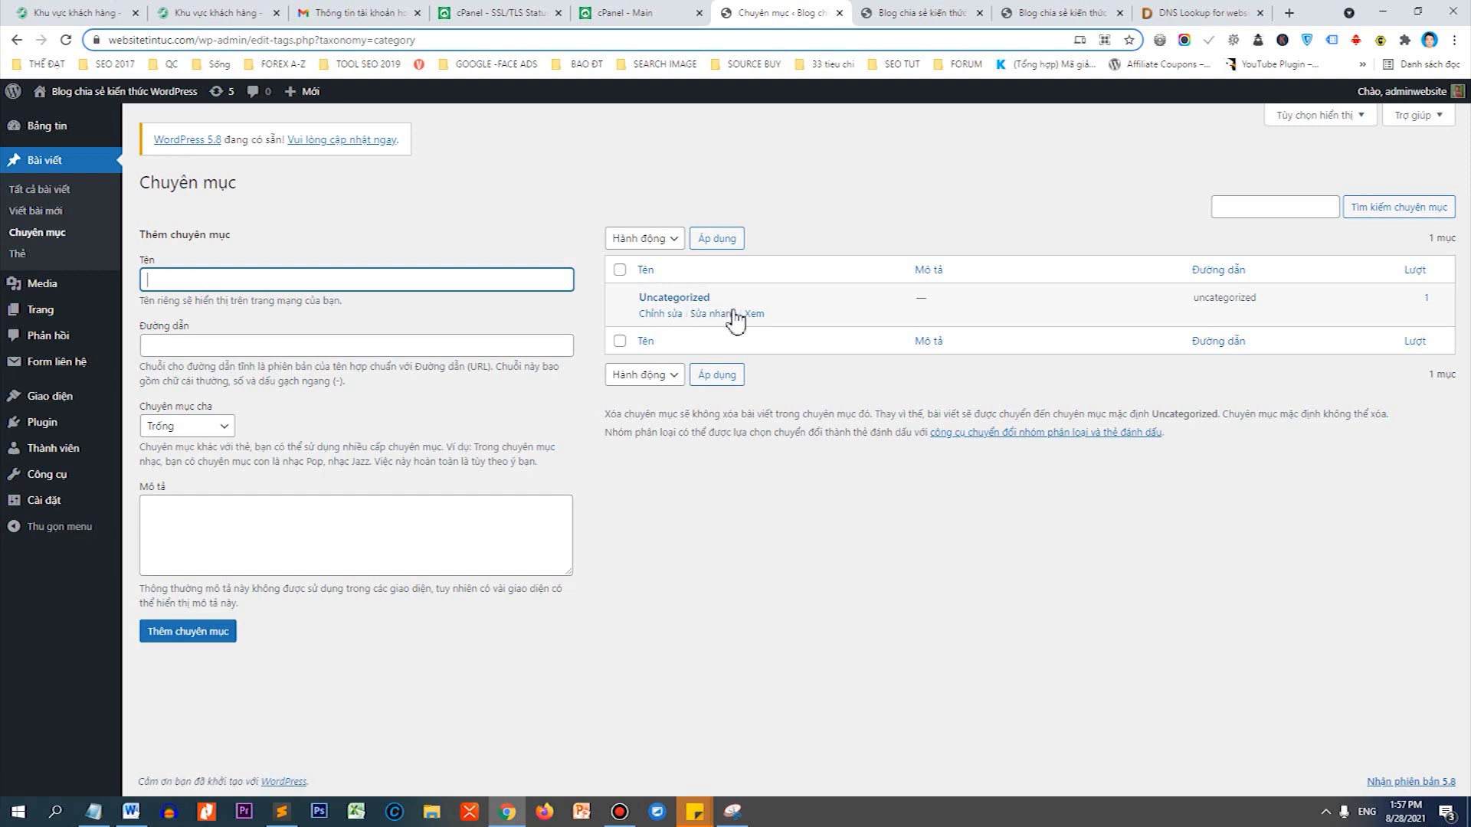
{"action": "left_click", "coordinate": [674, 316]}
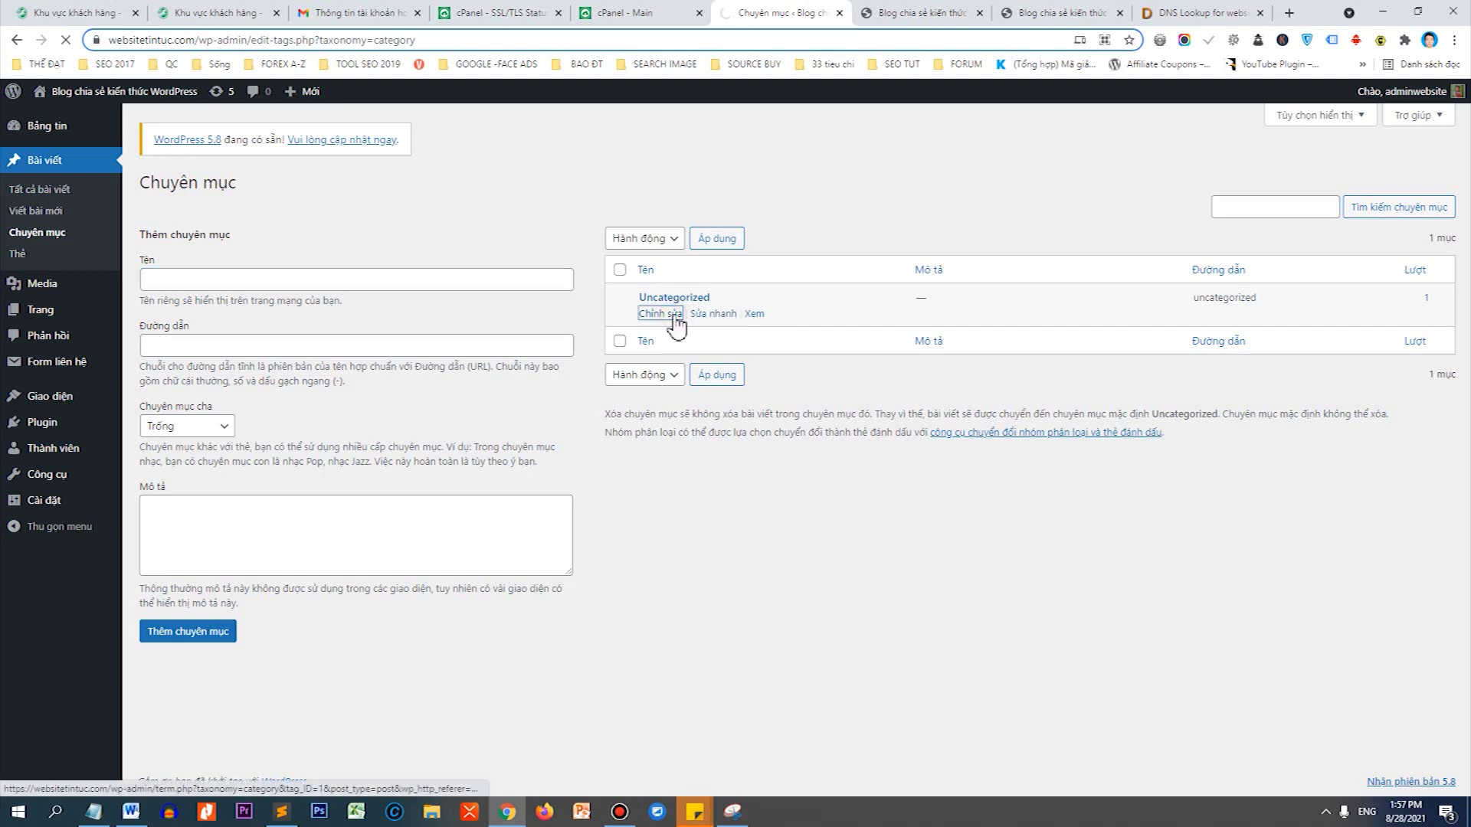
{"action": "left_click_drag", "start_coordinate": [421, 224], "coordinate": [317, 225]}
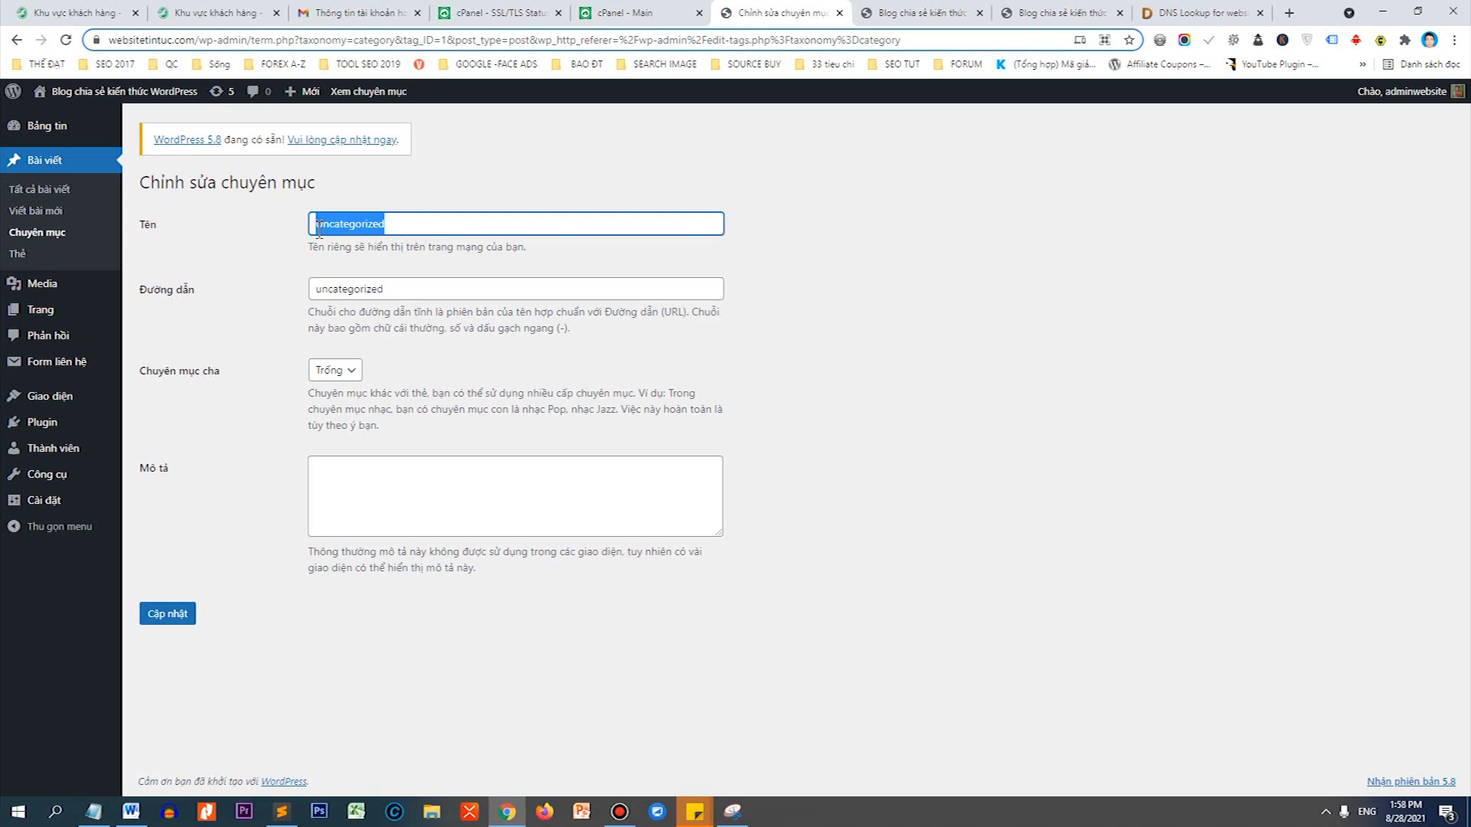
{"action": "type", "text": "Thủ thuật WordPress"}
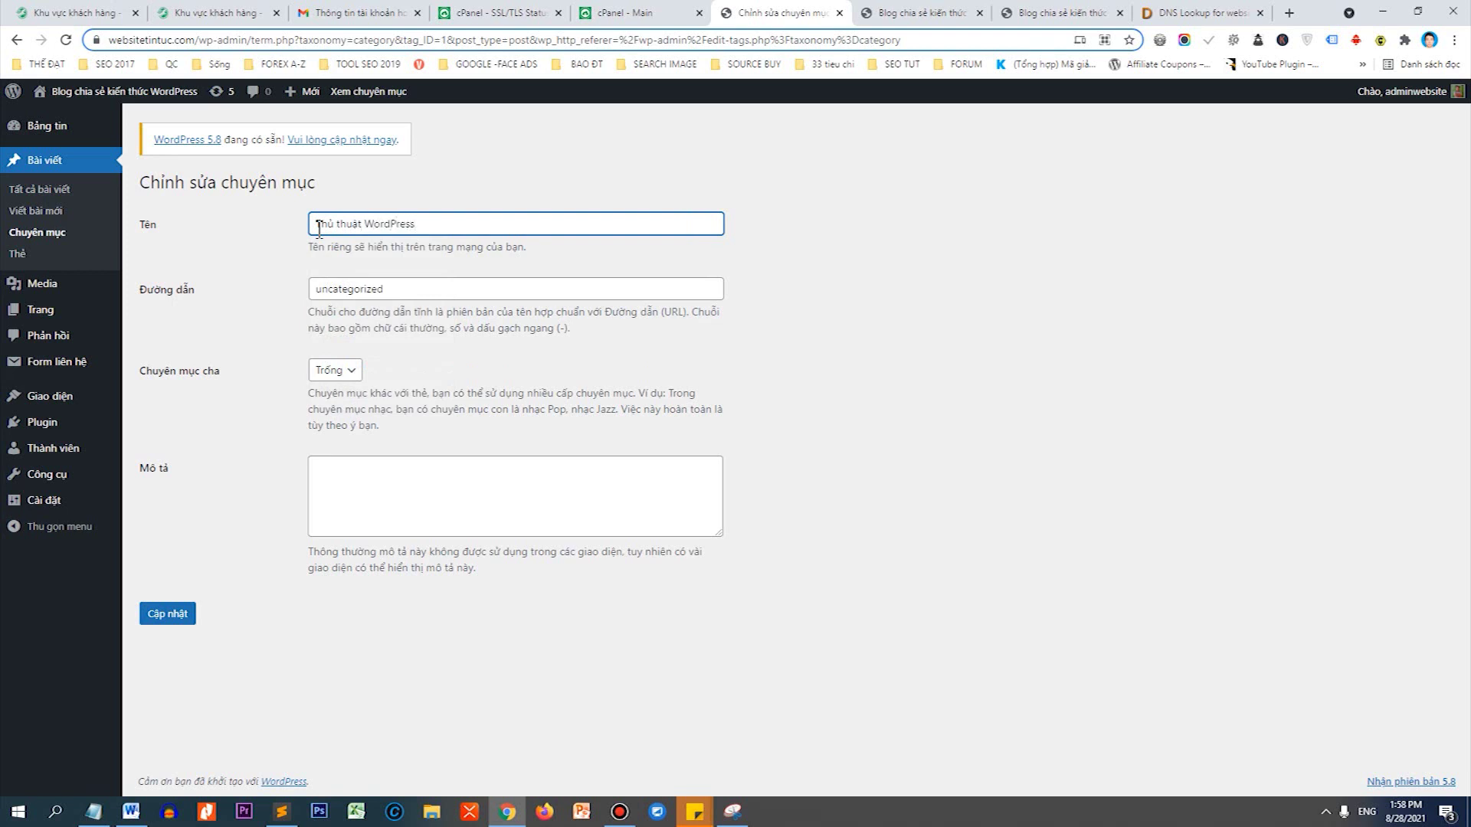
{"action": "key", "text": "Tab"}
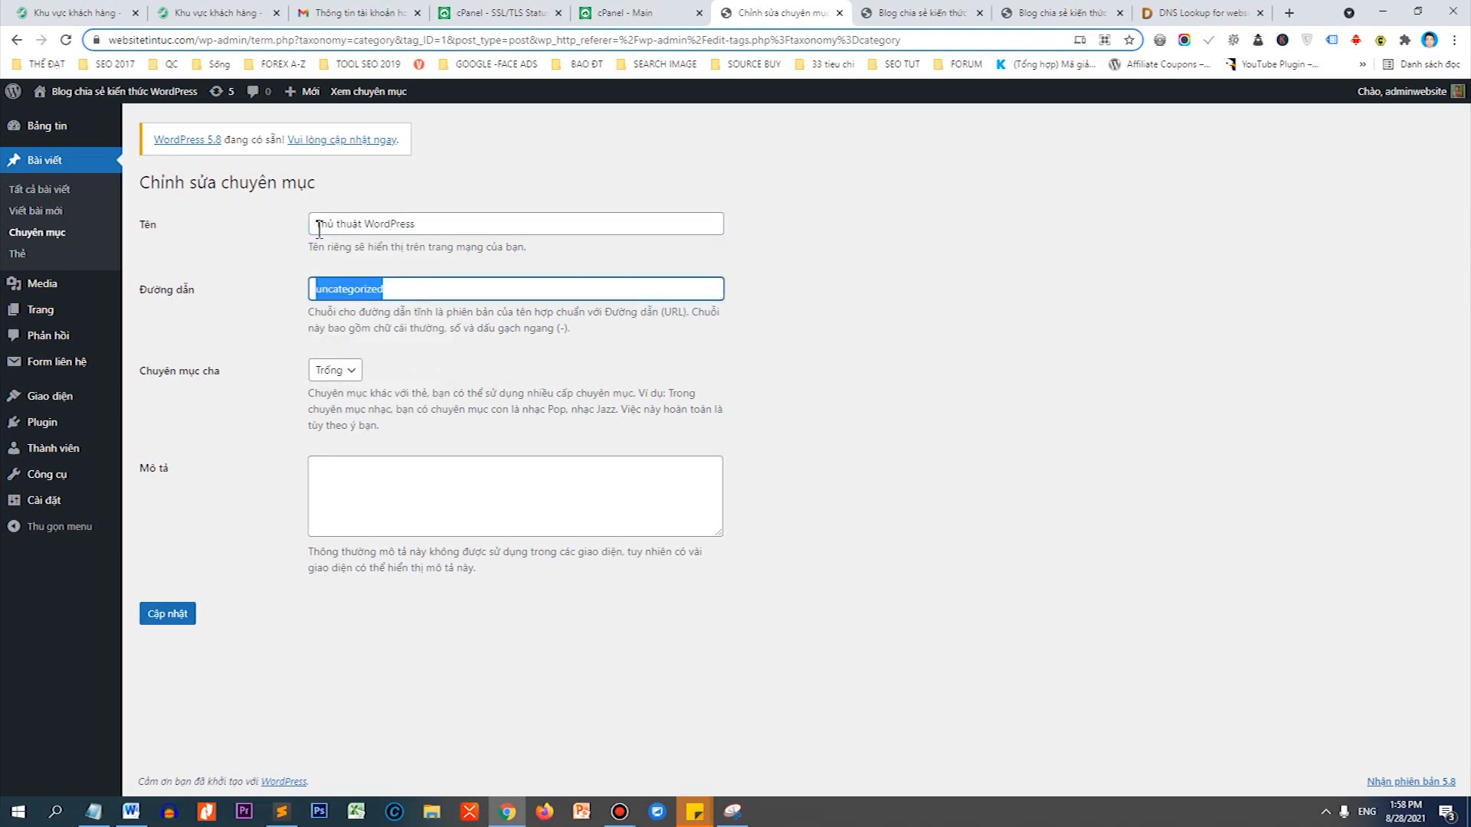
{"action": "key", "text": "BackSpace"}
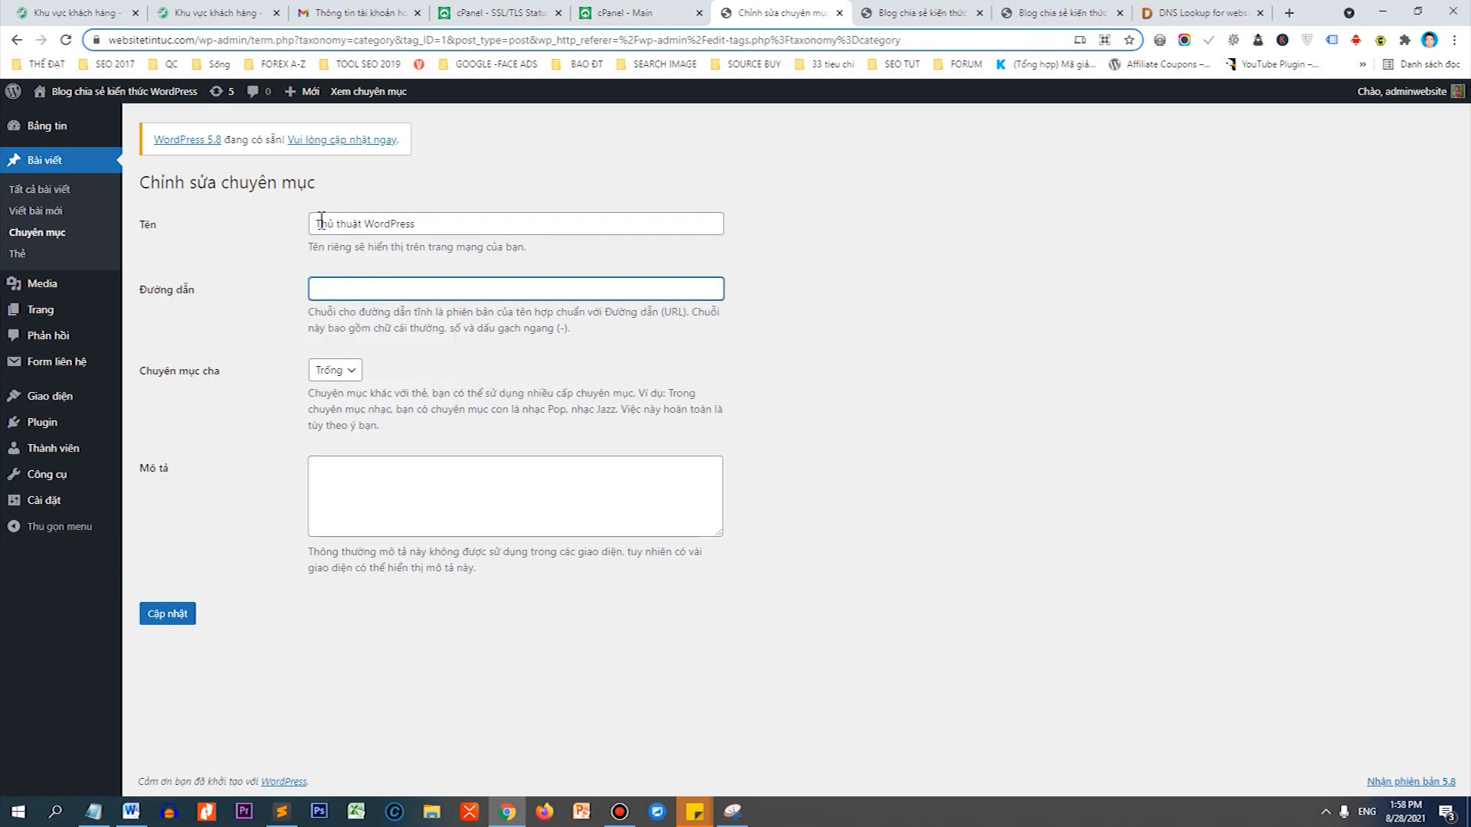
{"action": "left_click", "coordinate": [184, 617]}
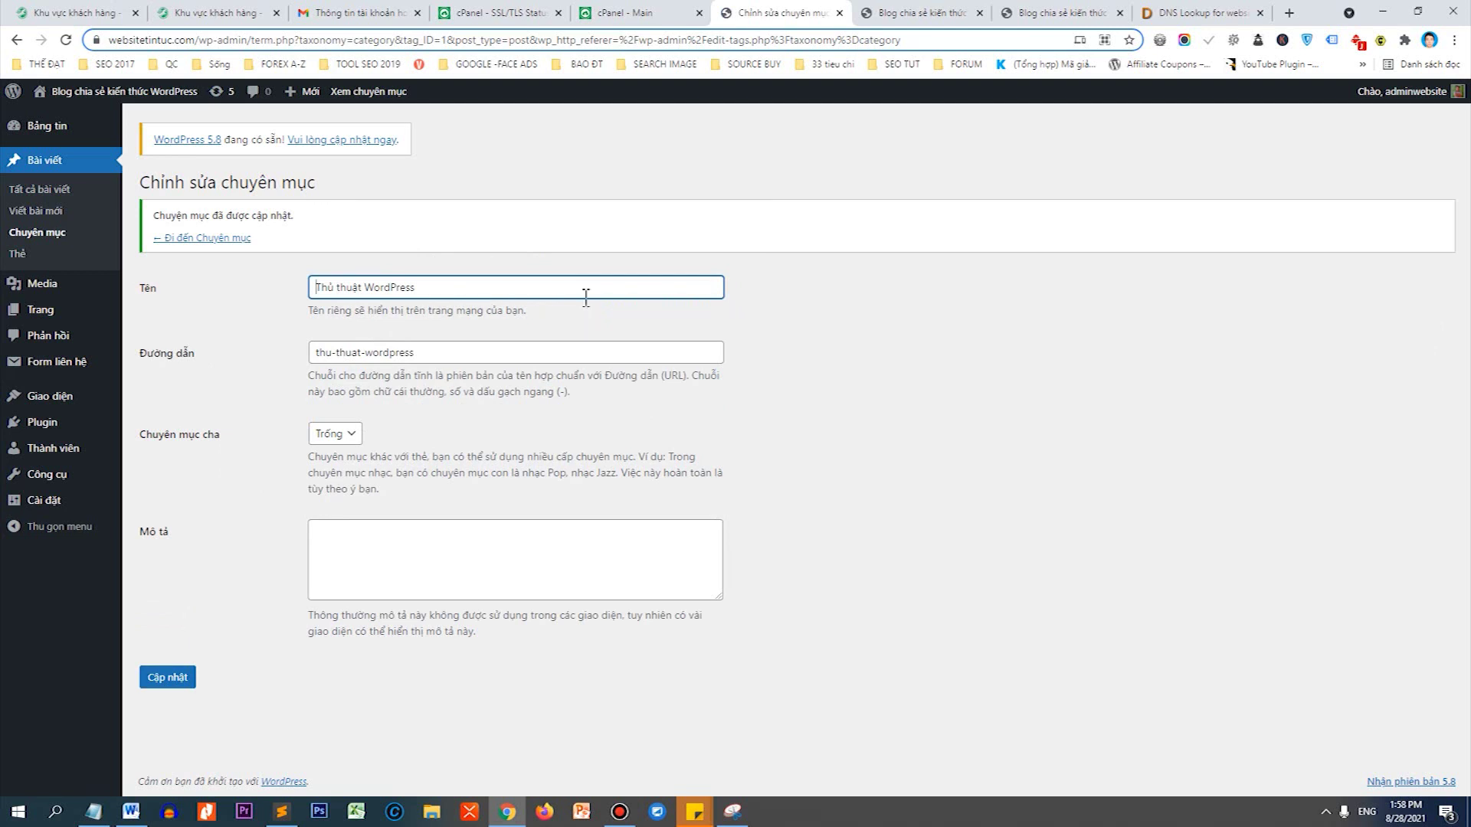
{"action": "left_click", "coordinate": [17, 239]}
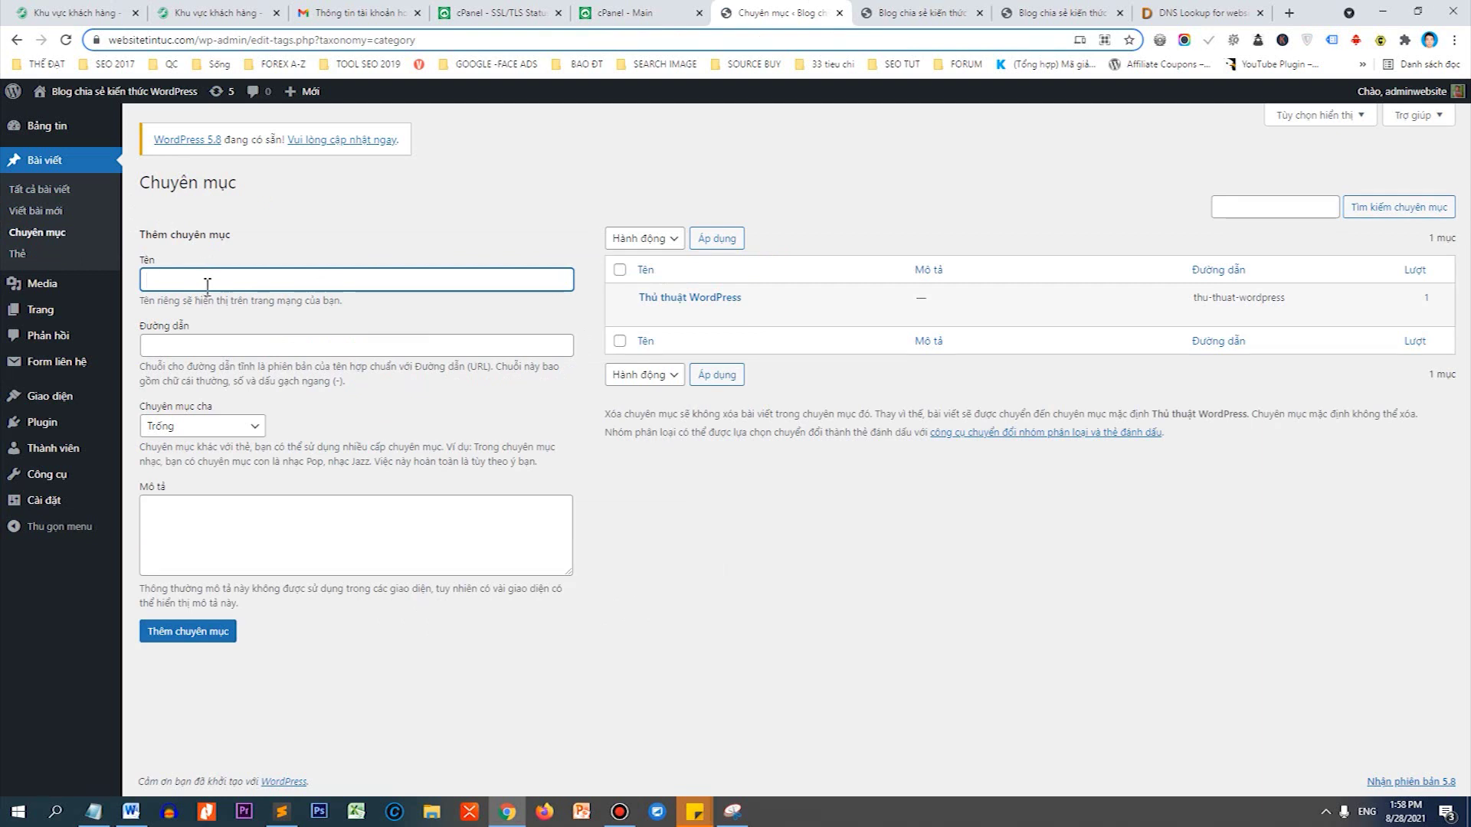
Add the Plugin WordPress, Themes WordPress and Hướng dẫn SEO categories.
{"action": "type", "text": "Plugin WordPress"}
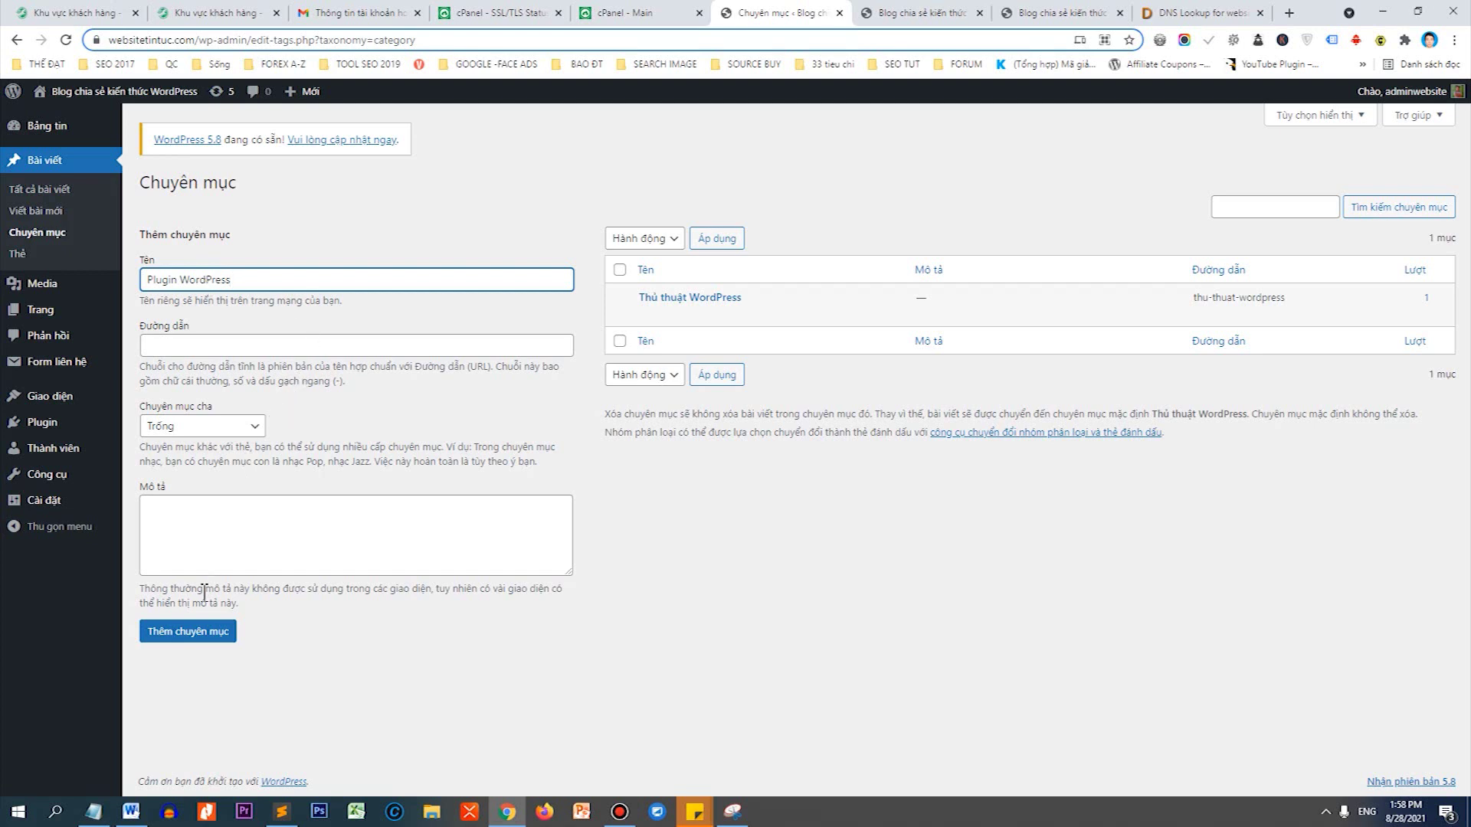
{"action": "left_click", "coordinate": [207, 633]}
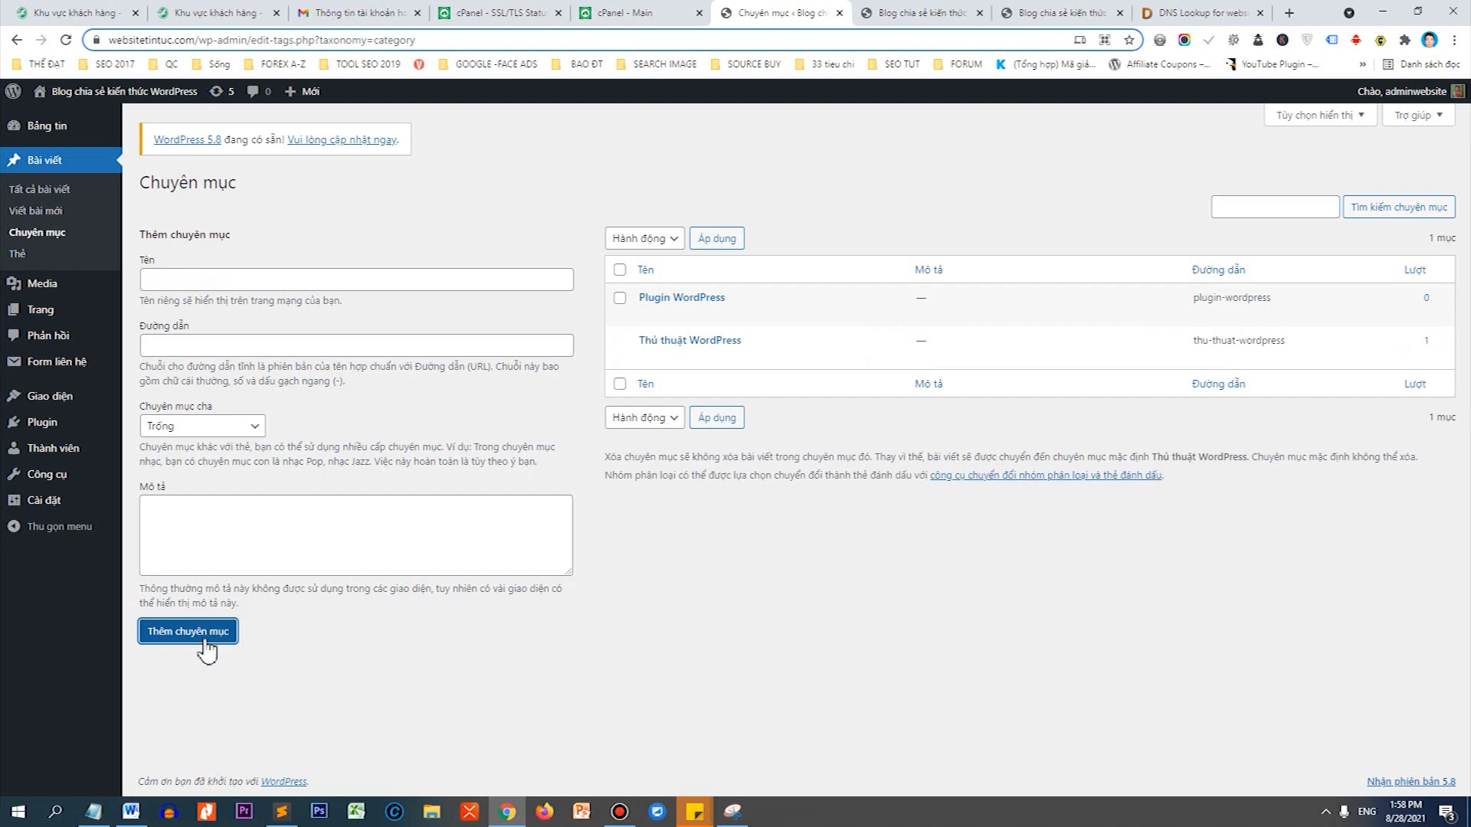
{"action": "left_click", "coordinate": [318, 277]}
{"action": "type", "text": "TH"}
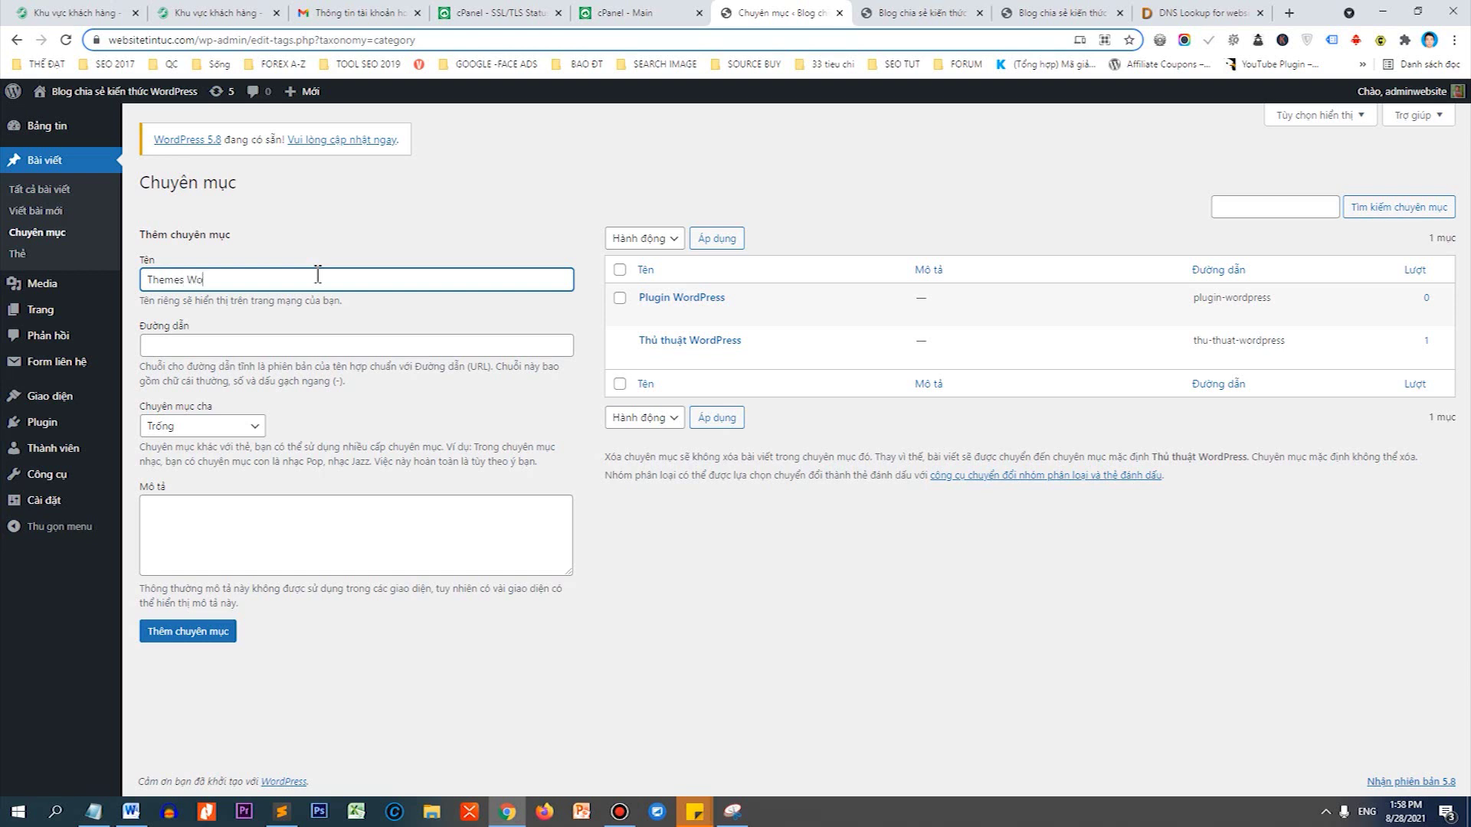
{"action": "key", "text": "Tab"}
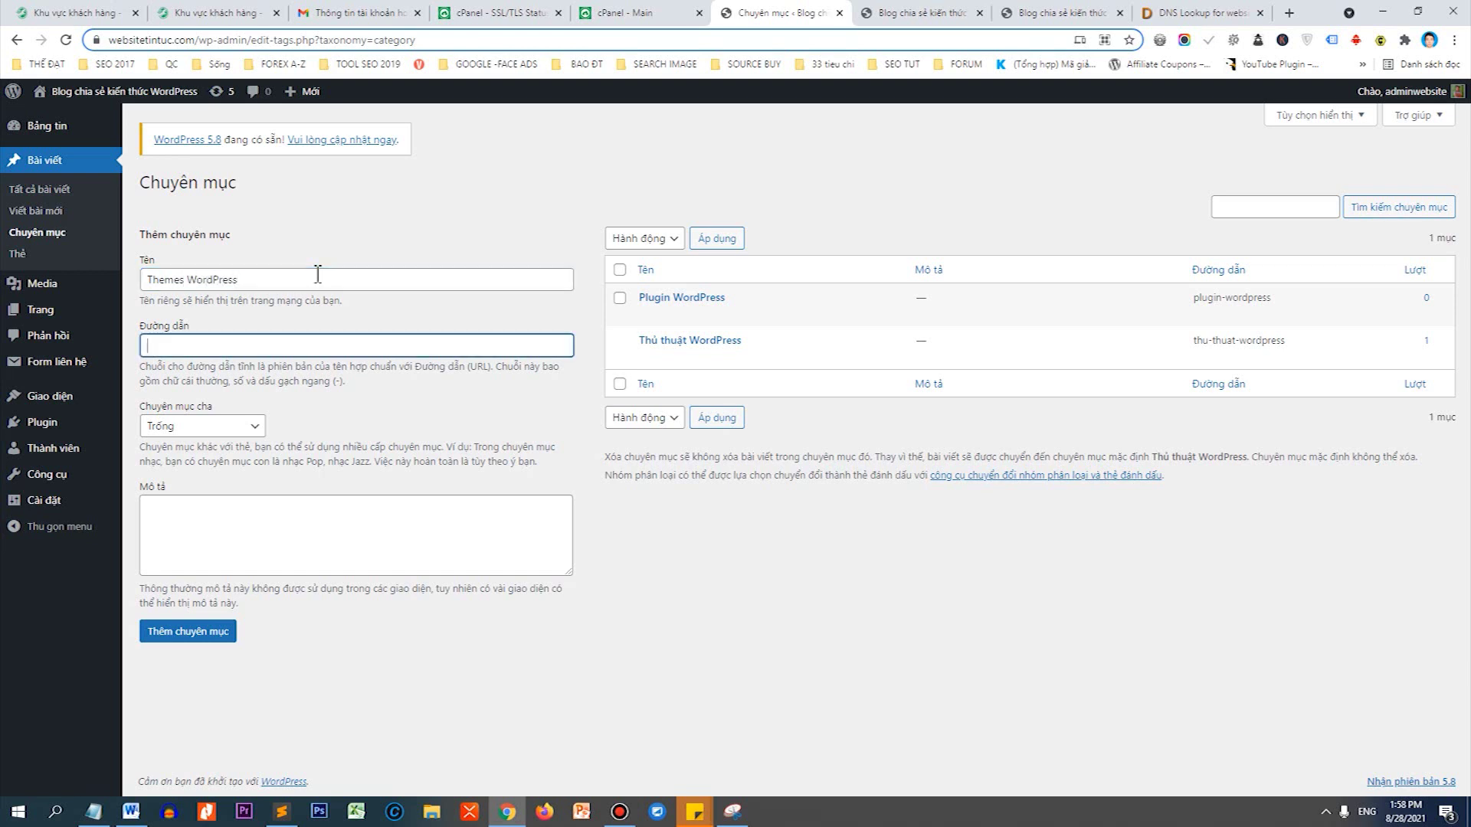
{"action": "left_click", "coordinate": [223, 631]}
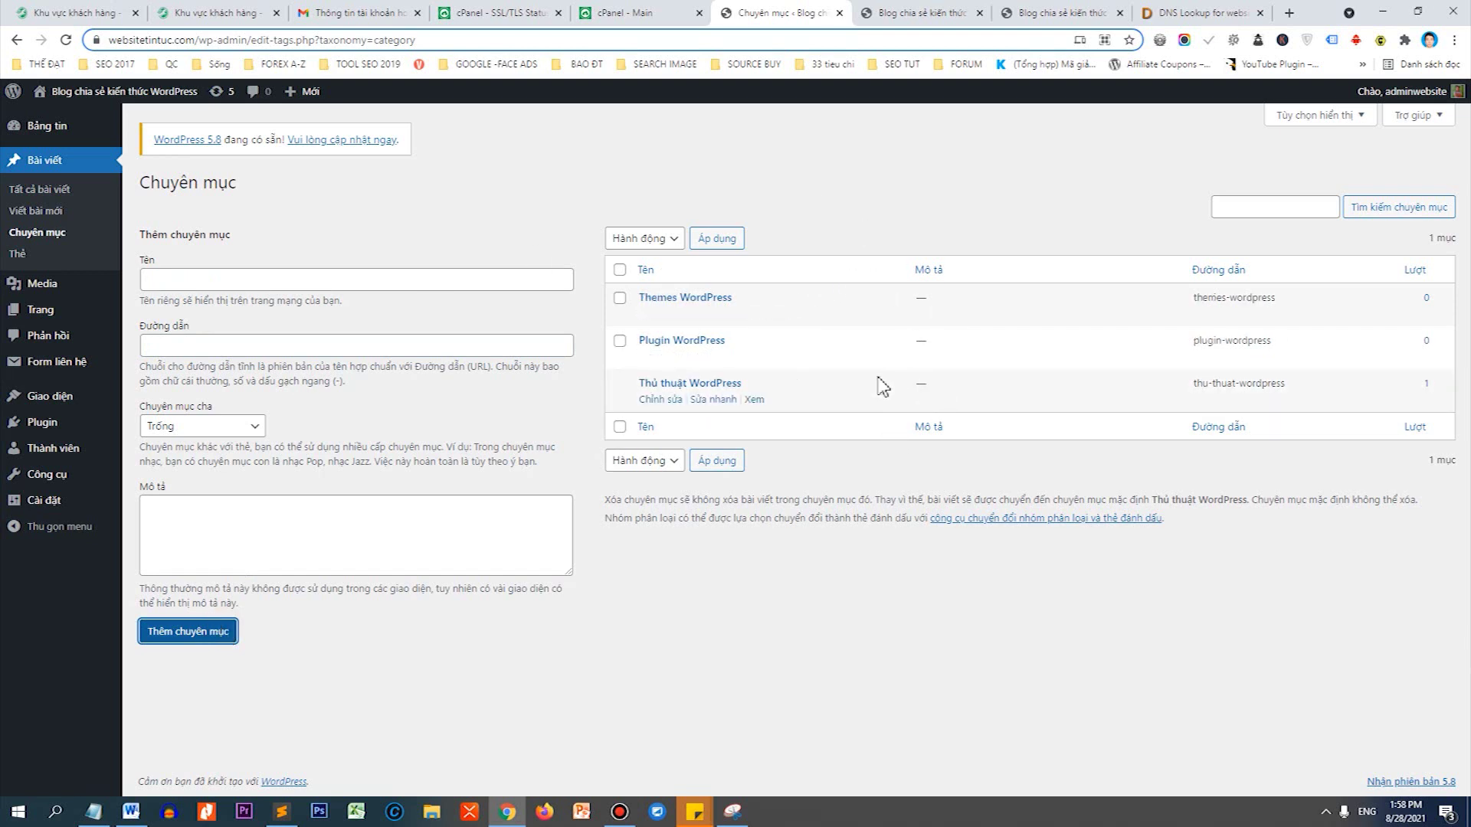
{"action": "left_click", "coordinate": [394, 279]}
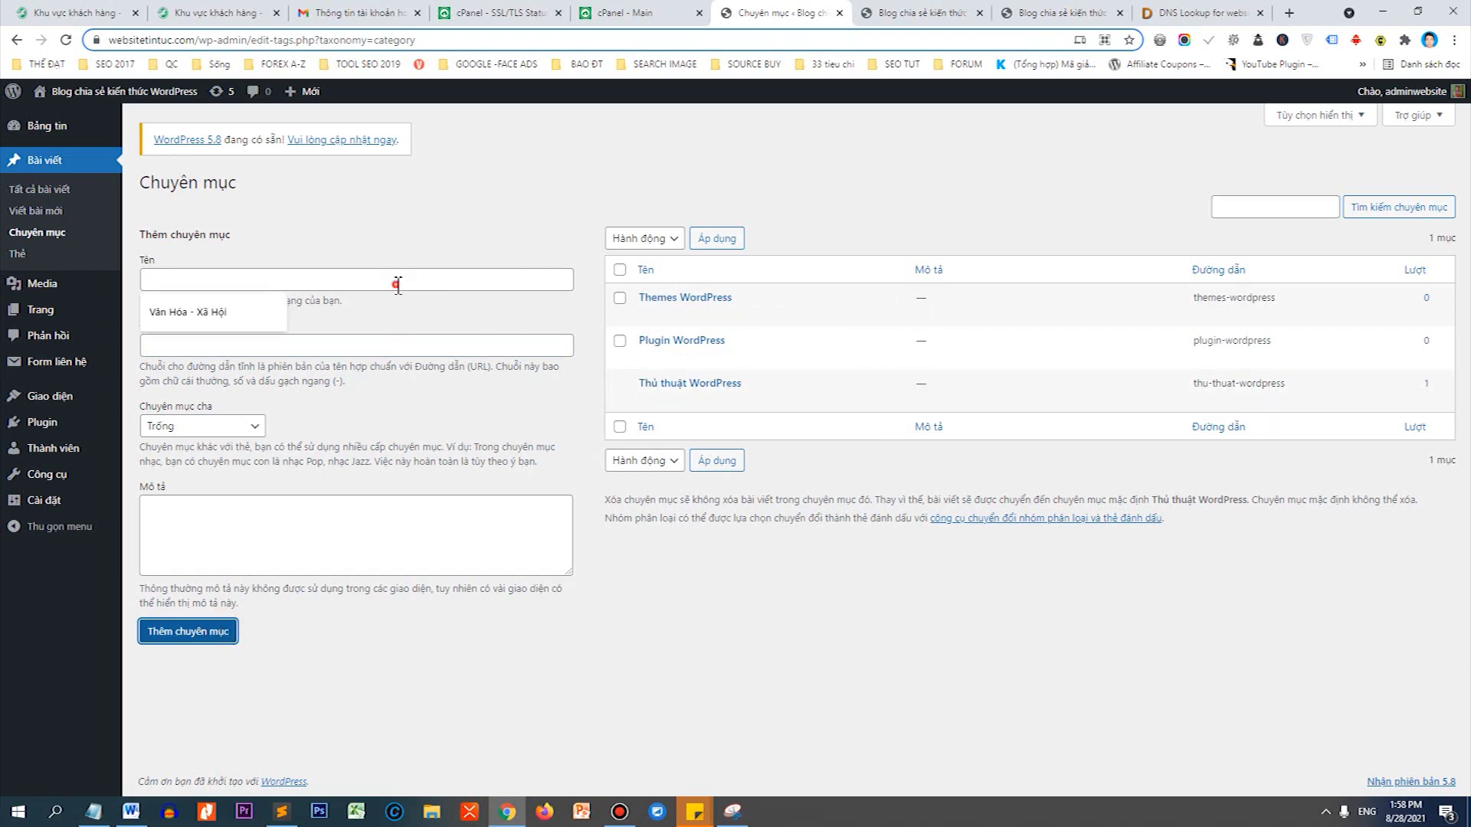
{"action": "type", "text": "Hướng dẫn SEO"}
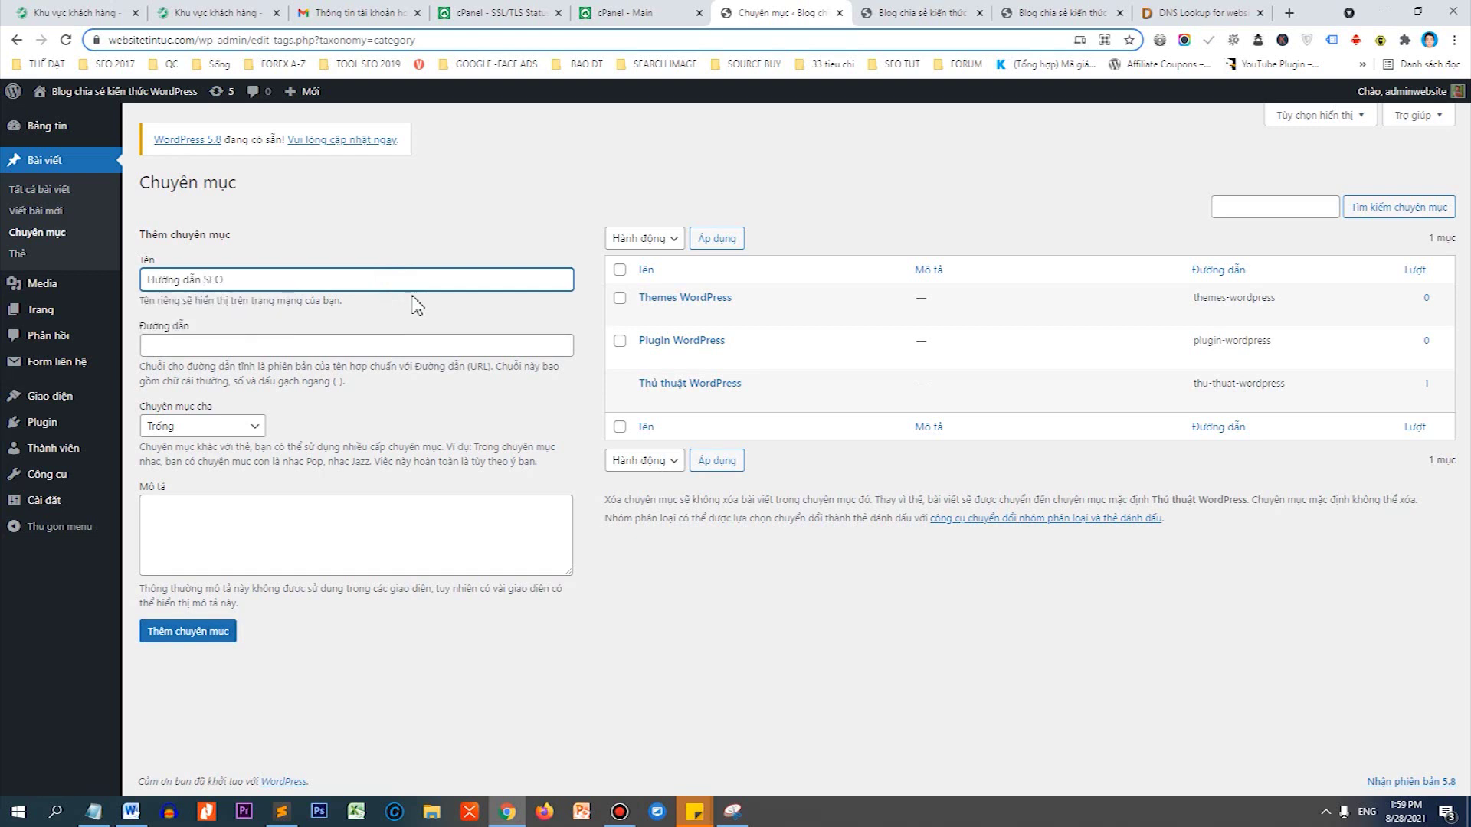
{"action": "left_click", "coordinate": [208, 627]}
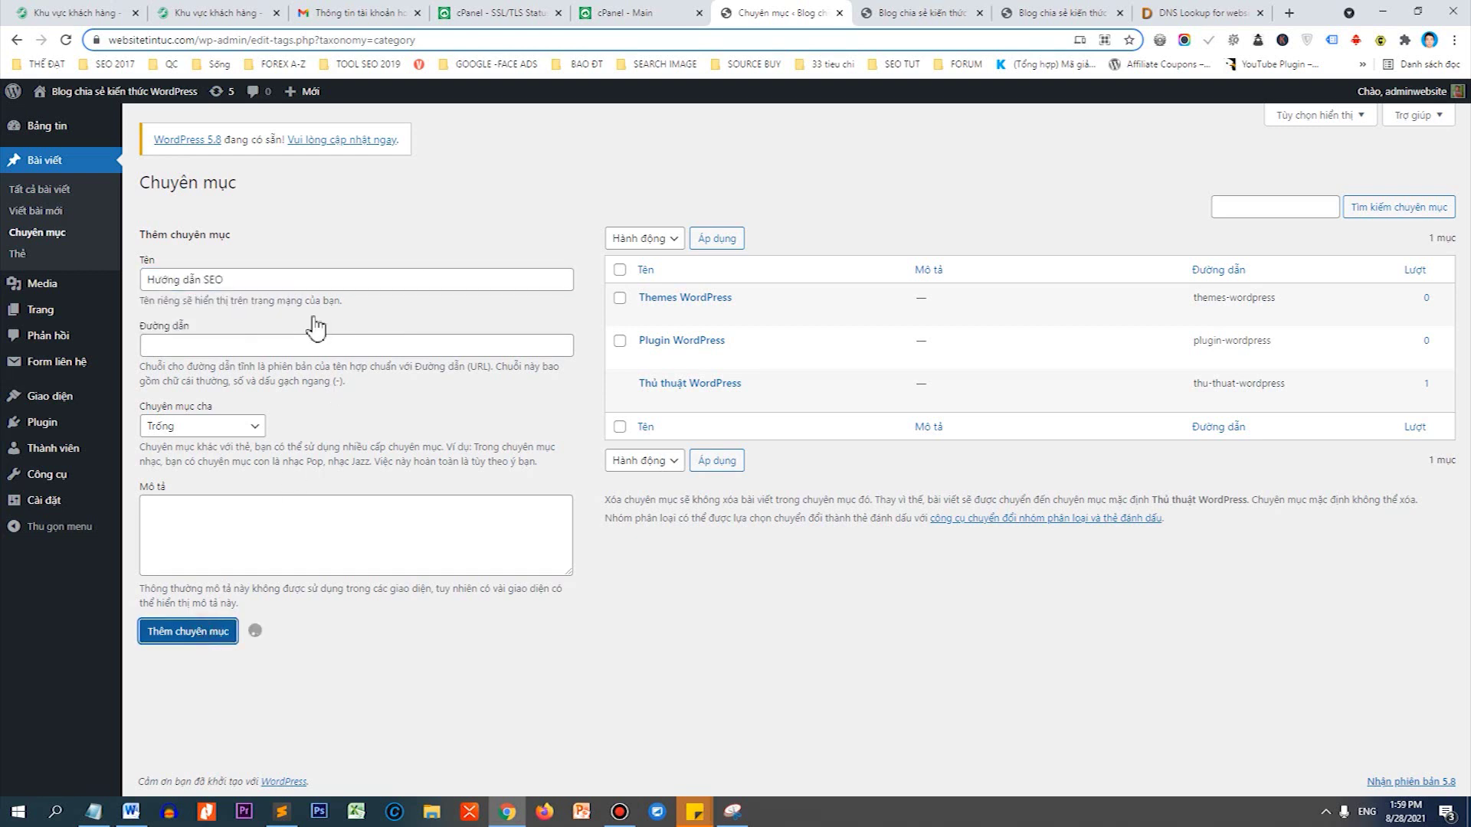
Add the Hướng dẫn Youtube category, then open the blog's front page in a new tab.
{"action": "left_click", "coordinate": [305, 281]}
{"action": "type", "text": "Hướng "}
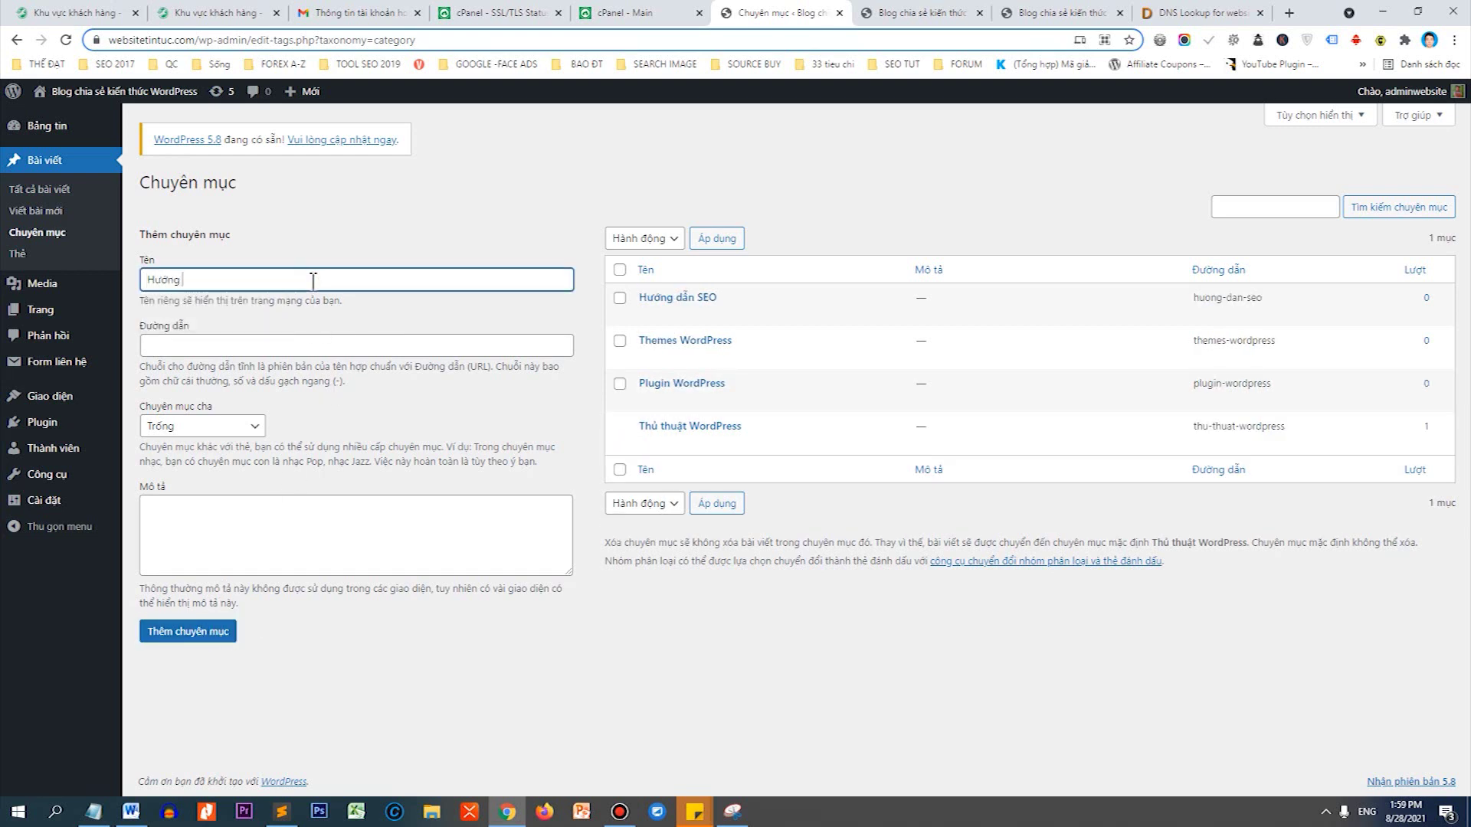
{"action": "type", "text": "dẫn SEO"}
{"action": "key", "text": "ctrl+a"}
{"action": "type", "text": "H"}
{"action": "left_click", "coordinate": [207, 636]}
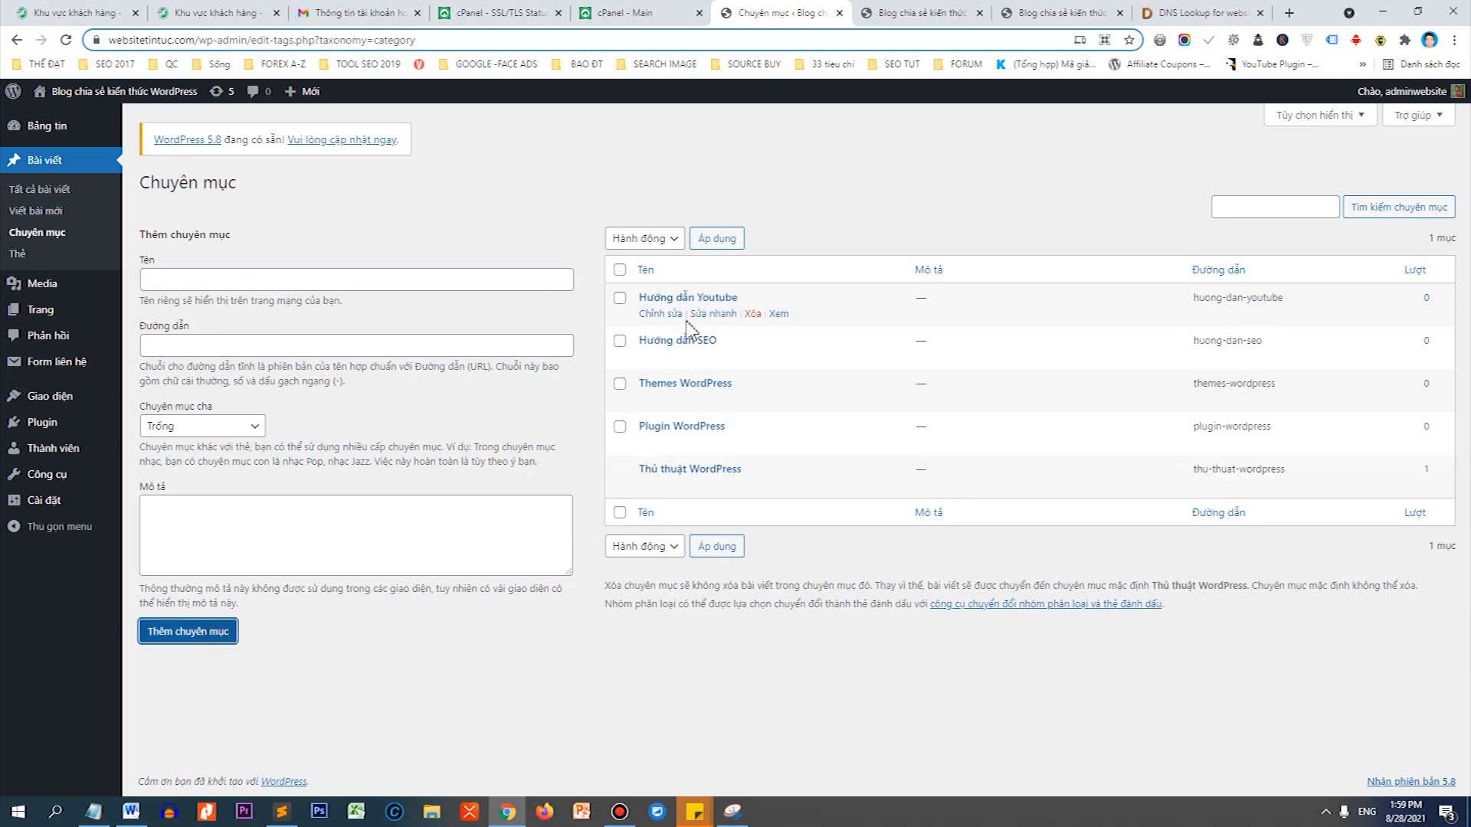
{"action": "left_click", "coordinate": [228, 280]}
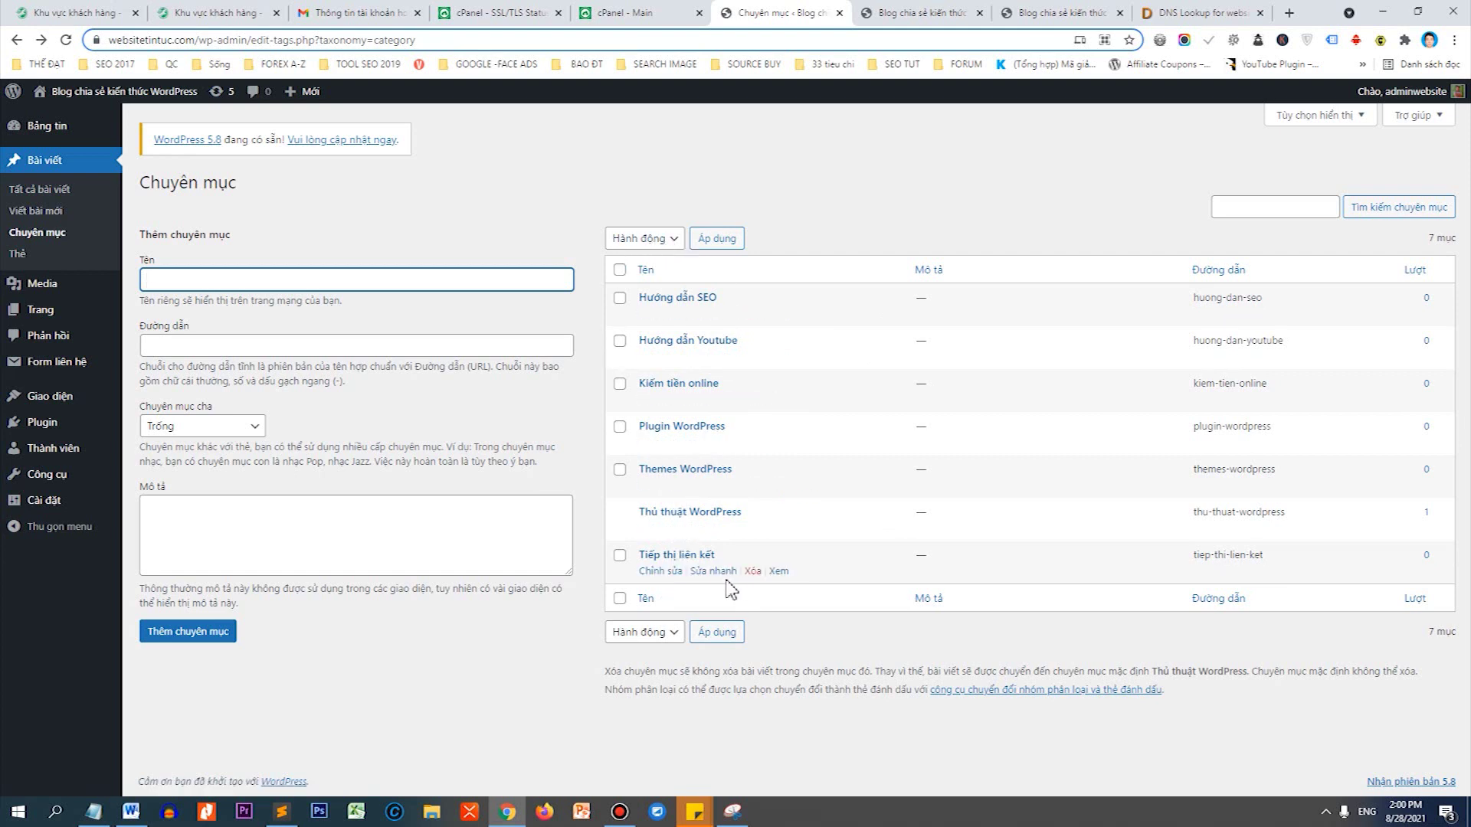
{"action": "mouse_move", "coordinate": [59, 403]}
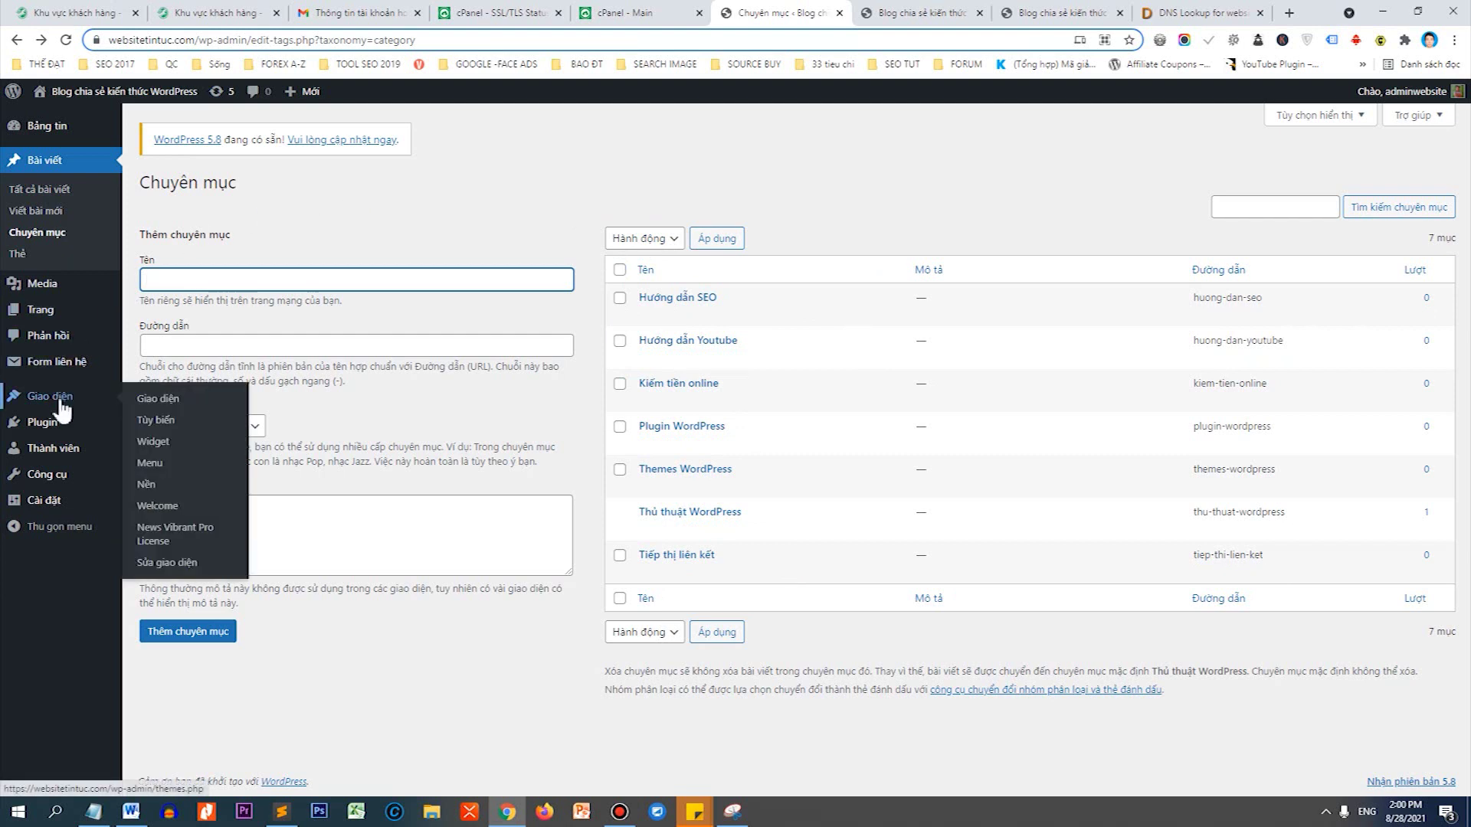
{"action": "middle_click", "coordinate": [115, 91]}
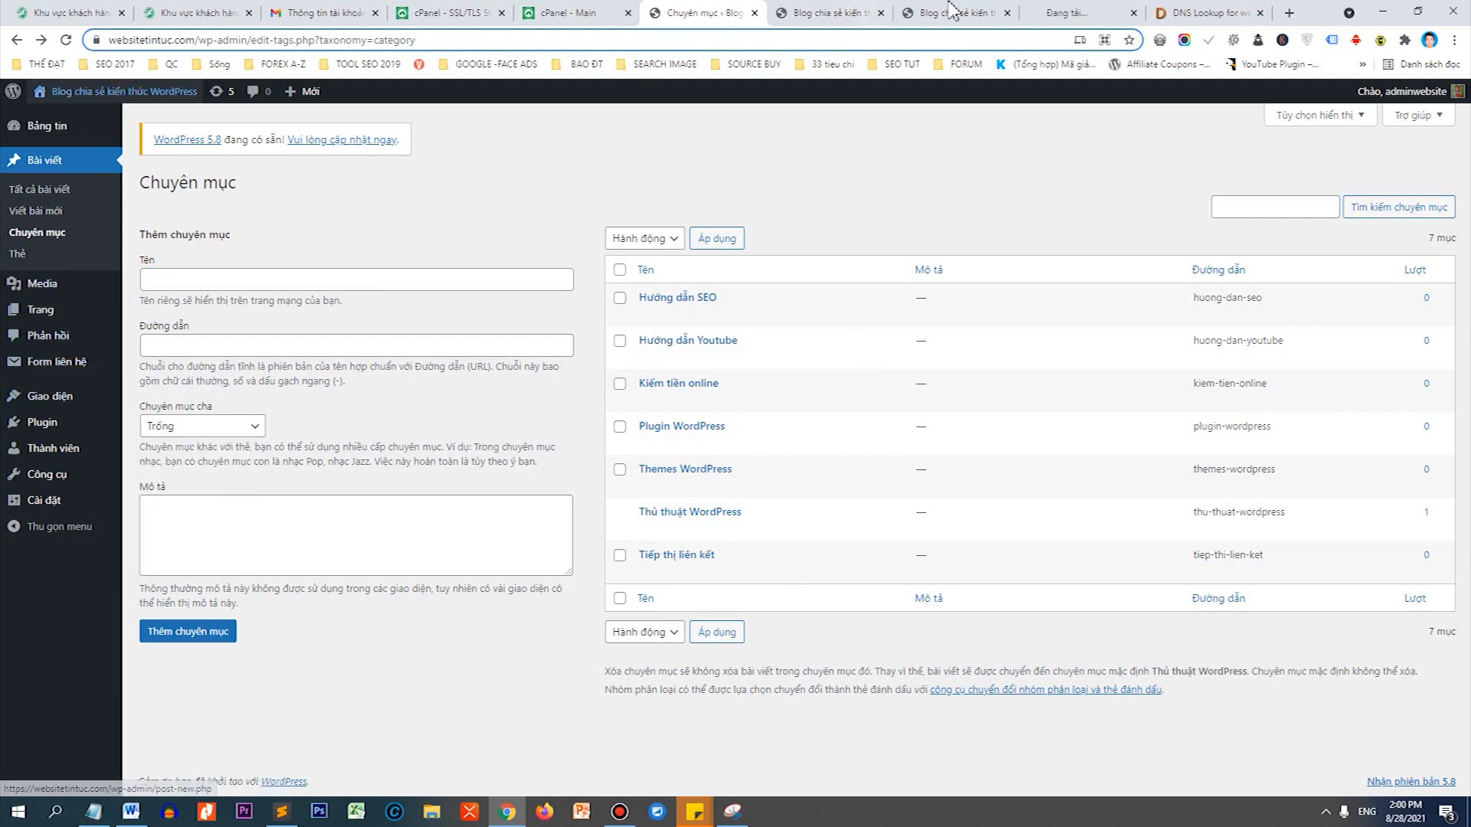
Check the front page tab, then open the Appearance > Menus page in a new tab.
{"action": "left_click", "coordinate": [1035, 13]}
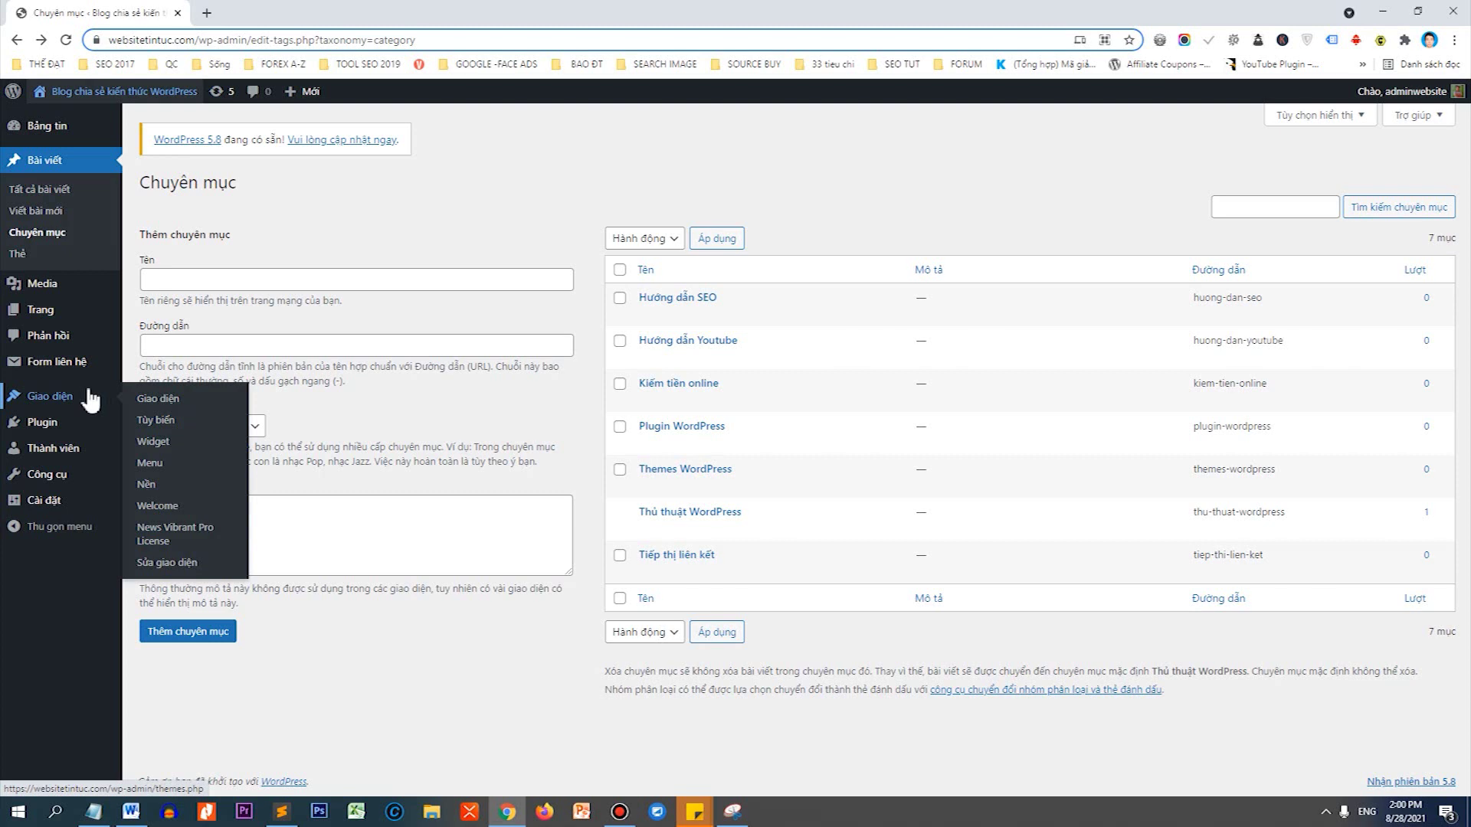
{"action": "right_click", "coordinate": [144, 487]}
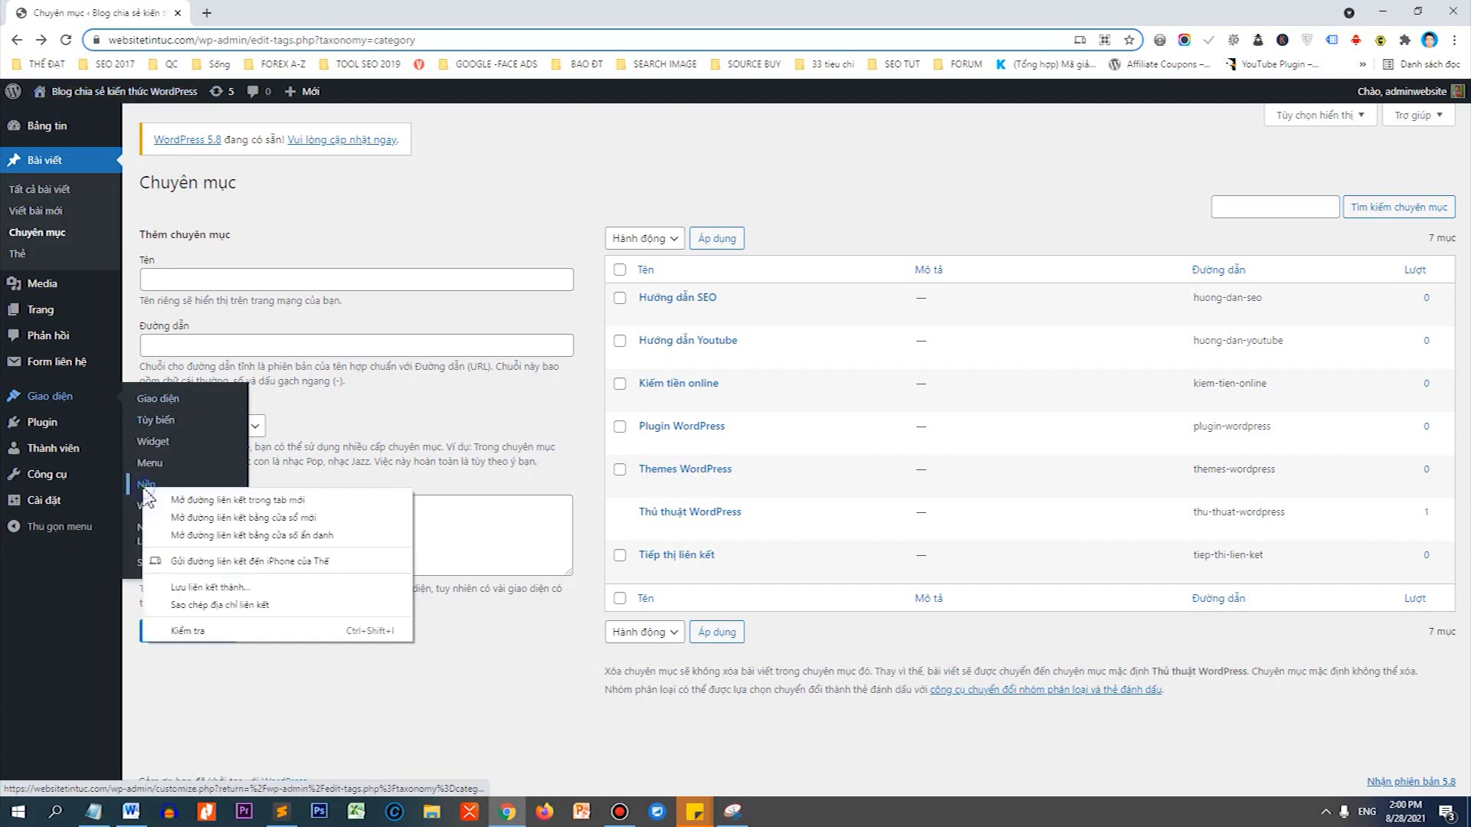
{"action": "left_click", "coordinate": [158, 761]}
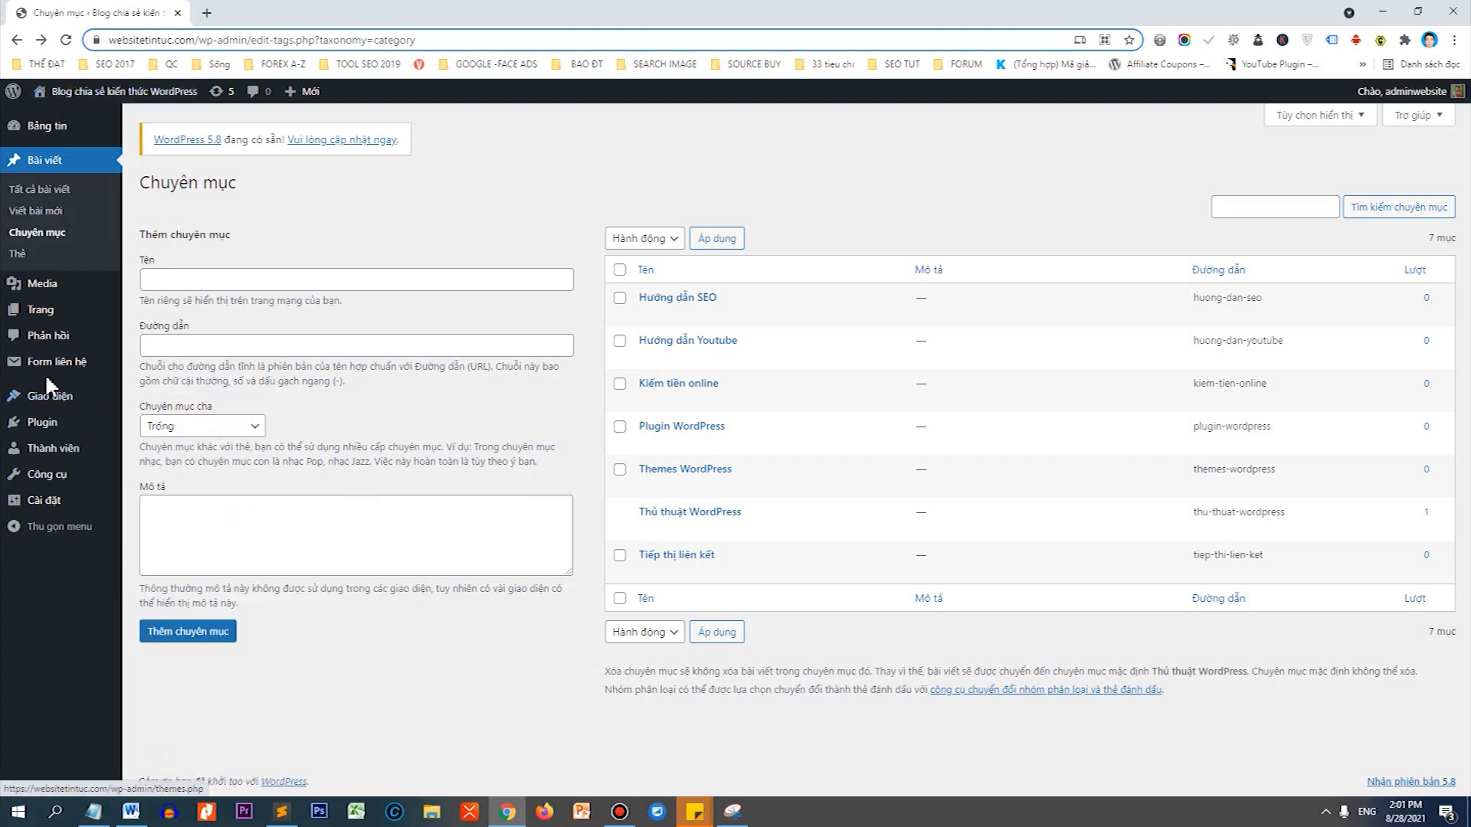
{"action": "mouse_move", "coordinate": [50, 398]}
{"action": "right_click", "coordinate": [157, 463]}
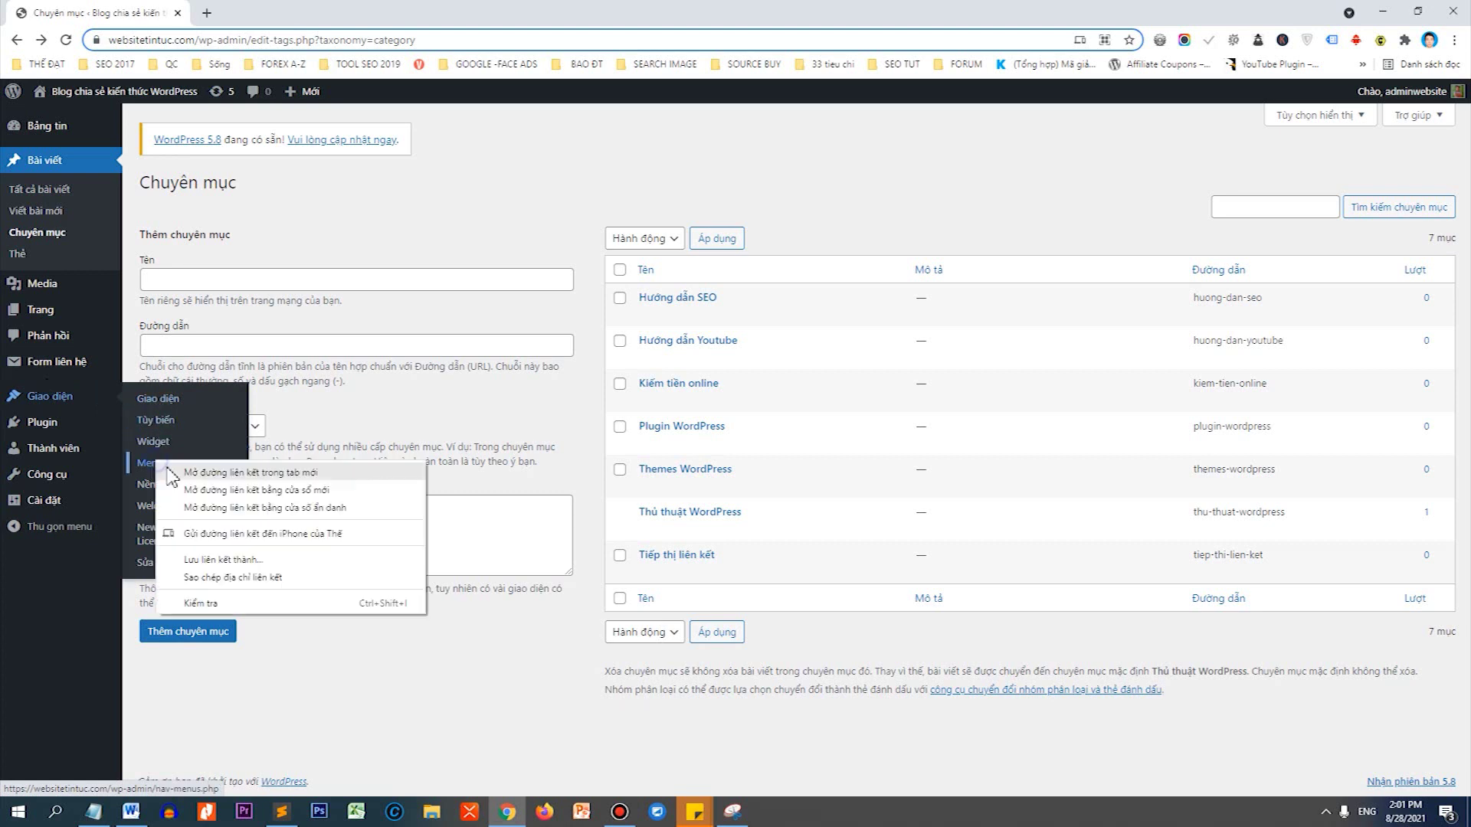
{"action": "left_click", "coordinate": [167, 469]}
Create a menu named 'Main menu' assigned to the Primary Menu location.
{"action": "left_click", "coordinate": [239, 15]}
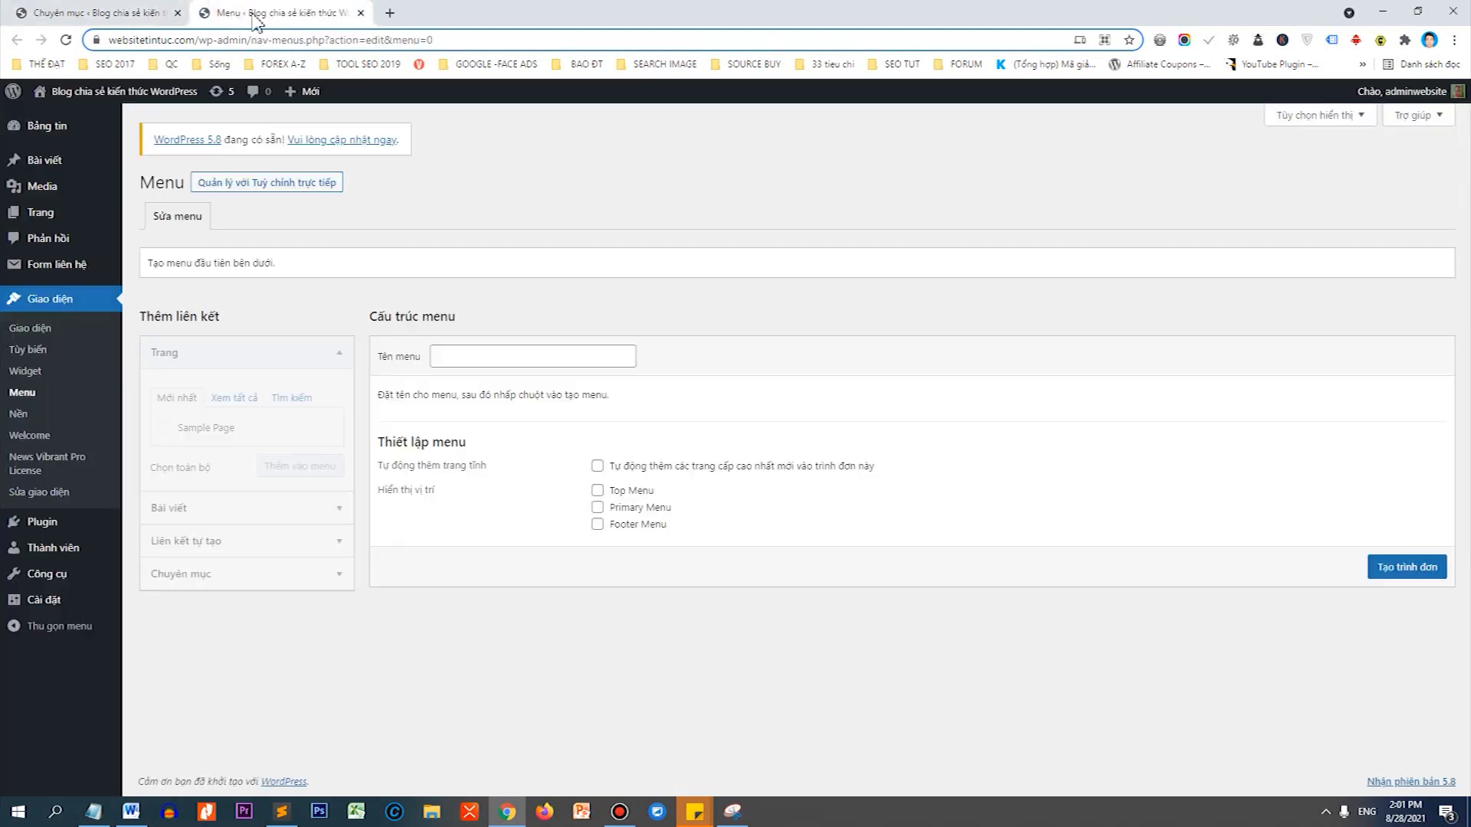
{"action": "left_click", "coordinate": [598, 351]}
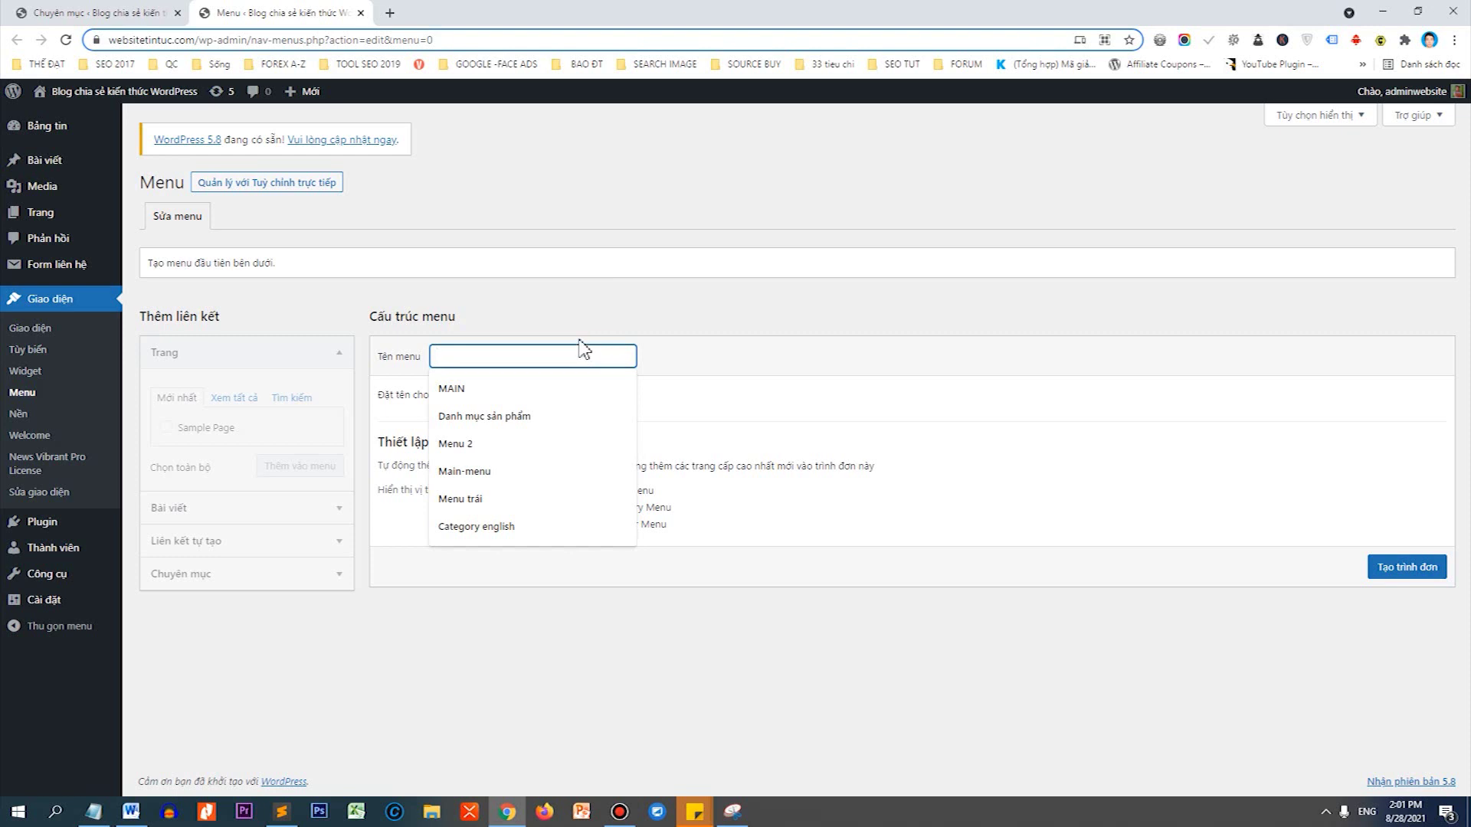
{"action": "type", "text": "Main"}
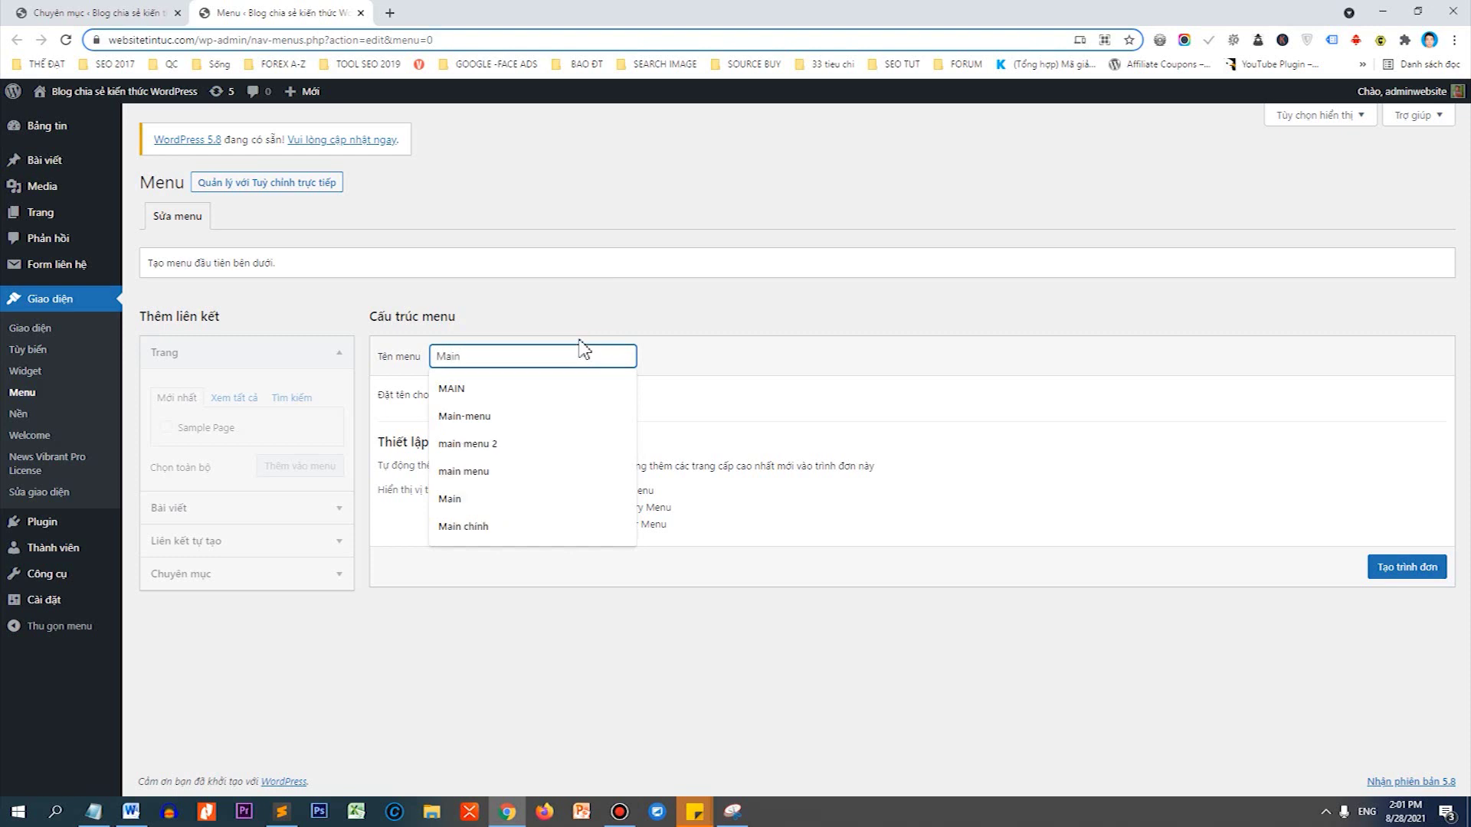
{"action": "type", "text": " menu"}
{"action": "left_click", "coordinate": [525, 280]}
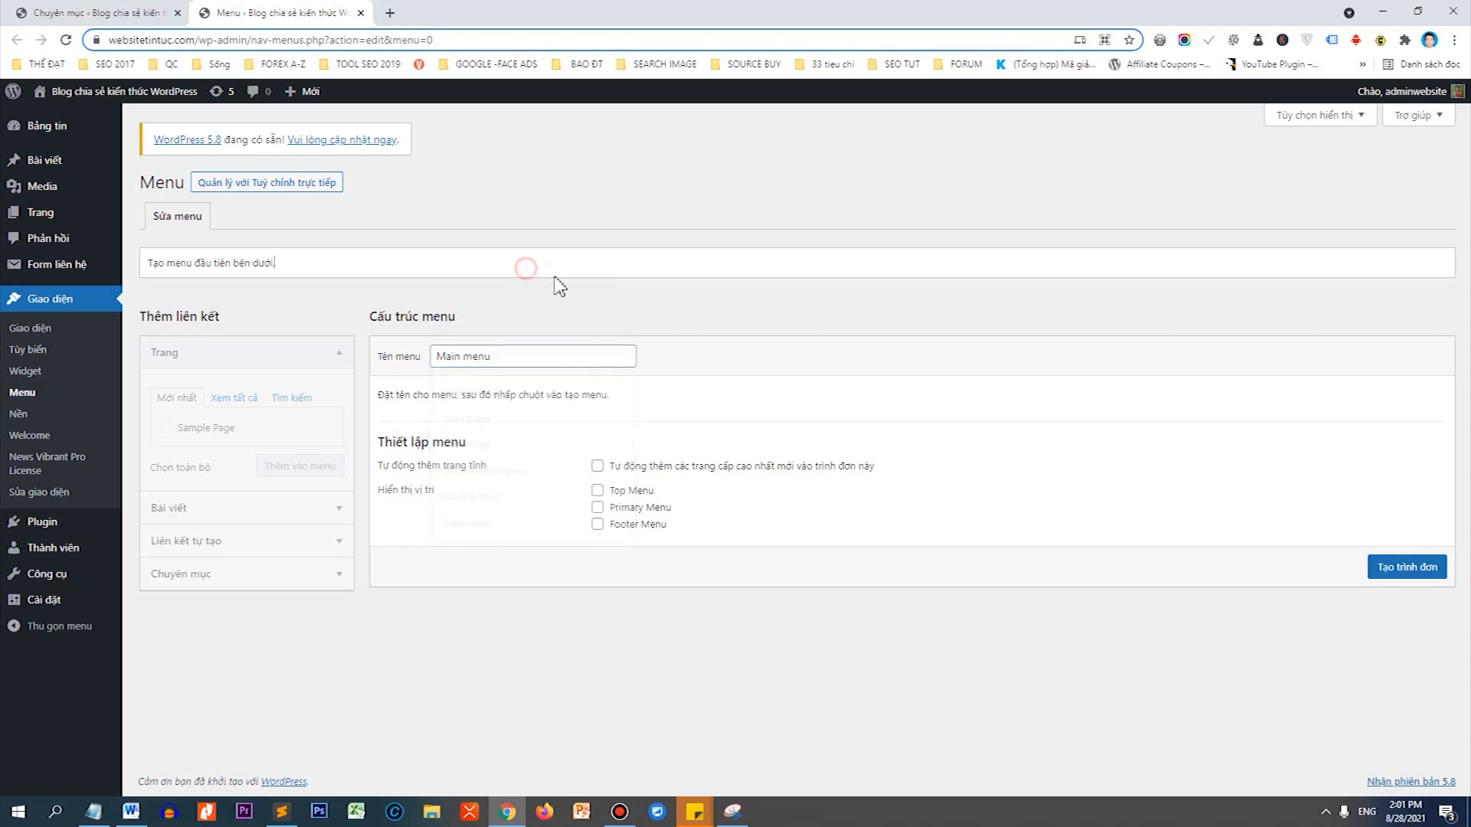
{"action": "left_click", "coordinate": [597, 508]}
{"action": "left_click", "coordinate": [1412, 572]}
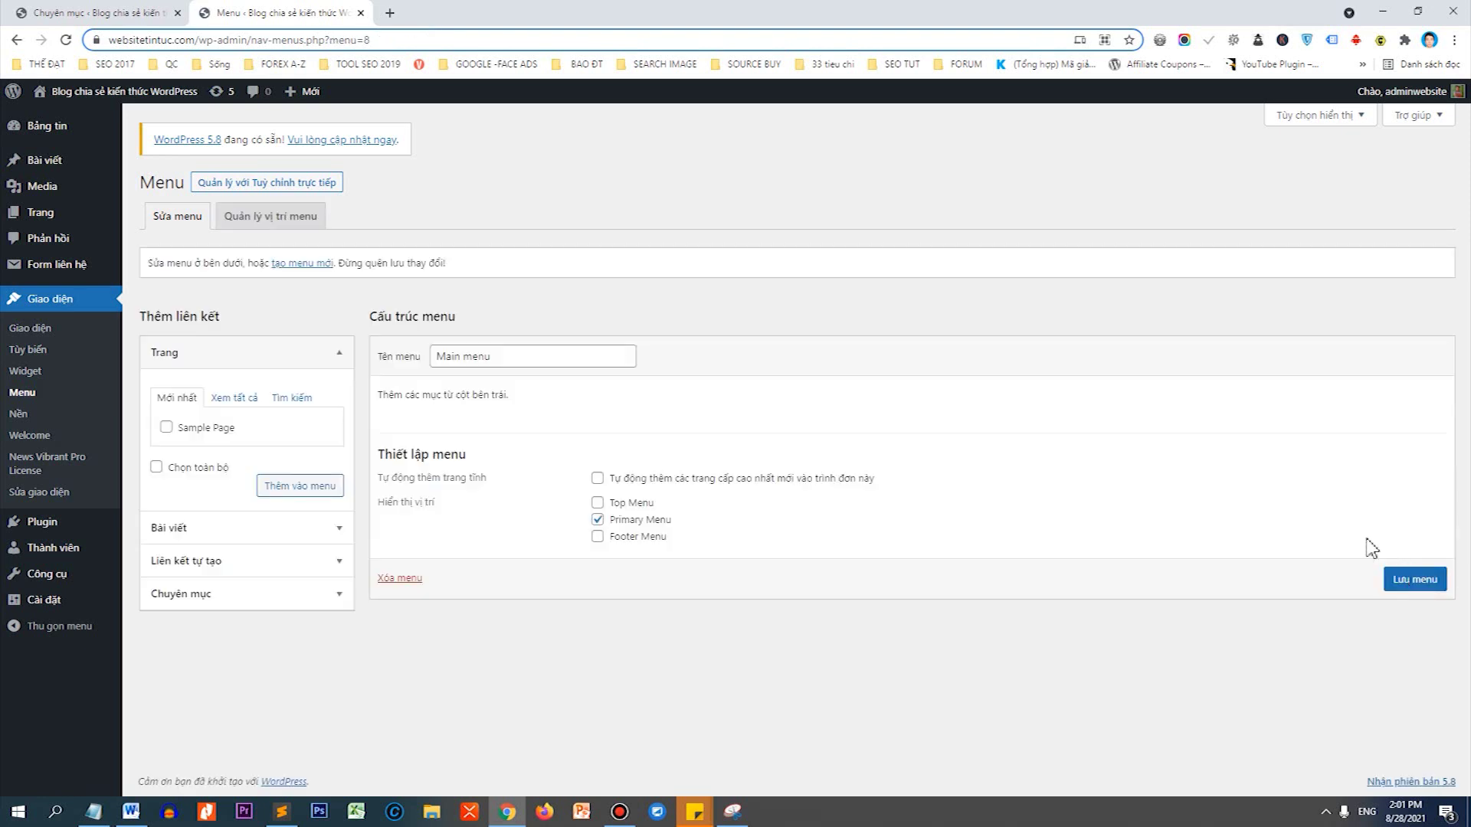
Add Sample Page and all seven categories to the Main menu.
{"action": "left_click", "coordinate": [206, 434]}
{"action": "left_click", "coordinate": [308, 485]}
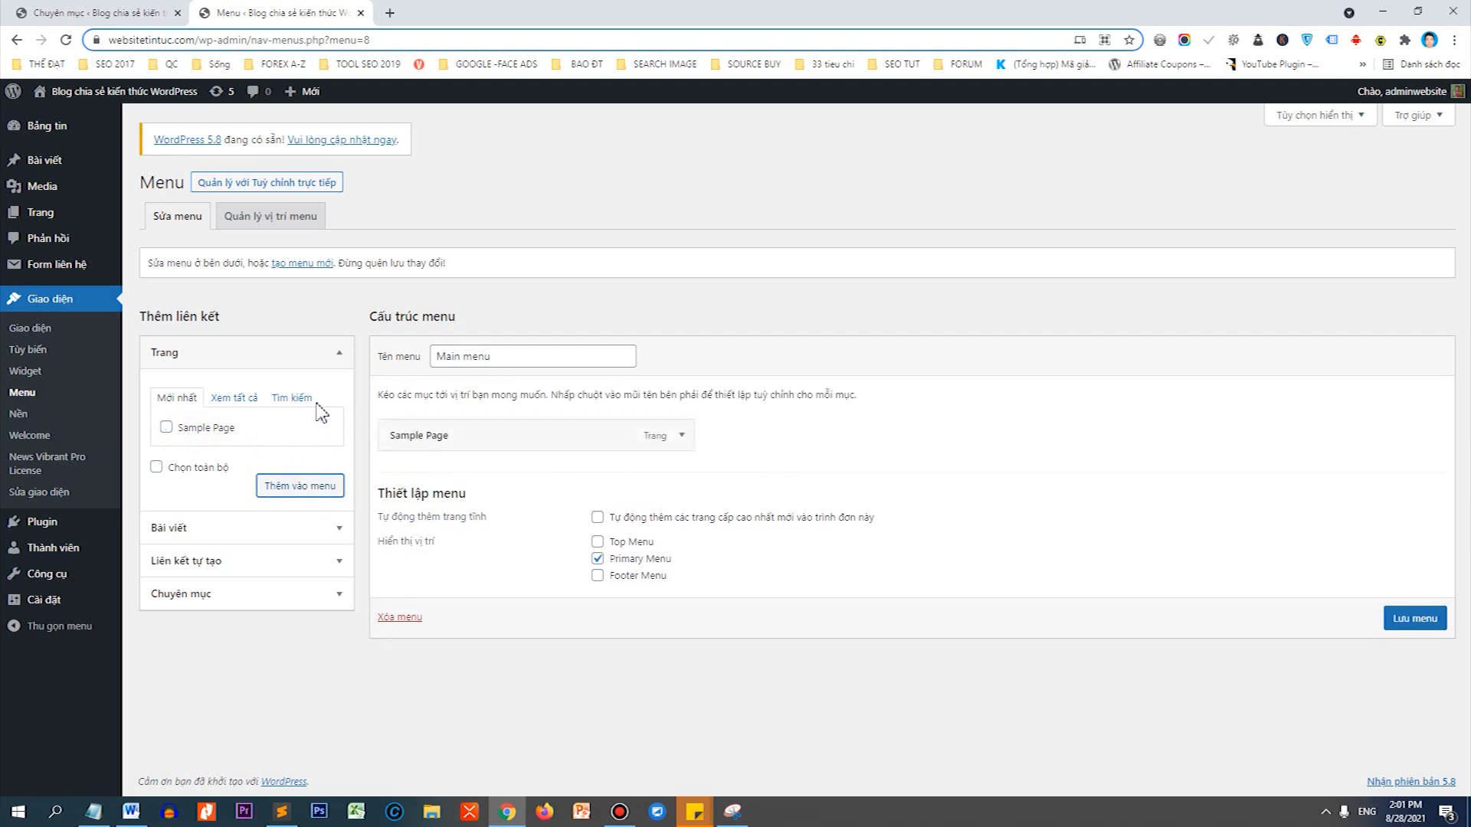
{"action": "left_click", "coordinate": [274, 562]}
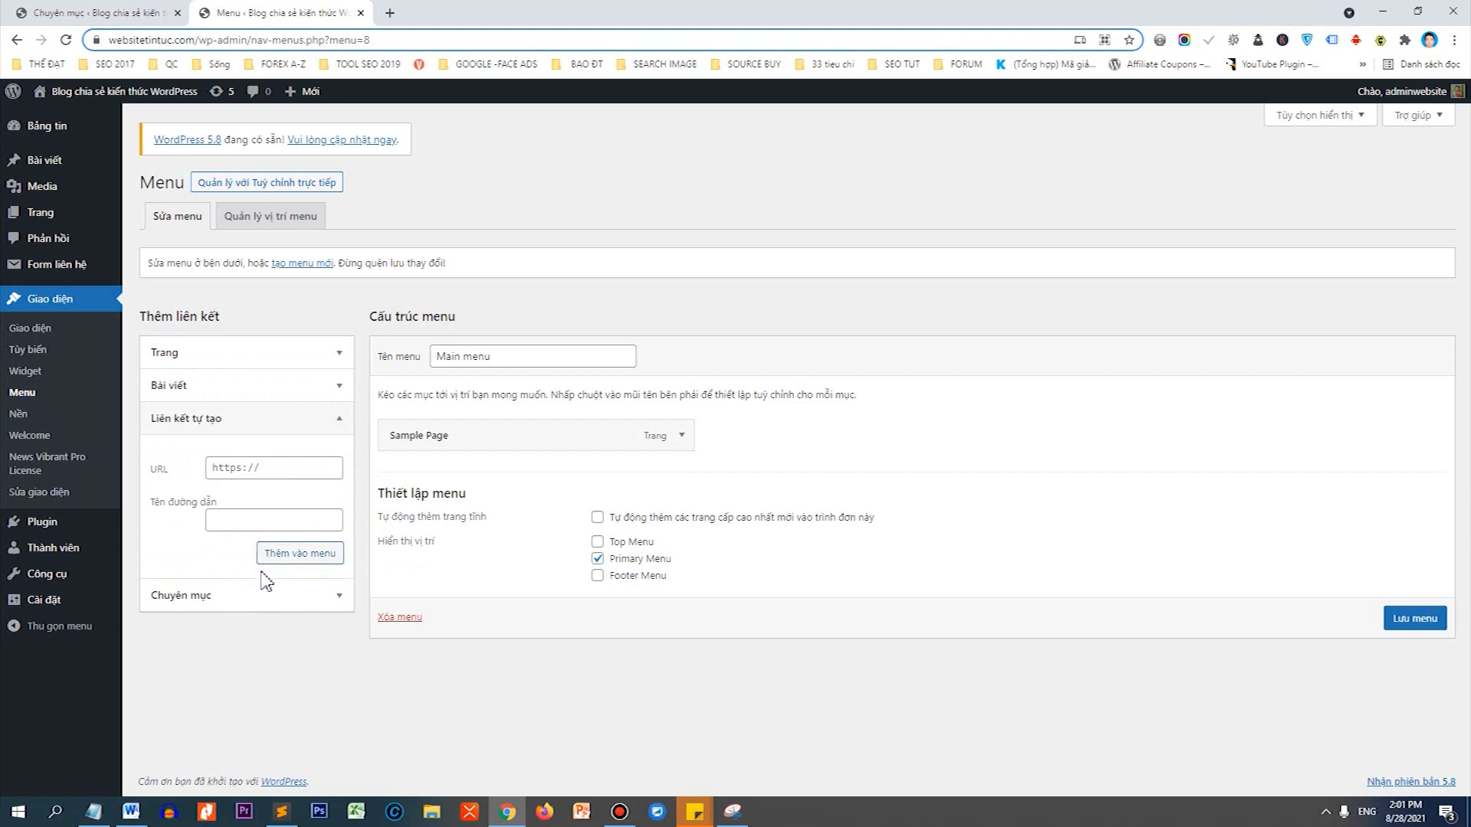
{"action": "left_click", "coordinate": [256, 597]}
{"action": "left_click", "coordinate": [267, 502]}
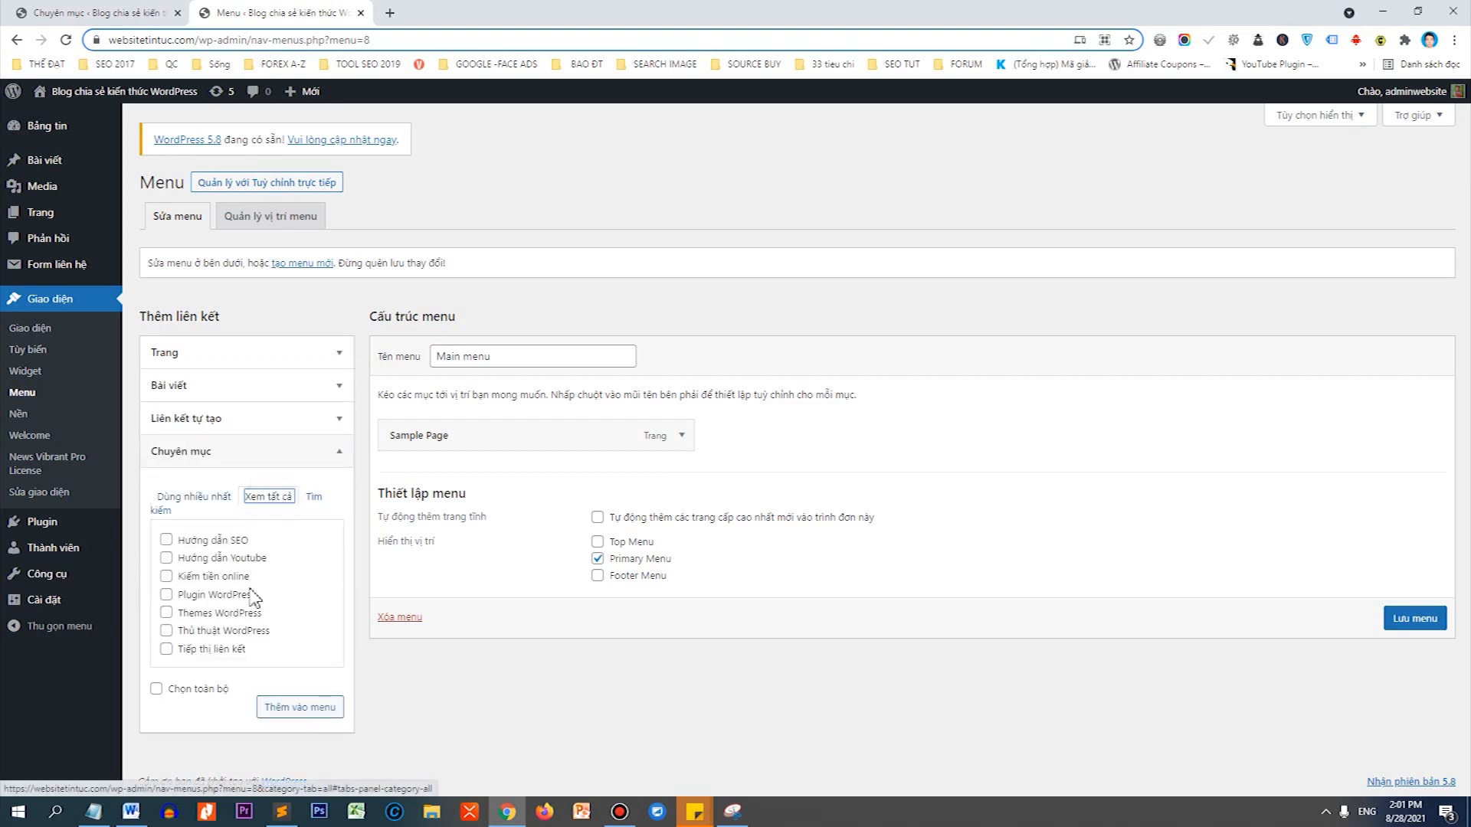
{"action": "left_click", "coordinate": [189, 693]}
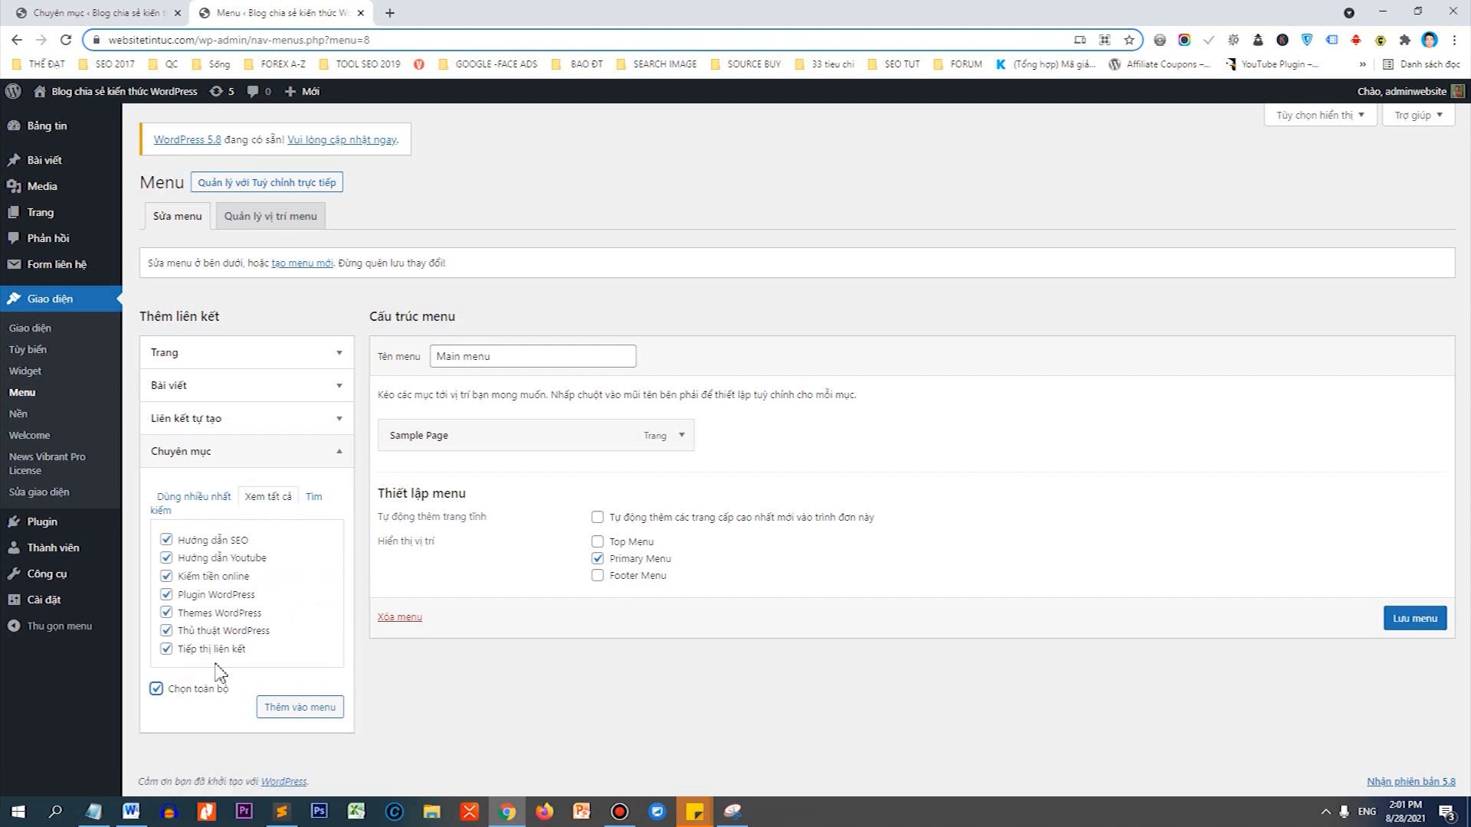
{"action": "left_click", "coordinate": [294, 705]}
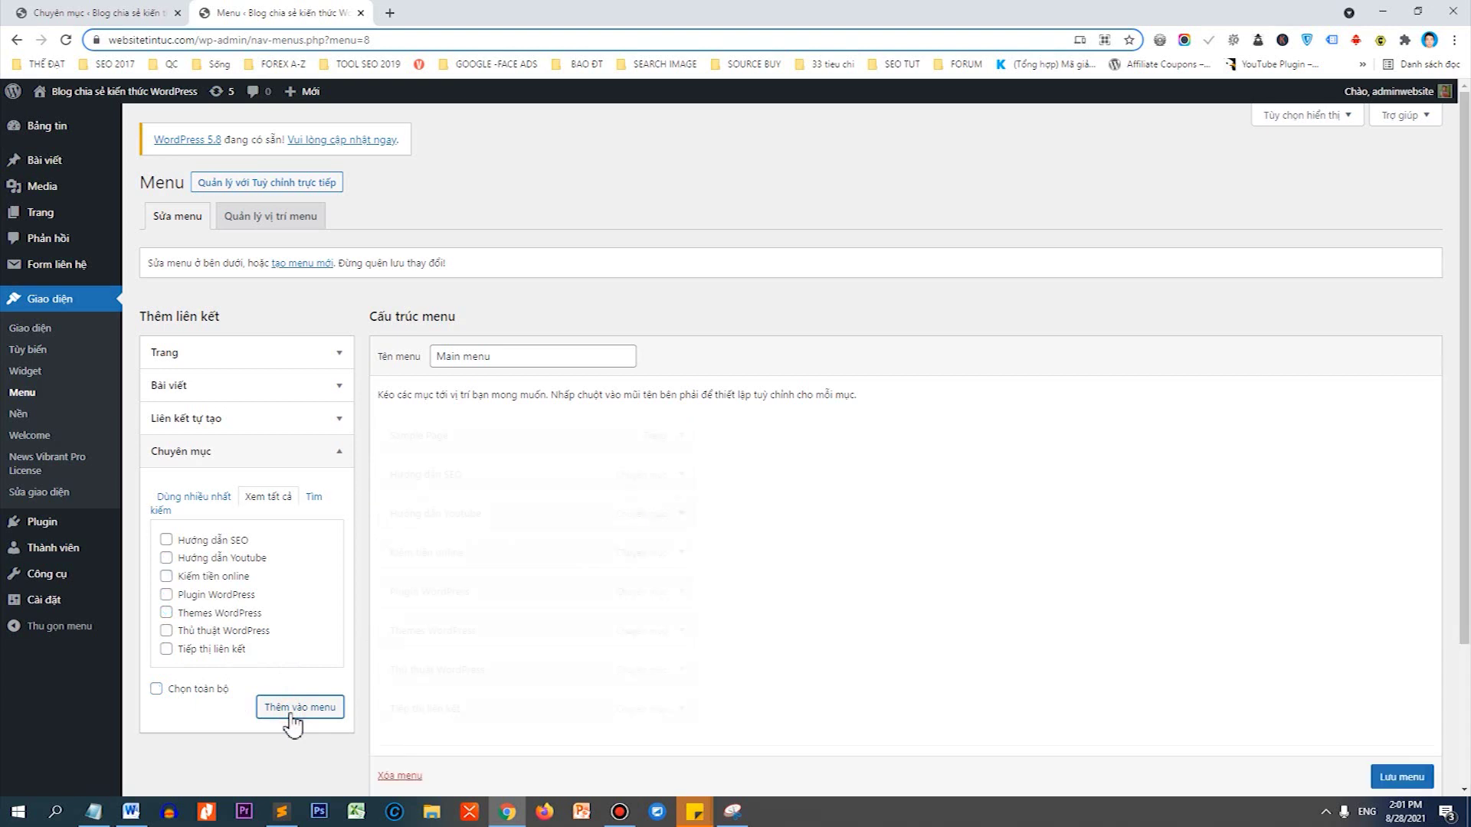
Save the Main menu with its new items.
{"action": "scroll", "coordinate": [982, 436], "scroll_direction": "down", "scroll_amount": 2}
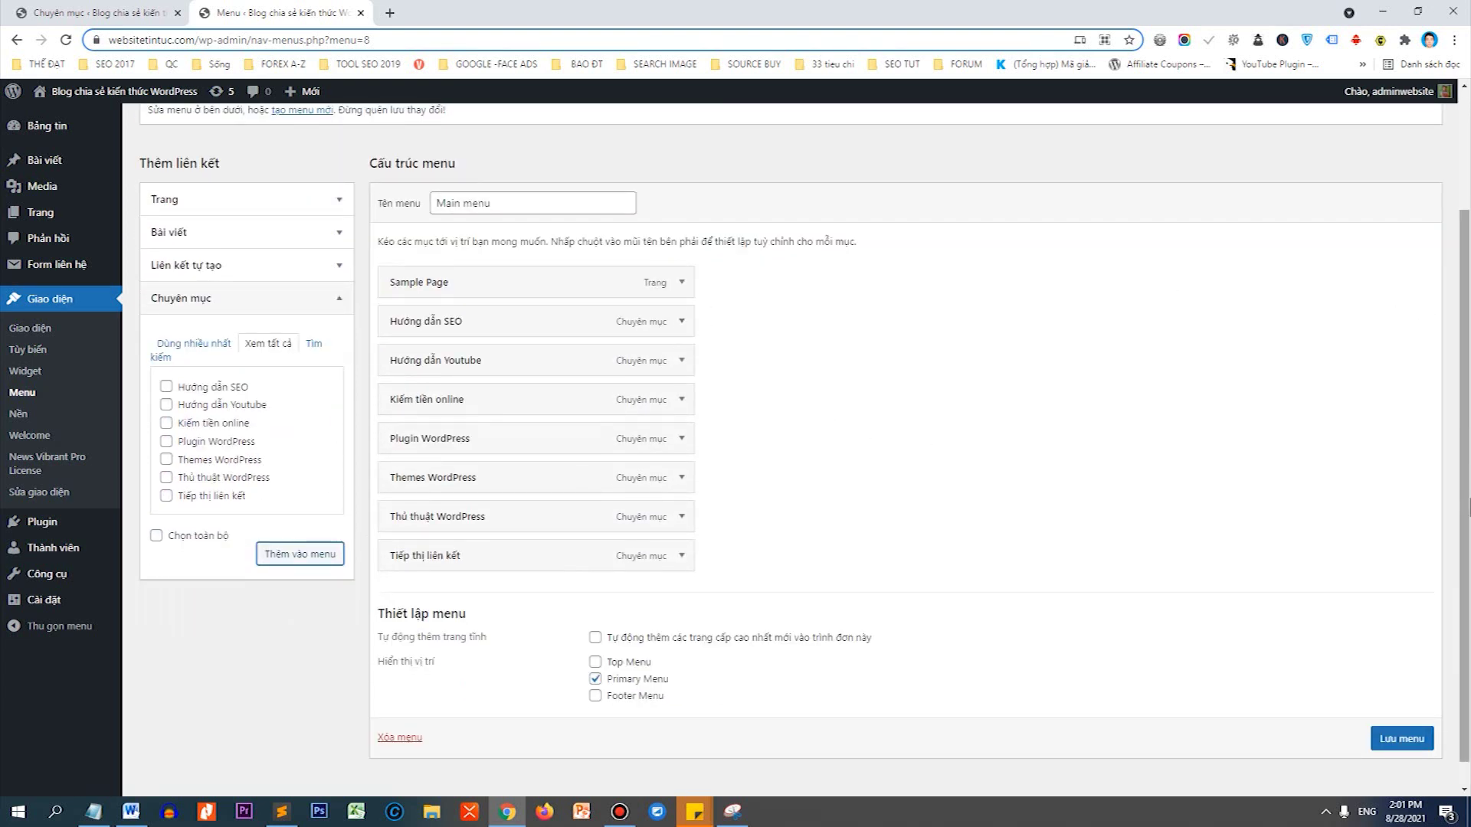
{"action": "left_click", "coordinate": [1410, 738]}
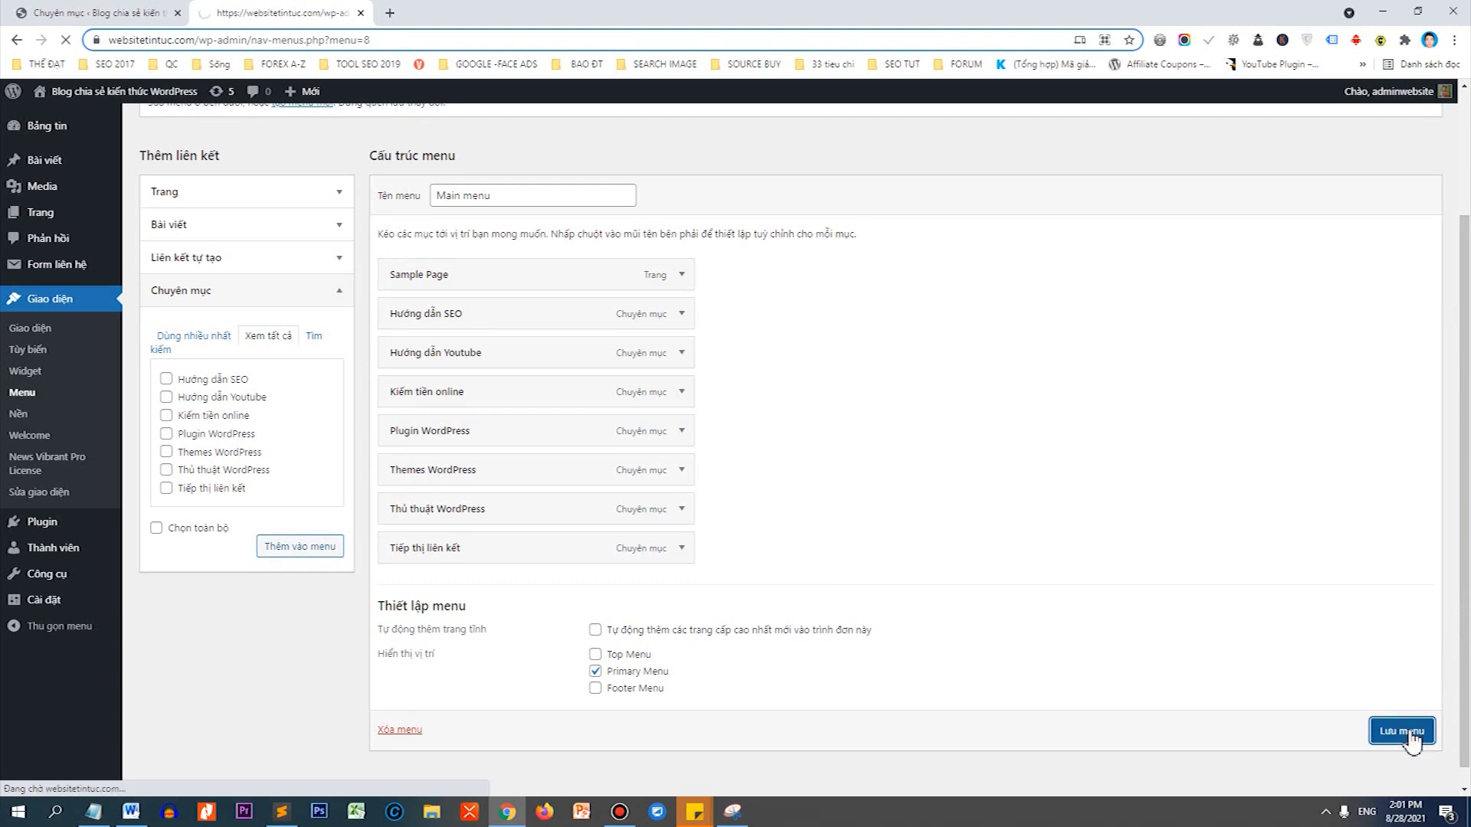
{"action": "scroll", "coordinate": [1067, 423], "scroll_direction": "down", "scroll_amount": 1}
{"action": "scroll", "coordinate": [1067, 422], "scroll_direction": "down", "scroll_amount": 1}
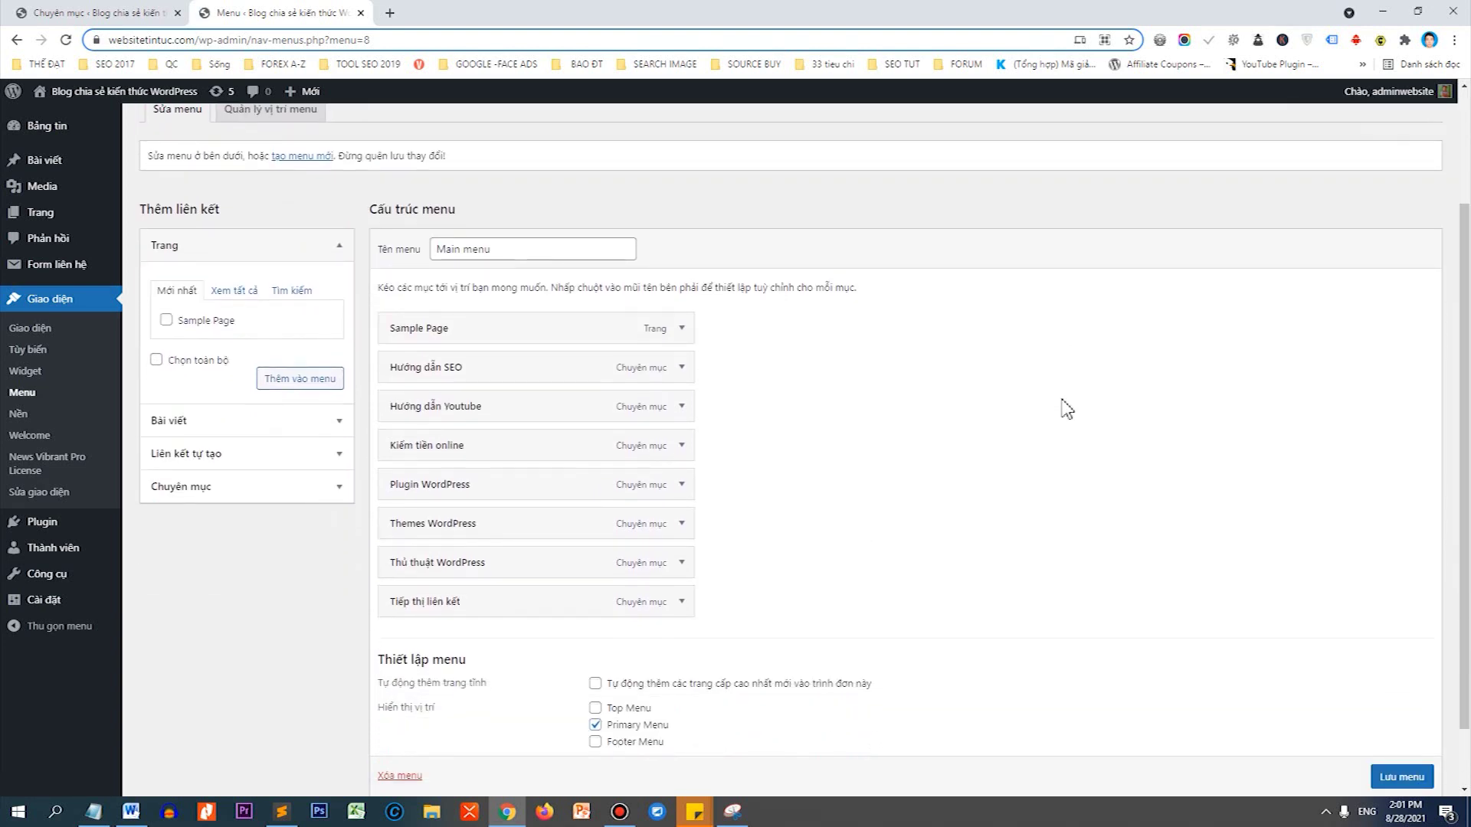
{"action": "right_click", "coordinate": [161, 91]}
View the site's front page in a new tab to check the navigation bar, then return to the menu editor.
{"action": "left_click", "coordinate": [188, 100]}
{"action": "left_click", "coordinate": [442, 15]}
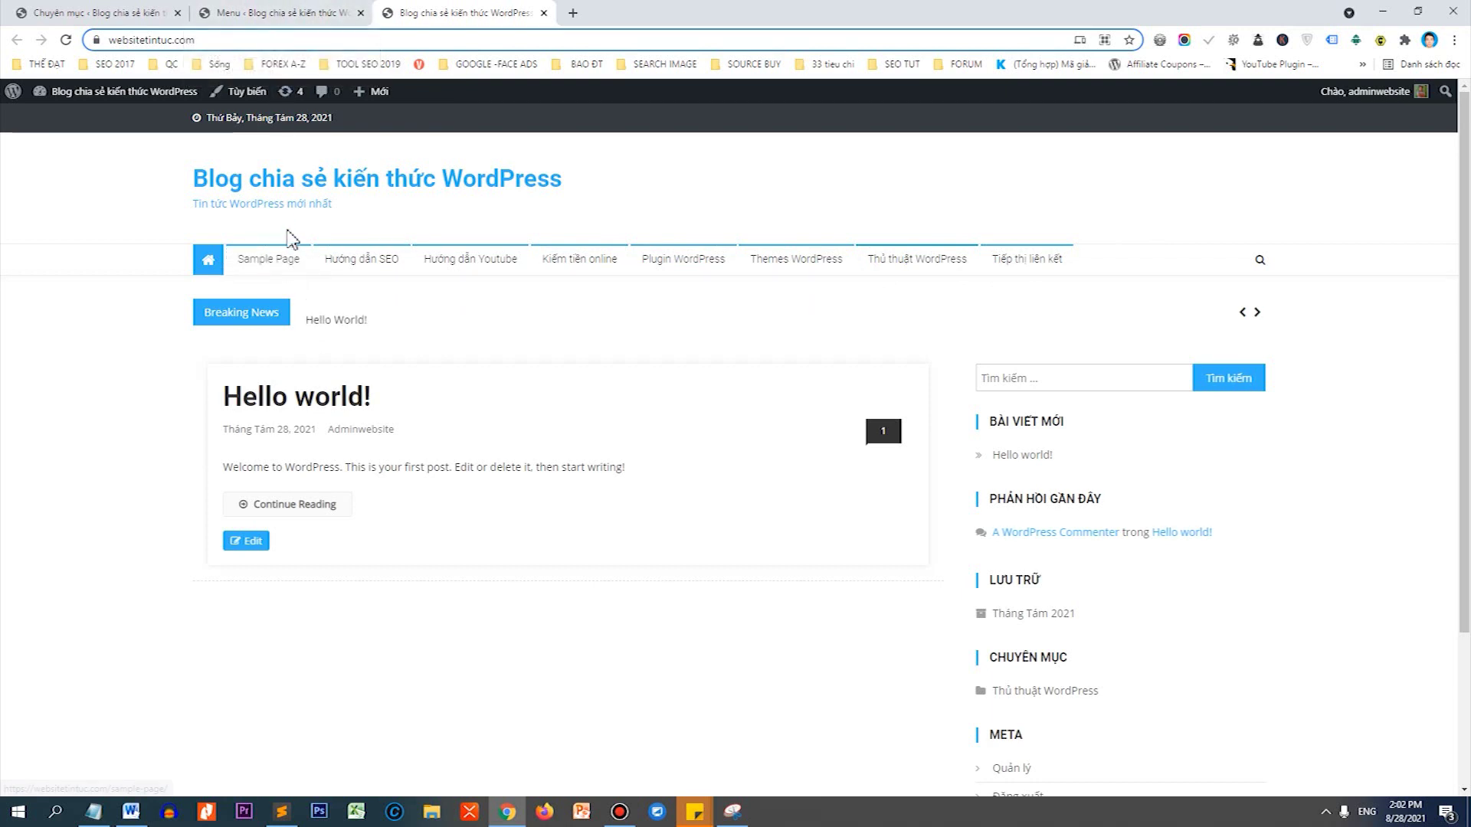
{"action": "left_click", "coordinate": [229, 12]}
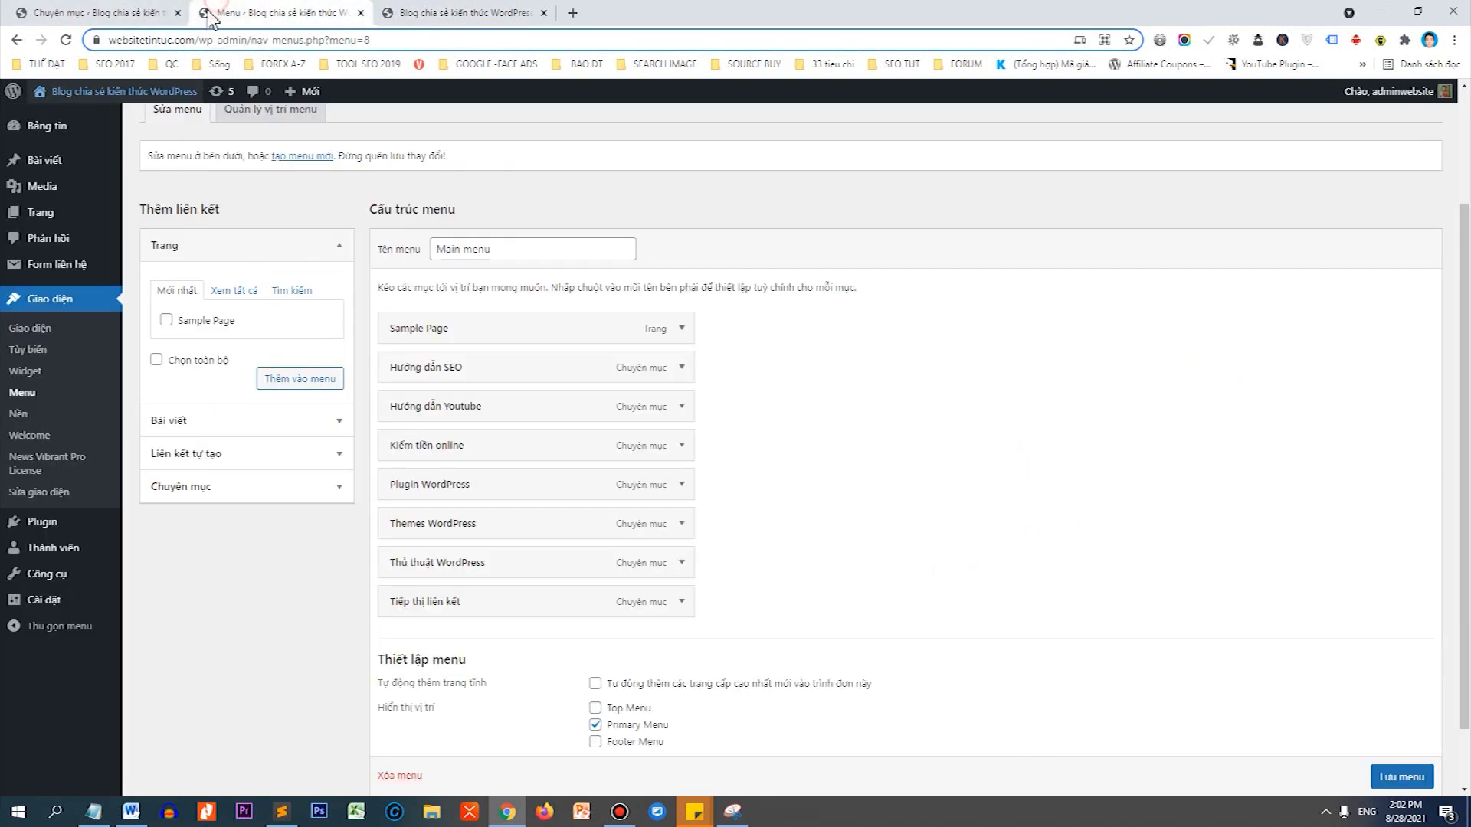
Open the Pages list in a new tab and trash the Privacy Policy draft.
{"action": "right_click", "coordinate": [69, 216]}
{"action": "left_click", "coordinate": [146, 219]}
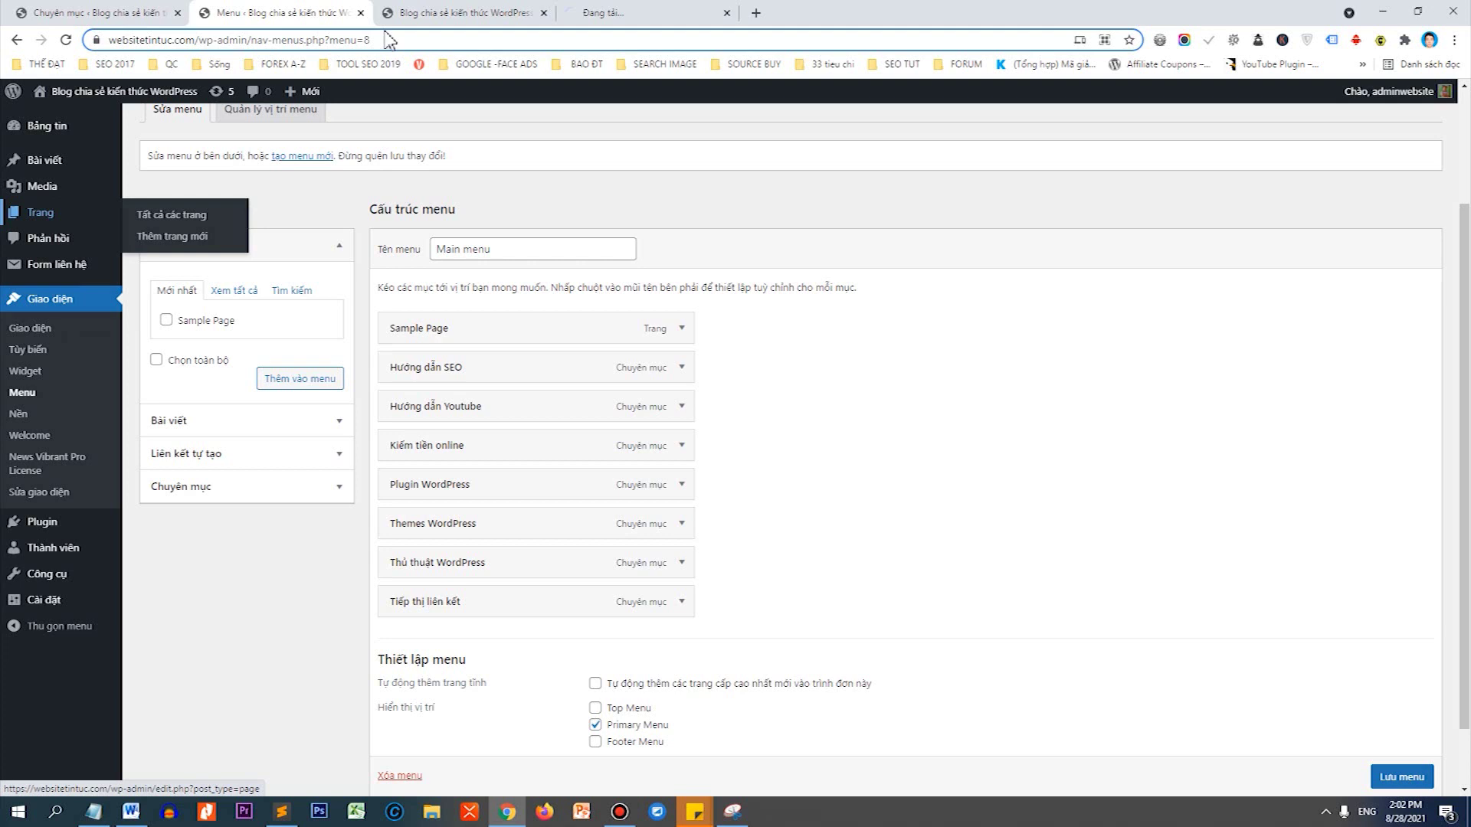
{"action": "left_click", "coordinate": [651, 12]}
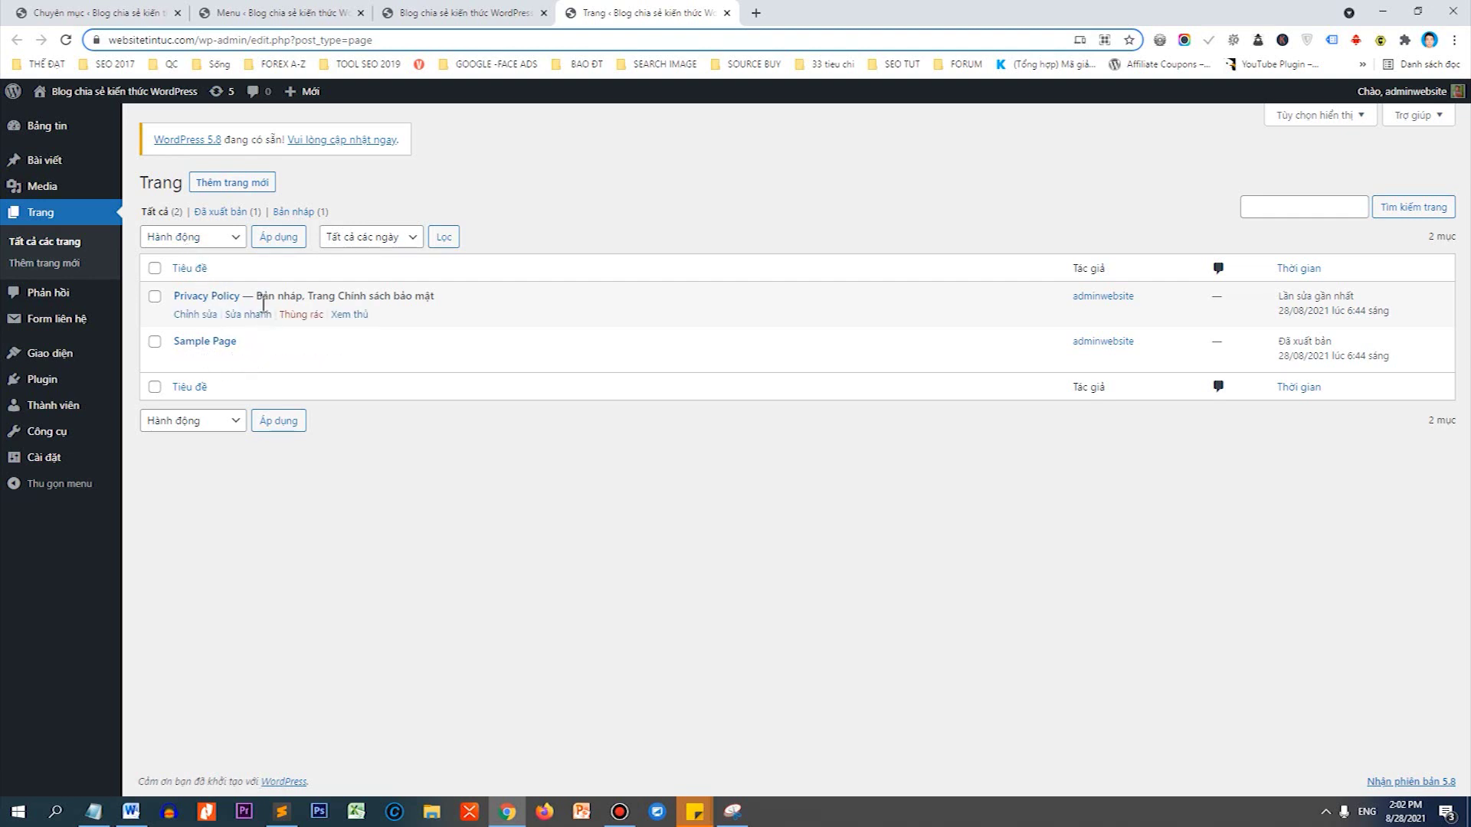
{"action": "left_click", "coordinate": [302, 315]}
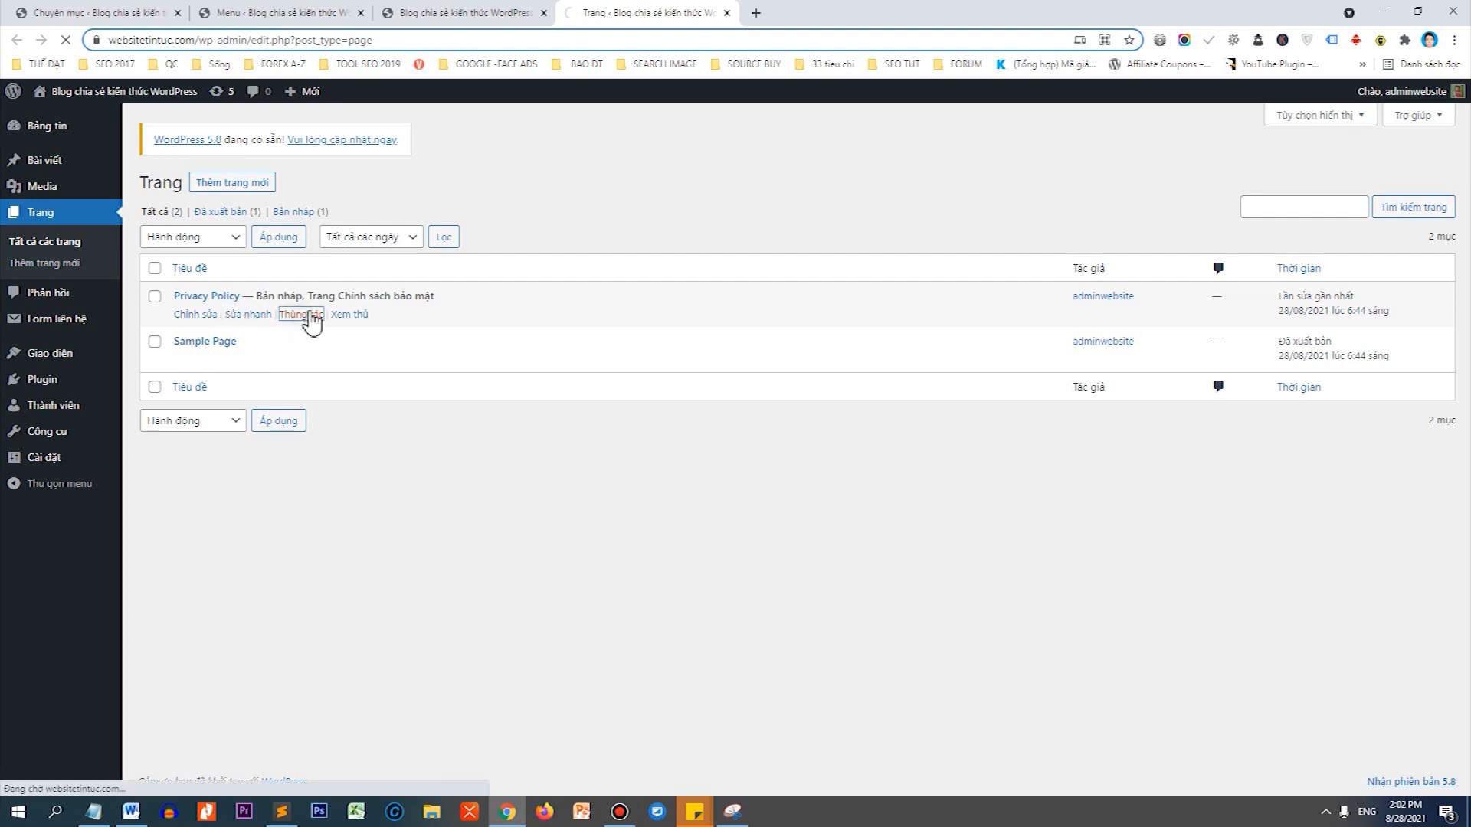
{"action": "left_click", "coordinate": [191, 362]}
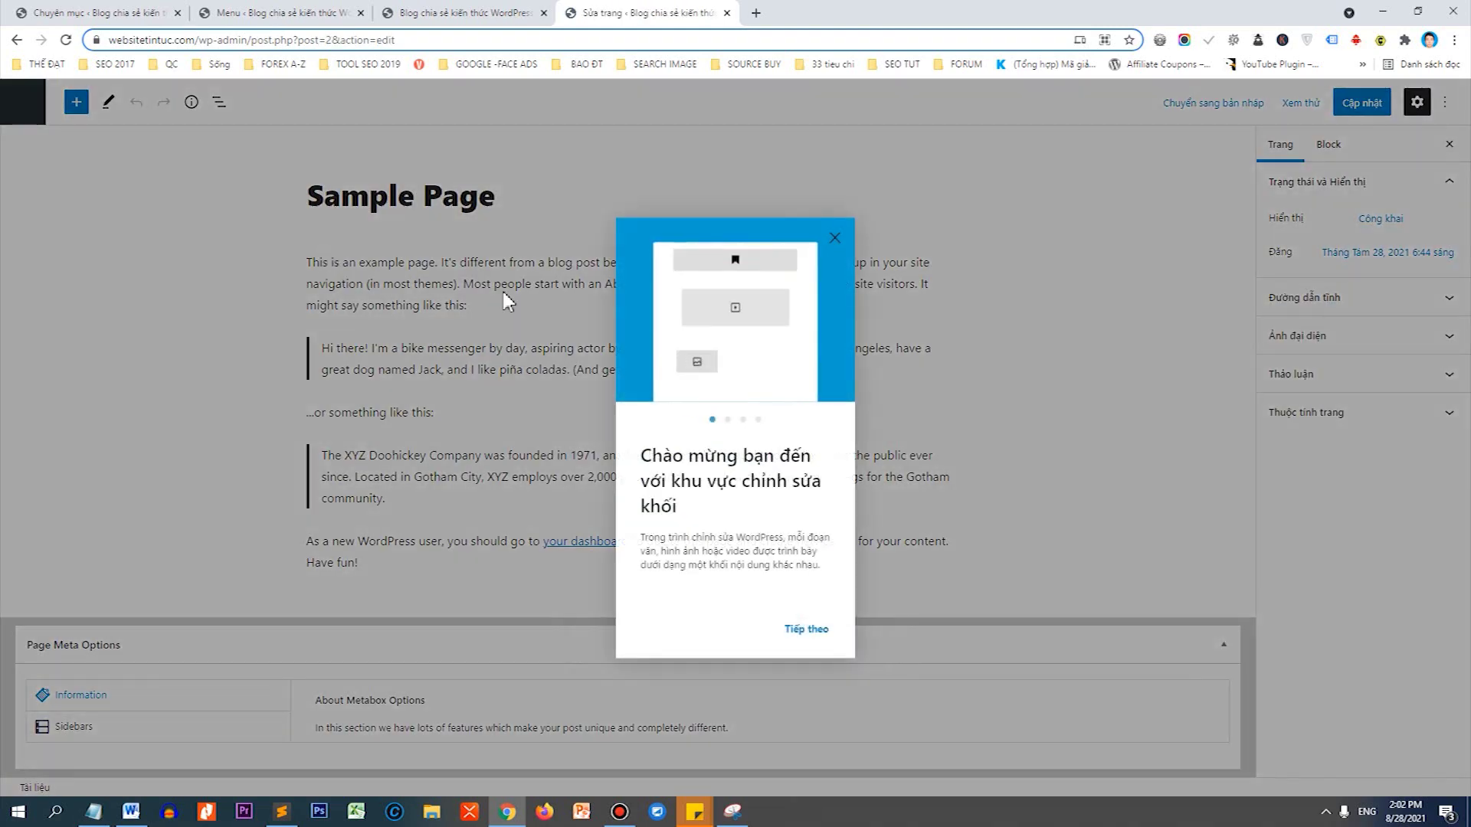
Retitle the page 'Trang chủ' and remove the first paragraph and quote blocks.
{"action": "left_click", "coordinate": [833, 239]}
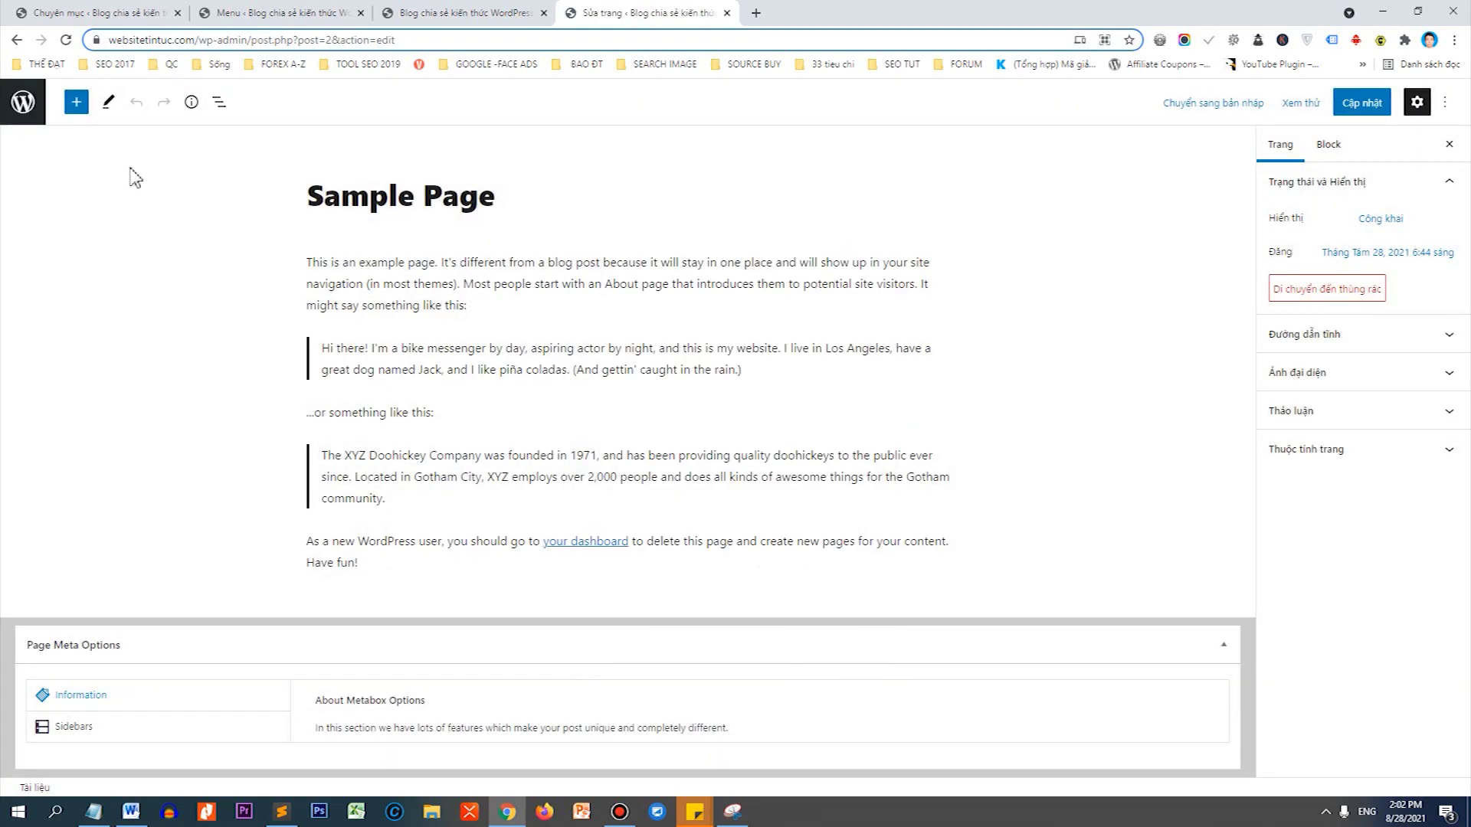
{"action": "left_click_drag", "start_coordinate": [313, 196], "coordinate": [498, 198]}
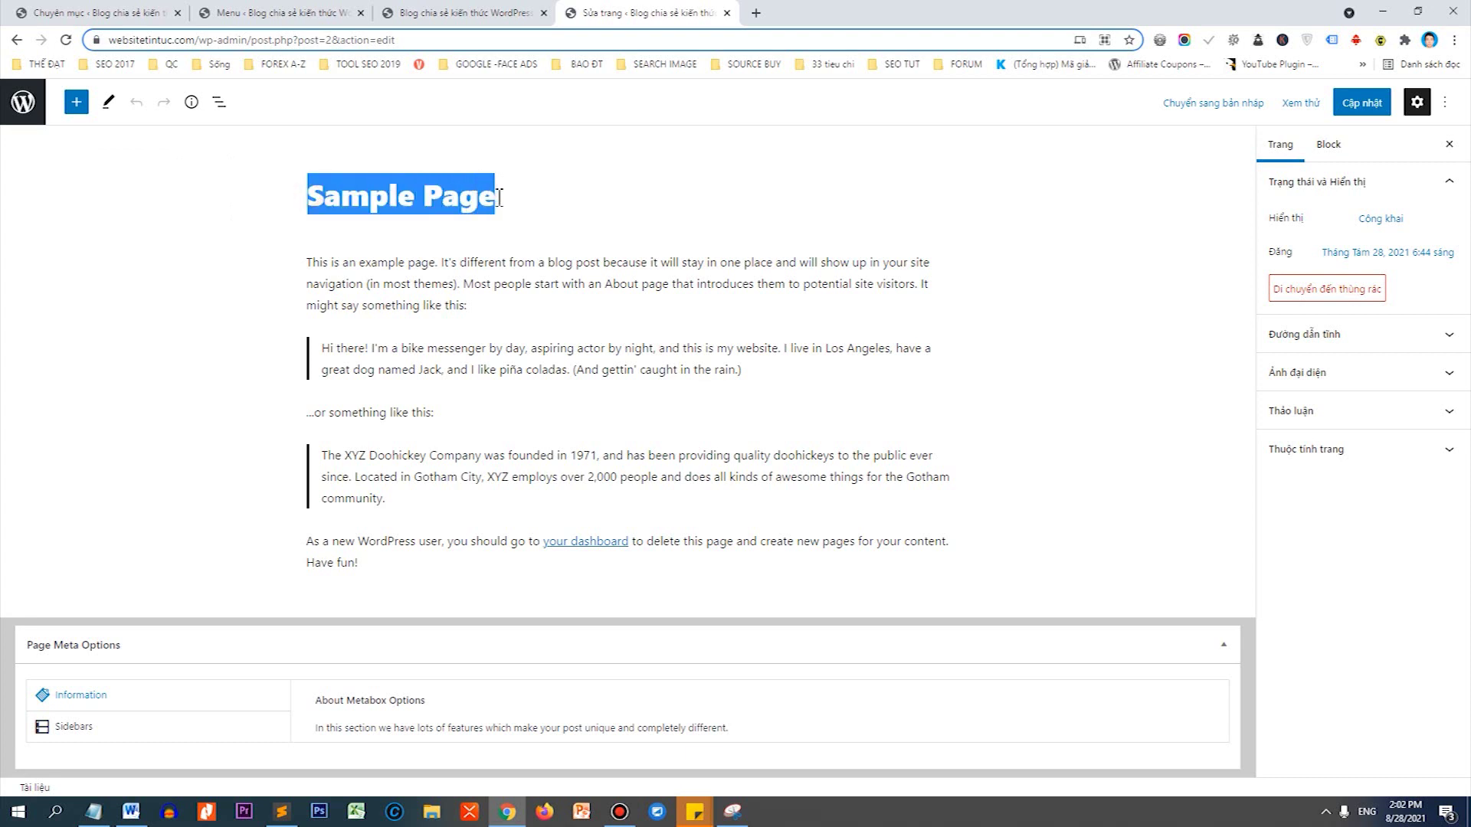
{"action": "type", "text": "Trang chu"}
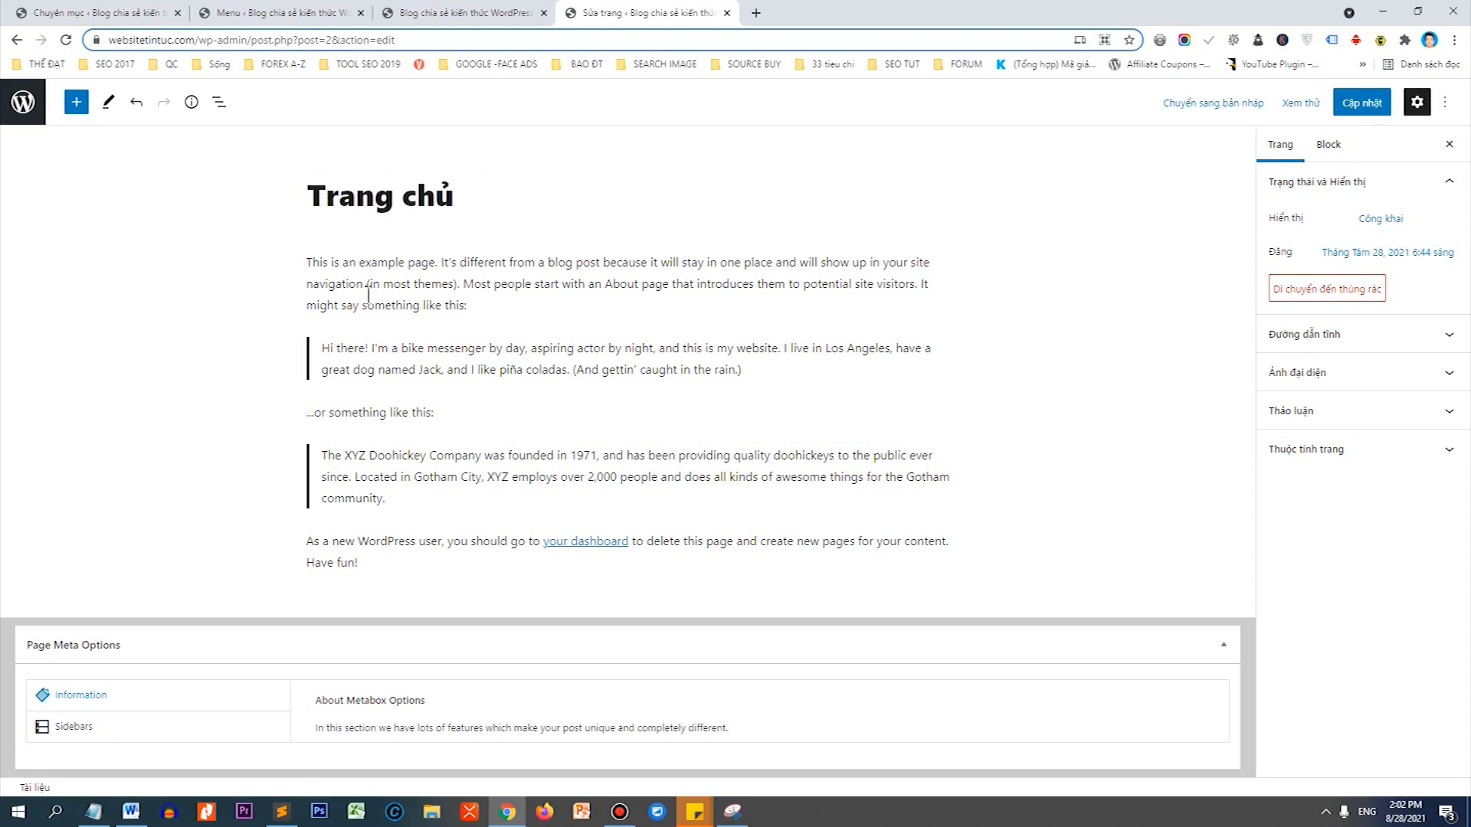
{"action": "left_click", "coordinate": [389, 313]}
{"action": "left_click", "coordinate": [570, 223]}
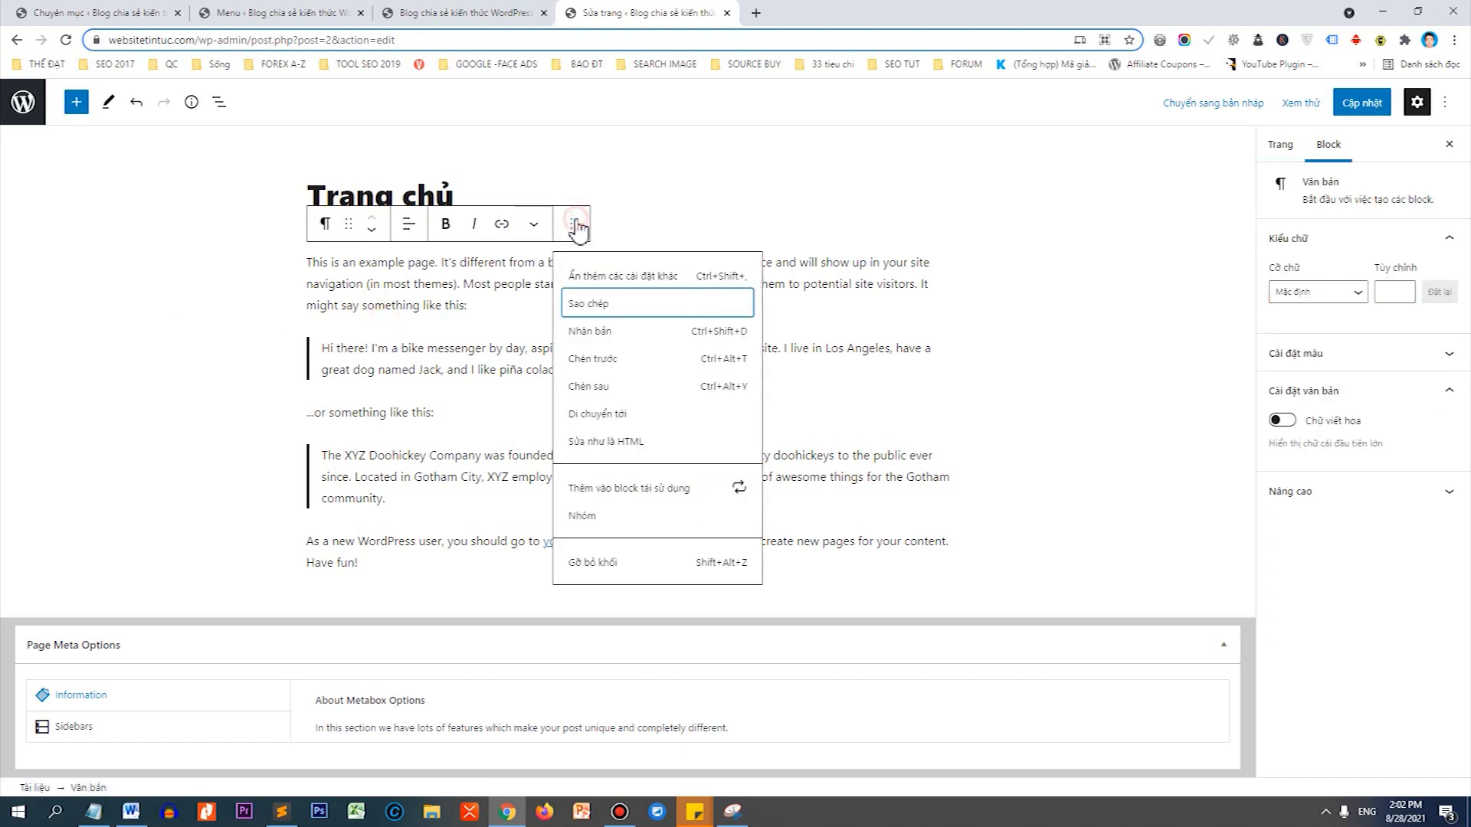
{"action": "left_click", "coordinate": [630, 563]}
{"action": "left_click", "coordinate": [449, 263]}
{"action": "left_click", "coordinate": [571, 224]}
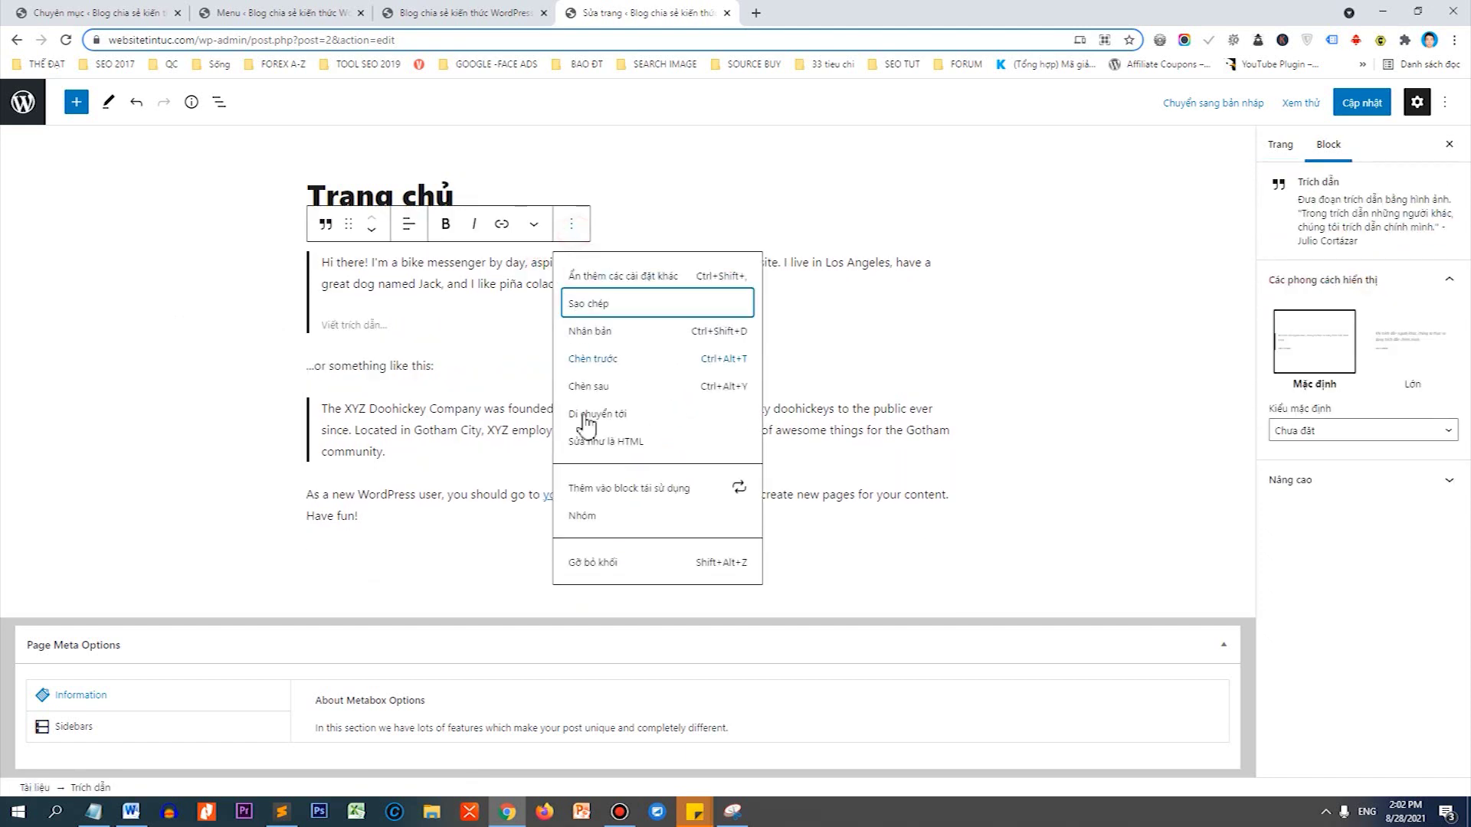
{"action": "left_click", "coordinate": [605, 563]}
Remove the remaining sample quote and paragraph blocks, then save the page update.
{"action": "key", "text": "shift+alt+z"}
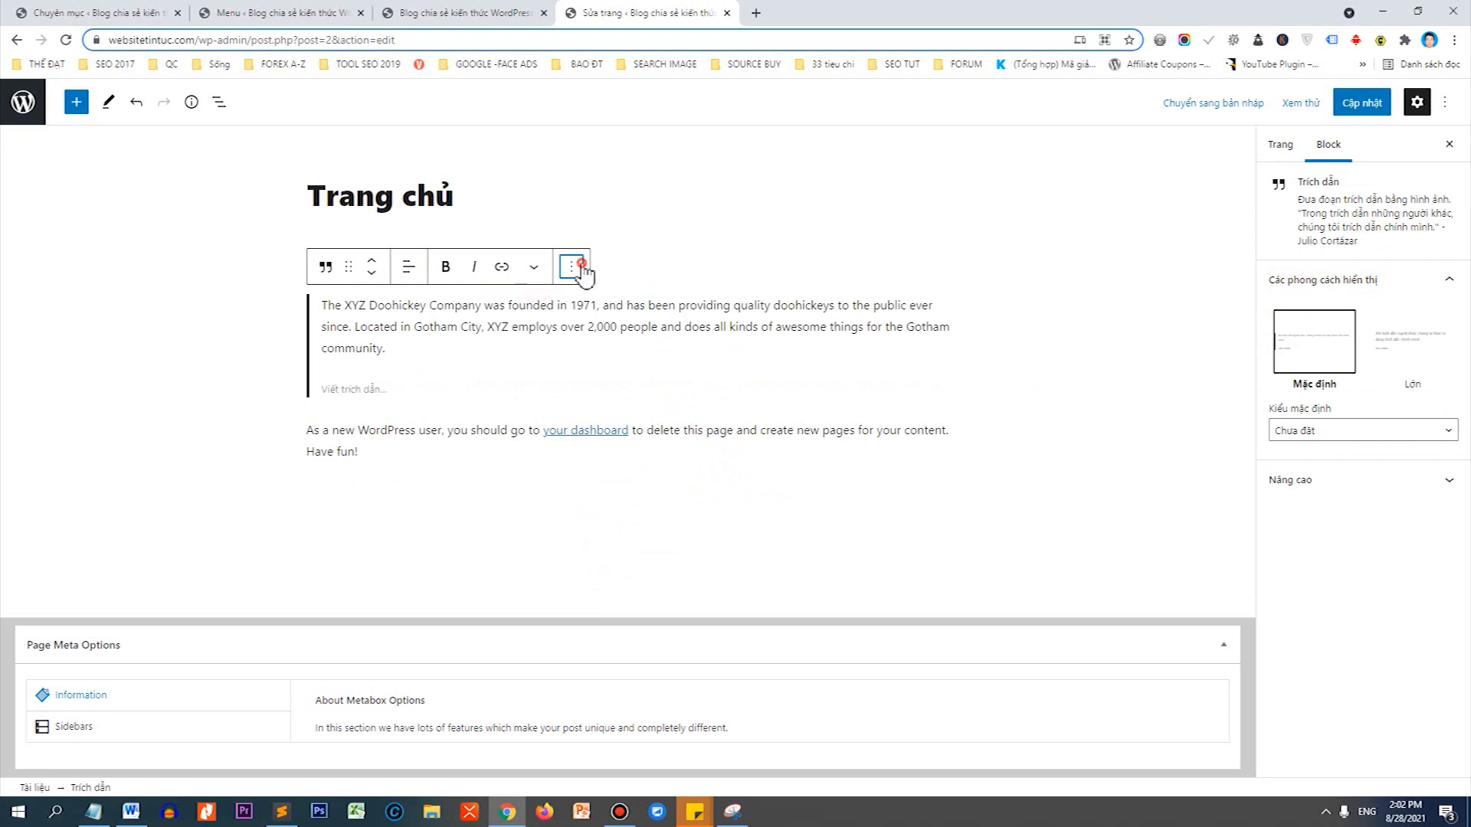
{"action": "left_click", "coordinate": [573, 267]}
{"action": "left_click", "coordinate": [605, 607]}
{"action": "left_click", "coordinate": [575, 230]}
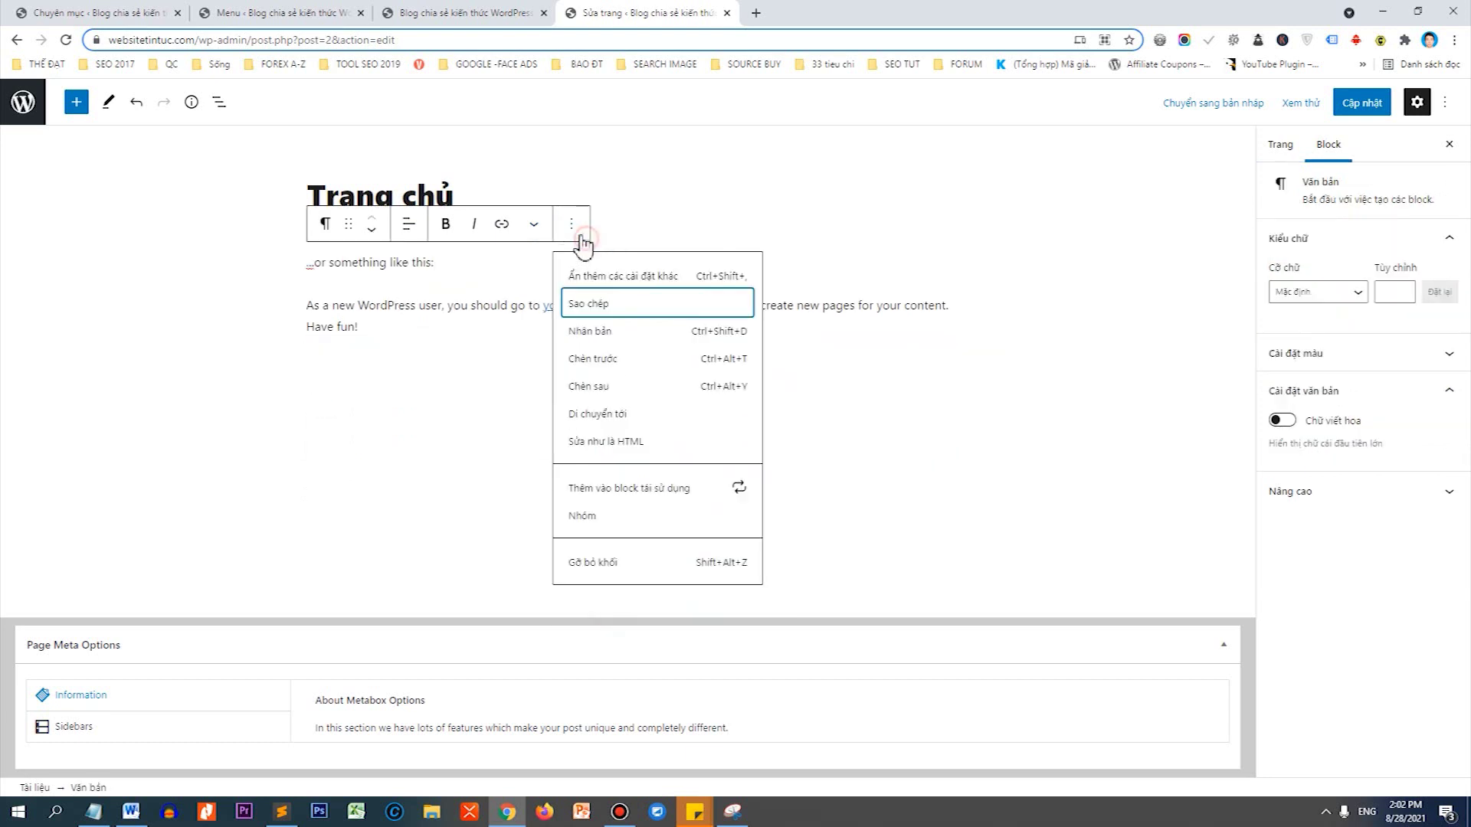
{"action": "left_click", "coordinate": [610, 563]}
{"action": "left_click", "coordinate": [484, 264]}
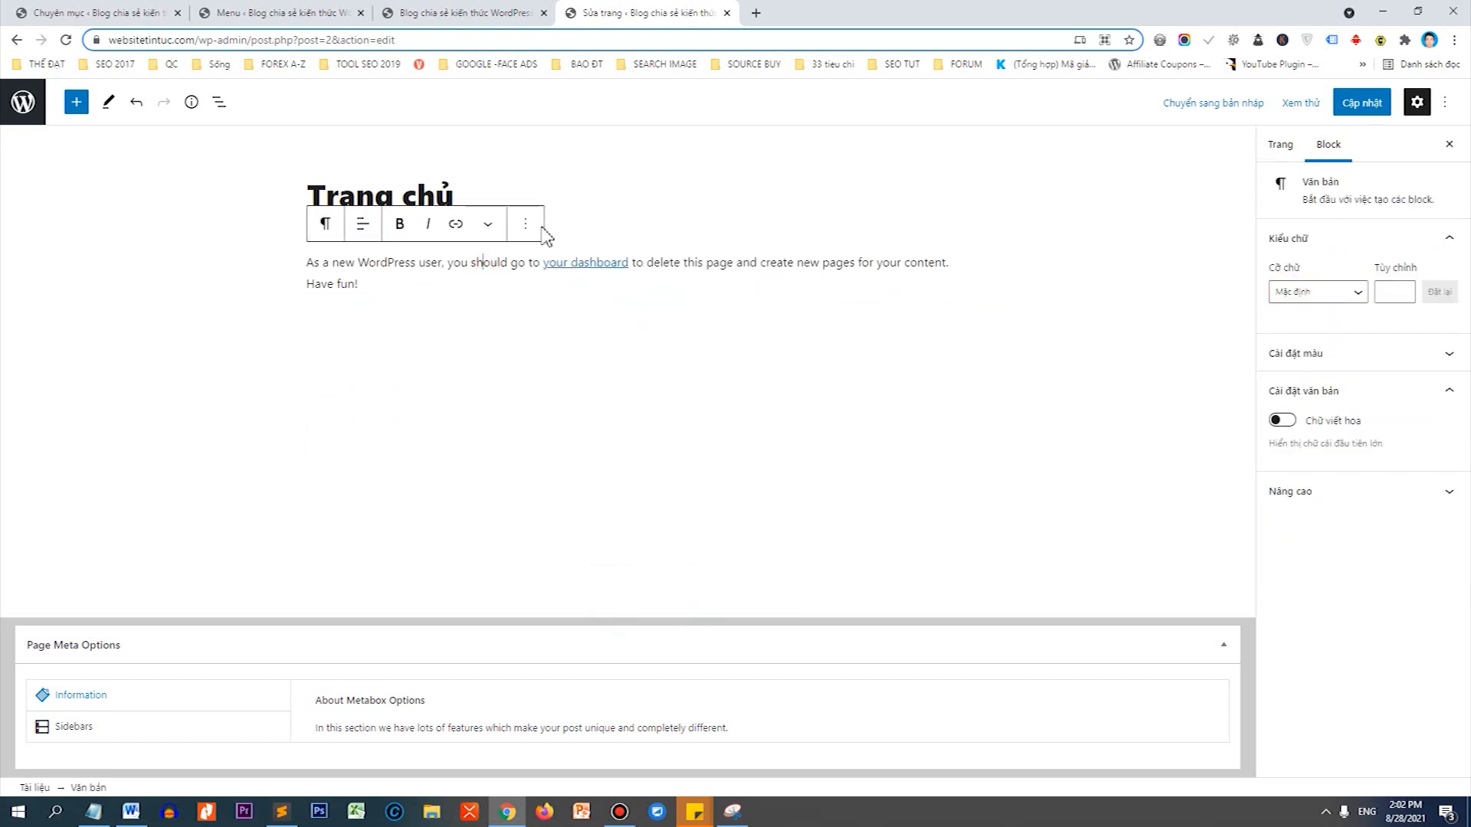
{"action": "left_click", "coordinate": [527, 225]}
{"action": "left_click", "coordinate": [556, 563]}
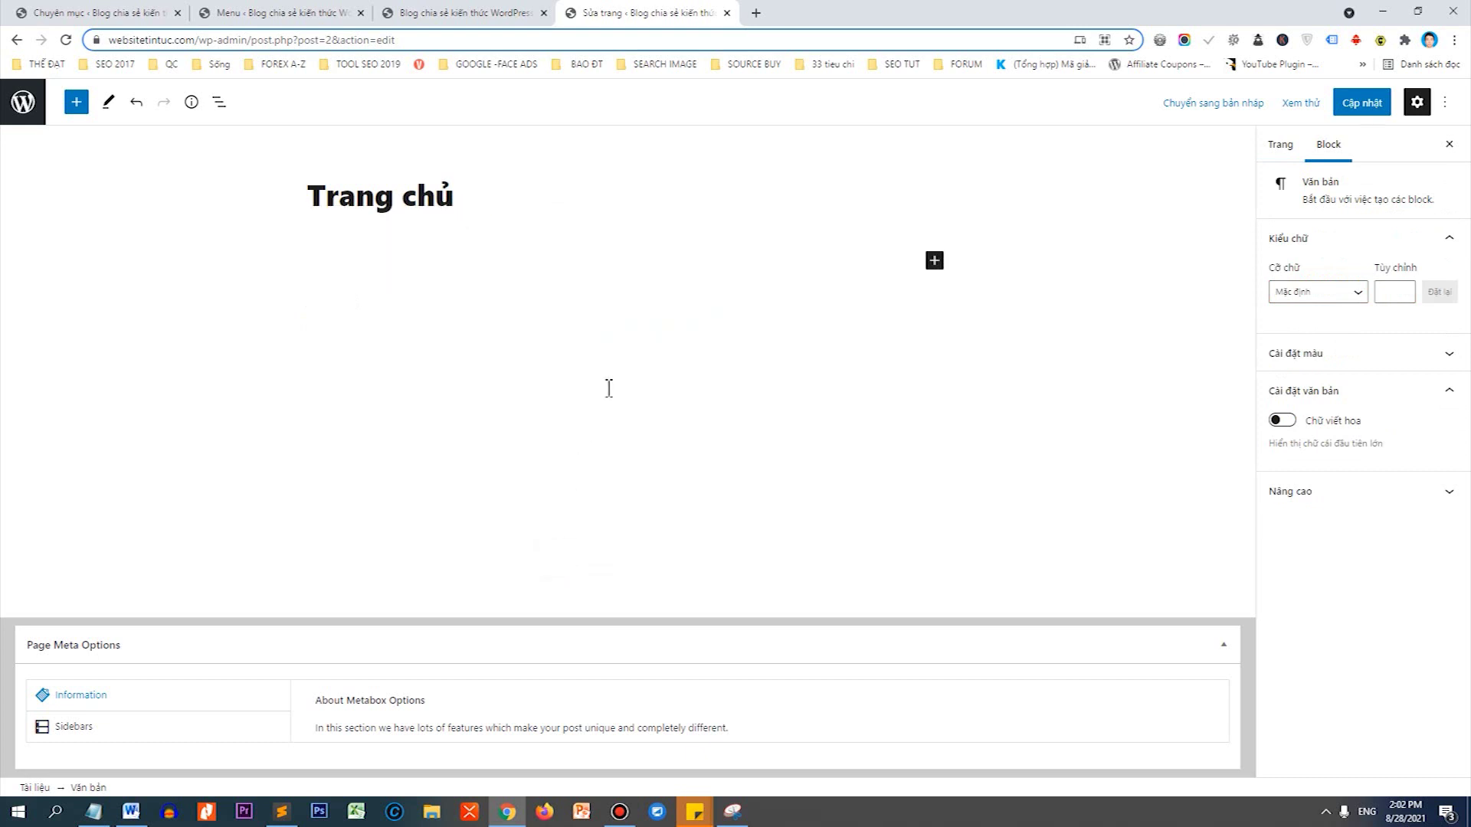
{"action": "left_click", "coordinate": [1385, 108]}
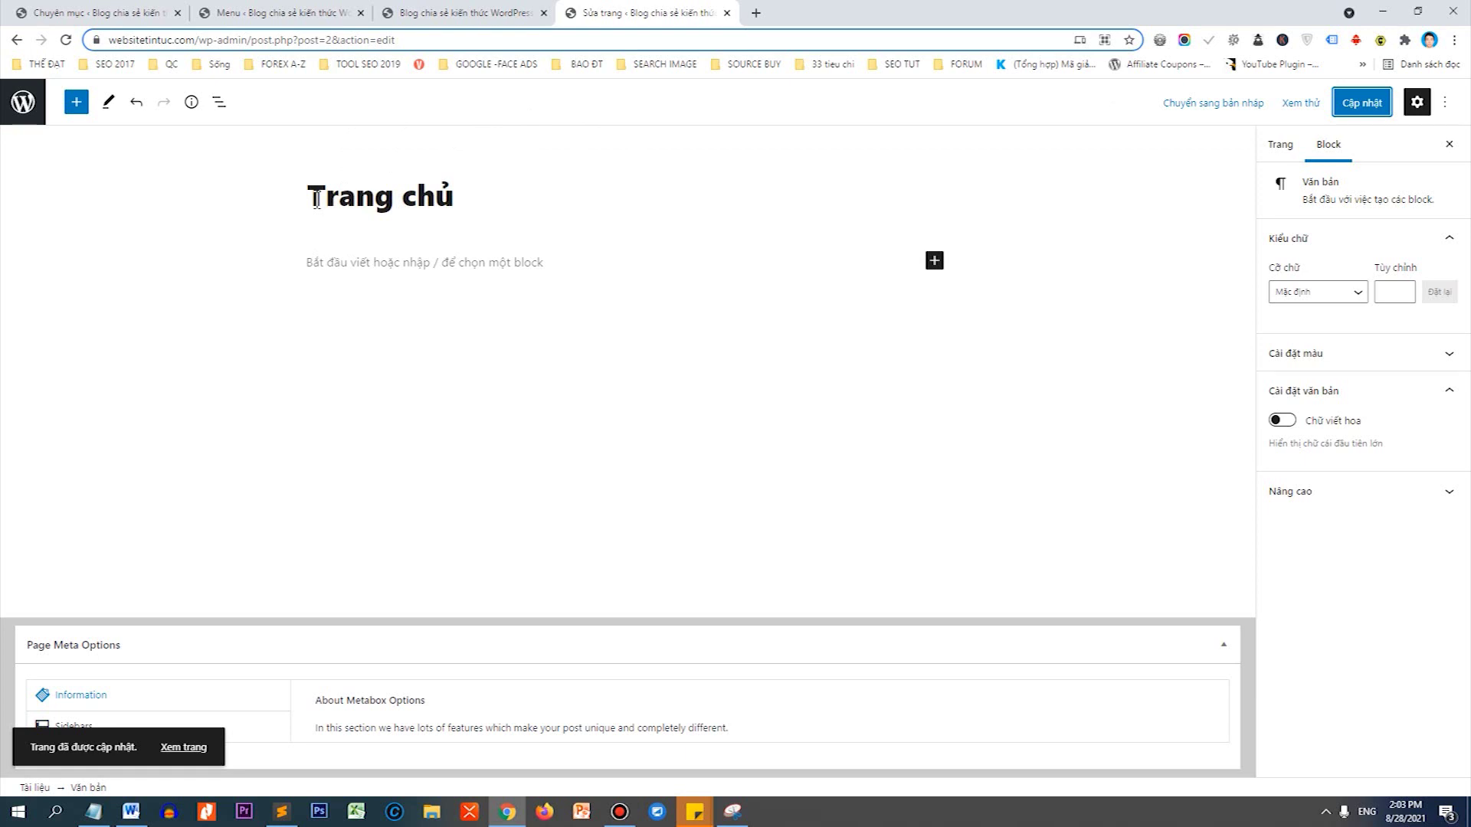
{"action": "left_click_drag", "start_coordinate": [317, 200], "coordinate": [458, 199]}
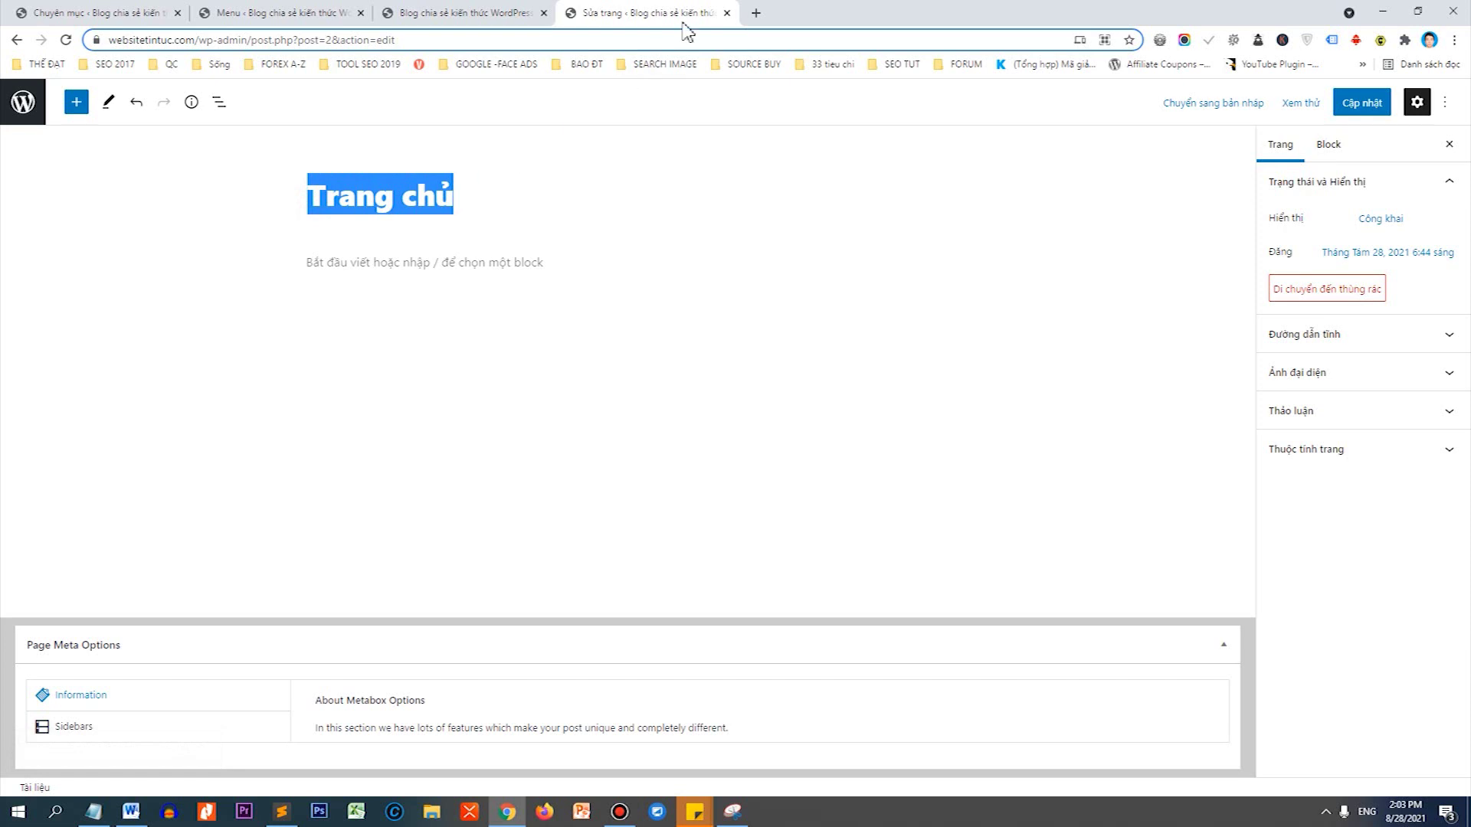
Close the page editor tab and return to the Categories admin tab.
{"action": "left_click", "coordinate": [727, 13]}
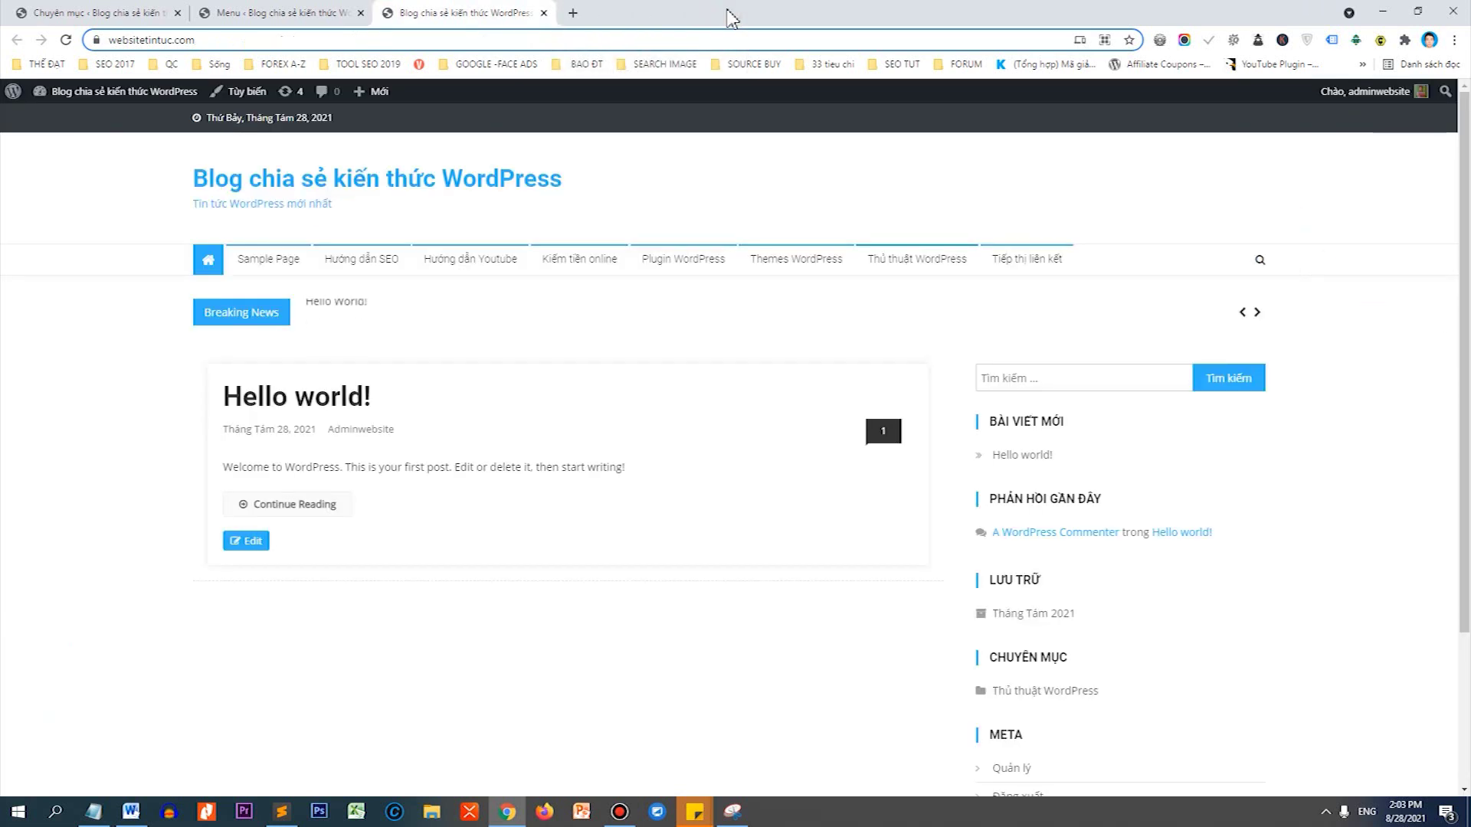
{"action": "left_click", "coordinate": [157, 12]}
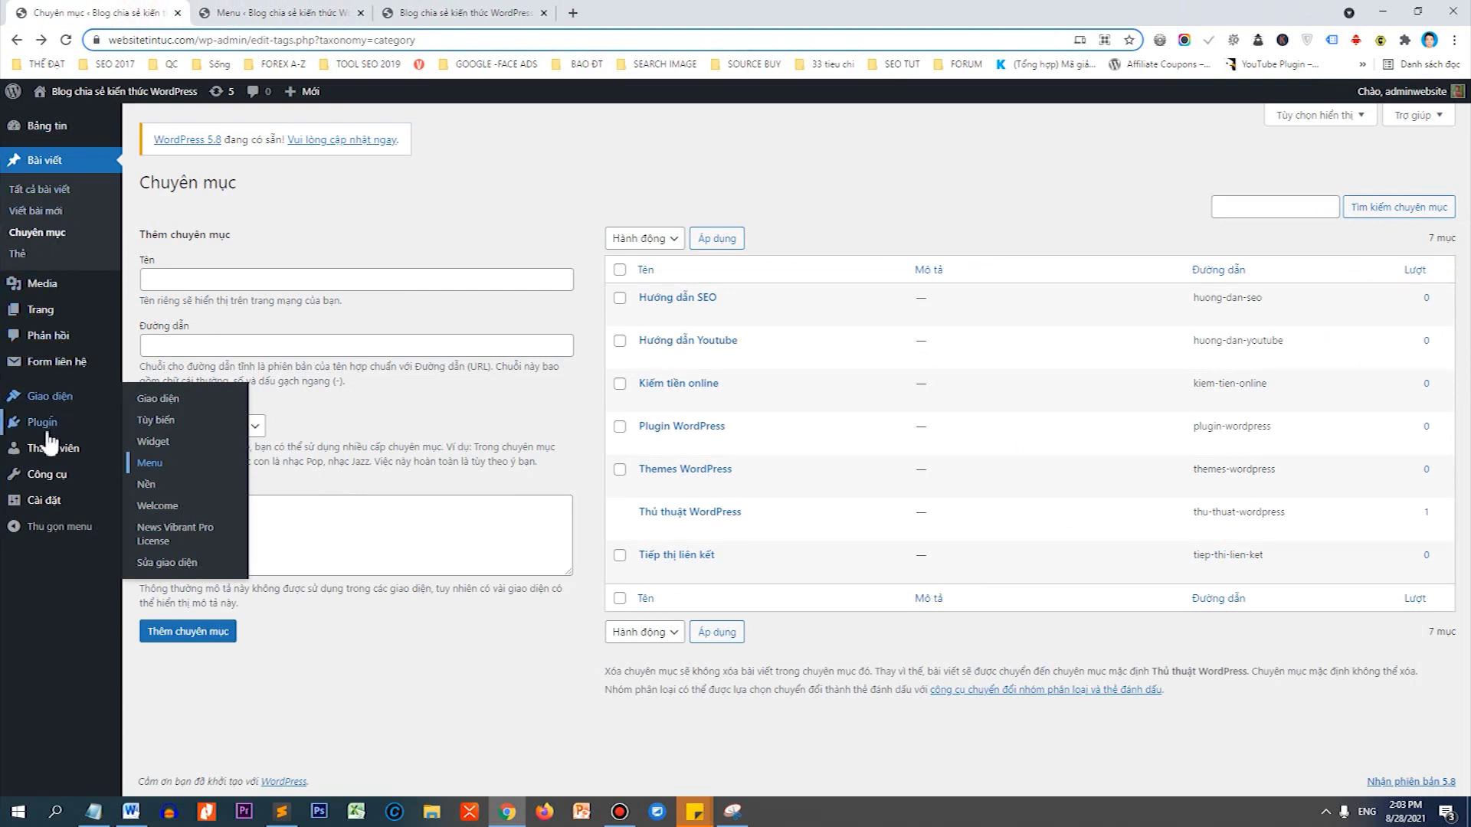
{"action": "mouse_move", "coordinate": [55, 498]}
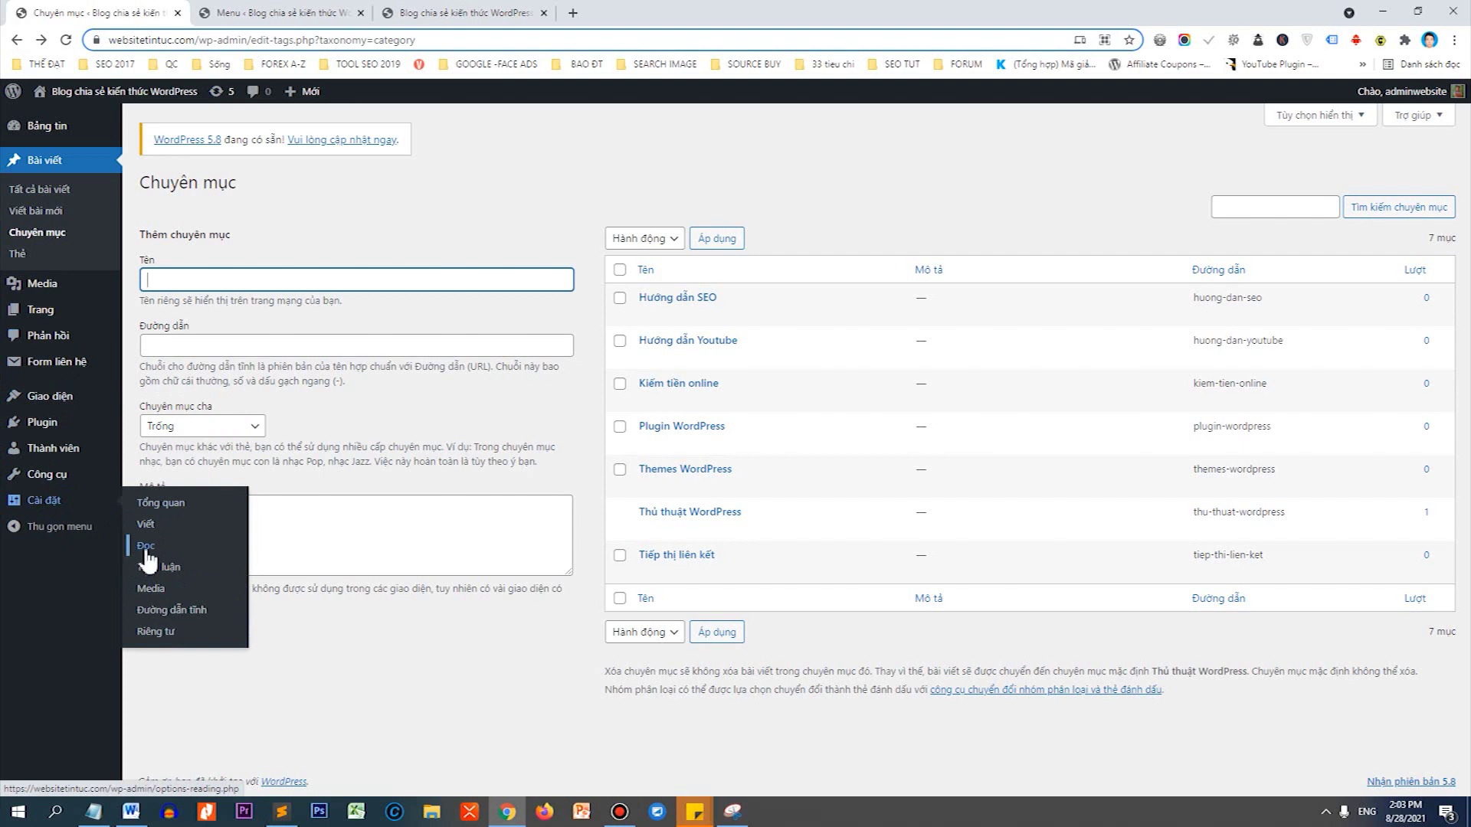
In Reading settings, make Trang chủ the static homepage, discourage search engine indexing, and save.
{"action": "left_click", "coordinate": [147, 551]}
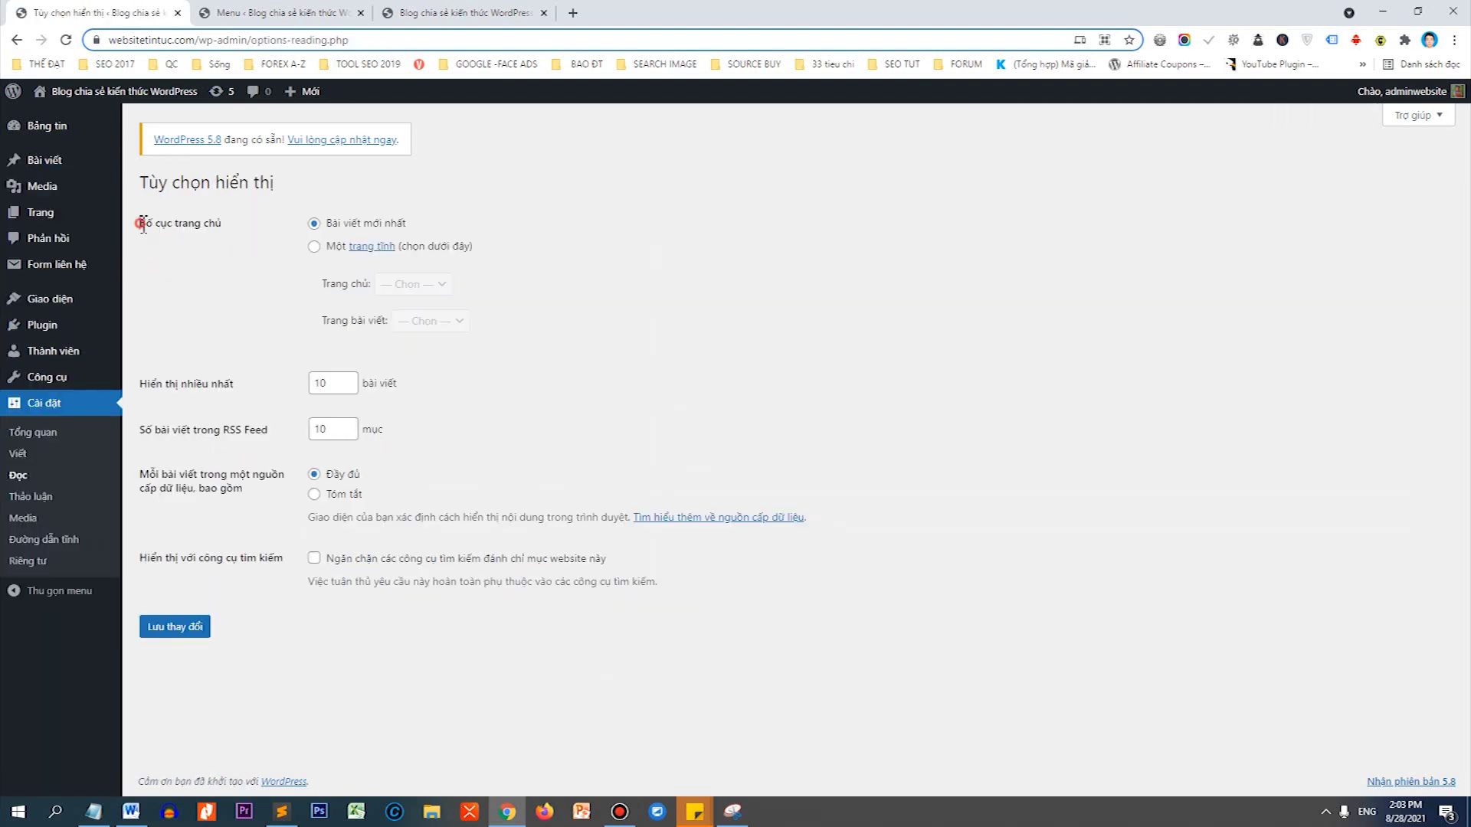
{"action": "left_click_drag", "start_coordinate": [141, 223], "coordinate": [223, 227]}
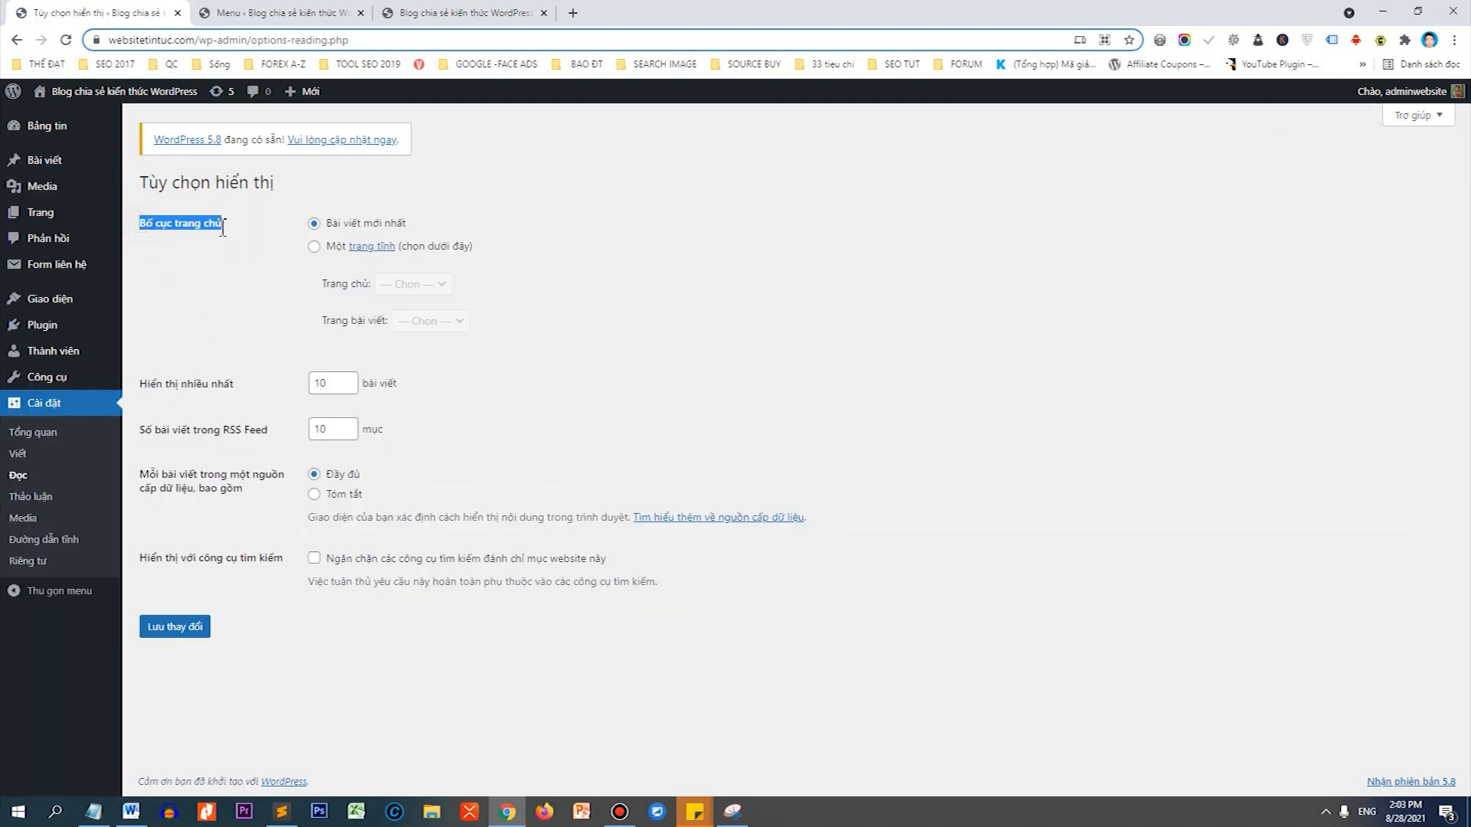
{"action": "left_click", "coordinate": [314, 246]}
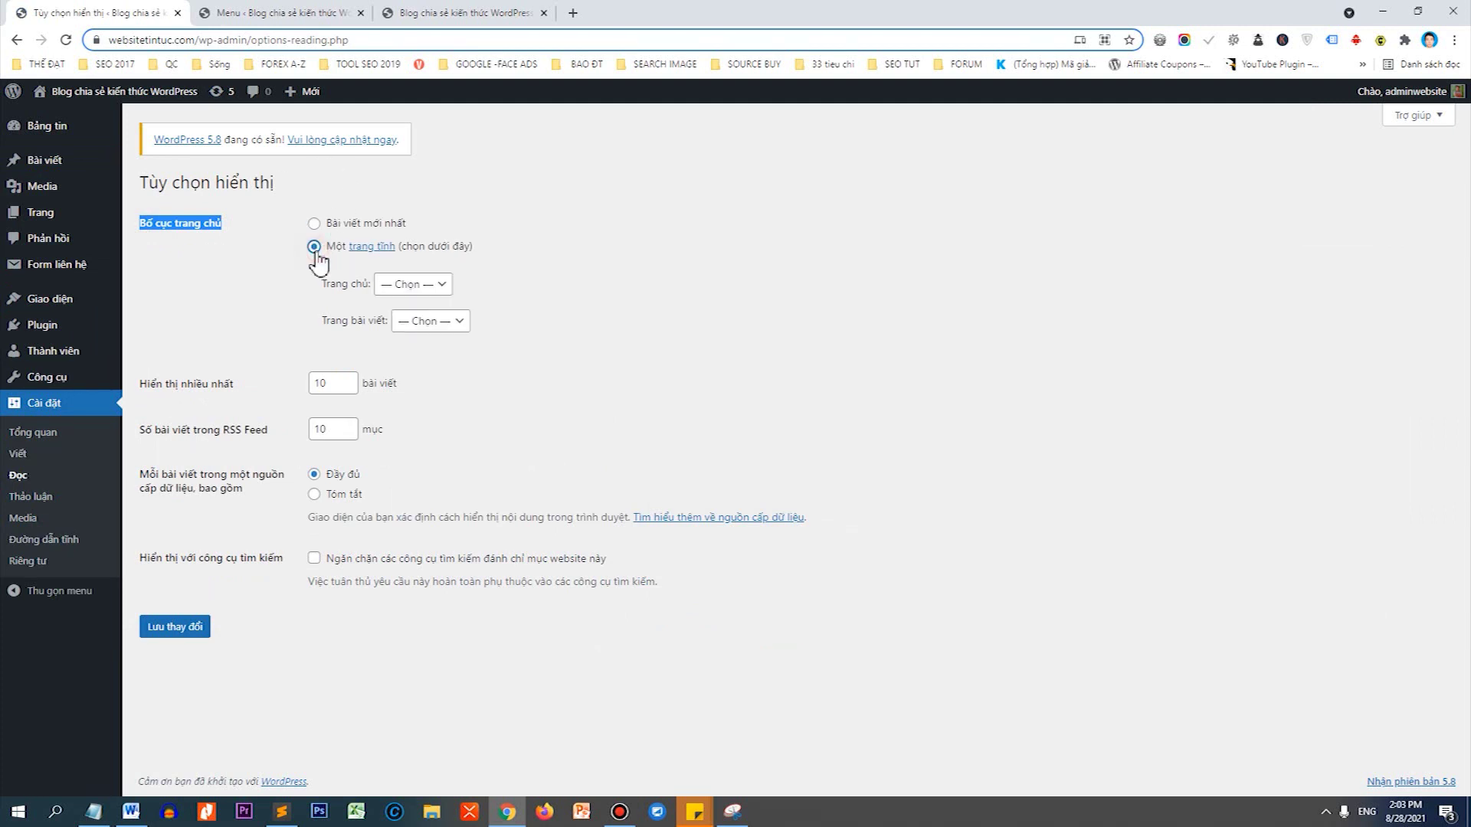
{"action": "left_click", "coordinate": [385, 285]}
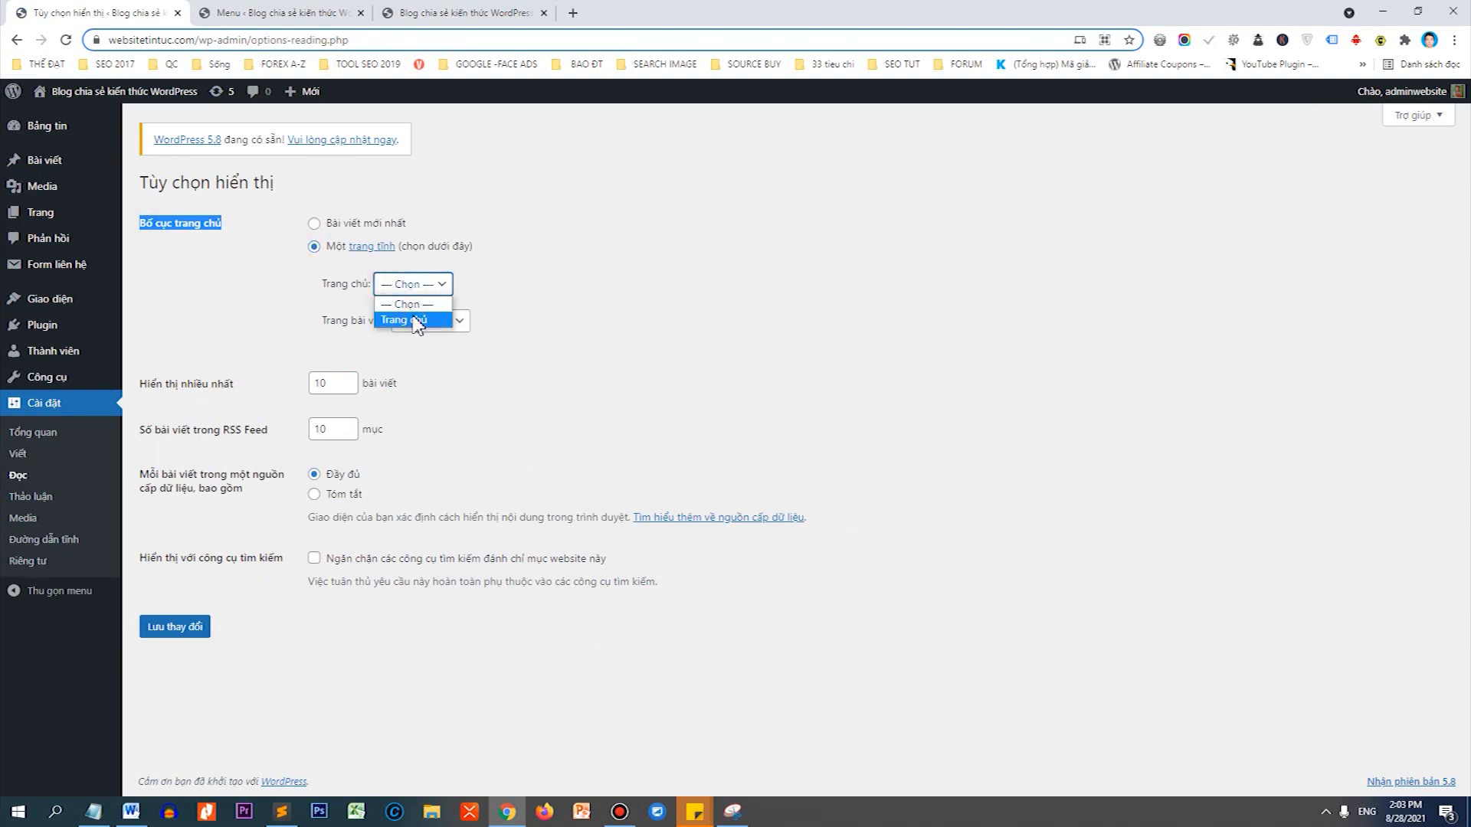
{"action": "left_click", "coordinate": [418, 322]}
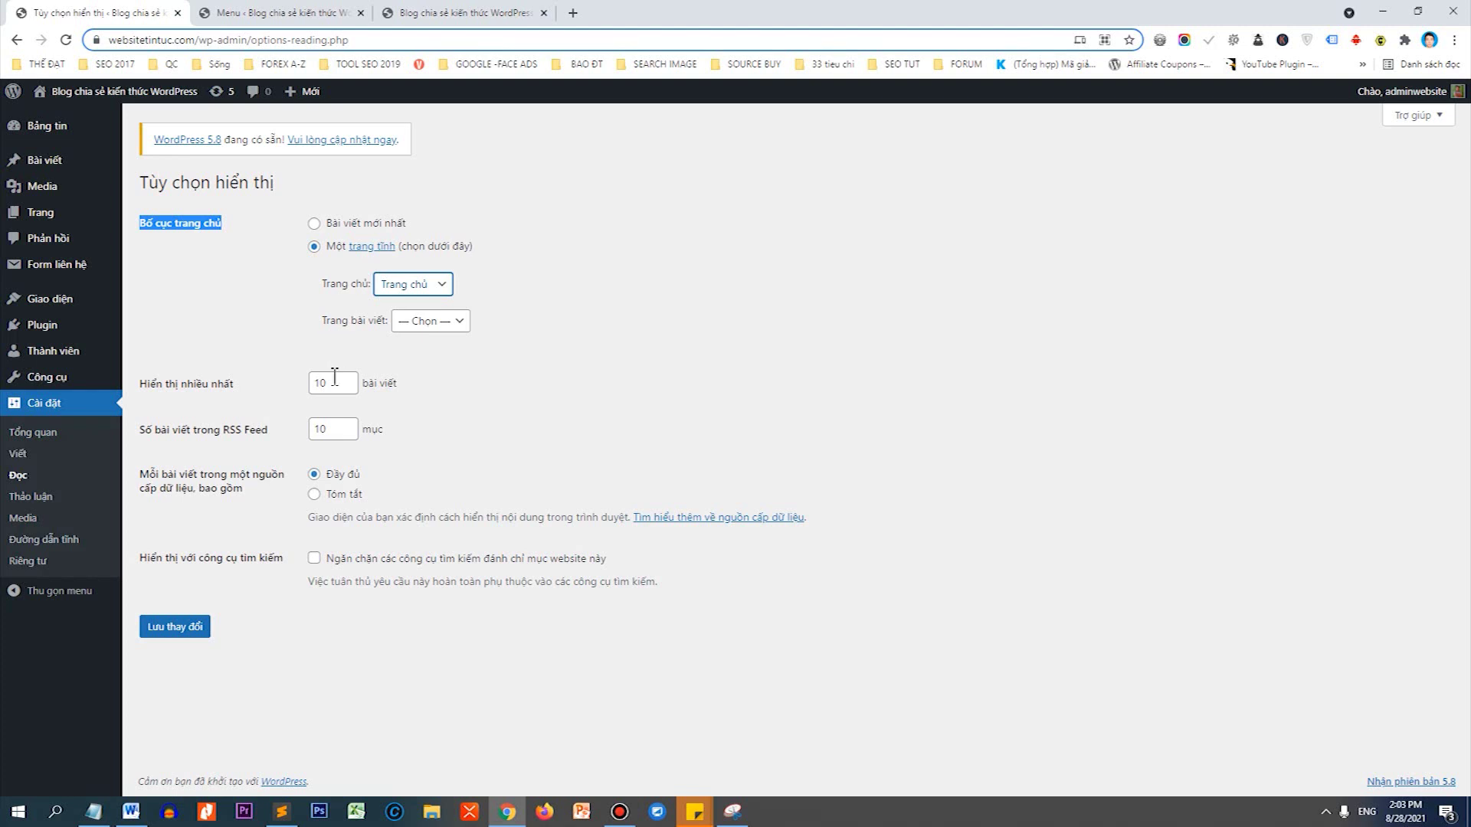
{"action": "left_click", "coordinate": [314, 559]}
{"action": "left_click", "coordinate": [193, 629]}
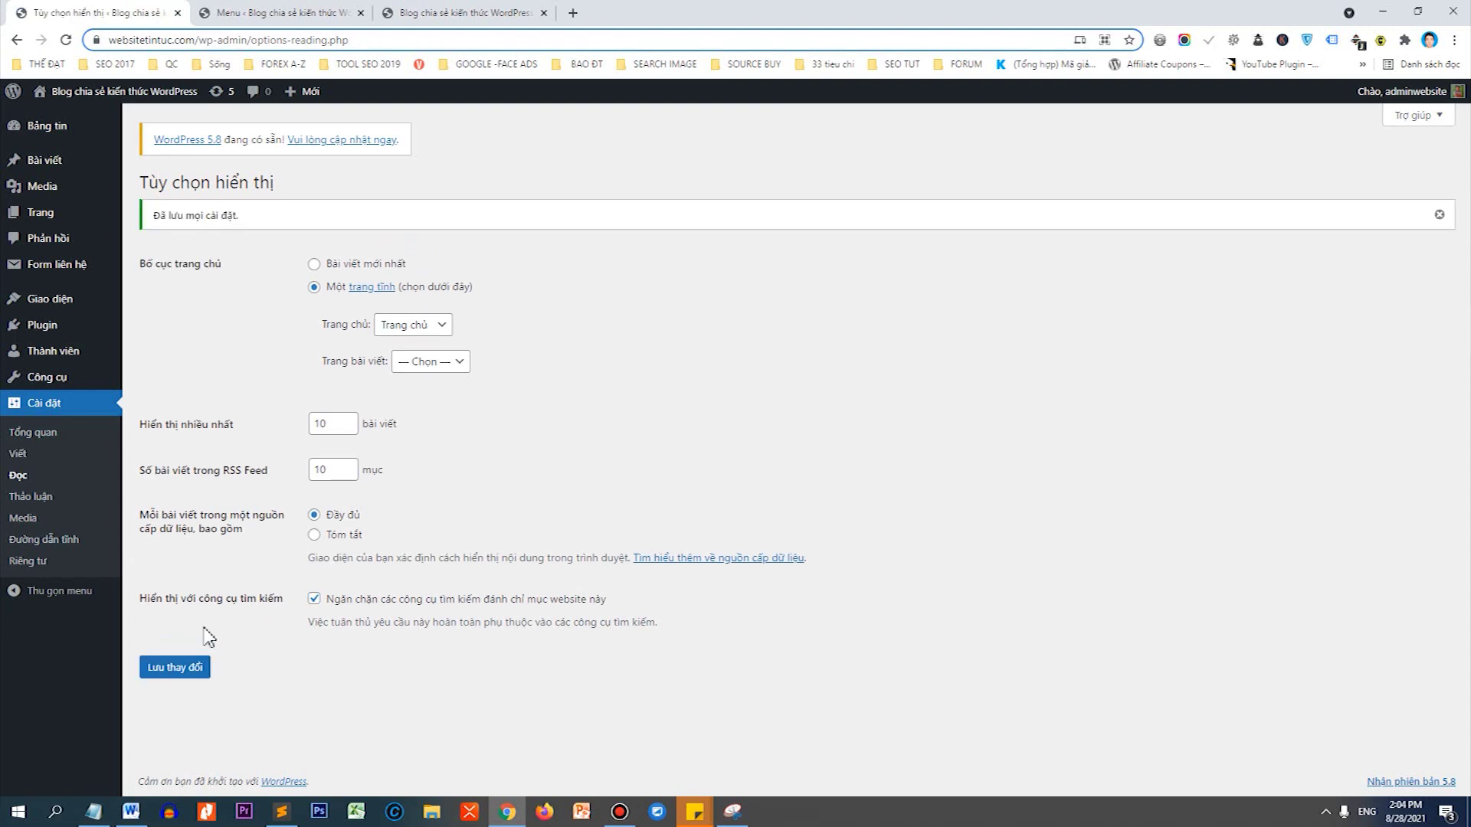
{"action": "right_click", "coordinate": [161, 92]}
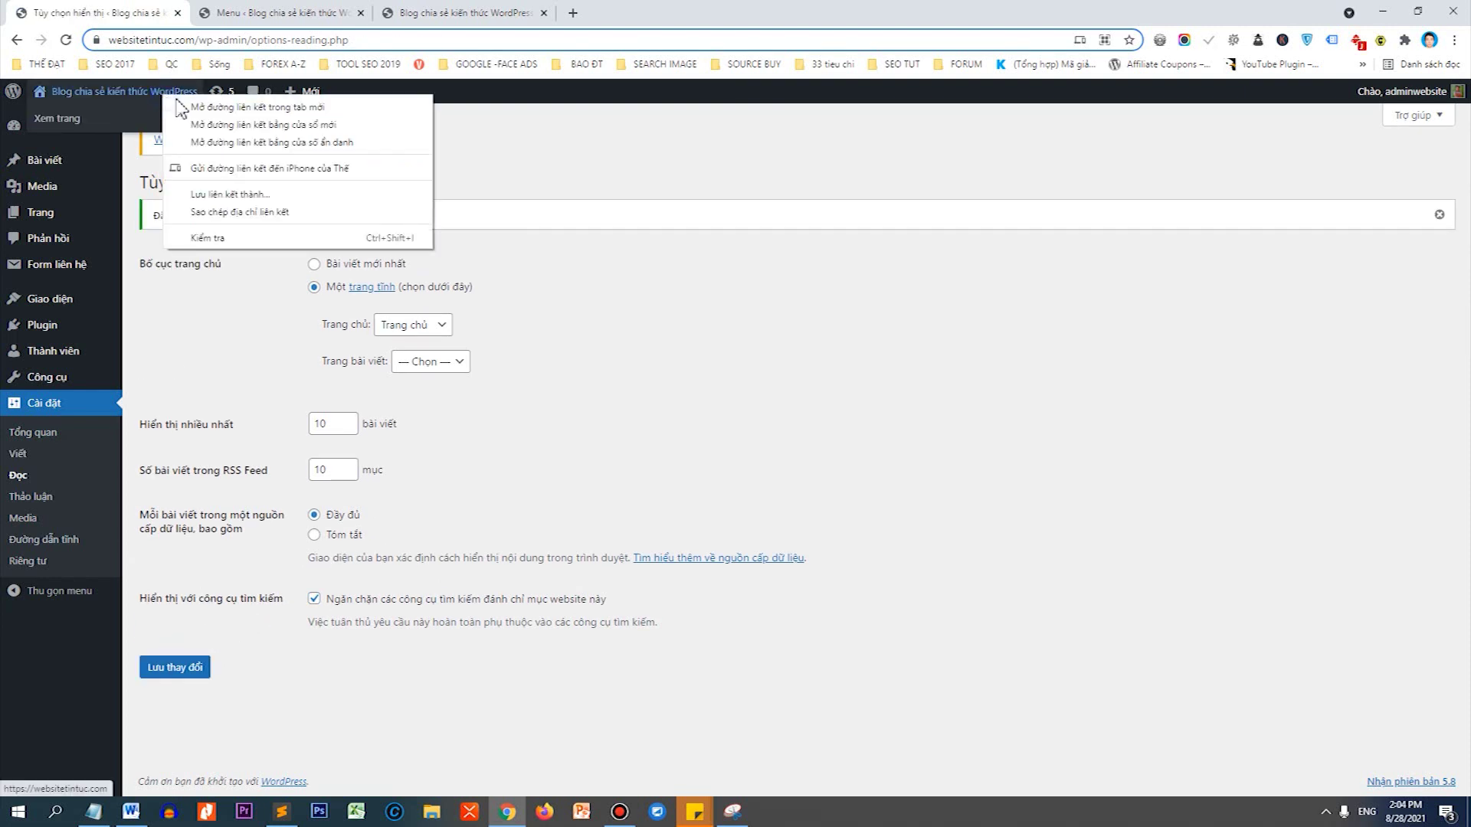
{"action": "left_click", "coordinate": [203, 102]}
Scroll through the homepage tab to confirm it shows the static Trang Chủ page.
{"action": "left_click", "coordinate": [283, 13]}
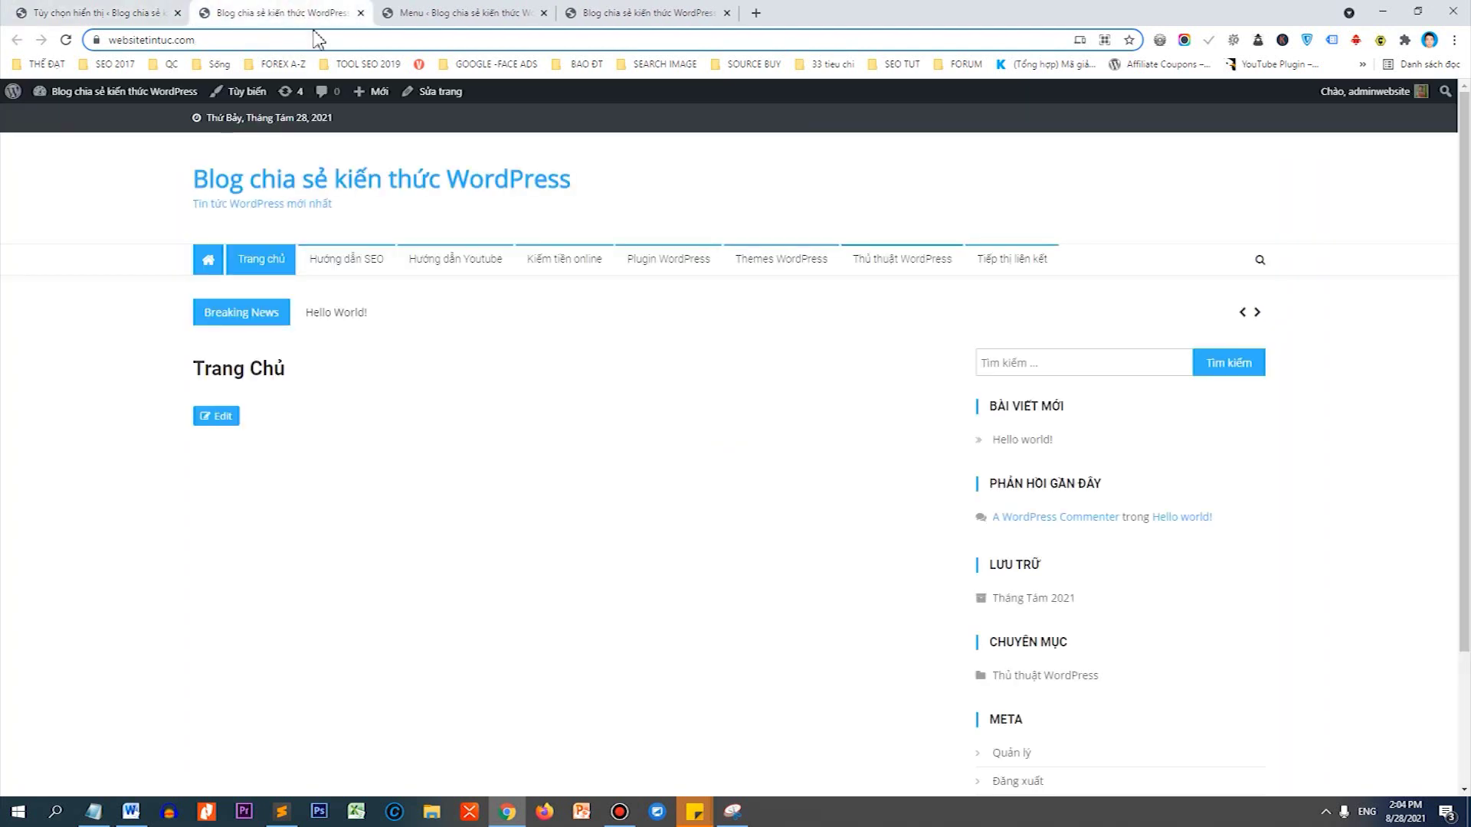
{"action": "scroll", "coordinate": [1457, 262], "scroll_direction": "down", "scroll_amount": 3}
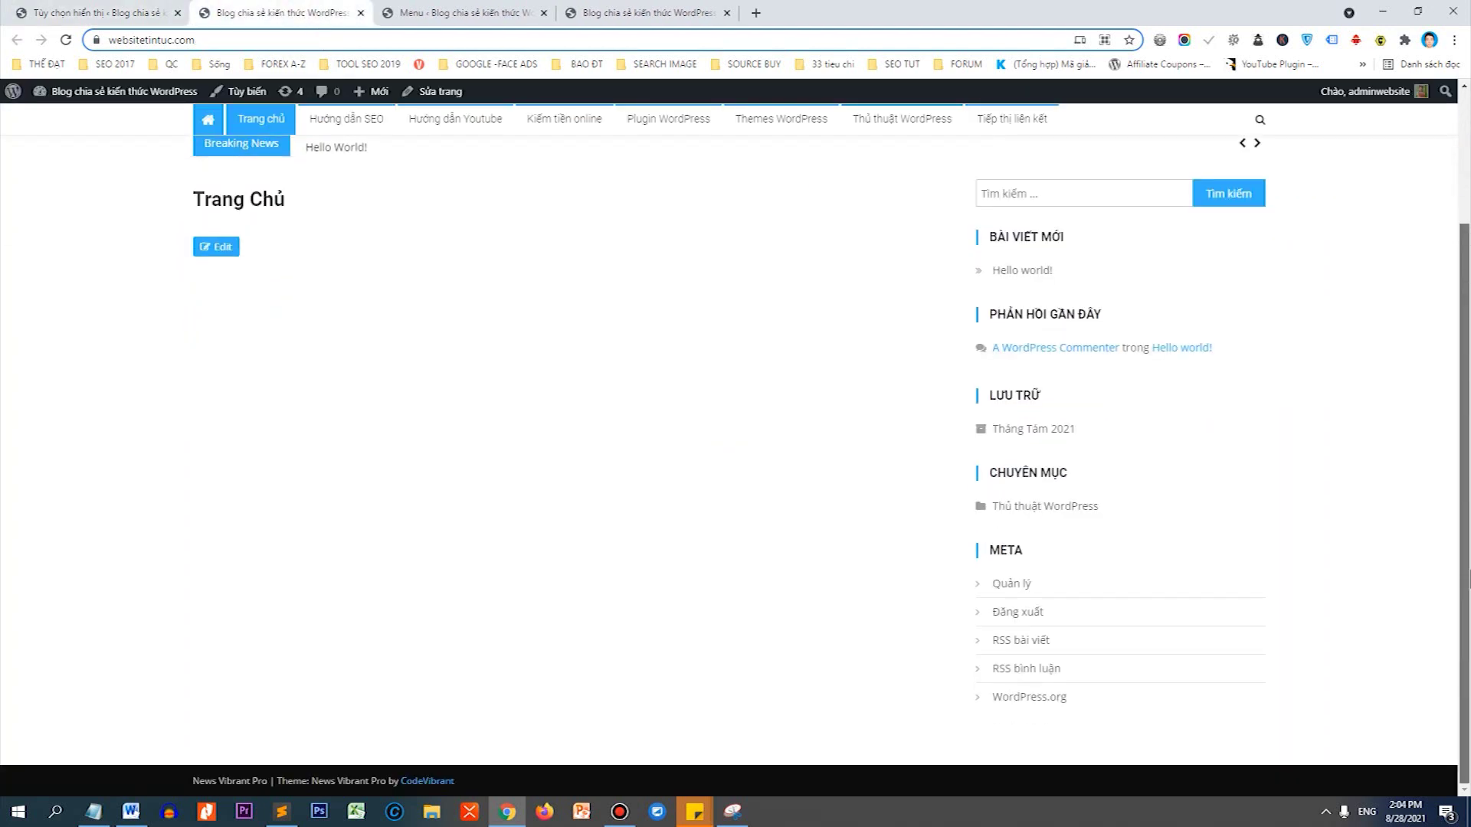
{"action": "scroll", "coordinate": [1458, 263], "scroll_direction": "up", "scroll_amount": 3}
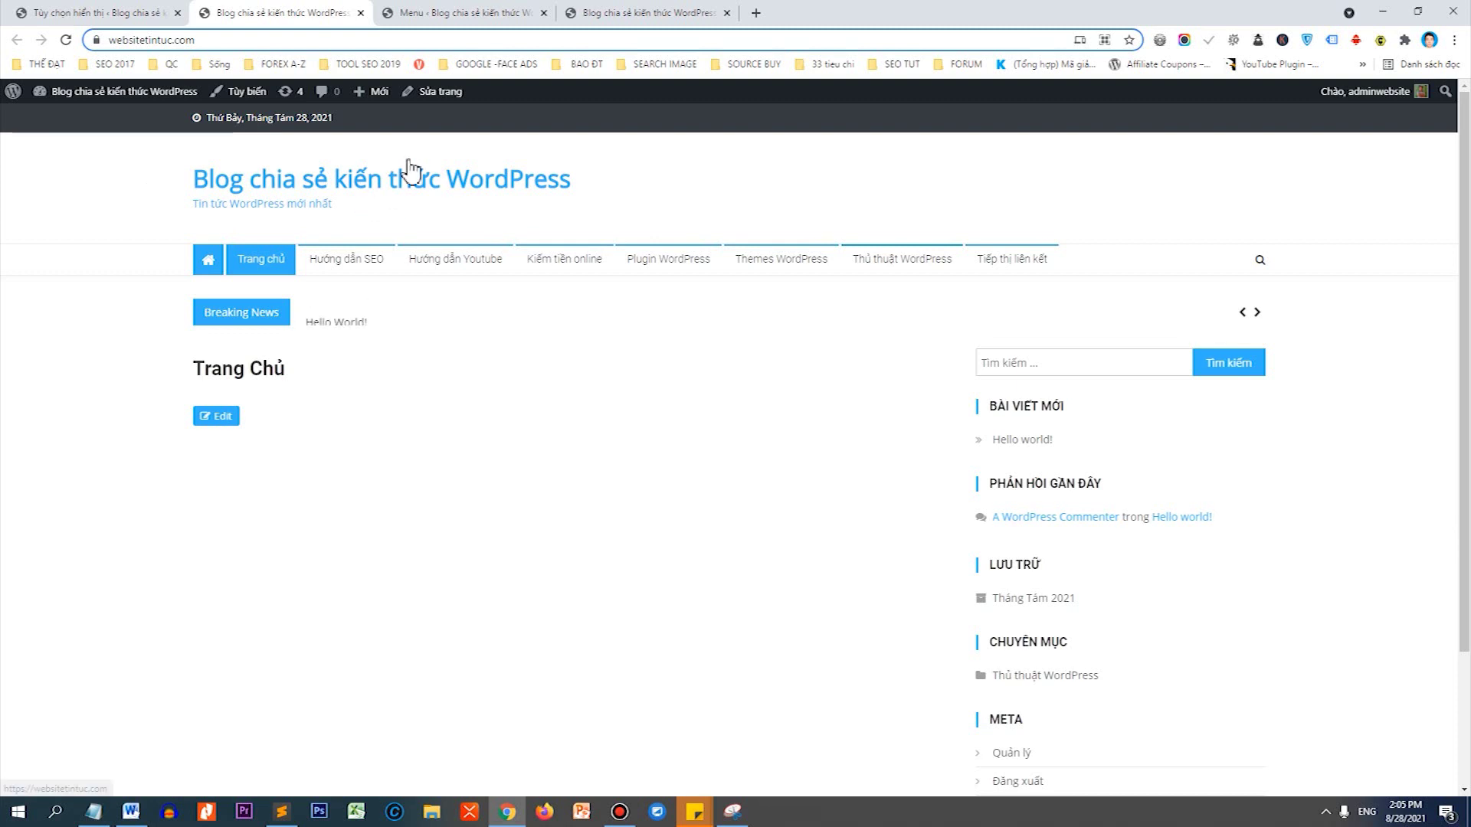
Load vantheweb.com in a new tab and open its VANTHEWEB logo image in a separate tab.
{"action": "left_click", "coordinate": [644, 13]}
{"action": "left_click", "coordinate": [755, 13]}
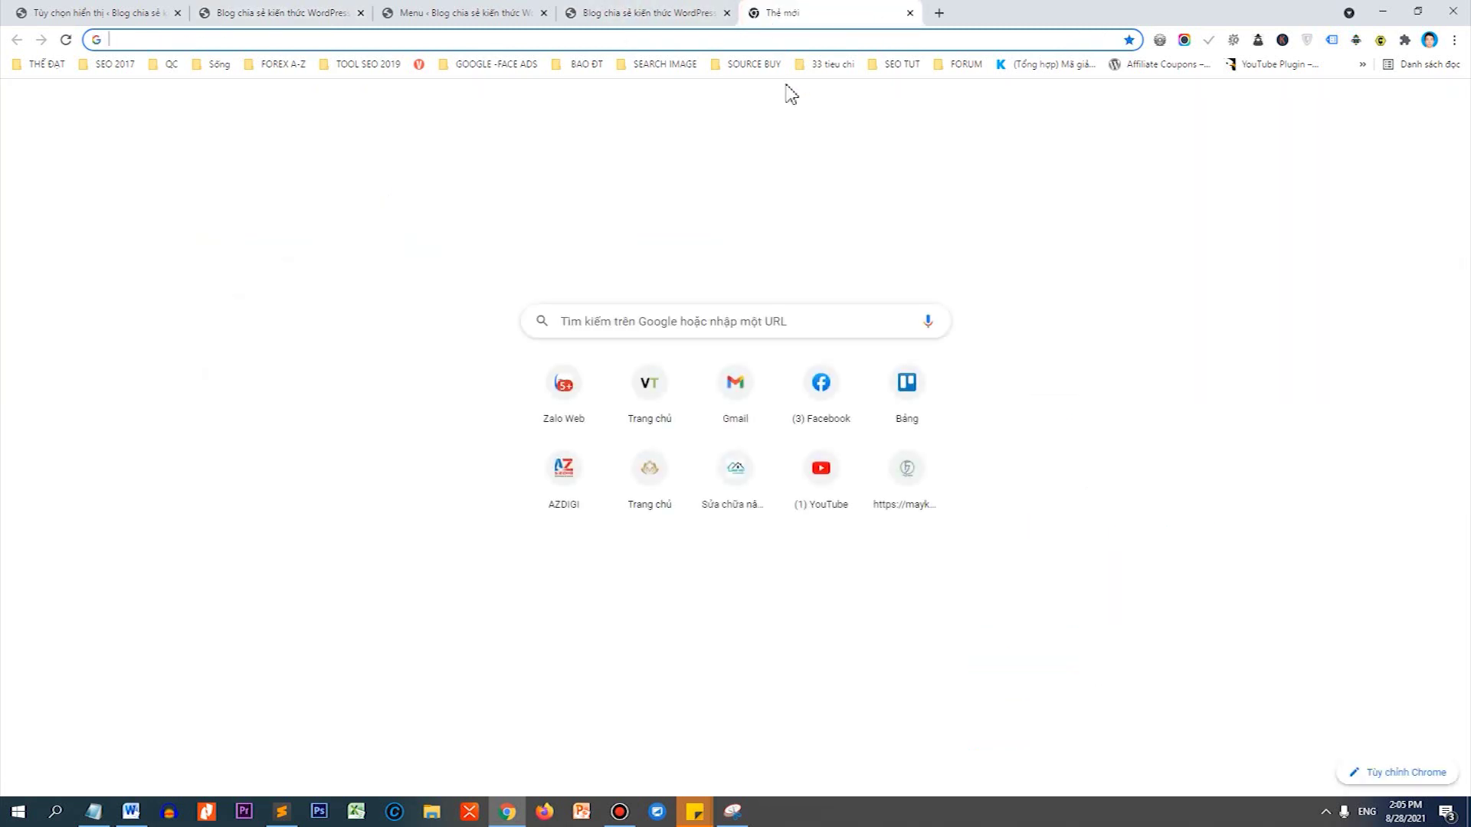
{"action": "type", "text": "va"}
{"action": "key", "text": "Return"}
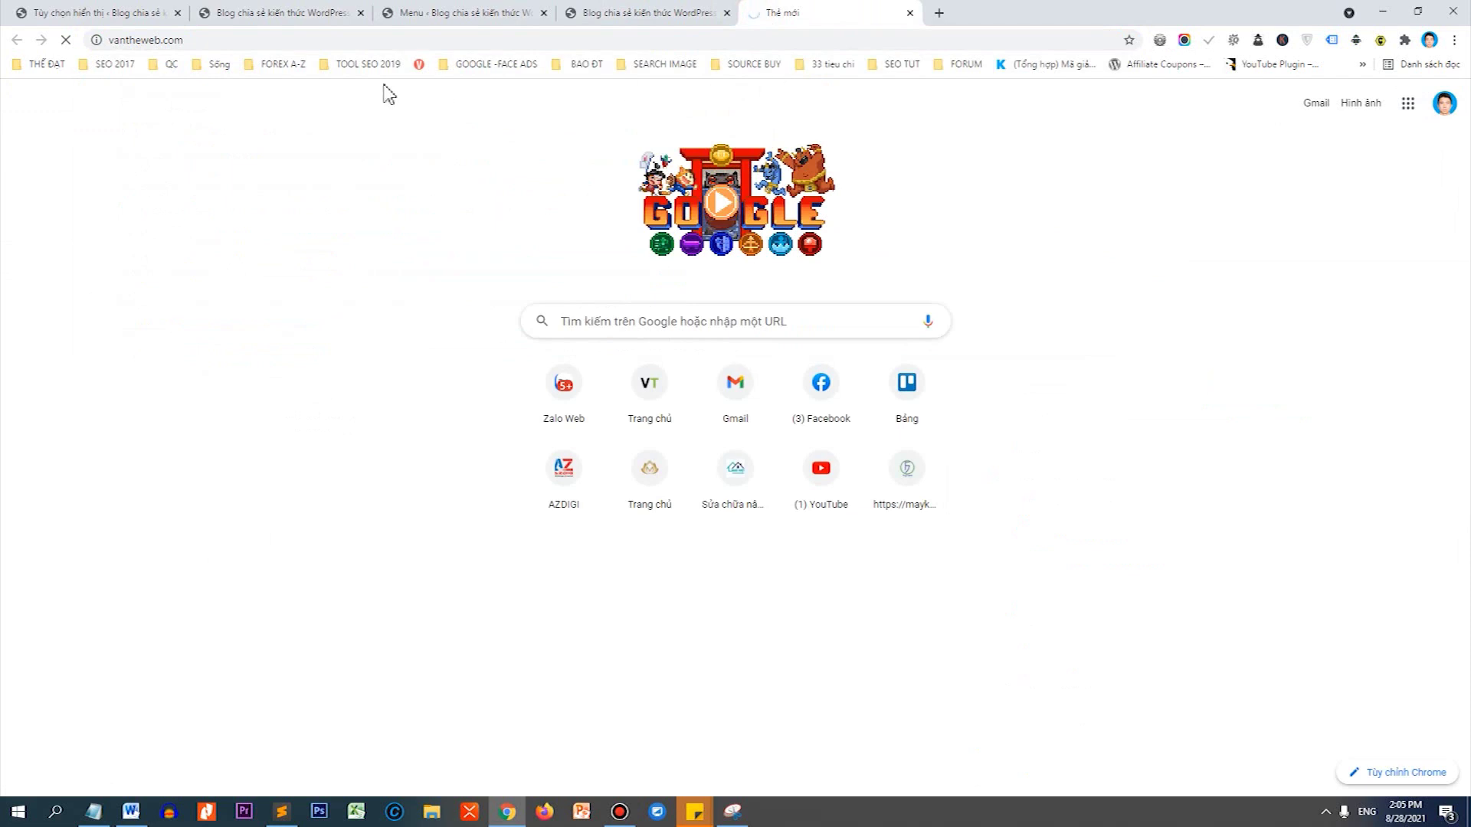
{"action": "left_click", "coordinate": [203, 40]}
{"action": "left_click_drag", "start_coordinate": [148, 40], "coordinate": [498, 7]}
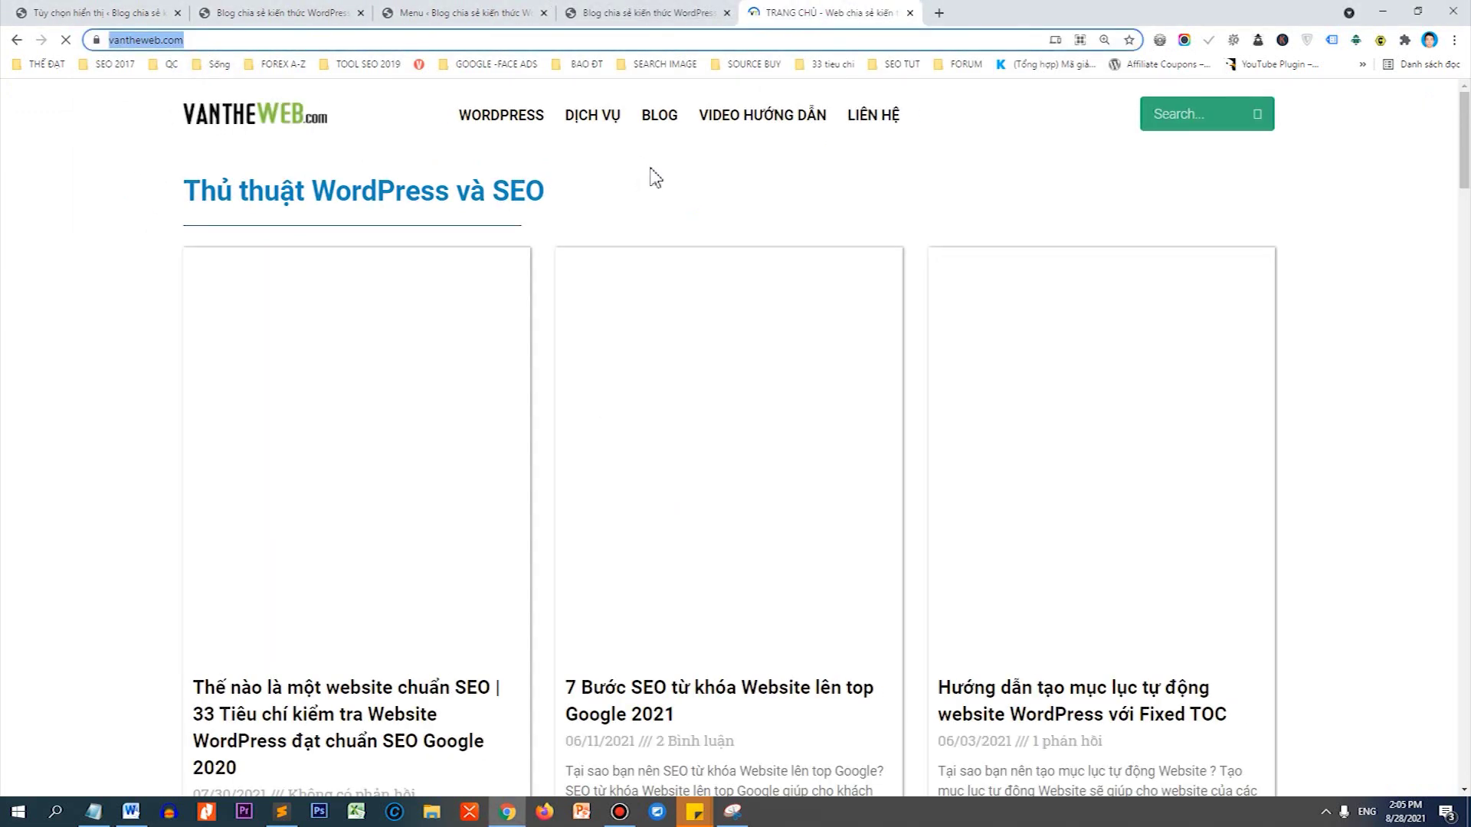
{"action": "right_click", "coordinate": [294, 123]}
{"action": "left_click", "coordinate": [390, 284]}
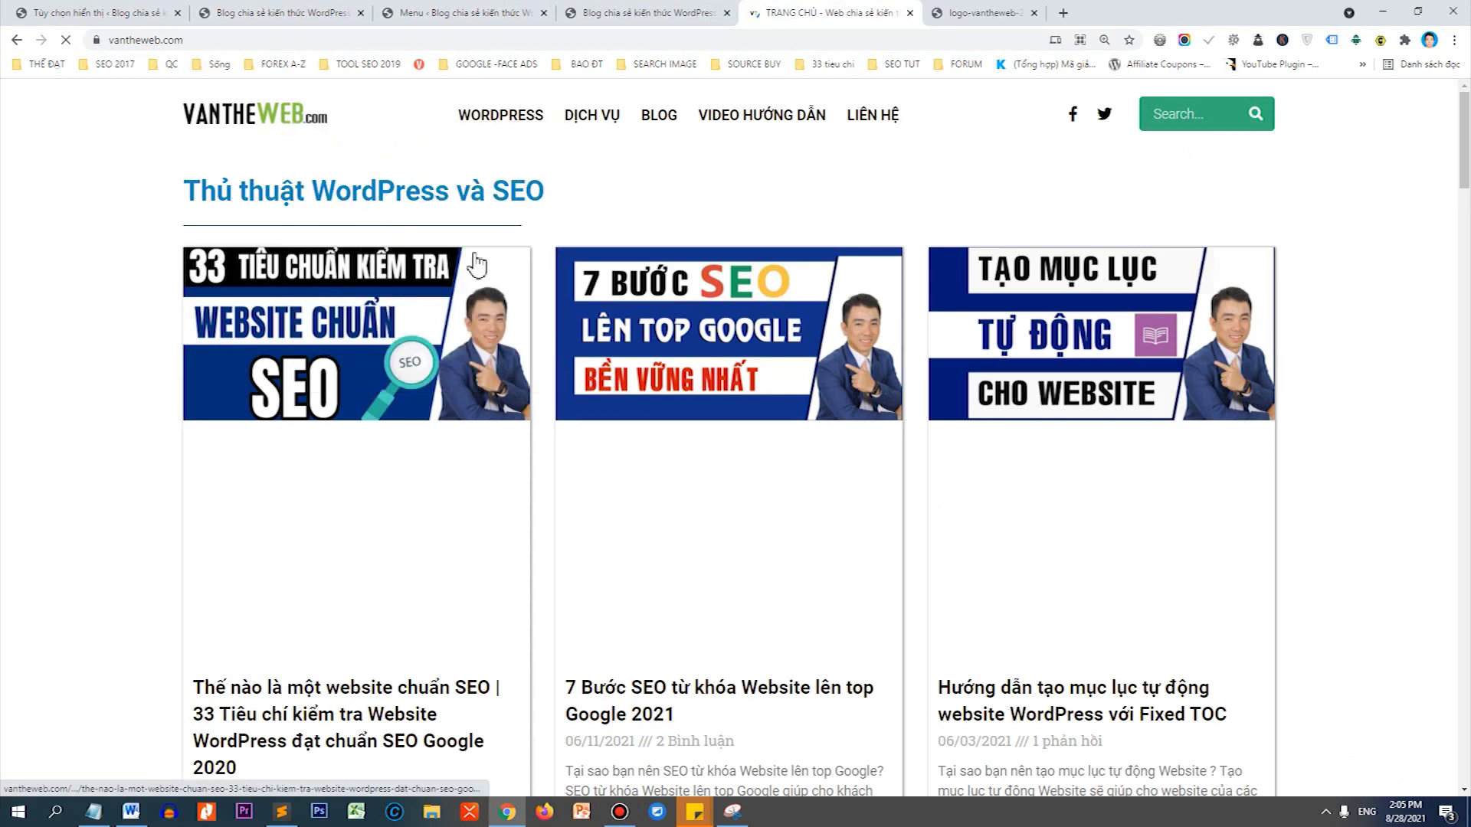
Save the logo as logo-vantheweb-2020-phat-trien.png and return to WordPress Reading settings.
{"action": "left_click", "coordinate": [995, 12]}
{"action": "right_click", "coordinate": [758, 425]}
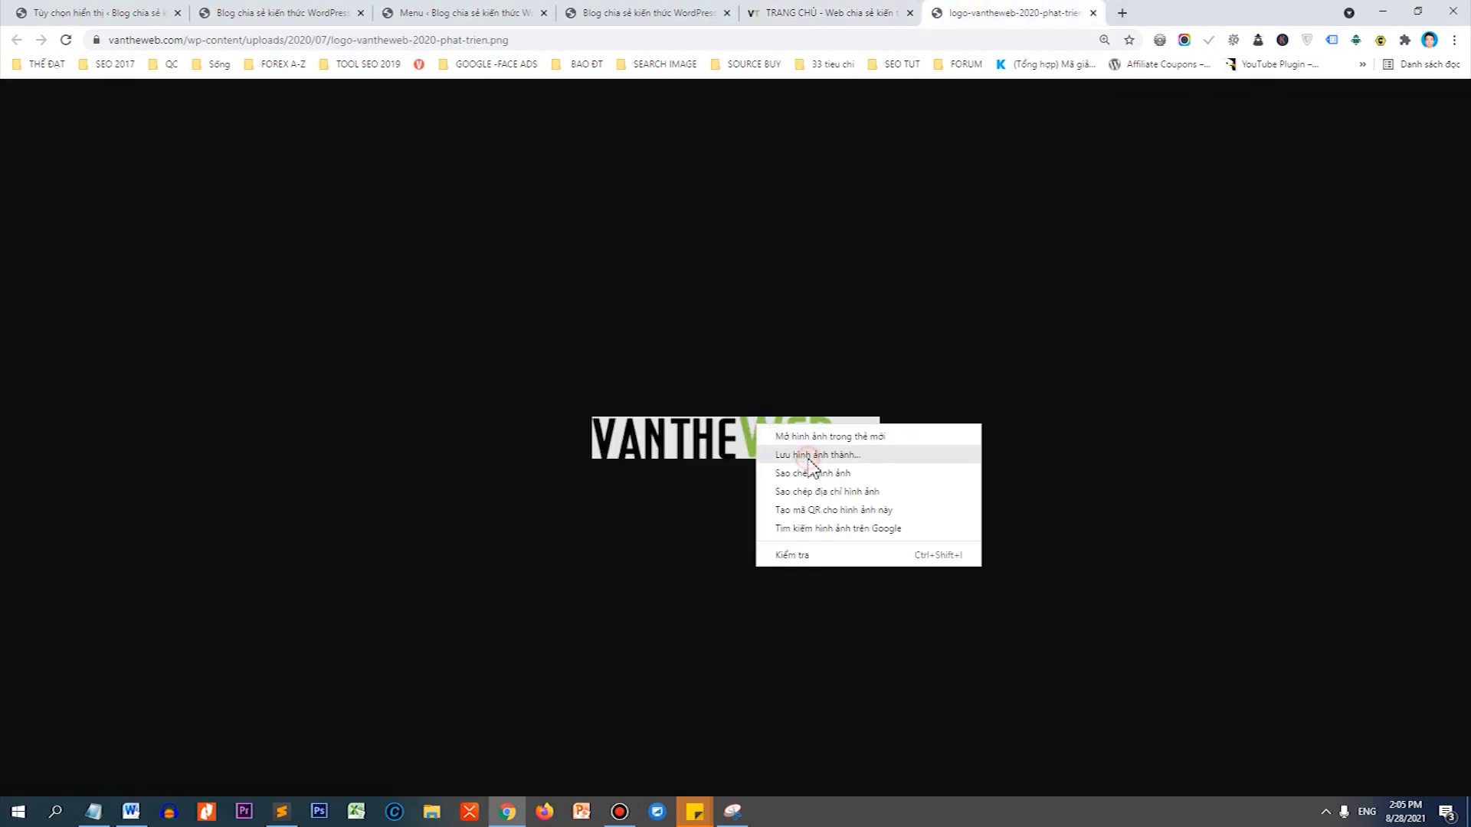
{"action": "left_click", "coordinate": [811, 457]}
{"action": "key", "text": "Return"}
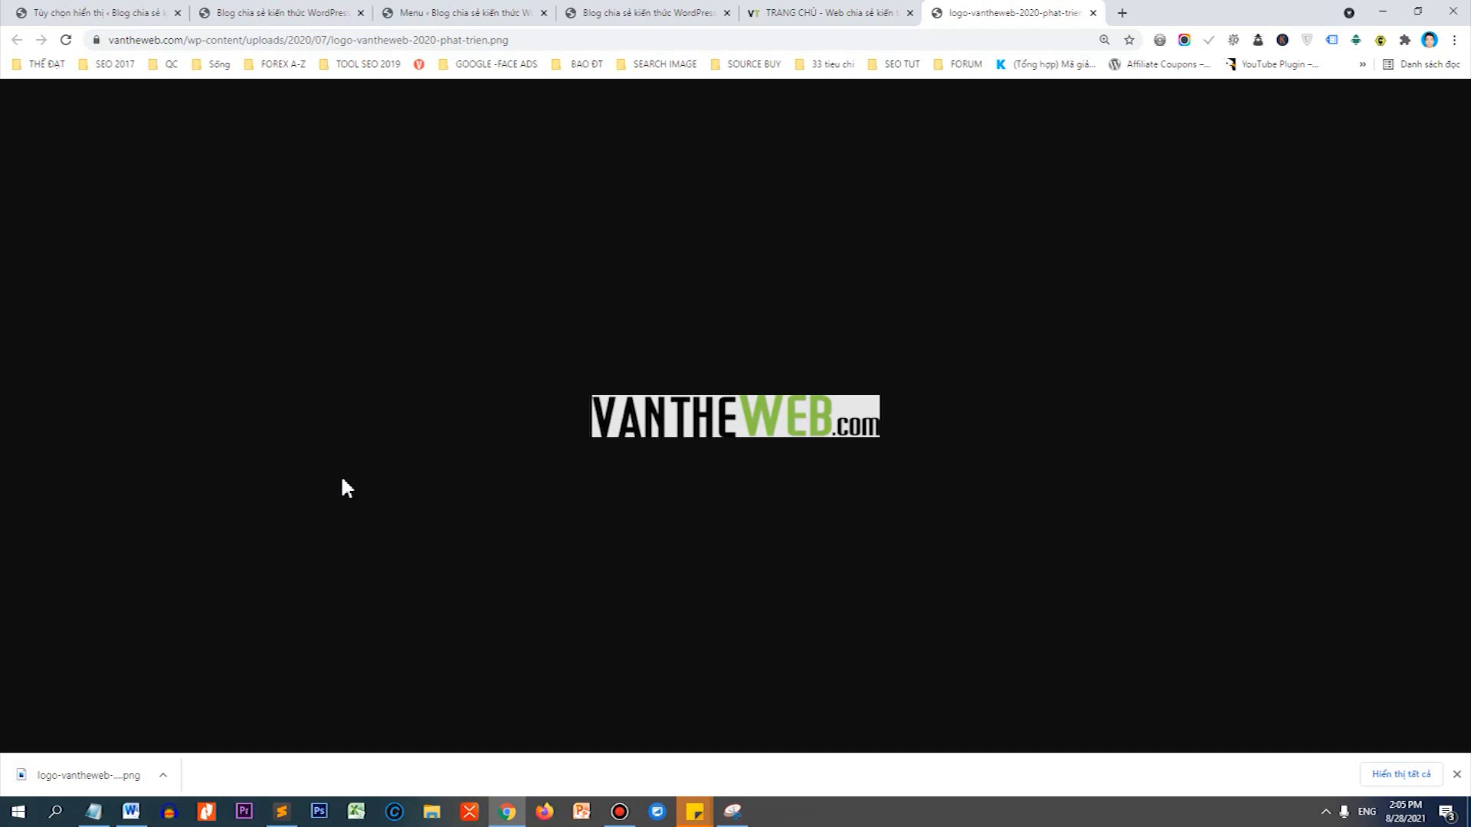
{"action": "left_click", "coordinate": [147, 13]}
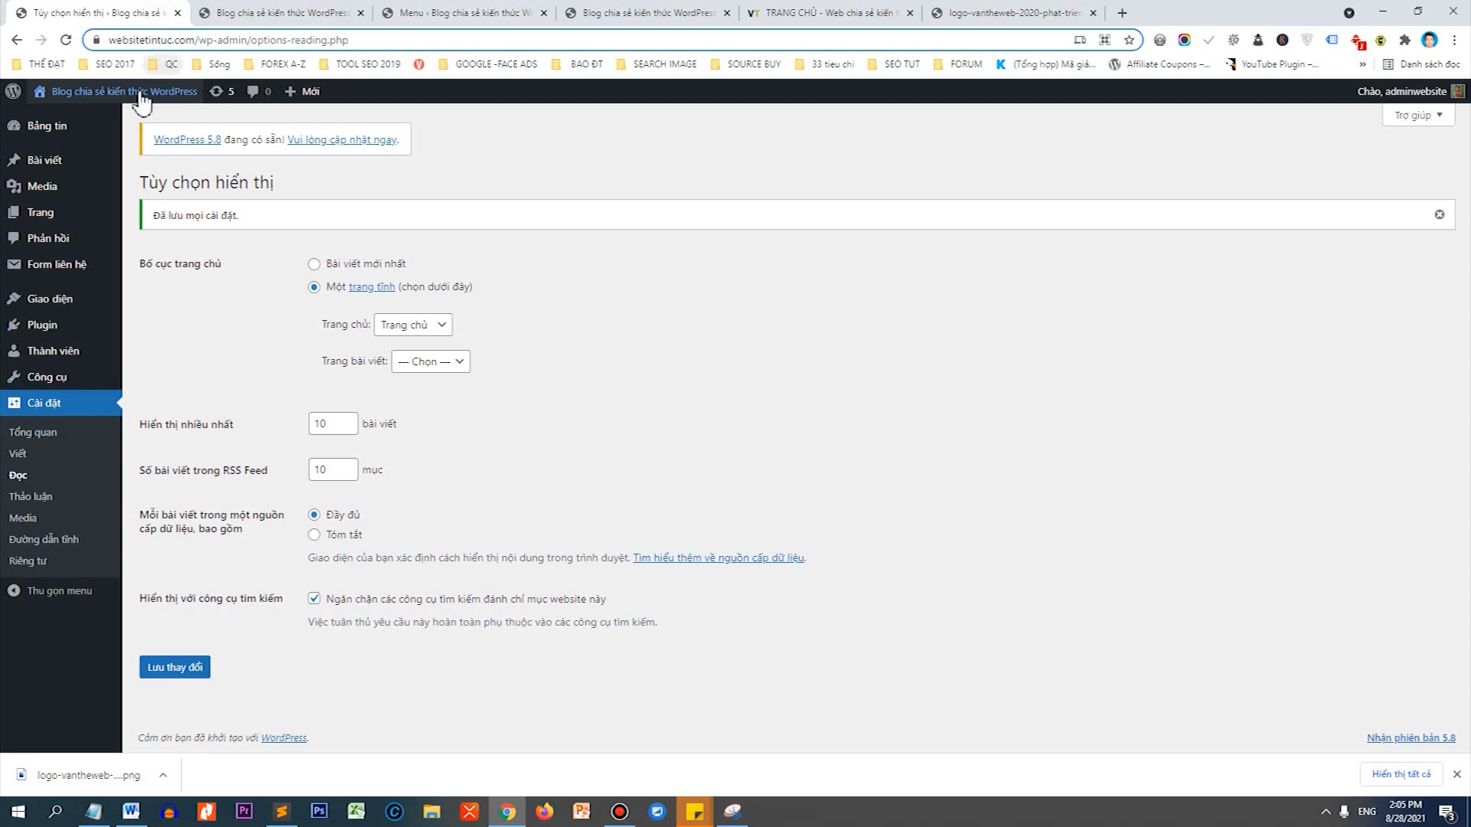
Open Giao diện > Tùy biến, then General Settings > Nhận dạng Site.
{"action": "mouse_move", "coordinate": [73, 307]}
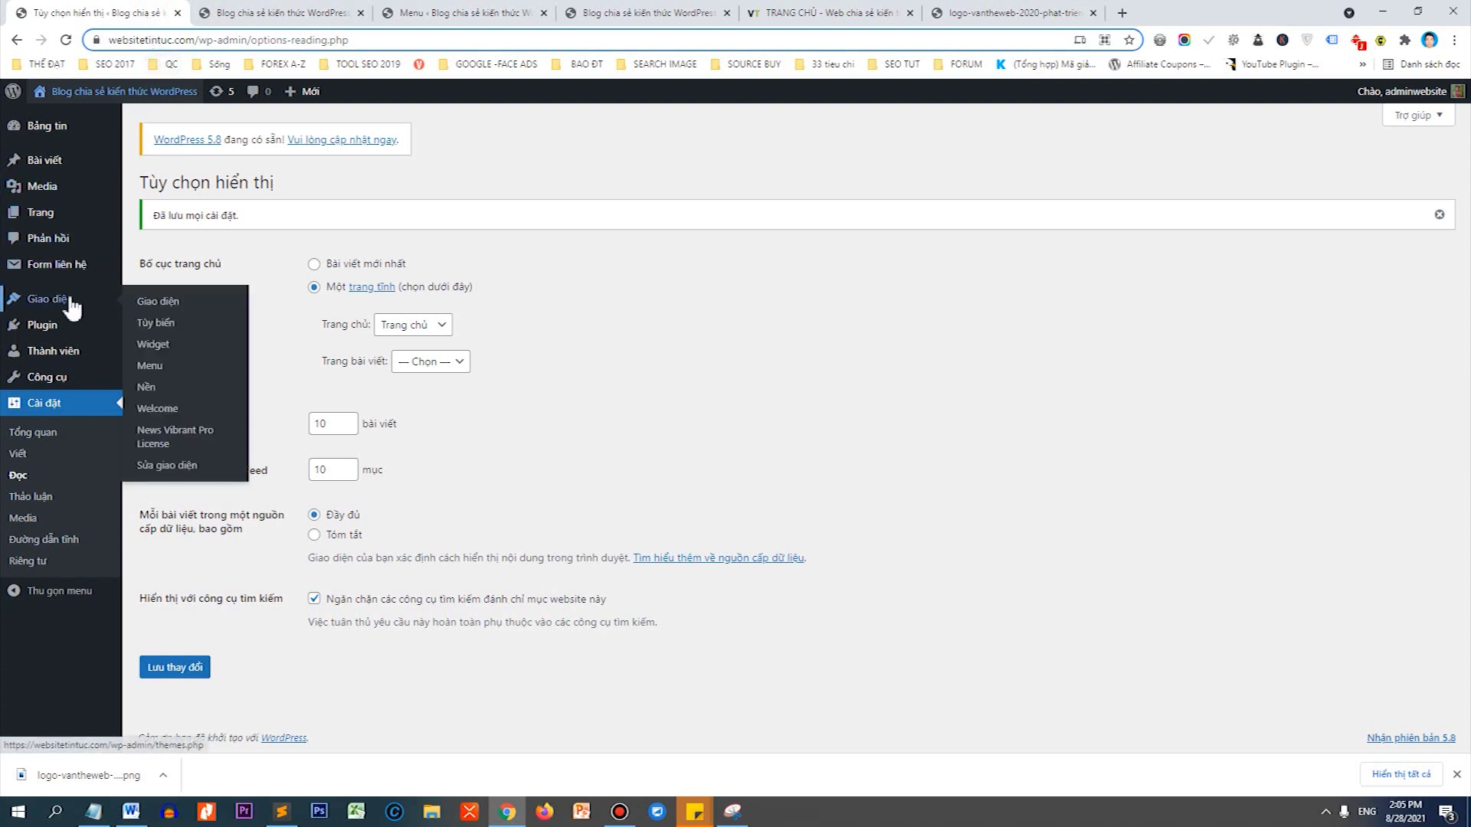
{"action": "left_click", "coordinate": [163, 323]}
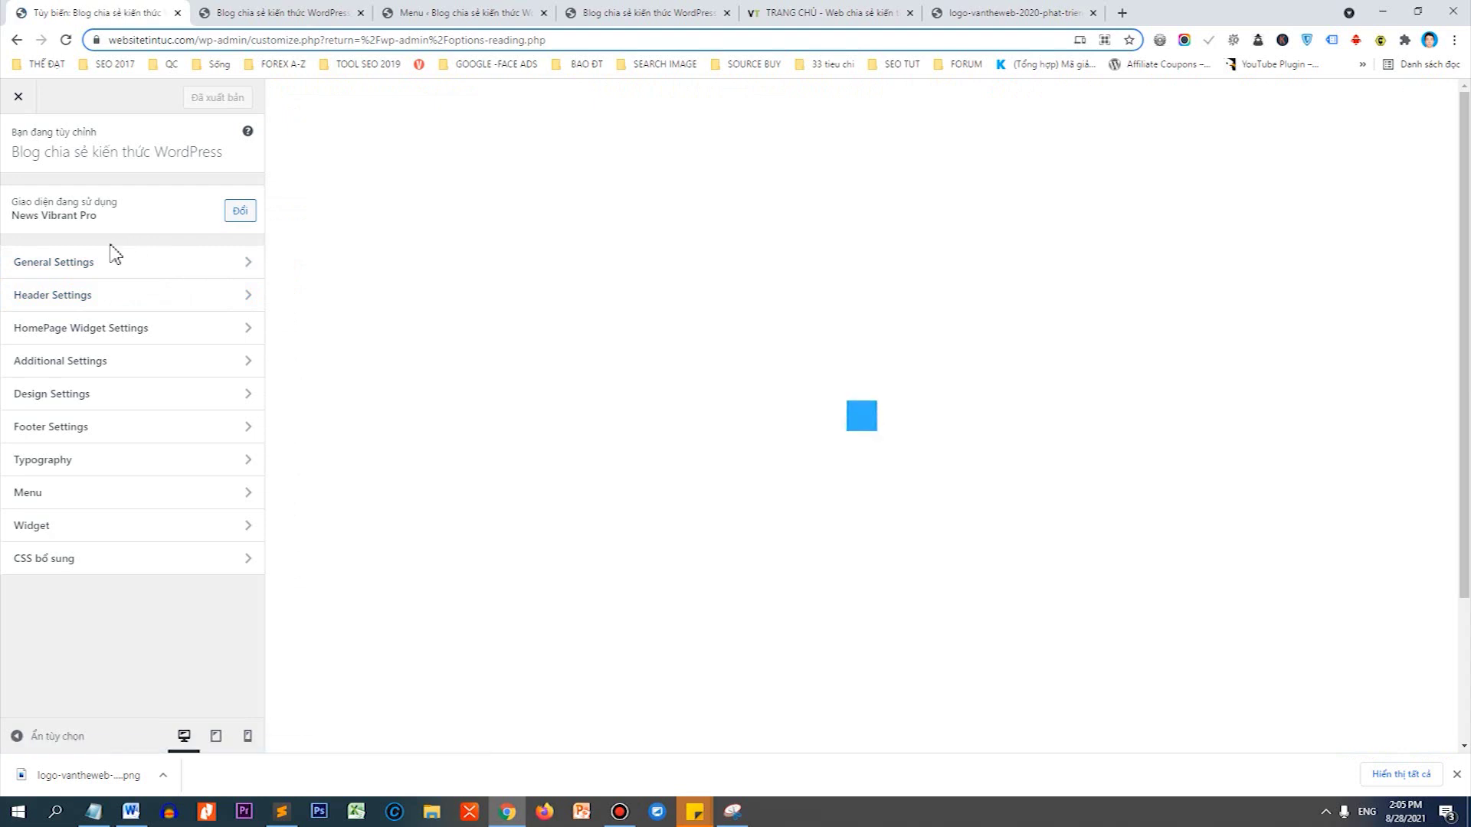
{"action": "left_click", "coordinate": [58, 268]}
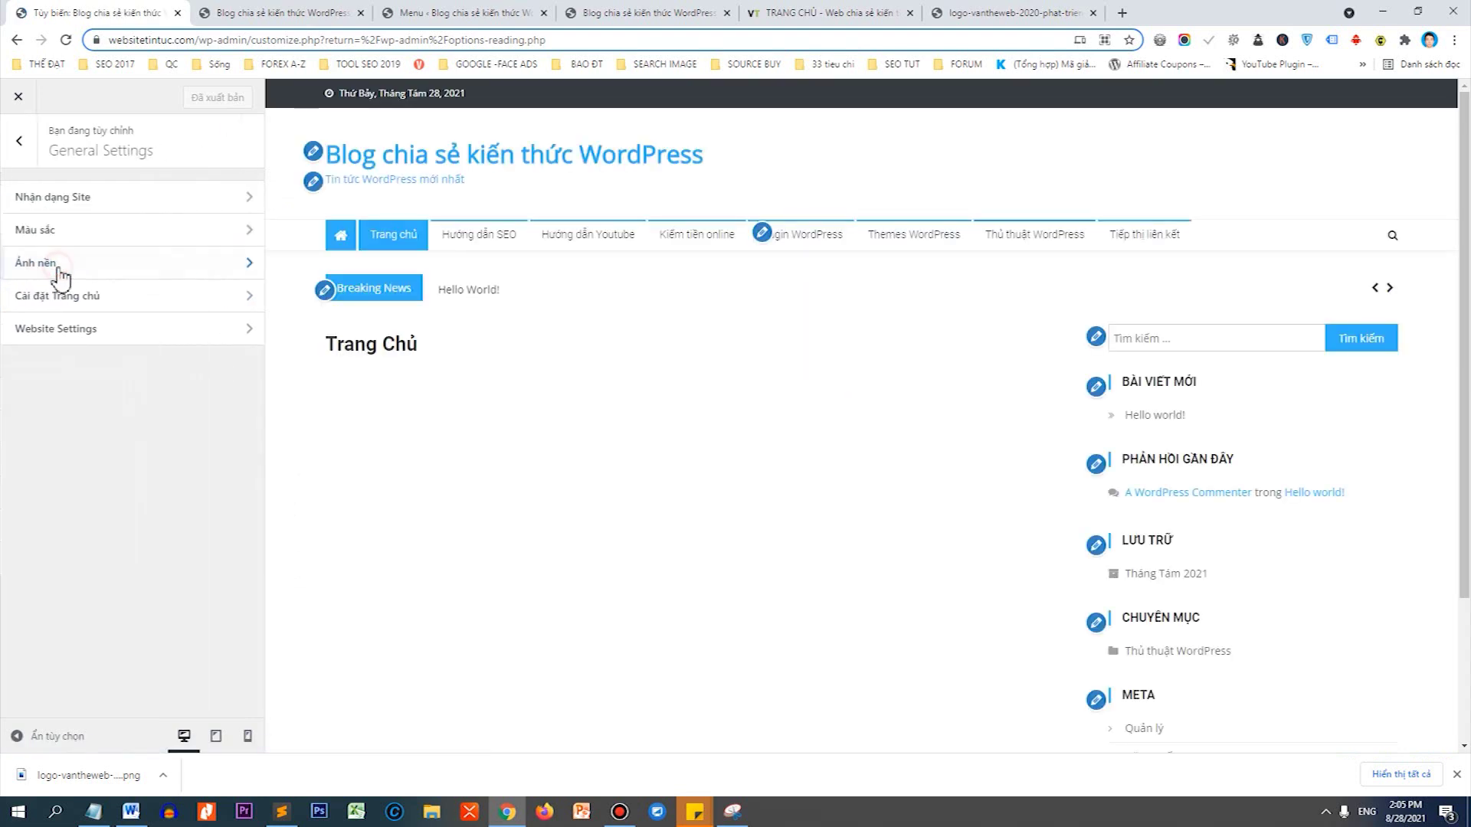
{"action": "left_click", "coordinate": [61, 197]}
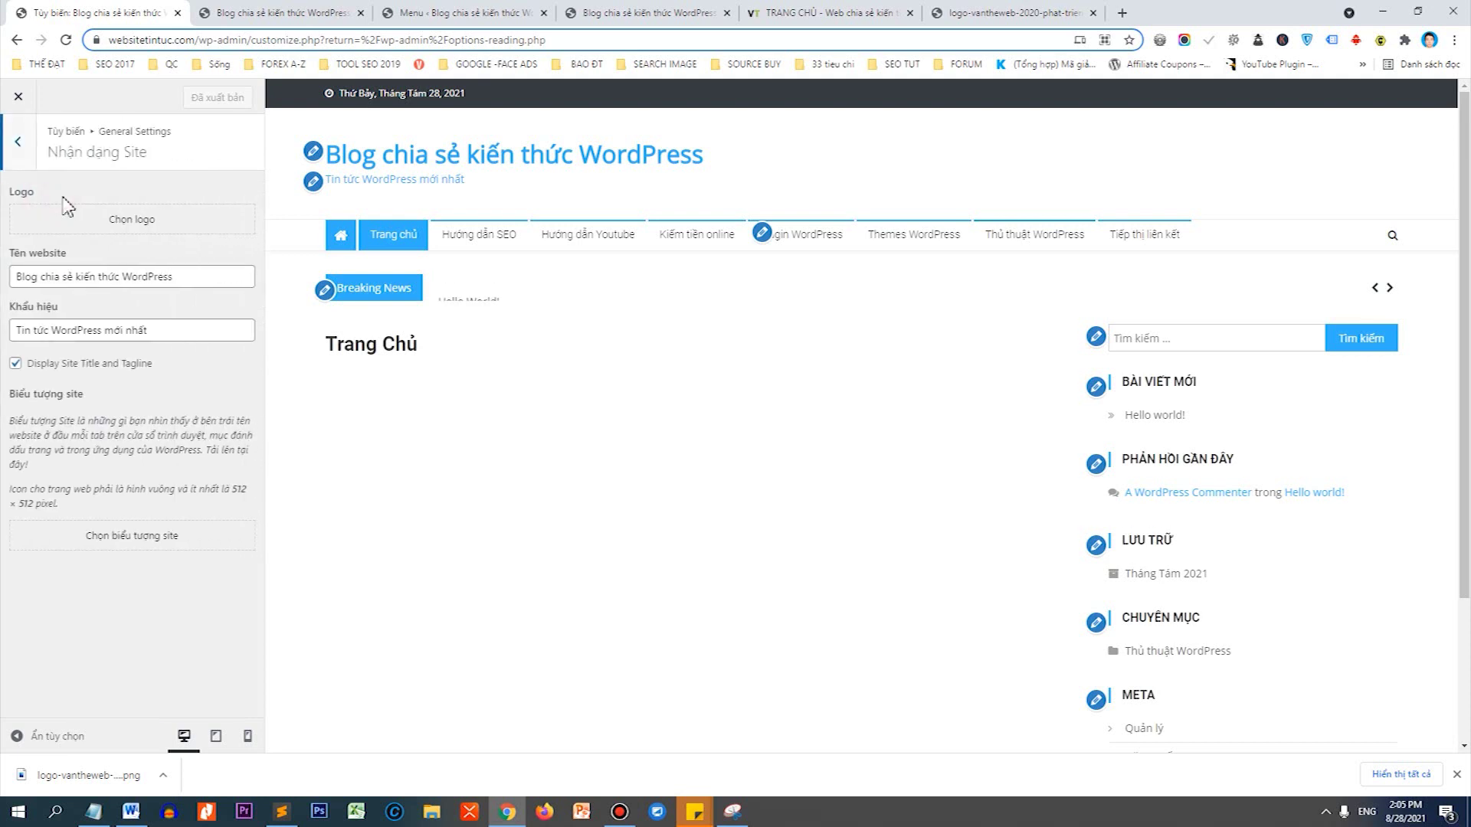
Upload the downloaded VANTHEWEB logo PNG into the logo media library.
{"action": "left_click", "coordinate": [135, 226]}
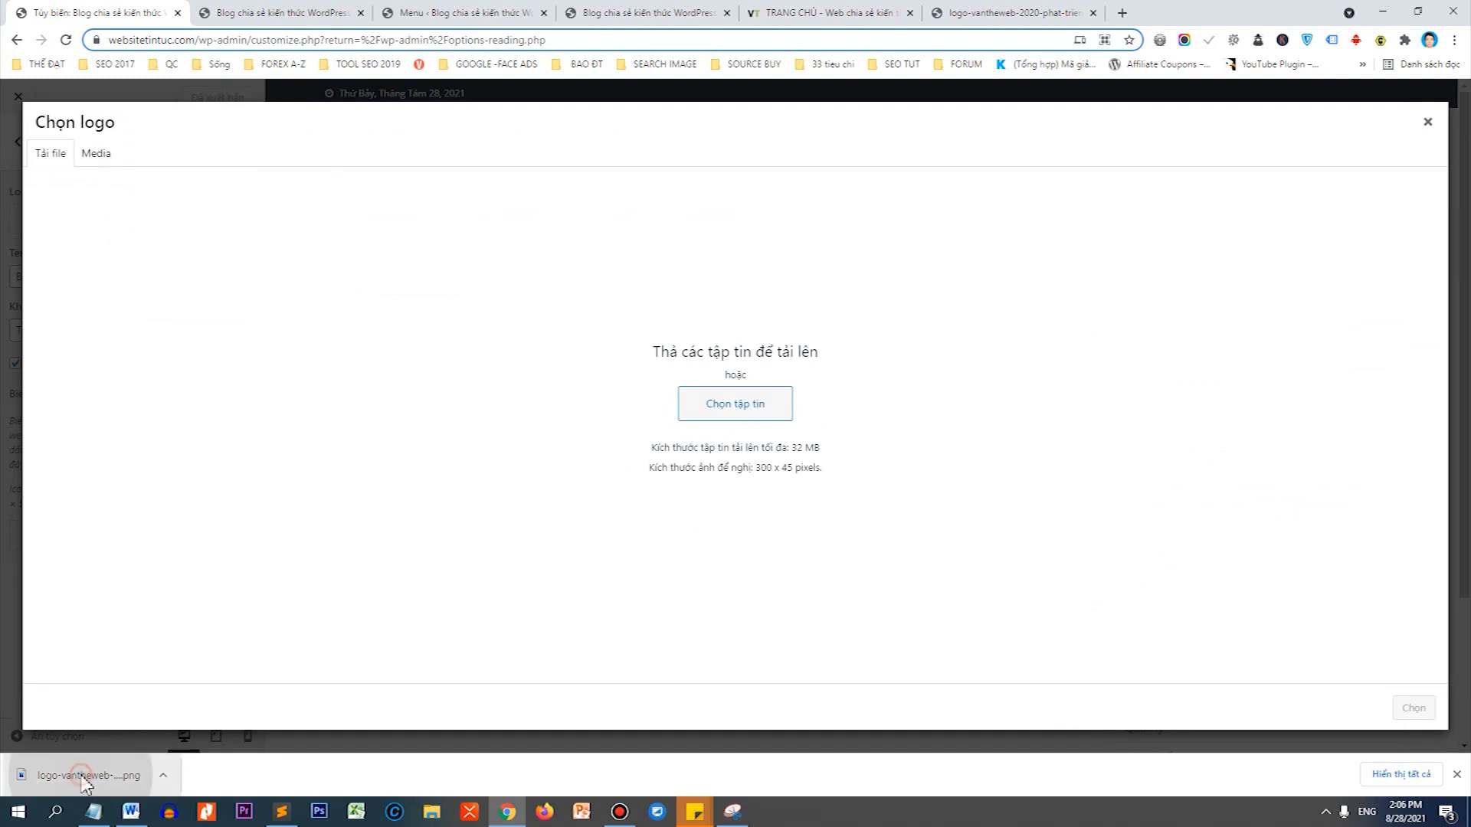
{"action": "left_click_drag", "start_coordinate": [83, 781], "coordinate": [614, 493]}
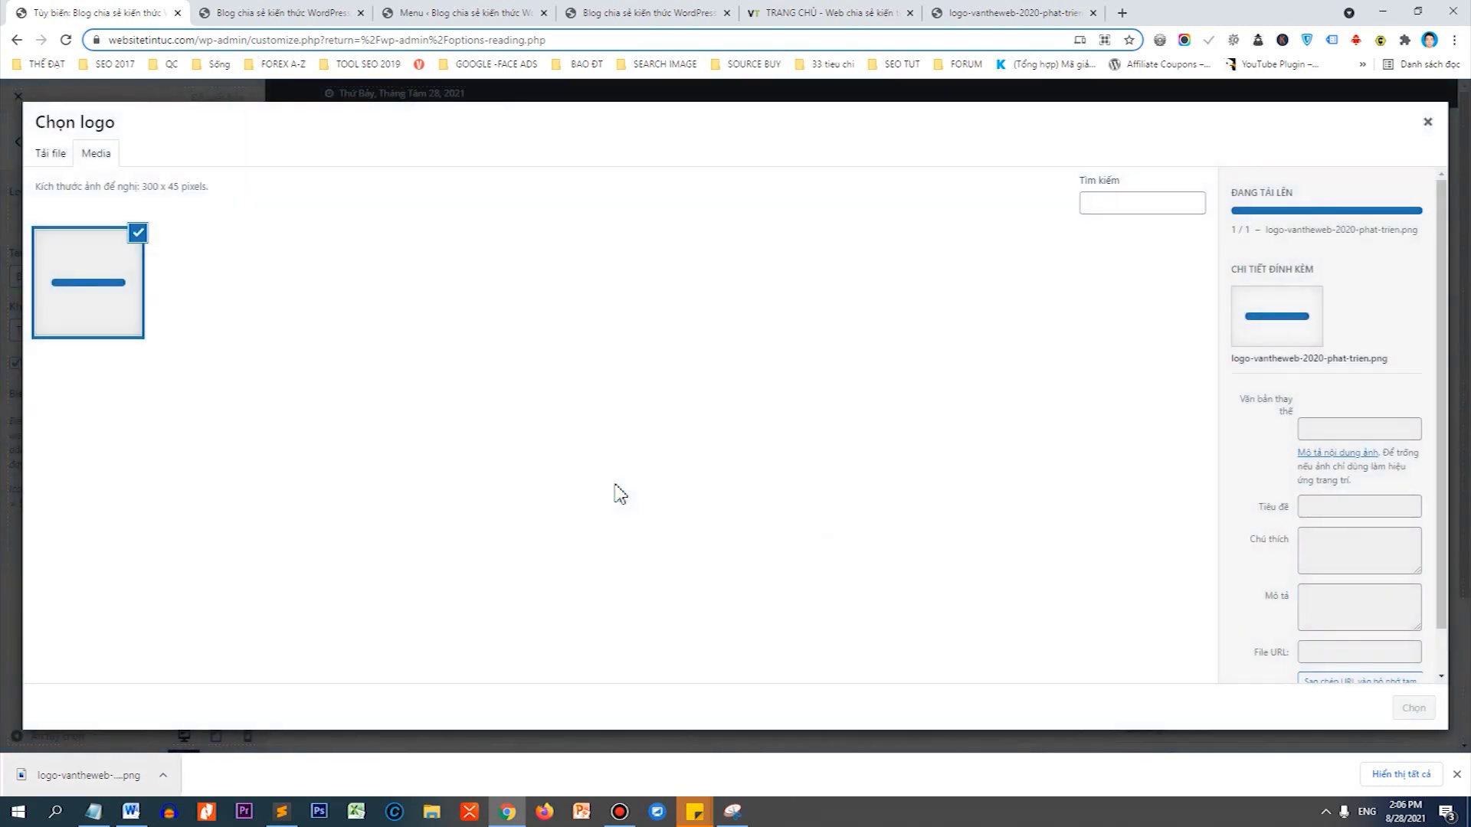
{"action": "left_click", "coordinate": [42, 152]}
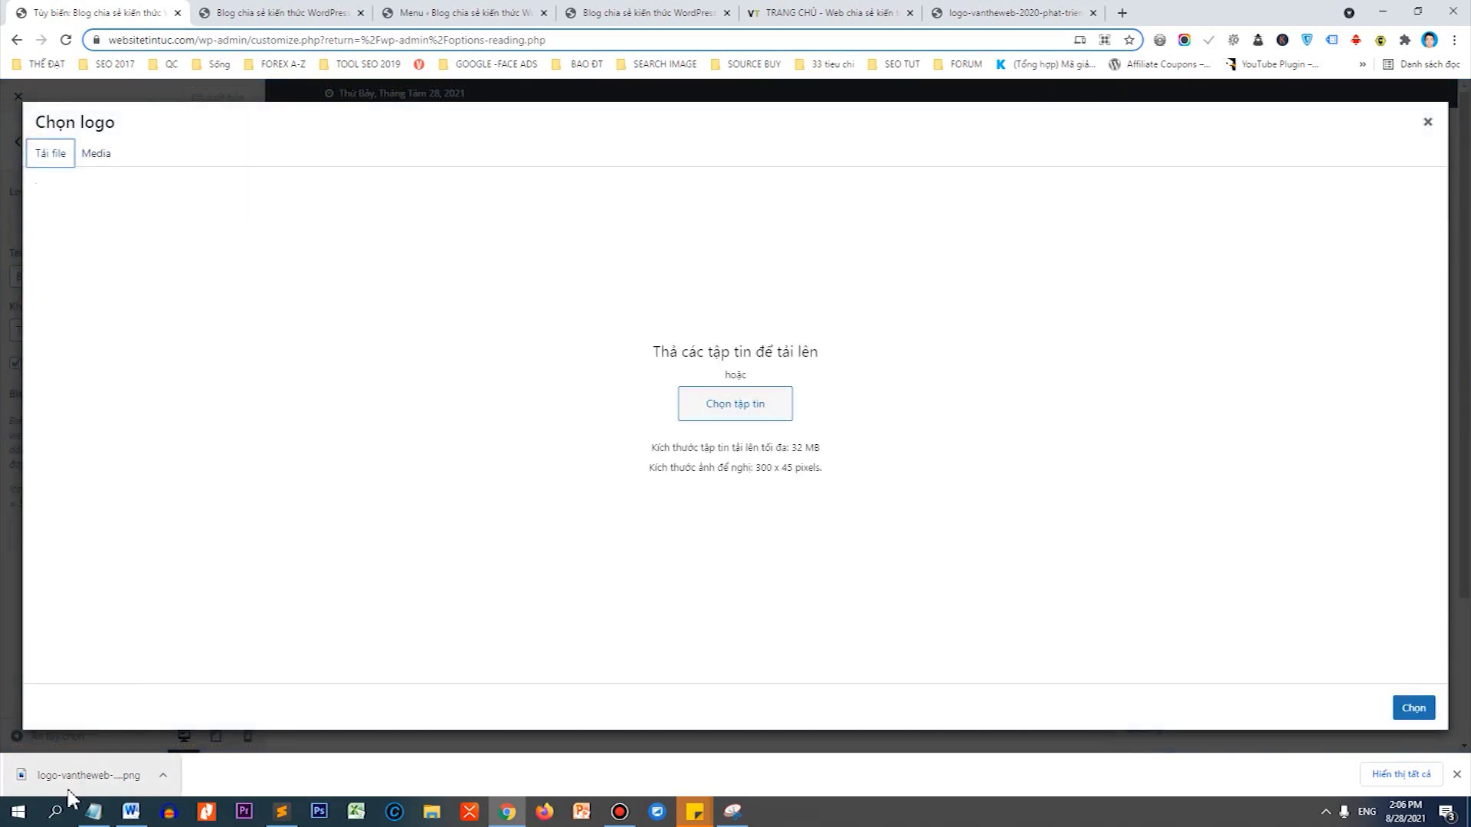
{"action": "left_click", "coordinate": [97, 154]}
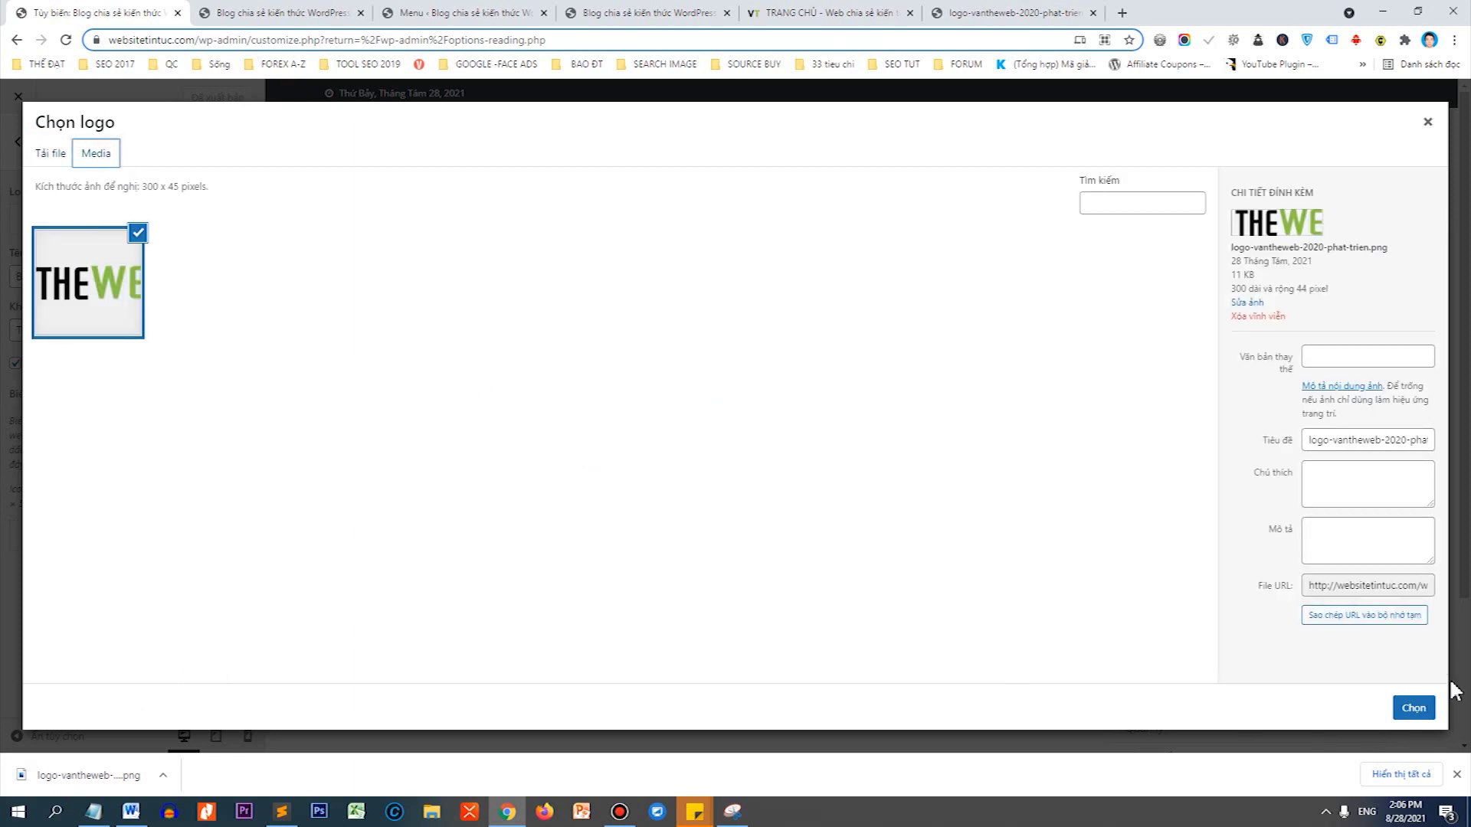
Set the logo's title, caption and description to 'Website Tin Tức WordPress', then select and crop it.
{"action": "left_click", "coordinate": [1358, 441]}
{"action": "key", "text": "ctrl+a"}
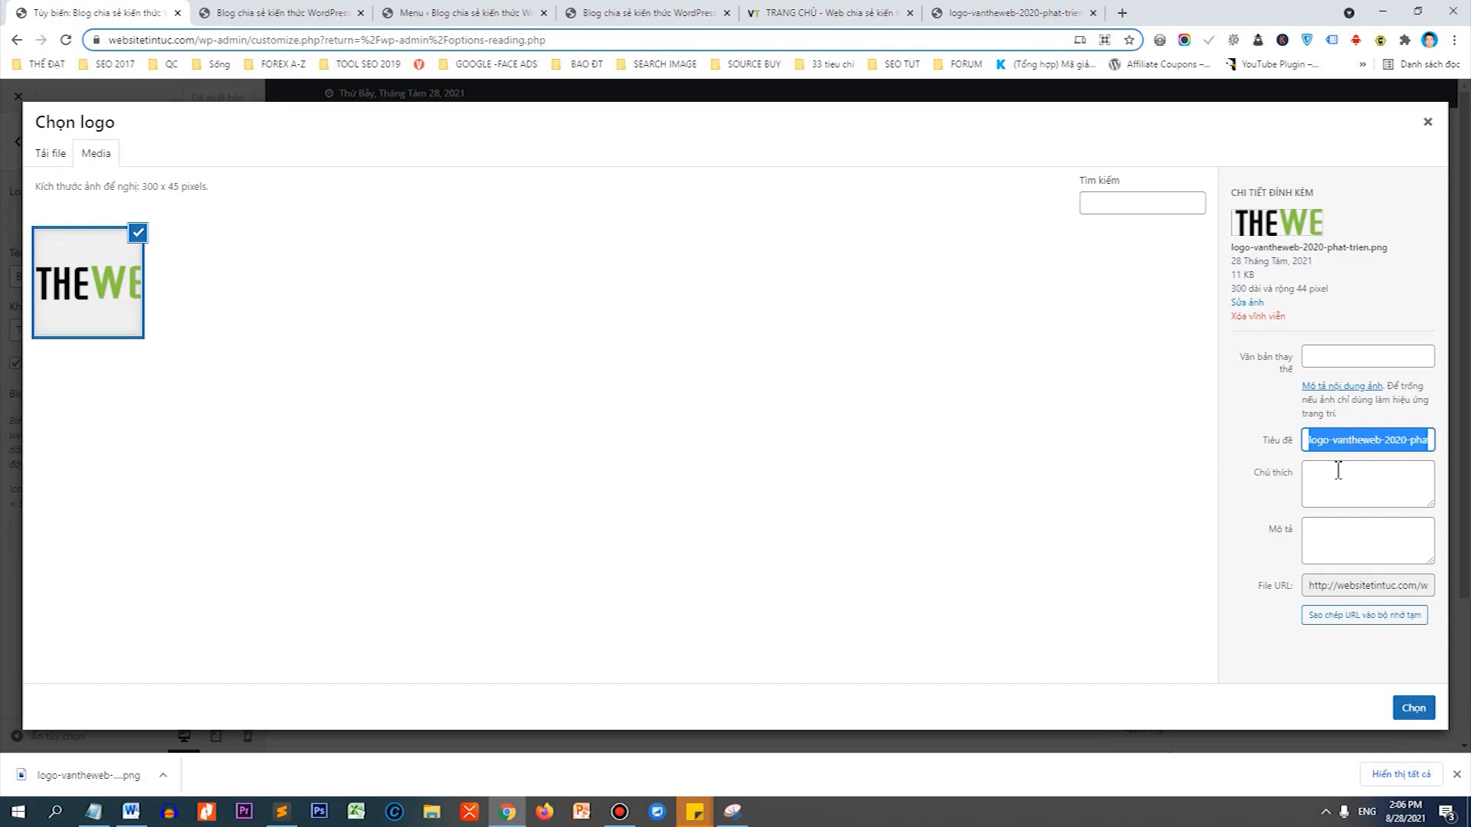
{"action": "type", "text": "Website Tin Tức WordPress"}
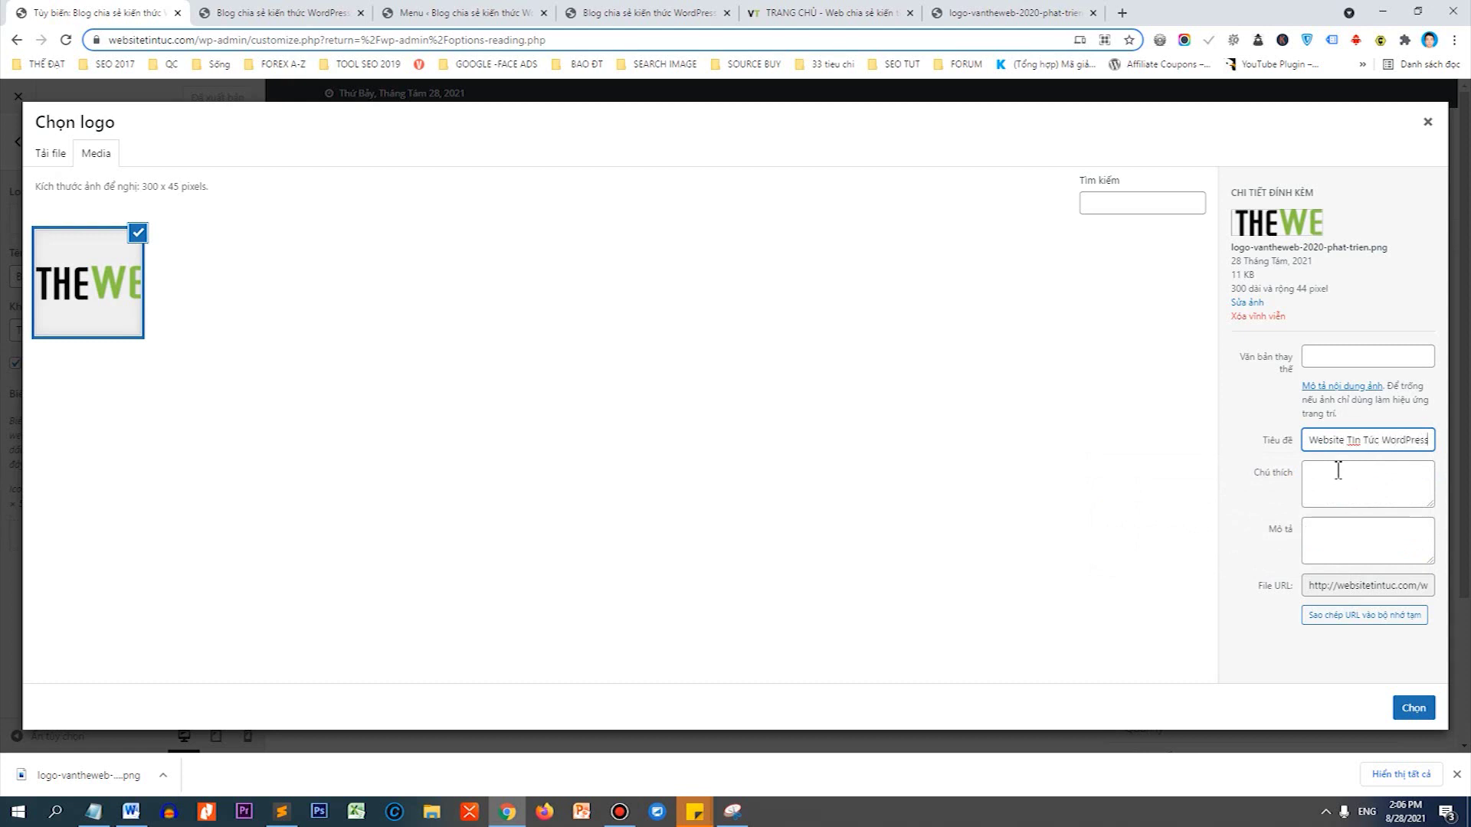
{"action": "key", "text": "ctrl+a"}
{"action": "key", "text": "ctrl+c"}
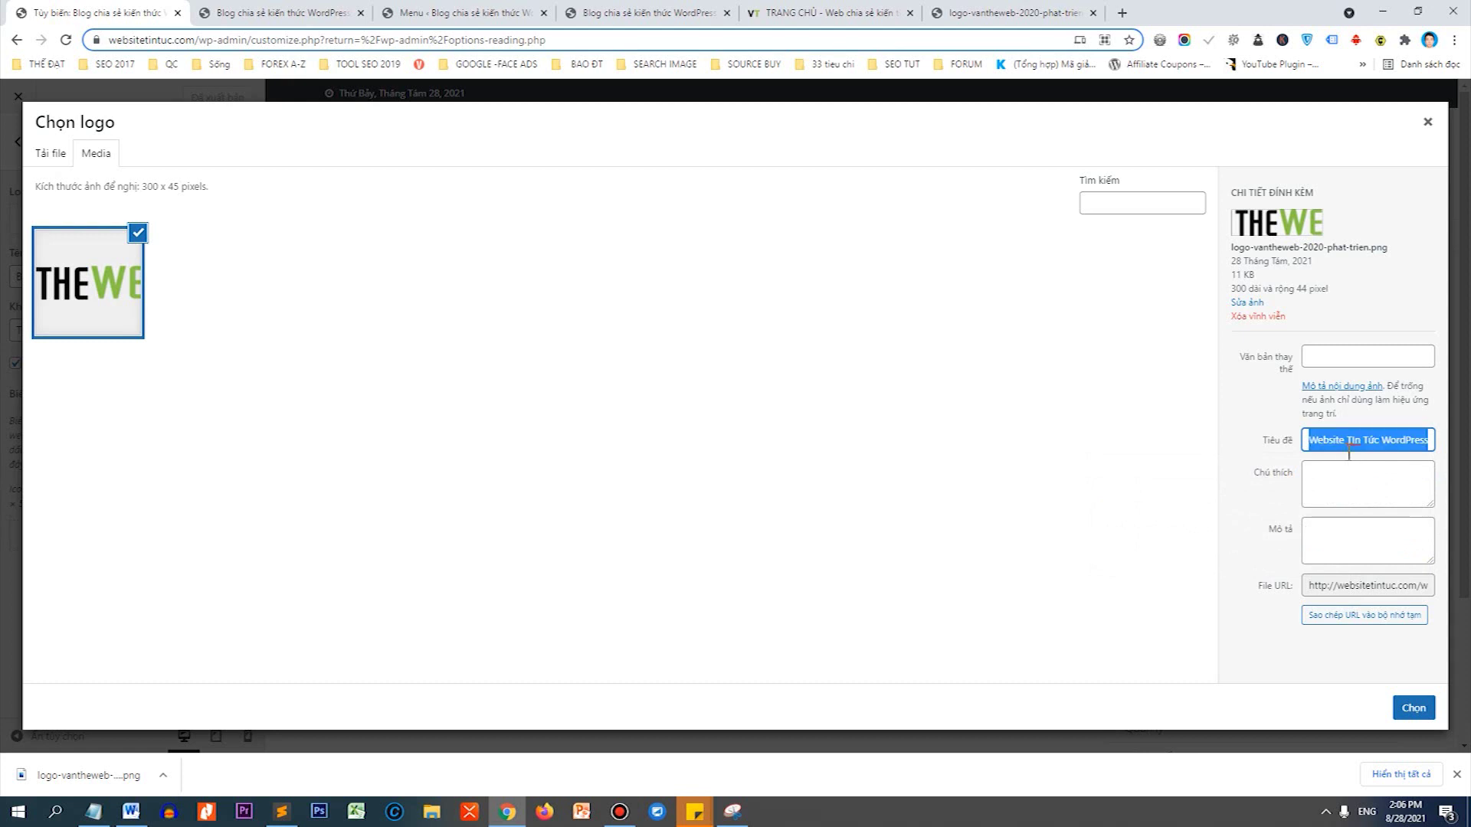
{"action": "left_click", "coordinate": [1339, 481]}
{"action": "key", "text": "ctrl+v"}
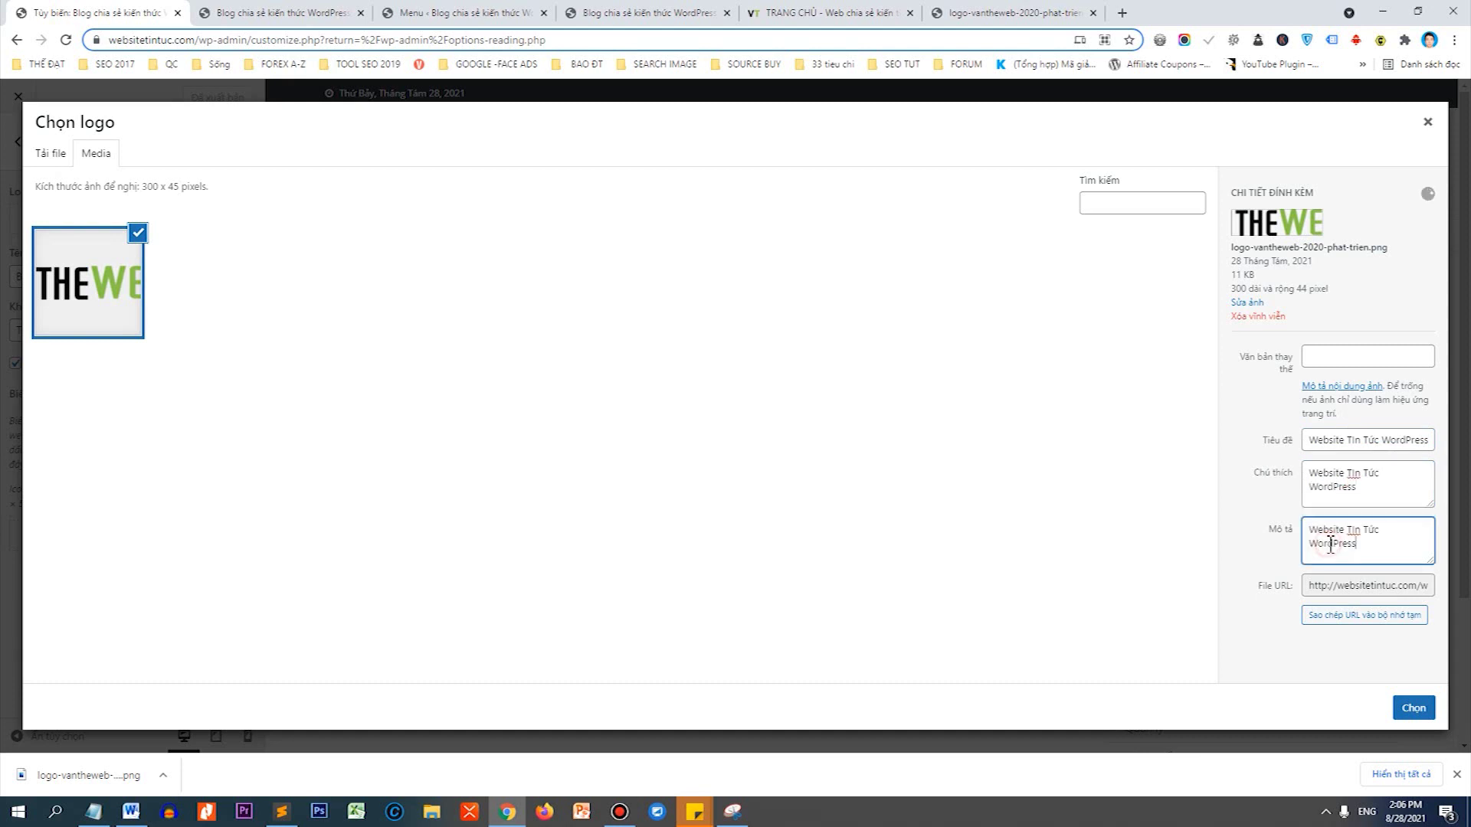
{"action": "left_click", "coordinate": [1331, 540]}
{"action": "key", "text": "ctrl+v"}
{"action": "left_click", "coordinate": [1413, 706]}
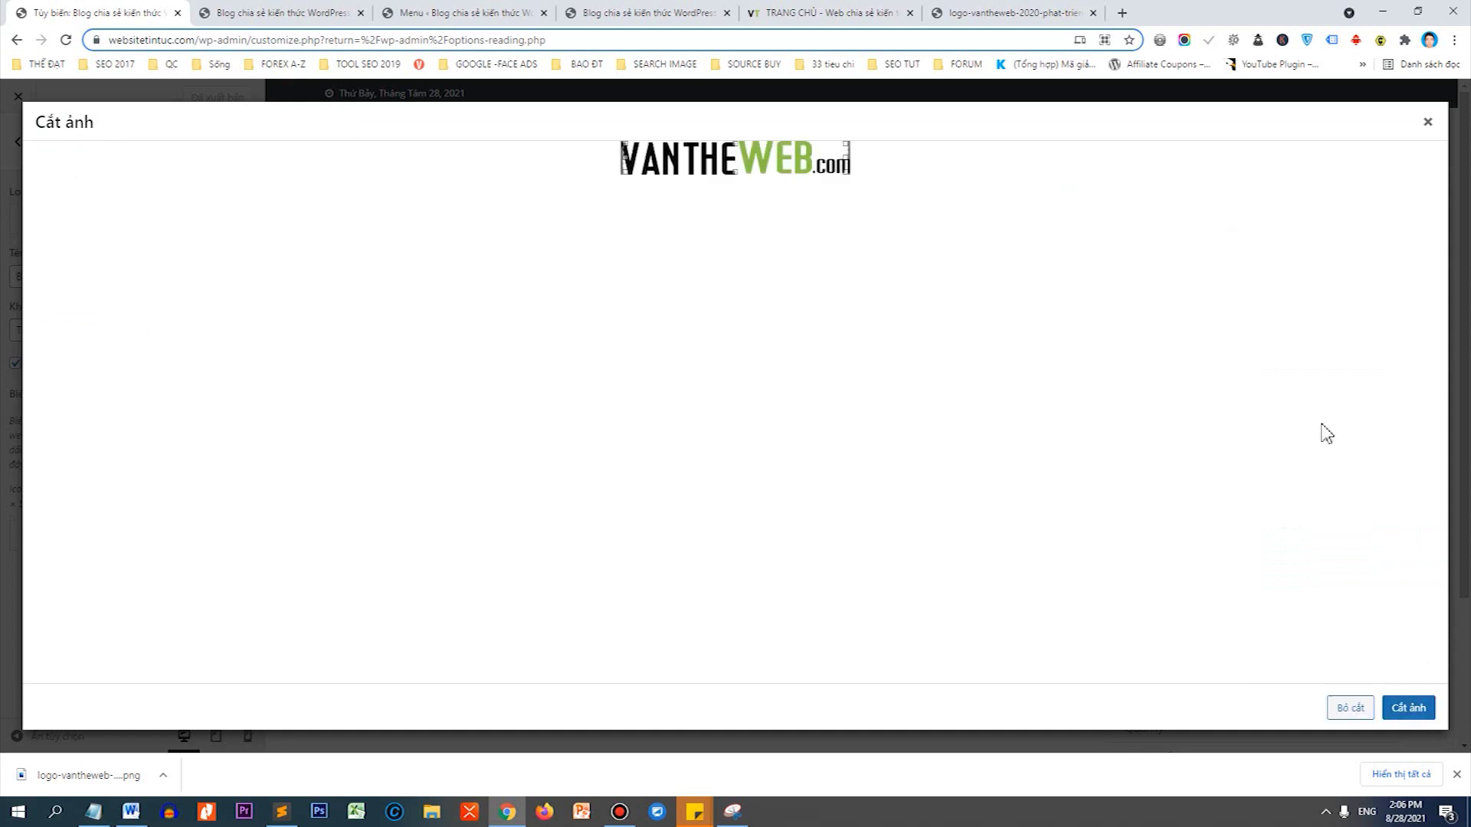
{"action": "left_click", "coordinate": [1412, 709]}
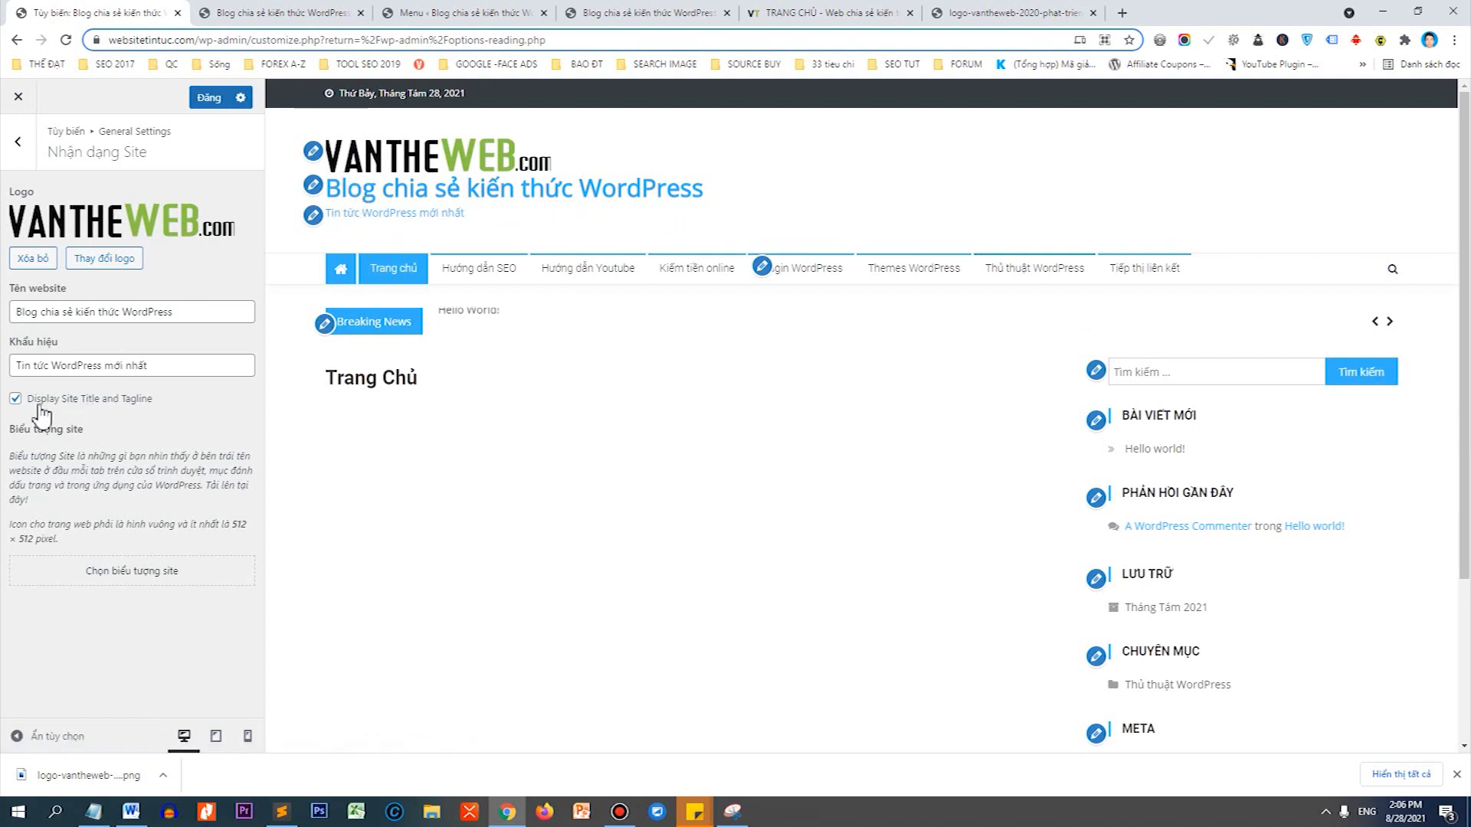
Turn off the site title and tagline so only the VANTHEWEB logo heads the preview.
{"action": "left_click", "coordinate": [16, 398]}
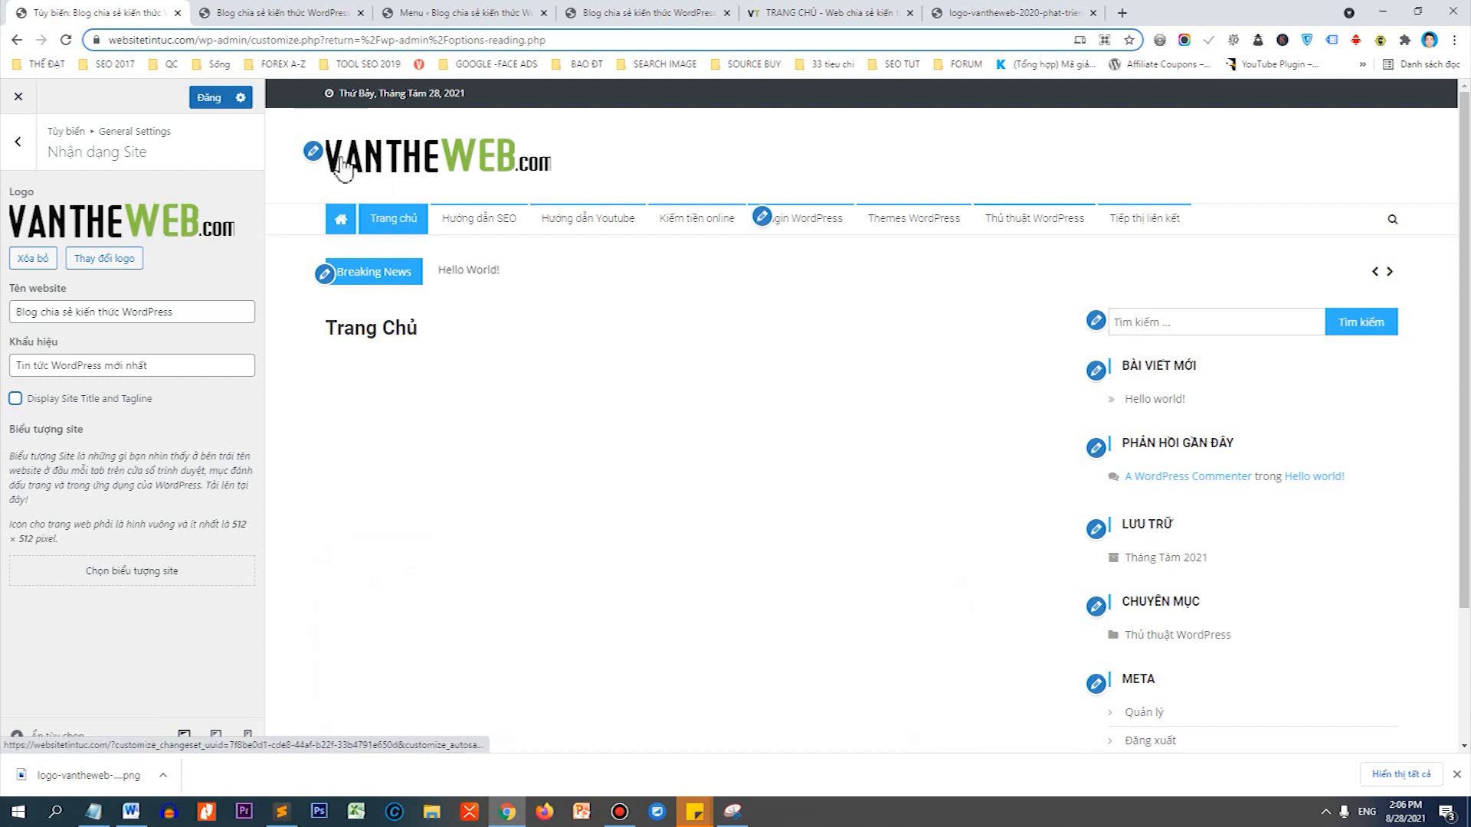
{"action": "double_click", "coordinate": [235, 524]}
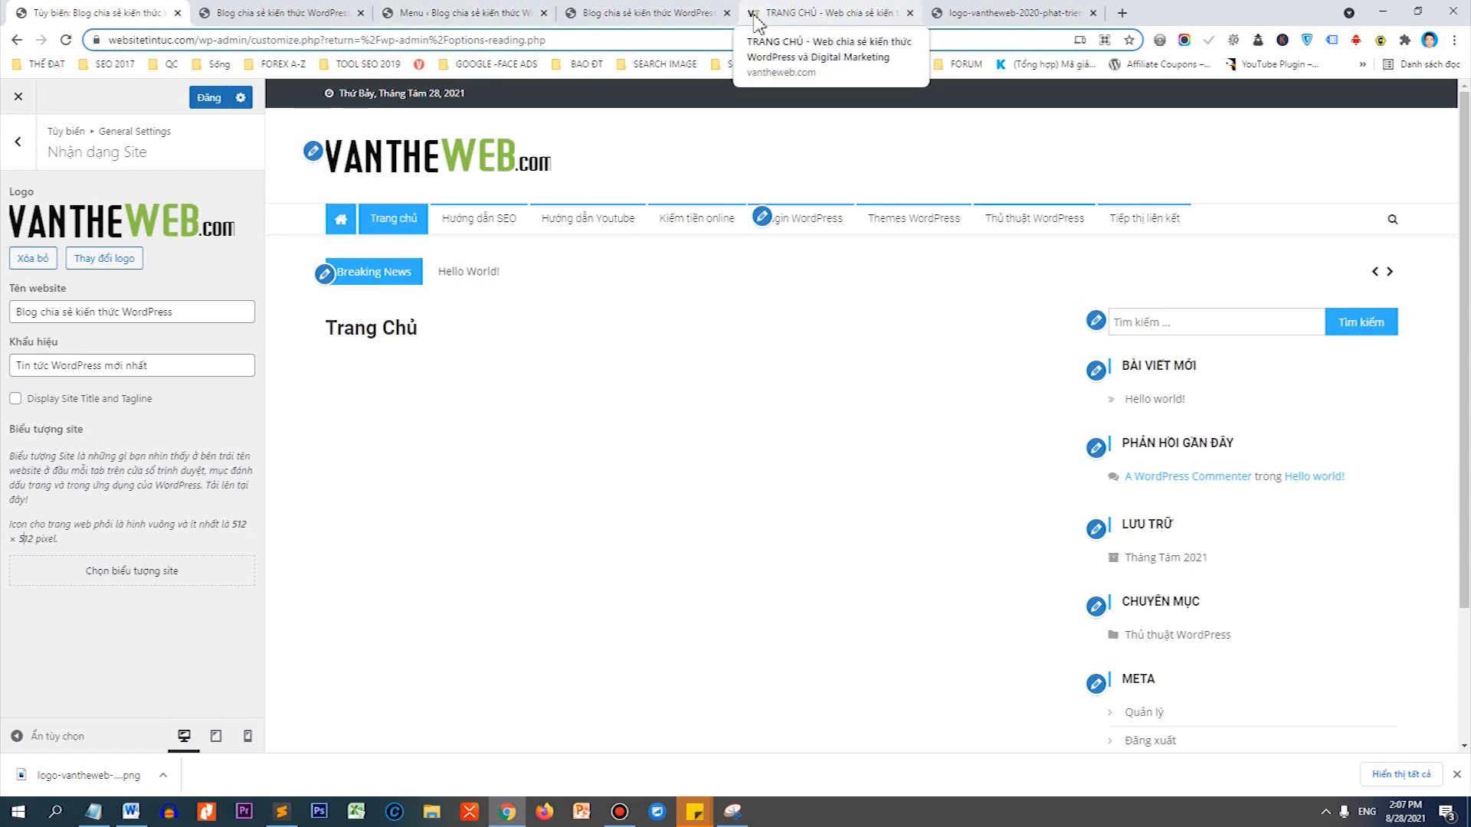
Search vantheweb.com's page source for 'favi' and open the 192x192 favicon image.
{"action": "left_click", "coordinate": [780, 11]}
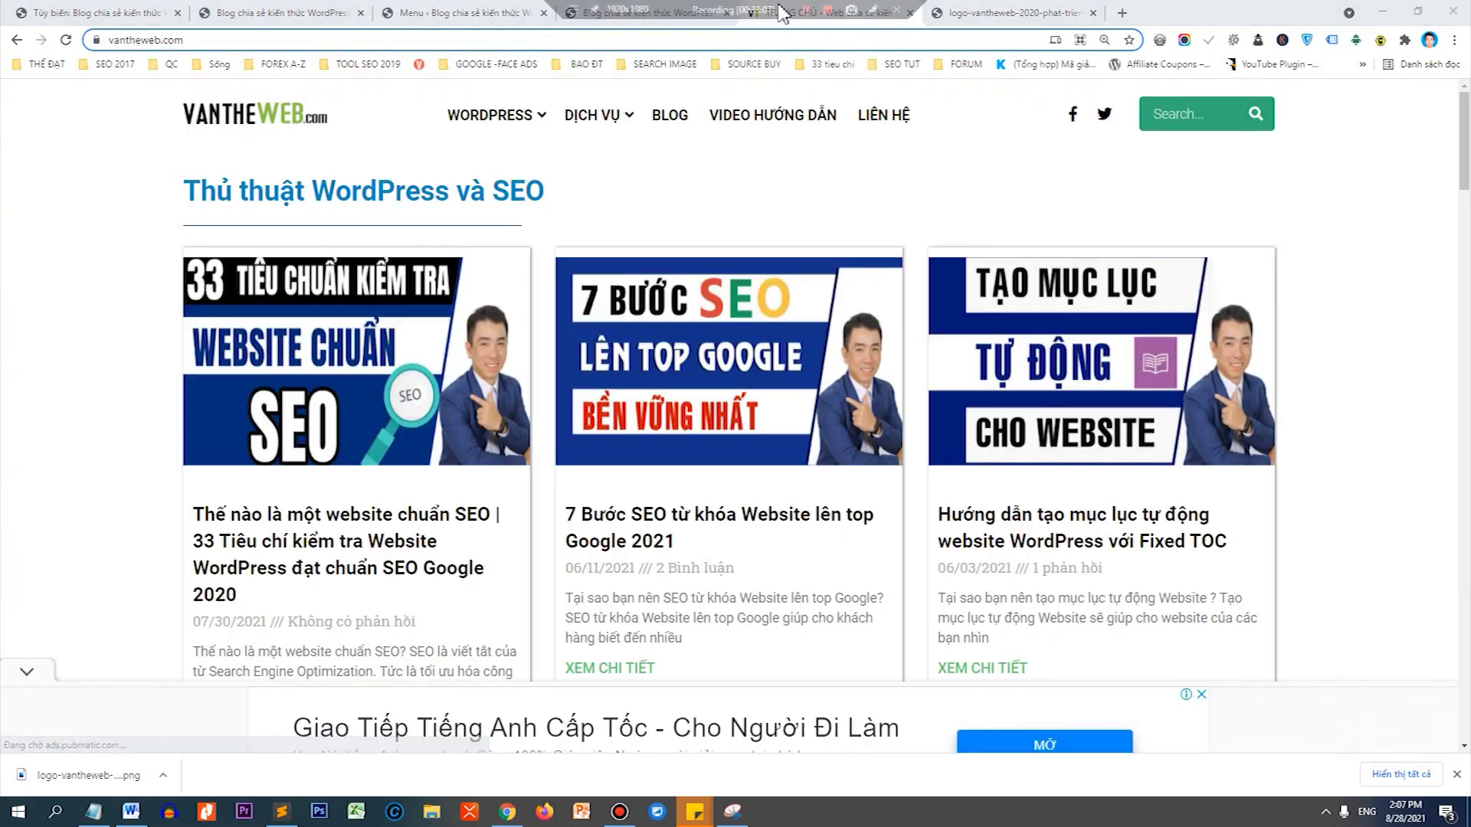
{"action": "key", "text": "ctrl+u"}
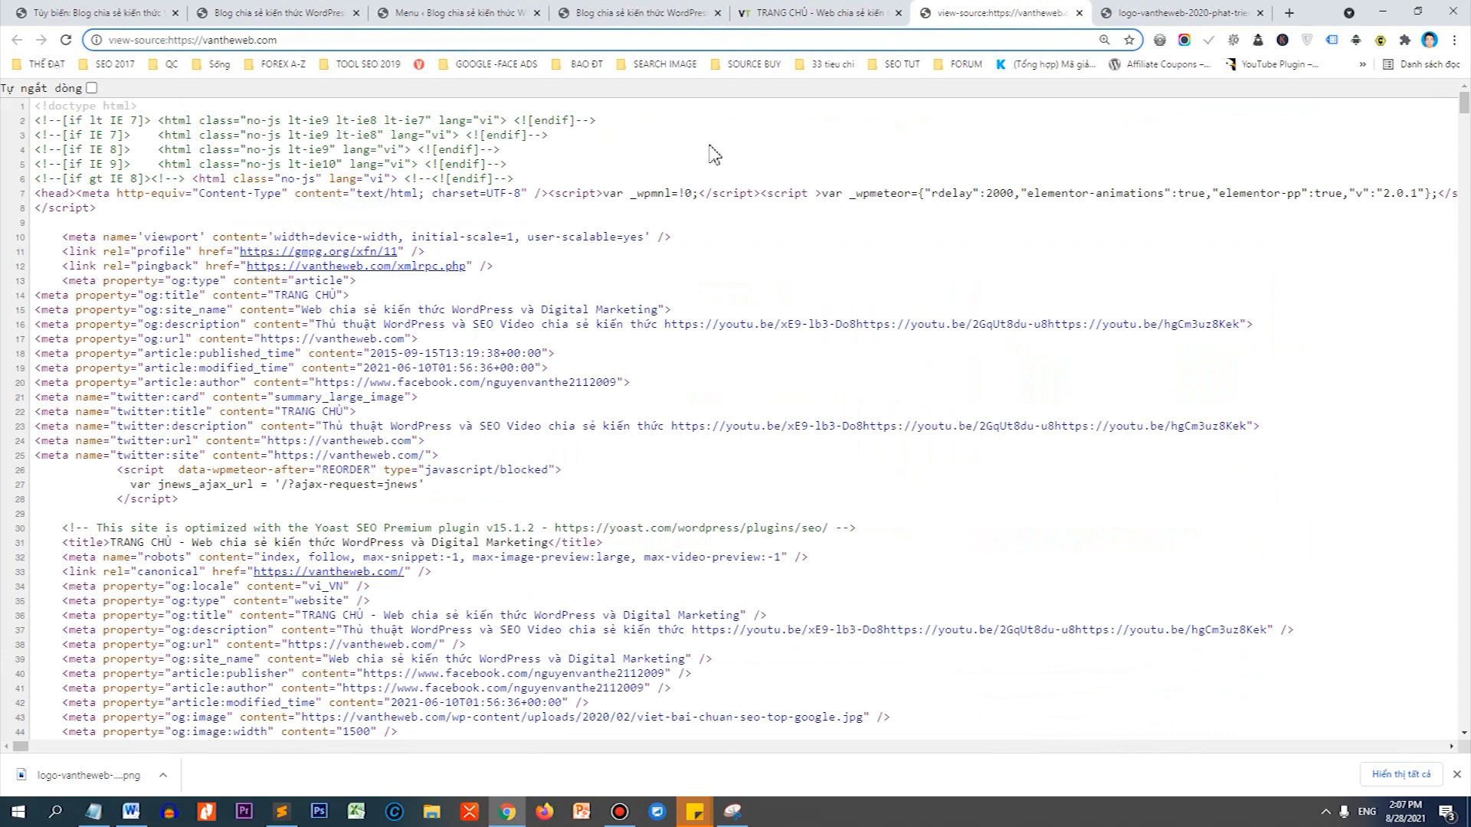
{"action": "key", "text": "ctrl+f"}
{"action": "type", "text": "favico"}
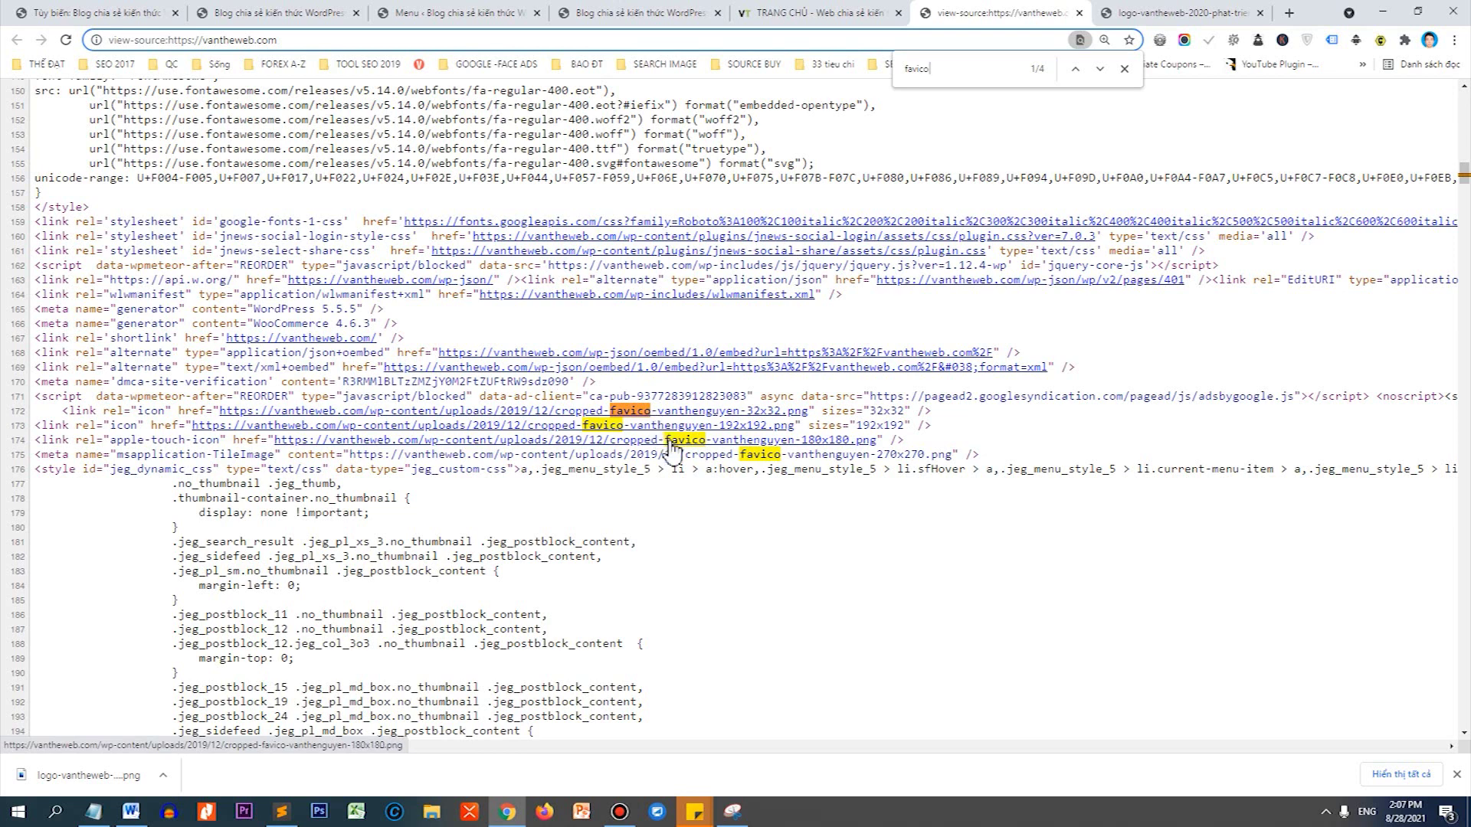
{"action": "left_click", "coordinate": [668, 428]}
Save cropped-favico-vanthenguyen-192x192.png and return to the WordPress Customizer.
{"action": "right_click", "coordinate": [768, 375]}
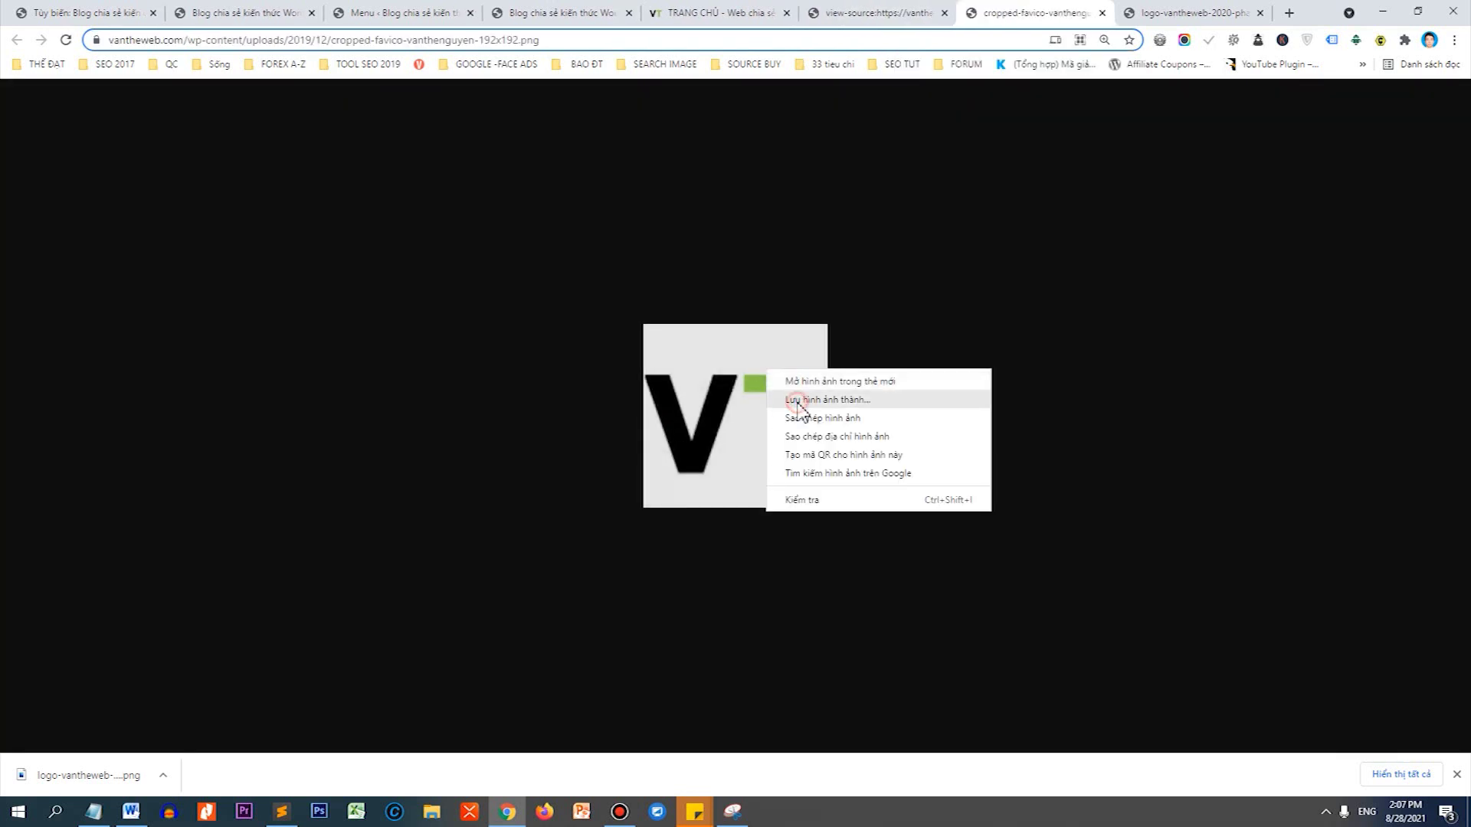
{"action": "left_click", "coordinate": [798, 399]}
{"action": "key", "text": "Return"}
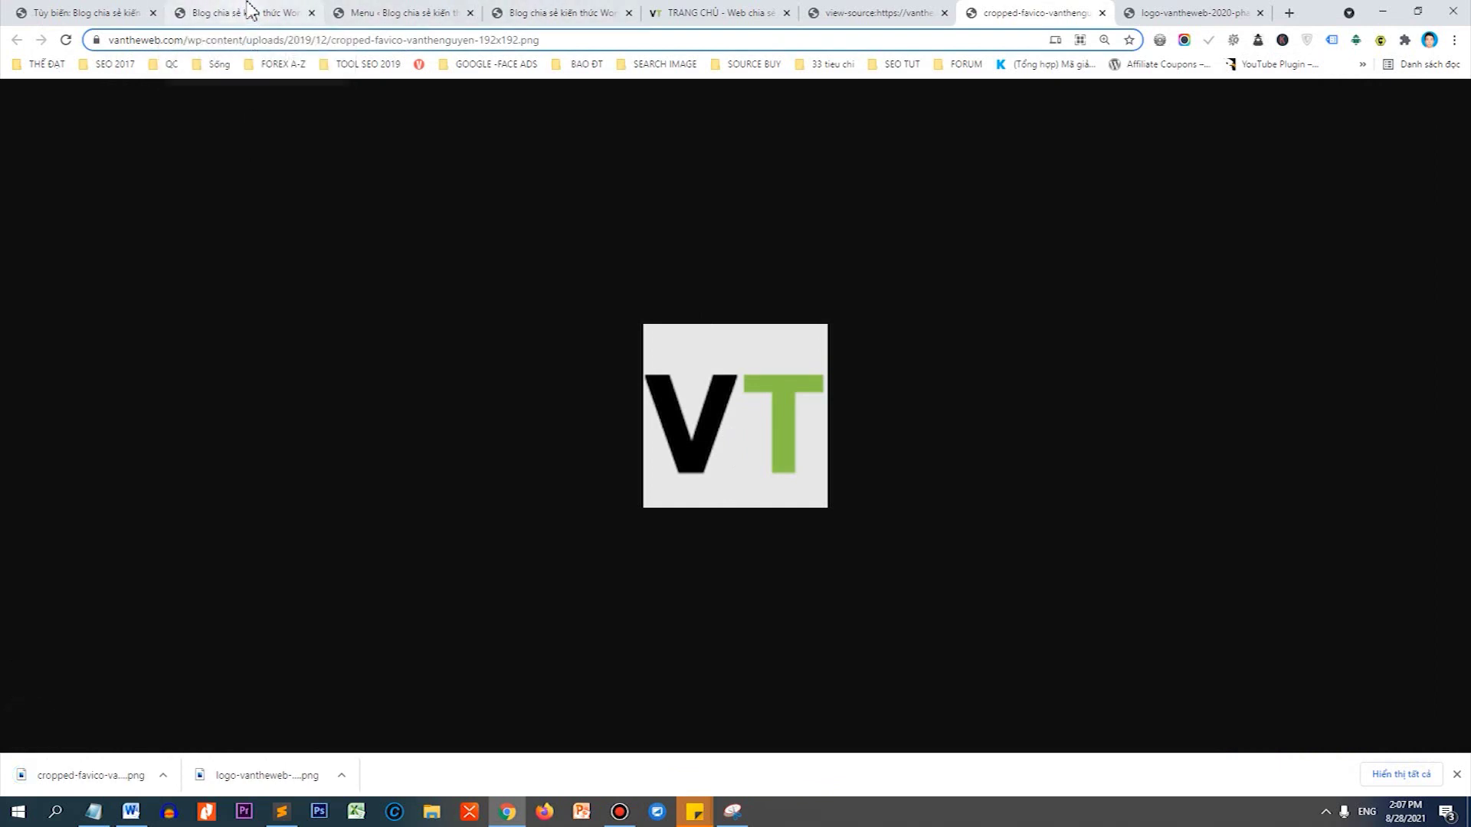
{"action": "left_click", "coordinate": [115, 13]}
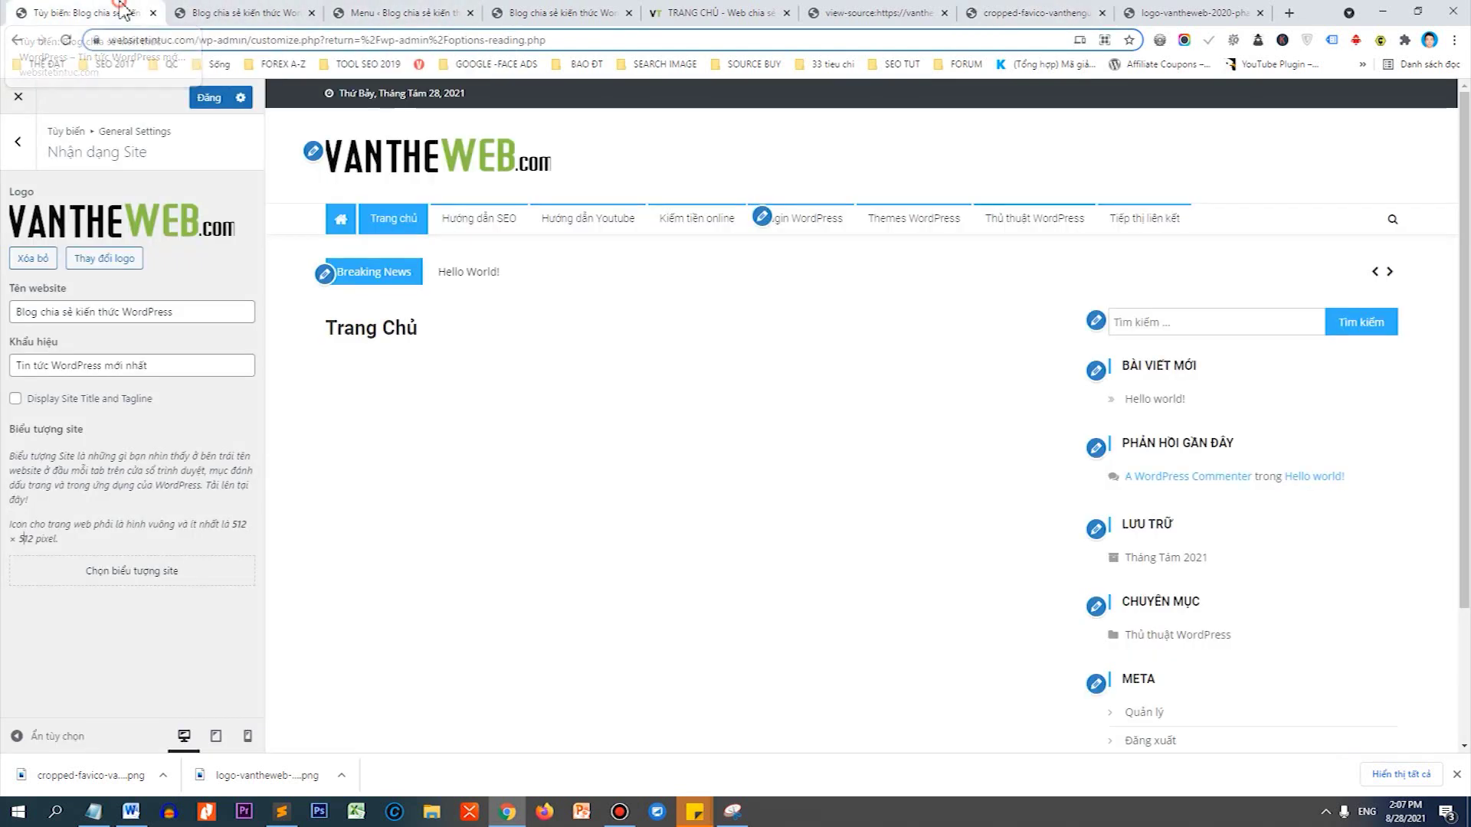
Upload and crop the VT favicon as the site icon, then publish the Customizer changes.
{"action": "left_click", "coordinate": [162, 568]}
{"action": "left_click_drag", "start_coordinate": [86, 789], "coordinate": [285, 473]}
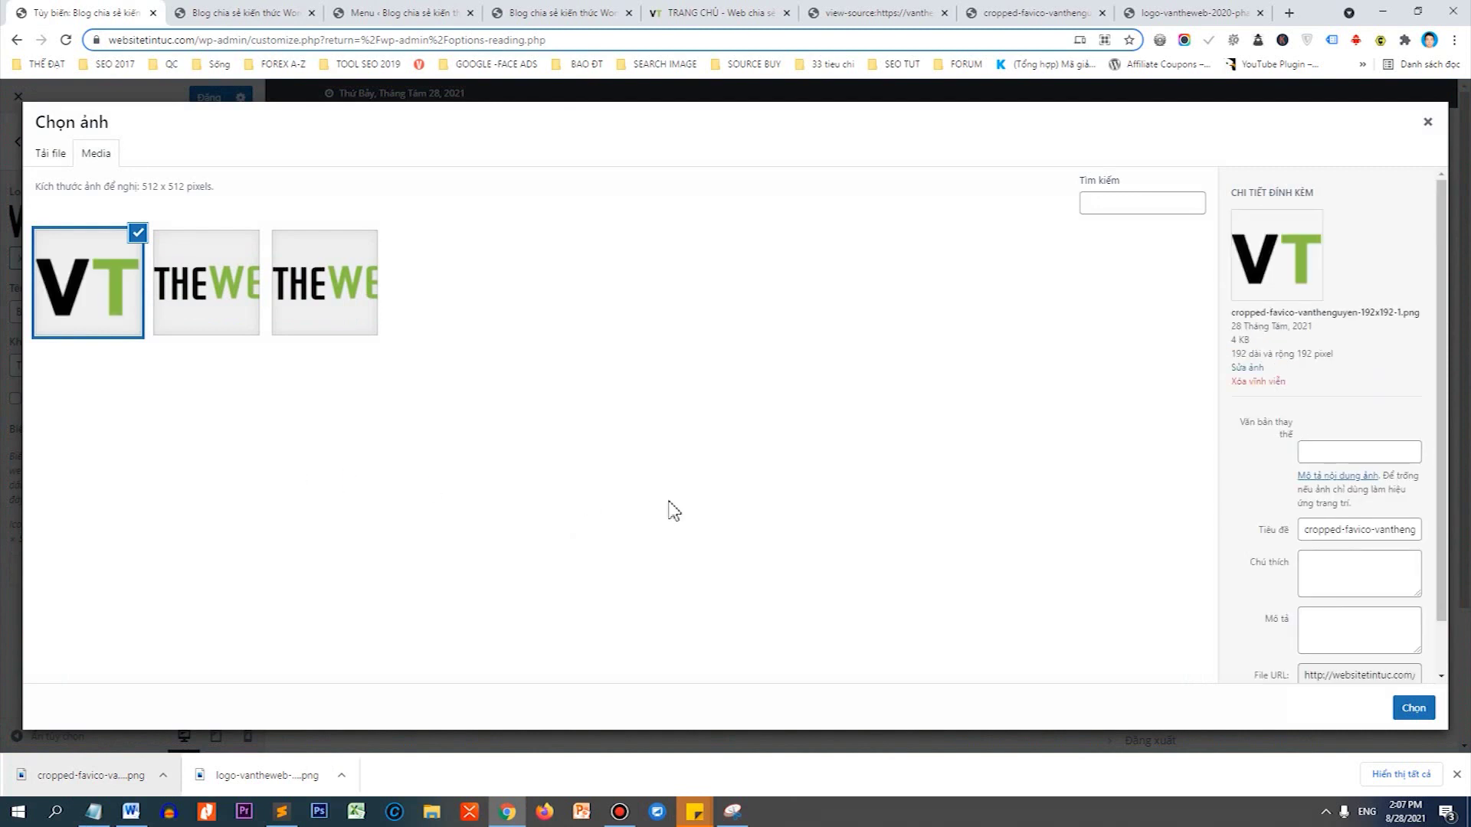
{"action": "left_click", "coordinate": [1414, 708]}
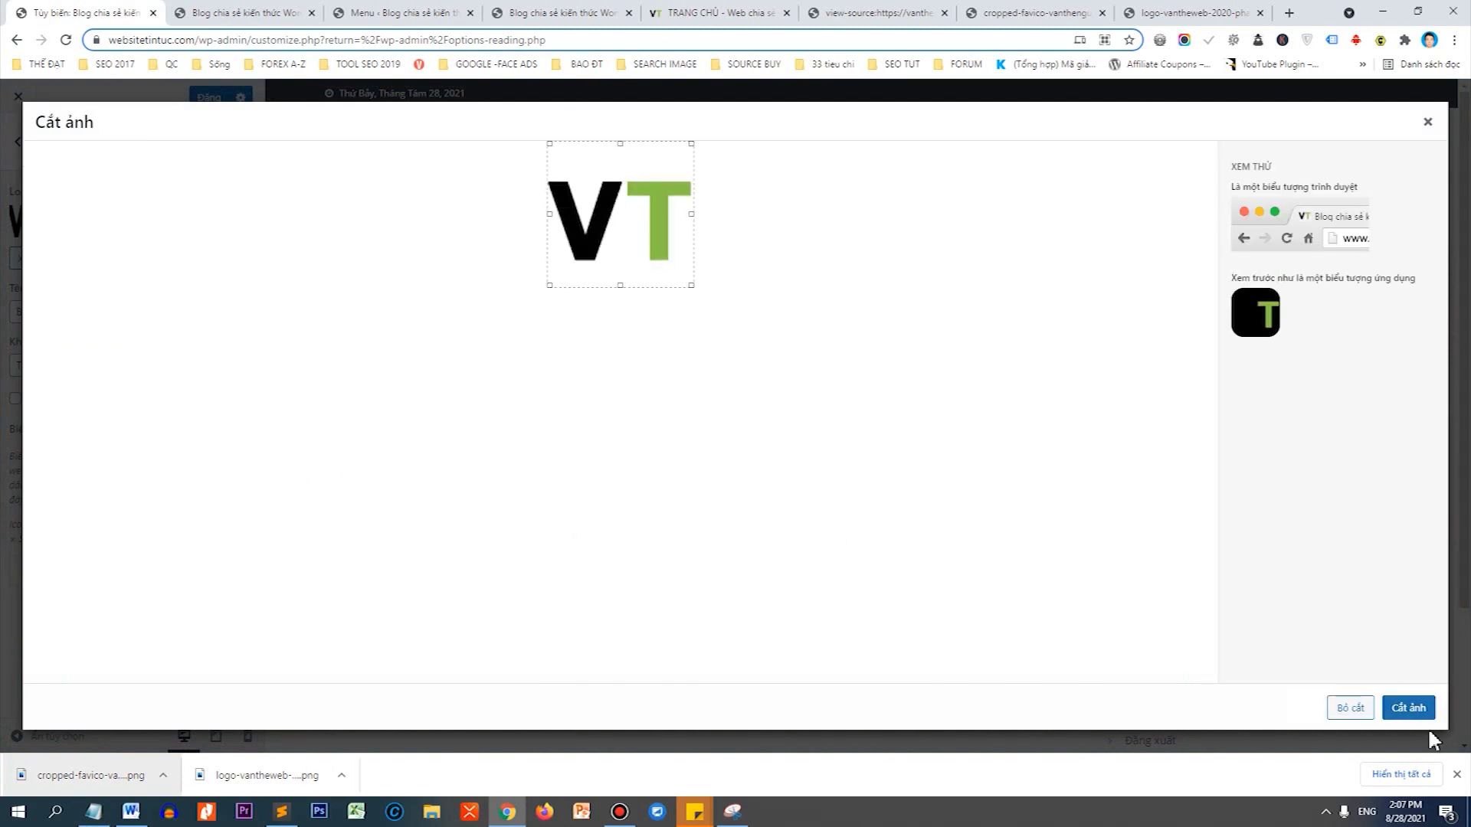
{"action": "left_click", "coordinate": [1414, 708]}
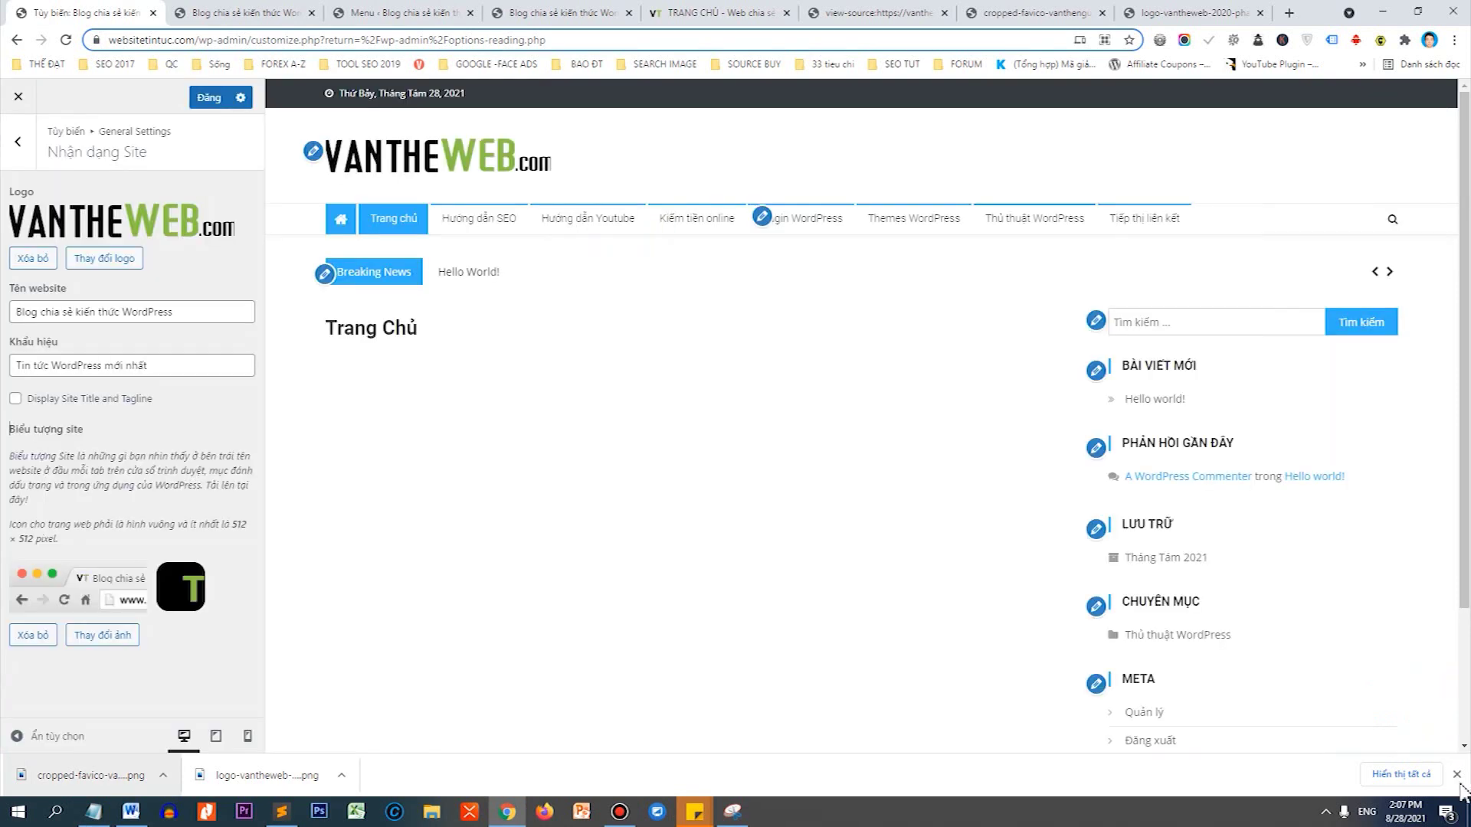
{"action": "left_click", "coordinate": [1457, 775]}
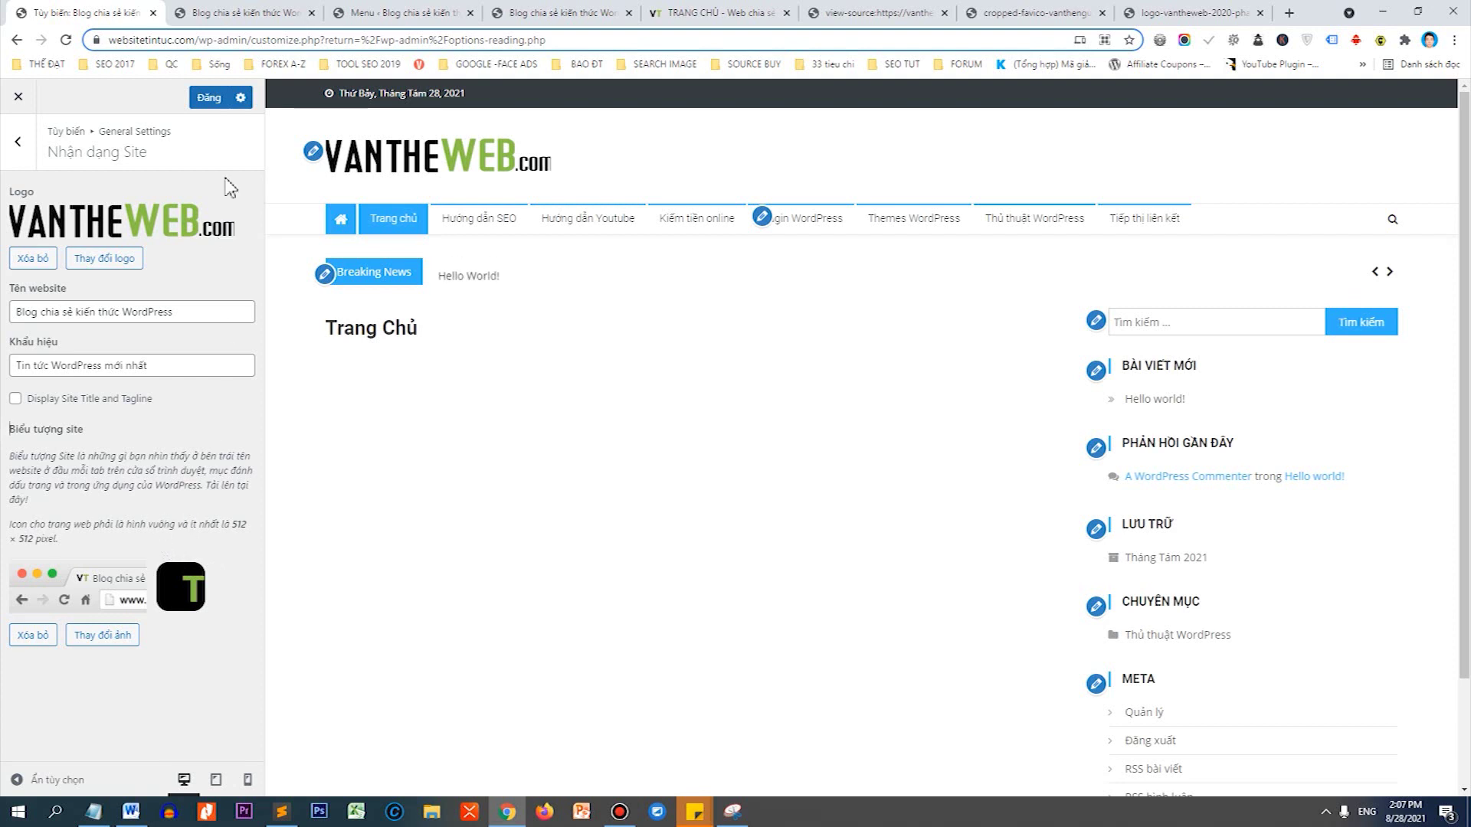
{"action": "left_click", "coordinate": [218, 101]}
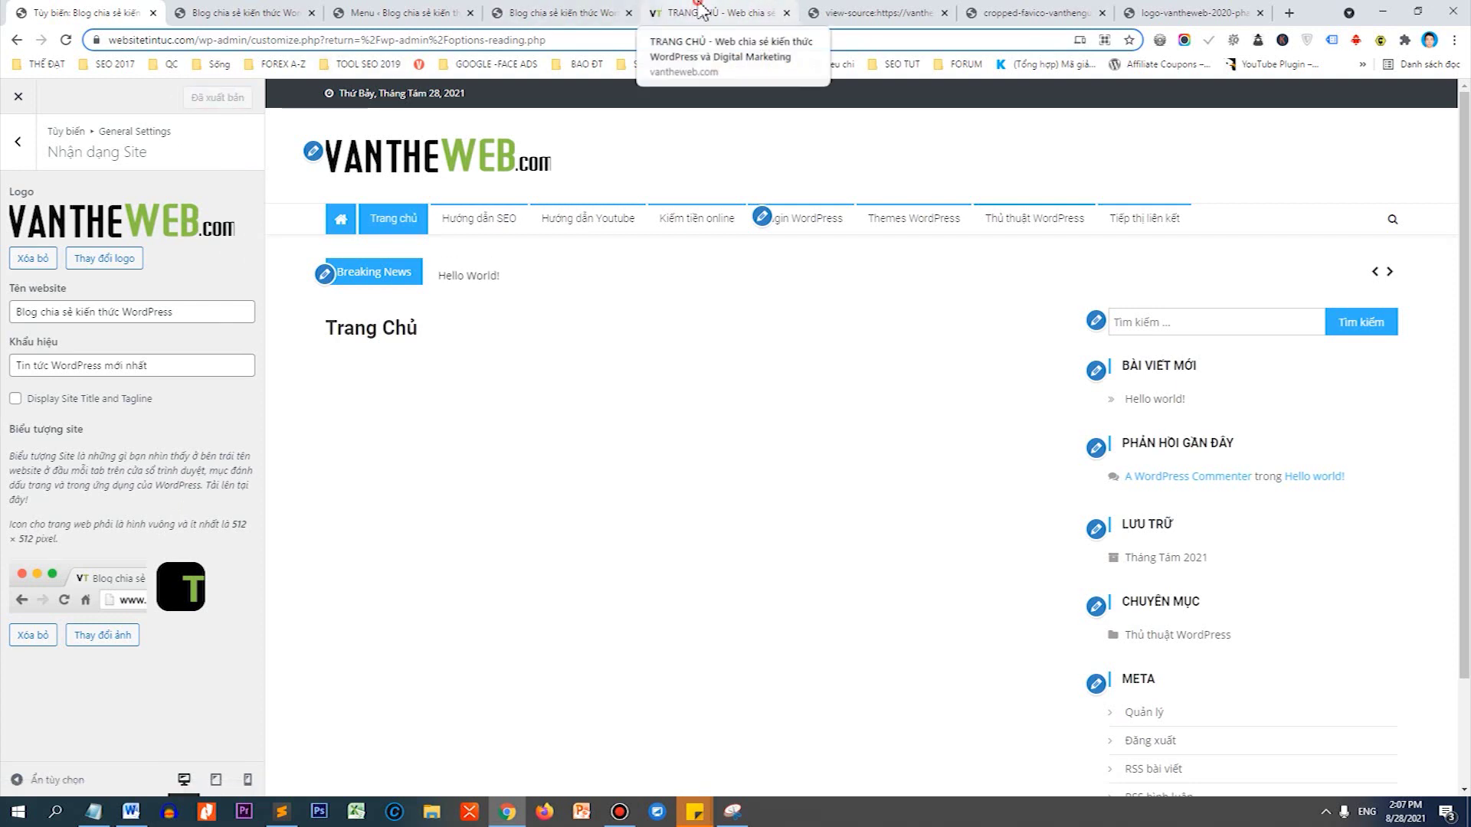
Close the vantheweb.com, page-source, favicon and logo tabs, then reload the live site.
{"action": "left_click", "coordinate": [664, 10]}
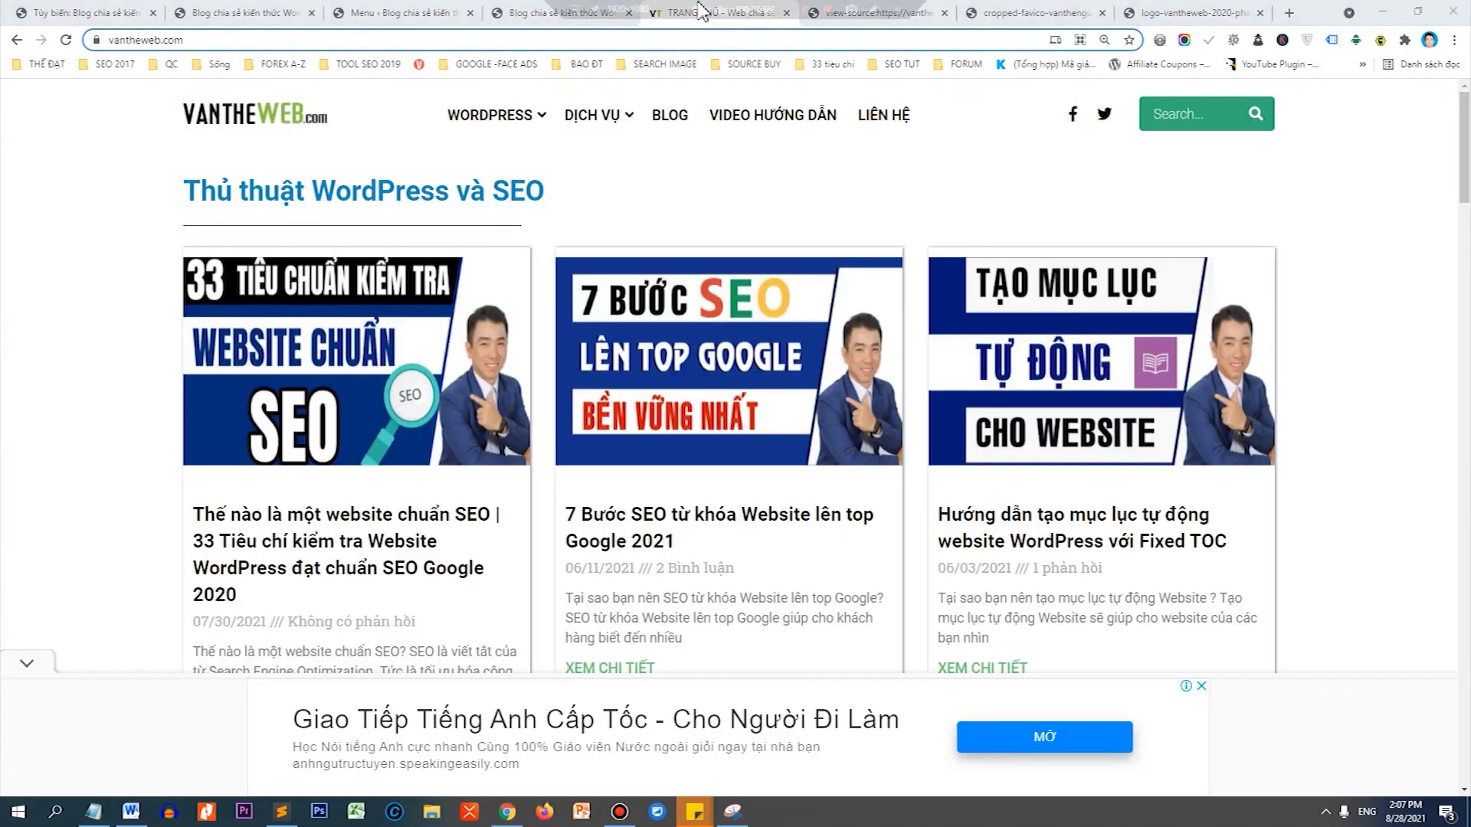
{"action": "left_click", "coordinate": [786, 13]}
{"action": "left_click", "coordinate": [786, 13]}
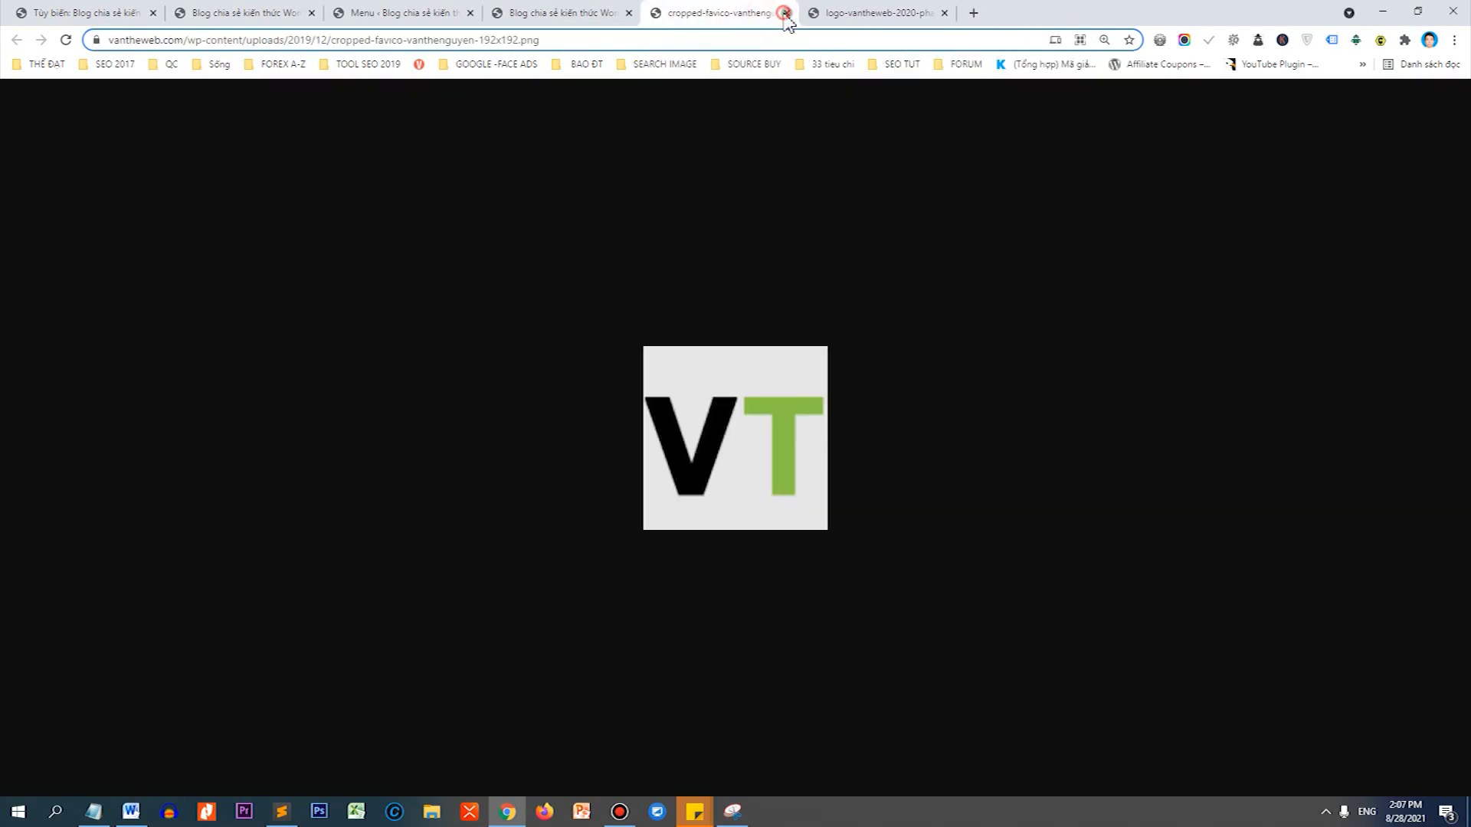
{"action": "left_click", "coordinate": [785, 13]}
{"action": "left_click", "coordinate": [786, 13]}
{"action": "right_click", "coordinate": [101, 205]}
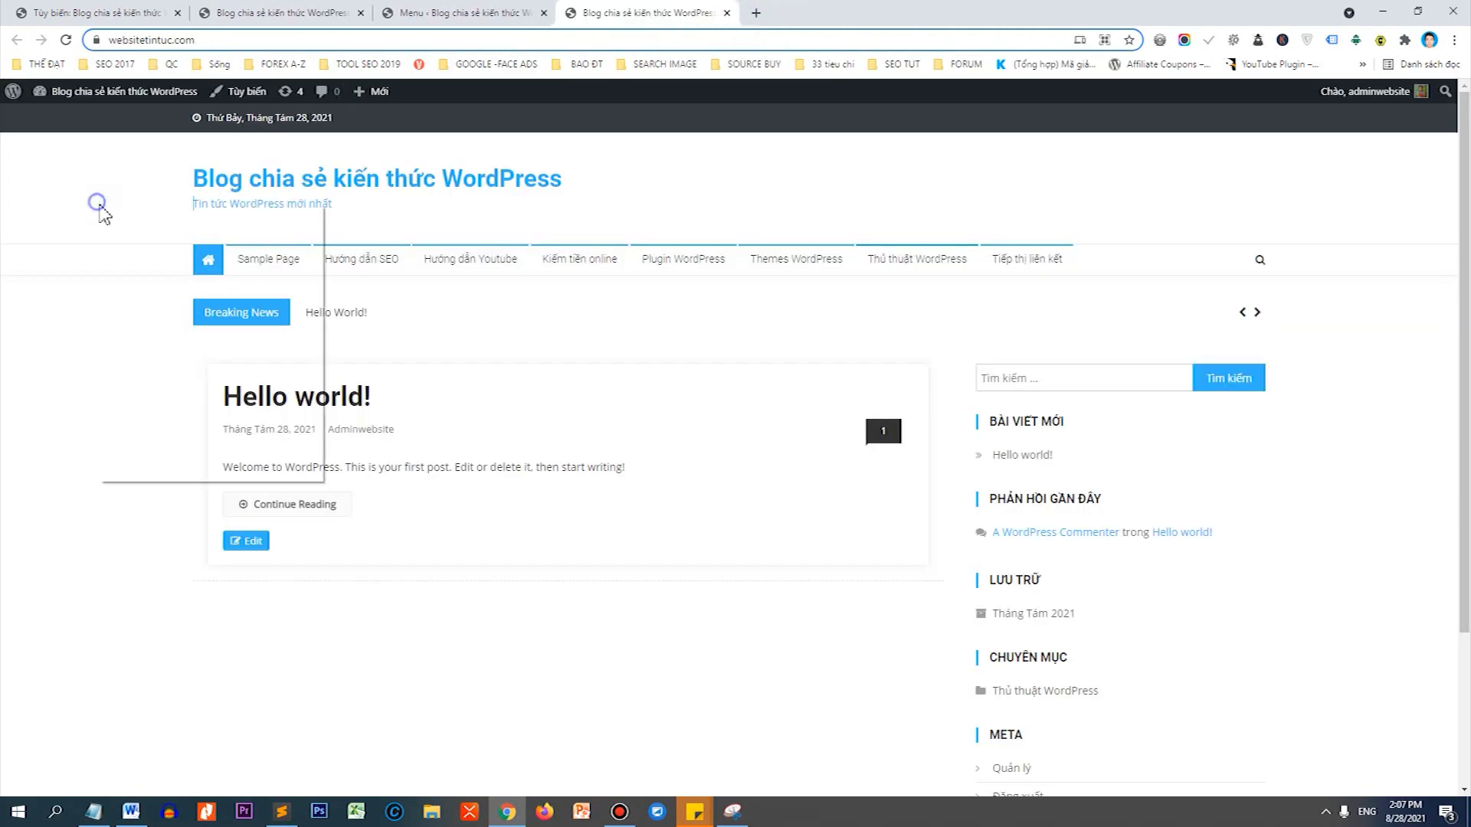
{"action": "left_click", "coordinate": [156, 247]}
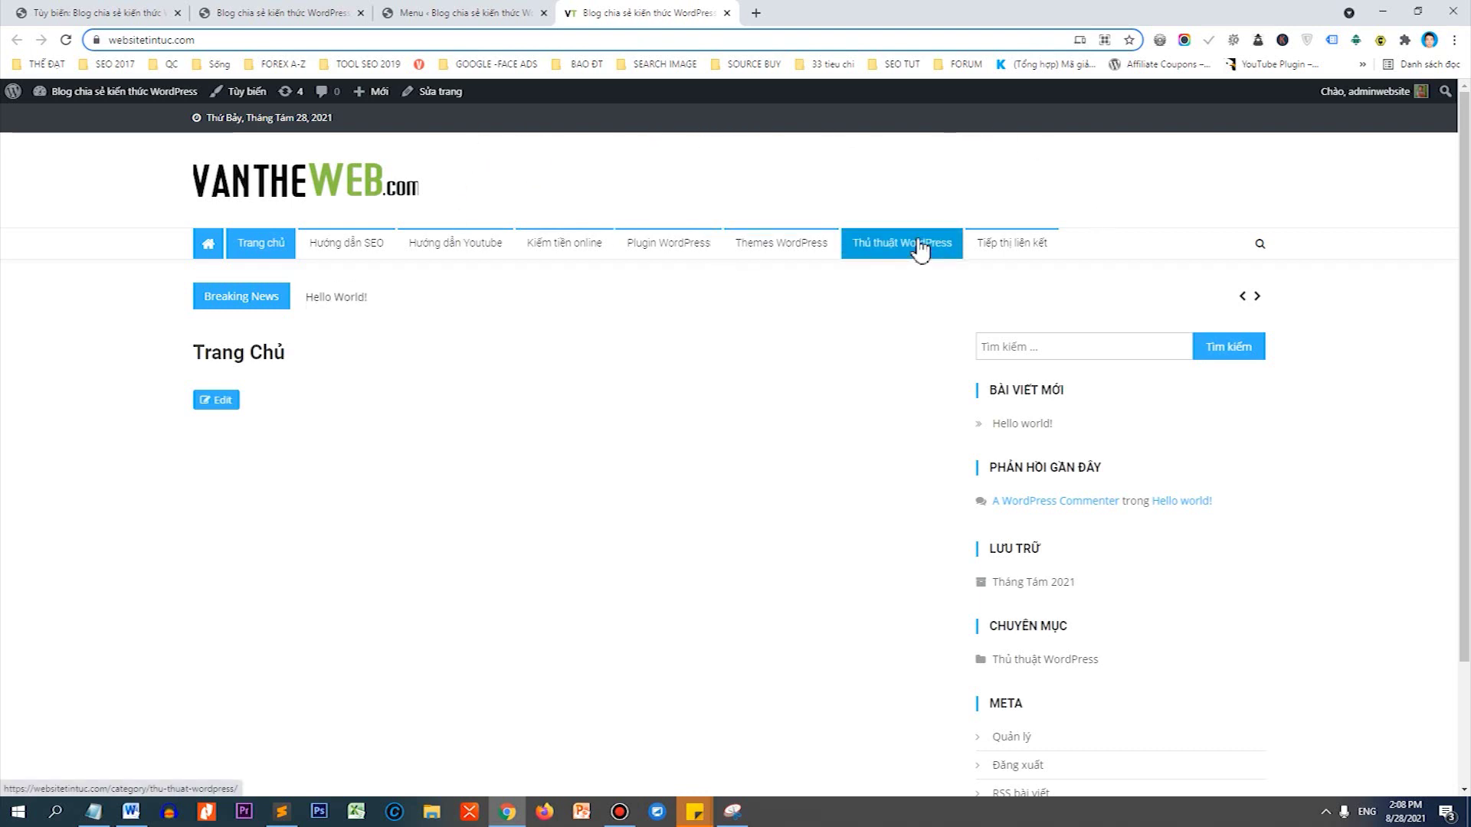
Search Google Images for 'banner ads gdn'.
{"action": "left_click", "coordinate": [755, 13]}
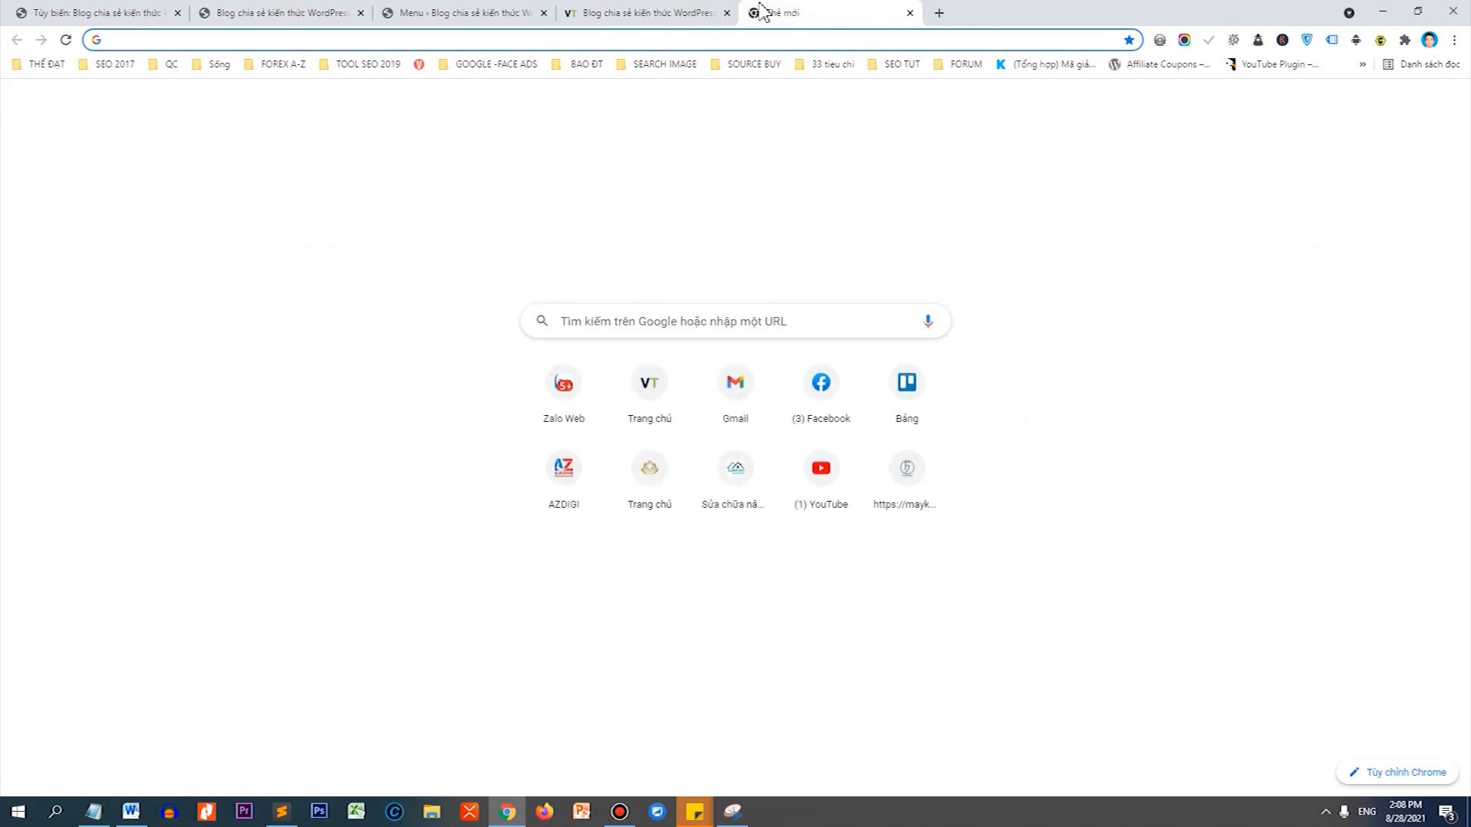
{"action": "type", "text": "banner ads"}
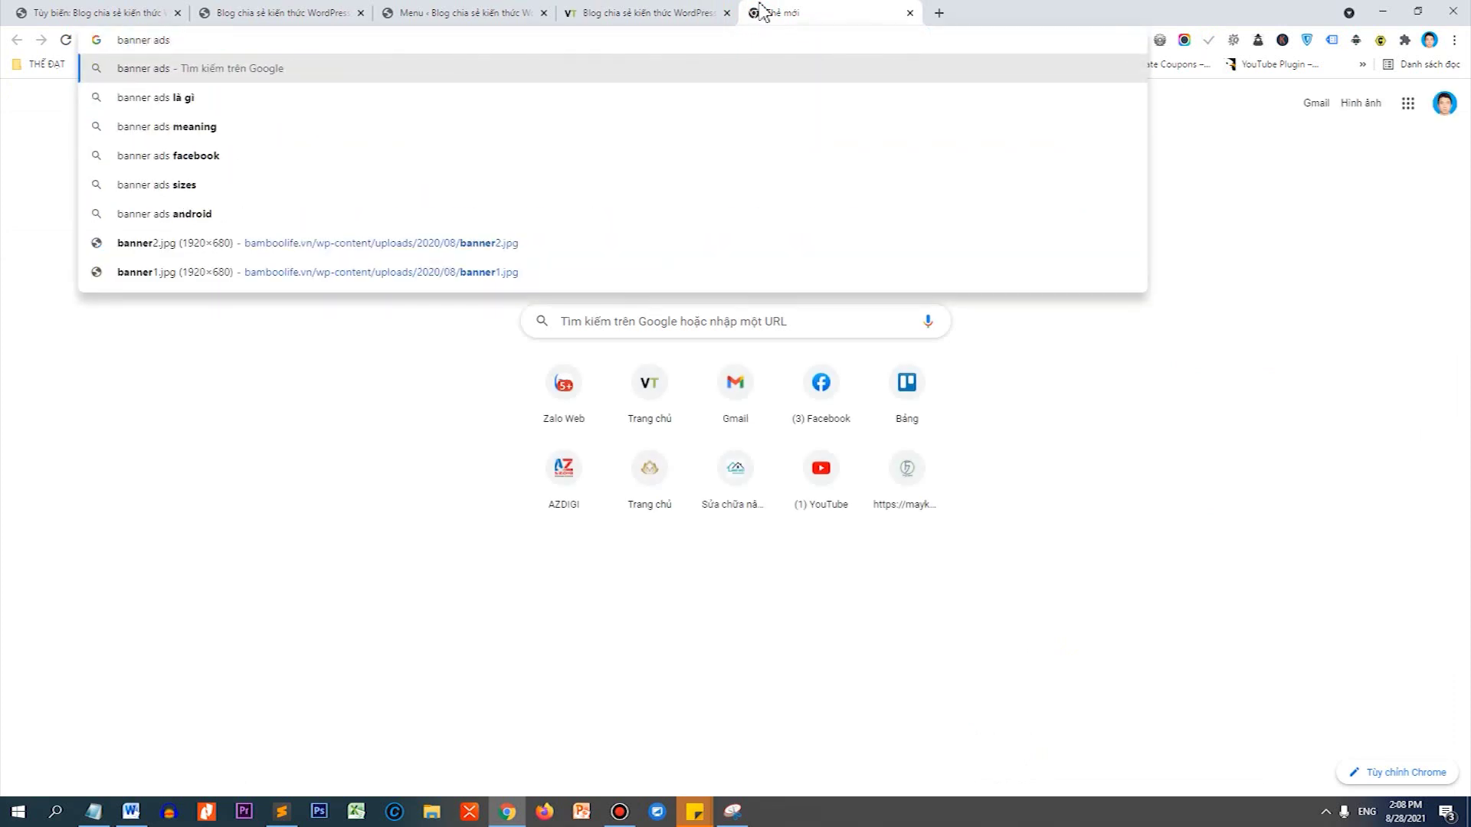
{"action": "type", "text": " gdn"}
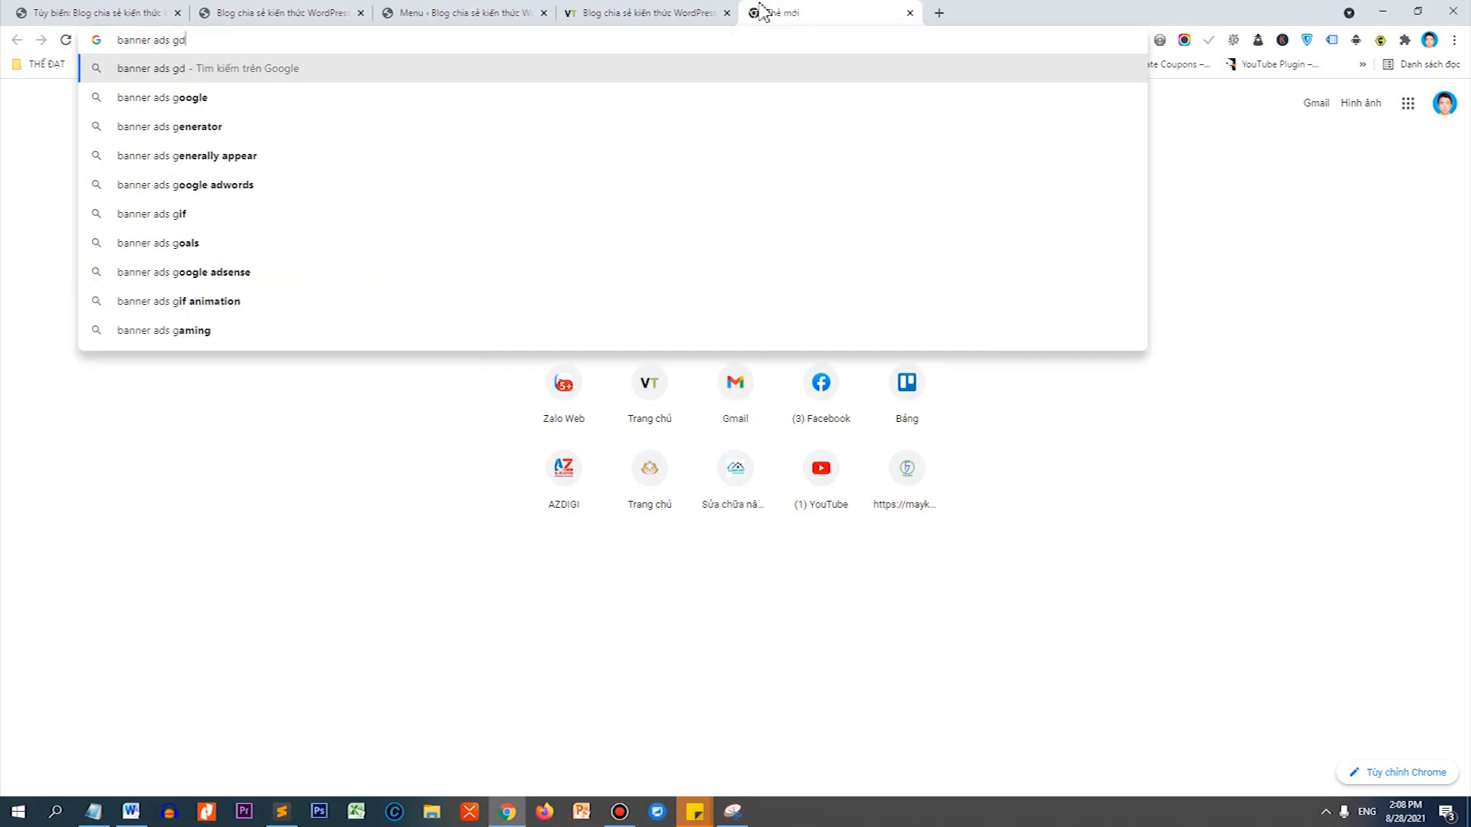
{"action": "key", "text": "BackSpace"}
{"action": "key", "text": "BackSpace"}
{"action": "key", "text": "BackSpace"}
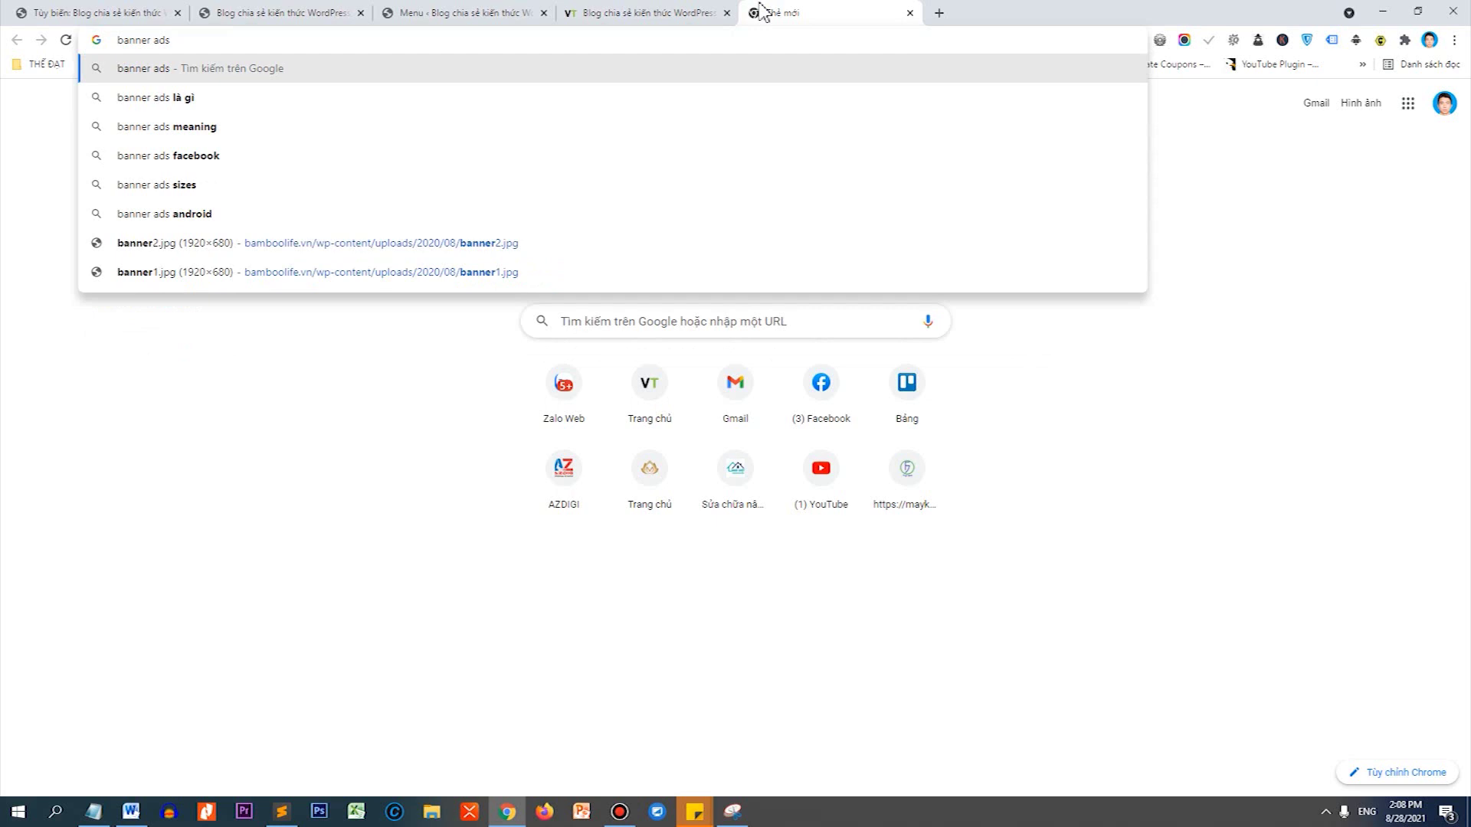
{"action": "type", "text": "gdn"}
{"action": "key", "text": "Return"}
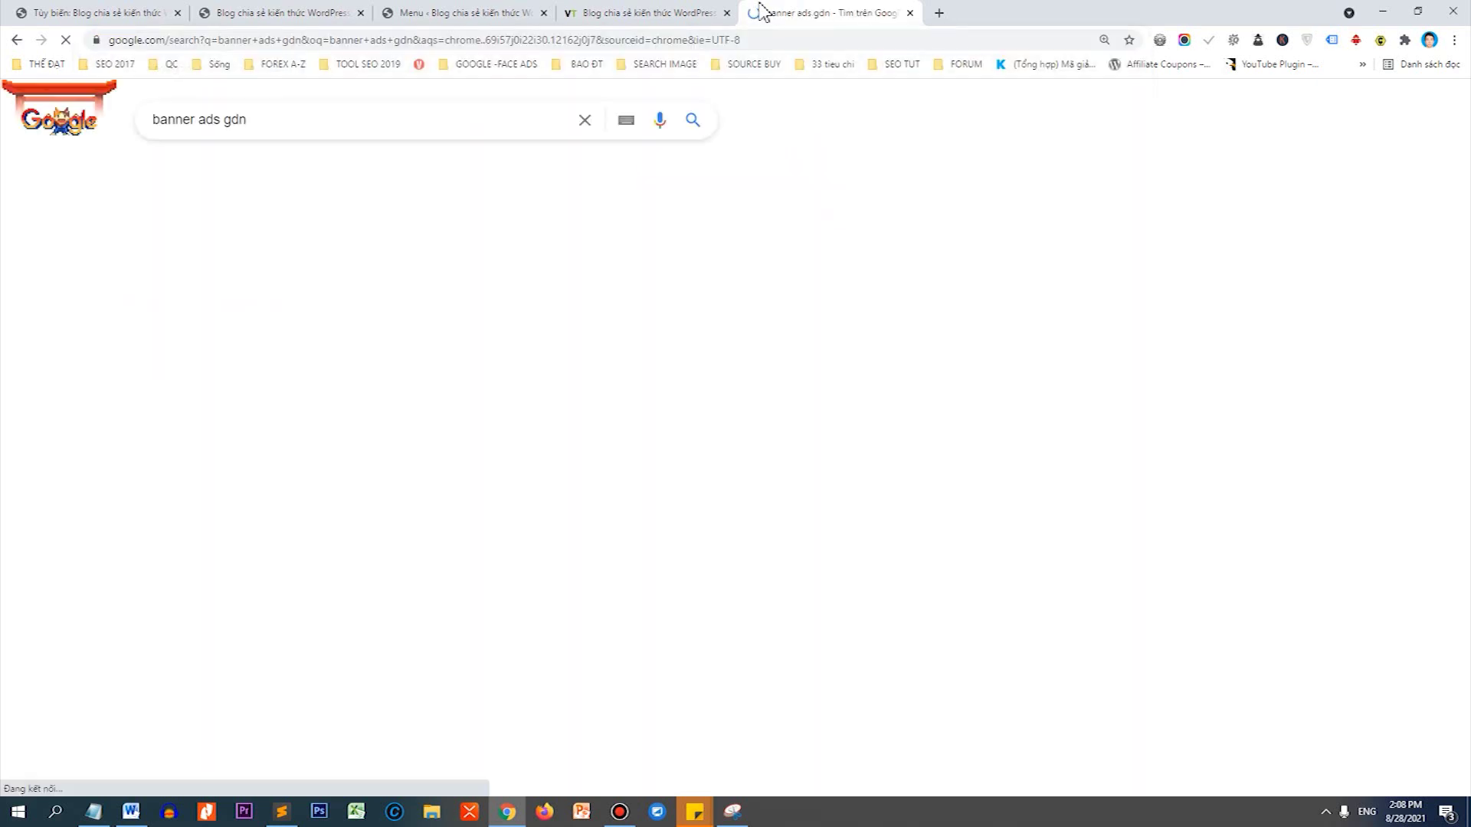
{"action": "left_click", "coordinate": [266, 168]}
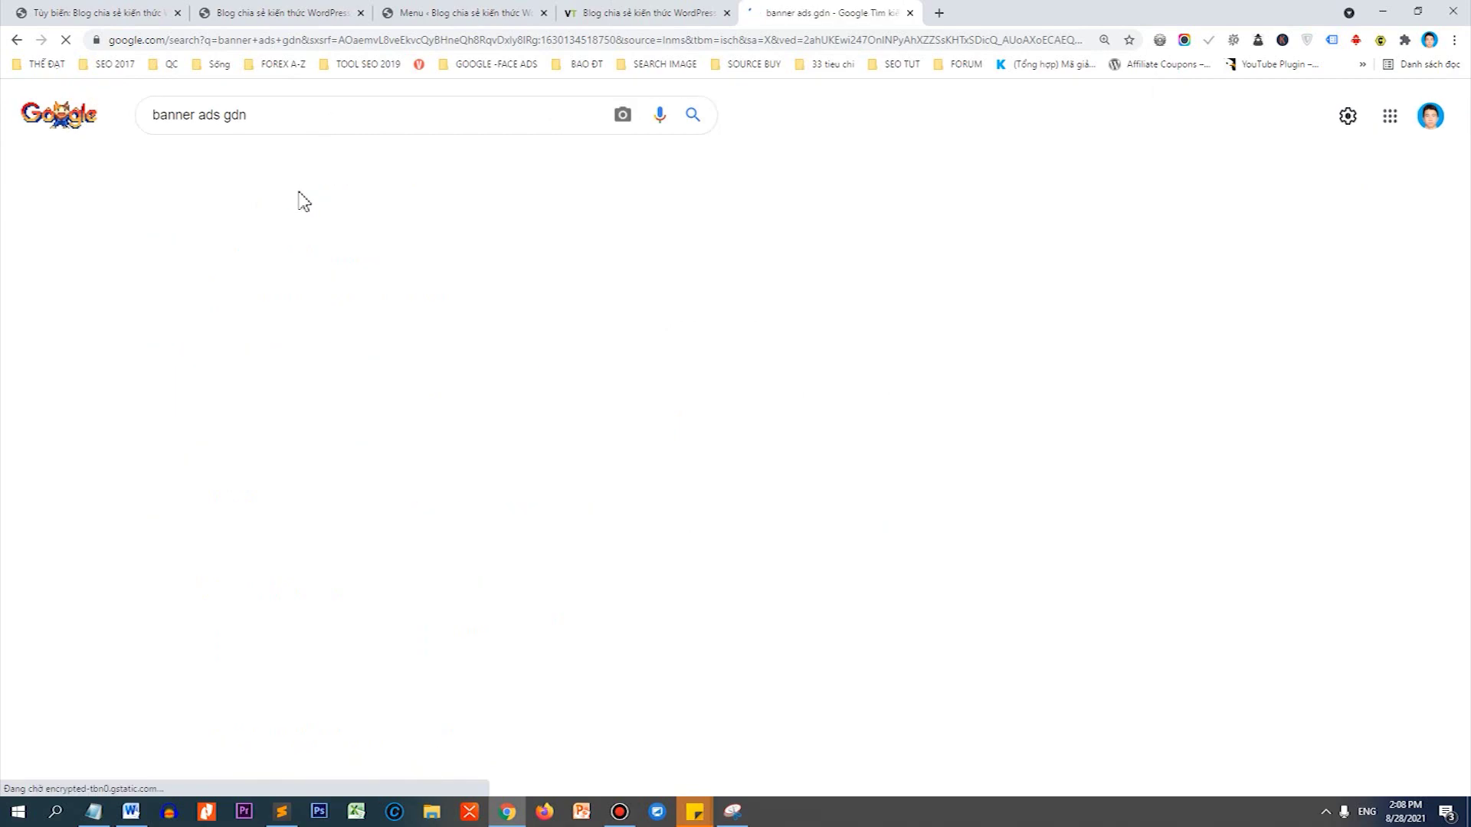
Open the 160x600, 300x250 and 728x90 banner sizes example full size and copy it.
{"action": "scroll", "coordinate": [699, 387], "scroll_direction": "down", "scroll_amount": 2}
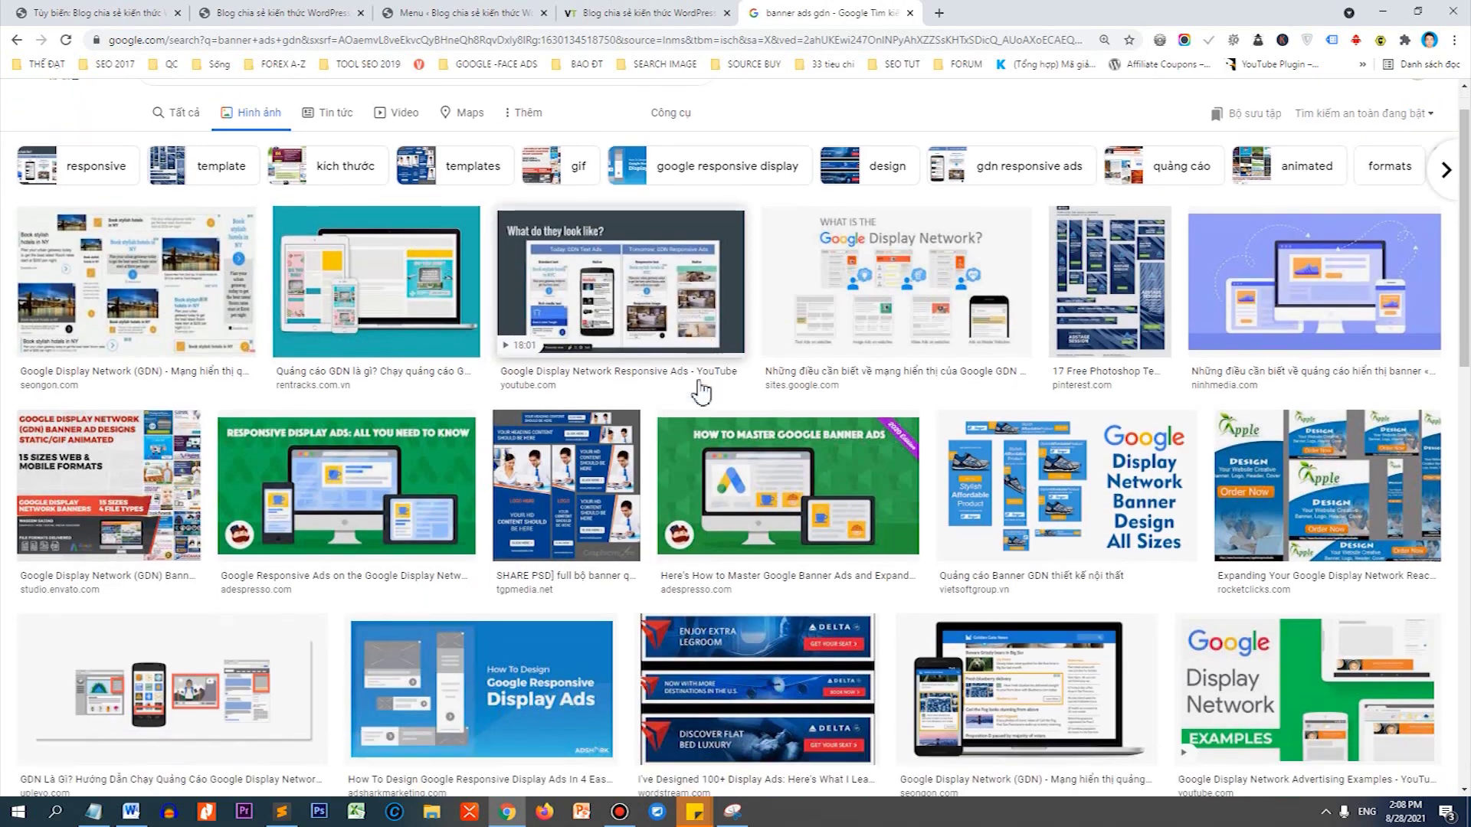
{"action": "scroll", "coordinate": [701, 392], "scroll_direction": "down", "scroll_amount": 12}
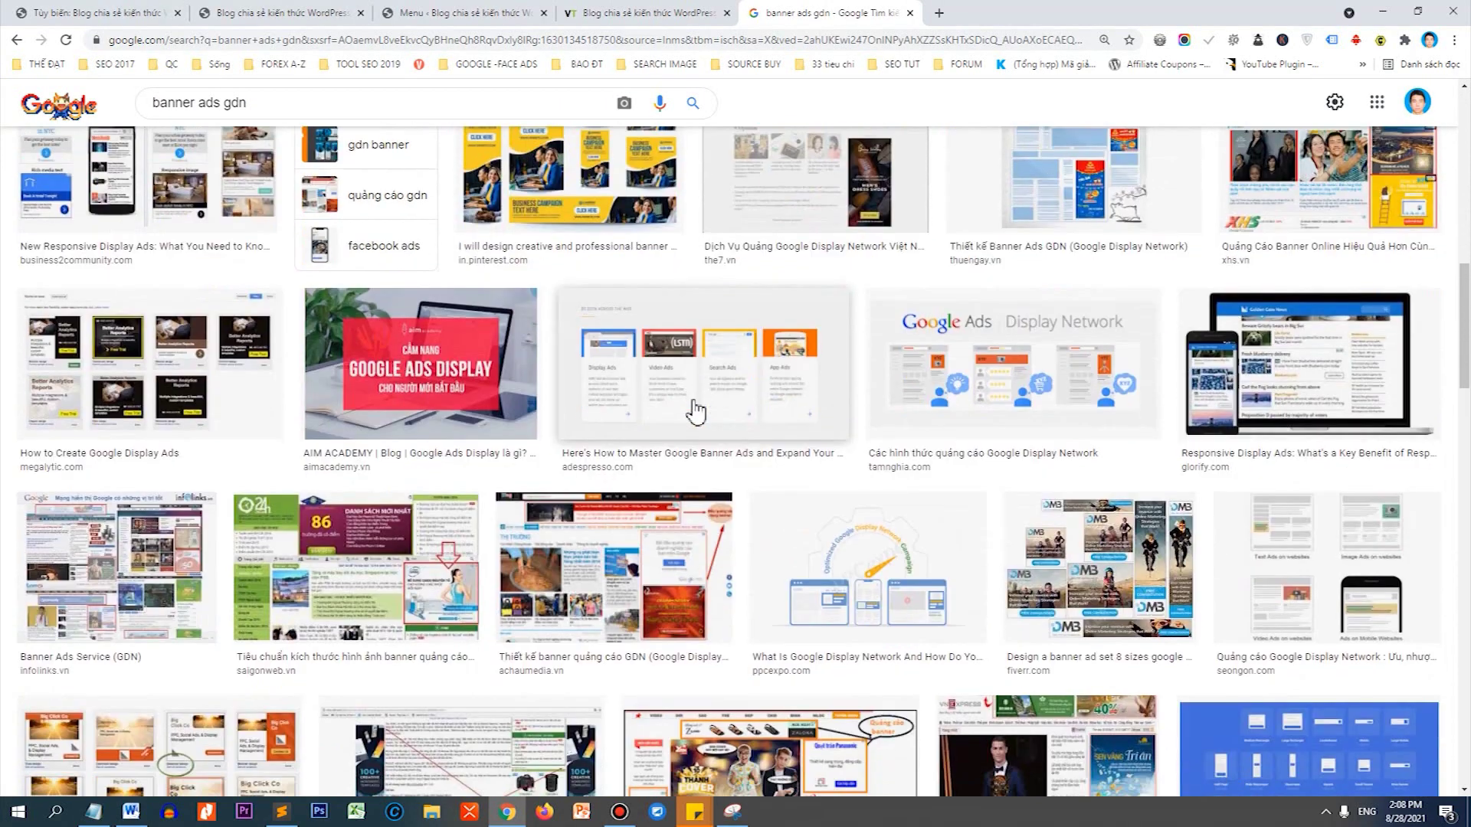
{"action": "scroll", "coordinate": [695, 411], "scroll_direction": "down", "scroll_amount": 14}
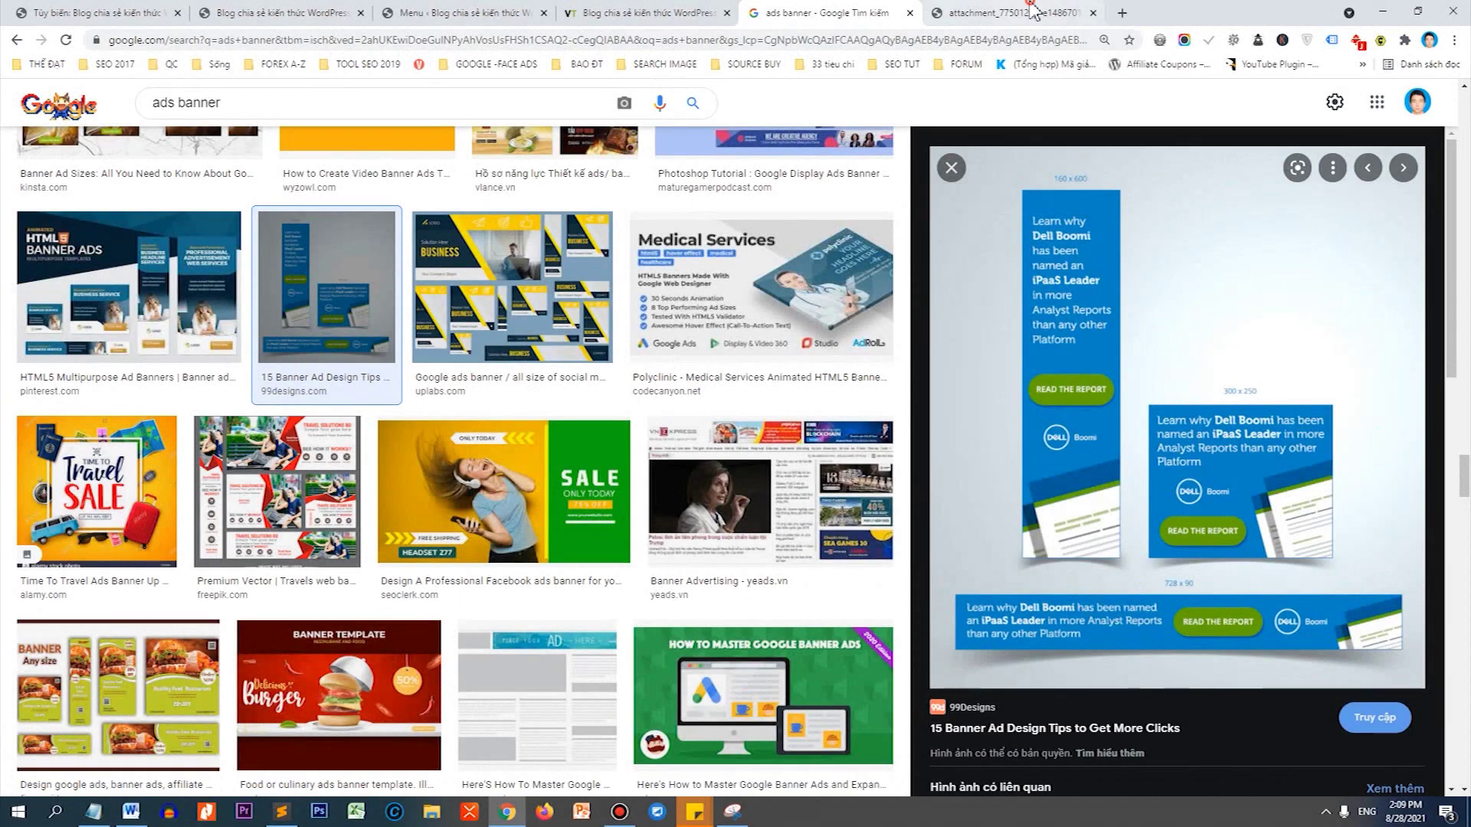
{"action": "key", "text": "ctrl+Tab"}
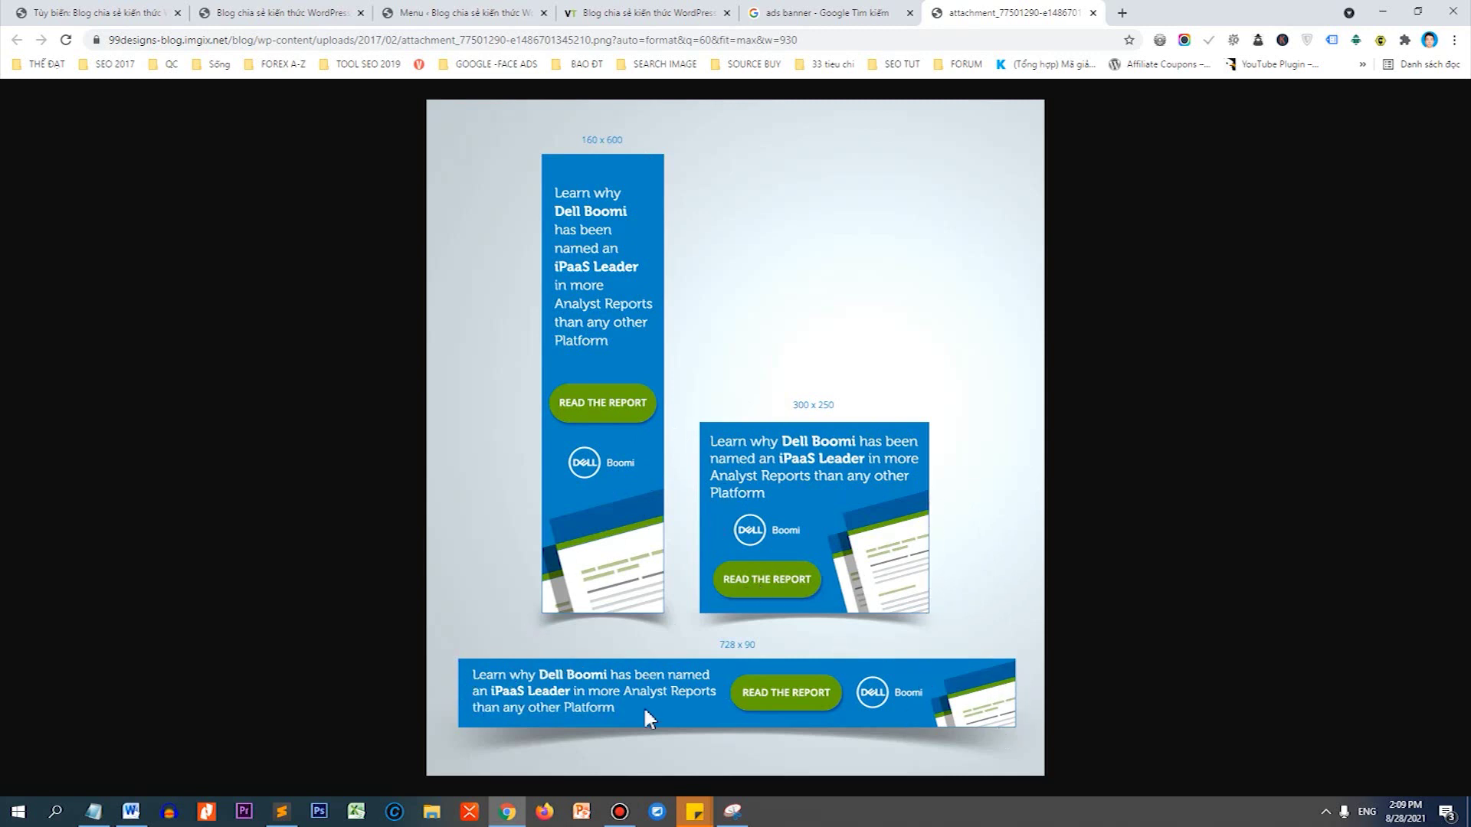
{"action": "right_click", "coordinate": [822, 239]}
{"action": "left_click", "coordinate": [880, 298]}
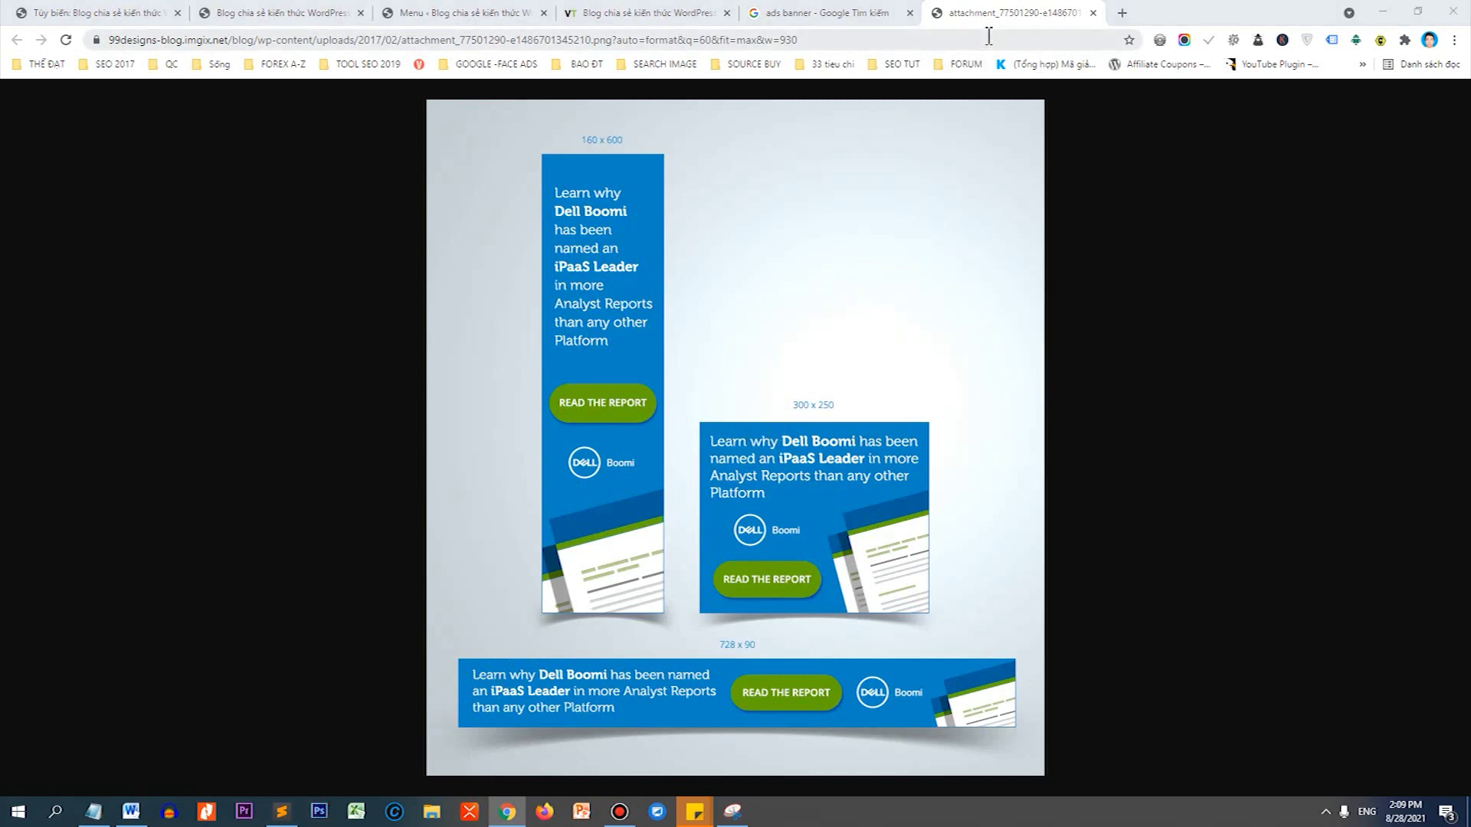
Go to canva.com, search 'banner' and start a blank Banner (Landscape) design.
{"action": "left_click", "coordinate": [1129, 15]}
{"action": "type", "text": "canva.com"}
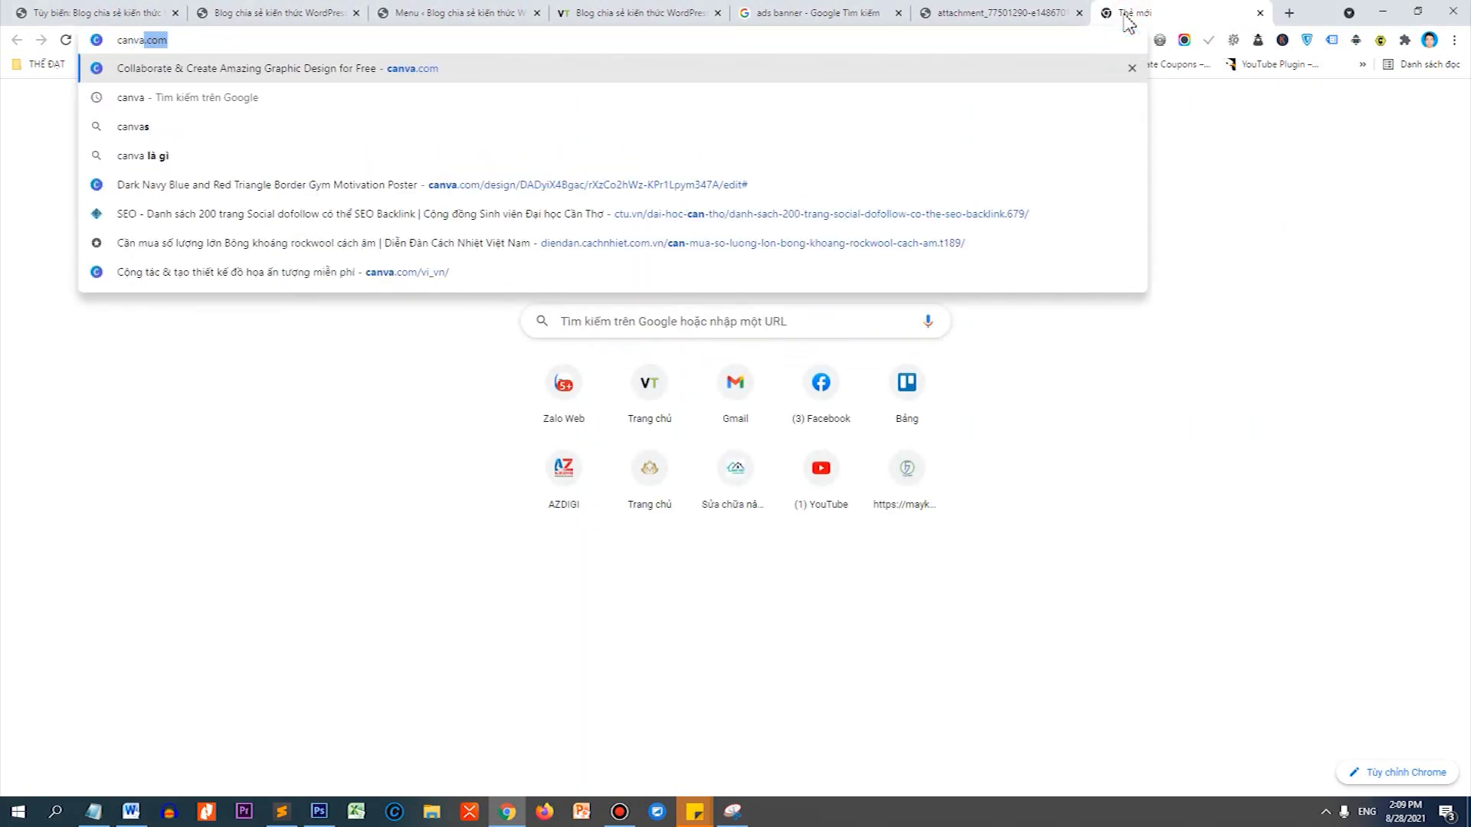
{"action": "key", "text": "alt+Tab"}
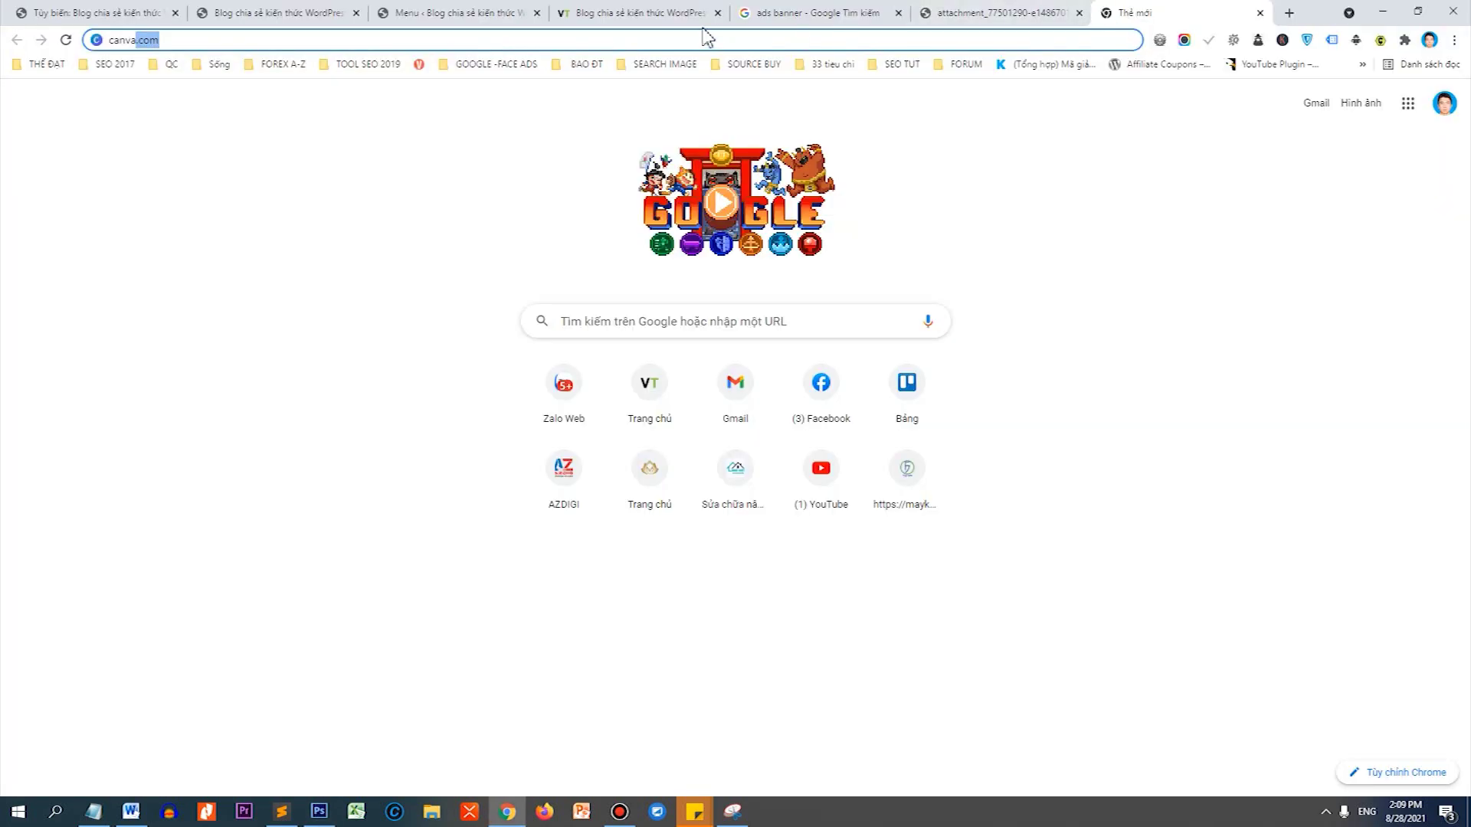
{"action": "key", "text": "Return"}
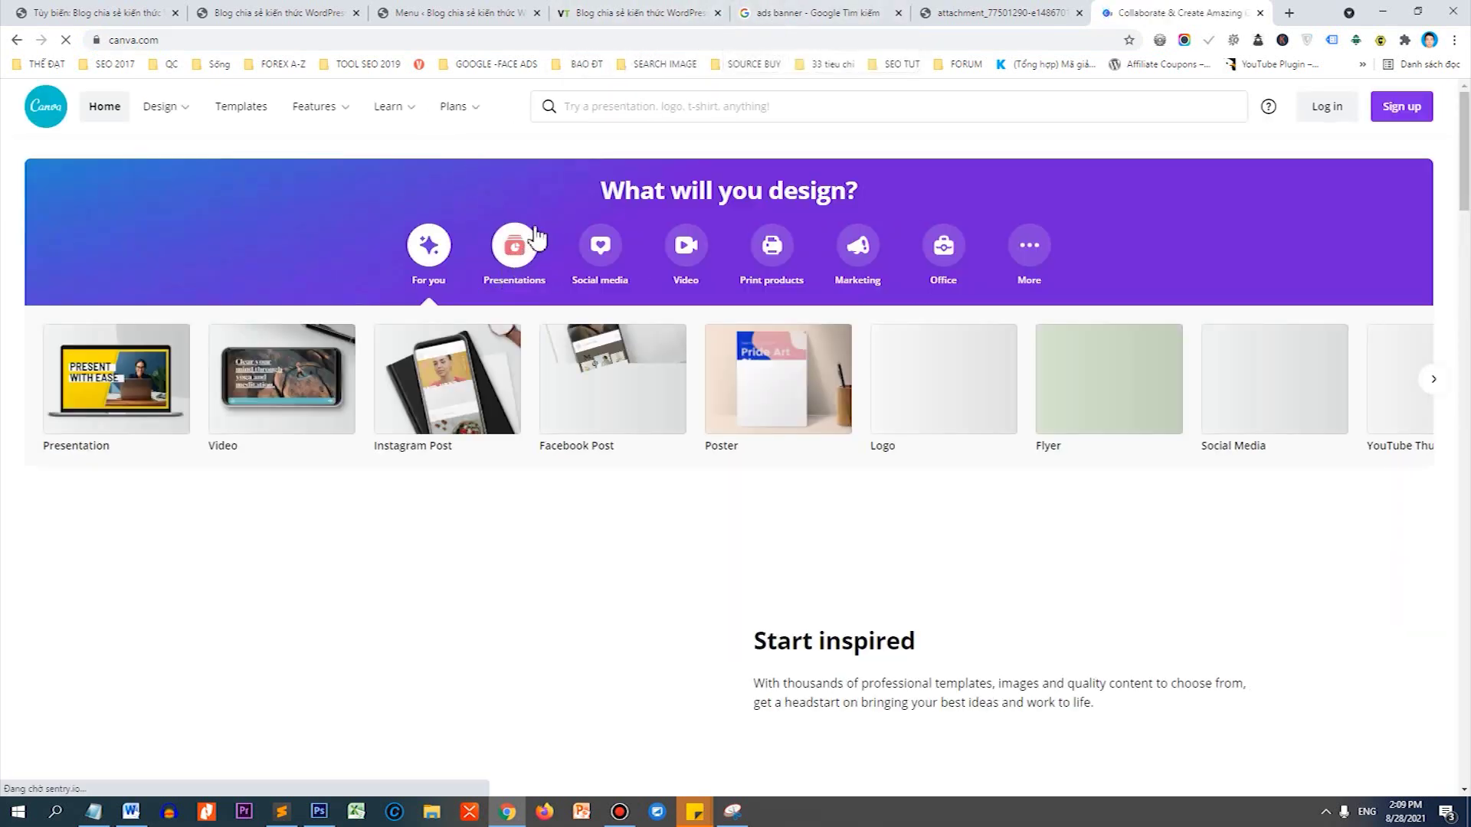
{"action": "left_click", "coordinate": [613, 104]}
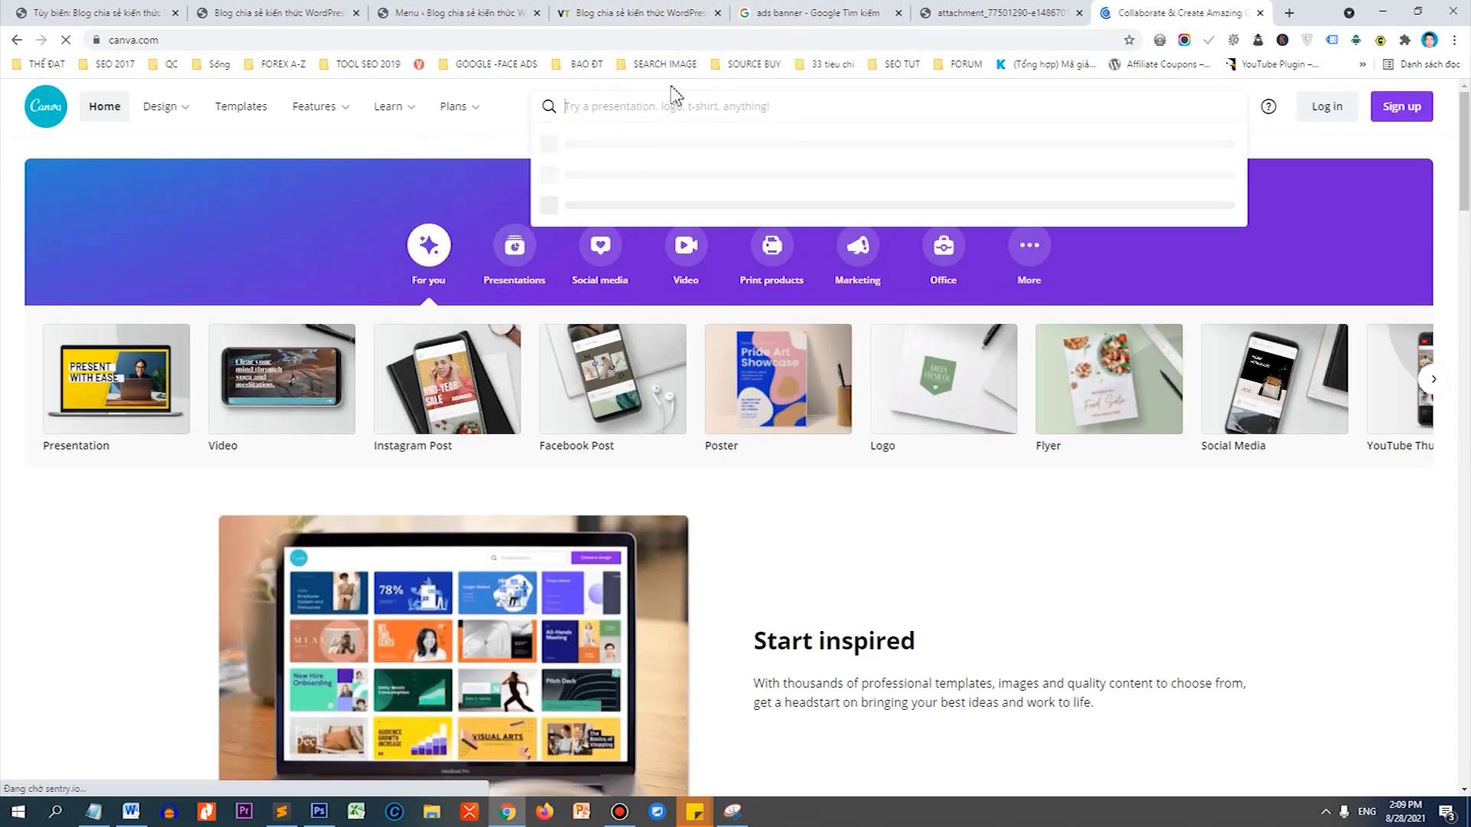
{"action": "type", "text": "banner"}
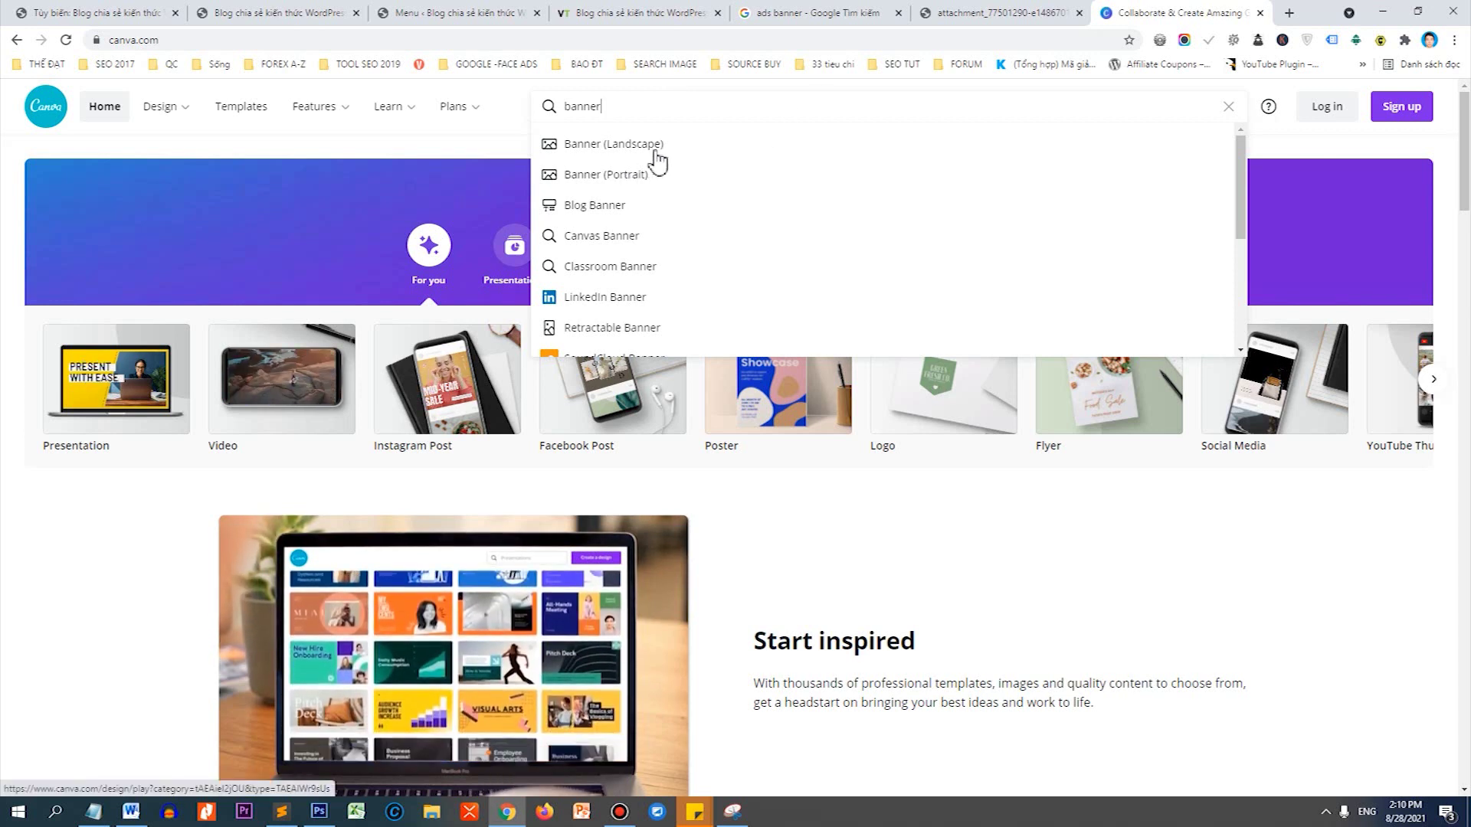
{"action": "left_click", "coordinate": [655, 151]}
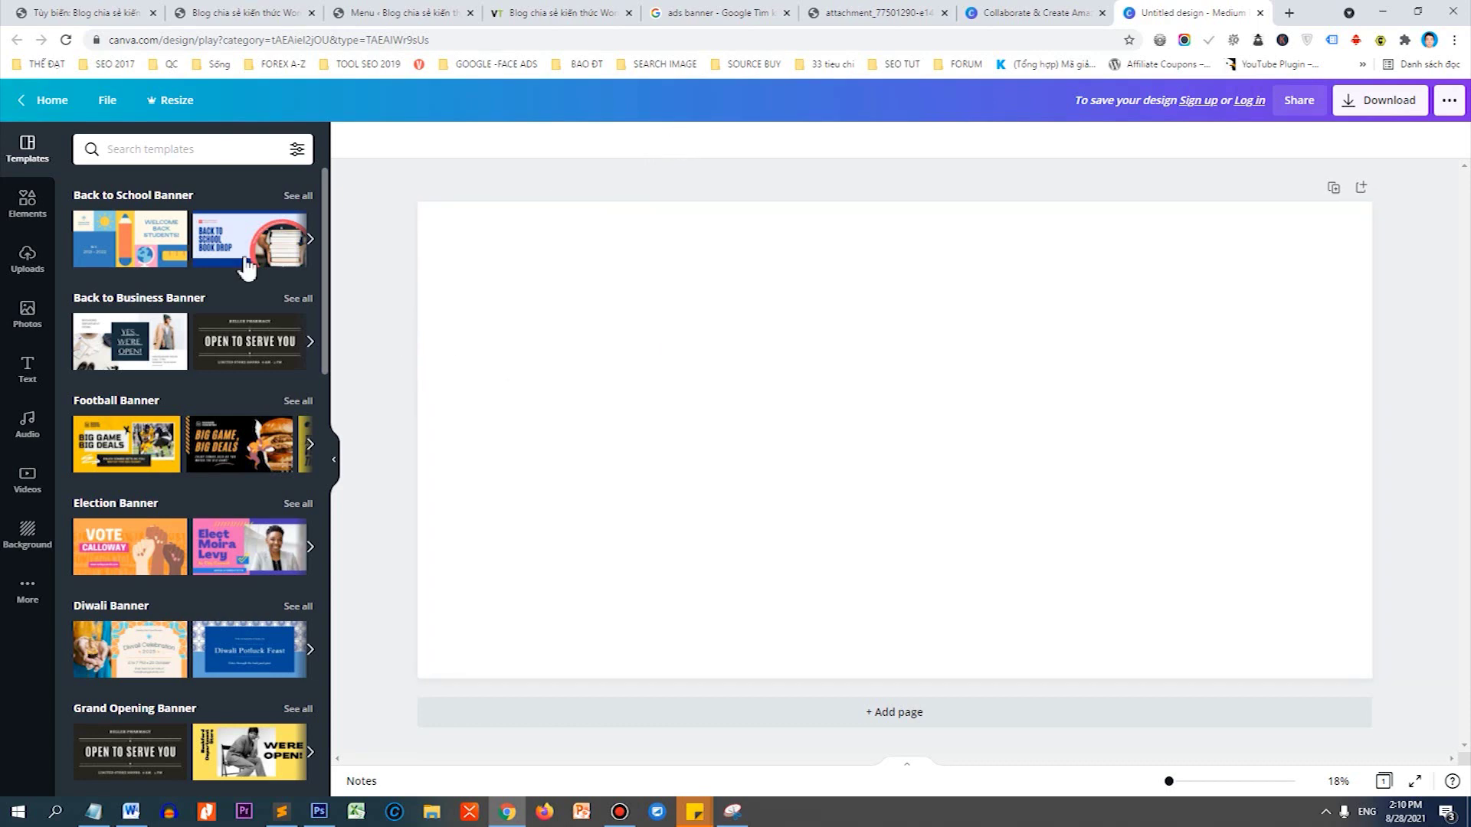
Browse the banner templates such as Back to School and Football Banner.
{"action": "scroll", "coordinate": [226, 384], "scroll_direction": "down", "scroll_amount": 6}
{"action": "scroll", "coordinate": [255, 422], "scroll_direction": "down", "scroll_amount": 4}
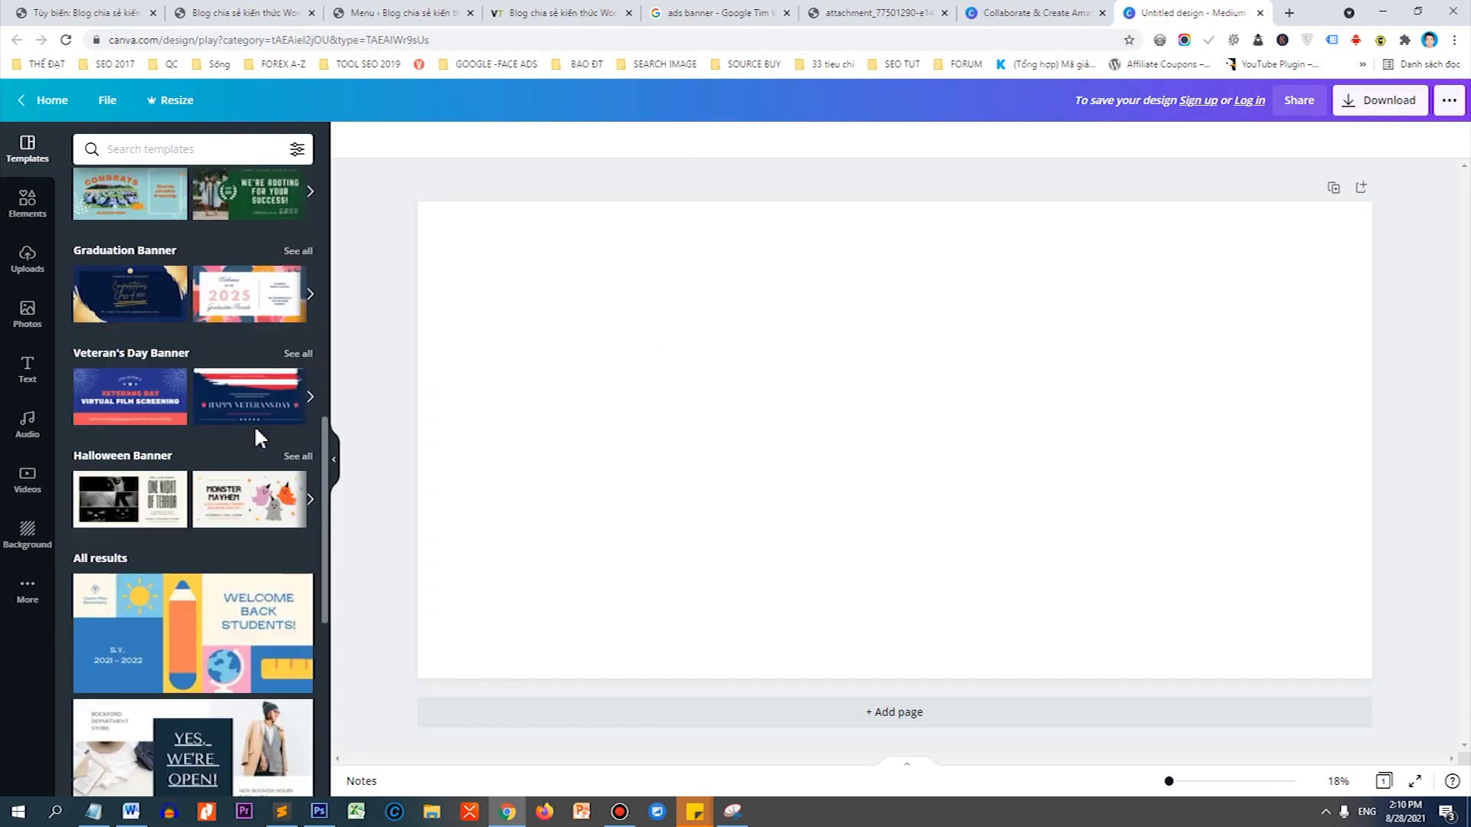
{"action": "scroll", "coordinate": [192, 460], "scroll_direction": "down", "scroll_amount": 5}
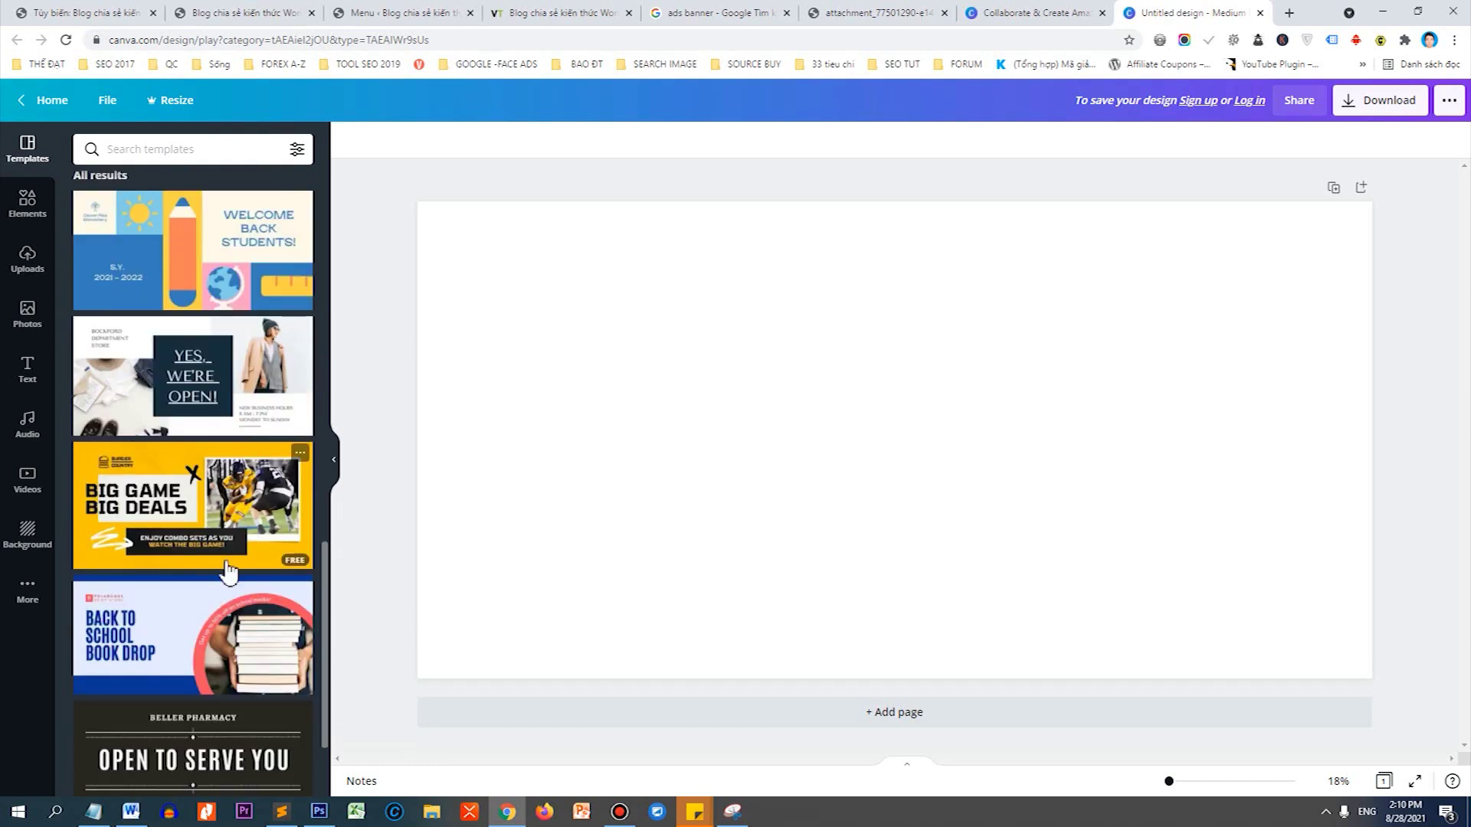
{"action": "scroll", "coordinate": [222, 493], "scroll_direction": "down", "scroll_amount": 2}
{"action": "scroll", "coordinate": [230, 490], "scroll_direction": "down", "scroll_amount": 8}
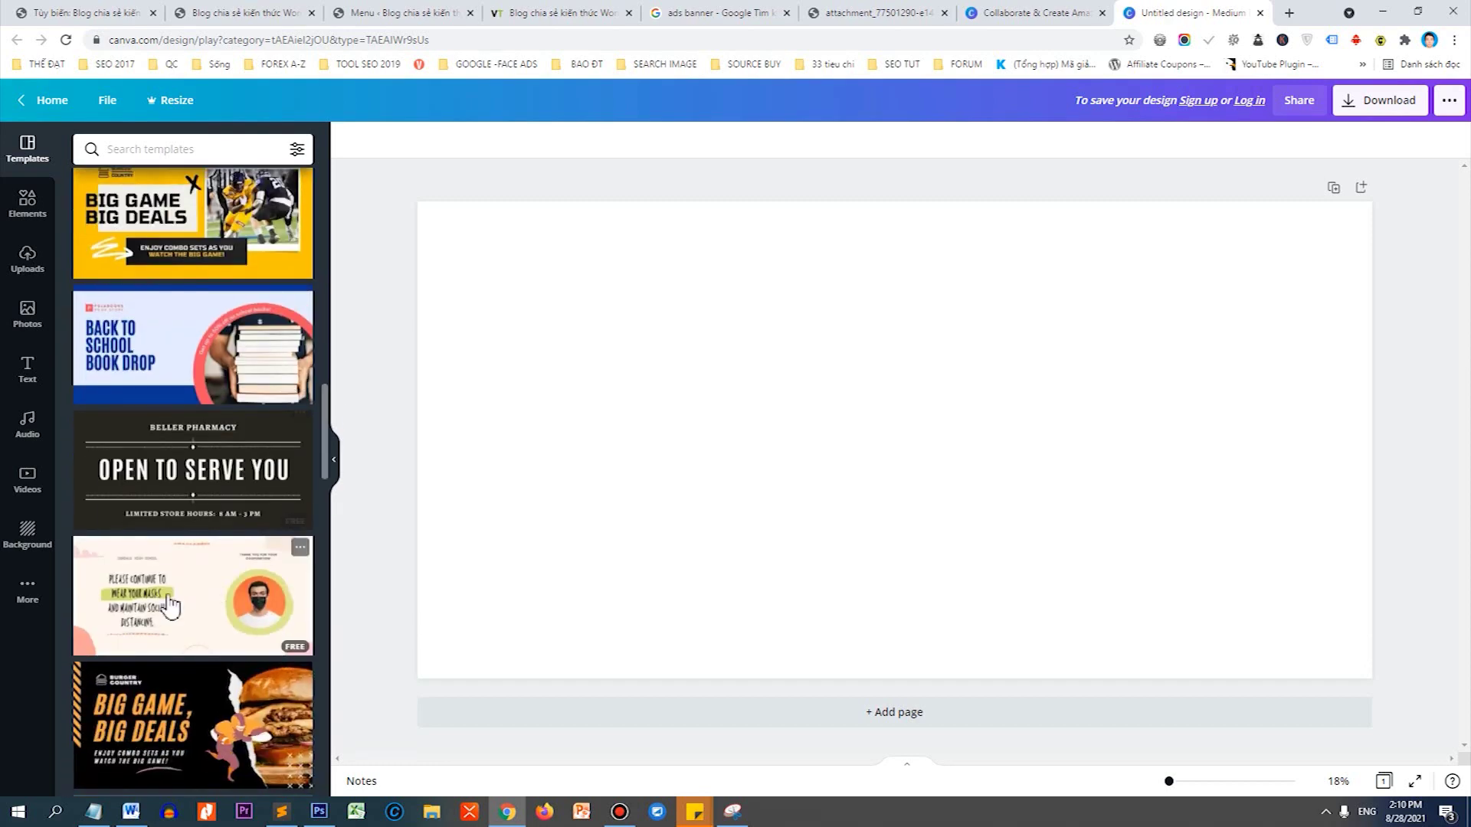
{"action": "scroll", "coordinate": [291, 456], "scroll_direction": "up", "scroll_amount": 3}
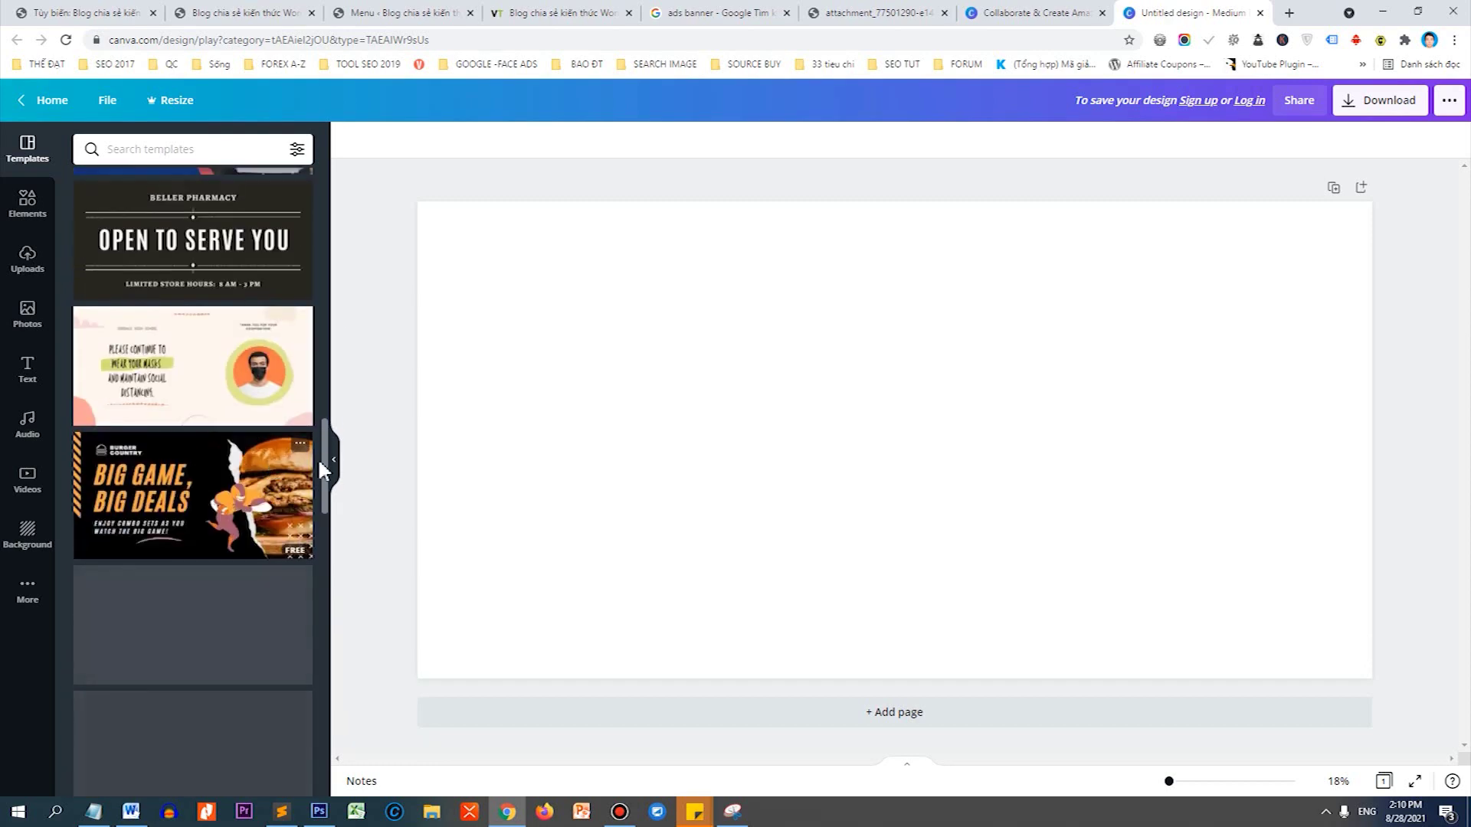
{"action": "left_click_drag", "start_coordinate": [320, 463], "coordinate": [313, 203]}
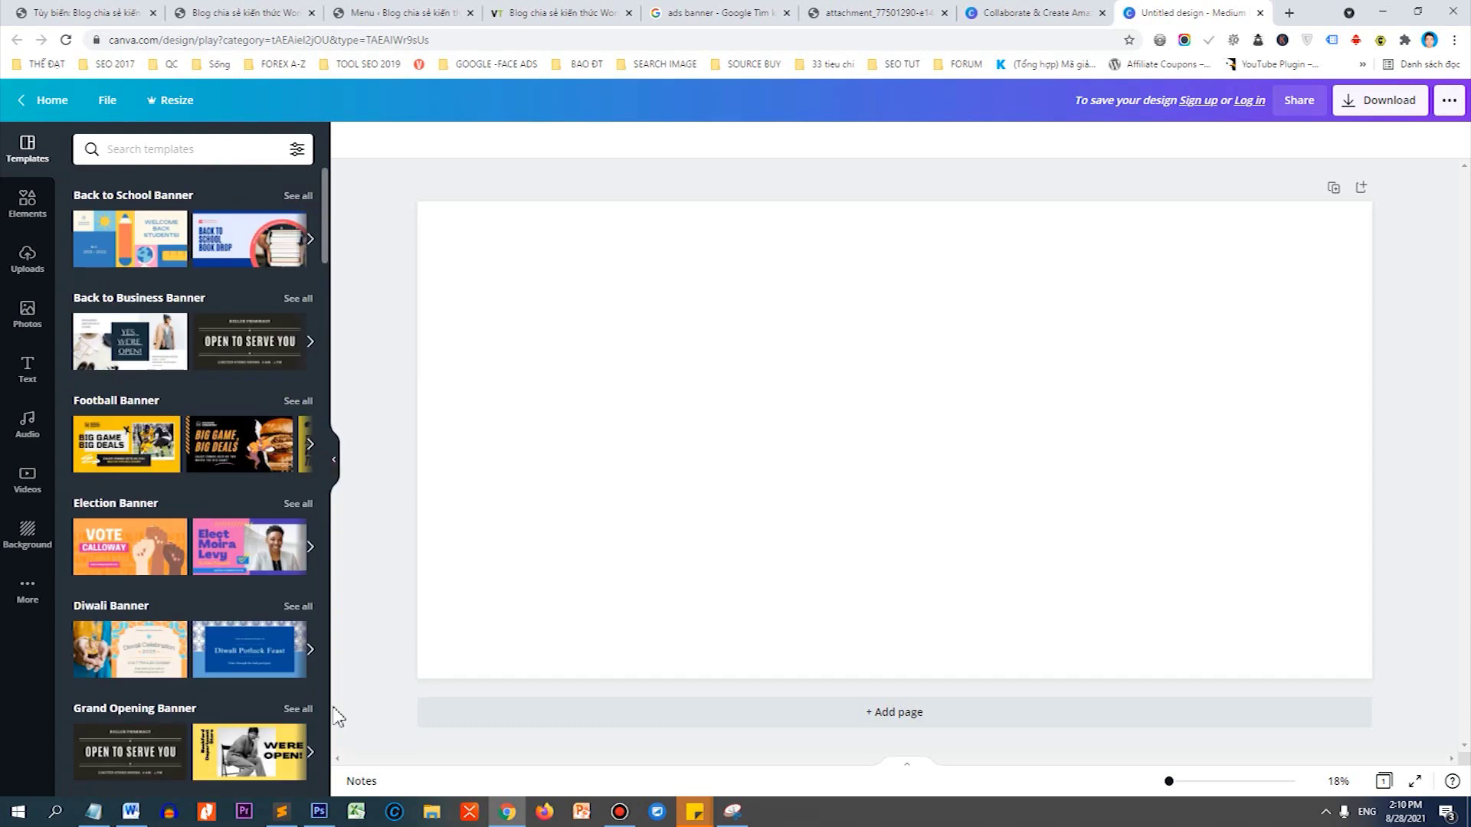
Create a new Photoshop document sized to the copied image and paste the banner ads image.
{"action": "left_click", "coordinate": [320, 812]}
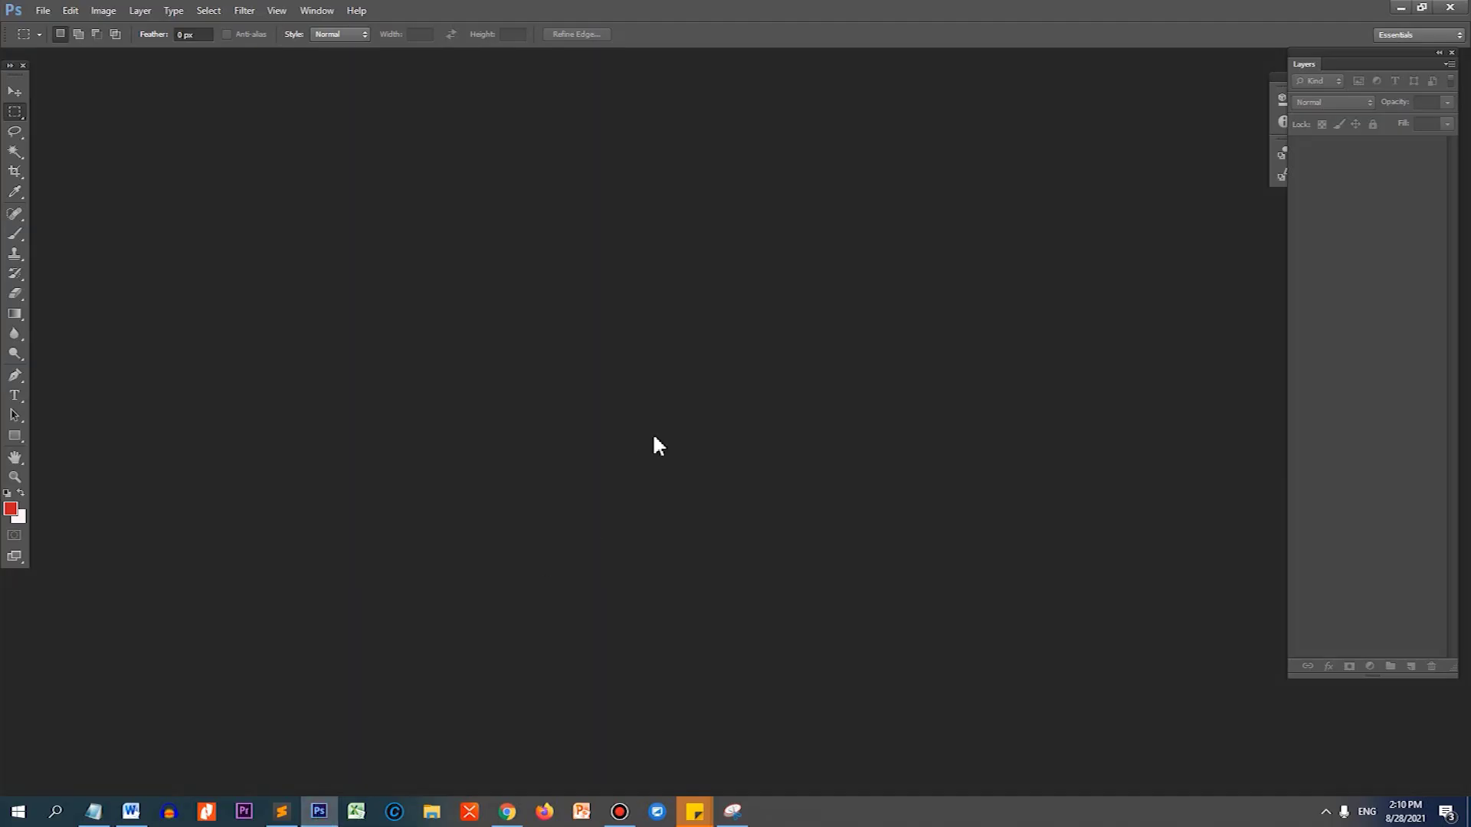
{"action": "key", "text": "ctrl+n"}
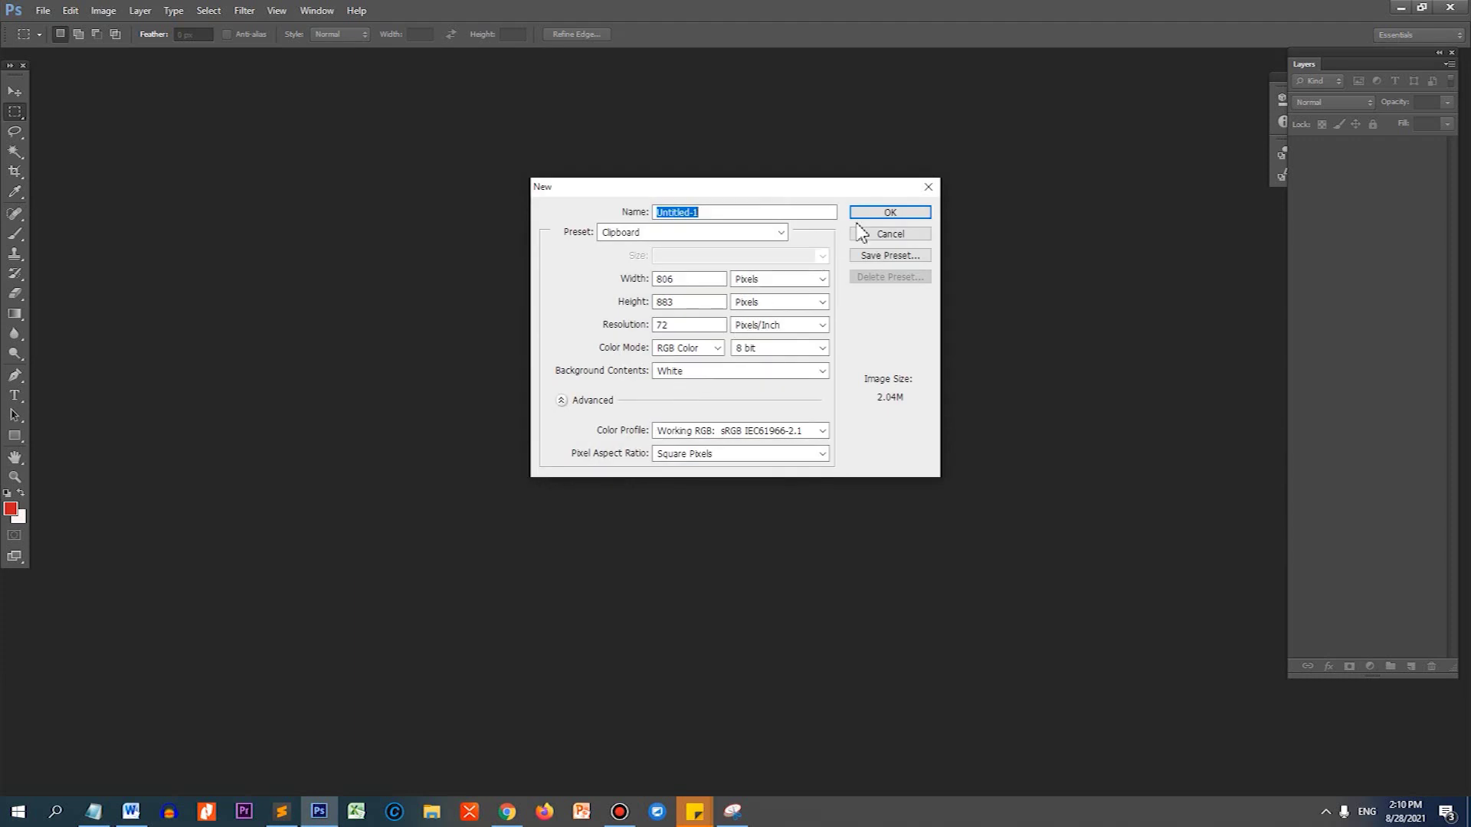
{"action": "left_click", "coordinate": [862, 213]}
{"action": "key", "text": "ctrl+v"}
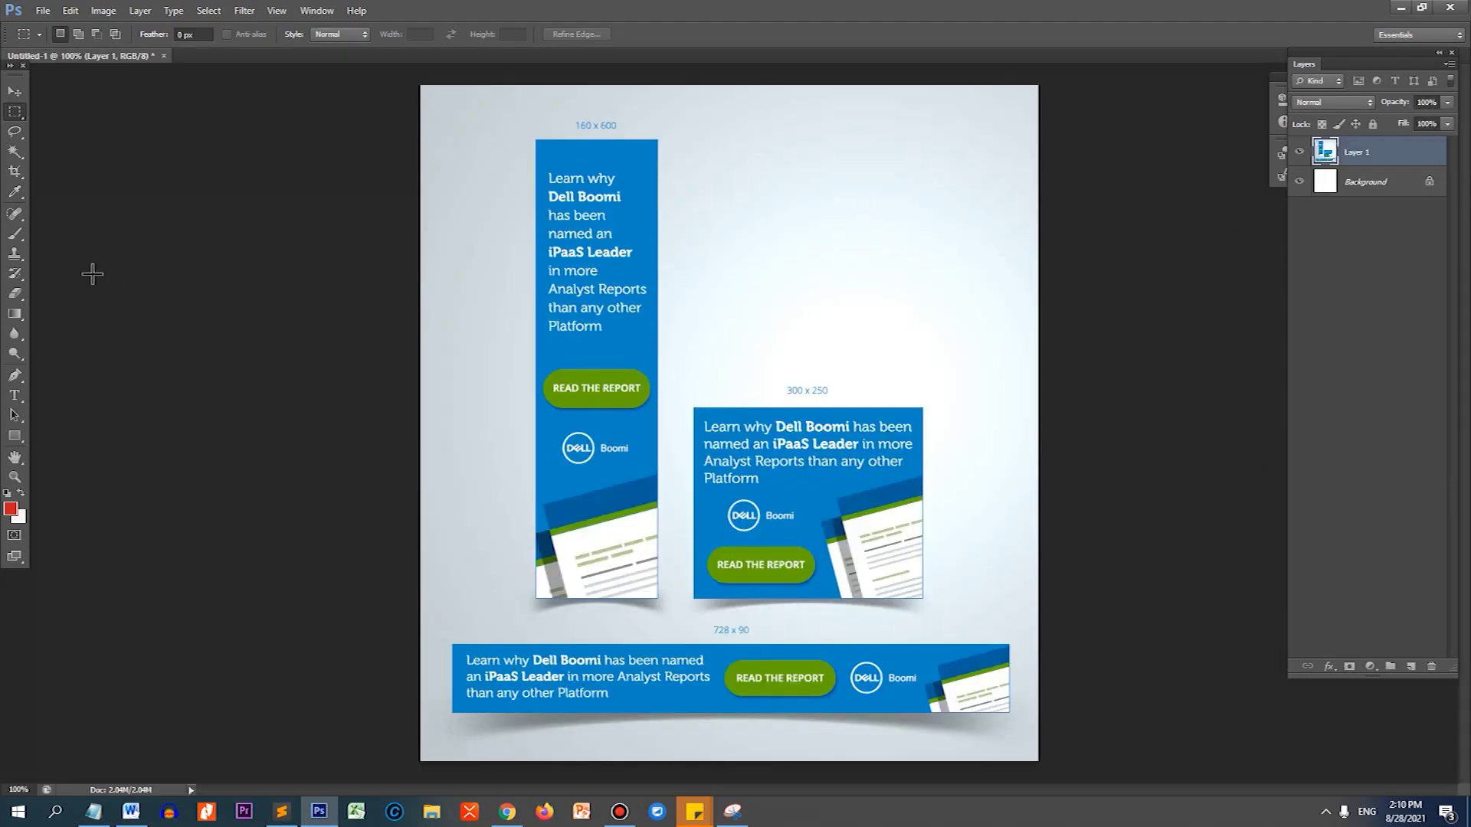
Crop the image down to just the 728x90 Dell Boomi banner.
{"action": "left_click", "coordinate": [16, 174]}
{"action": "left_click_drag", "start_coordinate": [731, 105], "coordinate": [729, 387]}
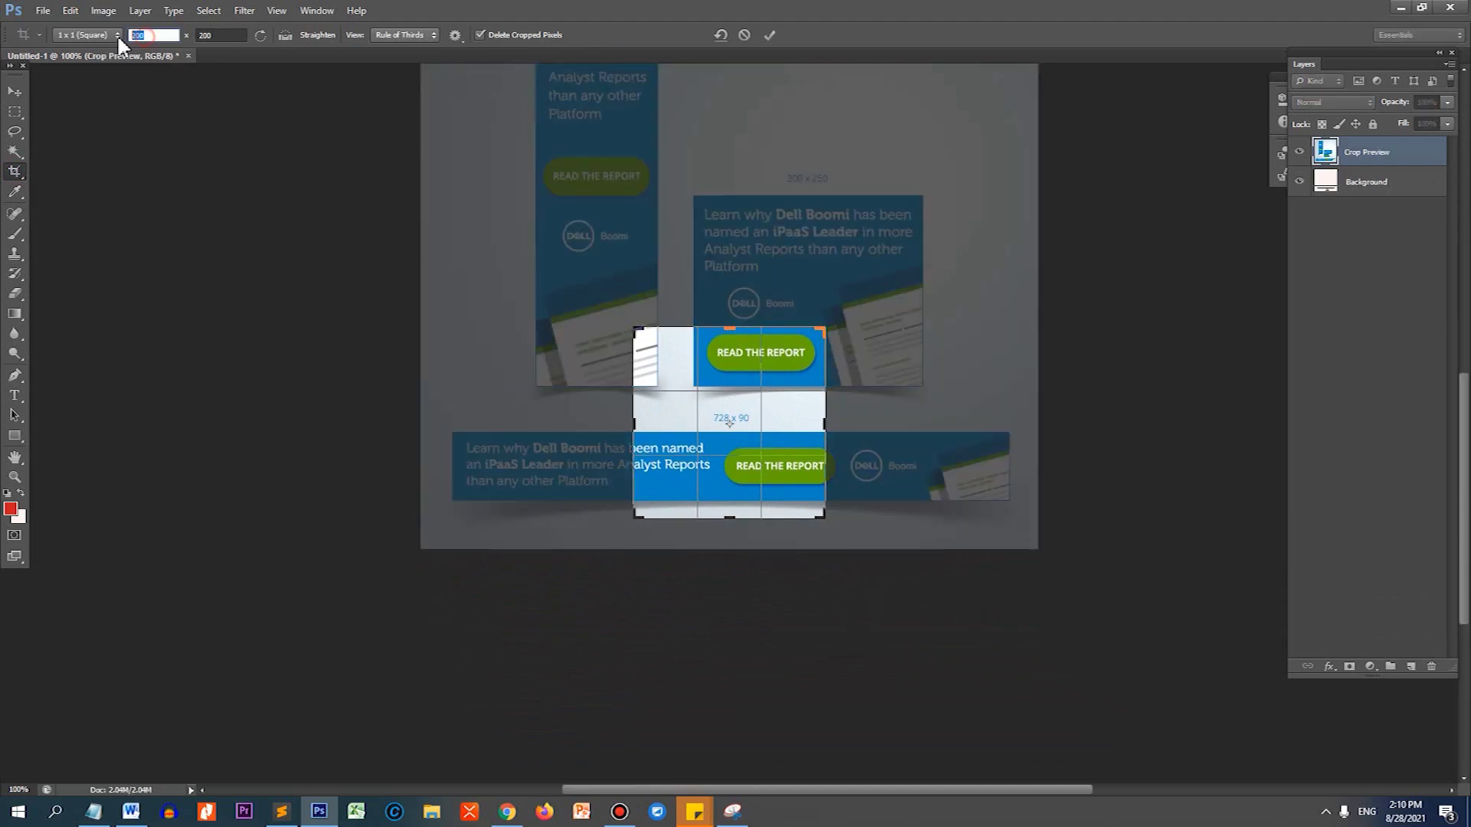
{"action": "left_click", "coordinate": [14, 90]}
{"action": "left_click", "coordinate": [812, 306]}
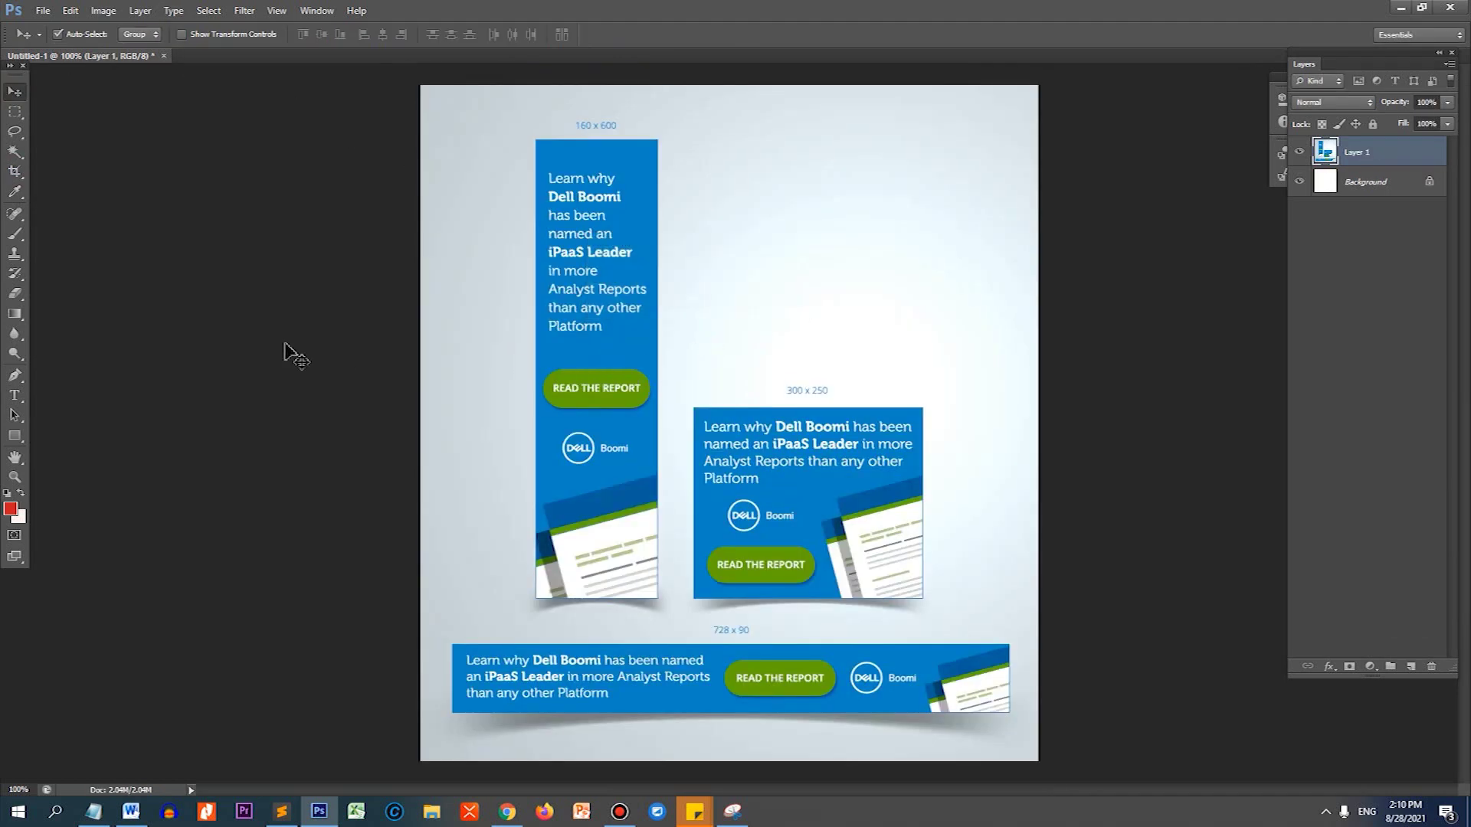
{"action": "left_click", "coordinate": [15, 171]}
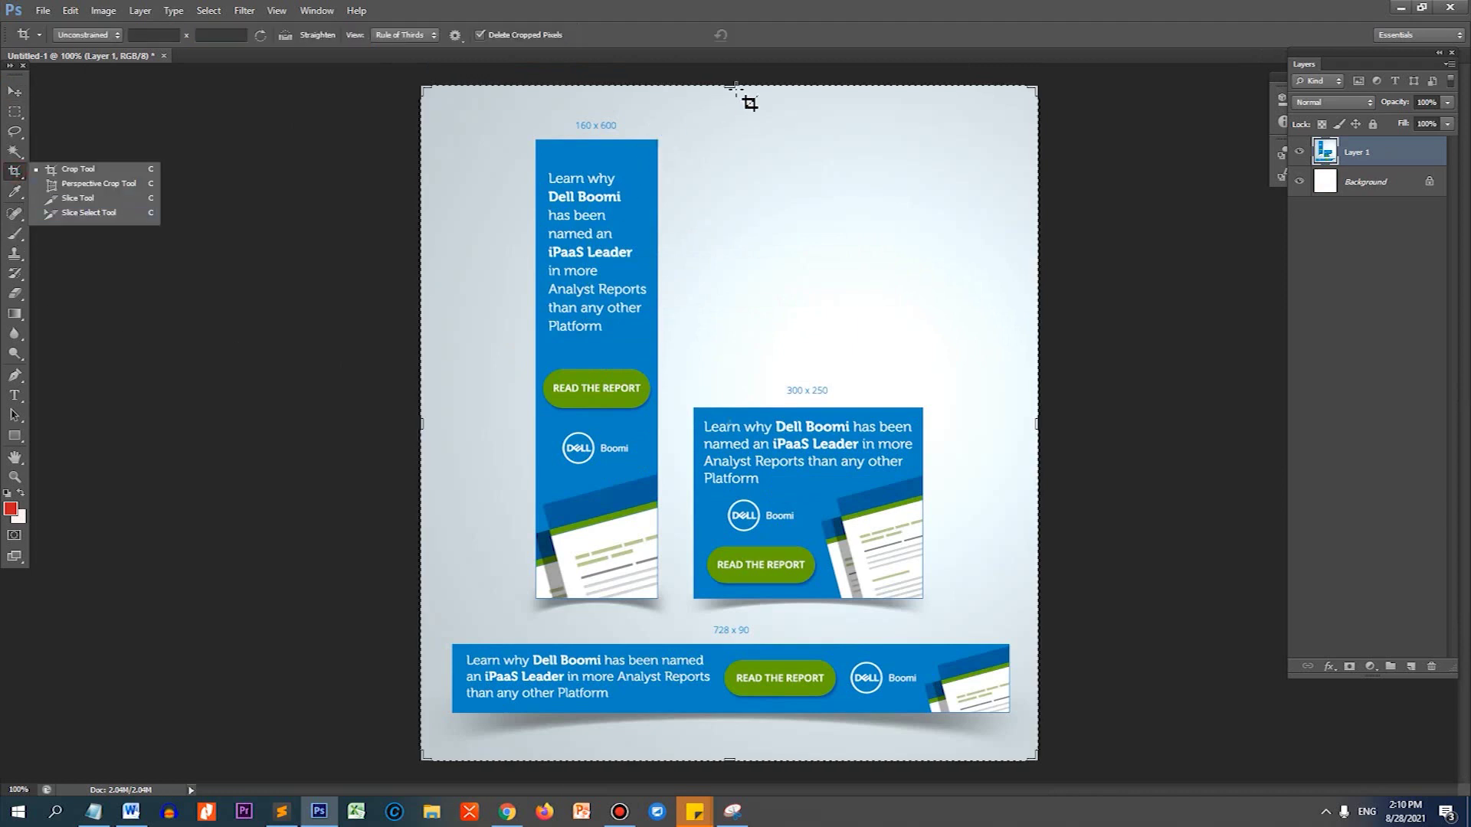
{"action": "left_click_drag", "start_coordinate": [728, 82], "coordinate": [767, 366]}
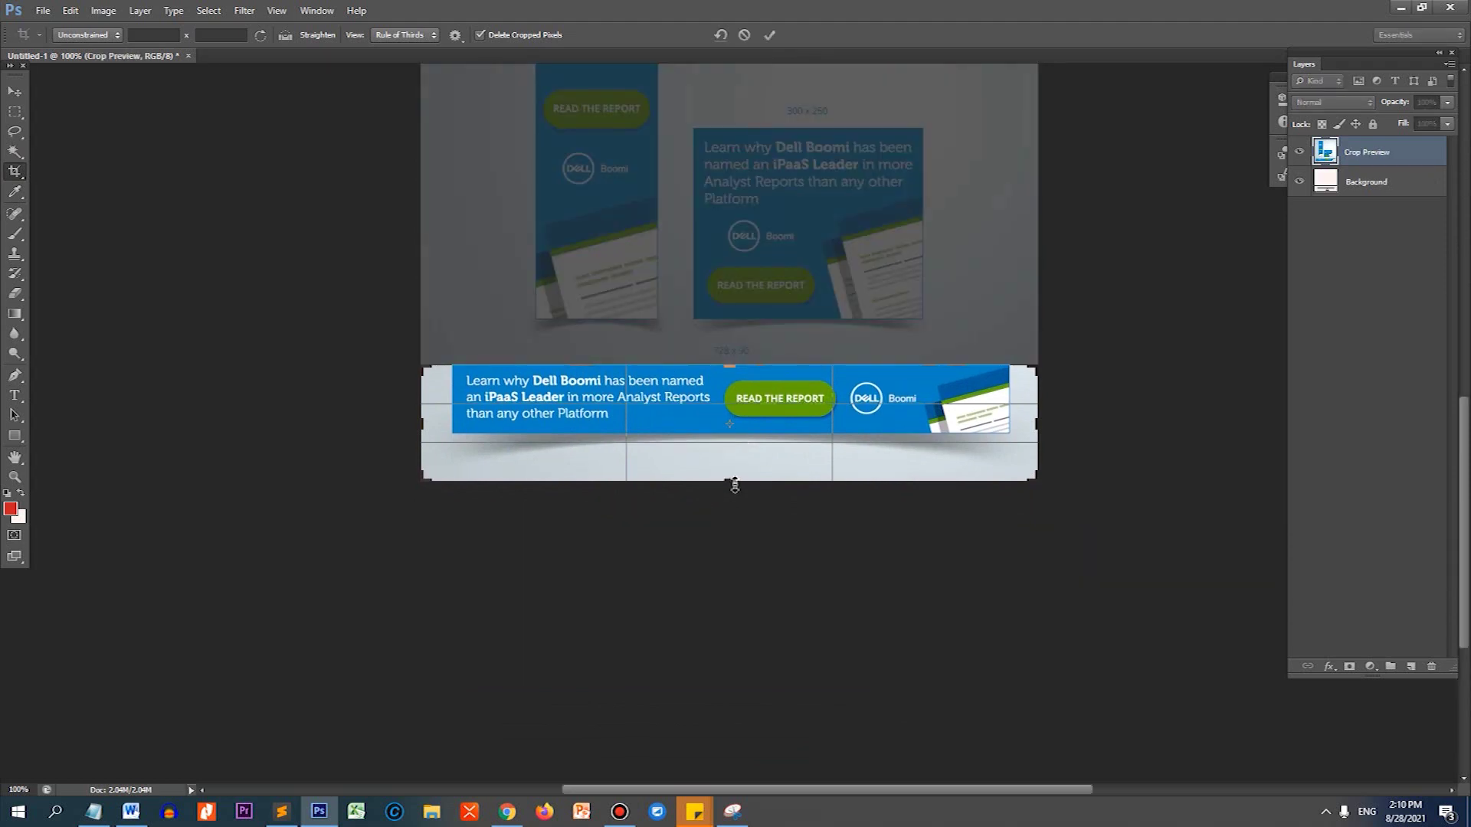
{"action": "left_click_drag", "start_coordinate": [735, 485], "coordinate": [730, 459]}
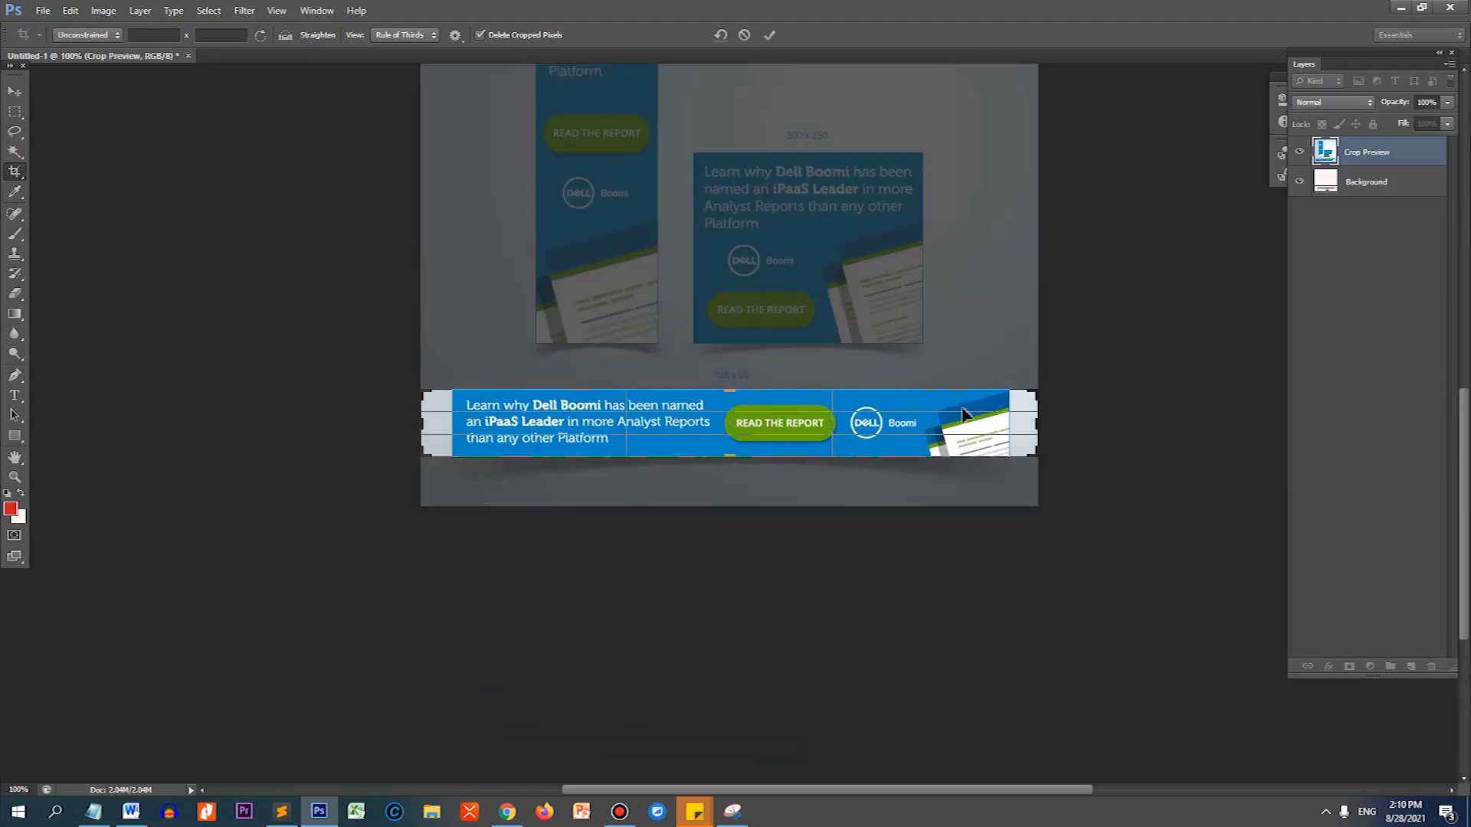
{"action": "left_click_drag", "start_coordinate": [1035, 421], "coordinate": [1024, 420]}
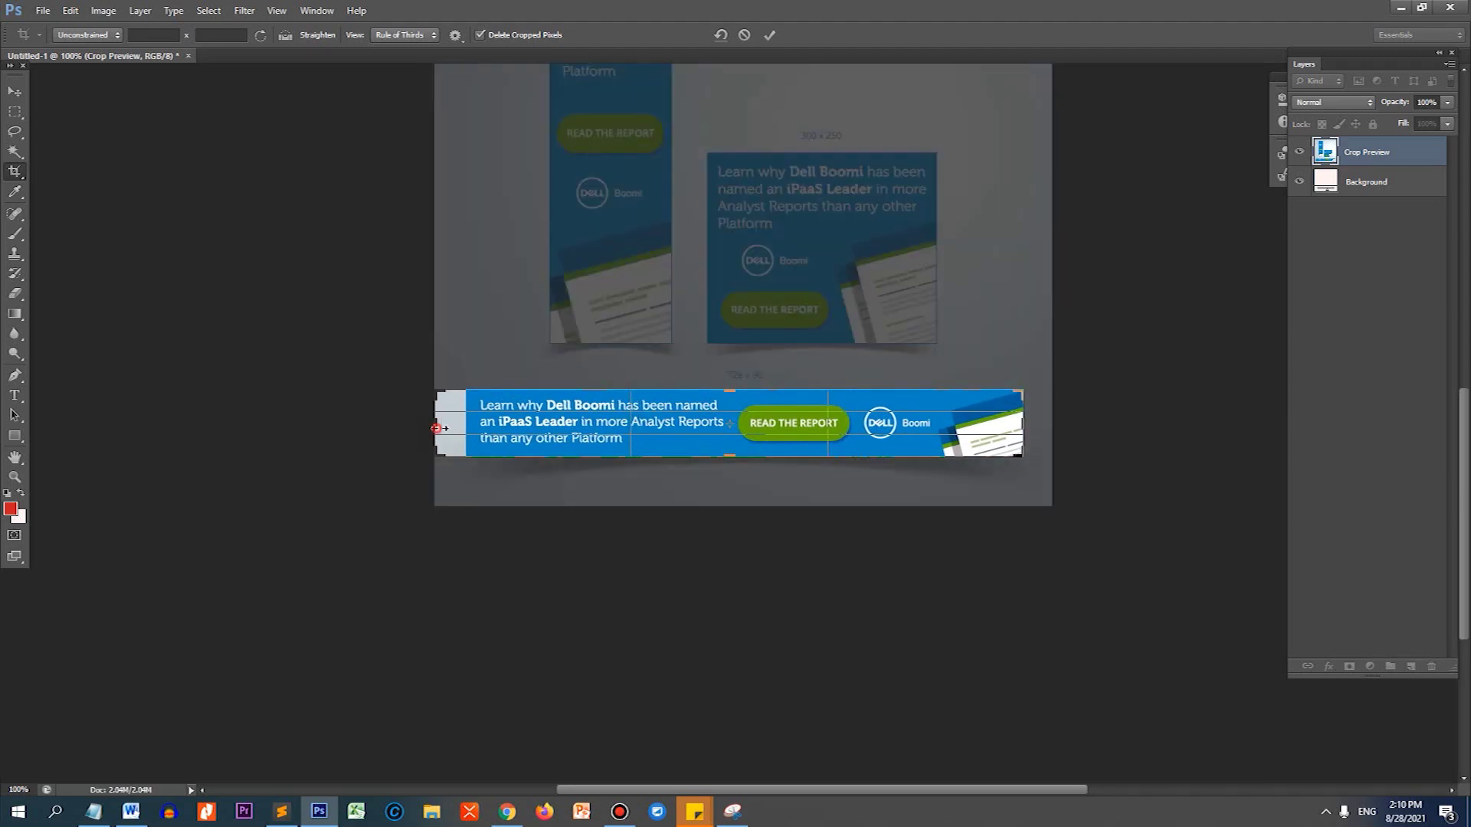
{"action": "left_click_drag", "start_coordinate": [436, 428], "coordinate": [454, 435]}
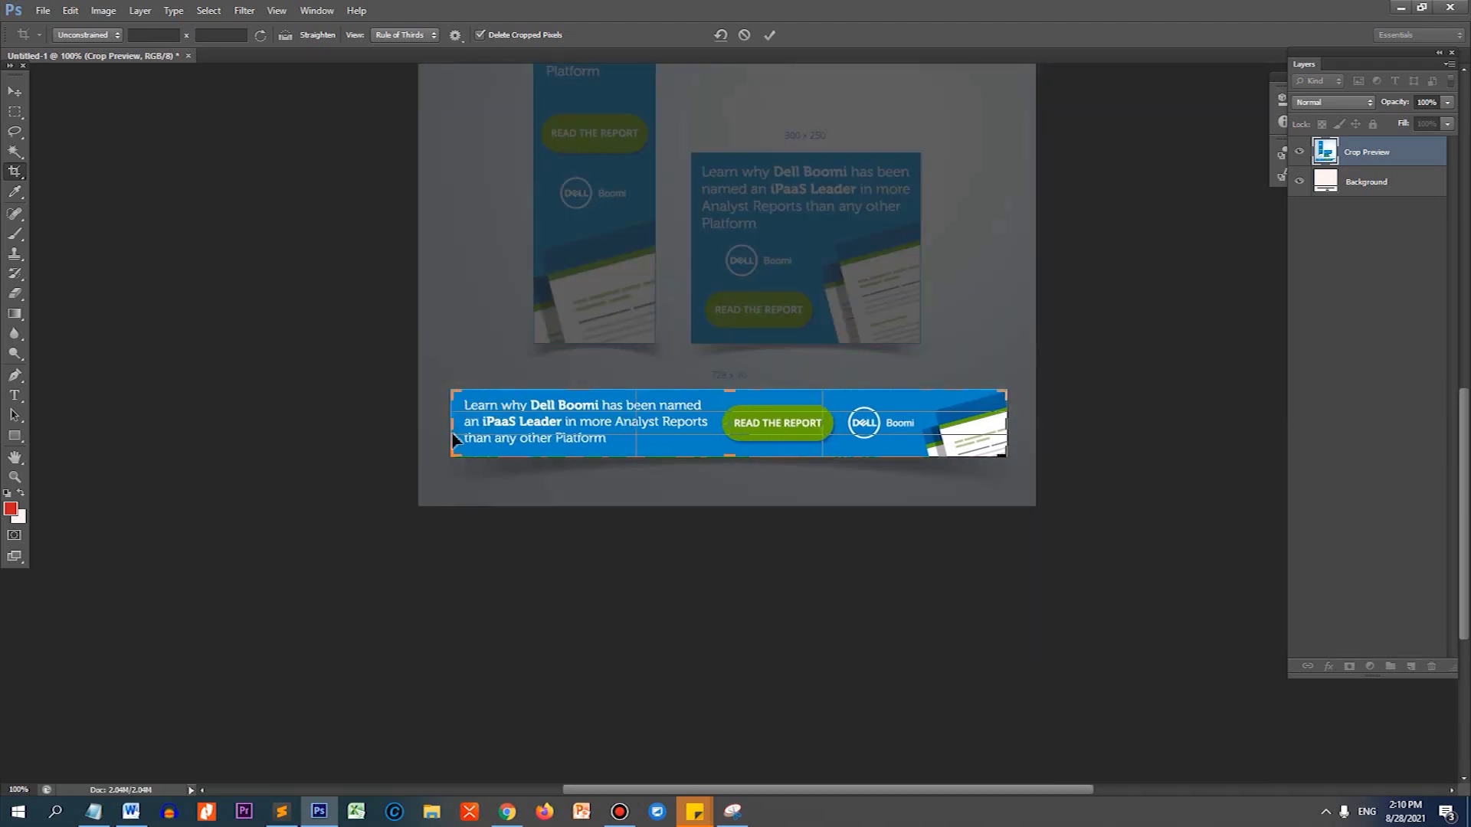
{"action": "key", "text": "Return"}
{"action": "left_click", "coordinate": [14, 92]}
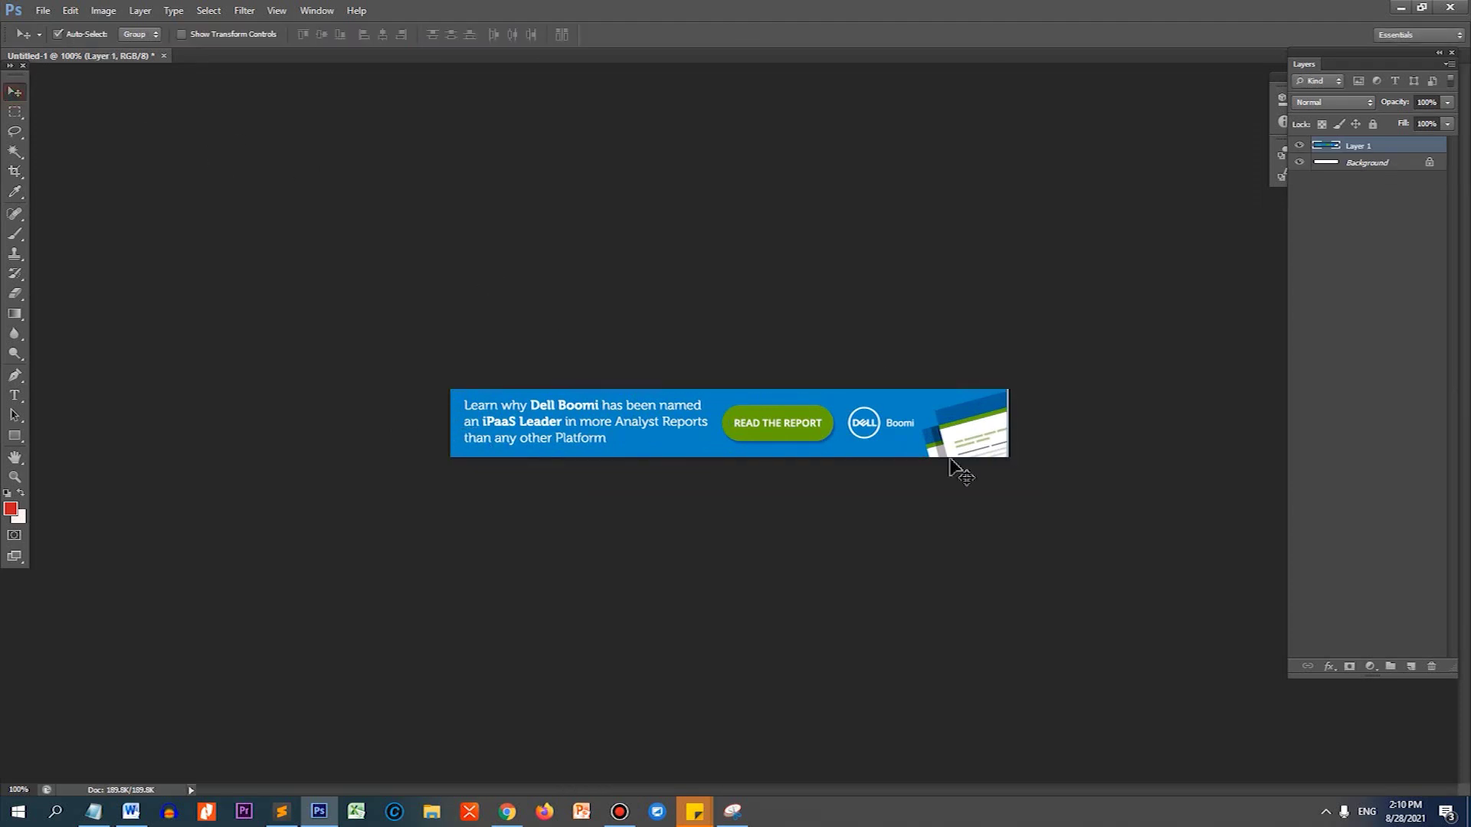
Save for Web as a quality-100 JPEG named banner-boomi, then return to Chrome.
{"action": "key", "text": "ctrl+alt+shift+s"}
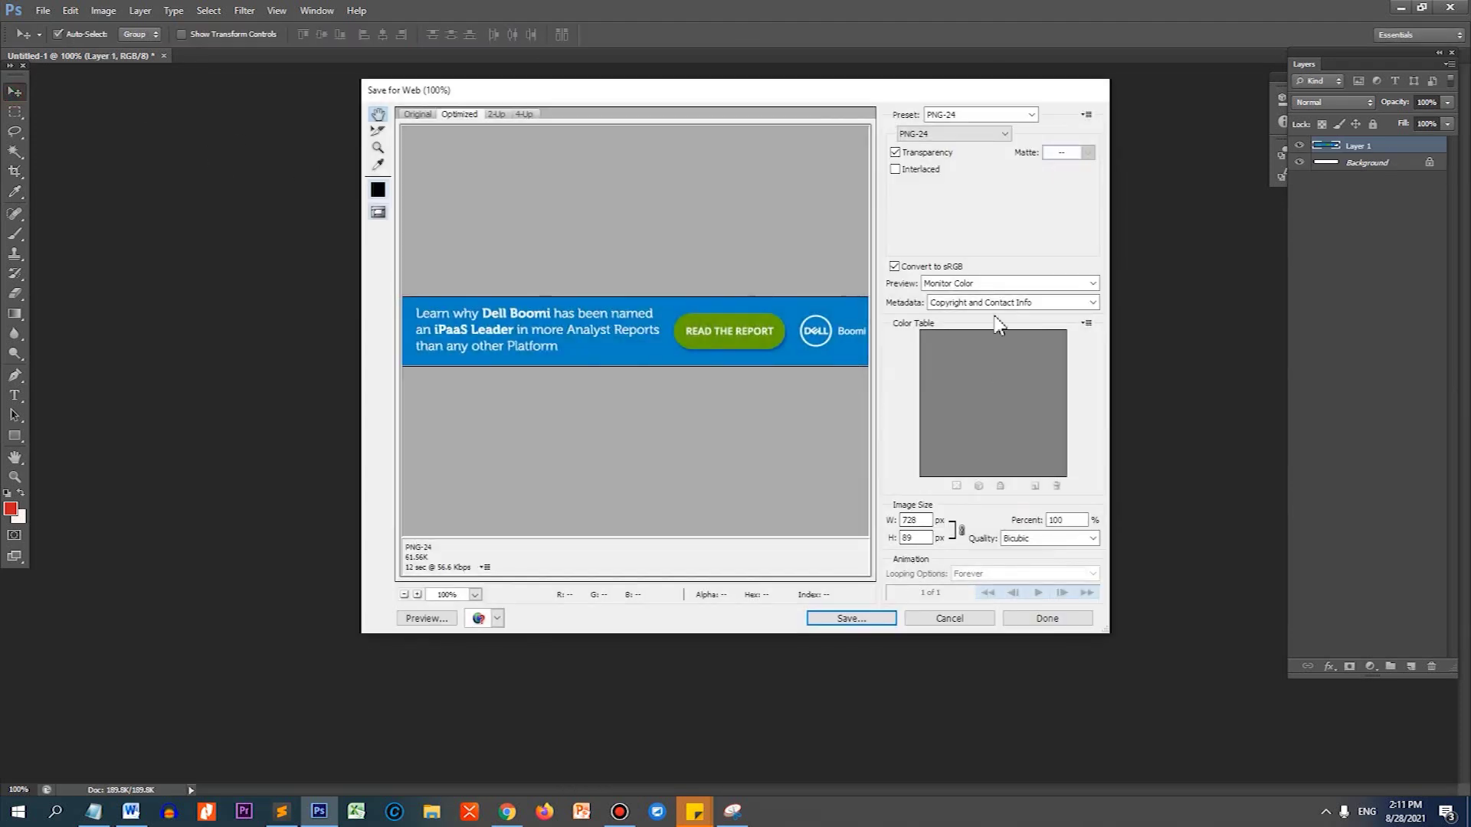
{"action": "left_click", "coordinate": [934, 136]}
{"action": "left_click", "coordinate": [910, 157]}
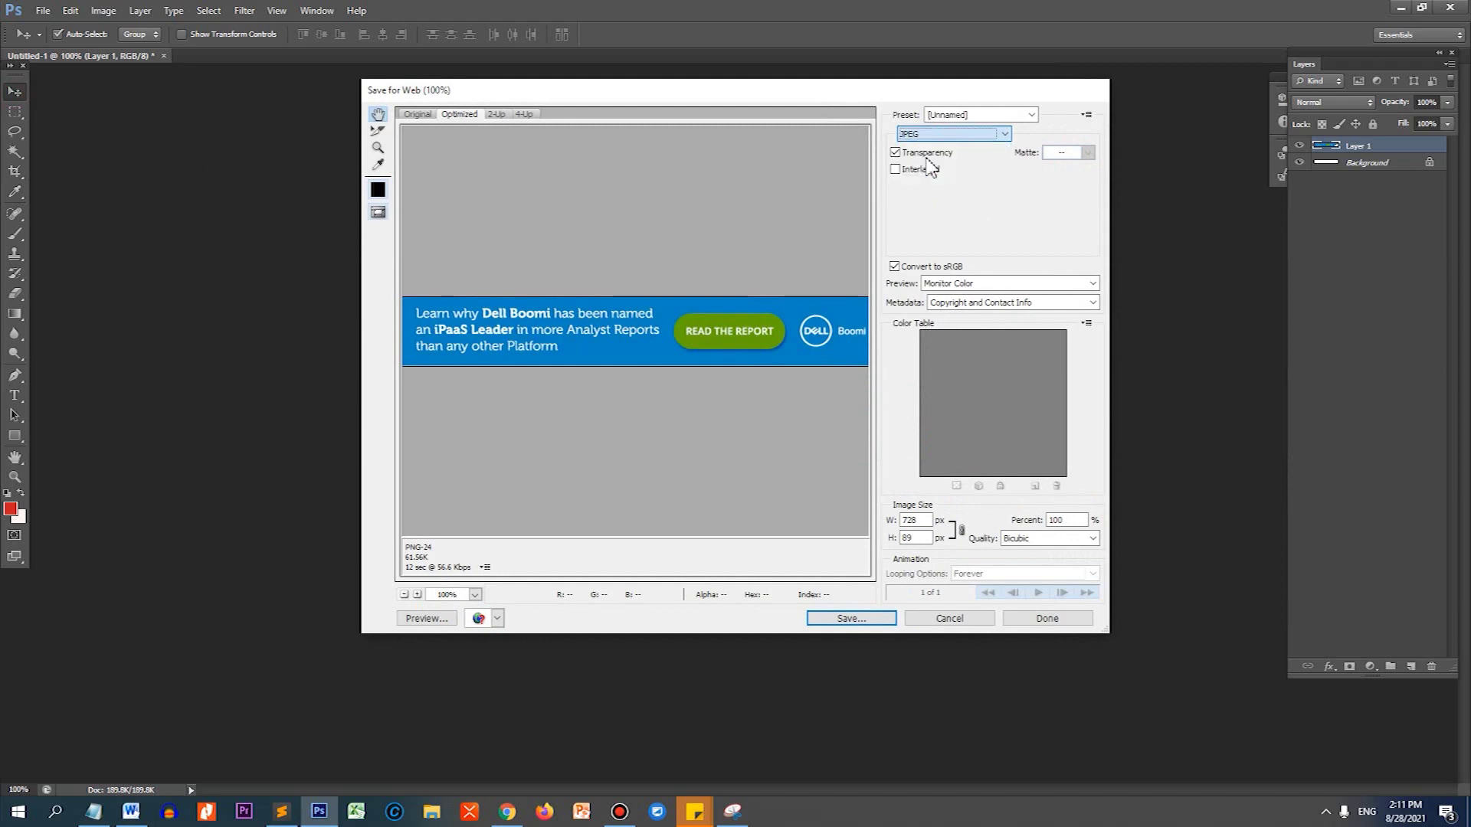
{"action": "left_click", "coordinate": [1087, 152]}
{"action": "left_click_drag", "start_coordinate": [1072, 171], "coordinate": [1088, 171]}
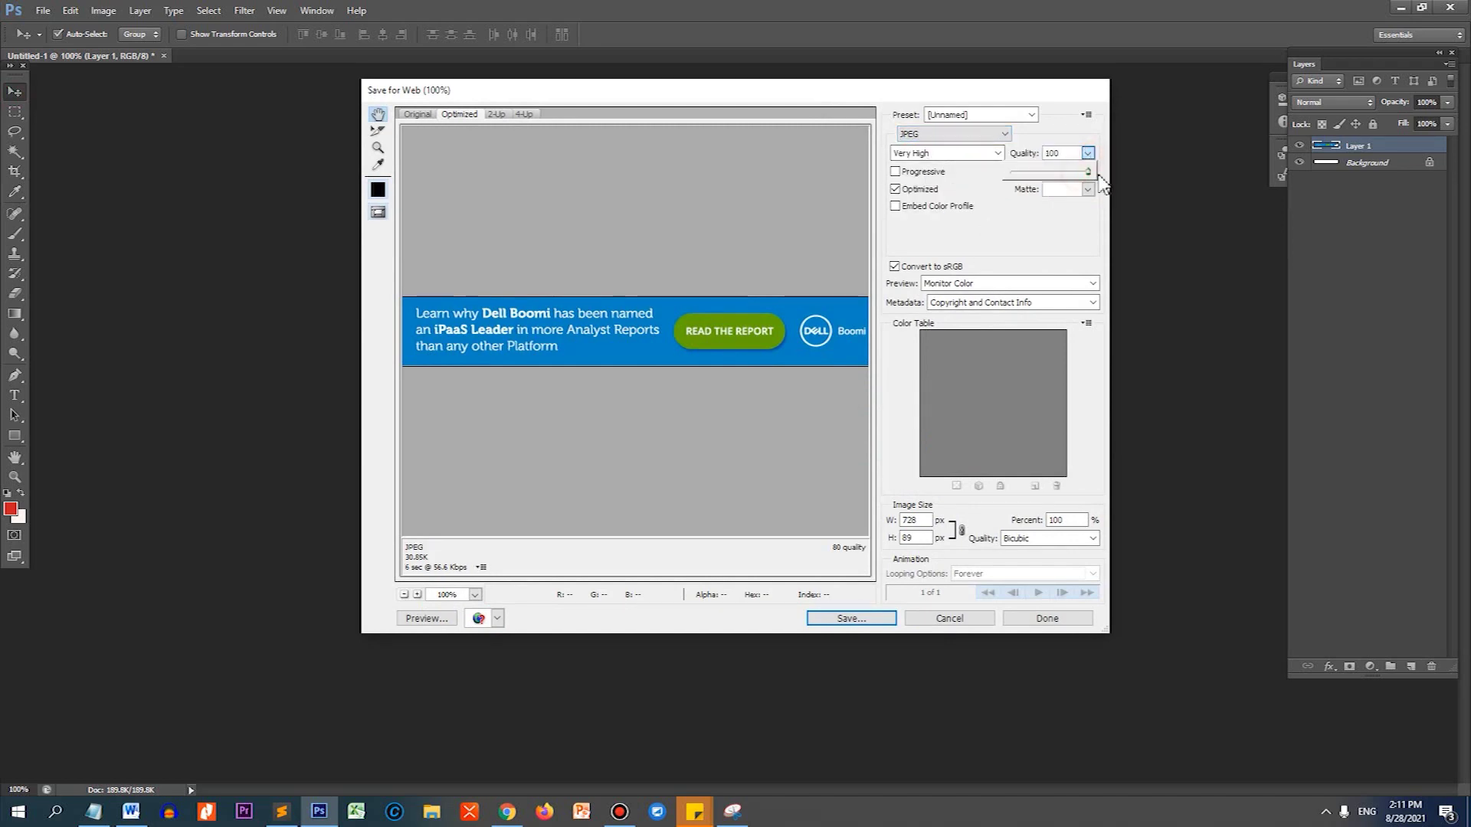
{"action": "left_click", "coordinate": [851, 618]}
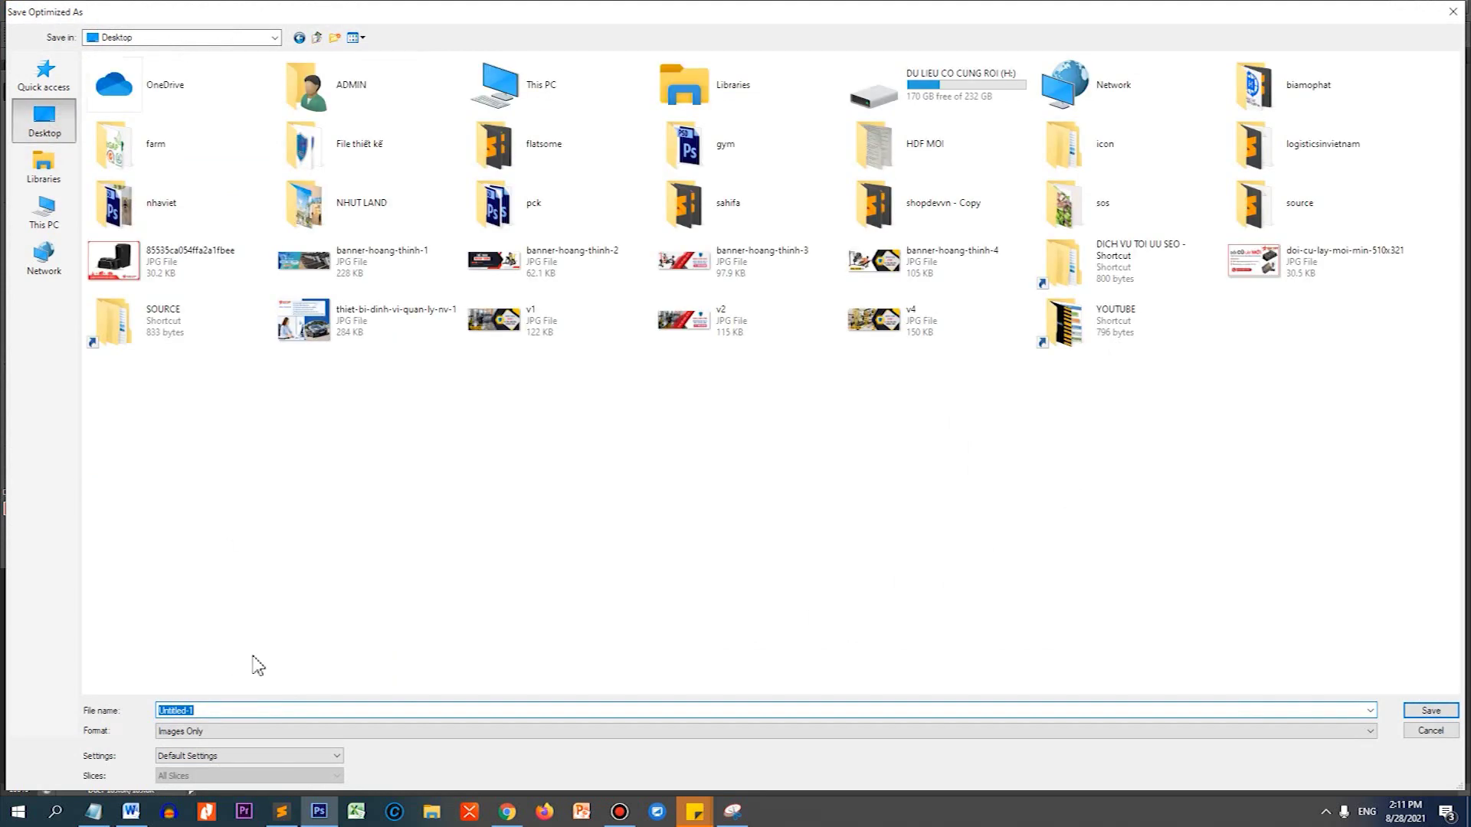
{"action": "type", "text": "banner-boomi"}
{"action": "key", "text": "Return"}
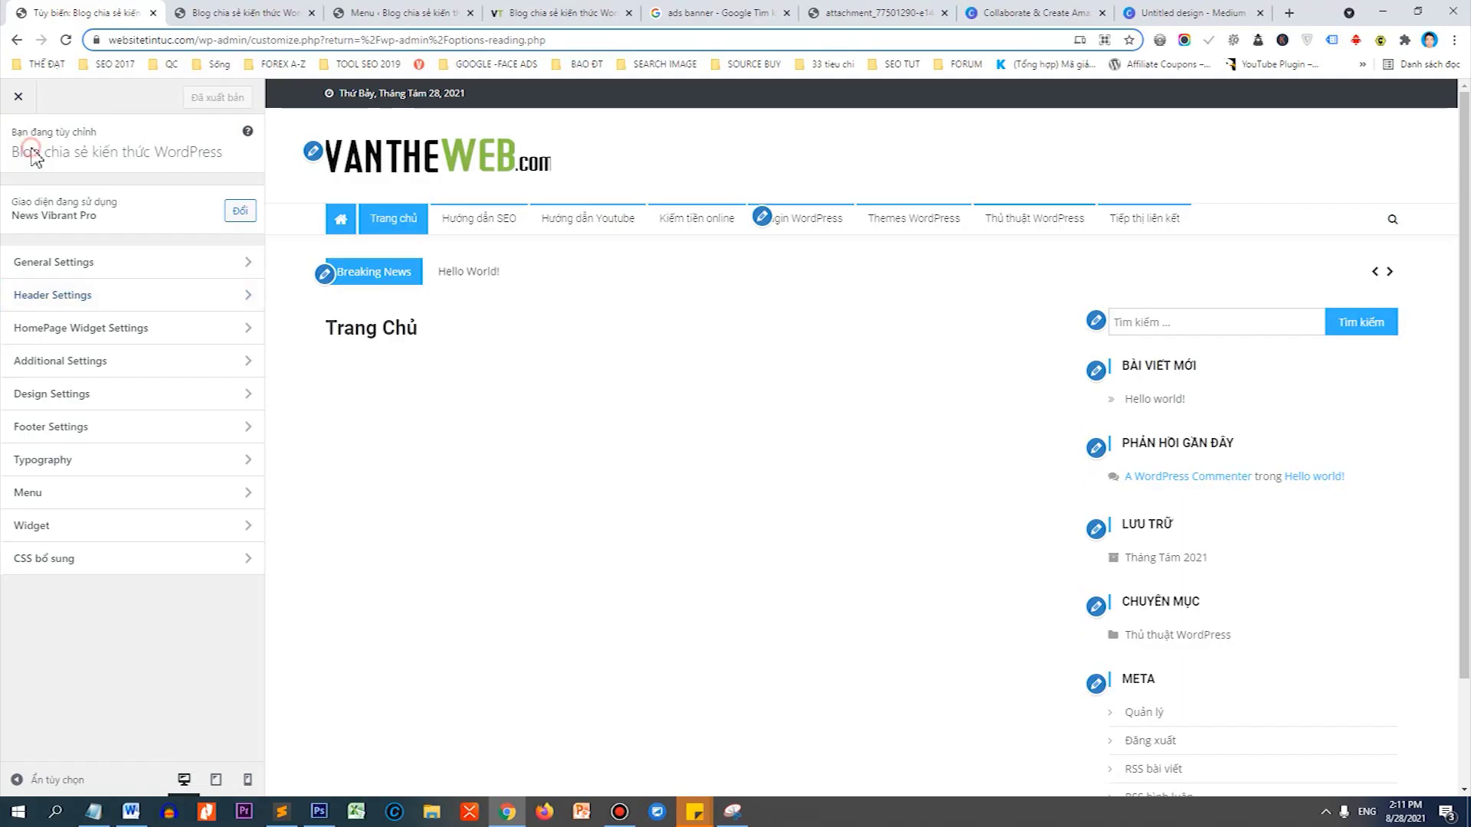
{"action": "left_click", "coordinate": [252, 42]}
{"action": "left_click", "coordinate": [253, 43]}
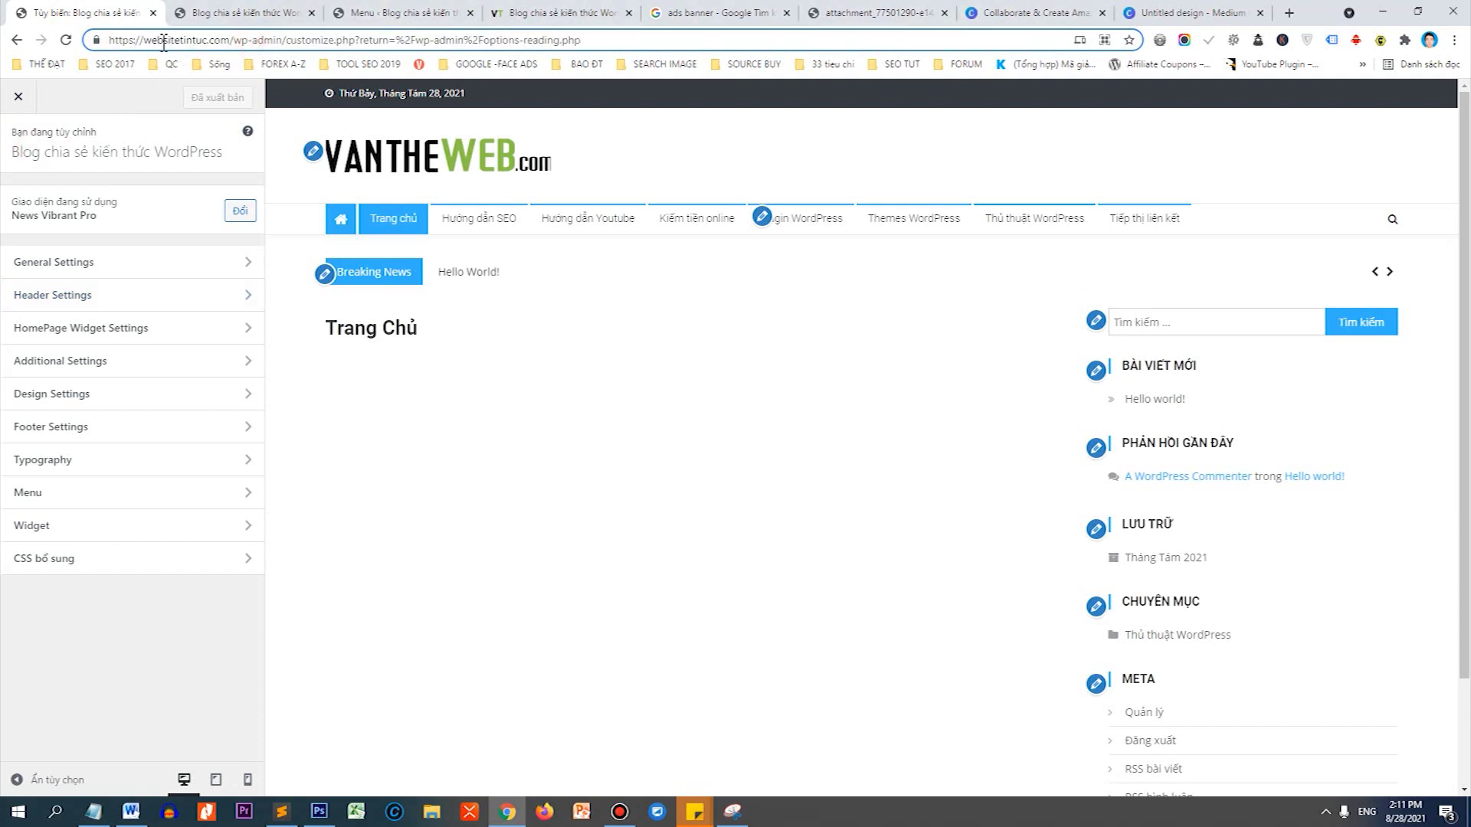
{"action": "left_click_drag", "start_coordinate": [109, 41], "coordinate": [604, 45]}
Go from the wp-admin address back to the WordPress Widgets page.
{"action": "key", "text": "BackSpace"}
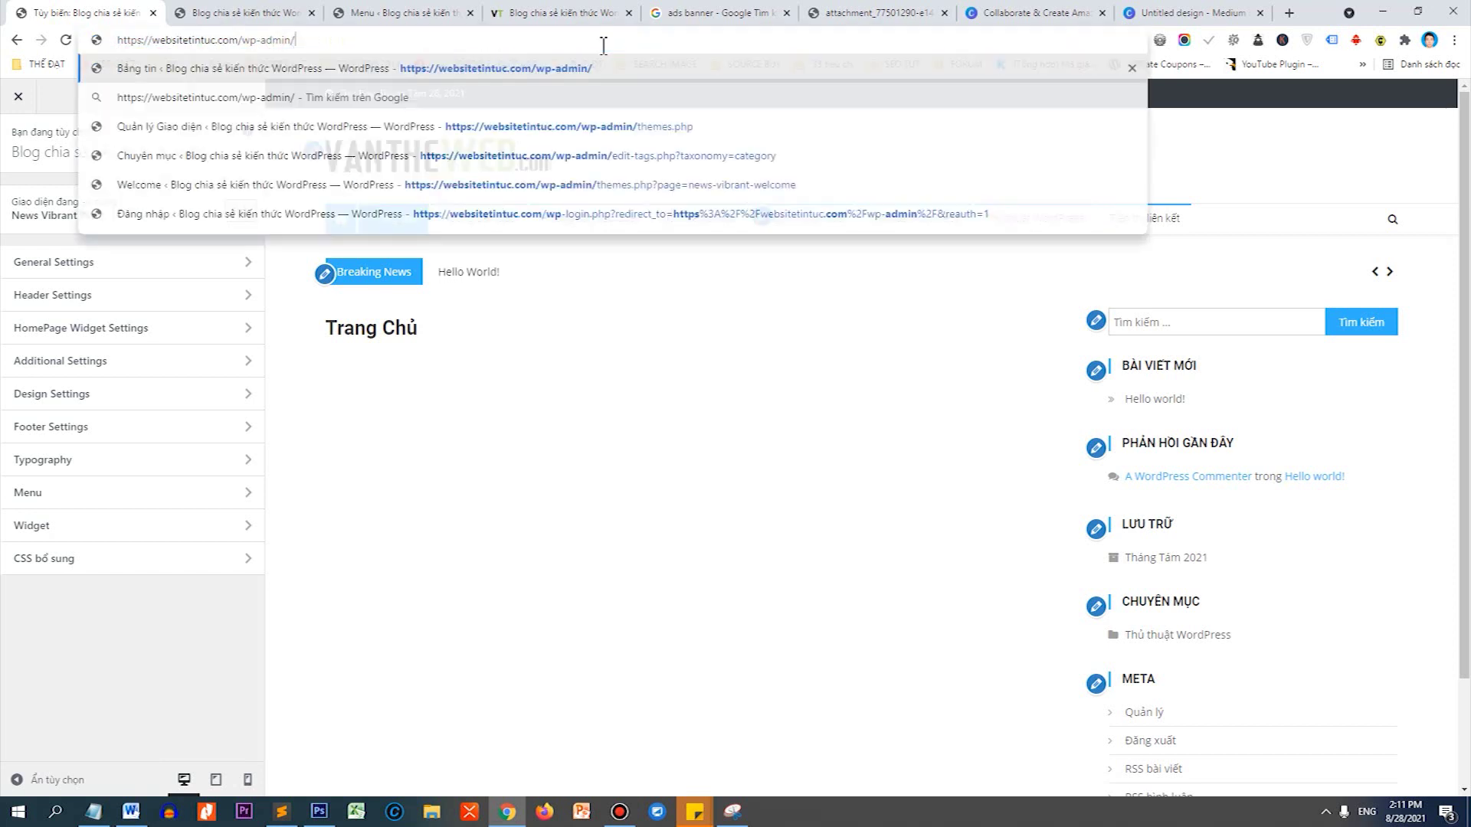
{"action": "key", "text": "Return"}
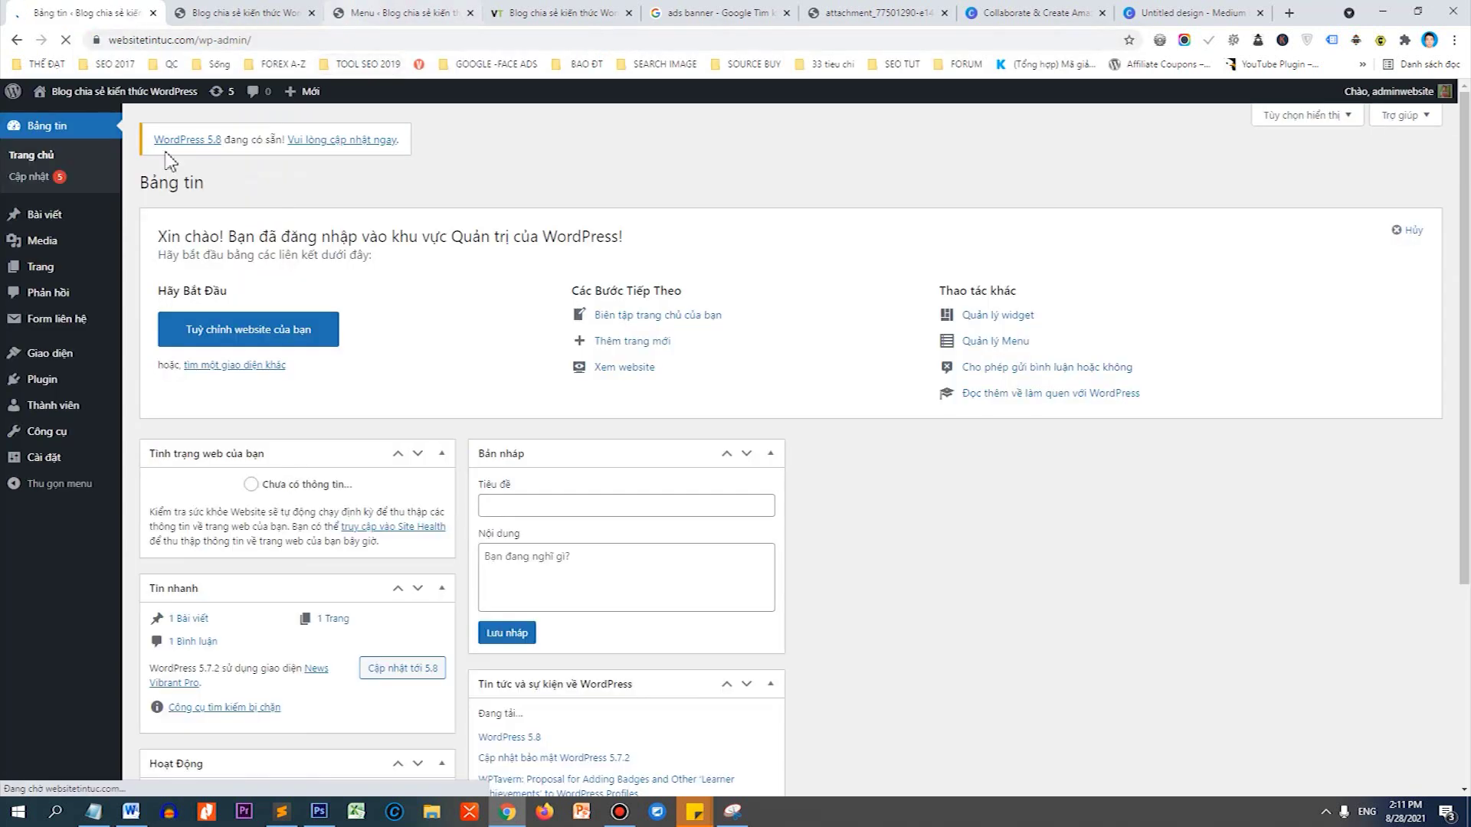
{"action": "mouse_move", "coordinate": [81, 358]}
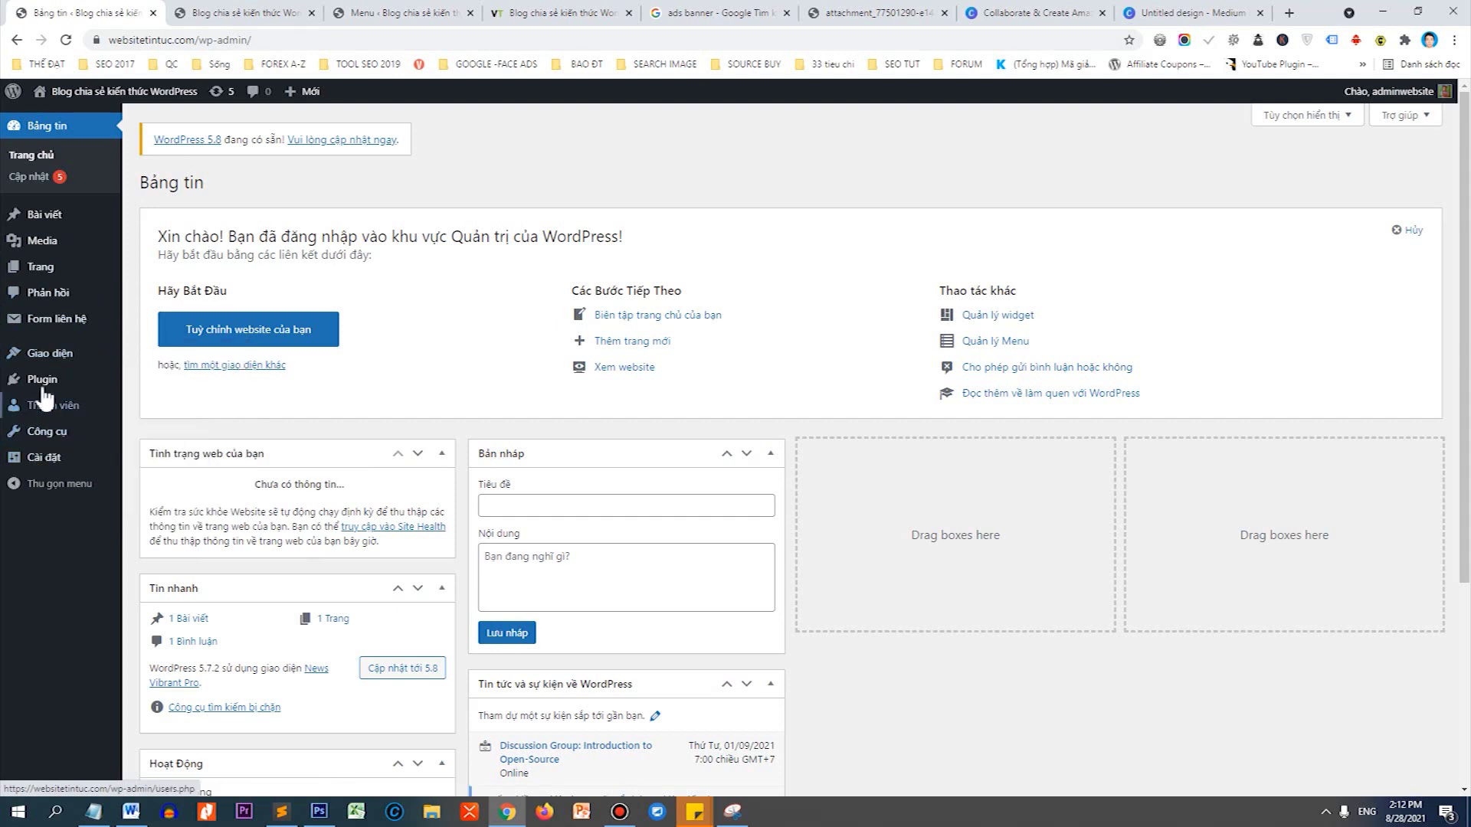
{"action": "left_click", "coordinate": [162, 419]}
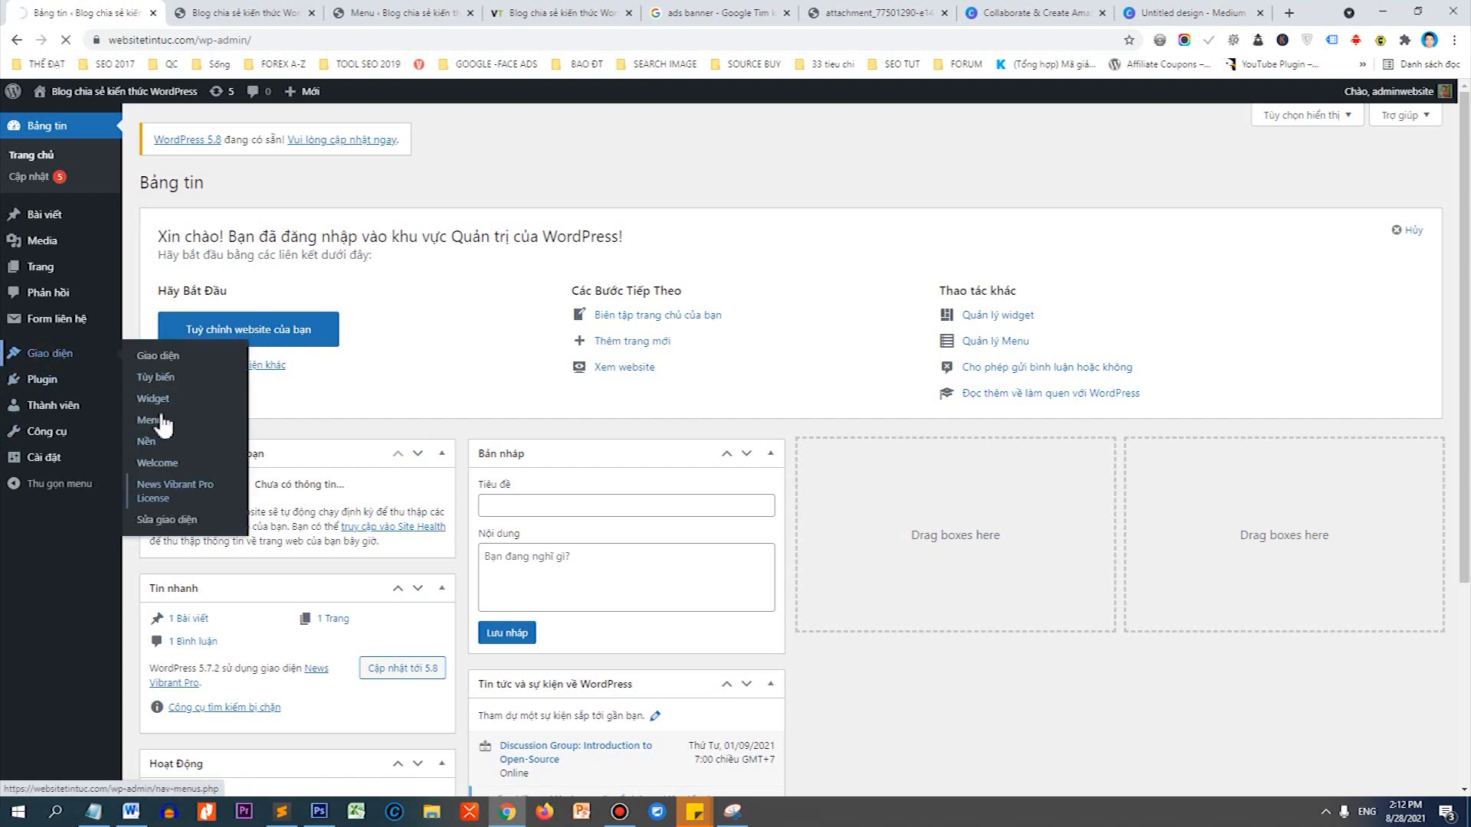
{"action": "left_click", "coordinate": [157, 397]}
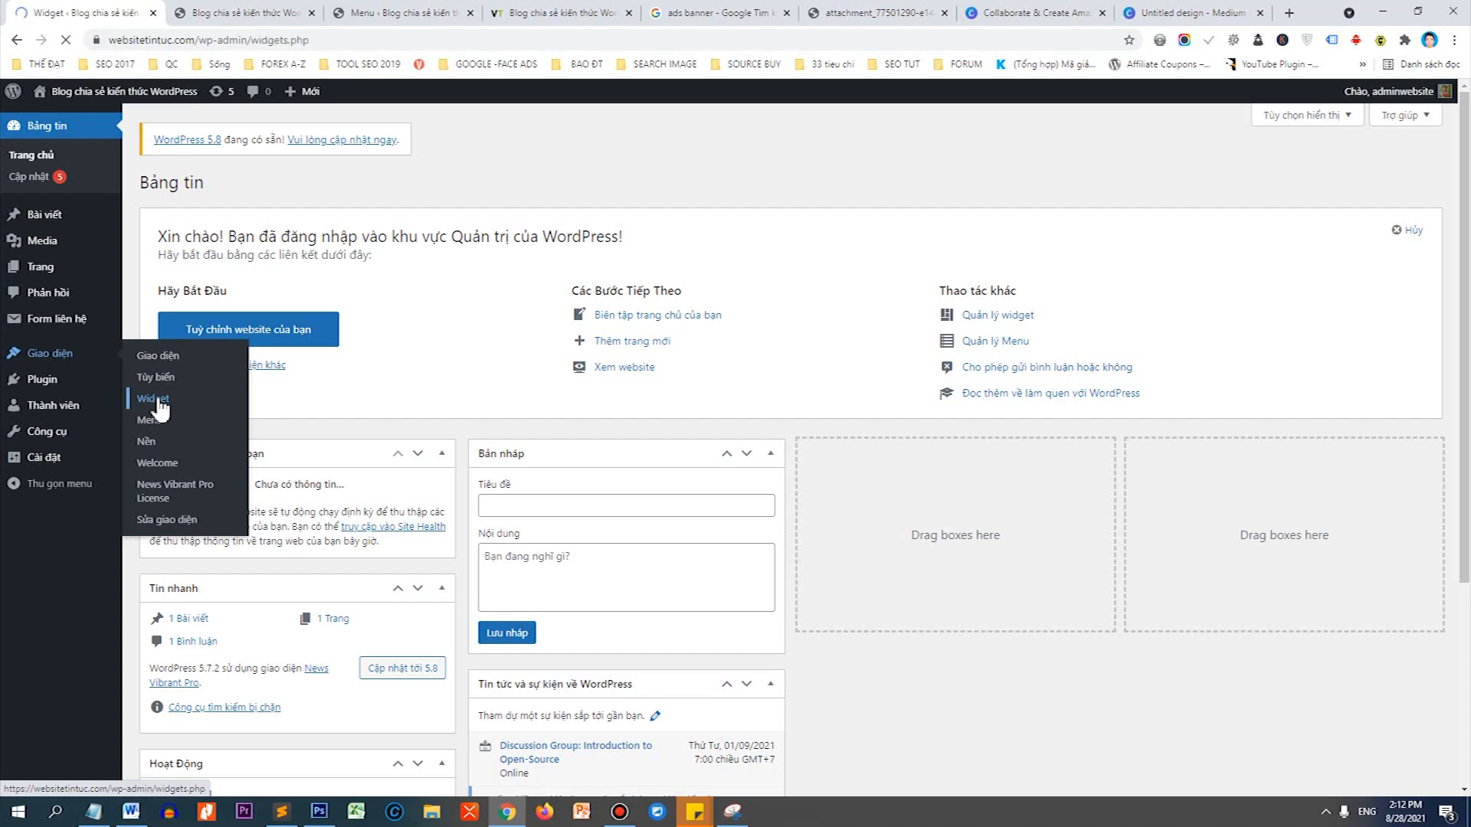
Expand the Header Ads area and scroll down until the Ảnh image widget appears.
{"action": "scroll", "coordinate": [948, 311], "scroll_direction": "down", "scroll_amount": 2}
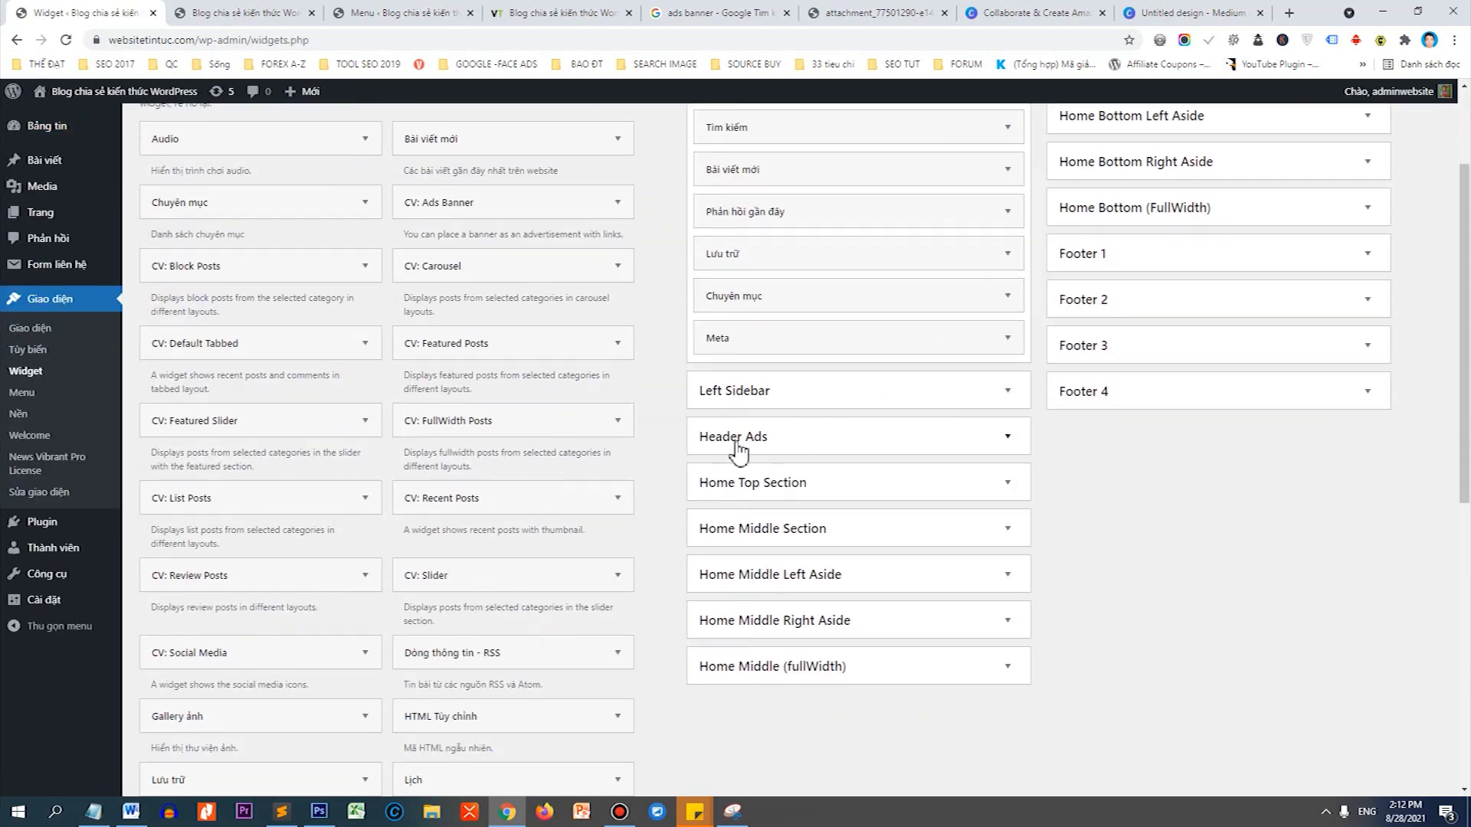
{"action": "left_click", "coordinate": [736, 439]}
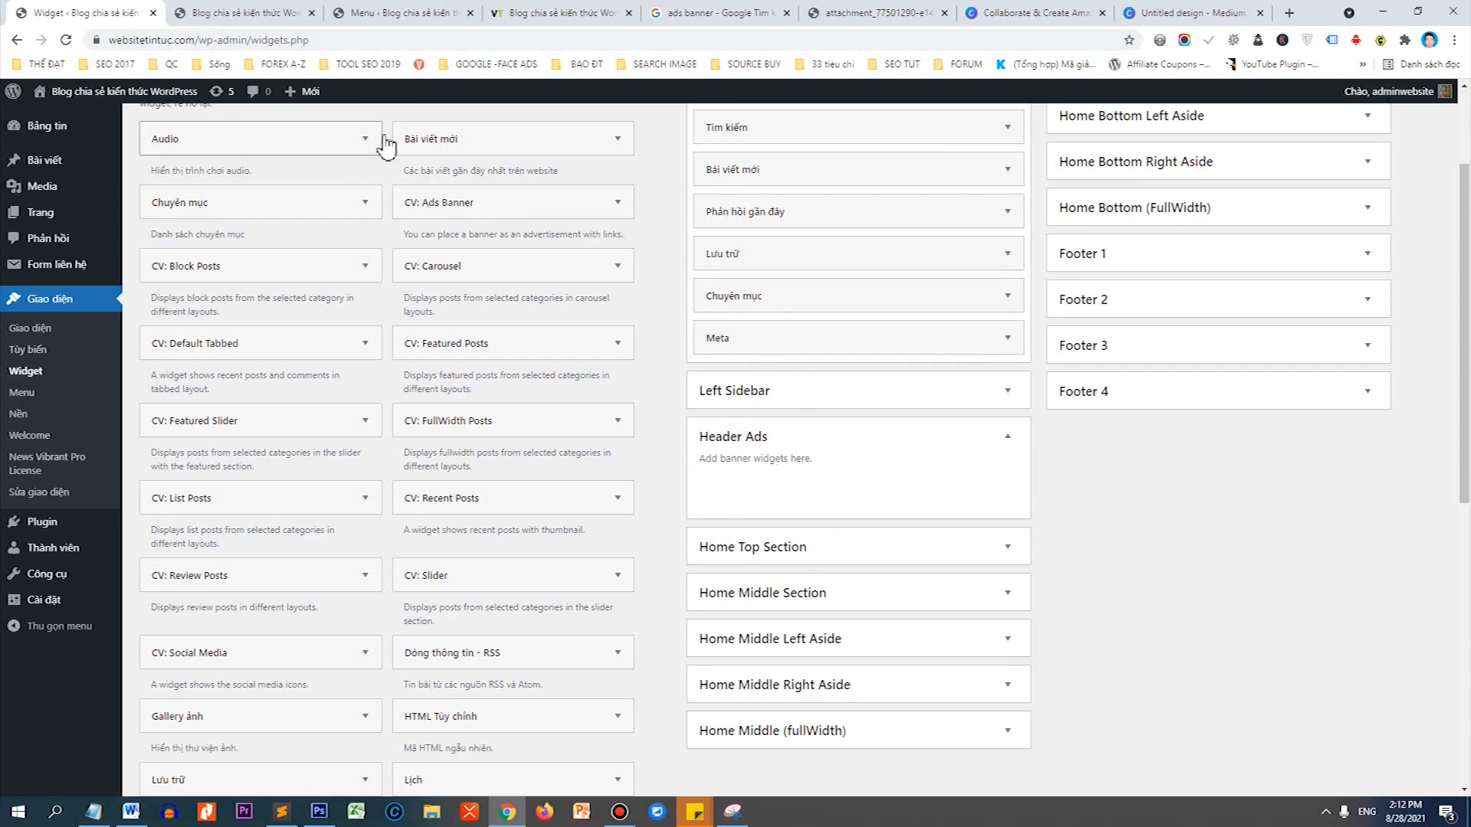
{"action": "scroll", "coordinate": [485, 335], "scroll_direction": "down", "scroll_amount": 3}
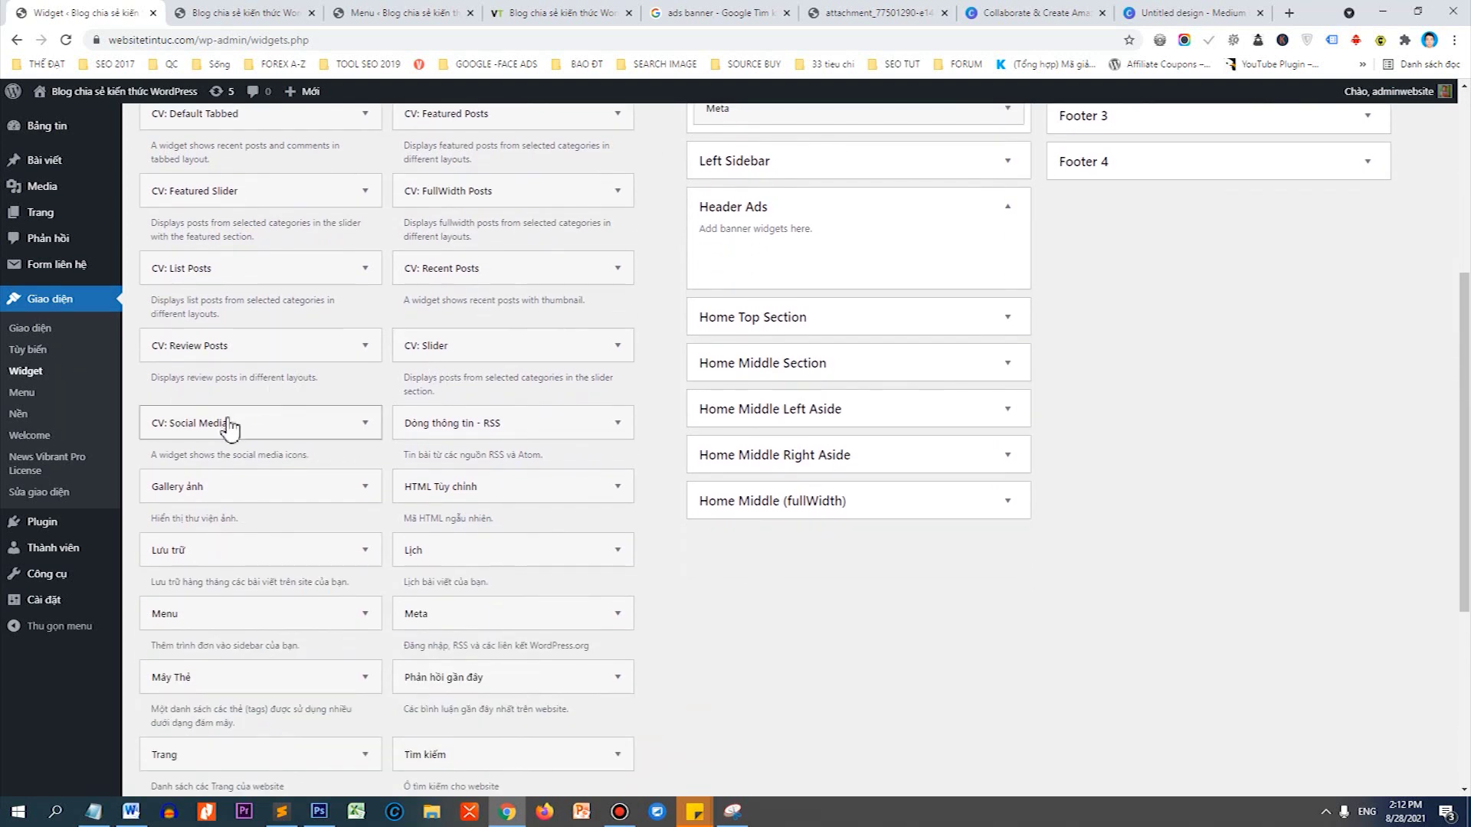
{"action": "scroll", "coordinate": [245, 421], "scroll_direction": "down", "scroll_amount": 2}
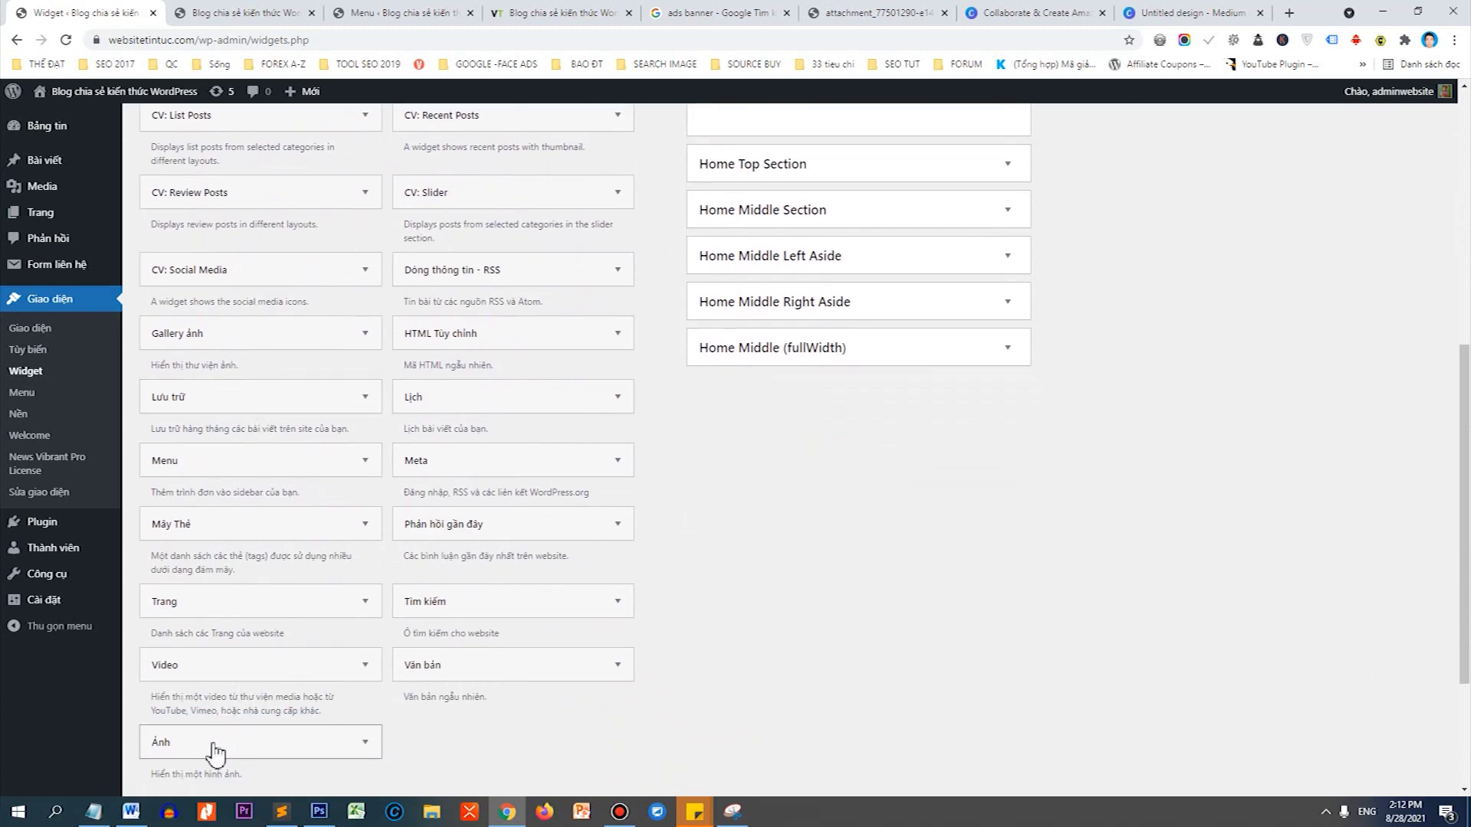
Drag the Ảnh widget into Header Ads and give it the uploaded banner-top.jpg image.
{"action": "left_click_drag", "start_coordinate": [208, 747], "coordinate": [818, 539]}
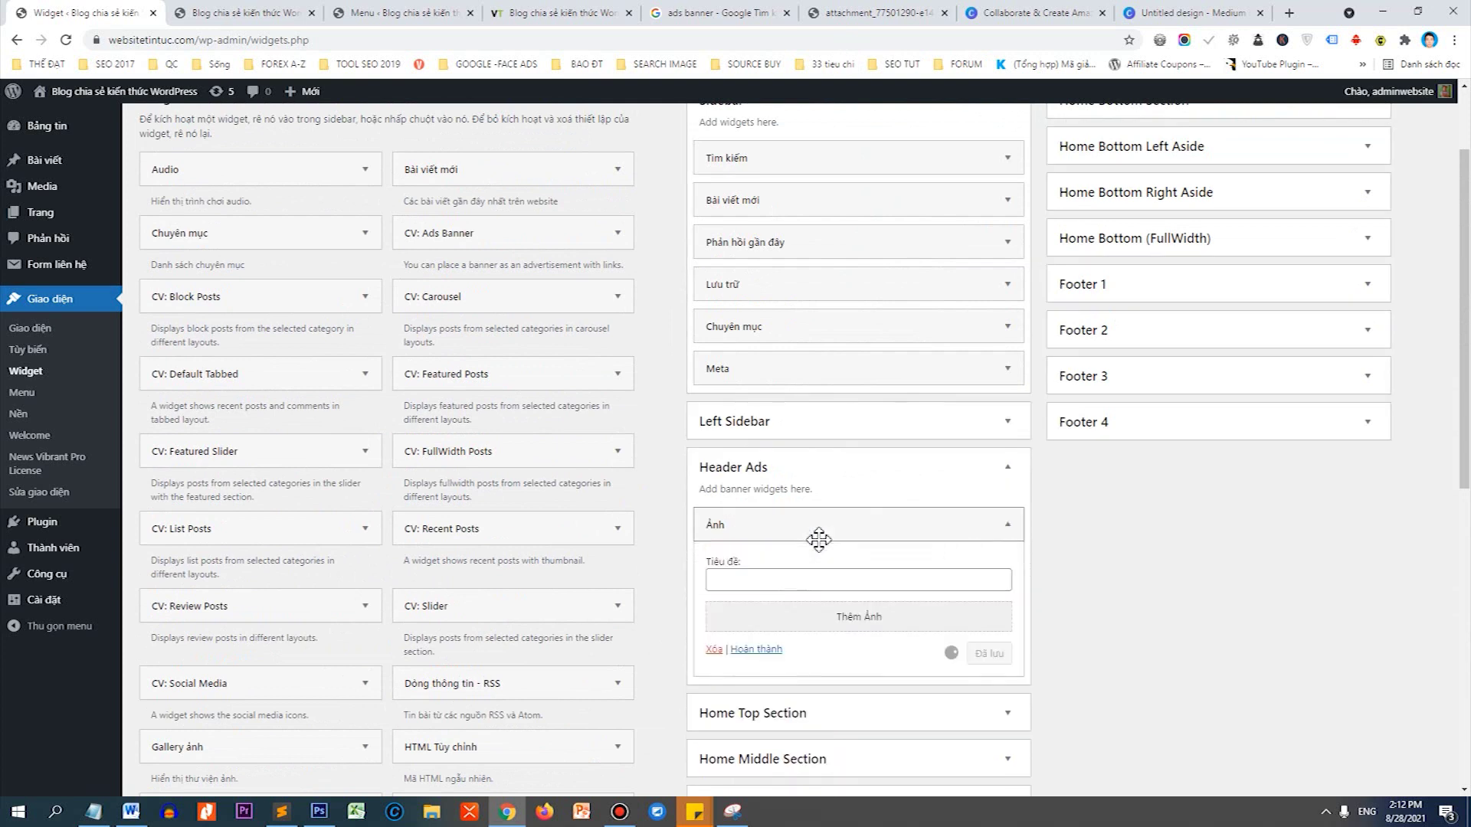
{"action": "left_click", "coordinate": [840, 530]}
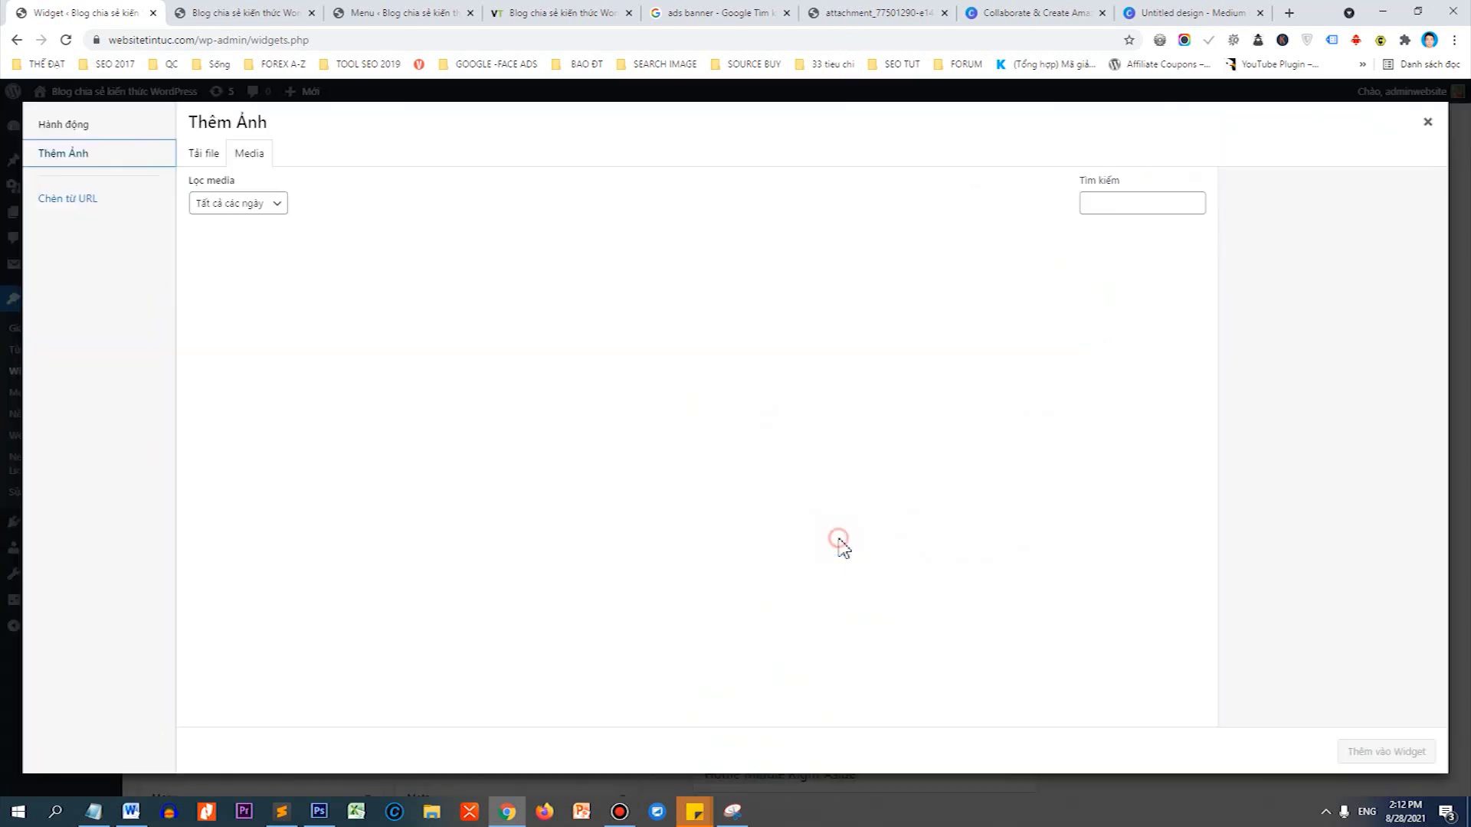
{"action": "left_click", "coordinate": [209, 159]}
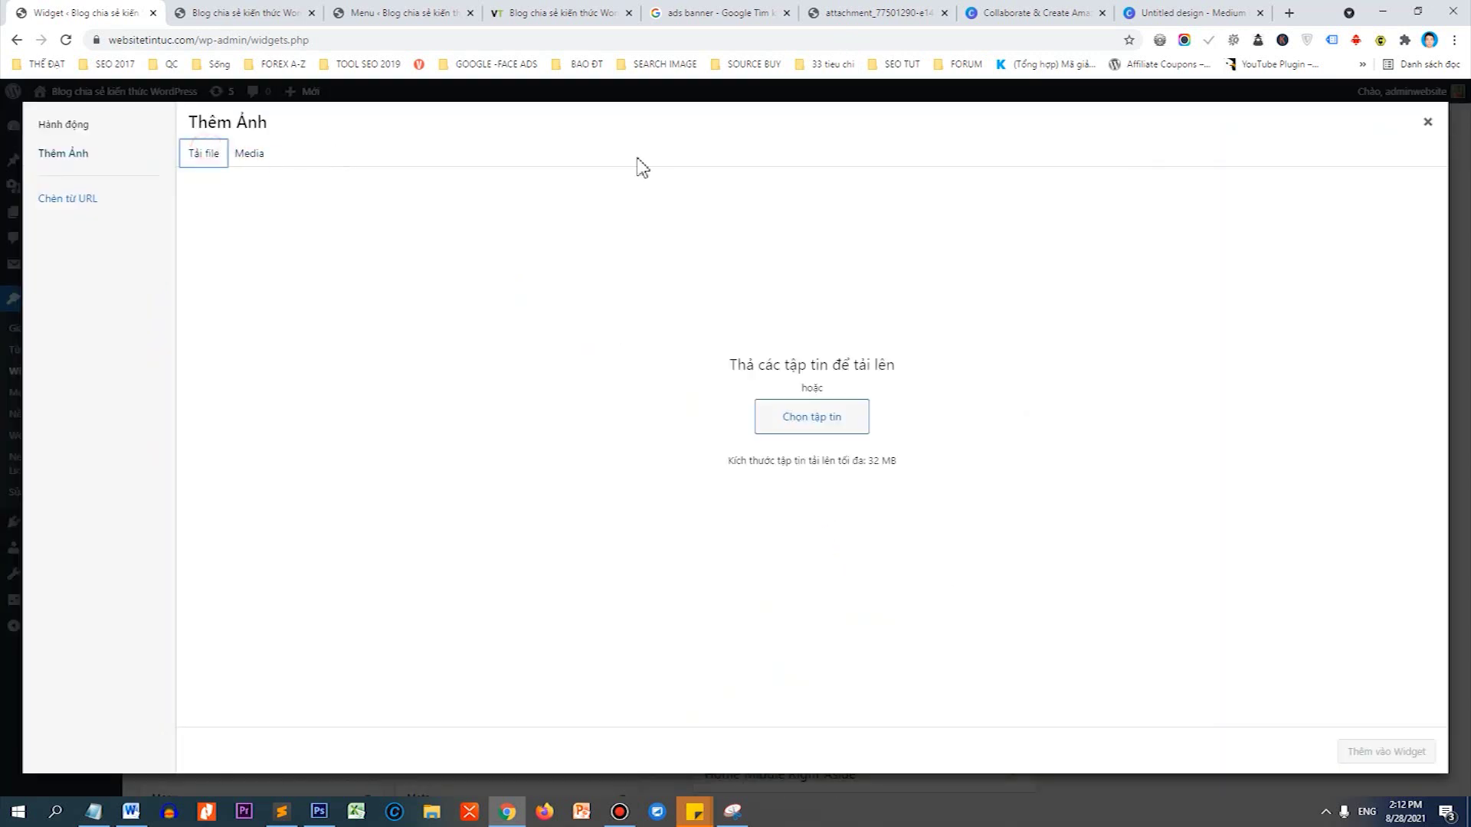
{"action": "left_click", "coordinate": [827, 419]}
{"action": "scroll", "coordinate": [773, 703], "scroll_direction": "down", "scroll_amount": 10}
{"action": "left_click", "coordinate": [732, 748]}
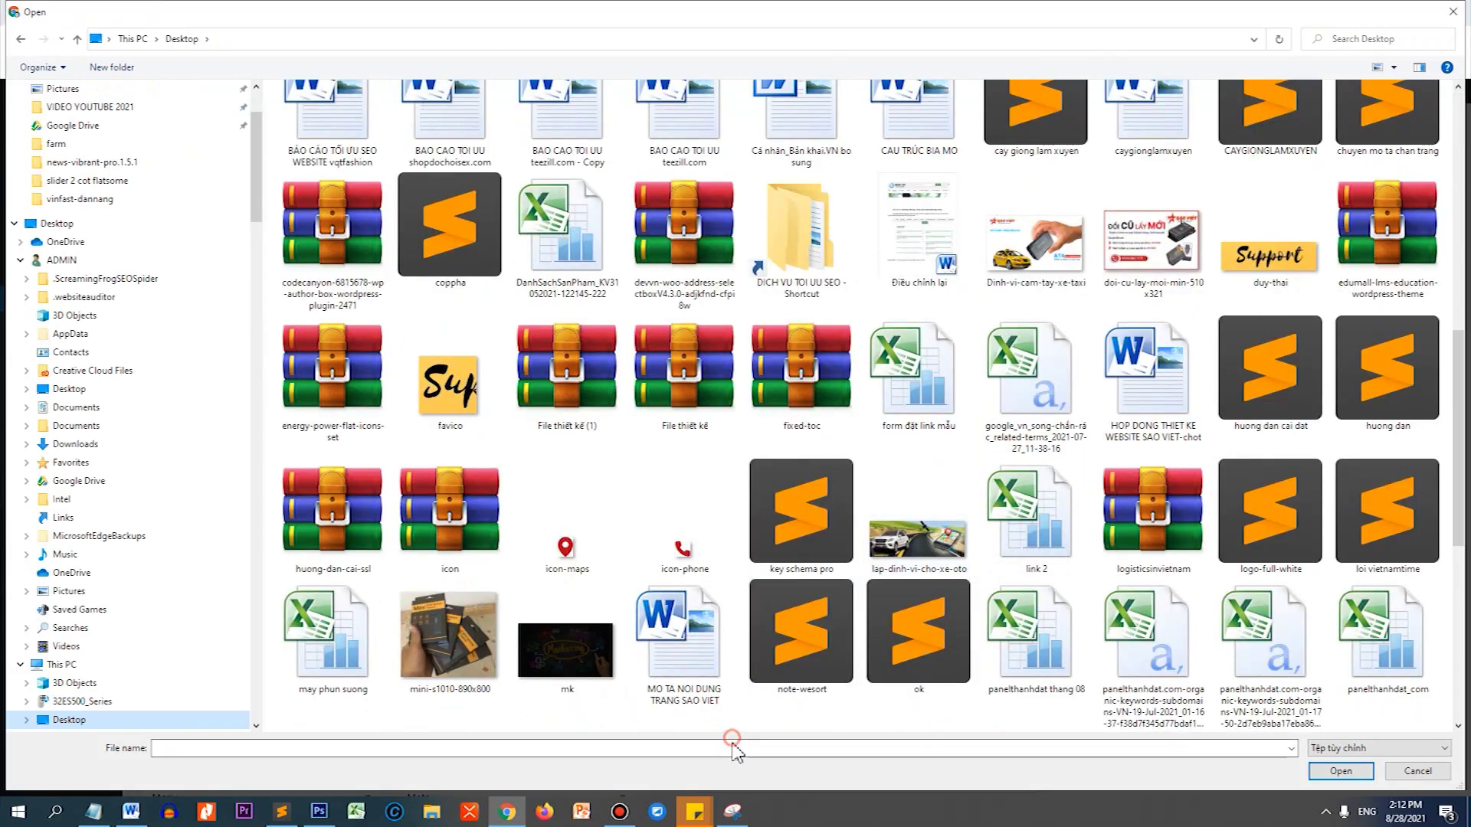
{"action": "type", "text": "banner"}
{"action": "key", "text": "Down"}
{"action": "key", "text": "Down"}
{"action": "key", "text": "Down"}
{"action": "key", "text": "Down"}
{"action": "key", "text": "Down"}
{"action": "key", "text": "Down"}
{"action": "key", "text": "Down"}
{"action": "key", "text": "Down"}
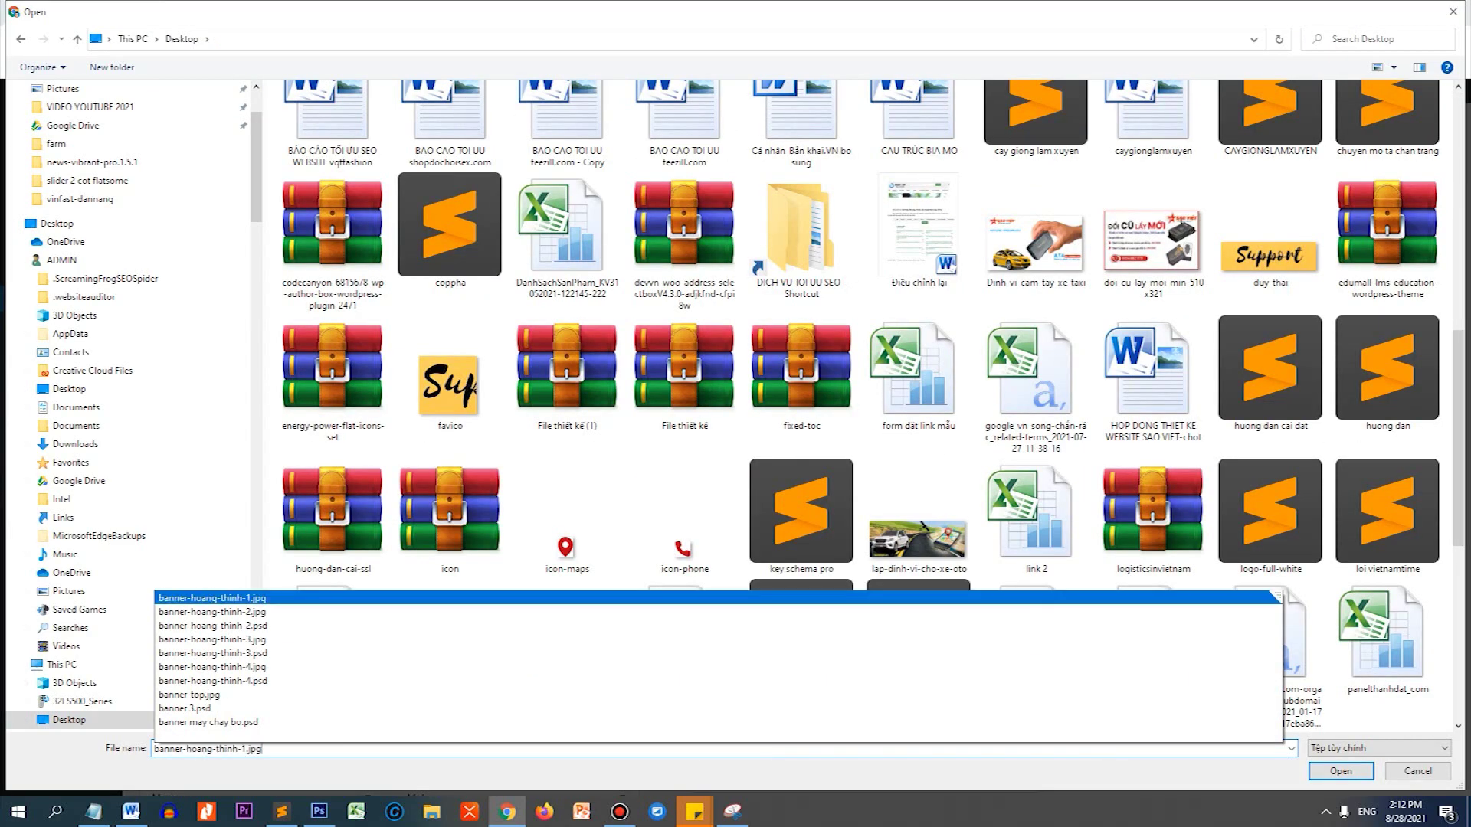
{"action": "key", "text": "Return"}
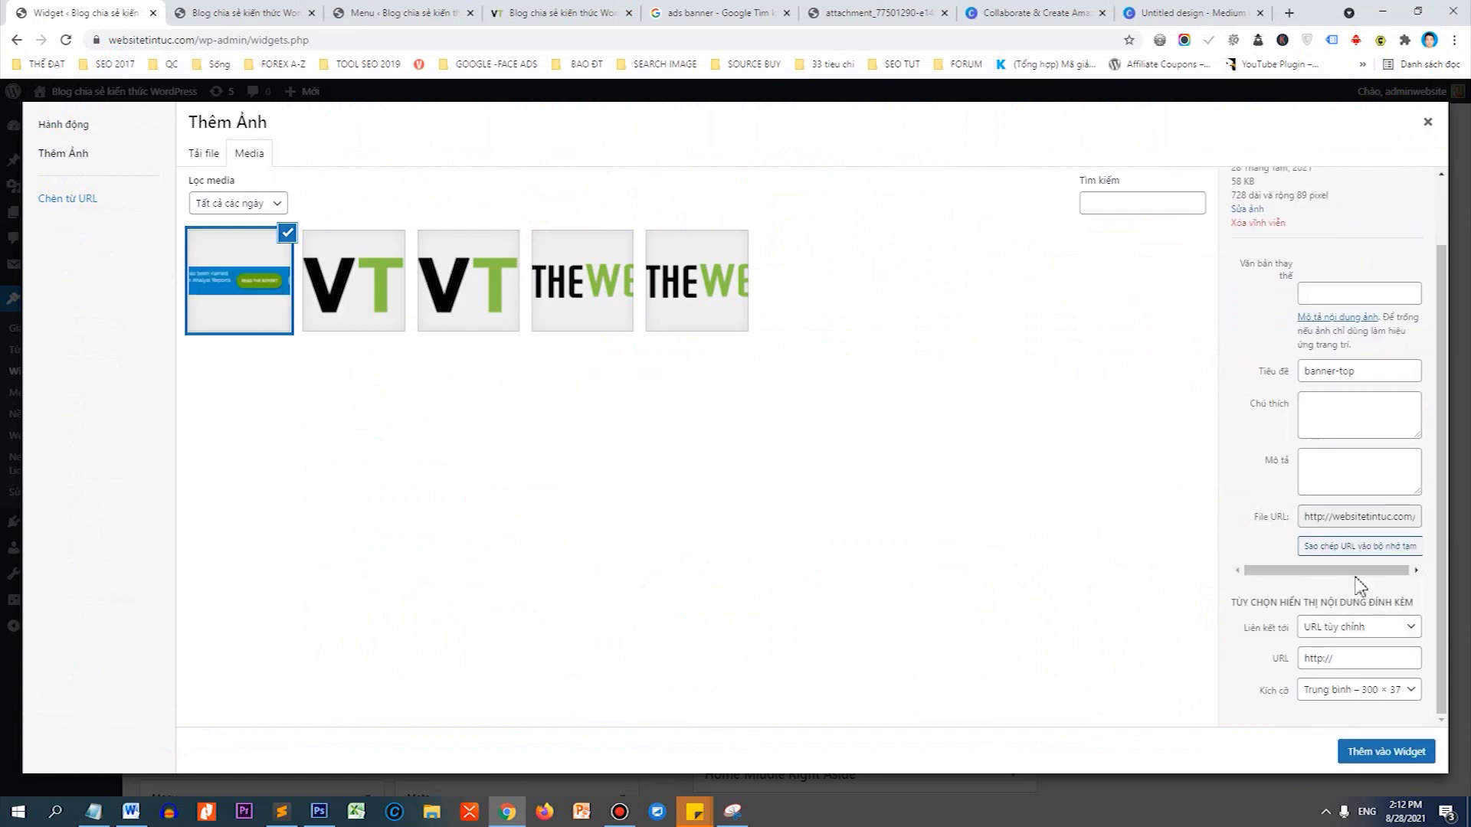
{"action": "left_click", "coordinate": [1395, 758]}
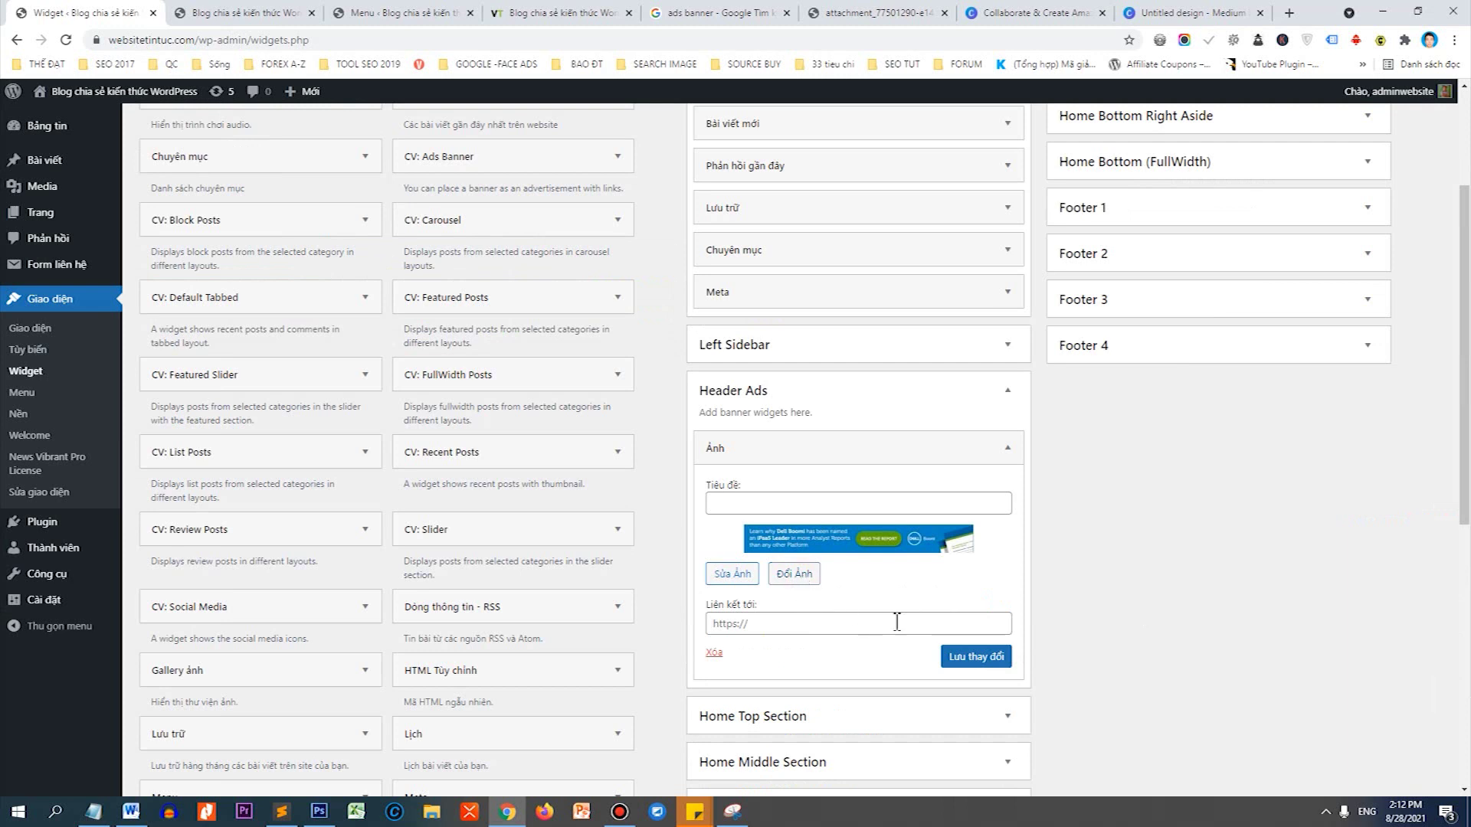
Save the Header Ads banner widget, check it on the front page, then reopen the widget.
{"action": "left_click", "coordinate": [967, 663]}
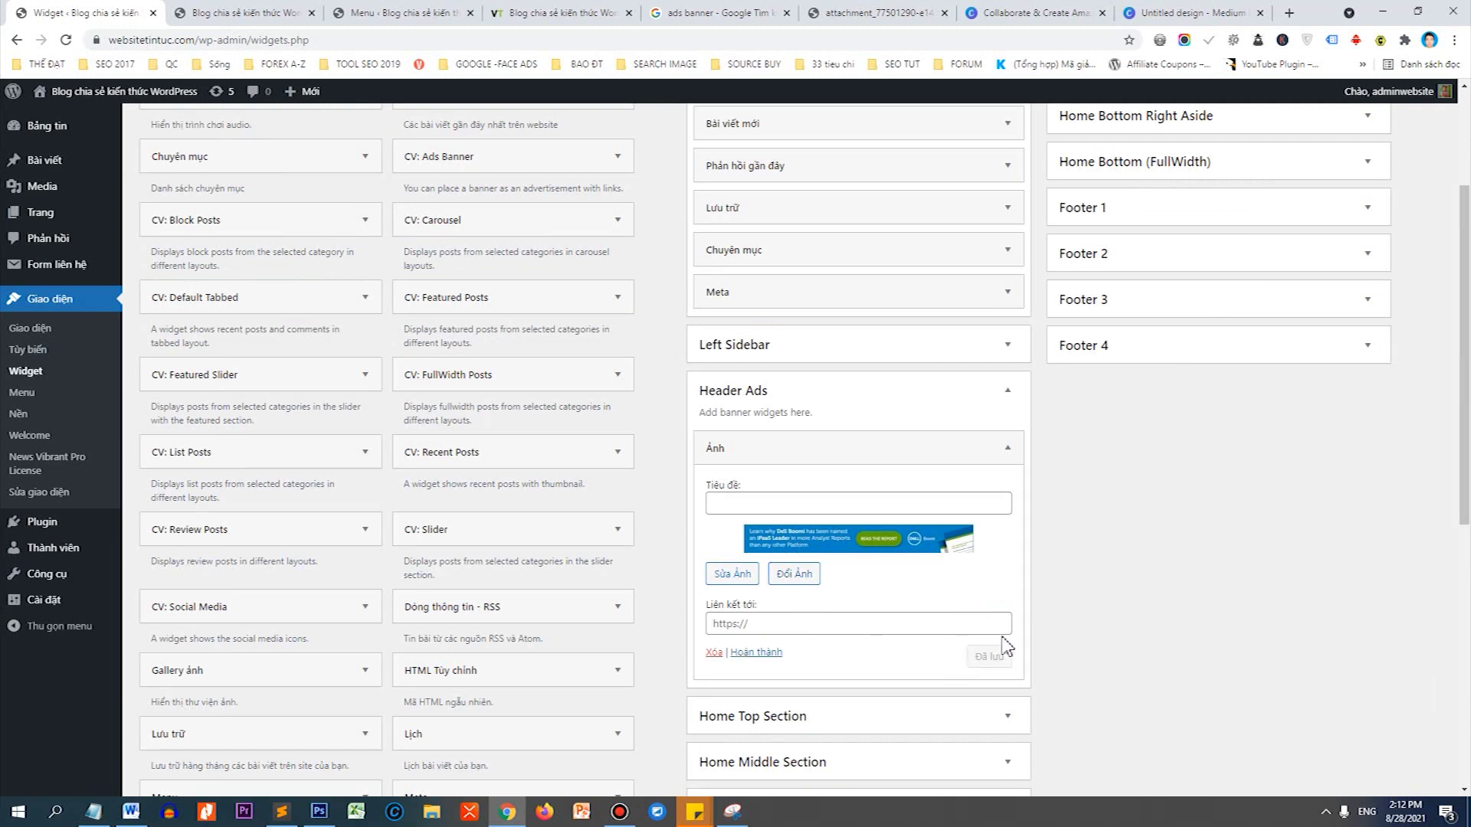
{"action": "left_click", "coordinate": [126, 114]}
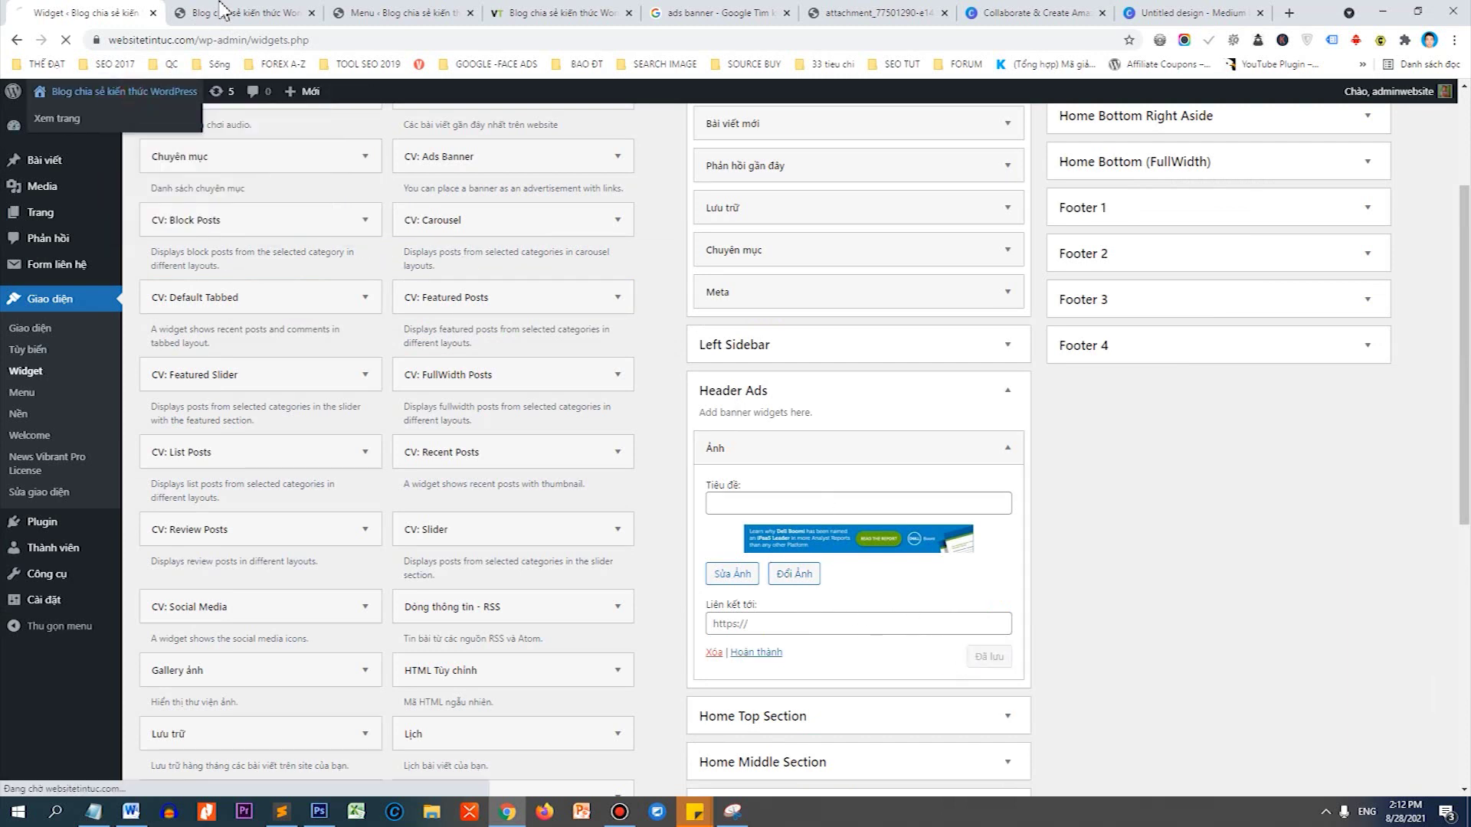
{"action": "left_click", "coordinate": [217, 11]}
{"action": "left_click", "coordinate": [142, 13]}
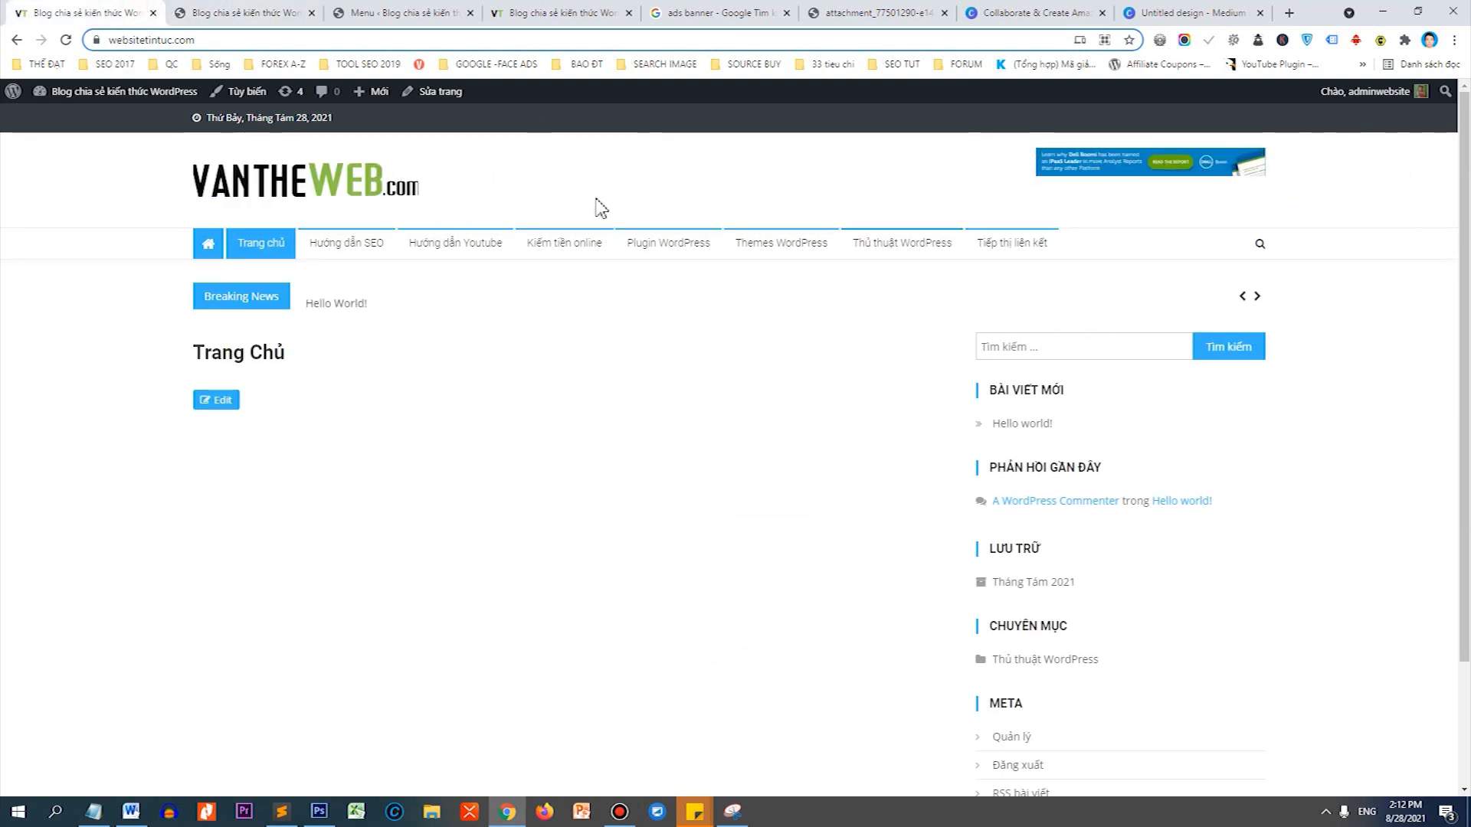
{"action": "left_click", "coordinate": [244, 11]}
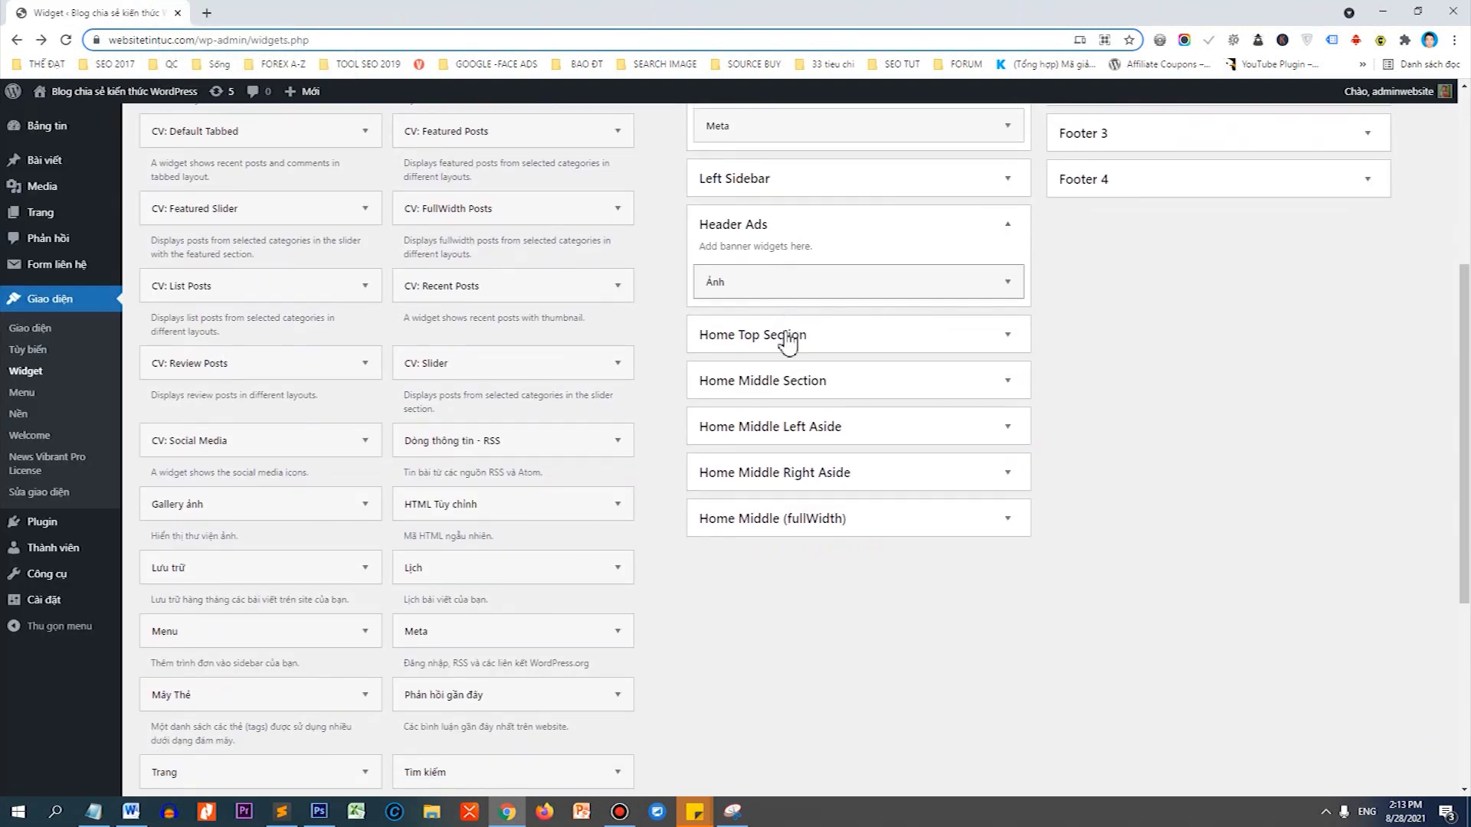
{"action": "left_click", "coordinate": [790, 270]}
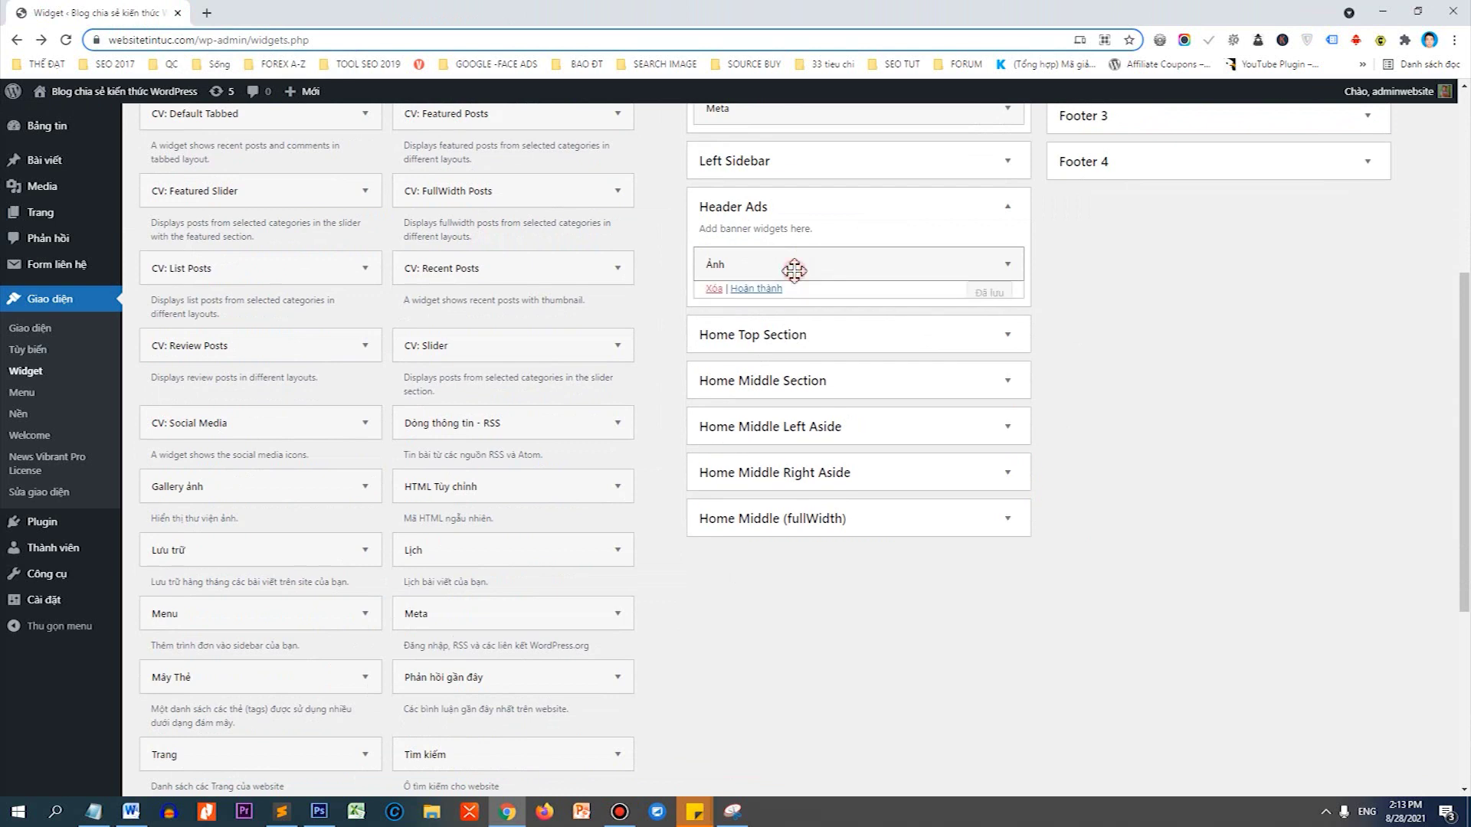
Set the banner image to full size 728 × 89 and save the widget.
{"action": "left_click", "coordinate": [796, 391]}
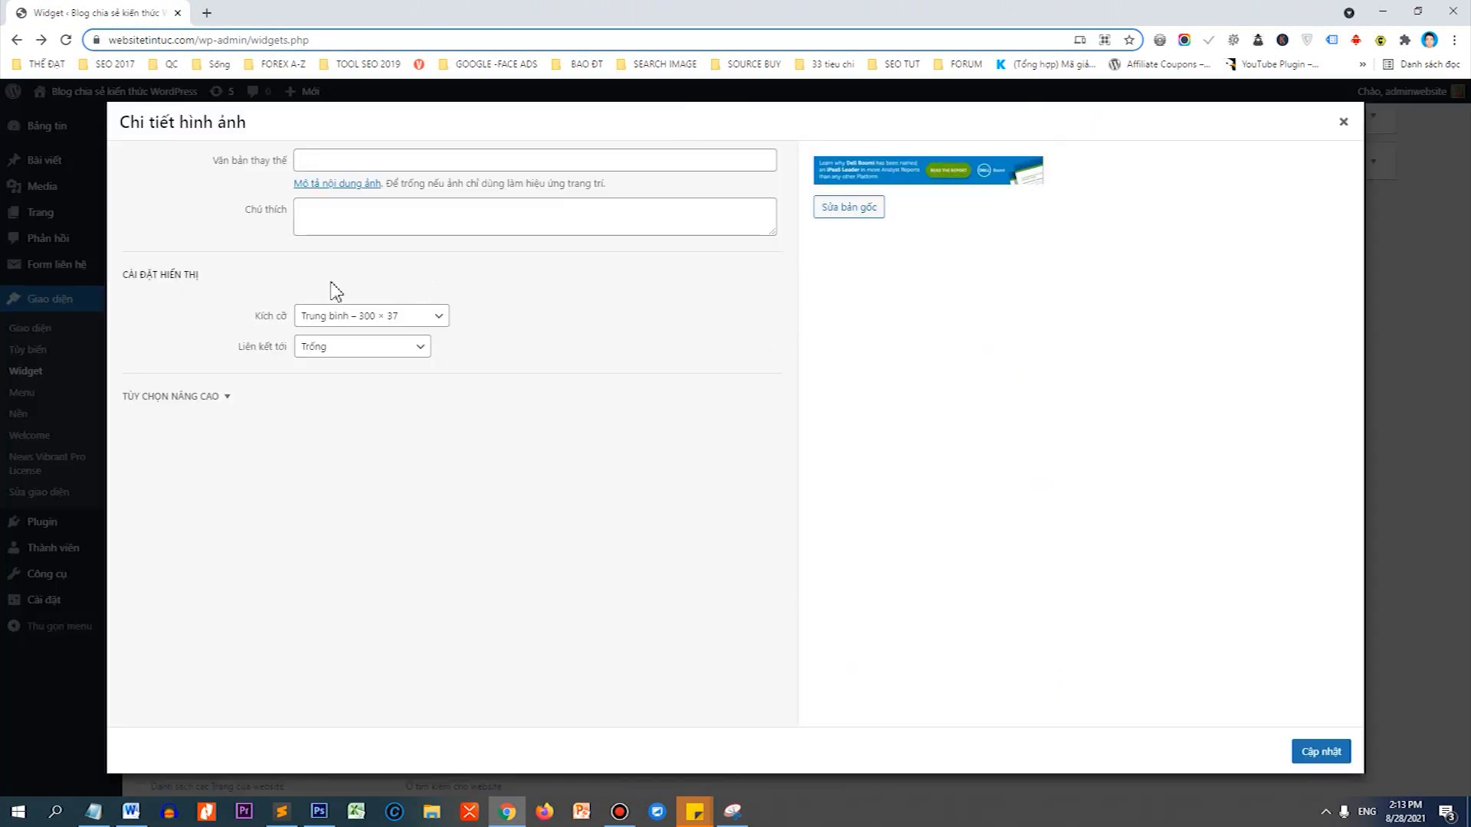
{"action": "left_click_drag", "start_coordinate": [179, 273], "coordinate": [227, 284]}
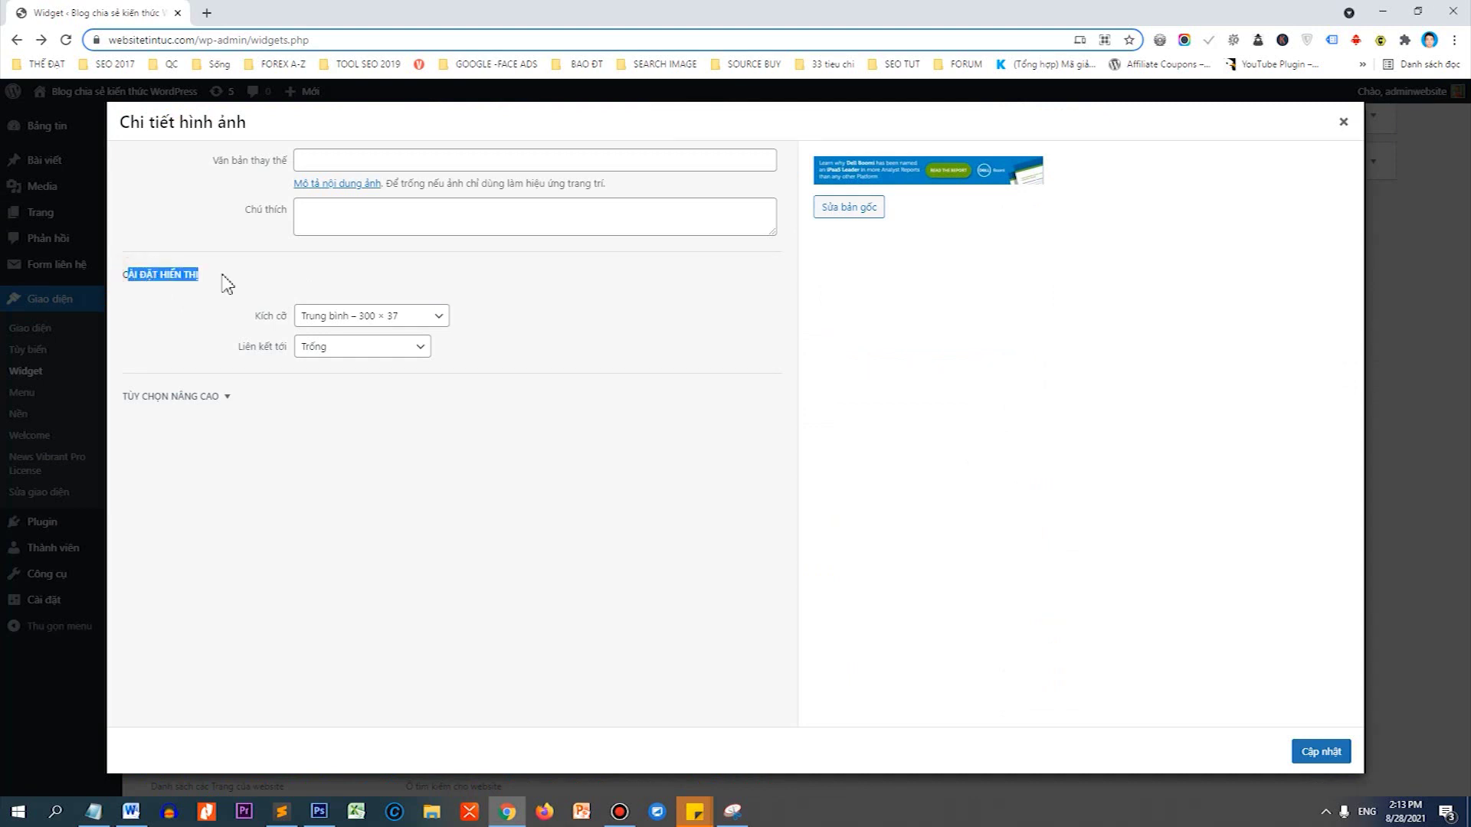
{"action": "left_click", "coordinate": [351, 316]}
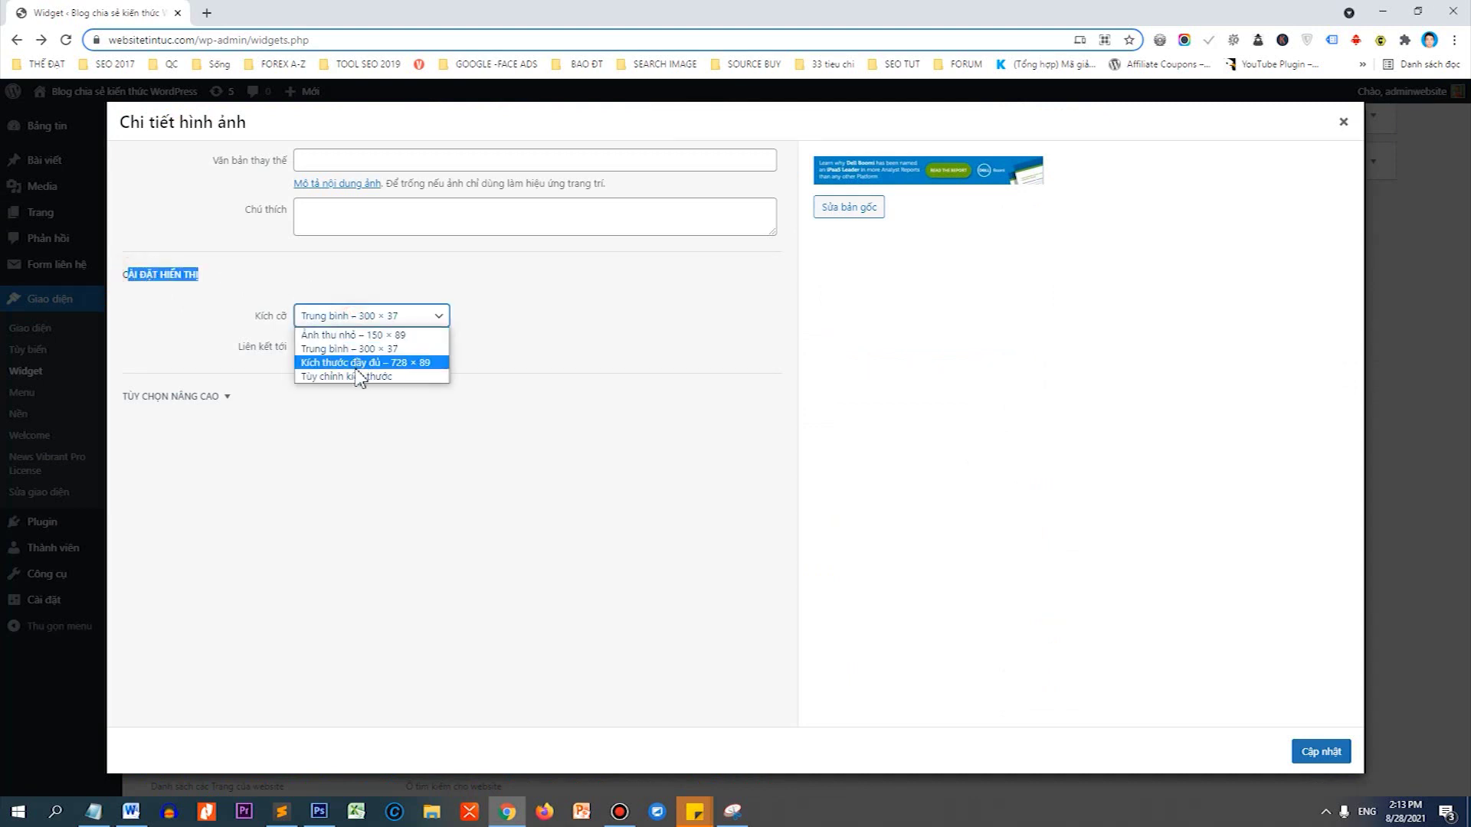
{"action": "left_click", "coordinate": [357, 363]}
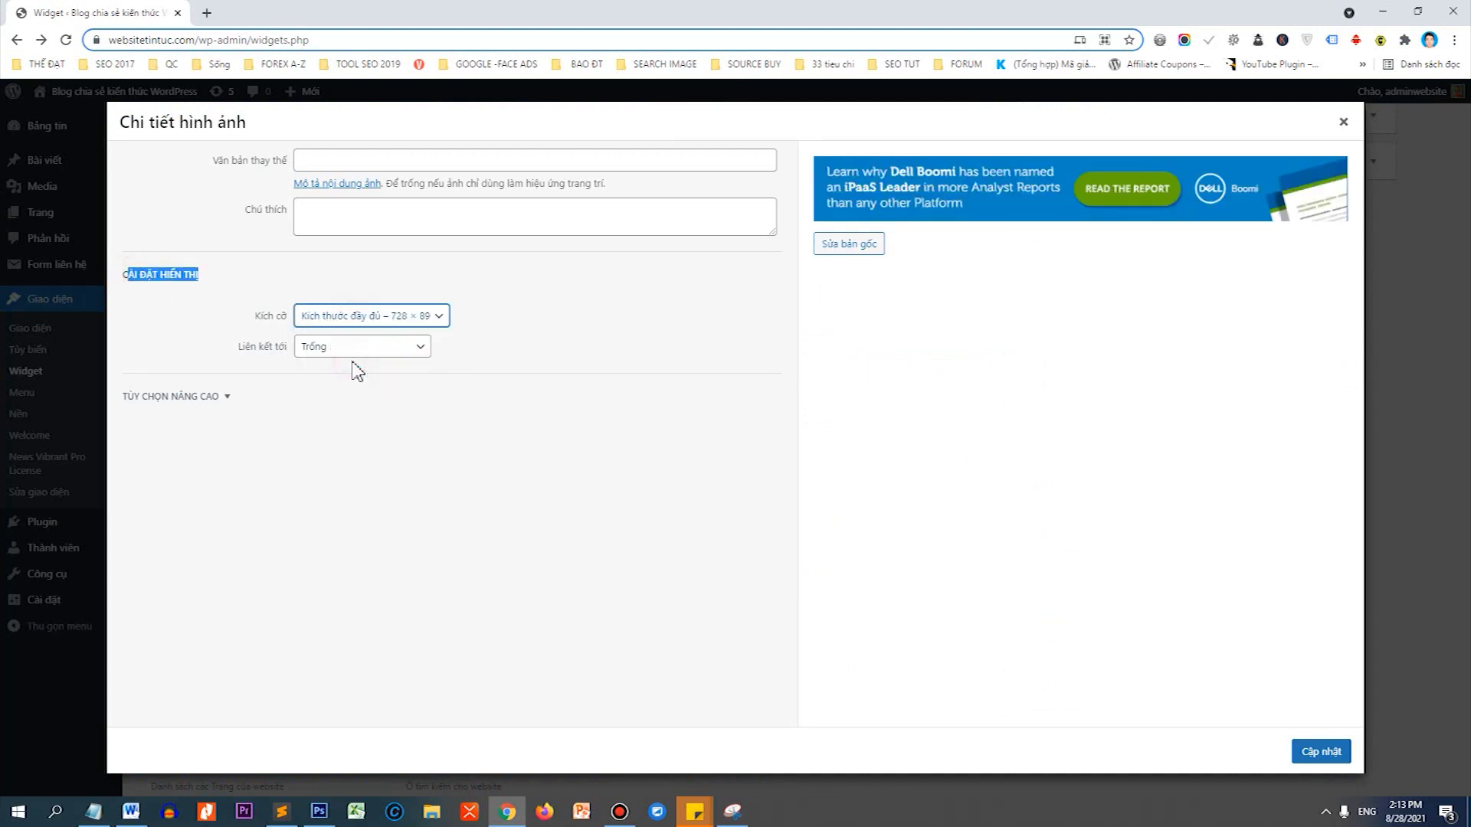
{"action": "left_click", "coordinate": [1311, 743]}
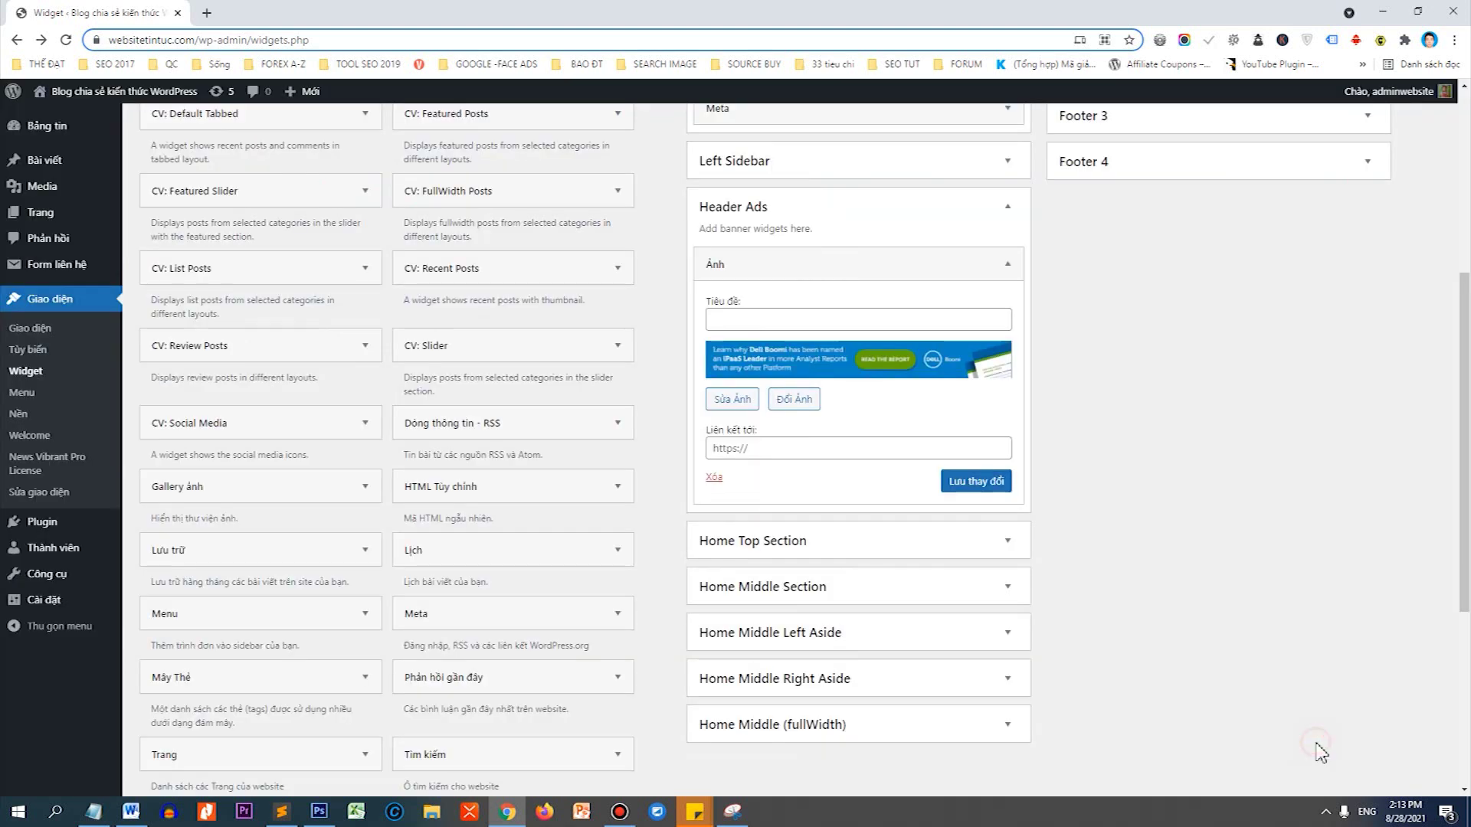
{"action": "left_click", "coordinate": [996, 483]}
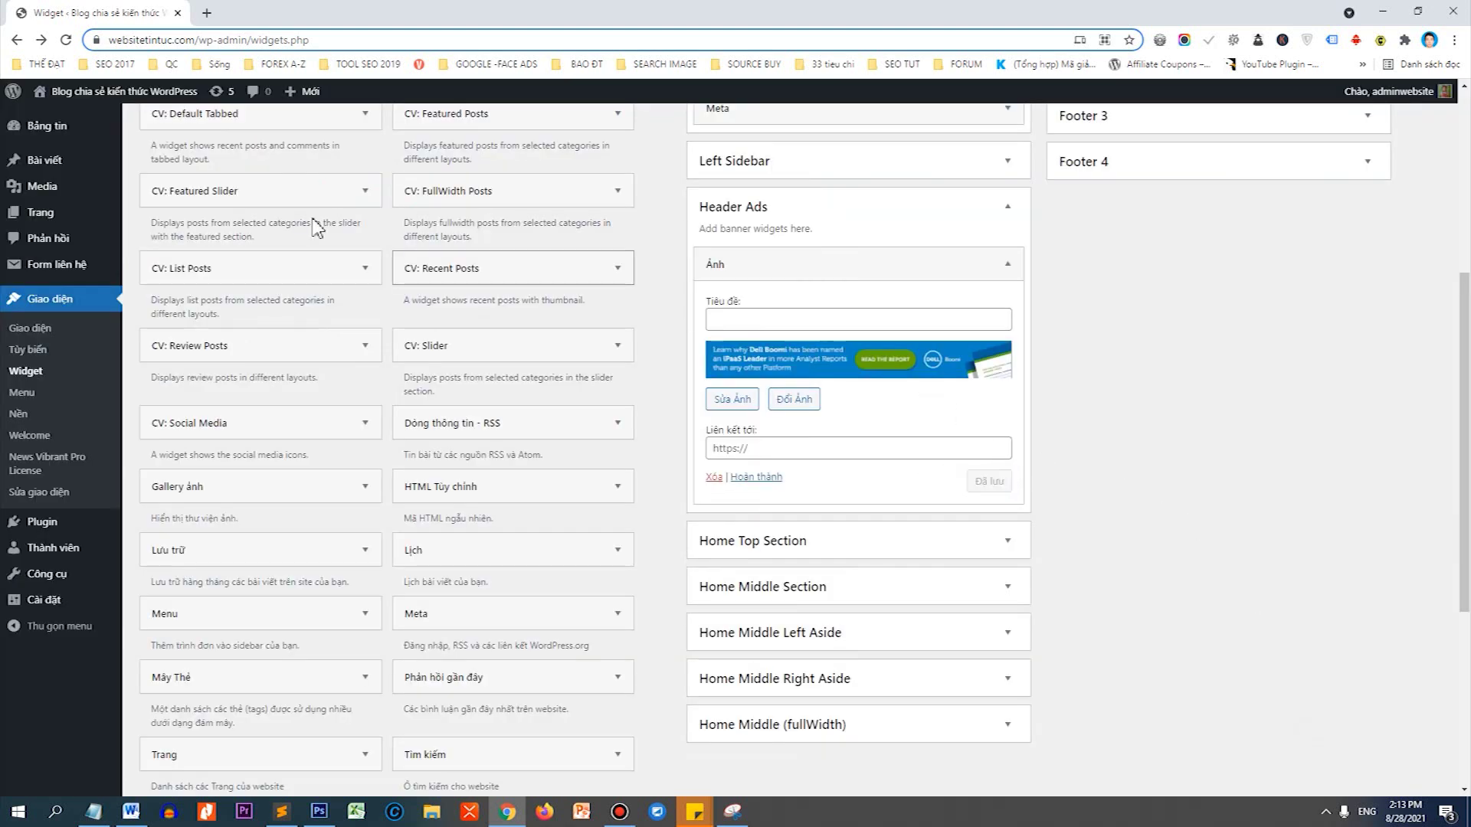
Open the live site in a new tab and switch to it.
{"action": "right_click", "coordinate": [56, 110]}
{"action": "left_click", "coordinate": [86, 112]}
{"action": "left_click", "coordinate": [260, 13]}
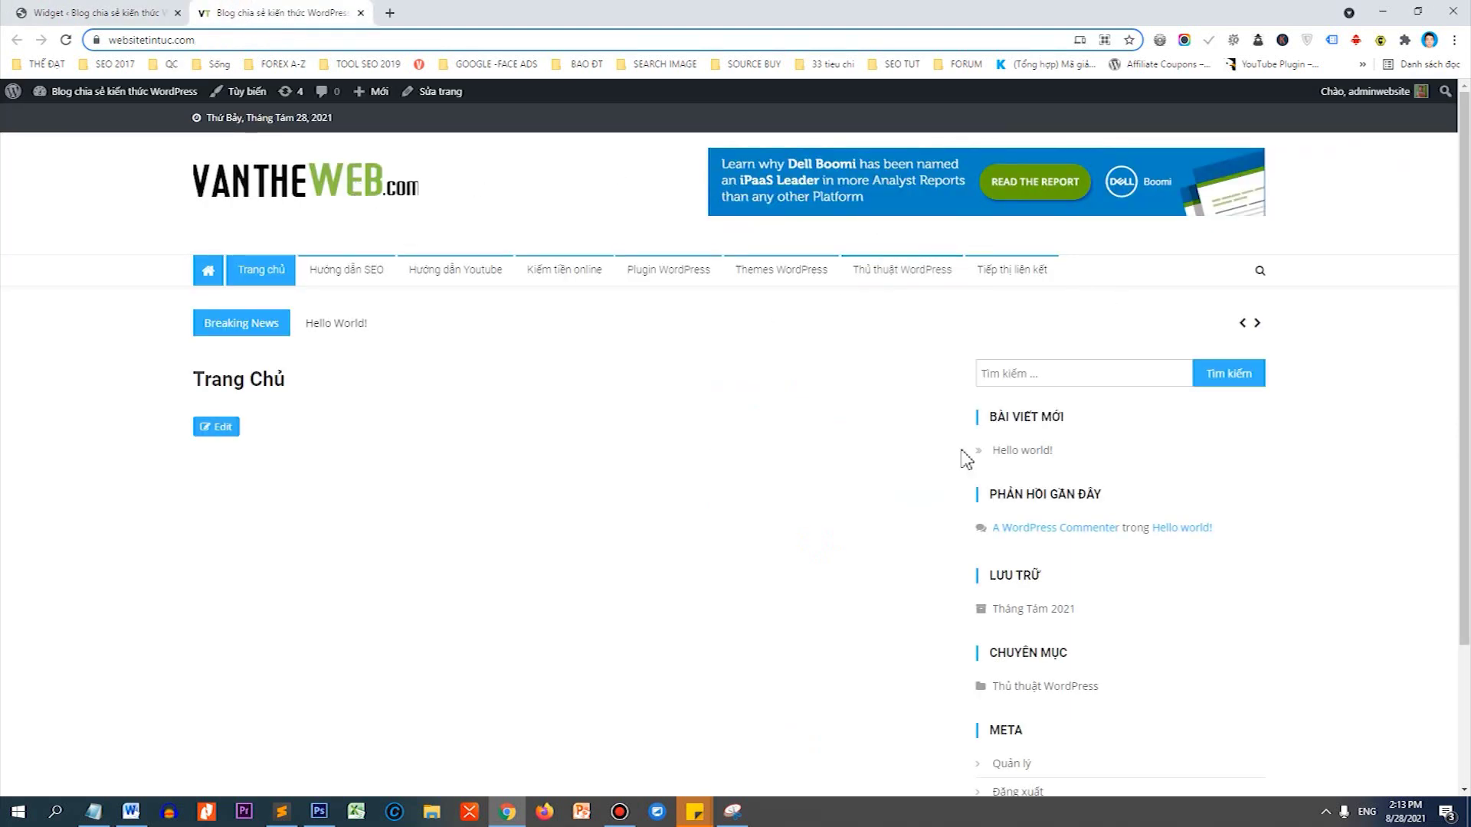
Open and close Chrome's menu, then select the site's web address on the front page.
{"action": "left_click", "coordinate": [1454, 40]}
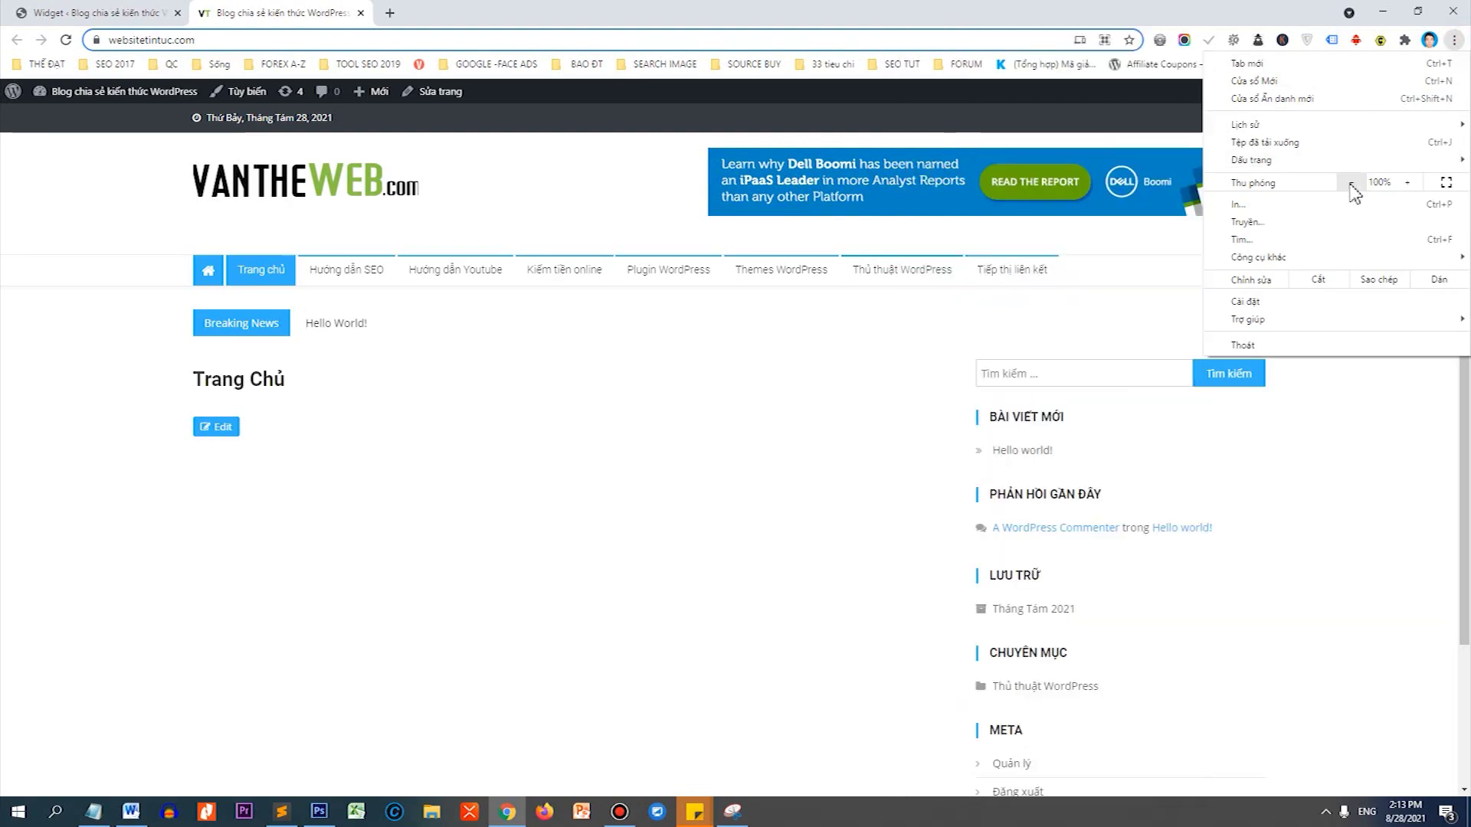
{"action": "left_click", "coordinate": [466, 624]}
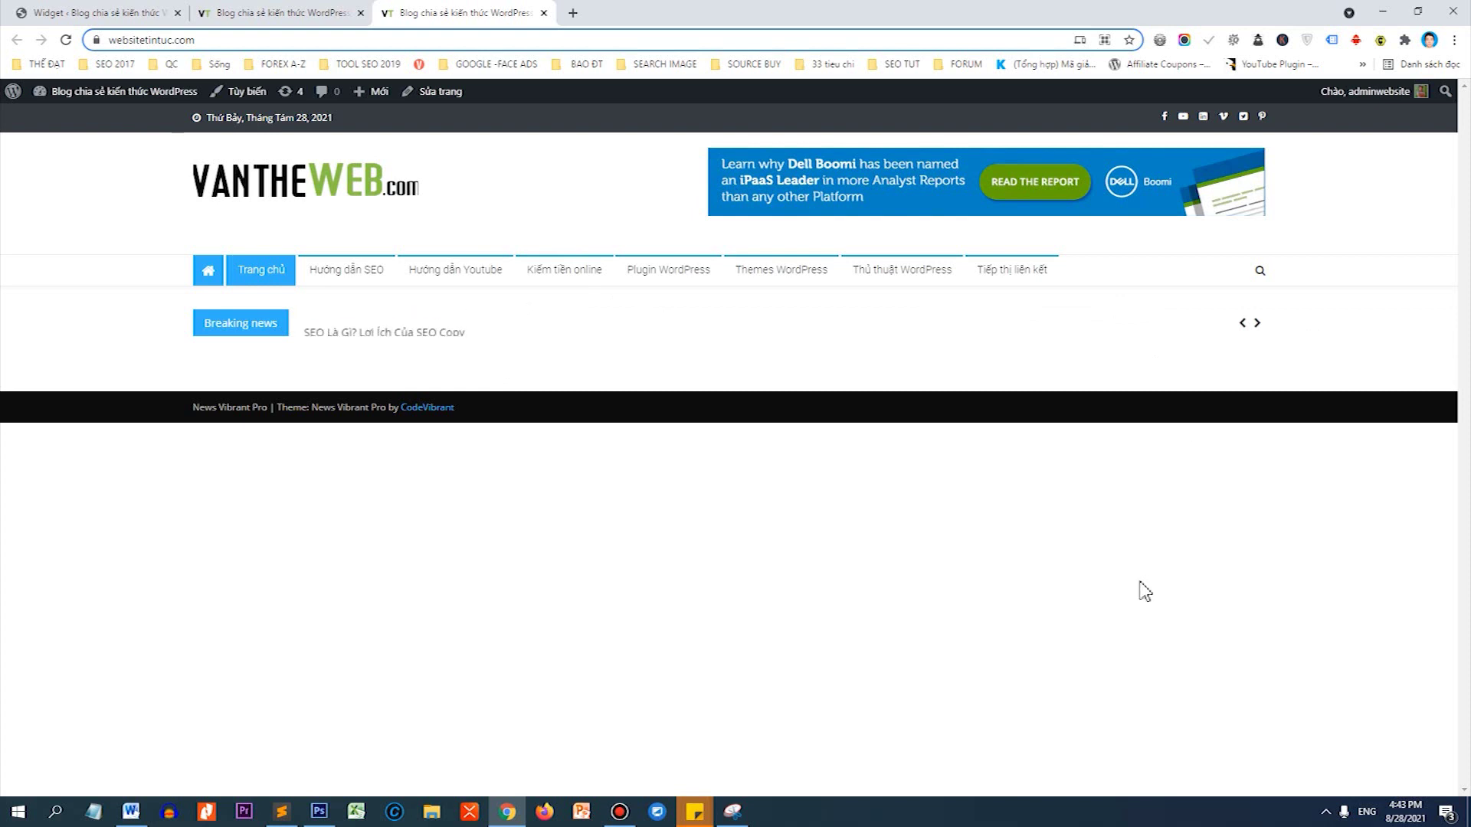
{"action": "left_click", "coordinate": [153, 39]}
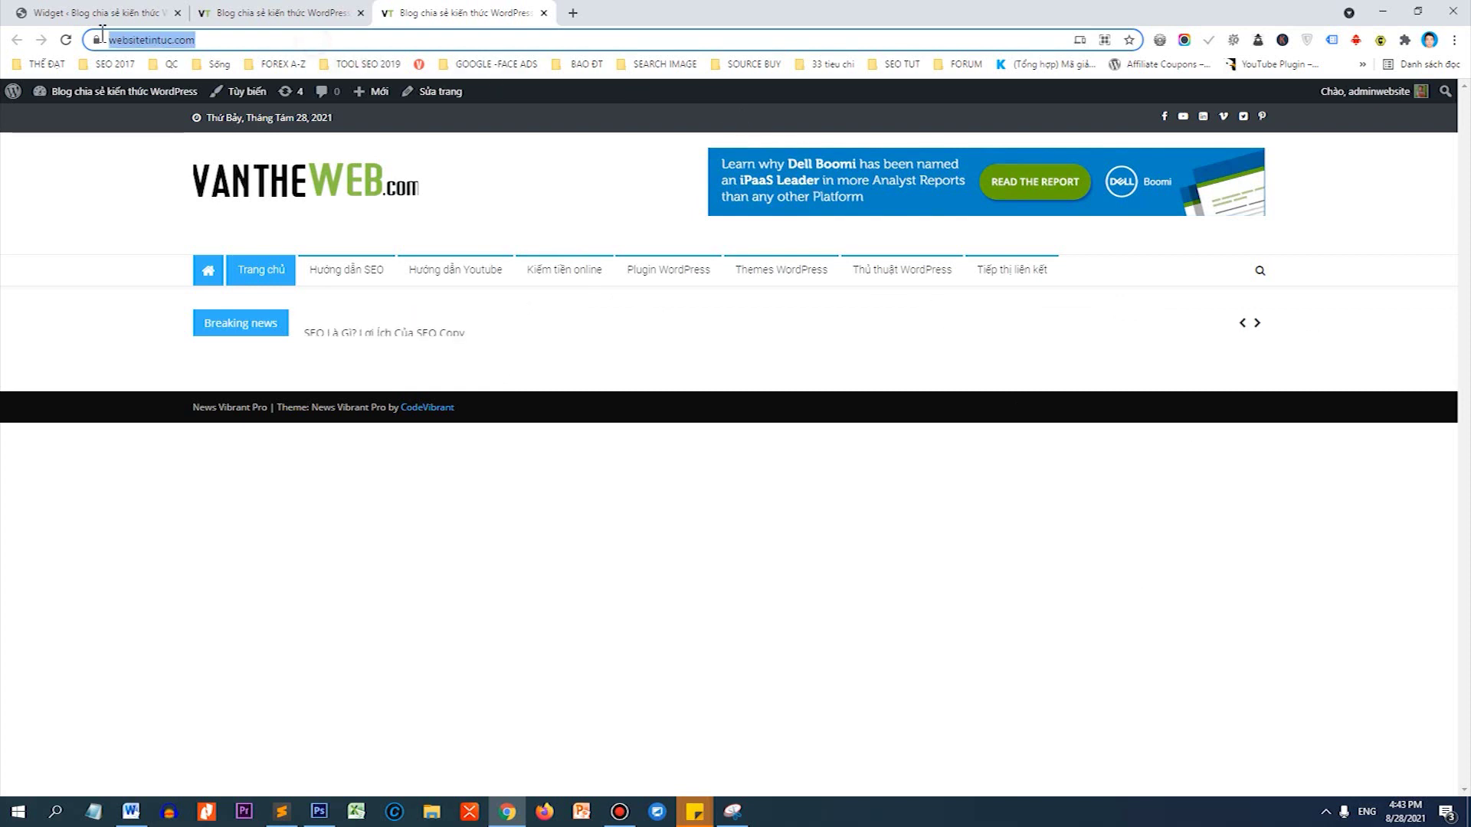
Update the home page with the Home Page template, then open All Posts in a new tab.
{"action": "right_click", "coordinate": [425, 95]}
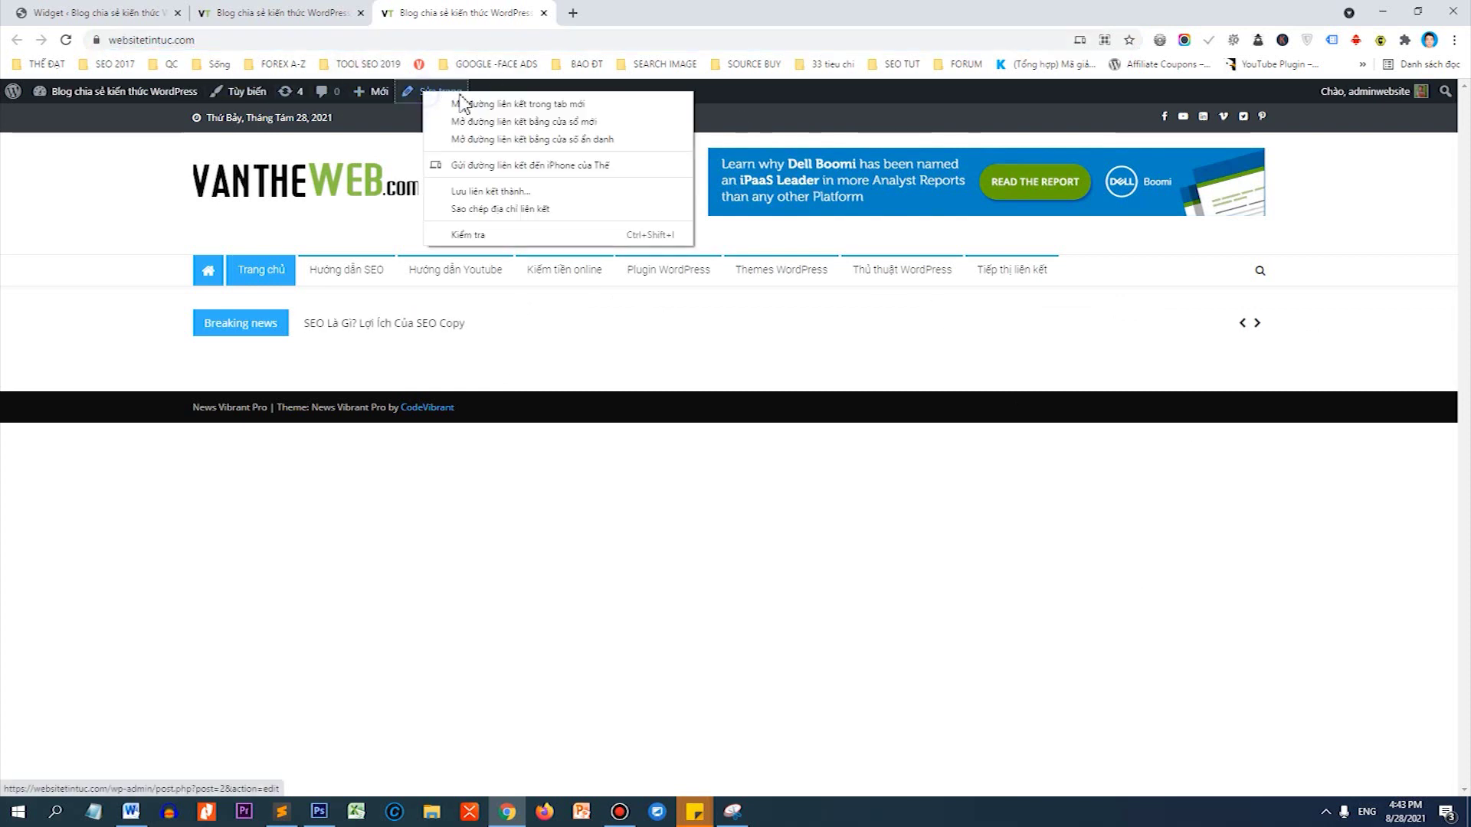
{"action": "left_click", "coordinate": [459, 102]}
{"action": "left_click", "coordinate": [624, 17]}
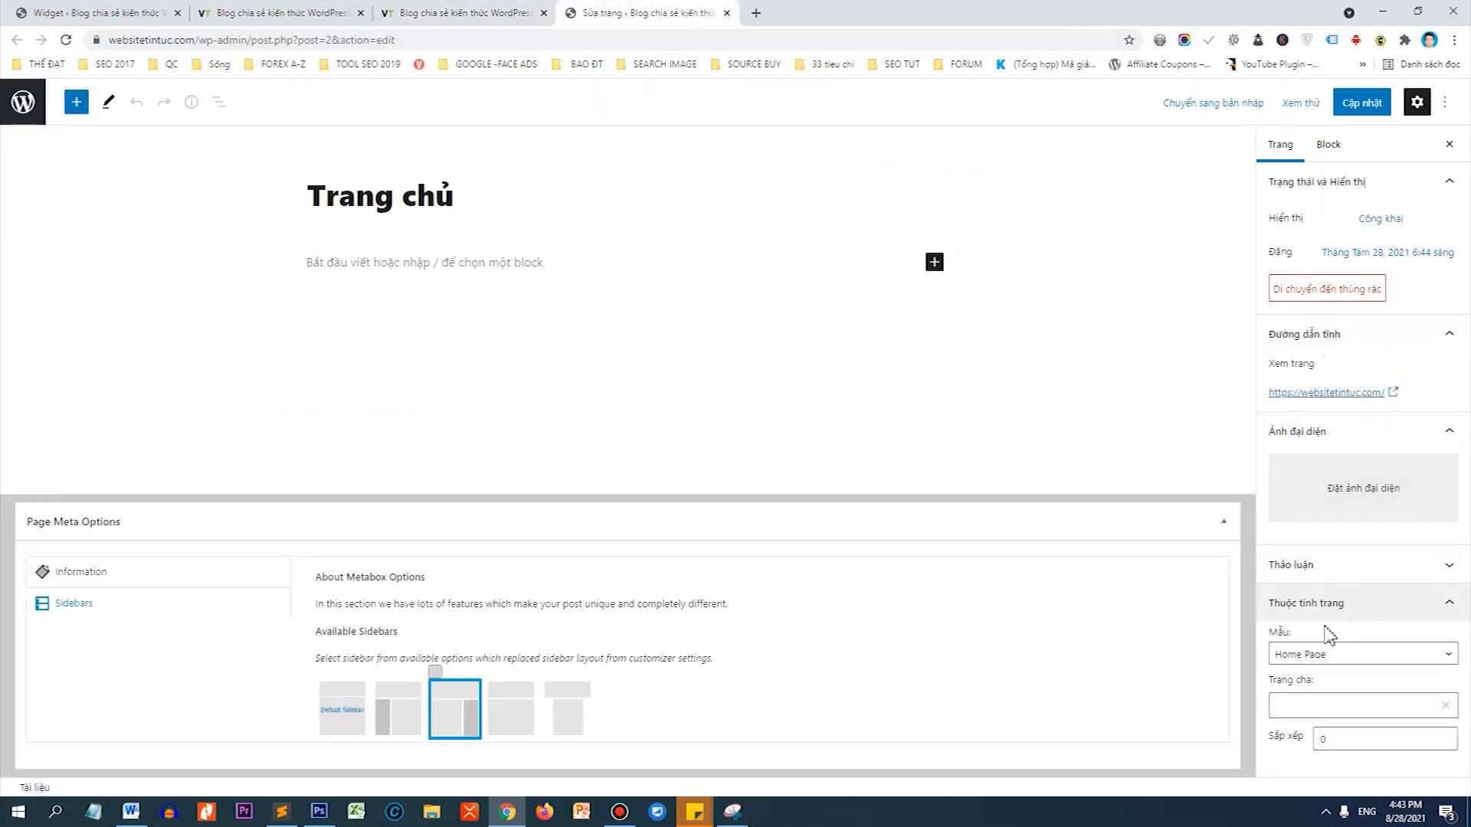
{"action": "left_click", "coordinate": [1316, 655]}
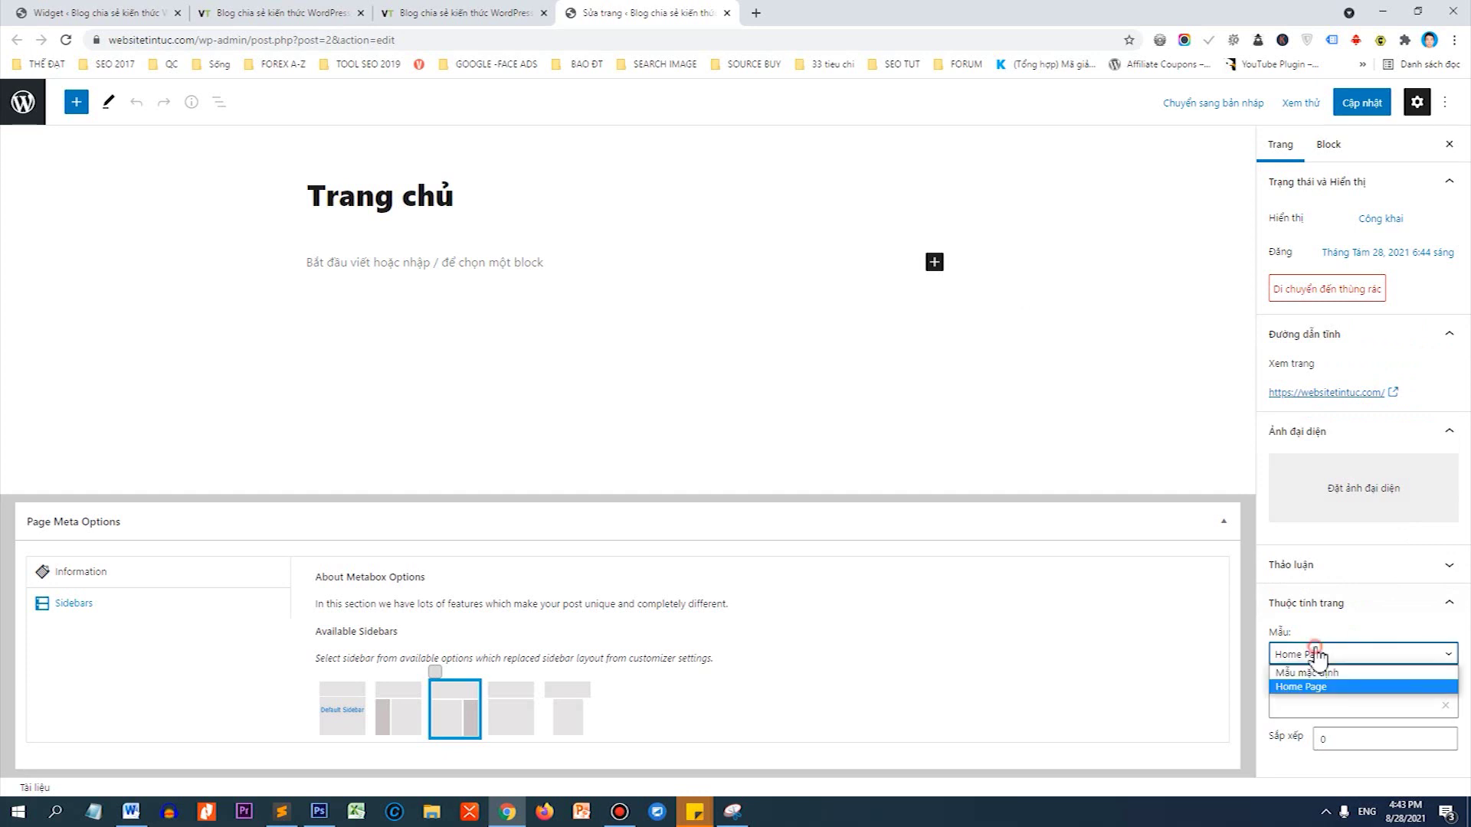
{"action": "left_click", "coordinate": [1315, 687]}
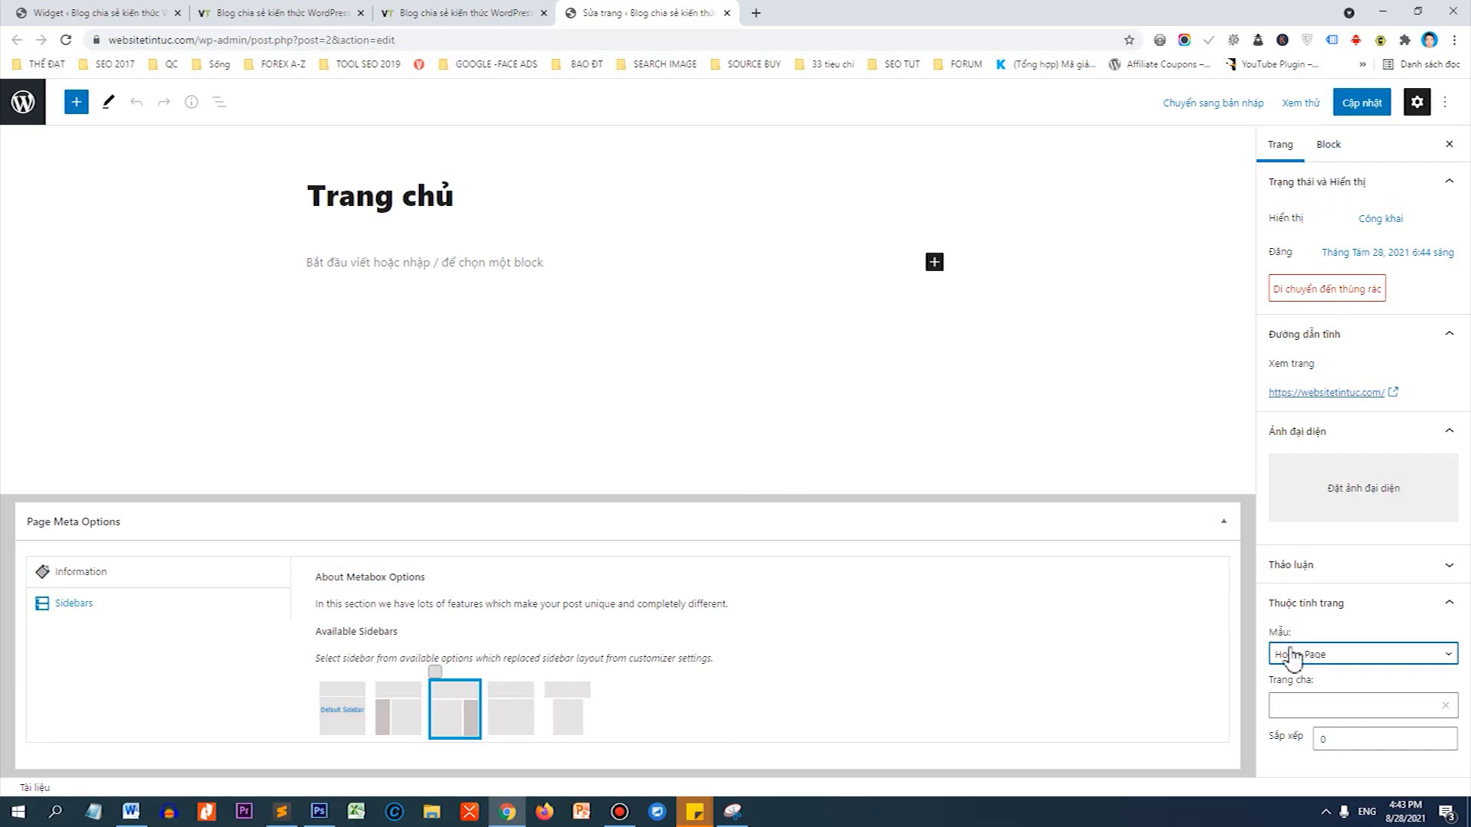
{"action": "left_click", "coordinate": [1384, 107]}
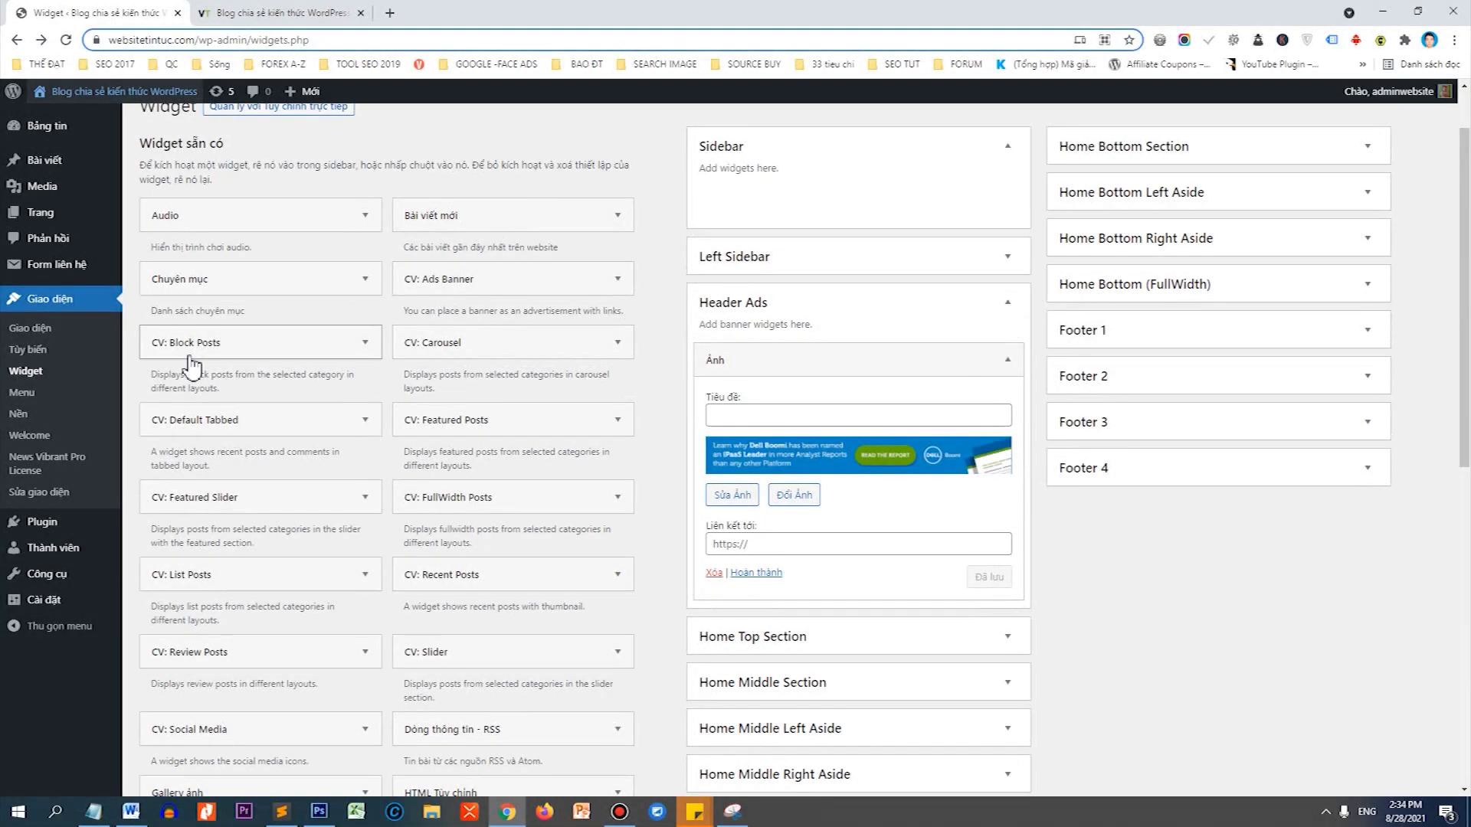
{"action": "left_click", "coordinate": [86, 168]}
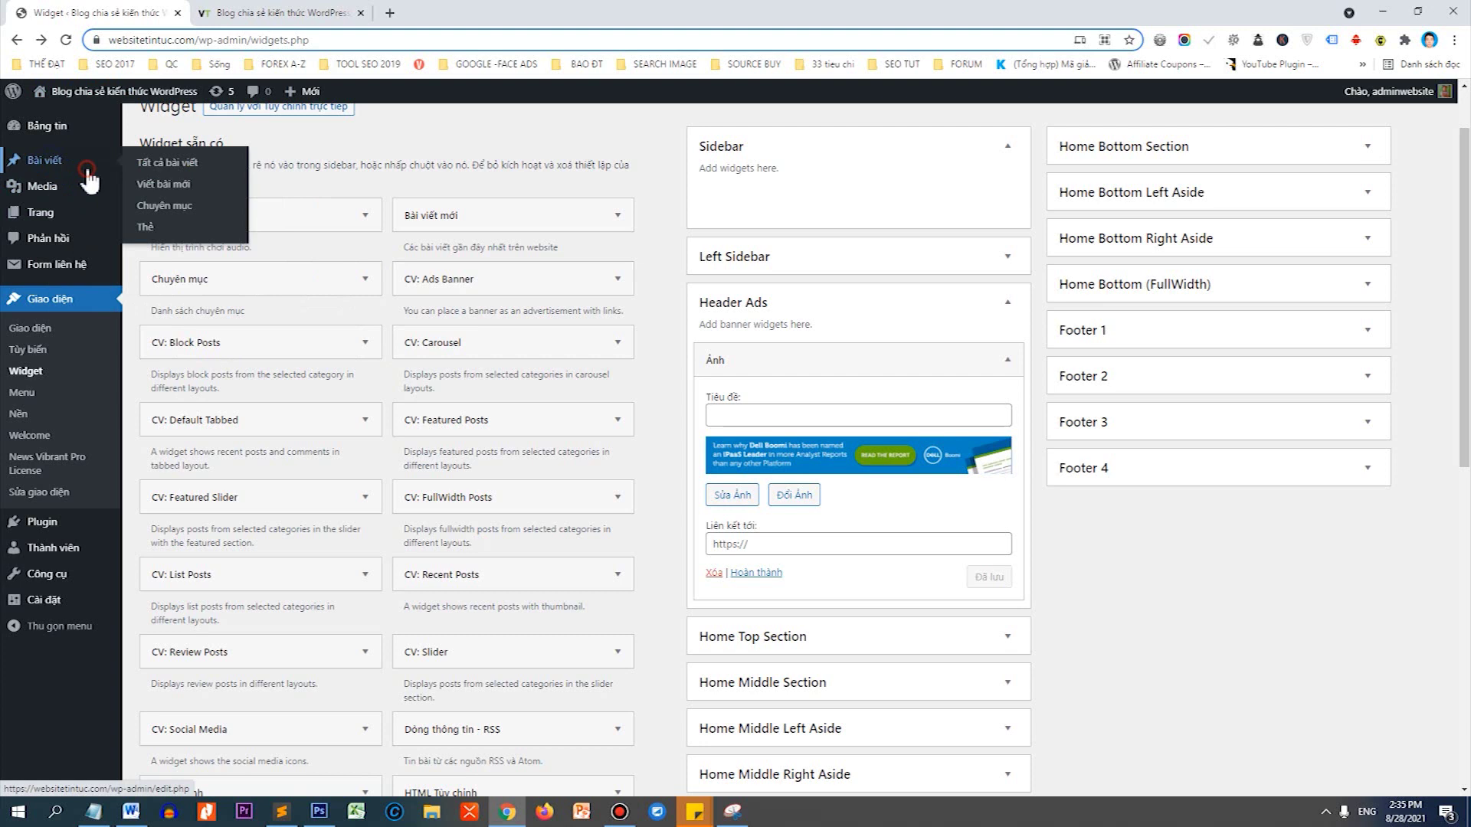
{"action": "left_click", "coordinate": [269, 13]}
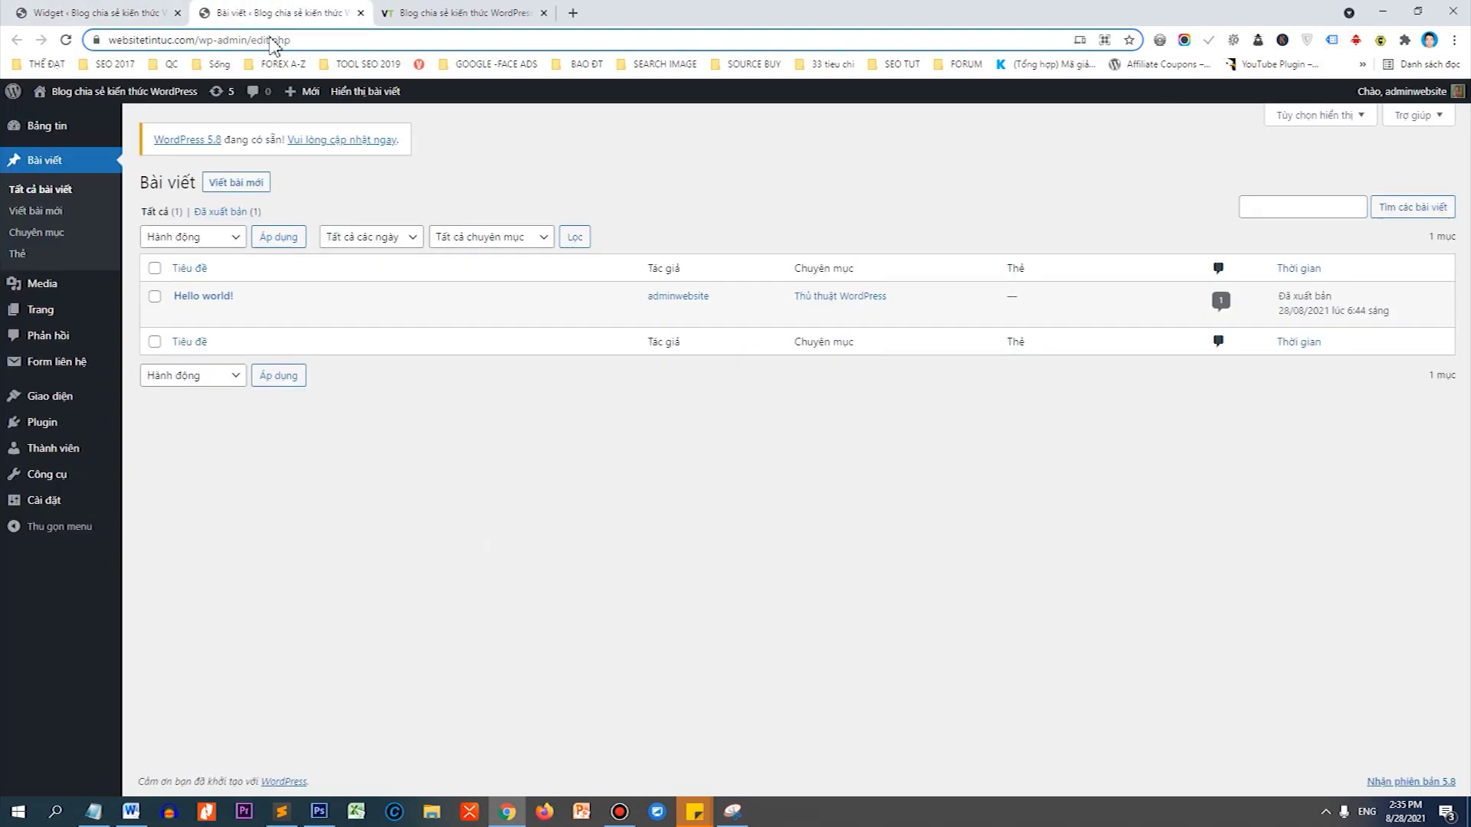
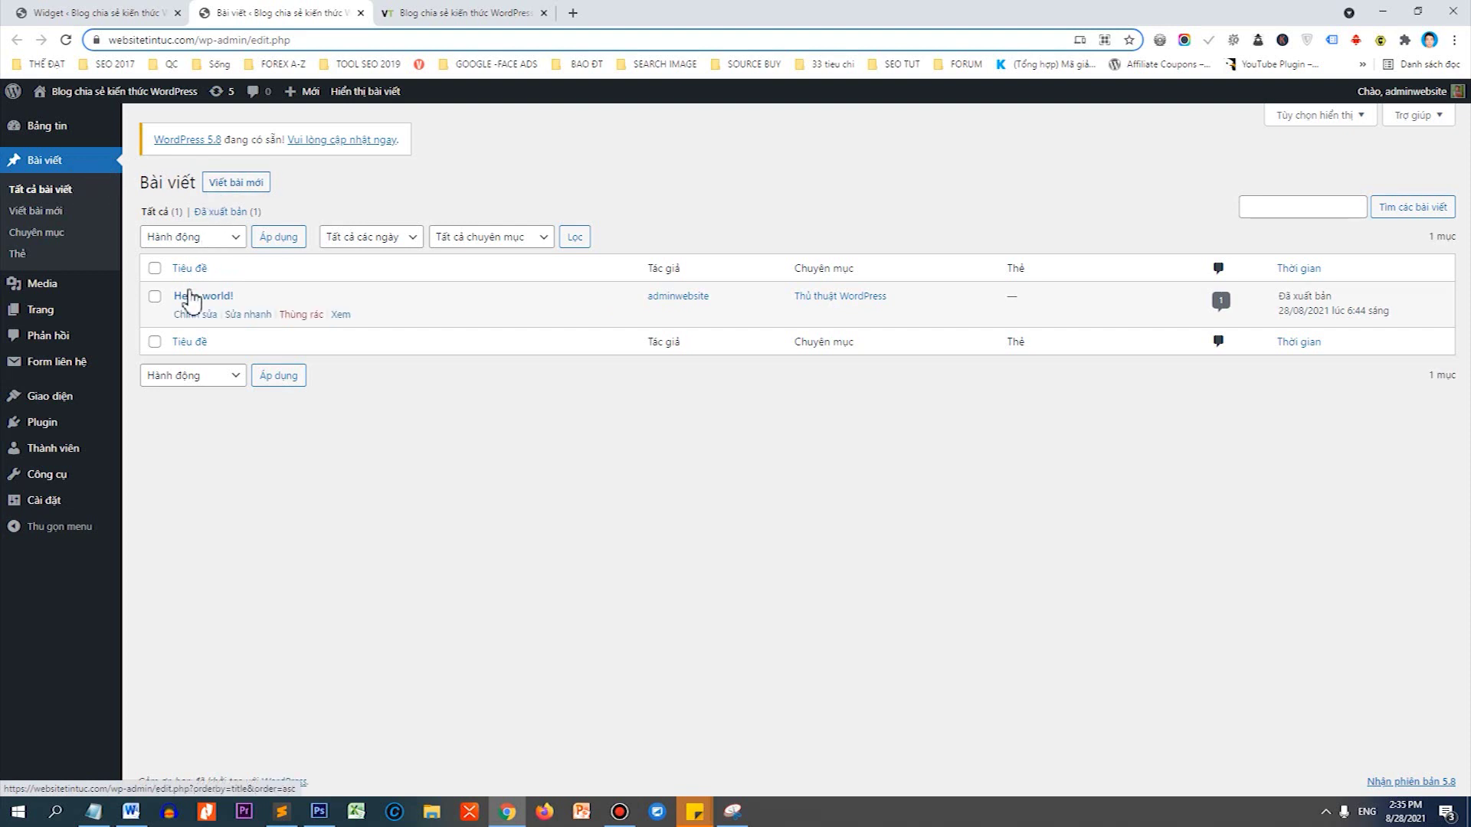
Trash the Hello world! post and start a new post titled 'SEO là gì? Lợi ích của SEO'.
{"action": "left_click", "coordinate": [301, 315]}
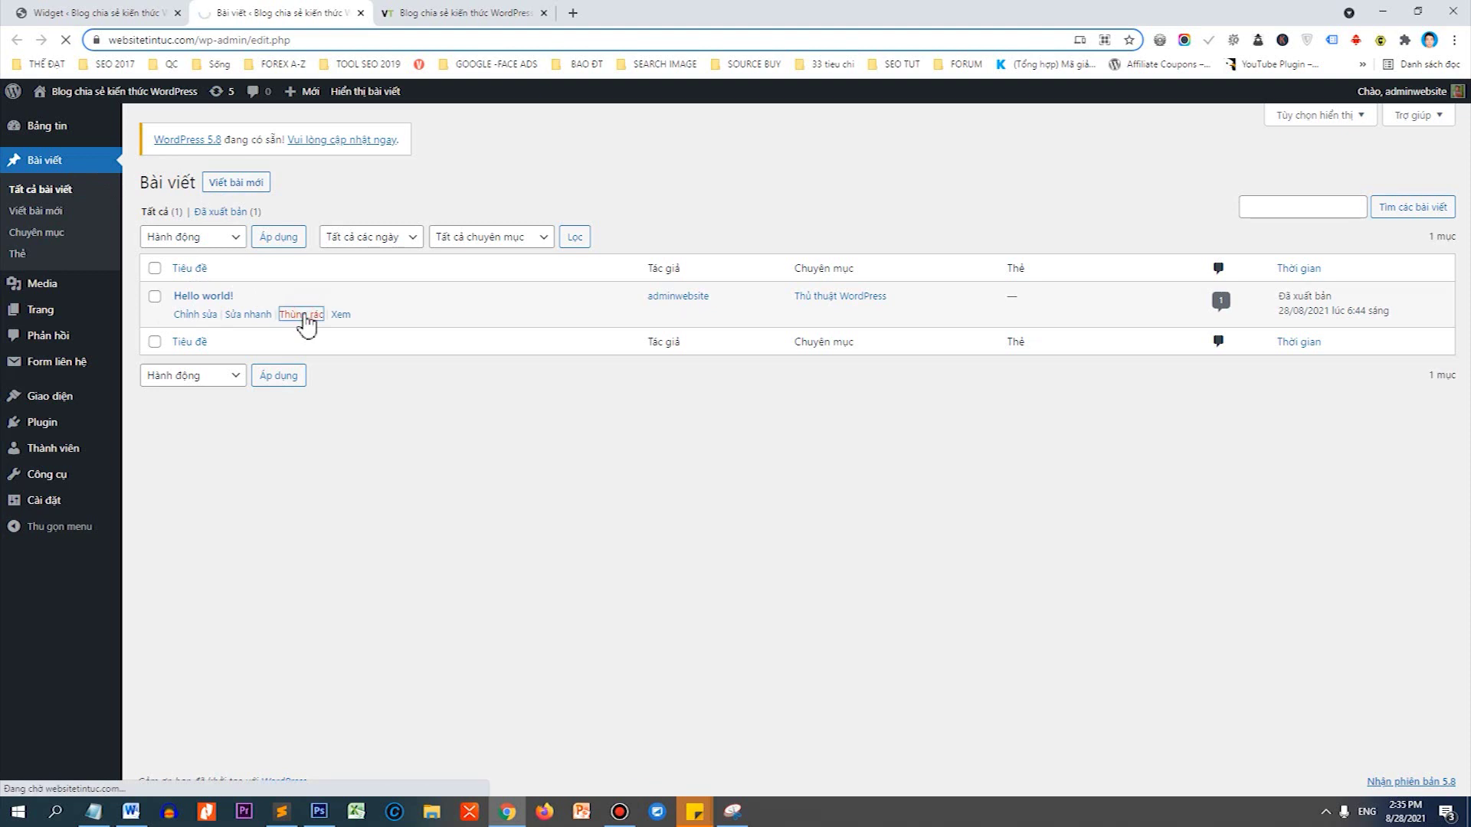
{"action": "left_click", "coordinate": [251, 184]}
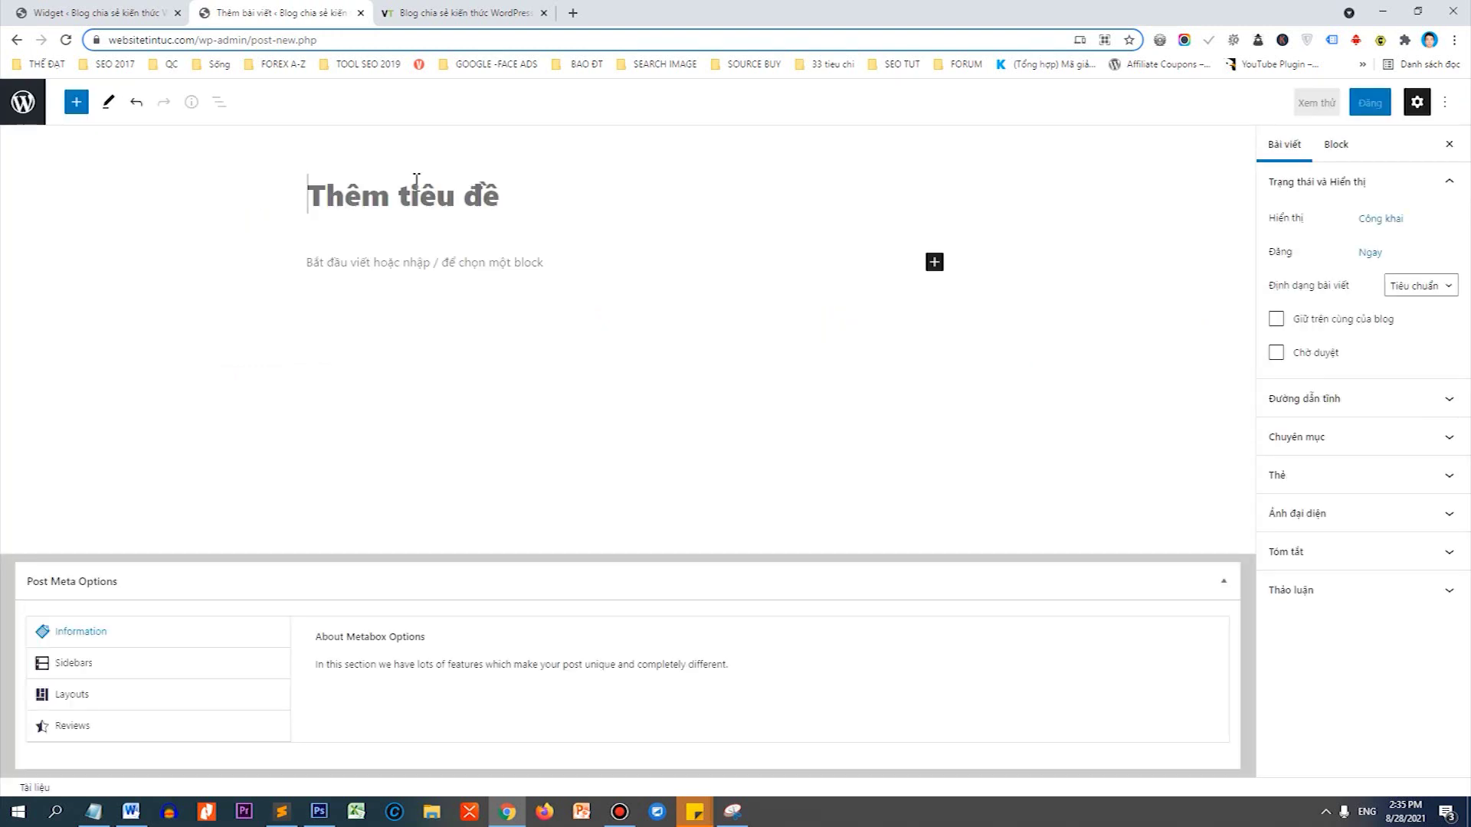
{"action": "type", "text": "s"}
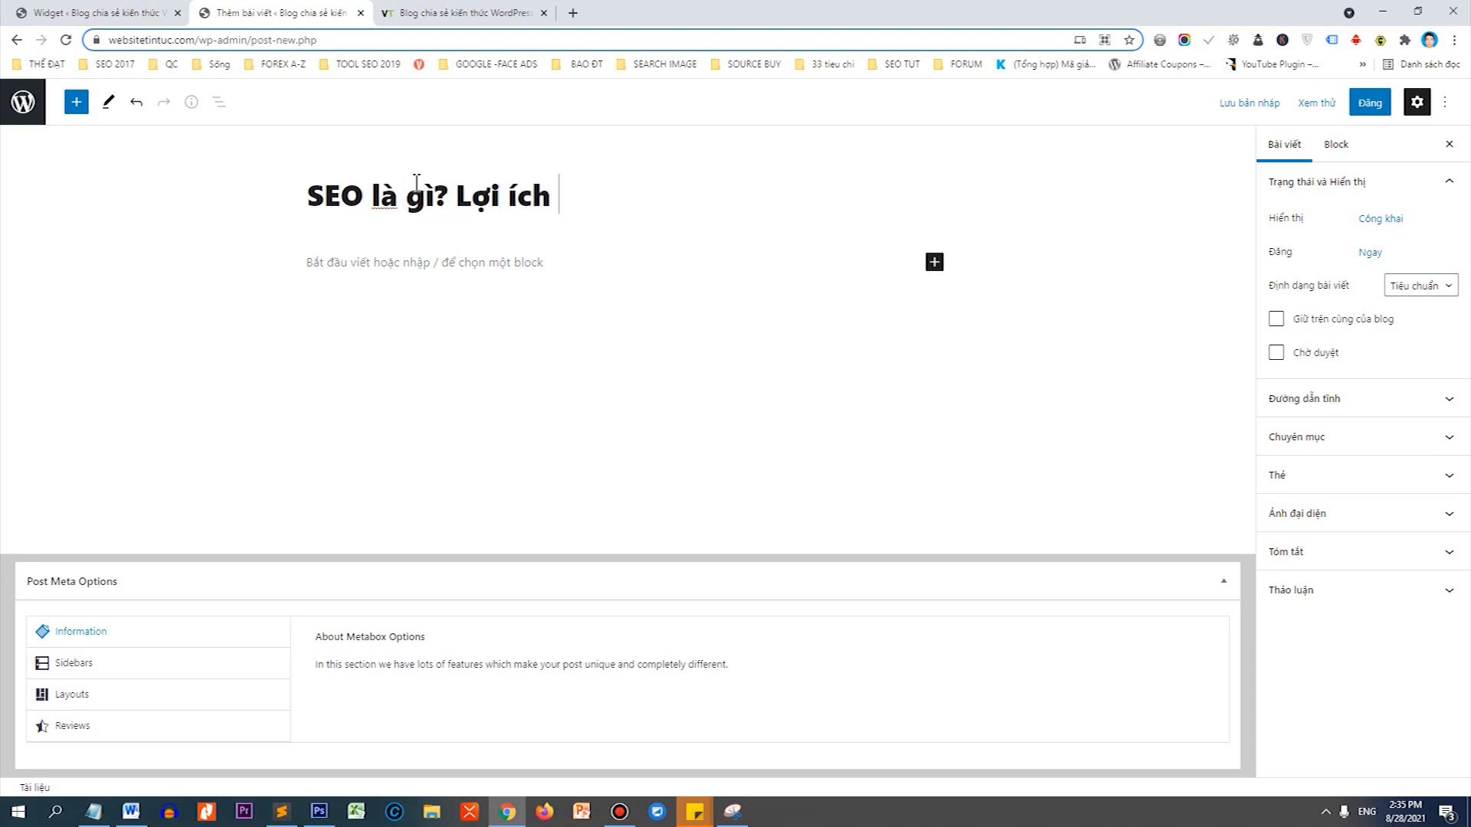
{"action": "type", "text": "của SEO"}
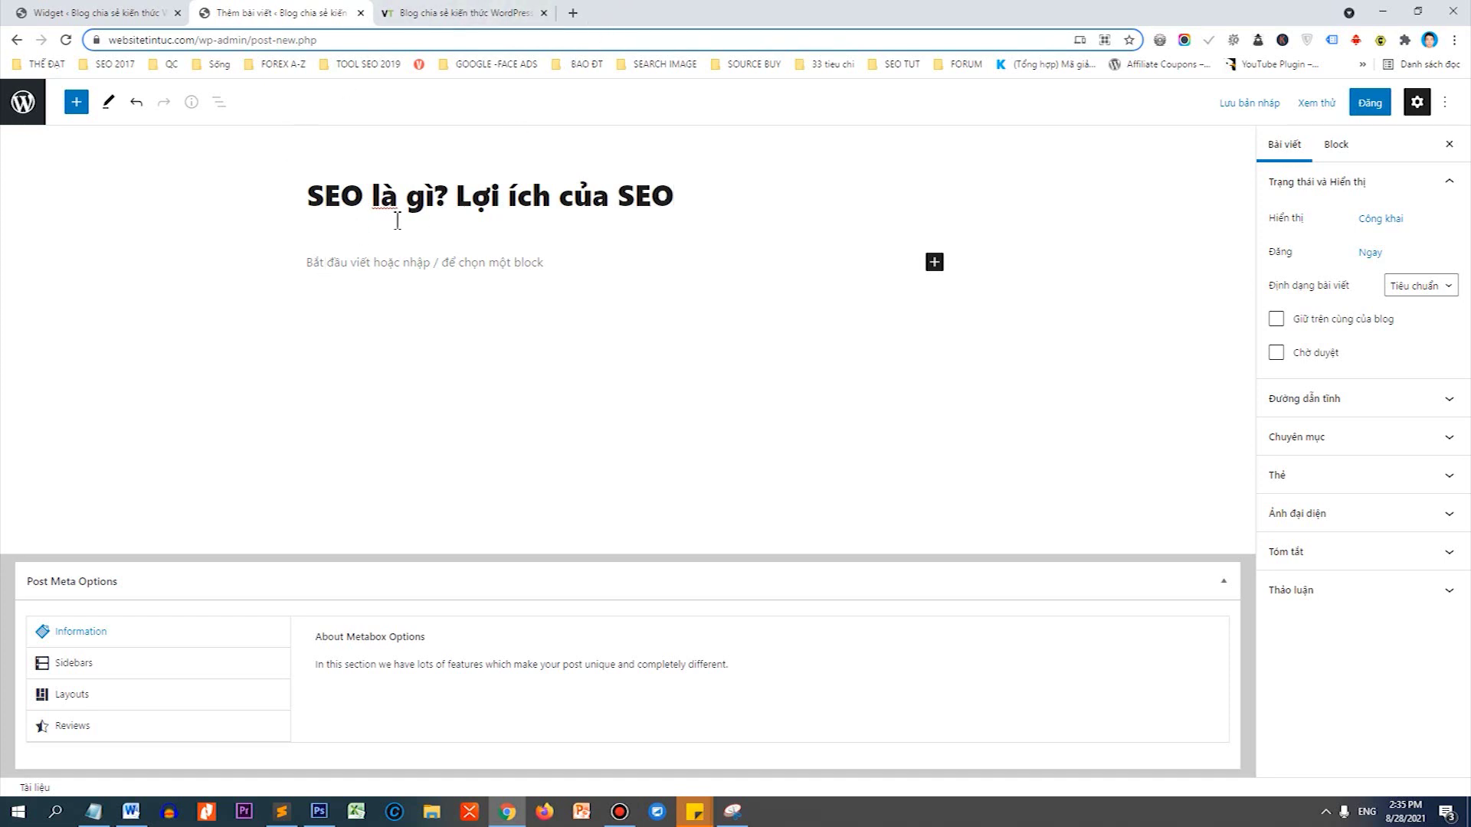
Search Google in a new tab for 'SEO là gì', copied from the post title.
{"action": "left_click_drag", "start_coordinate": [433, 201], "coordinate": [353, 180]}
{"action": "key", "text": "ctrl+c"}
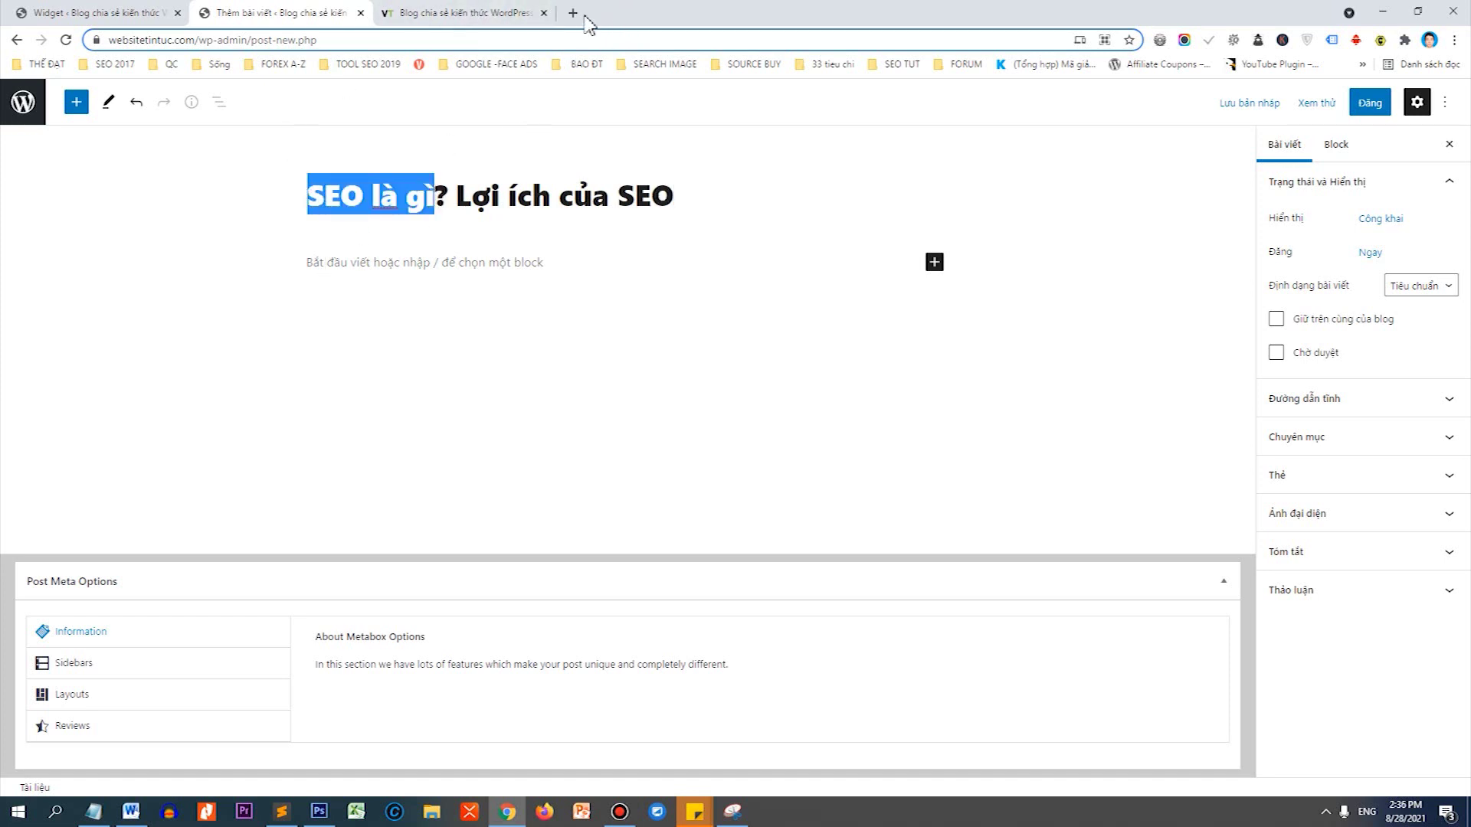
{"action": "left_click", "coordinate": [572, 13]}
{"action": "key", "text": "ctrl+v"}
{"action": "key", "text": "Return"}
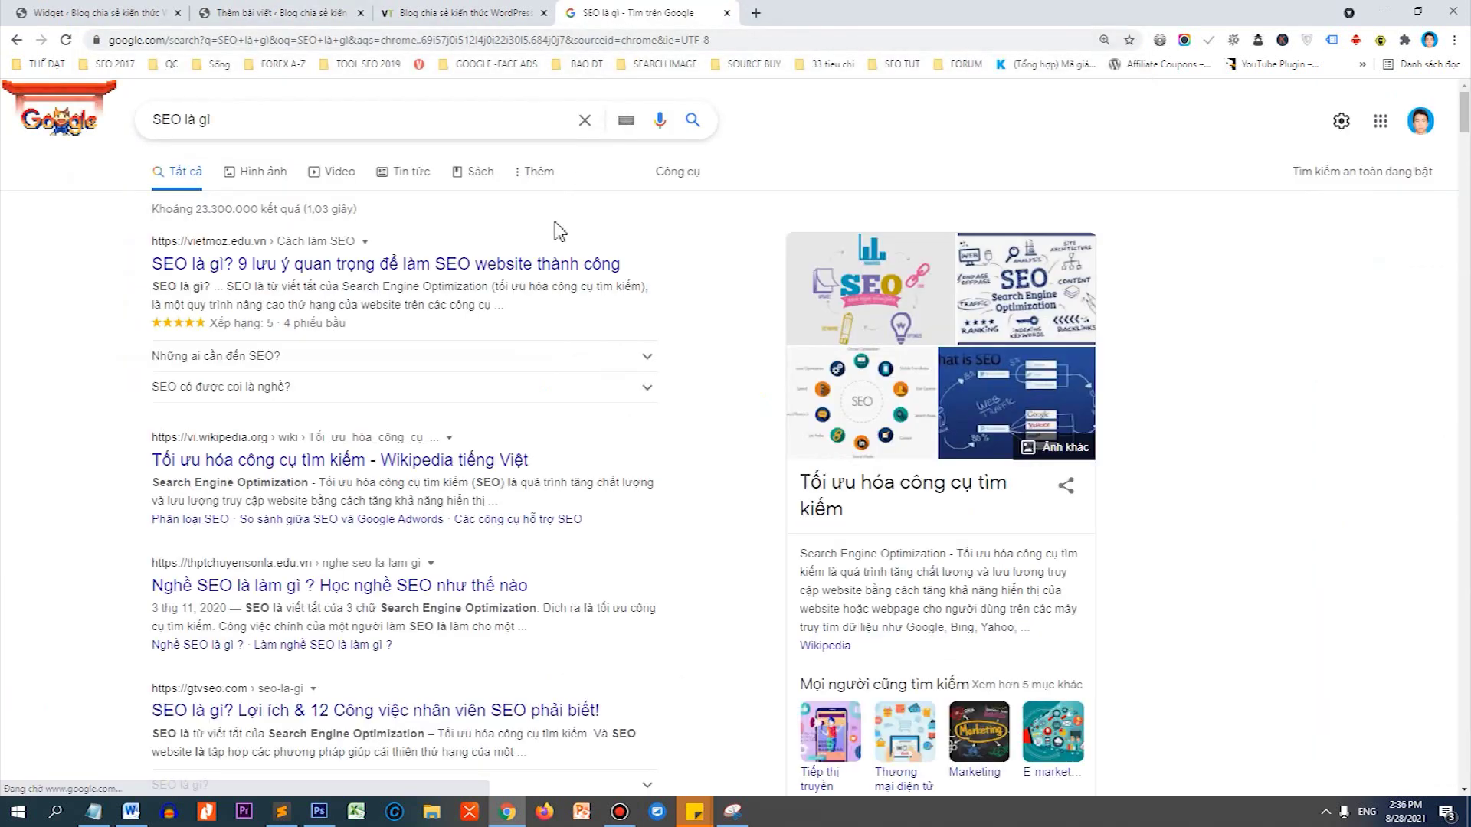
Open the Vietnamese Wikipedia SEO article and copy its three intro paragraphs.
{"action": "left_click", "coordinate": [452, 460]}
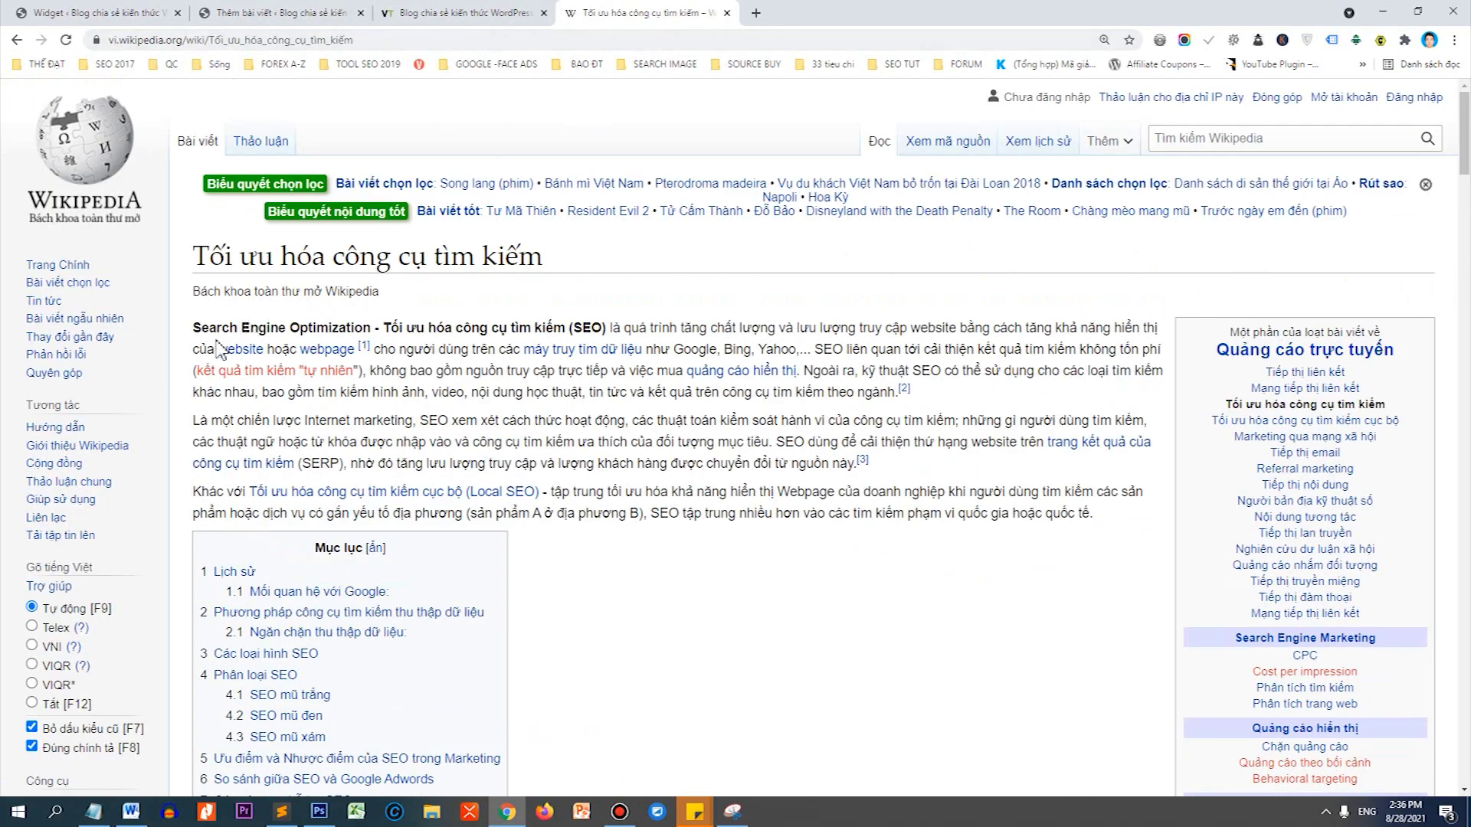
{"action": "scroll", "coordinate": [222, 335], "scroll_direction": "down", "scroll_amount": 6}
{"action": "scroll", "coordinate": [230, 321], "scroll_direction": "up", "scroll_amount": 4}
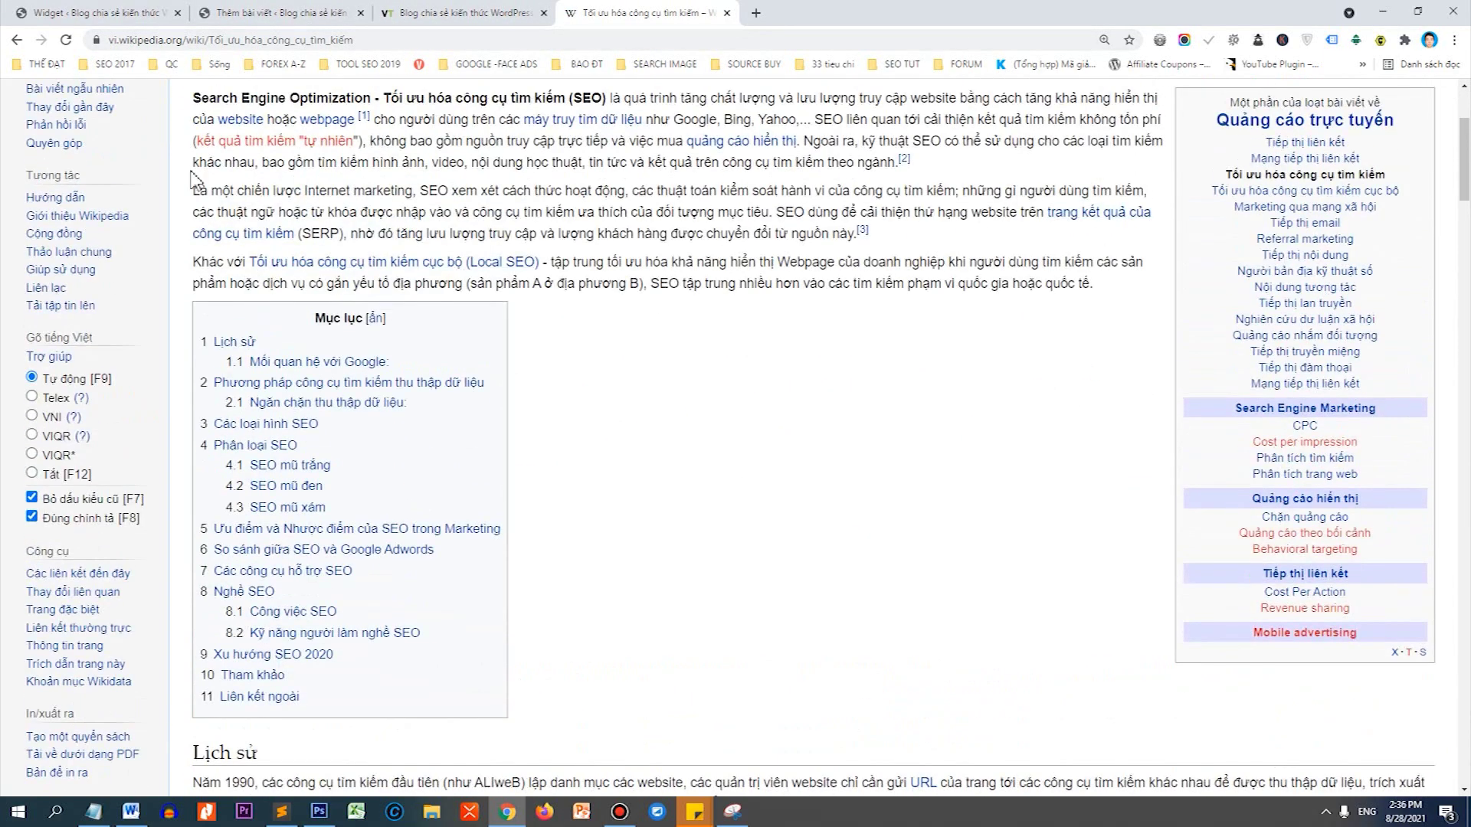
{"action": "left_click_drag", "start_coordinate": [196, 166], "coordinate": [1079, 370]}
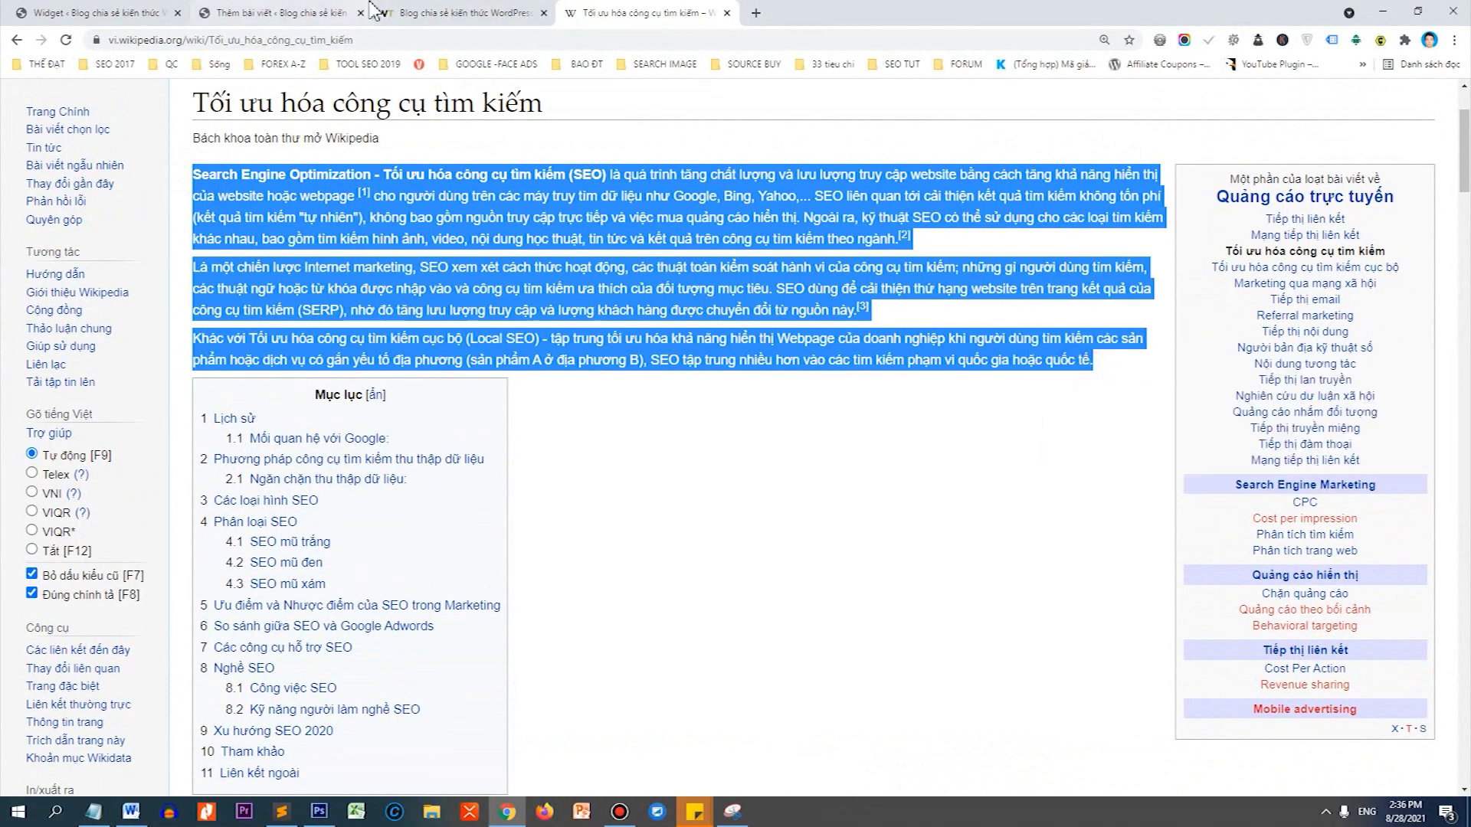
Paste the three Wikipedia paragraphs into the new post's body and check a pasted link.
{"action": "left_click", "coordinate": [343, 11]}
{"action": "left_click", "coordinate": [423, 259]}
{"action": "type", "text": "Search Engine Optimization - Tối ưu hóa công cụ tìm kiếm (SEO) là quá trình tăng chất lượng và lưu lượng truy cập website bằng cách tăng khả năng hiển thị của website hoặc webpage [1] cho người dùng trên các máy truy tìm dữ liệu như Google, Bing, Yahoo,... SEO liên quan tới cải thiện kết quả tìm kiếm không tốn phí (kết quả tìm kiếm \"tự nhiên\"), không bao gồm nguồn truy cập trực tiếp và việc mua quảng cáo hiển thị. Ngoài ra, kỹ thuật SEO có thể sử dụng cho các loại tìm kiếm khác nhau, bao gồm tìm kiếm hình ảnh, video, nội dung học thuật, tin tức và kết quả trên công cụ tìm kiếm theo ngành.[2] Là một chiến lược Internet marketing, SEO xem xét cách thức hoạt động, các thuật toán kiểm soát hành vi của công cụ tìm kiếm; những gì người dùng tìm kiếm, các thuật ngữ hoặc từ khóa được nhập vào và công cụ tìm kiếm ưa thích của đối tượng mục tiêu. SEO dùng để cải thiện thứ hạng website trên trang kết quả của công cụ tìm kiếm (SERP), nhờ đó tăng lưu lượng truy cập và lượng khách hàng được chuyển đổi từ nguồn này.[3] Khác với Tối ưu hóa công cụ tìm kiếm cục bộ (Local SEO) - tập trung tối ưu hóa khả năng hiển thị Webpage của doanh nghiệp khi người dùng tìm kiếm các sản phẩm hoặc dịch vụ có gắn yếu tố địa phương (sản phẩm A ở địa phương B), SEO tập trung nhiều hơn vào các tìm kiếm phạm vi quốc gia hoặc quốc tế."}
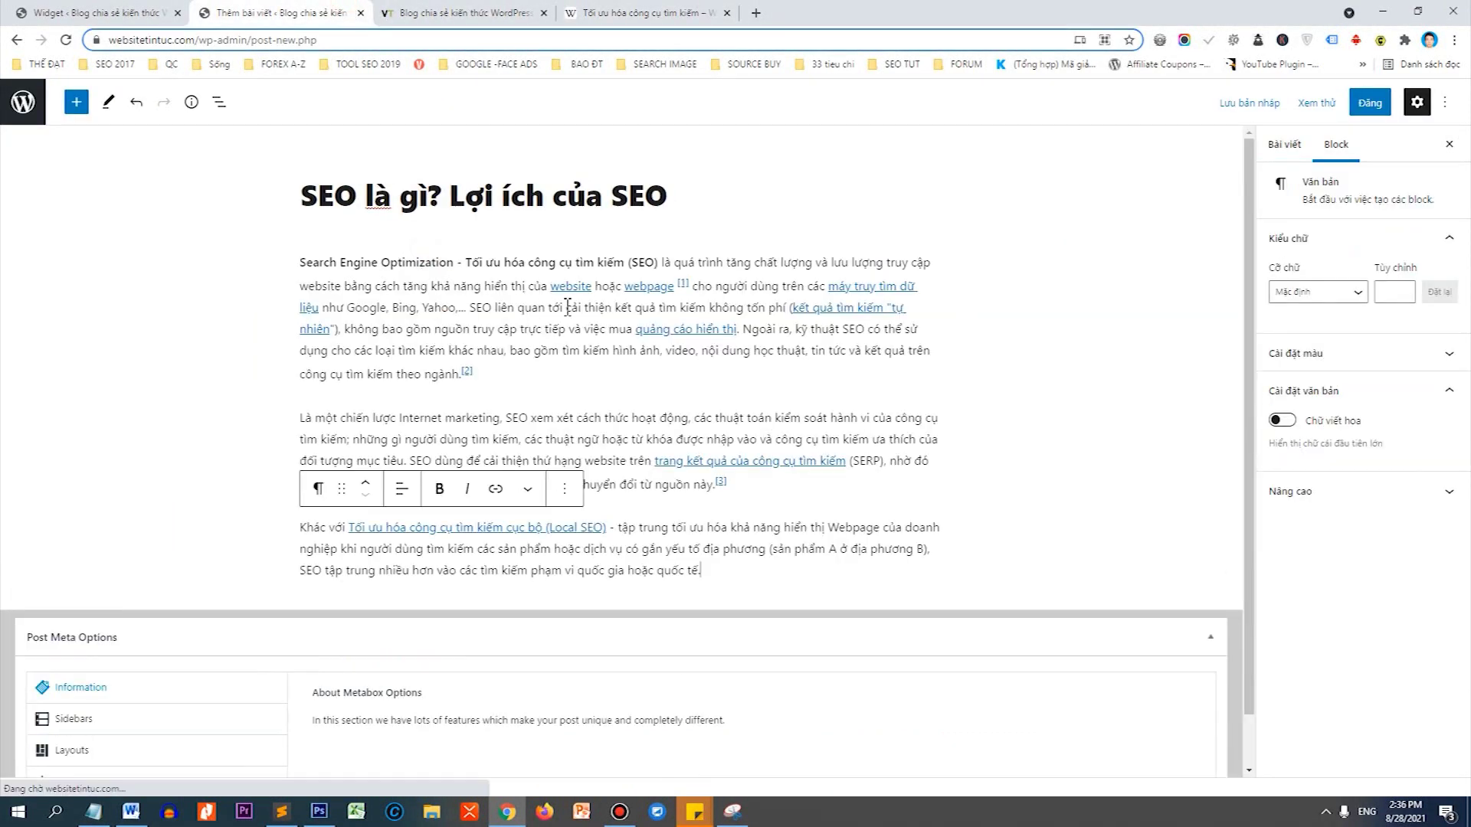
{"action": "left_click", "coordinate": [576, 286]}
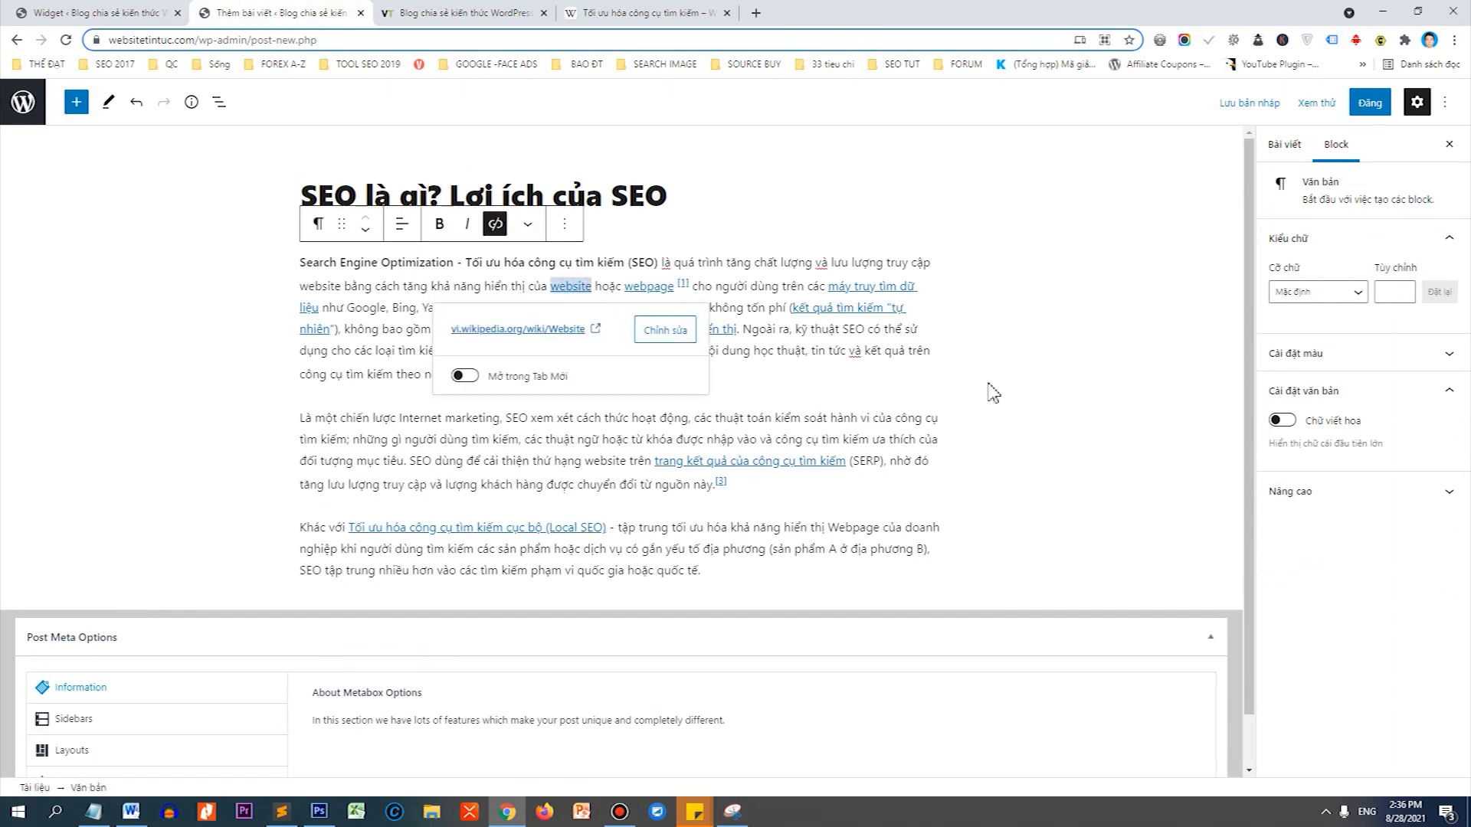
{"action": "left_click", "coordinate": [669, 11]}
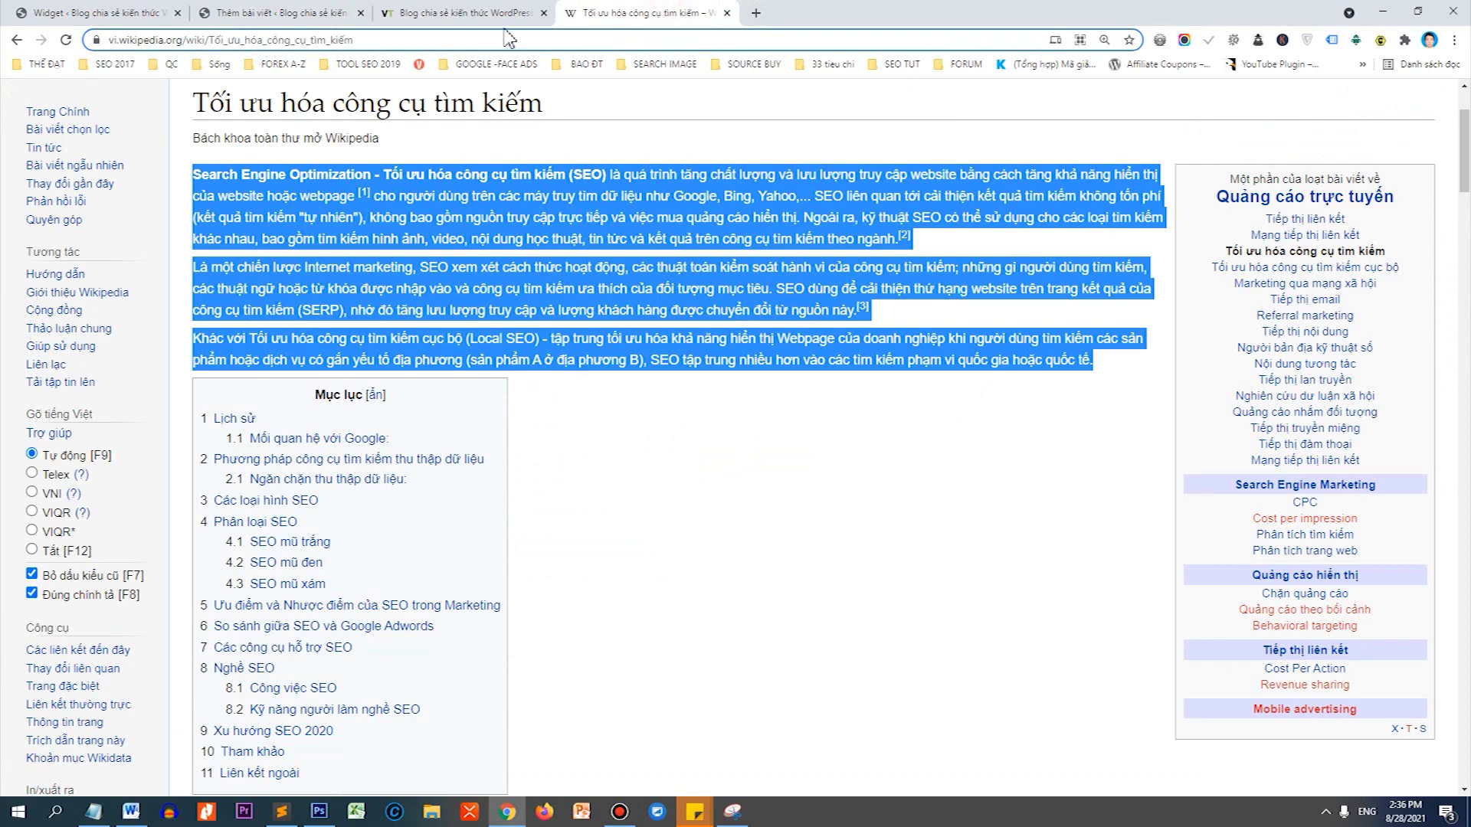
Download the phoseo SEO diagram from Google Images as seo-la-gi-1.png.
{"action": "left_click", "coordinate": [18, 42]}
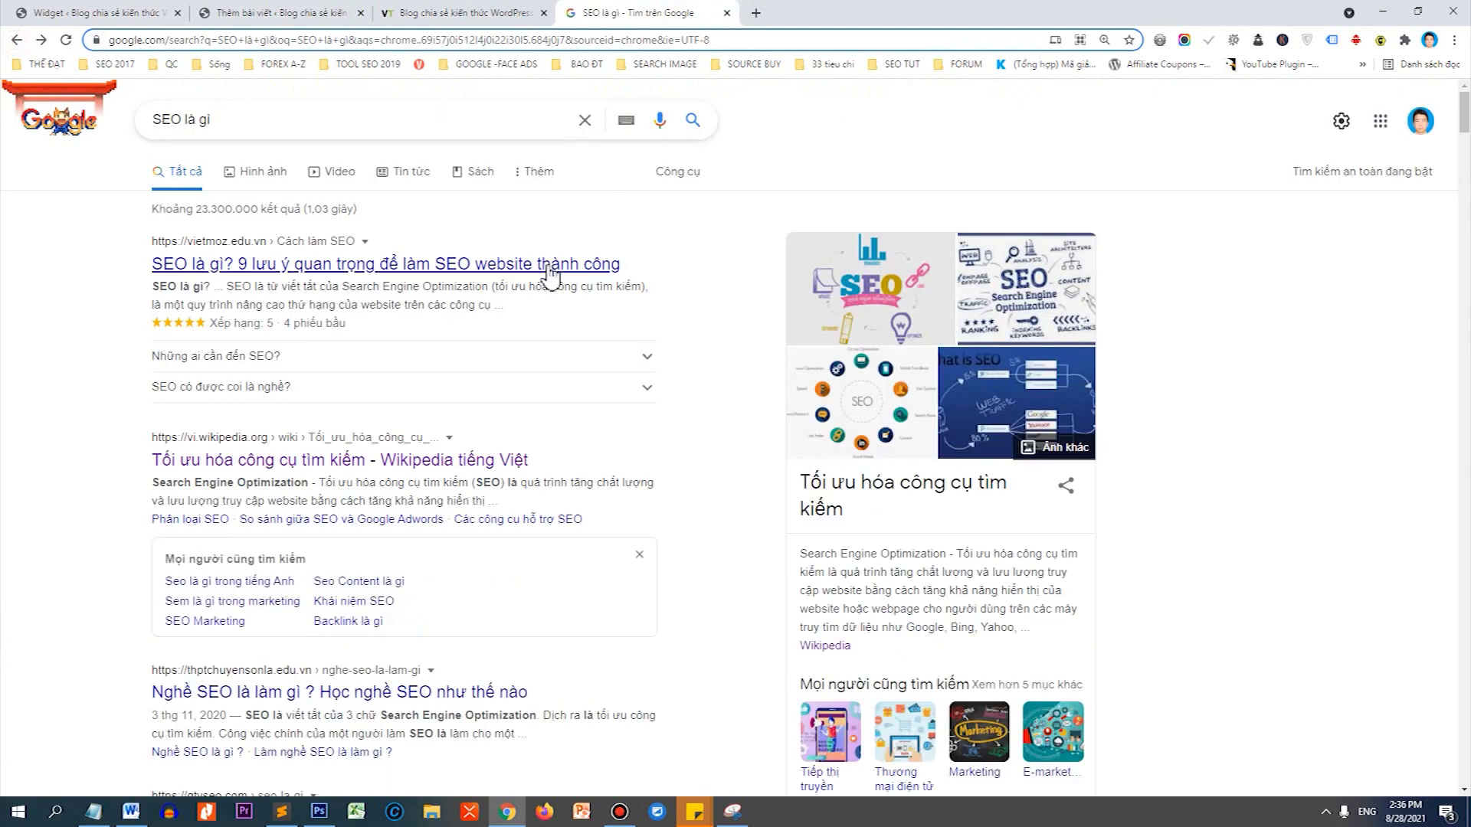
{"action": "left_click", "coordinate": [230, 173]}
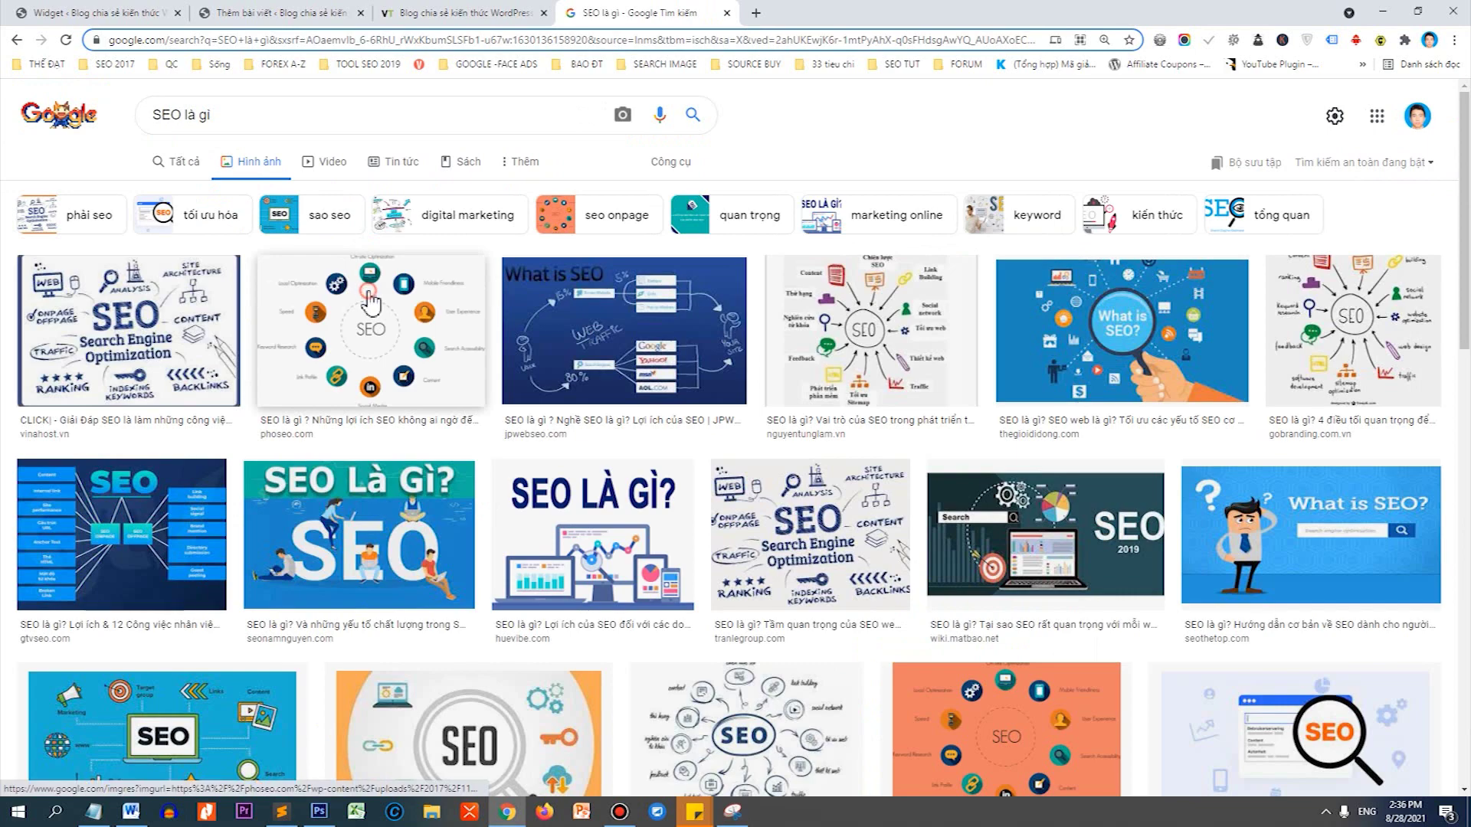
{"action": "left_click", "coordinate": [370, 303]}
{"action": "right_click", "coordinate": [1165, 295]}
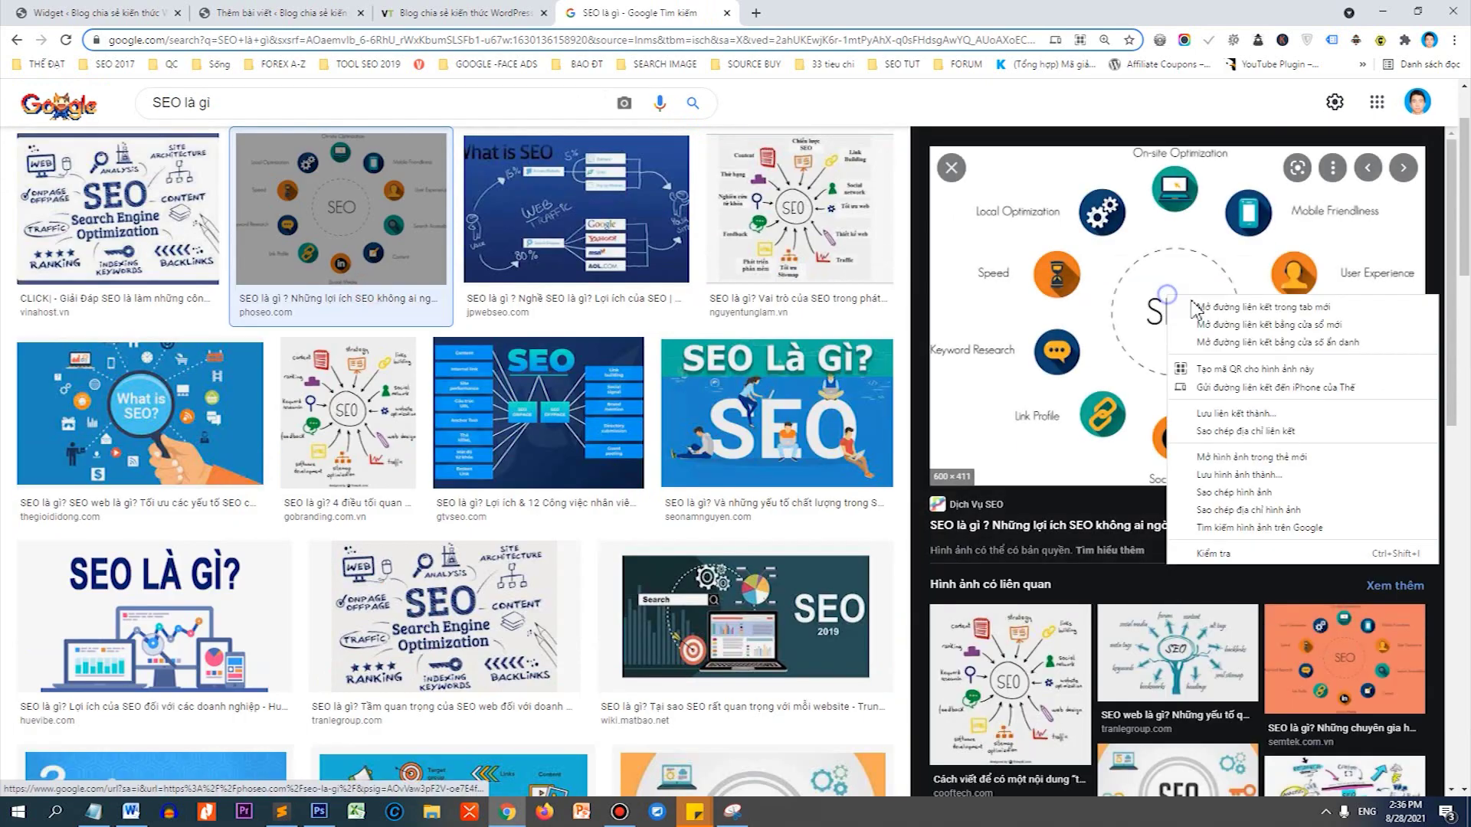
{"action": "left_click", "coordinate": [1247, 458]}
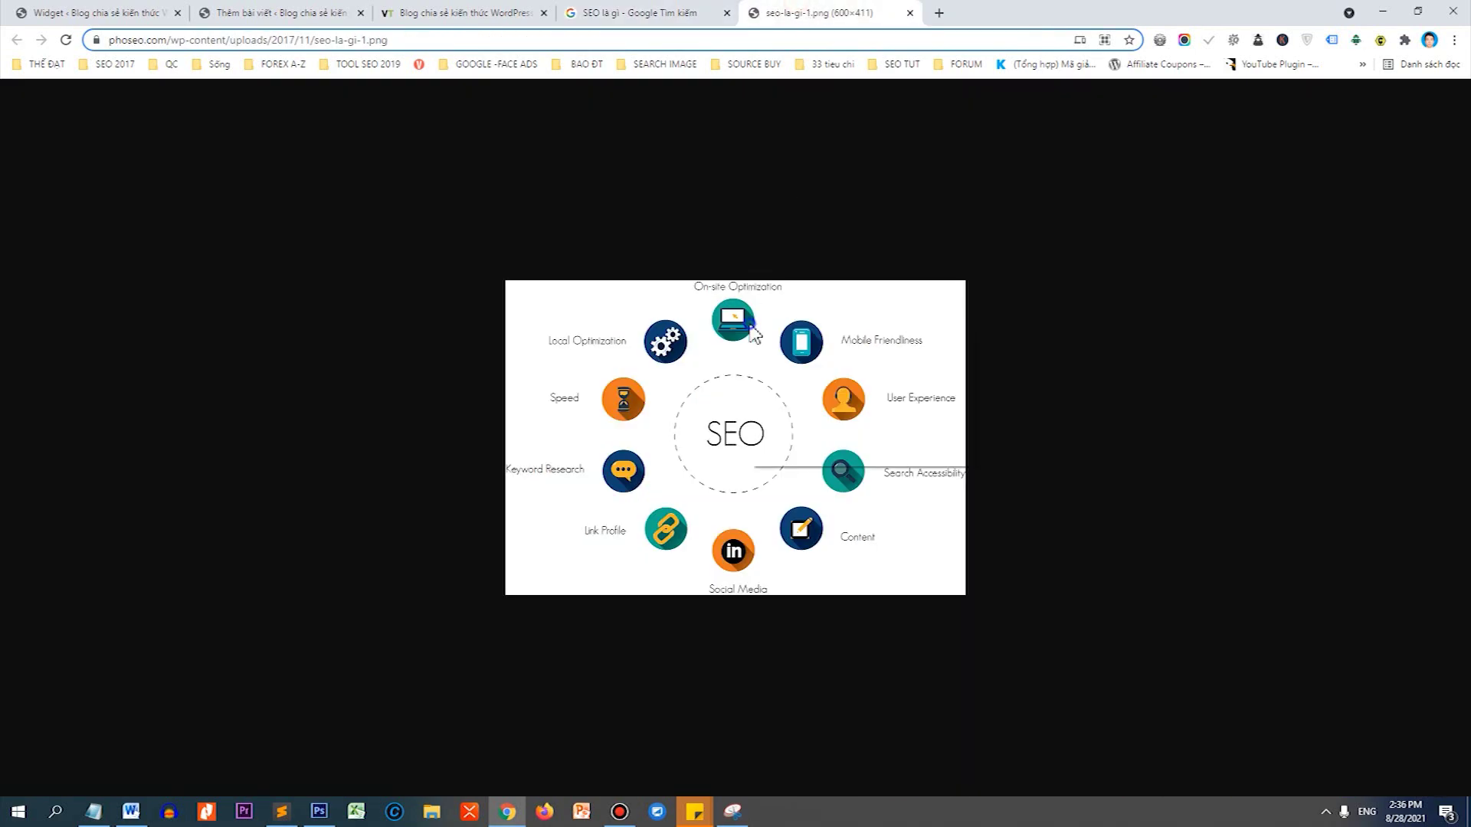
{"action": "right_click", "coordinate": [762, 320]}
{"action": "left_click", "coordinate": [796, 360]}
{"action": "key", "text": "Return"}
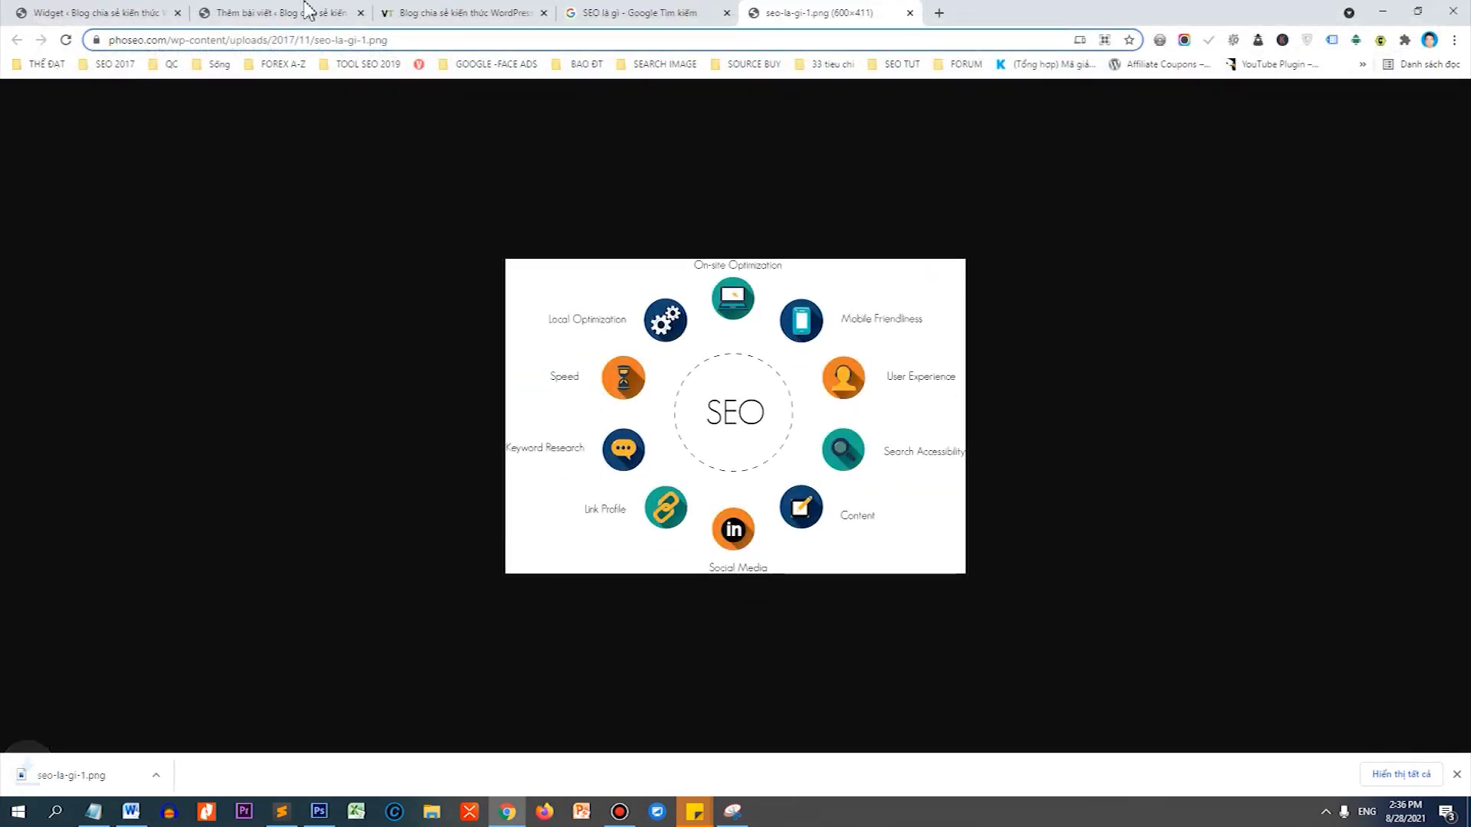
{"action": "left_click", "coordinate": [302, 13]}
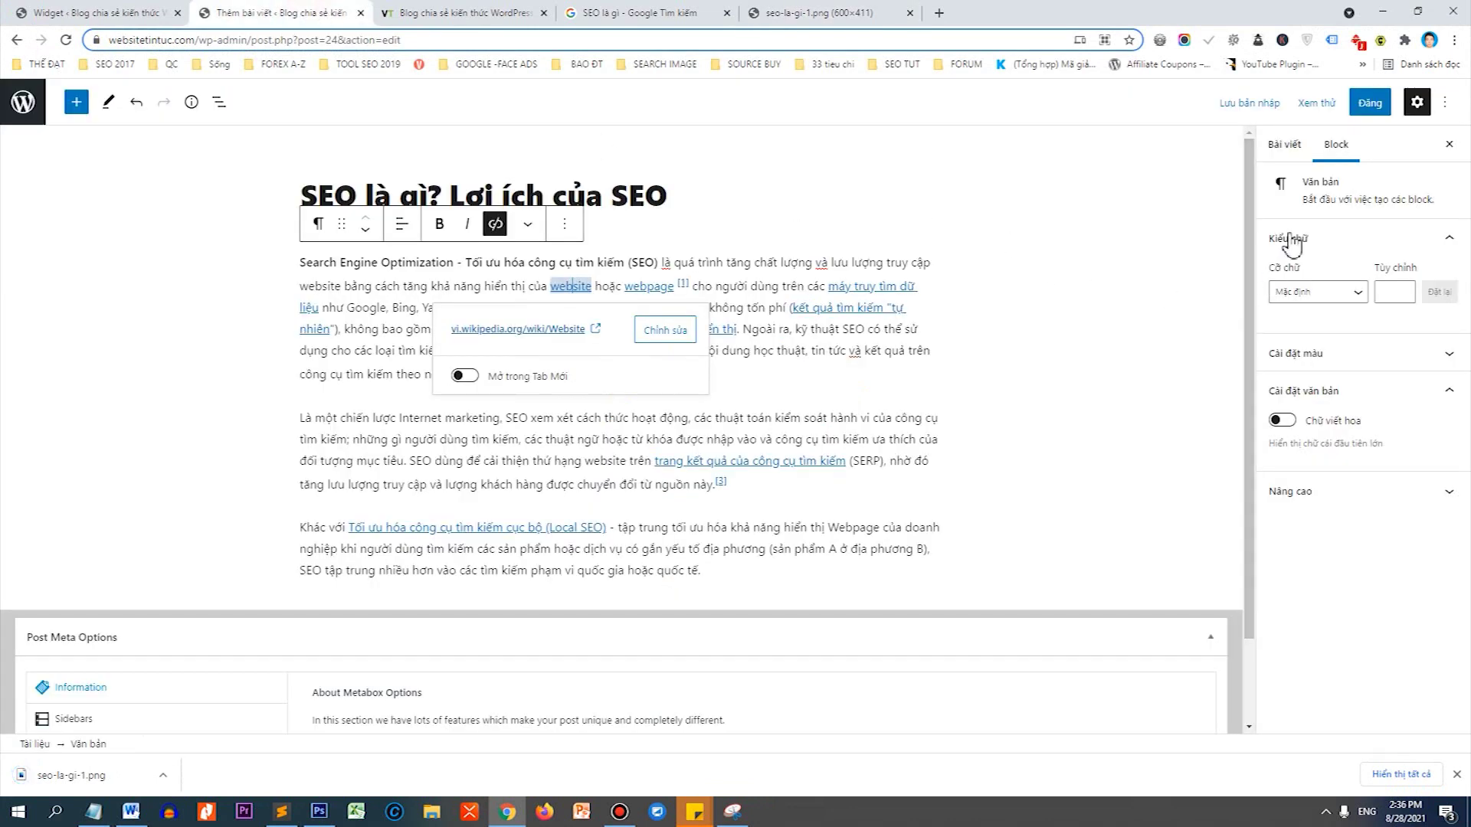
Upload seo-la-gi-1.png and set it as the post's featured image.
{"action": "left_click", "coordinate": [1288, 147]}
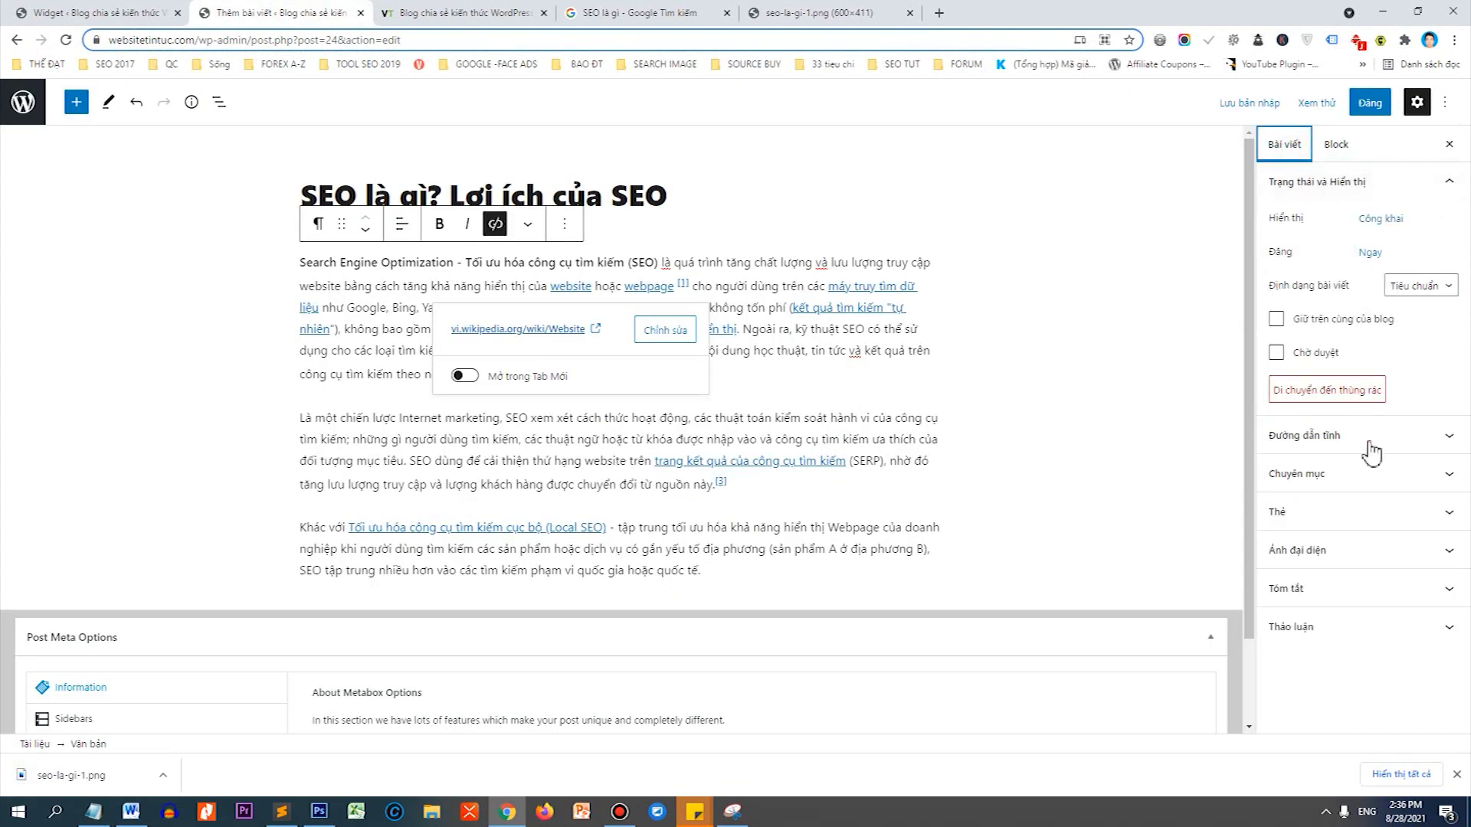
{"action": "left_click", "coordinate": [1341, 552]}
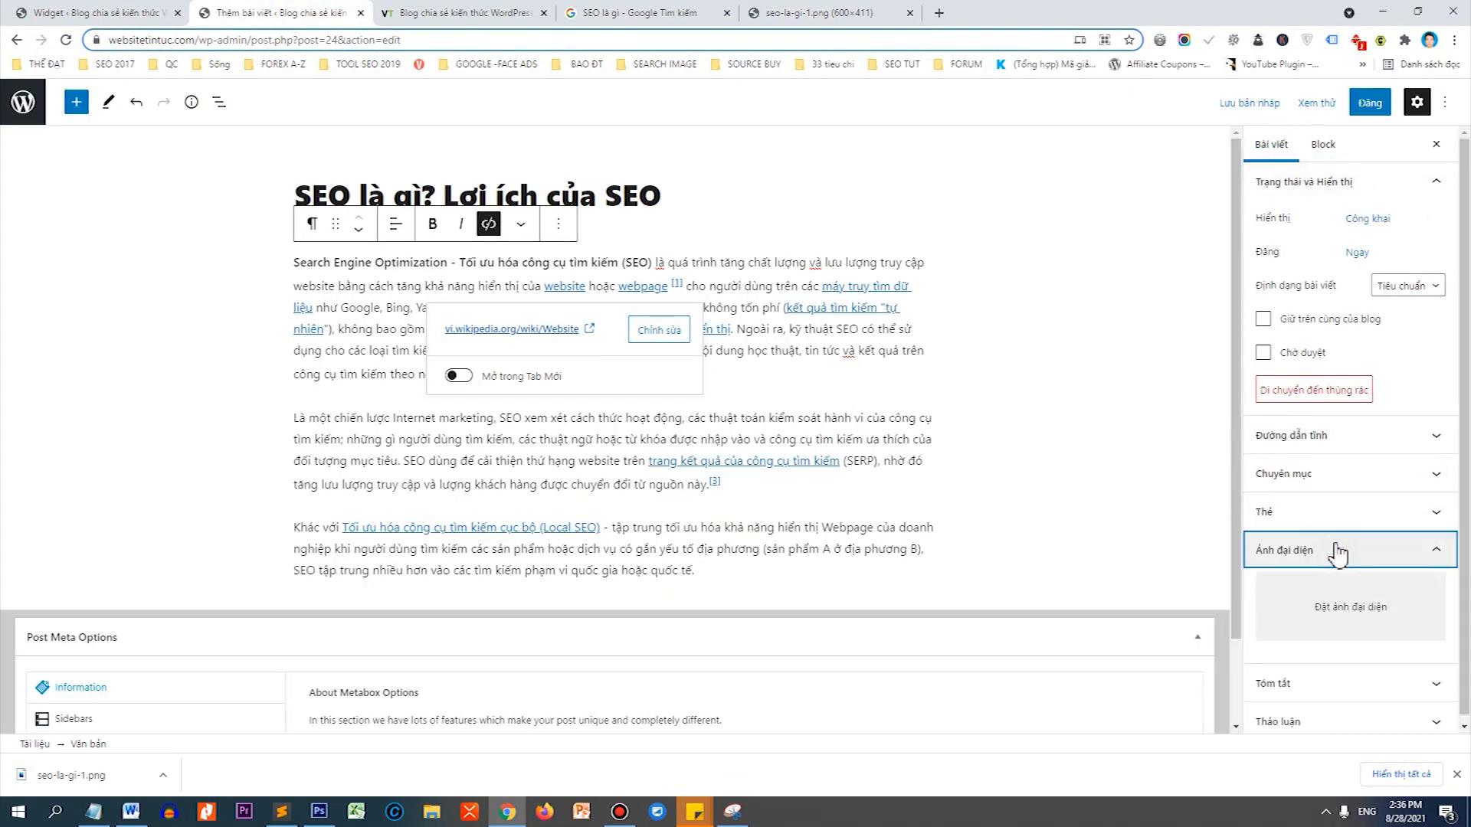
{"action": "left_click", "coordinate": [1327, 608]}
{"action": "left_click_drag", "start_coordinate": [85, 782], "coordinate": [341, 558]}
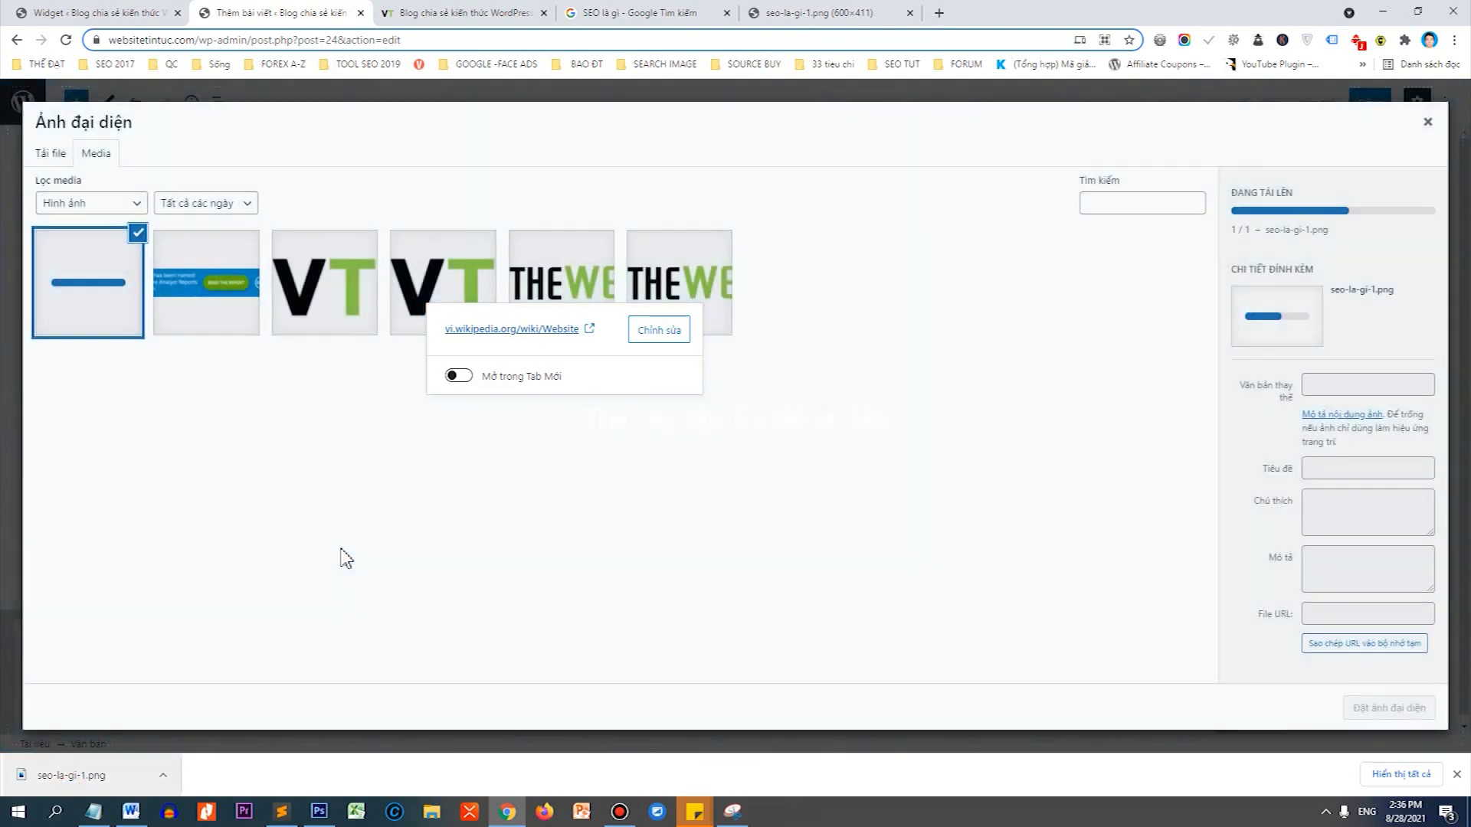
{"action": "left_click", "coordinate": [1381, 710]}
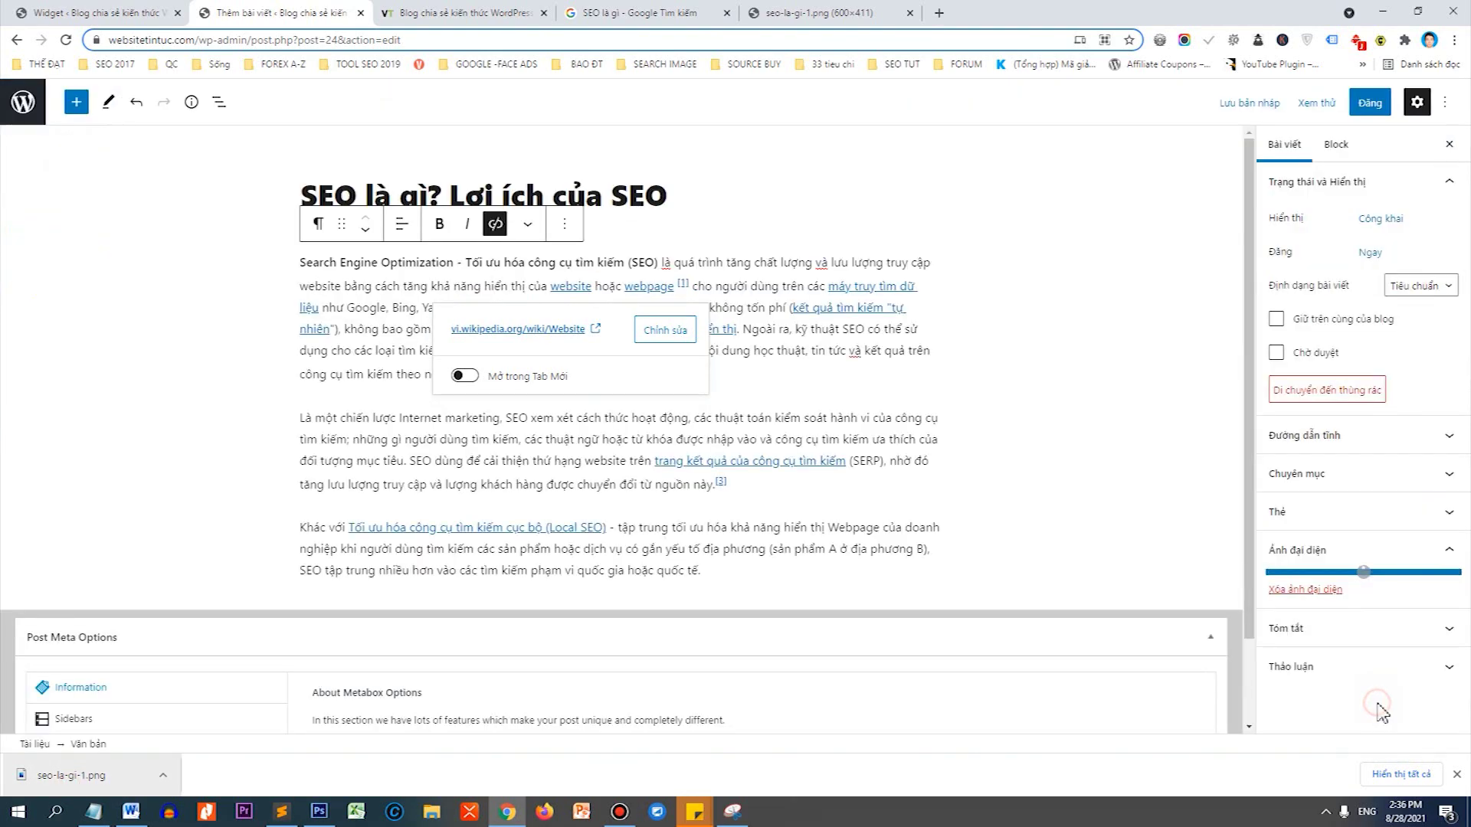
{"action": "left_click", "coordinate": [1091, 408]}
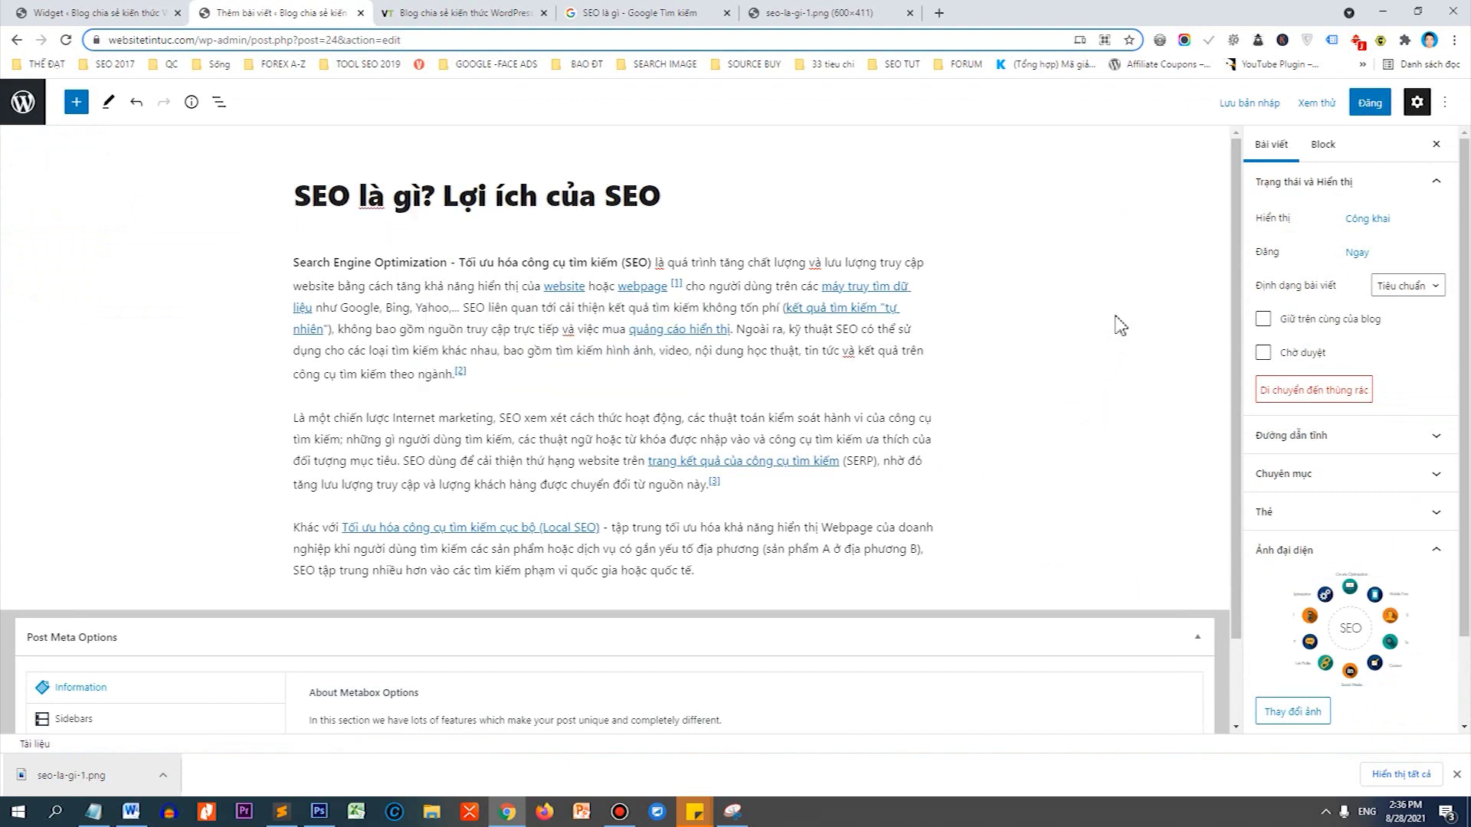
Tick Hướng dẫn SEO, Hướng dẫn Youtube, Kiếm tiền online, Plugin, Themes and Thủ thuật WordPress categories, then publish.
{"action": "left_click", "coordinate": [1348, 473]}
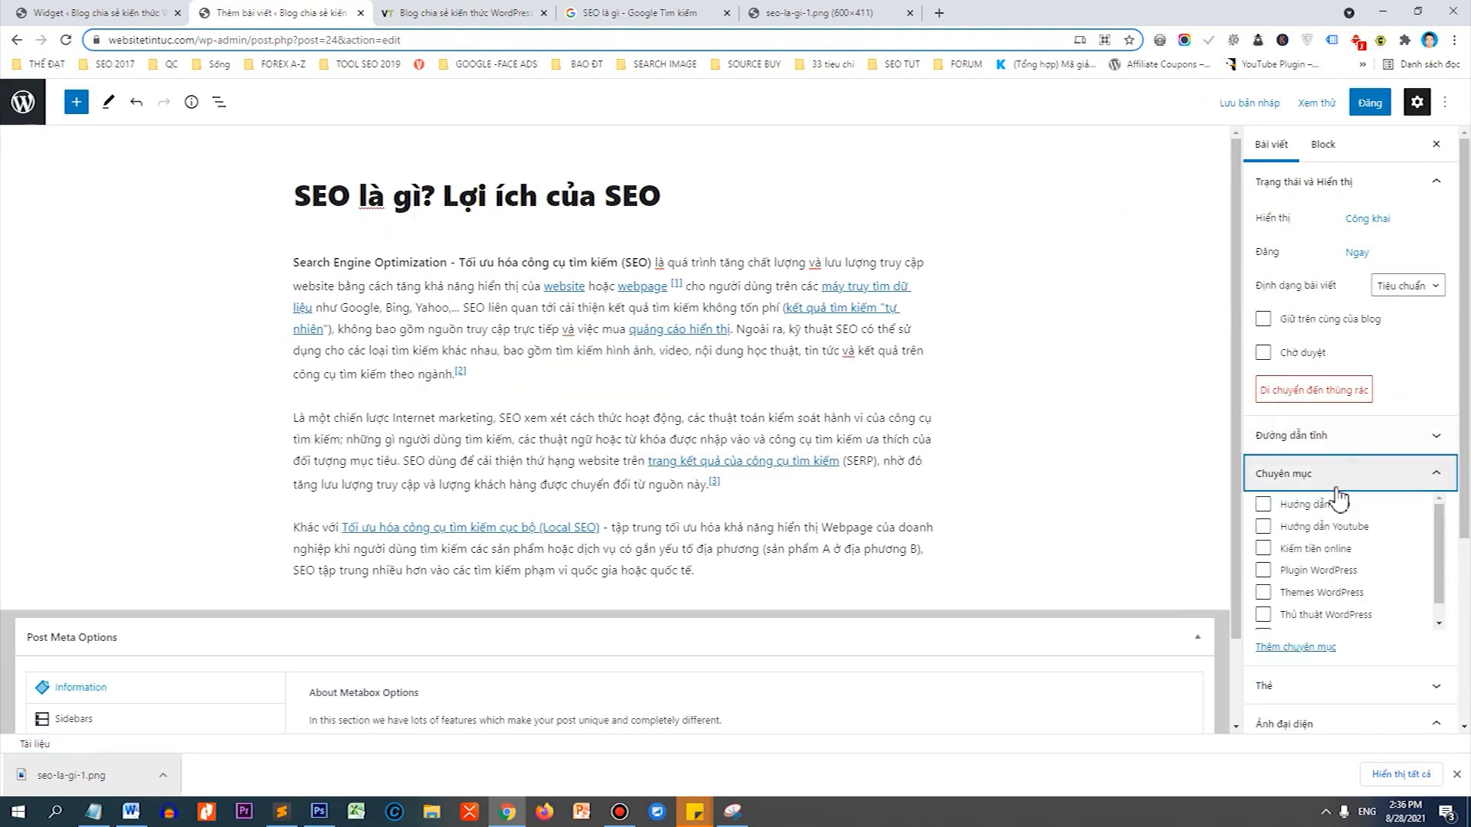
{"action": "left_click", "coordinate": [1262, 505]}
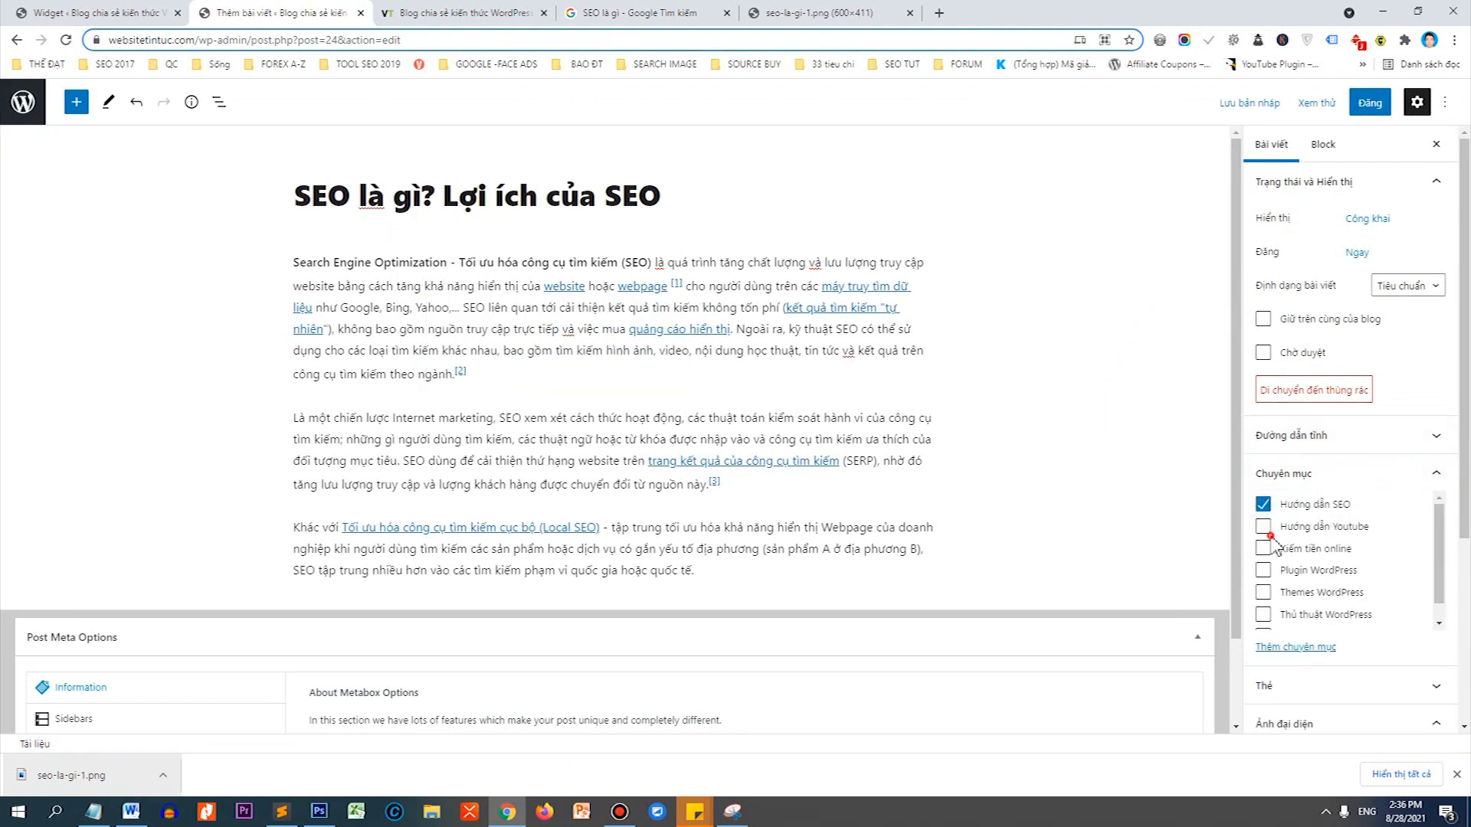
{"action": "left_click", "coordinate": [1263, 527]}
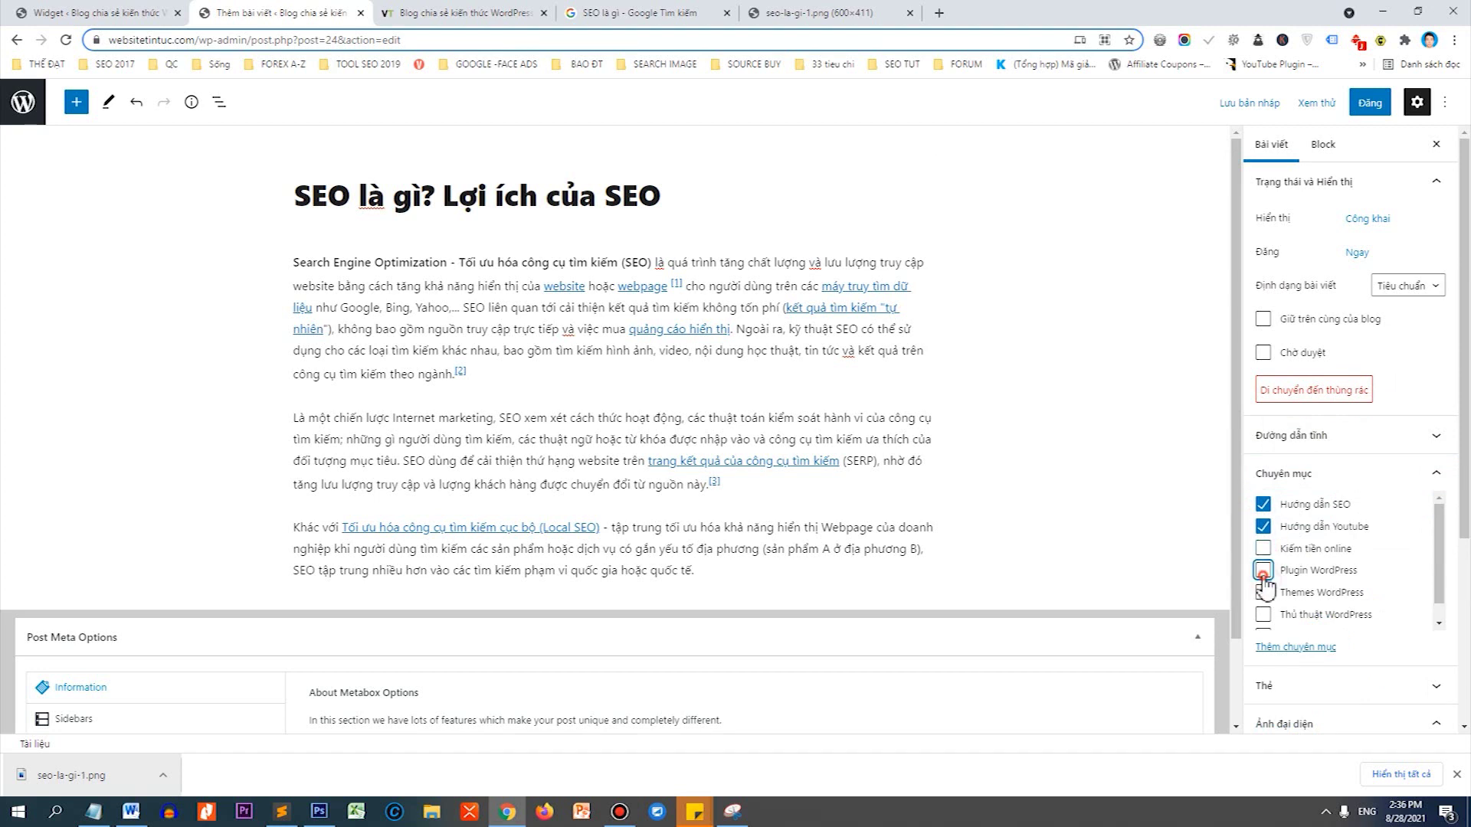
{"action": "left_click", "coordinate": [1262, 571]}
{"action": "left_click", "coordinate": [1262, 548]}
{"action": "left_click", "coordinate": [1262, 592]}
{"action": "scroll", "coordinate": [1265, 596], "scroll_direction": "down", "scroll_amount": 1}
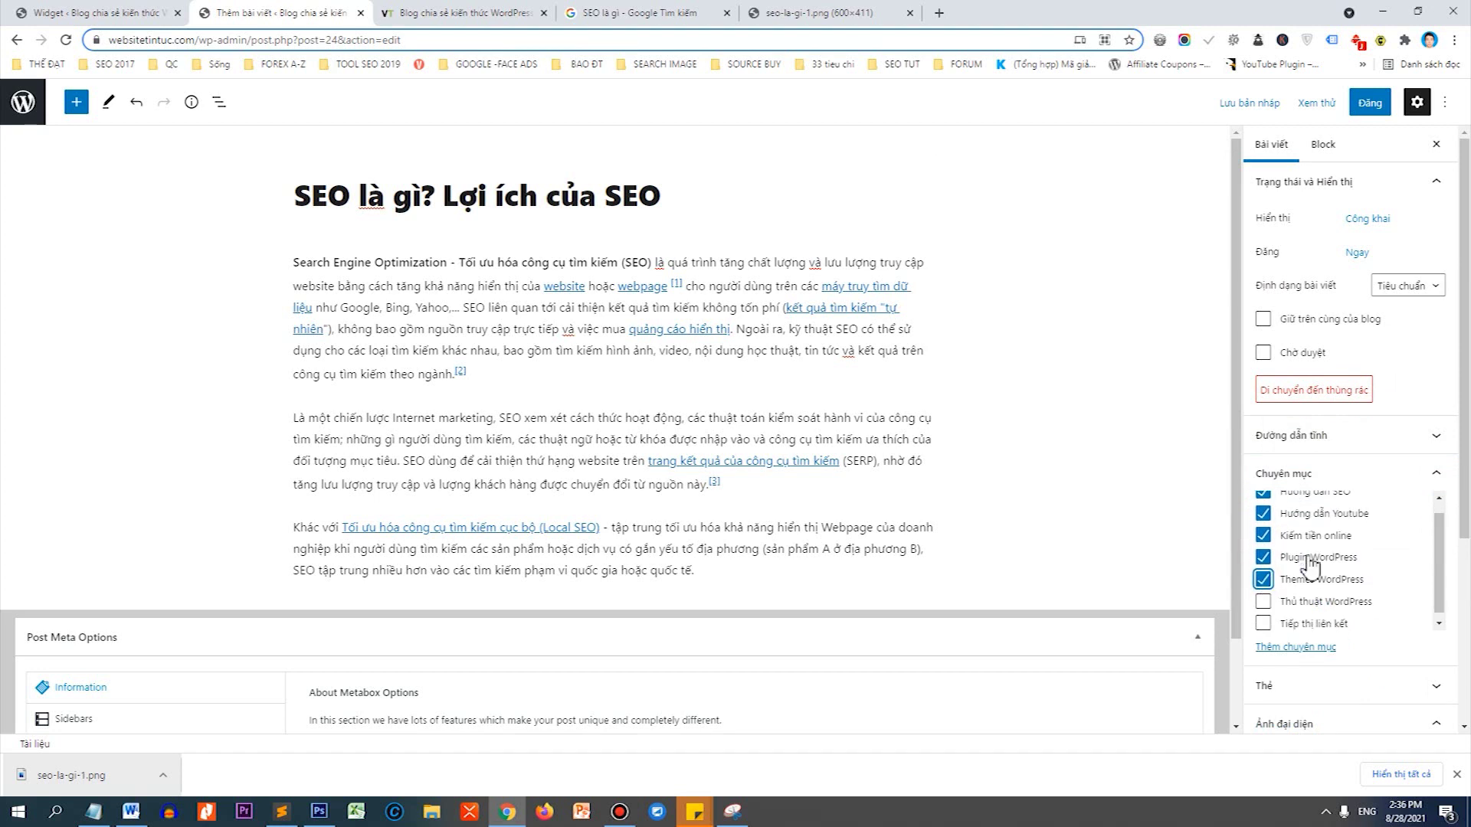
{"action": "left_click", "coordinate": [1264, 596]}
{"action": "scroll", "coordinate": [1318, 570], "scroll_direction": "up", "scroll_amount": 1}
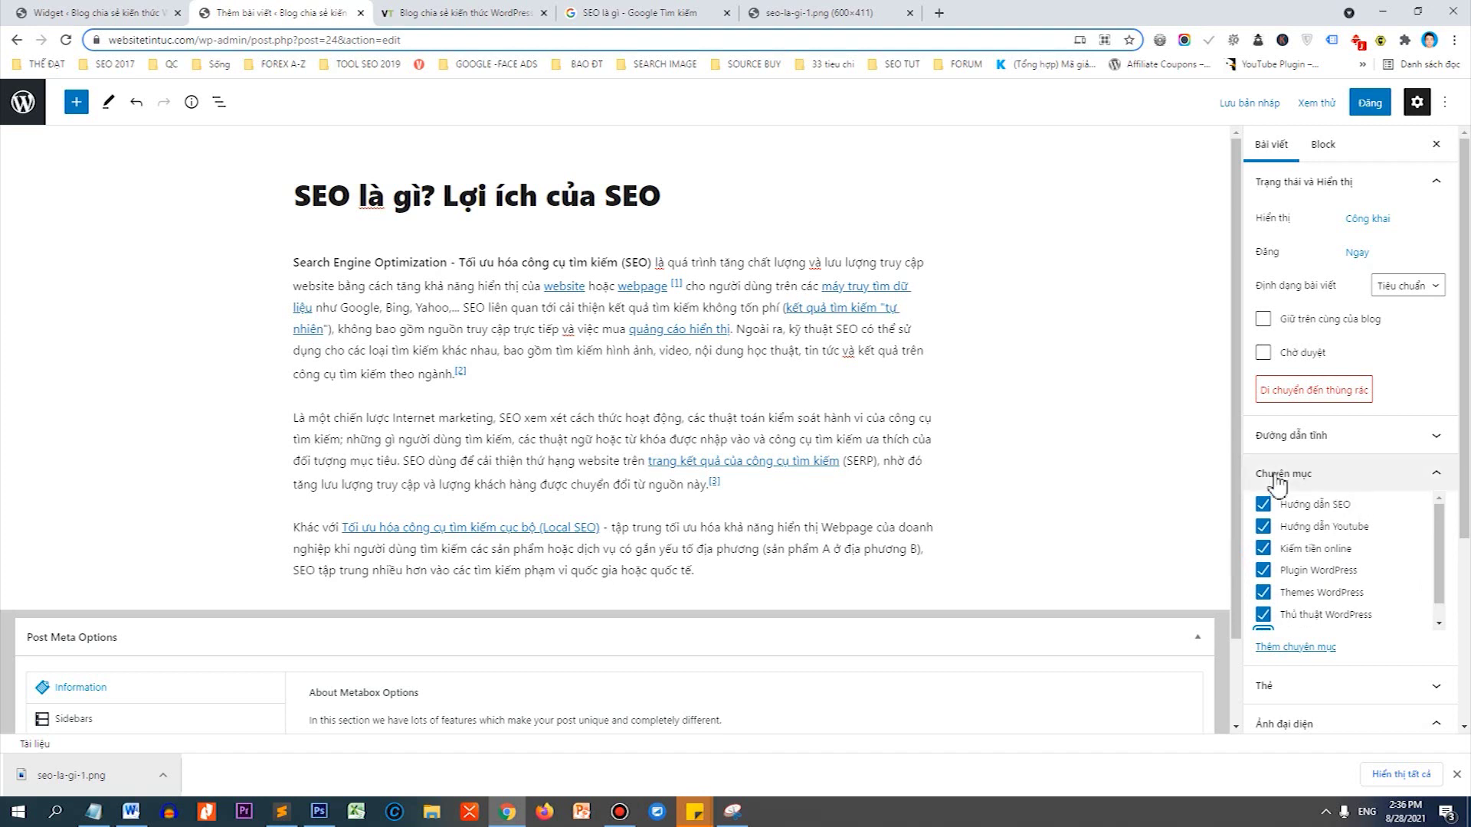
{"action": "left_click", "coordinate": [1378, 106]}
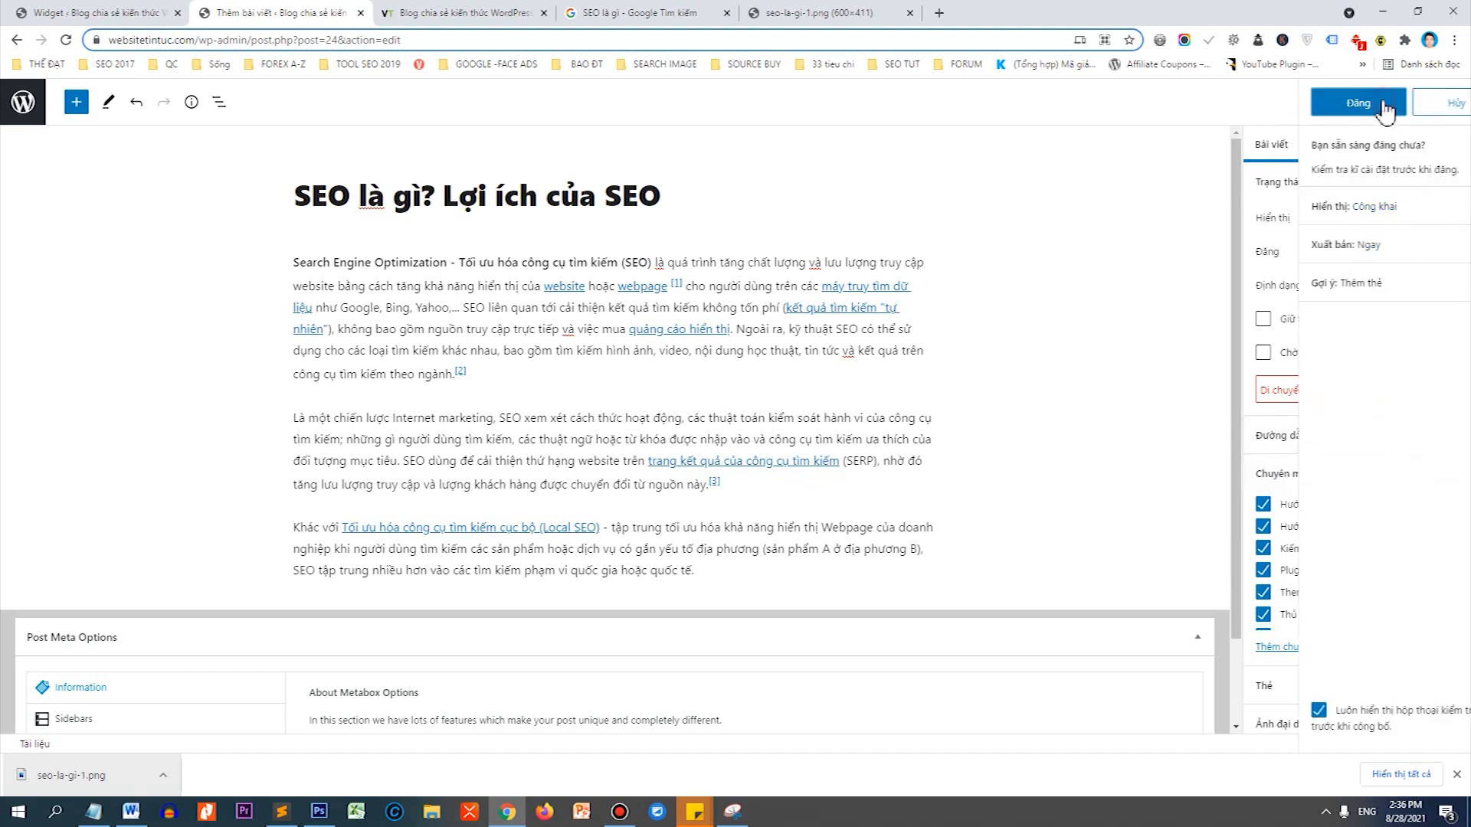
Confirm publishing, view the SEO post on the live site, then go to the VANTHEWEB homepage.
{"action": "left_click", "coordinate": [1331, 111]}
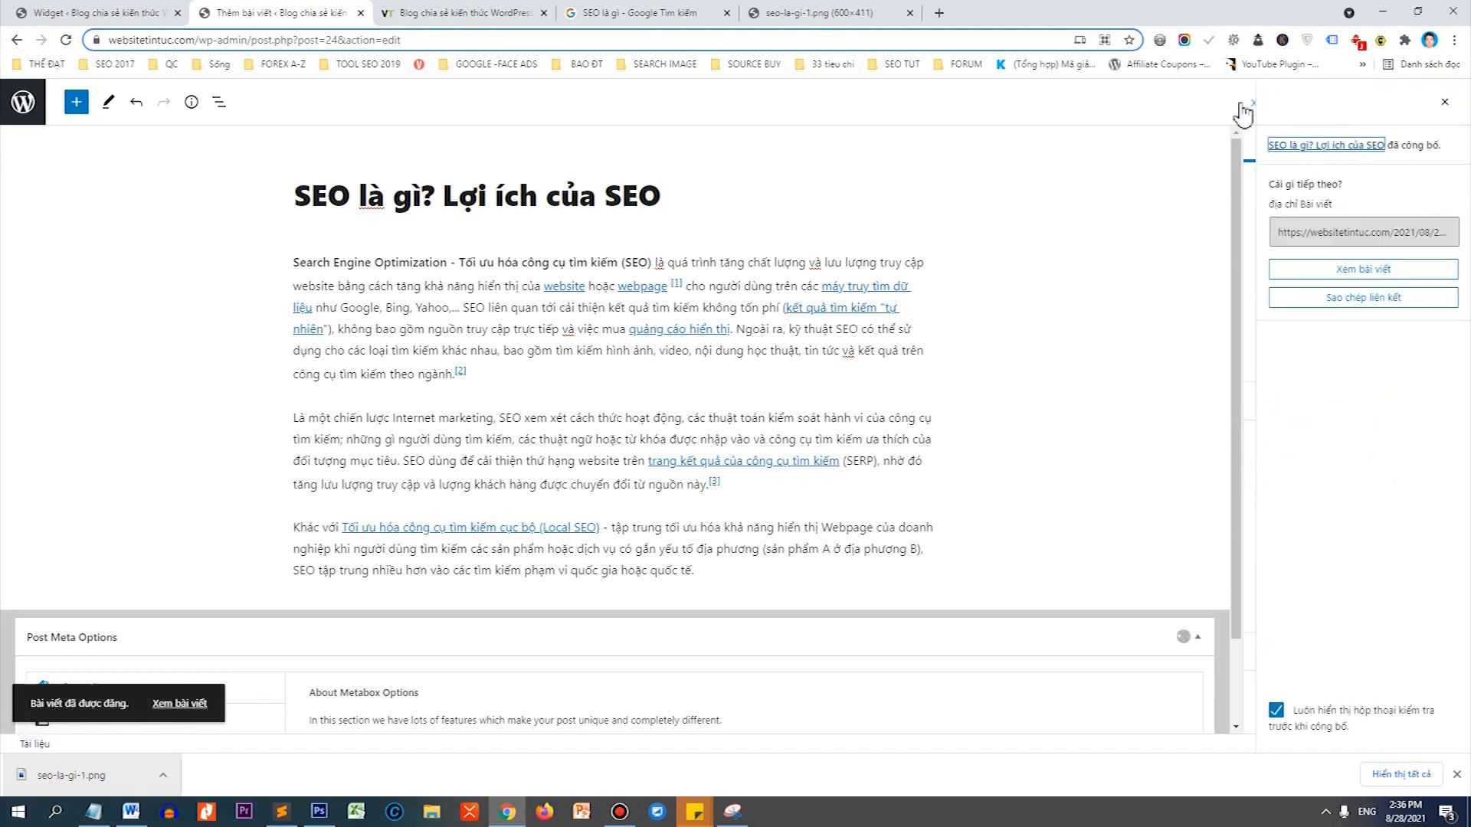
{"action": "left_click", "coordinate": [1292, 276]}
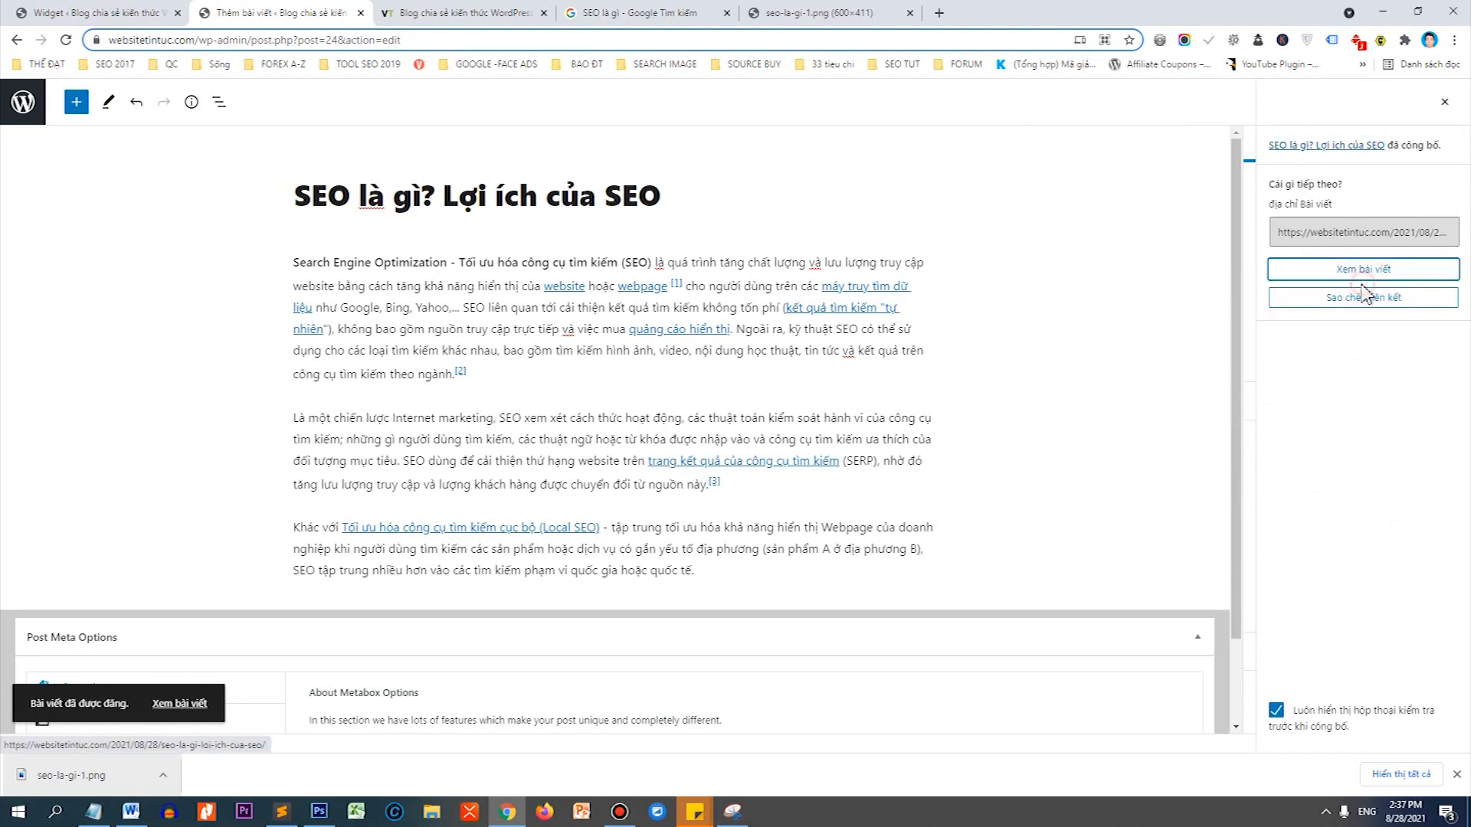
{"action": "left_click", "coordinate": [505, 14]}
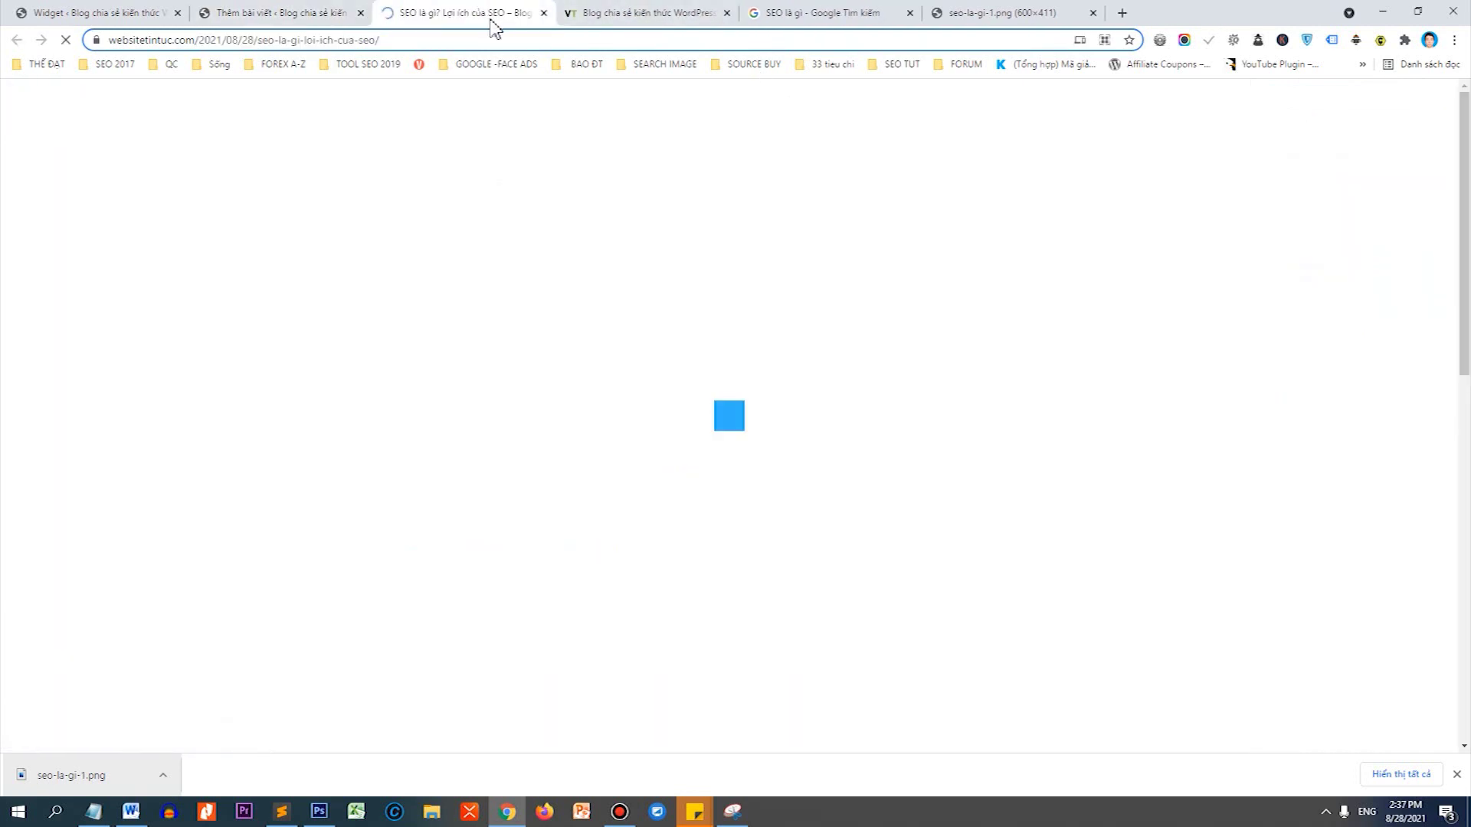
{"action": "scroll", "coordinate": [638, 212], "scroll_direction": "down", "scroll_amount": 8}
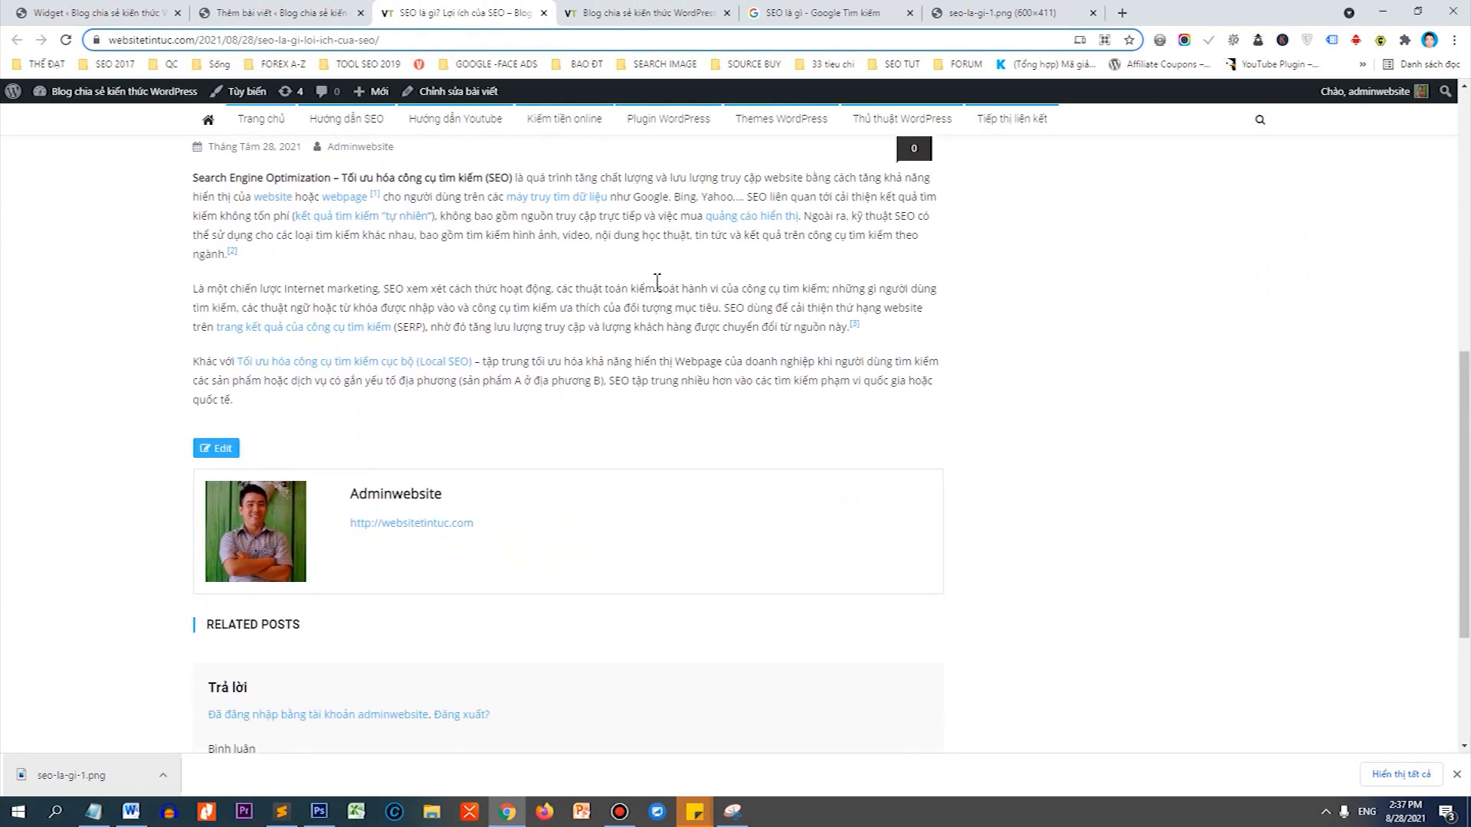
{"action": "scroll", "coordinate": [666, 295], "scroll_direction": "up", "scroll_amount": 8}
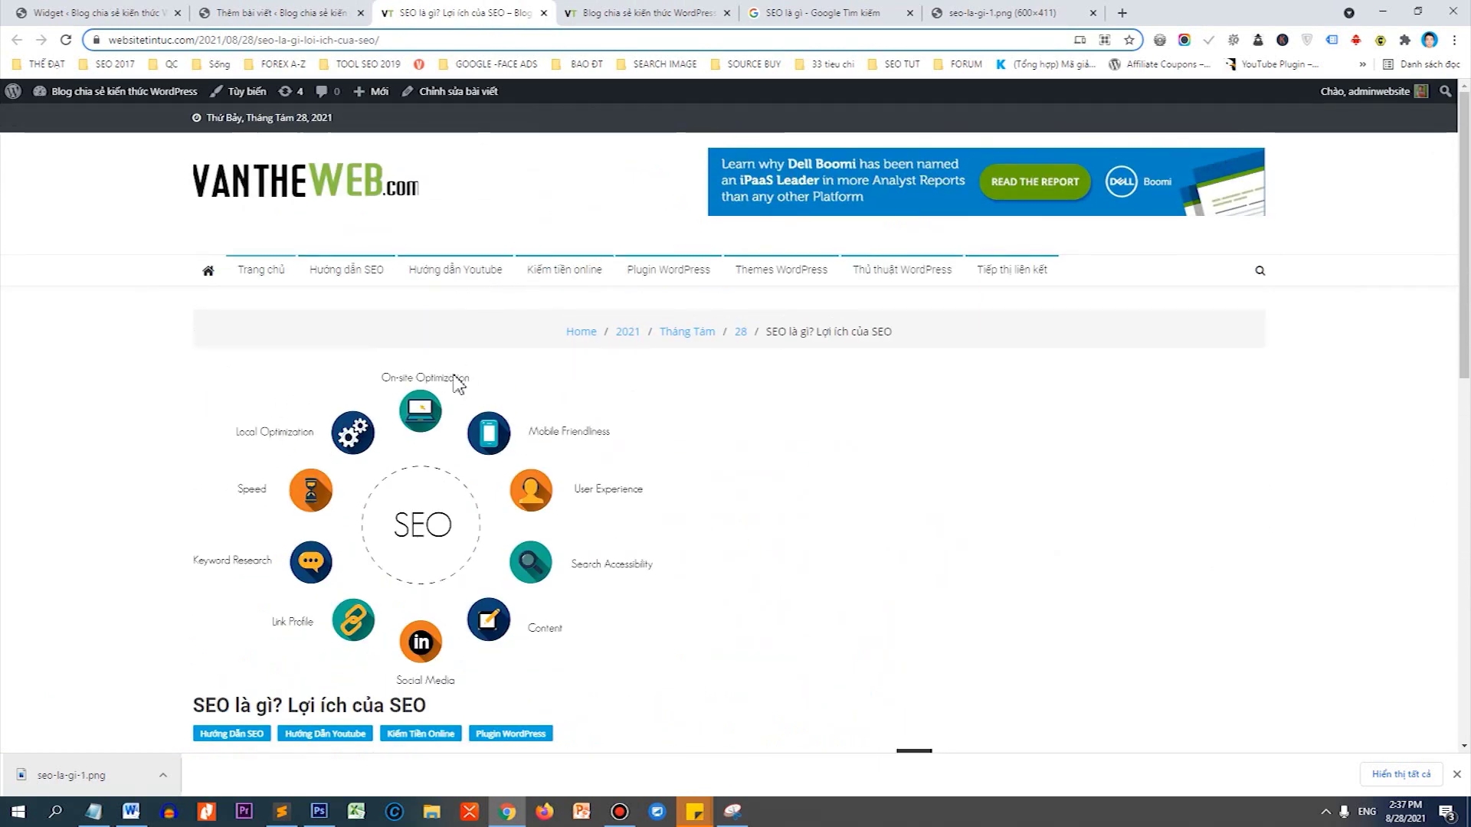
{"action": "scroll", "coordinate": [563, 369], "scroll_direction": "down", "scroll_amount": 2}
{"action": "scroll", "coordinate": [567, 365], "scroll_direction": "up", "scroll_amount": 2}
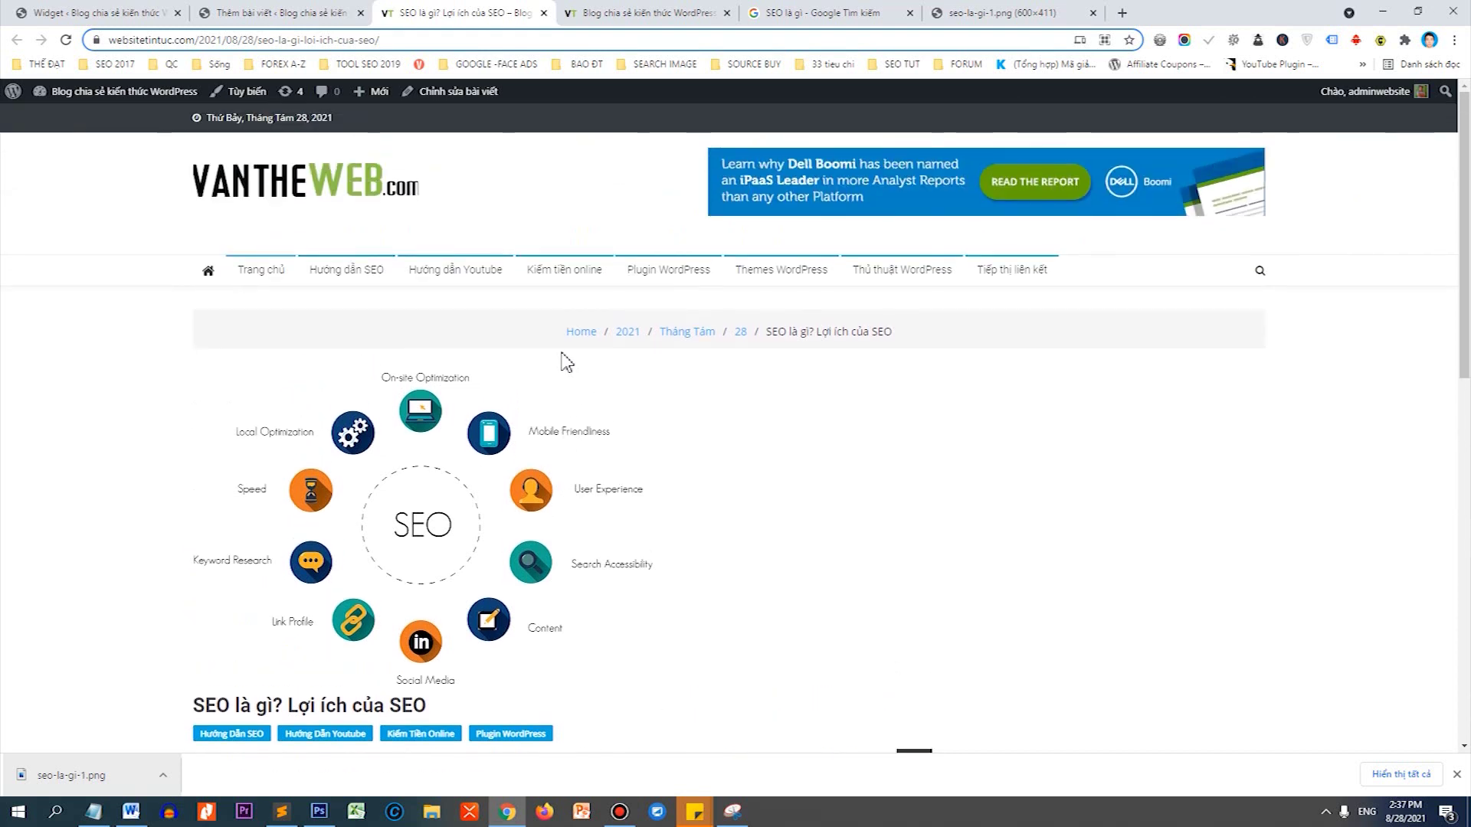
{"action": "left_click", "coordinate": [373, 209]}
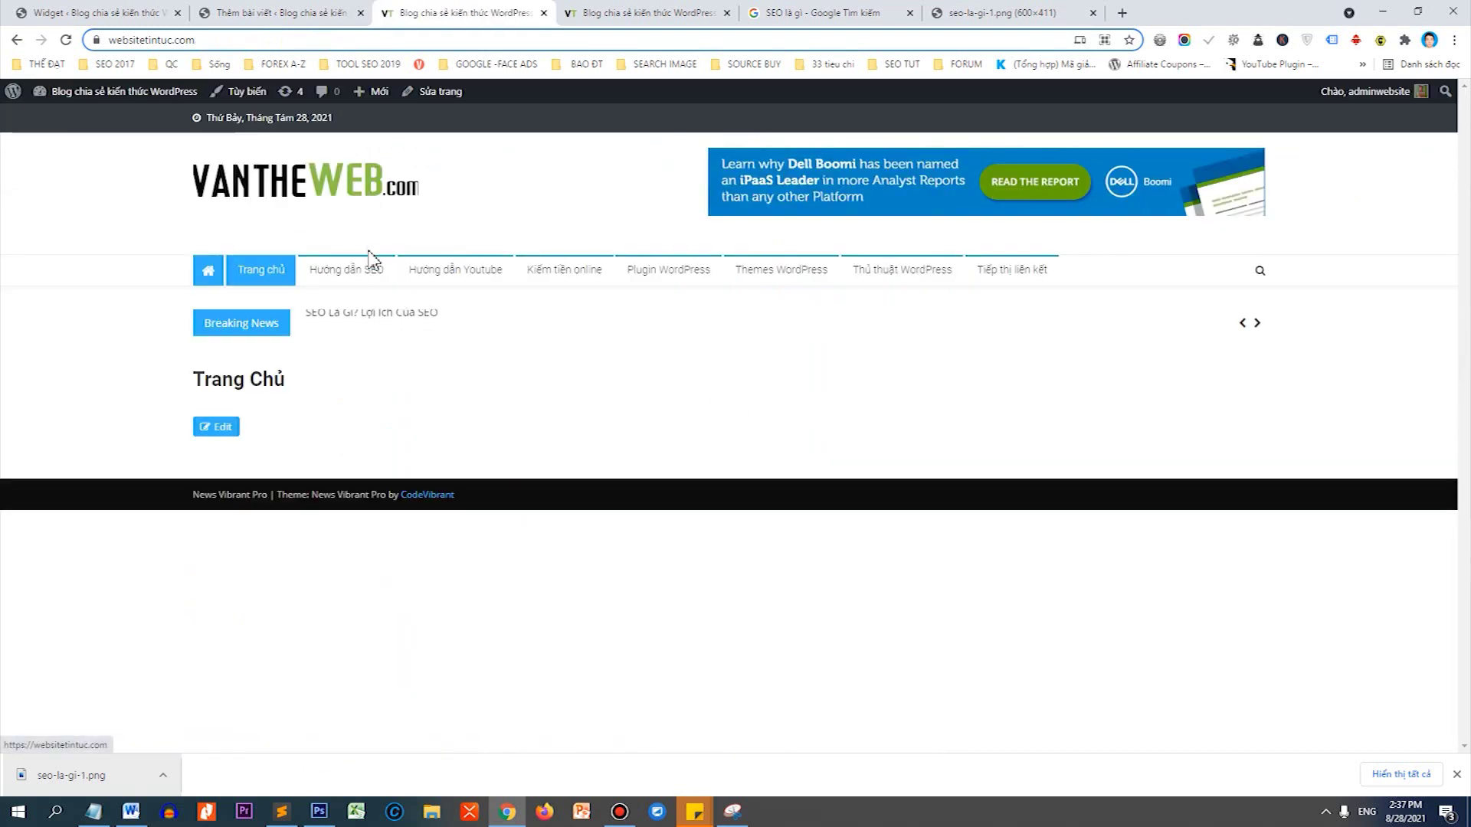
Open Plugins > Add New in a new tab and search for 'duplicator post'.
{"action": "left_click", "coordinate": [162, 12]}
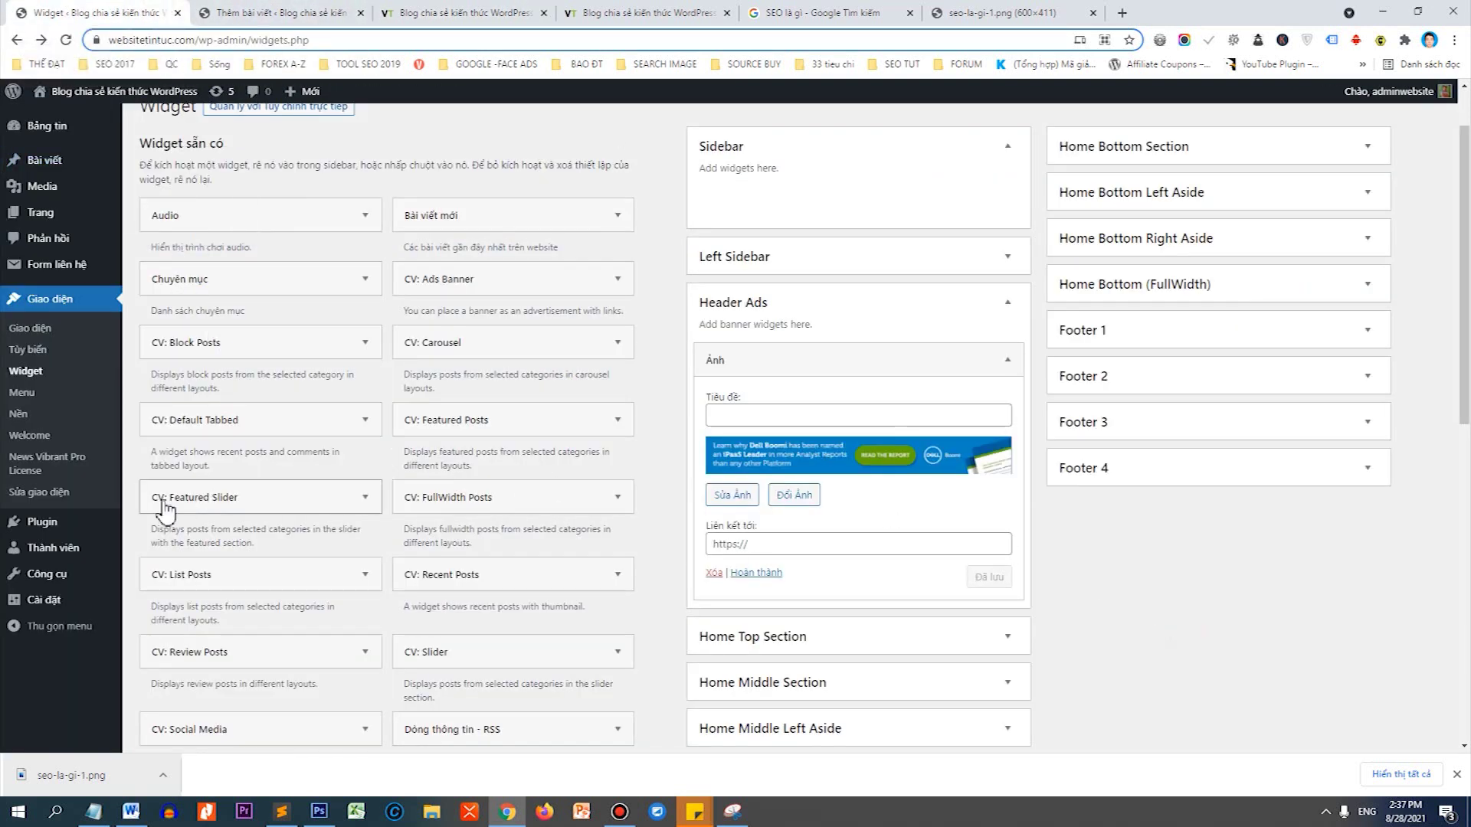
{"action": "right_click", "coordinate": [57, 522]}
{"action": "left_click", "coordinate": [73, 537]}
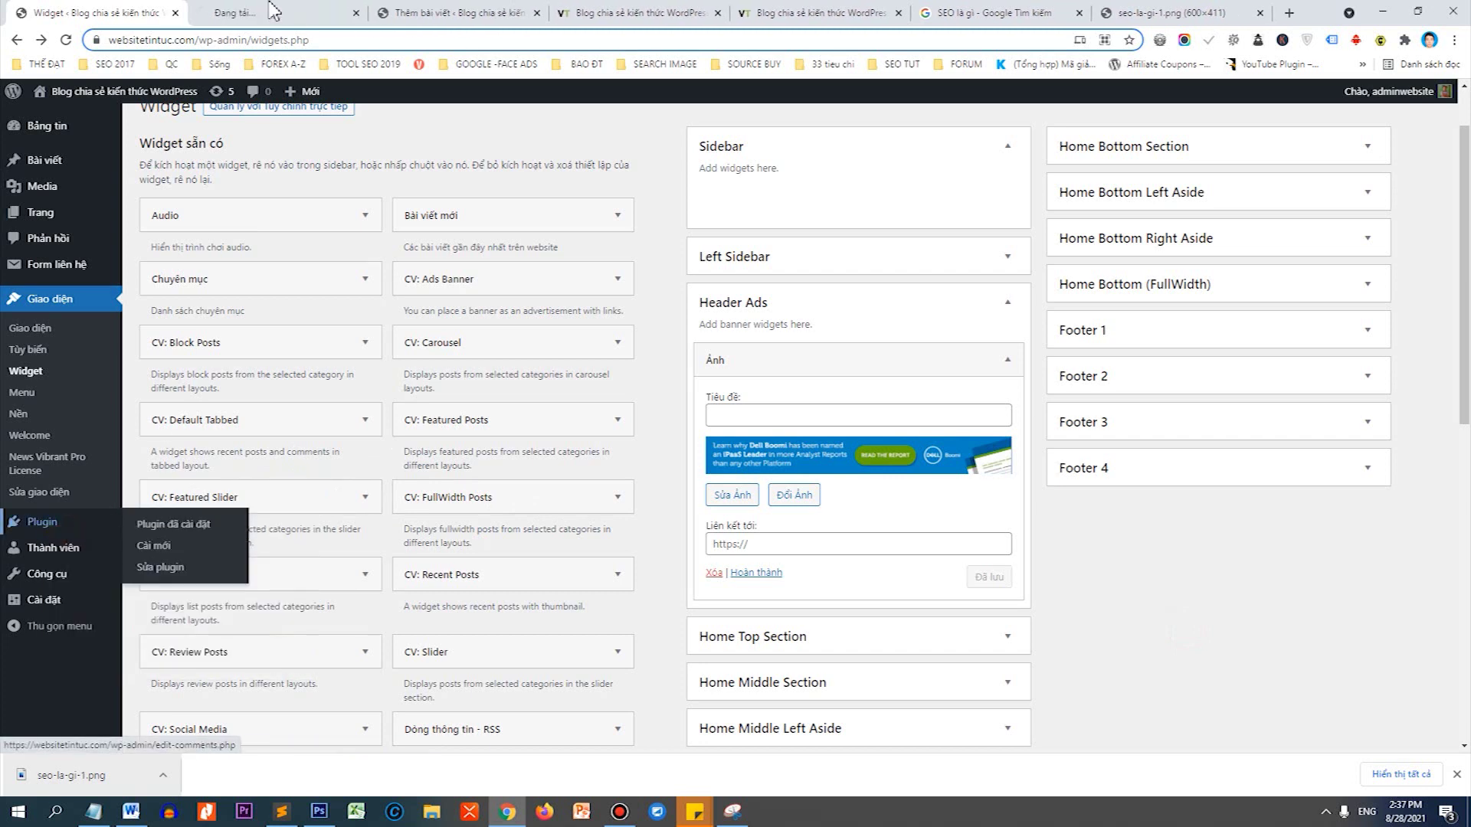
{"action": "left_click", "coordinate": [272, 10]}
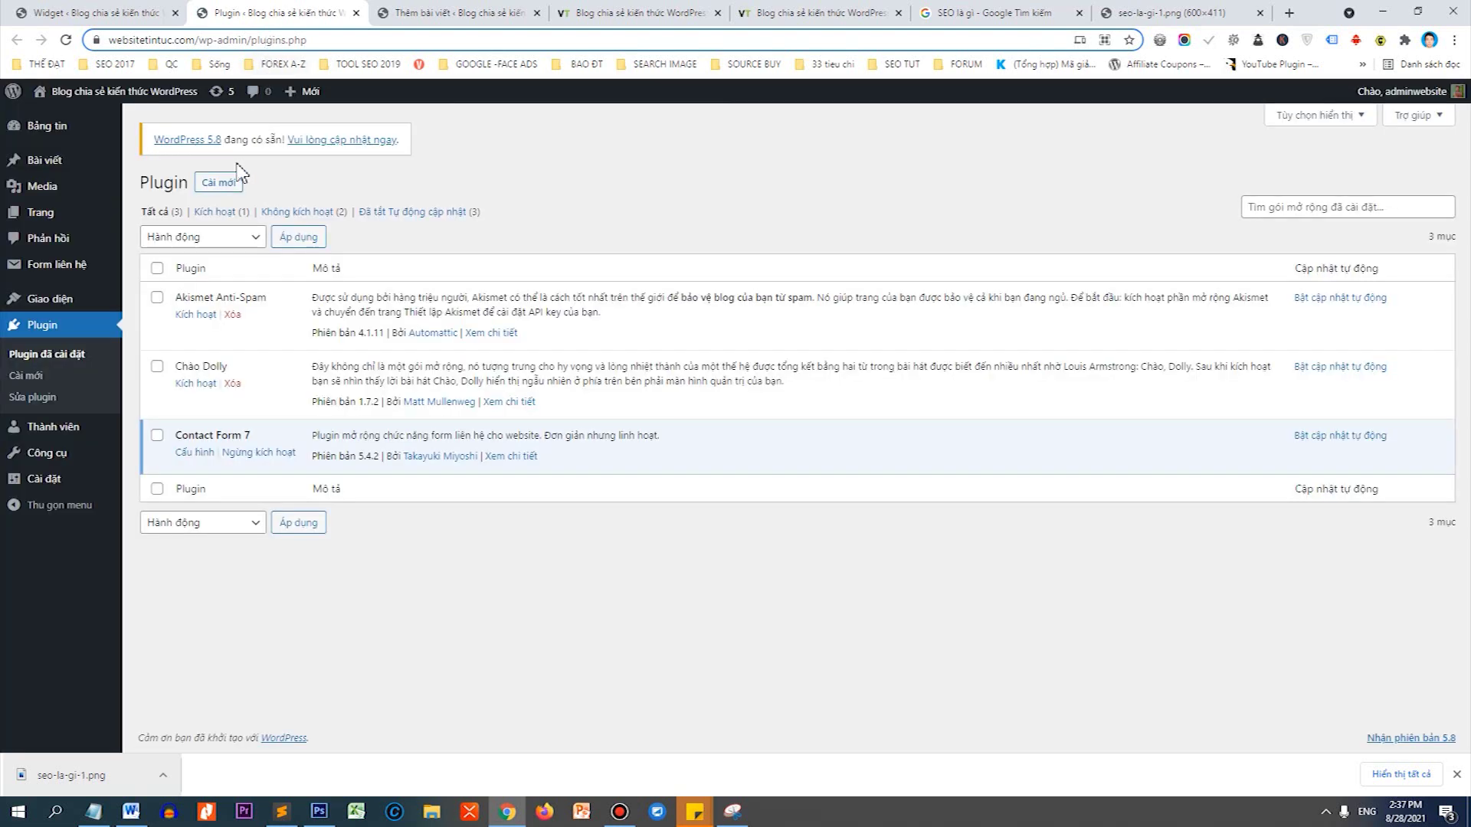
{"action": "left_click", "coordinate": [222, 183]}
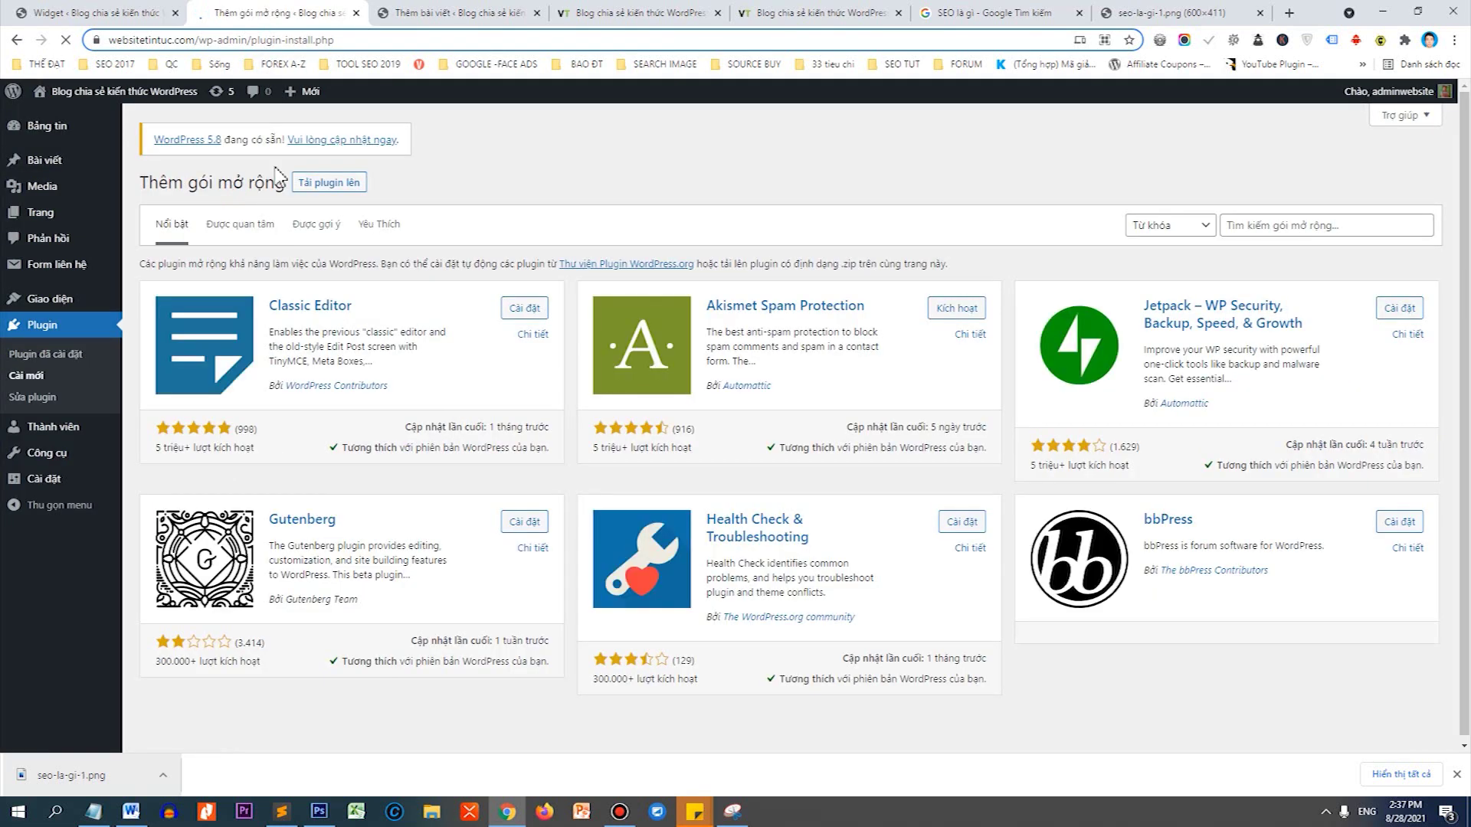
{"action": "left_click", "coordinate": [1261, 228]}
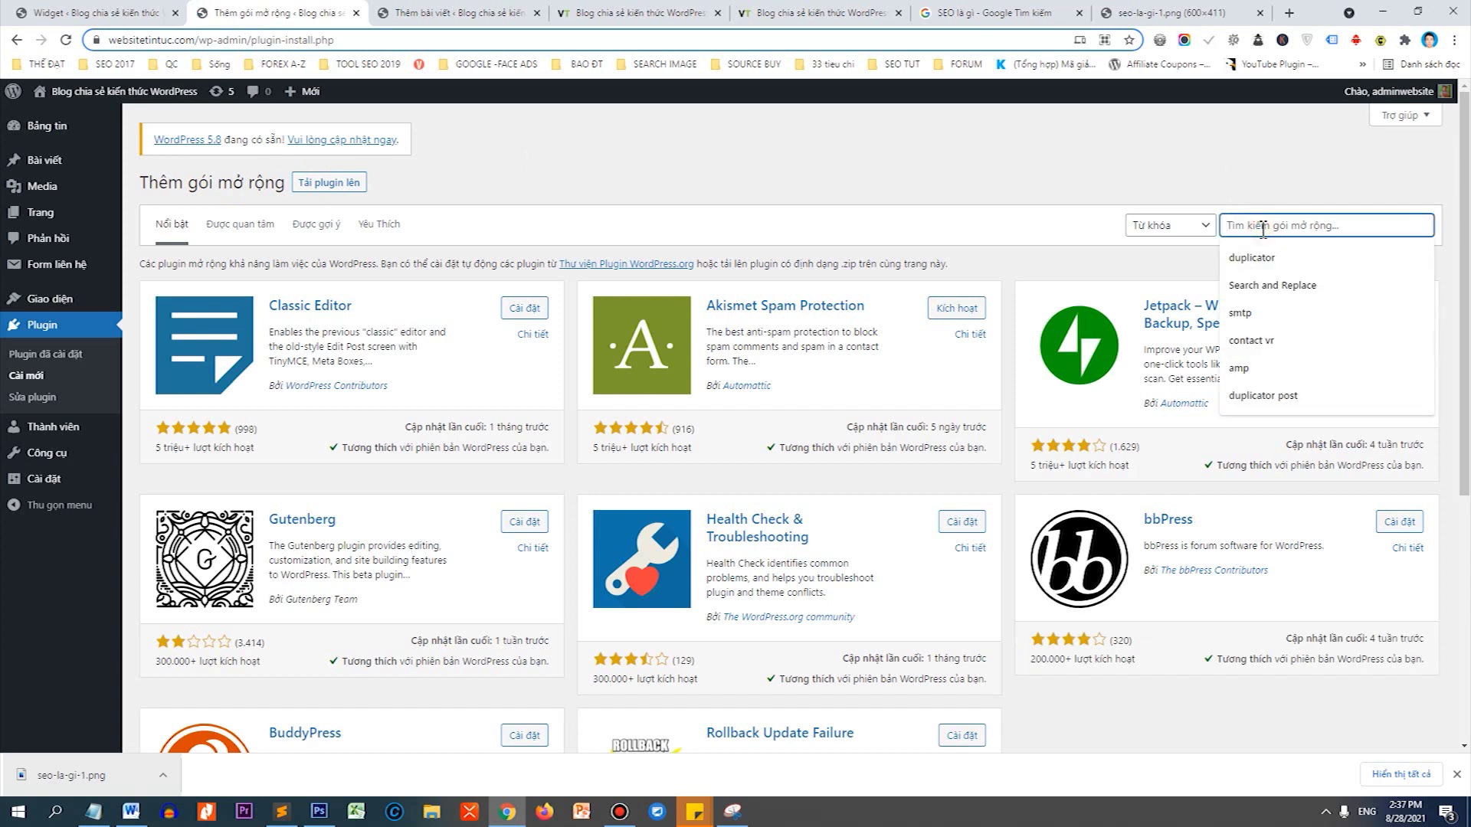
{"action": "left_click", "coordinate": [1261, 260]}
{"action": "left_click", "coordinate": [1318, 225]}
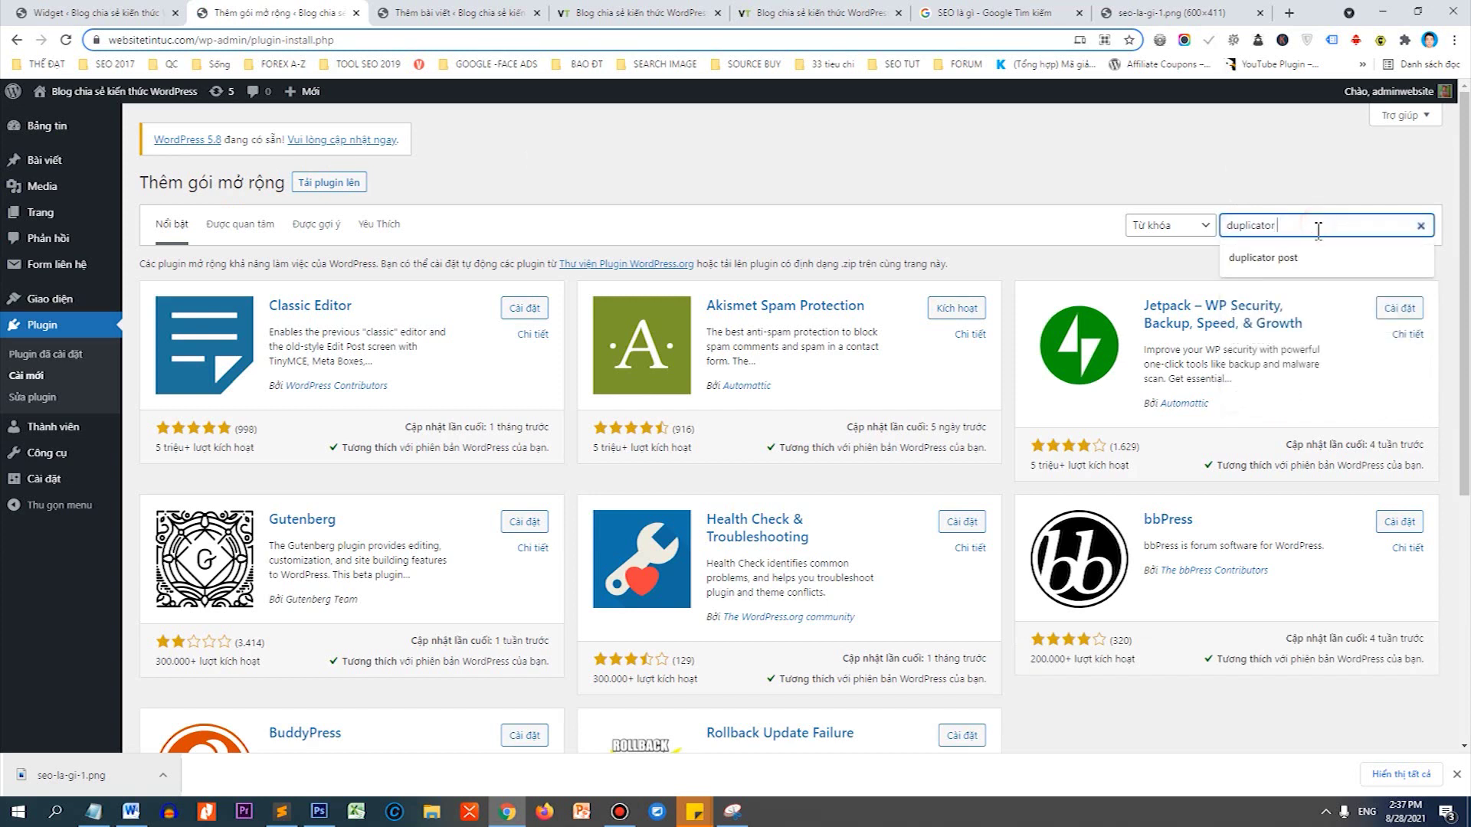
{"action": "left_click", "coordinate": [1306, 258]}
Copy the 'duplicator post' search term into Notepad.
{"action": "left_click_drag", "start_coordinate": [1314, 227], "coordinate": [1195, 234]}
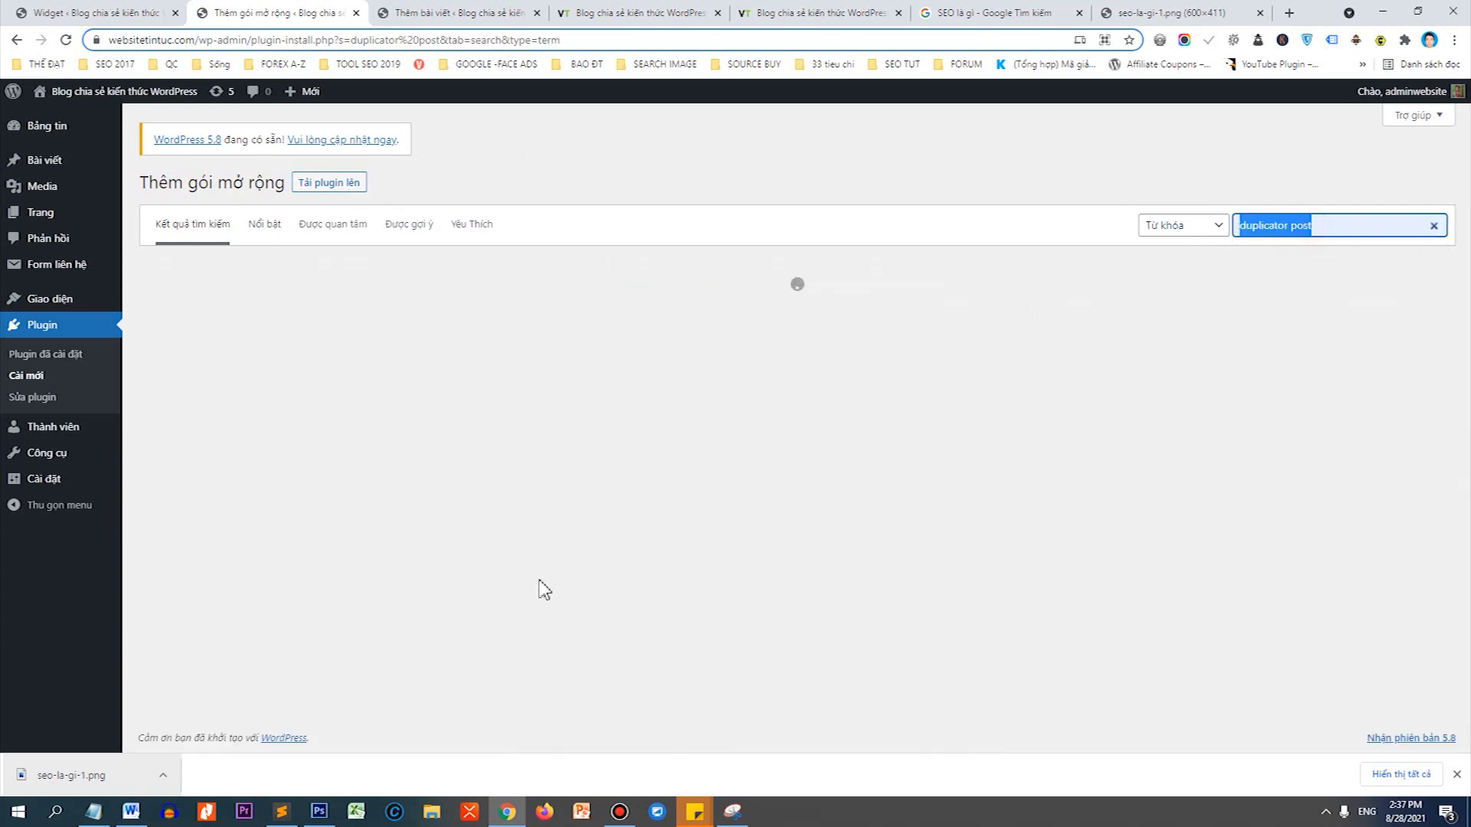
{"action": "key", "text": "ctrl+c"}
{"action": "left_click", "coordinate": [93, 811]}
{"action": "key", "text": "ctrl+a"}
{"action": "key", "text": "ctrl+v"}
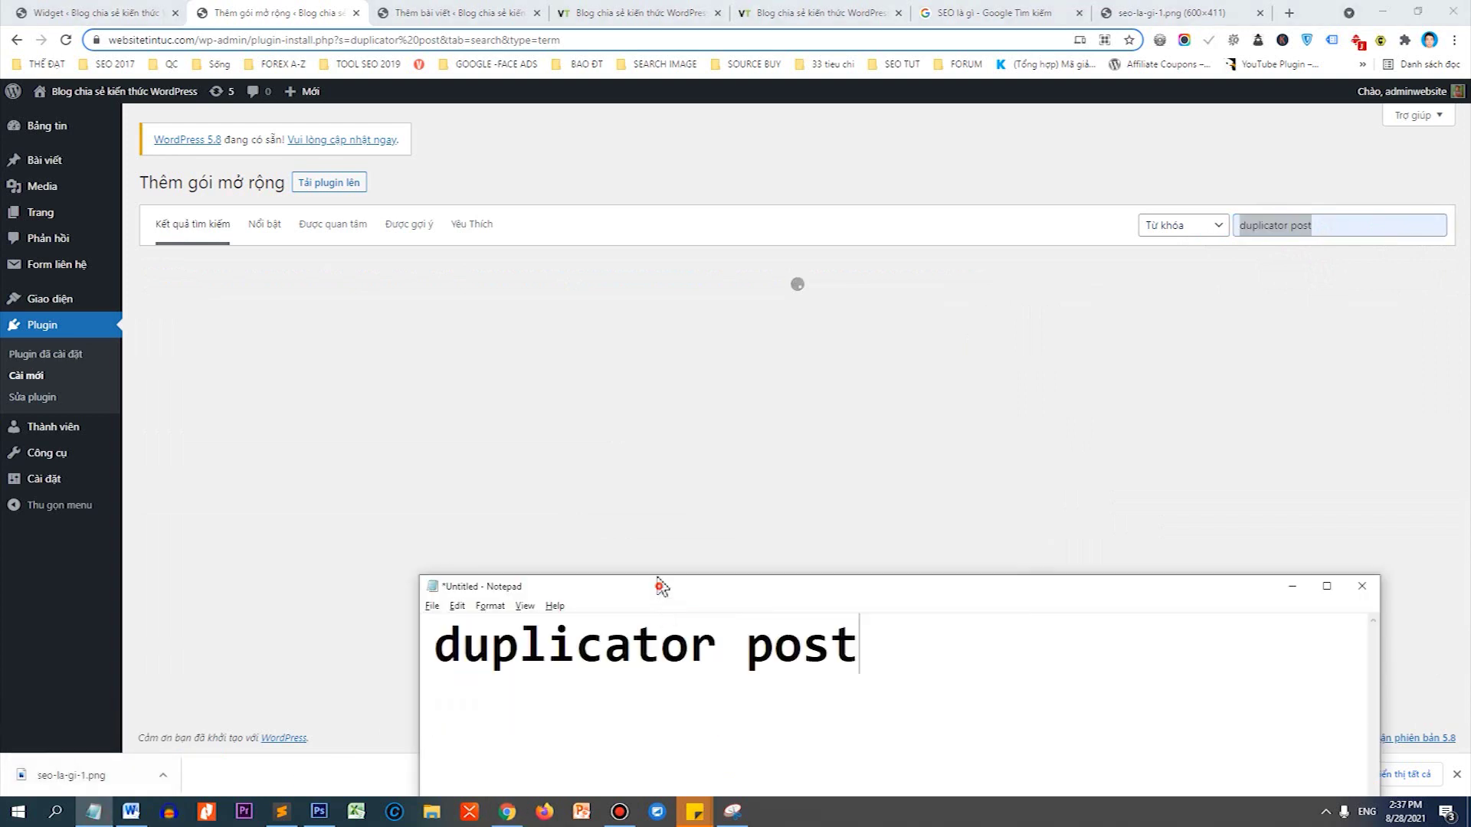
{"action": "left_click_drag", "start_coordinate": [660, 587], "coordinate": [584, 378]}
{"action": "scroll", "coordinate": [818, 435], "scroll_direction": "up", "scroll_amount": 3, "text": "ctrl"}
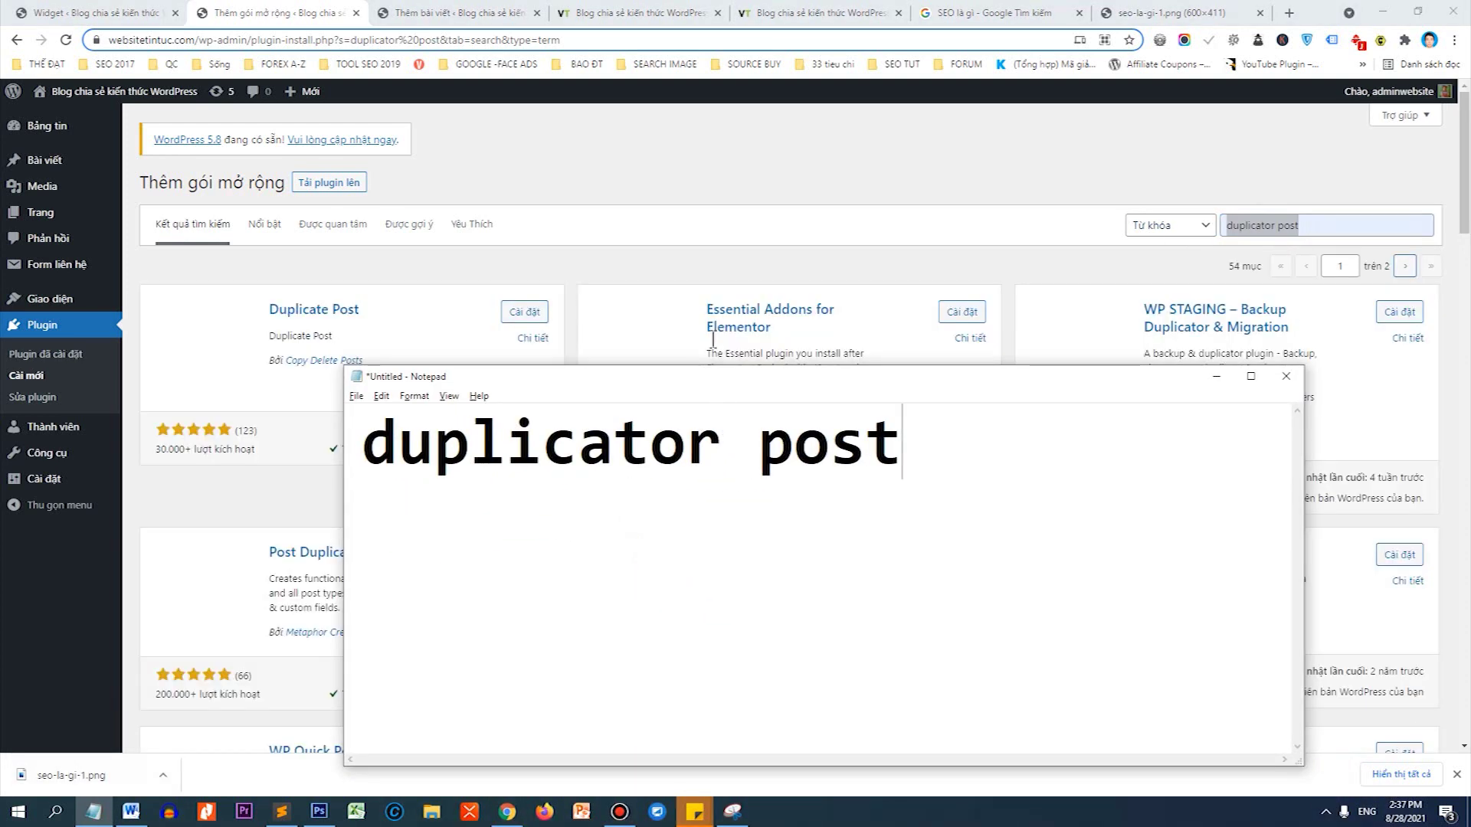
{"action": "left_click", "coordinate": [688, 249]}
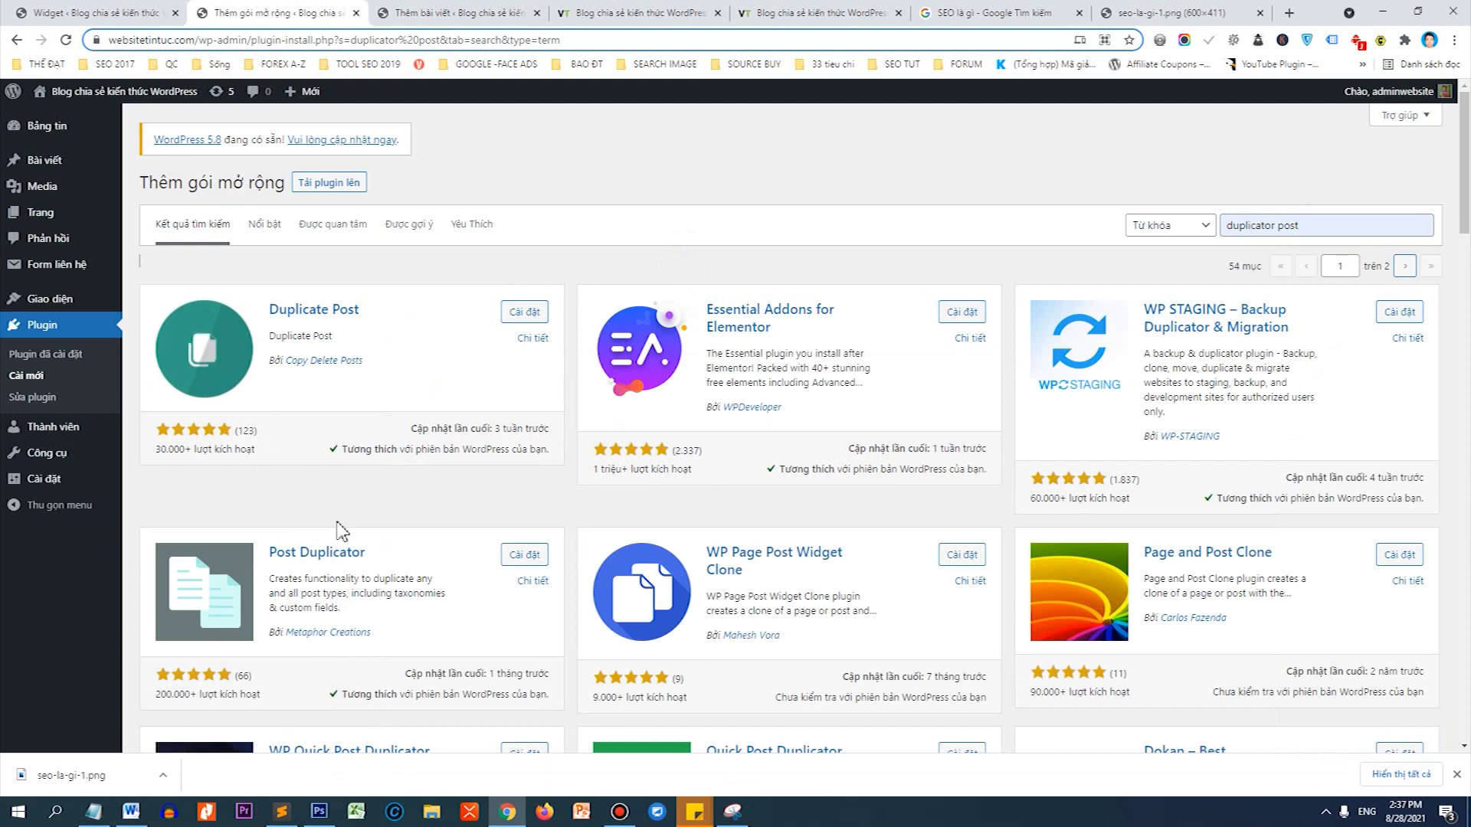
Install and activate the Post Duplicator plugin.
{"action": "scroll", "coordinate": [314, 459], "scroll_direction": "down", "scroll_amount": 2}
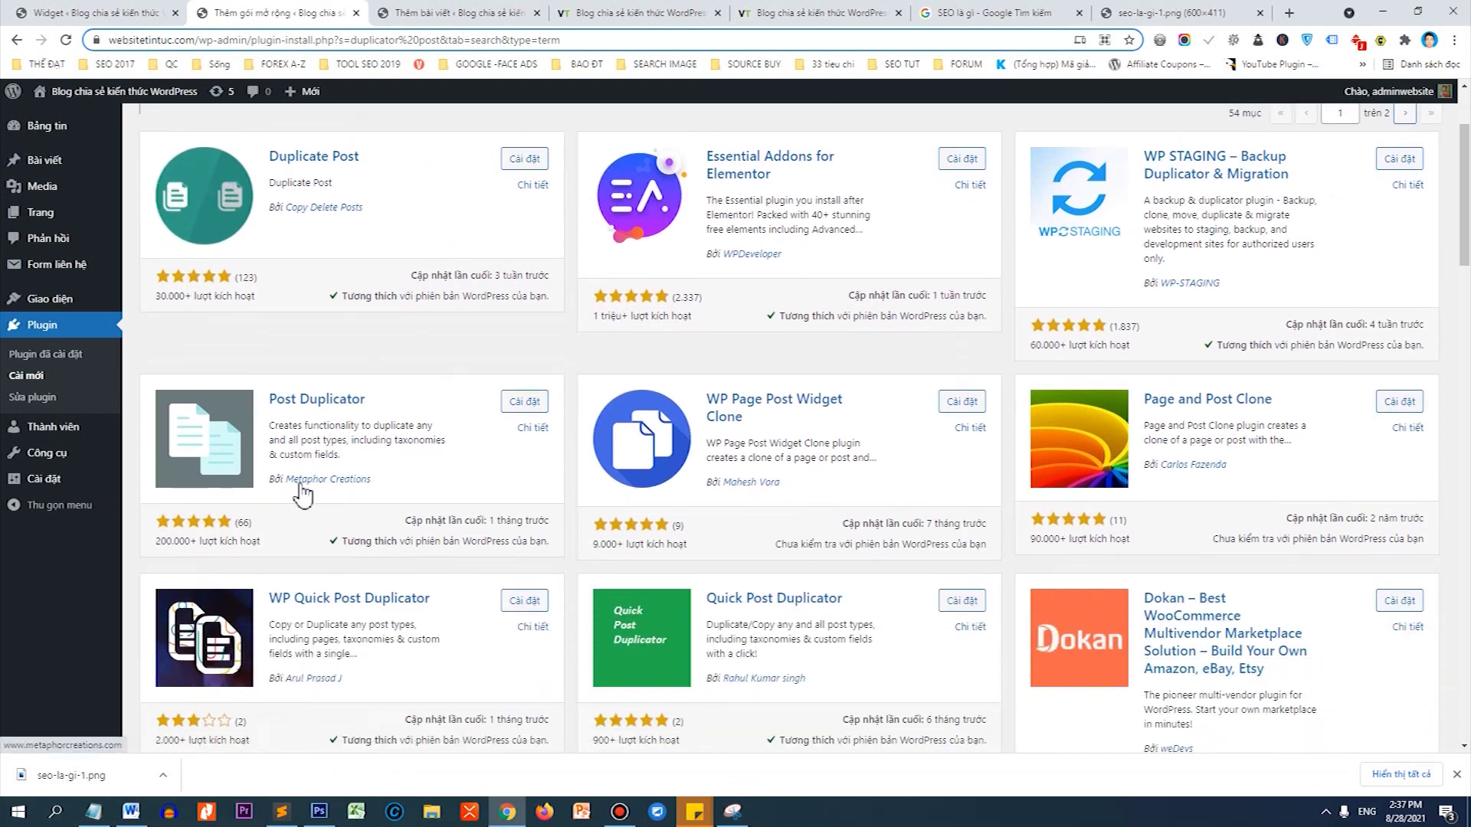
{"action": "left_click", "coordinate": [536, 406]}
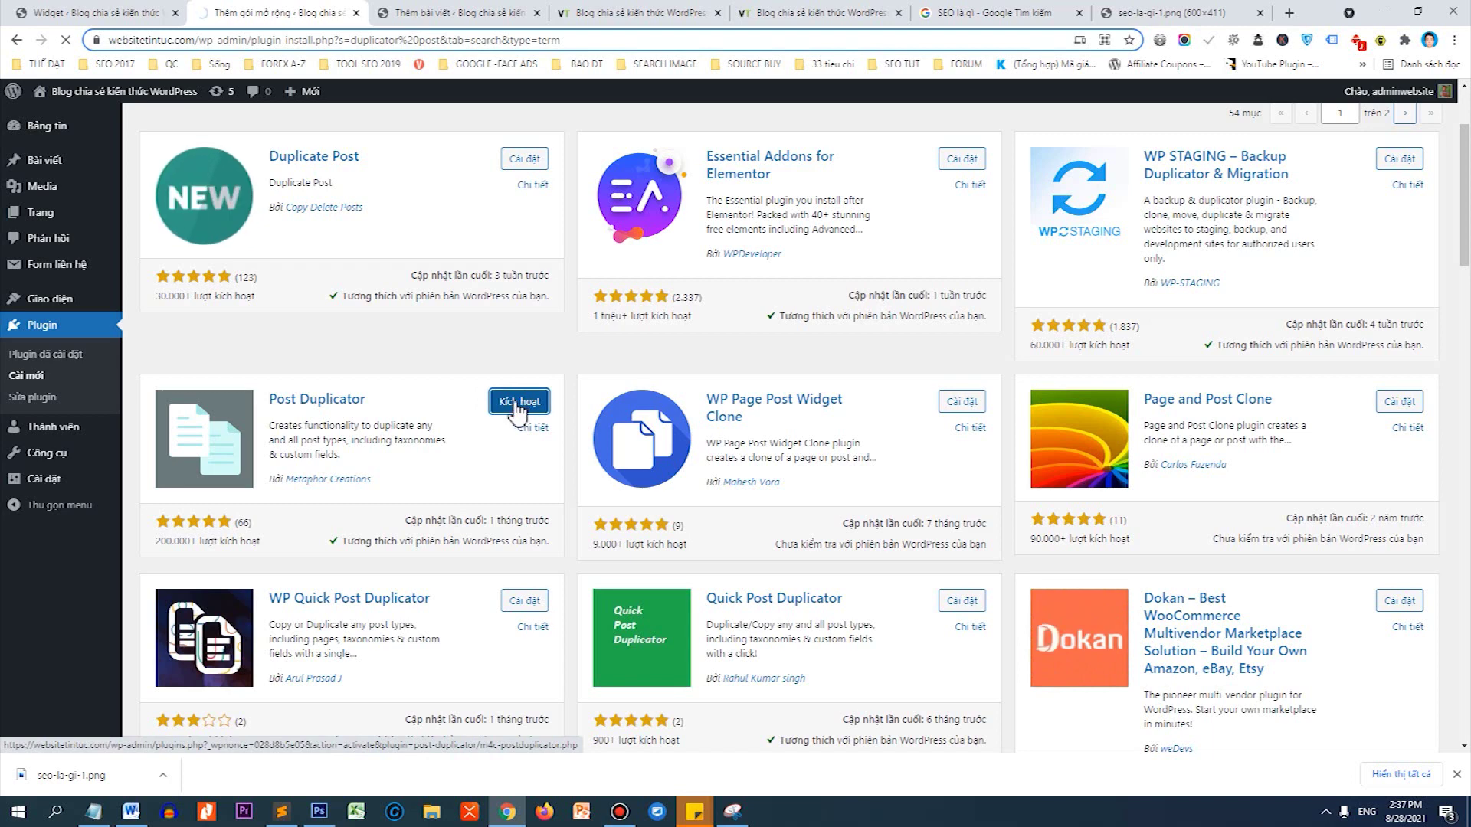
{"action": "left_click", "coordinate": [519, 409]}
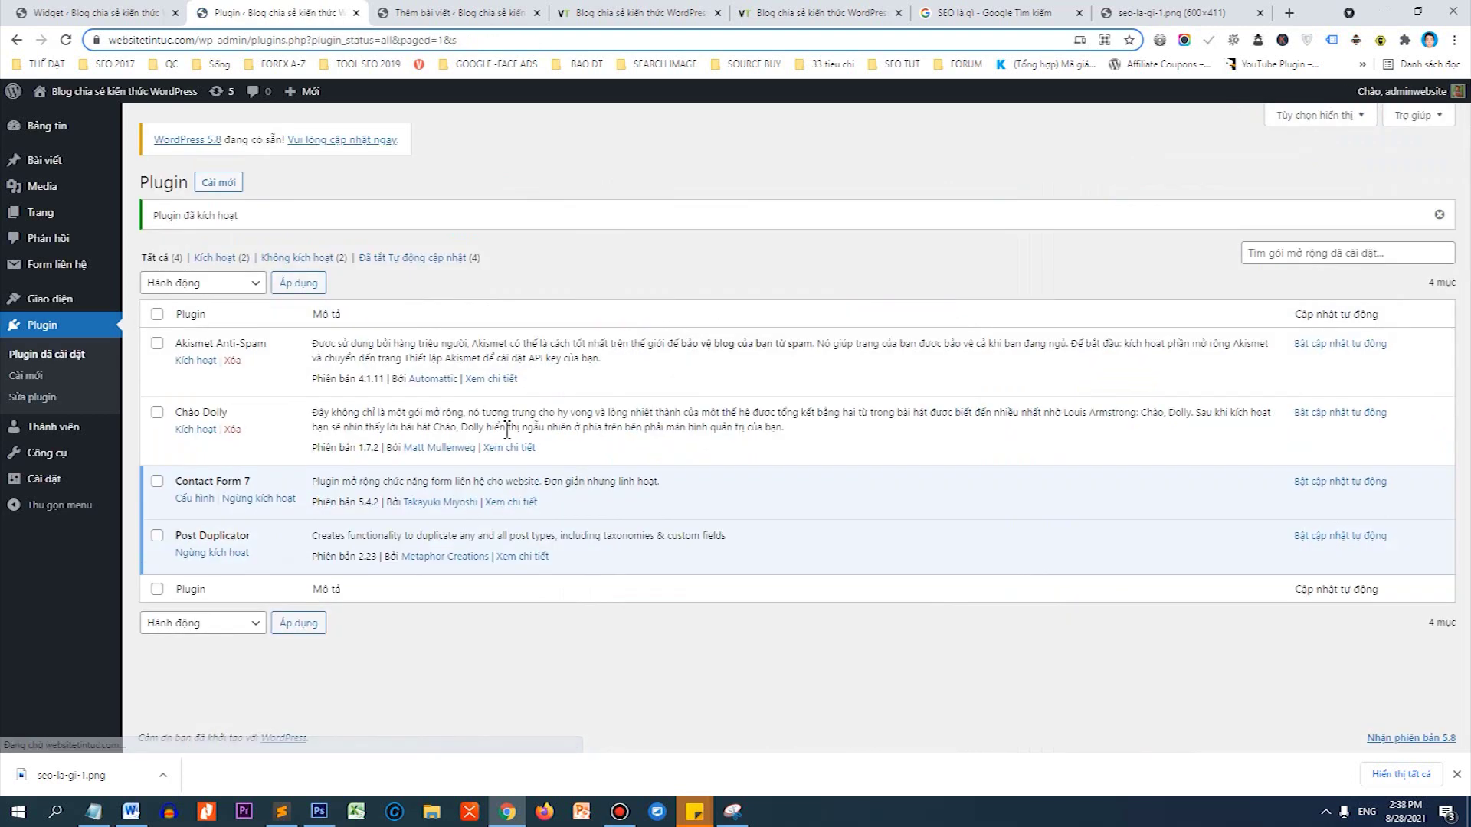
Duplicate the 'SEO là gì? Lợi ích của SEO' post nine times, sorting the list by title.
{"action": "mouse_move", "coordinate": [69, 175]}
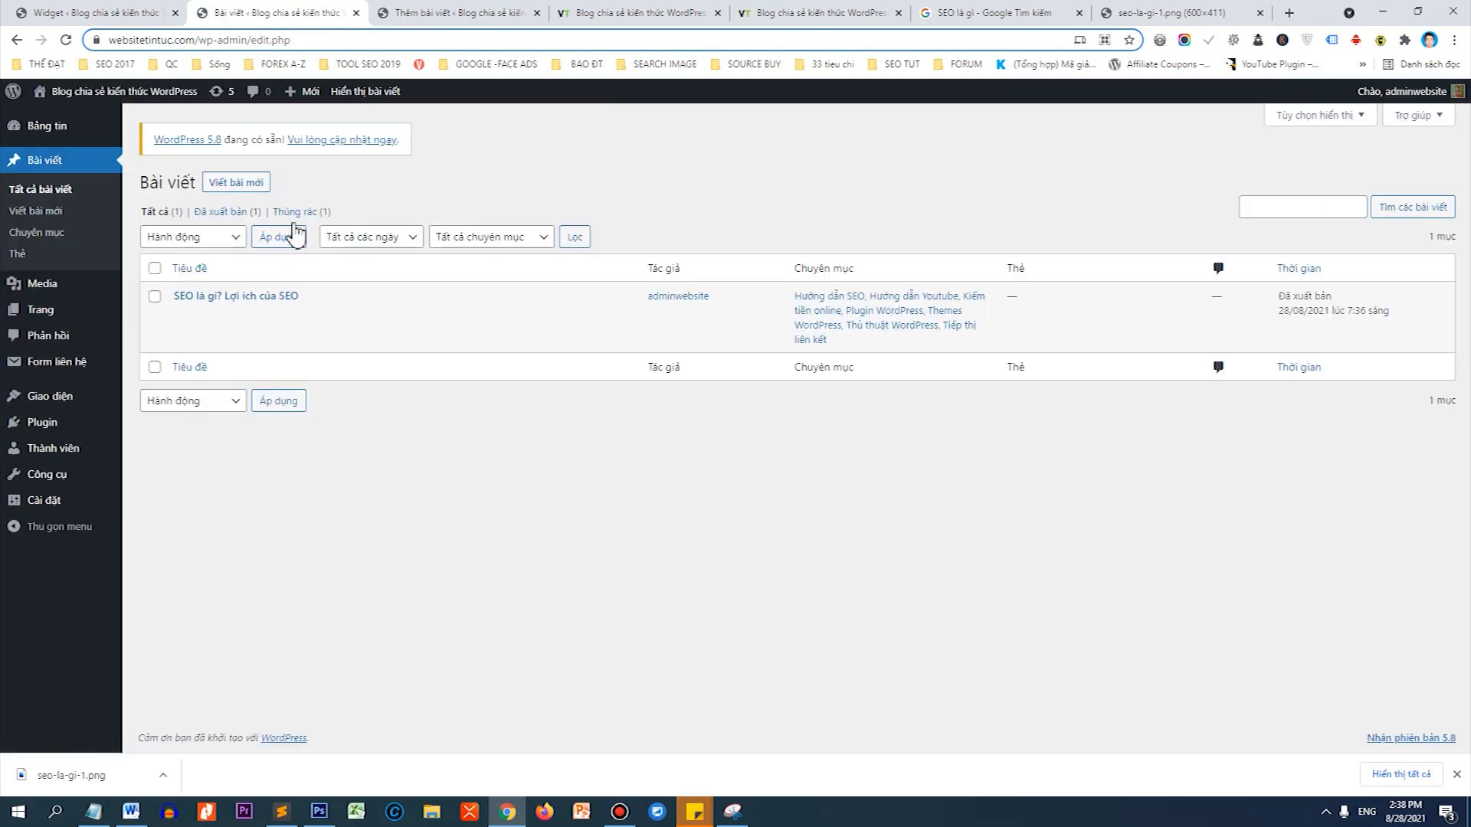
{"action": "mouse_move", "coordinate": [272, 301]}
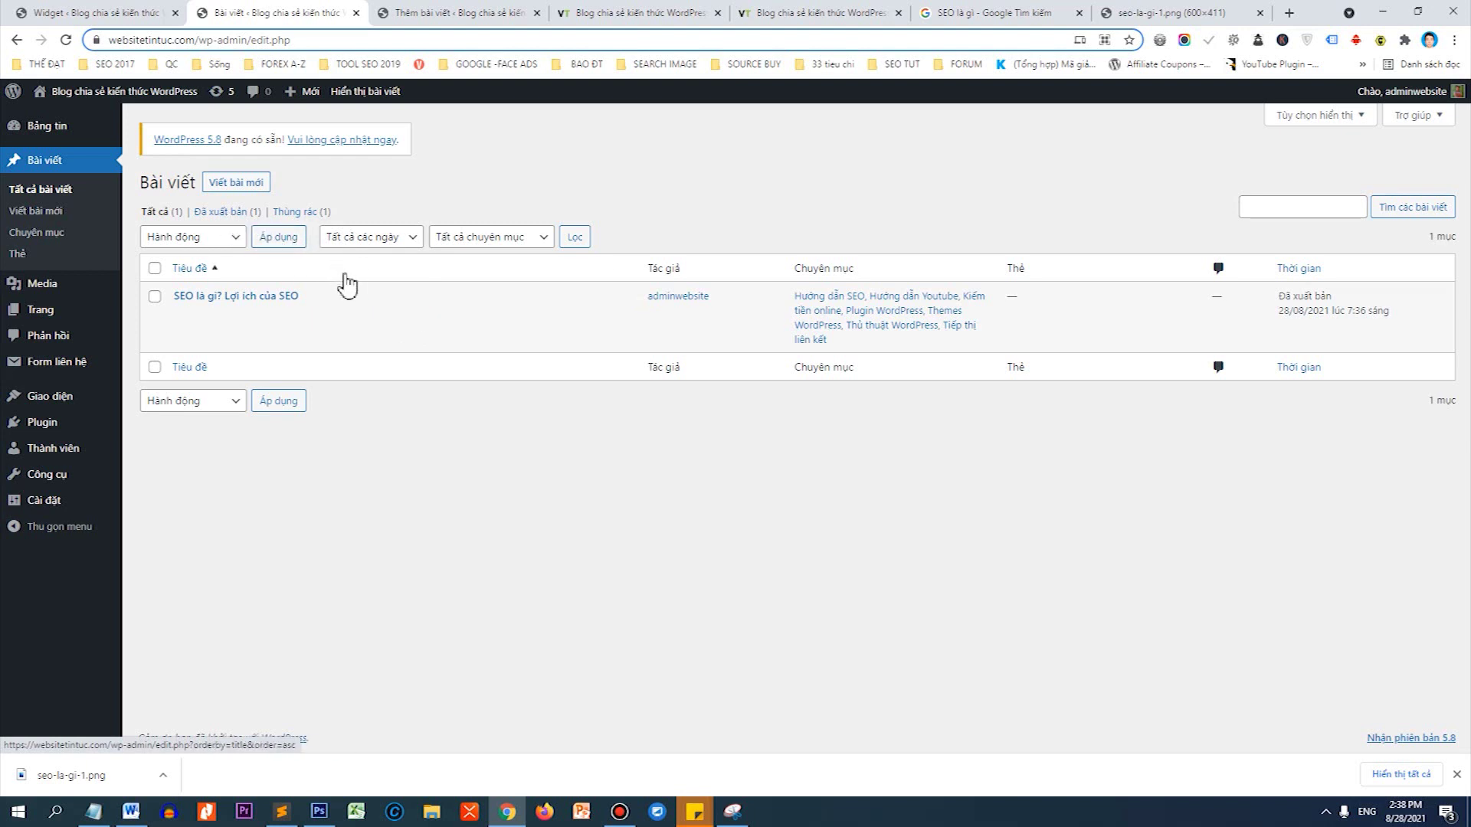
{"action": "left_click", "coordinate": [380, 321]}
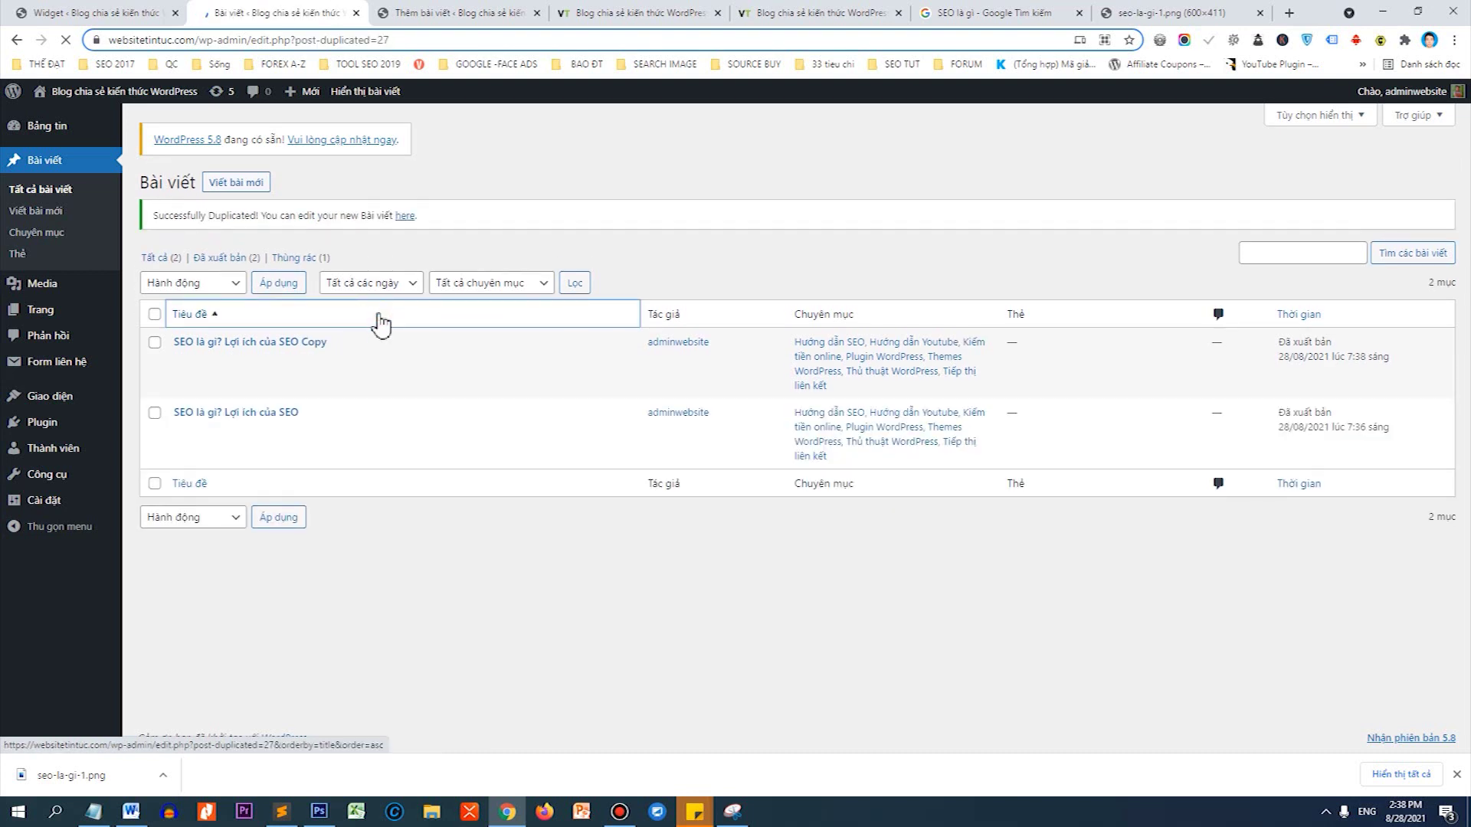
{"action": "left_click", "coordinate": [379, 315]}
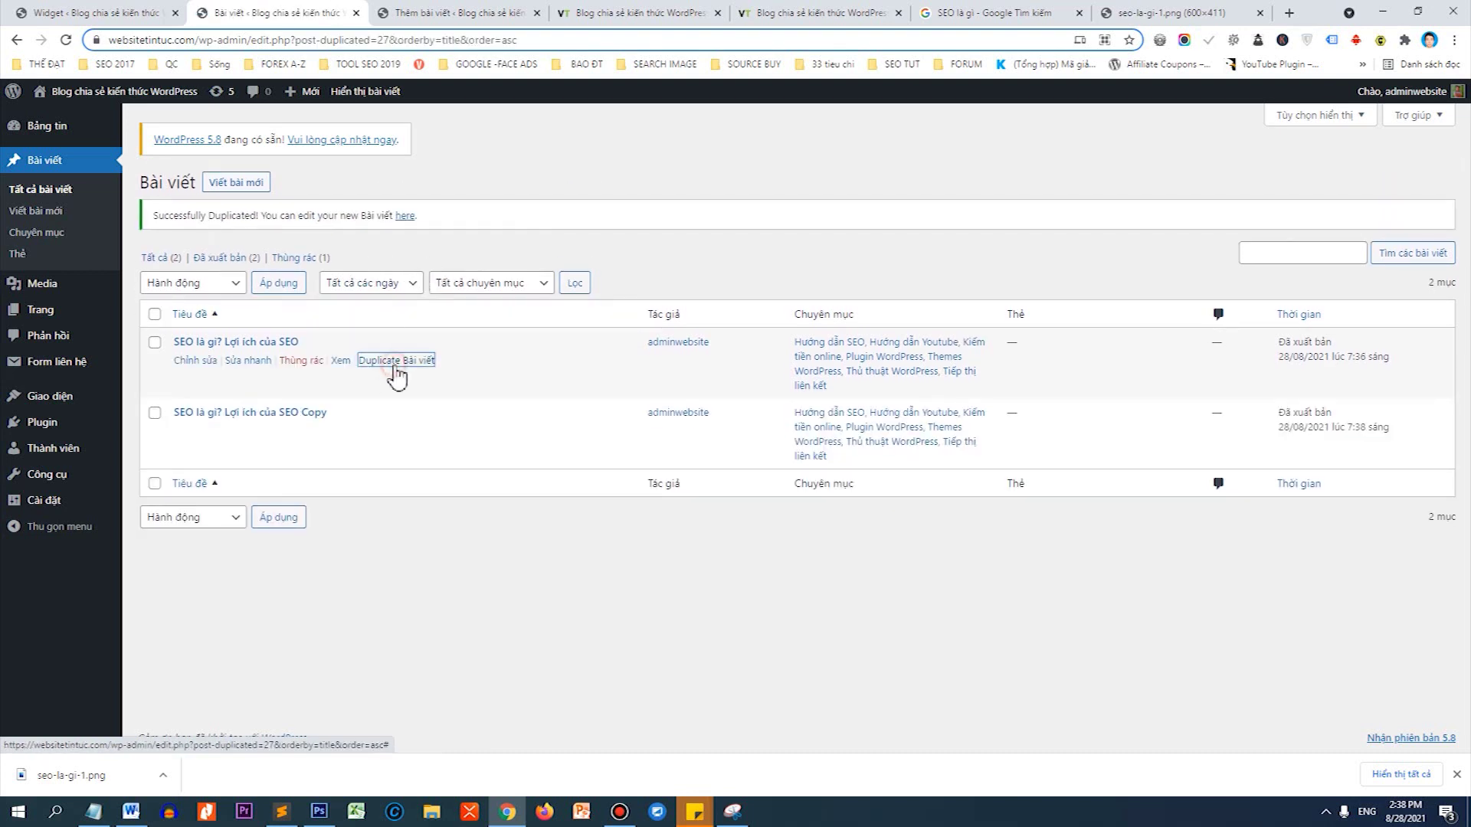
{"action": "left_click", "coordinate": [395, 368]}
{"action": "left_click", "coordinate": [393, 368]}
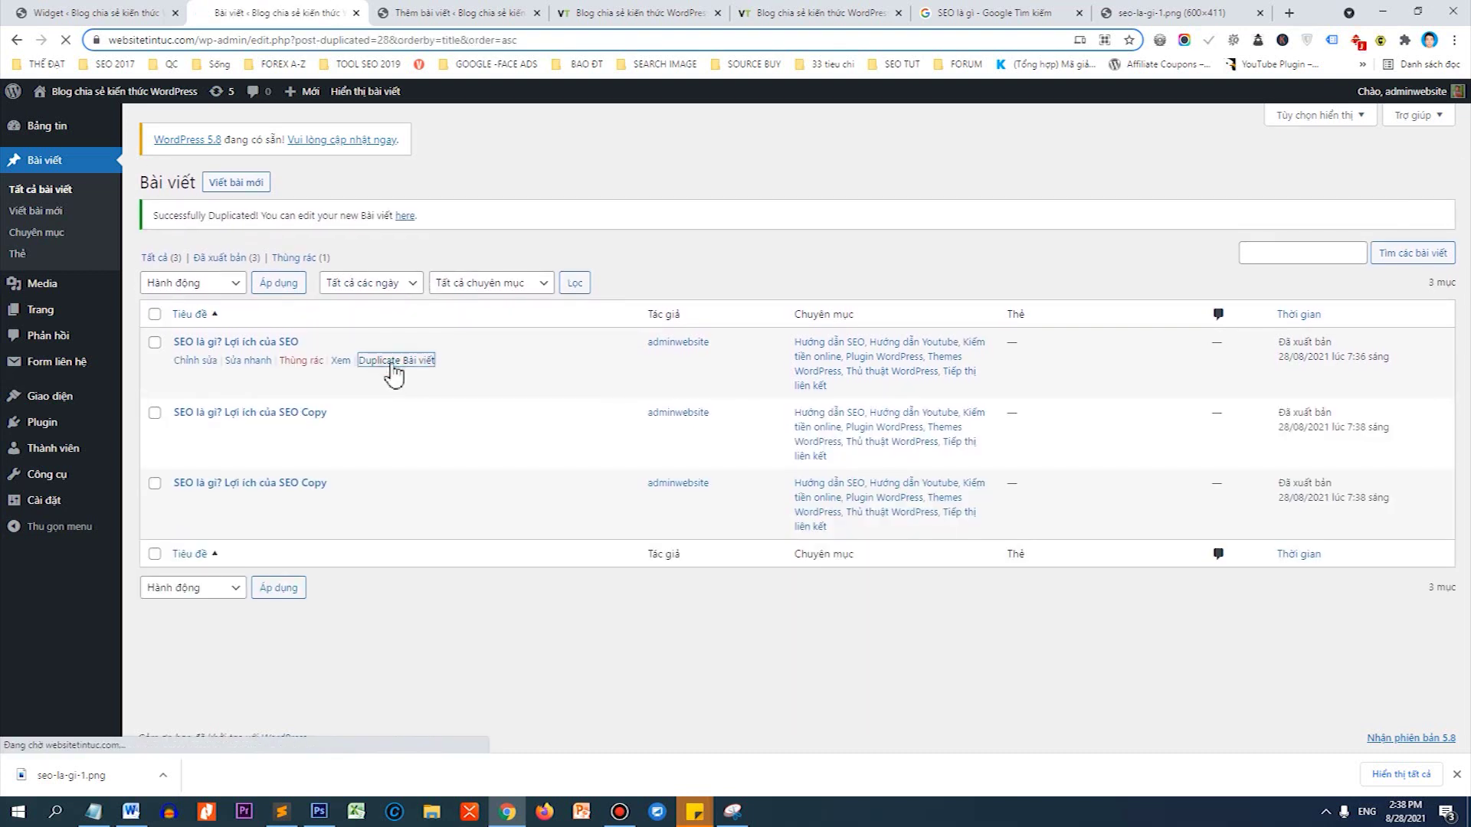
{"action": "left_click", "coordinate": [398, 370]}
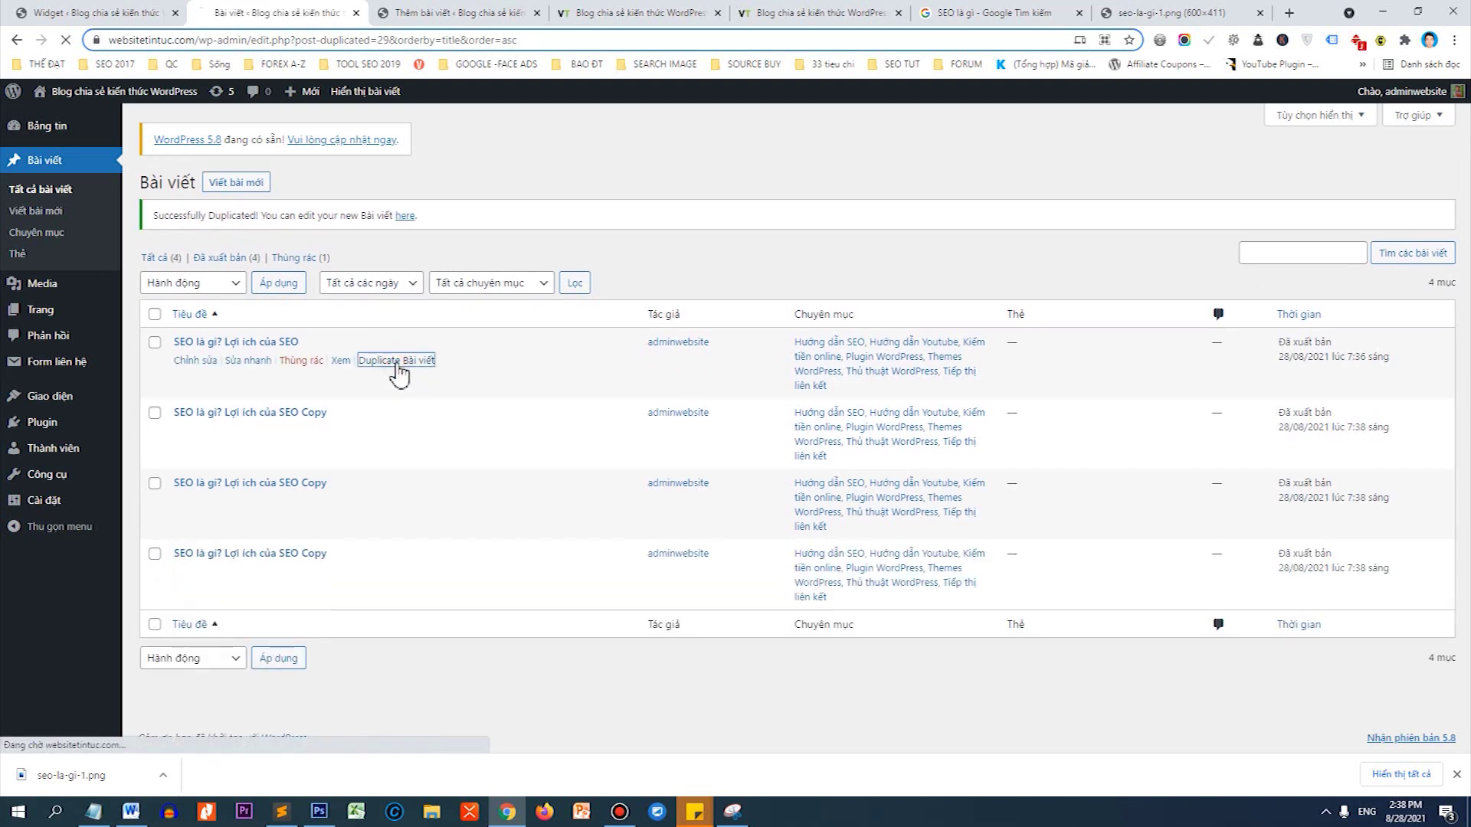
{"action": "left_click", "coordinate": [380, 367]}
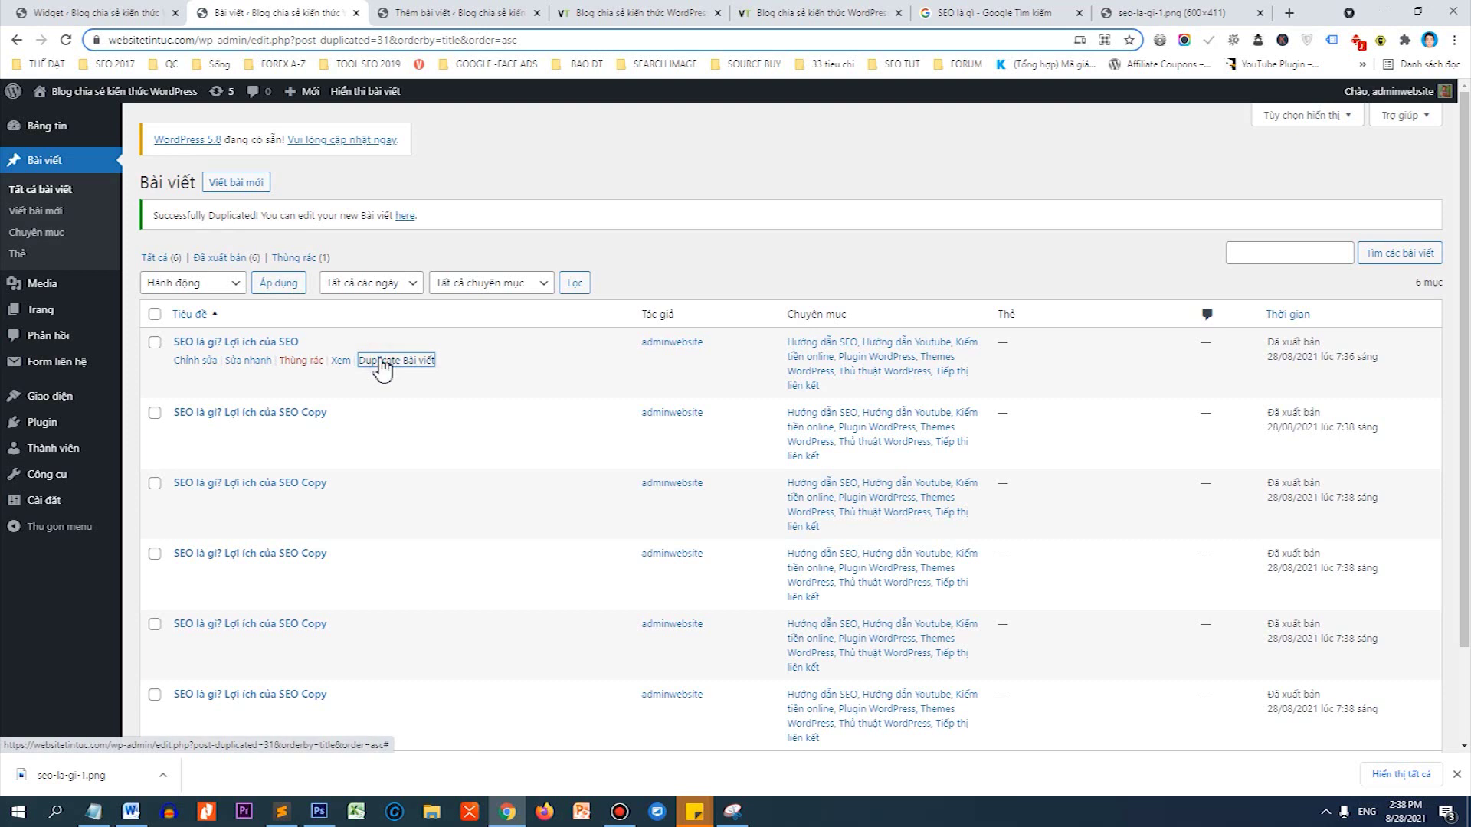
{"action": "left_click", "coordinate": [381, 367]}
{"action": "left_click", "coordinate": [386, 372]}
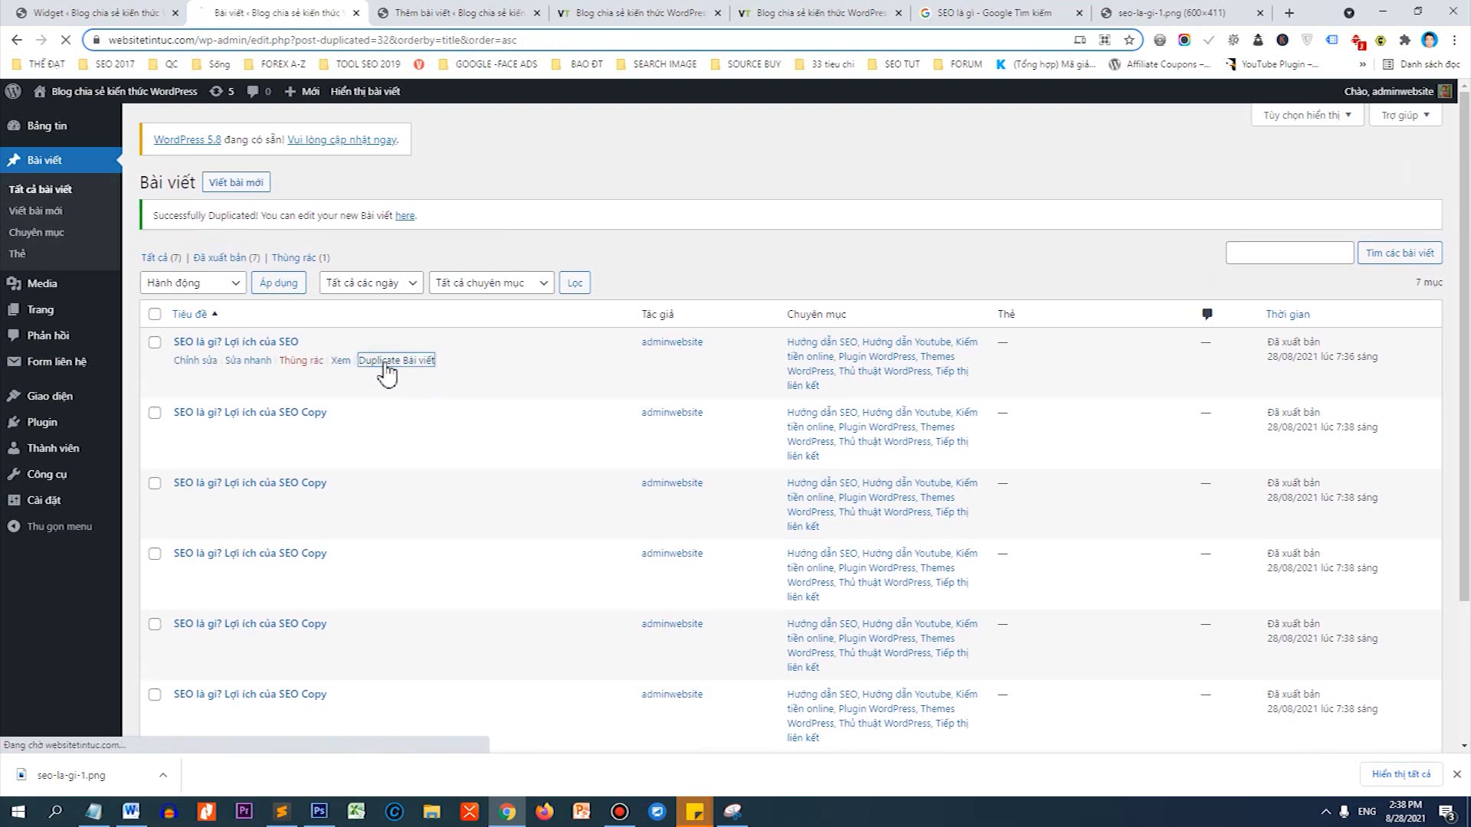
{"action": "left_click", "coordinate": [383, 367]}
{"action": "left_click", "coordinate": [386, 366]}
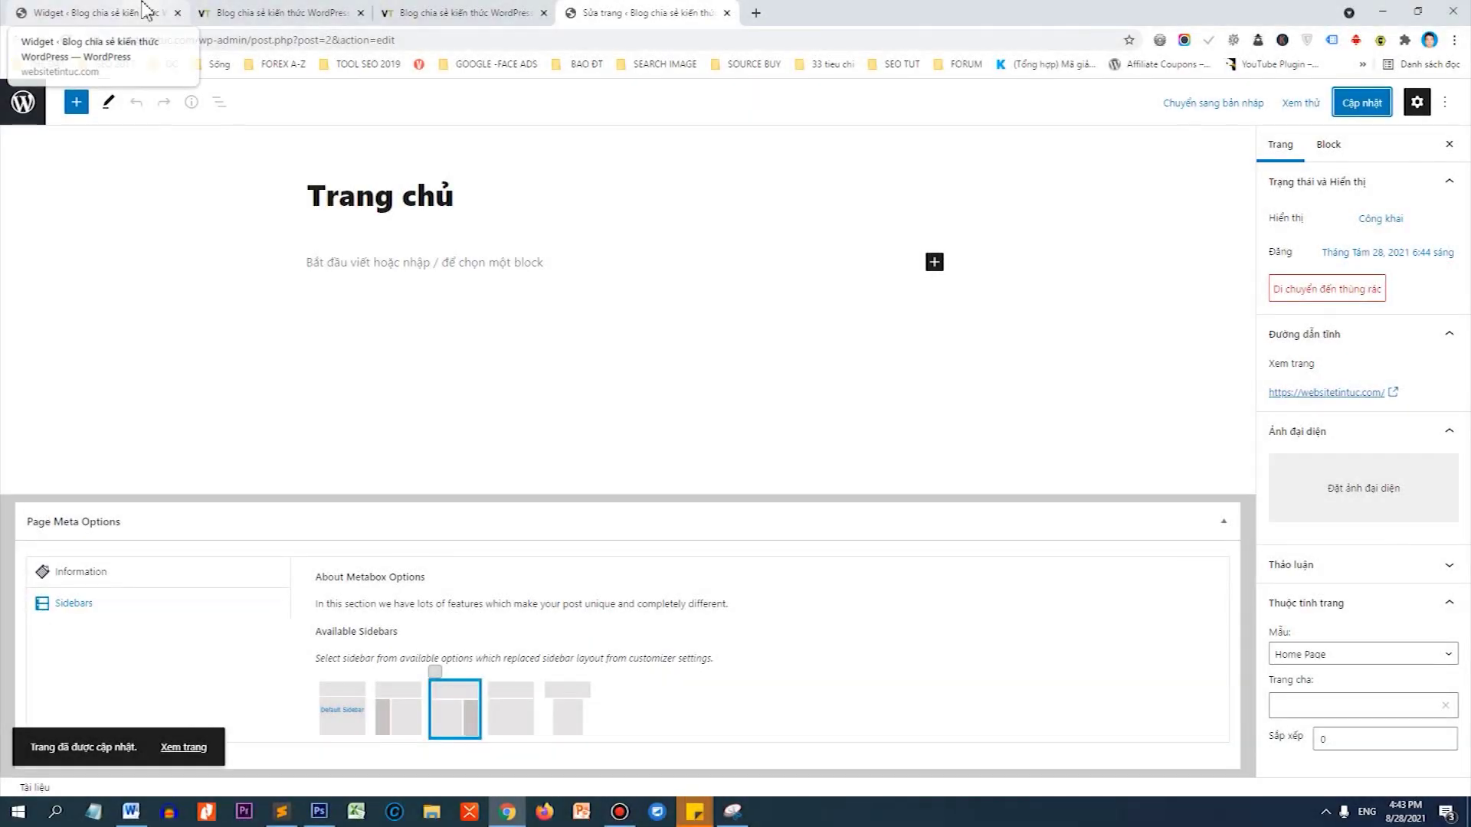
Collapse the image widget in the Header Ads area of Widgets.
{"action": "left_click", "coordinate": [146, 10]}
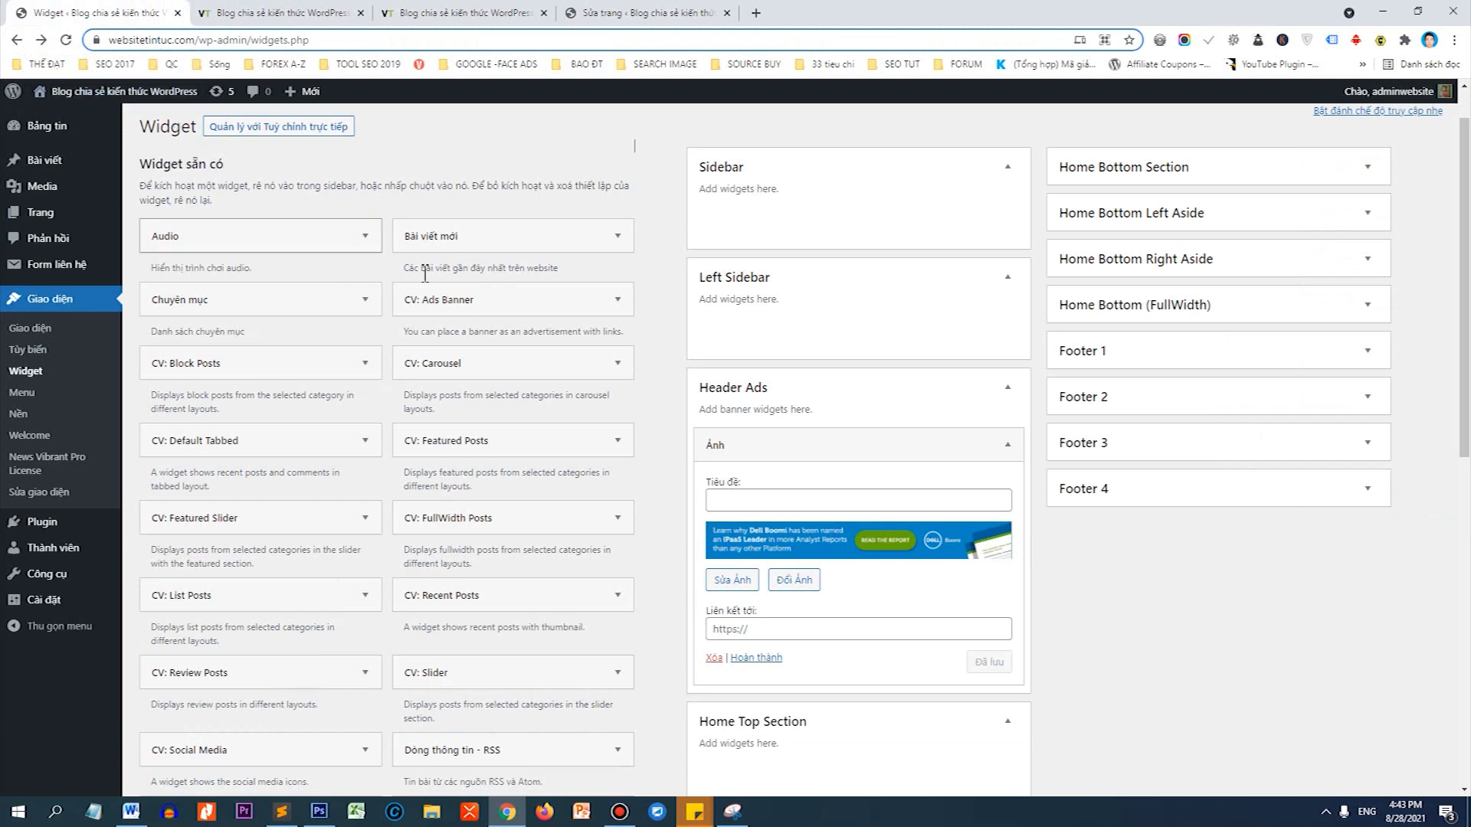
{"action": "left_click", "coordinate": [843, 442]}
{"action": "scroll", "coordinate": [922, 334], "scroll_direction": "down", "scroll_amount": 2}
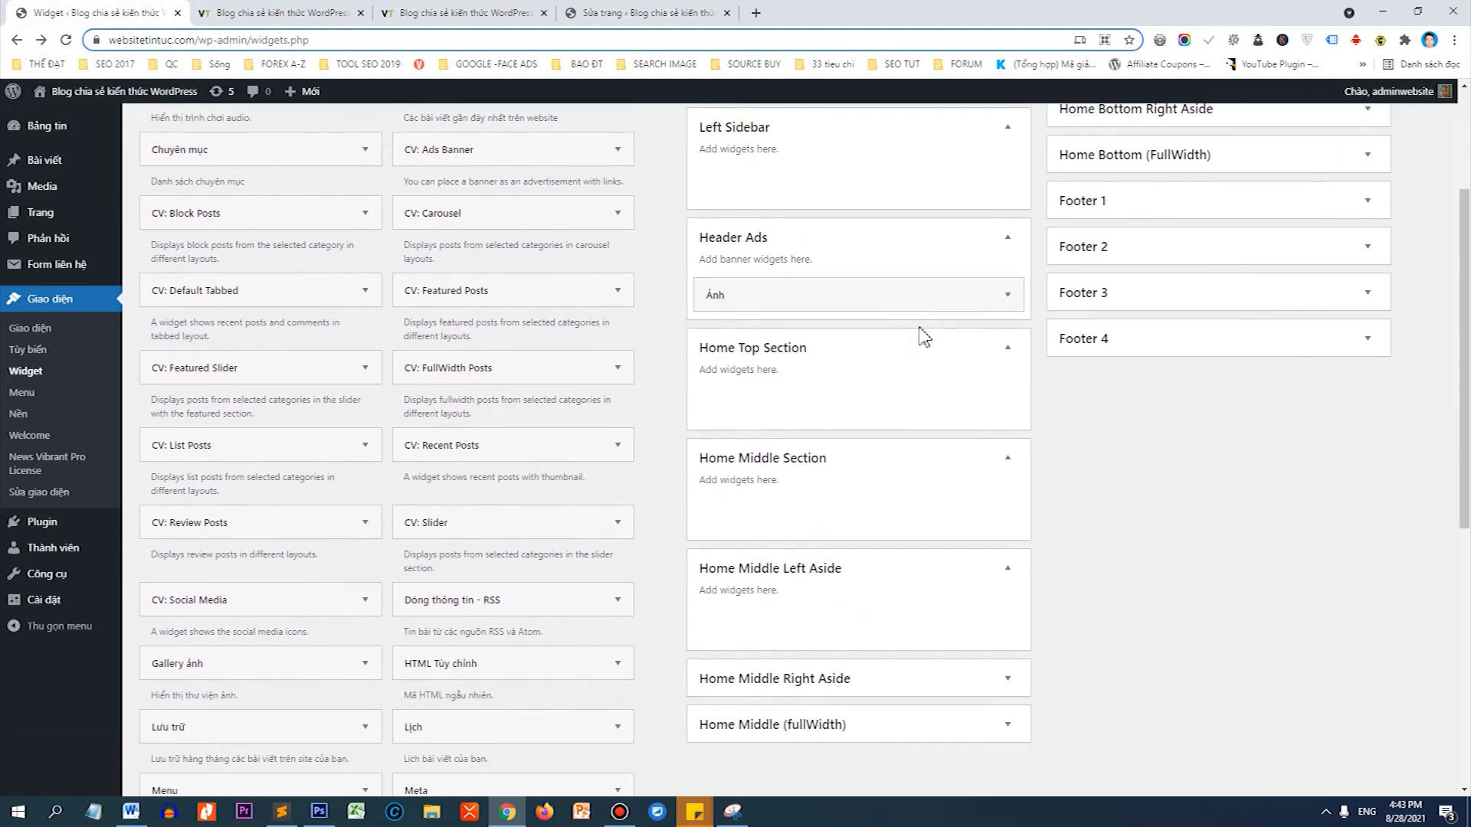
{"action": "scroll", "coordinate": [891, 268], "scroll_direction": "up", "scroll_amount": 2}
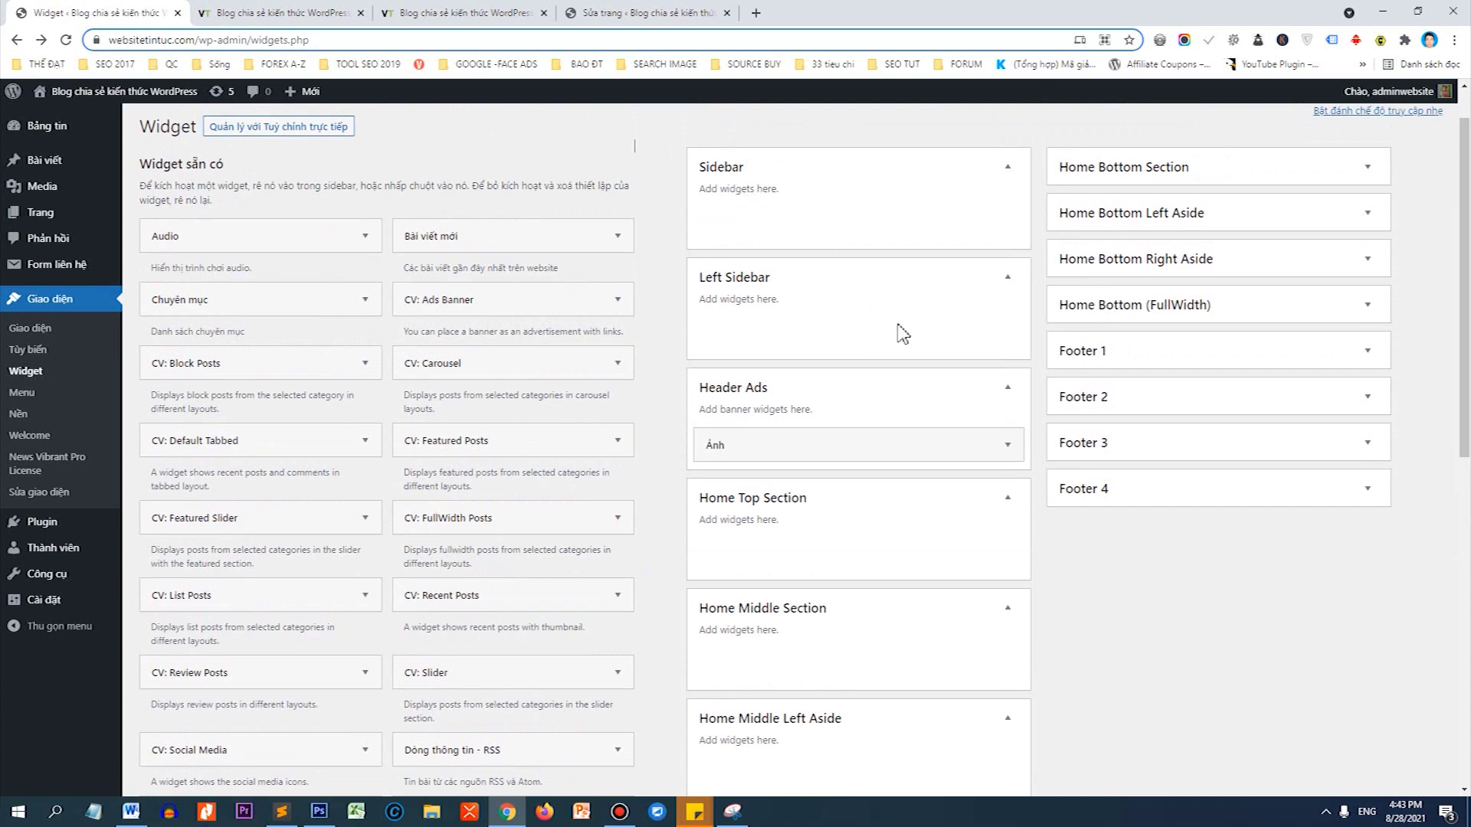
{"action": "scroll", "coordinate": [819, 373], "scroll_direction": "down", "scroll_amount": 1}
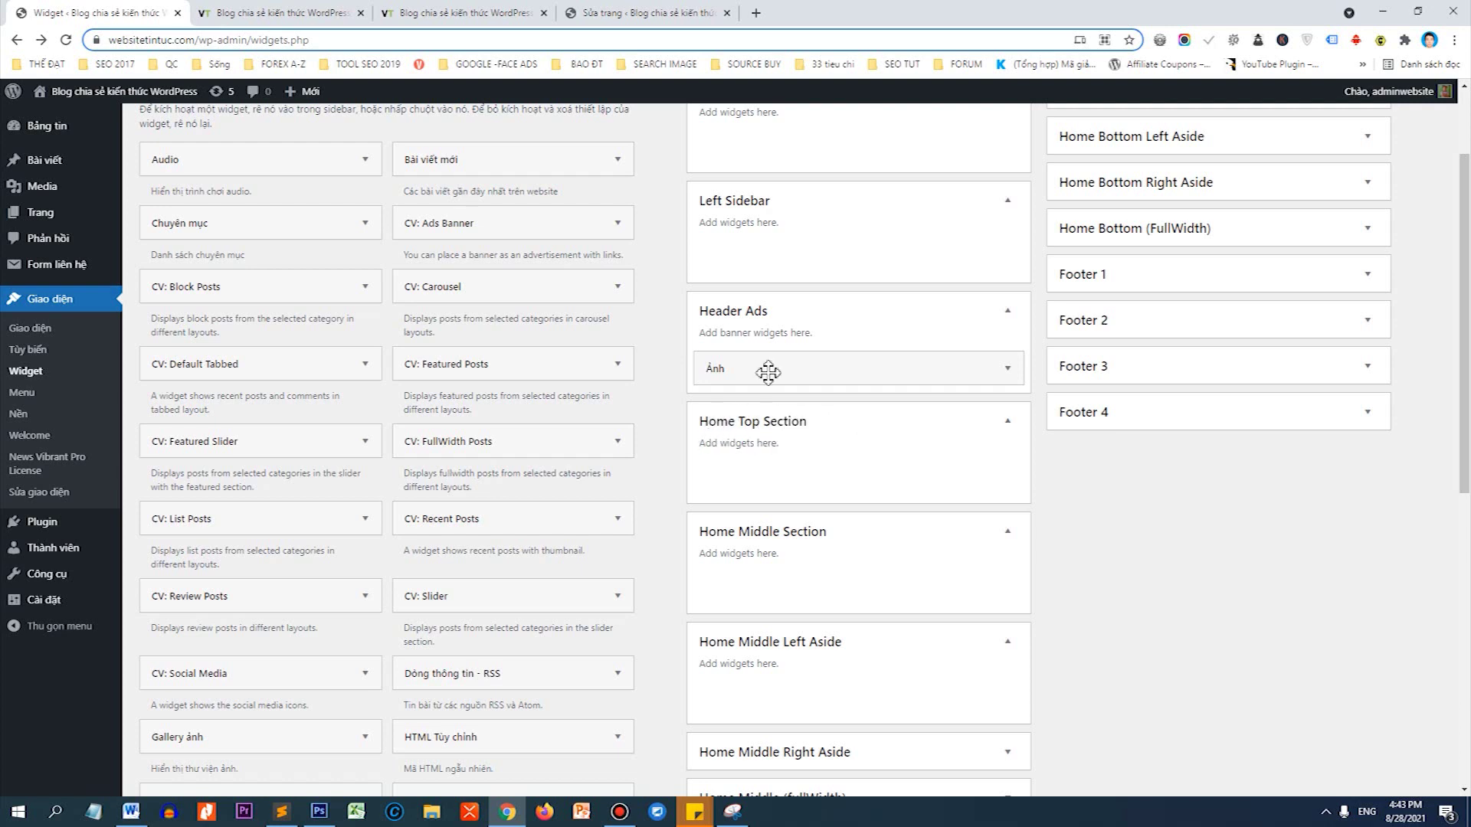
Check the live homepage's Breaking news ticker caption, then return to Widgets.
{"action": "left_click", "coordinate": [490, 13]}
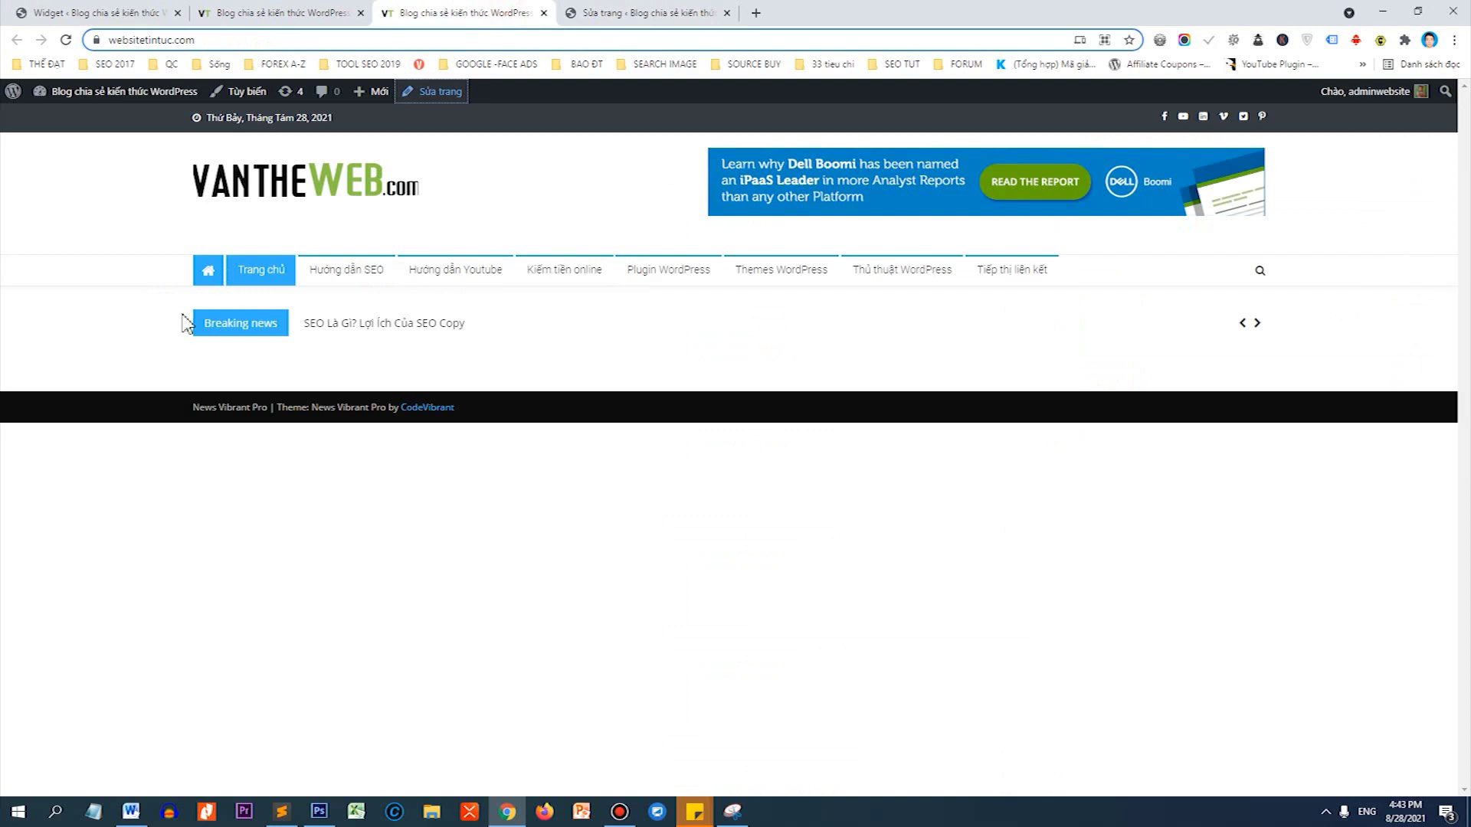
{"action": "left_click_drag", "start_coordinate": [194, 324], "coordinate": [281, 326]}
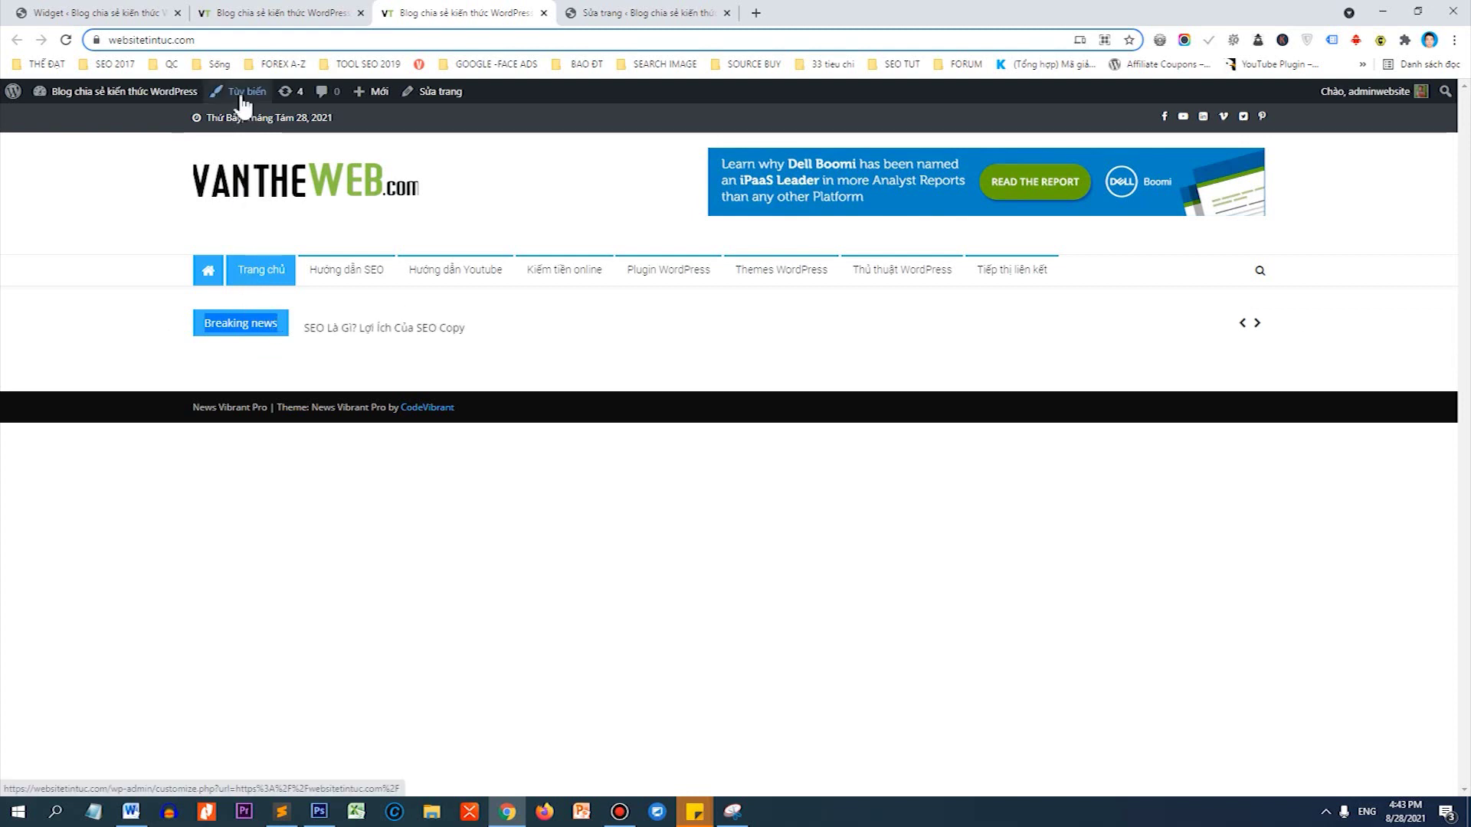
{"action": "left_click", "coordinate": [153, 13]}
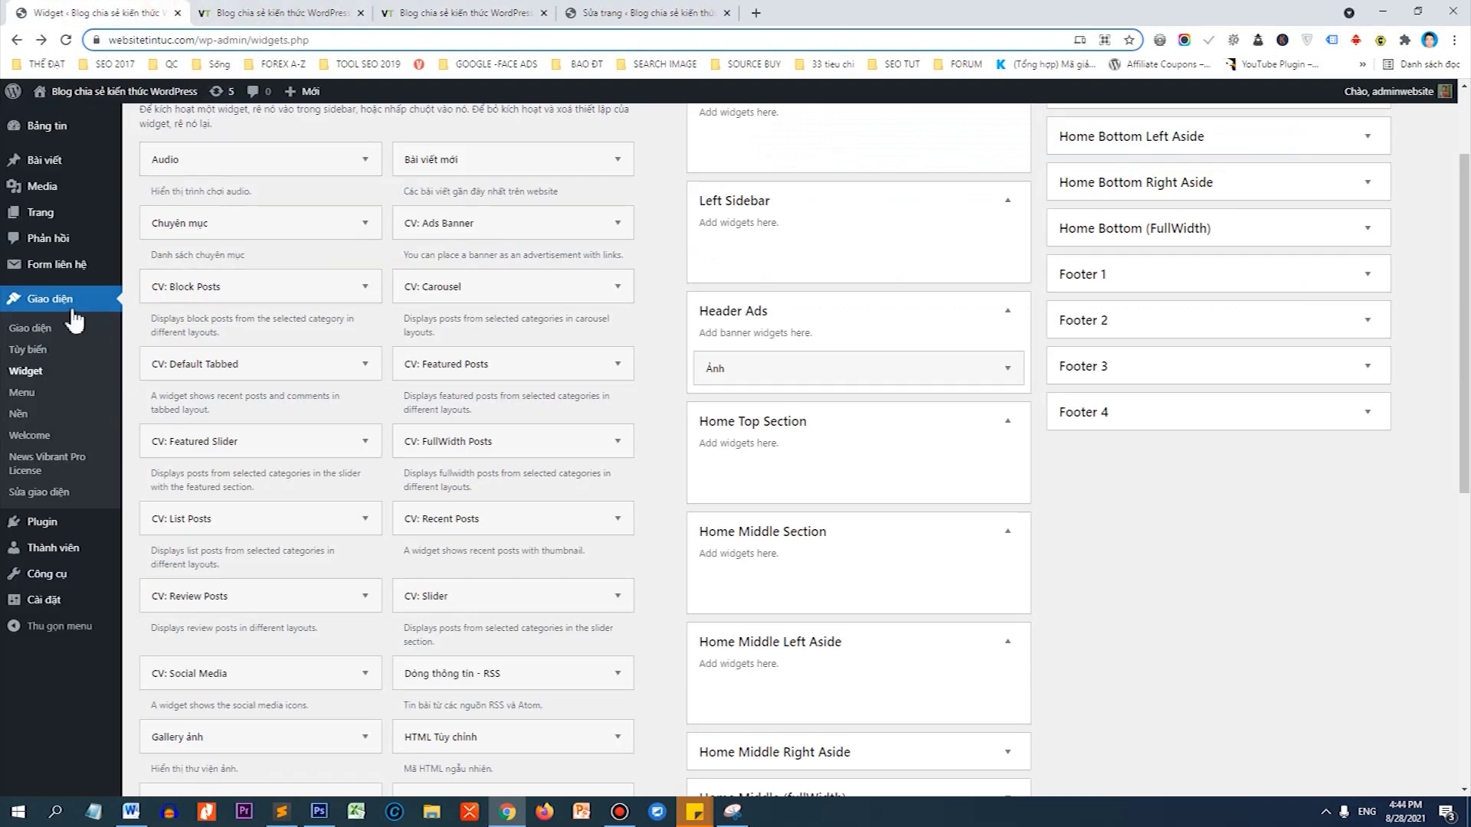
{"action": "right_click", "coordinate": [23, 350]}
In the Customizer's Ticker Section, rename the caption to 'Tin nổi bật'.
{"action": "left_click", "coordinate": [55, 357]}
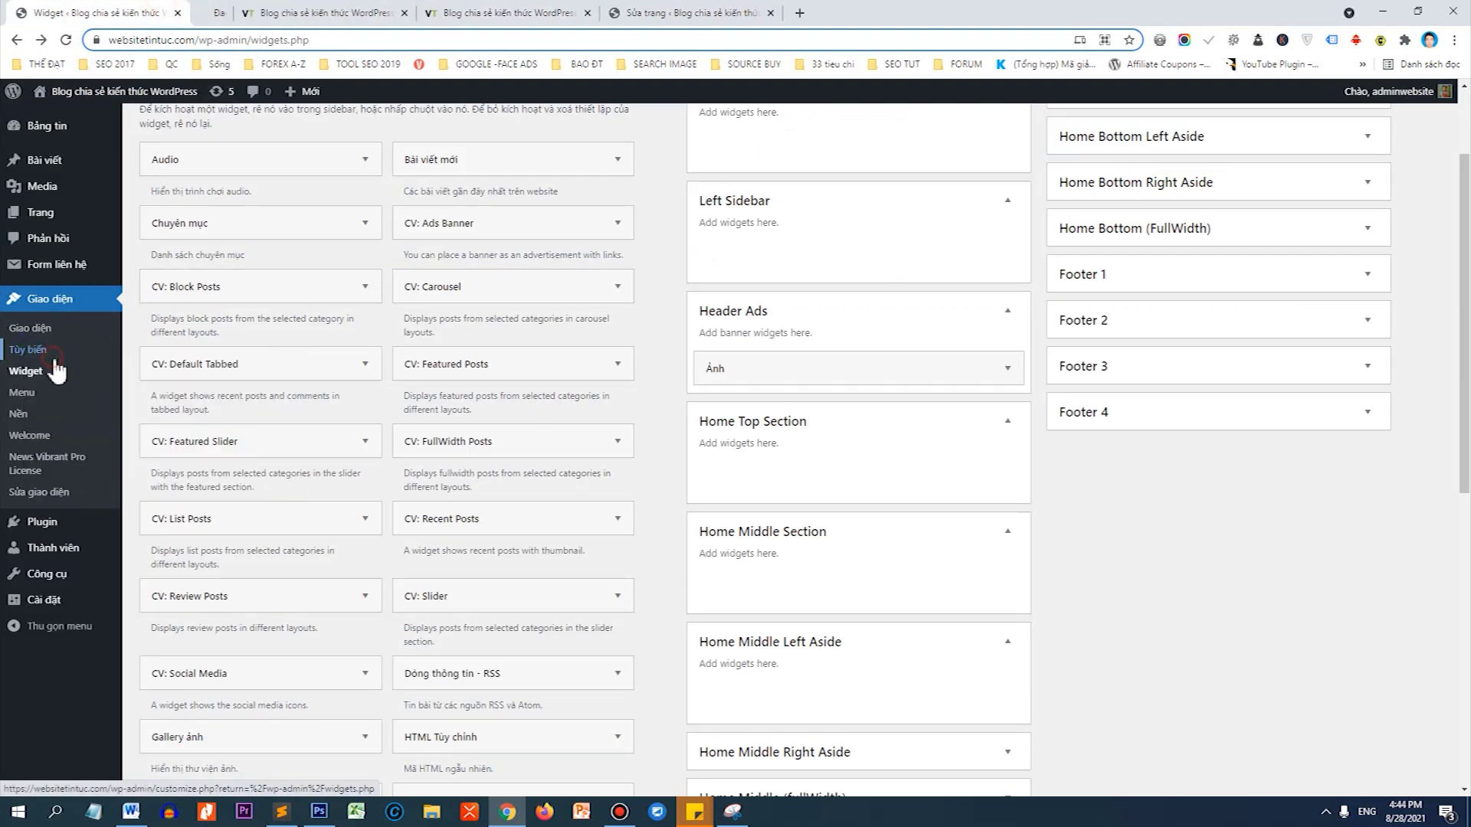
{"action": "left_click", "coordinate": [288, 9]}
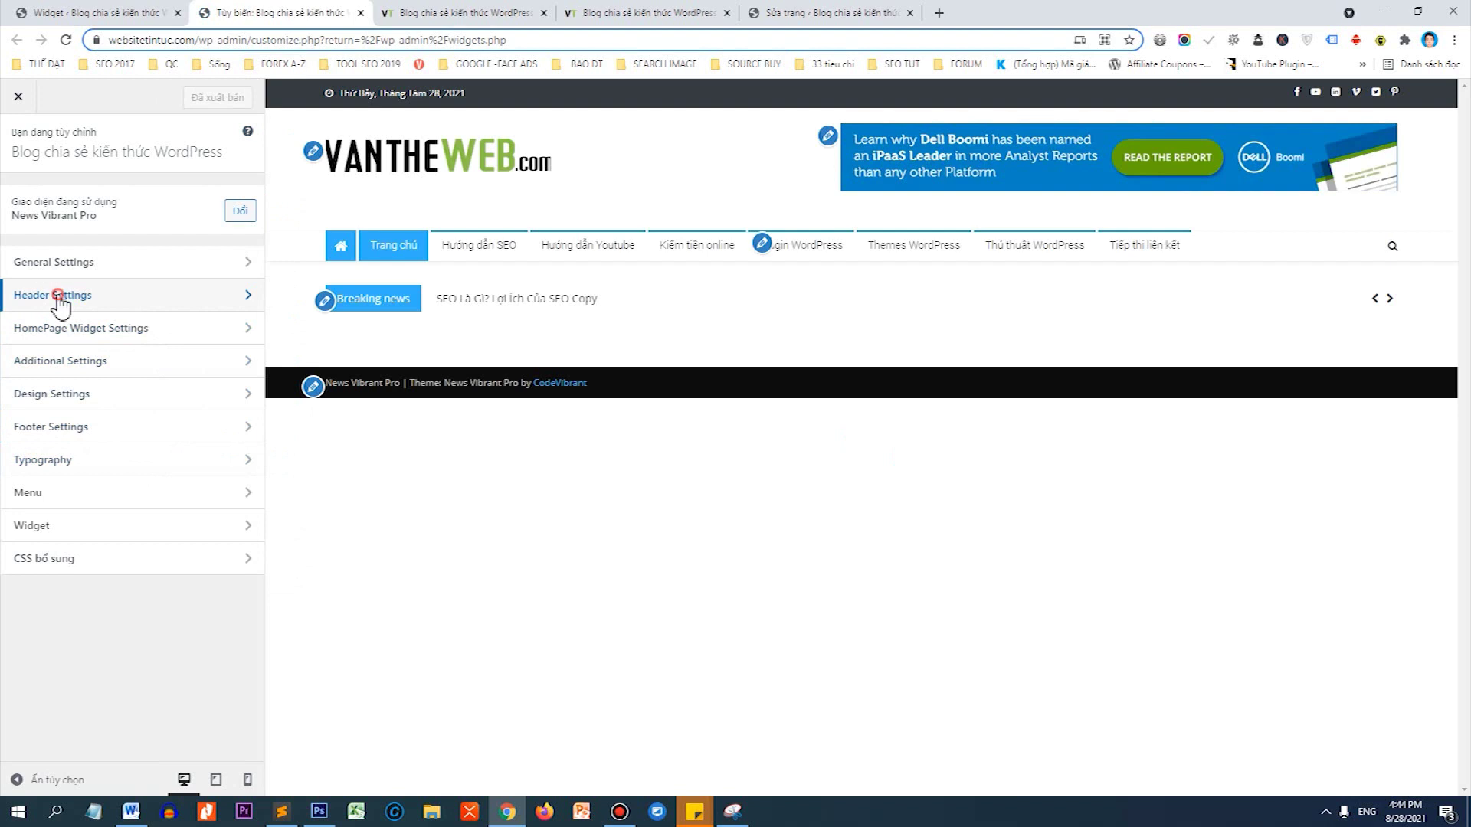
{"action": "left_click", "coordinate": [60, 305]}
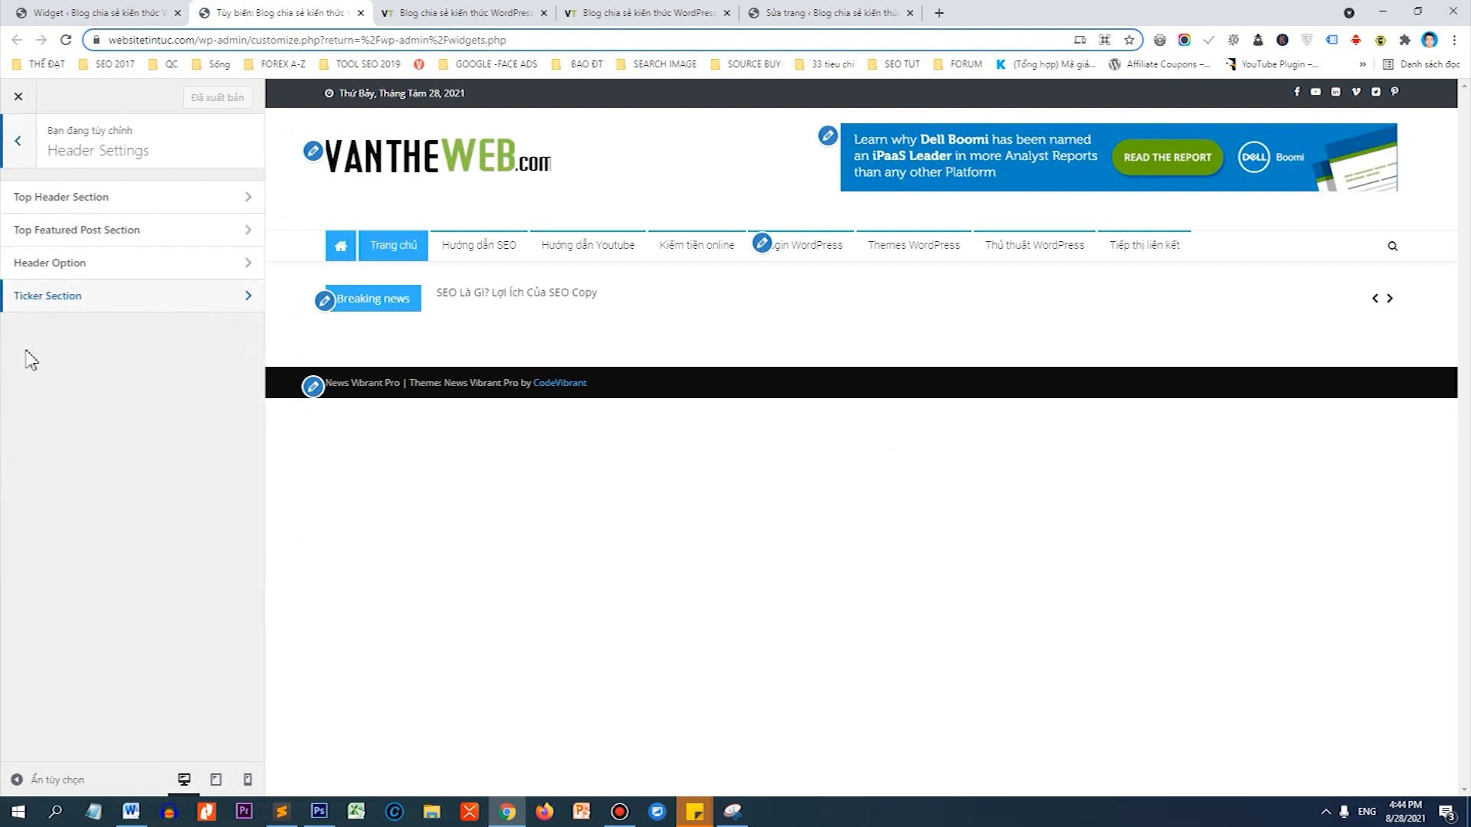
{"action": "left_click", "coordinate": [53, 313]}
{"action": "left_click_drag", "start_coordinate": [96, 283], "coordinate": [14, 284]}
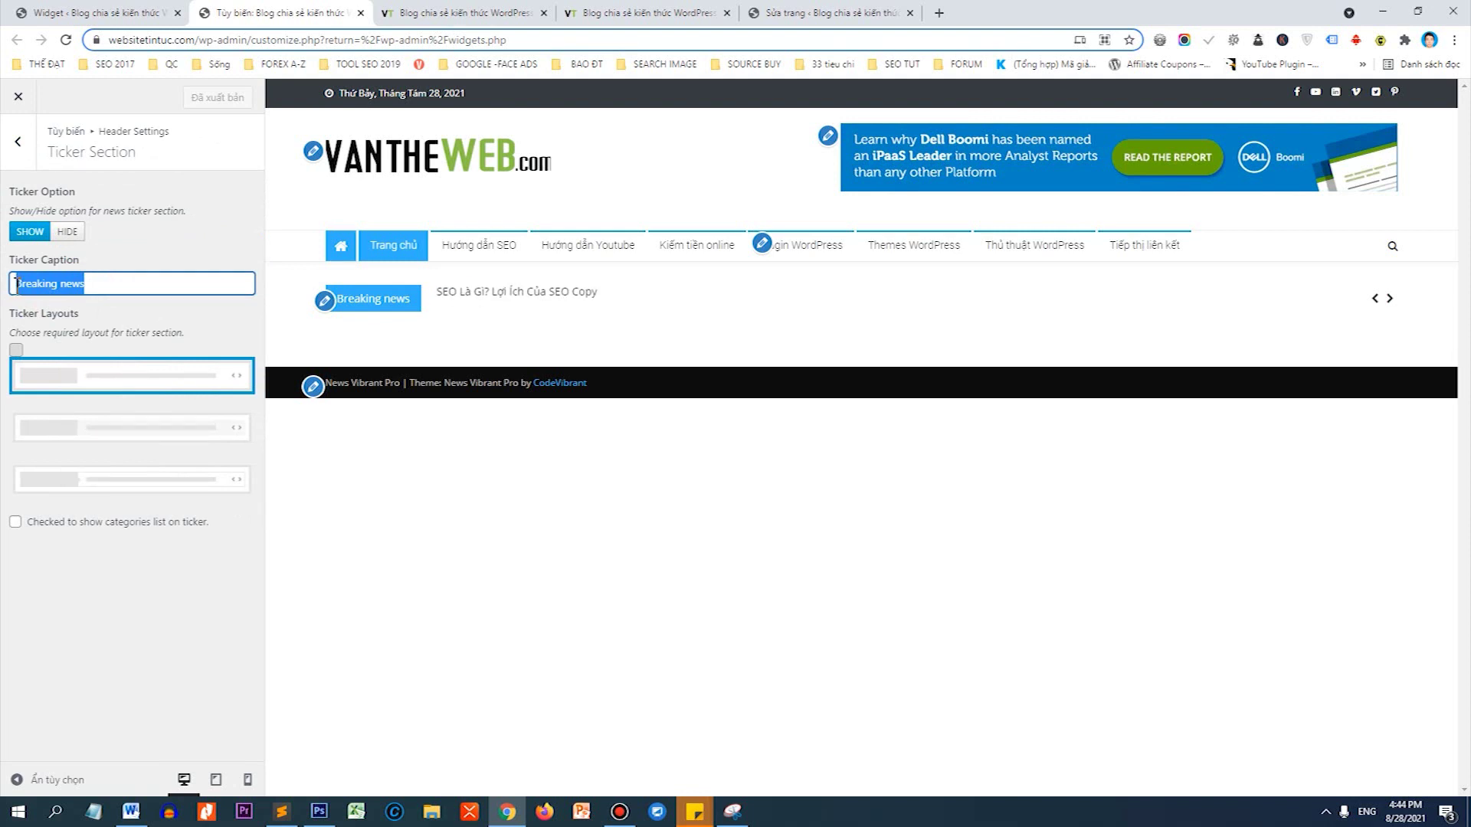
{"action": "type", "text": "Tin nổi"}
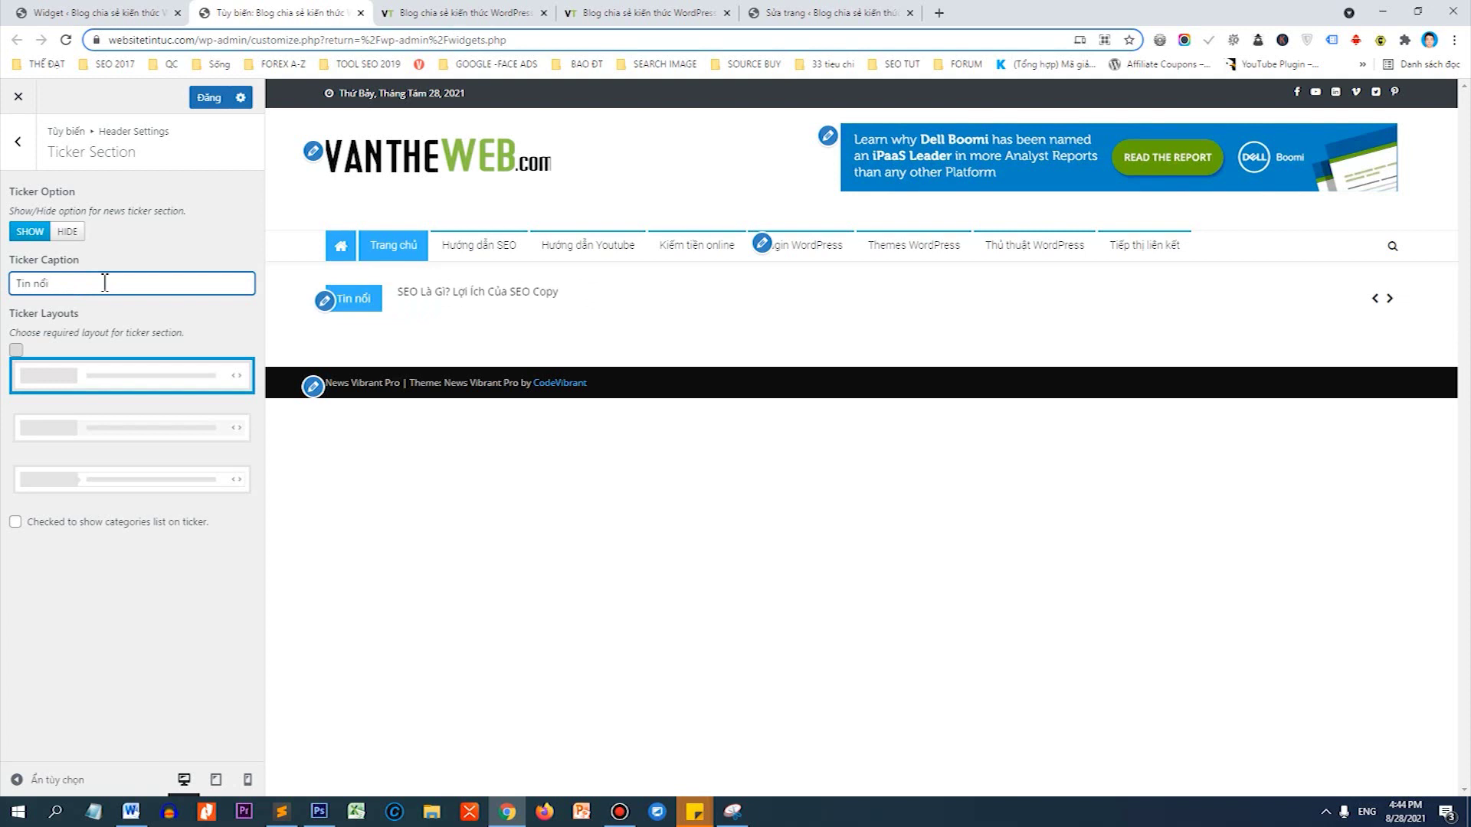
{"action": "type", "text": "n nối "}
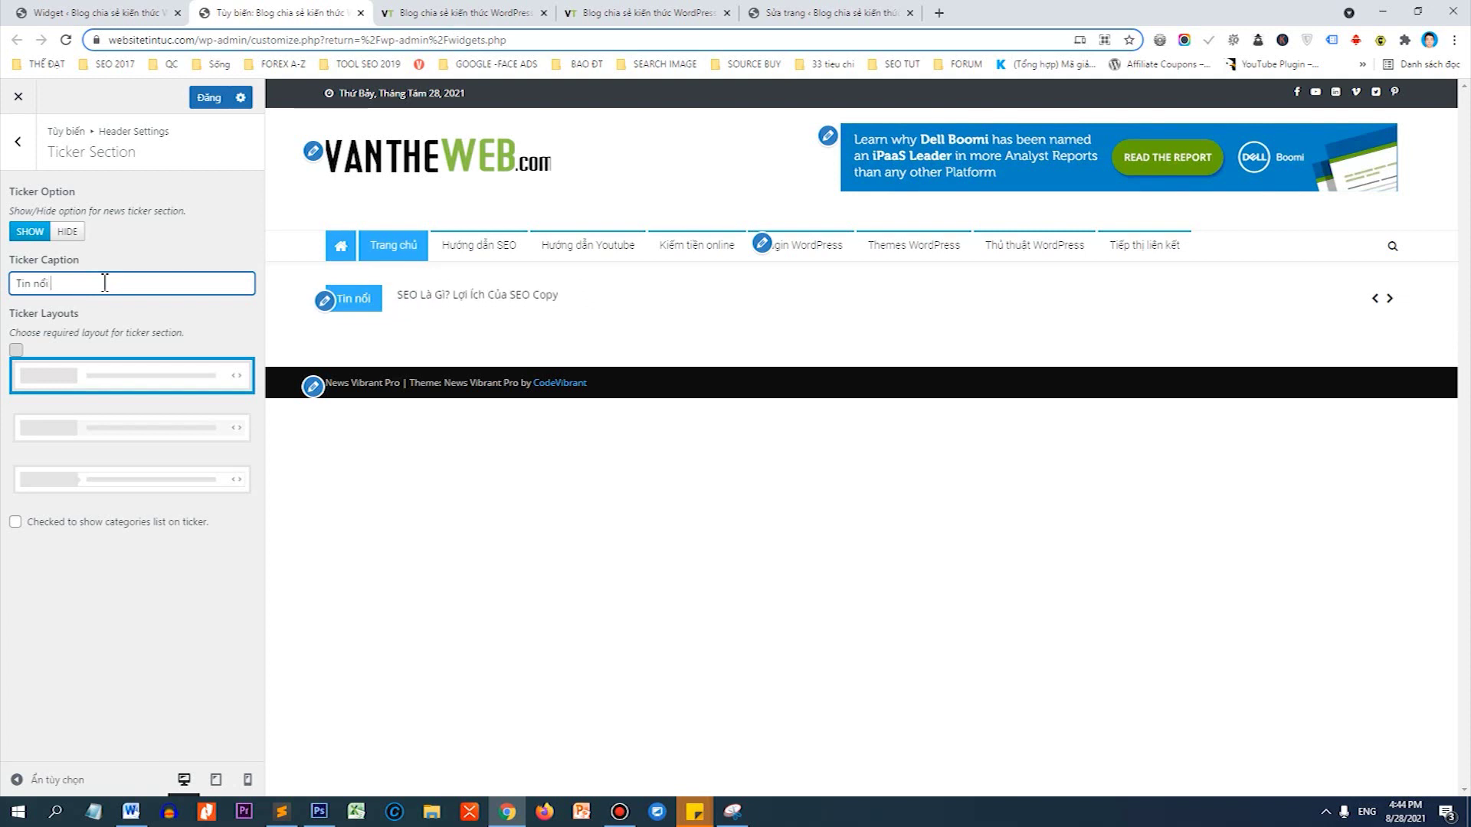
{"action": "type", "text": "bật"}
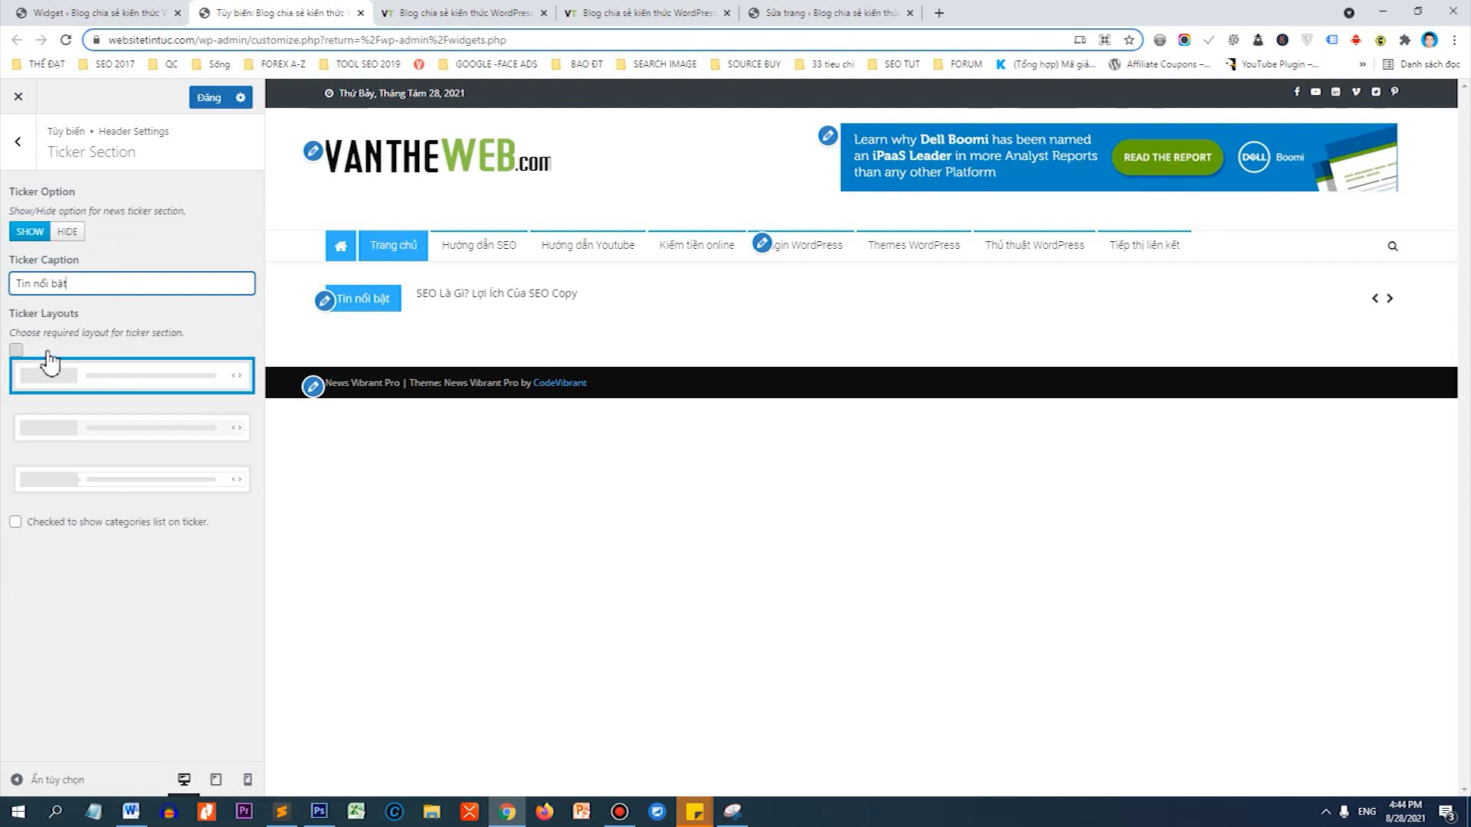
Switch the ticker to layout 3 with Categories Count 8 and publish the changes.
{"action": "left_click", "coordinate": [55, 475]}
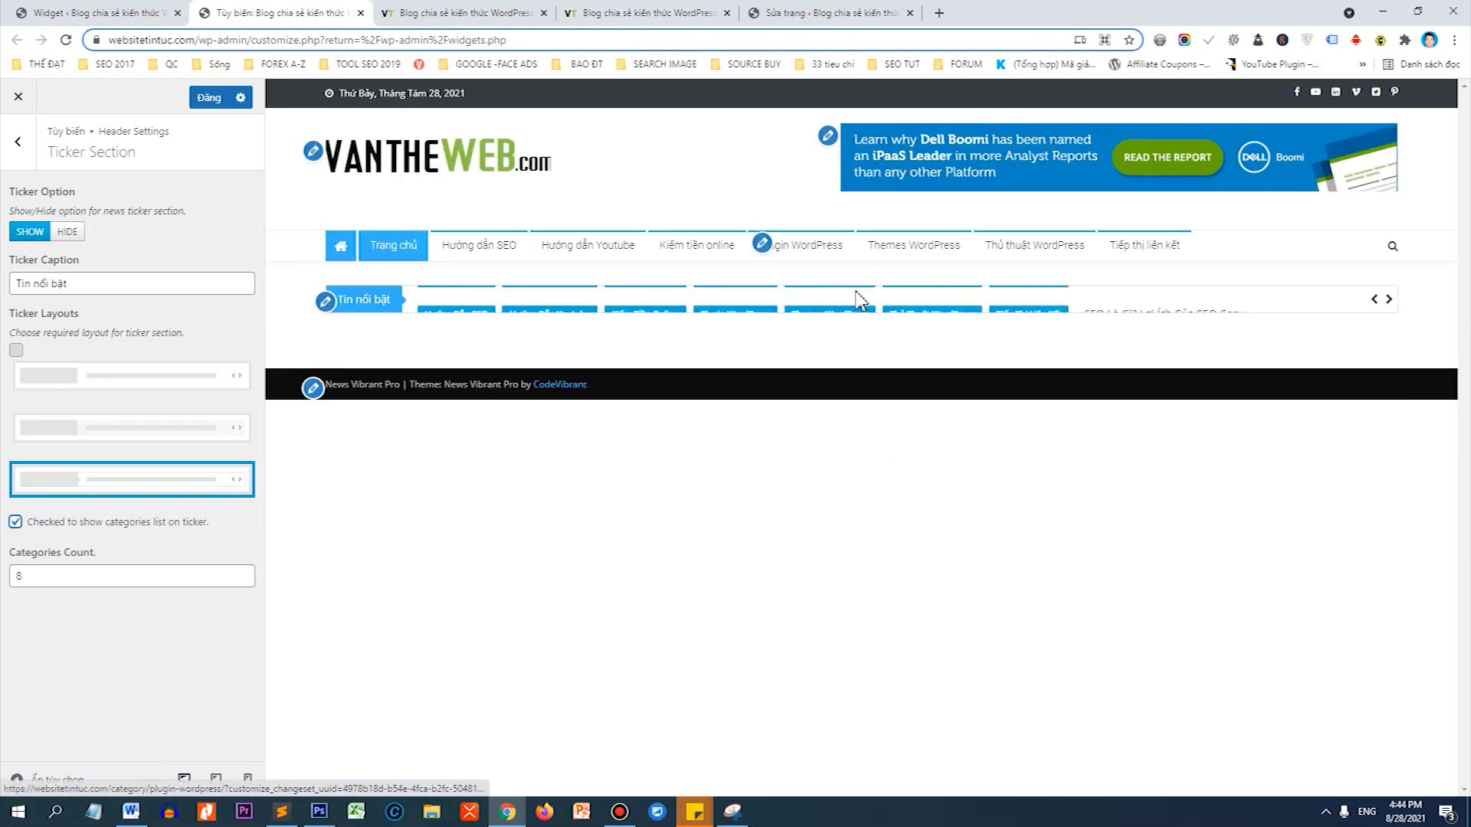
{"action": "double_click", "coordinate": [31, 573]}
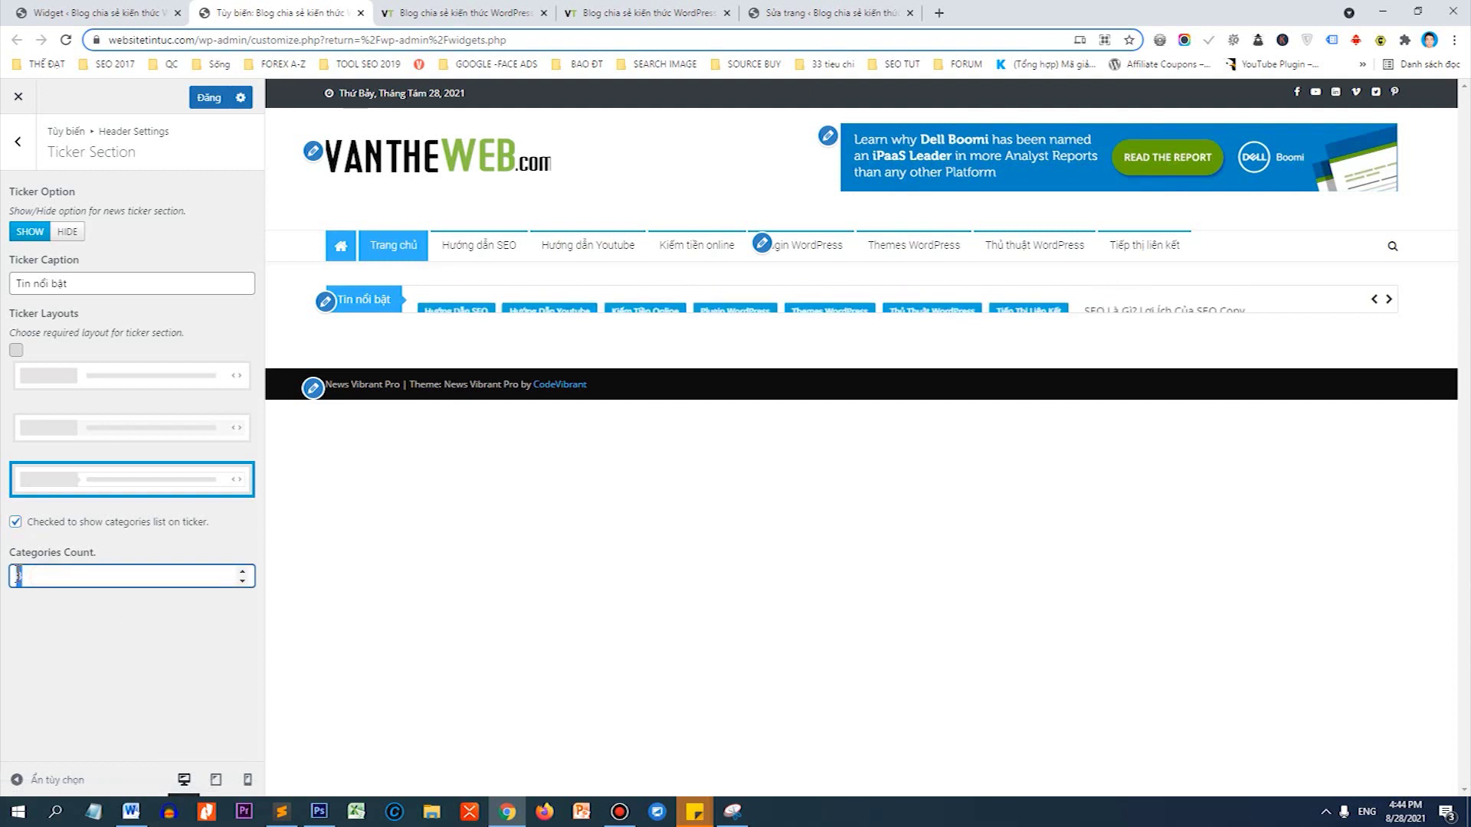
{"action": "type", "text": "5"}
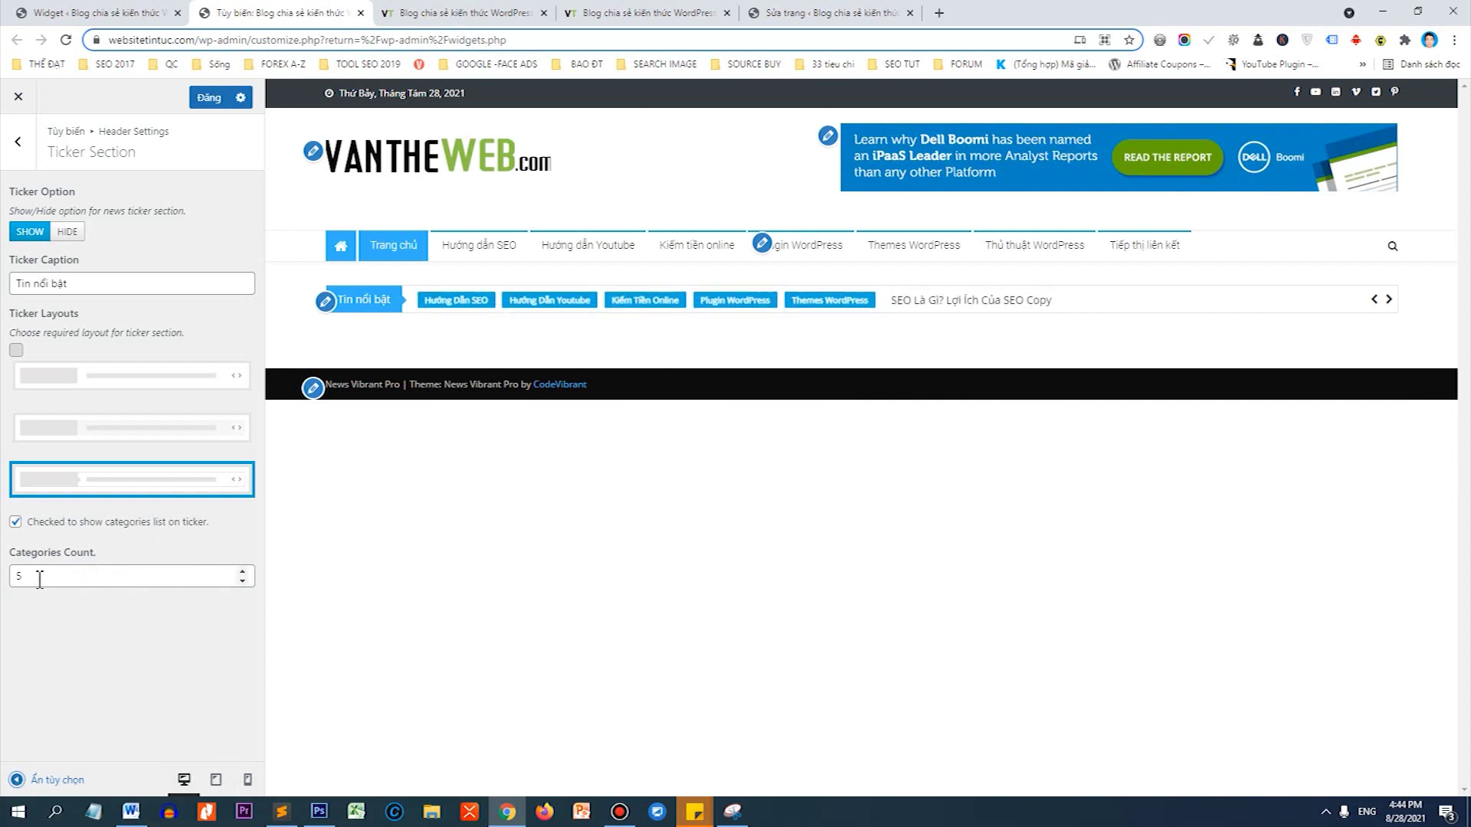
{"action": "left_click_drag", "start_coordinate": [39, 580], "coordinate": [4, 578]}
{"action": "type", "text": "8"}
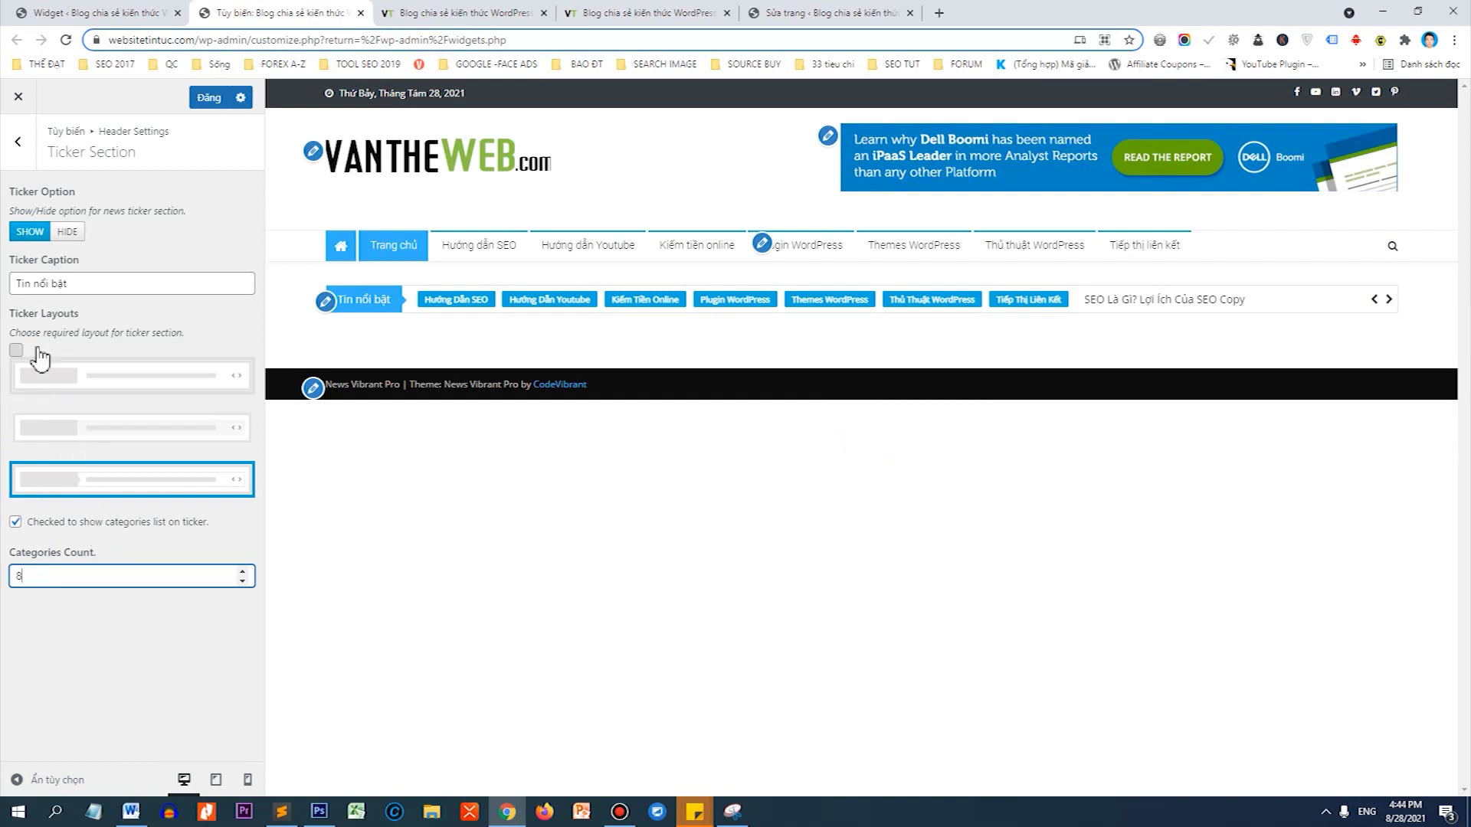
{"action": "left_click", "coordinate": [68, 232]}
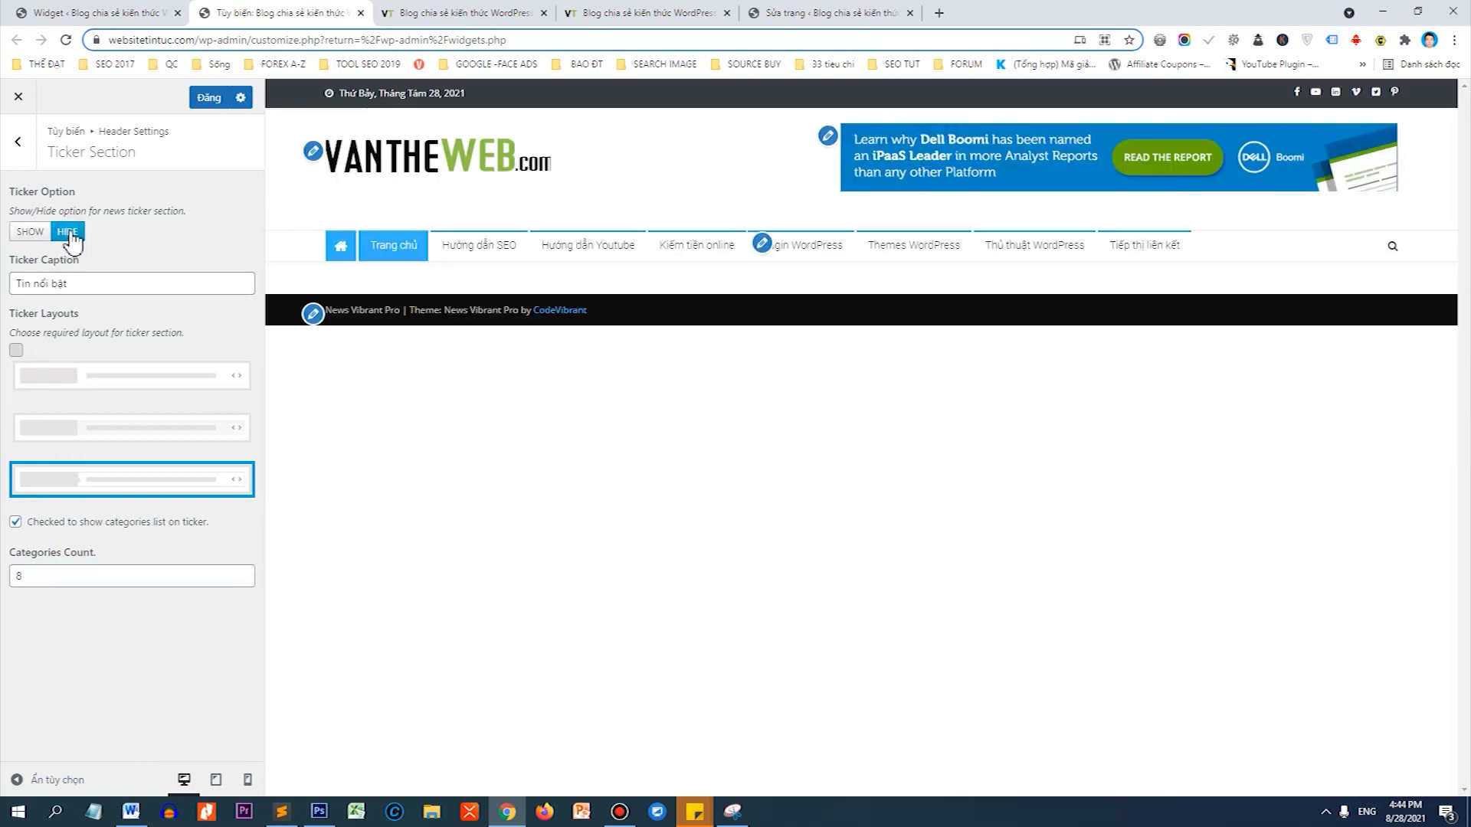
{"action": "left_click", "coordinate": [32, 231]}
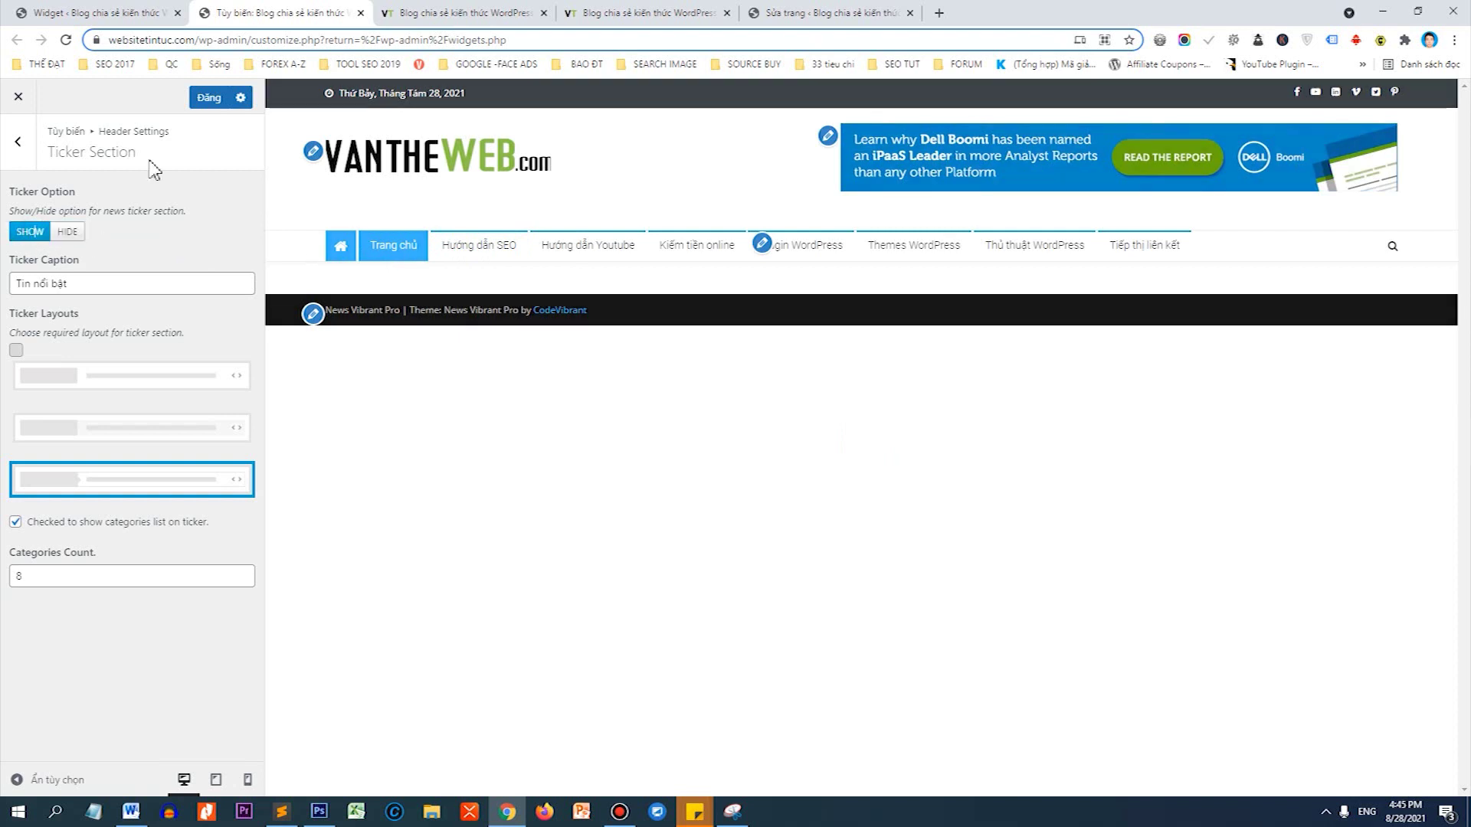
{"action": "left_click", "coordinate": [209, 98]}
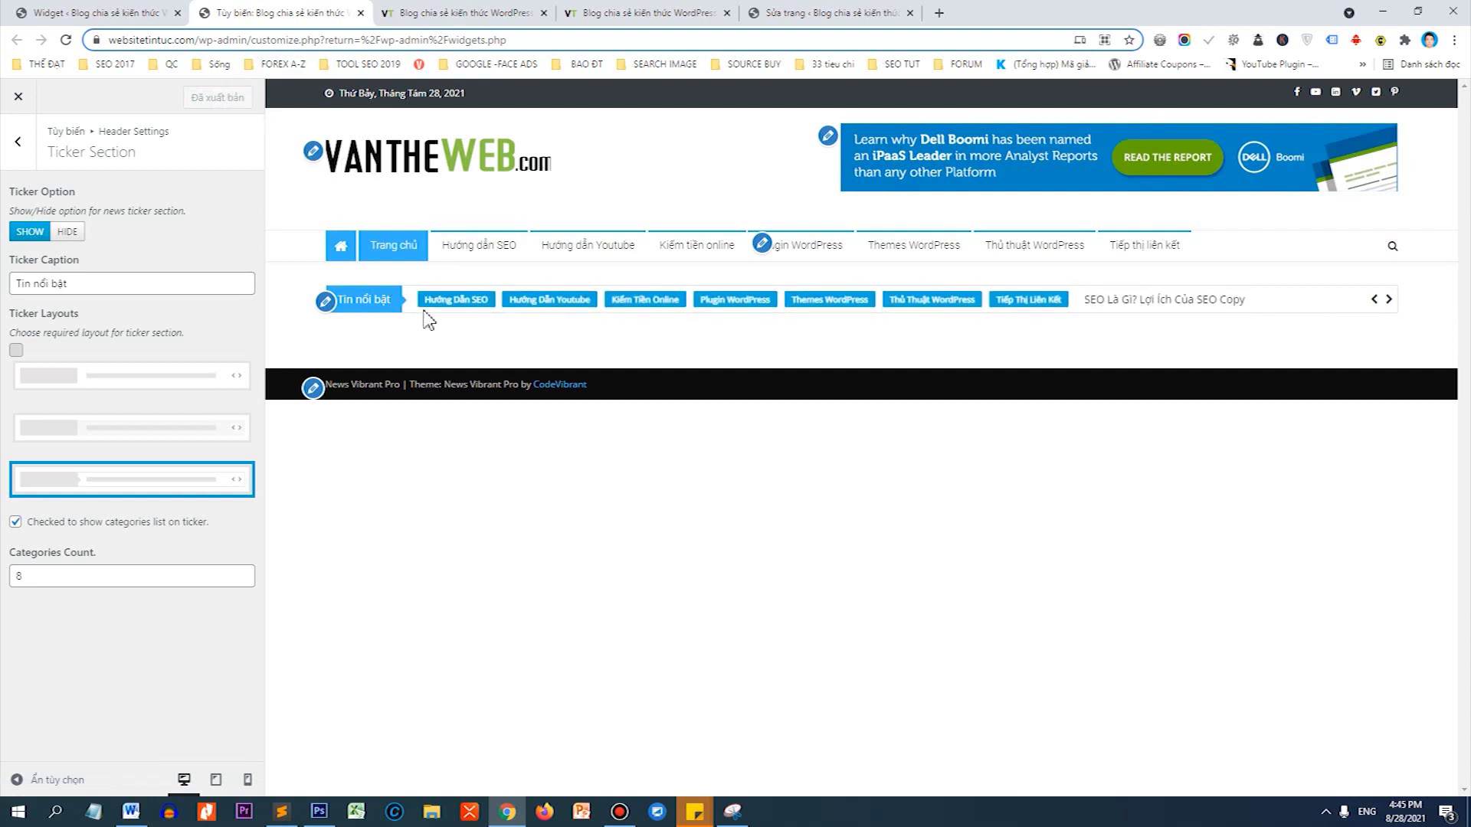
{"action": "left_click", "coordinate": [360, 13]}
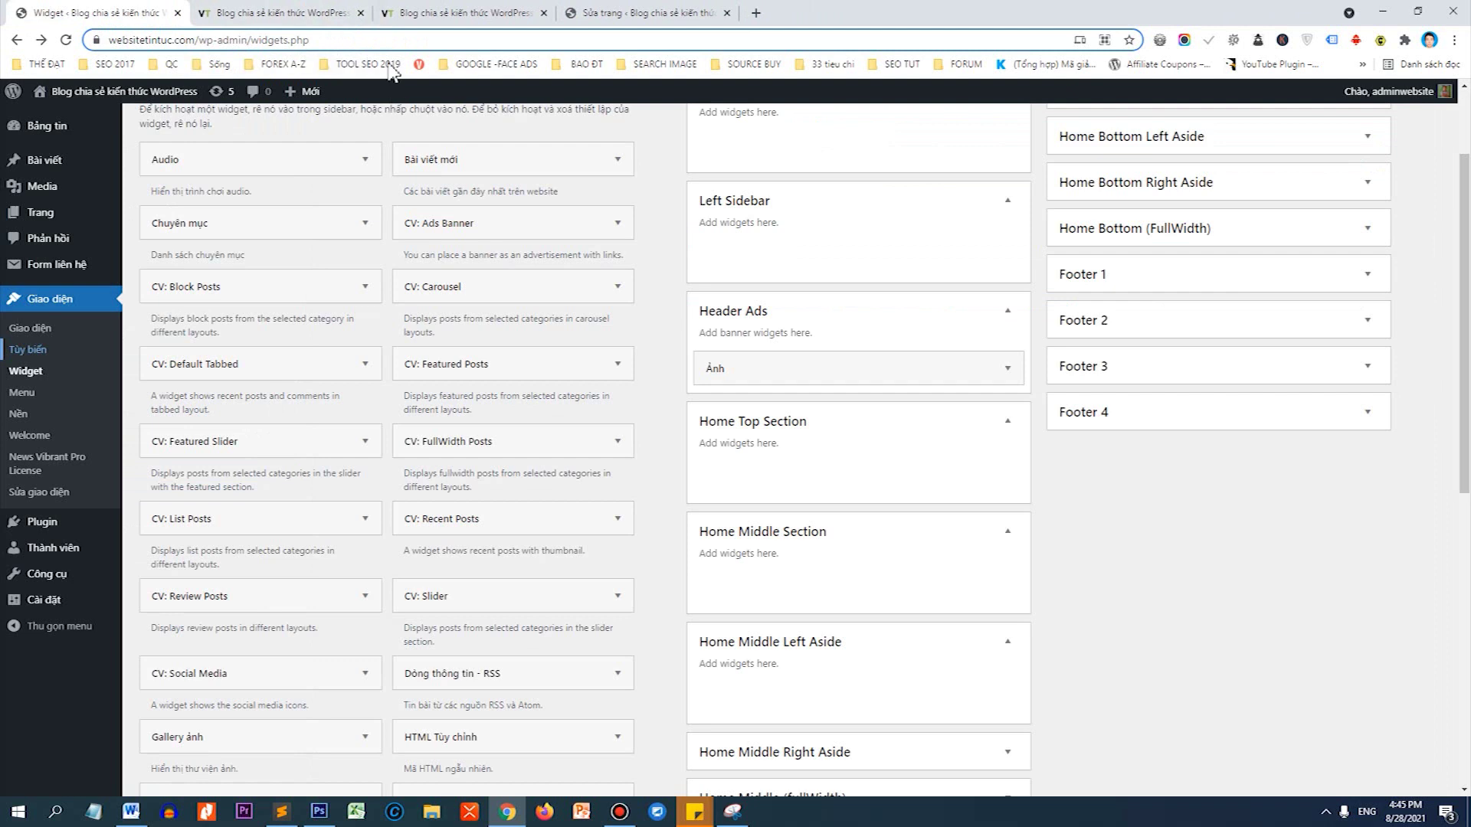
Add a CV: Featured Slider to Home Top Section for Hướng dẫn SEO and Youtube with slider pager, and save.
{"action": "left_click", "coordinate": [337, 13]}
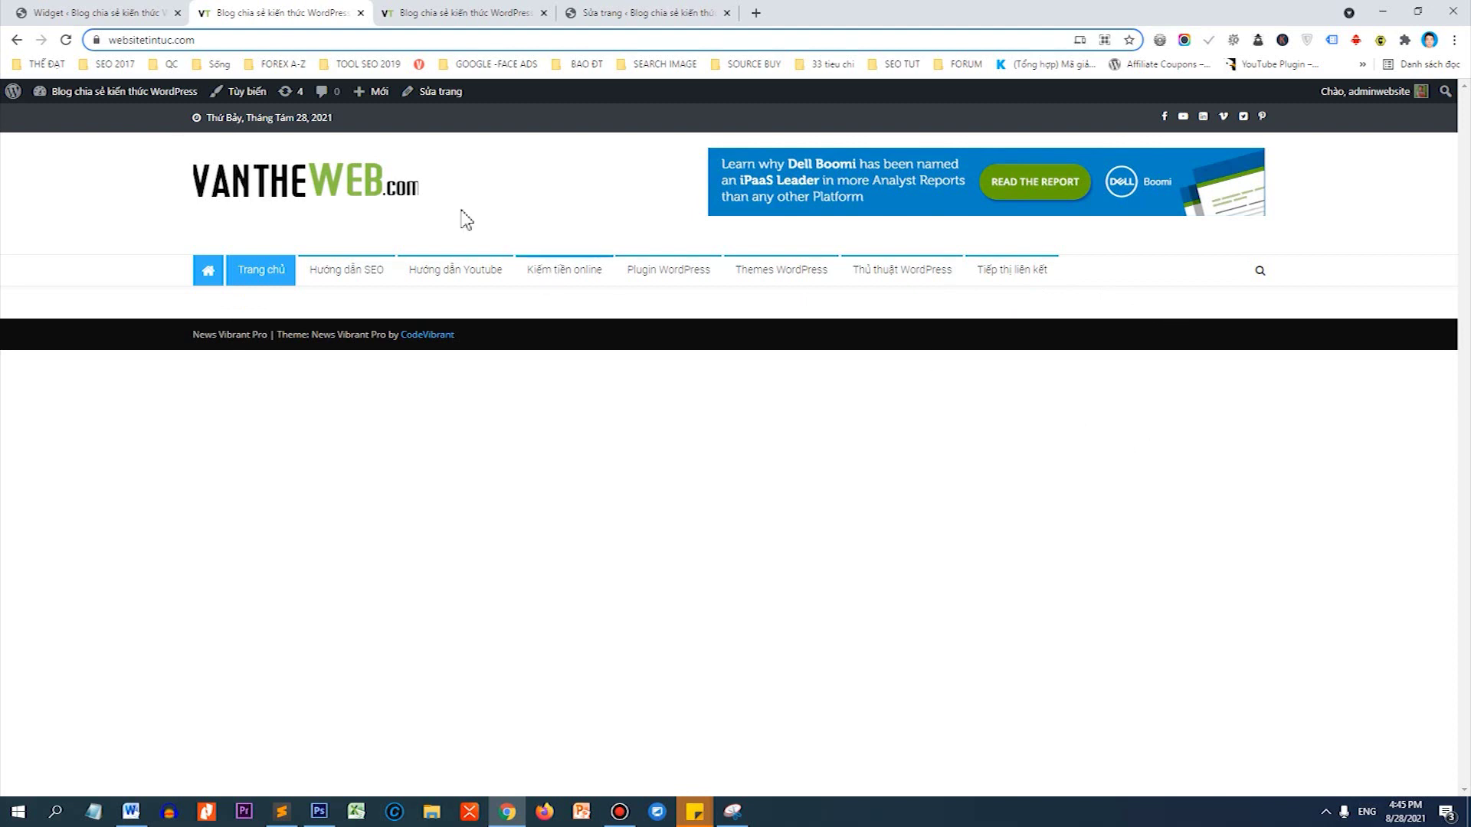
{"action": "left_click", "coordinate": [143, 9]}
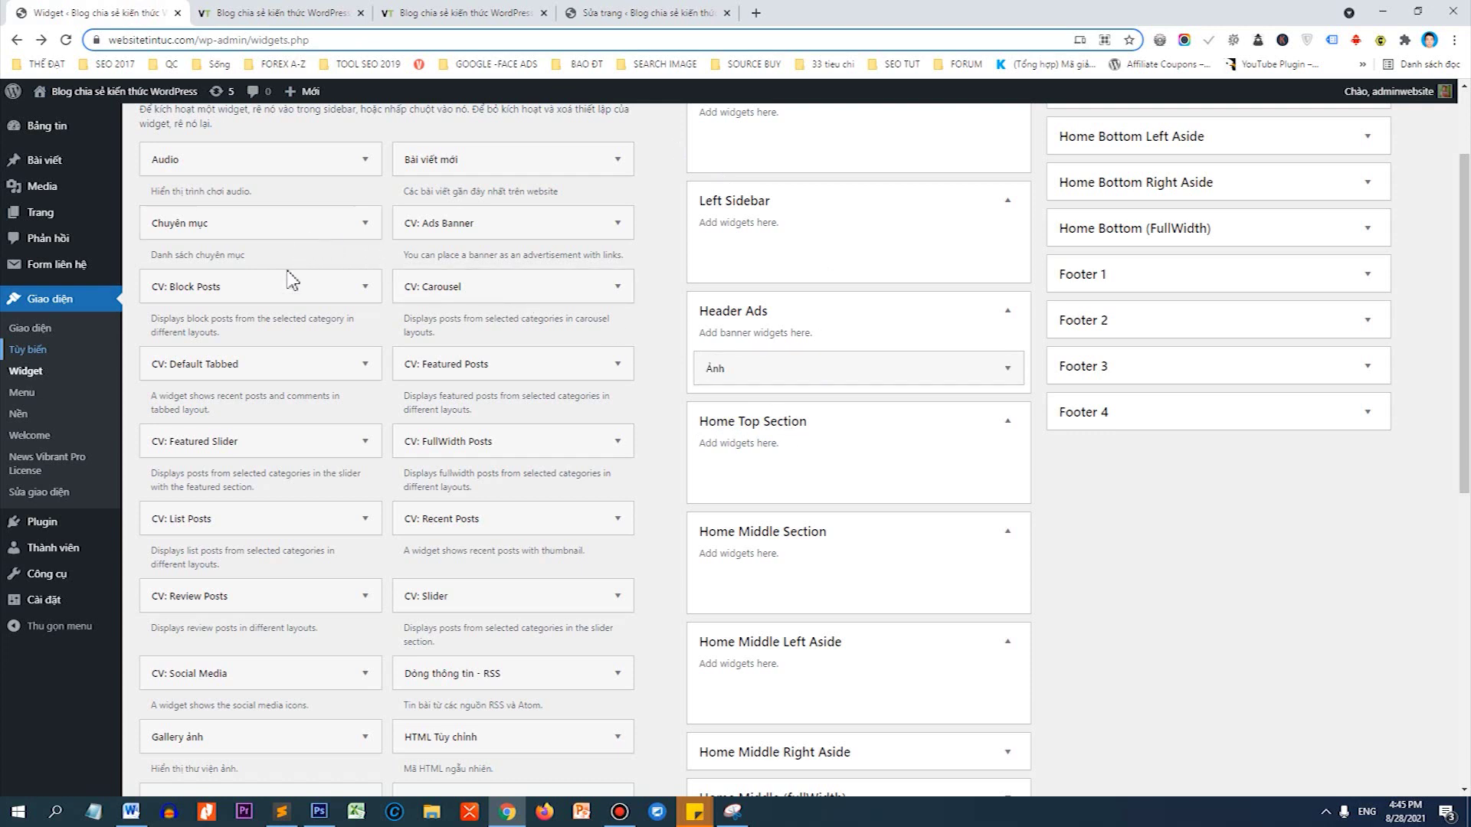
{"action": "left_click_drag", "start_coordinate": [188, 453], "coordinate": [789, 471]}
{"action": "scroll", "coordinate": [816, 458], "scroll_direction": "down", "scroll_amount": 2}
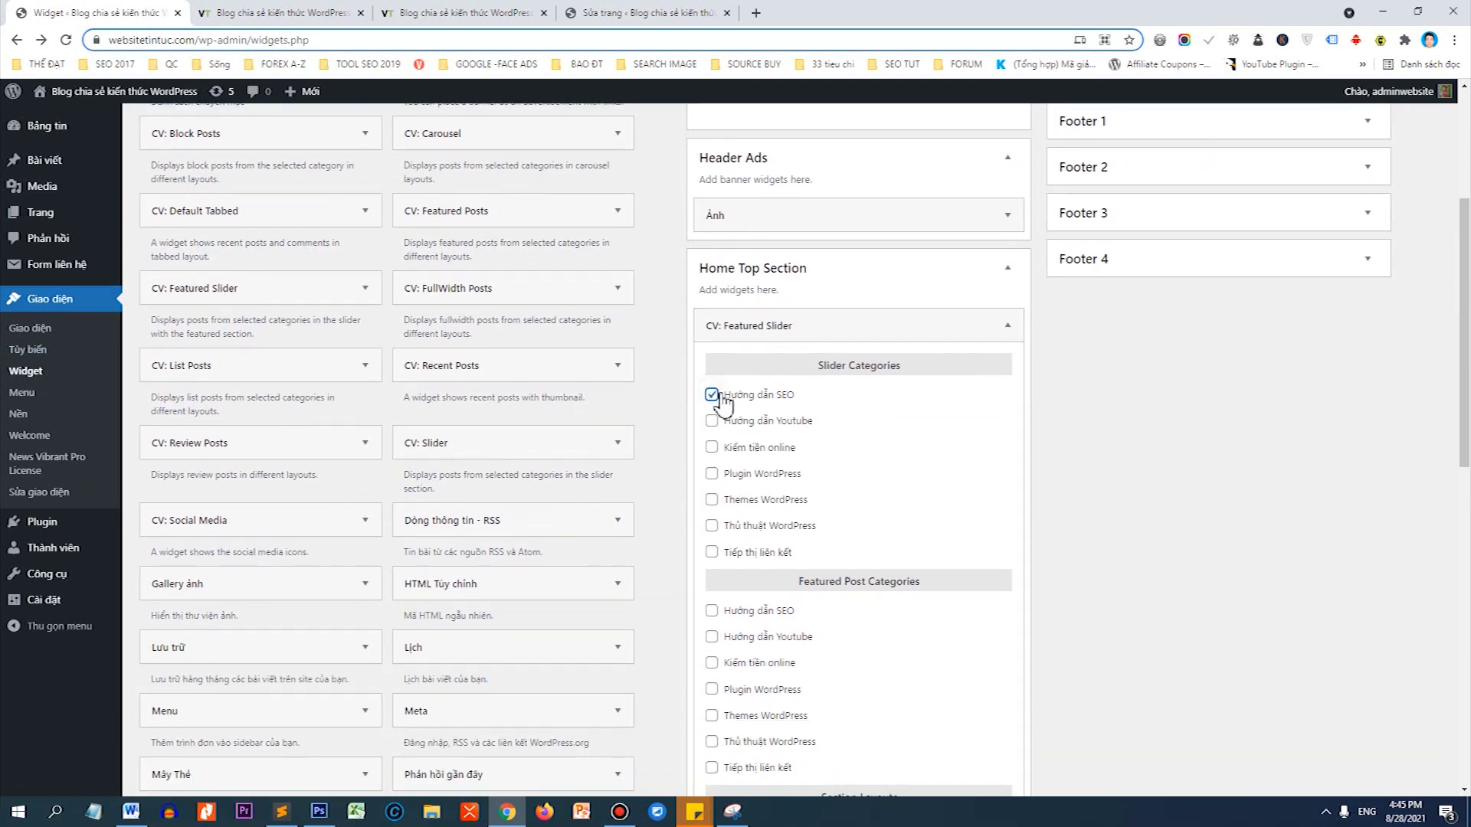
{"action": "scroll", "coordinate": [810, 428], "scroll_direction": "down", "scroll_amount": 2}
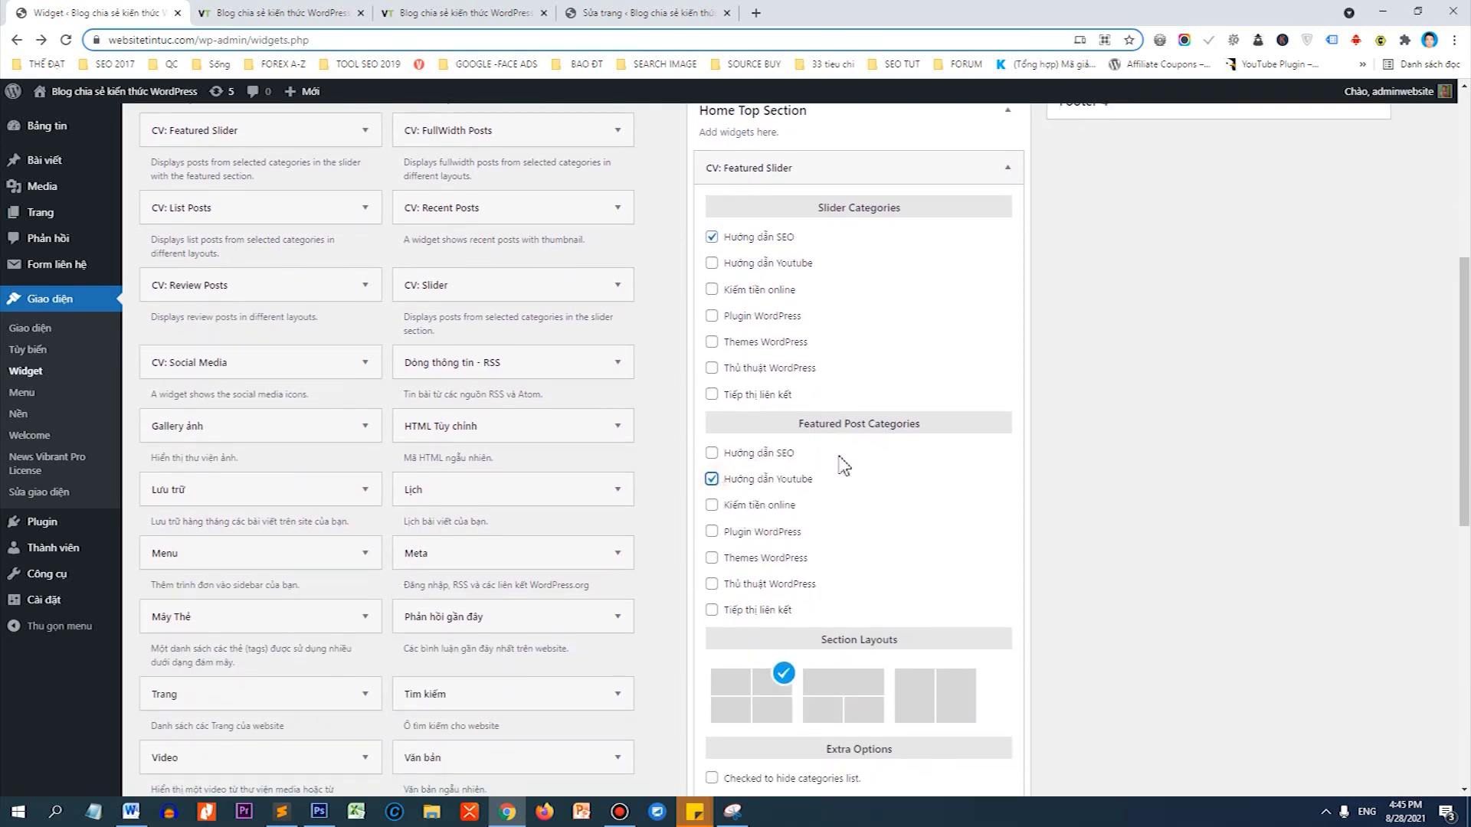
{"action": "scroll", "coordinate": [843, 463], "scroll_direction": "down", "scroll_amount": 3}
{"action": "scroll", "coordinate": [866, 445], "scroll_direction": "down", "scroll_amount": 1}
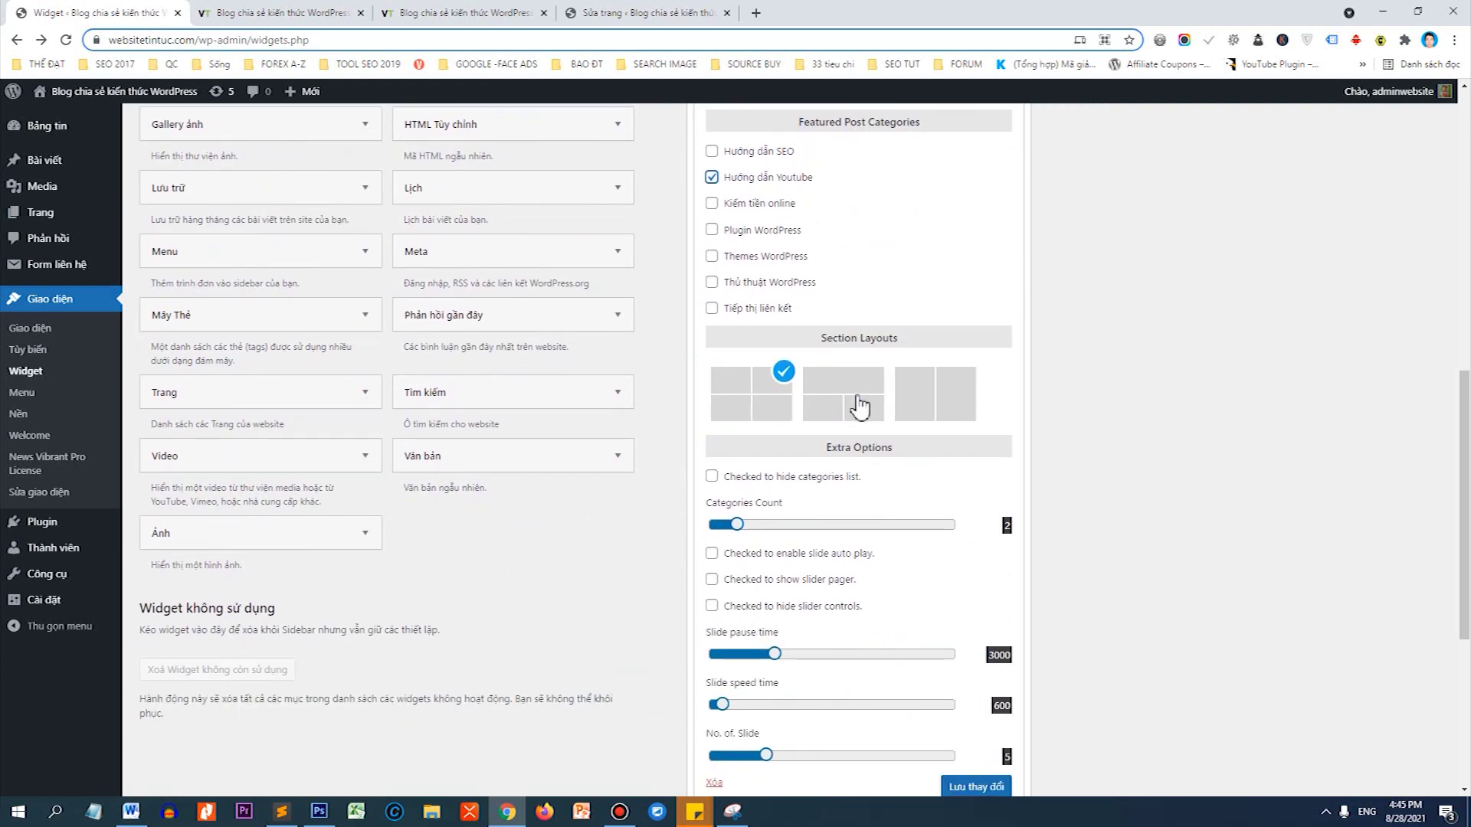
{"action": "scroll", "coordinate": [914, 408], "scroll_direction": "down", "scroll_amount": 1}
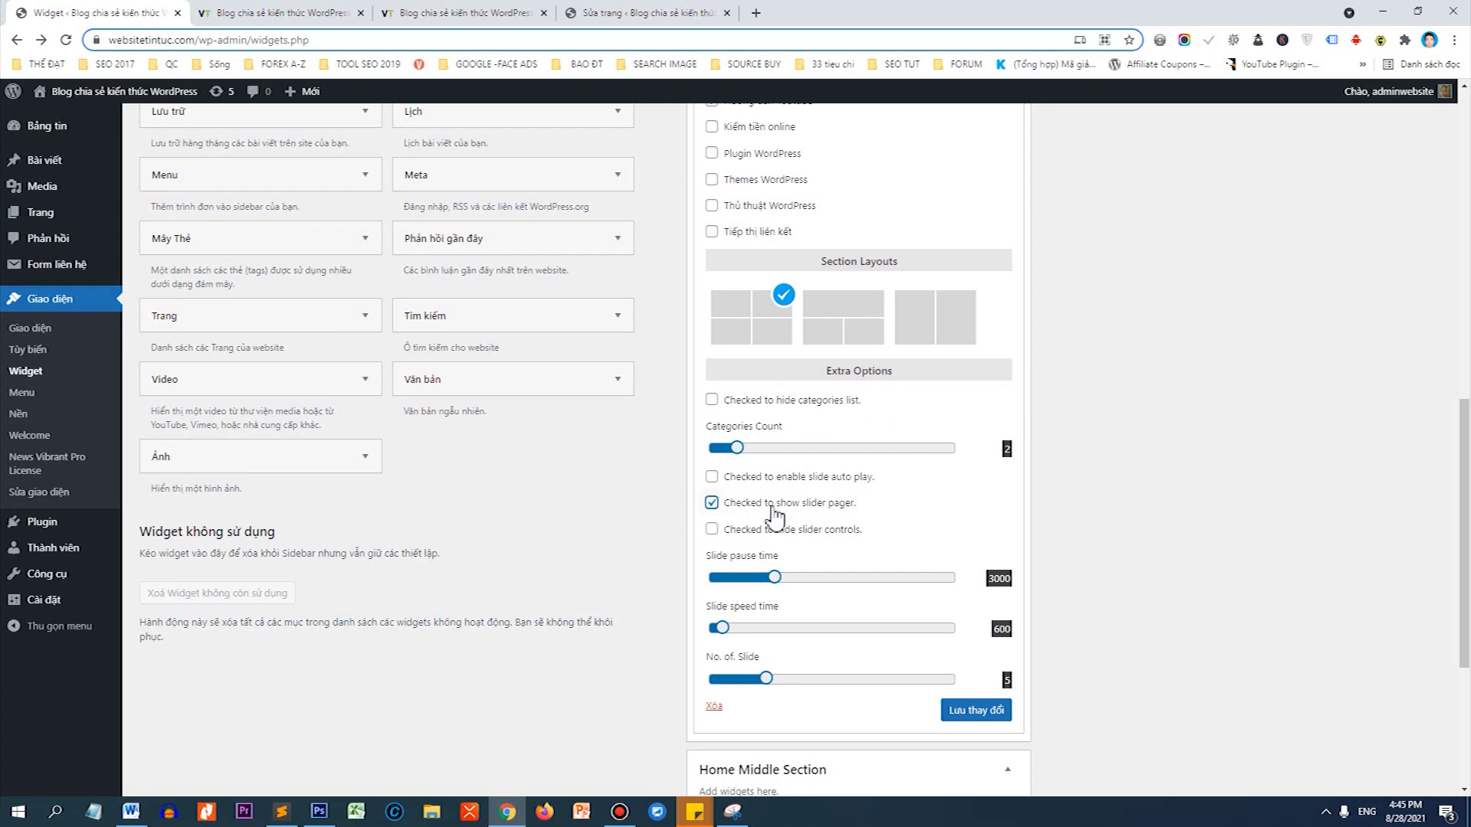
{"action": "left_click", "coordinate": [995, 712]}
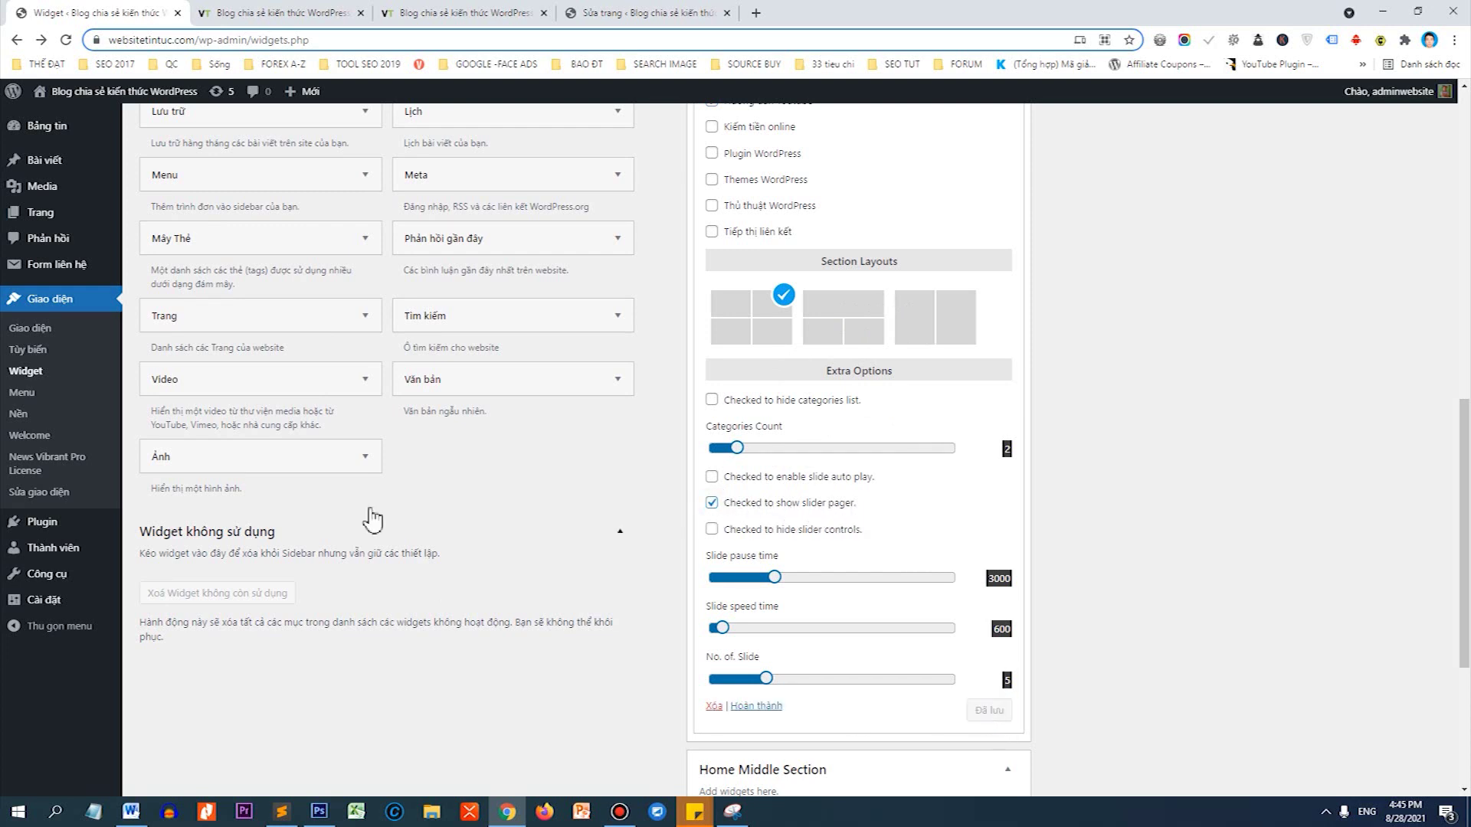
{"action": "left_click", "coordinate": [275, 12]}
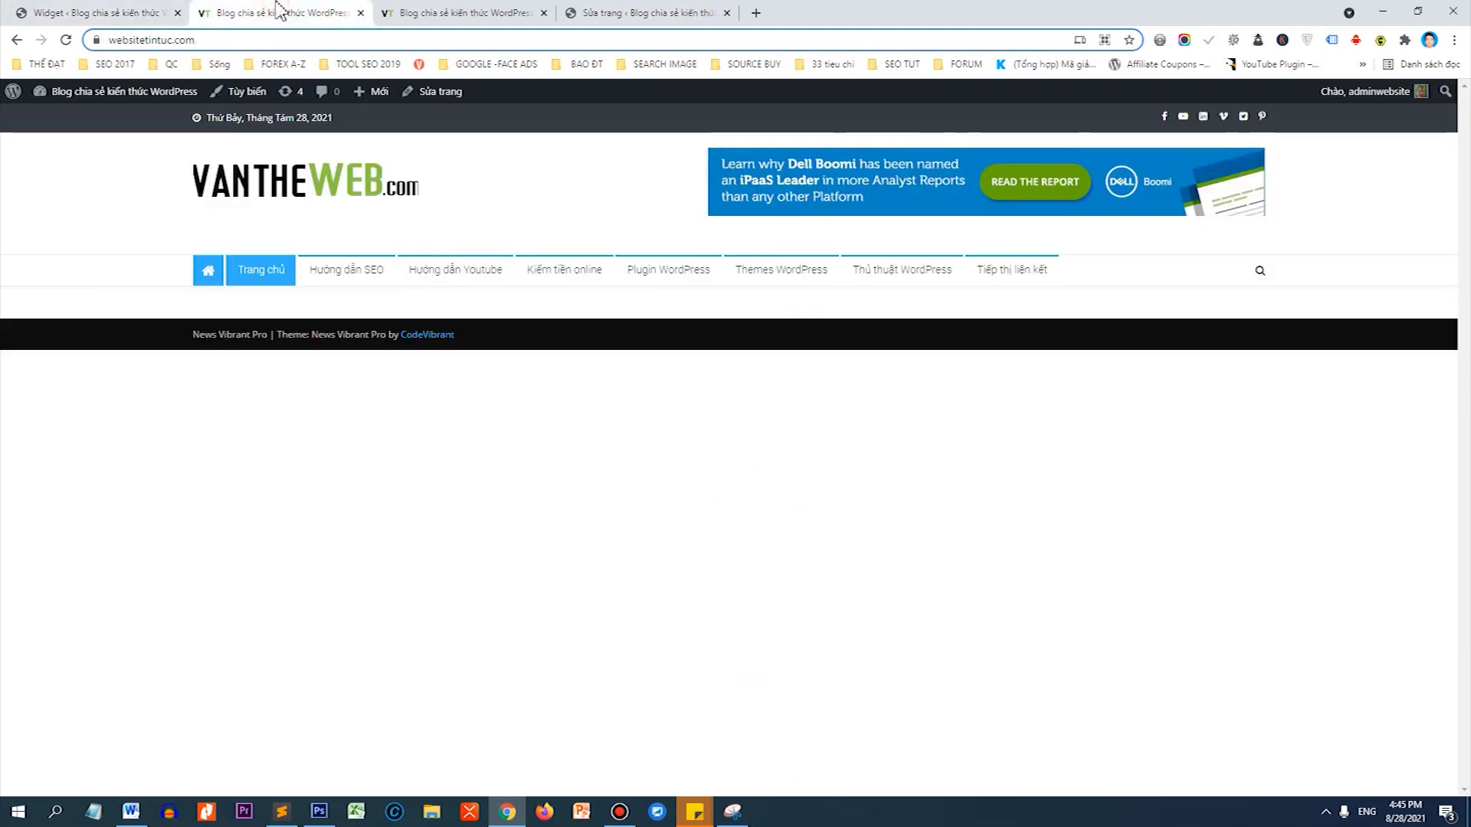
Reload the homepage, advance the slider two slides, and return to the Widgets page.
{"action": "right_click", "coordinate": [154, 215]}
{"action": "left_click", "coordinate": [198, 262]}
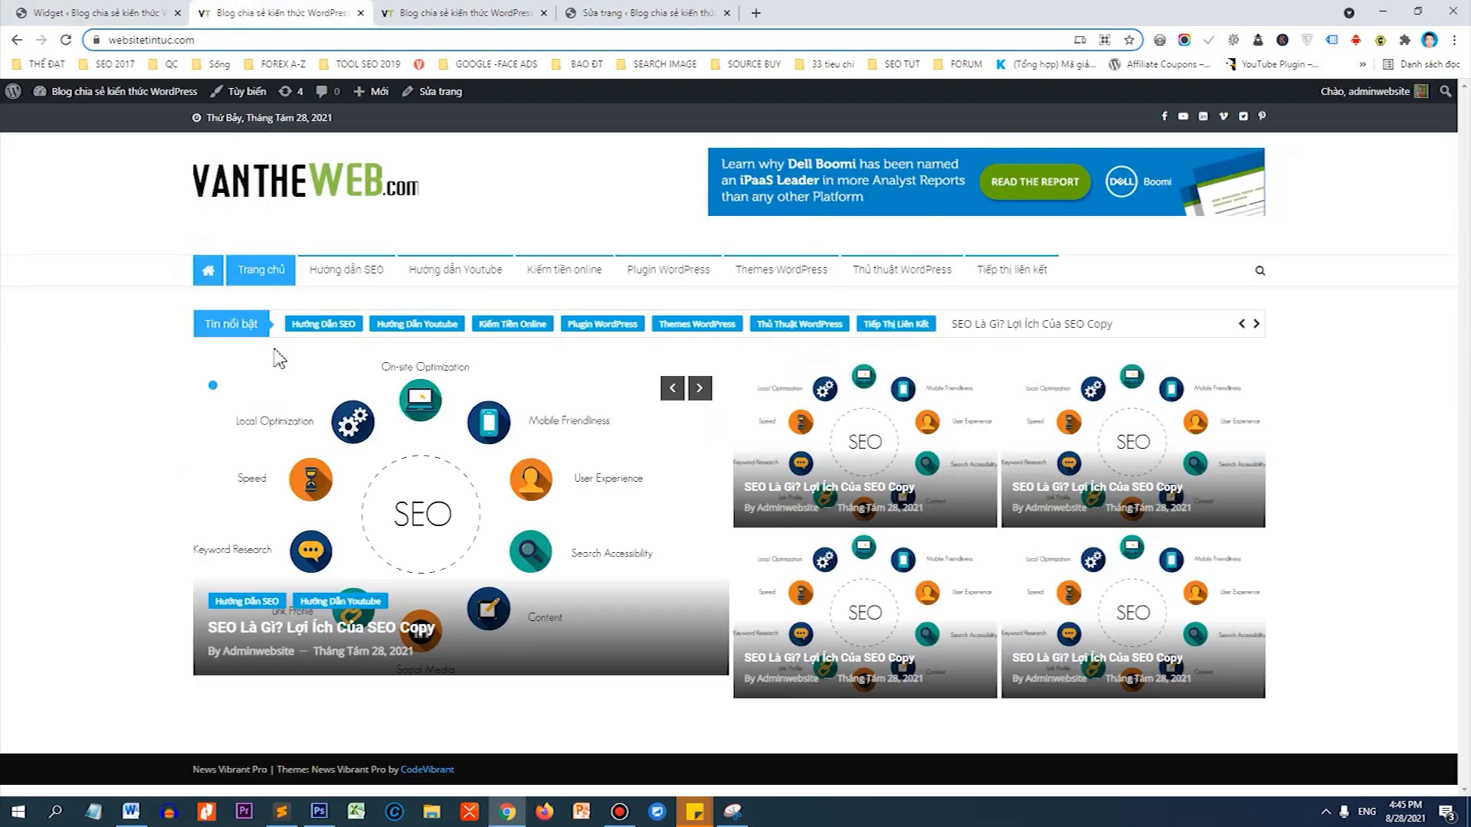
{"action": "left_click", "coordinate": [698, 388]}
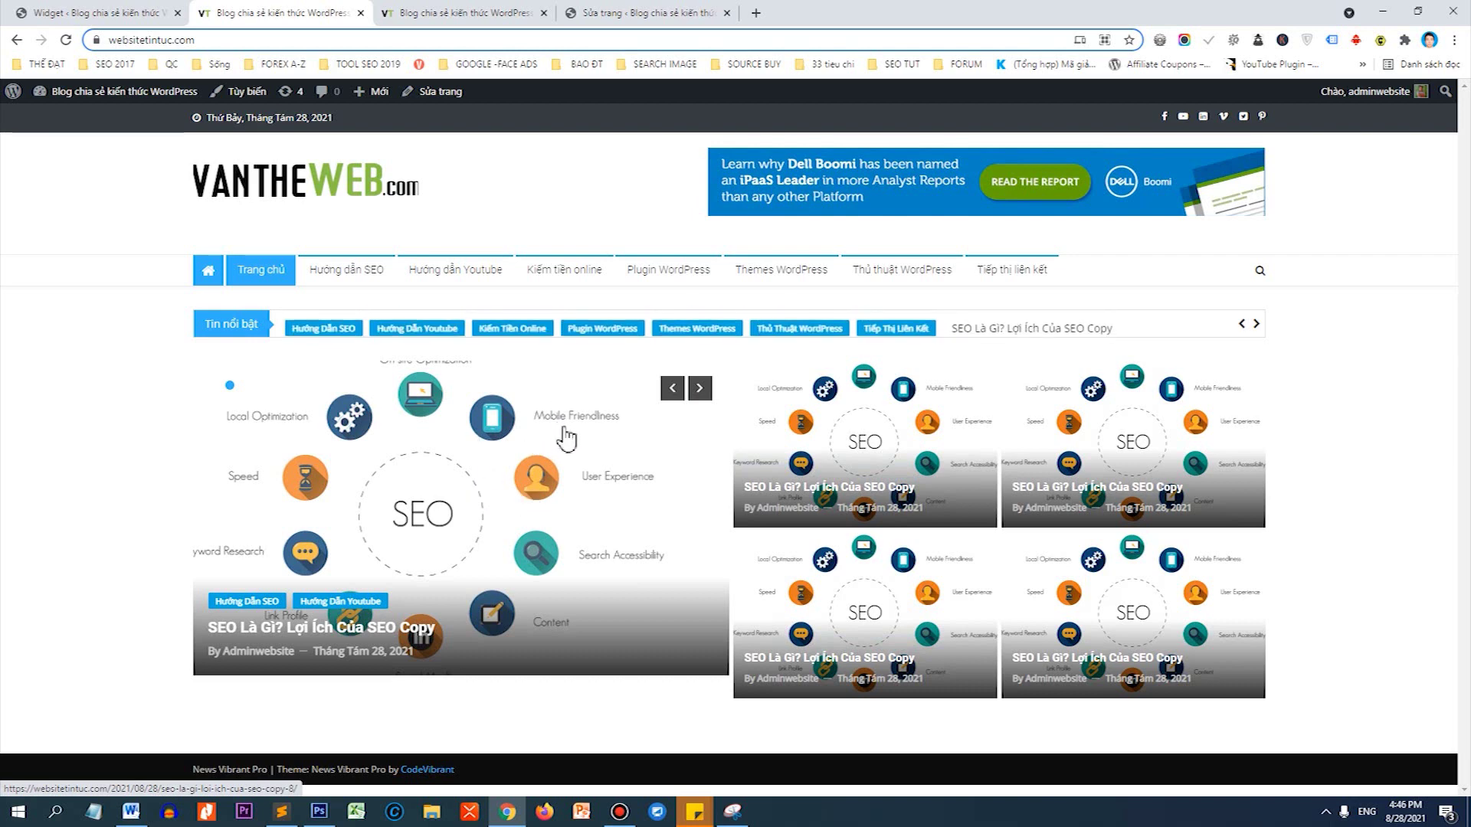
{"action": "left_click", "coordinate": [699, 391]}
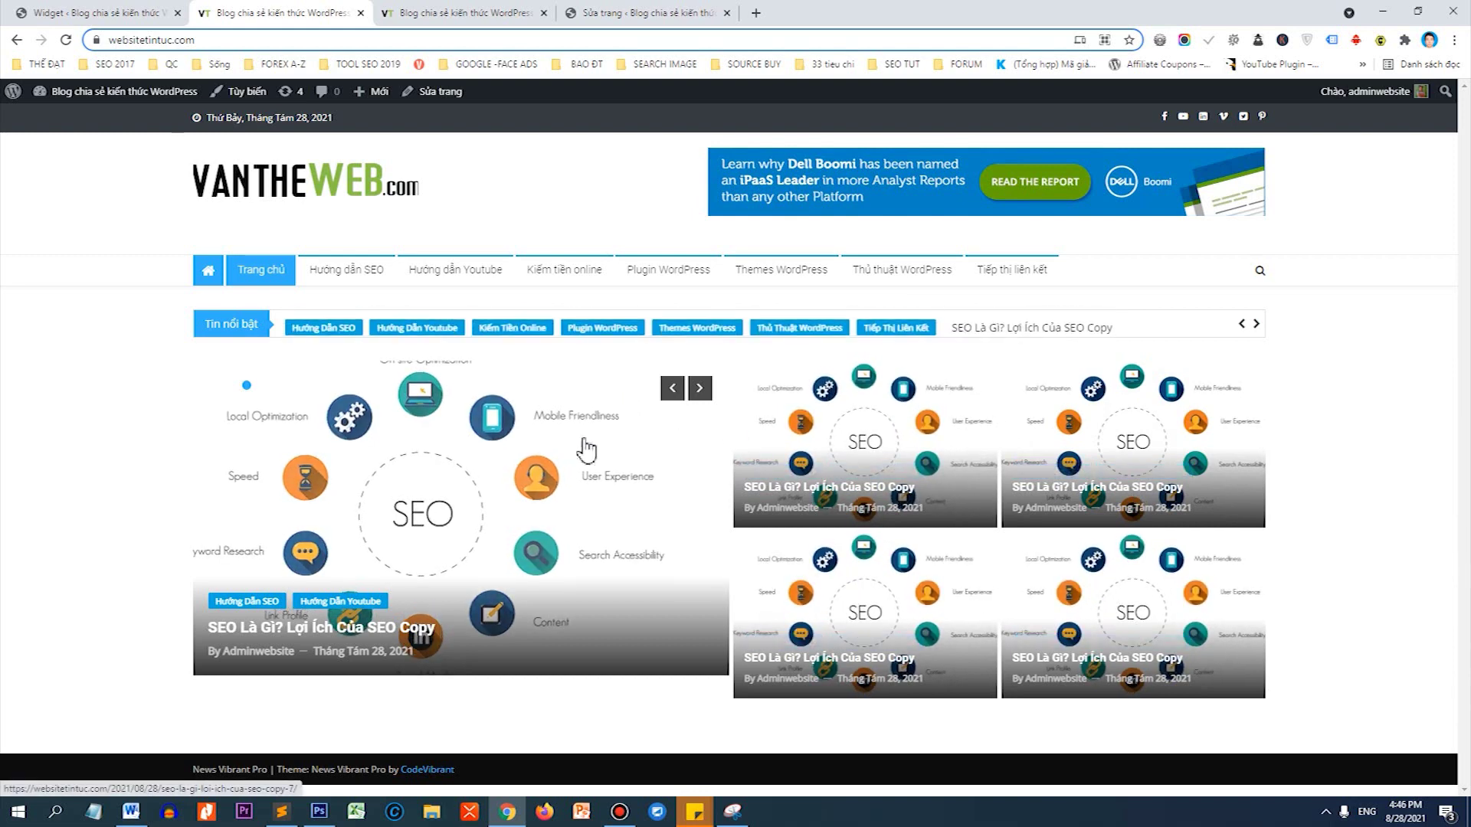
{"action": "left_click", "coordinate": [67, 11]}
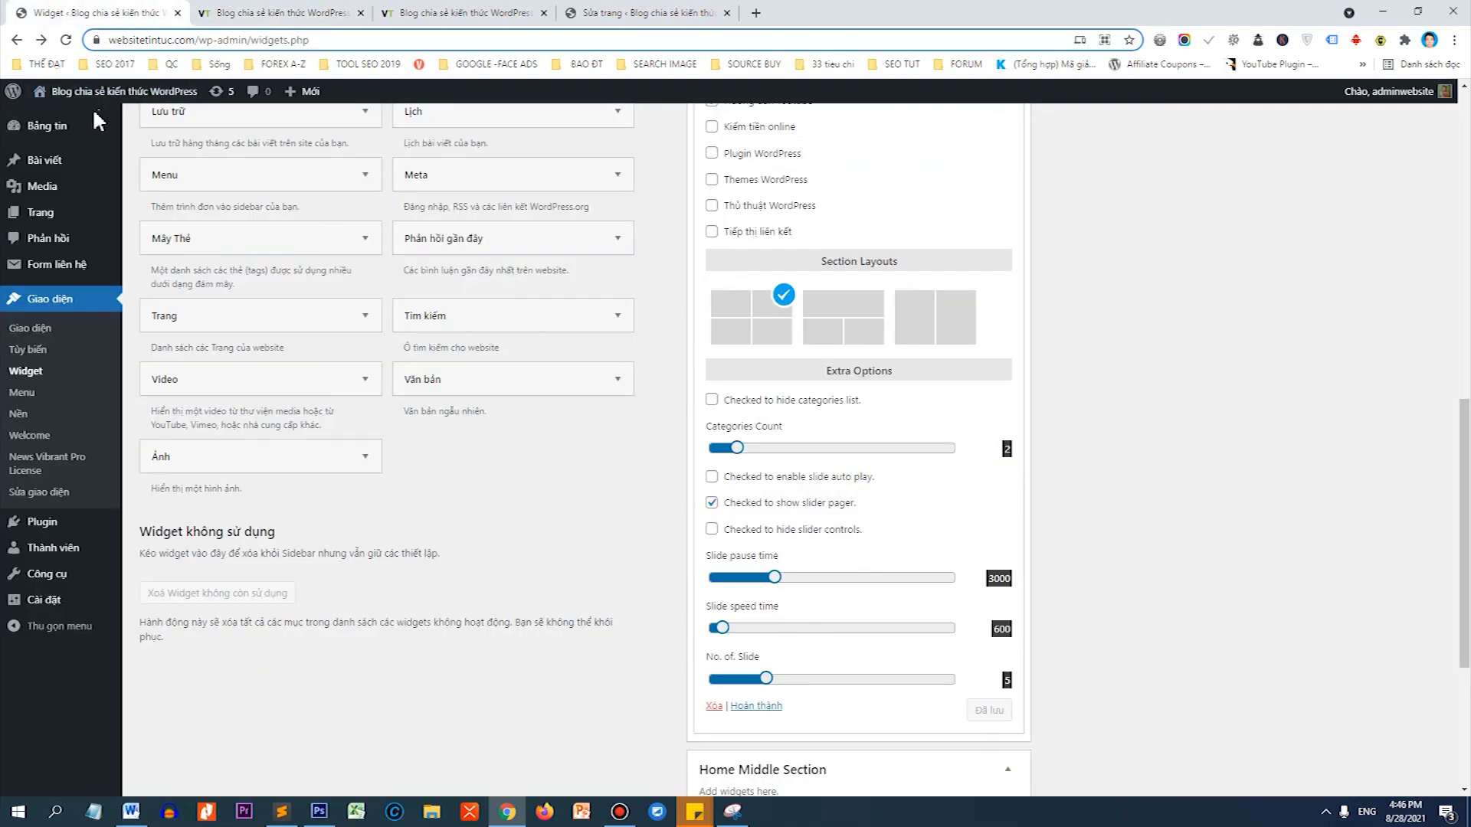
Open the Posts list in a new tab and edit the first SEO Copy post.
{"action": "middle_click", "coordinate": [71, 159]}
{"action": "left_click", "coordinate": [240, 11]}
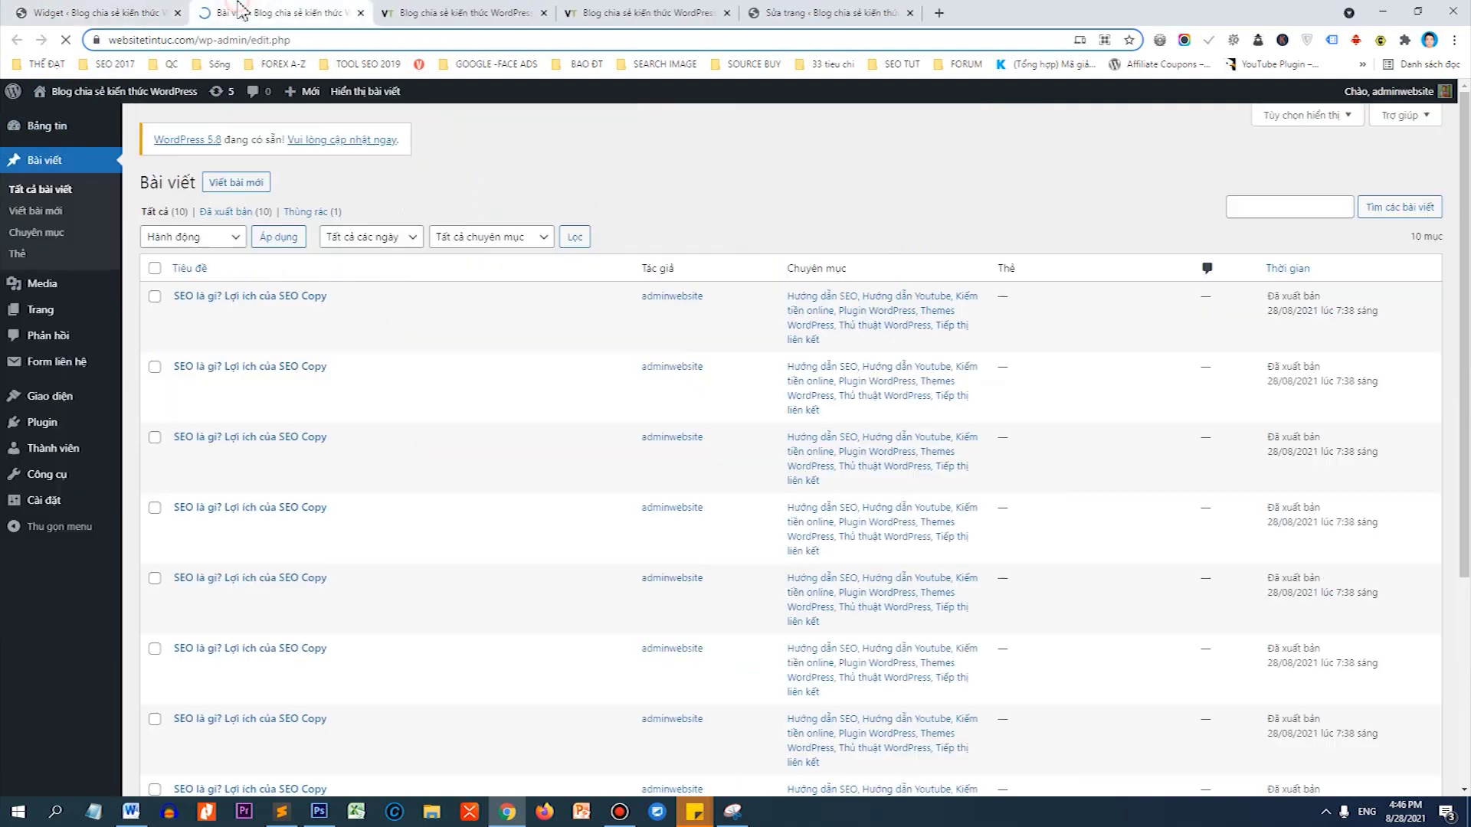
{"action": "mouse_move", "coordinate": [221, 311]}
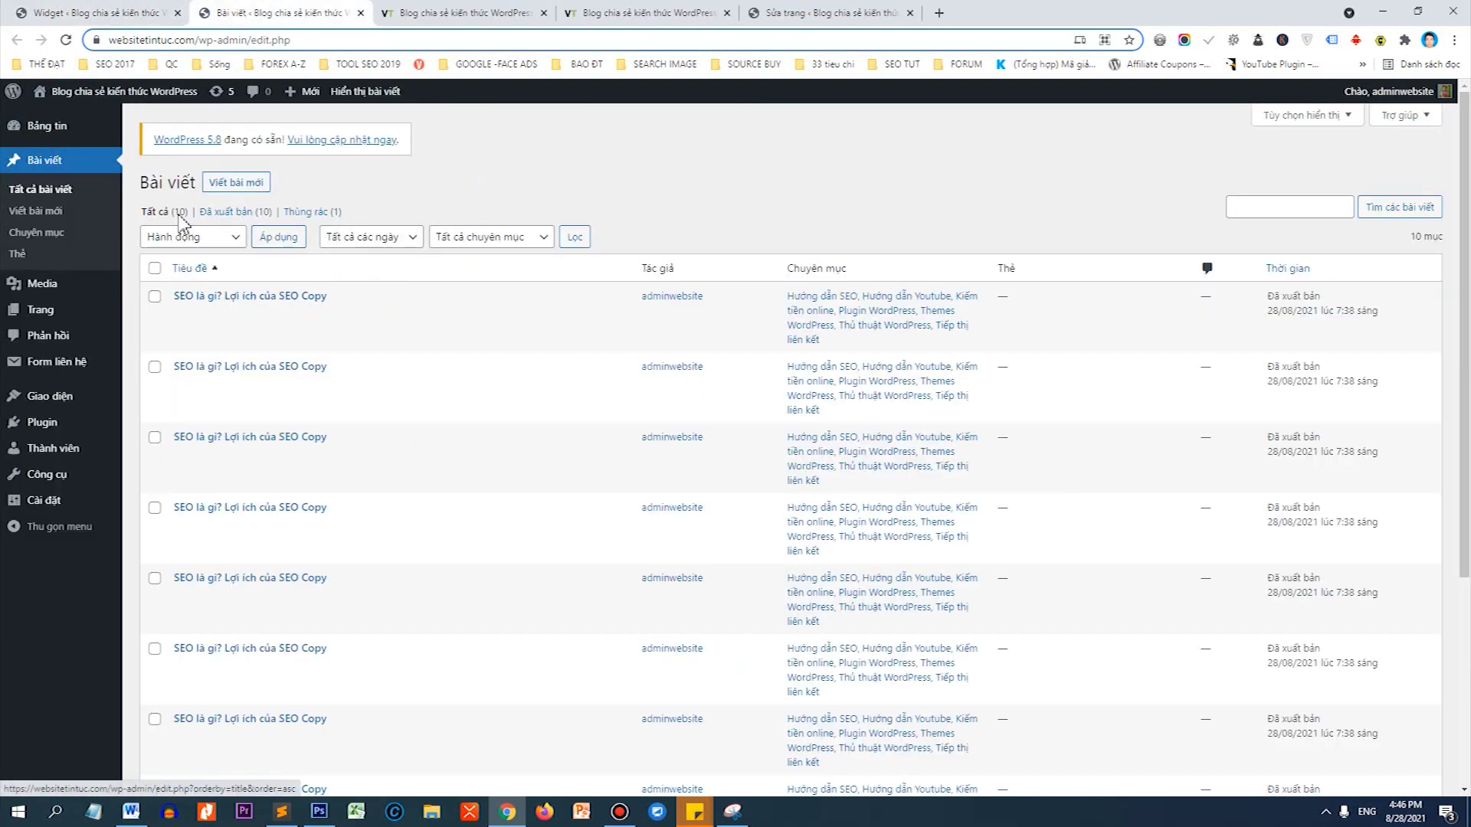
{"action": "left_click", "coordinate": [207, 315]}
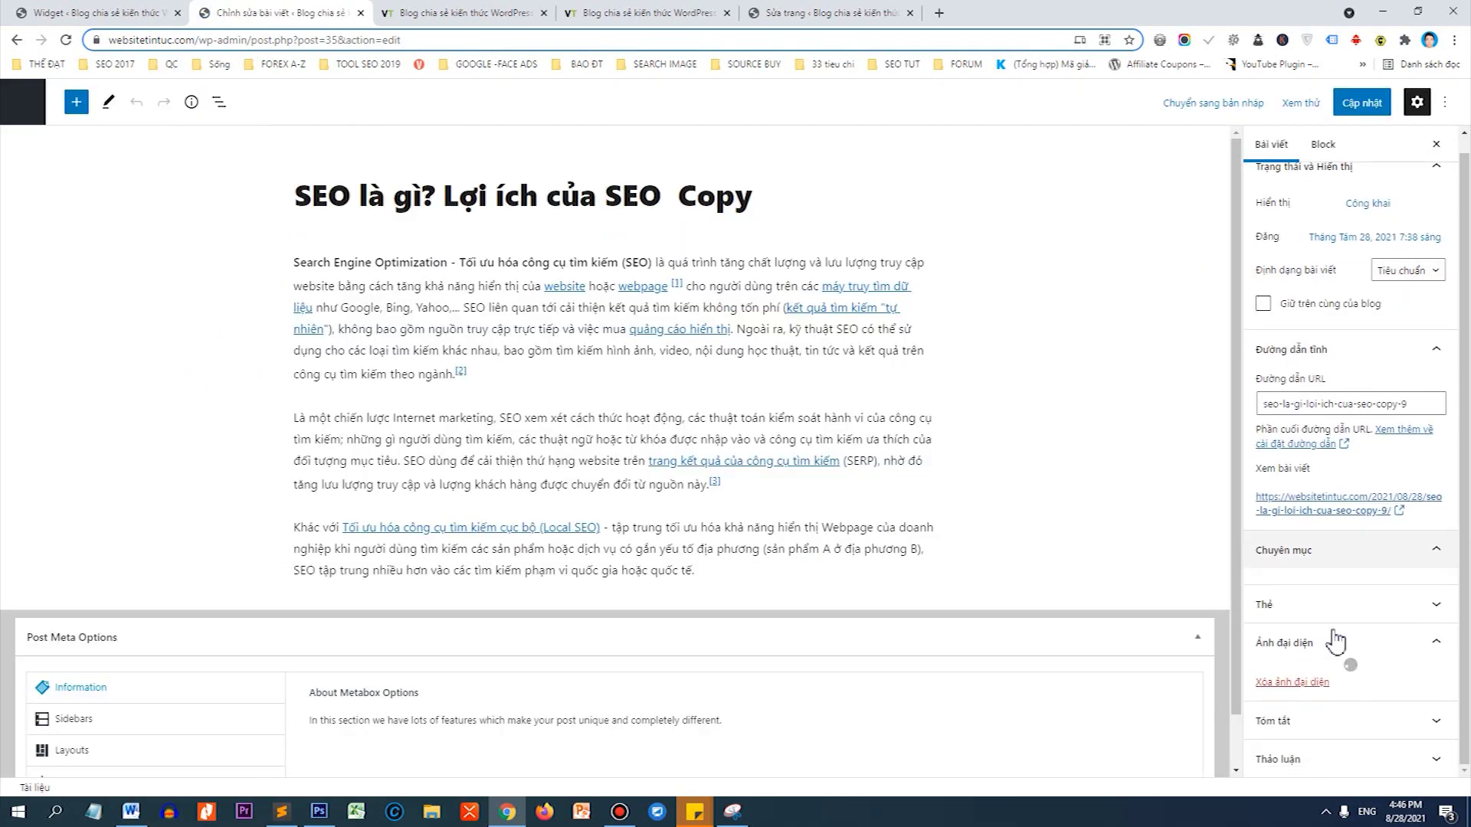
Set marketing-online-banner as its featured image, update the post, and return to Widgets.
{"action": "scroll", "coordinate": [1331, 557], "scroll_direction": "down", "scroll_amount": 4}
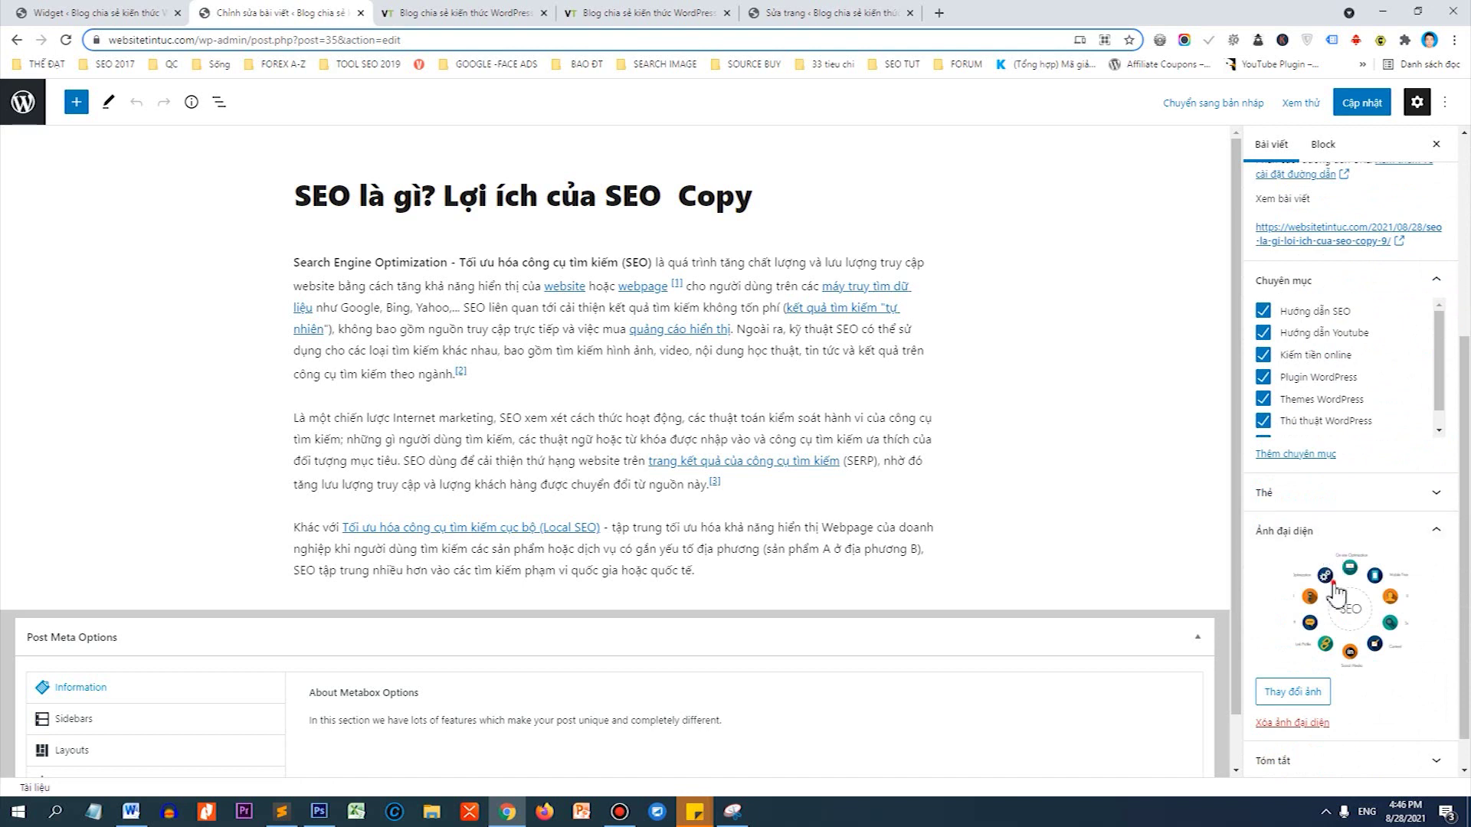
{"action": "left_click", "coordinate": [1331, 582]}
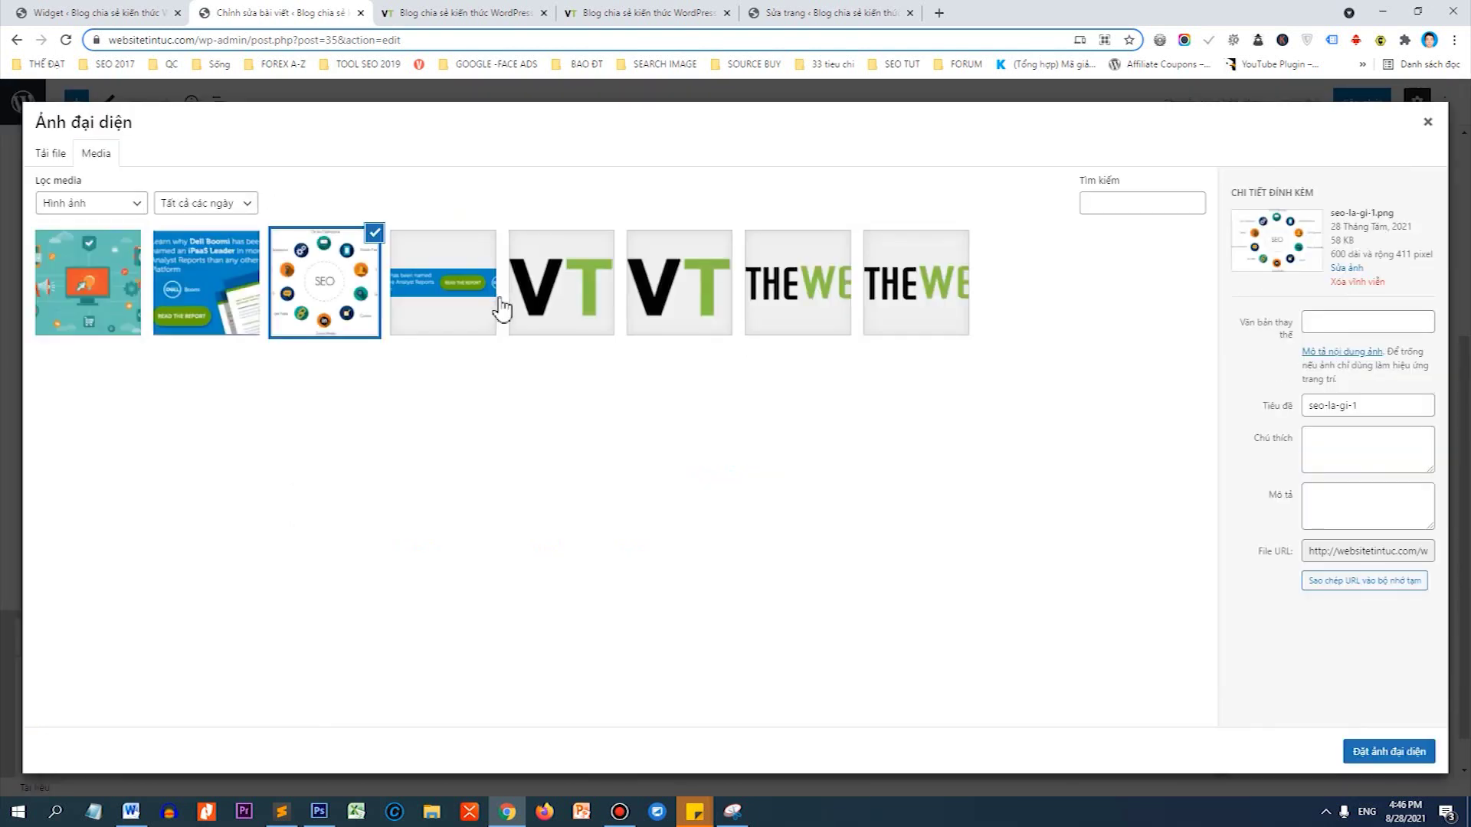
{"action": "left_click", "coordinate": [116, 289]}
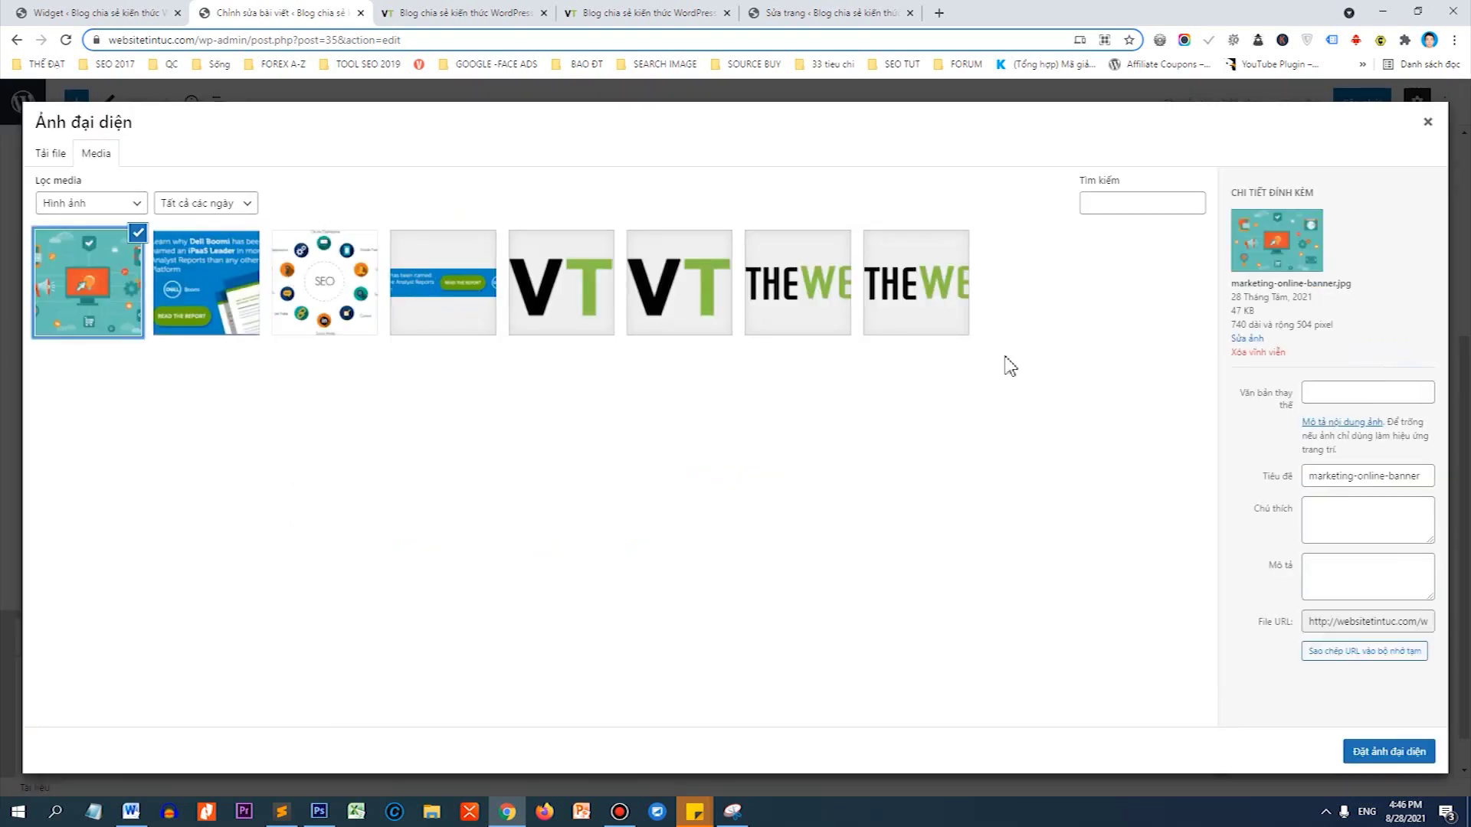
{"action": "left_click", "coordinate": [1390, 752]}
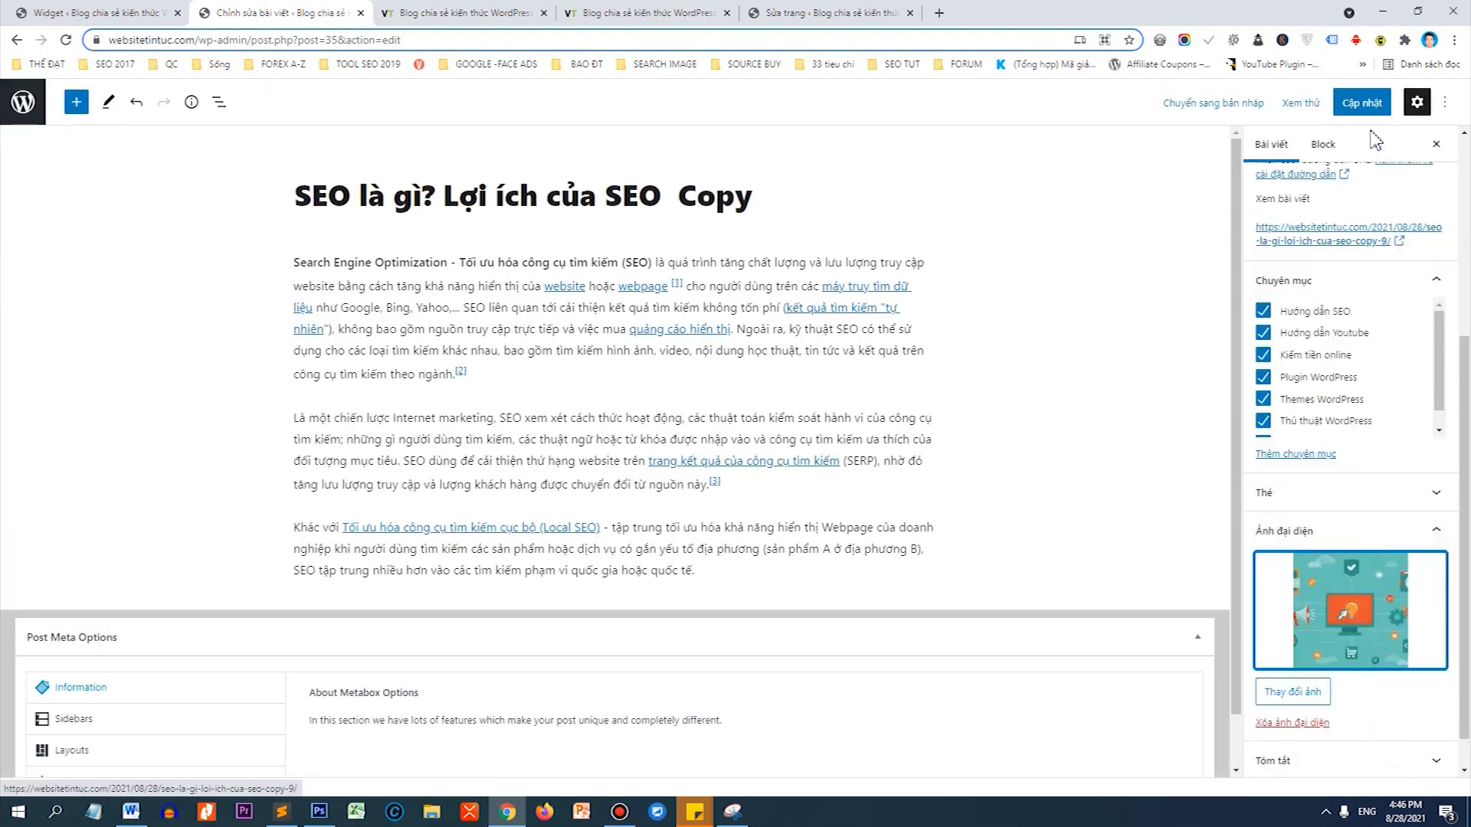
{"action": "left_click", "coordinate": [1365, 103]}
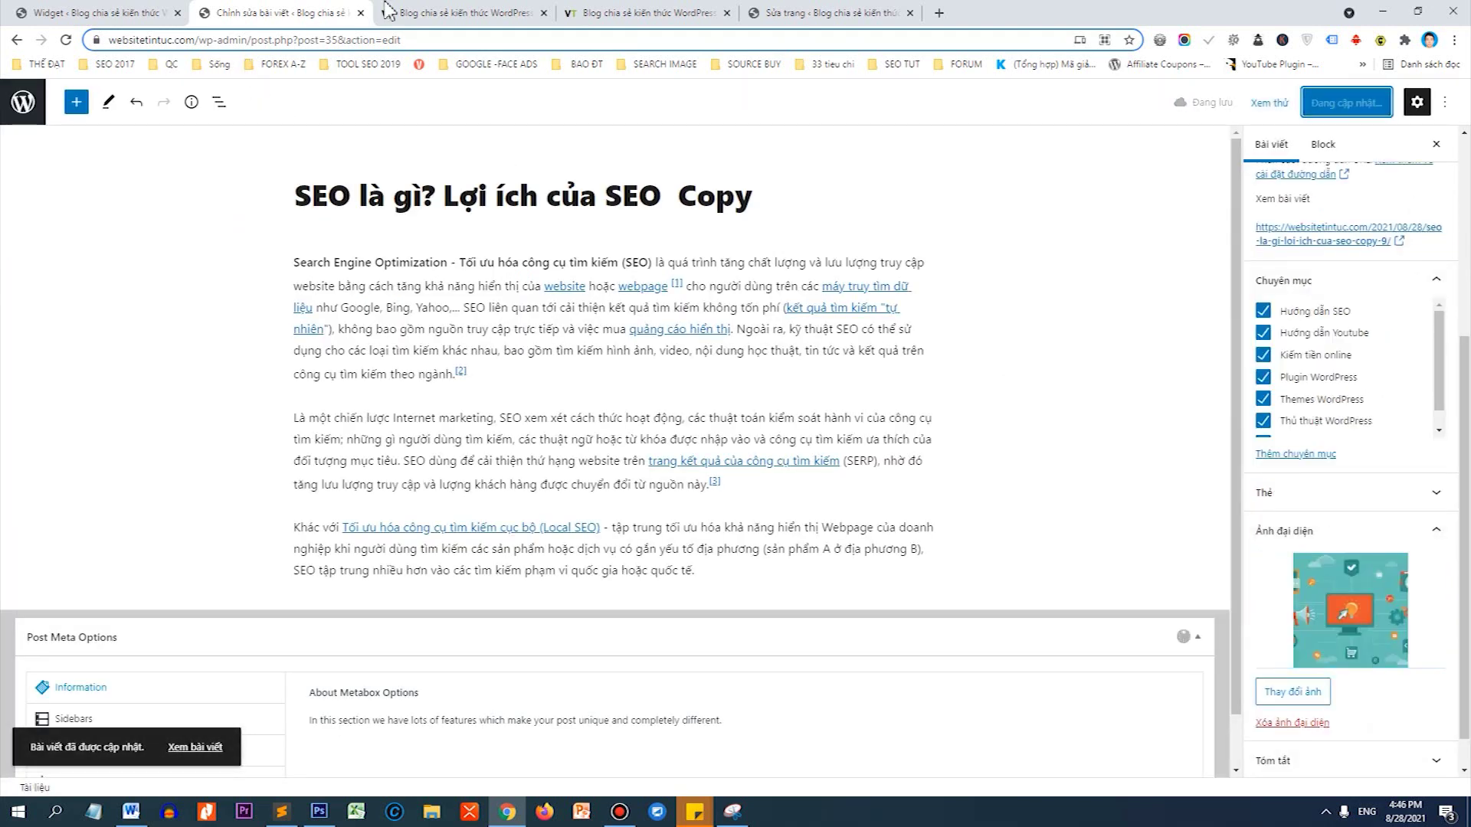
{"action": "left_click", "coordinate": [433, 13]}
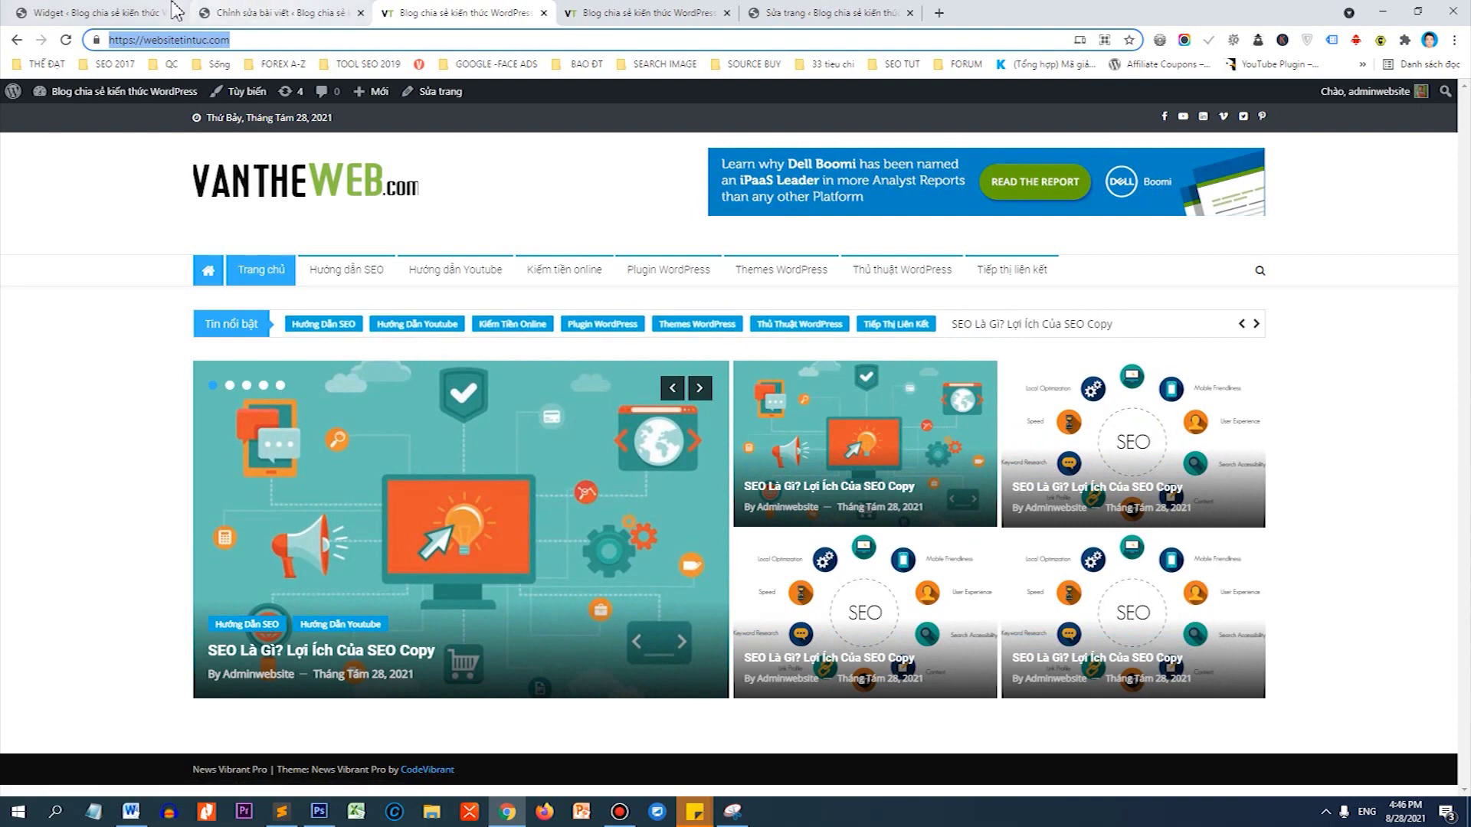
{"action": "left_click", "coordinate": [107, 12]}
Open the second SEO Copy post from the All Posts list for editing.
{"action": "left_click", "coordinate": [37, 150]}
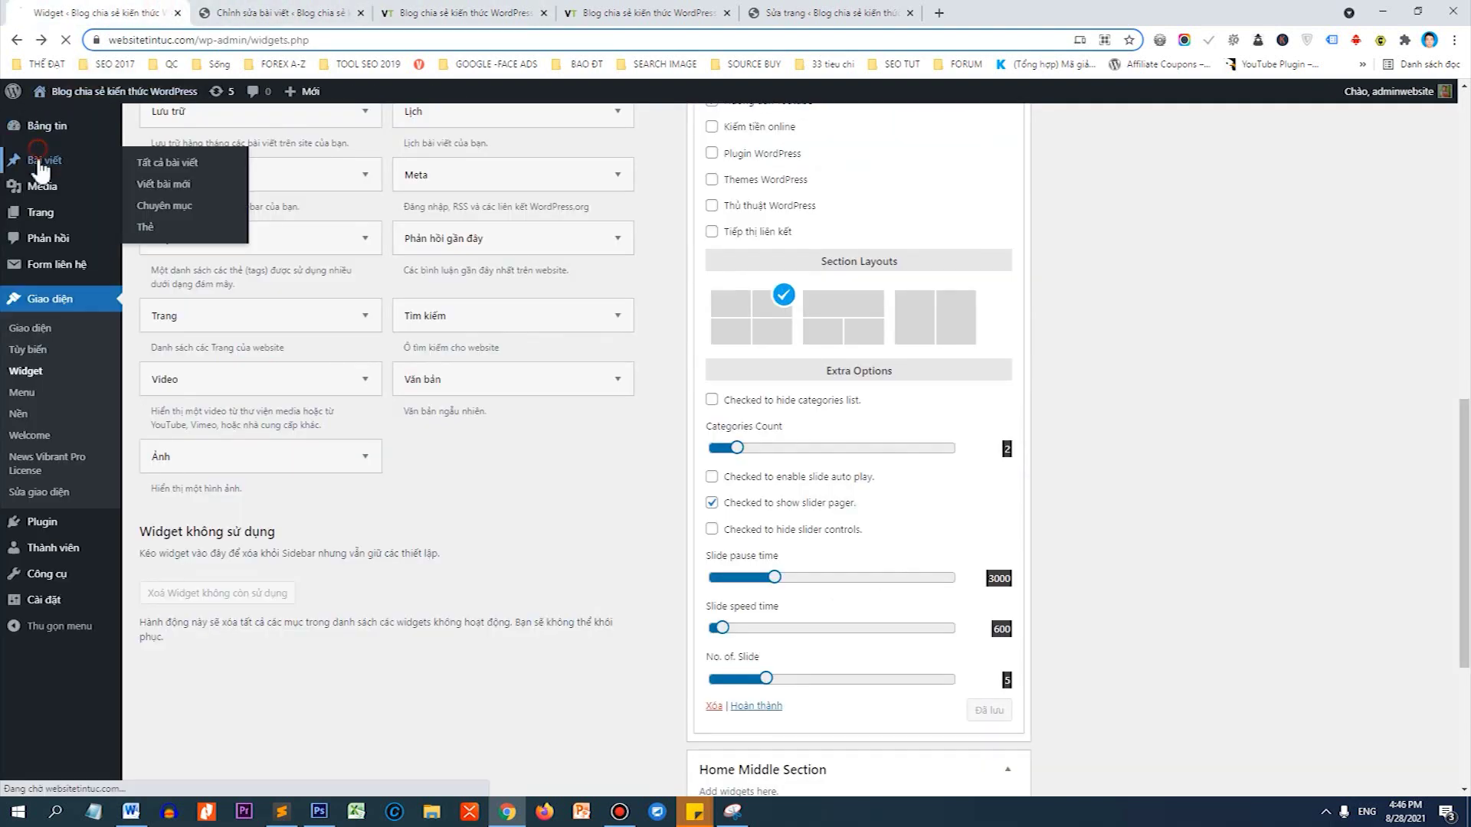
{"action": "scroll", "coordinate": [295, 312], "scroll_direction": "down", "scroll_amount": 3}
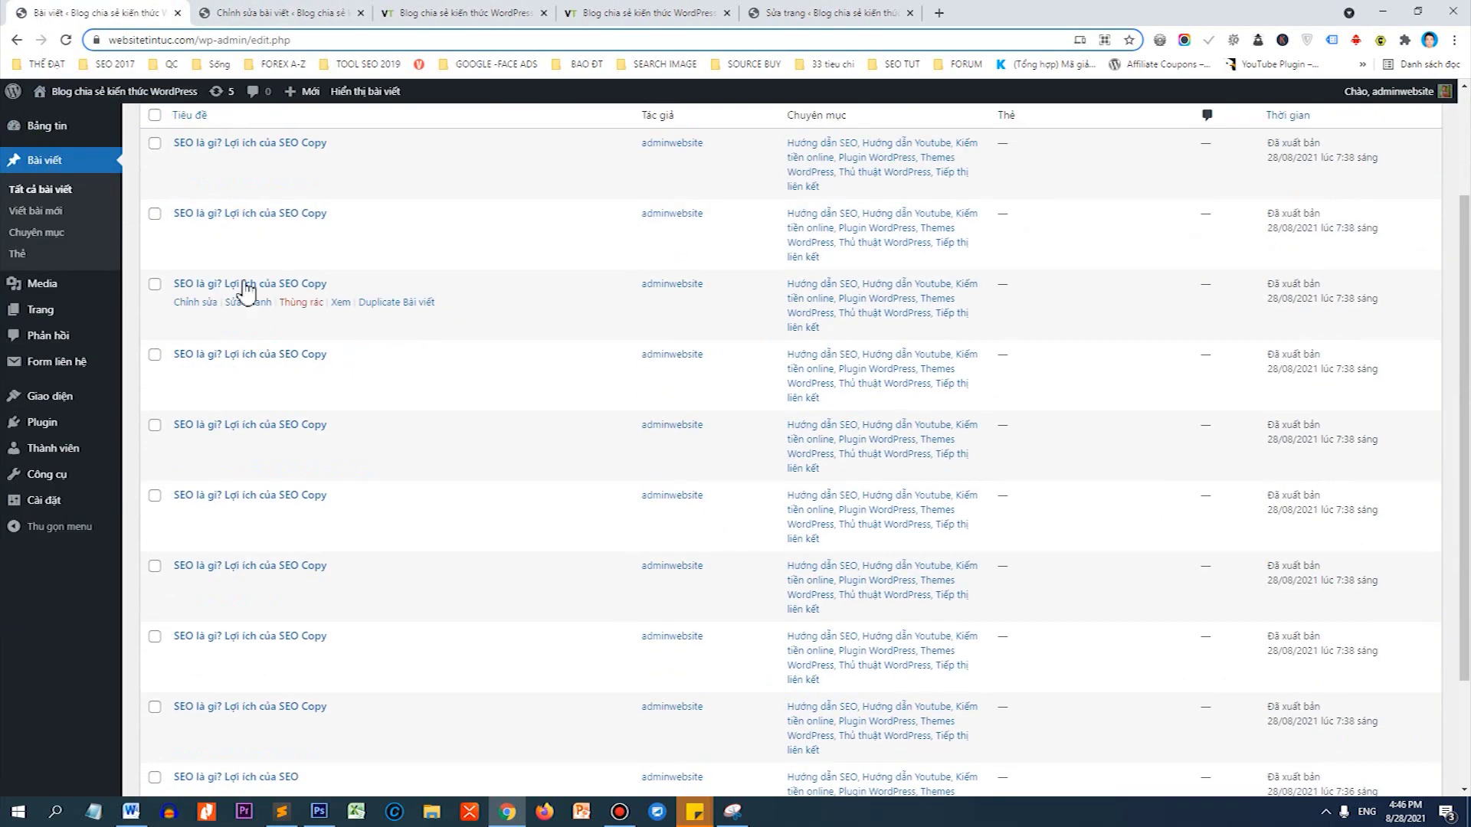
{"action": "scroll", "coordinate": [239, 291], "scroll_direction": "up", "scroll_amount": 1}
{"action": "scroll", "coordinate": [238, 226], "scroll_direction": "up", "scroll_amount": 1}
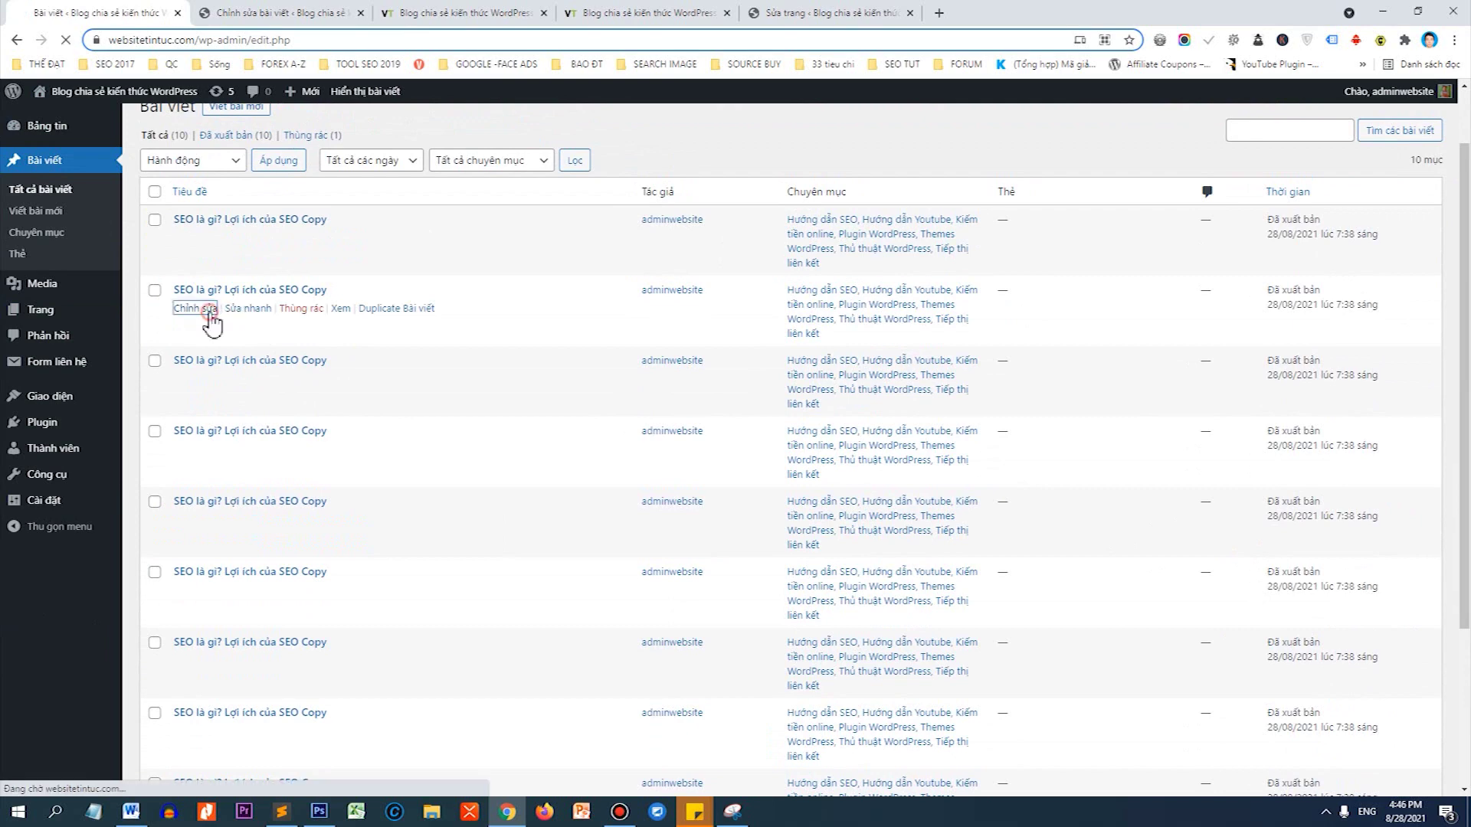
{"action": "left_click", "coordinate": [208, 309]}
Replace the post title with 'Hướng dẫn SEO'.
{"action": "triple_click", "coordinate": [441, 203]}
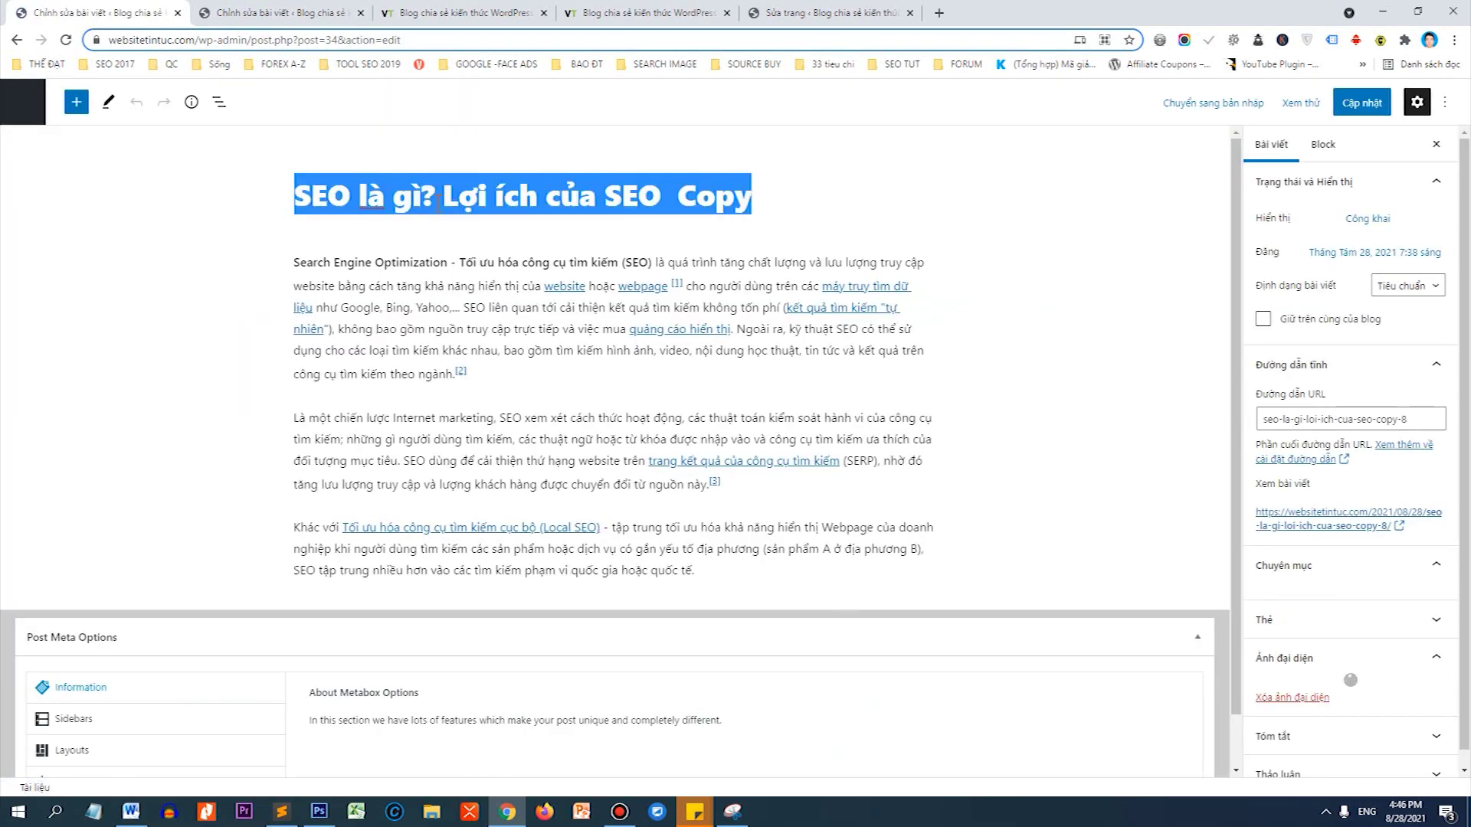
{"action": "type", "text": "Hướng dạ"}
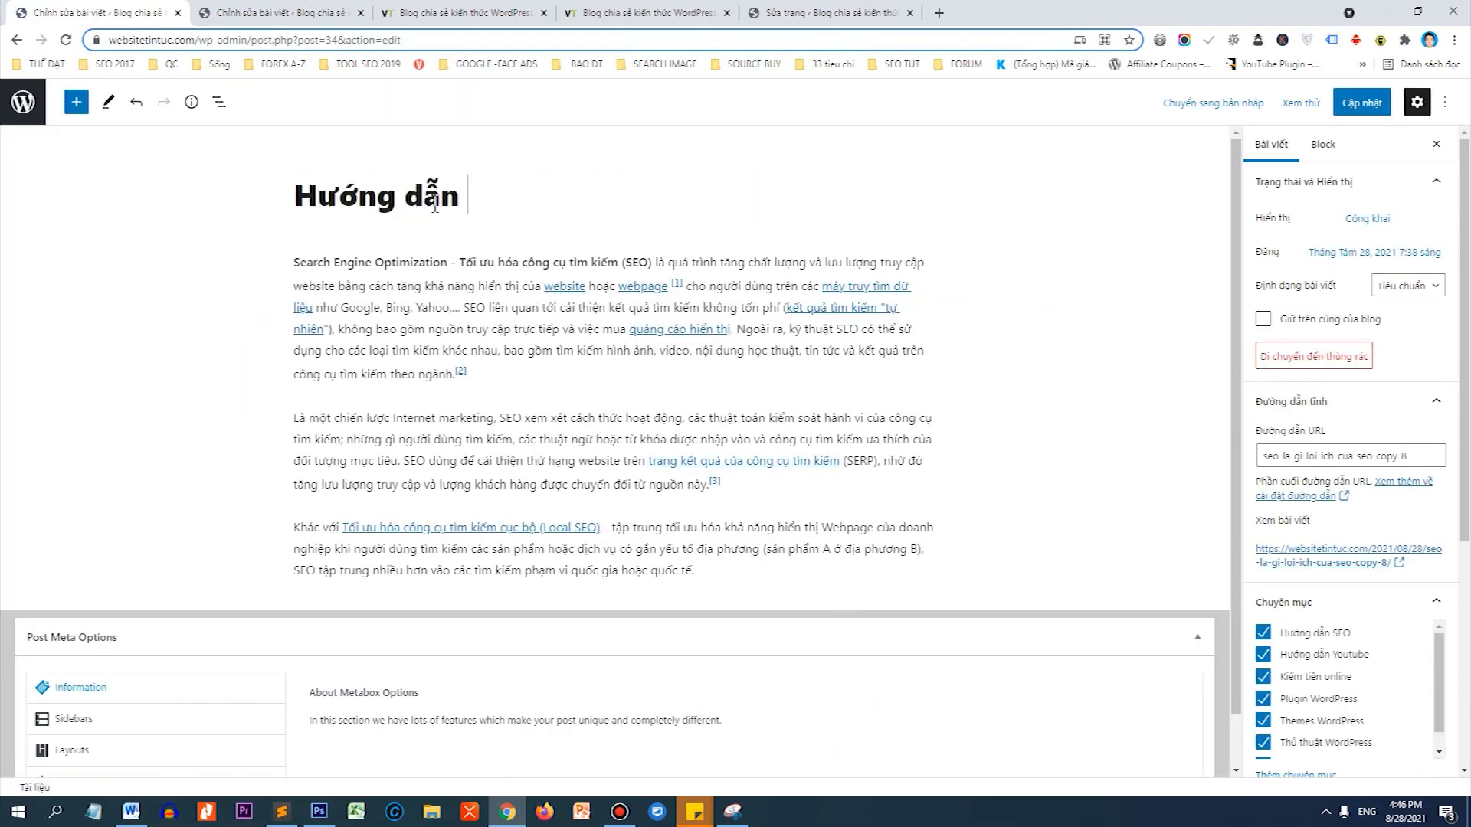
{"action": "double_click", "coordinate": [946, 25]}
{"action": "double_click", "coordinate": [1091, 6]}
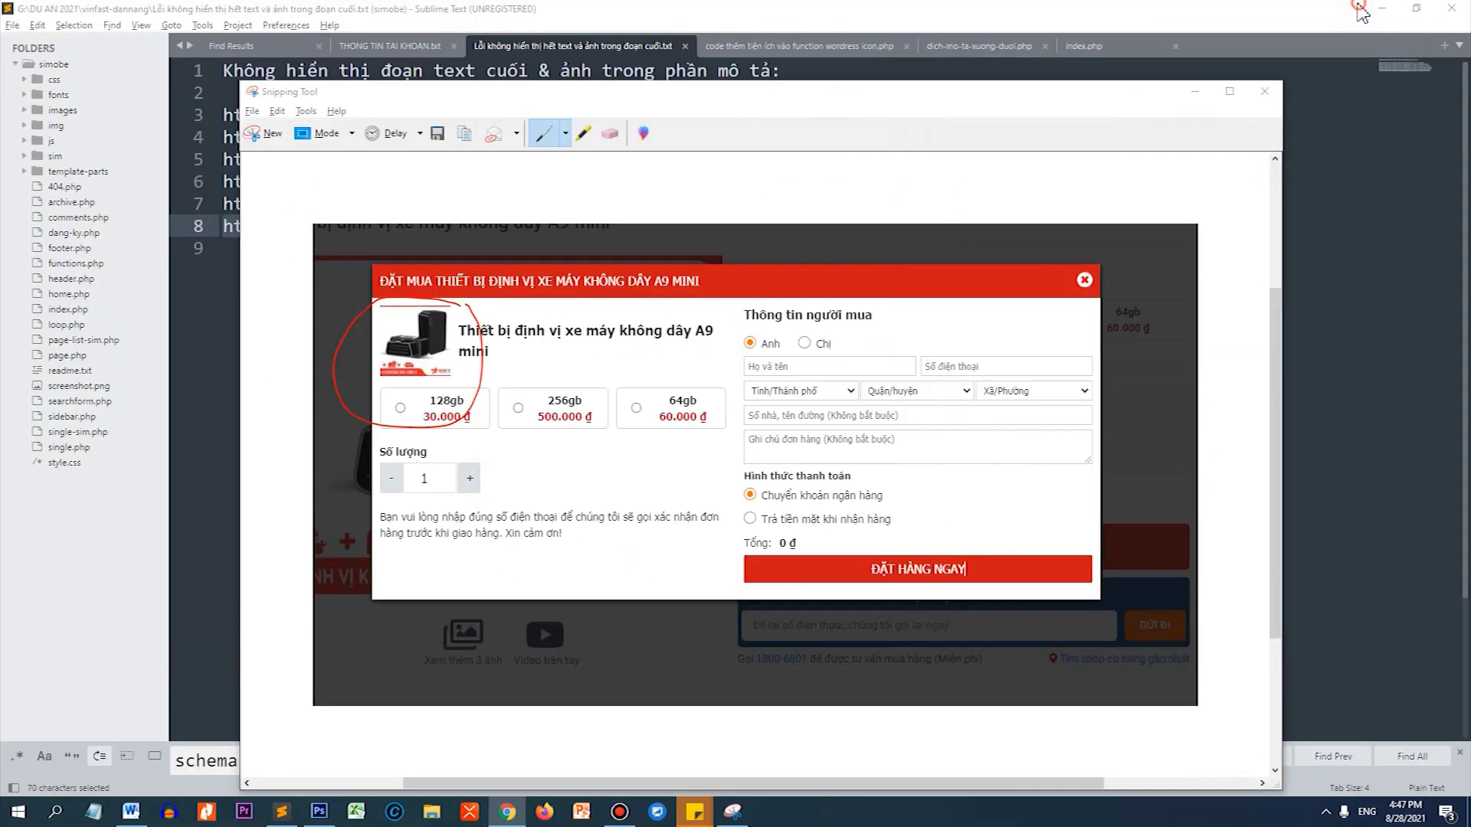
Search Google Images for 'seo' and preview the pvm.vn SEO WEB illustration.
{"action": "left_click", "coordinate": [941, 14]}
{"action": "type", "text": "seo"}
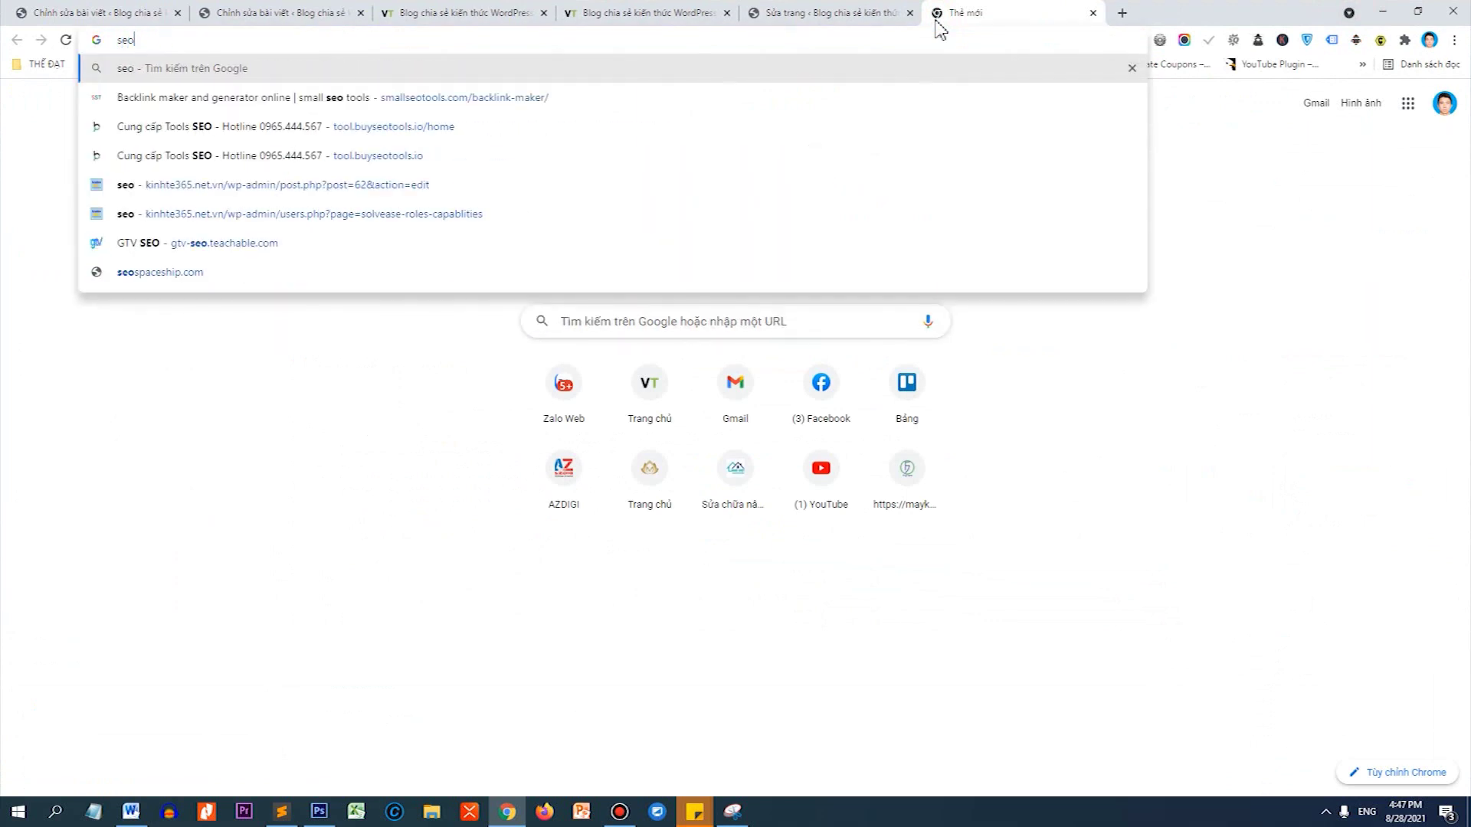
{"action": "key", "text": "Return"}
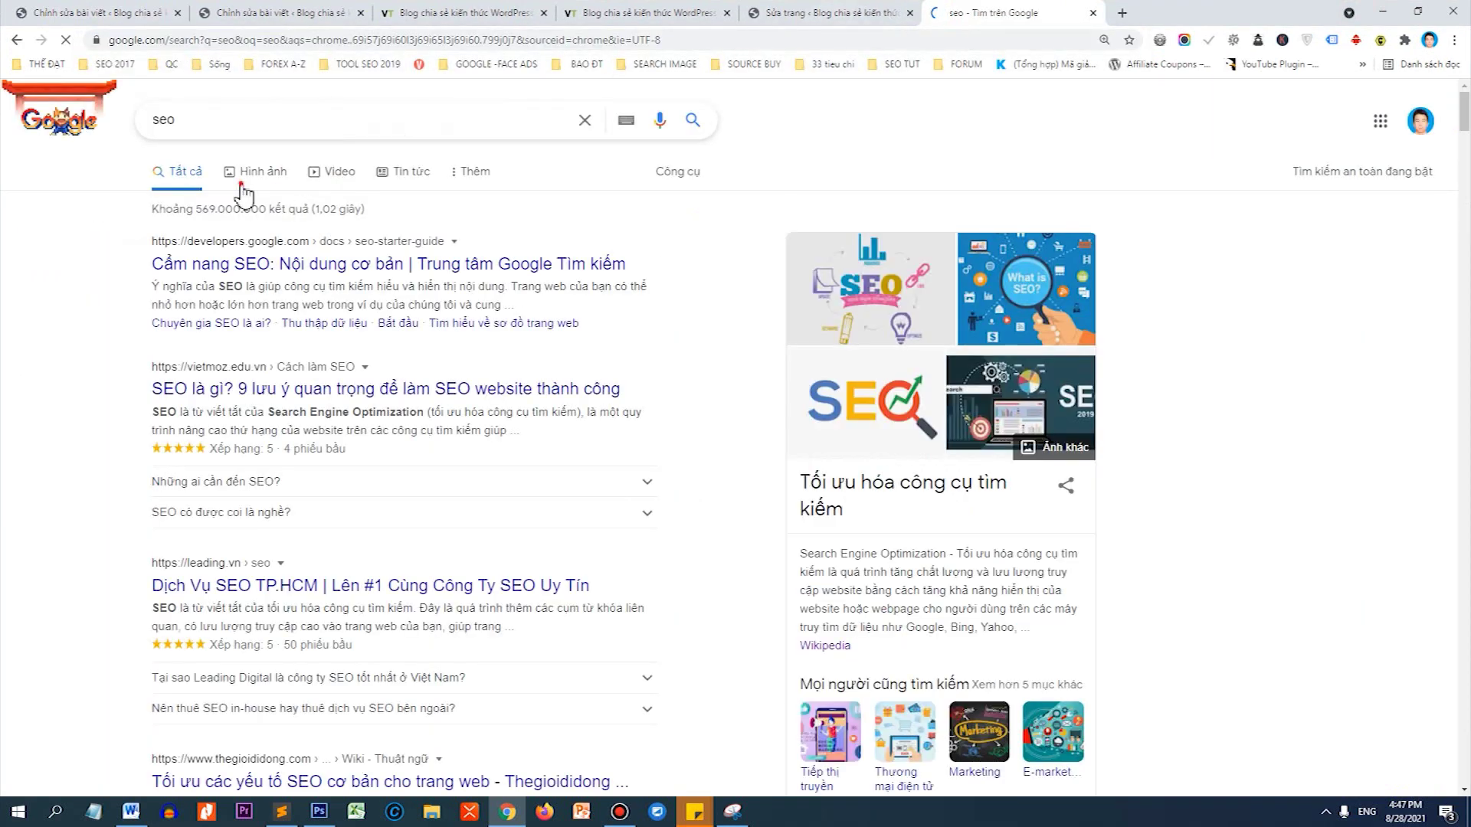
{"action": "left_click", "coordinate": [242, 184]}
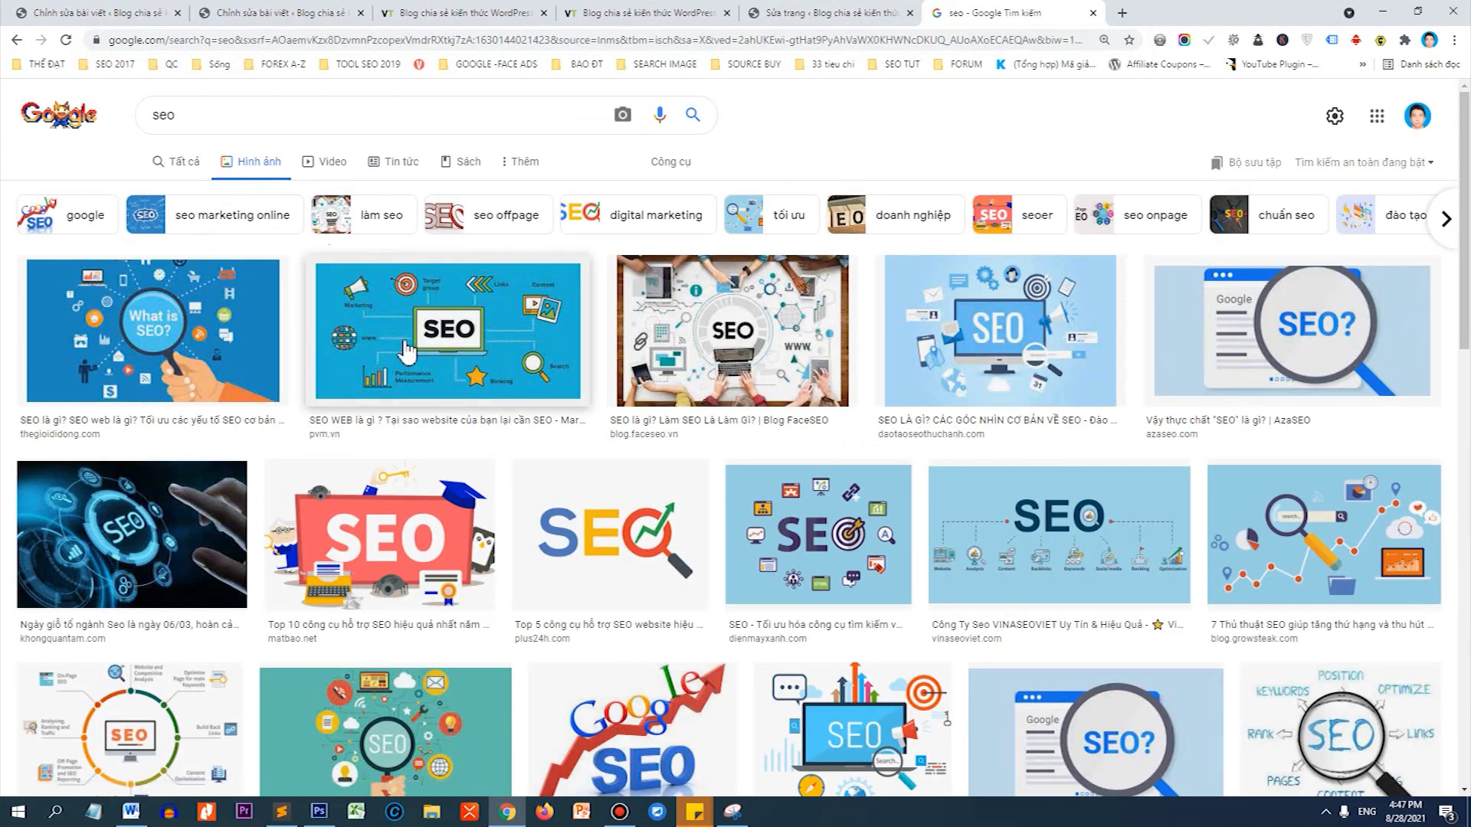
{"action": "left_click", "coordinate": [398, 322]}
Open the illustration in its own tab, visit its pvm.vn source, then close the tab.
{"action": "right_click", "coordinate": [1094, 331]}
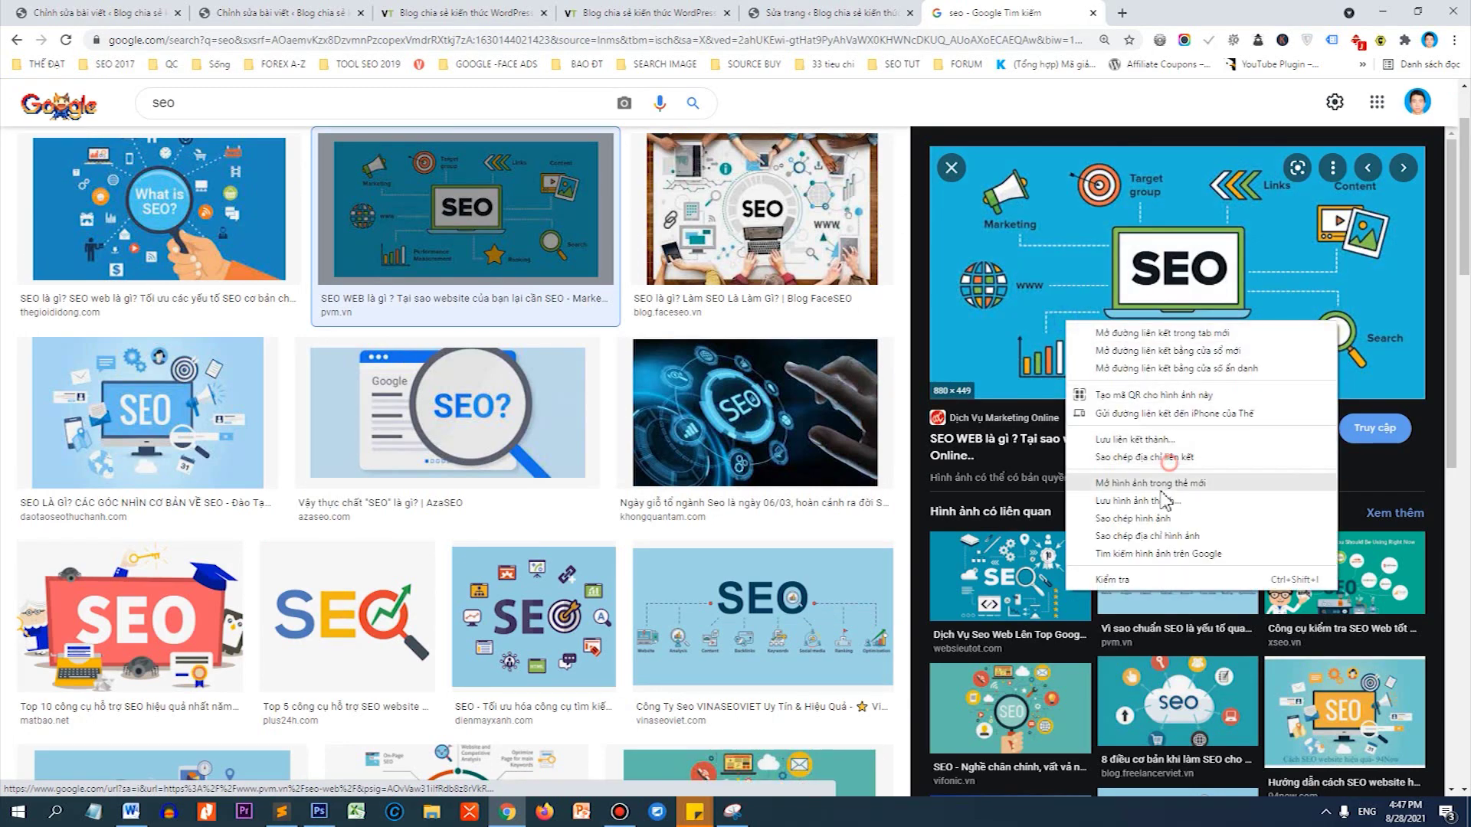
{"action": "left_click", "coordinate": [1168, 466]}
{"action": "left_click", "coordinate": [1128, 13]}
{"action": "left_click", "coordinate": [1018, 12]}
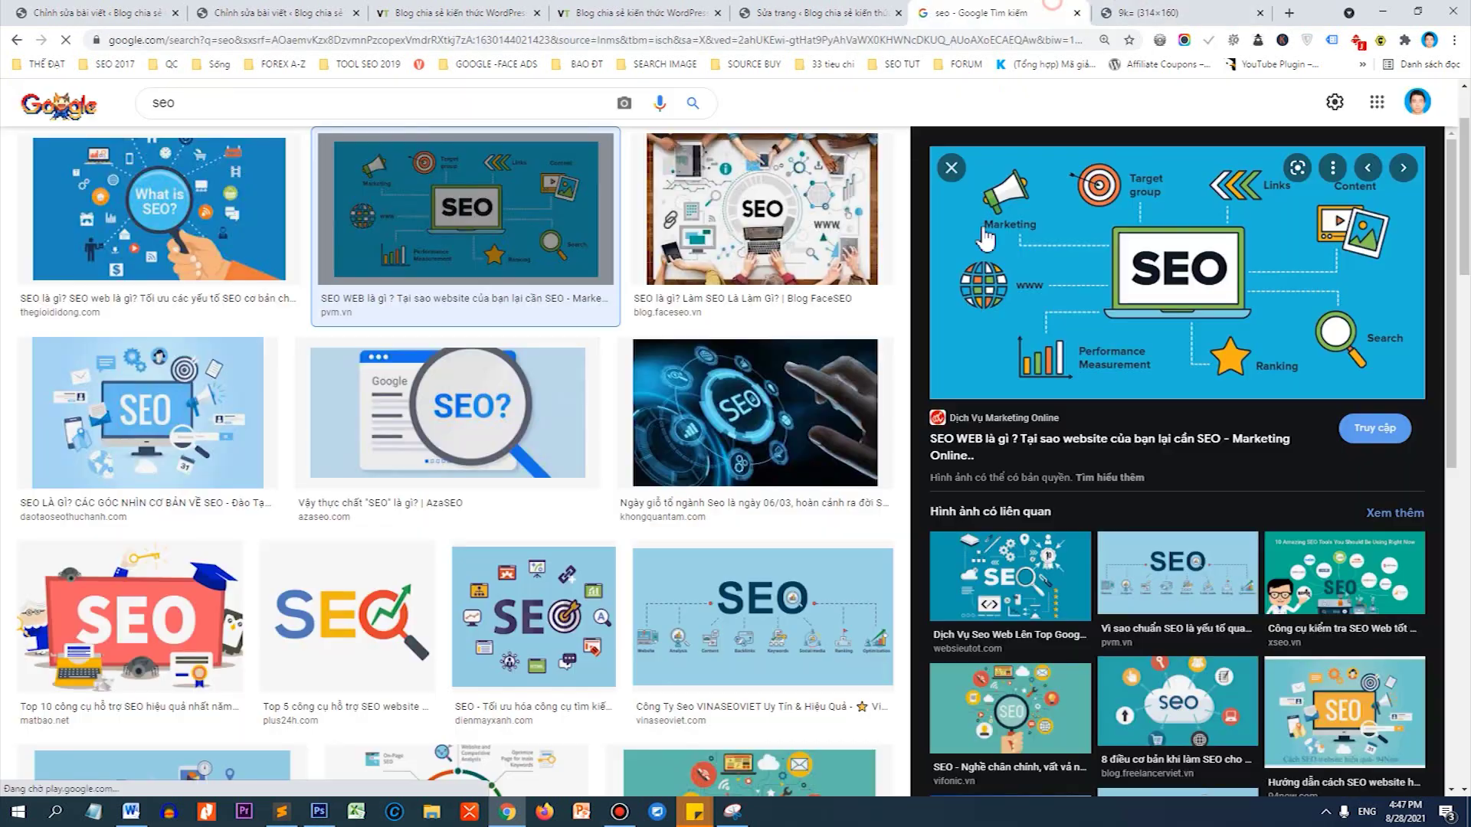
{"action": "left_click", "coordinate": [1043, 307]}
{"action": "left_click", "coordinate": [1103, 13]}
{"action": "key", "text": "ctrl+w"}
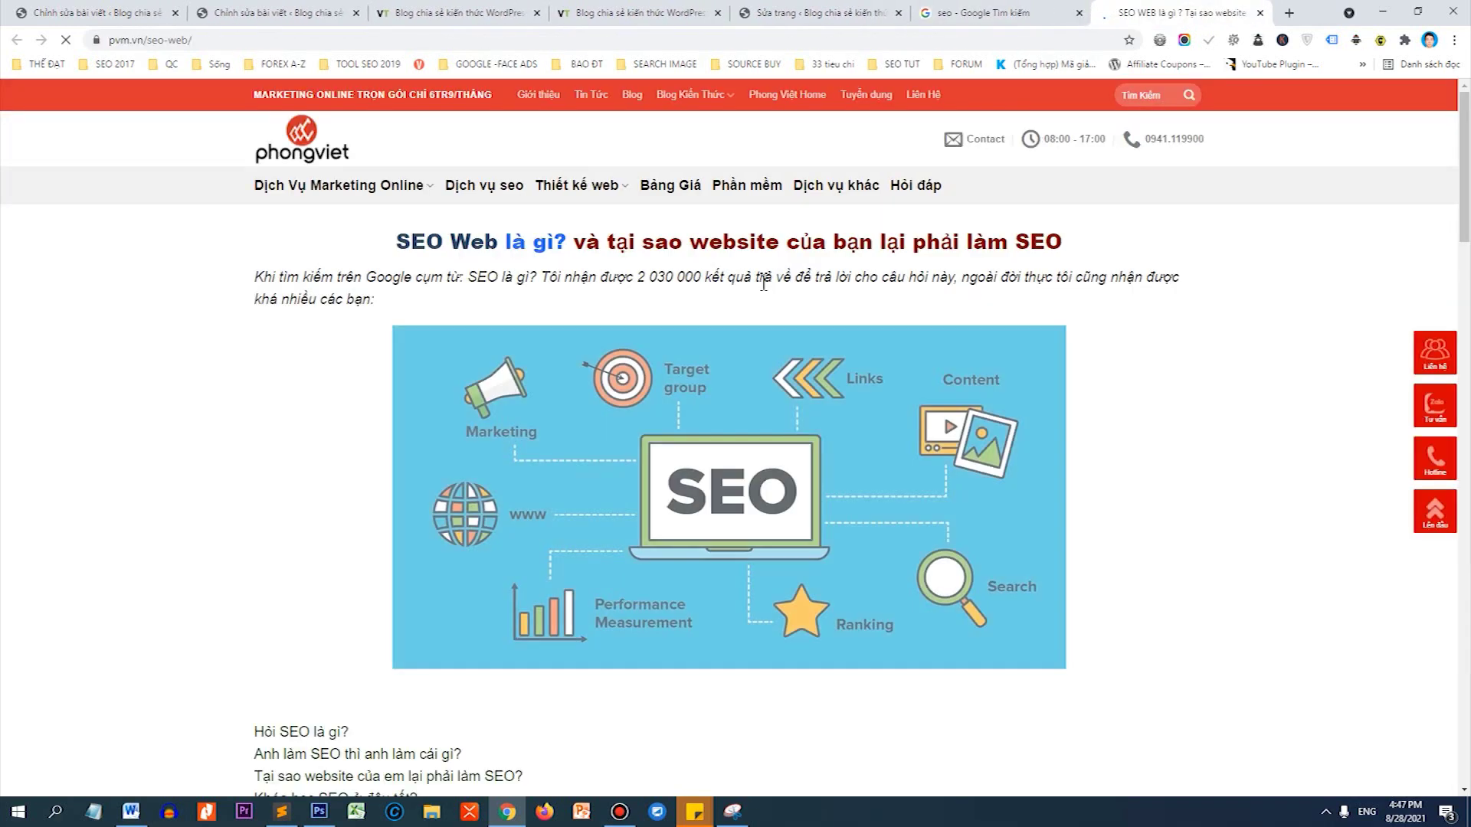
Save the SEO illustration as seo-là-gì-.jpg and return to the post editor.
{"action": "right_click", "coordinate": [753, 330]}
{"action": "left_click", "coordinate": [709, 374]}
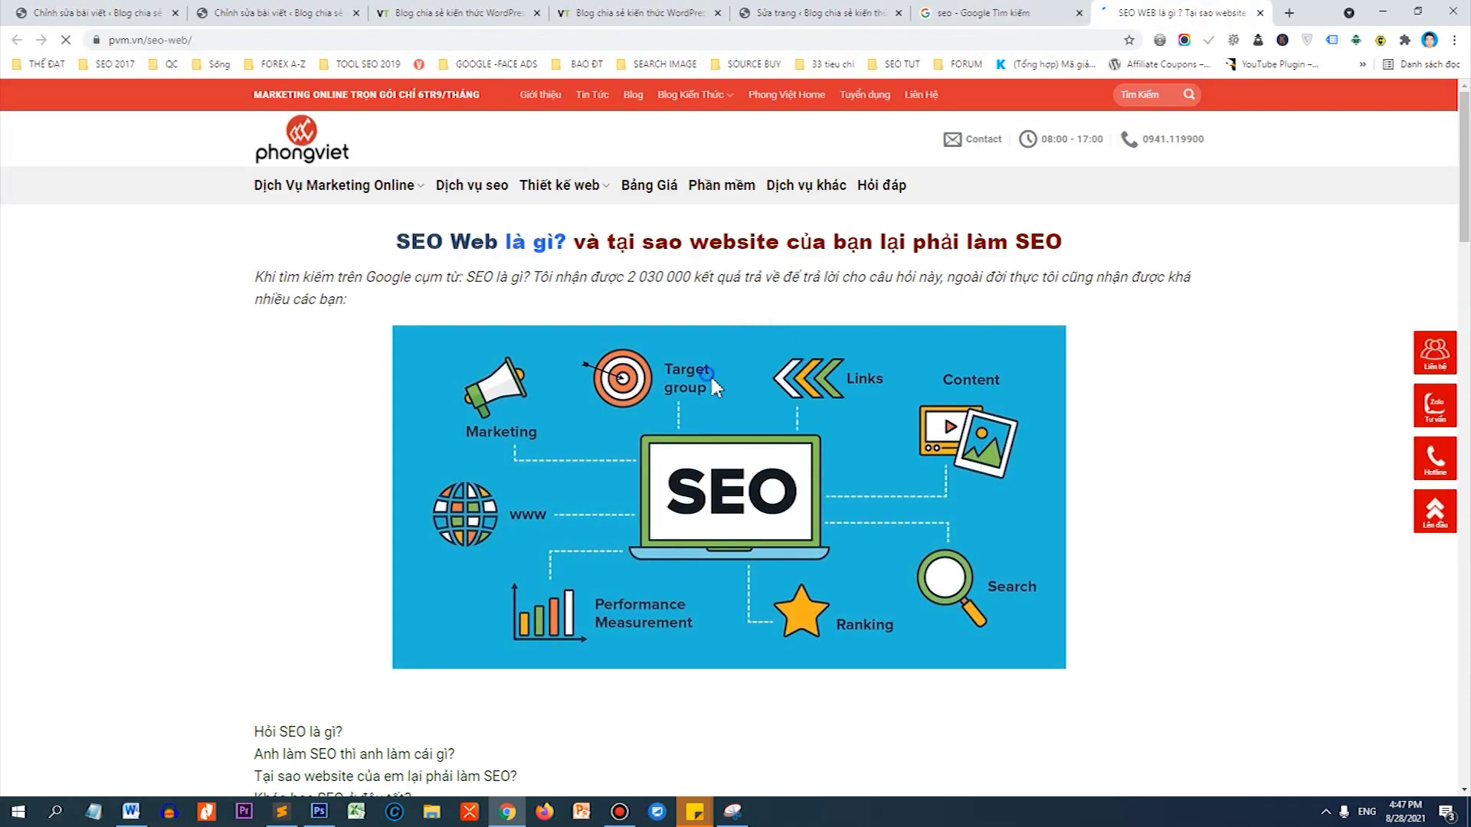
{"action": "right_click", "coordinate": [709, 374]}
{"action": "left_click", "coordinate": [740, 399]}
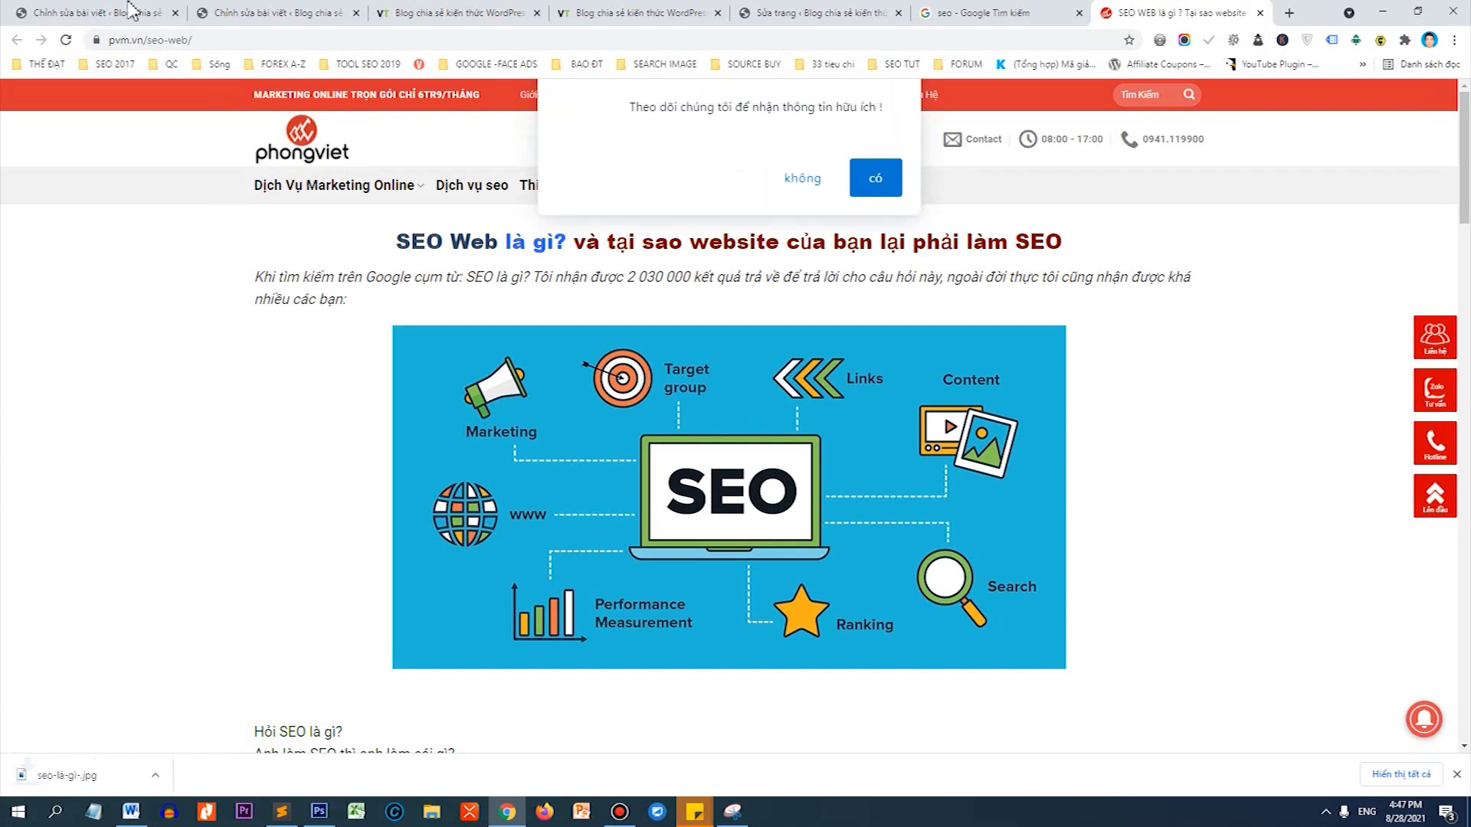
{"action": "left_click", "coordinate": [96, 11]}
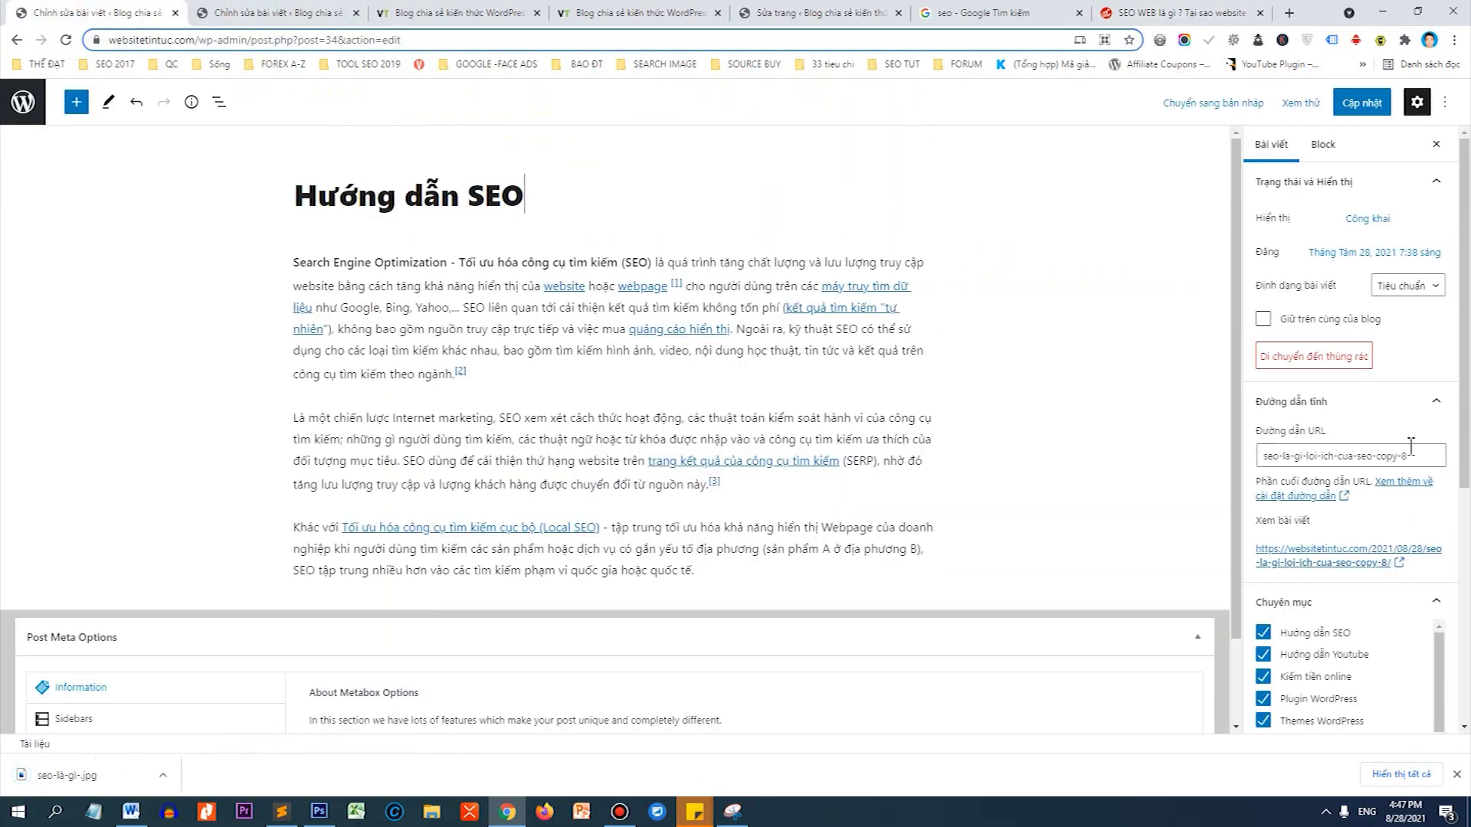
Set the downloaded SEO image as the post's featured image and update the post.
{"action": "scroll", "coordinate": [1410, 444], "scroll_direction": "down", "scroll_amount": 5}
{"action": "left_click", "coordinate": [1317, 728]}
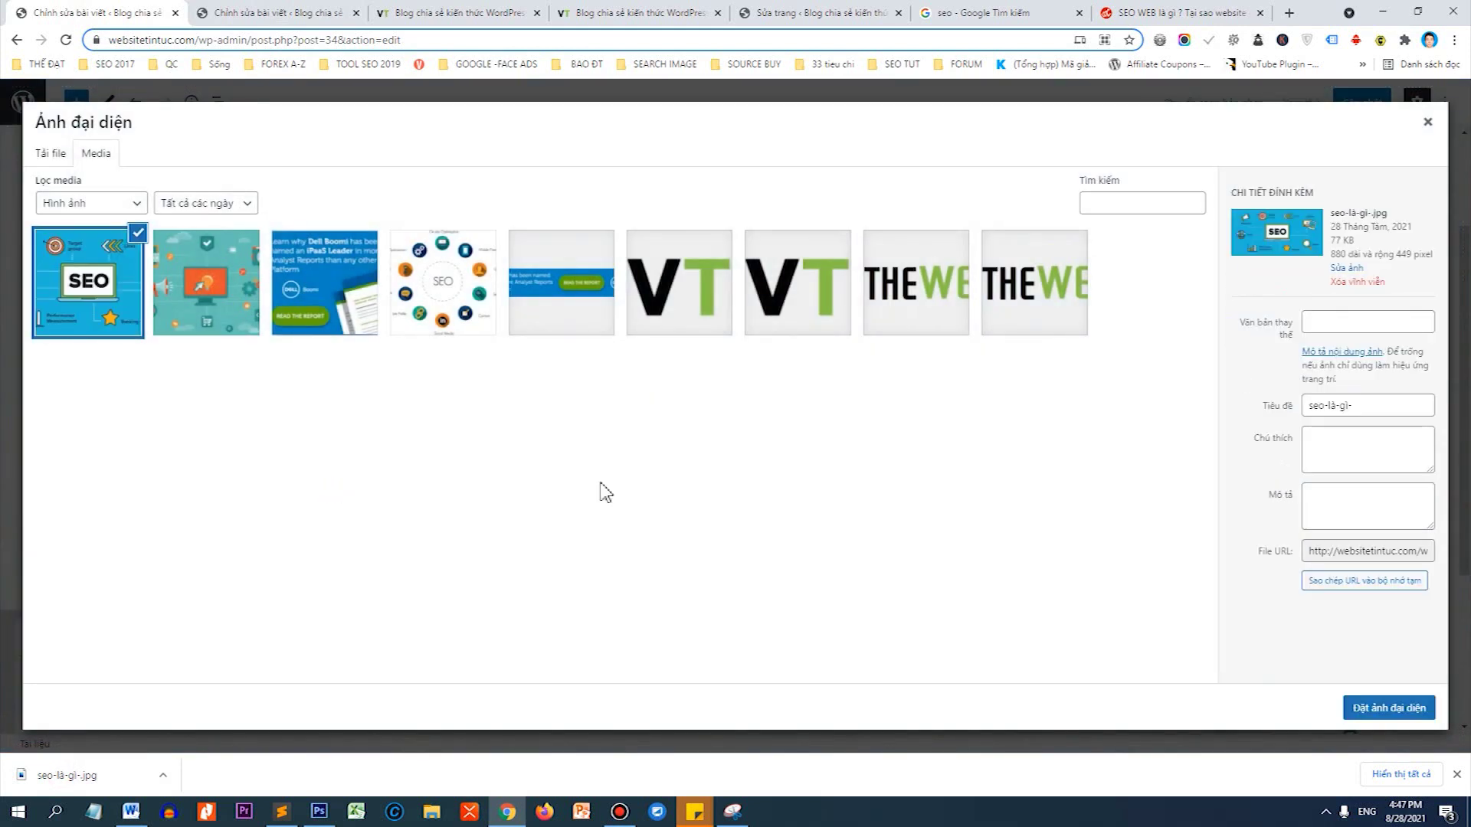
{"action": "left_click", "coordinate": [1390, 711]}
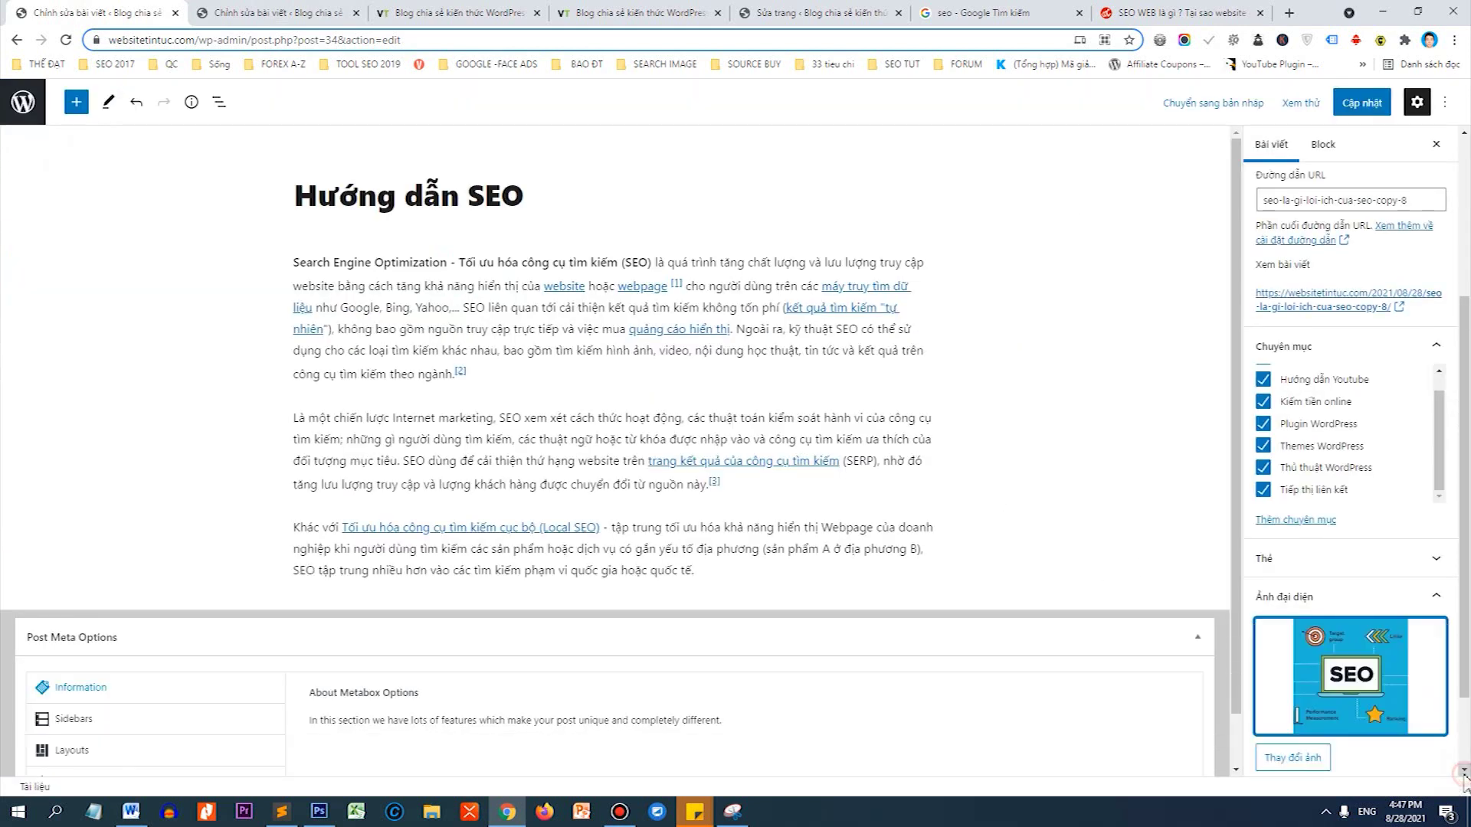
{"action": "left_click", "coordinate": [1373, 116]}
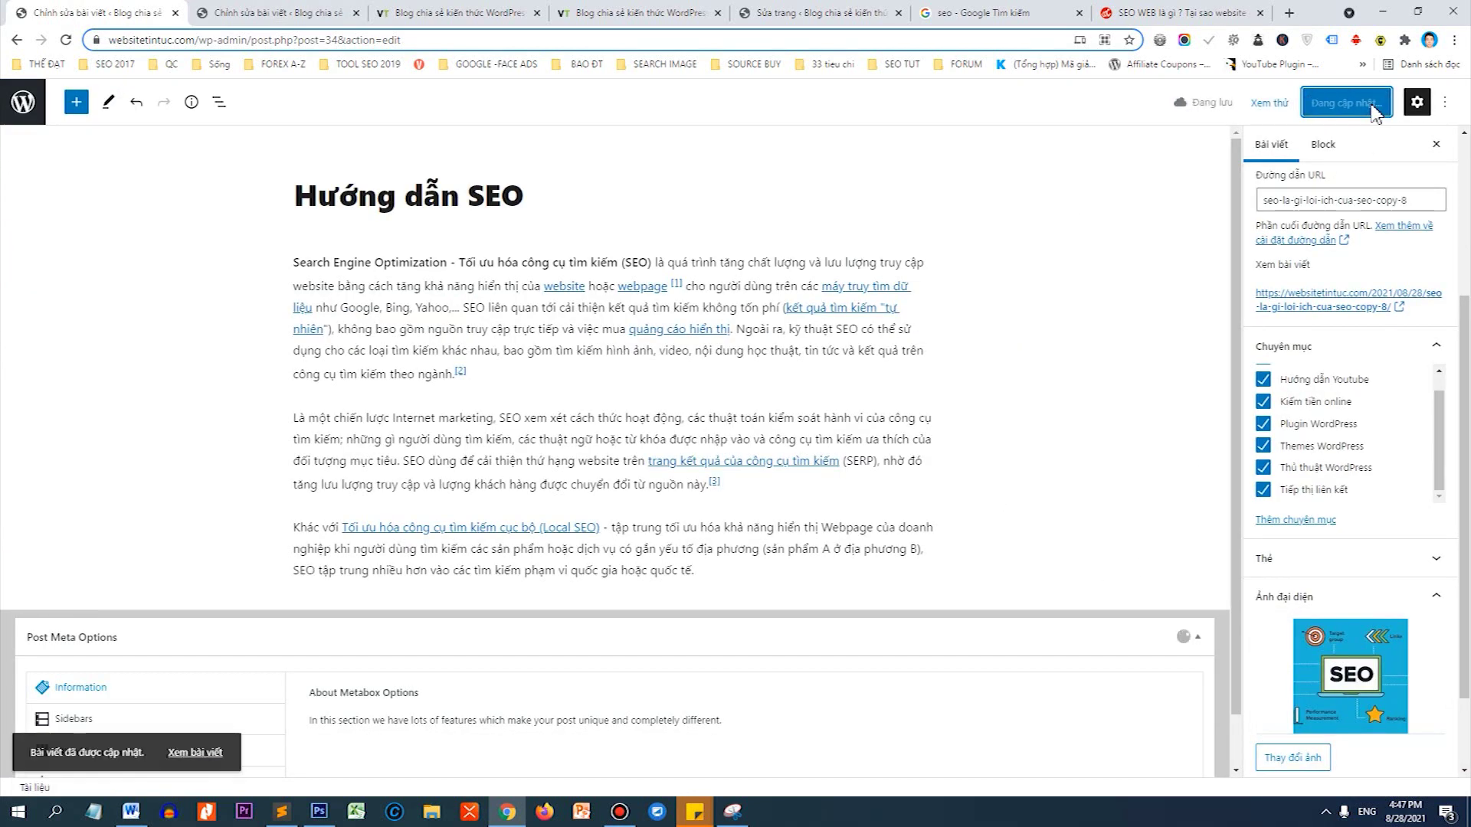
Reload the homepage to check the change, then return to the Hướng dẫn SEO editor.
{"action": "left_click", "coordinate": [454, 13]}
{"action": "right_click", "coordinate": [118, 383]}
{"action": "left_click", "coordinate": [145, 420]}
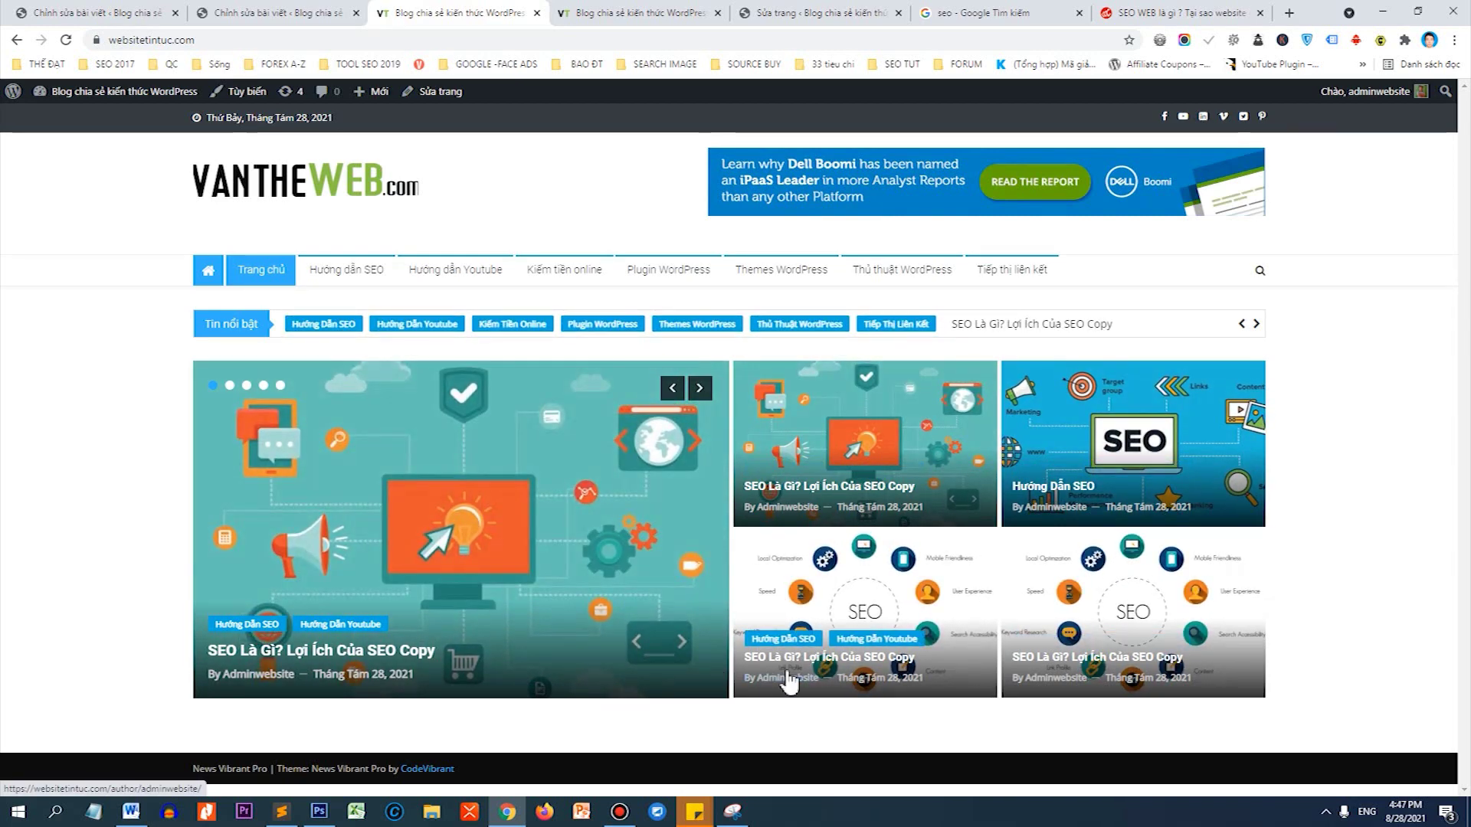
{"action": "left_click", "coordinate": [158, 11]}
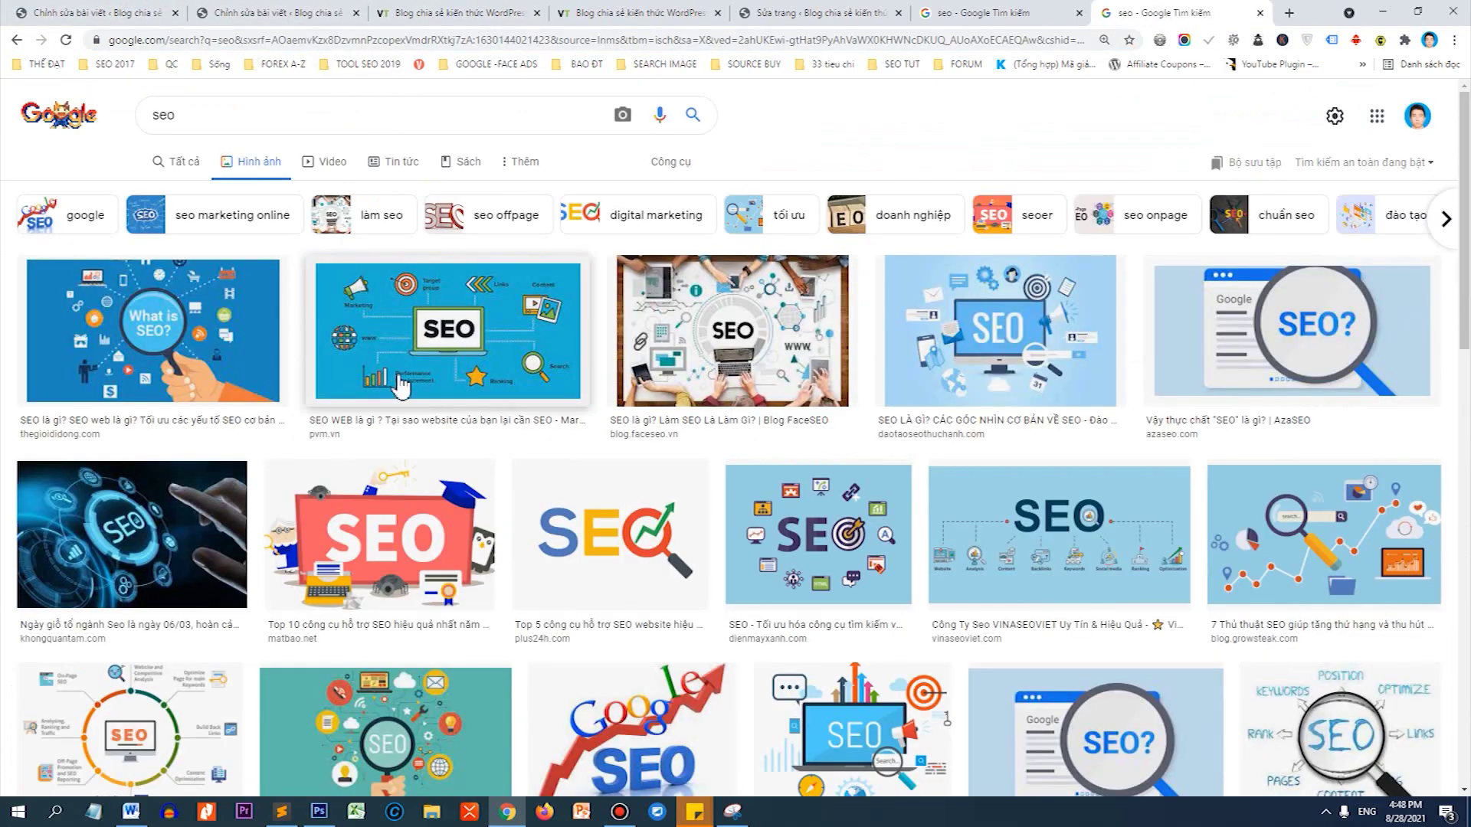
Save the red SEO image from Google Images at full size to the computer.
{"action": "scroll", "coordinate": [536, 460], "scroll_direction": "down", "scroll_amount": 3}
{"action": "left_click", "coordinate": [394, 558]}
{"action": "right_click", "coordinate": [995, 350]}
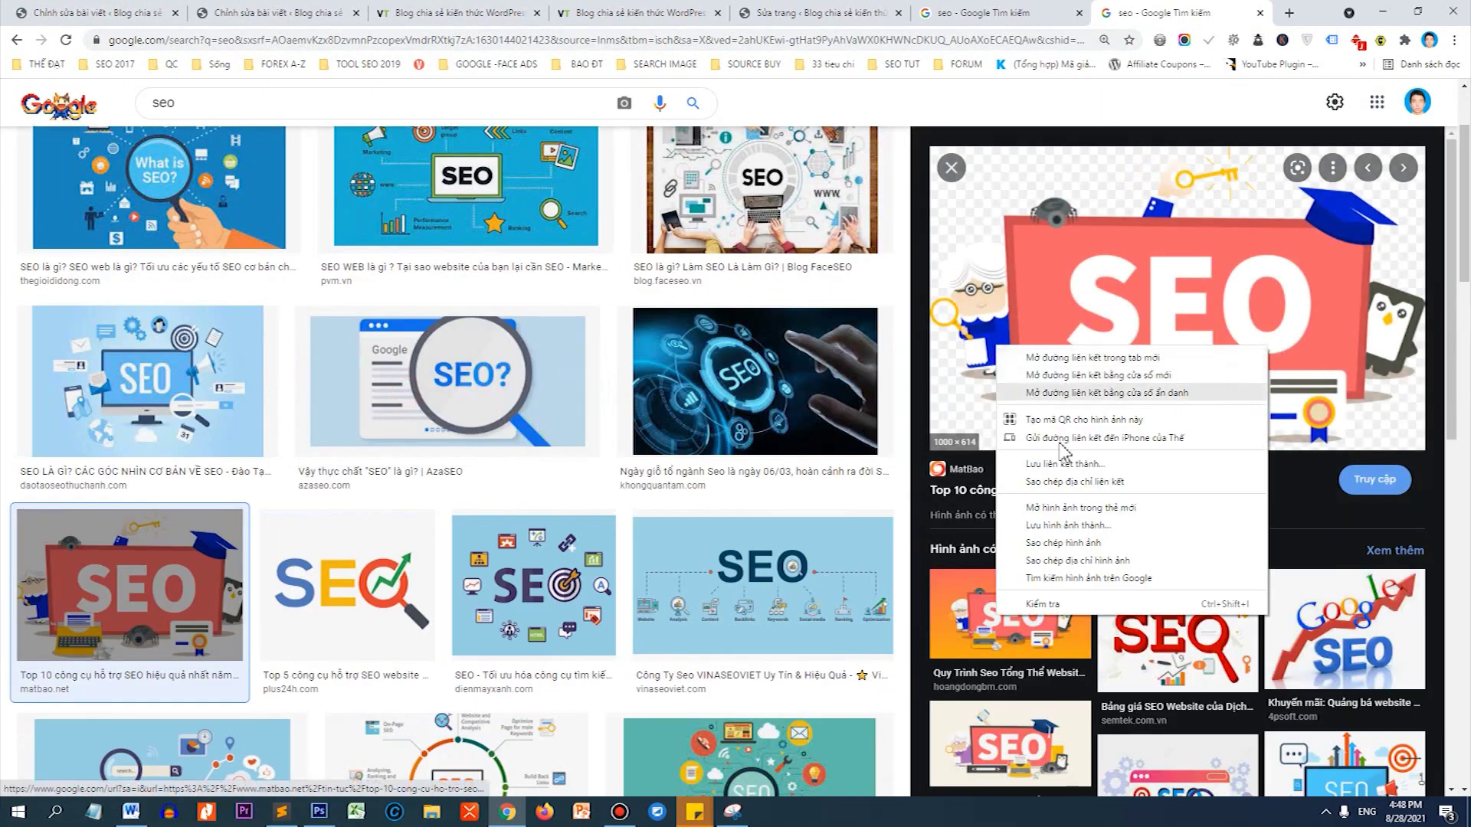
{"action": "left_click", "coordinate": [1042, 507]}
{"action": "right_click", "coordinate": [965, 337]}
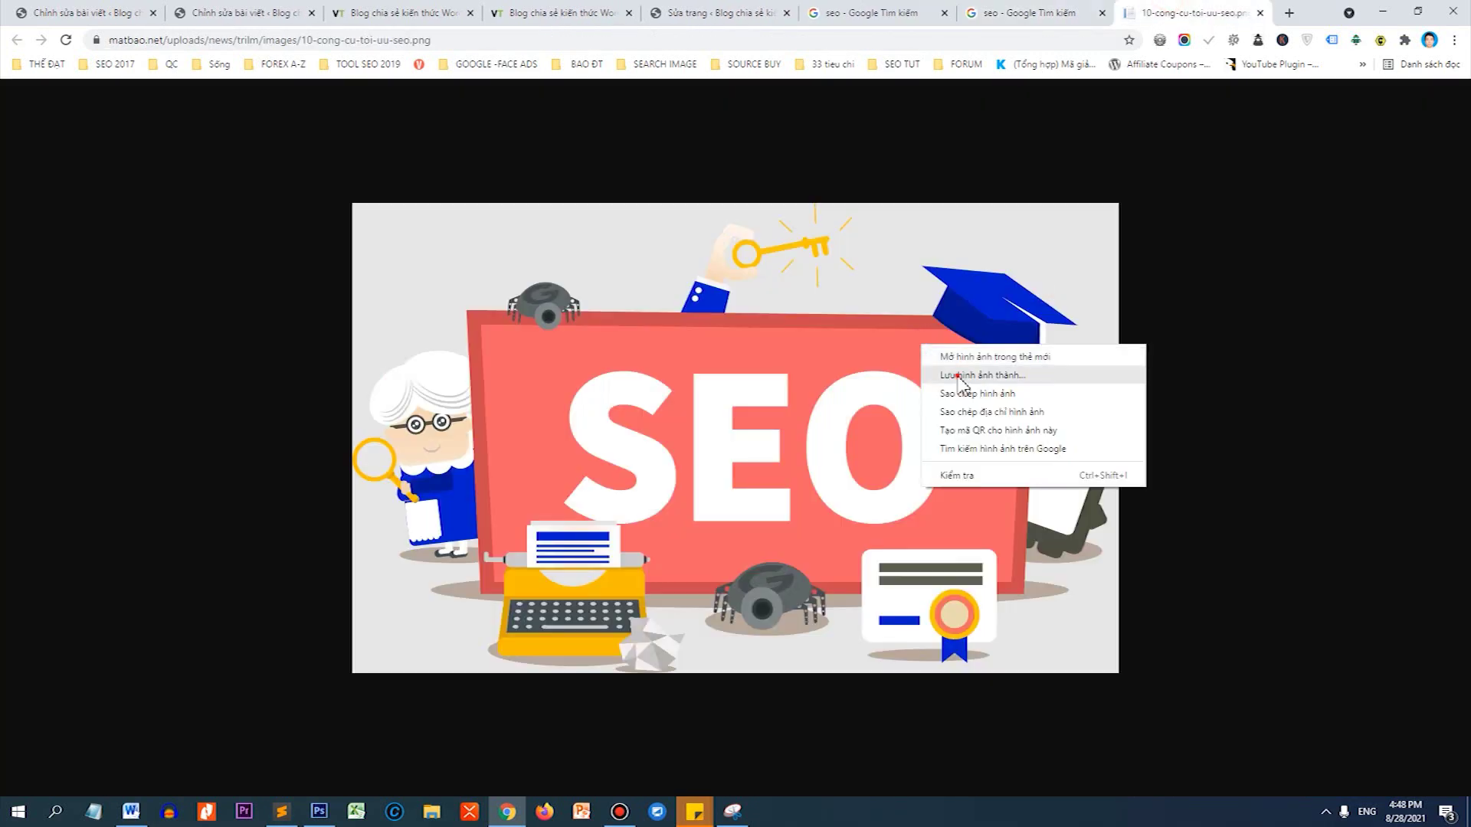
{"action": "left_click", "coordinate": [955, 373]}
{"action": "key", "text": "Return"}
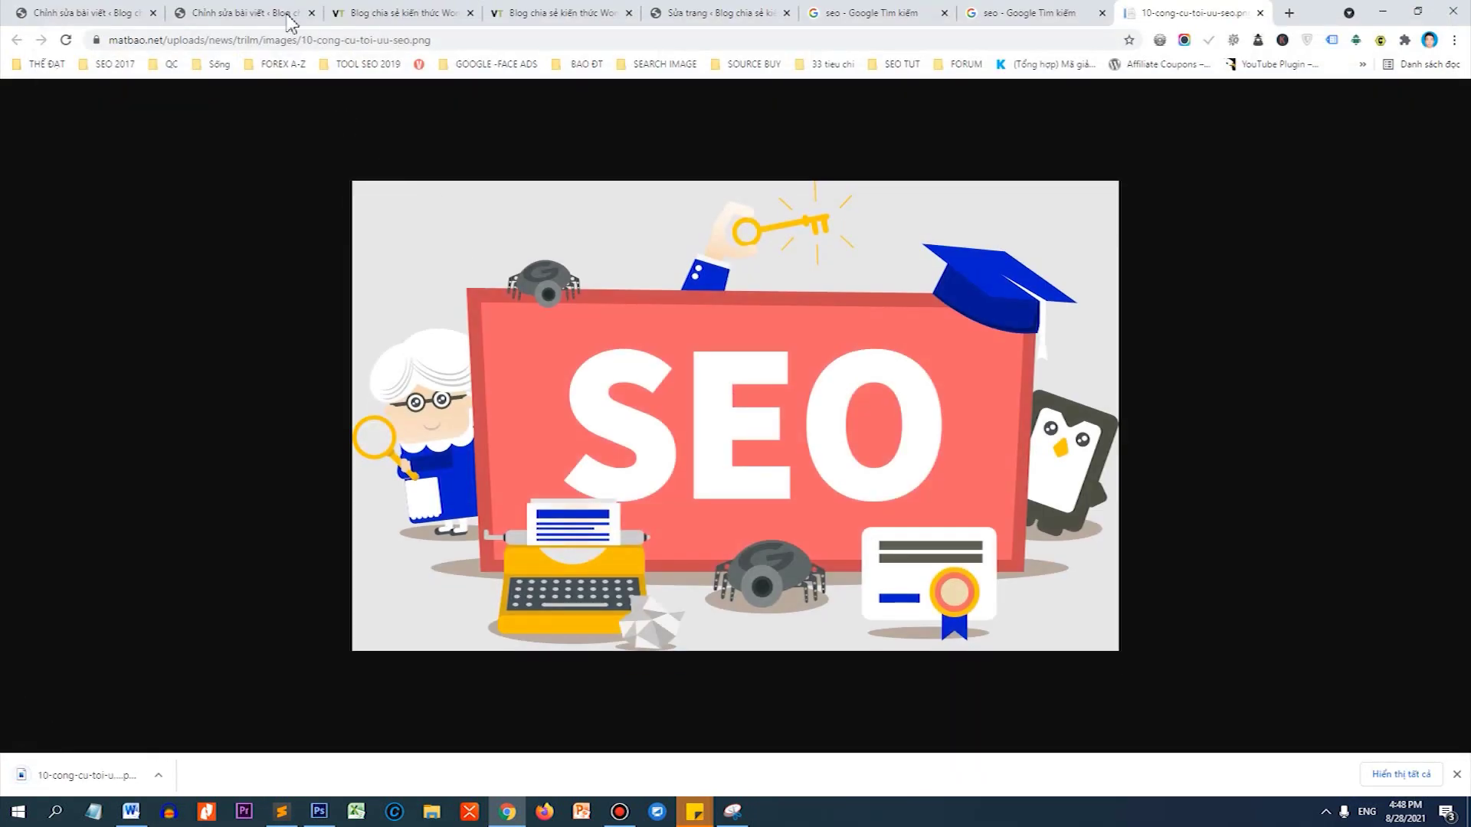
Upload the SEO image as the post's featured image and update the post.
{"action": "left_click", "coordinate": [268, 13]}
{"action": "left_click", "coordinate": [1380, 616]}
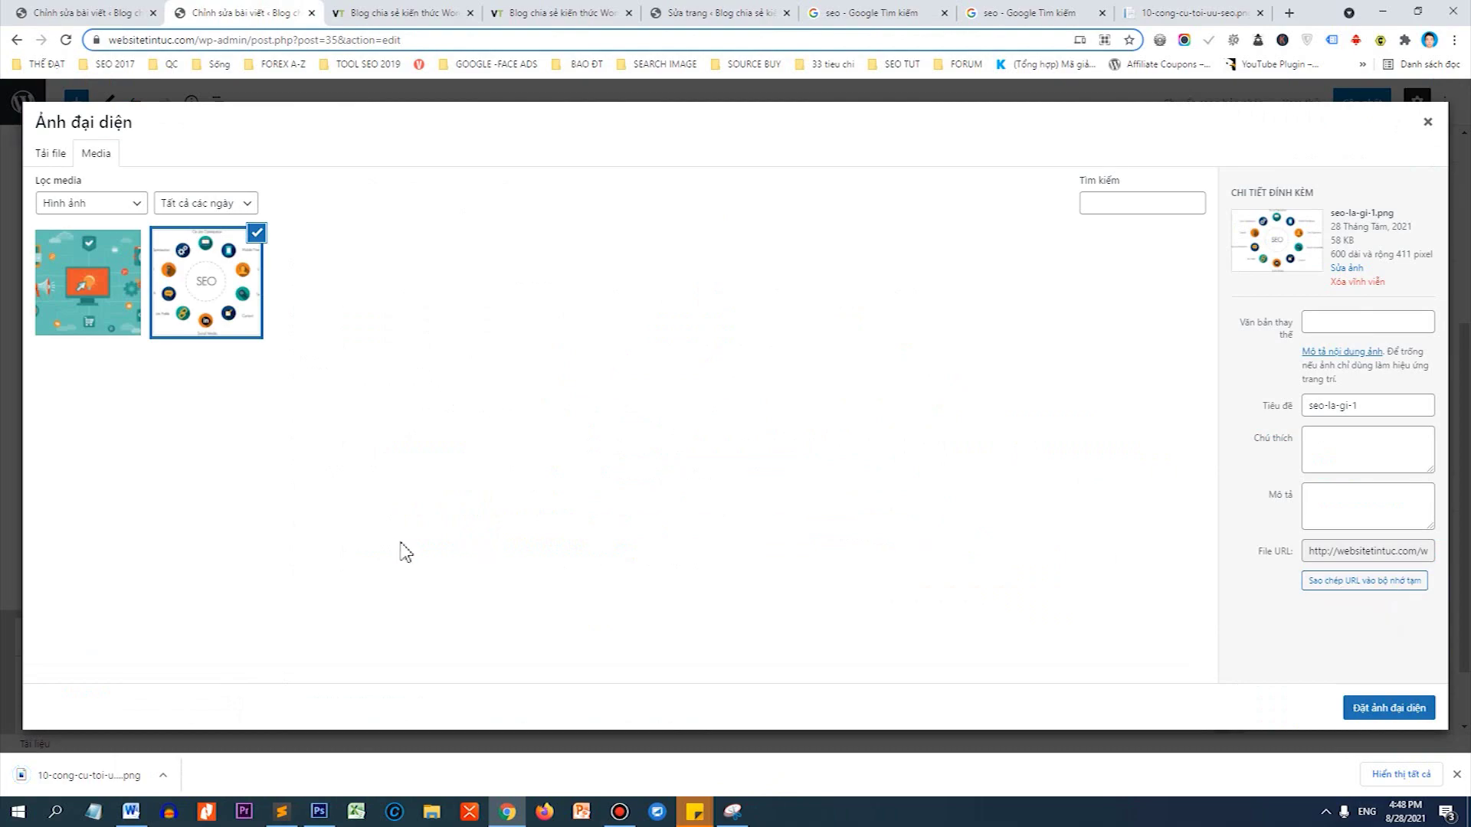
{"action": "left_click_drag", "start_coordinate": [89, 774], "coordinate": [378, 508]}
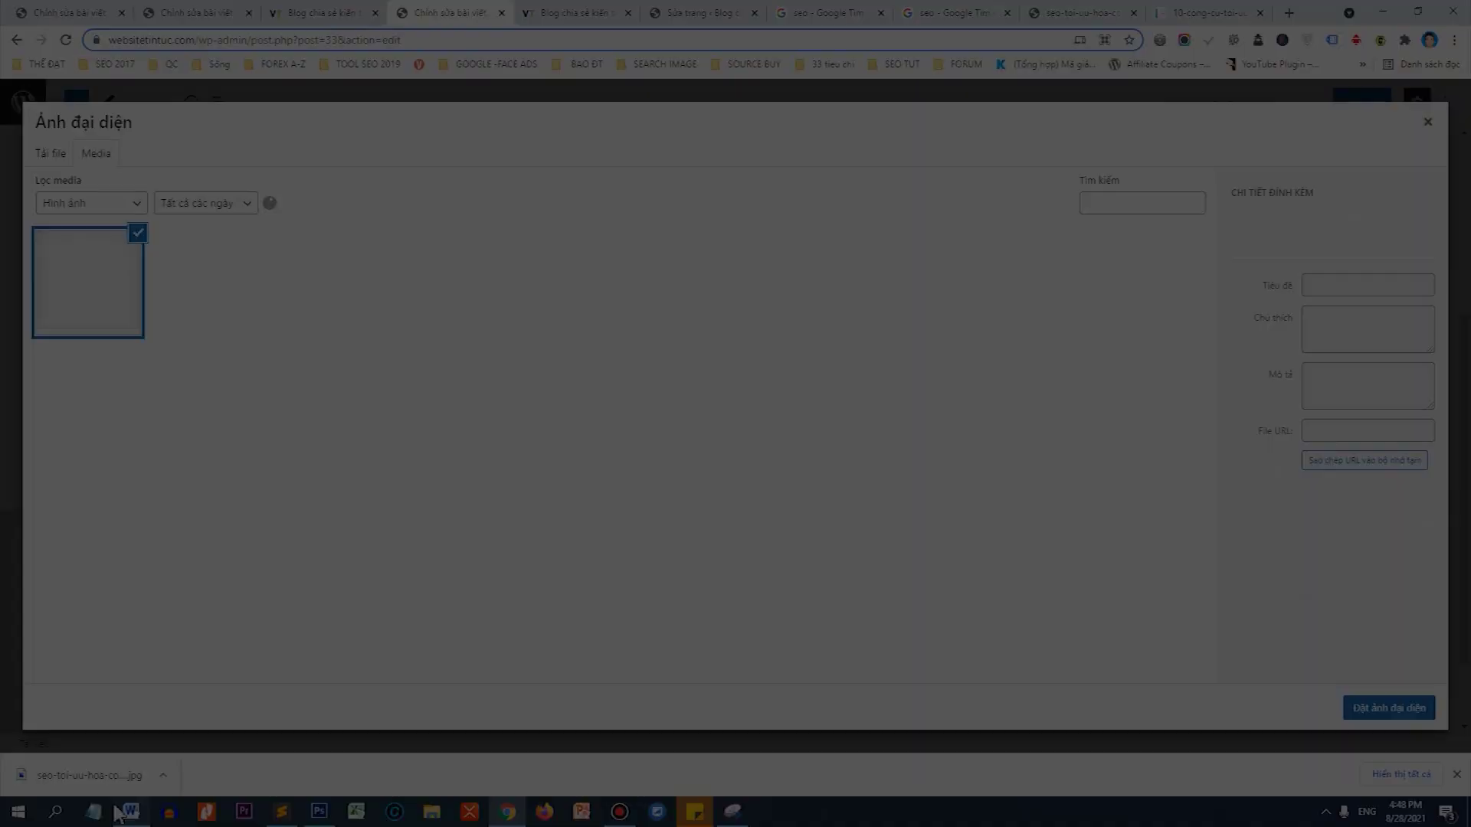
{"action": "left_click_drag", "start_coordinate": [88, 774], "coordinate": [265, 581]}
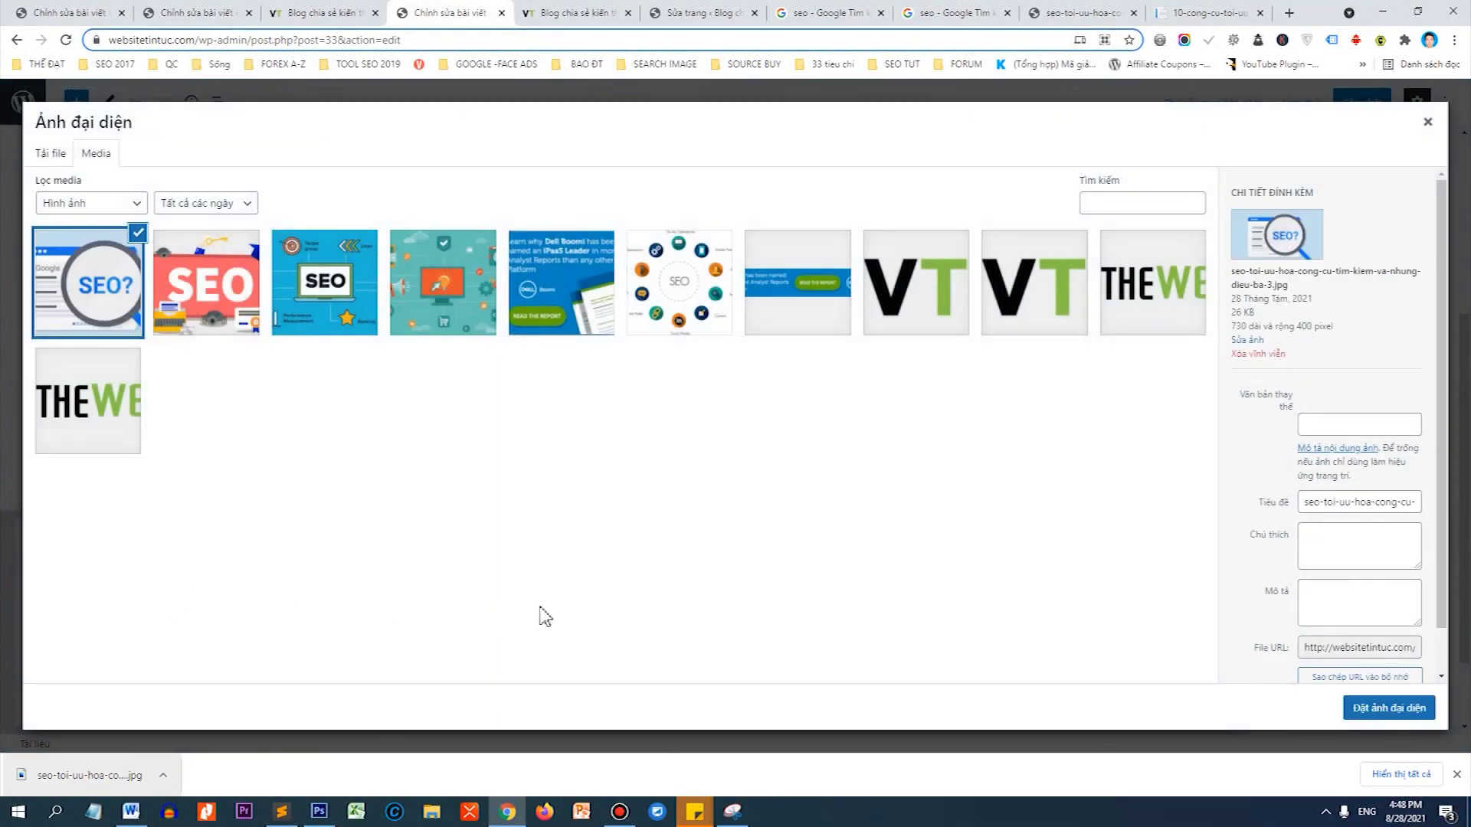
{"action": "left_click", "coordinate": [1379, 708]}
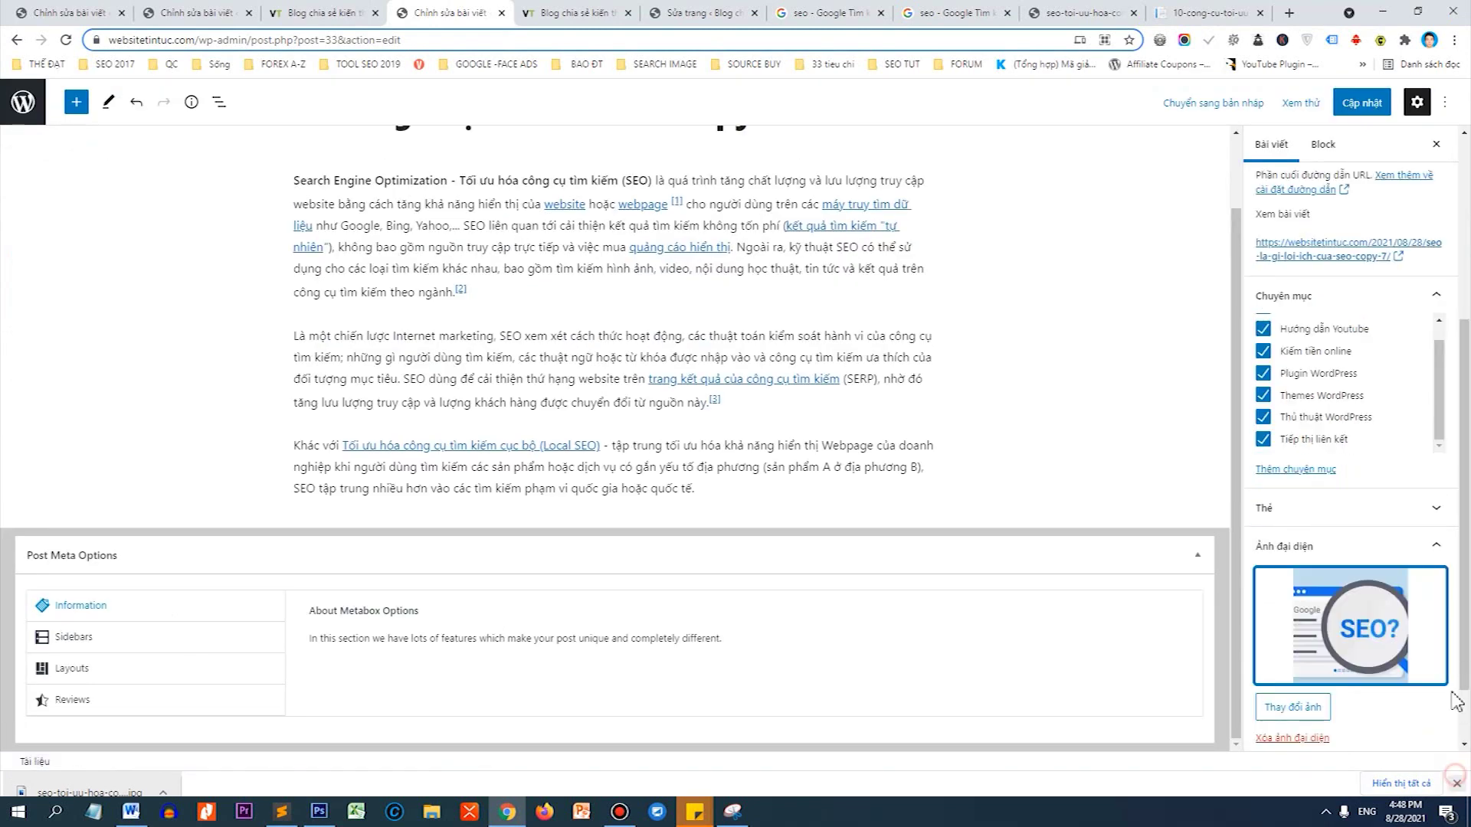
{"action": "scroll", "coordinate": [1421, 198], "scroll_direction": "up", "scroll_amount": 5}
{"action": "left_click", "coordinate": [1362, 104]}
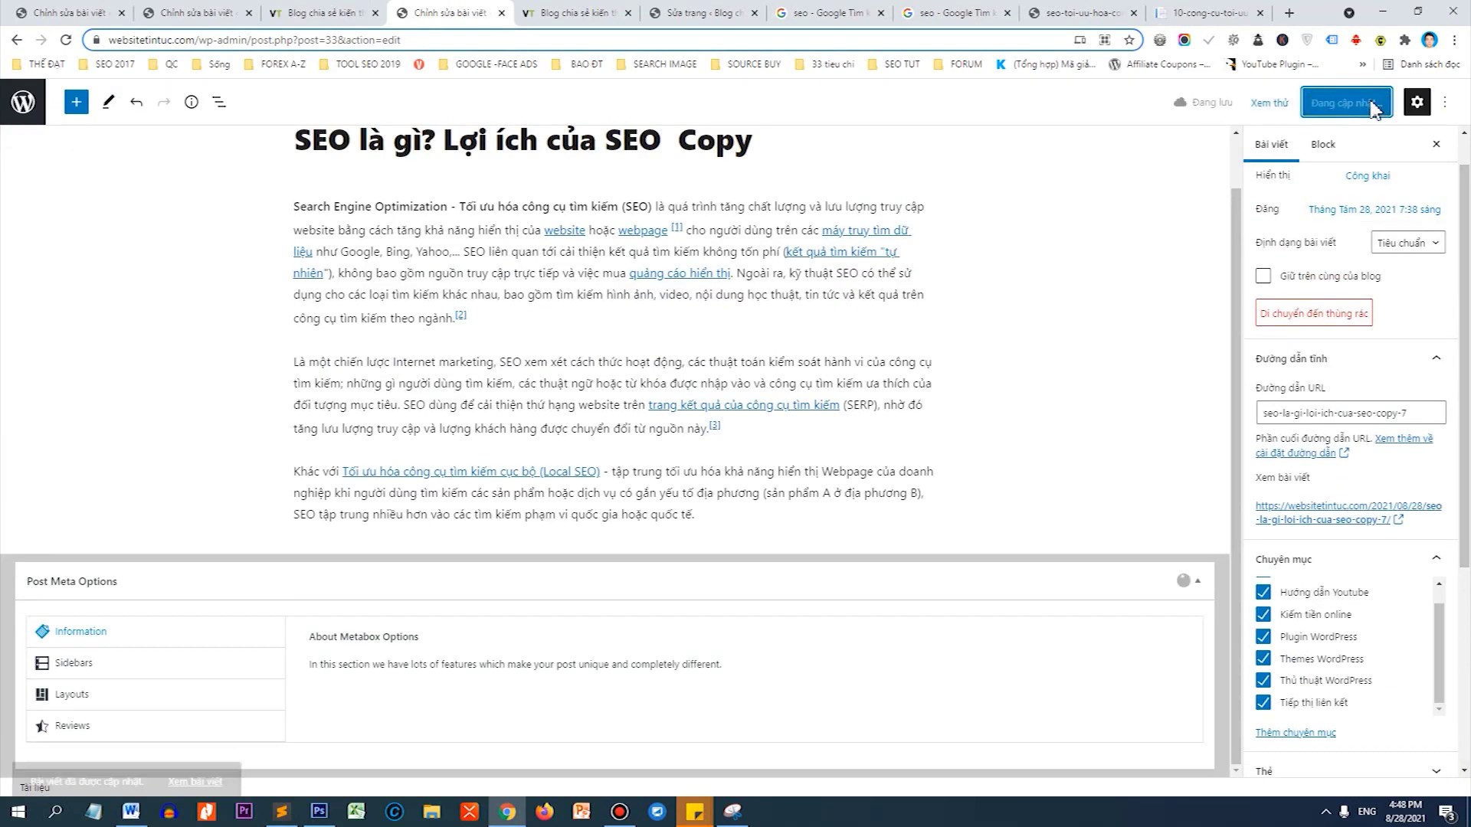
Advance the homepage slider four times to reach the red SEO slide.
{"action": "left_click", "coordinate": [318, 13]}
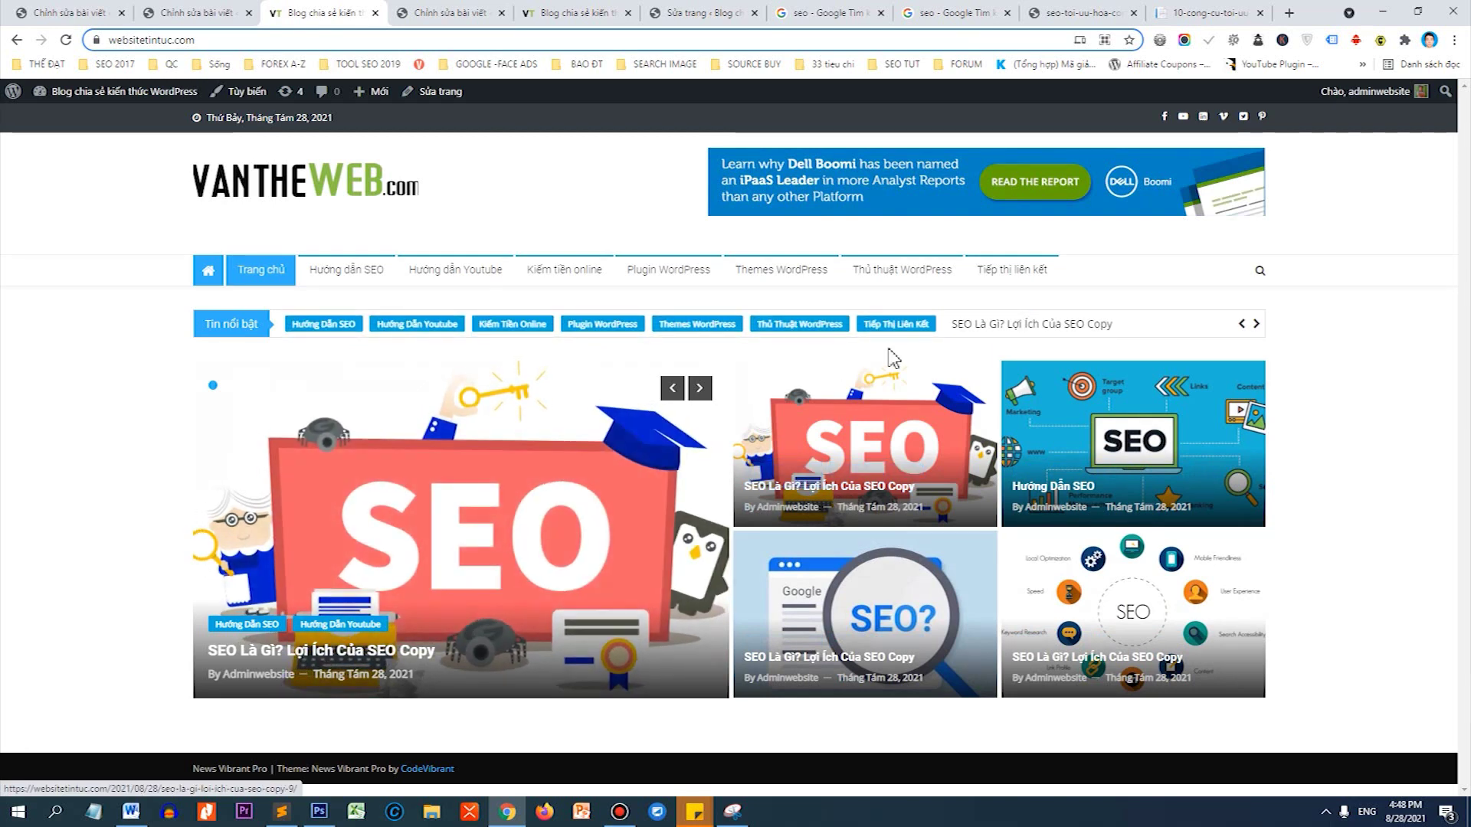
{"action": "left_click", "coordinate": [700, 387]}
{"action": "left_click", "coordinate": [699, 388]}
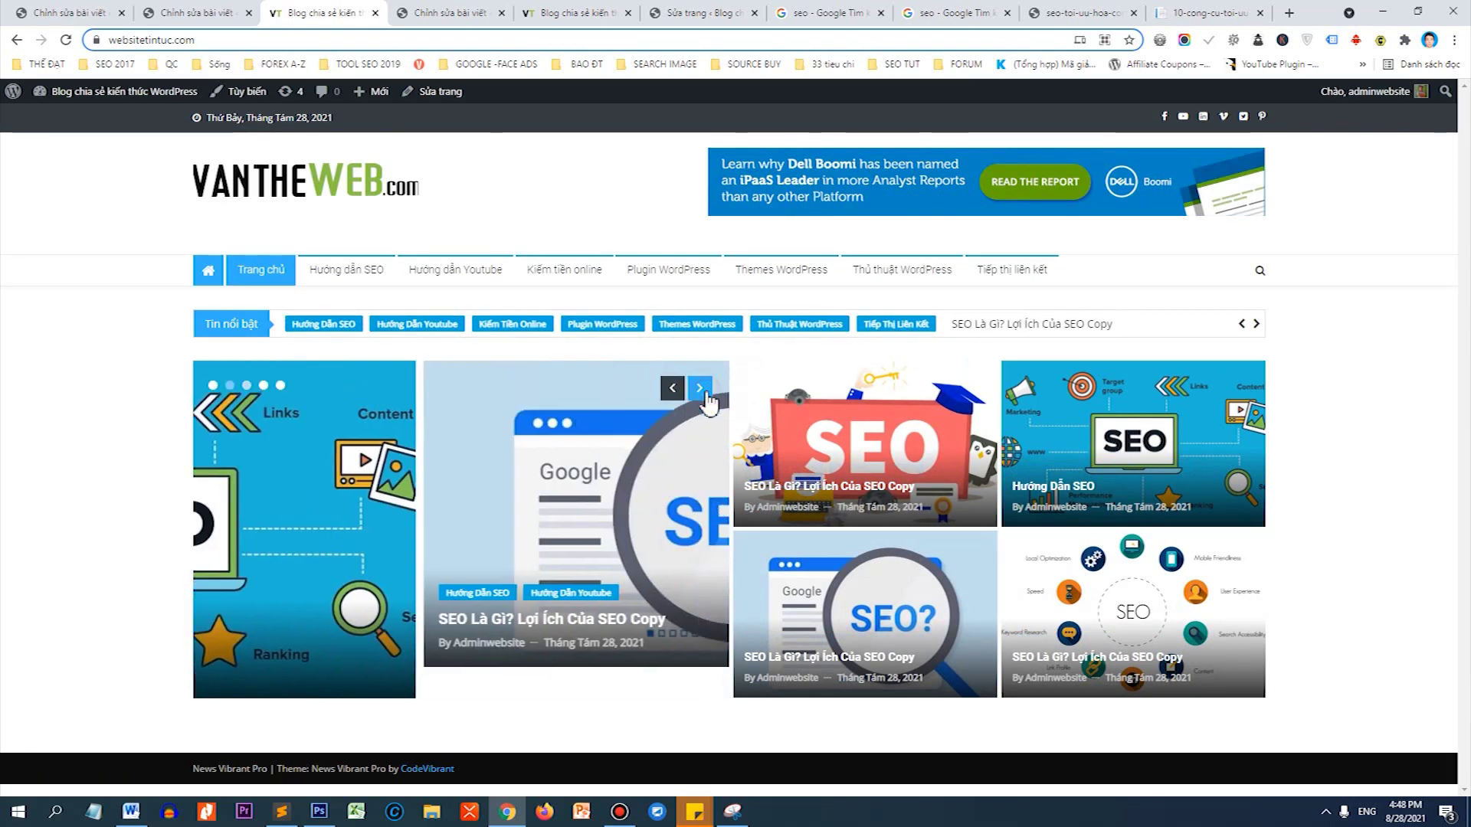
{"action": "left_click", "coordinate": [700, 388]}
{"action": "left_click", "coordinate": [700, 388]}
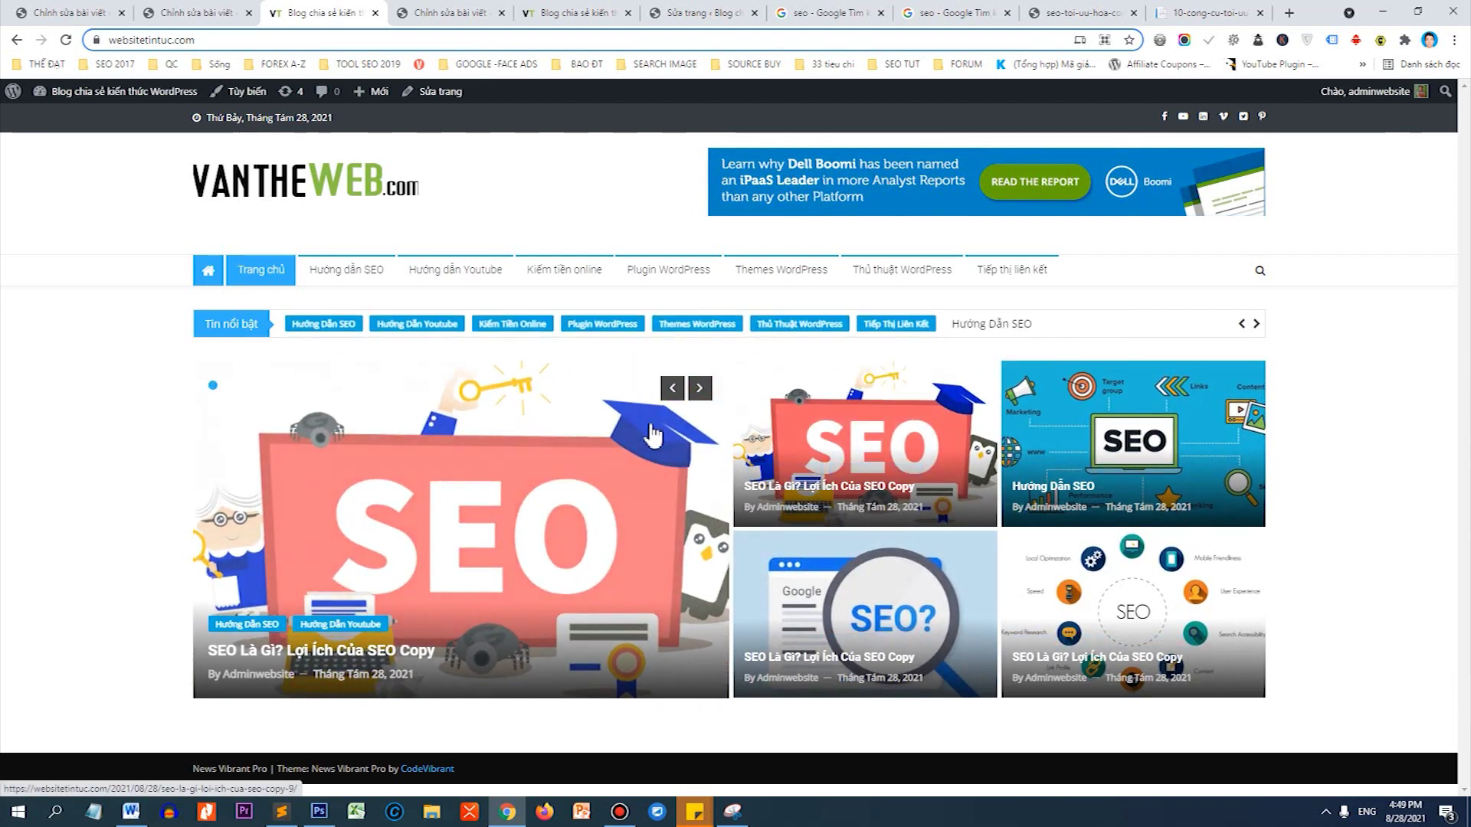
Close the first post-editing tab, confirming Leave without saving.
{"action": "left_click", "coordinate": [81, 13]}
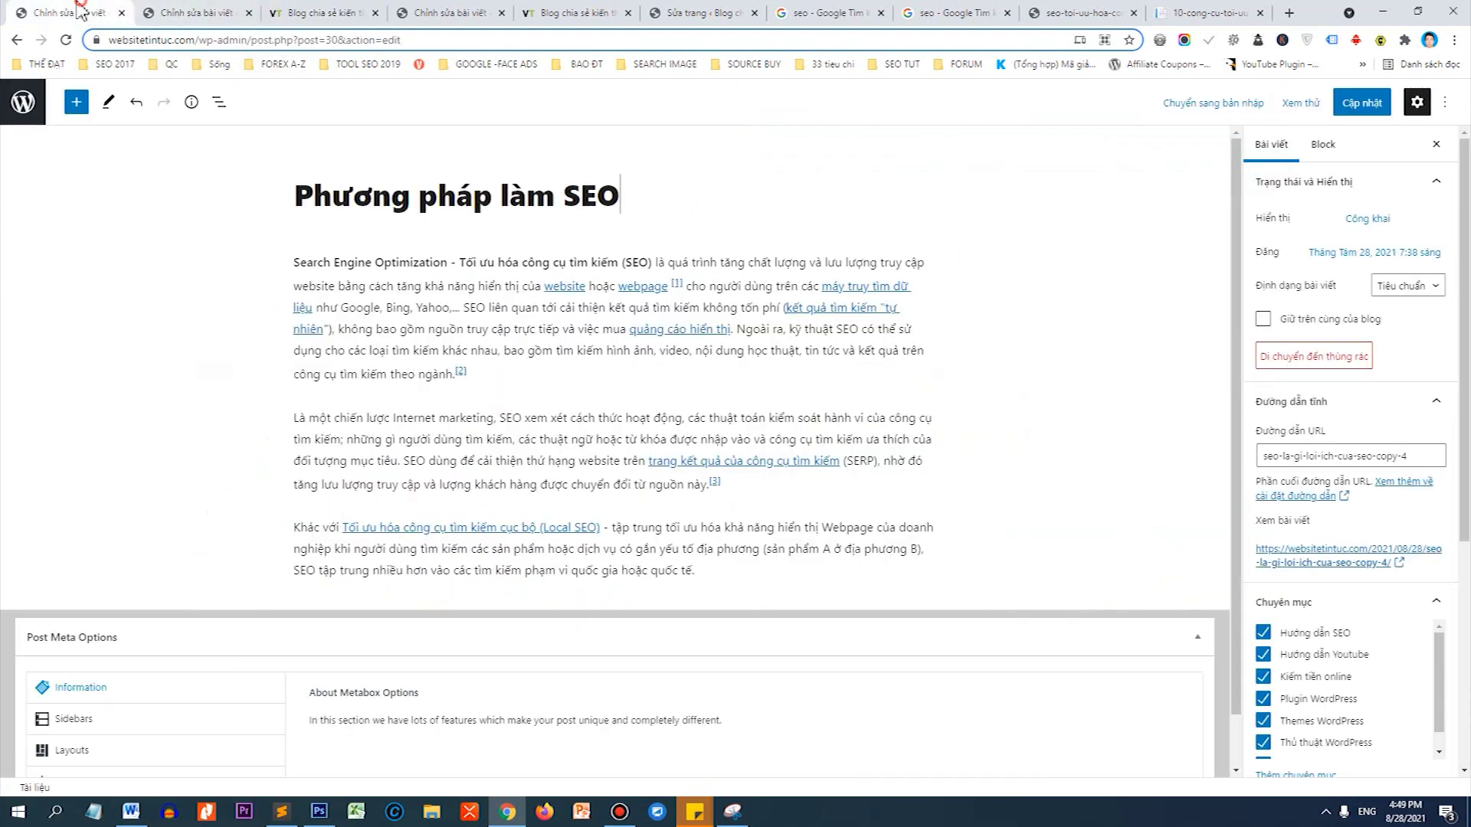
{"action": "left_click", "coordinate": [122, 13]}
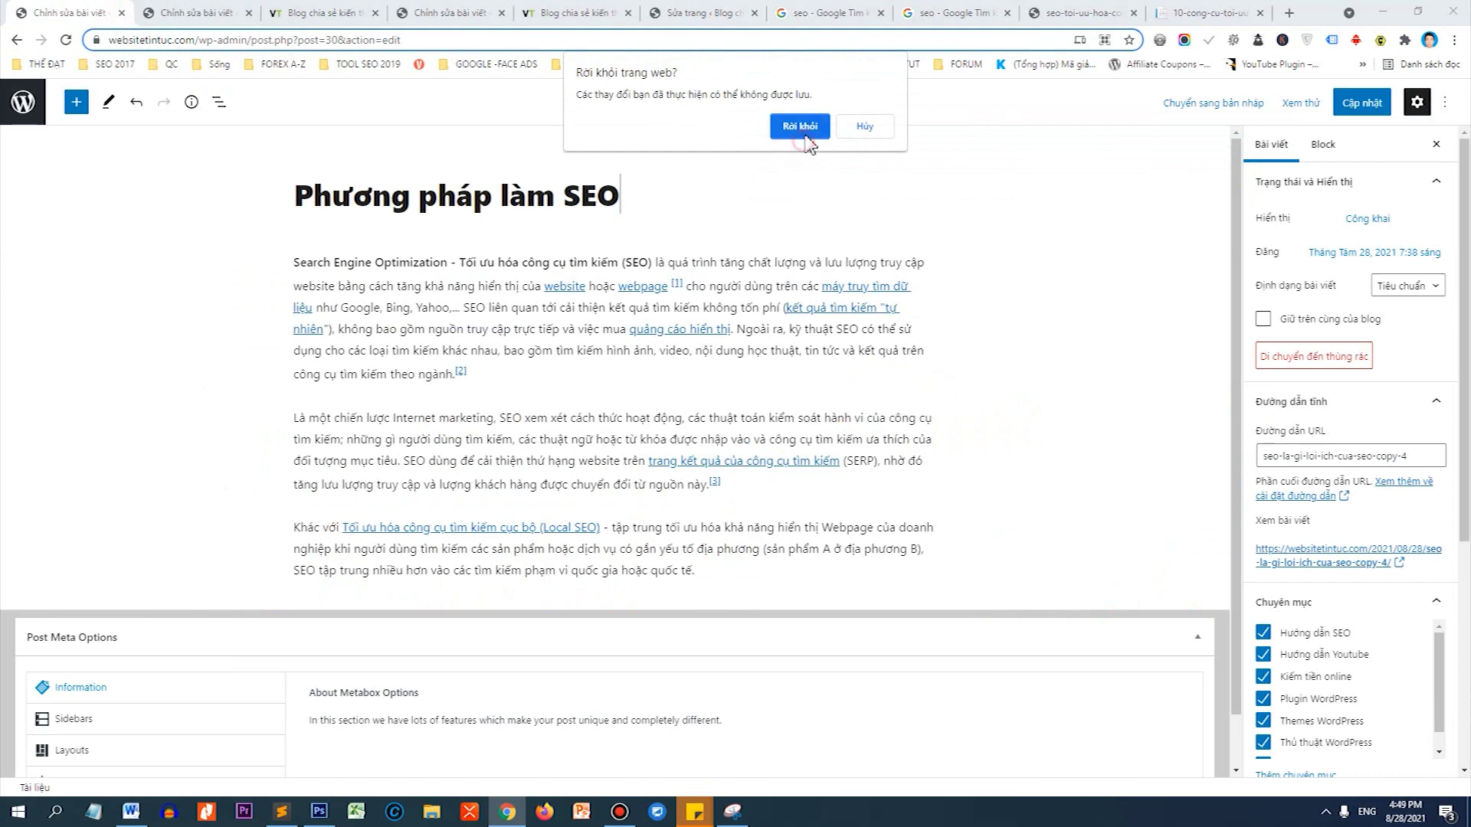
{"action": "left_click", "coordinate": [800, 126]}
Close the remaining editor, homepage, page-editing and Google search tabs.
{"action": "left_click", "coordinate": [375, 13]}
{"action": "left_click", "coordinate": [418, 13]}
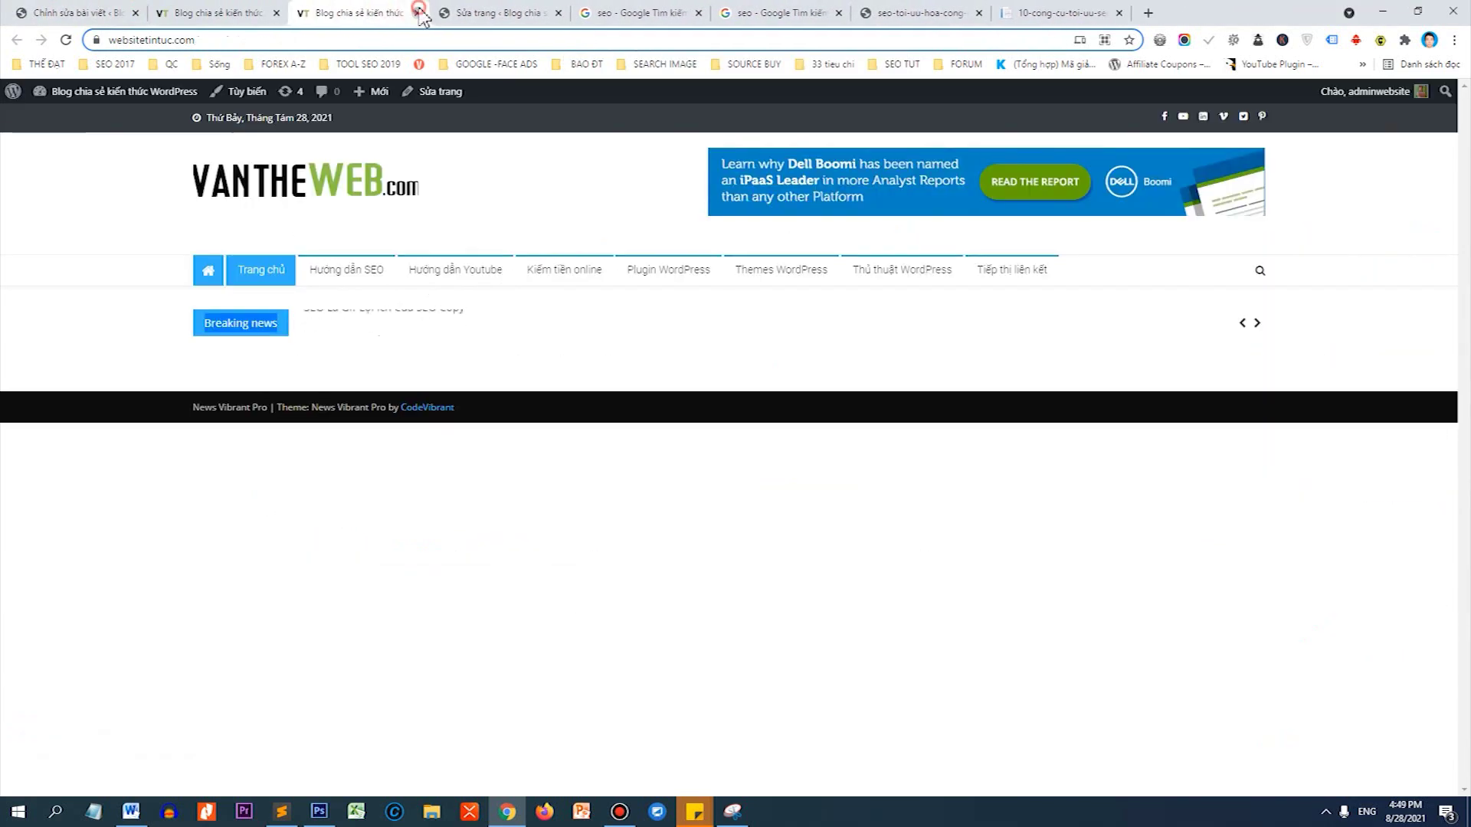
{"action": "left_click", "coordinate": [418, 13]}
{"action": "left_click", "coordinate": [418, 13]}
{"action": "left_click", "coordinate": [417, 13]}
{"action": "left_click", "coordinate": [417, 13]}
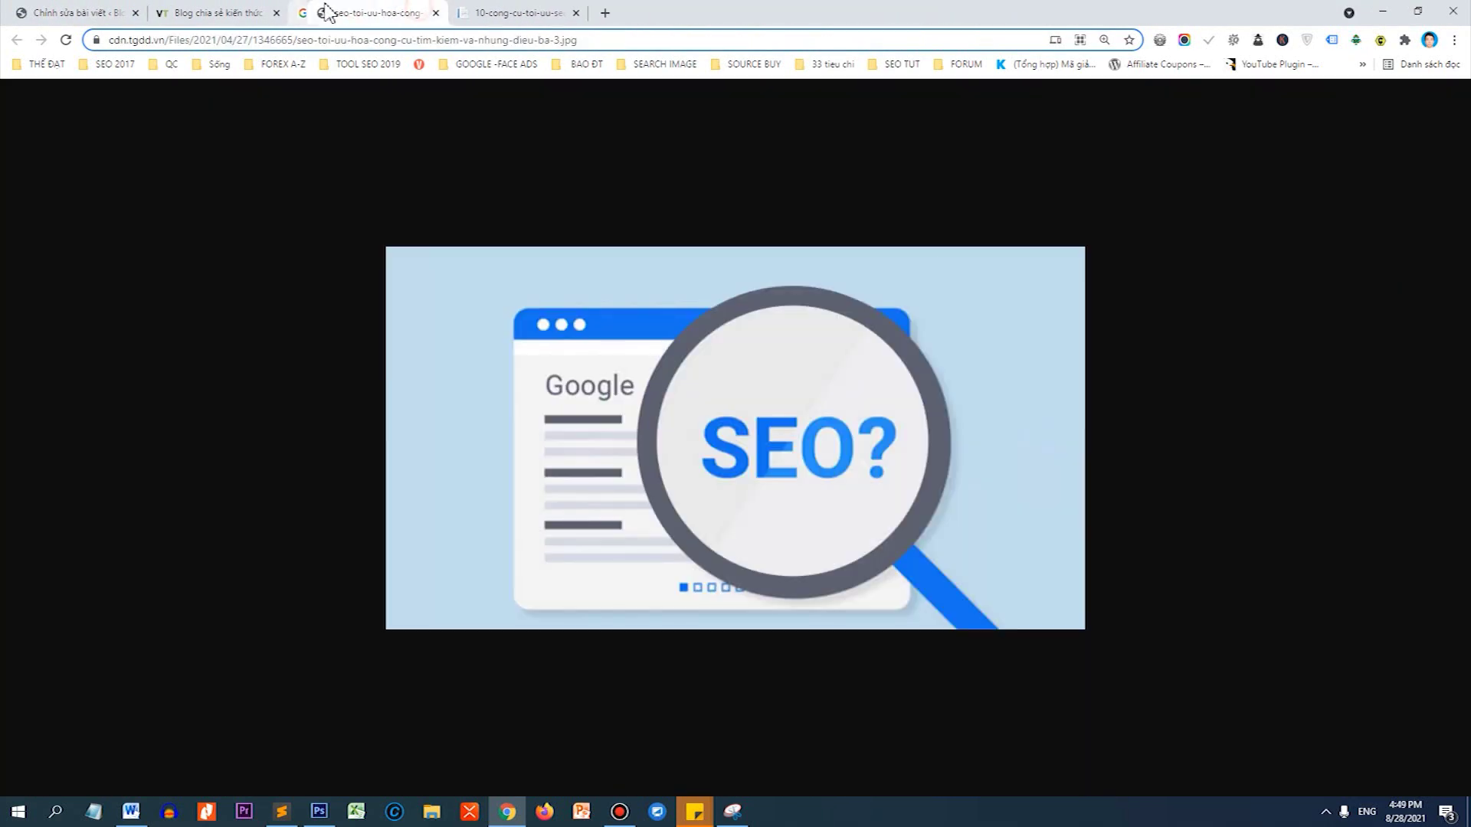
{"action": "left_click", "coordinate": [230, 12]}
{"action": "mouse_move", "coordinate": [107, 96]}
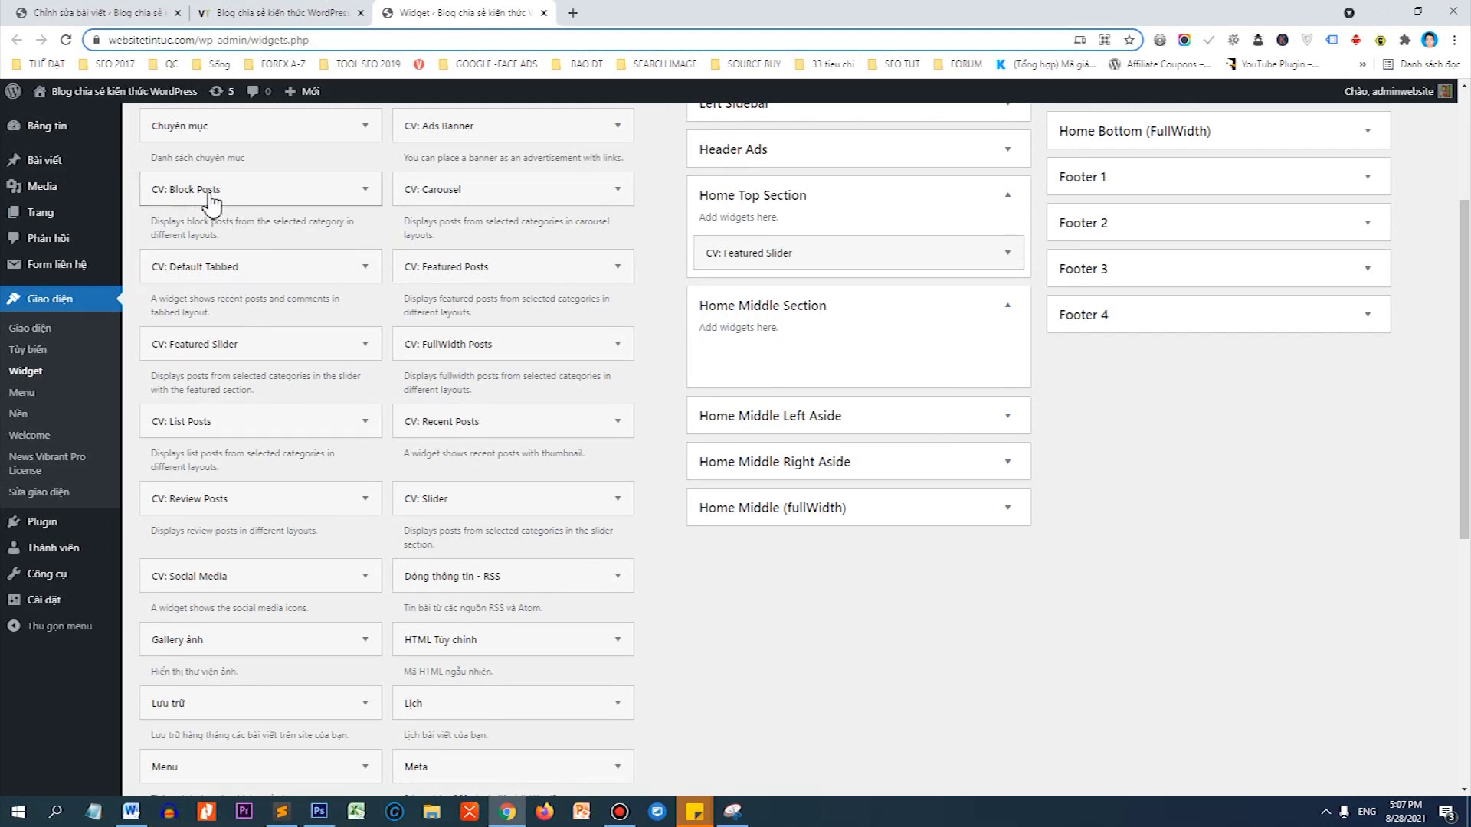
Drop CV: Block Posts into Home Middle Section, choose category Thủ thuật WordPress, and start the title.
{"action": "left_click_drag", "start_coordinate": [154, 198], "coordinate": [718, 346]}
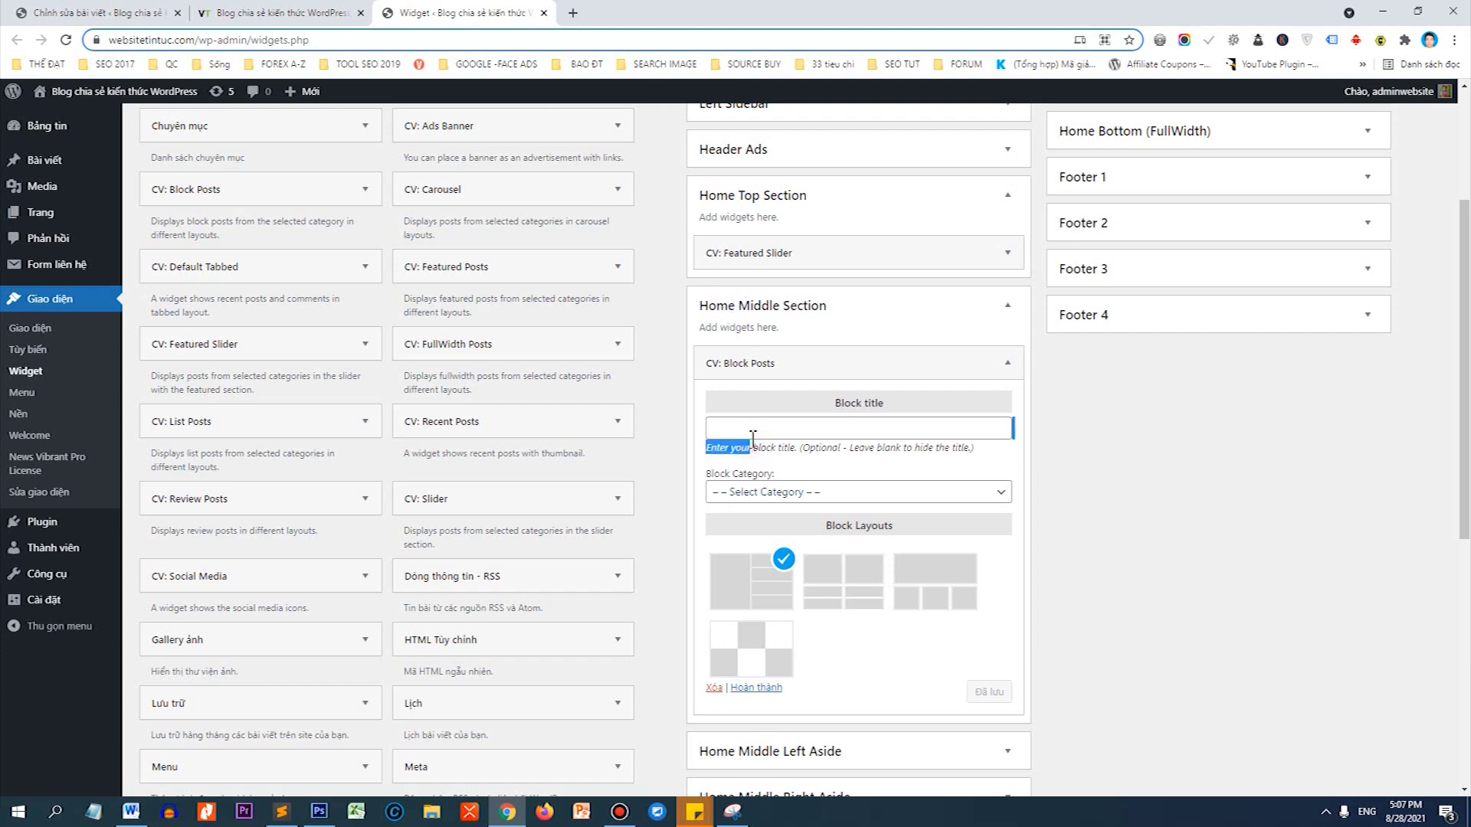
{"action": "left_click", "coordinate": [772, 497]}
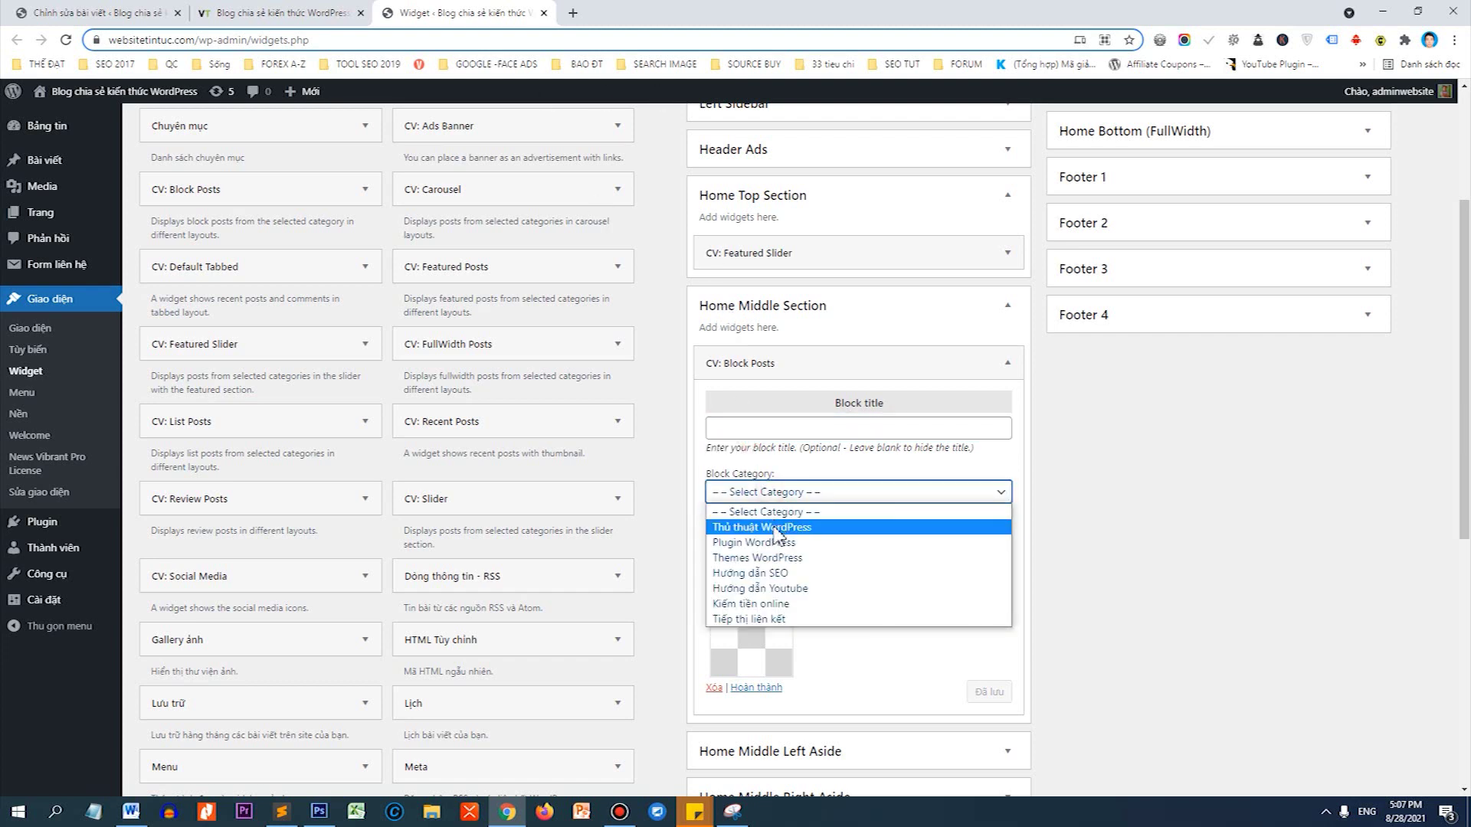
{"action": "left_click", "coordinate": [777, 520]}
{"action": "left_click", "coordinate": [744, 430]}
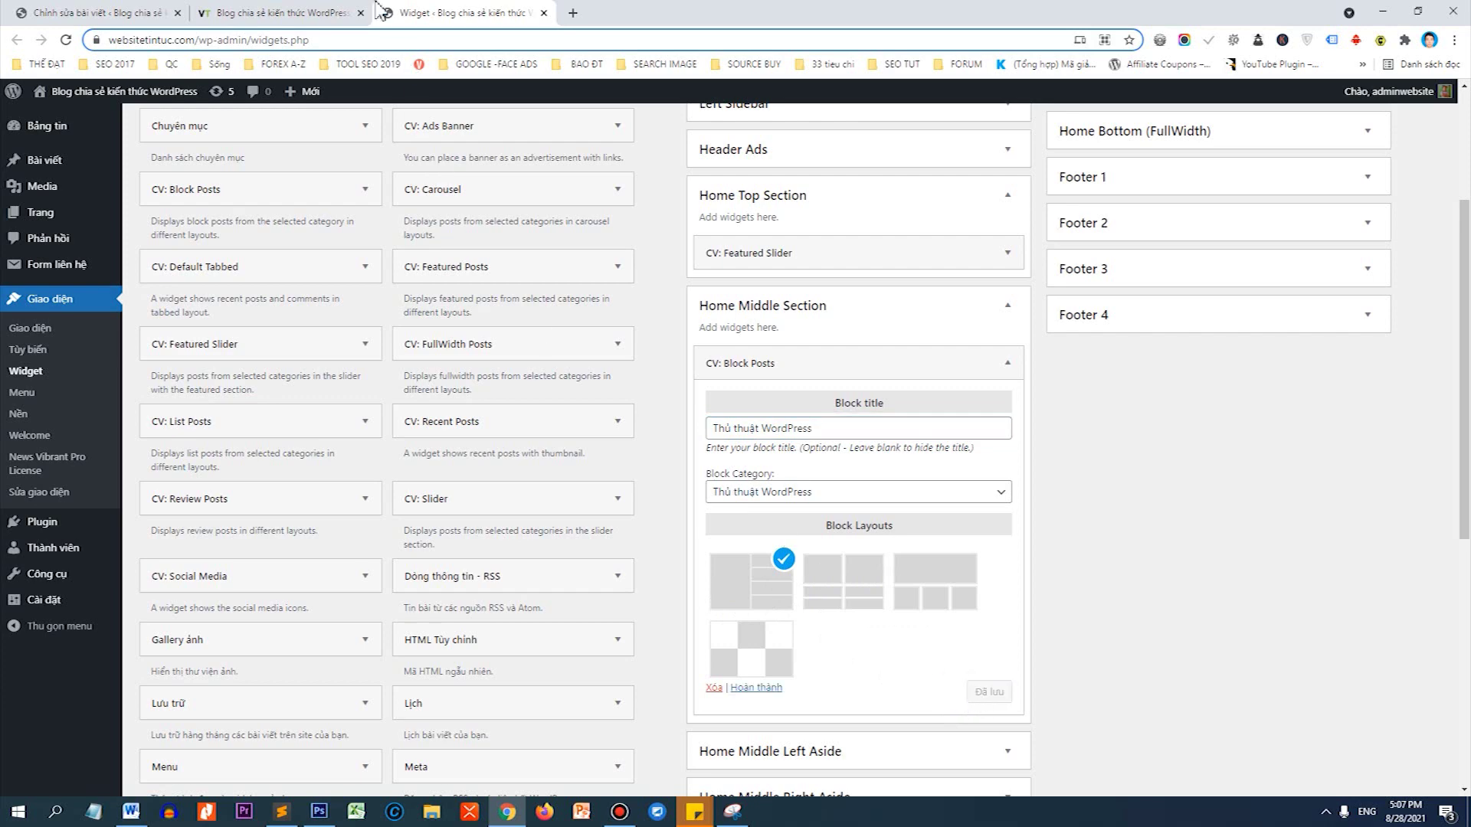
Reload the homepage and scroll down to the new THỦ THUẬT WORDPRESS post block.
{"action": "left_click", "coordinate": [327, 11]}
{"action": "right_click", "coordinate": [105, 338]}
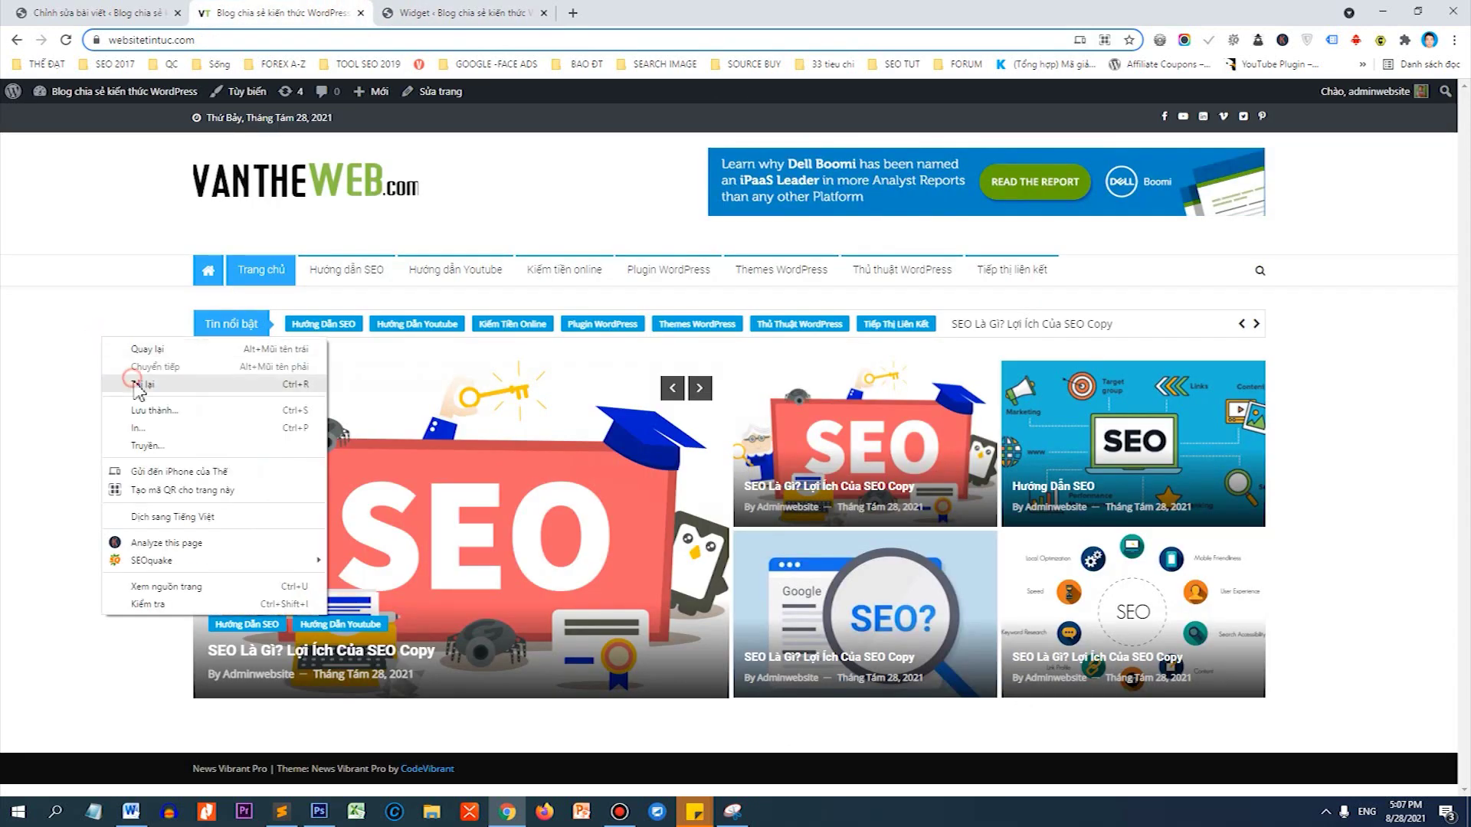
{"action": "left_click", "coordinate": [138, 387]}
{"action": "scroll", "coordinate": [673, 366], "scroll_direction": "down", "scroll_amount": 5}
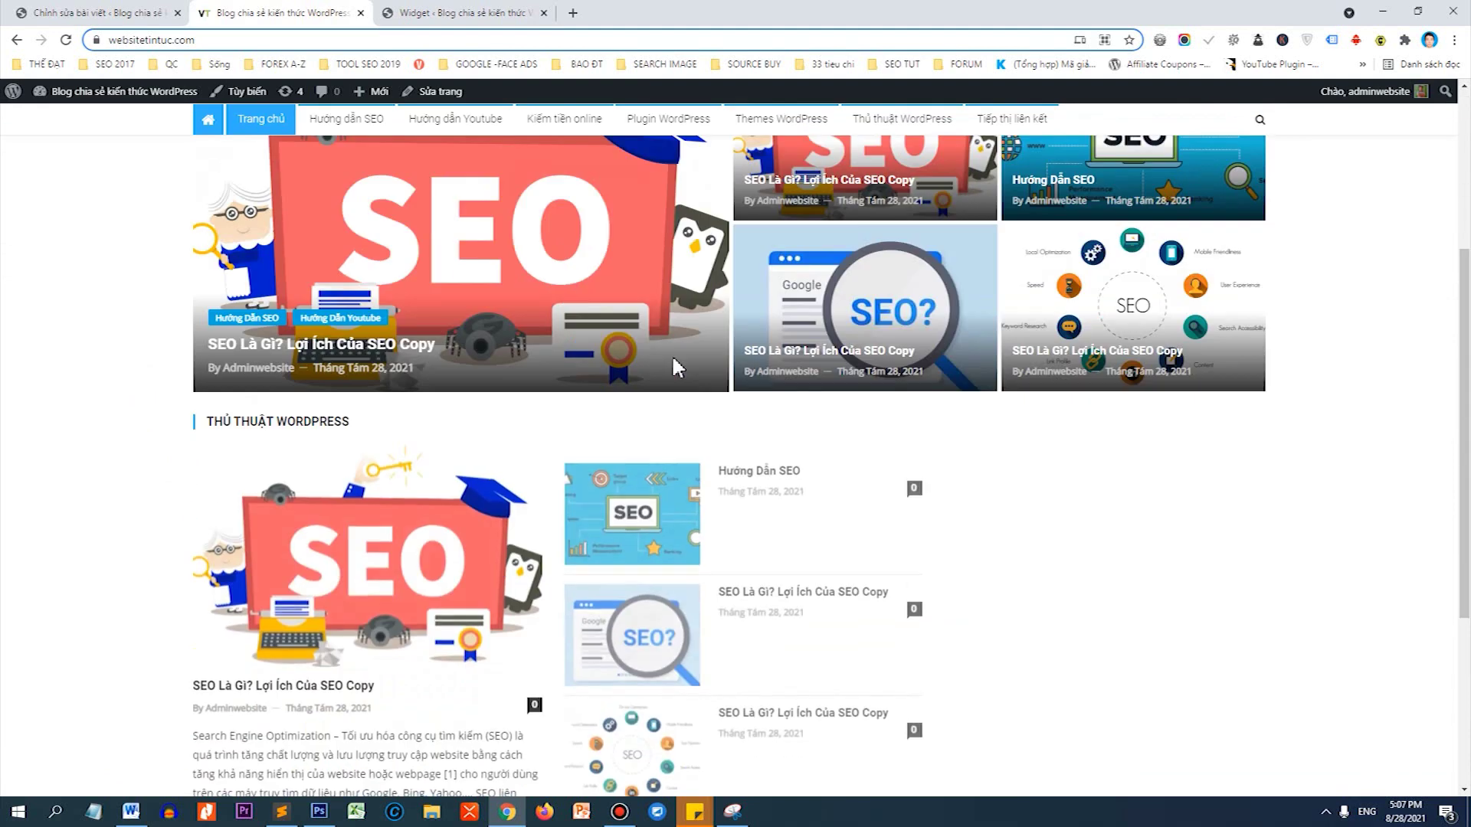
{"action": "scroll", "coordinate": [671, 373], "scroll_direction": "down", "scroll_amount": 1}
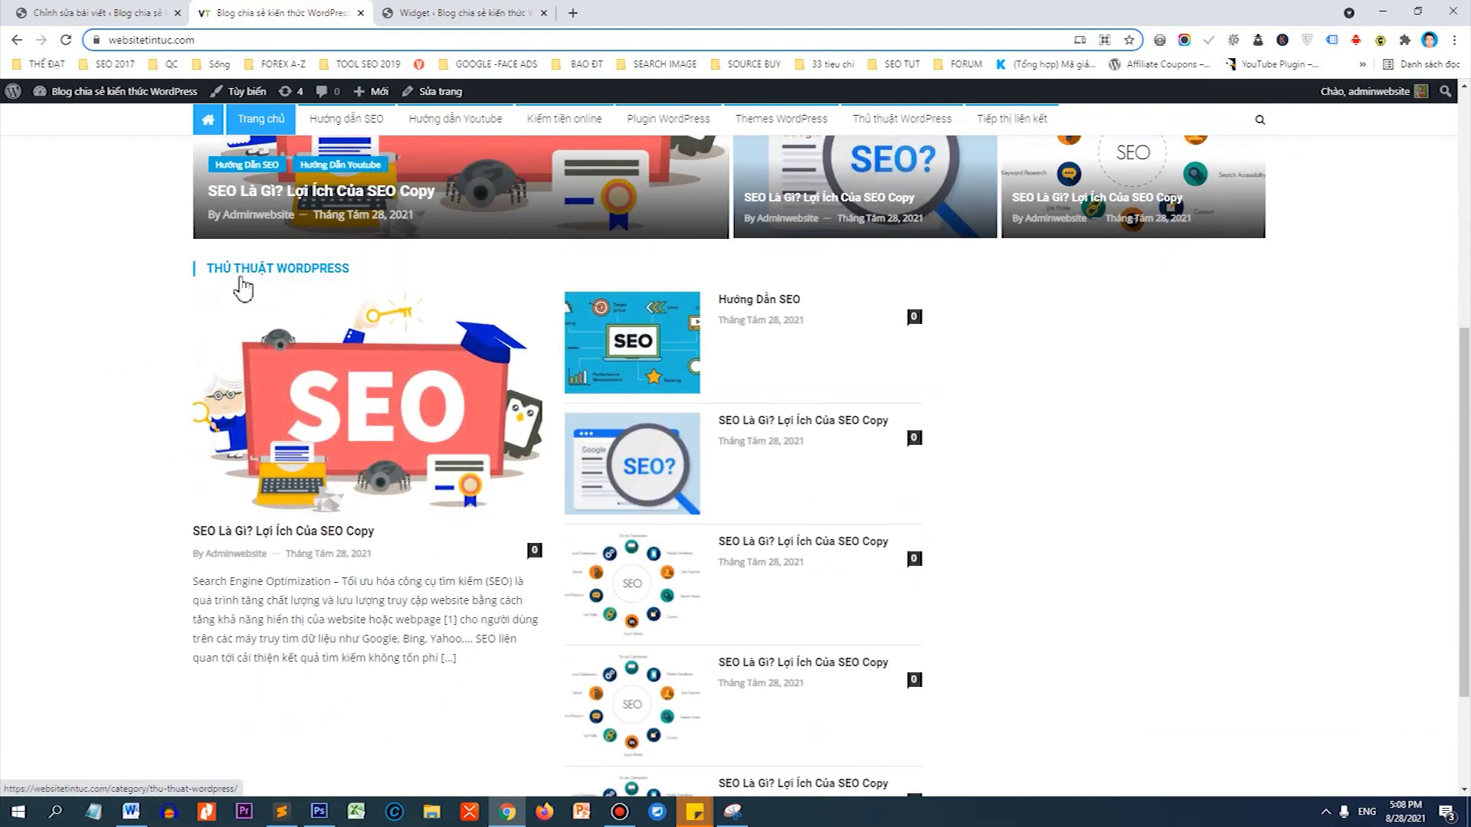
{"action": "scroll", "coordinate": [582, 367], "scroll_direction": "down", "scroll_amount": 1}
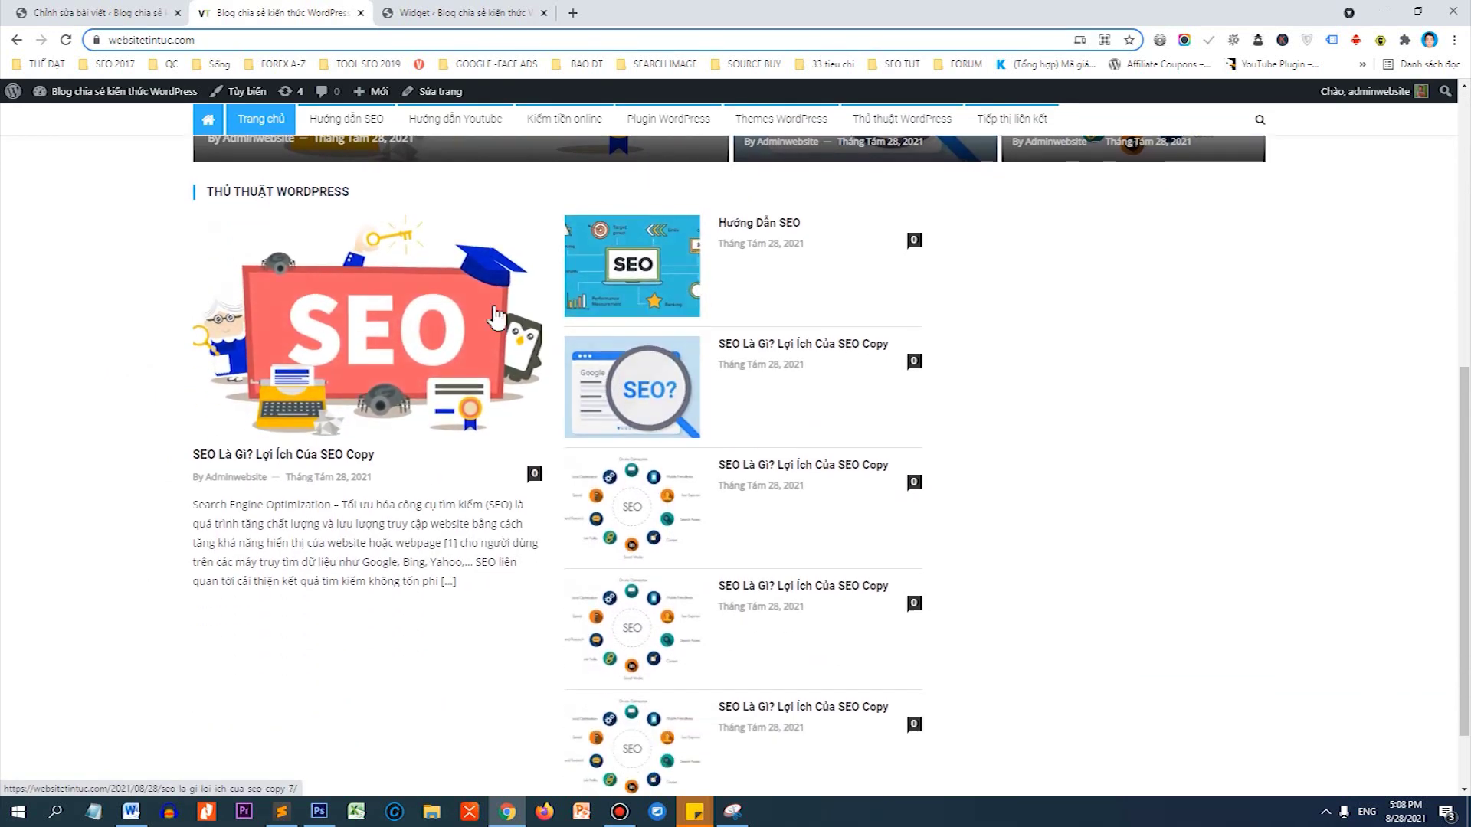
{"action": "scroll", "coordinate": [643, 459], "scroll_direction": "down", "scroll_amount": 1}
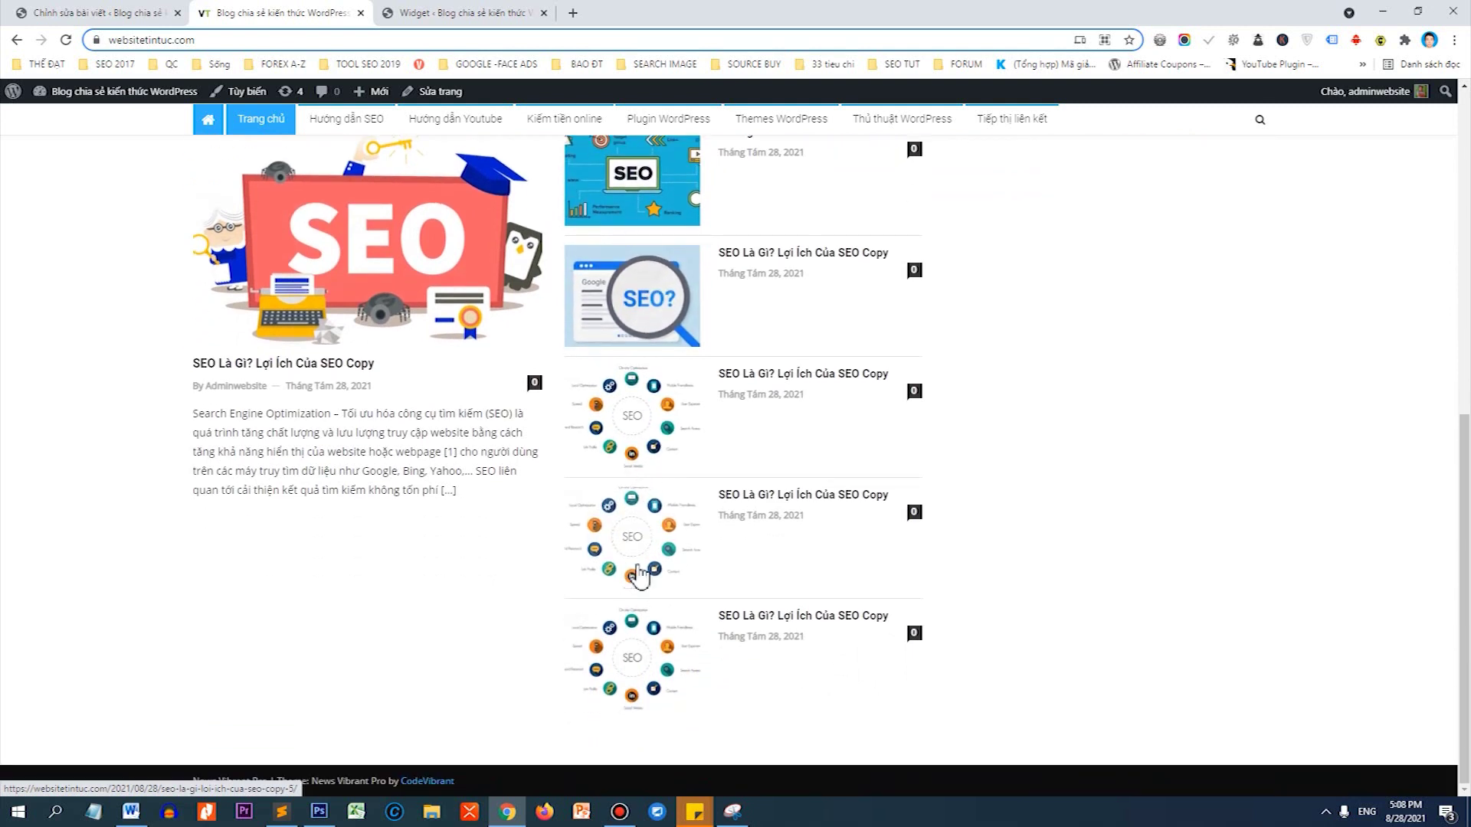
{"action": "scroll", "coordinate": [619, 268], "scroll_direction": "up", "scroll_amount": 1}
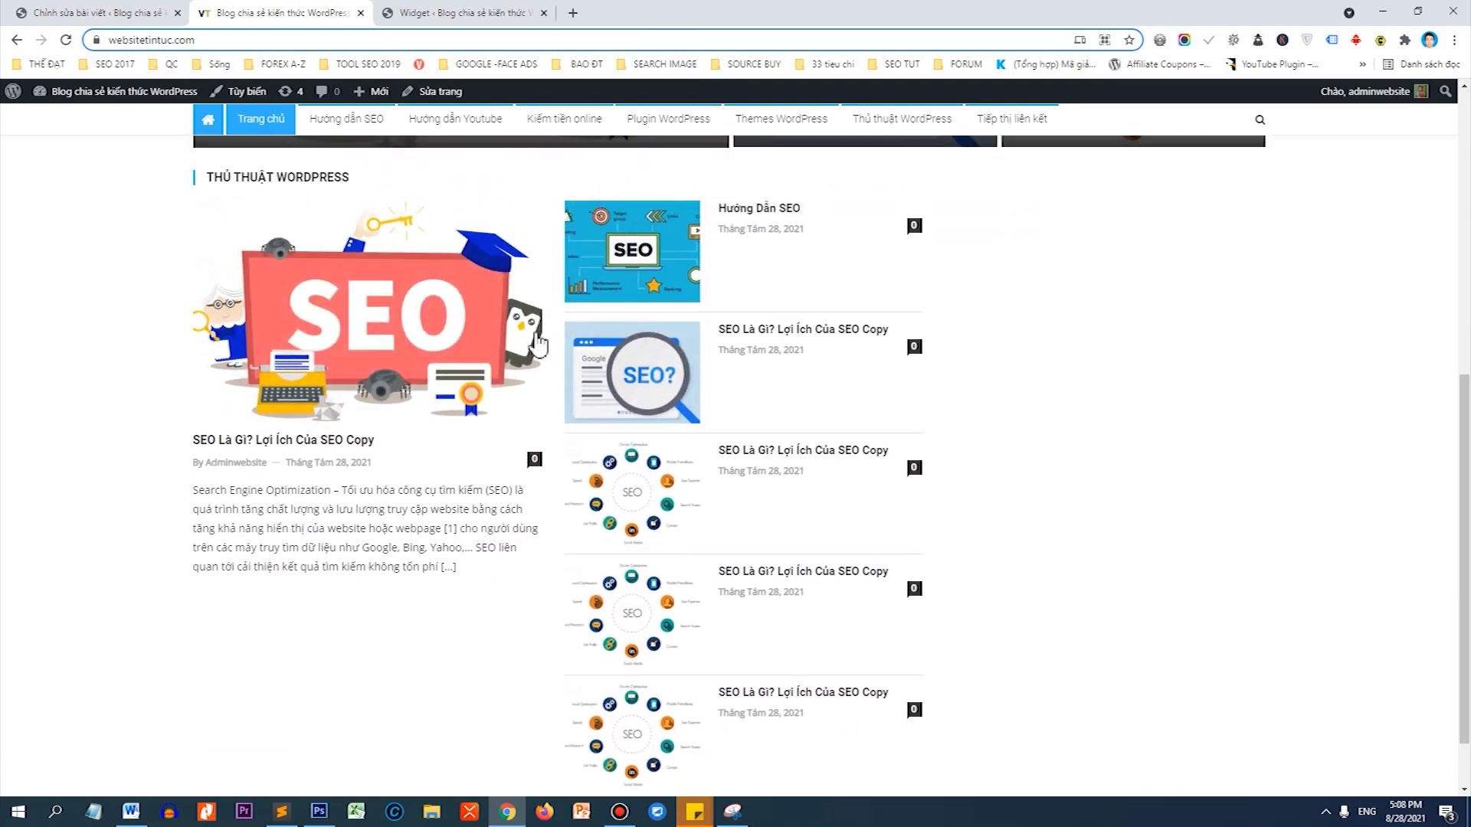
{"action": "scroll", "coordinate": [696, 356], "scroll_direction": "down", "scroll_amount": 1}
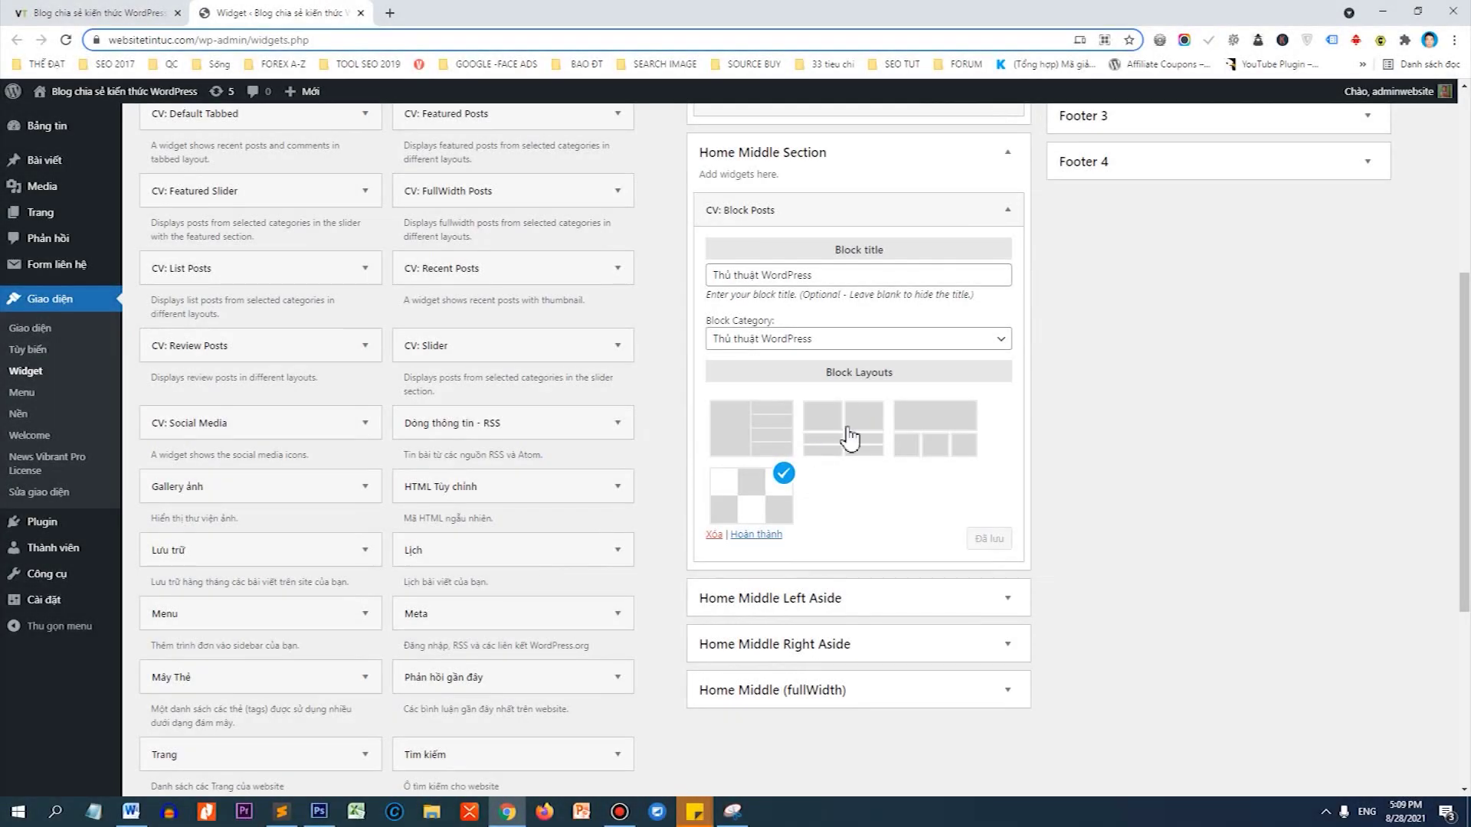
Switch the Thủ thuật WordPress block to the second layout, save, and view the homepage.
{"action": "left_click", "coordinate": [846, 427]}
{"action": "left_click", "coordinate": [984, 539]}
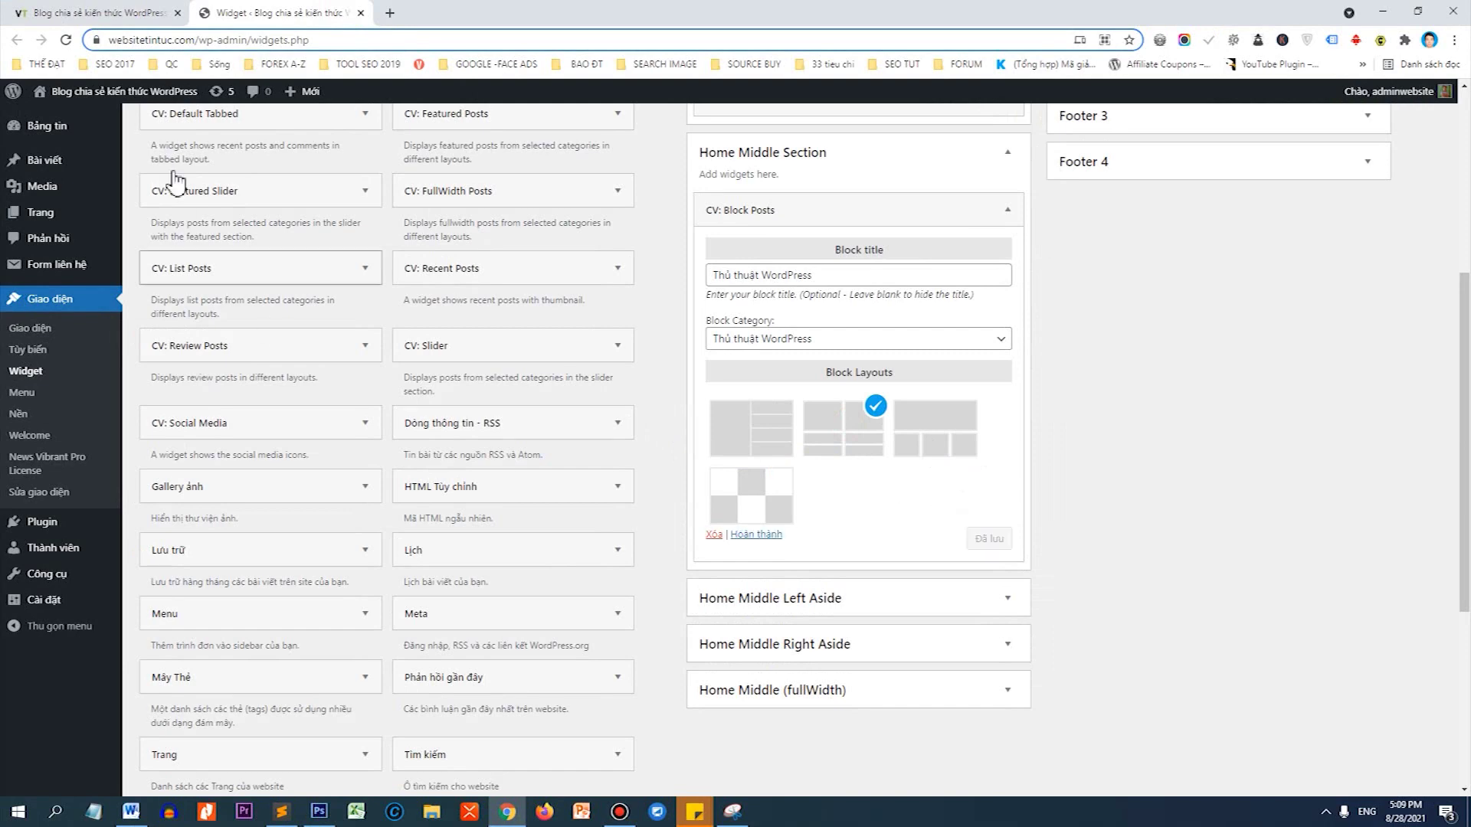
{"action": "left_click", "coordinate": [149, 13]}
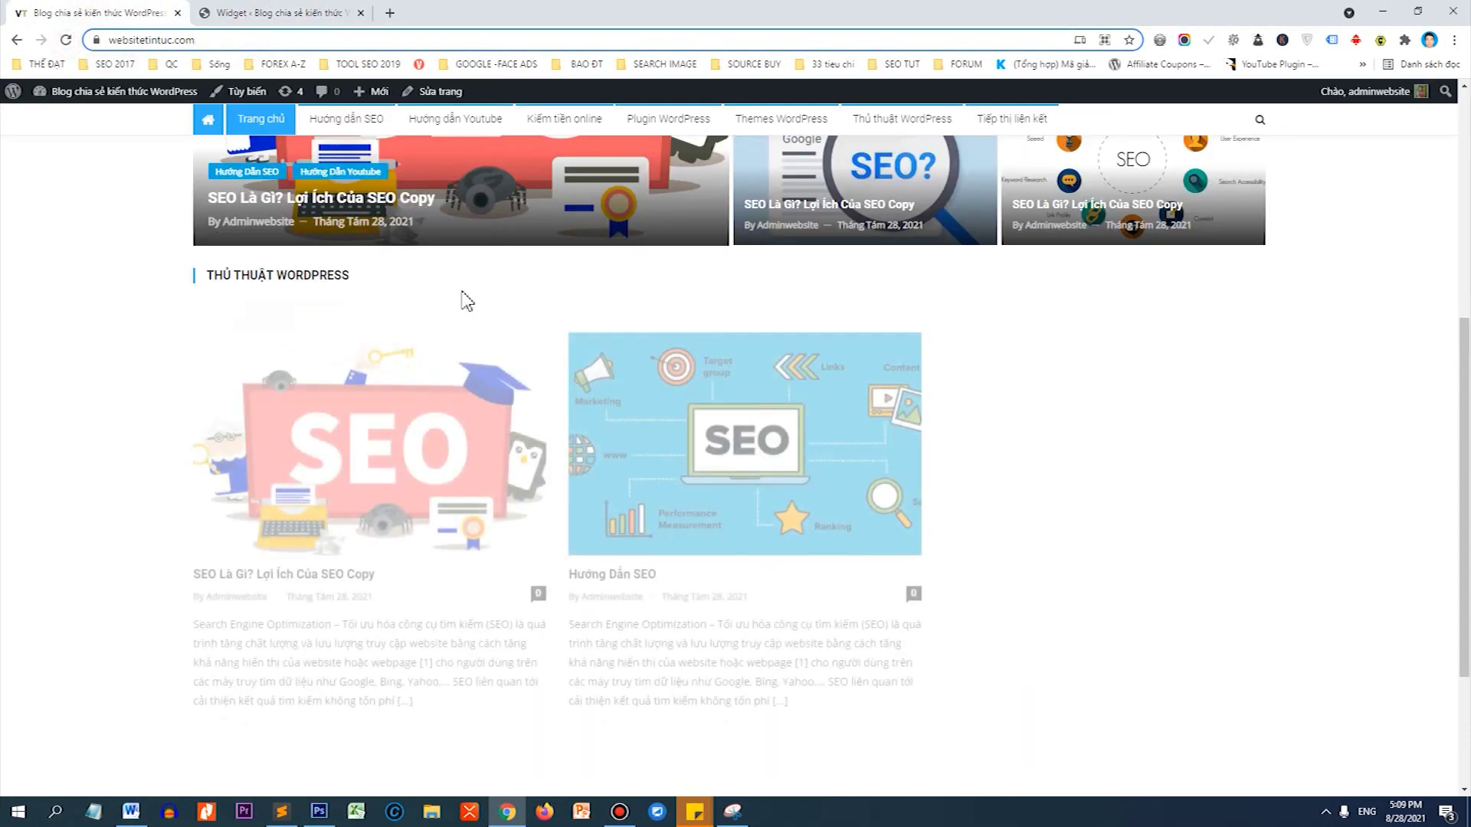
Back on Widgets, collapse the Thủ thuật WordPress block's settings.
{"action": "scroll", "coordinate": [743, 416], "scroll_direction": "up", "scroll_amount": 2}
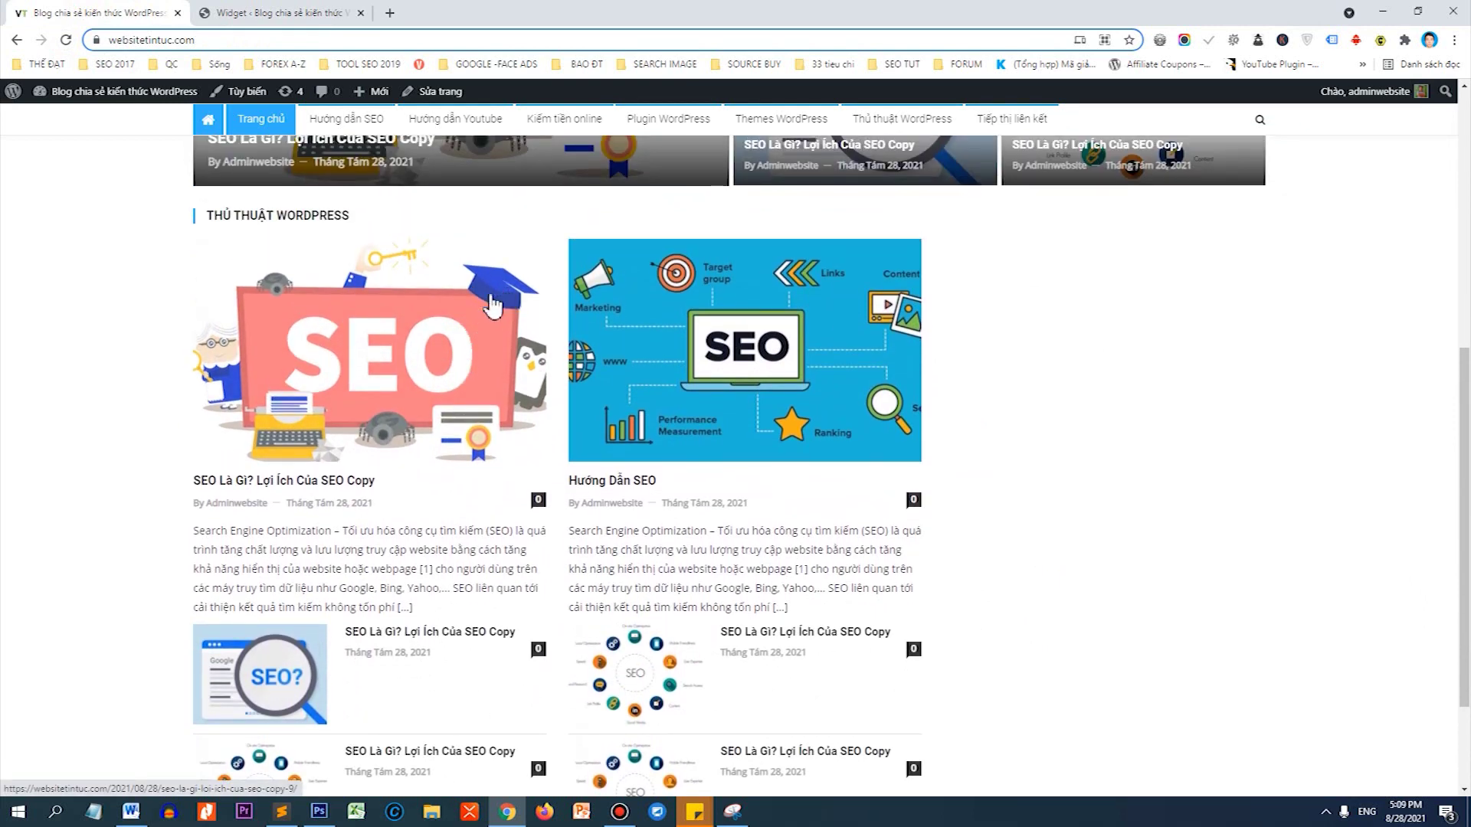
{"action": "left_click", "coordinate": [339, 12]}
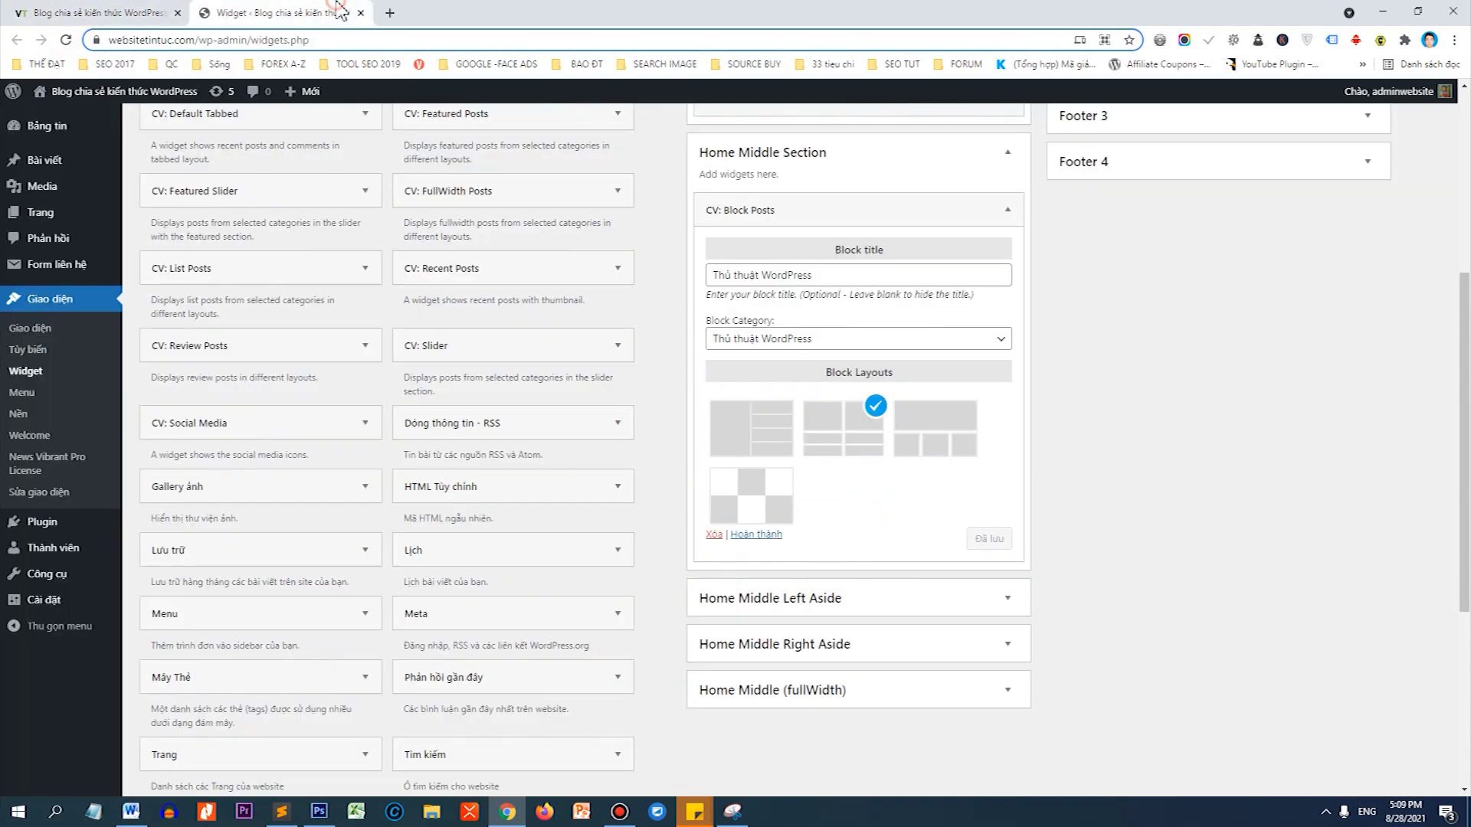
{"action": "left_click", "coordinate": [830, 219]}
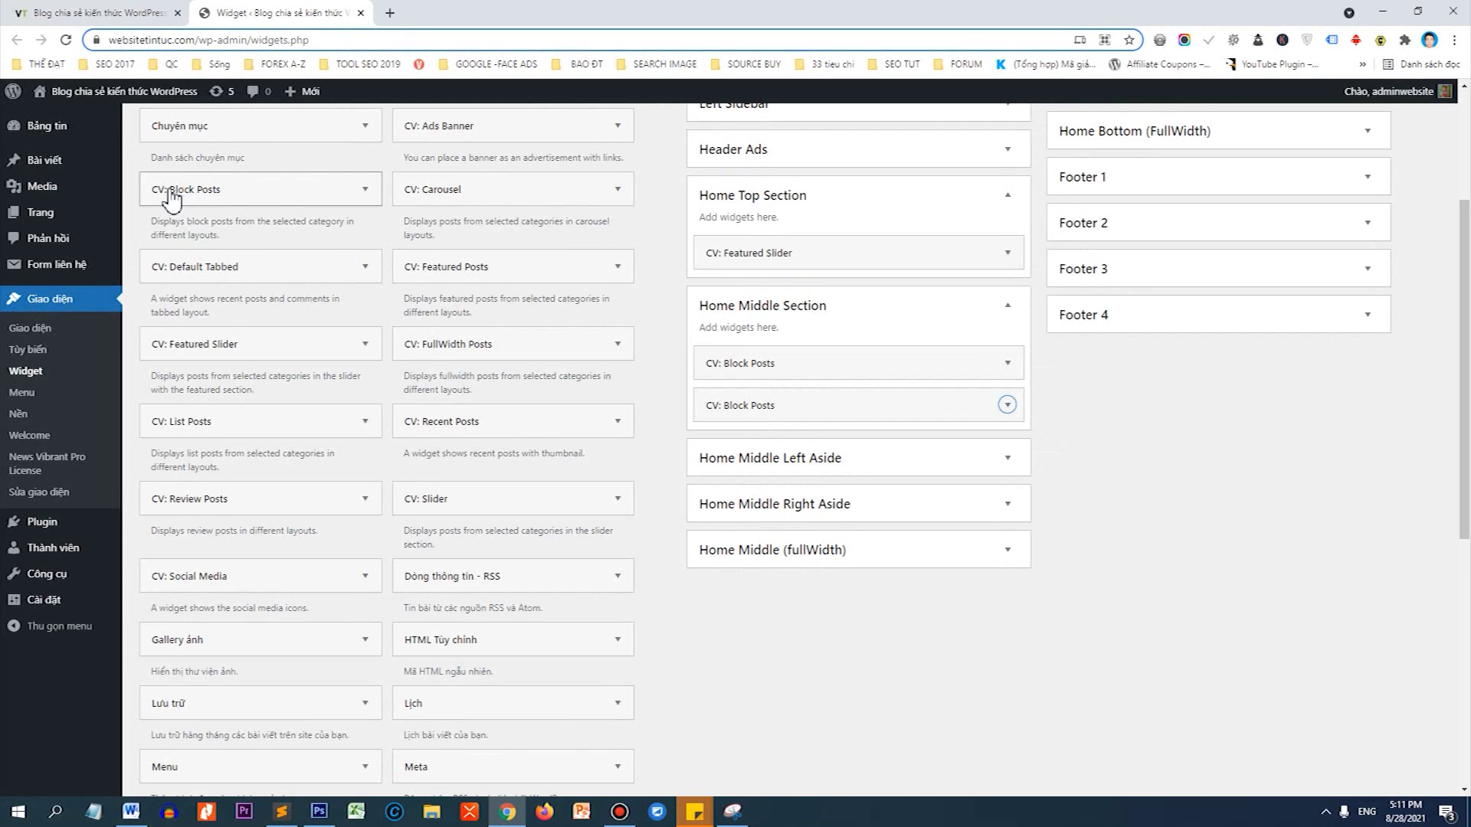
Drop a CV: Block Posts widget into Home Middle Section with the Hướng dẫn SEO category and title HƯỚNG DẪN SEO.
{"action": "left_click_drag", "start_coordinate": [163, 198], "coordinate": [755, 449]}
{"action": "left_click", "coordinate": [861, 510]}
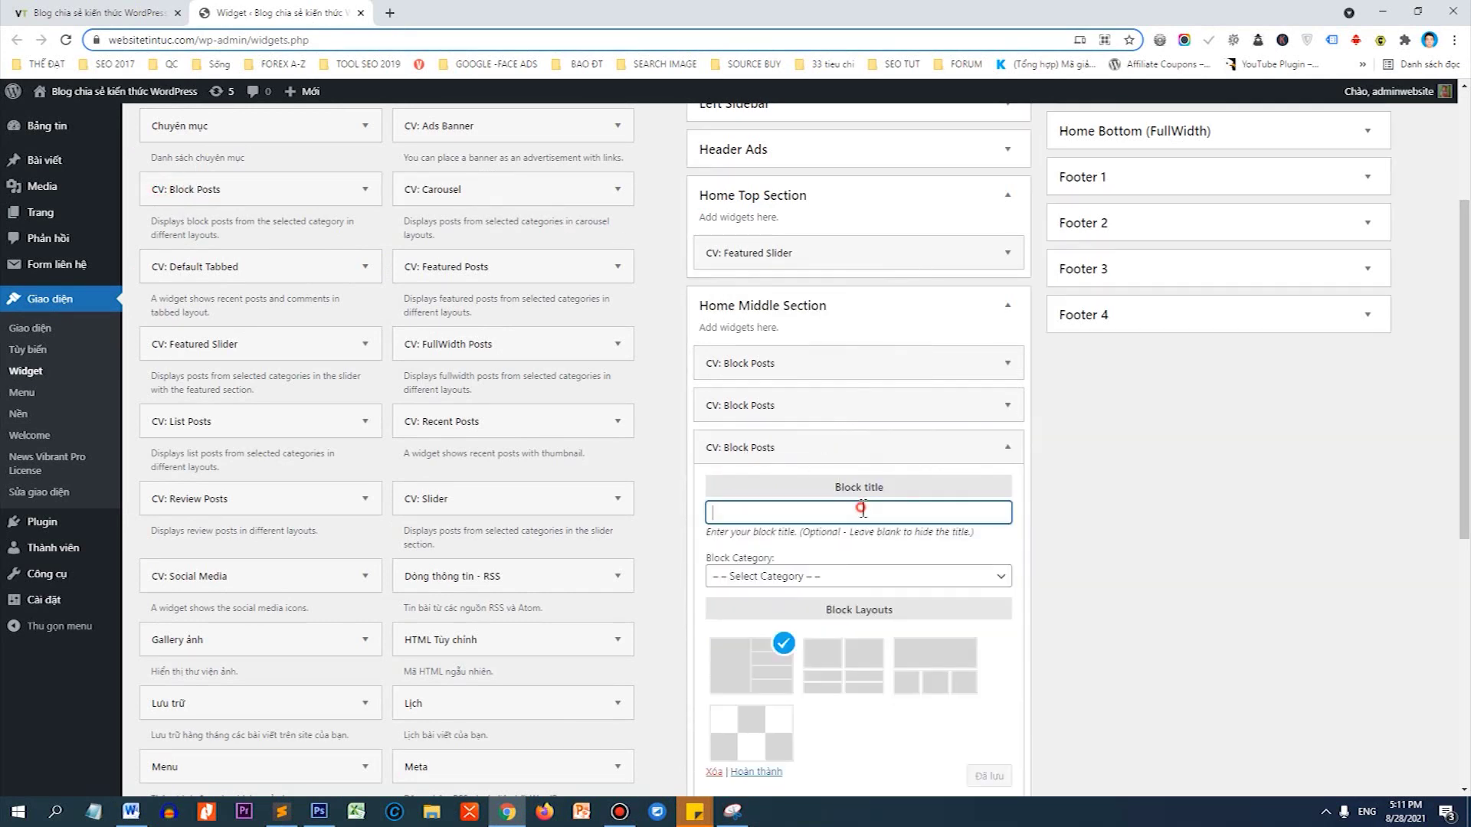
{"action": "left_click", "coordinate": [824, 576]}
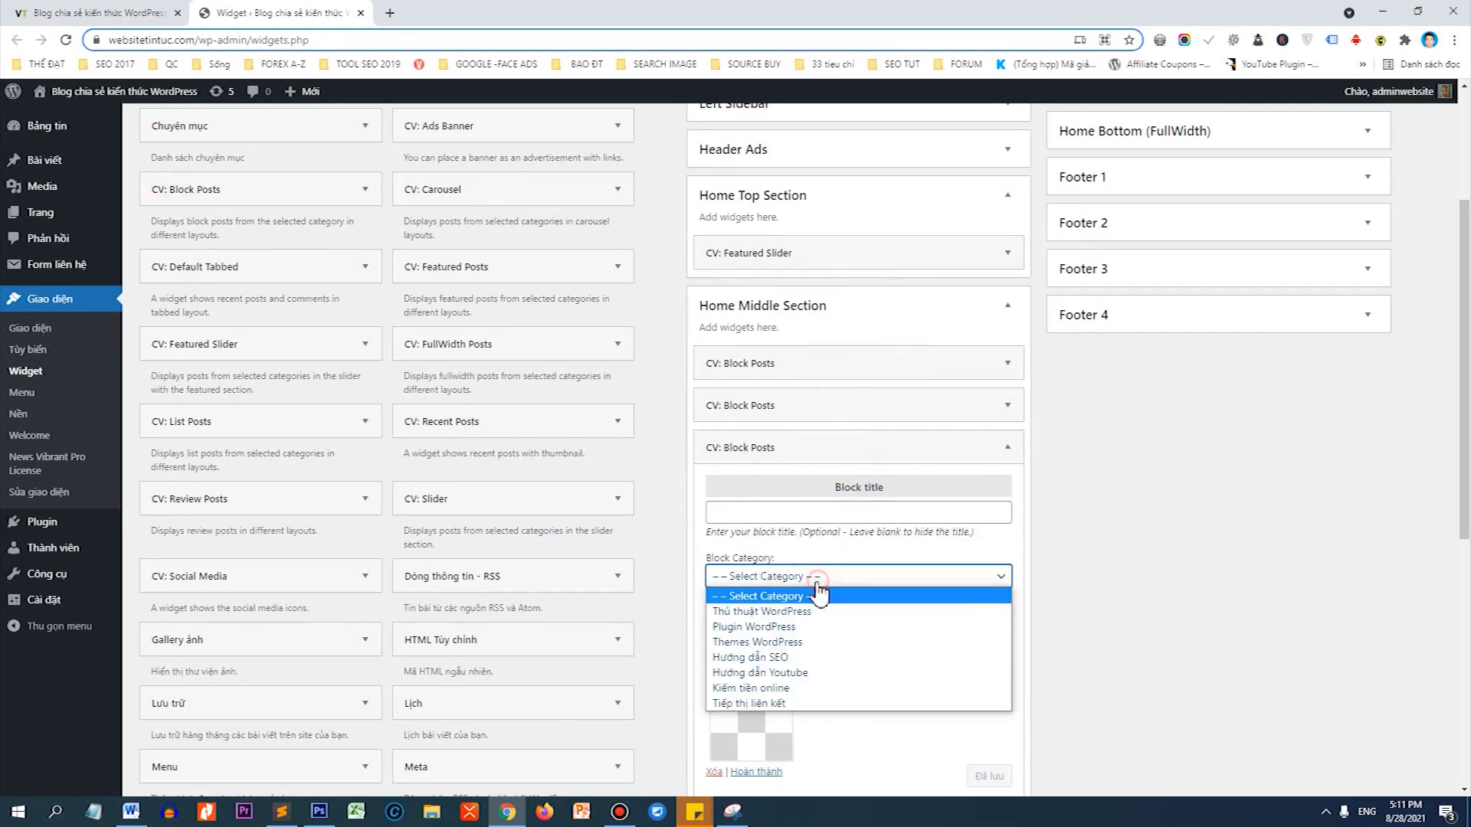
{"action": "left_click", "coordinate": [756, 657]}
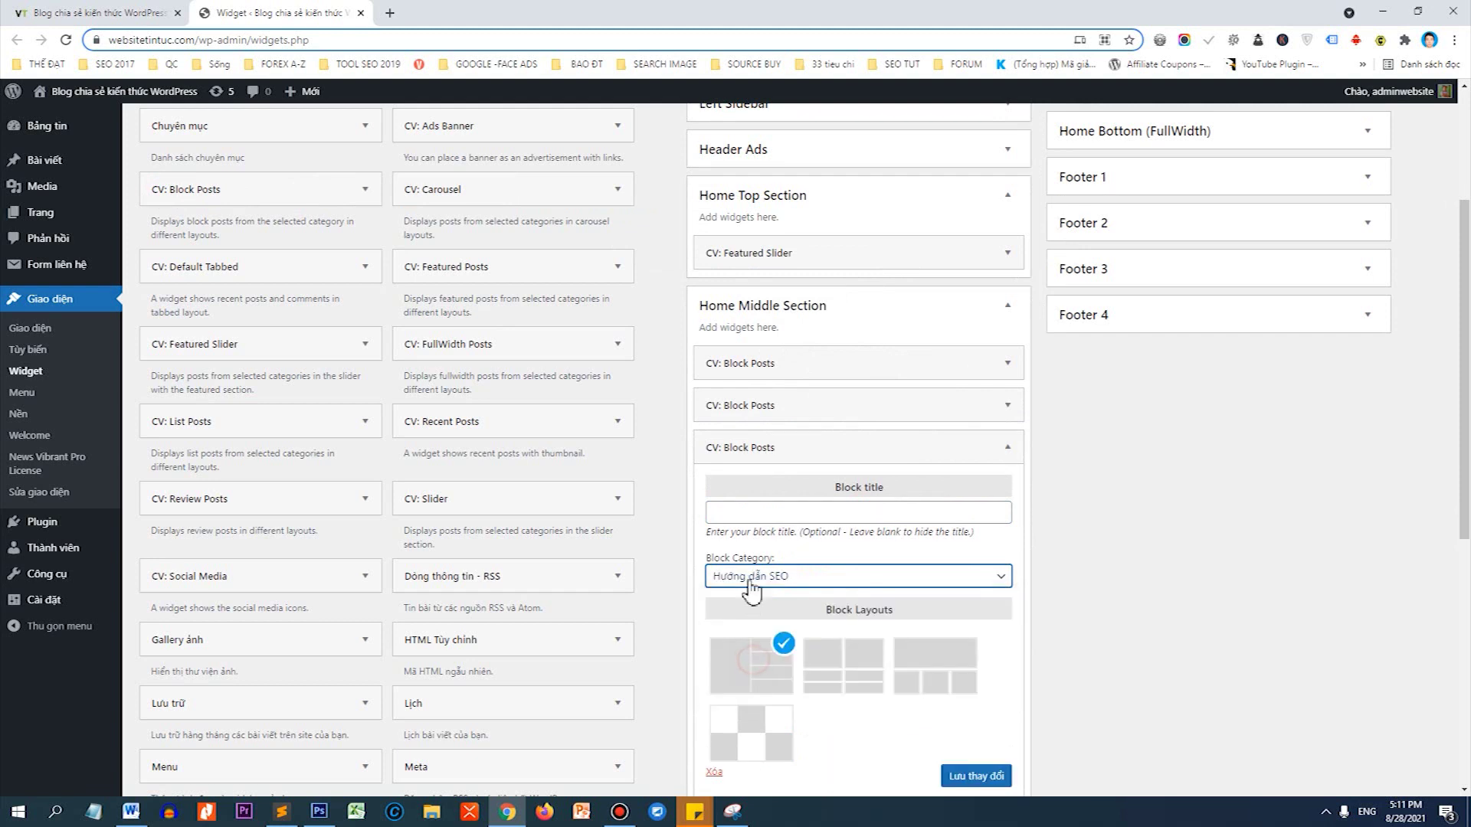
{"action": "left_click", "coordinate": [740, 514]}
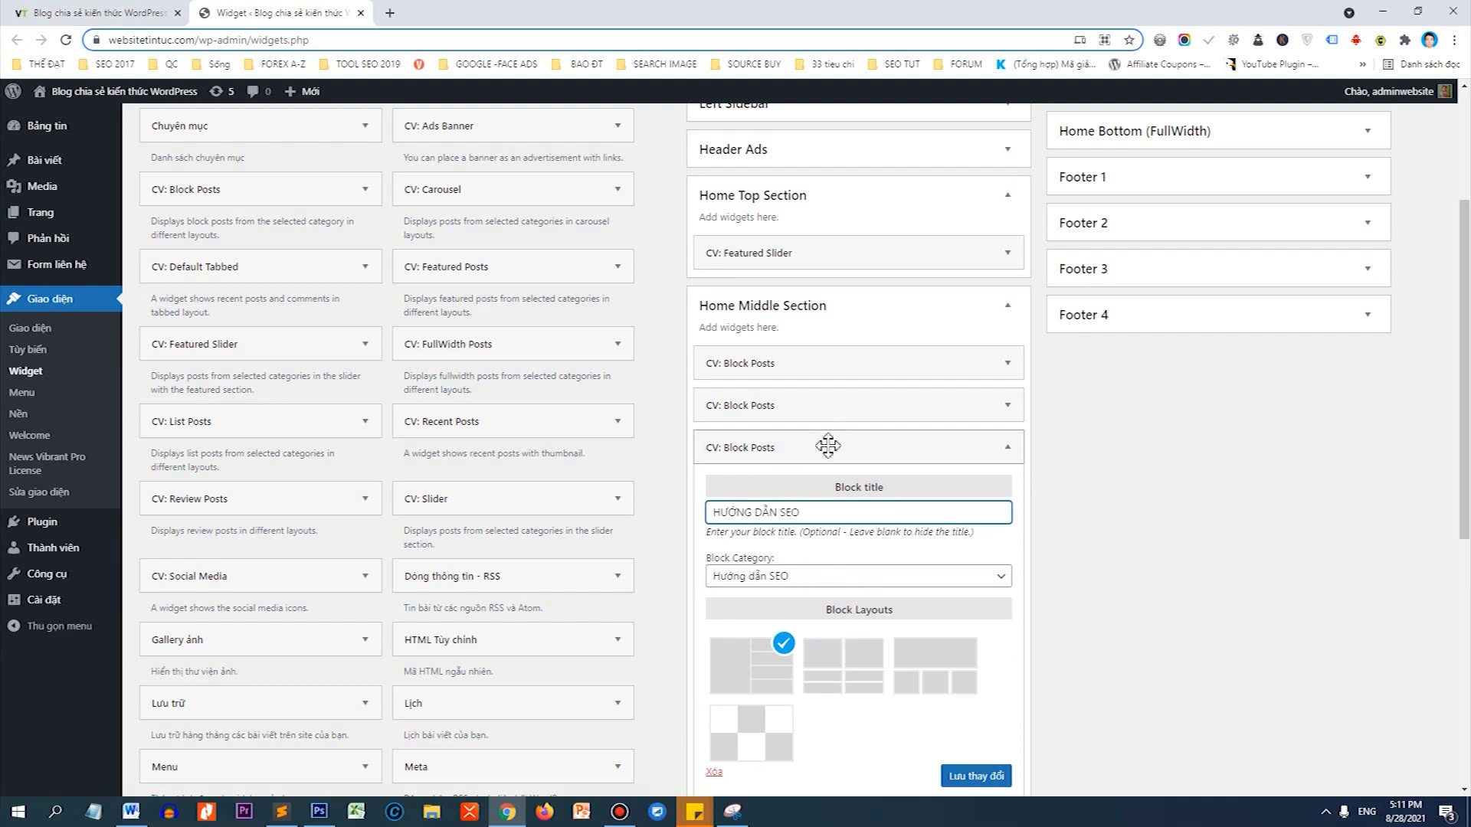
{"action": "scroll", "coordinate": [895, 359], "scroll_direction": "down", "scroll_amount": 2}
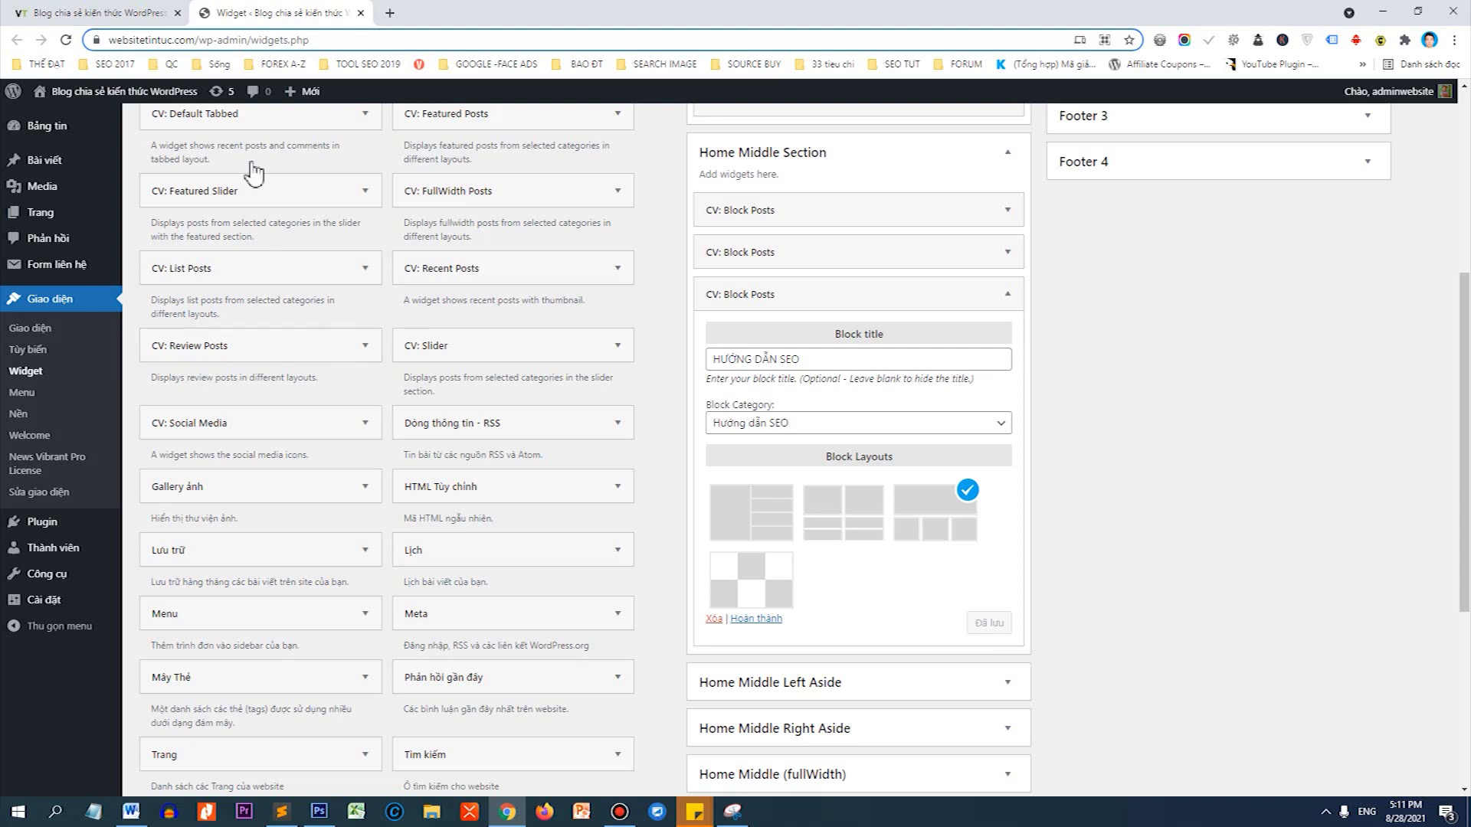
{"action": "left_click", "coordinate": [167, 11]}
Reload the homepage and scroll through it to inspect the new HƯỚNG DẪN SEO posts block.
{"action": "left_click", "coordinate": [66, 41]}
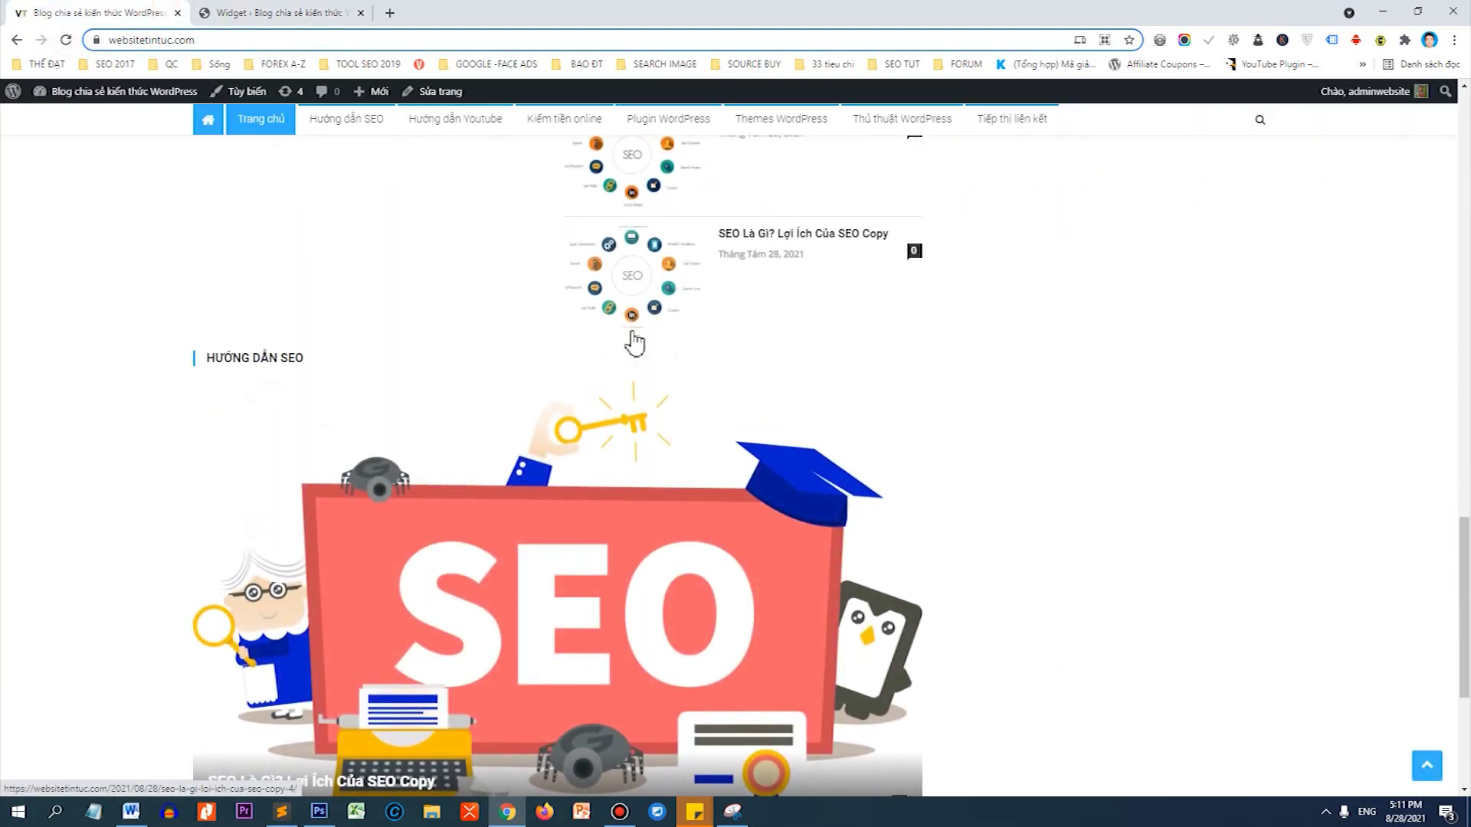
{"action": "scroll", "coordinate": [634, 342], "scroll_direction": "down", "scroll_amount": 3}
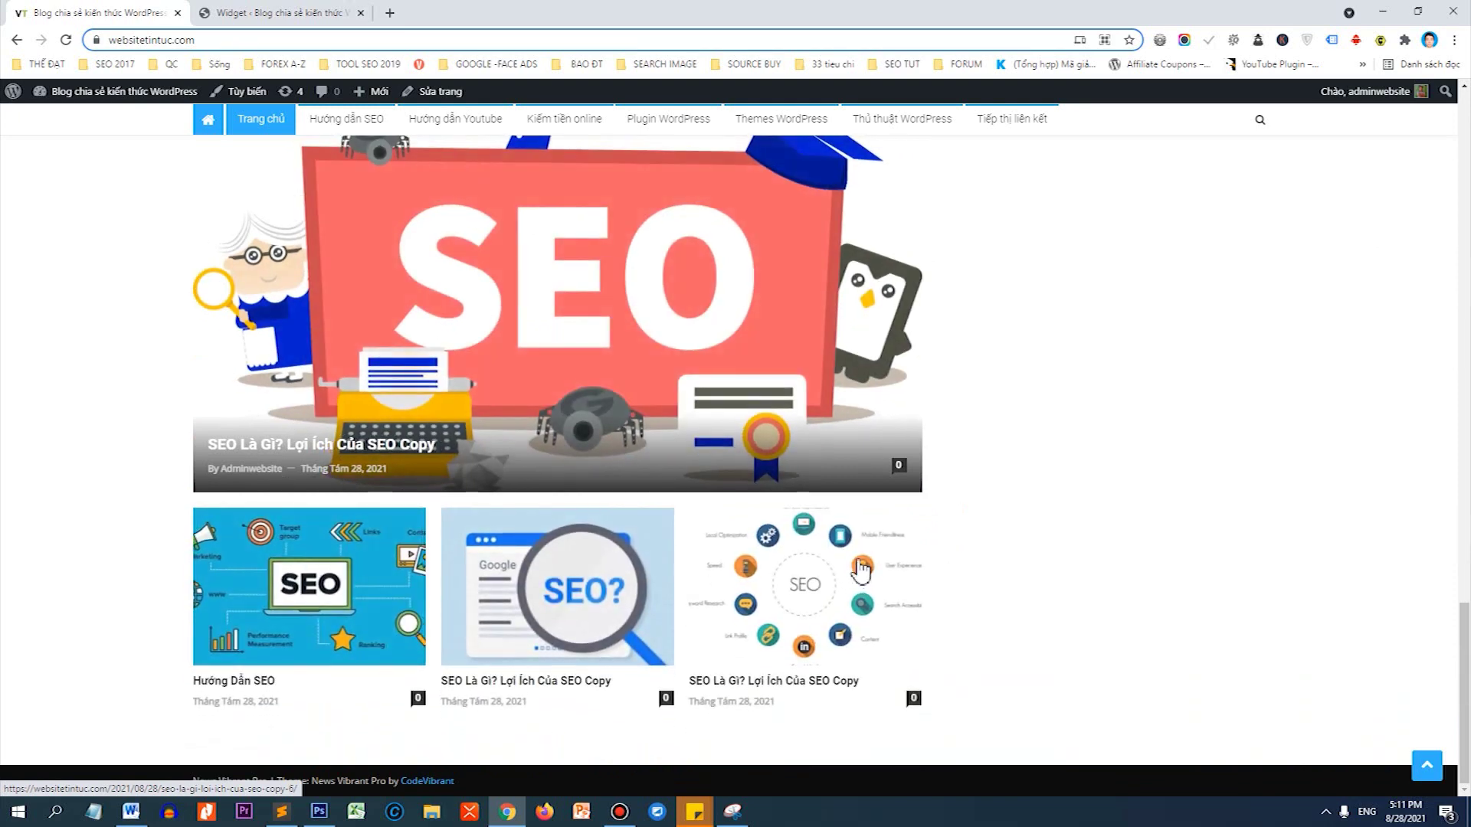
{"action": "scroll", "coordinate": [682, 507], "scroll_direction": "up", "scroll_amount": 4}
{"action": "scroll", "coordinate": [681, 507], "scroll_direction": "up", "scroll_amount": 15}
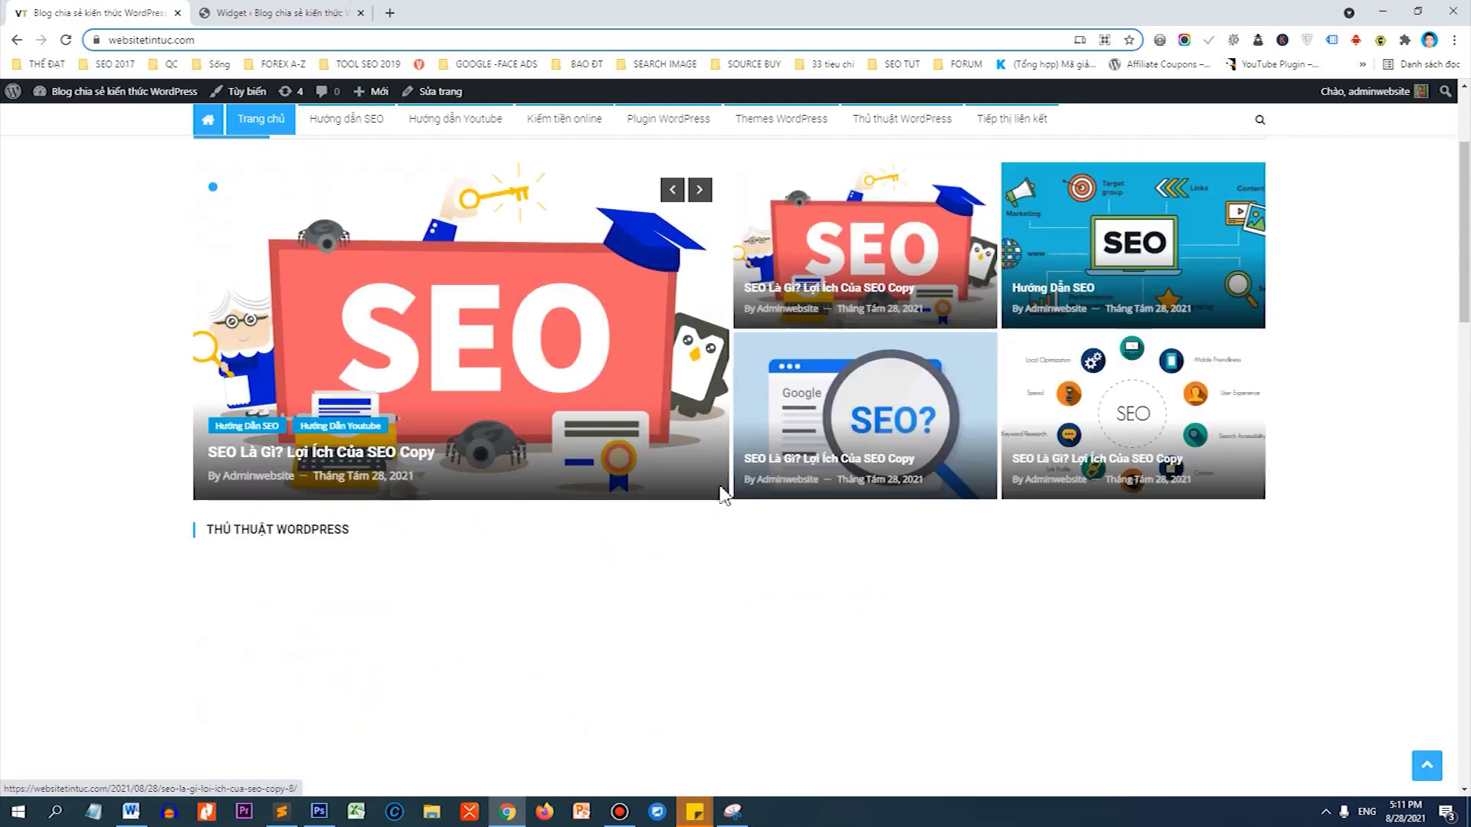
{"action": "scroll", "coordinate": [720, 484], "scroll_direction": "down", "scroll_amount": 4}
{"action": "scroll", "coordinate": [289, 427], "scroll_direction": "down", "scroll_amount": 3}
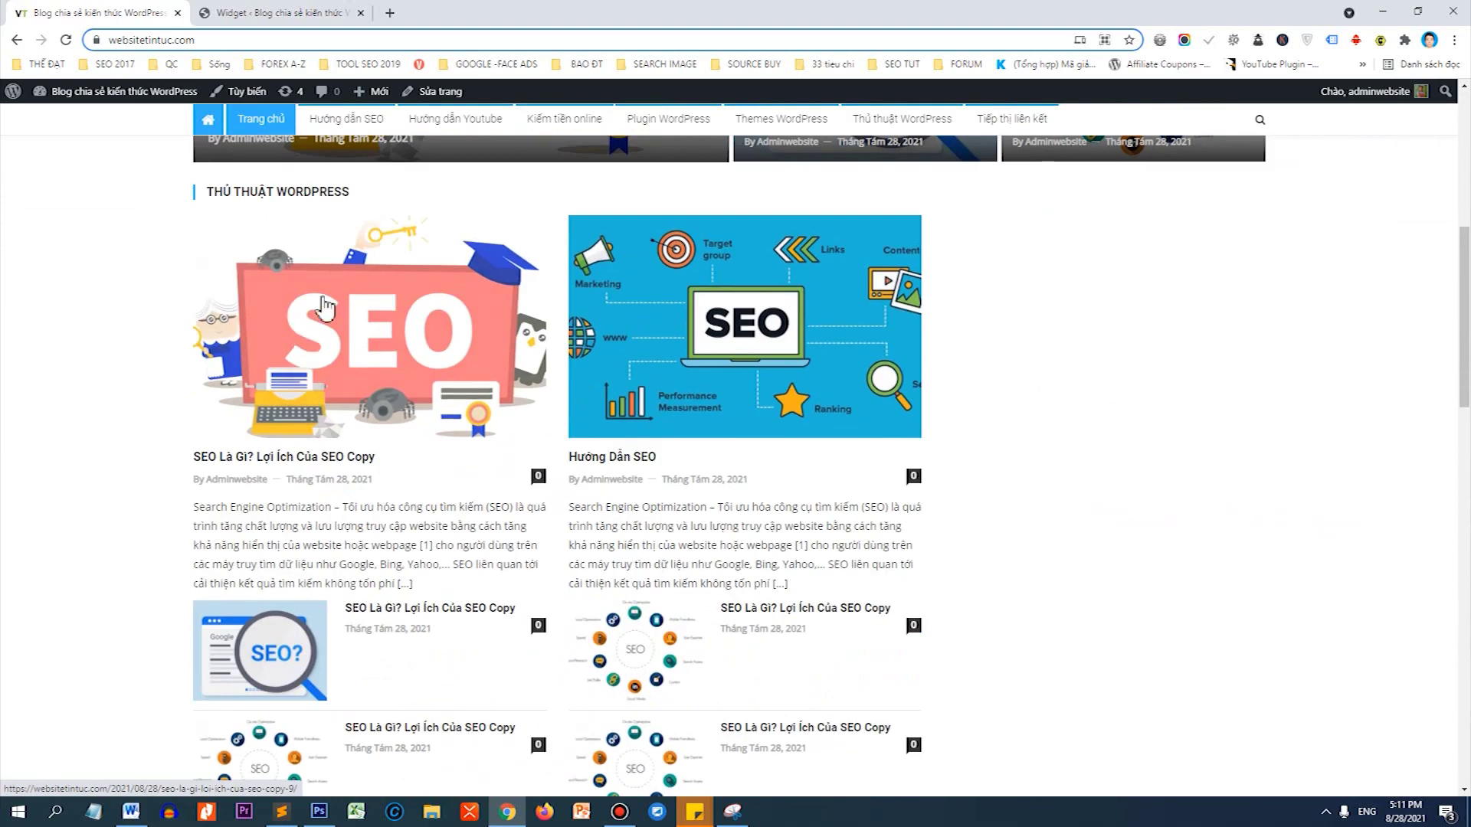
{"action": "scroll", "coordinate": [828, 244], "scroll_direction": "down", "scroll_amount": 3}
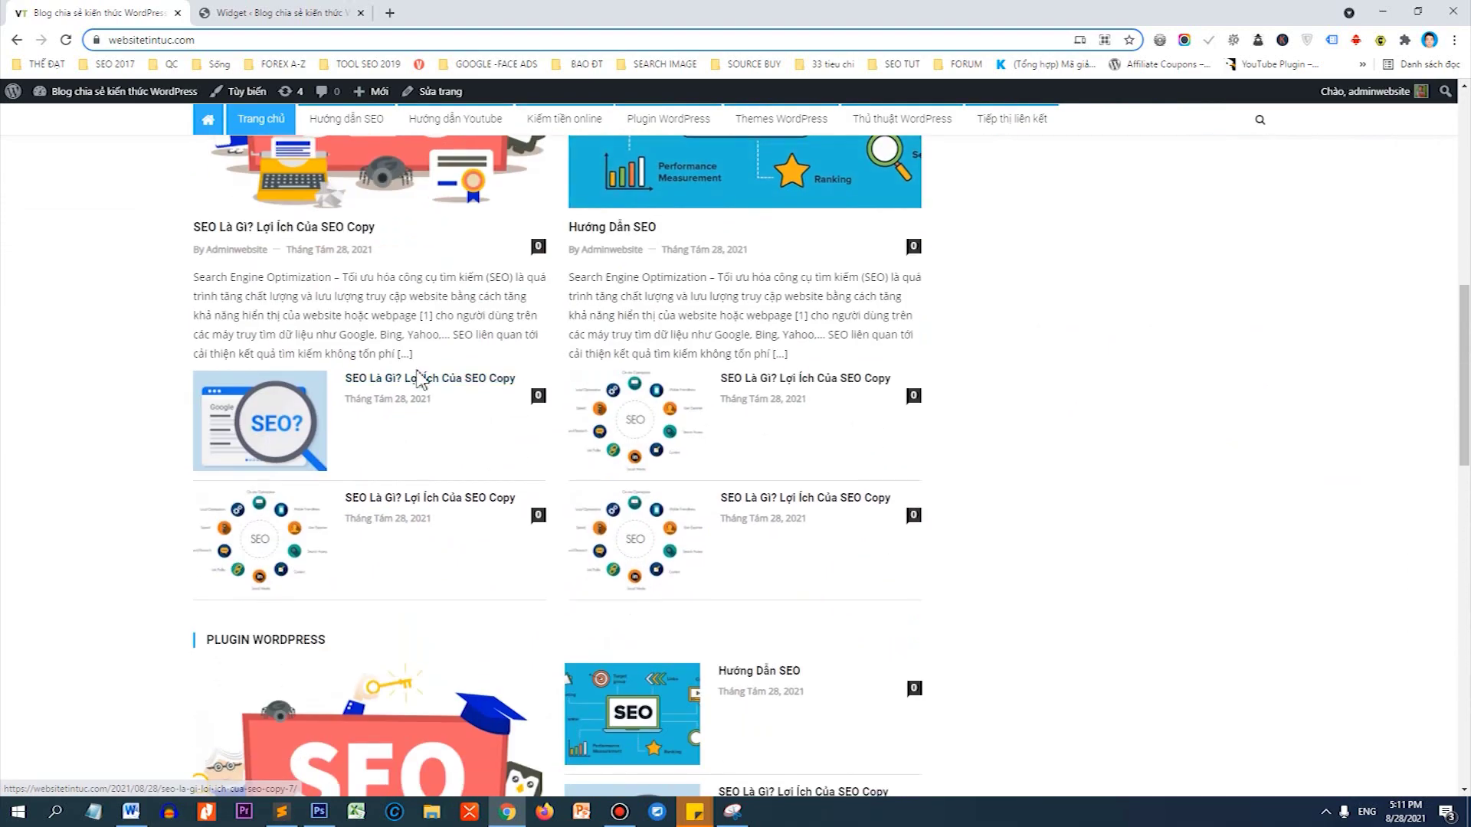
{"action": "scroll", "coordinate": [444, 333], "scroll_direction": "down", "scroll_amount": 3}
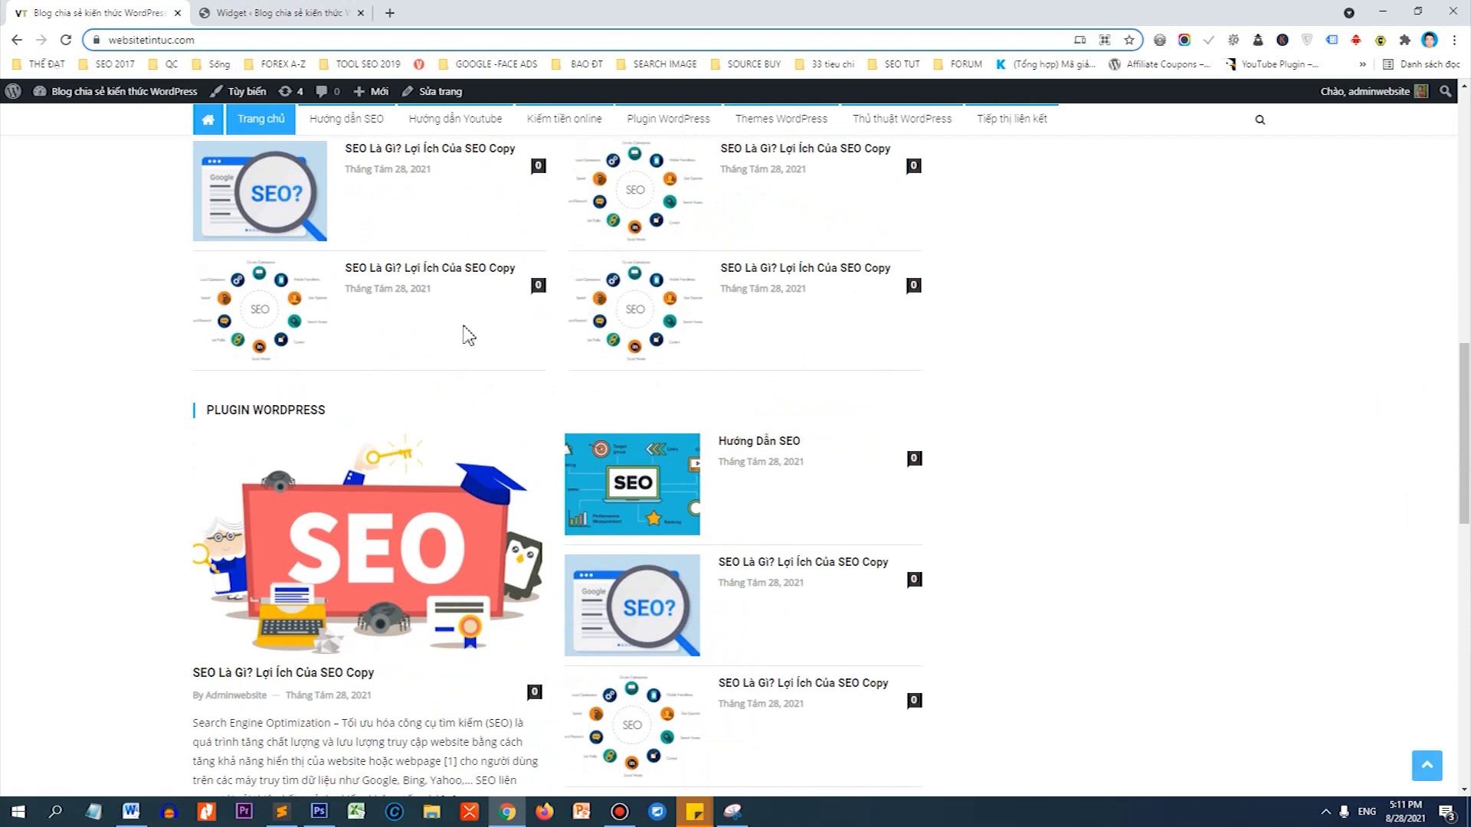
{"action": "scroll", "coordinate": [463, 335], "scroll_direction": "down", "scroll_amount": 4}
{"action": "scroll", "coordinate": [318, 316], "scroll_direction": "down", "scroll_amount": 6}
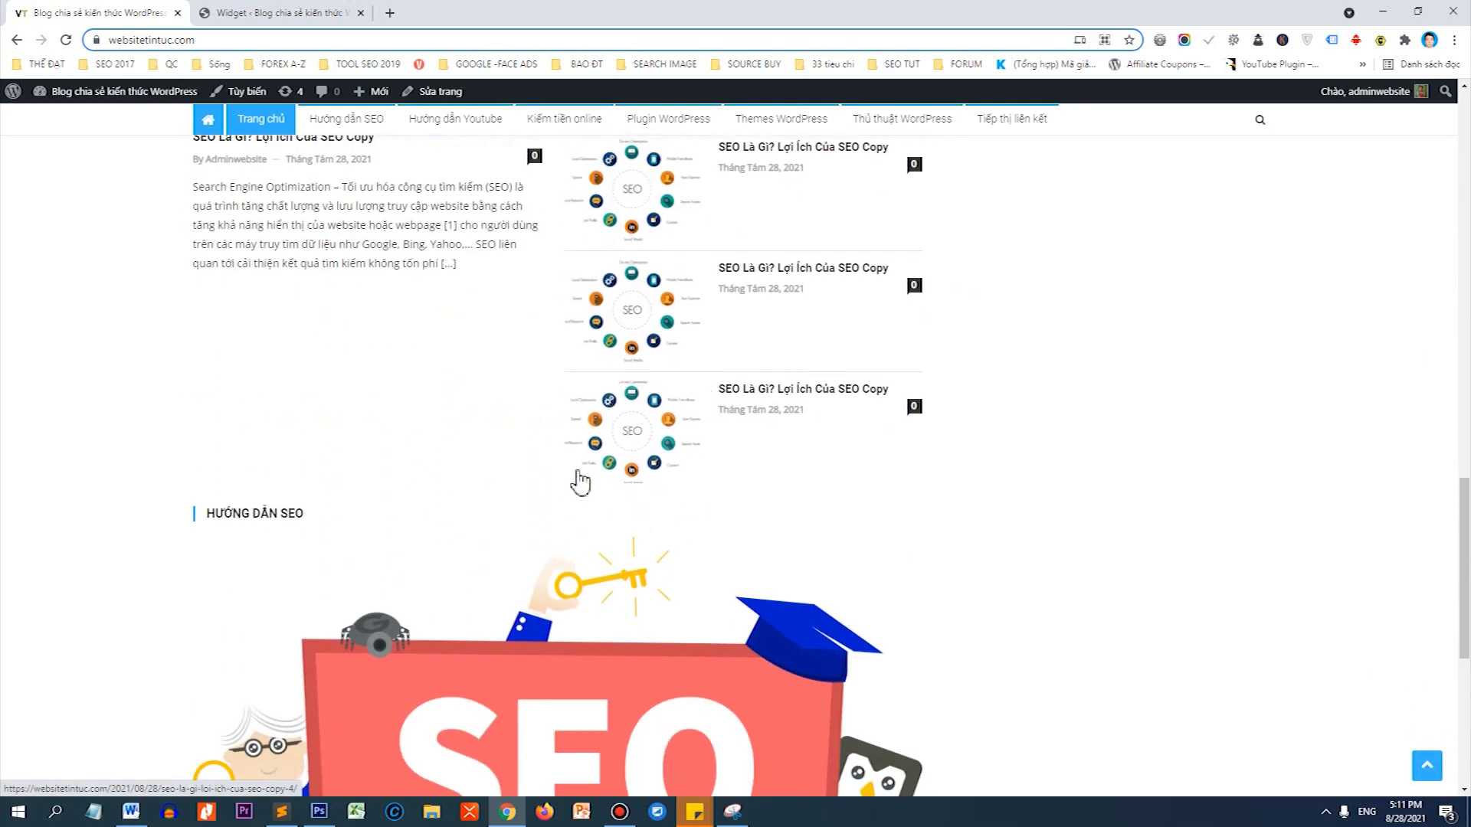
{"action": "scroll", "coordinate": [803, 481], "scroll_direction": "down", "scroll_amount": 4}
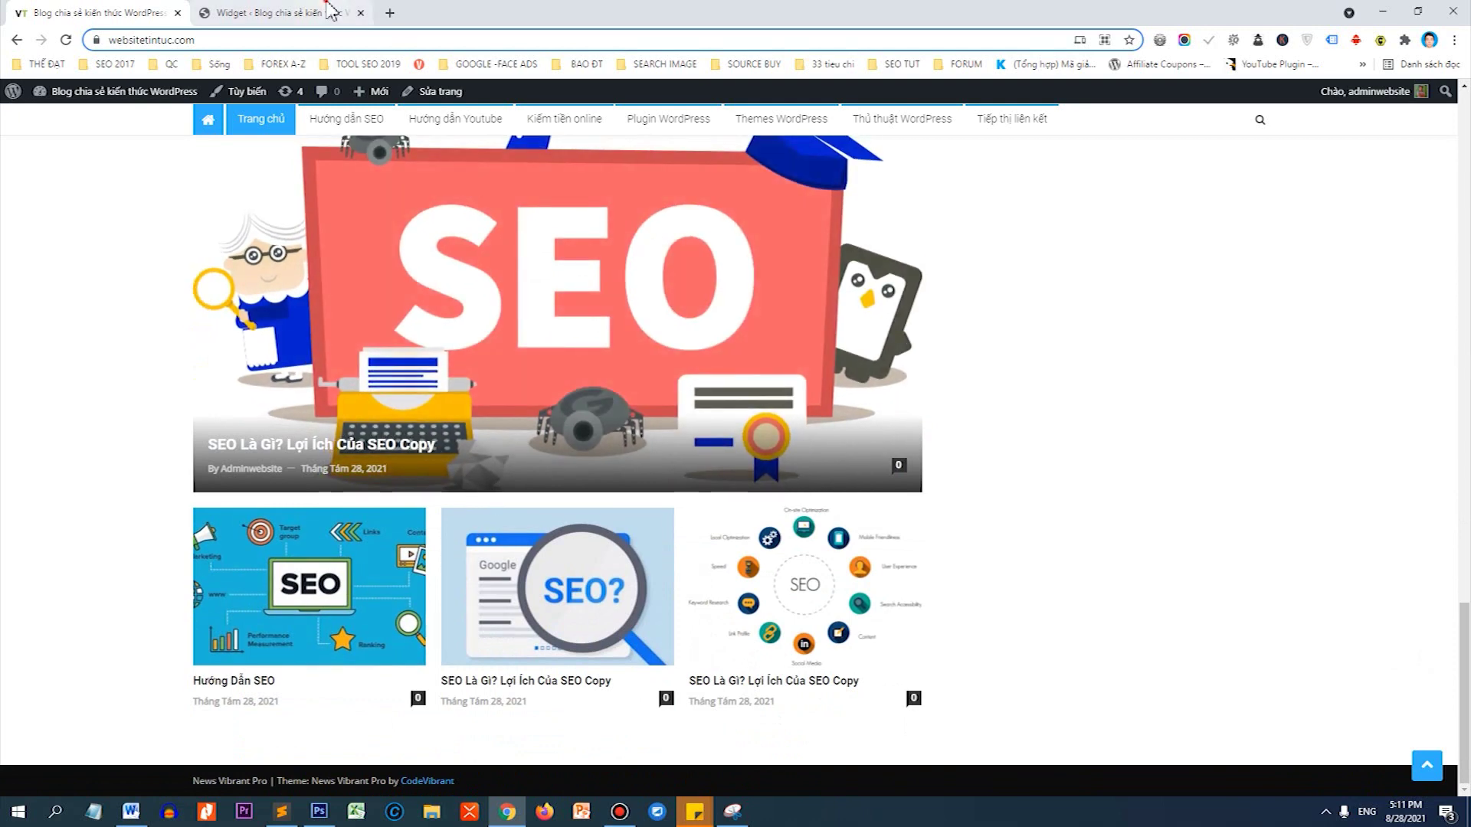
{"action": "left_click", "coordinate": [276, 13]}
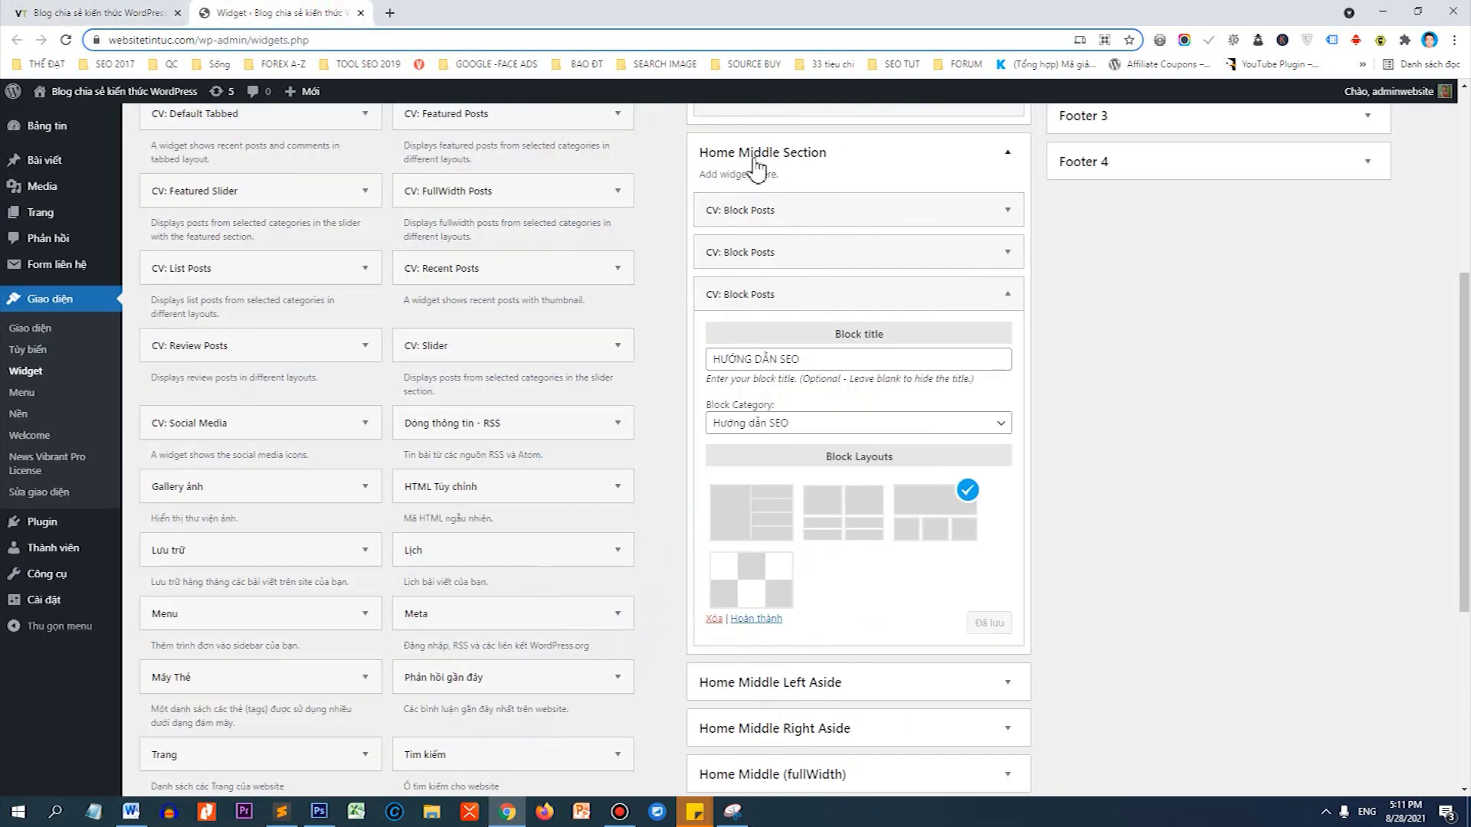
{"action": "key", "text": "ctrl+Tab"}
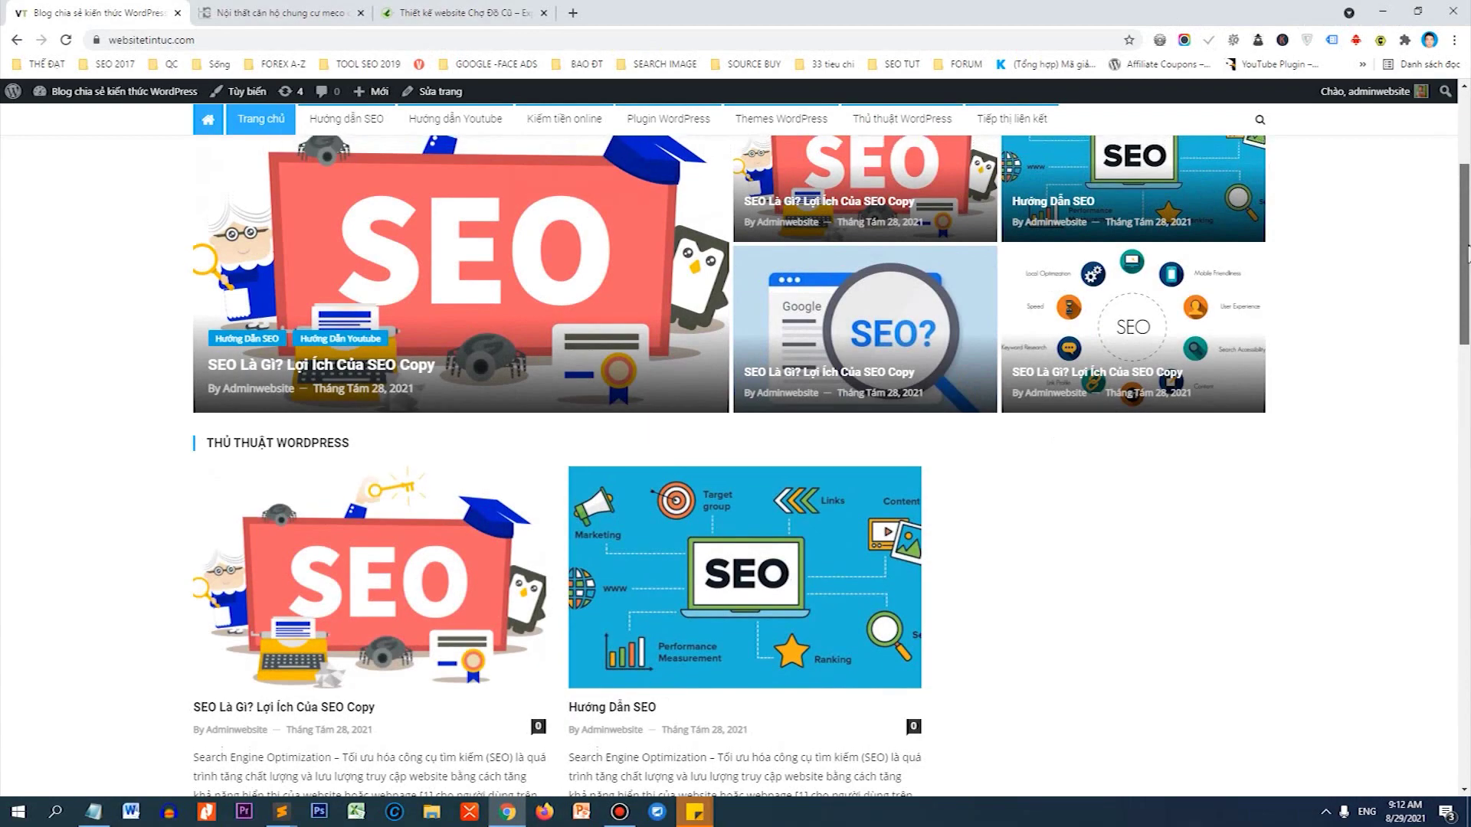
Scroll the homepage down to the HƯỚNG DẪN SEO block below Thủ thuật WordPress, then back up.
{"action": "scroll", "coordinate": [1074, 243], "scroll_direction": "up", "scroll_amount": 3}
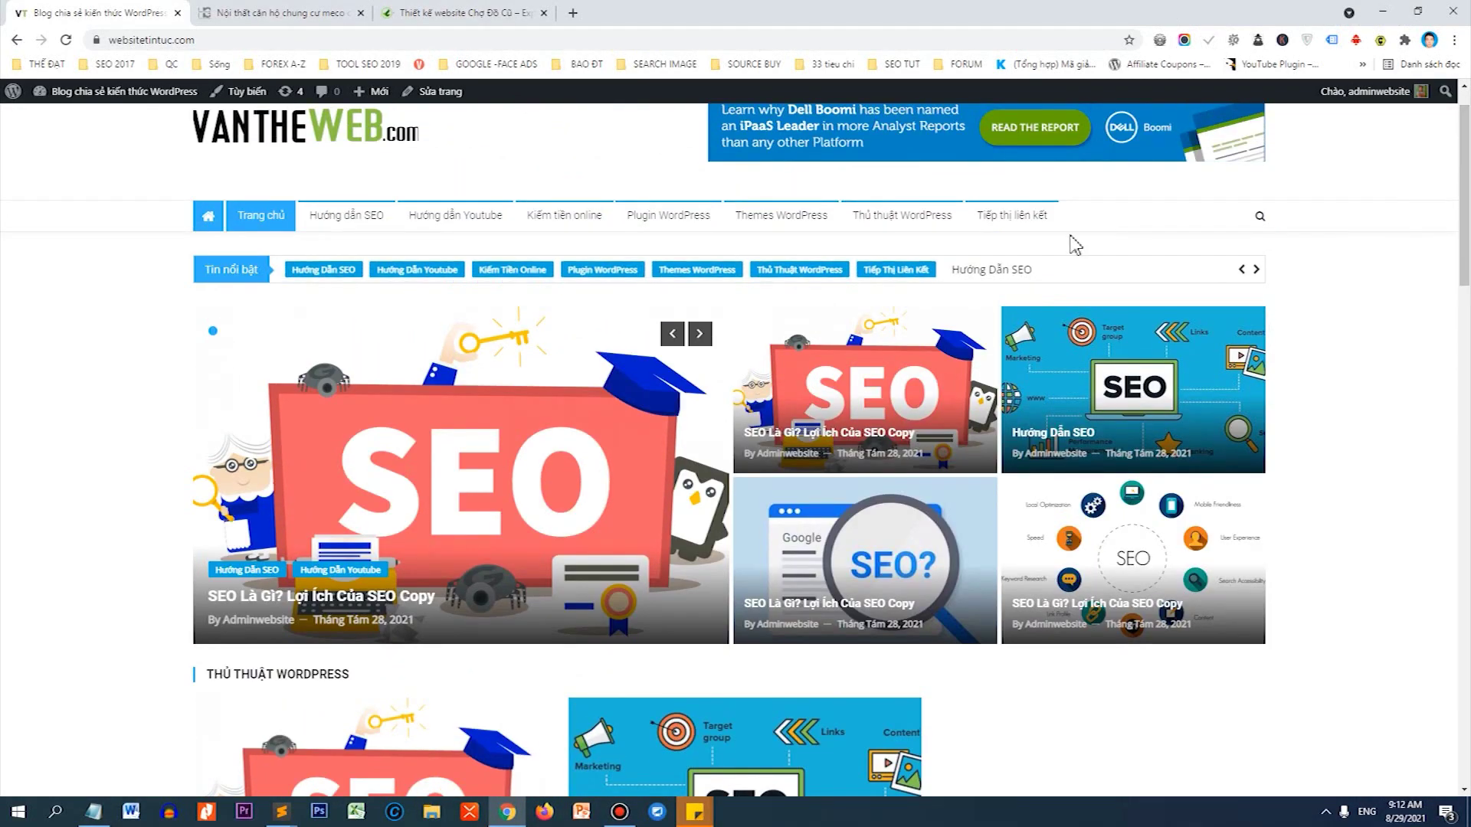
{"action": "scroll", "coordinate": [1451, 205], "scroll_direction": "down", "scroll_amount": 4}
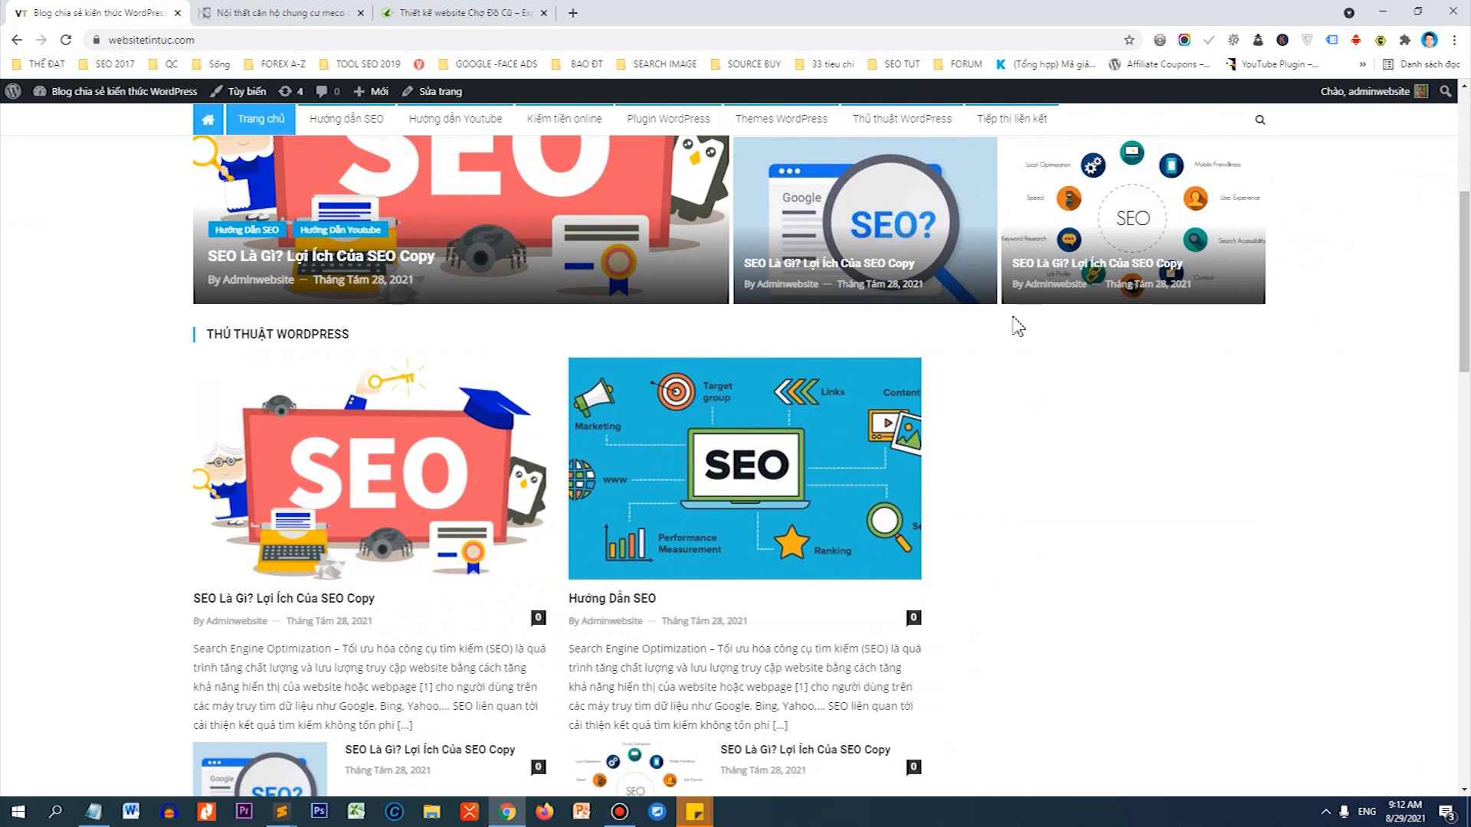
{"action": "scroll", "coordinate": [1452, 320], "scroll_direction": "down", "scroll_amount": 2}
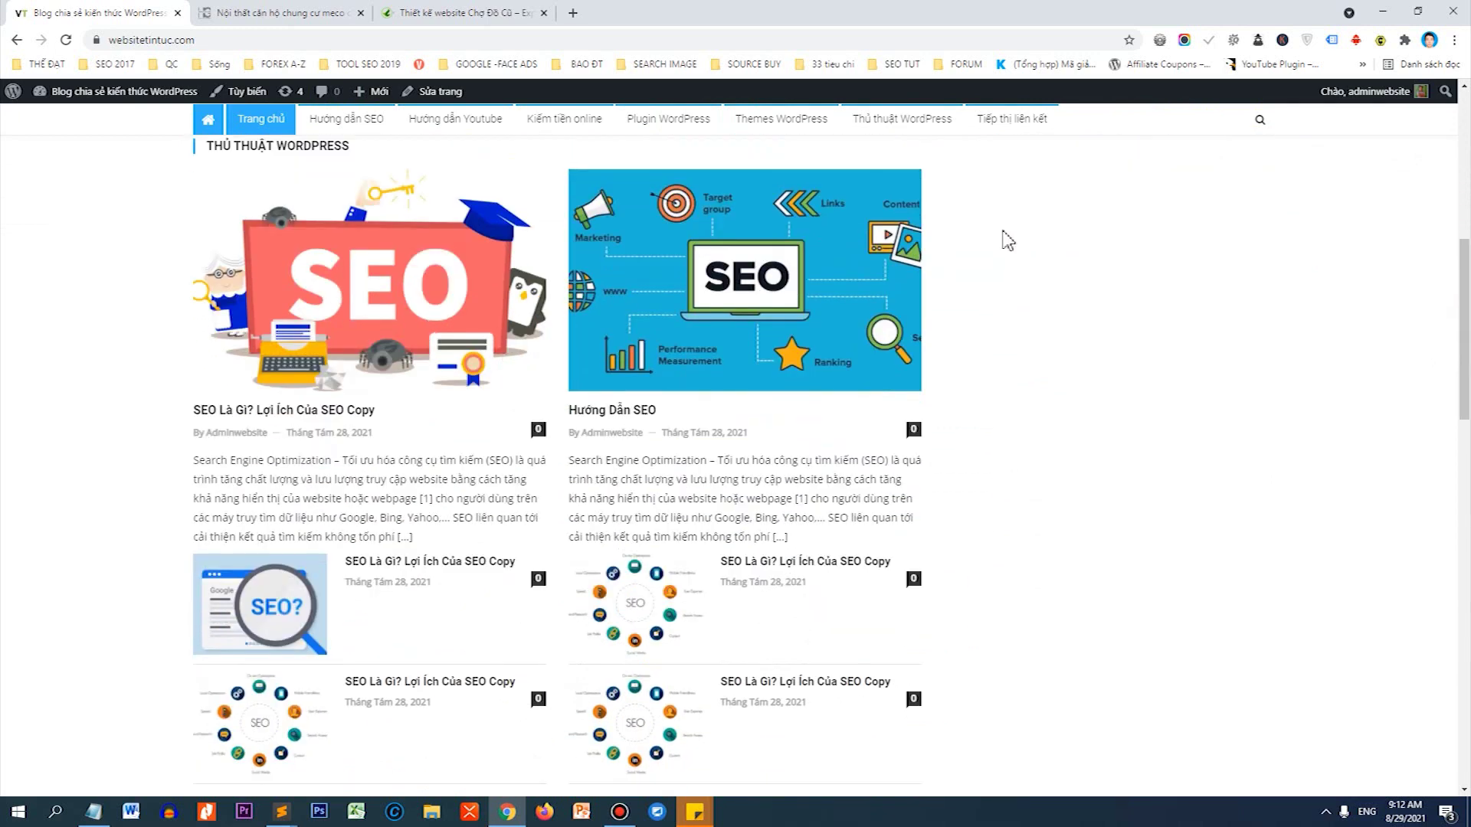
{"action": "left_click_drag", "start_coordinate": [1466, 322], "coordinate": [1437, 623]}
{"action": "scroll", "coordinate": [385, 421], "scroll_direction": "down", "scroll_amount": 4}
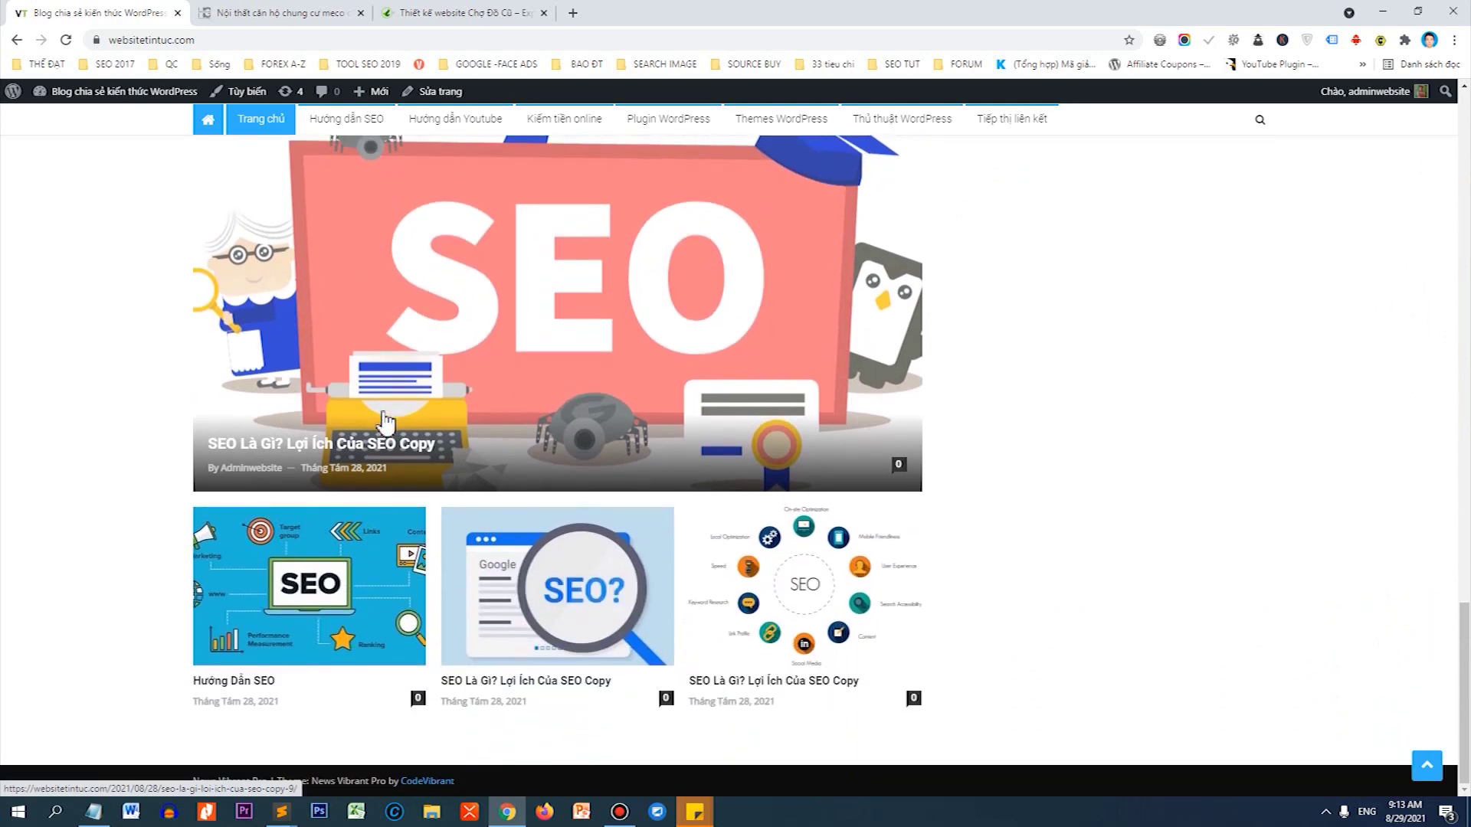
{"action": "scroll", "coordinate": [1386, 617], "scroll_direction": "up", "scroll_amount": 15}
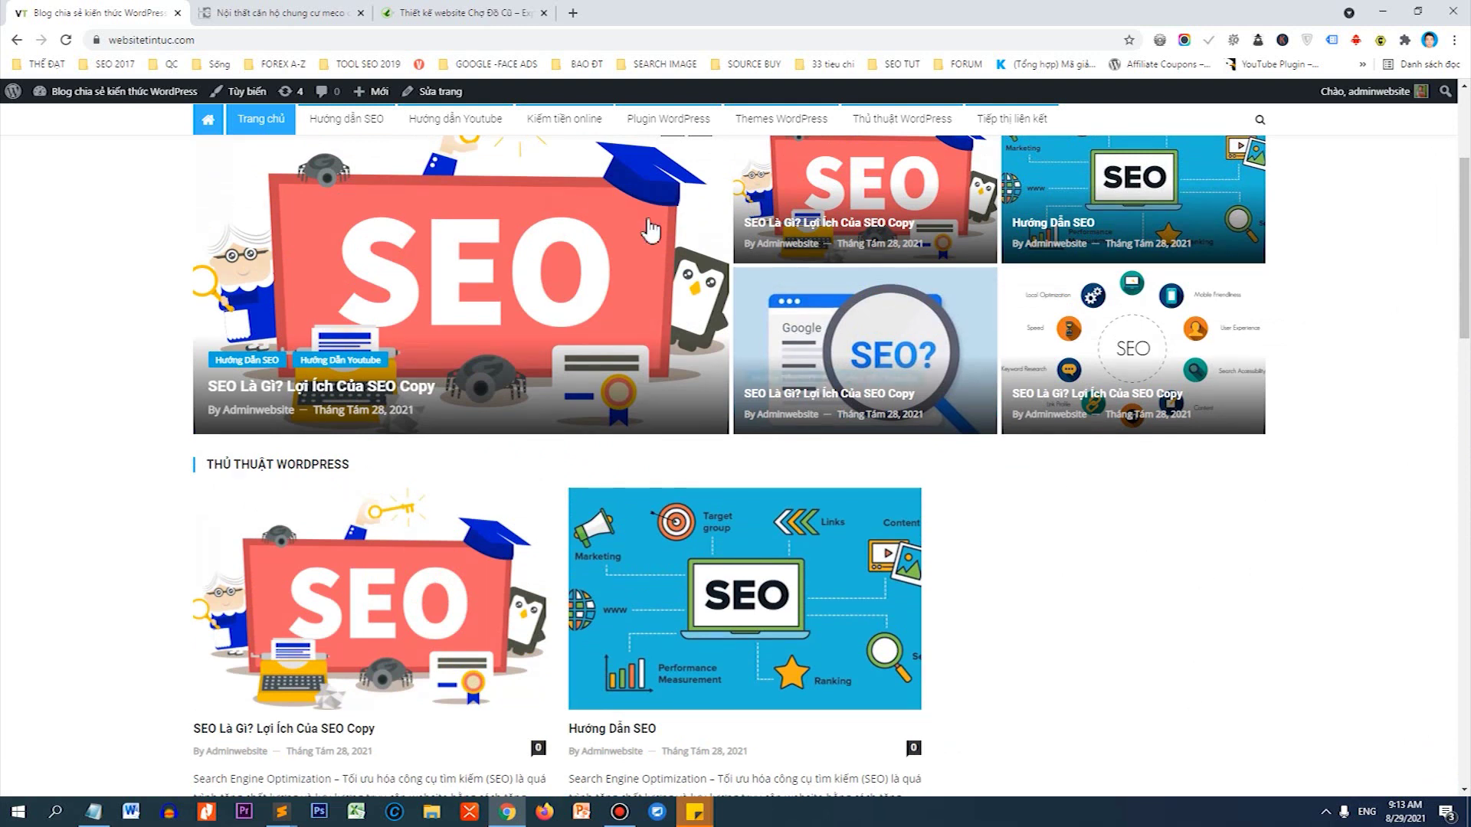
Open the Widgets admin page in a new tab from the admin bar.
{"action": "mouse_move", "coordinate": [91, 91]}
{"action": "right_click", "coordinate": [48, 159]}
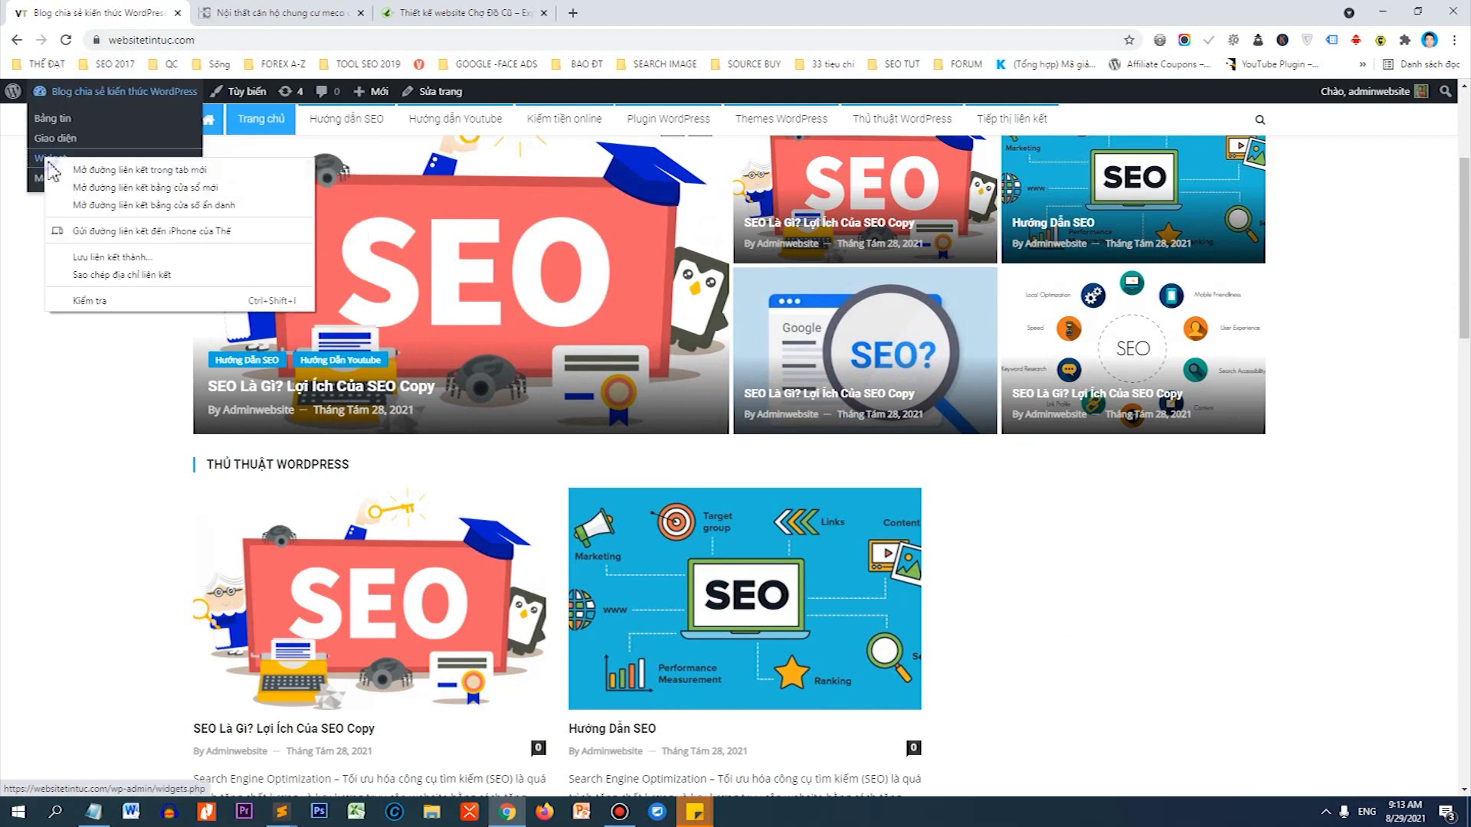
{"action": "left_click", "coordinate": [138, 170]}
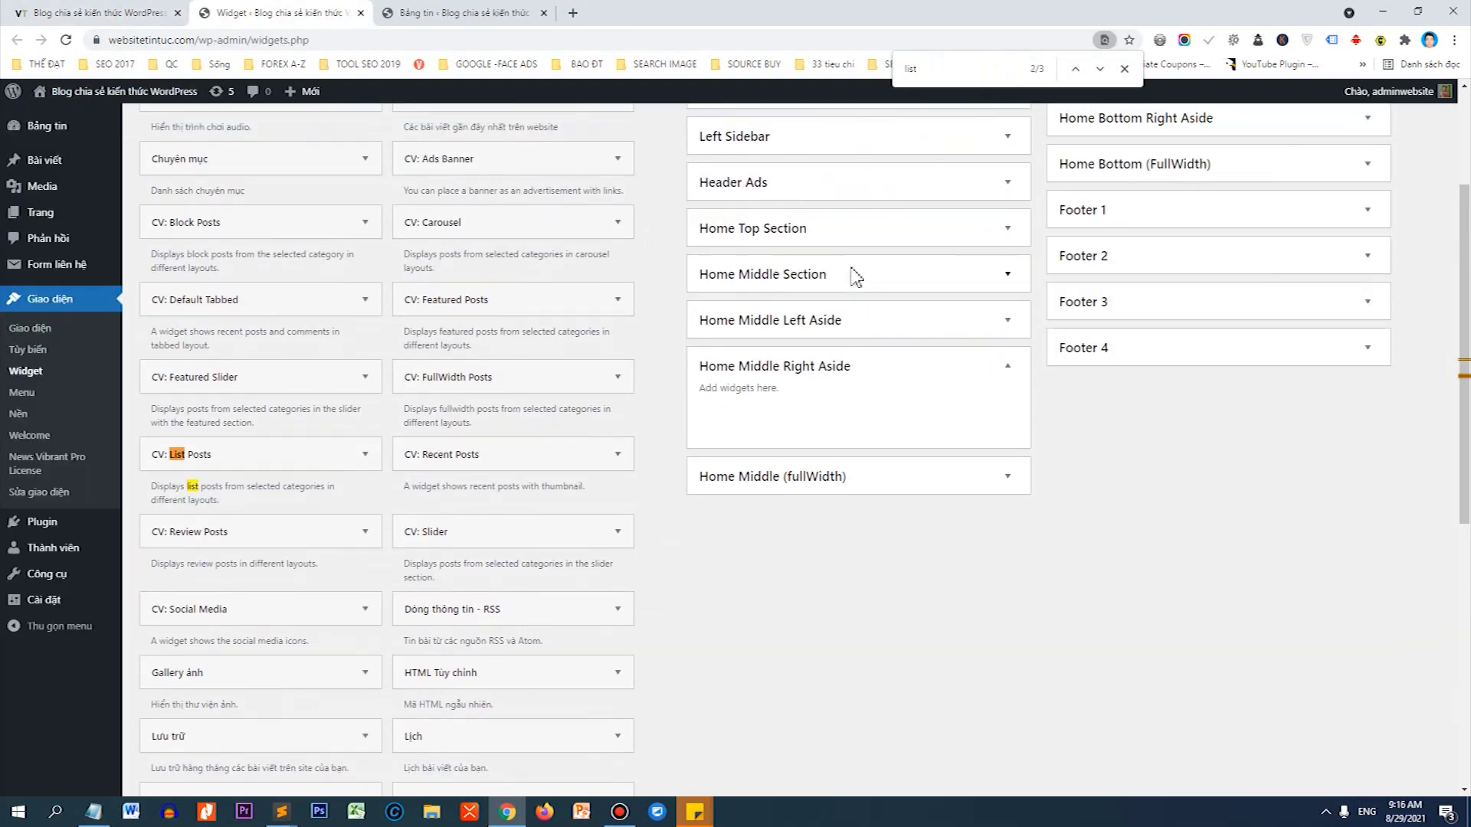
{"action": "scroll", "coordinate": [896, 398], "scroll_direction": "up", "scroll_amount": 1}
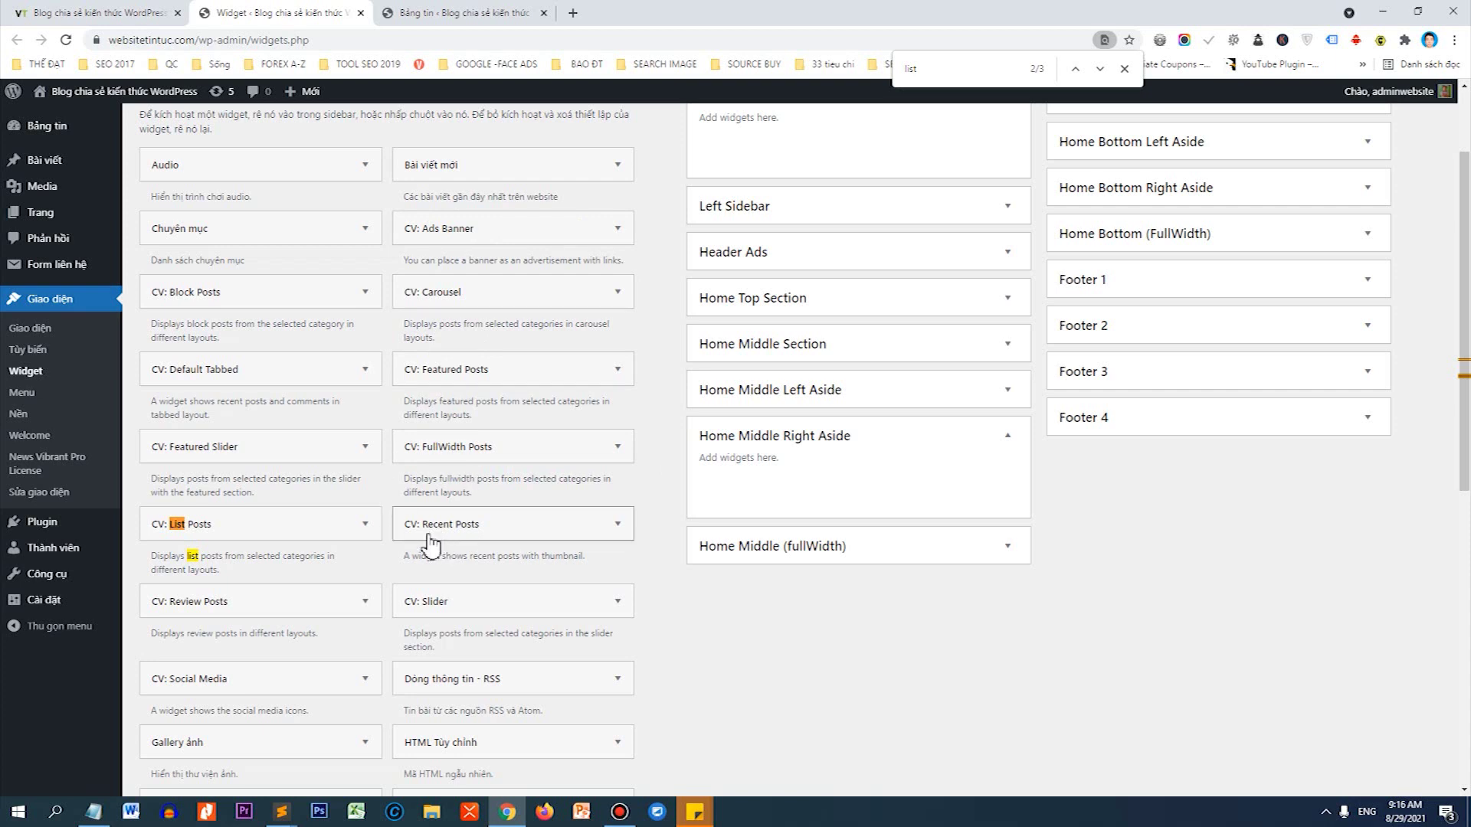
Add a CV: Recent Posts widget titled TIN TỨC NỔI BẬT showing 6 posts to Home Middle Right Aside.
{"action": "left_click_drag", "start_coordinate": [436, 536], "coordinate": [726, 494]}
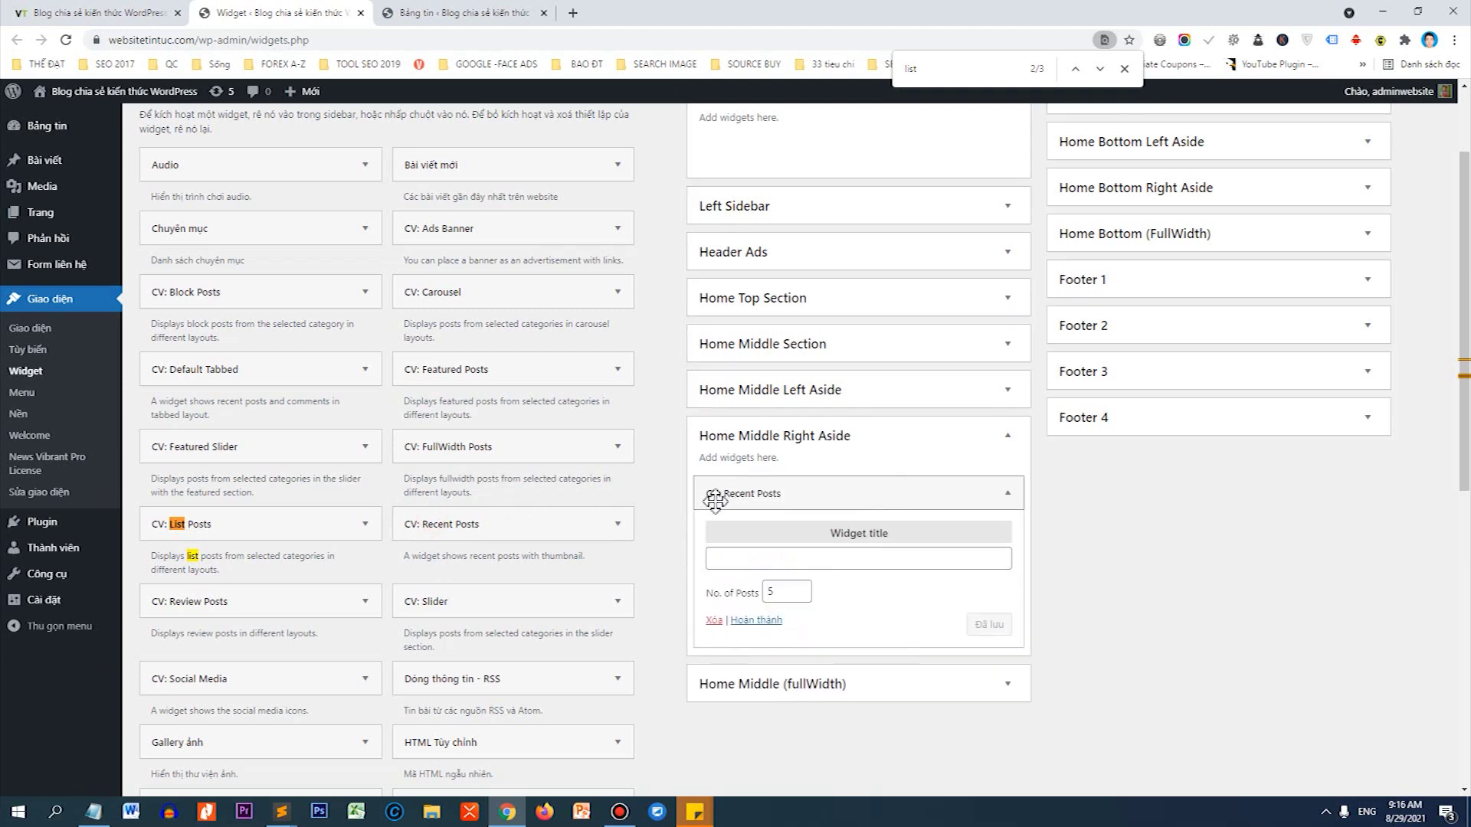
{"action": "left_click", "coordinate": [766, 553]}
{"action": "type", "text": "ti"}
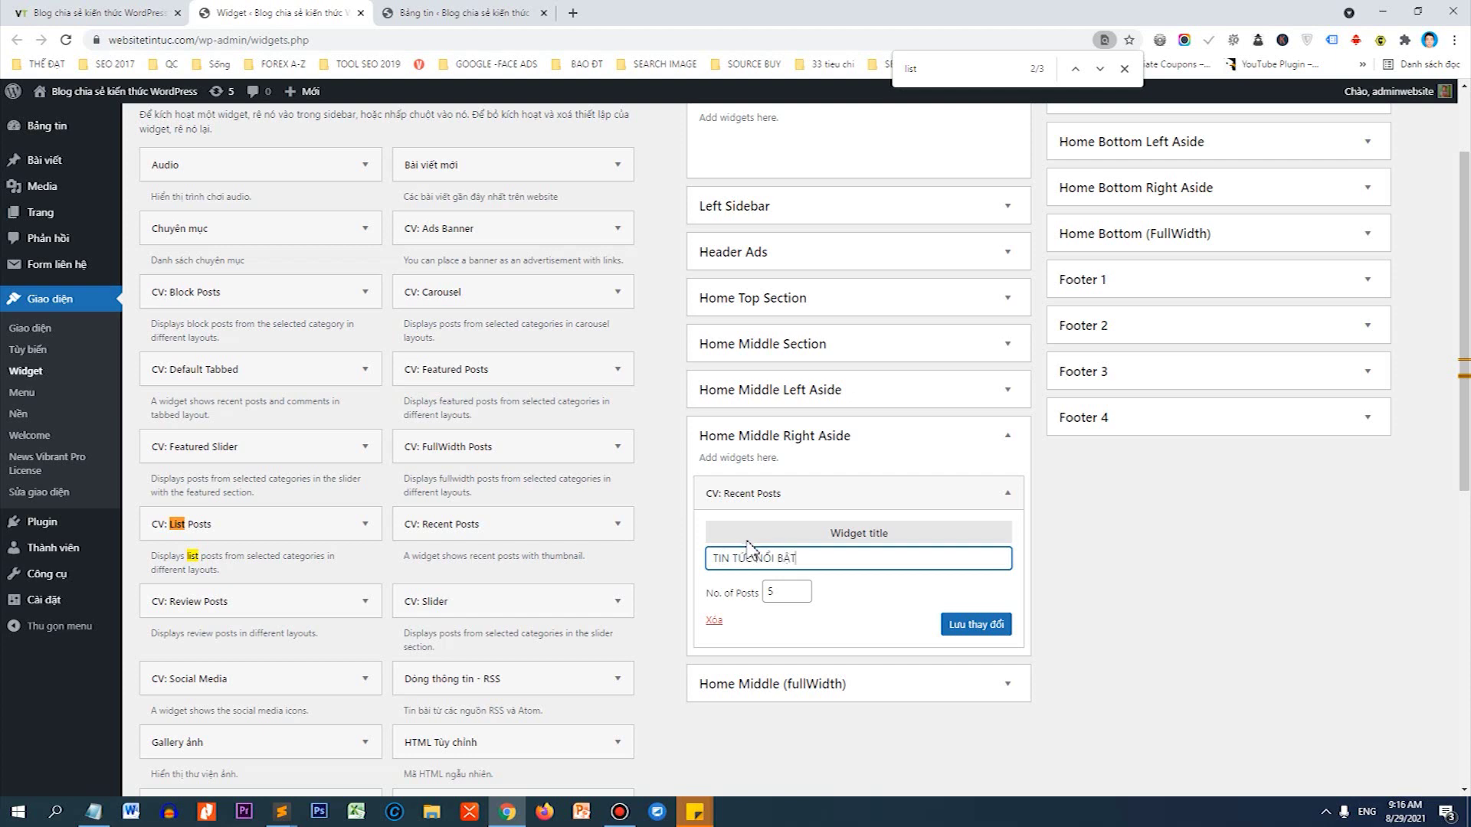
{"action": "left_click", "coordinate": [777, 595]}
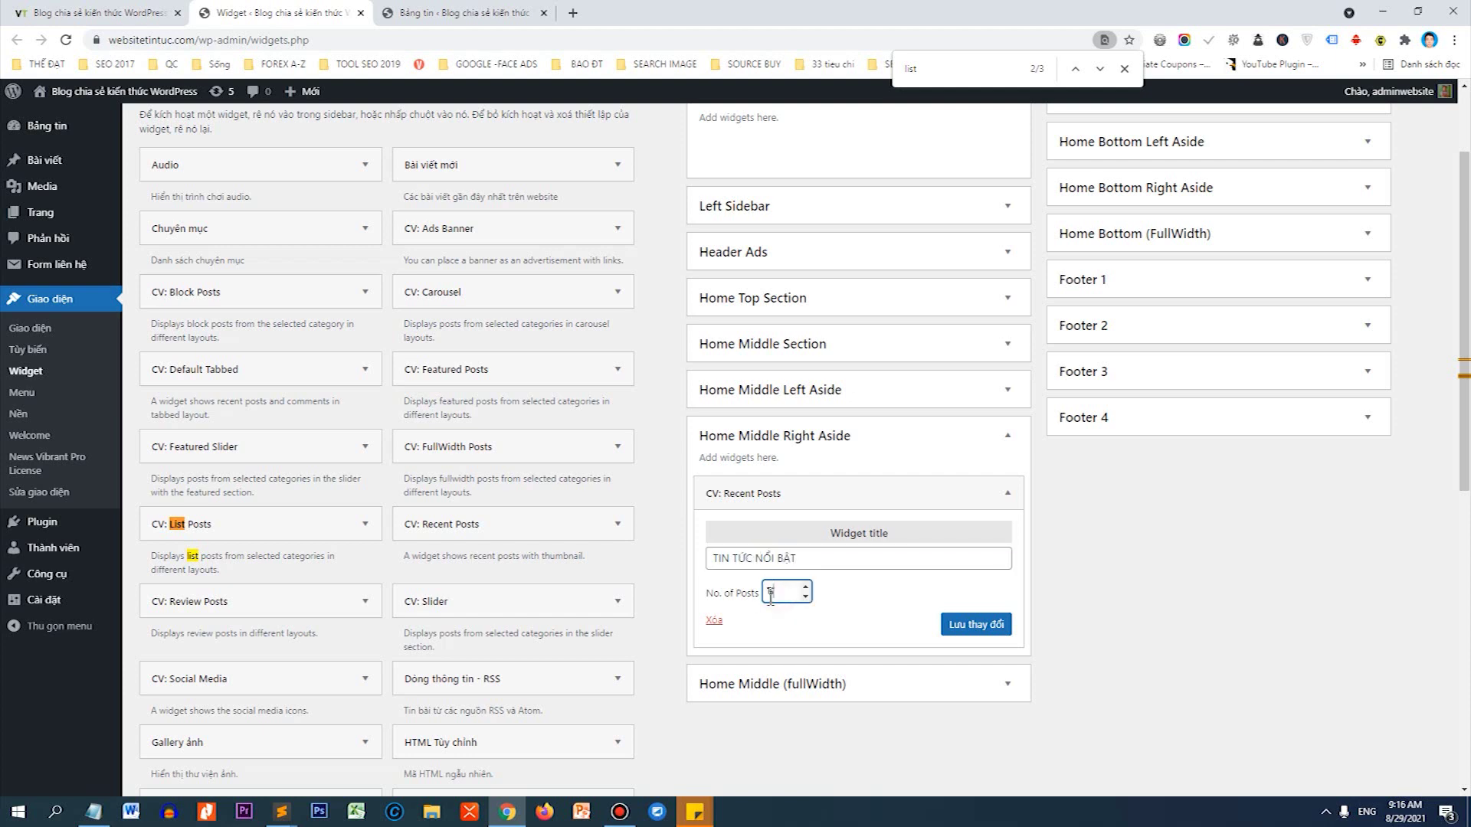
{"action": "left_click", "coordinate": [980, 627]}
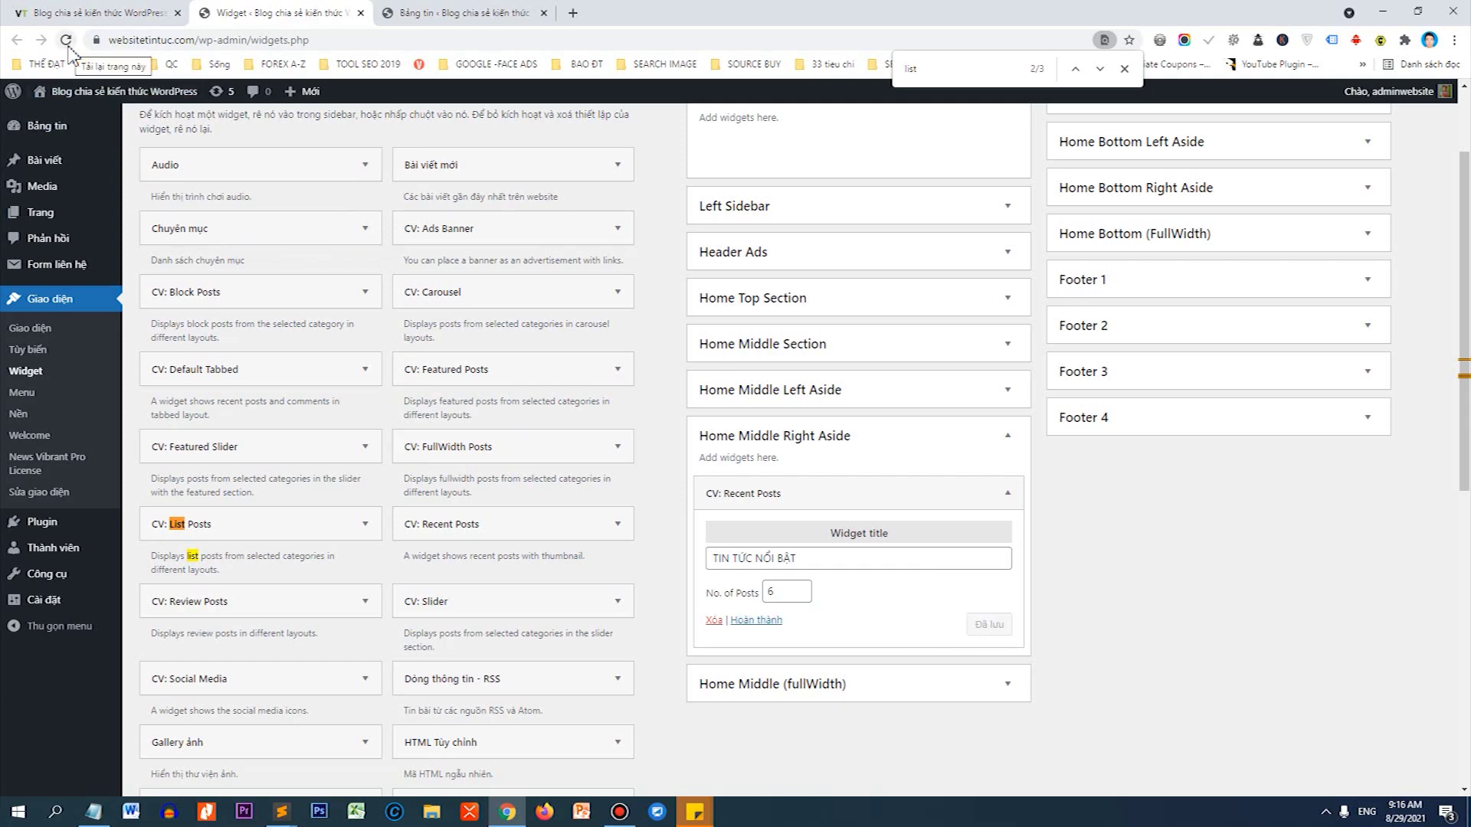
{"action": "left_click", "coordinate": [65, 14]}
Reload the homepage and scroll to check the TIN TỨC NỔI BẬT recent-posts list.
{"action": "left_click", "coordinate": [66, 40]}
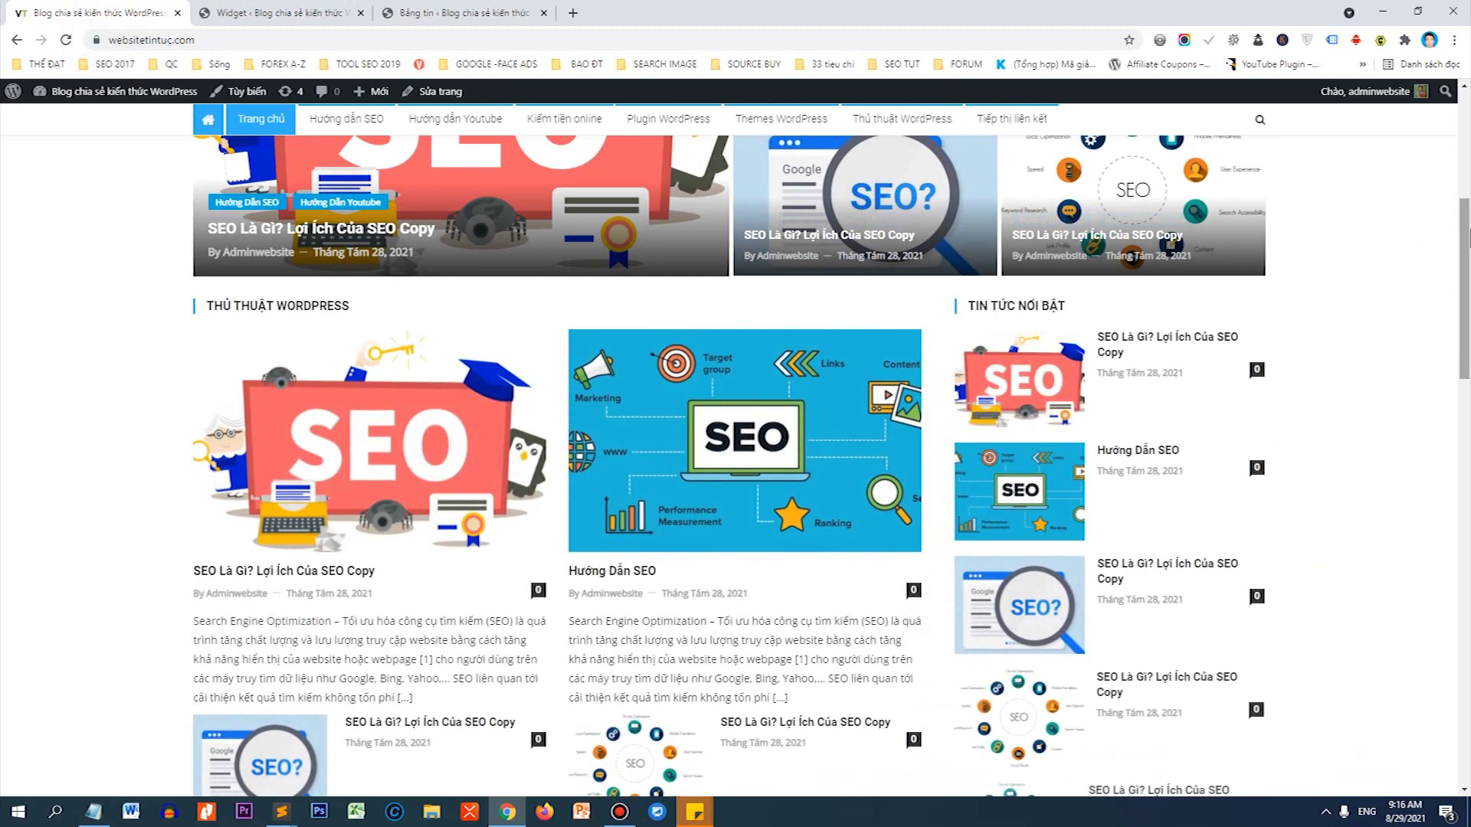
{"action": "scroll", "coordinate": [974, 166], "scroll_direction": "down", "scroll_amount": 2}
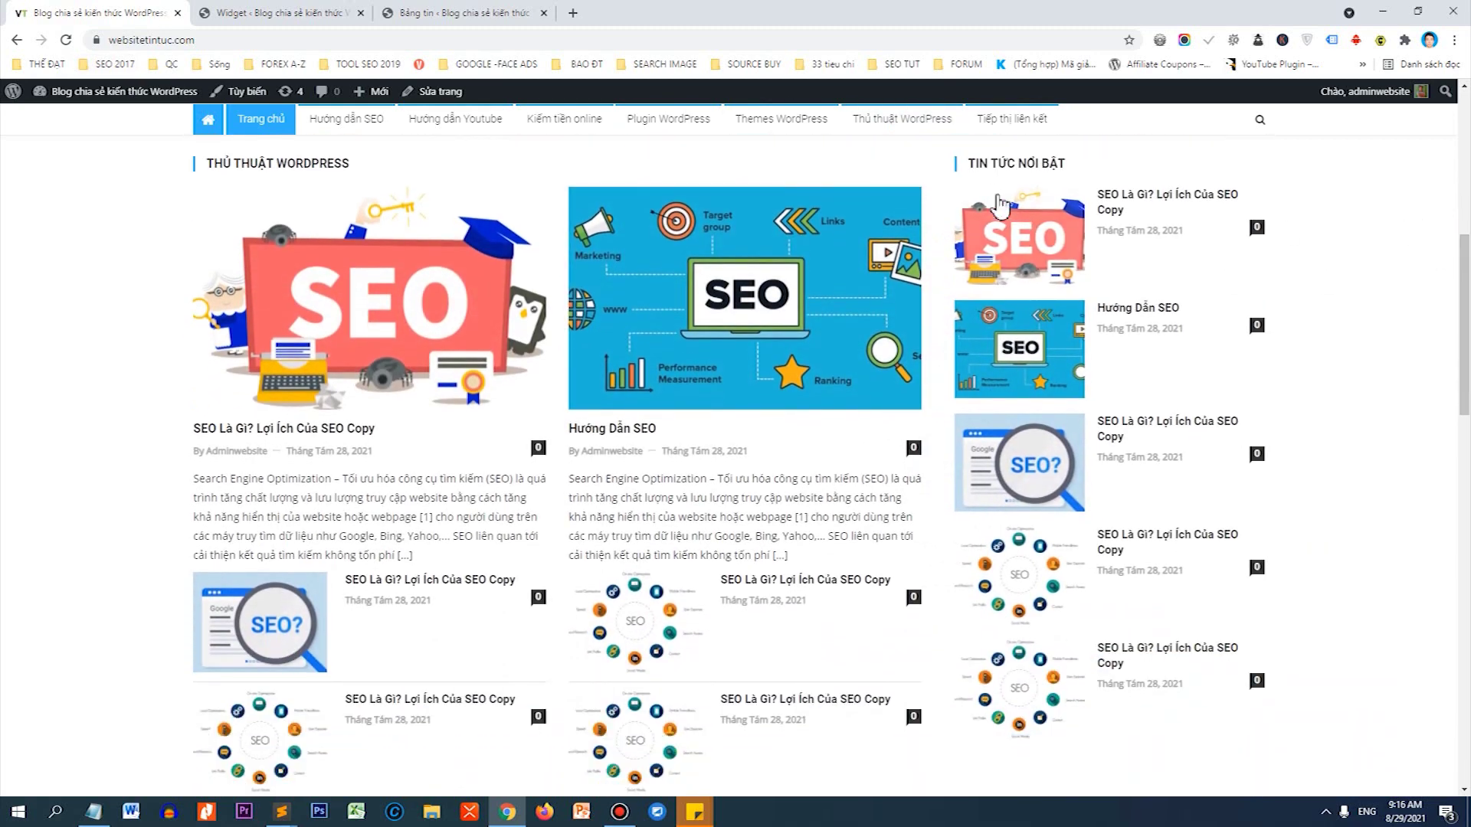
{"action": "left_click_drag", "start_coordinate": [968, 164], "coordinate": [1095, 174]}
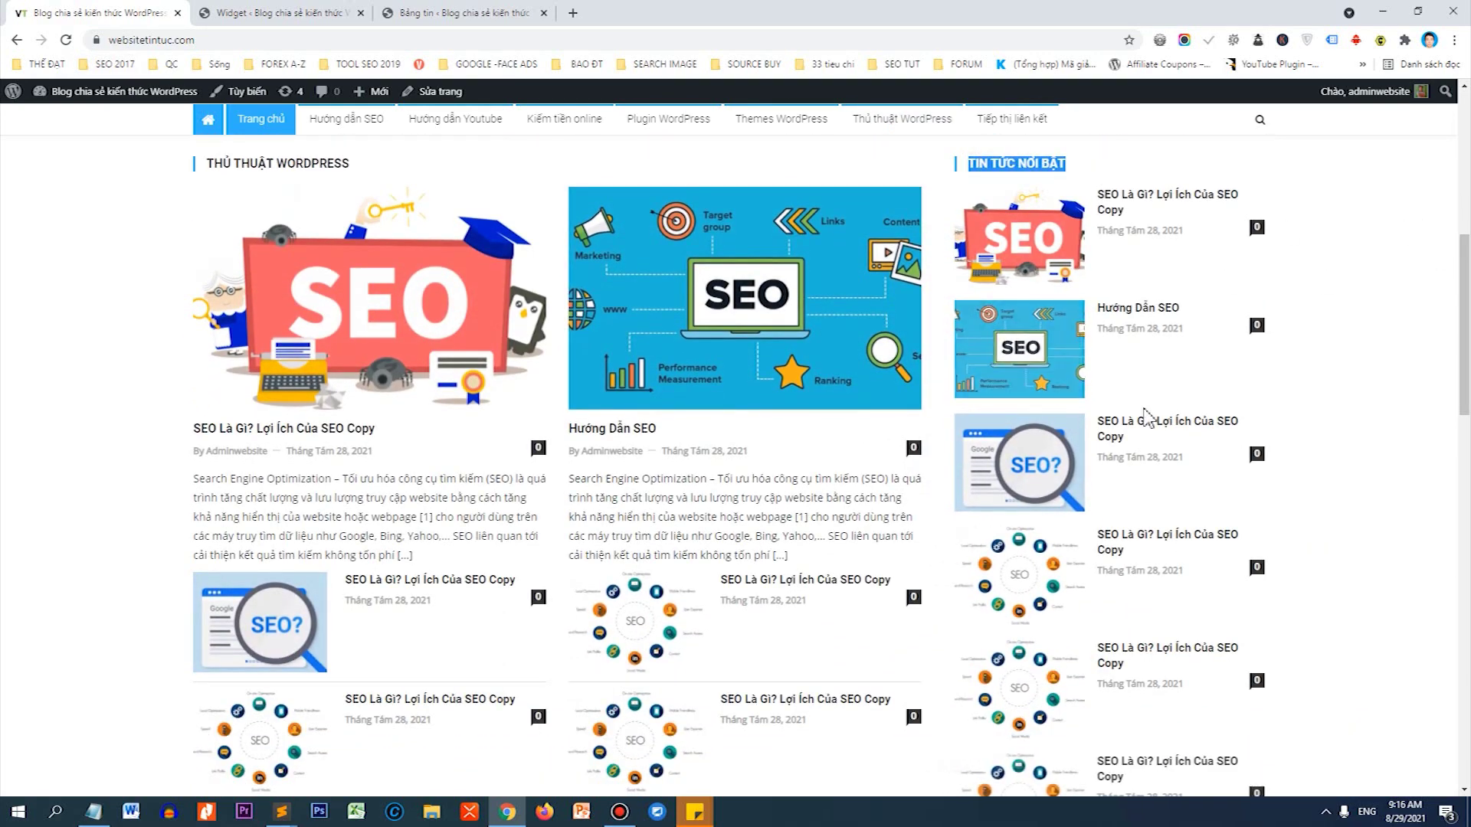
{"action": "scroll", "coordinate": [1466, 331], "scroll_direction": "down", "scroll_amount": 2}
{"action": "left_click_drag", "start_coordinate": [1466, 331], "coordinate": [1449, 726]}
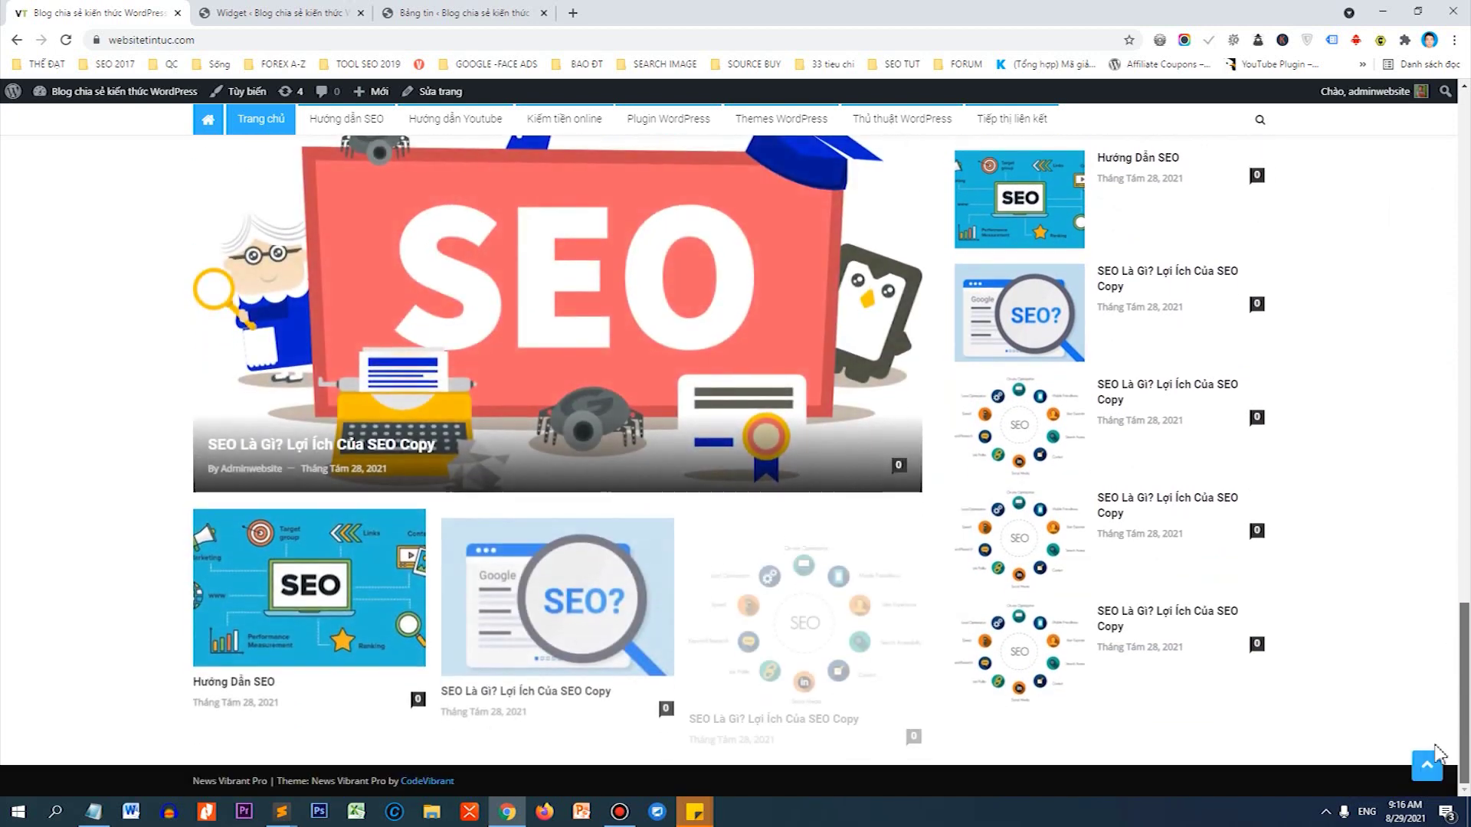
{"action": "scroll", "coordinate": [1018, 469], "scroll_direction": "up", "scroll_amount": 10}
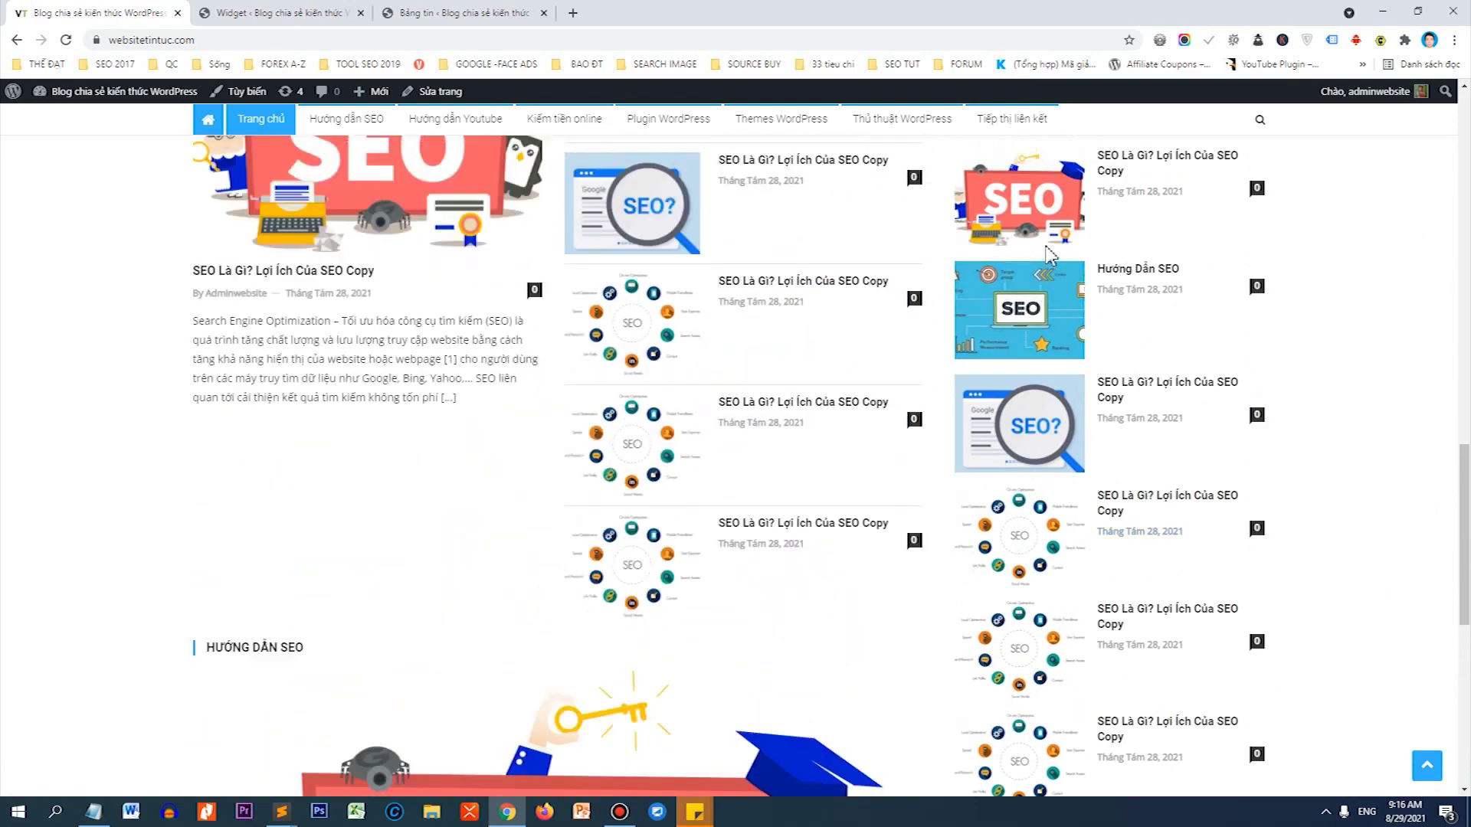
{"action": "scroll", "coordinate": [1467, 506], "scroll_direction": "up", "scroll_amount": 10}
{"action": "scroll", "coordinate": [1144, 346], "scroll_direction": "down", "scroll_amount": 3}
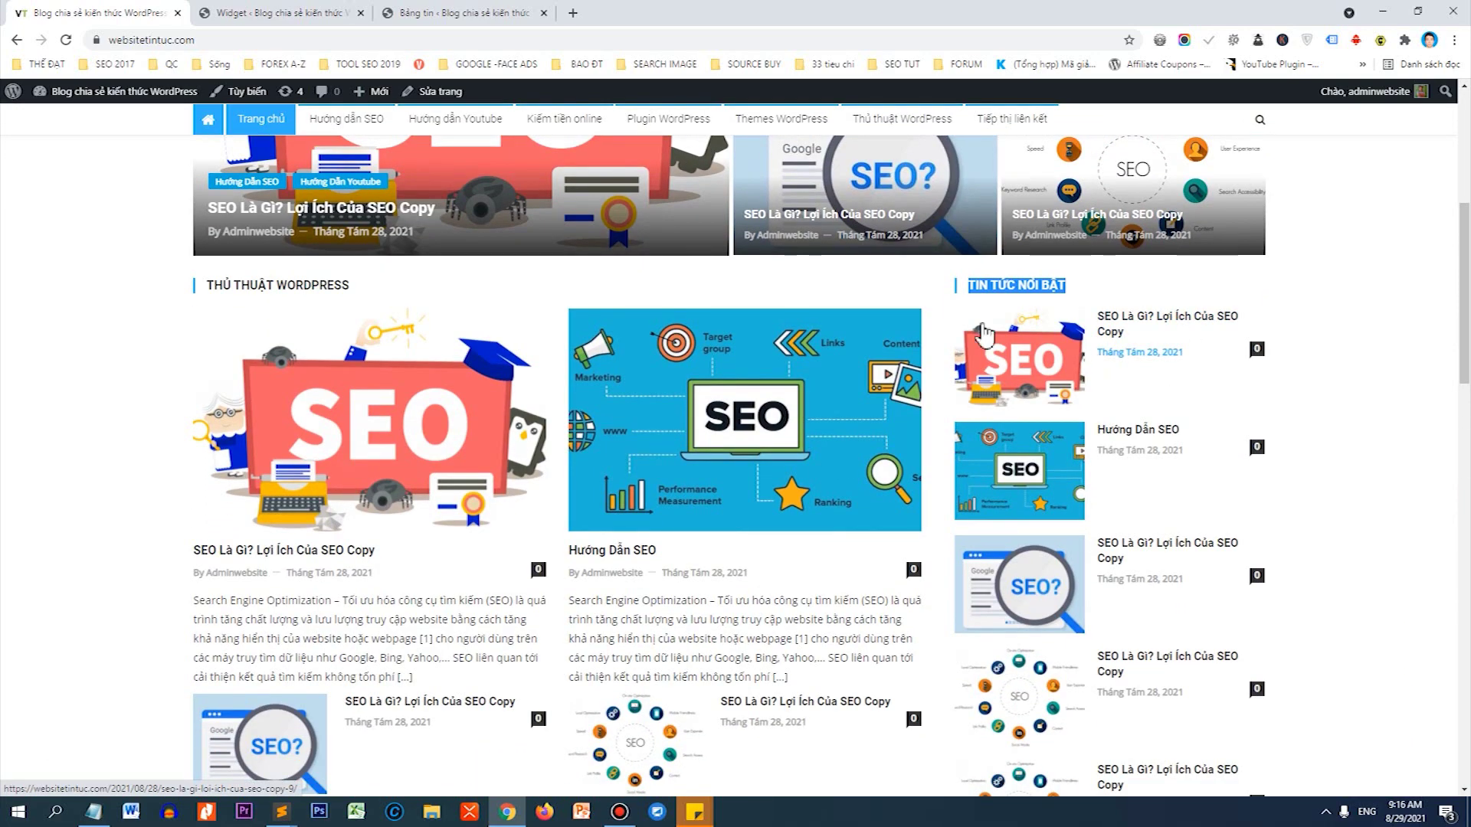
Change the TIN TỨC NỔI BẬT widget to 5 posts, save, and reload the homepage.
{"action": "left_click", "coordinate": [205, 10]}
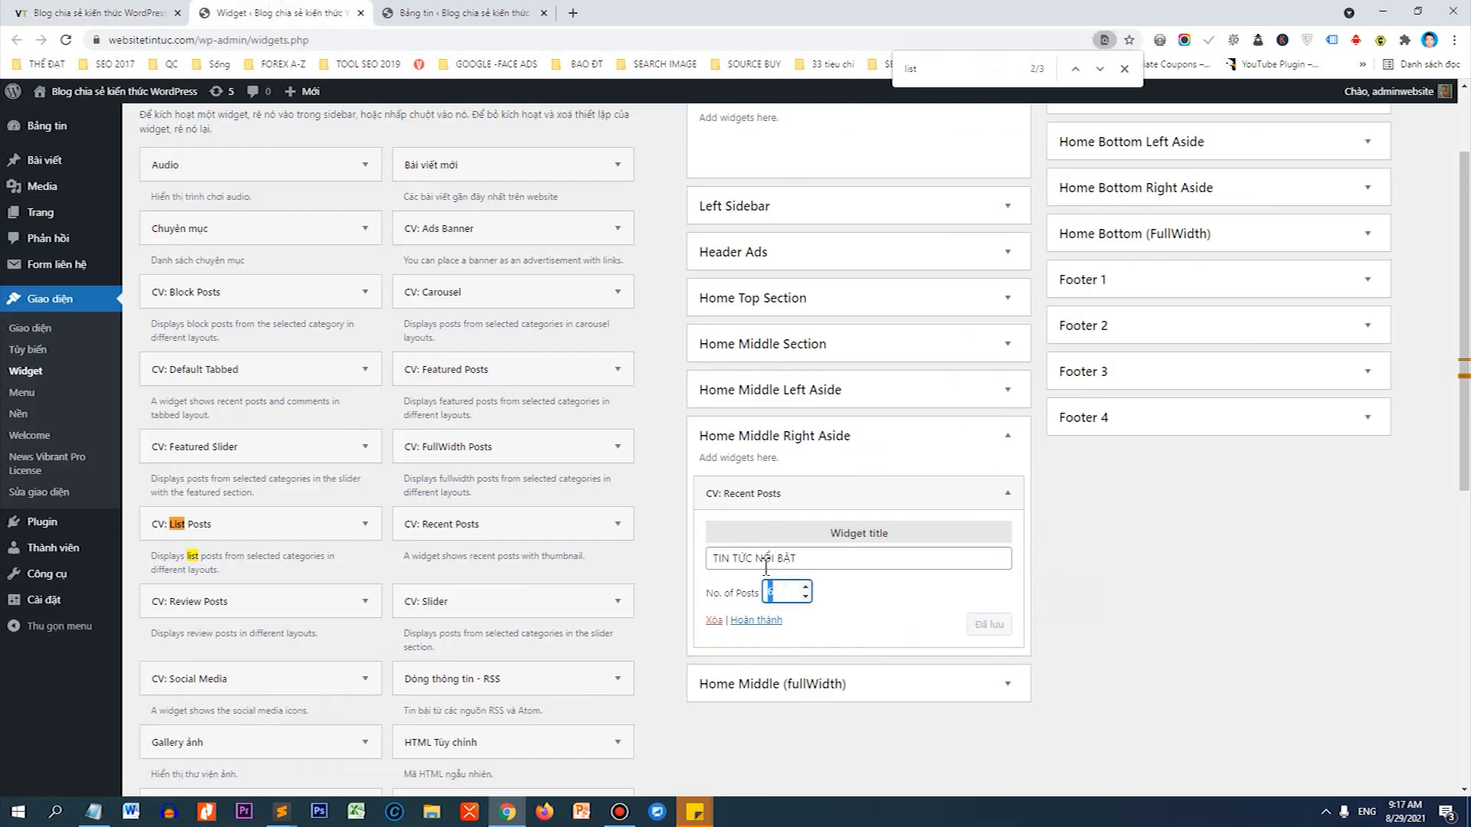
{"action": "type", "text": "5"}
{"action": "left_click", "coordinate": [983, 624]}
{"action": "left_click", "coordinate": [130, 12]}
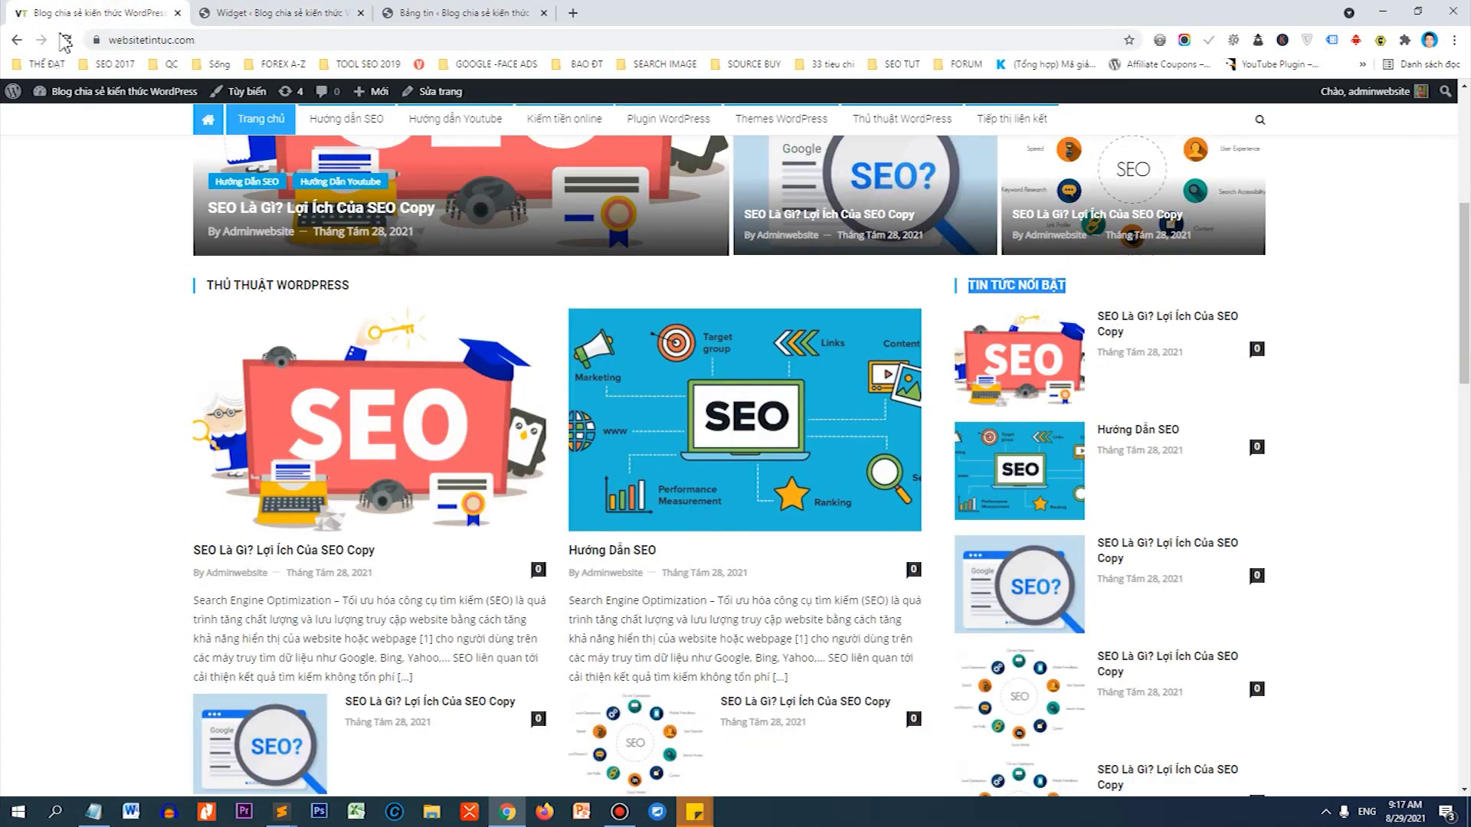
{"action": "left_click", "coordinate": [72, 52]}
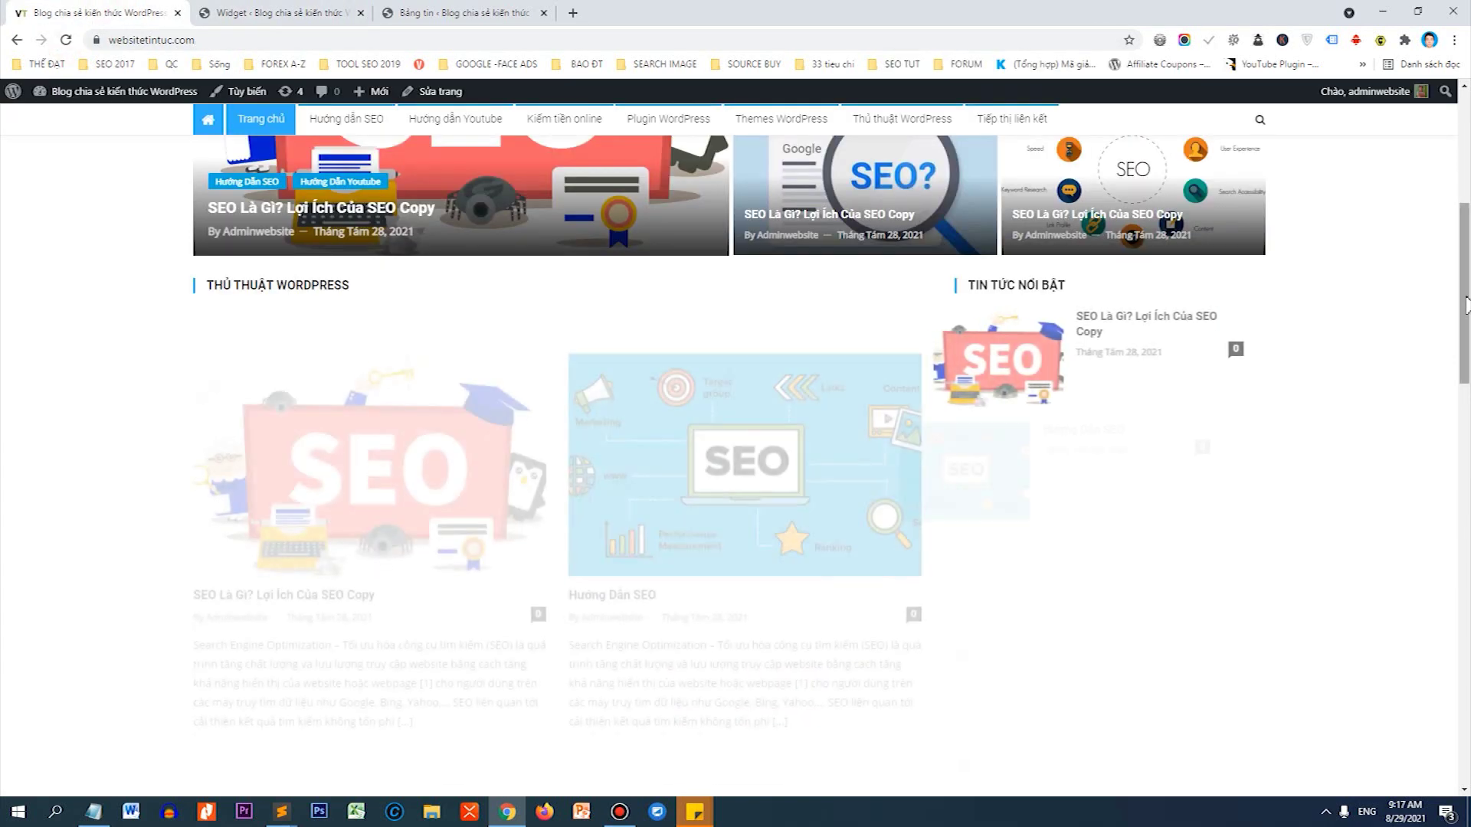
{"action": "scroll", "coordinate": [1149, 536], "scroll_direction": "down", "scroll_amount": 7}
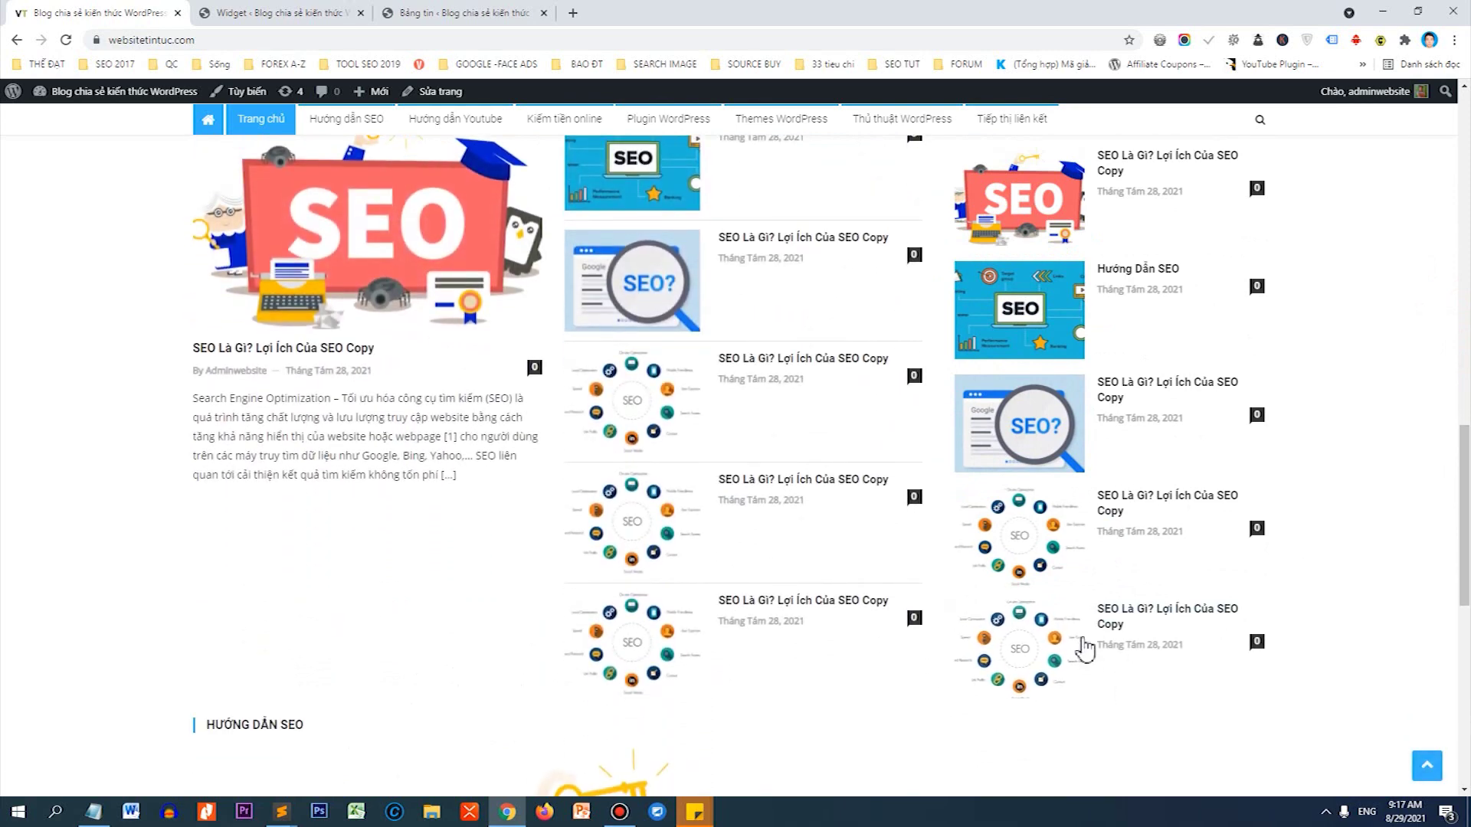
On YouTube, search for vantheweb and open the Rich Snippet integration video.
{"action": "left_click", "coordinate": [573, 13]}
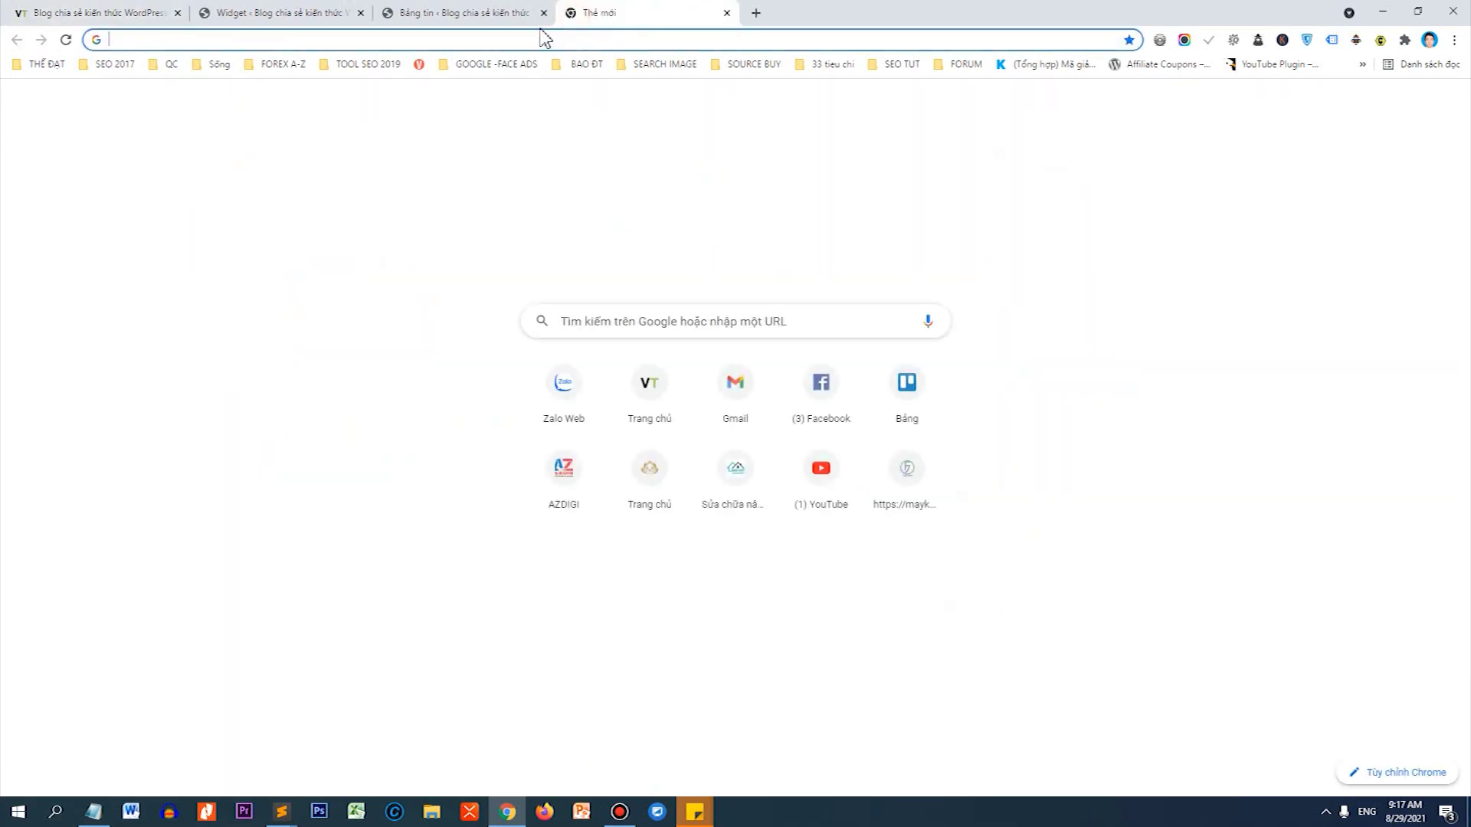
{"action": "type", "text": "YOU"}
{"action": "key", "text": "Return"}
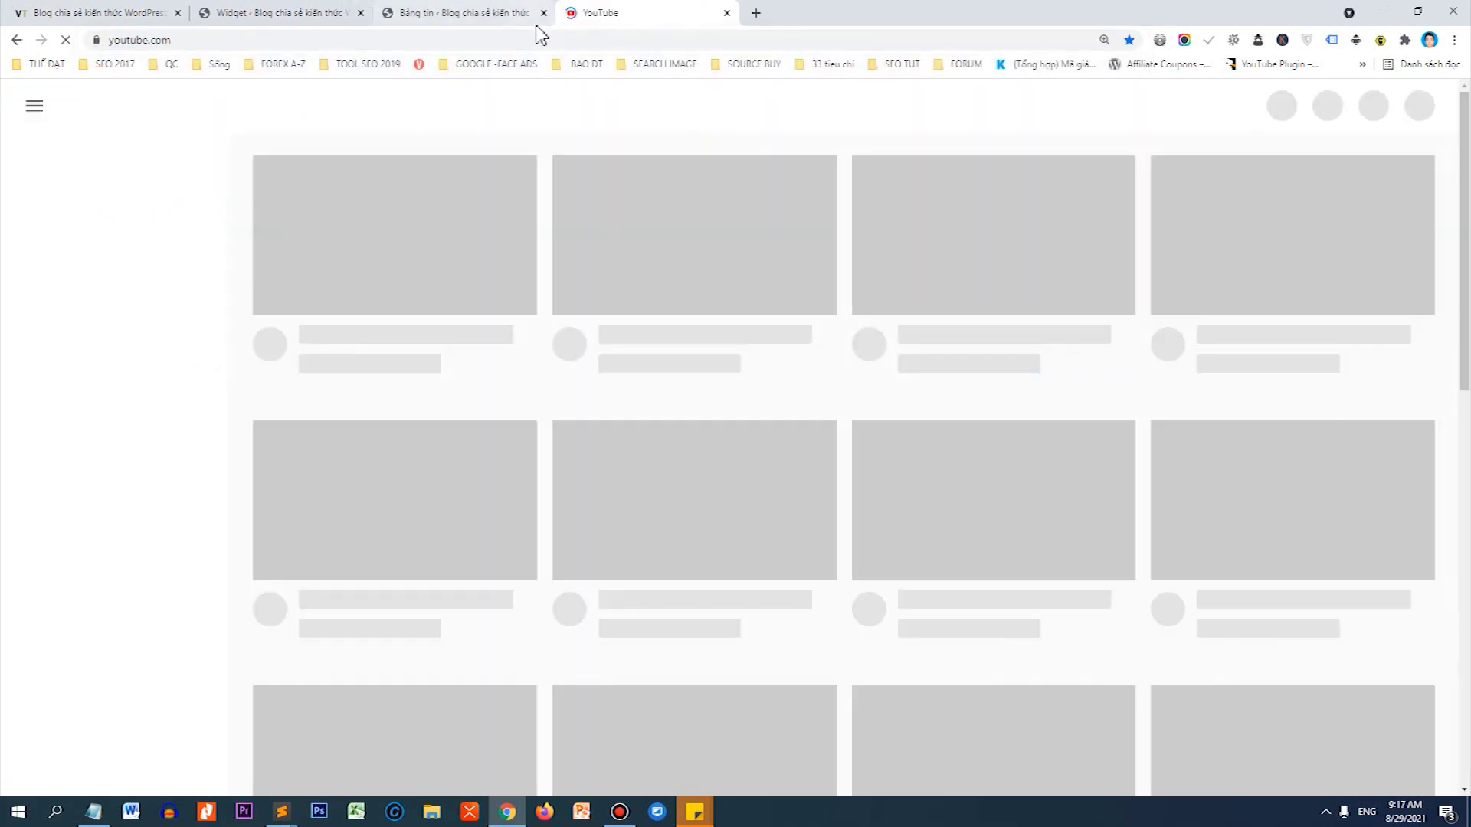
{"action": "type", "text": "V"}
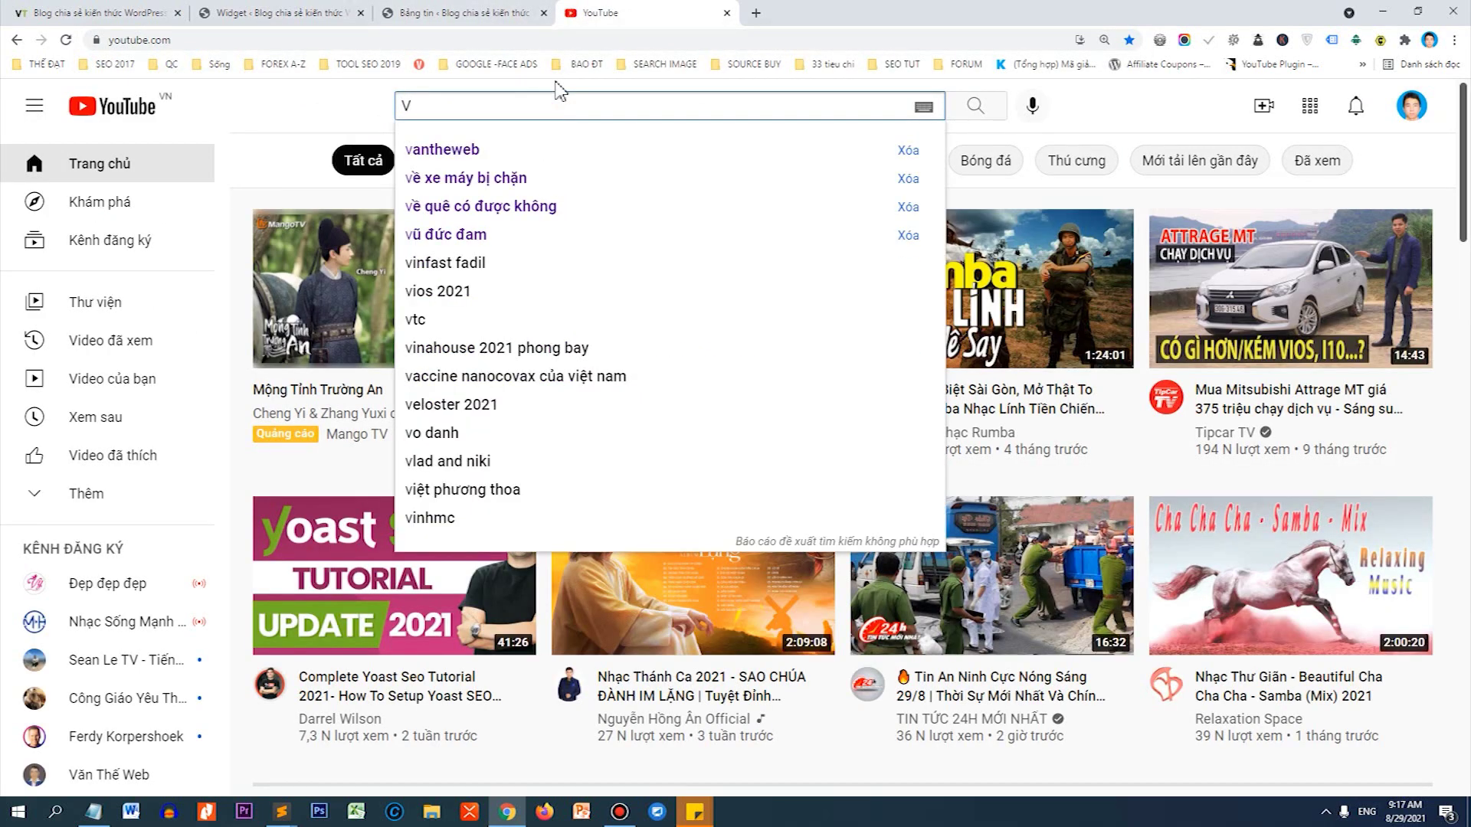
{"action": "left_click", "coordinate": [427, 152]}
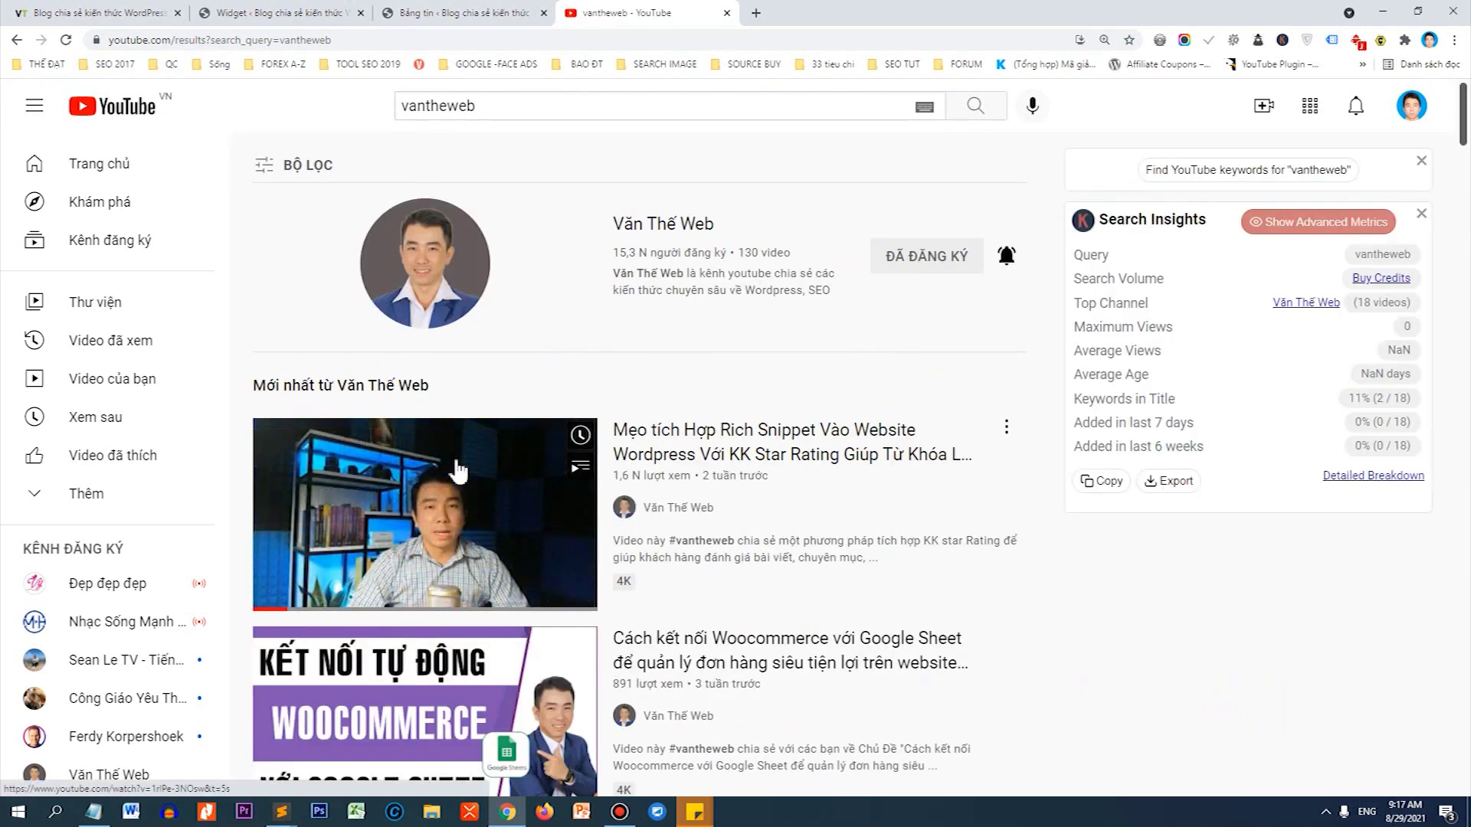
{"action": "left_click", "coordinate": [458, 469]}
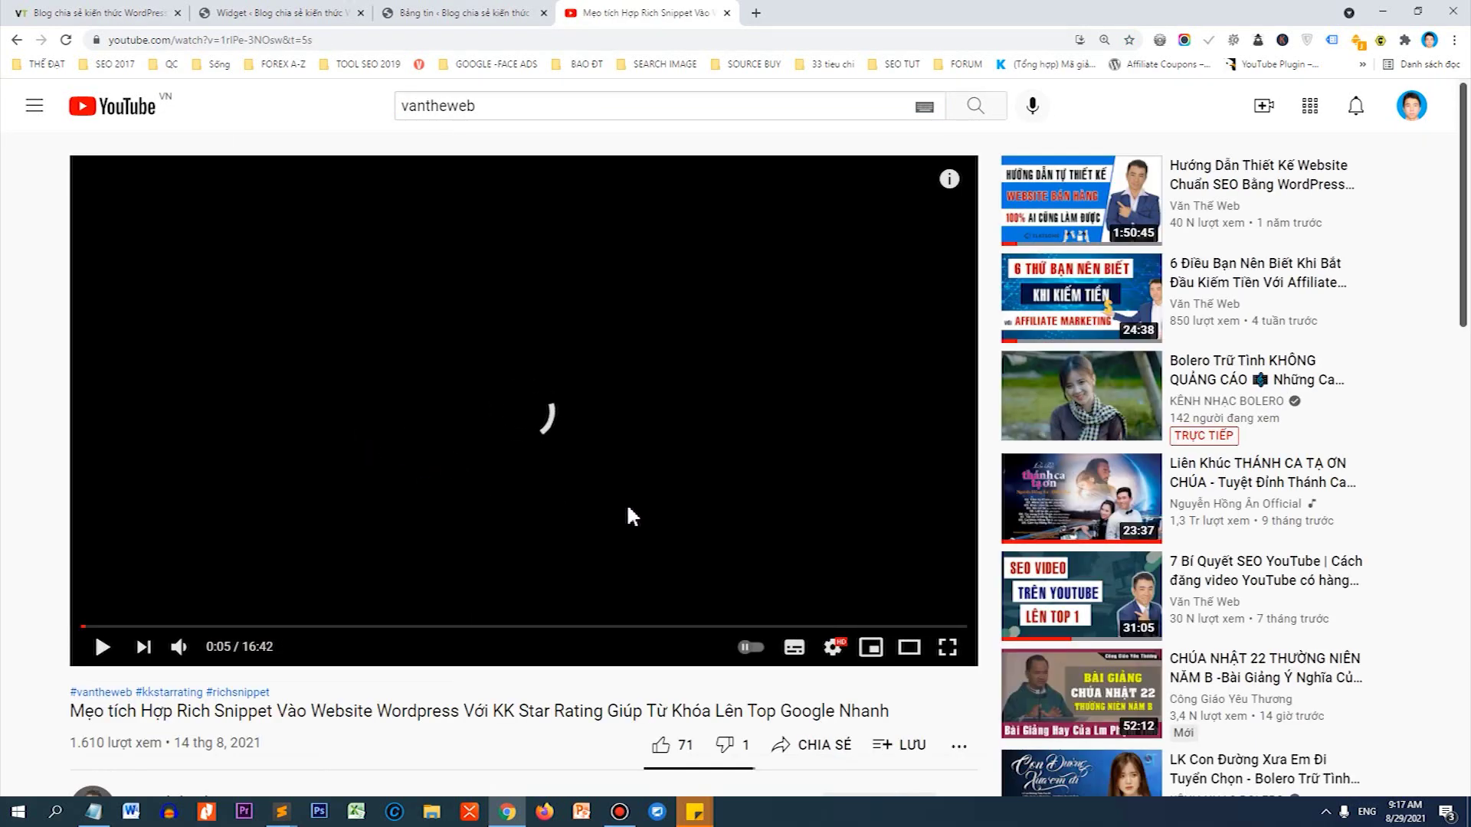
Copy the video's short share link and return to the blog homepage tab.
{"action": "scroll", "coordinate": [633, 503], "scroll_direction": "down", "scroll_amount": 2}
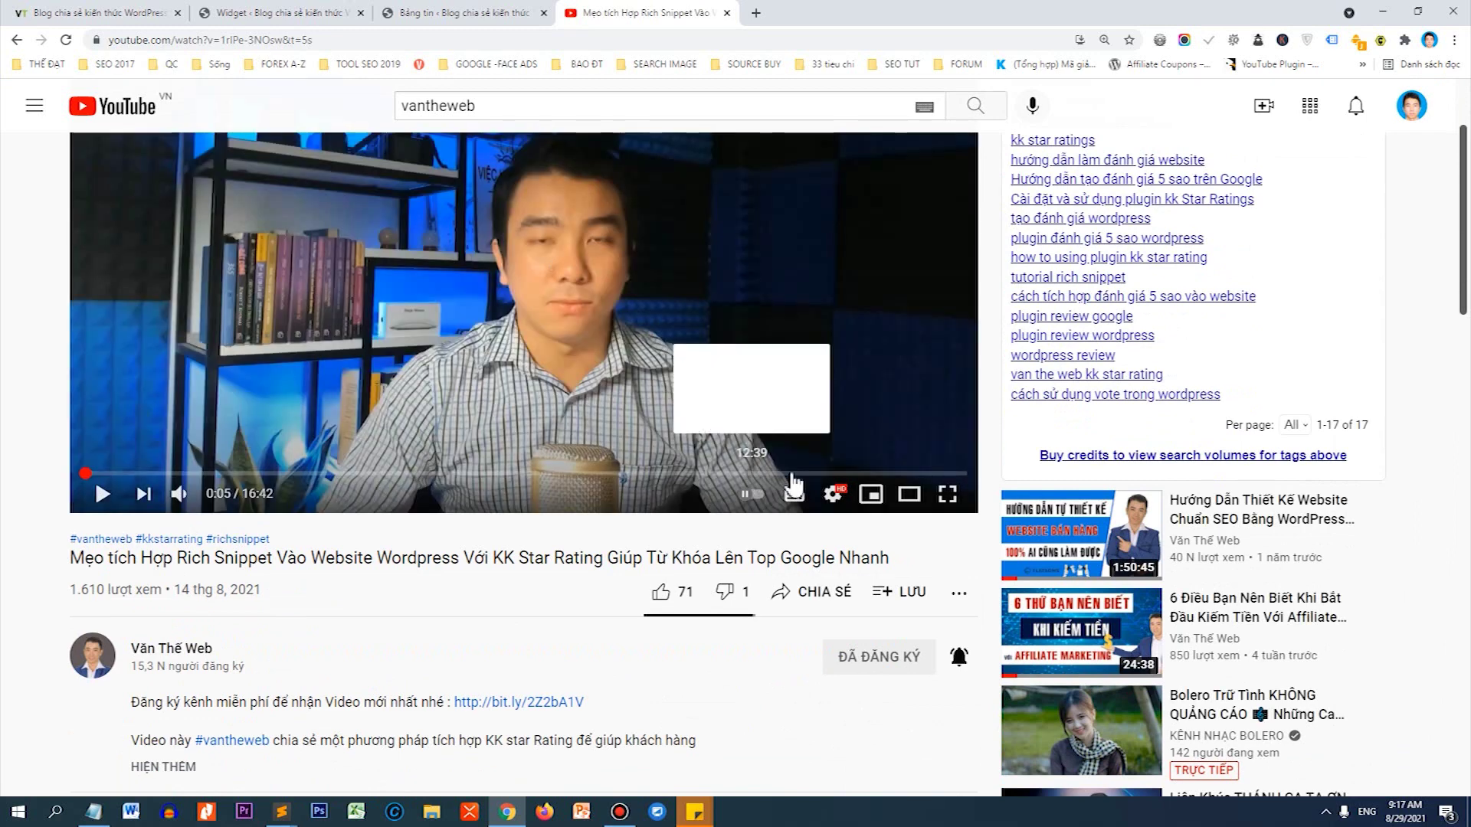
{"action": "left_click", "coordinate": [805, 591]}
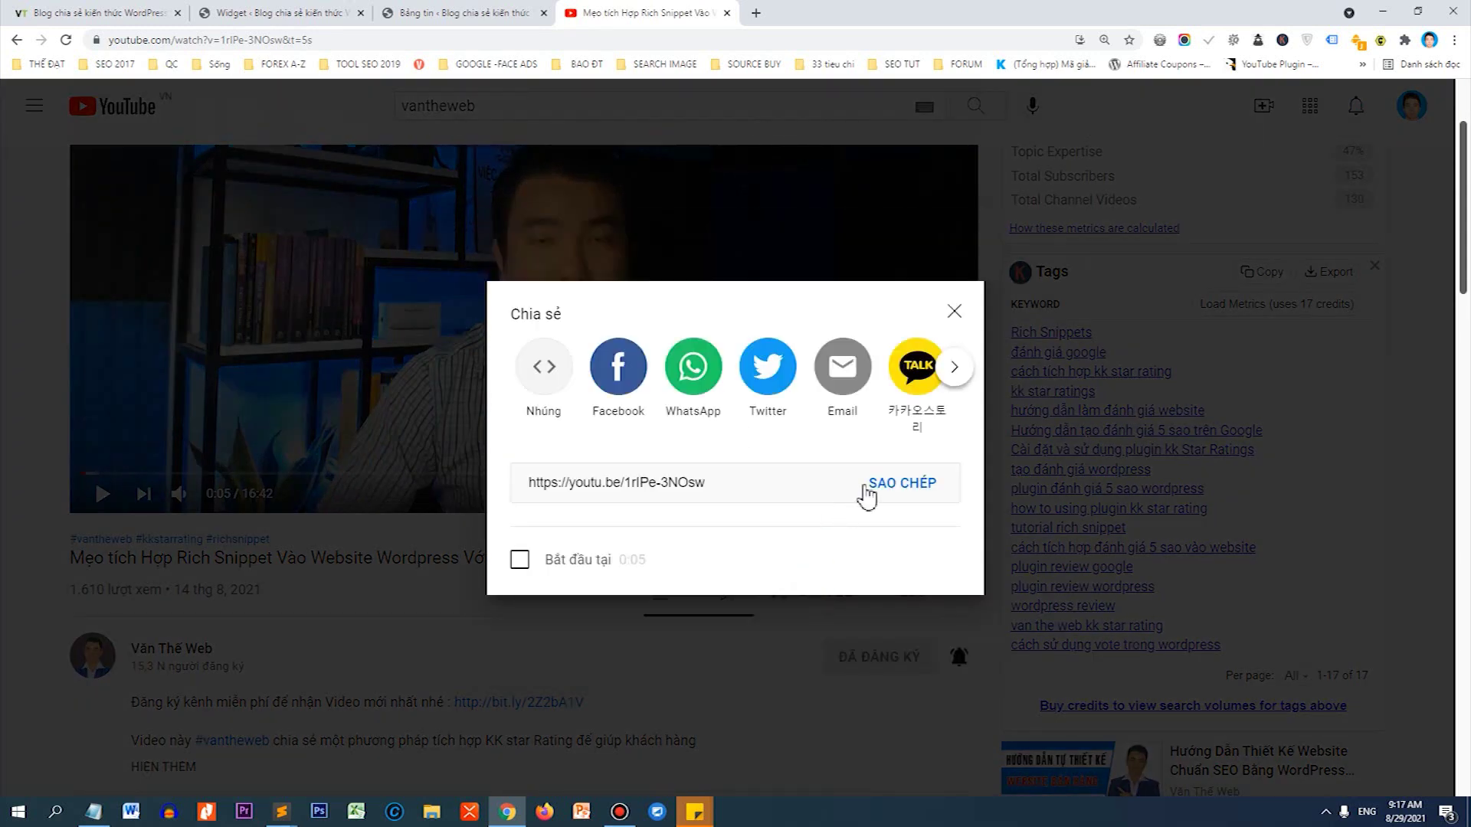
{"action": "left_click", "coordinate": [868, 490]}
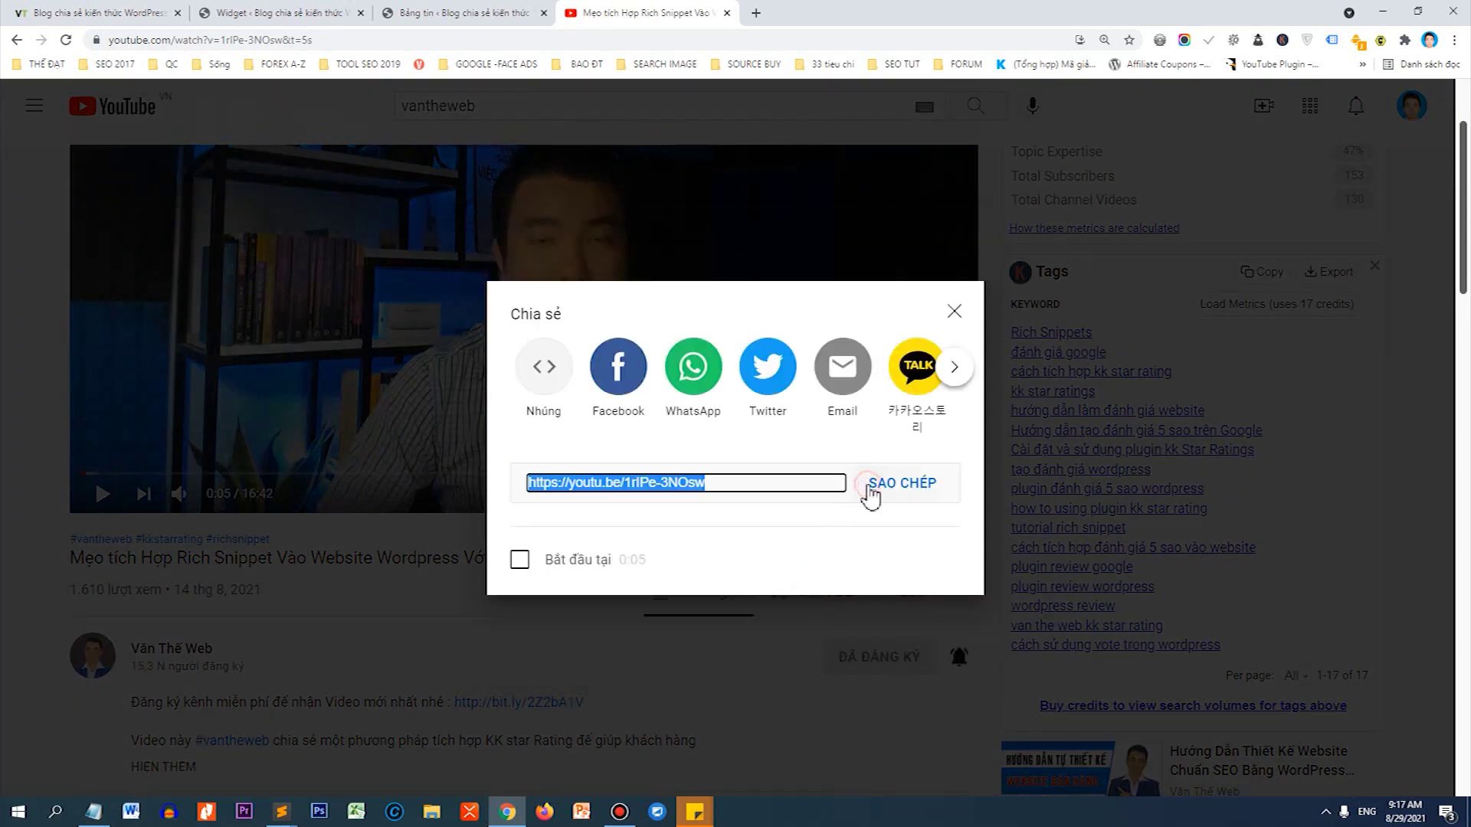
{"action": "left_click", "coordinate": [53, 14]}
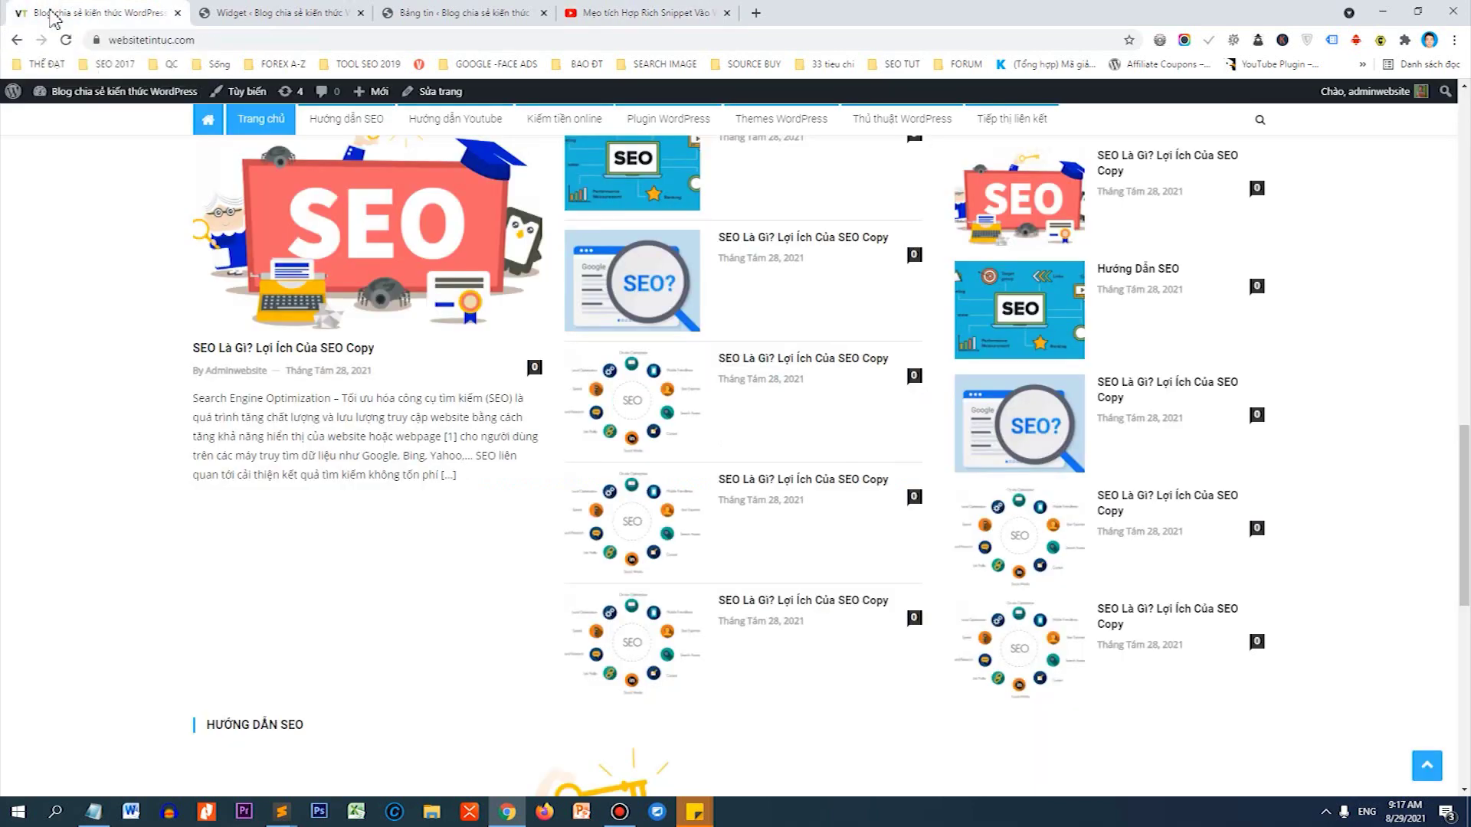
Add a Video widget titled VIDEO HAY to Home Middle Right Aside.
{"action": "left_click", "coordinate": [242, 11]}
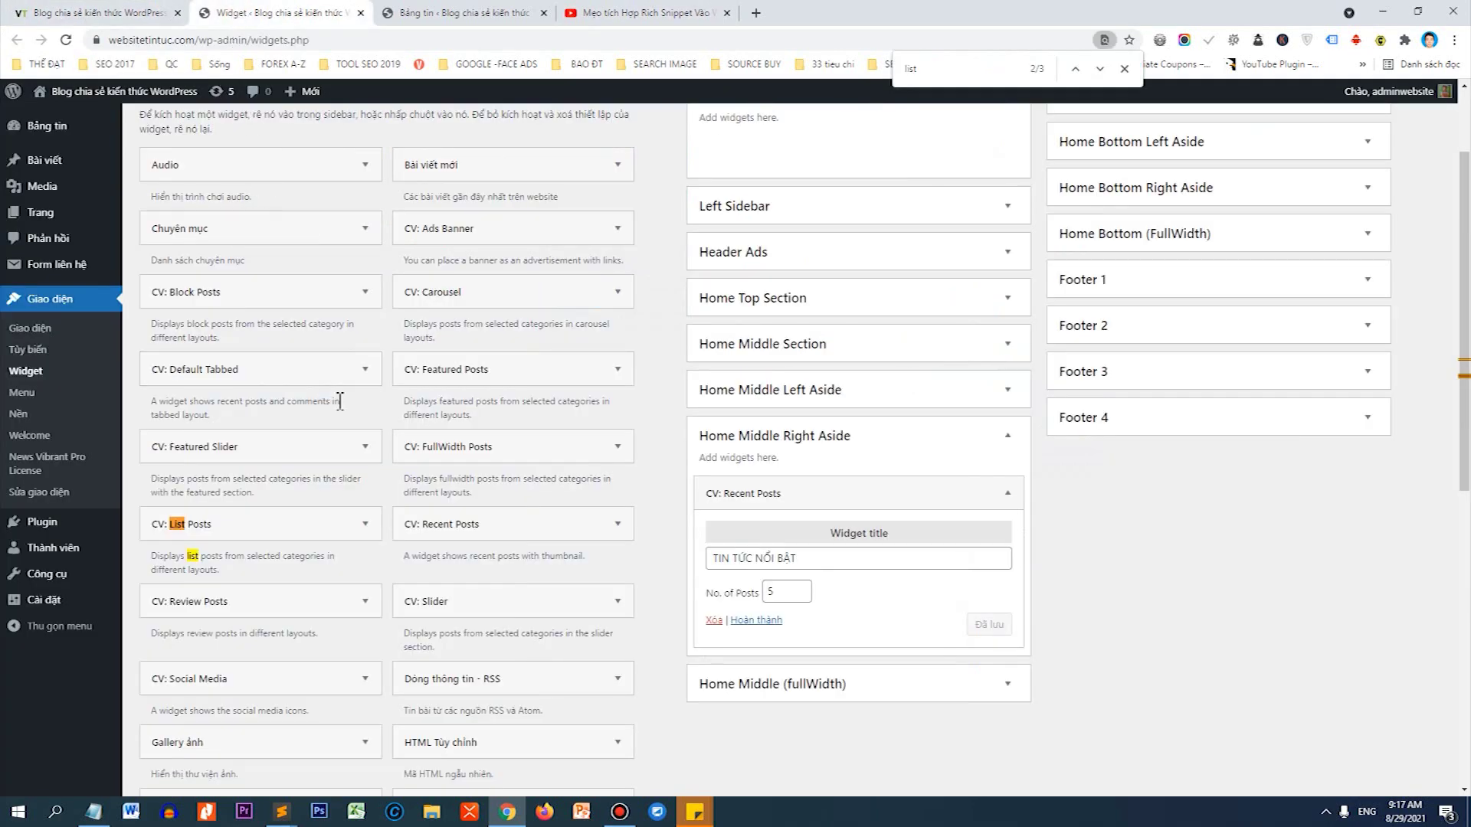
{"action": "scroll", "coordinate": [352, 406], "scroll_direction": "down", "scroll_amount": 3}
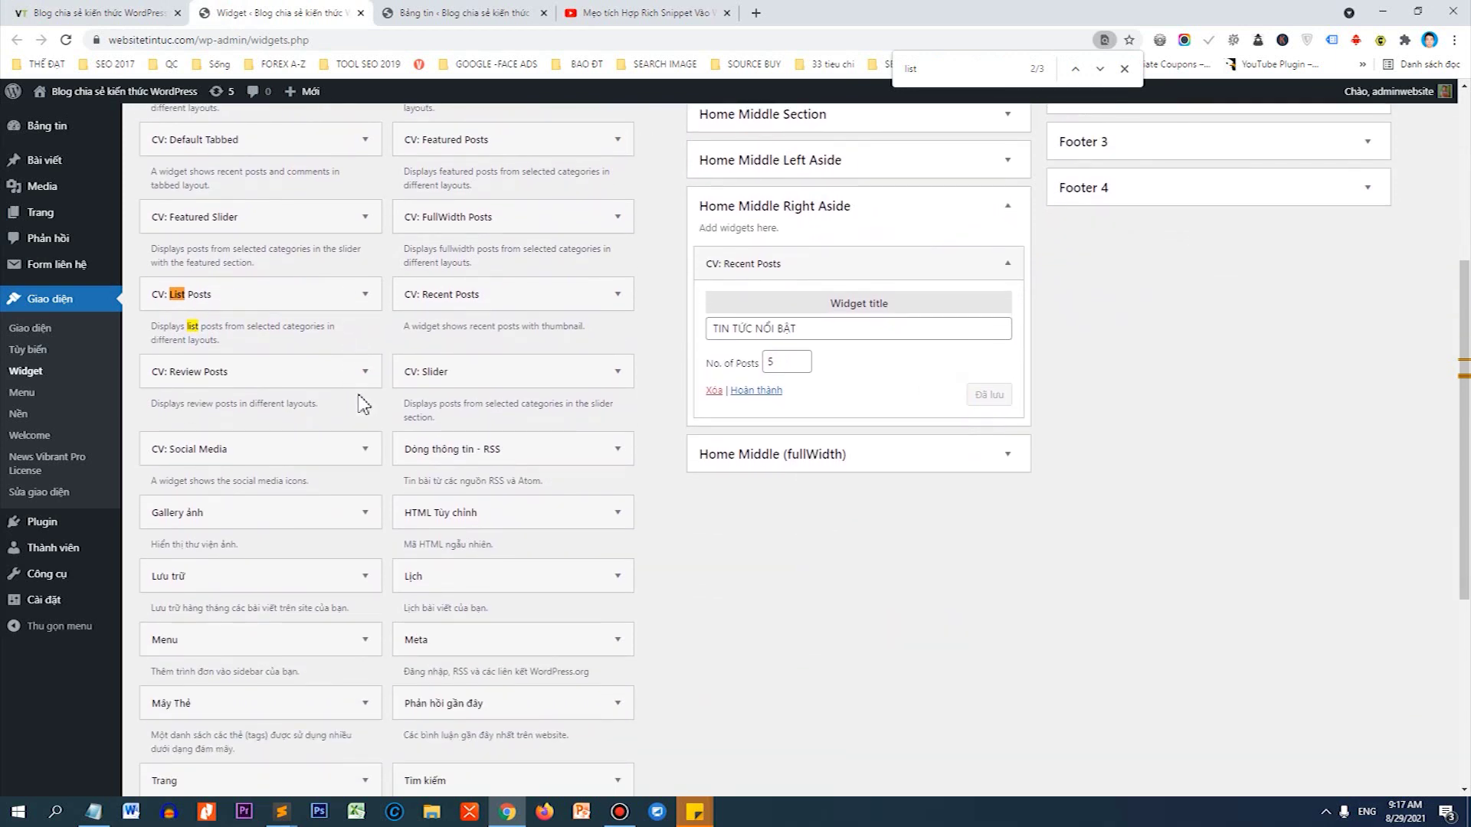
{"action": "type", "text": "VIDEO"}
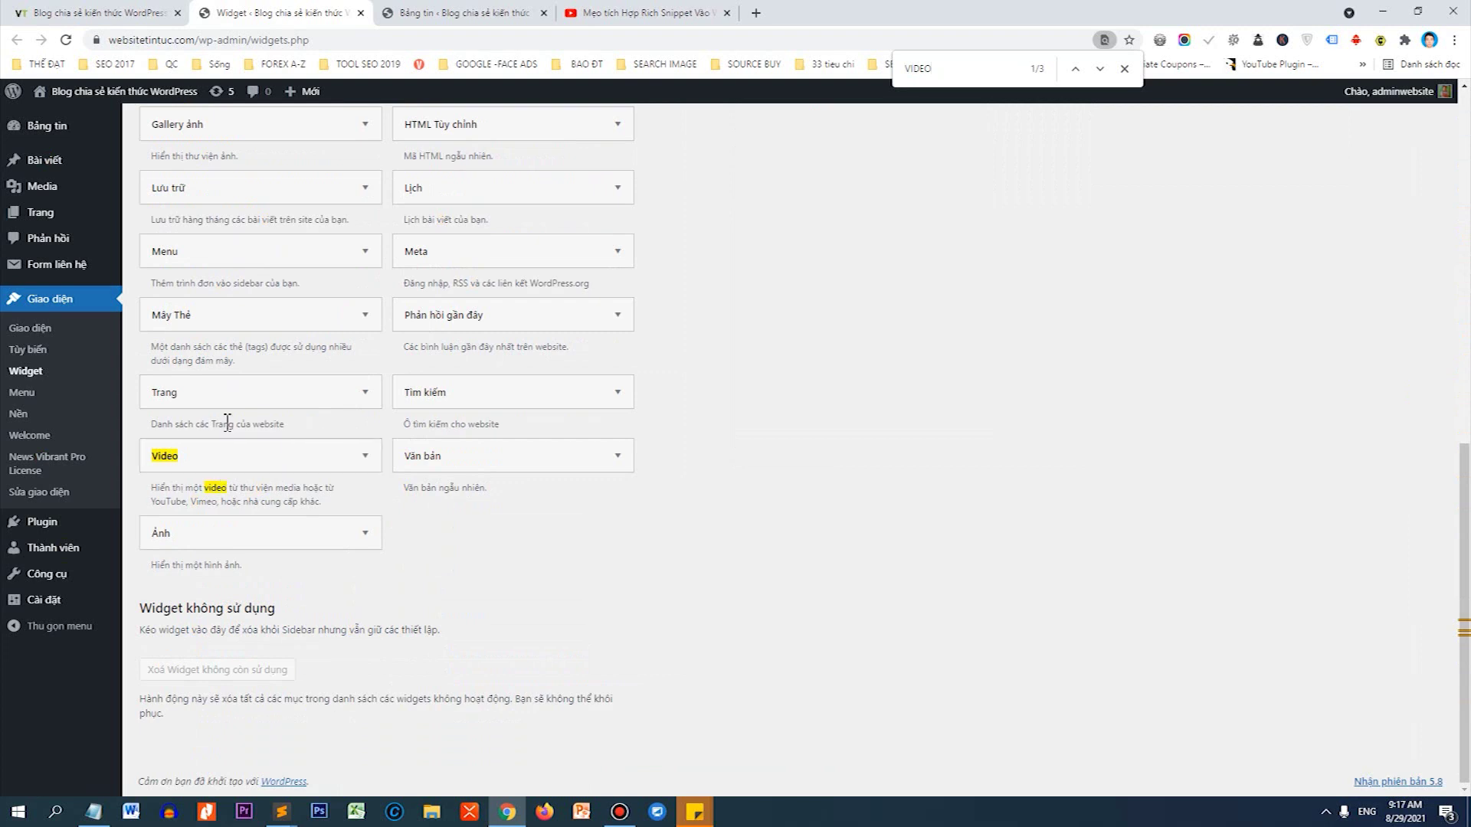
{"action": "left_click_drag", "start_coordinate": [176, 459], "coordinate": [761, 579]}
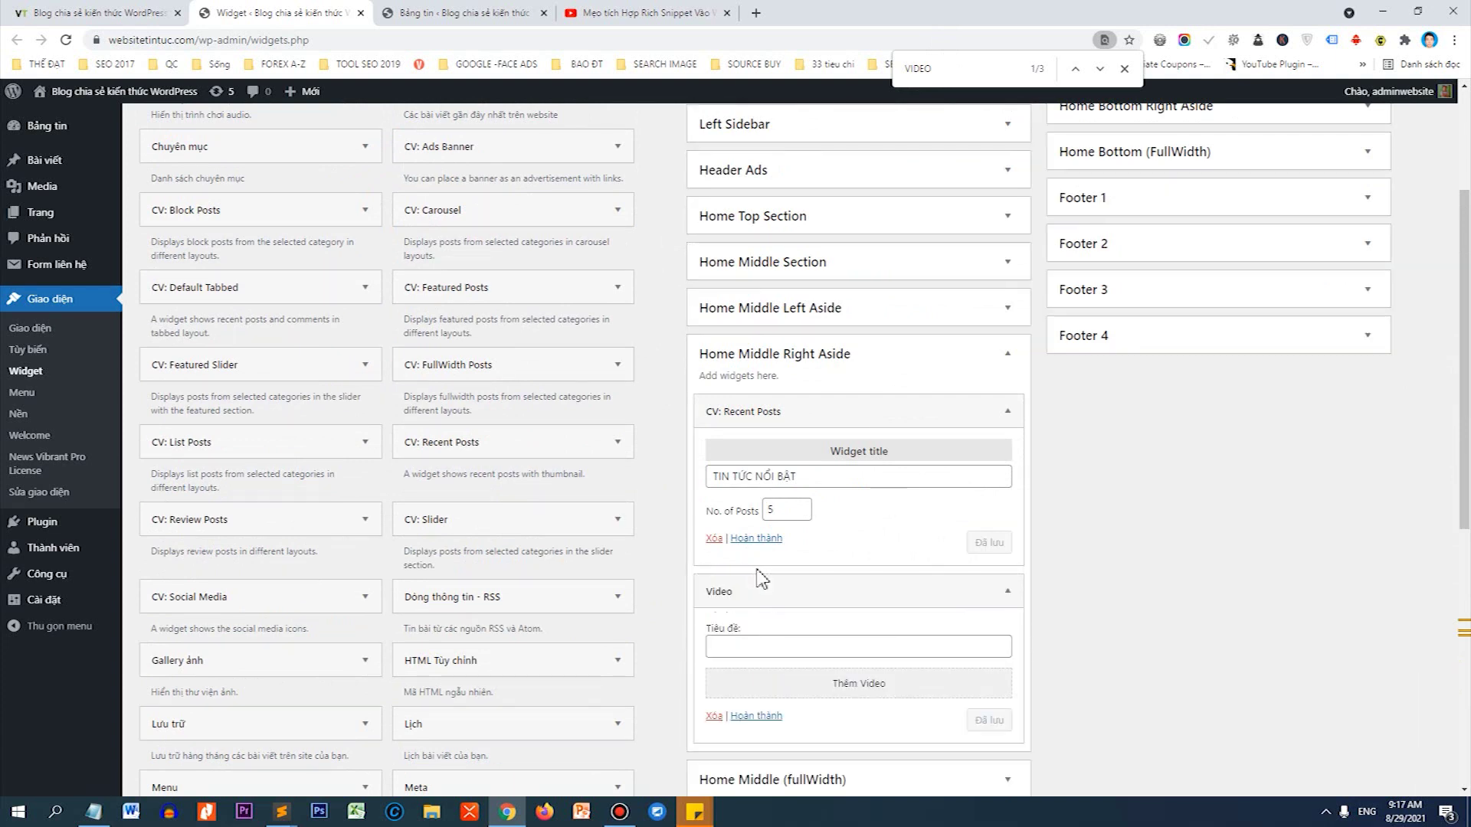
{"action": "left_click", "coordinate": [768, 644]}
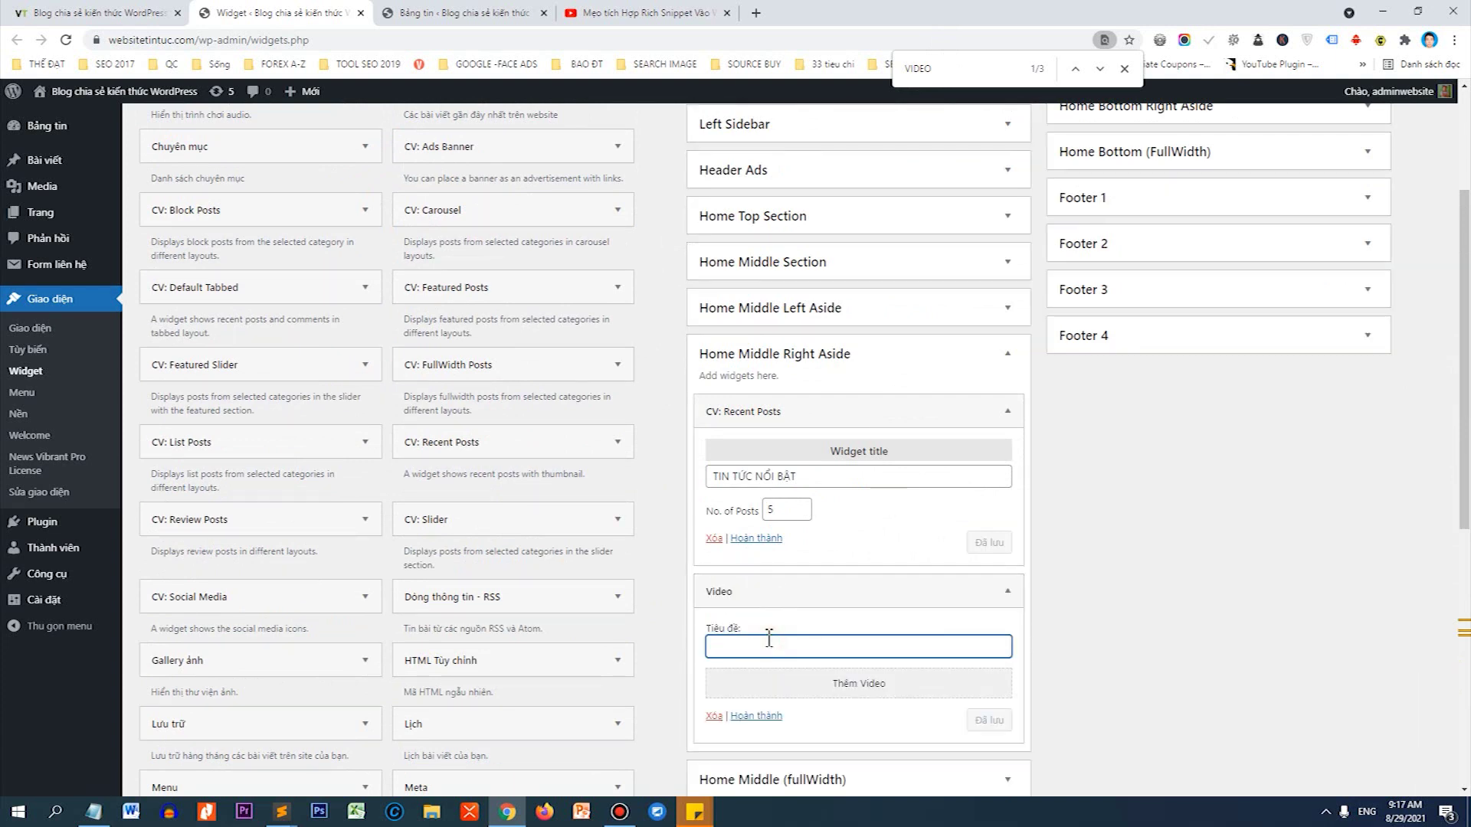
{"action": "type", "text": "VIDEO HAY"}
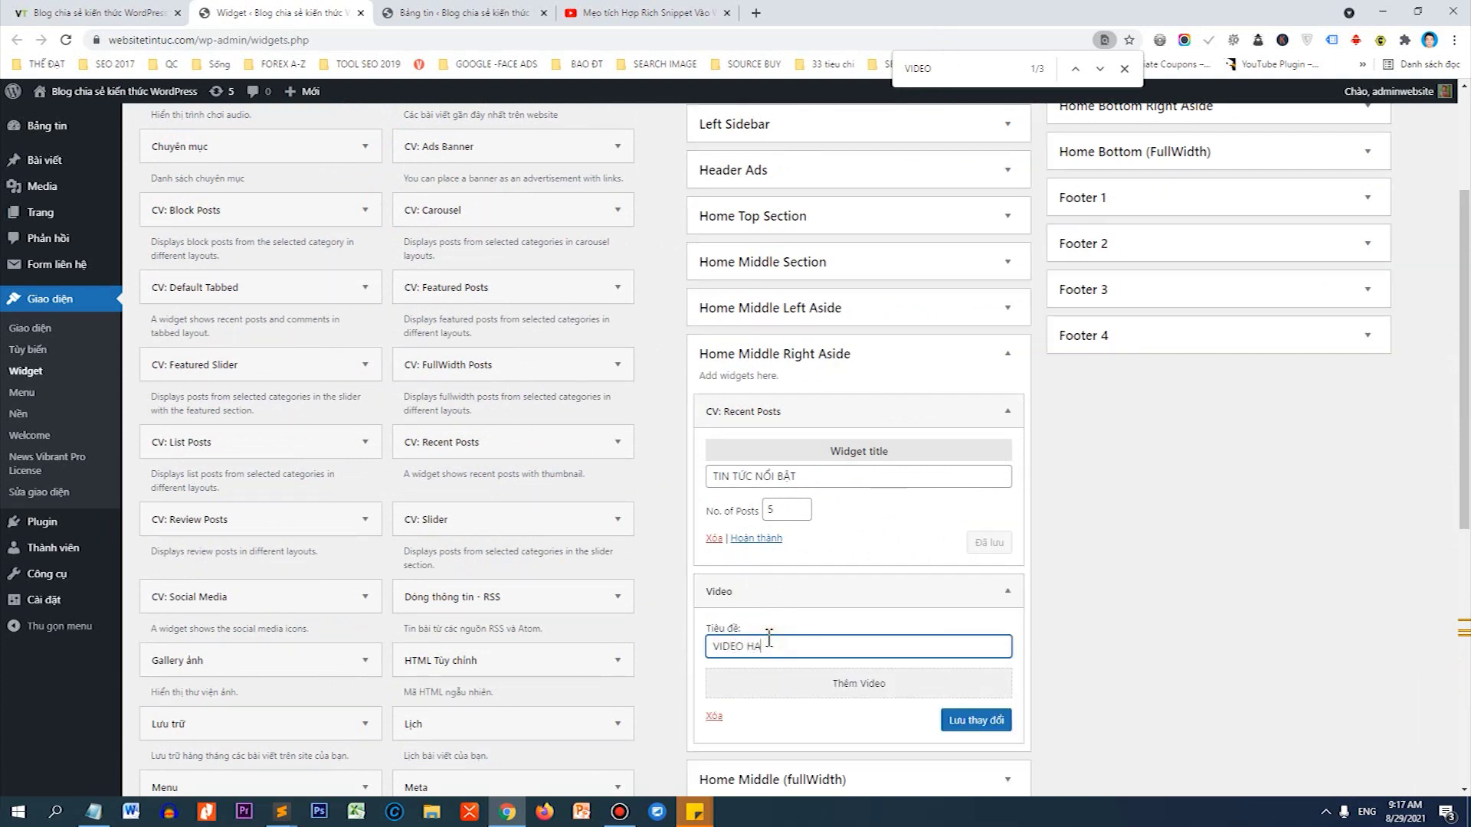
Insert the copied YouTube short link as the widget's video by URL and save the widget.
{"action": "left_click", "coordinate": [799, 689]}
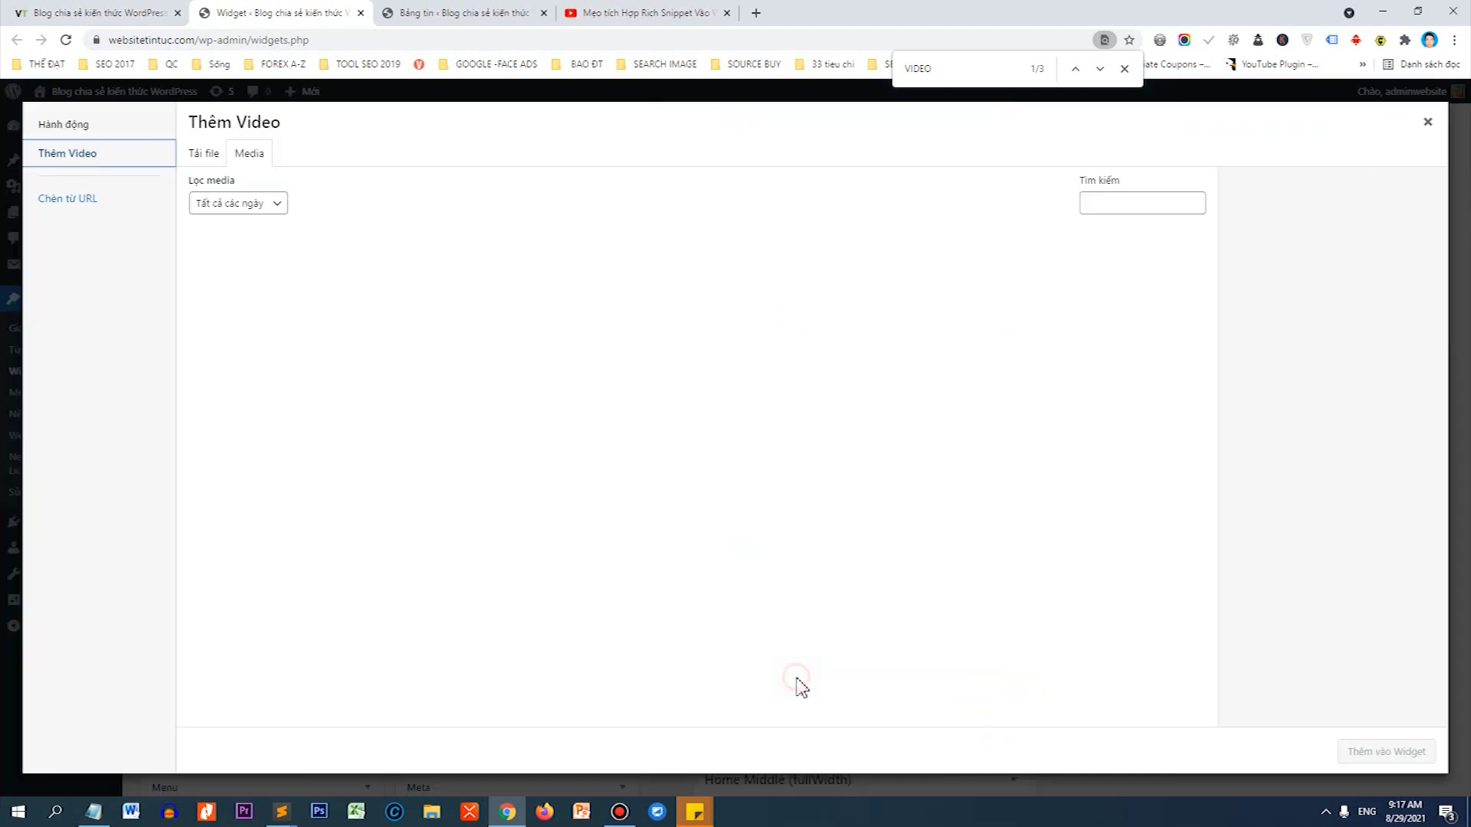
{"action": "left_click", "coordinate": [77, 209]}
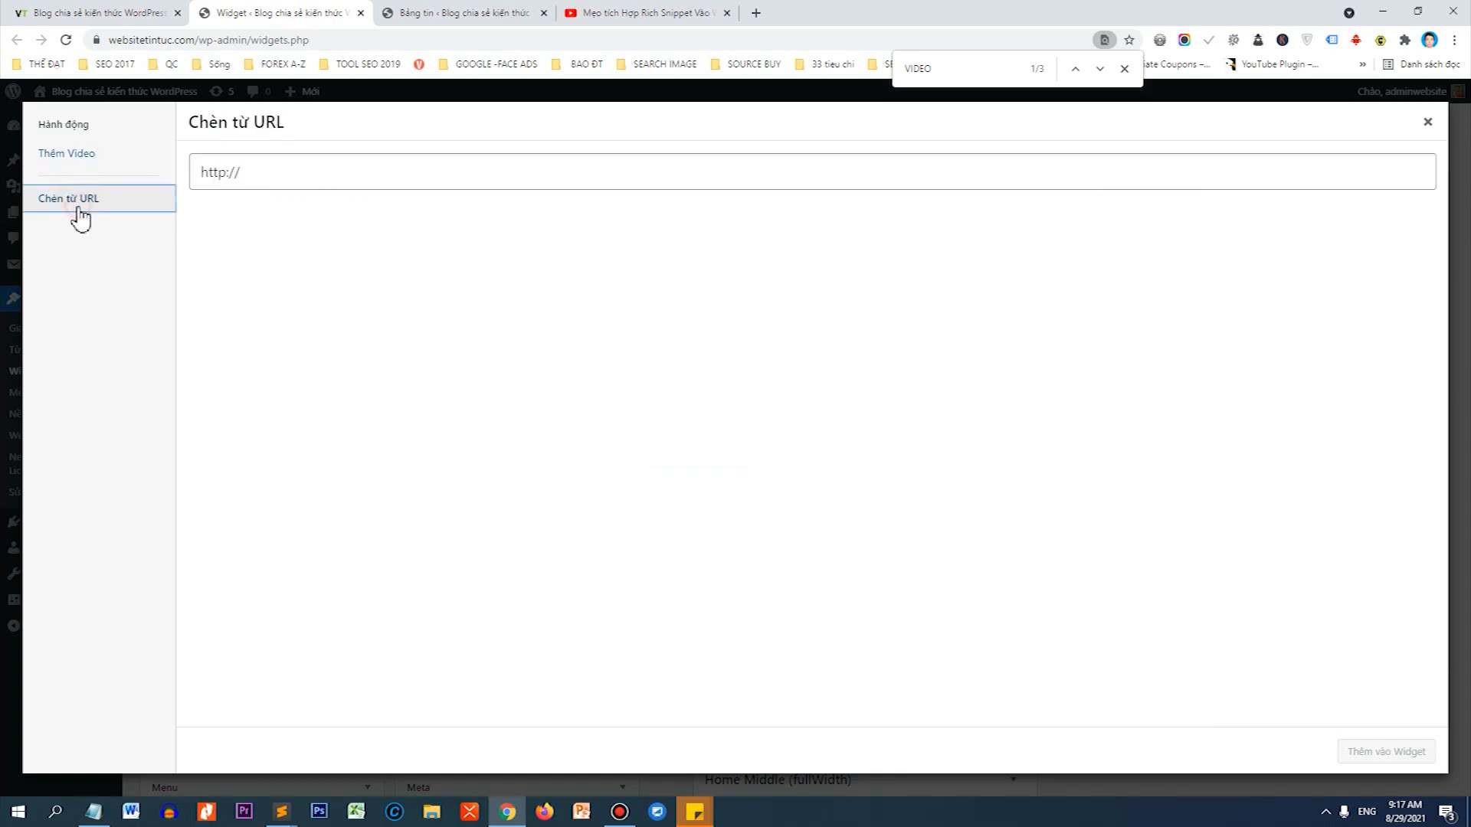
{"action": "left_click", "coordinate": [246, 178]}
{"action": "left_click_drag", "start_coordinate": [243, 176], "coordinate": [210, 178]}
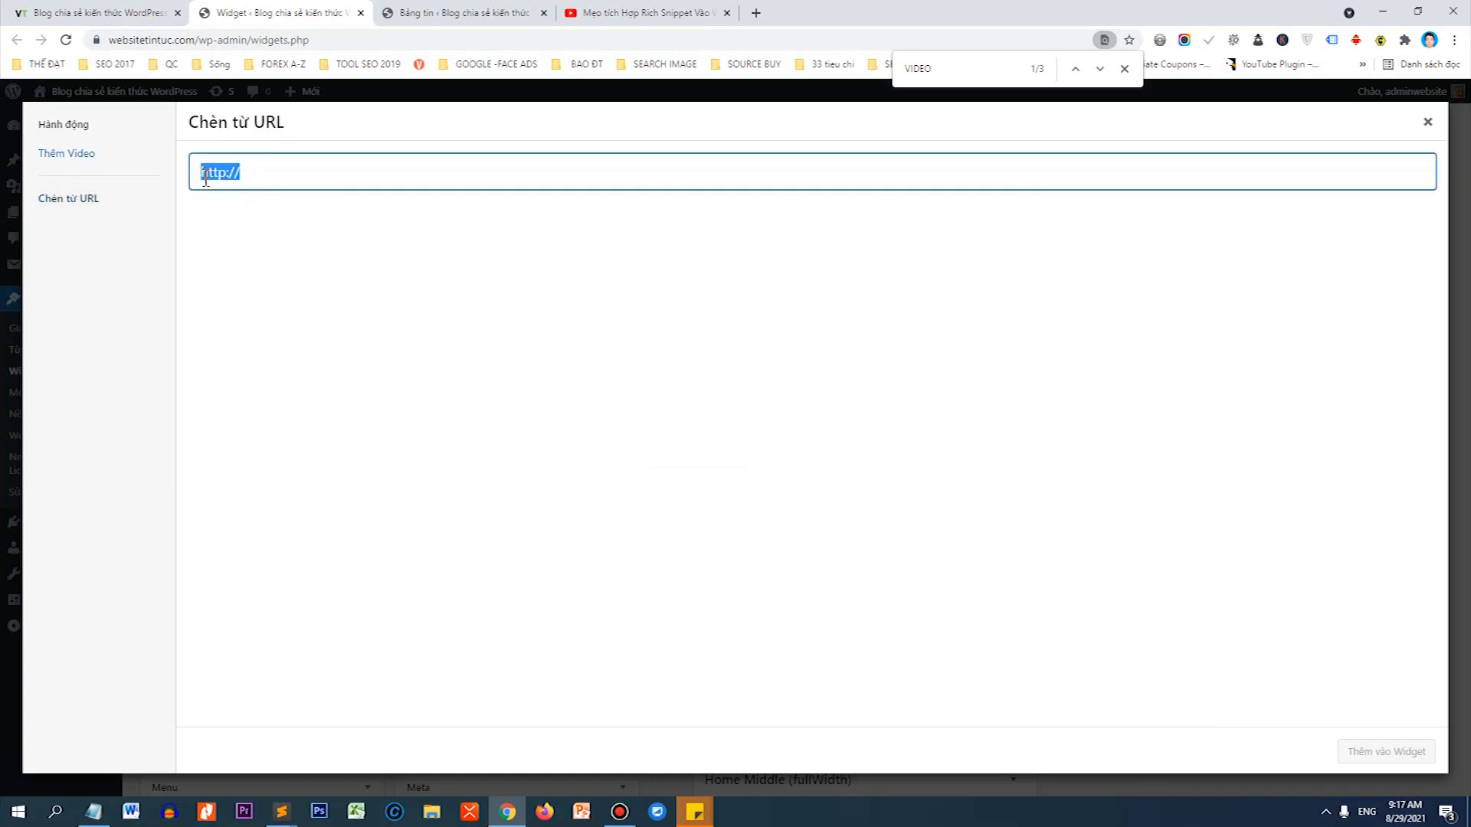
{"action": "right_click", "coordinate": [205, 181]}
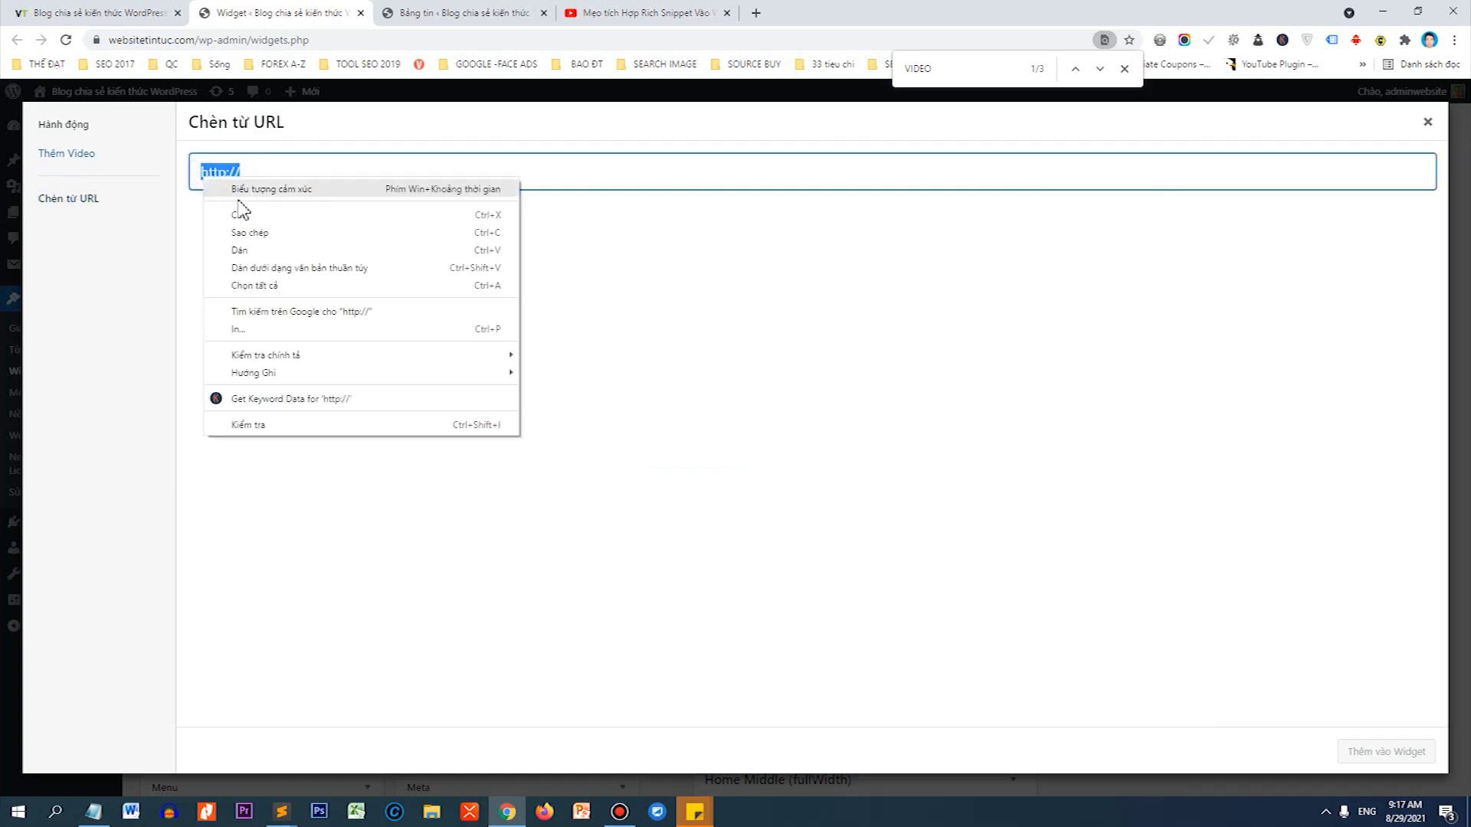
{"action": "left_click", "coordinate": [247, 242]}
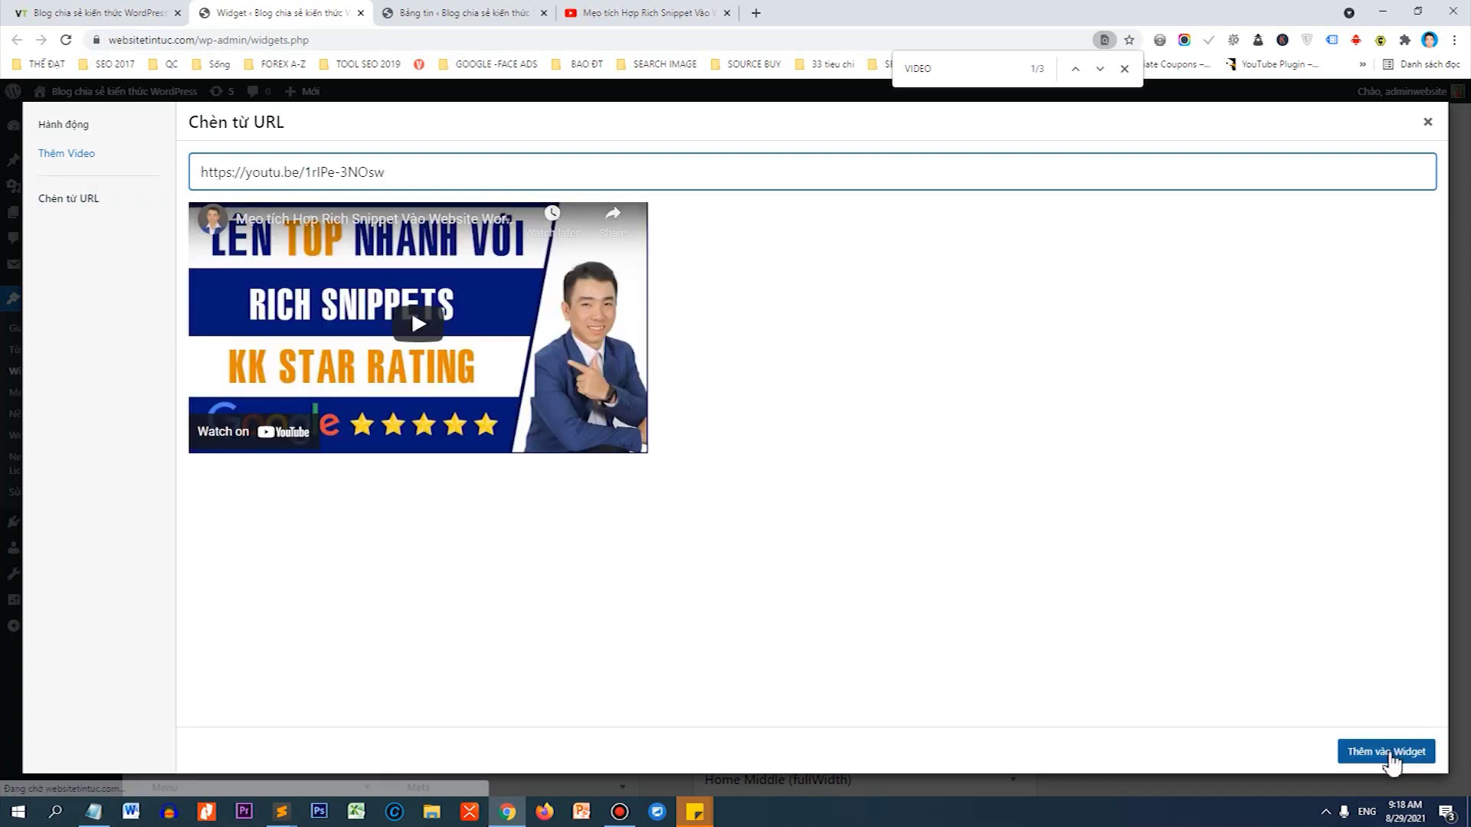
{"action": "left_click", "coordinate": [1388, 752]}
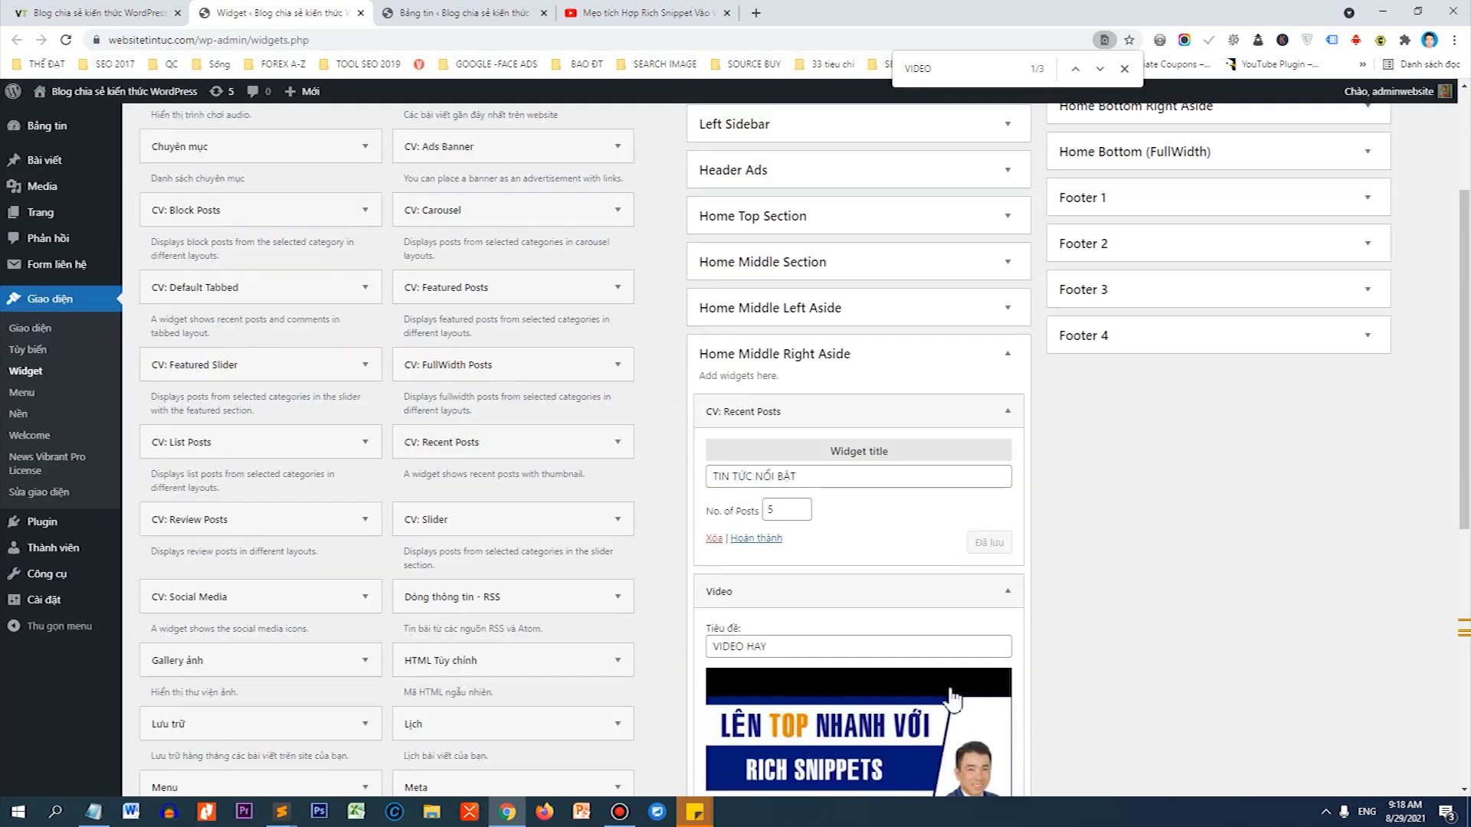
{"action": "scroll", "coordinate": [905, 700], "scroll_direction": "down", "scroll_amount": 2}
{"action": "left_click", "coordinate": [967, 646]}
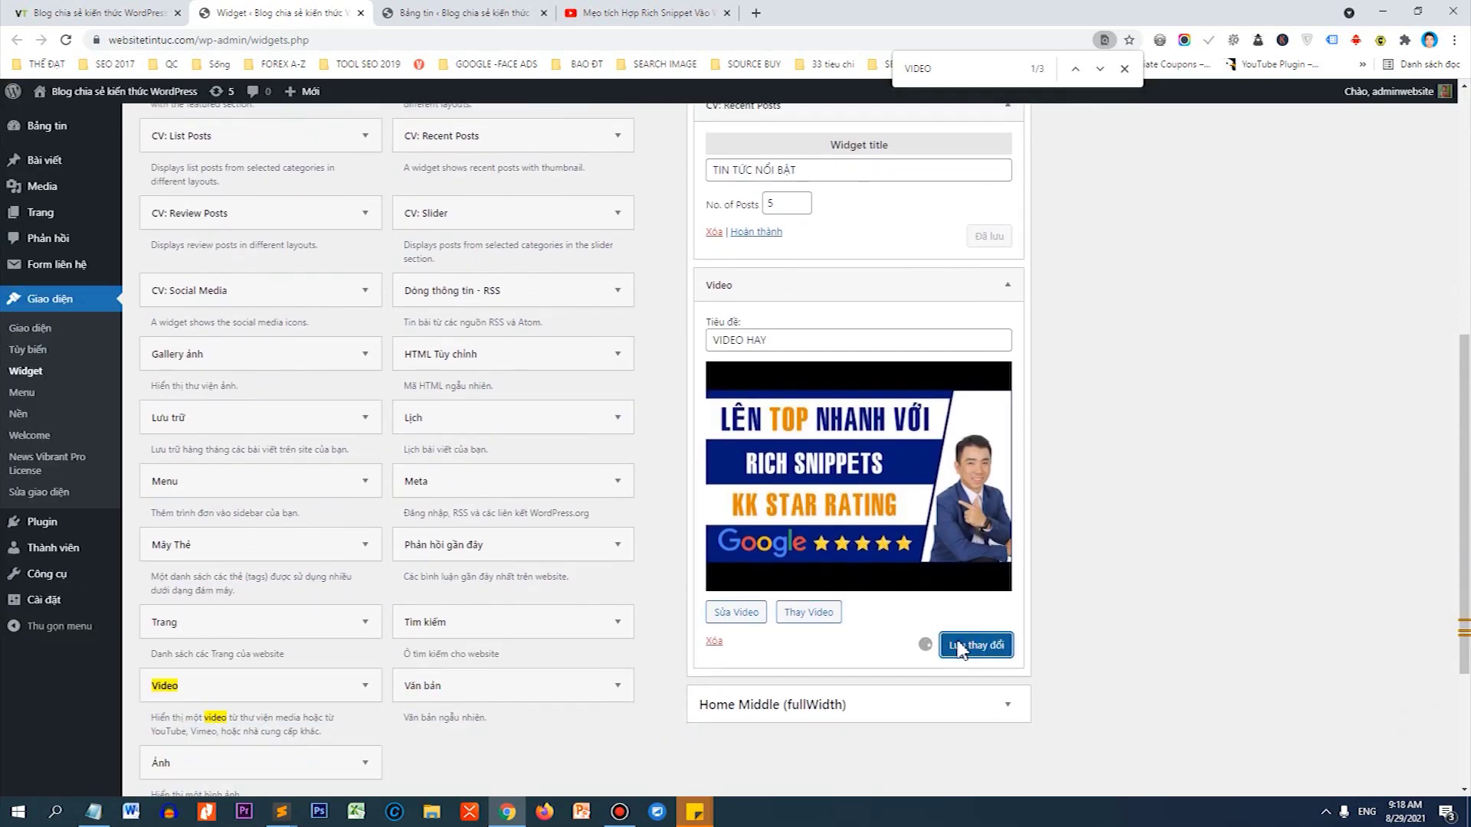
Reload the homepage and scroll to confirm the VIDEO HAY video under the recent-posts list.
{"action": "left_click", "coordinate": [142, 10]}
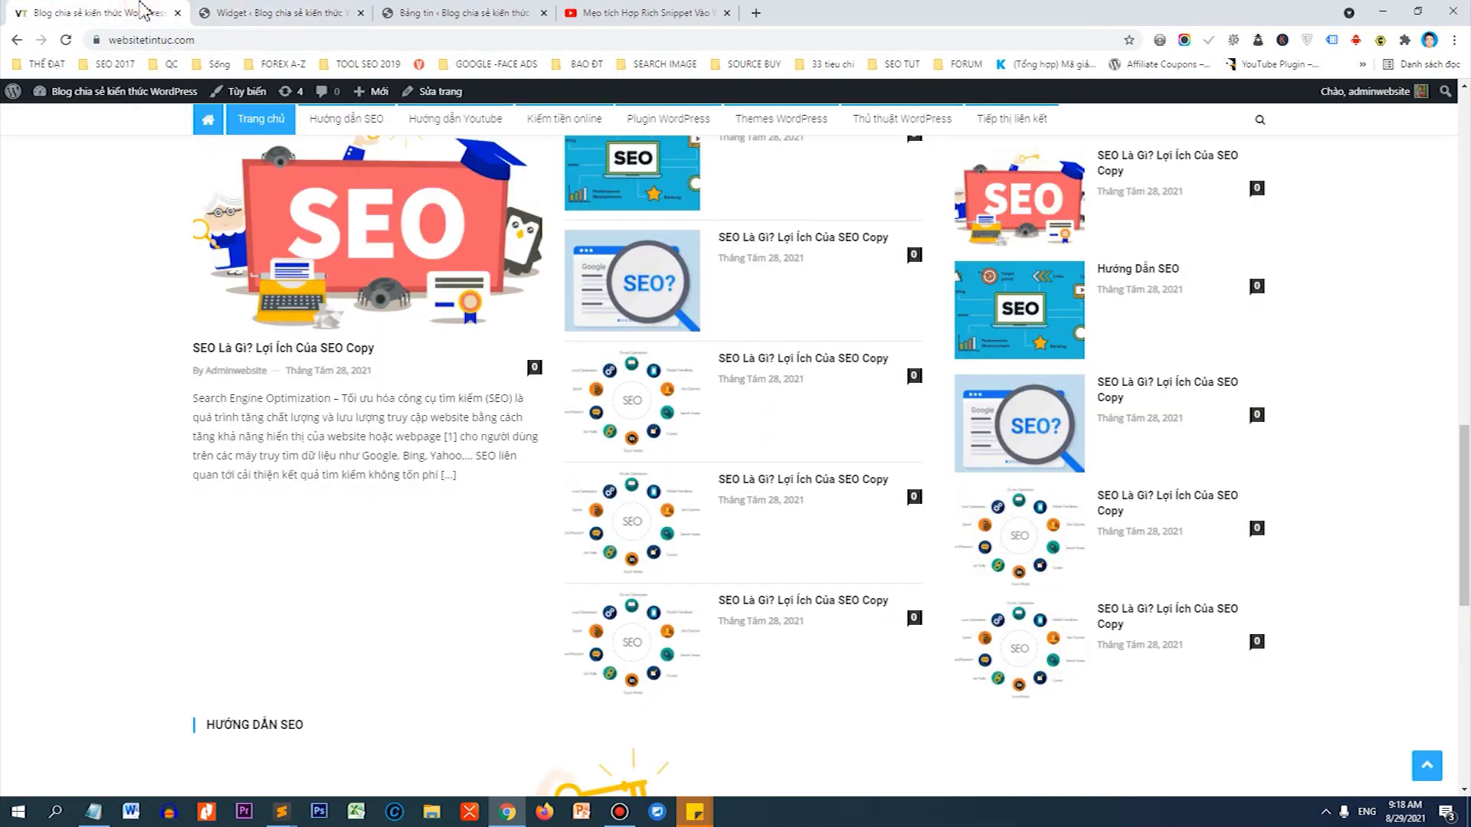
{"action": "left_click", "coordinate": [69, 40]}
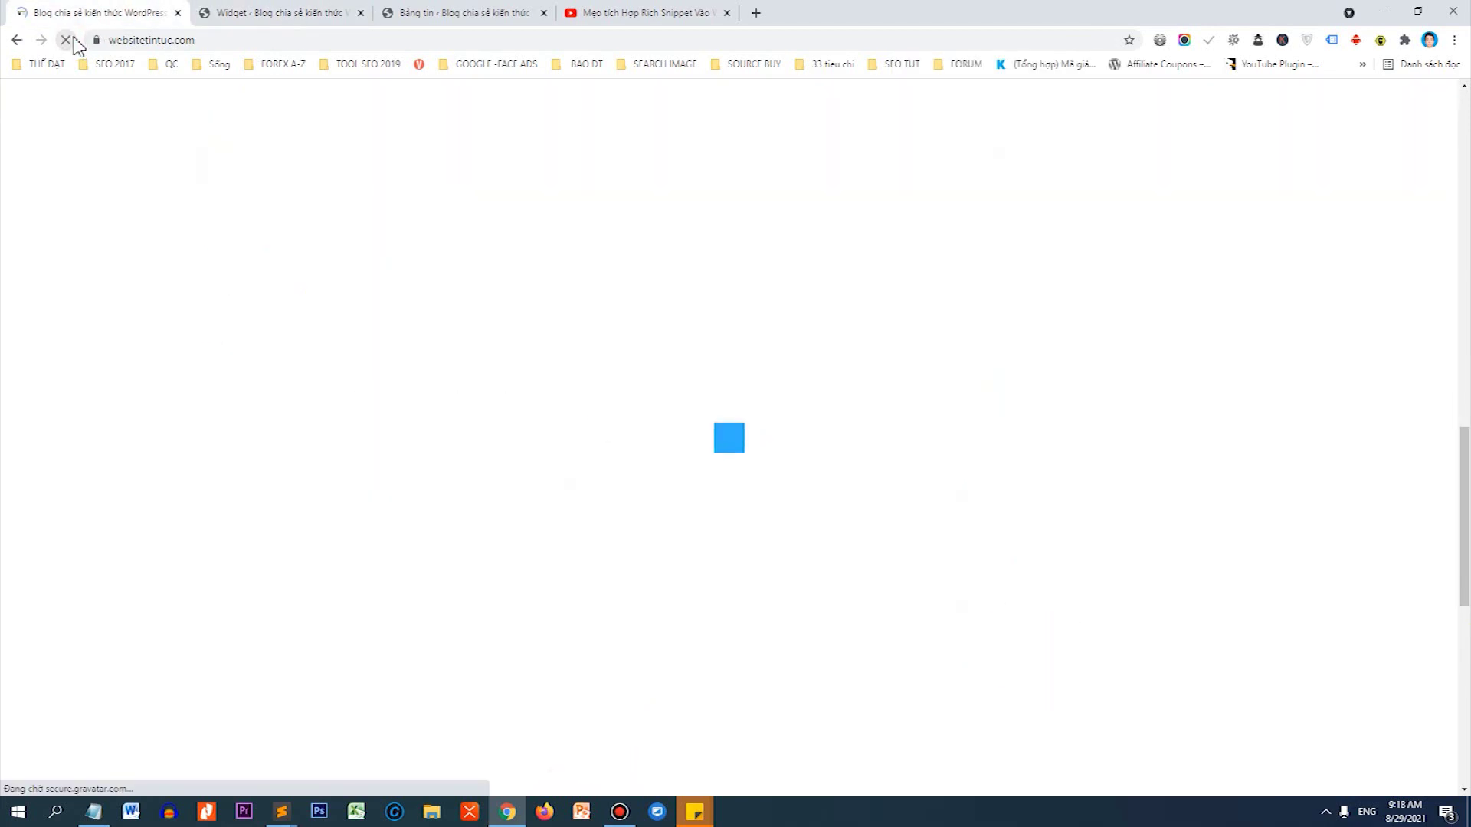
{"action": "scroll", "coordinate": [1103, 740], "scroll_direction": "down", "scroll_amount": 10}
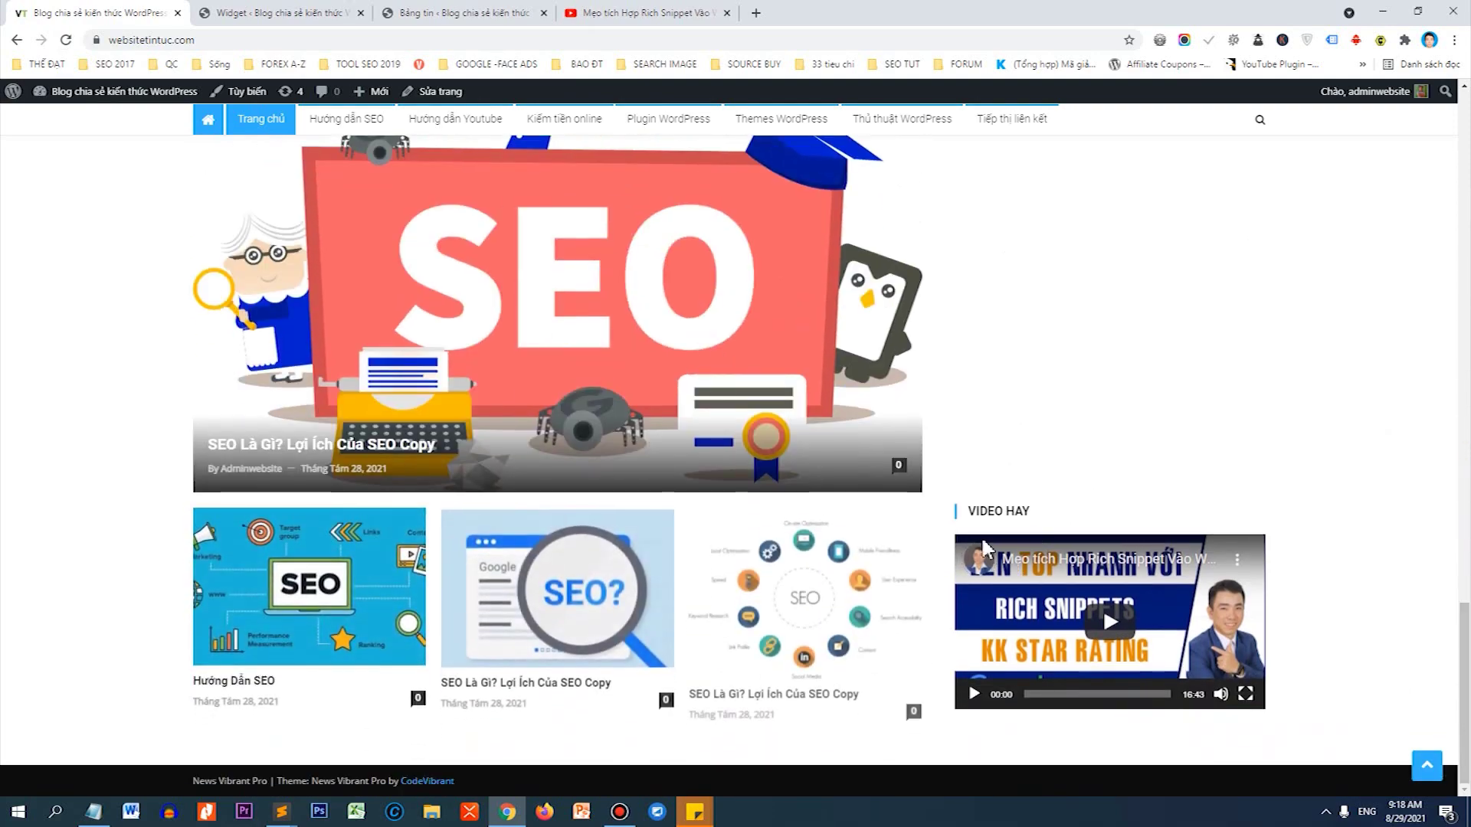
{"action": "scroll", "coordinate": [1450, 499], "scroll_direction": "up", "scroll_amount": 7}
{"action": "scroll", "coordinate": [1381, 223], "scroll_direction": "up", "scroll_amount": 10}
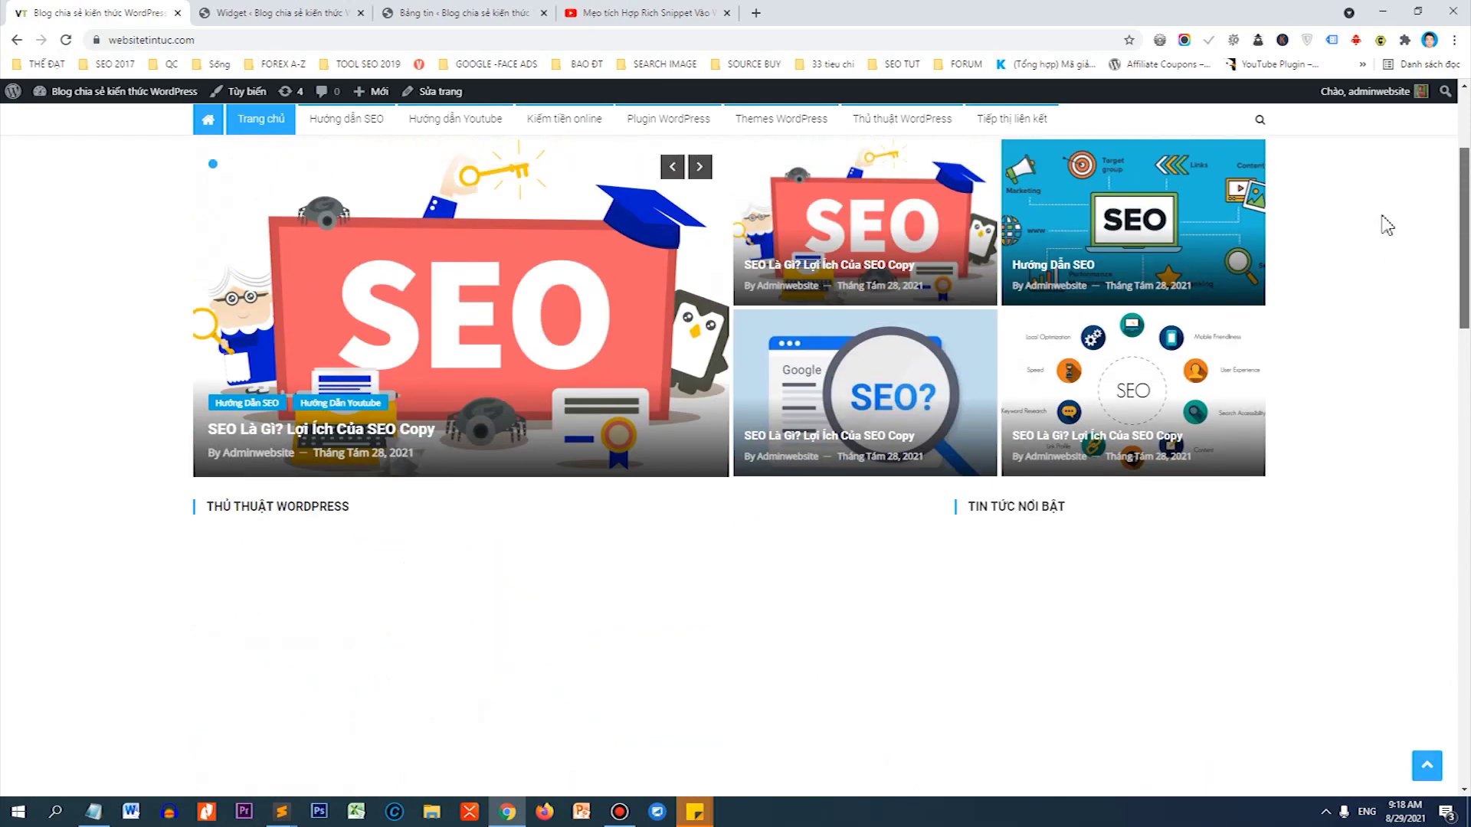
{"action": "scroll", "coordinate": [1391, 302], "scroll_direction": "down", "scroll_amount": 4}
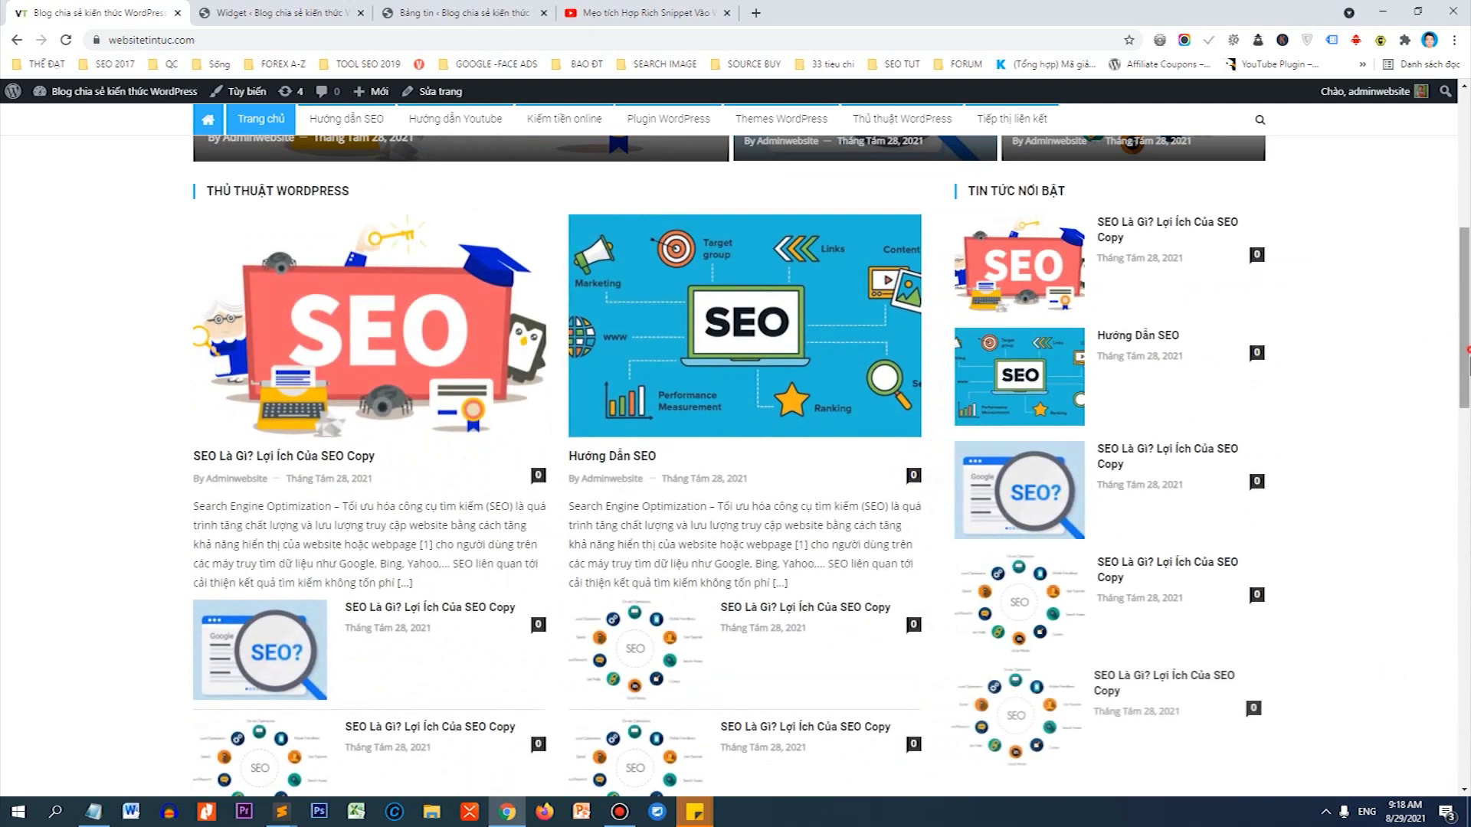
{"action": "scroll", "coordinate": [1185, 408], "scroll_direction": "down", "scroll_amount": 5}
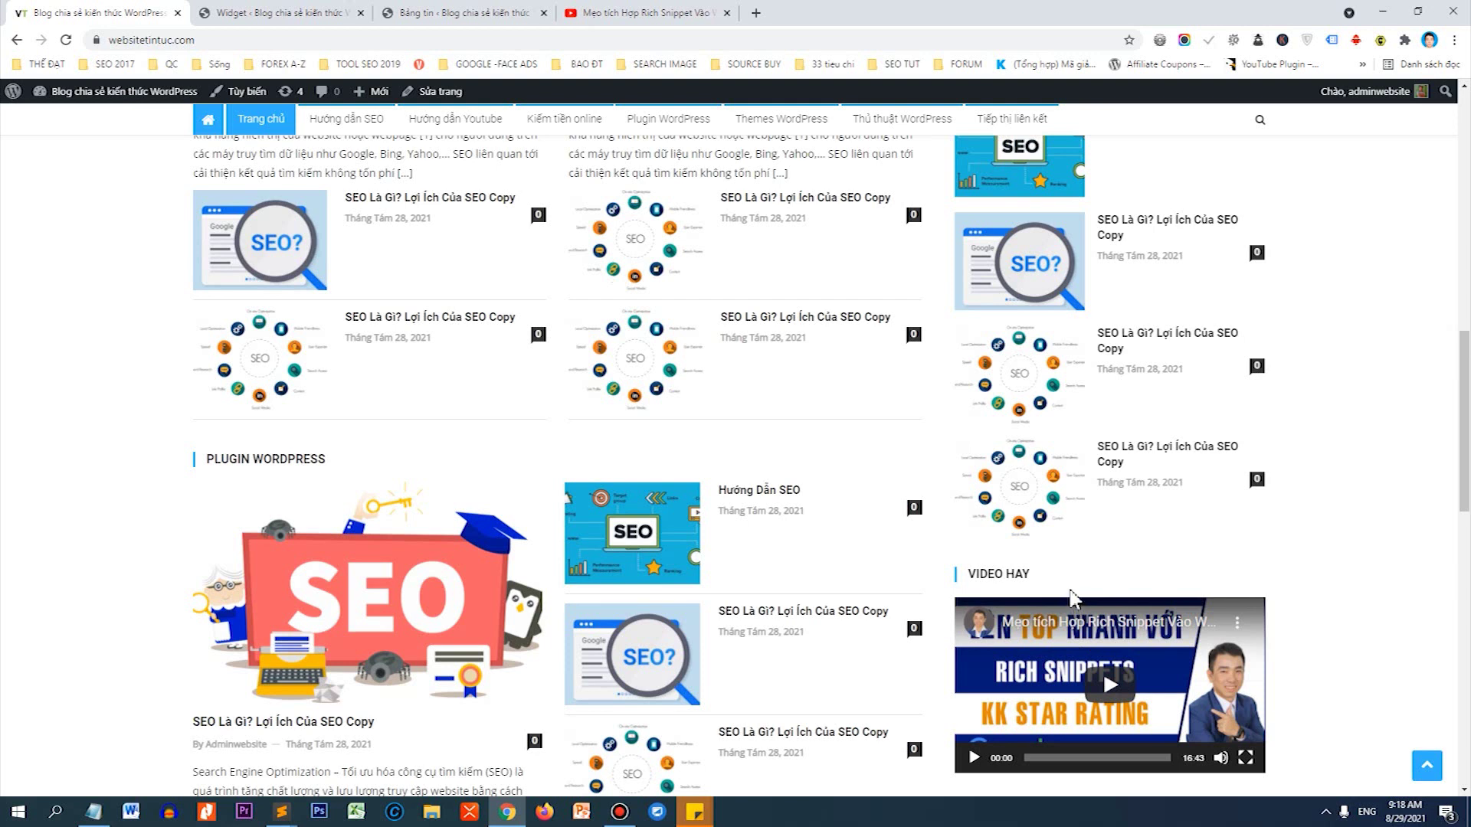
Add a CV: Social Media widget titled LIÊN KẾT CỦA CHÚNG TÔI with Layout 2 to Home Middle Right Aside.
{"action": "left_click", "coordinate": [286, 11]}
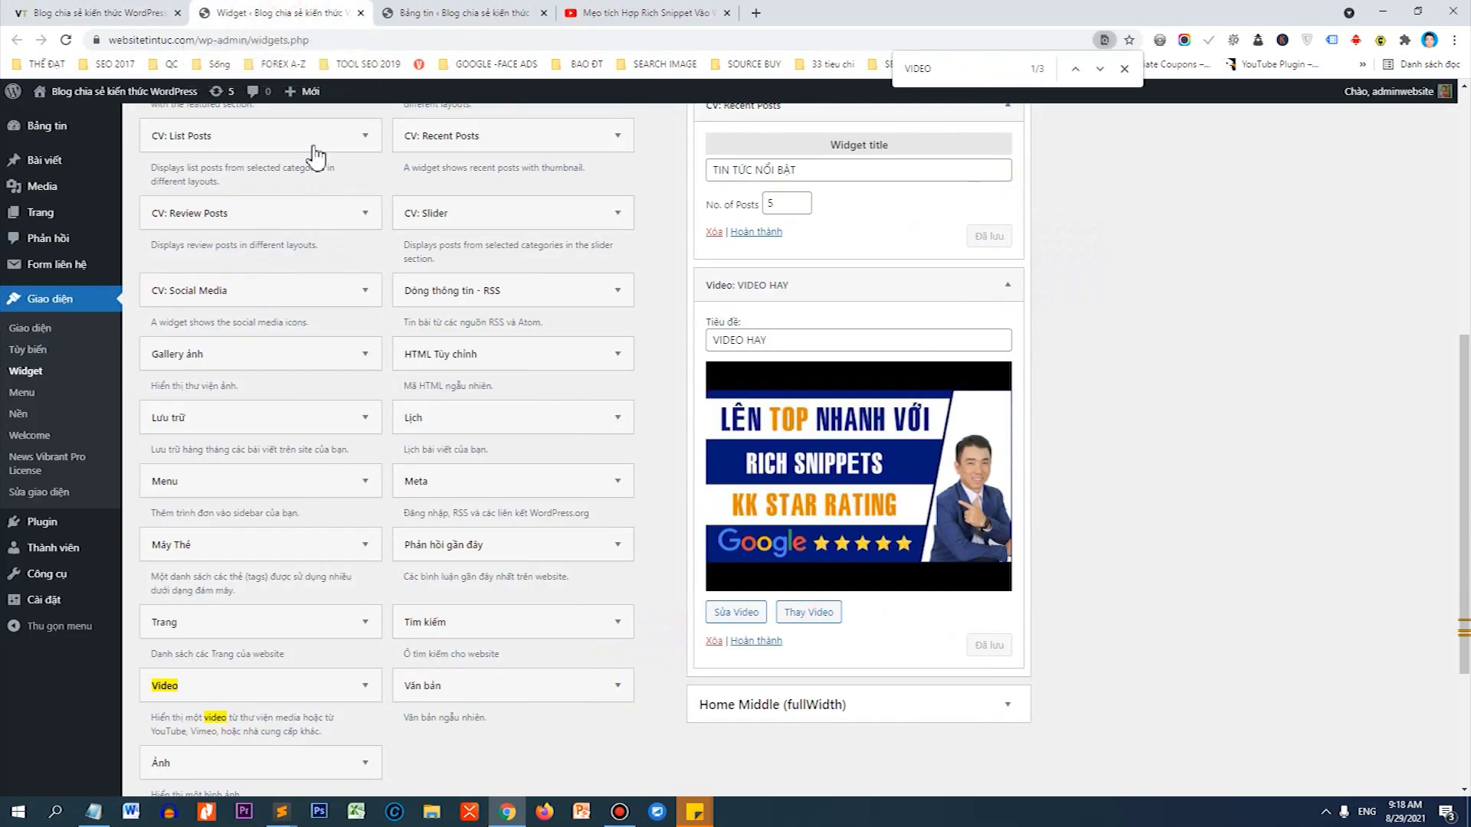
{"action": "scroll", "coordinate": [304, 318], "scroll_direction": "up", "scroll_amount": 1}
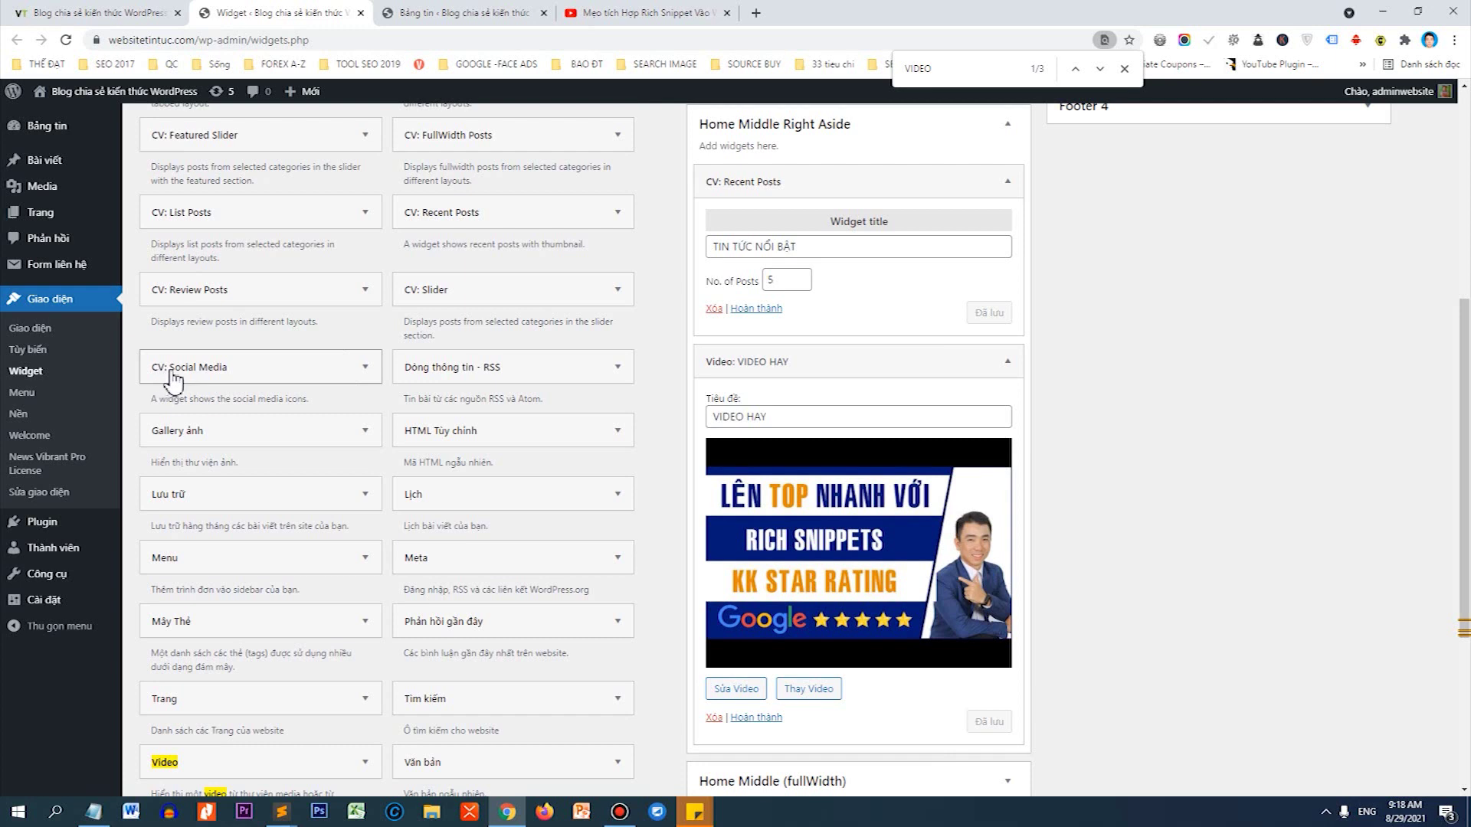
{"action": "left_click_drag", "start_coordinate": [174, 375], "coordinate": [766, 751]}
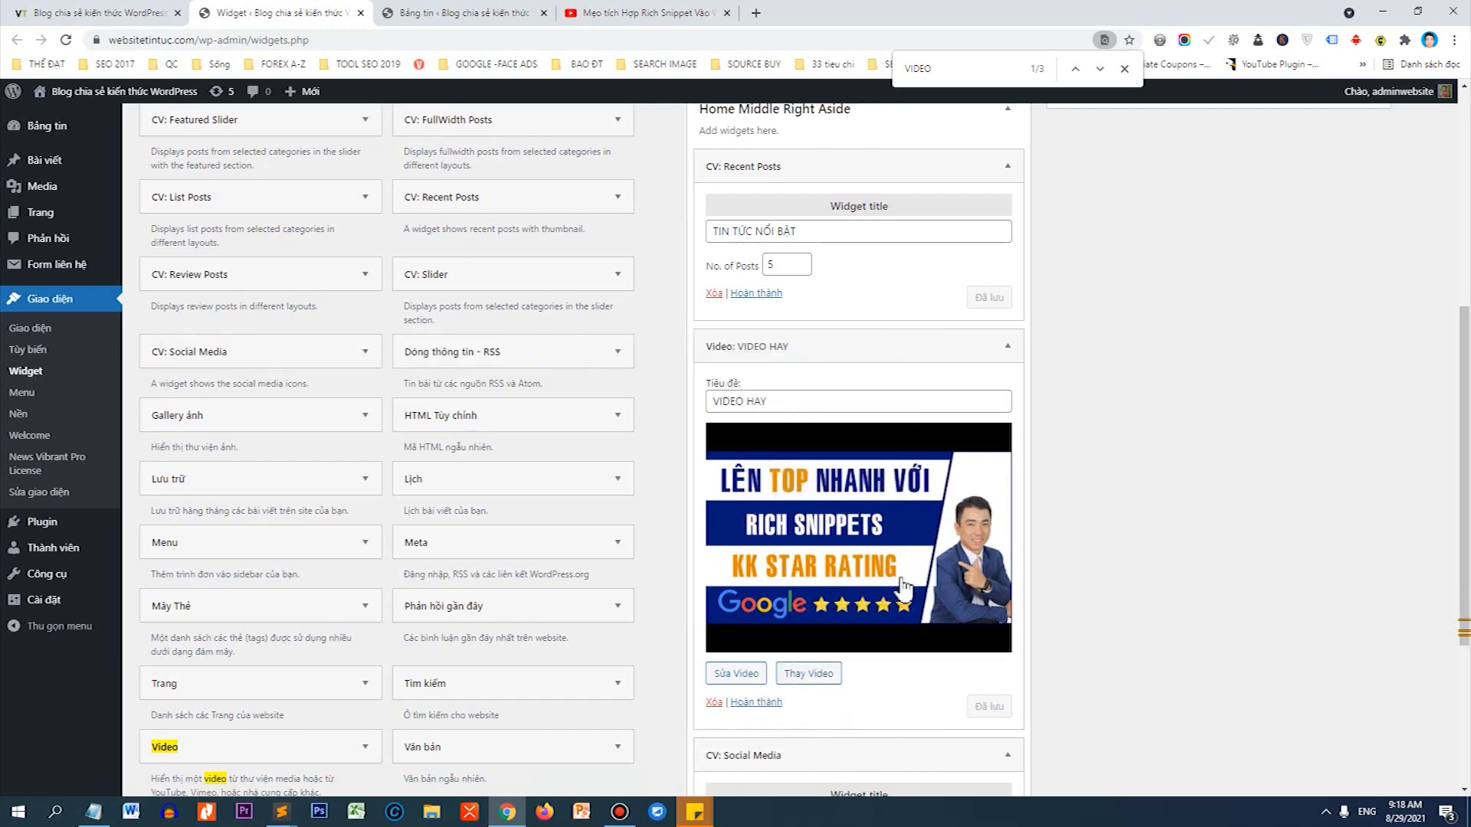
{"action": "scroll", "coordinate": [896, 589], "scroll_direction": "down", "scroll_amount": 4}
{"action": "left_click", "coordinate": [855, 530]}
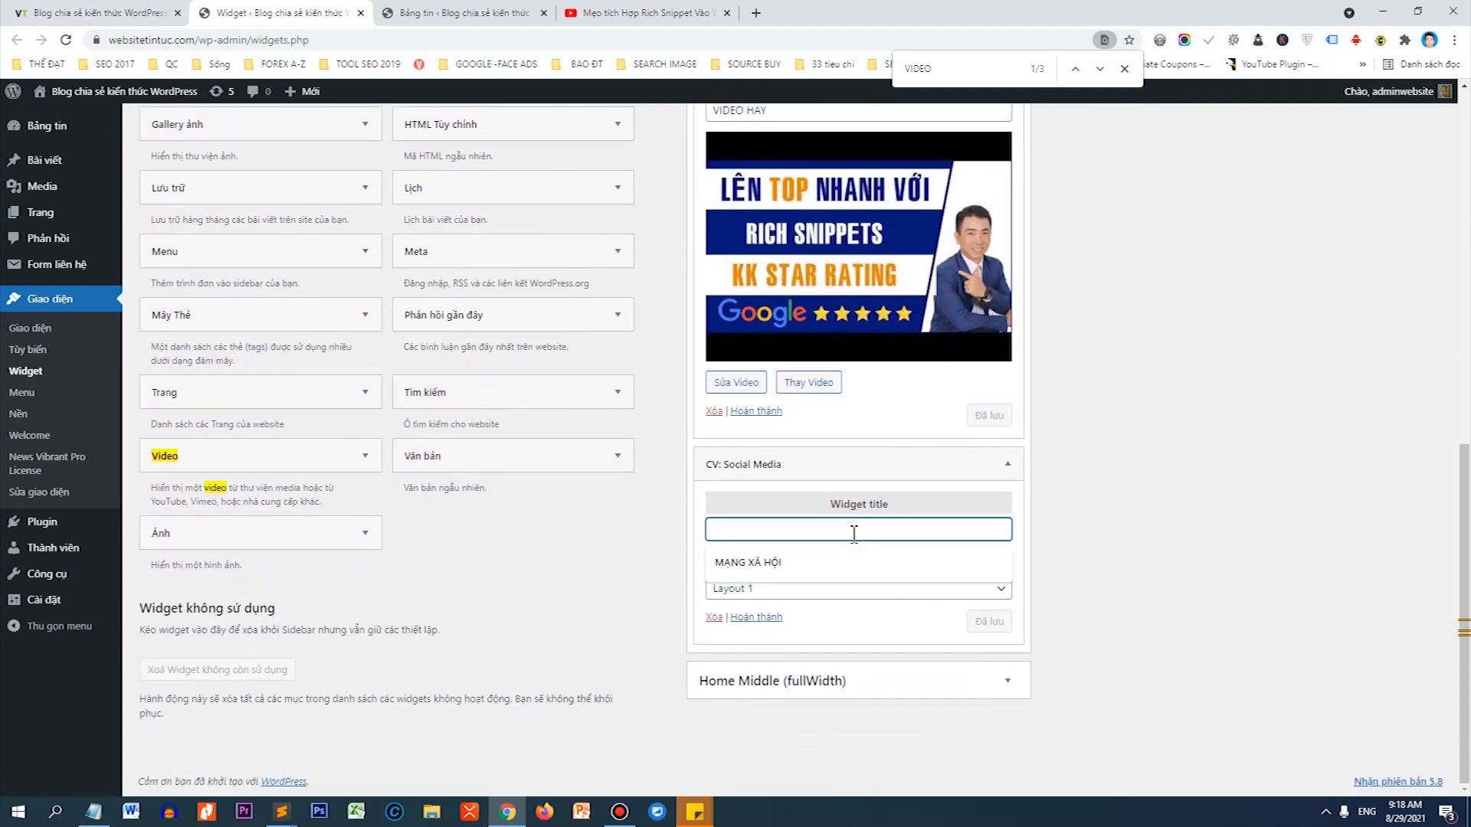
{"action": "type", "text": "LIÊN KẾT CỦA CHÚNG TÔI"}
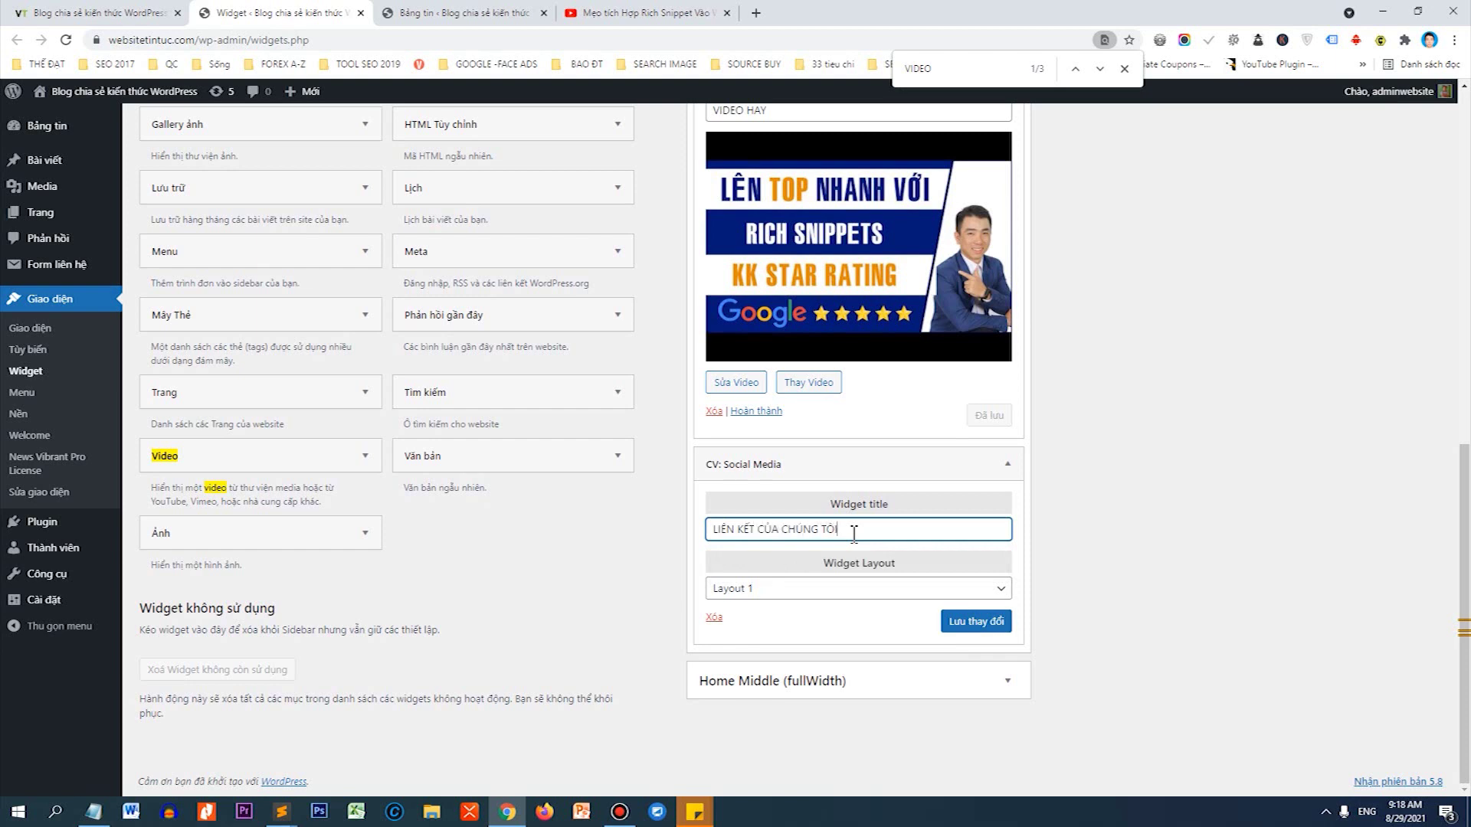
{"action": "left_click", "coordinate": [793, 592]}
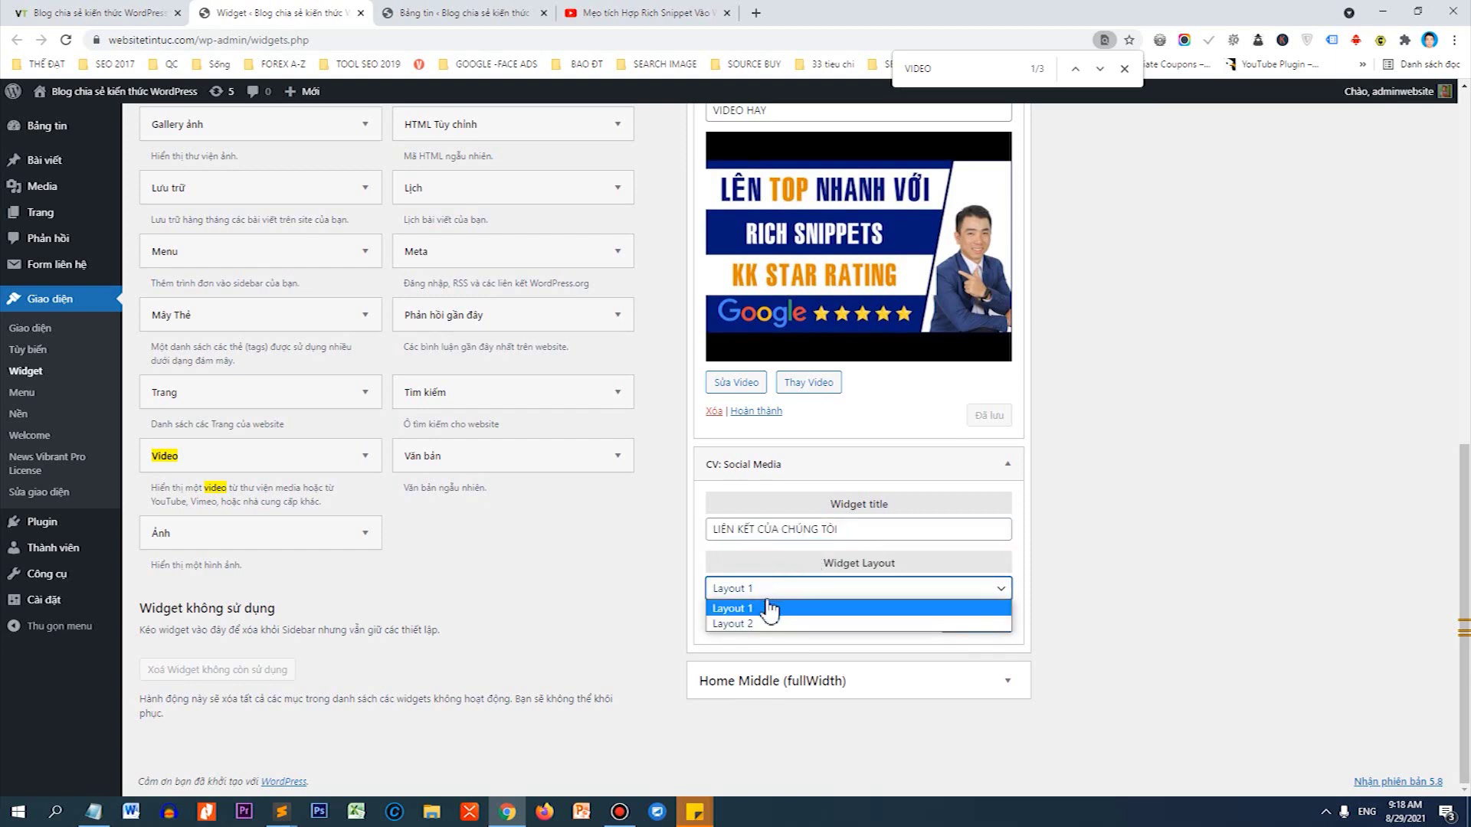
{"action": "left_click", "coordinate": [750, 624]}
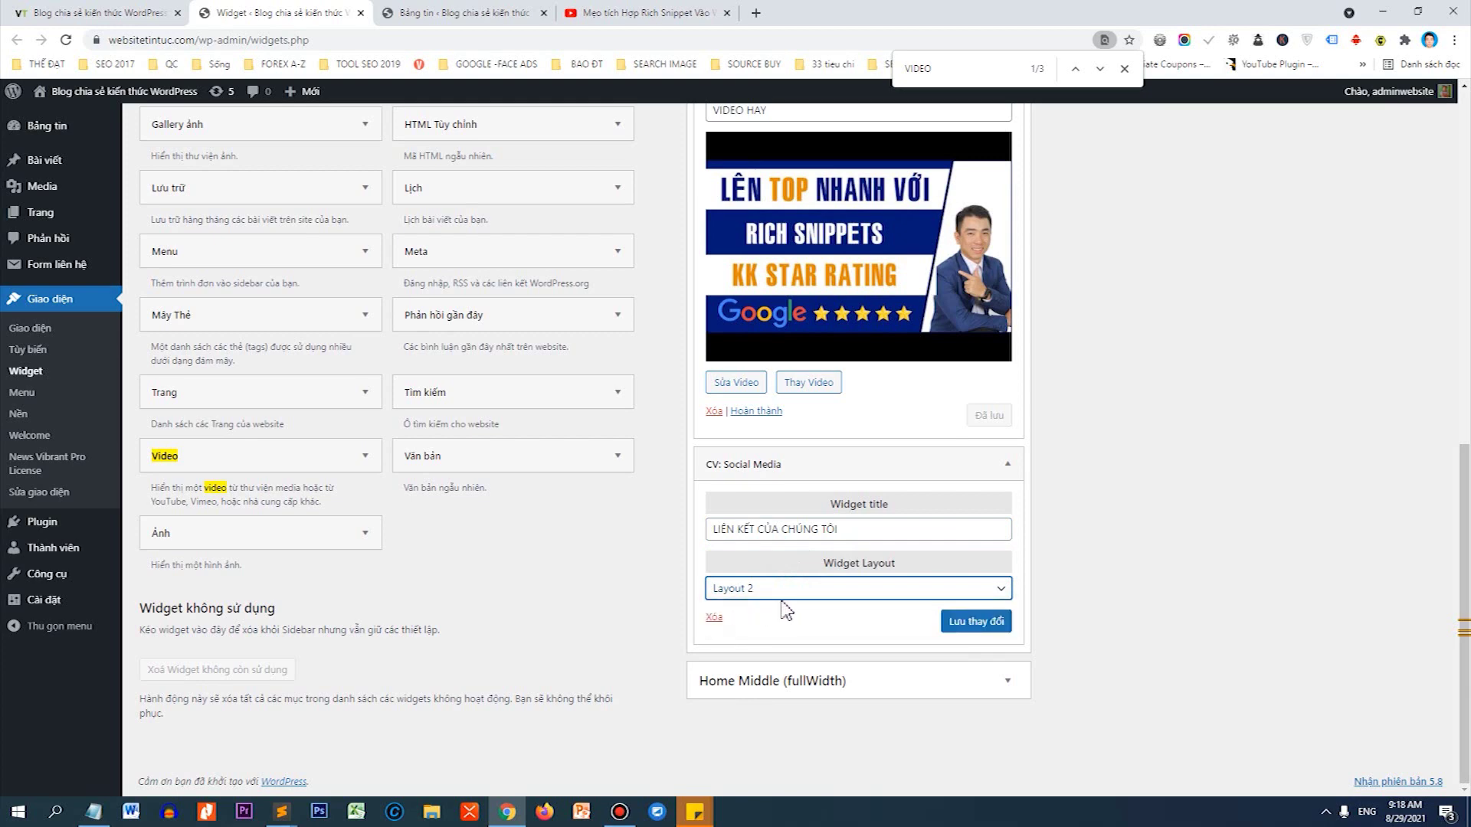
{"action": "left_click", "coordinate": [963, 620]}
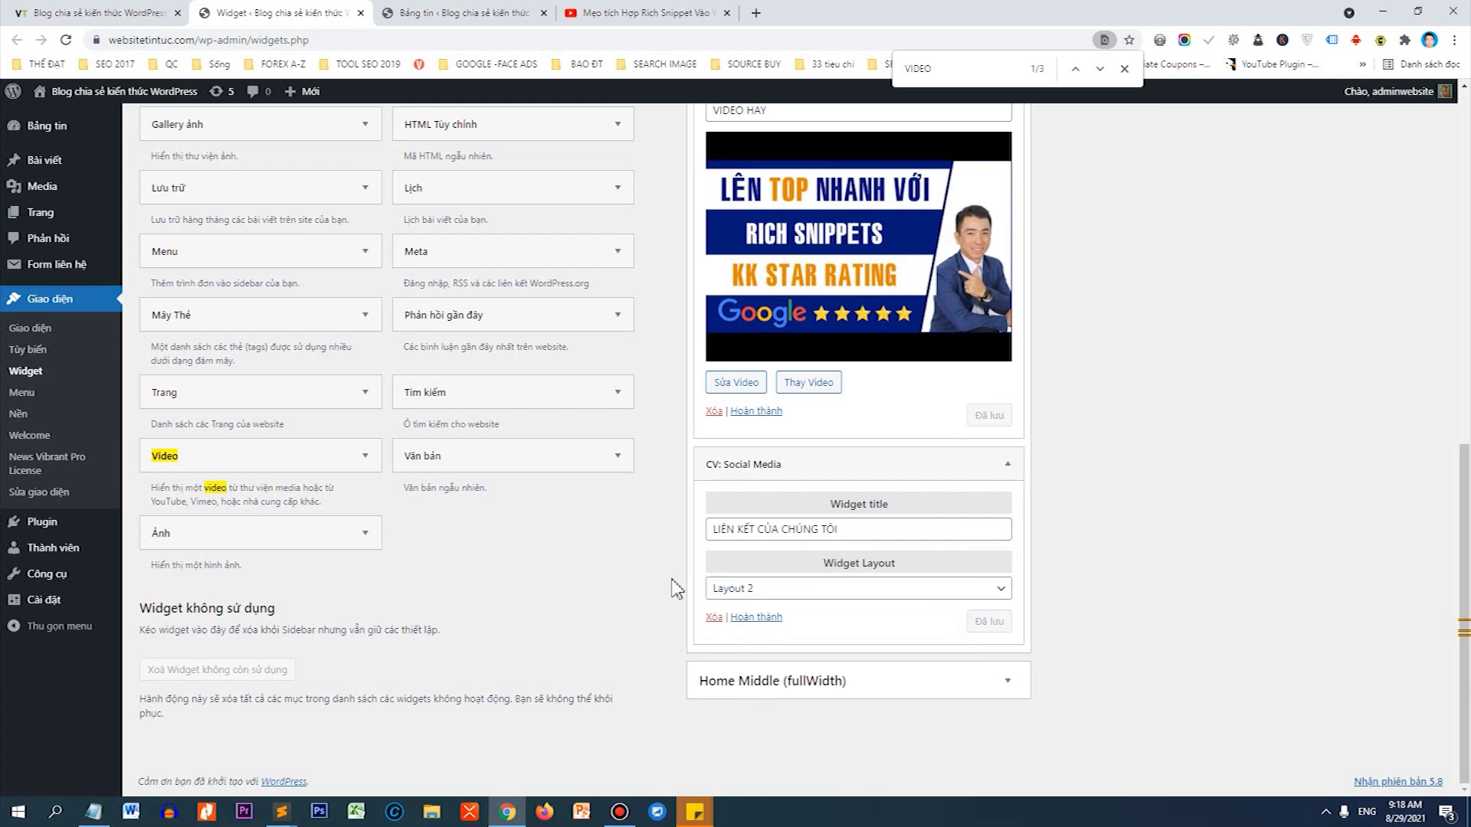
{"action": "left_click", "coordinate": [96, 13]}
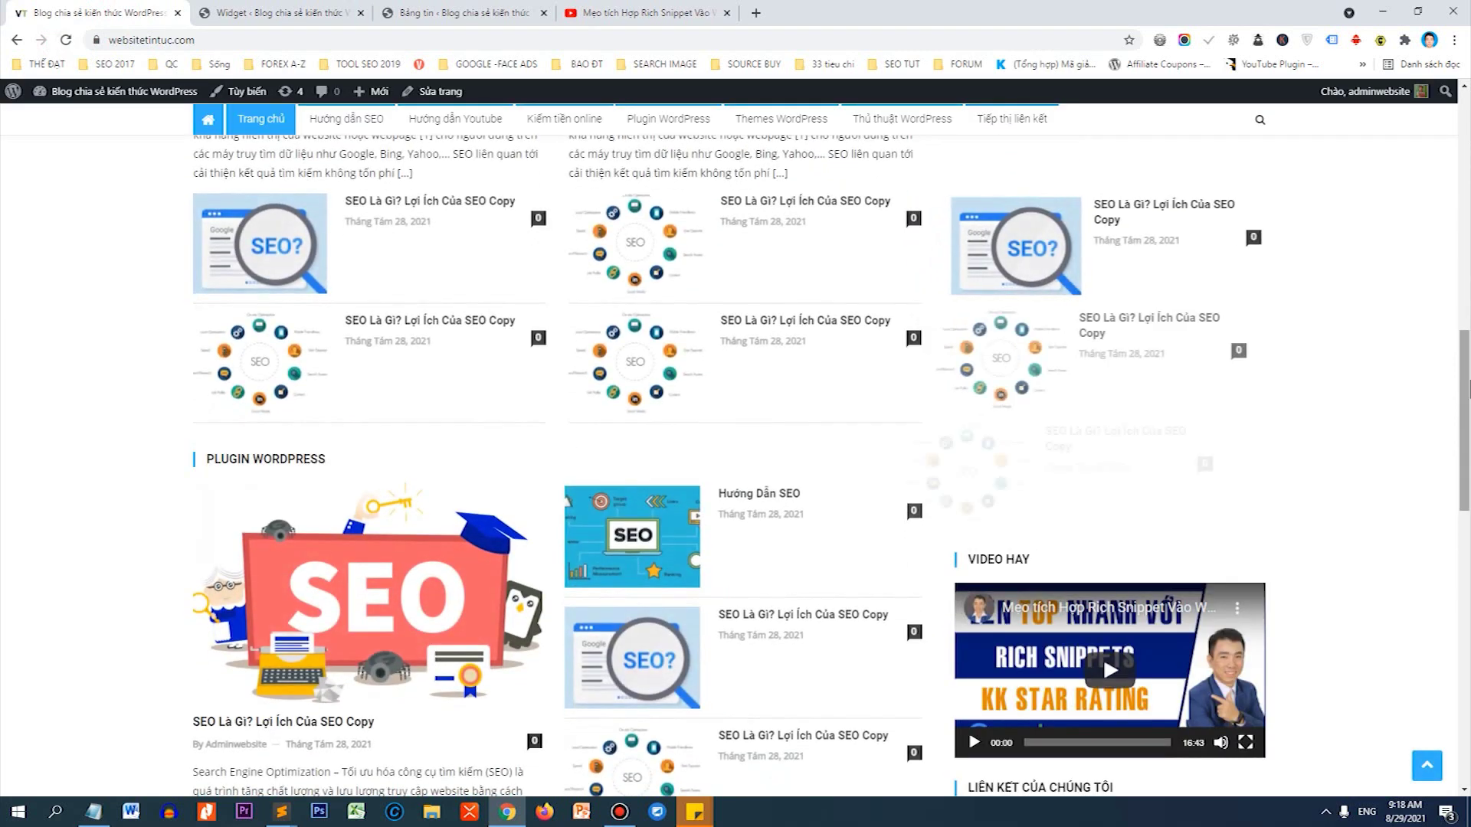
Switch the social links widget to Layout 1, save, and reload the homepage to check it.
{"action": "scroll", "coordinate": [1362, 525], "scroll_direction": "down", "scroll_amount": 5}
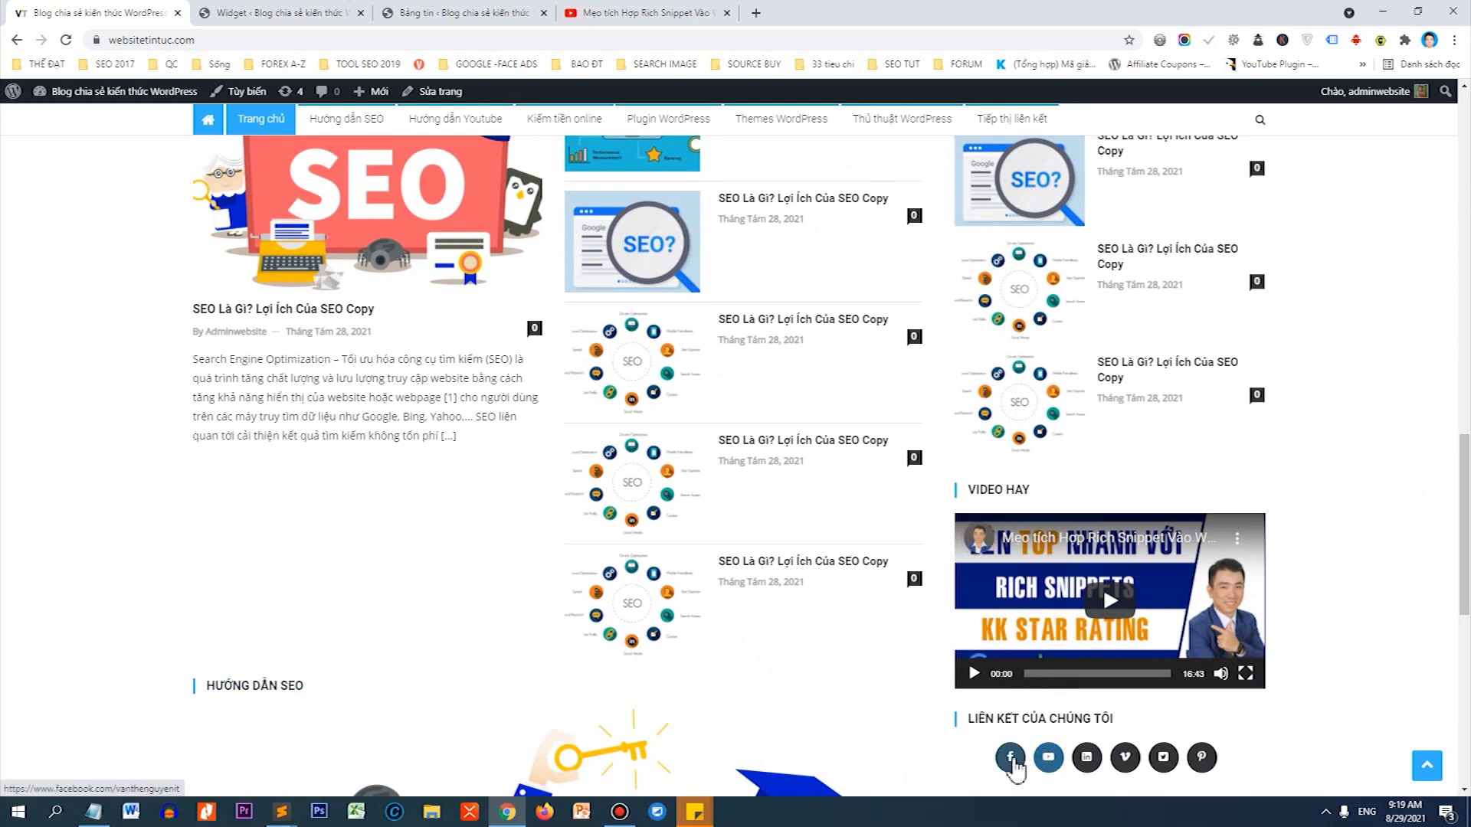
{"action": "left_click", "coordinate": [323, 10]}
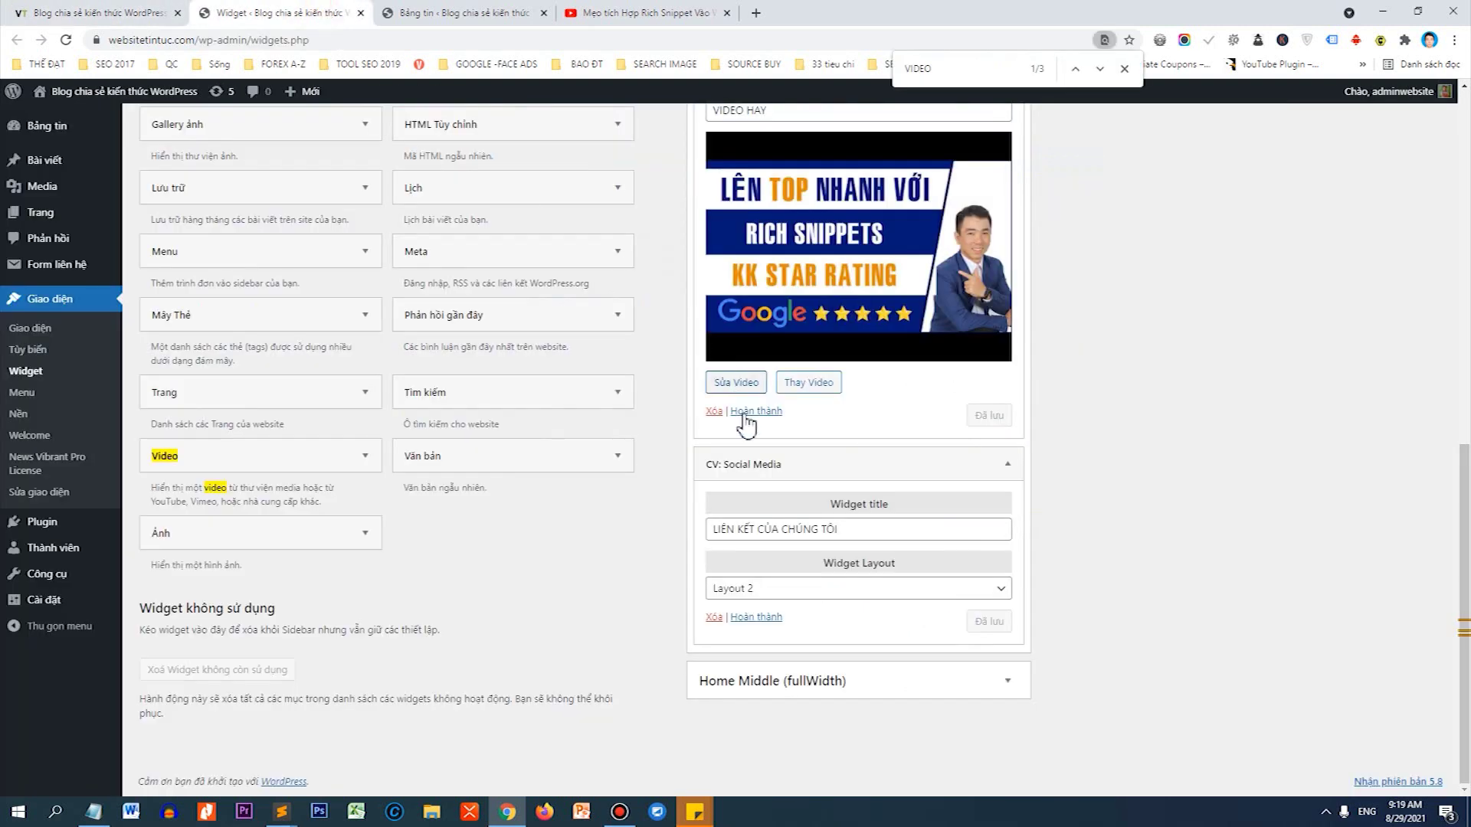
{"action": "left_click", "coordinate": [787, 593]}
{"action": "left_click", "coordinate": [763, 606]}
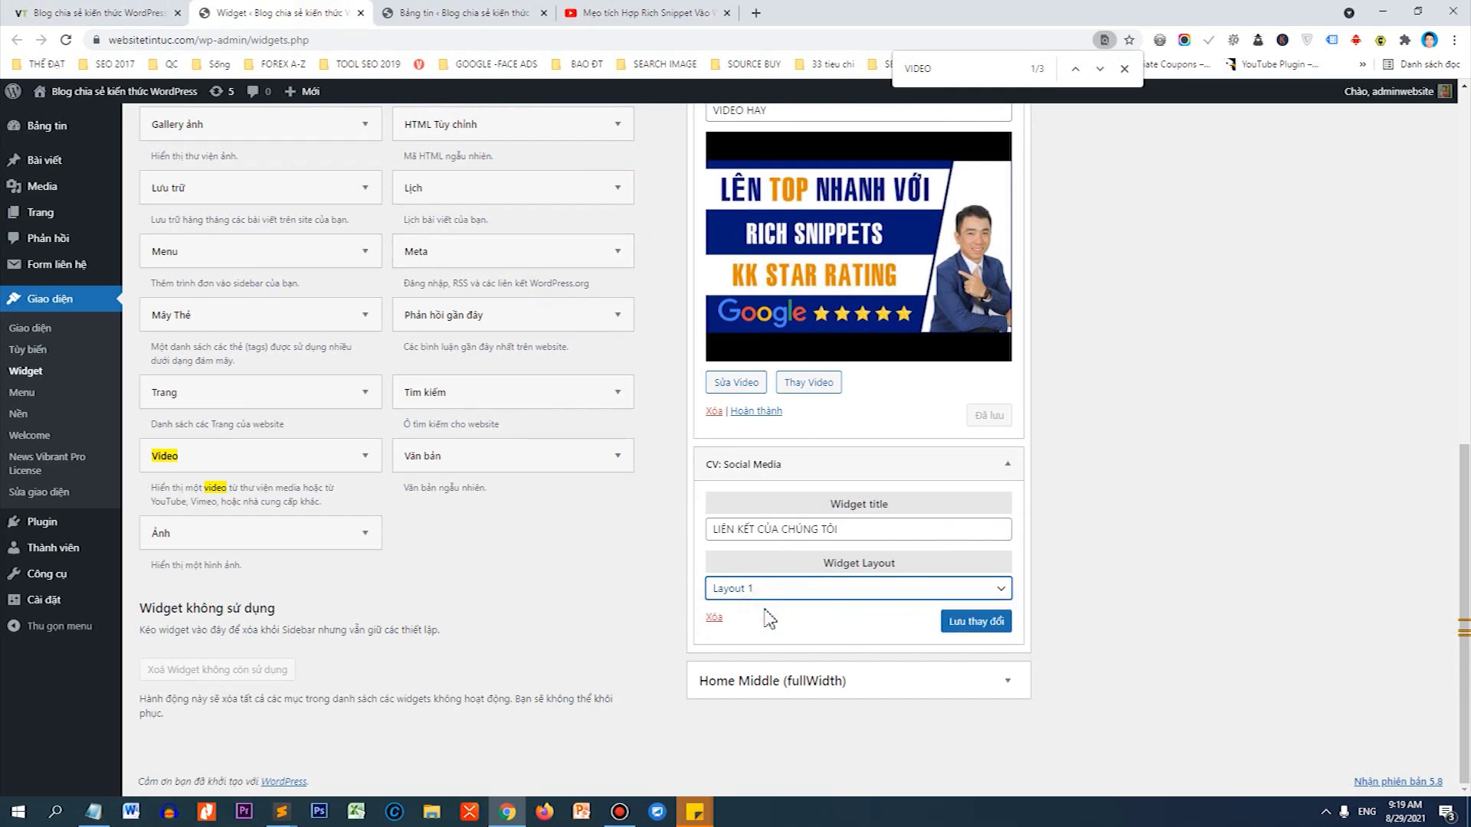
{"action": "left_click", "coordinate": [990, 621]}
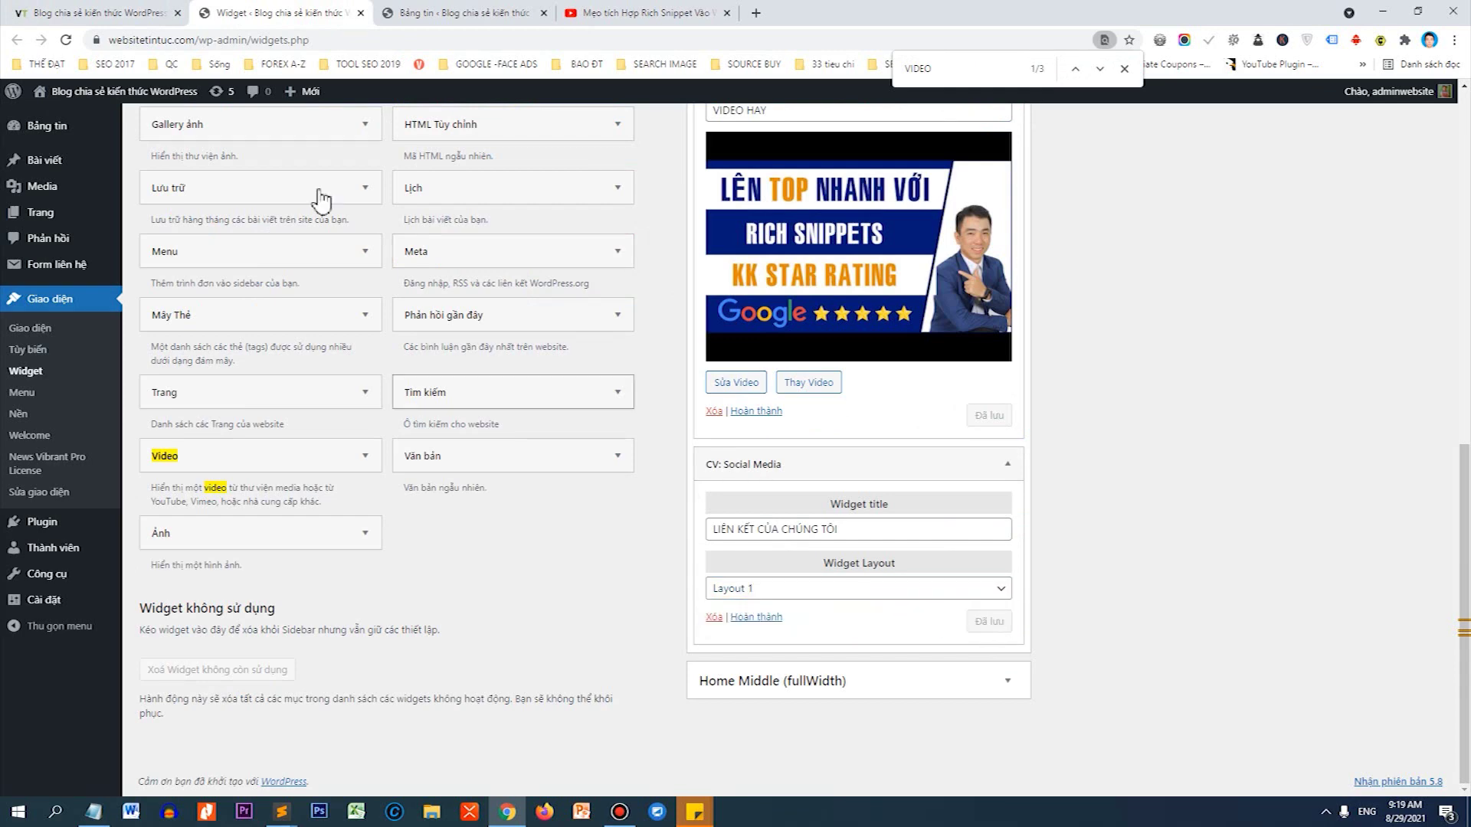
{"action": "left_click", "coordinate": [101, 11]}
{"action": "left_click", "coordinate": [67, 41]}
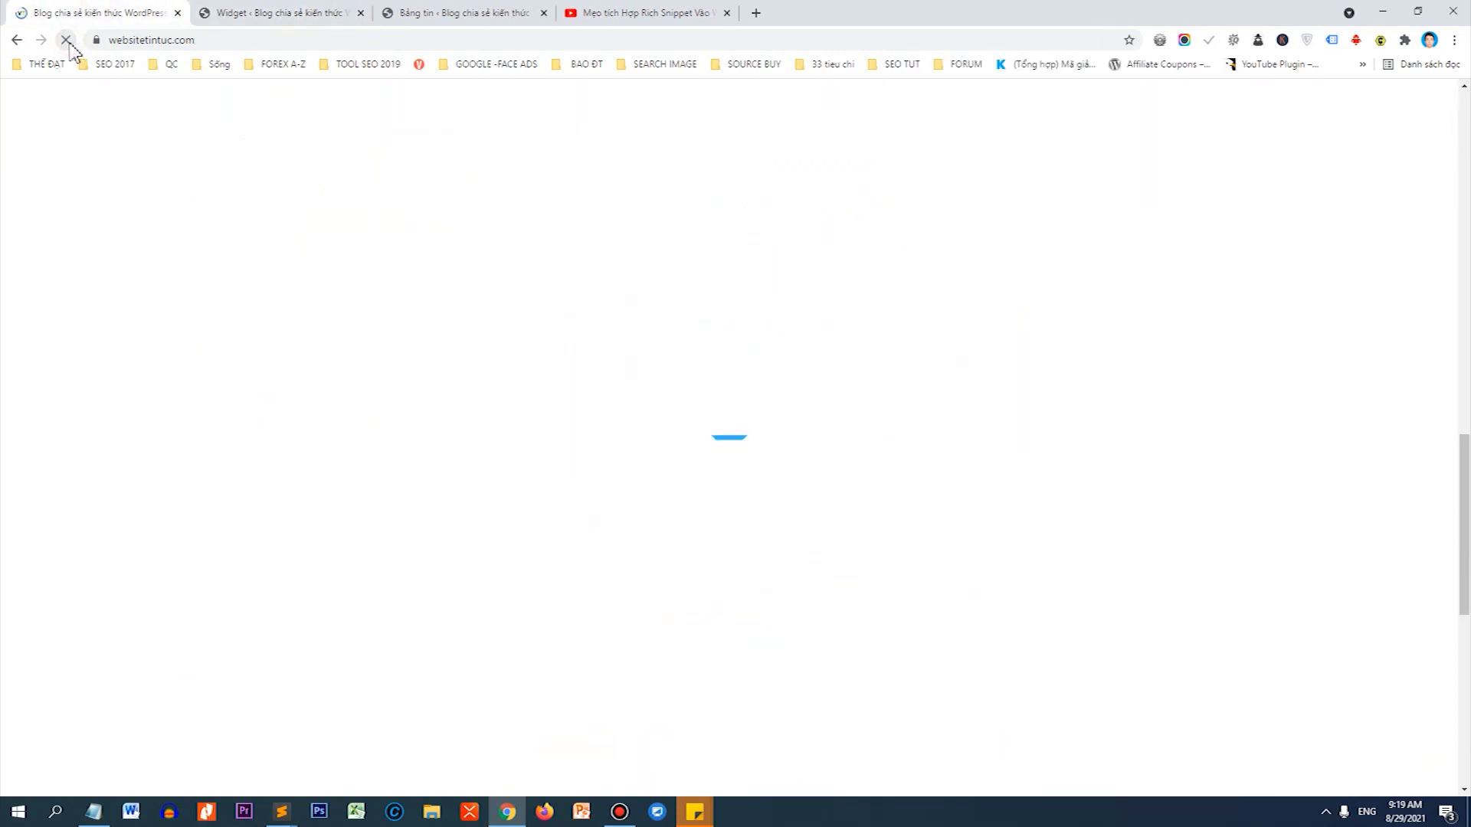
{"action": "scroll", "coordinate": [1435, 600], "scroll_direction": "down", "scroll_amount": 5}
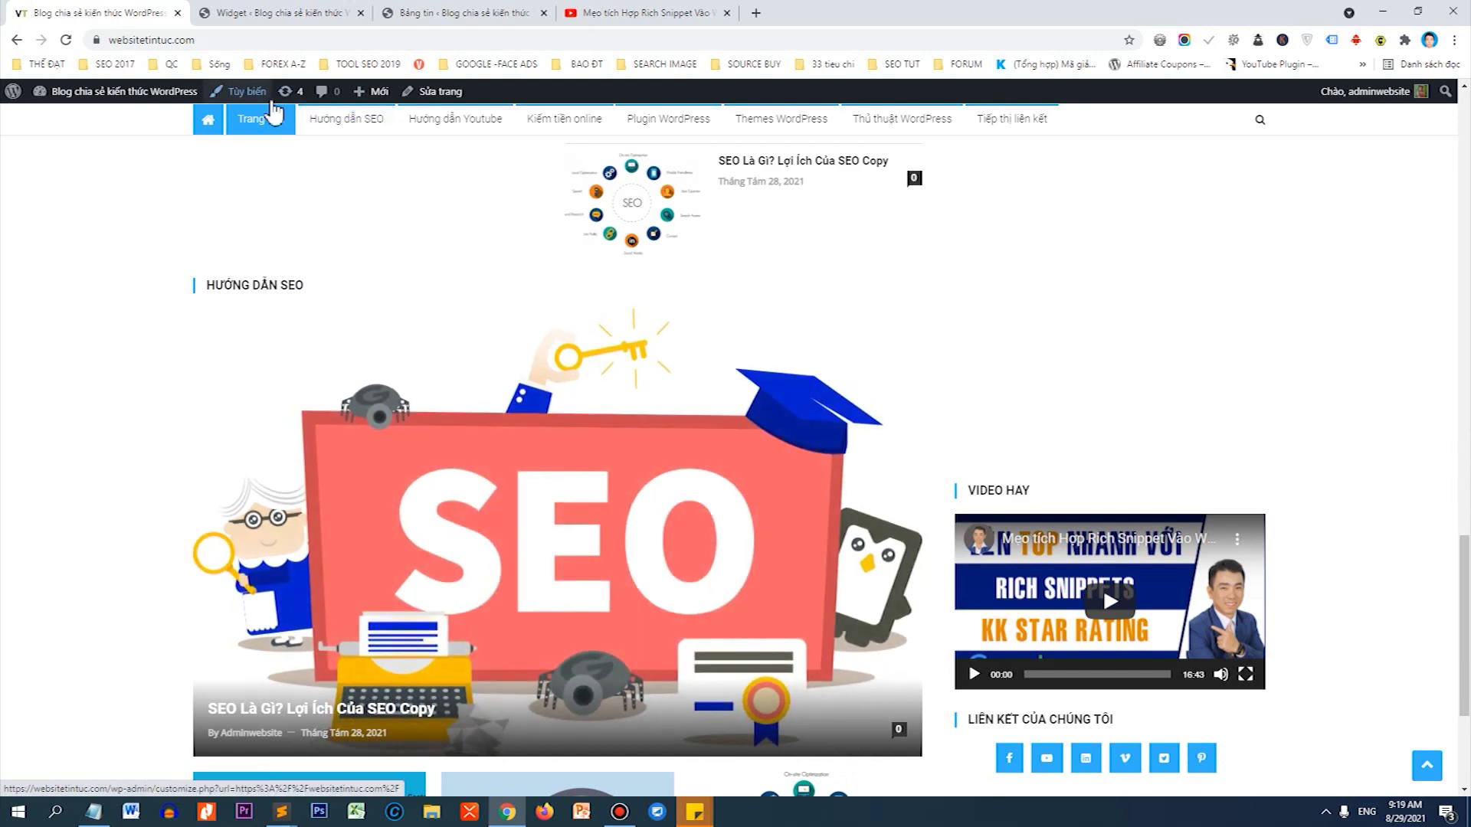
Open the Tùy biến Customizer in a new tab from the admin bar.
{"action": "right_click", "coordinate": [261, 99]}
{"action": "left_click", "coordinate": [278, 110]}
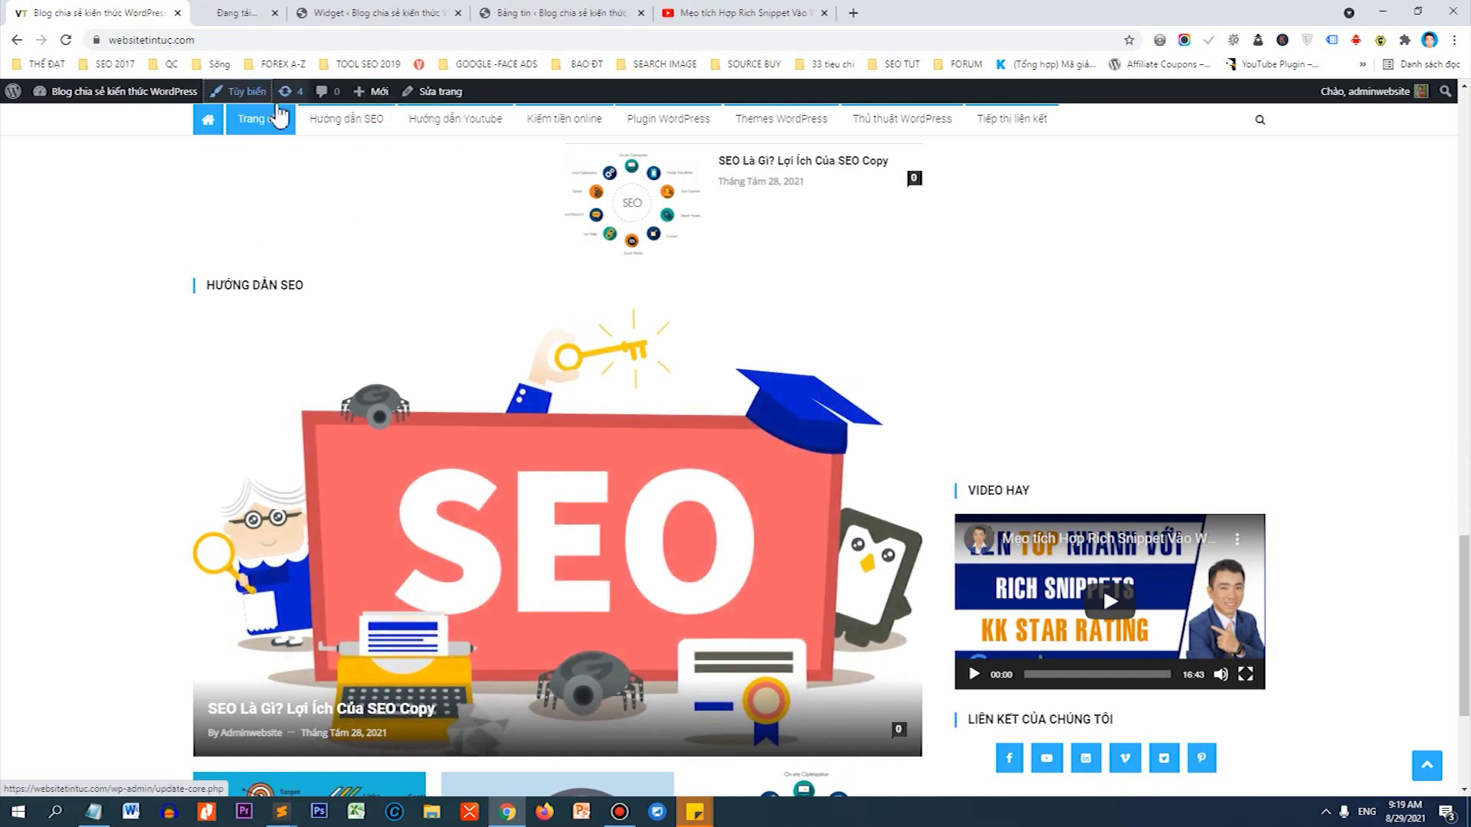
{"action": "left_click", "coordinate": [264, 12]}
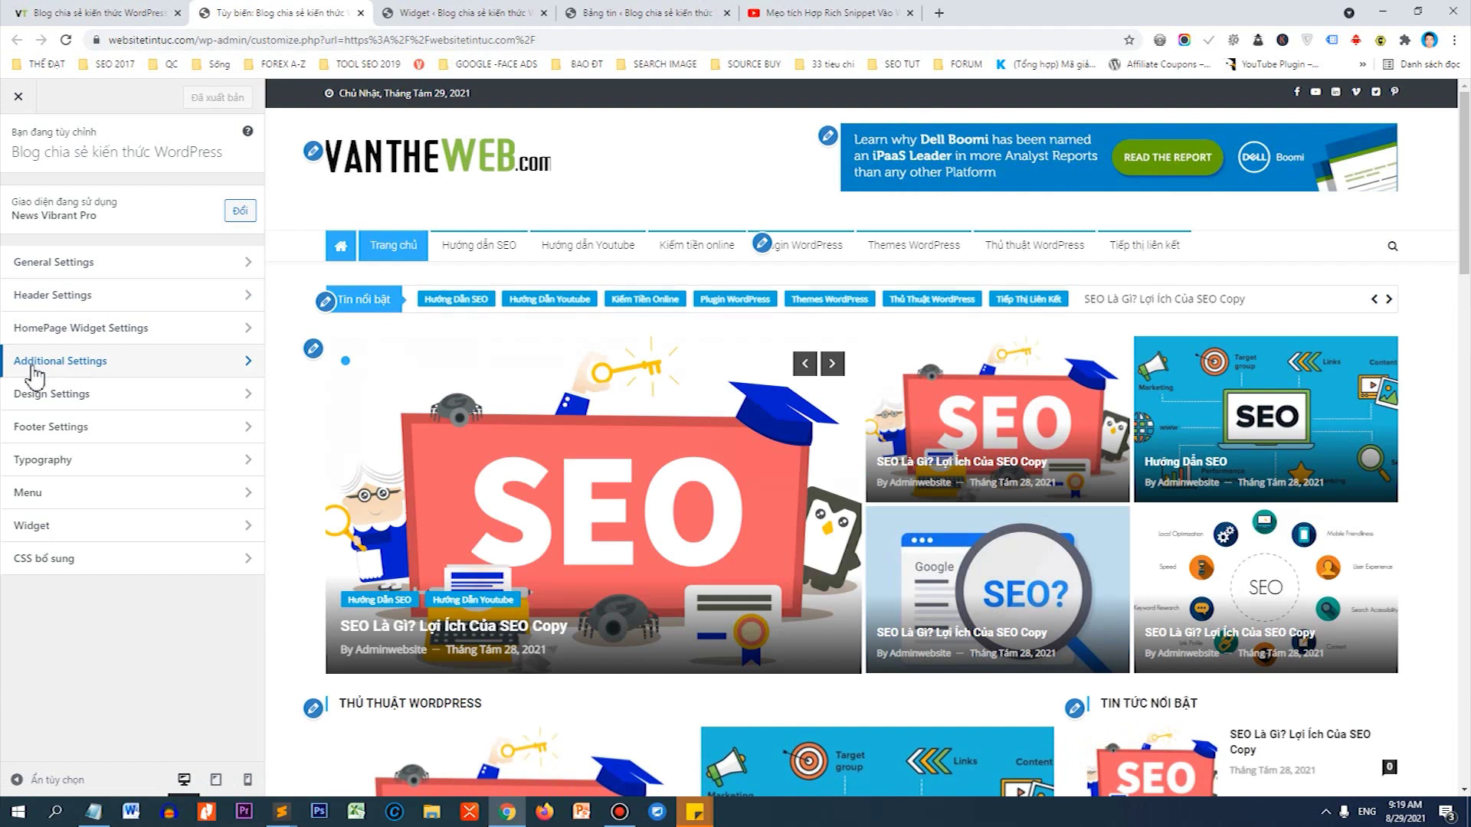
Open Social Icons under Additional Settings and add a new social icon entry.
{"action": "left_click", "coordinate": [33, 366]}
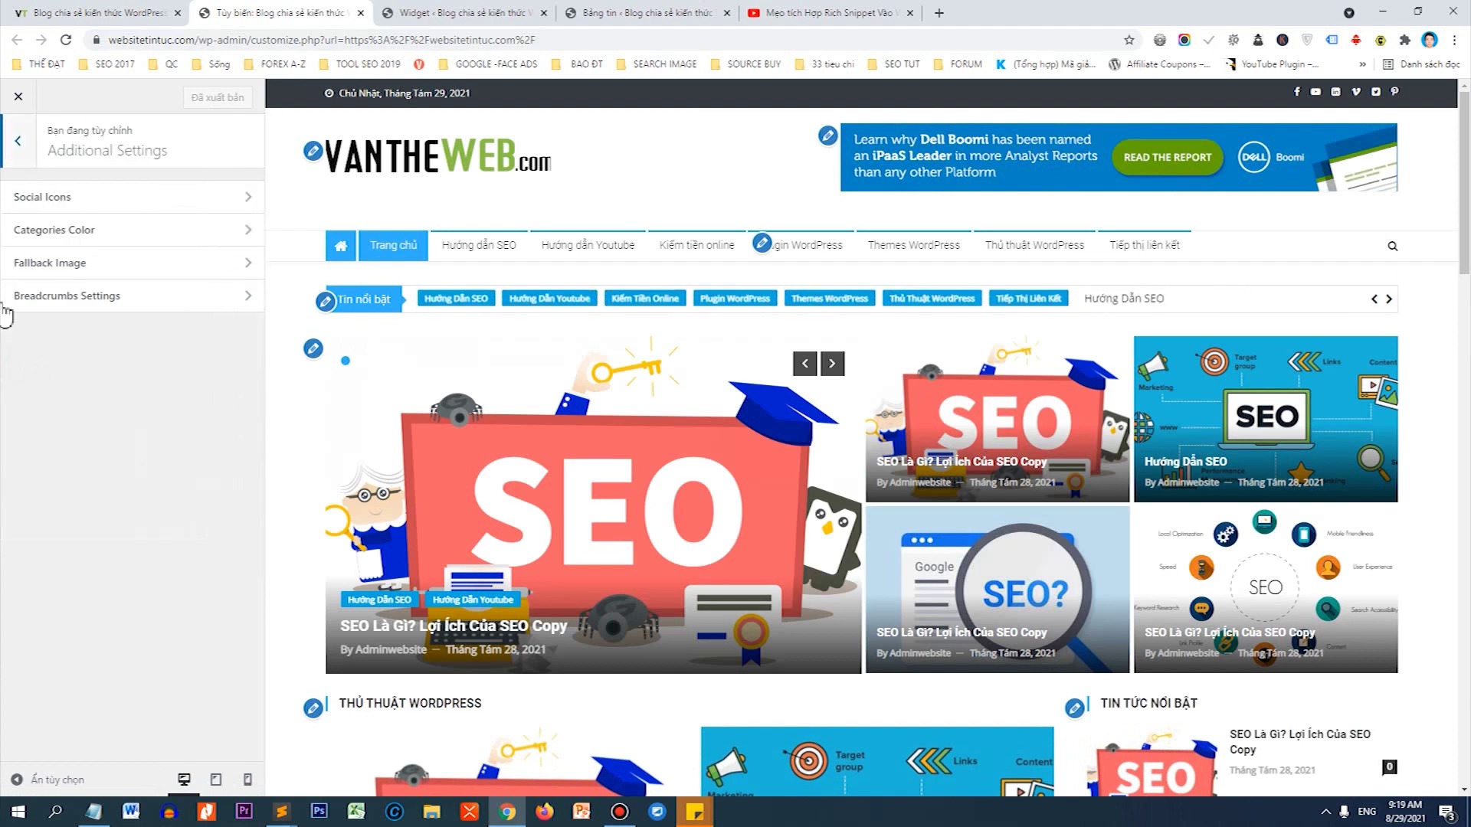
{"action": "left_click", "coordinate": [17, 200]}
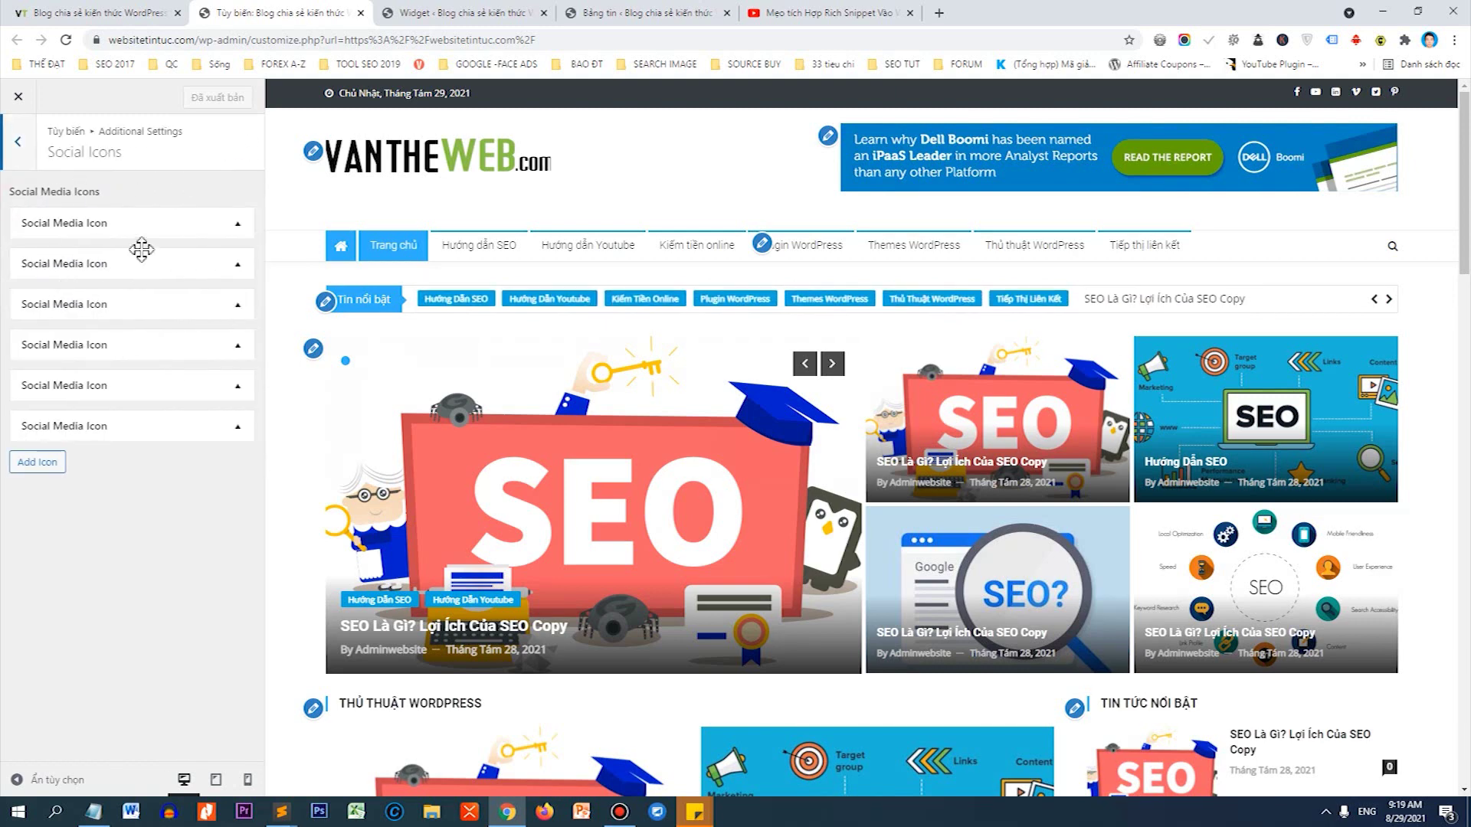
{"action": "left_click", "coordinate": [241, 224]}
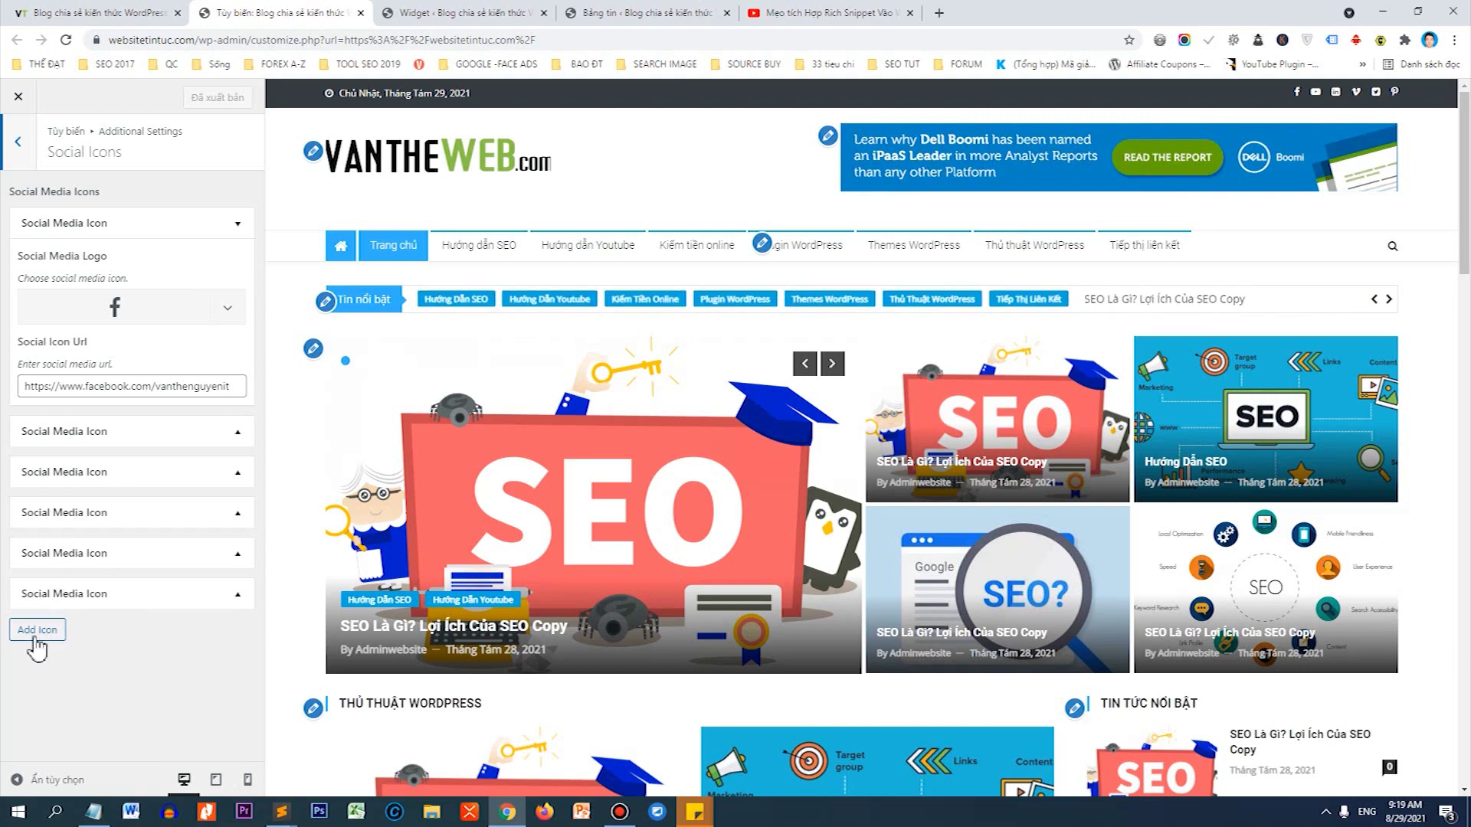
{"action": "left_click", "coordinate": [37, 630]}
{"action": "scroll", "coordinate": [174, 390], "scroll_direction": "down", "scroll_amount": 2}
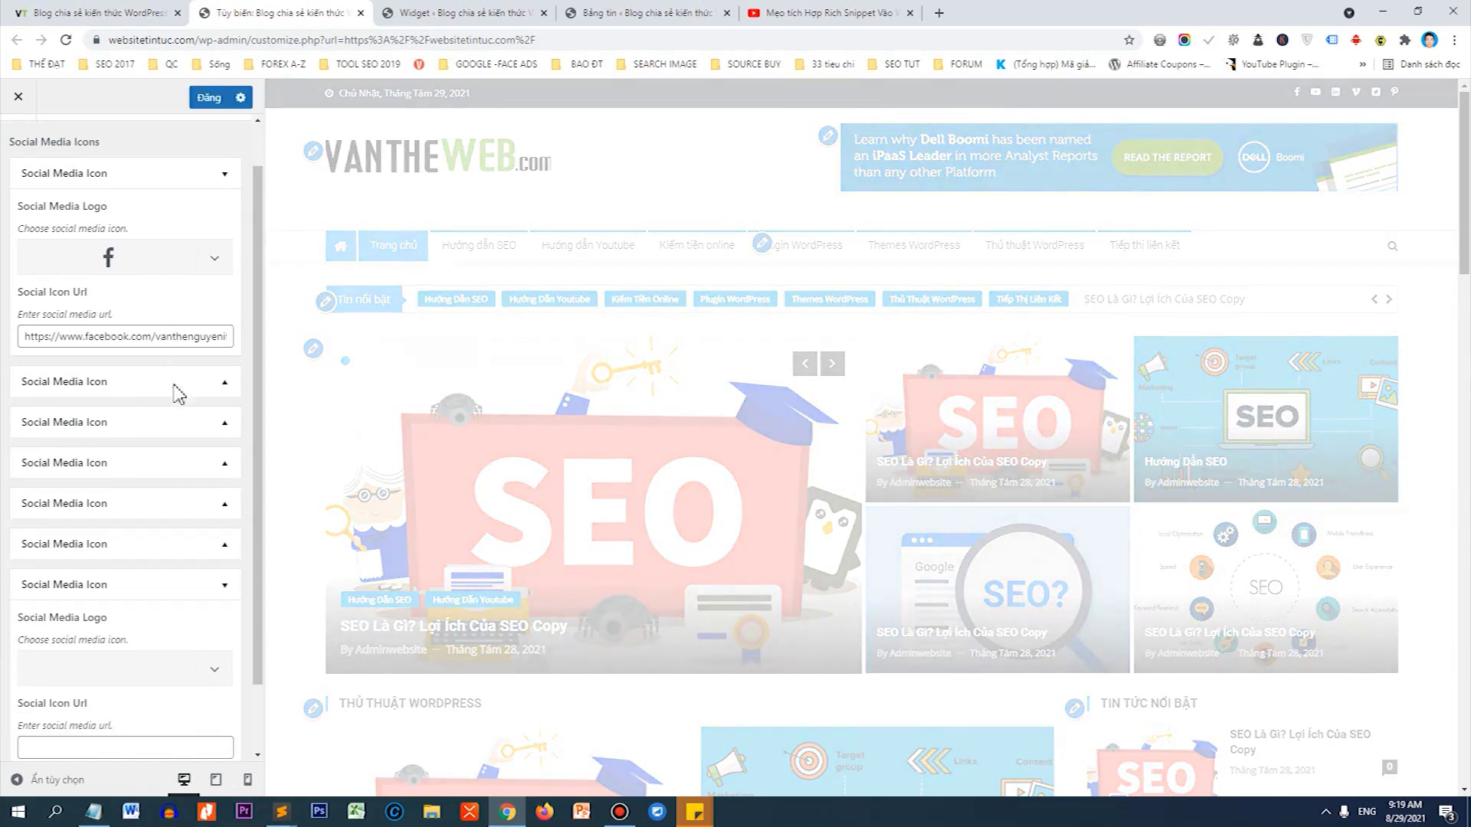
{"action": "scroll", "coordinate": [201, 568], "scroll_direction": "up", "scroll_amount": 1}
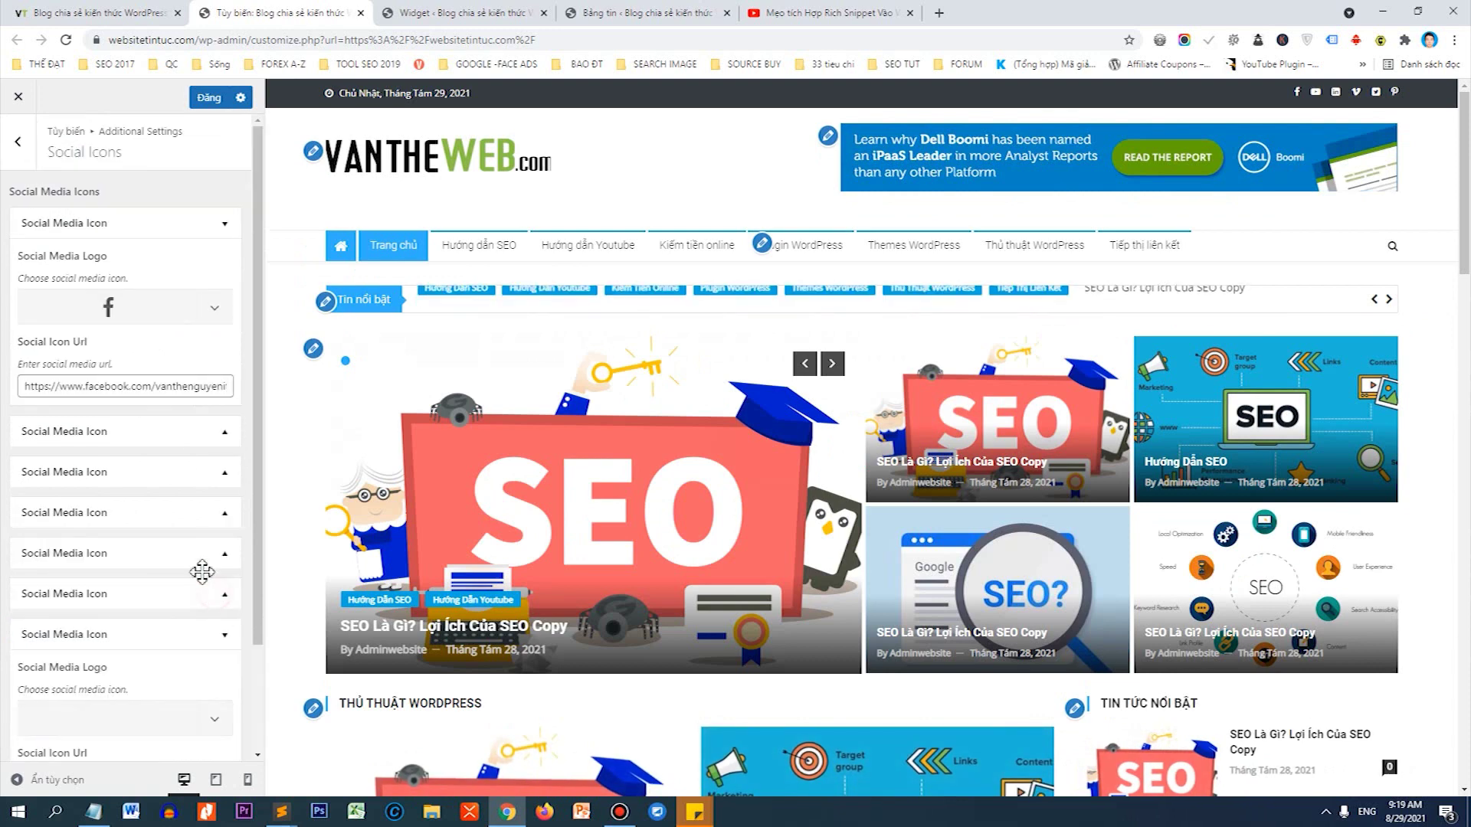
{"action": "scroll", "coordinate": [160, 583], "scroll_direction": "down", "scroll_amount": 1}
Give the new social icon the Instagram logo and the placeholder link '#'.
{"action": "left_click", "coordinate": [208, 613]}
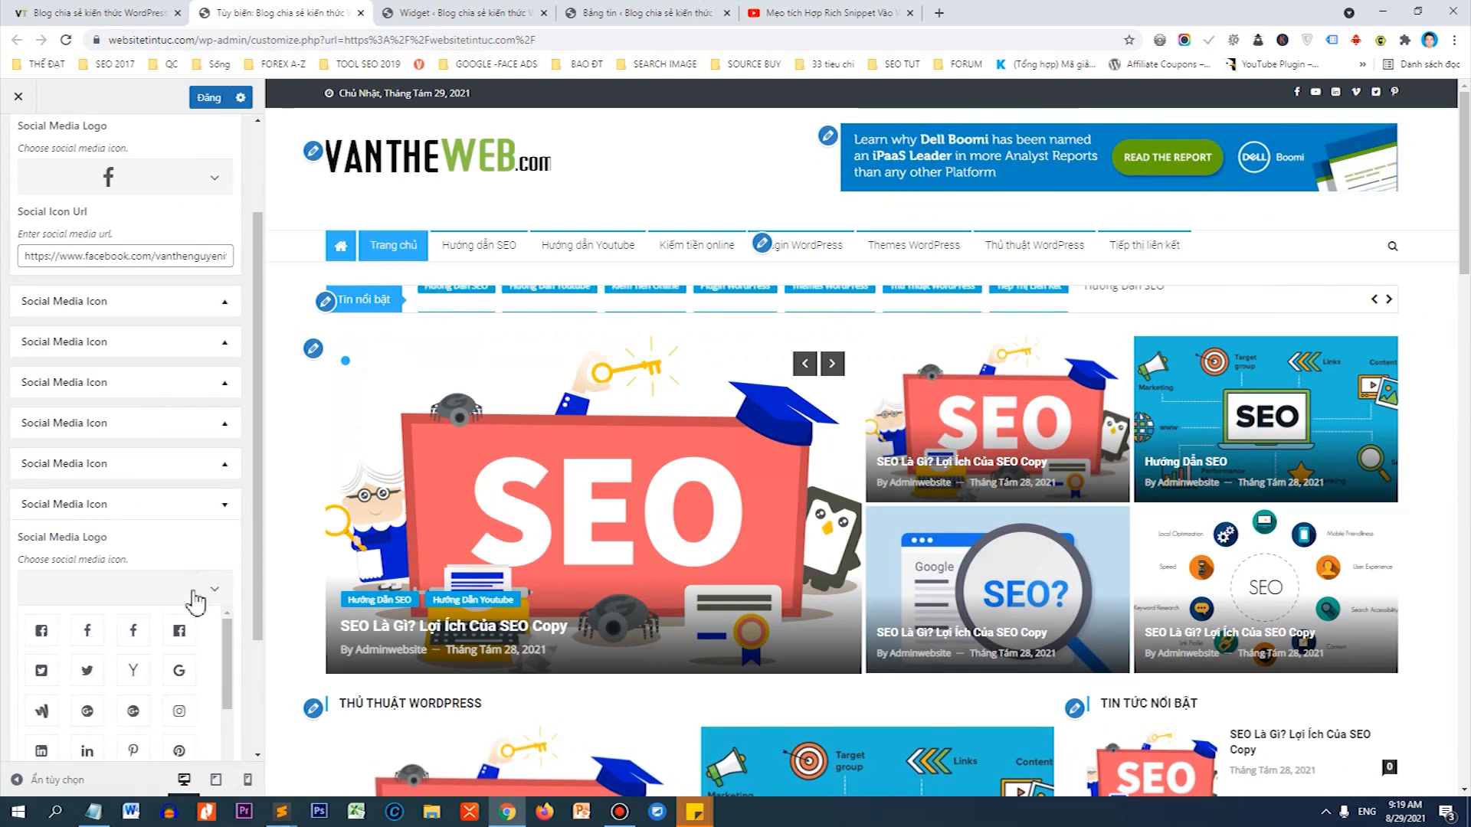
{"action": "scroll", "coordinate": [186, 602], "scroll_direction": "down", "scroll_amount": 3}
{"action": "left_click", "coordinate": [132, 586]}
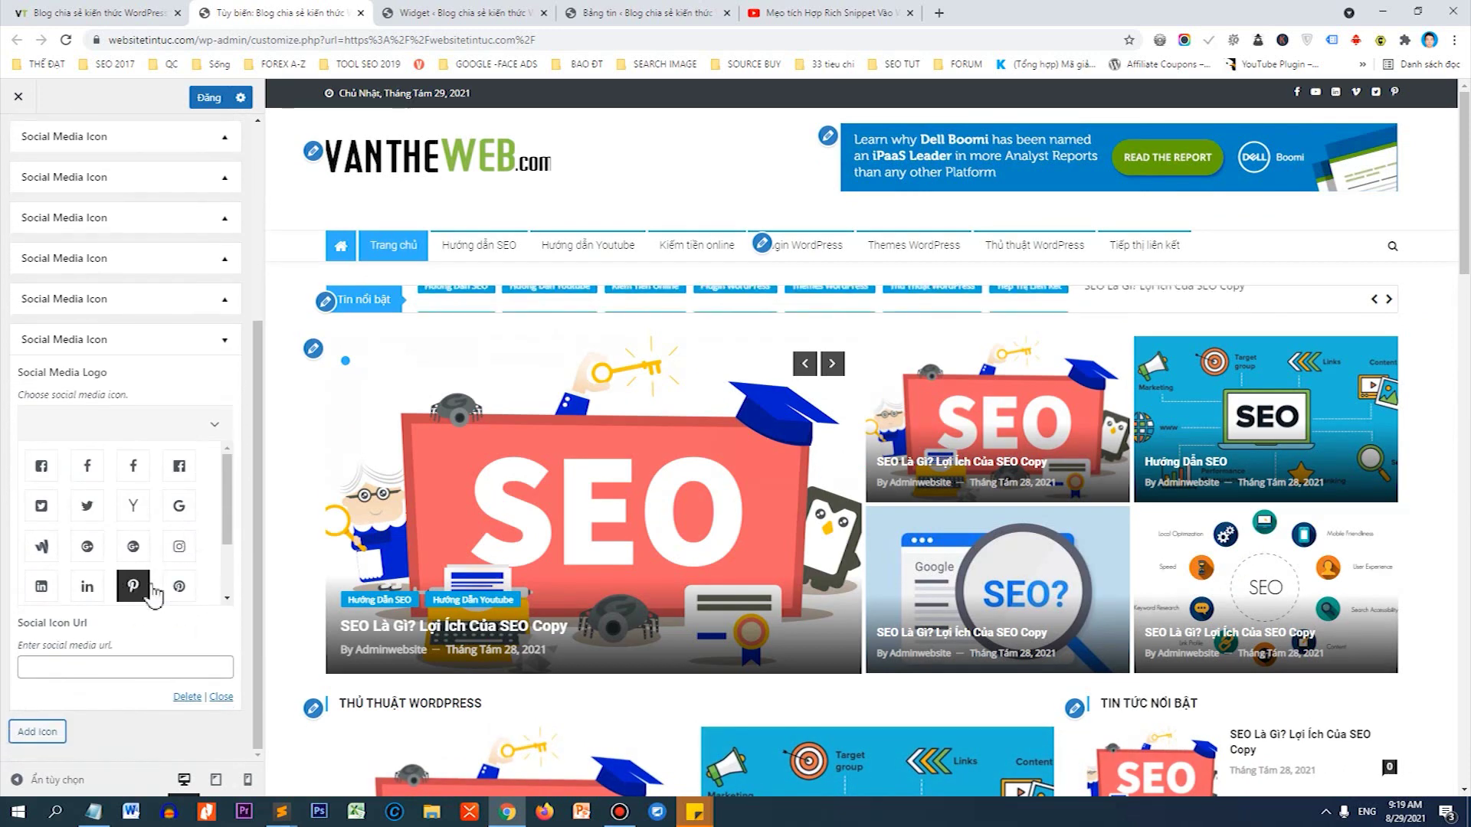
{"action": "left_click", "coordinate": [58, 589]}
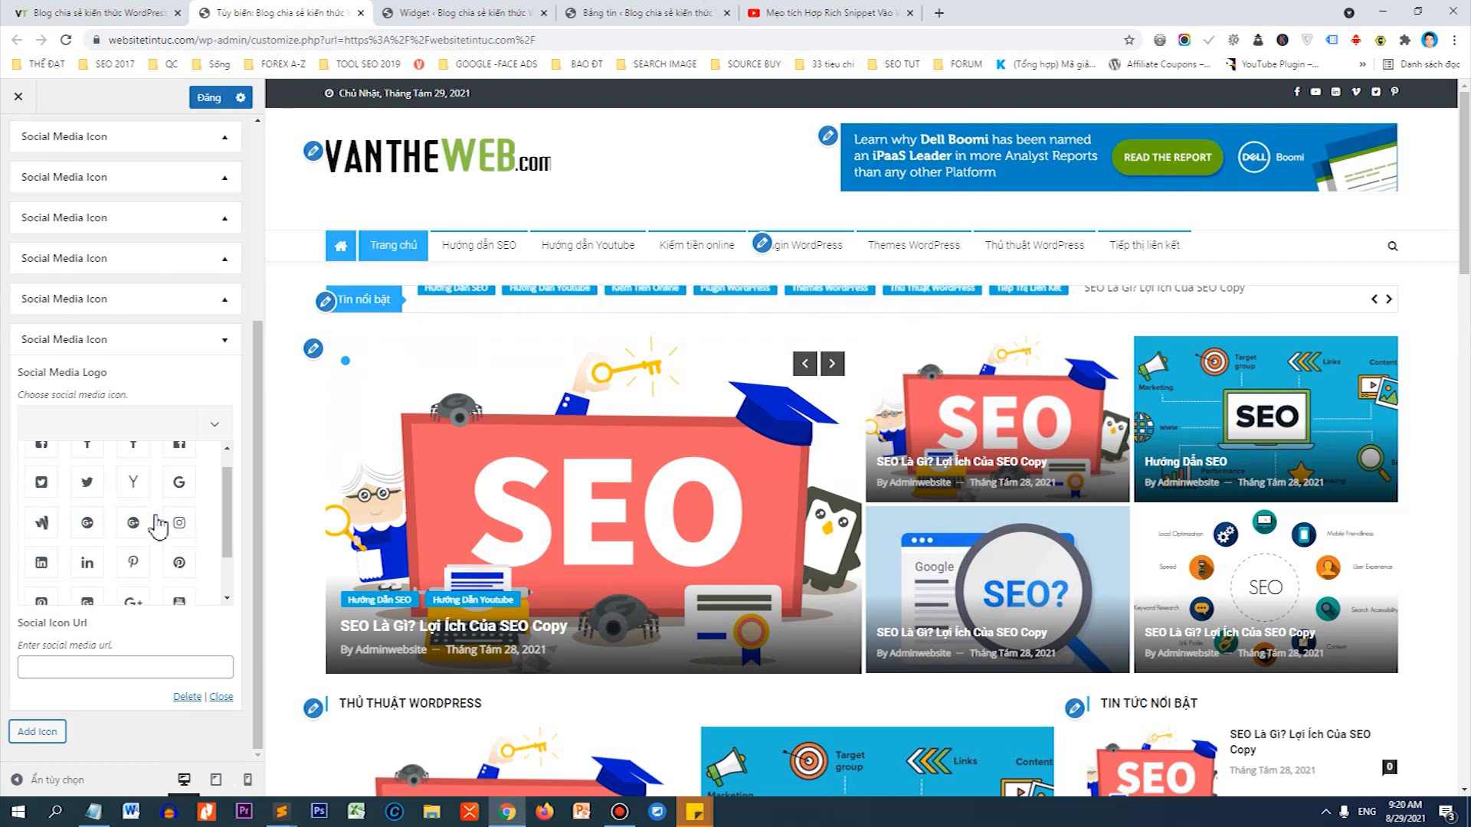
{"action": "scroll", "coordinate": [138, 536], "scroll_direction": "down", "scroll_amount": 2}
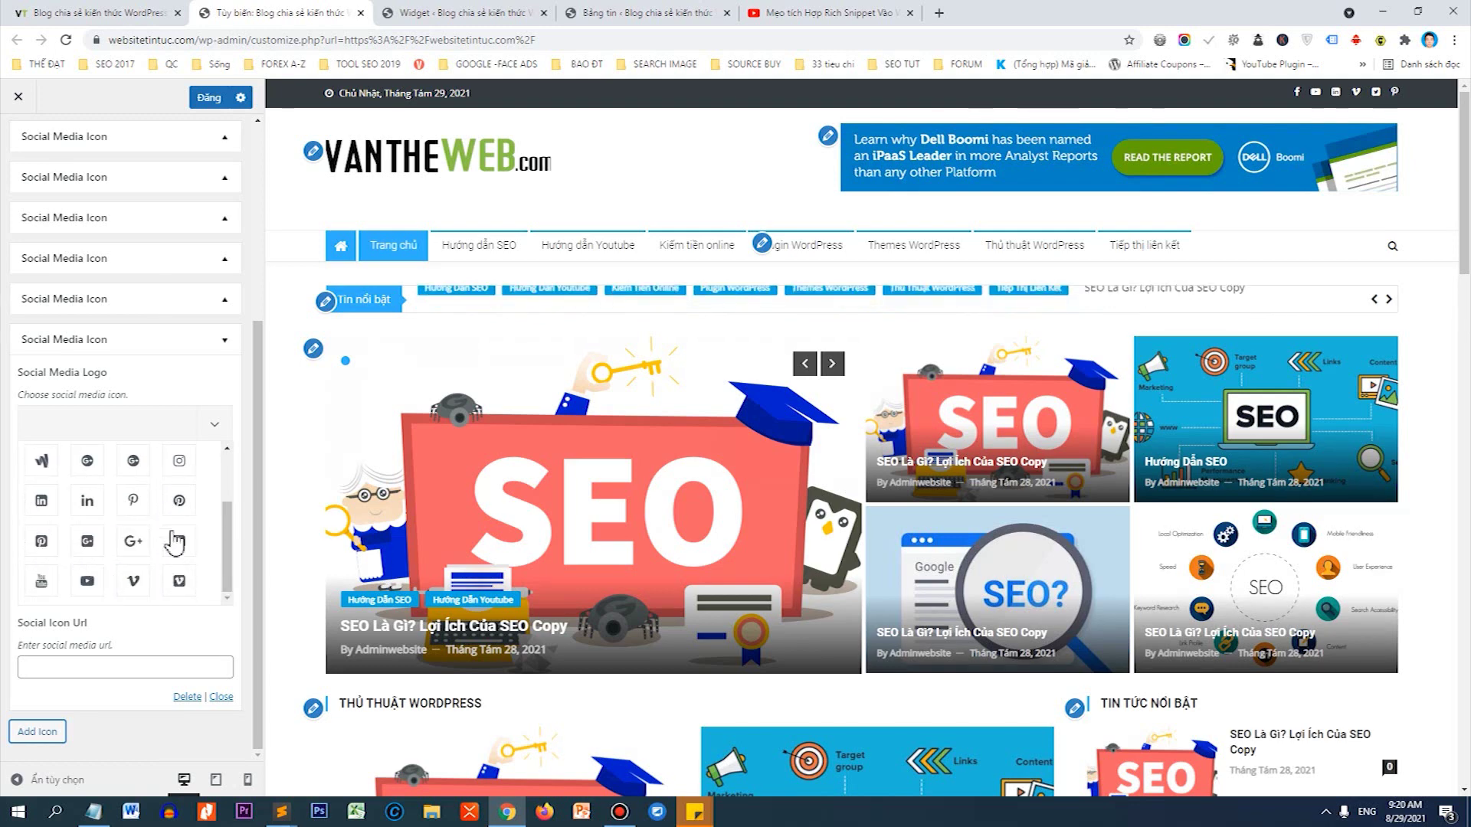
{"action": "left_click", "coordinate": [184, 466]}
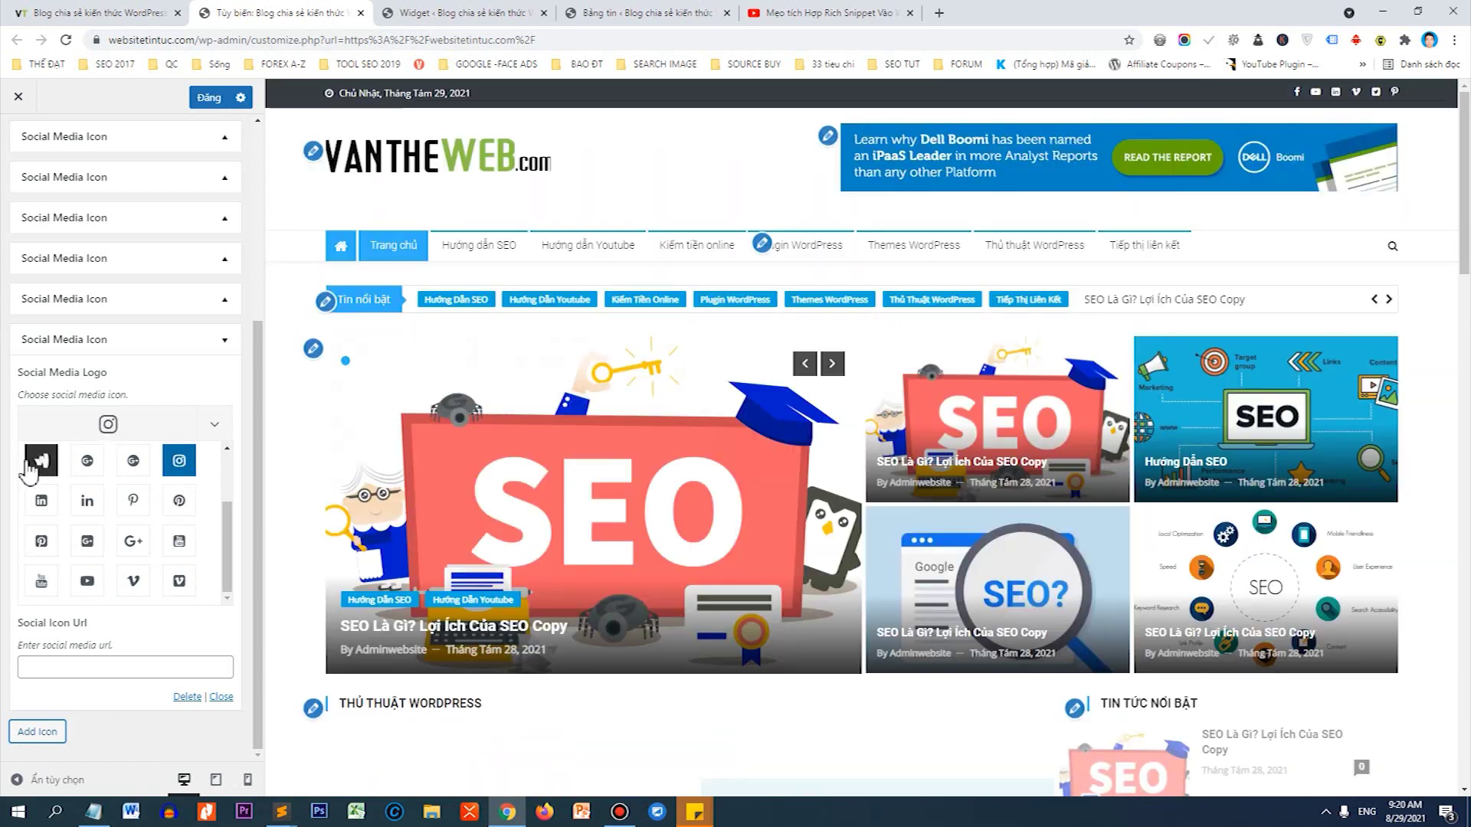
{"action": "left_click", "coordinate": [32, 664]}
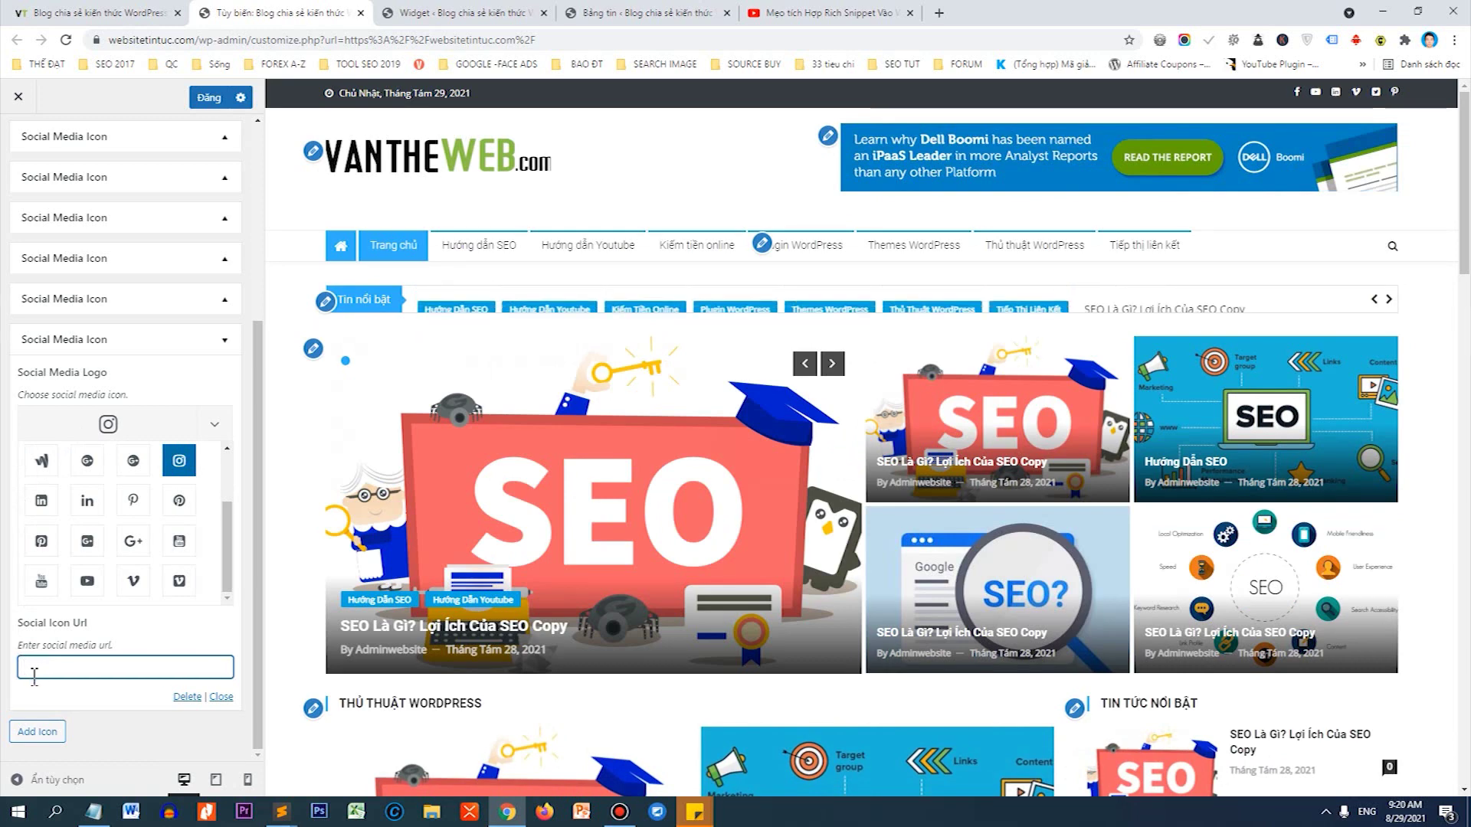
{"action": "type", "text": "#"}
{"action": "left_click_drag", "start_coordinate": [40, 671], "coordinate": [21, 674]}
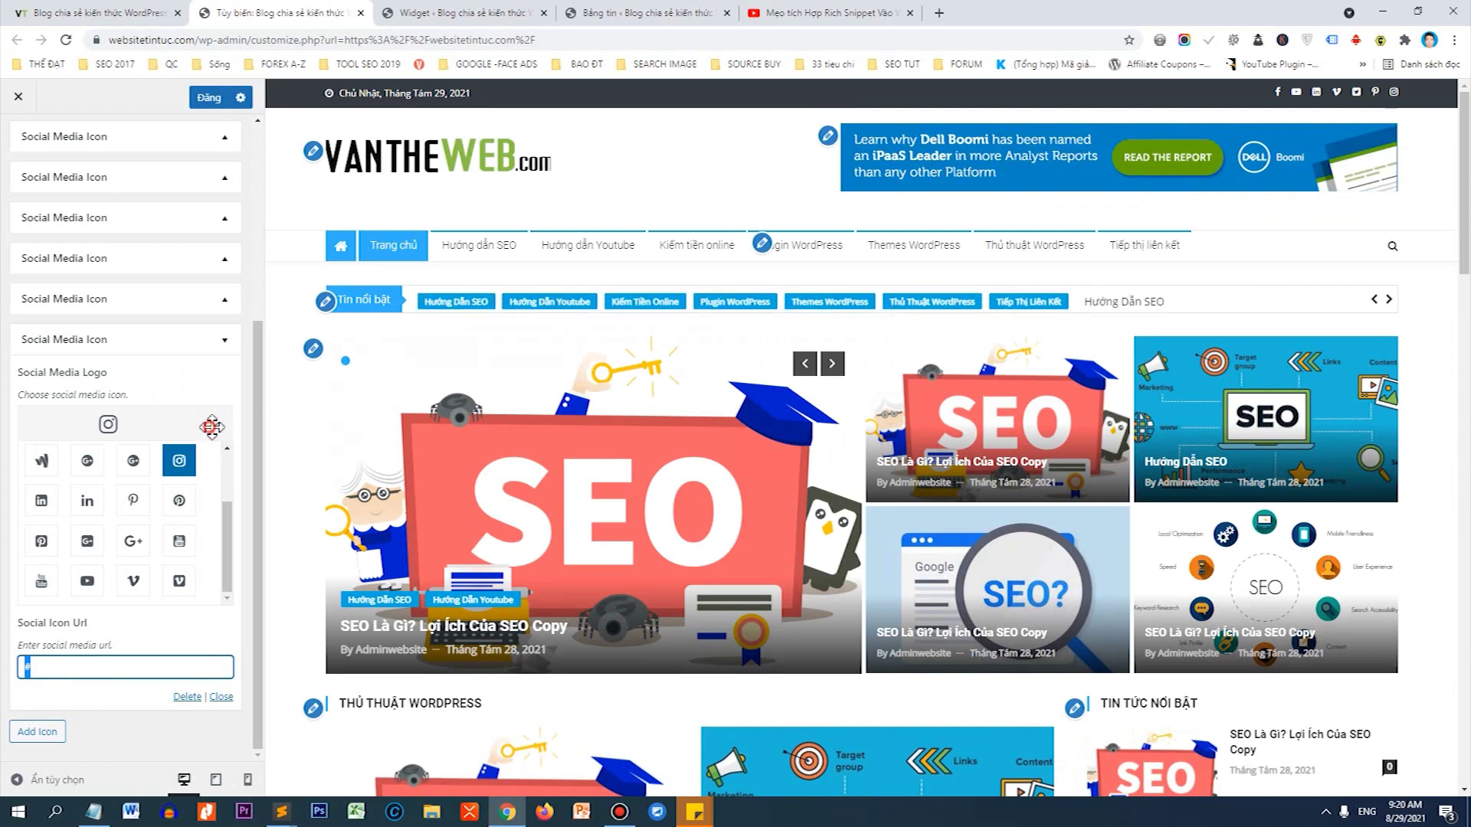
Collapse the Instagram entry, move it higher in the icon order, and publish the changes.
{"action": "scroll", "coordinate": [212, 426], "scroll_direction": "up", "scroll_amount": 4}
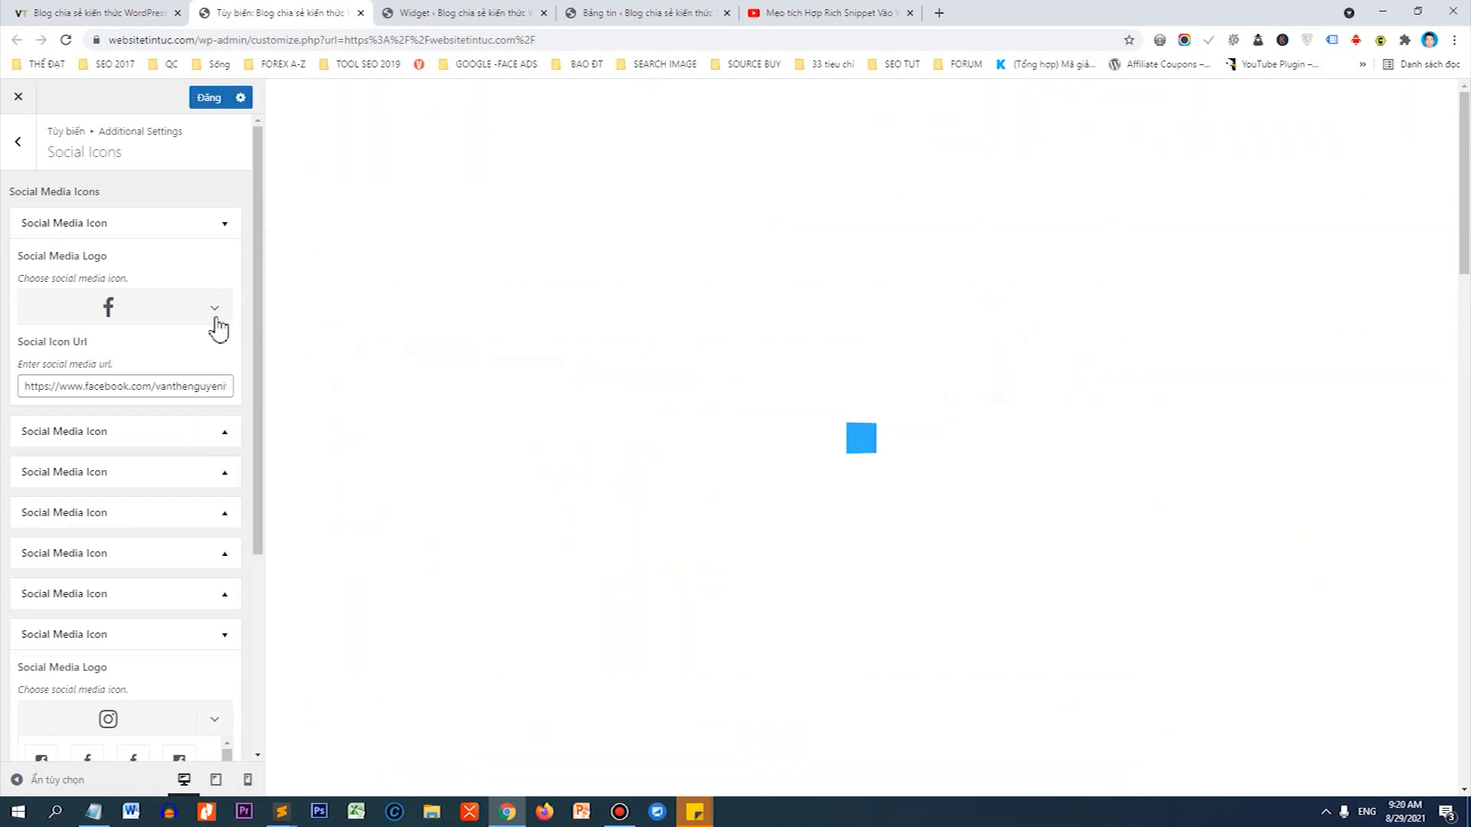
{"action": "left_click", "coordinate": [217, 323]}
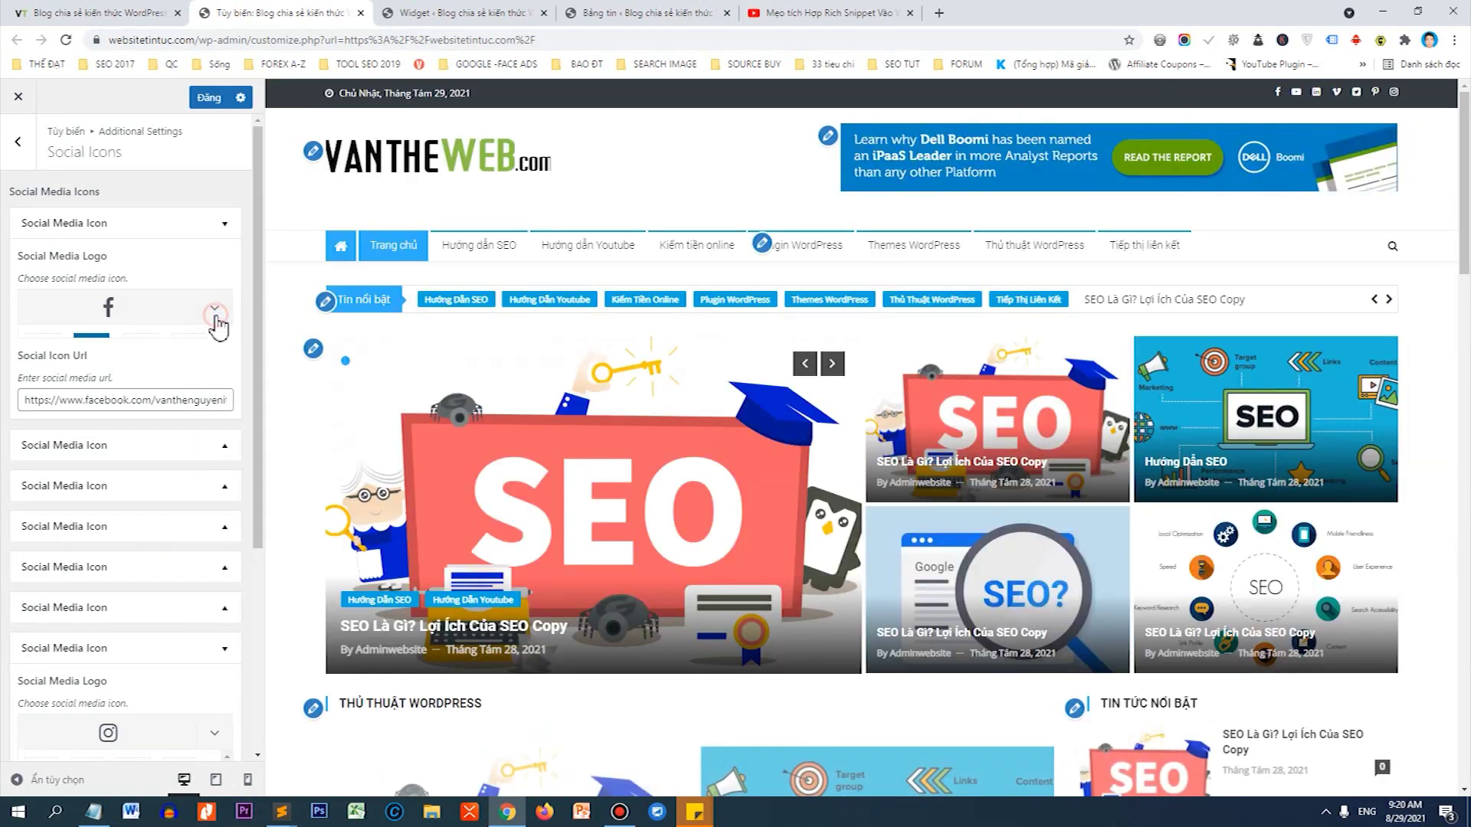
{"action": "left_click", "coordinate": [217, 318]}
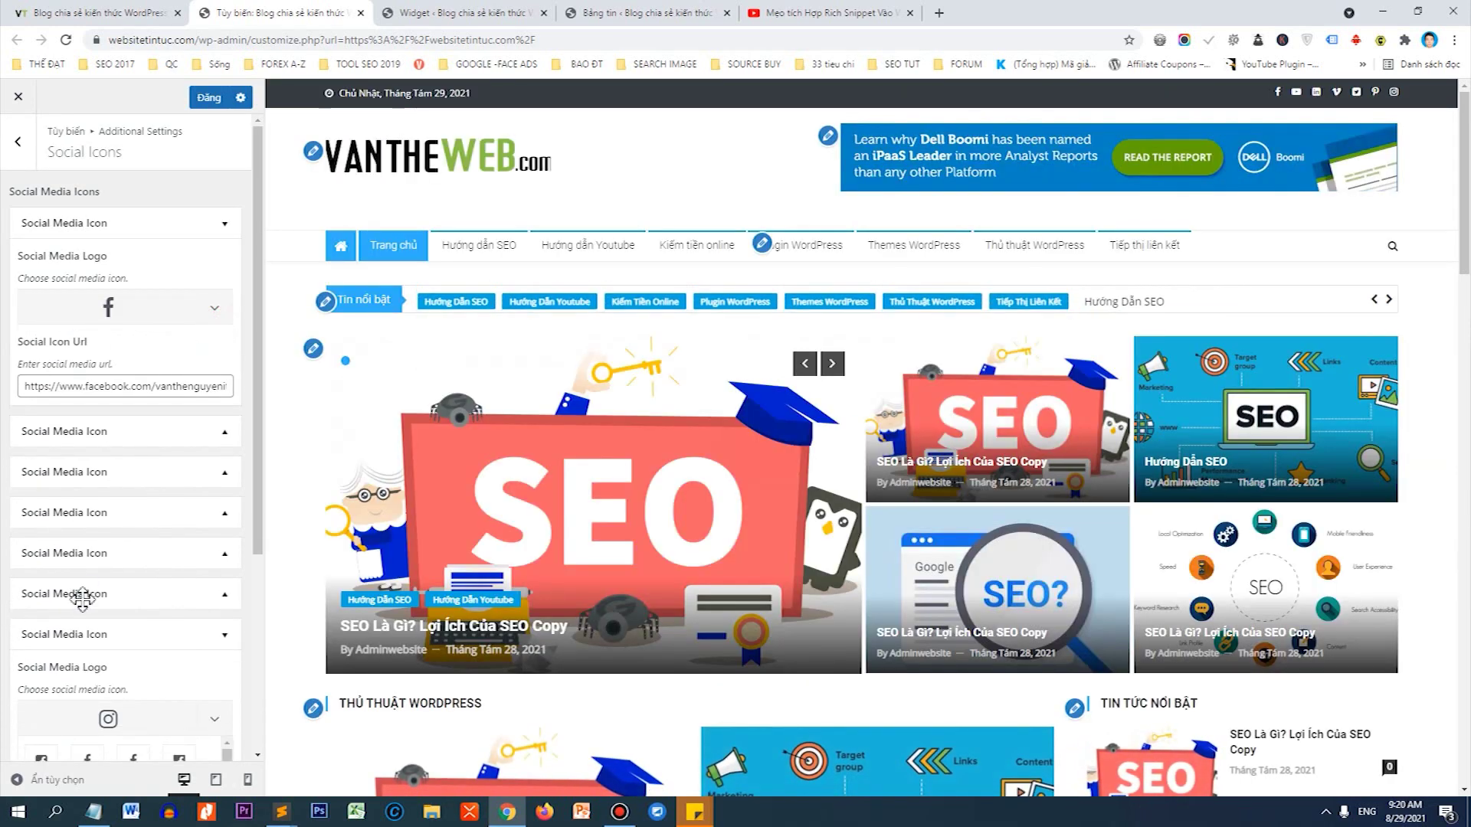
{"action": "left_click", "coordinate": [220, 640]}
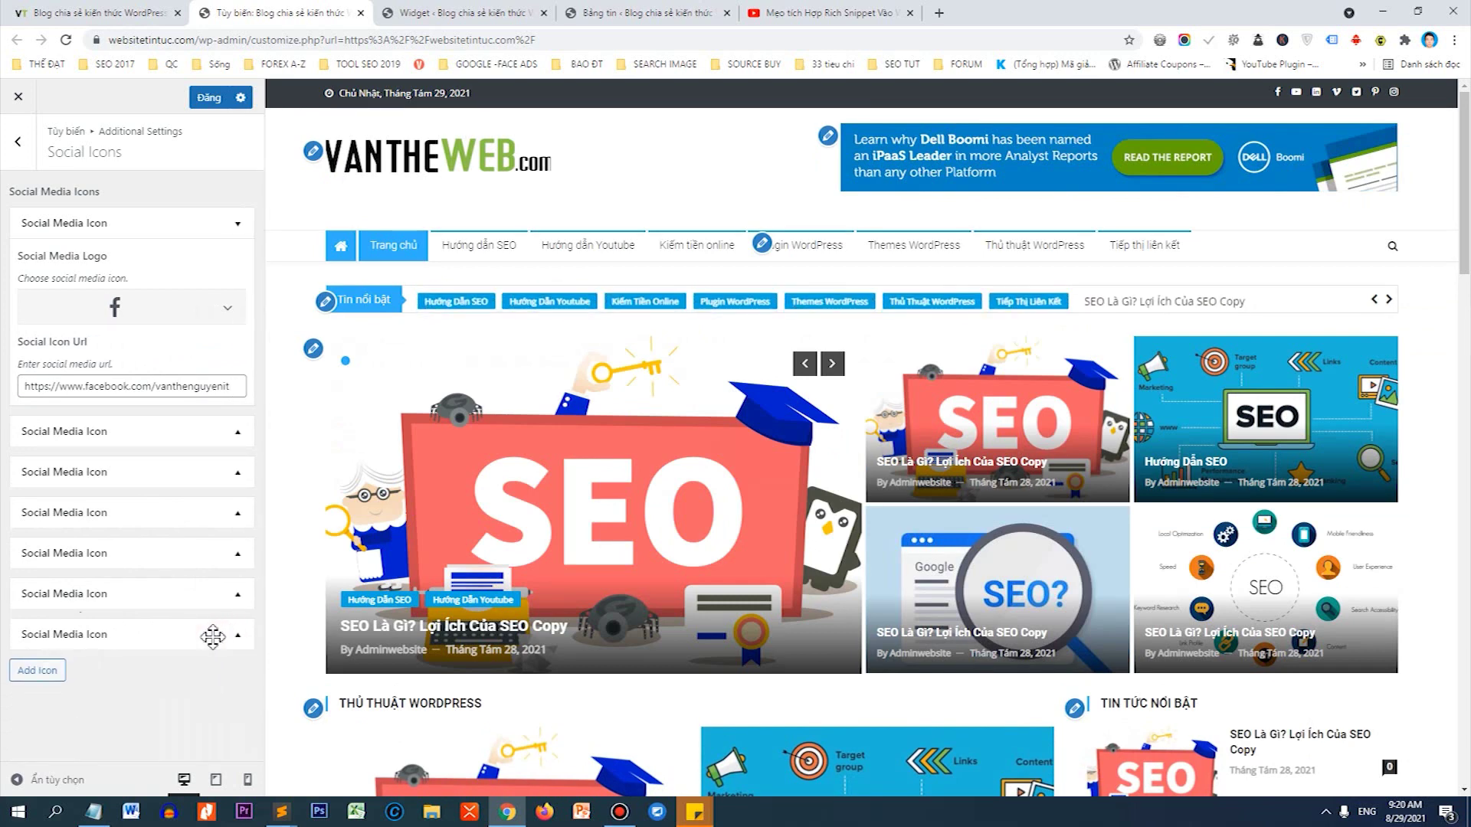
{"action": "left_click_drag", "start_coordinate": [82, 632], "coordinate": [102, 443]}
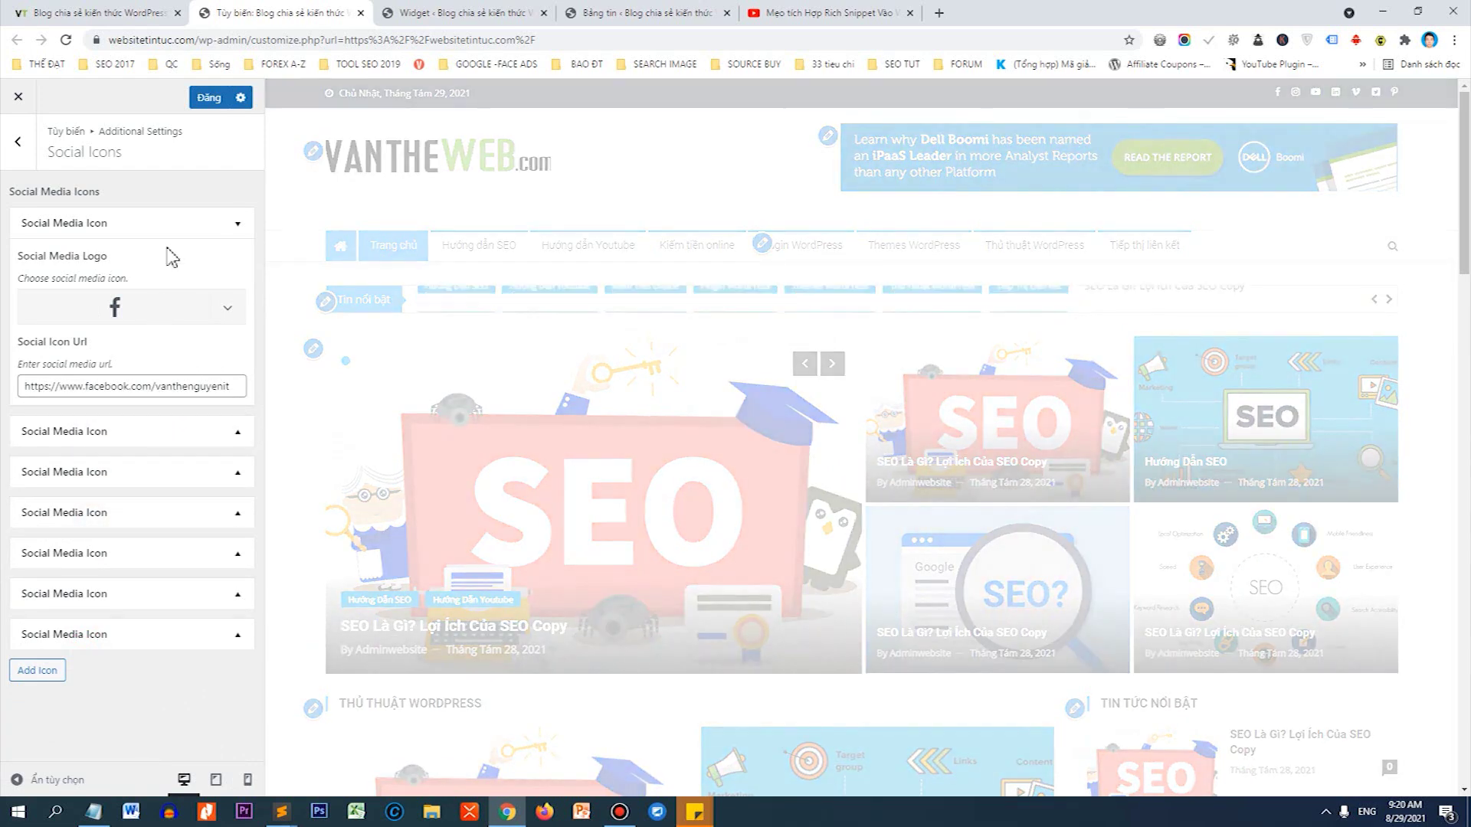
{"action": "left_click", "coordinate": [222, 98]}
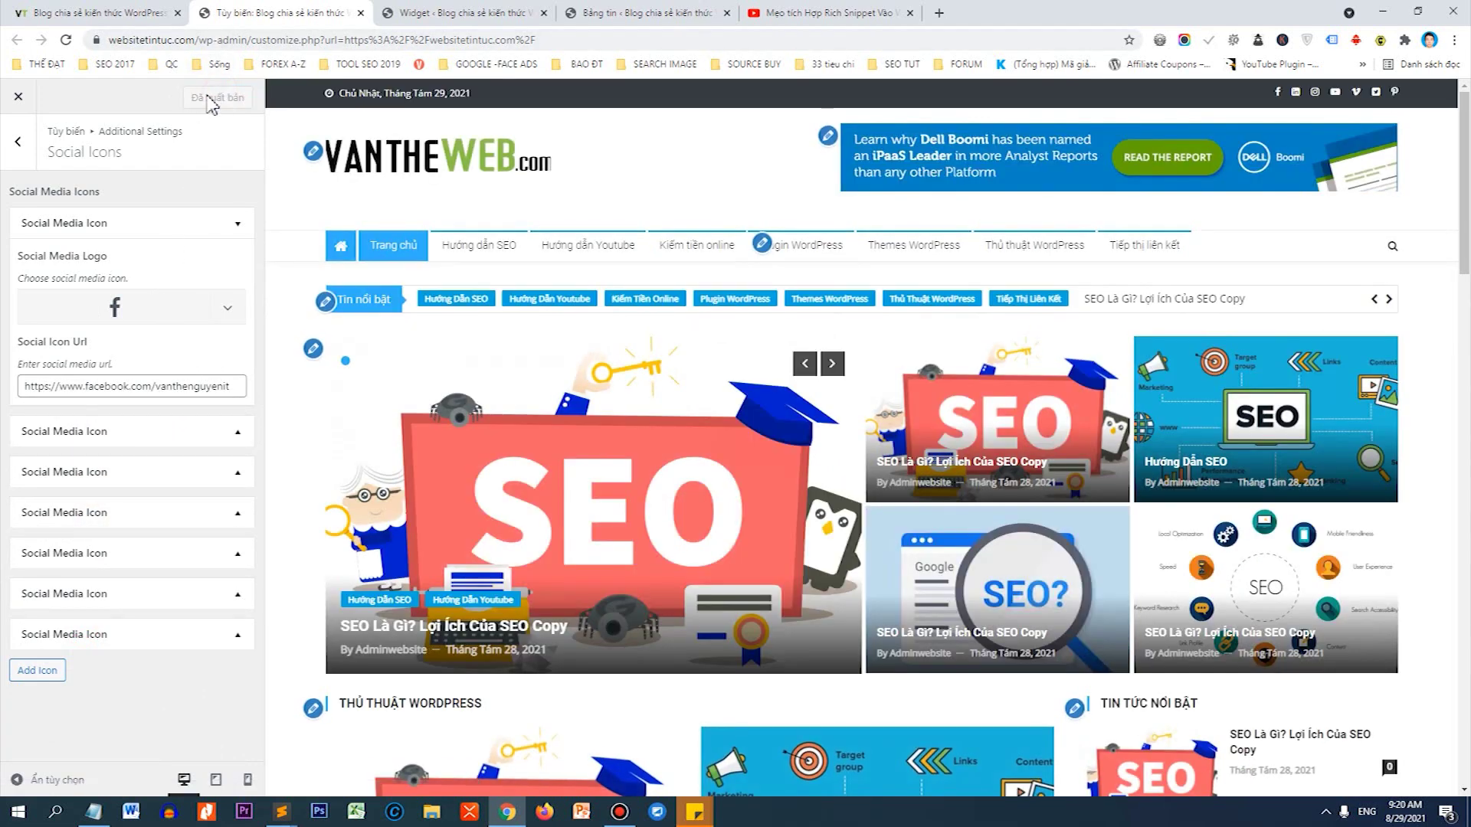
{"action": "left_click", "coordinate": [103, 13]}
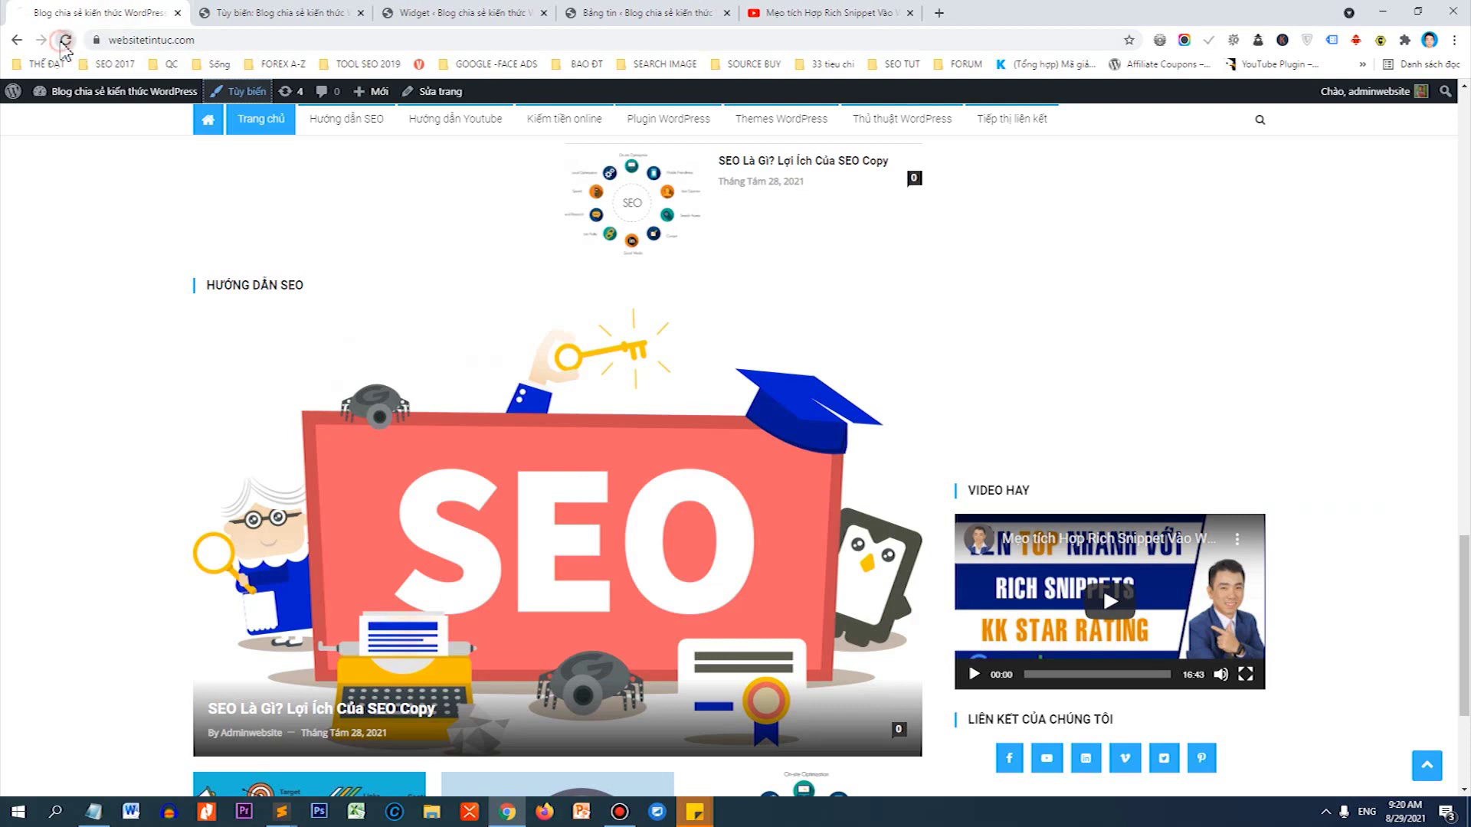
Reload the live homepage and scroll to the footer, checking seven social icons under VIDEO HAY.
{"action": "left_click", "coordinate": [65, 40]}
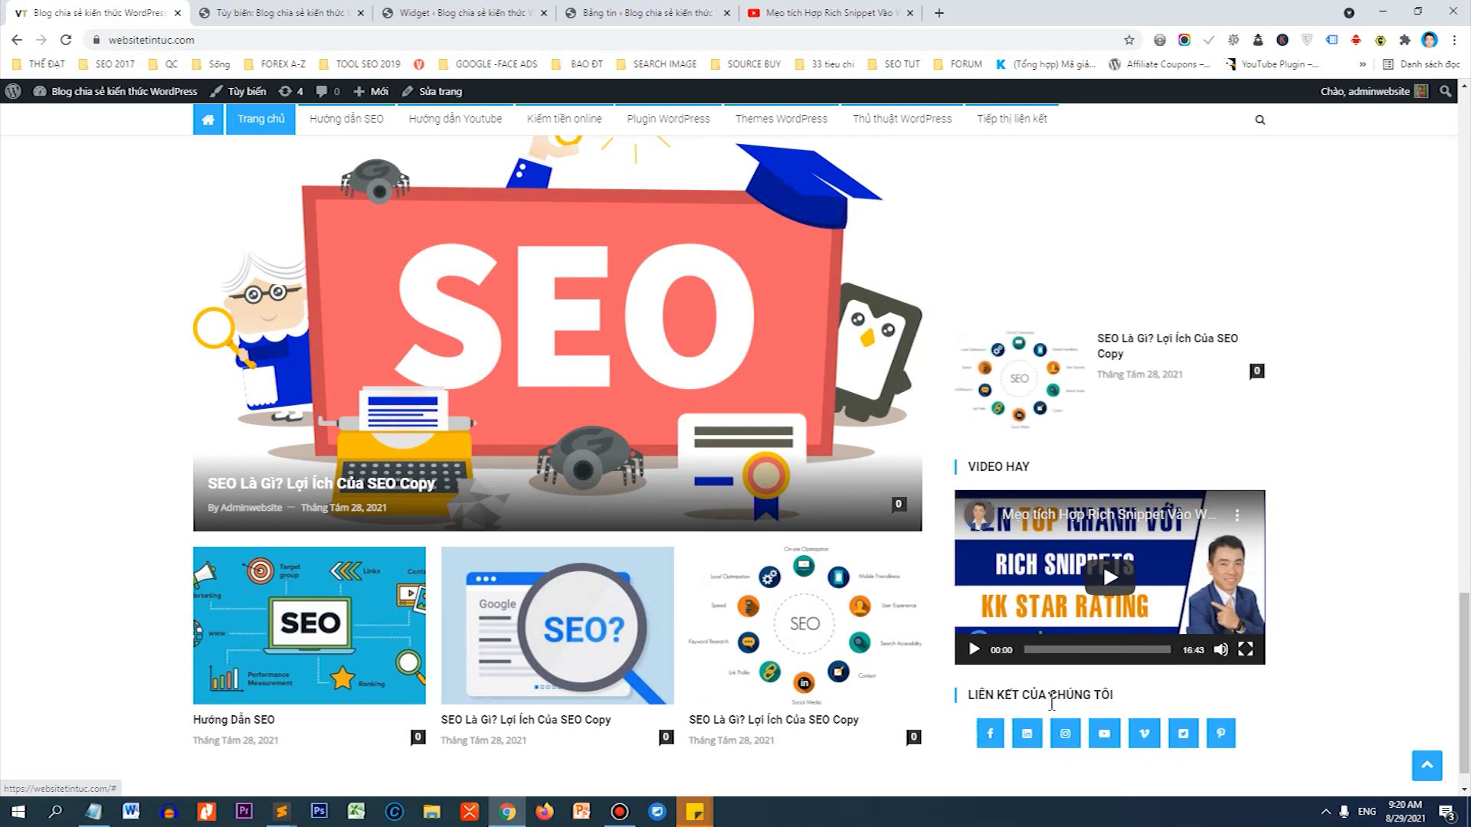
{"action": "left_click_drag", "start_coordinate": [1462, 699], "coordinate": [1427, 187]}
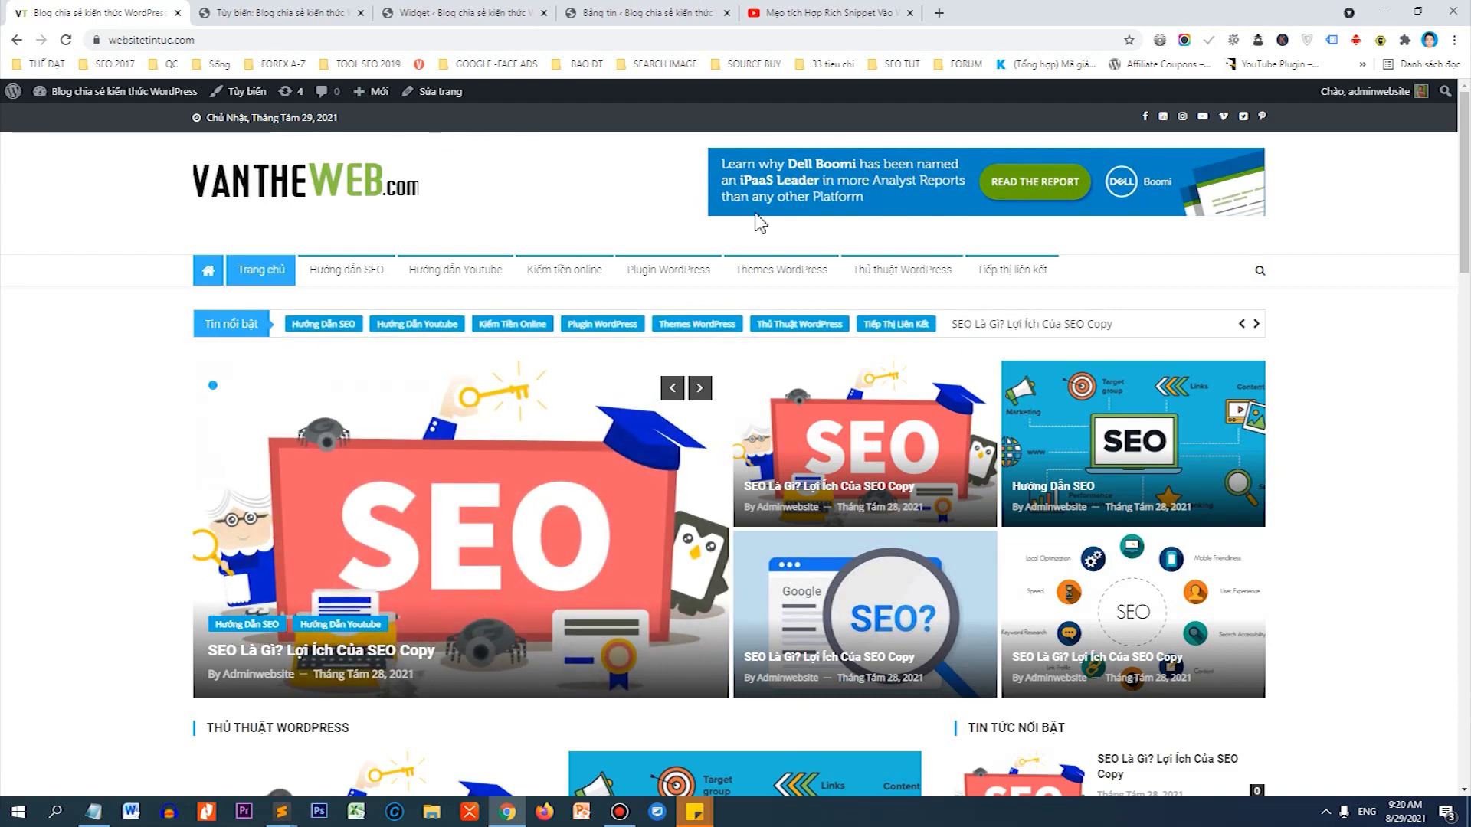
{"action": "scroll", "coordinate": [758, 223], "scroll_direction": "down", "scroll_amount": 8}
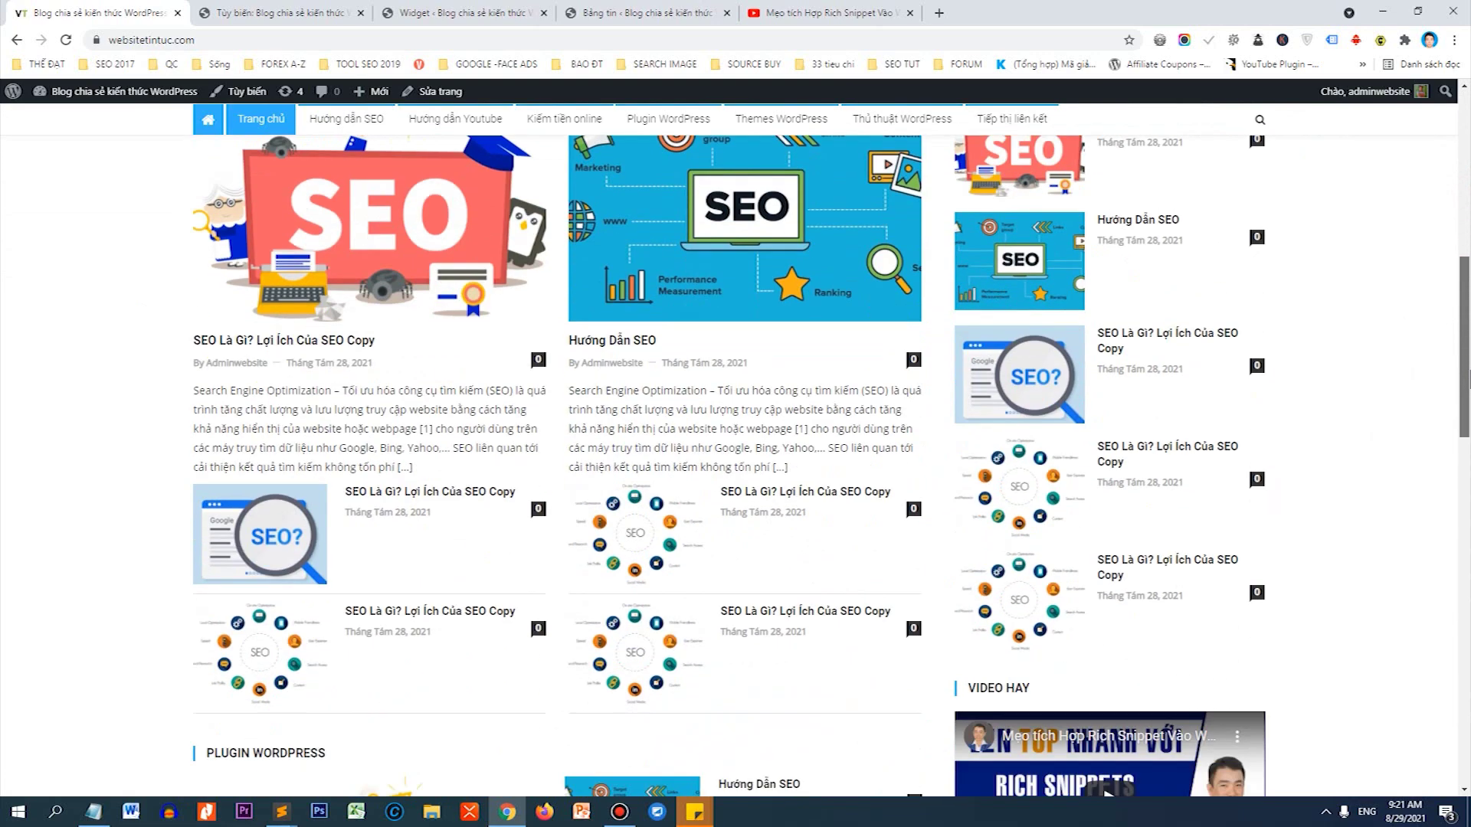
{"action": "scroll", "coordinate": [406, 563], "scroll_direction": "down", "scroll_amount": 1}
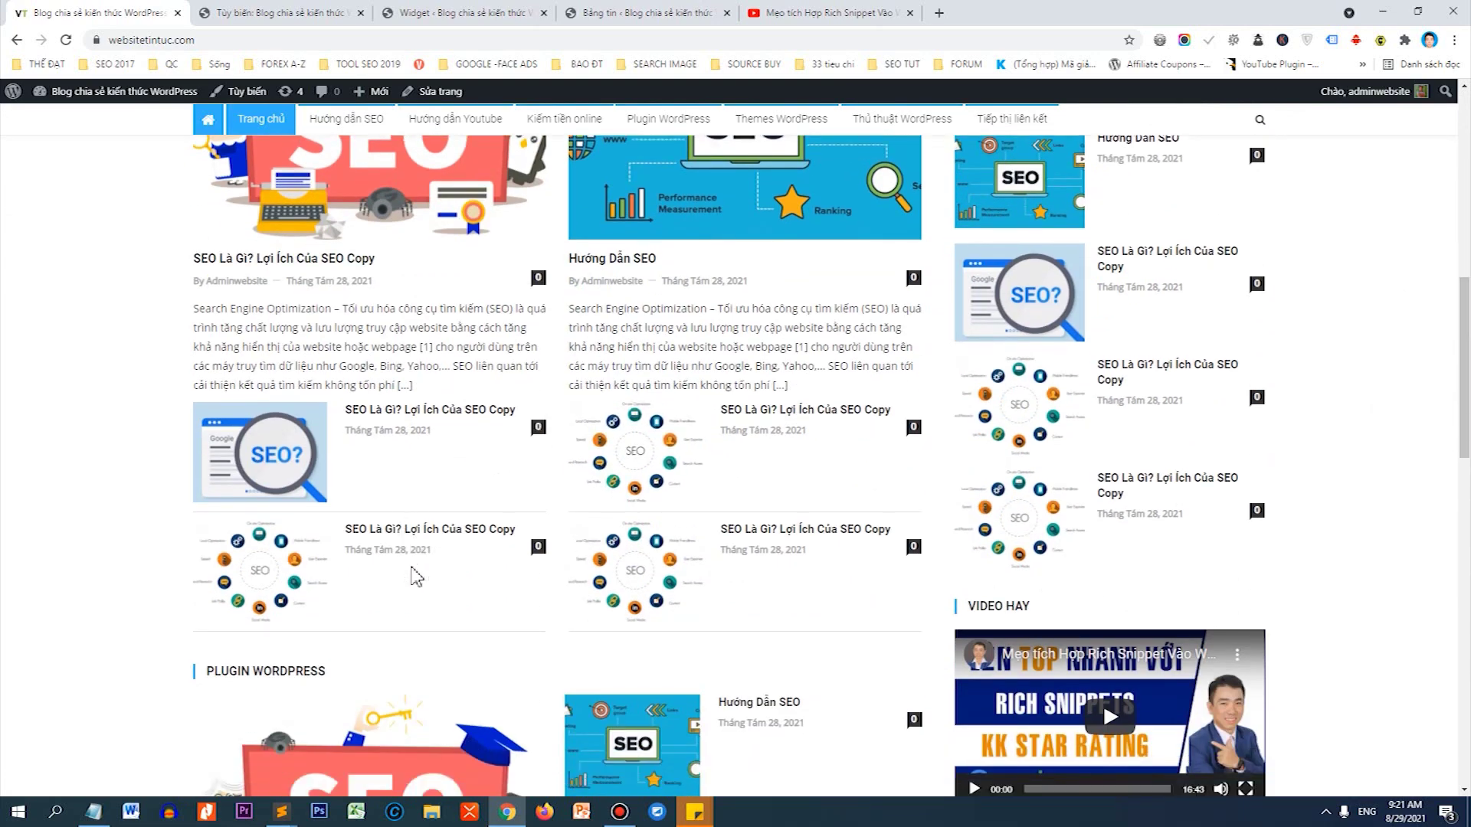
{"action": "scroll", "coordinate": [413, 576], "scroll_direction": "down", "scroll_amount": 10}
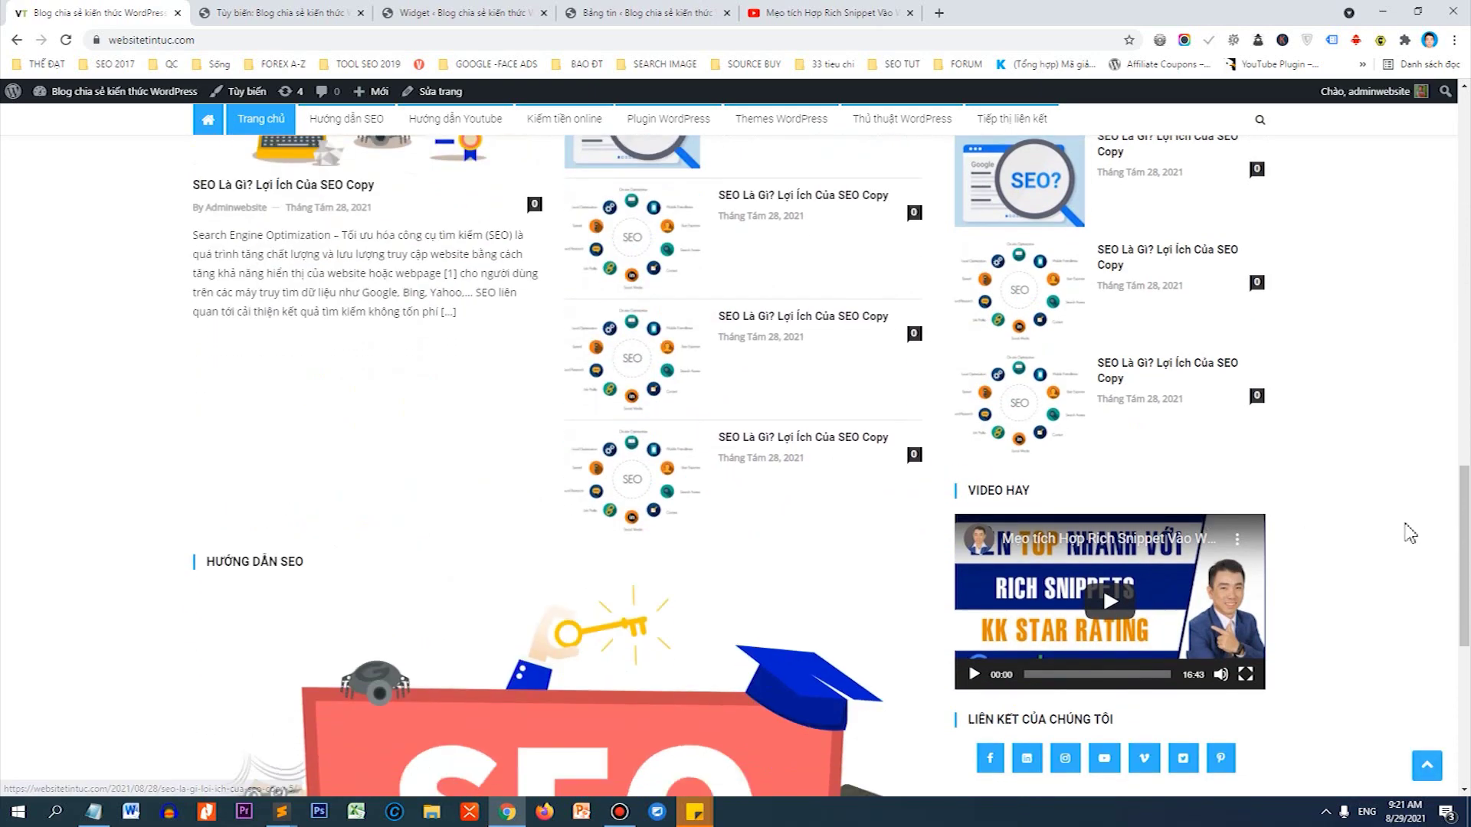
{"action": "scroll", "coordinate": [1410, 534], "scroll_direction": "up", "scroll_amount": 7}
{"action": "scroll", "coordinate": [1167, 471], "scroll_direction": "down", "scroll_amount": 3}
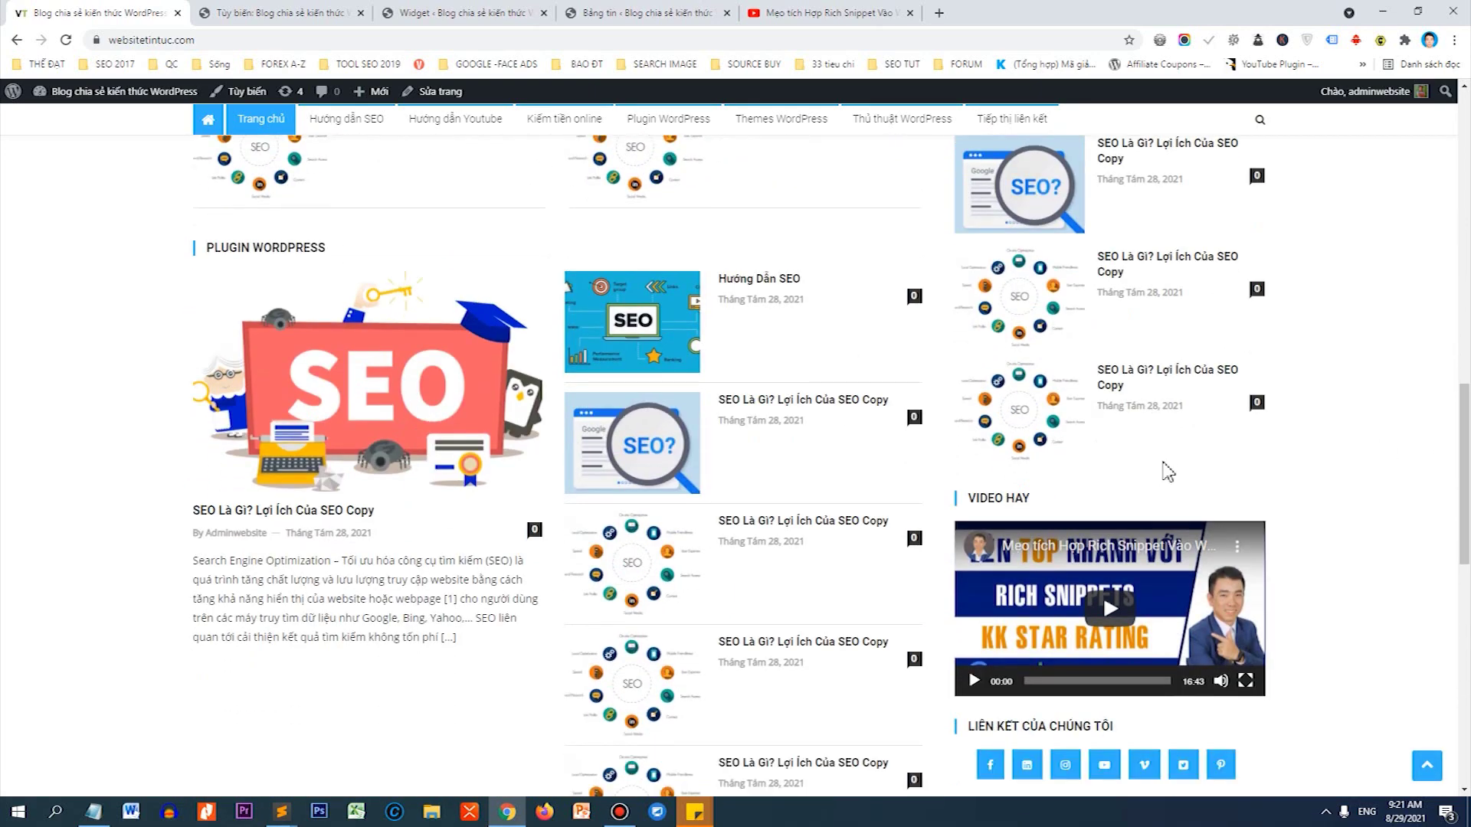
{"action": "scroll", "coordinate": [1166, 471], "scroll_direction": "down", "scroll_amount": 8}
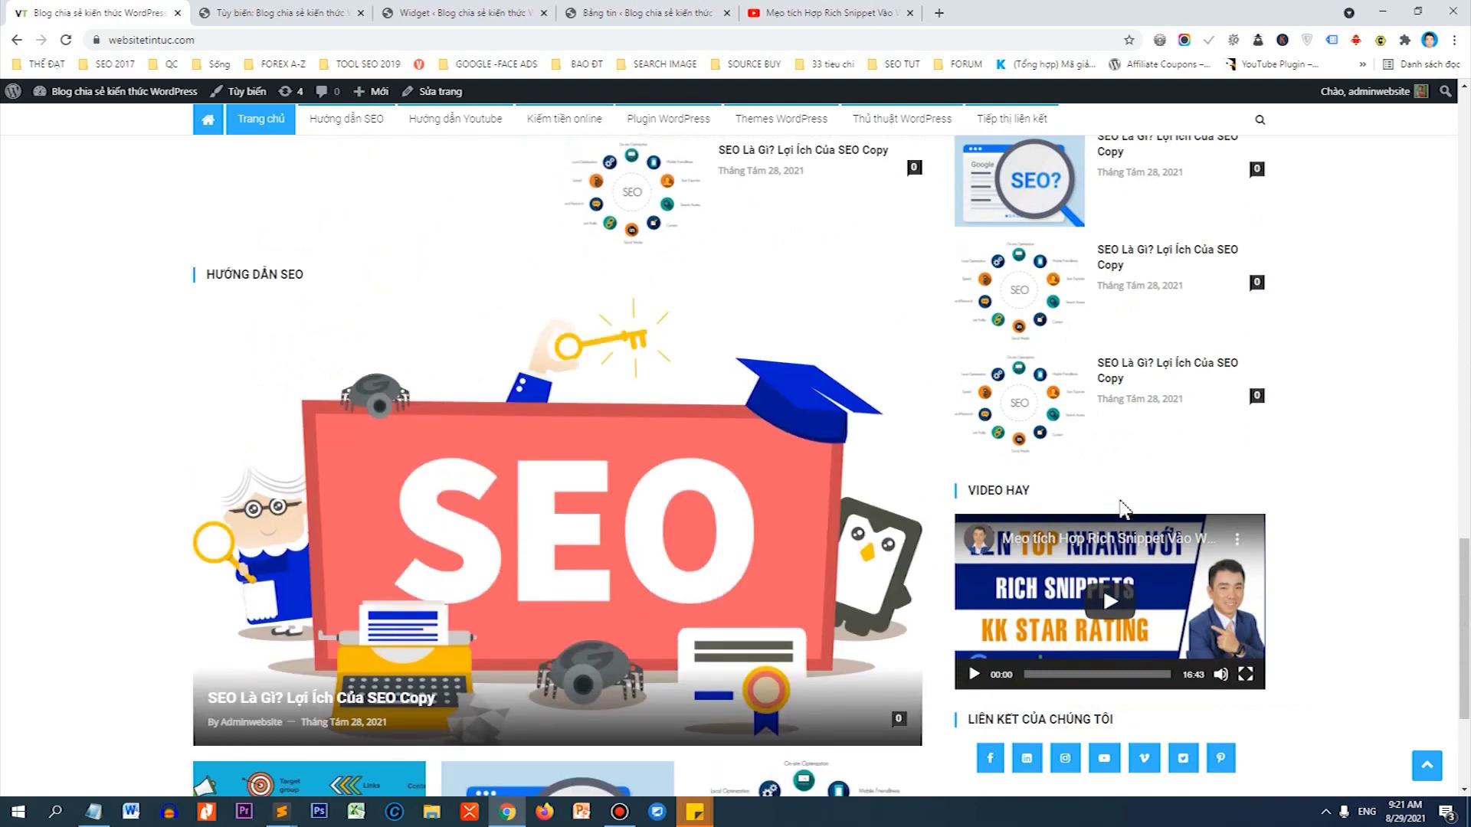
{"action": "scroll", "coordinate": [1122, 507], "scroll_direction": "down", "scroll_amount": 3}
{"action": "scroll", "coordinate": [1093, 469], "scroll_direction": "up", "scroll_amount": 4}
{"action": "scroll", "coordinate": [470, 401], "scroll_direction": "down", "scroll_amount": 4}
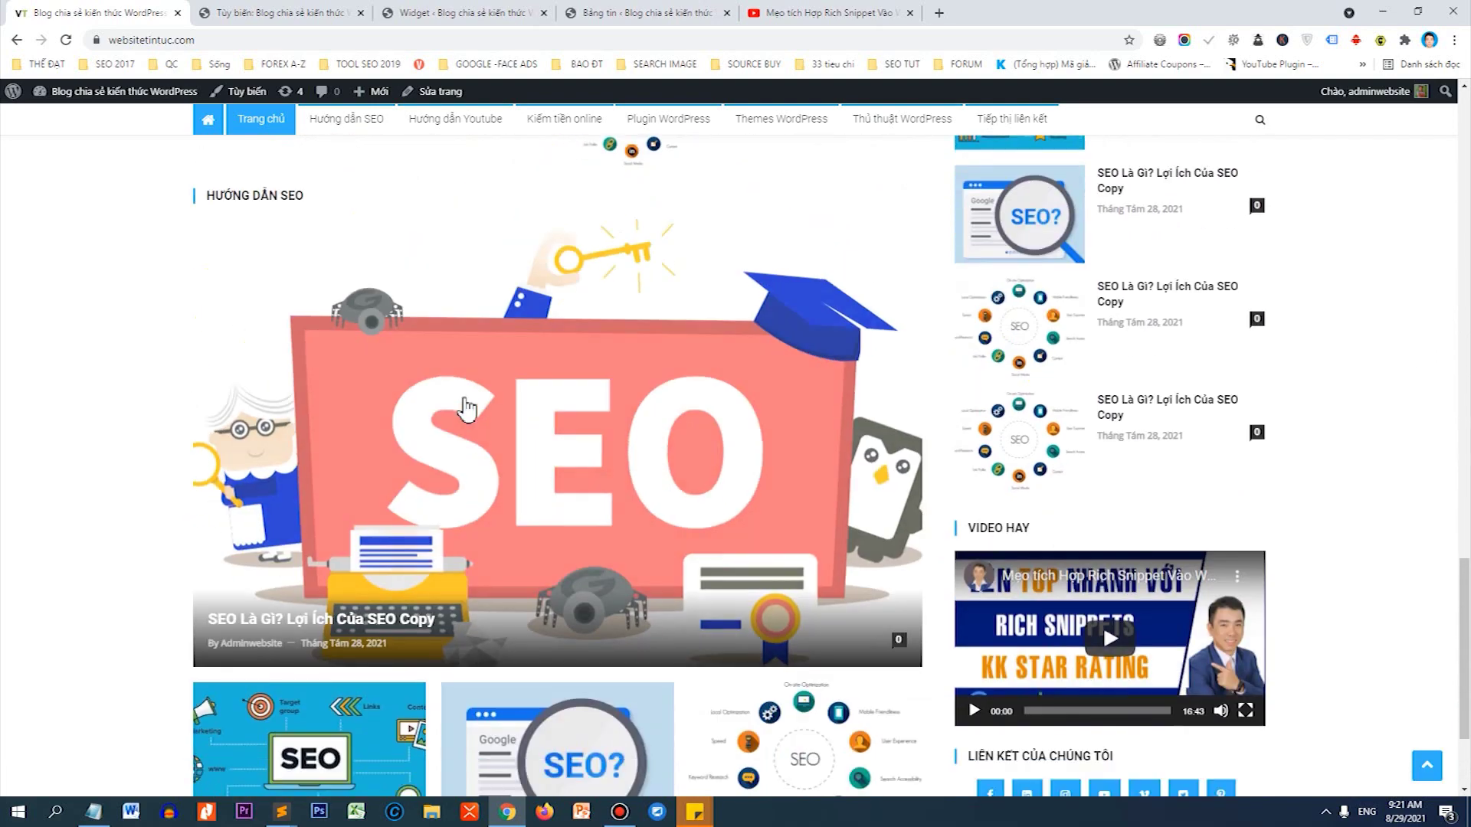
{"action": "scroll", "coordinate": [482, 417], "scroll_direction": "up", "scroll_amount": 20}
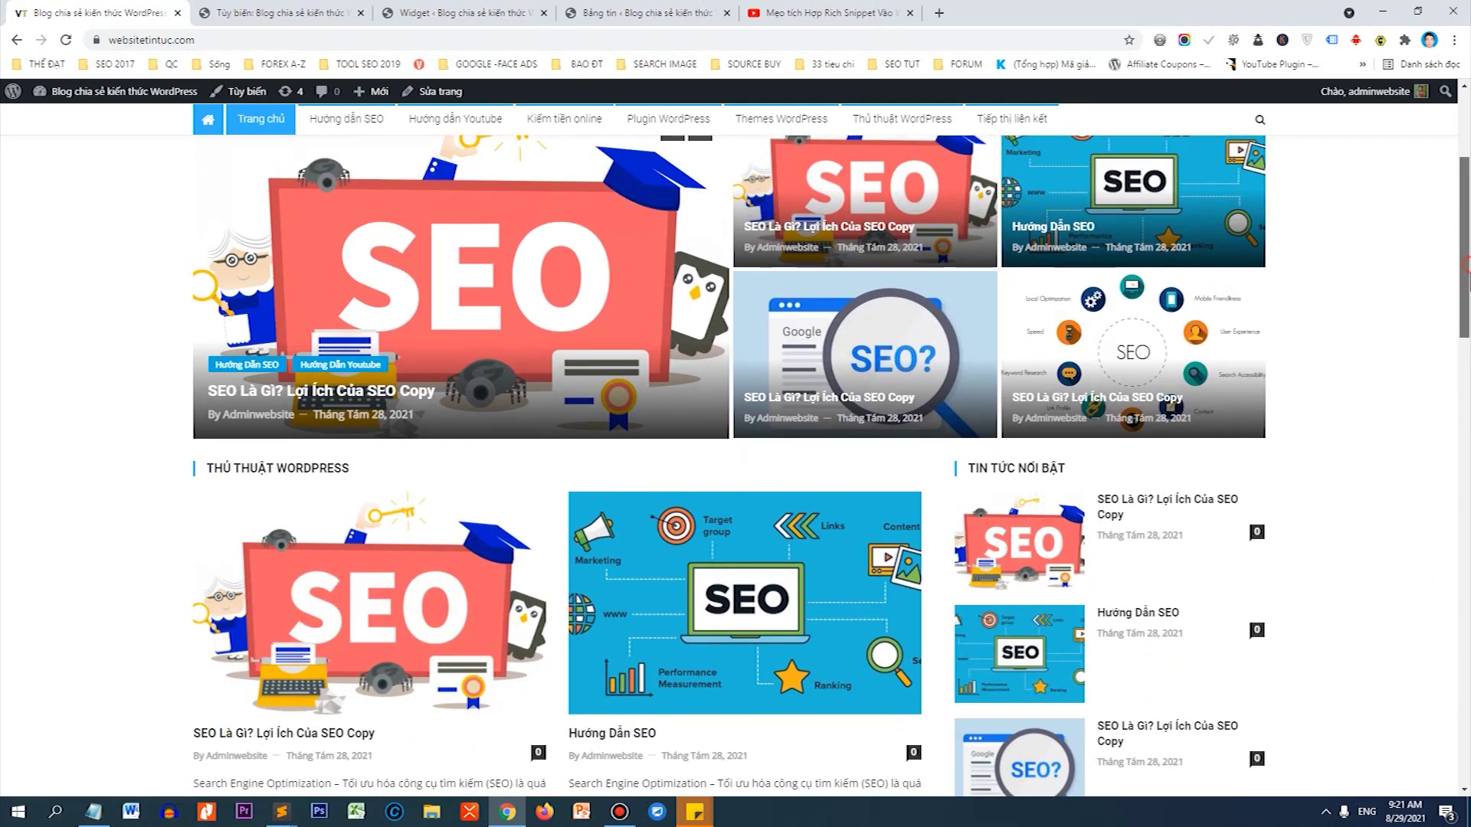
{"action": "scroll", "coordinate": [1445, 674], "scroll_direction": "down", "scroll_amount": 8}
{"action": "scroll", "coordinate": [1444, 674], "scroll_direction": "down", "scroll_amount": 6}
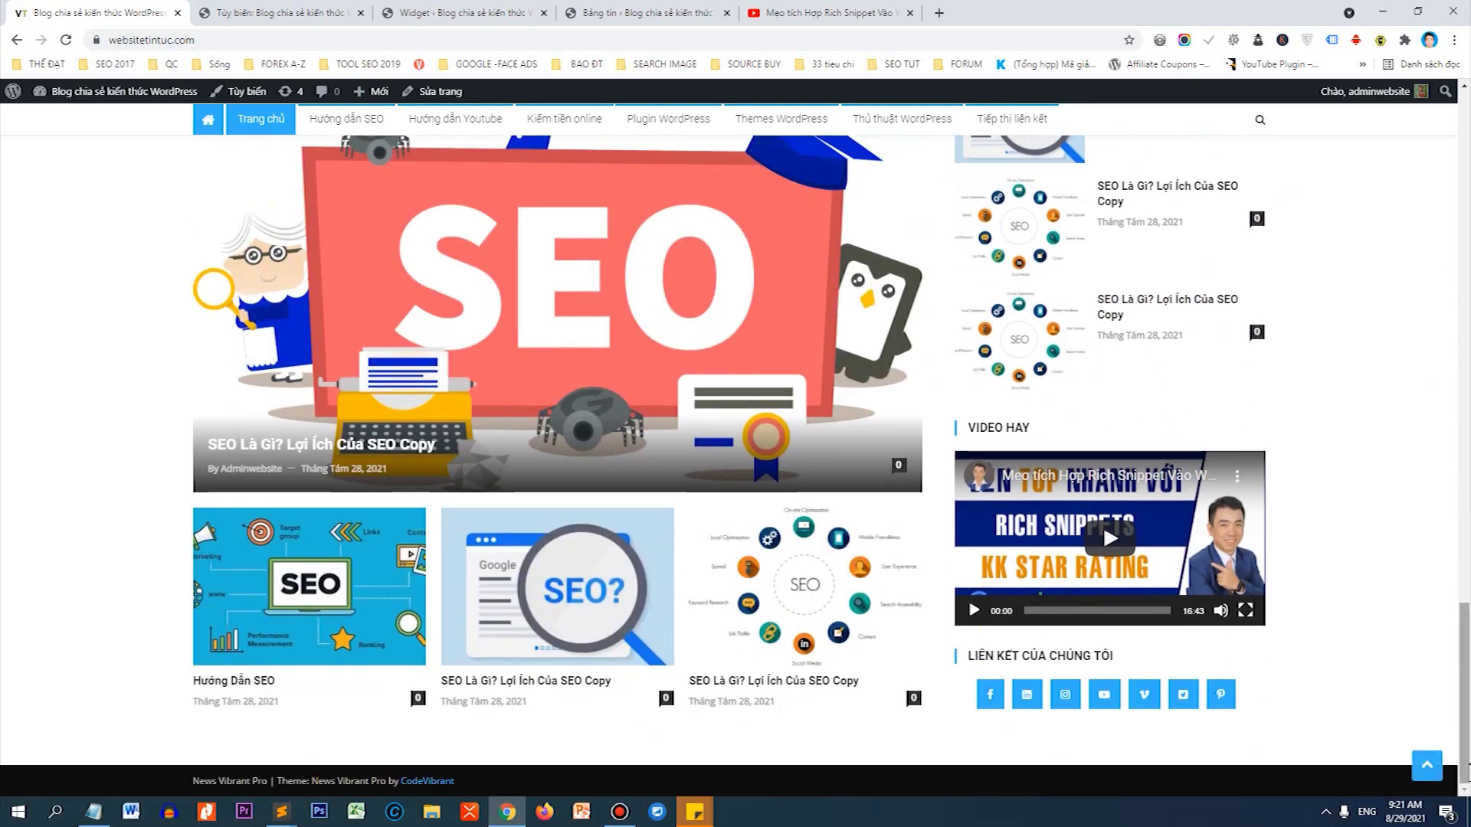
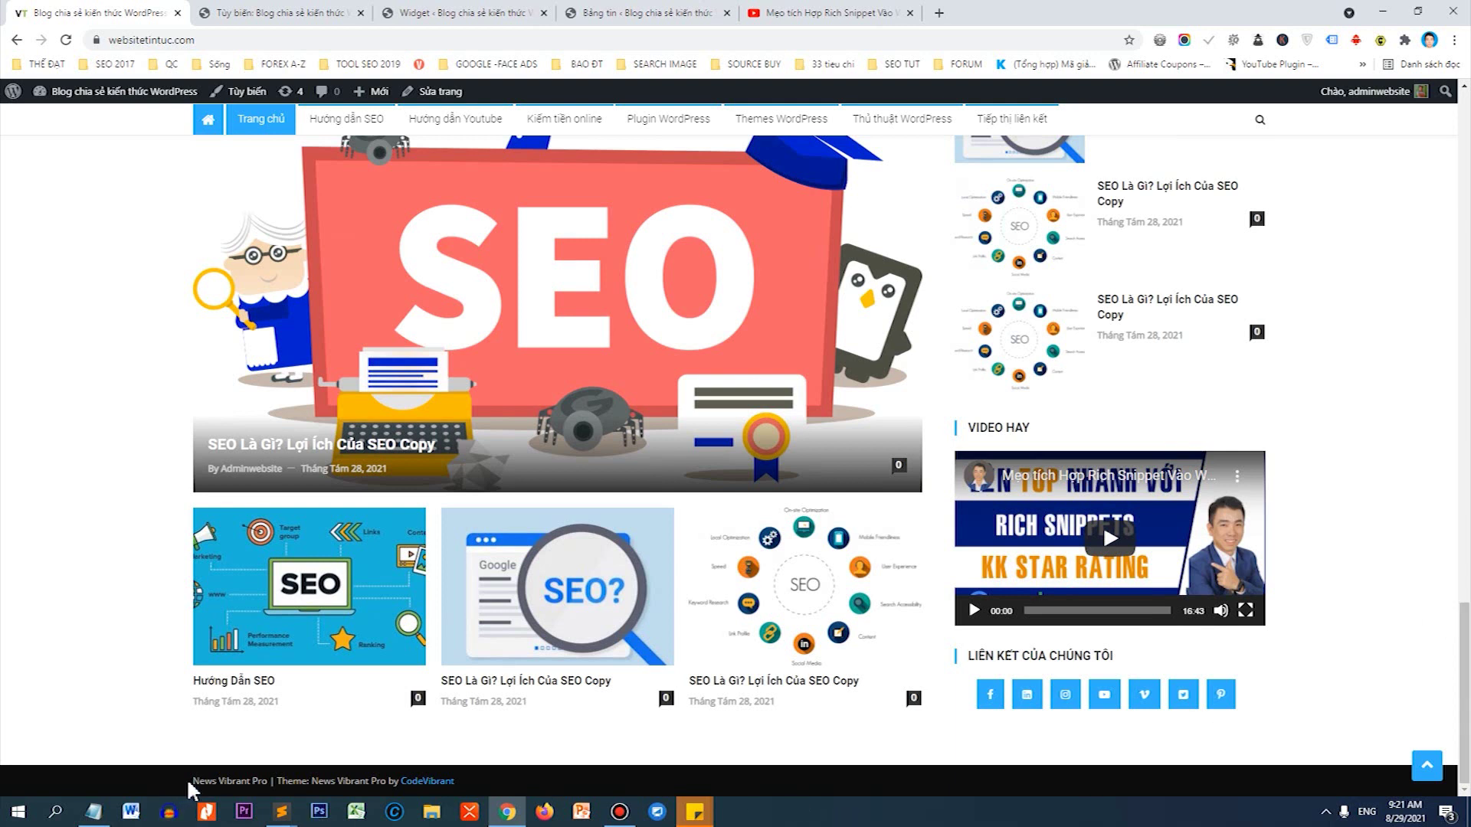
Drag a 'Văn bản' (Text) widget from the available widgets into the Footer 1 area.
{"action": "left_click_drag", "start_coordinate": [189, 789], "coordinate": [467, 805]}
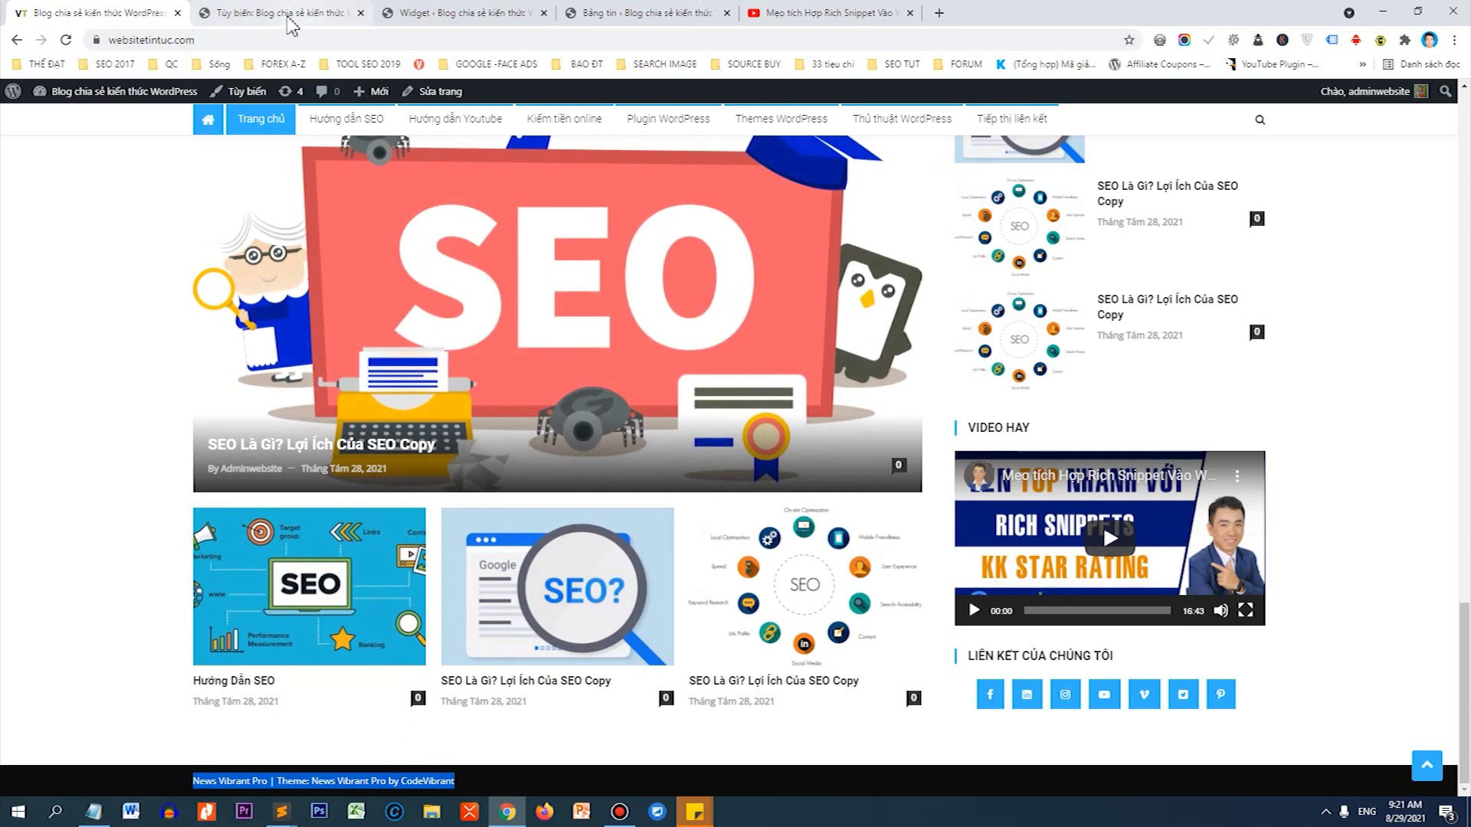
{"action": "left_click", "coordinate": [403, 13]}
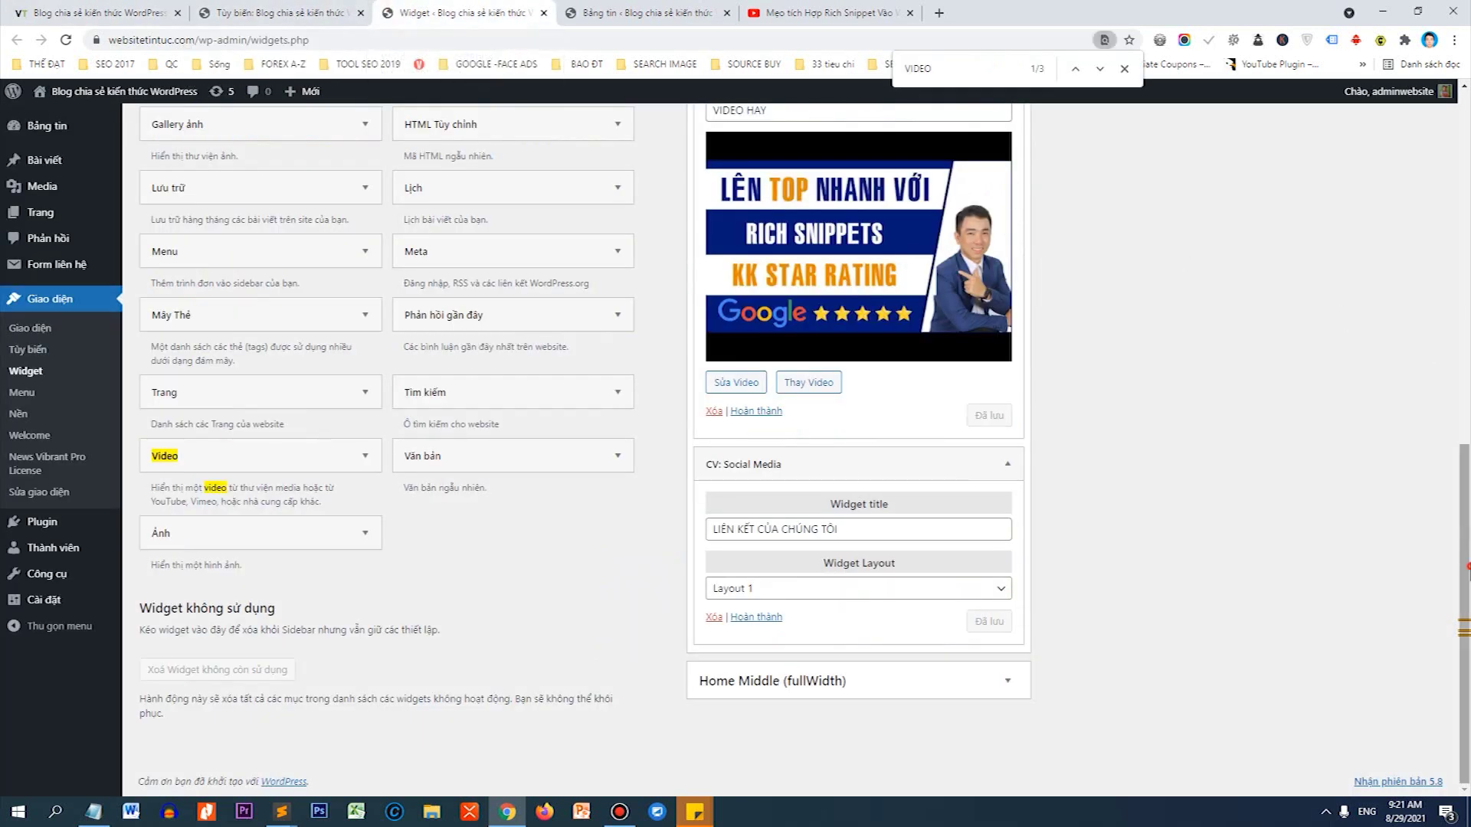
{"action": "left_click_drag", "start_coordinate": [1464, 605], "coordinate": [1464, 260]}
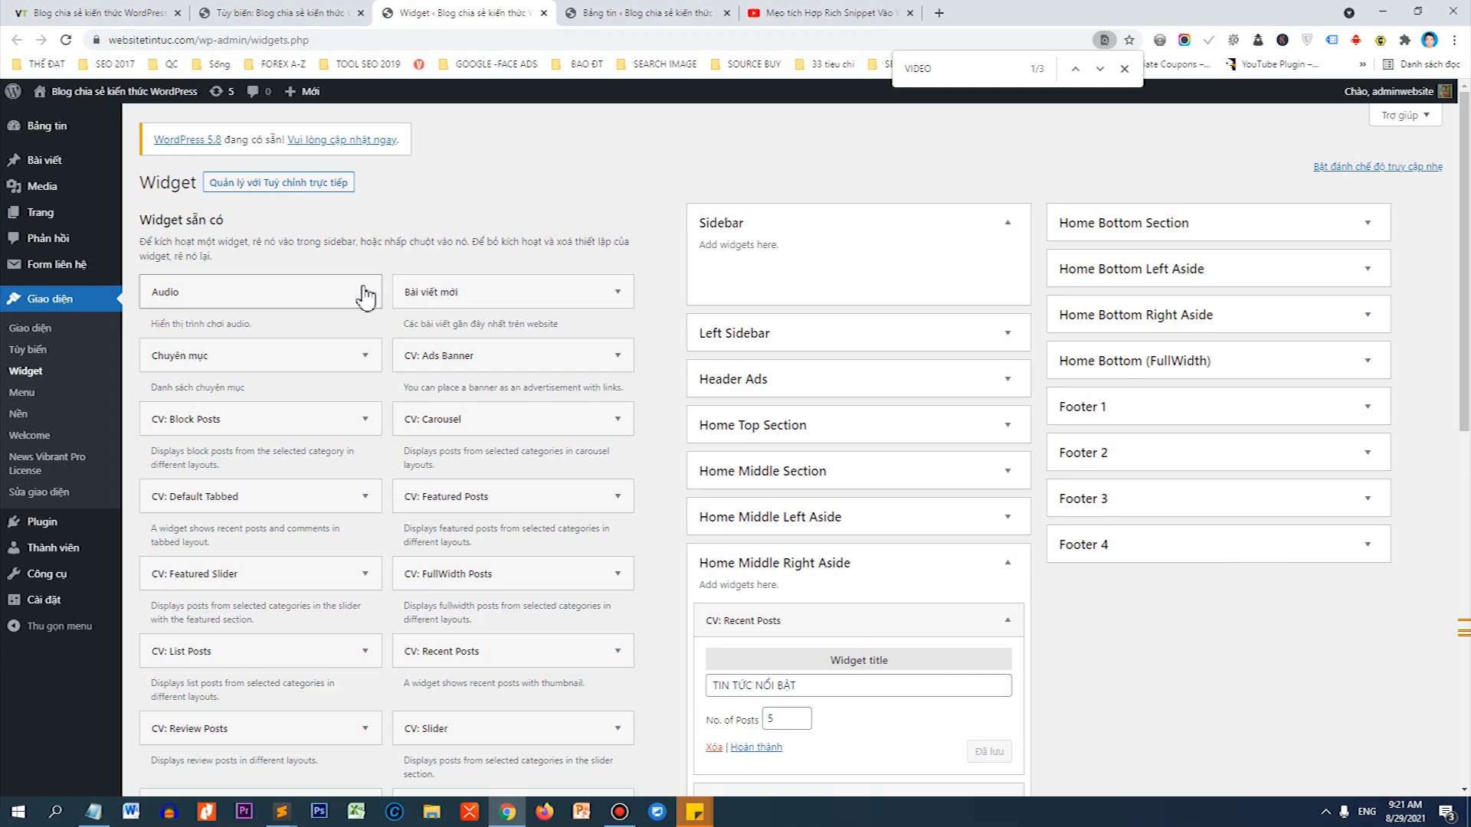
{"action": "scroll", "coordinate": [245, 458], "scroll_direction": "down", "scroll_amount": 1}
{"action": "scroll", "coordinate": [245, 458], "scroll_direction": "down", "scroll_amount": 3}
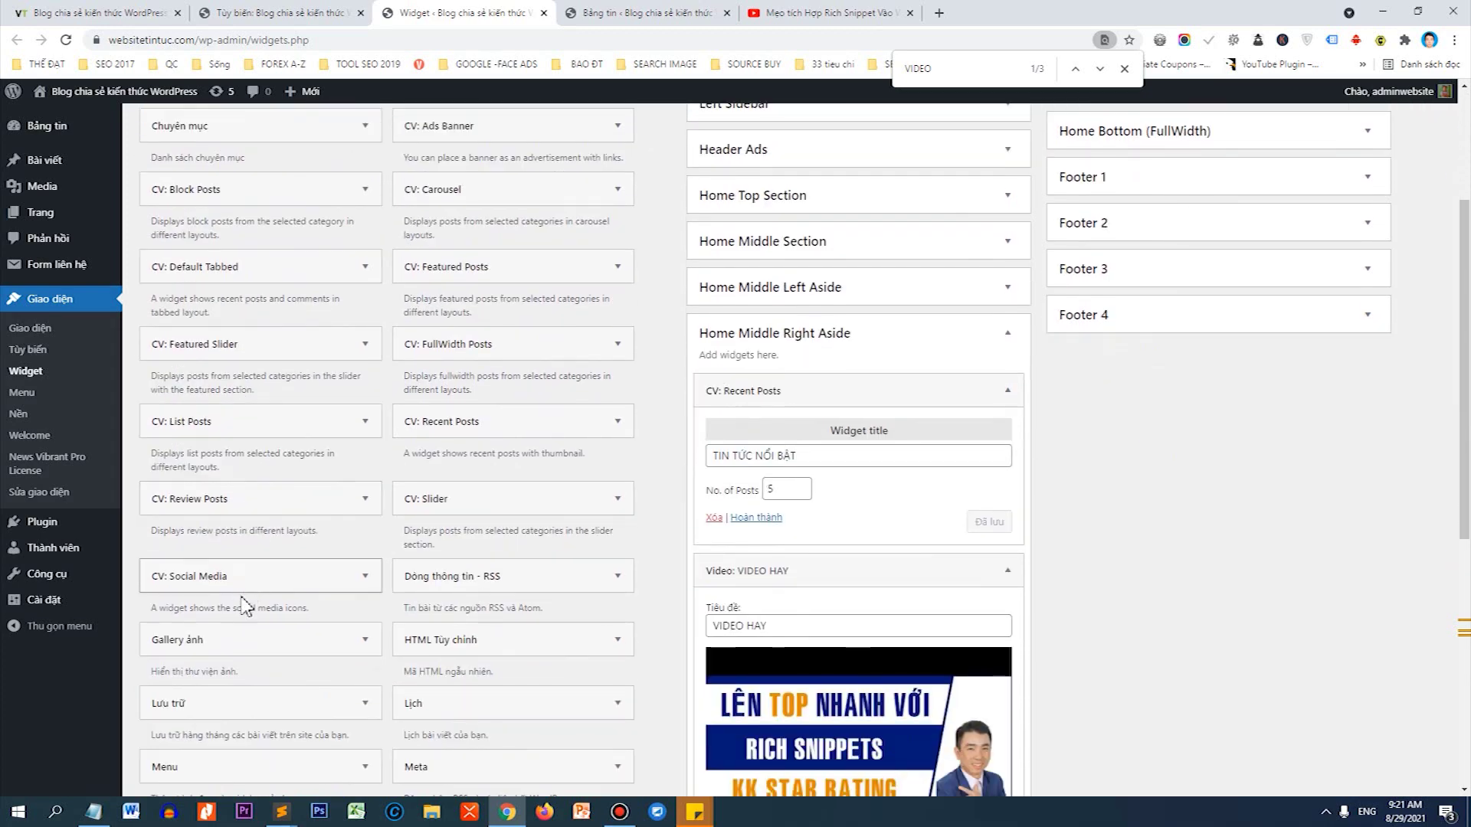
{"action": "scroll", "coordinate": [230, 651], "scroll_direction": "down", "scroll_amount": 1}
{"action": "scroll", "coordinate": [224, 657], "scroll_direction": "down", "scroll_amount": 5}
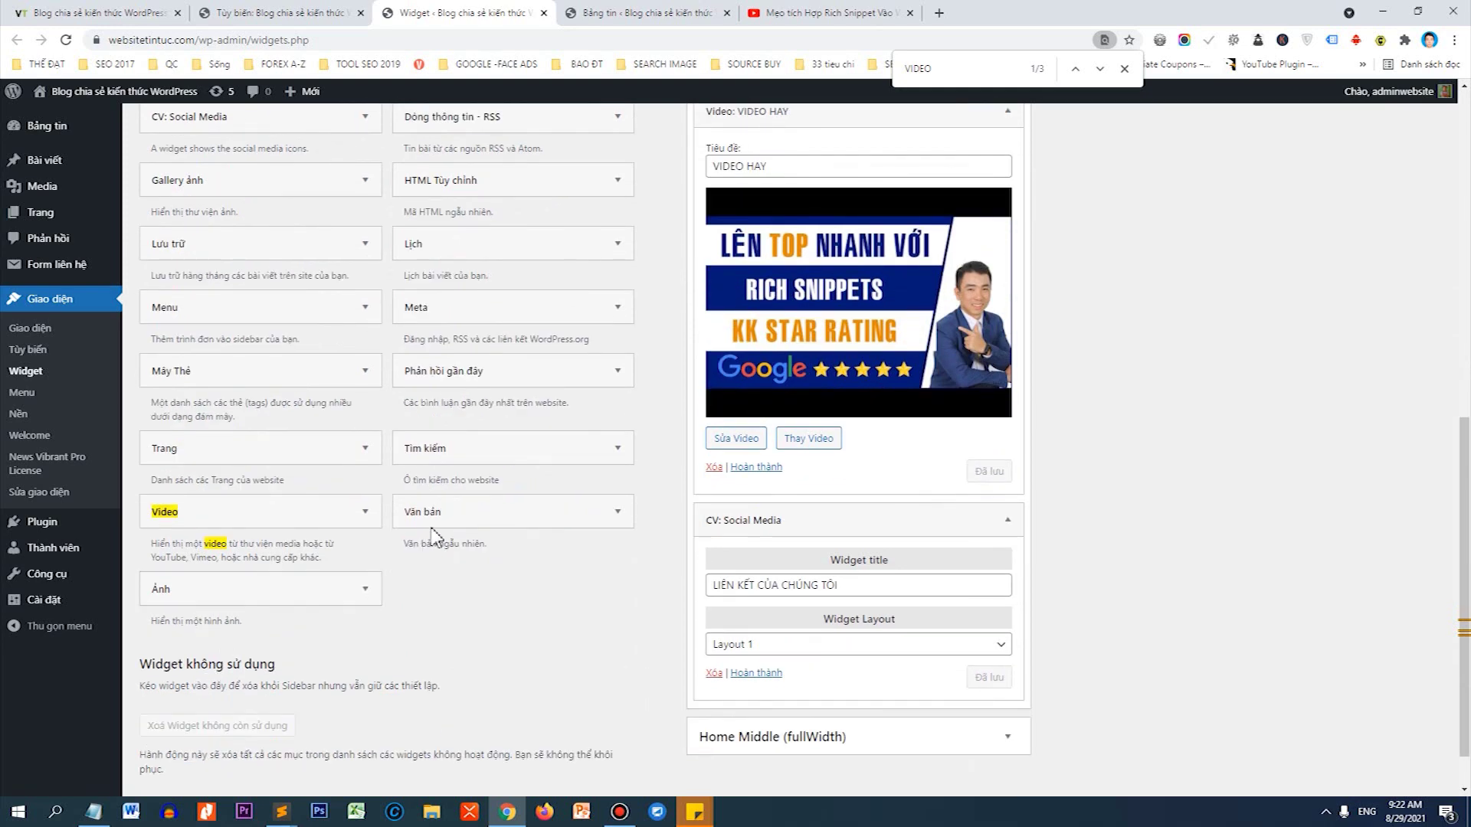
{"action": "left_click_drag", "start_coordinate": [432, 534], "coordinate": [1287, 292]}
Title the Footer 1 Text widget 'VỀ CHÚNG TÔI', write a WEBSITETINTUC.COM intro paragraph, and save.
{"action": "left_click", "coordinate": [1186, 392]}
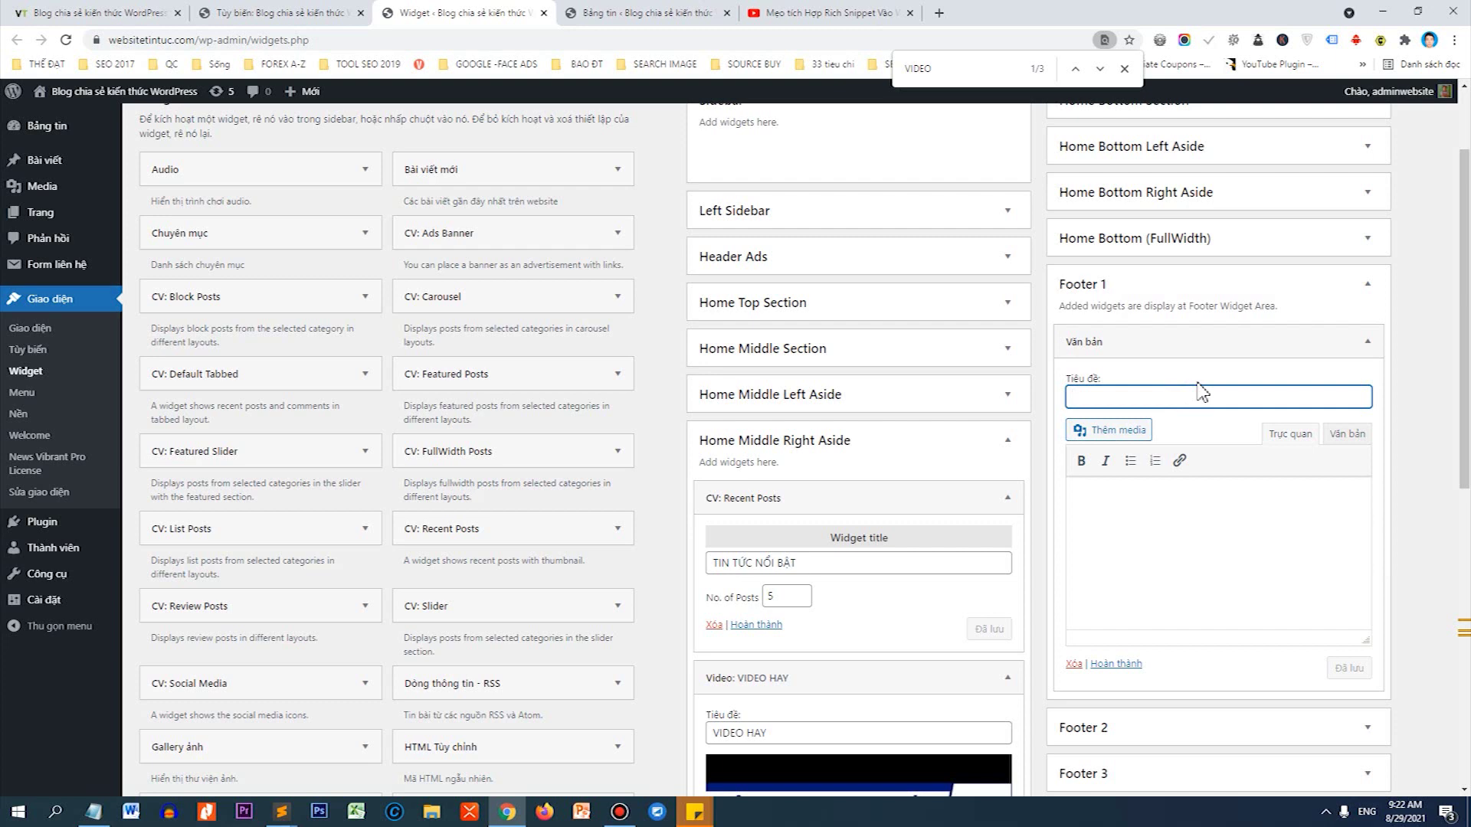
{"action": "type", "text": "VỀ CHÚNG TÔI"}
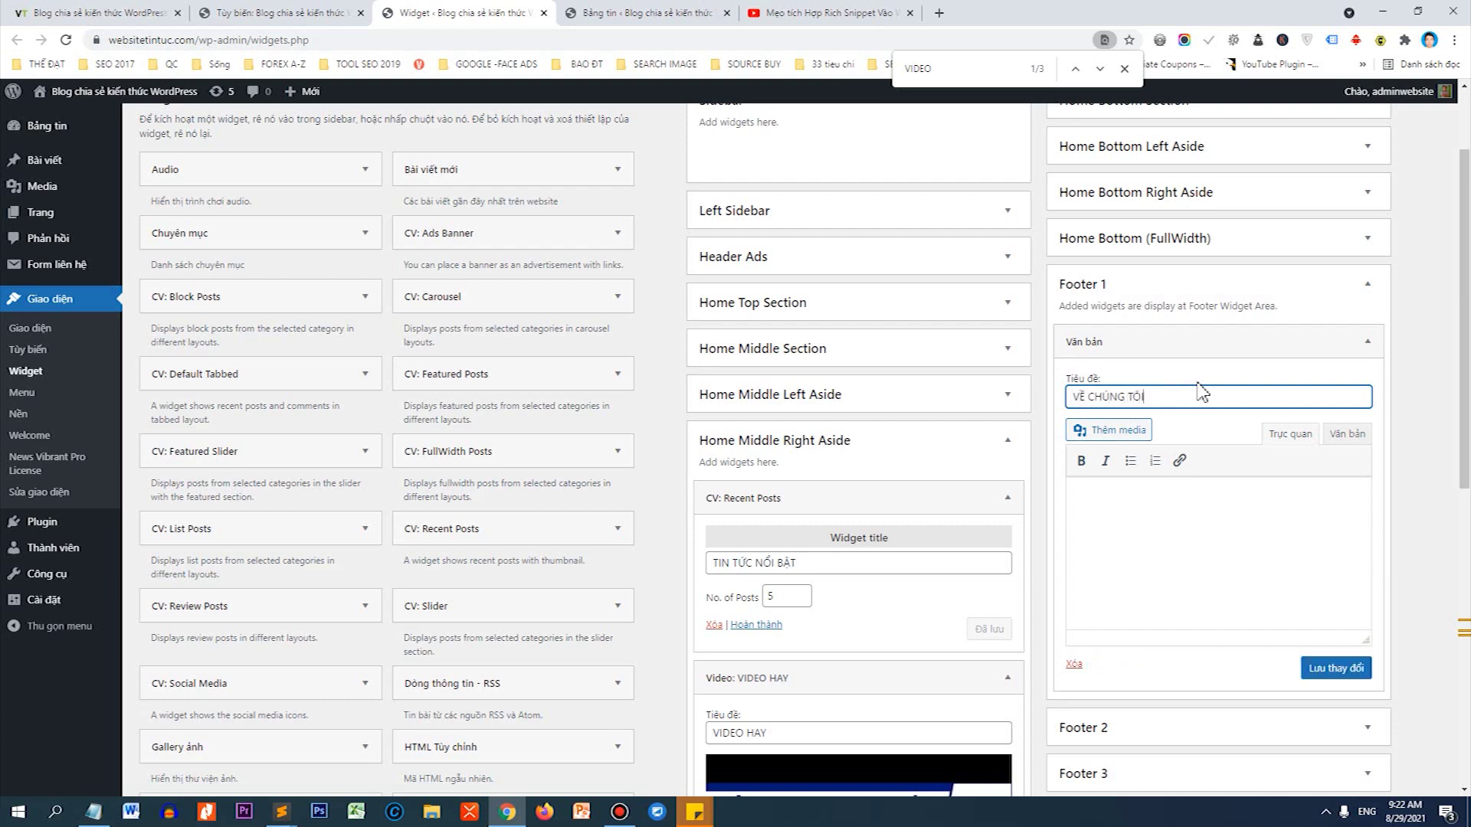
{"action": "key", "text": "Tab"}
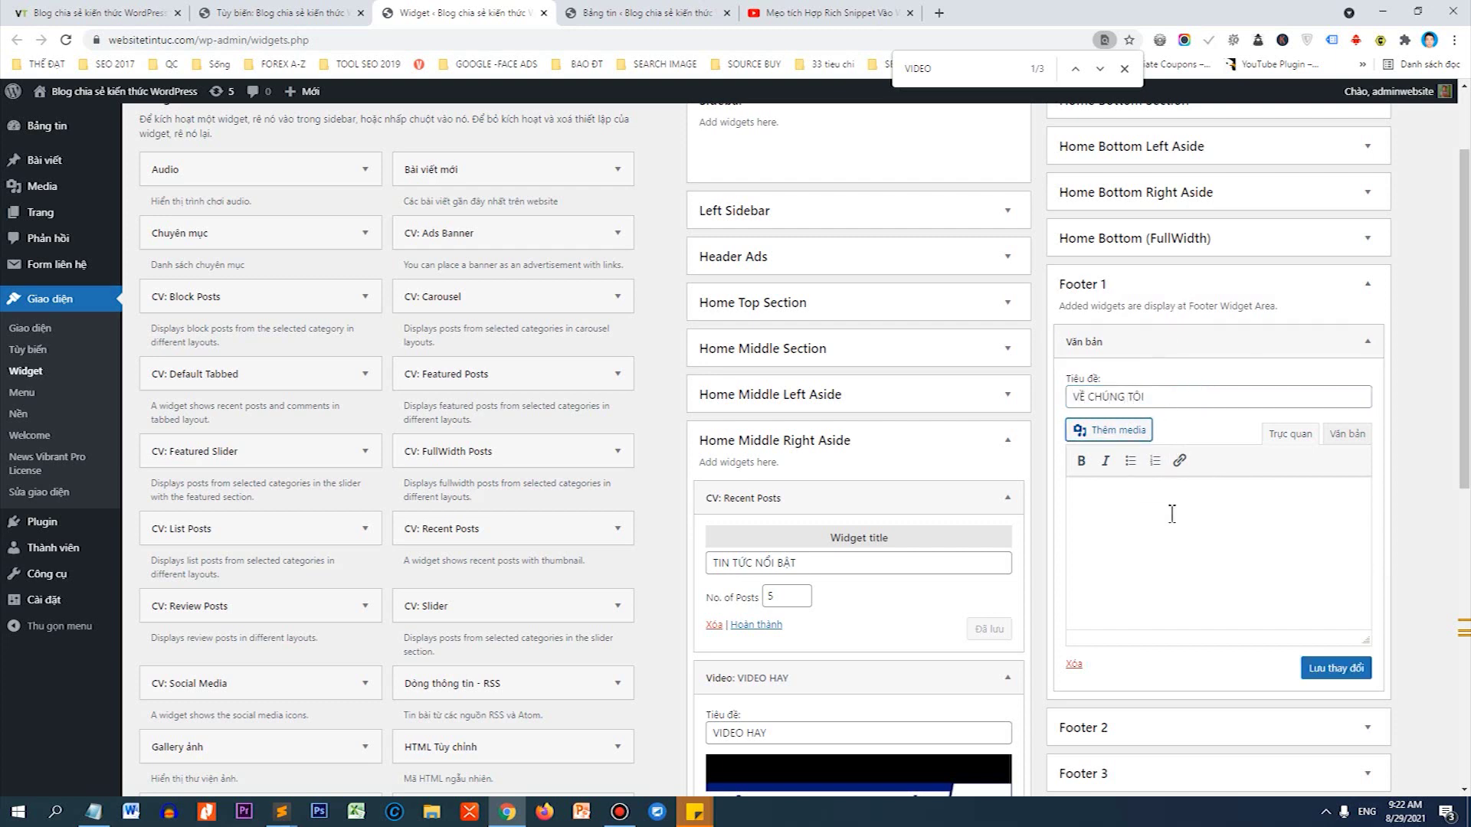
{"action": "left_click", "coordinate": [1171, 515]}
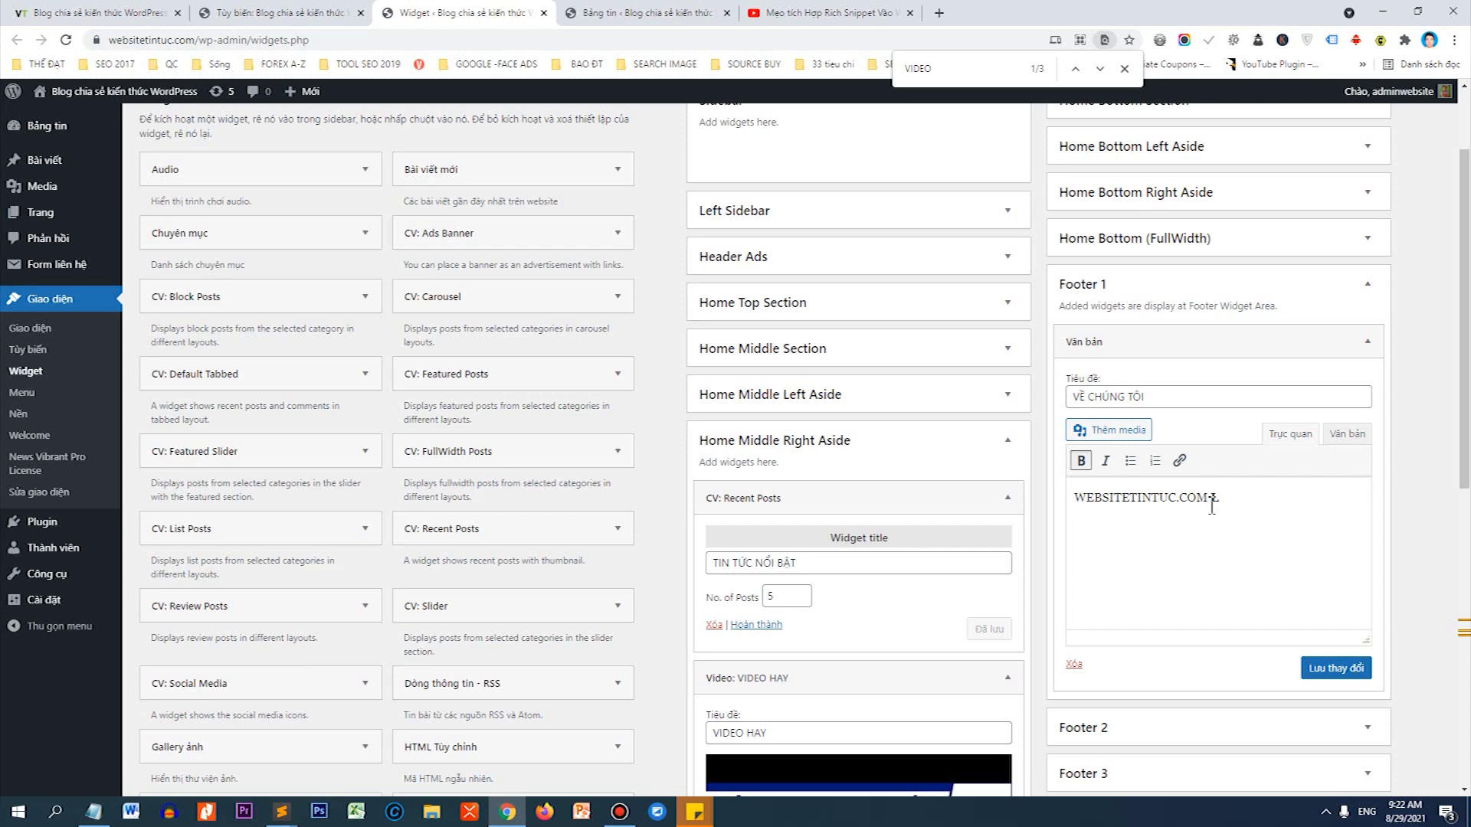
{"action": "key", "text": "ctrl+l"}
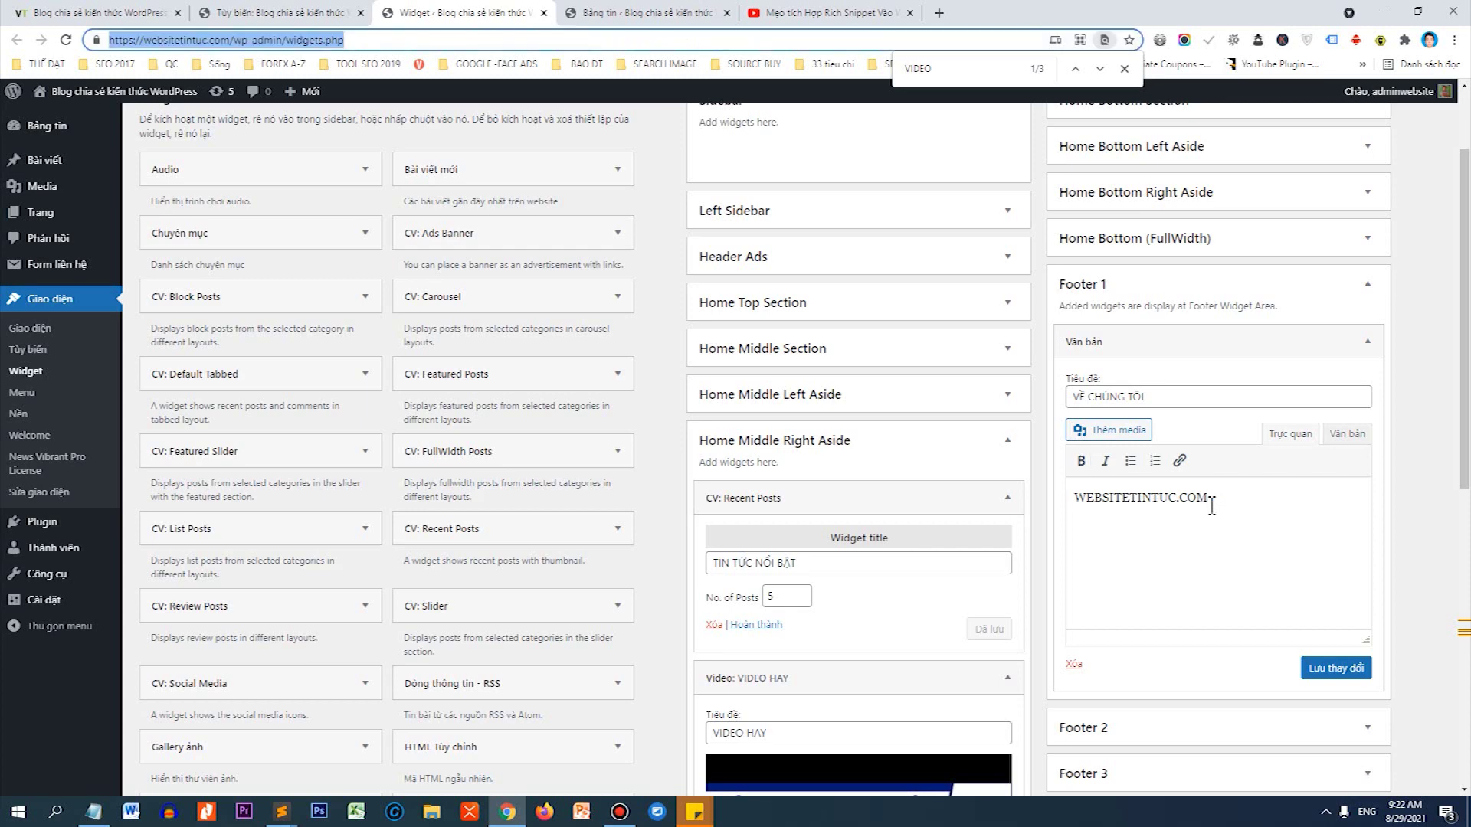
{"action": "key", "text": "Tab"}
{"action": "scroll", "coordinate": [1233, 515], "scroll_direction": "down", "scroll_amount": 3}
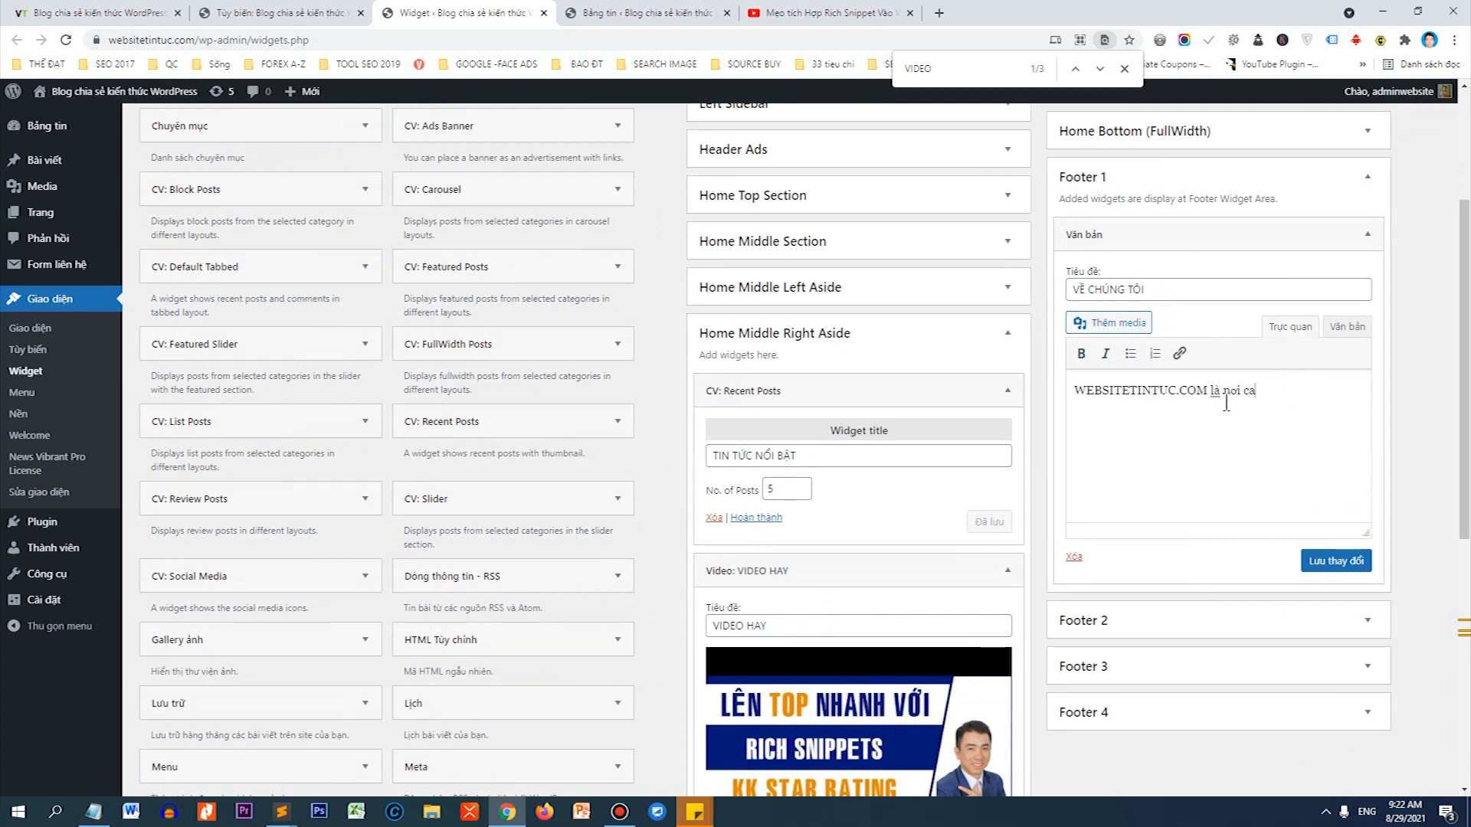
{"action": "type", "text": "chia sẻ thông ti"}
{"action": "type", "text": "n về kiêns thu"}
{"action": "type", "text": "c lĩnh vực thiết"}
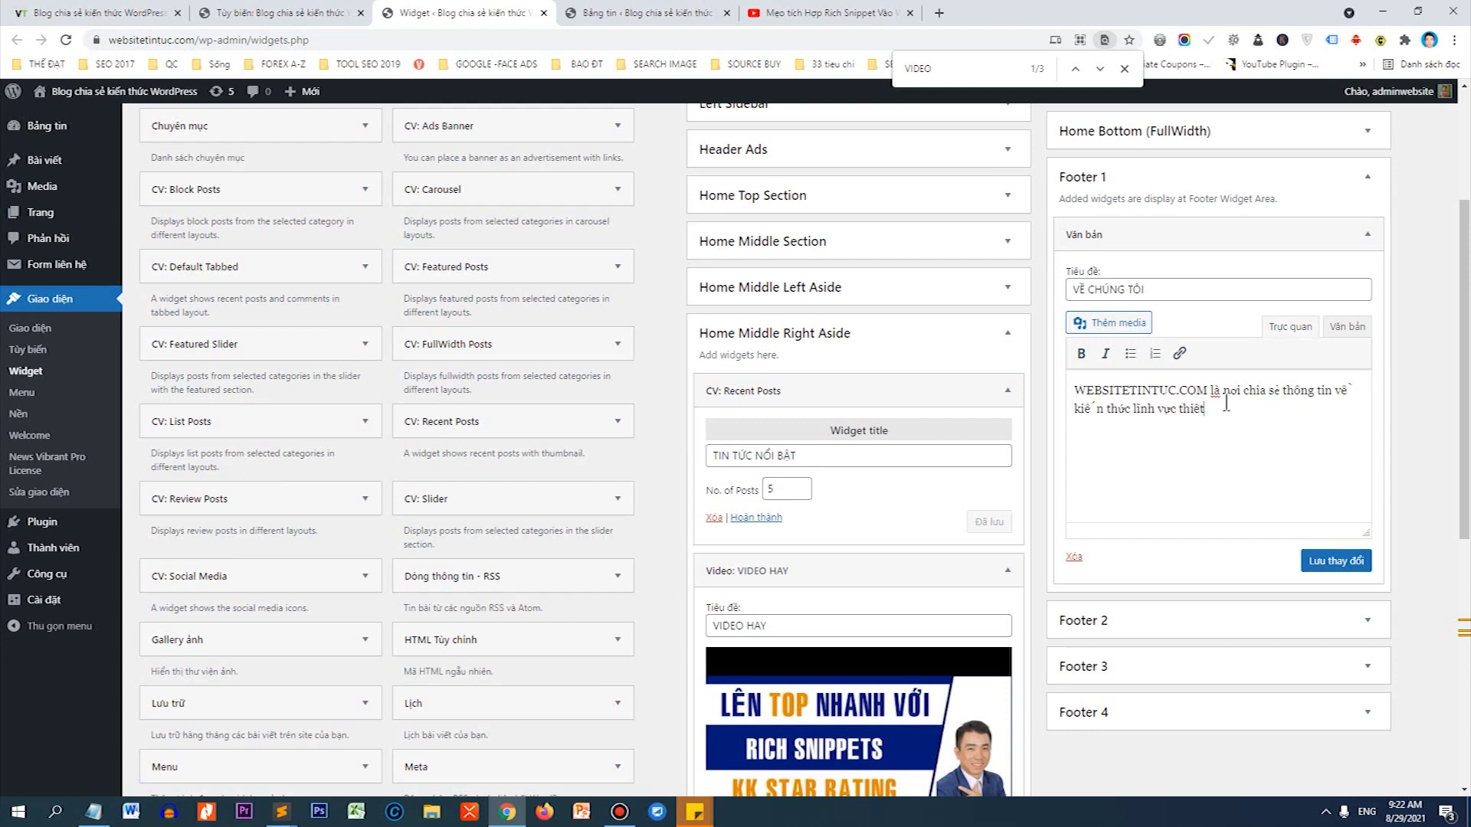
{"action": "type", "text": " kế ưebsite, wordpress, SEO, thủ thuật má"}
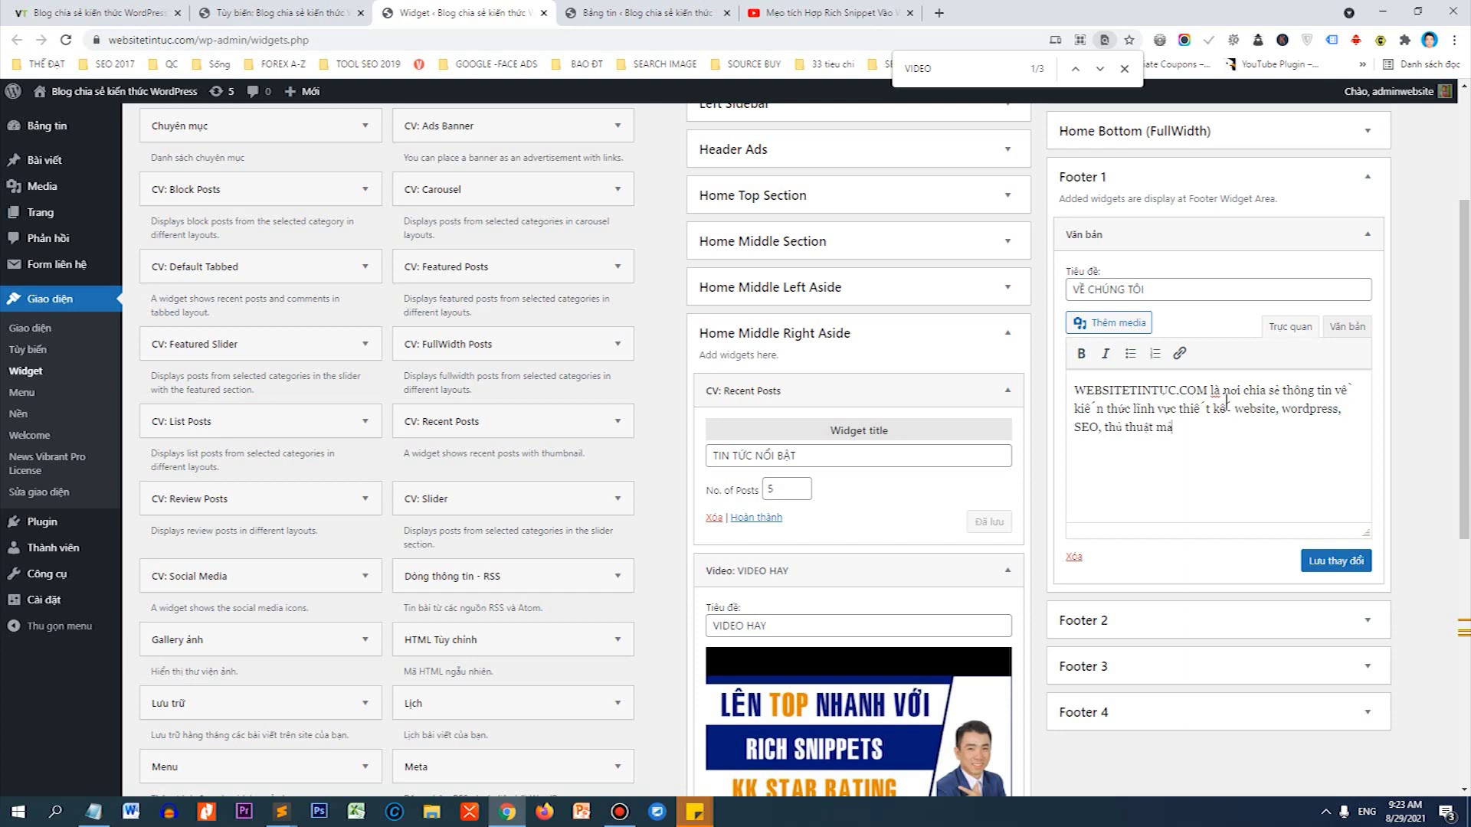
{"action": "type", "text": "rketin"}
{"action": "key", "text": "BackSpace"}
{"action": "key", "text": "BackSpace"}
{"action": "key", "text": "BackSpace"}
{"action": "type", "text": "."}
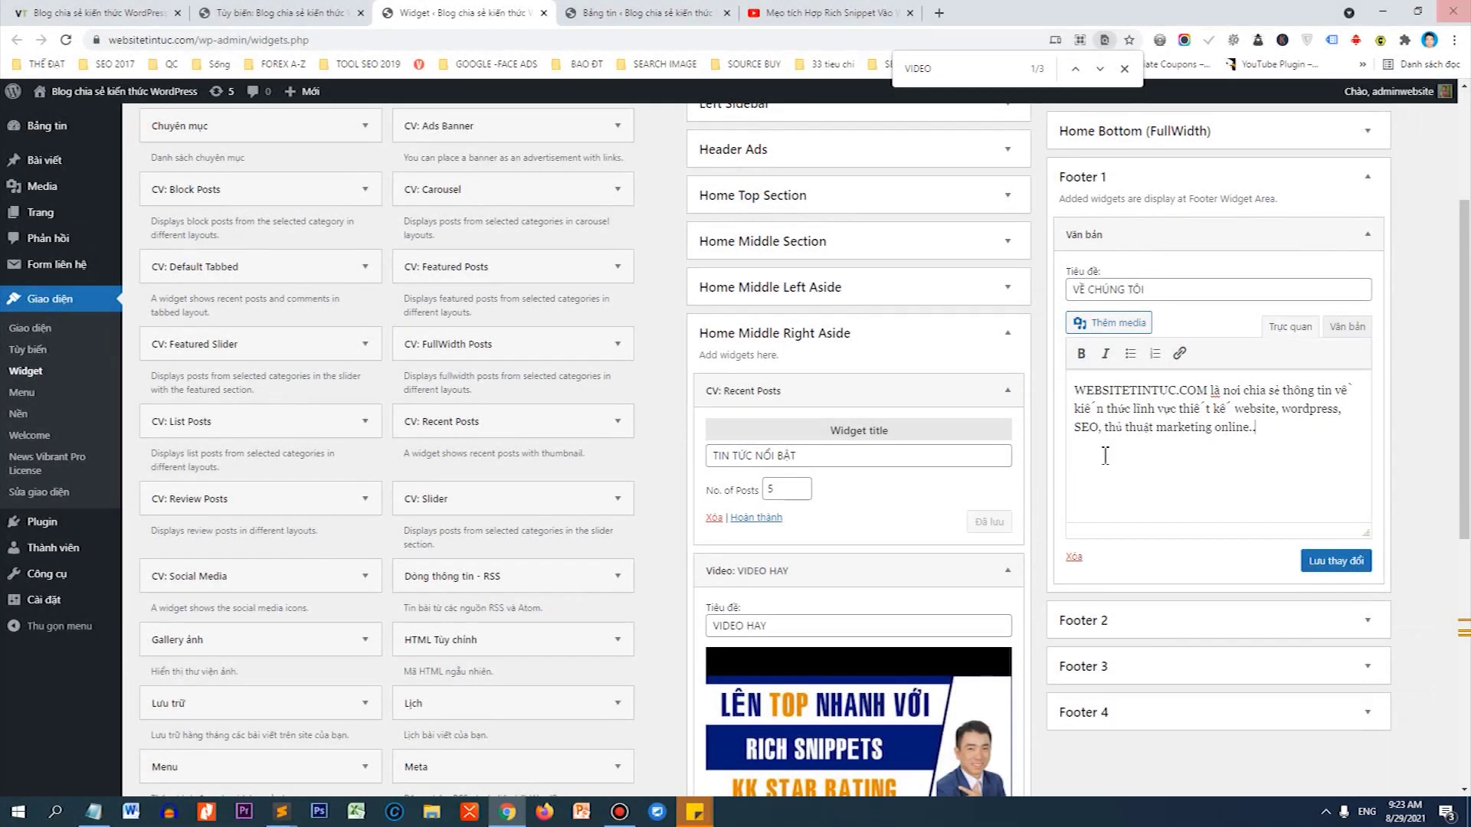
{"action": "left_click", "coordinate": [1354, 561]}
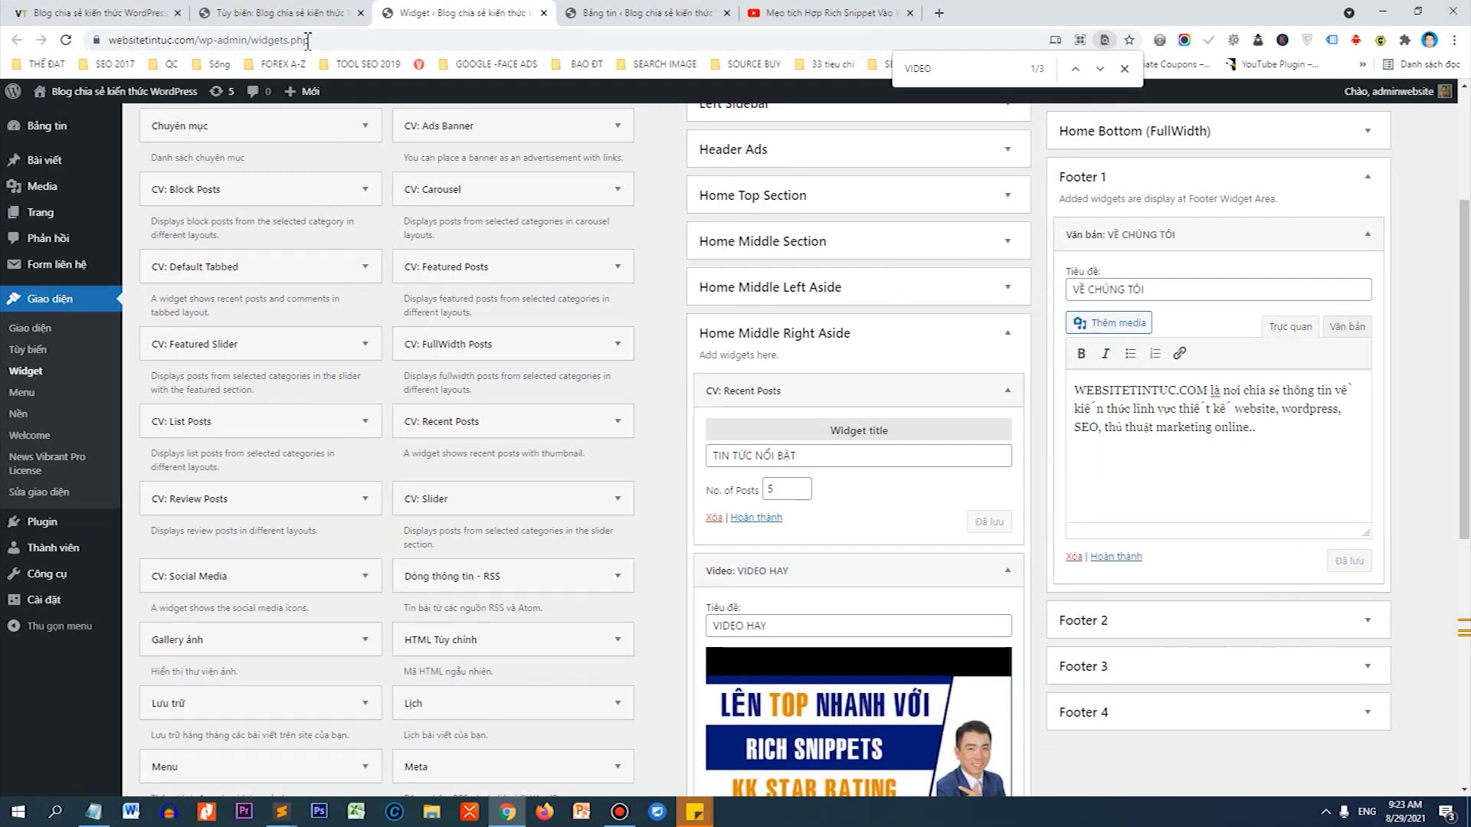
Reload the homepage to check the new VỀ CHÚNG TÔI footer column, then return to Widgets.
{"action": "left_click", "coordinate": [141, 12]}
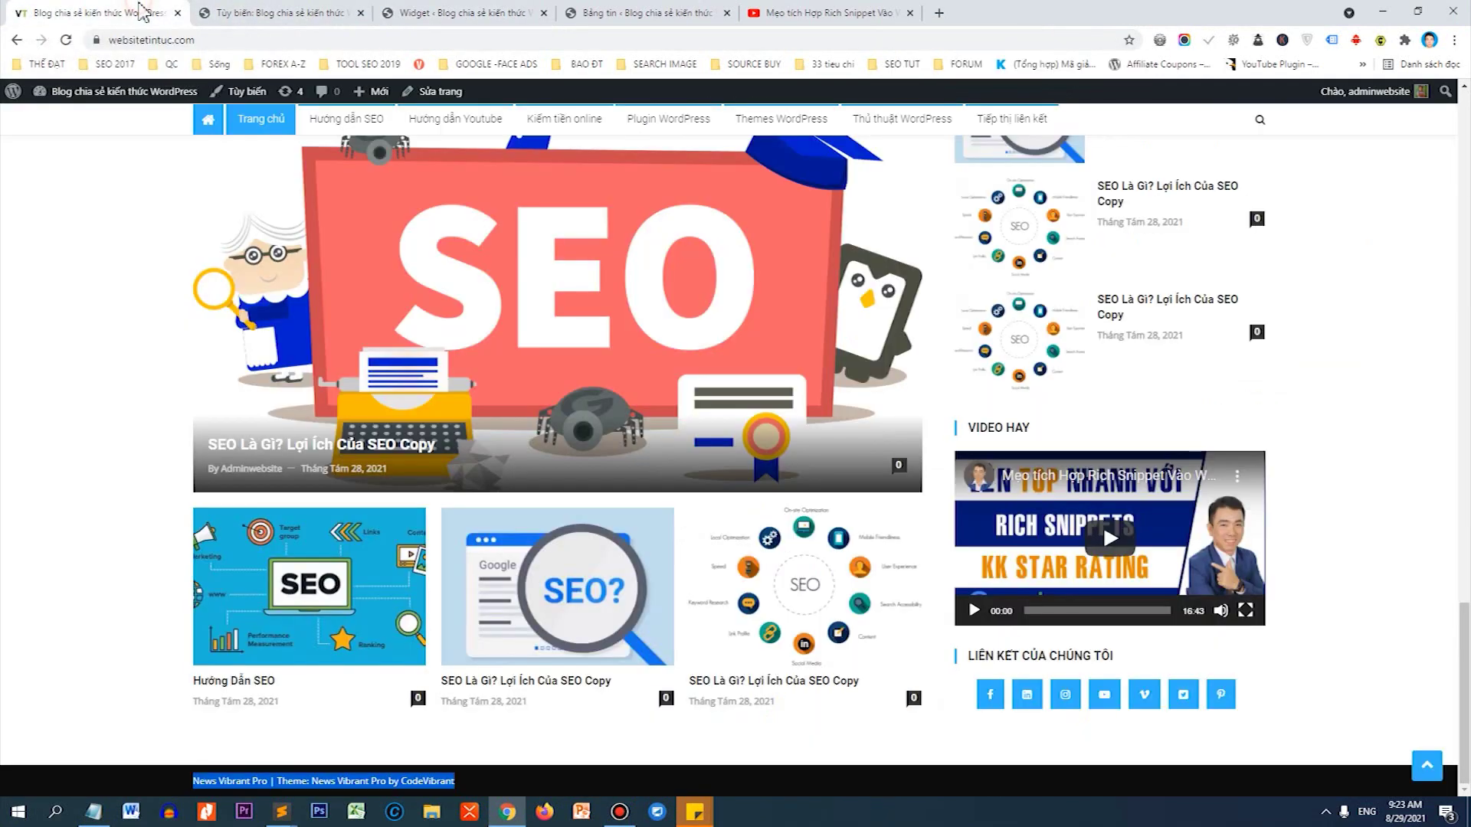
{"action": "left_click", "coordinate": [66, 40]}
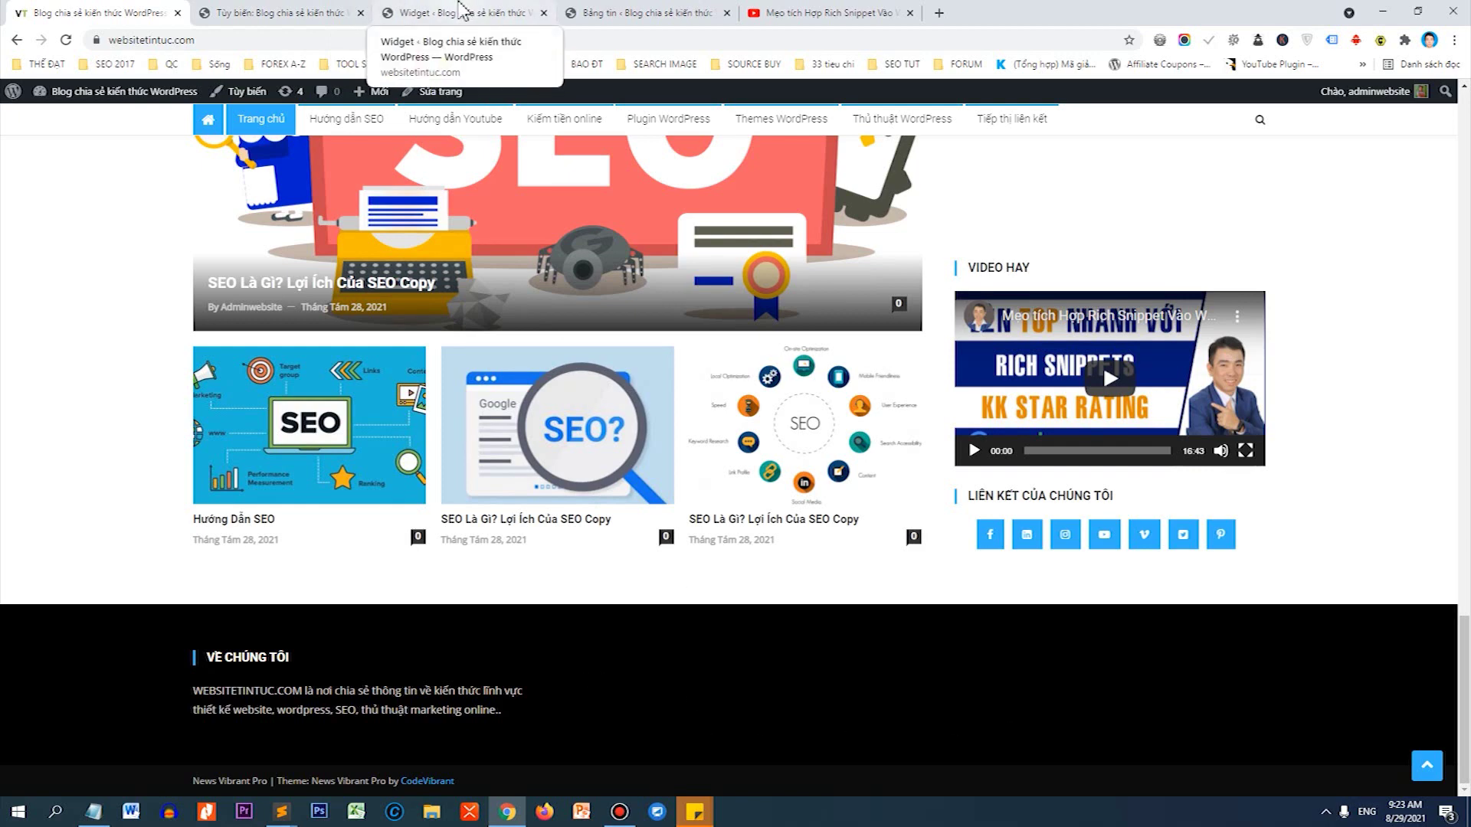
{"action": "left_click", "coordinate": [462, 10]}
{"action": "scroll", "coordinate": [1011, 460], "scroll_direction": "down", "scroll_amount": 2}
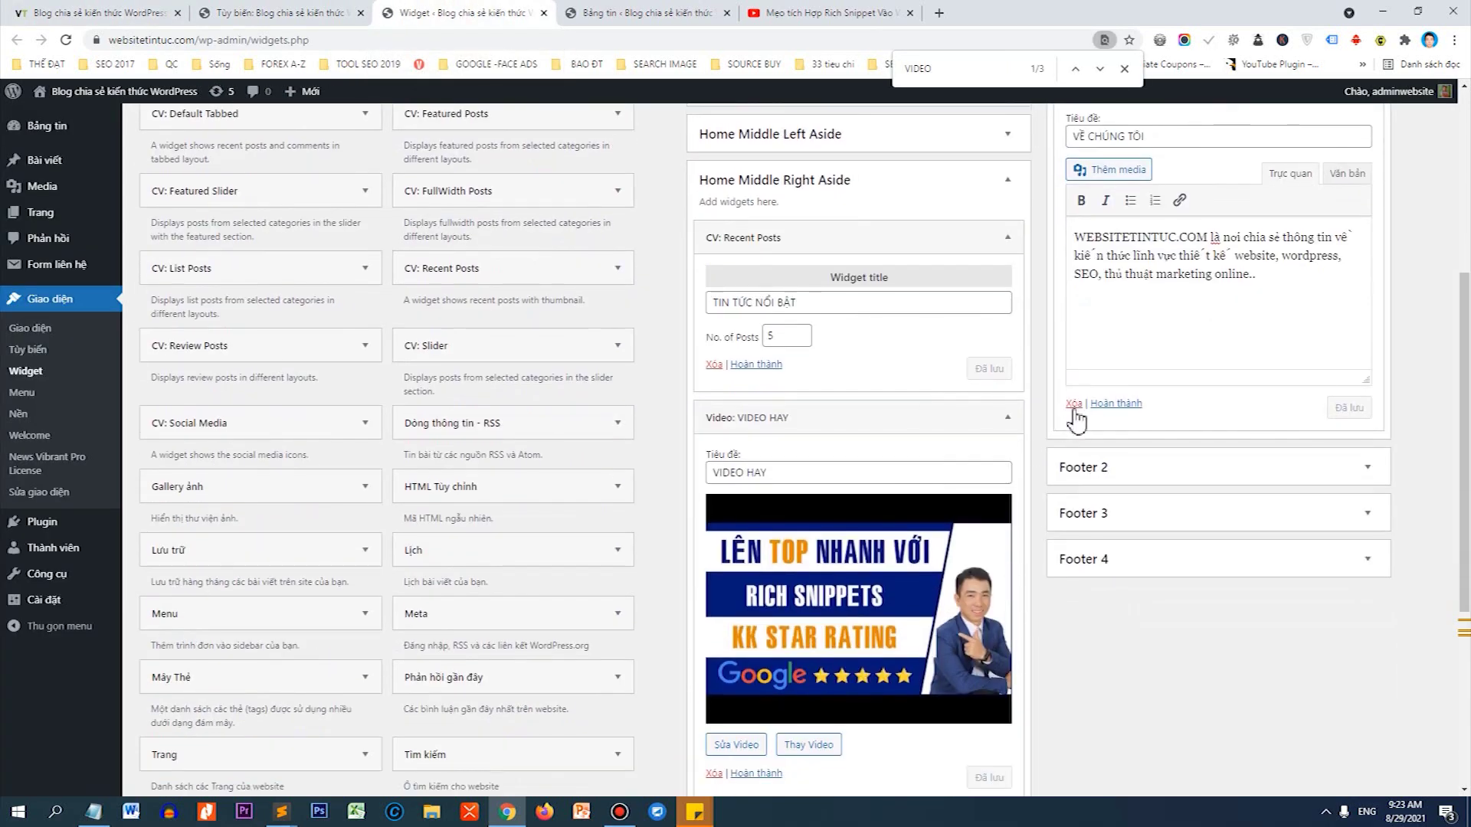
{"action": "scroll", "coordinate": [1077, 406], "scroll_direction": "up", "scroll_amount": 1}
Collapse the VỀ CHÚNG TÔI widget and drag another Text widget onto Footer 2.
{"action": "left_click", "coordinate": [1368, 159]}
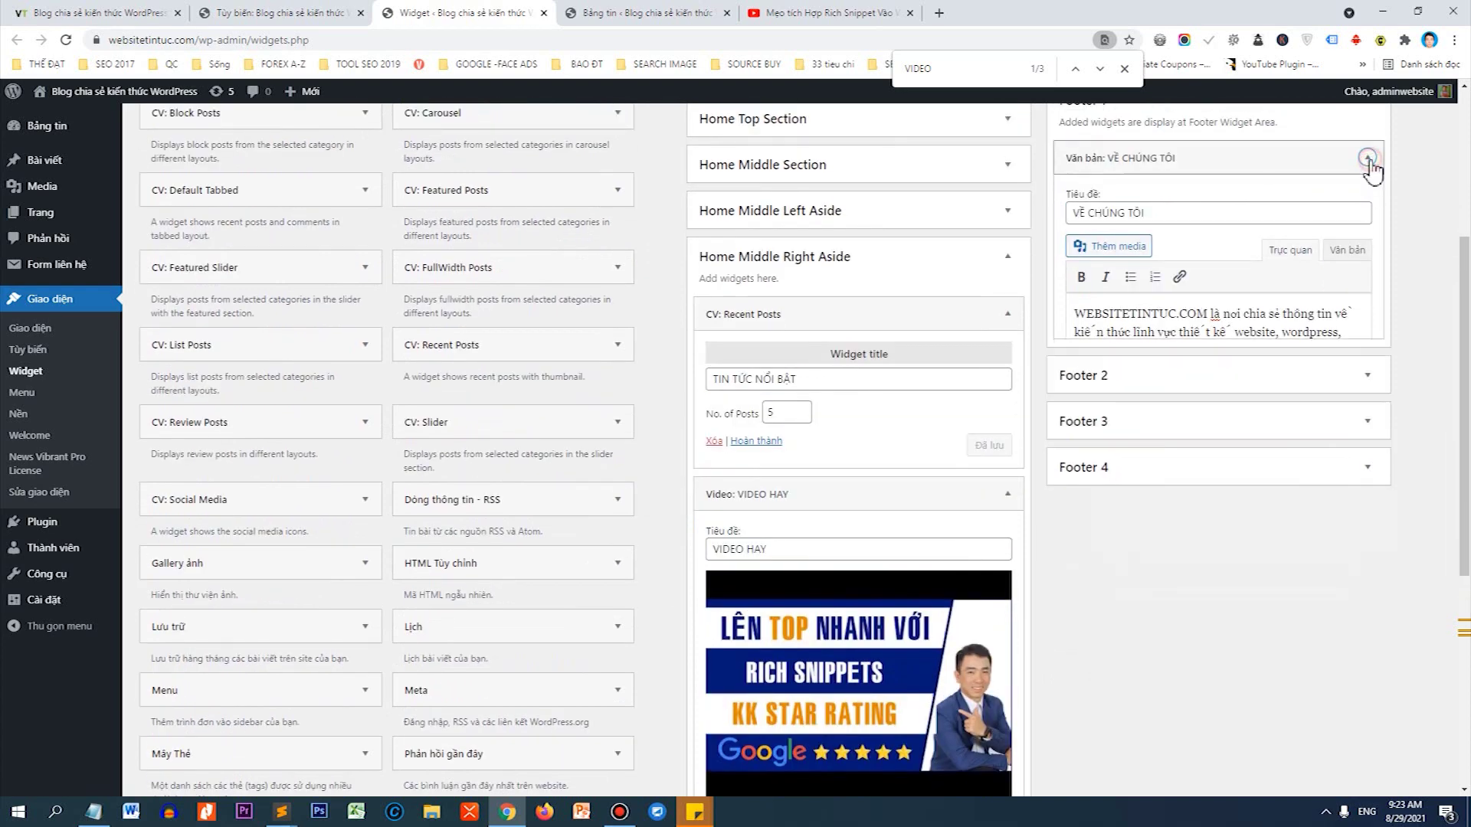
{"action": "scroll", "coordinate": [279, 531], "scroll_direction": "down", "scroll_amount": 2}
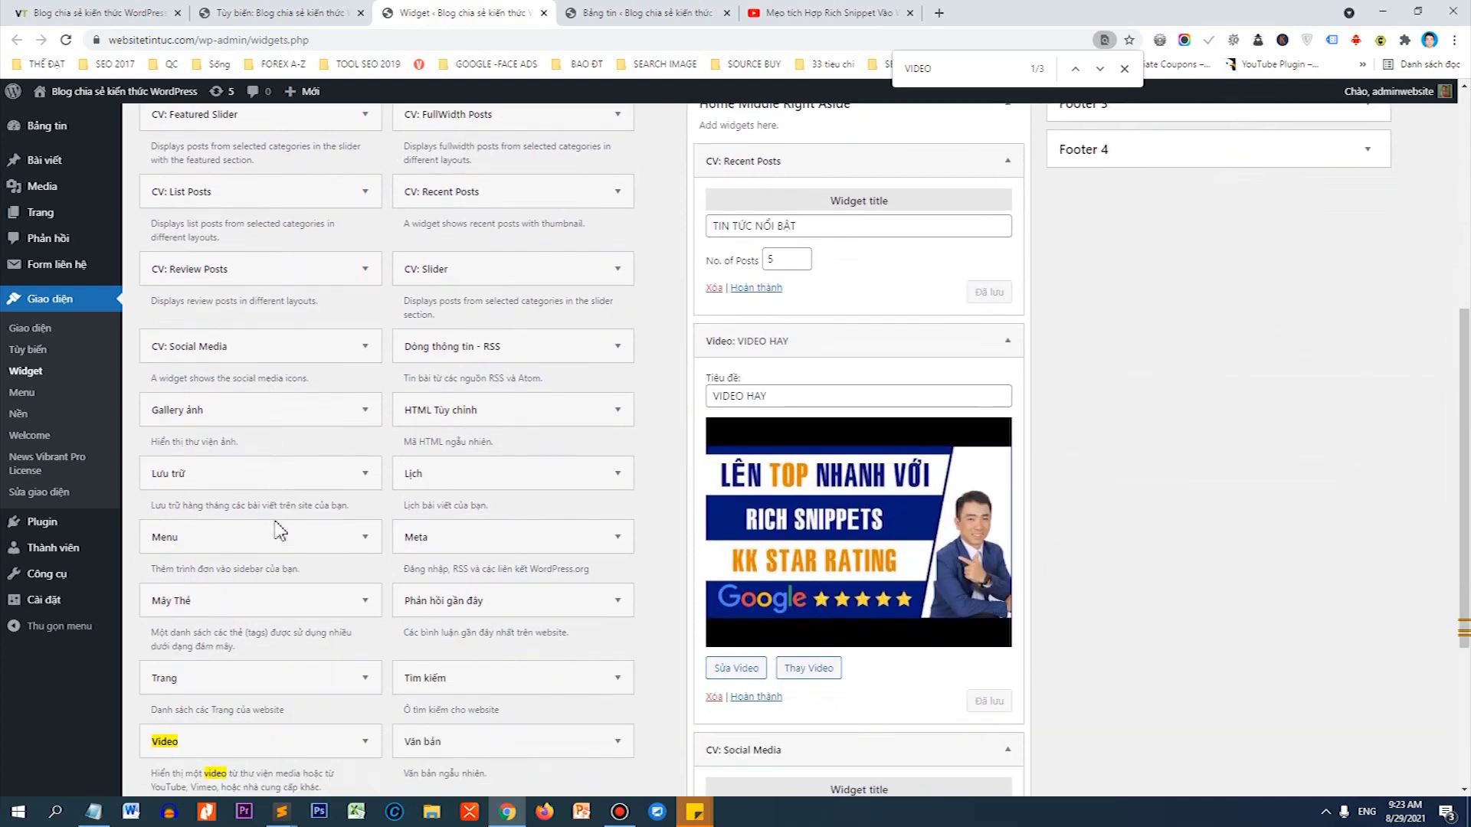
{"action": "left_click_drag", "start_coordinate": [419, 740], "coordinate": [1151, 427]}
{"action": "scroll", "coordinate": [1134, 207], "scroll_direction": "up", "scroll_amount": 4}
Title the Footer 2 widget 'DỊCH VỤ CỦA CHÚNG TÔI' and enter service lines like website design, SEO, YouTube and Maps.
{"action": "left_click", "coordinate": [1155, 444]}
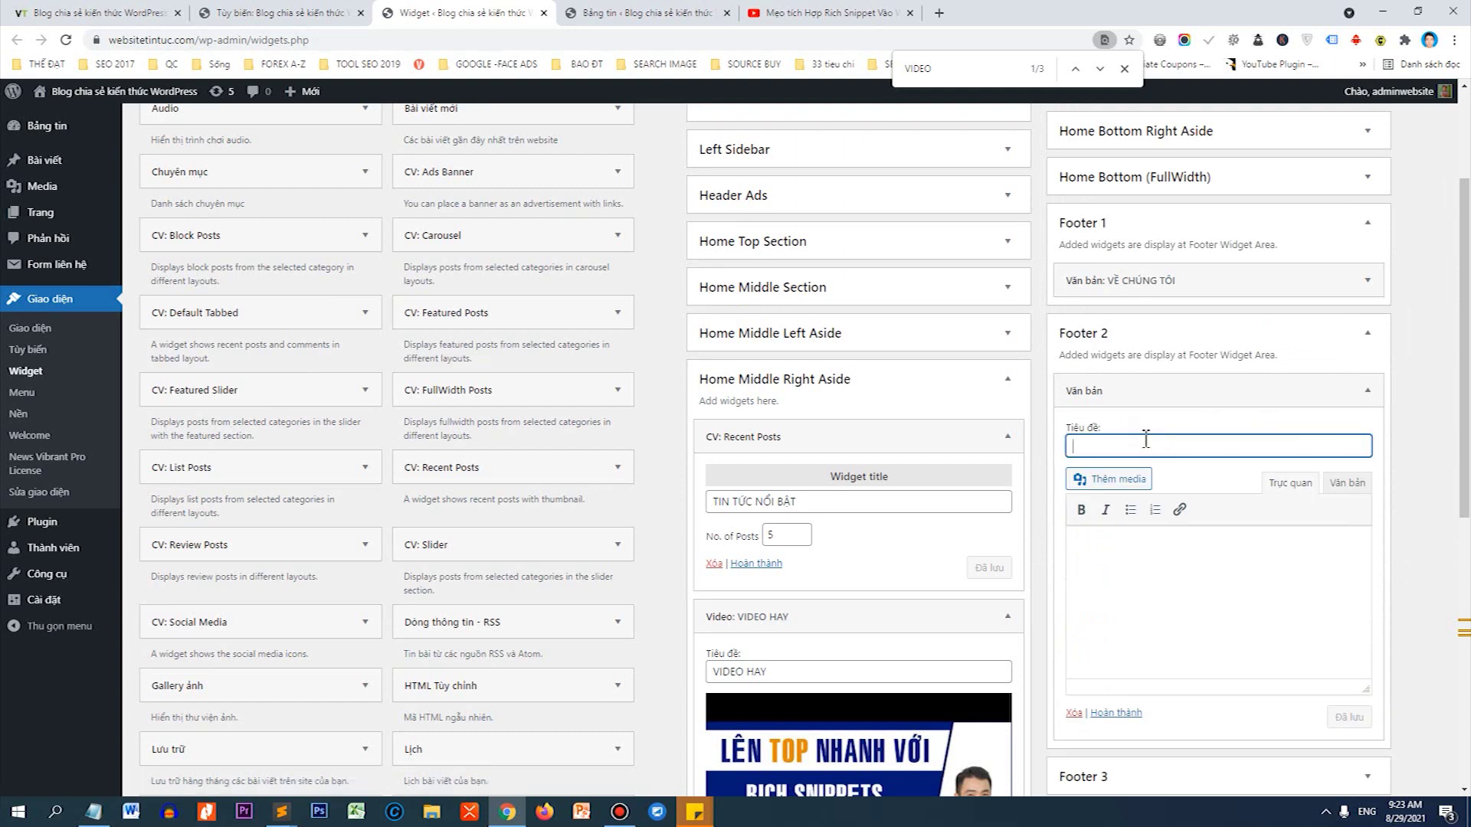
{"action": "type", "text": "di"}
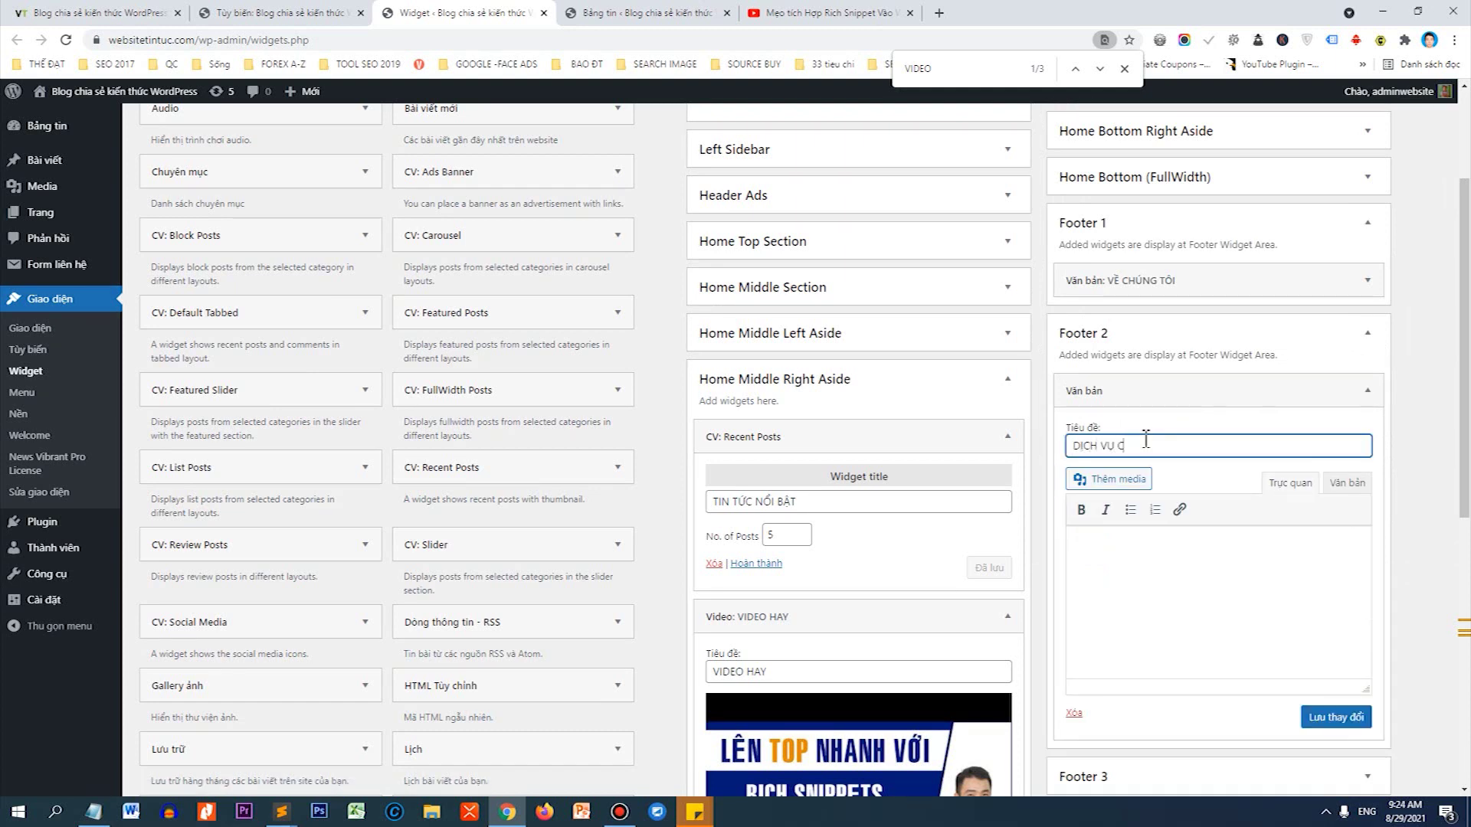
{"action": "type", "text": "CH VỤ CỦA CHÚNG TÔI"}
{"action": "left_click", "coordinate": [1110, 544]}
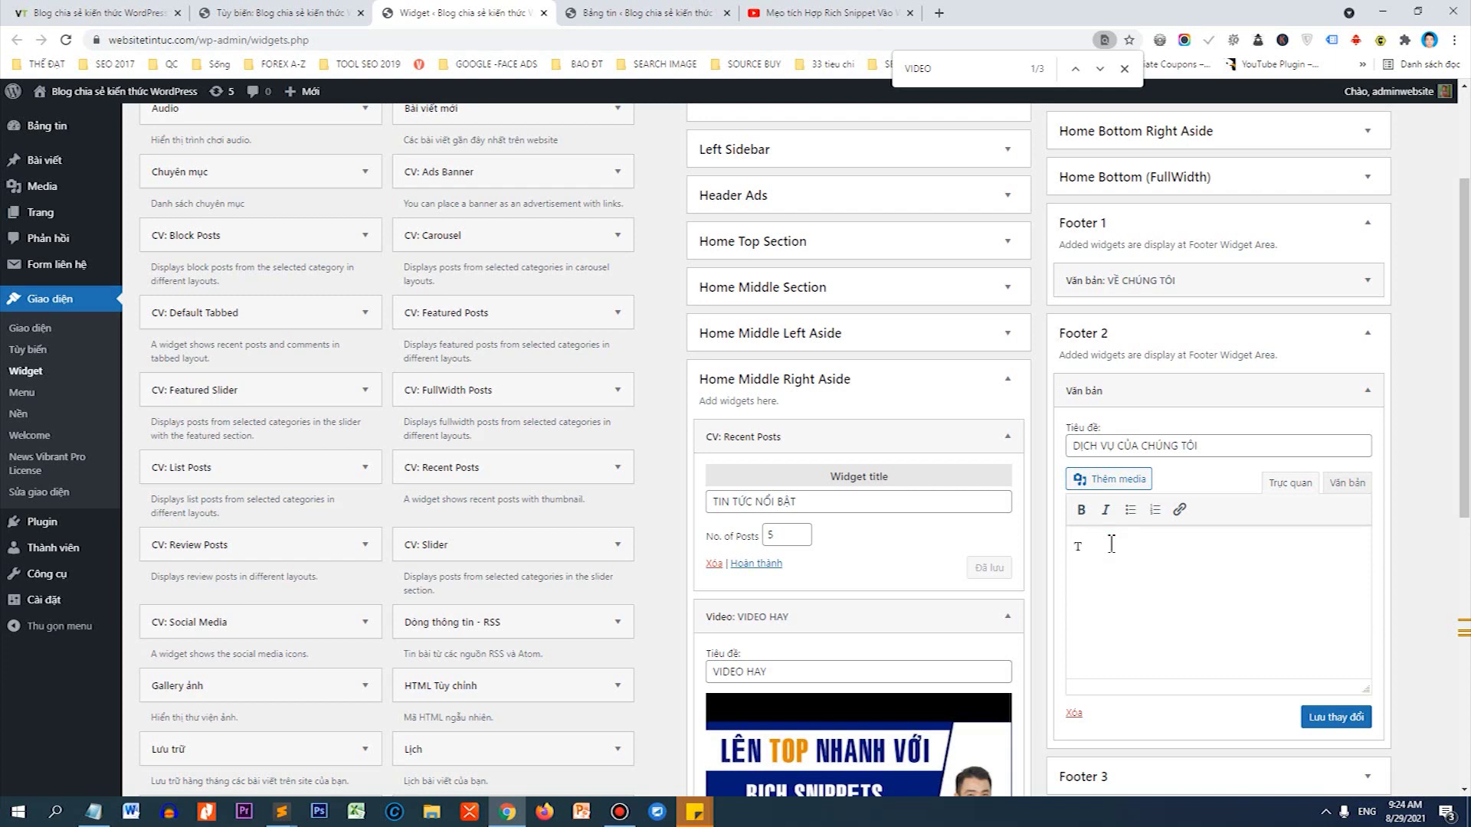
{"action": "type", "text": "Thiết kế website chuẩn SEO"}
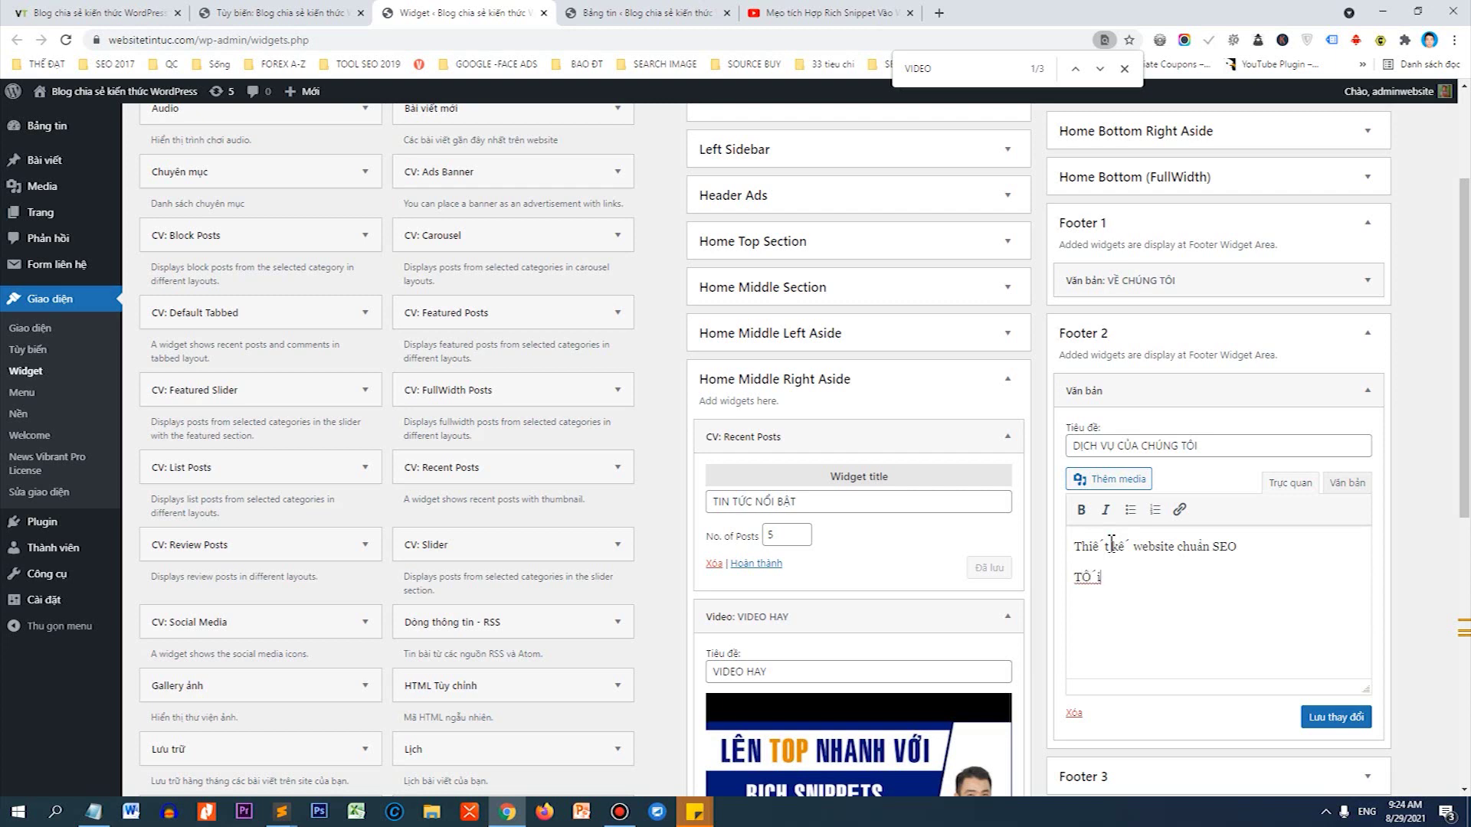
{"action": "key", "text": "BackSpace"}
{"action": "key", "text": "BackSpace"}
{"action": "key", "text": "BackSpace"}
{"action": "type", "text": "ối ưu SEO website"}
{"action": "key", "text": "Return"}
{"action": "type", "text": "SEO web"}
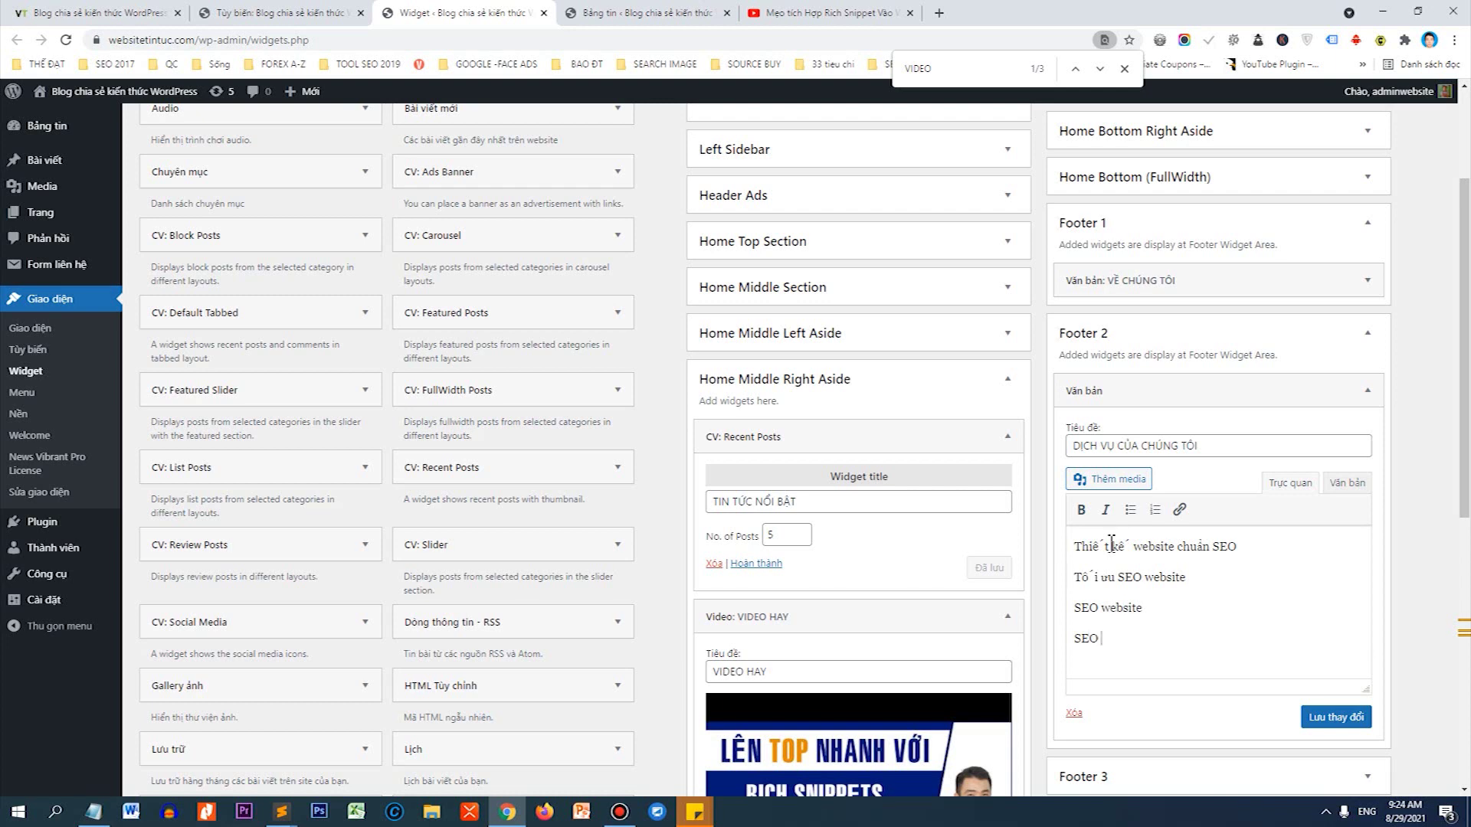
{"action": "key", "text": "Return"}
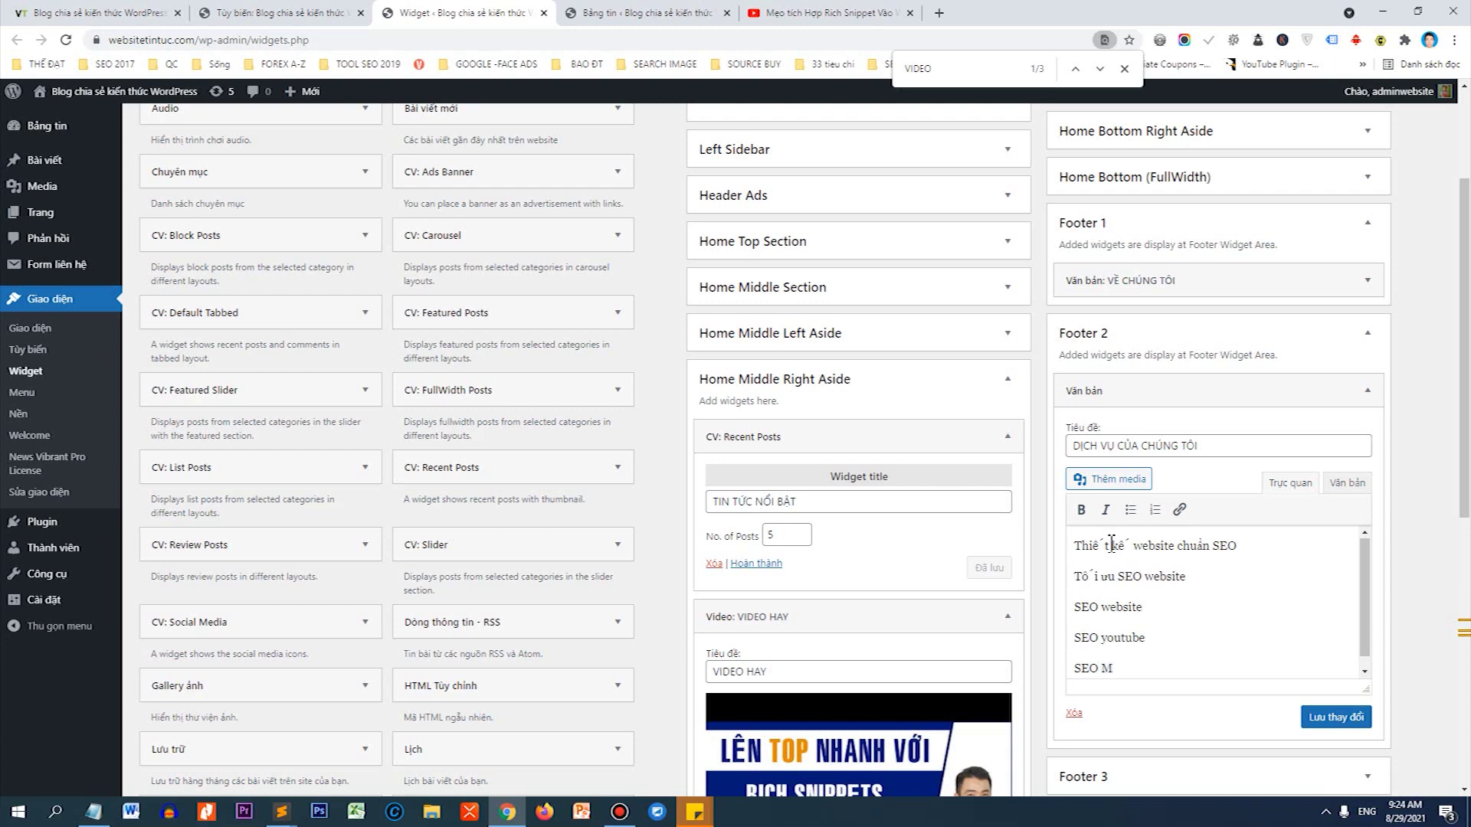
{"action": "key", "text": "Return"}
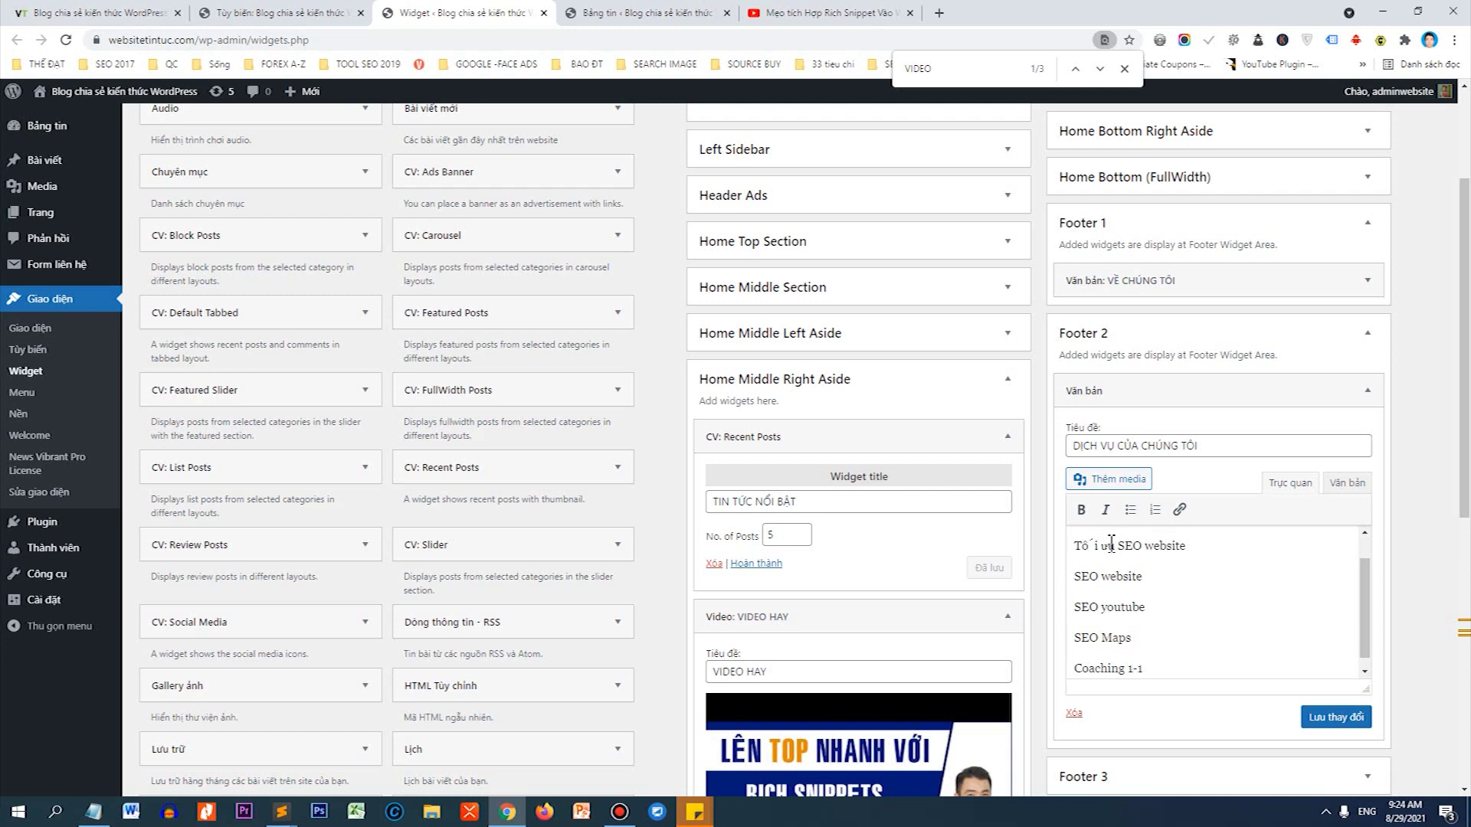
Format all six service lines as a bulleted list and save the widget.
{"action": "key", "text": "ctrl+a"}
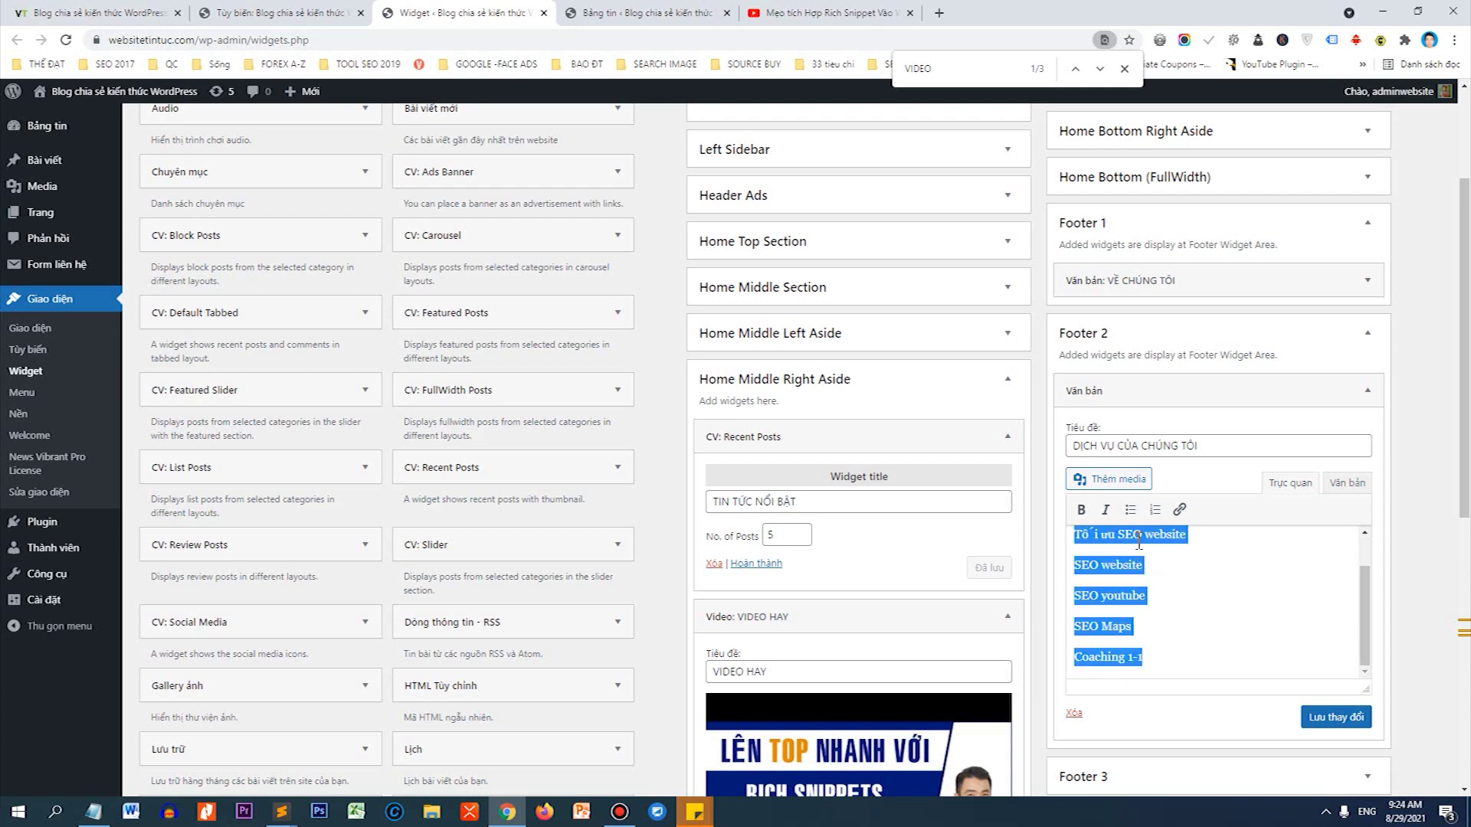
{"action": "left_click", "coordinate": [1130, 510]}
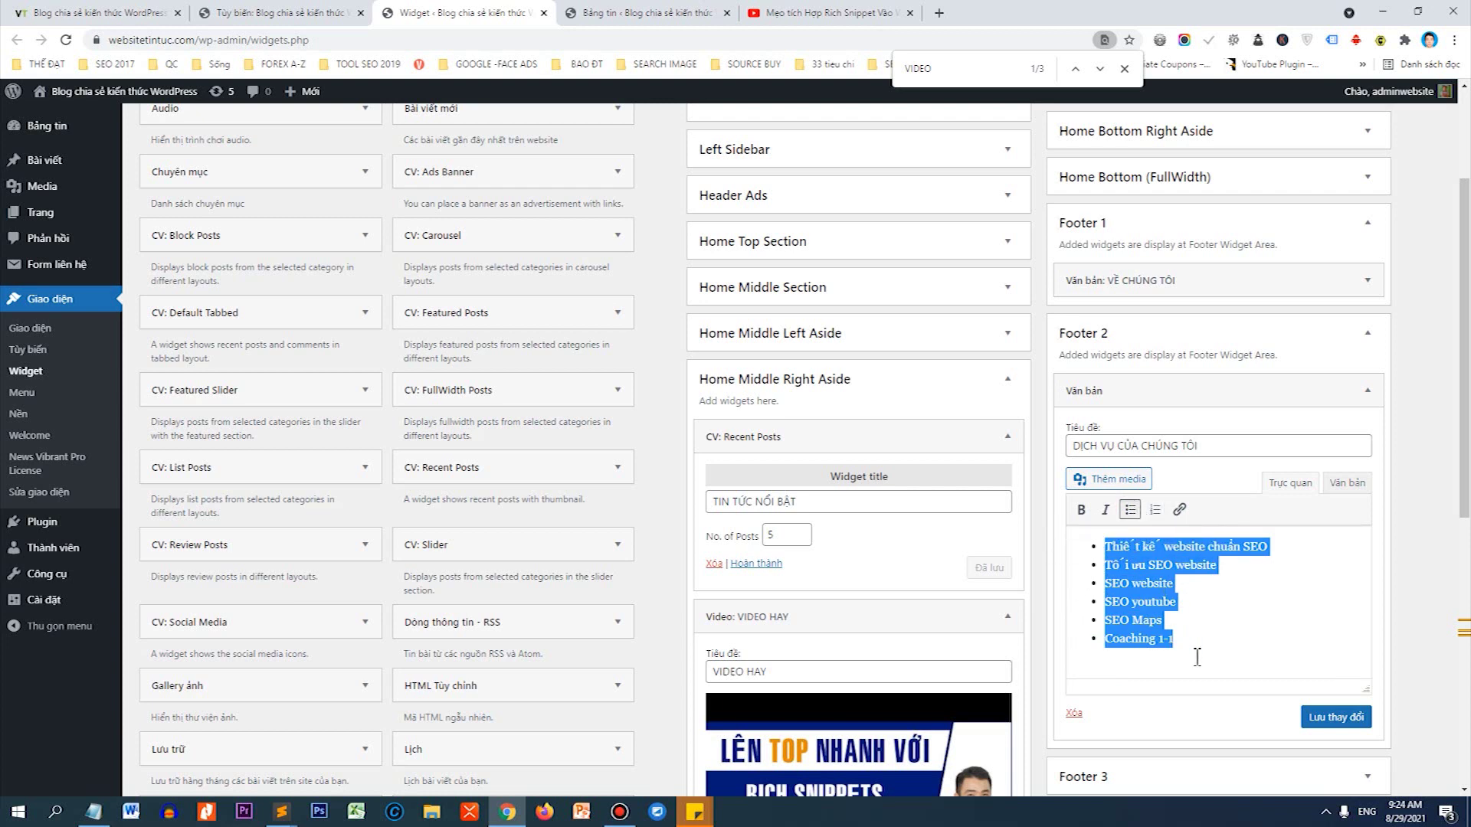
{"action": "left_click", "coordinate": [1318, 716]}
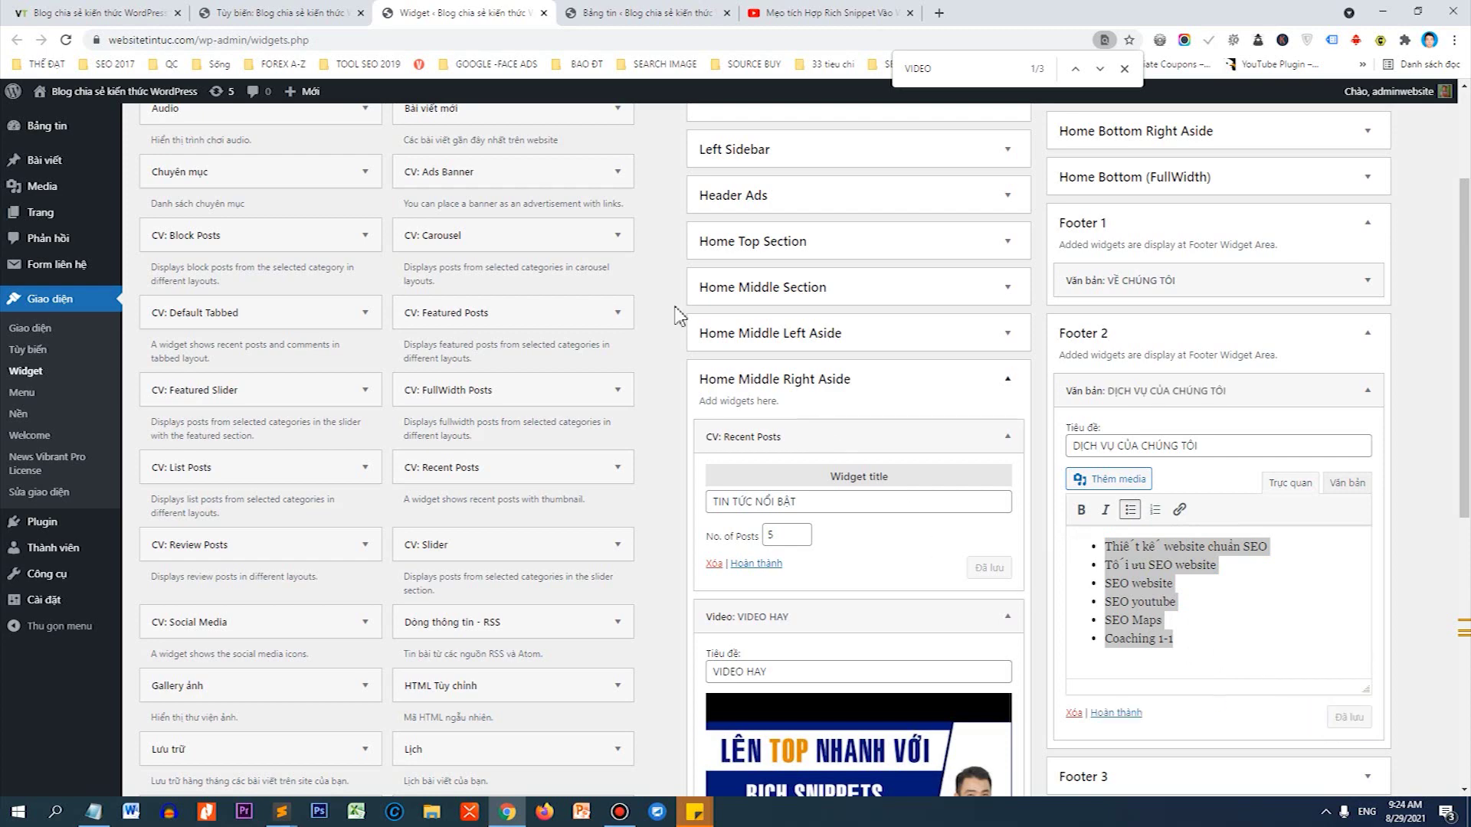
{"action": "left_click", "coordinate": [157, 12]}
Reload the homepage to see the VỀ CHÚNG TÔI and bulleted services columns in the footer.
{"action": "left_click", "coordinate": [66, 39]}
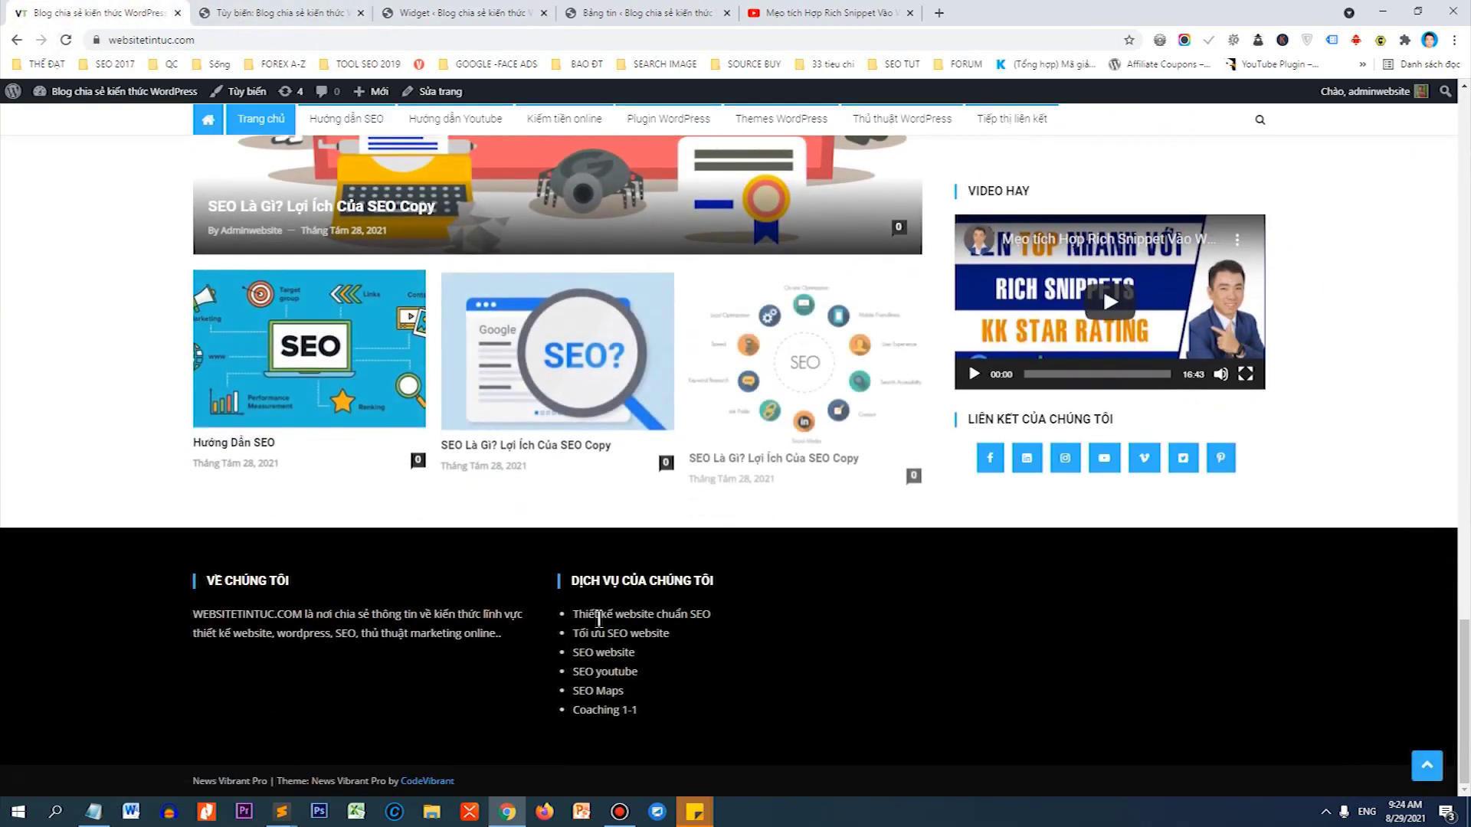
{"action": "left_click_drag", "start_coordinate": [577, 613], "coordinate": [663, 705]}
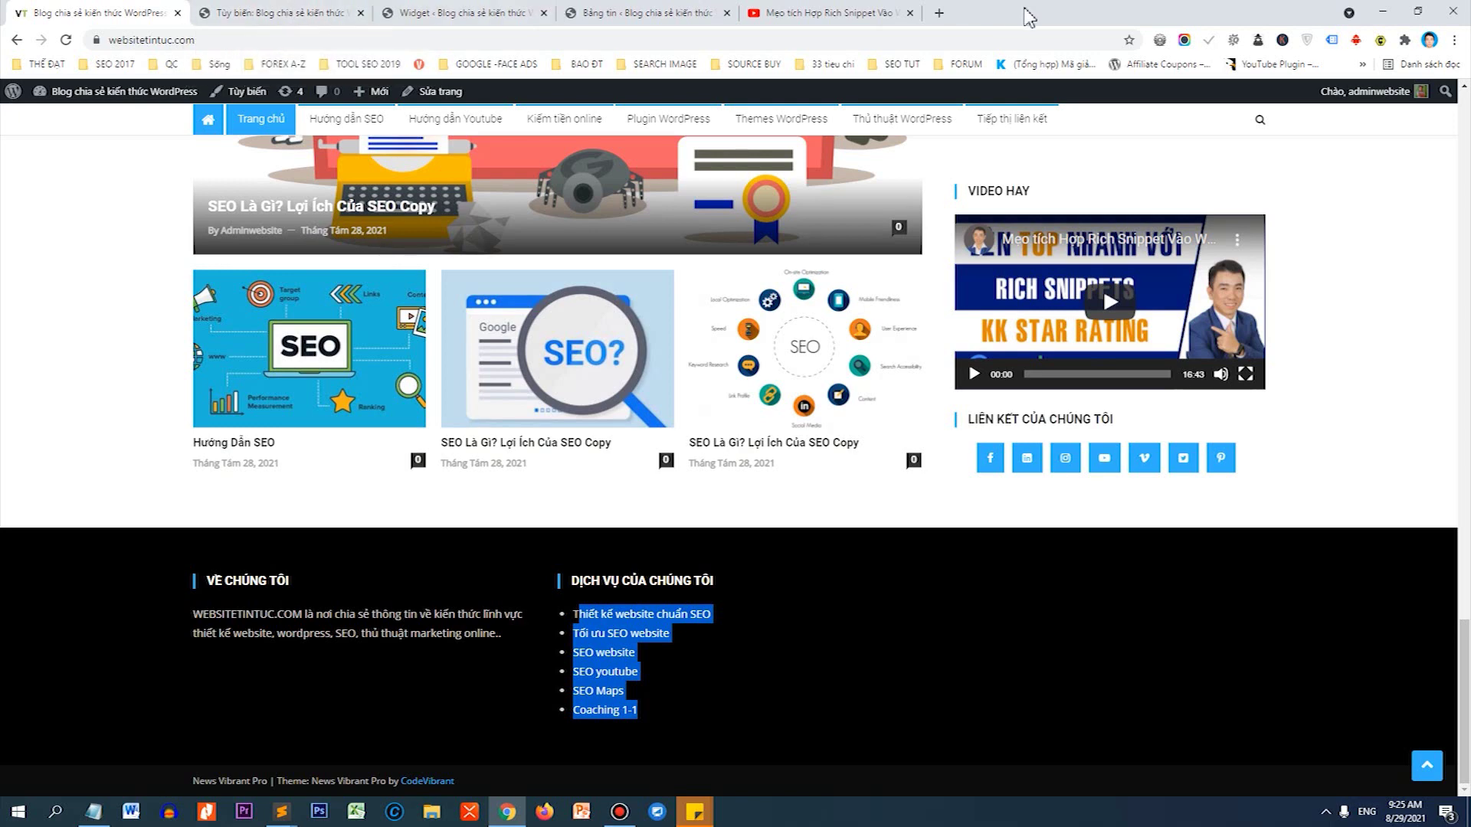
In a new tab, find Công Ty TNHH Thiết Kế Website Thế Đạt on Google Maps.
{"action": "left_click", "coordinate": [938, 13]}
{"action": "type", "text": "maps.google.com"}
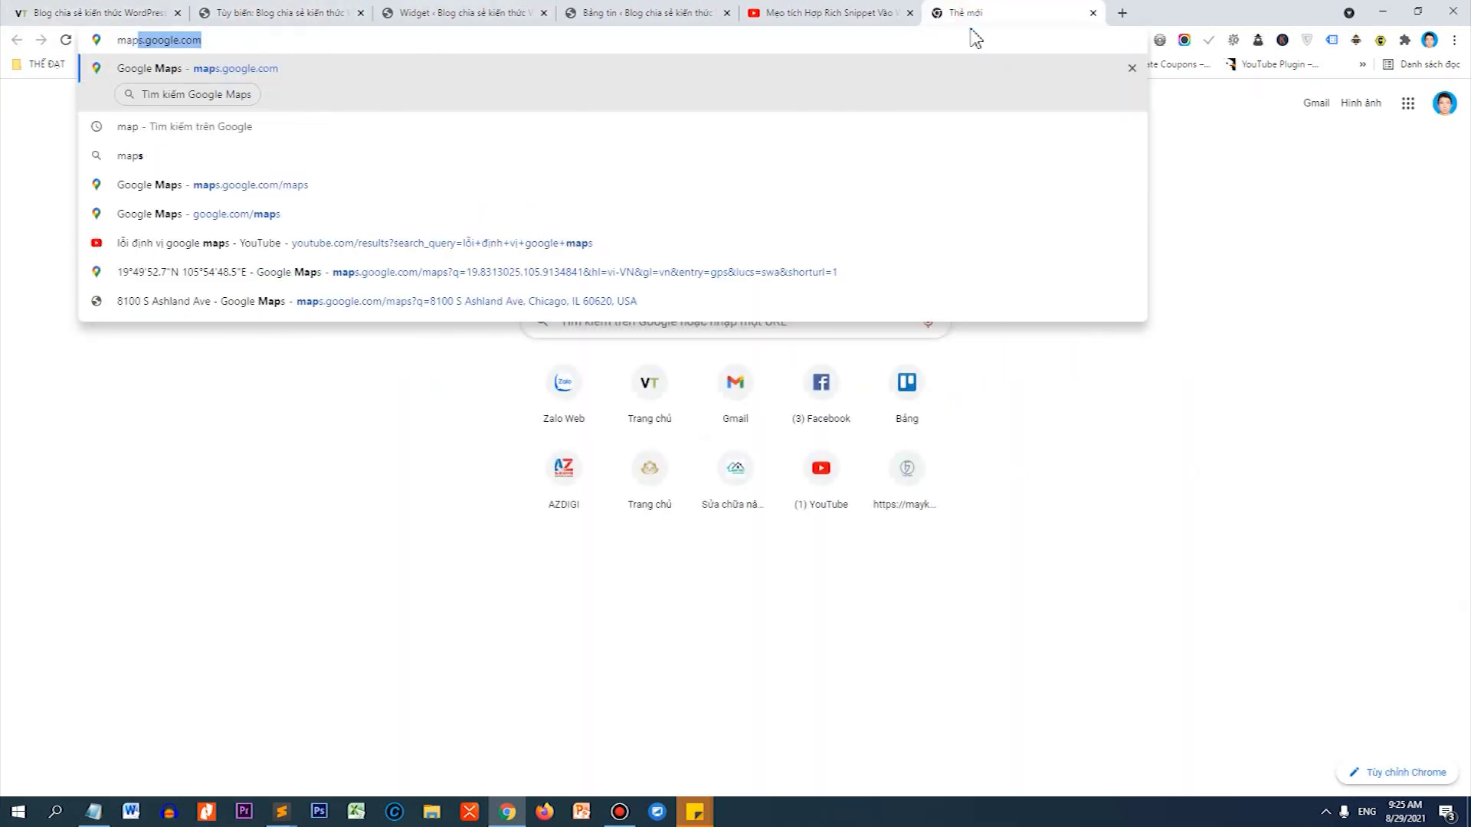
{"action": "key", "text": "Return"}
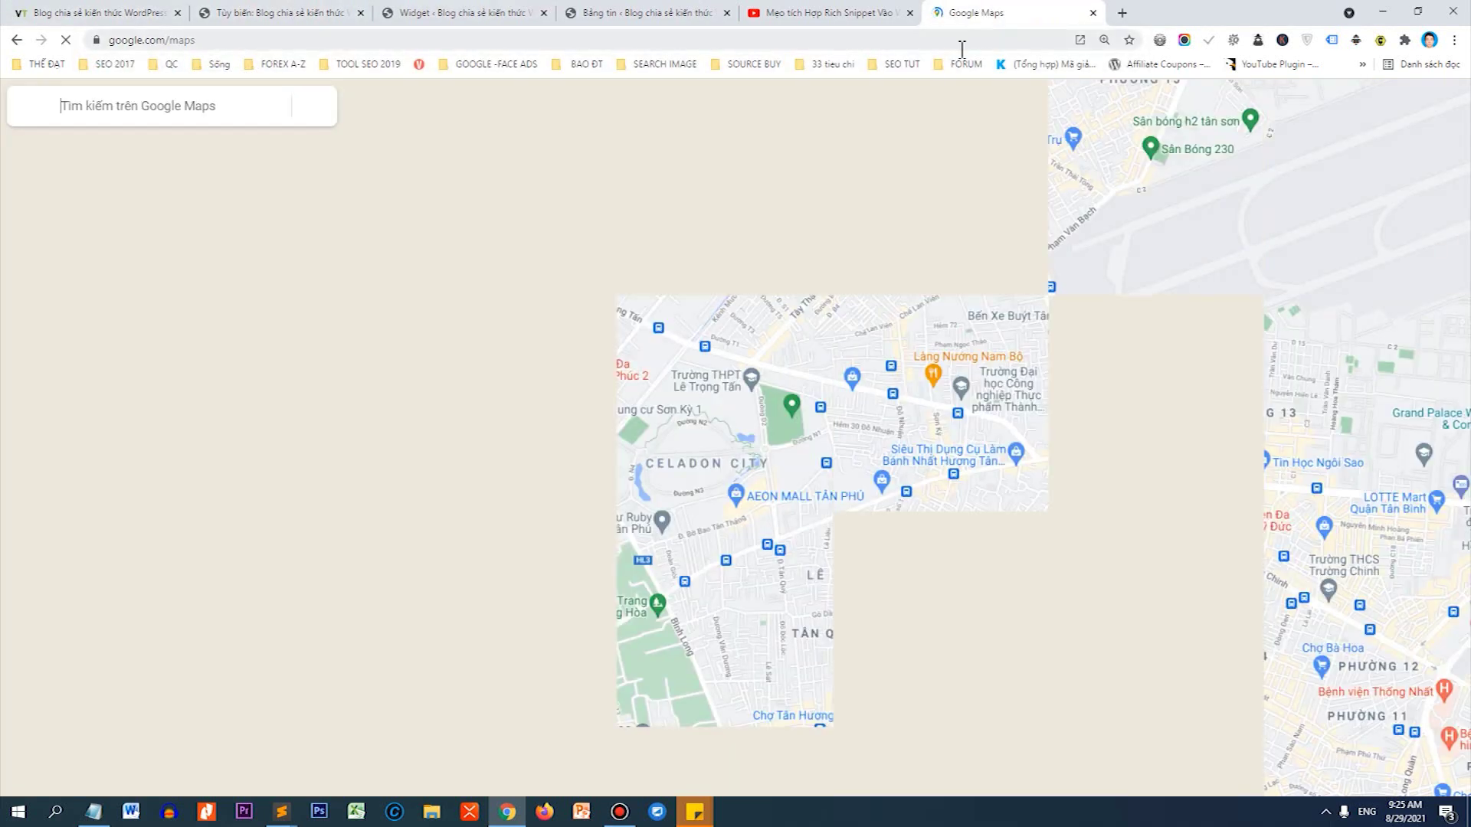
{"action": "left_click", "coordinate": [194, 105]}
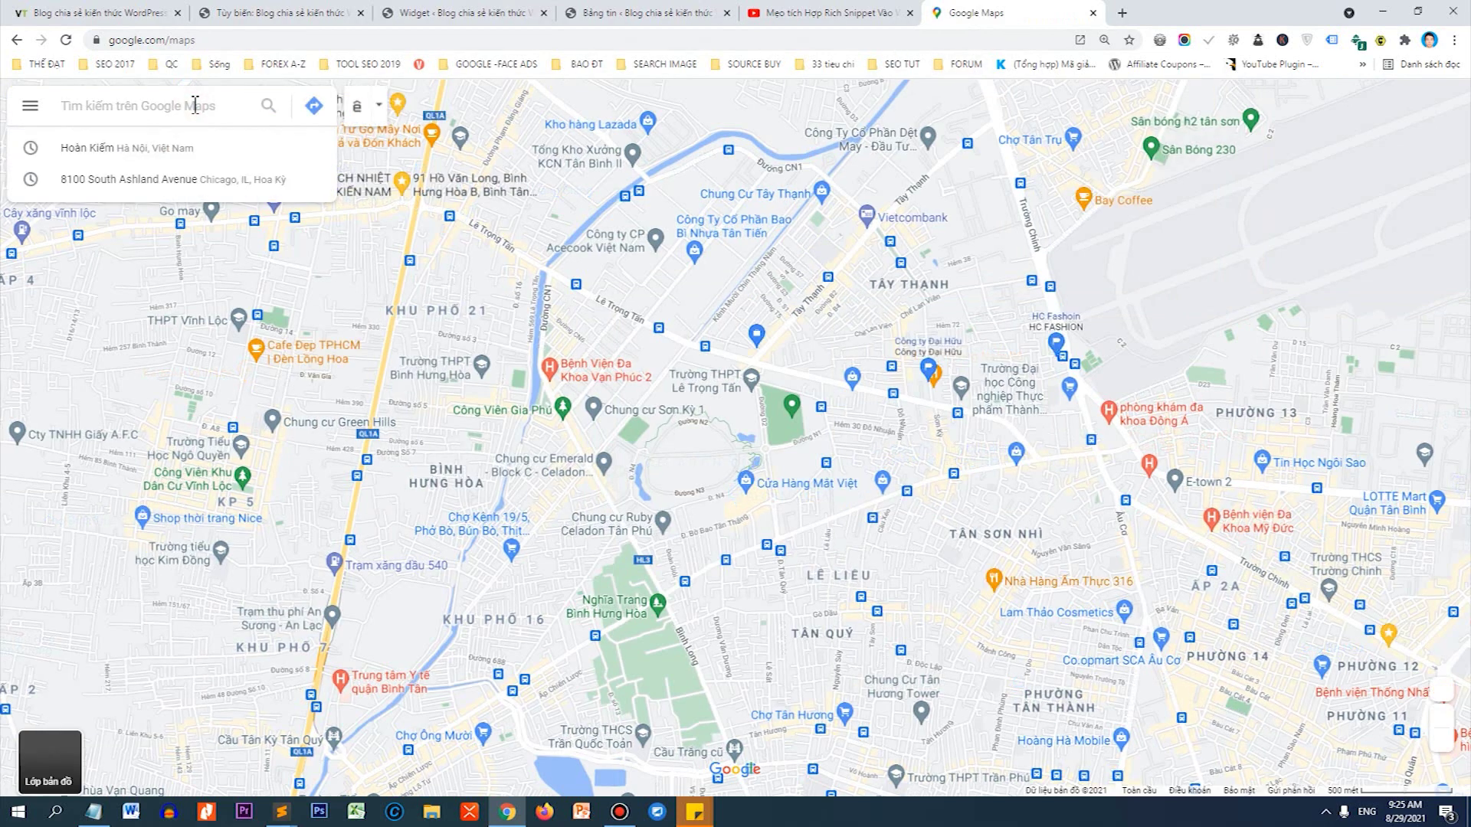
{"action": "type", "text": "công ty thiết kế"}
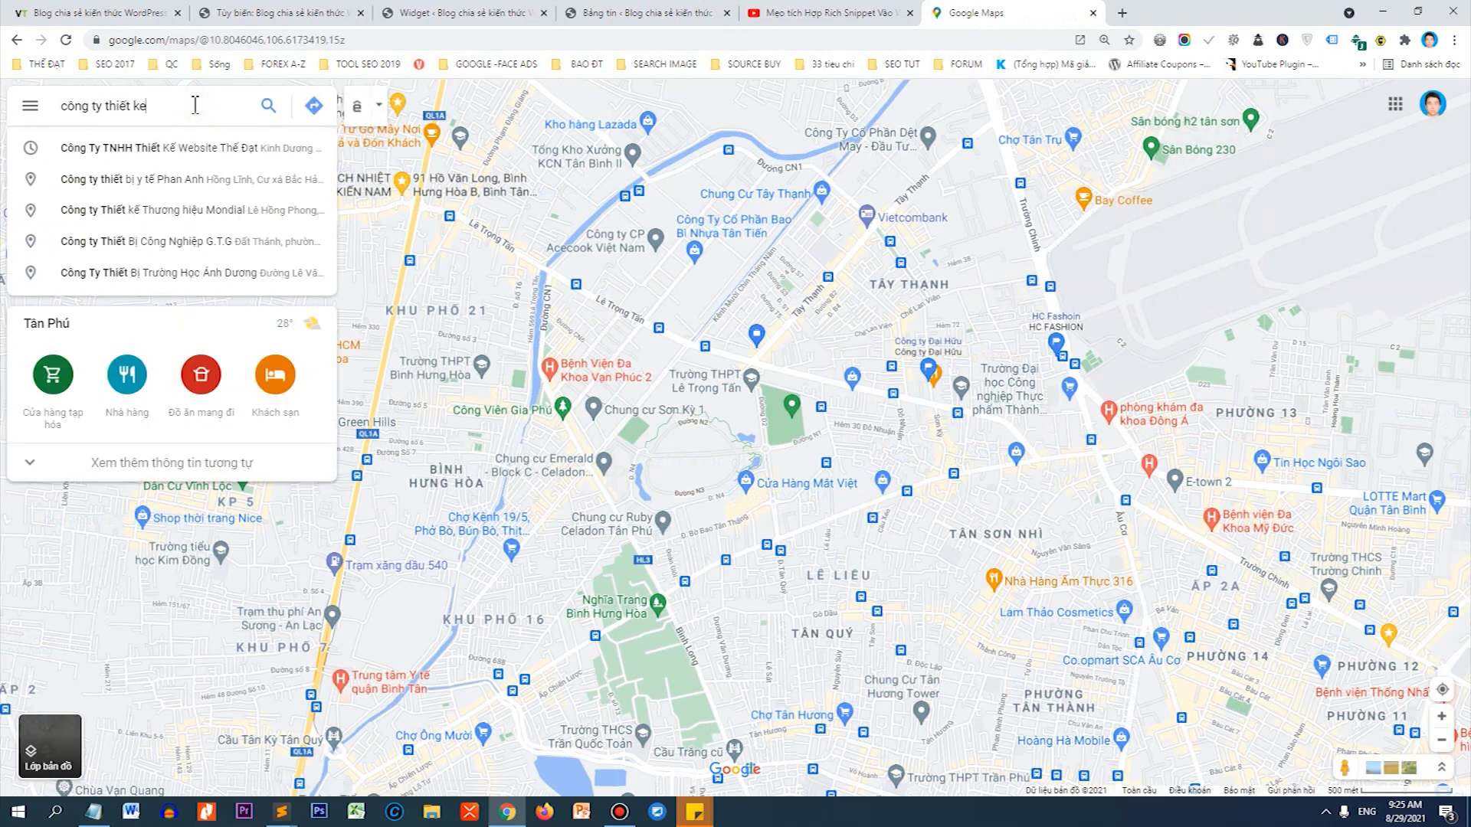
{"action": "left_click", "coordinate": [237, 150]}
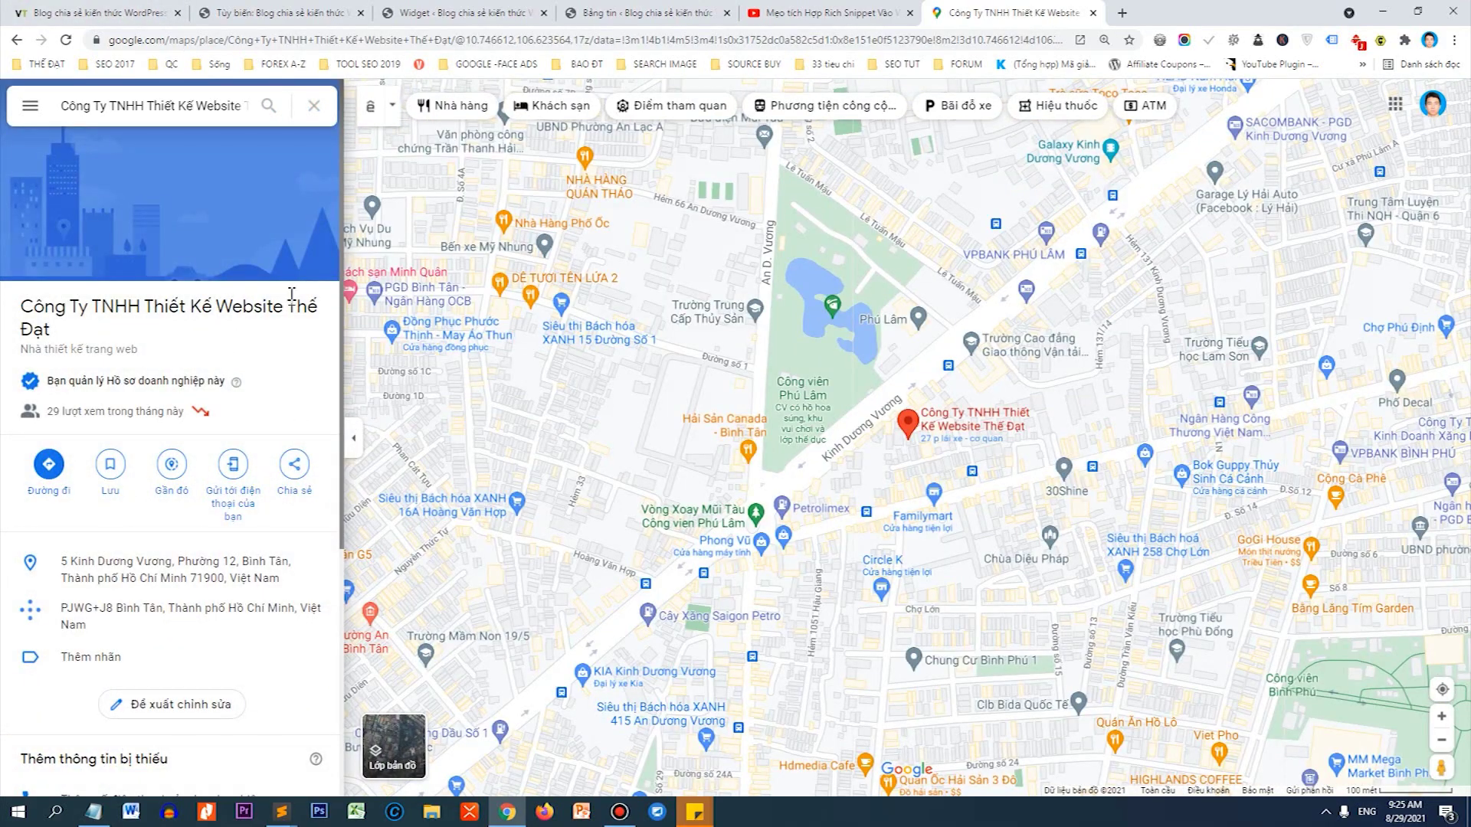
Copy the place's embed-a-map HTML code and return to the WordPress widgets page.
{"action": "left_click", "coordinate": [295, 465]}
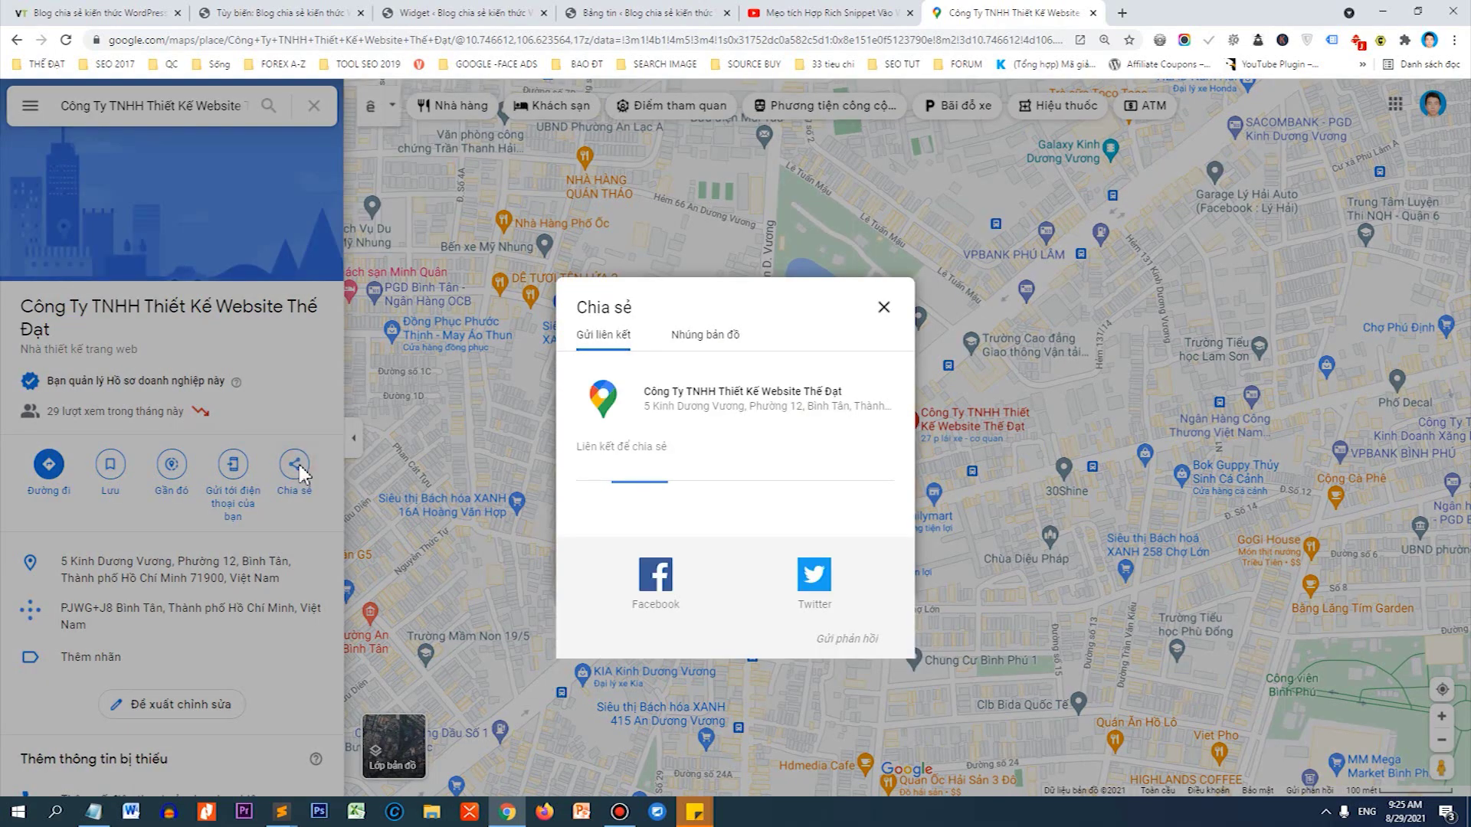
{"action": "left_click", "coordinate": [728, 345]}
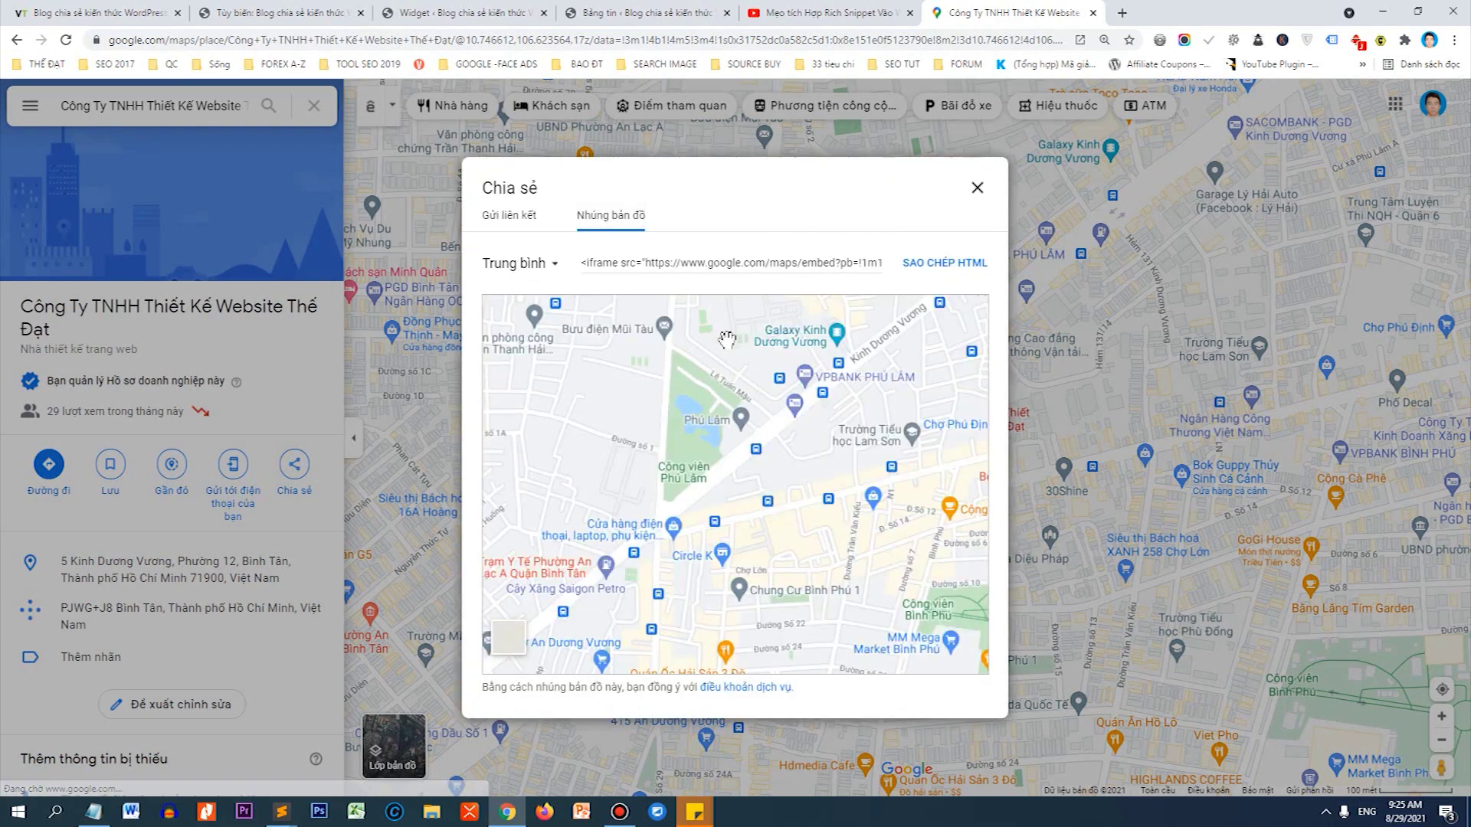
{"action": "left_click", "coordinate": [913, 268]}
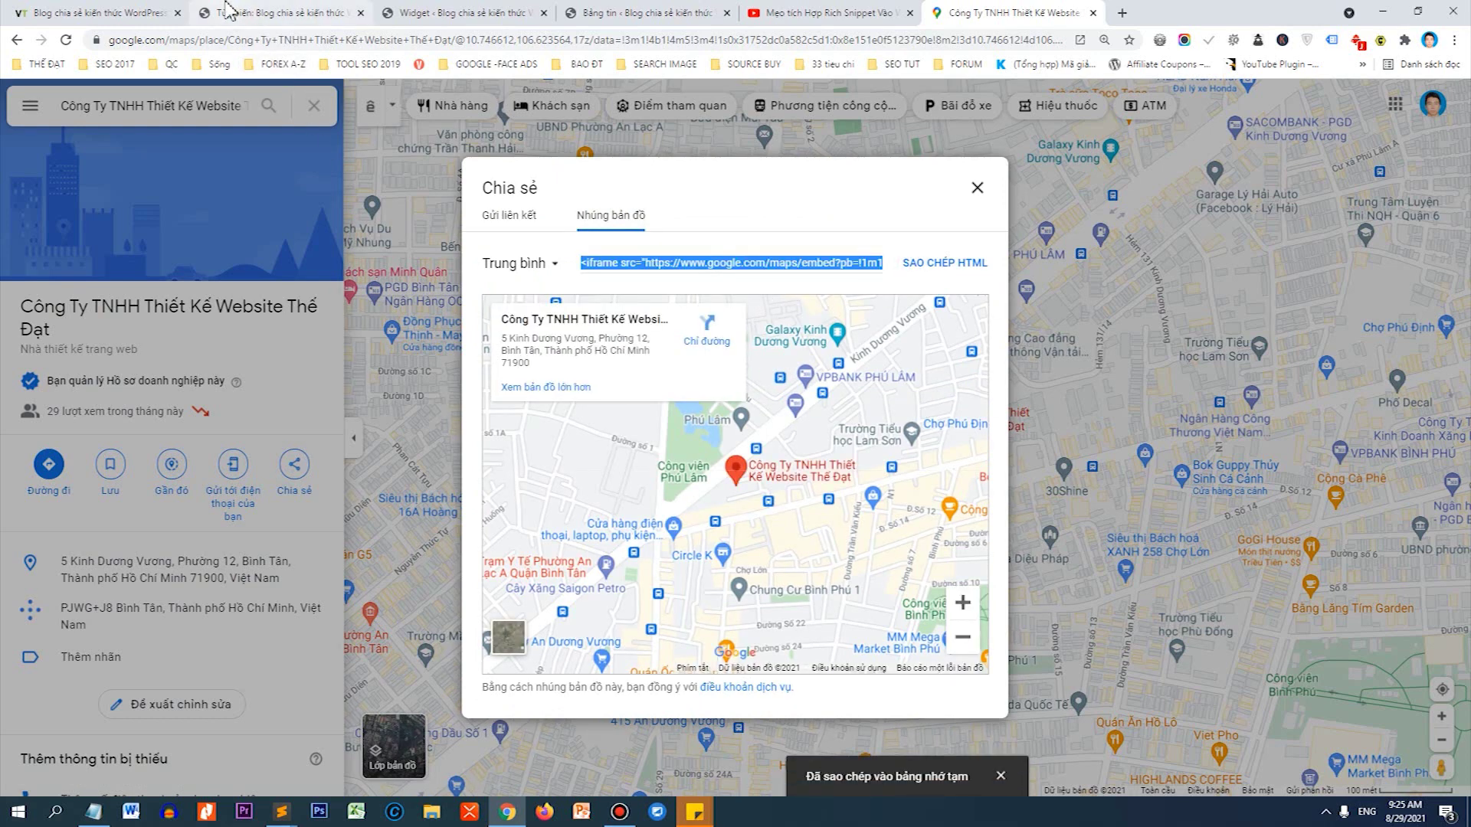
{"action": "left_click", "coordinate": [420, 13]}
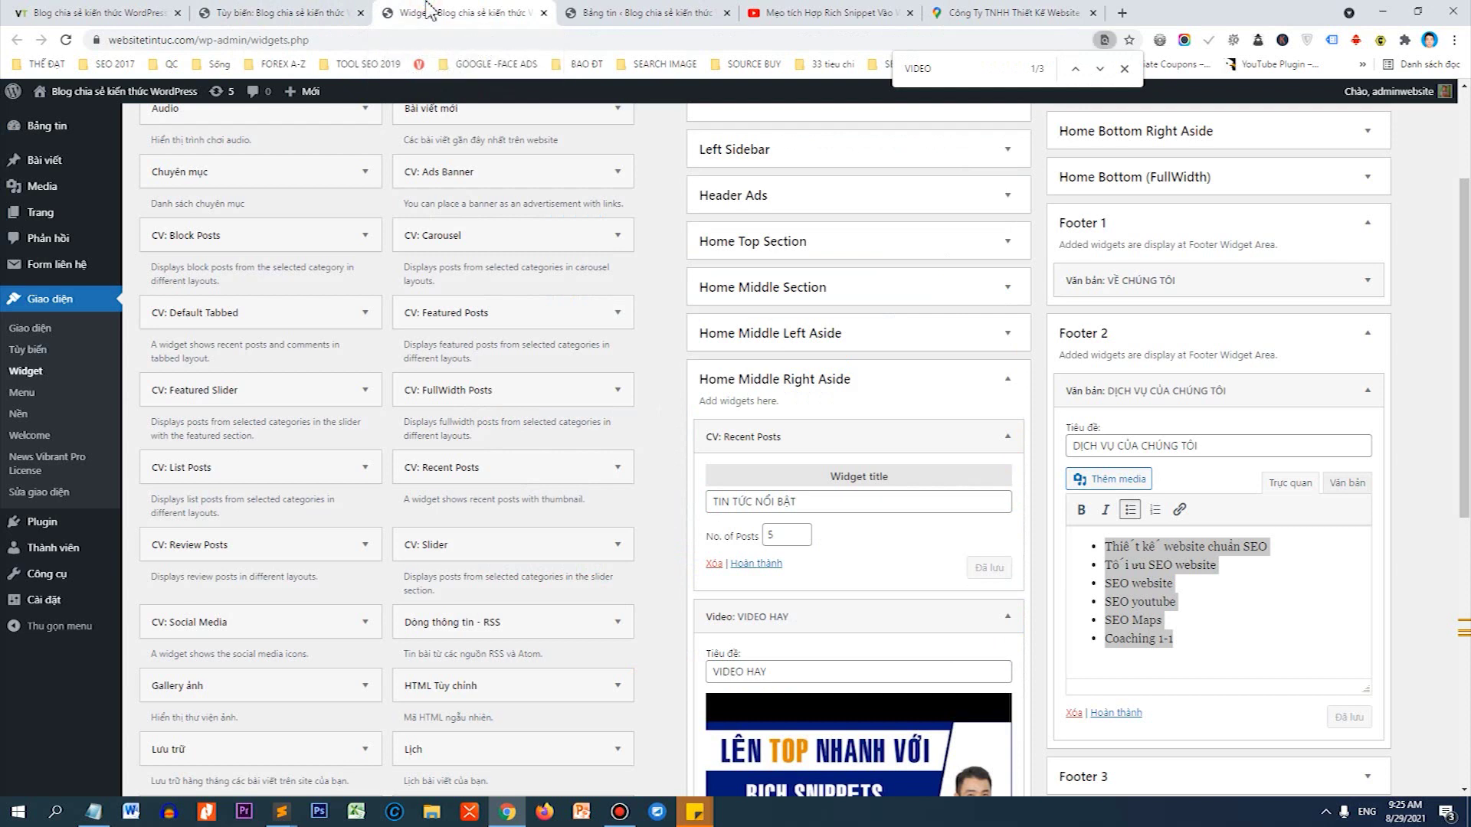
Fold away the Footer 2 services widget and drag an 'HTML Tùy chỉnh' widget into Footer 3.
{"action": "scroll", "coordinate": [364, 321], "scroll_direction": "down", "scroll_amount": 1}
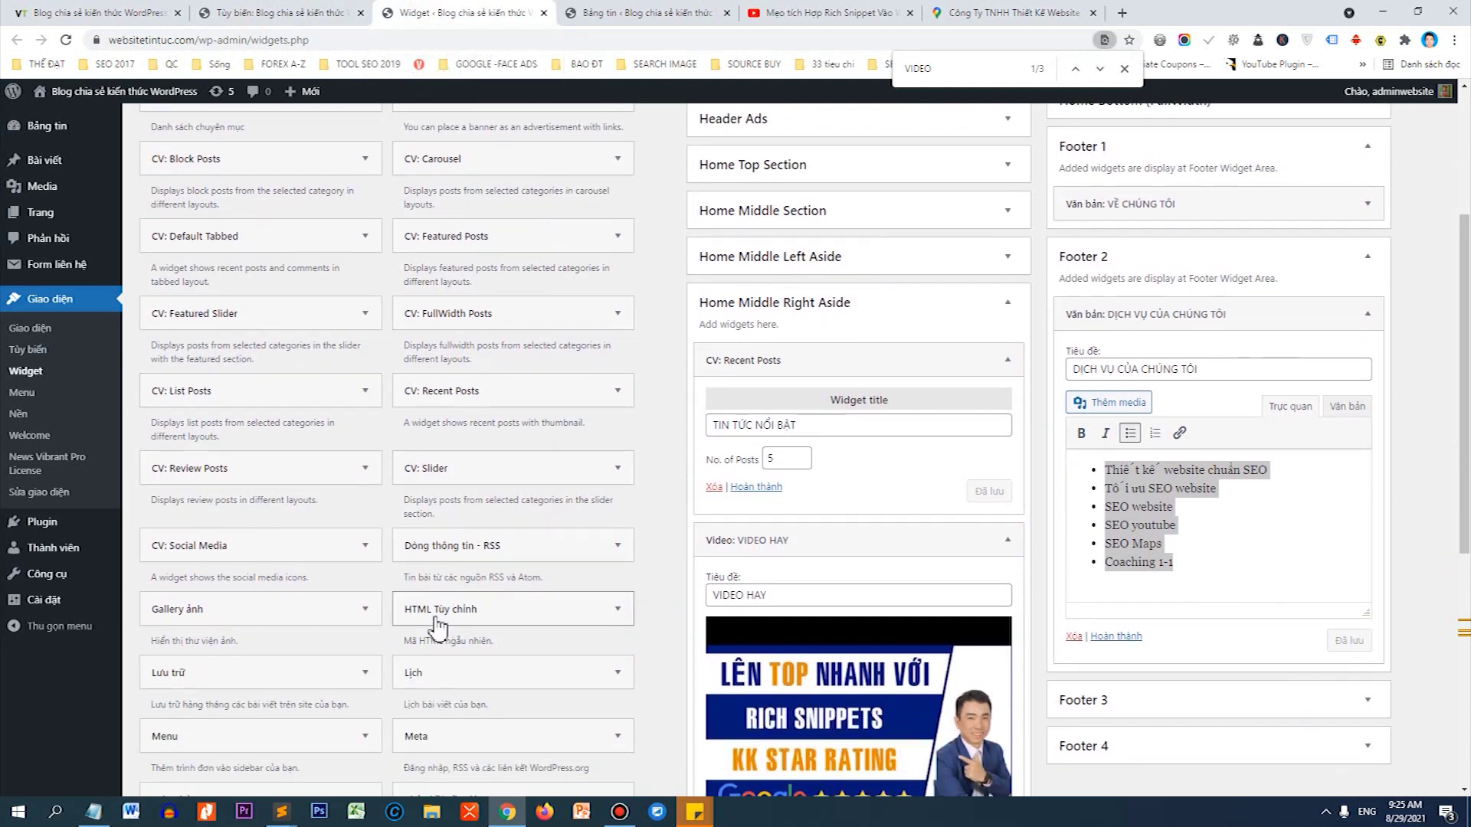
{"action": "left_click", "coordinate": [1366, 316]}
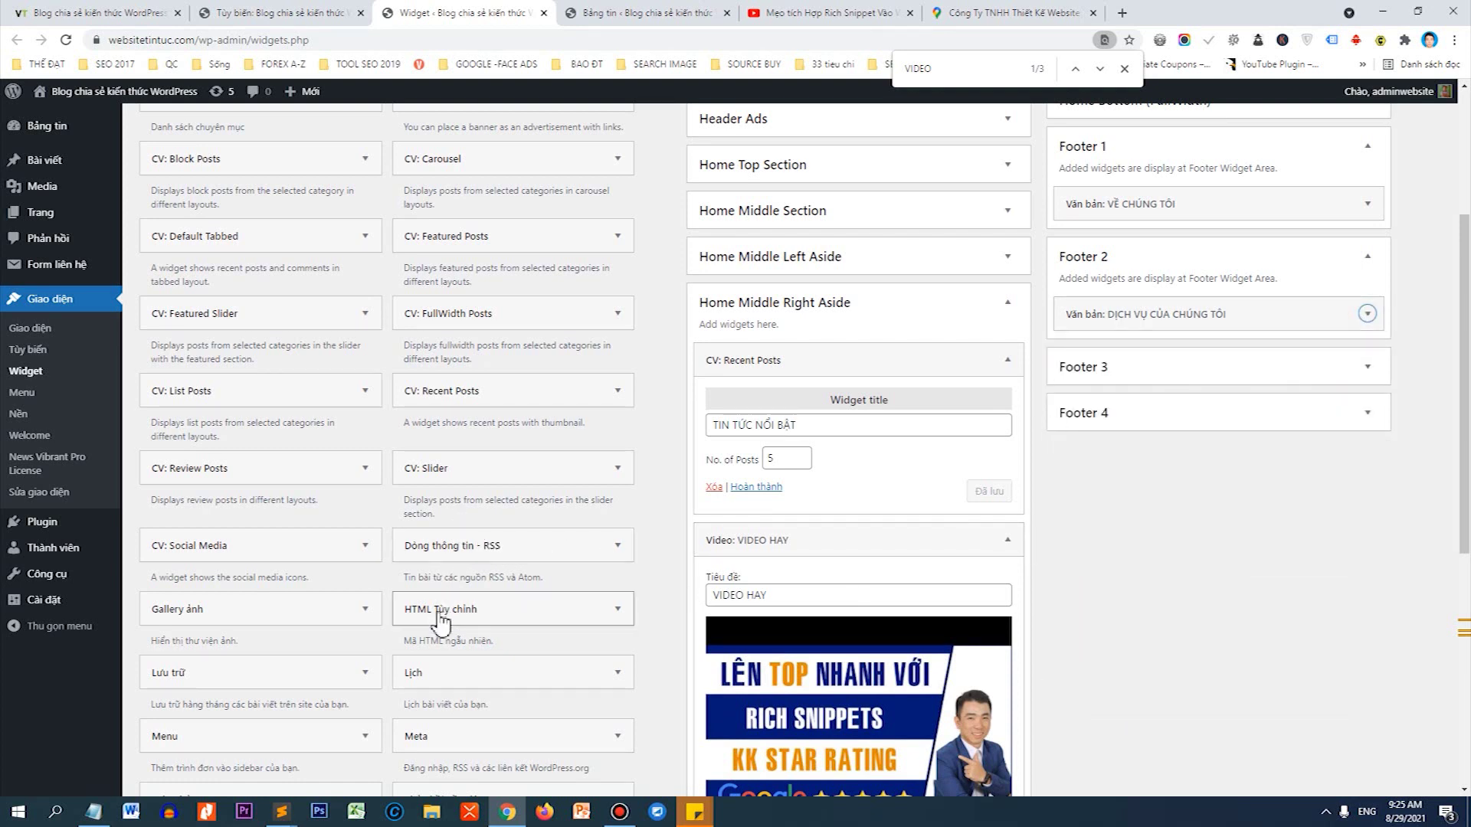
{"action": "left_click_drag", "start_coordinate": [438, 613], "coordinate": [1188, 411]}
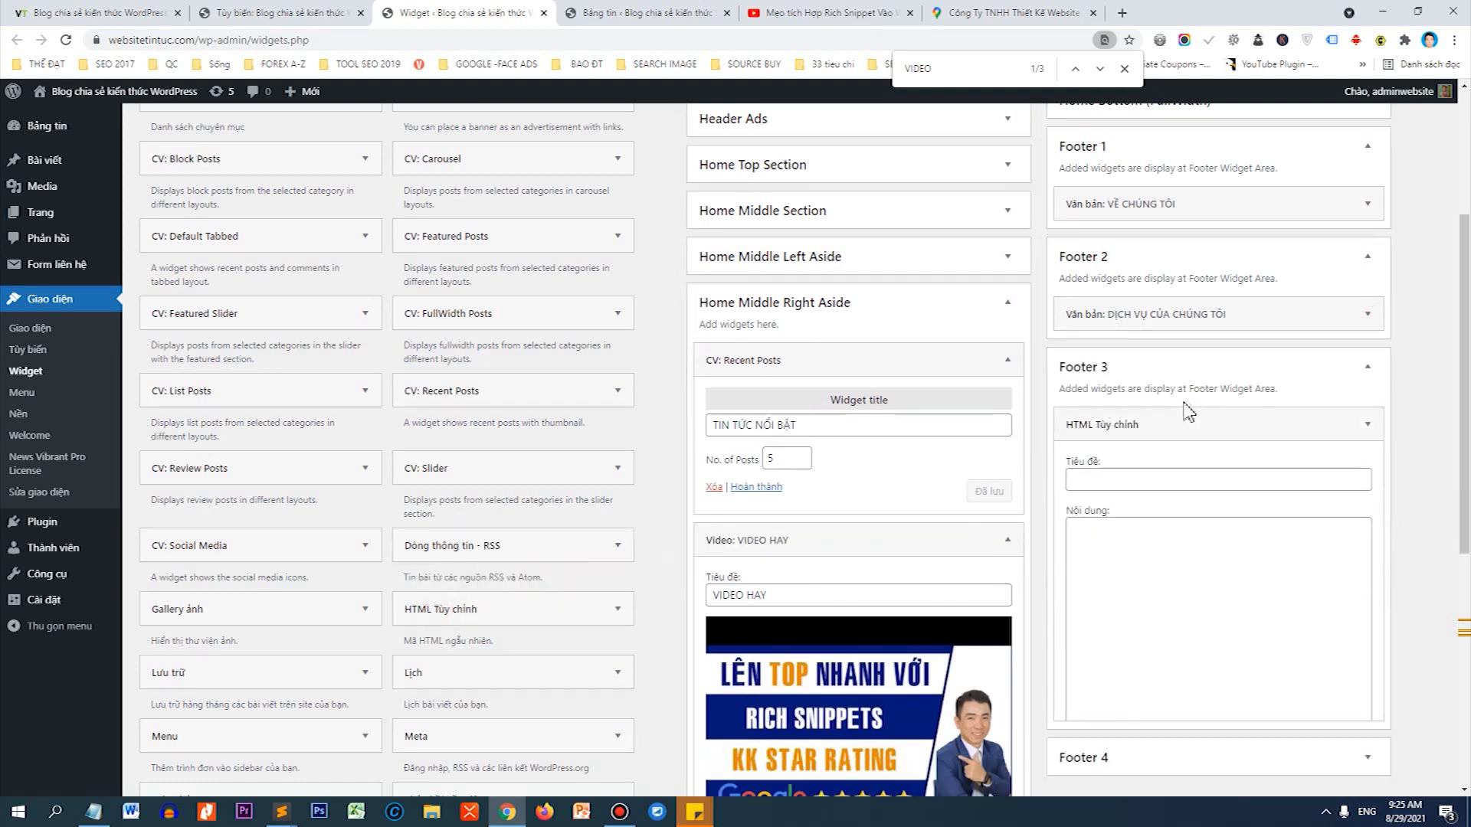
Title the Footer 3 HTML widget 'ĐỊA CHỈ CỦA CHÚNG TÔI' and paste the map embed code.
{"action": "left_click", "coordinate": [1143, 486]}
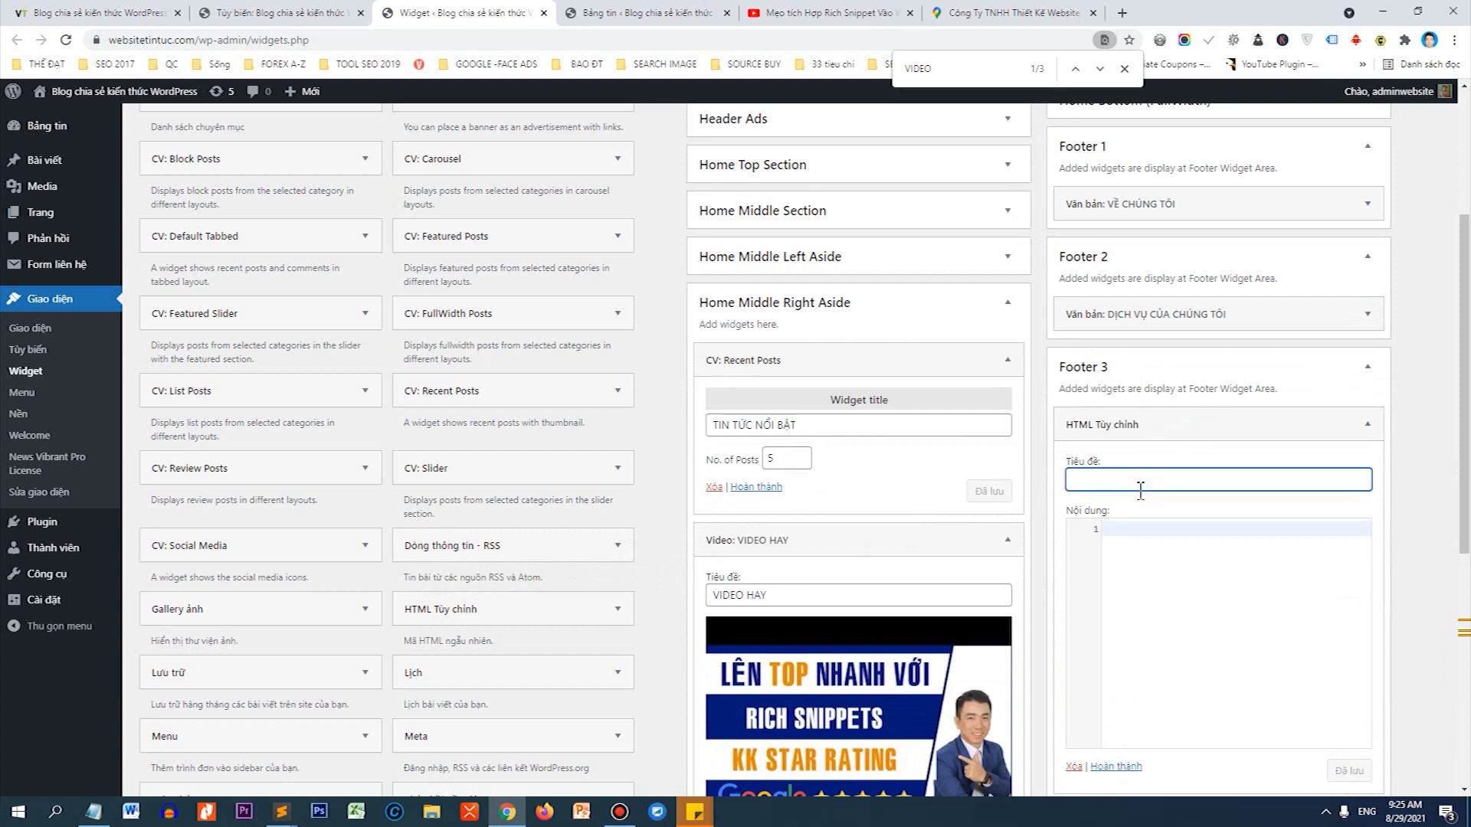
{"action": "type", "text": "đi"}
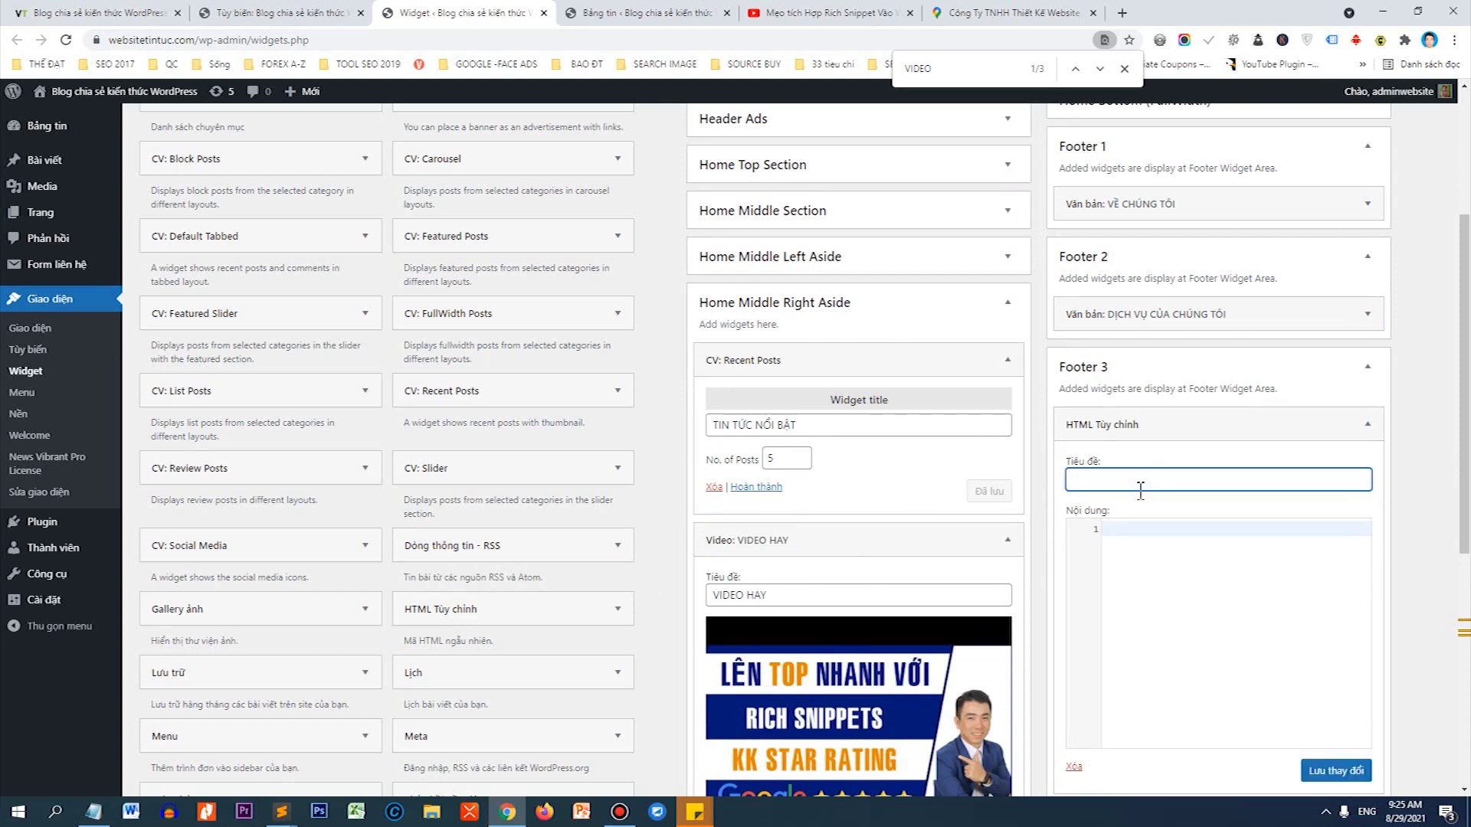
{"action": "type", "text": "A CHỈ CỦA CHÚNG TÔI"}
{"action": "left_click", "coordinate": [1164, 531]}
{"action": "key", "text": "ctrl+v"}
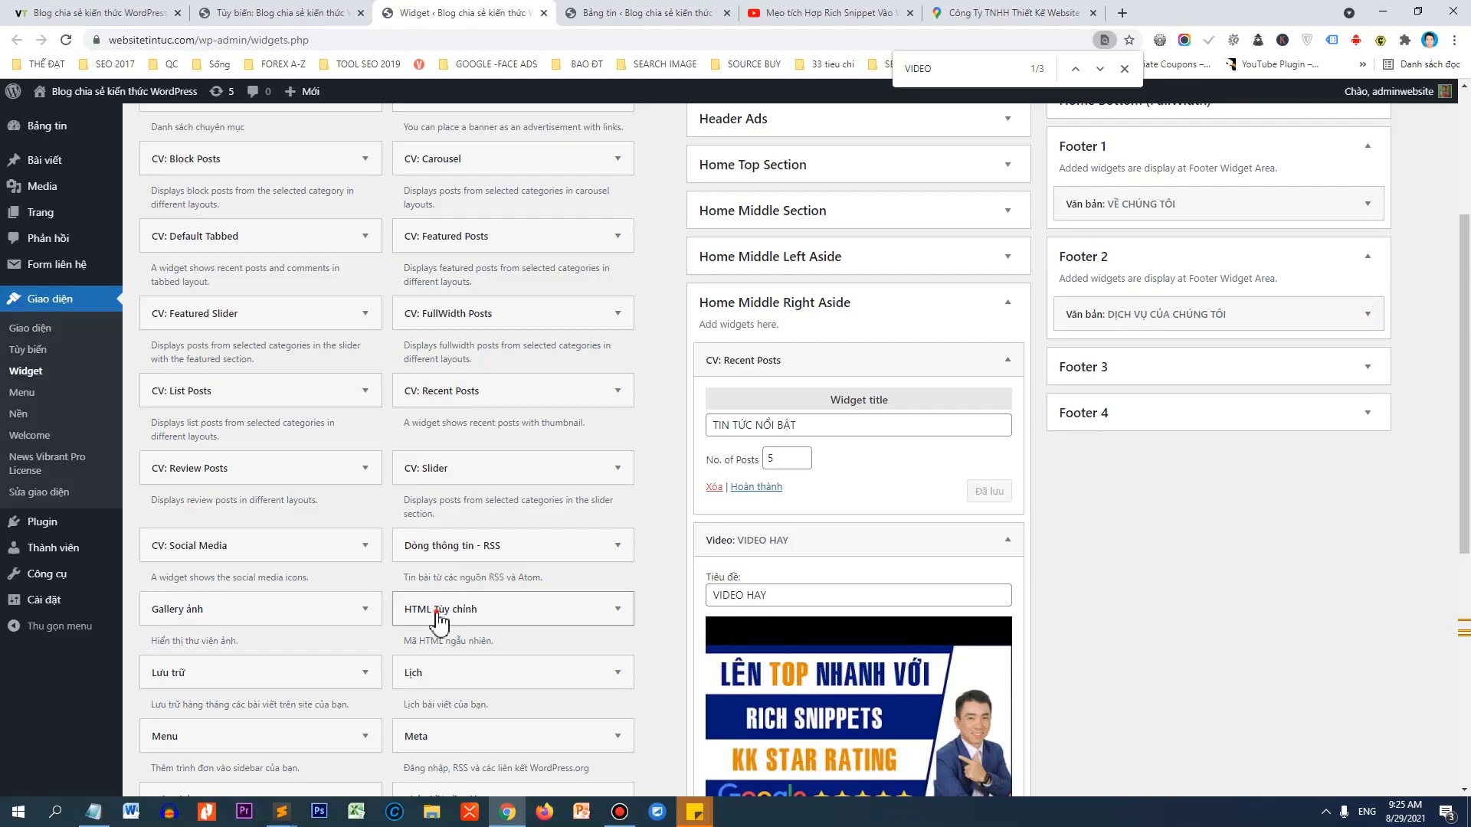
Set up a fresh Custom HTML widget in Footer 3 with the title and pasted map code, and save it.
{"action": "left_click_drag", "start_coordinate": [440, 613], "coordinate": [1168, 417]}
{"action": "left_click", "coordinate": [1140, 481]}
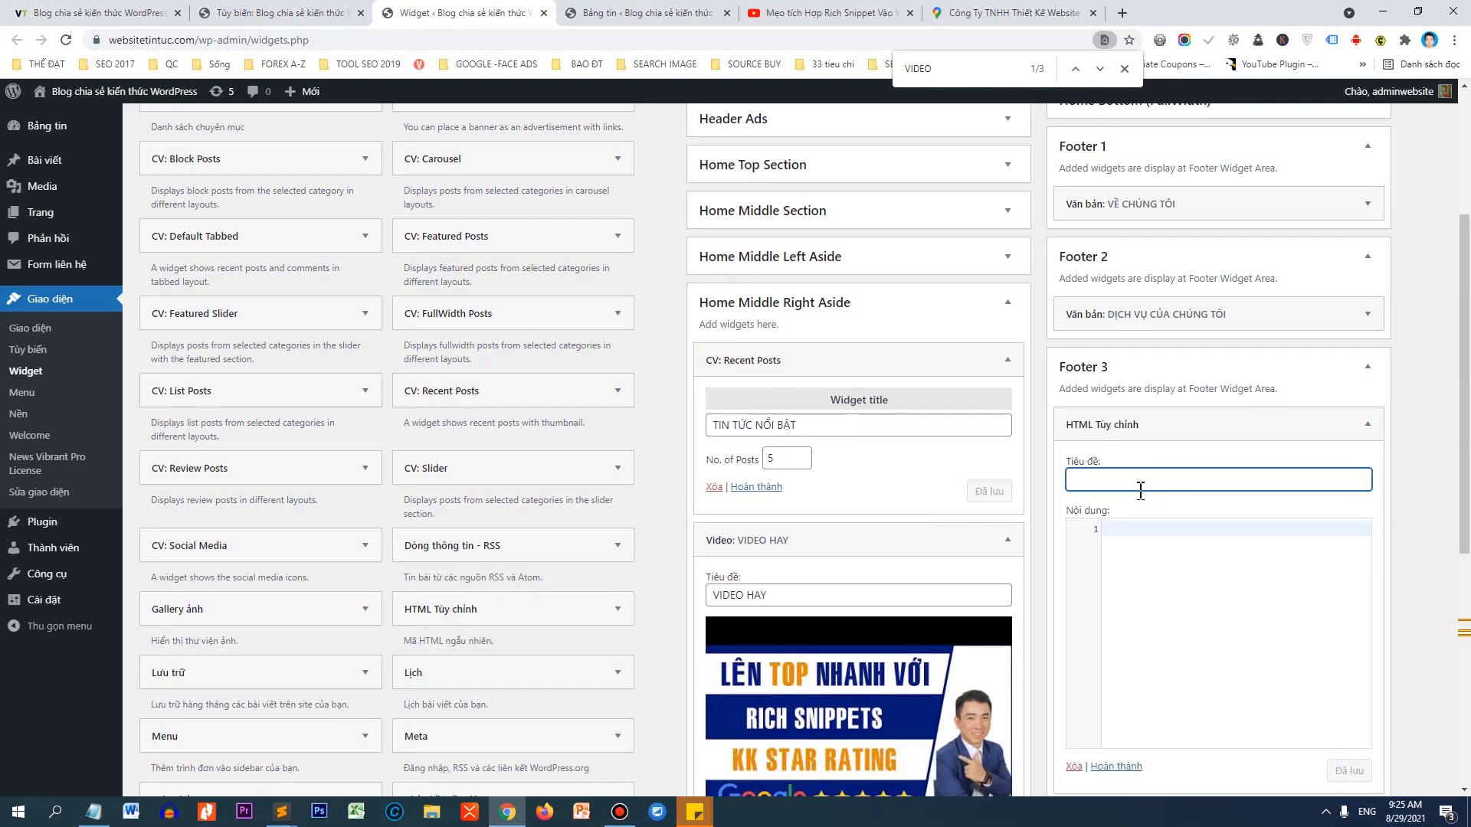
{"action": "type", "text": "đia"}
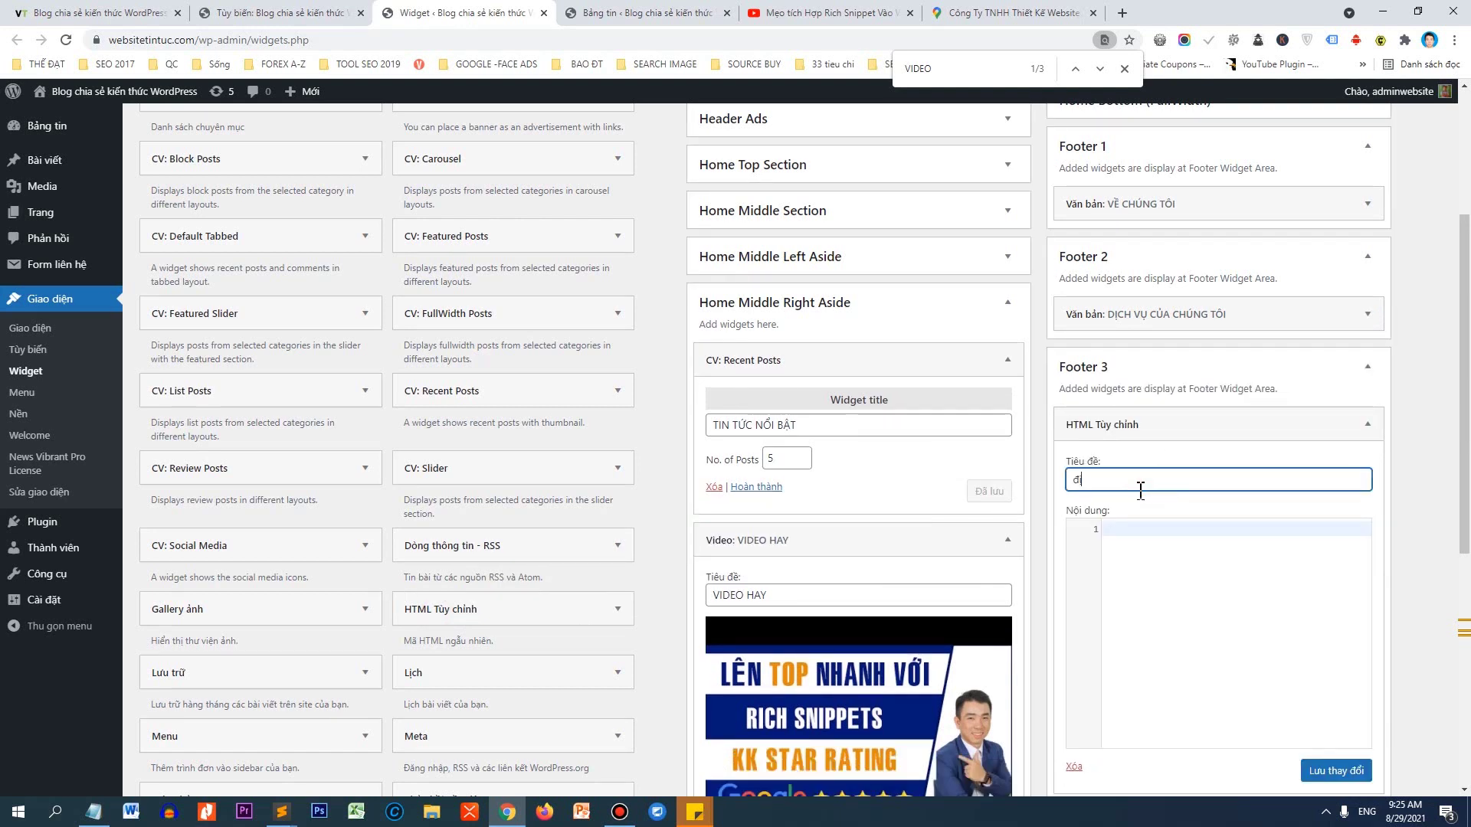
{"action": "key", "text": "BackSpace"}
{"action": "key", "text": "BackSpace"}
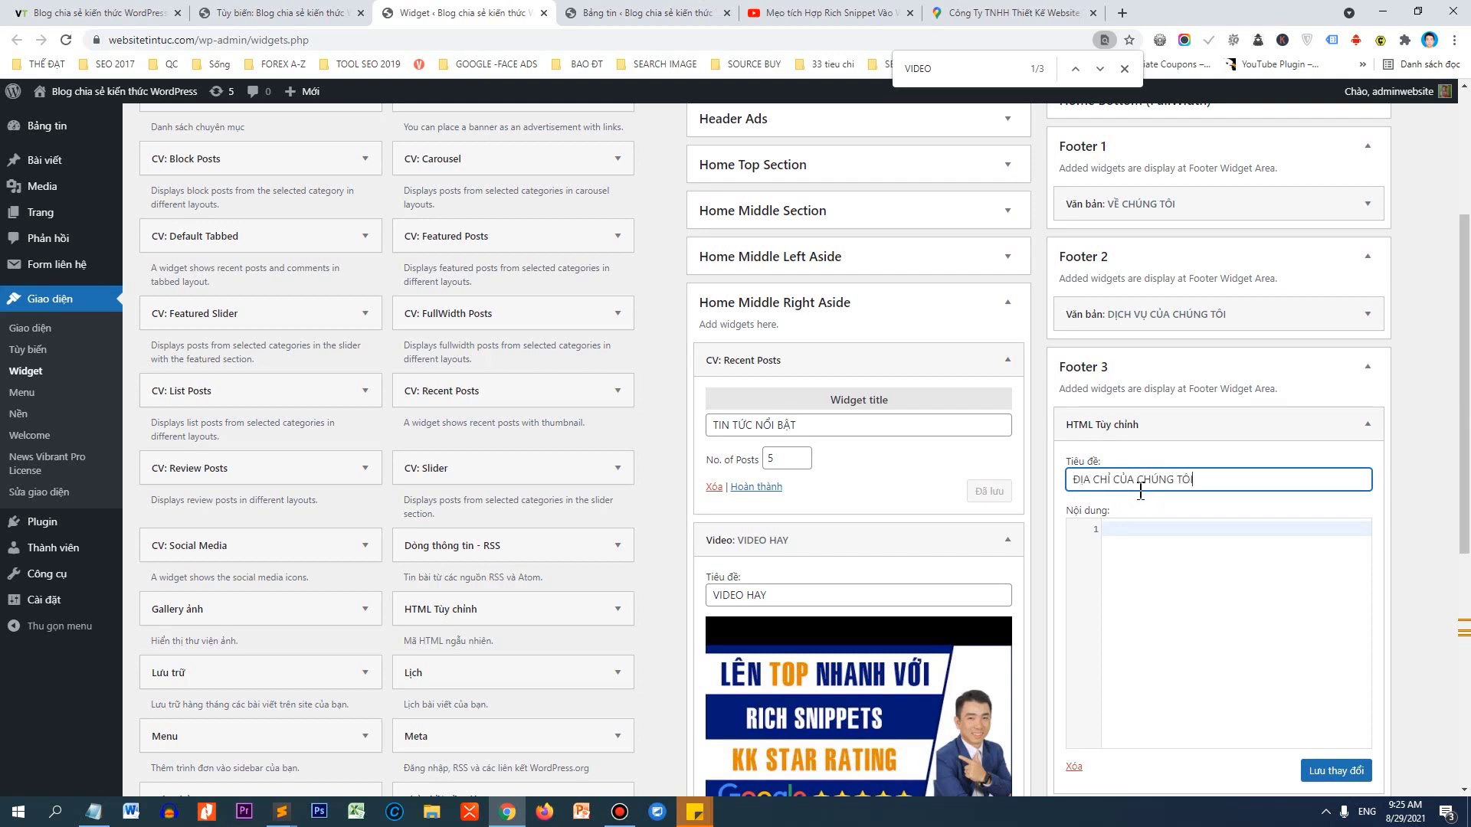
{"action": "left_click", "coordinate": [1161, 530]}
{"action": "key", "text": "ctrl+v"}
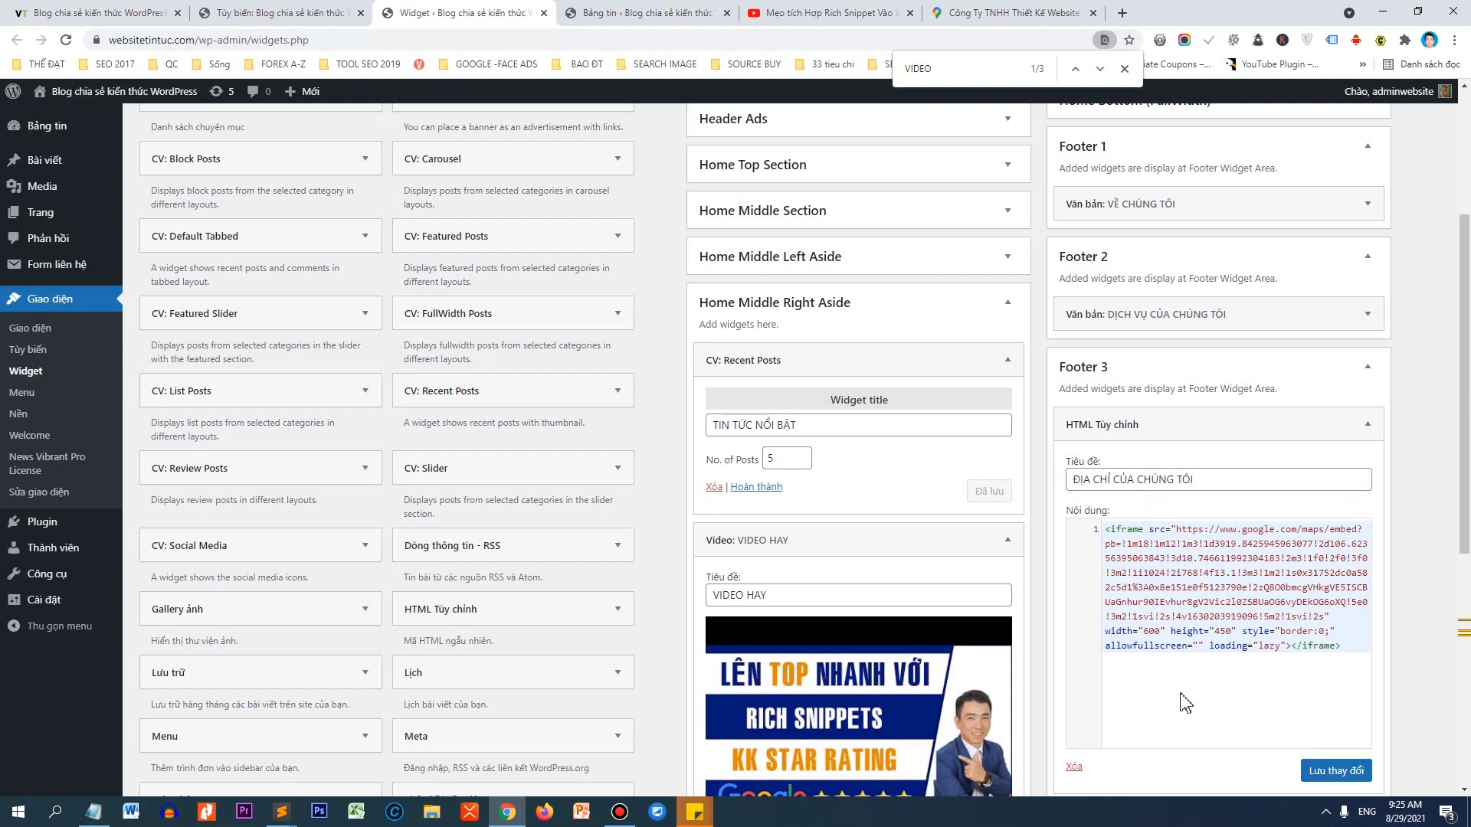
{"action": "scroll", "coordinate": [1330, 775], "scroll_direction": "down", "scroll_amount": 1}
{"action": "scroll", "coordinate": [1331, 775], "scroll_direction": "down", "scroll_amount": 1}
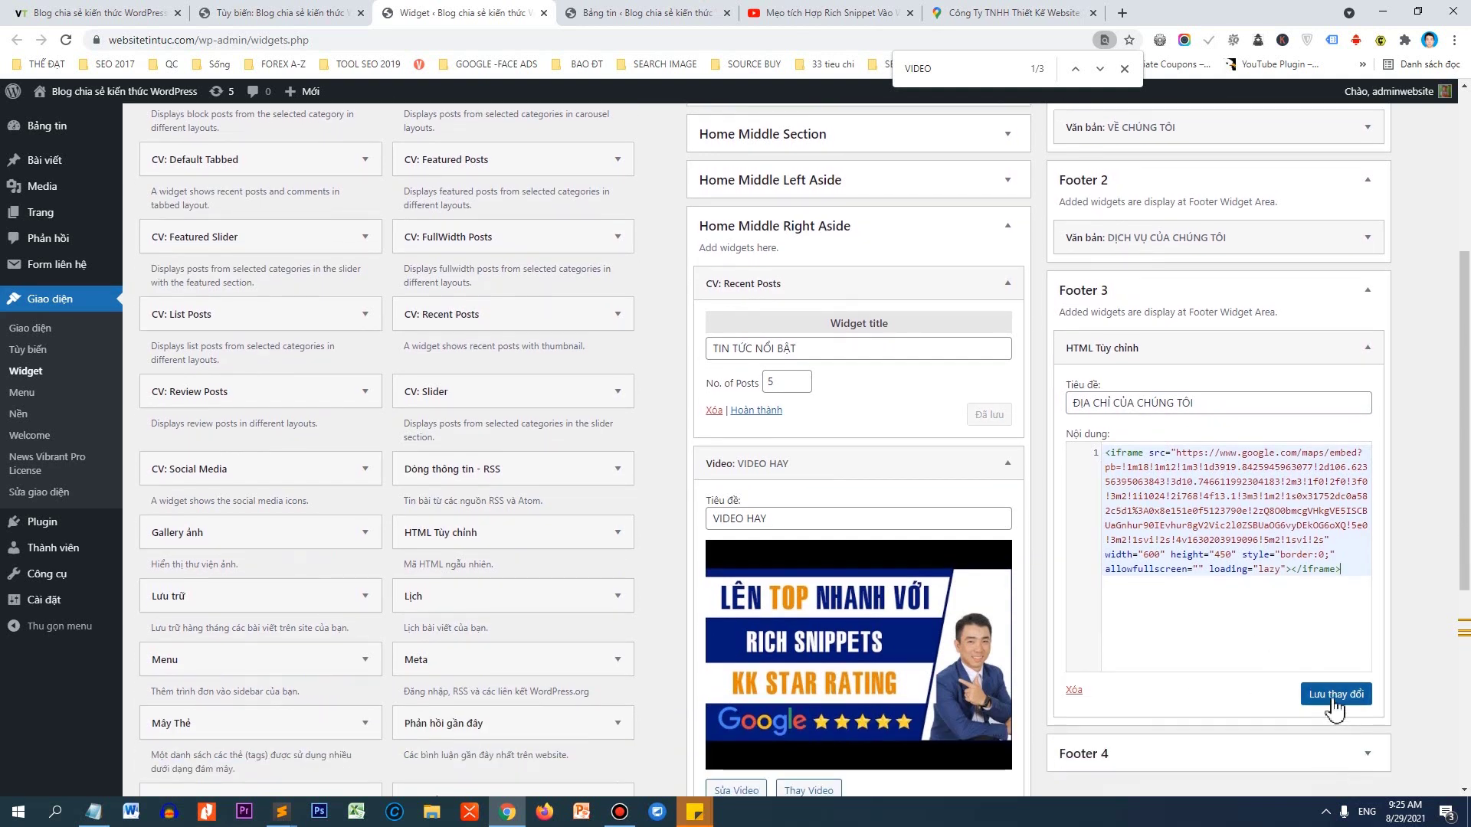
{"action": "left_click", "coordinate": [1331, 700]}
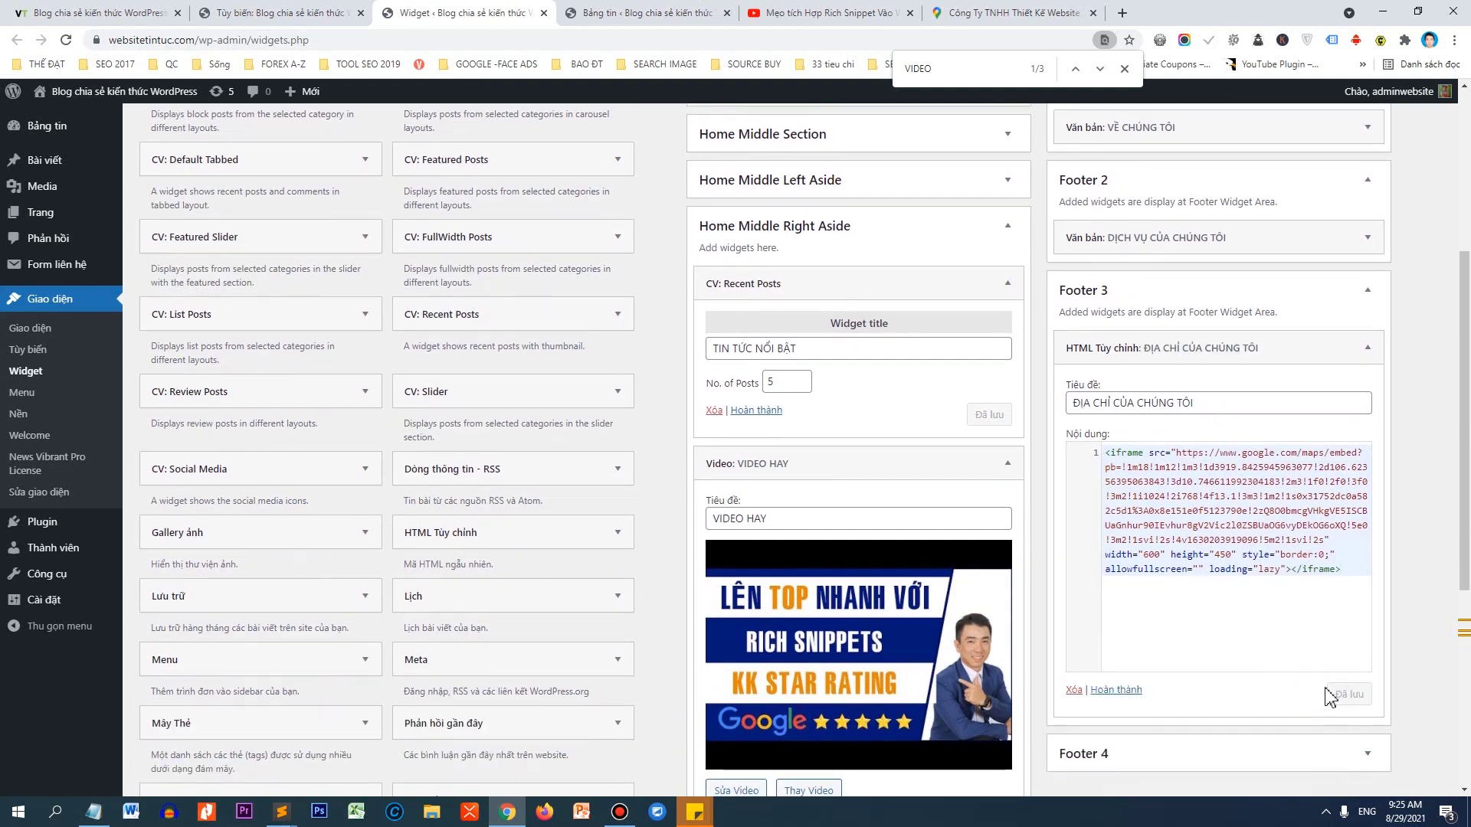
Change the map iframe to width 100% and height 250, save, and reload the front page.
{"action": "double_click", "coordinate": [1150, 556]}
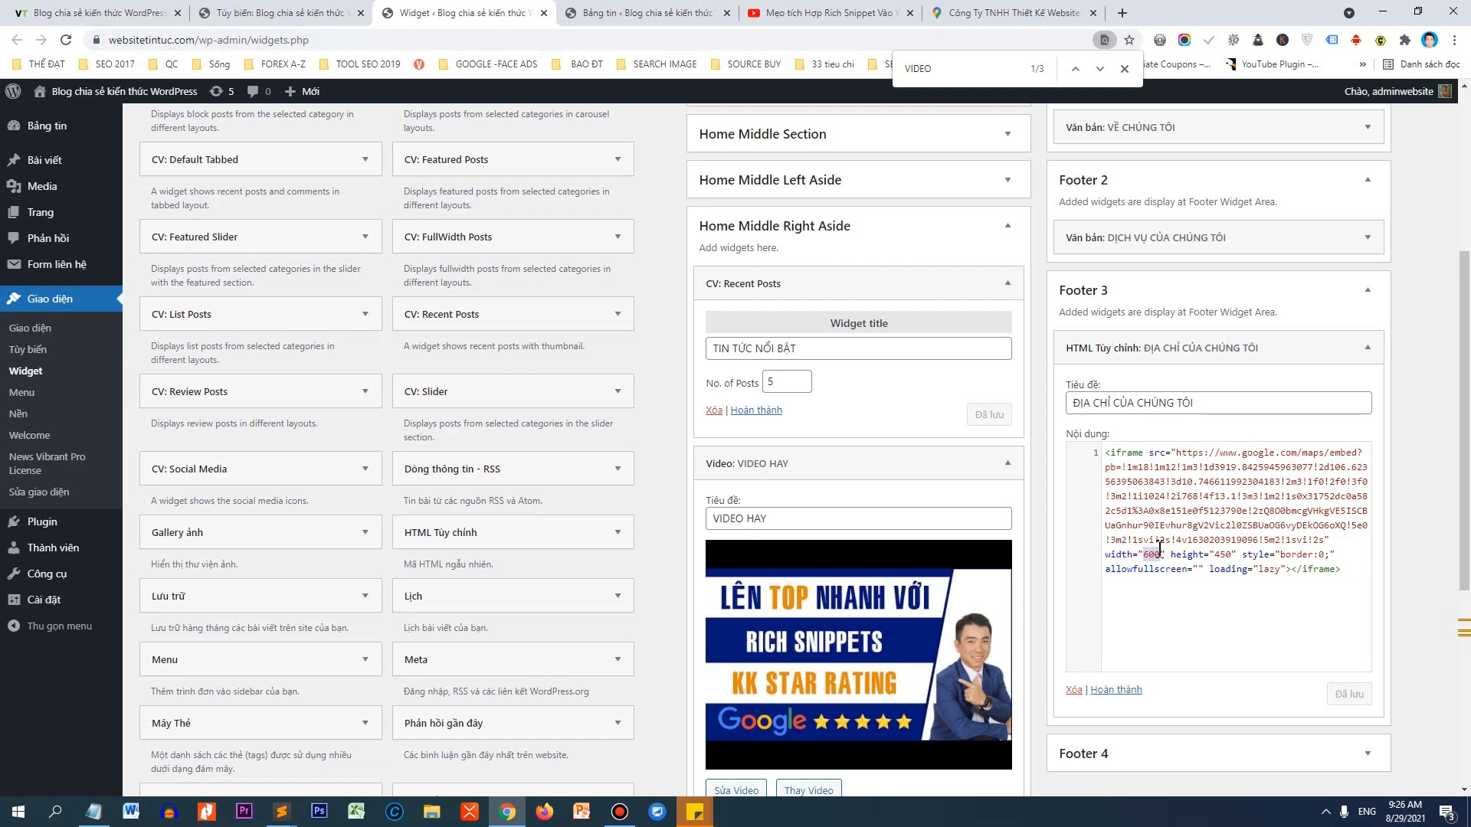
{"action": "key", "text": "BackSpace"}
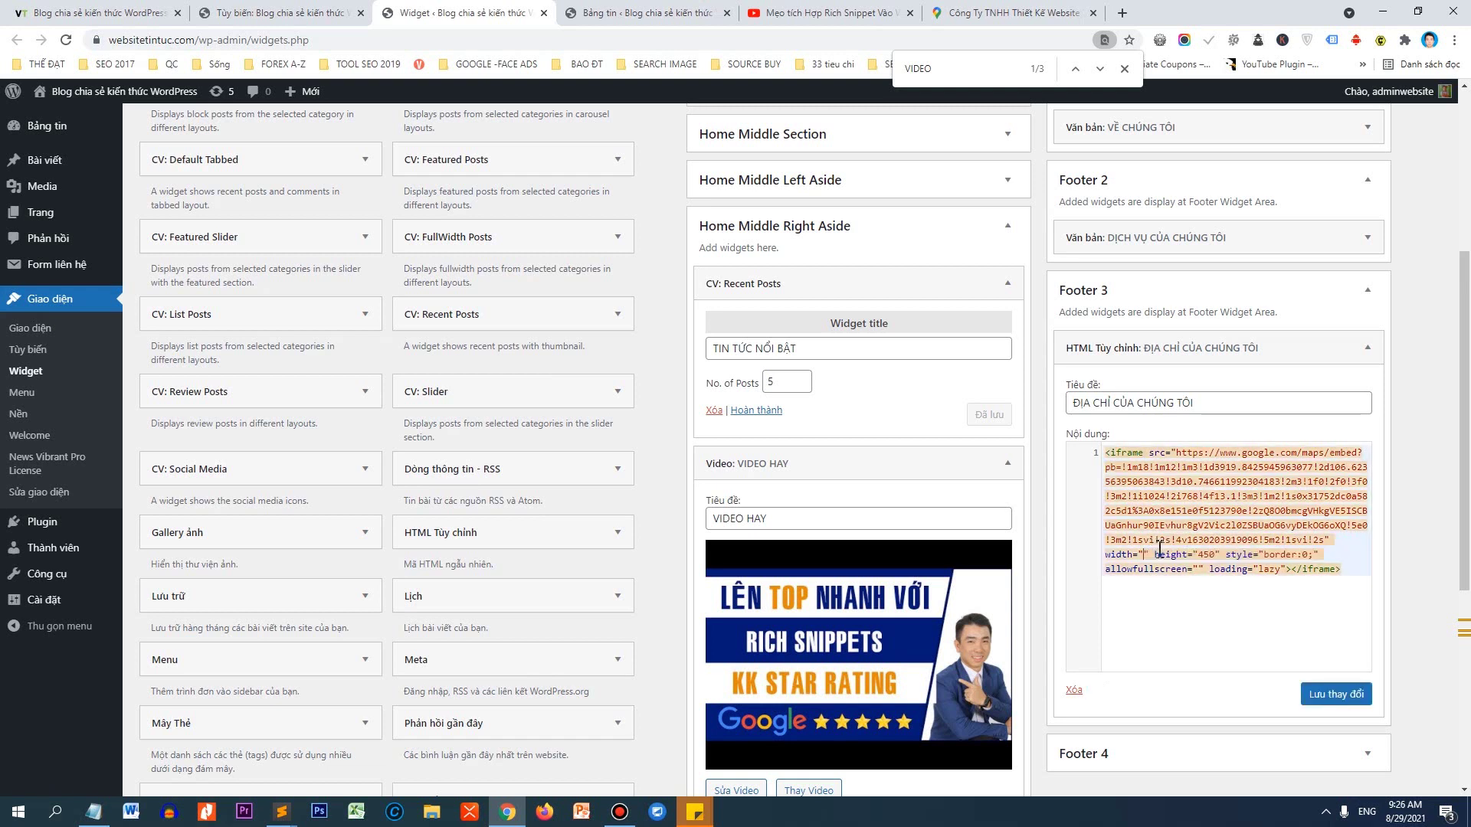
{"action": "type", "text": "100"}
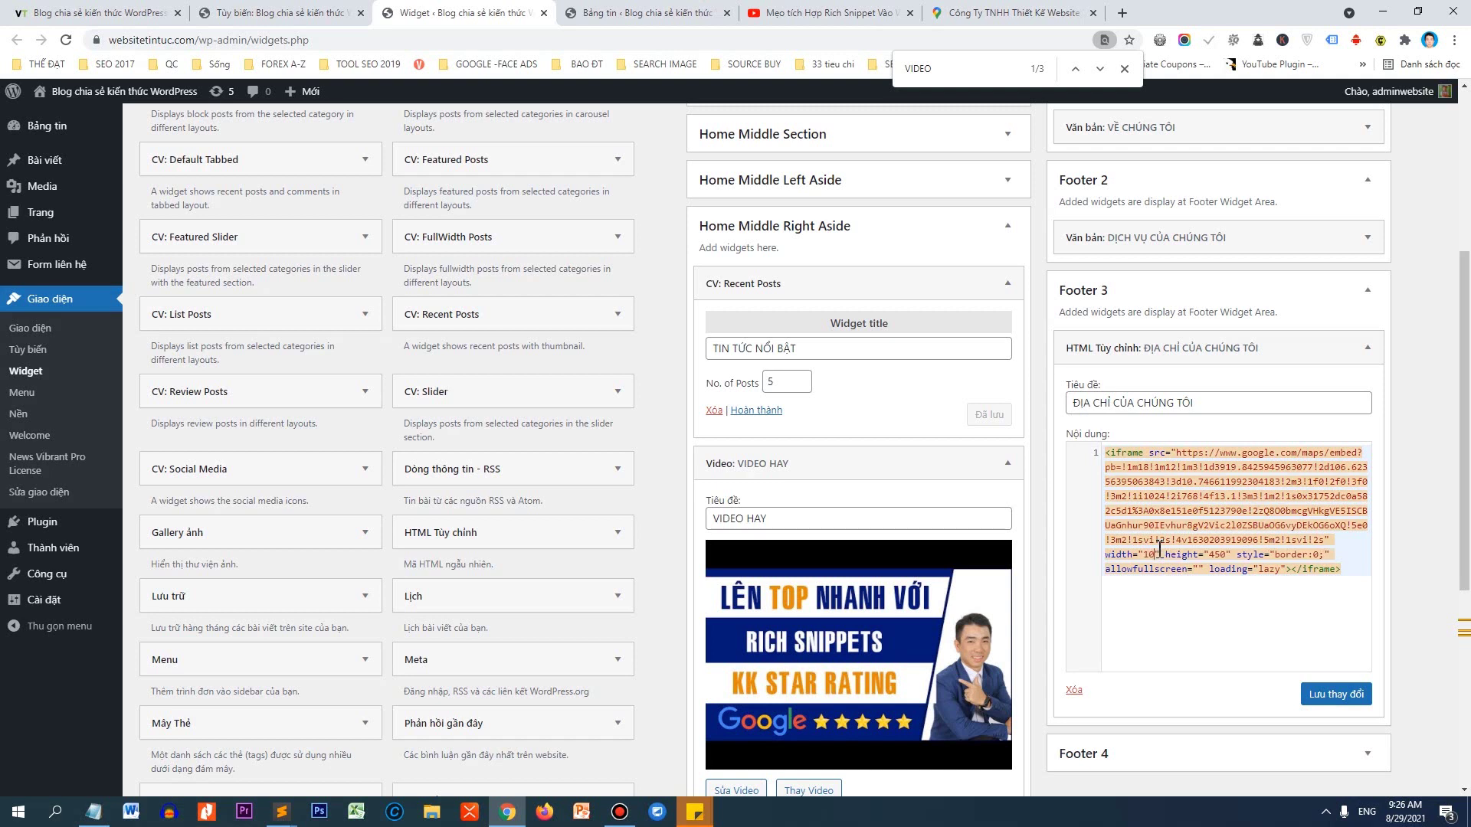
{"action": "type", "text": "%"}
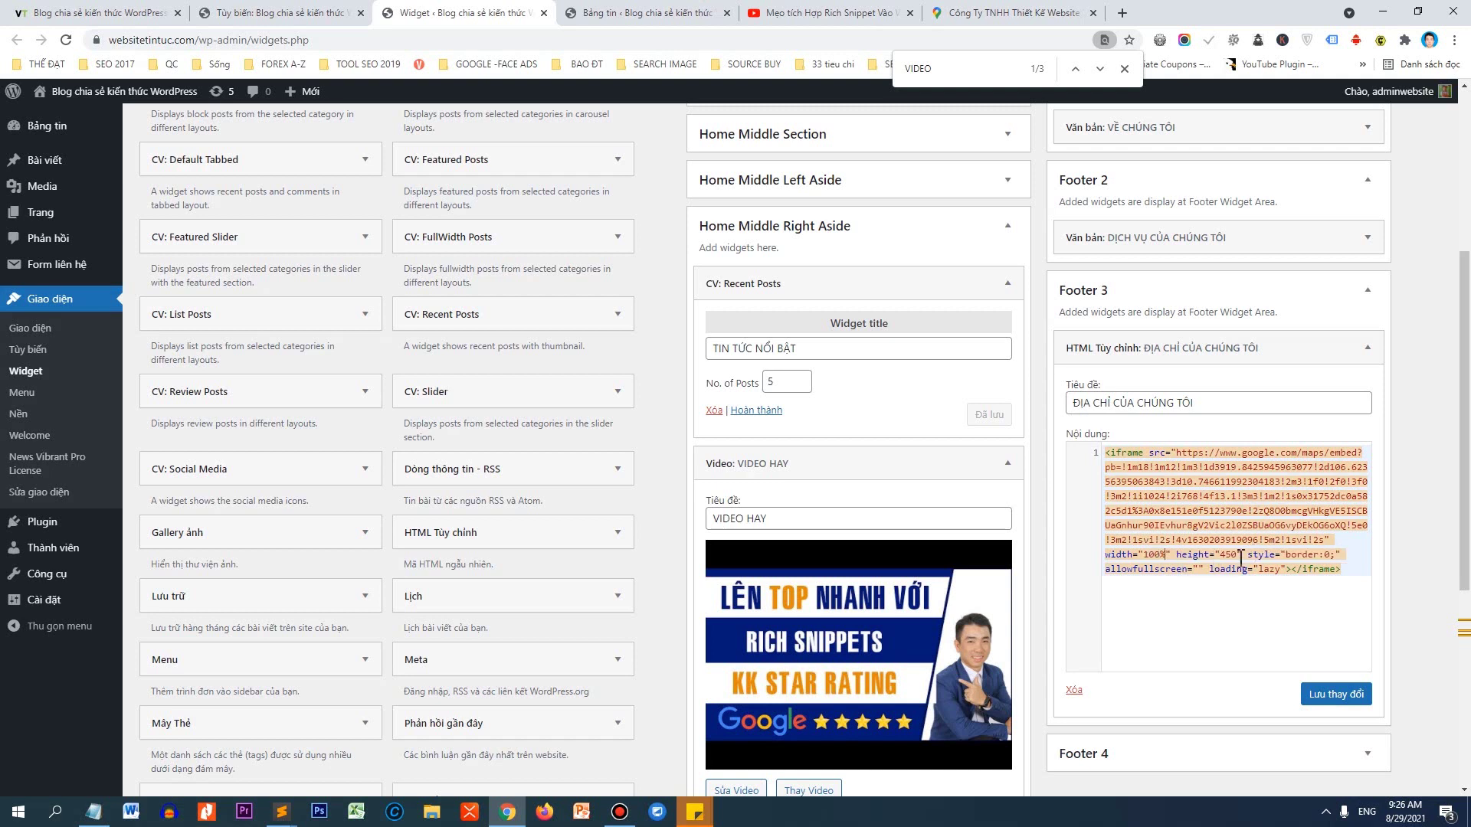
{"action": "key", "text": "BackSpace"}
{"action": "type", "text": "2"}
{"action": "left_click", "coordinate": [1331, 694]}
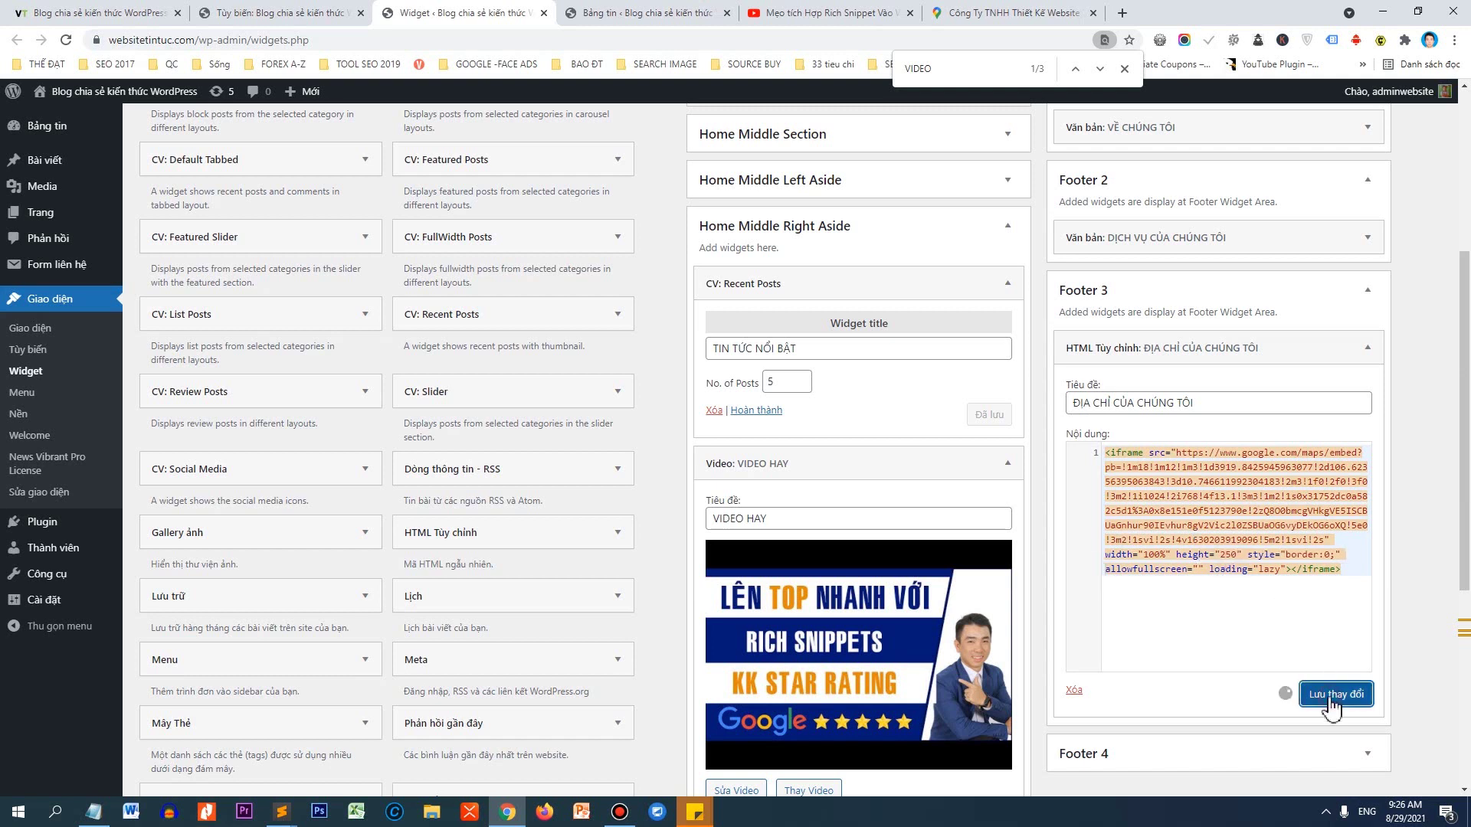
{"action": "left_click", "coordinate": [42, 9]}
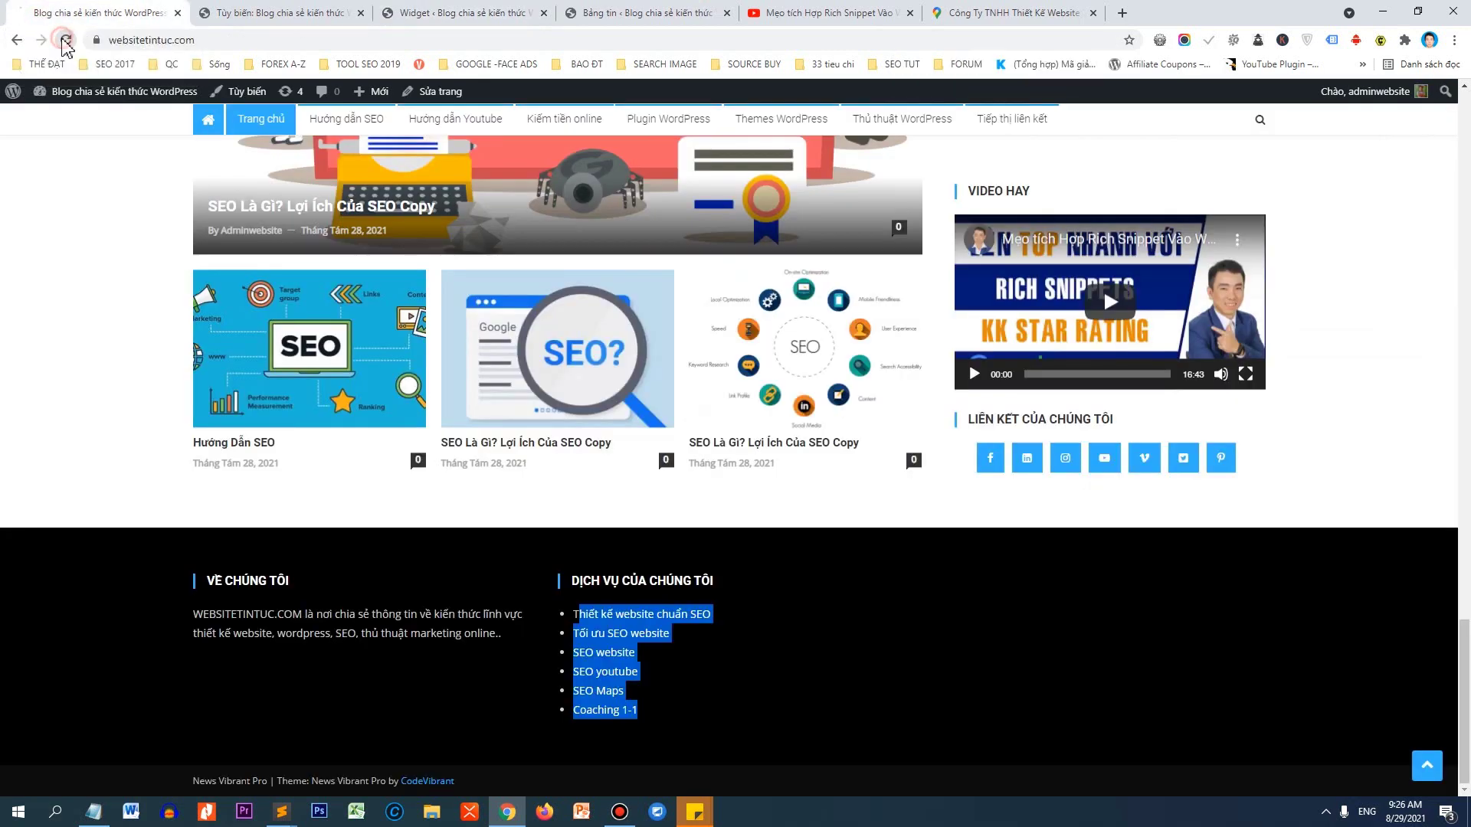
{"action": "left_click", "coordinate": [65, 40]}
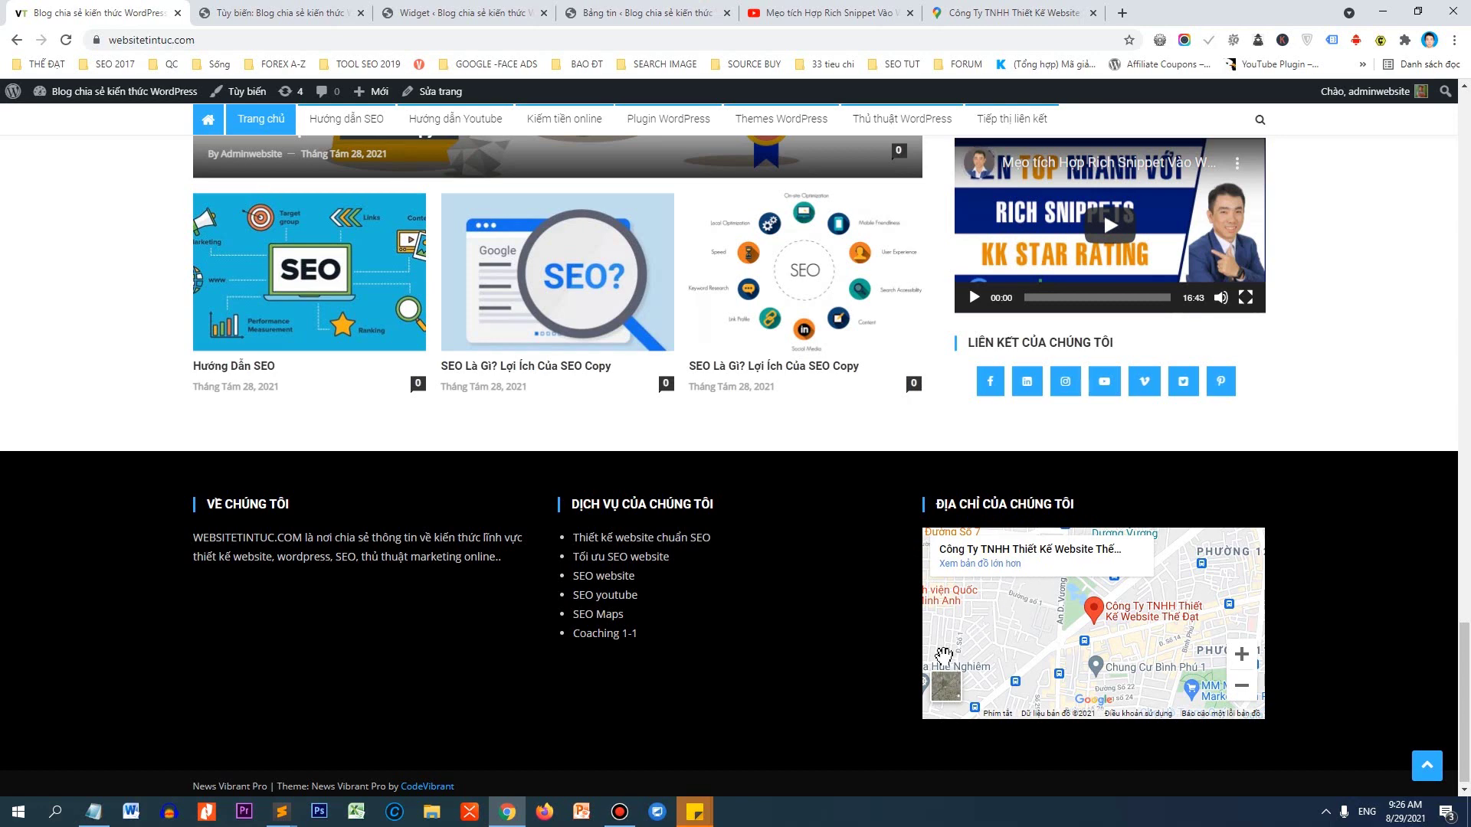
Lower the map height to 150, save, and check the footer map opens the company in Google Maps.
{"action": "left_click", "coordinate": [460, 13]}
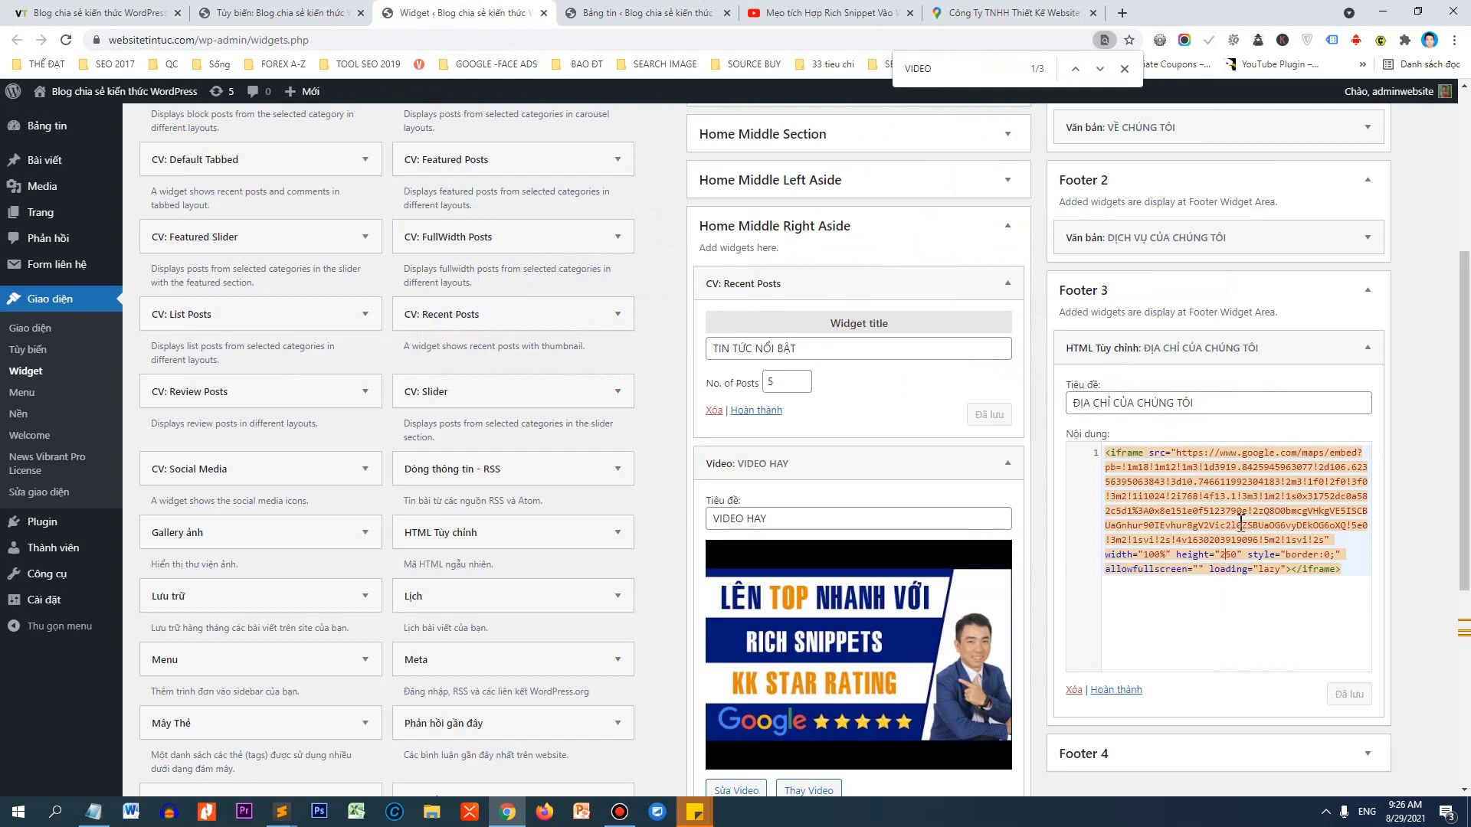
{"action": "key", "text": "BackSpace"}
{"action": "type", "text": "1"}
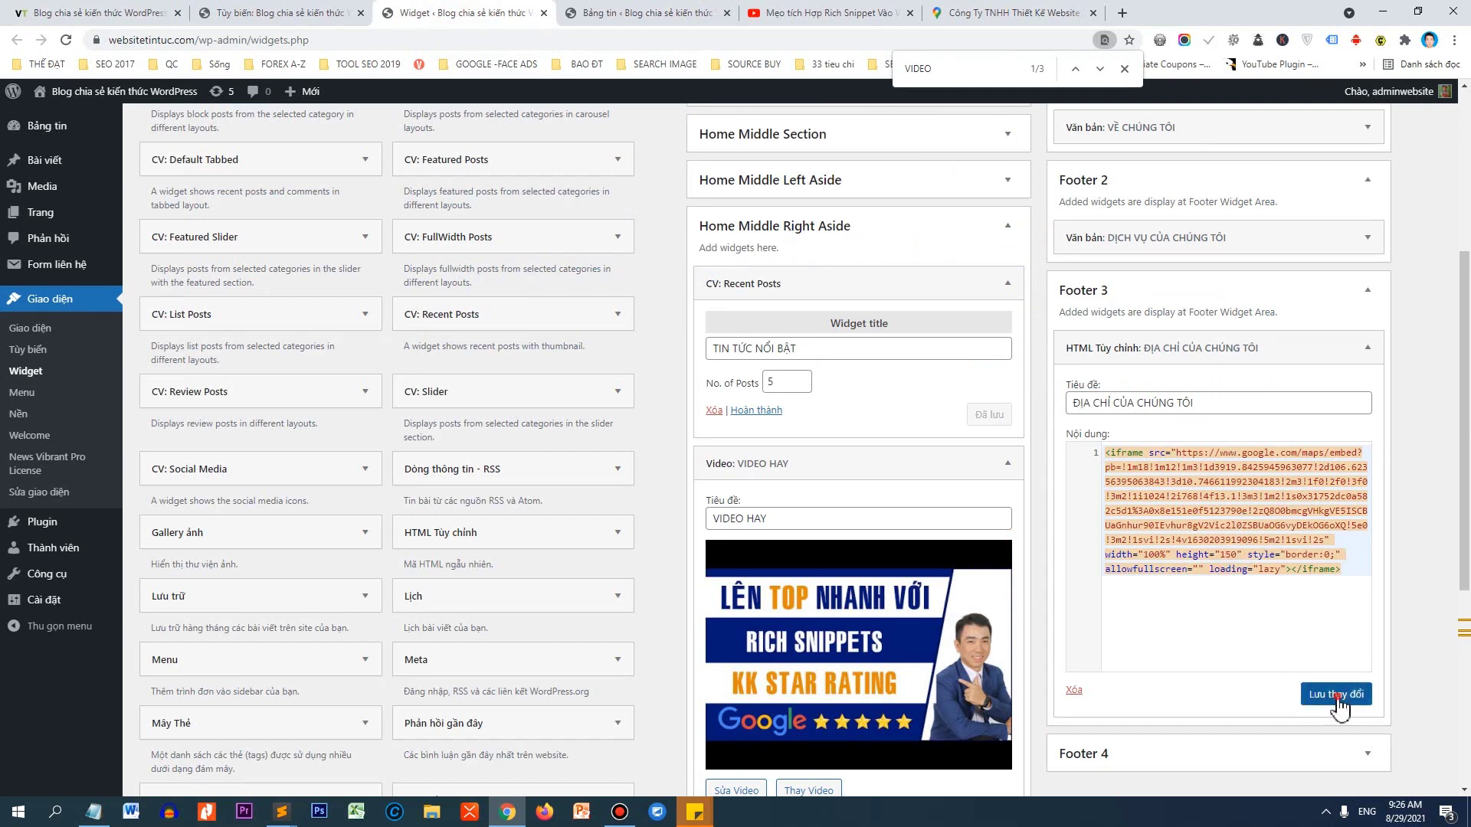
{"action": "left_click", "coordinate": [1329, 694]}
{"action": "left_click", "coordinate": [119, 10]}
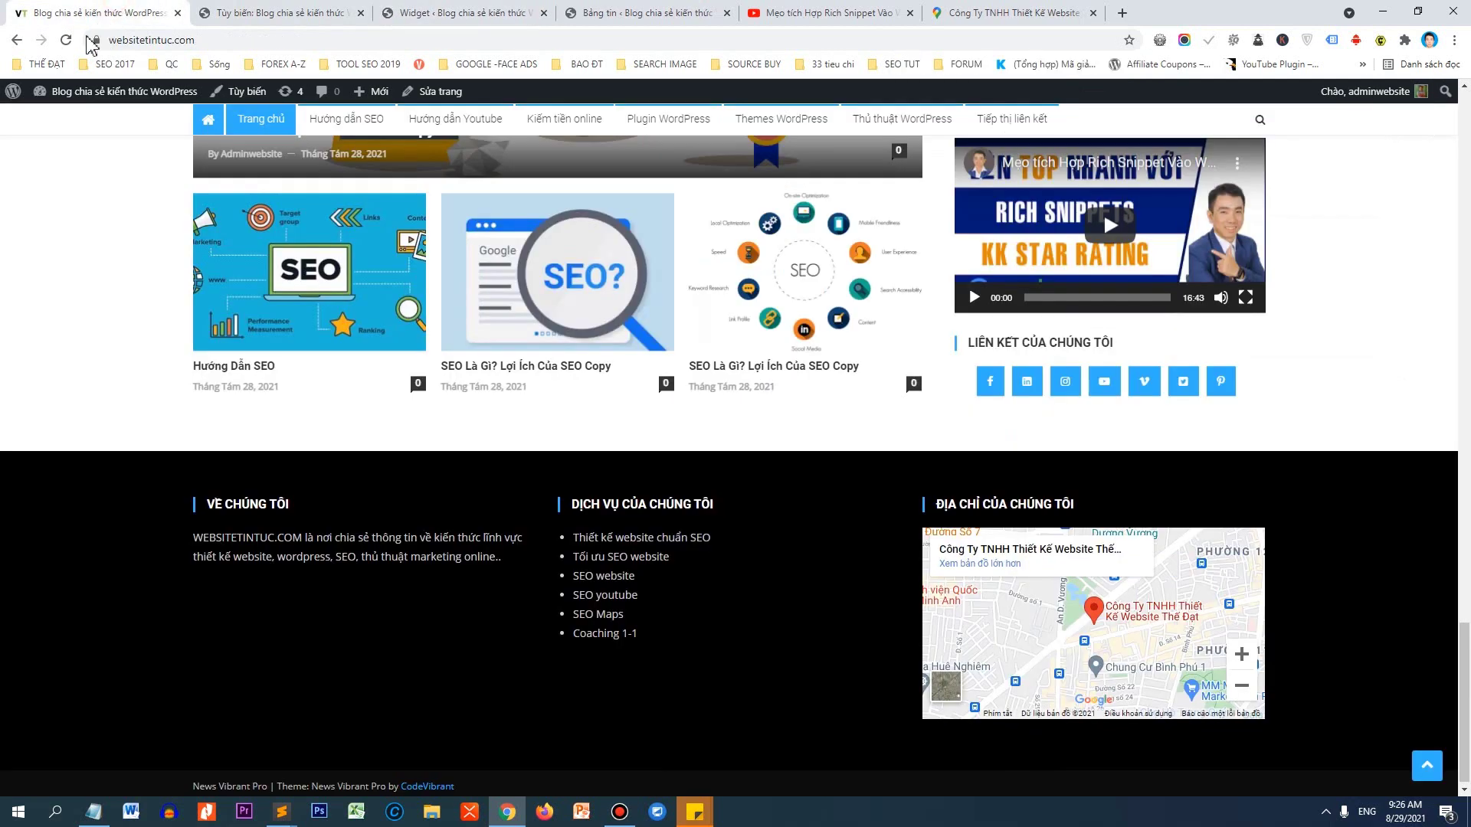
{"action": "left_click", "coordinate": [66, 40]}
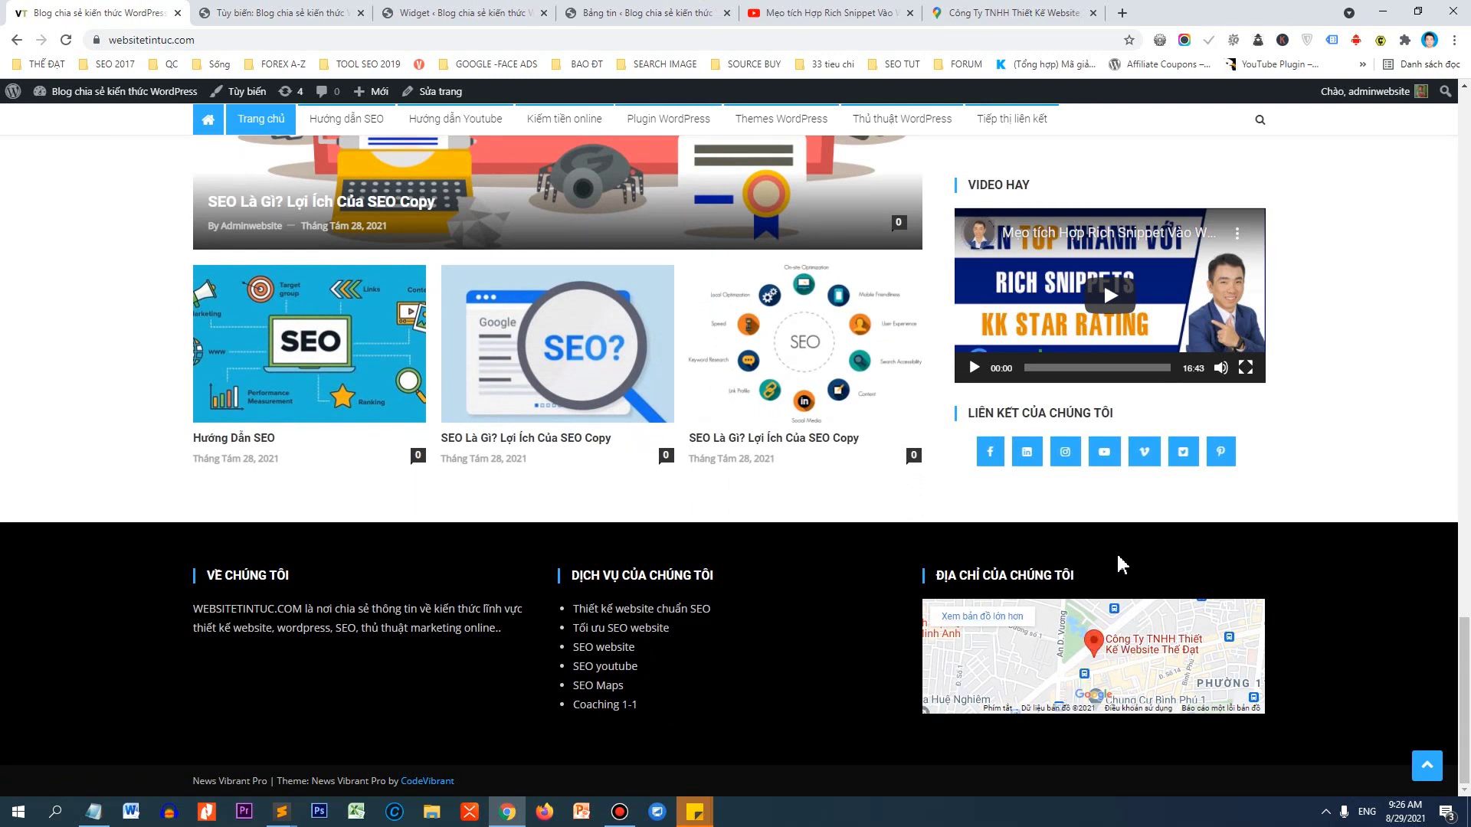
{"action": "left_click", "coordinate": [1130, 649]}
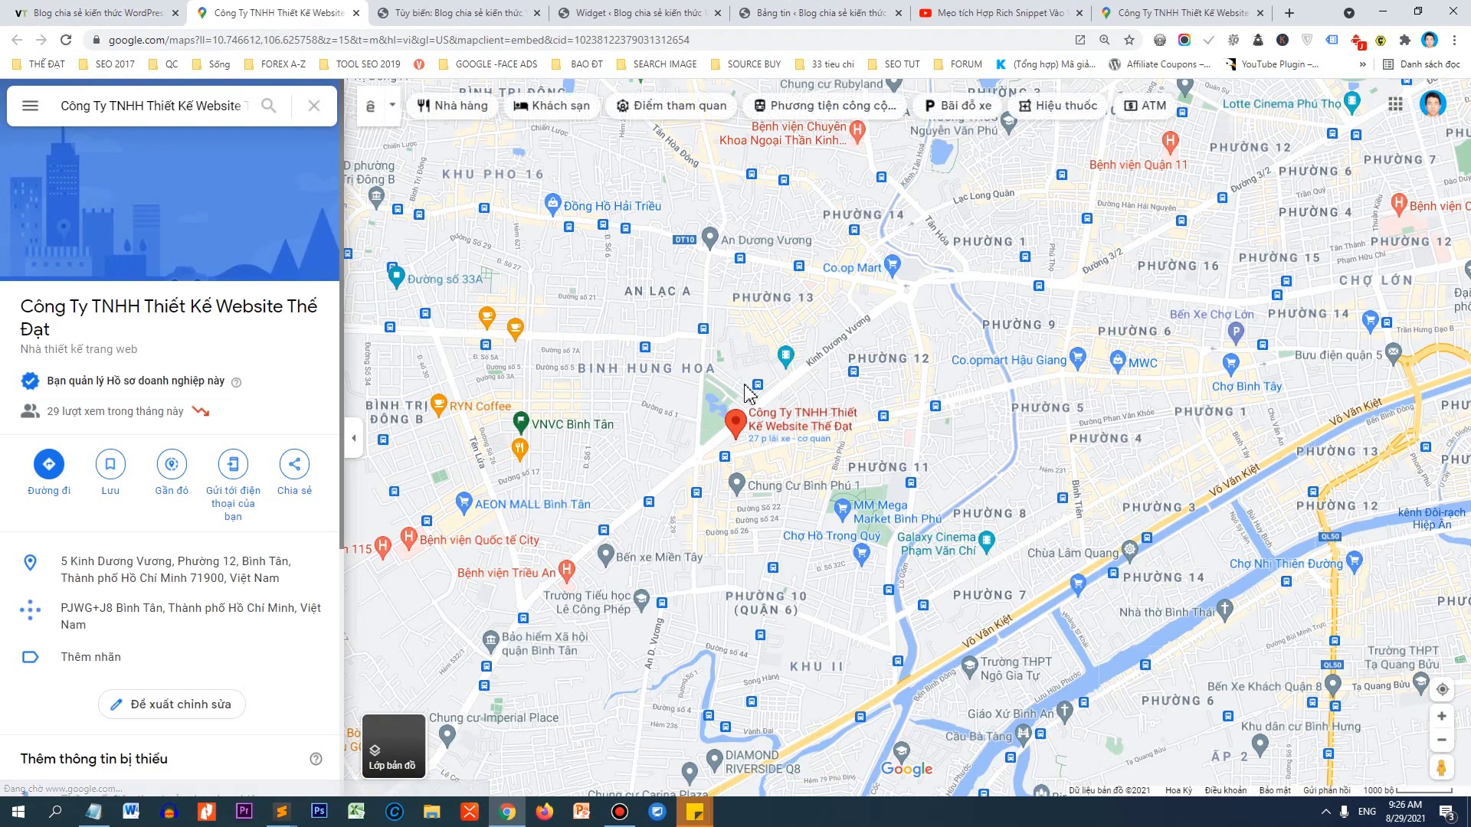
{"action": "left_click", "coordinate": [356, 13]}
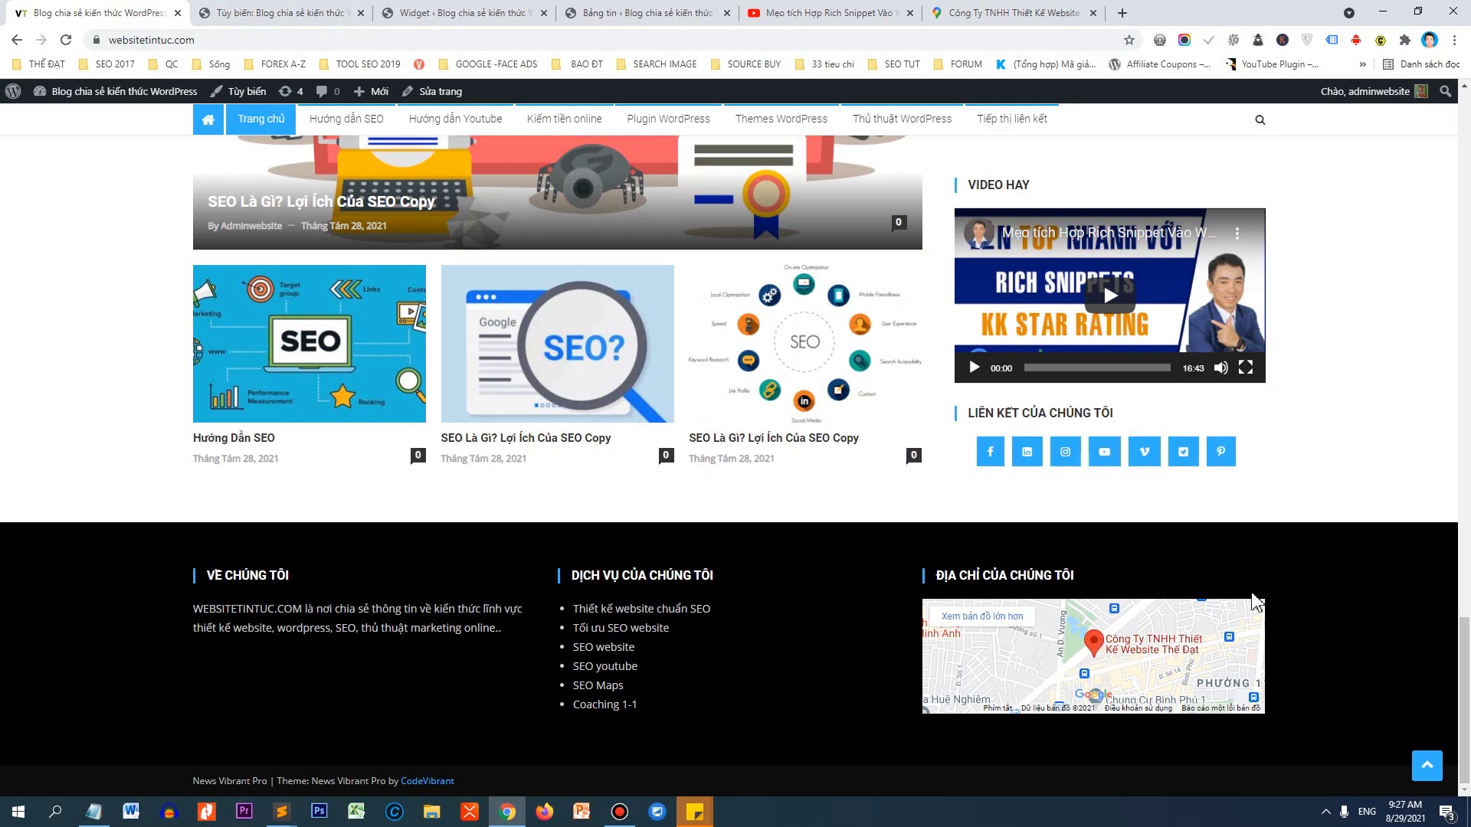
Drop a Custom HTML widget into Footer 4 and title it 'FANPAGE CỦA CHÚNG TÔI'.
{"action": "left_click", "coordinate": [385, 11]}
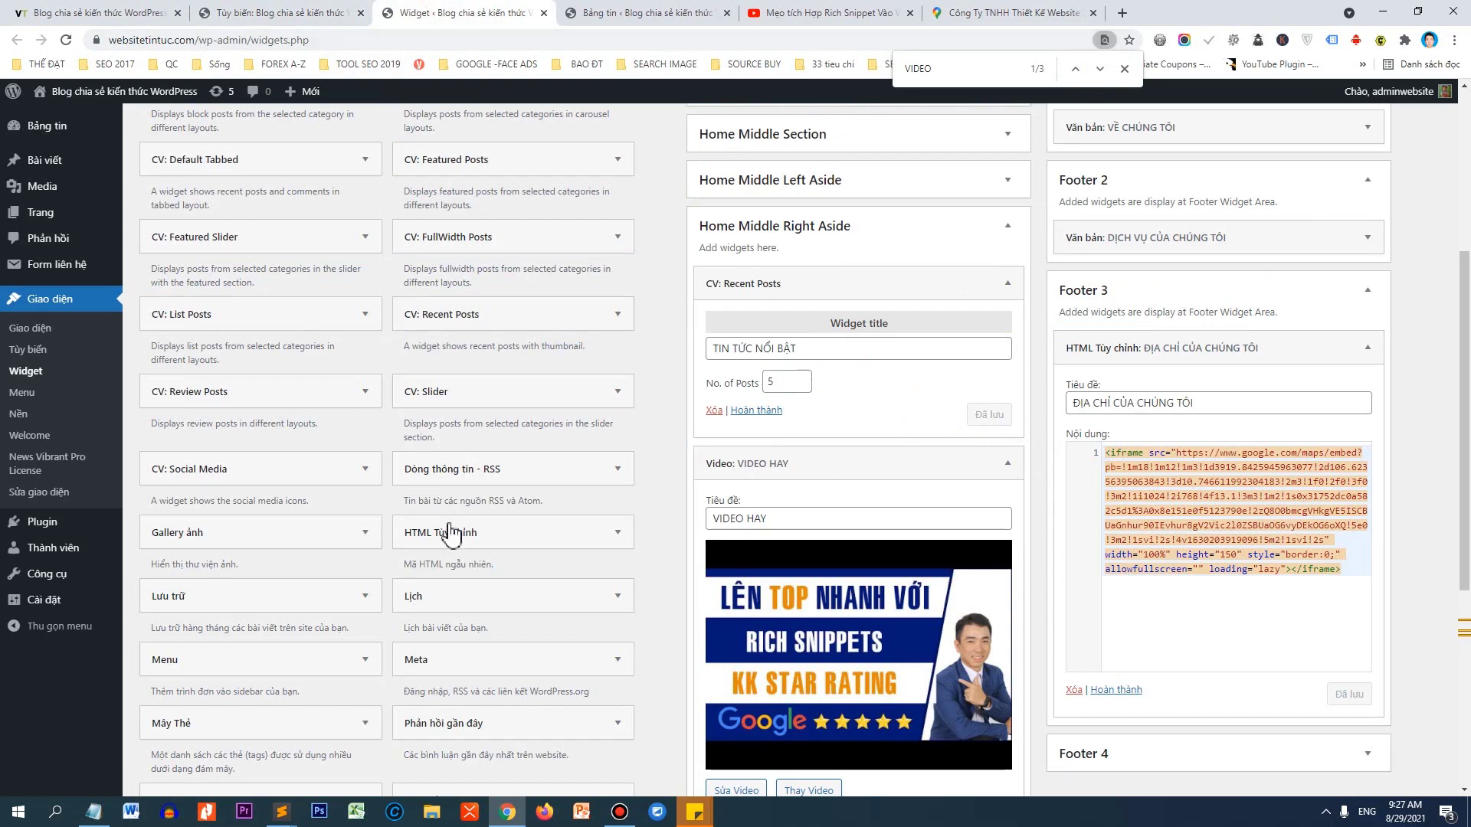
{"action": "left_click_drag", "start_coordinate": [425, 540], "coordinate": [1132, 582]}
{"action": "scroll", "coordinate": [1141, 552], "scroll_direction": "down", "scroll_amount": 2}
{"action": "left_click", "coordinate": [1133, 487]}
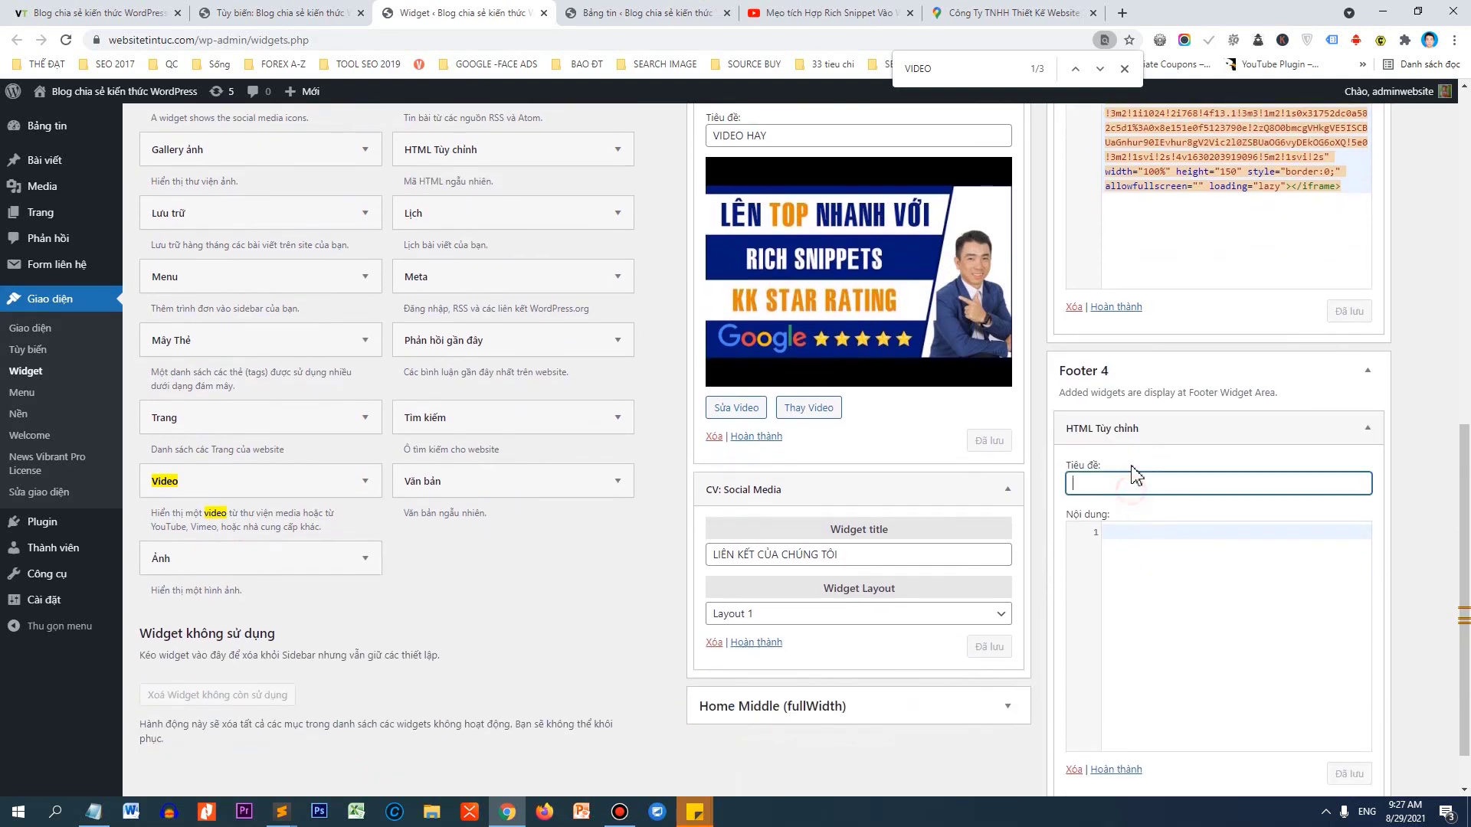
{"action": "type", "text": "FANPAGE CỦA CHÚNG TÔI"}
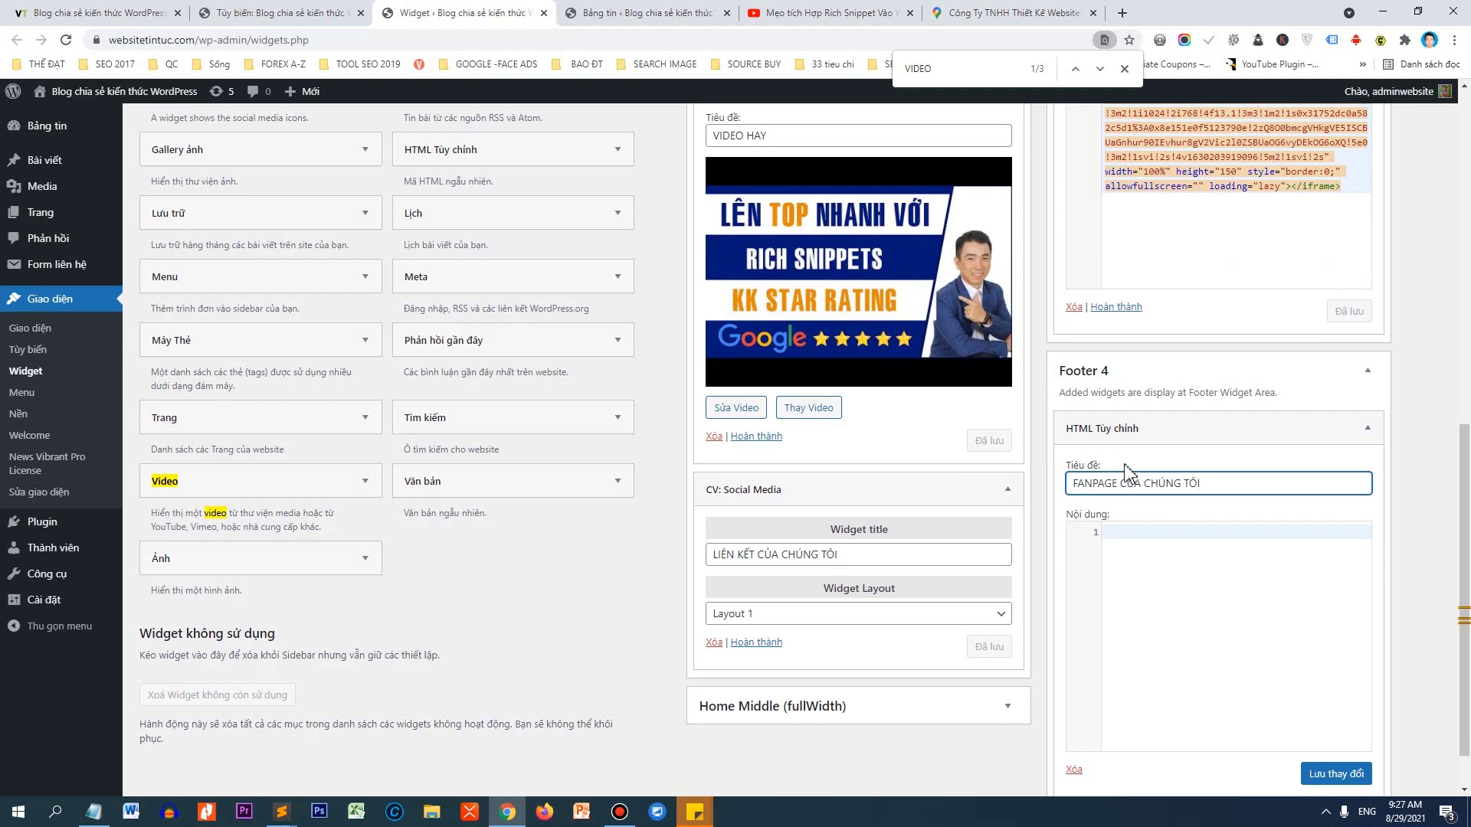
{"action": "left_click", "coordinate": [1200, 651]}
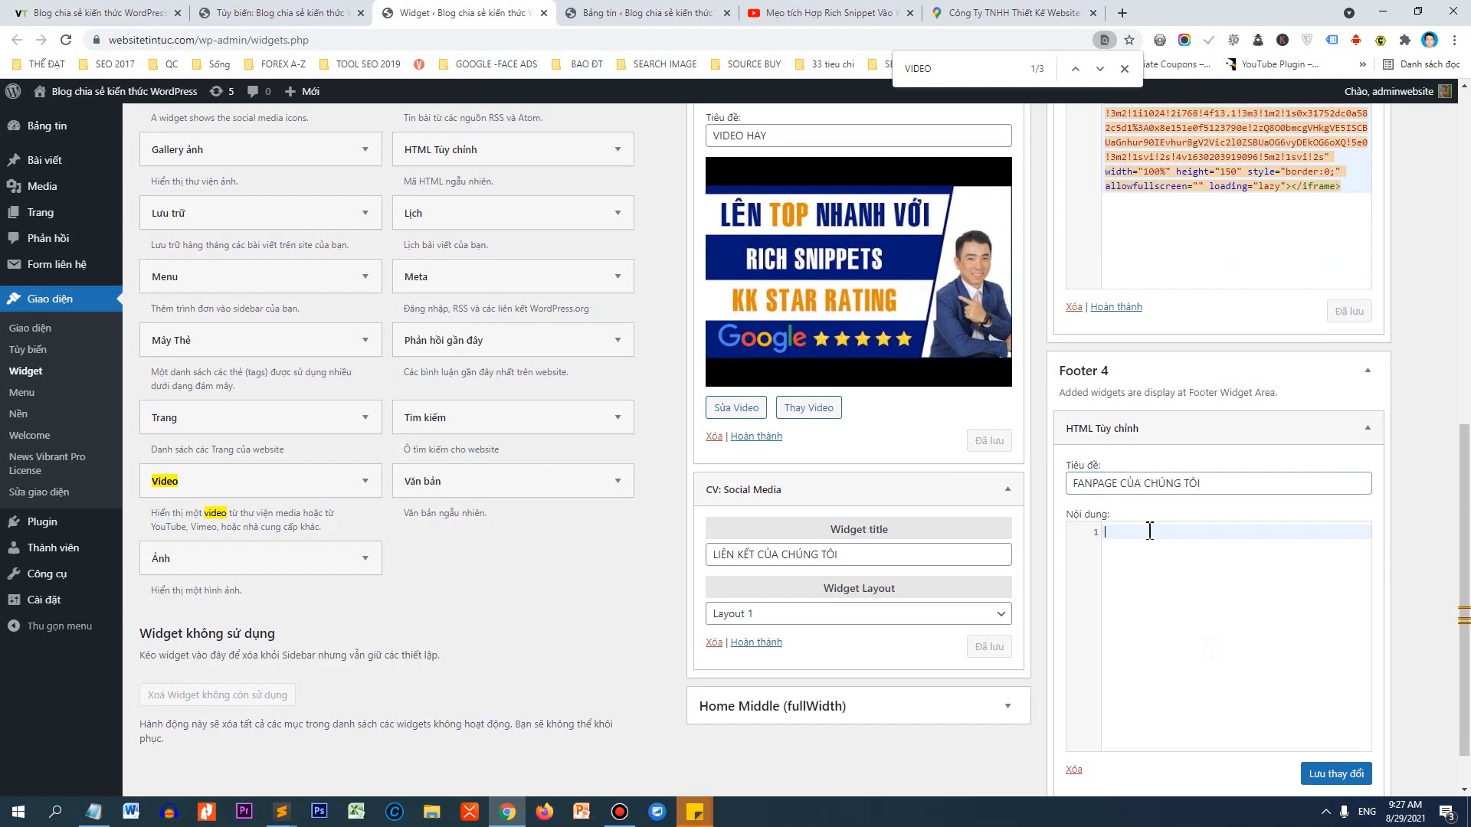
{"action": "left_click", "coordinate": [1122, 13]}
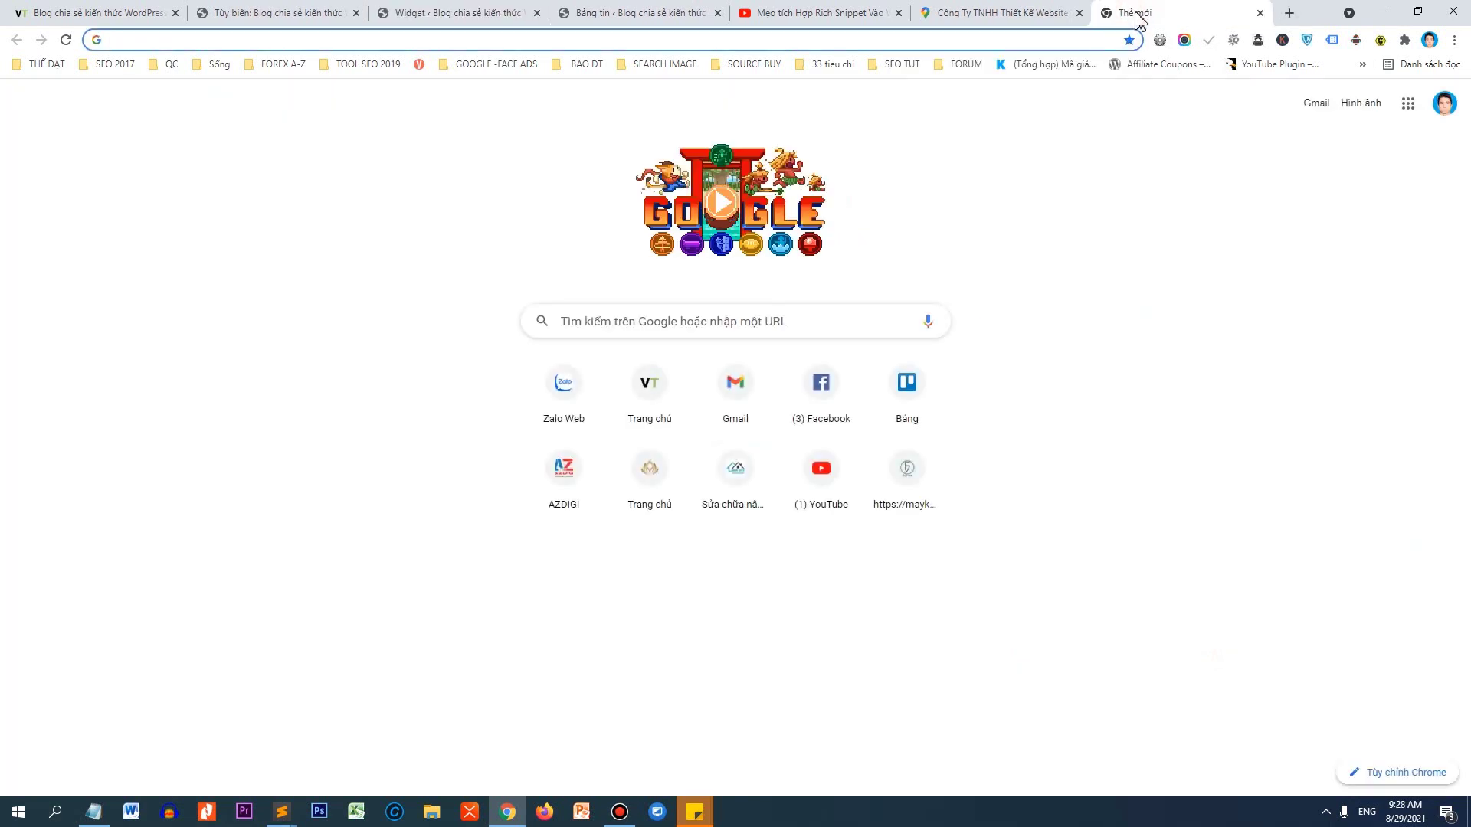
Search Google for 'embed fanpage facebook' to reach Facebook's Page Plugin documentation.
{"action": "type", "text": "EM"}
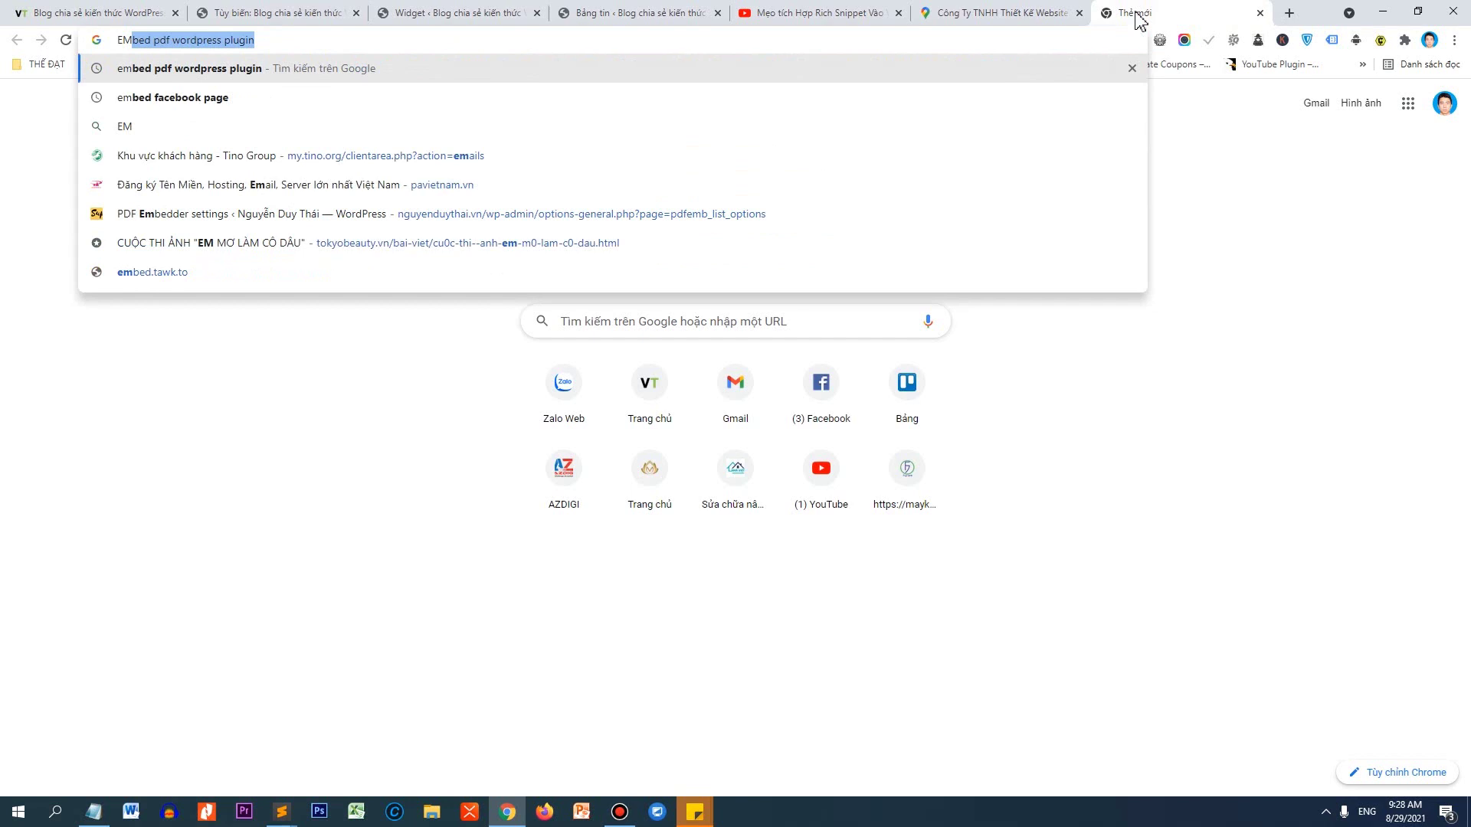
{"action": "type", "text": "bed "}
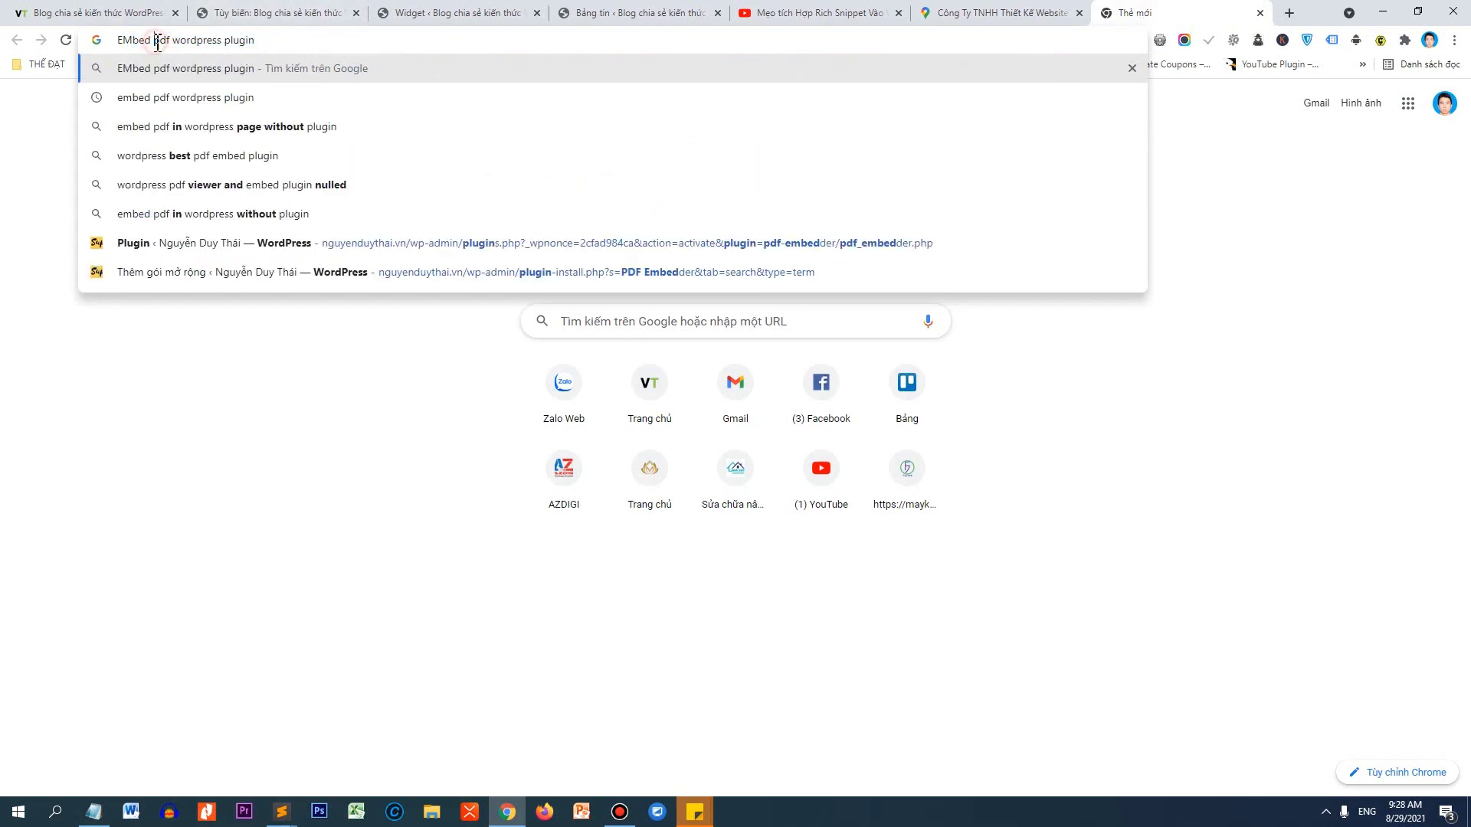
{"action": "type", "text": "F"}
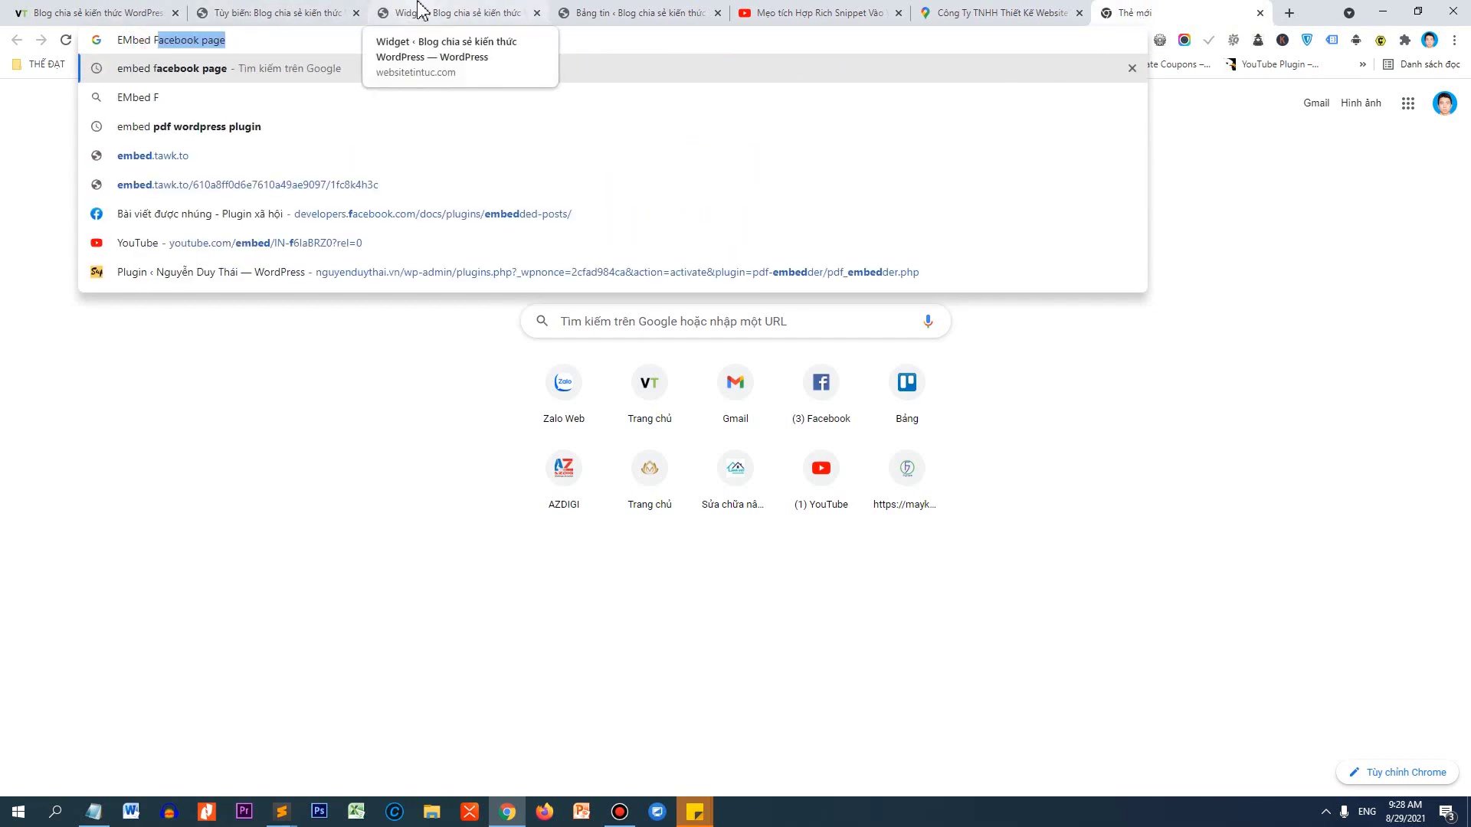
{"action": "type", "text": "ANPAGE"}
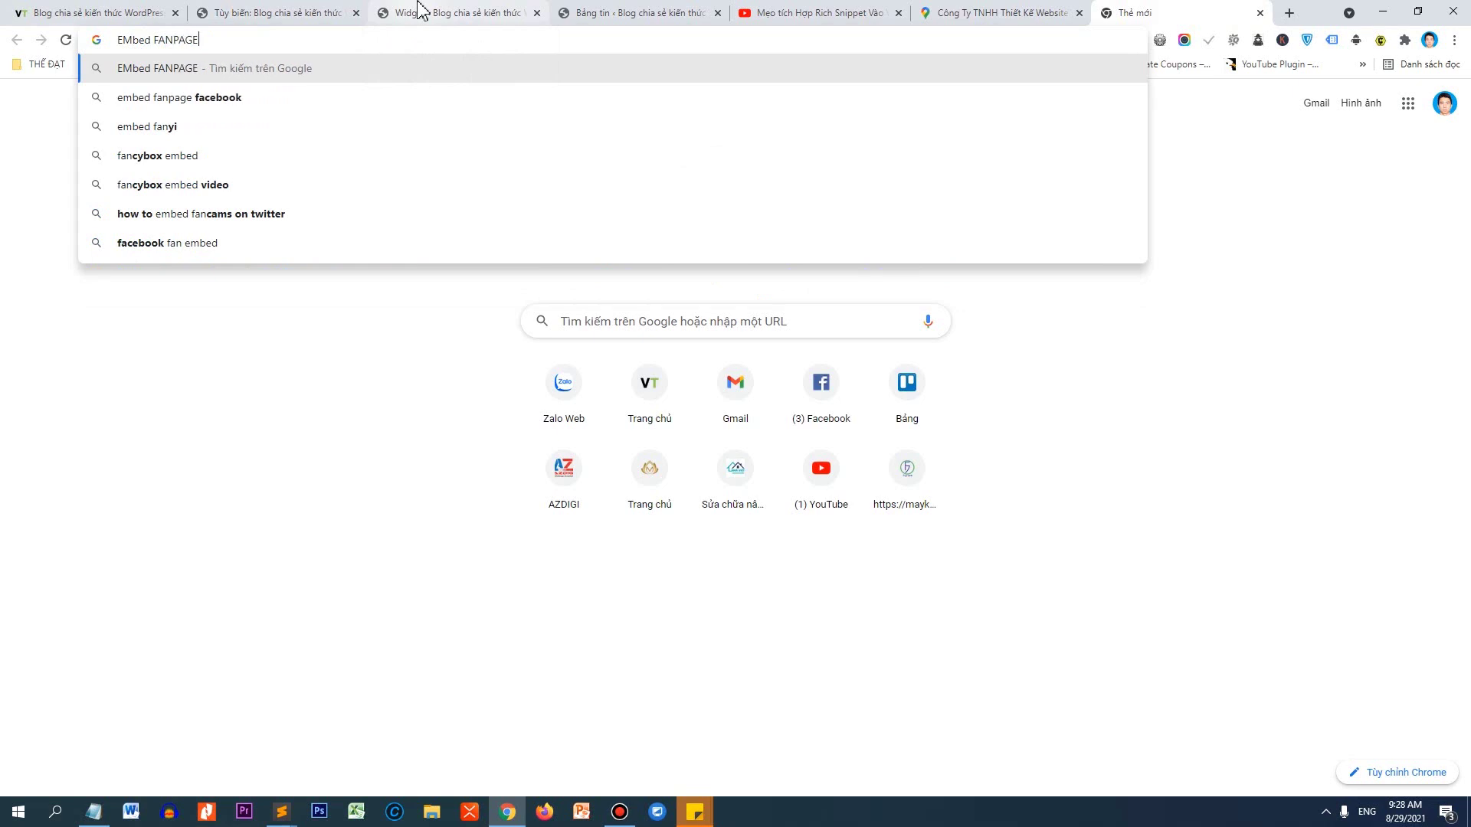
{"action": "key", "text": "Down"}
{"action": "key", "text": "Return"}
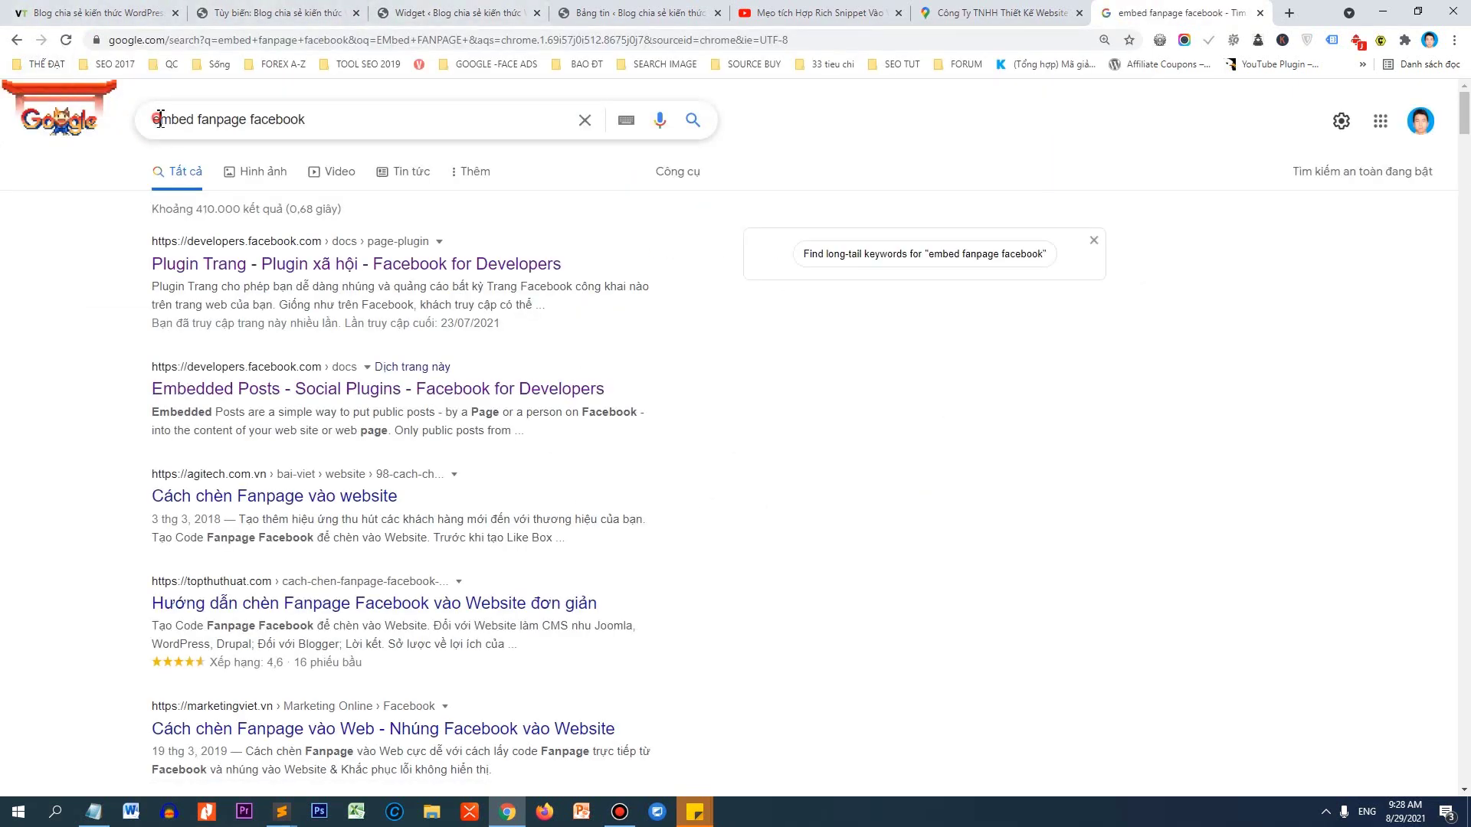
{"action": "left_click_drag", "start_coordinate": [160, 119], "coordinate": [318, 121]}
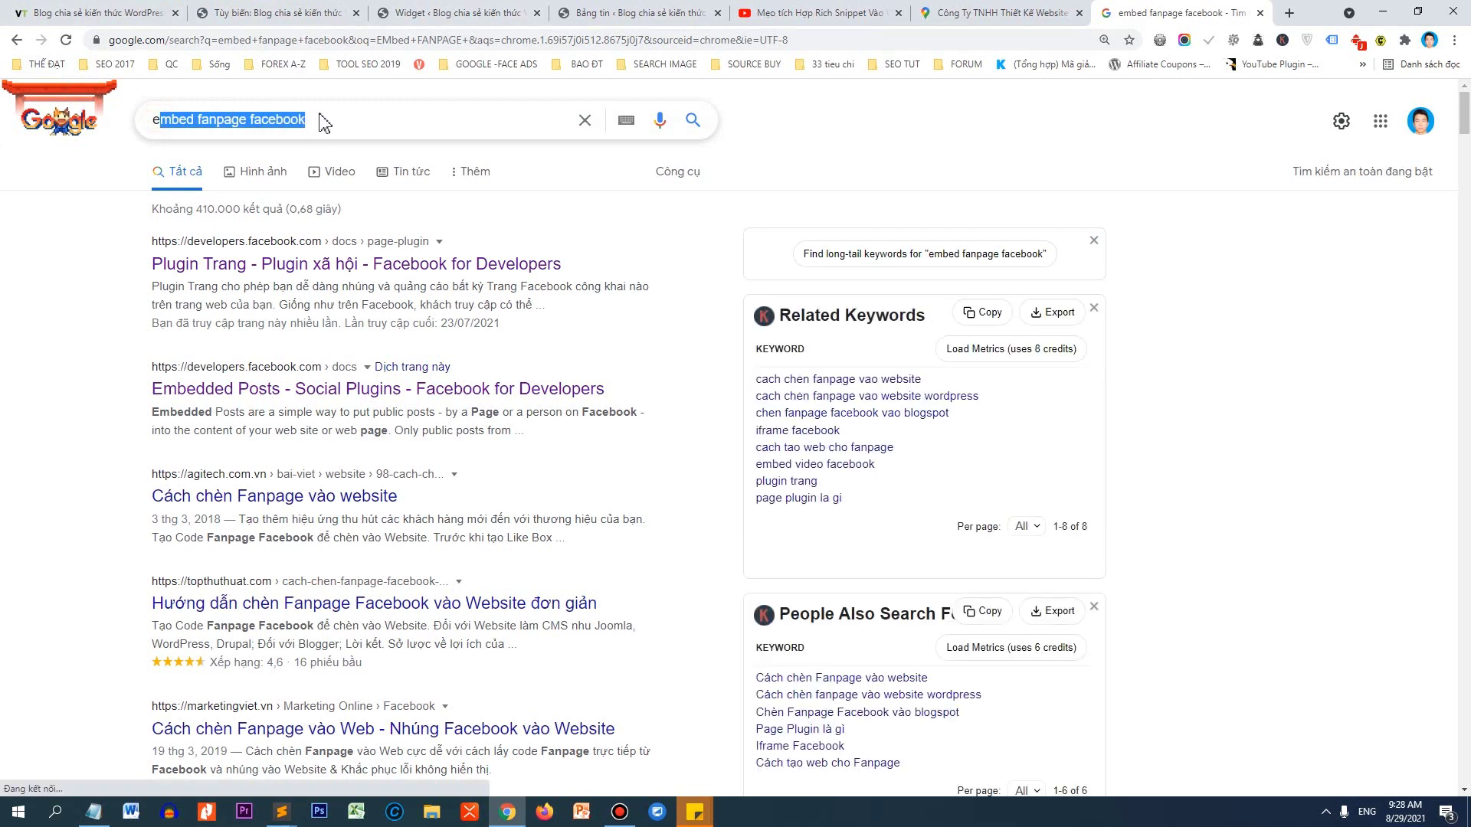
{"action": "left_click", "coordinate": [90, 268]}
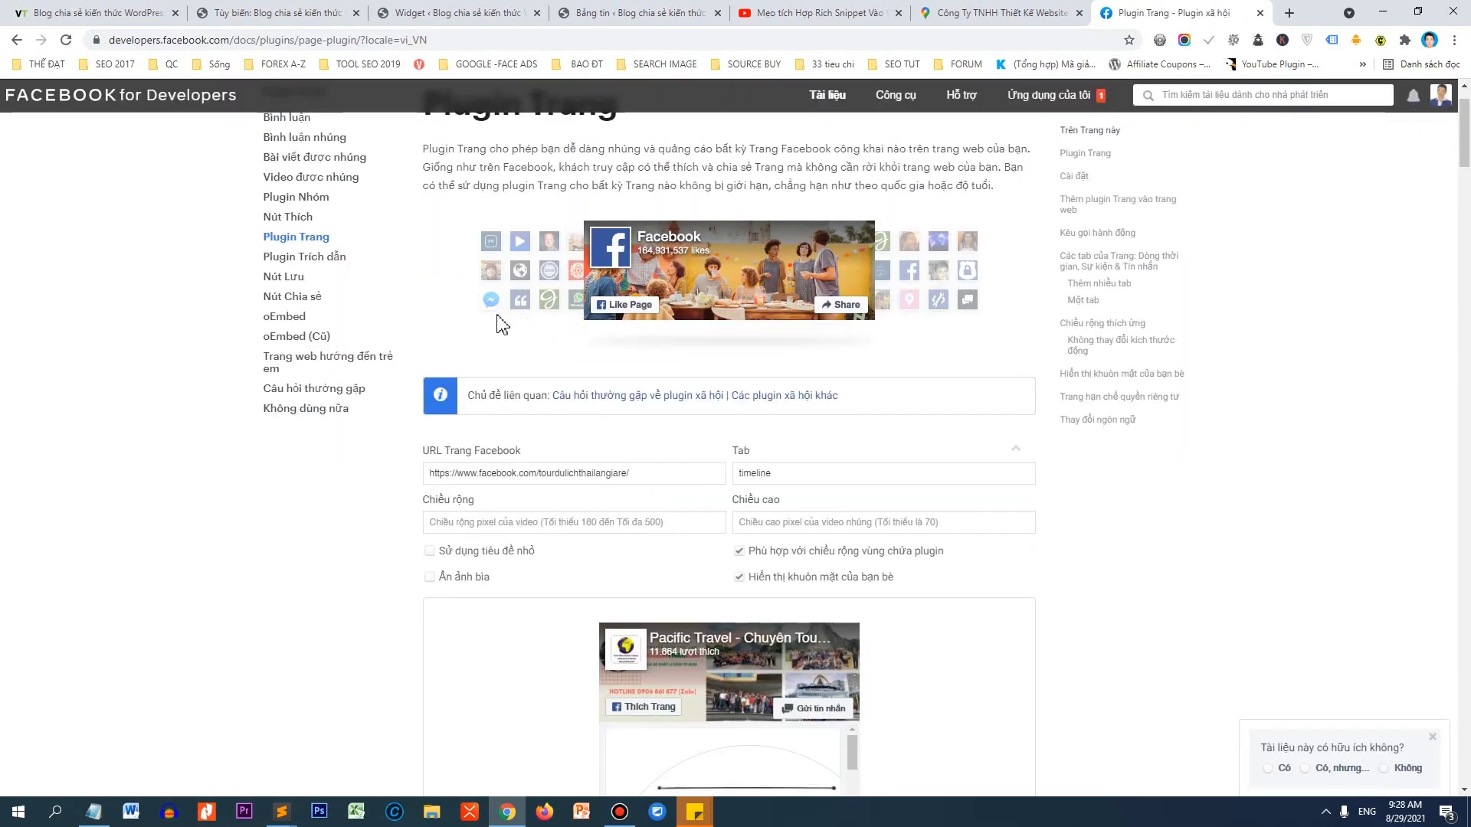
Find the company's Facebook page by searching 'THẾ DẠT' under Pages and copy its URL.
{"action": "left_click", "coordinate": [1294, 12]}
{"action": "type", "text": "fa"}
{"action": "key", "text": "Return"}
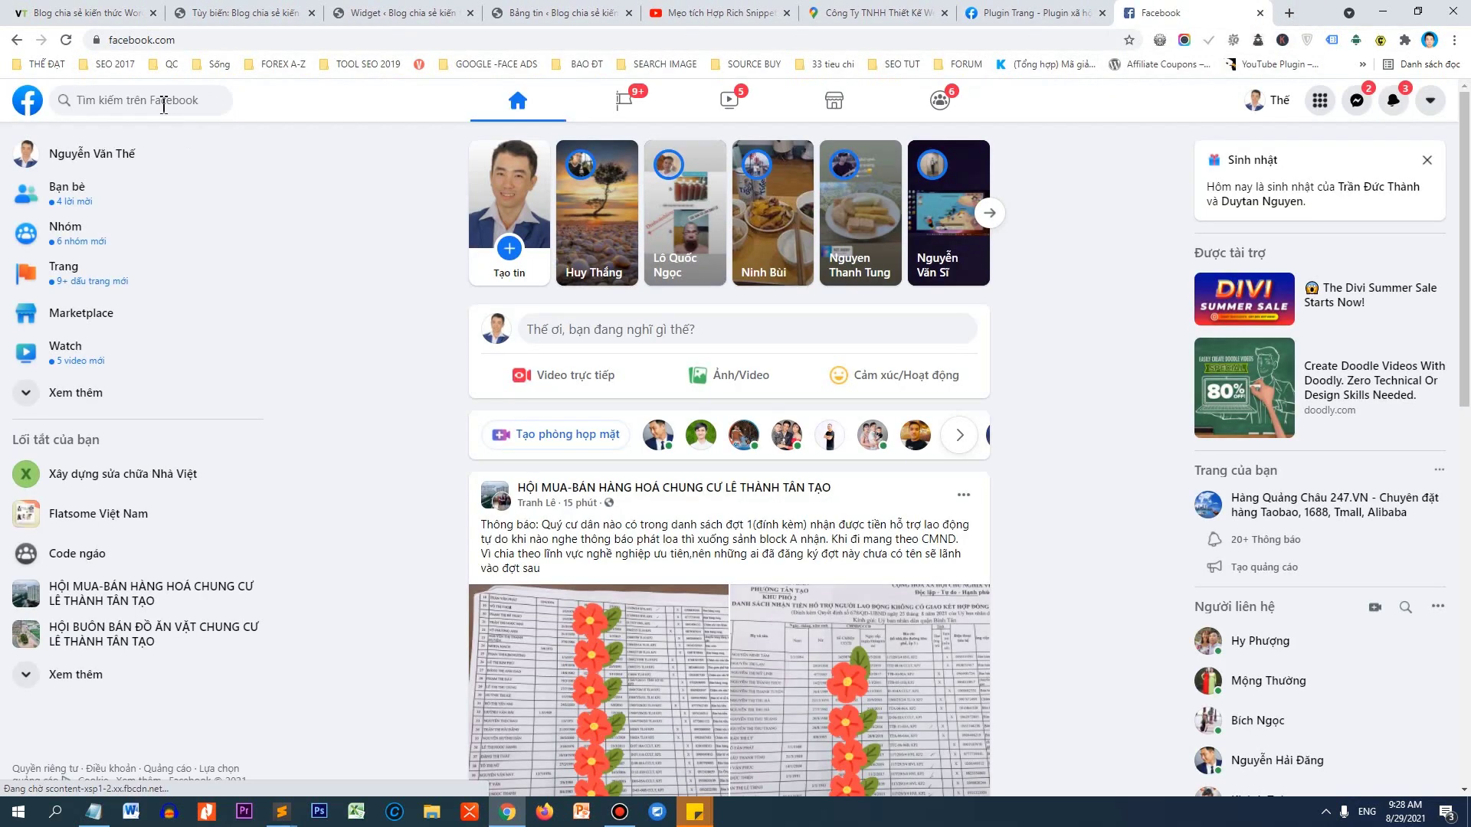
{"action": "left_click", "coordinate": [158, 98]}
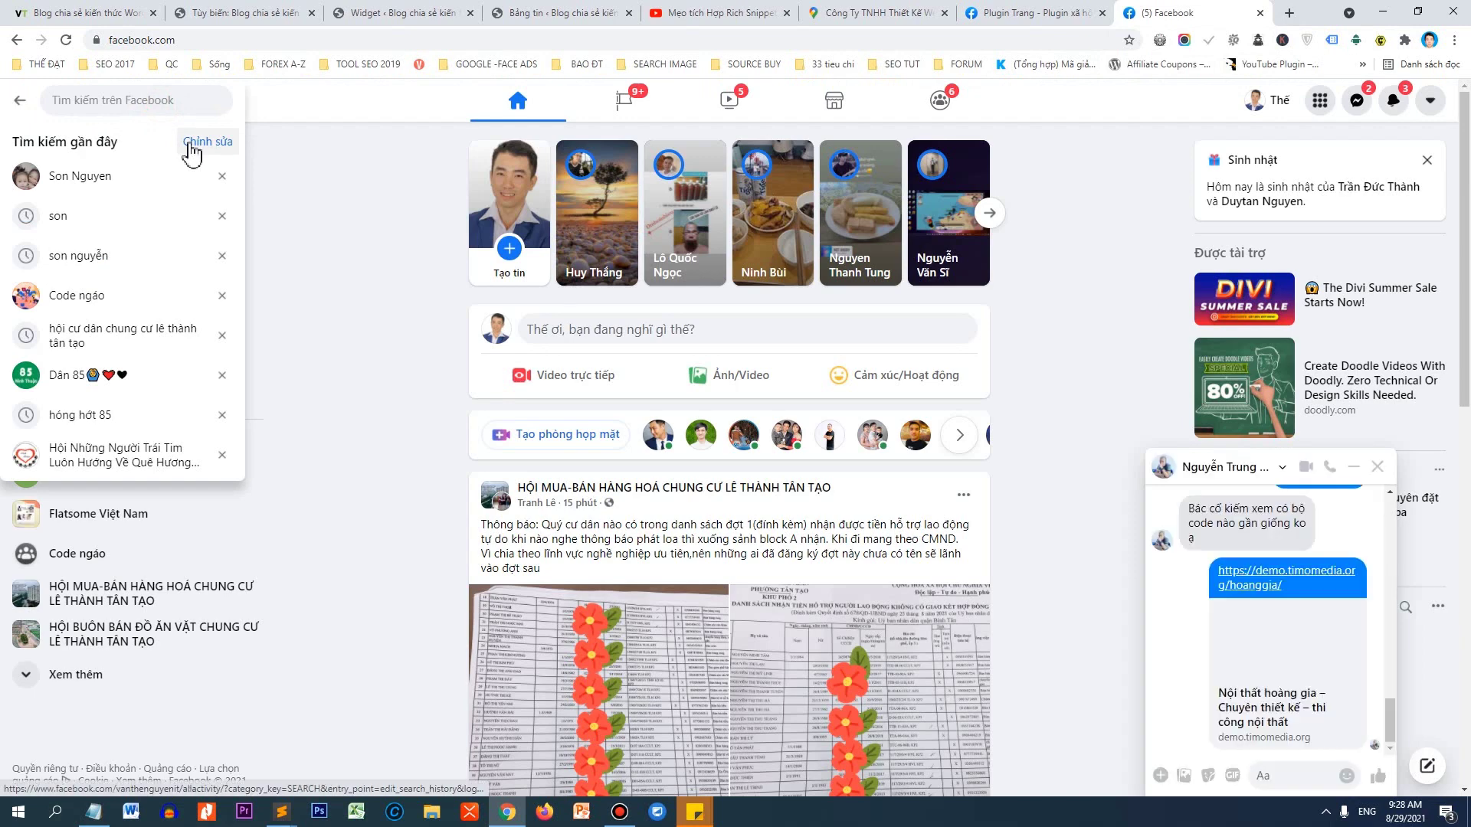
{"action": "type", "text": "THẾ DẠT"}
{"action": "key", "text": "Return"}
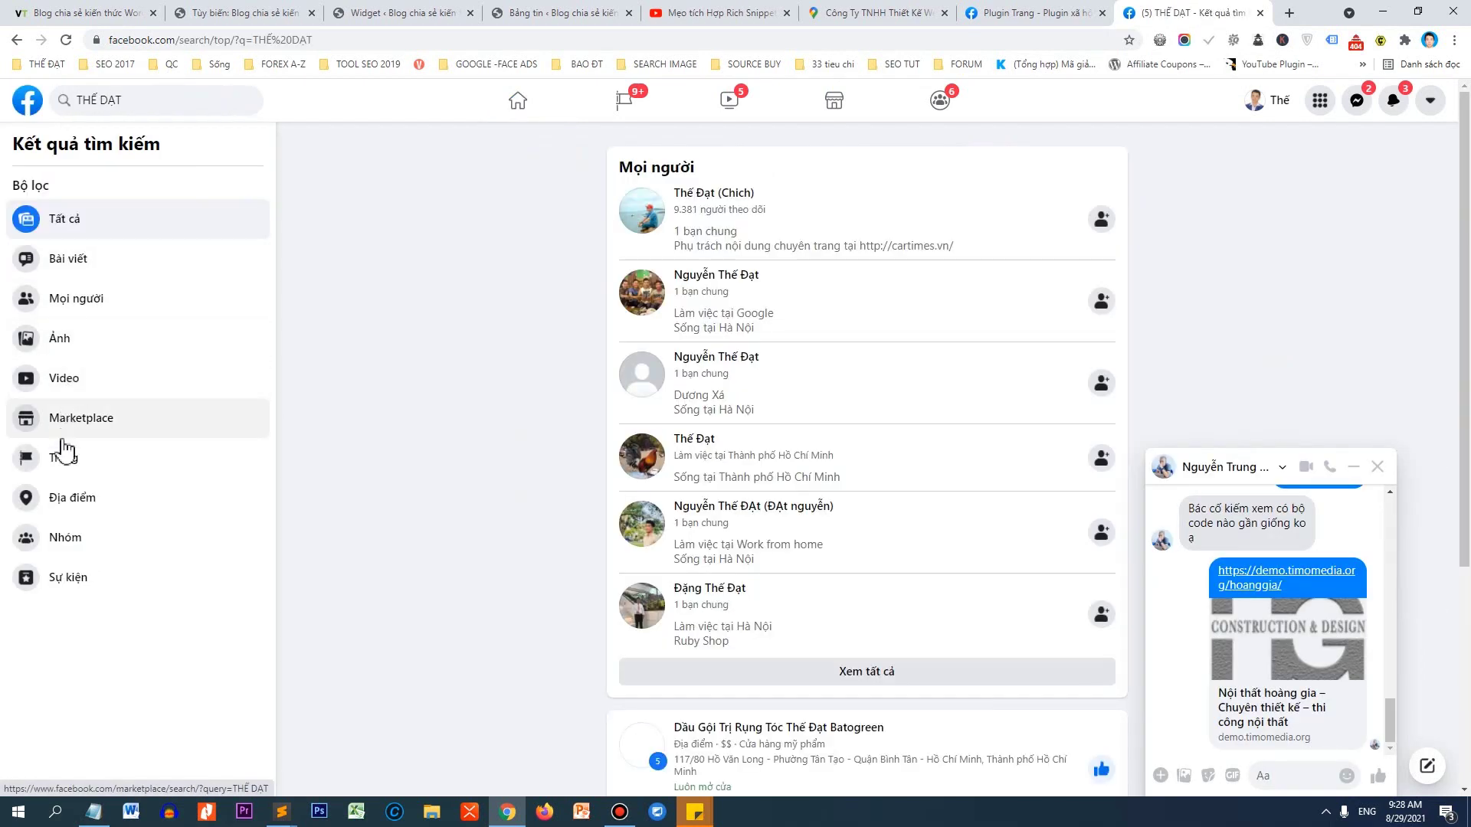
{"action": "left_click", "coordinate": [64, 457]}
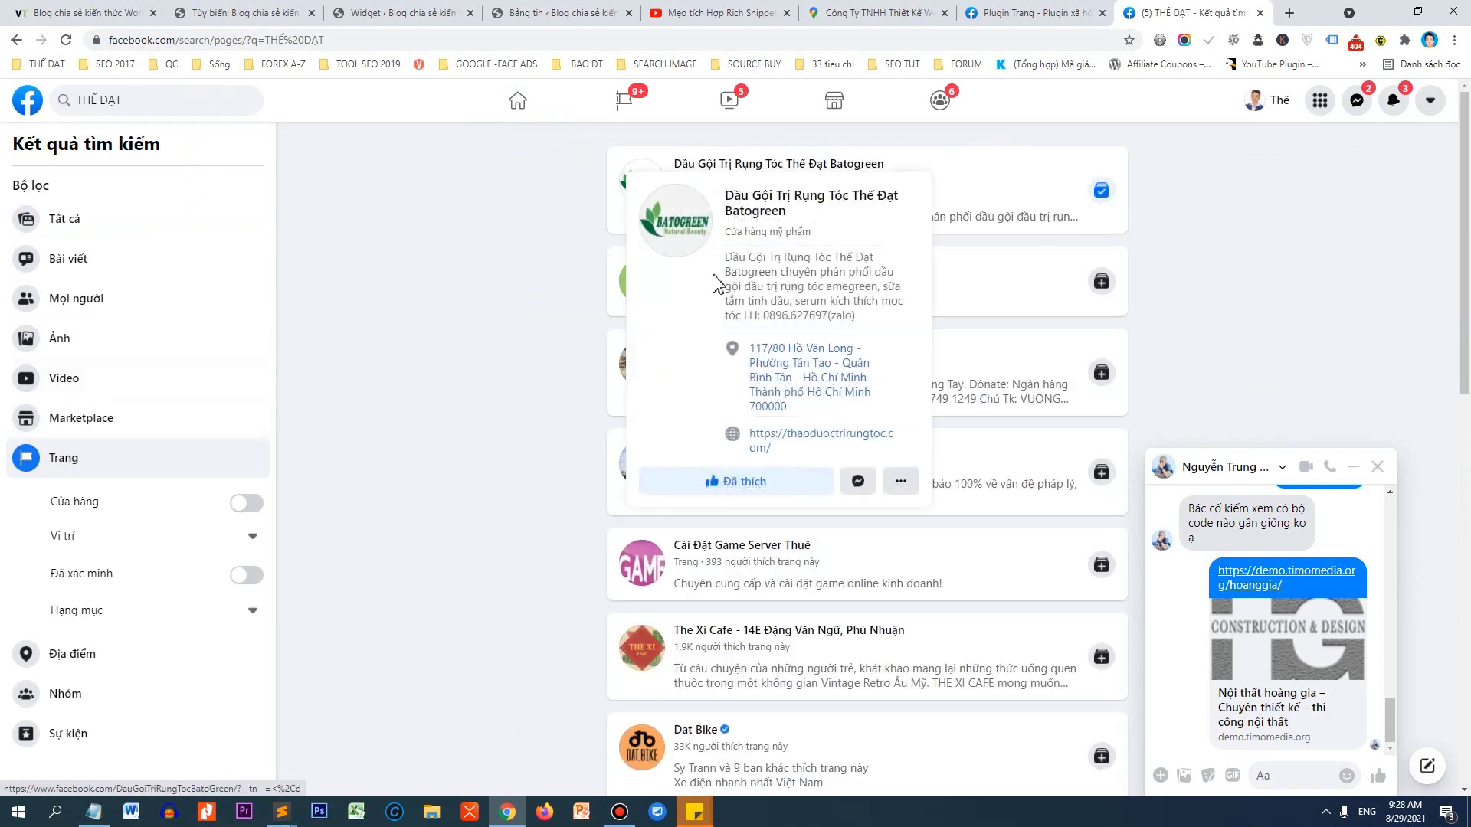
{"action": "left_click", "coordinate": [720, 280]}
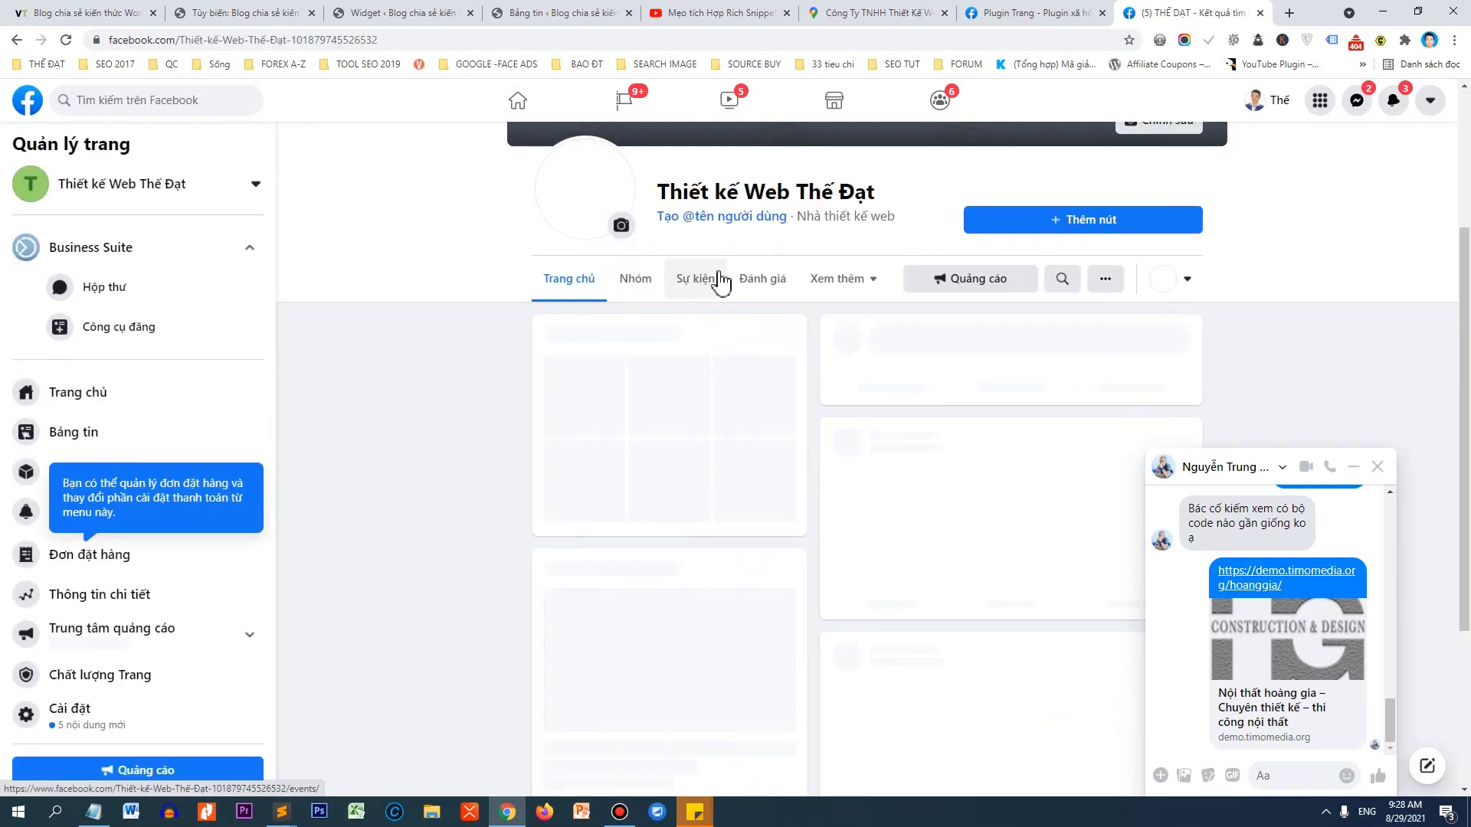
{"action": "left_click", "coordinate": [1376, 467]}
{"action": "left_click", "coordinate": [398, 34]}
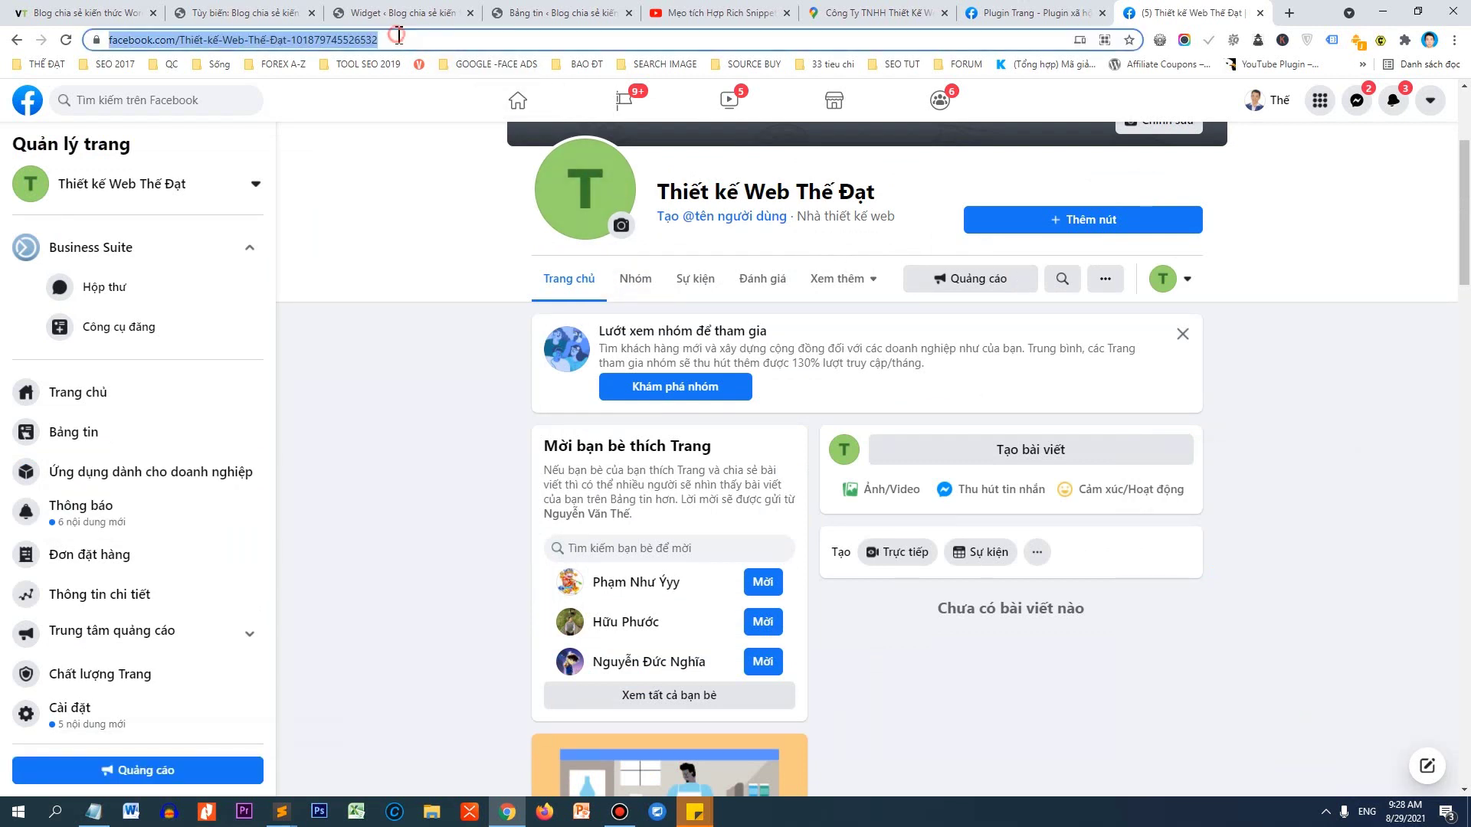
{"action": "right_click", "coordinate": [333, 48]}
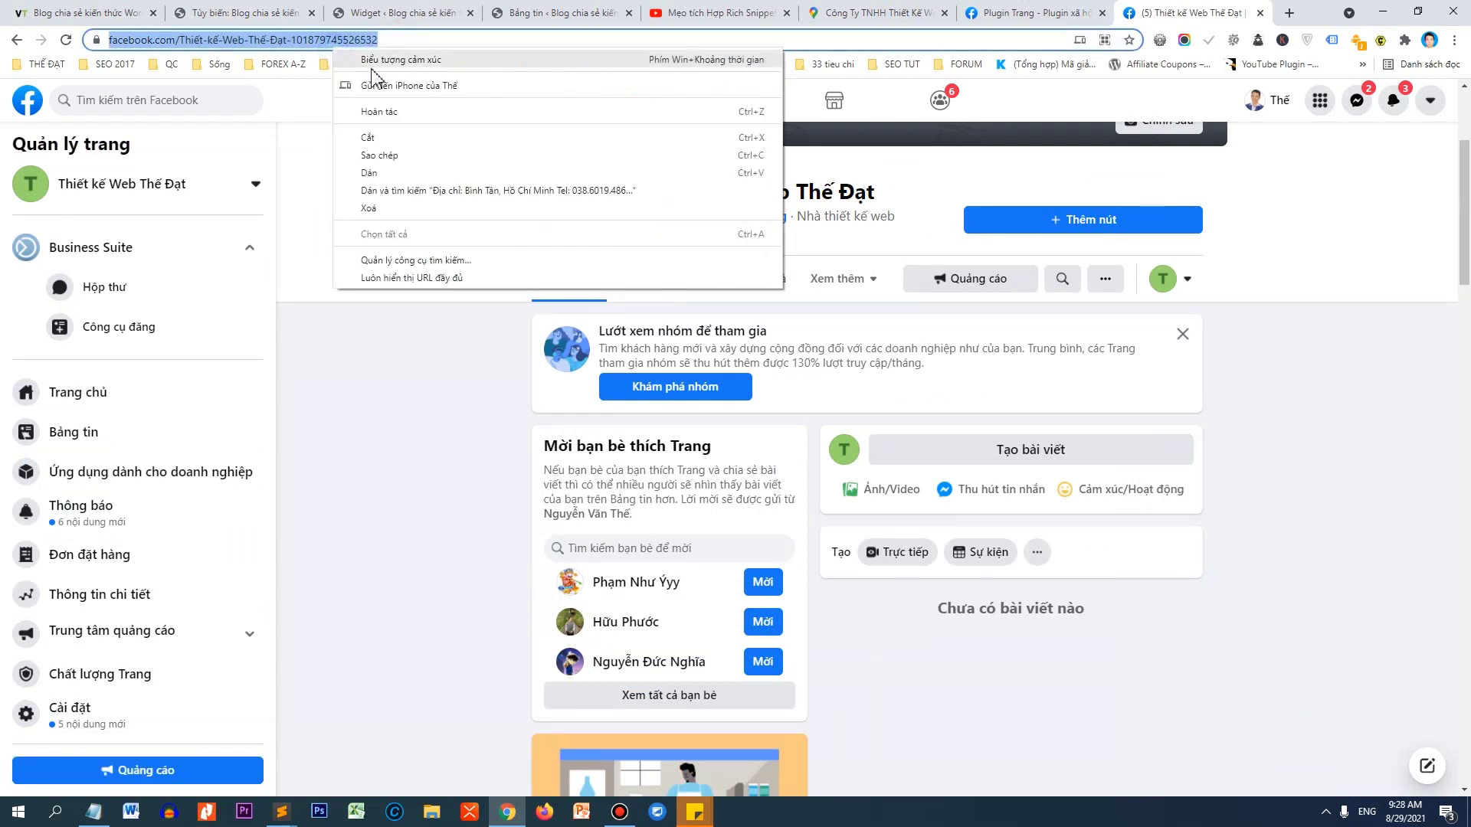
{"action": "left_click", "coordinate": [396, 154]}
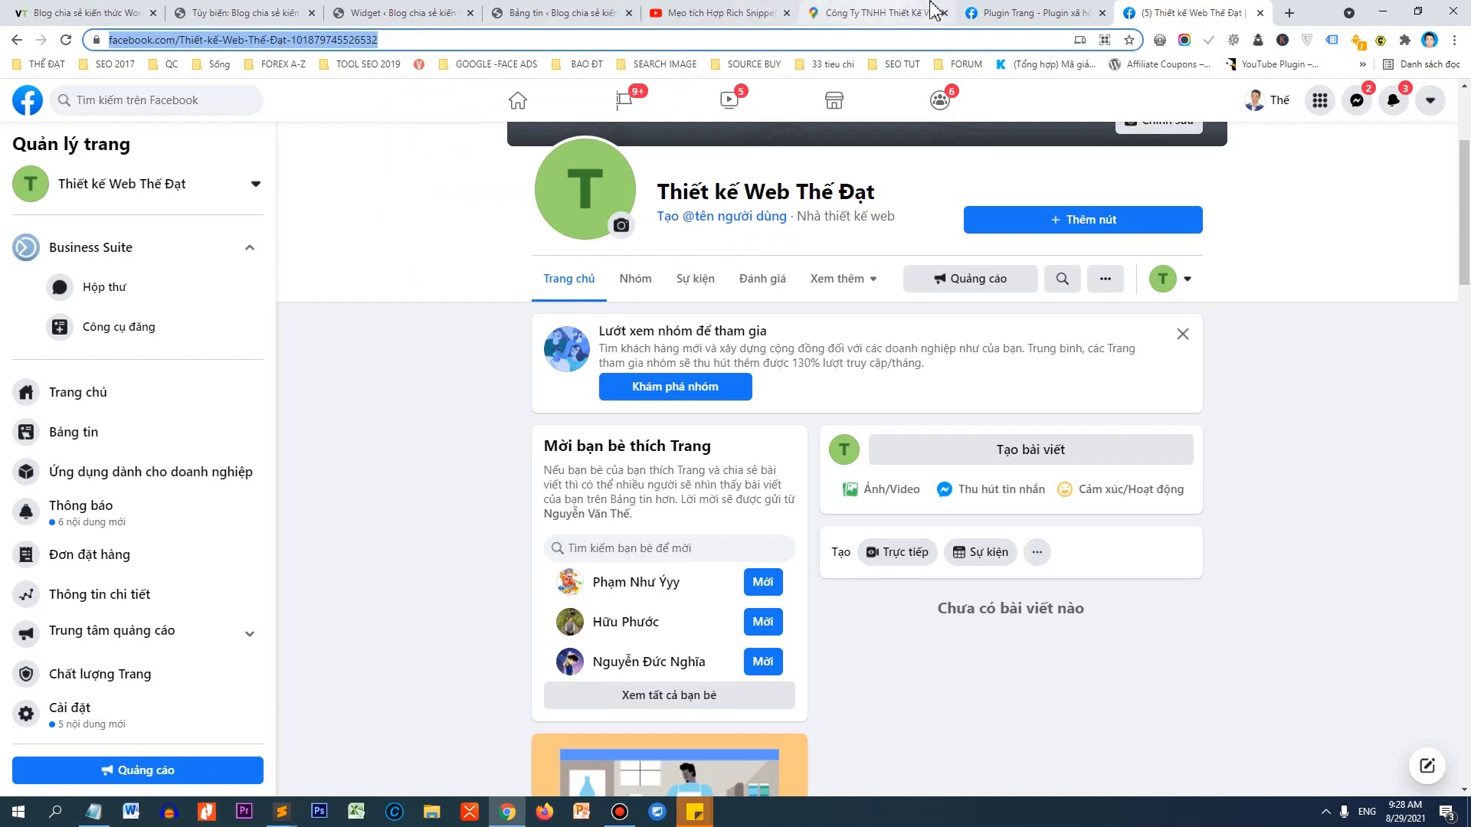
In the Page Plugin generator, replace the sample URL with the company page and set width 300.
{"action": "left_click", "coordinate": [1025, 13]}
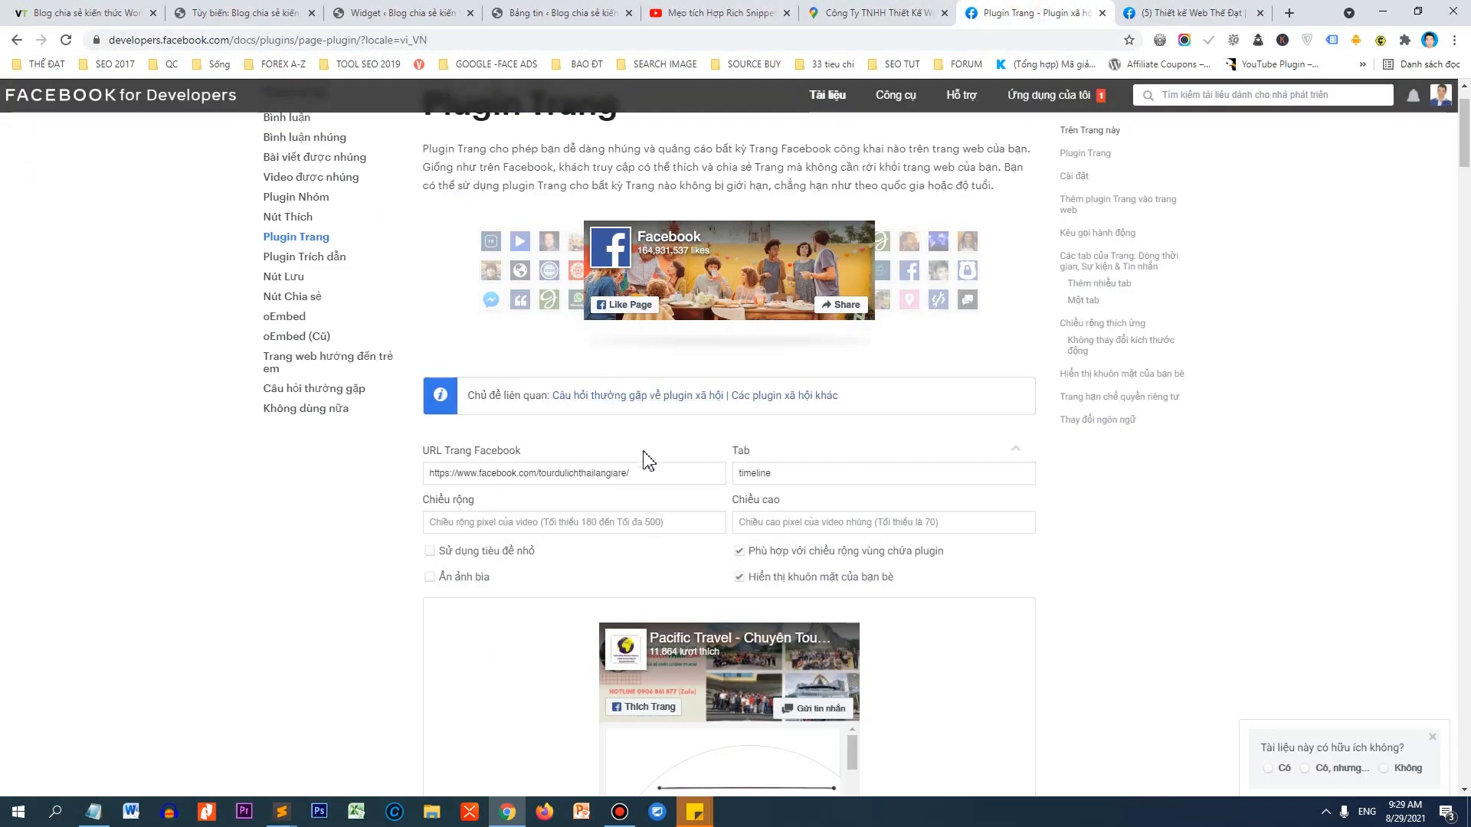
{"action": "left_click_drag", "start_coordinate": [647, 464], "coordinate": [431, 473]}
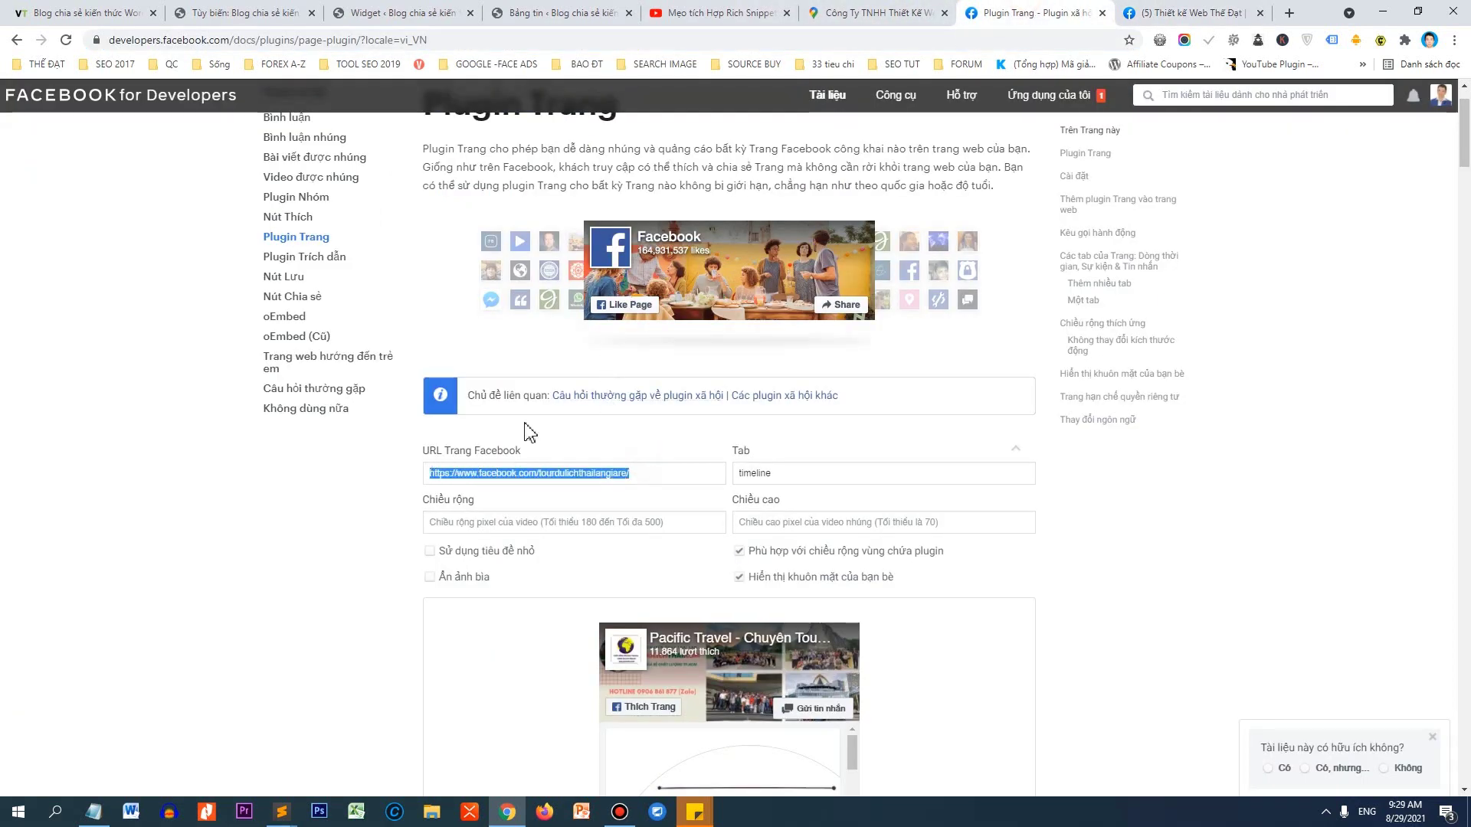
{"action": "key", "text": "BackSpace"}
{"action": "key", "text": "ctrl+v"}
{"action": "key", "text": "Tab"}
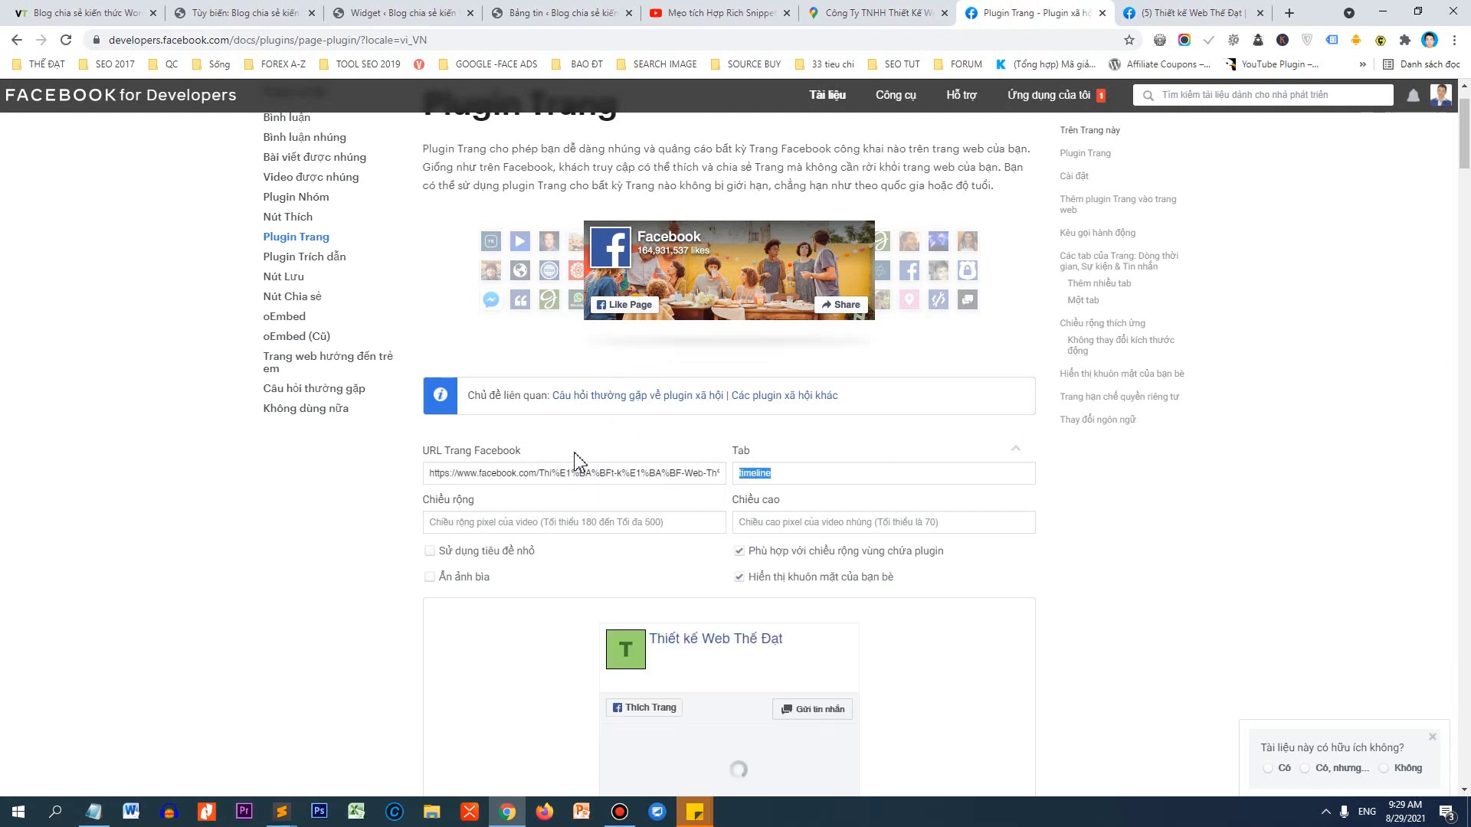
{"action": "scroll", "coordinate": [452, 437], "scroll_direction": "down", "scroll_amount": 1}
{"action": "left_click", "coordinate": [471, 446]}
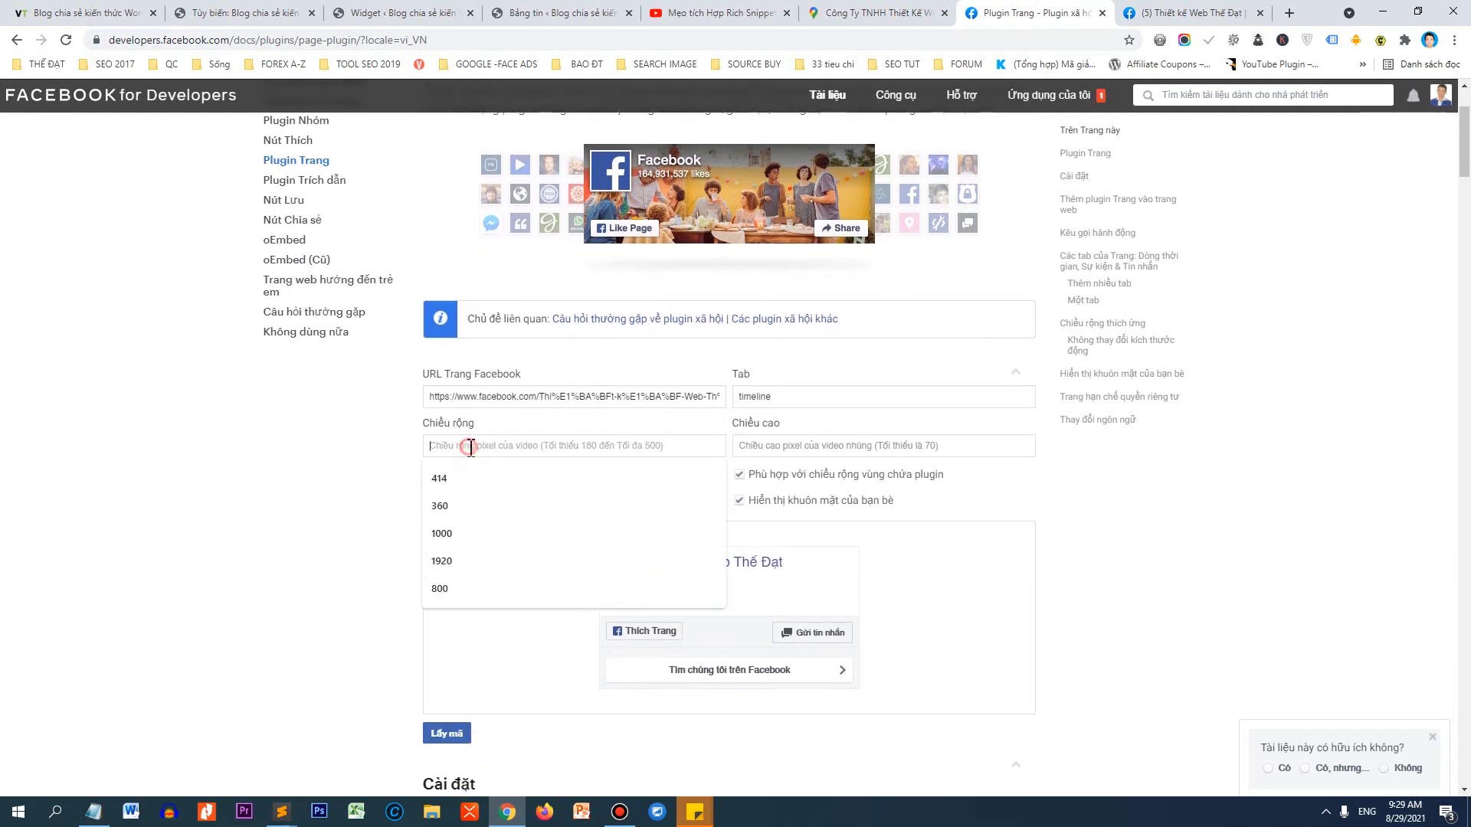
{"action": "type", "text": "300"}
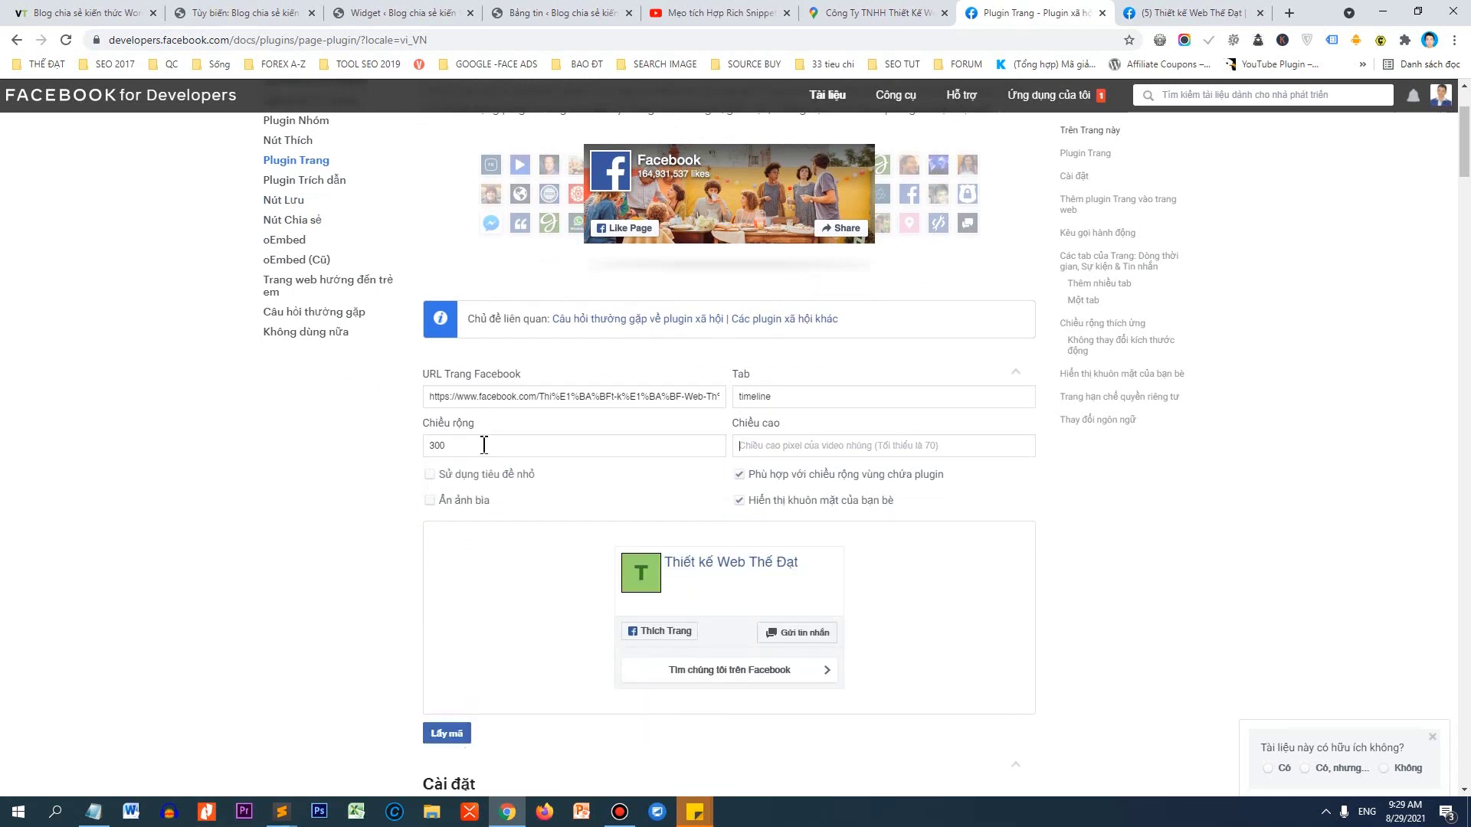
{"action": "type", "text": "300"}
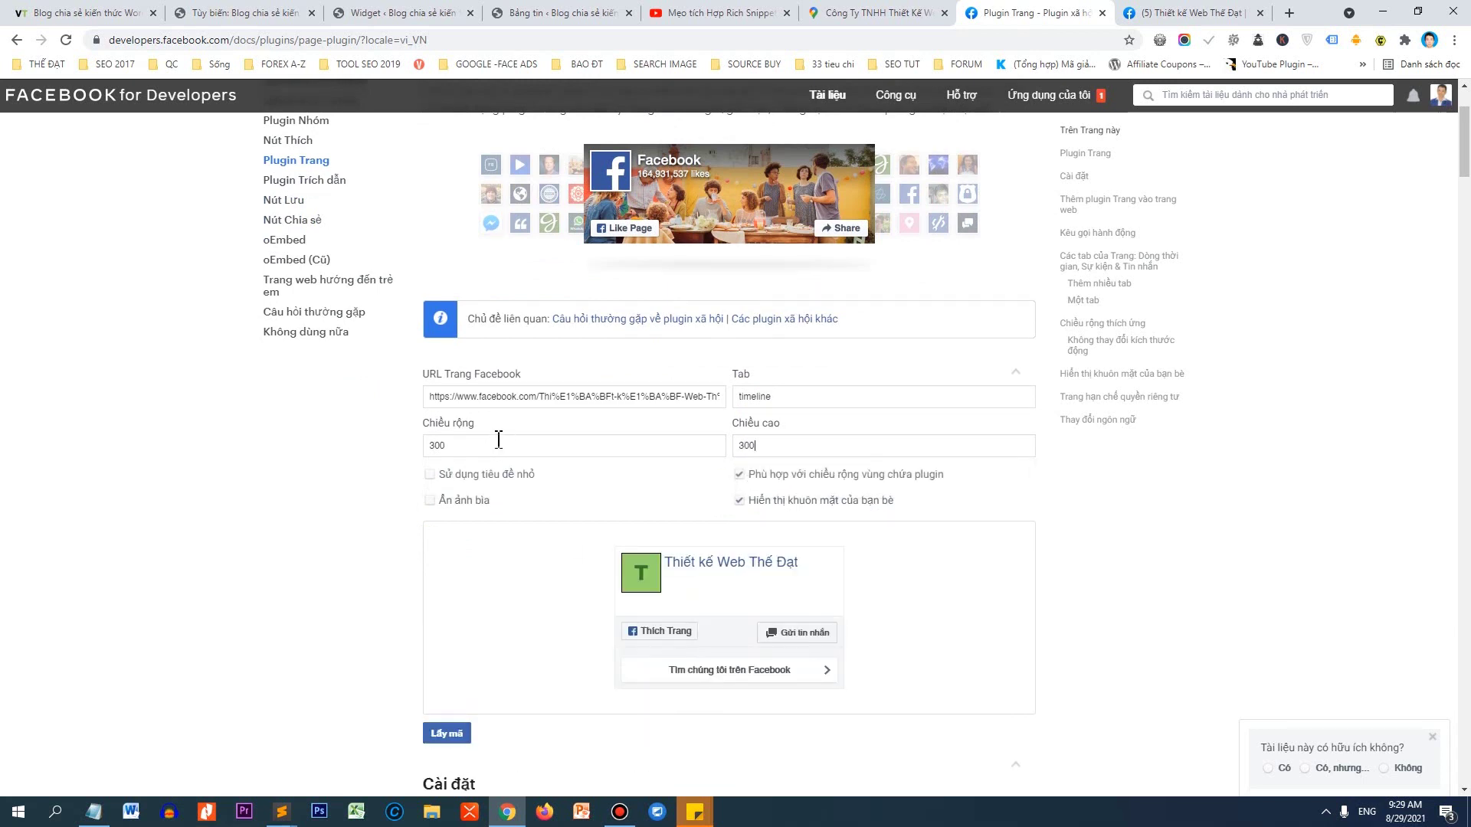
Generate the plugin code and copy its IFrame version.
{"action": "scroll", "coordinate": [567, 383], "scroll_direction": "down", "scroll_amount": 1}
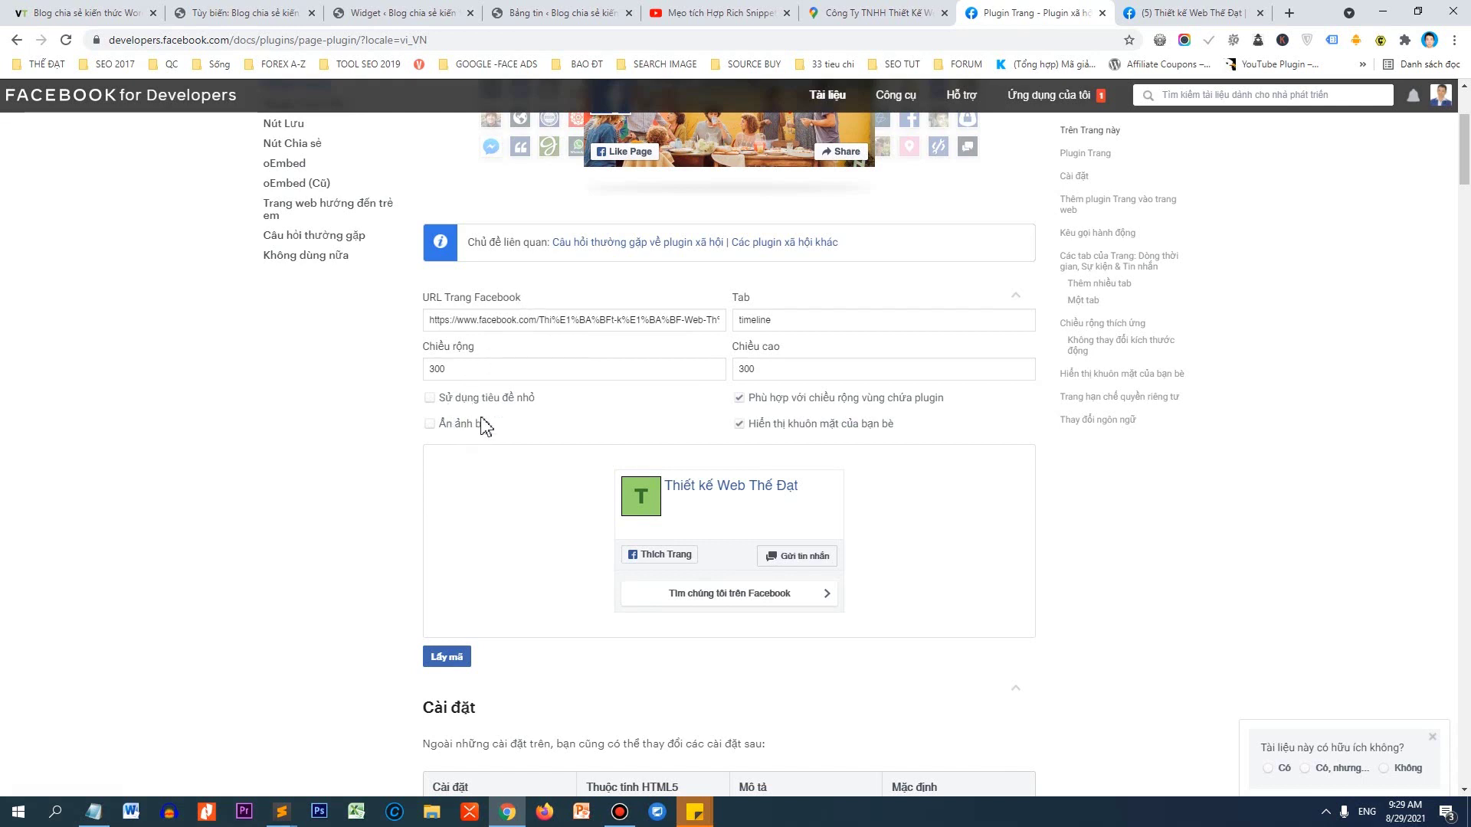
{"action": "left_click", "coordinate": [448, 657]}
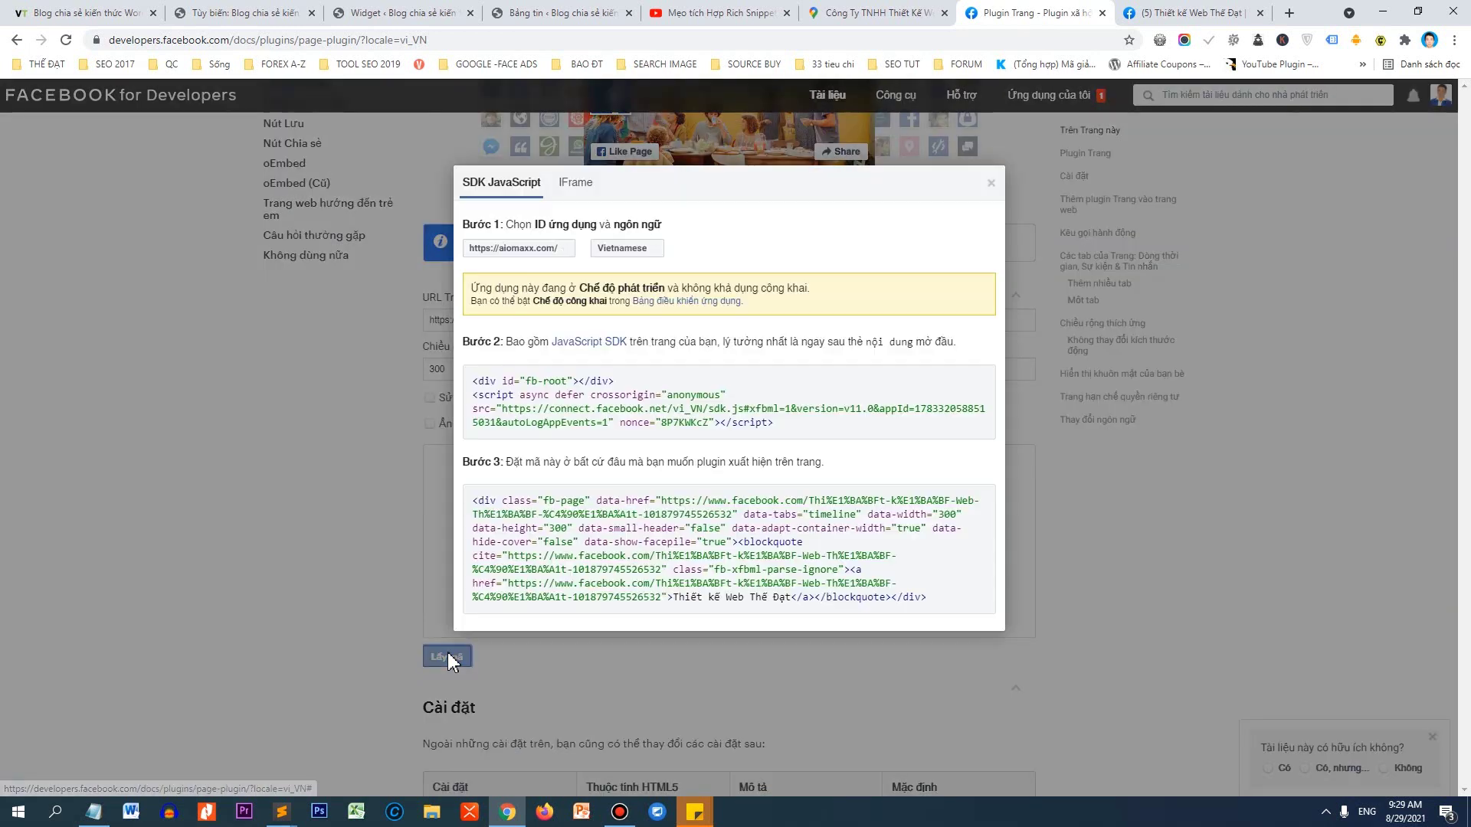
{"action": "left_click", "coordinate": [587, 185]}
{"action": "left_click", "coordinate": [496, 387]}
{"action": "right_click", "coordinate": [483, 387]}
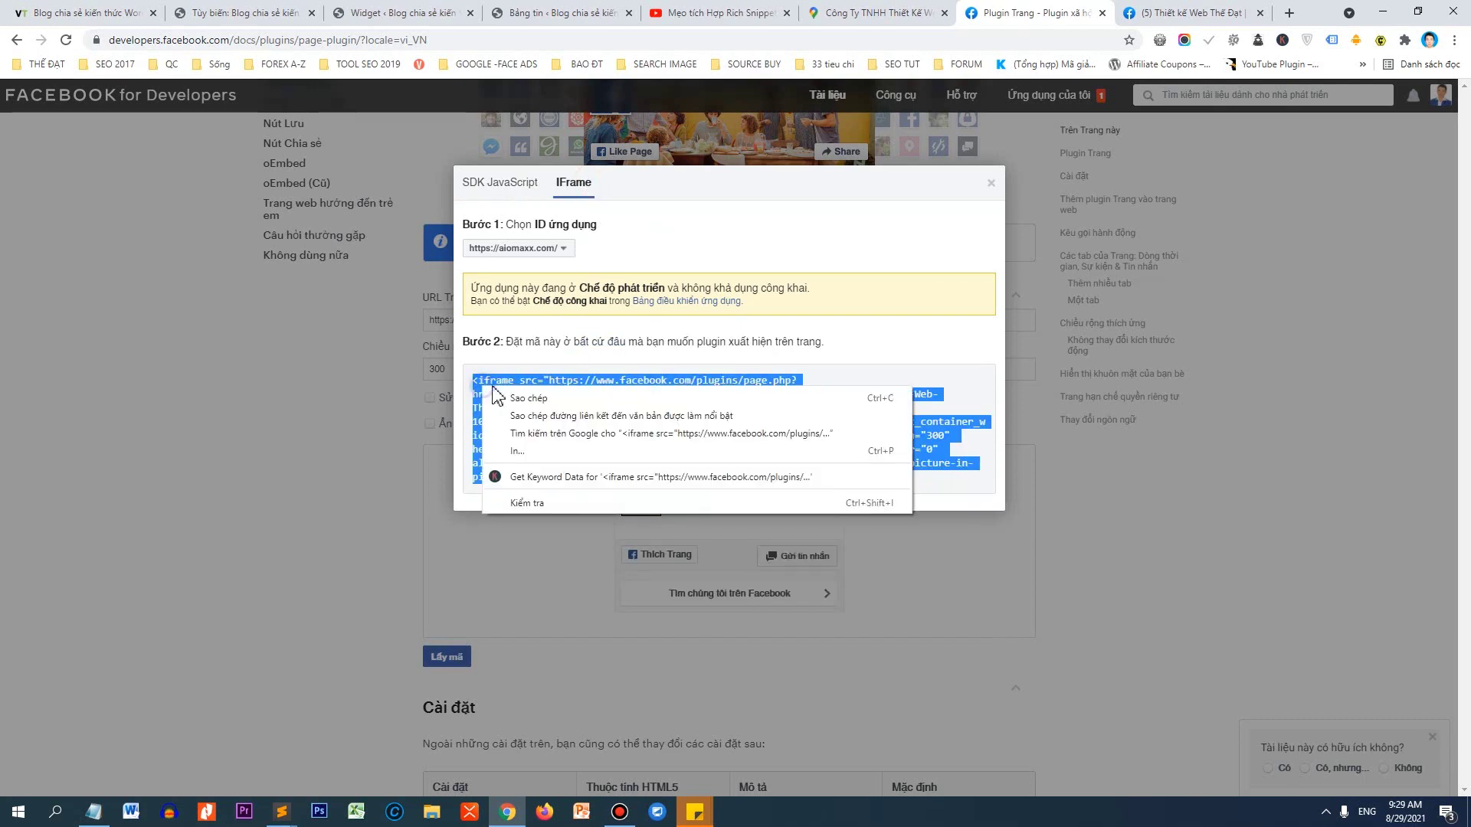
{"action": "left_click", "coordinate": [520, 400]}
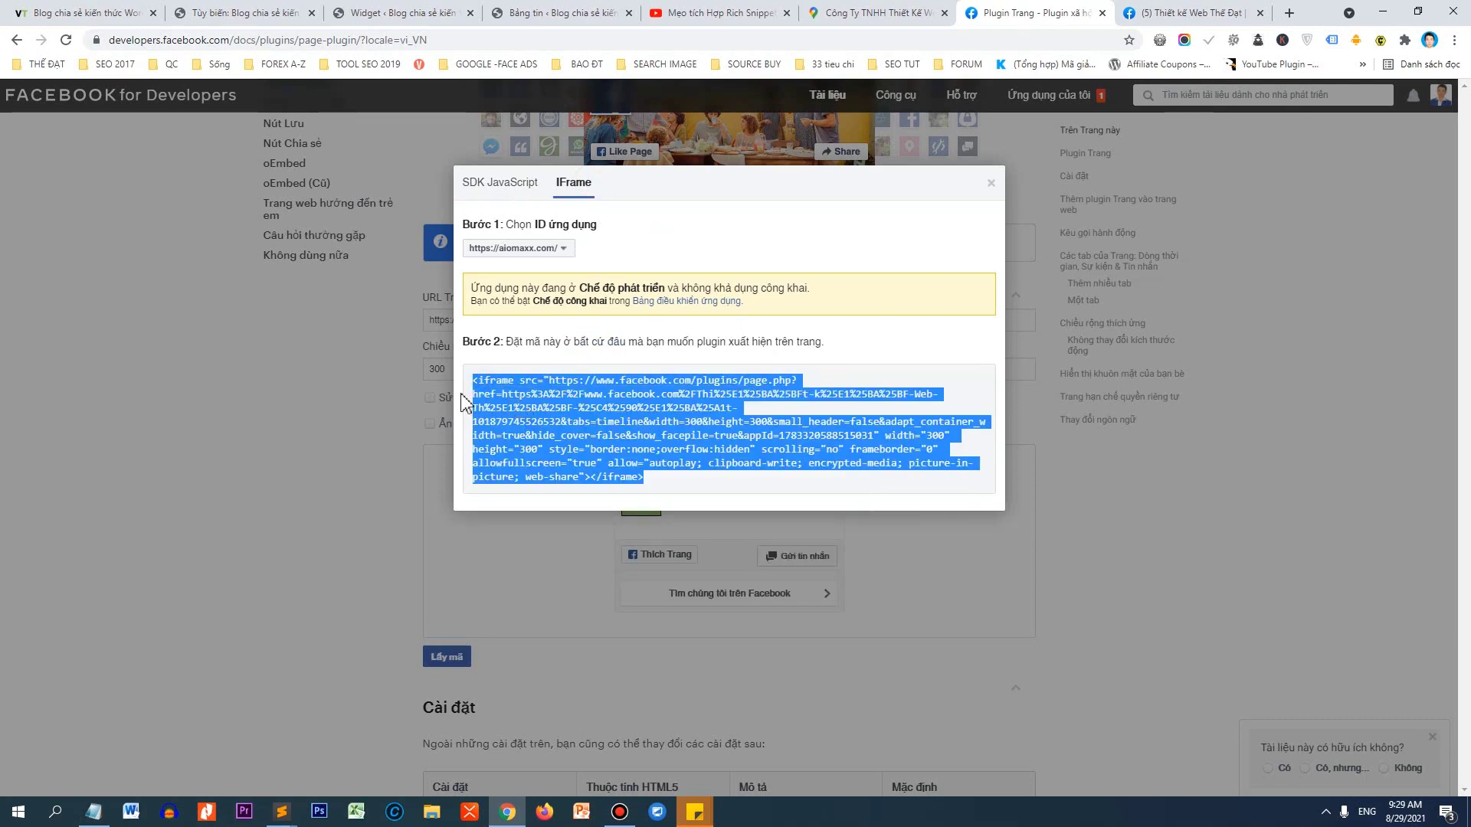
{"action": "left_click", "coordinate": [370, 28]}
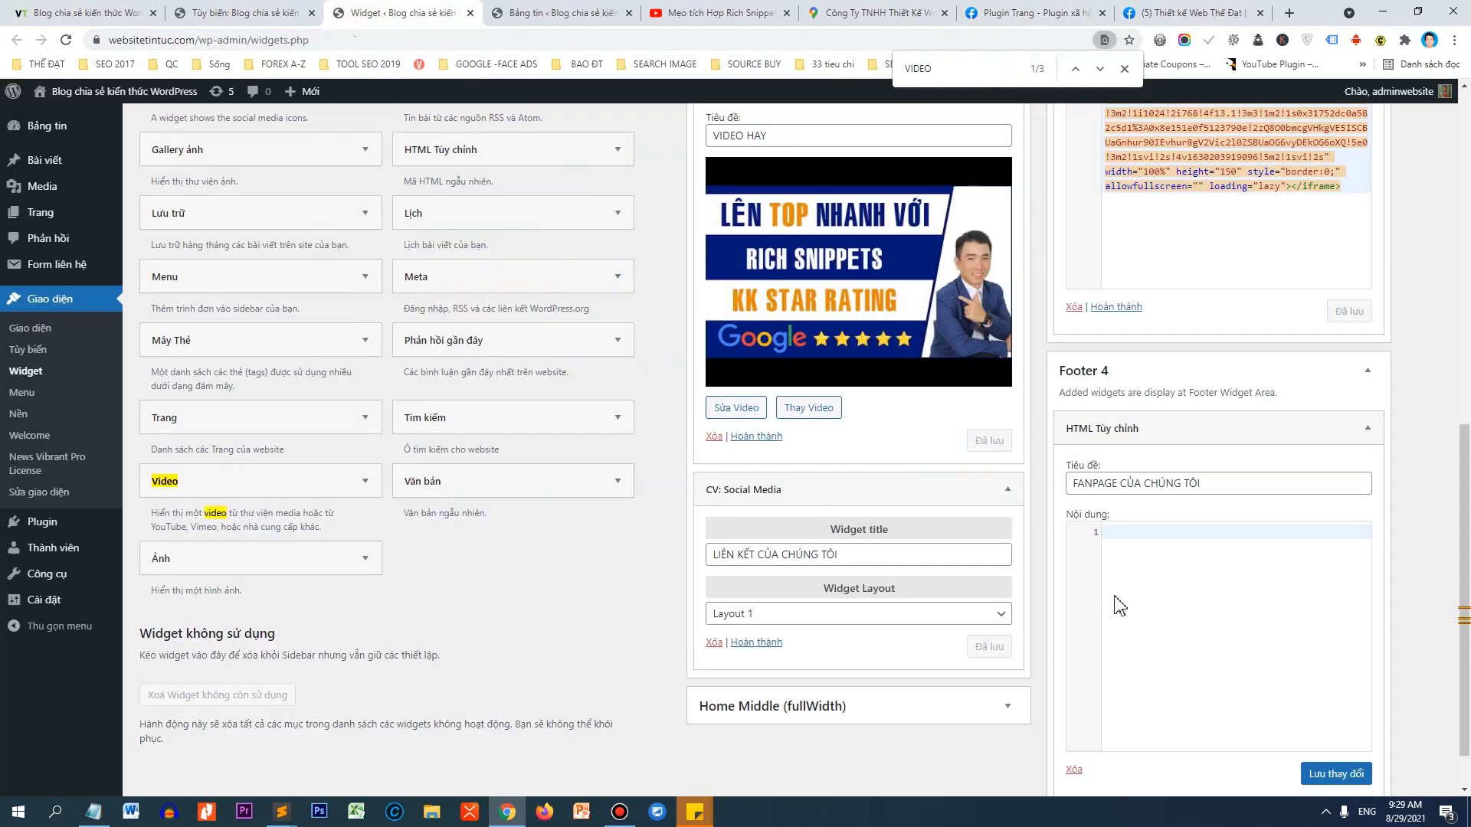
Paste the Facebook iframe code into the Footer 4 Custom HTML widget and save it.
{"action": "right_click", "coordinate": [1136, 567]}
{"action": "left_click", "coordinate": [1116, 536]}
{"action": "right_click", "coordinate": [1116, 535]}
{"action": "left_click", "coordinate": [1156, 653]}
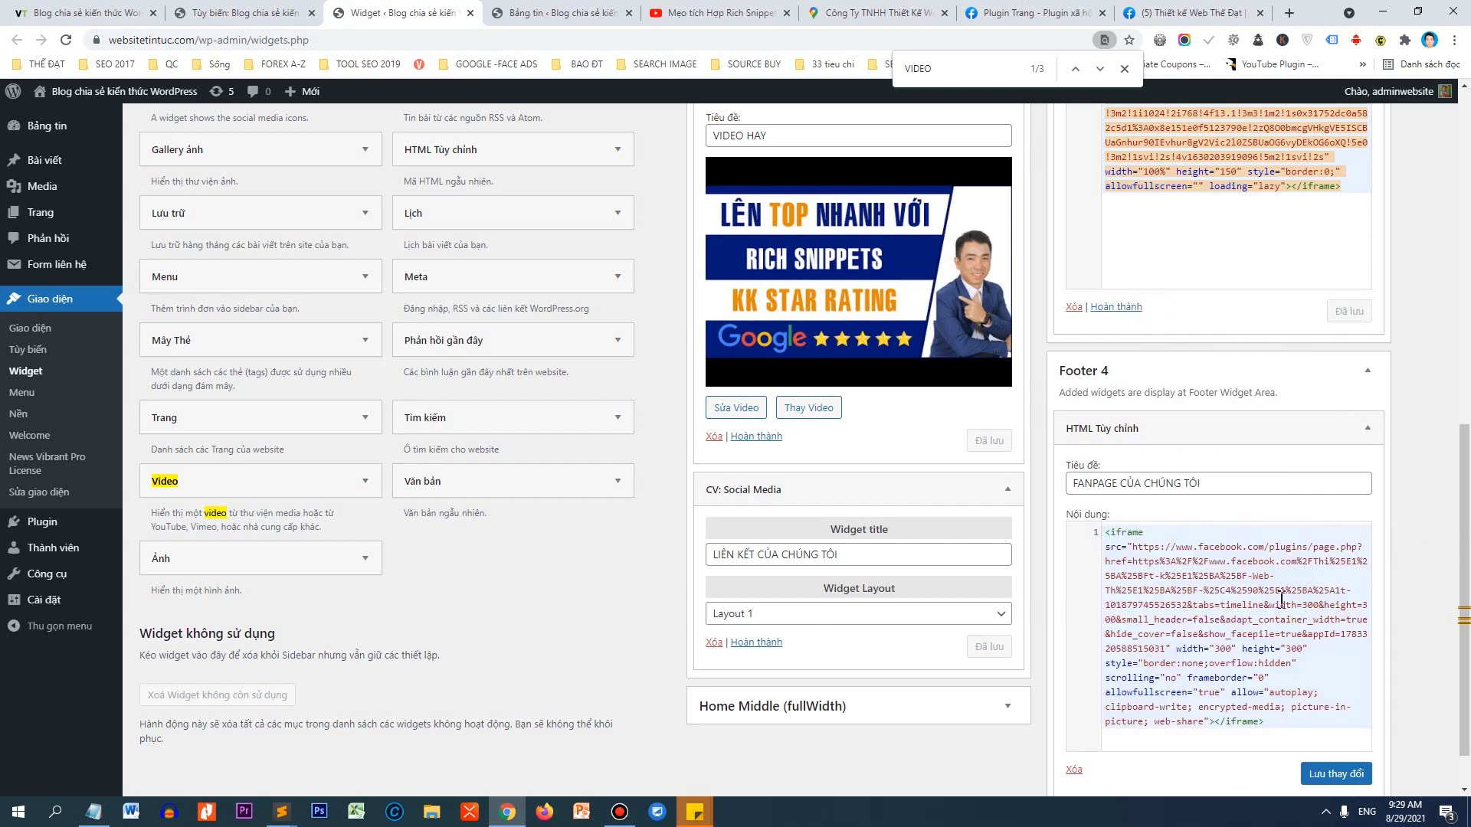
{"action": "left_click", "coordinate": [1339, 772]}
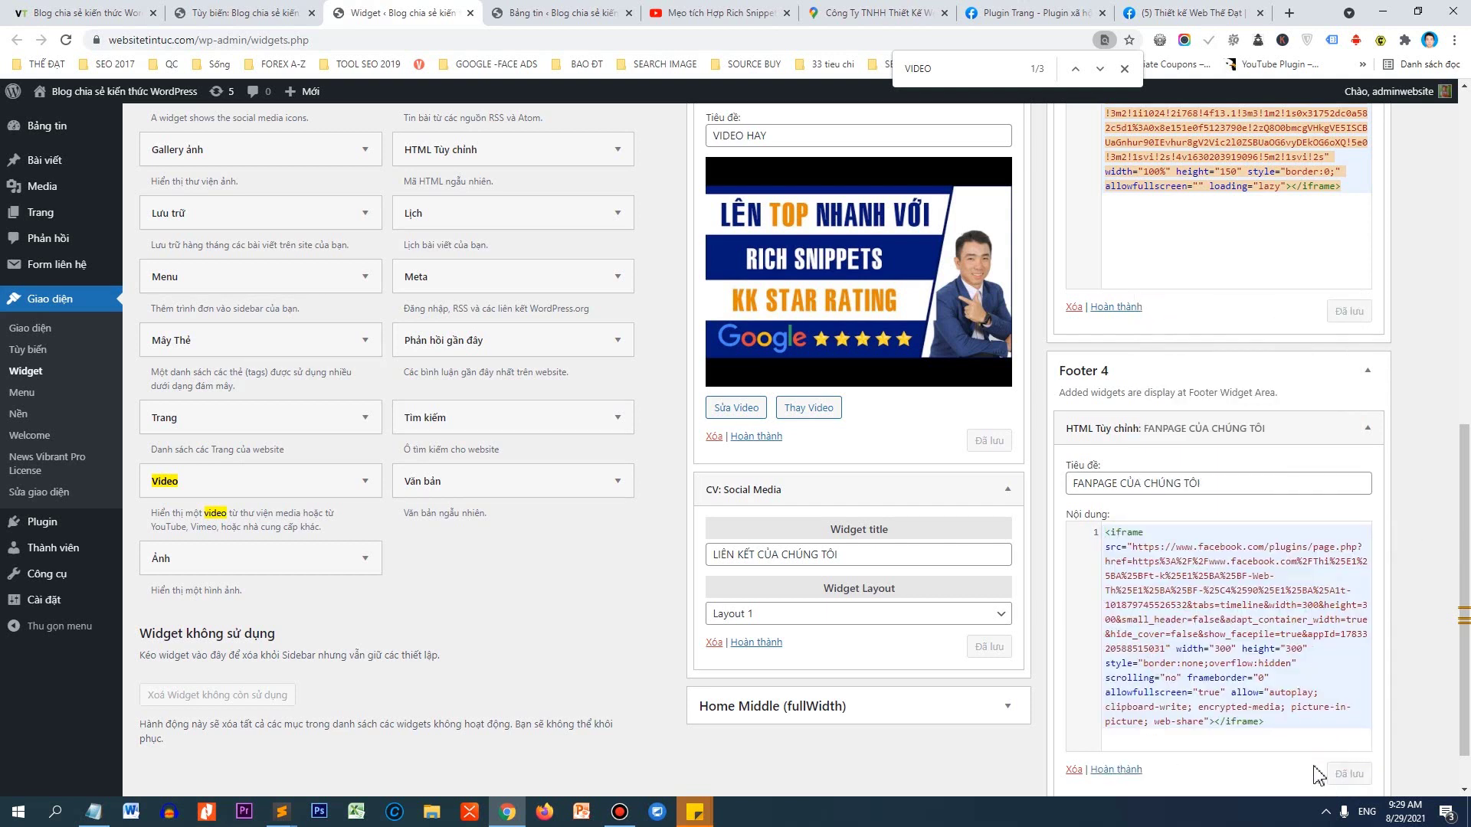
Reload the site's front page to check the footer.
{"action": "left_click", "coordinate": [92, 14]}
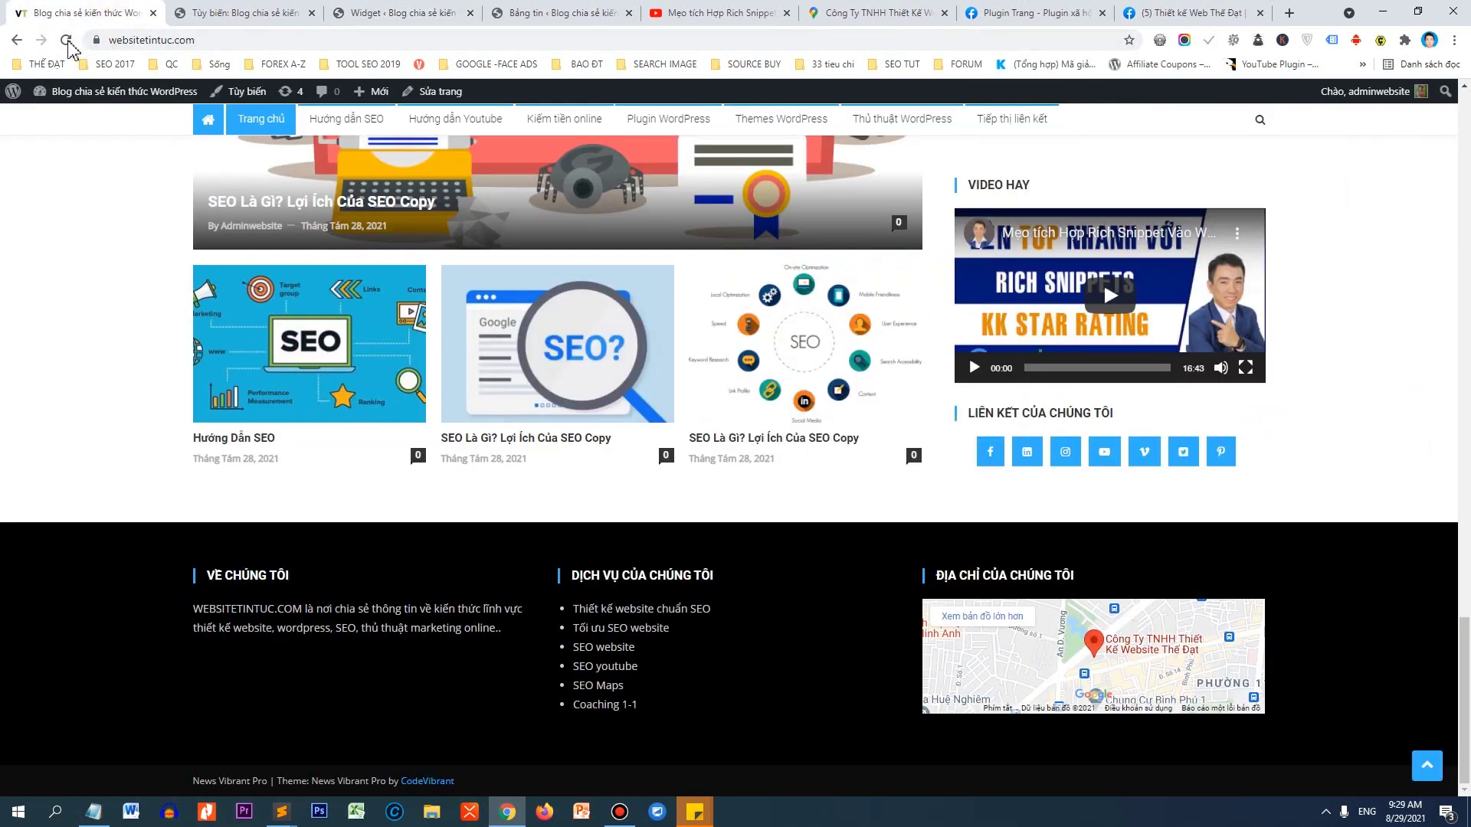
{"action": "left_click", "coordinate": [65, 40]}
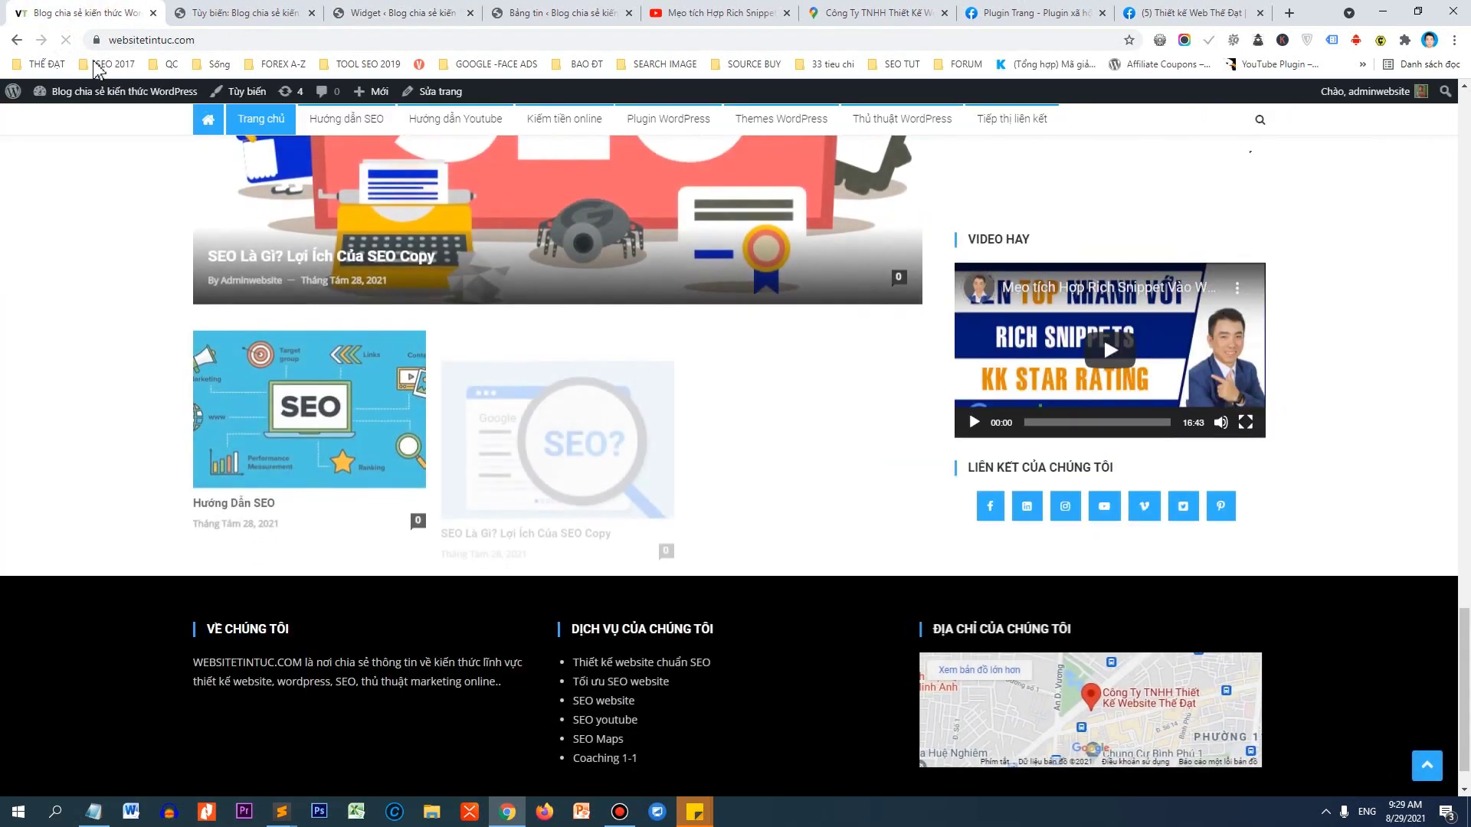
{"action": "left_click", "coordinate": [725, 357]}
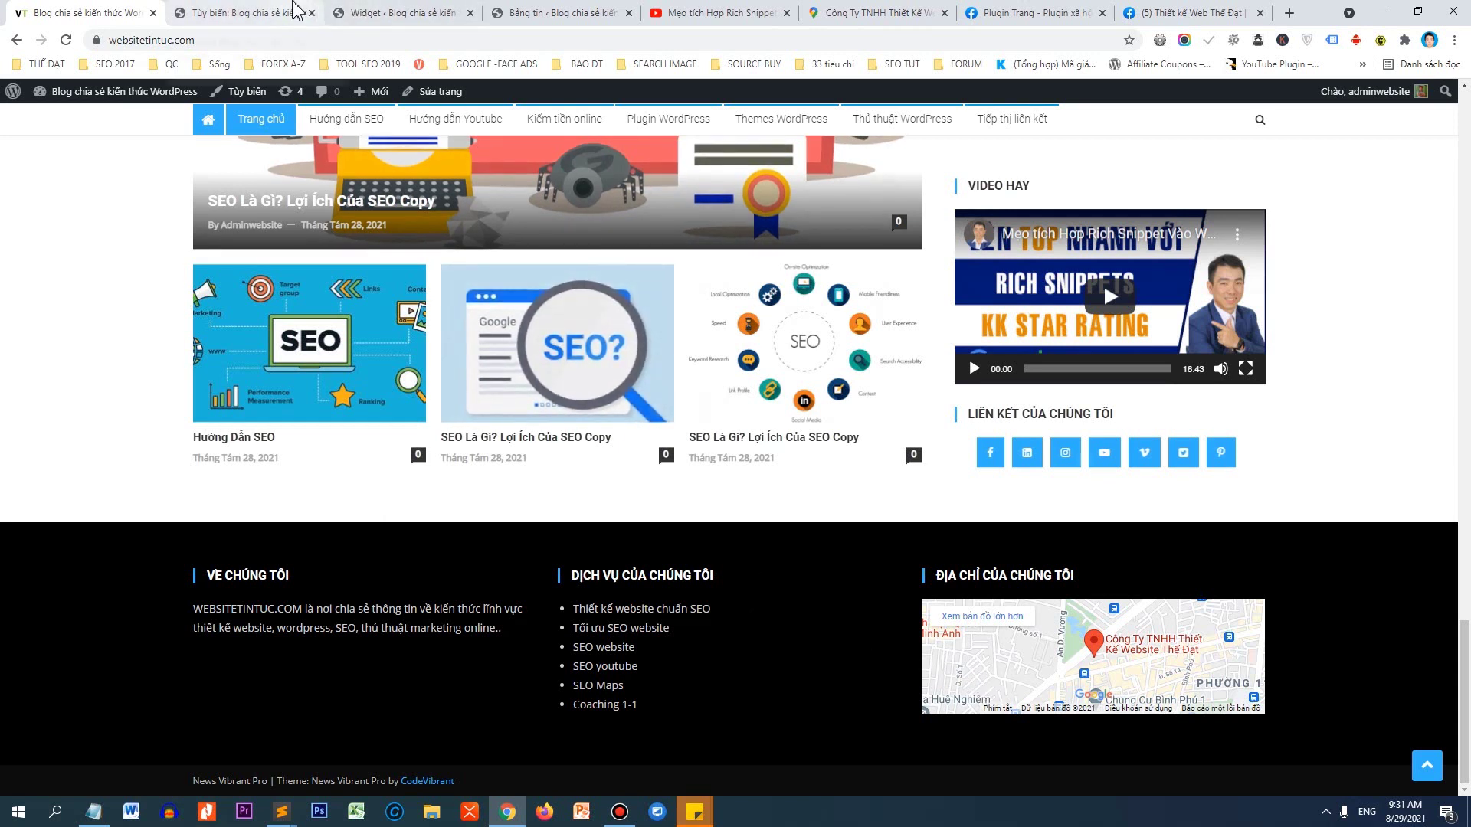
Close the old Customizer page and reopen Appearance > Customize in a fresh tab.
{"action": "left_click", "coordinate": [298, 10]}
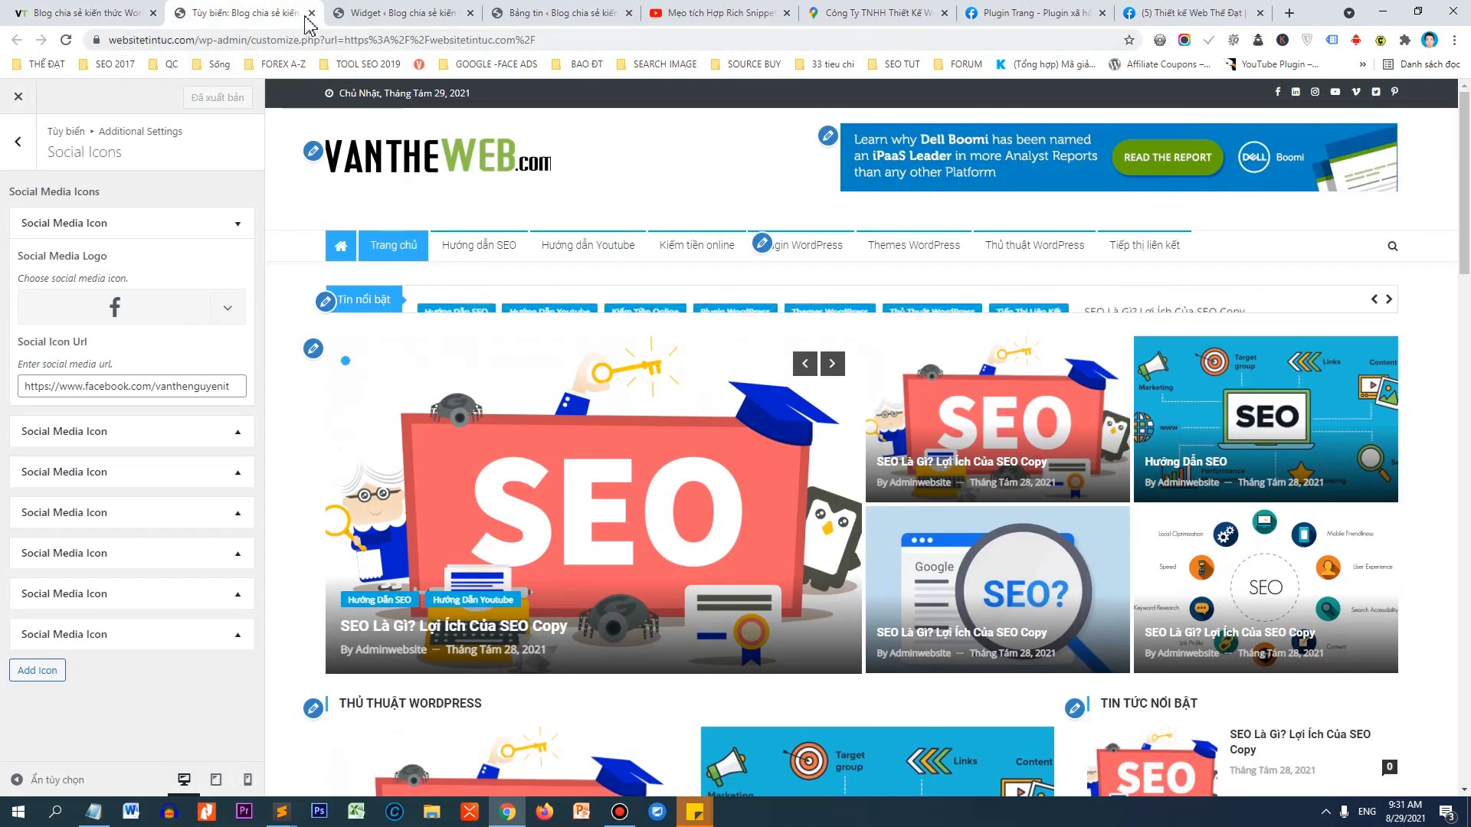
{"action": "key", "text": "ctrl+w"}
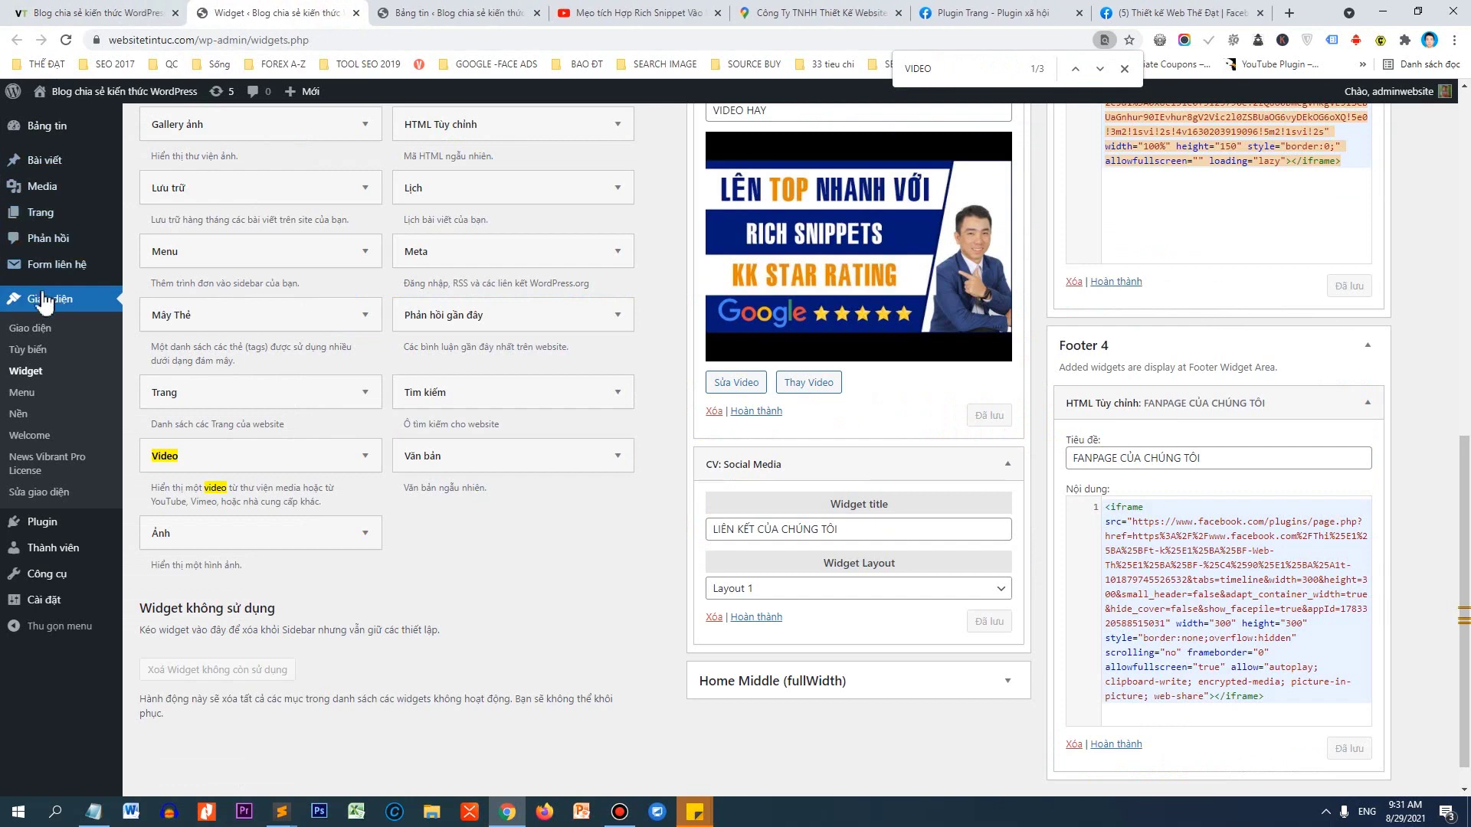
{"action": "right_click", "coordinate": [26, 349]}
{"action": "left_click", "coordinate": [42, 362]}
{"action": "left_click", "coordinate": [359, 13]}
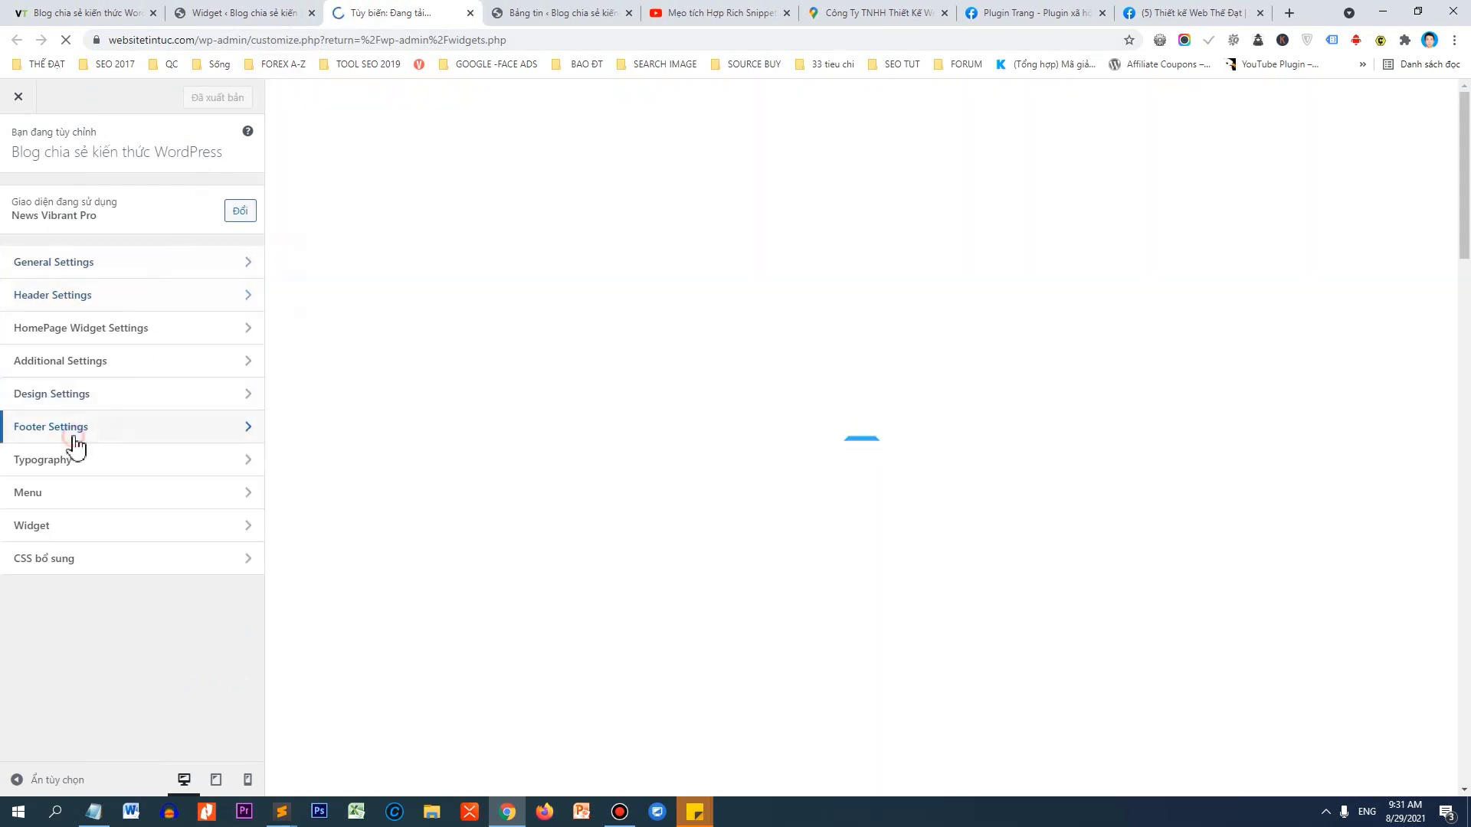
Set the Footer Widget Area layout to four columns and publish it.
{"action": "left_click", "coordinate": [77, 445]}
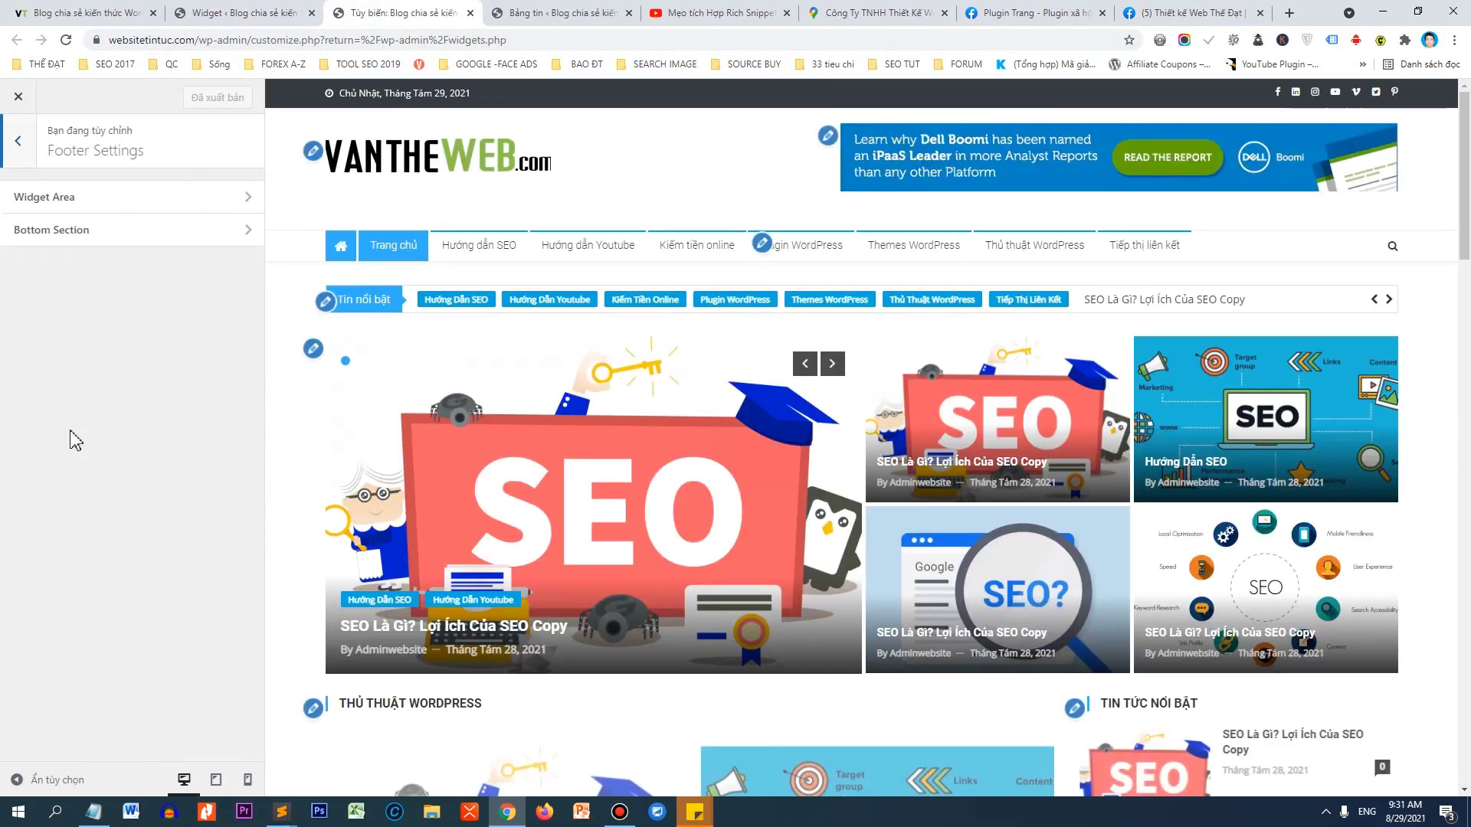
{"action": "scroll", "coordinate": [1454, 574], "scroll_direction": "down", "scroll_amount": 15}
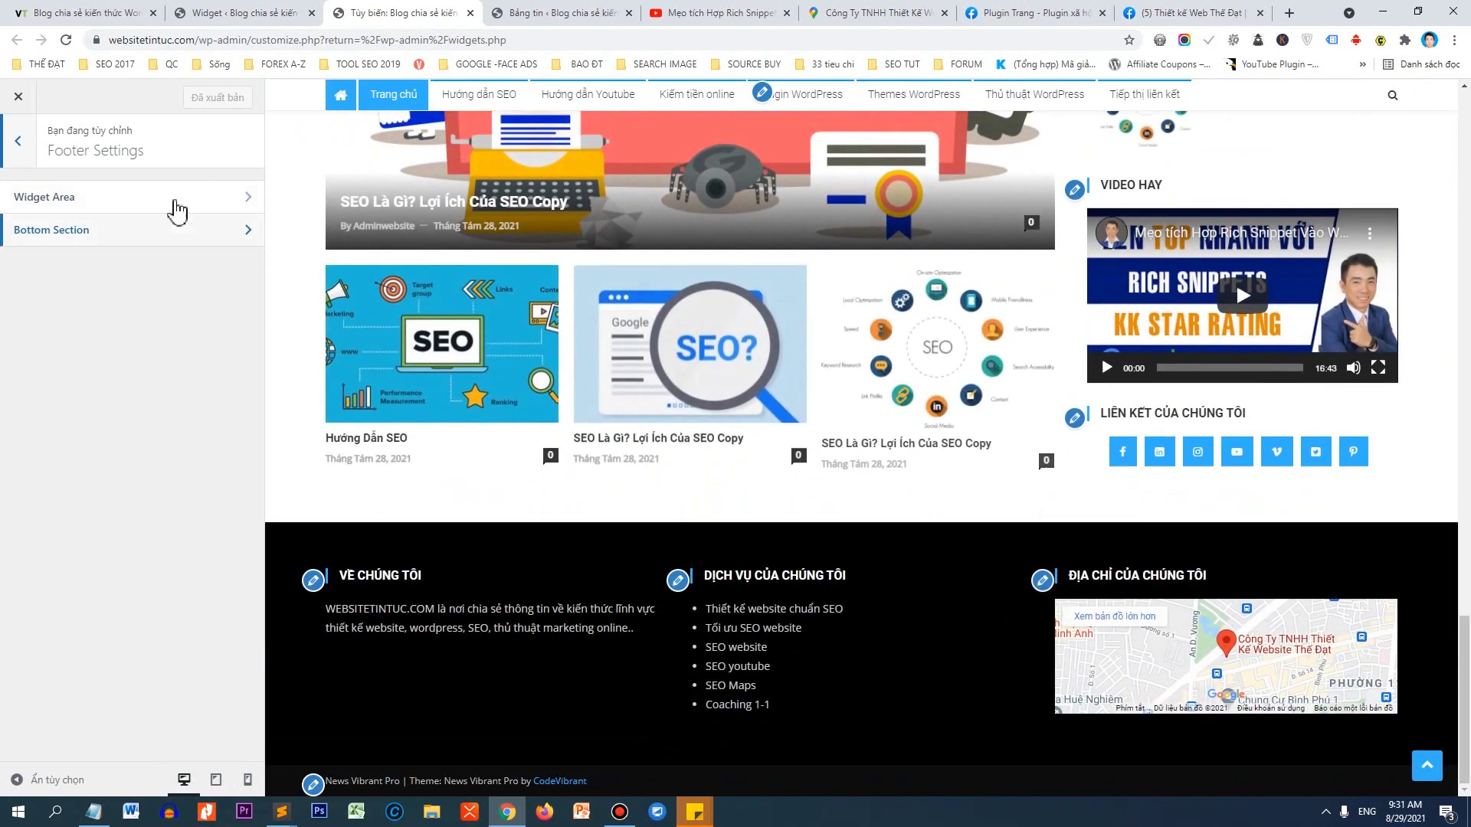
{"action": "left_click", "coordinate": [127, 204]}
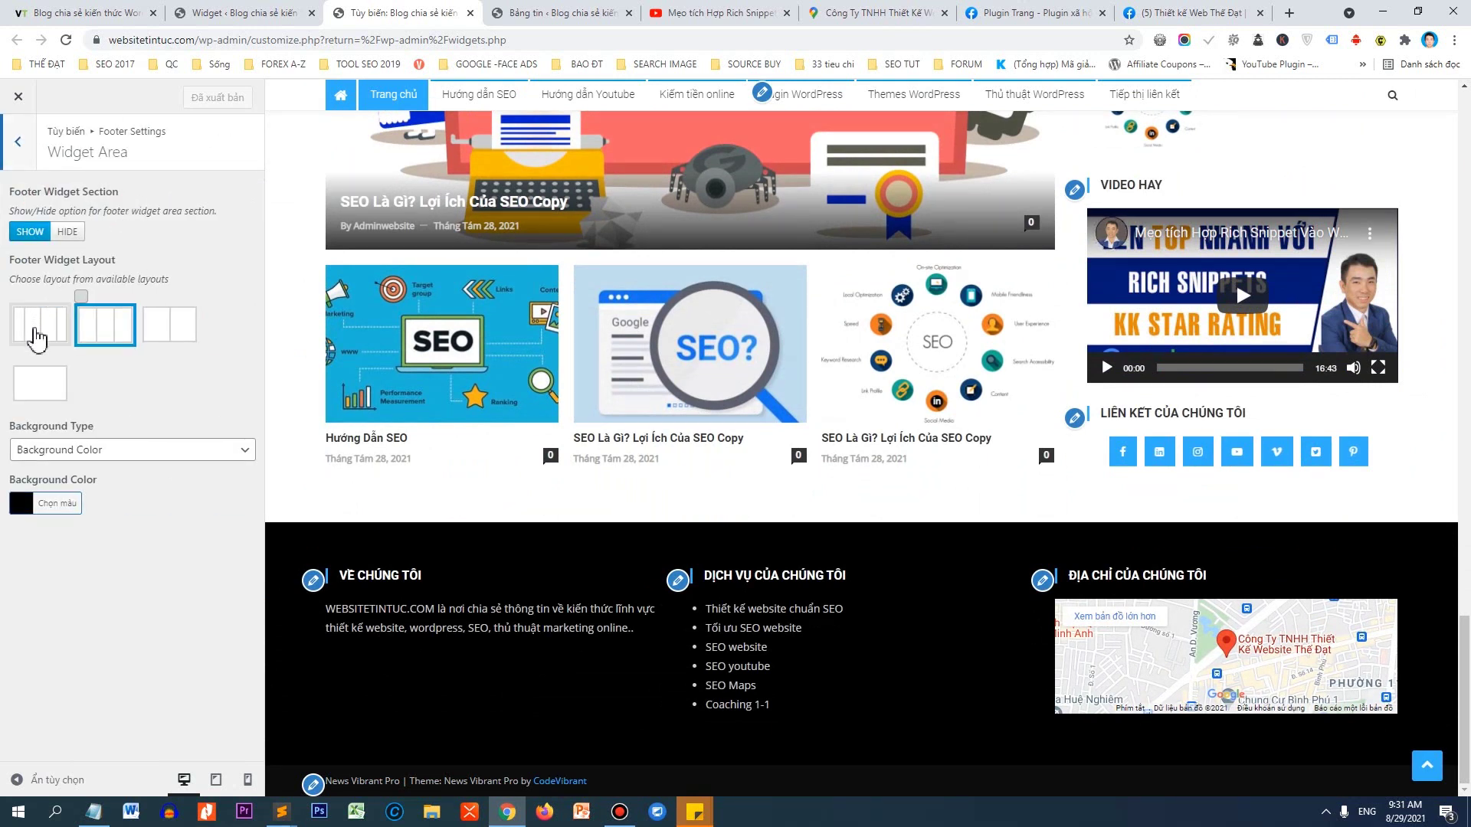
{"action": "left_click", "coordinate": [36, 337]}
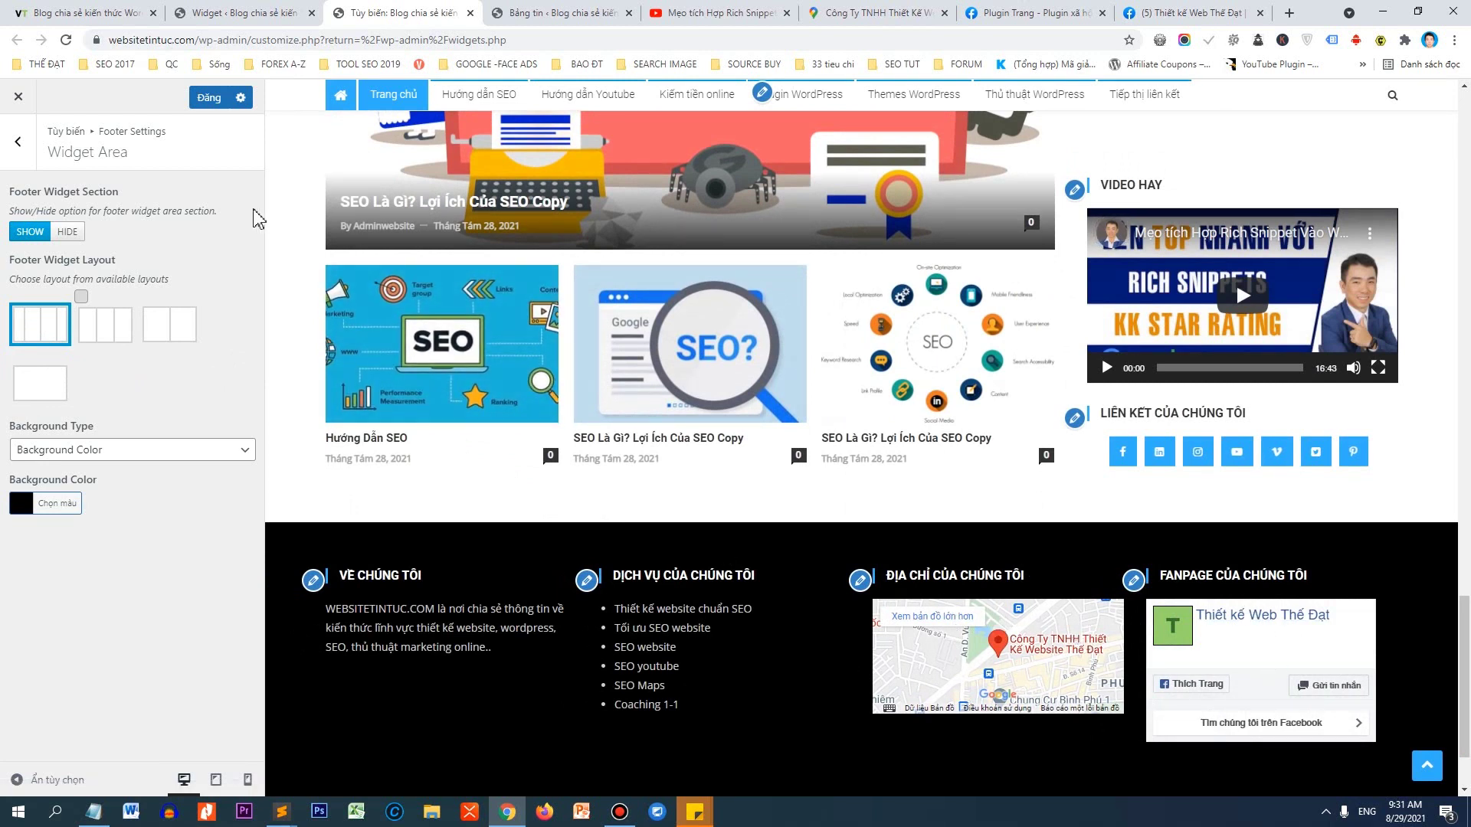
{"action": "left_click", "coordinate": [213, 102]}
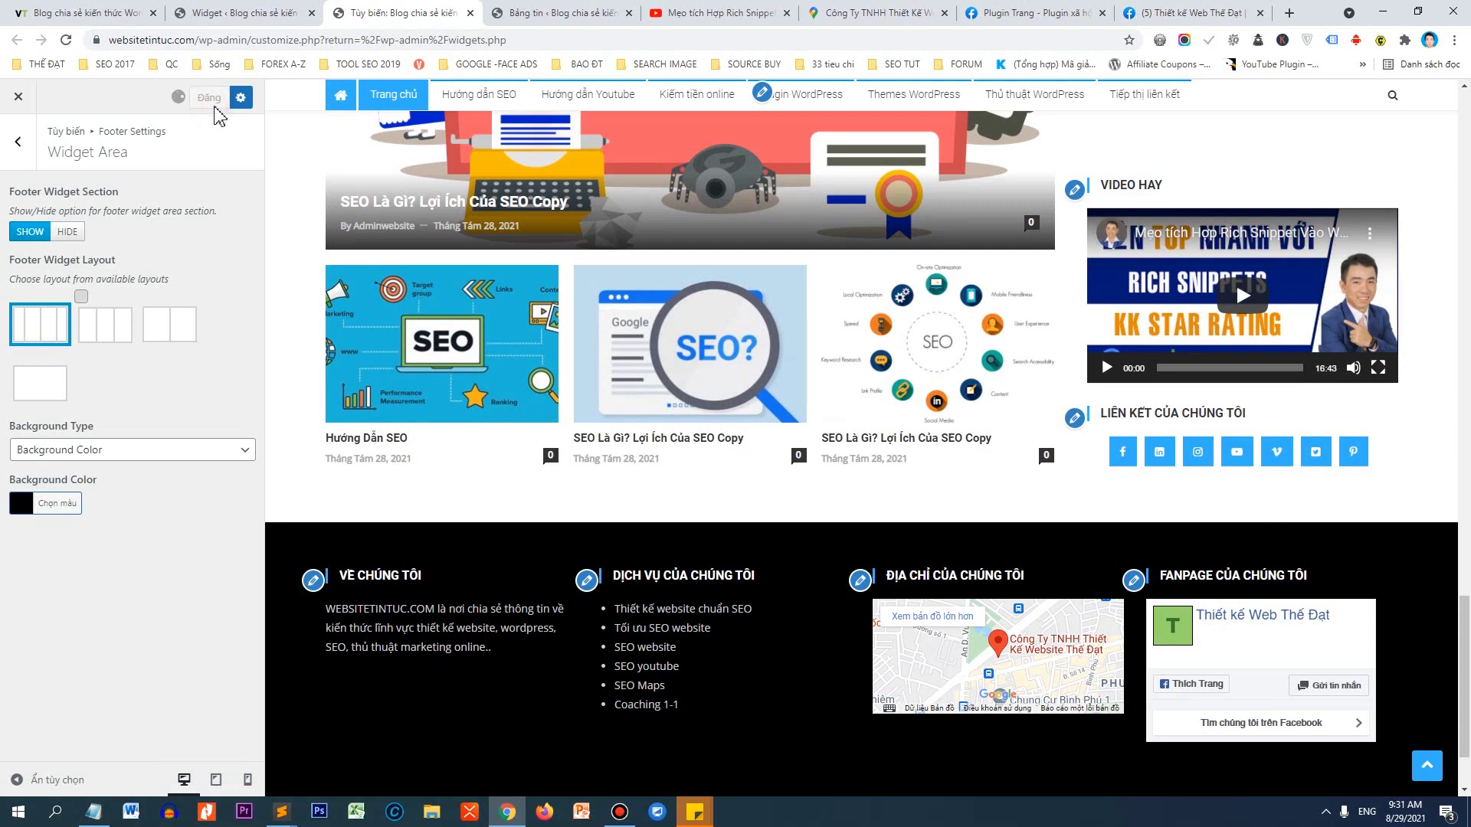
Preview the one-, two- and three-column footer layouts, then return to four columns.
{"action": "left_click", "coordinate": [52, 400]}
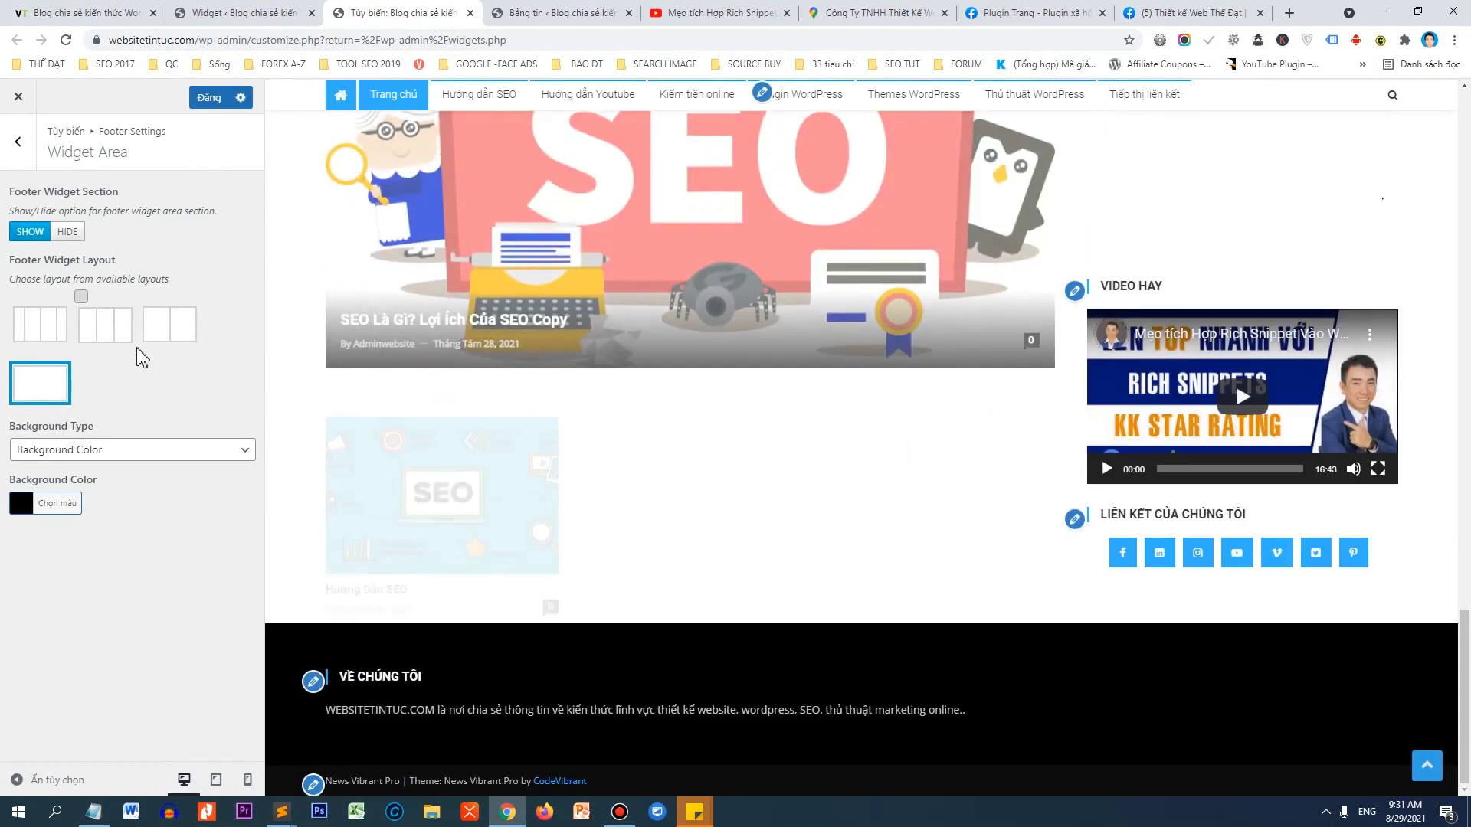
{"action": "left_click", "coordinate": [169, 337]}
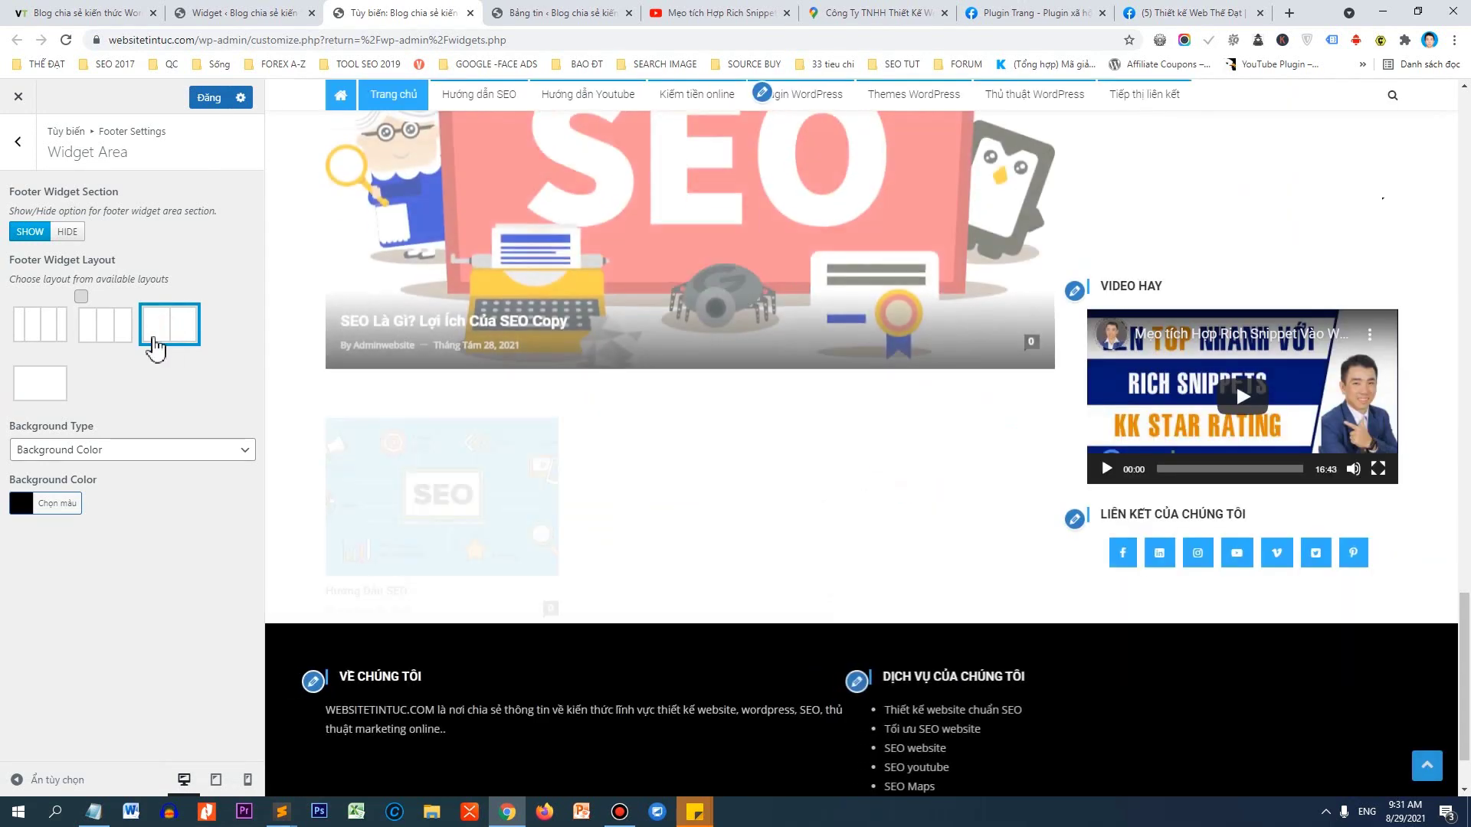
{"action": "left_click", "coordinate": [103, 330]}
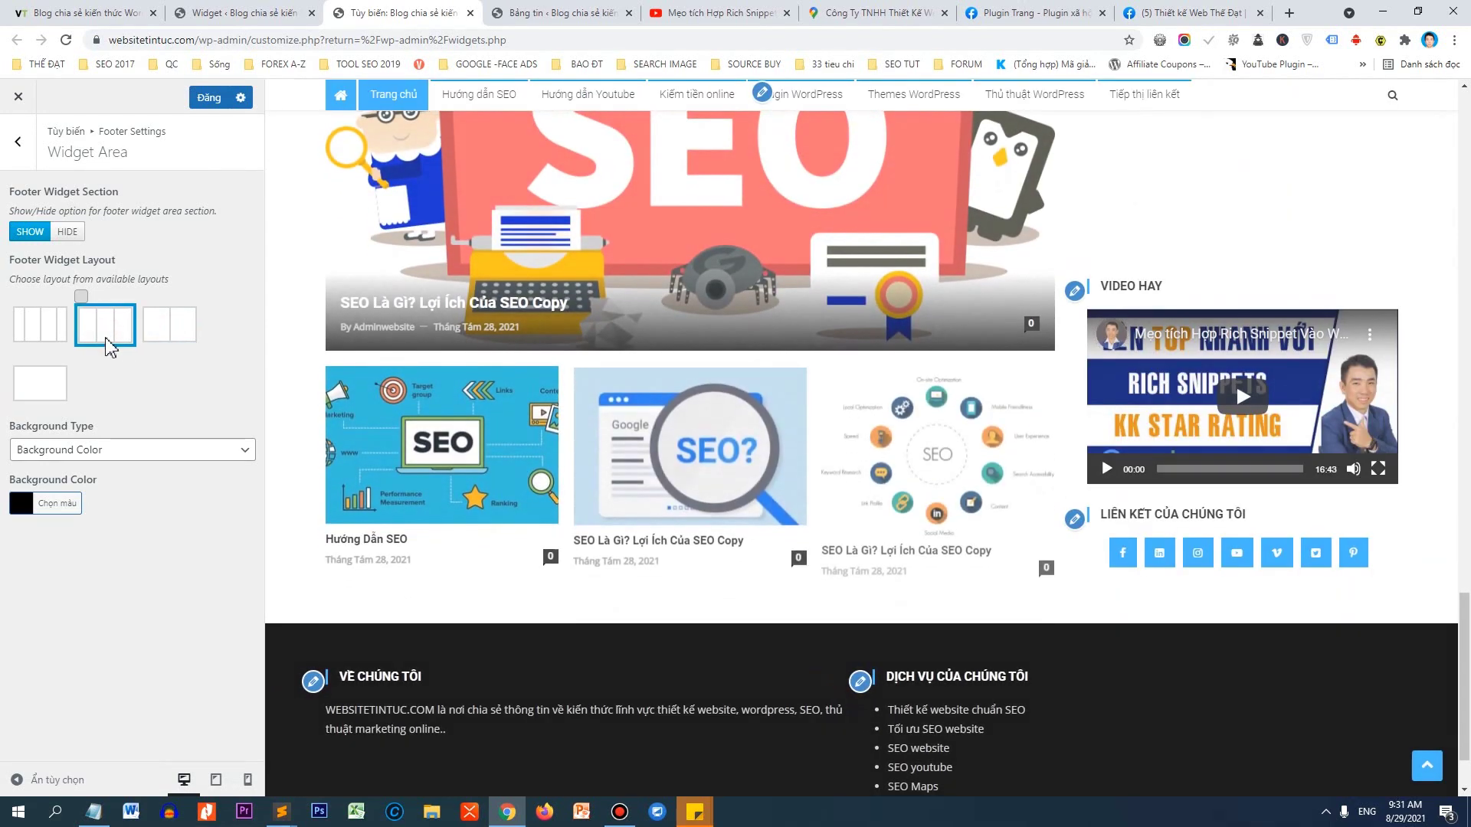
{"action": "left_click", "coordinate": [67, 337]}
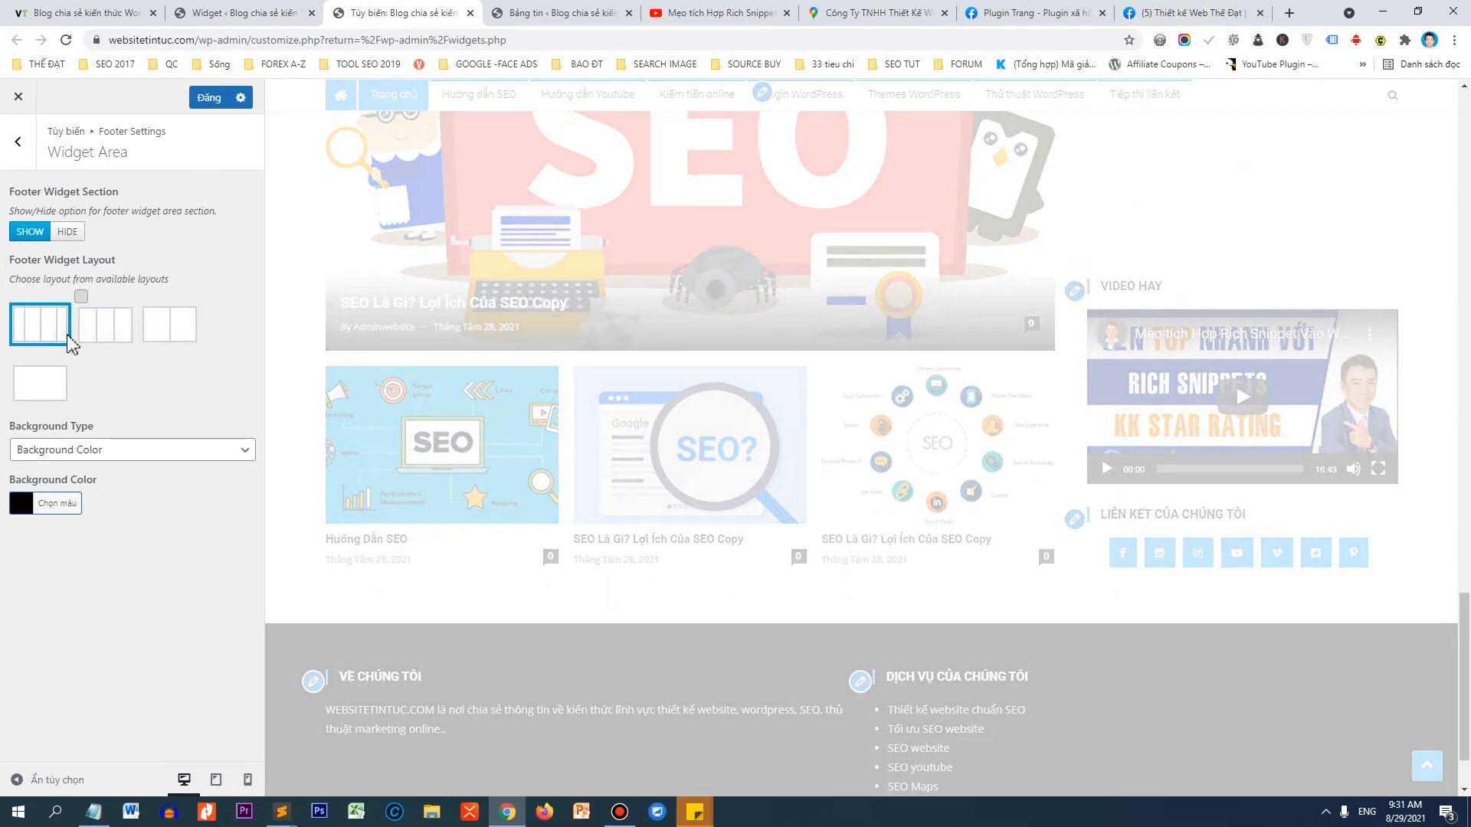
{"action": "scroll", "coordinate": [577, 578], "scroll_direction": "down", "scroll_amount": 2}
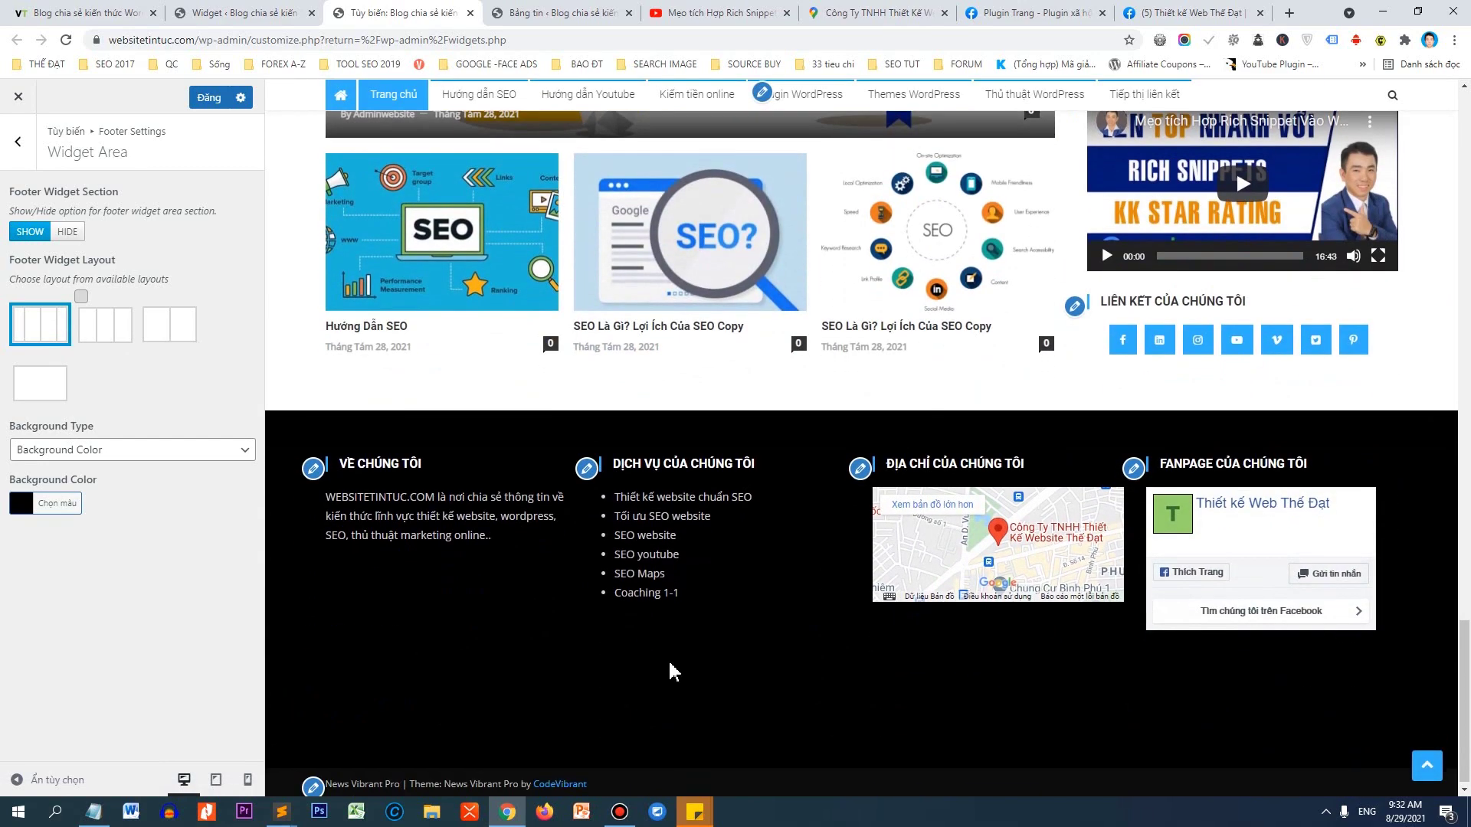
{"action": "scroll", "coordinate": [669, 669], "scroll_direction": "down", "scroll_amount": 1}
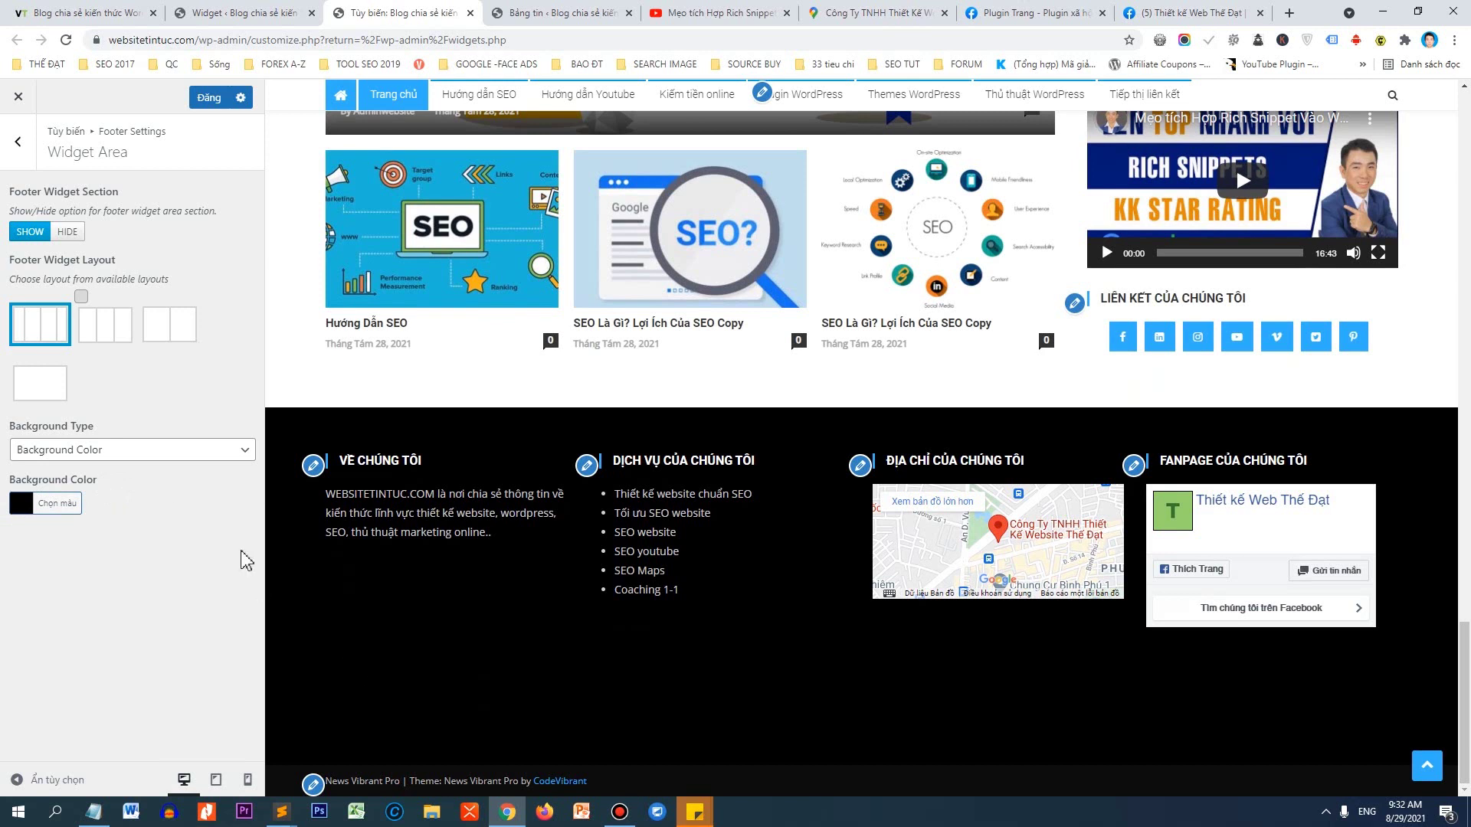
Try a blue footer background, then the SEO illustration as a background image.
{"action": "left_click", "coordinate": [22, 502]}
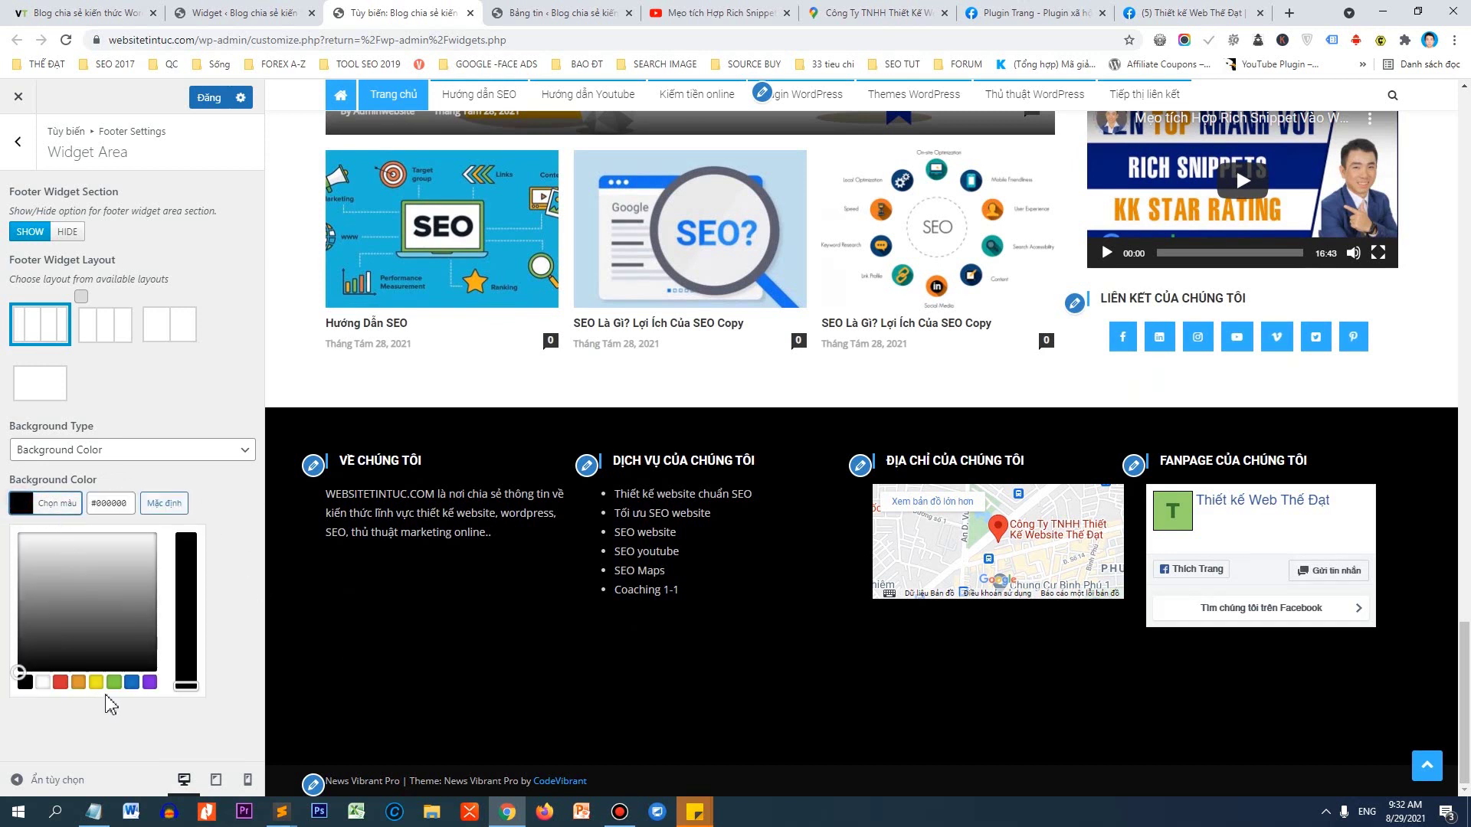
{"action": "left_click", "coordinate": [131, 682]}
{"action": "left_click", "coordinate": [213, 529]}
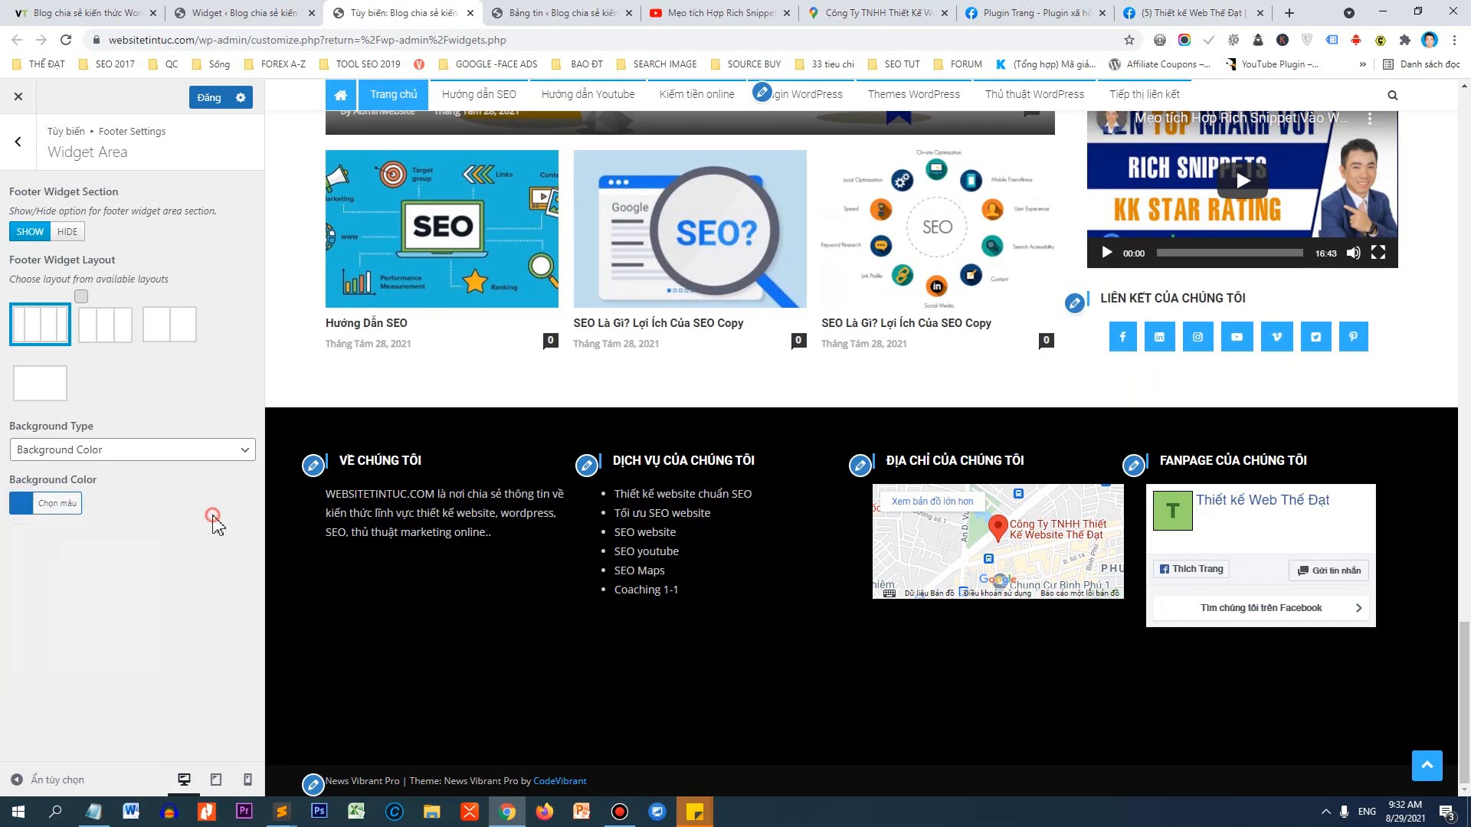
{"action": "left_click", "coordinate": [119, 452]}
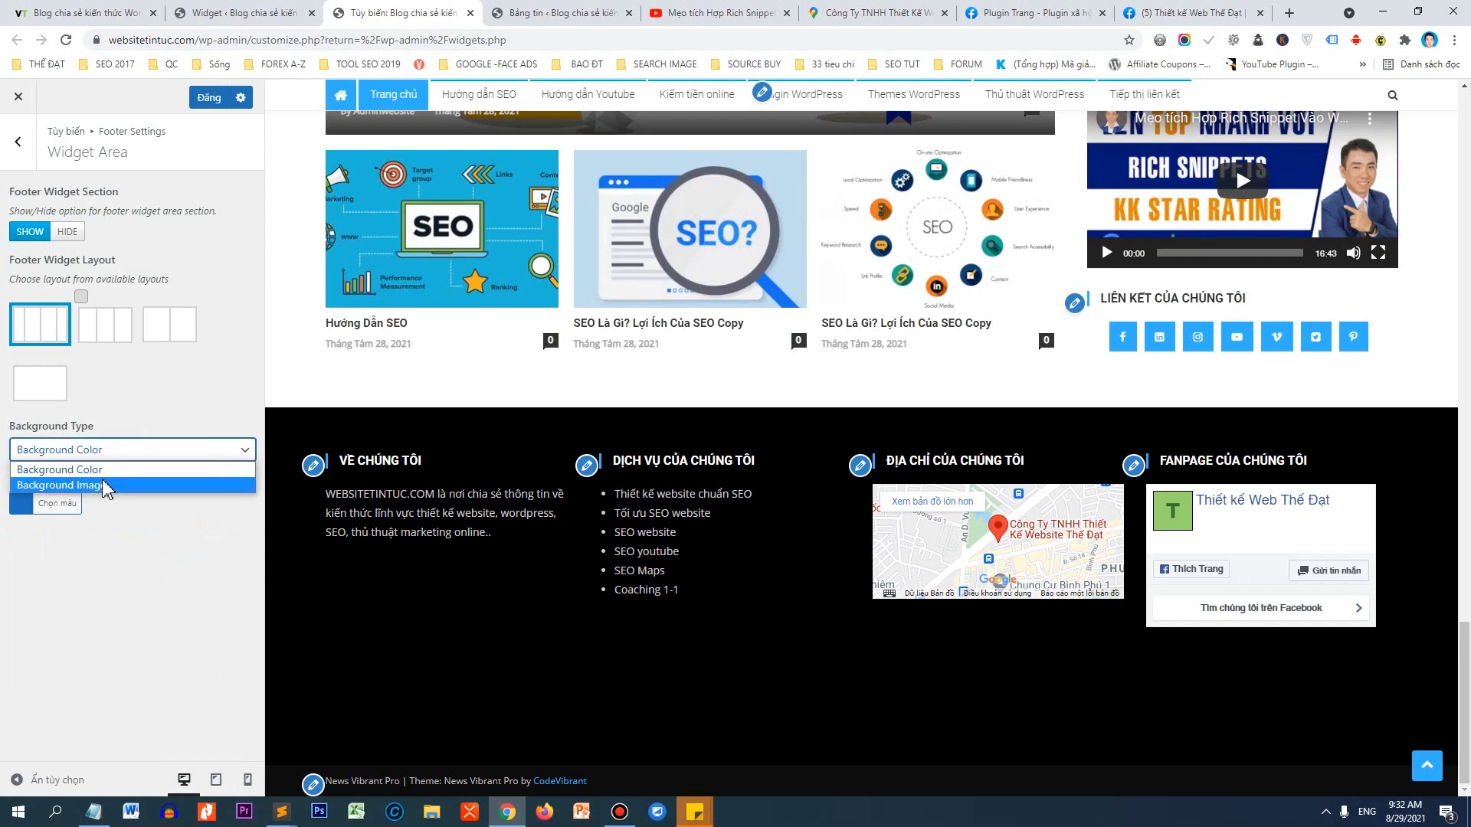
{"action": "left_click", "coordinate": [107, 482]}
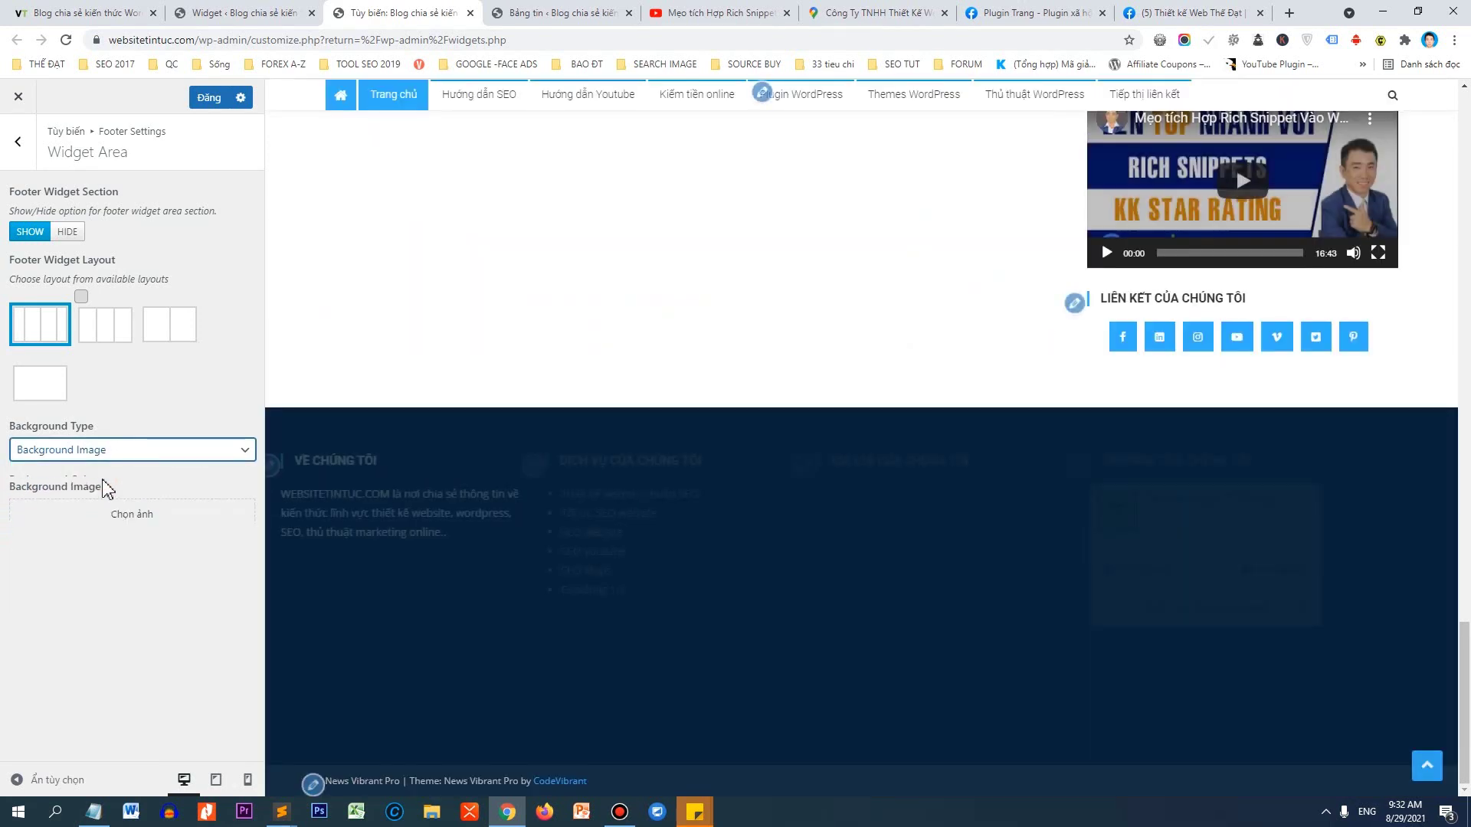
{"action": "left_click", "coordinate": [79, 514]}
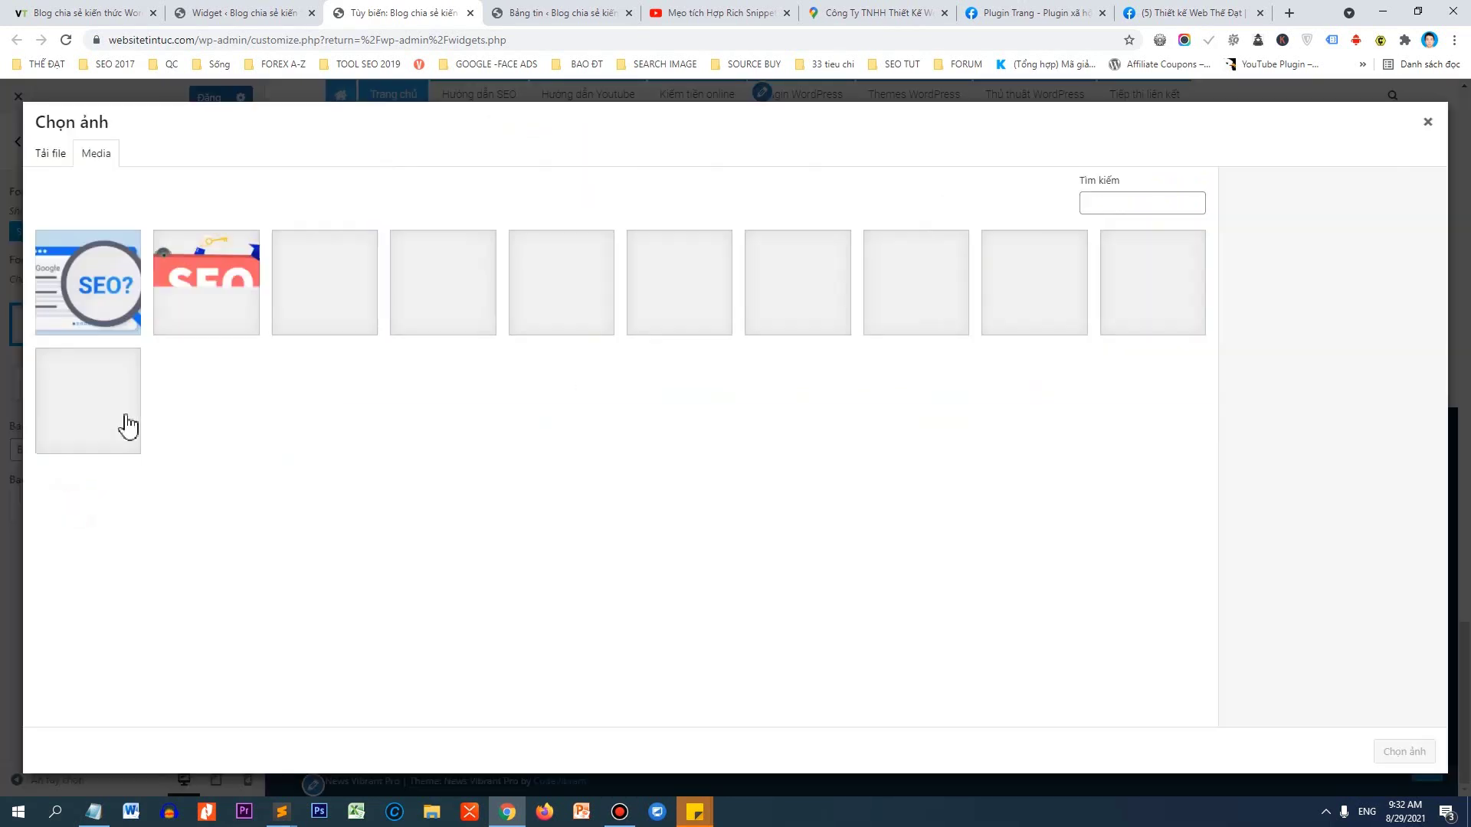
{"action": "left_click", "coordinate": [291, 287]}
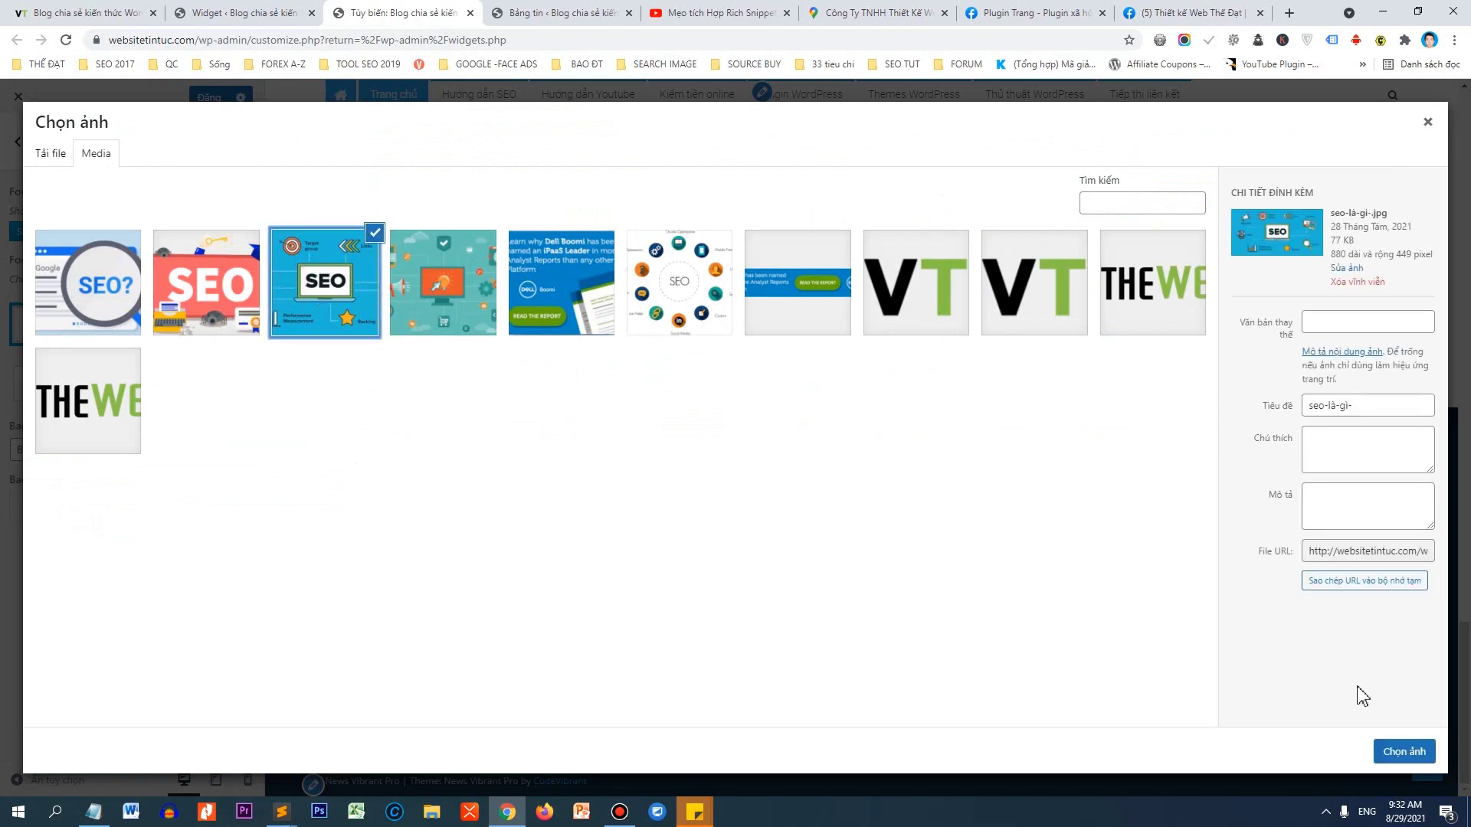
{"action": "left_click", "coordinate": [1404, 751]}
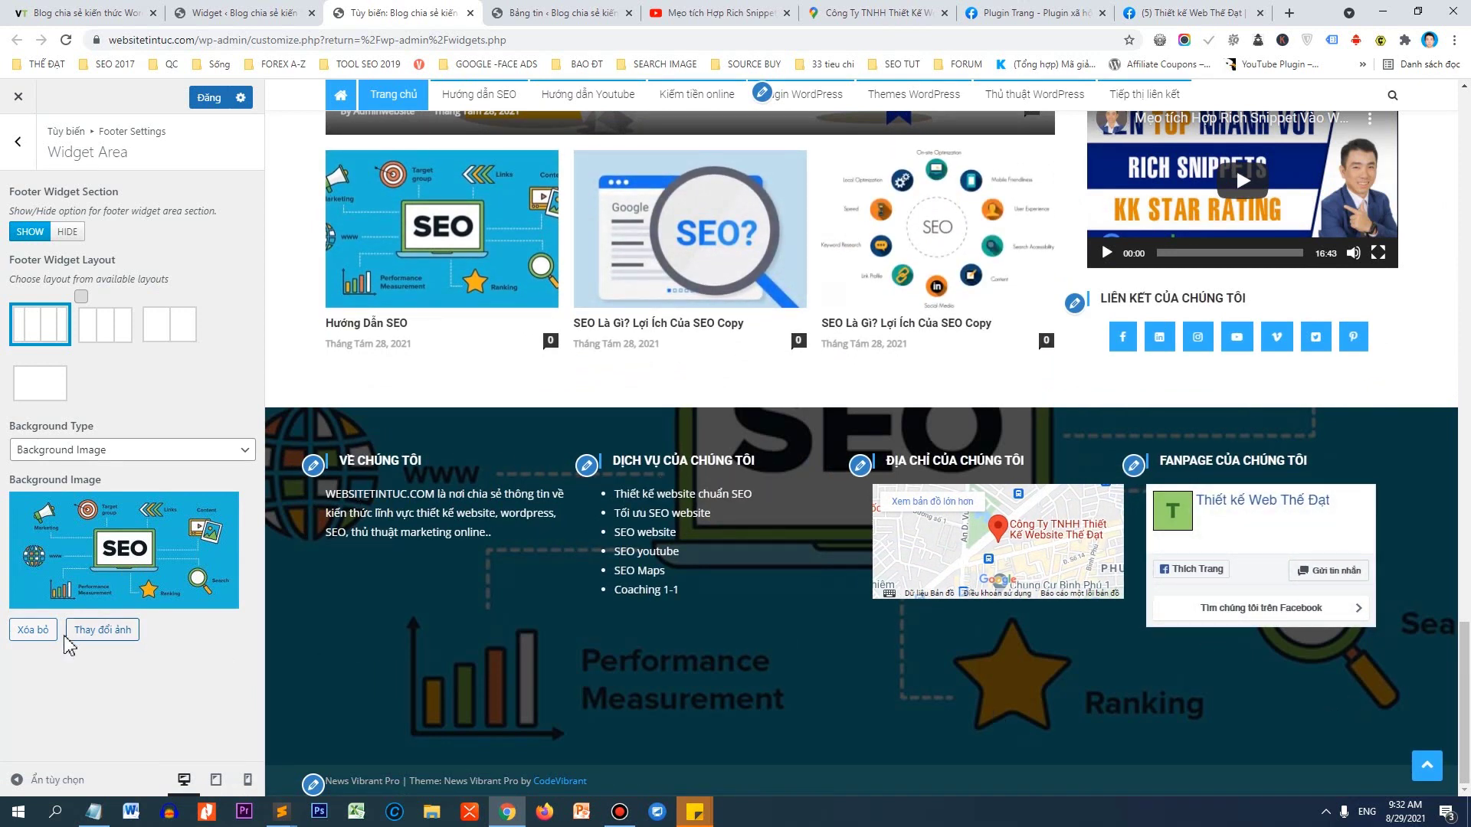
Remove the background image, set the footer background colour back to black, and publish.
{"action": "left_click", "coordinate": [34, 631]}
{"action": "left_click", "coordinate": [65, 452]}
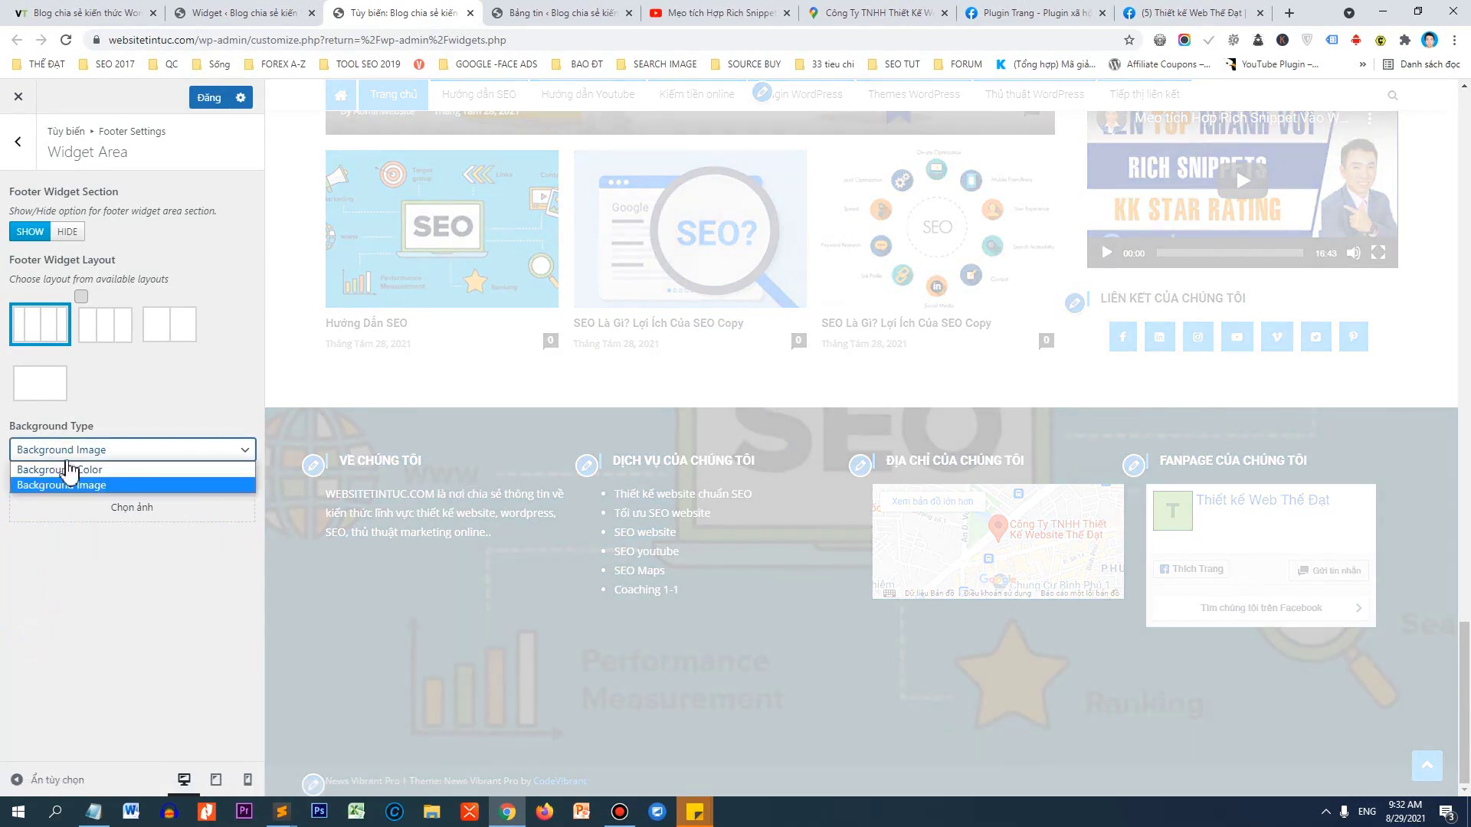
{"action": "left_click", "coordinate": [67, 470]}
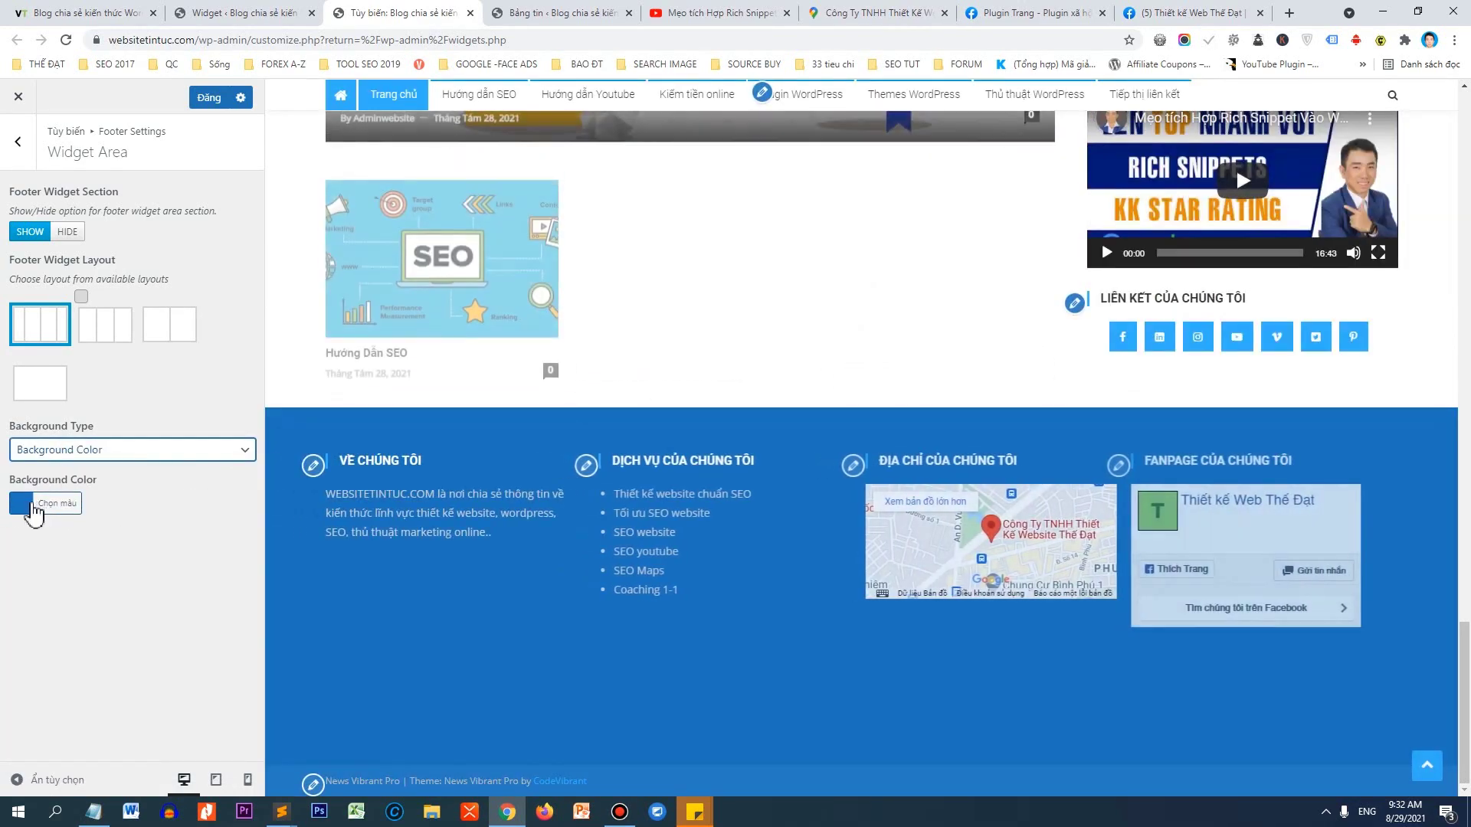
{"action": "left_click", "coordinate": [32, 509]}
{"action": "left_click", "coordinate": [24, 681]}
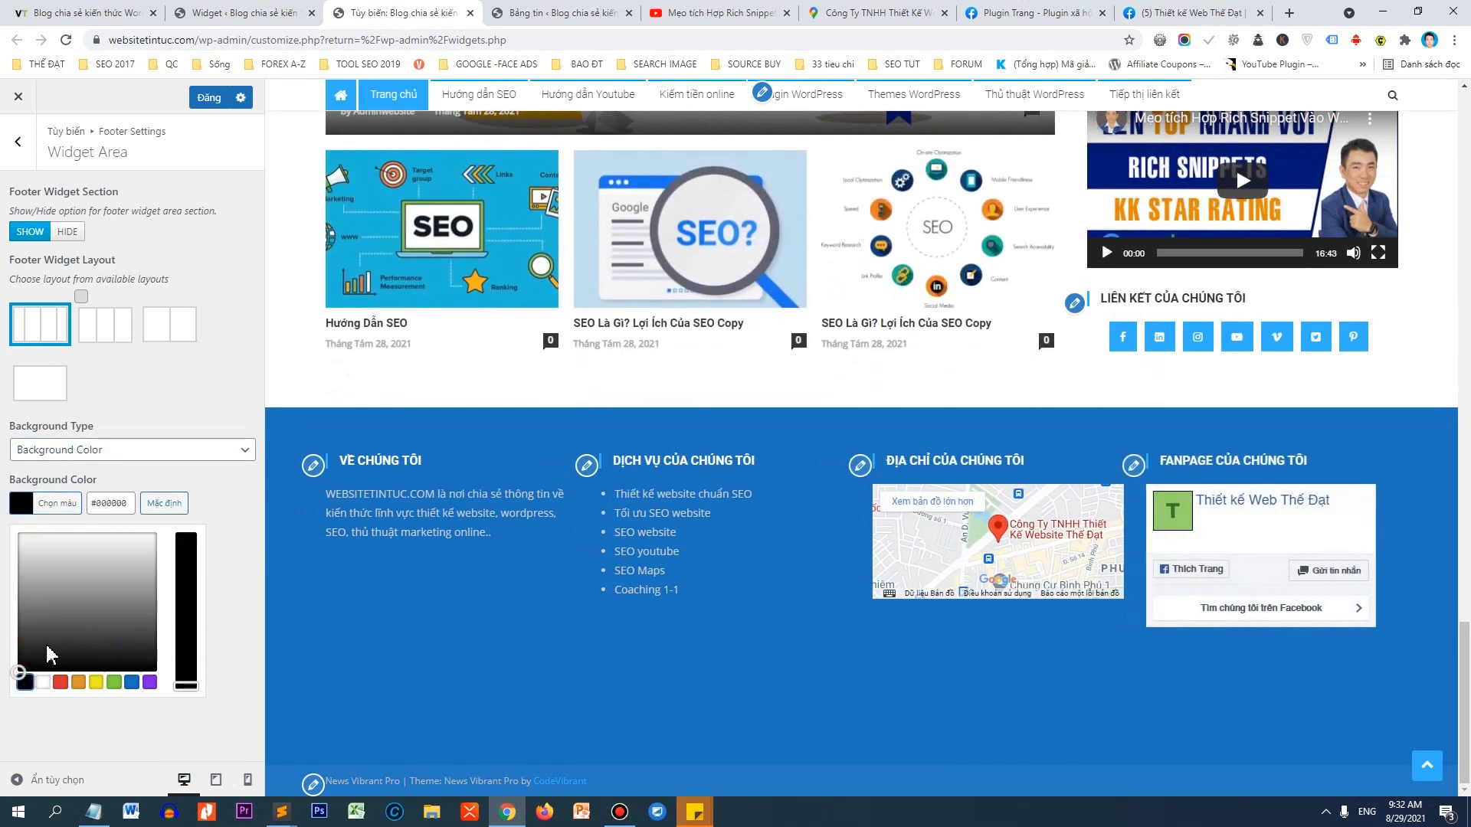
{"action": "left_click", "coordinate": [136, 487]}
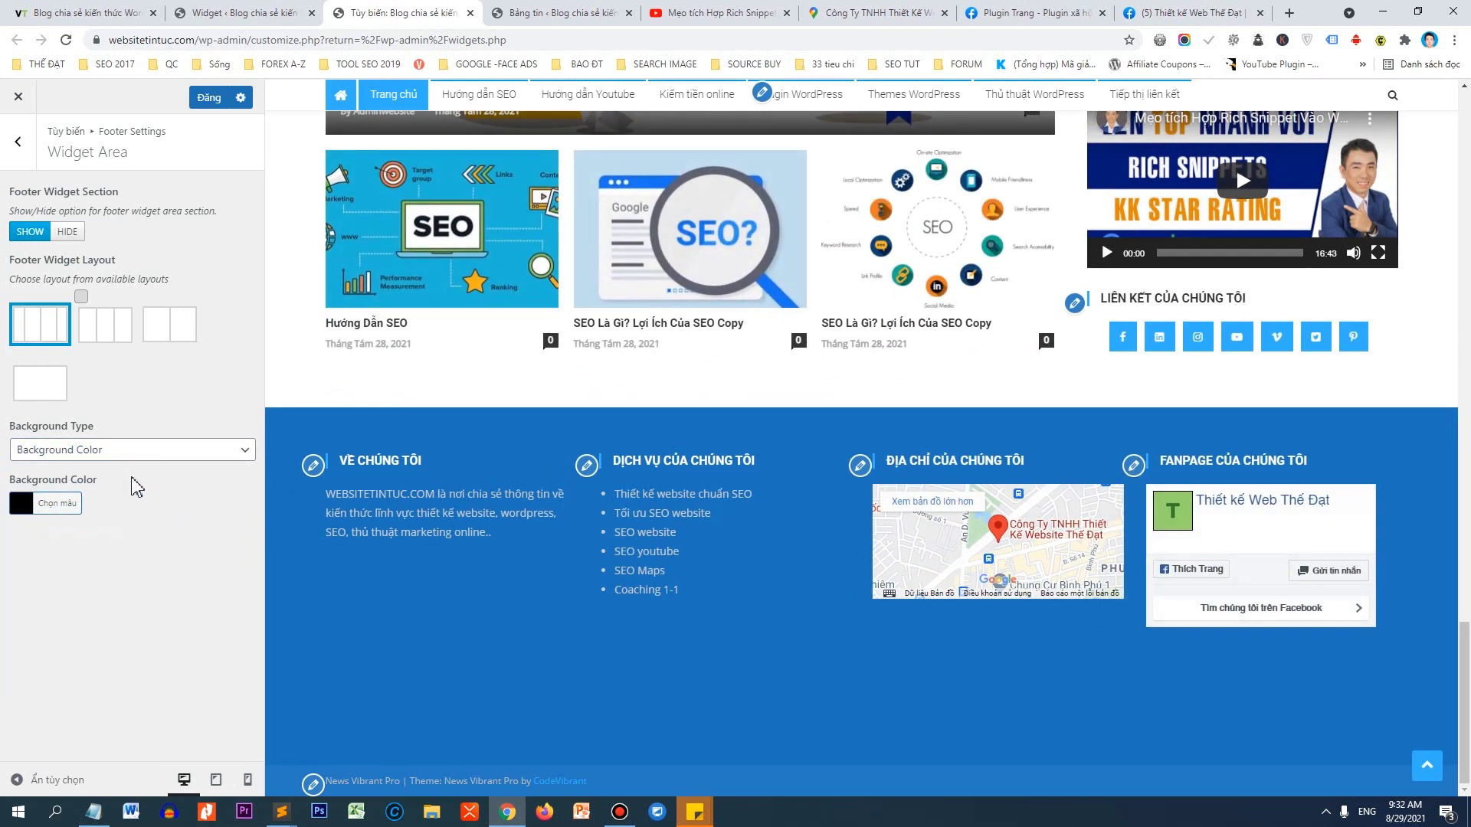
{"action": "left_click", "coordinate": [205, 100]}
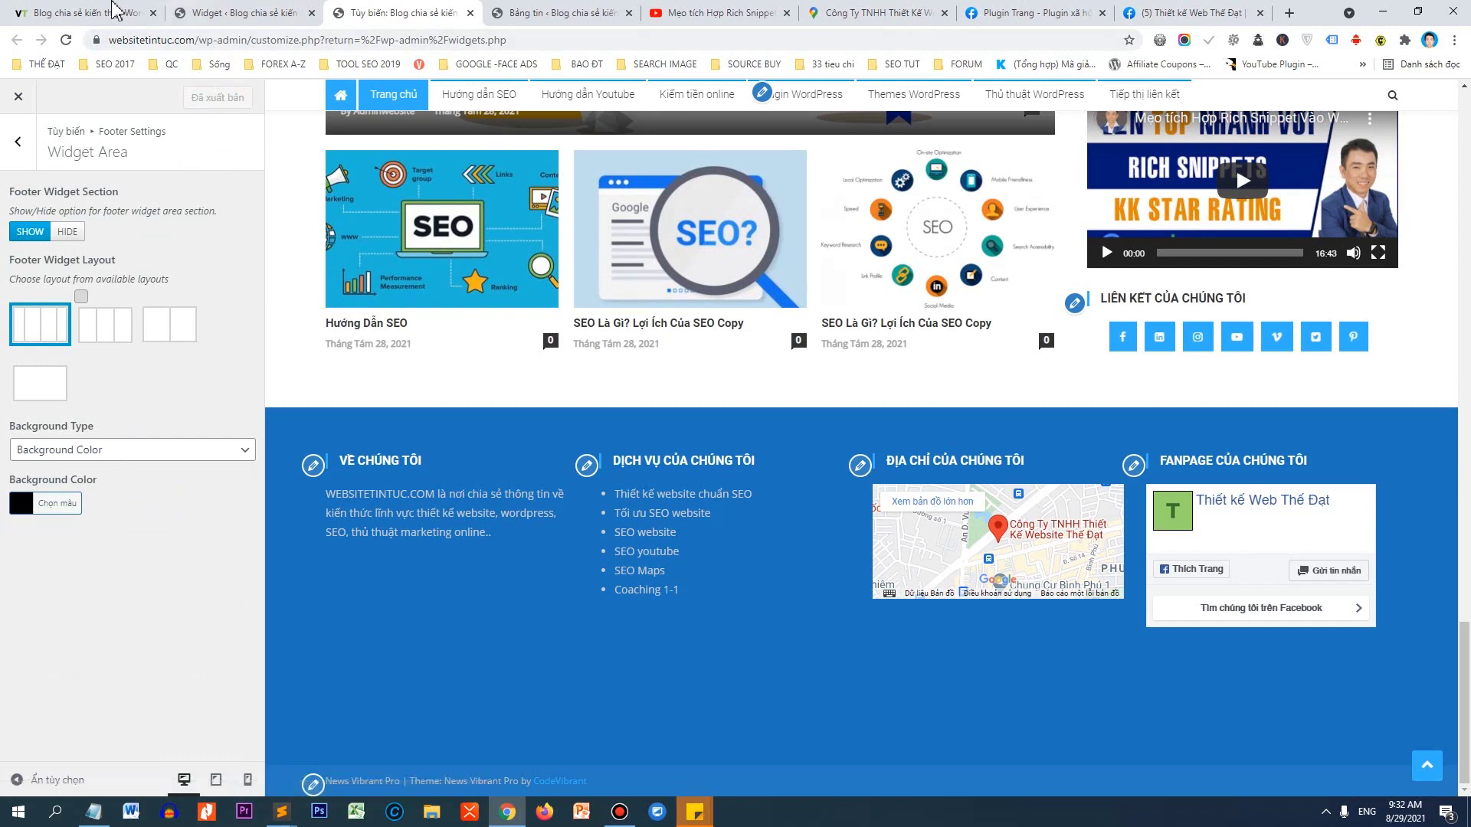
{"action": "left_click", "coordinate": [77, 10]}
Reload the live site, then change the Page Plugin height to 150 in the generator.
{"action": "left_click", "coordinate": [66, 40]}
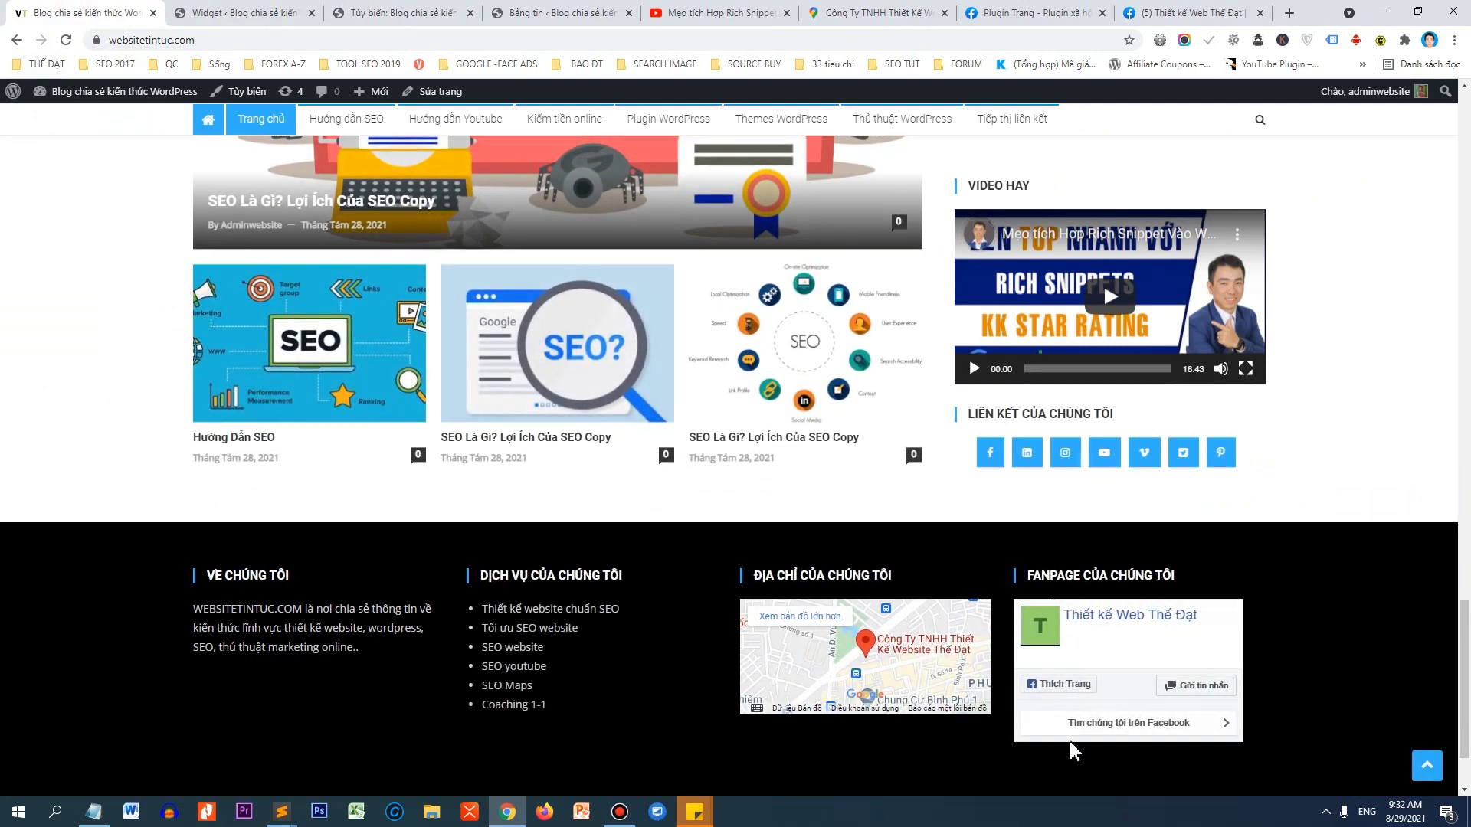
{"action": "left_click", "coordinate": [1049, 14]}
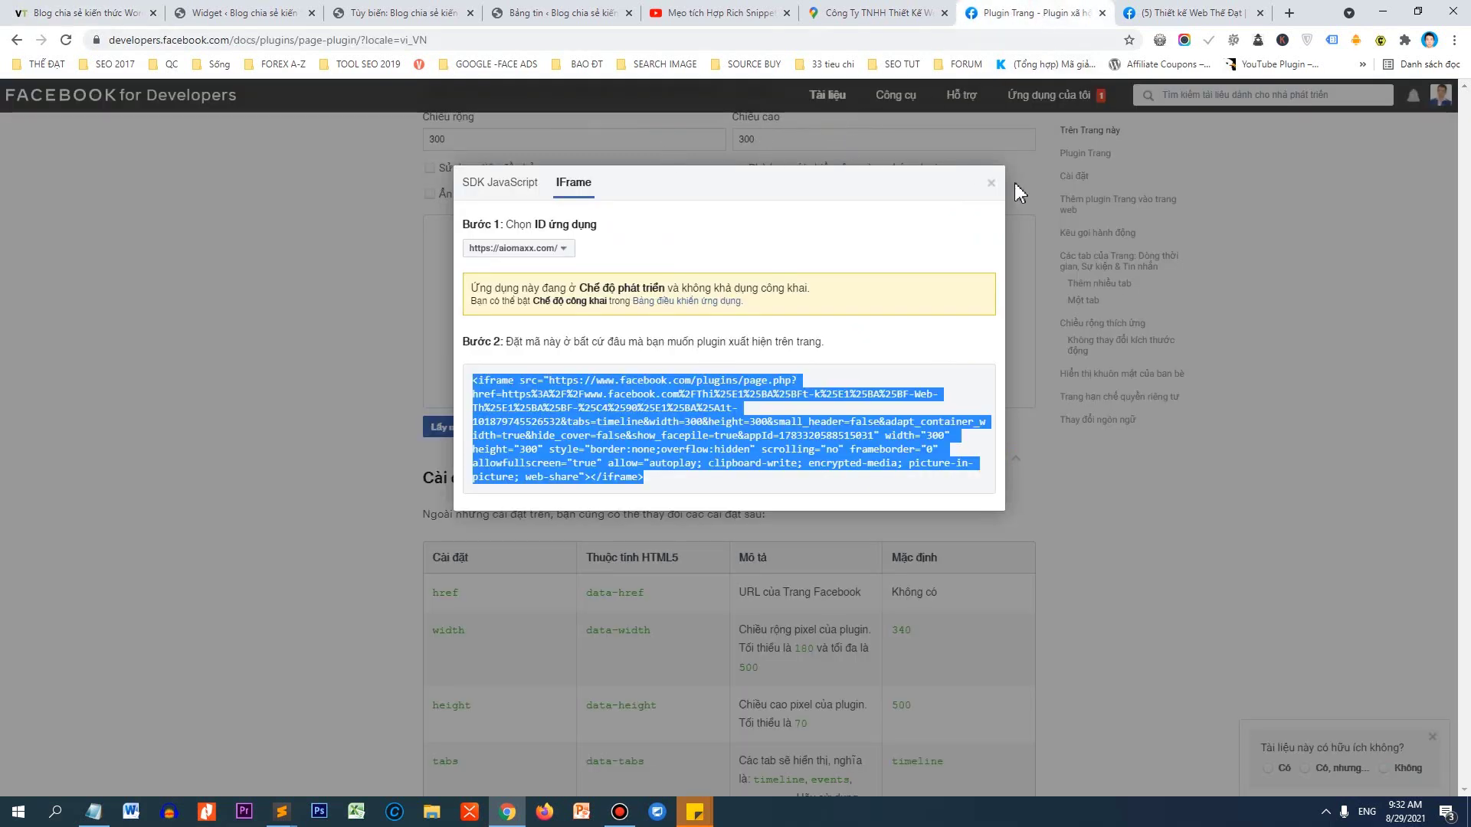
{"action": "left_click", "coordinate": [990, 183]}
{"action": "scroll", "coordinate": [747, 322], "scroll_direction": "up", "scroll_amount": 2}
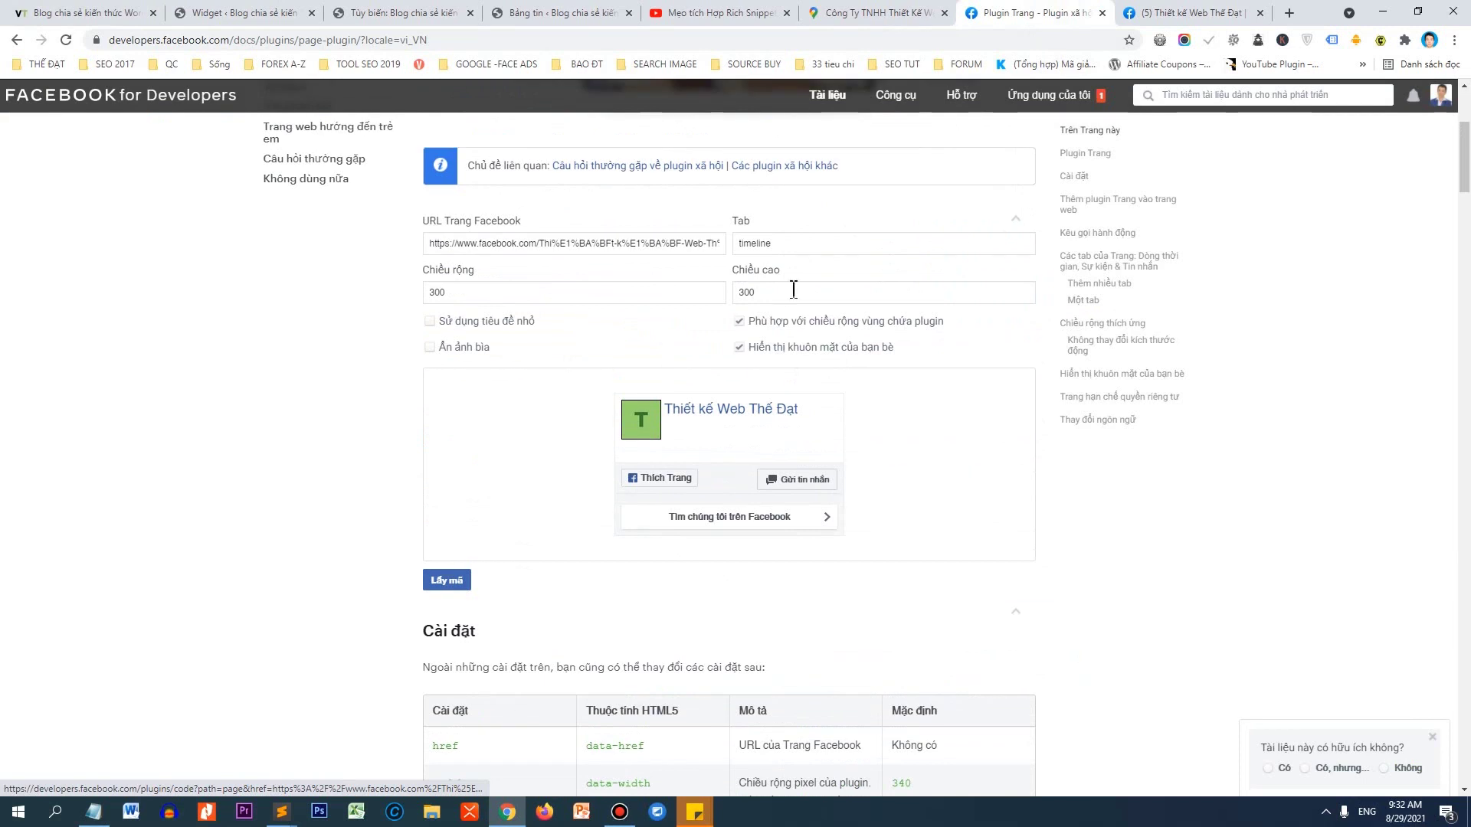
{"action": "left_click_drag", "start_coordinate": [794, 289], "coordinate": [720, 289]}
{"action": "type", "text": "150"}
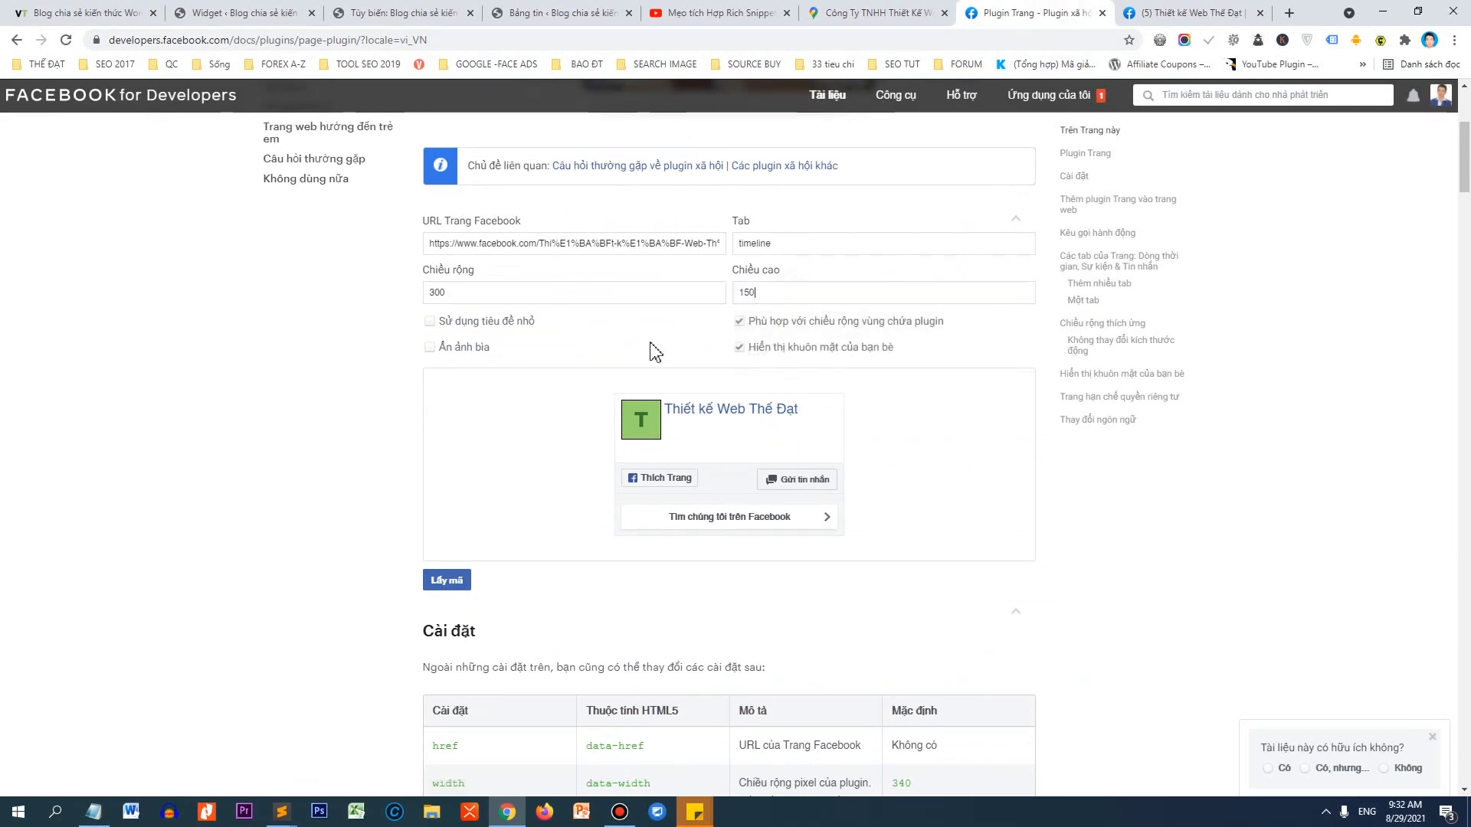
{"action": "left_click", "coordinate": [466, 582]}
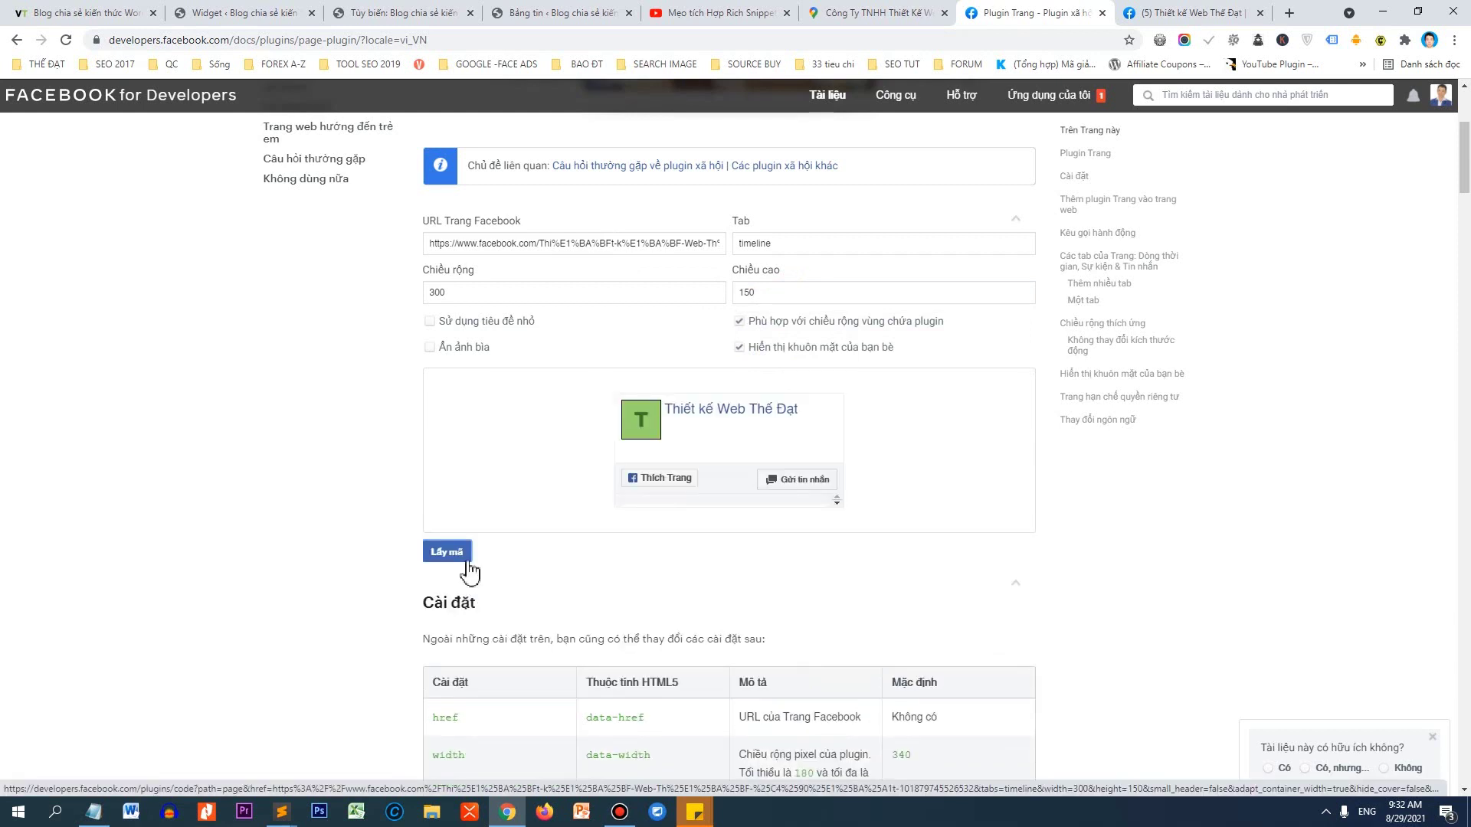
Regenerate the plugin code and copy the 300×150 IFrame version.
{"action": "left_click", "coordinate": [450, 559]}
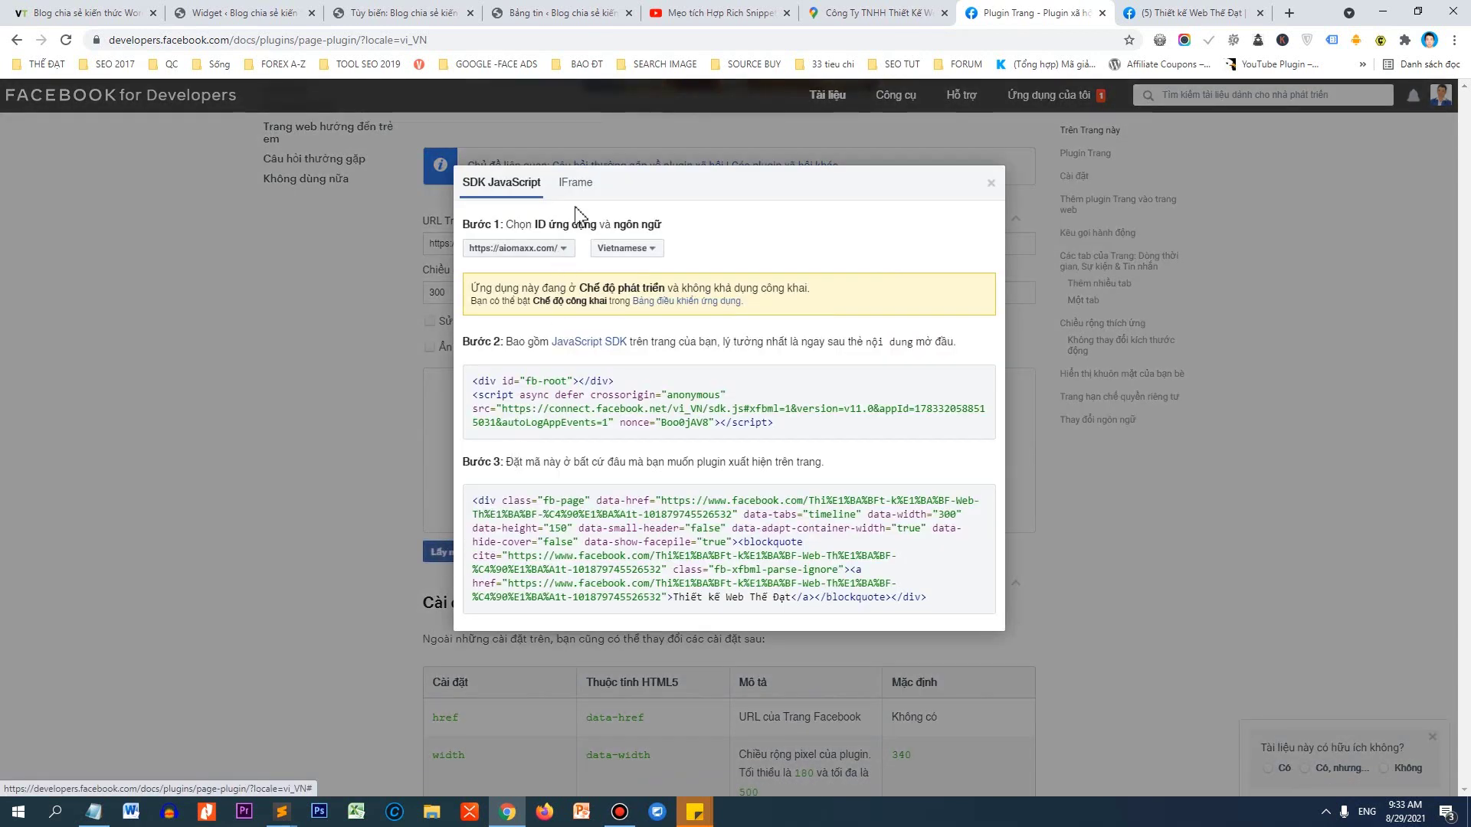
{"action": "left_click", "coordinate": [575, 184]}
{"action": "left_click", "coordinate": [544, 407]}
{"action": "right_click", "coordinate": [545, 416]}
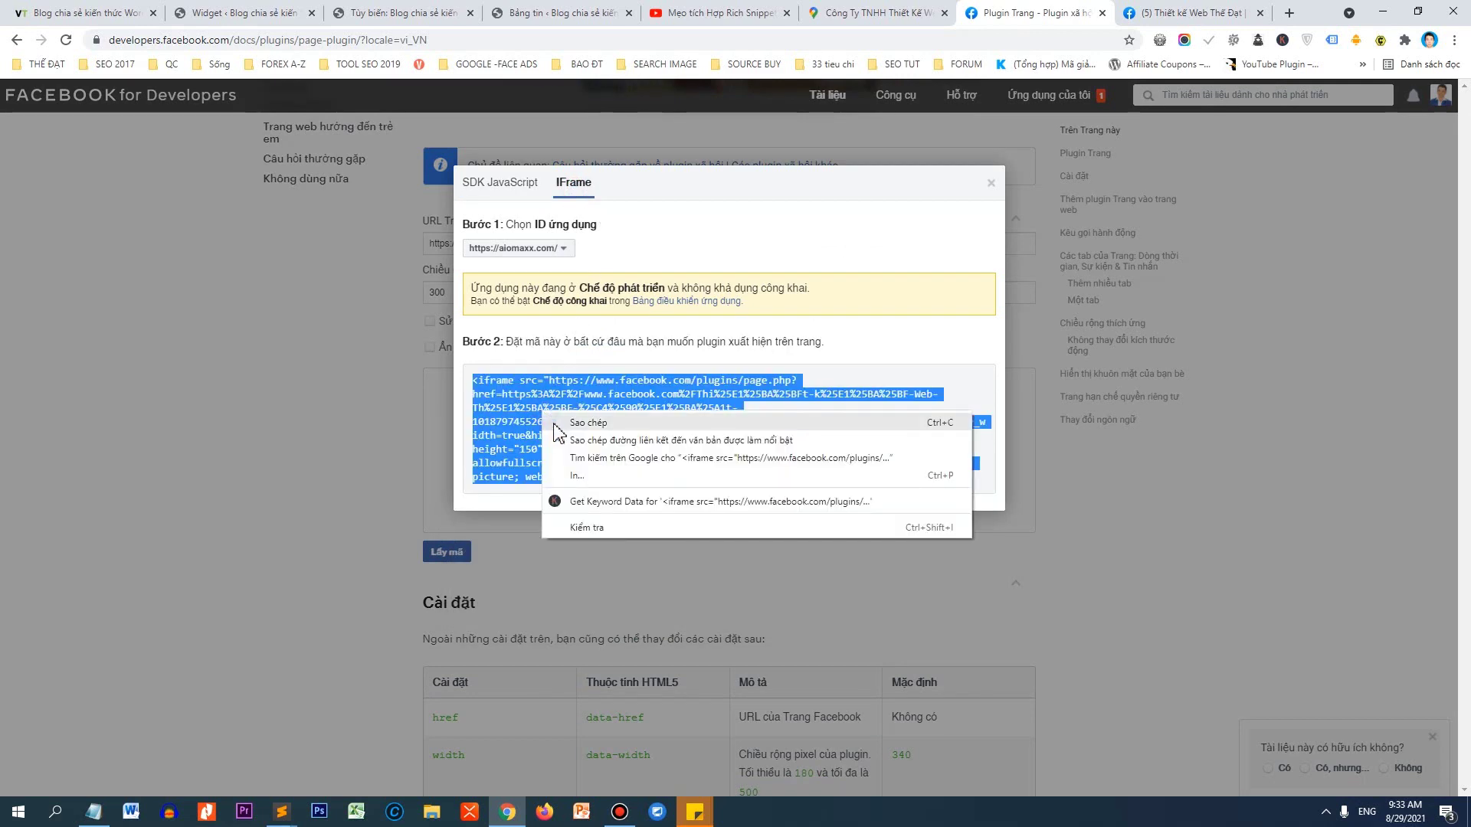
{"action": "left_click", "coordinate": [555, 425]}
{"action": "left_click", "coordinate": [105, 11]}
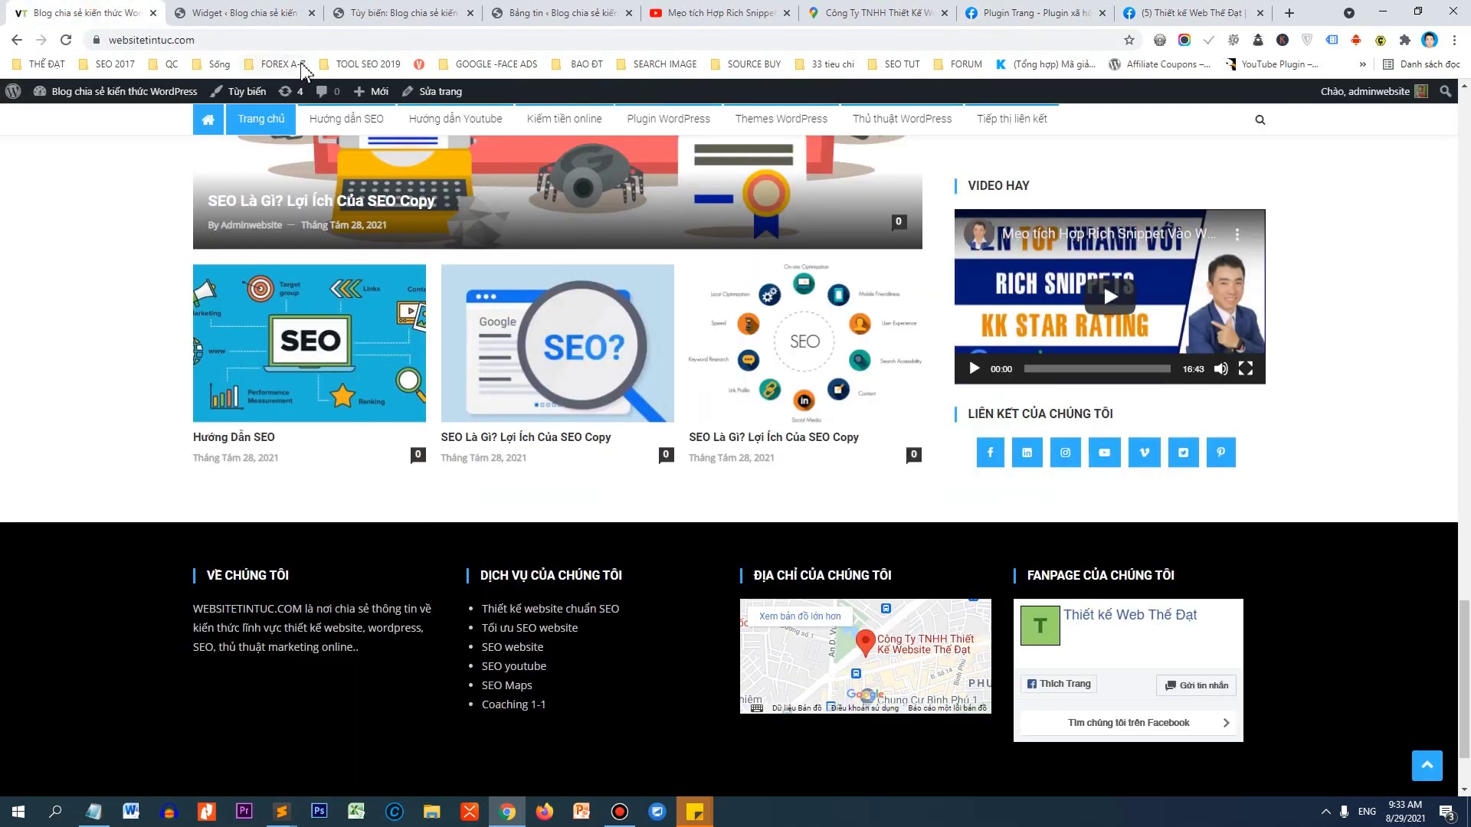
Cut the old Footer 4 iframe code, paste the new code, save, and reload the site.
{"action": "left_click", "coordinate": [282, 15]}
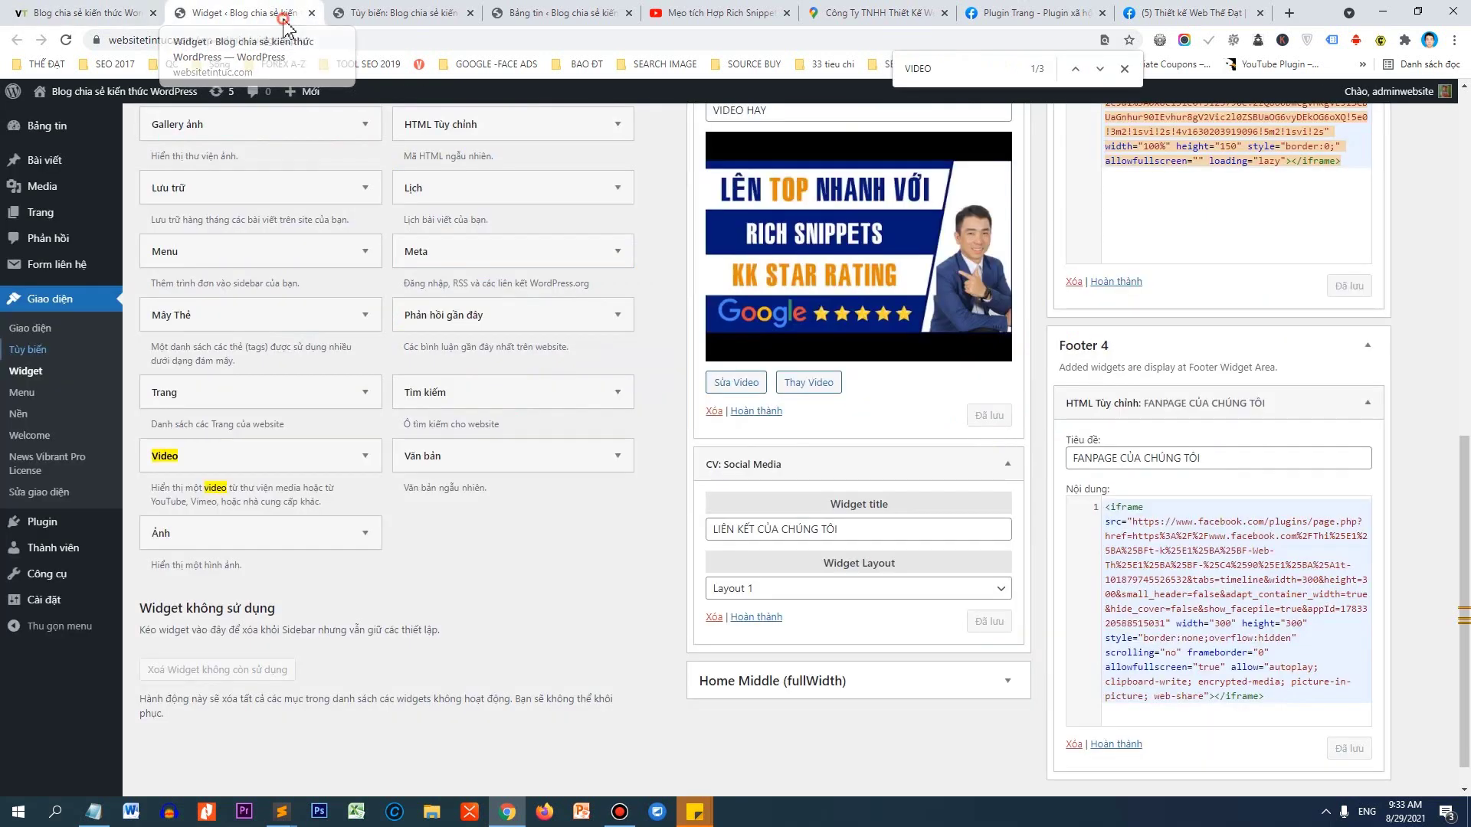
{"action": "right_click", "coordinate": [1128, 595]}
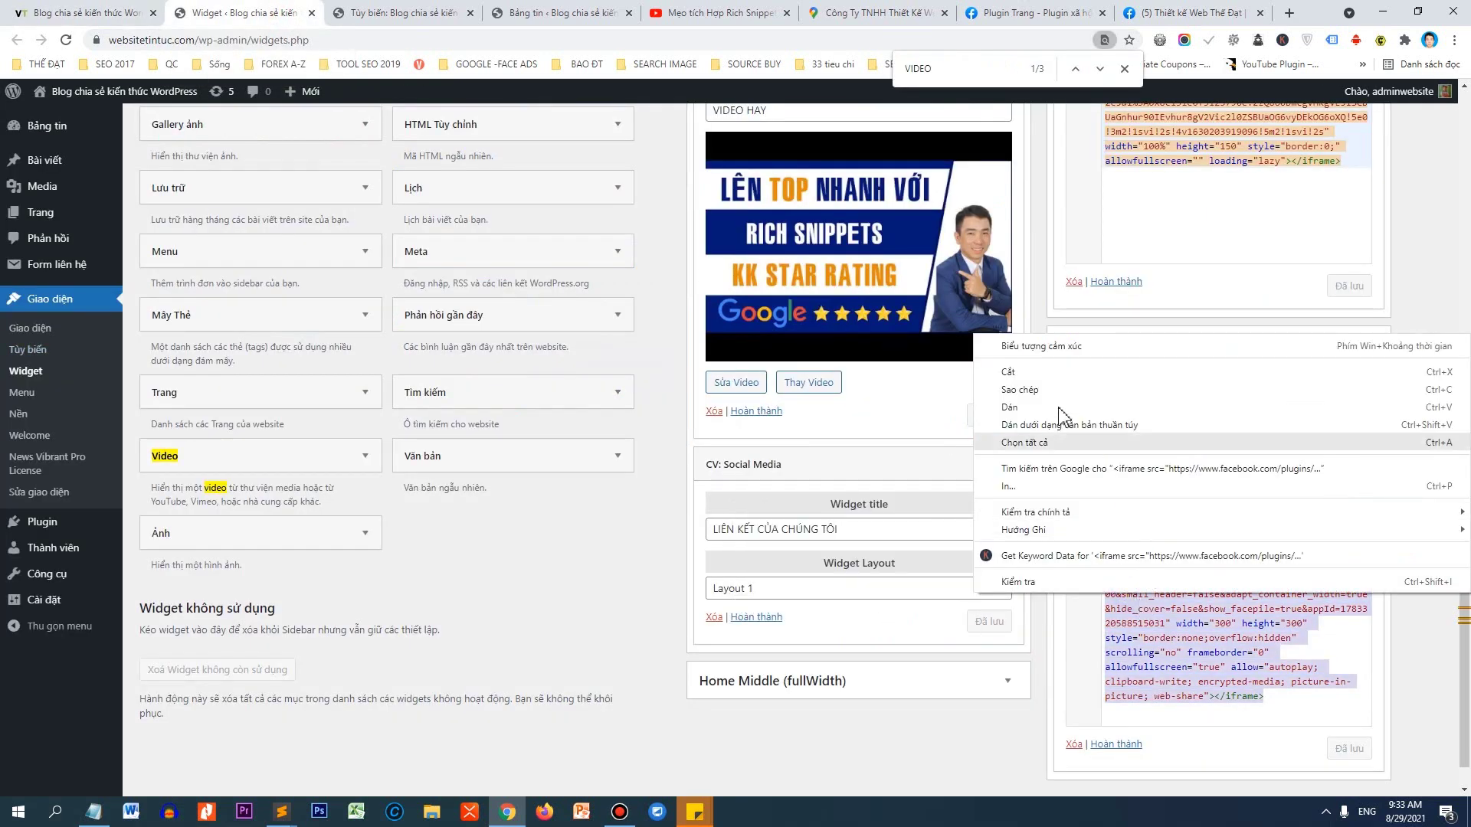
{"action": "left_click", "coordinate": [1008, 372]}
{"action": "right_click", "coordinate": [1151, 548]}
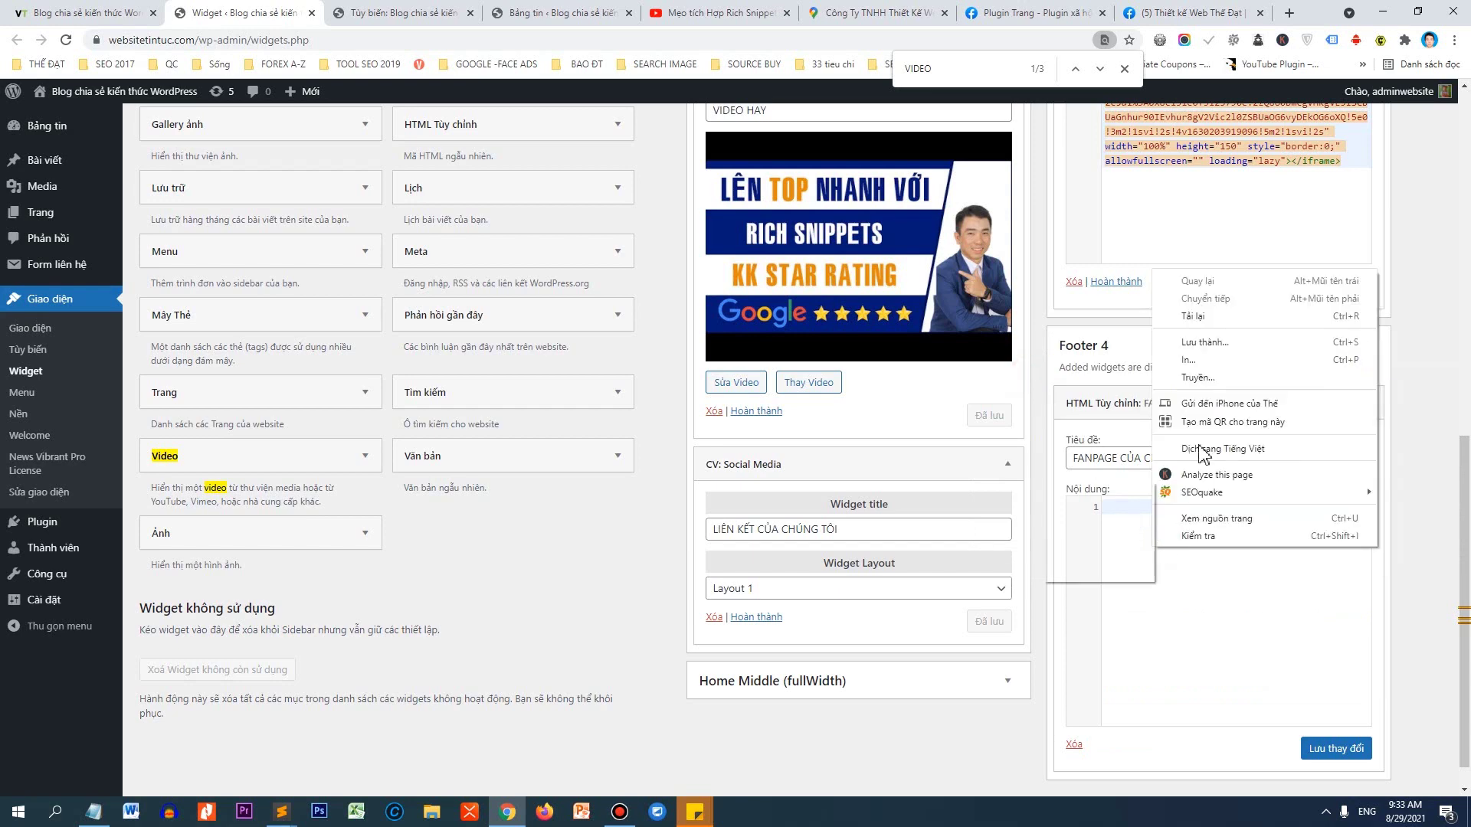
{"action": "mouse_move", "coordinate": [1201, 492]}
{"action": "left_click", "coordinate": [1126, 637]}
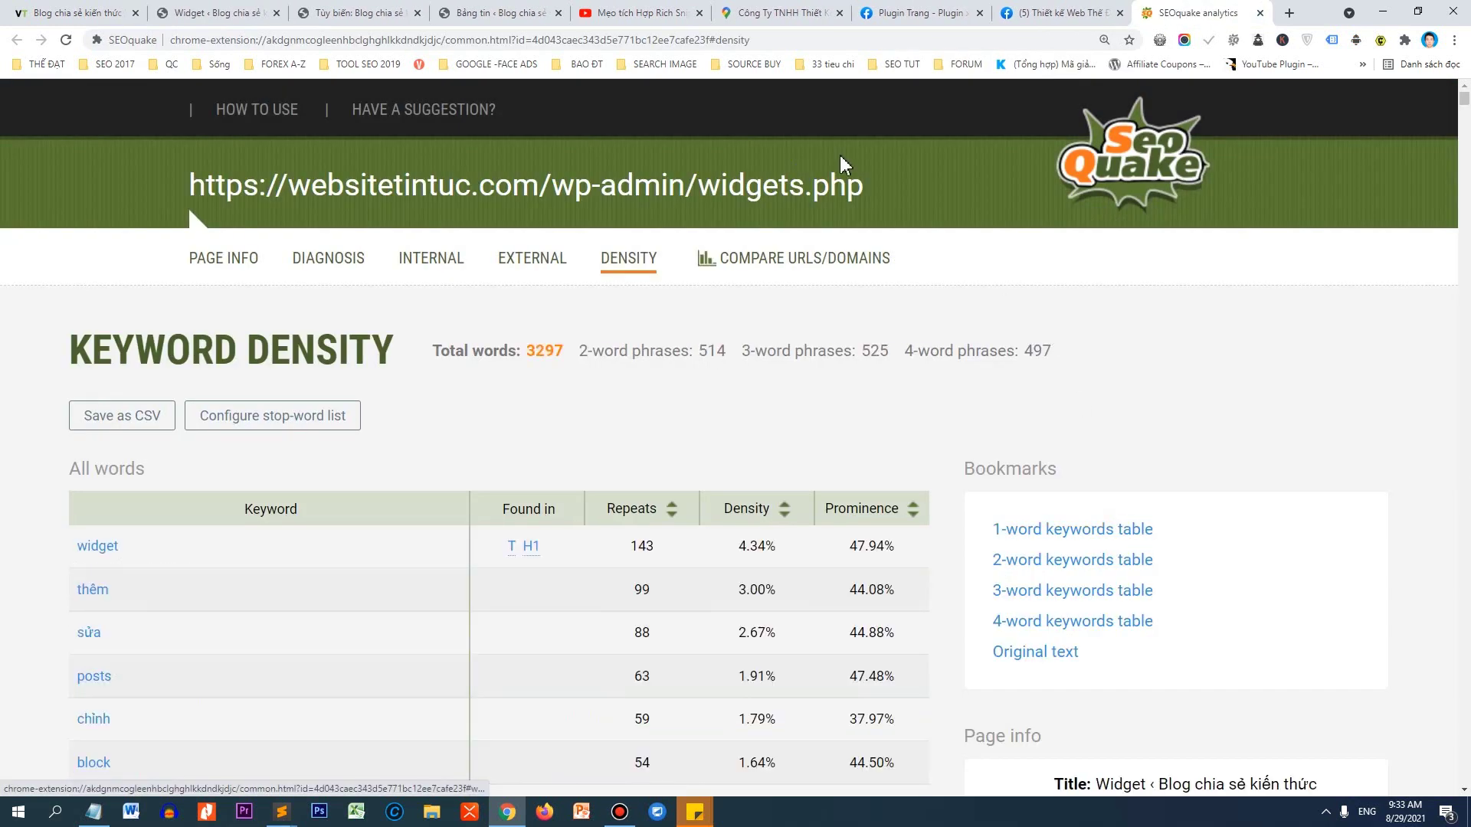
{"action": "left_click", "coordinate": [1260, 13]}
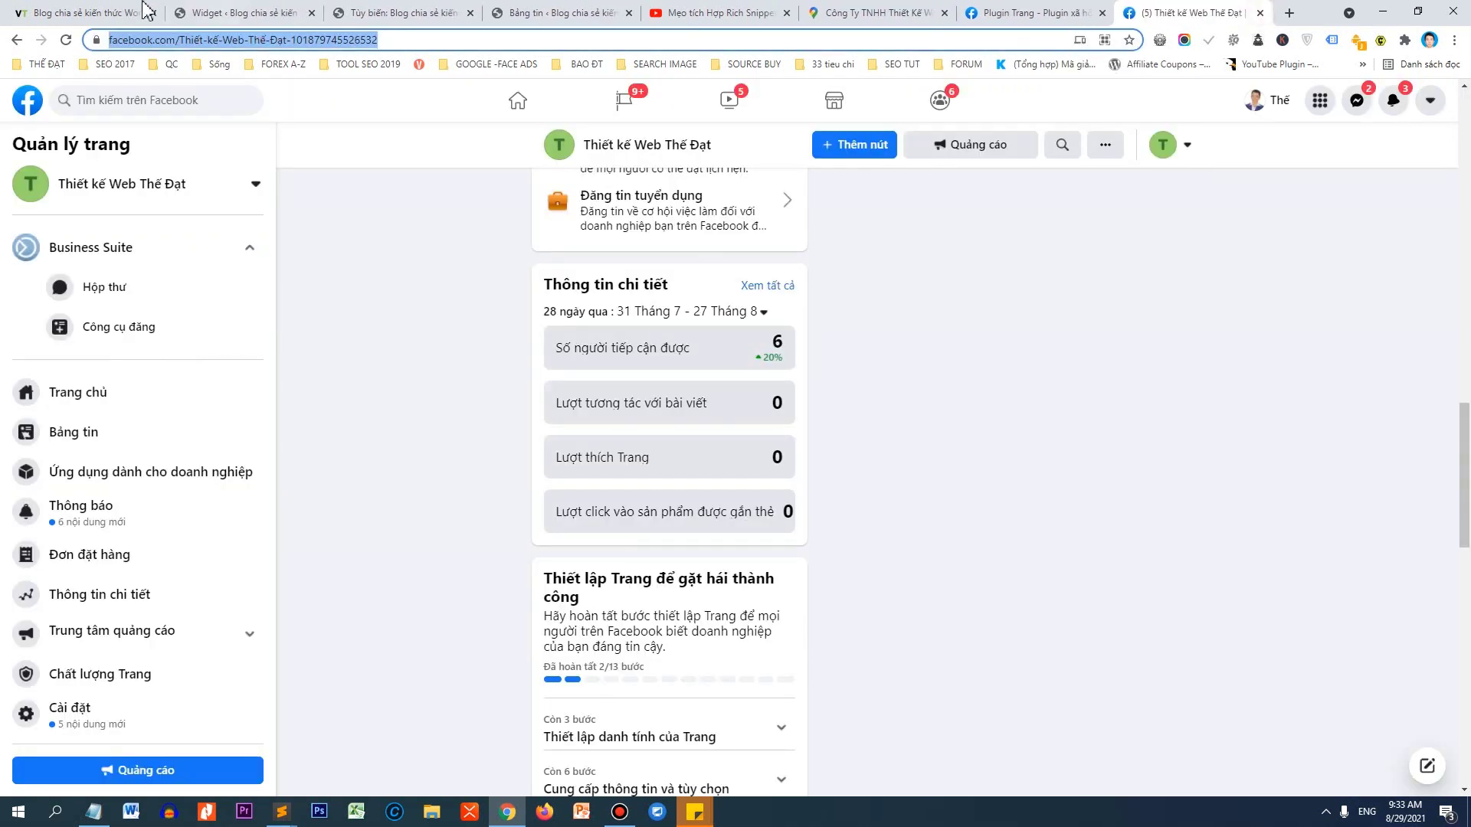
{"action": "left_click", "coordinate": [218, 13]}
{"action": "key", "text": "ctrl+v"}
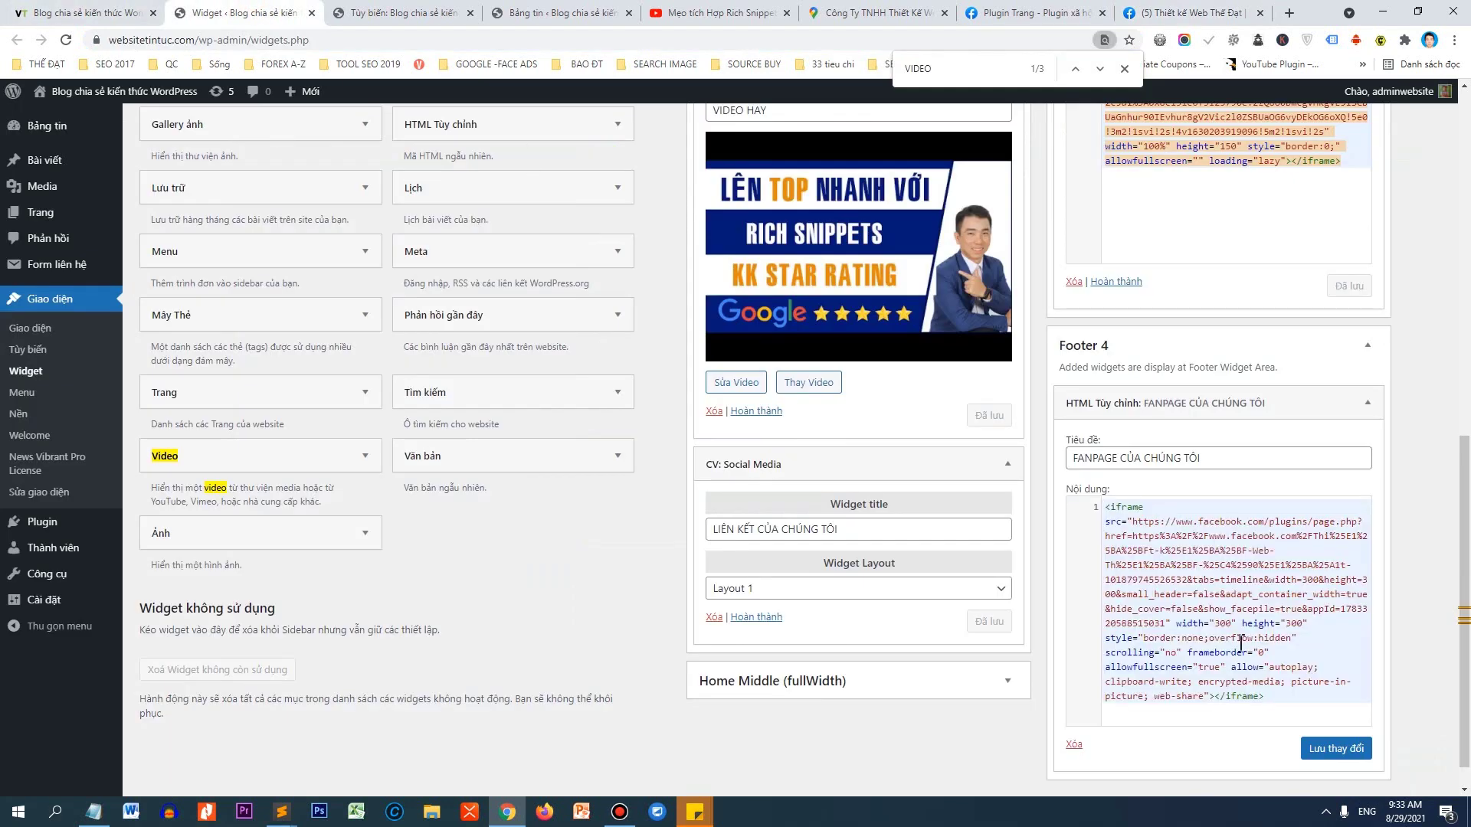
{"action": "left_click", "coordinate": [1336, 748]}
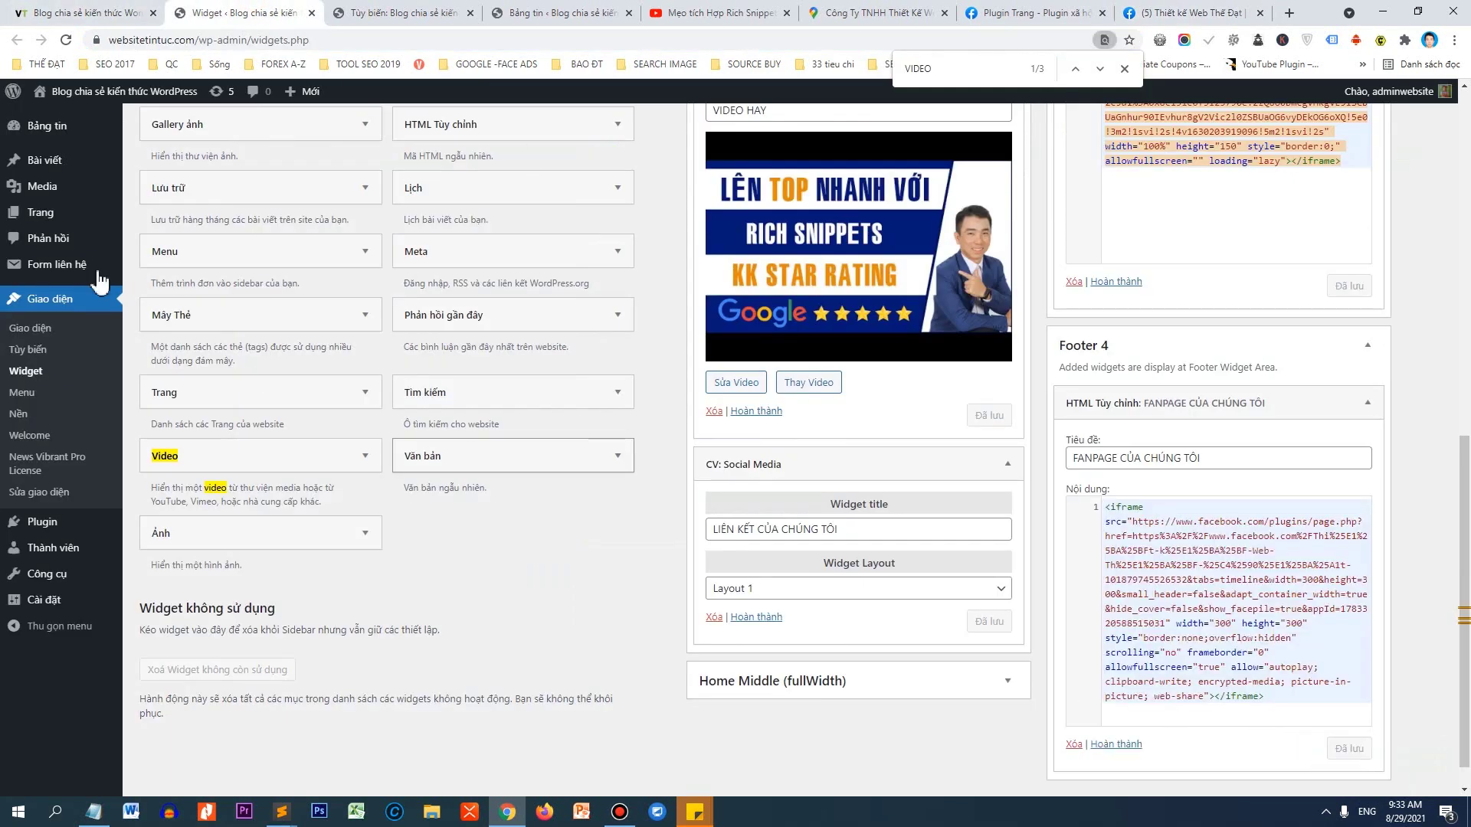
{"action": "left_click", "coordinate": [77, 13]}
{"action": "left_click", "coordinate": [66, 40]}
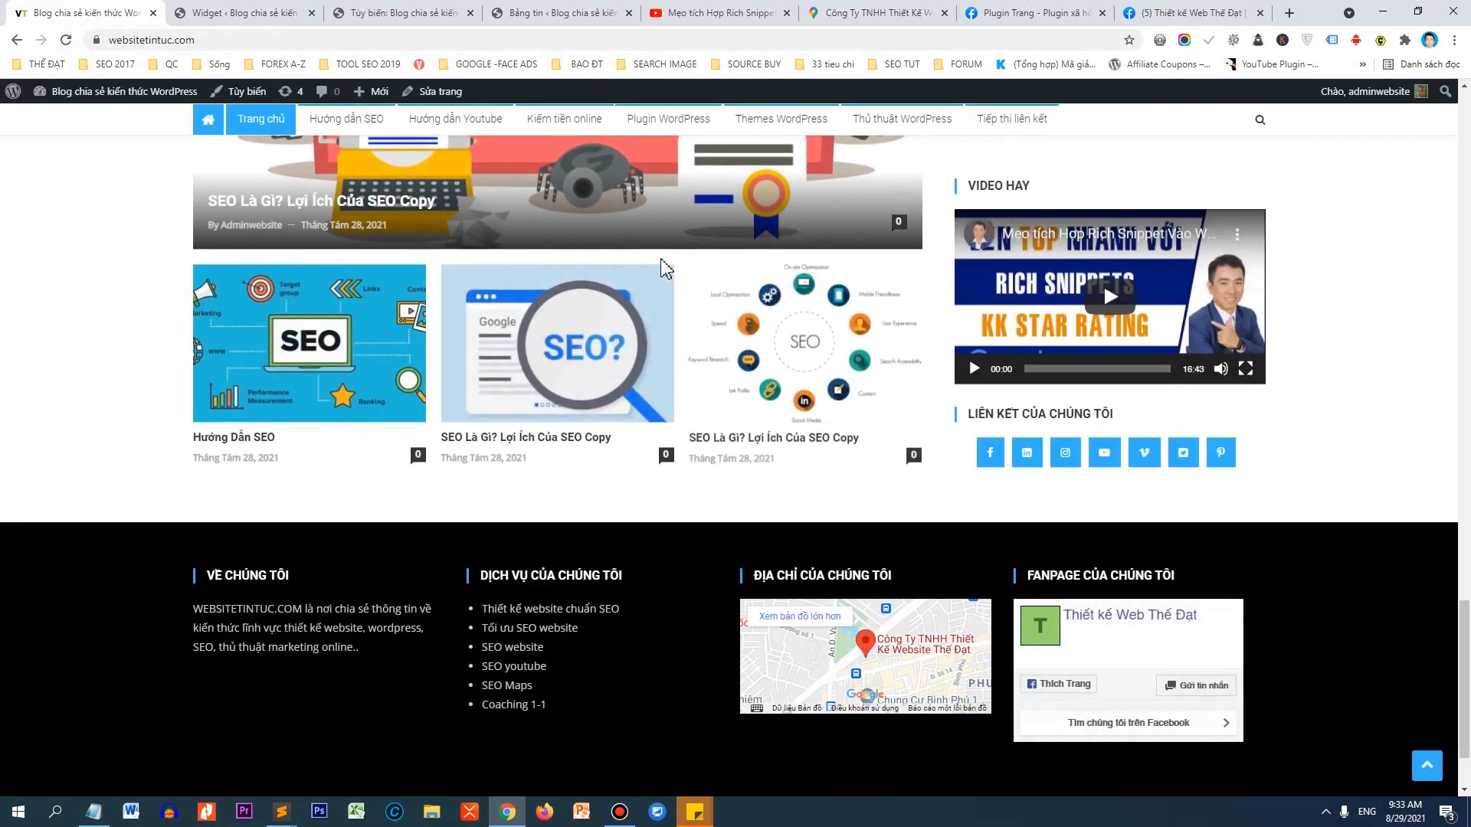
Overwrite the whole Footer 4 widget code with the 150-high iframe and save it.
{"action": "left_click", "coordinate": [1036, 11]}
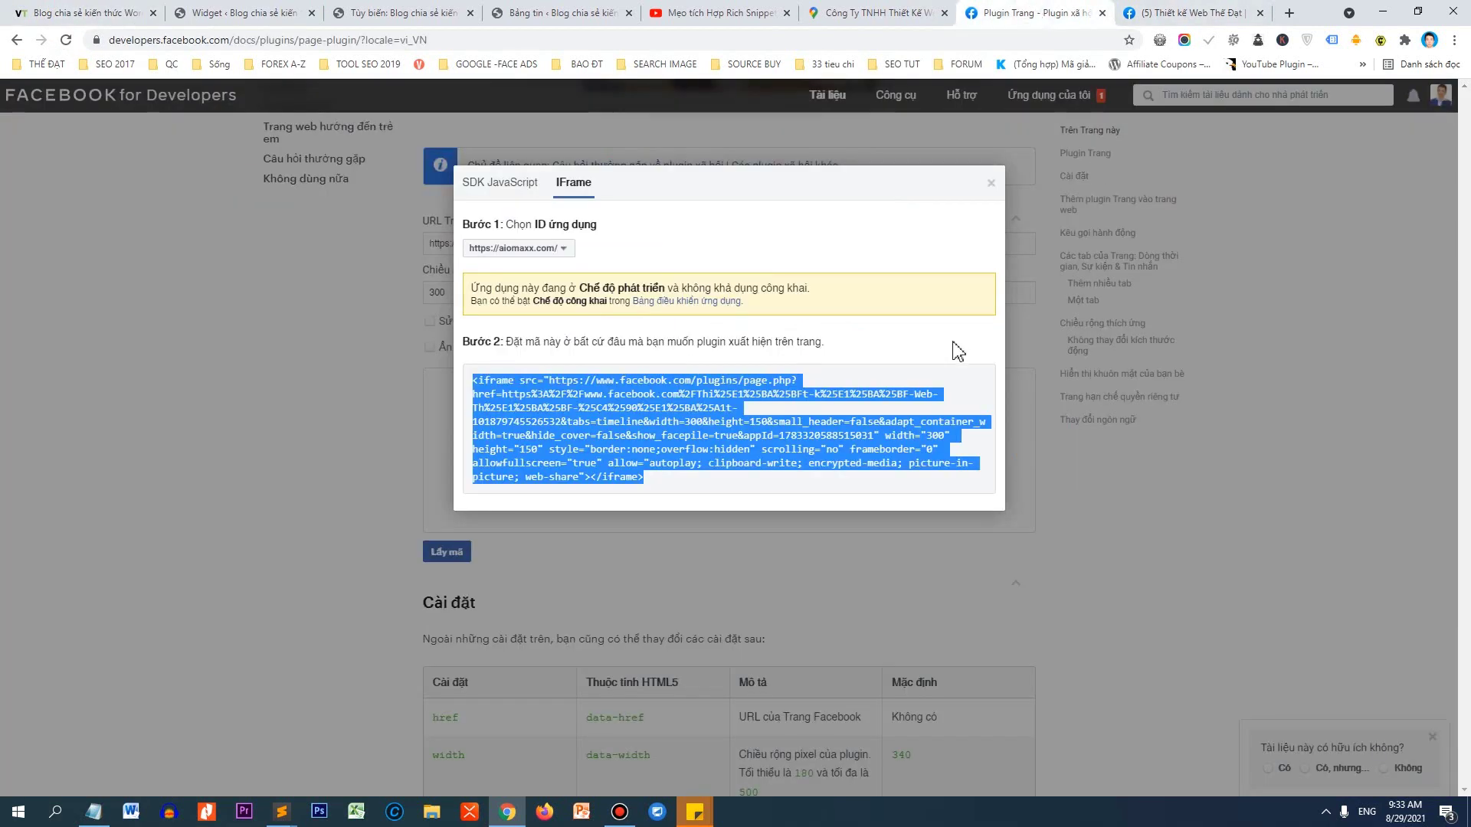
{"action": "left_click", "coordinate": [85, 13]}
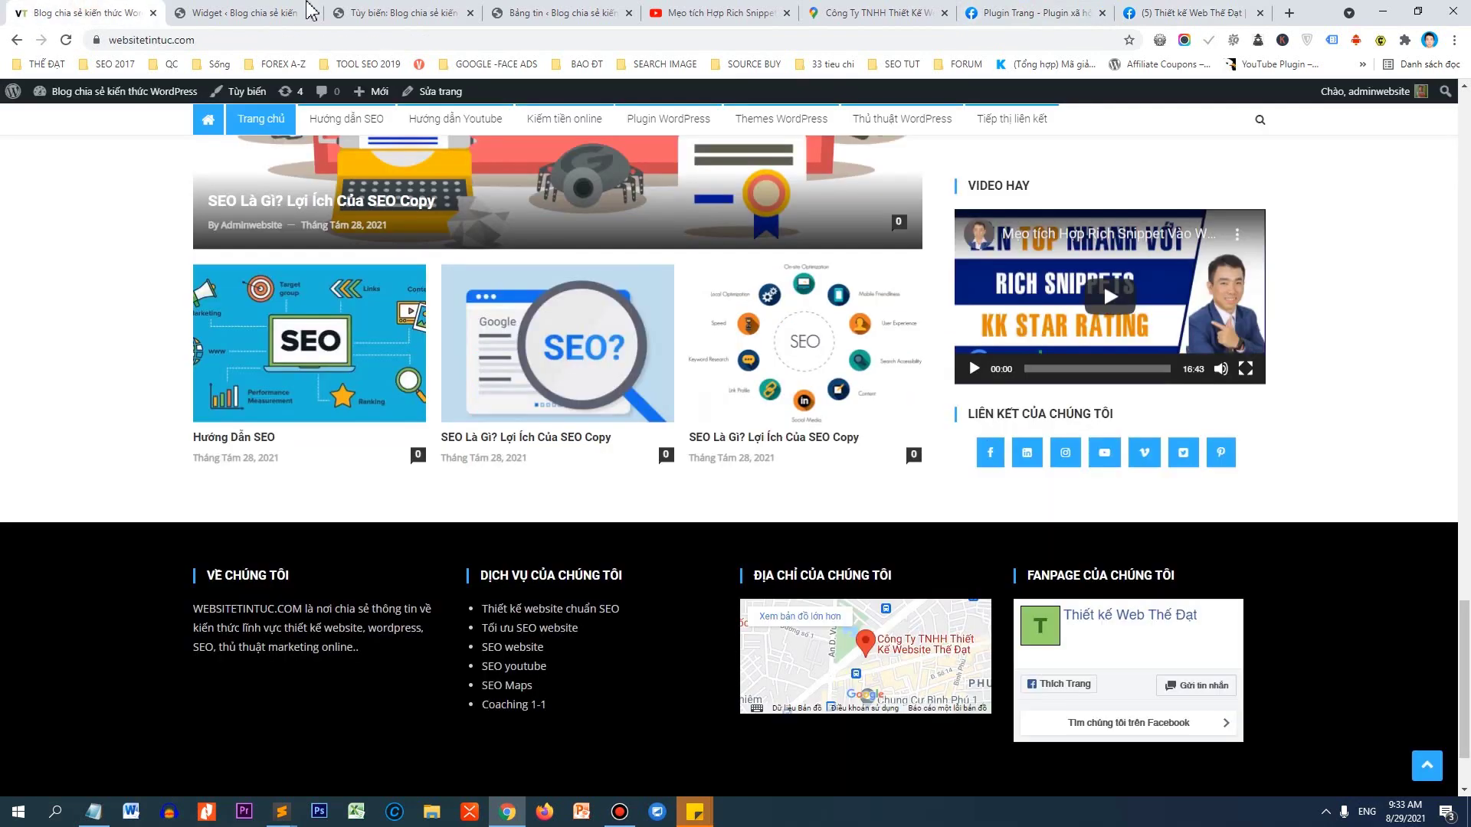
{"action": "left_click", "coordinate": [230, 13]}
{"action": "left_click", "coordinate": [1313, 716]}
{"action": "key", "text": "ctrl+a"}
{"action": "key", "text": "ctrl+v"}
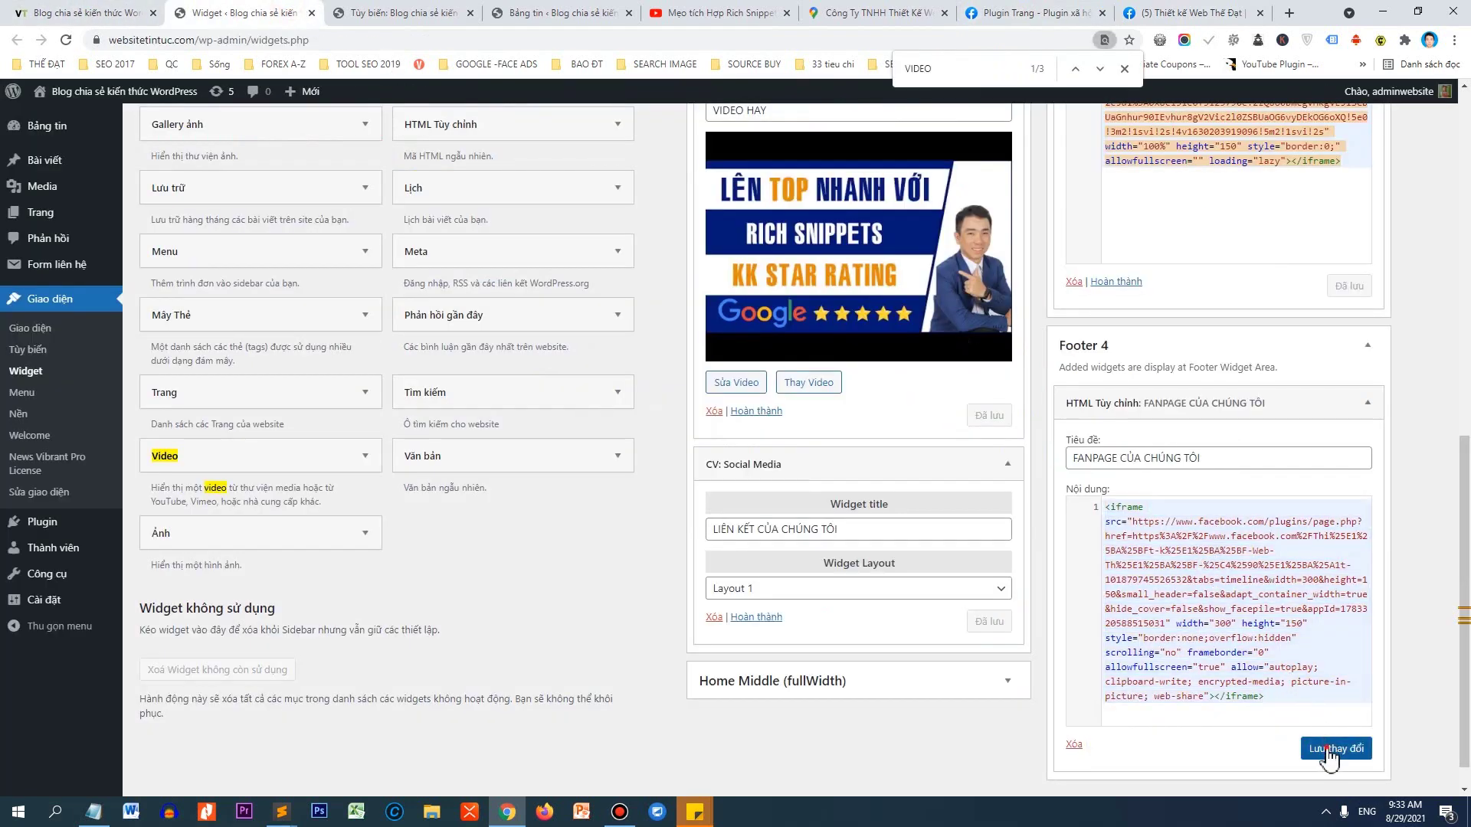
{"action": "left_click", "coordinate": [1336, 748]}
{"action": "left_click", "coordinate": [84, 13]}
Reload the homepage to view the shorter fanpage box, then select the footer's about-us paragraph.
{"action": "left_click", "coordinate": [66, 42]}
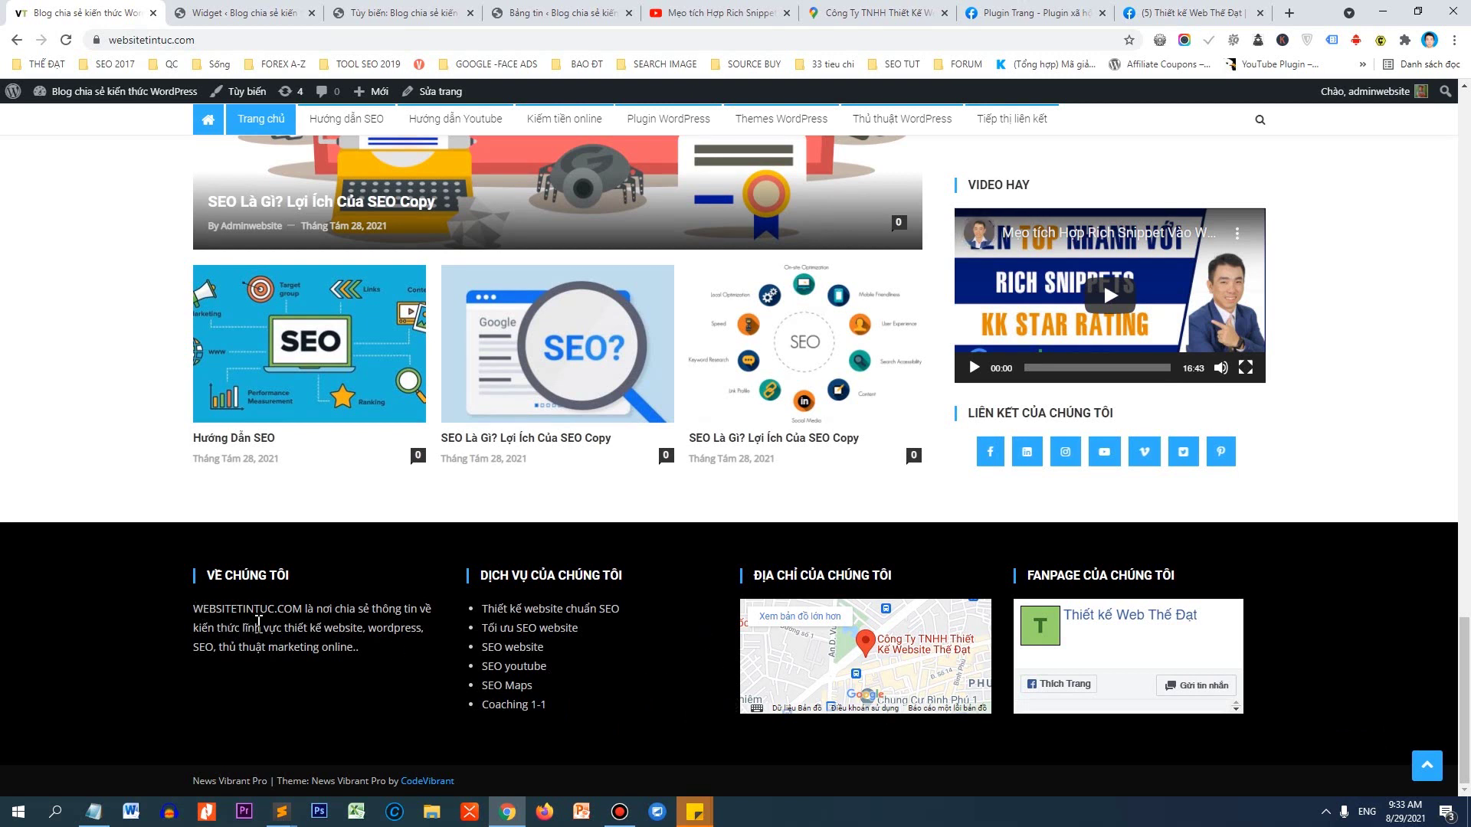
{"action": "left_click_drag", "start_coordinate": [357, 648], "coordinate": [211, 609]}
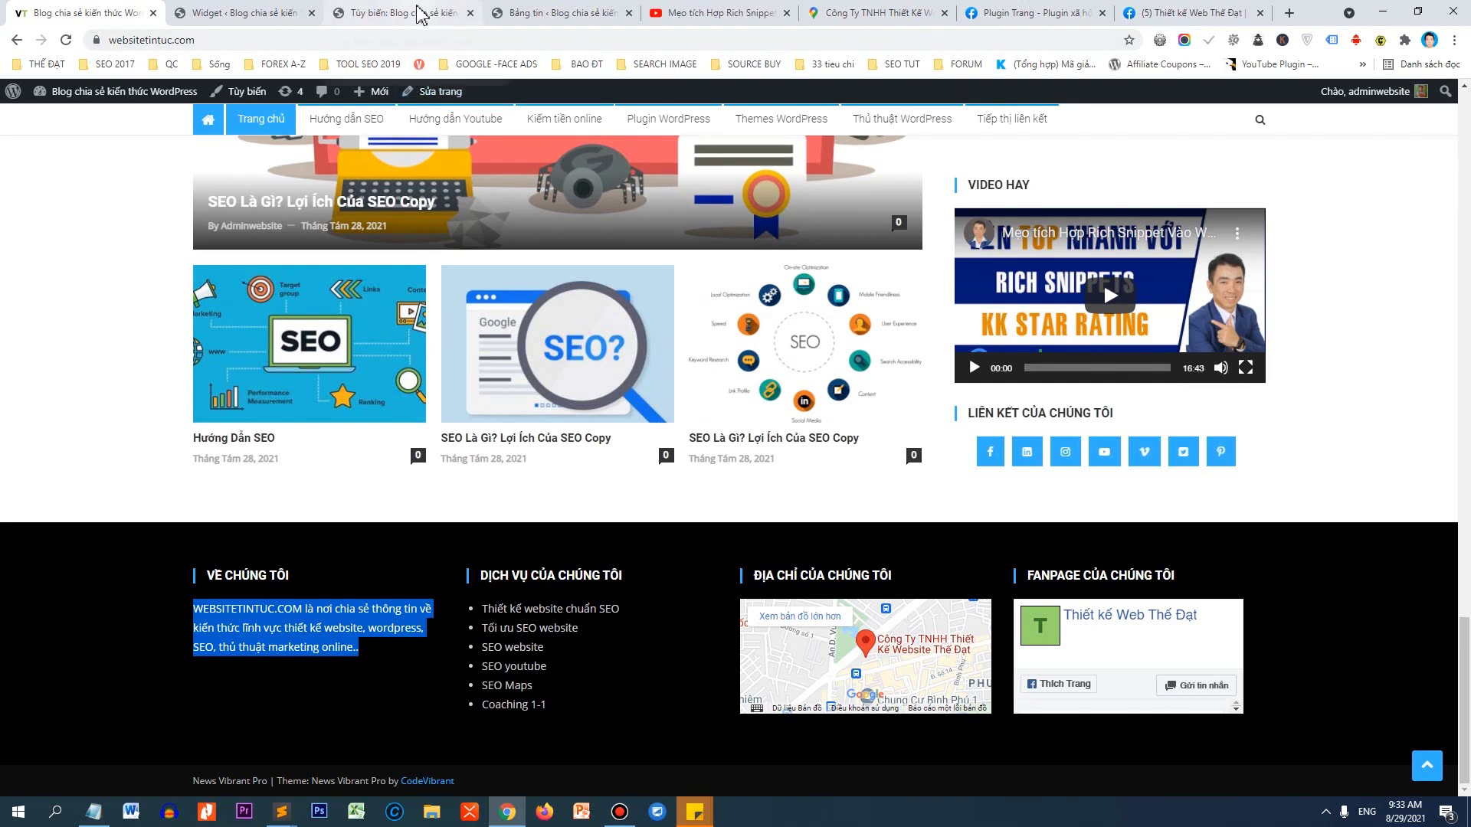
Collapse the fanpage and address widgets and expand Footer 1's VỀ CHÚNG TÔI text widget.
{"action": "left_click", "coordinate": [238, 13]}
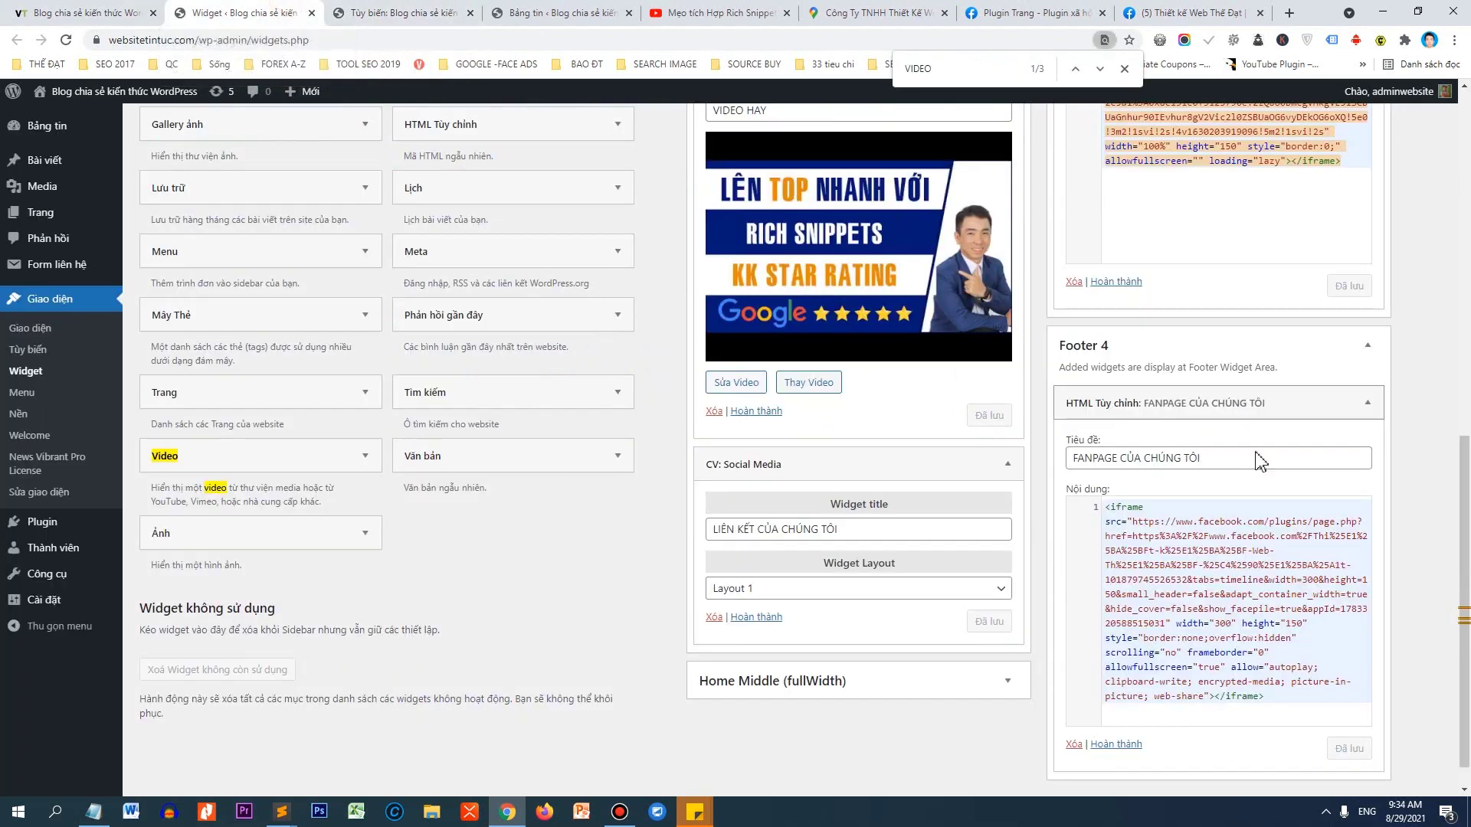
{"action": "left_click", "coordinate": [1367, 403]}
{"action": "left_click_drag", "start_coordinate": [1465, 471], "coordinate": [1466, 302]}
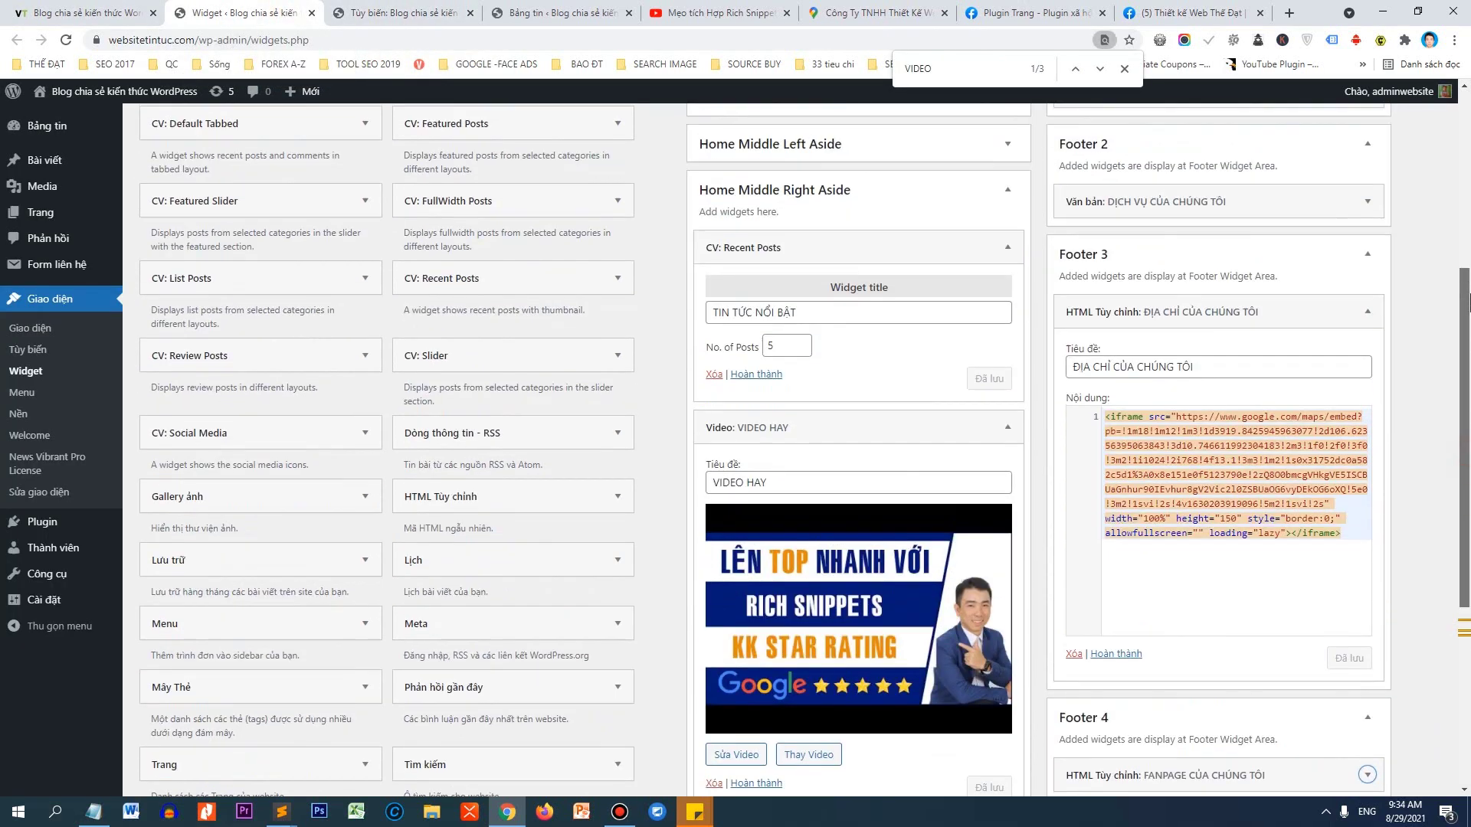
{"action": "left_click", "coordinate": [1368, 312]}
{"action": "scroll", "coordinate": [1362, 219], "scroll_direction": "up", "scroll_amount": 2}
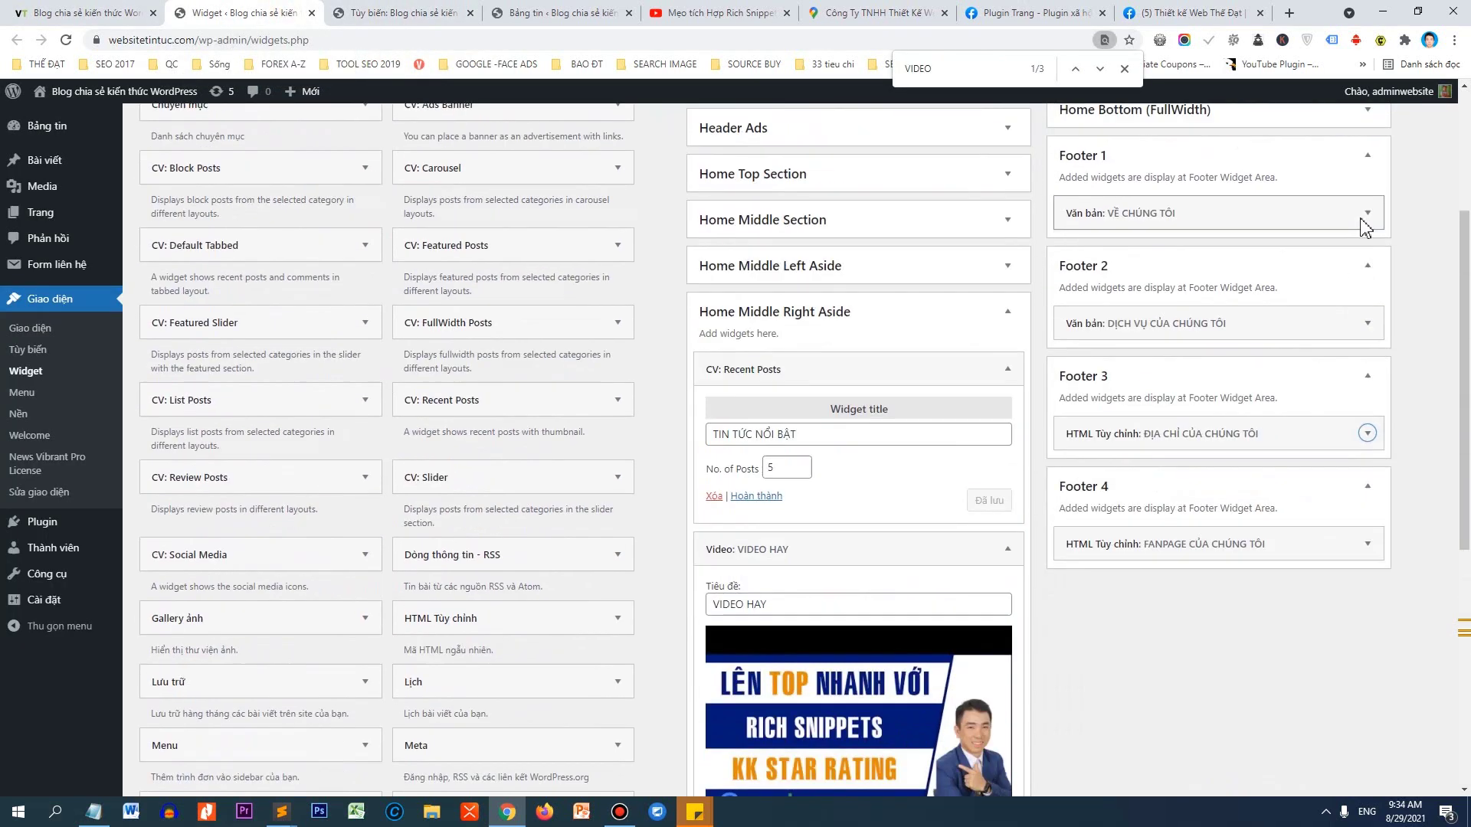
{"action": "scroll", "coordinate": [1365, 227], "scroll_direction": "up", "scroll_amount": 3}
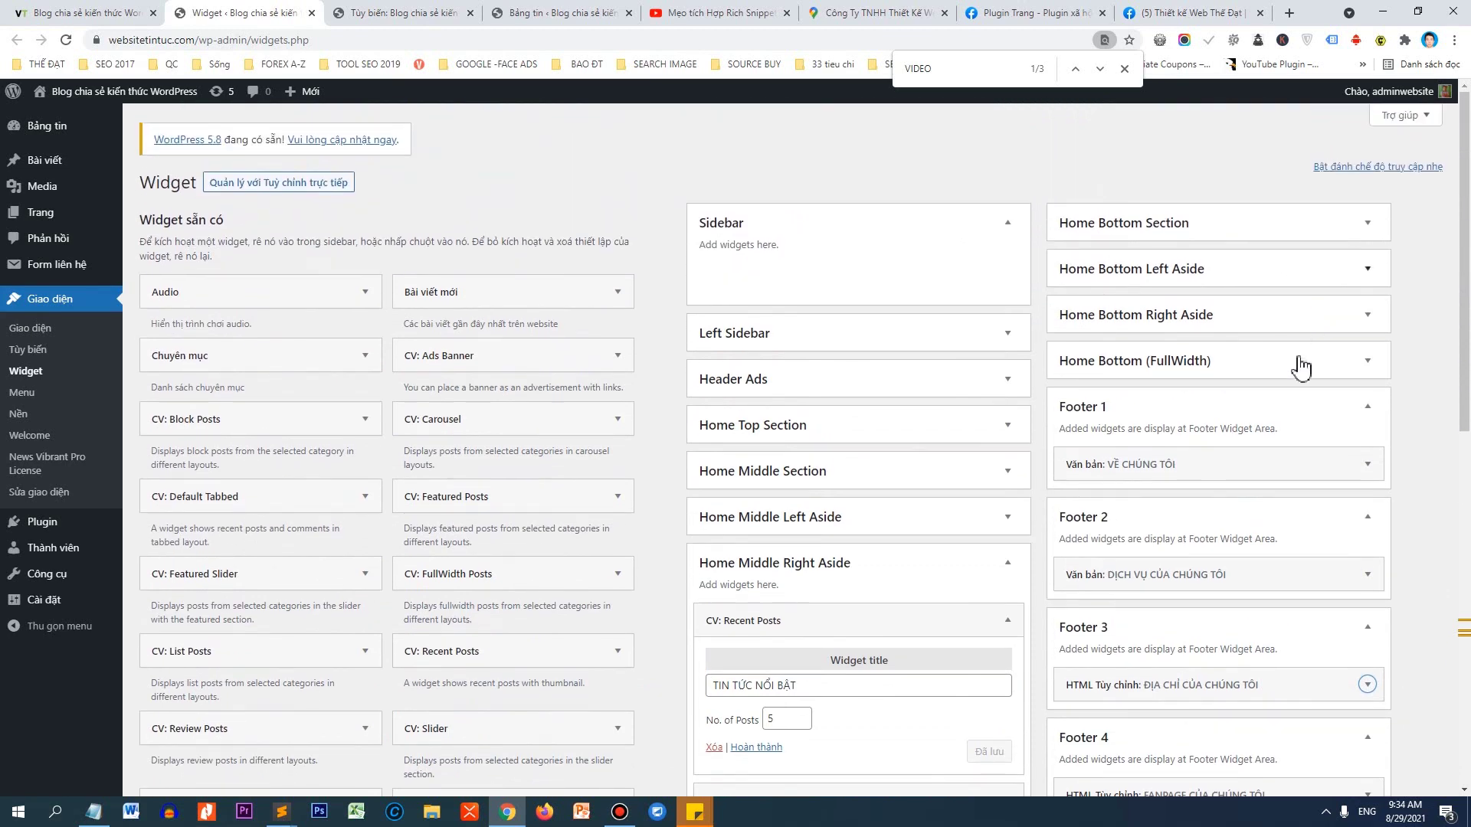
{"action": "left_click", "coordinate": [1363, 464]}
{"action": "scroll", "coordinate": [1333, 529], "scroll_direction": "down", "scroll_amount": 2}
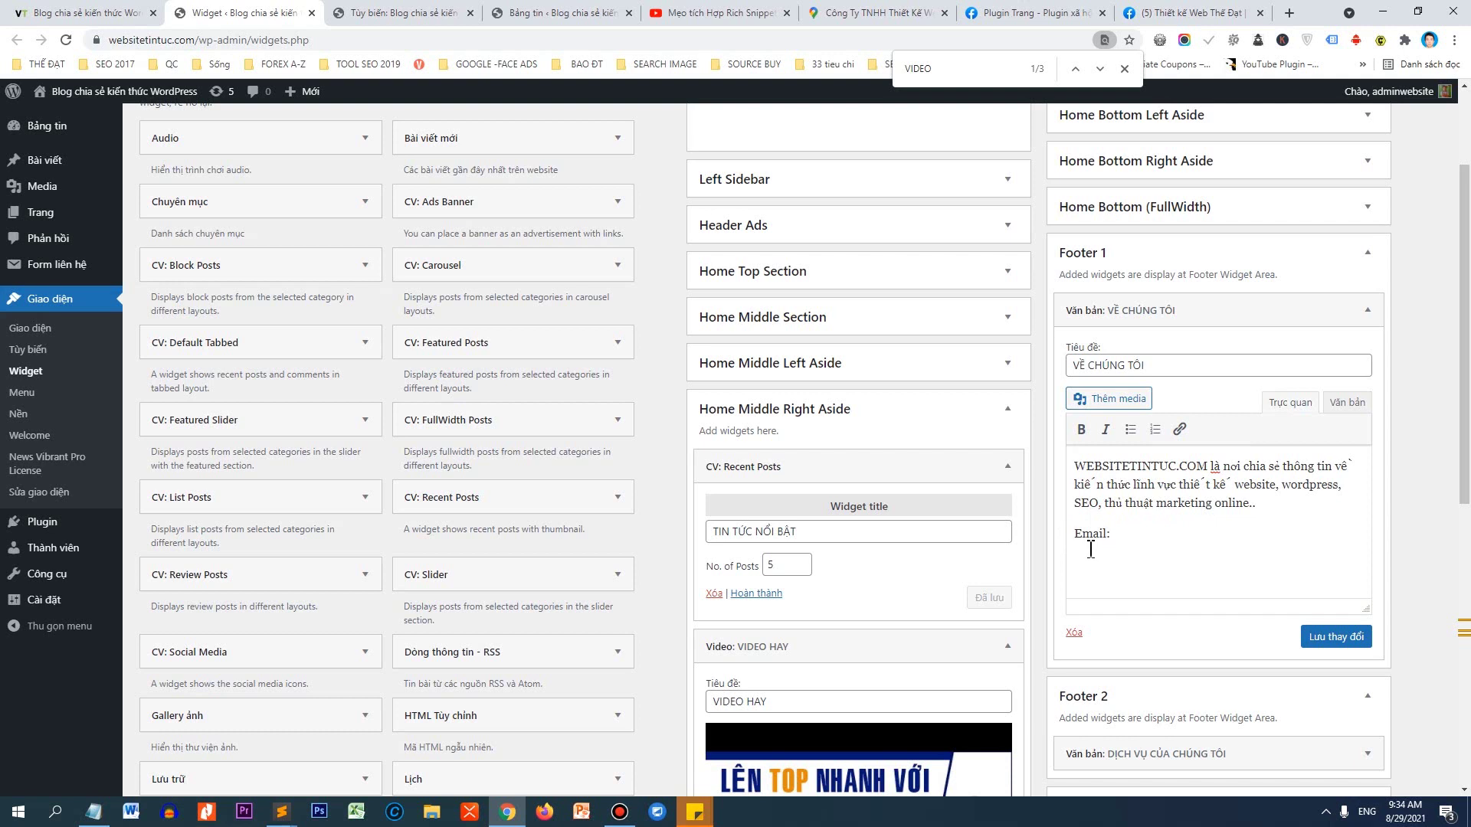
Add Email, Hotline and Zalo lines, make them bold, and type the contact e-mail after Email:.
{"action": "key", "text": "Return"}
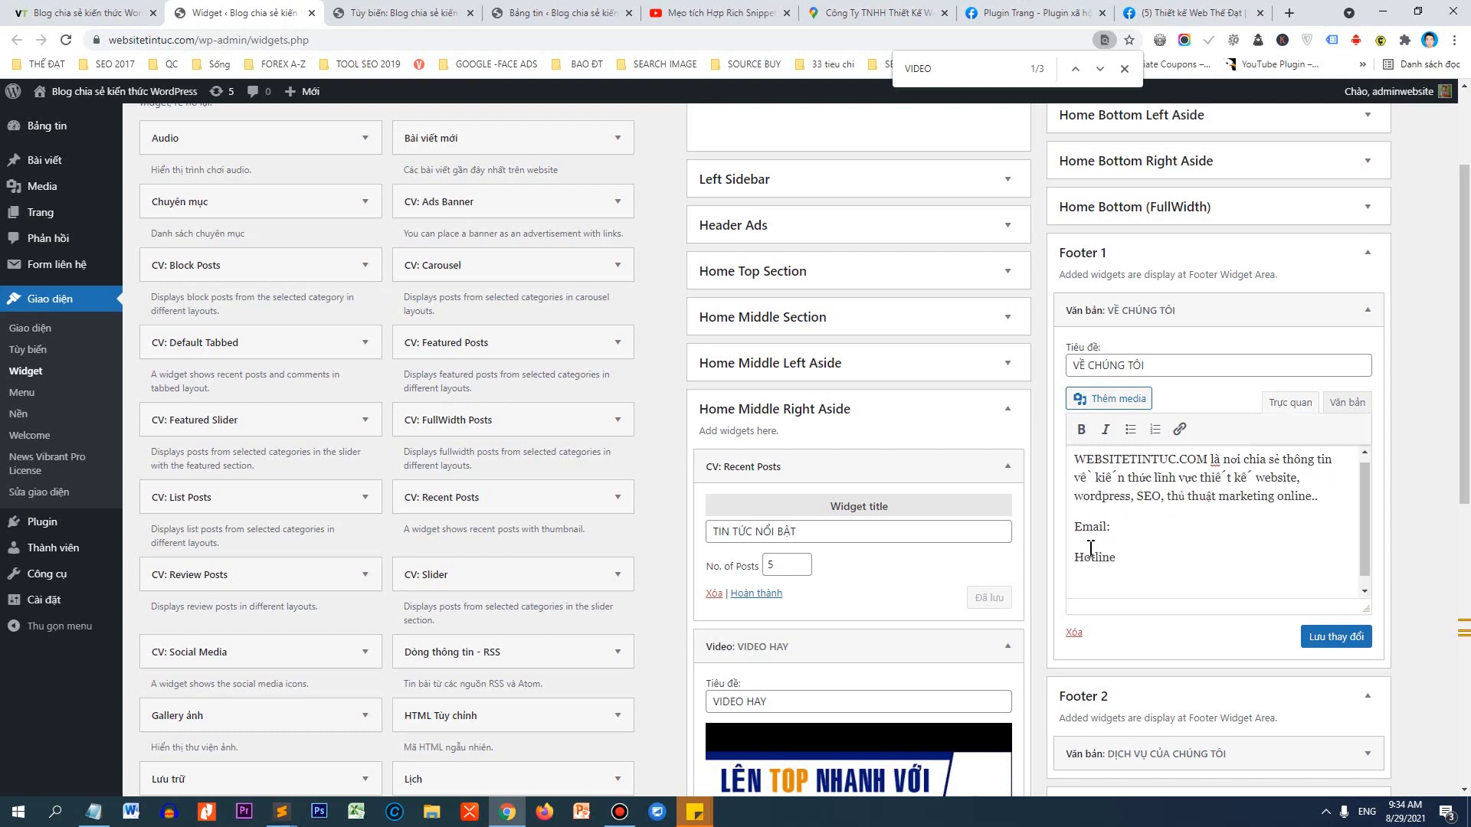
{"action": "key", "text": "BackSpace"}
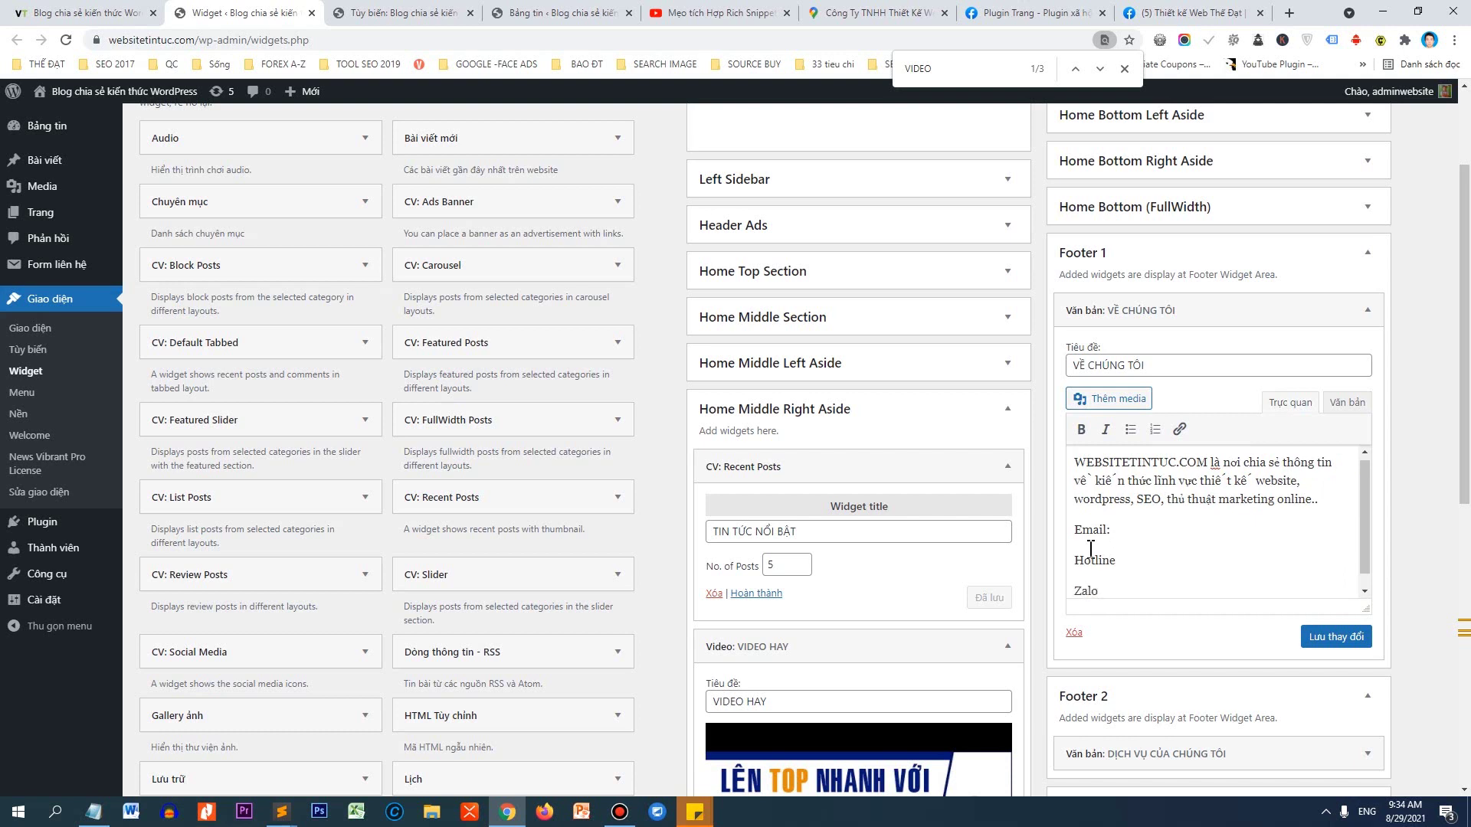
{"action": "left_click_drag", "start_coordinate": [1090, 571], "coordinate": [1072, 534]}
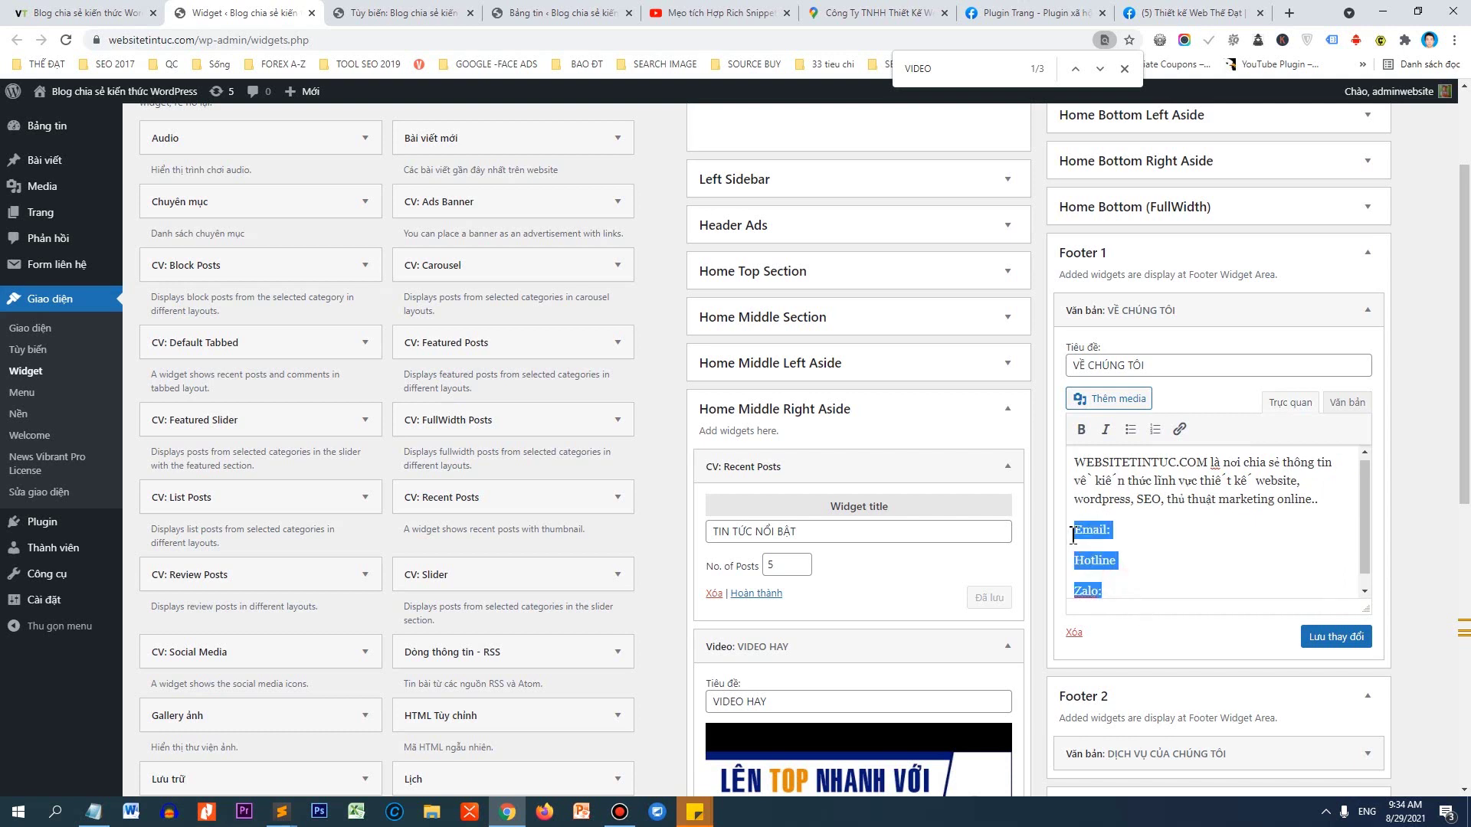
{"action": "left_click", "coordinate": [1080, 429]}
{"action": "left_click", "coordinate": [1141, 562]}
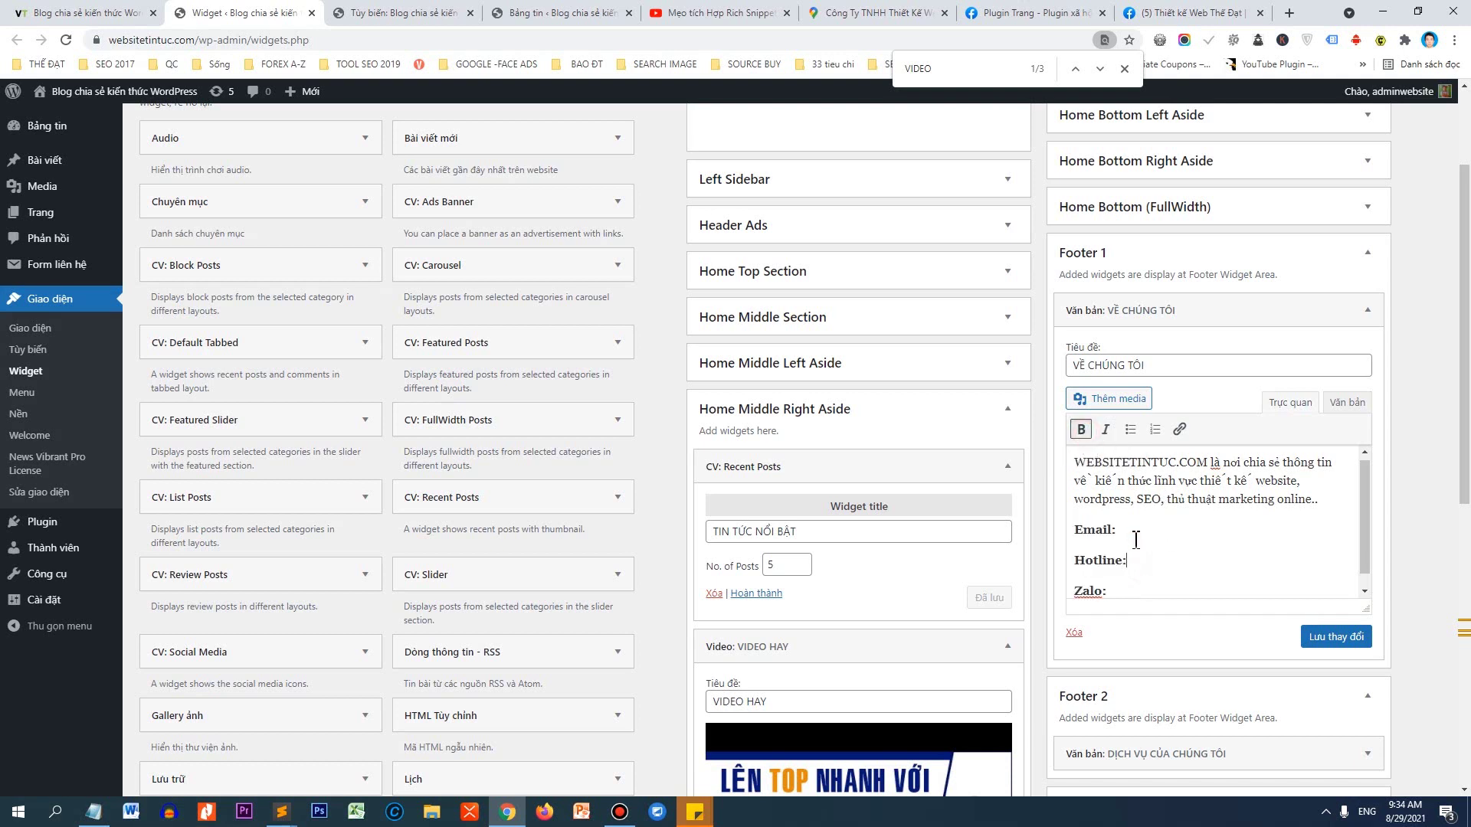
{"action": "left_click", "coordinate": [1129, 530]}
Copy the footer e-mail address and check its link in the link editor.
{"action": "left_click_drag", "start_coordinate": [1122, 530], "coordinate": [1276, 530]}
{"action": "right_click", "coordinate": [1254, 530]}
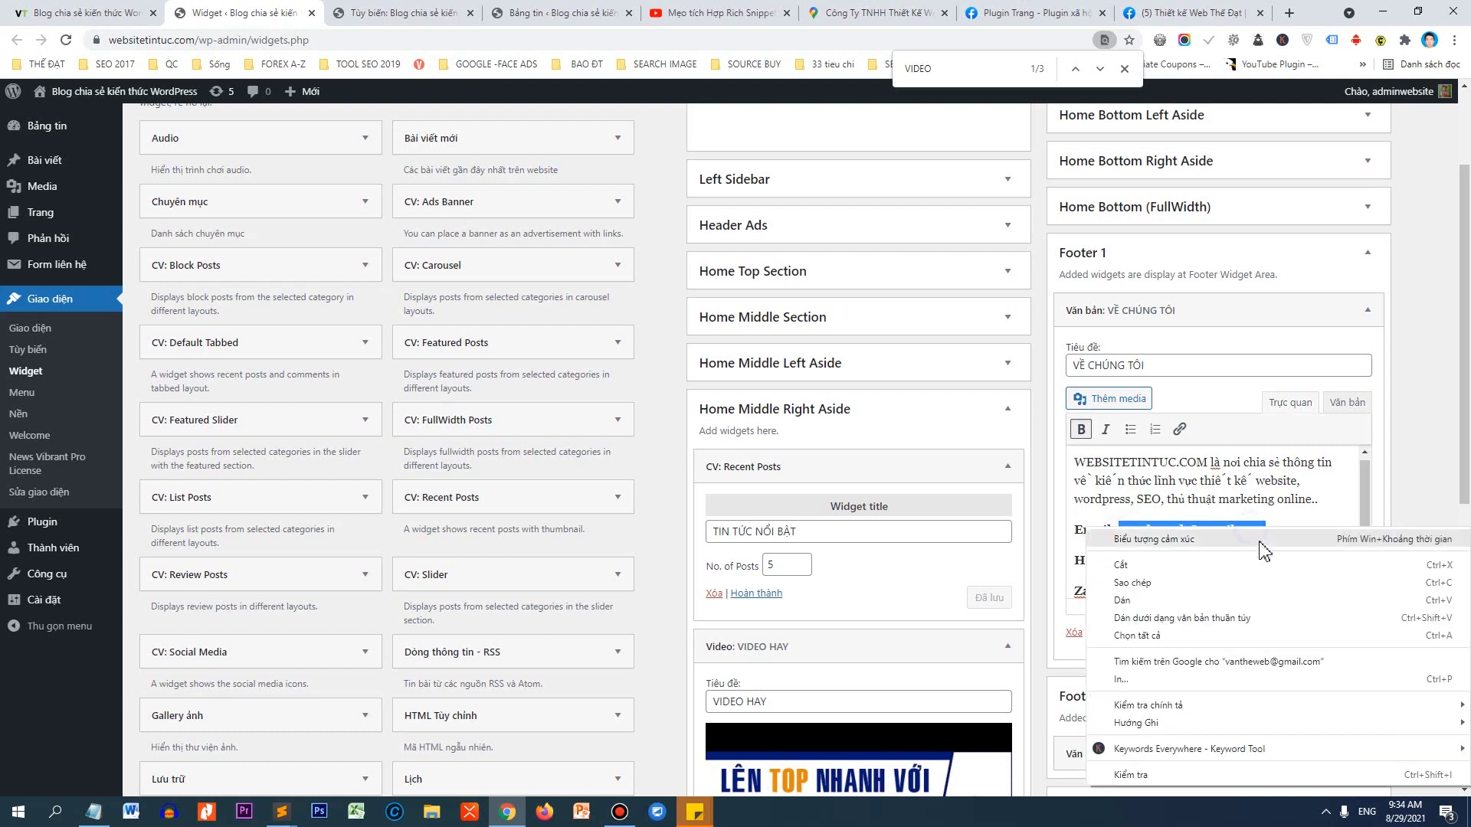
{"action": "left_click", "coordinate": [1156, 578]}
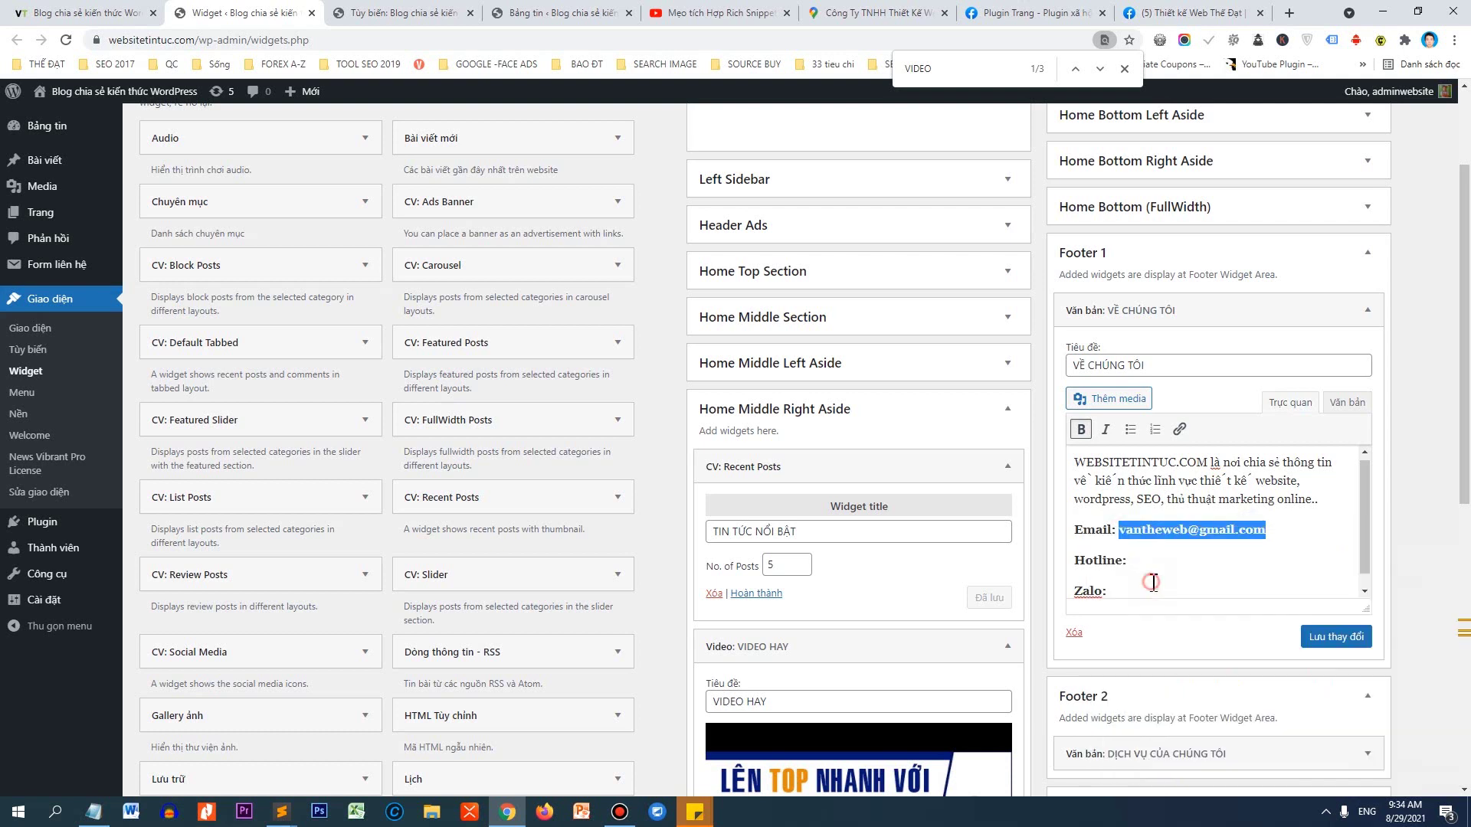
{"action": "left_click", "coordinate": [1178, 429]}
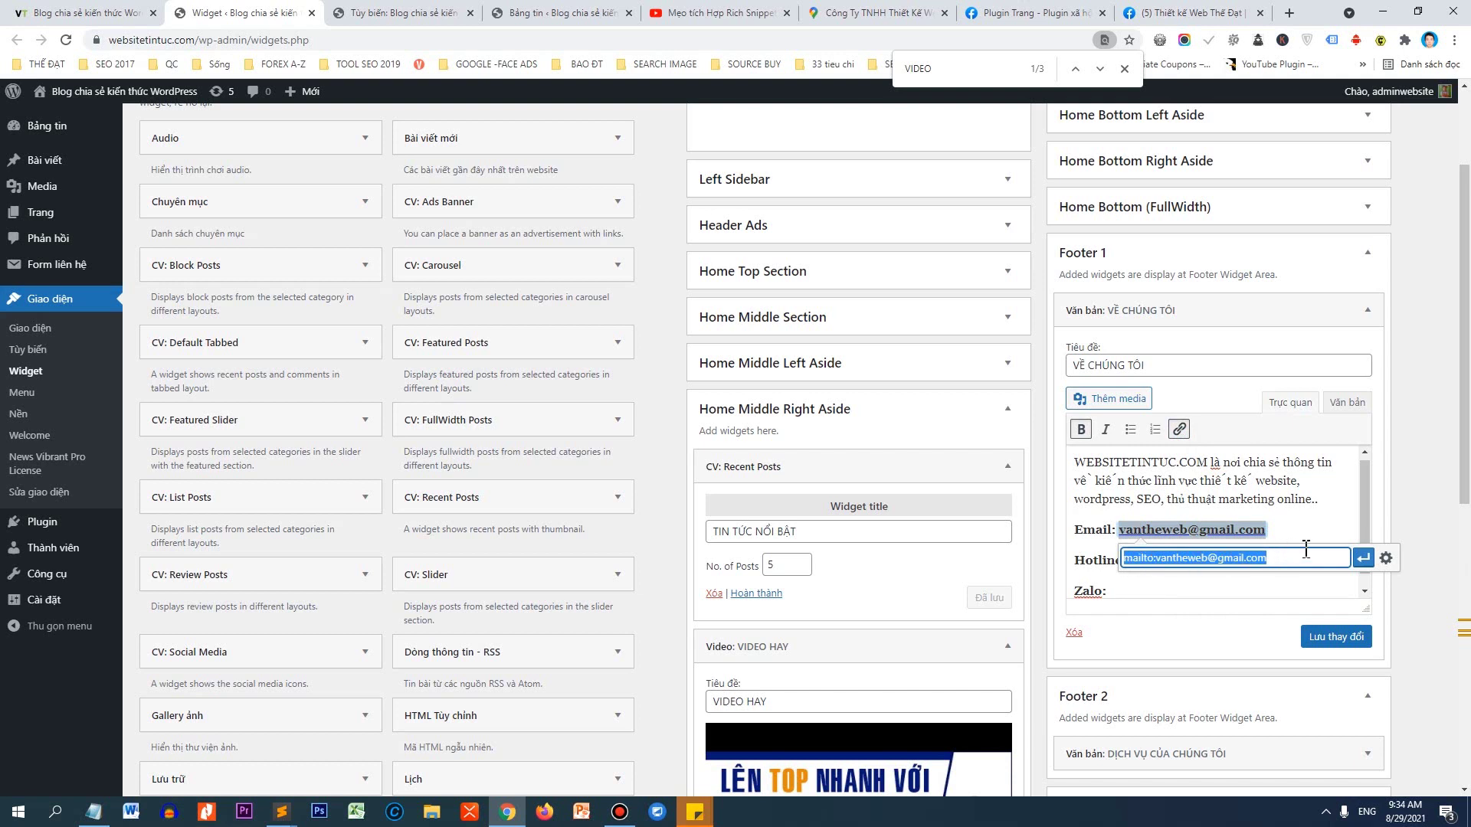
{"action": "key", "text": "Return"}
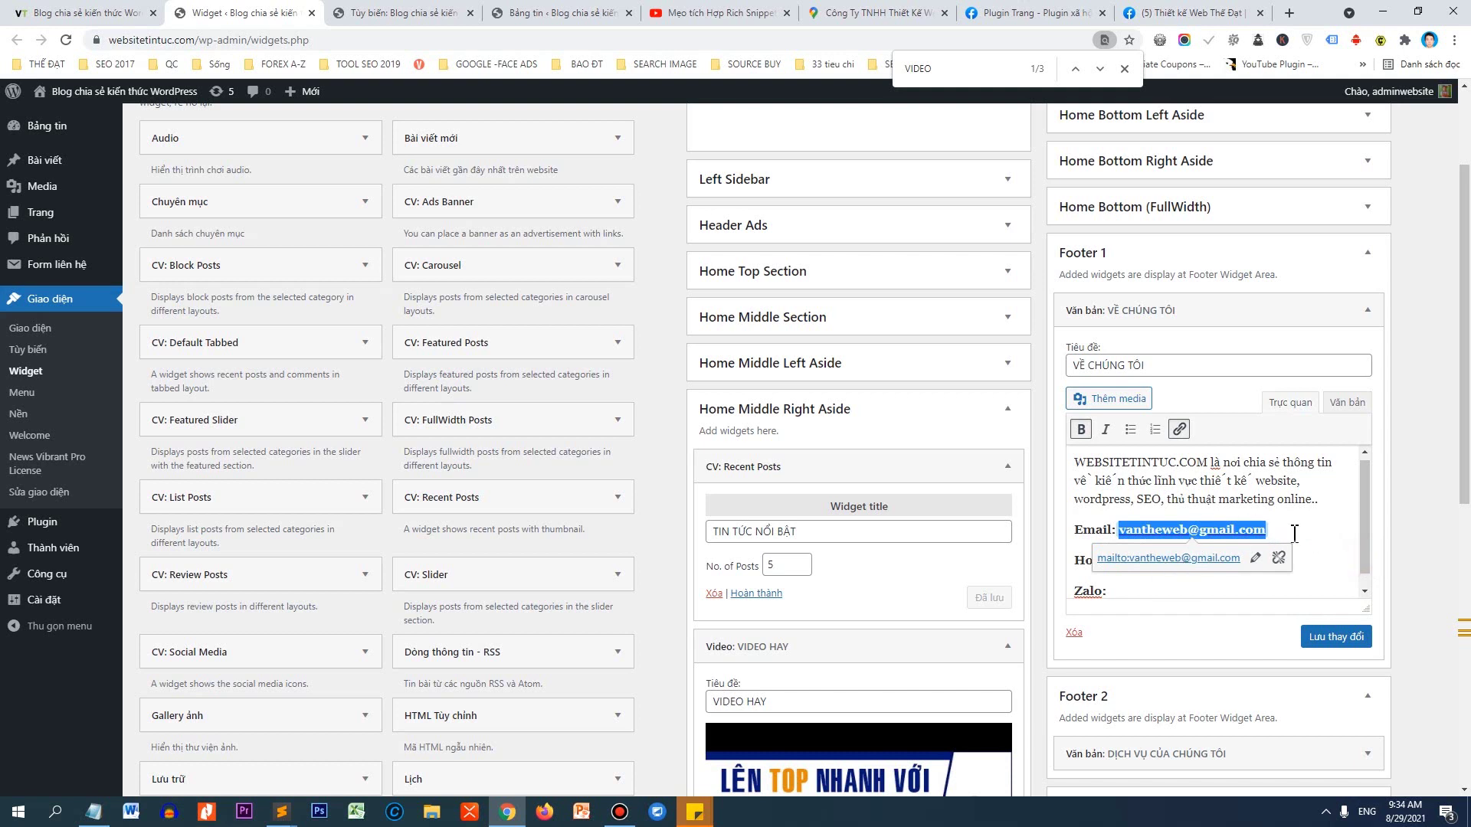
{"action": "left_click", "coordinate": [1288, 588]}
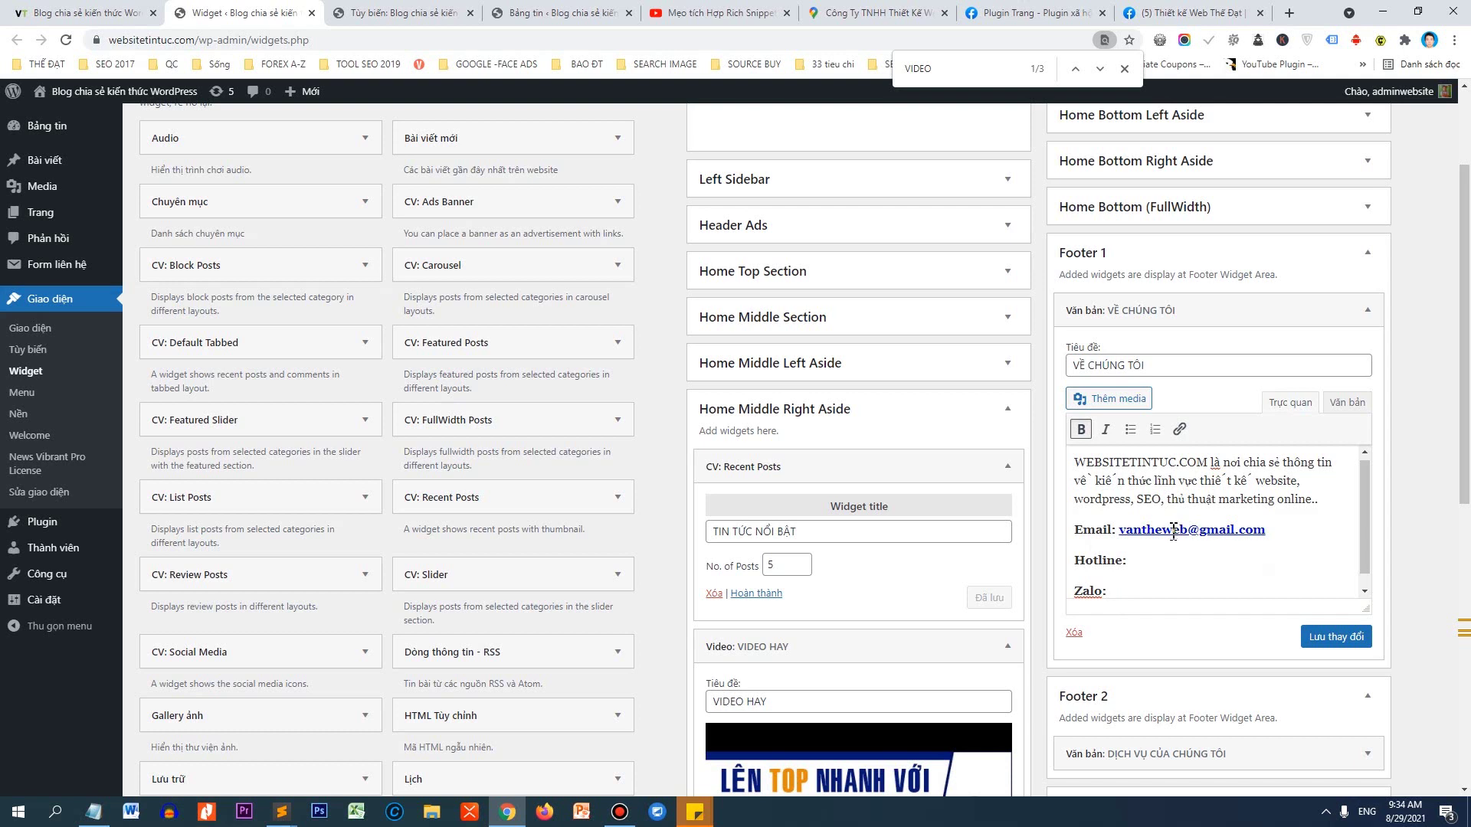
Copy the Hotline number and link it as a tel: phone link without dots.
{"action": "left_click", "coordinate": [1154, 556]}
{"action": "left_click_drag", "start_coordinate": [1129, 561], "coordinate": [1233, 566]}
{"action": "right_click", "coordinate": [1214, 568]}
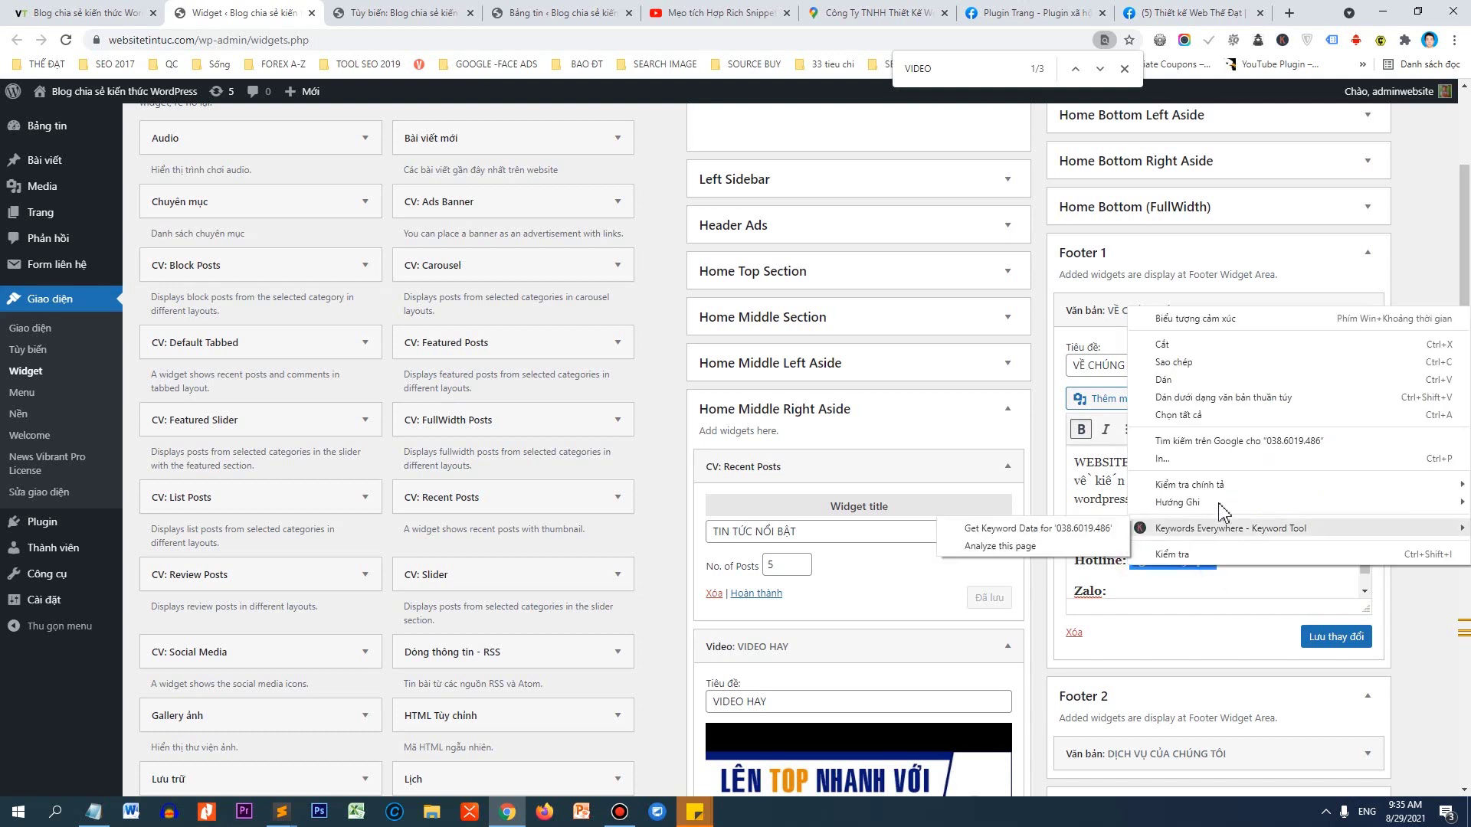
{"action": "left_click", "coordinate": [1193, 365]}
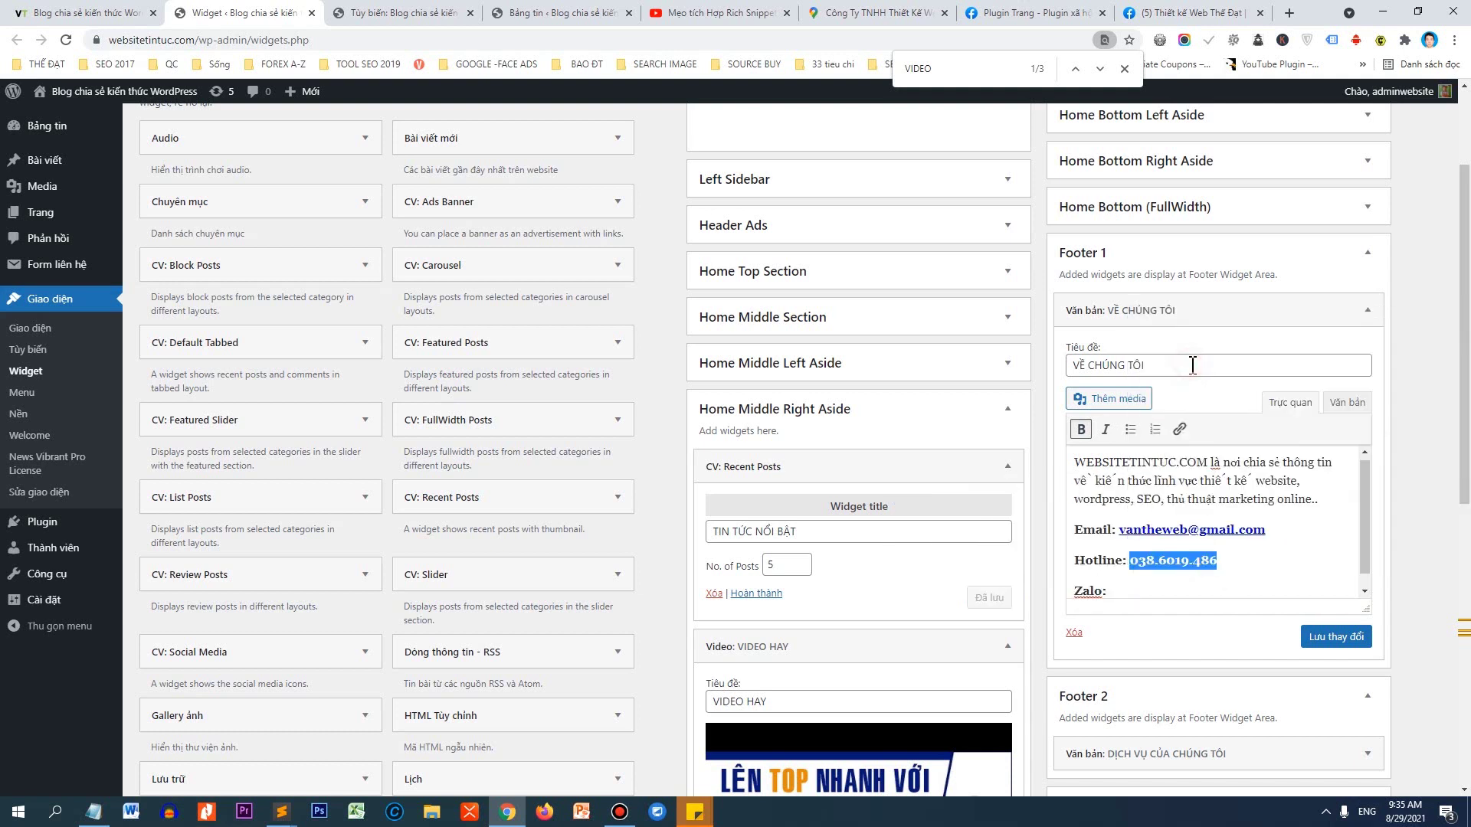
{"action": "left_click", "coordinate": [1179, 430]}
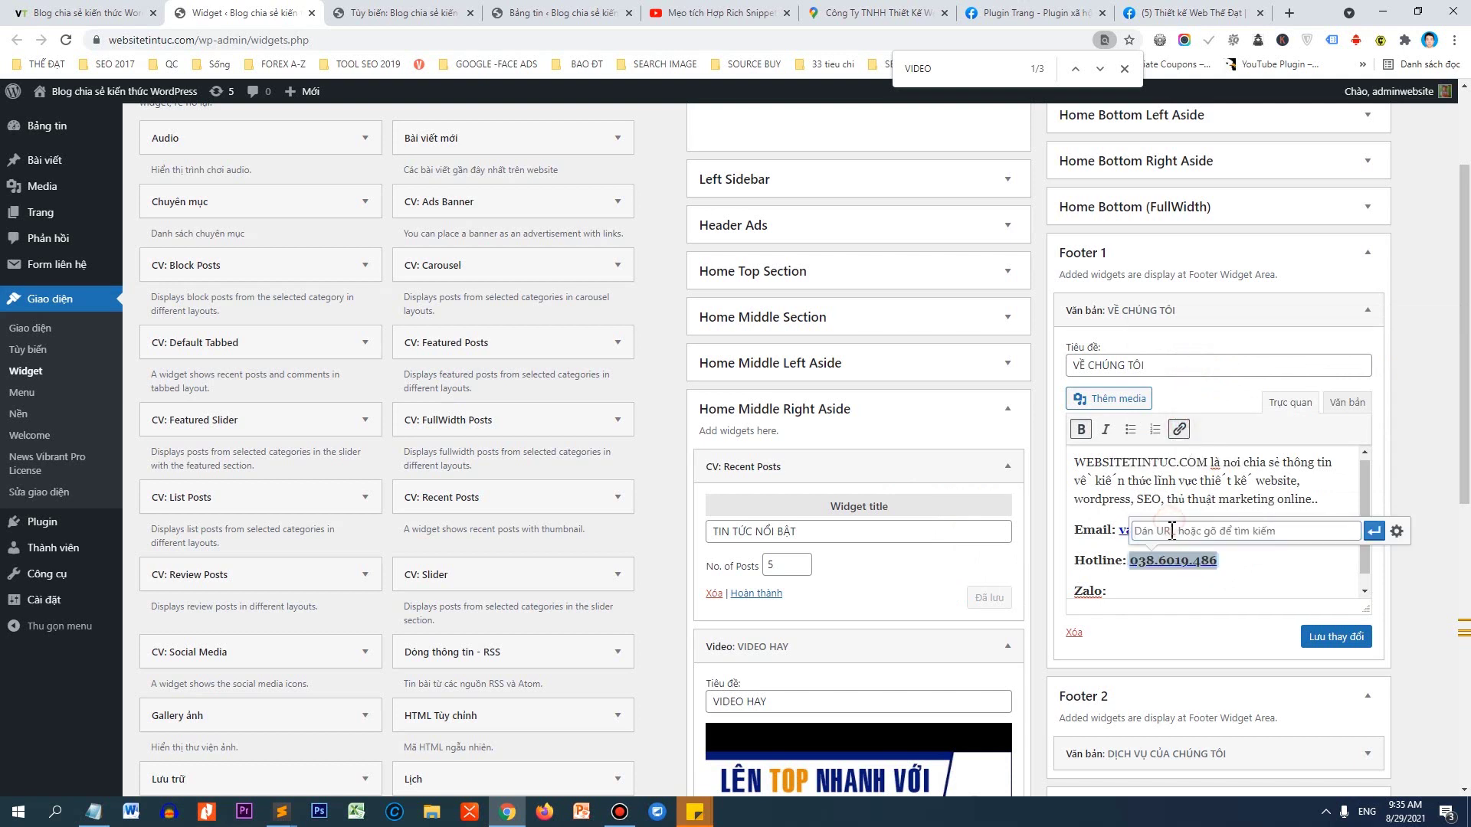
{"action": "left_click", "coordinate": [1166, 530]}
{"action": "type", "text": "te"}
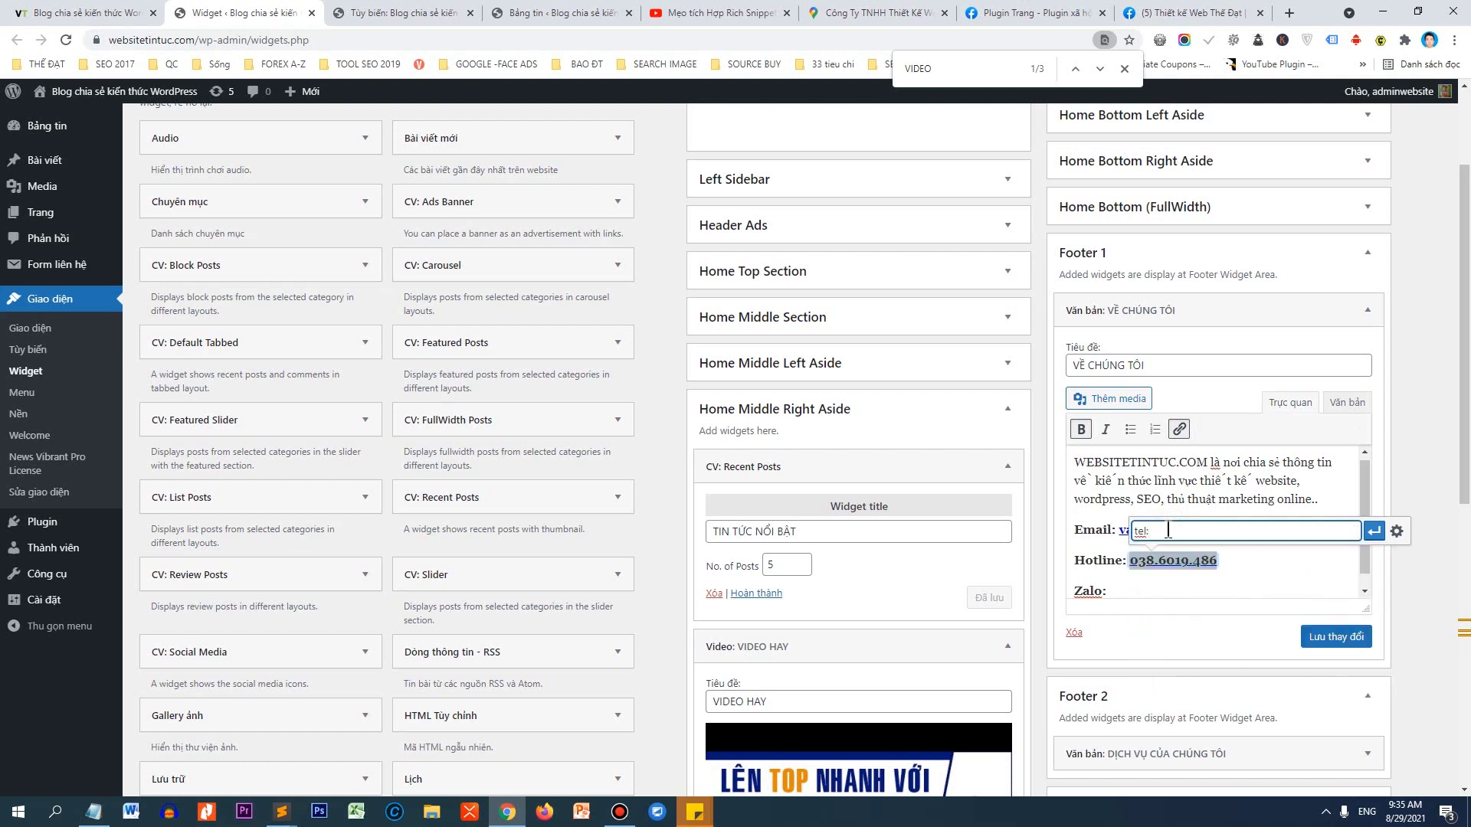
{"action": "type", "text": "l:"}
{"action": "key", "text": "ctrl+v"}
{"action": "key", "text": "BackSpace"}
{"action": "left_click", "coordinate": [1379, 540]}
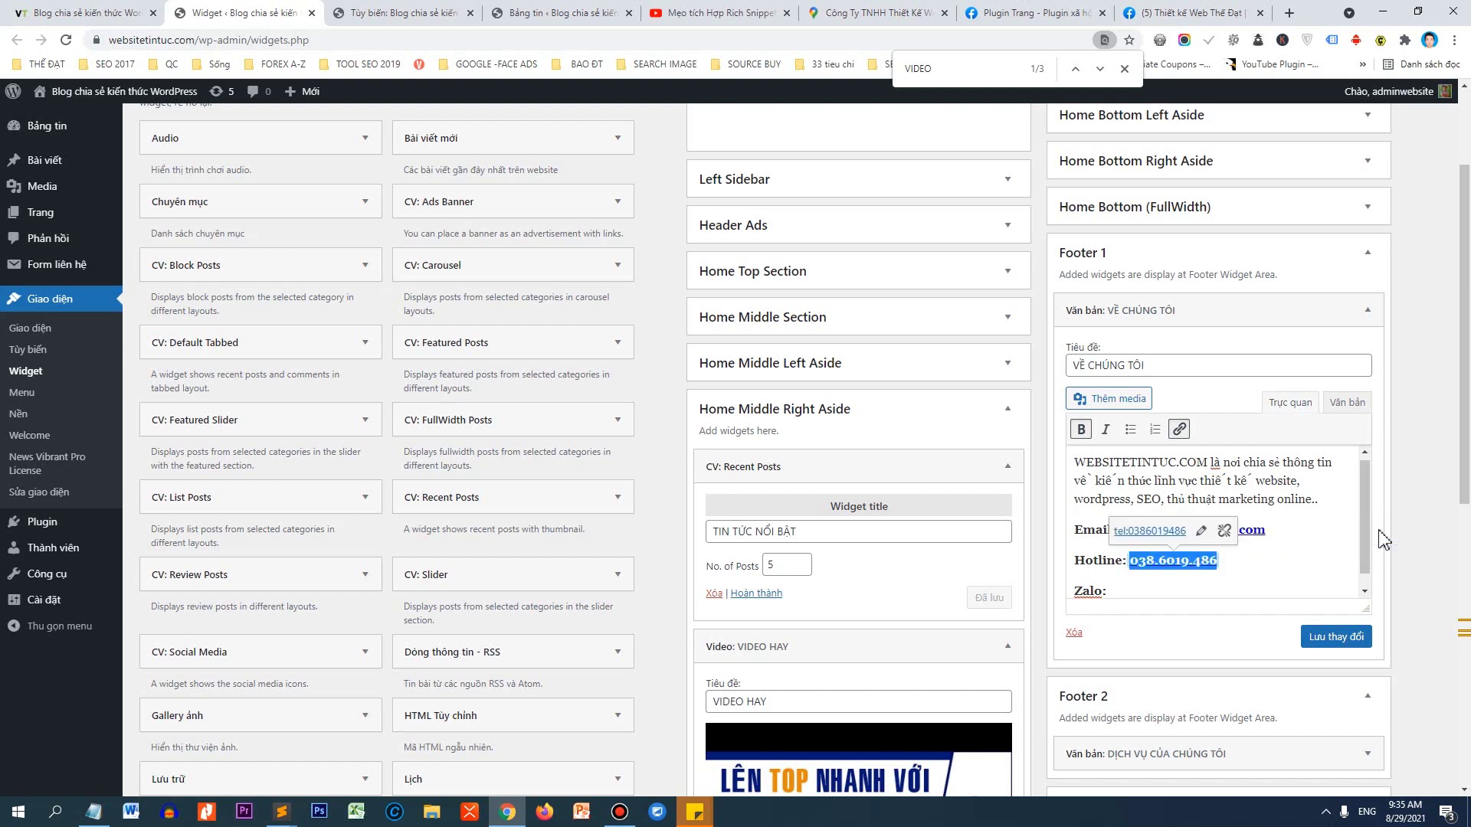
Paste the hotline number after Zalo: and select it.
{"action": "left_click", "coordinate": [1119, 590]}
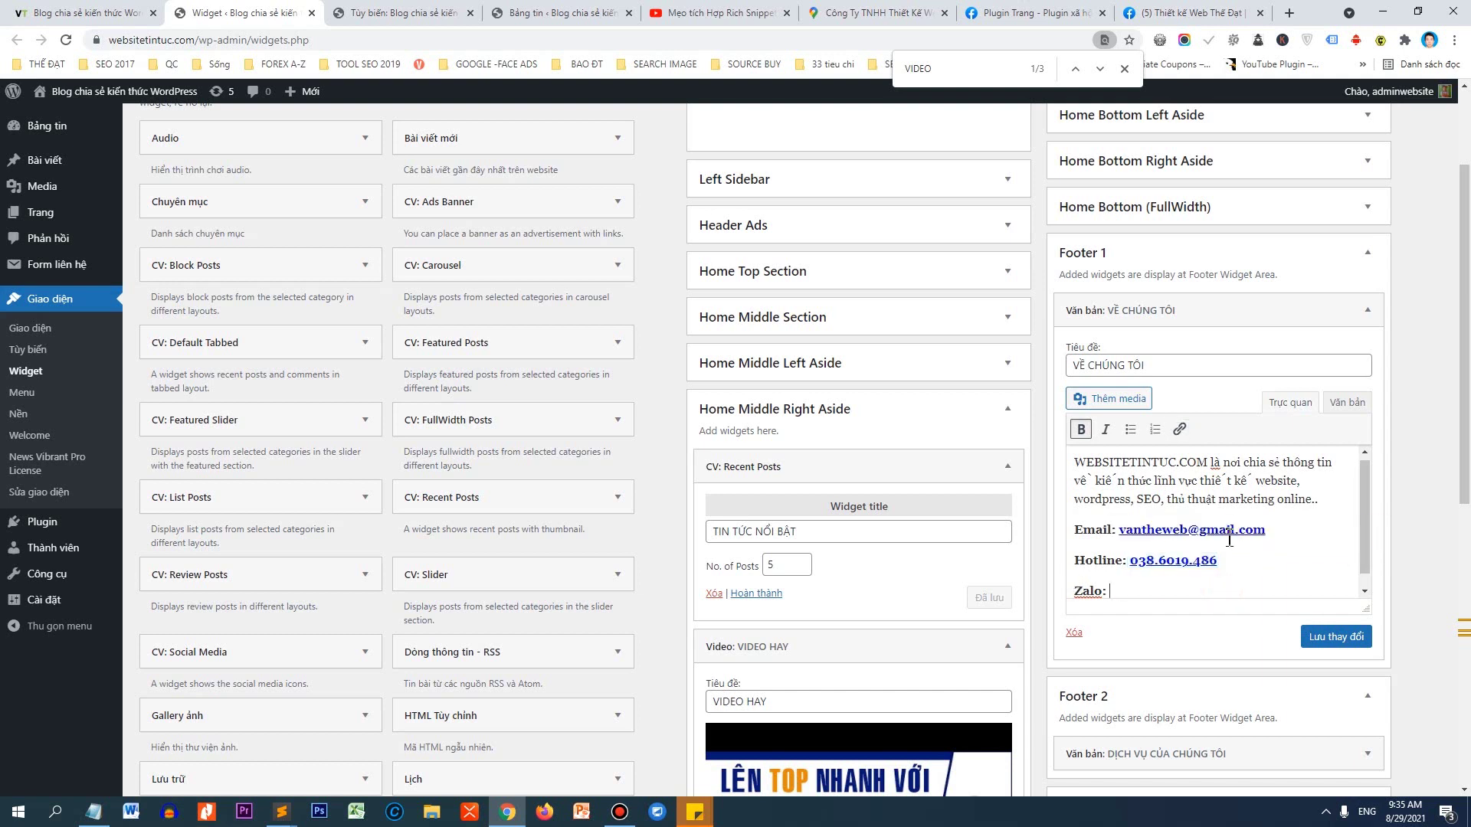
{"action": "scroll", "coordinate": [1214, 542], "scroll_direction": "down", "scroll_amount": 1}
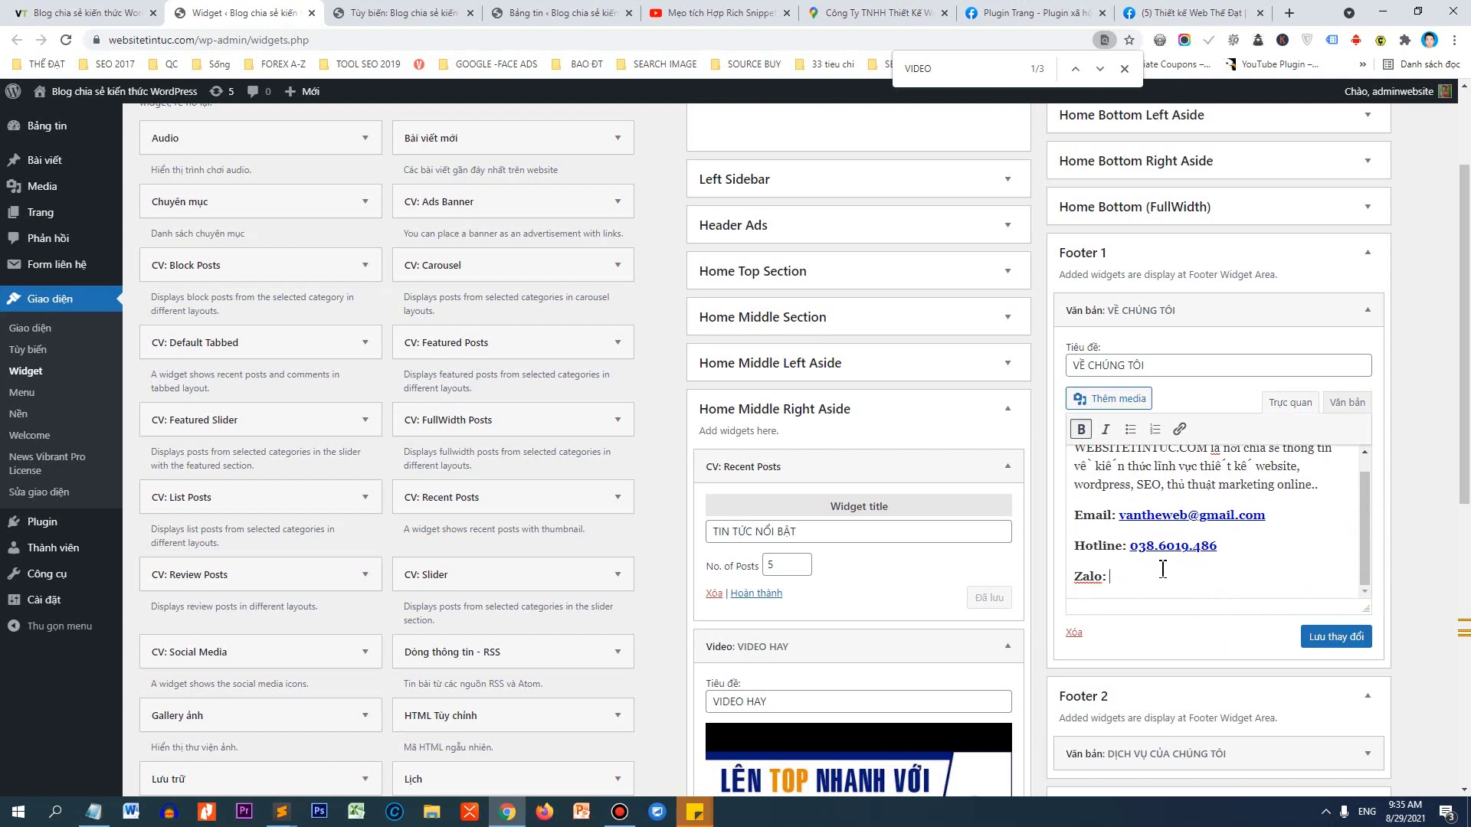
{"action": "key", "text": "ctrl+v"}
{"action": "double_click", "coordinate": [1116, 576]}
{"action": "key", "text": "ctrl+c"}
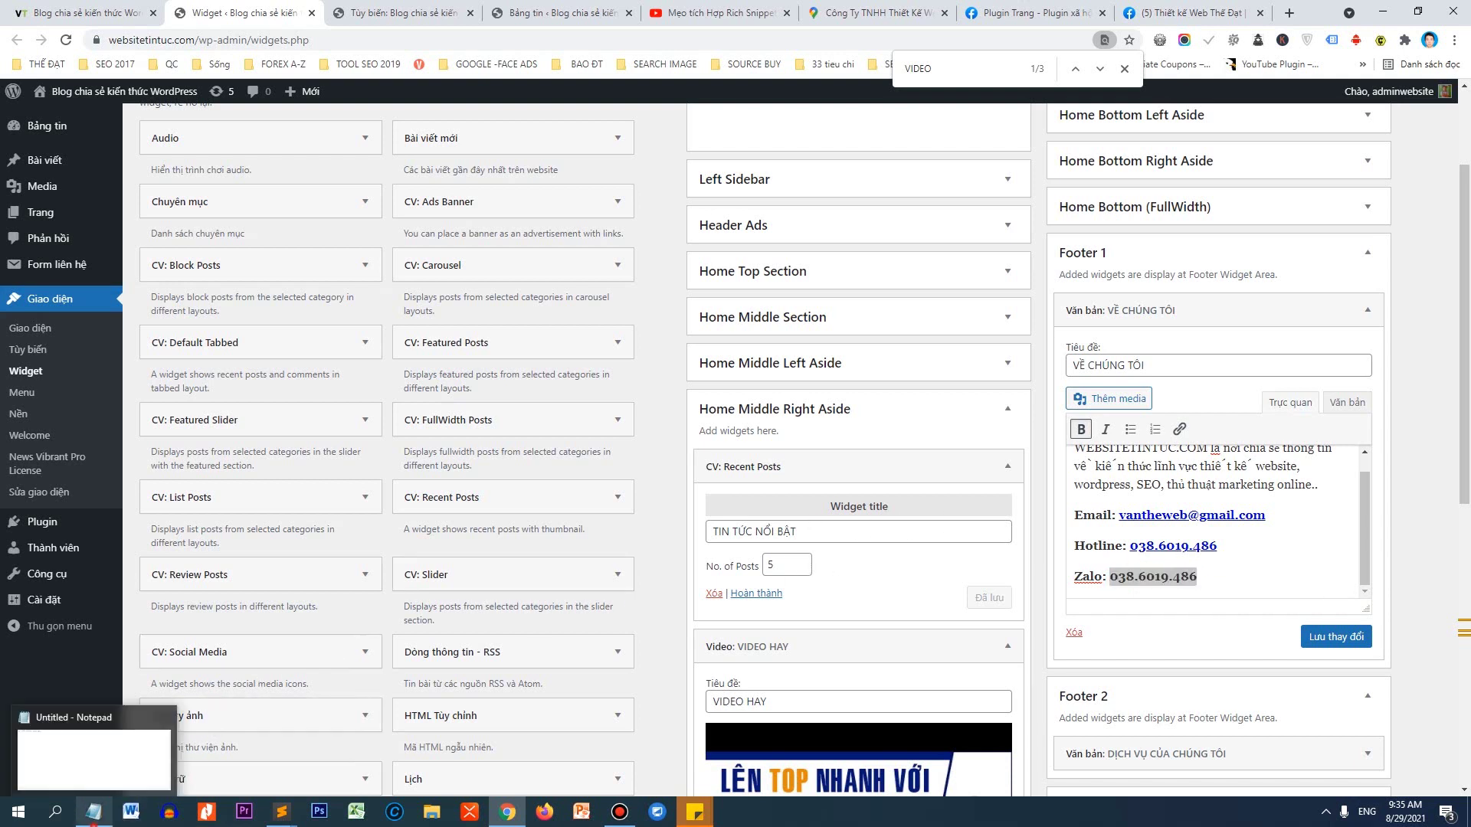
In Notepad, write zalo.me/ followed by the hotline number with its dots removed.
{"action": "left_click", "coordinate": [93, 811]}
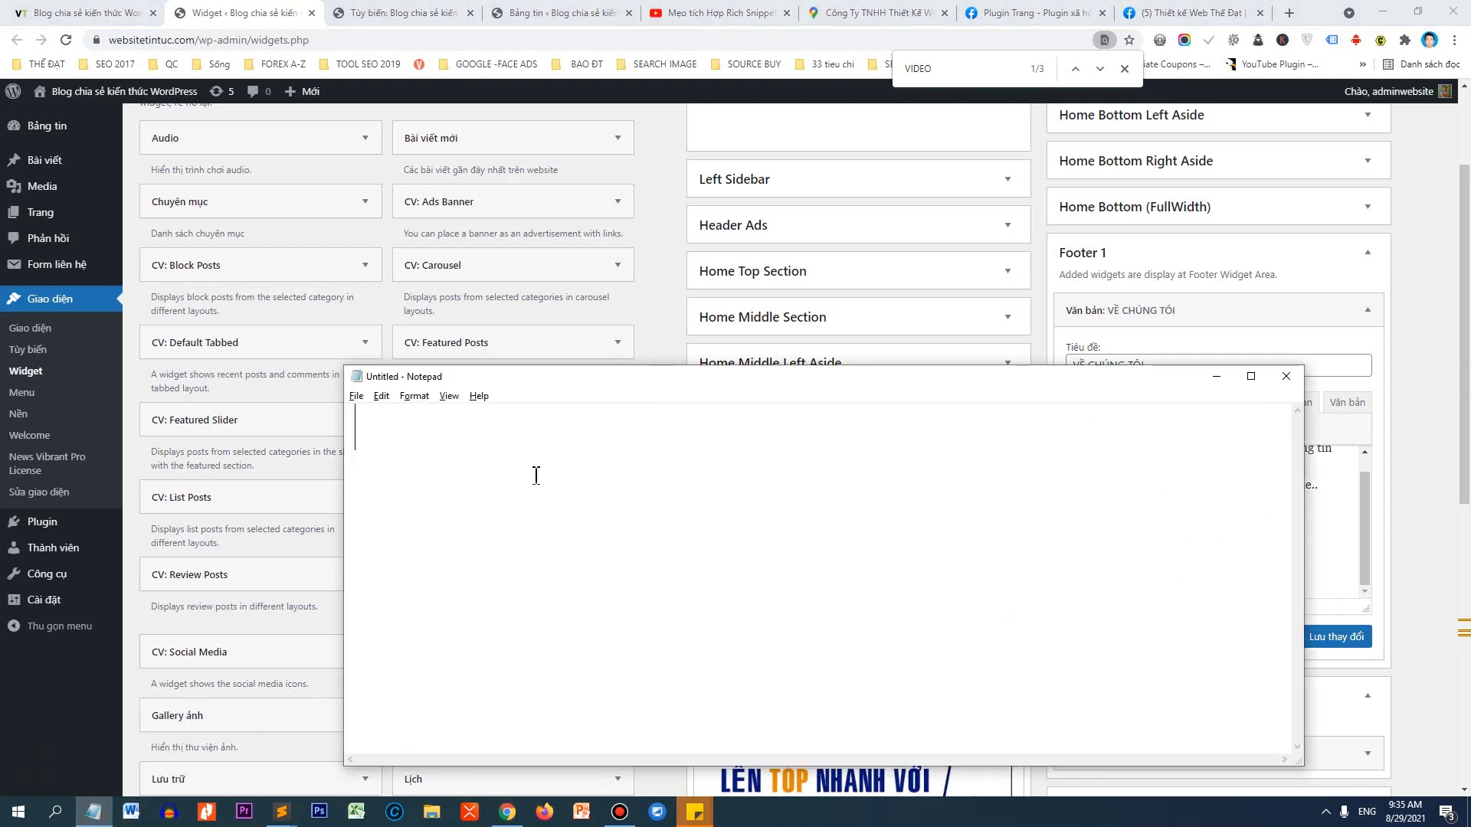
{"action": "type", "text": "zalo"}
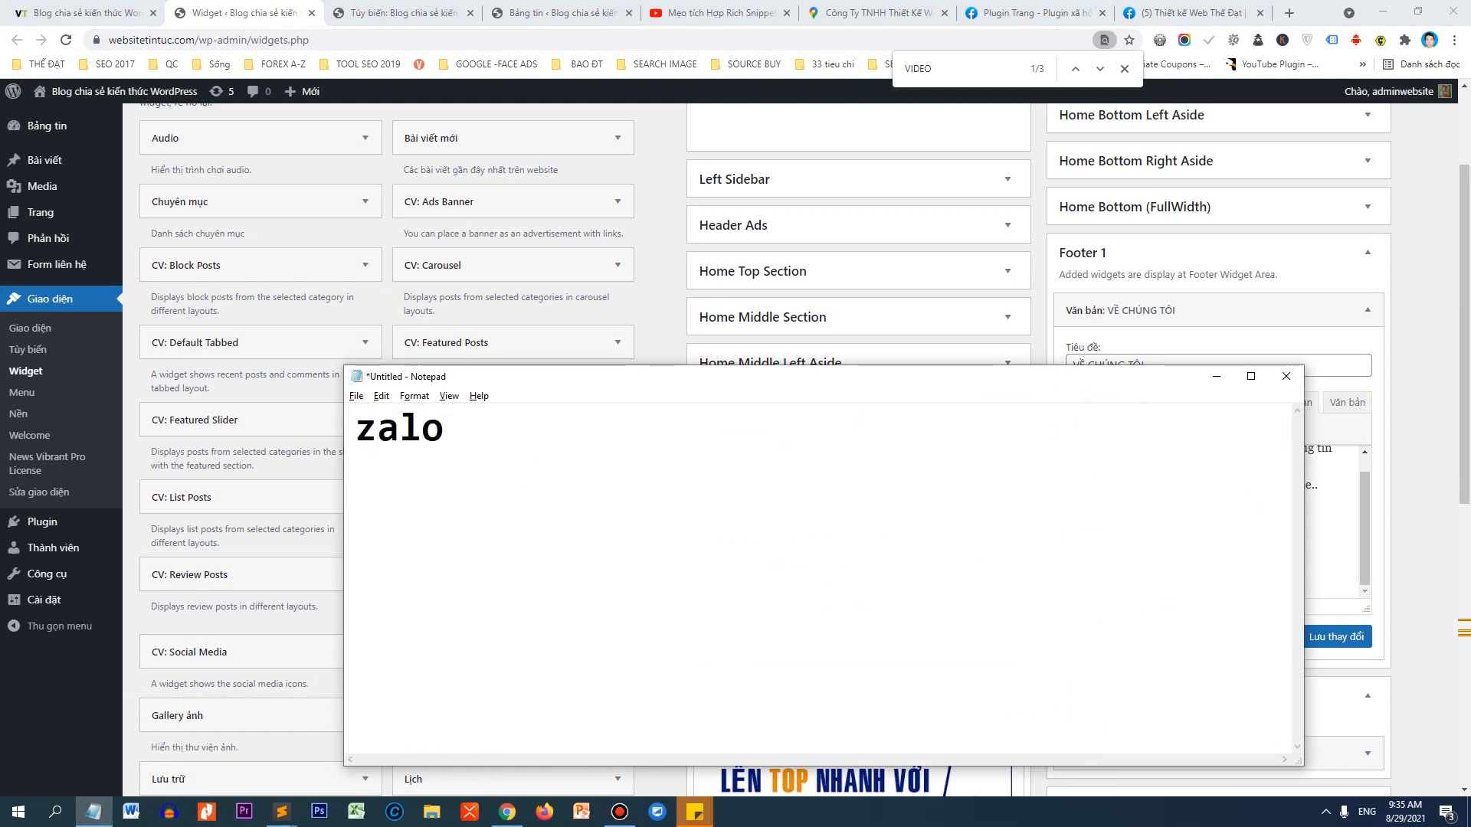
{"action": "type", "text": ".me/"}
{"action": "key", "text": "ctrl+v"}
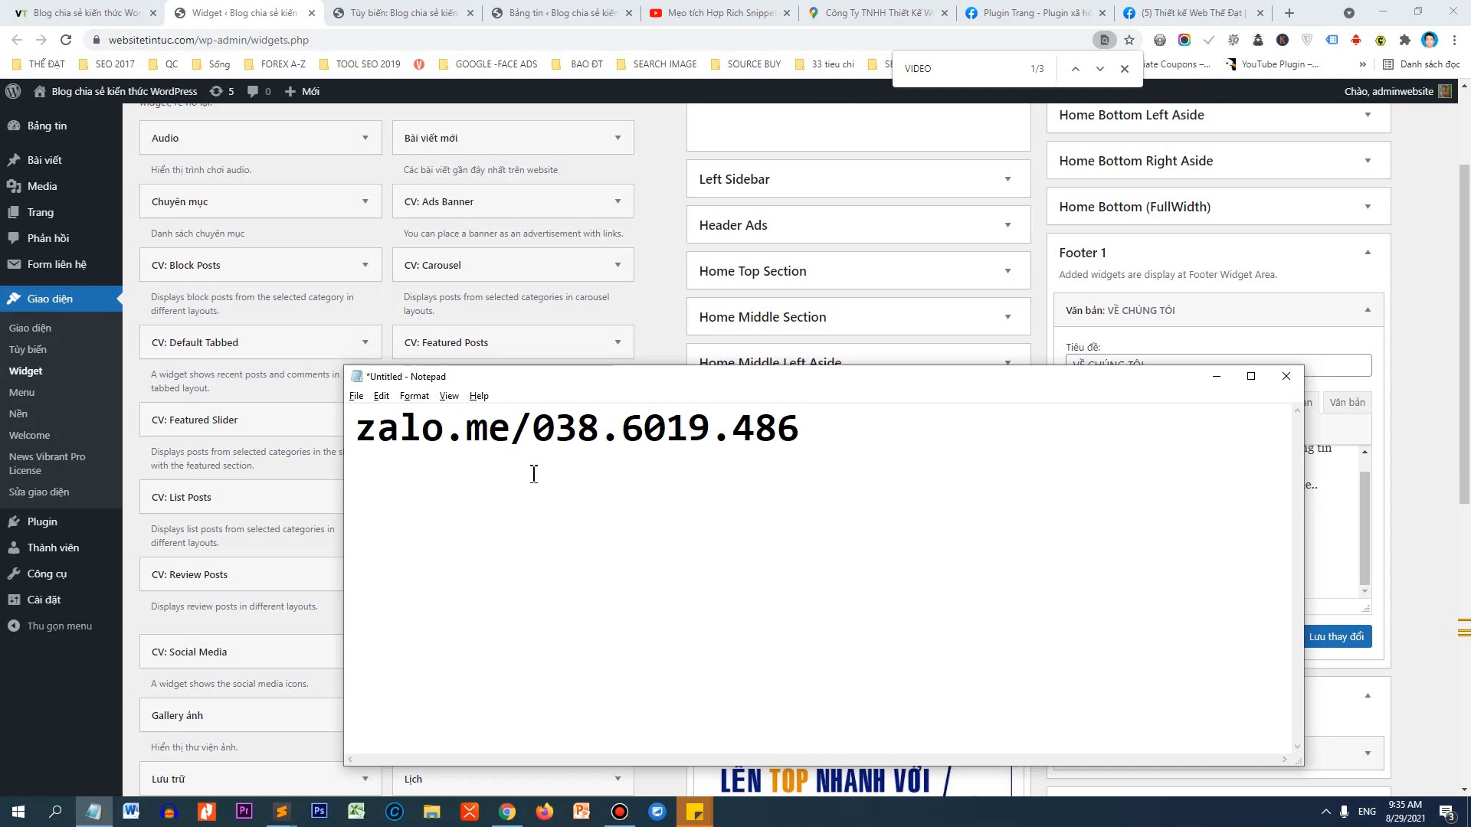
{"action": "left_click", "coordinate": [722, 437]}
{"action": "key", "text": "Delete"}
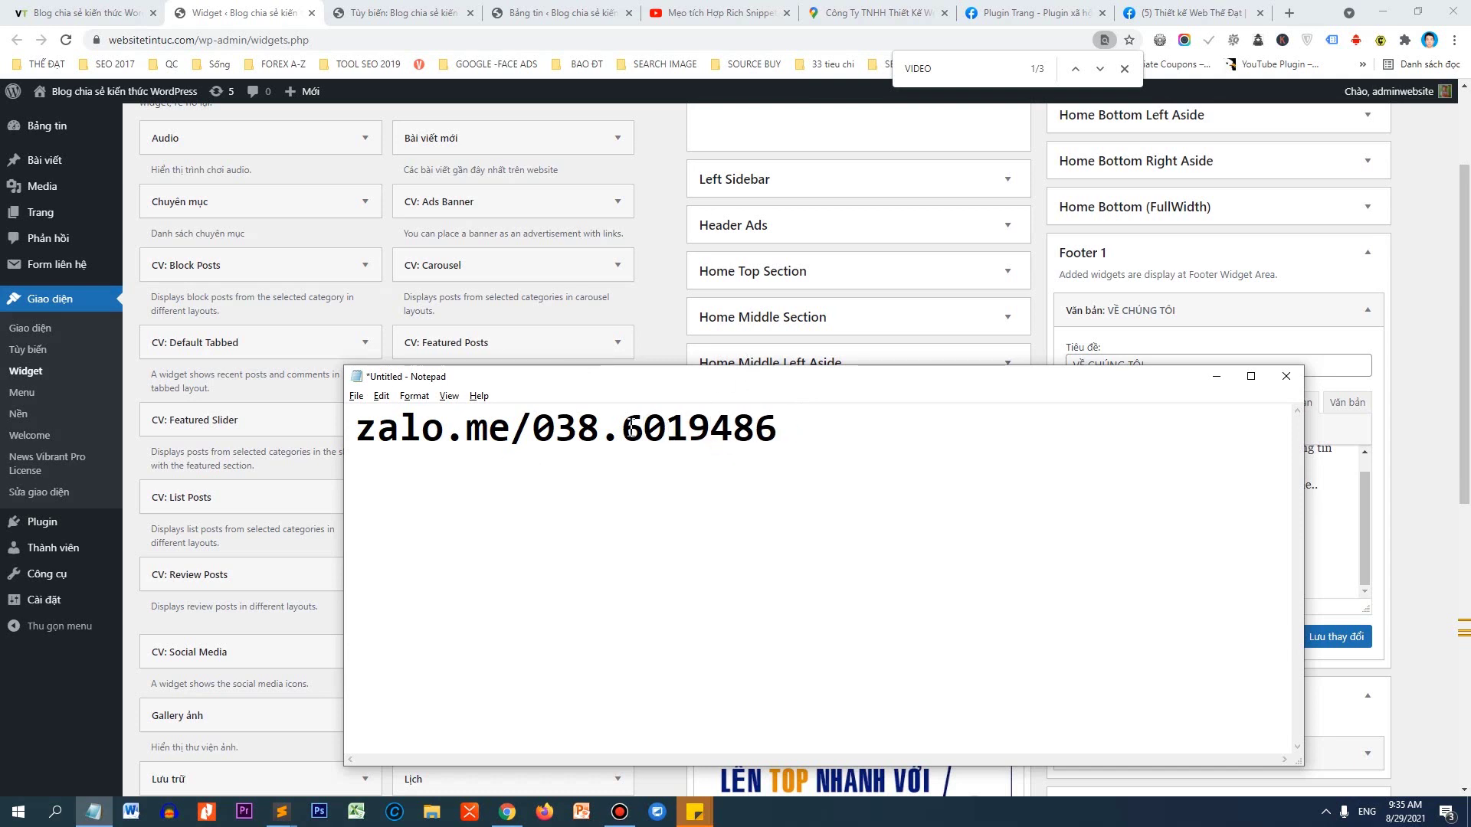
{"action": "left_click", "coordinate": [600, 432]}
{"action": "key", "text": "Delete"}
Load the zalo.me address in a new Chrome tab and copy the resulting page URL.
{"action": "left_click_drag", "start_coordinate": [779, 431], "coordinate": [360, 432]}
{"action": "key", "text": "ctrl+c"}
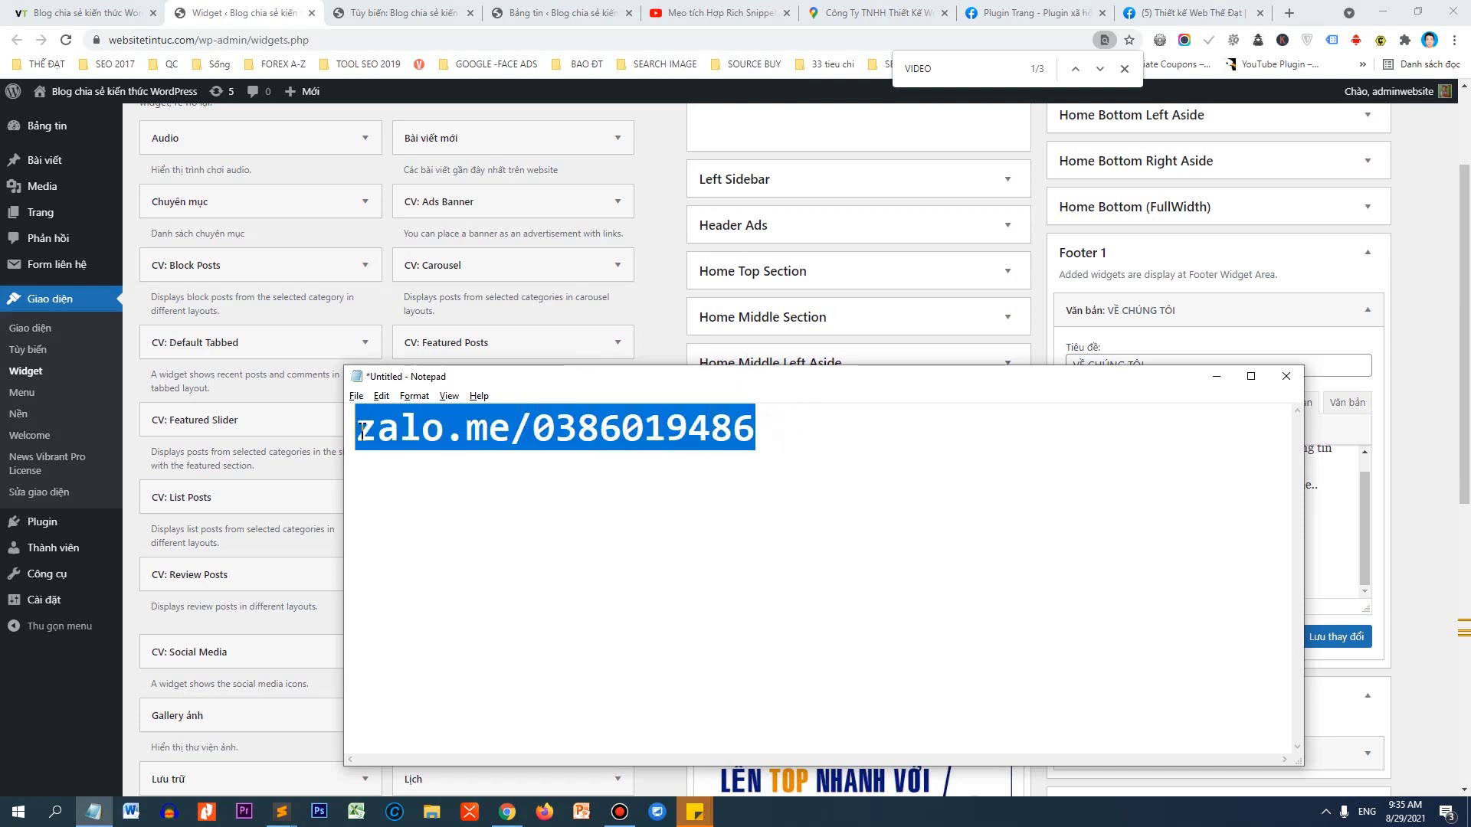
{"action": "left_click", "coordinate": [1288, 13]}
{"action": "key", "text": "ctrl+v"}
{"action": "key", "text": "Return"}
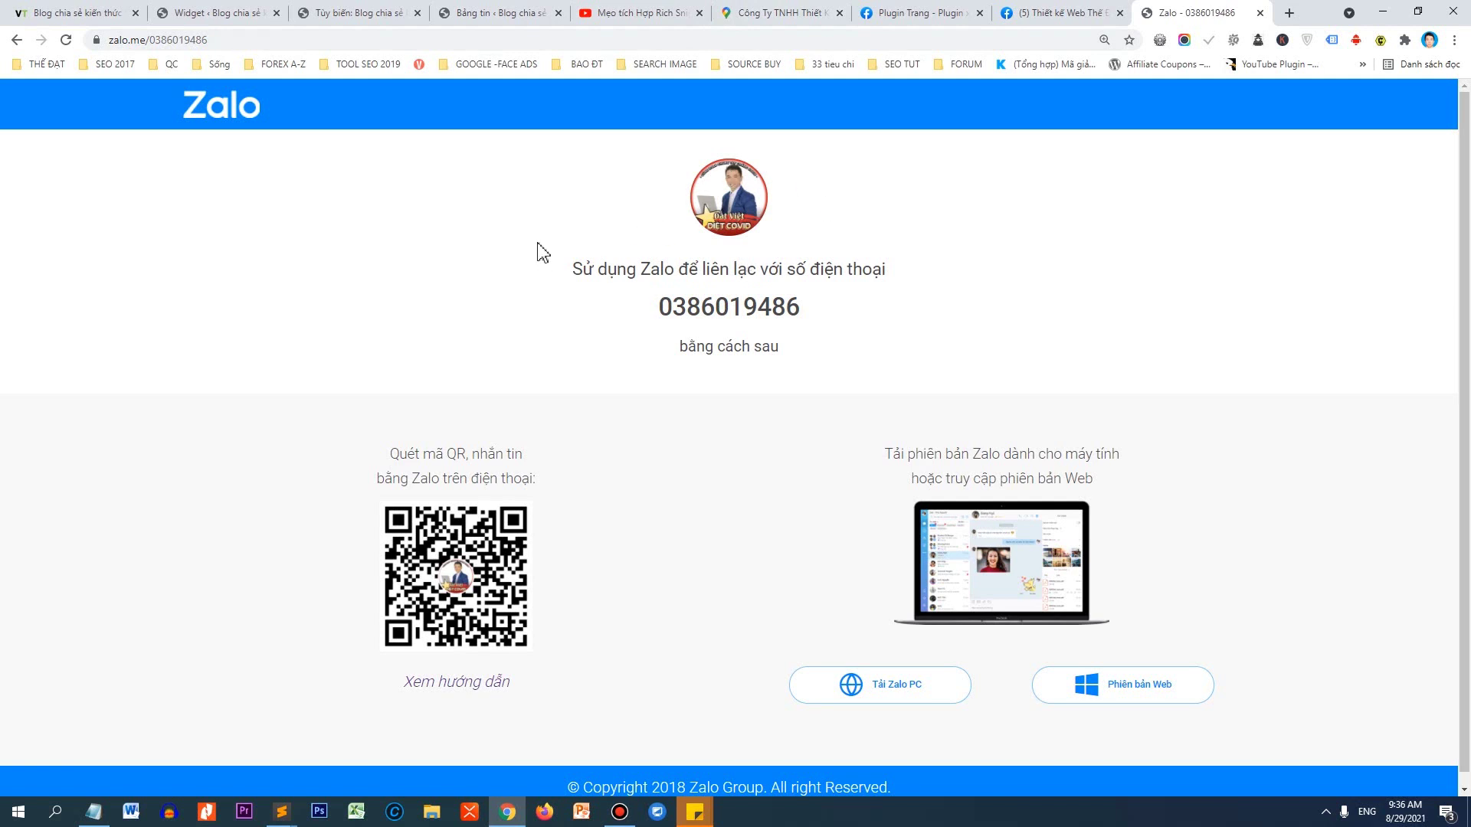
{"action": "left_click", "coordinate": [270, 39]}
{"action": "key", "text": "ctrl+c"}
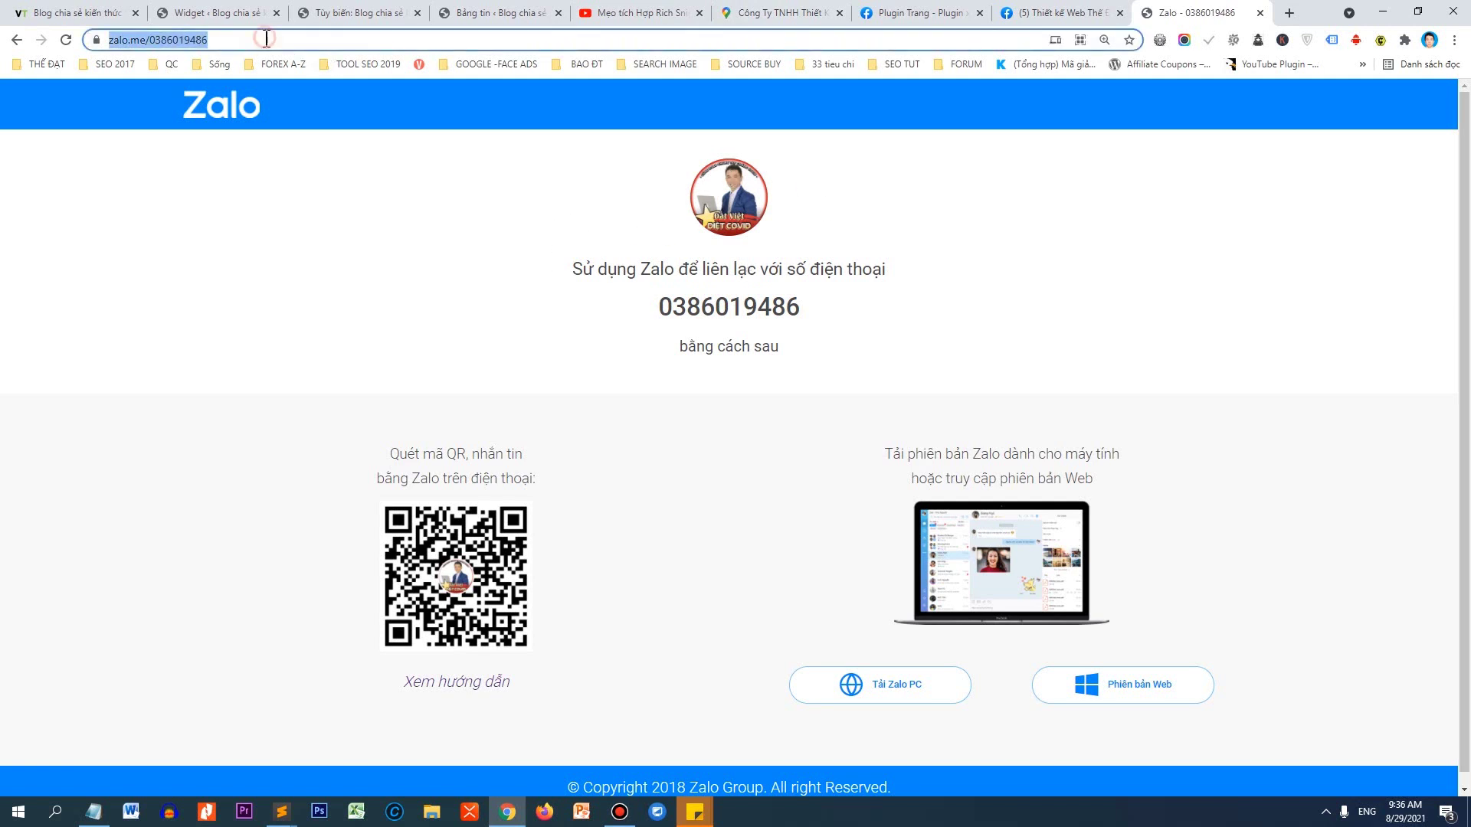
{"action": "right_click", "coordinate": [175, 42]}
Link the Zalo number to the copied Zalo page URL and save the Footer 1 widget.
{"action": "left_click", "coordinate": [223, 148]}
{"action": "left_click", "coordinate": [207, 13]}
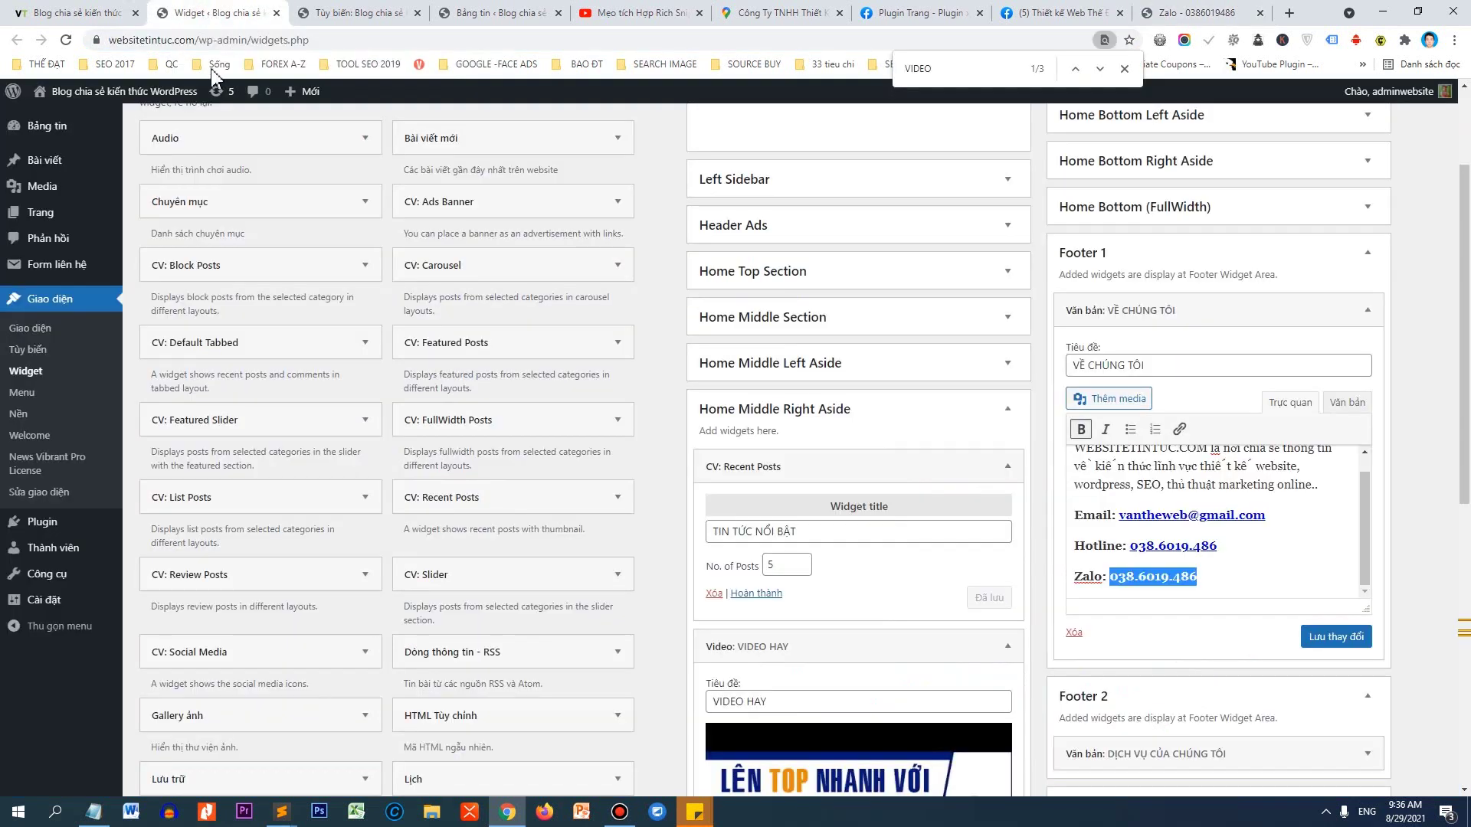
{"action": "left_click", "coordinate": [1179, 429]}
{"action": "key", "text": "ctrl+v"}
{"action": "left_click", "coordinate": [1353, 547]}
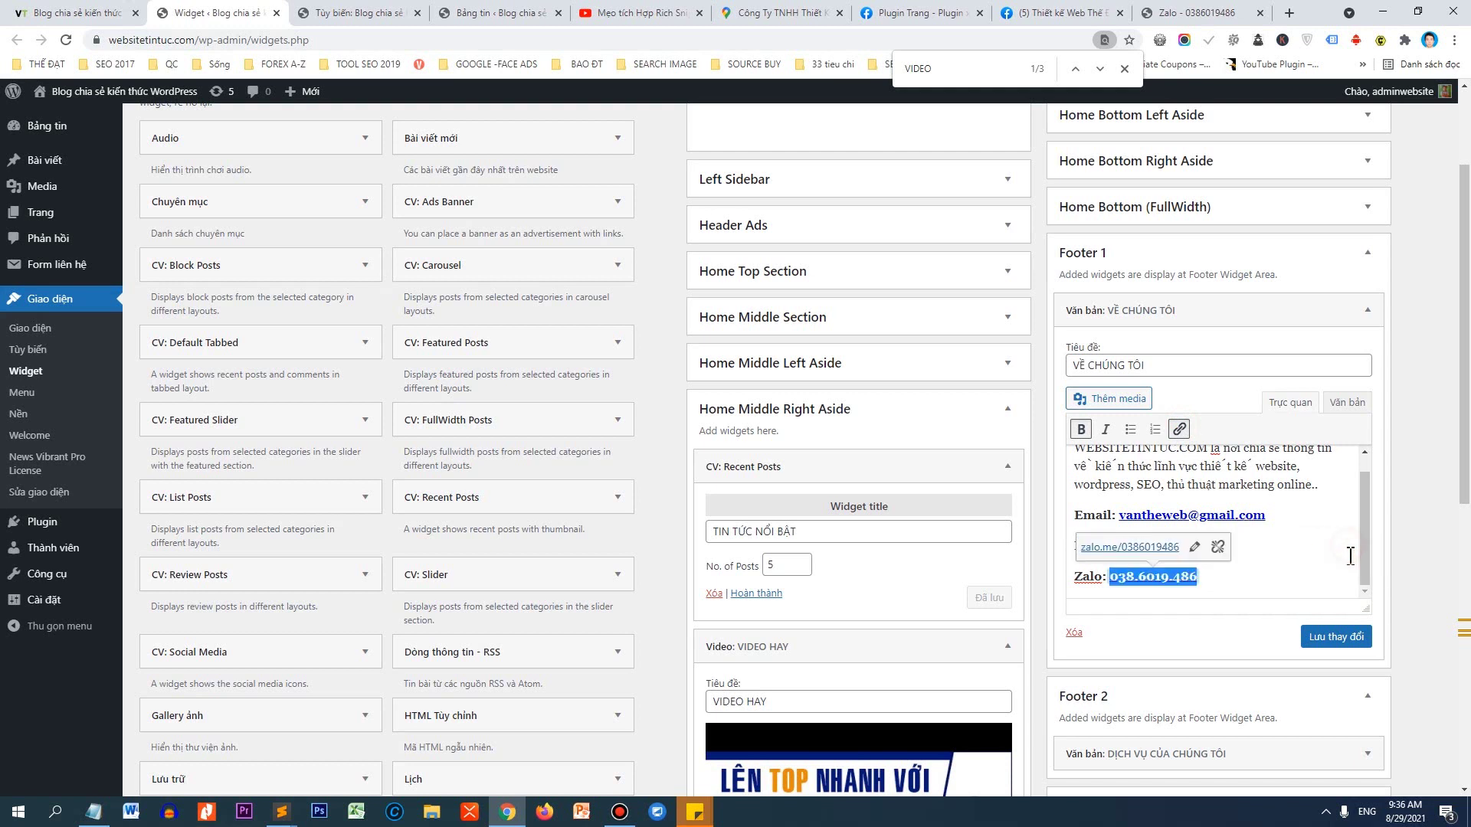
{"action": "left_click", "coordinate": [1351, 638]}
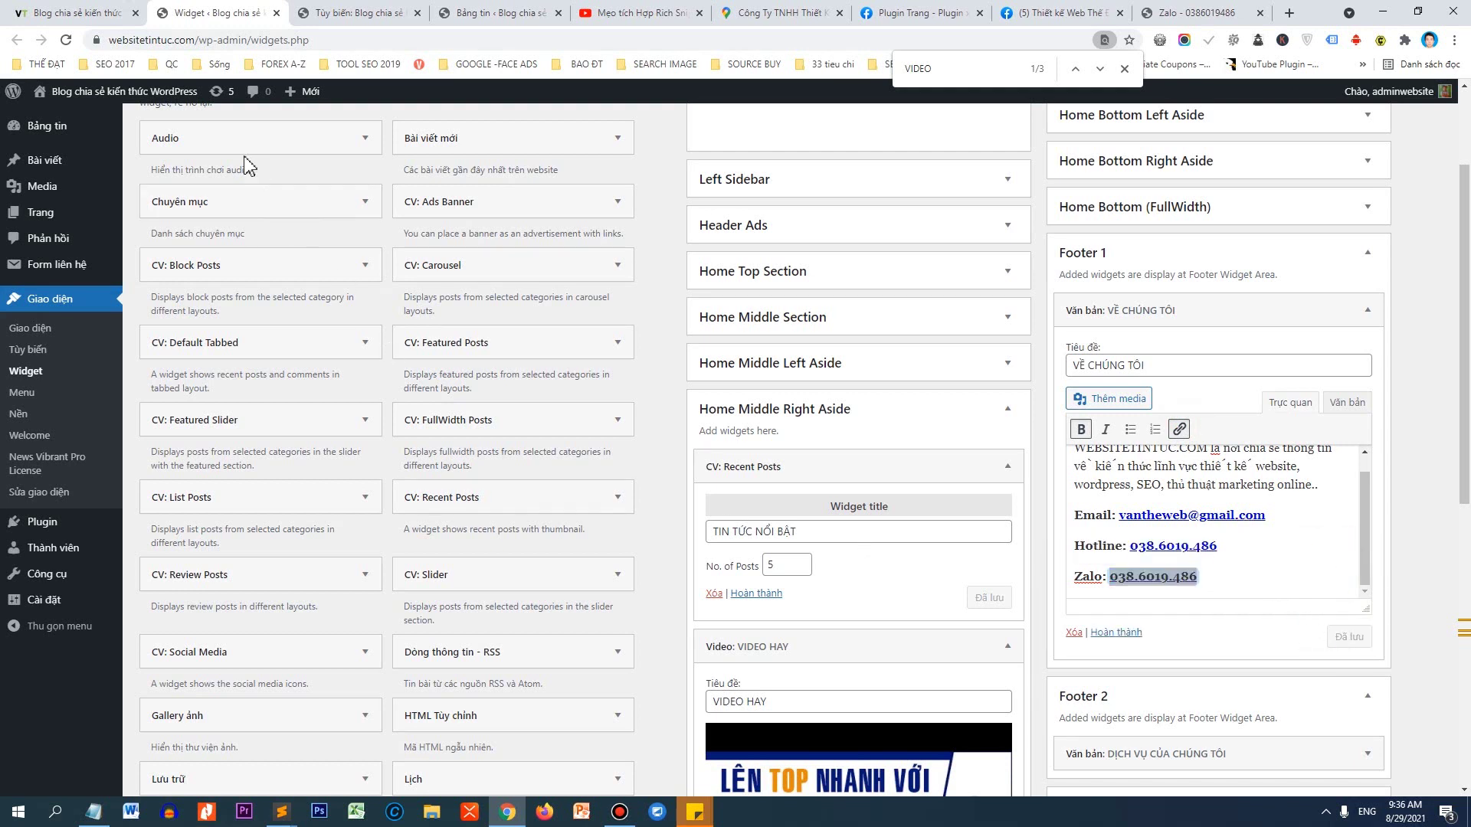
Reload the live site to check the footer, then return to the widgets page.
{"action": "left_click", "coordinate": [77, 13]}
{"action": "left_click", "coordinate": [66, 40]}
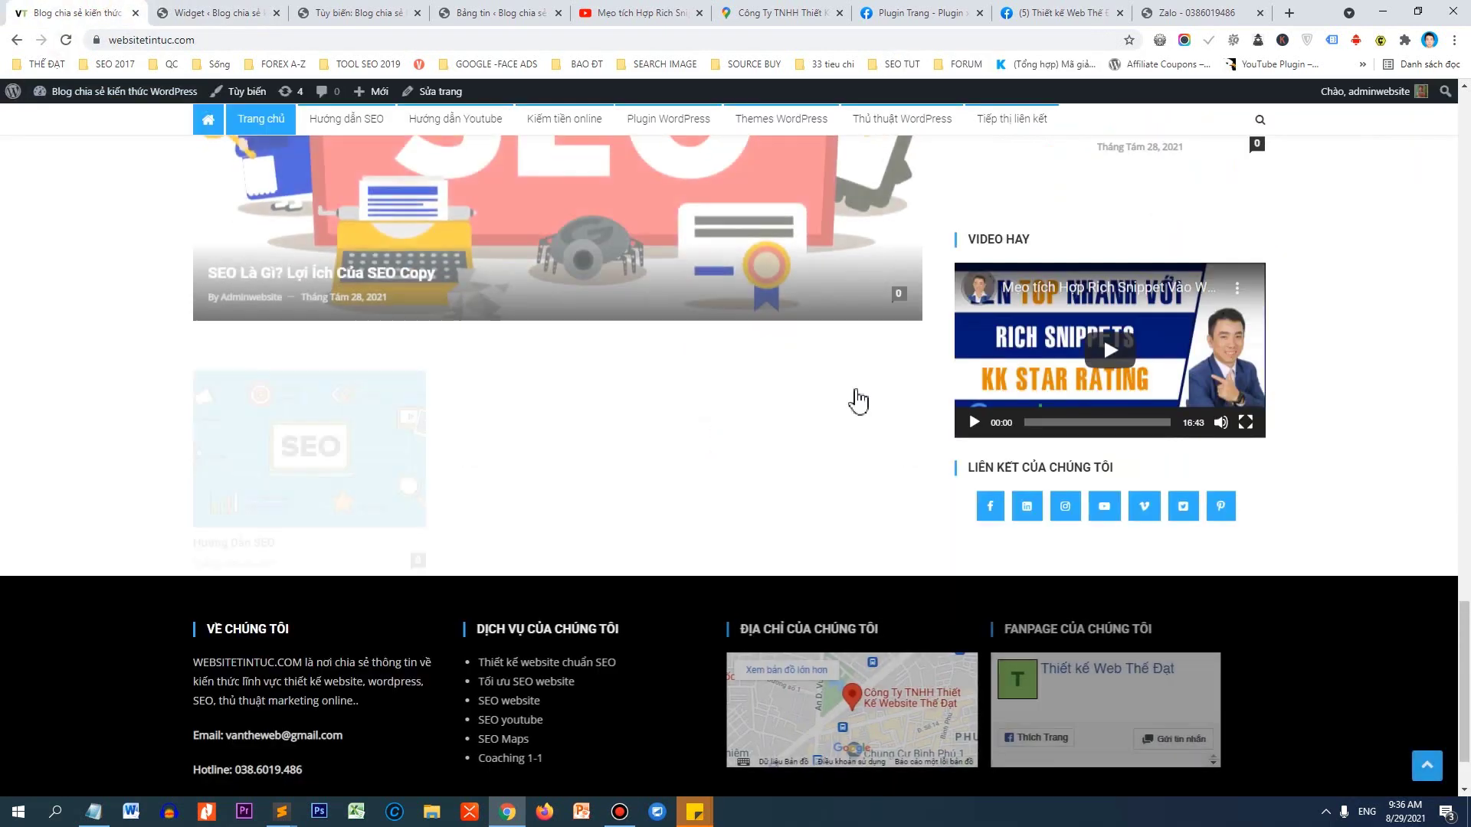
{"action": "key", "text": "ctrl+Tab"}
{"action": "left_click", "coordinate": [42, 9]}
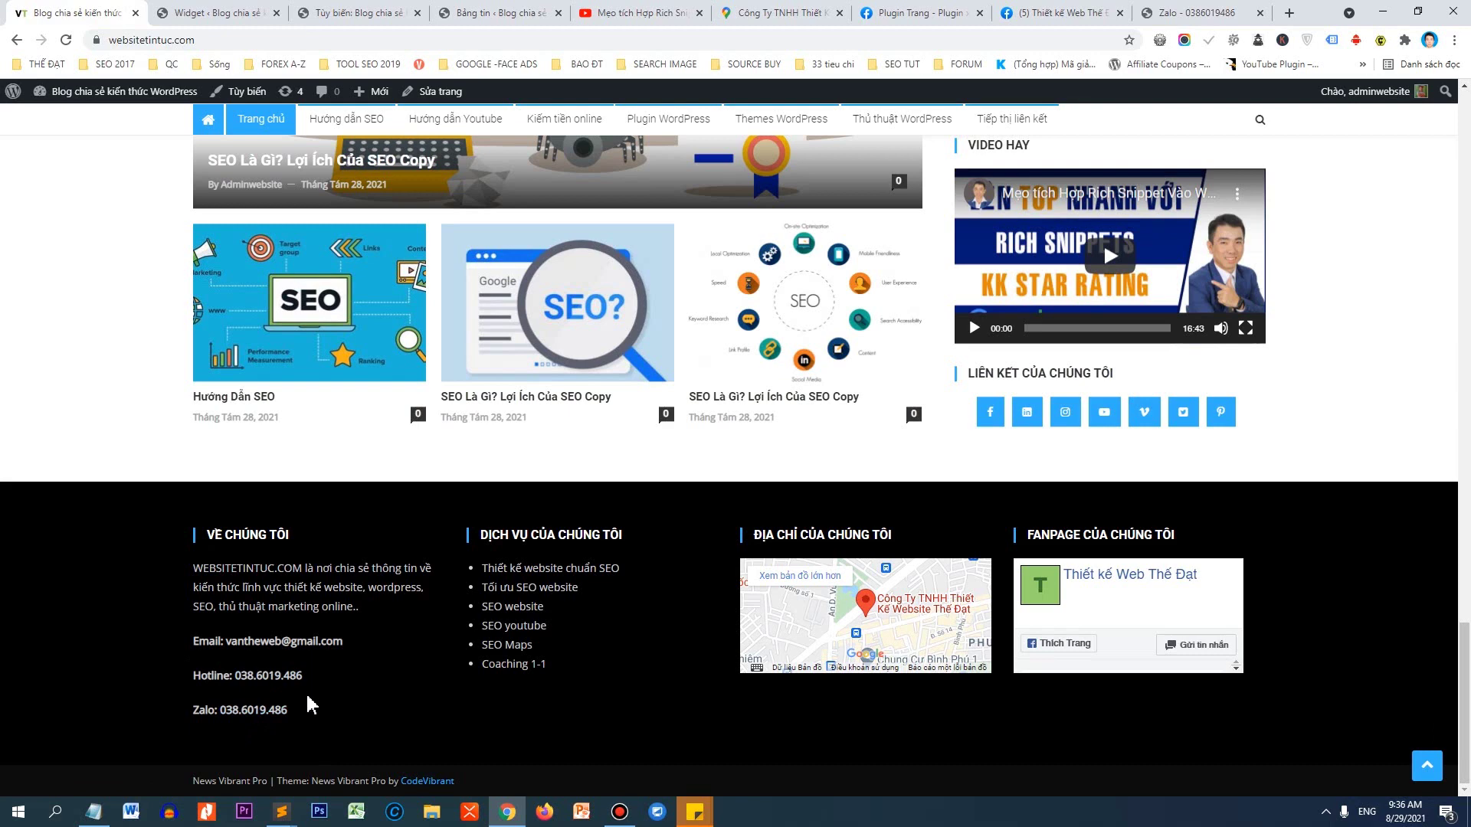
{"action": "left_click", "coordinate": [237, 11]}
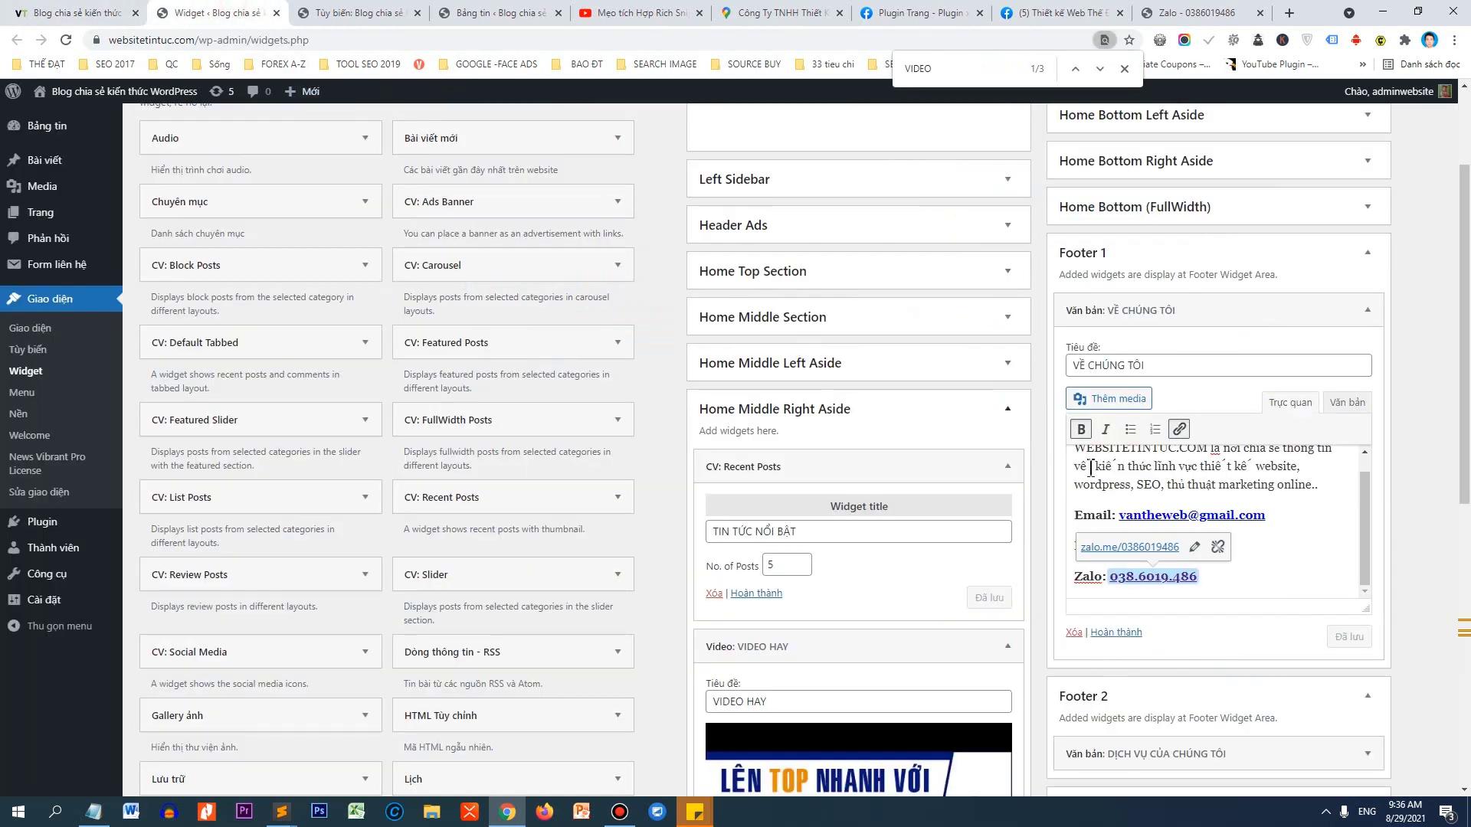
Bullet the Email, Hotline and Zalo lines, save, and reload the live footer.
{"action": "left_click_drag", "start_coordinate": [1226, 579], "coordinate": [1072, 522]}
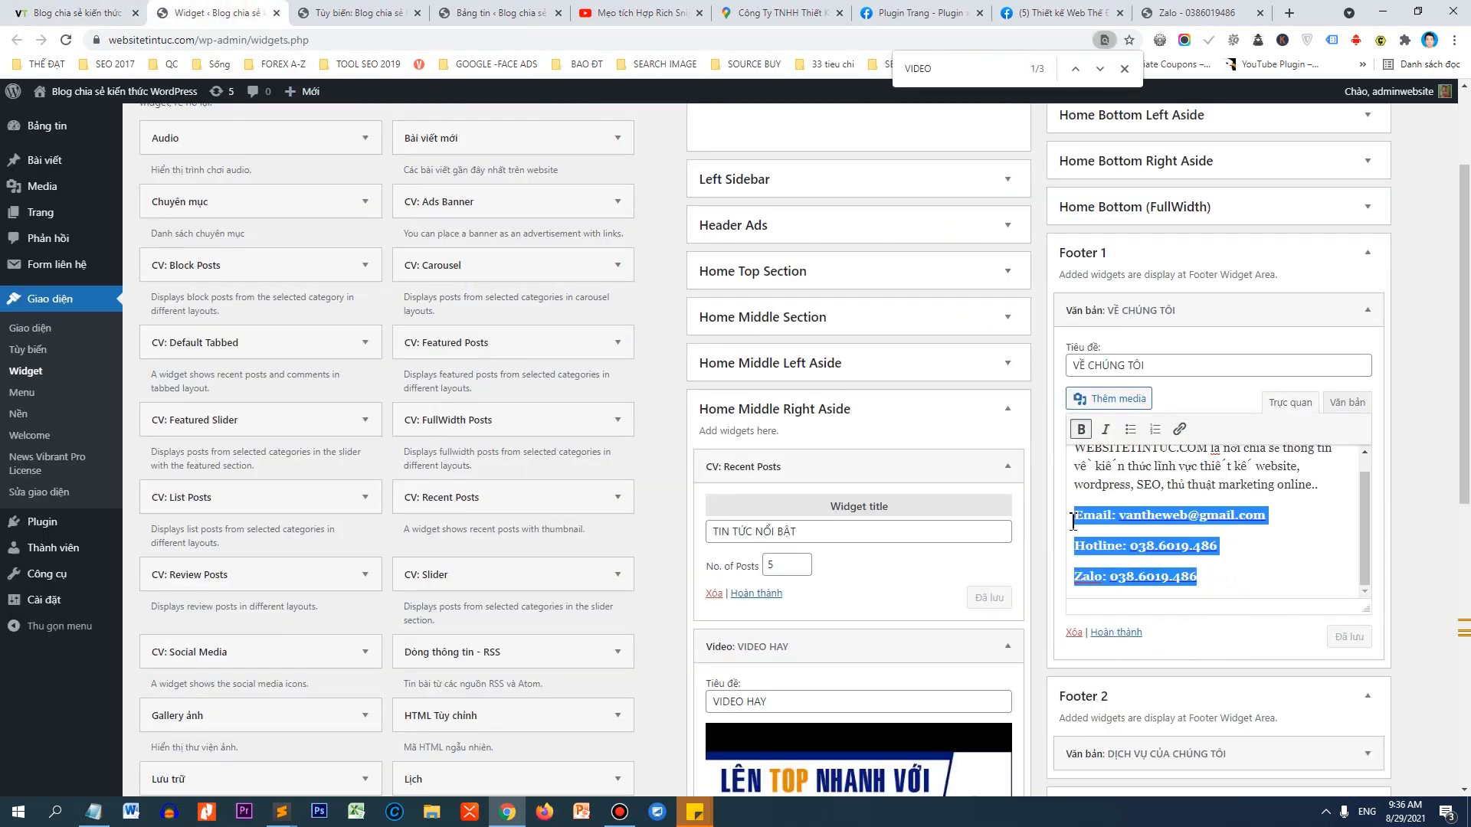
{"action": "left_click", "coordinate": [1130, 429]}
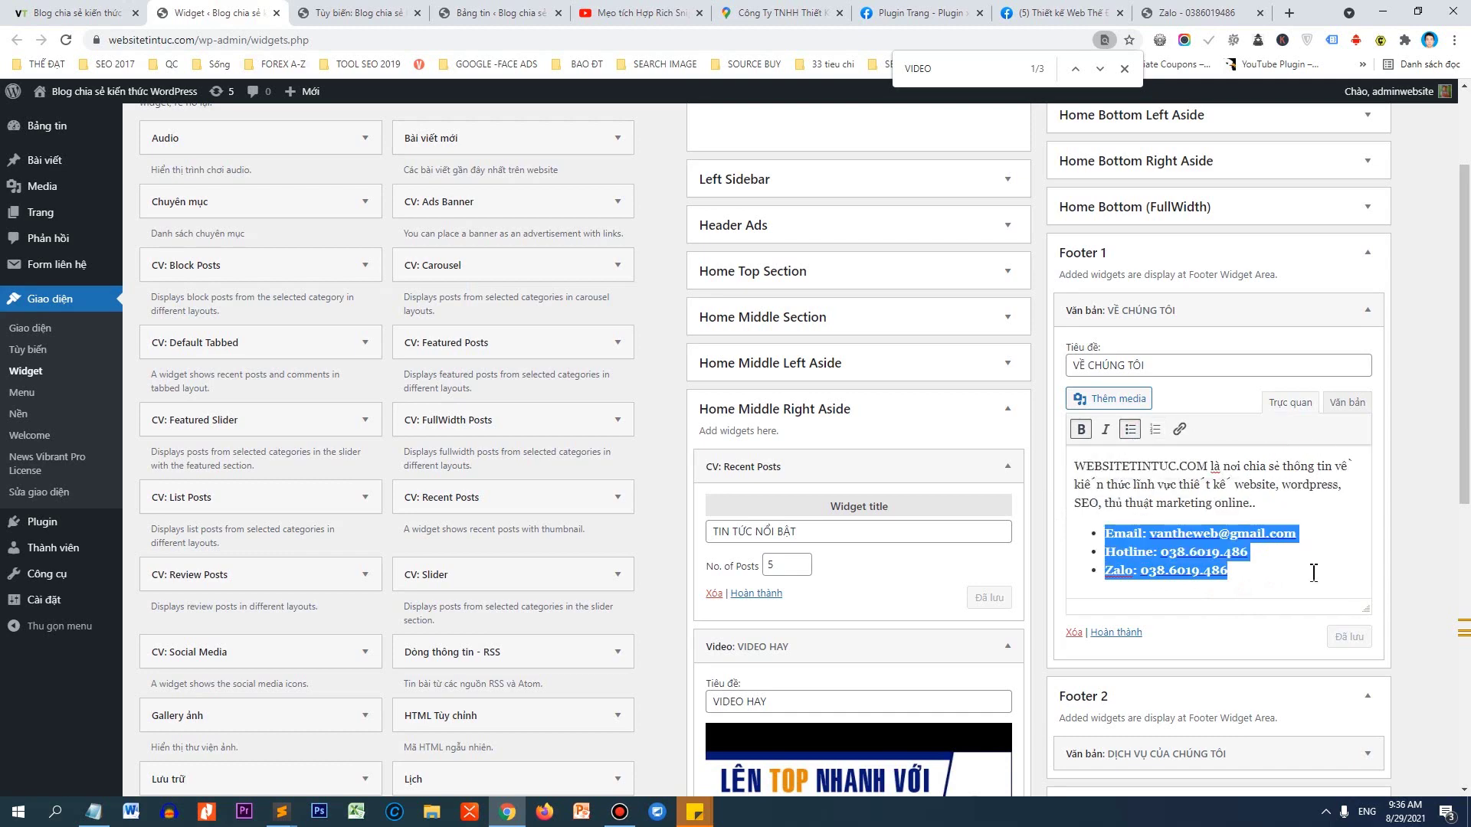
{"action": "left_click", "coordinate": [1302, 637]}
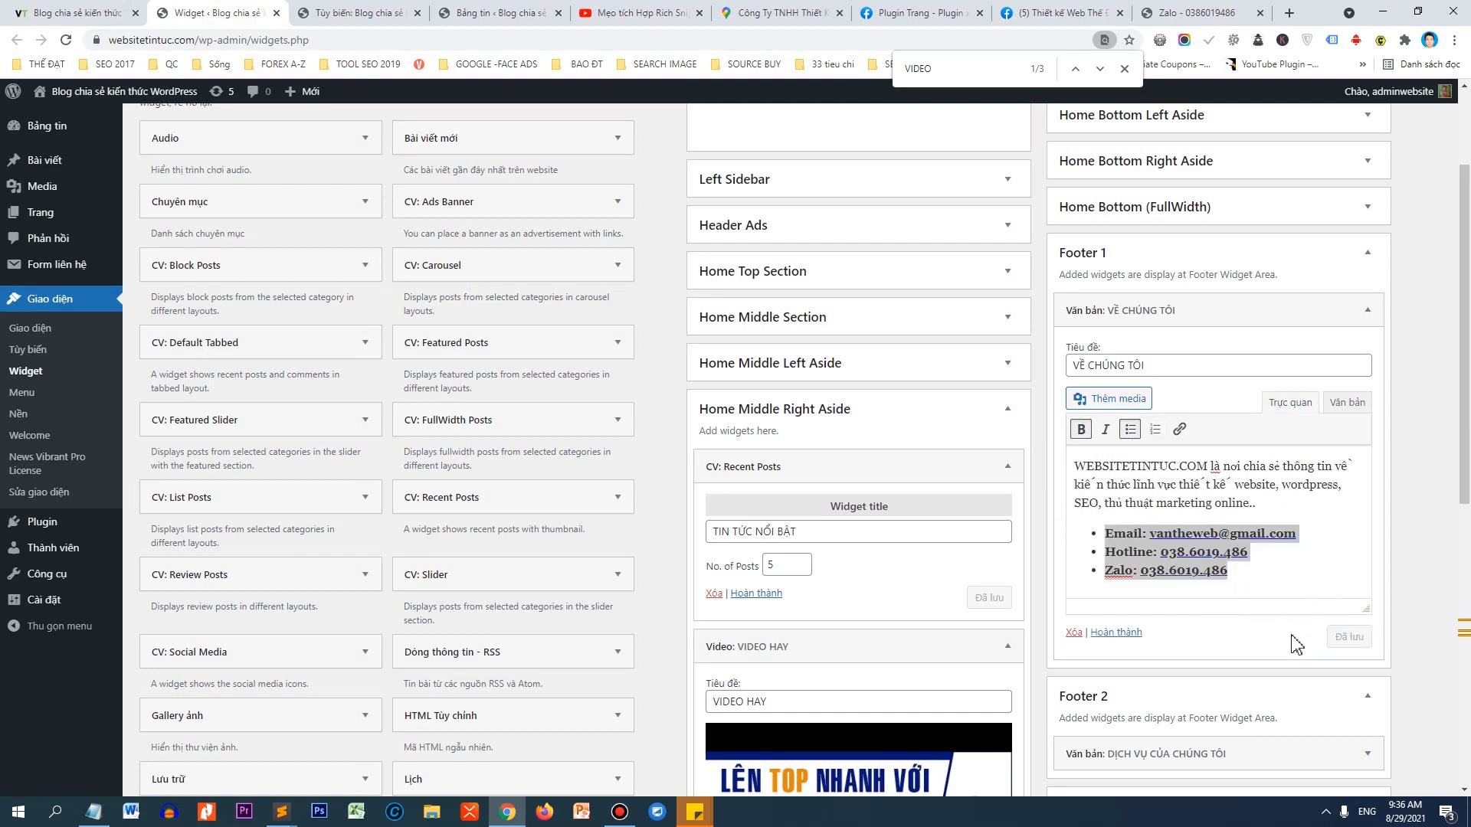
{"action": "left_click", "coordinate": [43, 21]}
{"action": "left_click", "coordinate": [66, 40]}
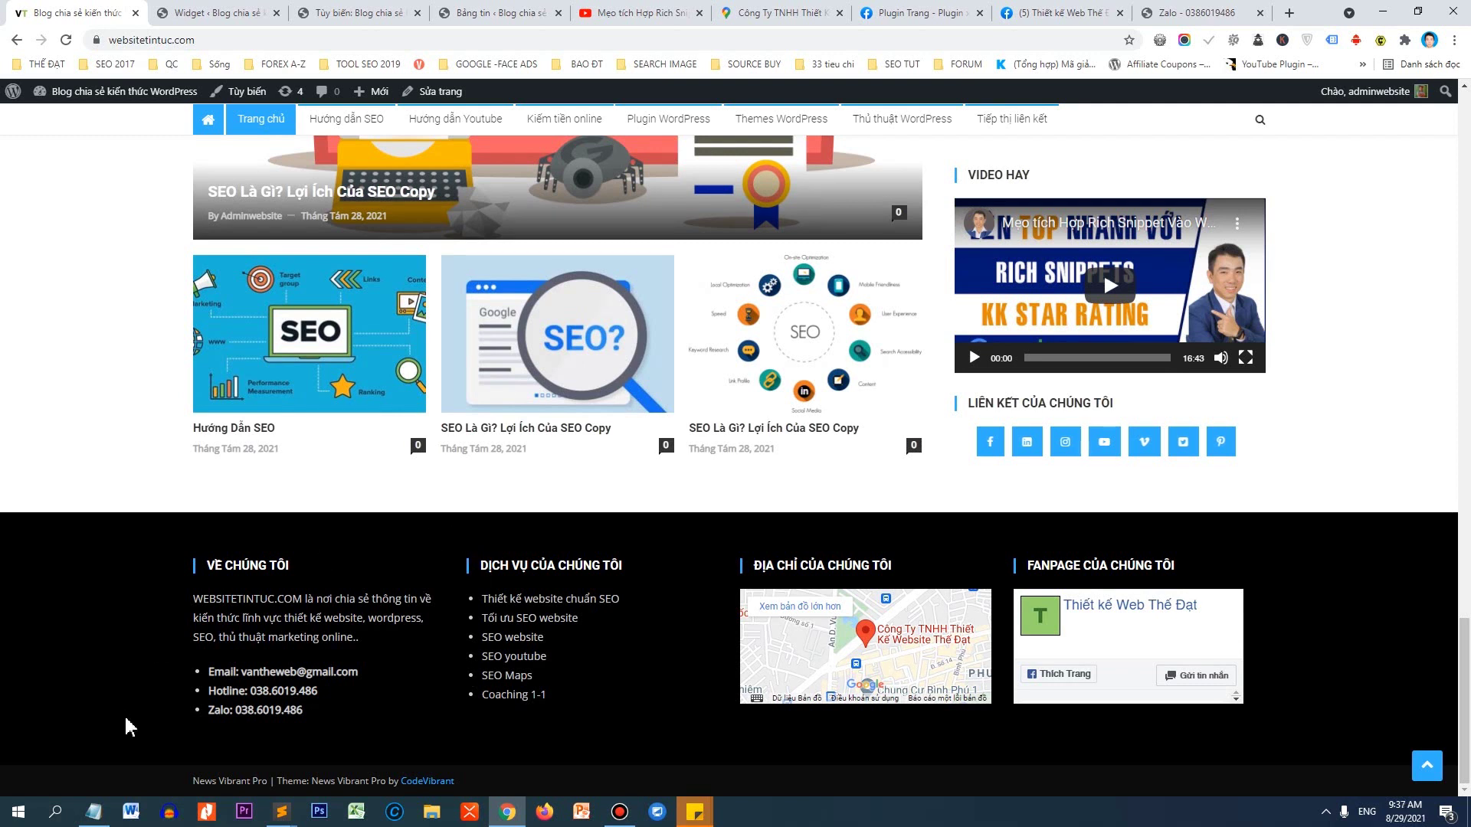
{"action": "left_click_drag", "start_coordinate": [193, 779], "coordinate": [479, 785]}
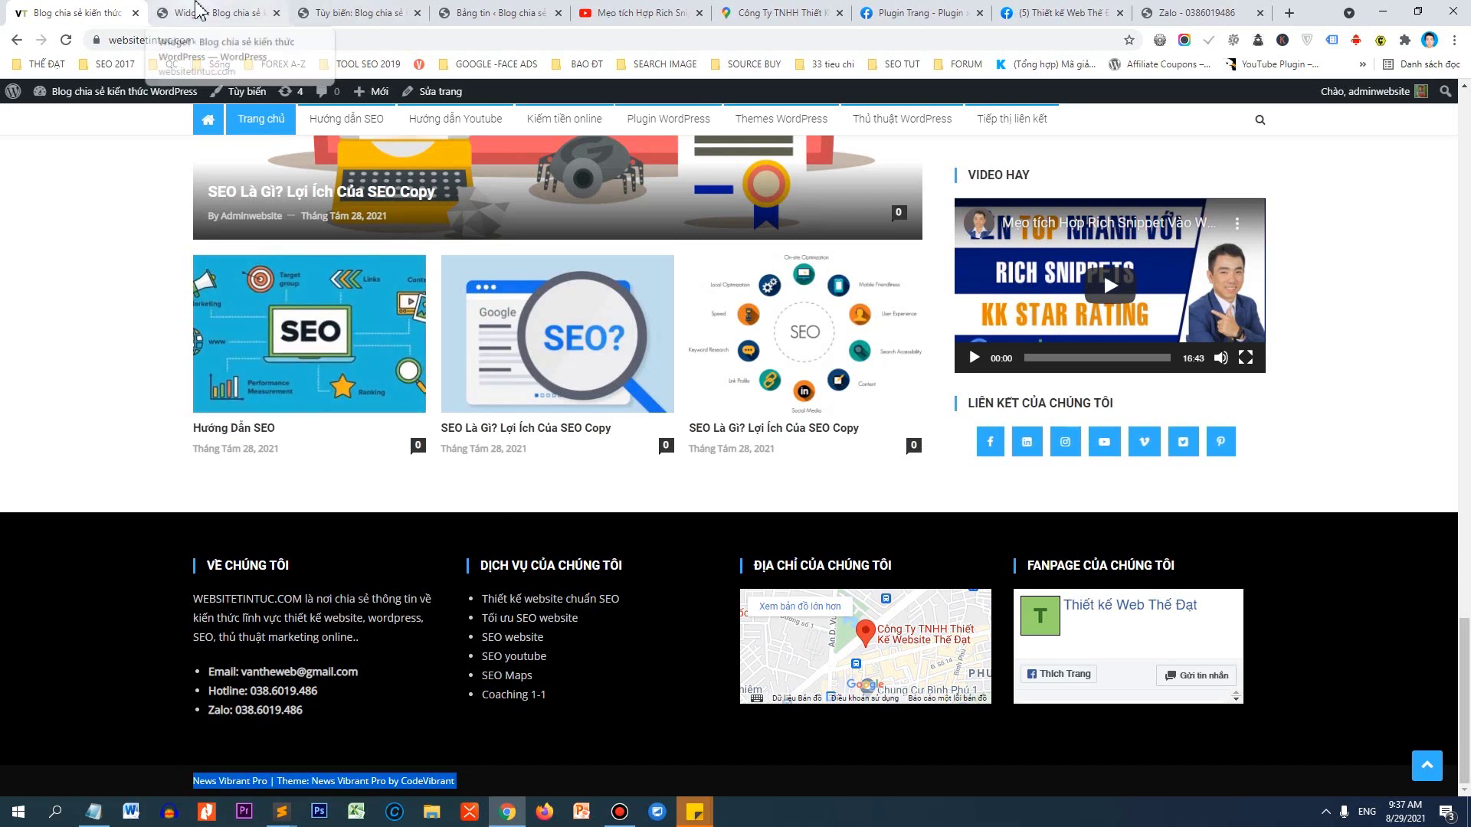
In the Customizer's footer Bottom Section, delete the old Copyright Text.
{"action": "left_click", "coordinate": [356, 12]}
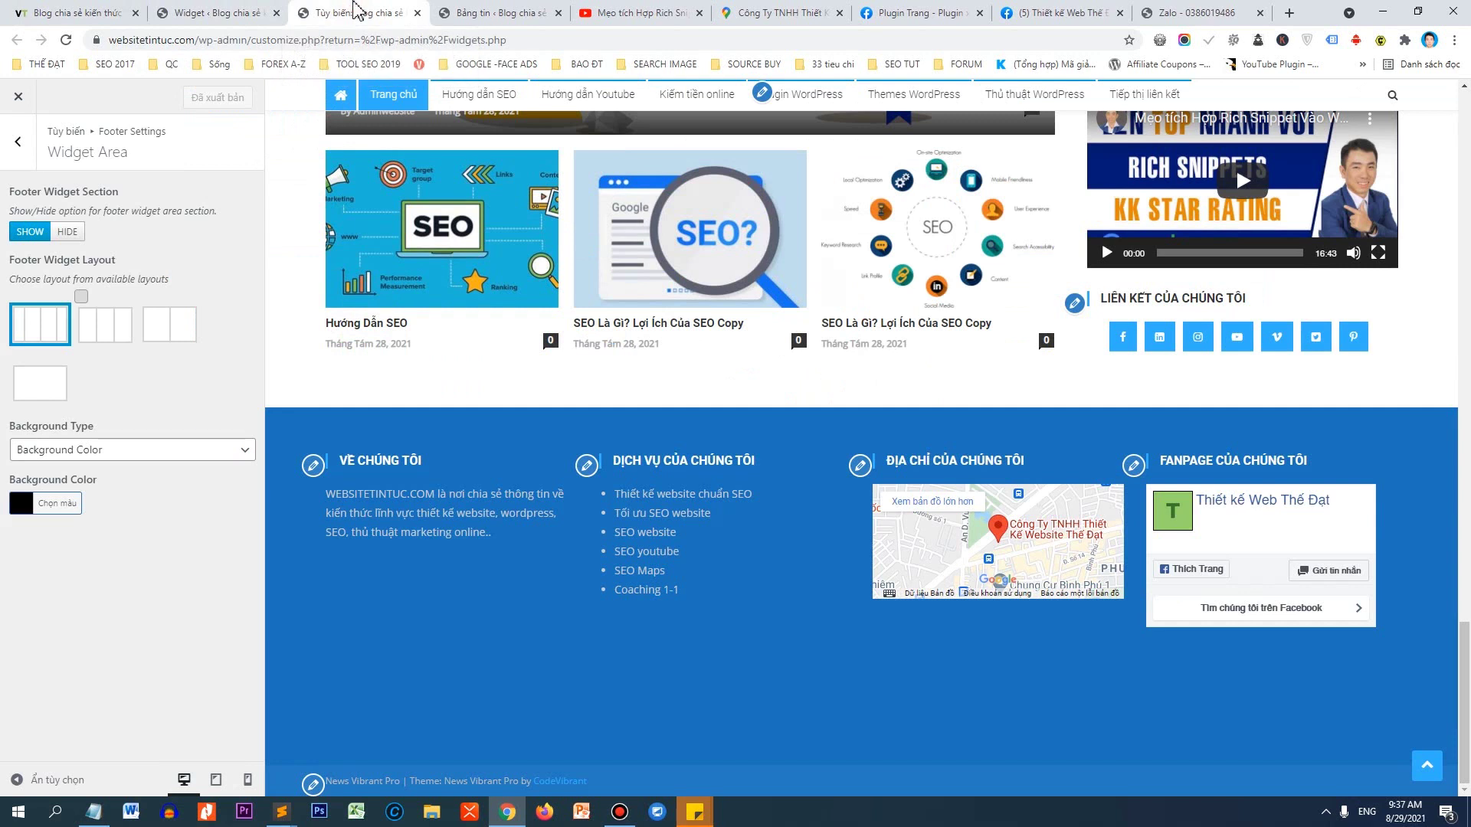
{"action": "left_click", "coordinate": [33, 153]}
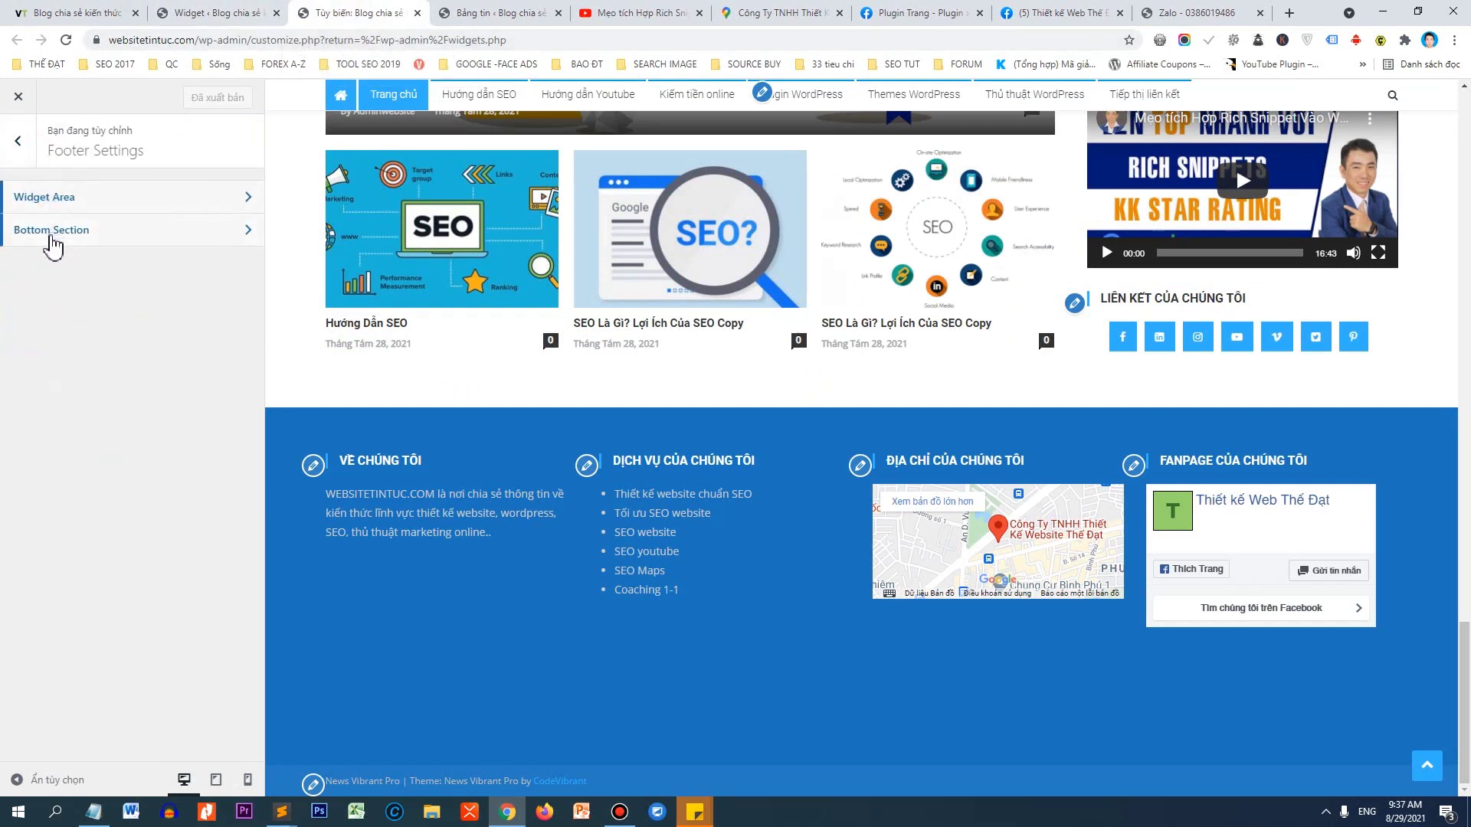
{"action": "left_click", "coordinate": [53, 231]}
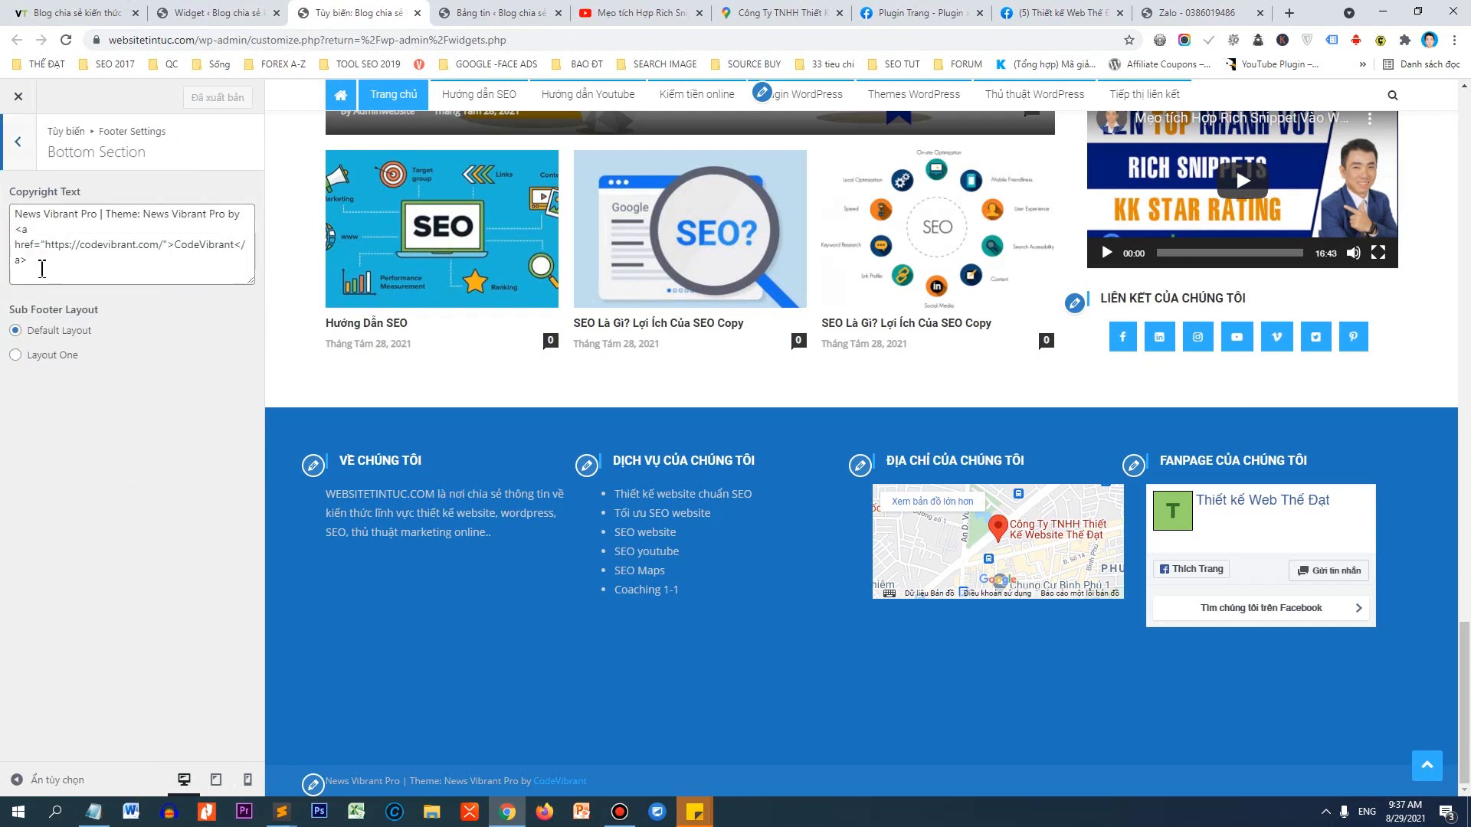
{"action": "left_click_drag", "start_coordinate": [34, 268], "coordinate": [6, 201]}
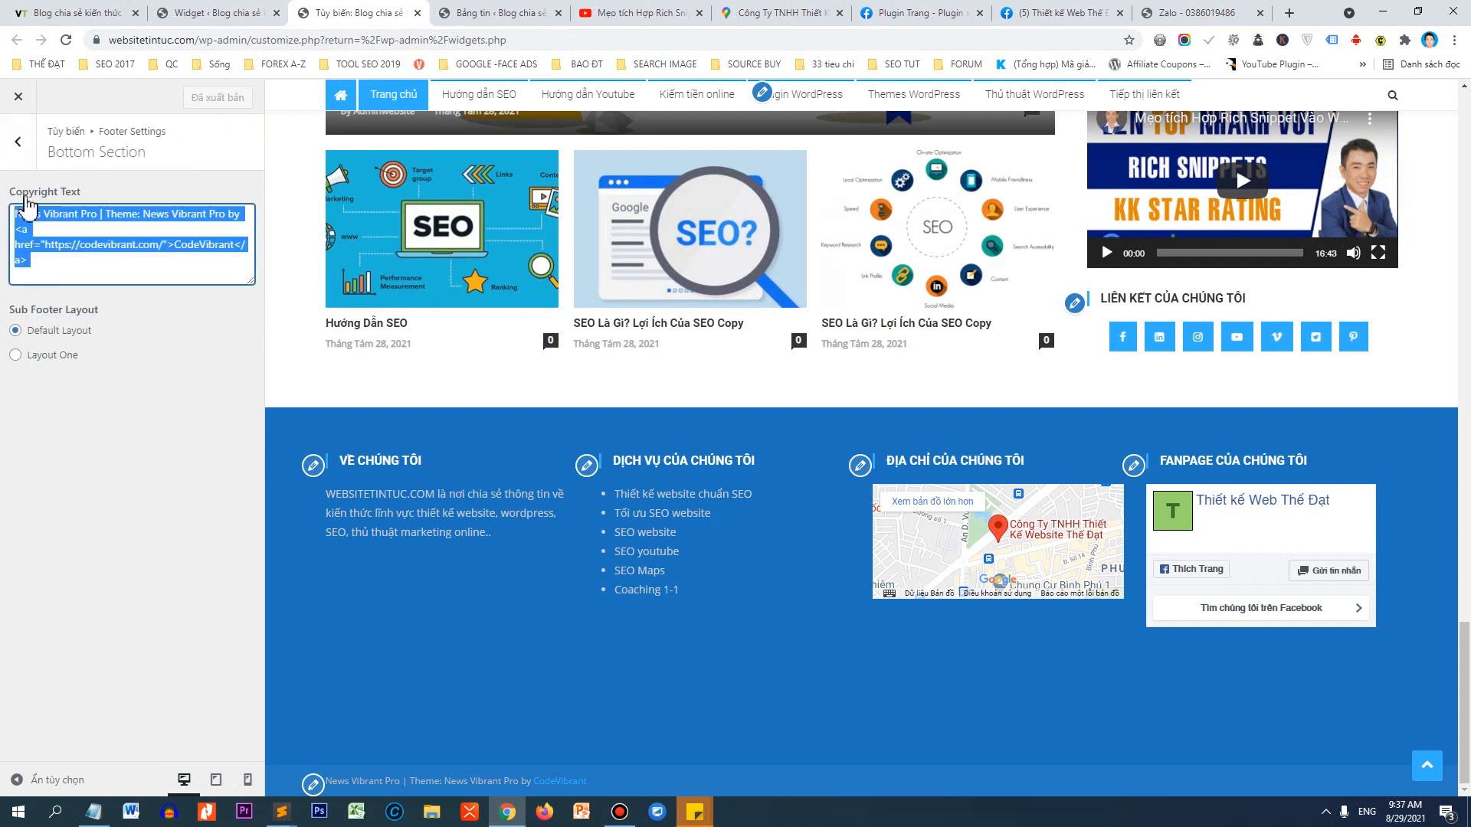
{"action": "left_click", "coordinate": [49, 267]}
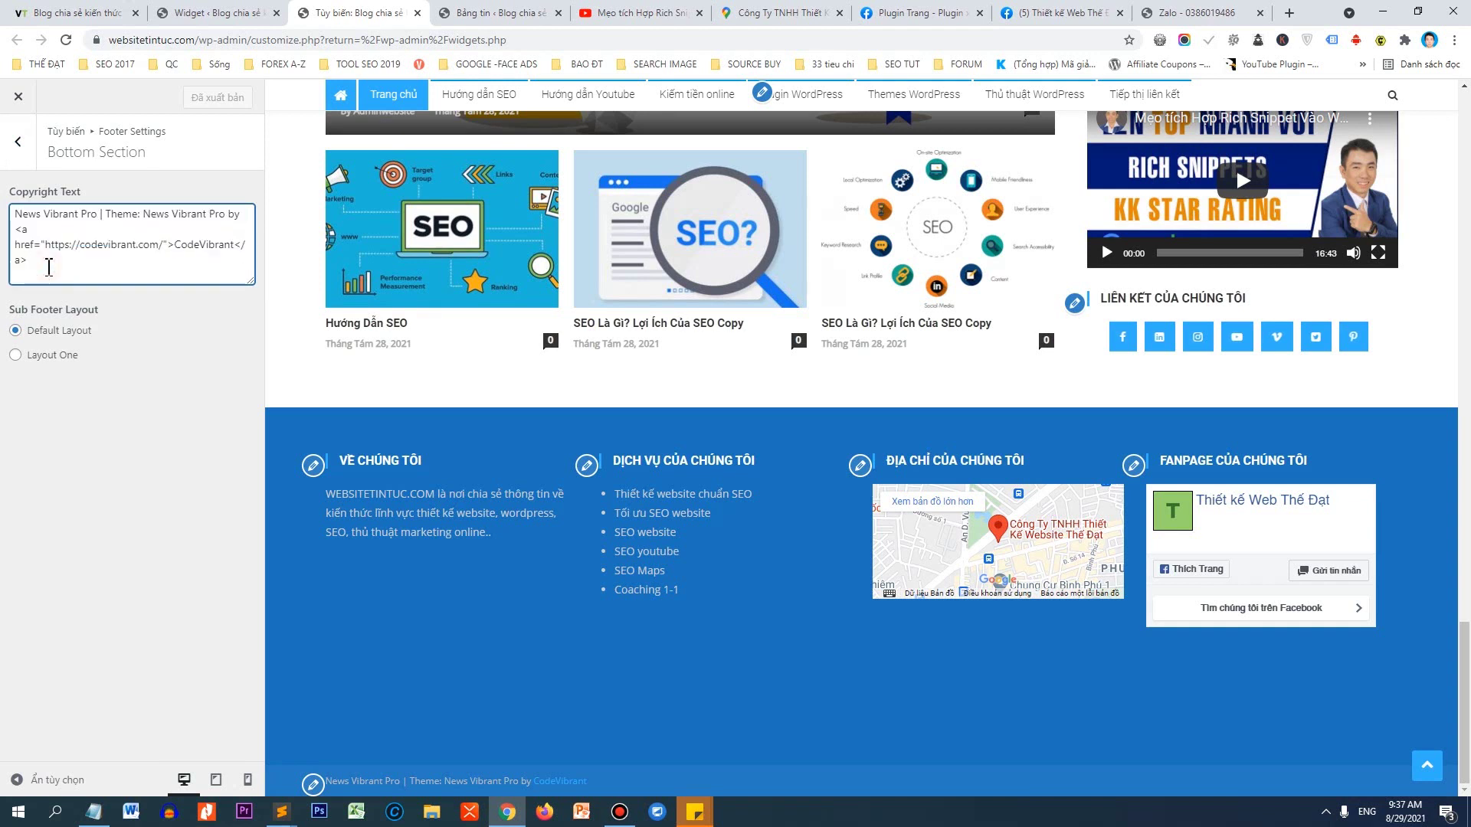
{"action": "left_click_drag", "start_coordinate": [49, 266], "coordinate": [6, 211]}
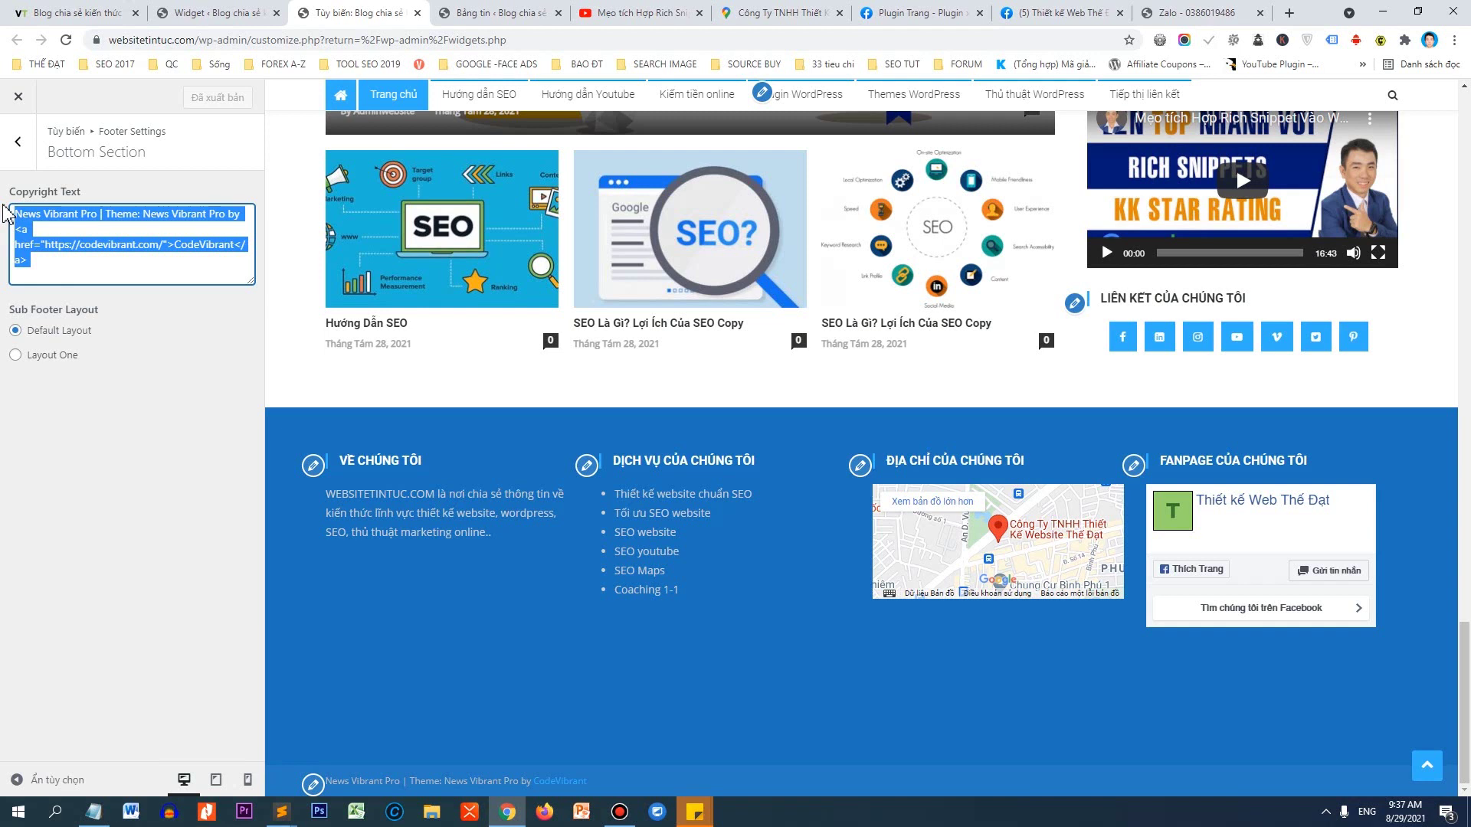
{"action": "key", "text": "BackSpace"}
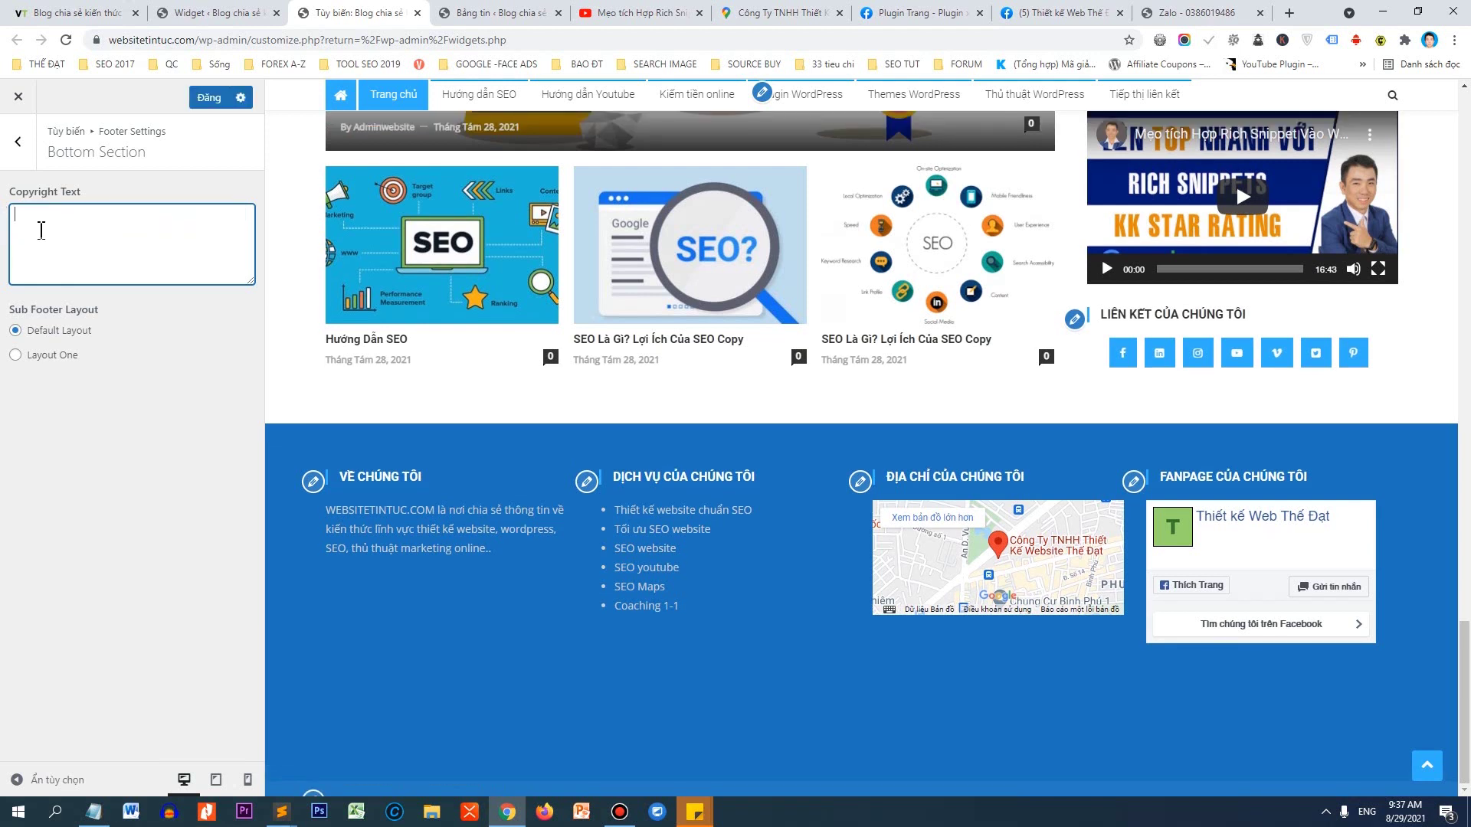
Enter 'Bản quyền 2021 thuộc về websitetintuc.com' as the new copyright text.
{"action": "type", "text": "Bản quyền 2021 thuộc về"}
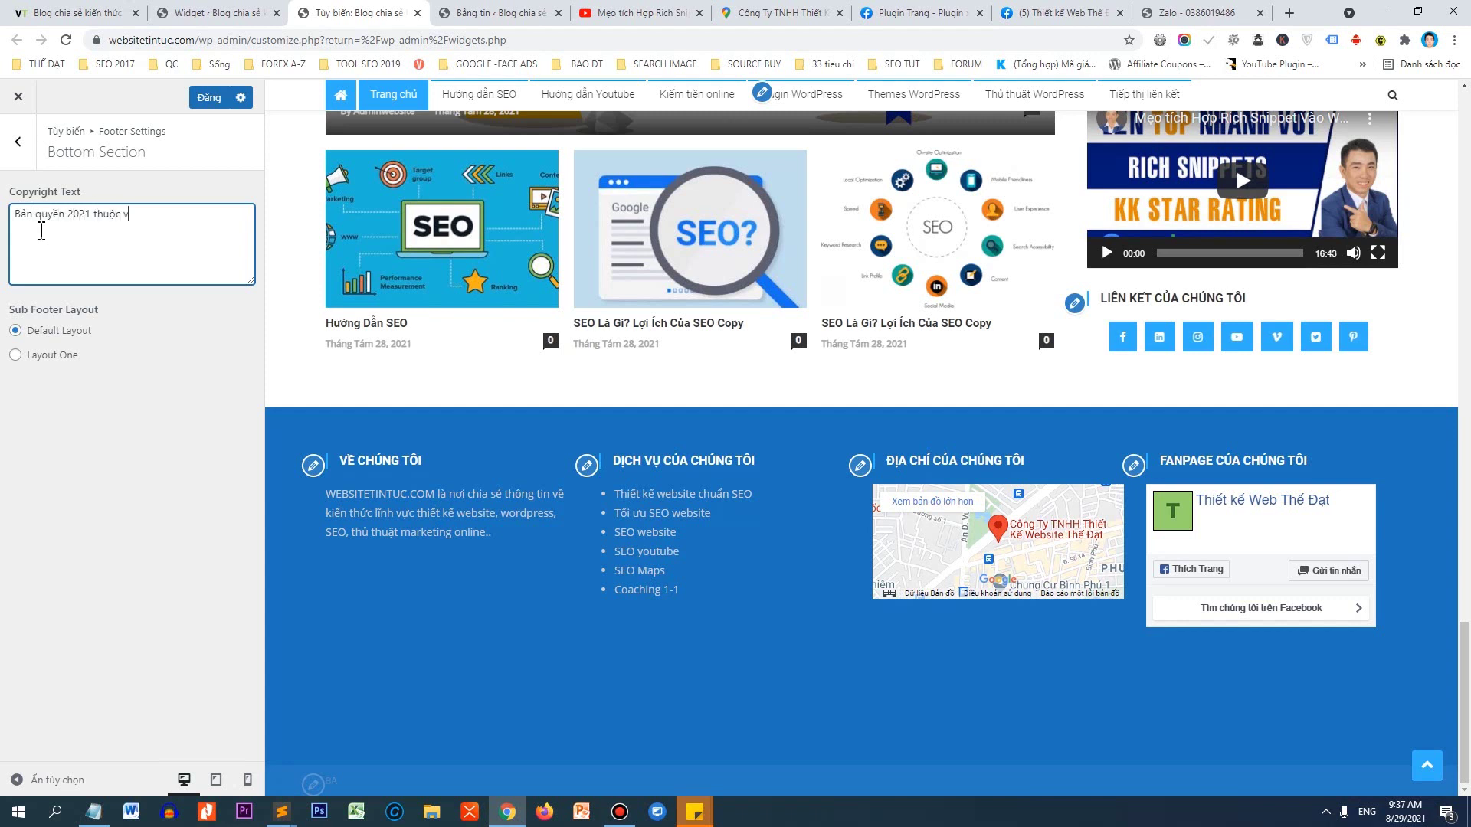
{"action": "left_click", "coordinate": [196, 42]}
{"action": "left_click", "coordinate": [175, 217]}
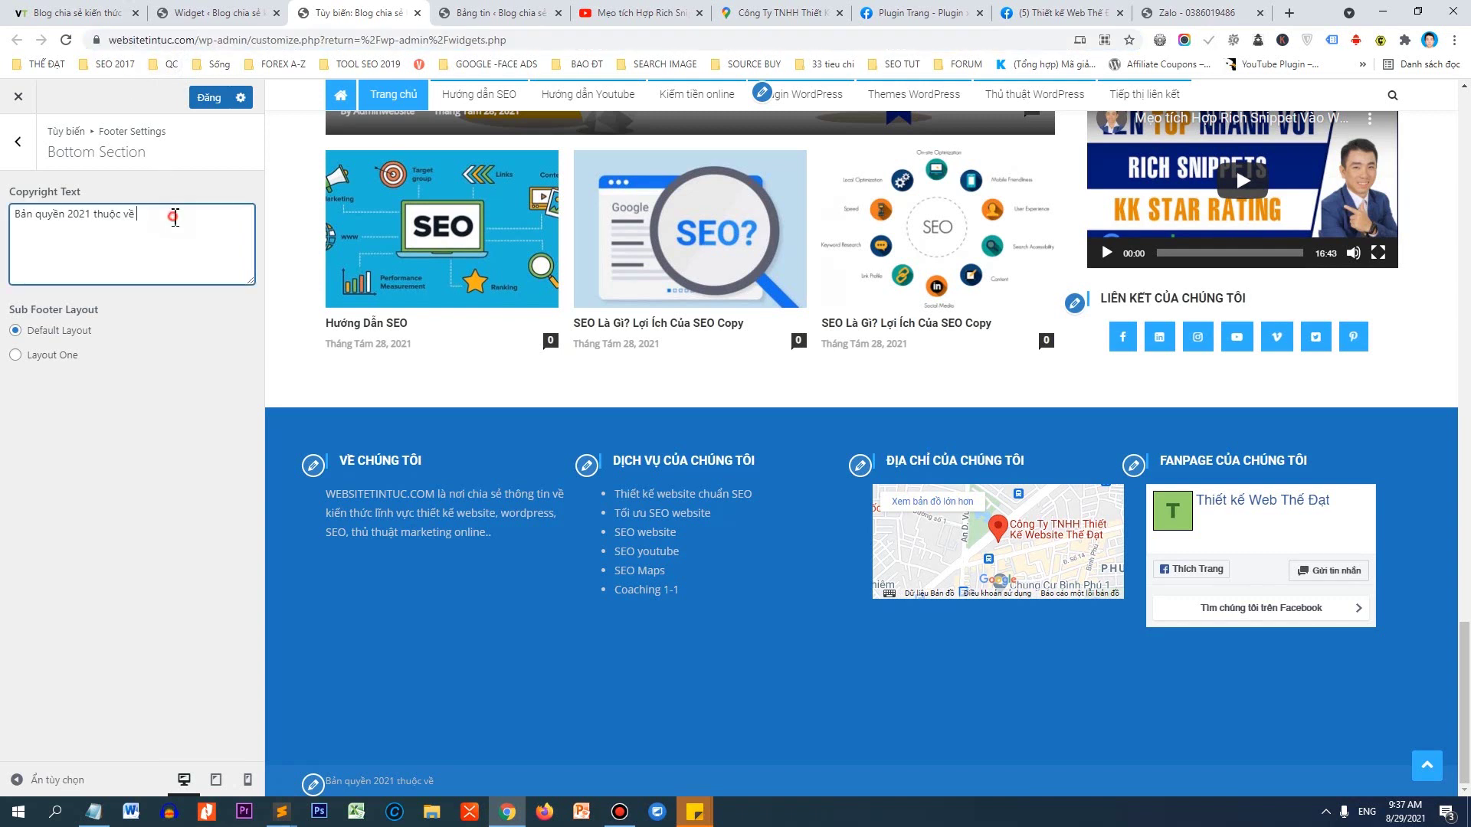
{"action": "type", "text": "https://websitetintuc.com/"}
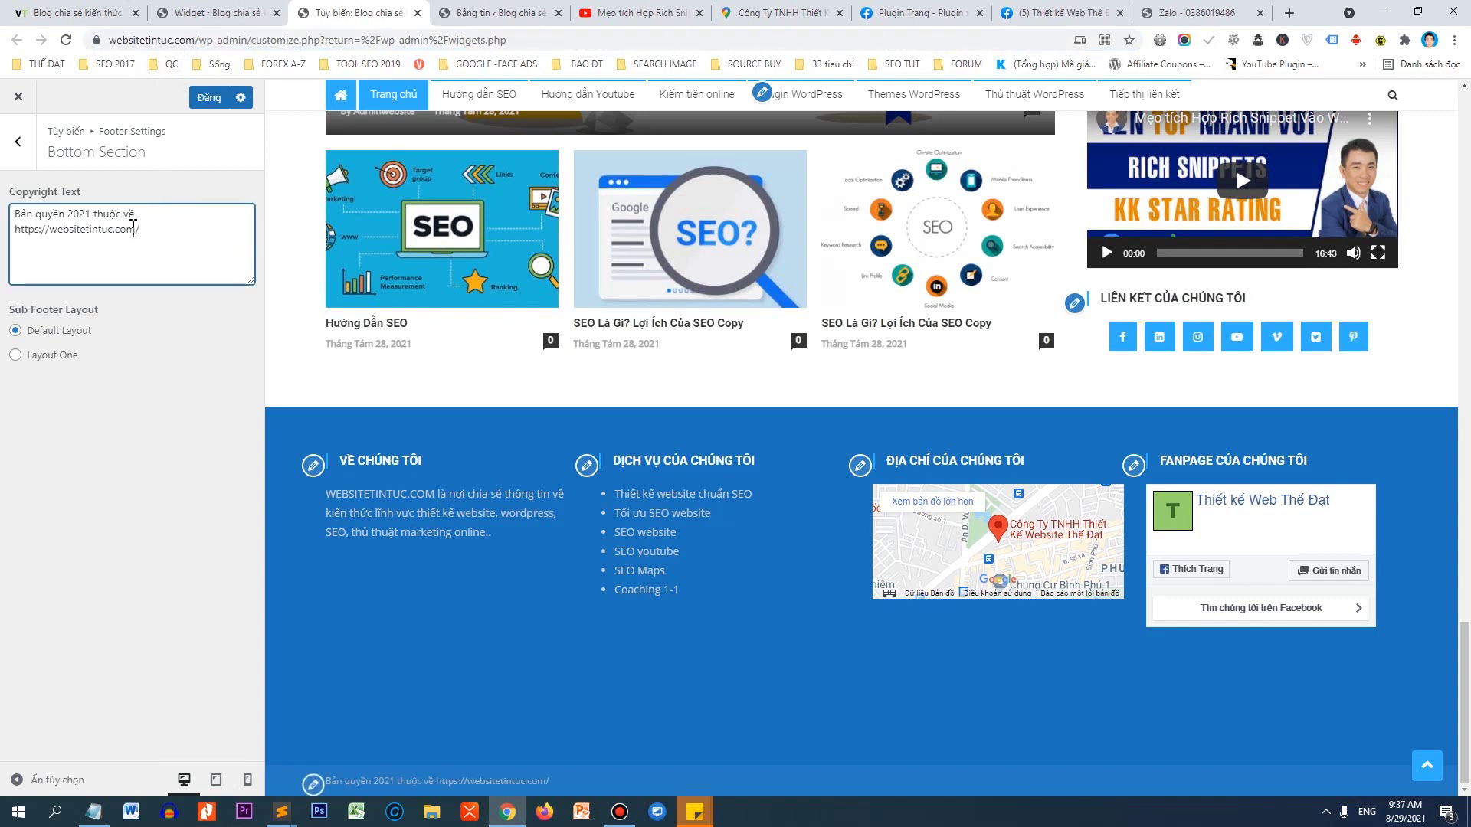
{"action": "key", "text": "Home"}
{"action": "key", "text": "Delete"}
{"action": "key", "text": "Delete"}
{"action": "key", "text": "Delete"}
{"action": "key", "text": "Delete"}
{"action": "key", "text": "Delete"}
{"action": "key", "text": "Delete"}
{"action": "key", "text": "Delete"}
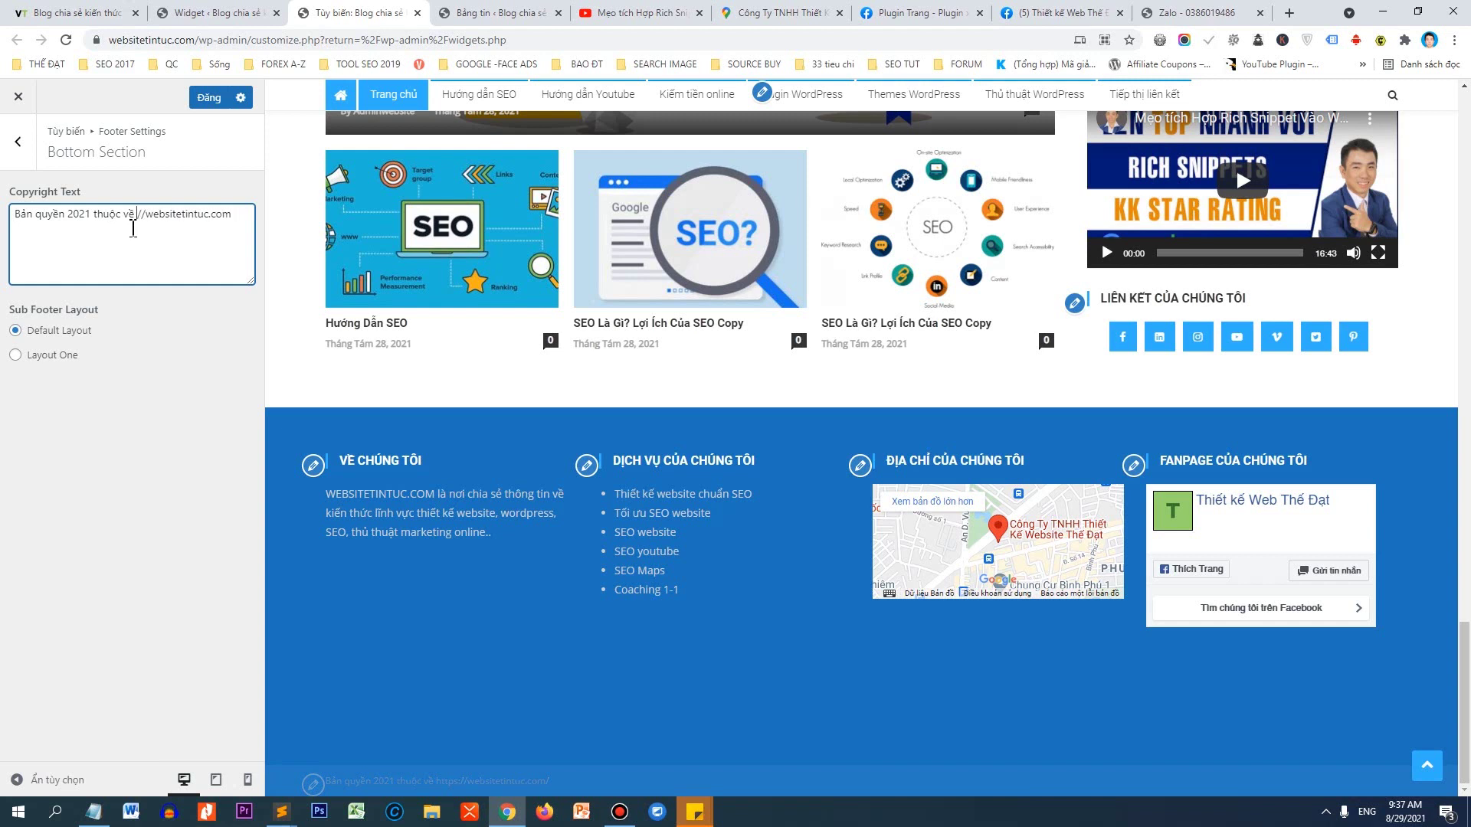
{"action": "key", "text": "Delete"}
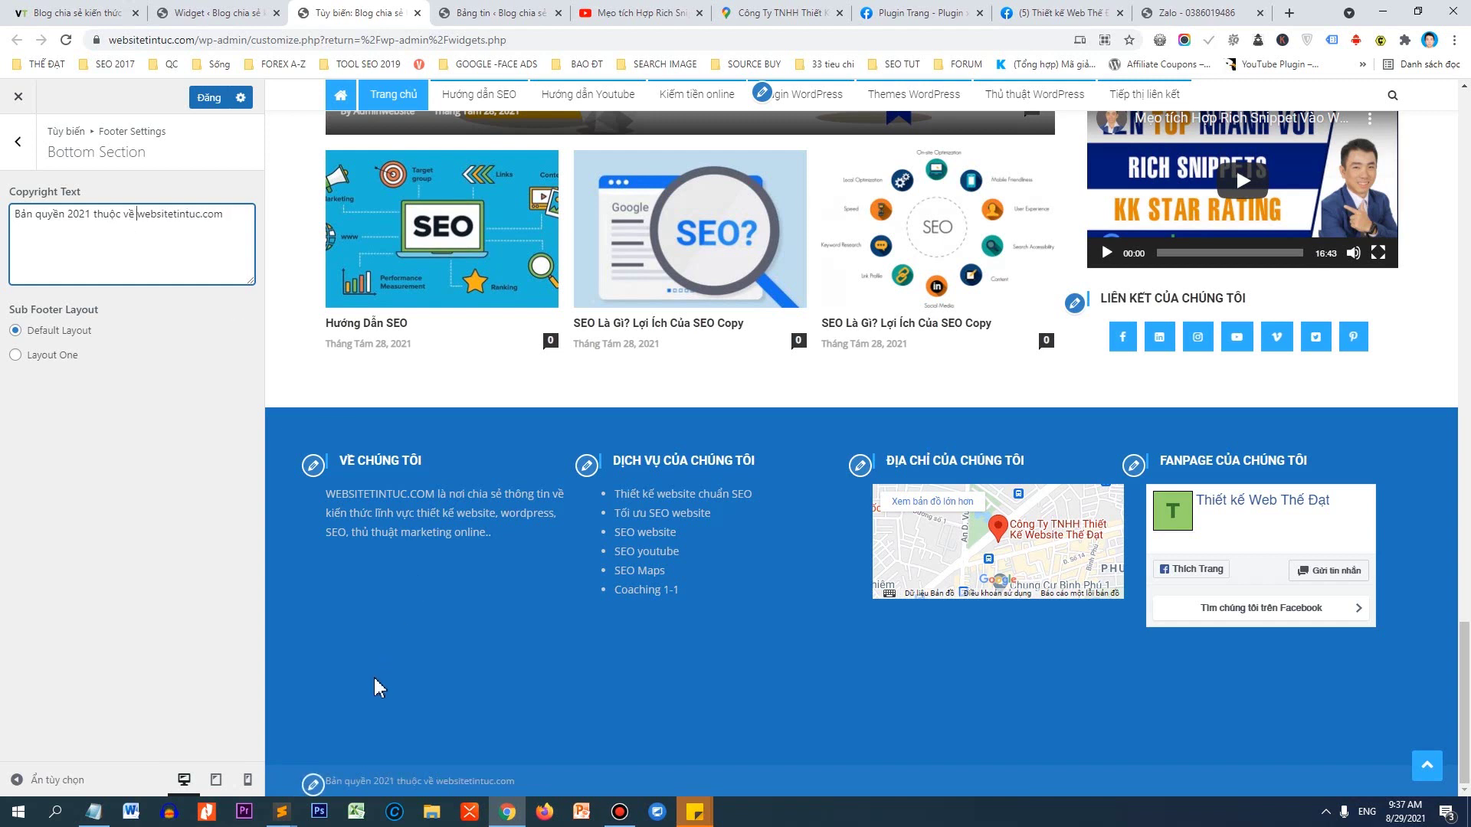
{"action": "left_click_drag", "start_coordinate": [327, 780], "coordinate": [520, 789]}
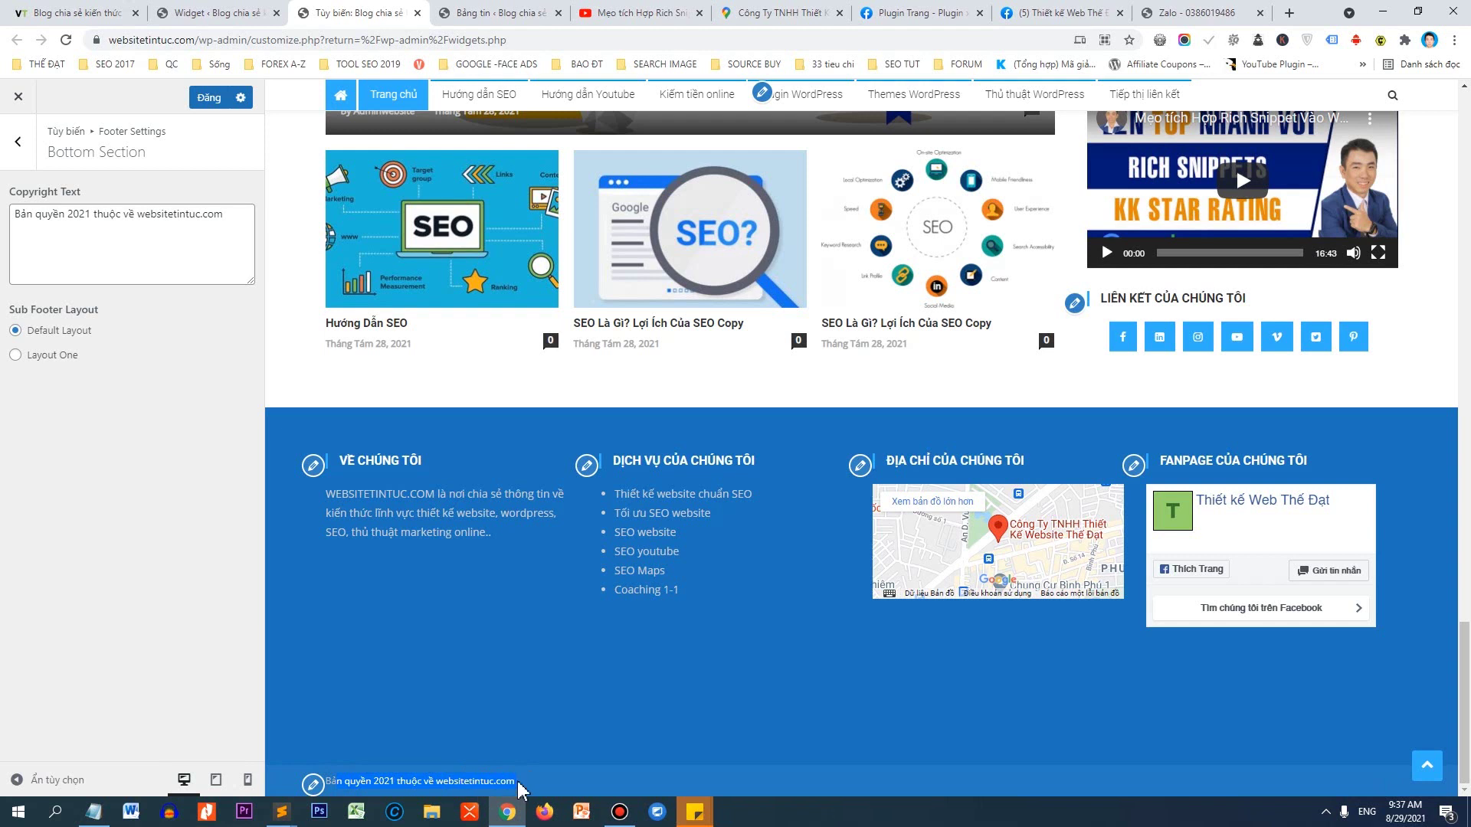
Add the credit 'Thiết kế bởi vantheweb.com' to the copyright line.
{"action": "left_click", "coordinate": [226, 218]}
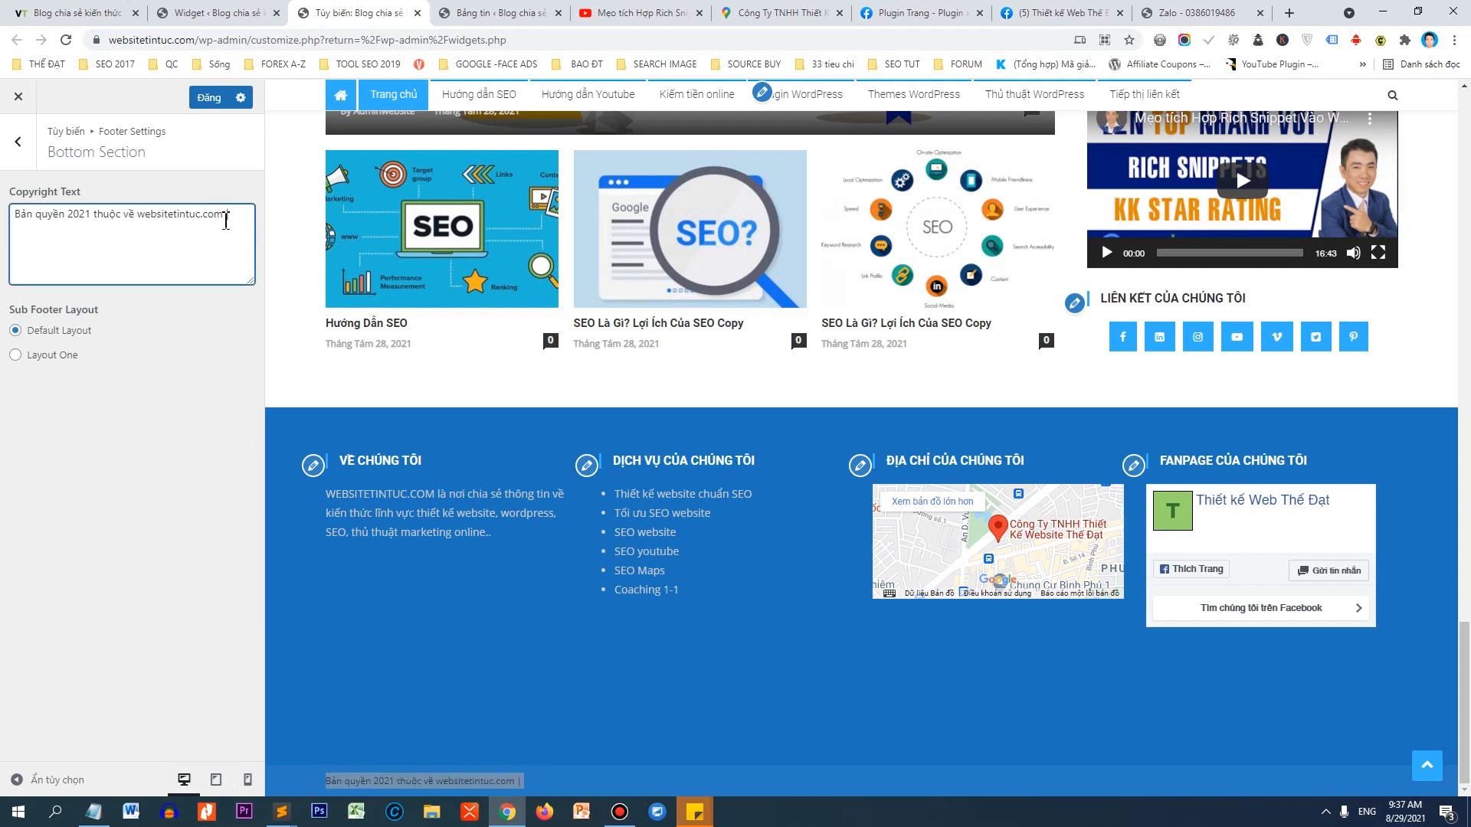
{"action": "key", "text": "Return"}
{"action": "type", "text": "Tguee"}
{"action": "key", "text": "BackSpace"}
{"action": "key", "text": "BackSpace"}
{"action": "key", "text": "BackSpace"}
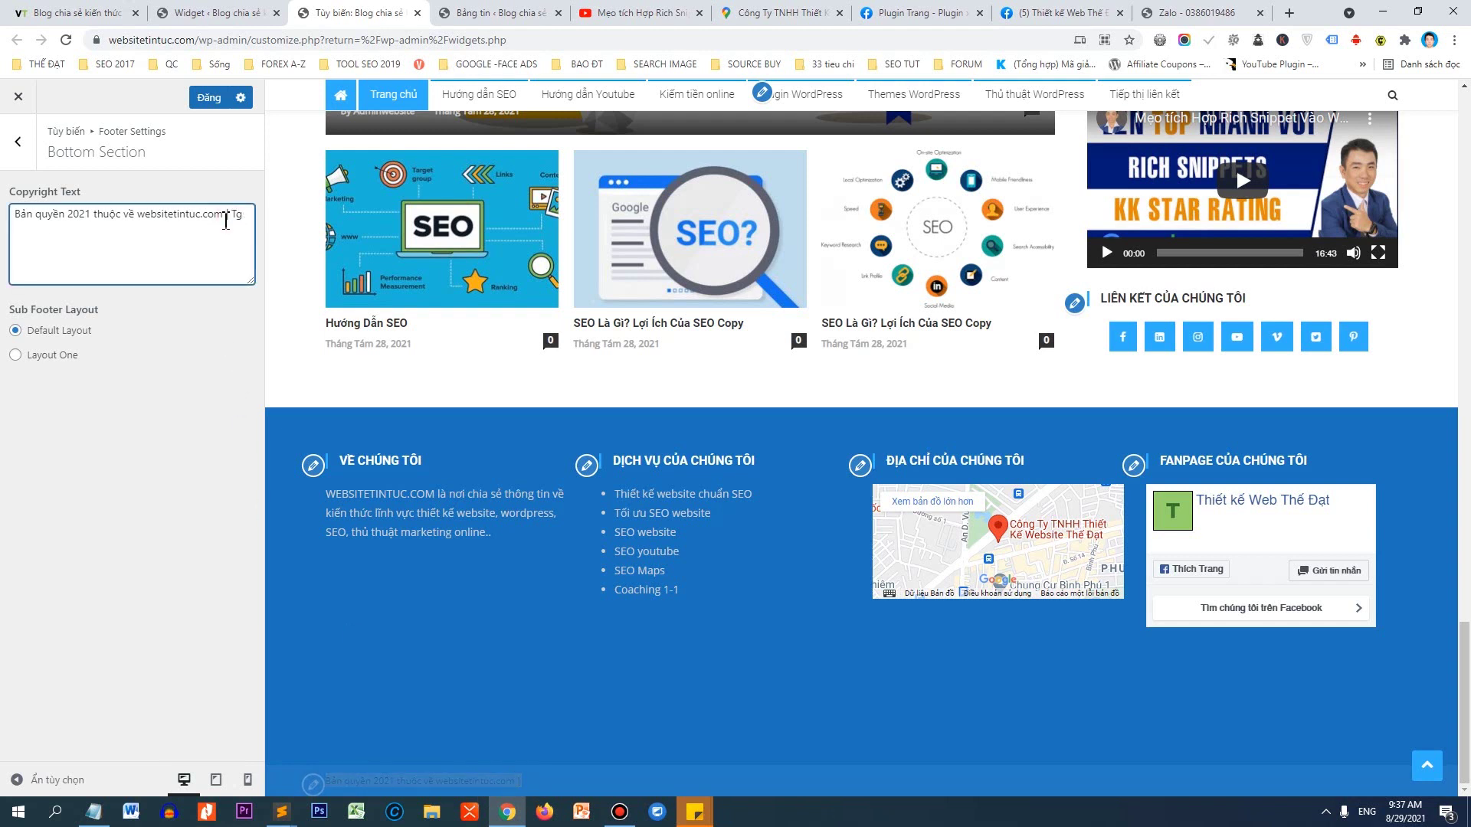
{"action": "type", "text": "iết kế bởi vantheweb.com"}
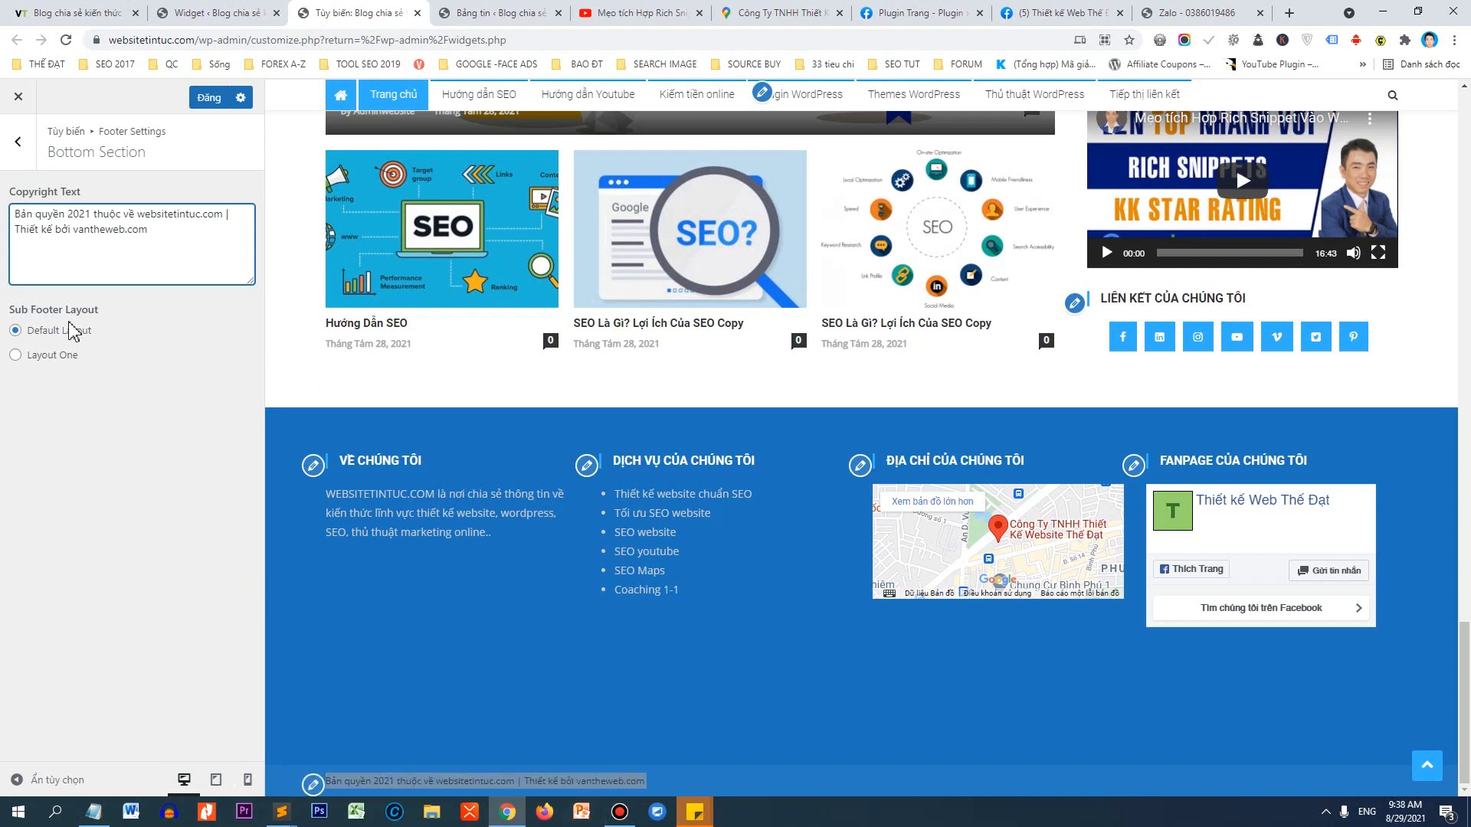
Keep the Default sub-footer layout and publish the changes.
{"action": "left_click", "coordinate": [43, 357]}
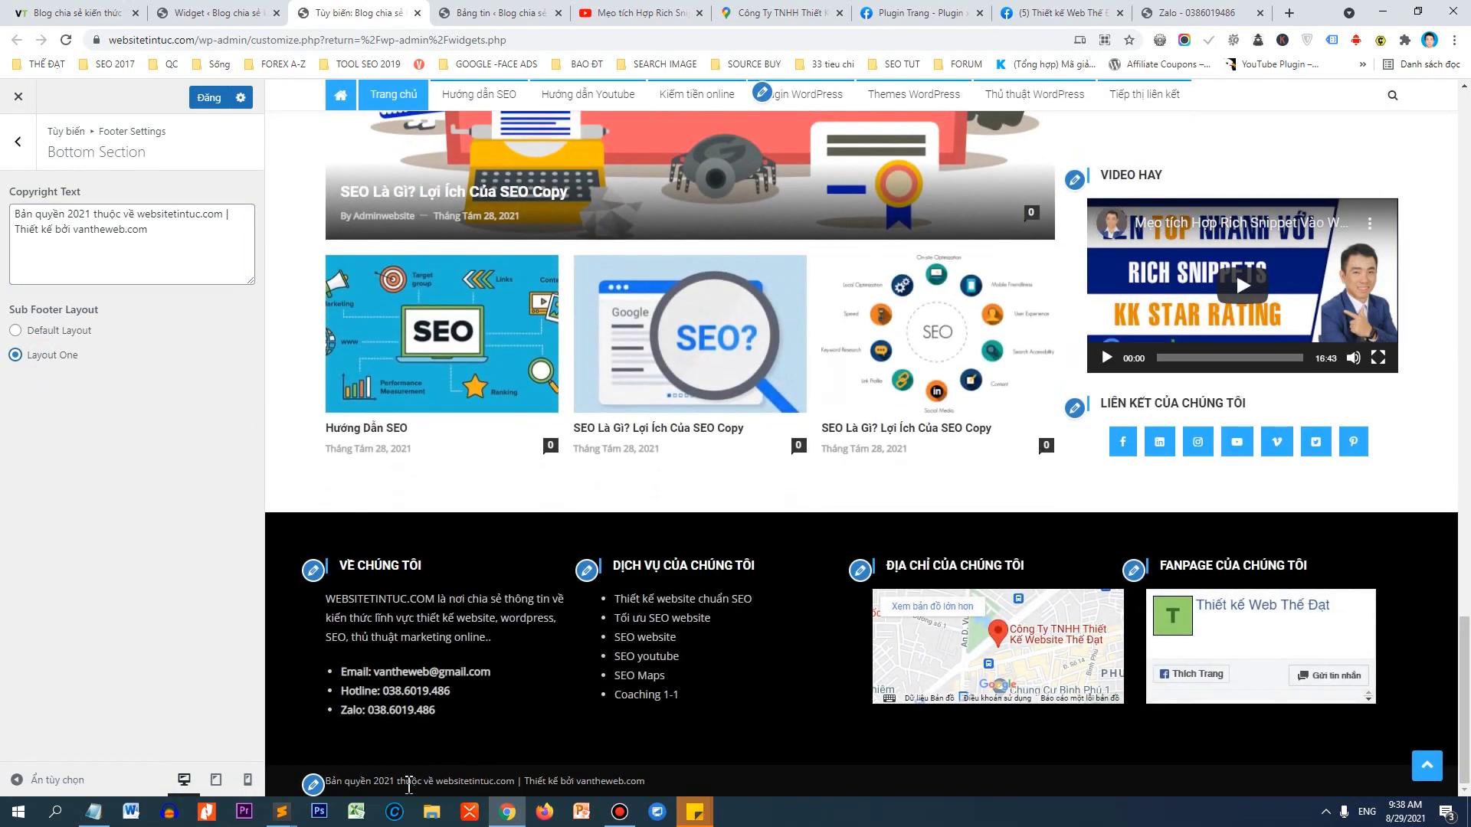
{"action": "left_click", "coordinate": [43, 337]}
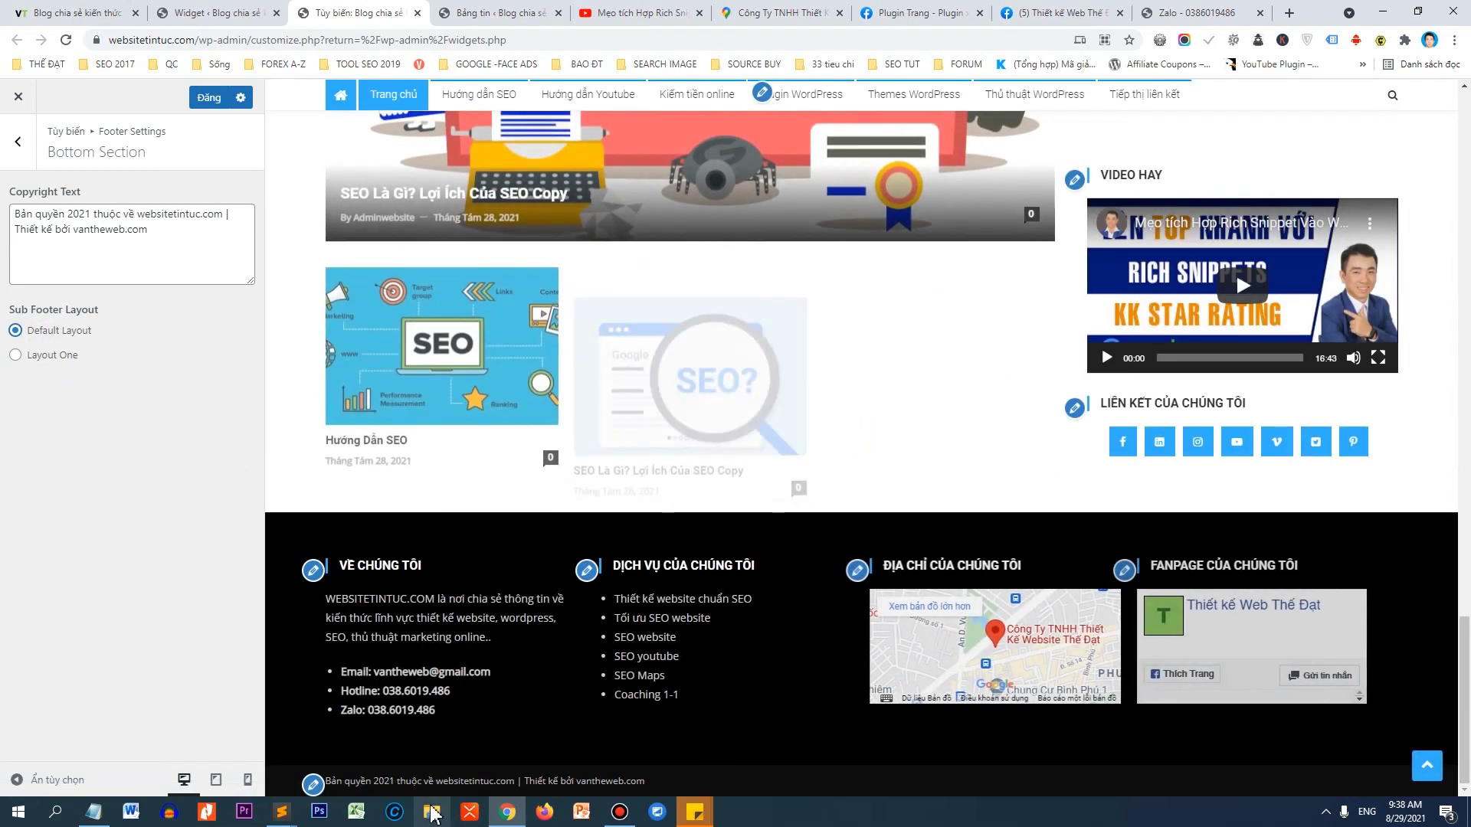
{"action": "mouse_move", "coordinate": [507, 810]}
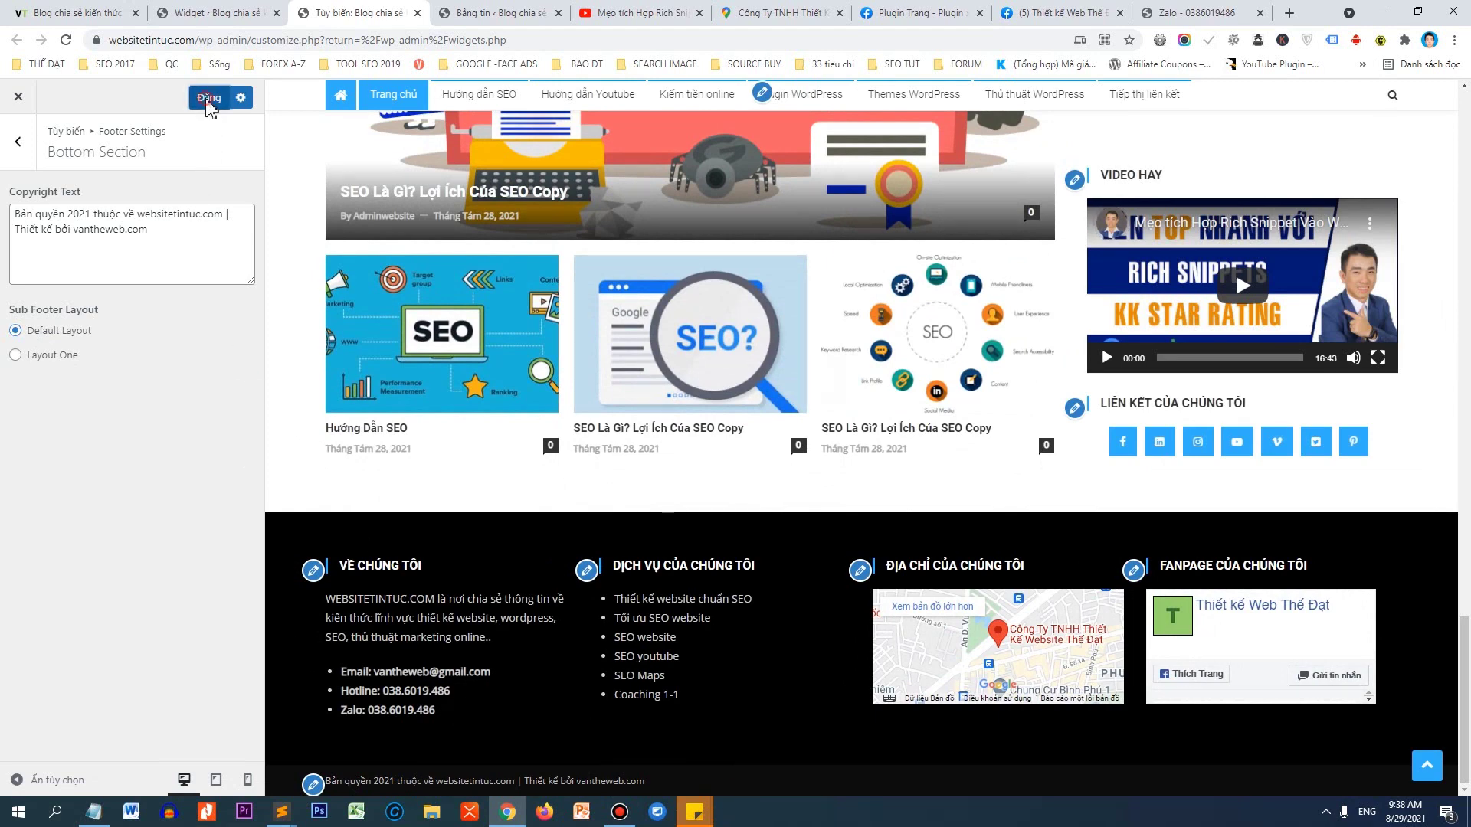
{"action": "left_click", "coordinate": [209, 102]}
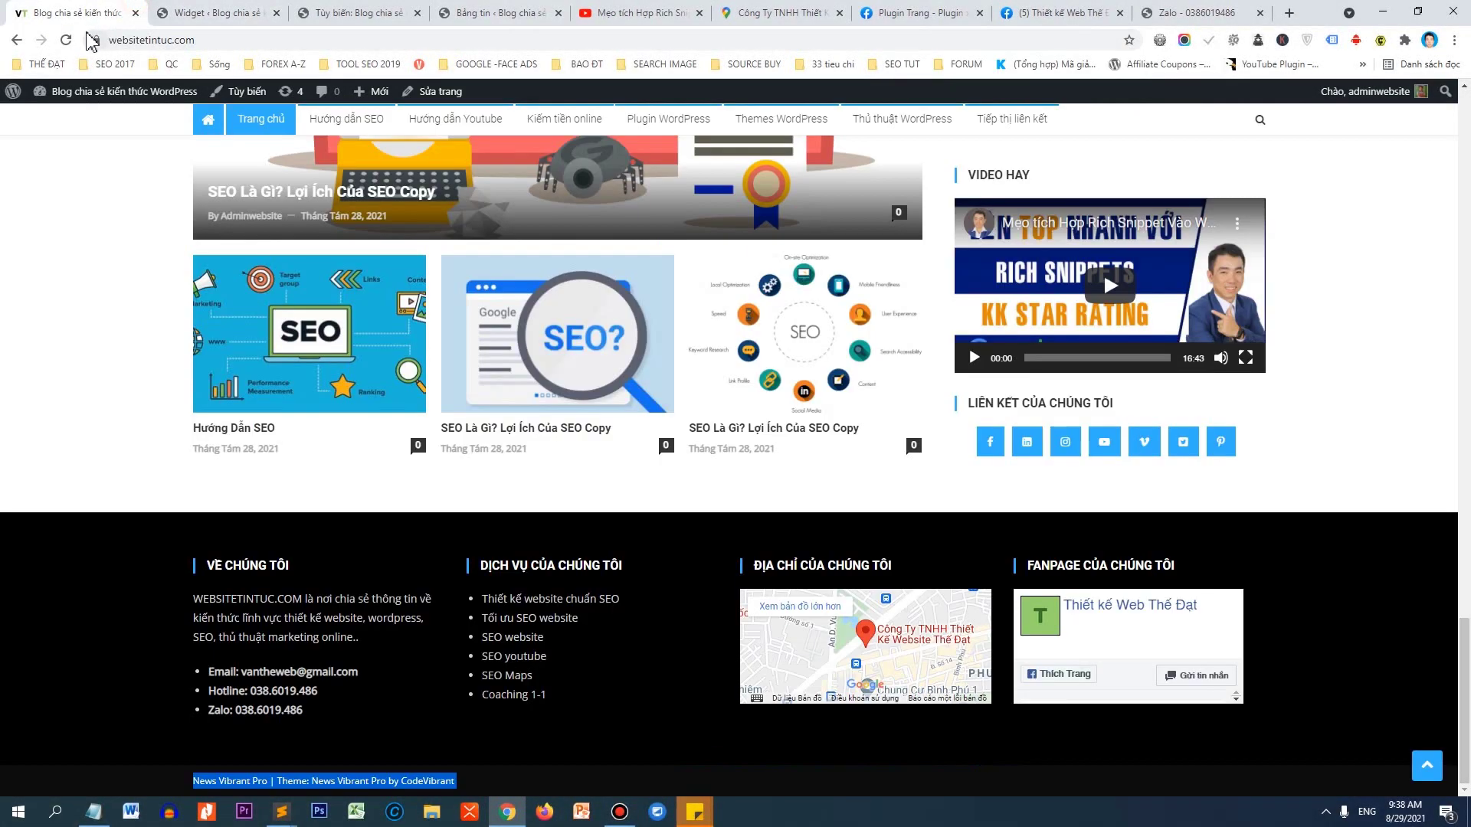
Reload the live site and scroll through it to confirm the new footer.
{"action": "left_click", "coordinate": [66, 40]}
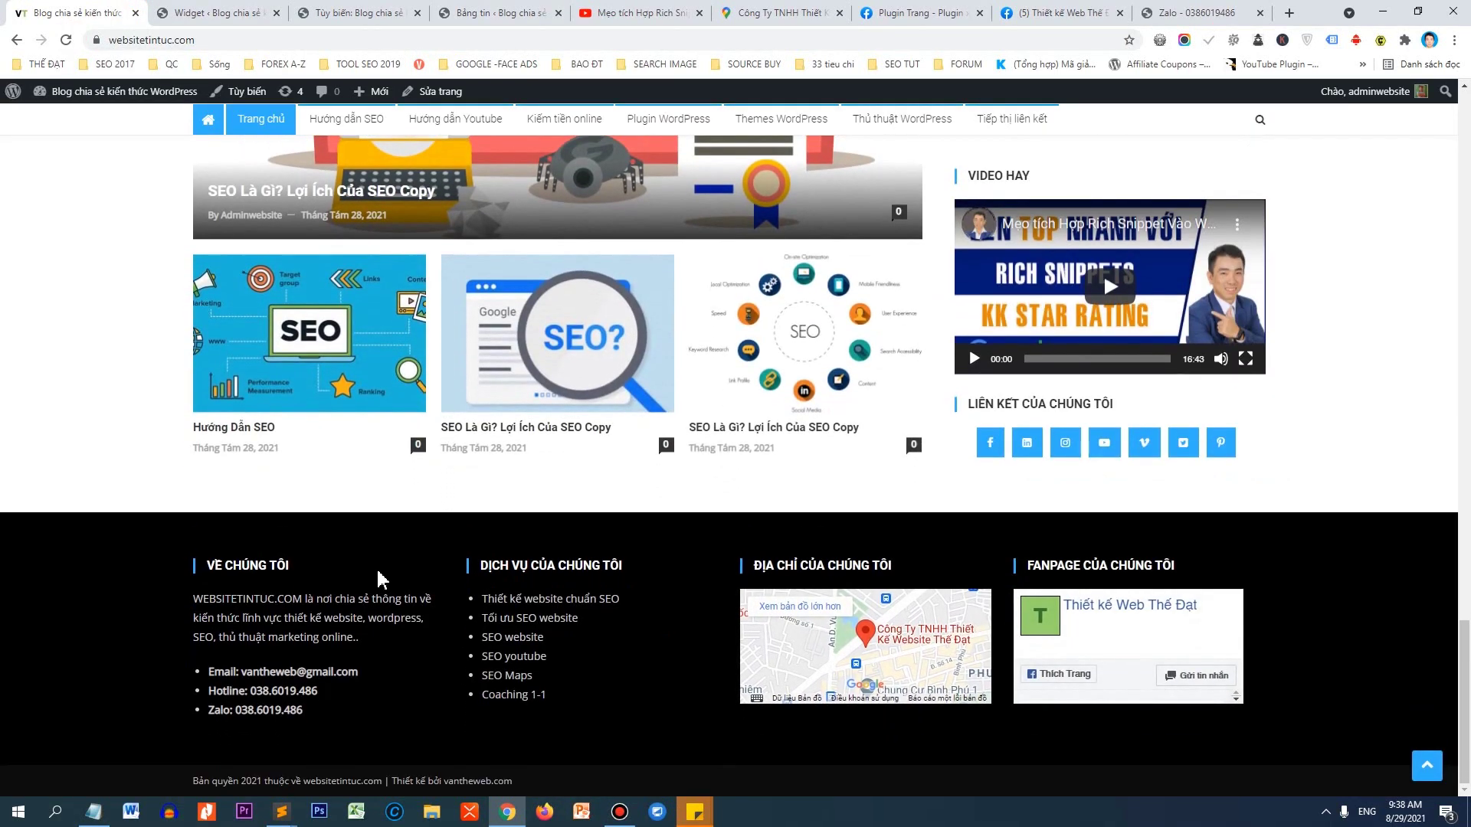
{"action": "scroll", "coordinate": [1103, 383], "scroll_direction": "up", "scroll_amount": 10}
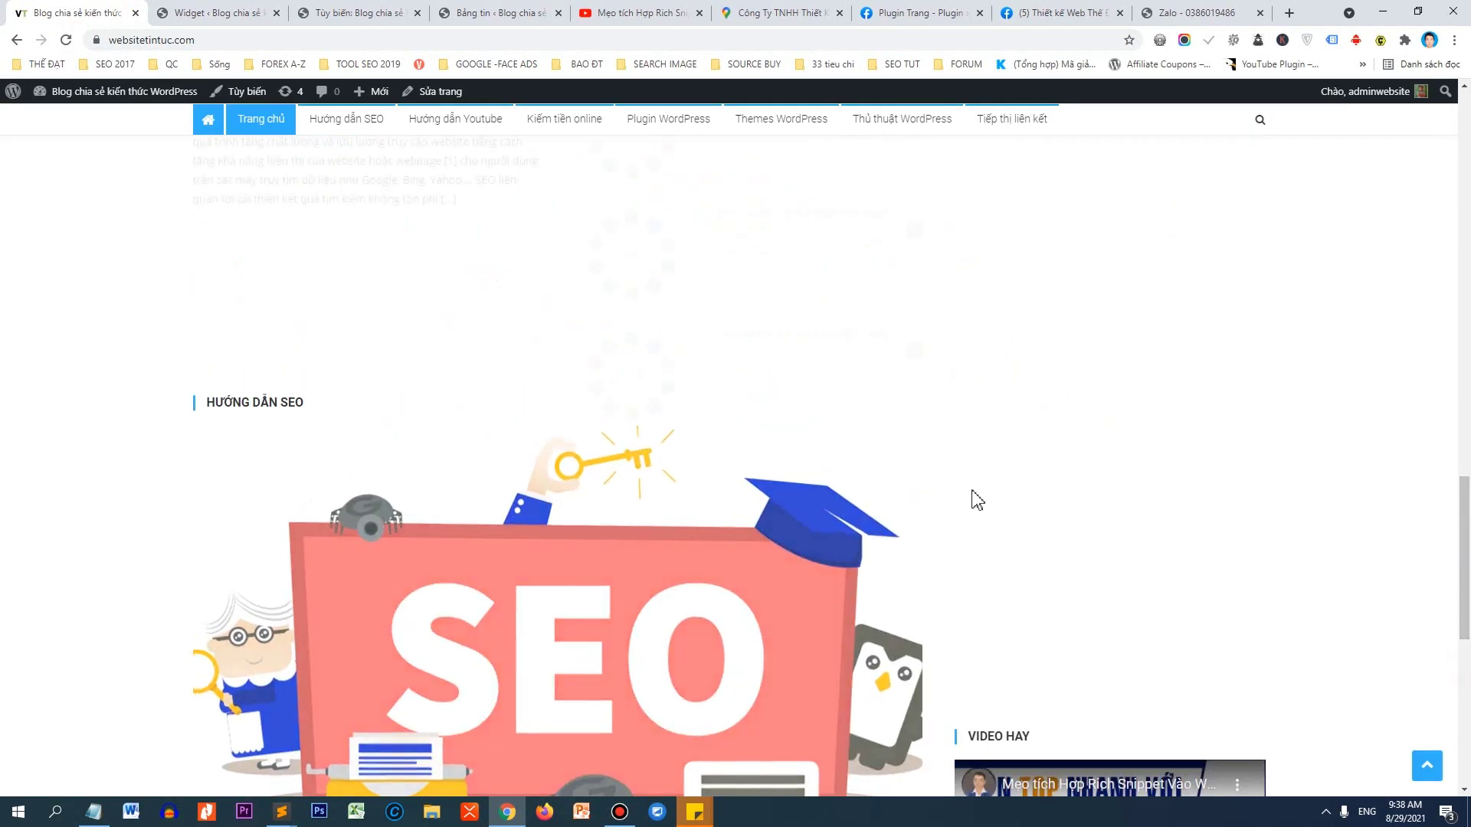
{"action": "scroll", "coordinate": [1217, 501], "scroll_direction": "up", "scroll_amount": 15}
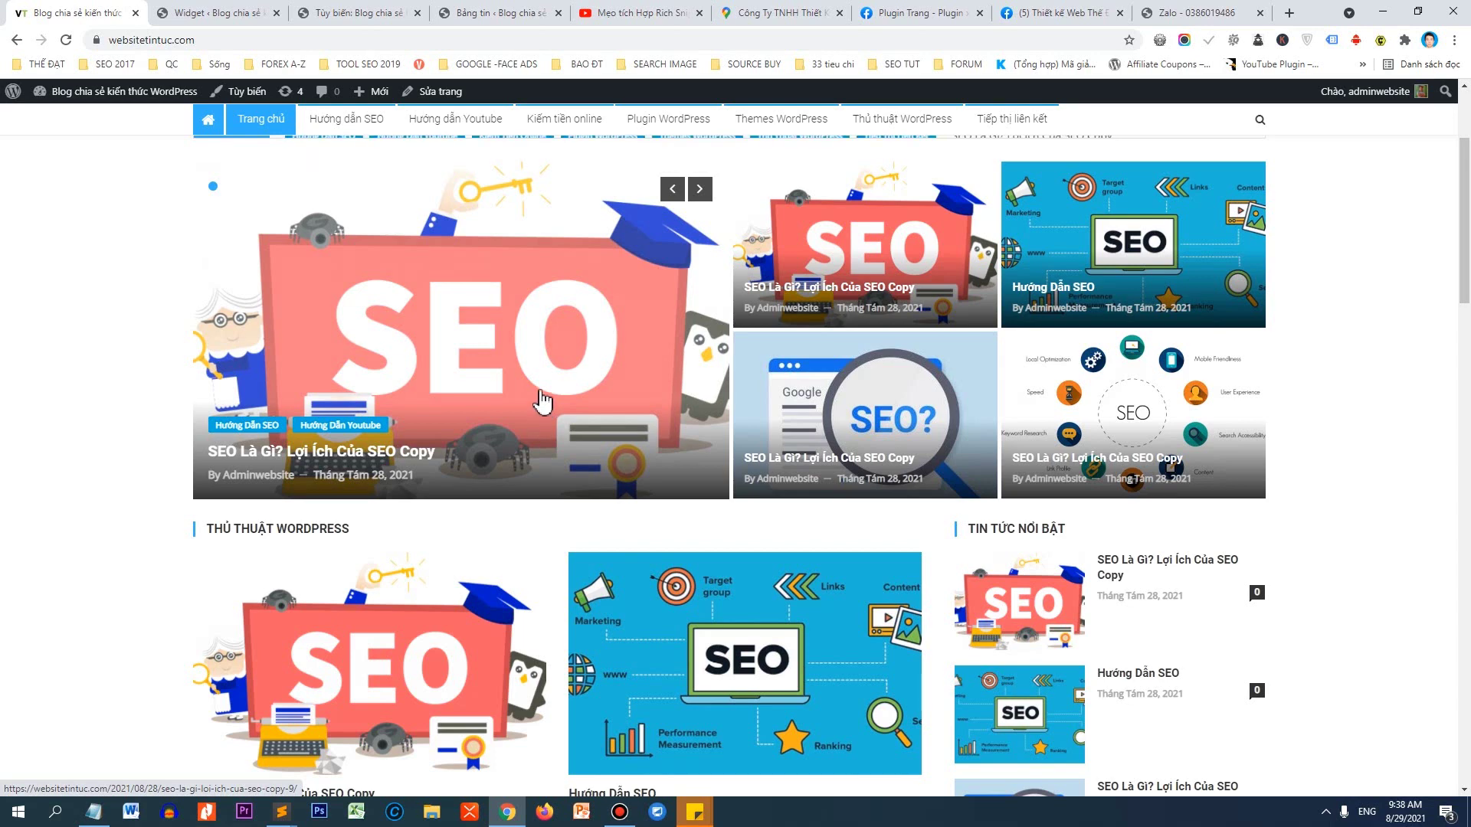
{"action": "scroll", "coordinate": [539, 396], "scroll_direction": "up", "scroll_amount": 3}
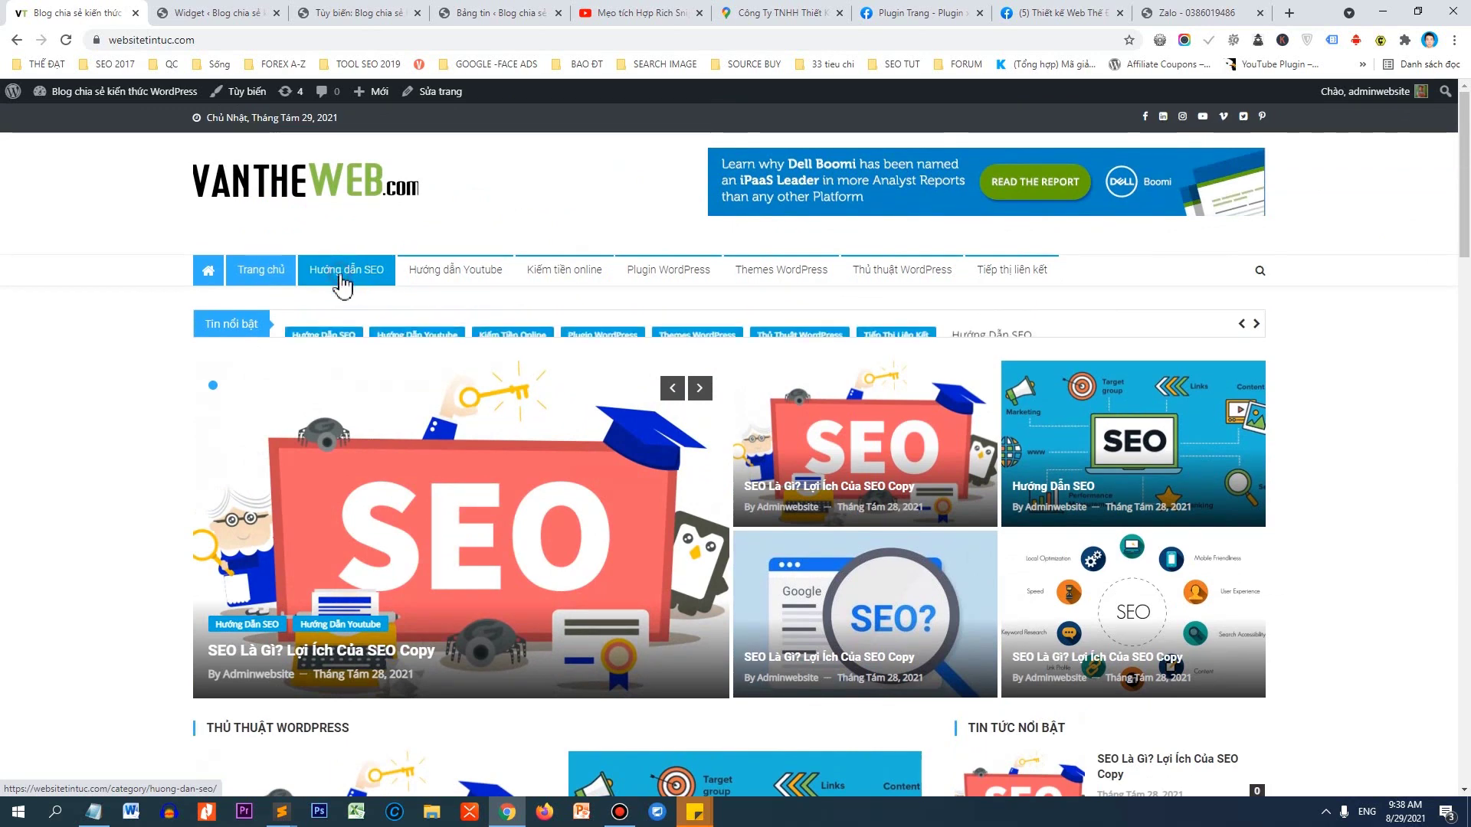
Browse the Hướng dẫn SEO category page, then return to the widgets admin page.
{"action": "left_click", "coordinate": [342, 285]}
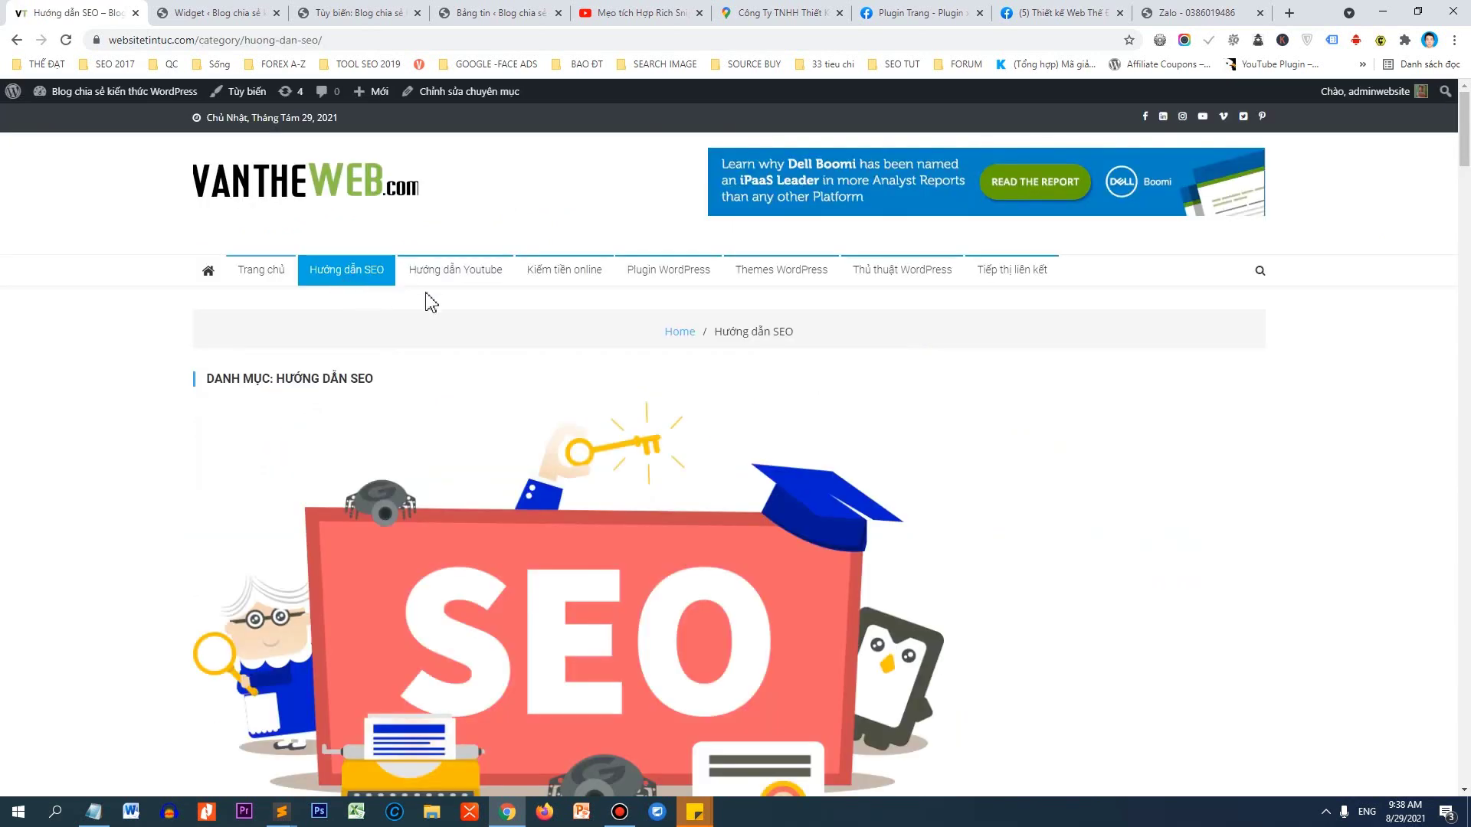
{"action": "left_click_drag", "start_coordinate": [1465, 153], "coordinate": [1464, 220]}
{"action": "scroll", "coordinate": [660, 195], "scroll_direction": "up", "scroll_amount": 7}
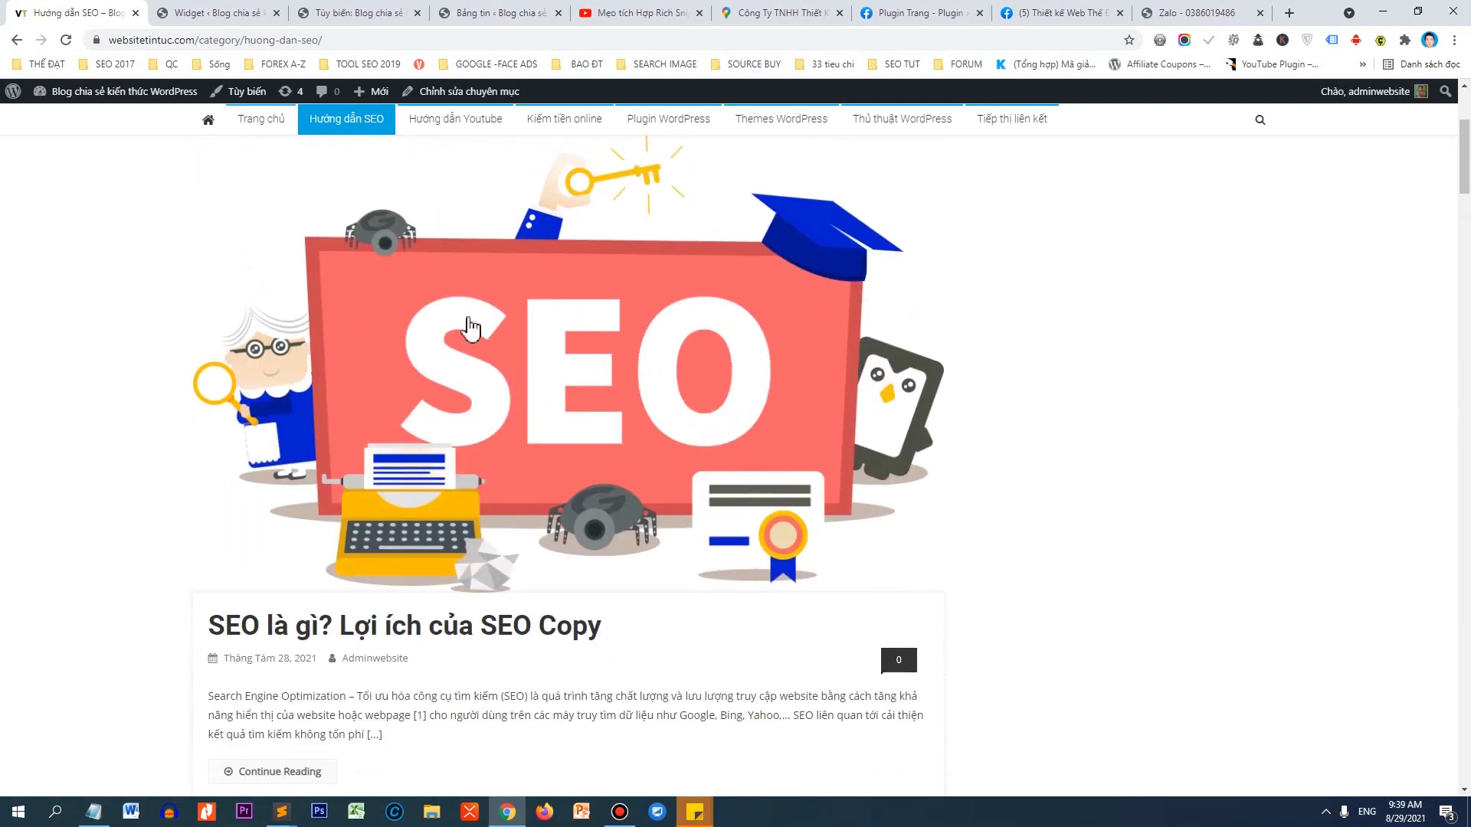
{"action": "scroll", "coordinate": [783, 559], "scroll_direction": "down", "scroll_amount": 10}
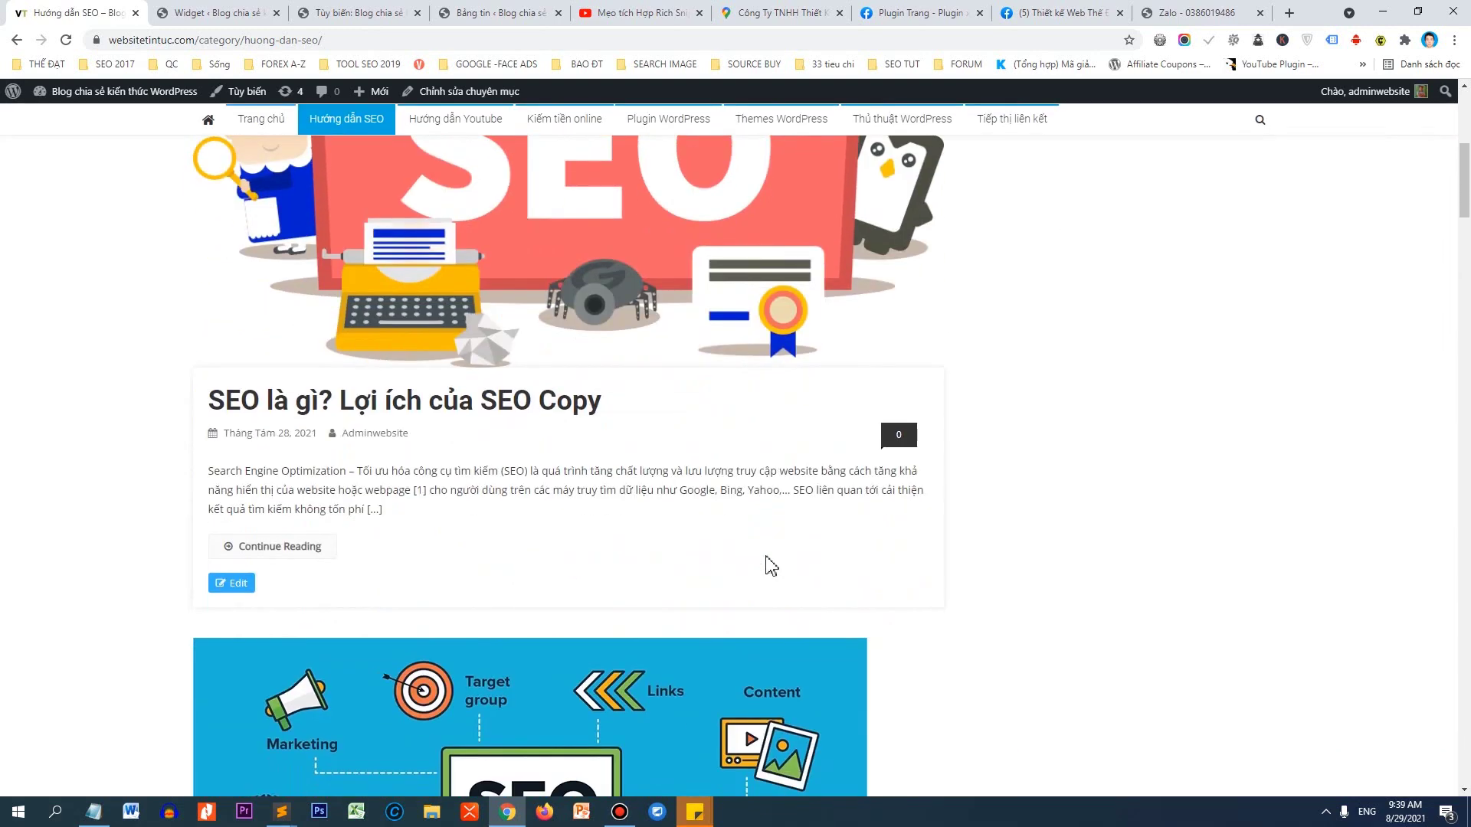
{"action": "scroll", "coordinate": [557, 344], "scroll_direction": "down", "scroll_amount": 15}
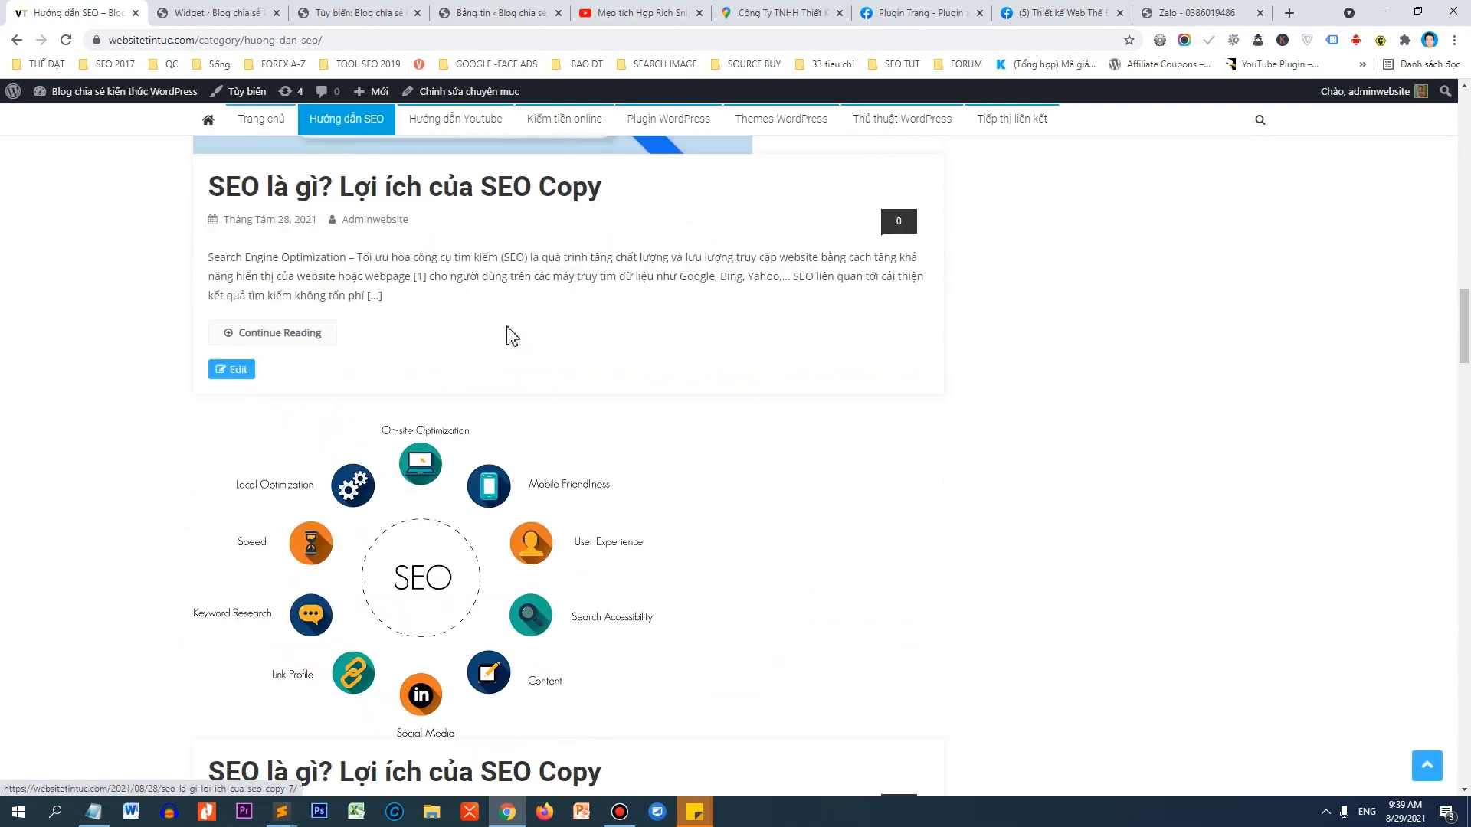
{"action": "left_click_drag", "start_coordinate": [1463, 434], "coordinate": [1453, 133]}
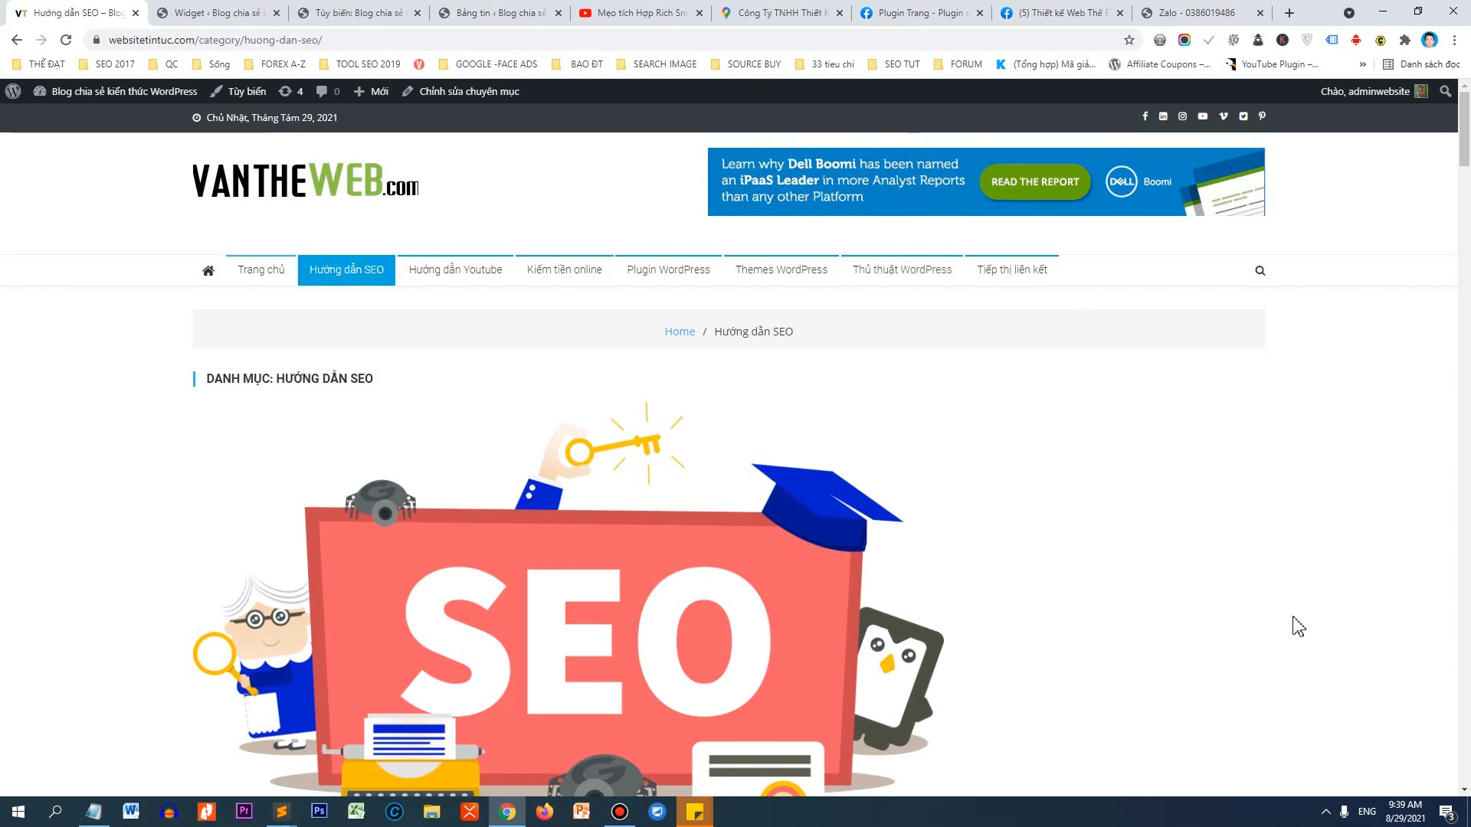
{"action": "left_click", "coordinate": [230, 13]}
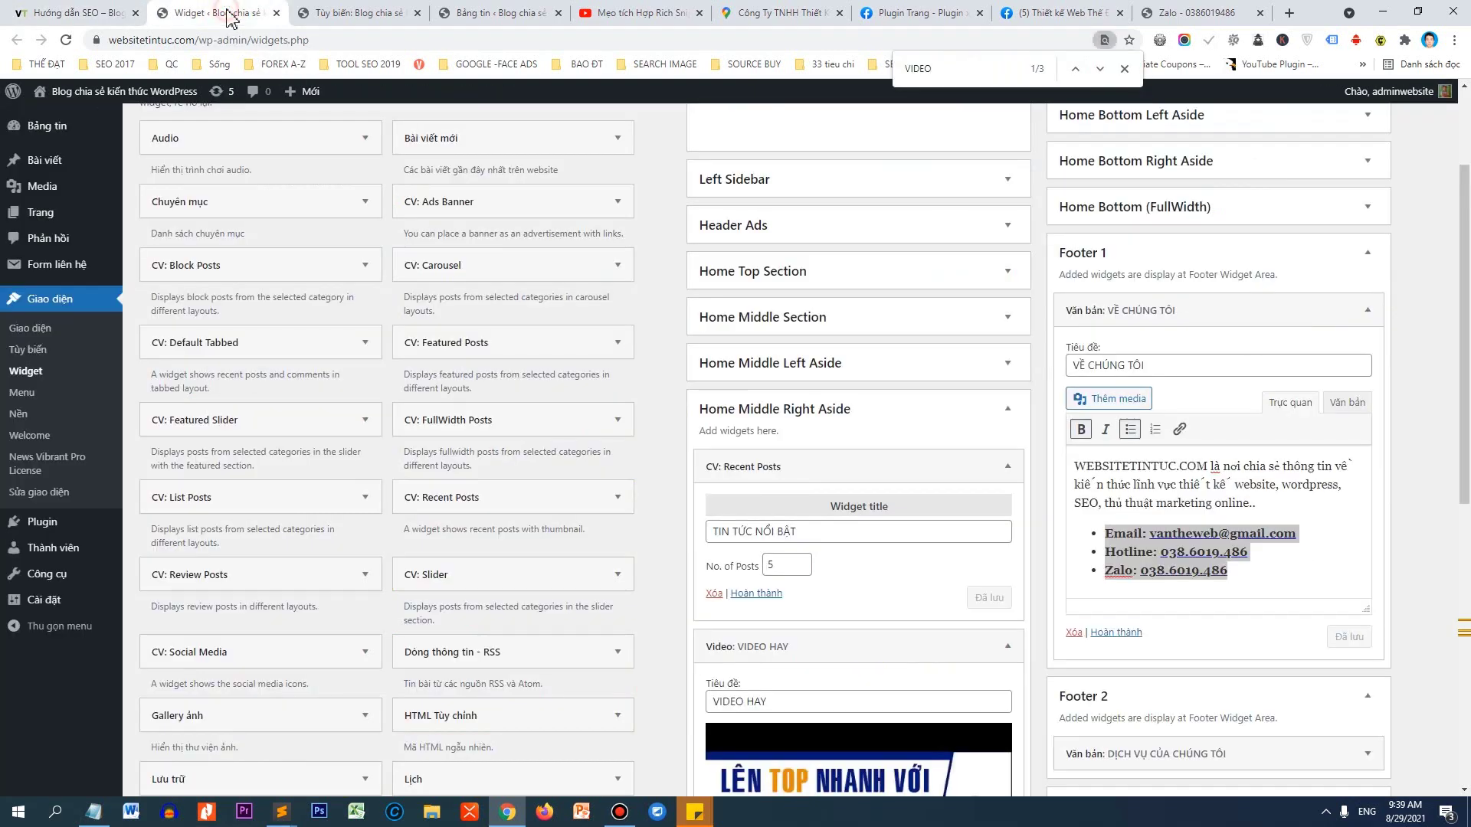
{"action": "scroll", "coordinate": [931, 452], "scroll_direction": "up", "scroll_amount": 1}
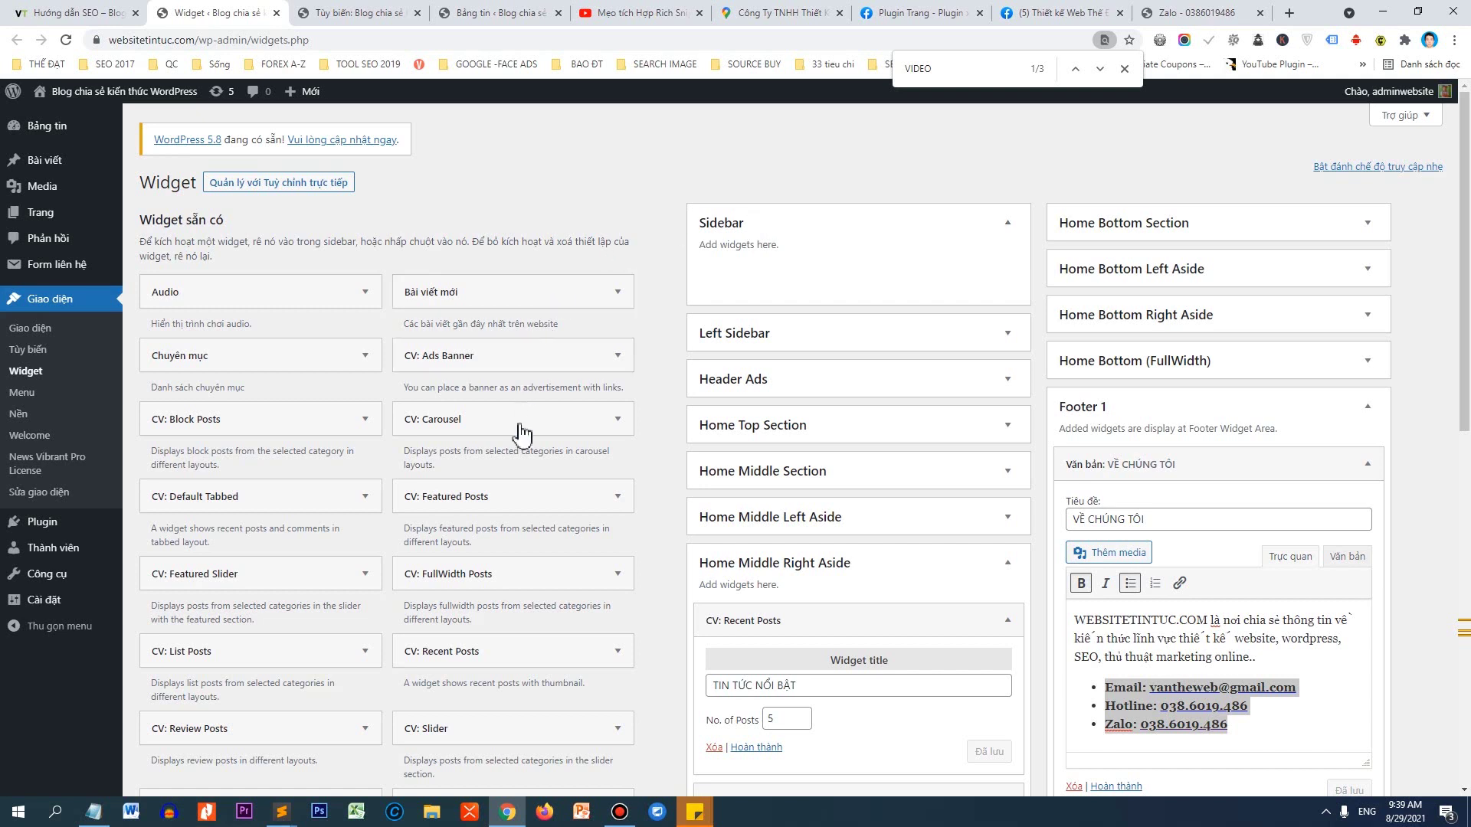
Drag CV: Recent Posts into the Sidebar, title it 'TIN TỨC NỔI BẬT', and save.
{"action": "left_click_drag", "start_coordinate": [431, 654], "coordinate": [758, 277]}
{"action": "left_click", "coordinate": [795, 349]}
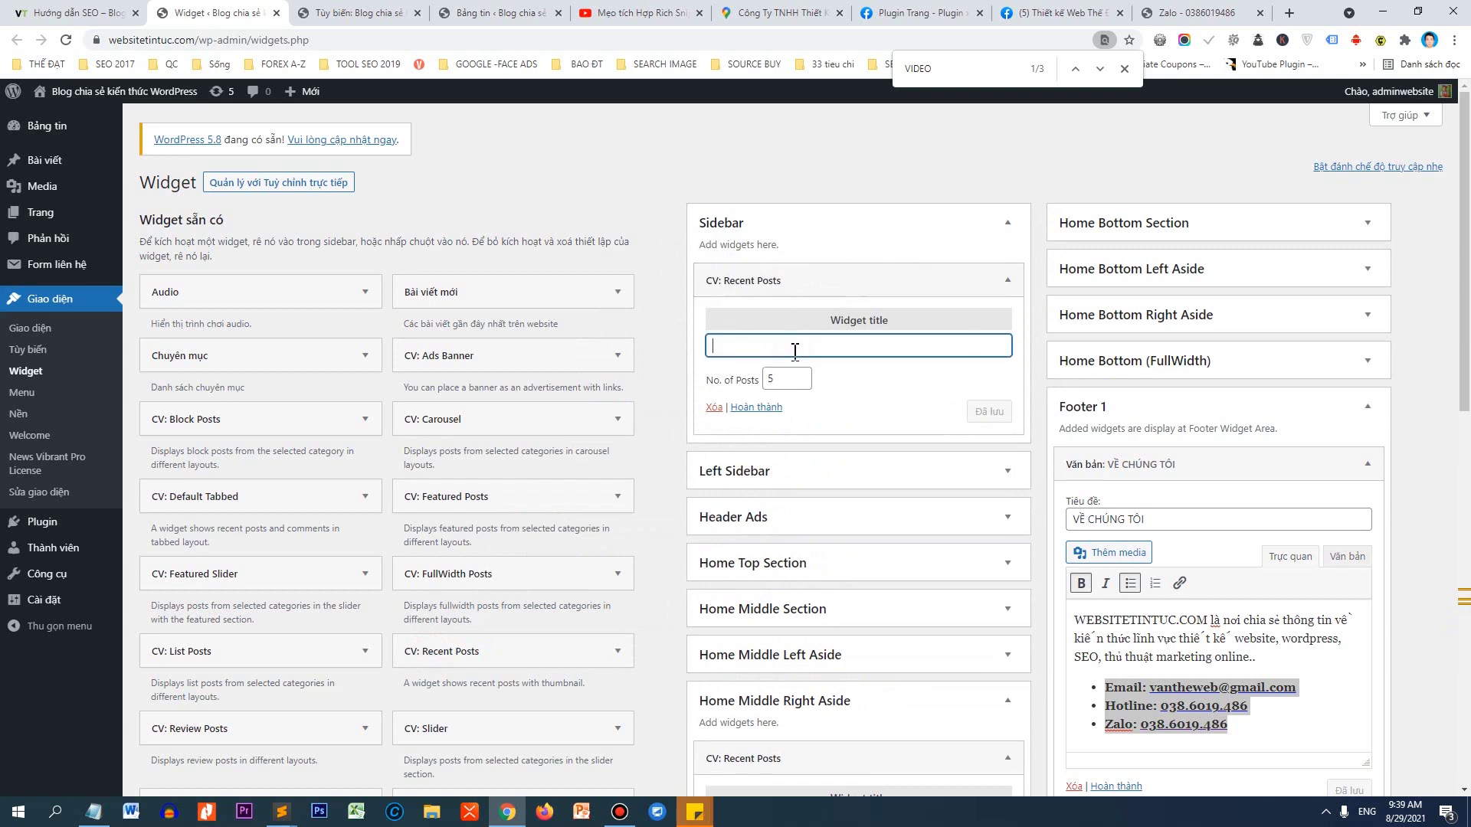
{"action": "type", "text": "tin tức nổi"}
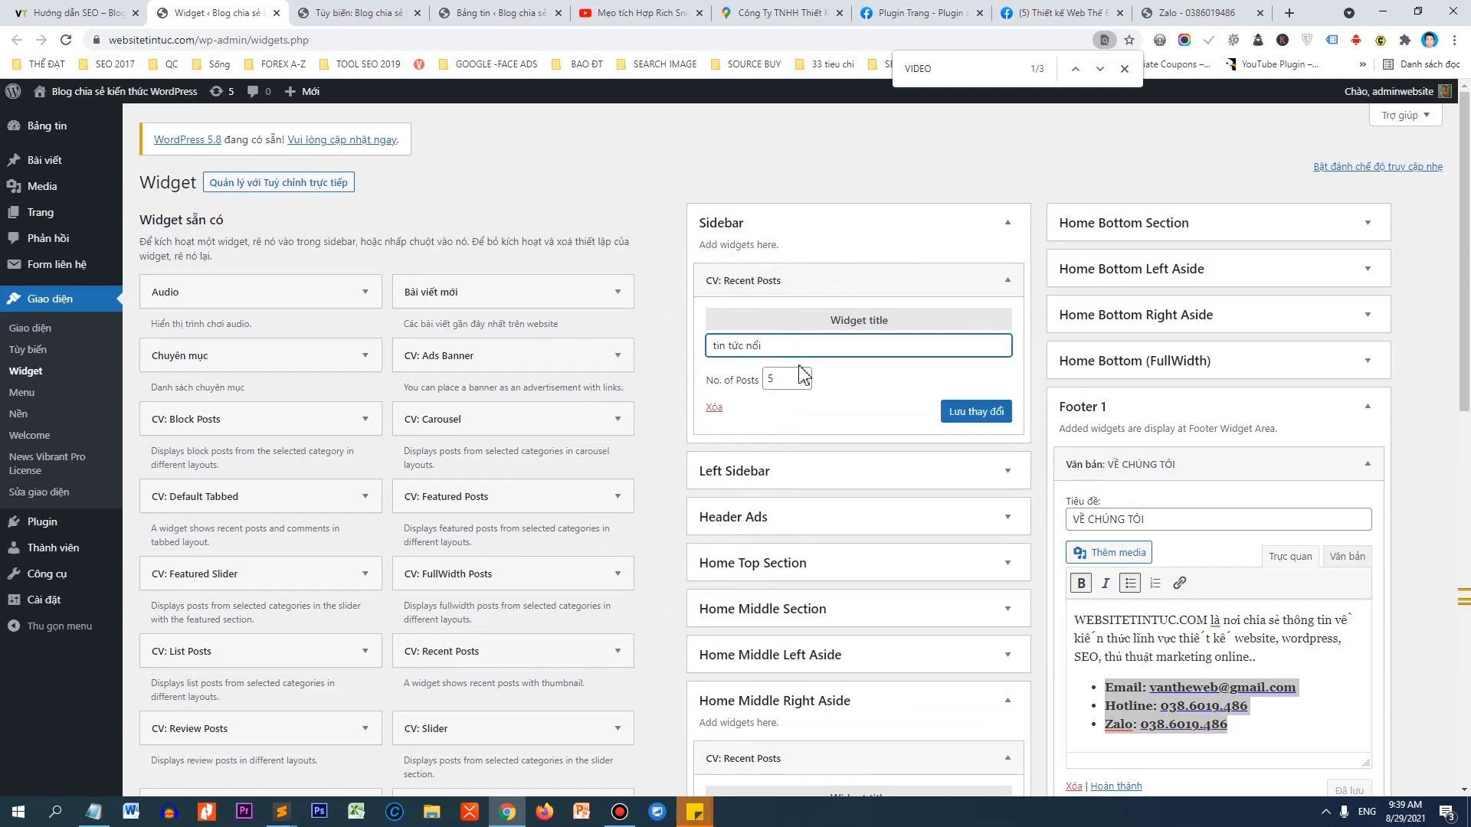
{"action": "key", "text": "ctrl+a"}
{"action": "type", "text": "TIN"}
{"action": "left_click", "coordinate": [975, 412]}
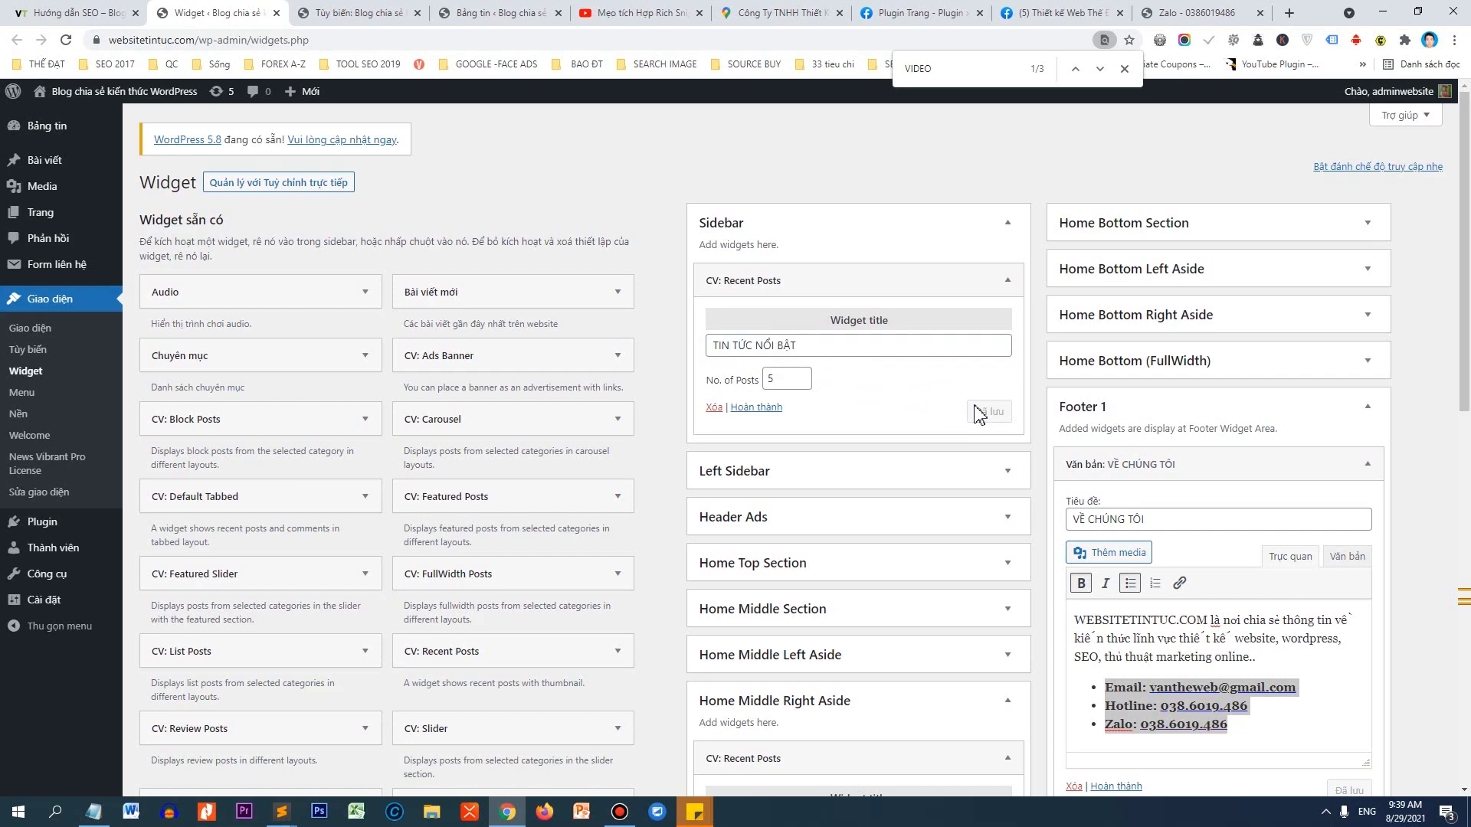
Scroll the Hướng dẫn SEO category page to check the TIN TỨC NỔI BẬT sidebar.
{"action": "left_click", "coordinate": [142, 9]}
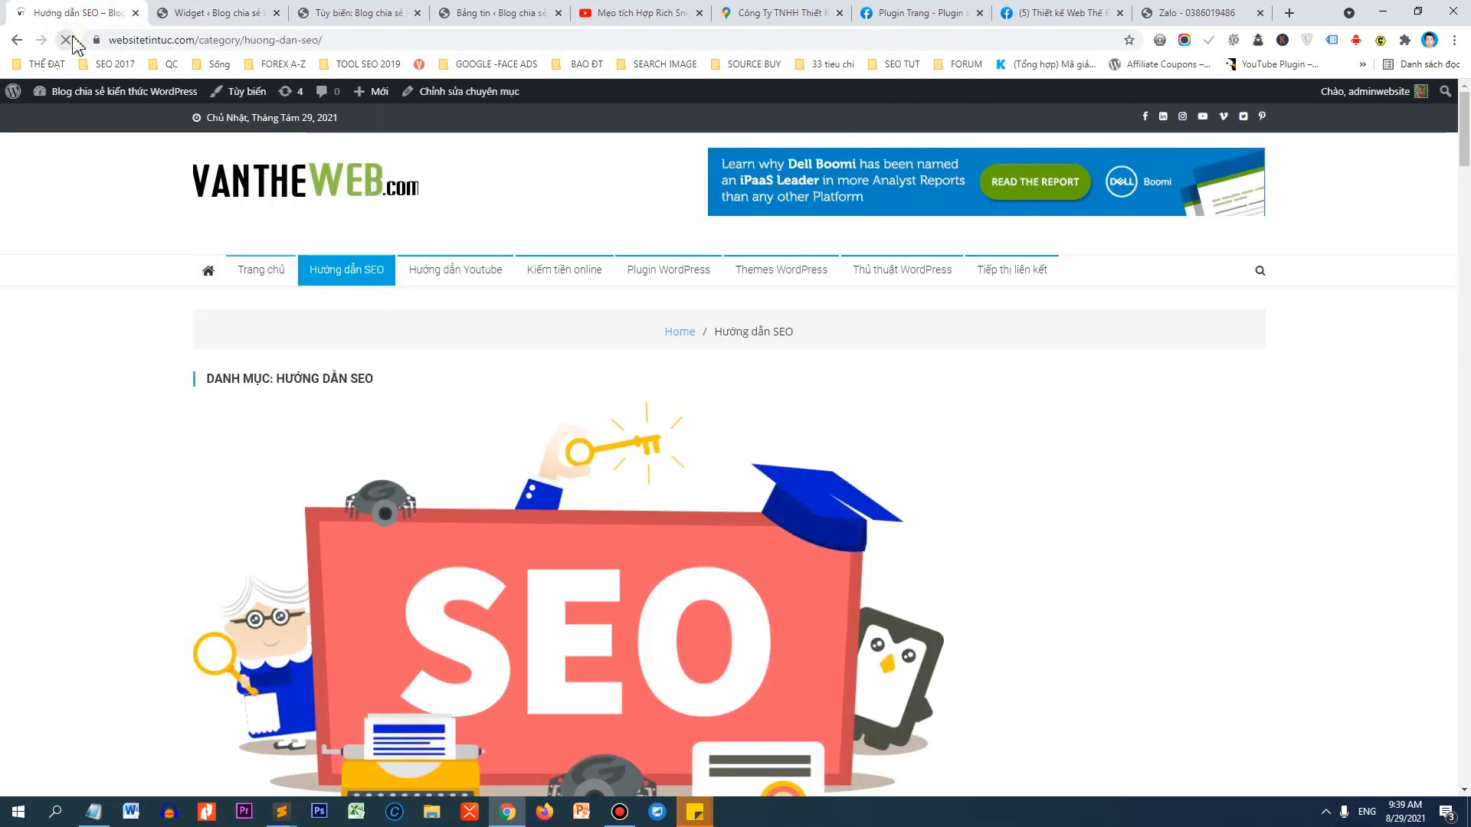
{"action": "scroll", "coordinate": [1249, 347], "scroll_direction": "down", "scroll_amount": 10}
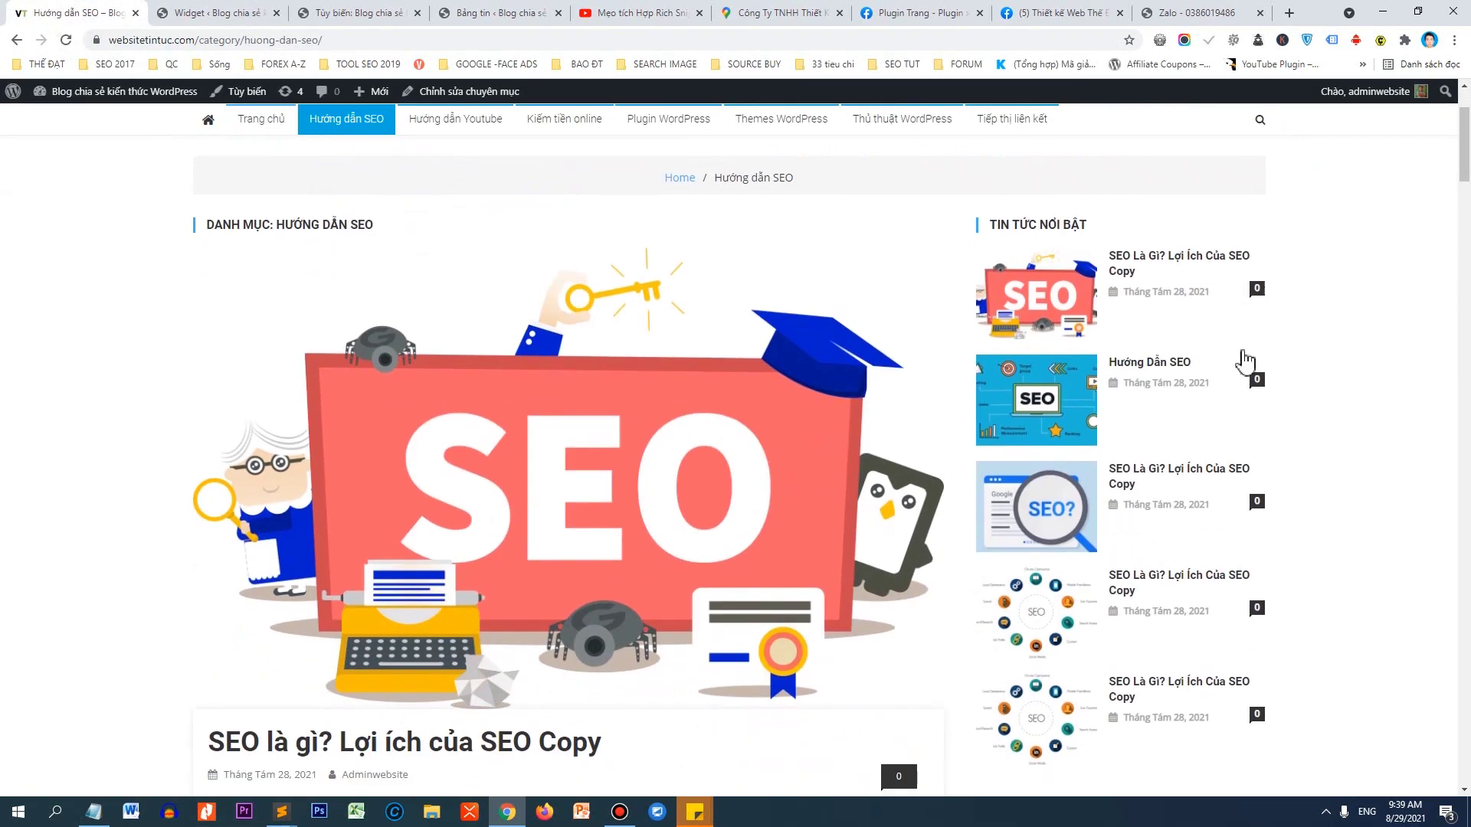
{"action": "scroll", "coordinate": [1088, 590], "scroll_direction": "down", "scroll_amount": 10}
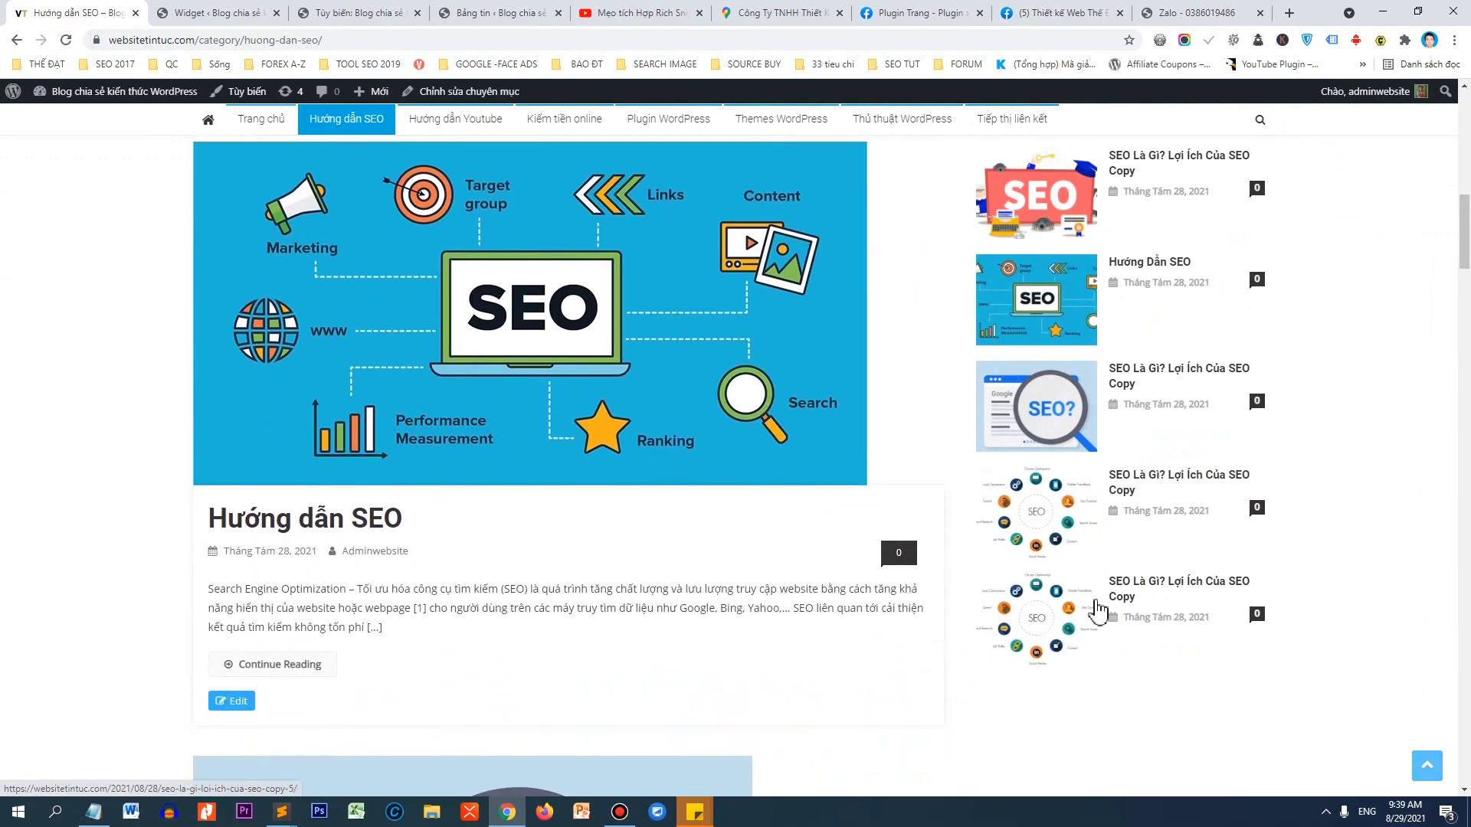
{"action": "left_click_drag", "start_coordinate": [1465, 309], "coordinate": [1468, 122]}
{"action": "scroll", "coordinate": [1265, 466], "scroll_direction": "down", "scroll_amount": 3}
{"action": "scroll", "coordinate": [1265, 465], "scroll_direction": "down", "scroll_amount": 1}
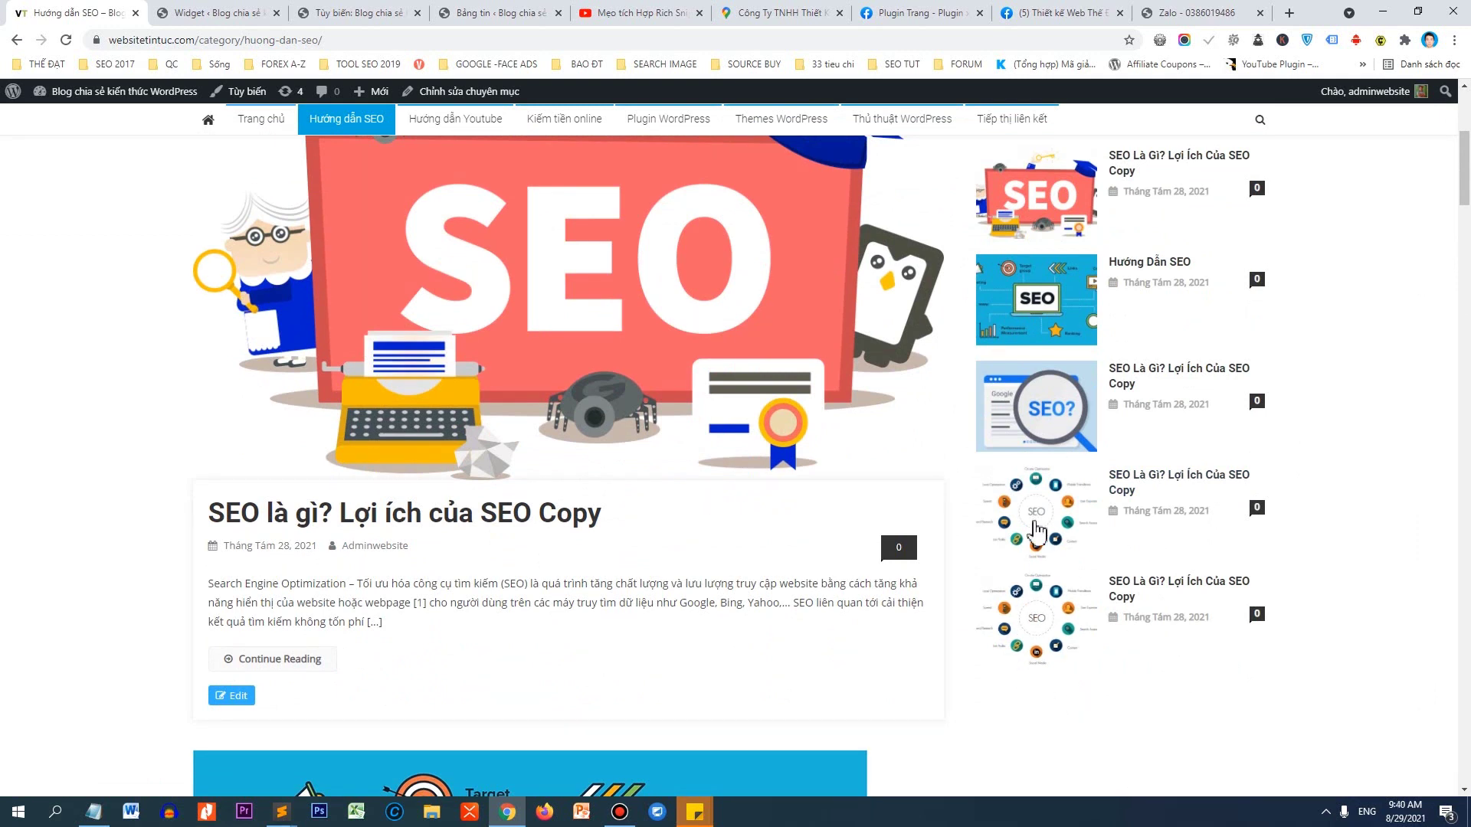
Load vantheweb.com in a new browser tab.
{"action": "left_click", "coordinate": [1287, 13]}
{"action": "type", "text": "vantheweb.com"}
{"action": "key", "text": "Return"}
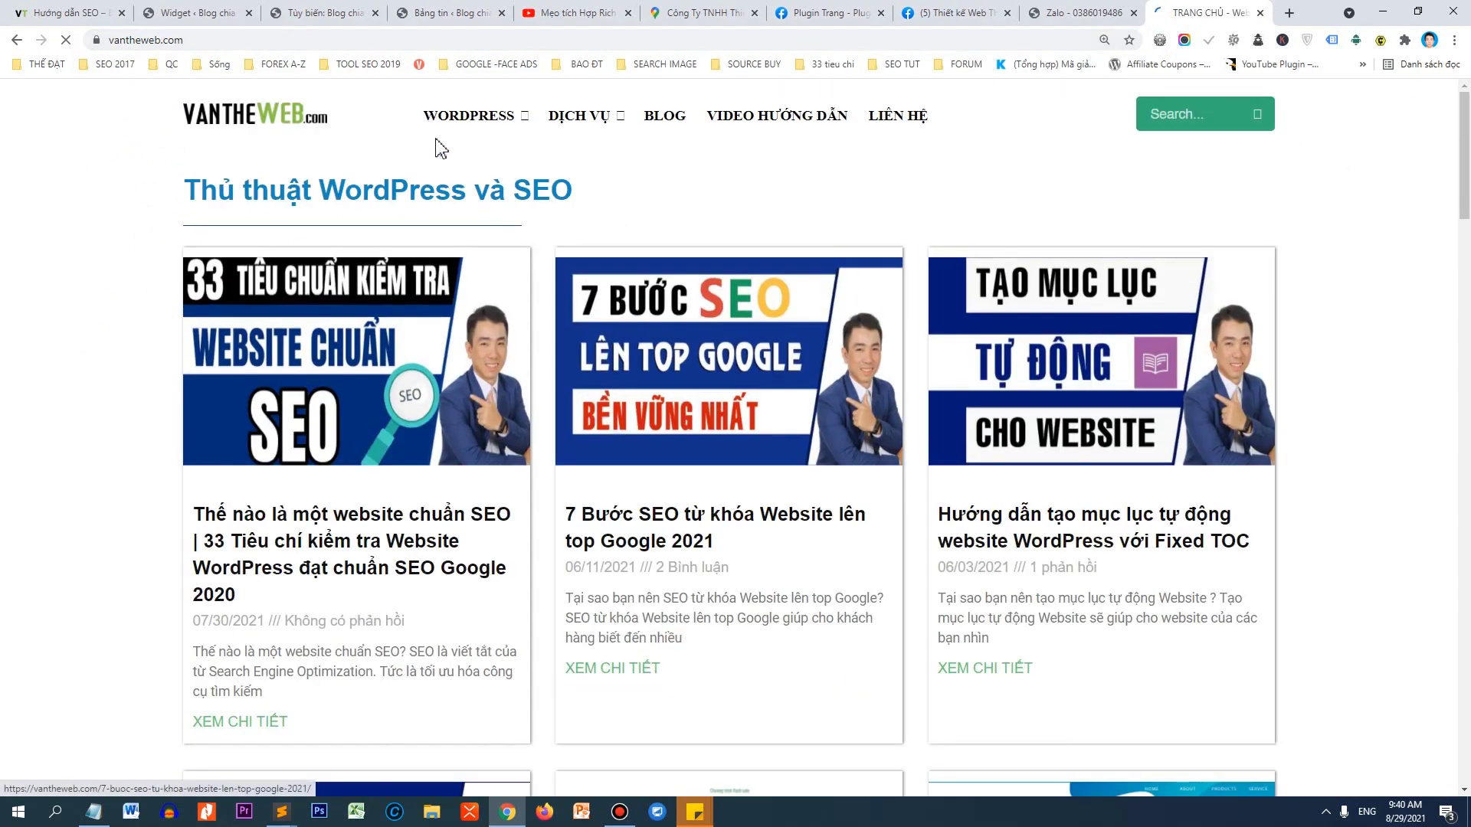
Open the 33 SEO criteria article on vantheweb.com and dismiss the ad overlay.
{"action": "mouse_move", "coordinate": [457, 137]}
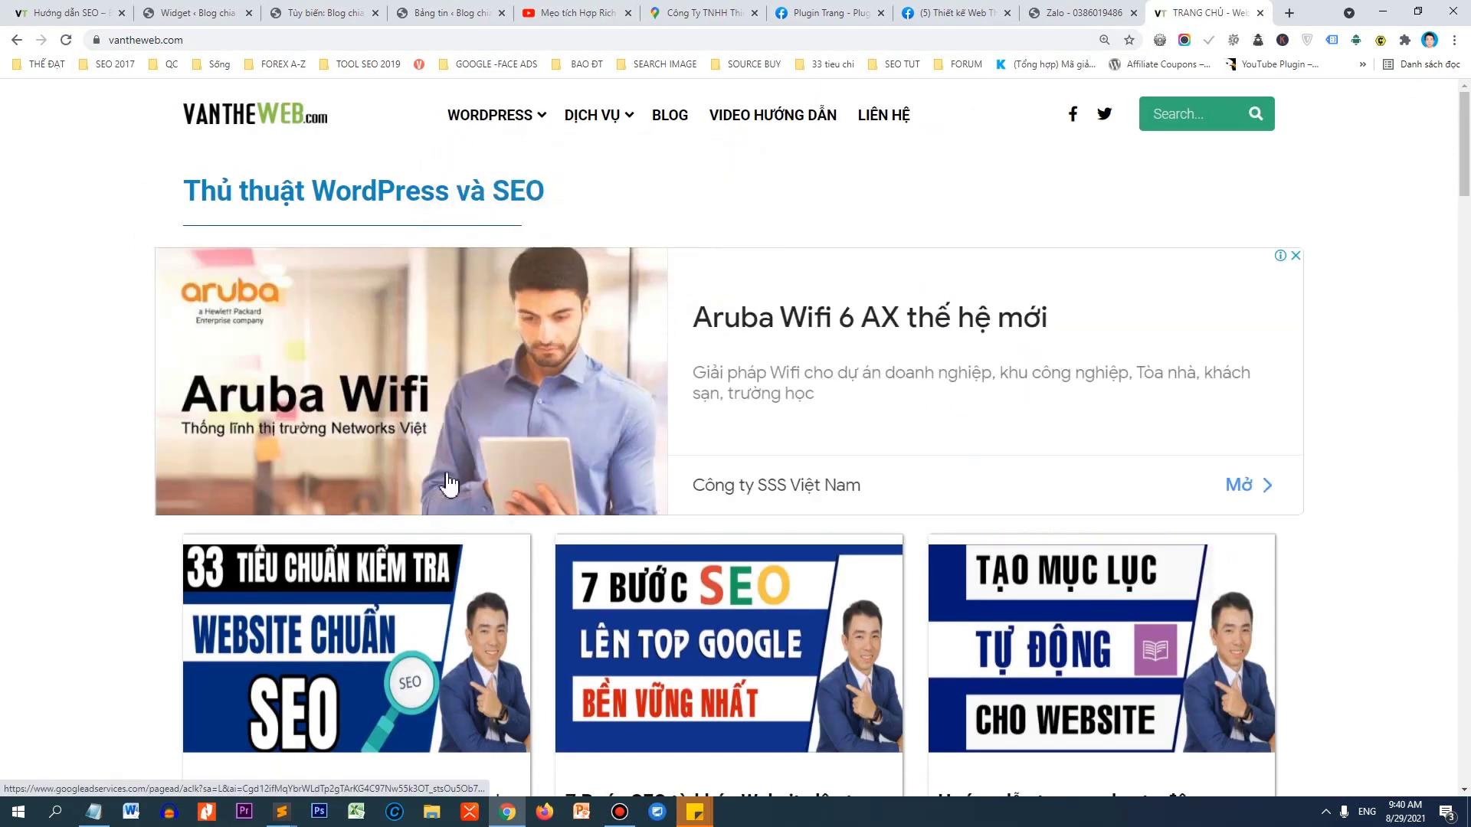
{"action": "scroll", "coordinate": [444, 490], "scroll_direction": "down", "scroll_amount": 3}
{"action": "left_click", "coordinate": [431, 481]}
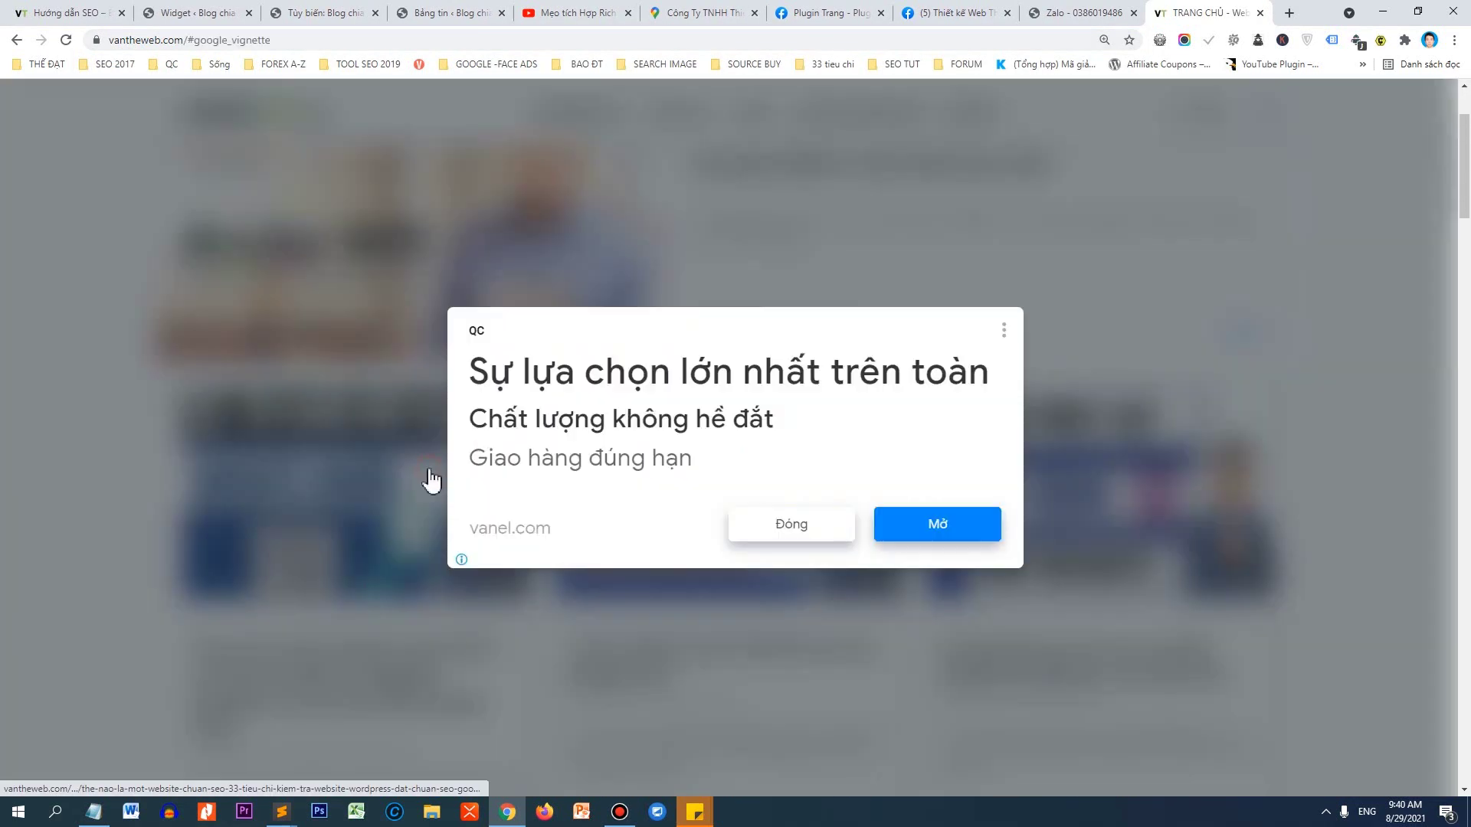
{"action": "left_click", "coordinate": [831, 545]}
Read through the article on 33 criteria for an SEO-standard WordPress website.
{"action": "scroll", "coordinate": [953, 279], "scroll_direction": "down", "scroll_amount": 5}
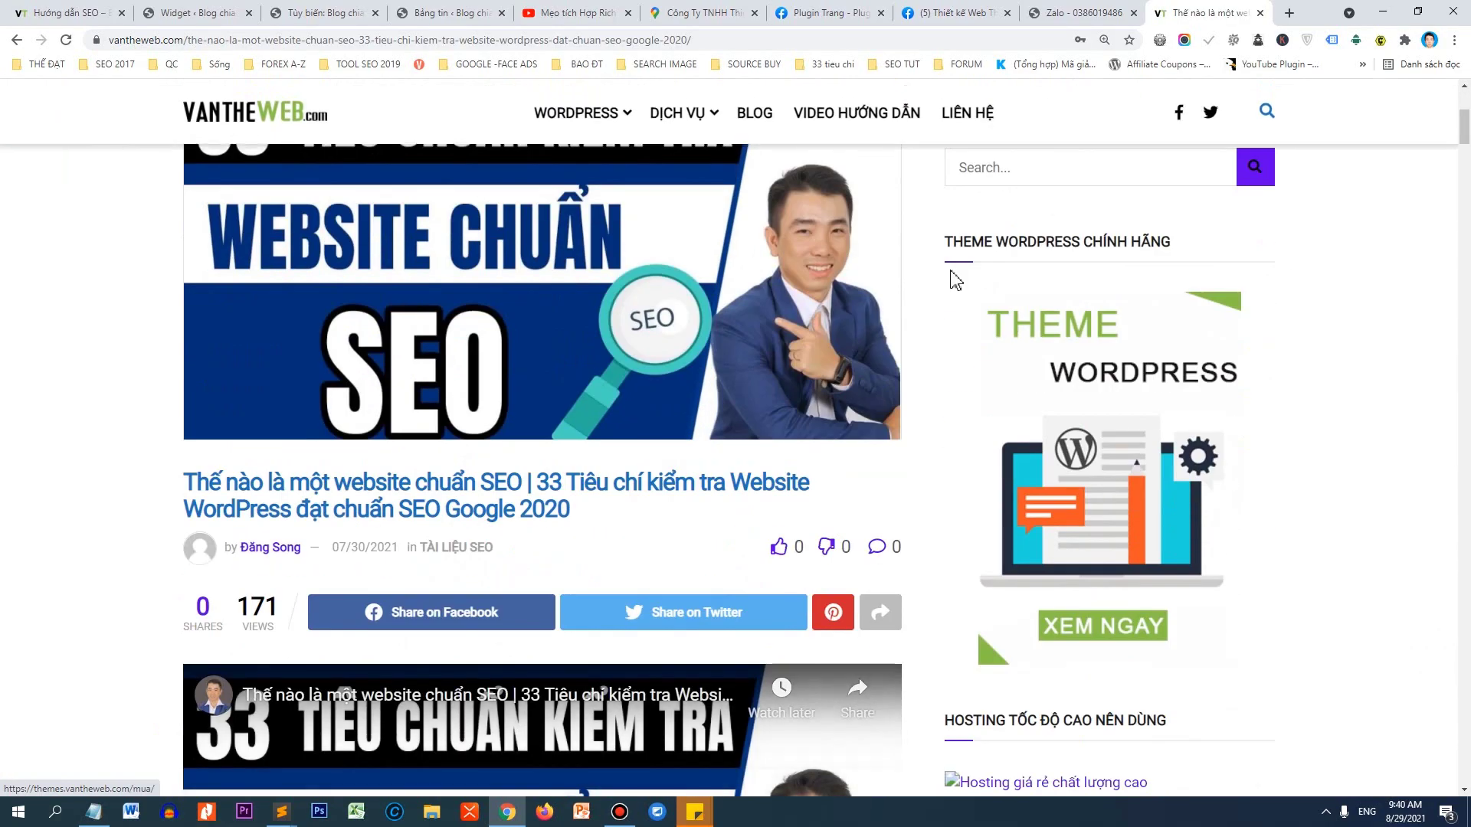
{"action": "scroll", "coordinate": [1045, 181], "scroll_direction": "down", "scroll_amount": 5}
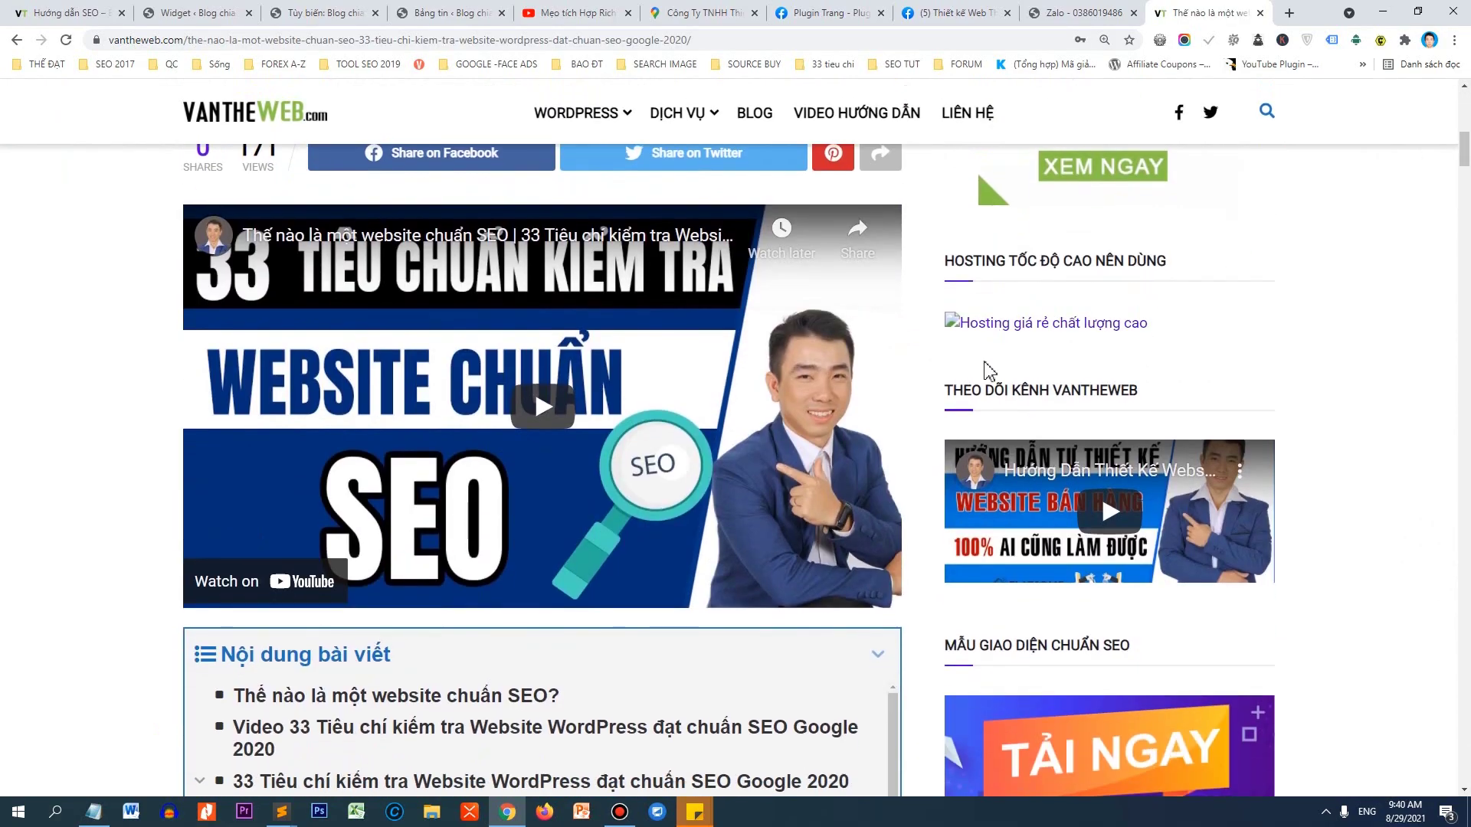
{"action": "scroll", "coordinate": [988, 370], "scroll_direction": "down", "scroll_amount": 3}
{"action": "scroll", "coordinate": [1100, 261], "scroll_direction": "down", "scroll_amount": 6}
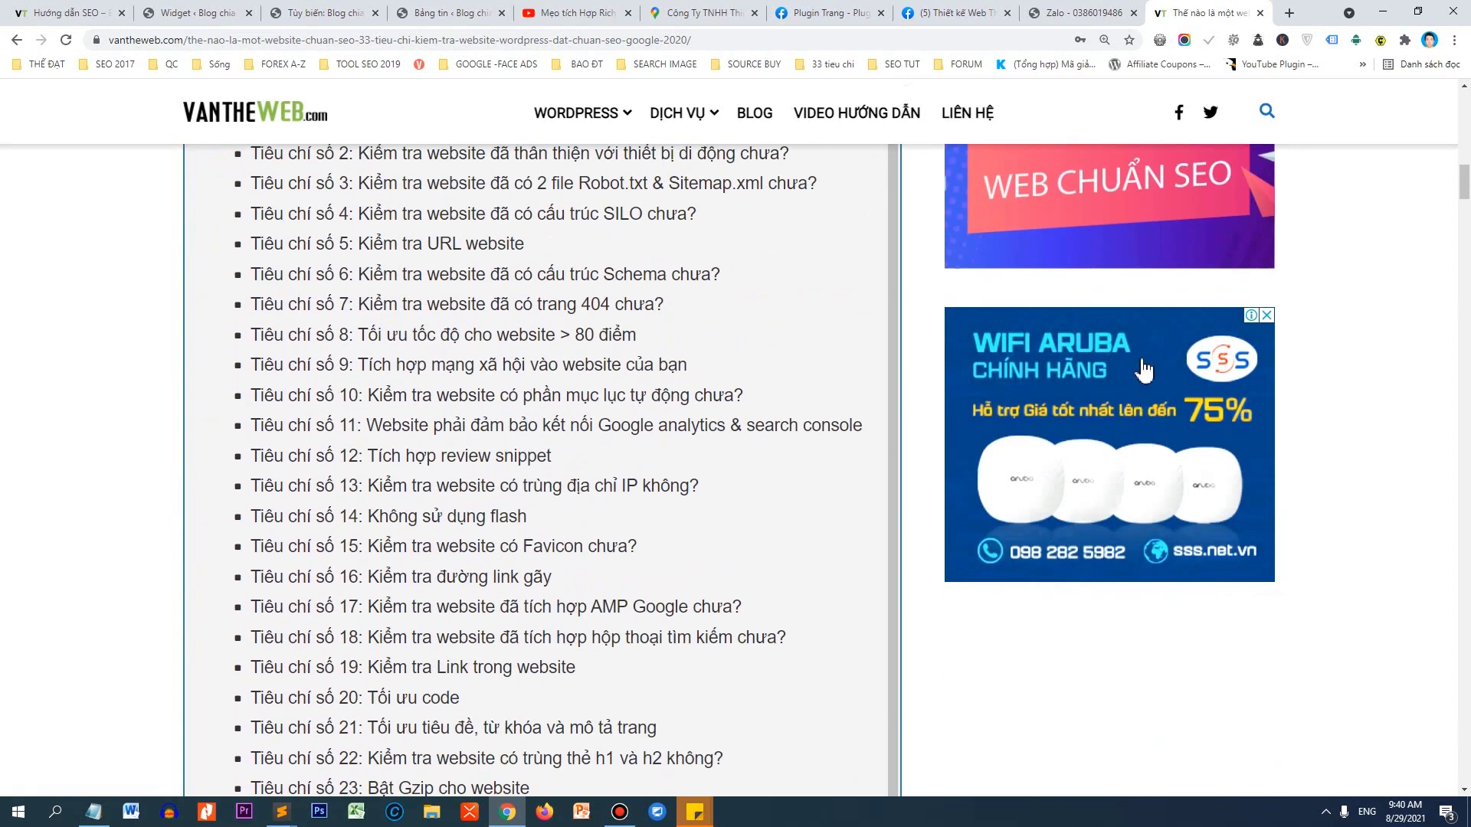
{"action": "scroll", "coordinate": [1064, 258], "scroll_direction": "down", "scroll_amount": 1}
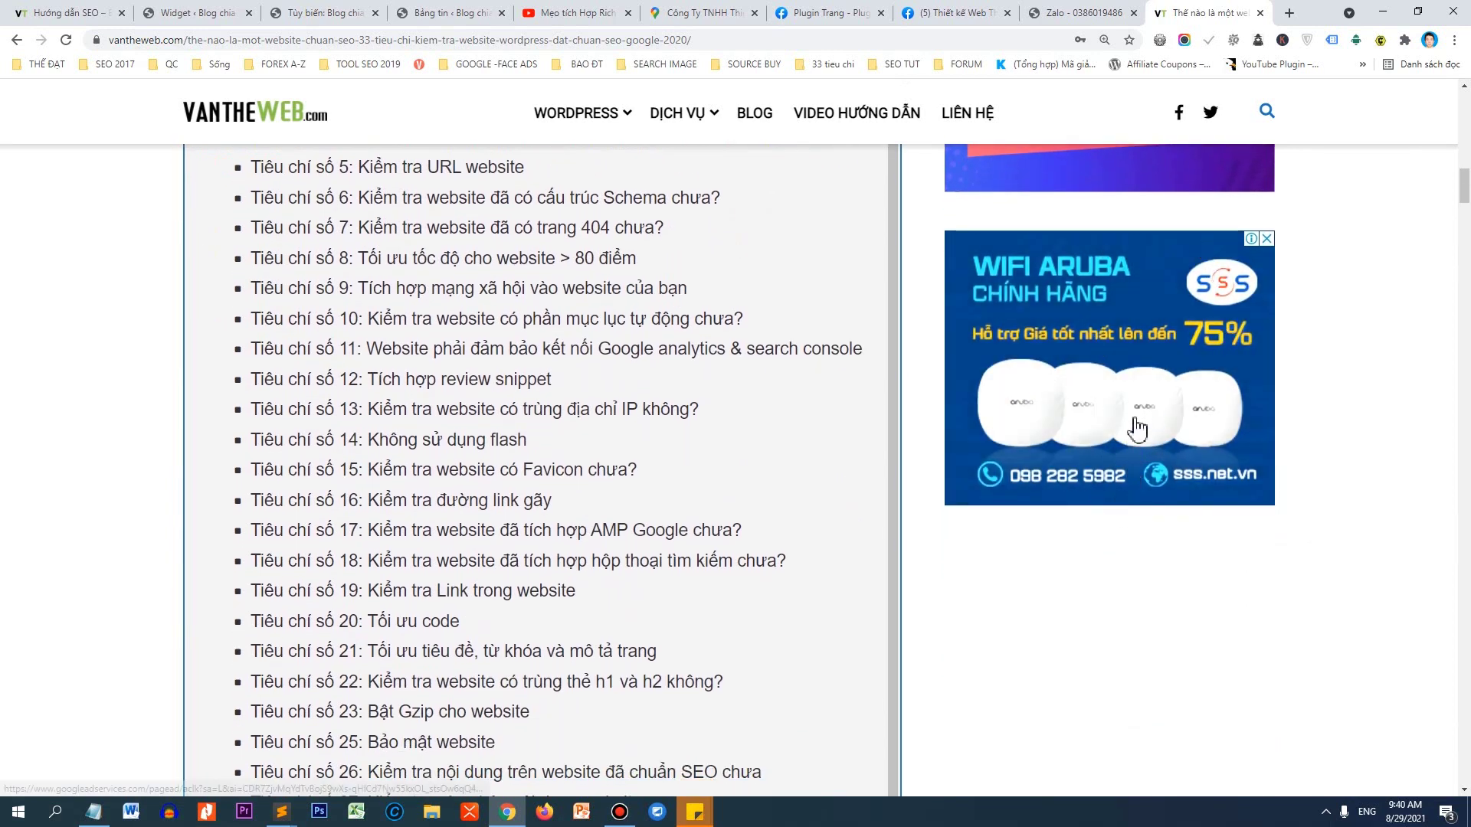
{"action": "scroll", "coordinate": [1088, 521], "scroll_direction": "up", "scroll_amount": 3}
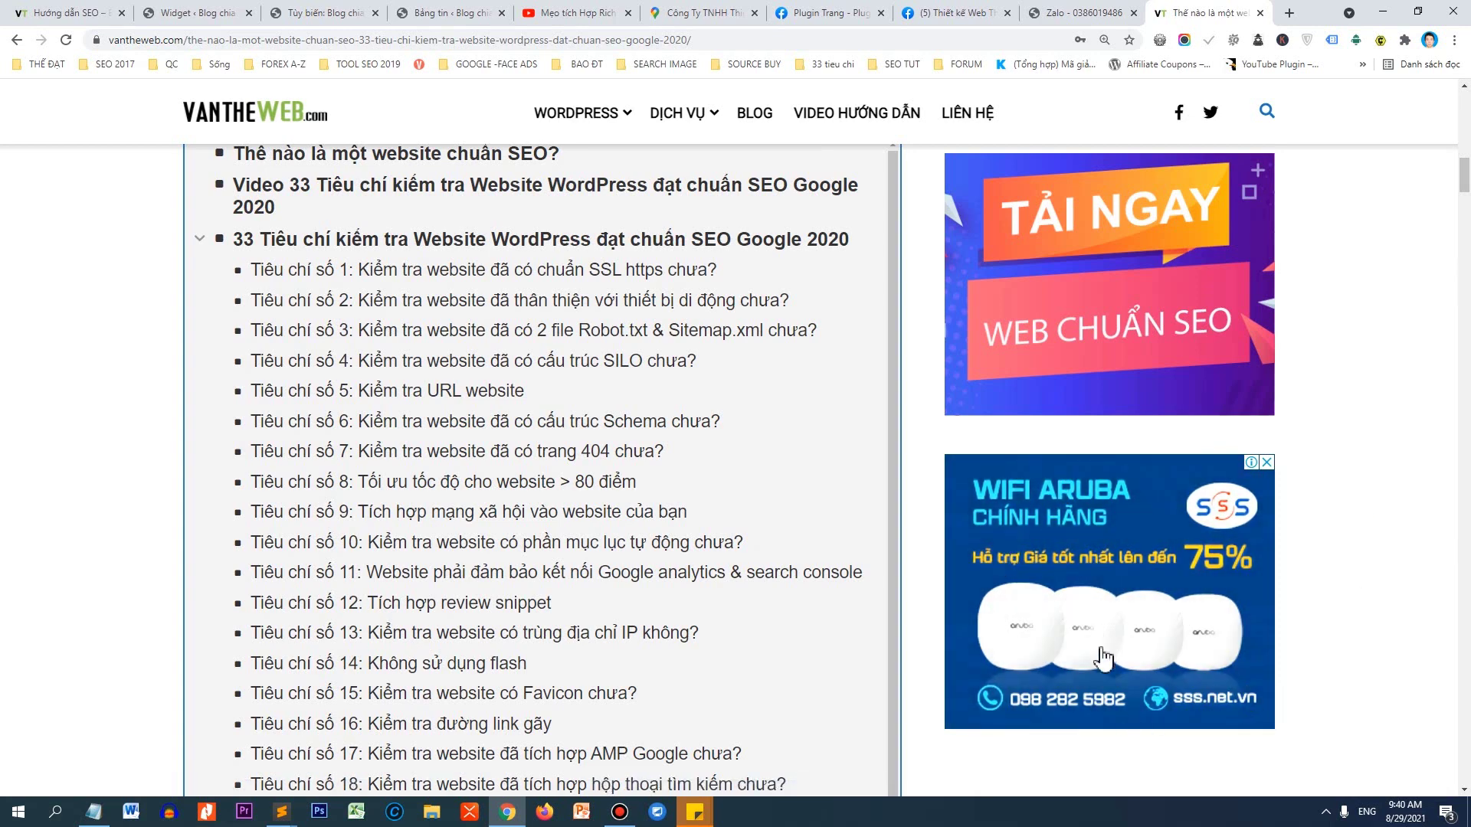
{"action": "left_click_drag", "start_coordinate": [1464, 174], "coordinate": [1466, 106]}
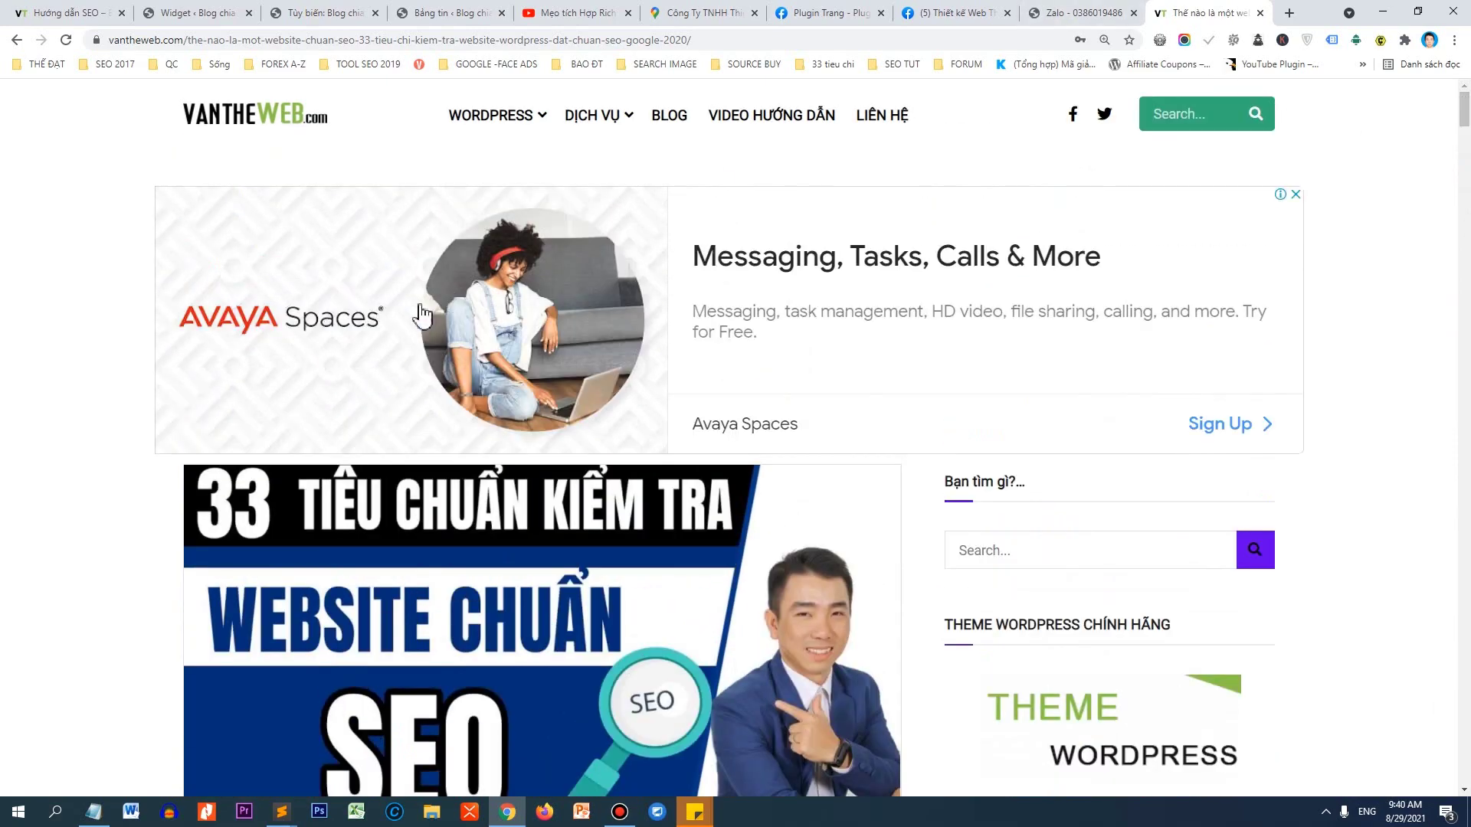
{"action": "left_click_drag", "start_coordinate": [1464, 106], "coordinate": [1465, 563]}
{"action": "scroll", "coordinate": [484, 555], "scroll_direction": "down", "scroll_amount": 20}
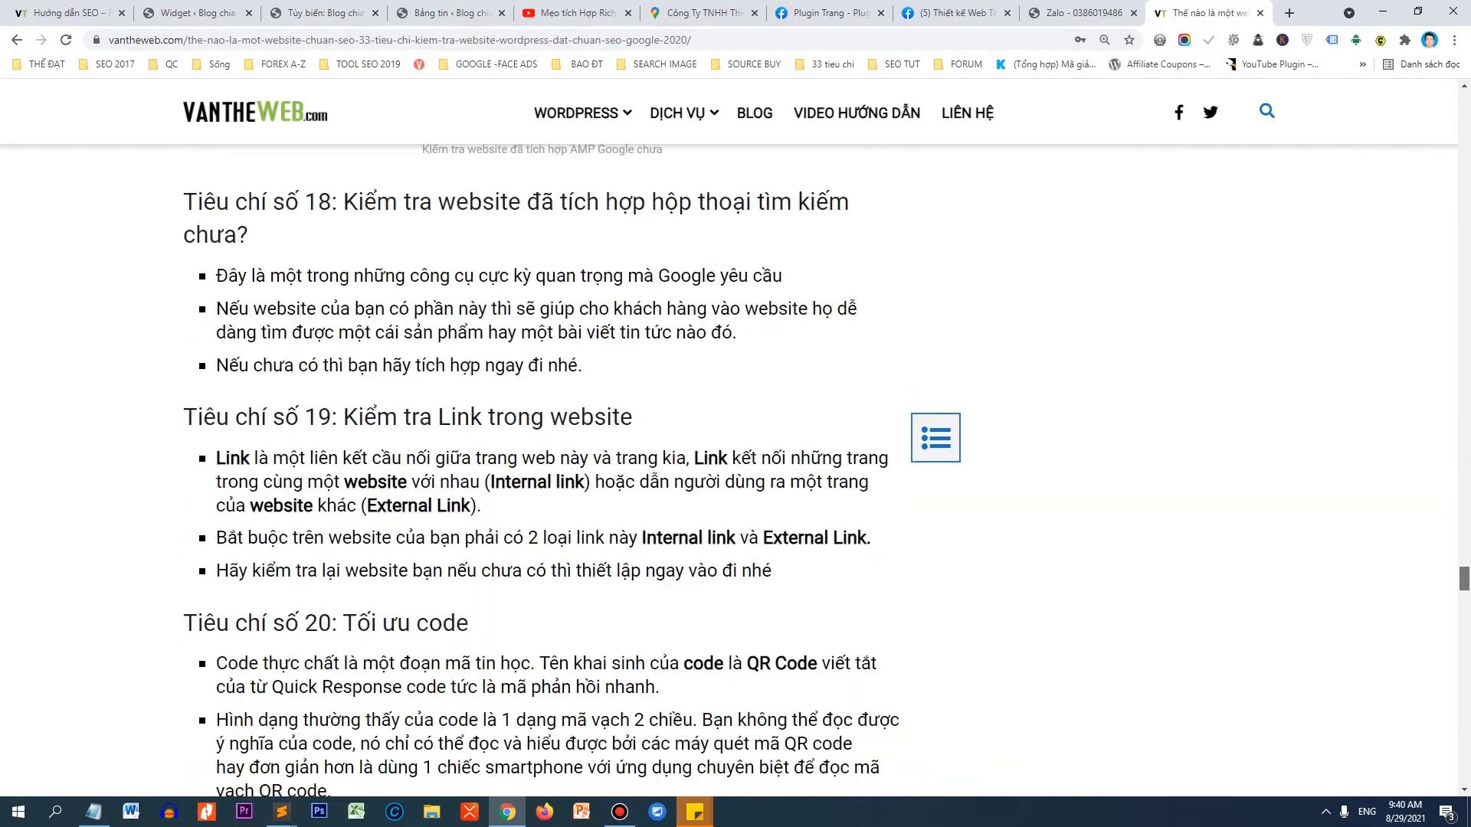
{"action": "scroll", "coordinate": [634, 580], "scroll_direction": "down", "scroll_amount": 20}
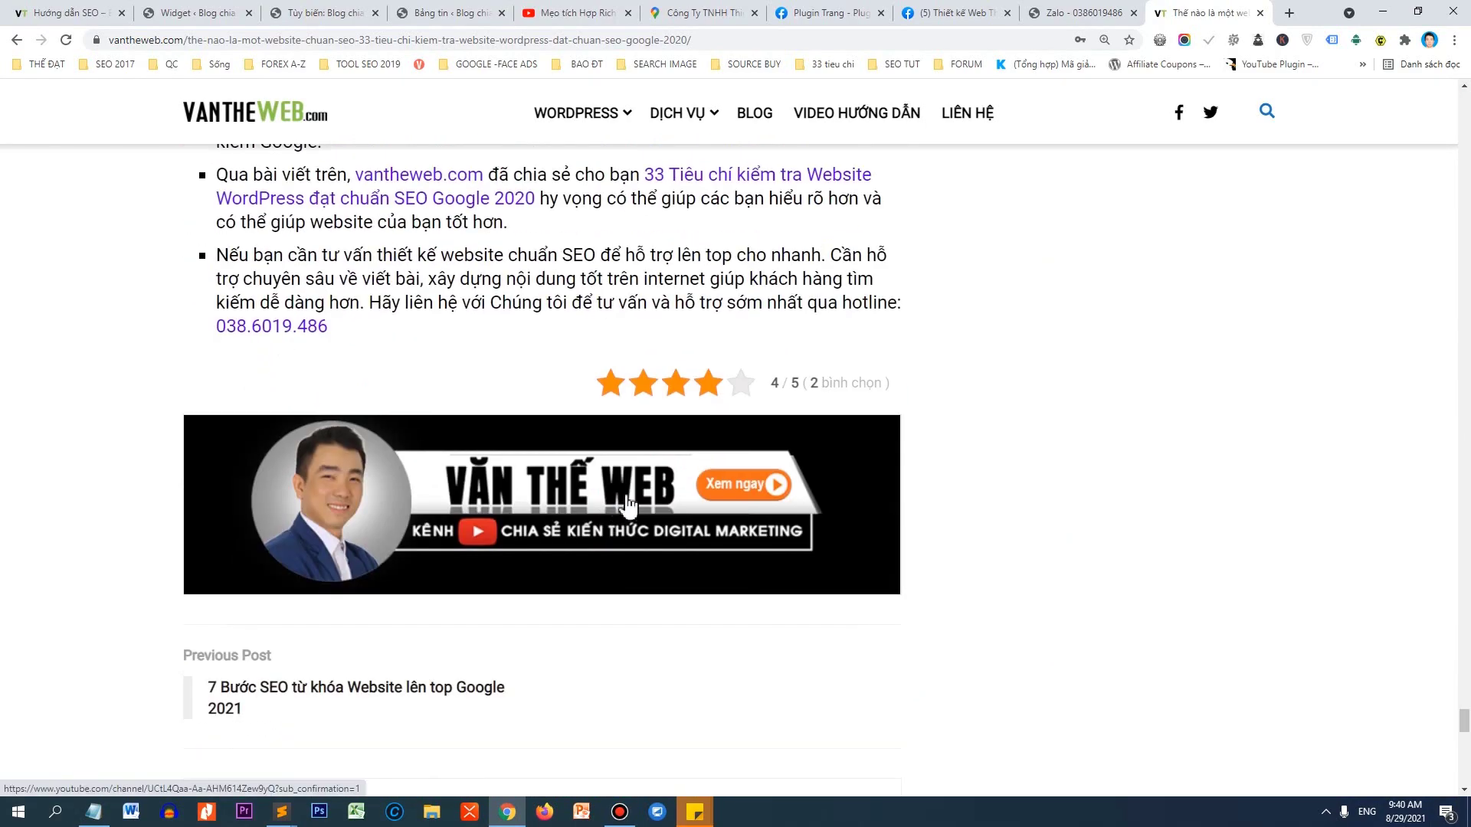
{"action": "scroll", "coordinate": [542, 447], "scroll_direction": "up", "scroll_amount": 15}
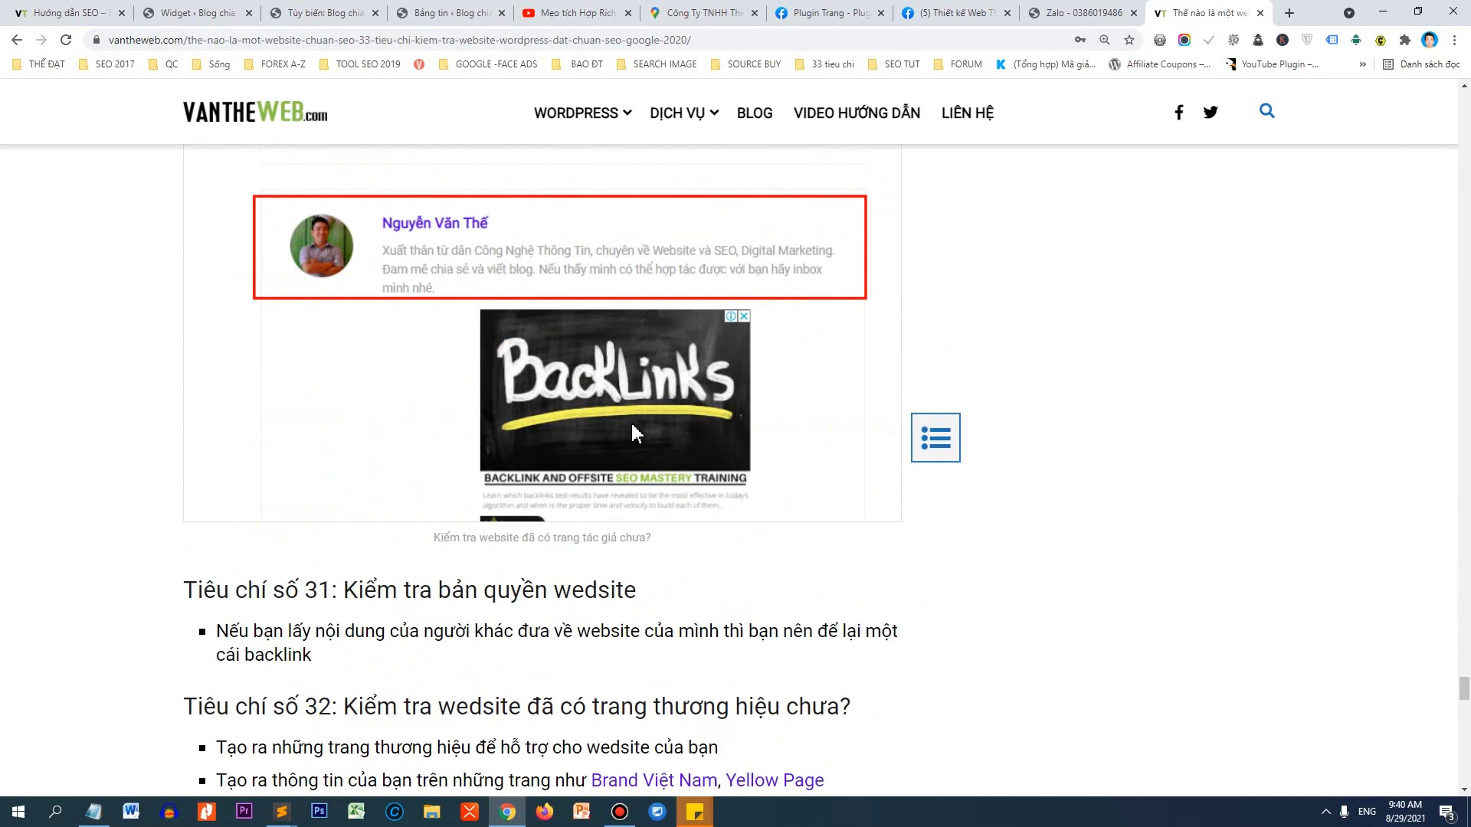
{"action": "scroll", "coordinate": [609, 469], "scroll_direction": "down", "scroll_amount": 20}
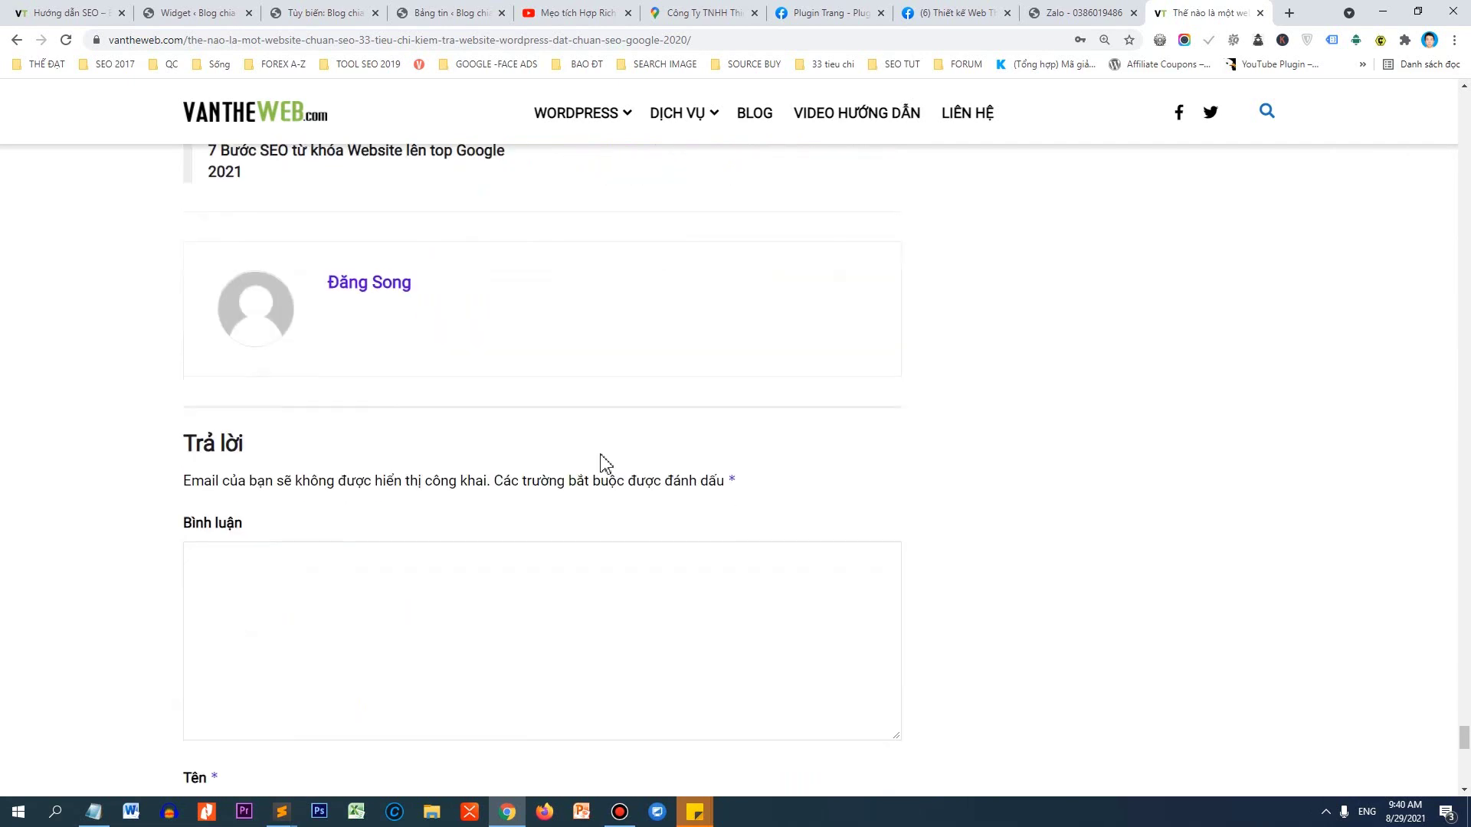
{"action": "scroll", "coordinate": [600, 452], "scroll_direction": "down", "scroll_amount": 5}
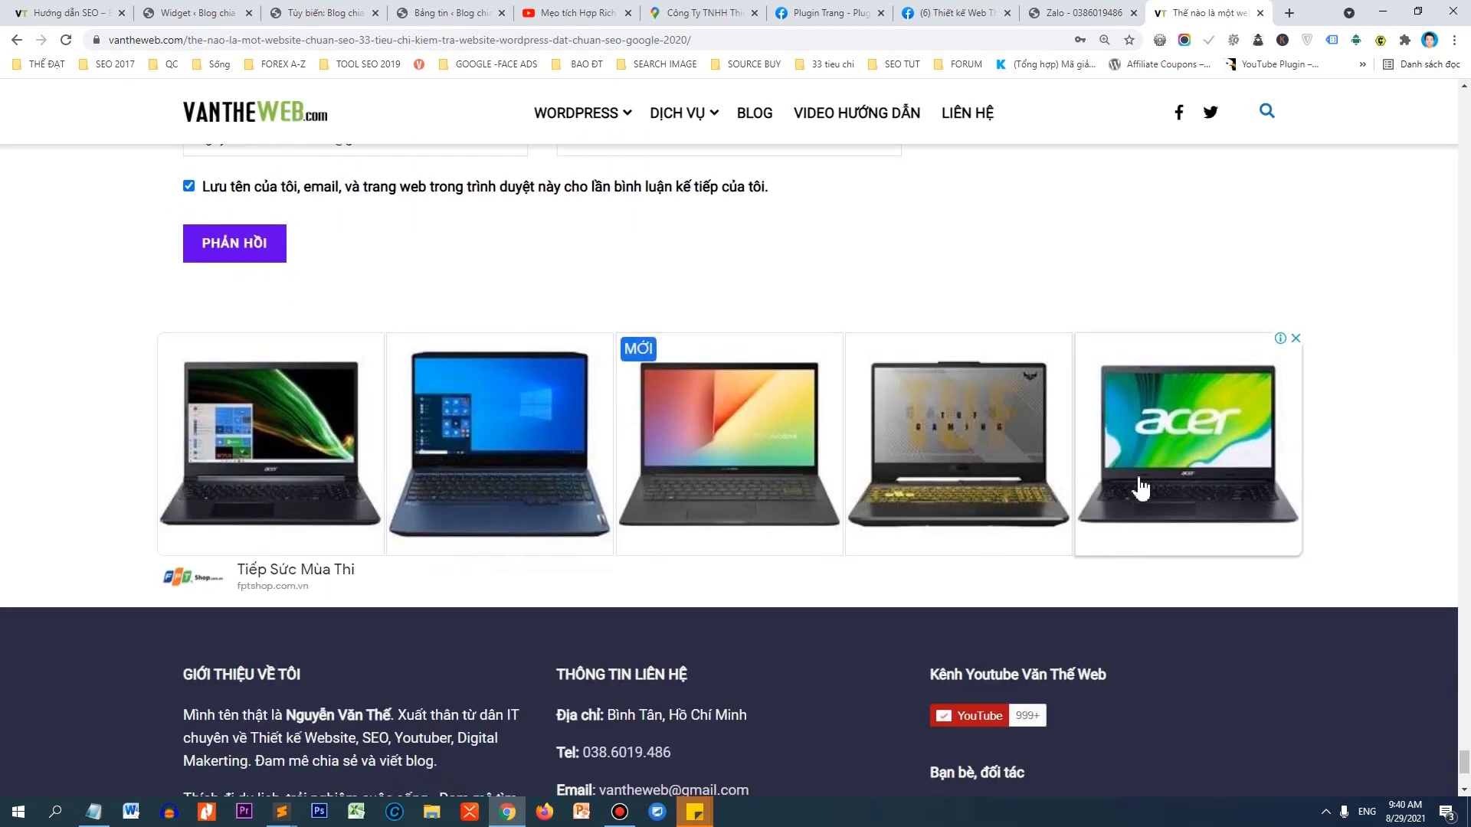
{"action": "scroll", "coordinate": [1141, 487], "scroll_direction": "down", "scroll_amount": 3}
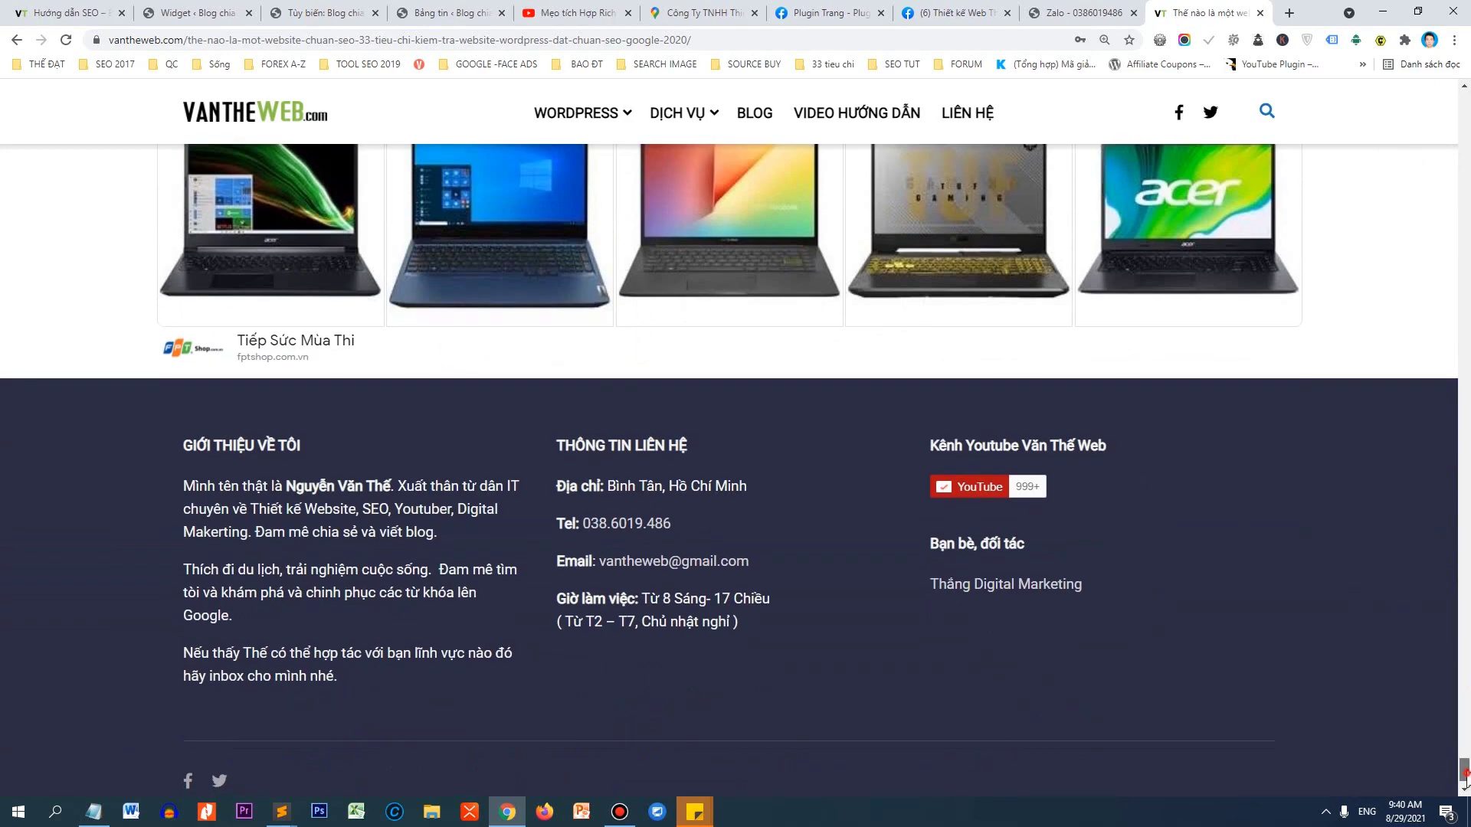
{"action": "left_click_drag", "start_coordinate": [1464, 778], "coordinate": [1420, 27]}
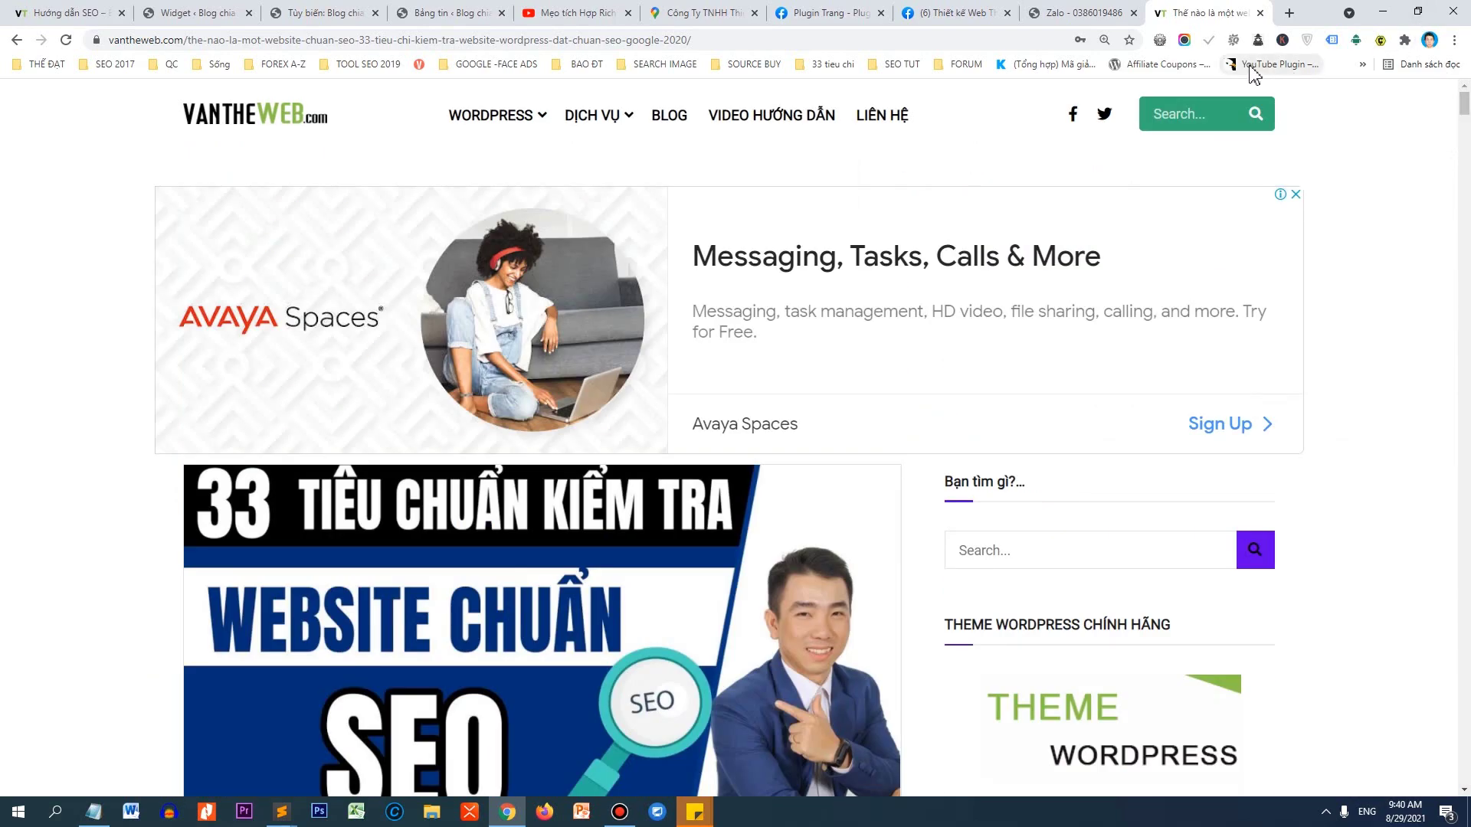
{"action": "left_click", "coordinate": [92, 13]}
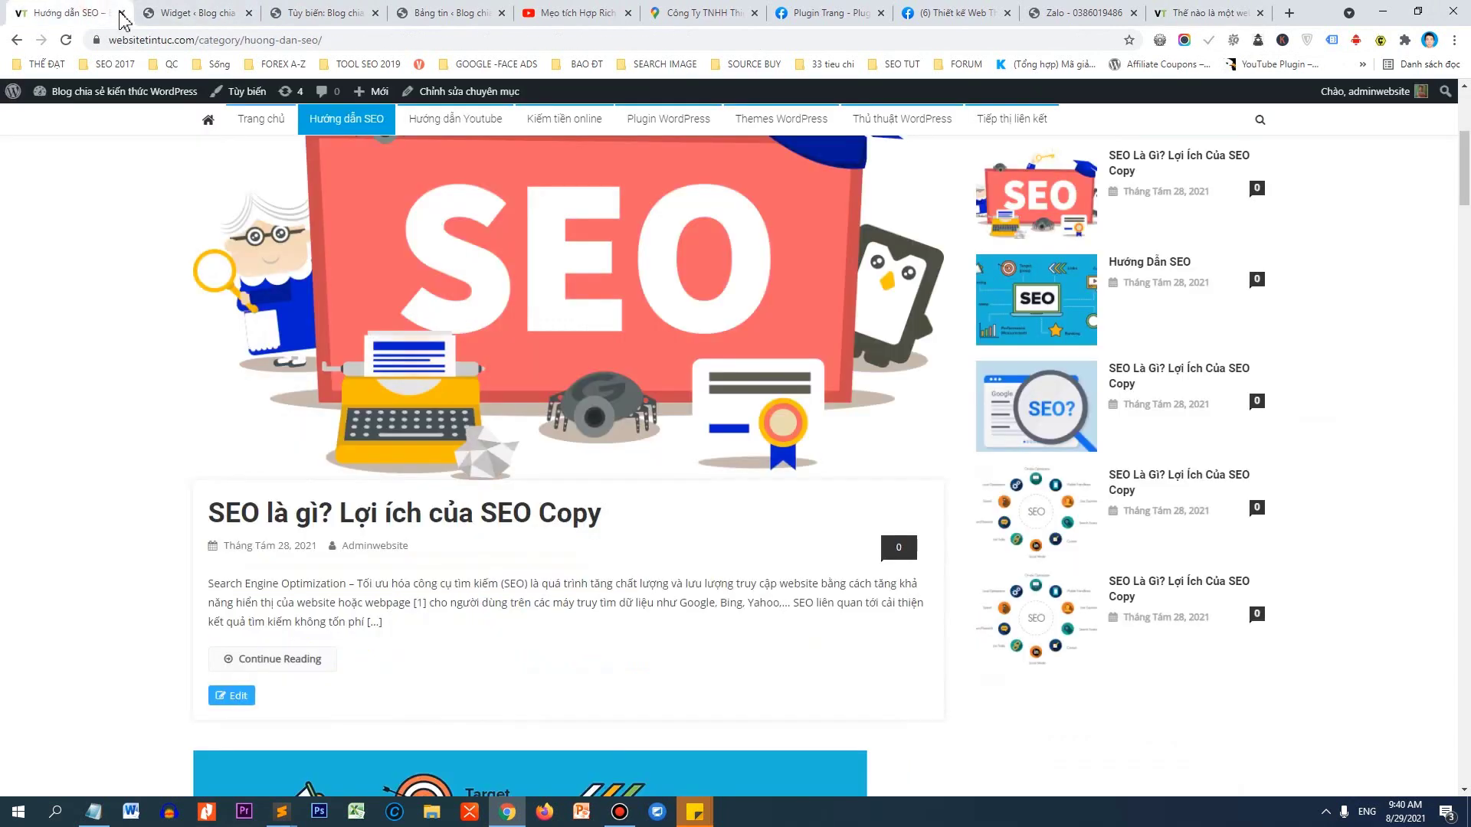
{"action": "scroll", "coordinate": [1468, 215], "scroll_direction": "up", "scroll_amount": 5}
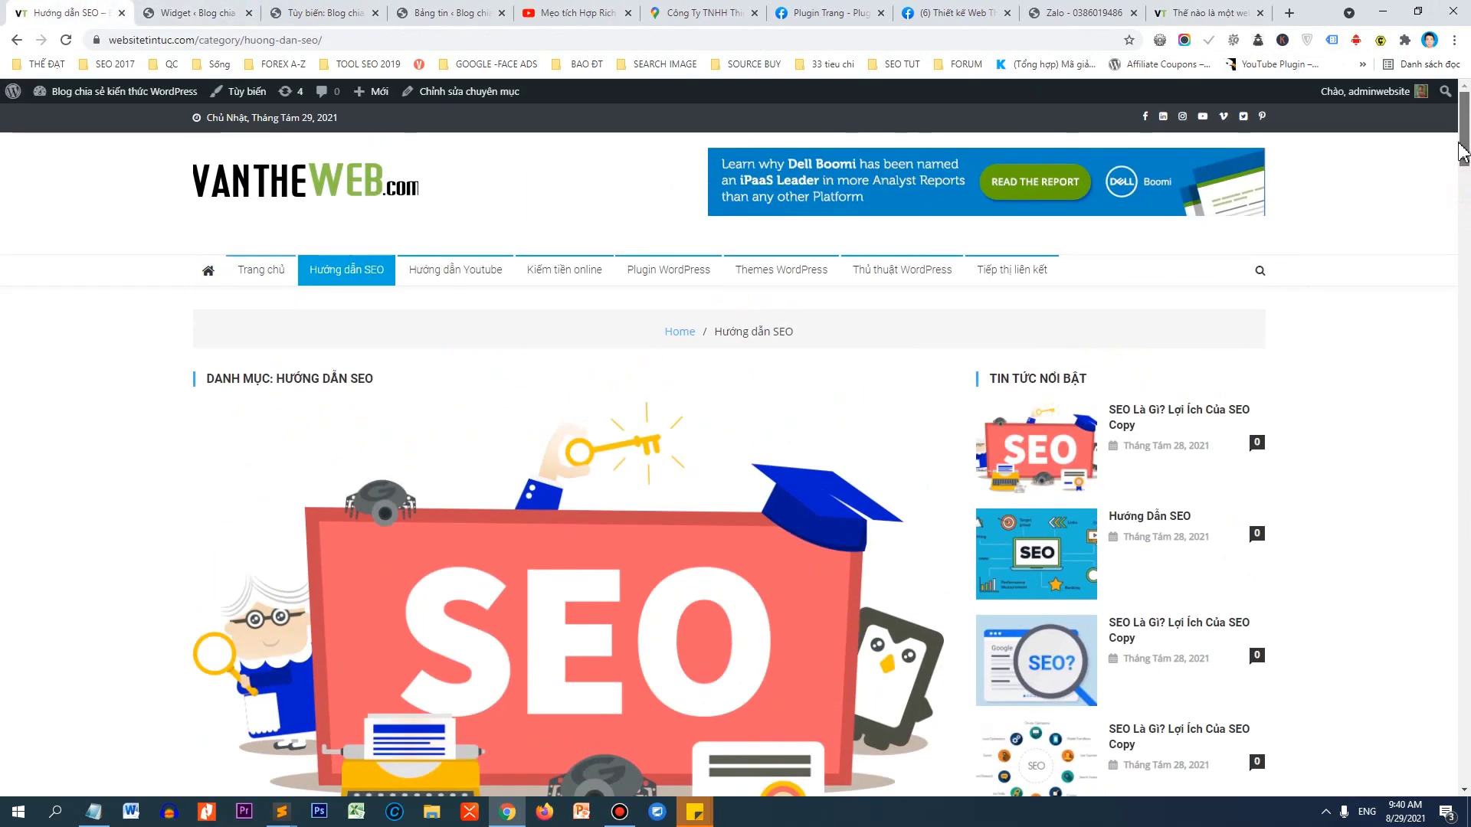
{"action": "scroll", "coordinate": [1110, 443], "scroll_direction": "down", "scroll_amount": 6}
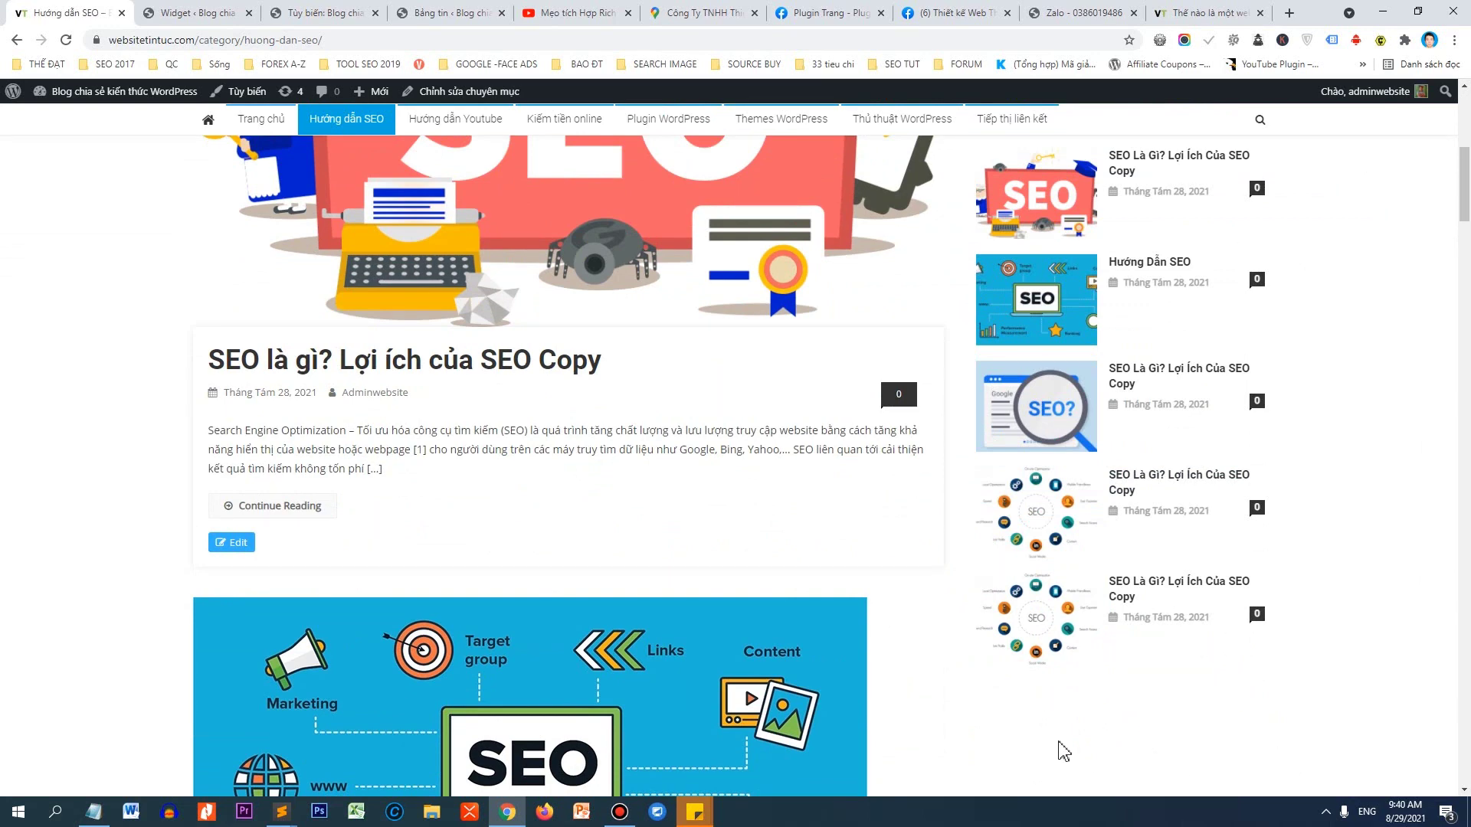
{"action": "scroll", "coordinate": [1011, 373], "scroll_direction": "up", "scroll_amount": 6}
{"action": "scroll", "coordinate": [1110, 381], "scroll_direction": "down", "scroll_amount": 2}
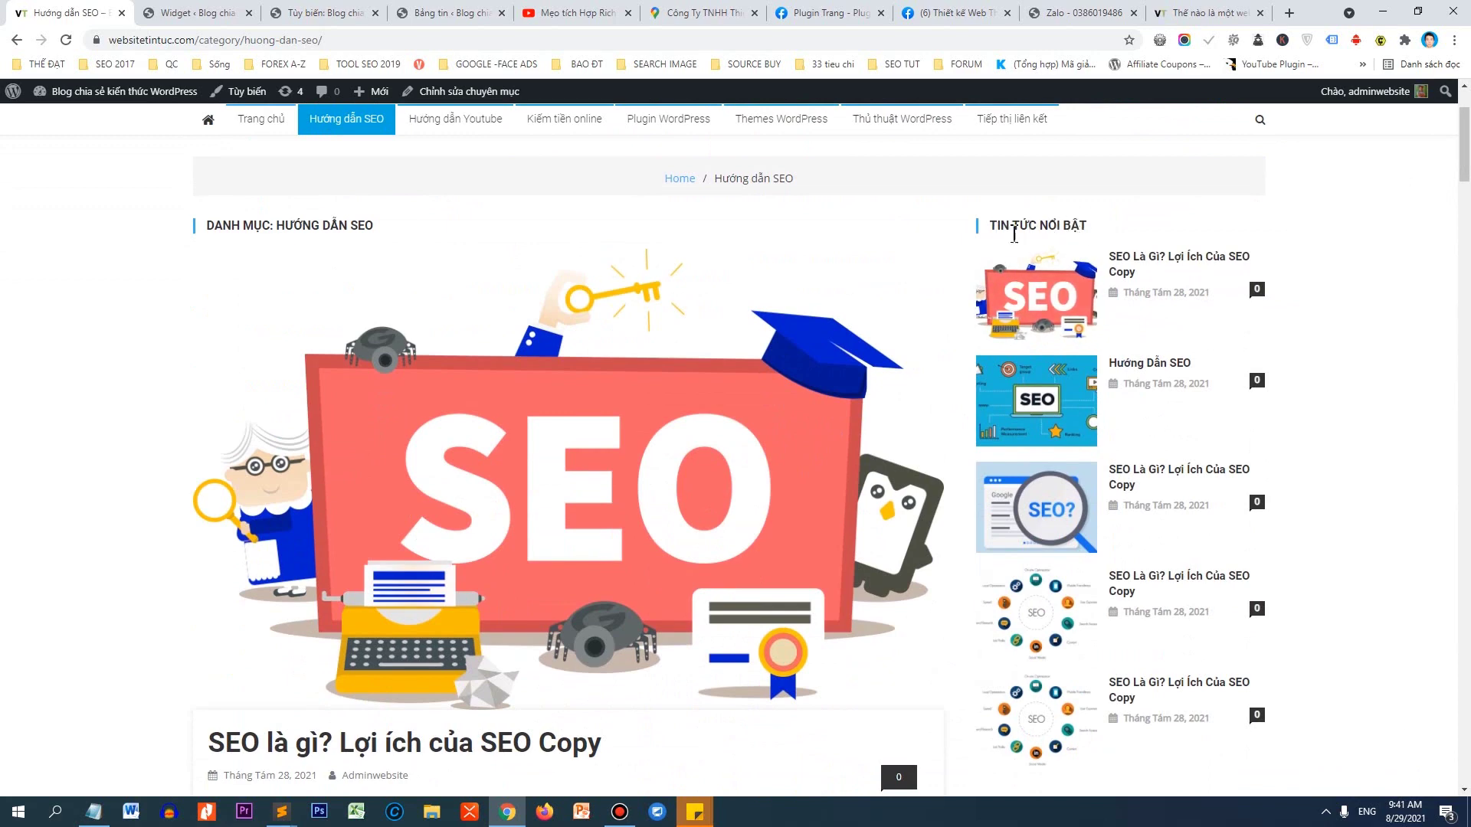
Add a Video widget to the Sidebar, placed above the Recent Posts widget.
{"action": "left_click", "coordinate": [205, 11]}
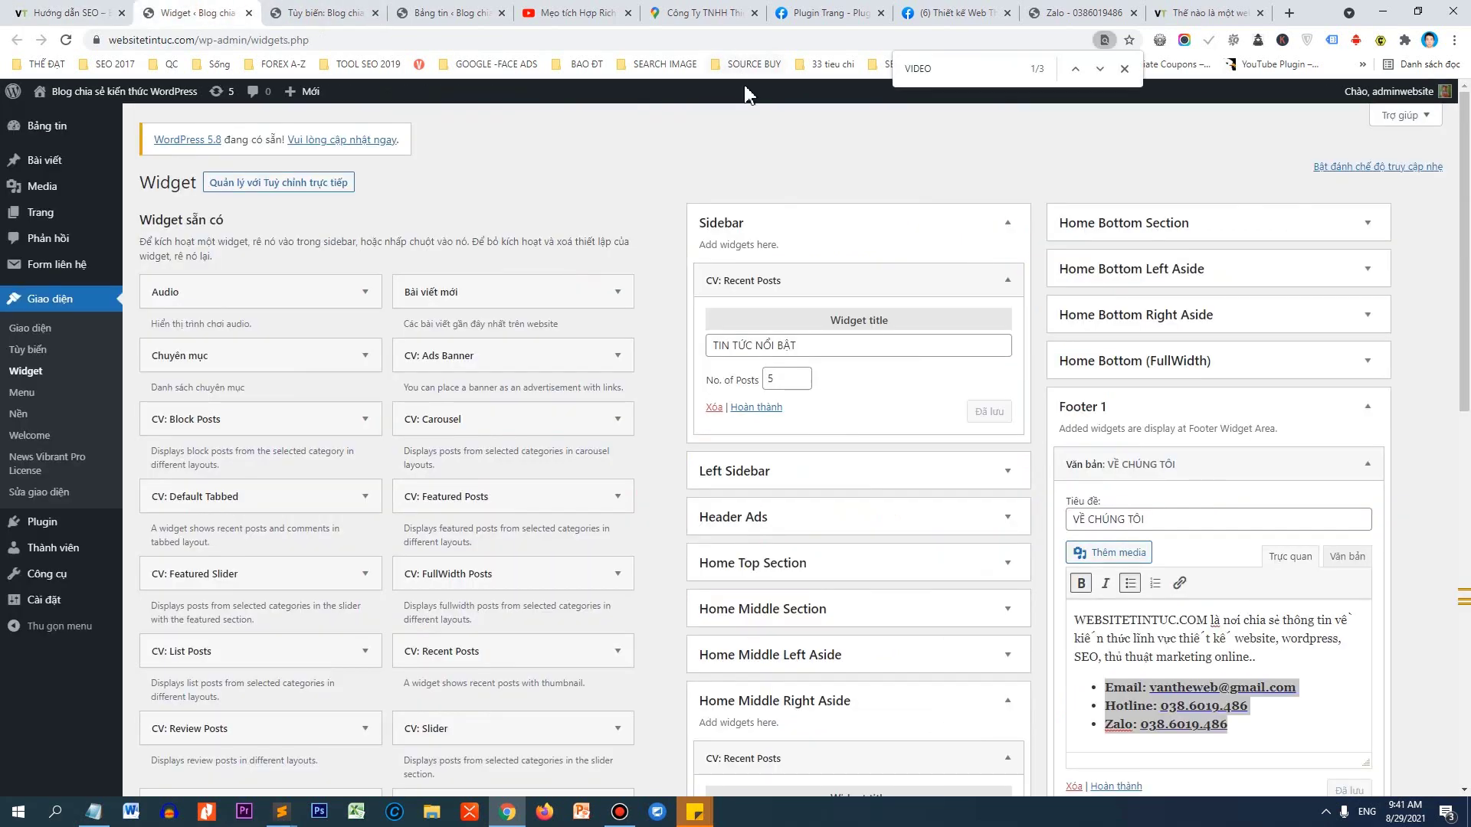
{"action": "scroll", "coordinate": [549, 423], "scroll_direction": "down", "scroll_amount": 7}
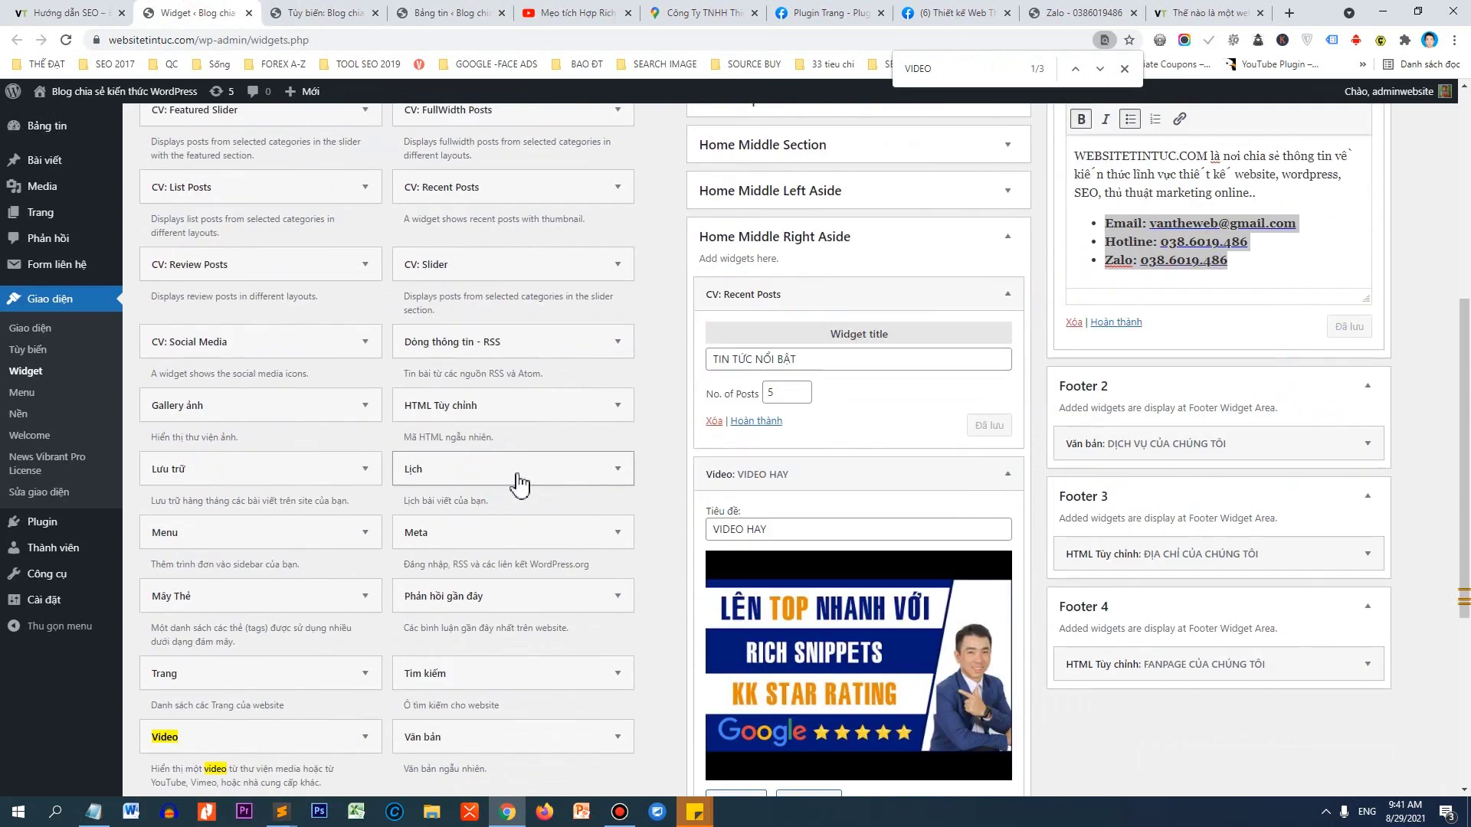
{"action": "left_click_drag", "start_coordinate": [217, 674], "coordinate": [827, 272]}
{"action": "left_click_drag", "start_coordinate": [802, 464], "coordinate": [797, 327]}
Title the Video widget 'VIDEO HAY NÊN XEM' and open its Thêm Video media dialog.
{"action": "left_click", "coordinate": [794, 335]}
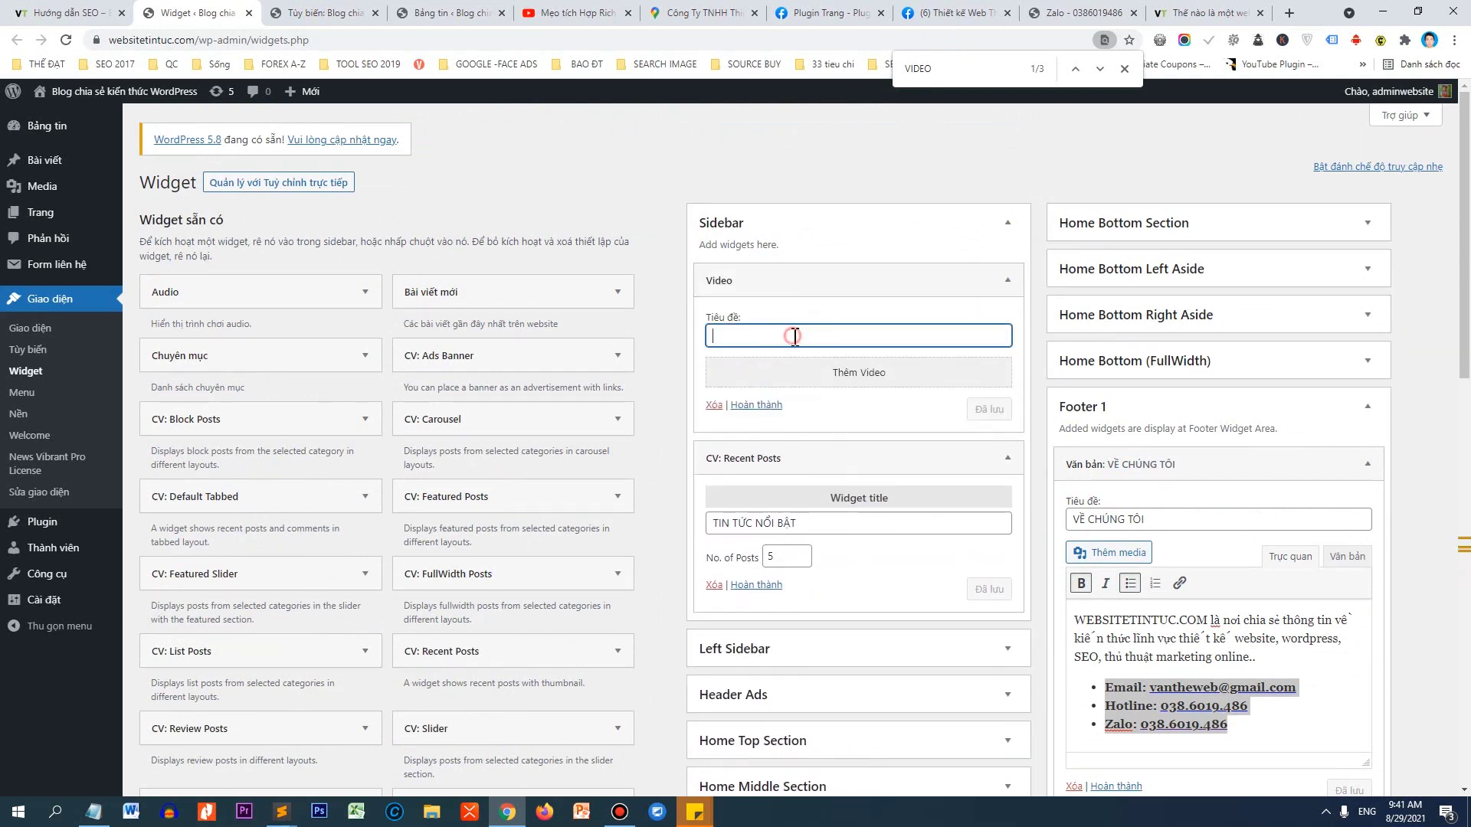
{"action": "type", "text": "VIDEO HAY NÊN XEM"}
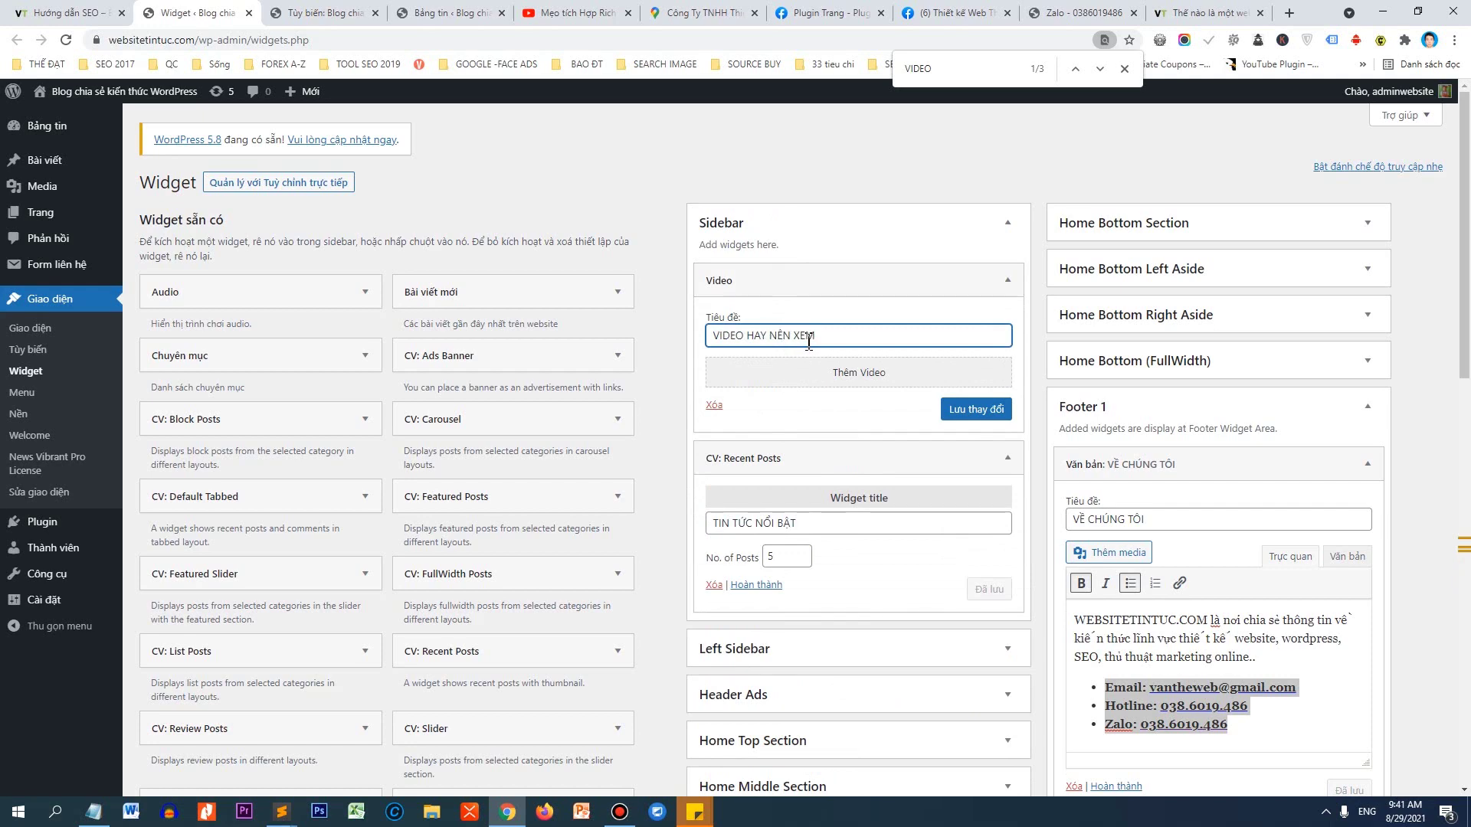
{"action": "left_click", "coordinate": [856, 373]}
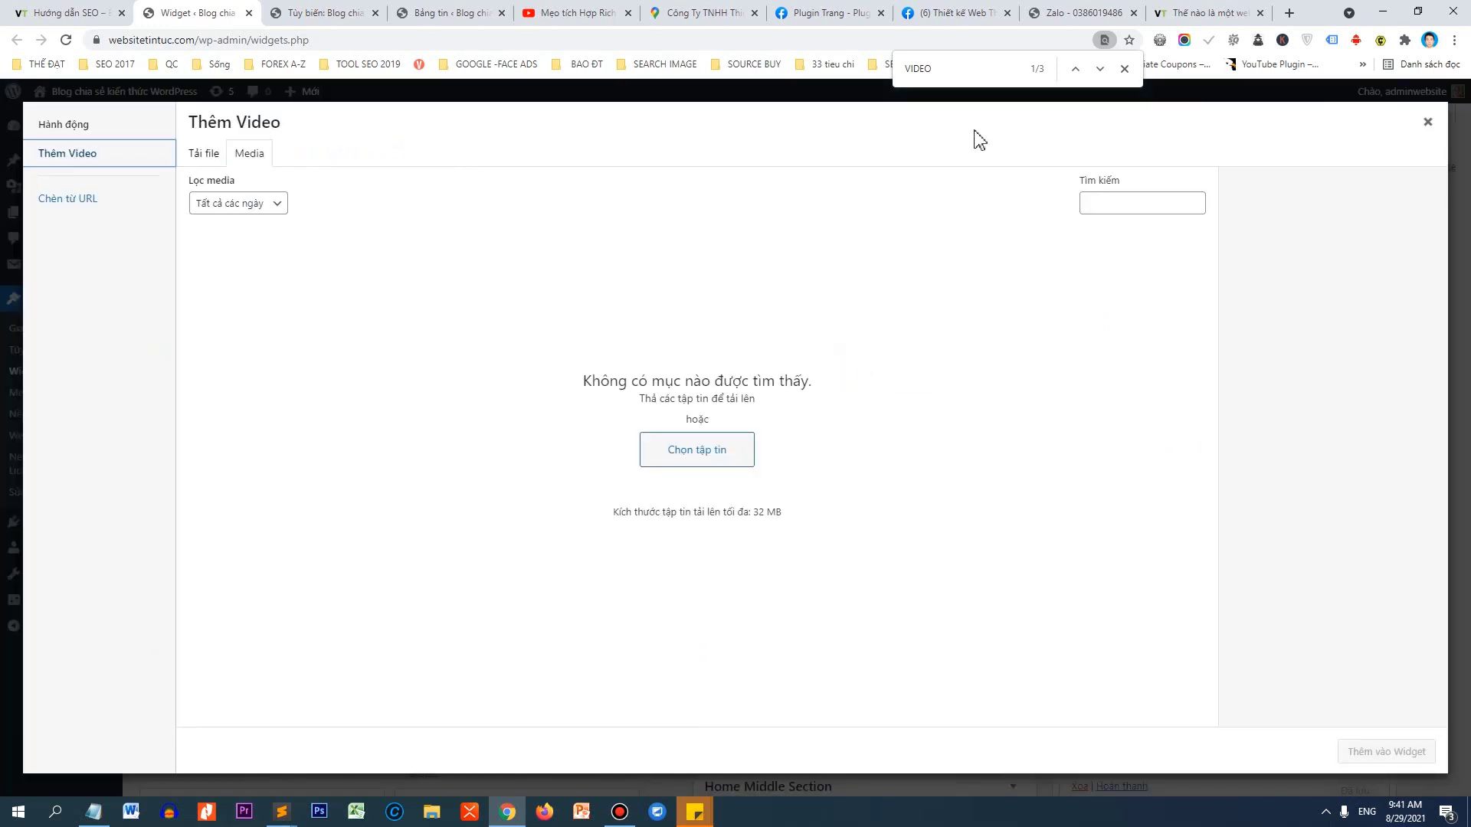
Search YouTube for '7 Kỹ THUẬT LÀM SEO' and open the '7 Bước SEO từ khóa' video.
{"action": "left_click", "coordinate": [614, 11]}
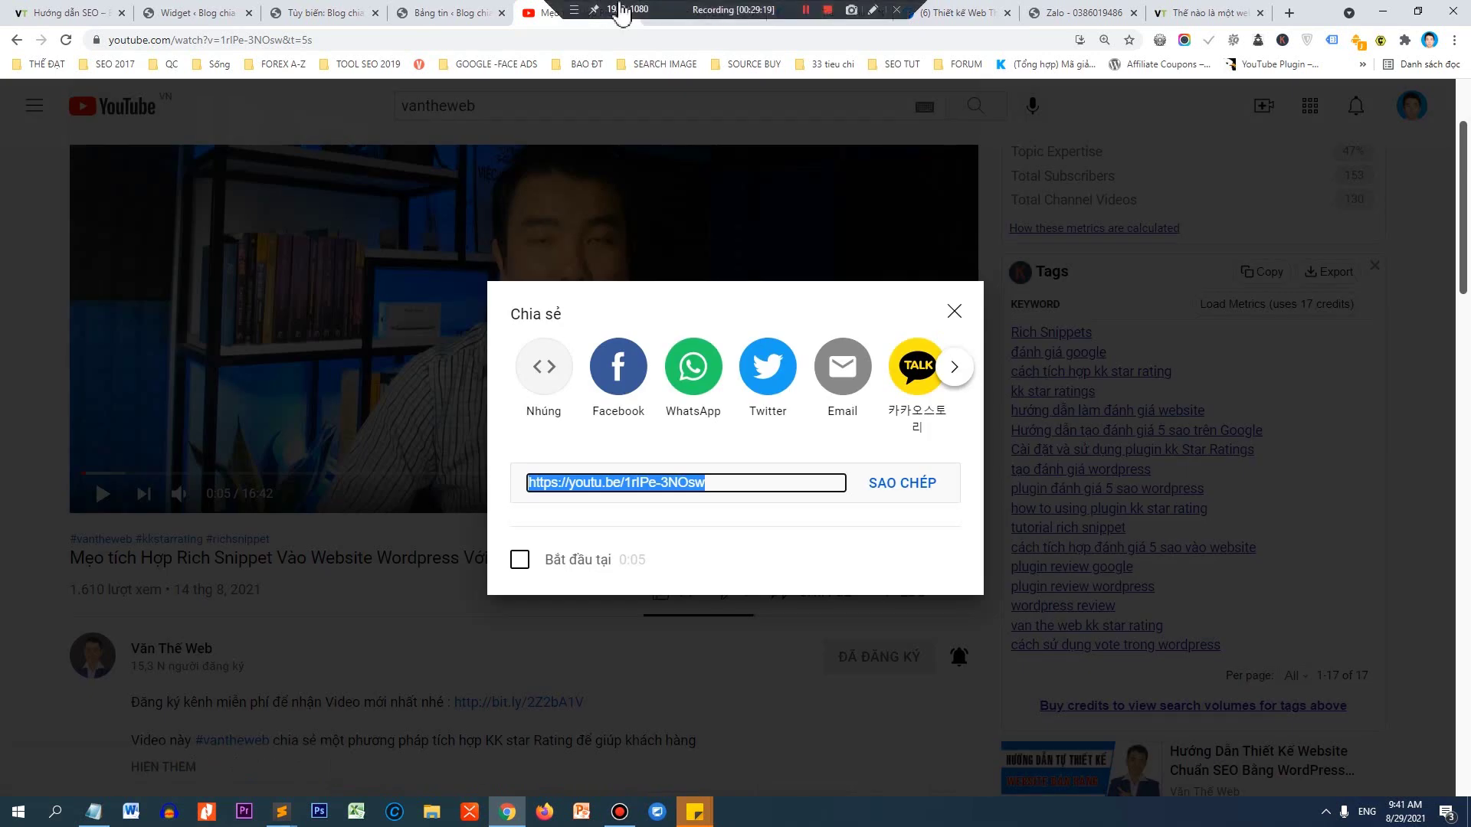
{"action": "left_click", "coordinate": [954, 311]}
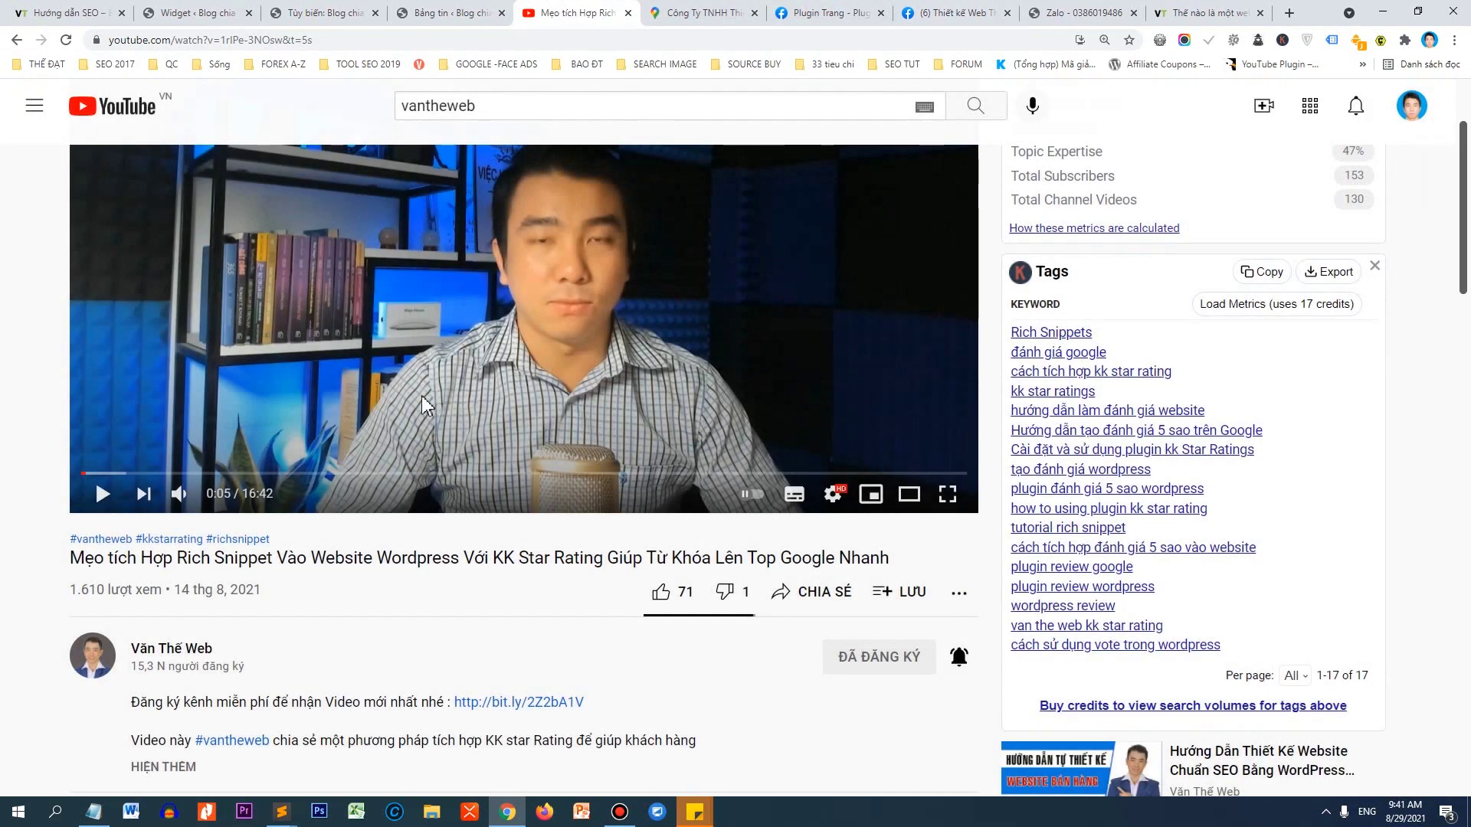
{"action": "left_click_drag", "start_coordinate": [517, 118], "coordinate": [391, 119]}
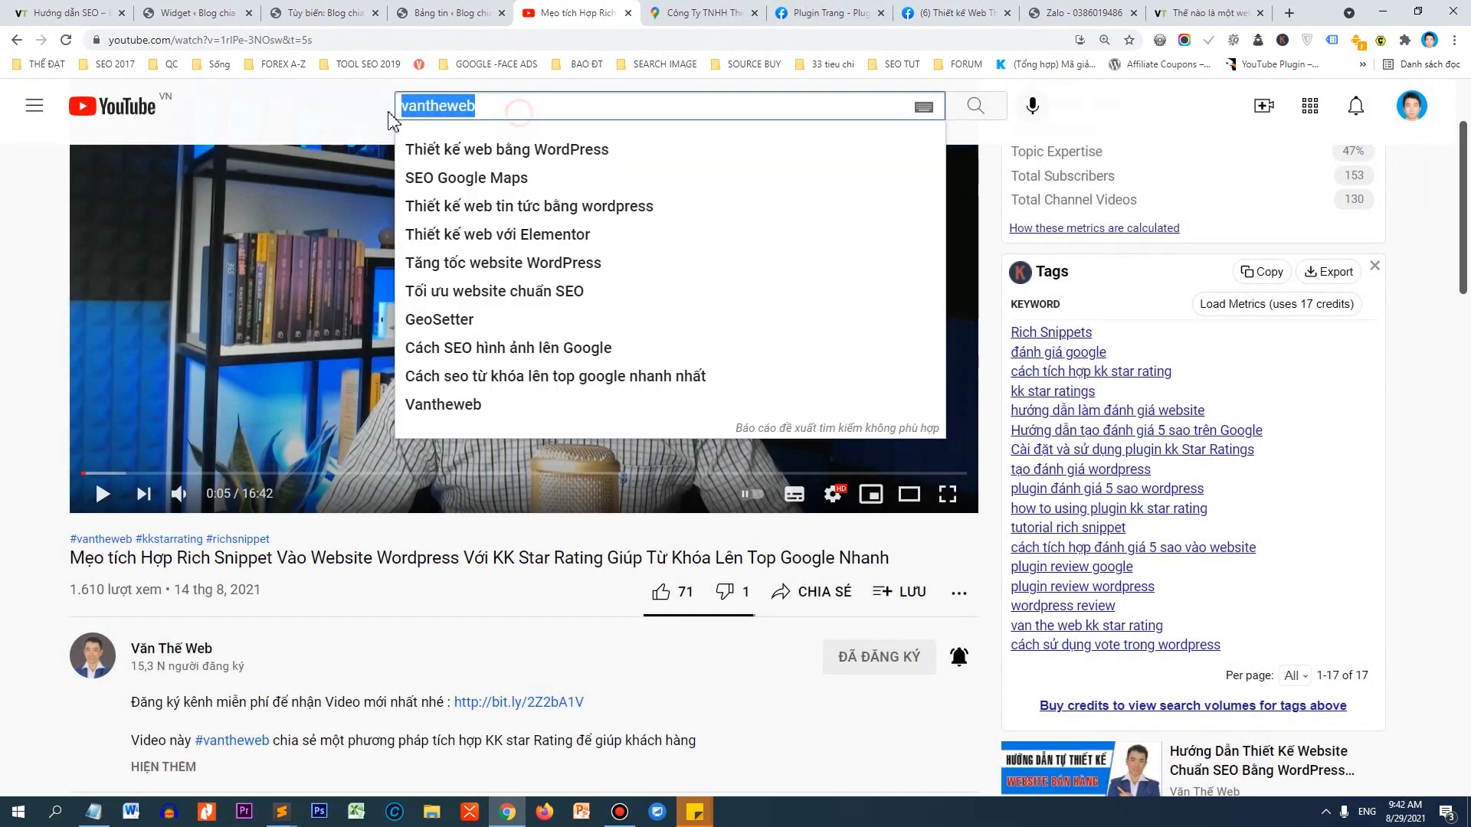
{"action": "type", "text": "7"}
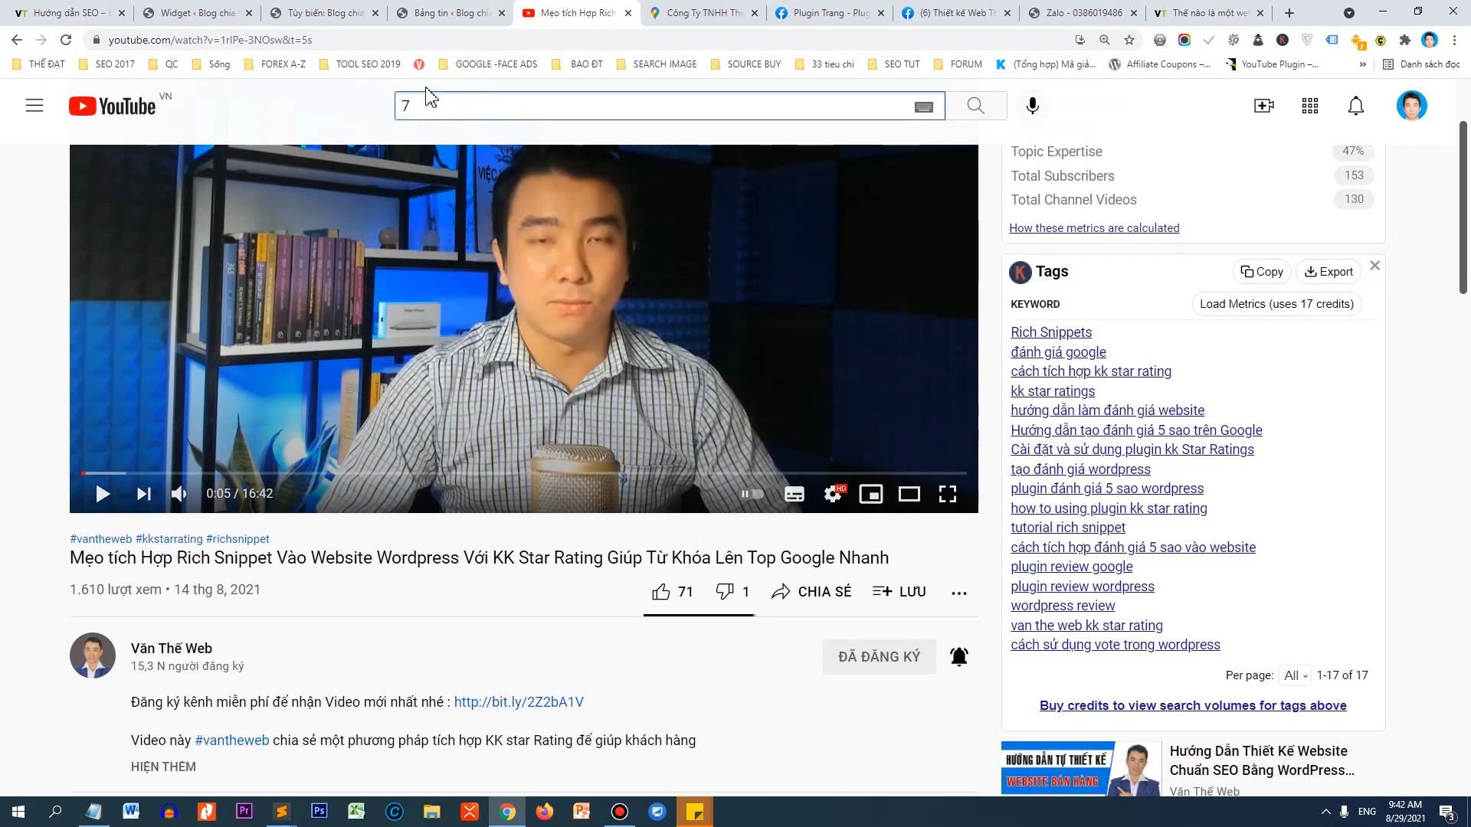
{"action": "type", "text": " Kỹ THUẬT LÀM SEO"}
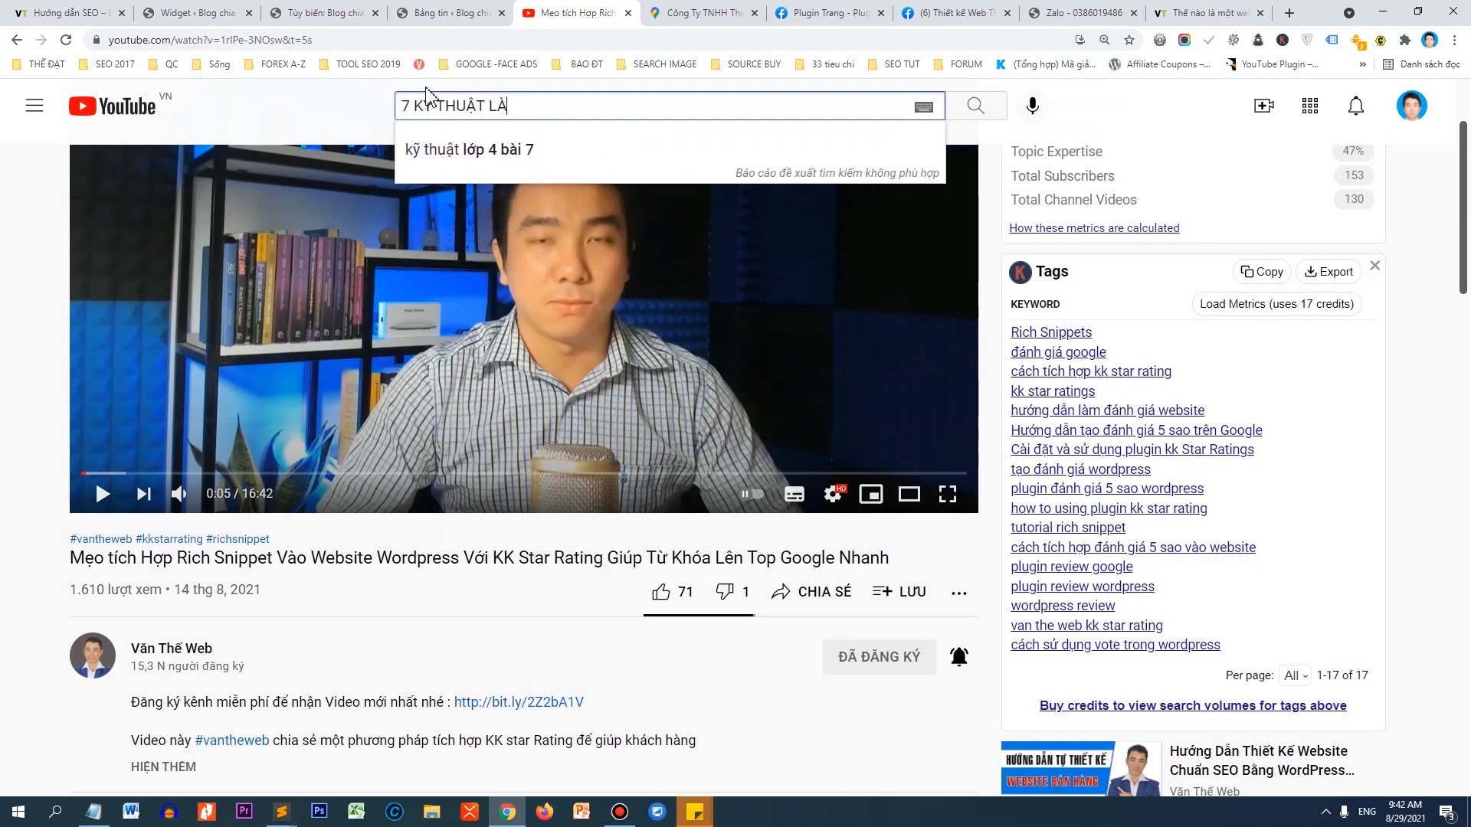
{"action": "key", "text": "Return"}
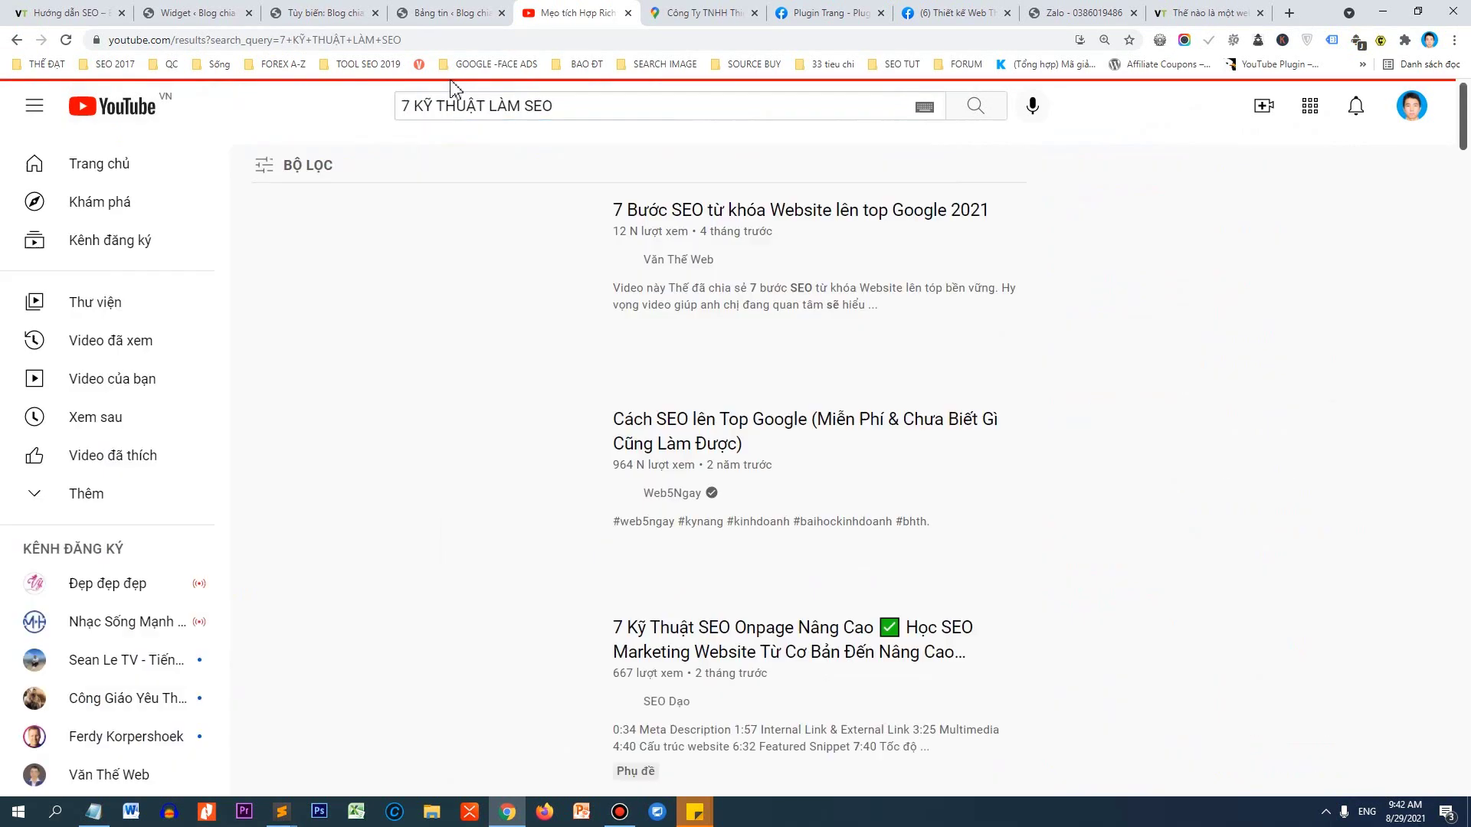
{"action": "left_click", "coordinate": [481, 278]}
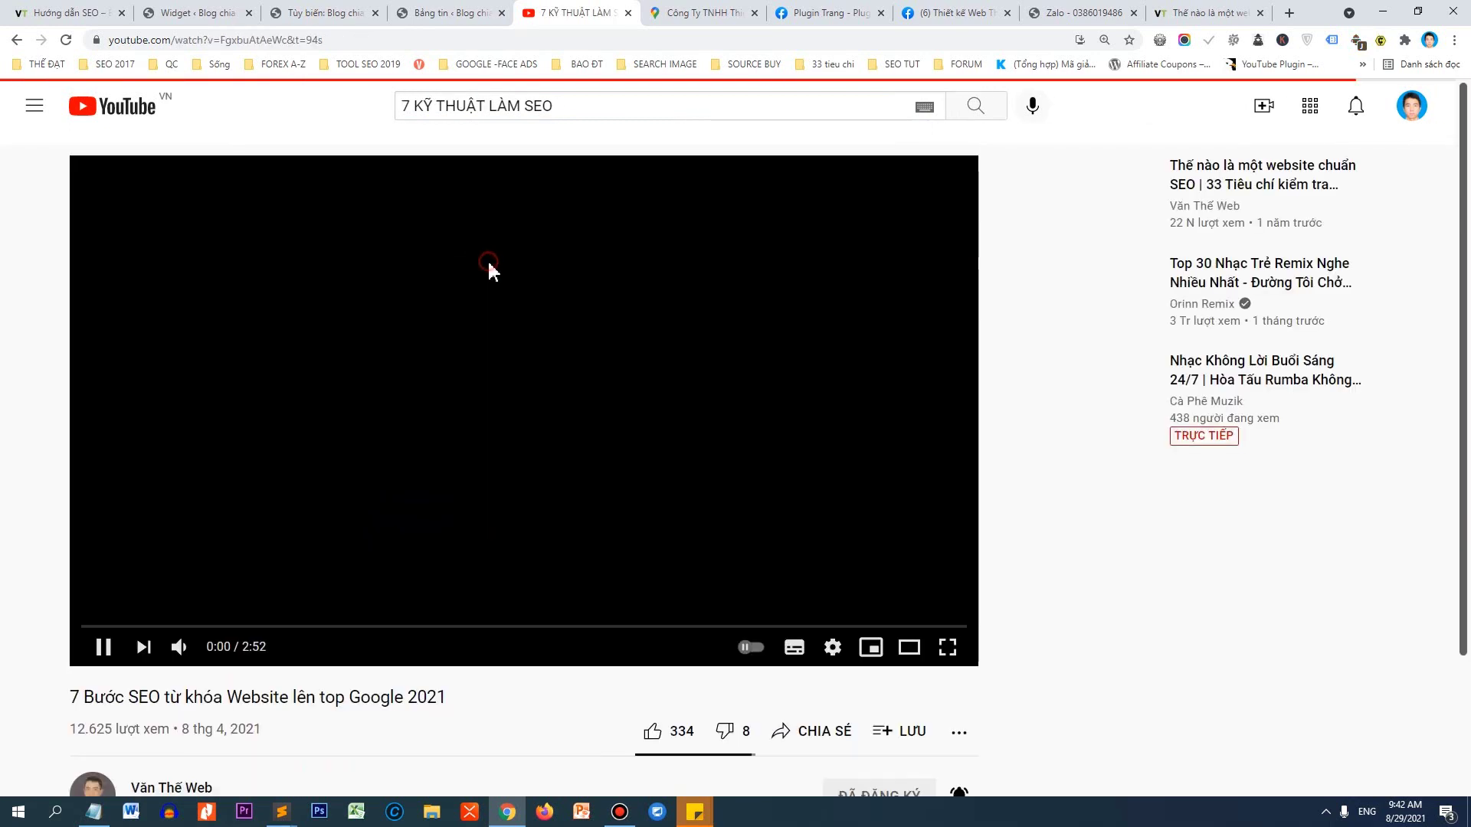
Copy the video's short share link.
{"action": "scroll", "coordinate": [355, 370], "scroll_direction": "down", "scroll_amount": 3}
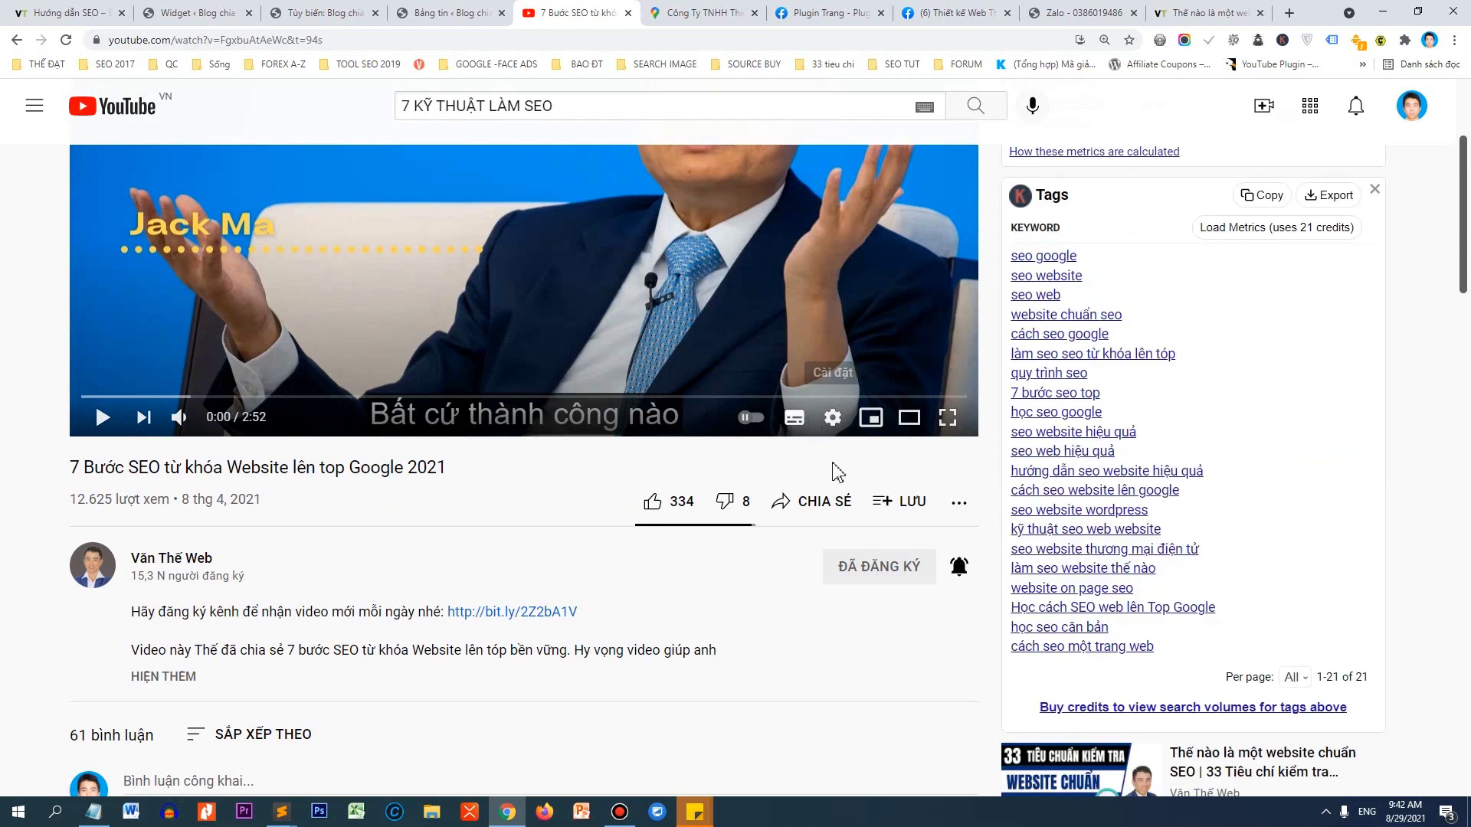
{"action": "left_click", "coordinate": [824, 511]}
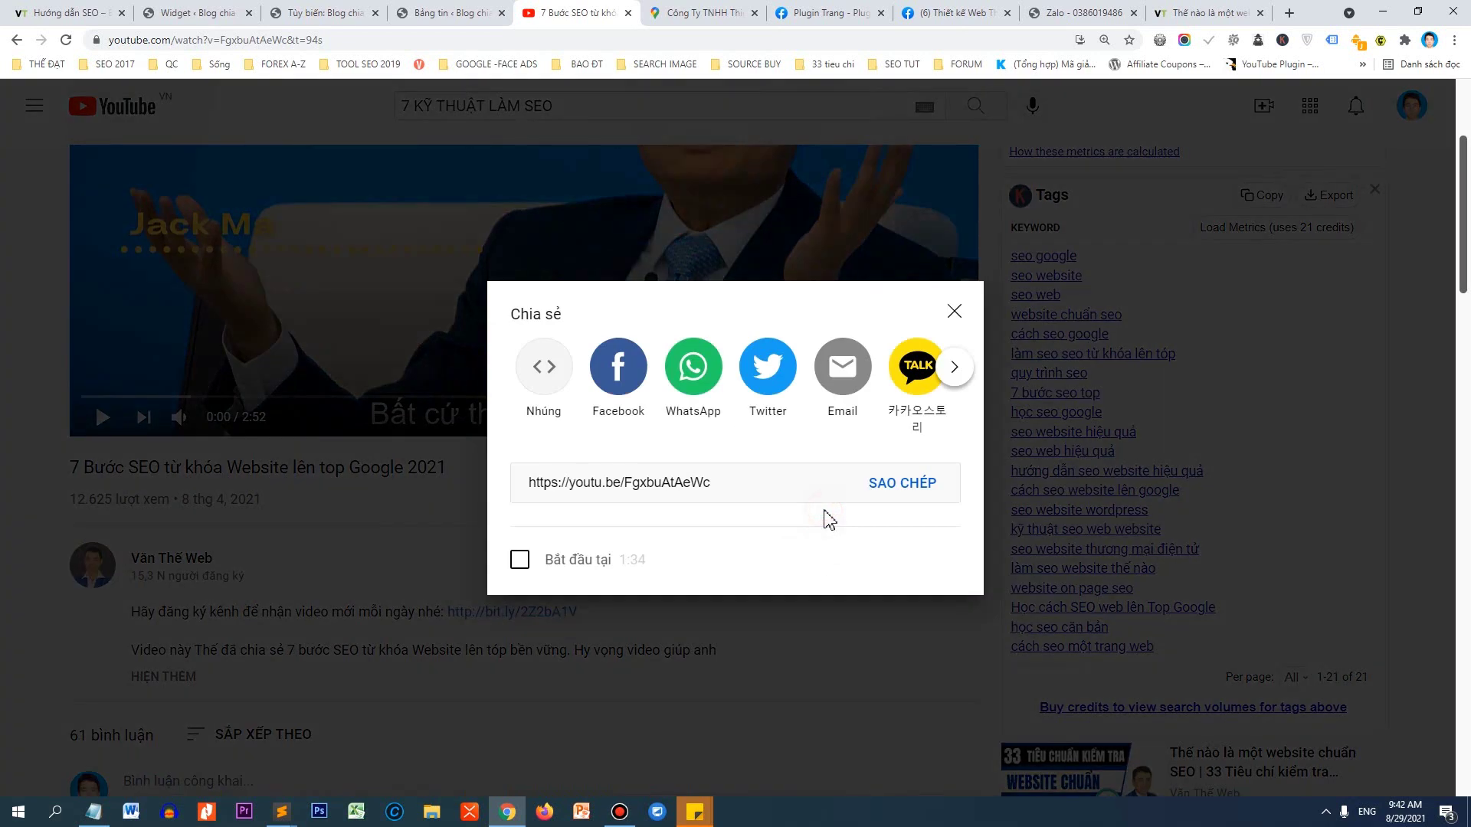
{"action": "left_click", "coordinate": [895, 484]}
Insert youtu.be/FgxbuAtAeWc from URL into the VIDEO HAY NÊN XEM widget and save it.
{"action": "left_click", "coordinate": [92, 10]}
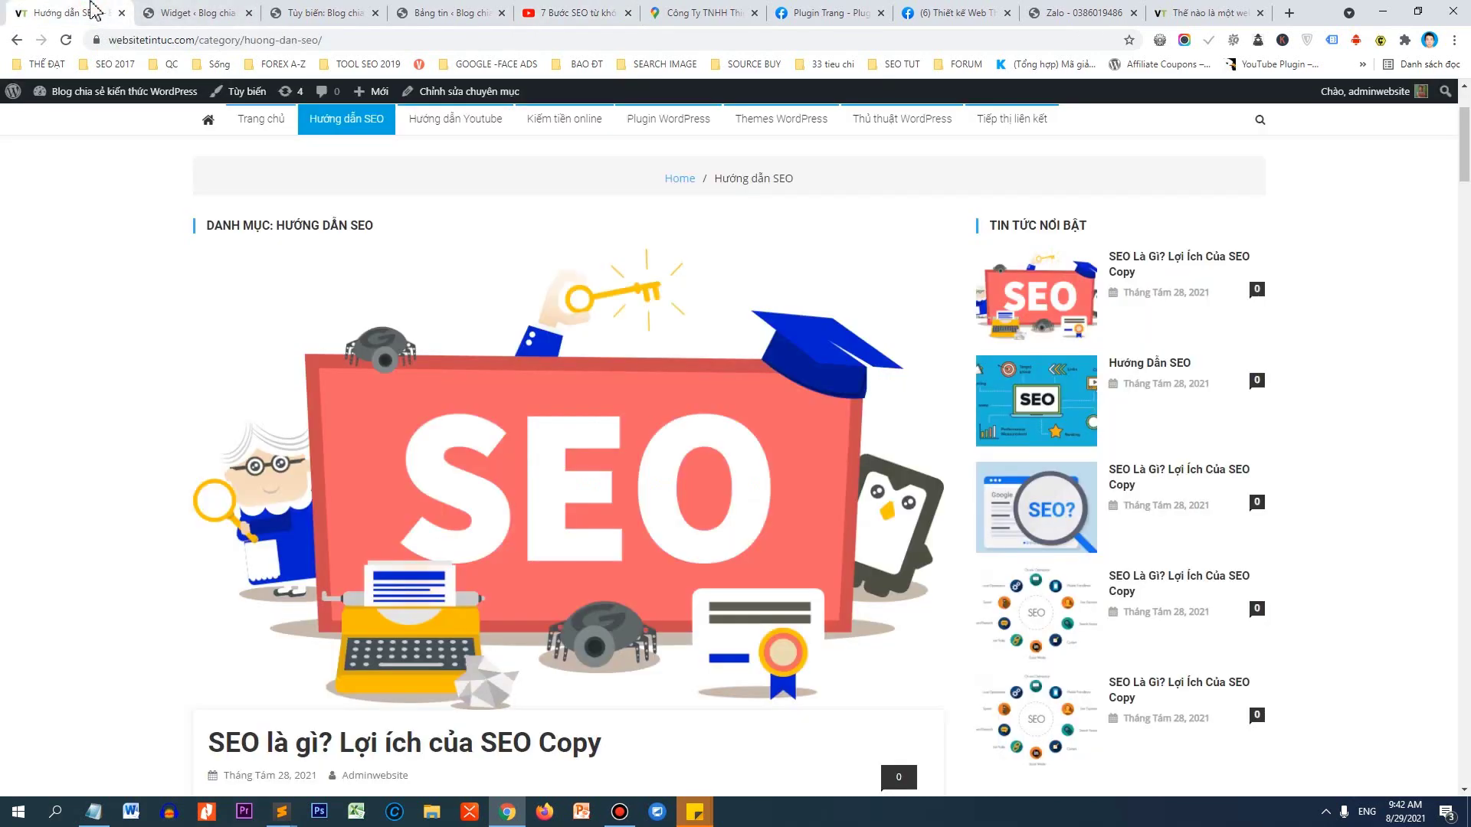
{"action": "left_click", "coordinate": [196, 11]}
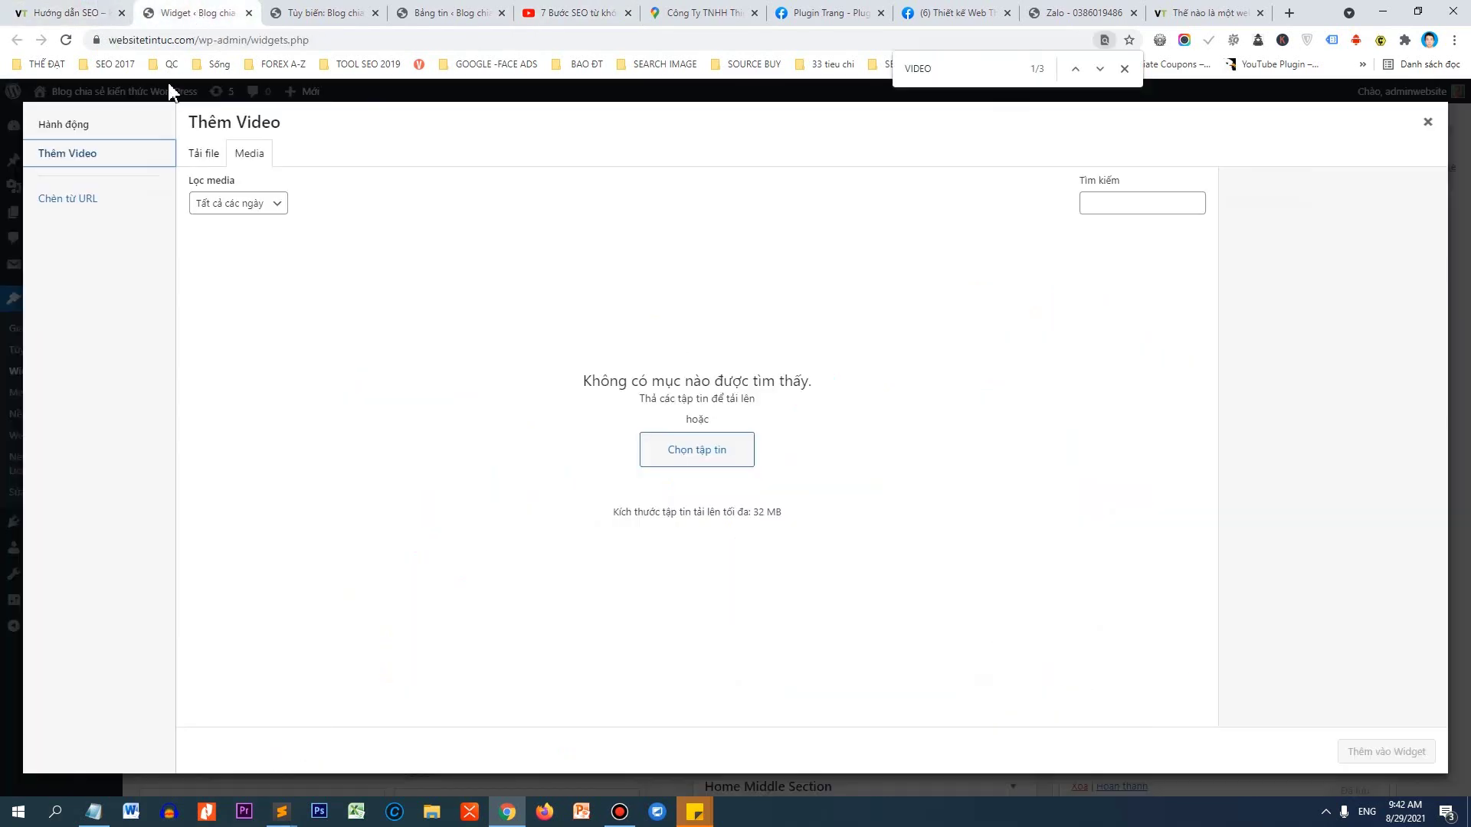
{"action": "left_click", "coordinate": [109, 199]}
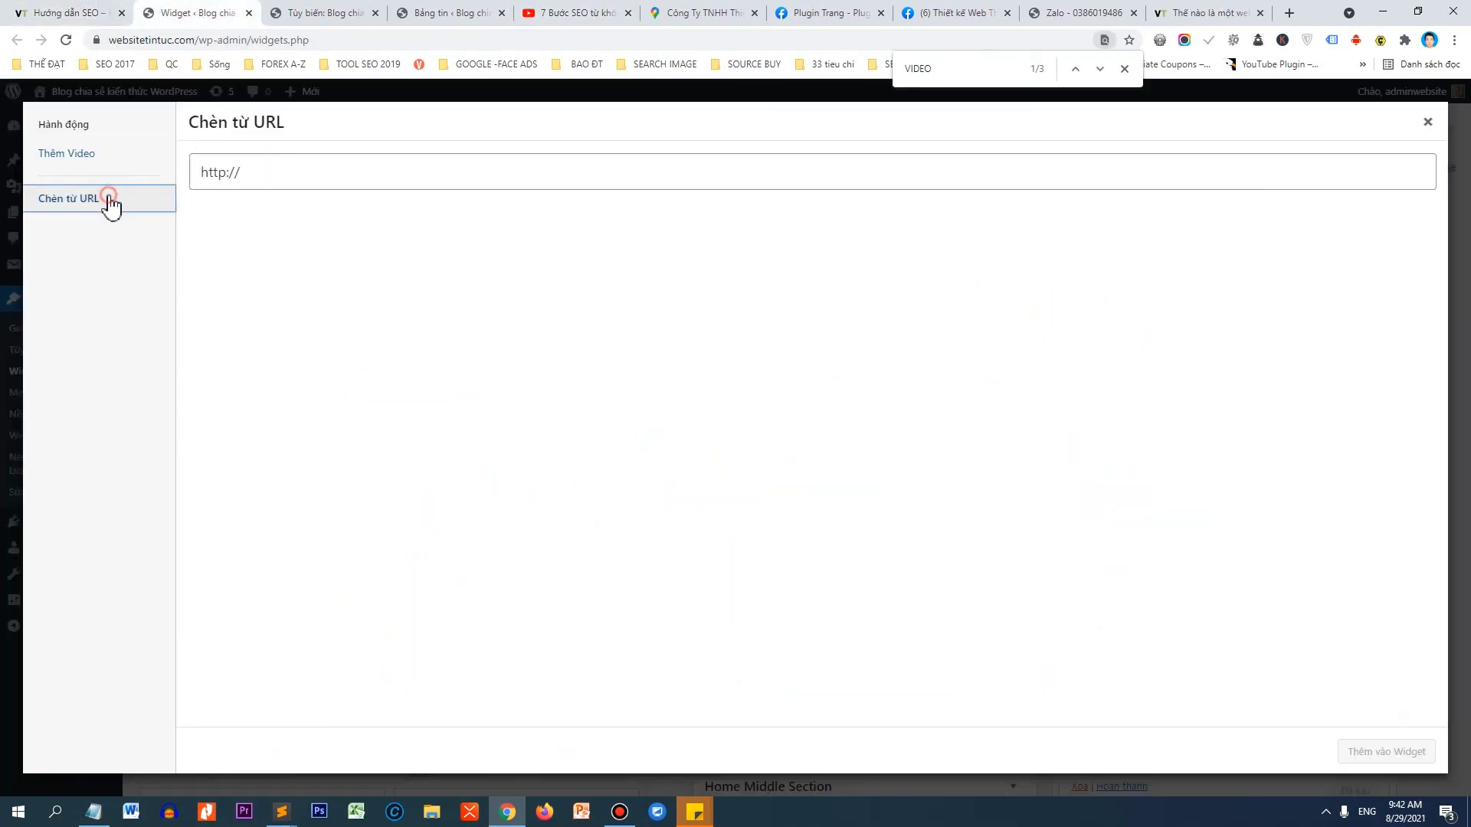
{"action": "left_click", "coordinate": [240, 181]}
{"action": "key", "text": "ctrl+a"}
{"action": "key", "text": "ctrl+v"}
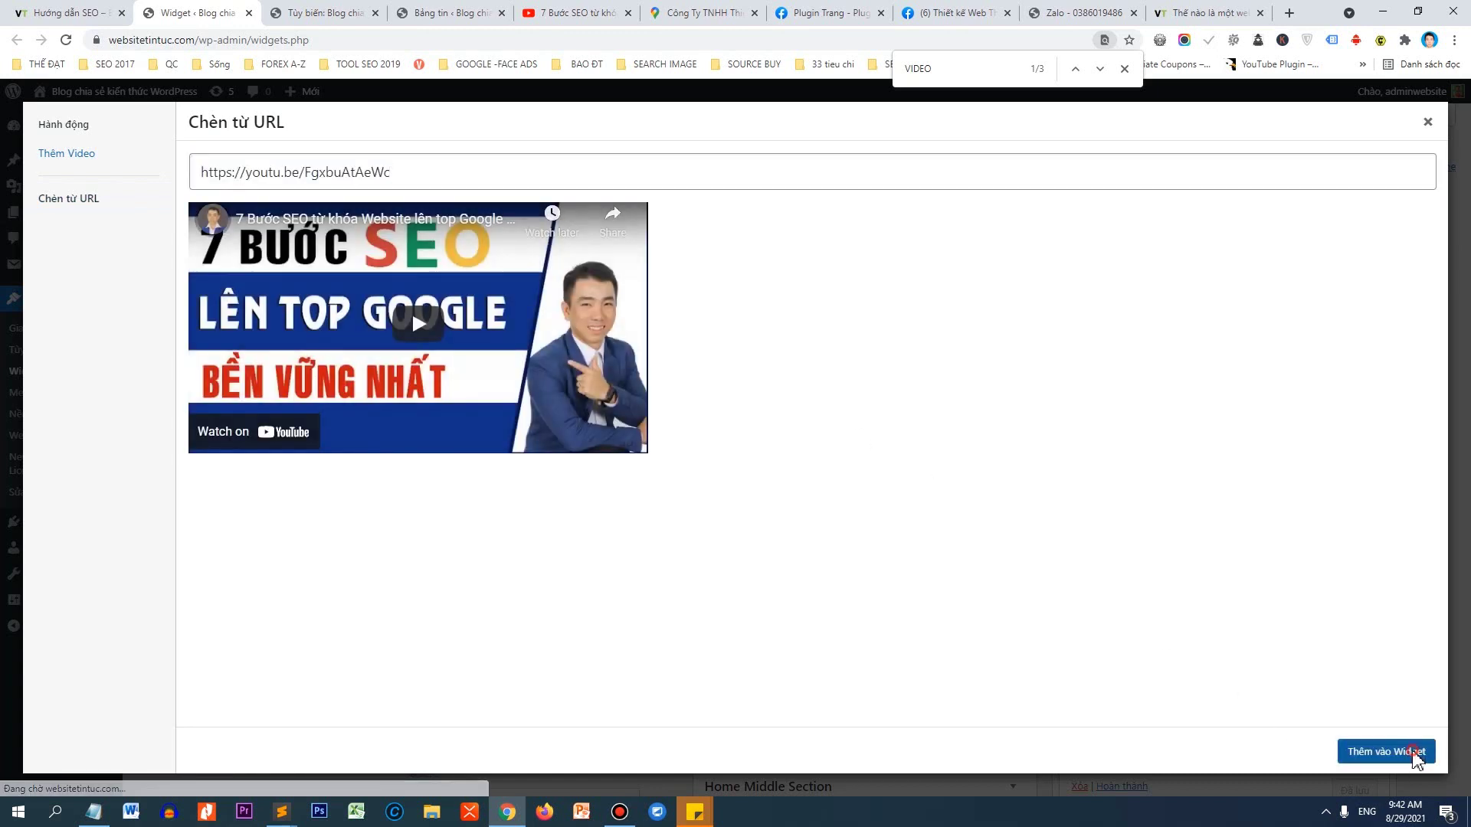
{"action": "left_click", "coordinate": [1390, 750]}
{"action": "scroll", "coordinate": [889, 383], "scroll_direction": "down", "scroll_amount": 2}
{"action": "left_click", "coordinate": [949, 490]}
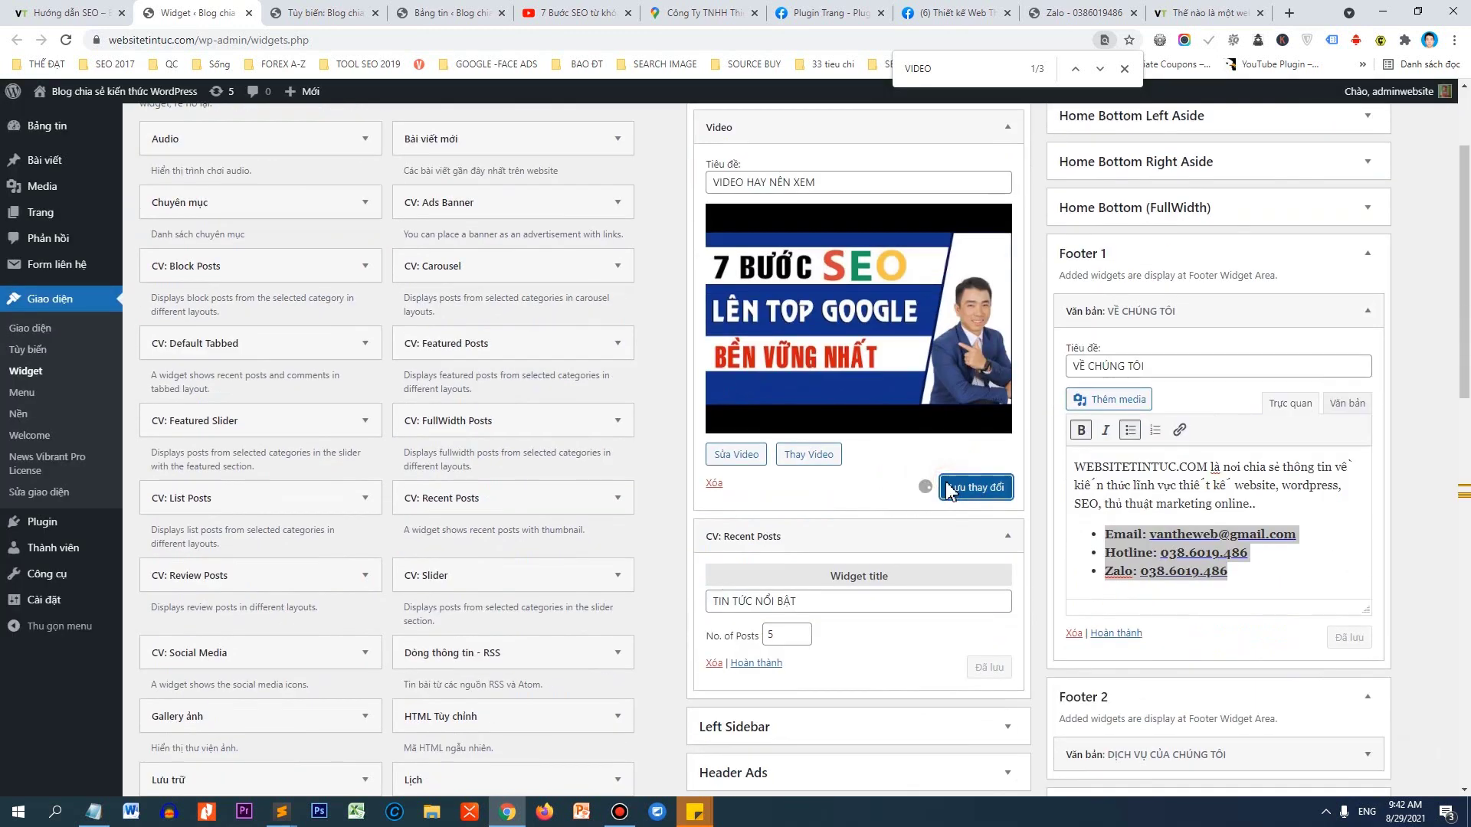
{"action": "scroll", "coordinate": [950, 490], "scroll_direction": "down", "scroll_amount": 3}
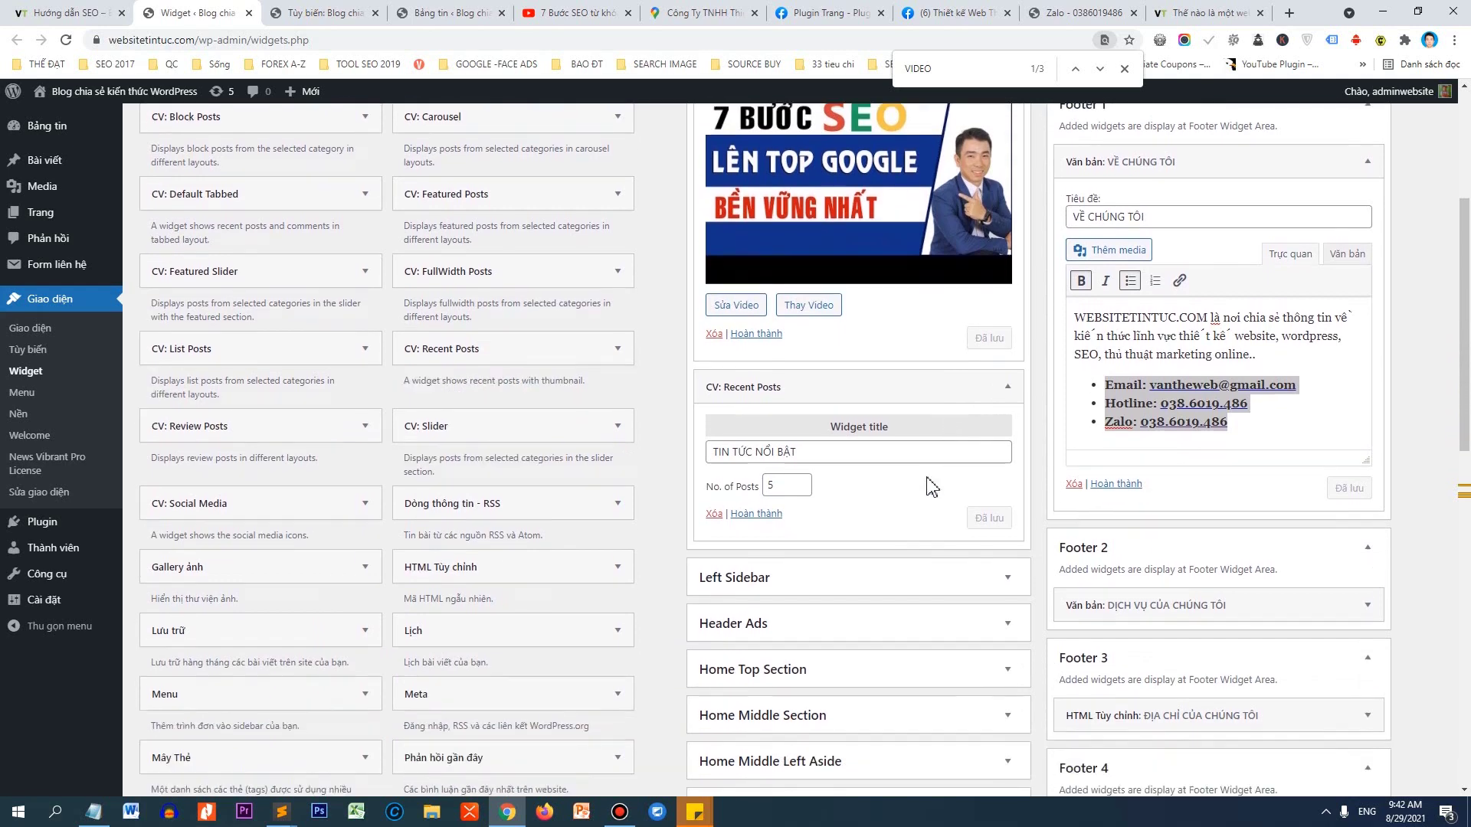
Reload the Hướng dẫn SEO category page and scroll to check its VIDEO HAY NÊN XEM video.
{"action": "left_click", "coordinate": [68, 13]}
{"action": "left_click", "coordinate": [66, 40]}
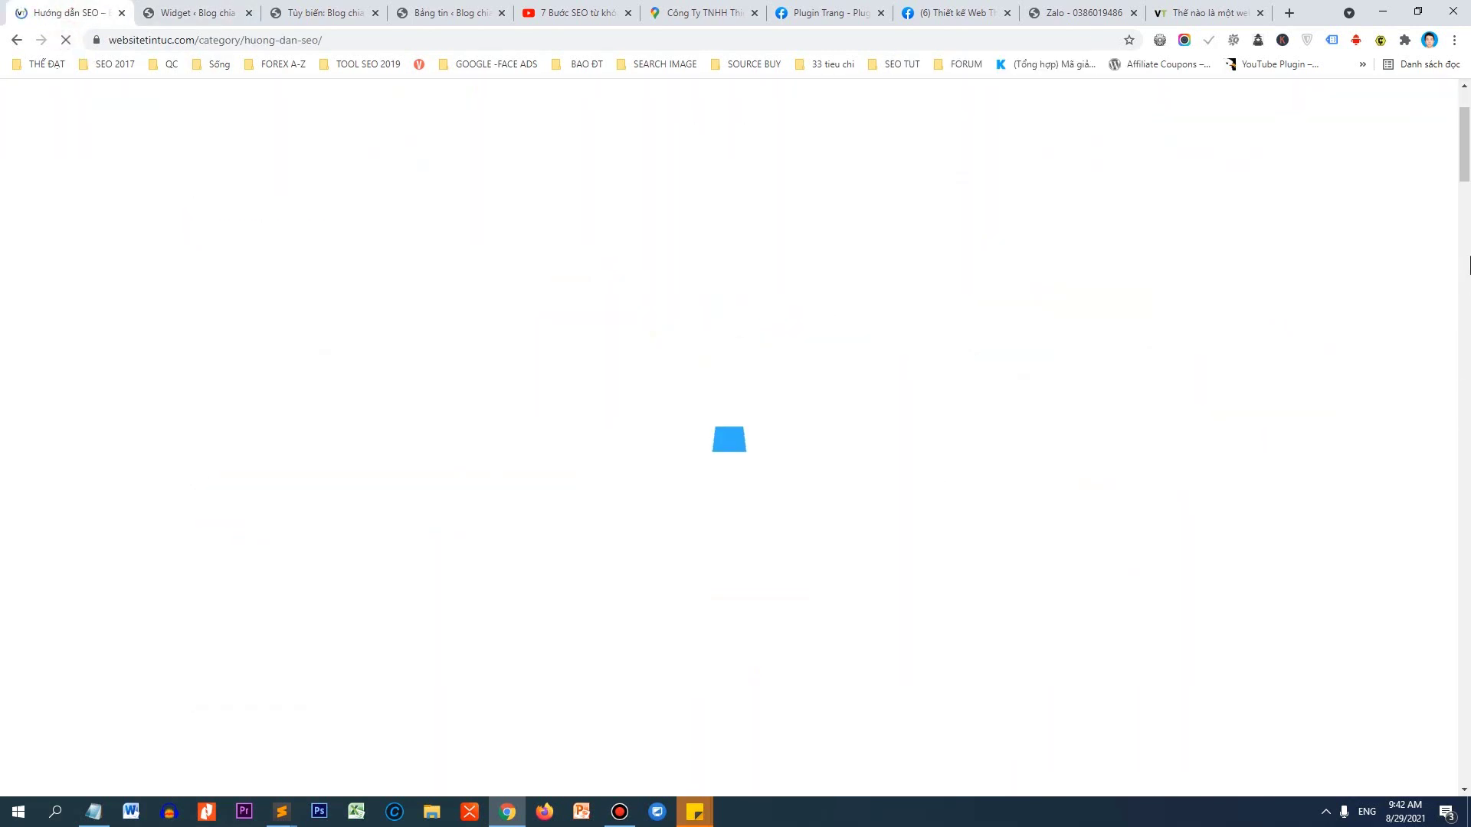
{"action": "scroll", "coordinate": [1468, 174], "scroll_direction": "down", "scroll_amount": 5}
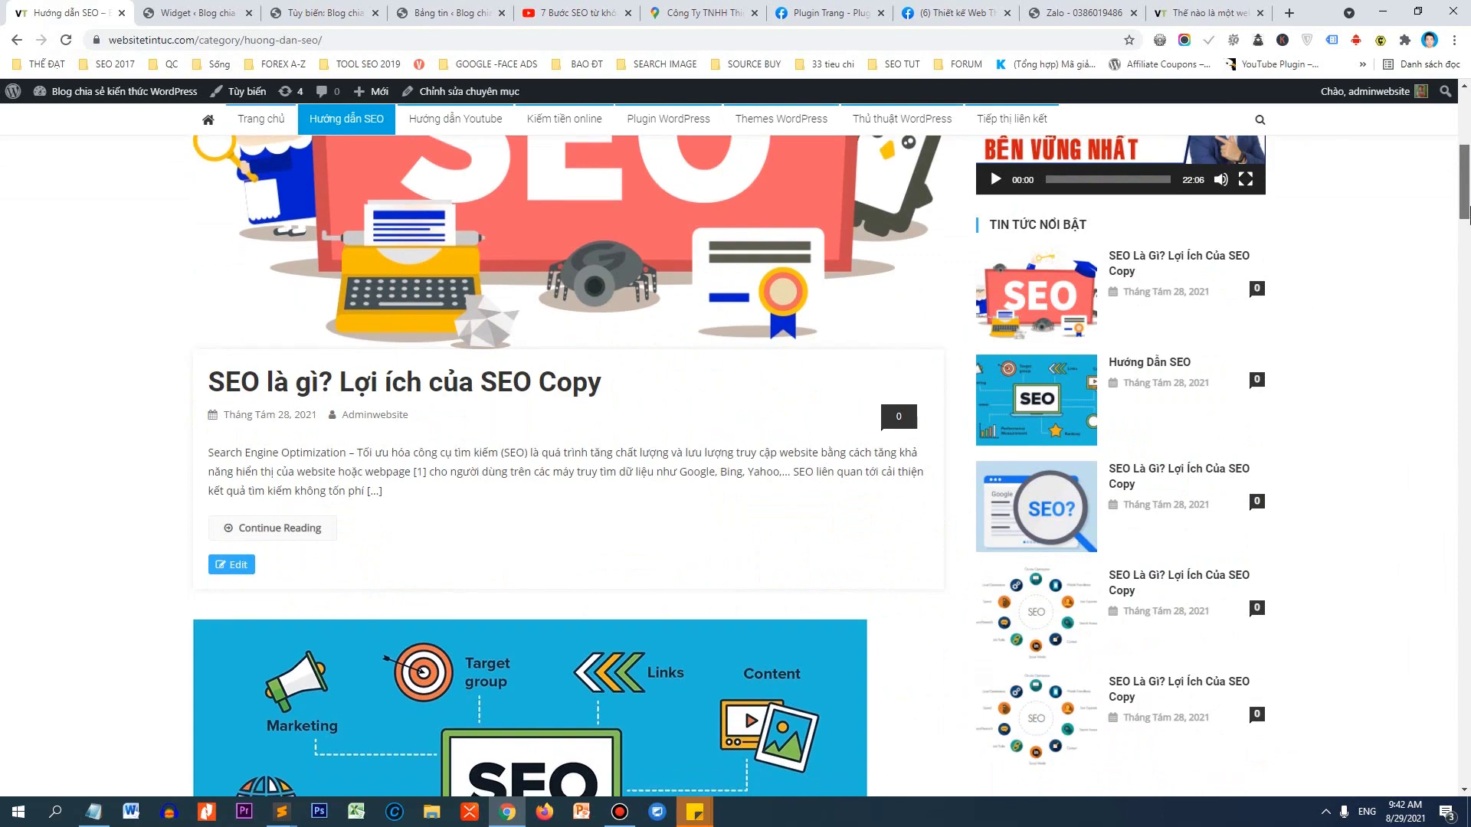
{"action": "left_click_drag", "start_coordinate": [1469, 214], "coordinate": [1444, 154]}
{"action": "scroll", "coordinate": [924, 435], "scroll_direction": "down", "scroll_amount": 4}
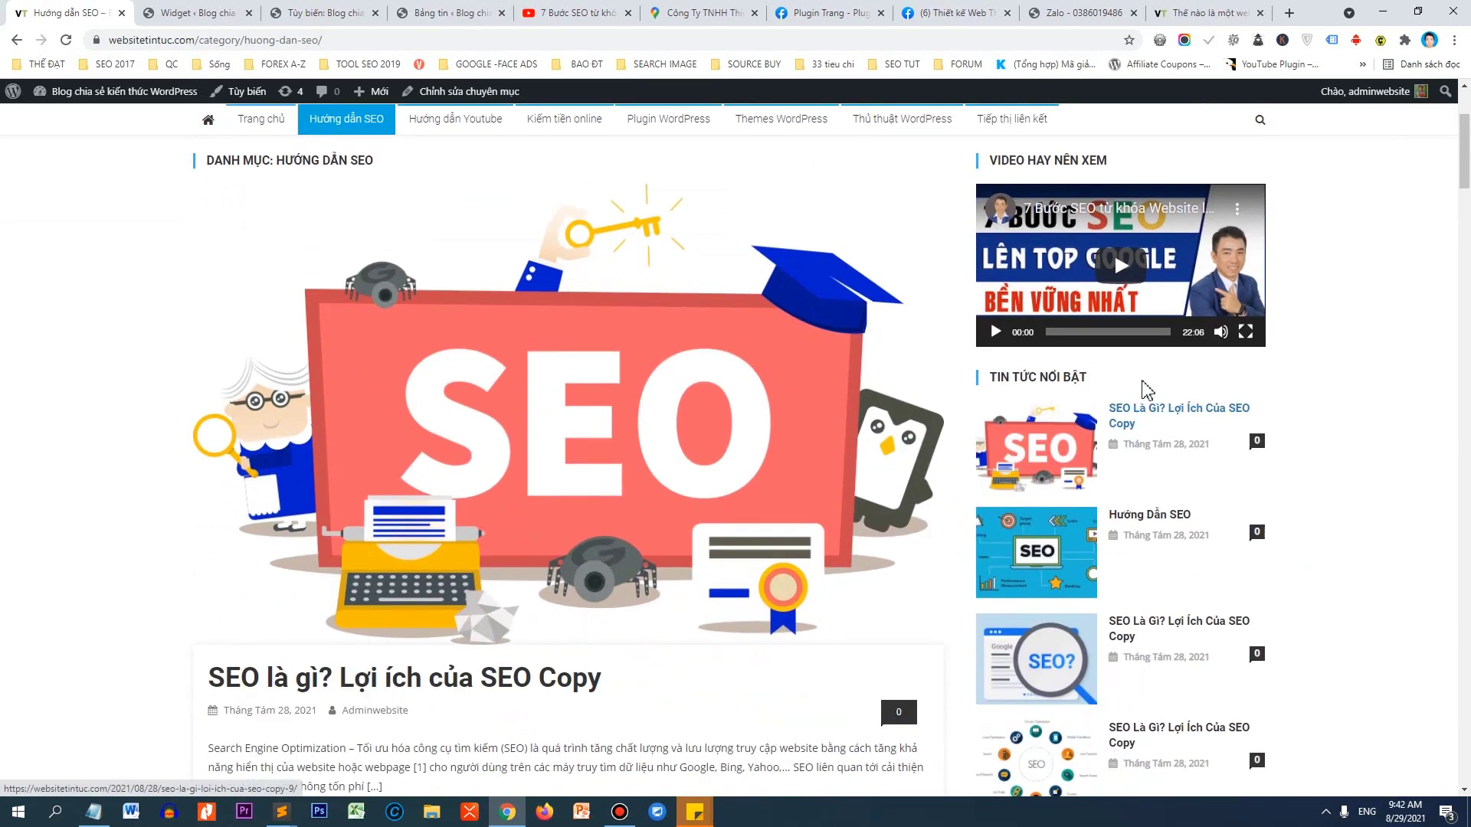
{"action": "scroll", "coordinate": [1103, 375], "scroll_direction": "up", "scroll_amount": 4}
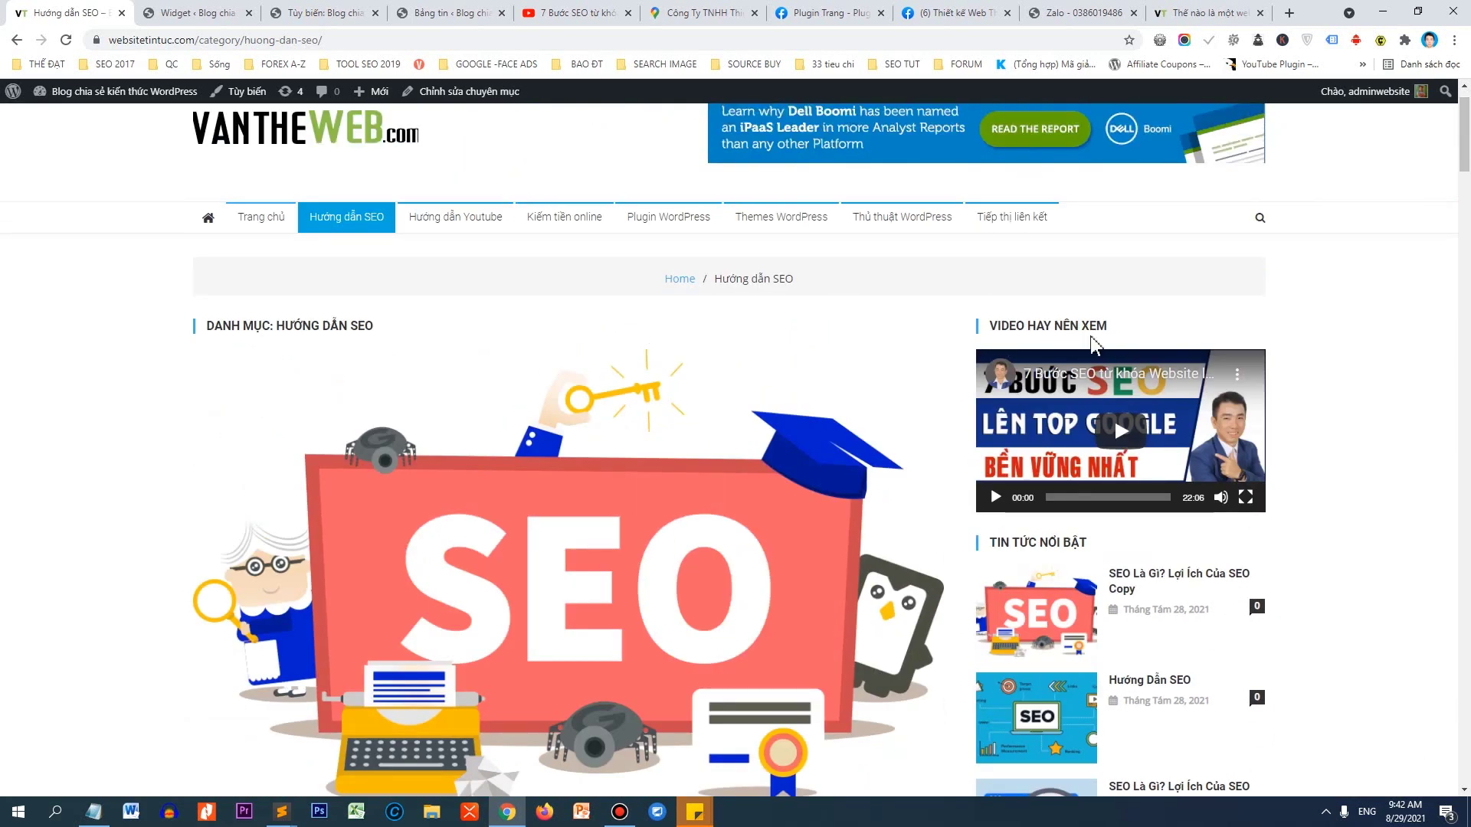
{"action": "scroll", "coordinate": [1149, 367], "scroll_direction": "down", "scroll_amount": 4}
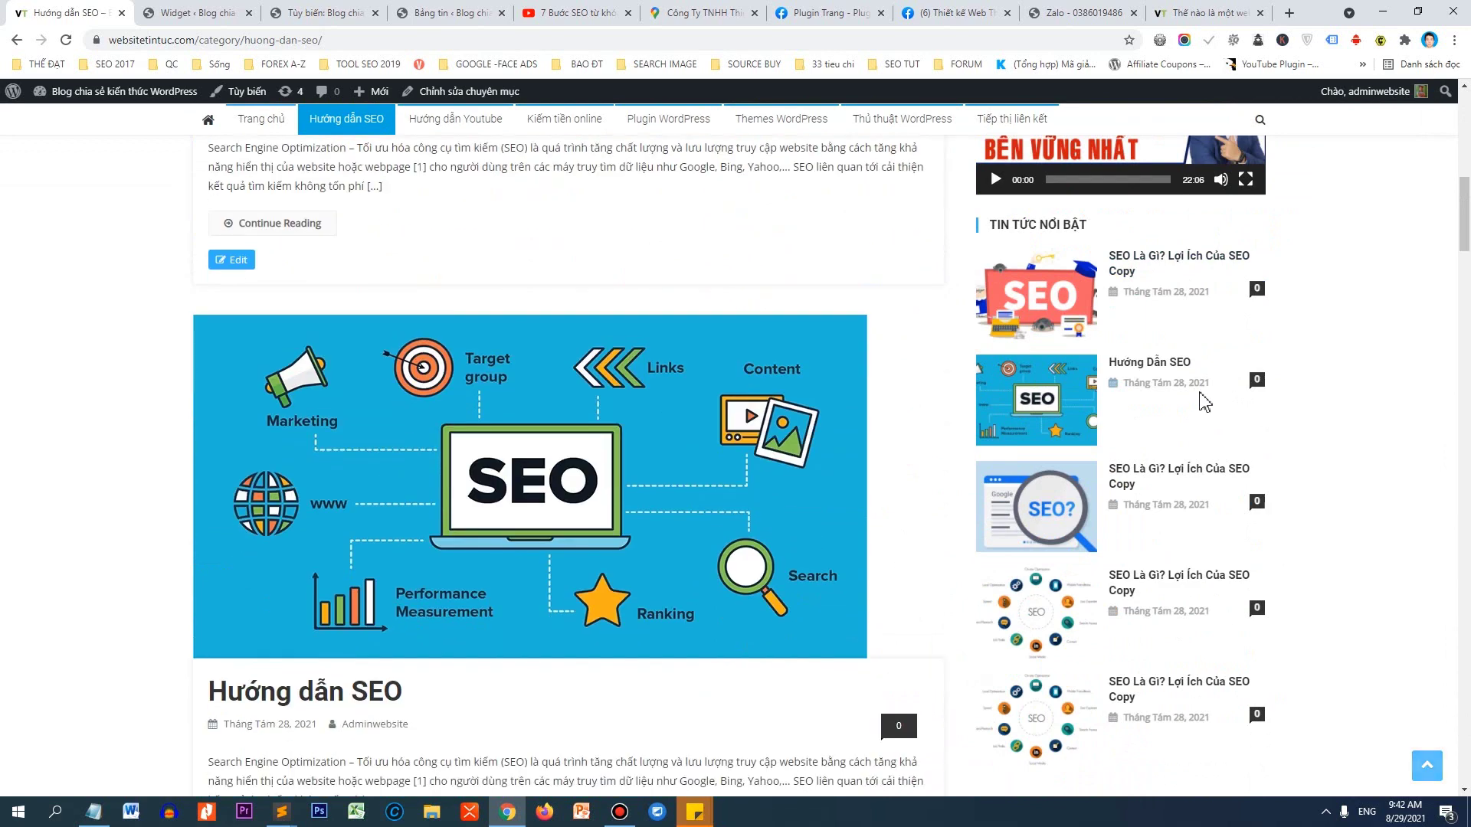
{"action": "scroll", "coordinate": [1202, 402], "scroll_direction": "down", "scroll_amount": 1}
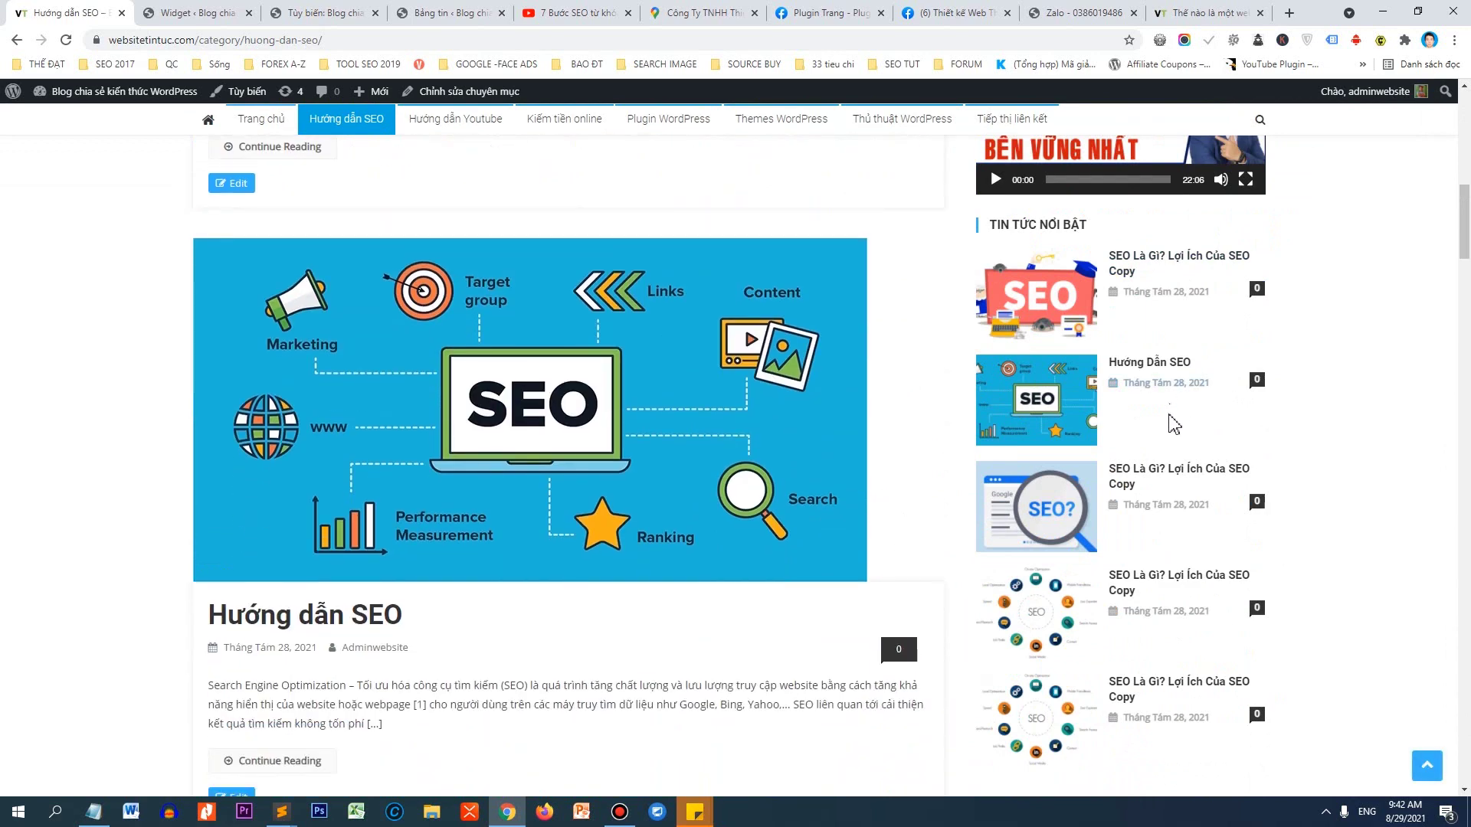
{"action": "left_click_drag", "start_coordinate": [1464, 215], "coordinate": [1465, 107]}
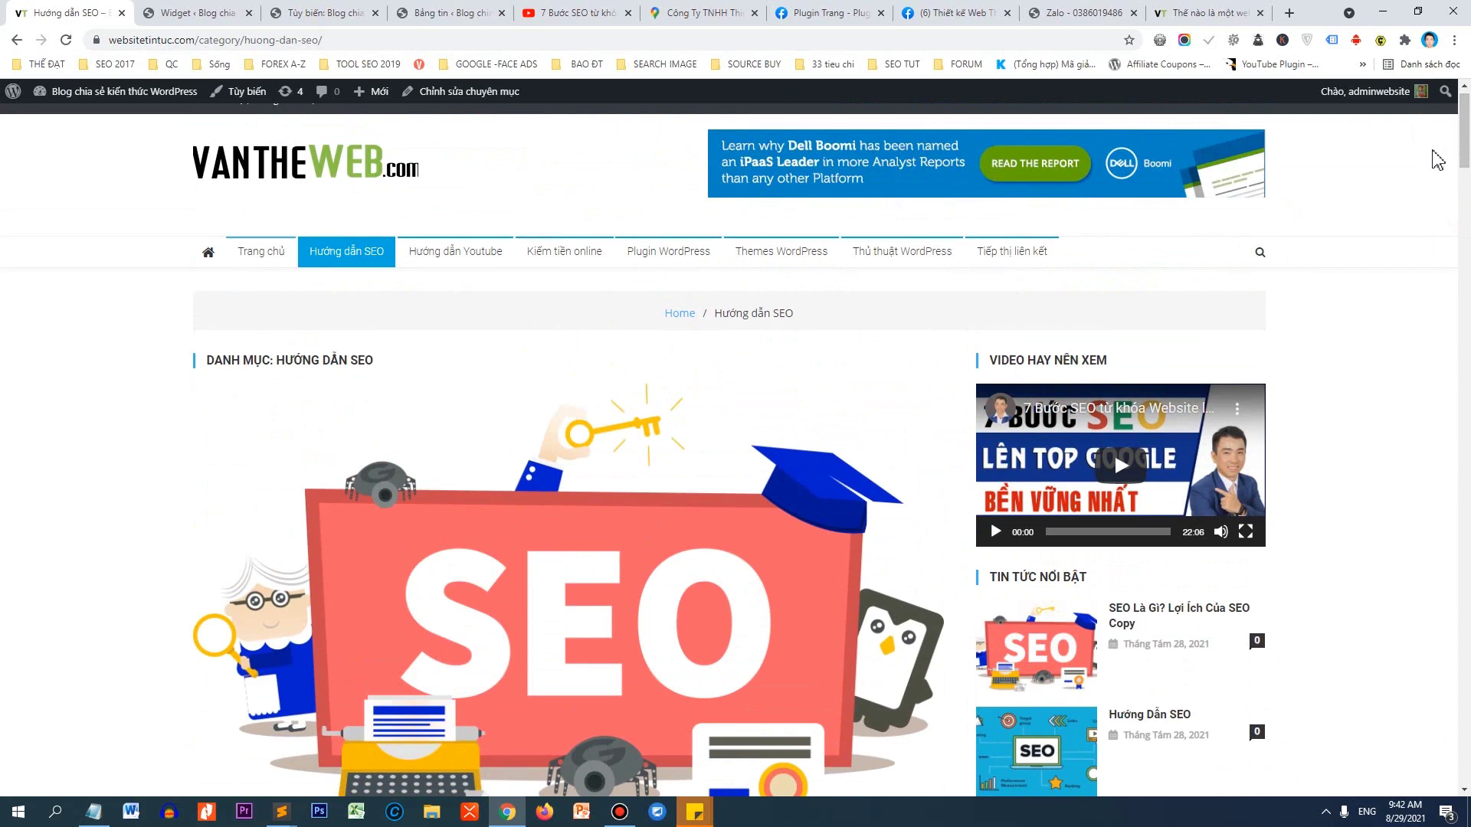
{"action": "left_click_drag", "start_coordinate": [1464, 130], "coordinate": [1464, 164]}
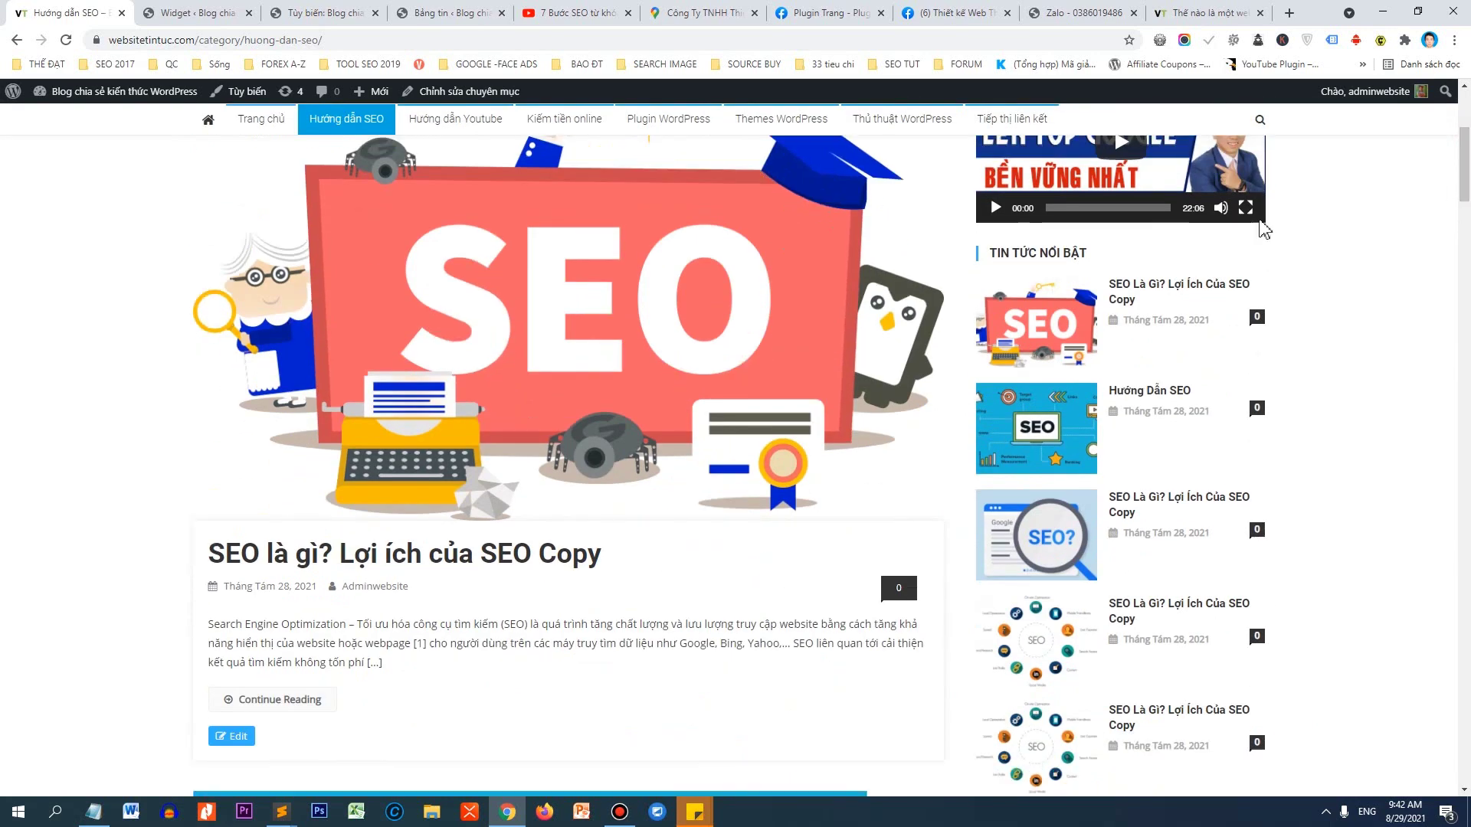
{"action": "scroll", "coordinate": [146, 425], "scroll_direction": "down", "scroll_amount": 3}
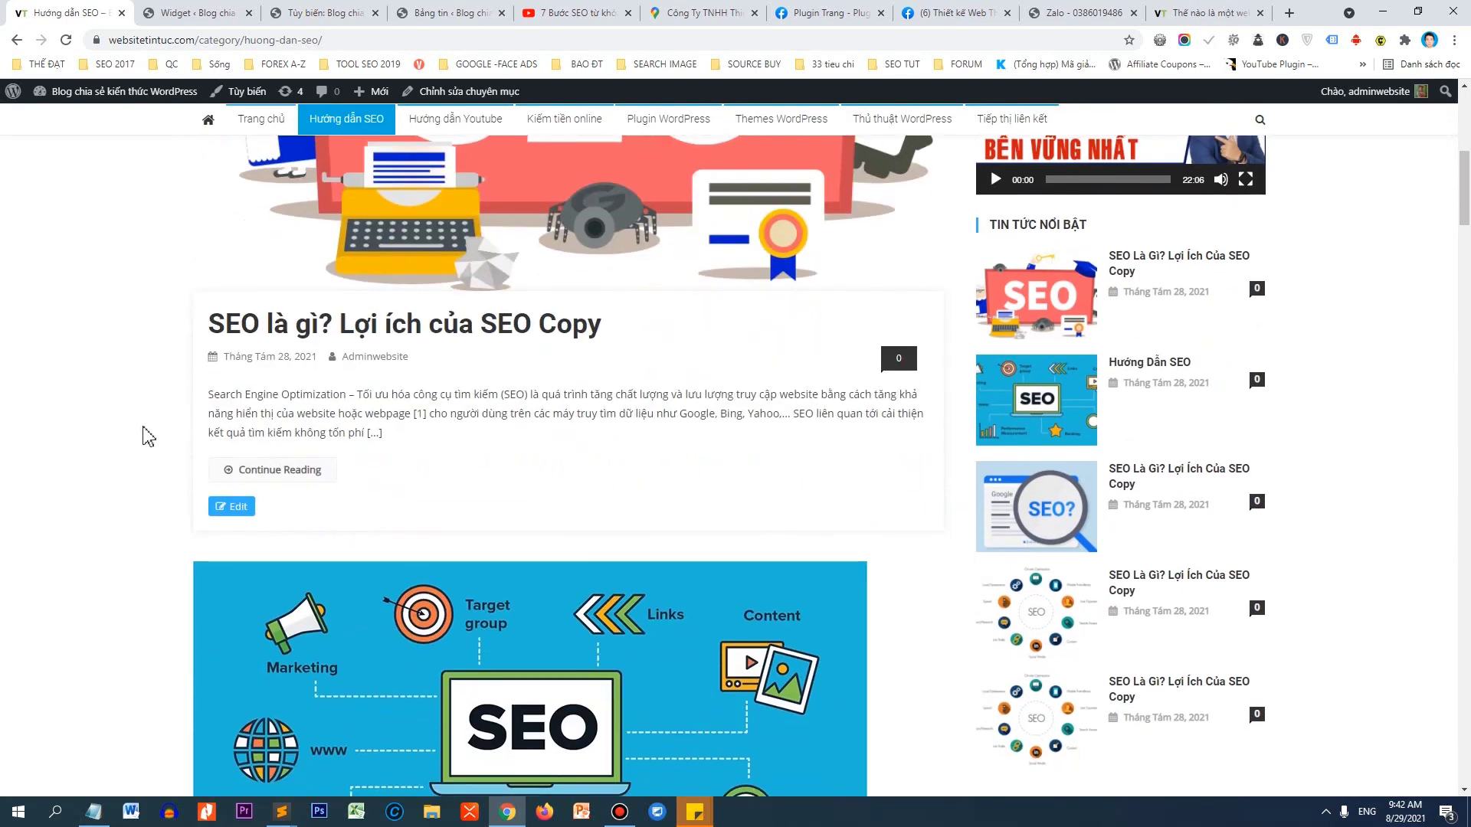
{"action": "scroll", "coordinate": [330, 337], "scroll_direction": "down", "scroll_amount": 1}
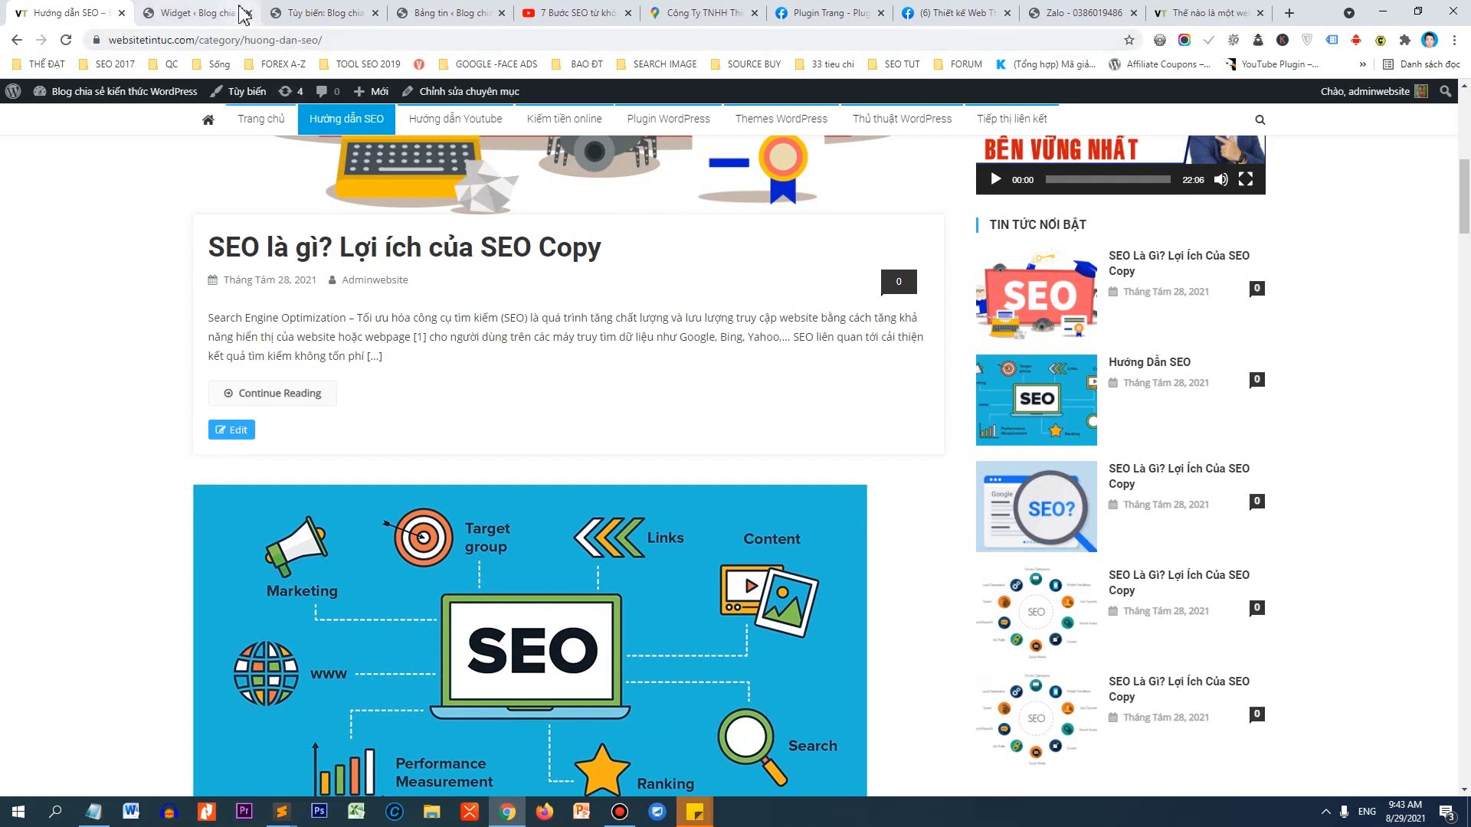
Open the Customizer's Archive Settings and preview the Hướng dẫn SEO category page.
{"action": "left_click", "coordinate": [311, 12]}
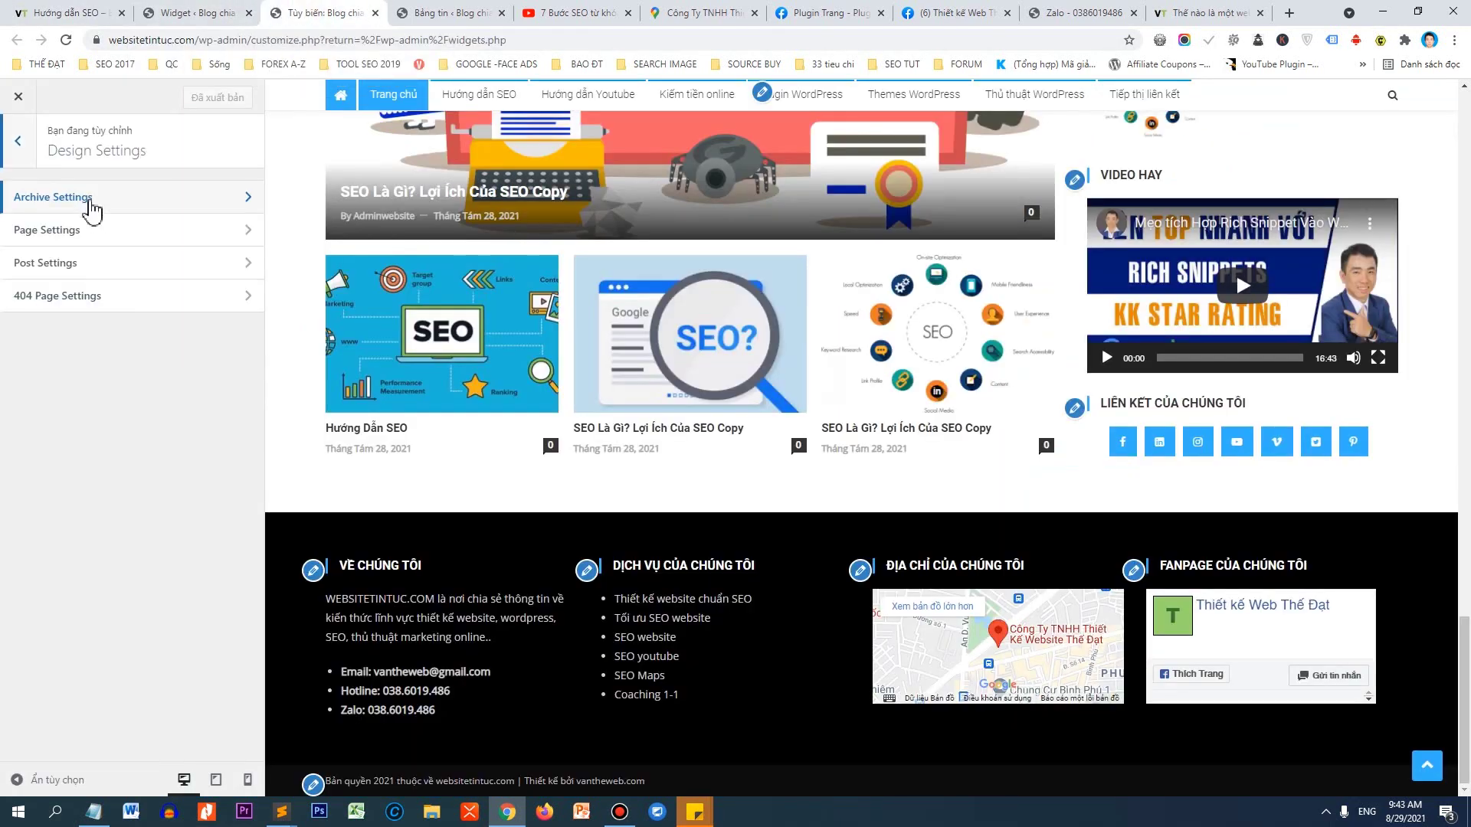
{"action": "left_click", "coordinate": [90, 201]}
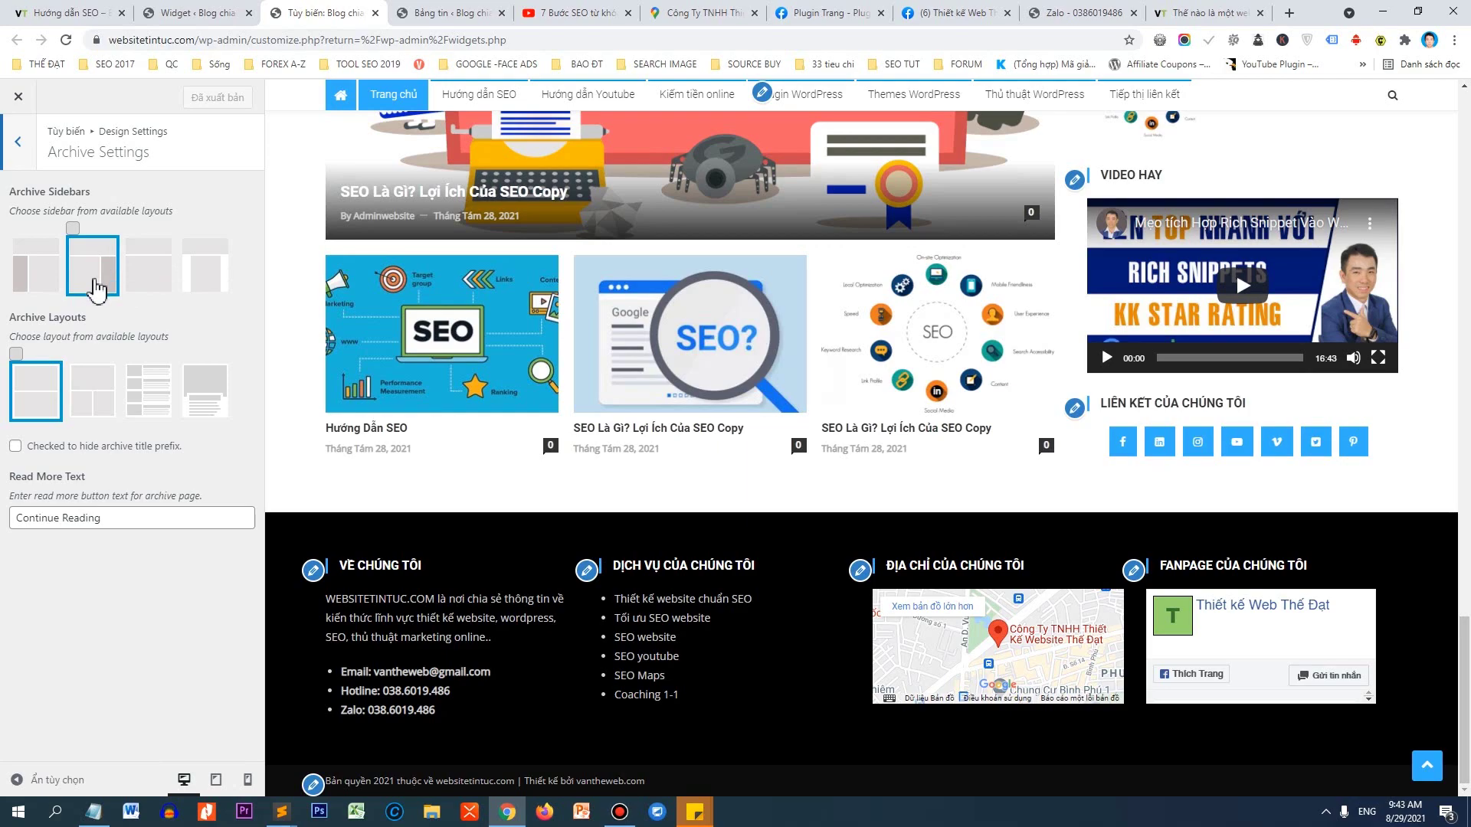
{"action": "scroll", "coordinate": [529, 312], "scroll_direction": "up", "scroll_amount": 15}
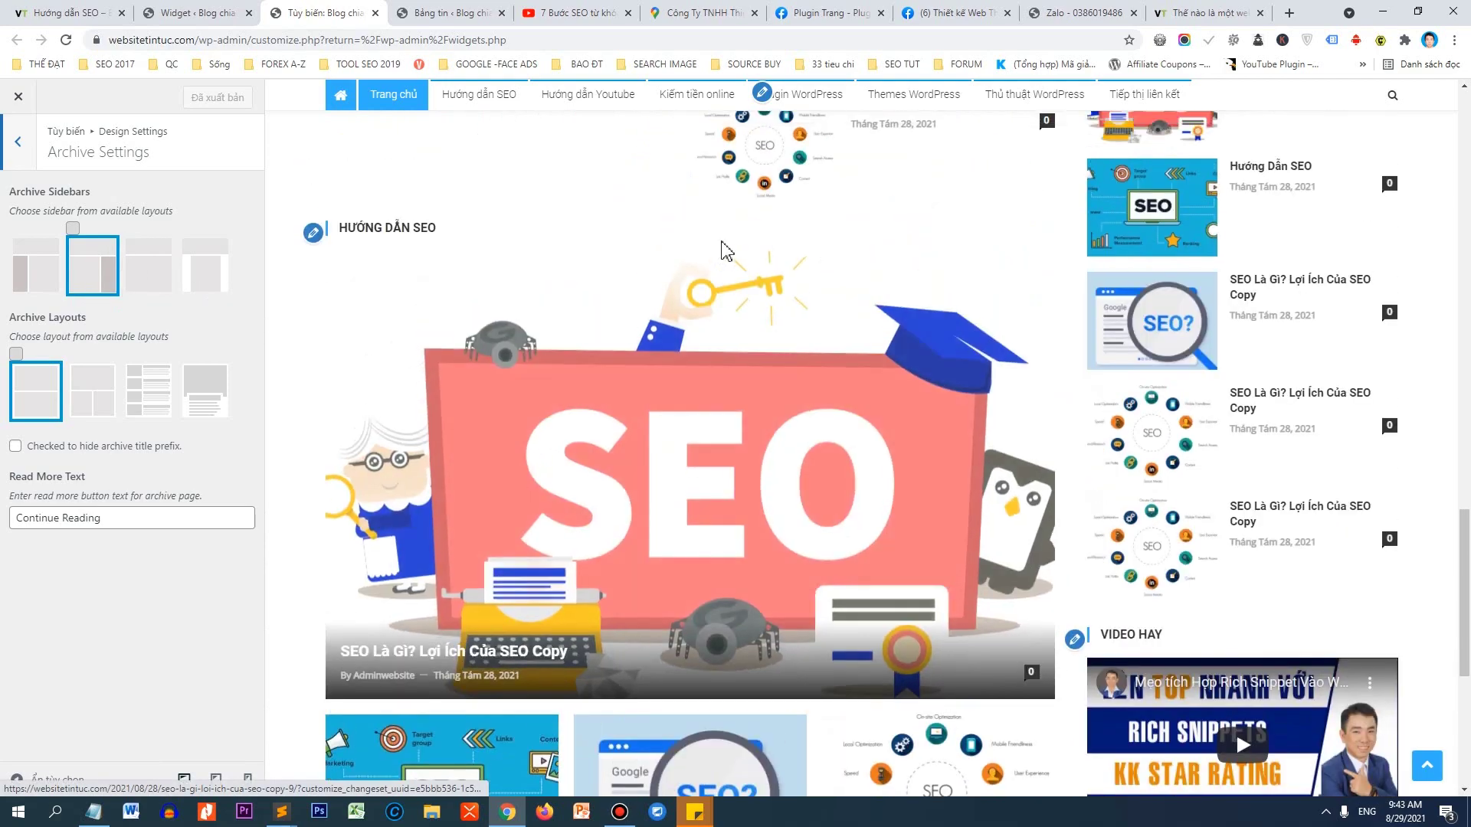
{"action": "scroll", "coordinate": [640, 272], "scroll_direction": "up", "scroll_amount": 10}
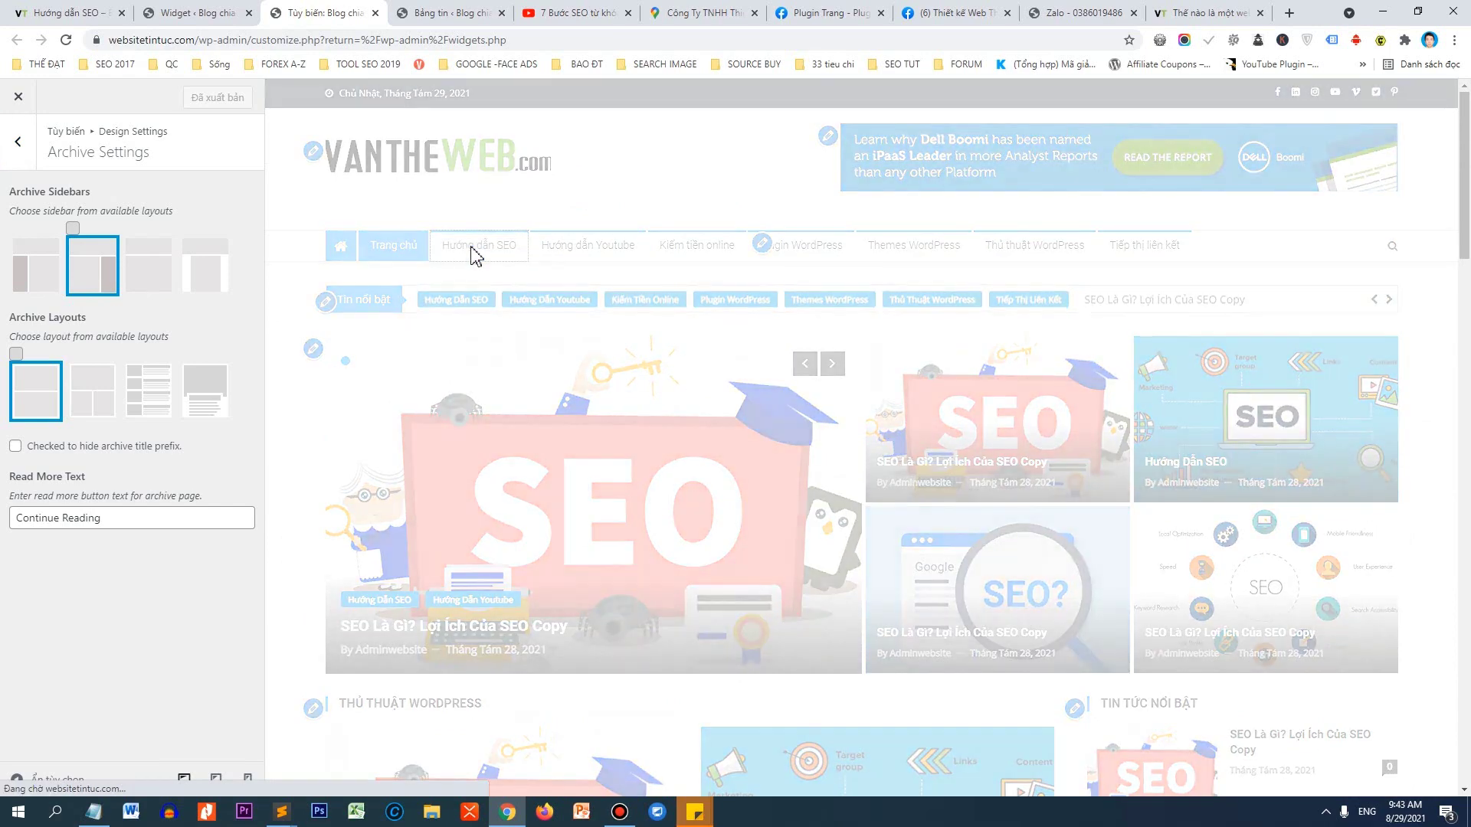
{"action": "left_click", "coordinate": [472, 256]}
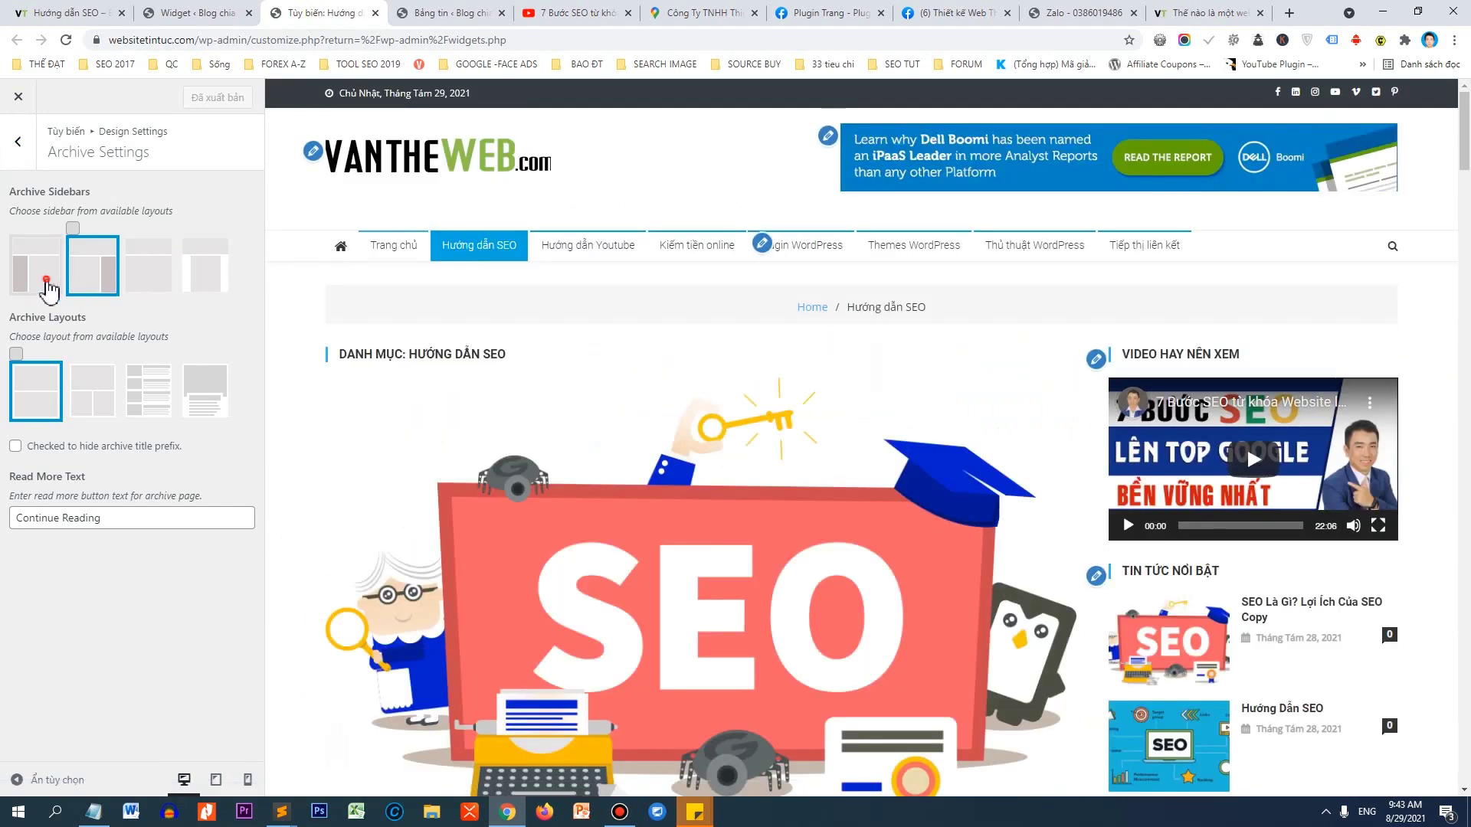
Try the no-sidebar archive layout, then restore the right sidebar.
{"action": "left_click", "coordinate": [46, 287]}
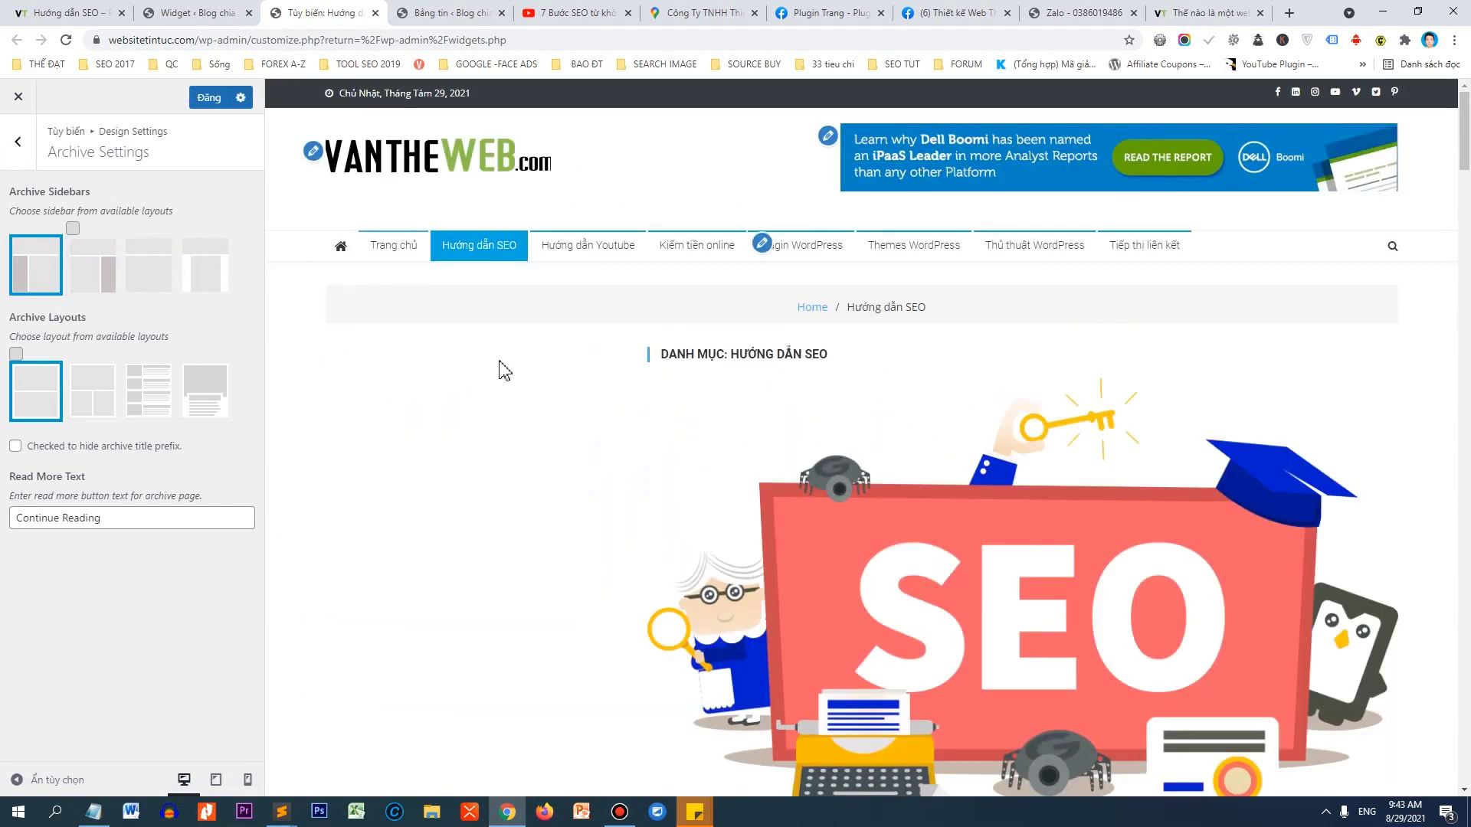
{"action": "scroll", "coordinate": [502, 372], "scroll_direction": "down", "scroll_amount": 5}
{"action": "scroll", "coordinate": [490, 383], "scroll_direction": "up", "scroll_amount": 6}
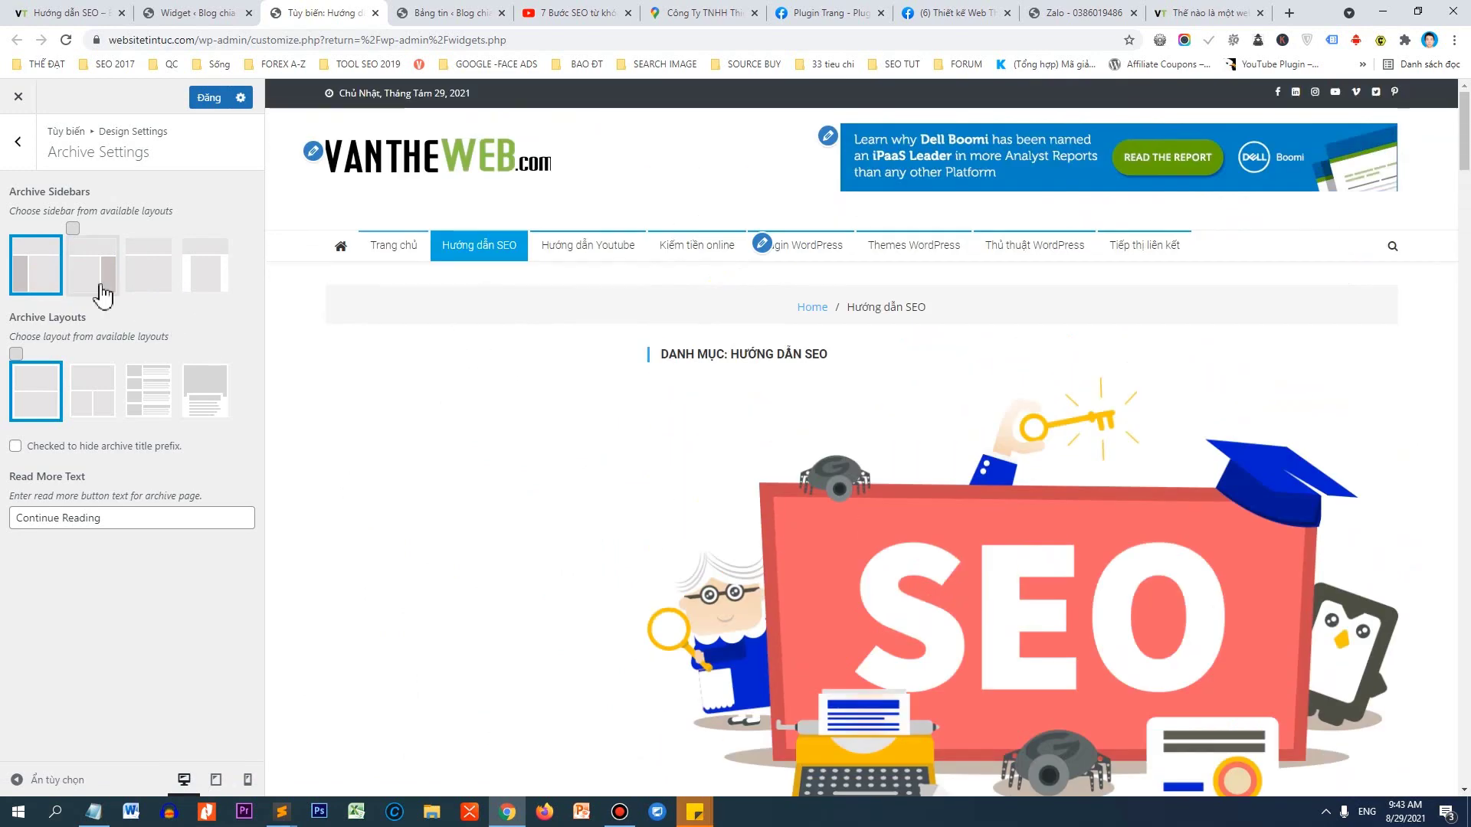
{"action": "left_click", "coordinate": [92, 277]}
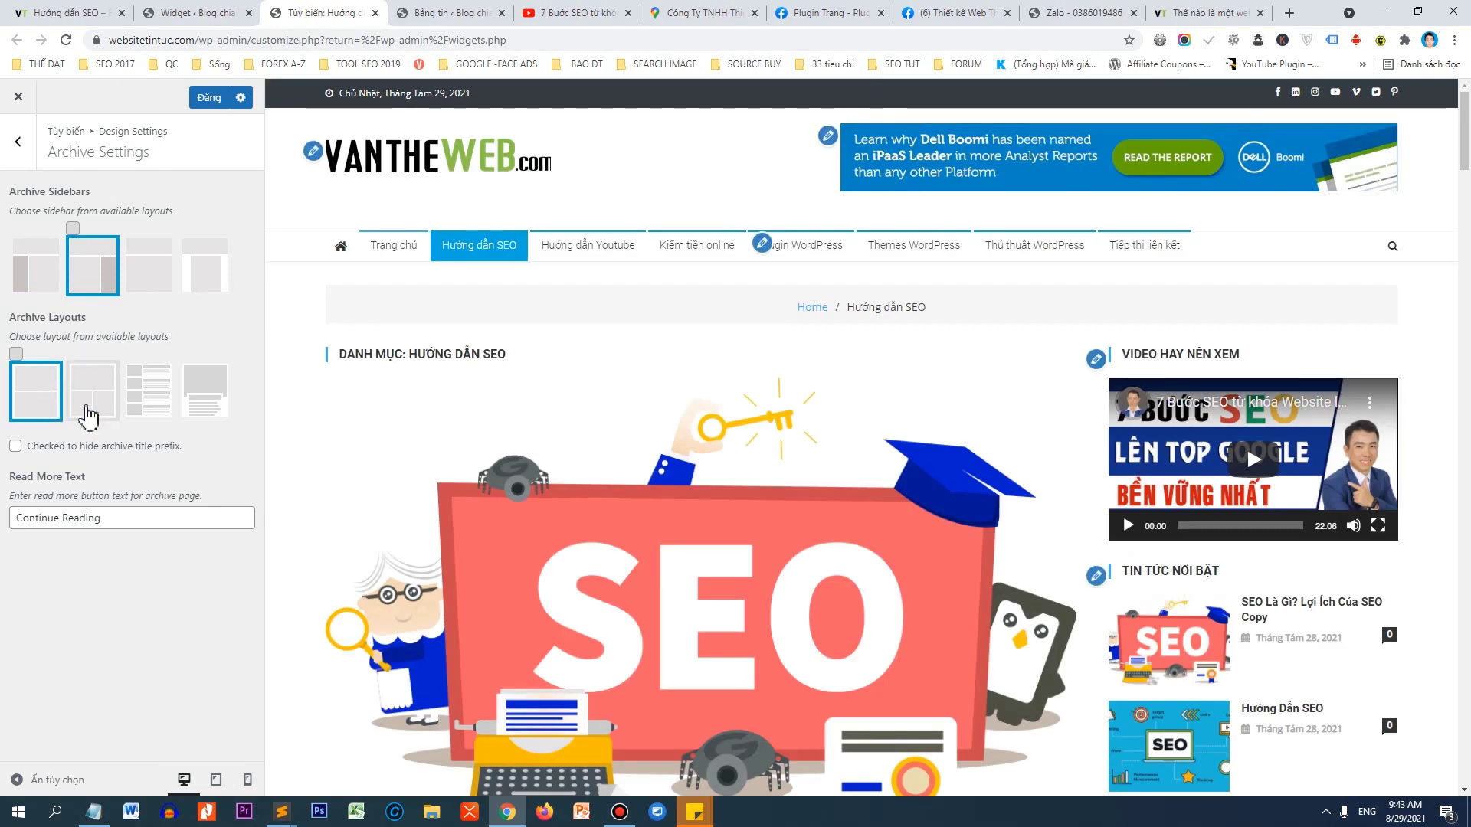
Choose the third Archive Layout, with thumbnails beside post excerpts.
{"action": "left_click", "coordinate": [149, 390]}
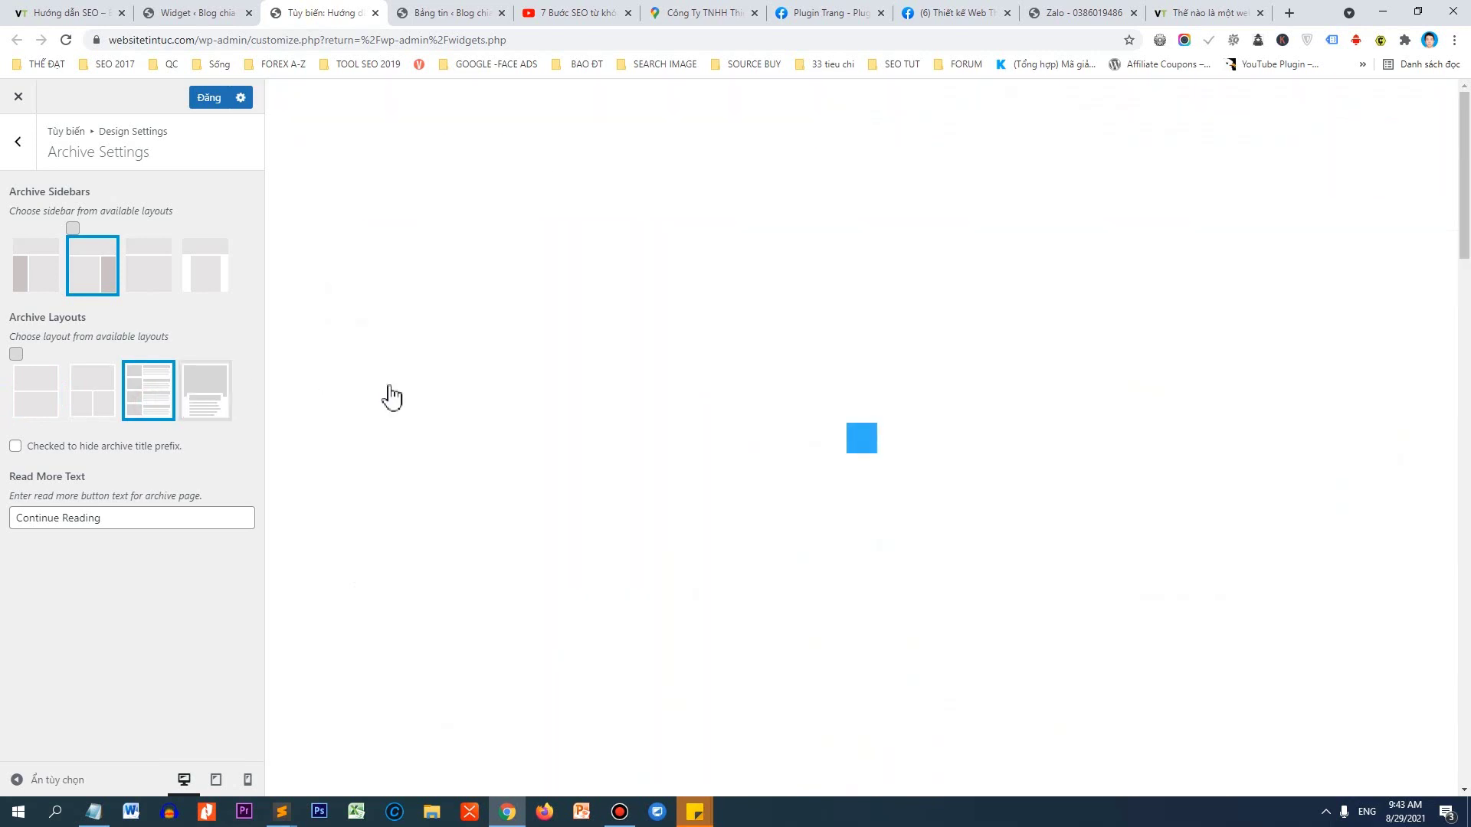
{"action": "scroll", "coordinate": [520, 283], "scroll_direction": "down", "scroll_amount": 3}
{"action": "scroll", "coordinate": [521, 285], "scroll_direction": "up", "scroll_amount": 2}
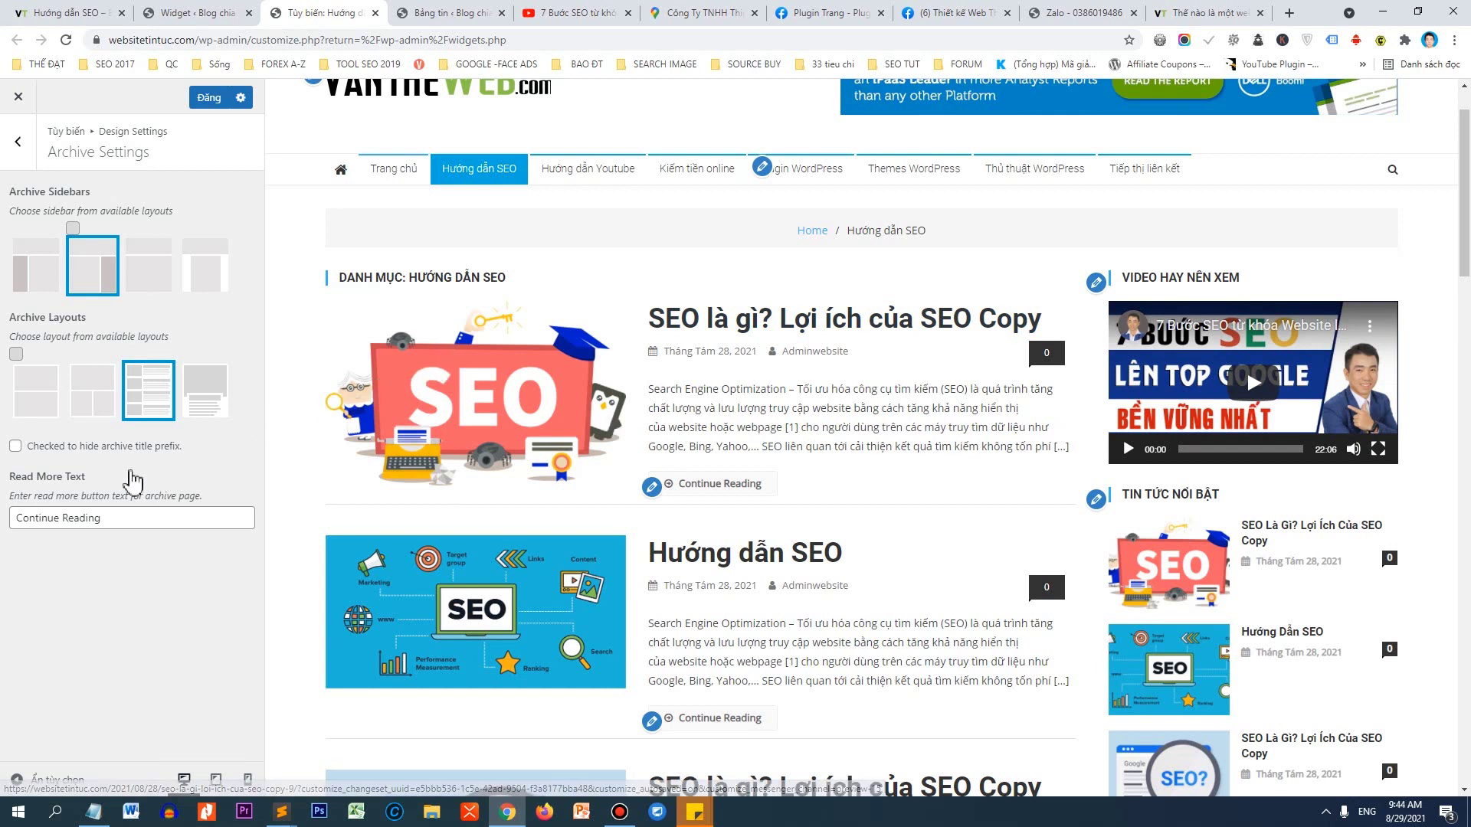
Change the Read More Text to 'Xem chi tiết' and publish the Customizer changes.
{"action": "left_click_drag", "start_coordinate": [122, 521], "coordinate": [12, 522]}
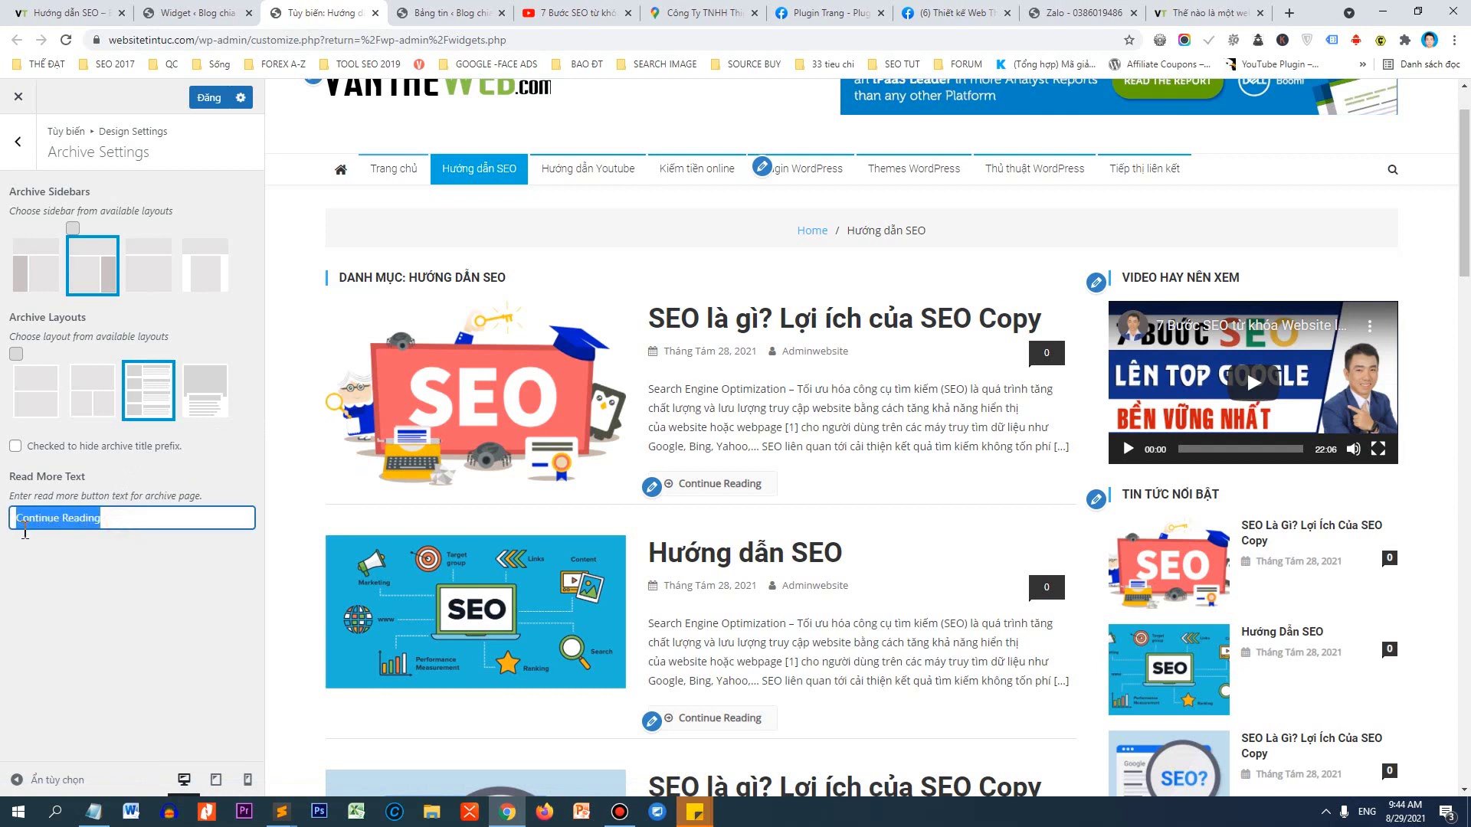
{"action": "type", "text": "xEM"}
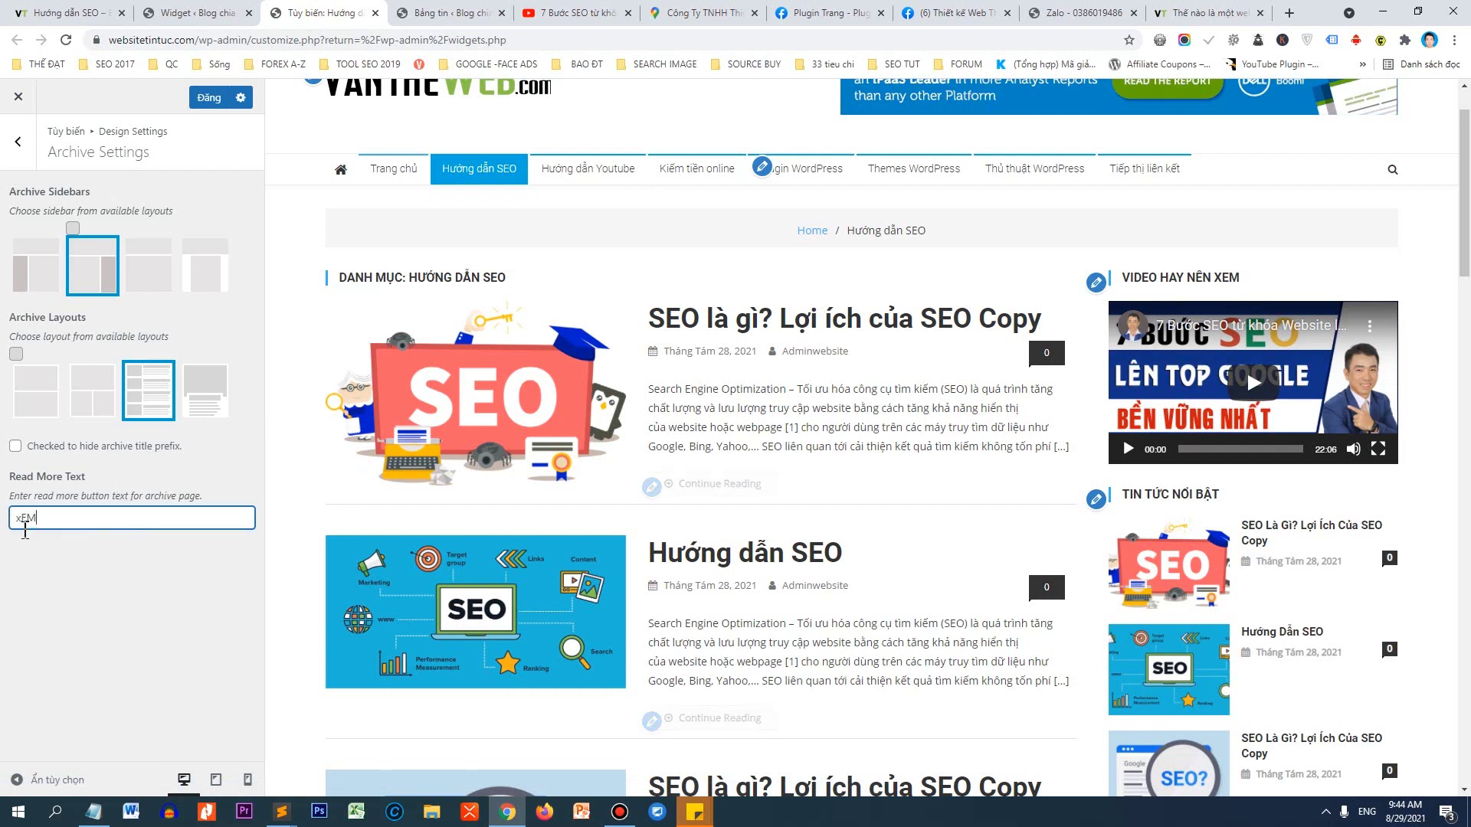
{"action": "type", "text": "Xem chi tiết"}
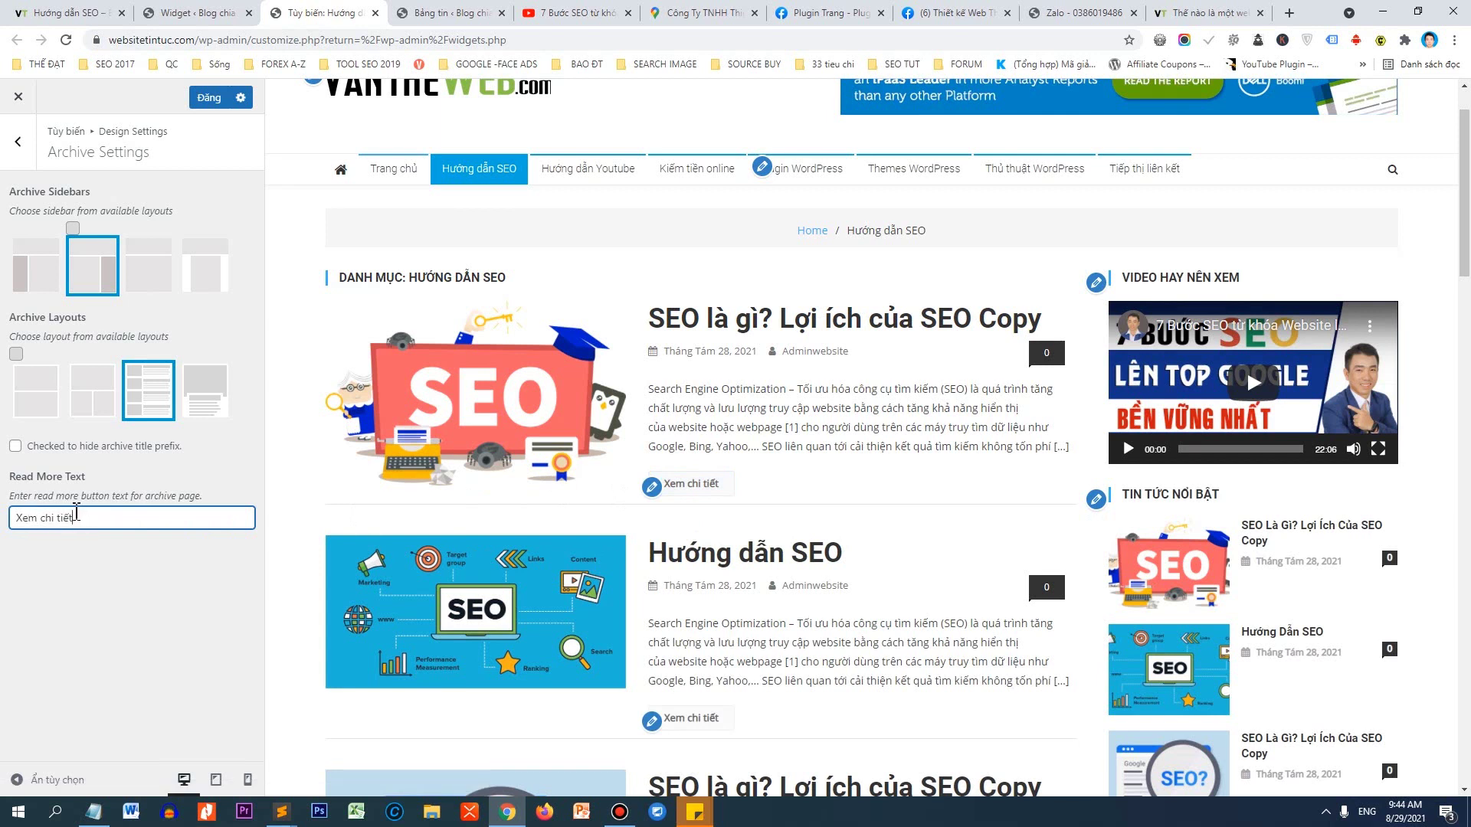
{"action": "scroll", "coordinate": [348, 482], "scroll_direction": "down", "scroll_amount": 1}
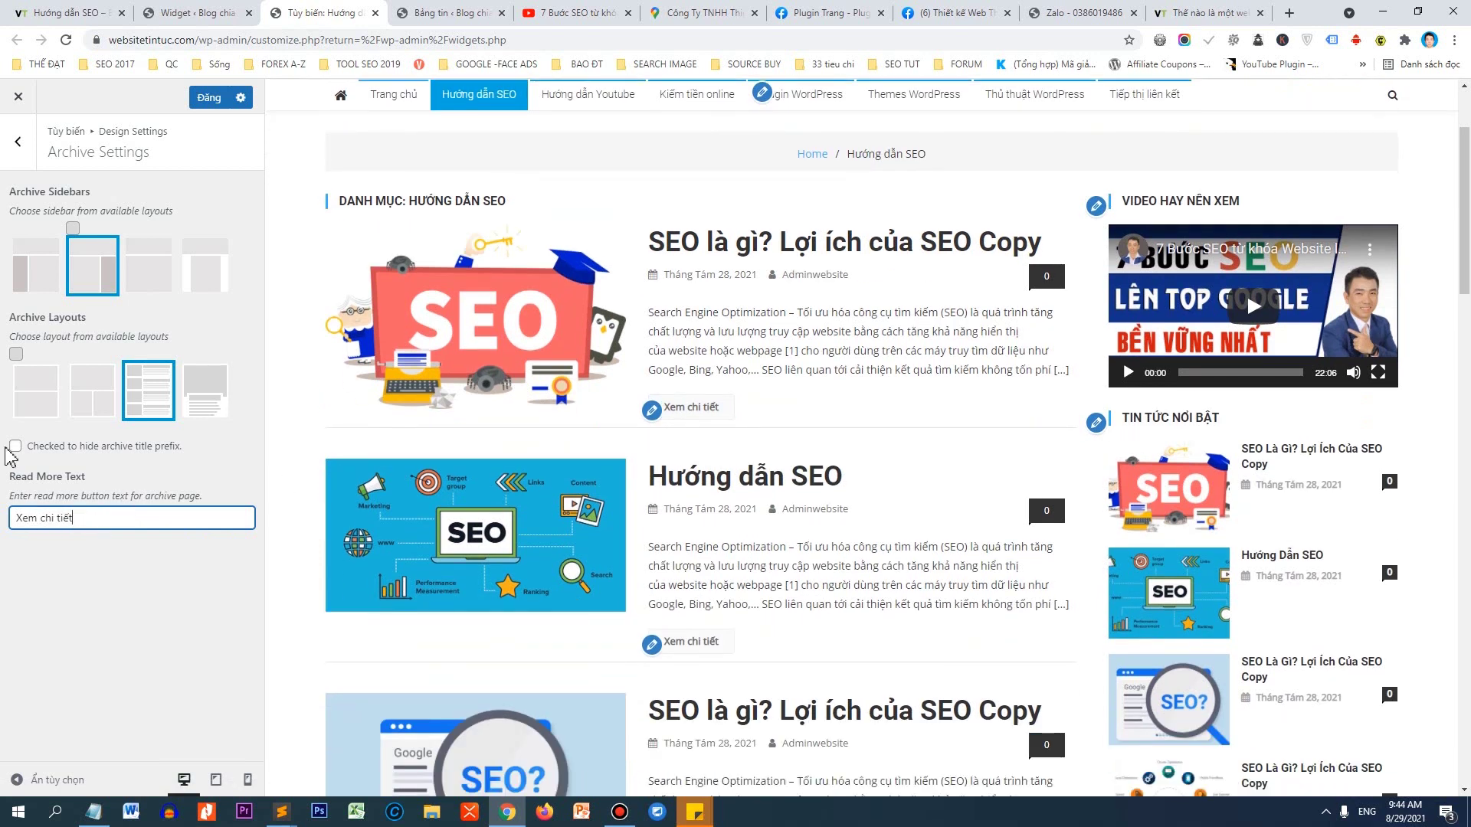
{"action": "scroll", "coordinate": [660, 539], "scroll_direction": "down", "scroll_amount": 10}
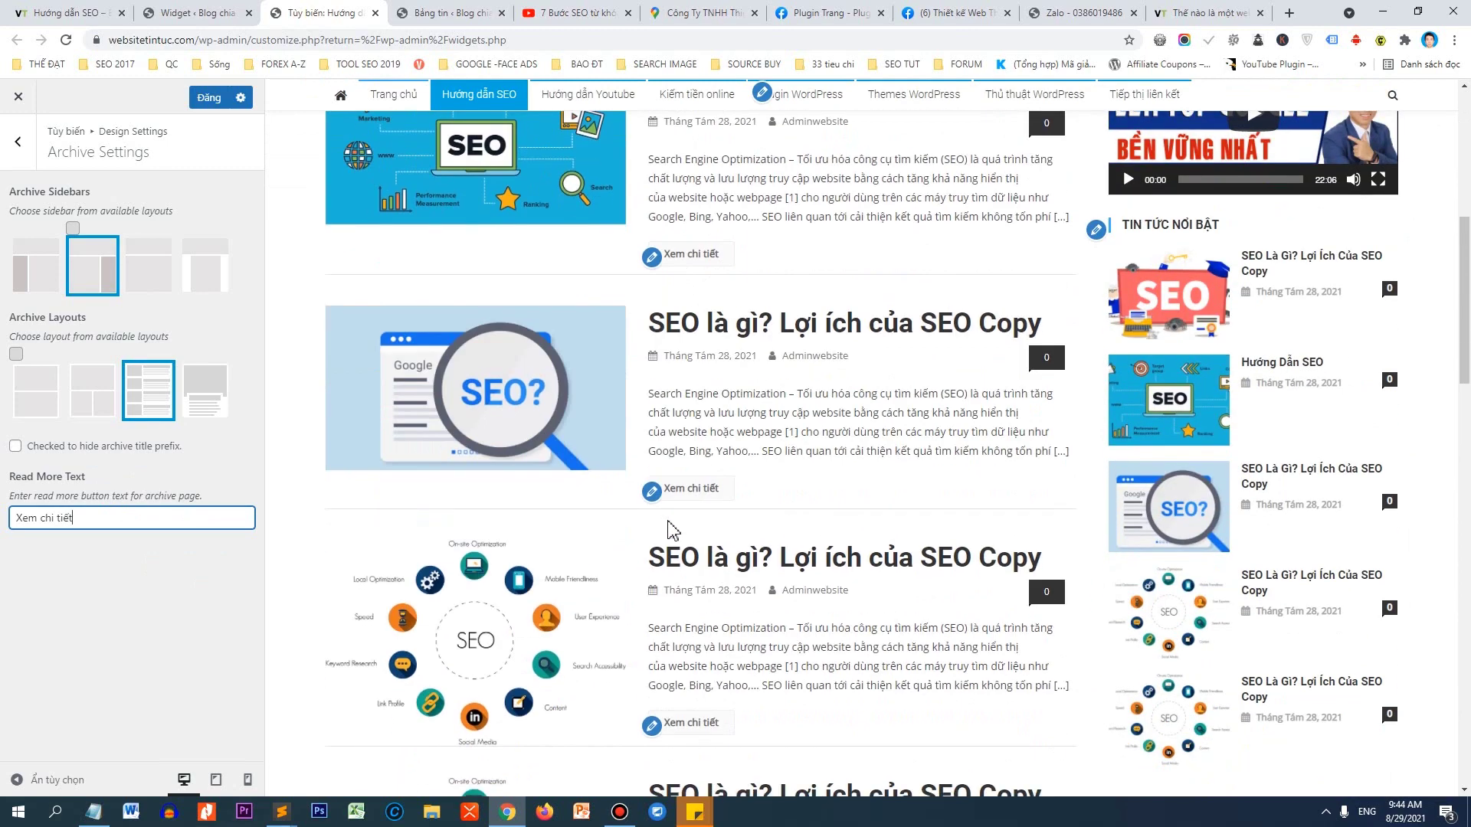
{"action": "scroll", "coordinate": [850, 517], "scroll_direction": "down", "scroll_amount": 2}
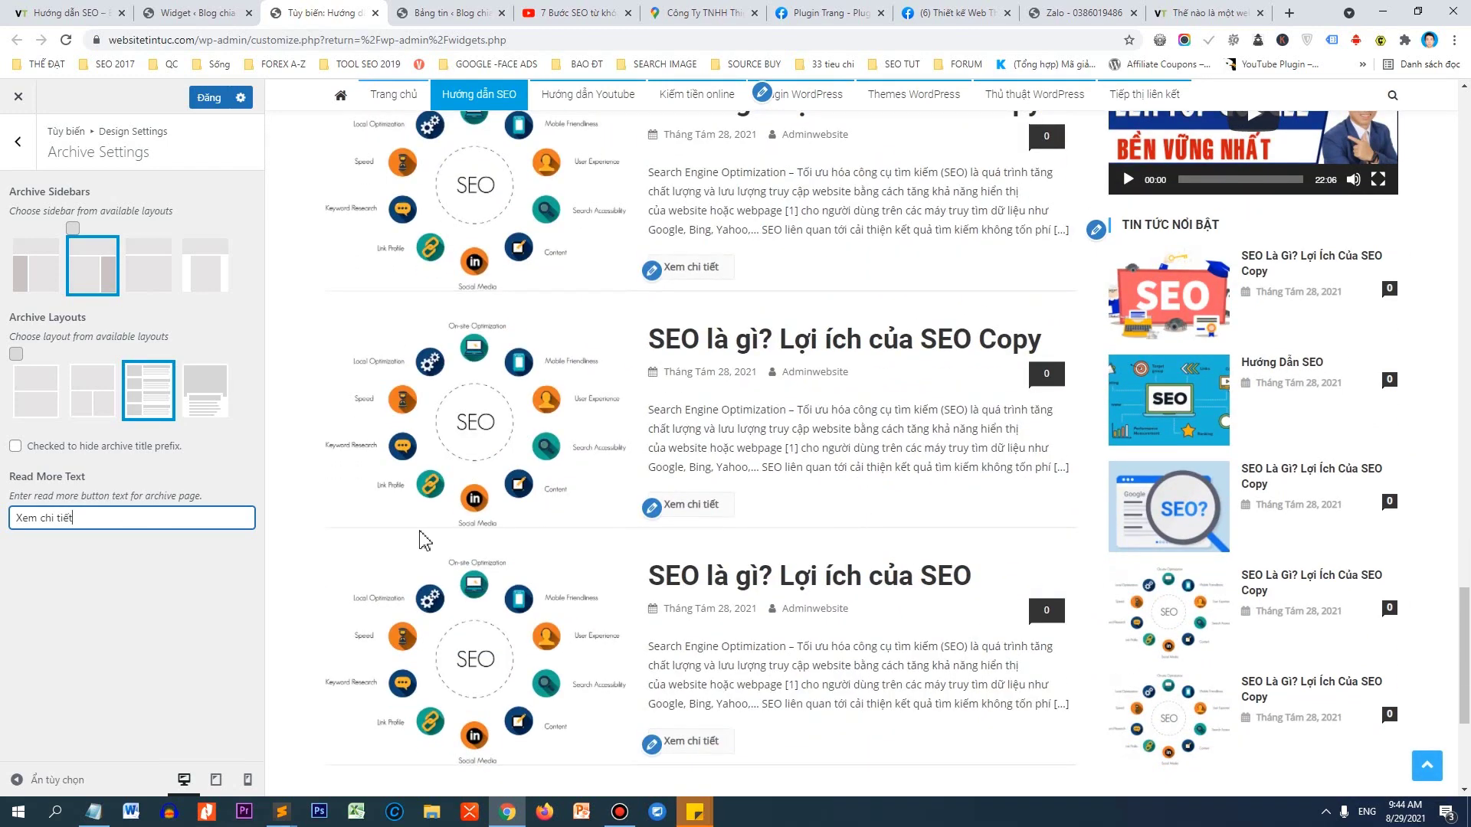
{"action": "left_click", "coordinate": [209, 100]}
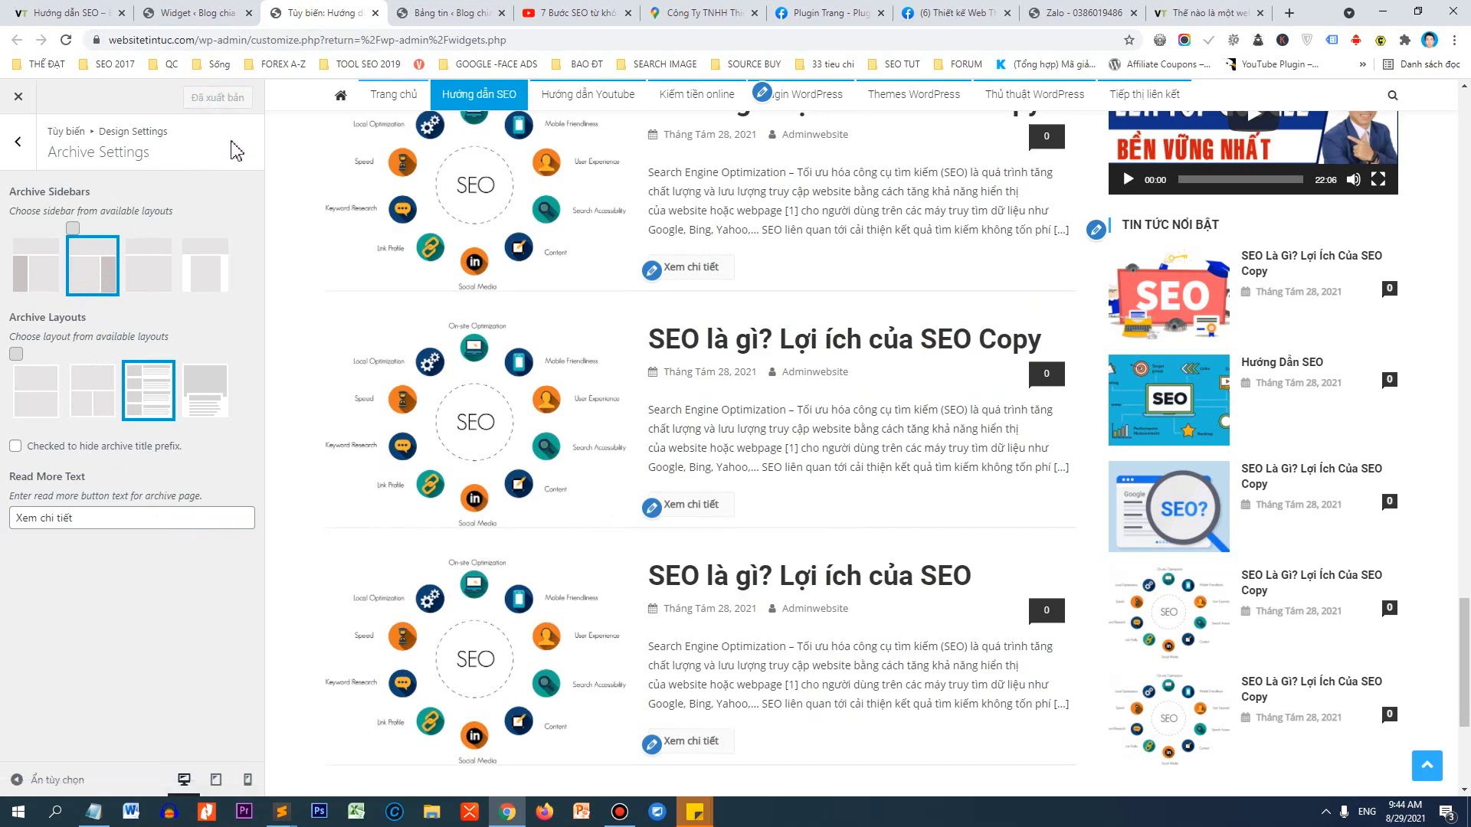
Reload the live Hướng dẫn SEO category page to see the new archive layout.
{"action": "left_click", "coordinate": [68, 13]}
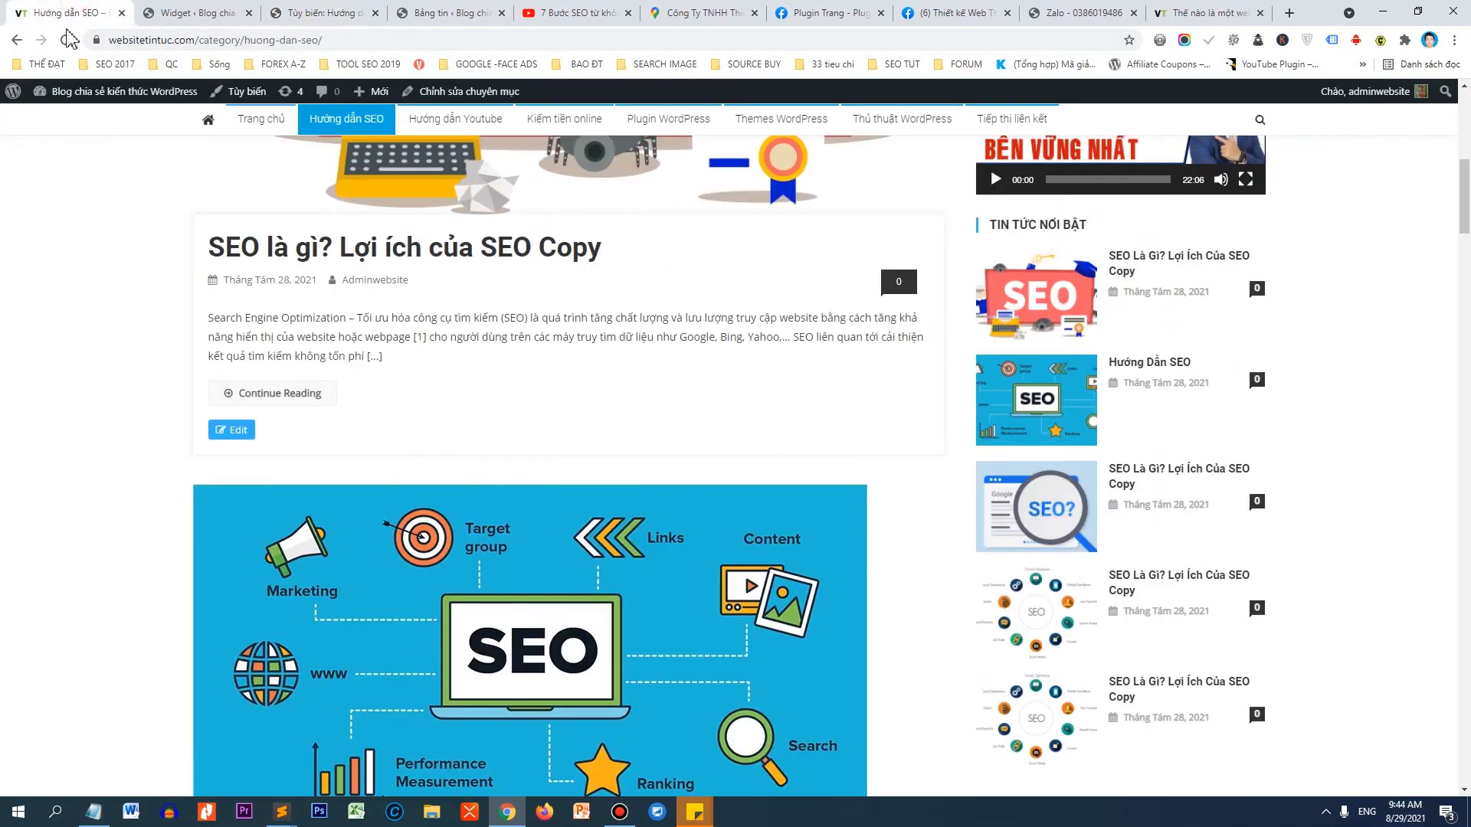
{"action": "left_click", "coordinate": [65, 40]}
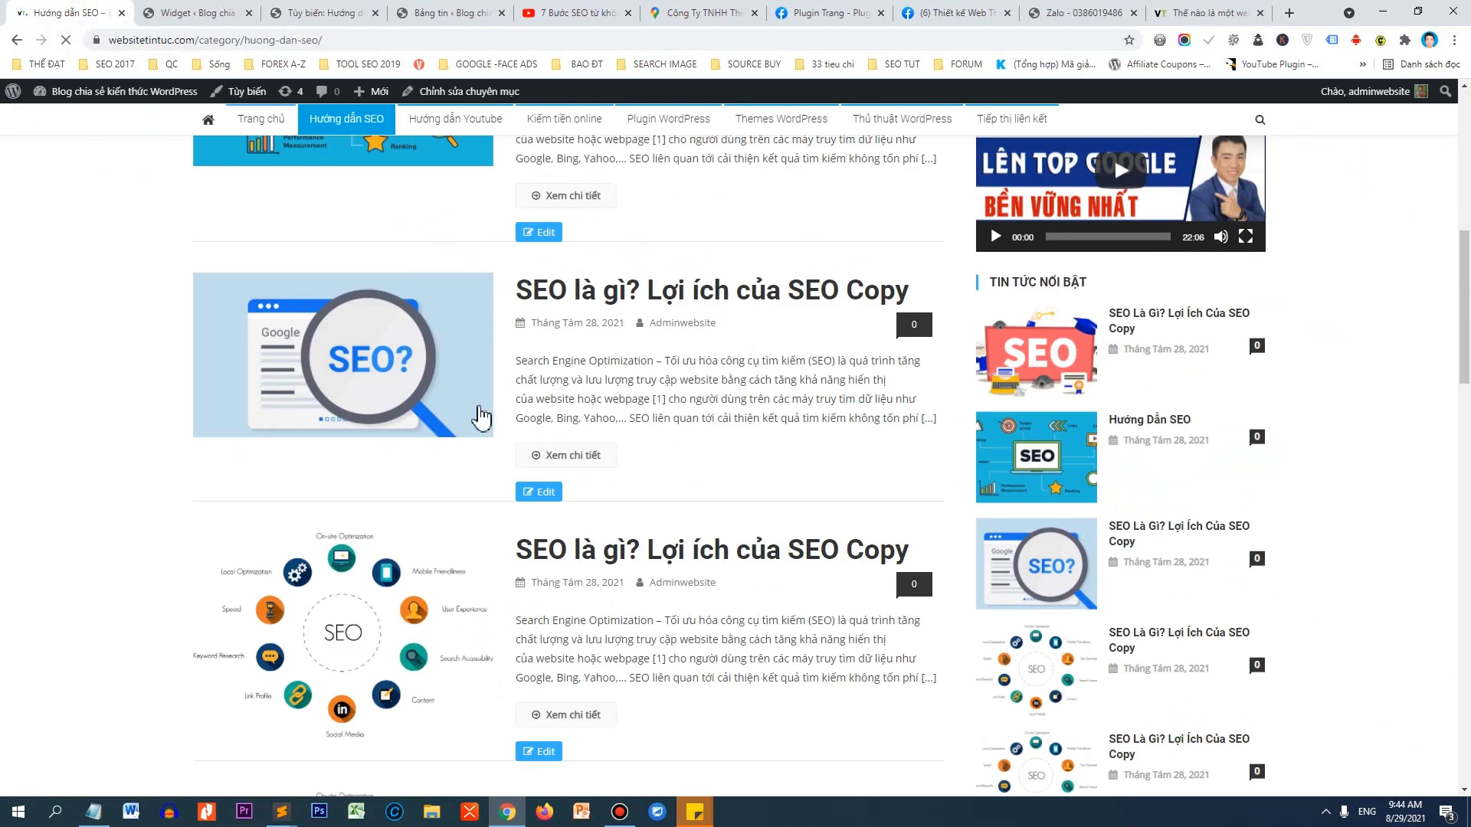
{"action": "scroll", "coordinate": [482, 416], "scroll_direction": "up", "scroll_amount": 5}
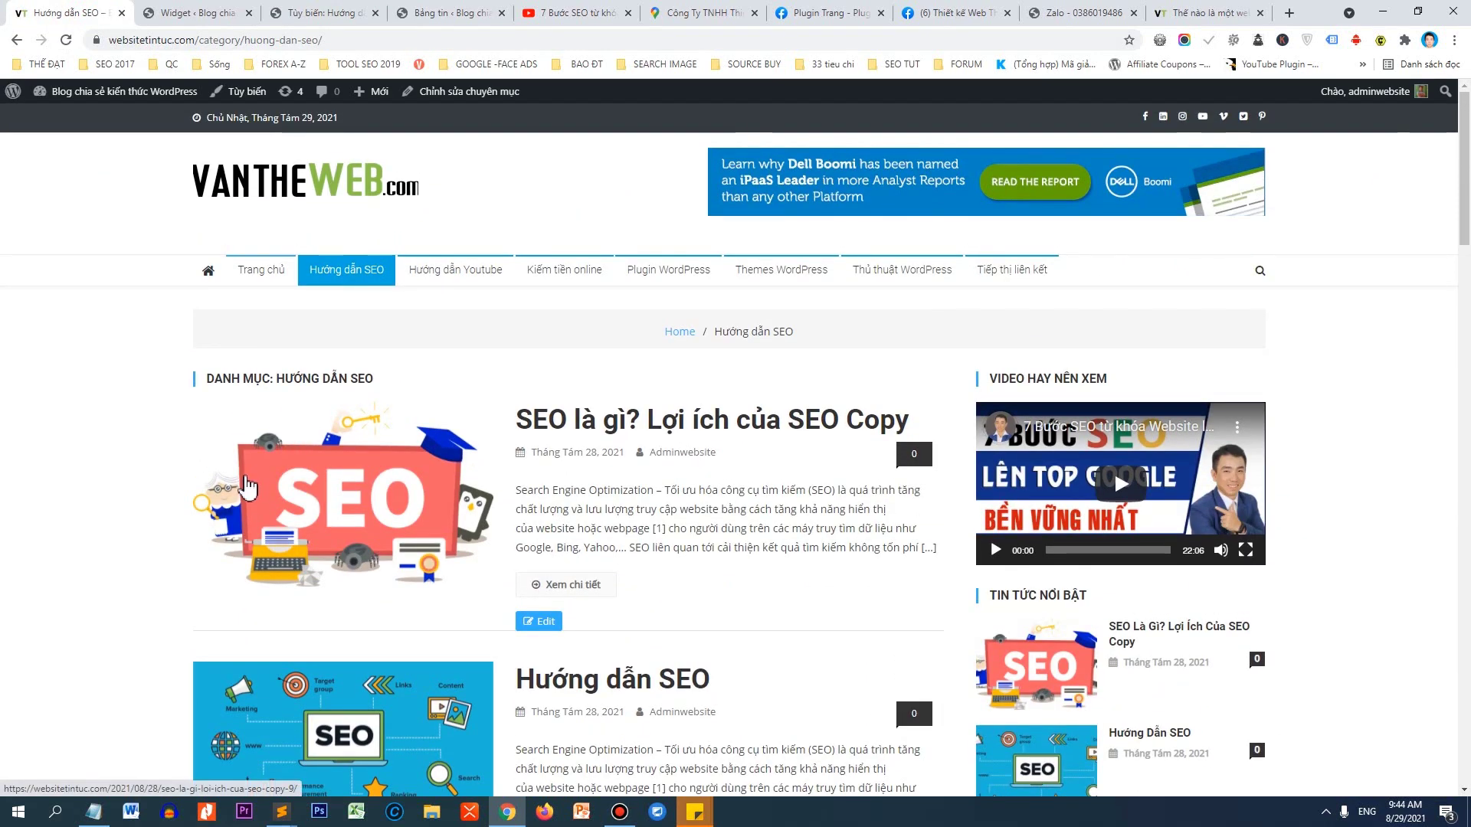
{"action": "scroll", "coordinate": [486, 473], "scroll_direction": "down", "scroll_amount": 7}
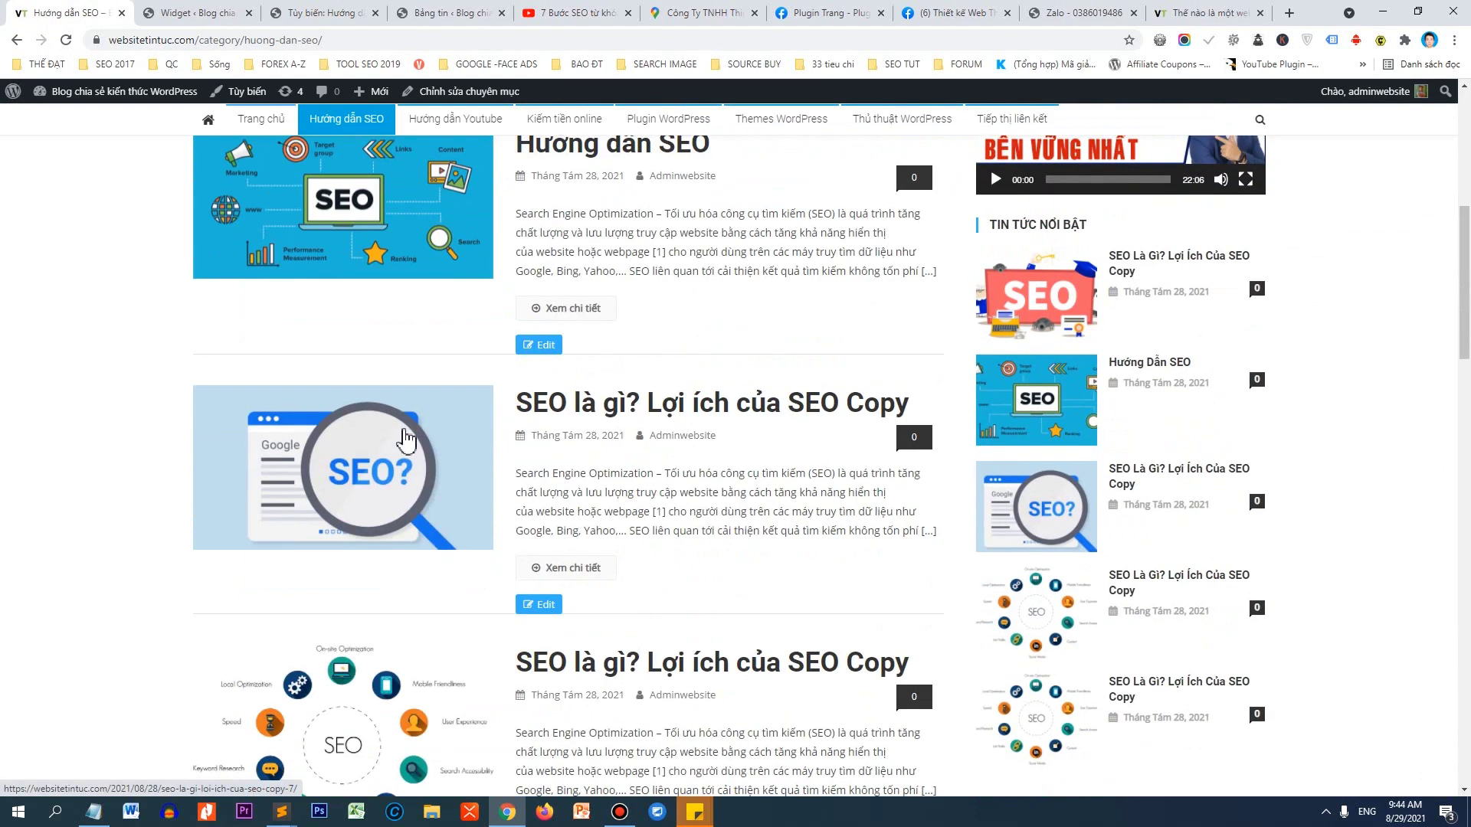
{"action": "scroll", "coordinate": [406, 433], "scroll_direction": "down", "scroll_amount": 1}
{"action": "scroll", "coordinate": [582, 303], "scroll_direction": "up", "scroll_amount": 4}
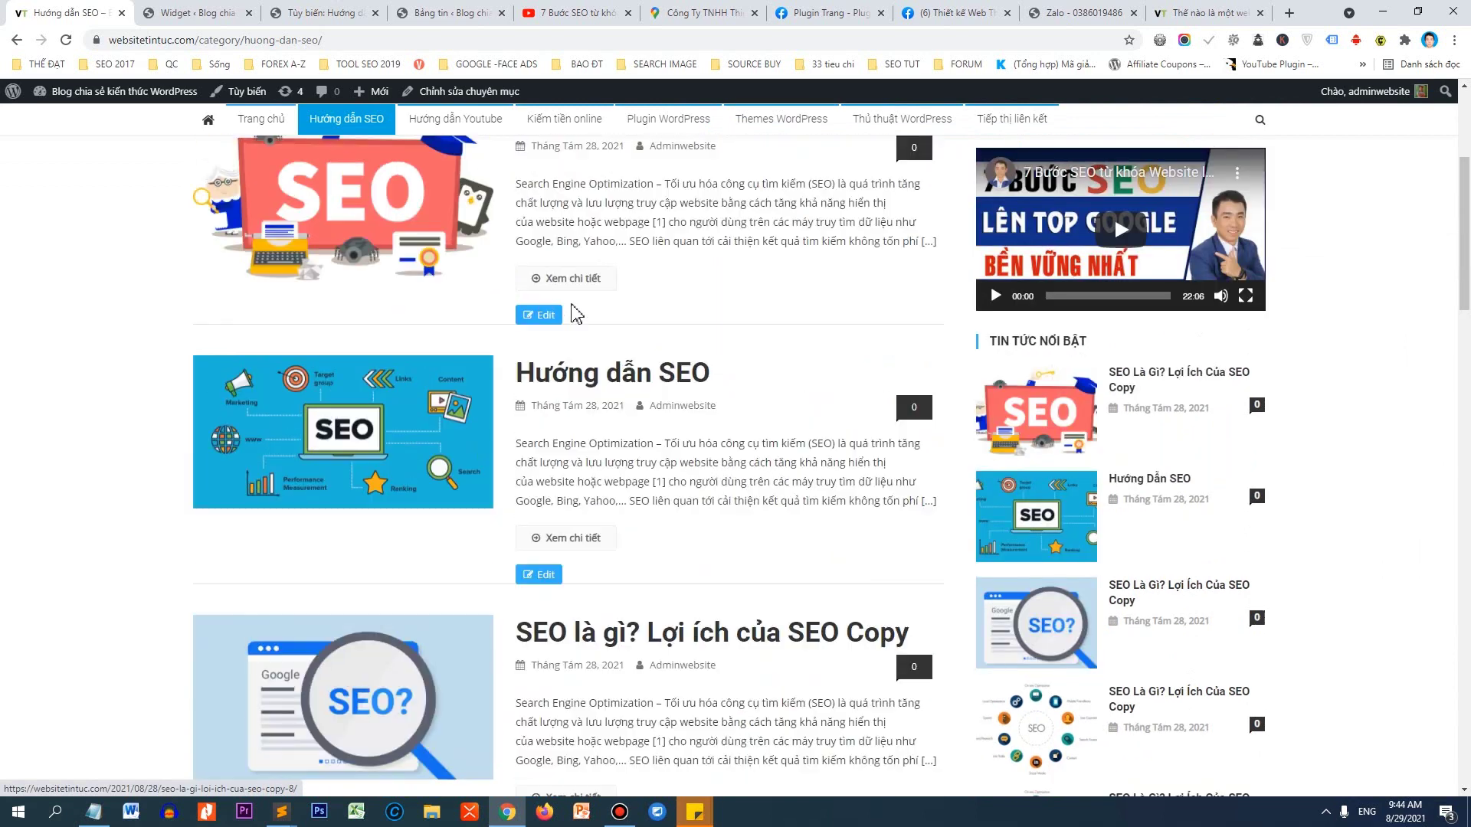
Open the post 'SEO là gì? Lợi ích của SEO Copy' and select its title.
{"action": "left_click", "coordinate": [584, 290]}
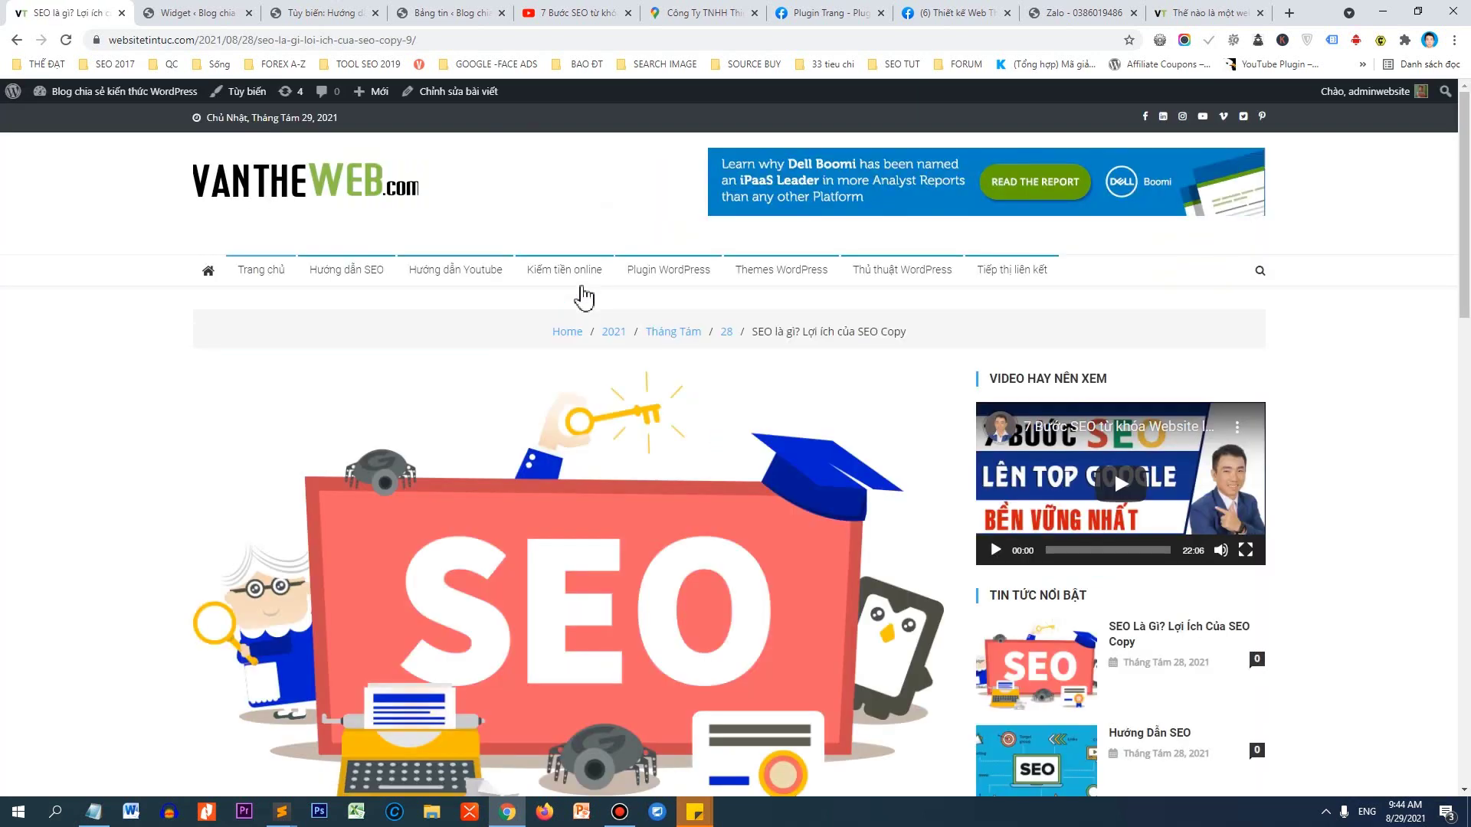
{"action": "scroll", "coordinate": [949, 314], "scroll_direction": "down", "scroll_amount": 4}
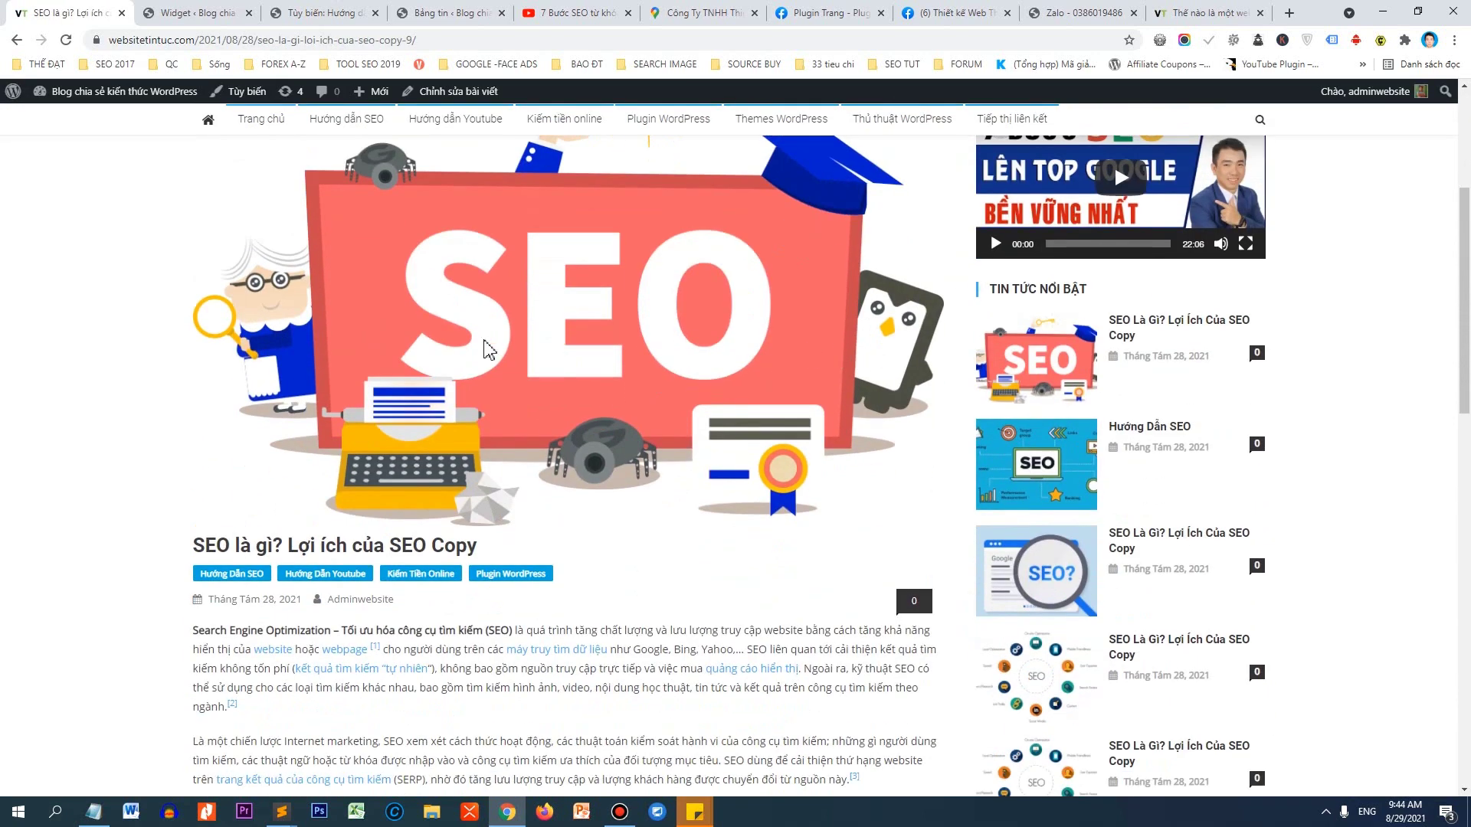
{"action": "scroll", "coordinate": [464, 502], "scroll_direction": "down", "scroll_amount": 3}
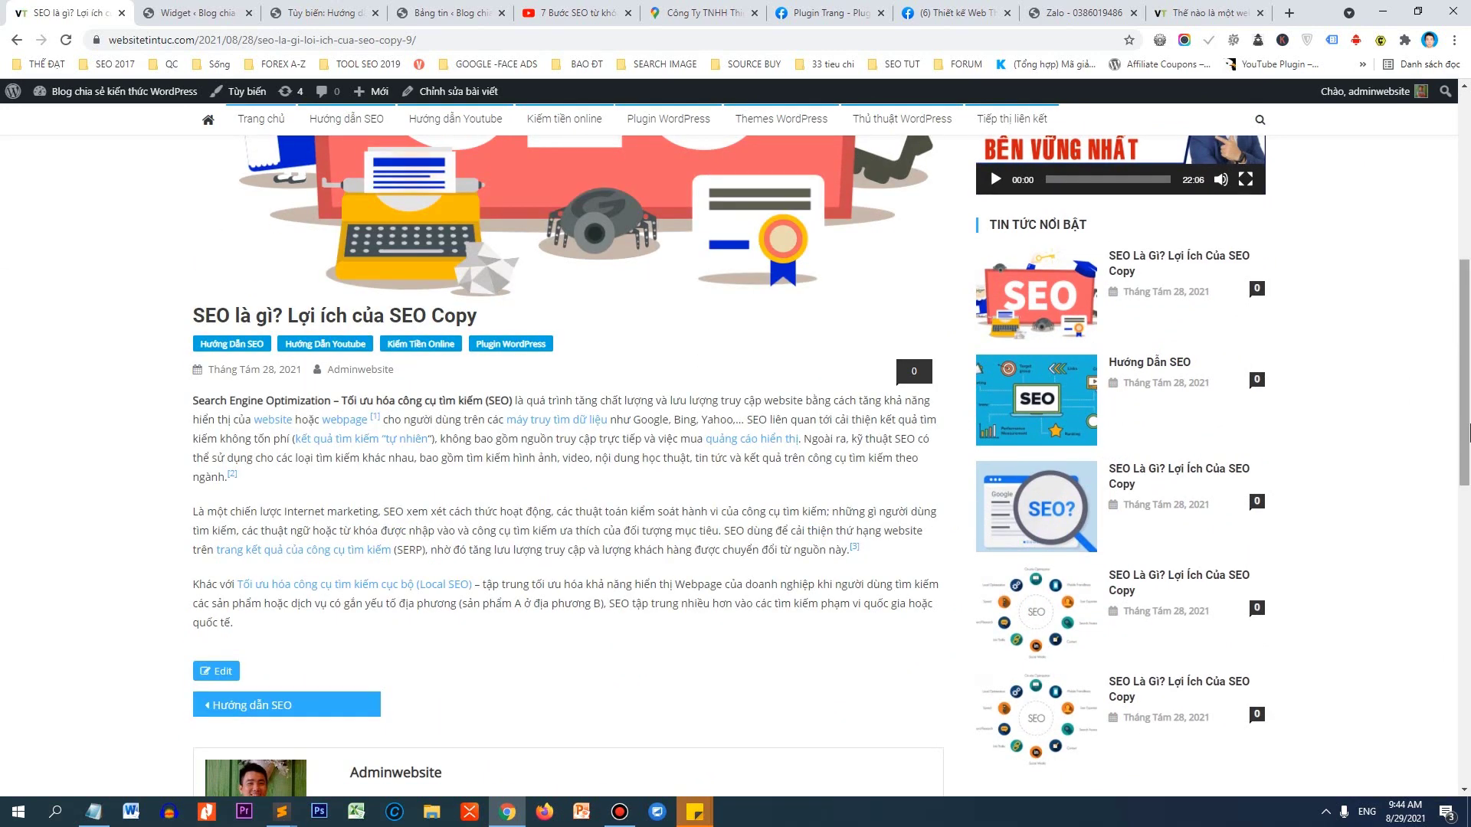
{"action": "left_click_drag", "start_coordinate": [1464, 412], "coordinate": [1466, 238]}
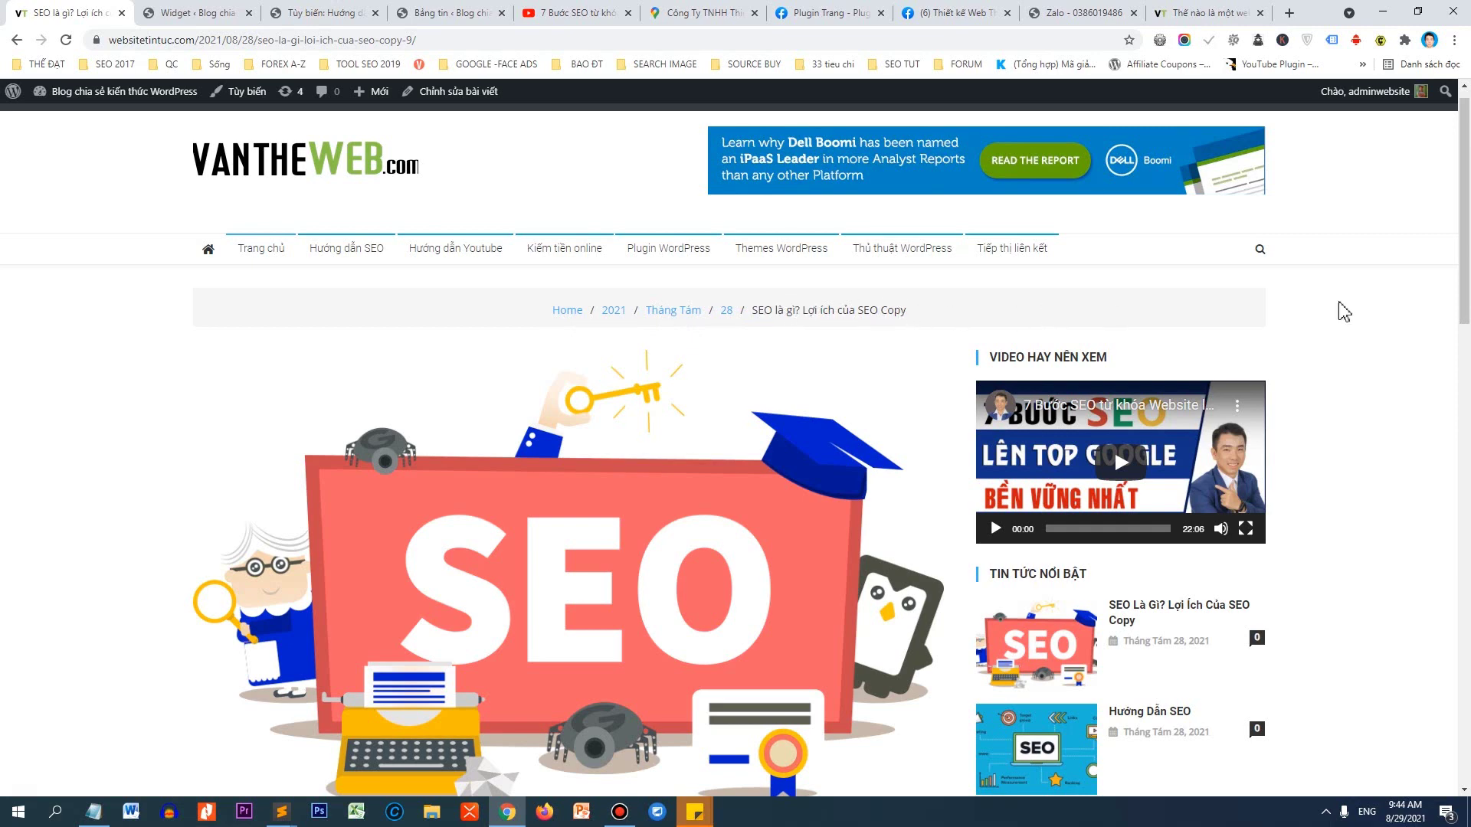
{"action": "scroll", "coordinate": [1344, 311], "scroll_direction": "down", "scroll_amount": 3}
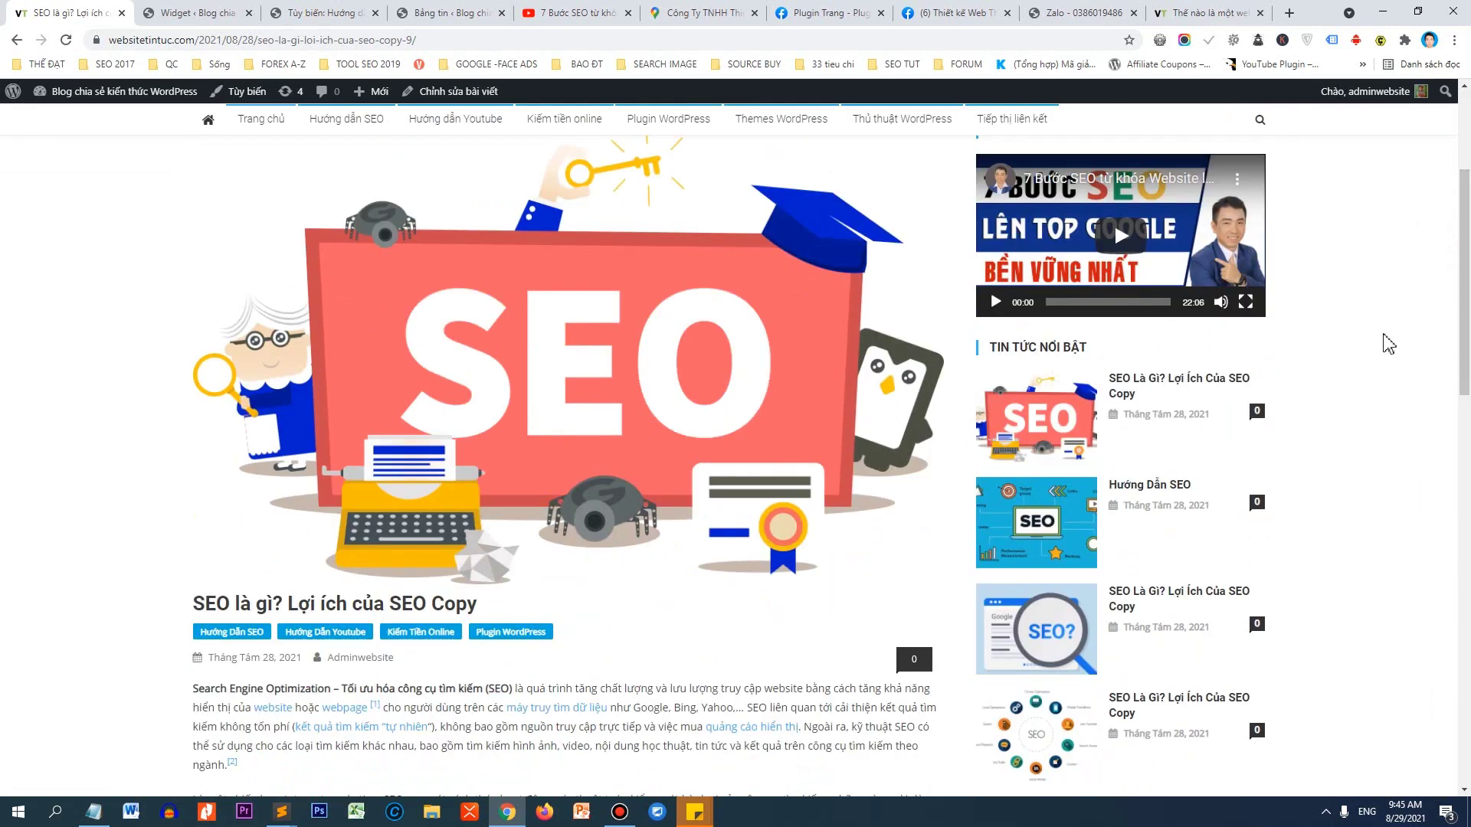
{"action": "scroll", "coordinate": [1299, 469], "scroll_direction": "down", "scroll_amount": 3}
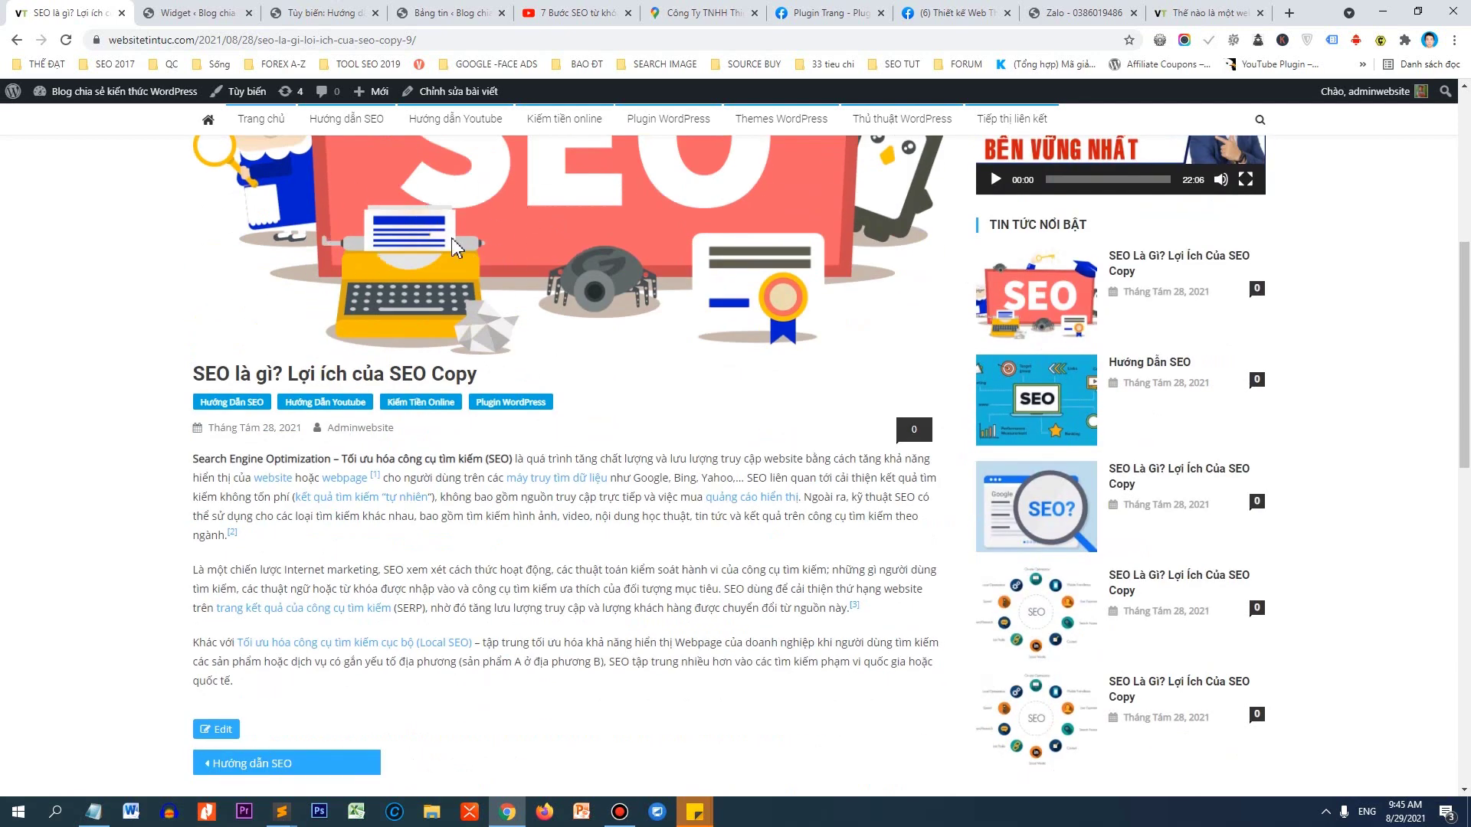
{"action": "left_click_drag", "start_coordinate": [196, 374], "coordinate": [504, 387]}
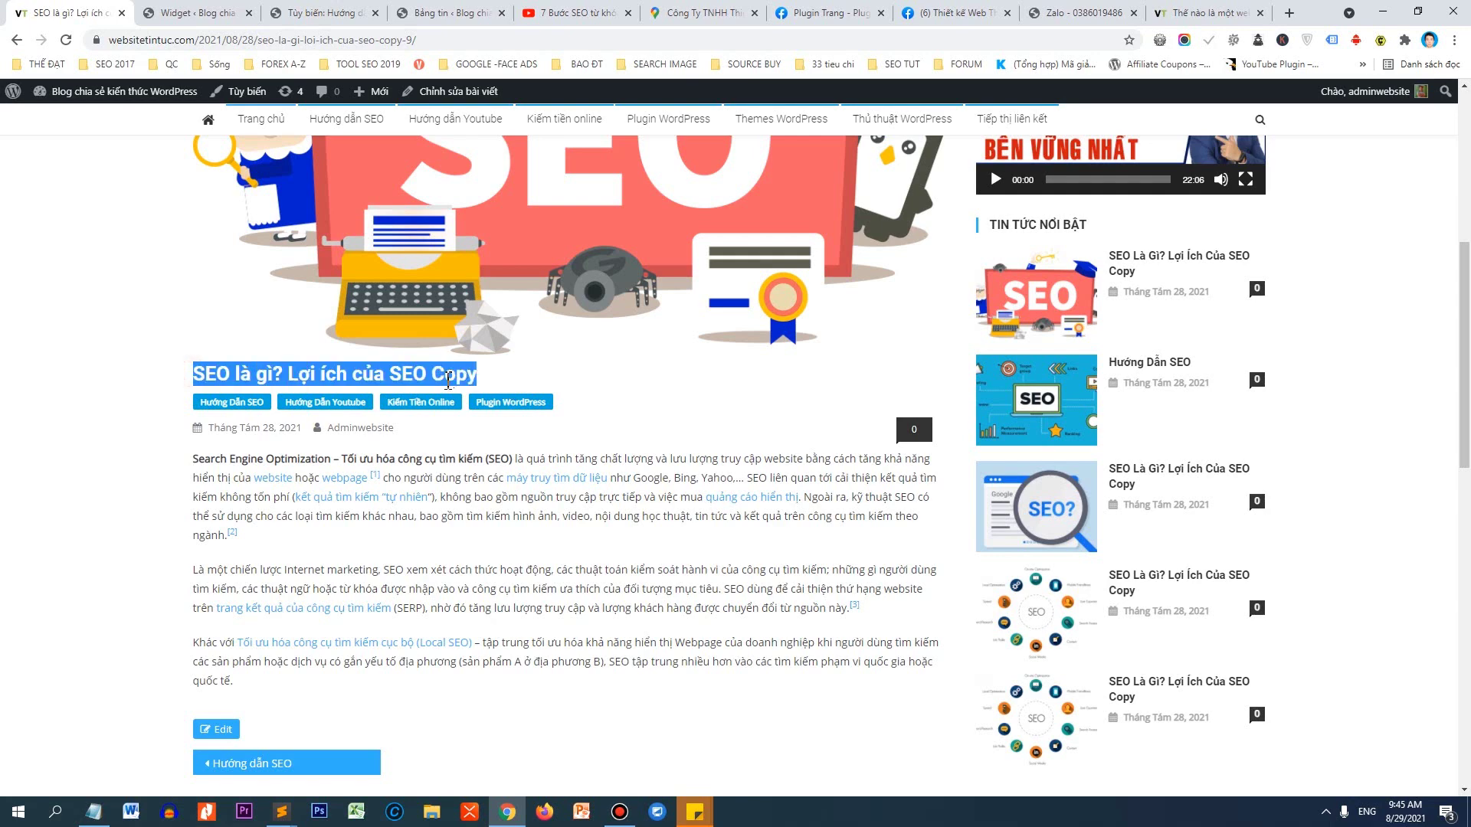
{"action": "left_click", "coordinate": [1158, 40]}
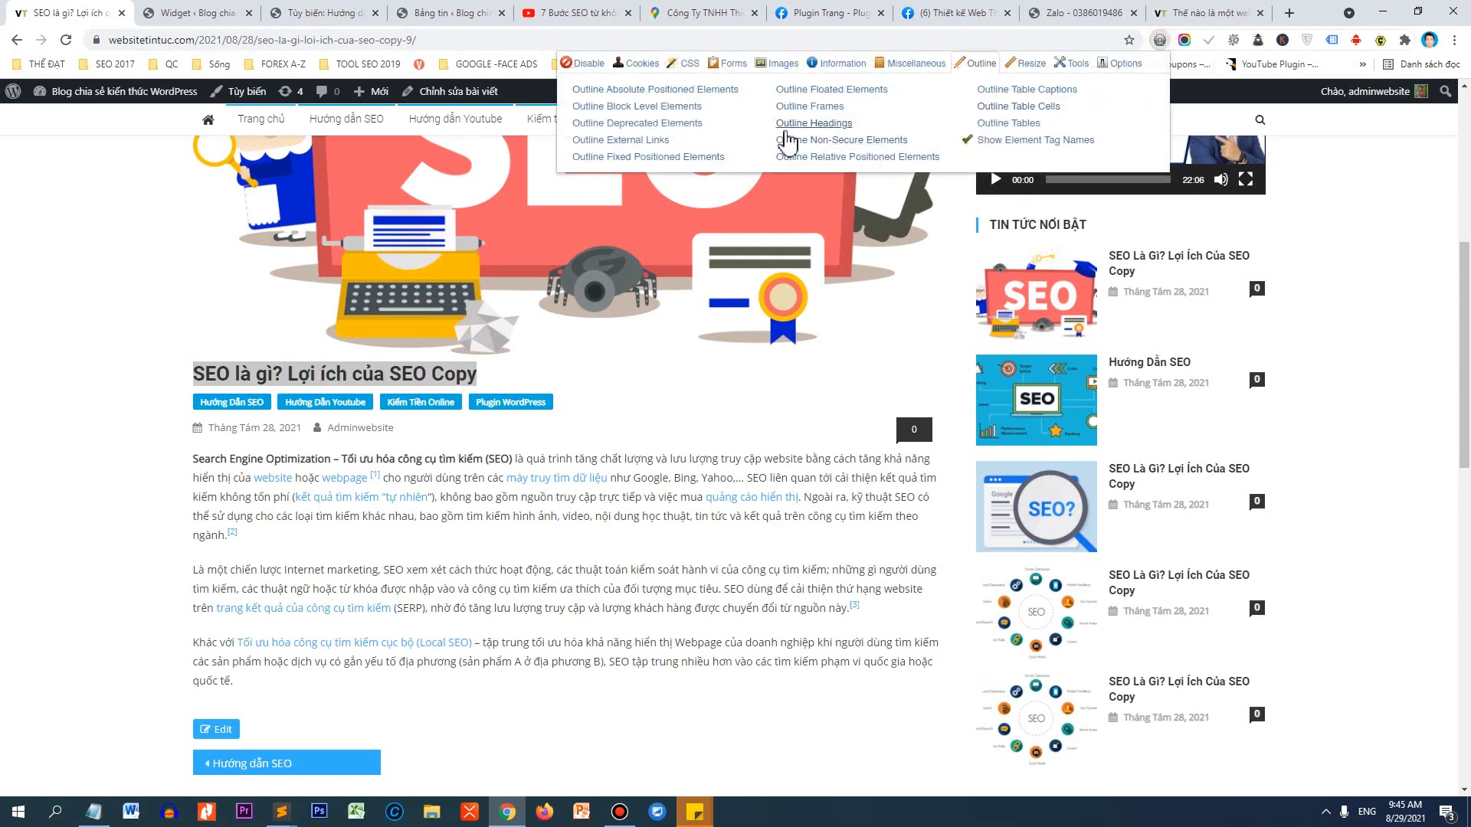
{"action": "left_click", "coordinate": [804, 124]}
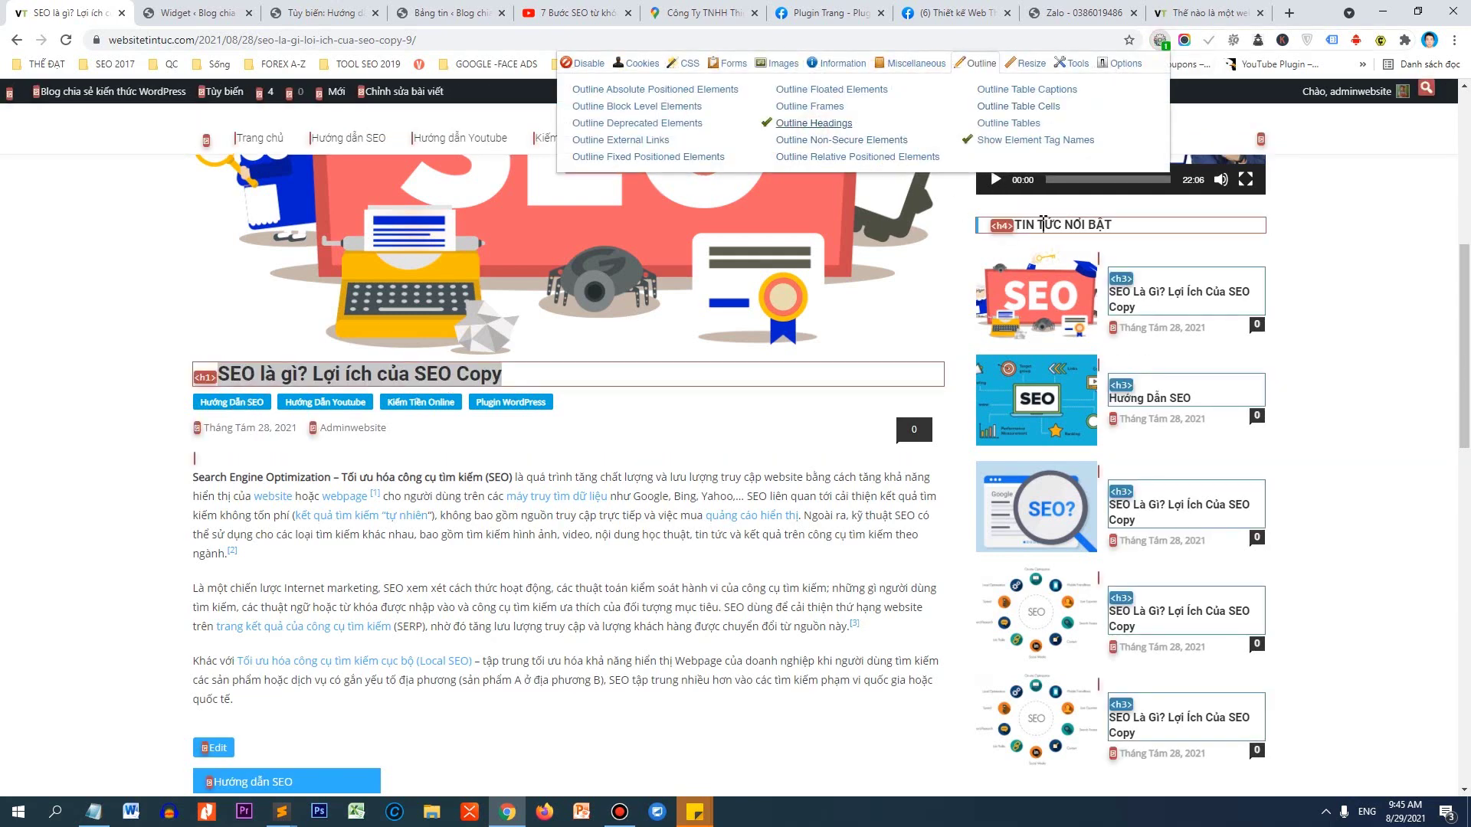
{"action": "left_click", "coordinate": [818, 130]}
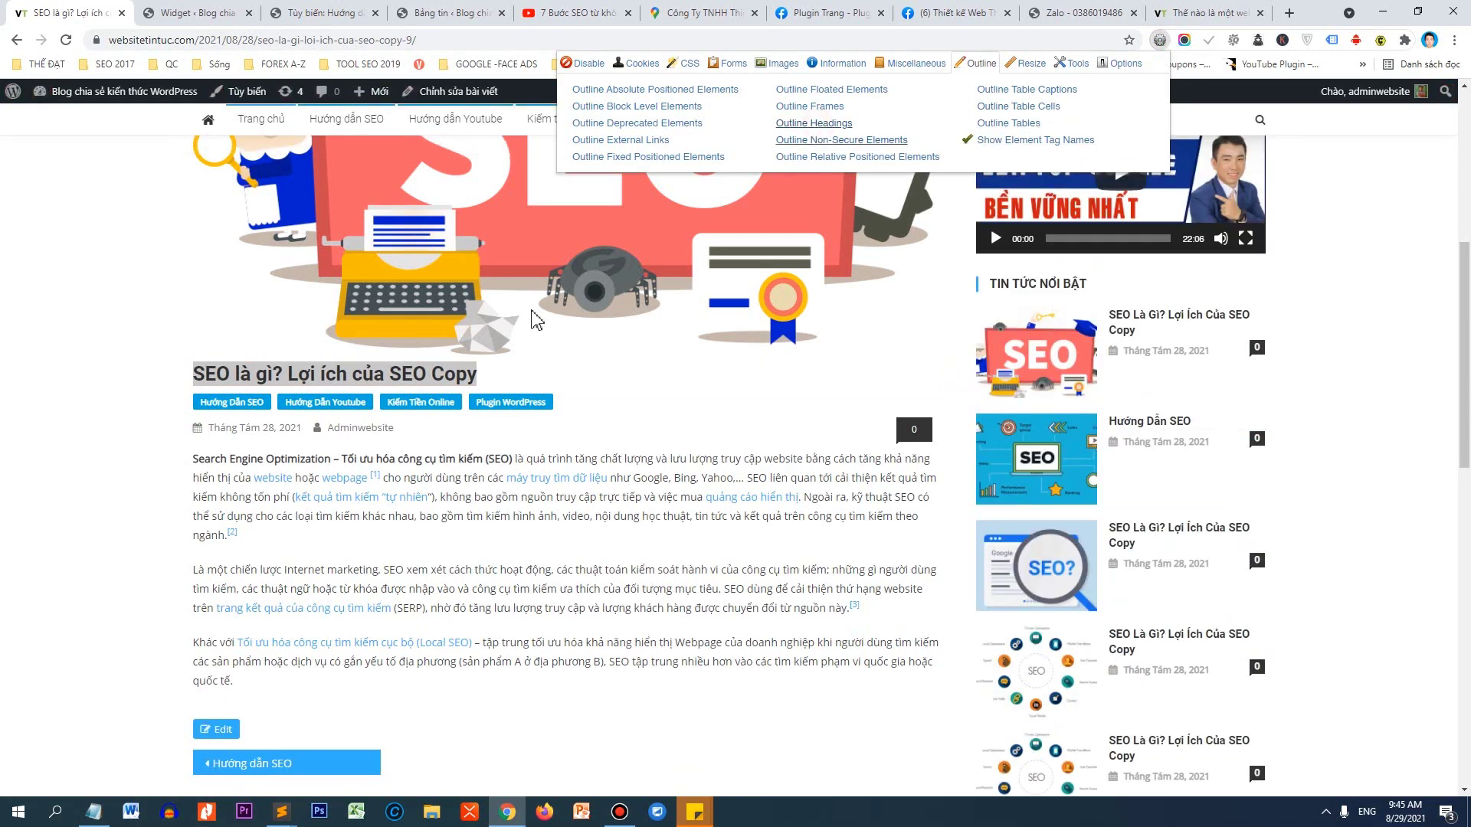
{"action": "left_click", "coordinate": [53, 479]}
{"action": "scroll", "coordinate": [202, 236], "scroll_direction": "down", "scroll_amount": 3}
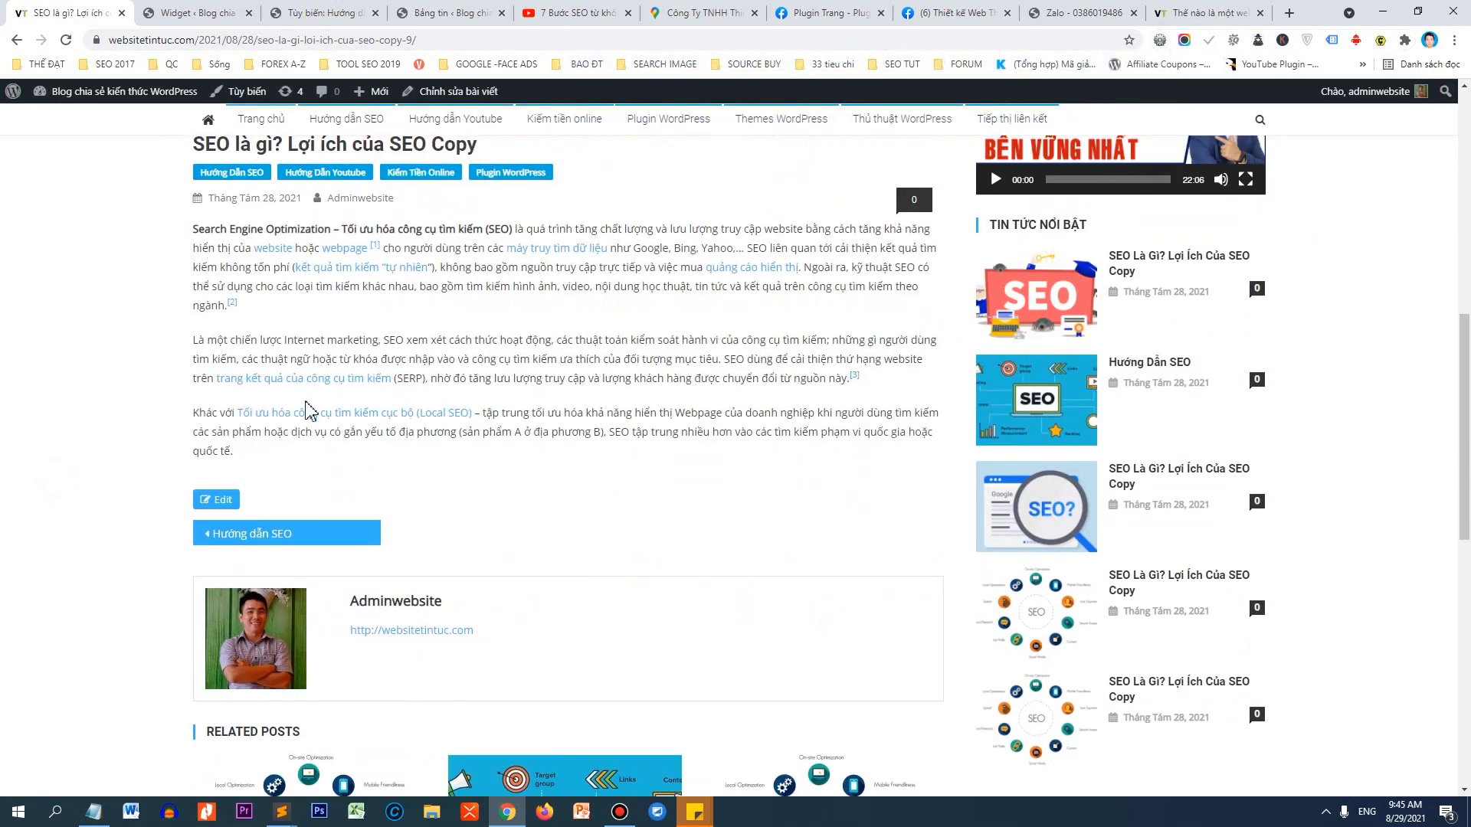
{"action": "scroll", "coordinate": [307, 411], "scroll_direction": "down", "scroll_amount": 2}
{"action": "scroll", "coordinate": [322, 384], "scroll_direction": "down", "scroll_amount": 1}
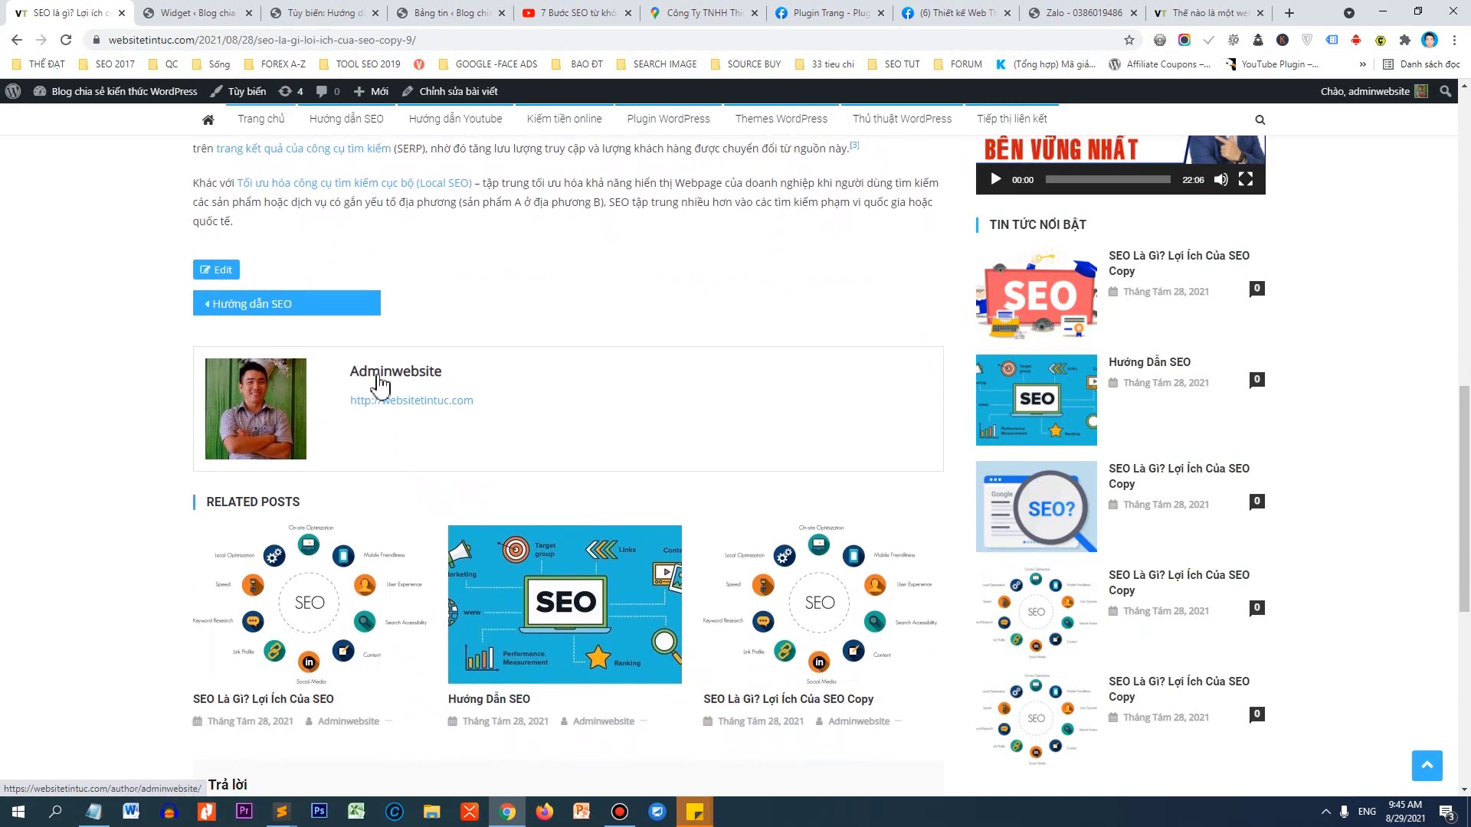
{"action": "scroll", "coordinate": [380, 383], "scroll_direction": "down", "scroll_amount": 2}
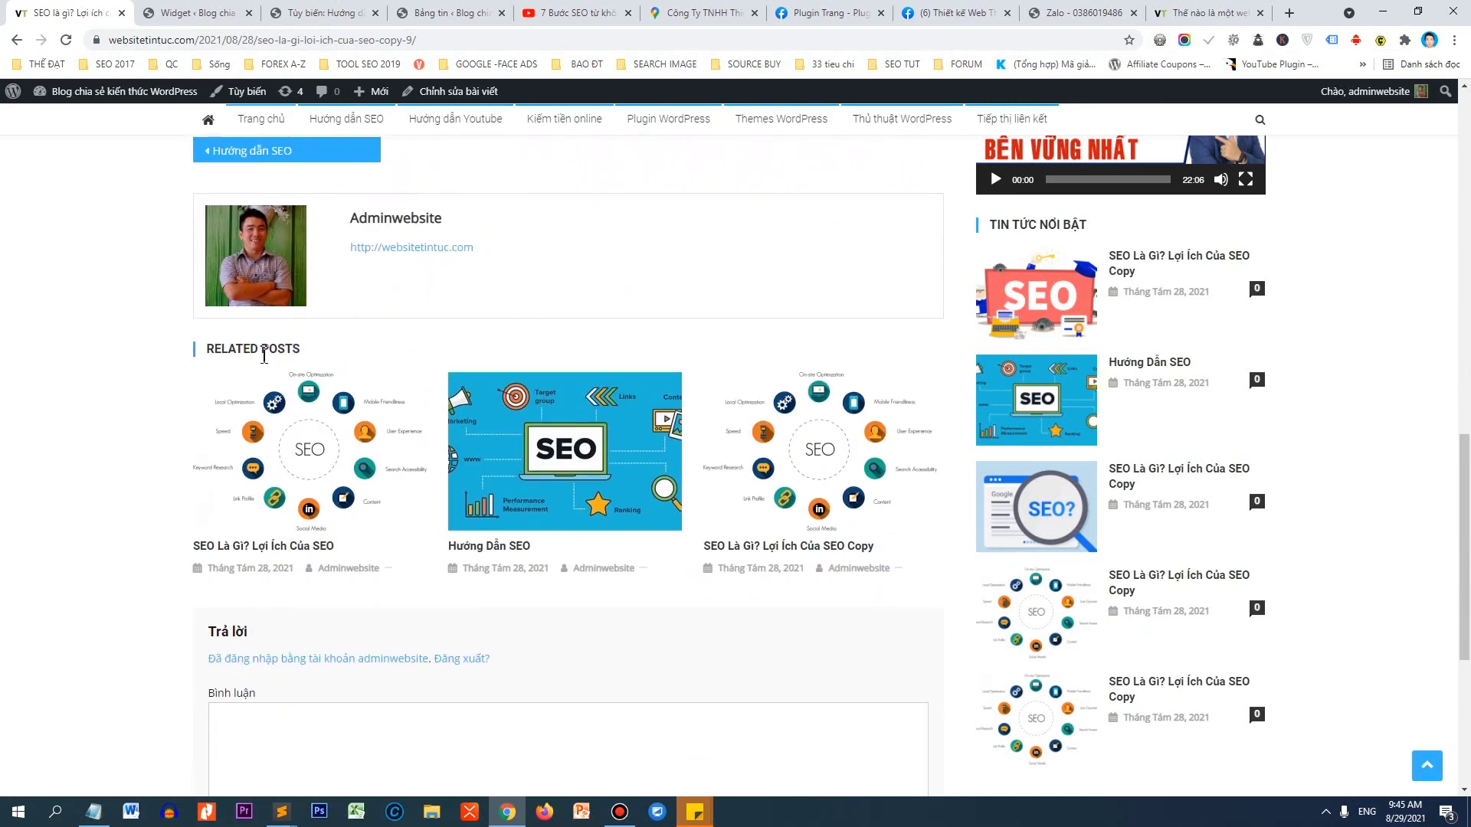
{"action": "left_click_drag", "start_coordinate": [207, 347], "coordinate": [318, 358]}
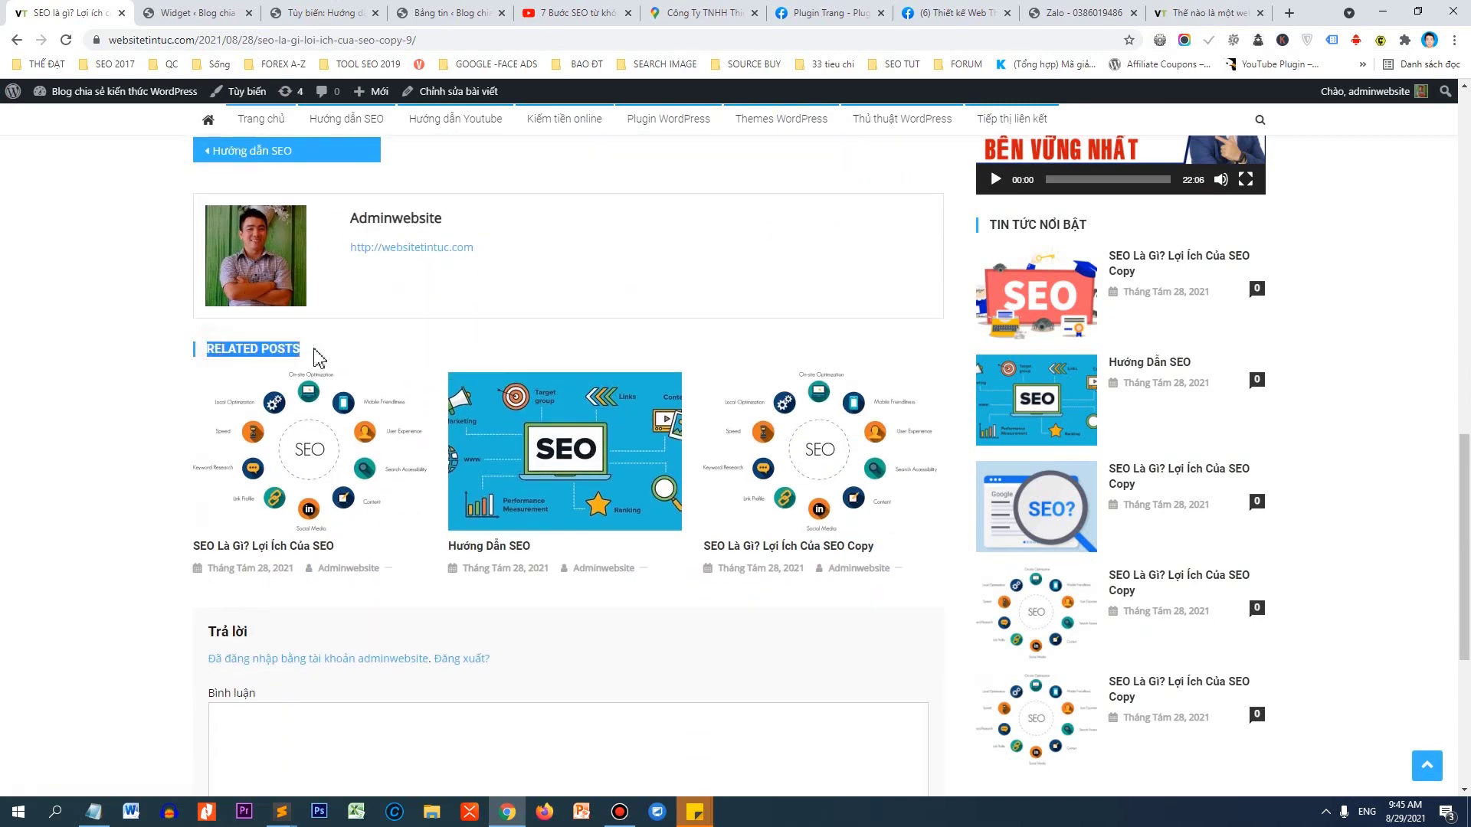
{"action": "scroll", "coordinate": [345, 605], "scroll_direction": "down", "scroll_amount": 3}
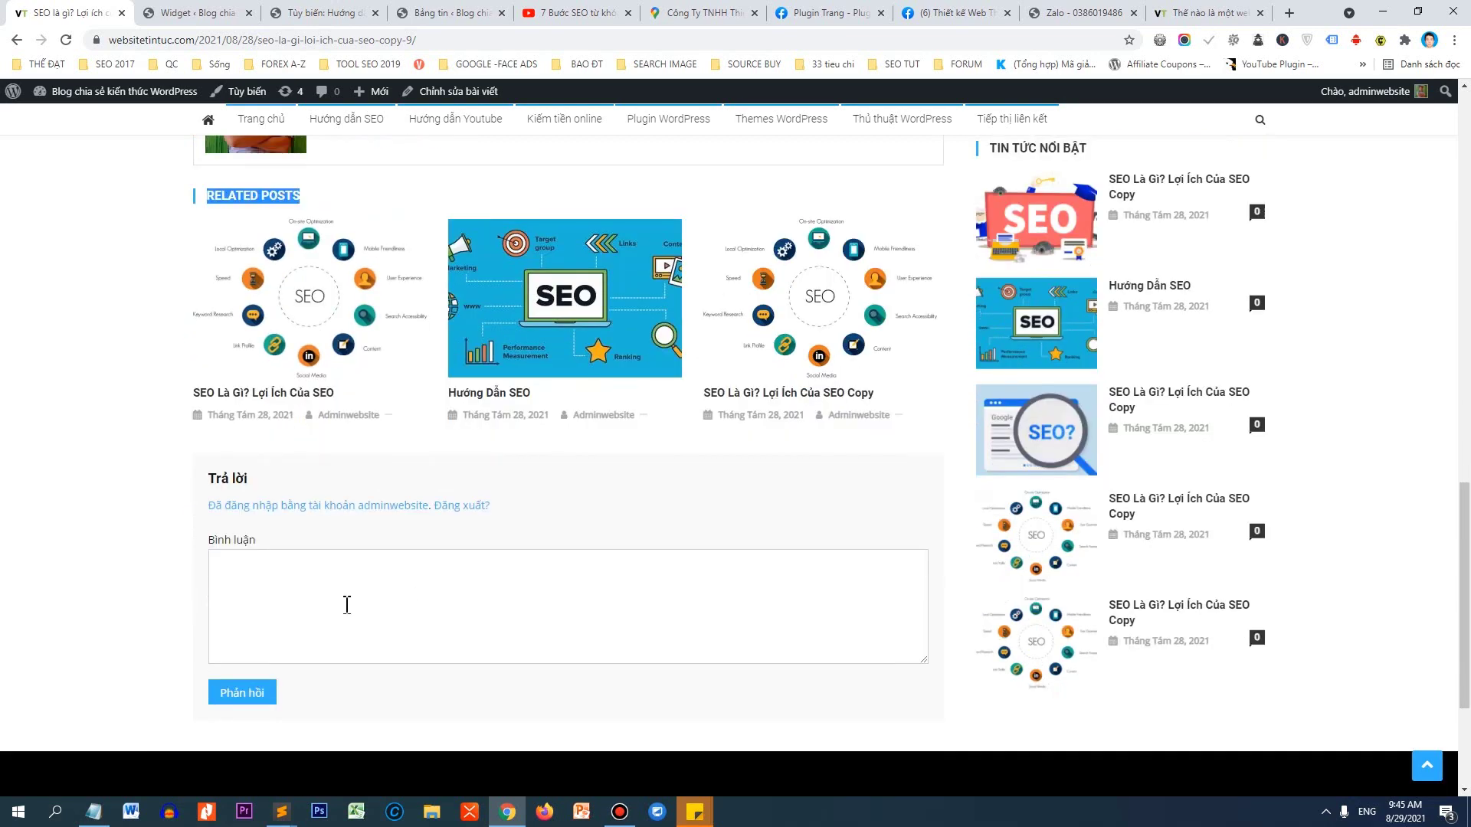
{"action": "scroll", "coordinate": [375, 521], "scroll_direction": "down", "scroll_amount": 2}
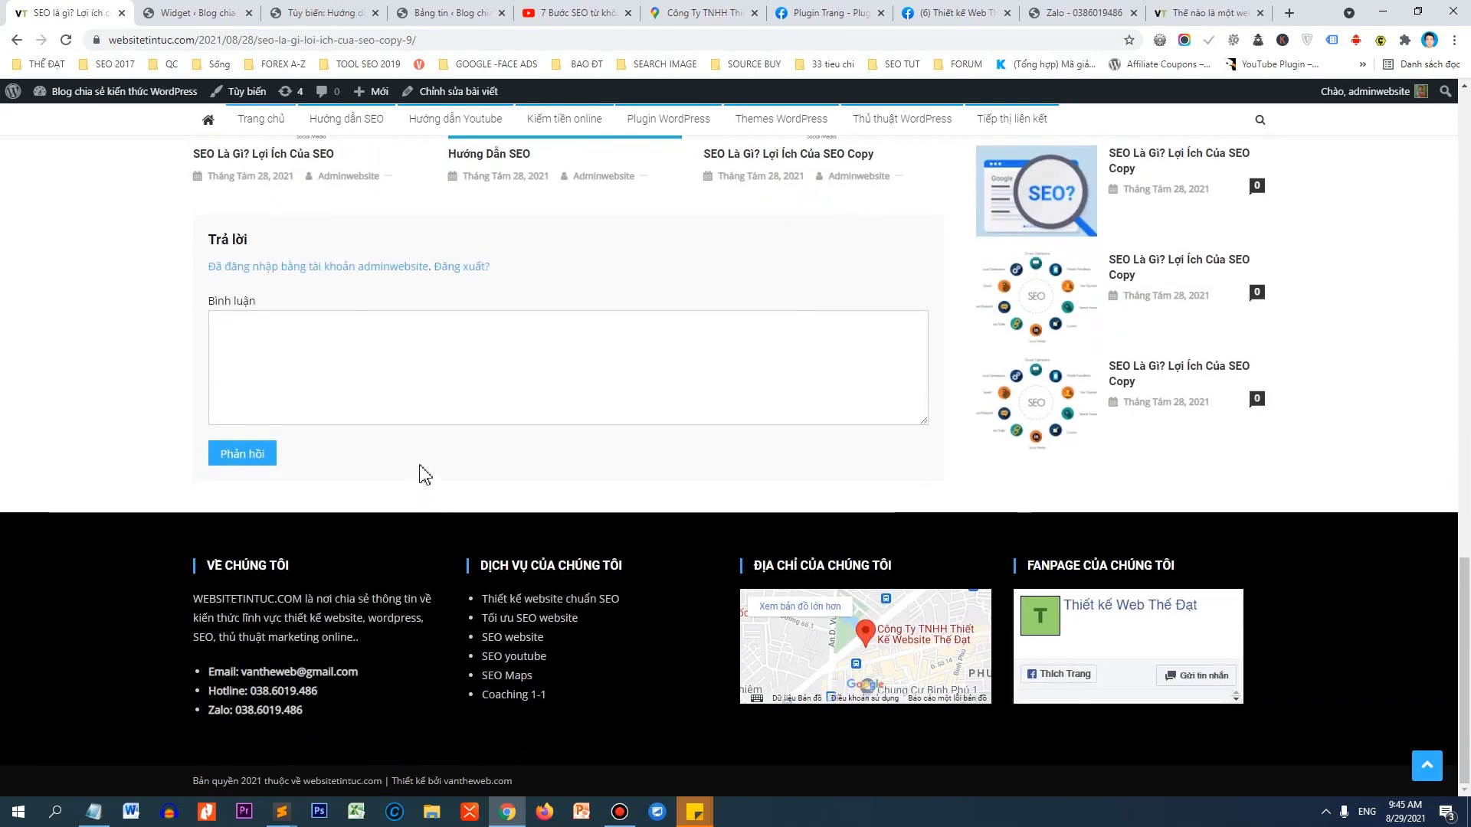
{"action": "left_click_drag", "start_coordinate": [1459, 573], "coordinate": [1417, 188]}
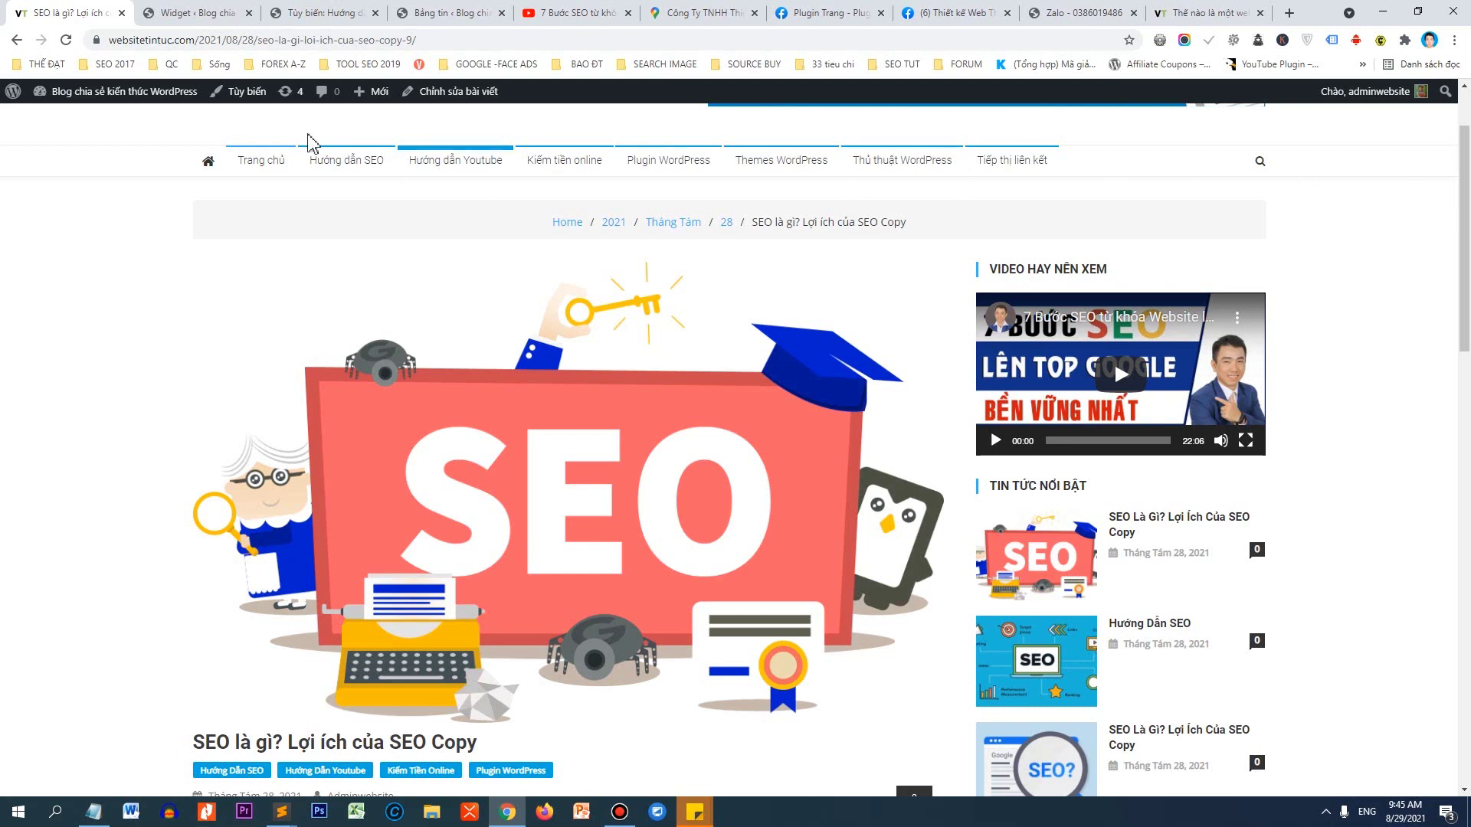
{"action": "left_click_drag", "start_coordinate": [202, 39], "coordinate": [267, 49]}
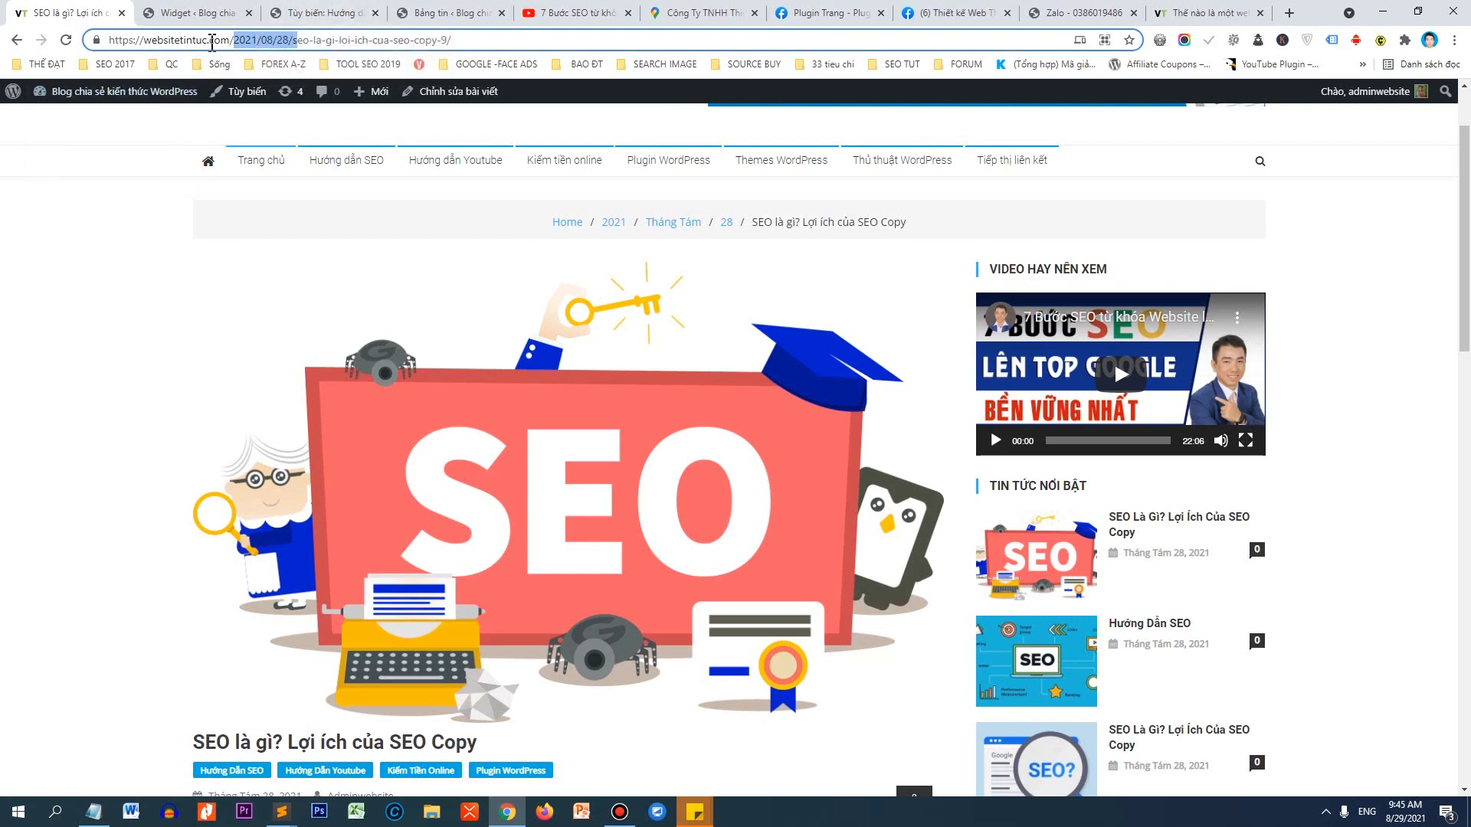
Delete '2021/08/28/' from the post URL, leaving websitetintuc.com/seo-la-gi-loi-ich-cua-seo-copy-9/.
{"action": "left_click", "coordinate": [238, 44]}
{"action": "left_click_drag", "start_coordinate": [237, 44], "coordinate": [292, 40]}
{"action": "key", "text": "BackSpace"}
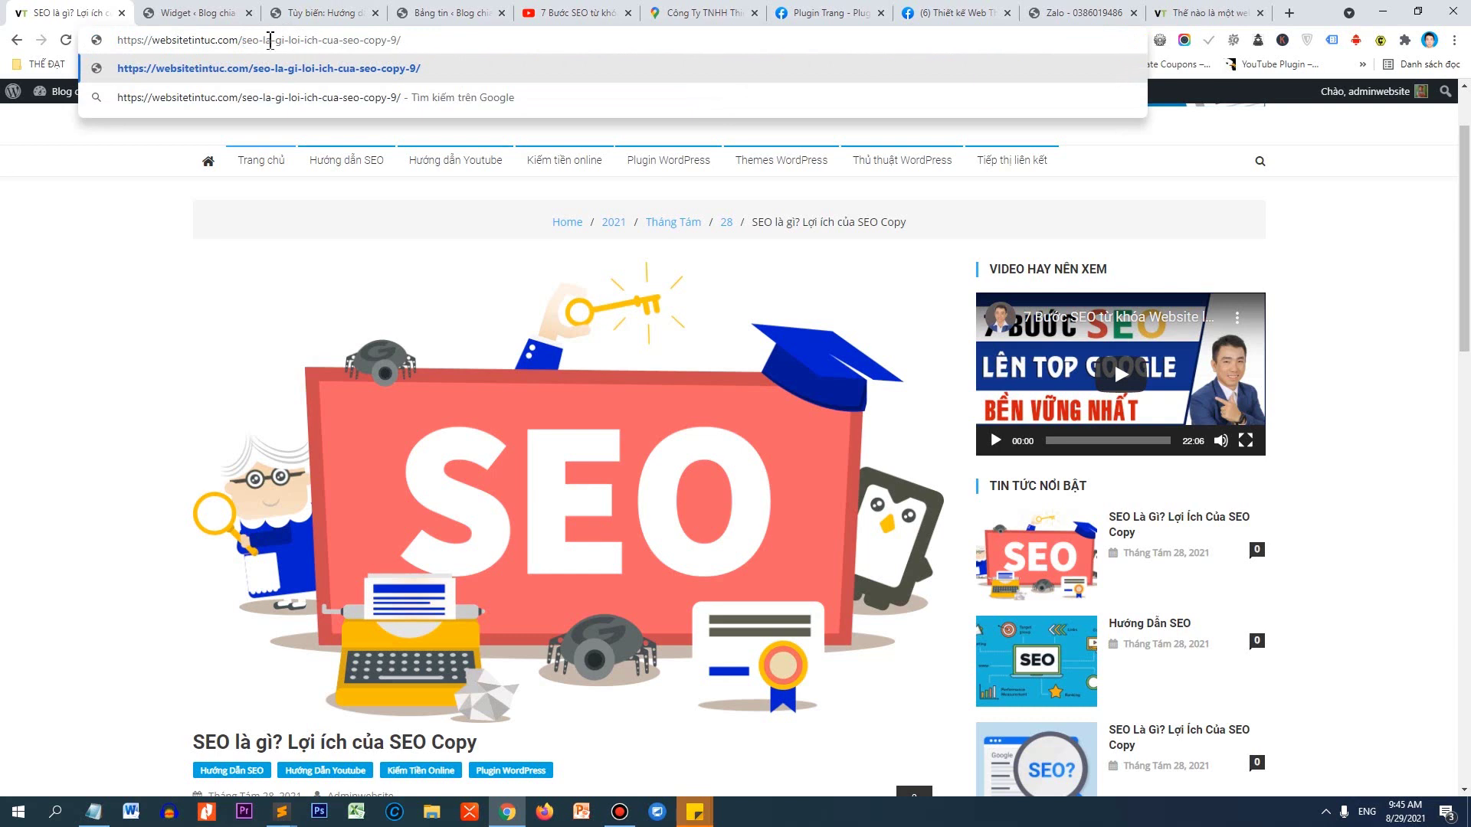
{"action": "left_click_drag", "start_coordinate": [408, 44], "coordinate": [117, 49]}
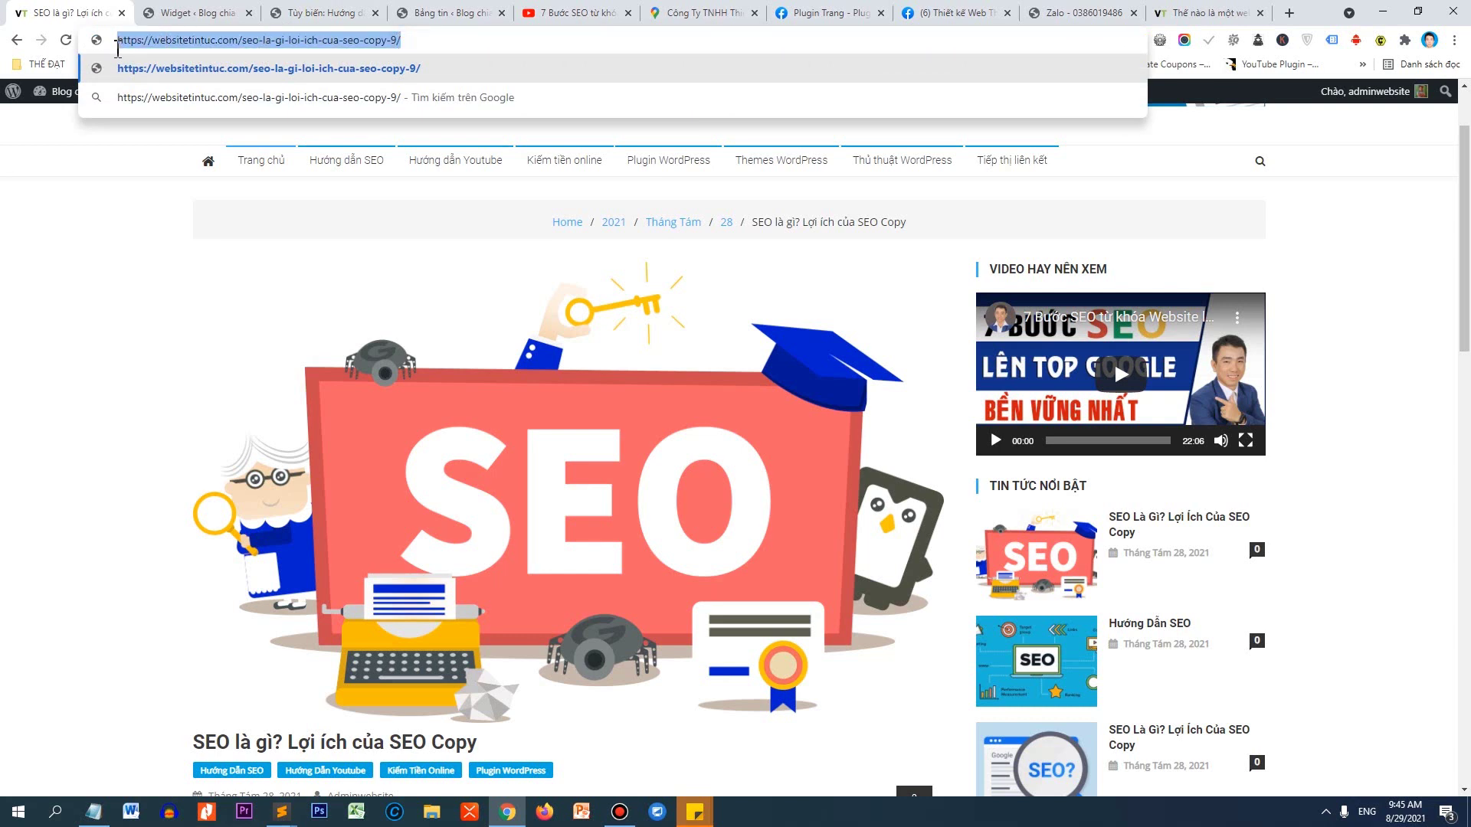
{"action": "left_click", "coordinate": [131, 231]}
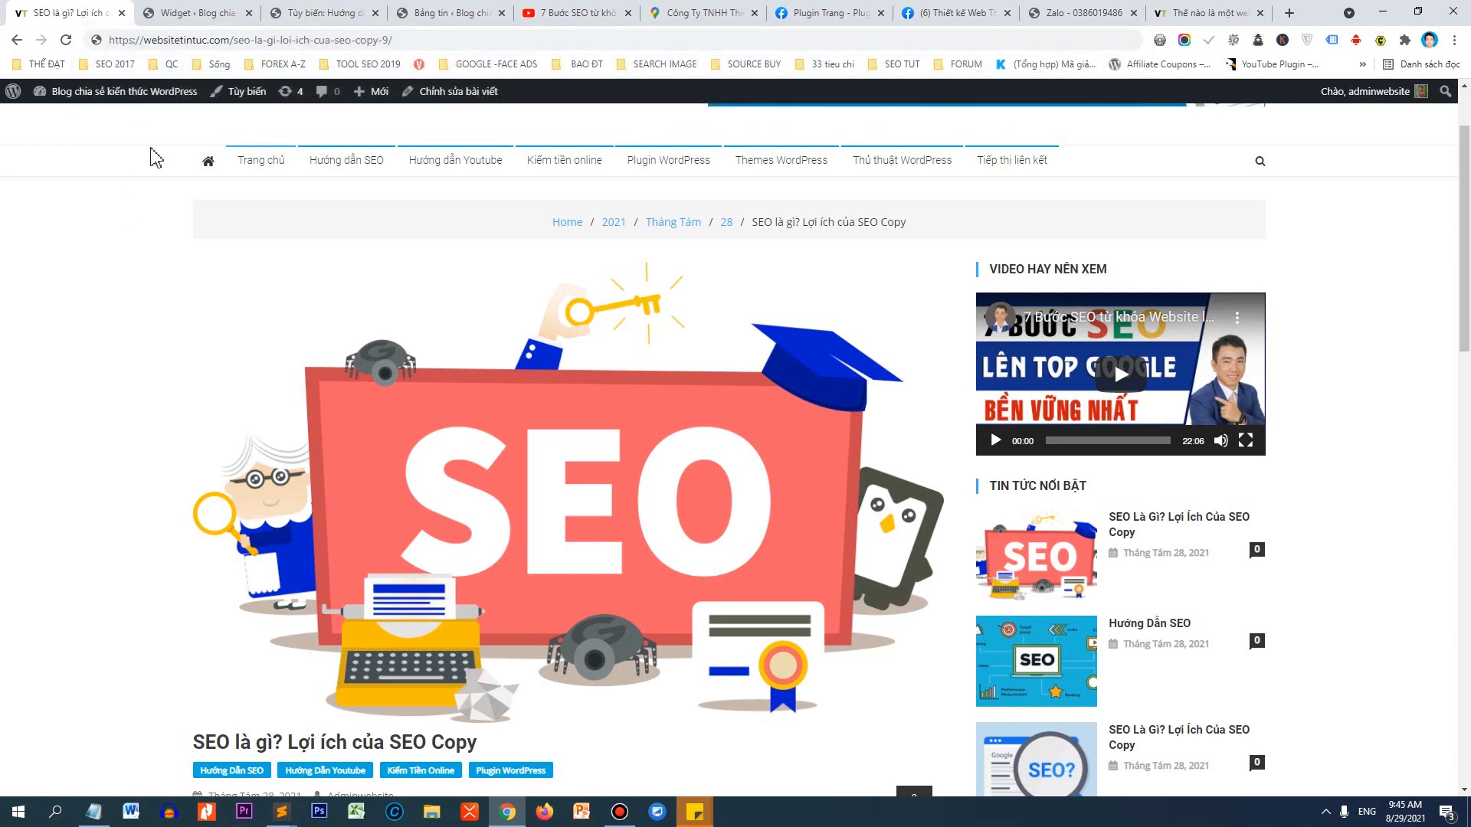
Replace the date-based custom permalink structure with /%postname%/.
{"action": "left_click", "coordinate": [162, 114]}
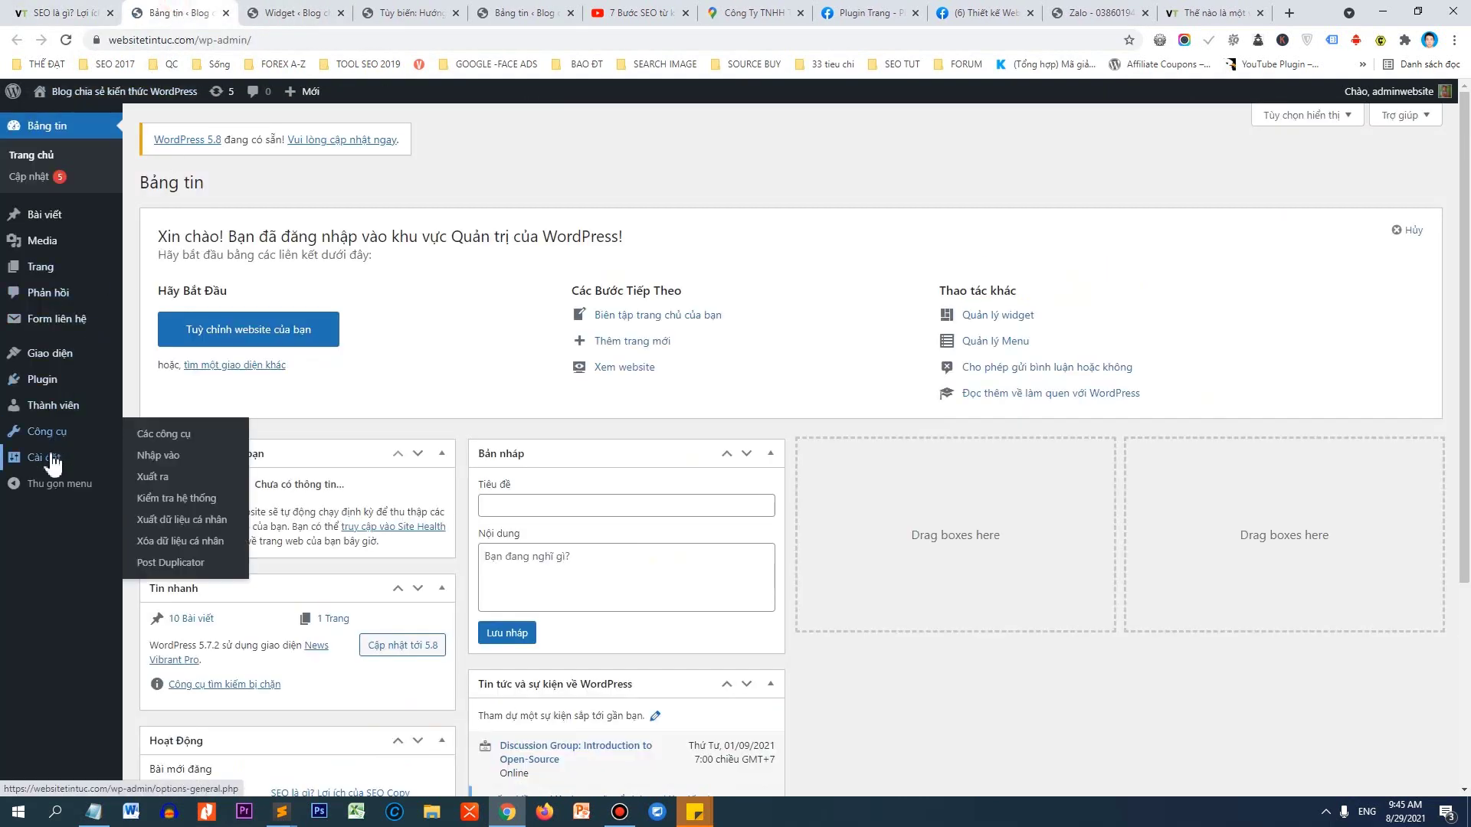
{"action": "mouse_move", "coordinate": [53, 459]}
{"action": "left_click", "coordinate": [184, 567]}
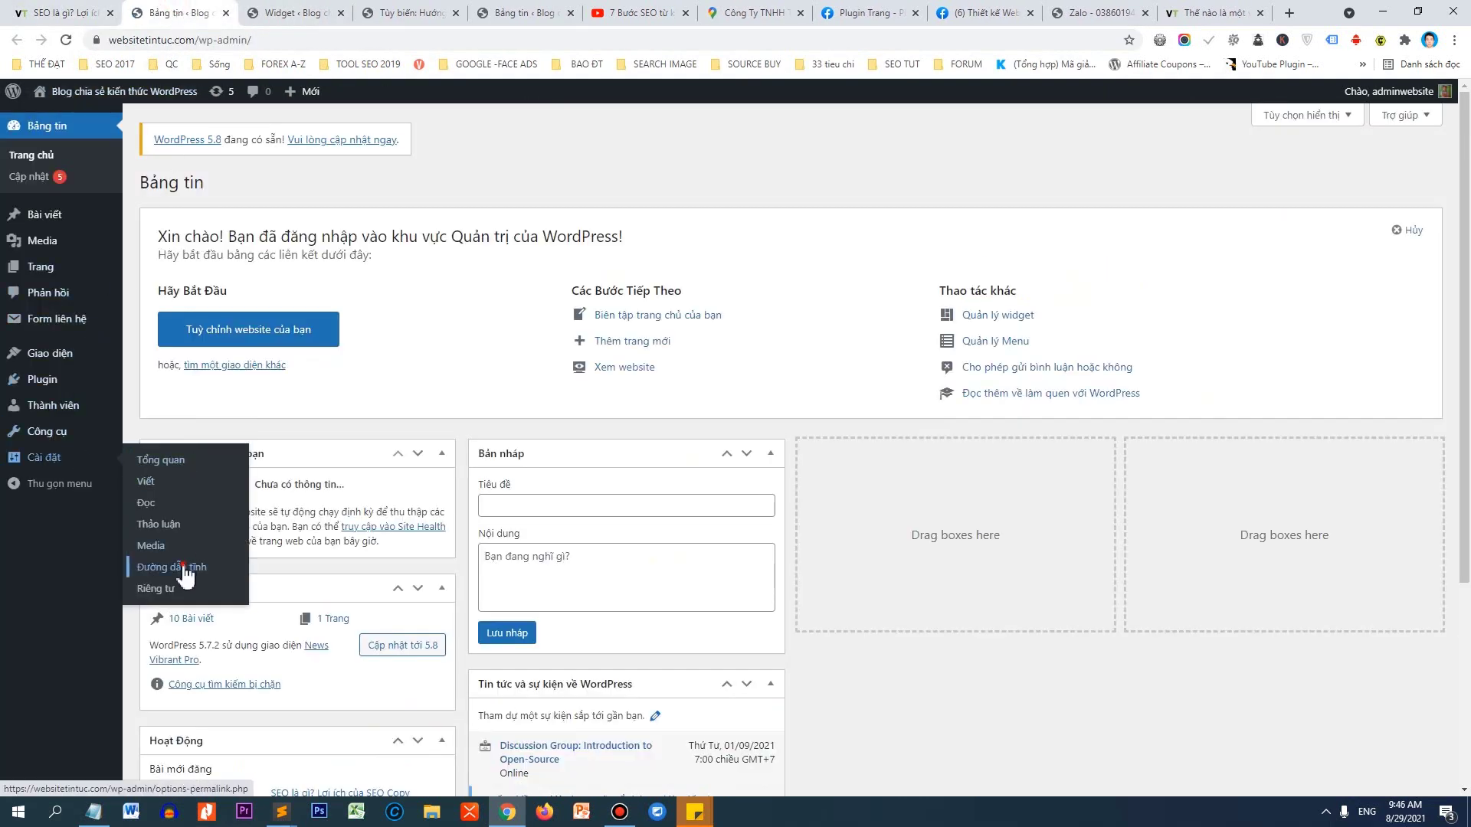
{"action": "scroll", "coordinate": [540, 320], "scroll_direction": "down", "scroll_amount": 1}
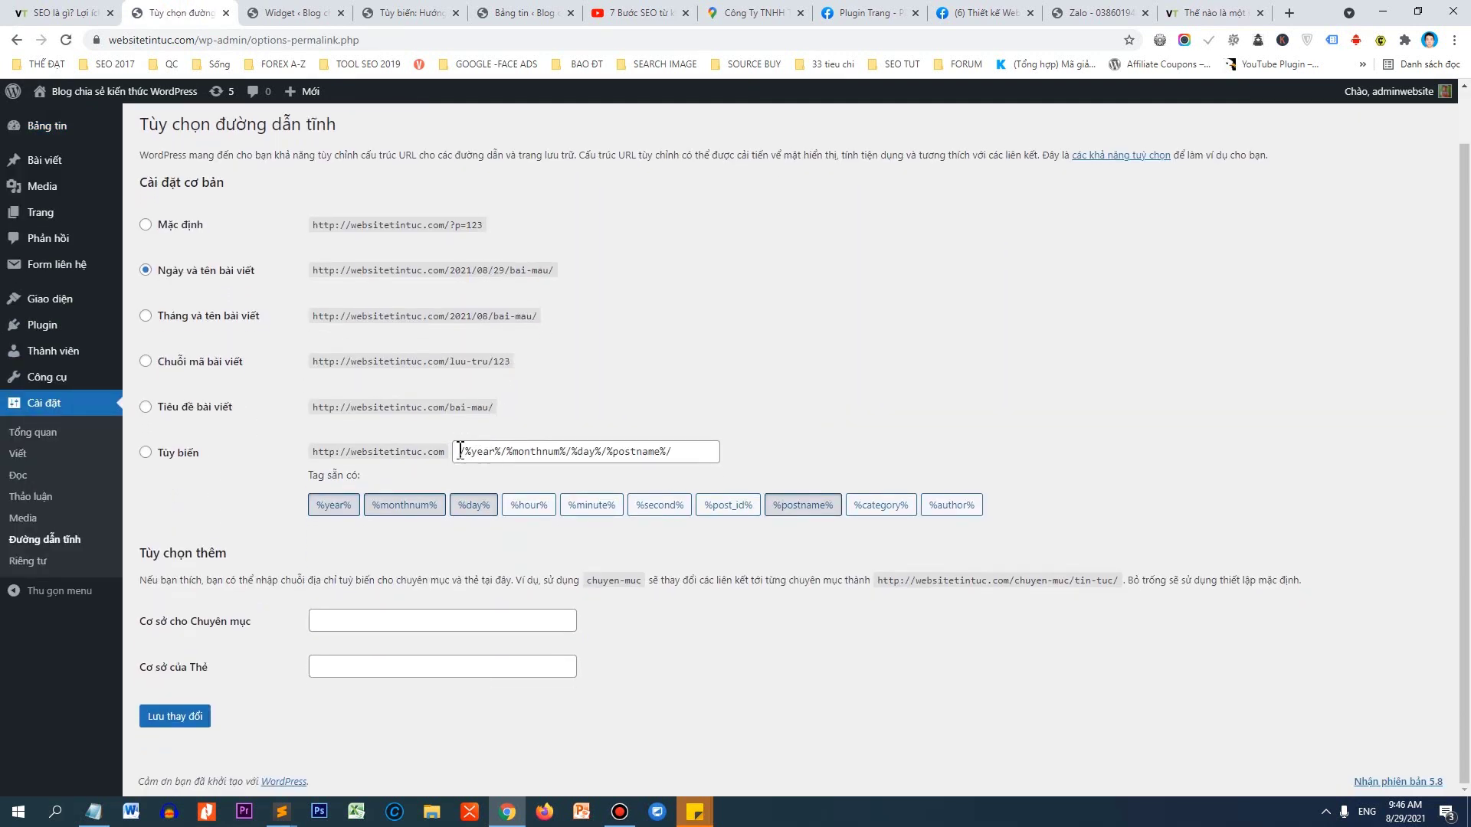
{"action": "left_click_drag", "start_coordinate": [460, 451], "coordinate": [668, 445]}
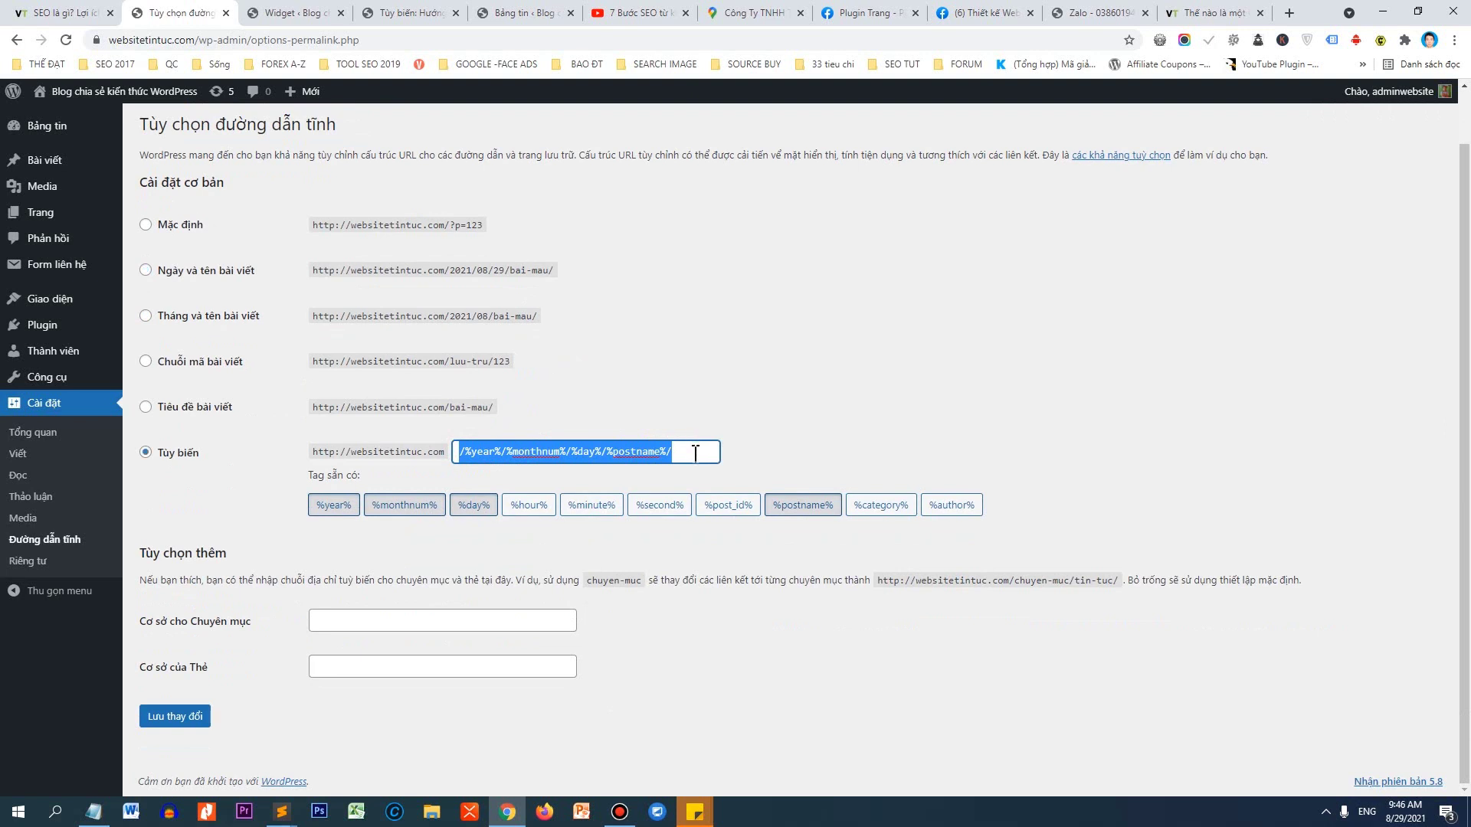
{"action": "key", "text": "BackSpace"}
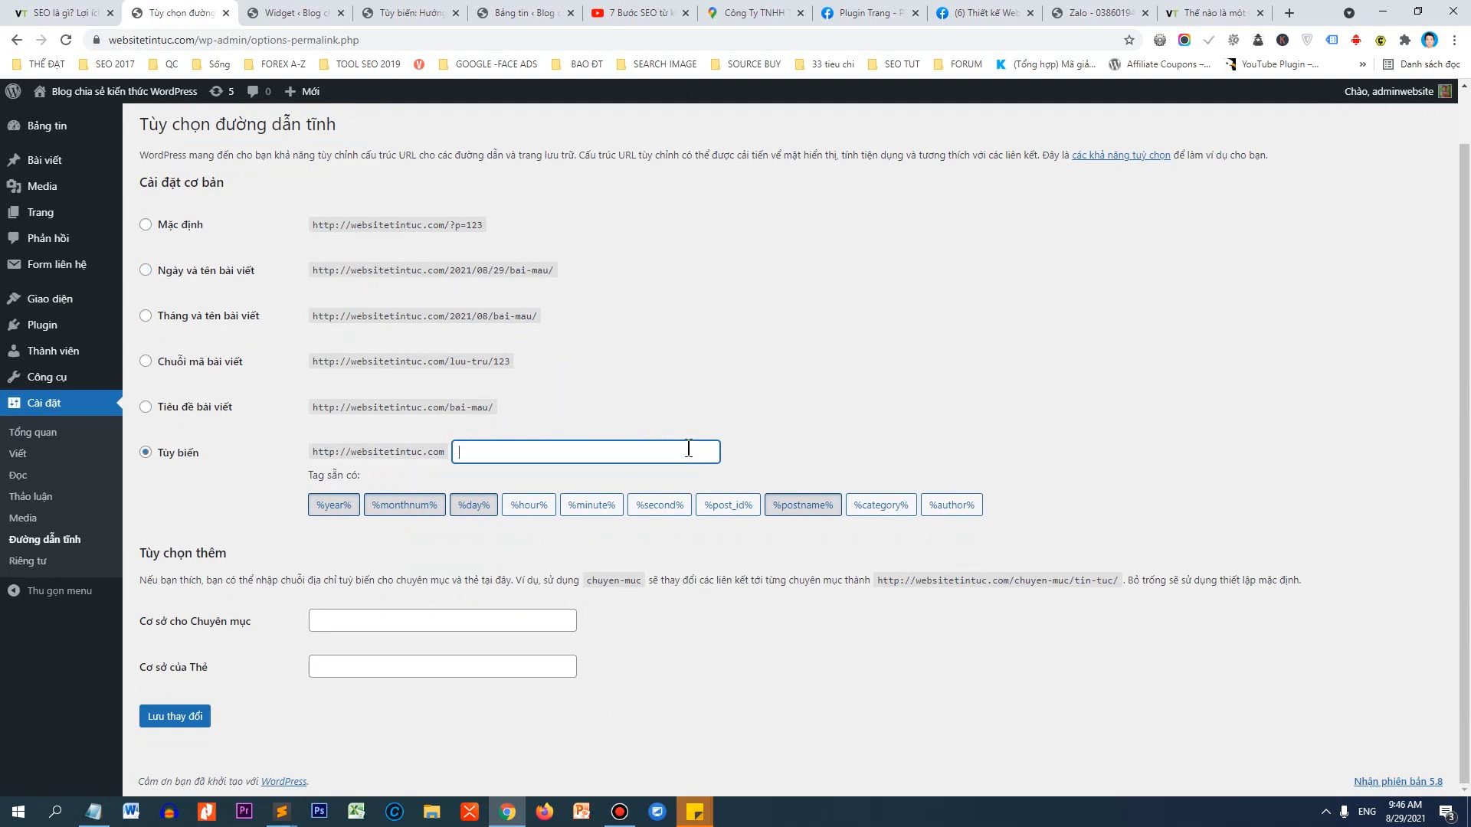
{"action": "left_click", "coordinate": [805, 507]}
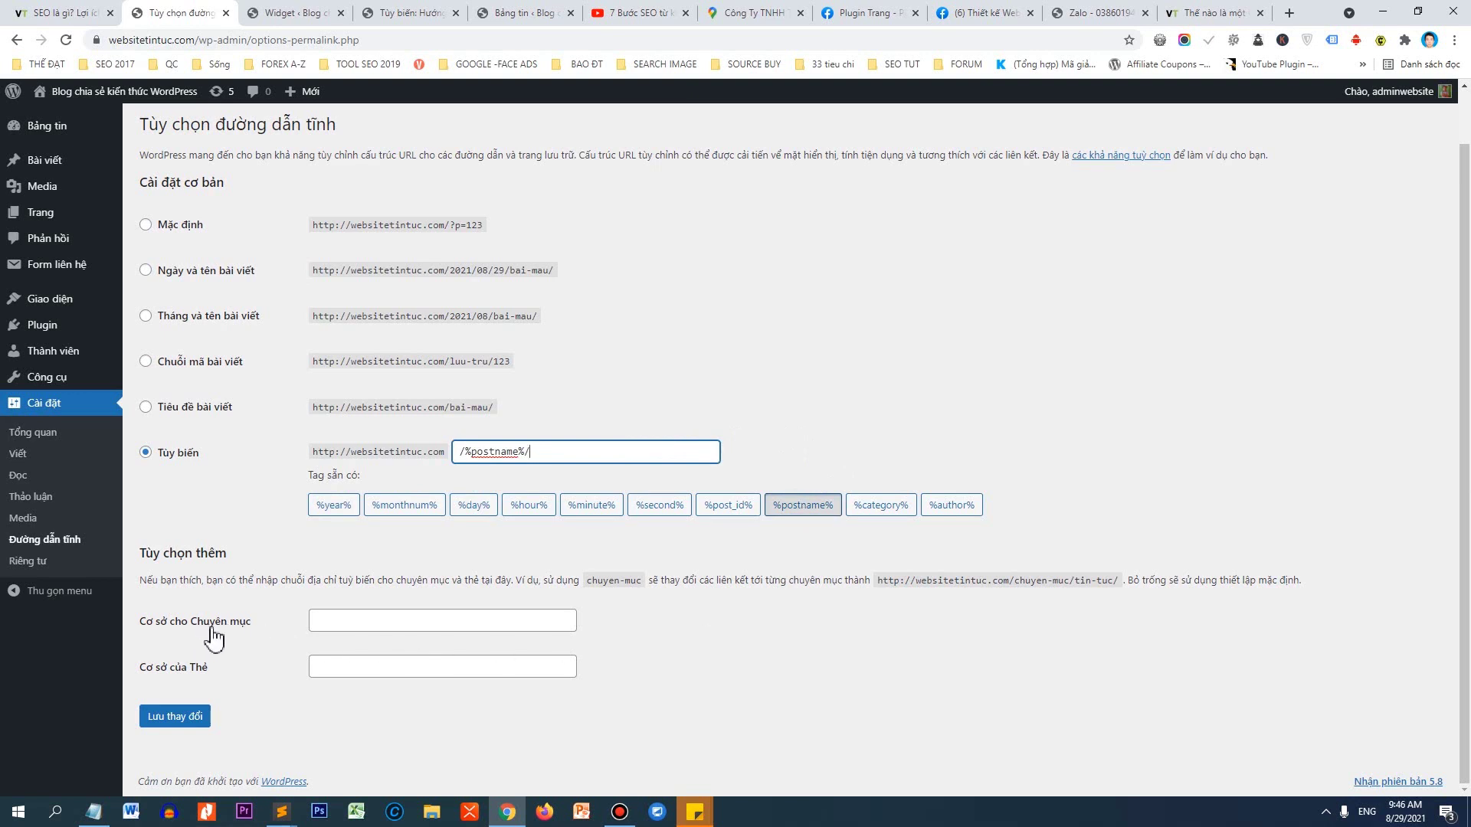
Set category base 'chuyen-muc' and tag base 'the', save, and open the site in a new tab.
{"action": "left_click", "coordinate": [337, 622]}
{"action": "left_click", "coordinate": [340, 654]}
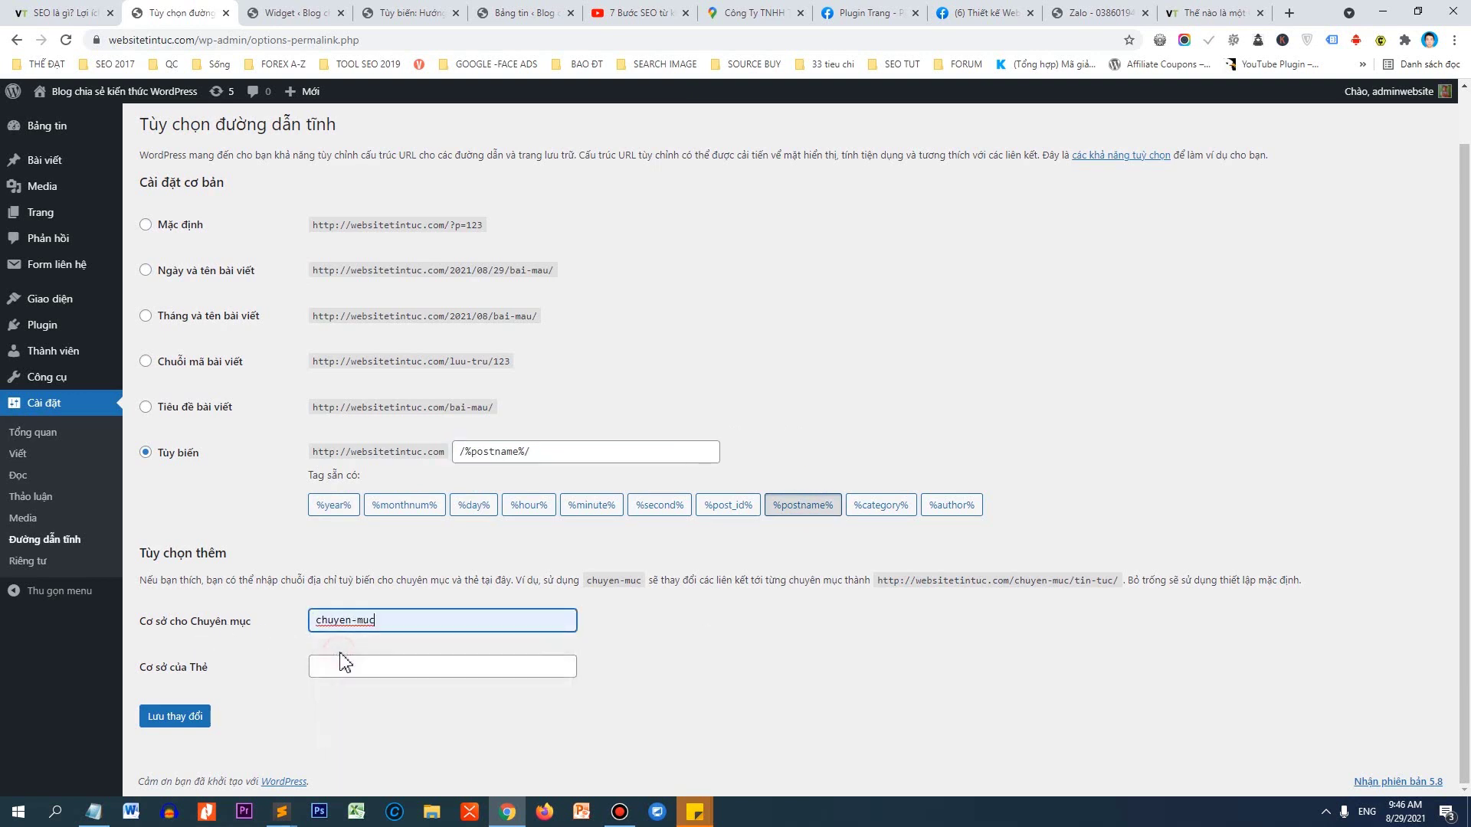
{"action": "left_click_drag", "start_coordinate": [398, 620], "coordinate": [264, 635]}
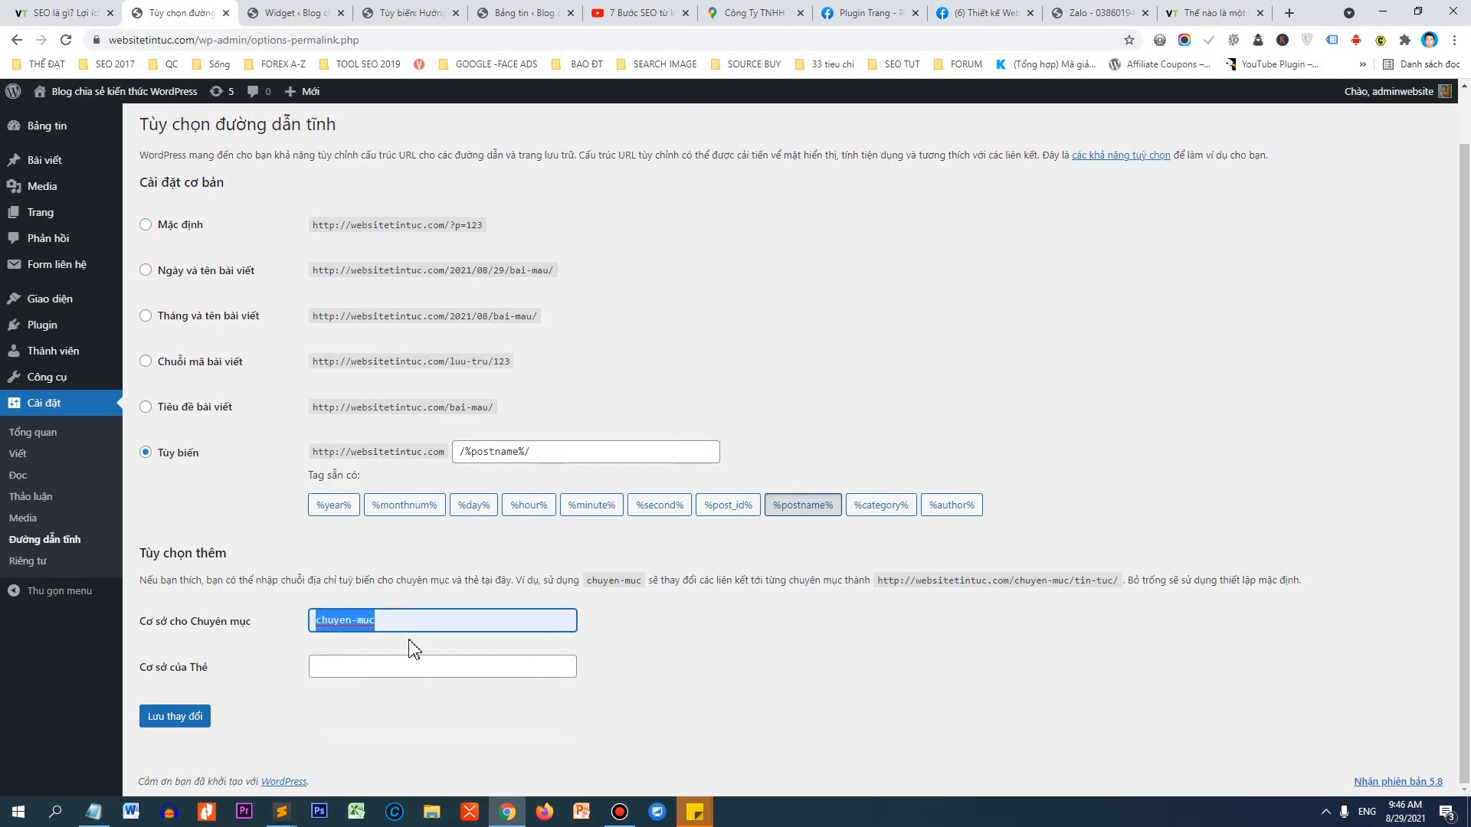
{"action": "left_click", "coordinate": [350, 663]}
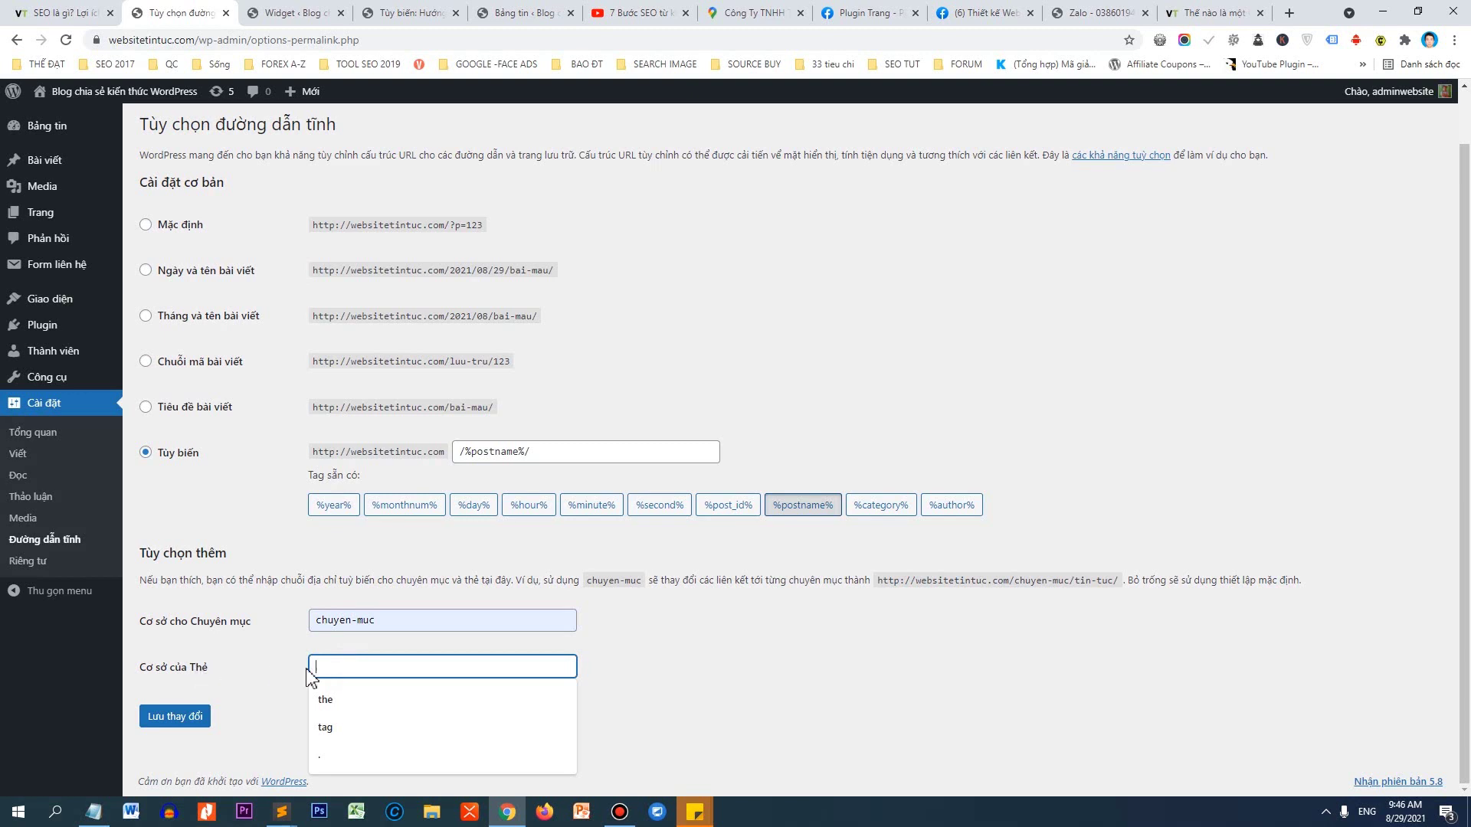
{"action": "left_click", "coordinate": [339, 700]}
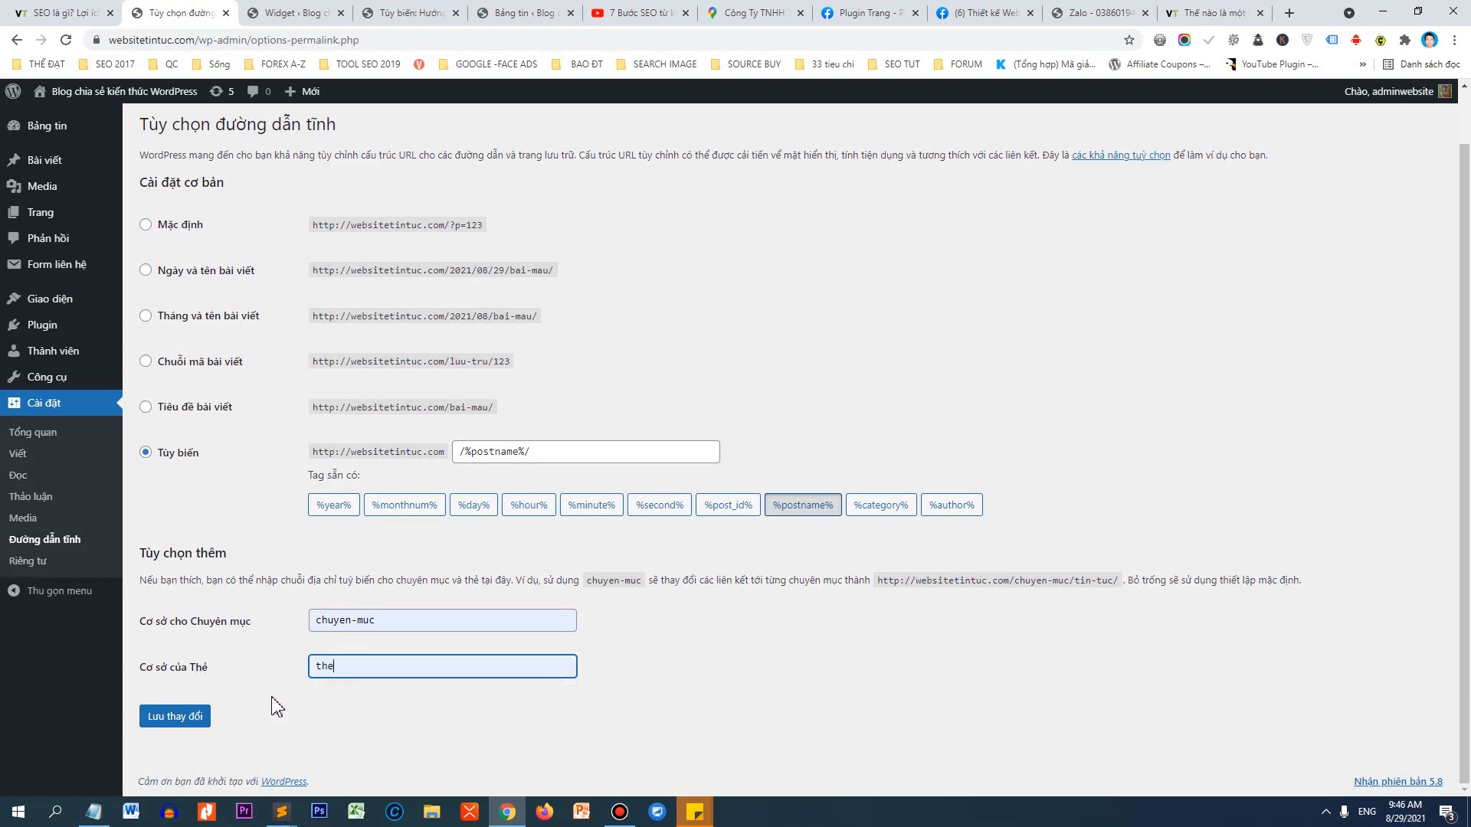
{"action": "left_click", "coordinate": [184, 720]}
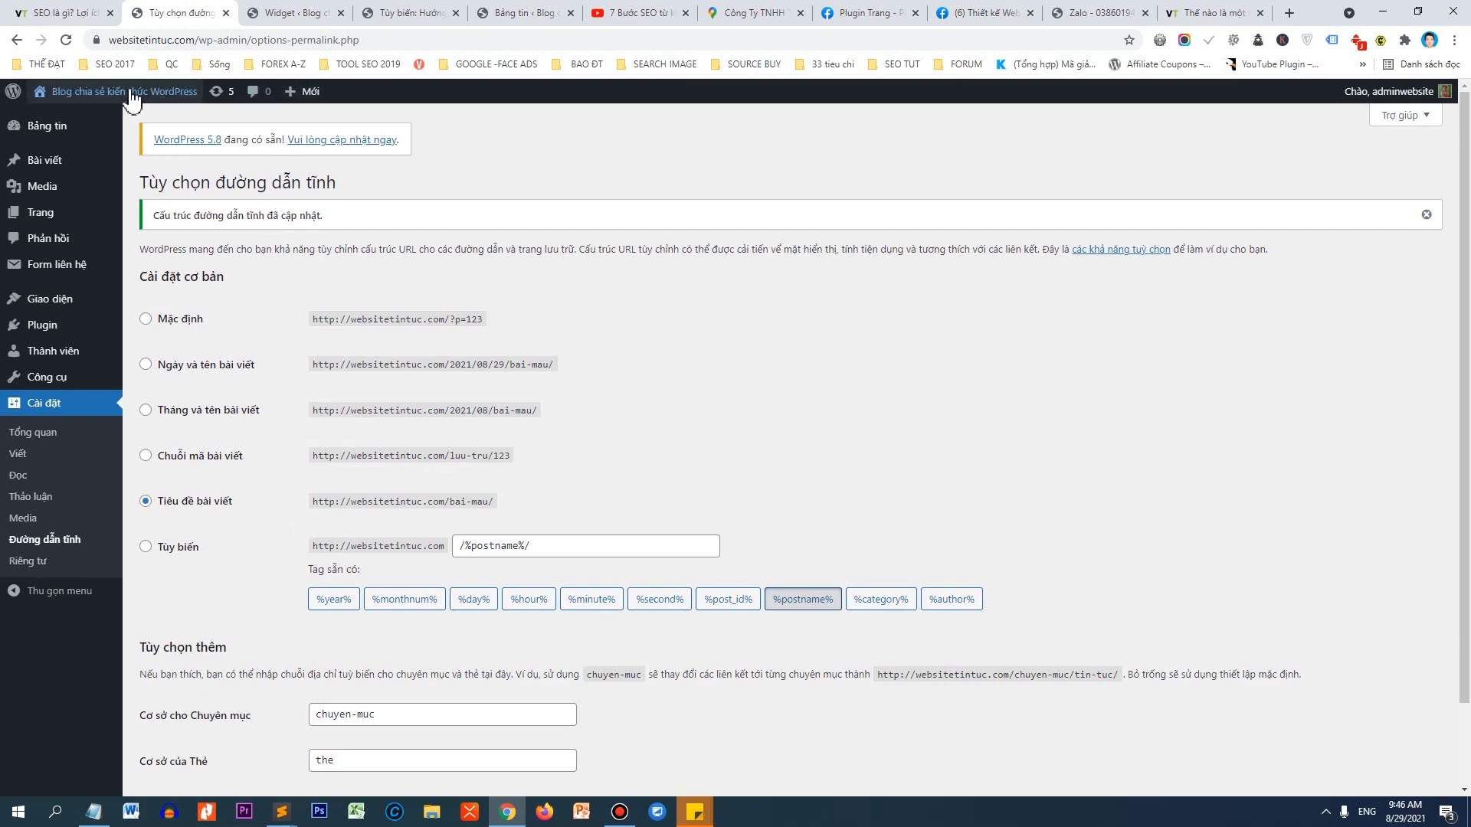
{"action": "right_click", "coordinate": [132, 91]}
{"action": "left_click", "coordinate": [157, 100]}
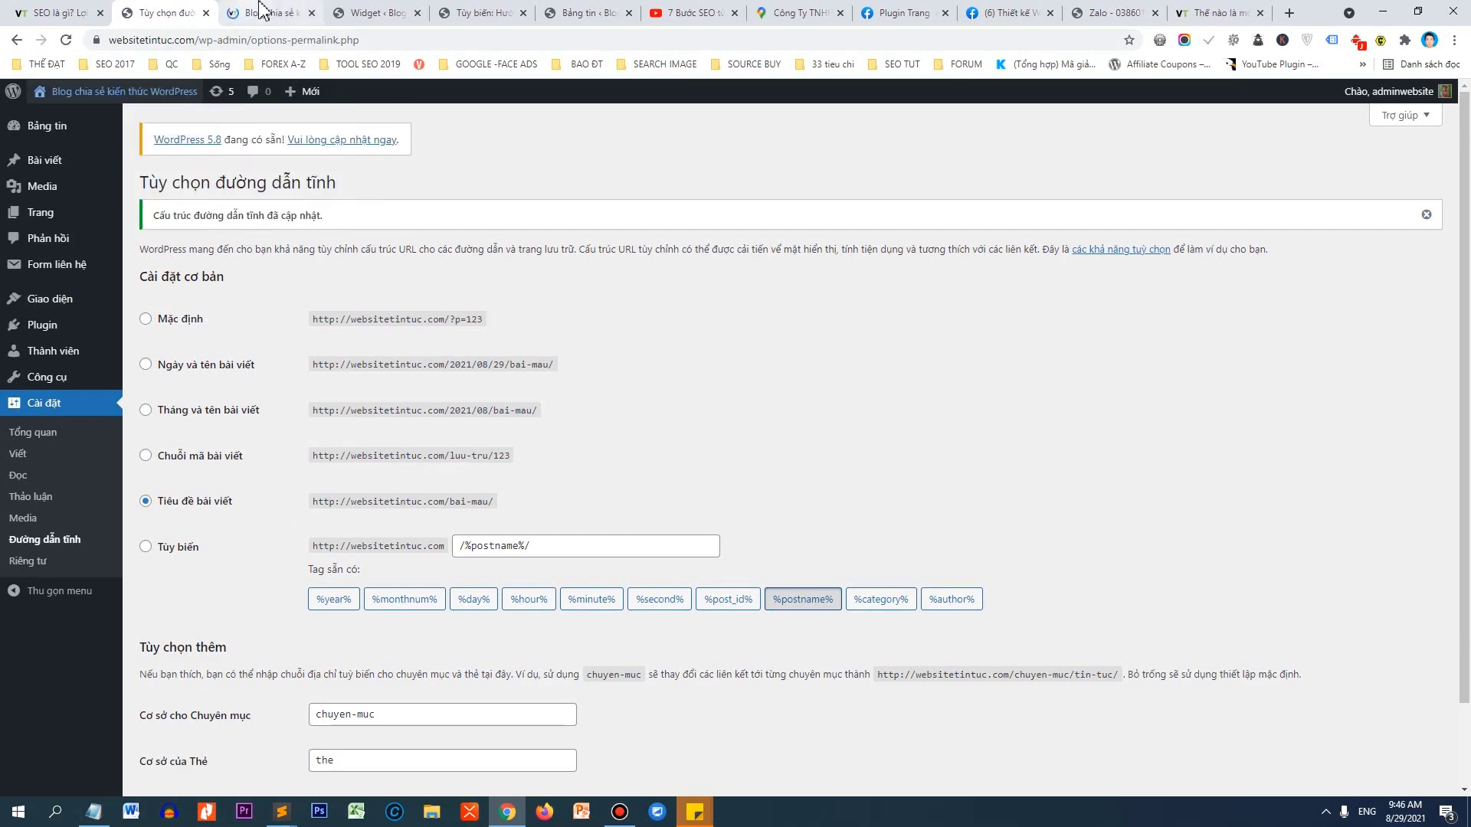
Open the SEO post from the homepage slider and check its dateless URL and breadcrumb.
{"action": "left_click", "coordinate": [253, 12]}
{"action": "scroll", "coordinate": [444, 372], "scroll_direction": "down", "scroll_amount": 2}
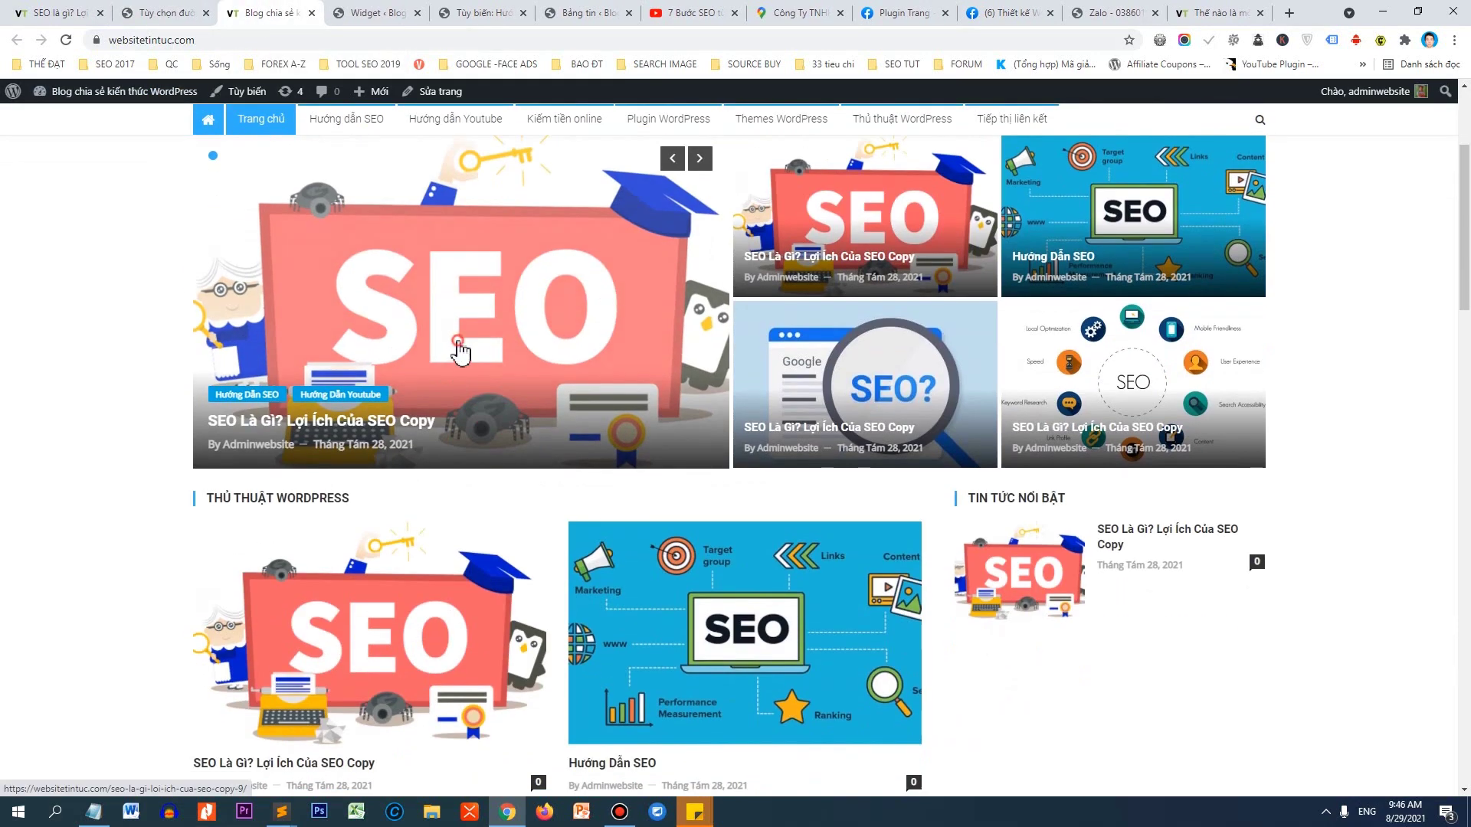
{"action": "left_click", "coordinate": [460, 351]}
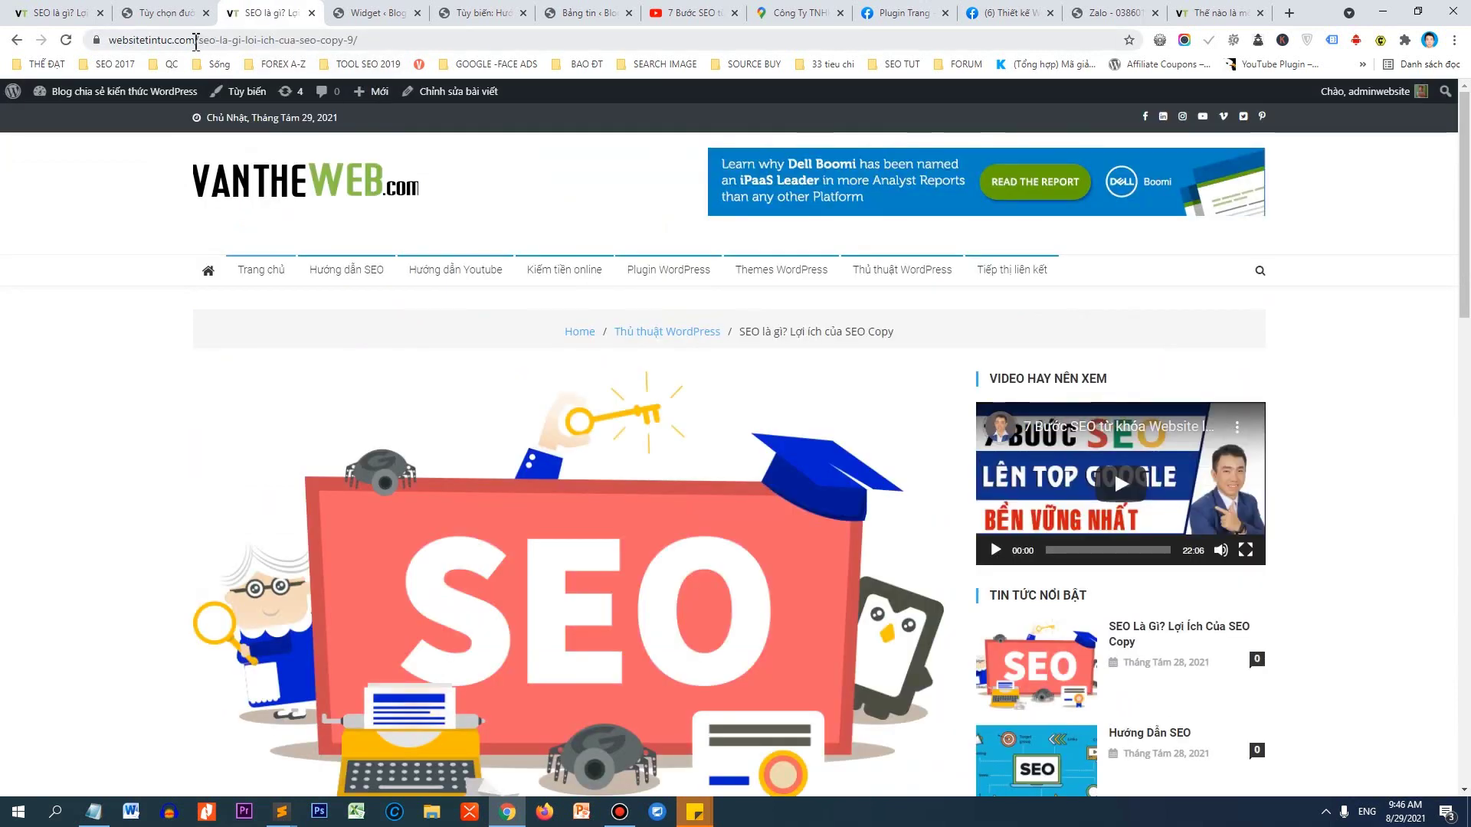
{"action": "left_click_drag", "start_coordinate": [198, 42], "coordinate": [394, 42]}
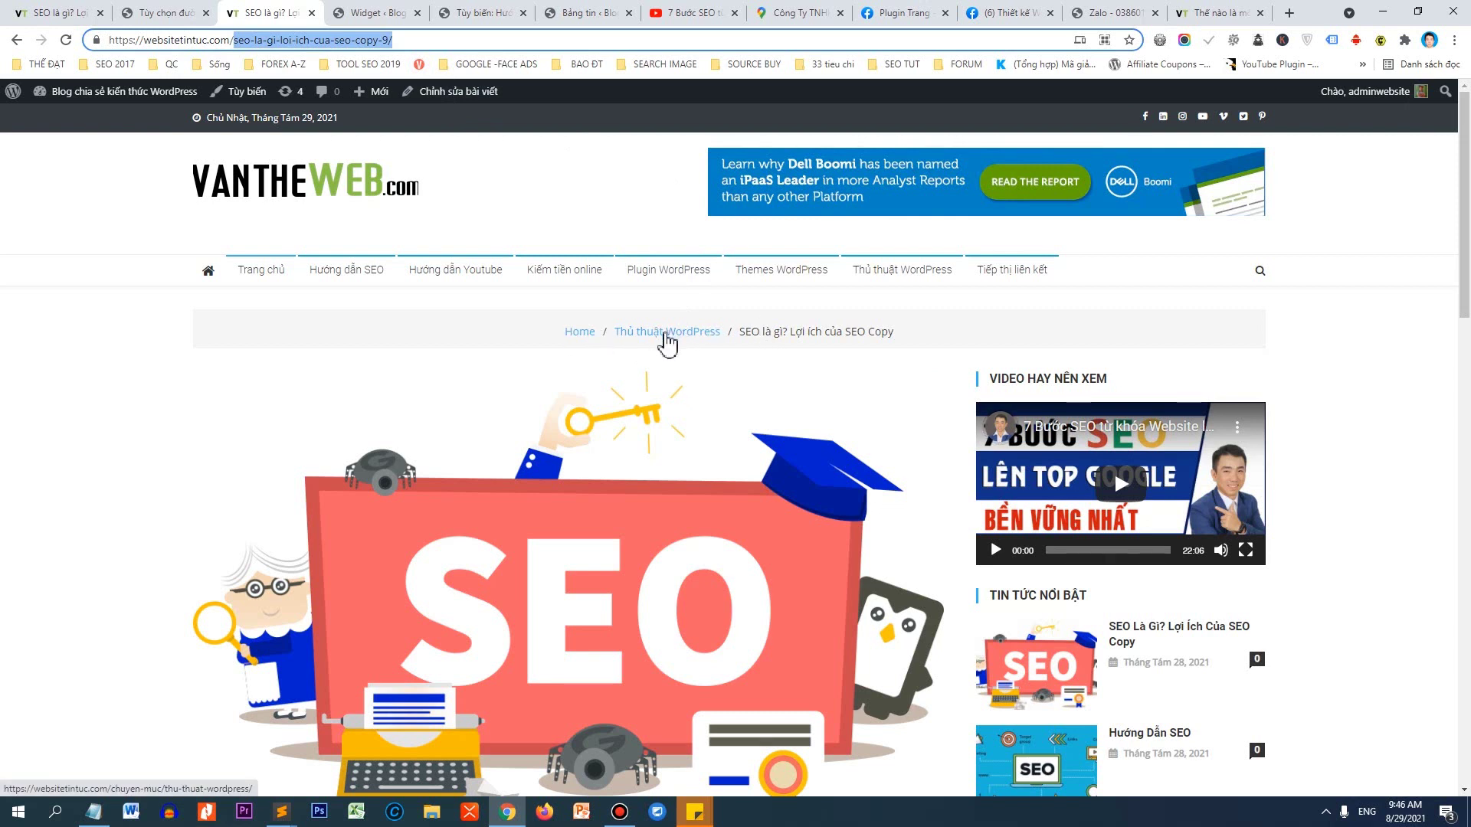
{"action": "left_click_drag", "start_coordinate": [794, 330], "coordinate": [902, 335]}
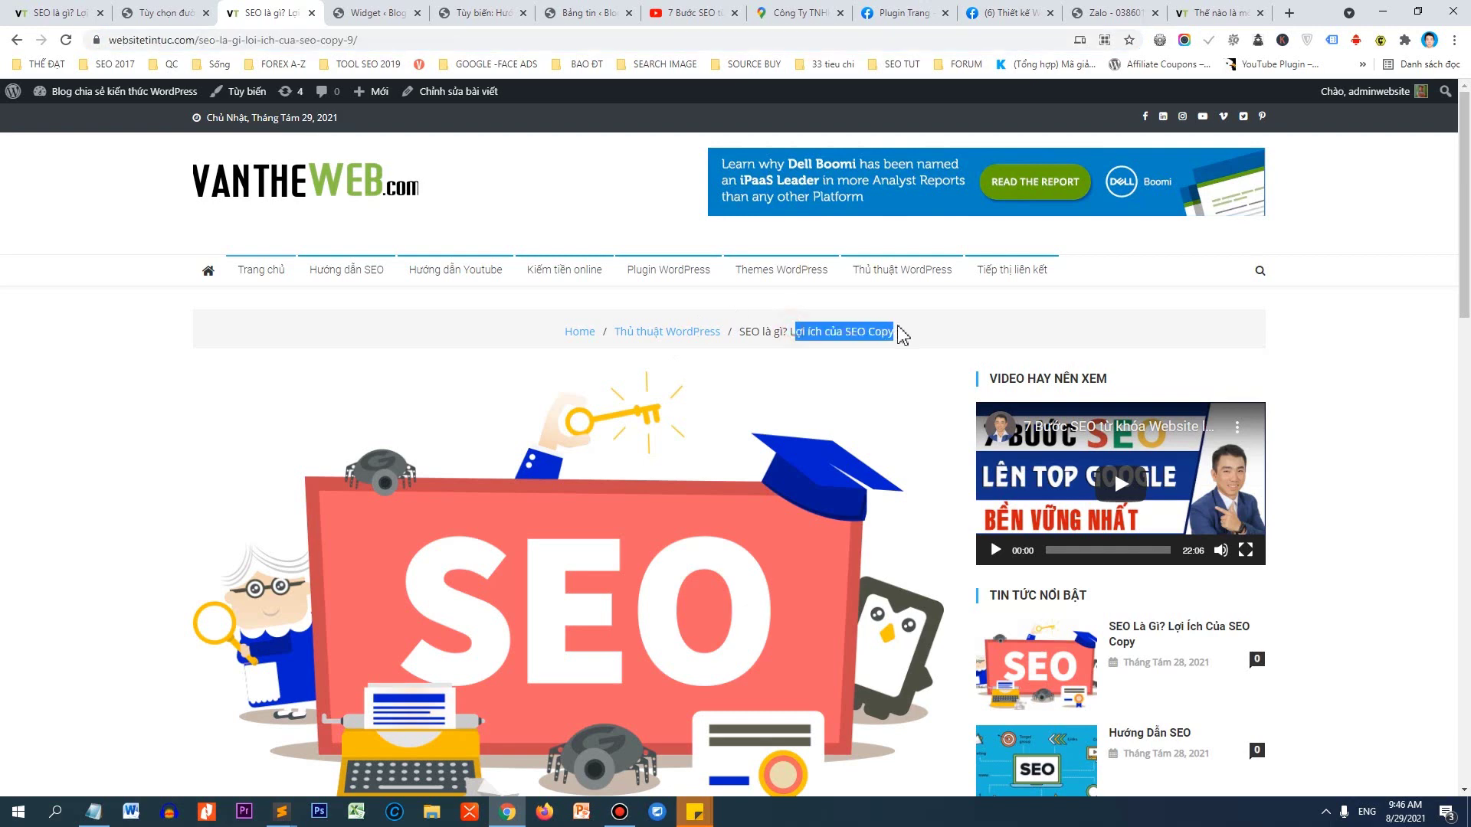
Skim the article text, then go back to the Customizer tab.
{"action": "scroll", "coordinate": [903, 341], "scroll_direction": "down", "scroll_amount": 8}
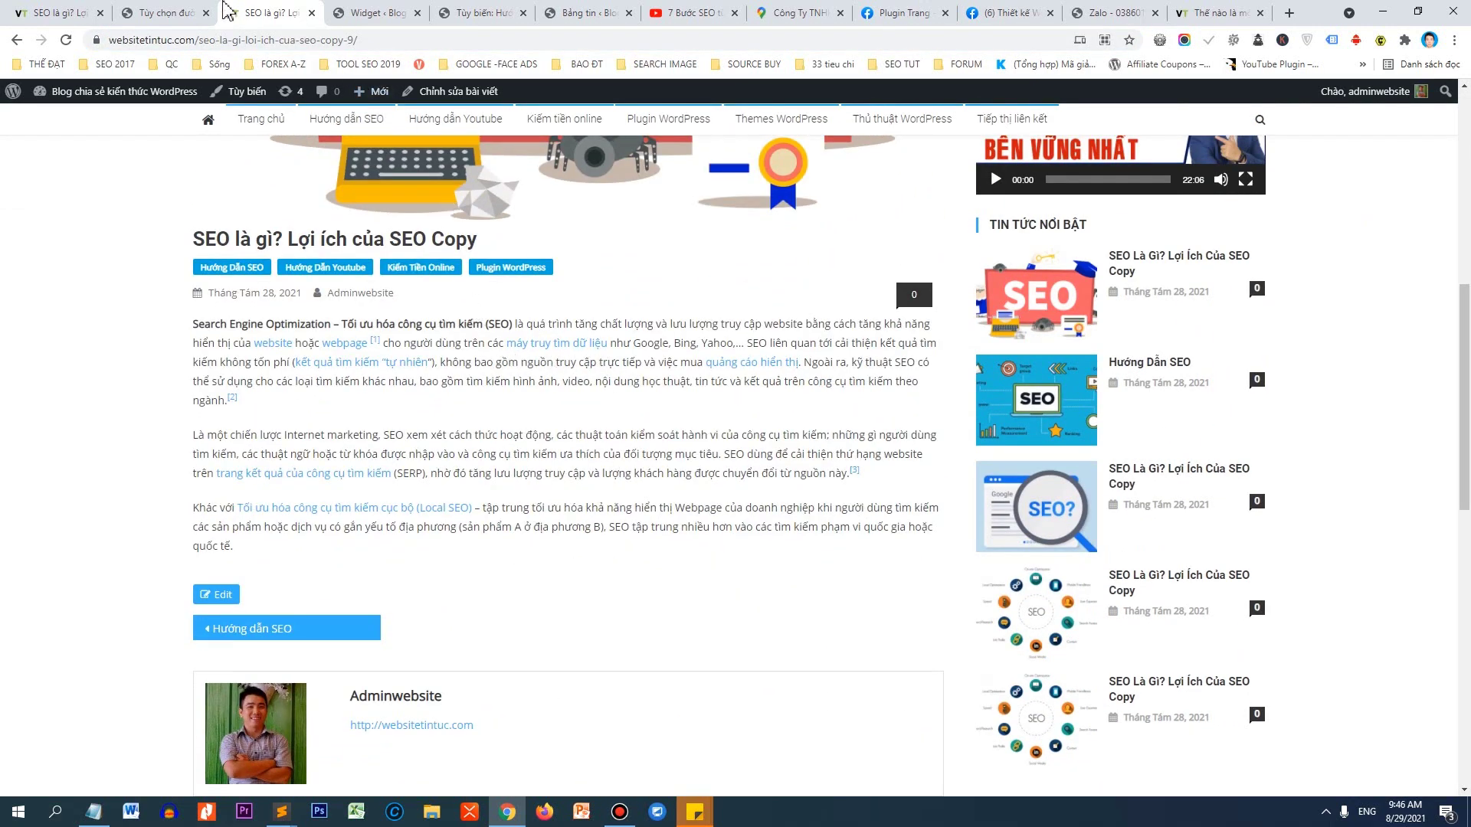
{"action": "left_click_drag", "start_coordinate": [198, 348], "coordinate": [249, 547]}
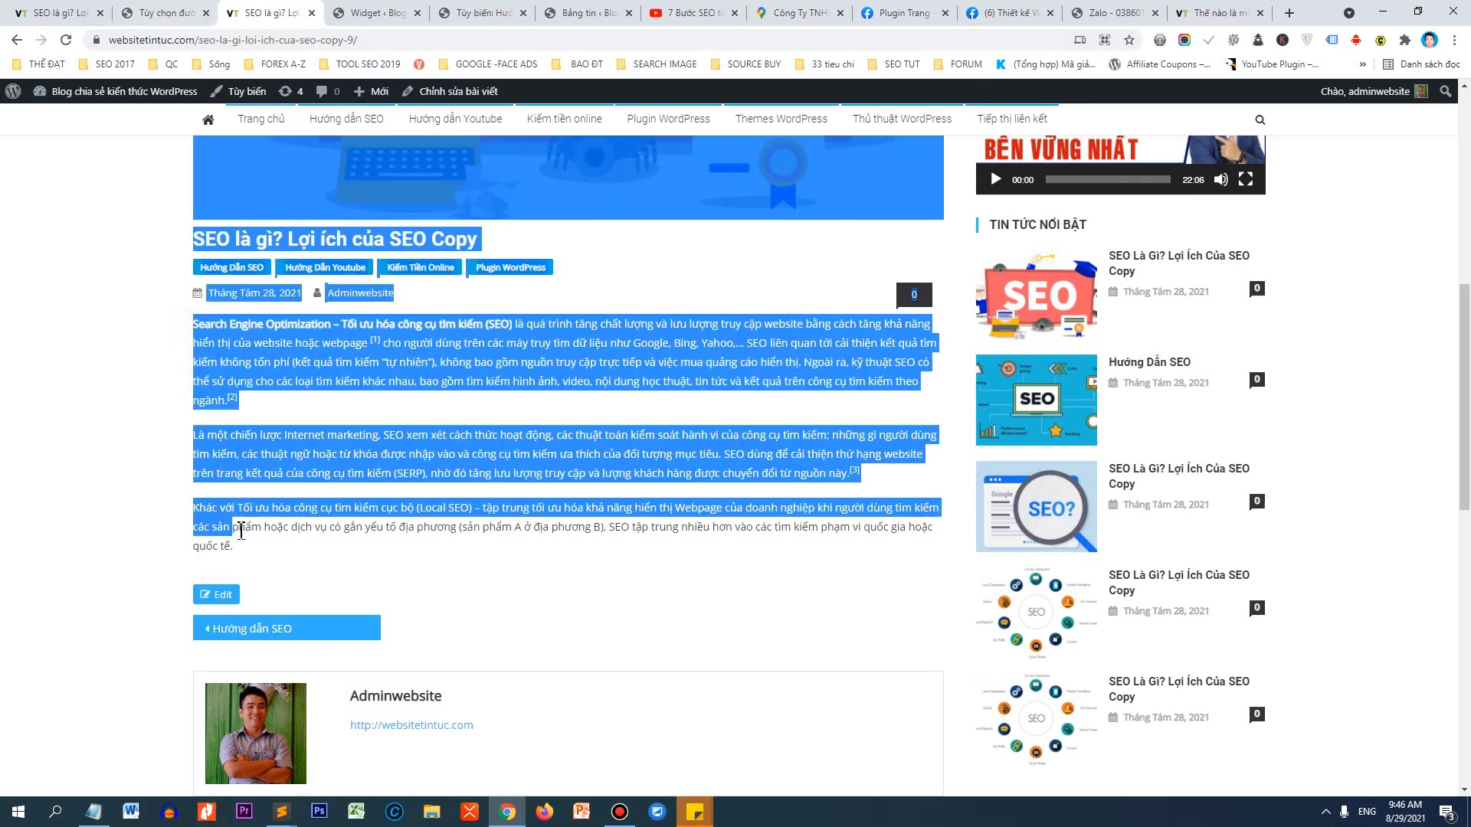
{"action": "left_click", "coordinate": [253, 555]}
{"action": "scroll", "coordinate": [328, 436], "scroll_direction": "up", "scroll_amount": 3}
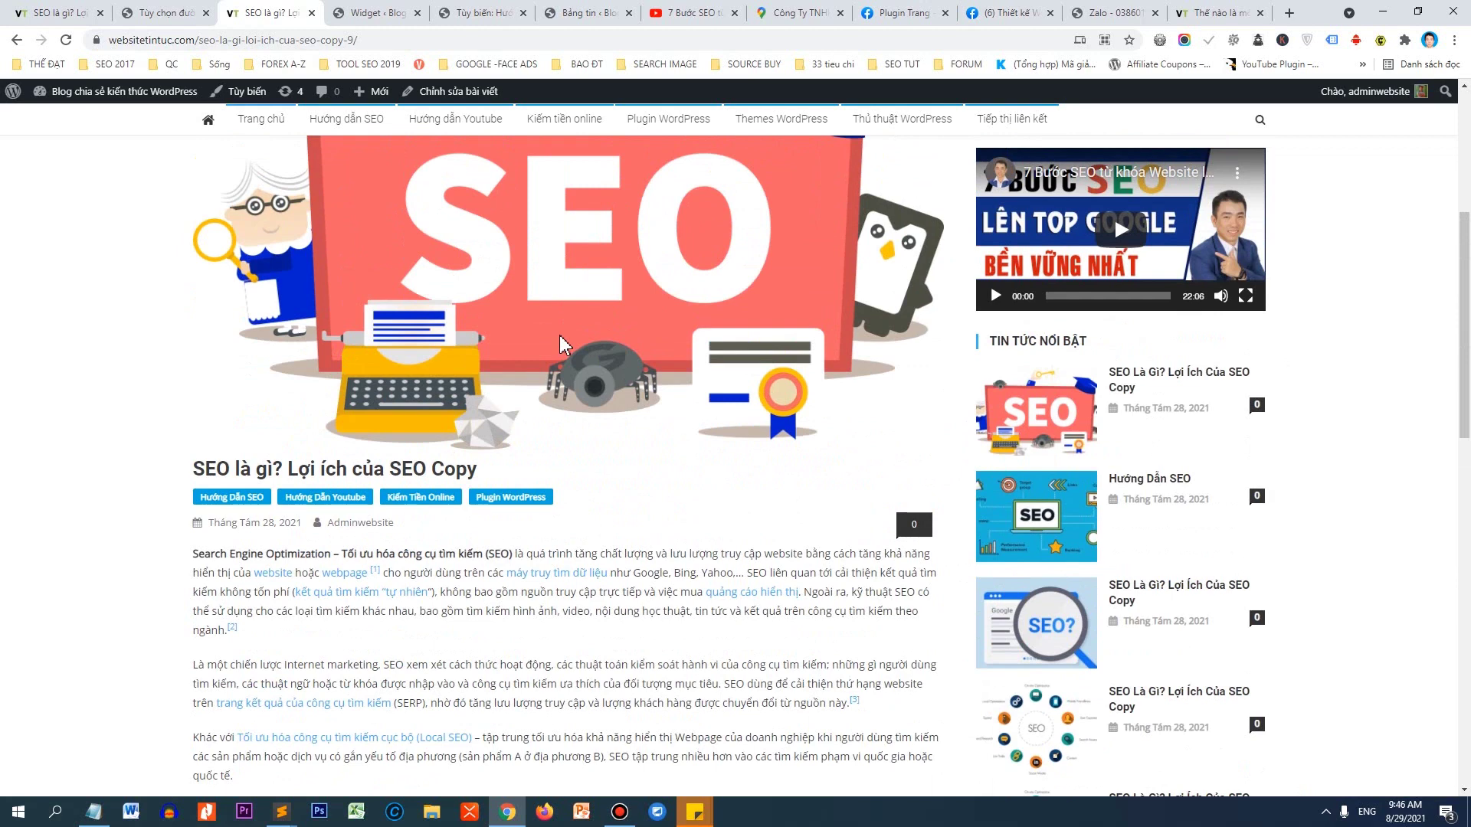
{"action": "left_click", "coordinate": [187, 13]}
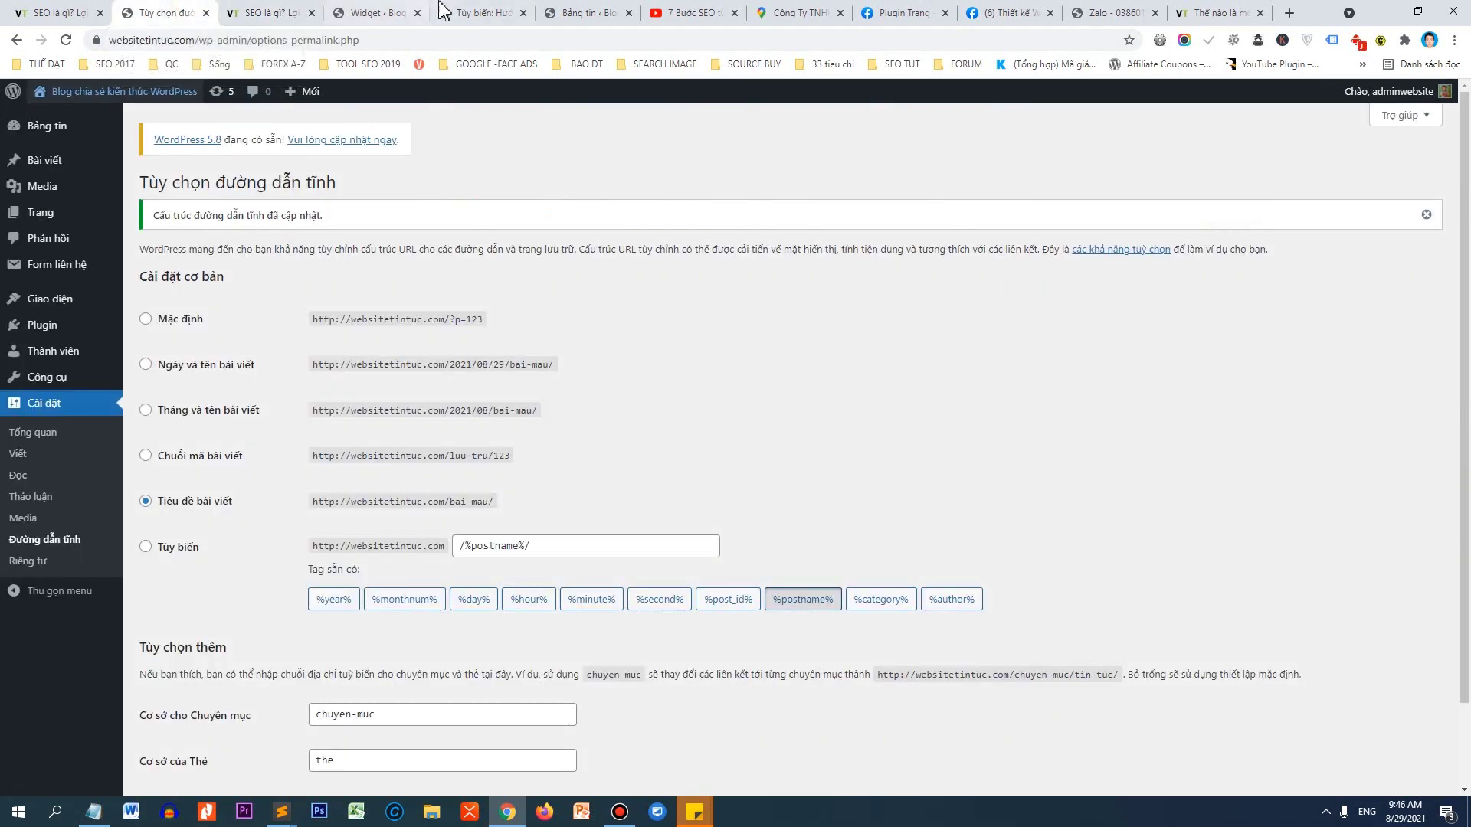
{"action": "left_click", "coordinate": [481, 12]}
Open Post Settings and preview 'SEO là gì? Lợi ích của SEO Copy' via the Hướng dẫn SEO category.
{"action": "left_click", "coordinate": [32, 142]}
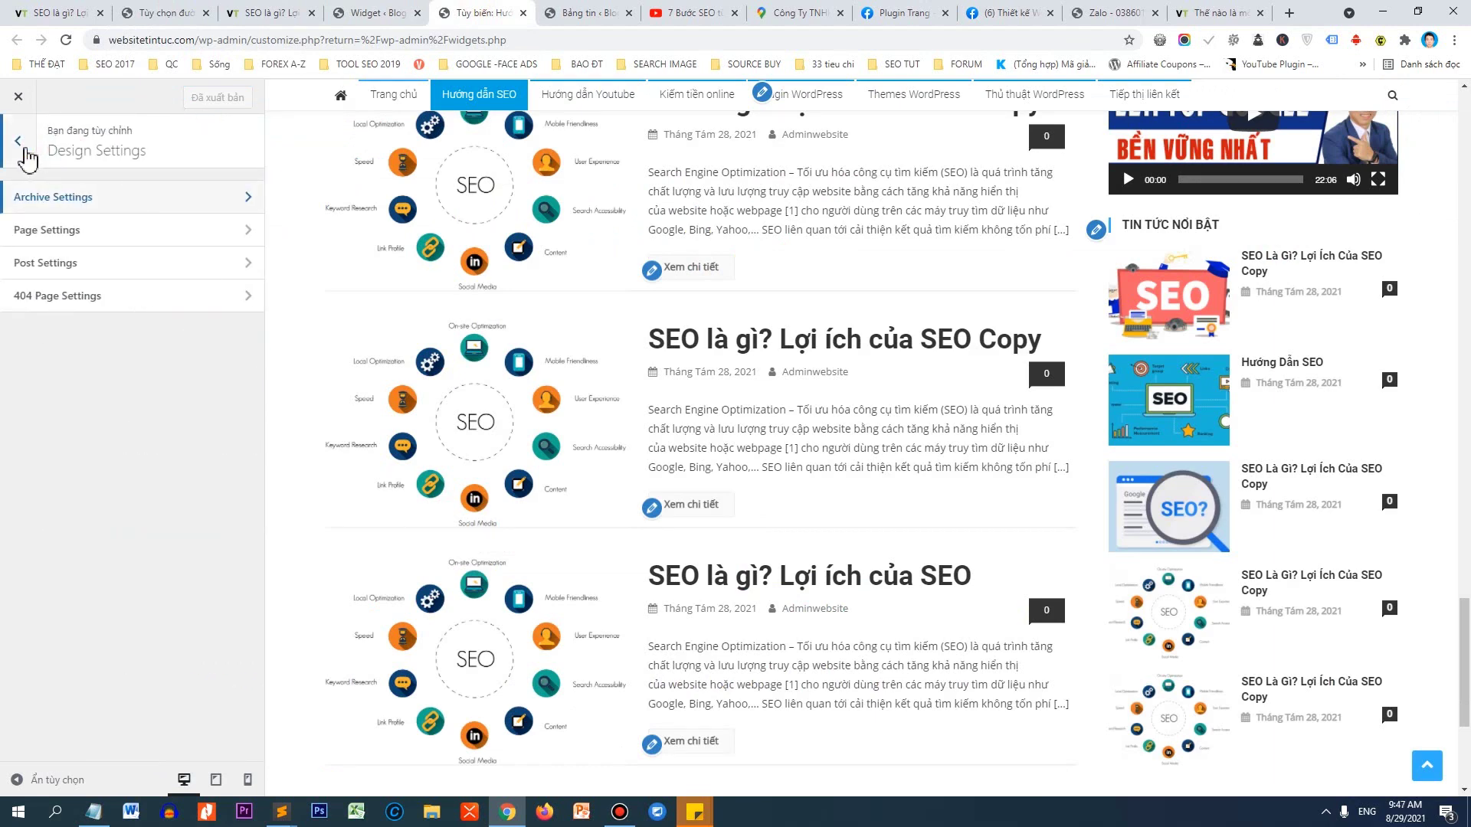
{"action": "left_click", "coordinate": [53, 267]}
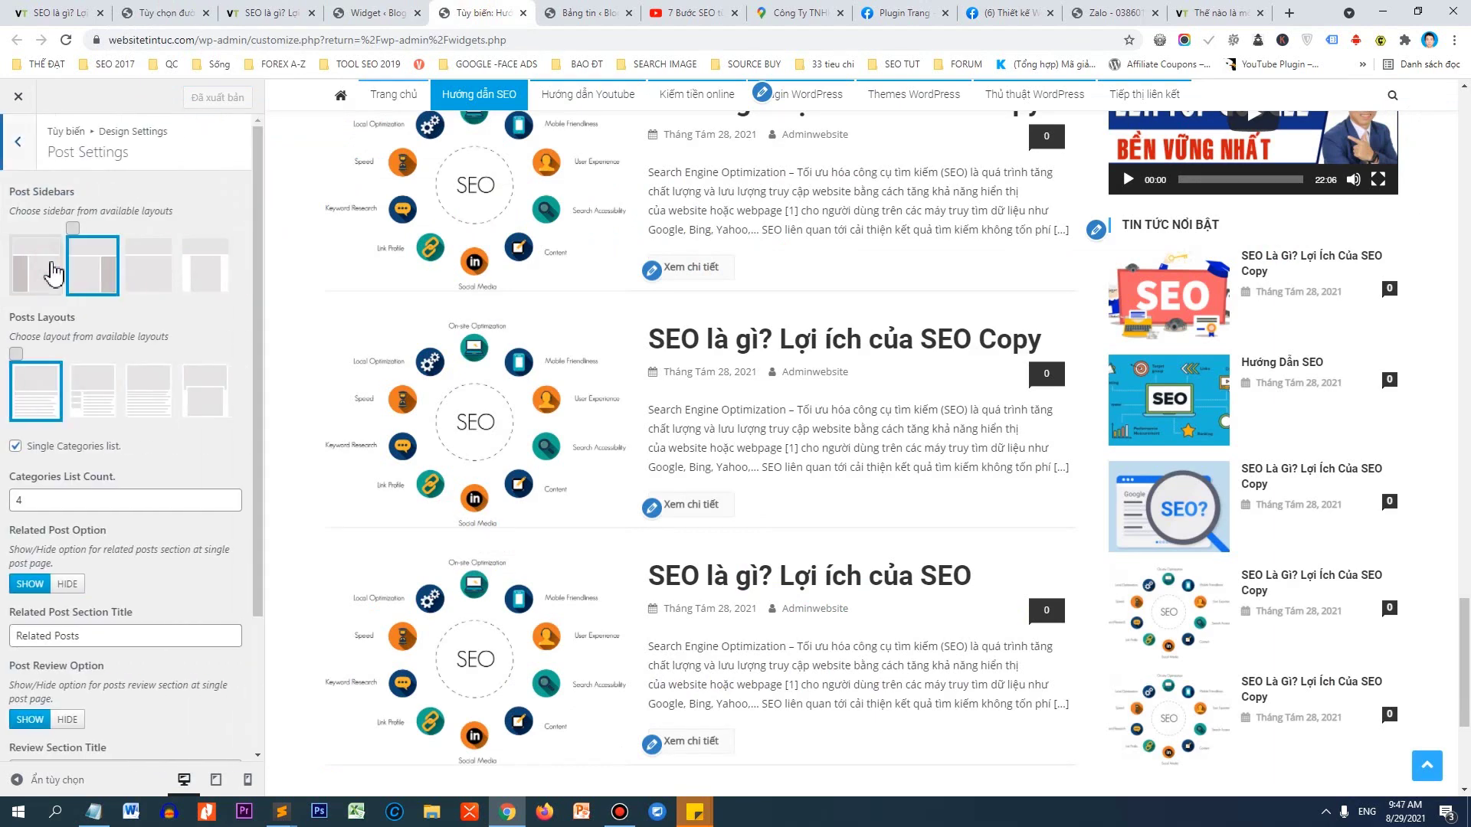
{"action": "scroll", "coordinate": [487, 303], "scroll_direction": "up", "scroll_amount": 3}
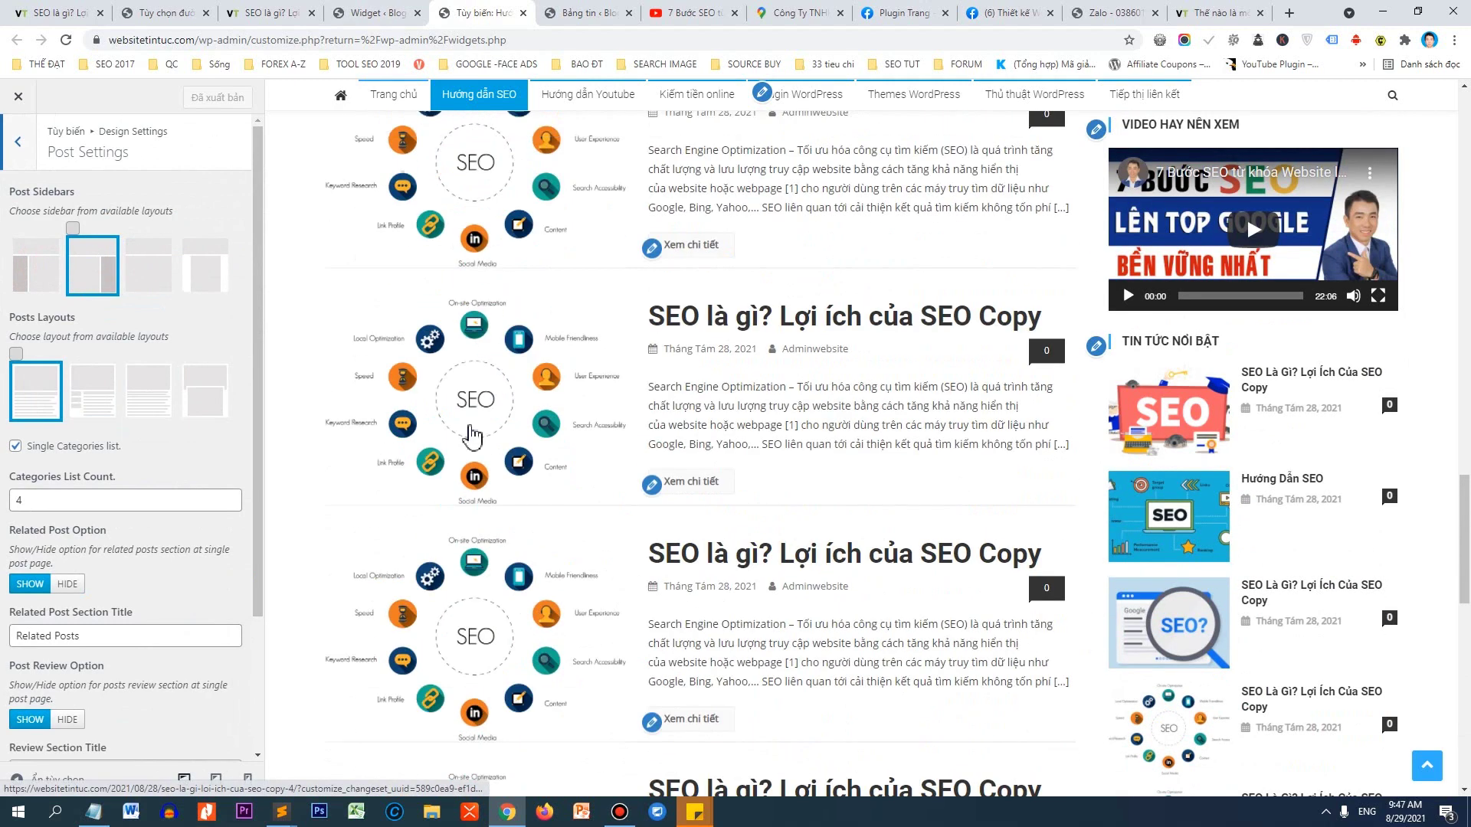
{"action": "left_click", "coordinate": [476, 458]}
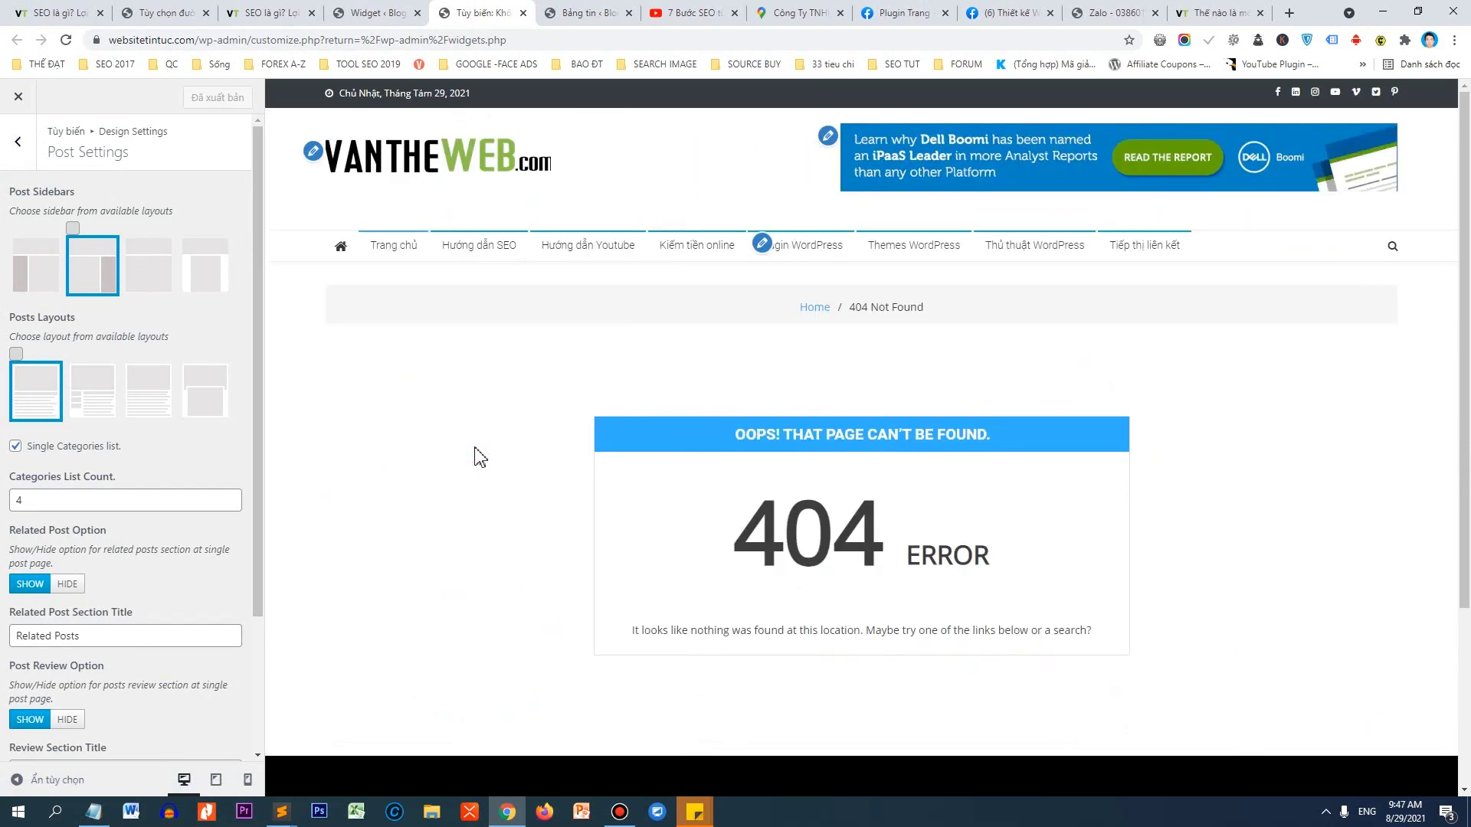
{"action": "left_click", "coordinate": [496, 258]}
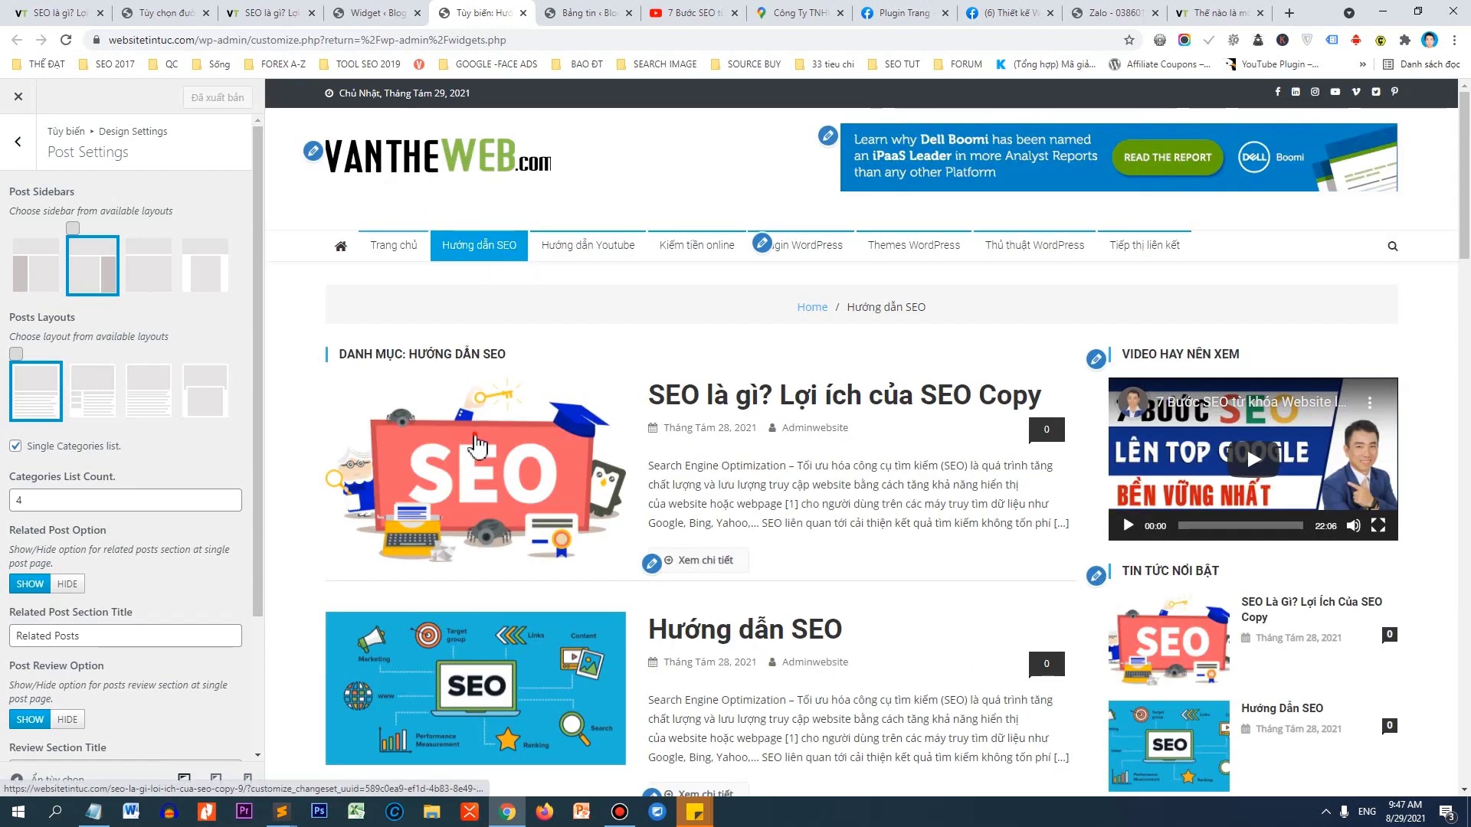
{"action": "left_click", "coordinate": [478, 442]}
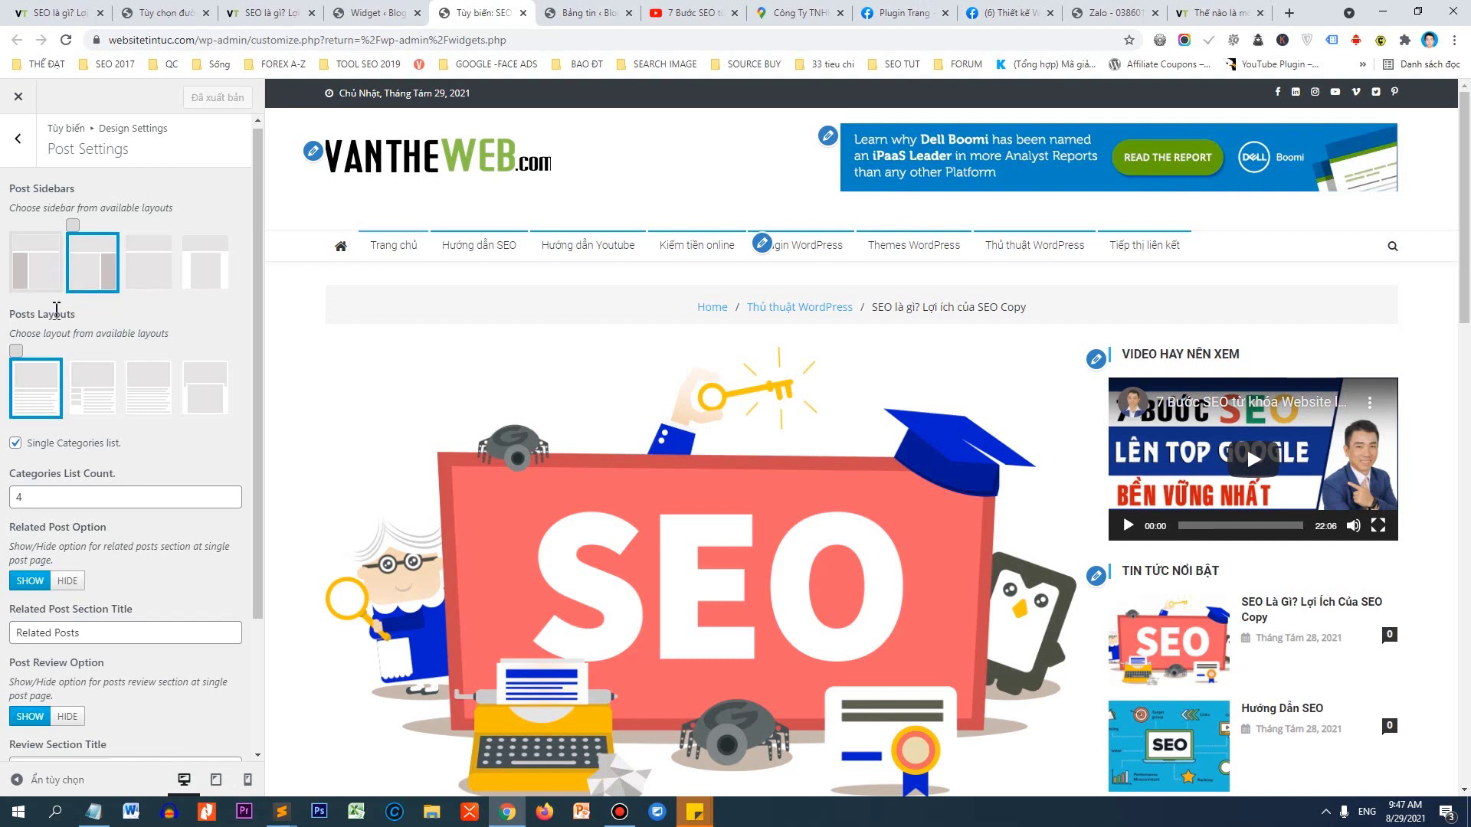
Replace the 'Related Posts' section title with 'Tin cùng chuyên mục'.
{"action": "scroll", "coordinate": [67, 557], "scroll_direction": "down", "scroll_amount": 1}
{"action": "left_click_drag", "start_coordinate": [21, 567], "coordinate": [95, 560]}
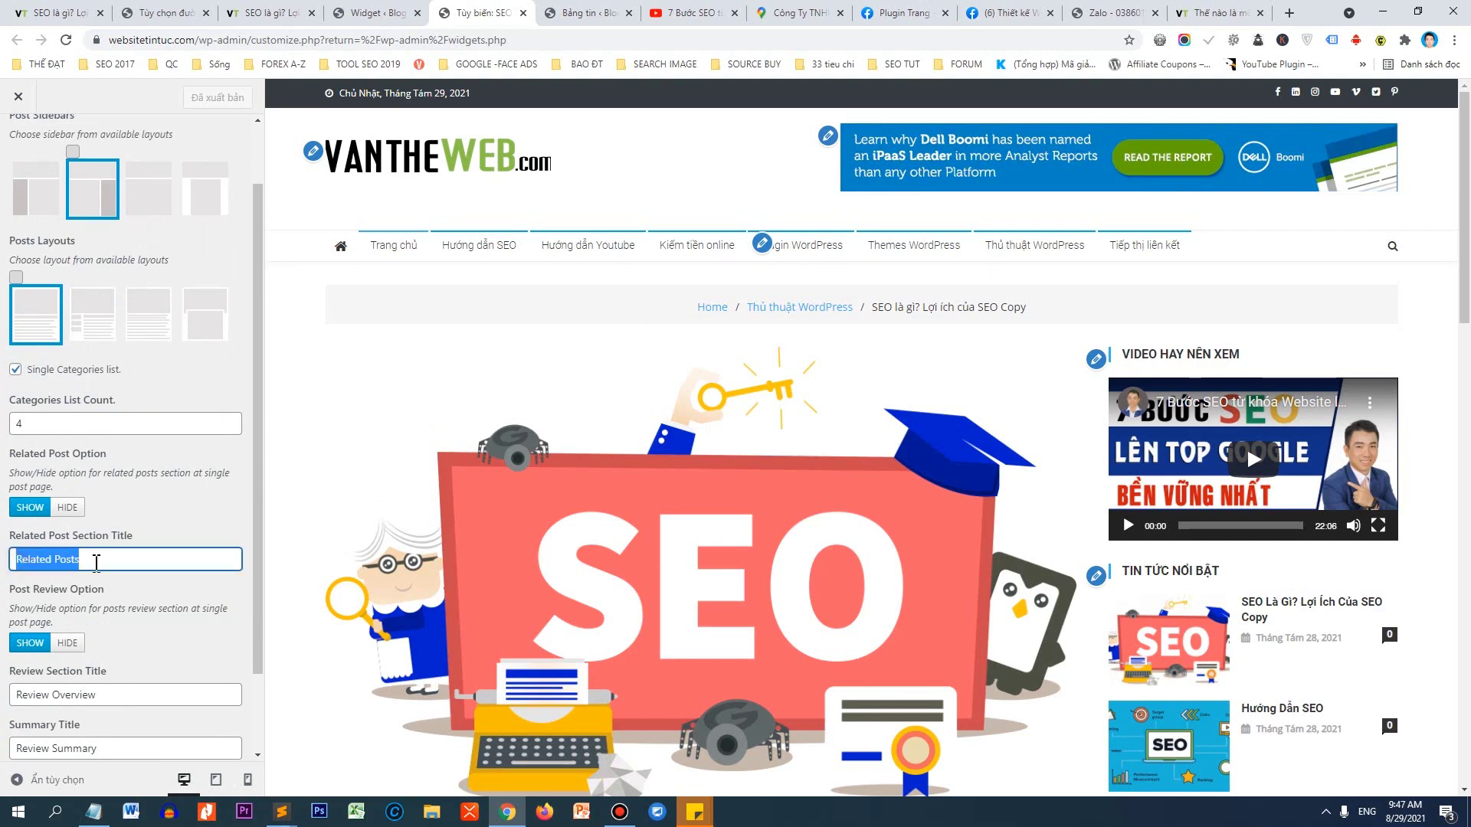
{"action": "scroll", "coordinate": [699, 448], "scroll_direction": "down", "scroll_amount": 8}
{"action": "scroll", "coordinate": [699, 448], "scroll_direction": "down", "scroll_amount": 3}
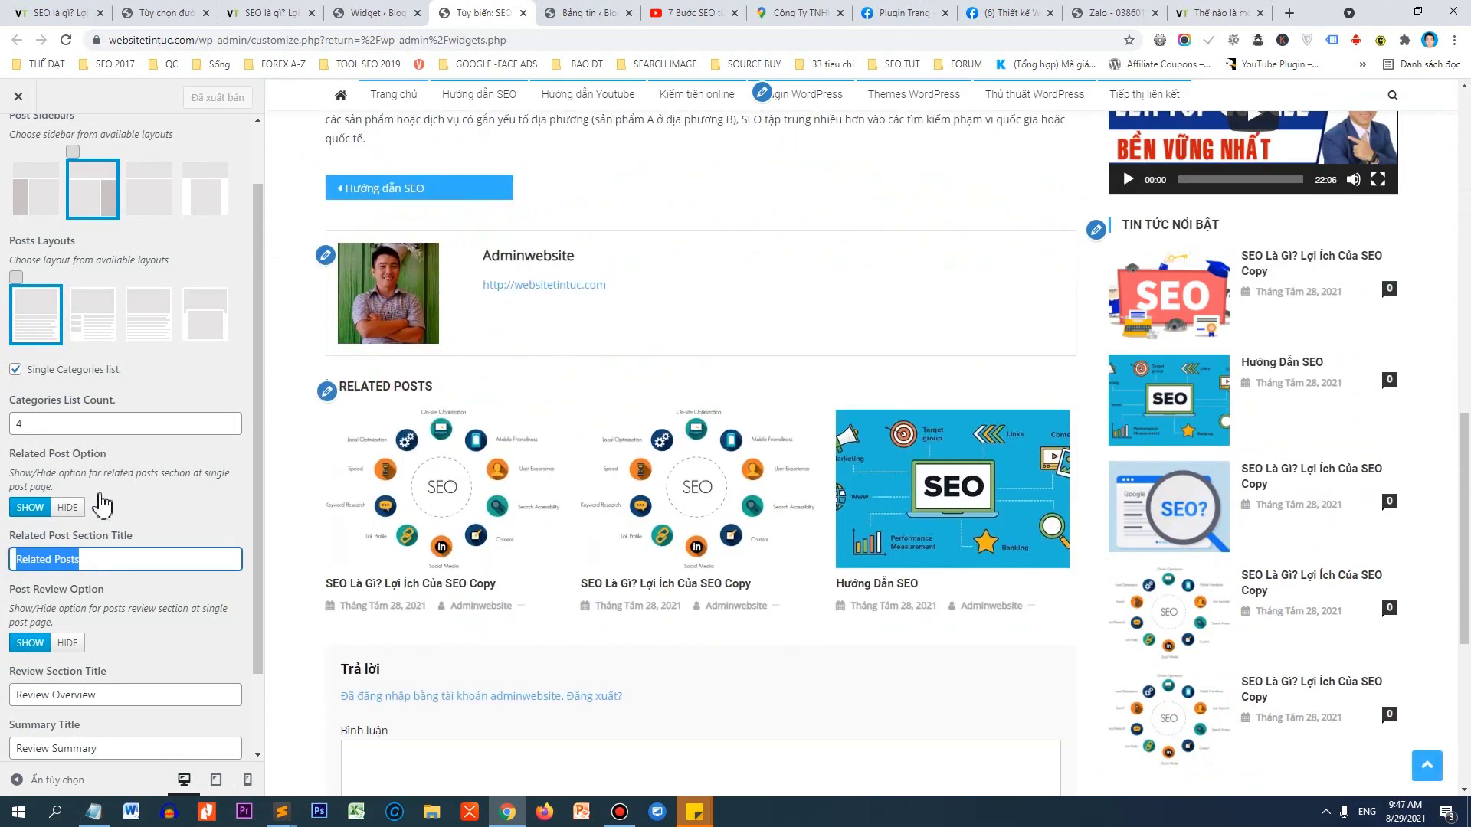
{"action": "type", "text": "ti"}
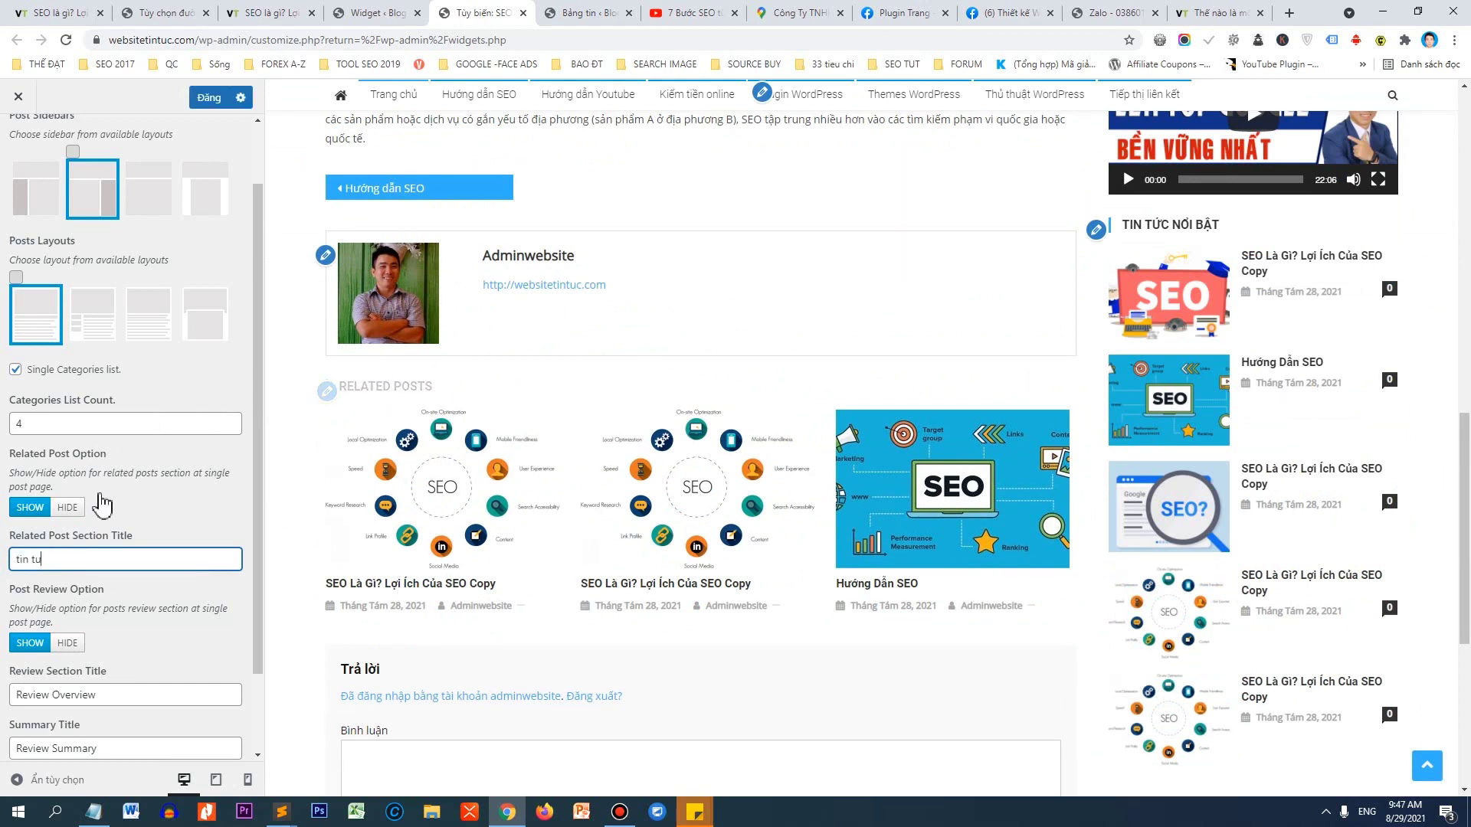
{"action": "type", "text": "n tức liên quan"}
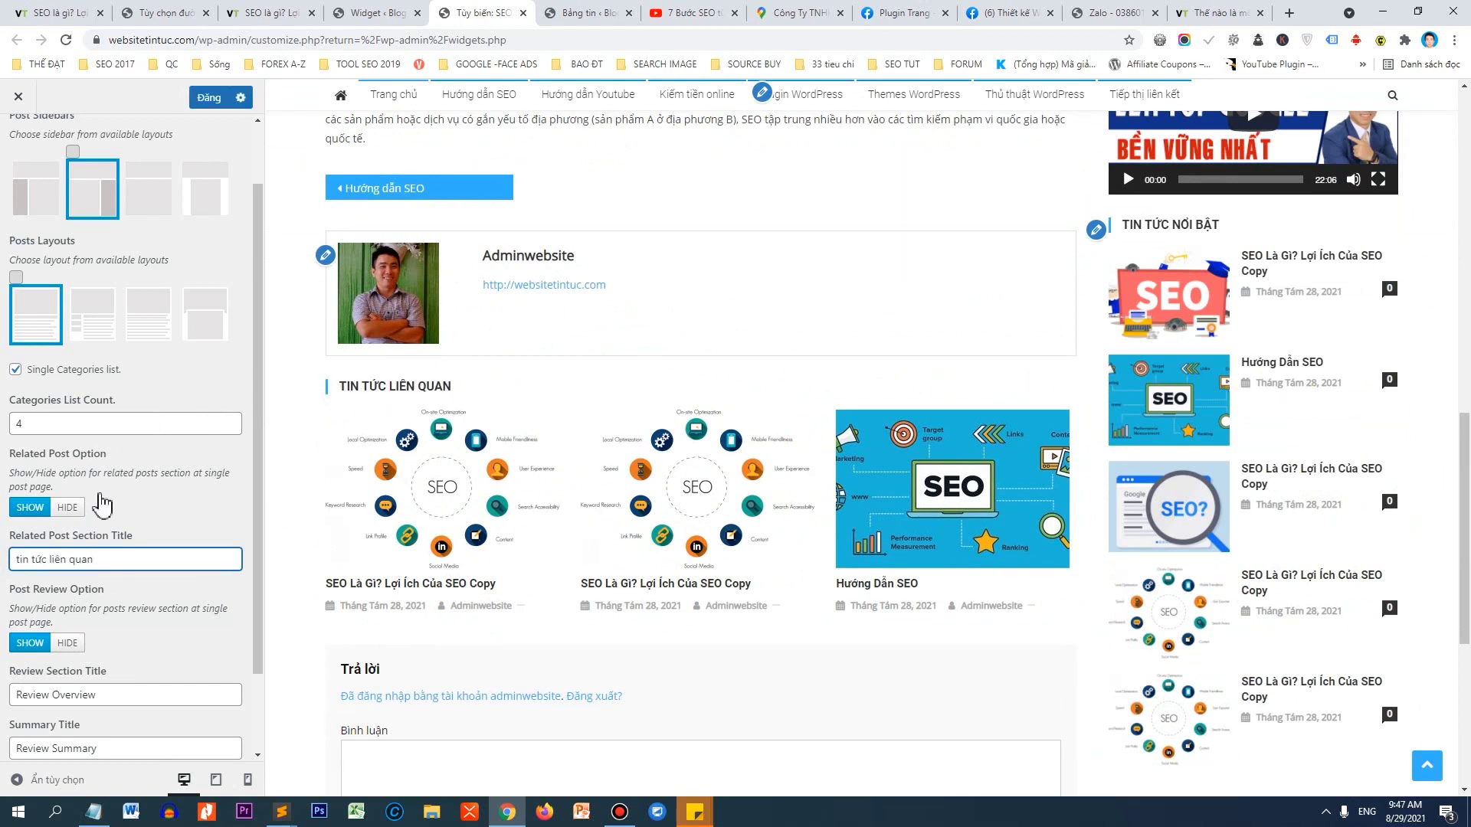
{"action": "key", "text": "ctrl+a"}
{"action": "type", "text": "Tin"}
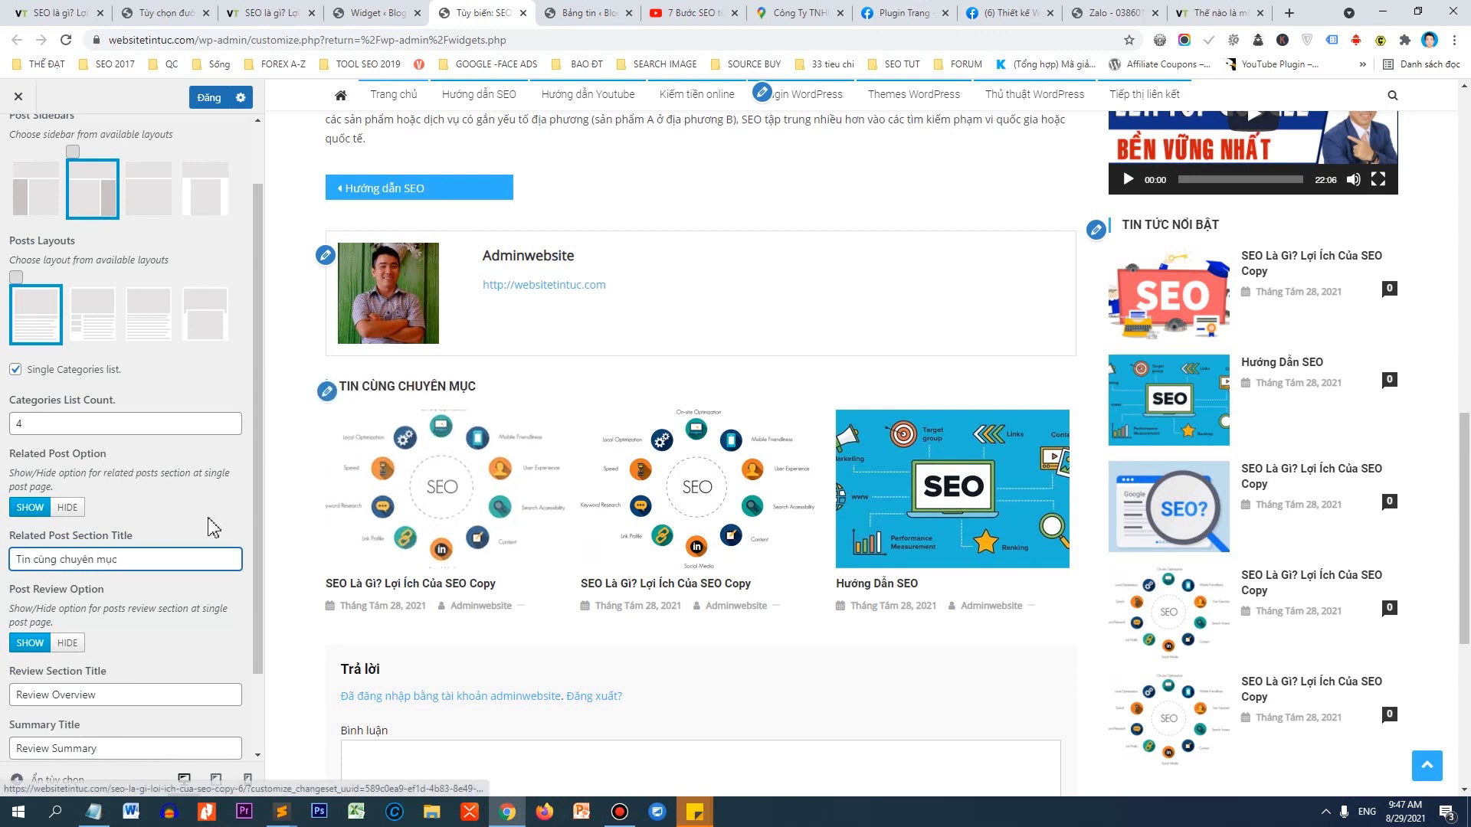
Look over the Review Overview and Review Summary title fields in Post Settings.
{"action": "scroll", "coordinate": [345, 418], "scroll_direction": "up", "scroll_amount": 1}
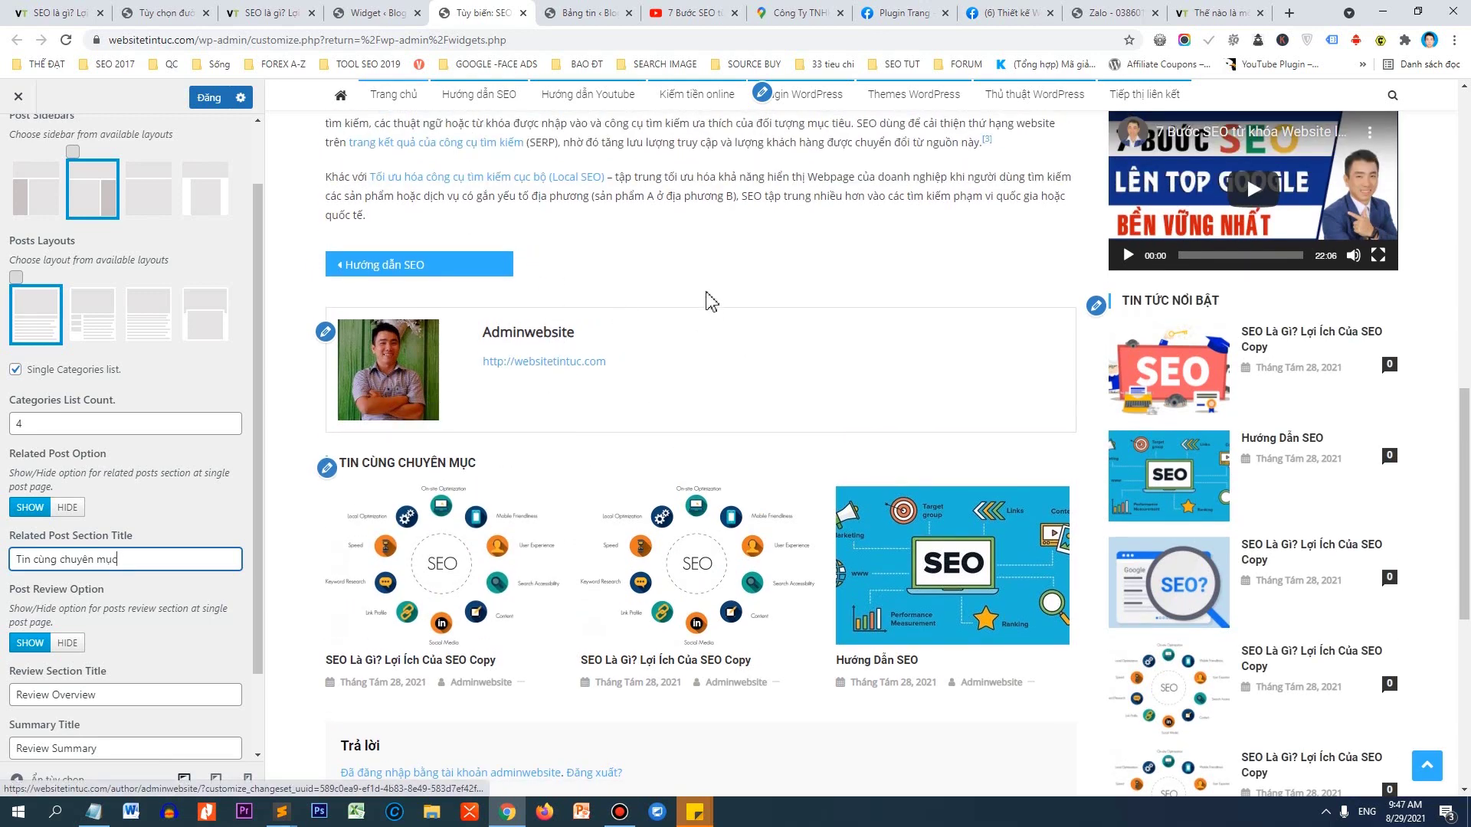
{"action": "scroll", "coordinate": [706, 300], "scroll_direction": "up", "scroll_amount": 5}
{"action": "scroll", "coordinate": [115, 567], "scroll_direction": "down", "scroll_amount": 2}
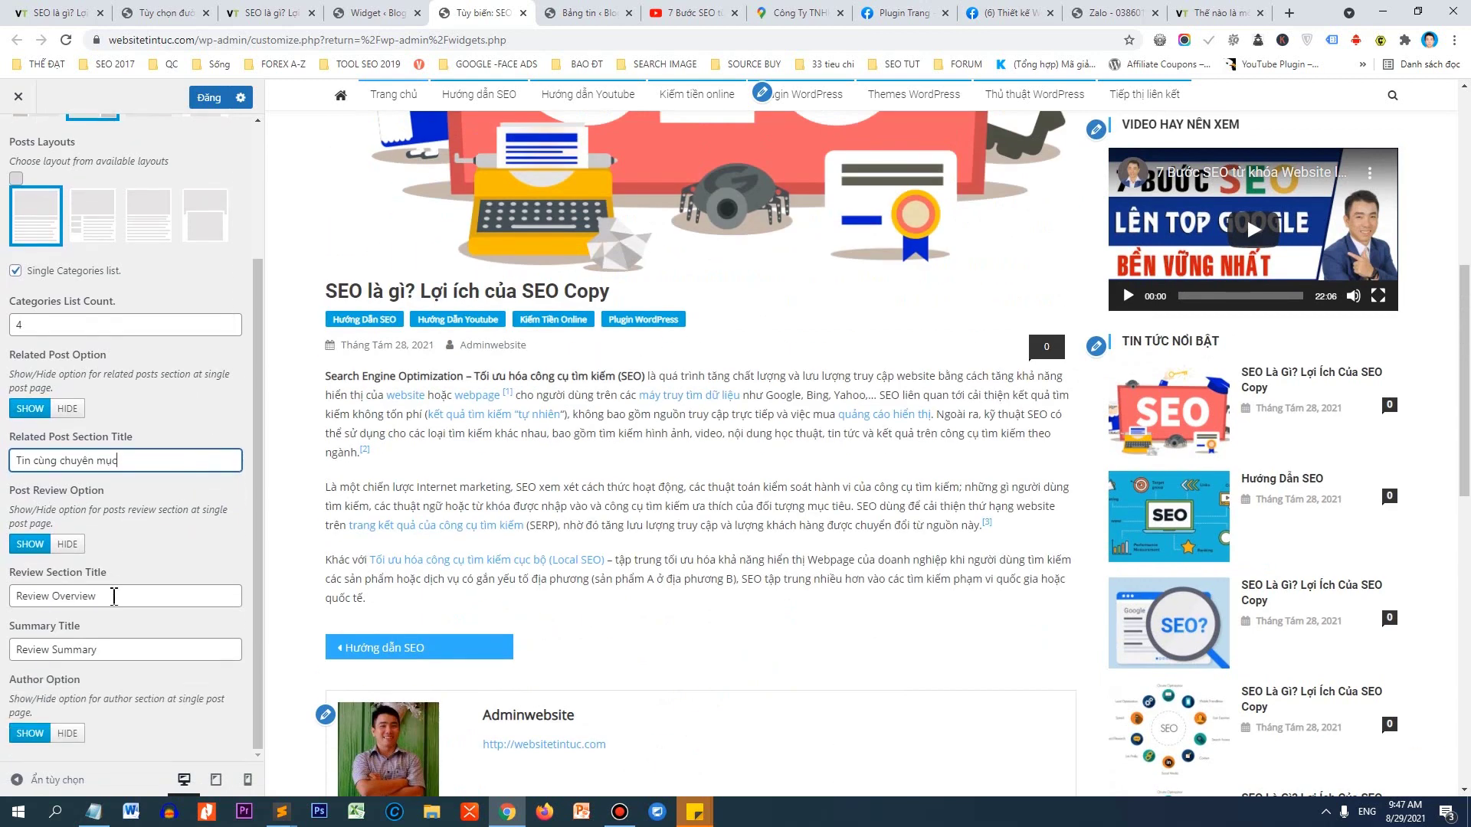
{"action": "left_click_drag", "start_coordinate": [114, 596], "coordinate": [10, 605]}
{"action": "left_click_drag", "start_coordinate": [126, 647], "coordinate": [11, 646]}
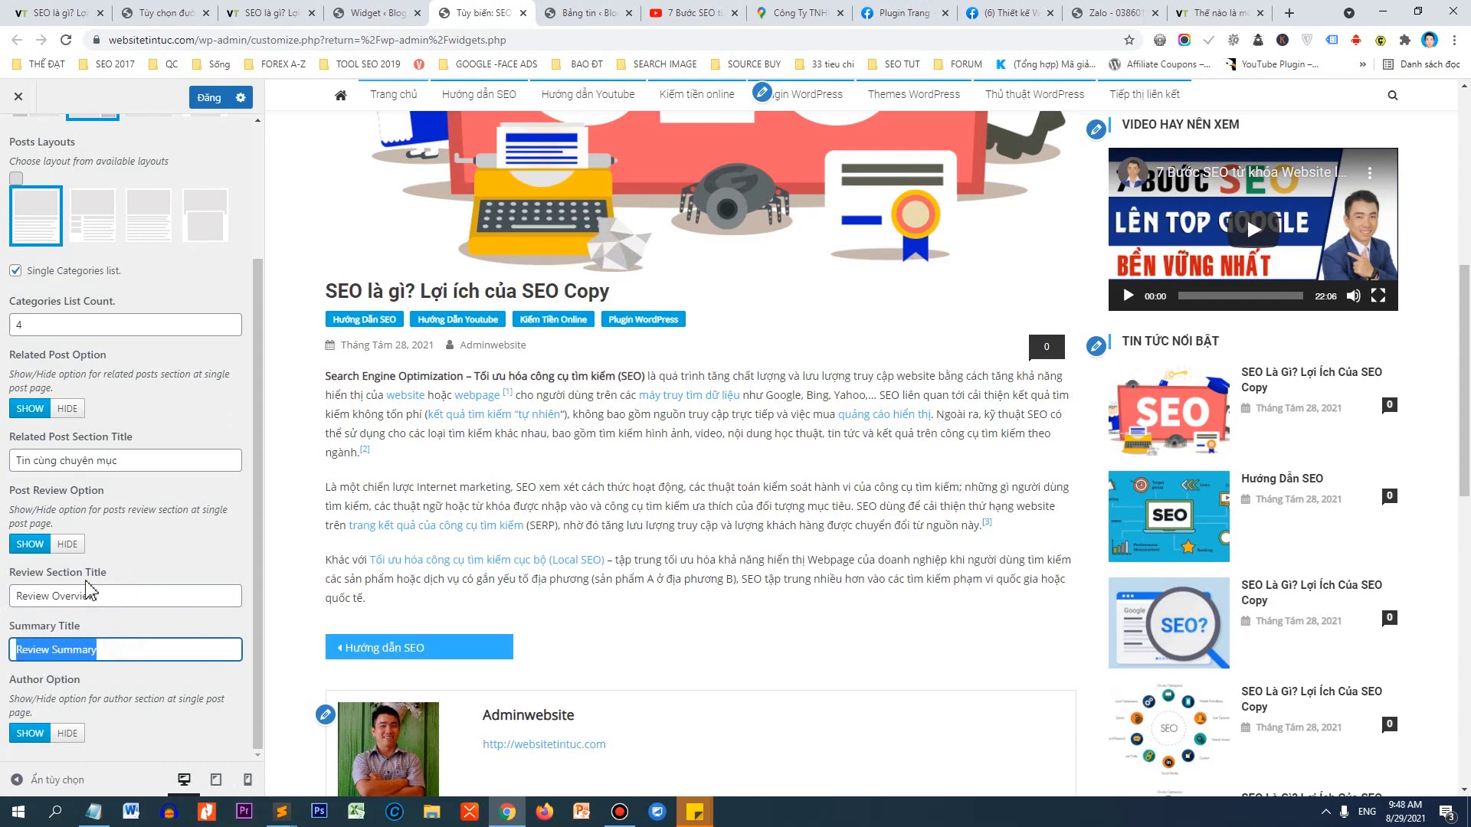
{"action": "scroll", "coordinate": [84, 563], "scroll_direction": "up", "scroll_amount": 2}
{"action": "scroll", "coordinate": [85, 563], "scroll_direction": "up", "scroll_amount": 1}
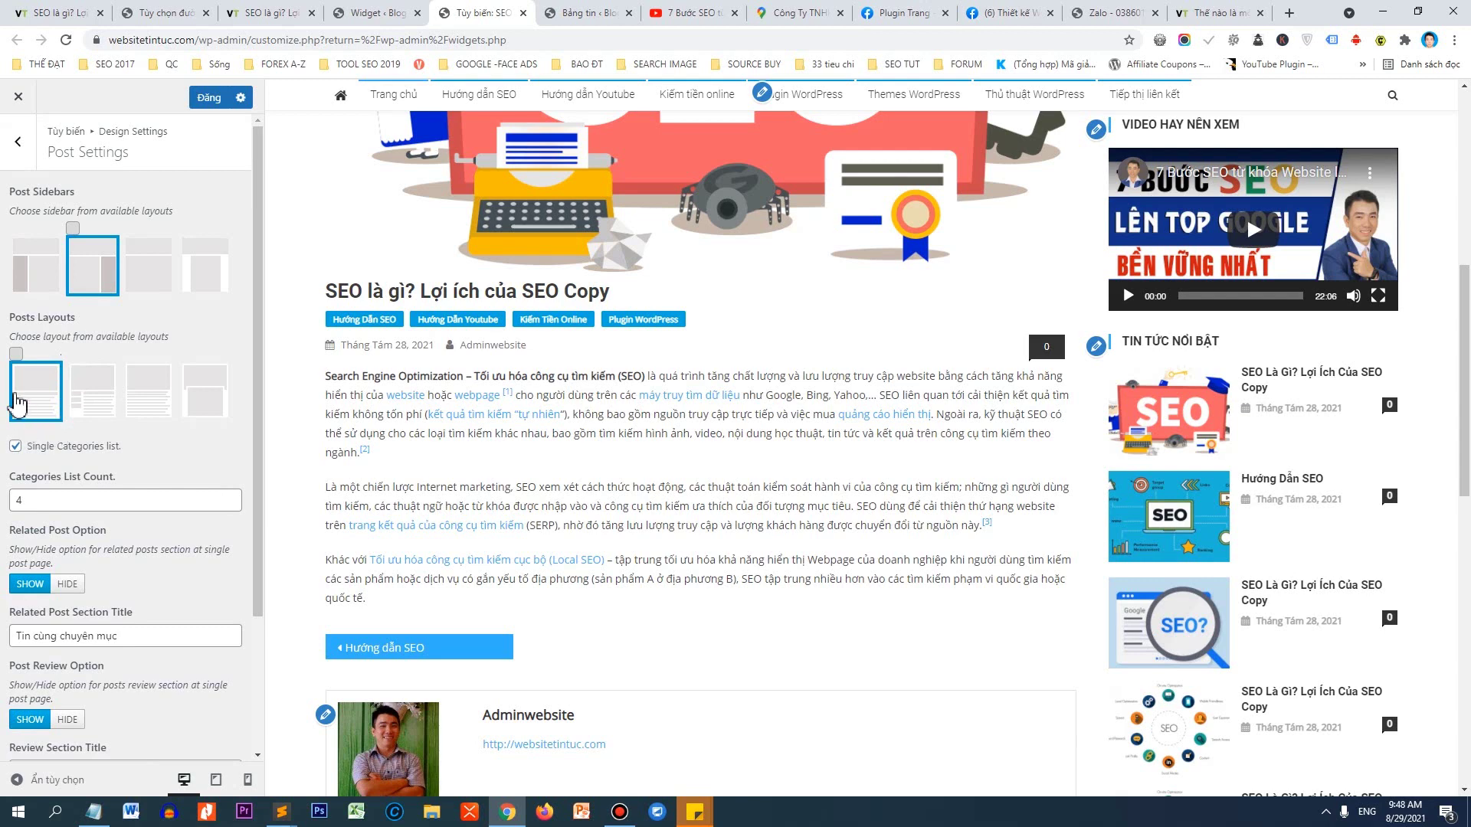
Preview the second, third and fourth single-post layouts.
{"action": "left_click", "coordinate": [94, 412]}
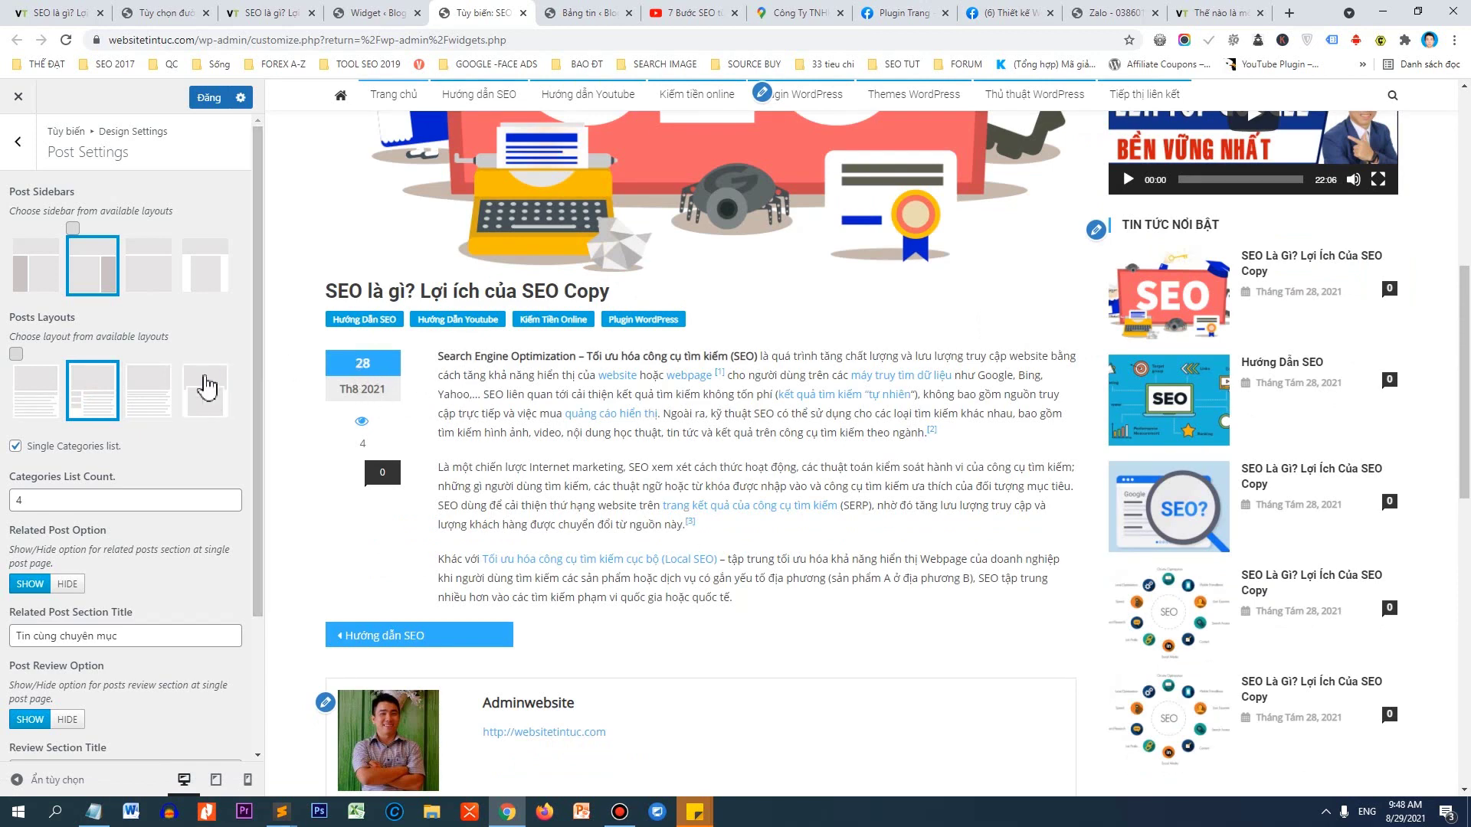
{"action": "left_click", "coordinate": [153, 393]}
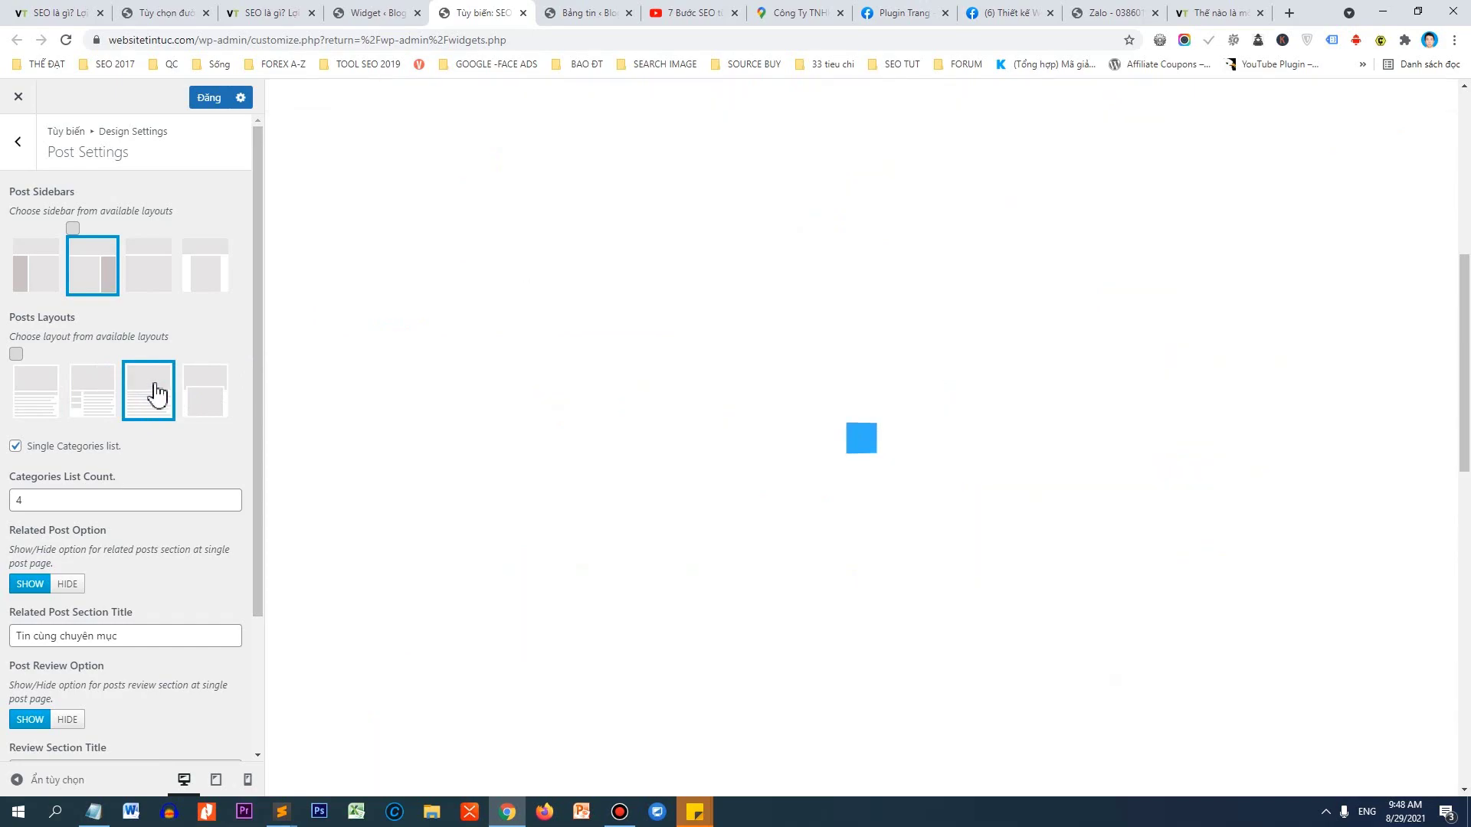
{"action": "scroll", "coordinate": [510, 212], "scroll_direction": "up", "scroll_amount": 4}
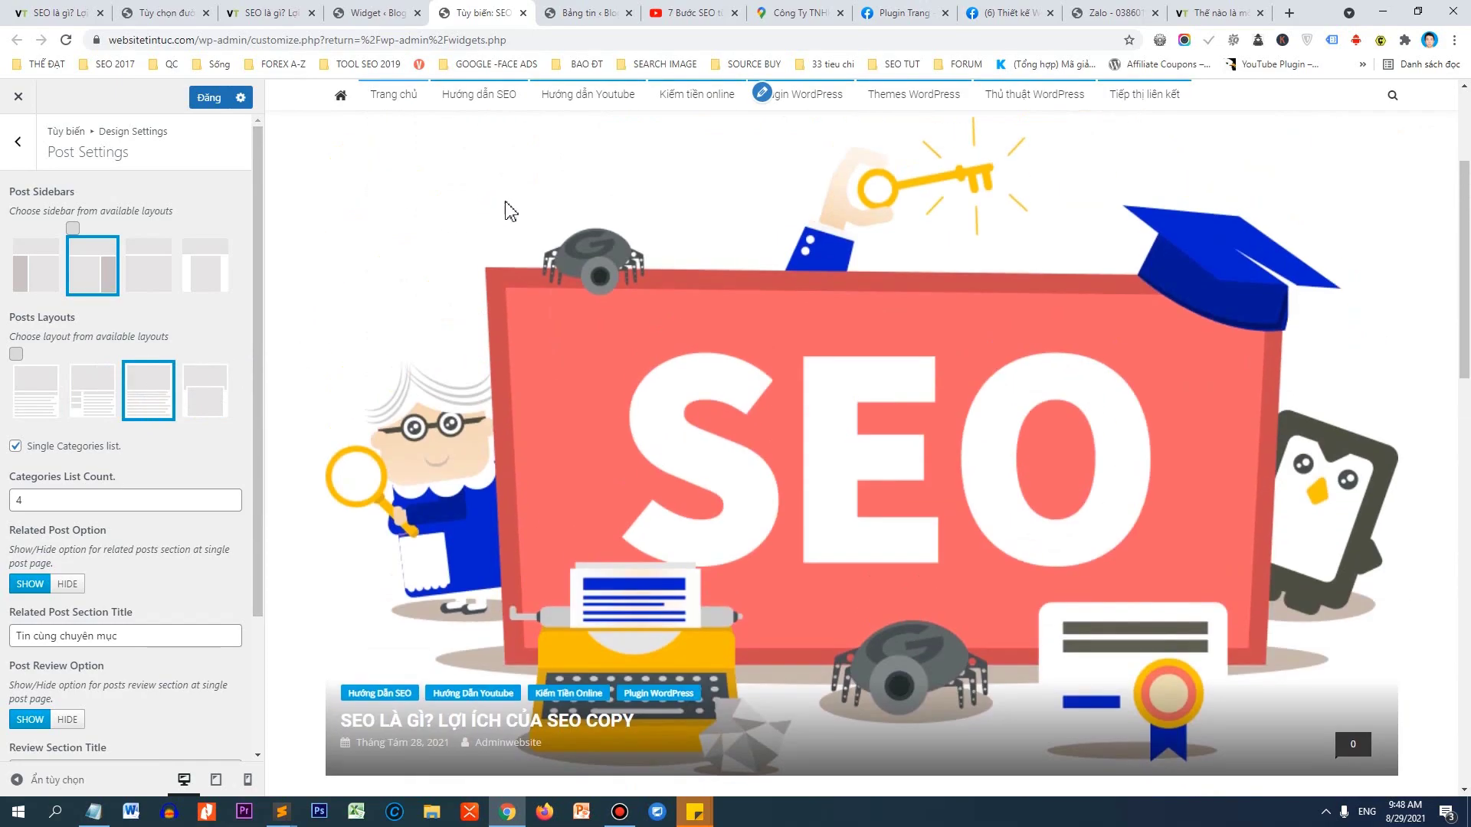
{"action": "scroll", "coordinate": [996, 368], "scroll_direction": "up", "scroll_amount": 2}
{"action": "scroll", "coordinate": [866, 264], "scroll_direction": "down", "scroll_amount": 10}
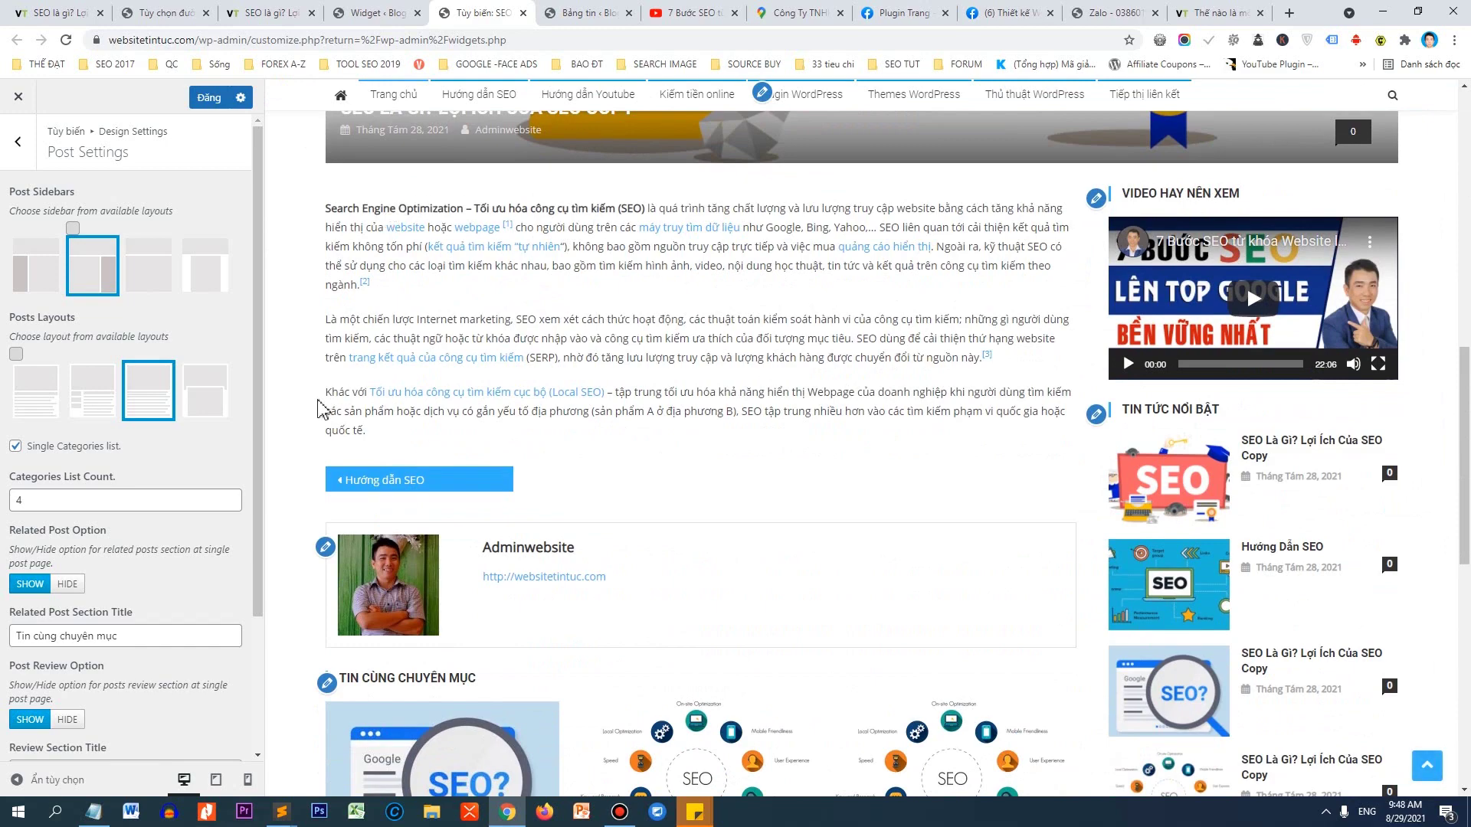
{"action": "left_click", "coordinate": [205, 391]}
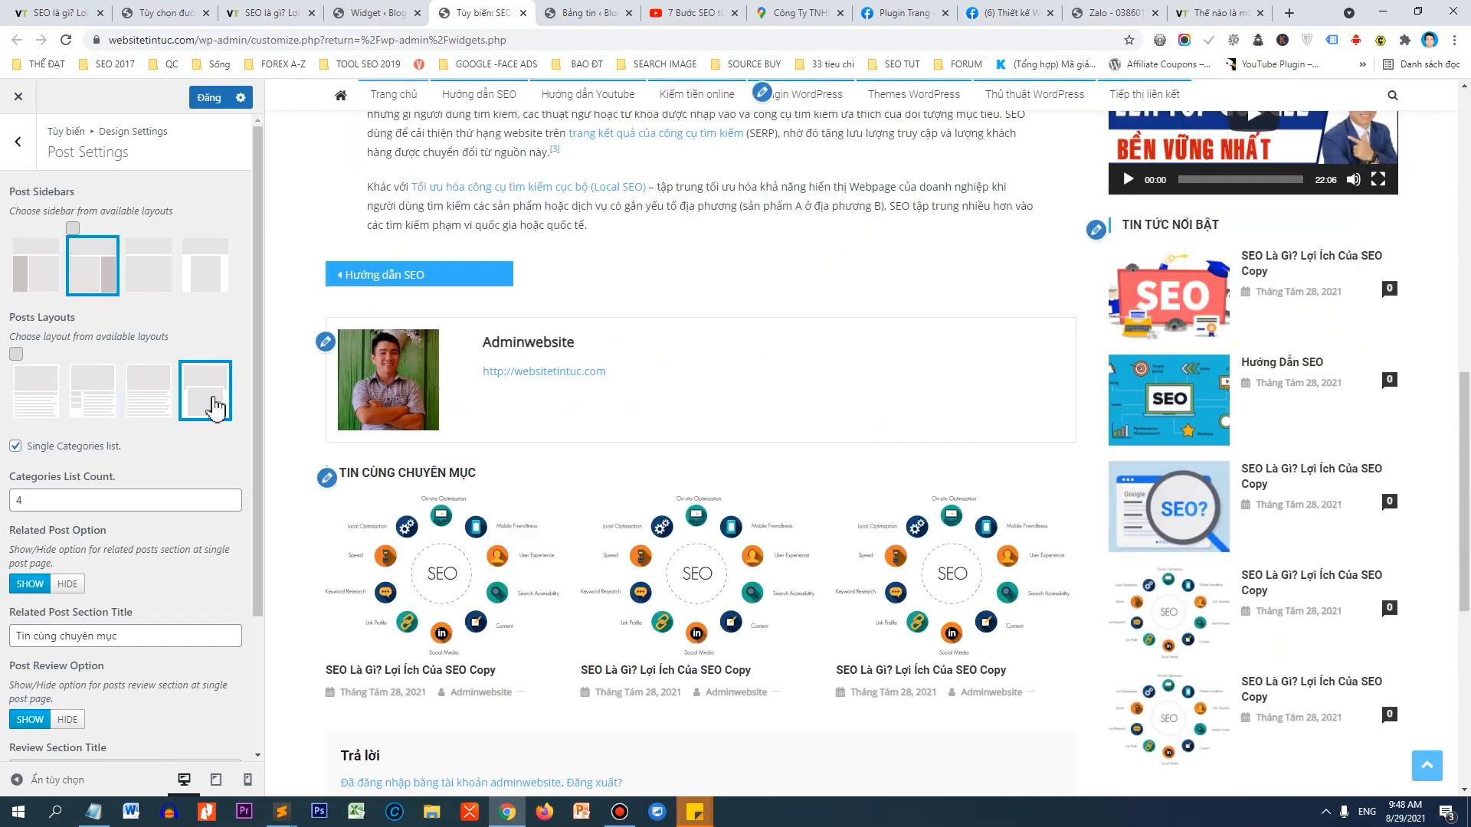
{"action": "scroll", "coordinate": [773, 306], "scroll_direction": "up", "scroll_amount": 15}
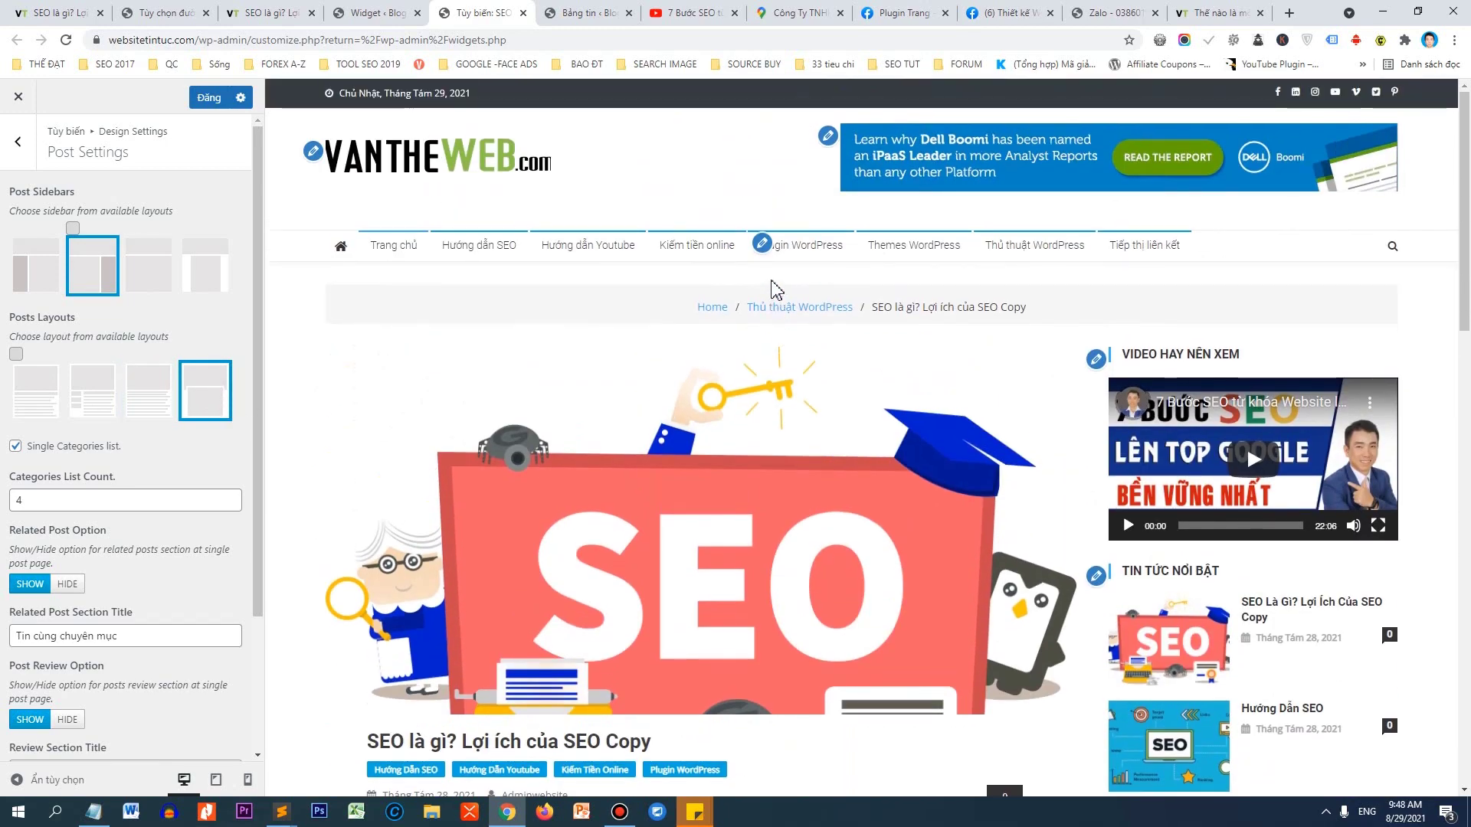
{"action": "scroll", "coordinate": [773, 290], "scroll_direction": "down", "scroll_amount": 15}
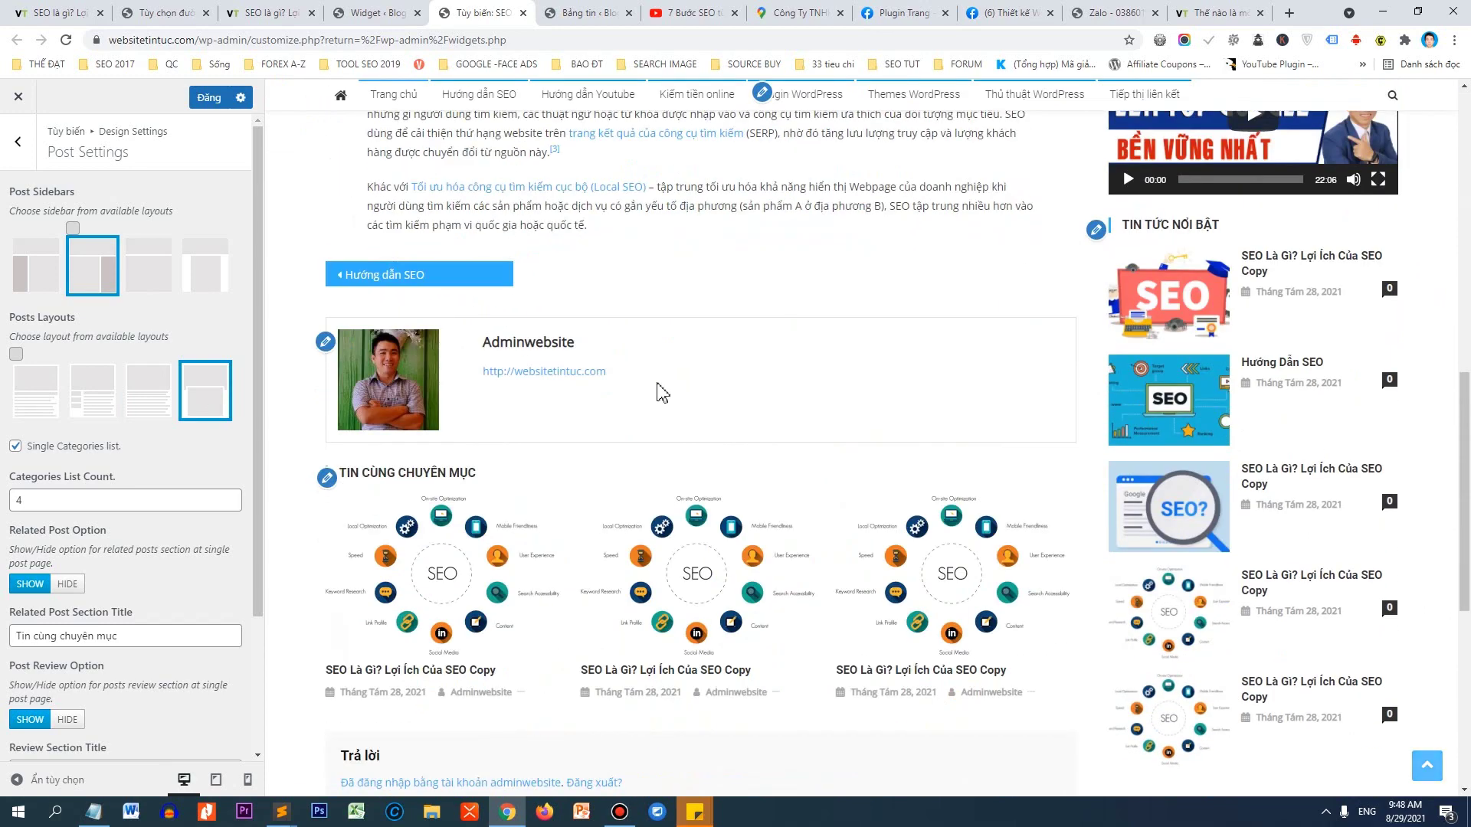
{"action": "scroll", "coordinate": [662, 392], "scroll_direction": "down", "scroll_amount": 1}
Reselect the first post layout and publish the Customizer changes.
{"action": "left_click", "coordinate": [53, 397]}
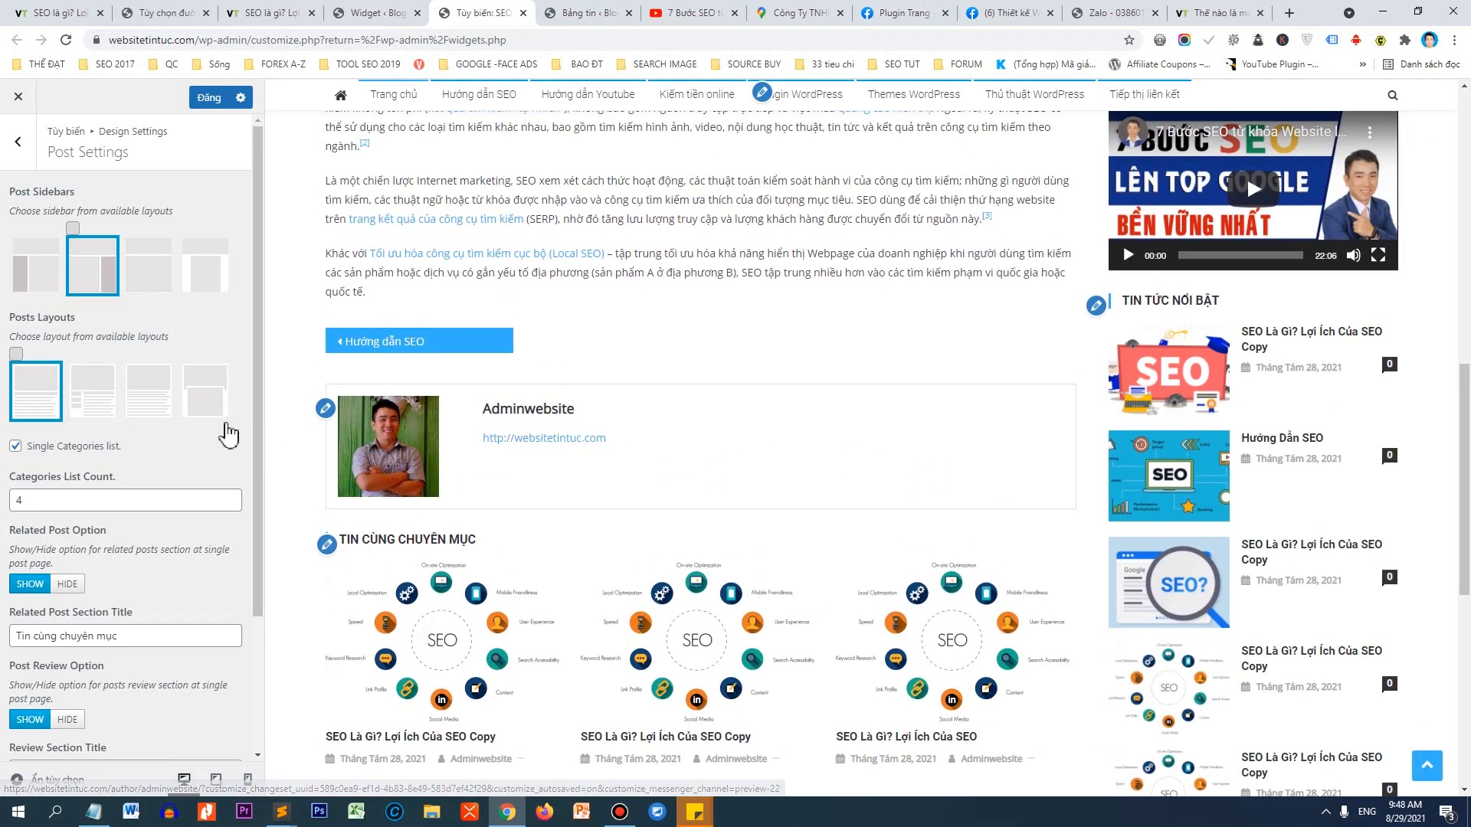
{"action": "scroll", "coordinate": [228, 435], "scroll_direction": "down", "scroll_amount": 2}
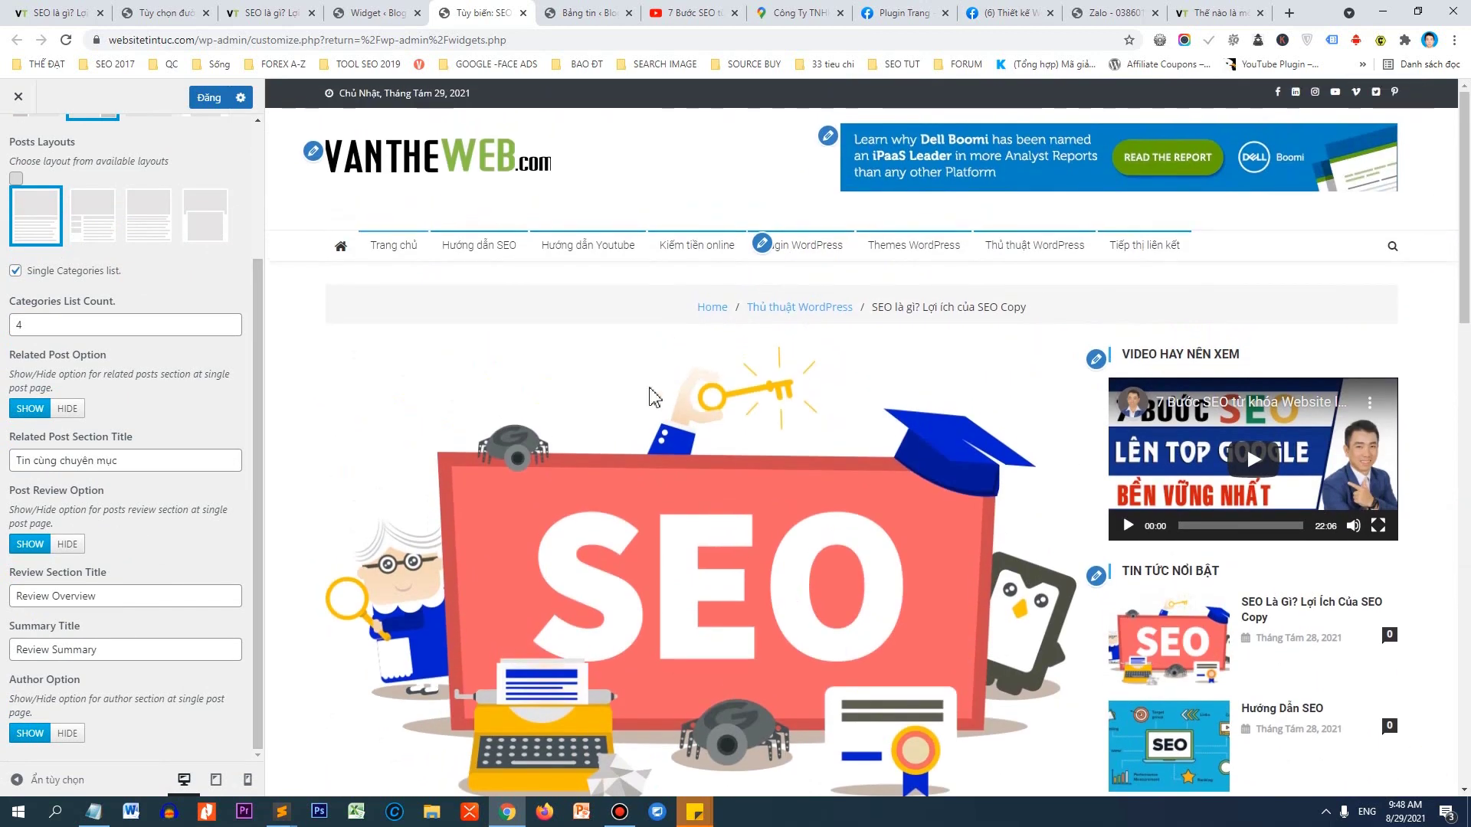
{"action": "left_click", "coordinate": [211, 97]}
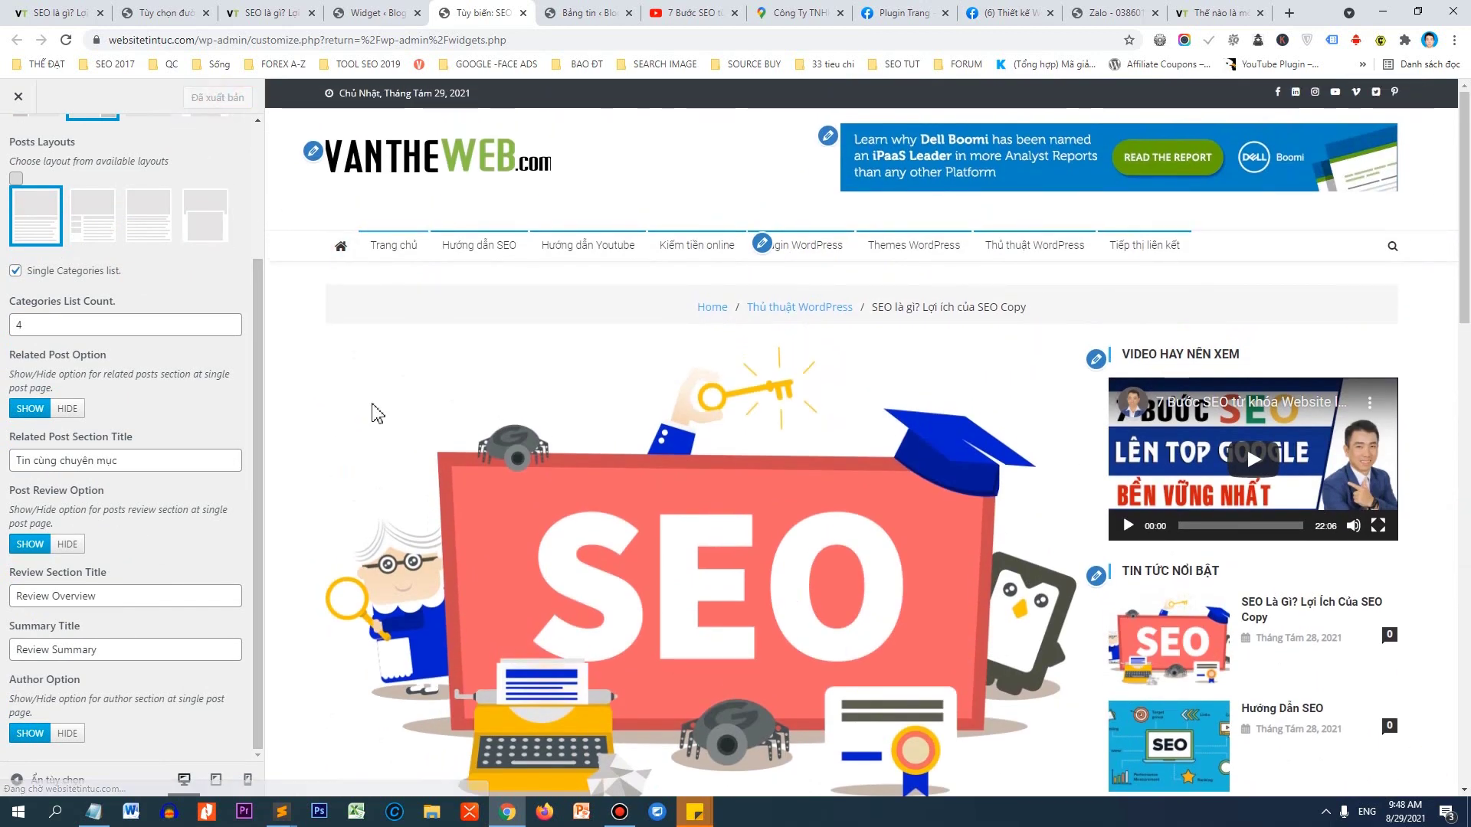
{"action": "scroll", "coordinate": [92, 402], "scroll_direction": "up", "scroll_amount": 2}
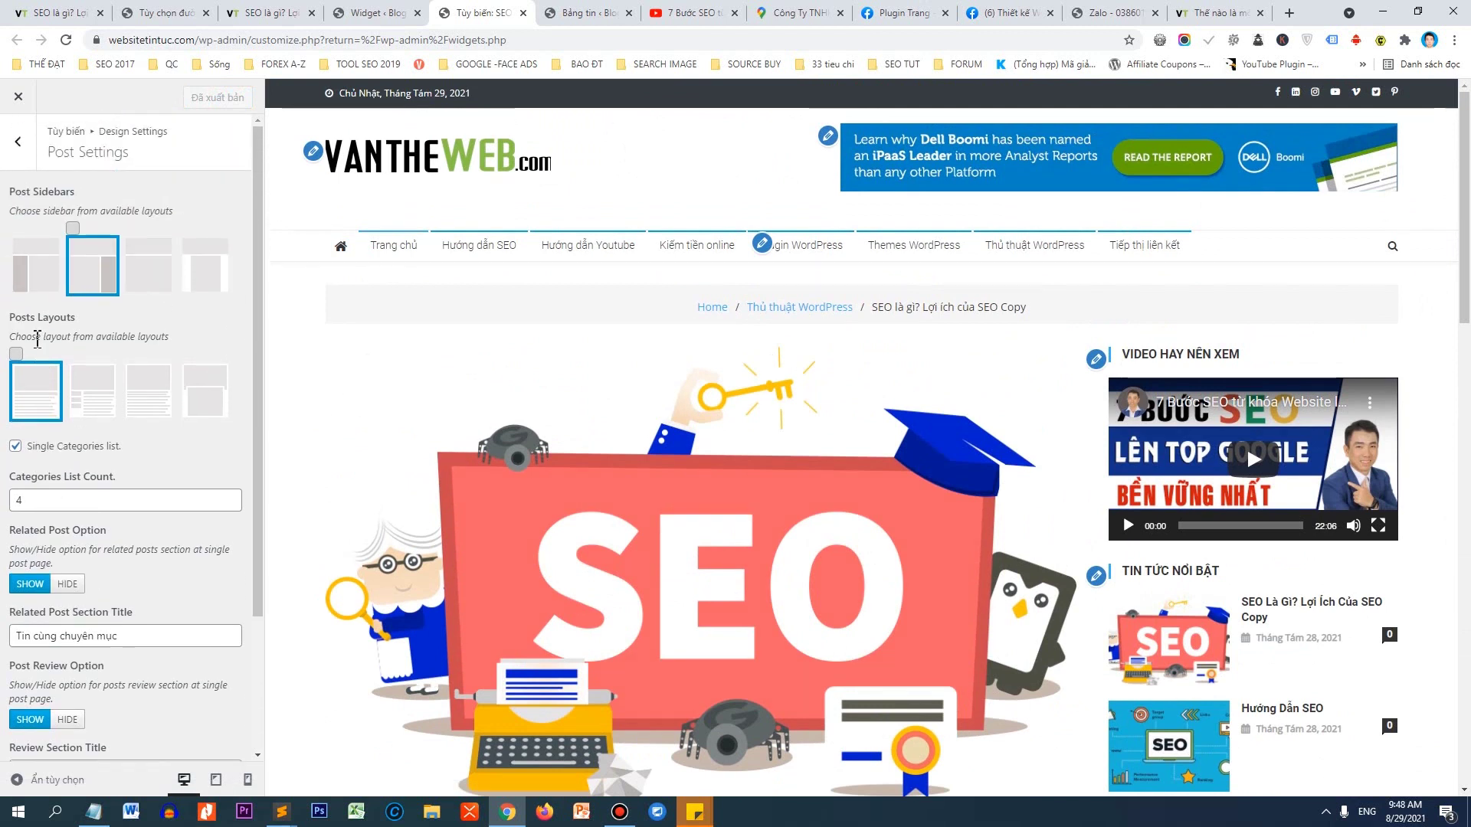
Open Typography > Paragraph and try Sawarabi Mincho as the paragraph font.
{"action": "left_click", "coordinate": [25, 159]}
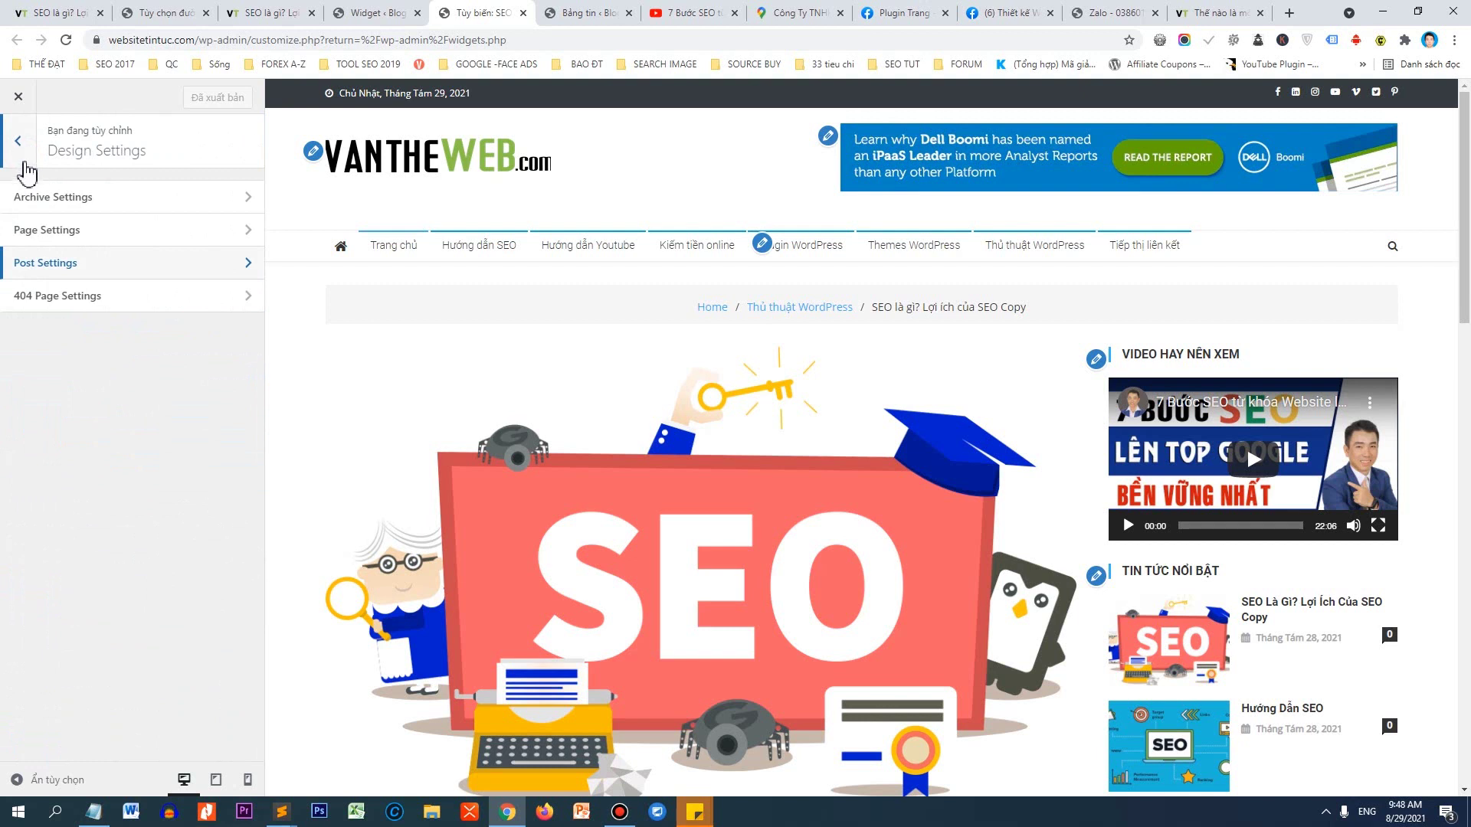
{"action": "left_click", "coordinate": [26, 163]}
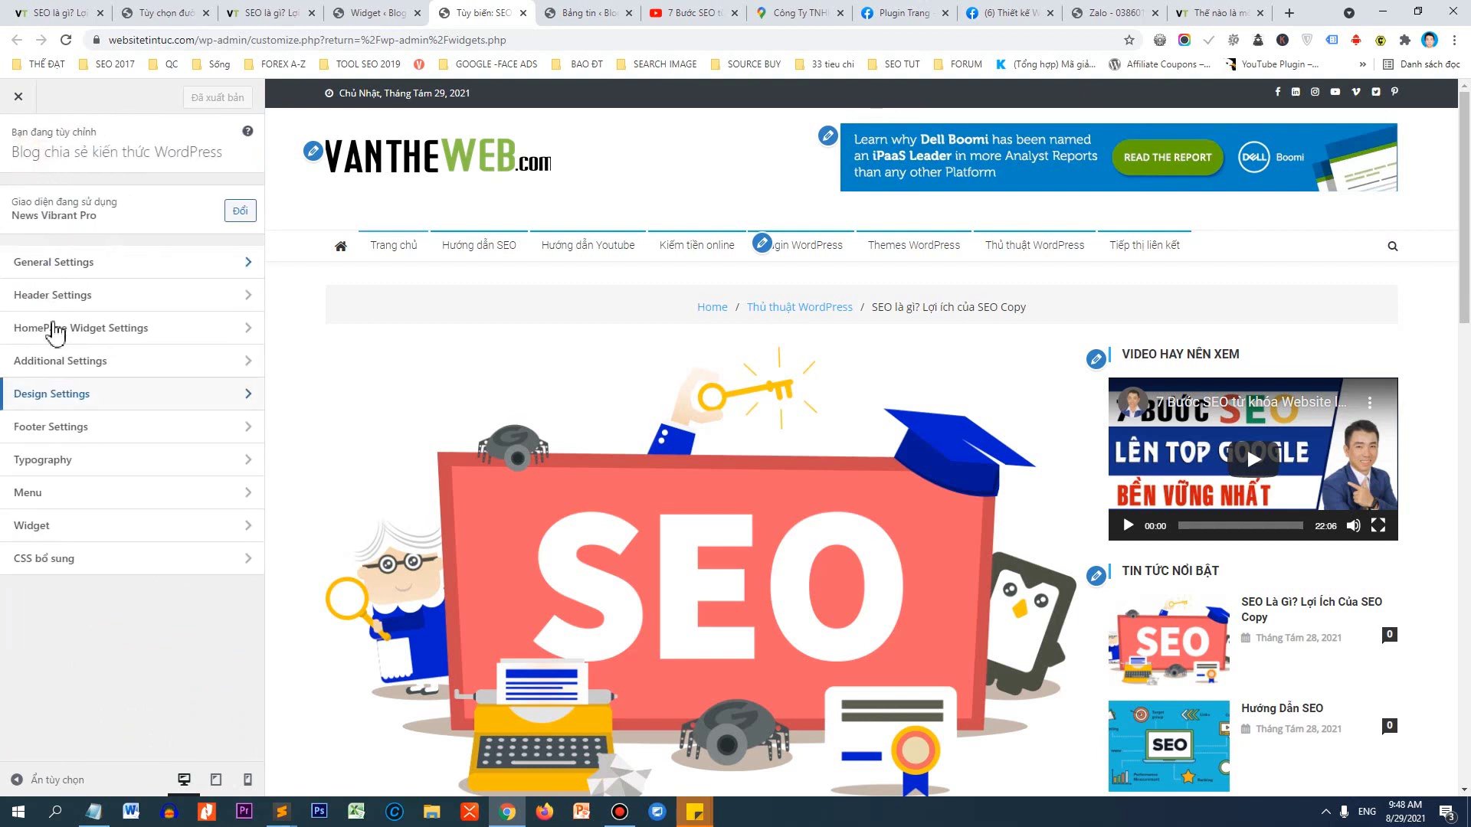
{"action": "left_click", "coordinate": [35, 462]}
{"action": "left_click", "coordinate": [67, 204]}
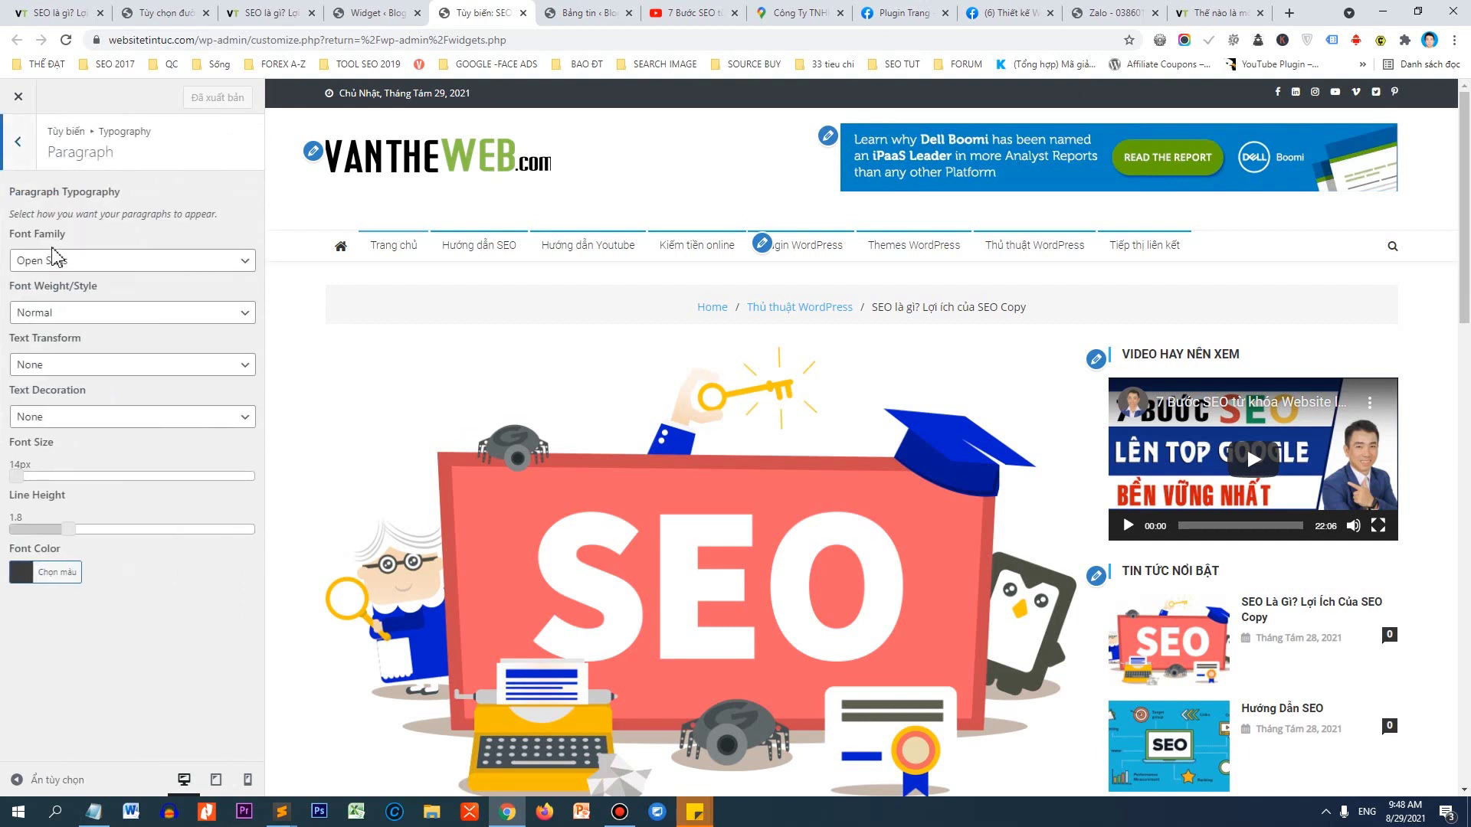
{"action": "left_click", "coordinate": [68, 270]}
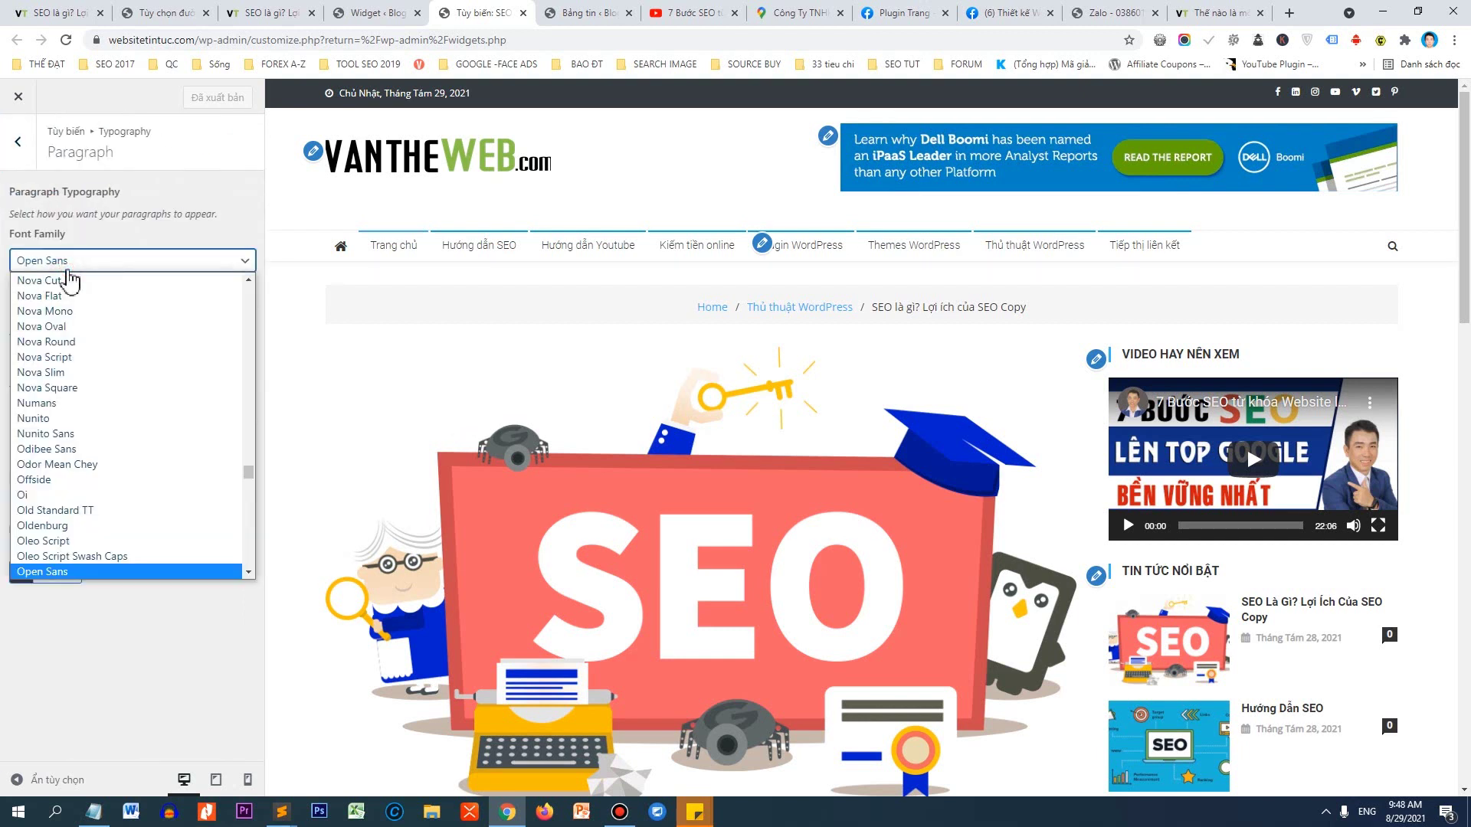
{"action": "scroll", "coordinate": [98, 393], "scroll_direction": "down", "scroll_amount": 10}
{"action": "scroll", "coordinate": [93, 471], "scroll_direction": "down", "scroll_amount": 15}
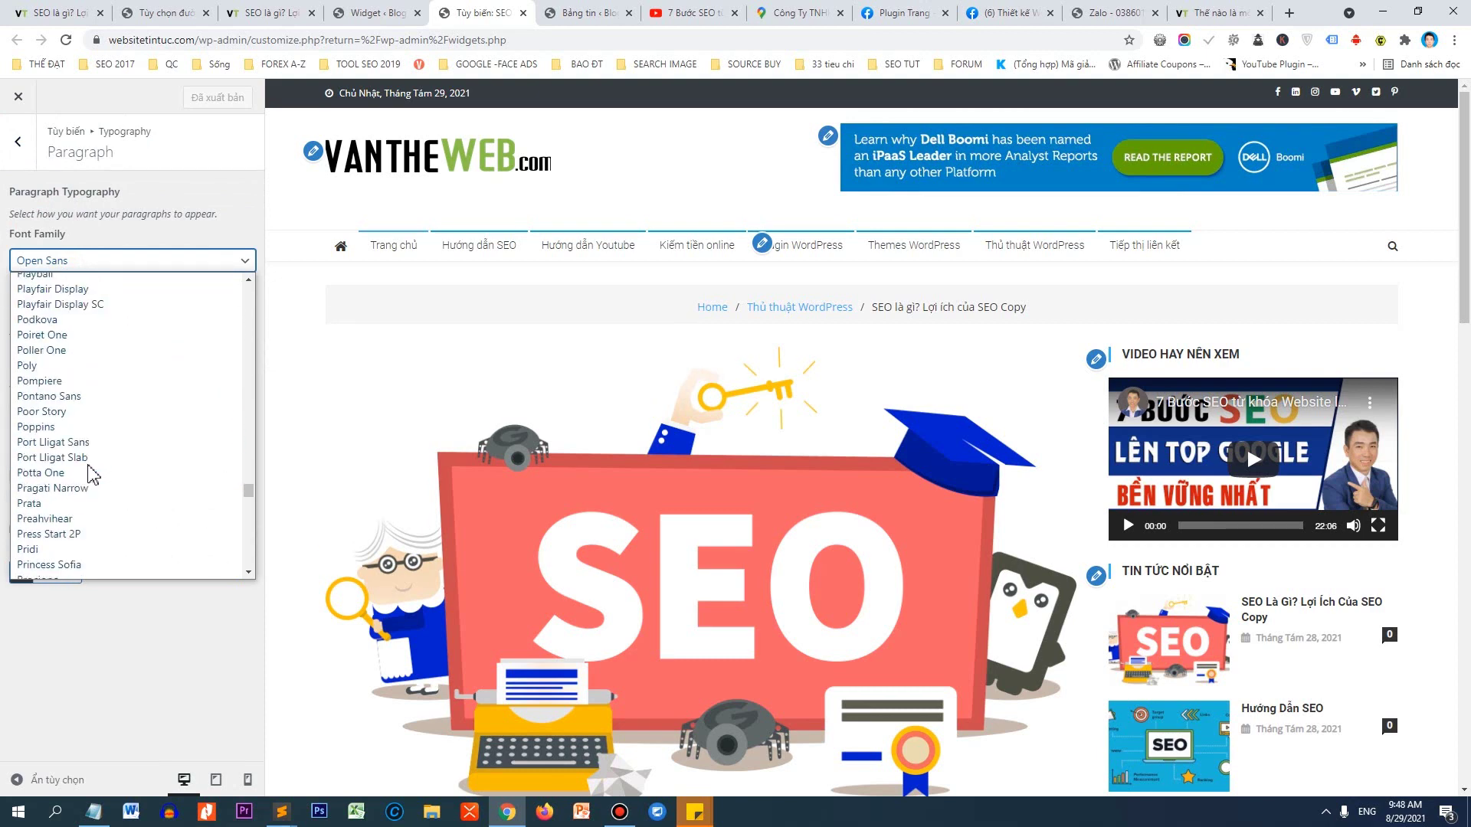
{"action": "scroll", "coordinate": [85, 479], "scroll_direction": "down", "scroll_amount": 5}
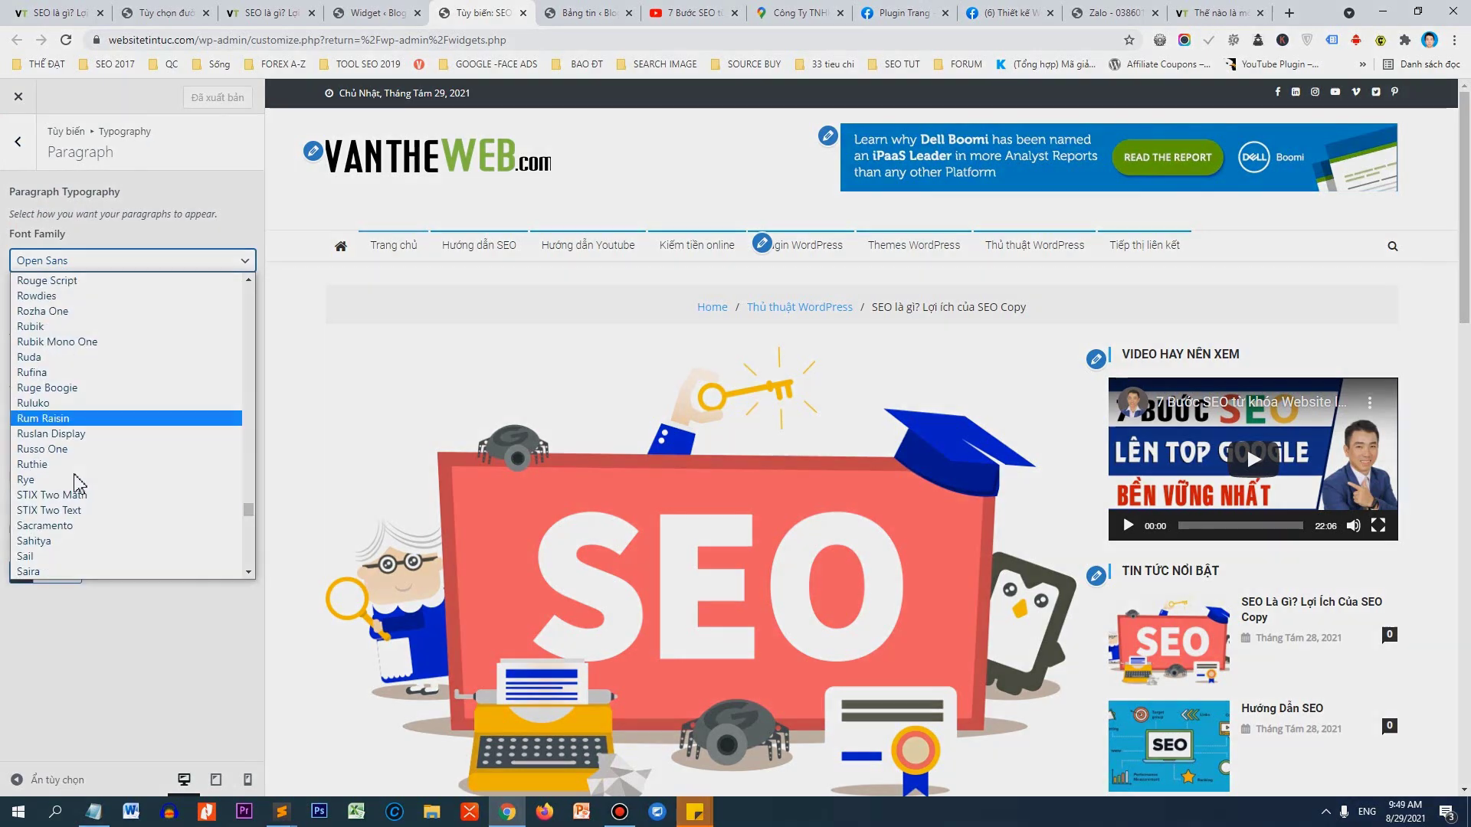
{"action": "left_click", "coordinate": [69, 475]}
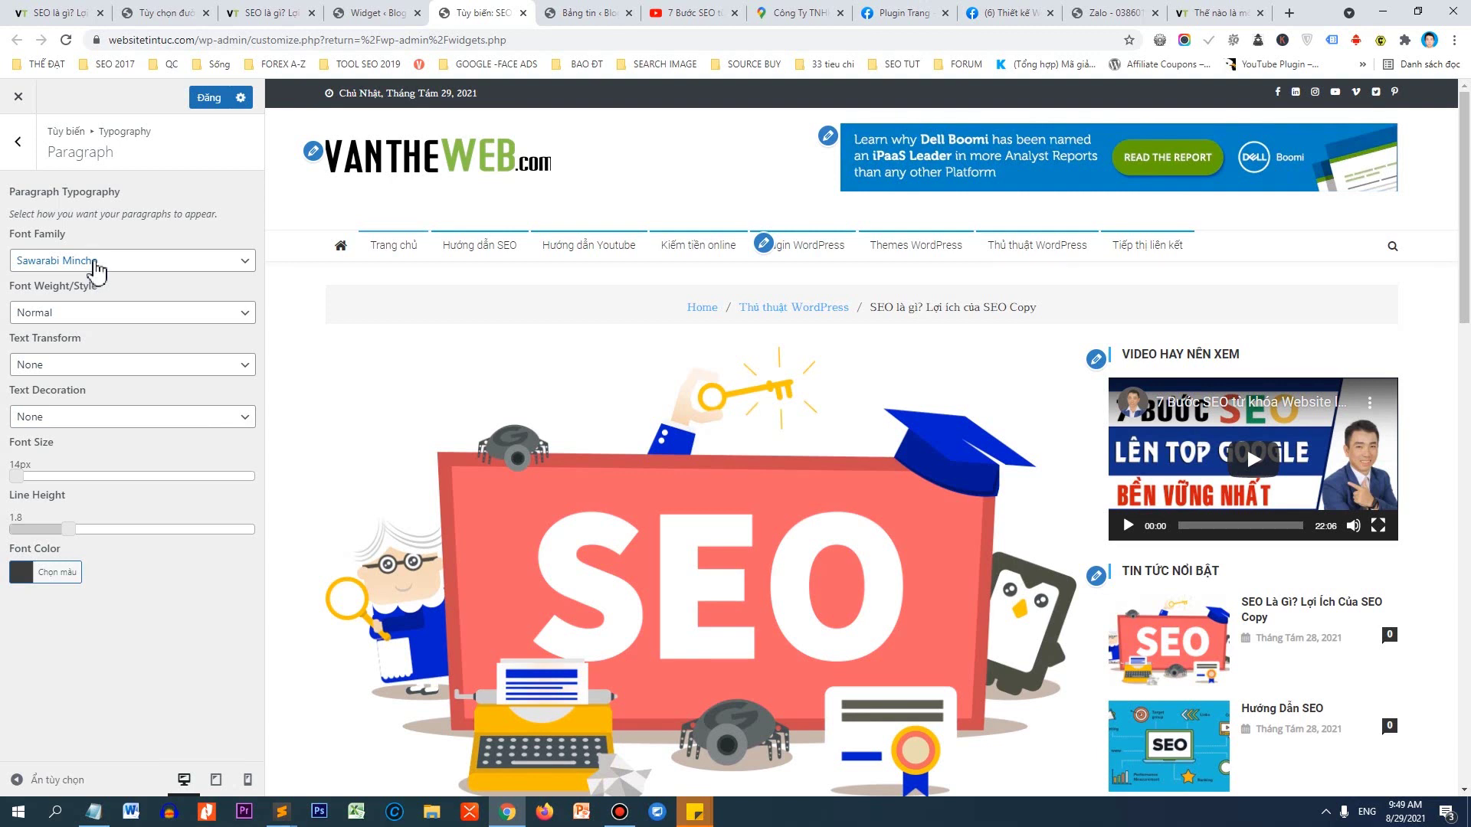
Try Share Tech Mono, then Source Code Pro, as the paragraph font.
{"action": "left_click", "coordinate": [95, 260]}
{"action": "scroll", "coordinate": [92, 314], "scroll_direction": "up", "scroll_amount": 1}
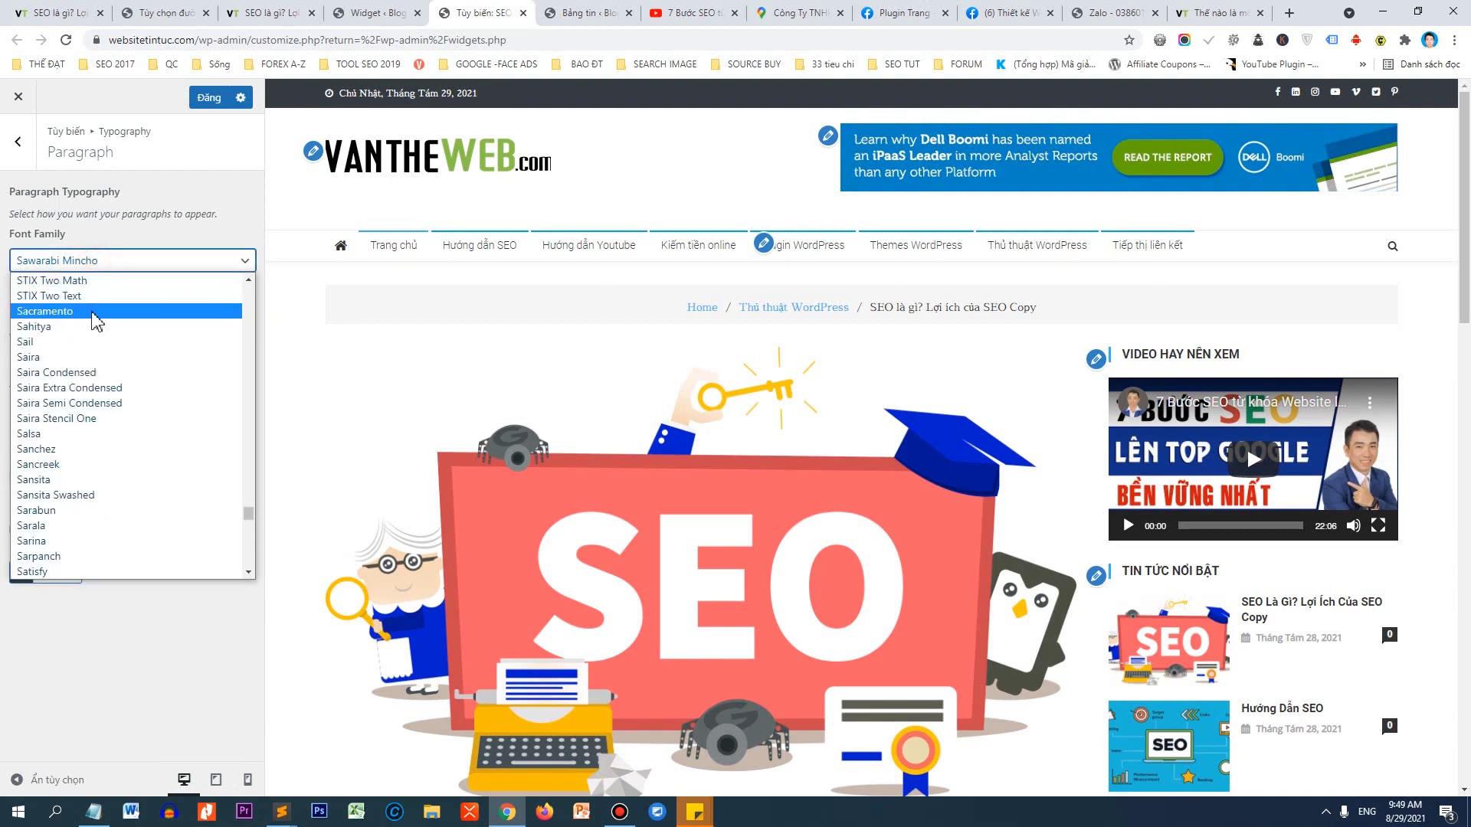
{"action": "scroll", "coordinate": [76, 383], "scroll_direction": "down", "scroll_amount": 4}
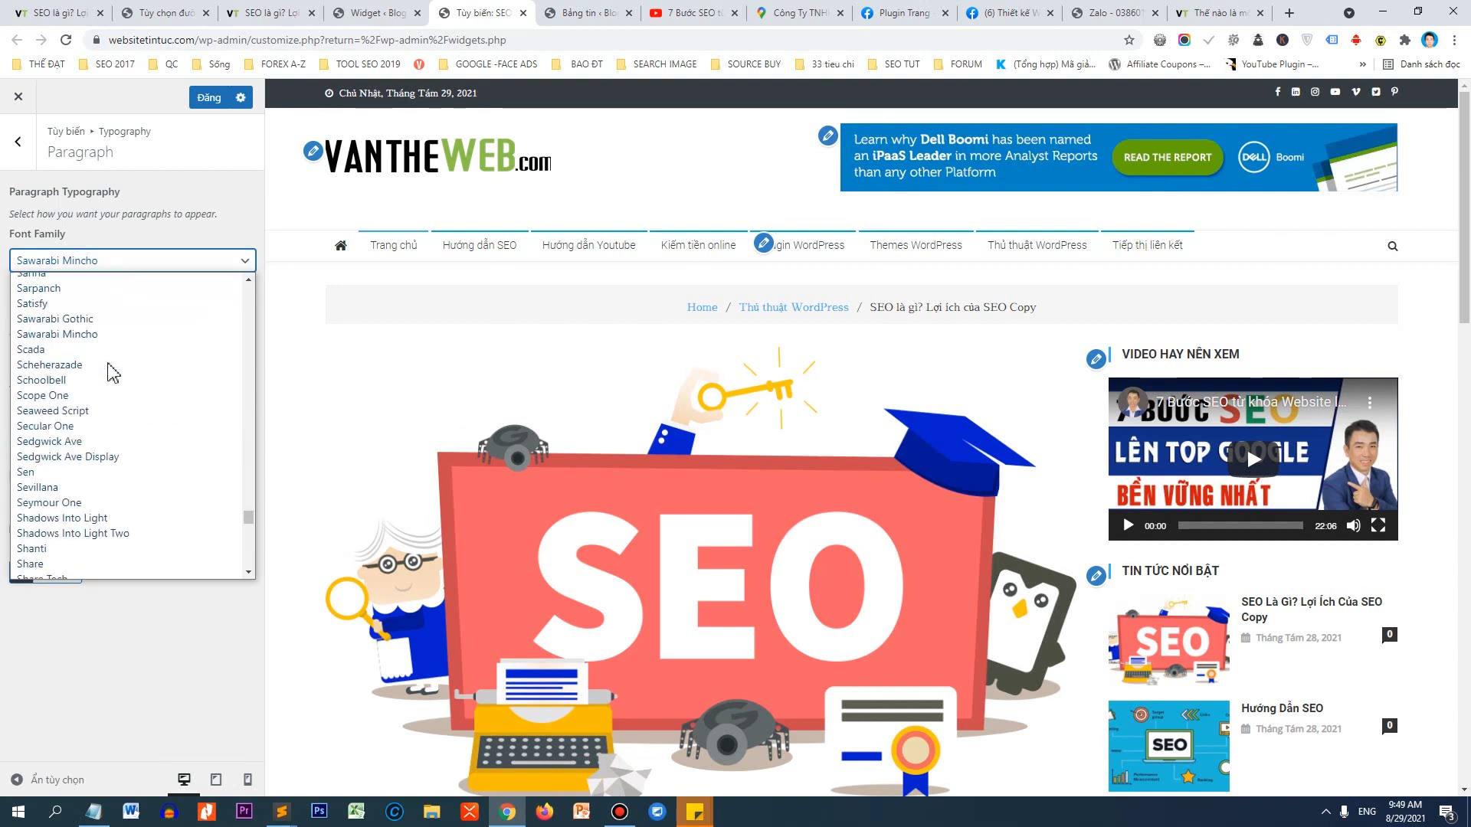
{"action": "scroll", "coordinate": [85, 406], "scroll_direction": "down", "scroll_amount": 3}
{"action": "left_click", "coordinate": [82, 399]}
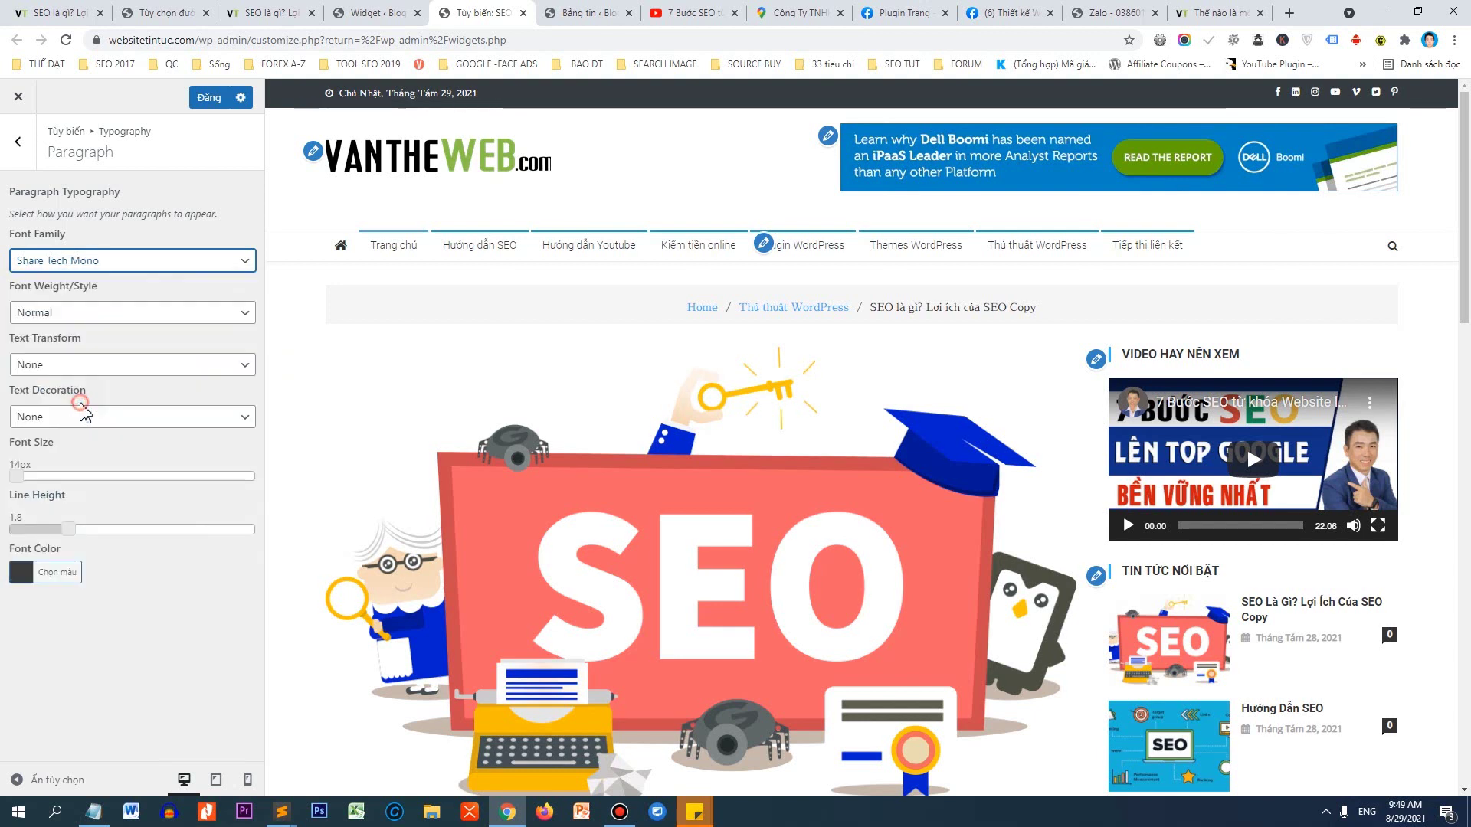
{"action": "left_click", "coordinate": [90, 261]}
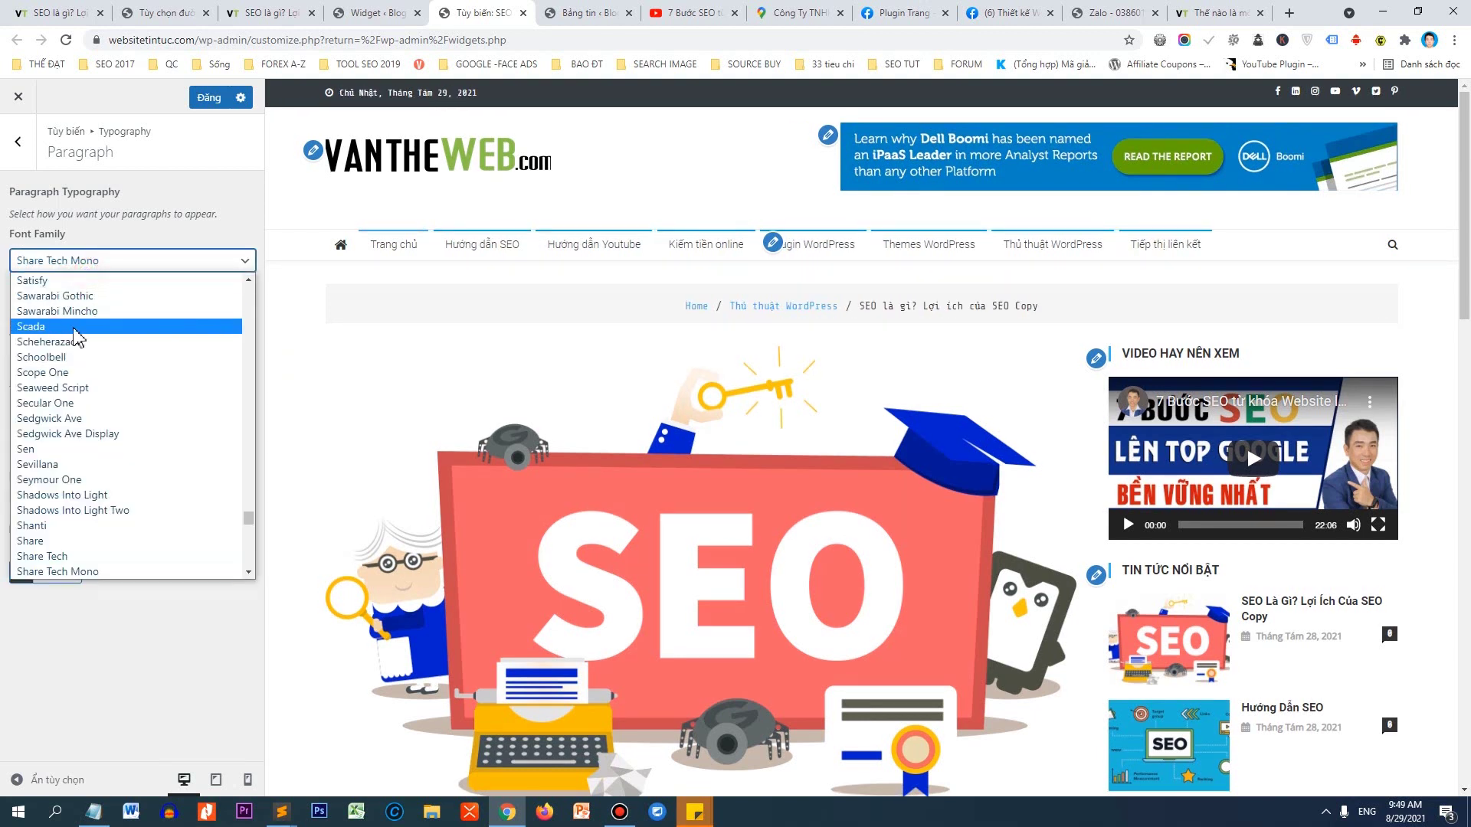
{"action": "scroll", "coordinate": [88, 391], "scroll_direction": "down", "scroll_amount": 4}
{"action": "scroll", "coordinate": [82, 417], "scroll_direction": "down", "scroll_amount": 5}
{"action": "left_click", "coordinate": [72, 430]}
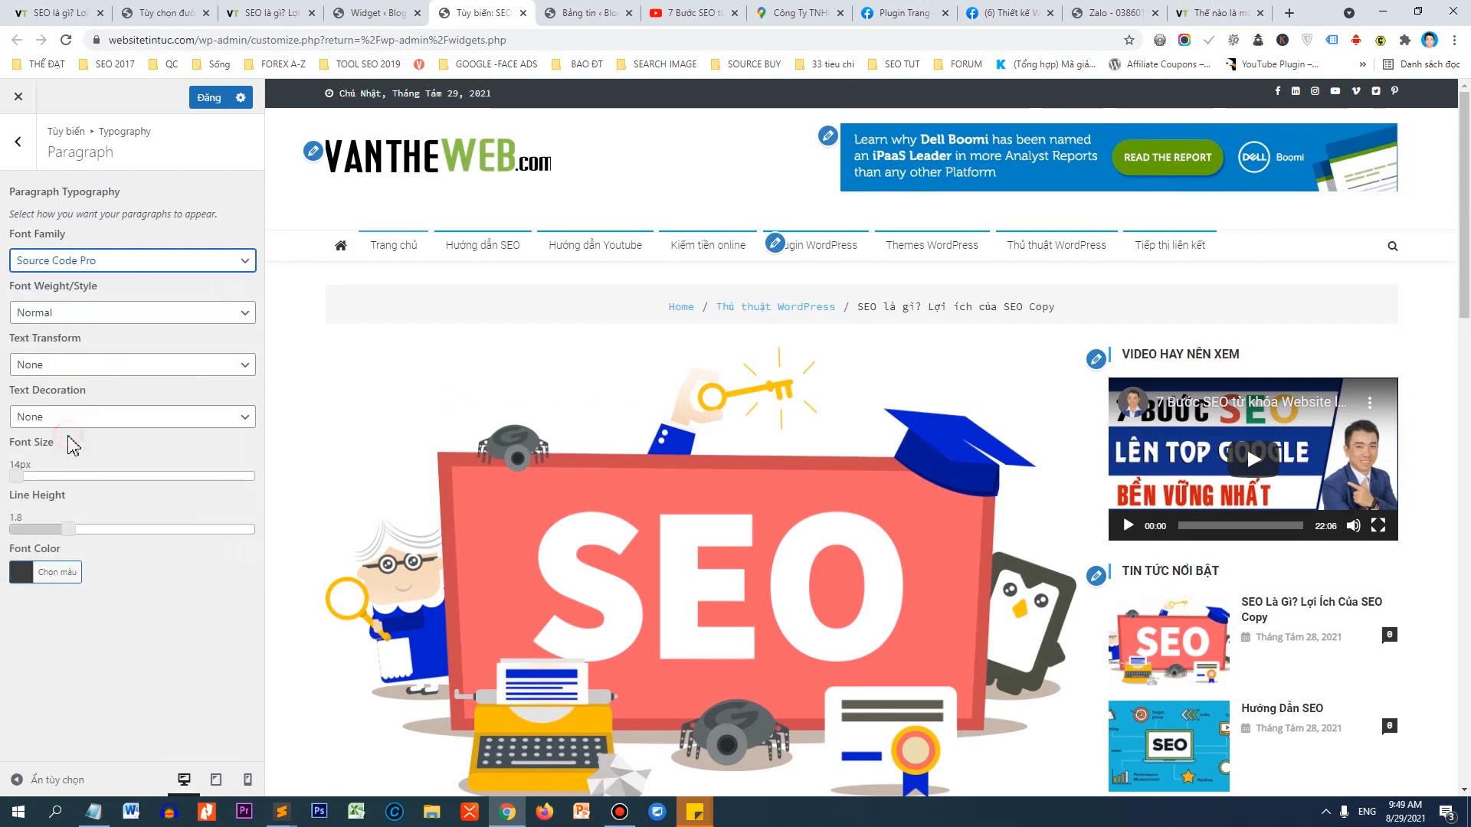
Set the paragraph font to Roboto.
{"action": "left_click", "coordinate": [109, 260]}
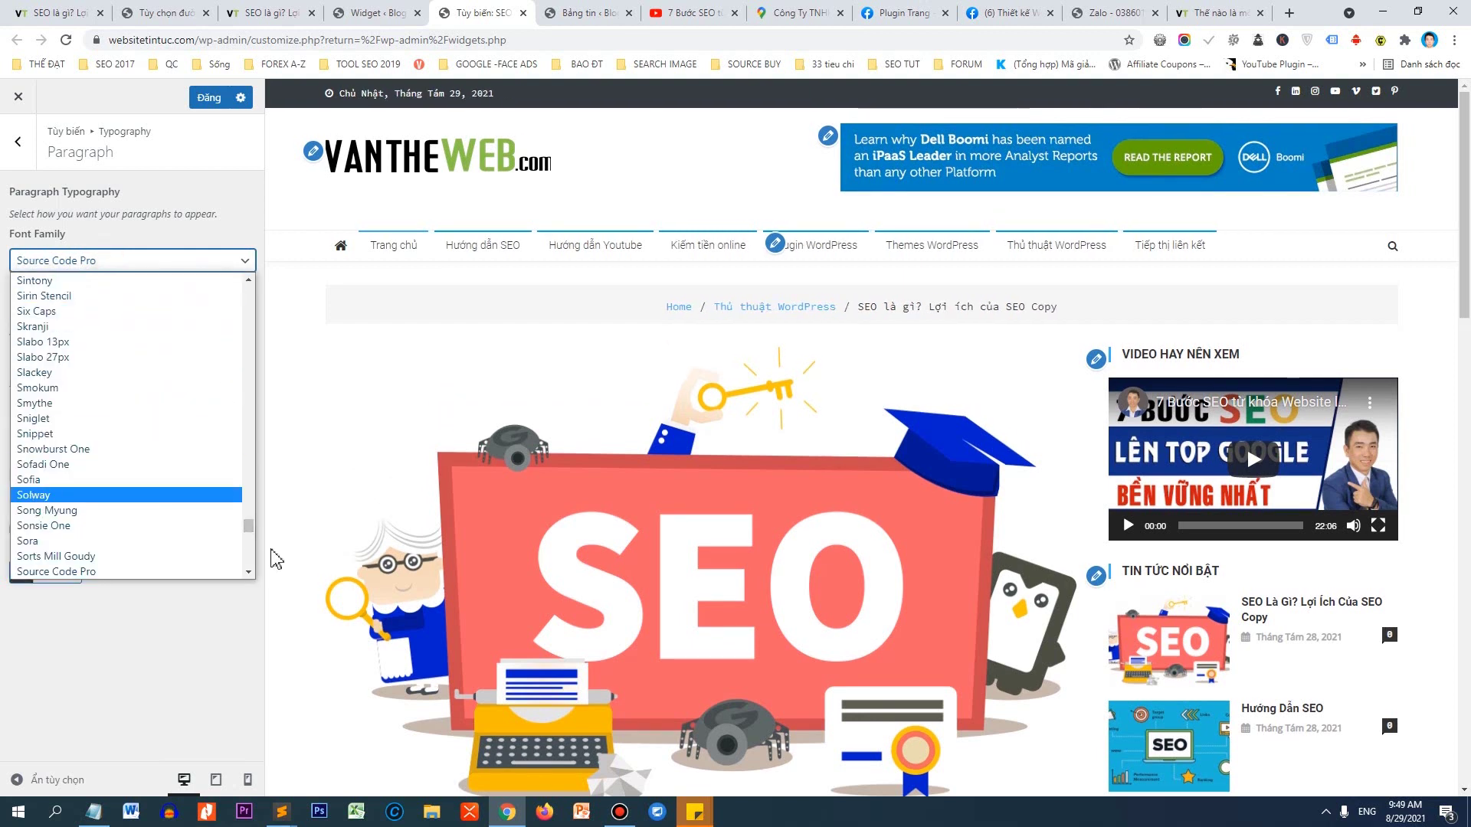
{"action": "scroll", "coordinate": [248, 529], "scroll_direction": "down", "scroll_amount": 8}
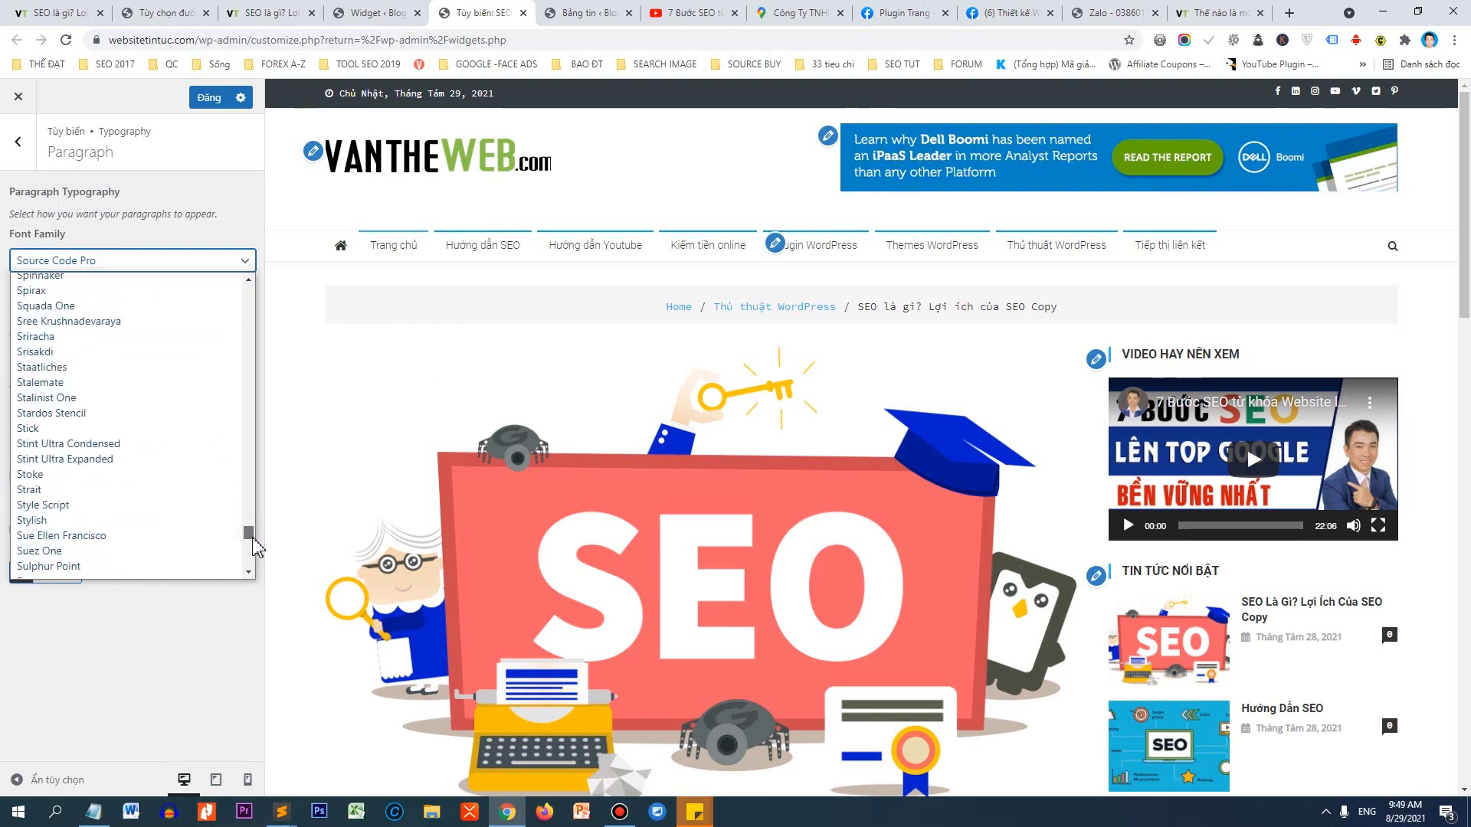
{"action": "scroll", "coordinate": [82, 460], "scroll_direction": "down", "scroll_amount": 4}
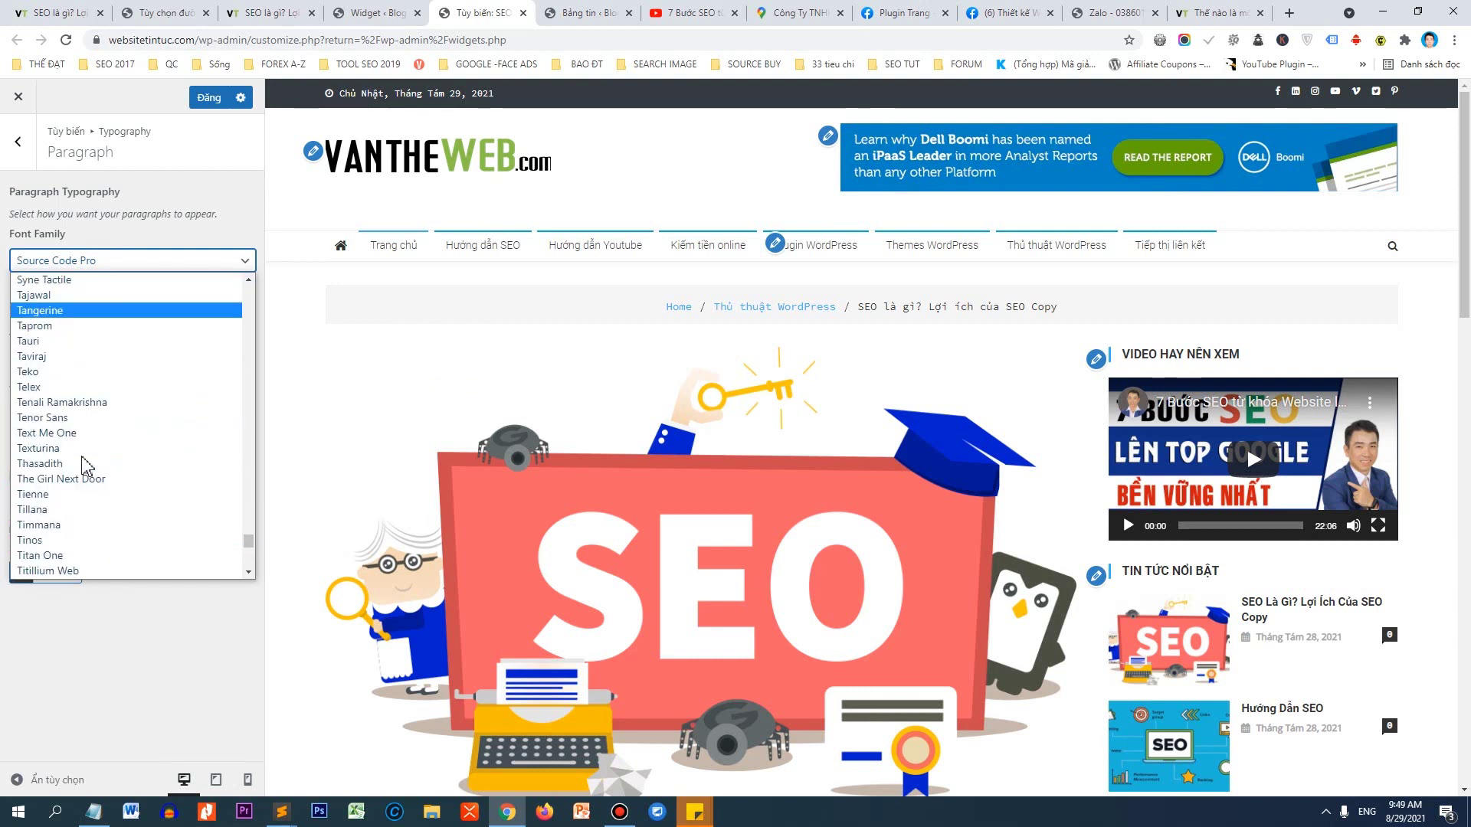
{"action": "scroll", "coordinate": [82, 471], "scroll_direction": "down", "scroll_amount": 6}
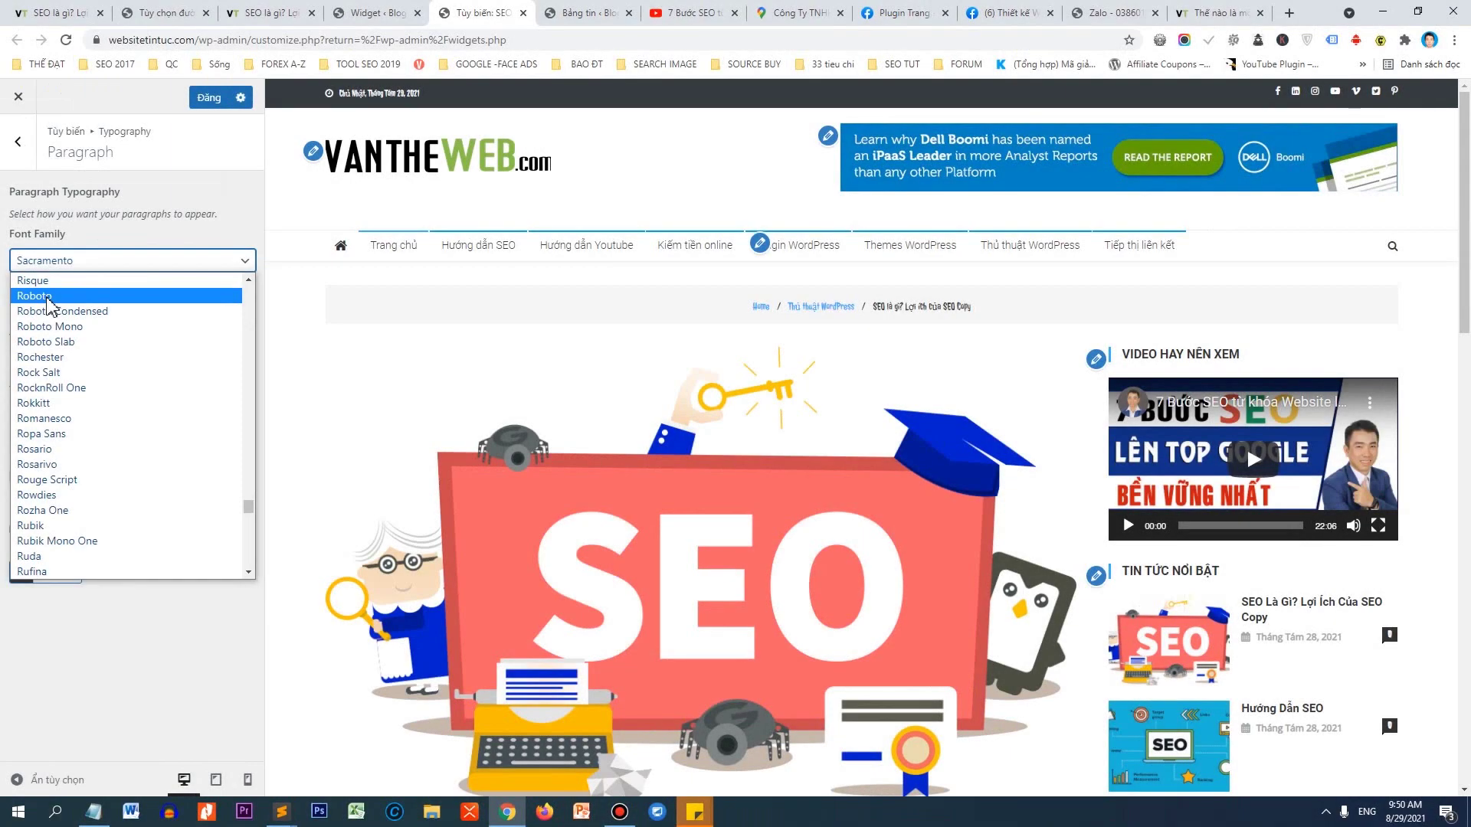
{"action": "left_click", "coordinate": [47, 298]}
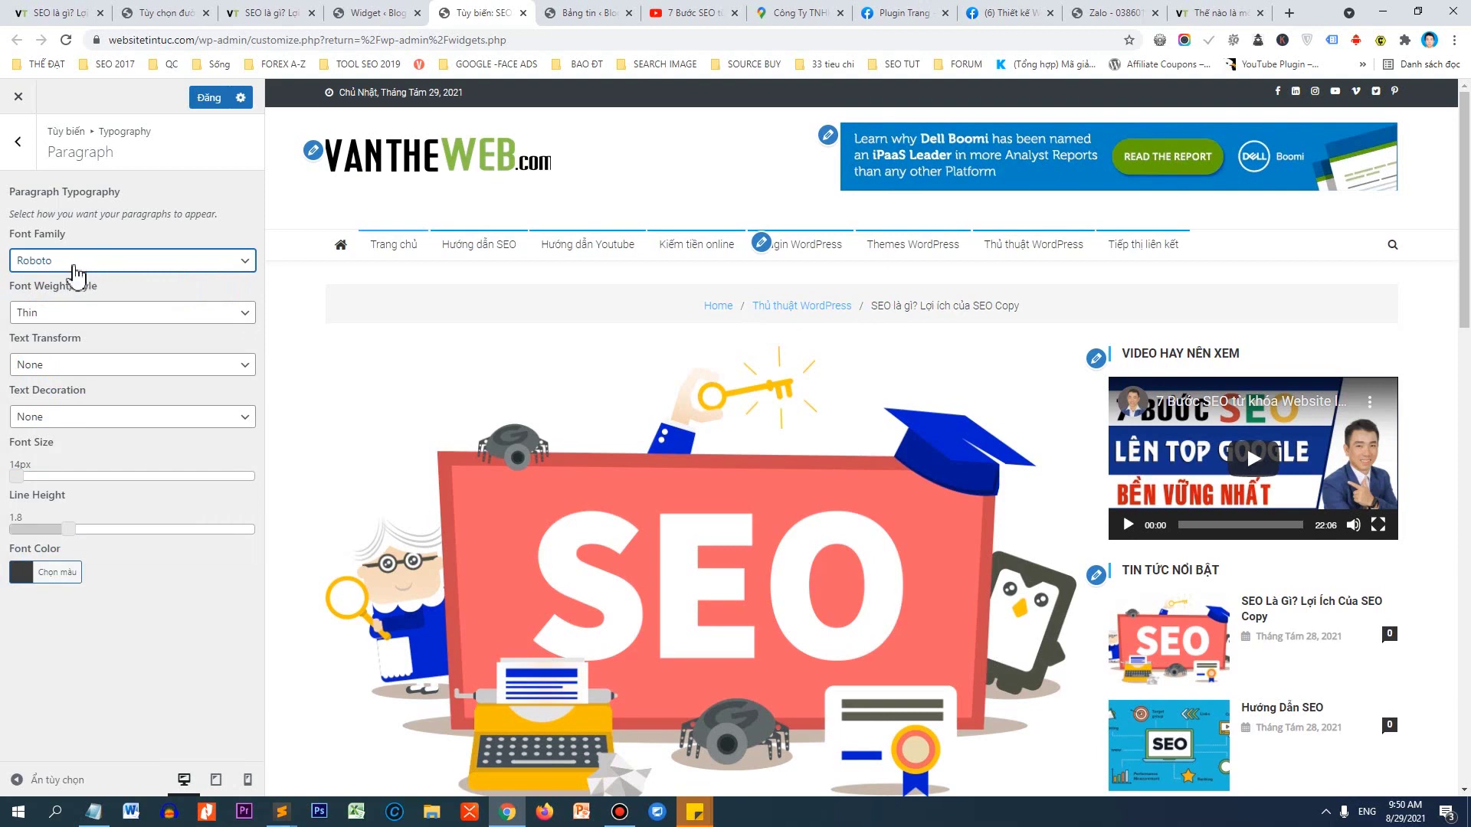
{"action": "scroll", "coordinate": [354, 471], "scroll_direction": "down", "scroll_amount": 5}
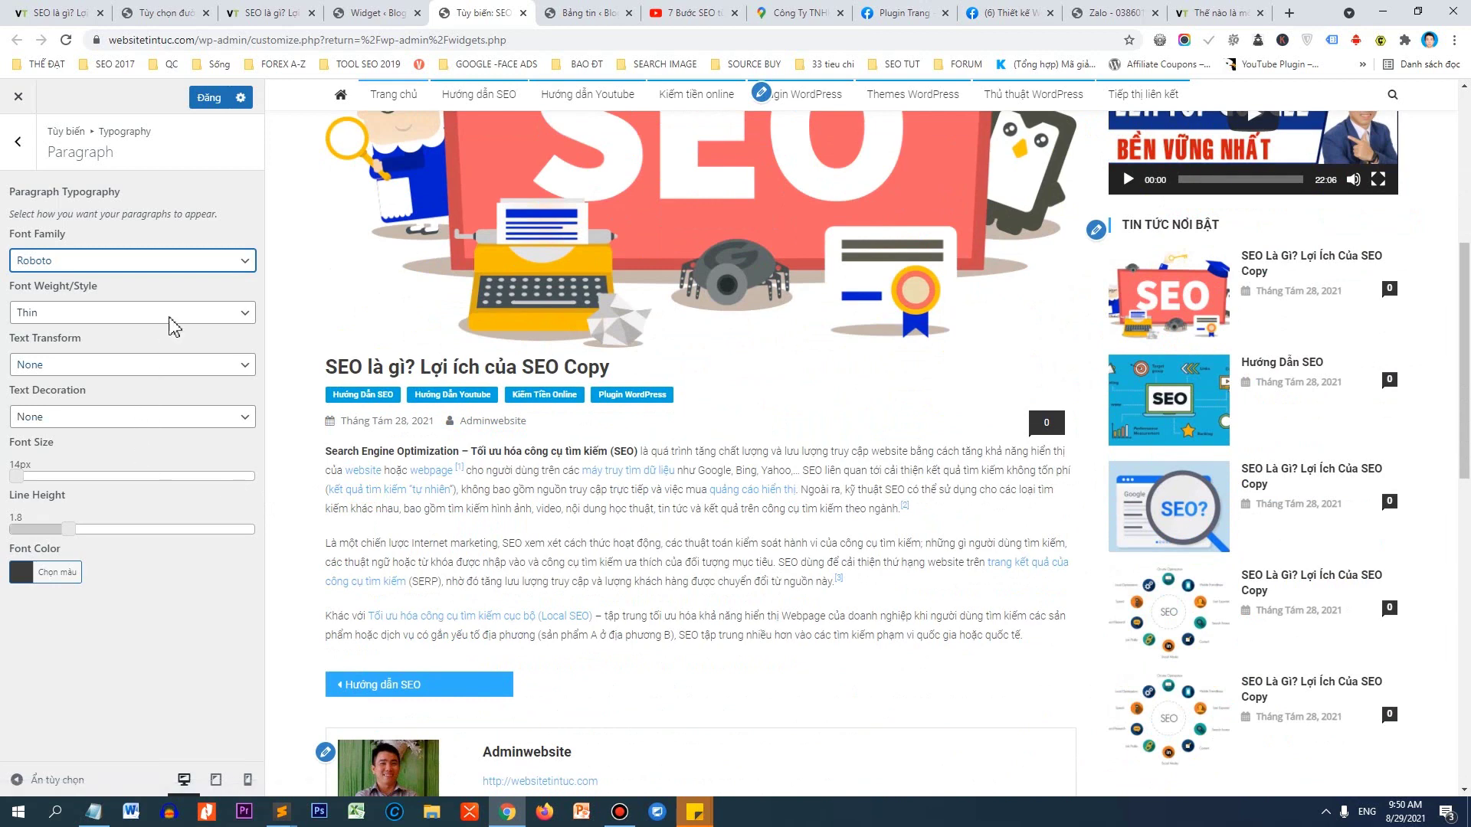
{"action": "left_click", "coordinate": [169, 267]}
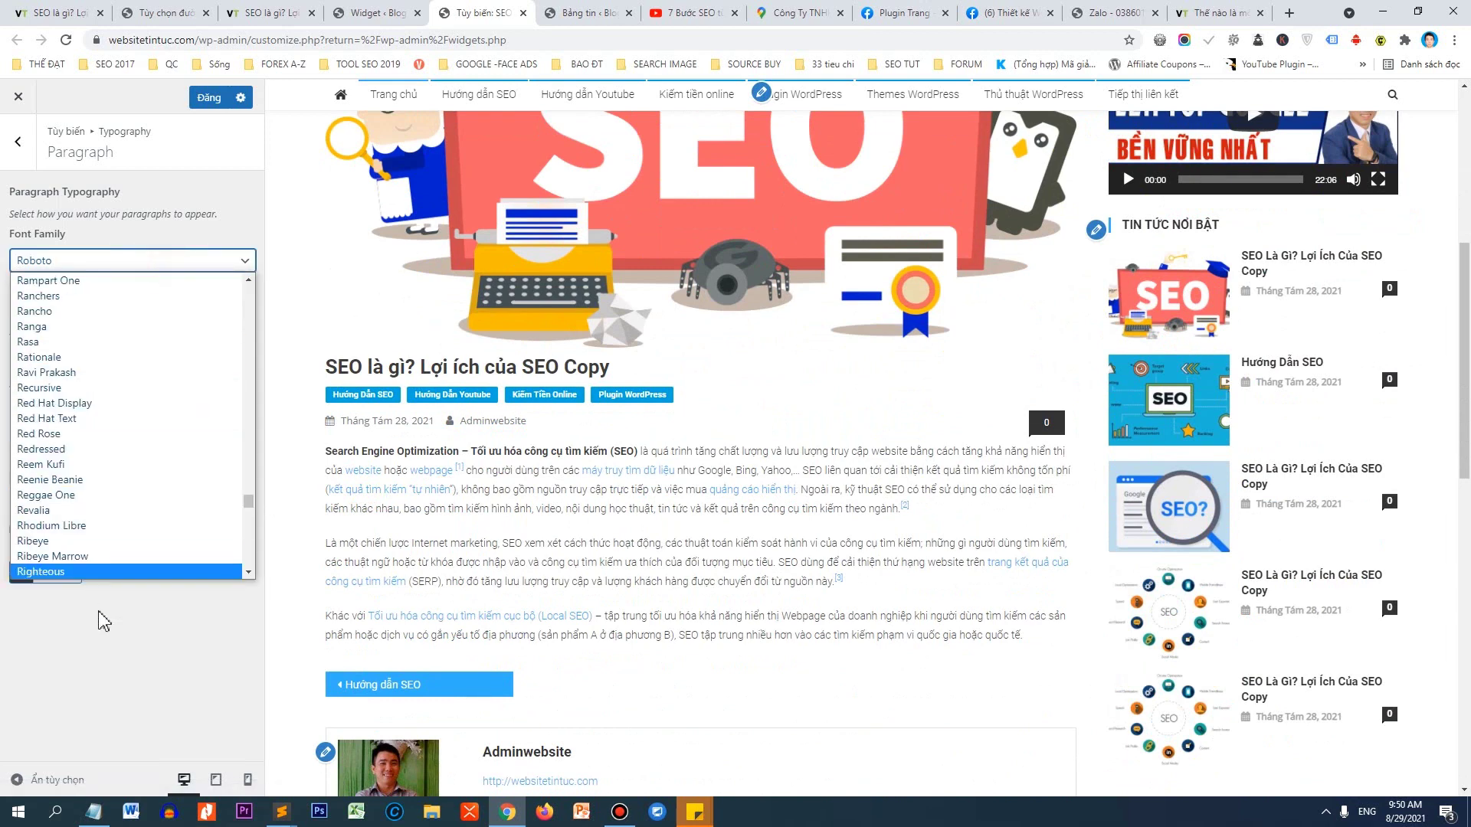
{"action": "scroll", "coordinate": [253, 469], "scroll_direction": "down", "scroll_amount": 1}
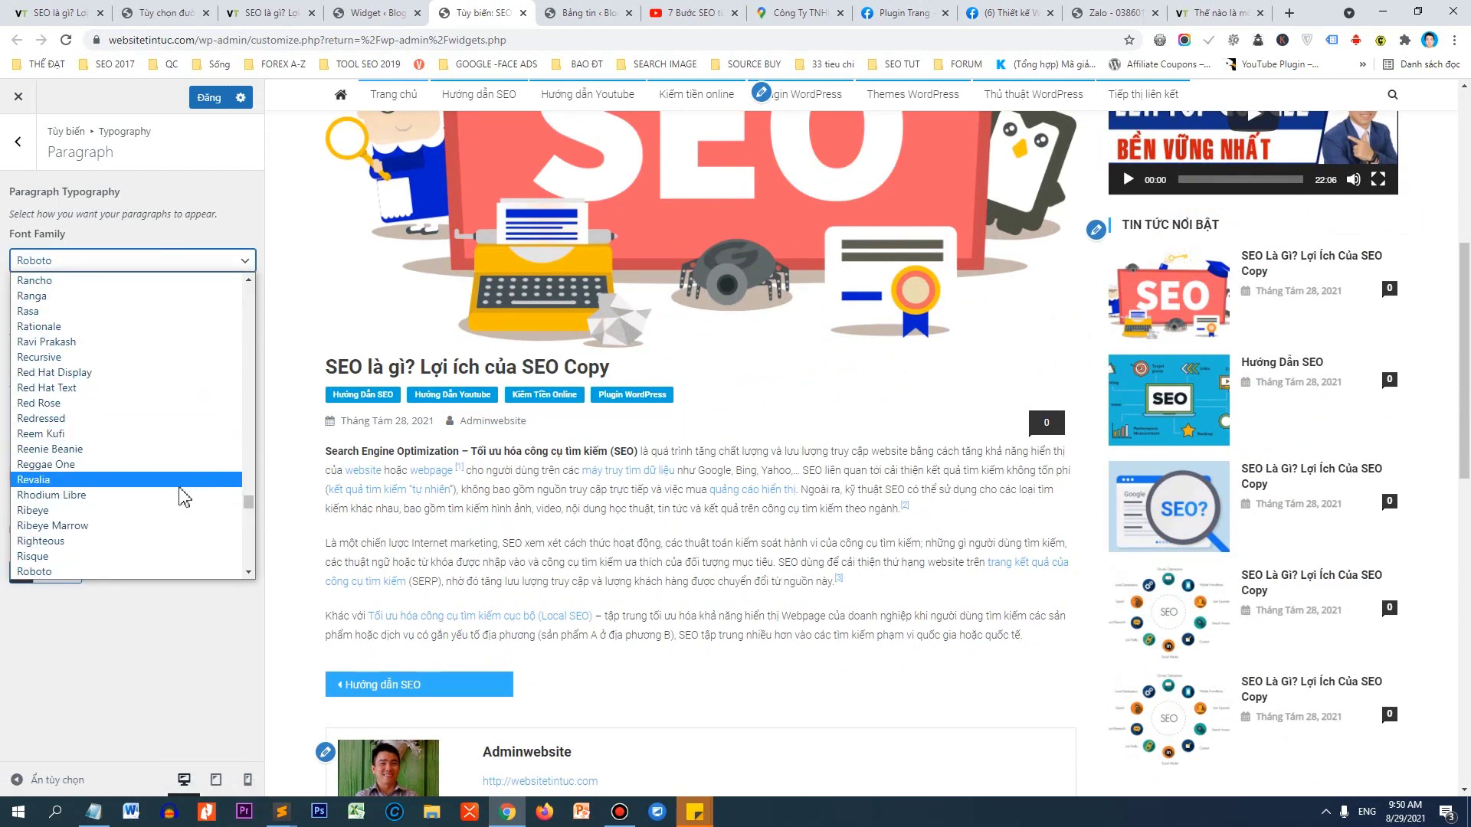
{"action": "key", "text": "Down"}
{"action": "key", "text": "Down"}
{"action": "key", "text": "Down"}
{"action": "key", "text": "Down"}
{"action": "key", "text": "Down"}
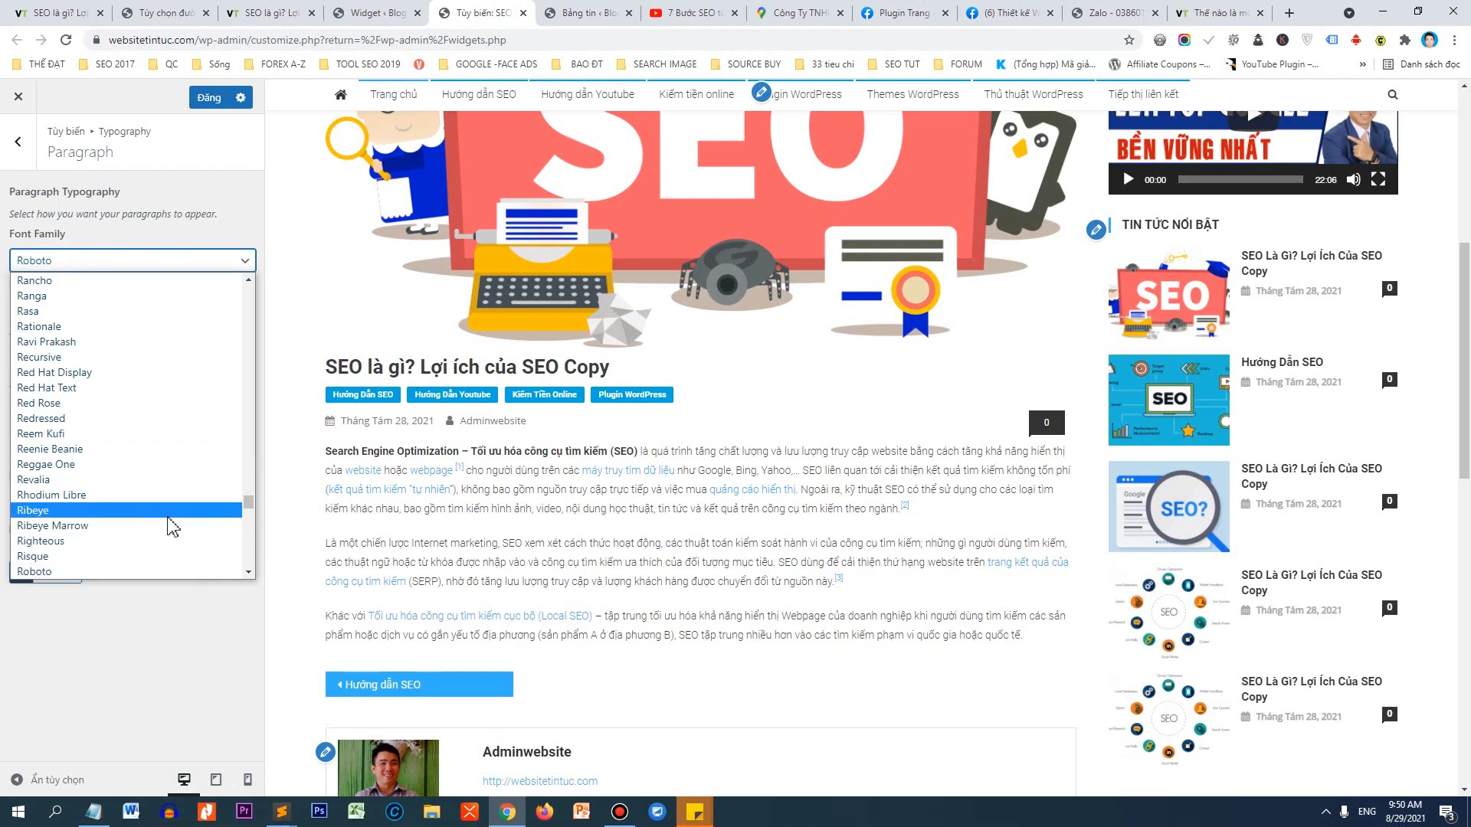
{"action": "key", "text": "Escape"}
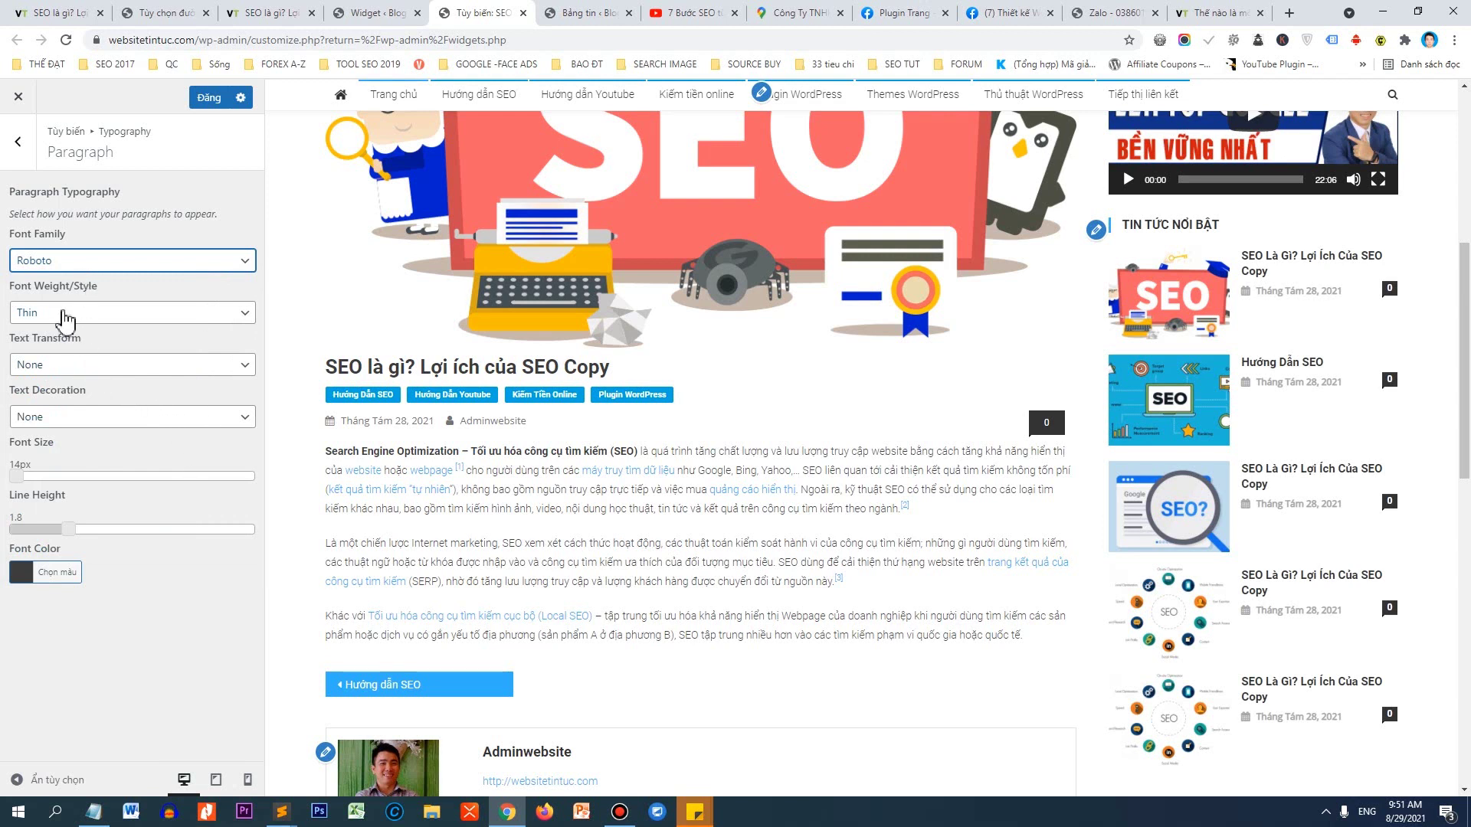
Set paragraph weight to Normal; try Uppercase and Lowercase, then leave Text Transform at None.
{"action": "left_click", "coordinate": [64, 314]}
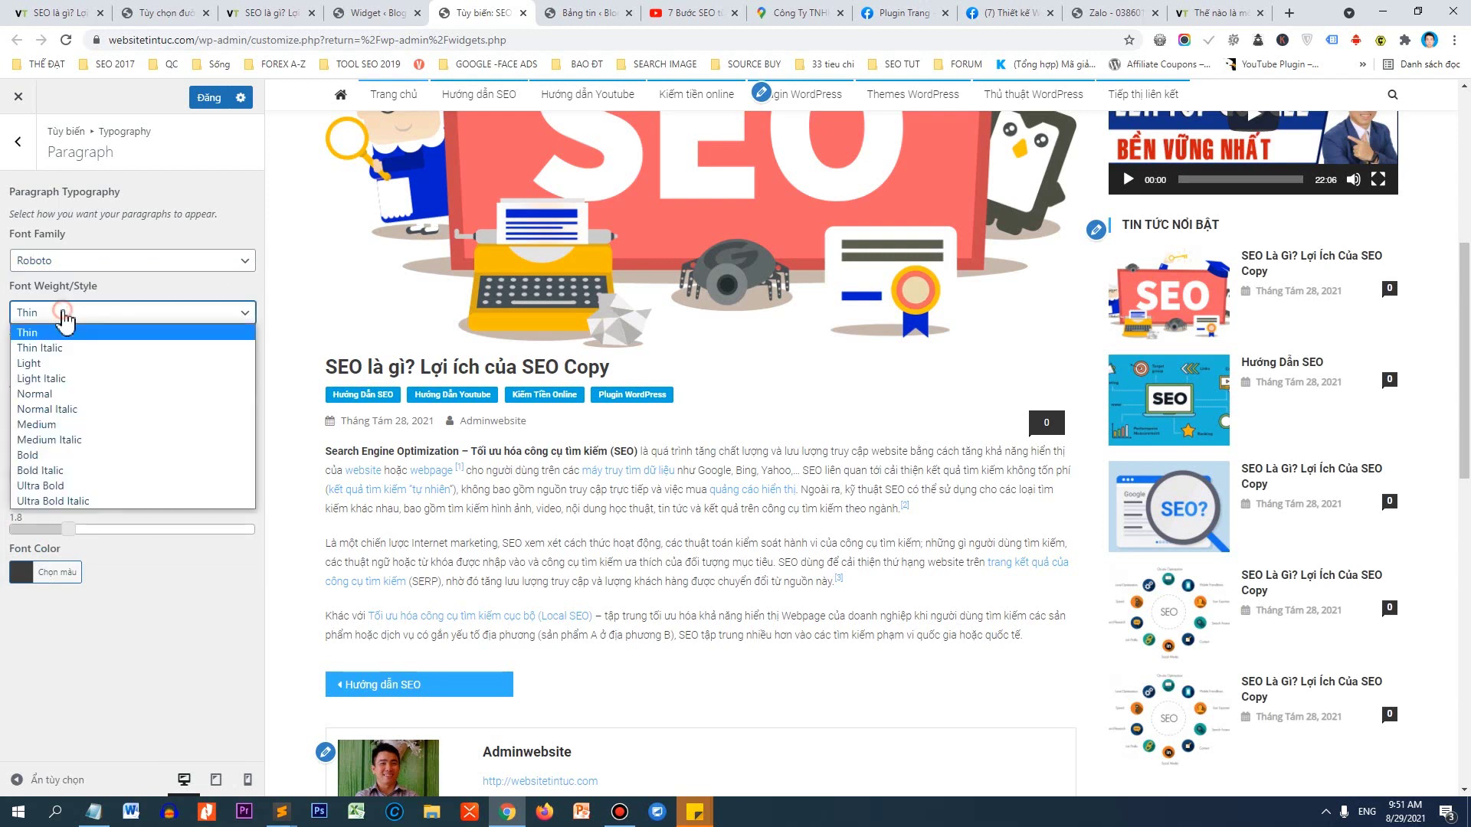
{"action": "left_click", "coordinate": [54, 394]}
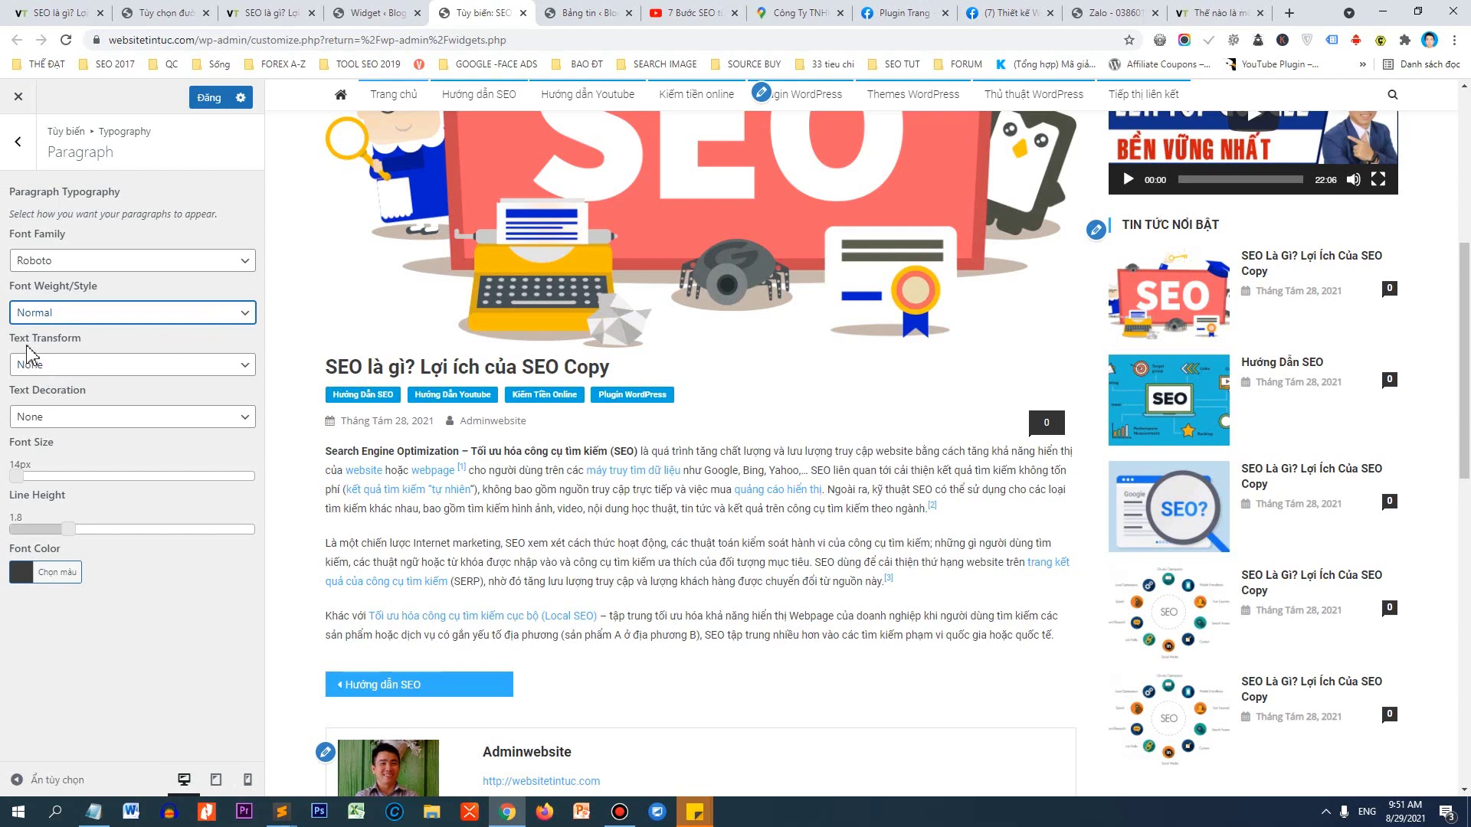
{"action": "left_click", "coordinate": [47, 370]}
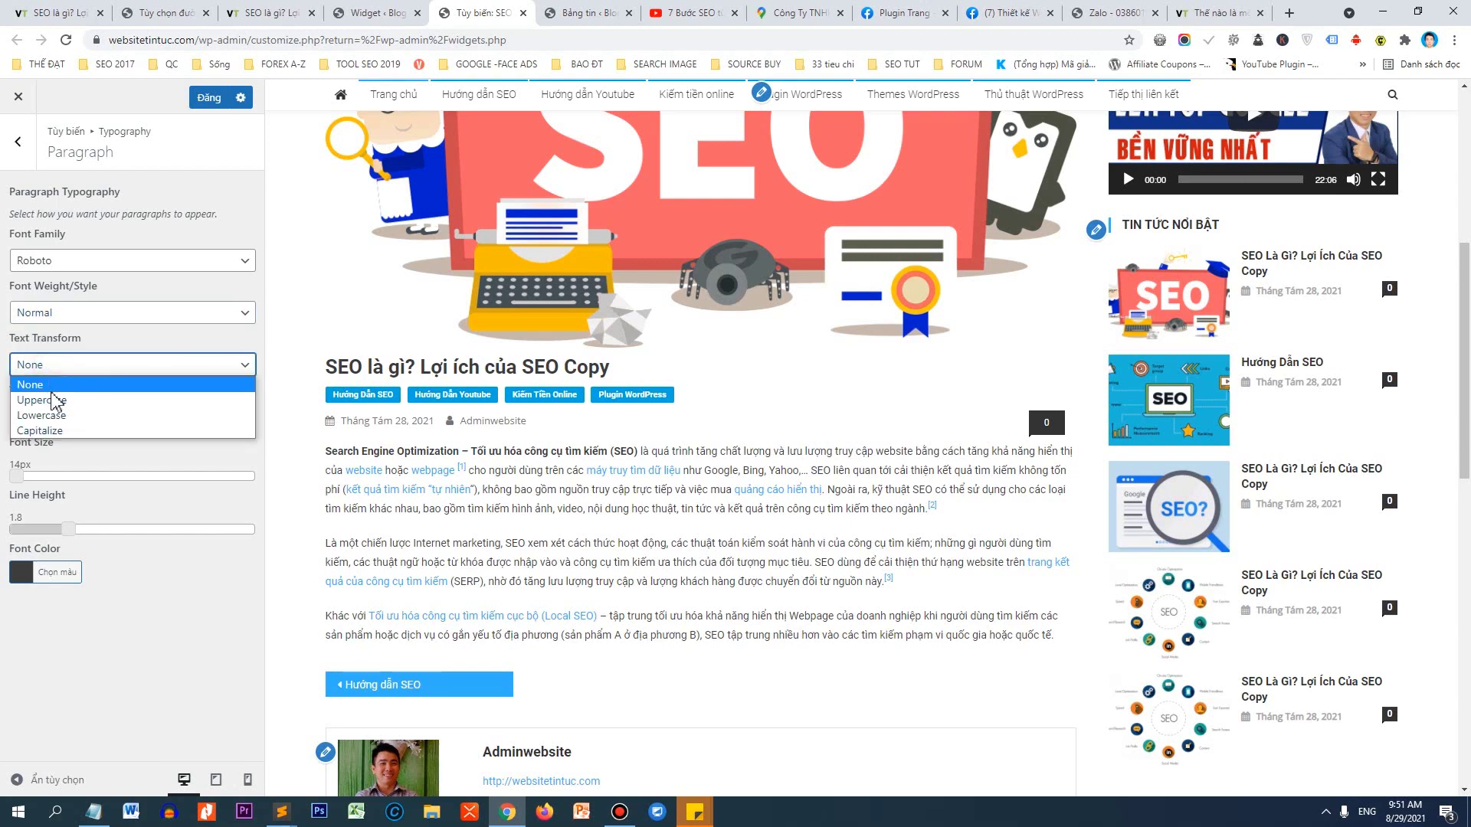
{"action": "left_click", "coordinate": [54, 411]}
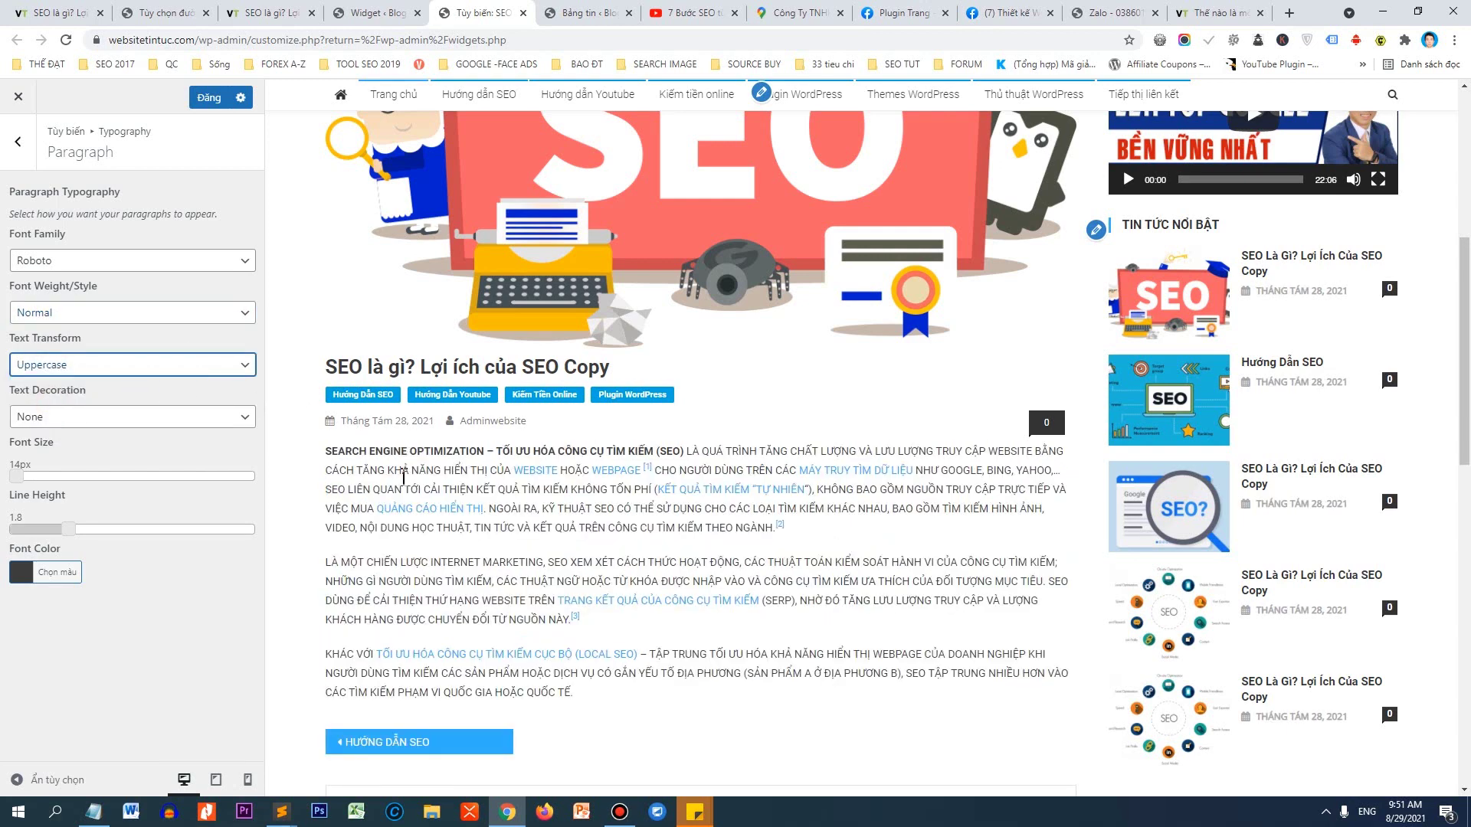
{"action": "left_click", "coordinate": [107, 366]}
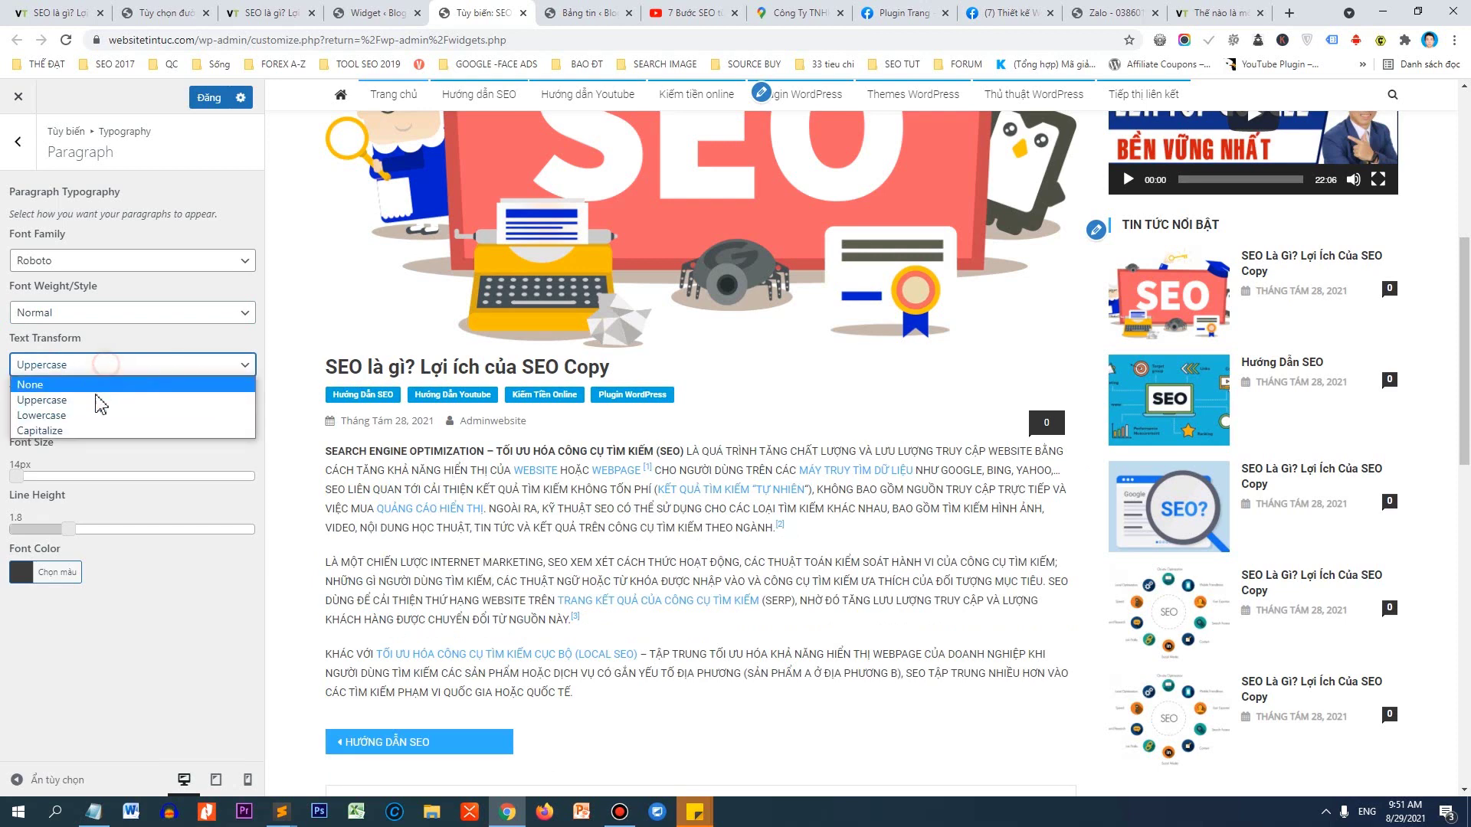
{"action": "left_click", "coordinate": [86, 425]}
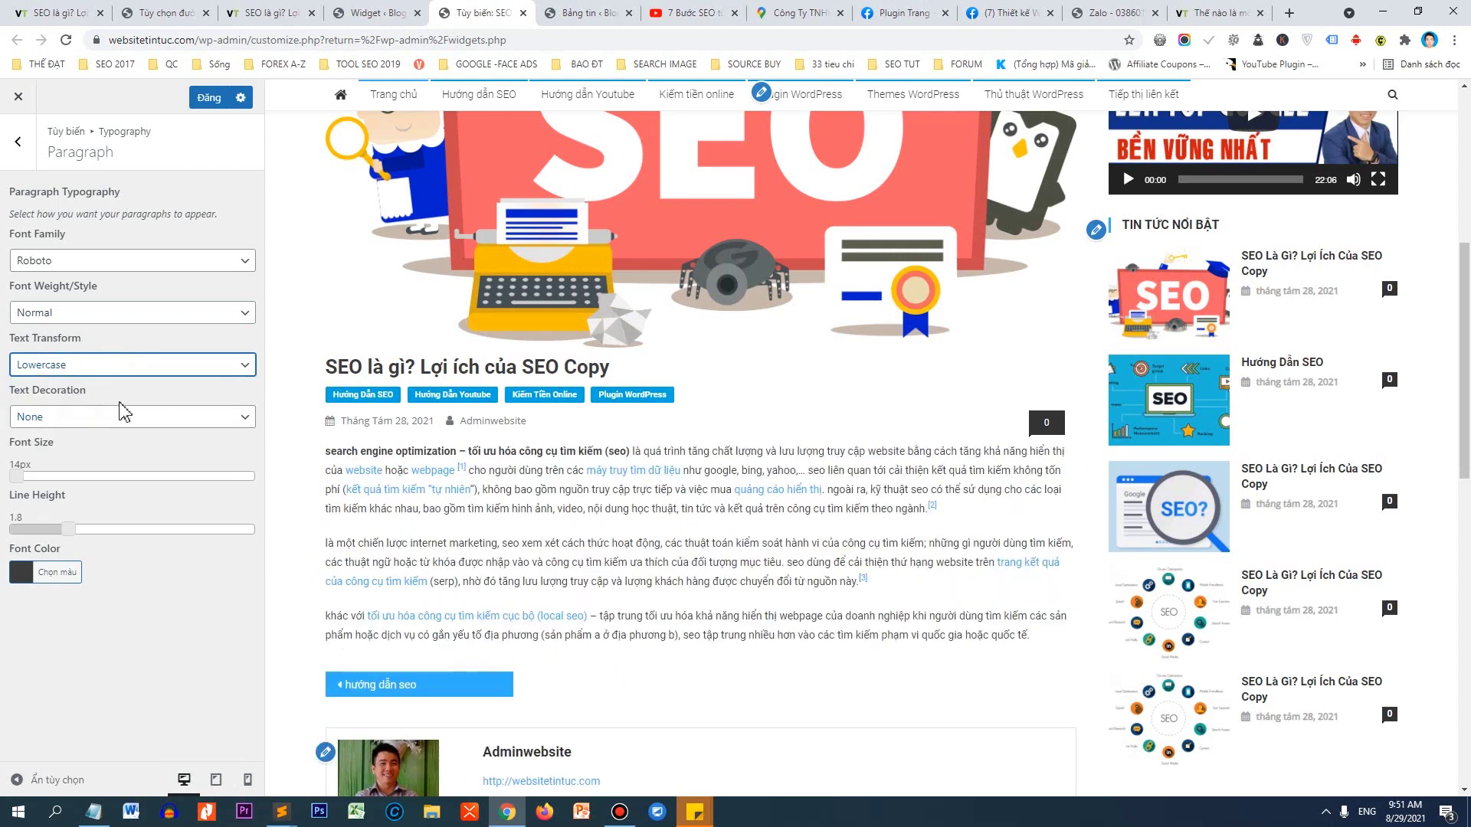
{"action": "left_click", "coordinate": [119, 367]}
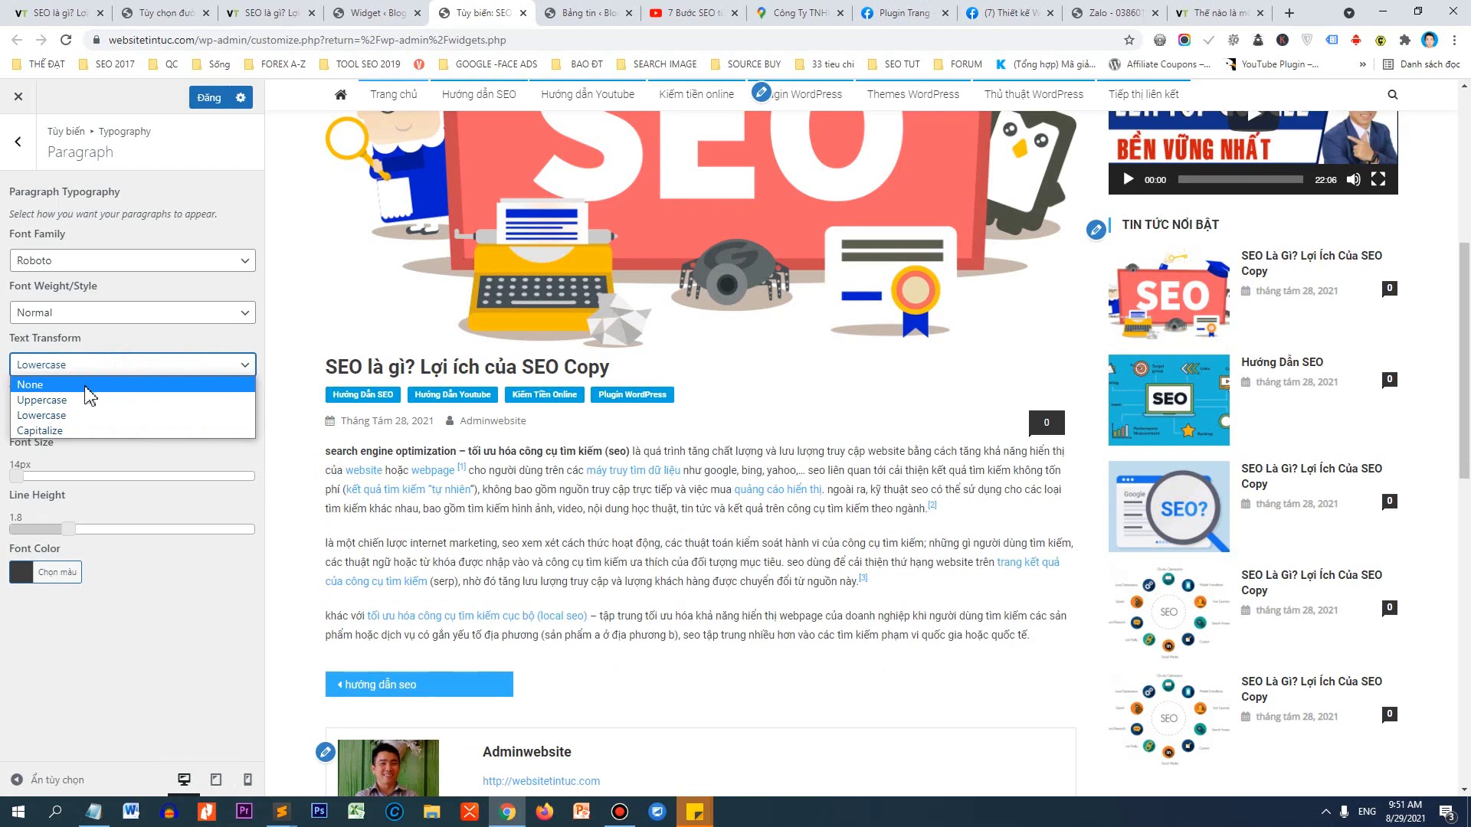
{"action": "left_click", "coordinate": [89, 385]}
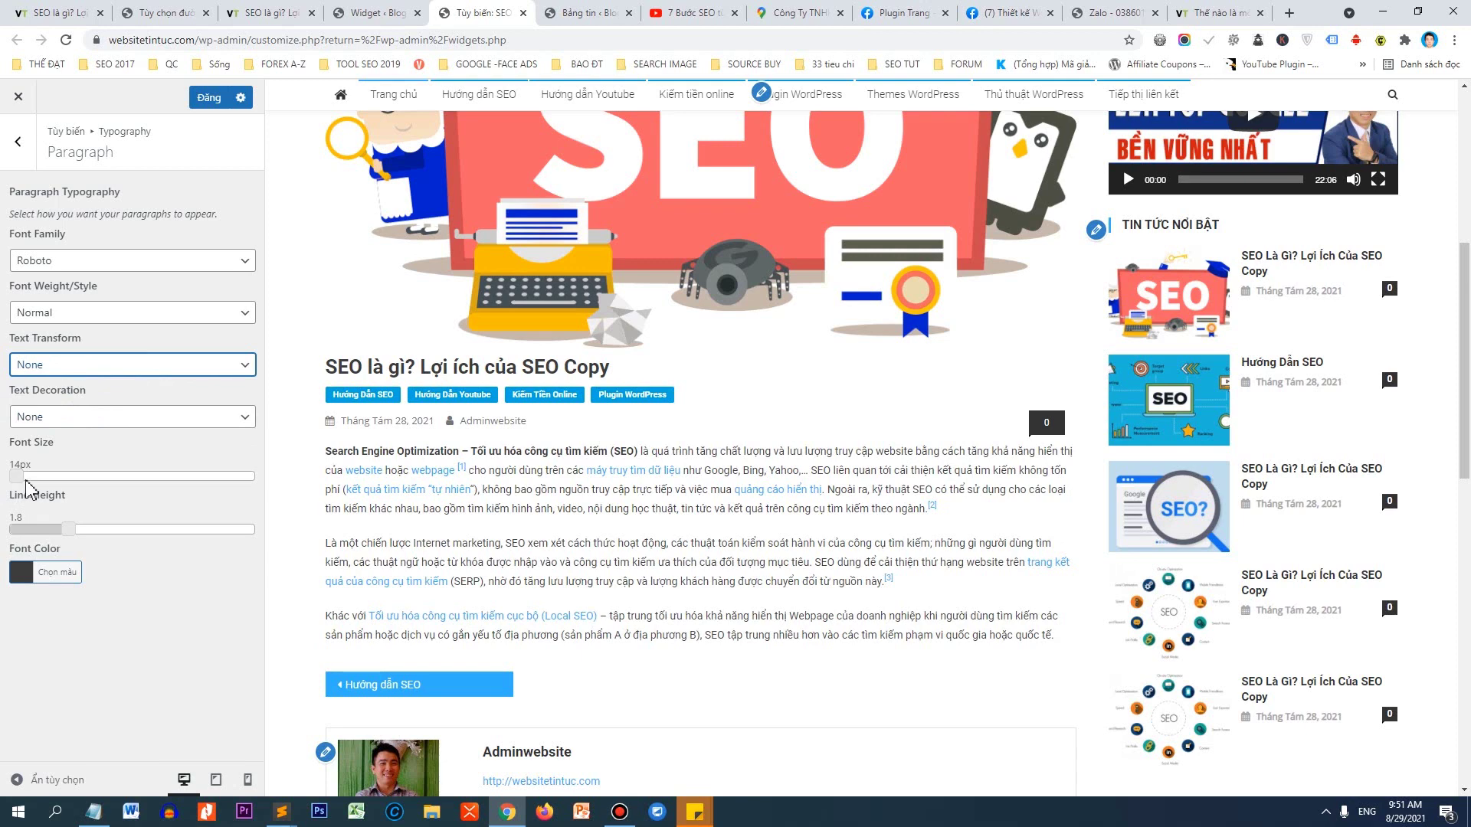
Increase paragraph font size to 20px and line height to 2.1.
{"action": "left_click_drag", "start_coordinate": [23, 487], "coordinate": [39, 485]}
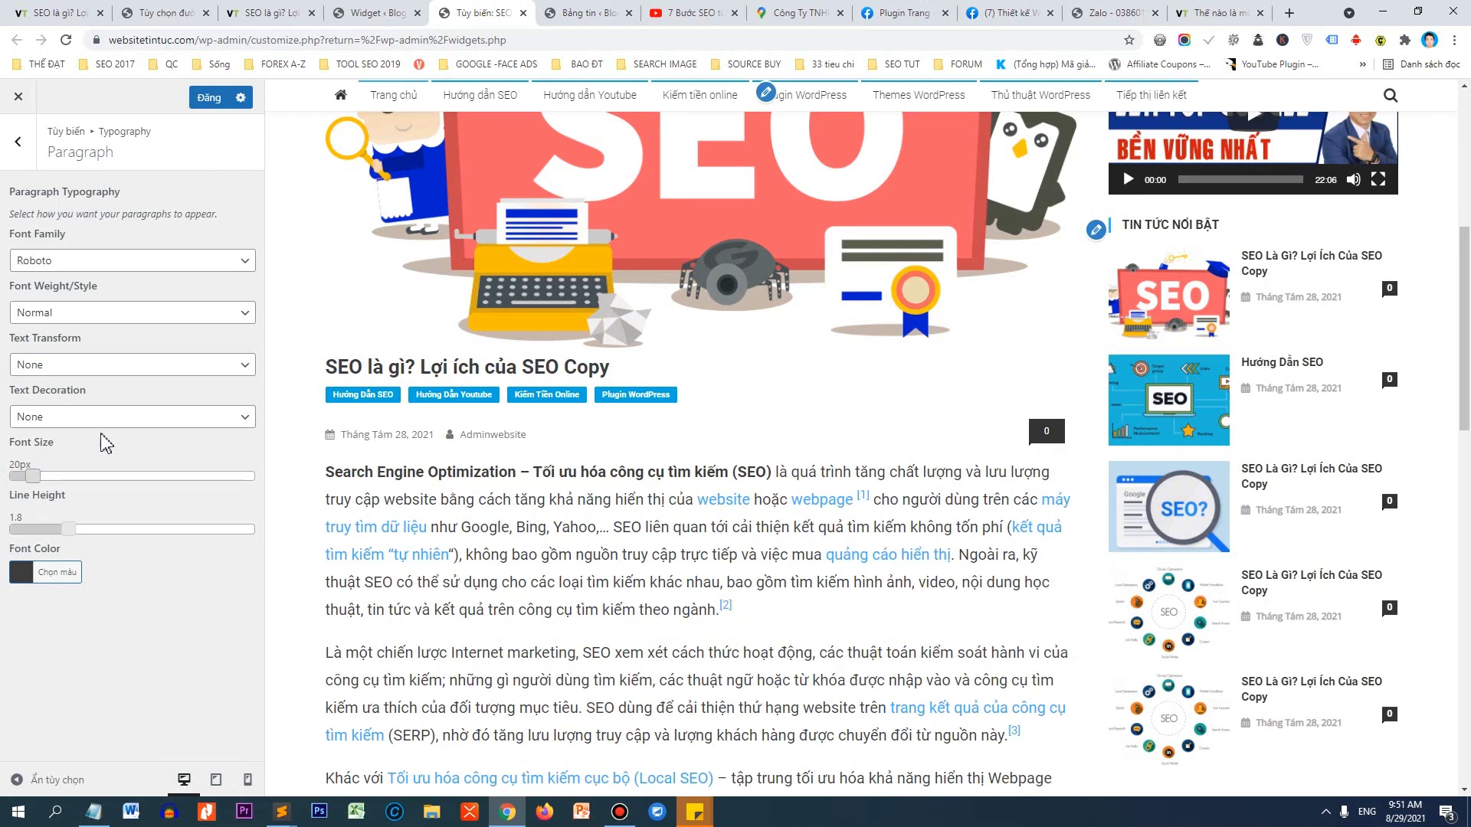
{"action": "scroll", "coordinate": [594, 429], "scroll_direction": "down", "scroll_amount": 2}
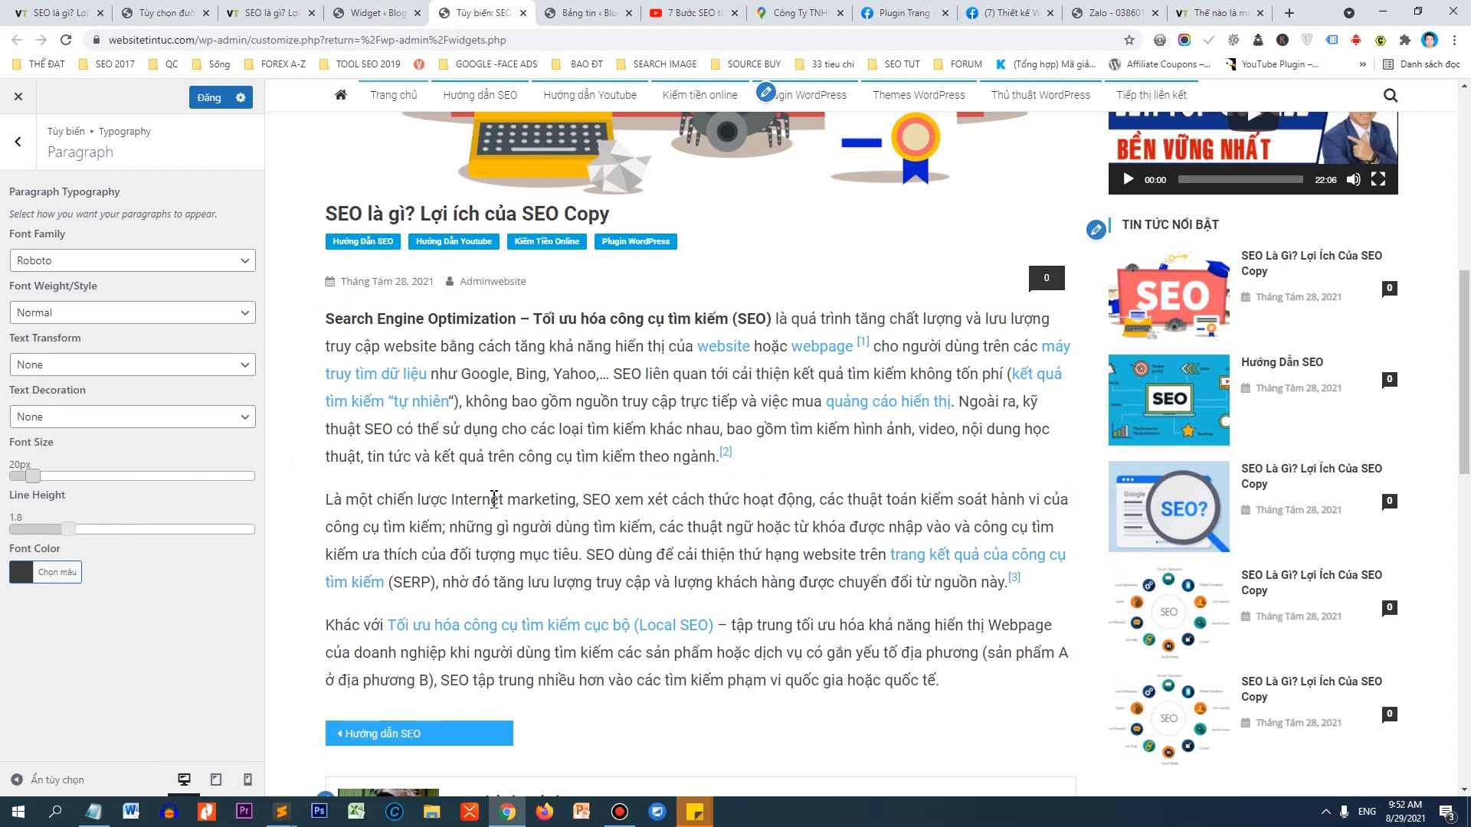
{"action": "left_click_drag", "start_coordinate": [67, 532], "coordinate": [87, 532]}
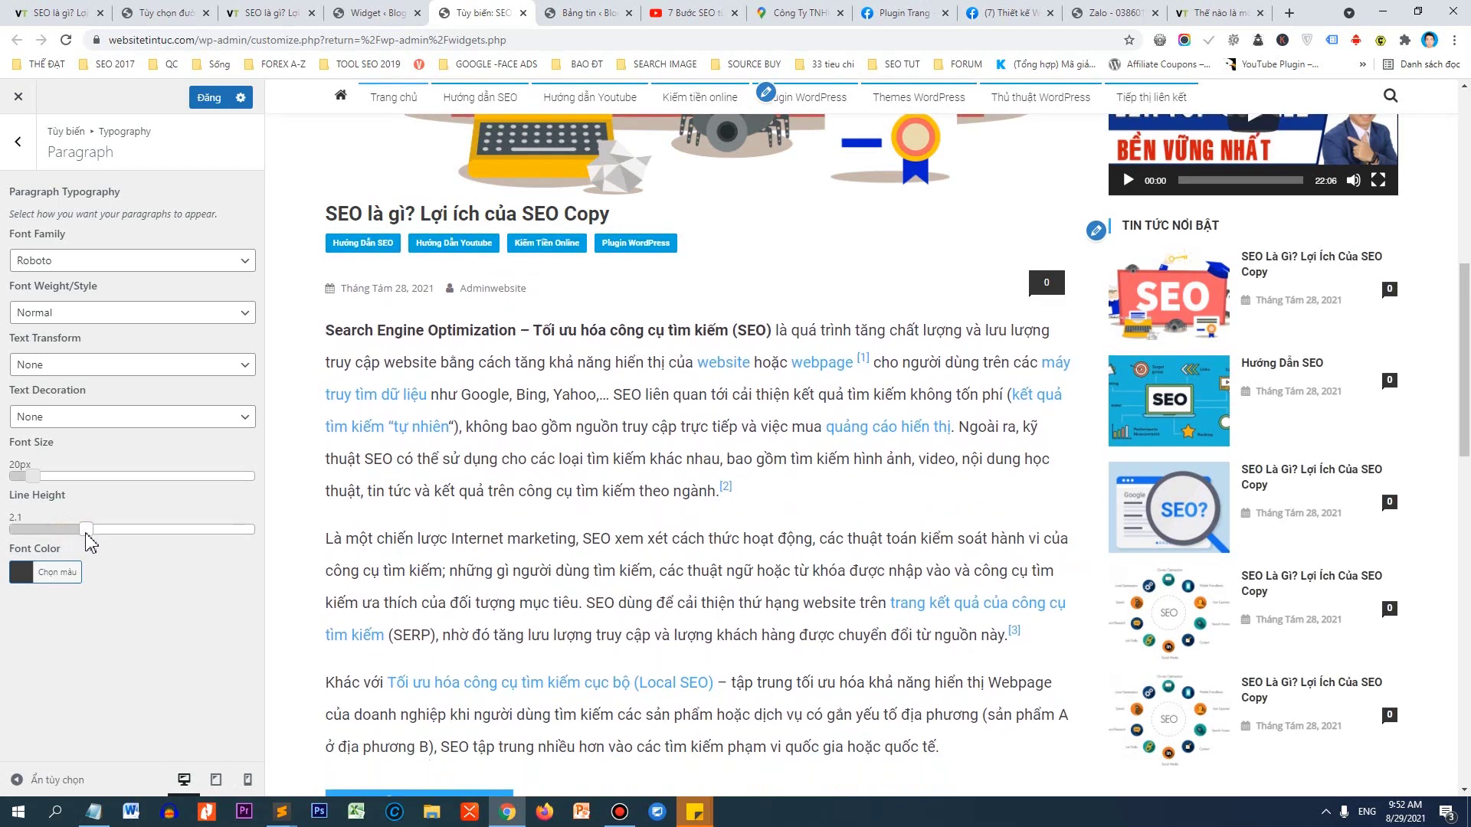
{"action": "scroll", "coordinate": [708, 475], "scroll_direction": "down", "scroll_amount": 1}
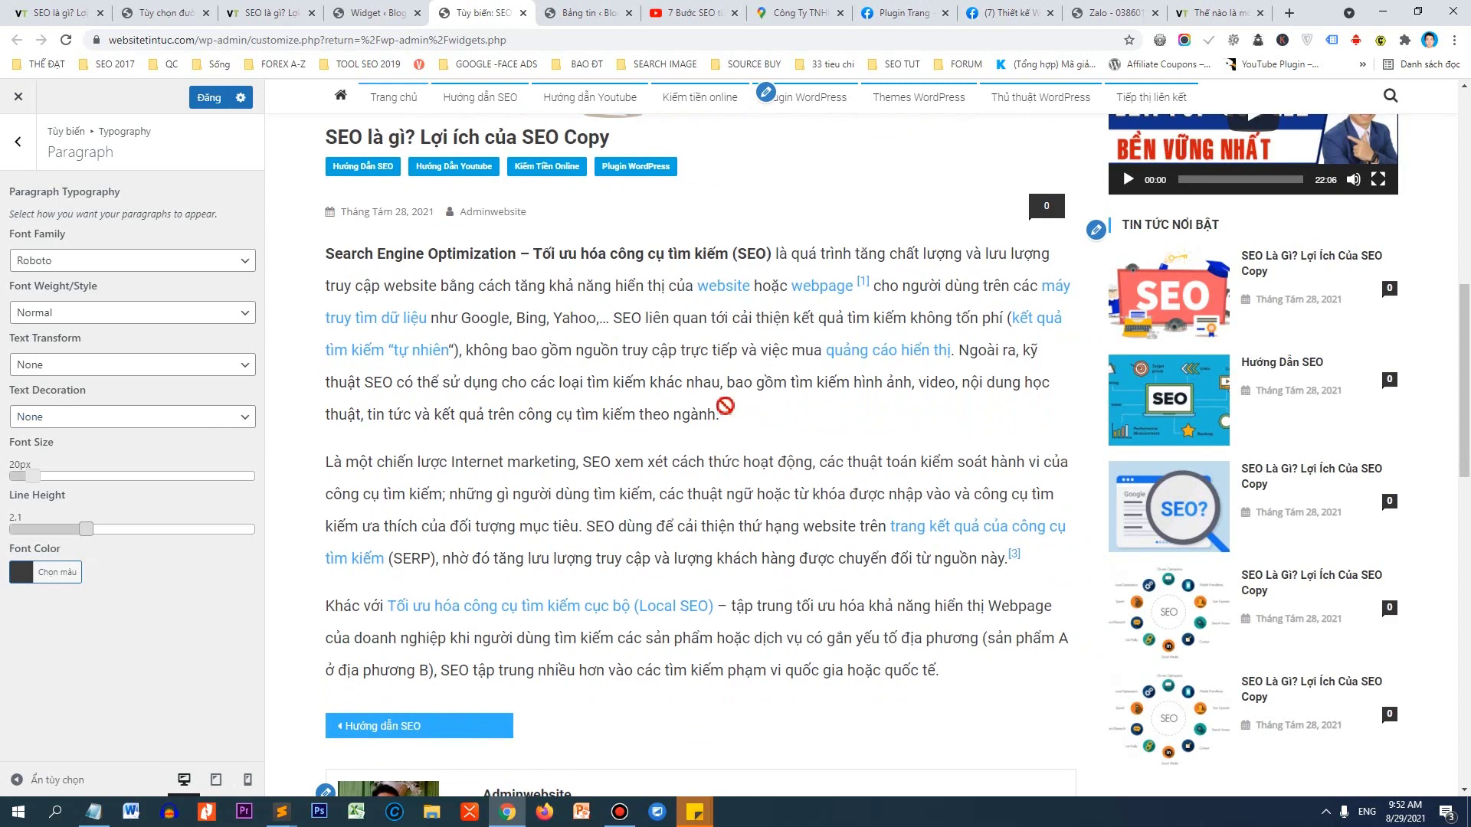
Set the paragraph text colour to near-black after trying black and grey.
{"action": "left_click", "coordinate": [29, 586]}
{"action": "scroll", "coordinate": [30, 689], "scroll_direction": "down", "scroll_amount": 1}
{"action": "left_click", "coordinate": [24, 722]}
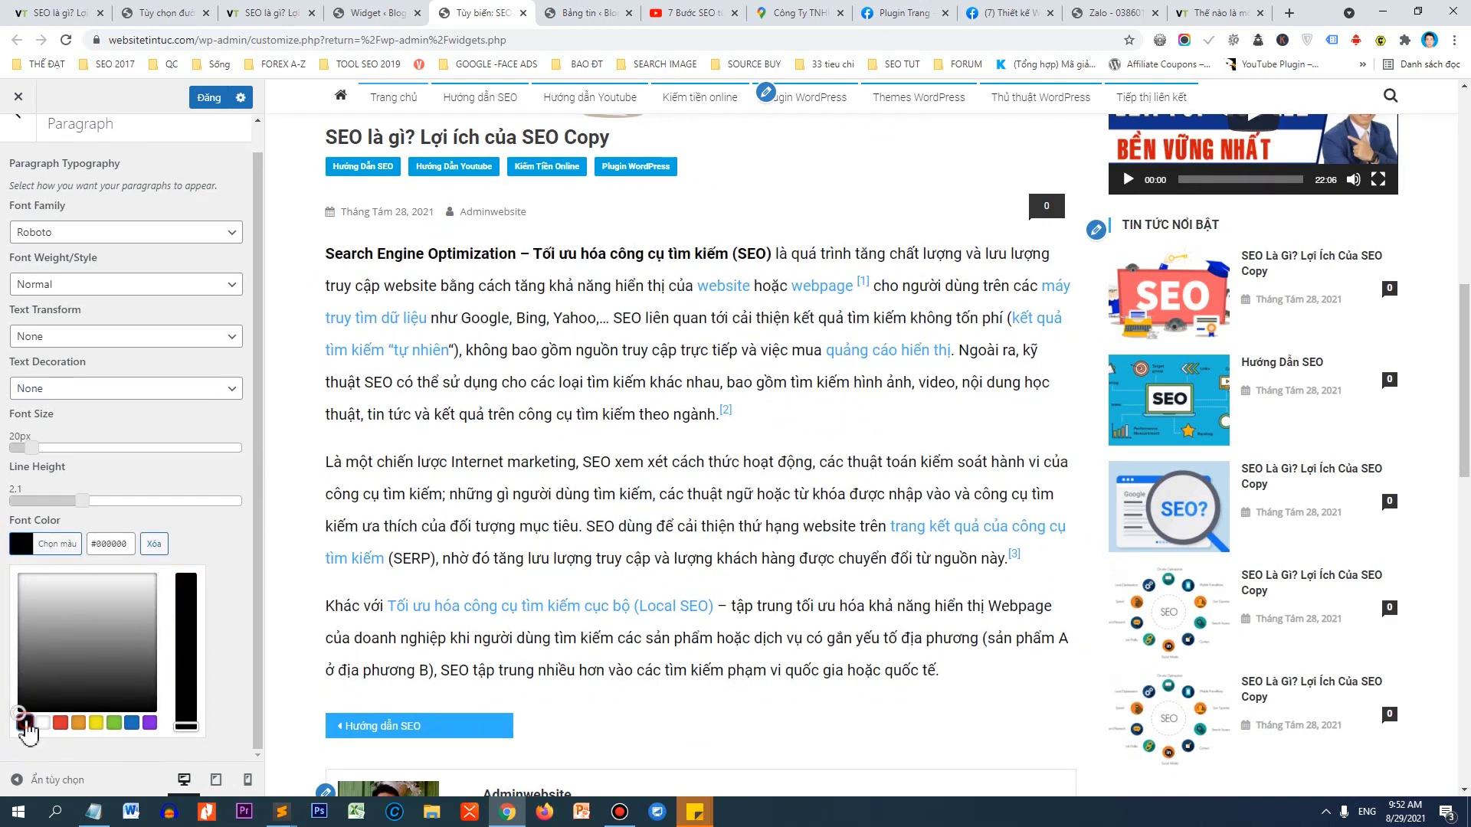
{"action": "left_click", "coordinate": [218, 645]}
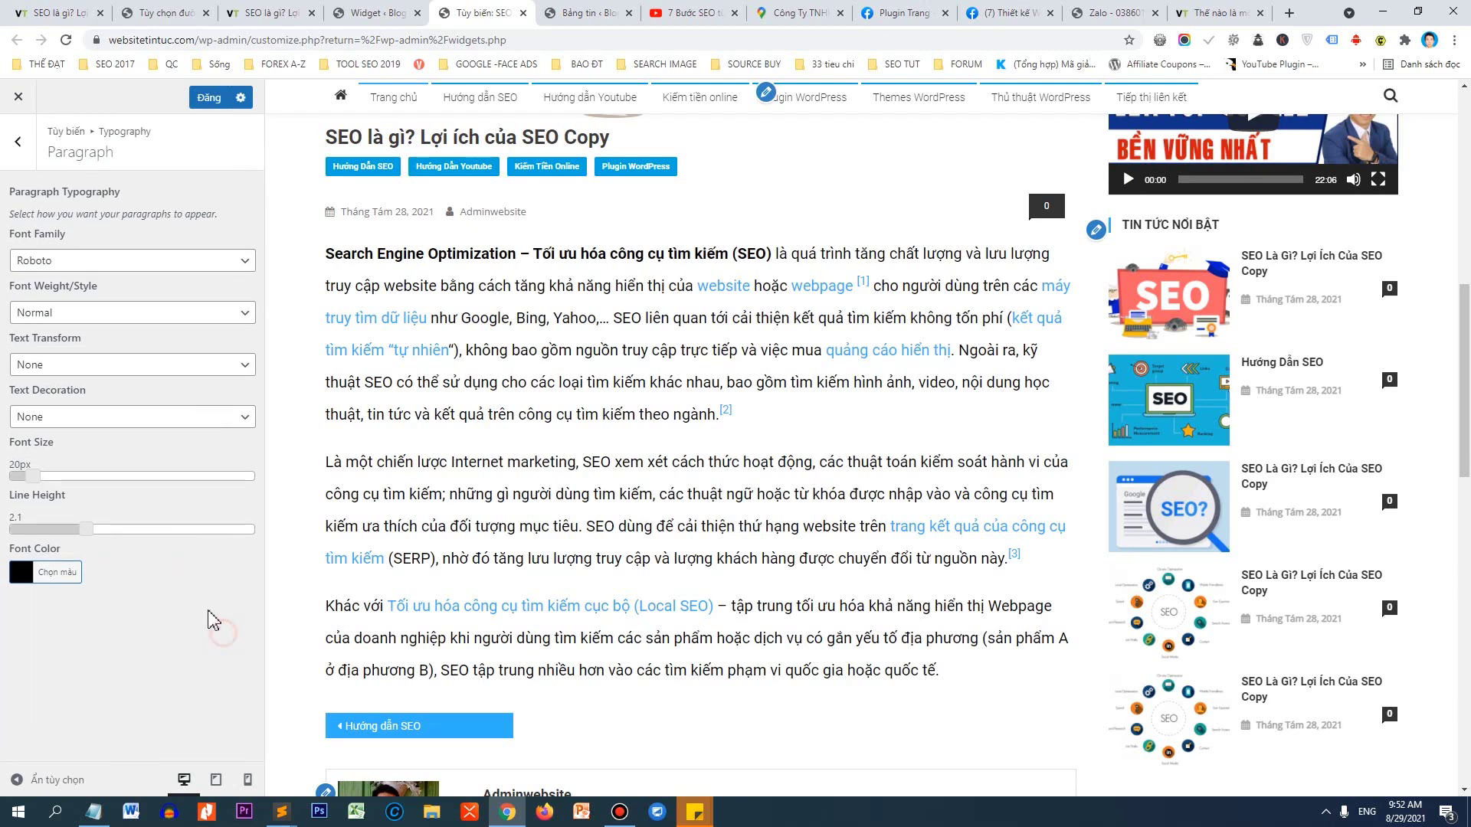
{"action": "left_click", "coordinate": [37, 576]}
{"action": "left_click_drag", "start_coordinate": [42, 651], "coordinate": [22, 661]}
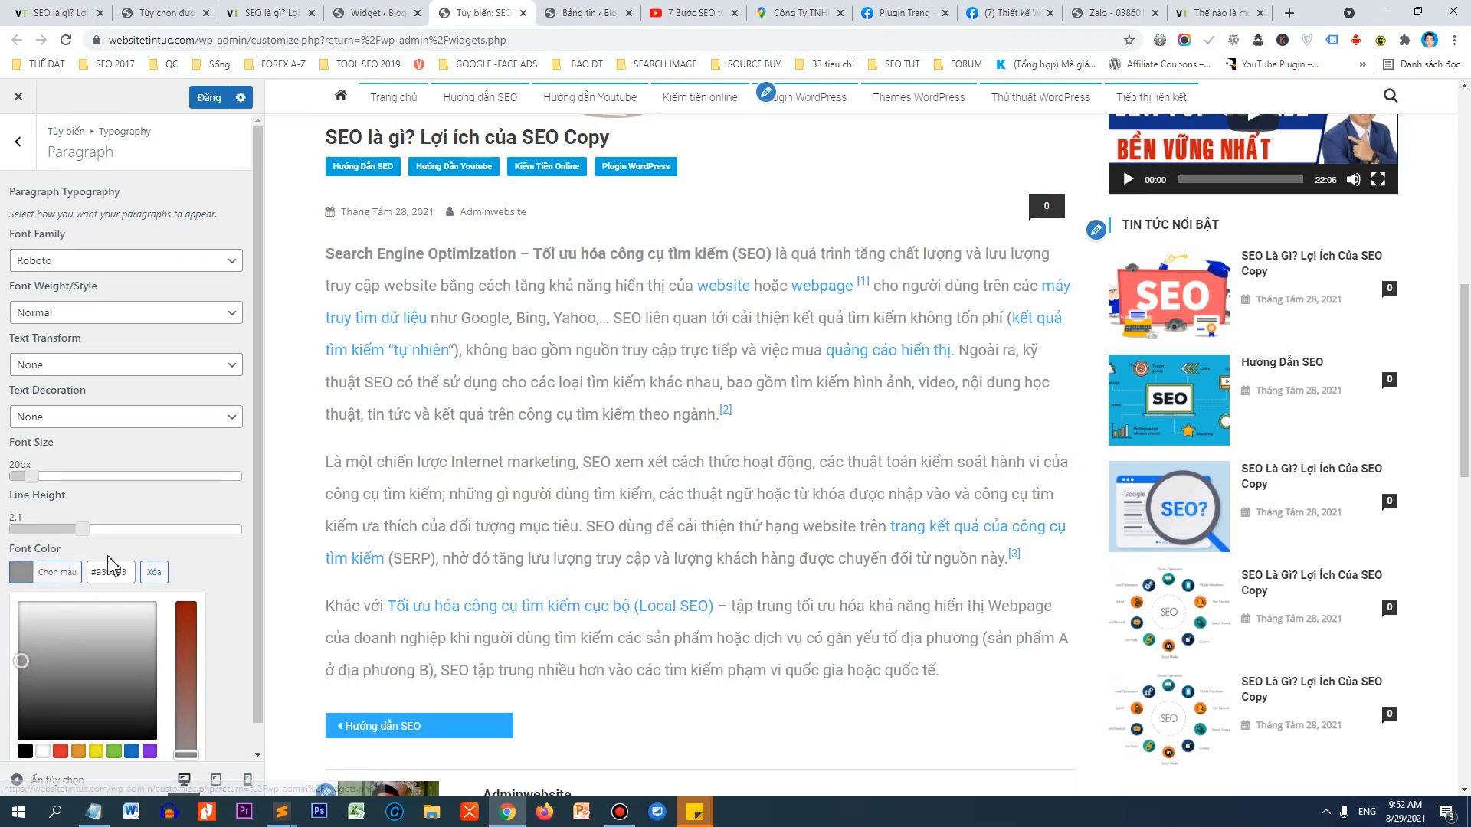
{"action": "left_click", "coordinate": [21, 580]}
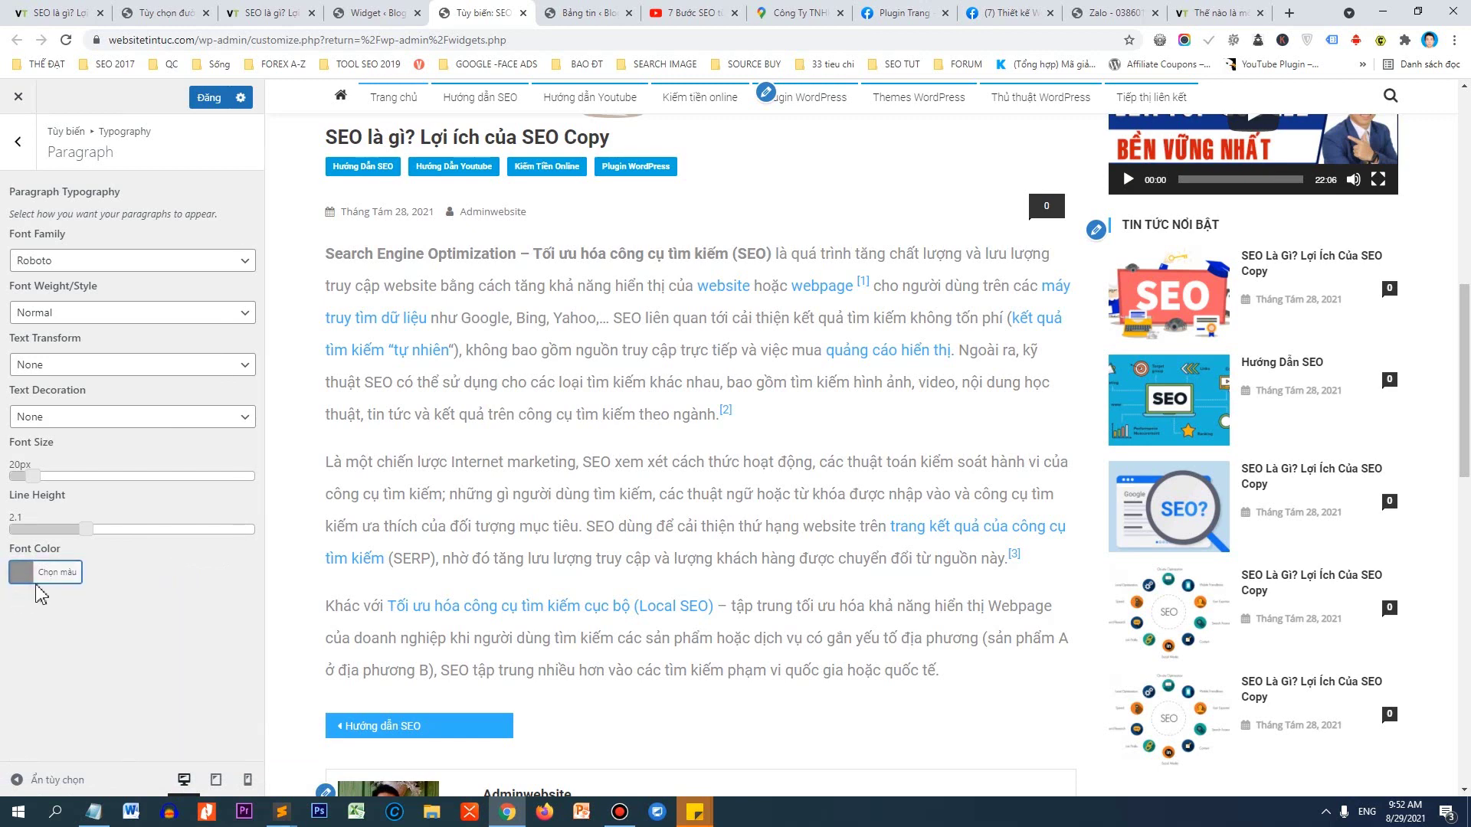
{"action": "left_click", "coordinate": [23, 574]}
{"action": "left_click_drag", "start_coordinate": [34, 694], "coordinate": [22, 735]}
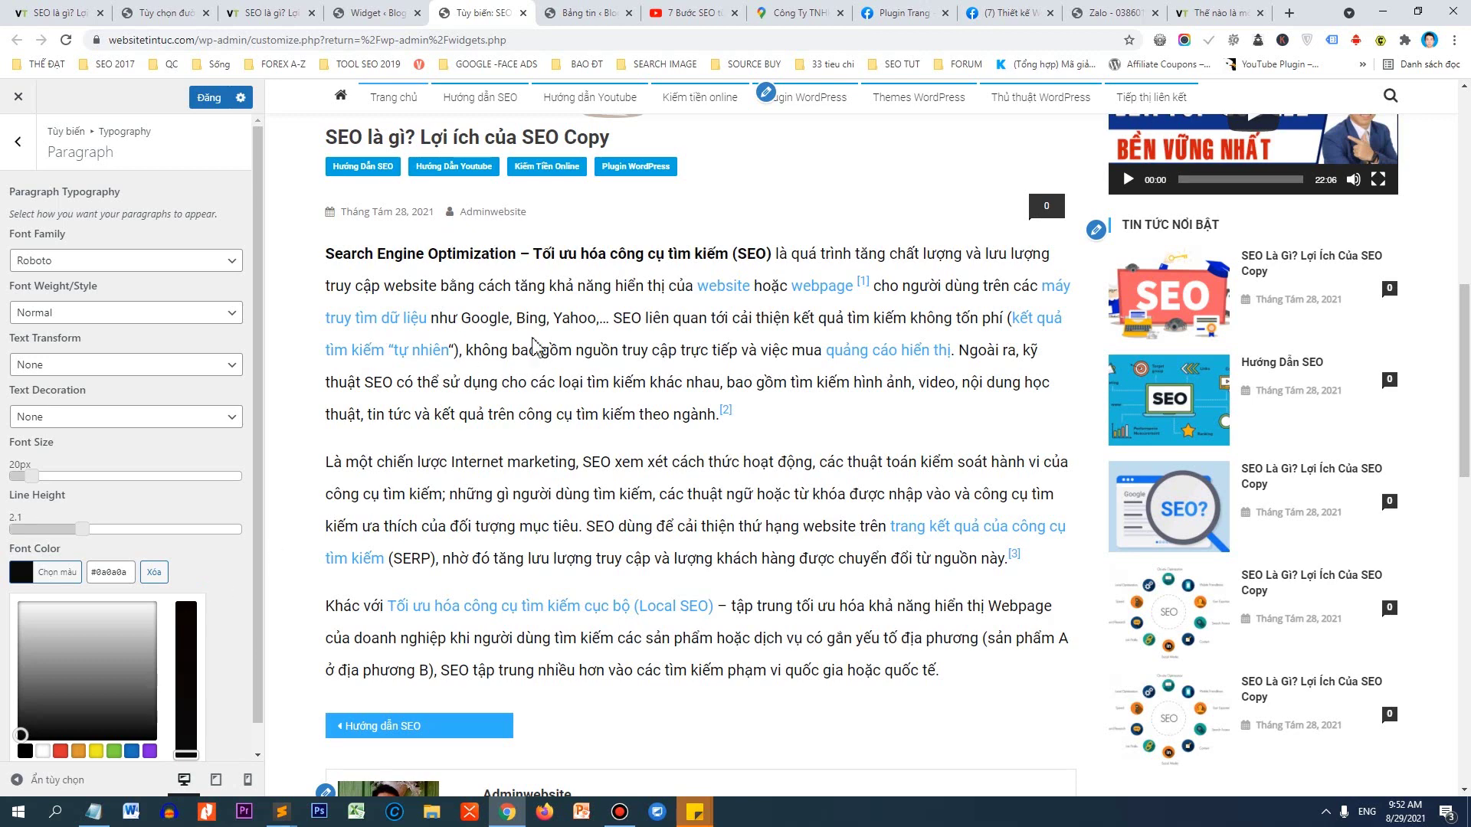
{"action": "left_click", "coordinate": [222, 536]}
{"action": "key", "text": "ctrl+a"}
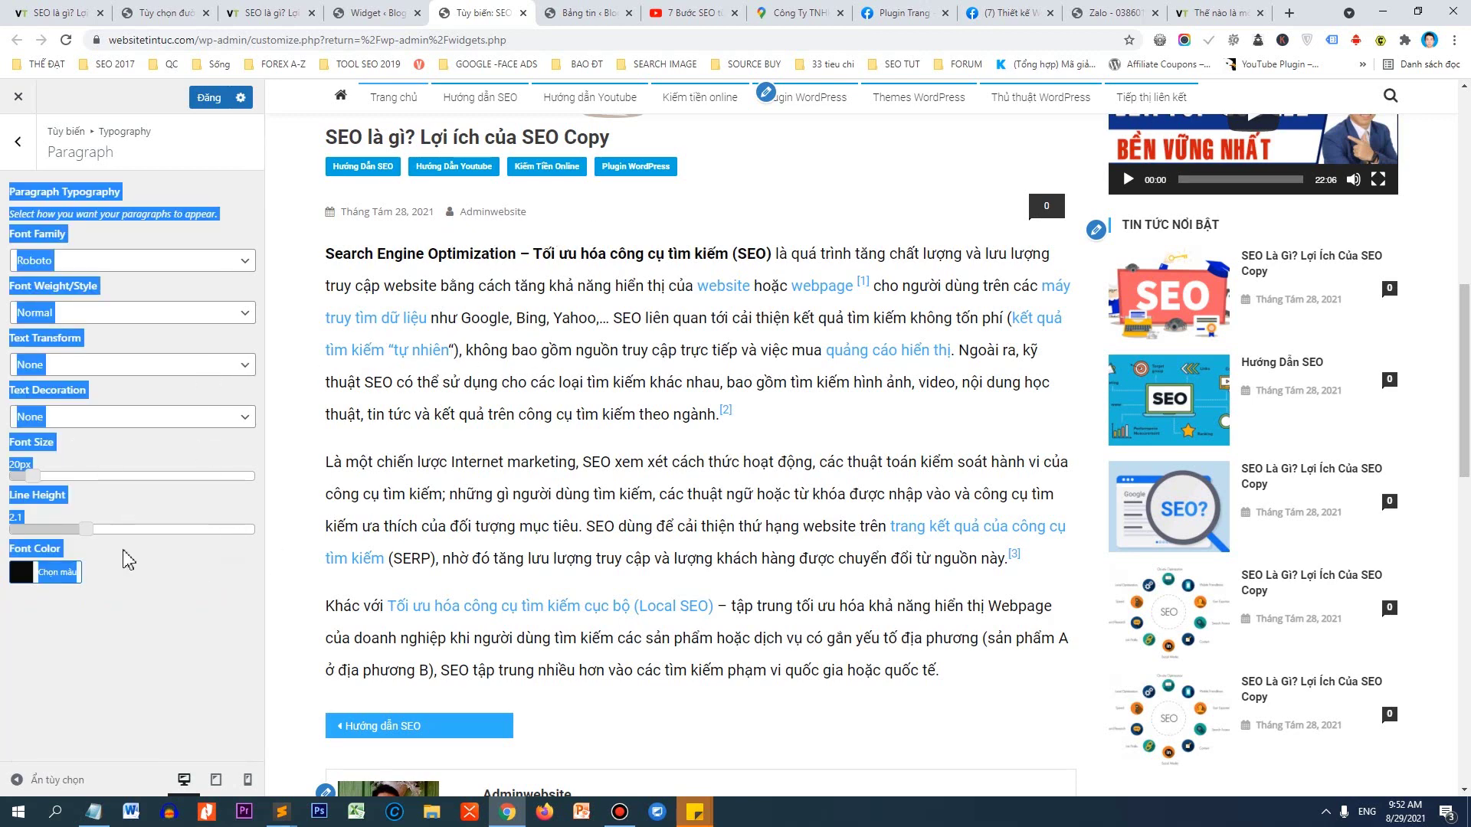
{"action": "left_click", "coordinate": [135, 618]}
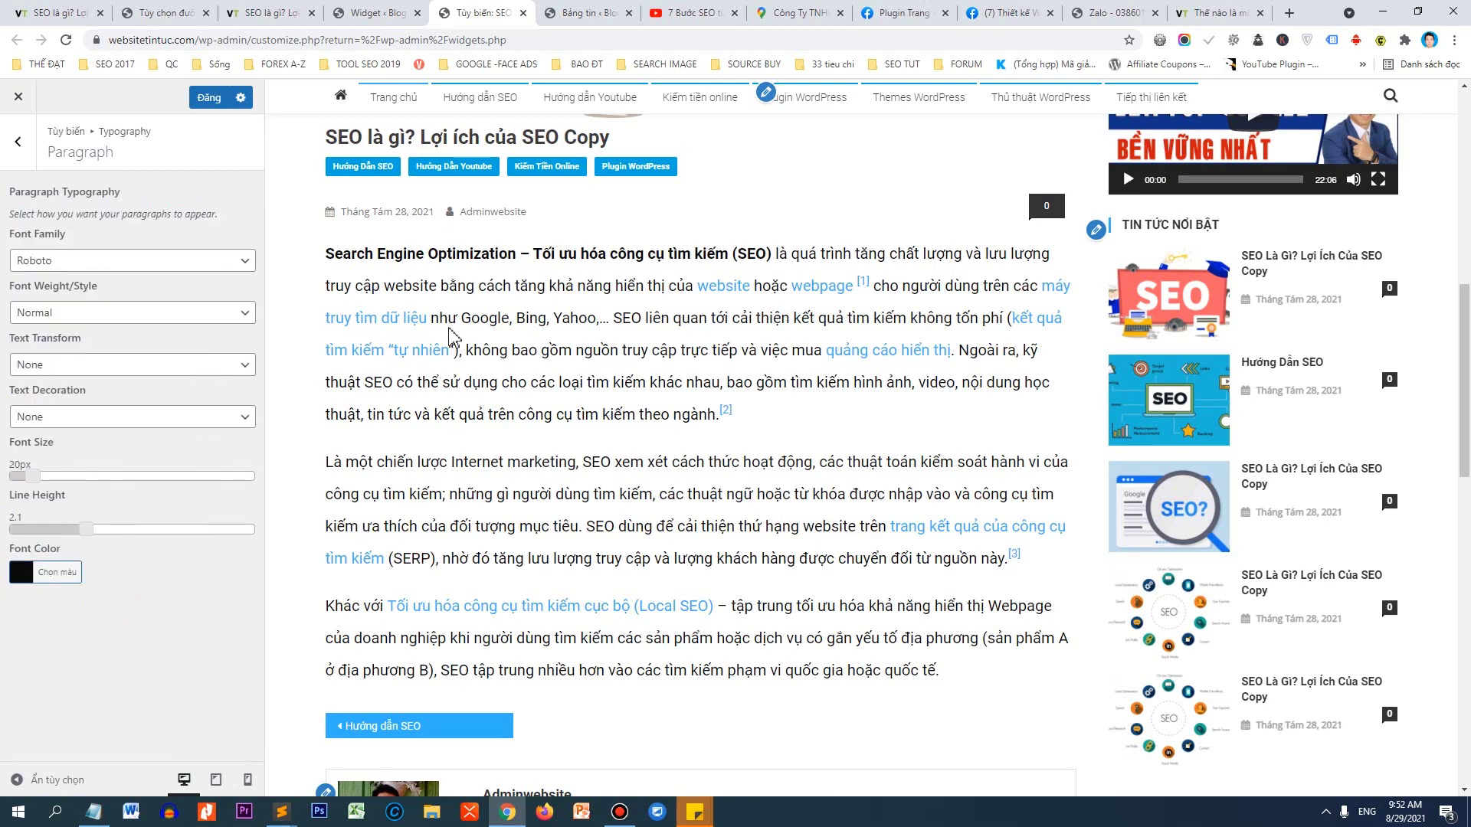
Publish the paragraph typography and return to the Typography section list.
{"action": "left_click", "coordinate": [206, 95]}
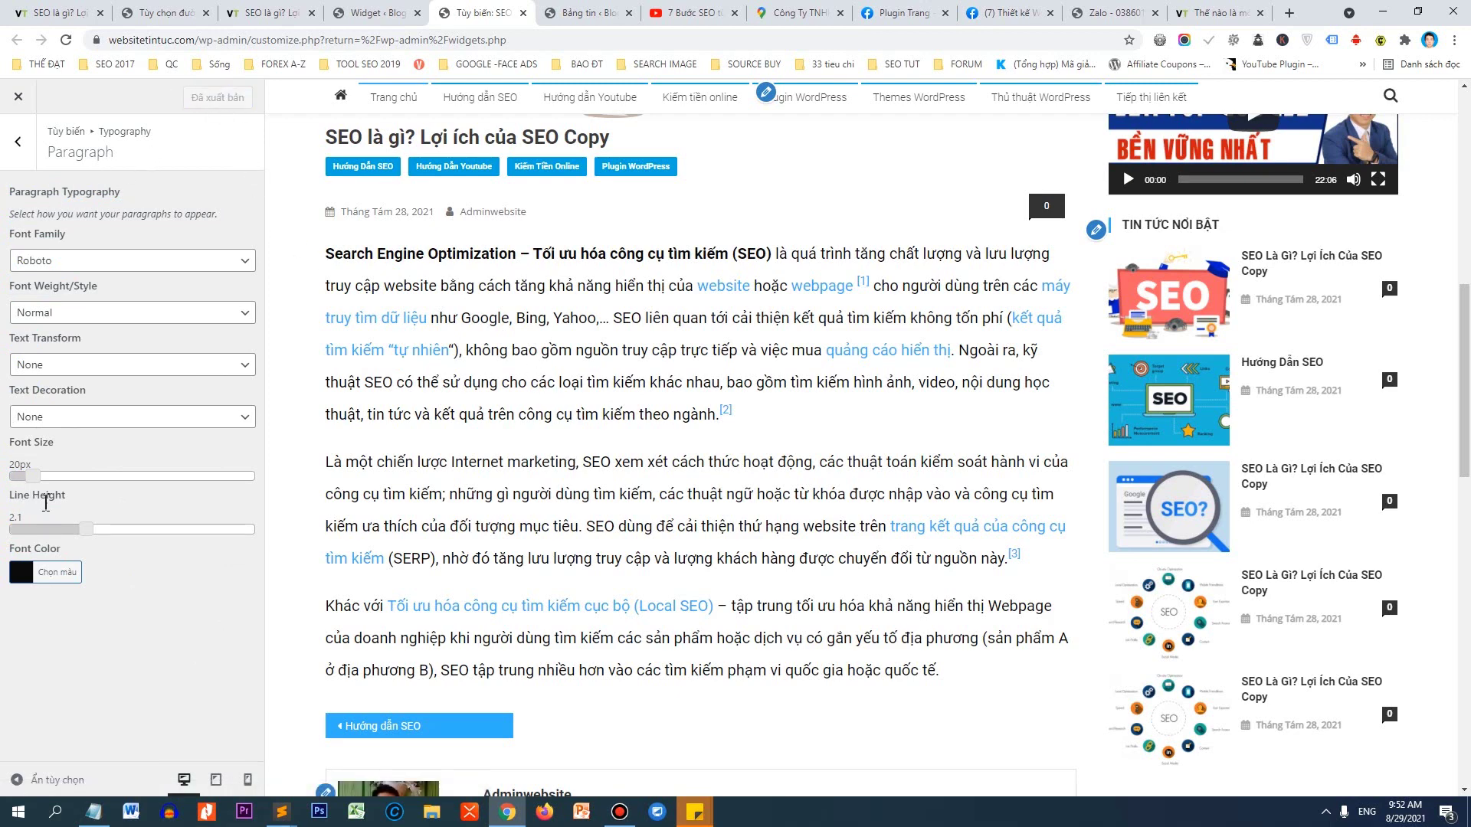
{"action": "scroll", "coordinate": [687, 464], "scroll_direction": "up", "scroll_amount": 10}
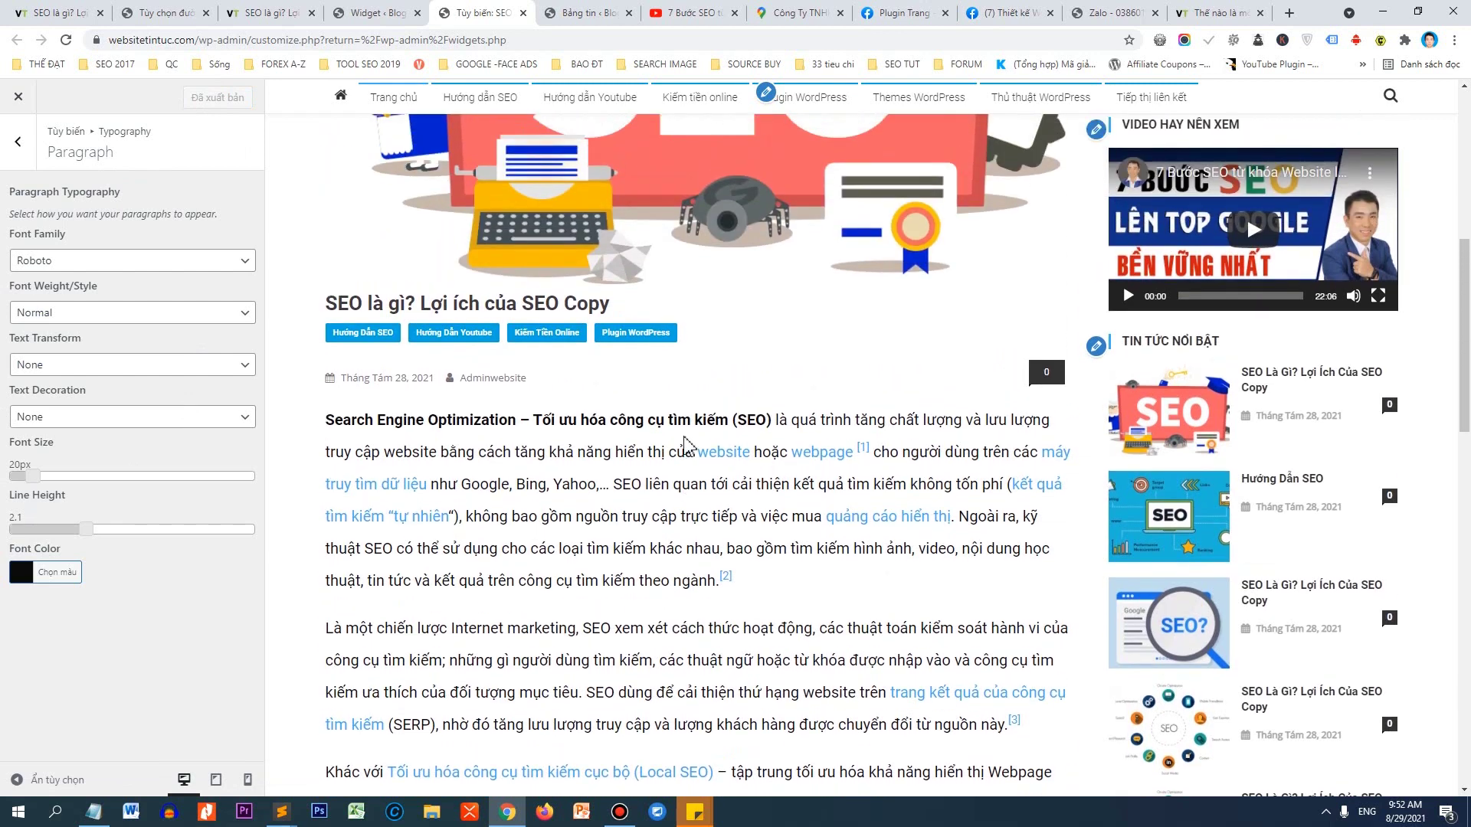
{"action": "scroll", "coordinate": [636, 334], "scroll_direction": "up", "scroll_amount": 1}
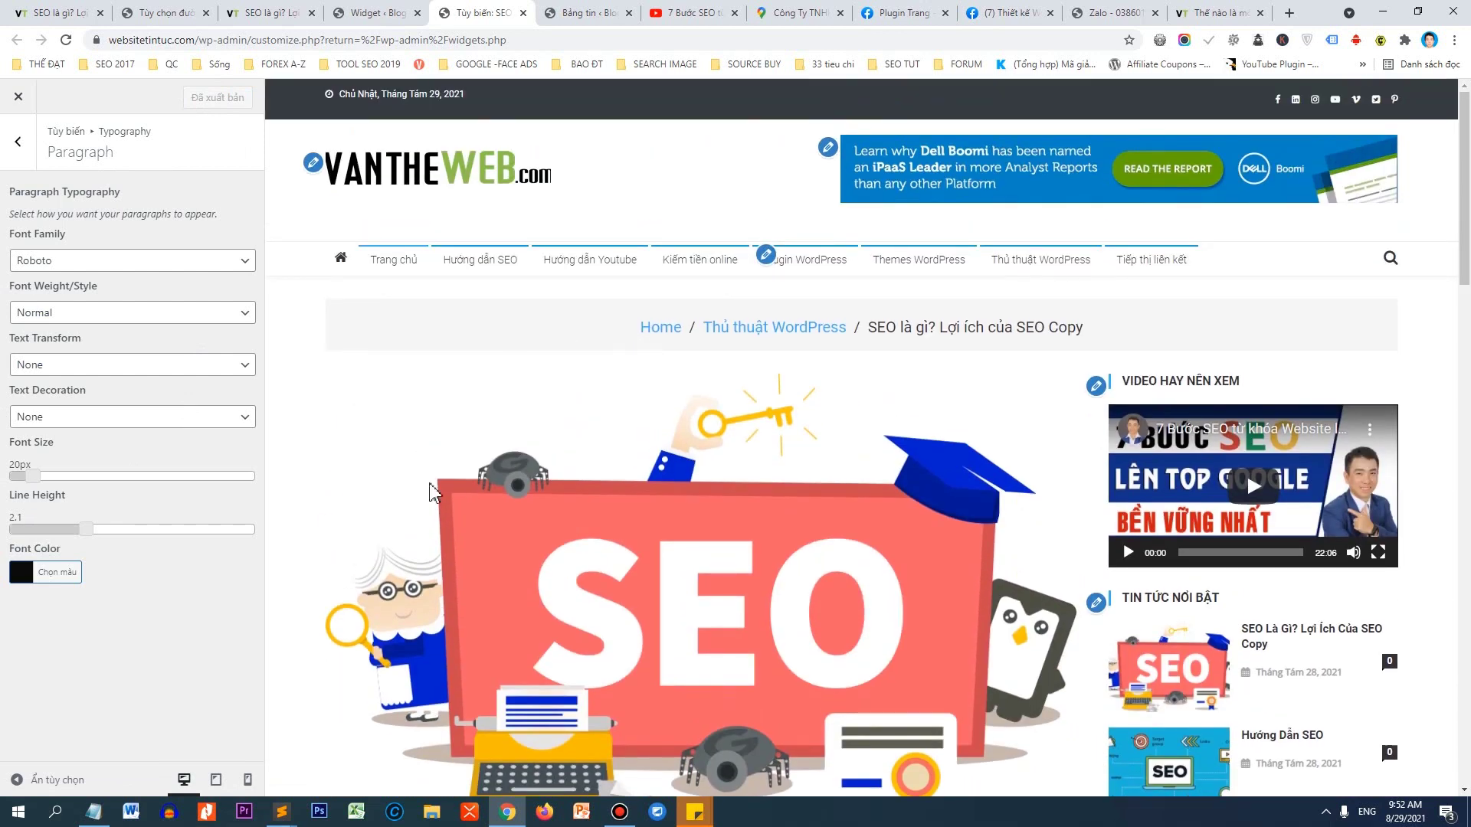
{"action": "left_click", "coordinate": [18, 157]}
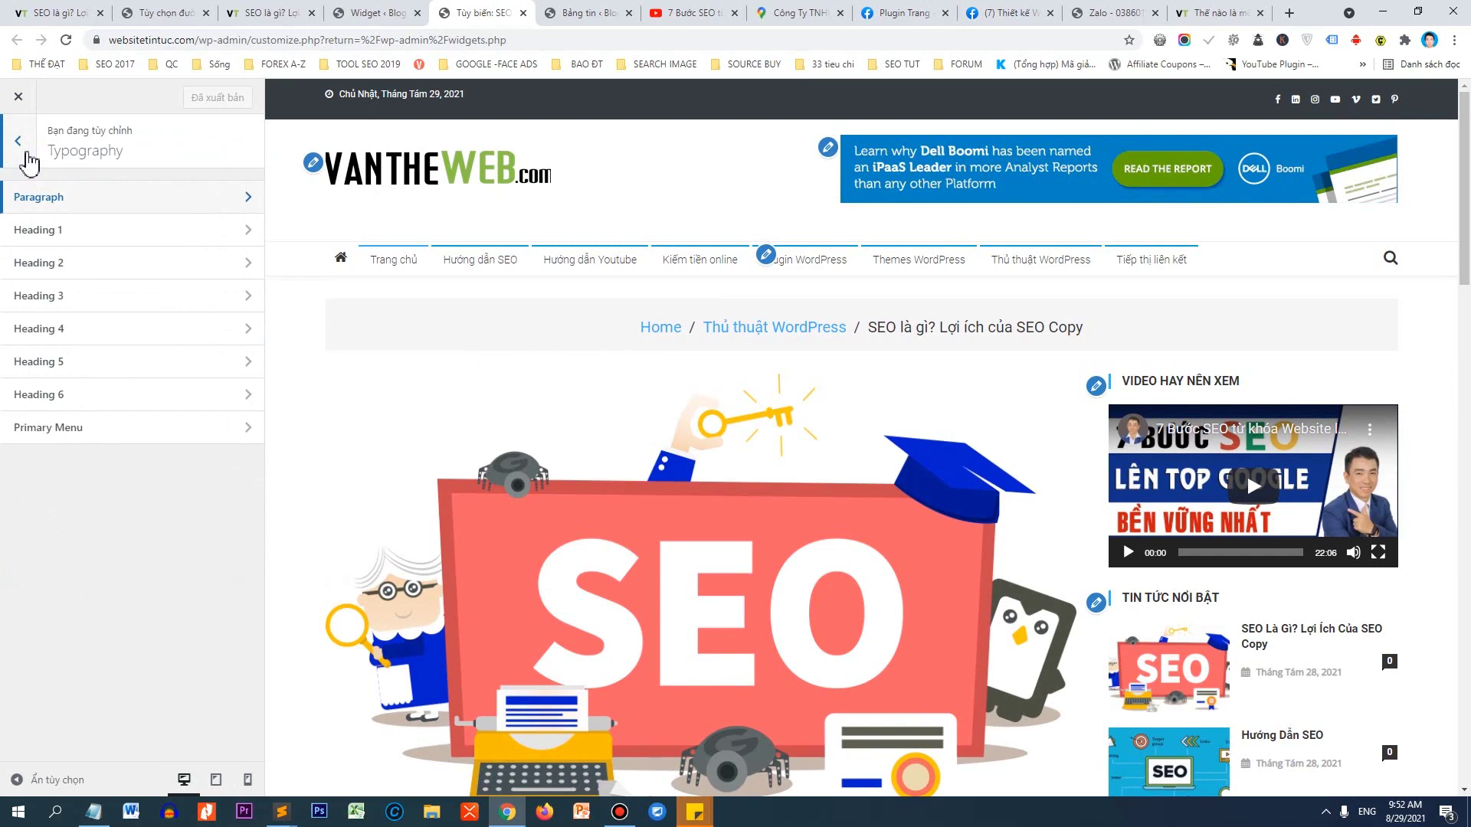
Set the Primary Menu typography's Text Transform to Uppercase.
{"action": "left_click_drag", "start_coordinate": [1464, 175], "coordinate": [1438, 131]}
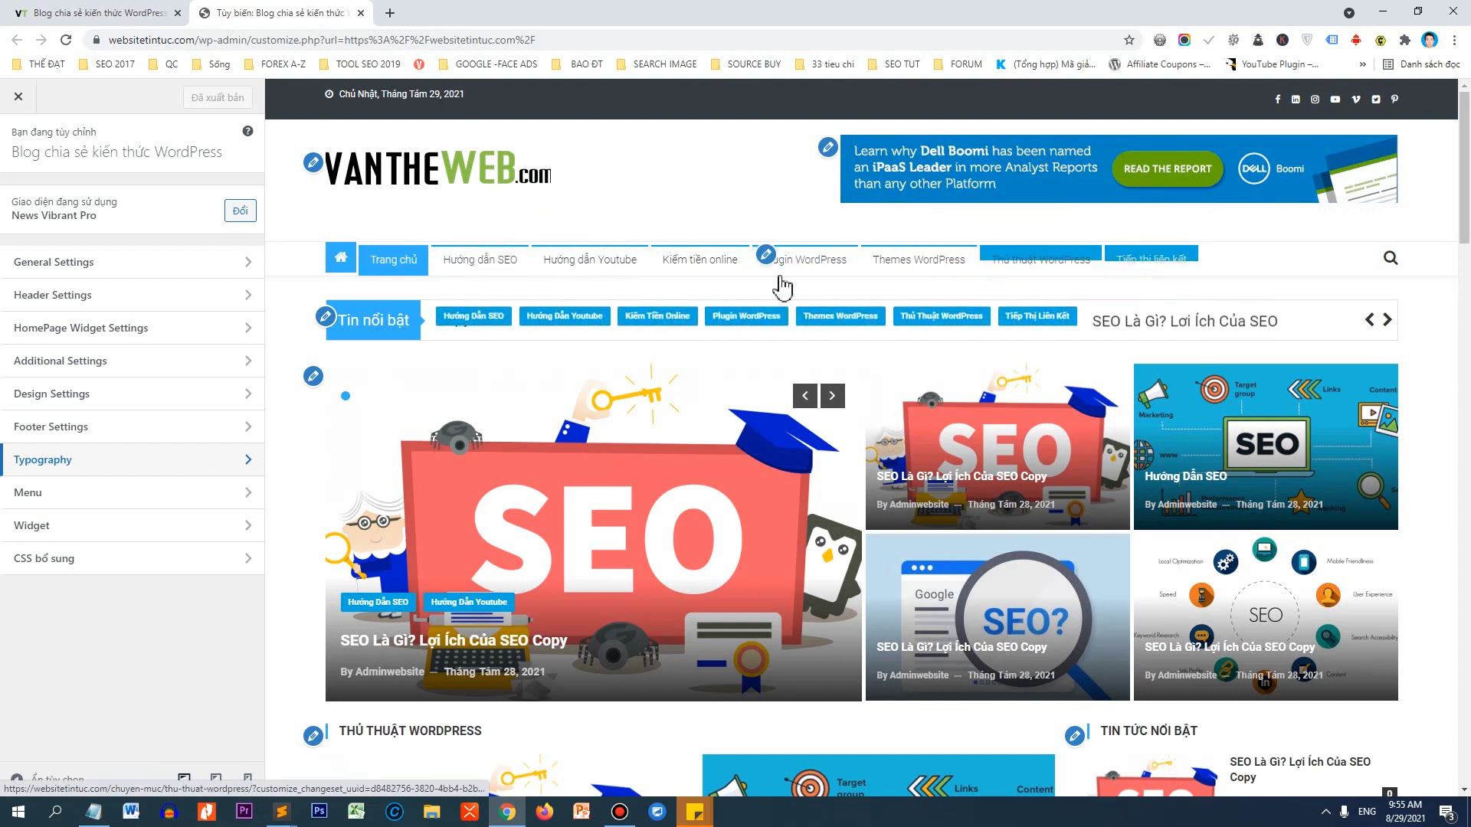
{"action": "left_click", "coordinate": [37, 467]}
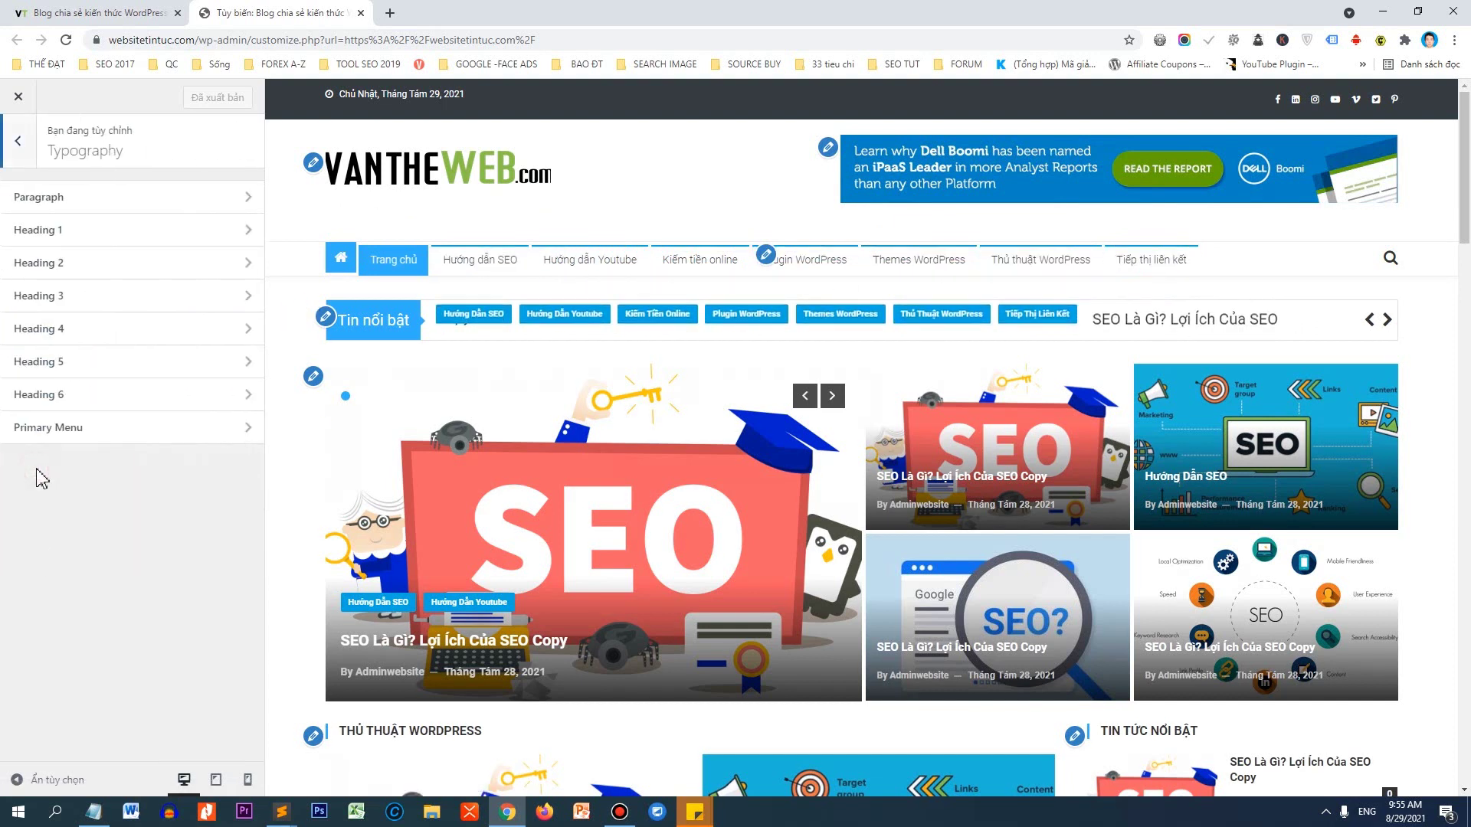
{"action": "left_click", "coordinate": [46, 429]}
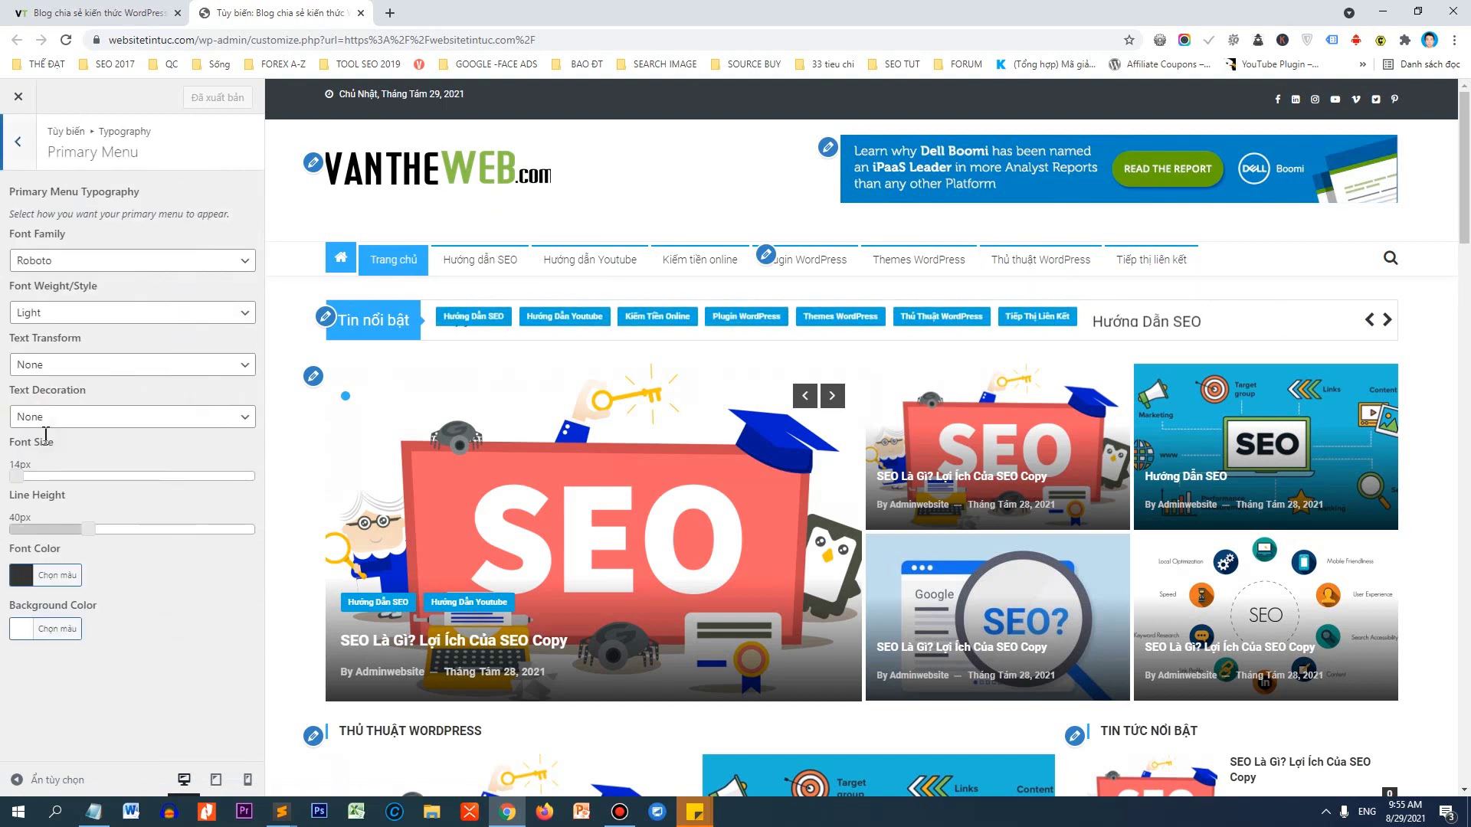
{"action": "left_click", "coordinate": [57, 365]}
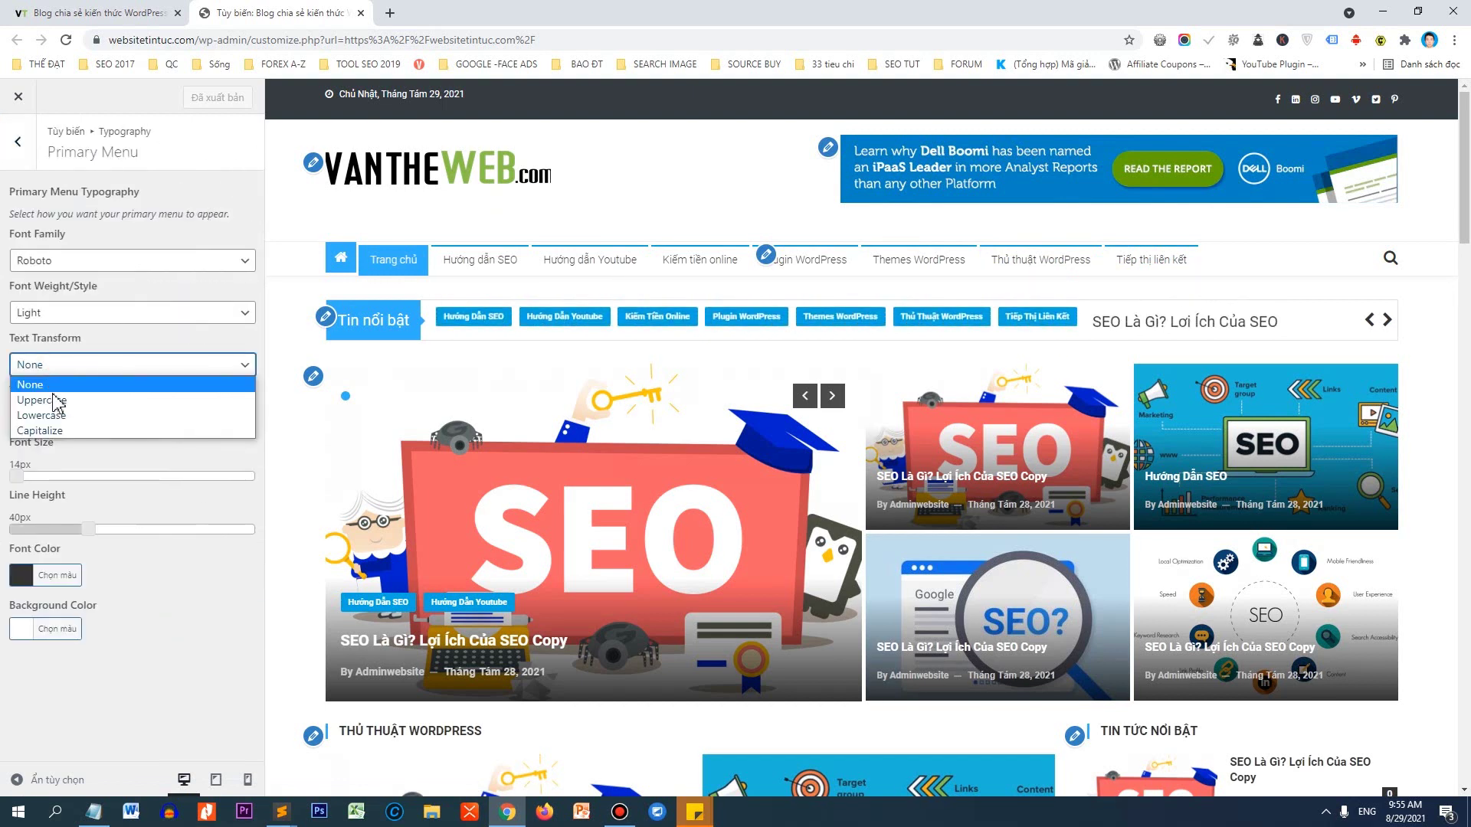
{"action": "left_click", "coordinate": [54, 399]}
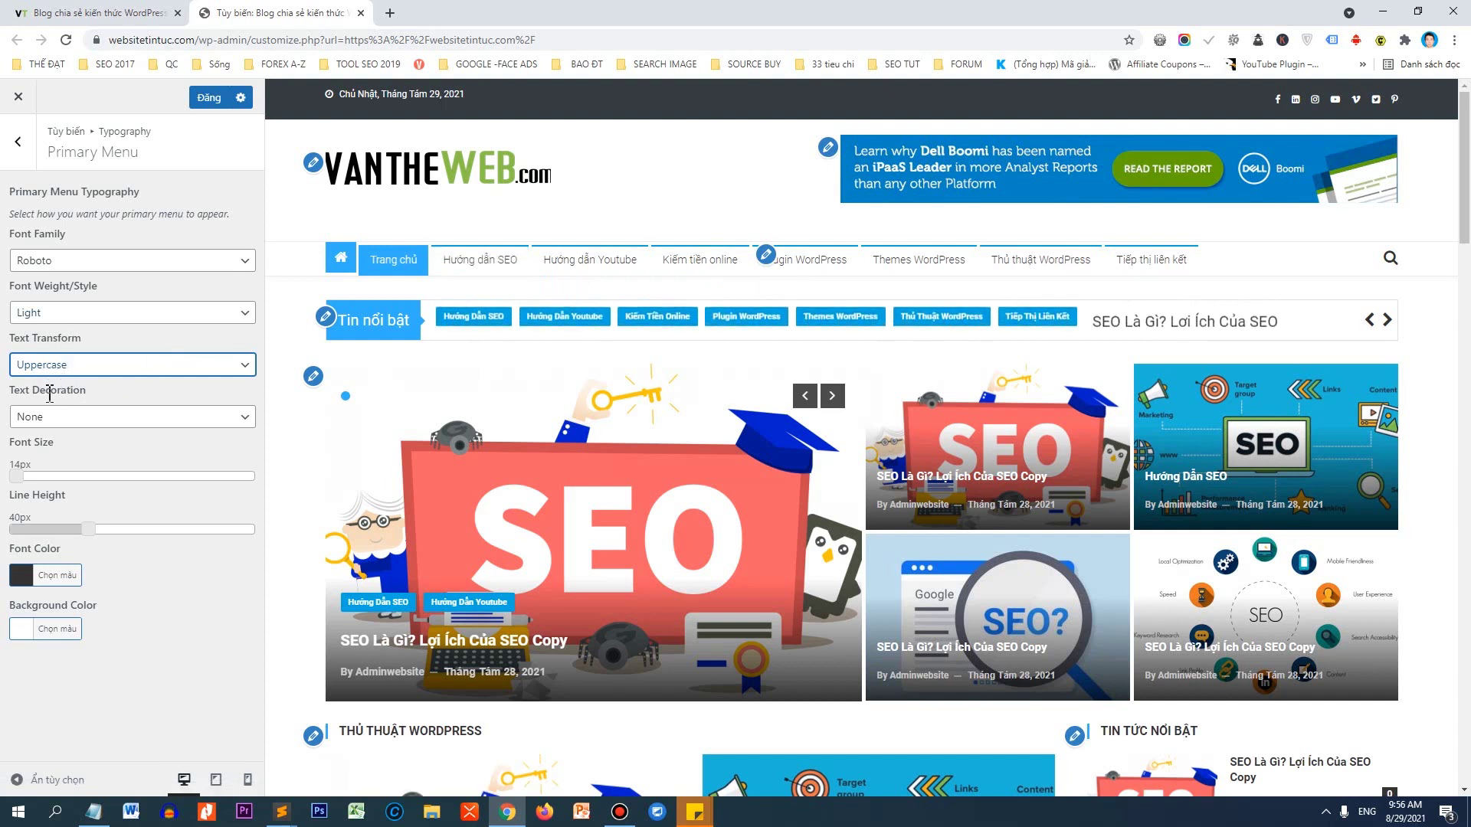
Give the menu font colour #0f0f0f and Bold weight, publish, and view the live site.
{"action": "left_click", "coordinate": [23, 579]}
{"action": "left_click_drag", "start_coordinate": [32, 691], "coordinate": [17, 736]}
{"action": "left_click", "coordinate": [157, 507]}
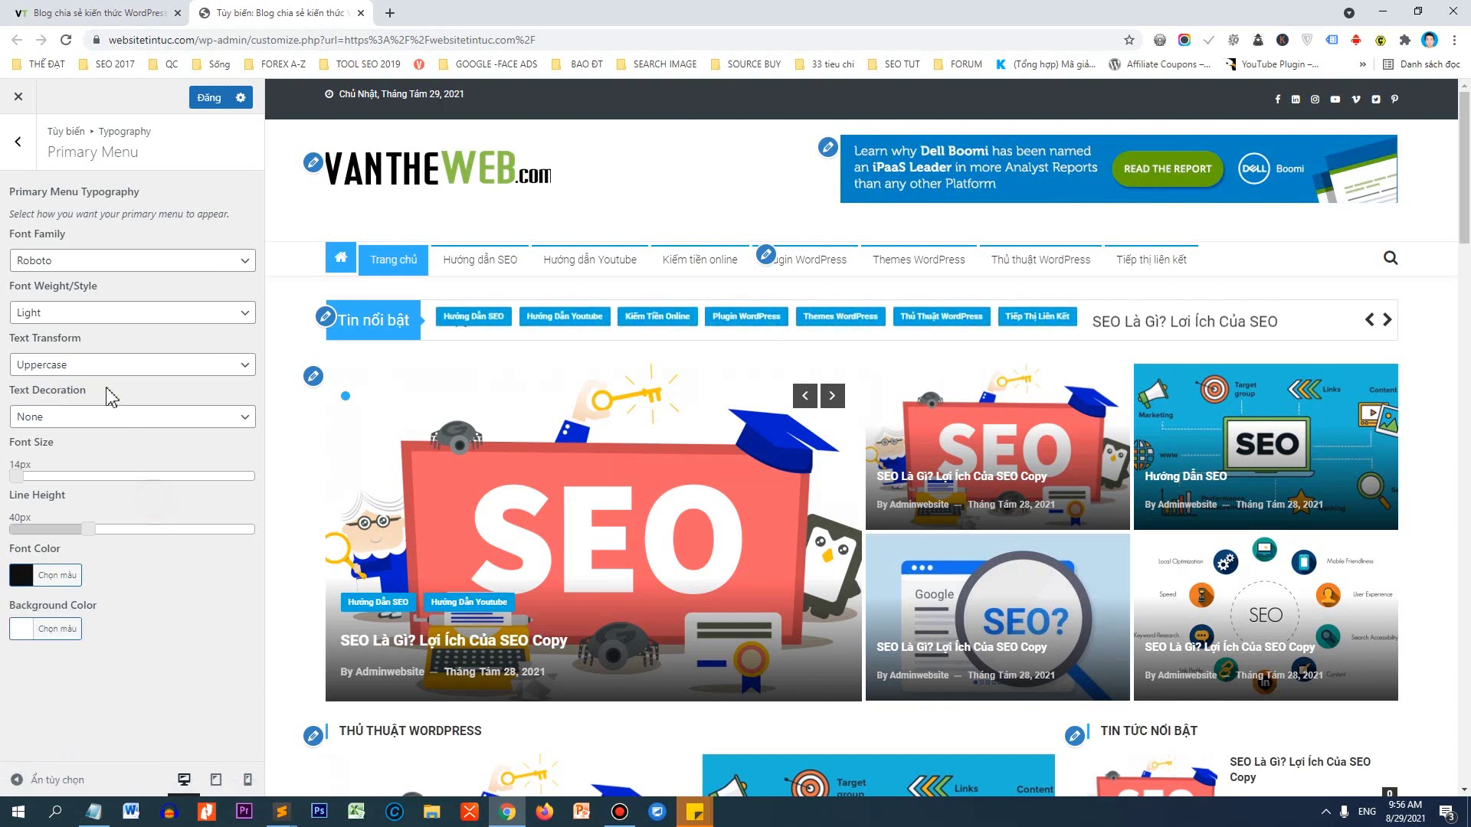
{"action": "left_click", "coordinate": [74, 313]}
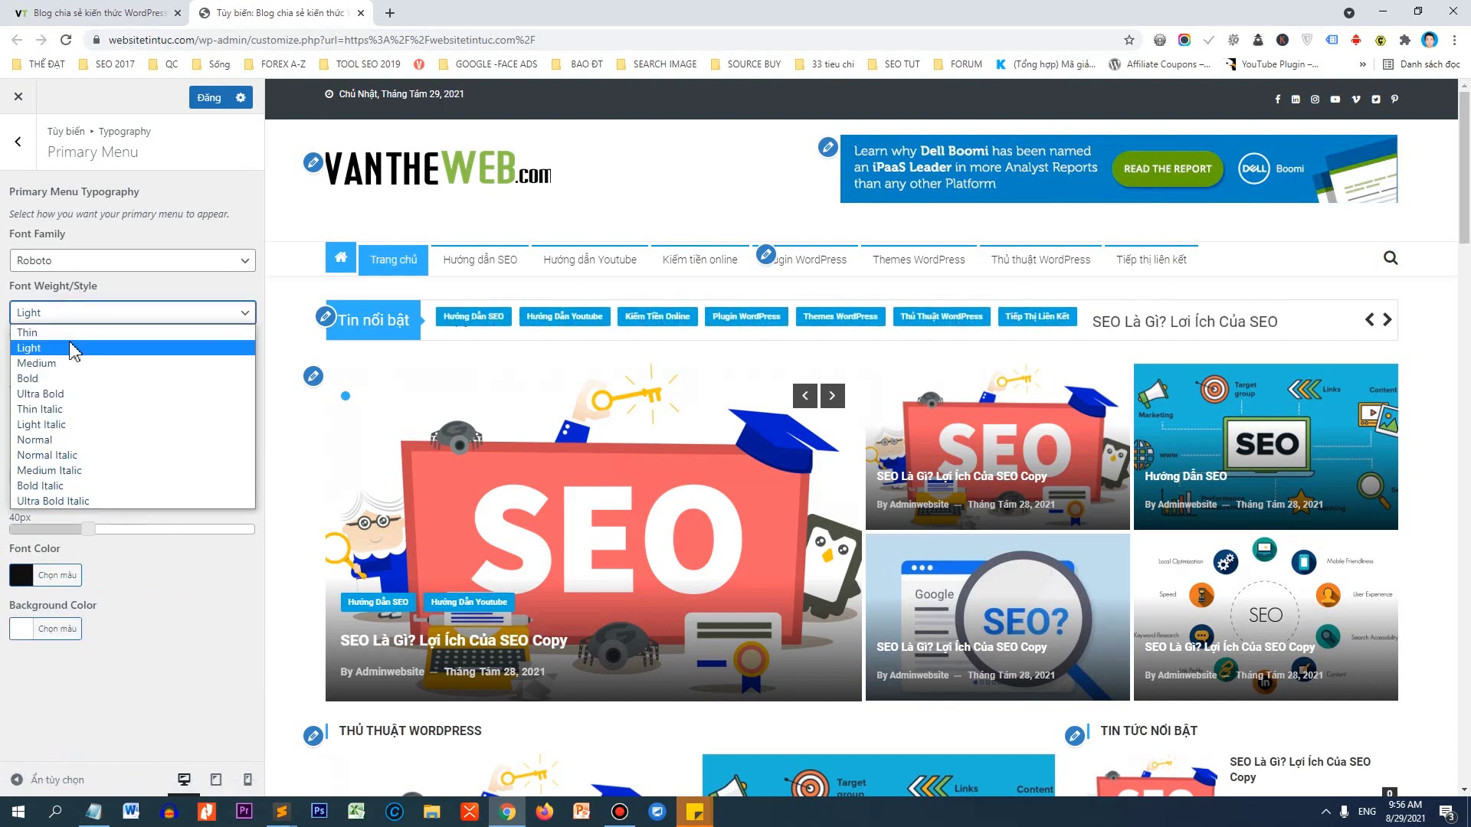
{"action": "left_click", "coordinate": [65, 380]}
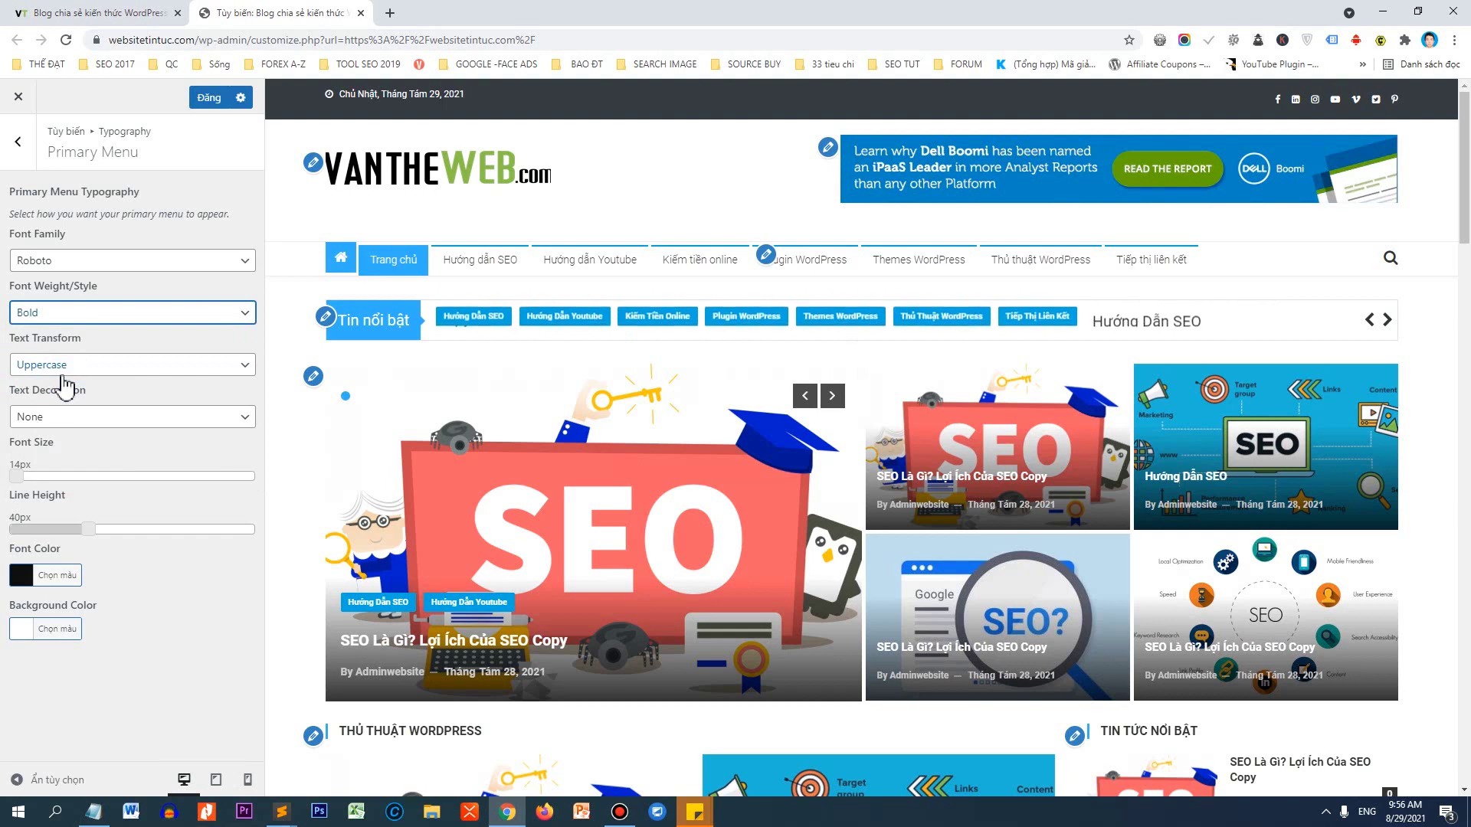
{"action": "left_click", "coordinate": [209, 97]}
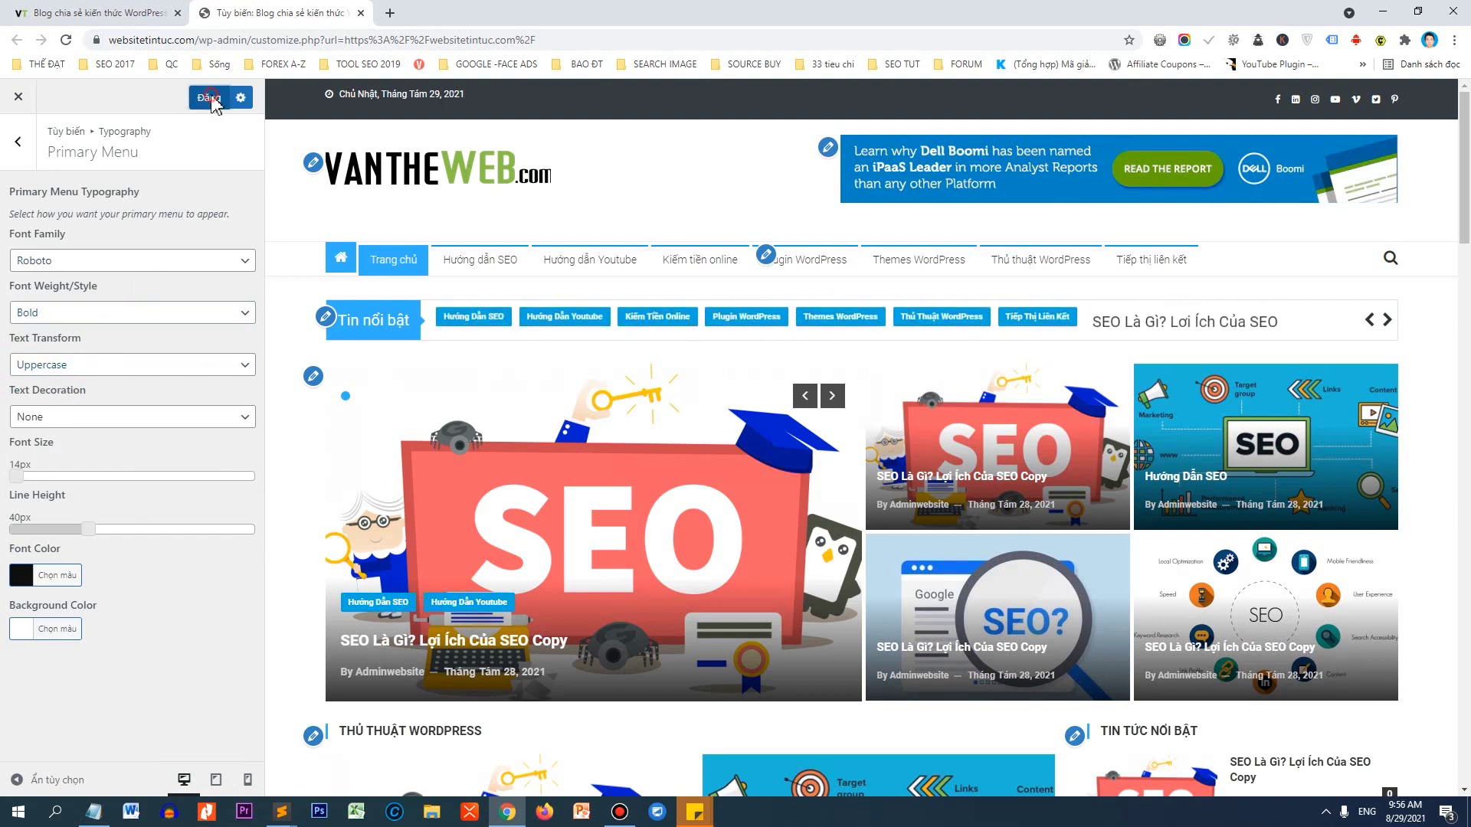
{"action": "left_click", "coordinate": [116, 13]}
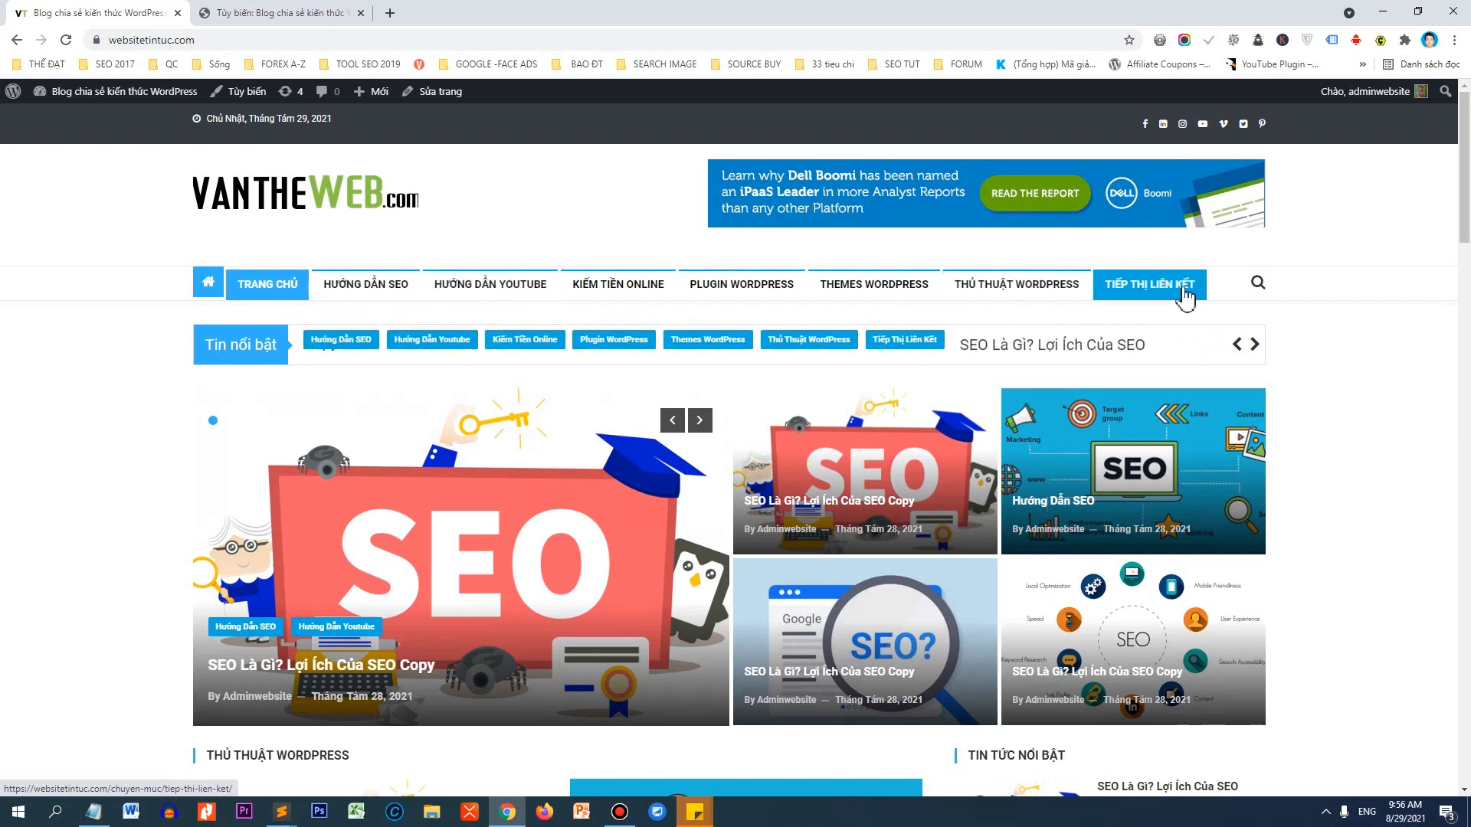
Reload the home page, scroll through its posts and footer under the uppercase bold menu, and return to the Customizer.
{"action": "scroll", "coordinate": [601, 269], "scroll_direction": "down", "scroll_amount": 3}
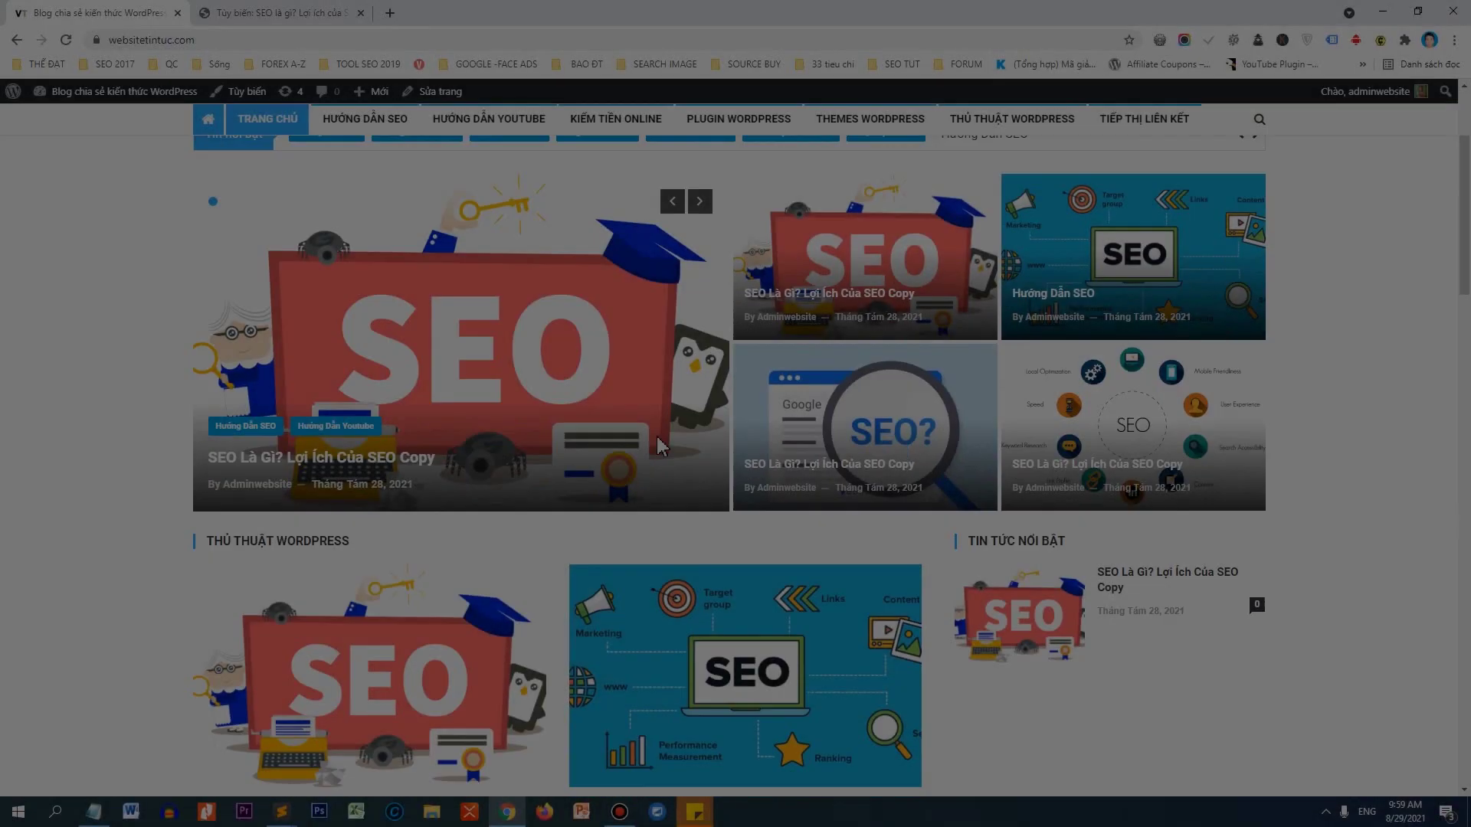
{"action": "scroll", "coordinate": [660, 447], "scroll_direction": "up", "scroll_amount": 3}
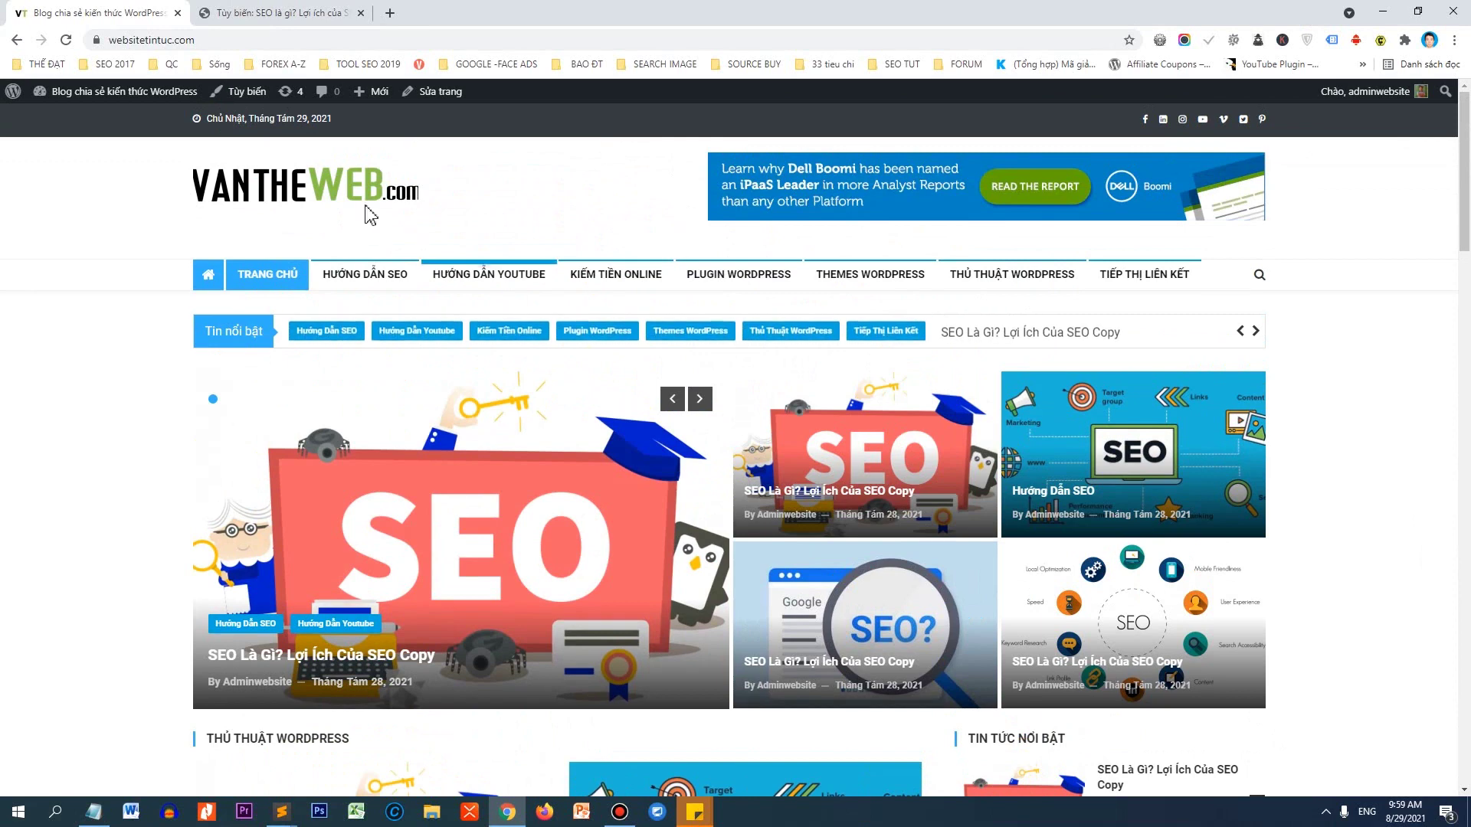
{"action": "left_click", "coordinate": [360, 199]}
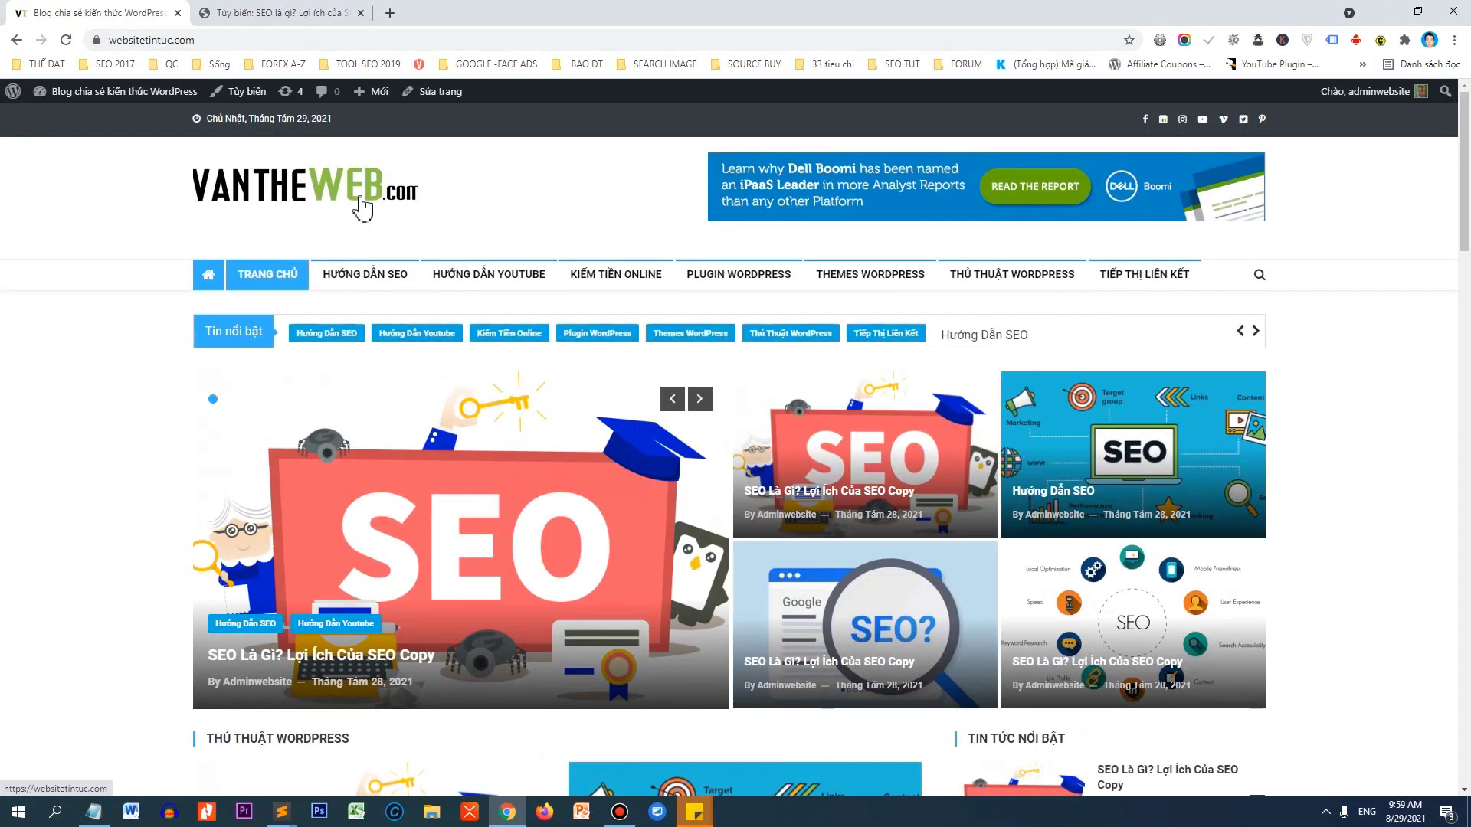
{"action": "scroll", "coordinate": [615, 444], "scroll_direction": "down", "scroll_amount": 10}
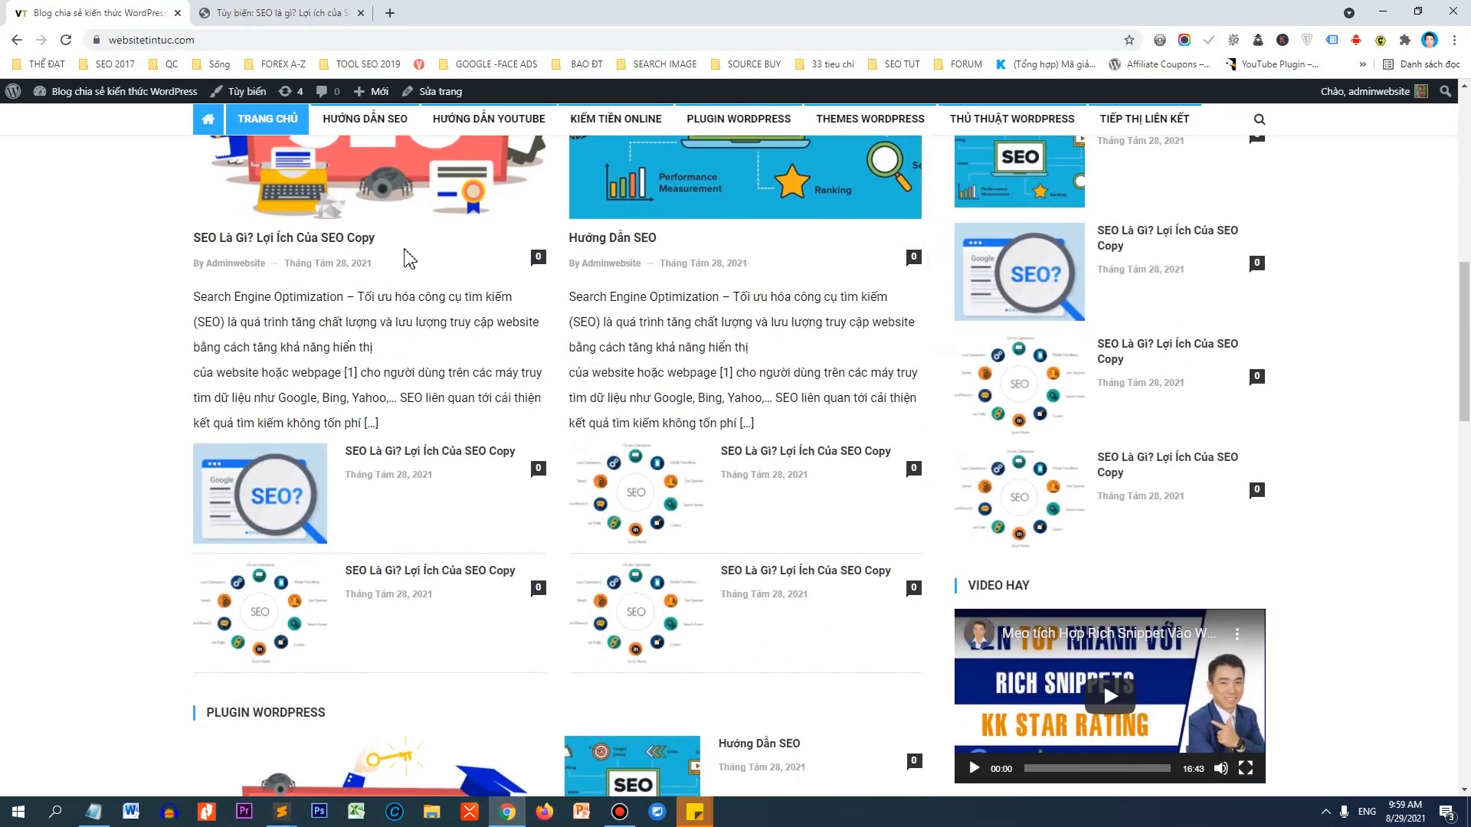
{"action": "left_click_drag", "start_coordinate": [1463, 339], "coordinate": [1468, 565]}
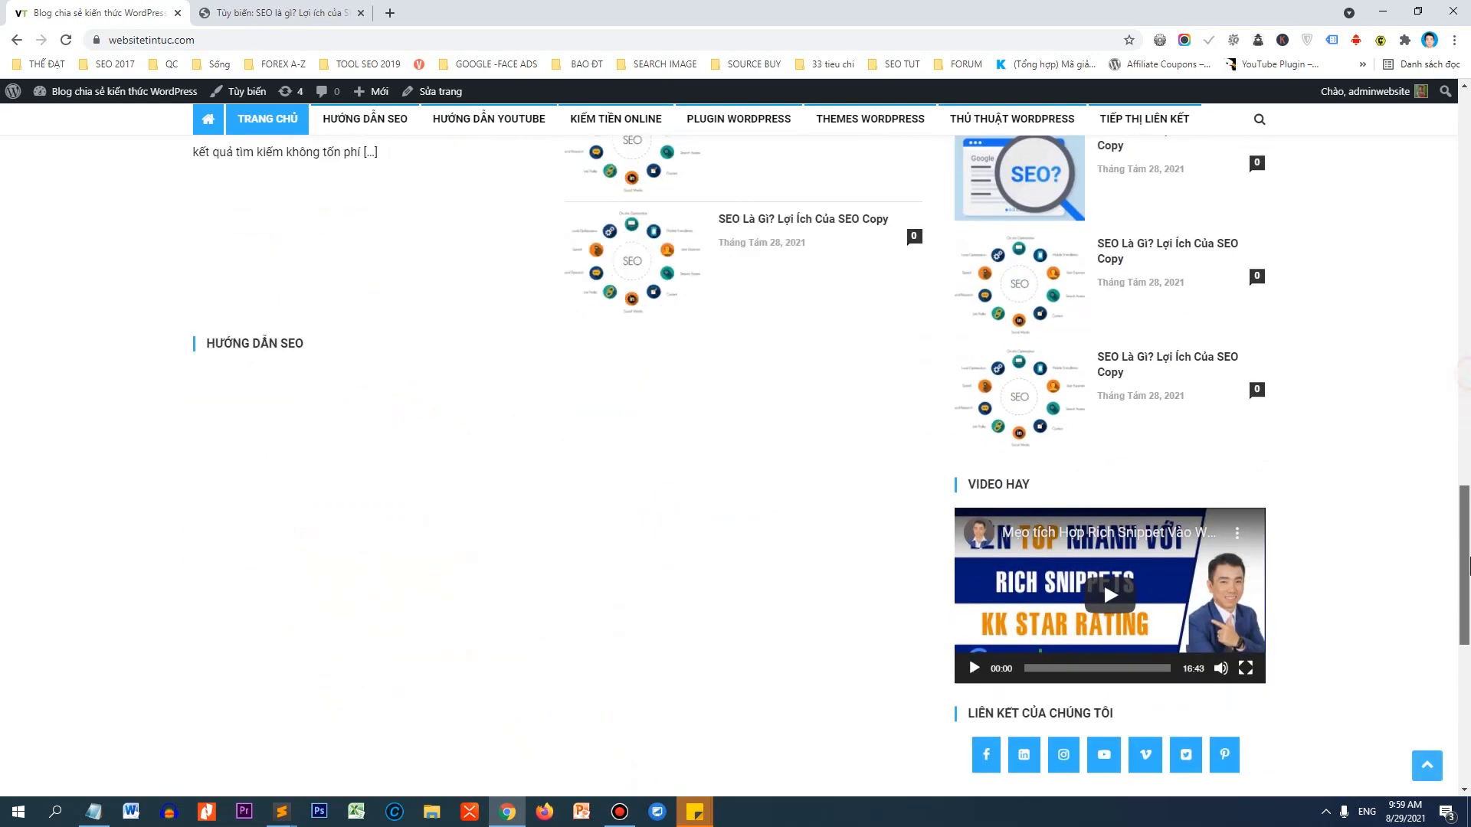
{"action": "scroll", "coordinate": [613, 460], "scroll_direction": "down", "scroll_amount": 2}
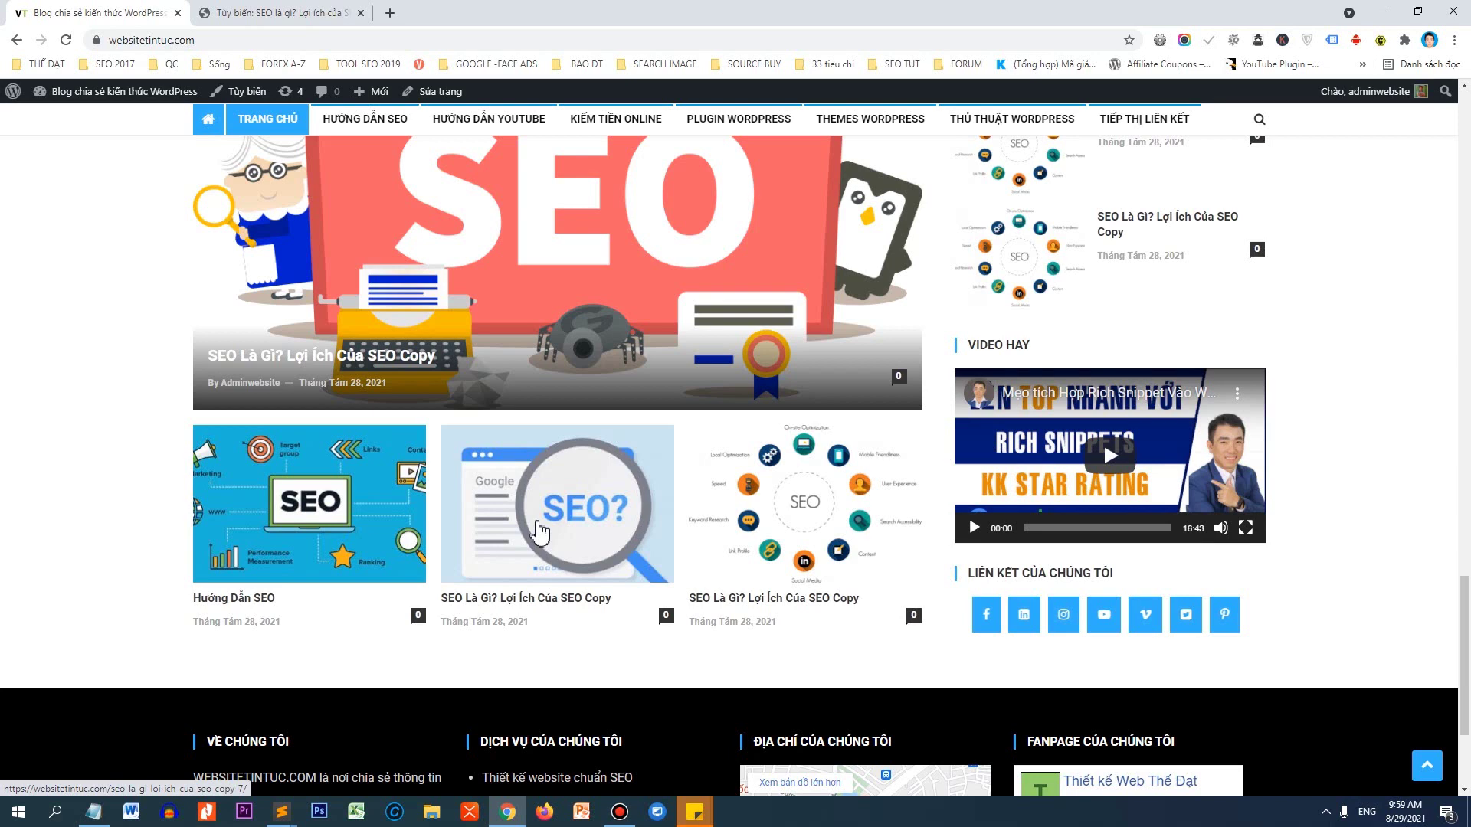
{"action": "left_click", "coordinate": [302, 13]}
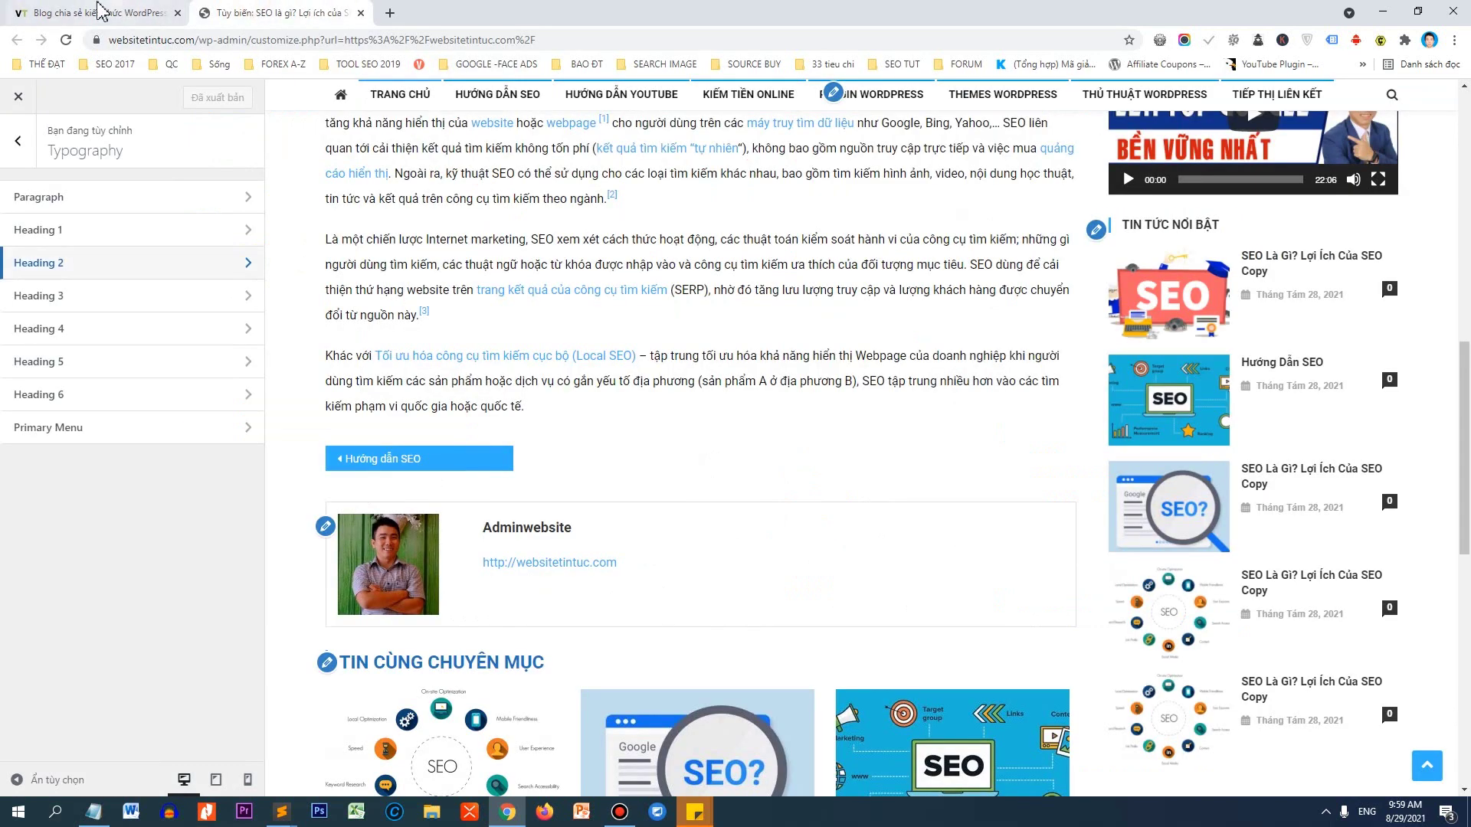
Close the Customizer and reach Plugins > Add New in a fresh dashboard tab.
{"action": "left_click", "coordinate": [365, 16]}
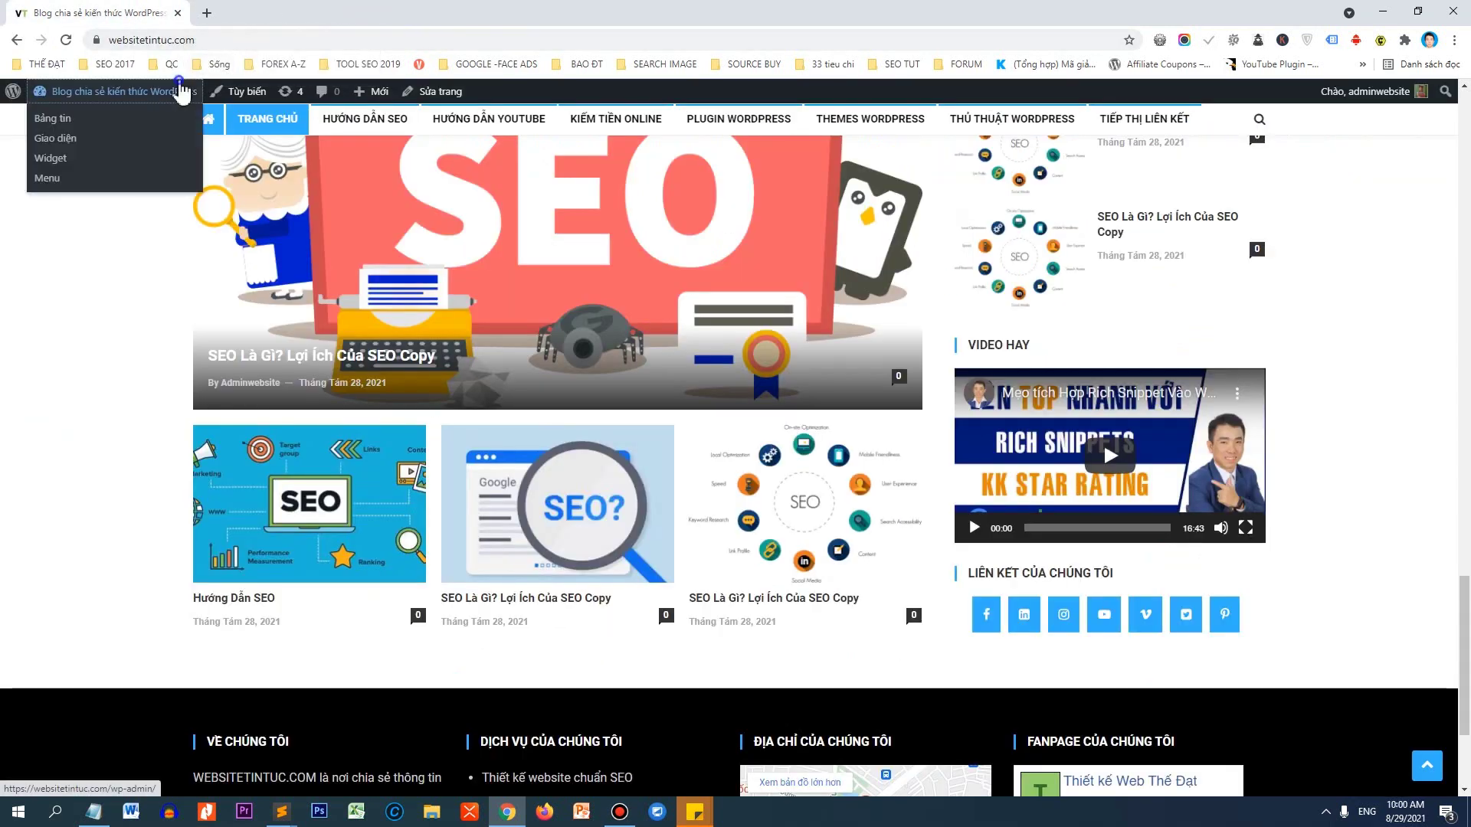
{"action": "right_click", "coordinate": [179, 80]}
{"action": "left_click", "coordinate": [207, 89]}
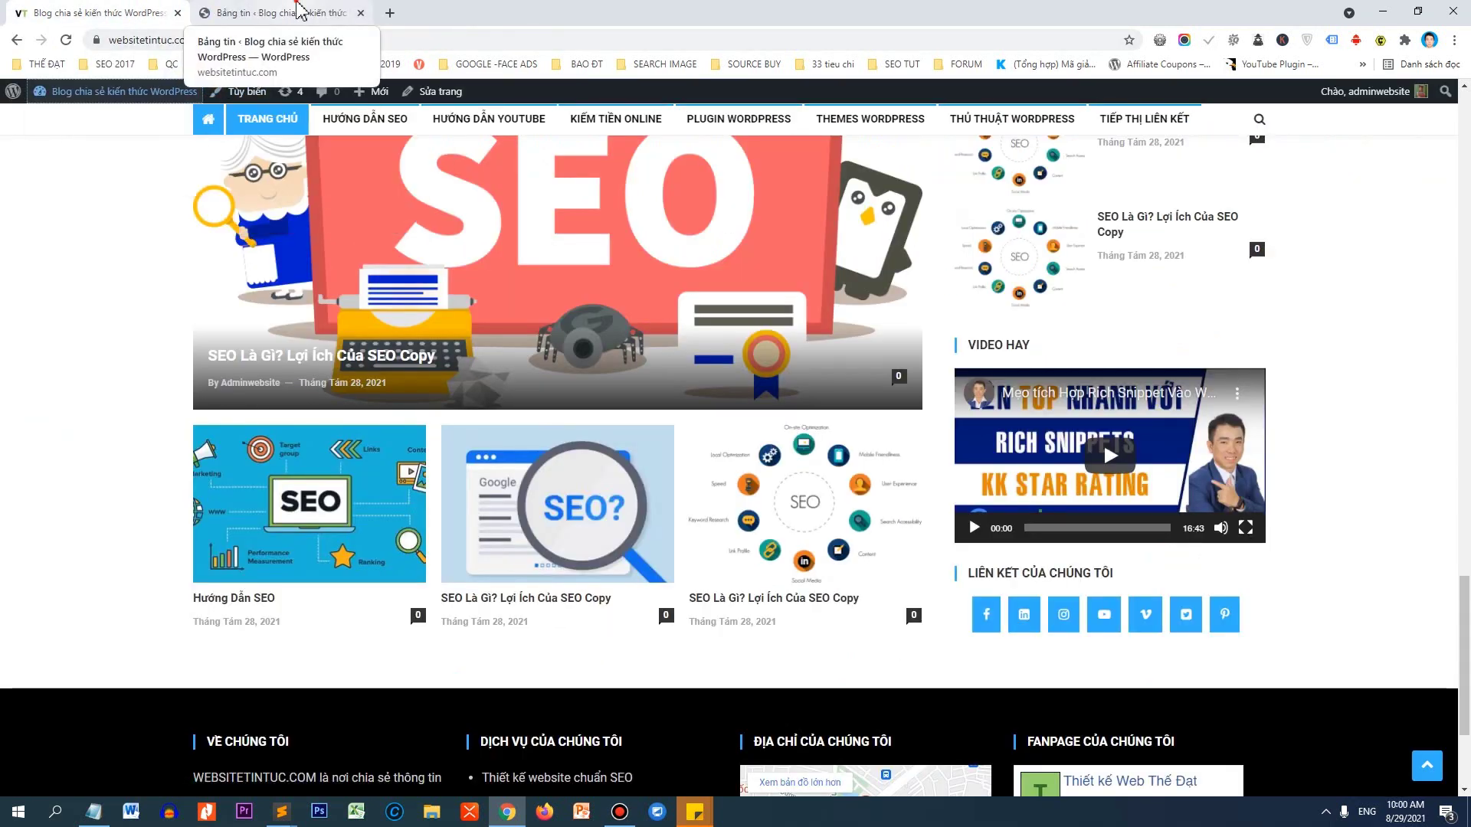
{"action": "left_click", "coordinate": [298, 11]}
{"action": "mouse_move", "coordinate": [65, 379]}
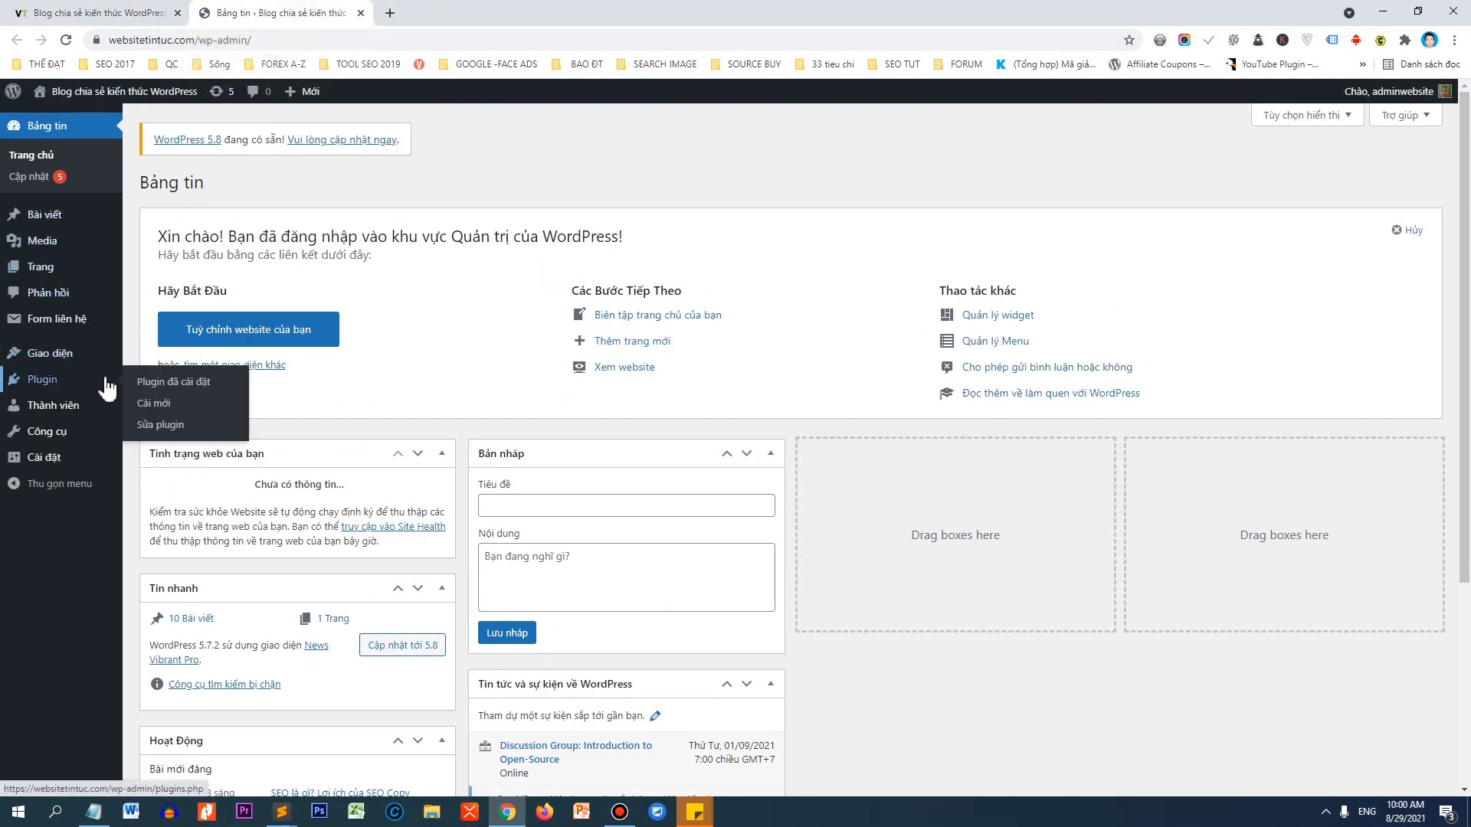
{"action": "left_click", "coordinate": [149, 415]}
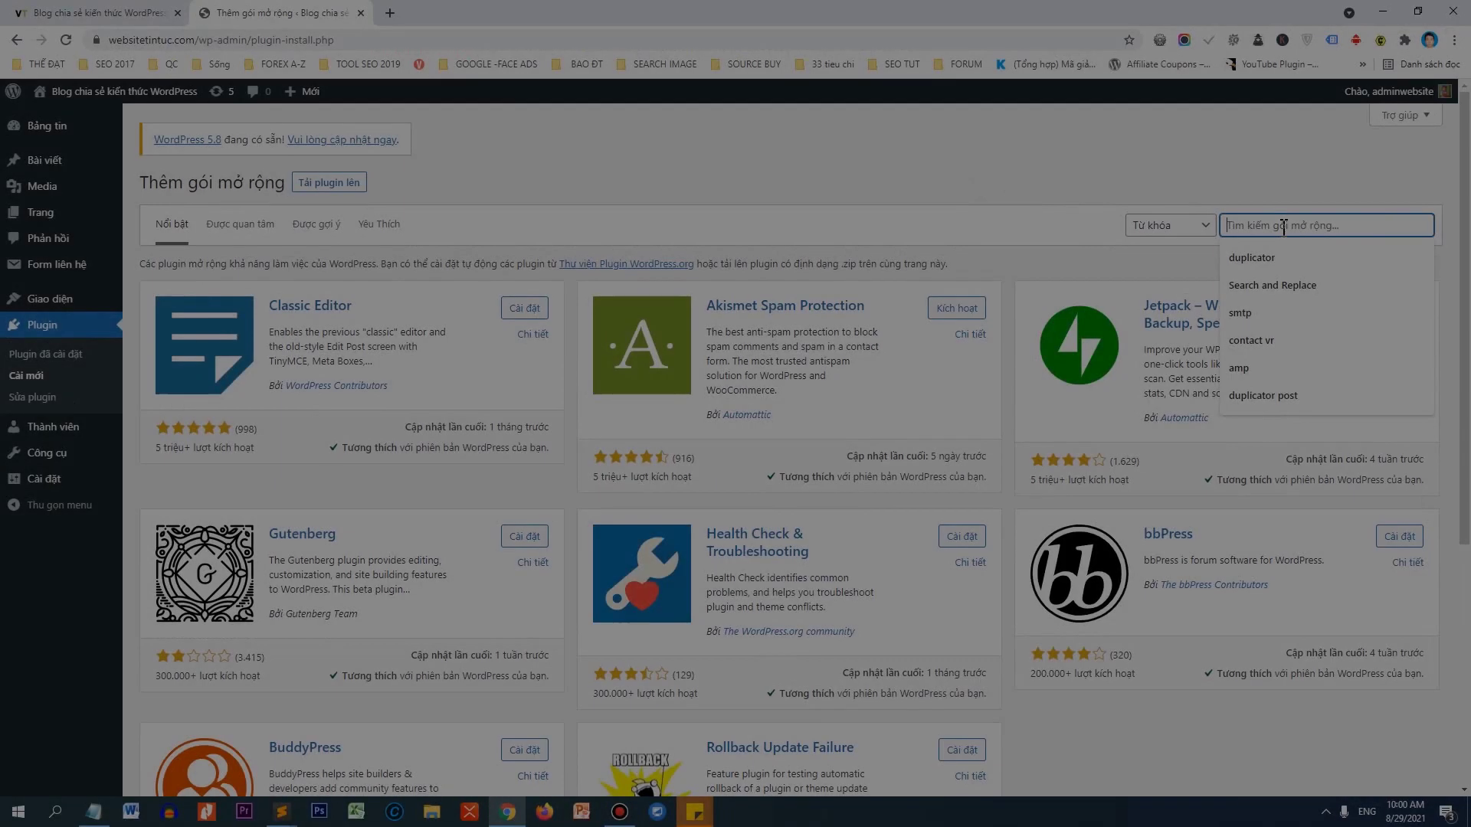
Search plugins for 'rank math' and paste that term, enlarged, into the notes window.
{"action": "left_click", "coordinate": [1256, 226]}
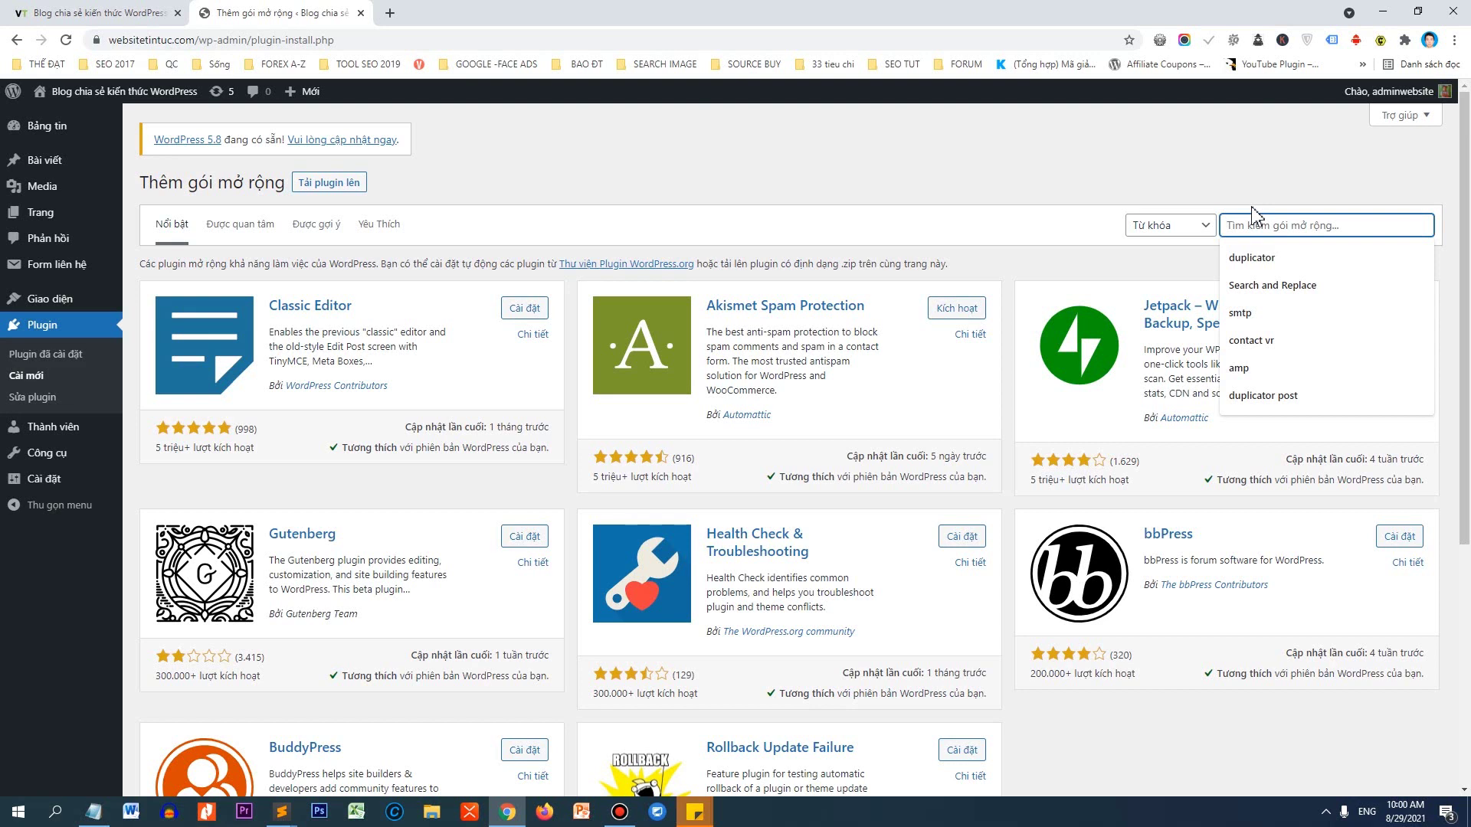
{"action": "type", "text": "ran"}
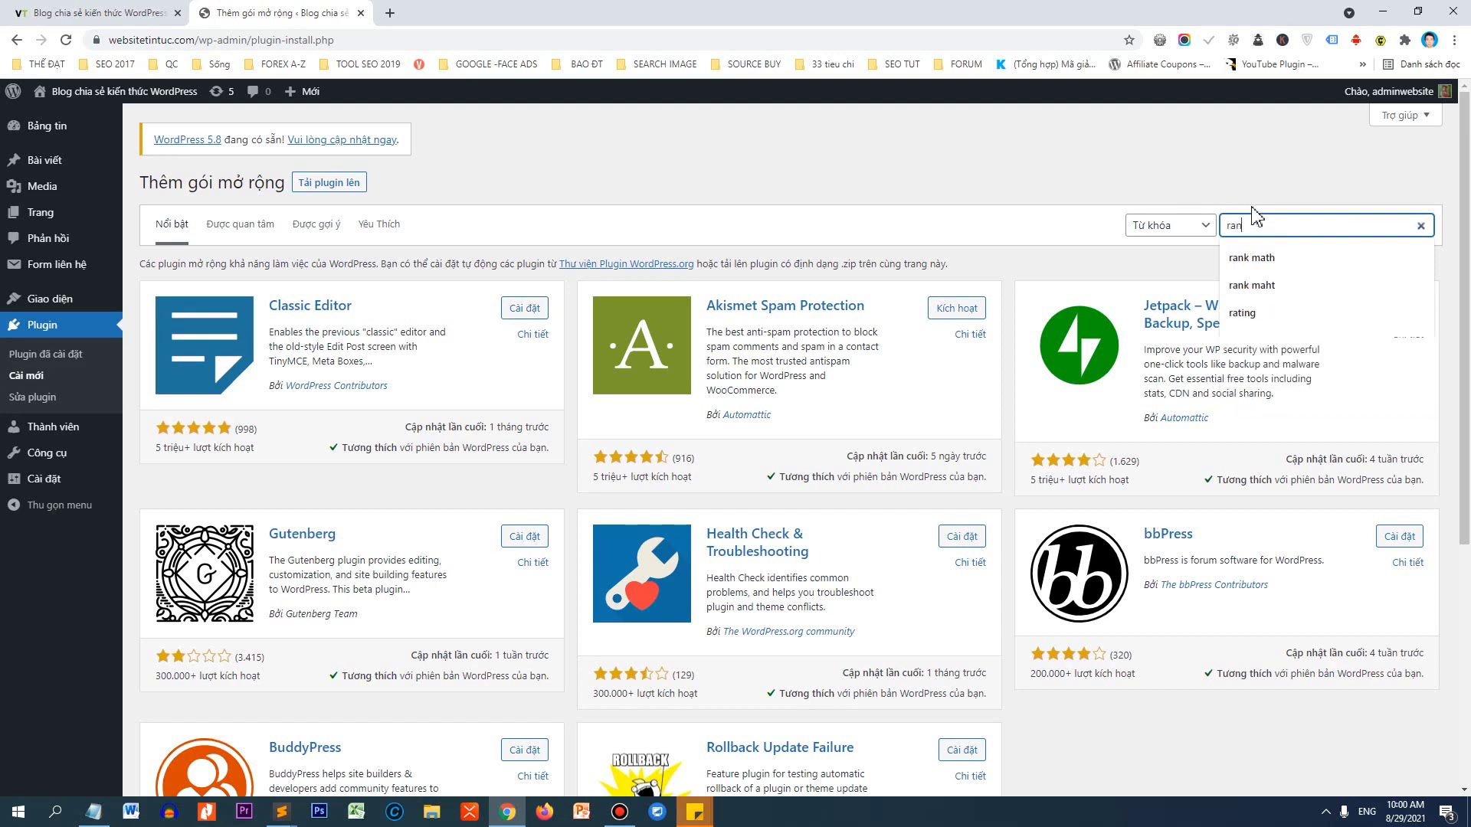
{"action": "type", "text": "k"}
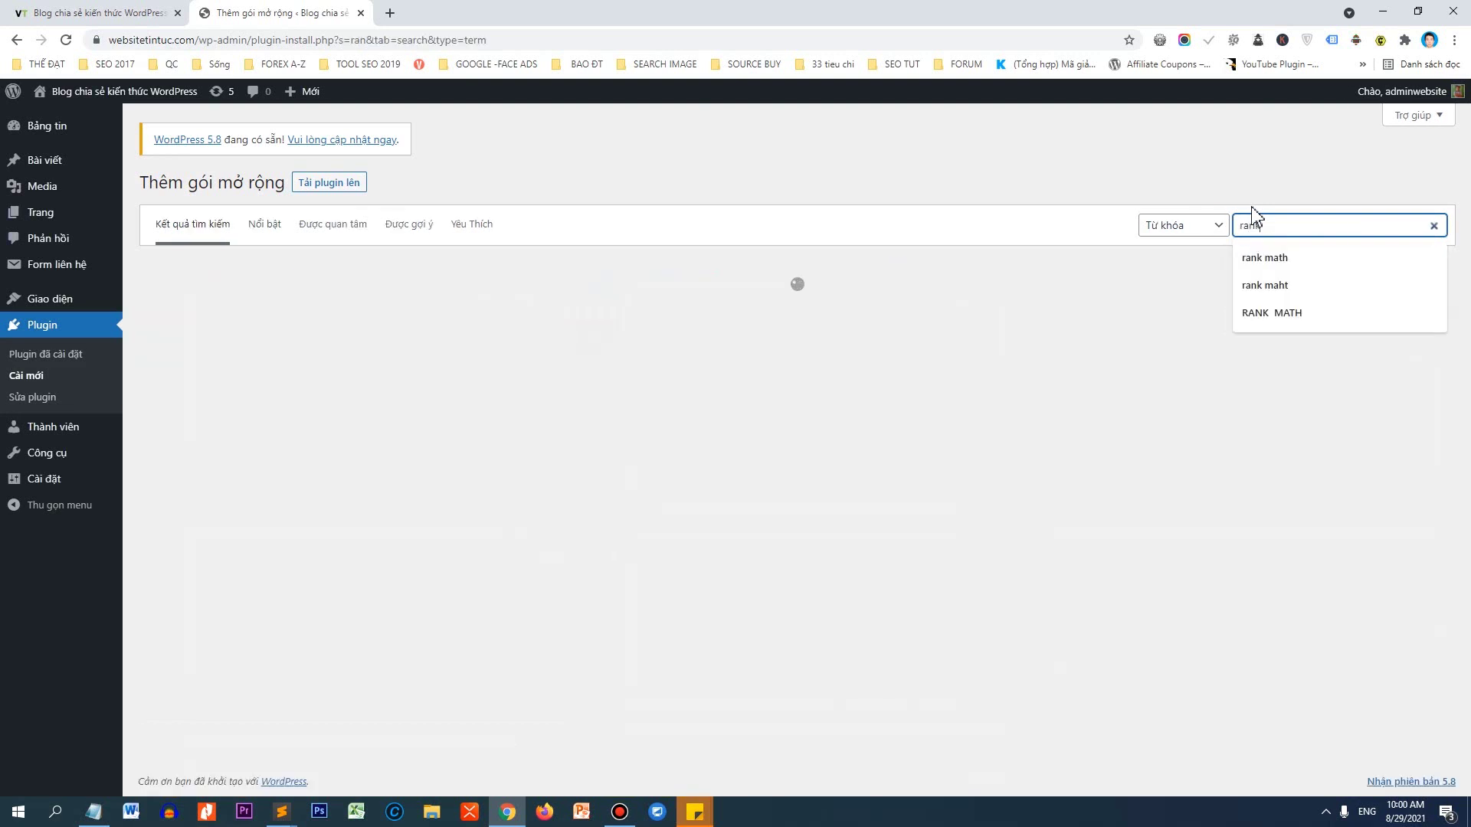
{"action": "type", "text": " math"}
{"action": "key", "text": "ctrl+a"}
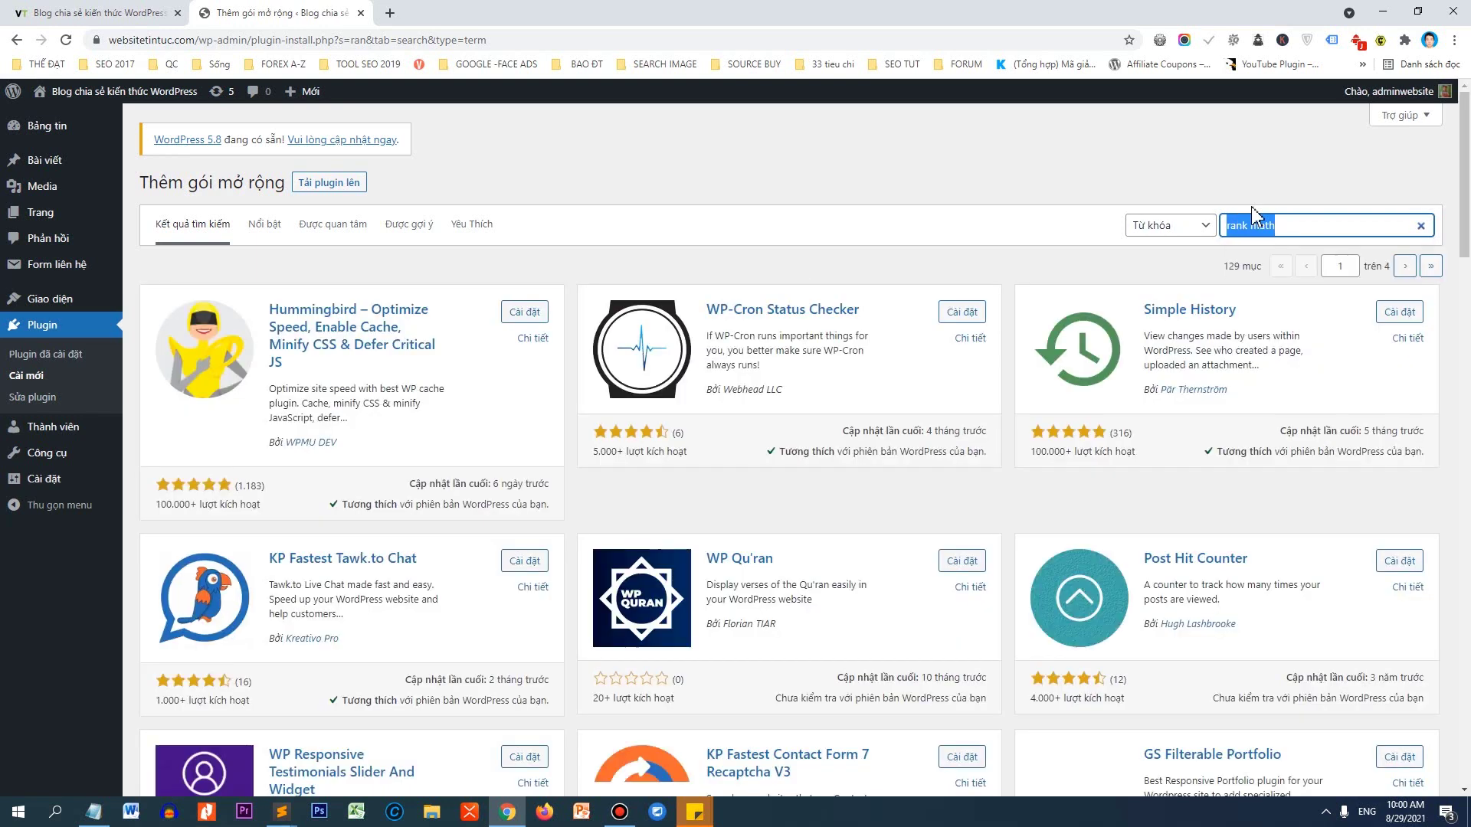
{"action": "key", "text": "ctrl+c"}
{"action": "left_click", "coordinate": [94, 812]}
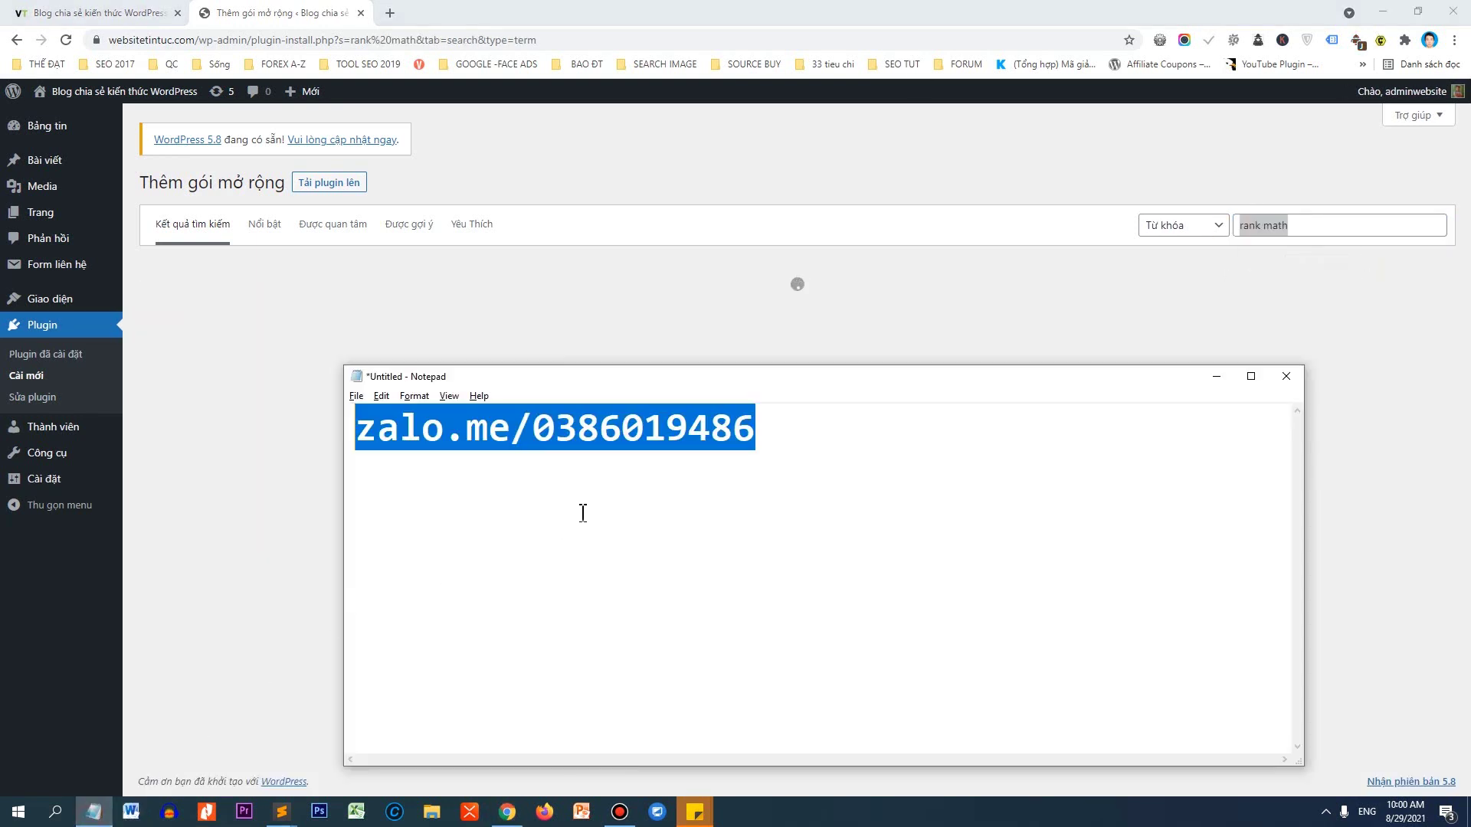
{"action": "key", "text": "ctrl+v"}
{"action": "key", "text": "ctrl+plus"}
{"action": "left_click_drag", "start_coordinate": [801, 450], "coordinate": [350, 424]}
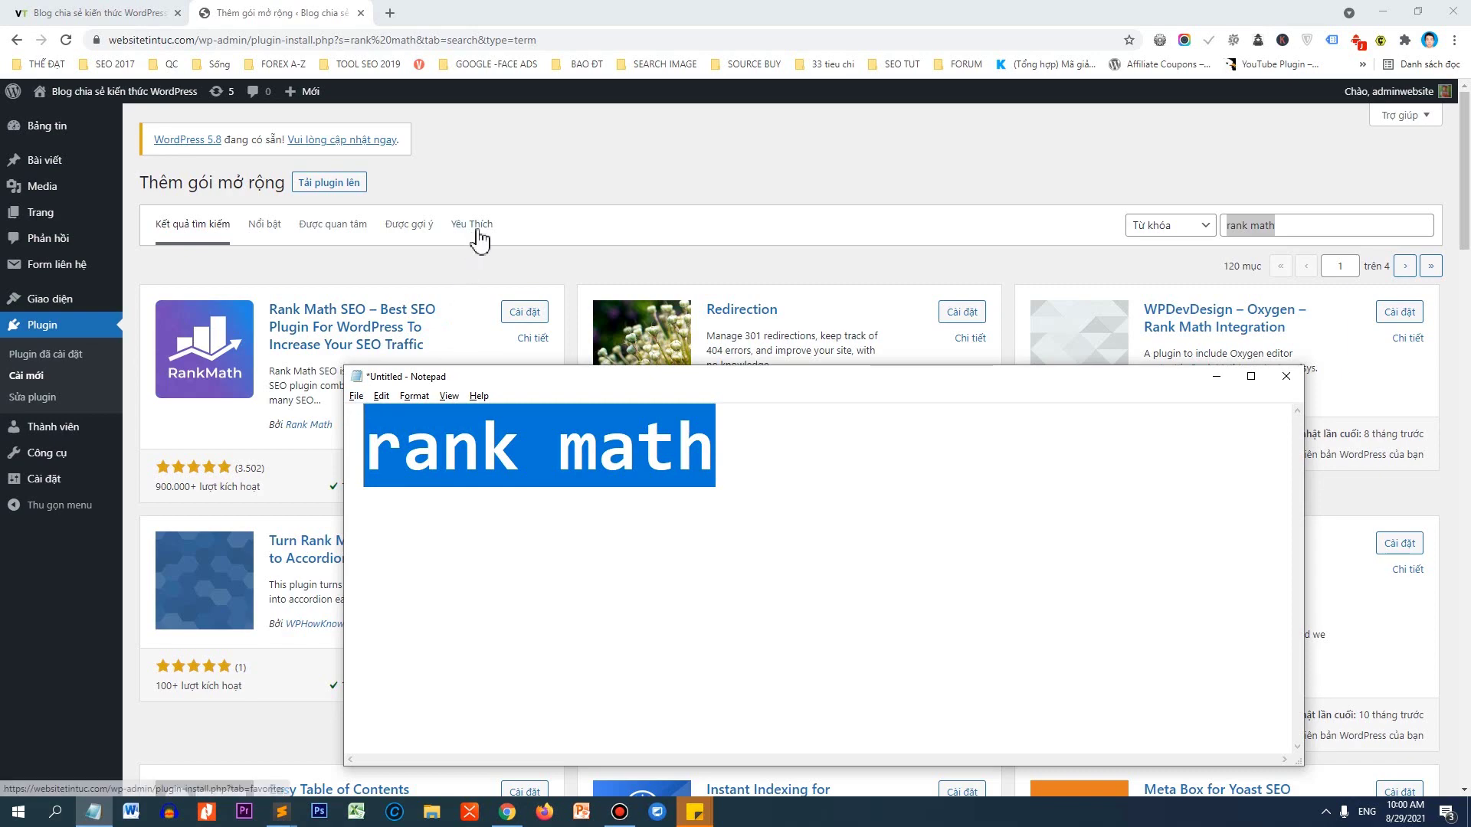
Install and activate the Rank Math SEO plugin from the search results.
{"action": "left_click", "coordinate": [498, 281]}
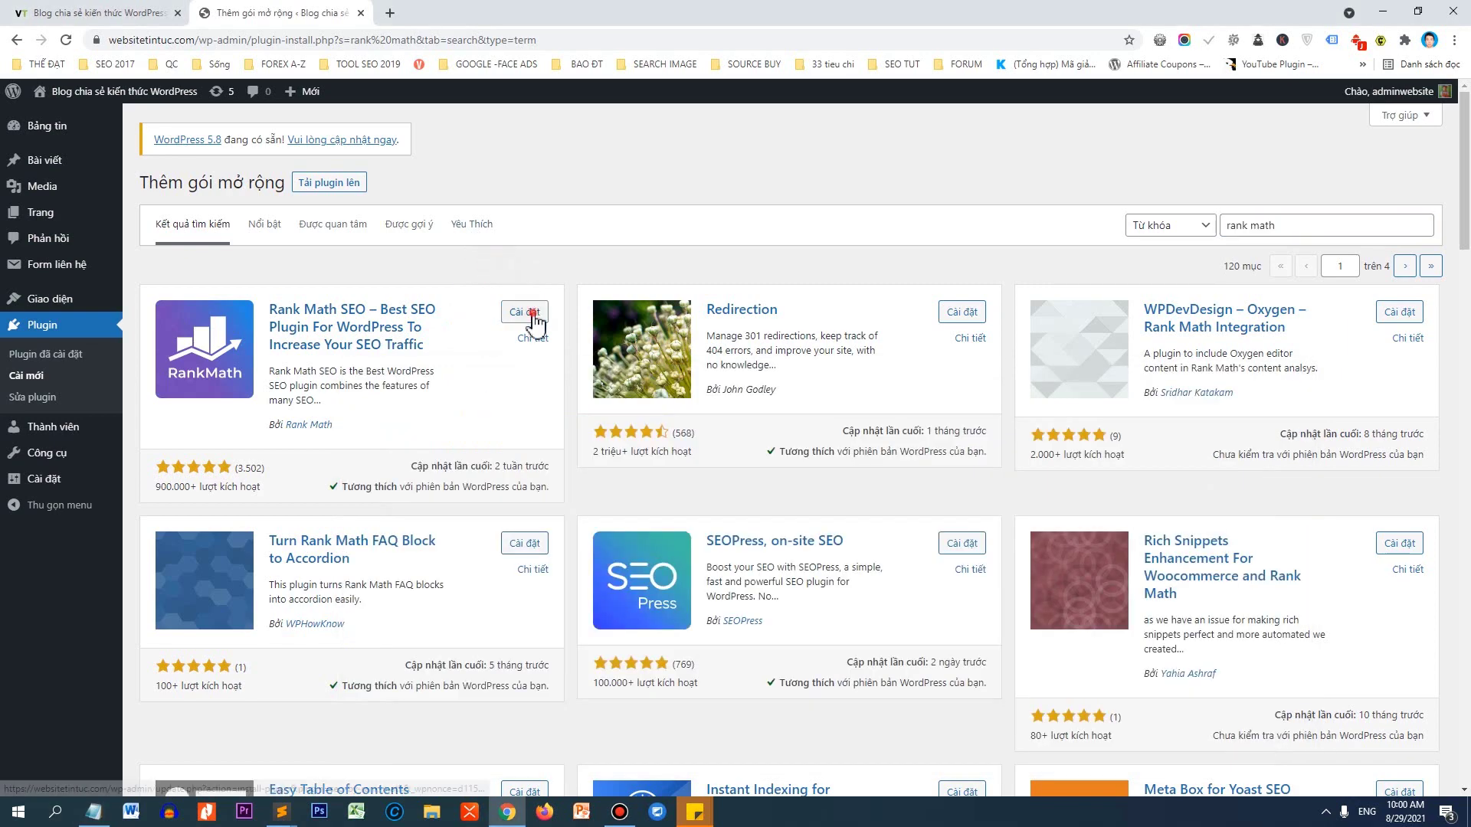
{"action": "left_click", "coordinate": [530, 314]}
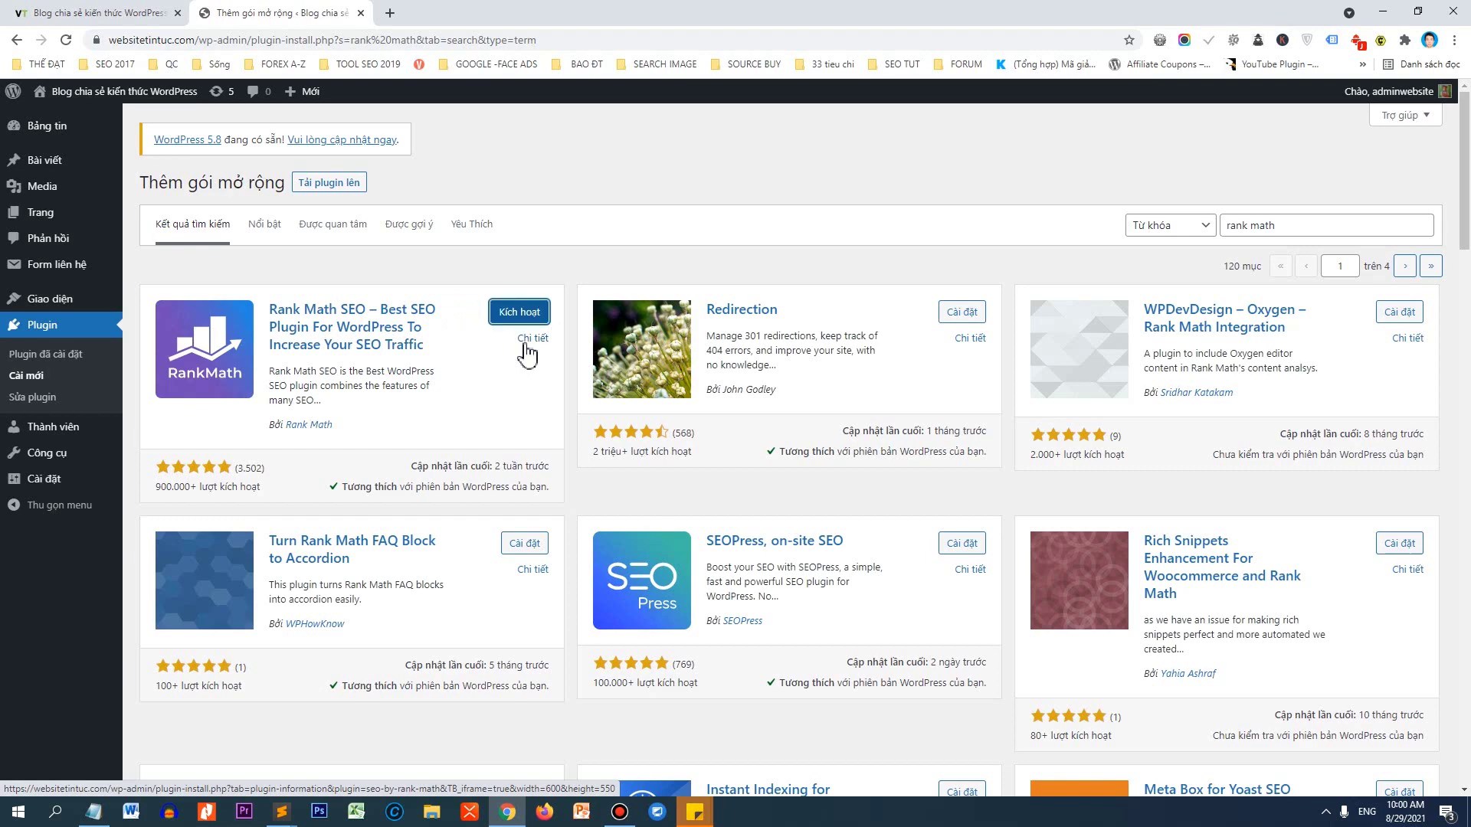
{"action": "left_click", "coordinate": [527, 316]}
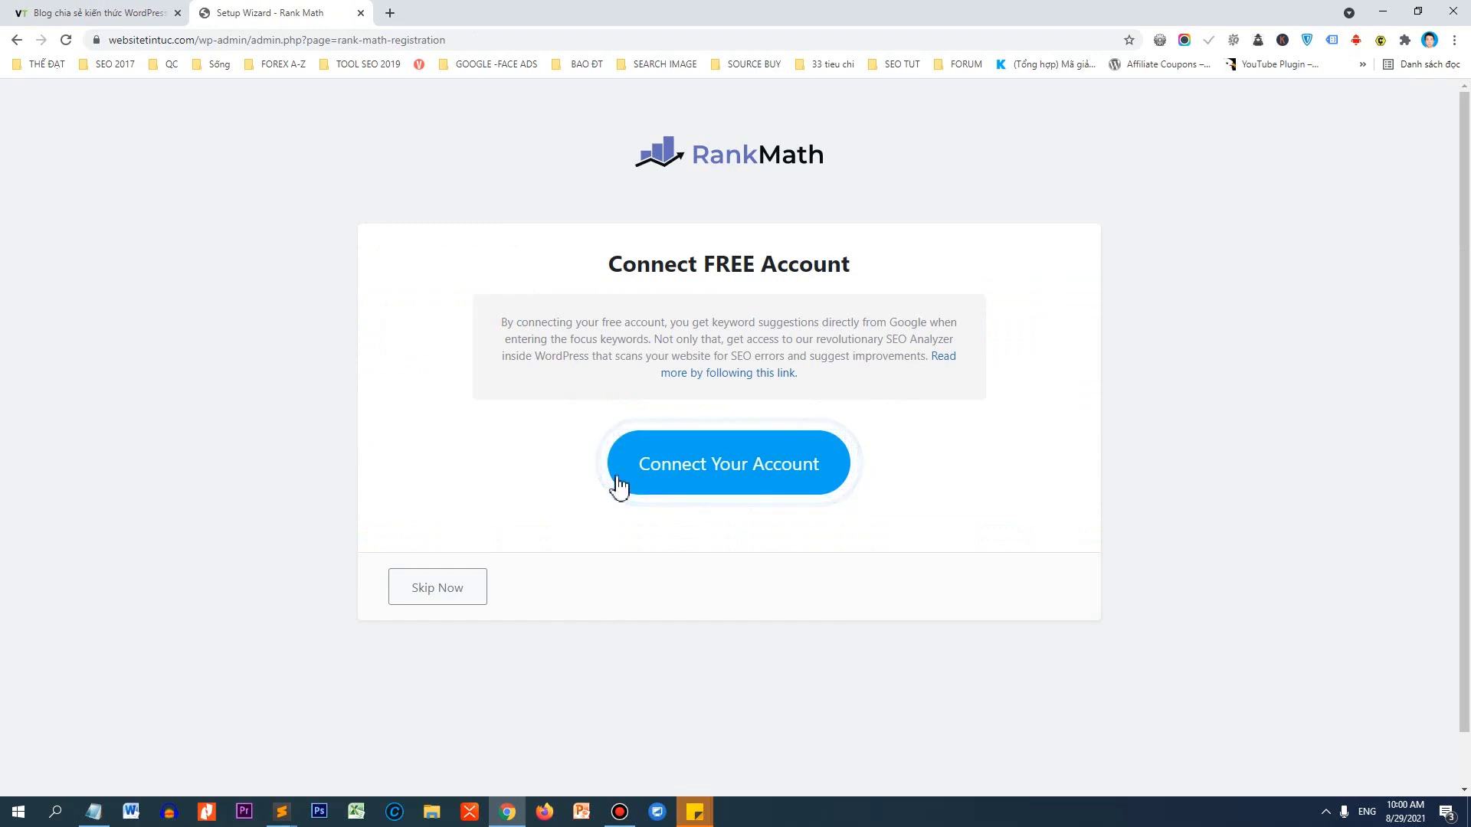
Connect a free Rank Math account, activate the Free Plan, and mark the missing PHP MBstring check.
{"action": "left_click", "coordinate": [640, 493]}
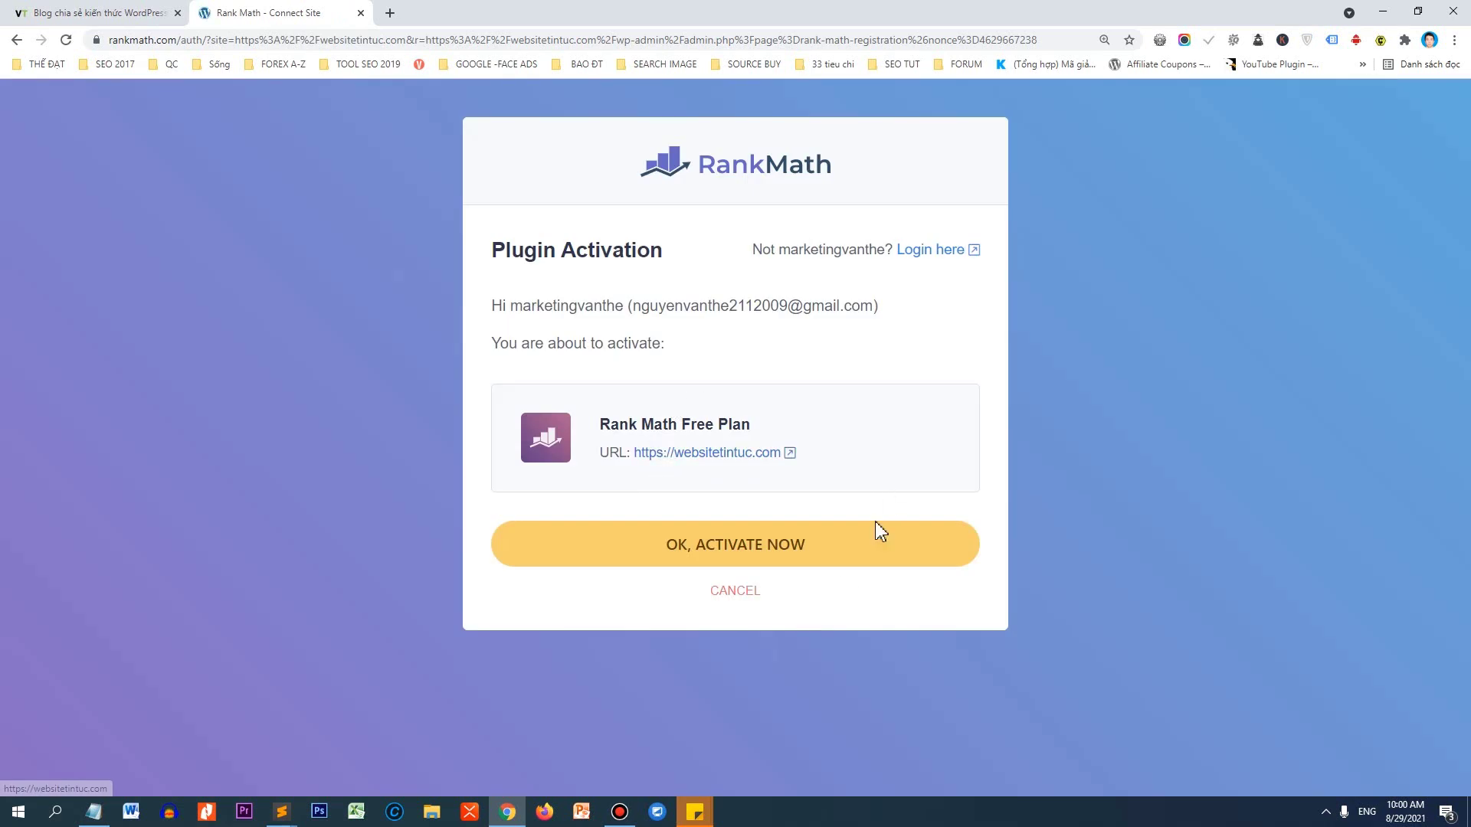
{"action": "left_click", "coordinate": [752, 562]}
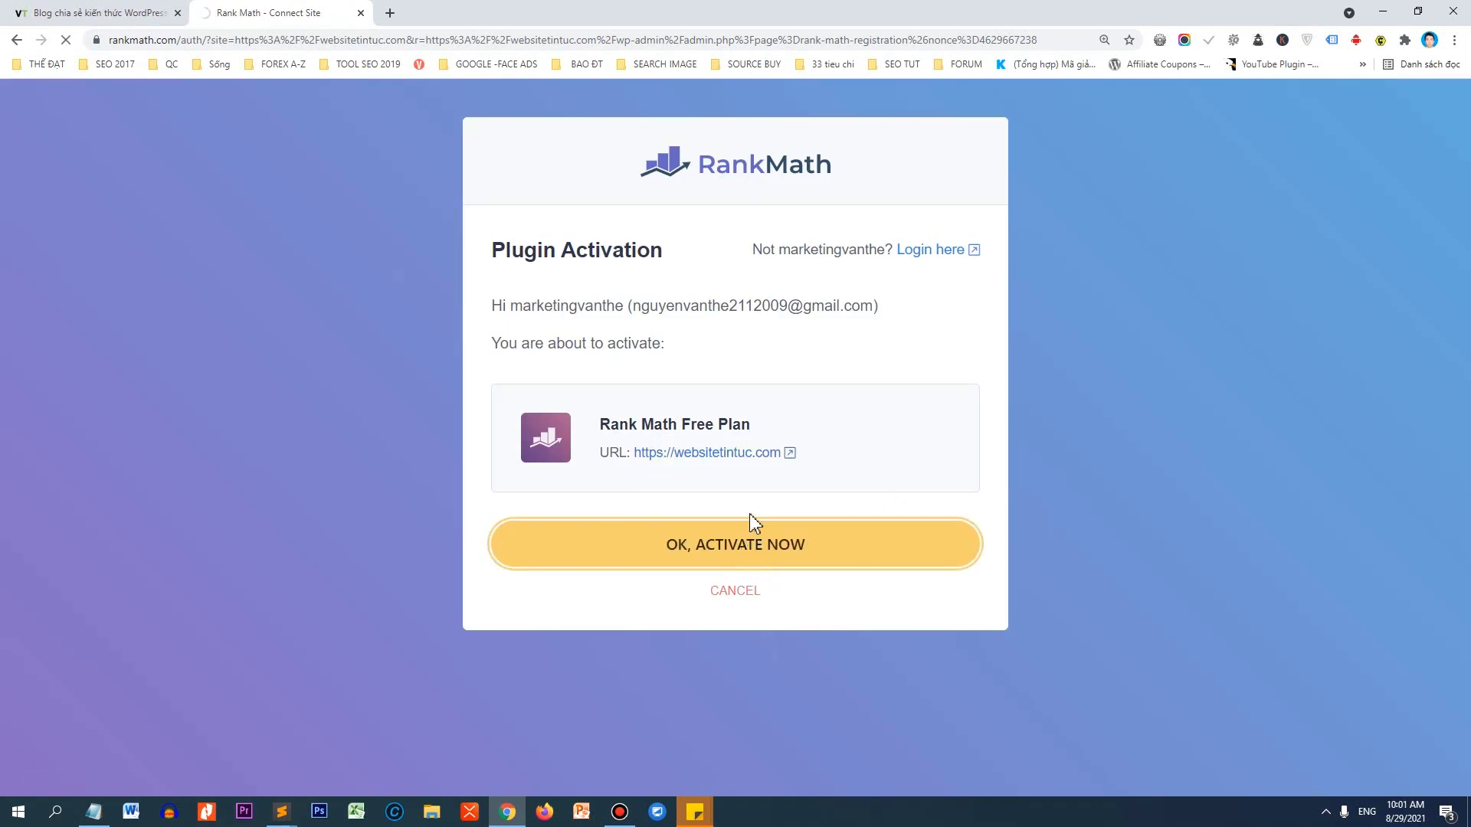
{"action": "scroll", "coordinate": [758, 425], "scroll_direction": "down", "scroll_amount": 3}
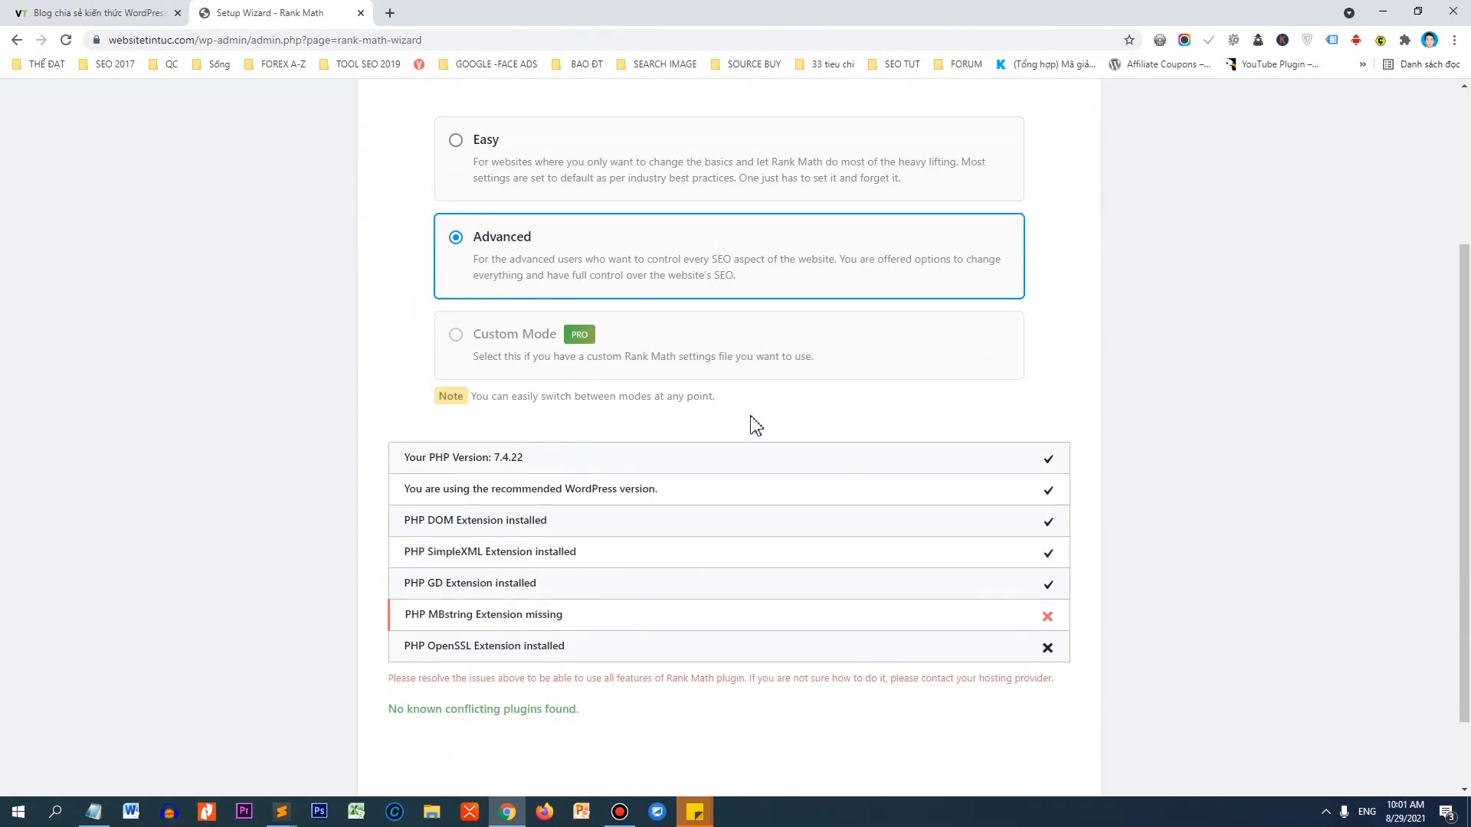
{"action": "scroll", "coordinate": [720, 443], "scroll_direction": "down", "scroll_amount": 1}
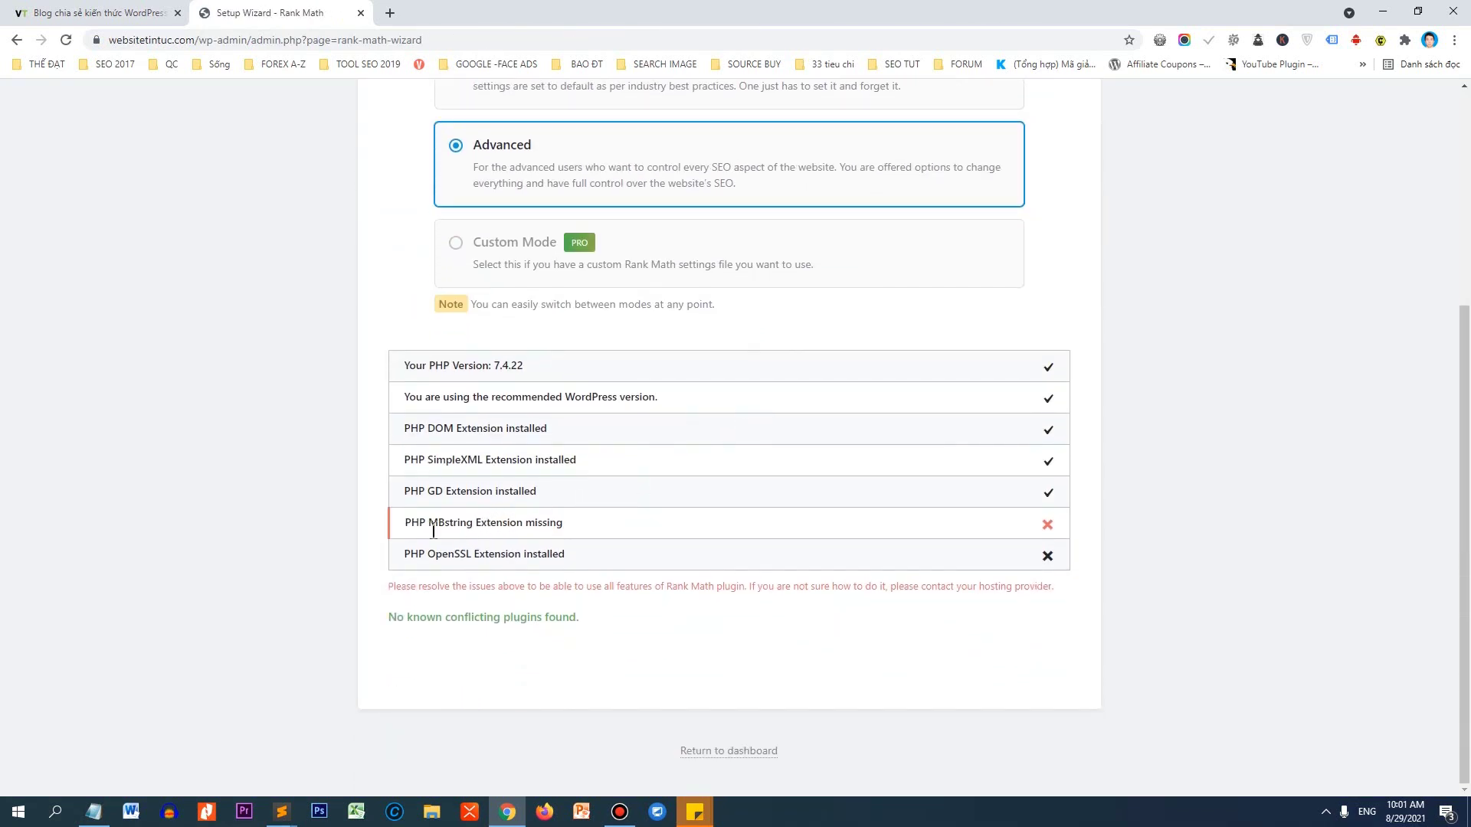
{"action": "left_click_drag", "start_coordinate": [409, 524], "coordinate": [452, 529]}
Open Gmail in a new tab, copy the blog's web address, and switch to another Google account.
{"action": "left_click", "coordinate": [390, 13]}
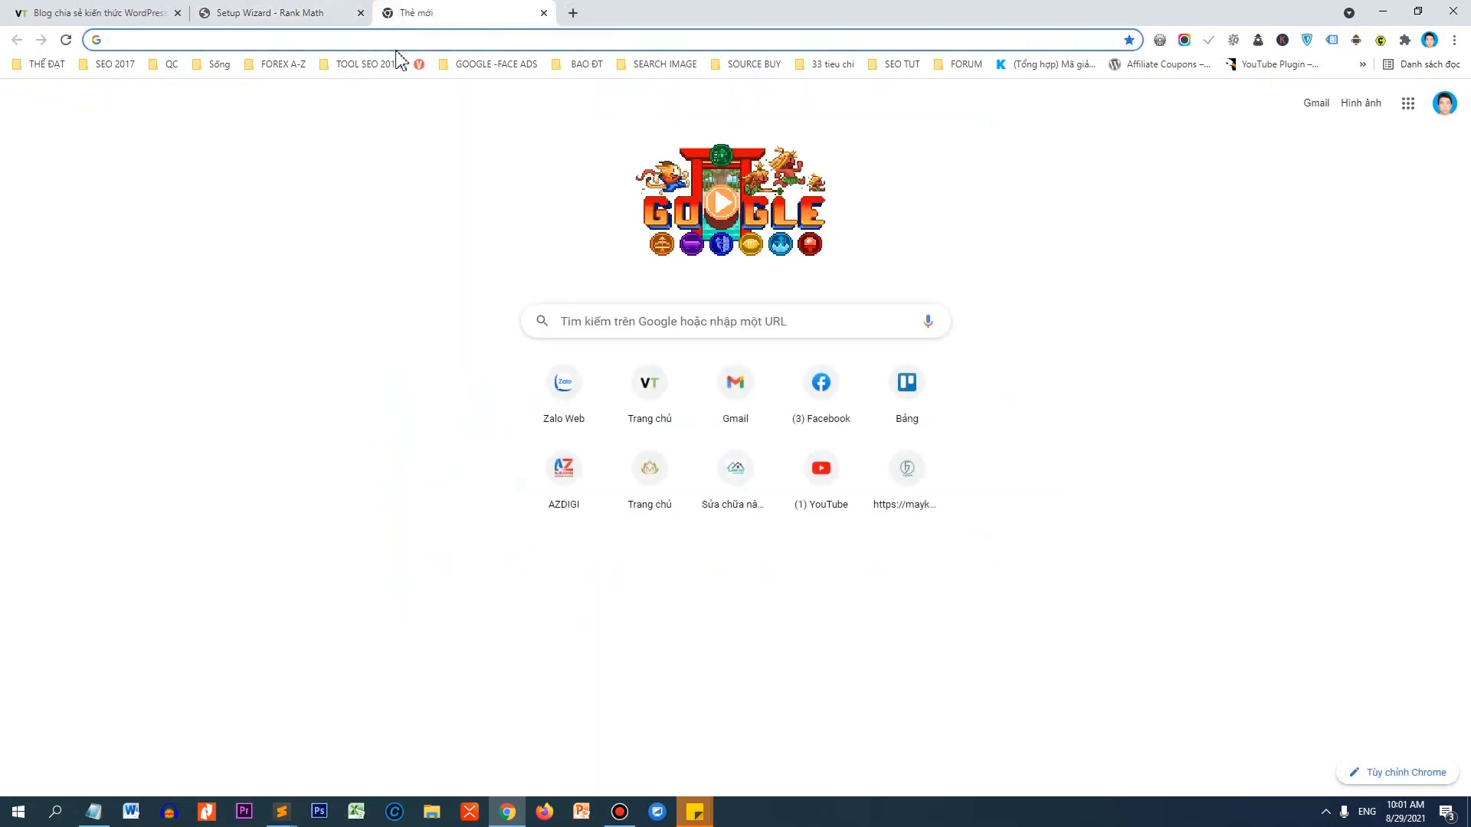
{"action": "type", "text": "gmail"}
{"action": "key", "text": "Return"}
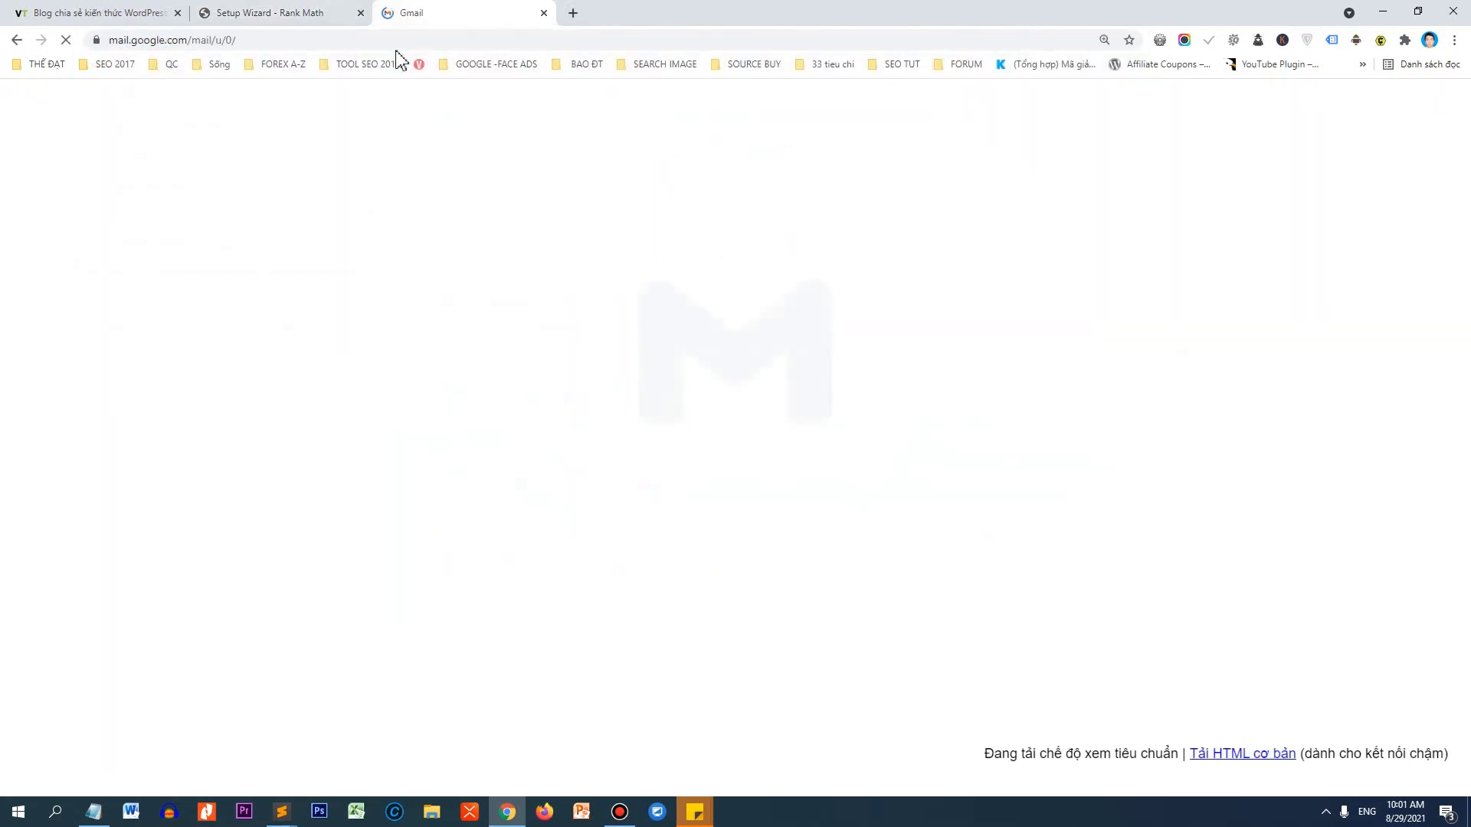
{"action": "left_click", "coordinate": [115, 13]}
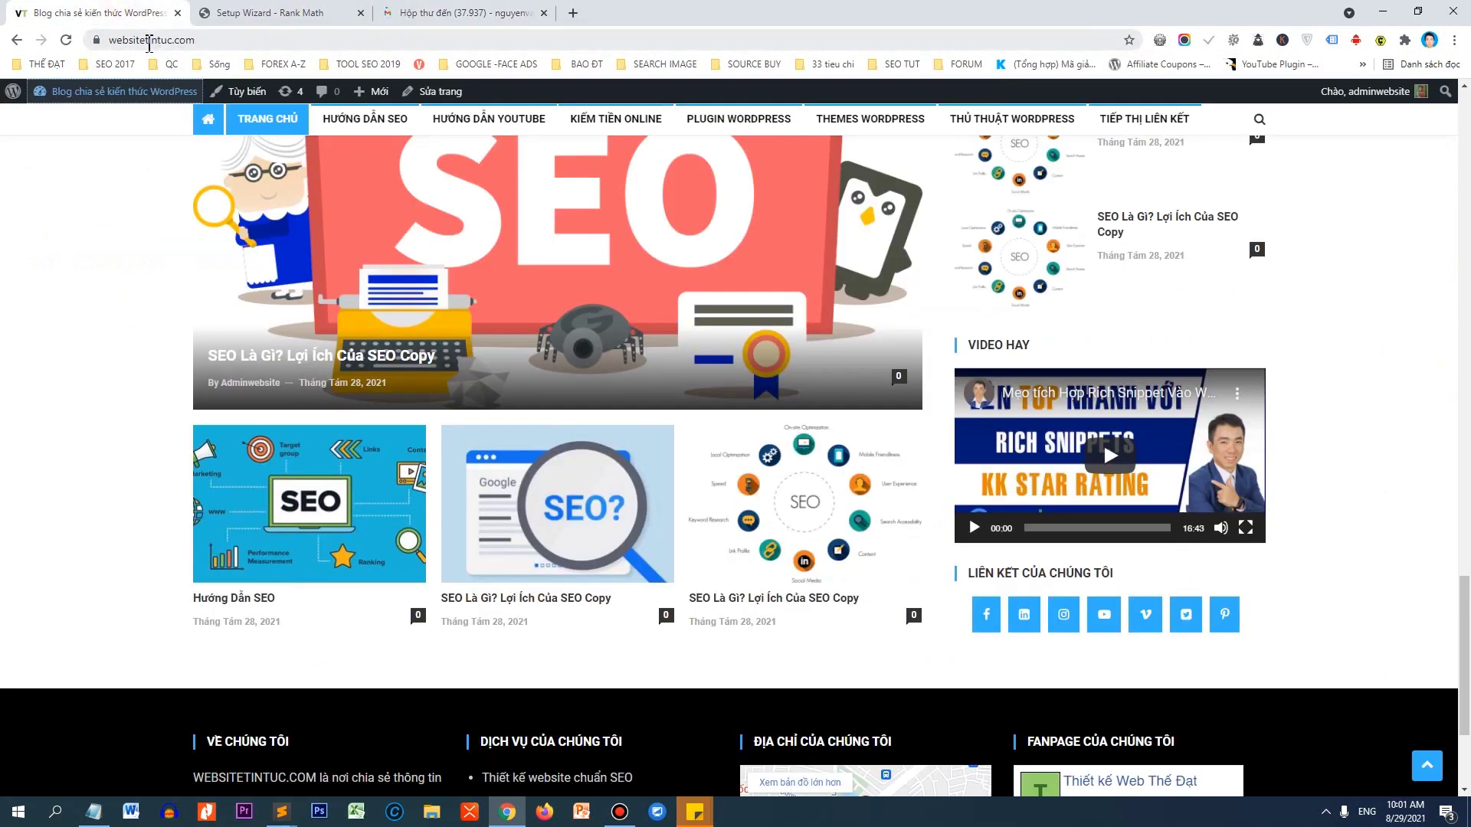
{"action": "left_click", "coordinate": [150, 43]}
{"action": "left_click", "coordinate": [444, 11]}
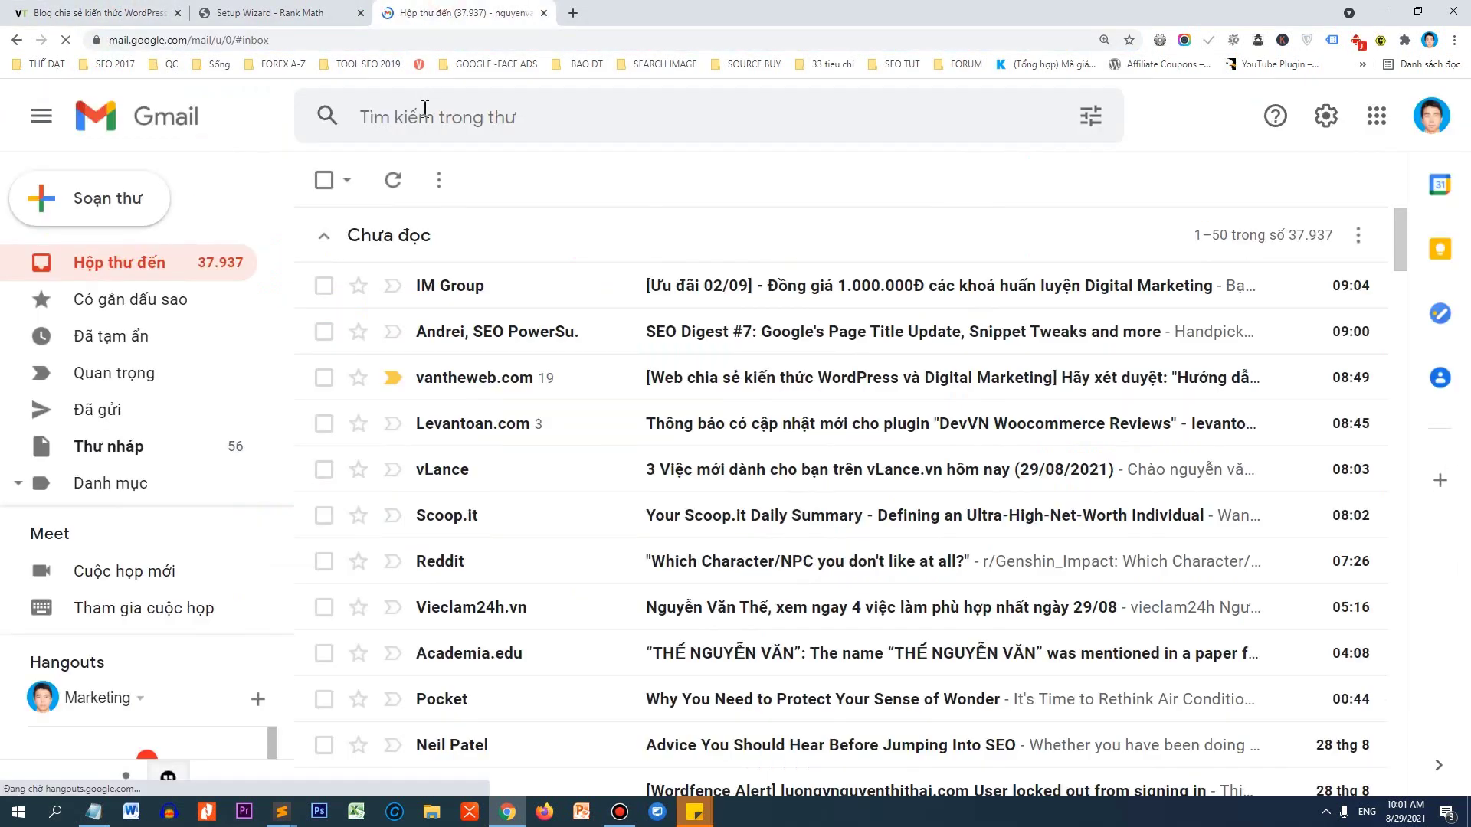
{"action": "left_click", "coordinate": [1431, 116]}
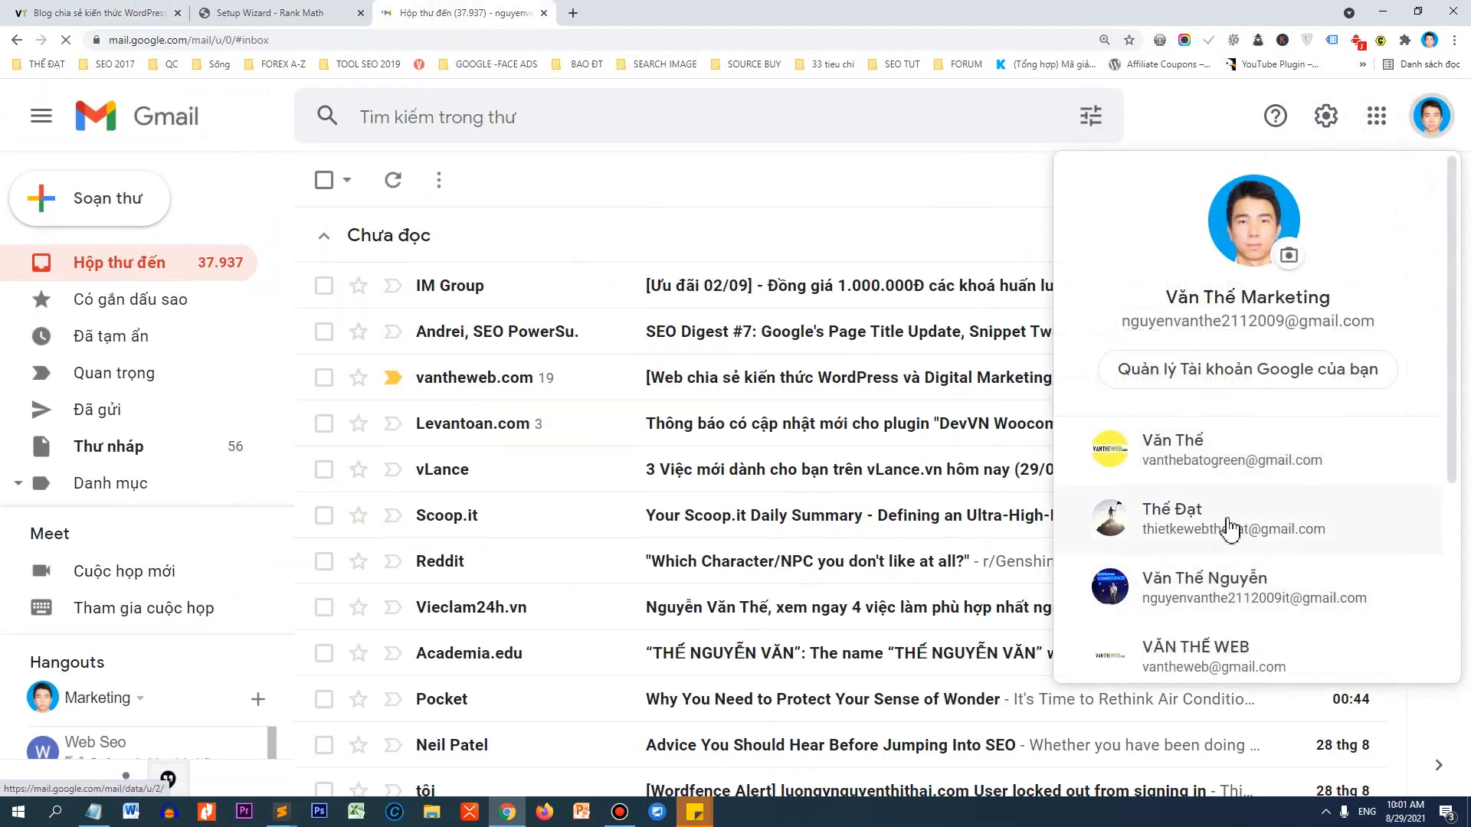
{"action": "left_click", "coordinate": [1231, 528]}
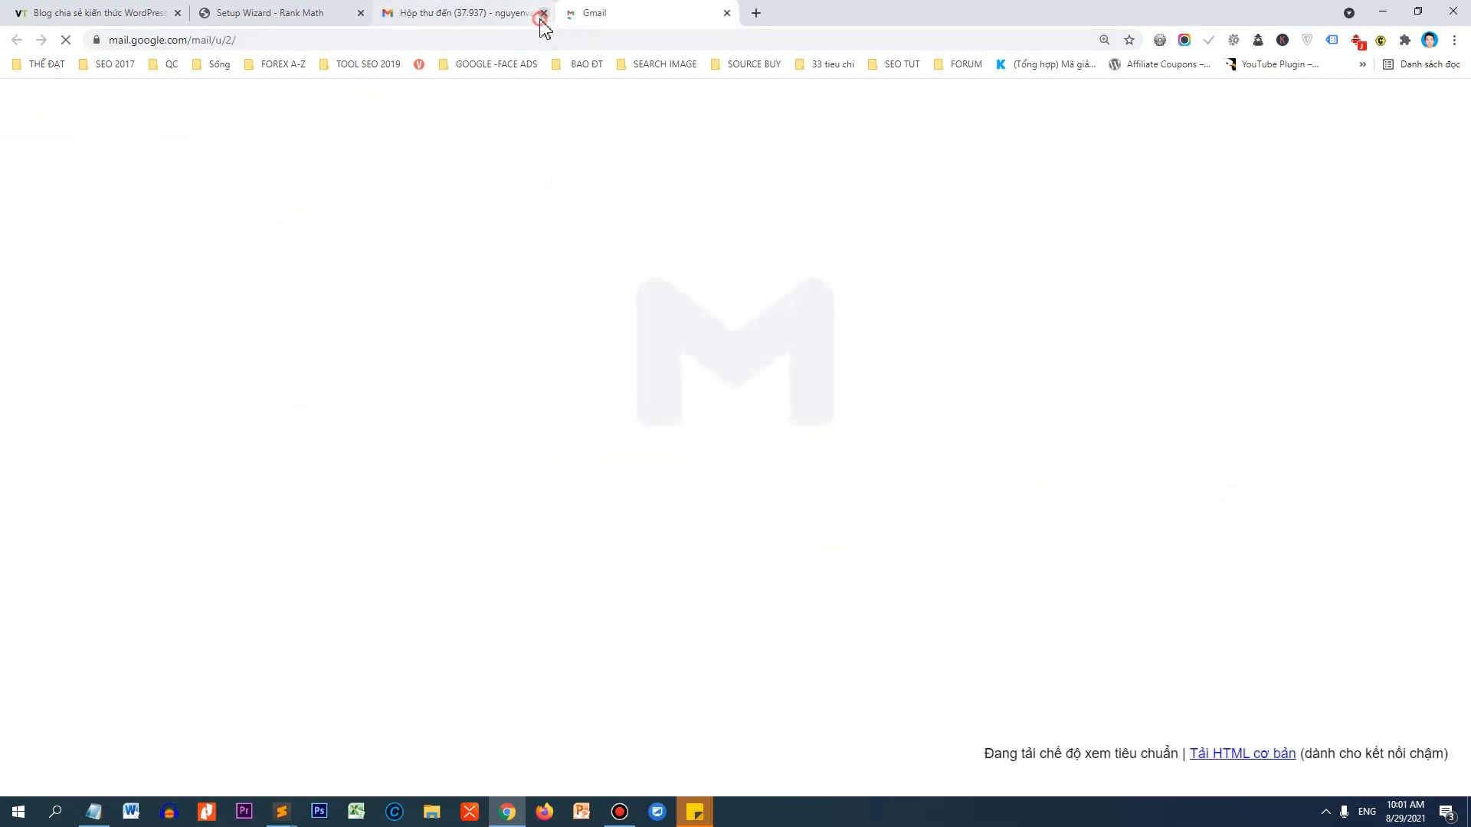
{"action": "left_click", "coordinate": [543, 13]}
Search mail for 'websitetintuc', open the hosting account email at 125%, and follow its cPanel login link.
{"action": "left_click", "coordinate": [535, 115]}
{"action": "type", "text": "websitetintuc"}
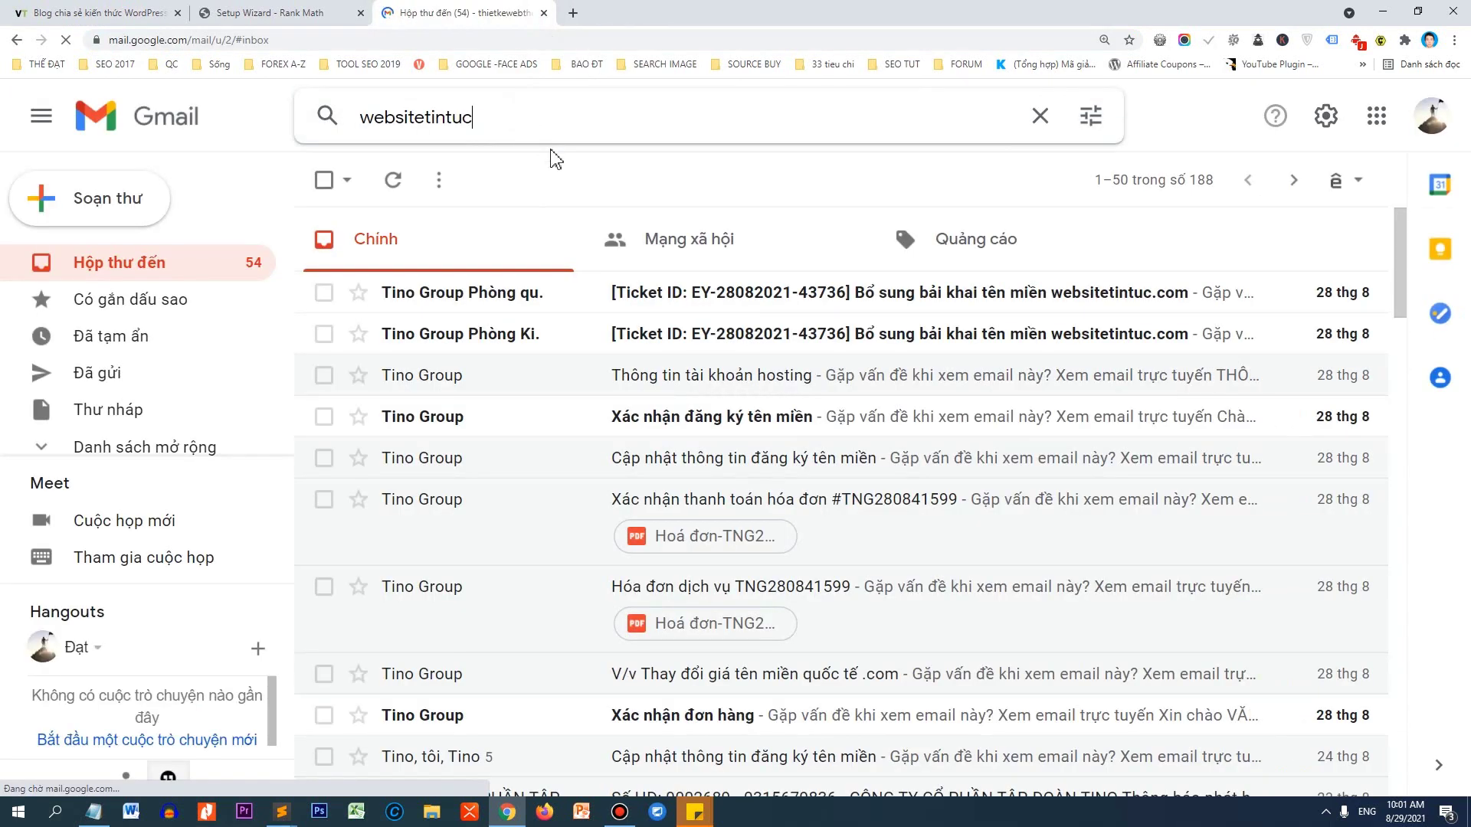
{"action": "key", "text": "Return"}
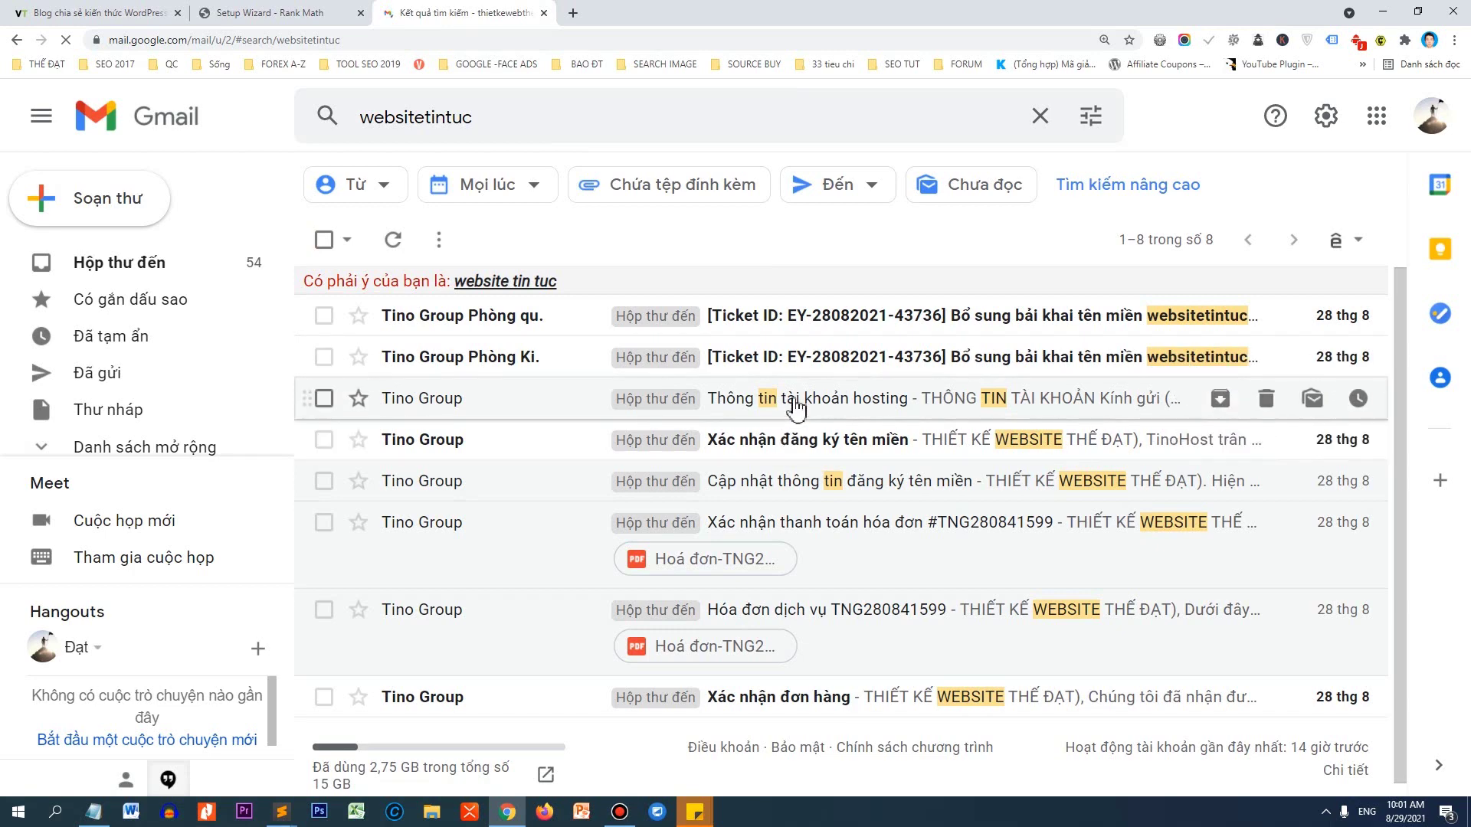
{"action": "left_click", "coordinate": [797, 410]}
{"action": "key", "text": "ctrl+minus"}
{"action": "scroll", "coordinate": [972, 416], "scroll_direction": "down", "scroll_amount": 5}
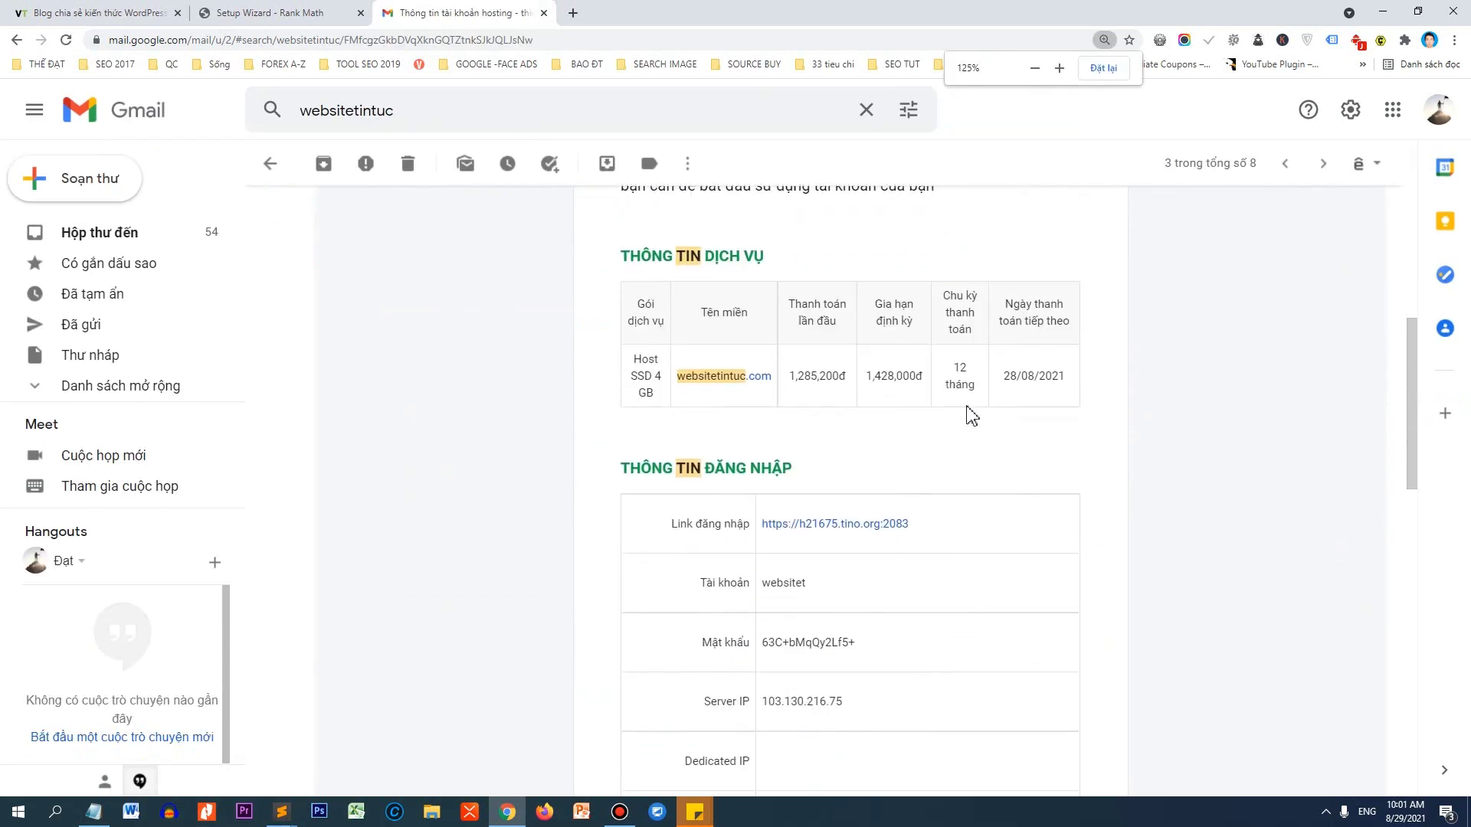
{"action": "scroll", "coordinate": [1031, 430], "scroll_direction": "down", "scroll_amount": 4}
{"action": "scroll", "coordinate": [1031, 430], "scroll_direction": "up", "scroll_amount": 2}
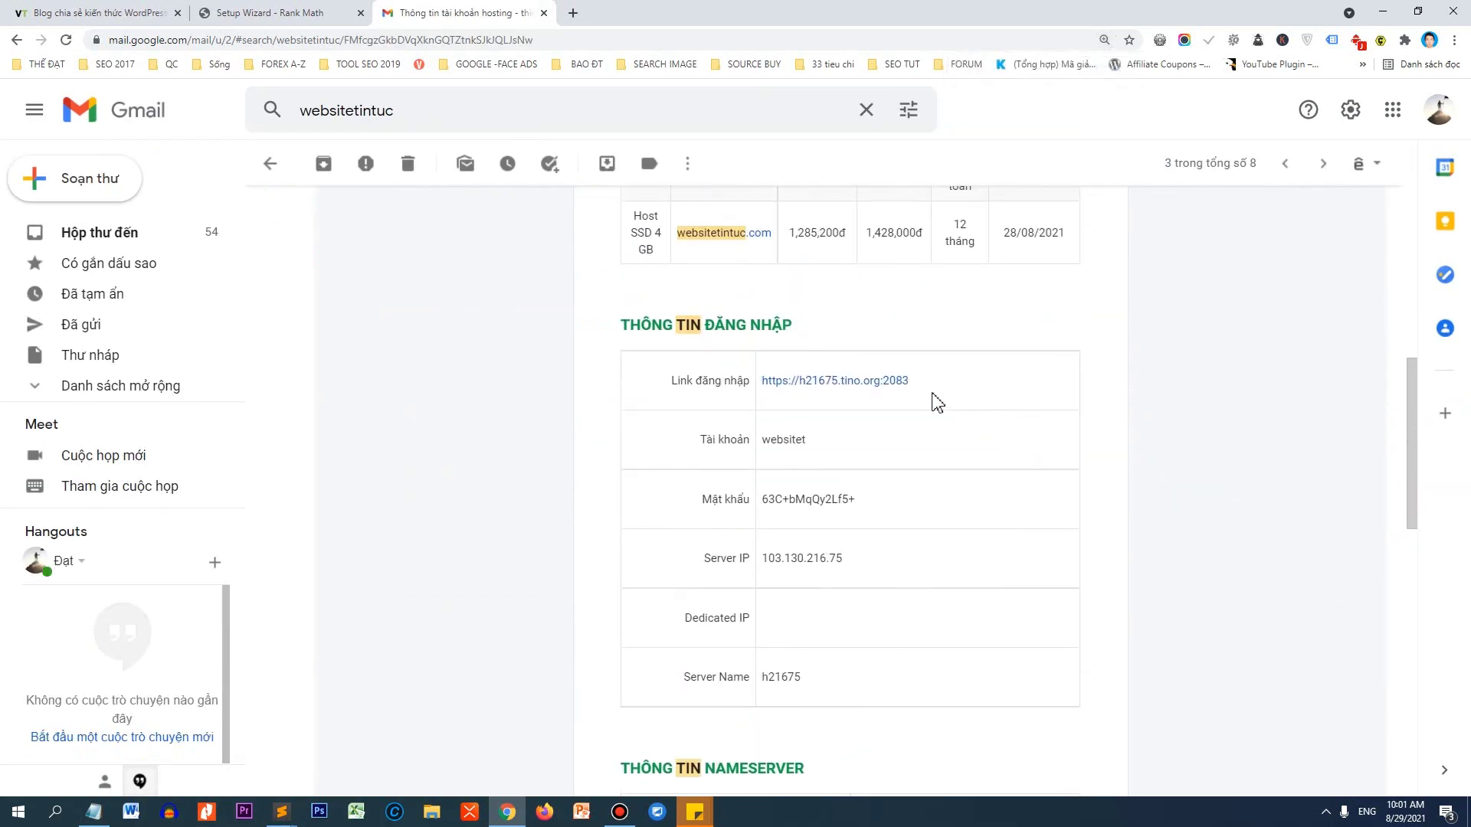
{"action": "left_click", "coordinate": [804, 383]}
Log in to cPanel, find 'versio' on the page, and open Select PHP Version.
{"action": "left_click", "coordinate": [720, 412]}
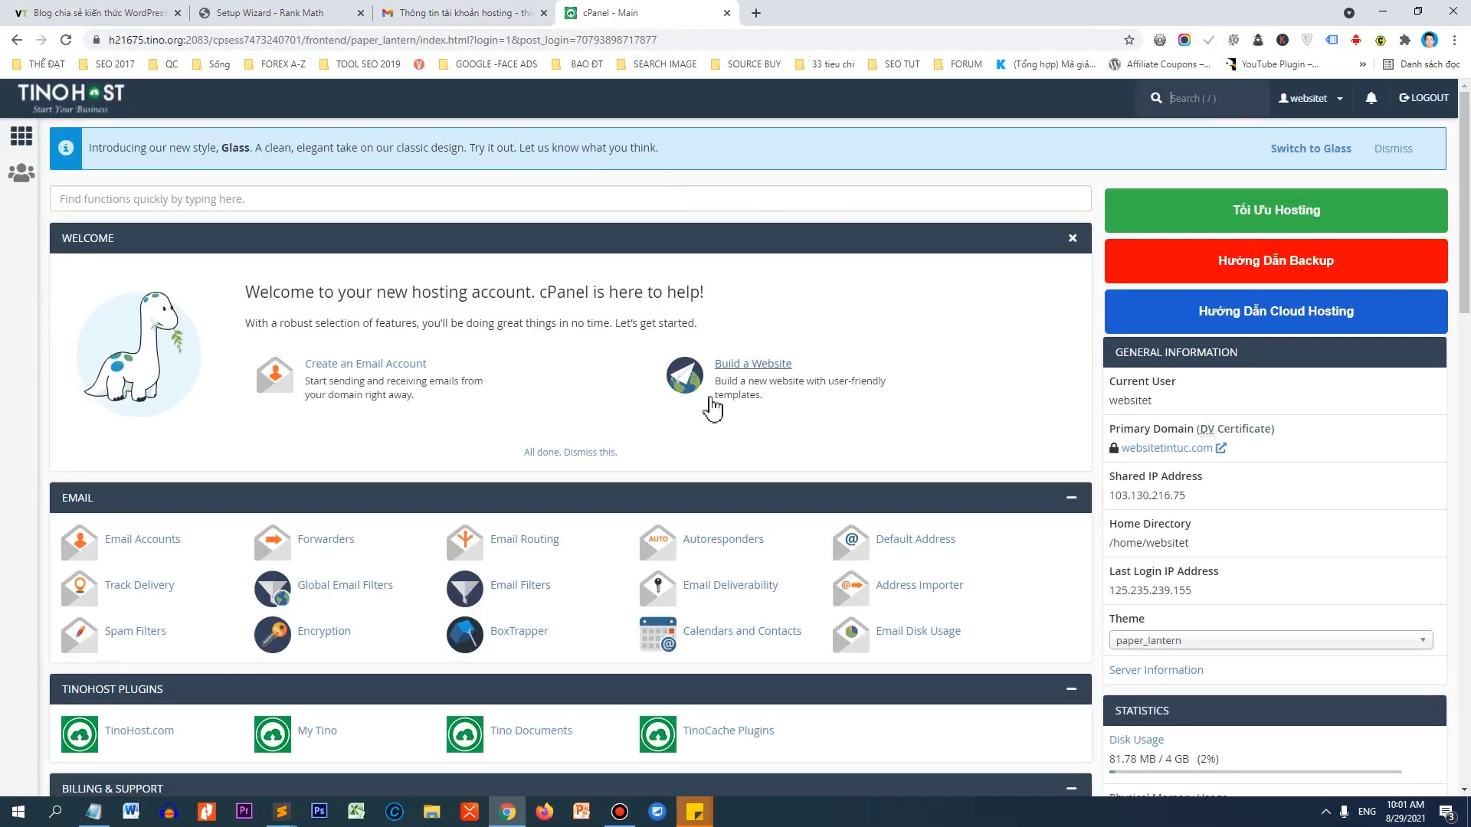
{"action": "scroll", "coordinate": [717, 419], "scroll_direction": "down", "scroll_amount": 6}
{"action": "scroll", "coordinate": [712, 419], "scroll_direction": "down", "scroll_amount": 4}
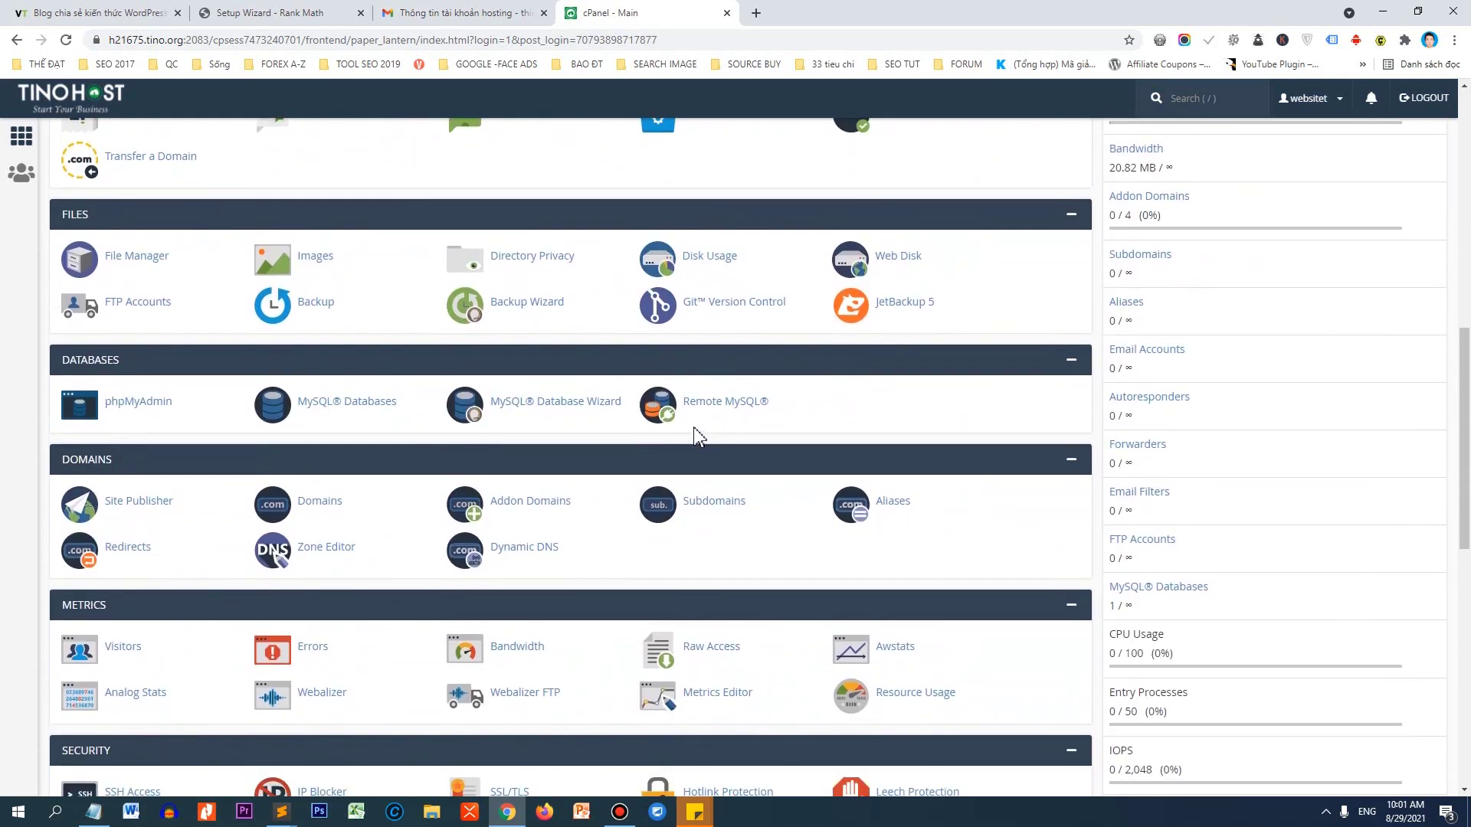
{"action": "key", "text": "ctrl+f"}
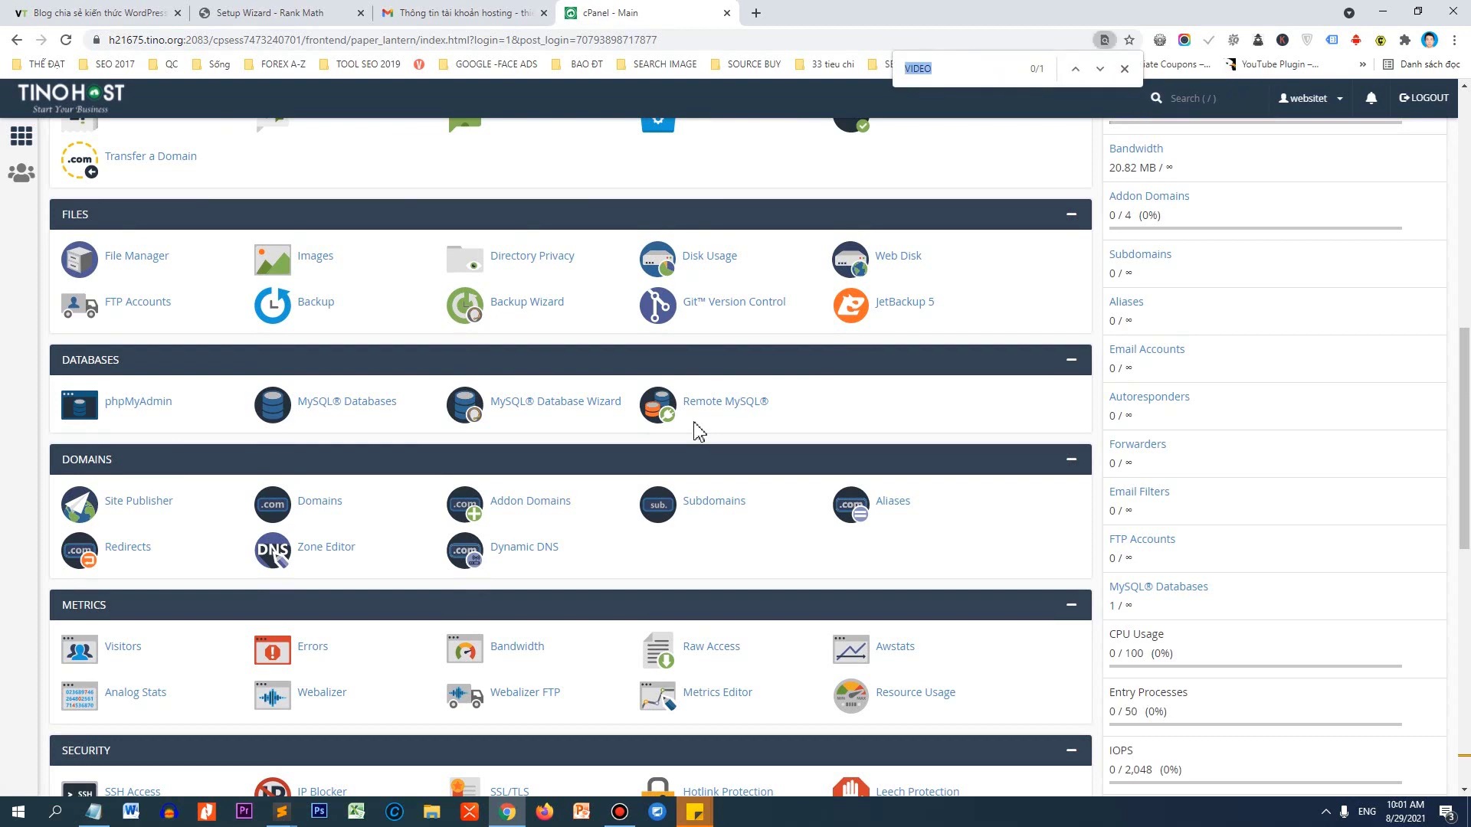
{"action": "type", "text": "v"}
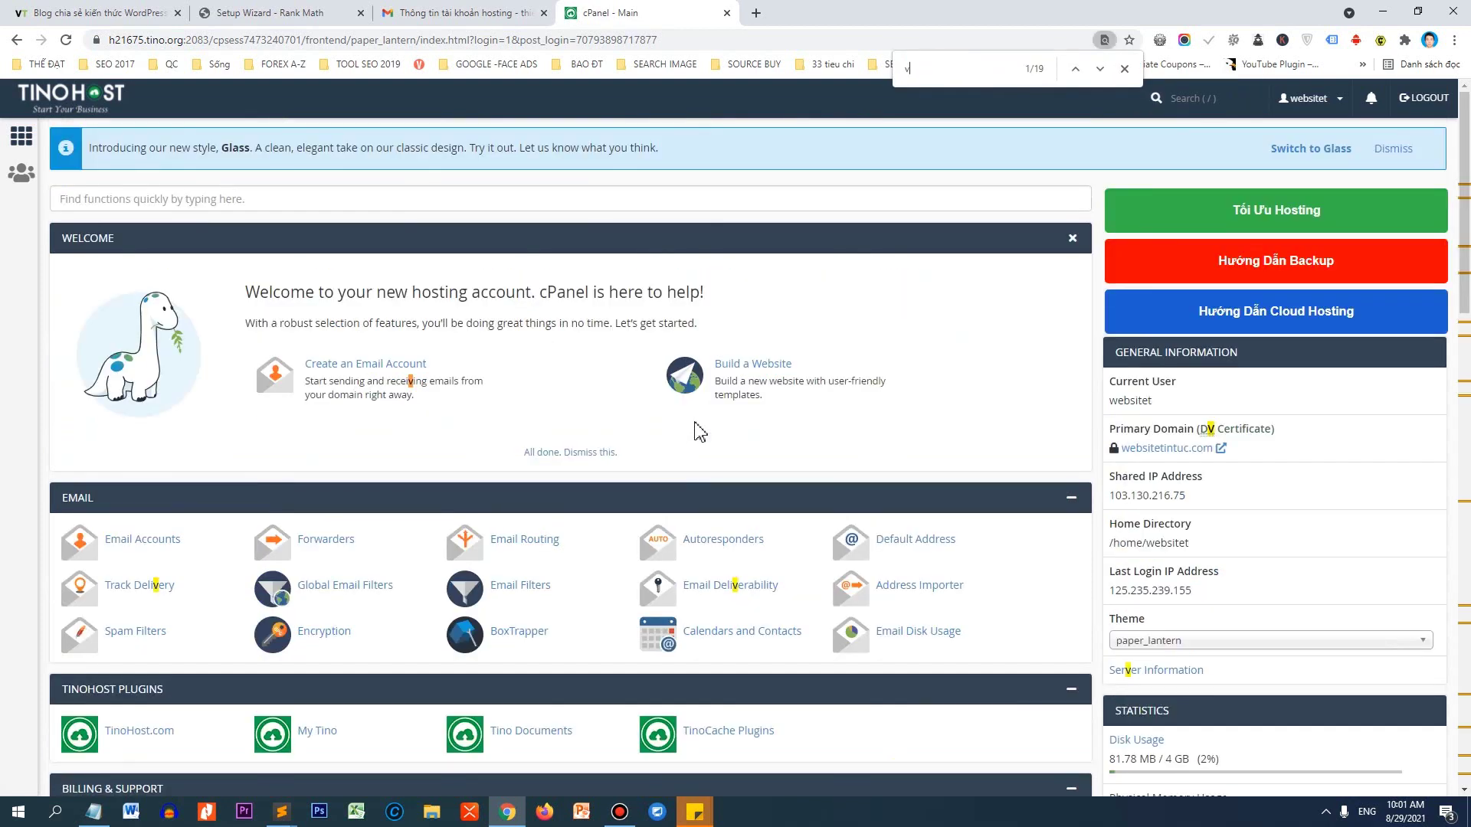
{"action": "type", "text": "ersion"}
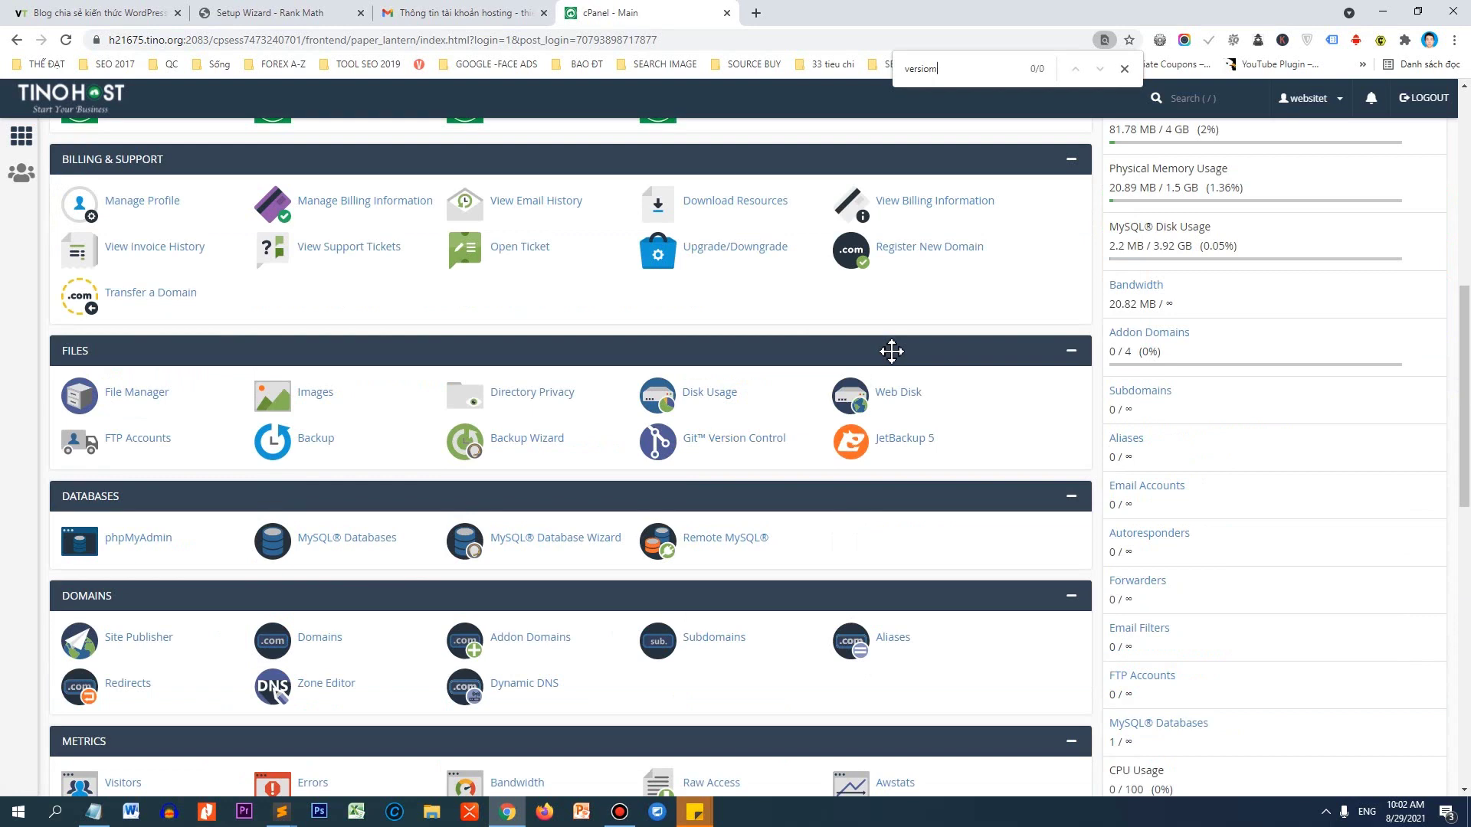
{"action": "key", "text": "Return"}
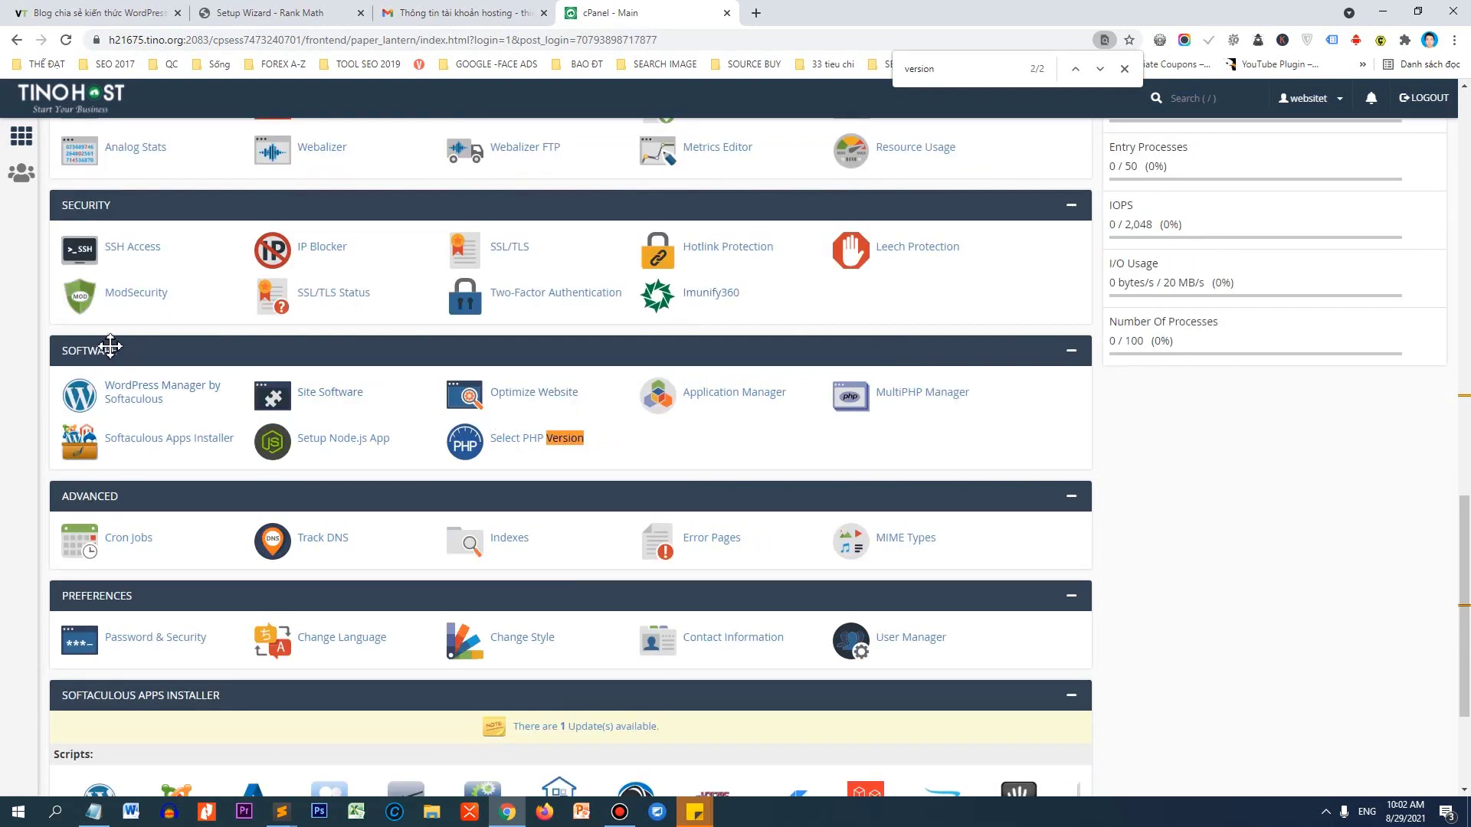
{"action": "left_click", "coordinate": [541, 442]}
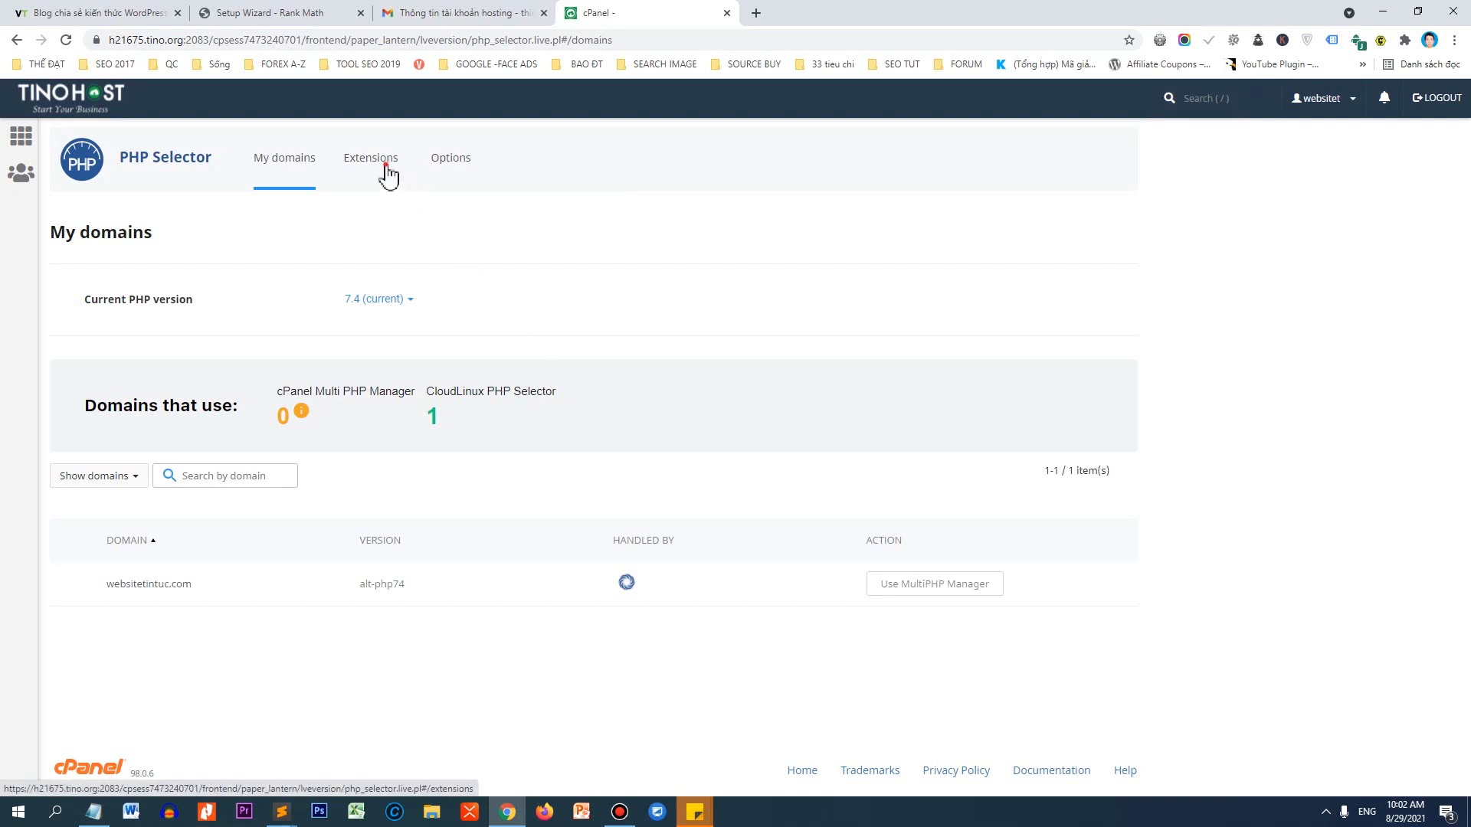
Enable the mbstring PHP extension in the PHP Selector extensions list.
{"action": "left_click", "coordinate": [370, 158]}
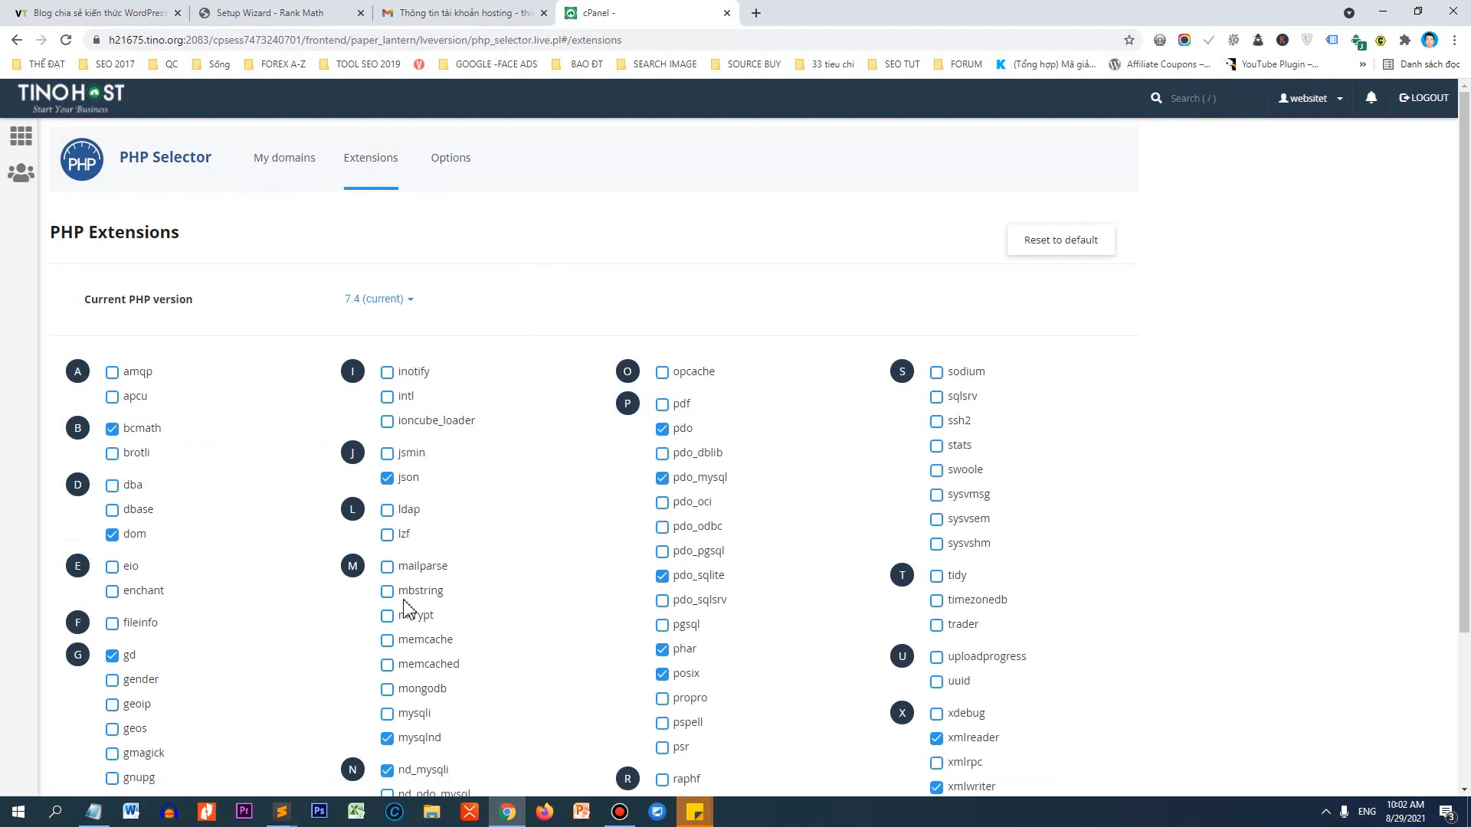
{"action": "key", "text": "ctrl+plus"}
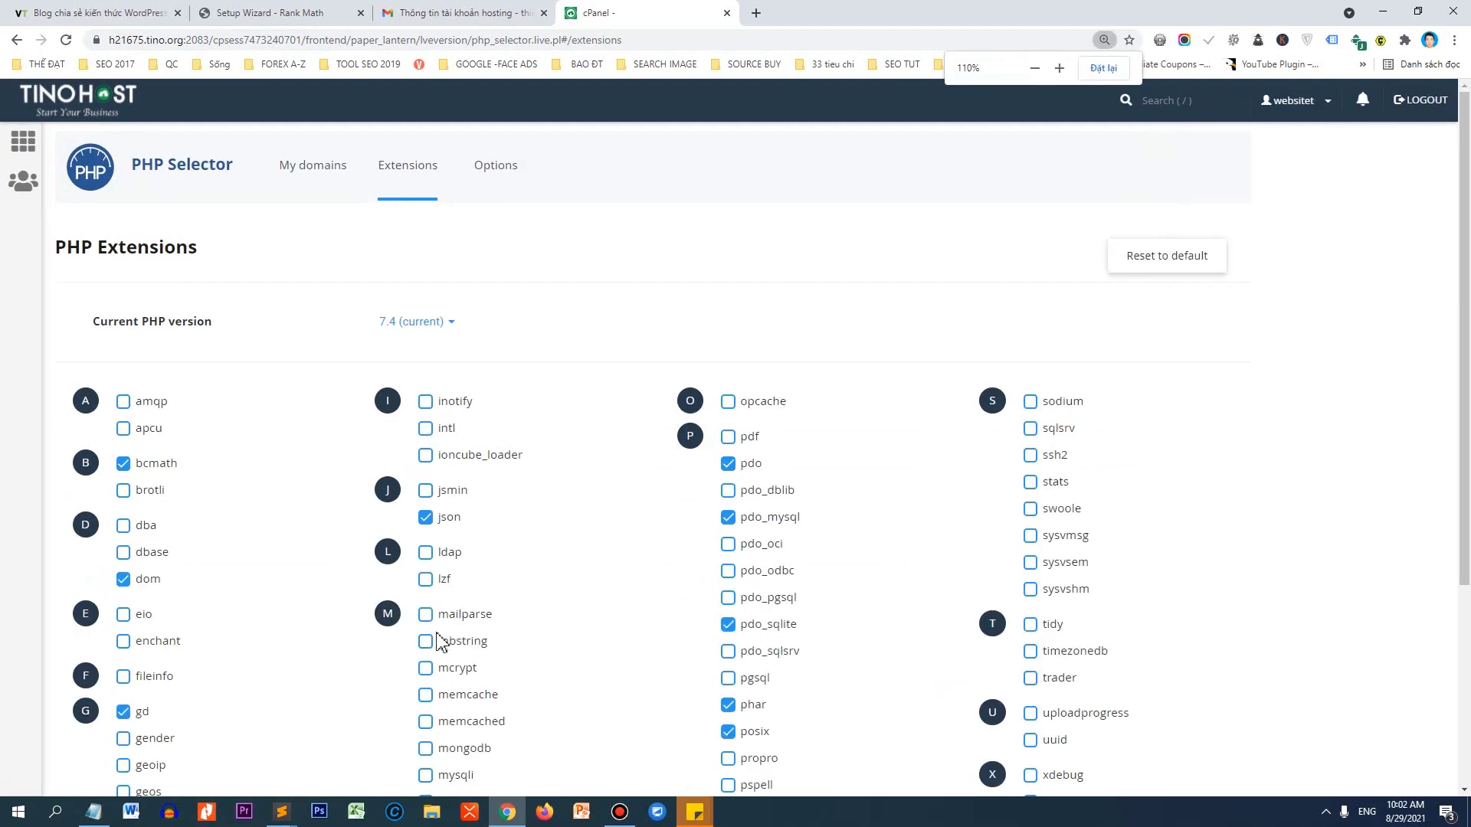
{"action": "left_click", "coordinate": [438, 642]}
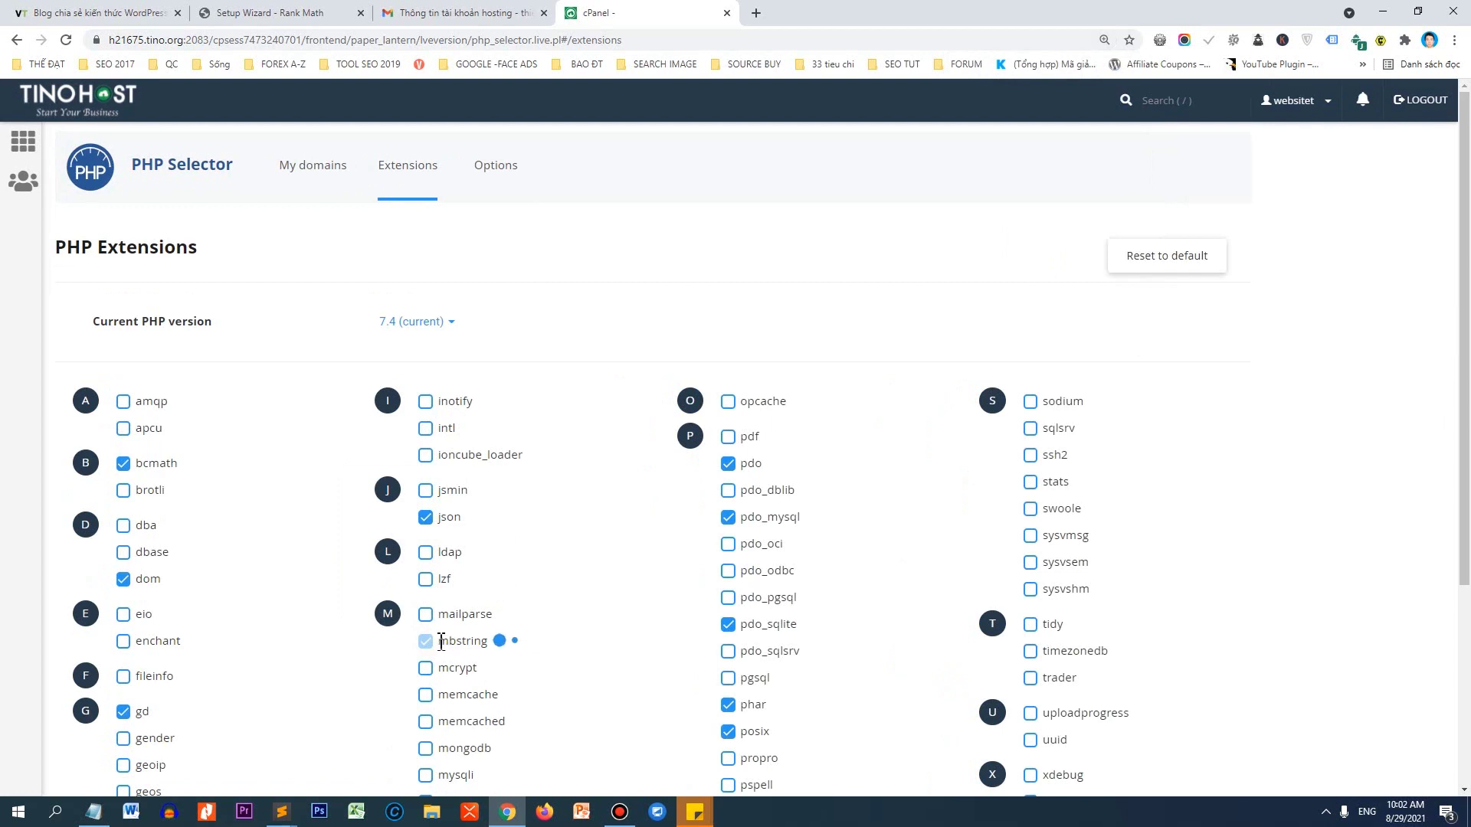
{"action": "left_click_drag", "start_coordinate": [441, 642], "coordinate": [484, 647]}
{"action": "left_click", "coordinate": [490, 655]}
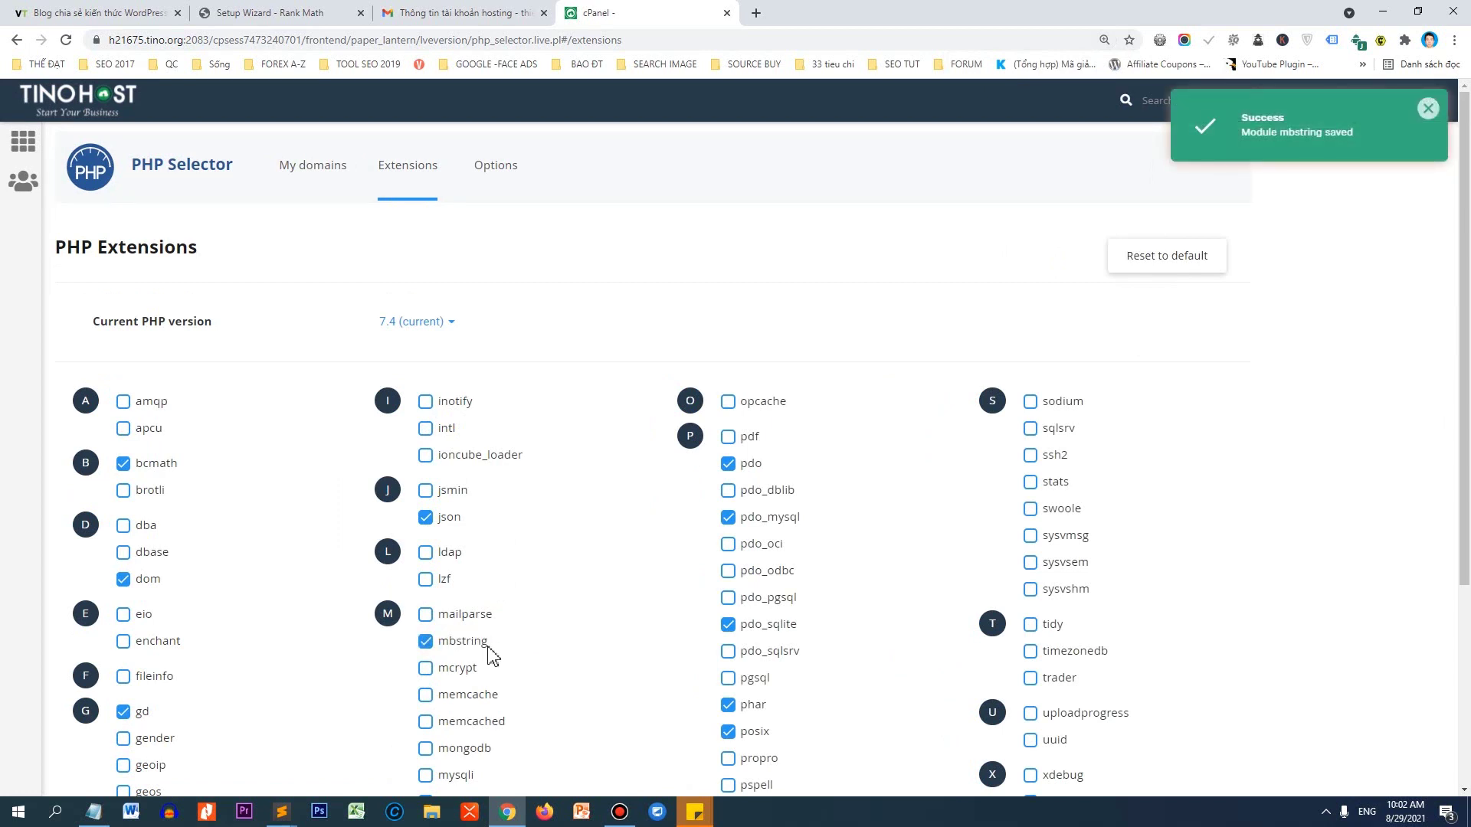
In PHP Options, change upload_max_filesize from 32M to 64M.
{"action": "left_click", "coordinate": [496, 169]}
{"action": "scroll", "coordinate": [950, 429], "scroll_direction": "down", "scroll_amount": 6}
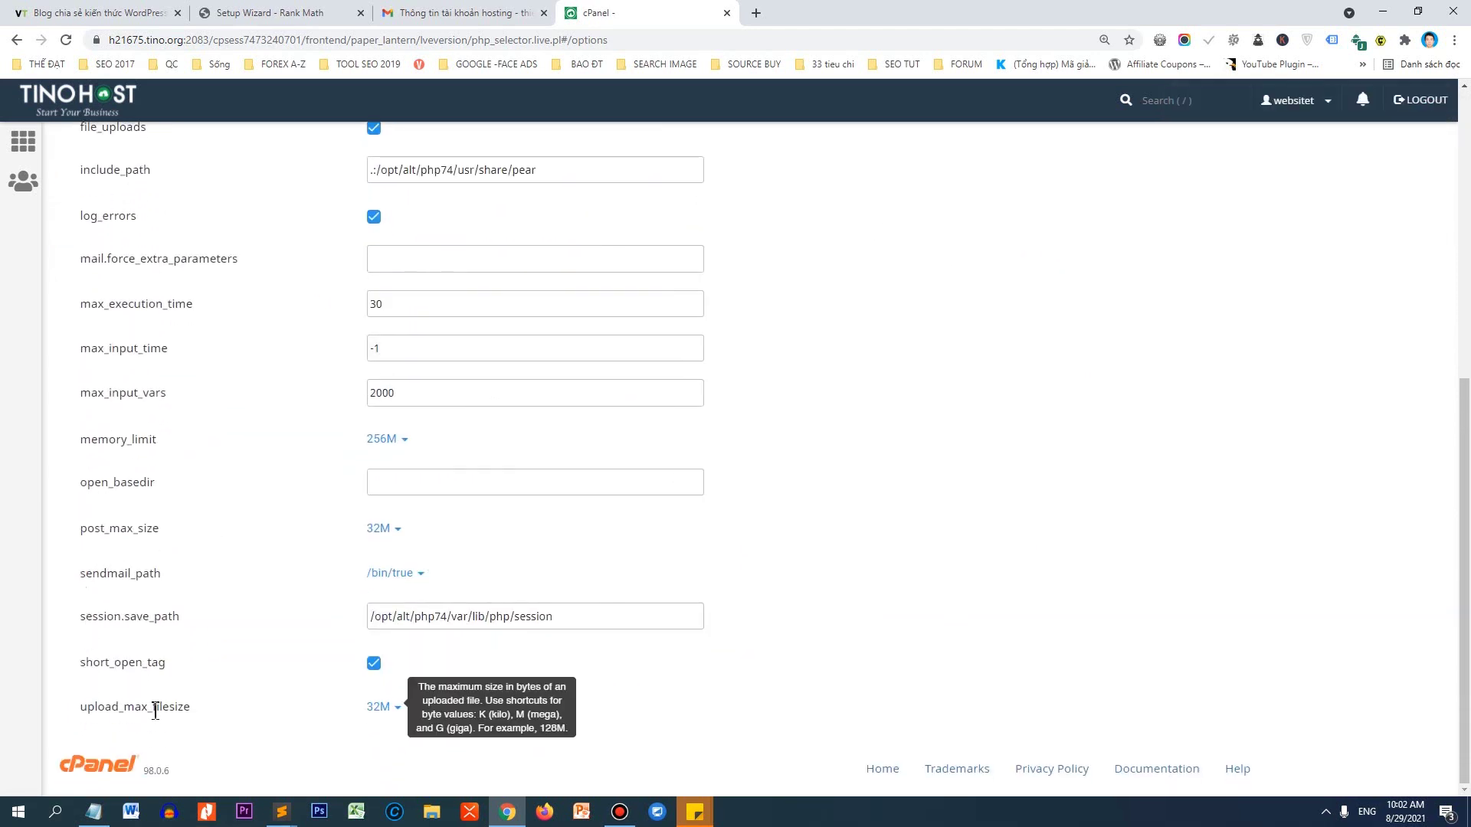
{"action": "left_click_drag", "start_coordinate": [155, 710], "coordinate": [196, 716]}
{"action": "left_click", "coordinate": [307, 739]}
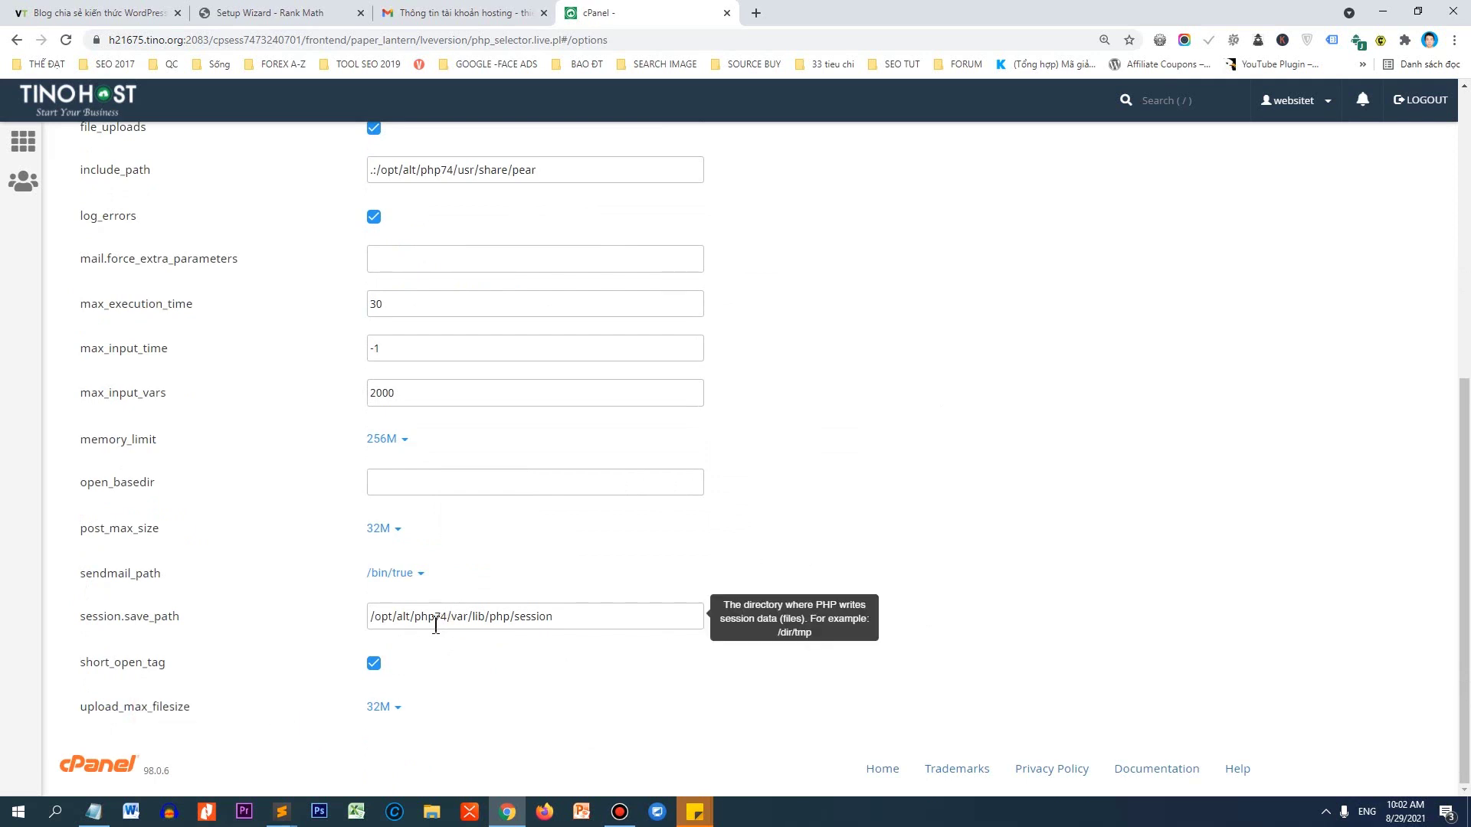
{"action": "left_click", "coordinate": [386, 708]}
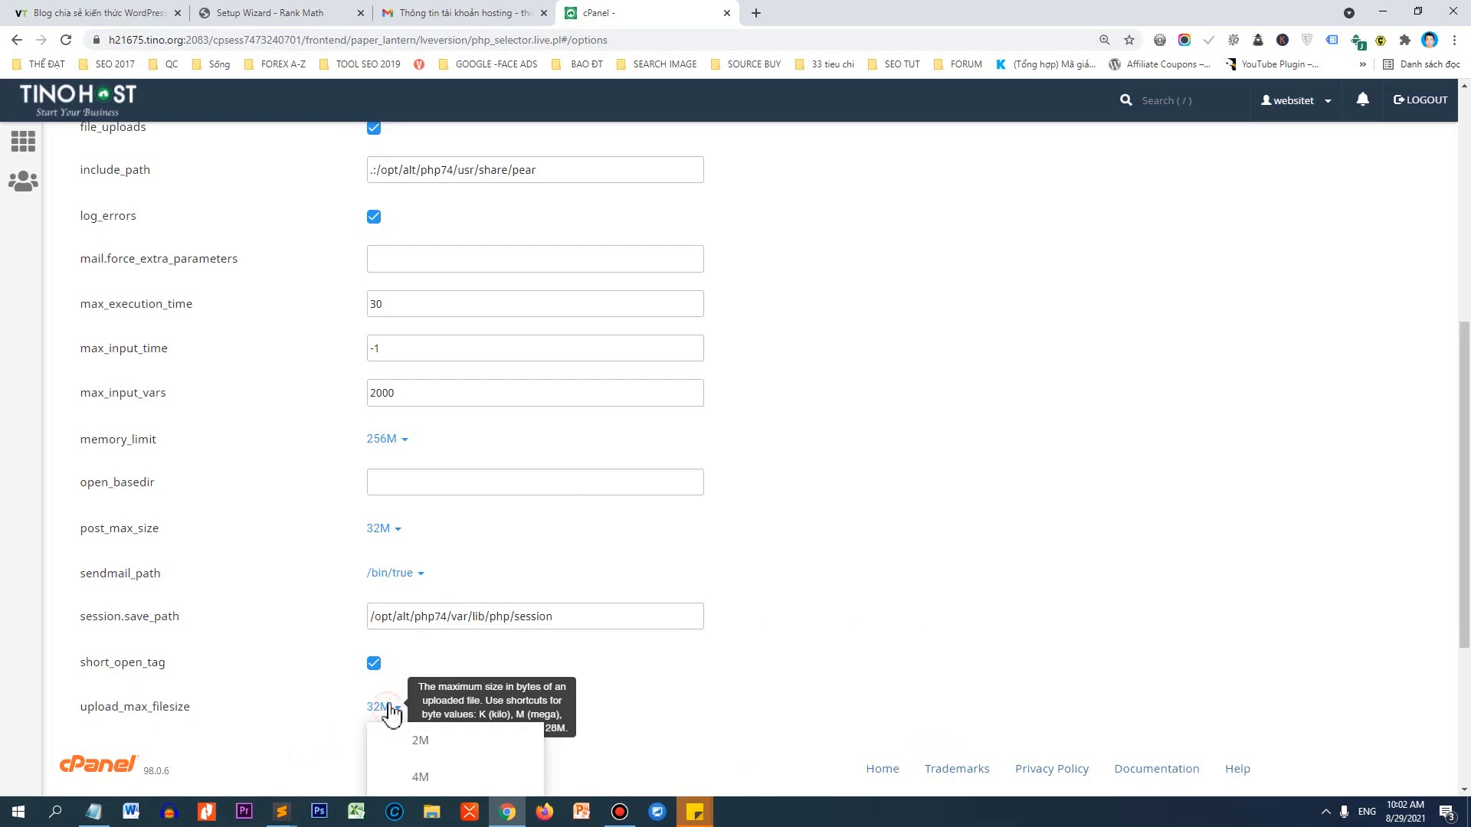
{"action": "scroll", "coordinate": [459, 712], "scroll_direction": "down", "scroll_amount": 1}
{"action": "scroll", "coordinate": [459, 705], "scroll_direction": "down", "scroll_amount": 2}
{"action": "left_click", "coordinate": [426, 705]}
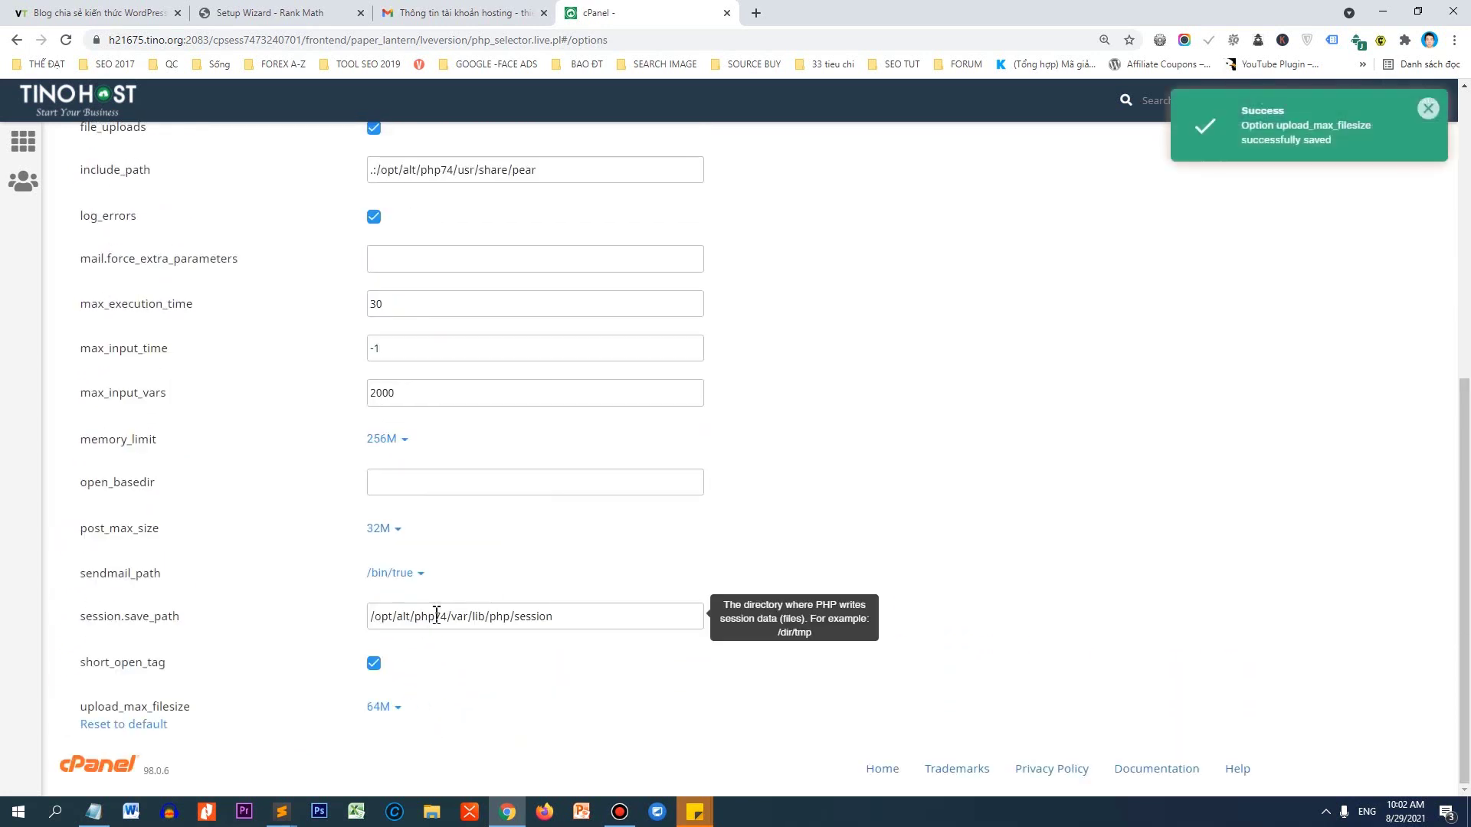
{"action": "scroll", "coordinate": [487, 556], "scroll_direction": "up", "scroll_amount": 6}
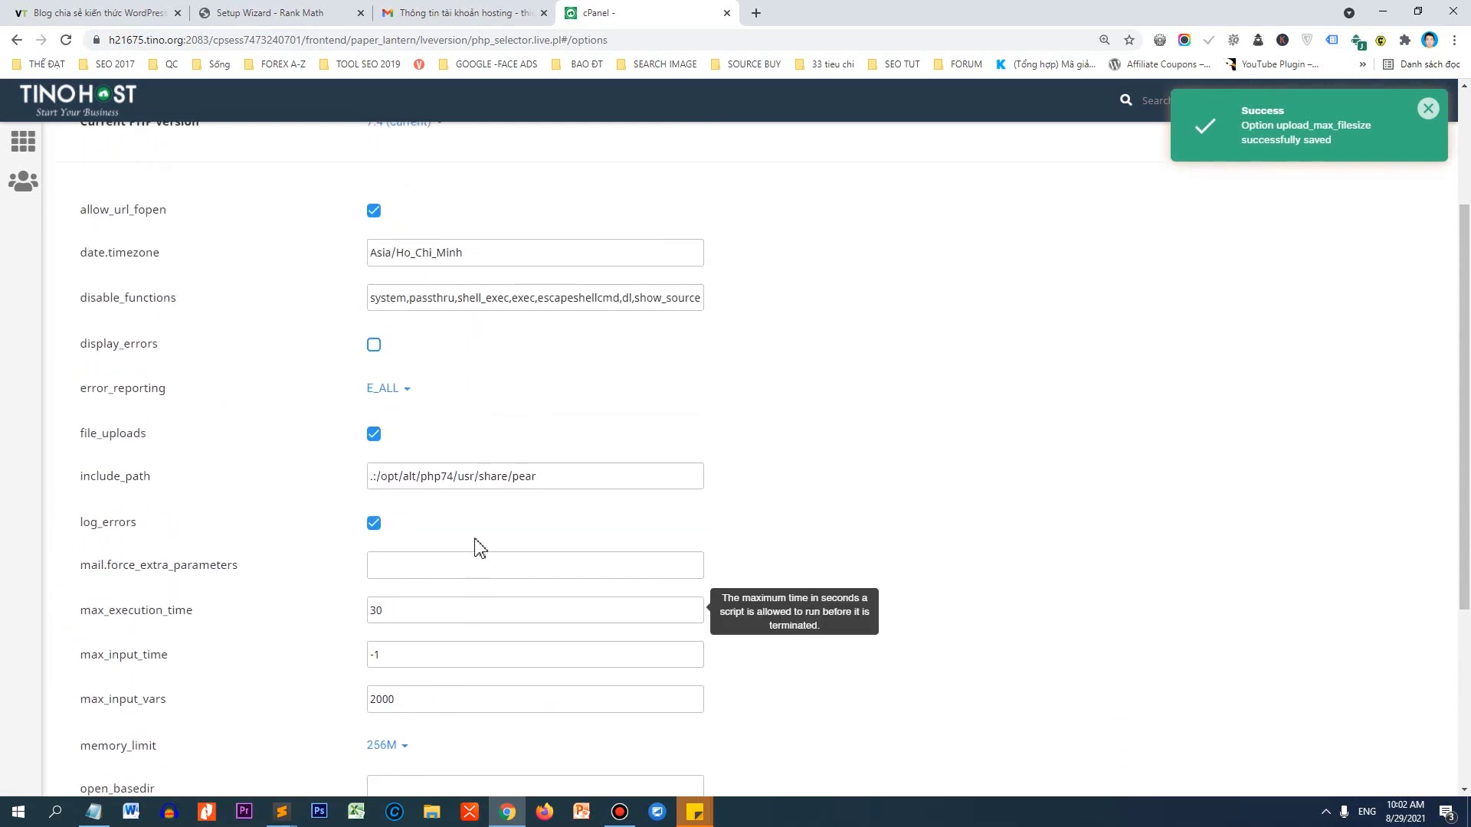
{"action": "scroll", "coordinate": [477, 547], "scroll_direction": "up", "scroll_amount": 1}
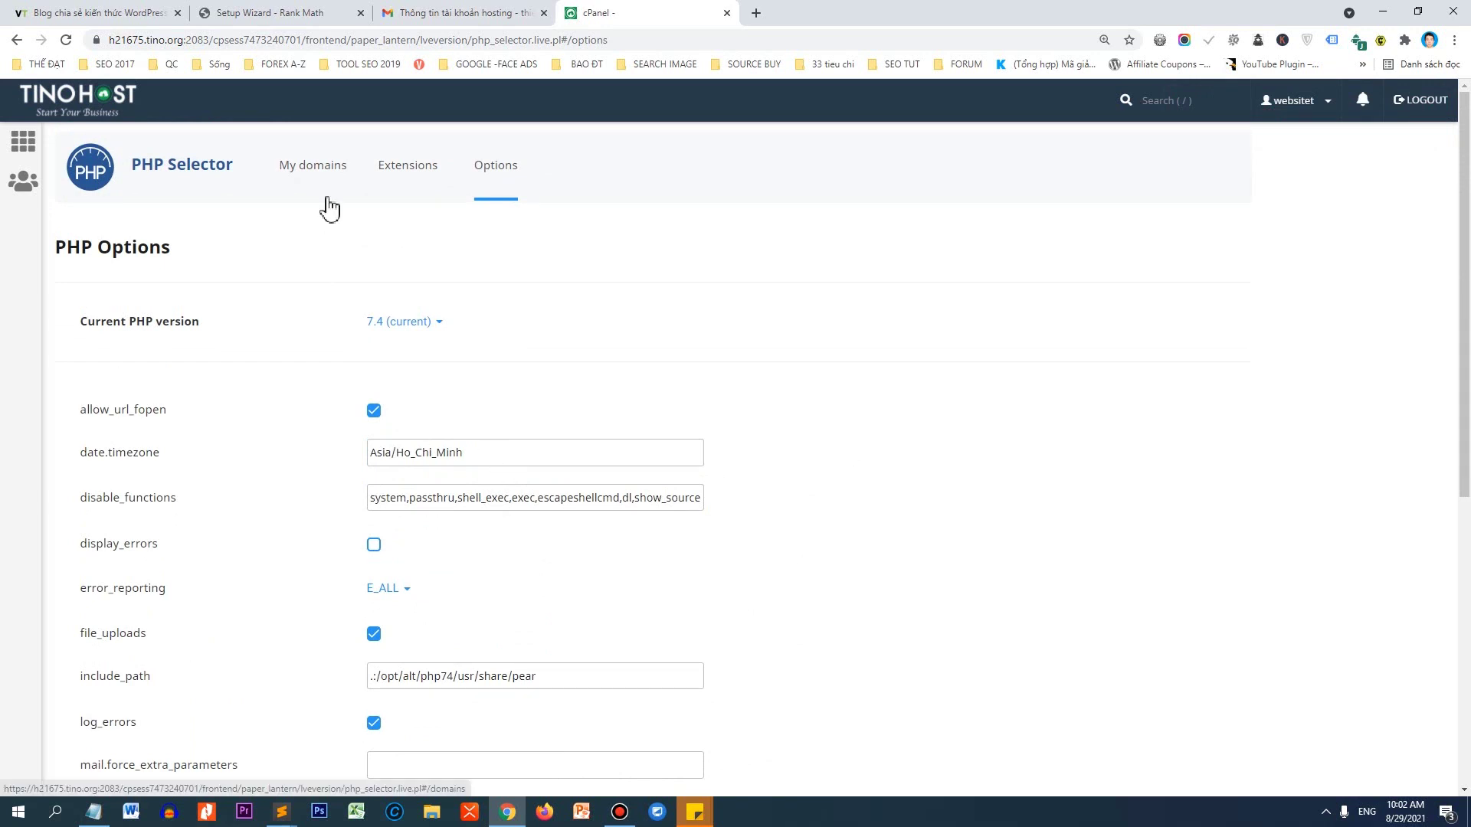
Back in Rank Math's wizard, confirm every PHP requirement now passes and start the wizard.
{"action": "left_click", "coordinate": [287, 13]}
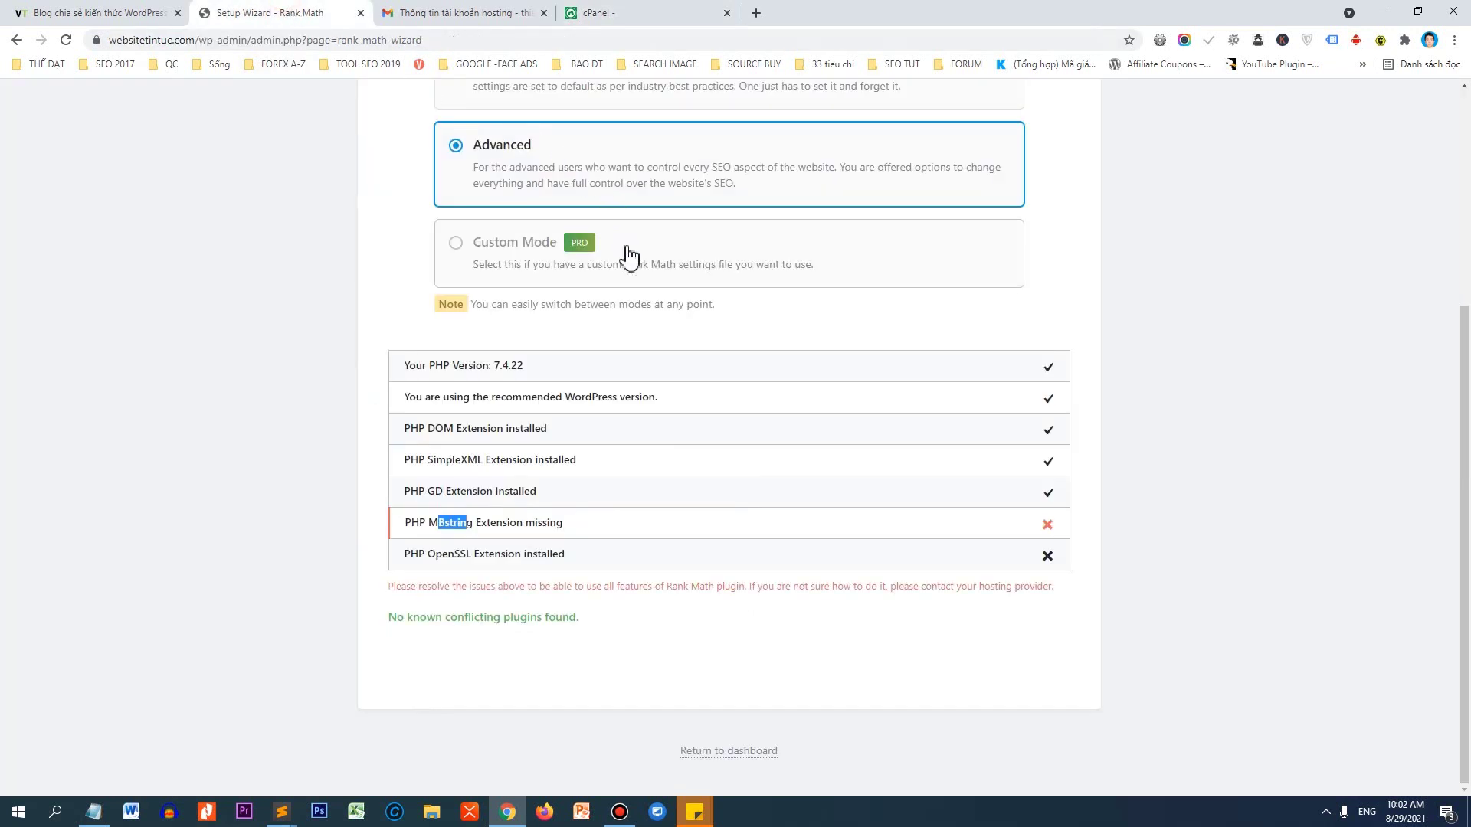
{"action": "right_click", "coordinate": [656, 330]}
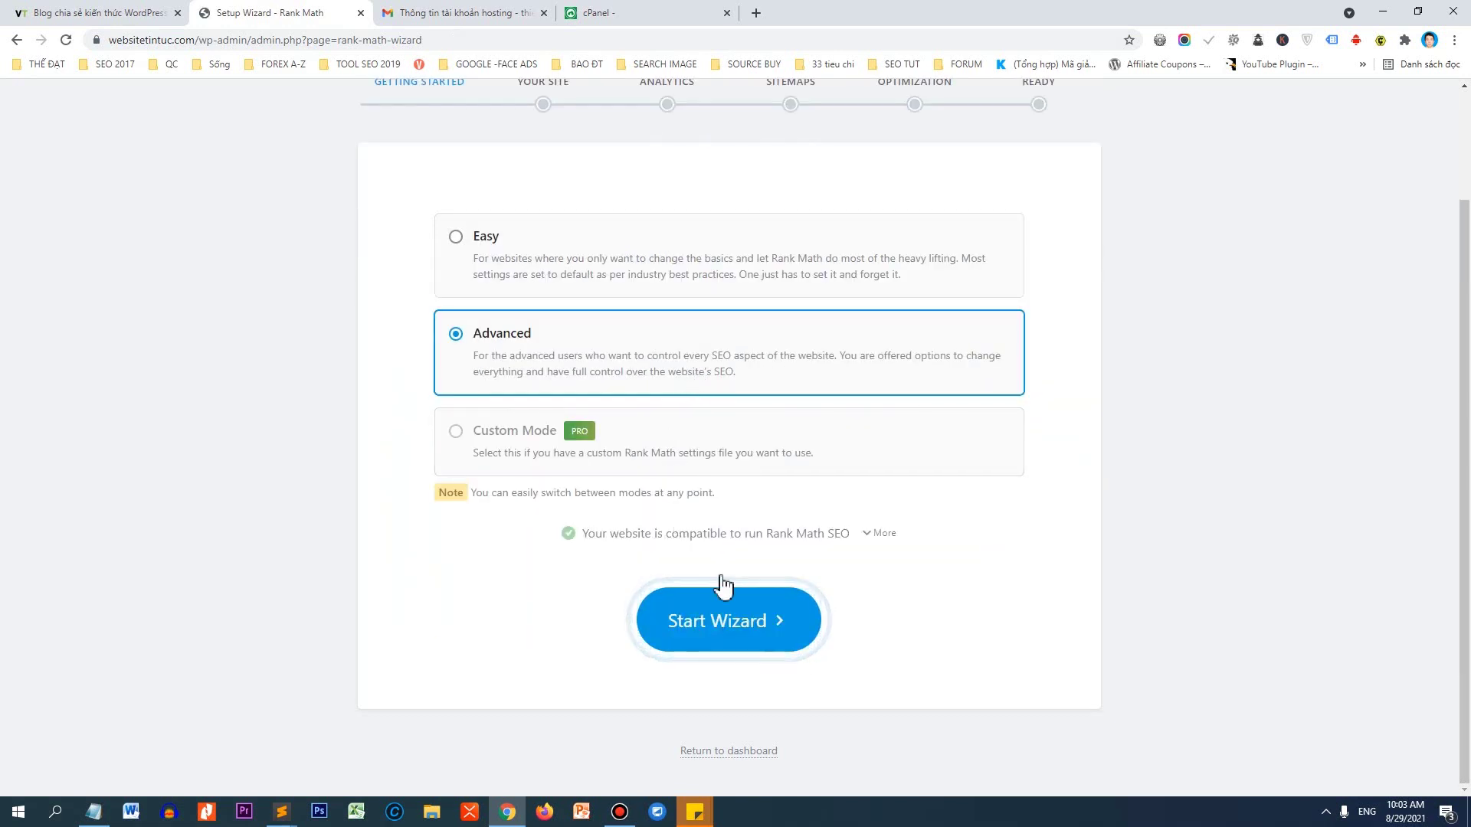
{"action": "left_click", "coordinate": [875, 534]}
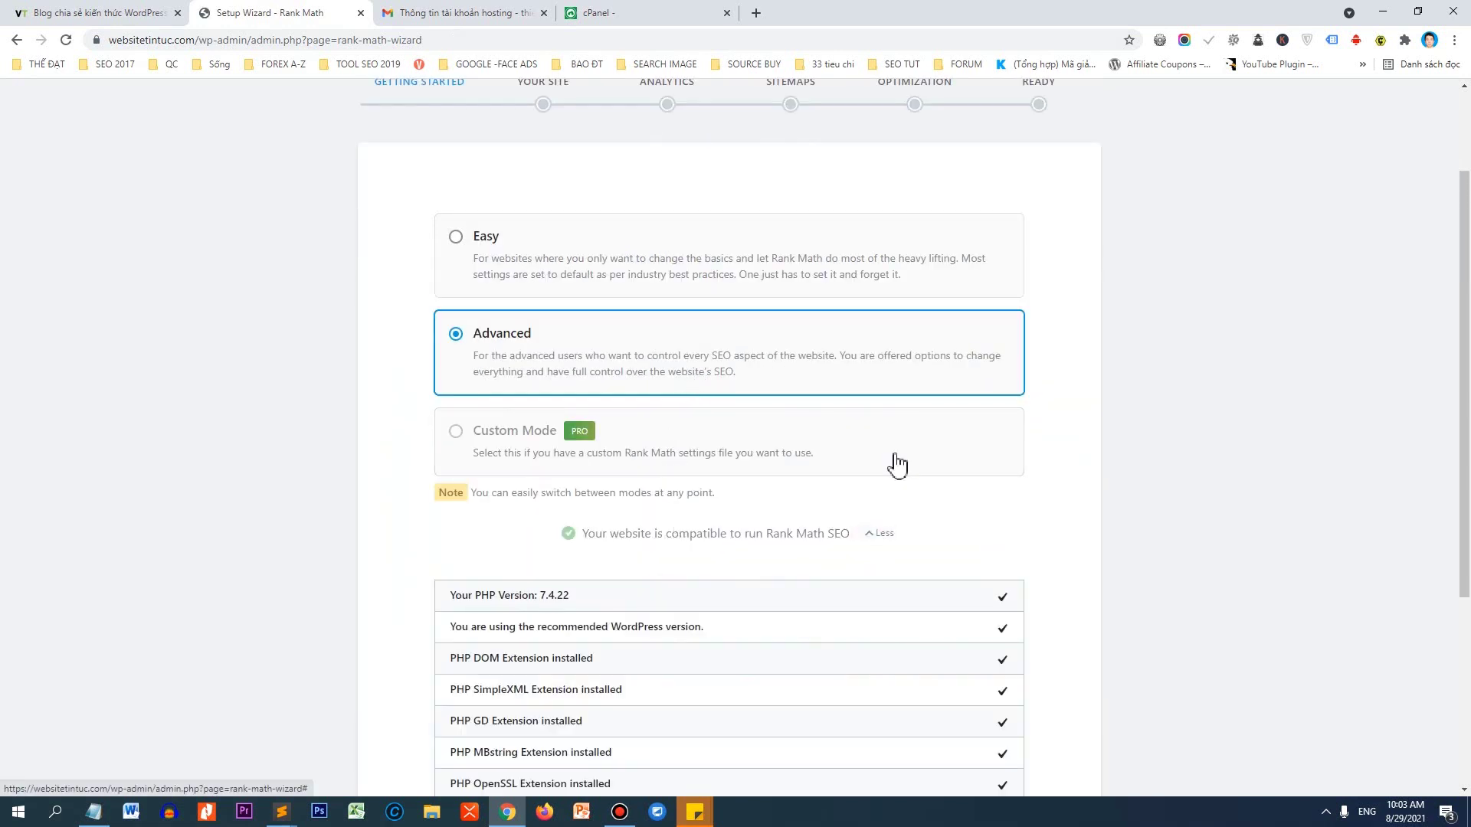
{"action": "scroll", "coordinate": [896, 463], "scroll_direction": "down", "scroll_amount": 3}
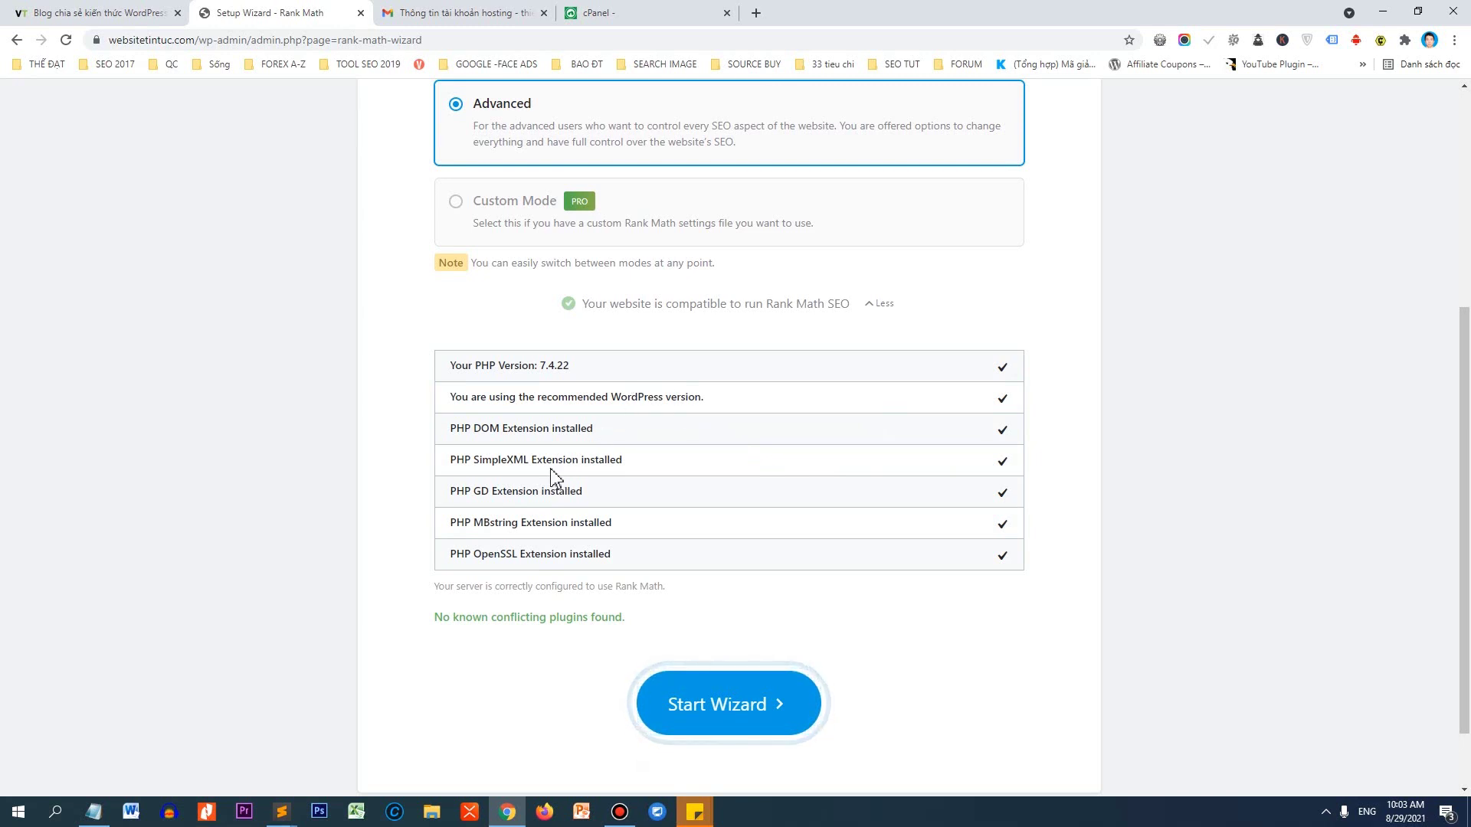
{"action": "left_click", "coordinate": [699, 723]}
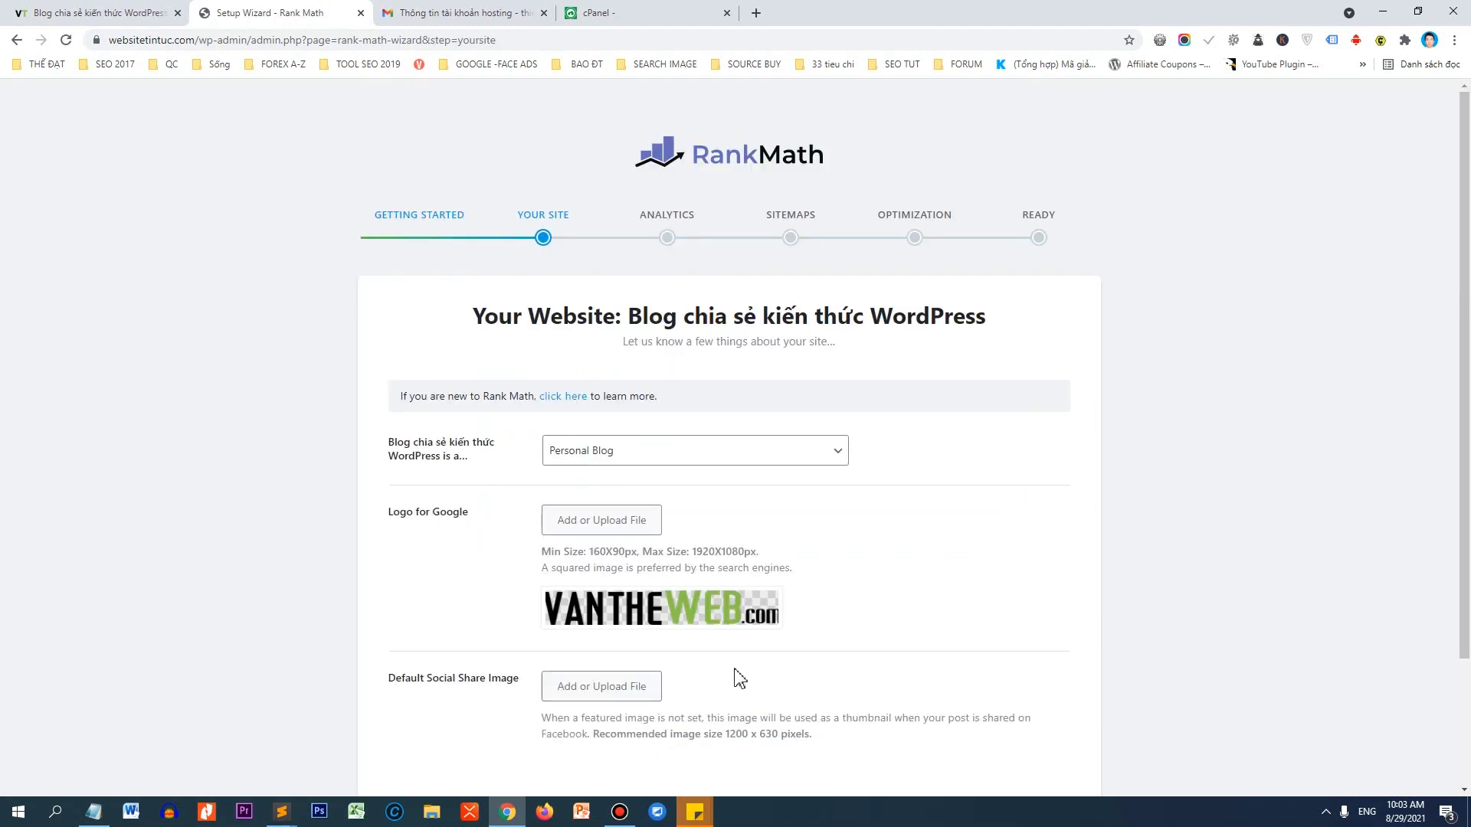
Keep the site type as Personal Blog, briefly viewing the page in Vietnamese and back.
{"action": "left_click", "coordinate": [642, 455]}
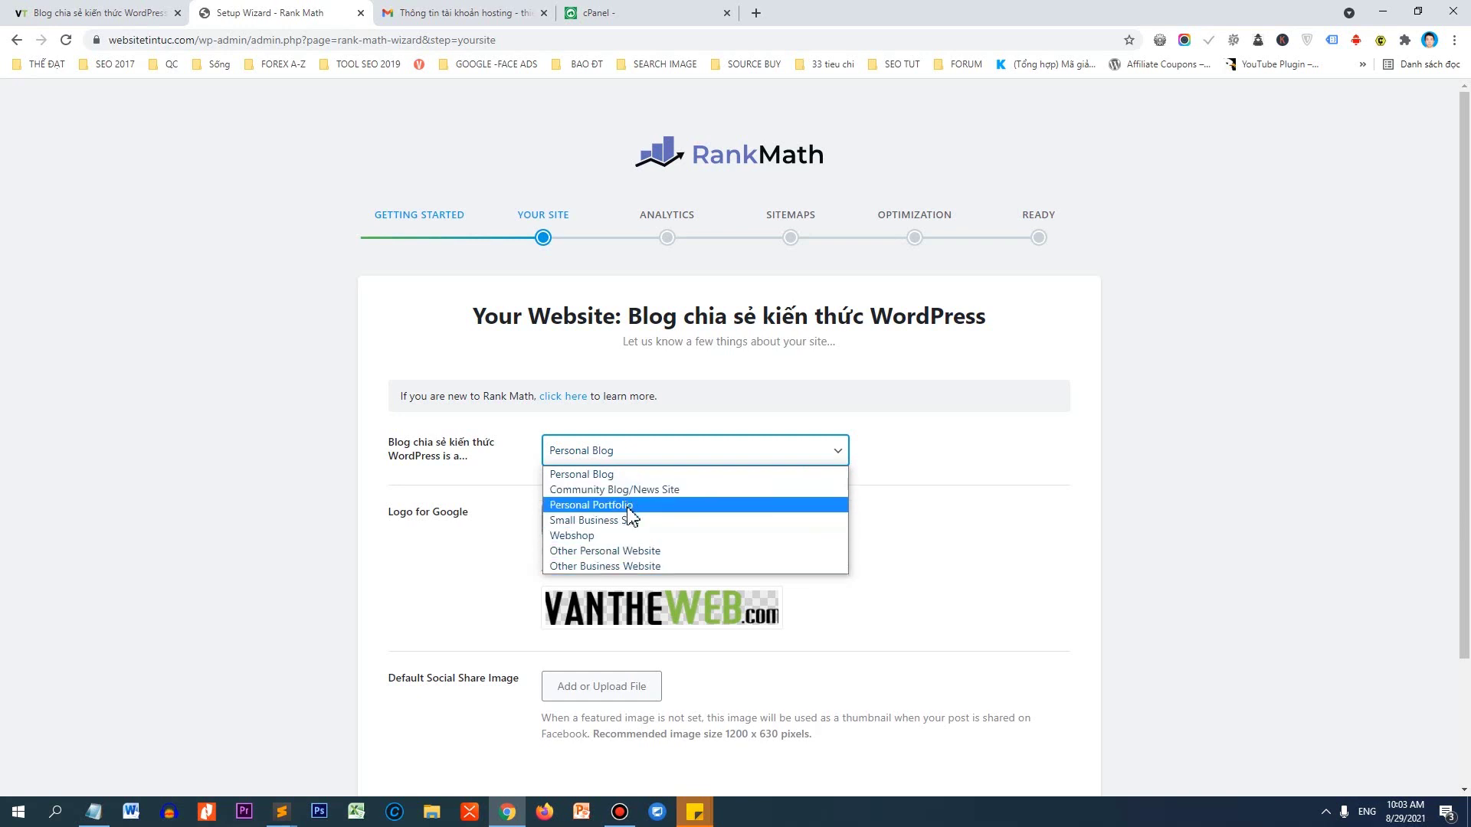
{"action": "left_click", "coordinate": [898, 431]}
{"action": "right_click", "coordinate": [893, 435]}
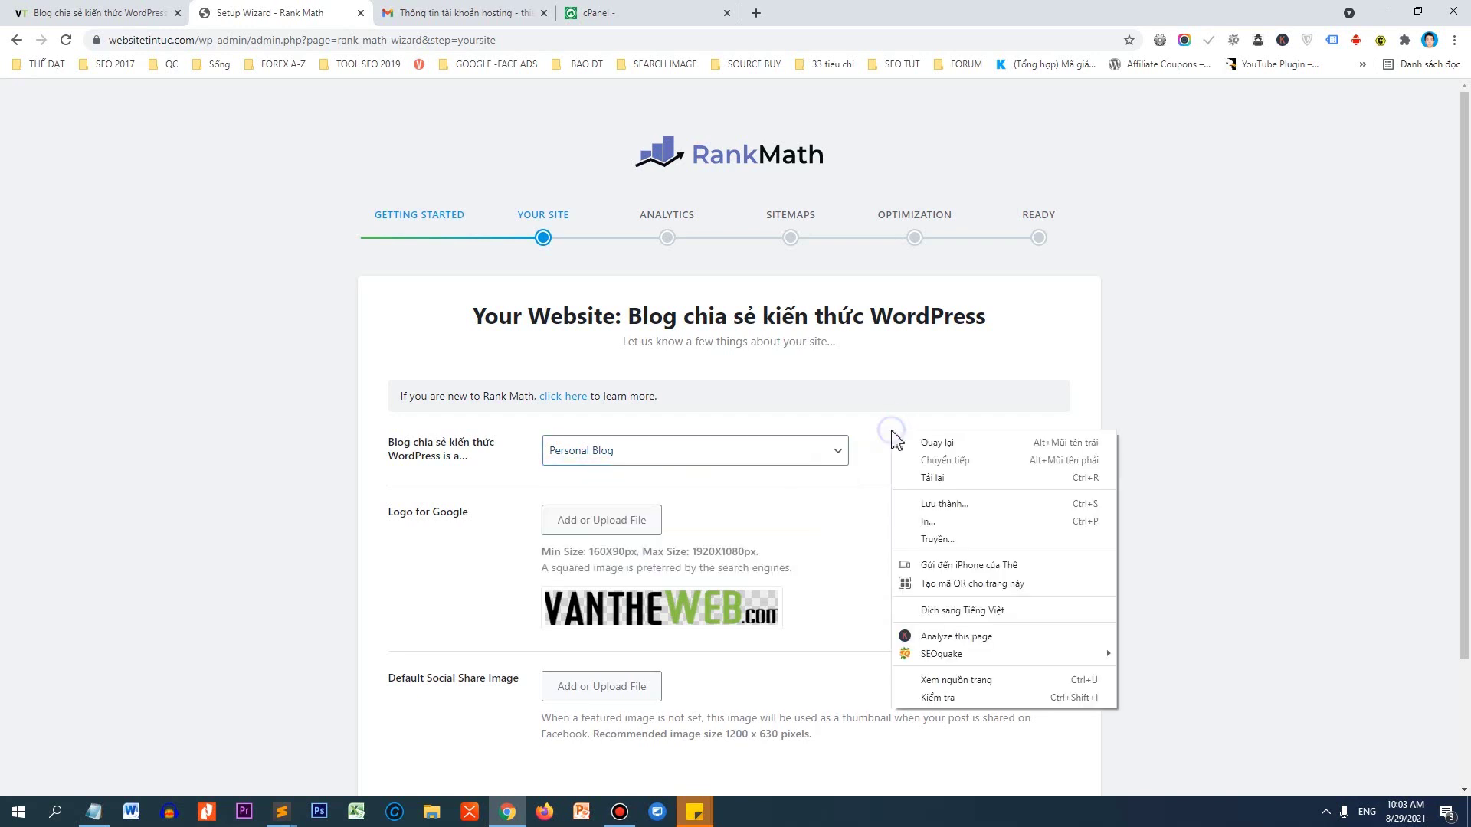
{"action": "left_click", "coordinate": [946, 610]}
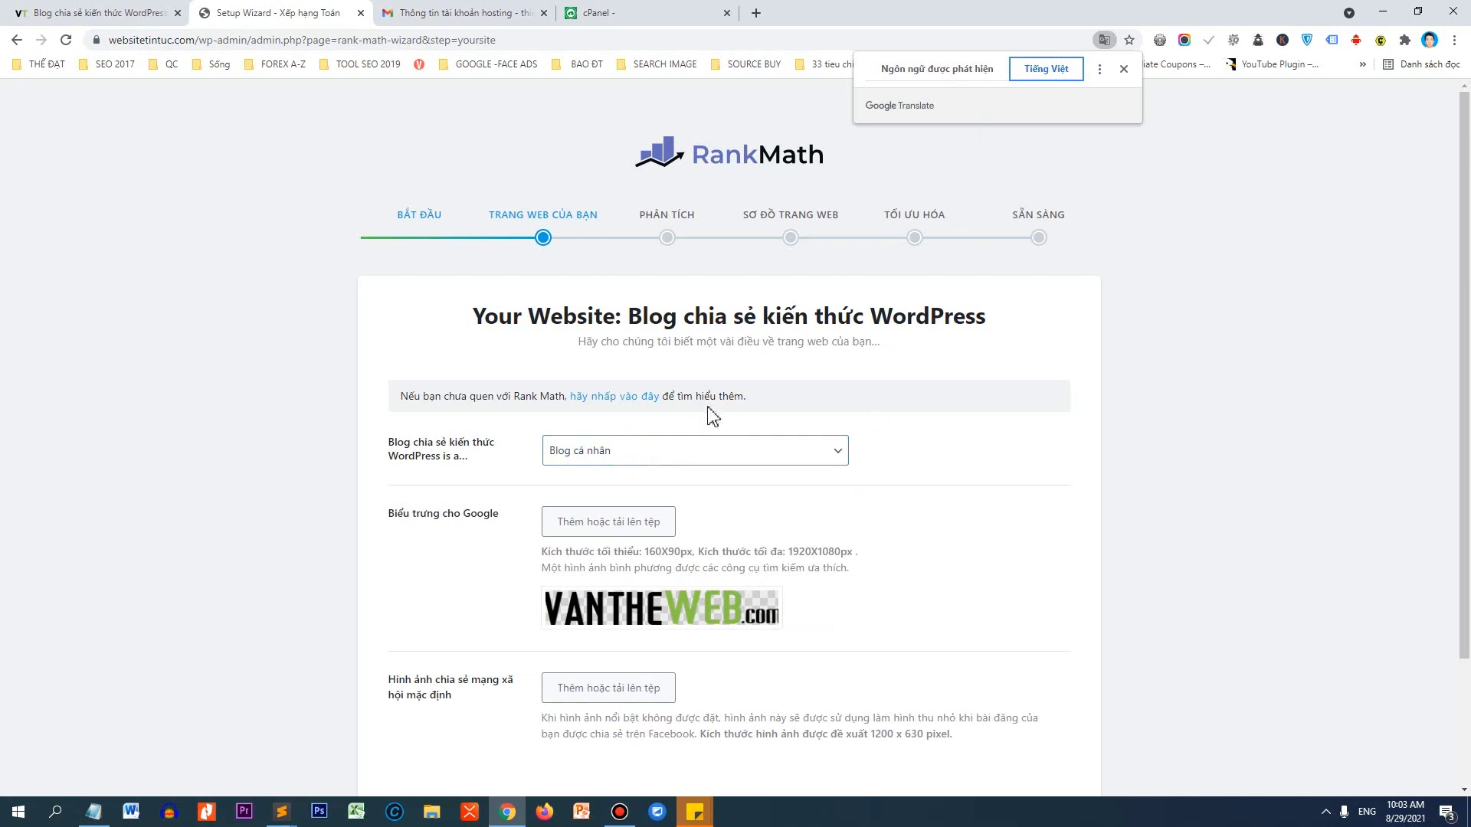
{"action": "left_click", "coordinate": [684, 454]}
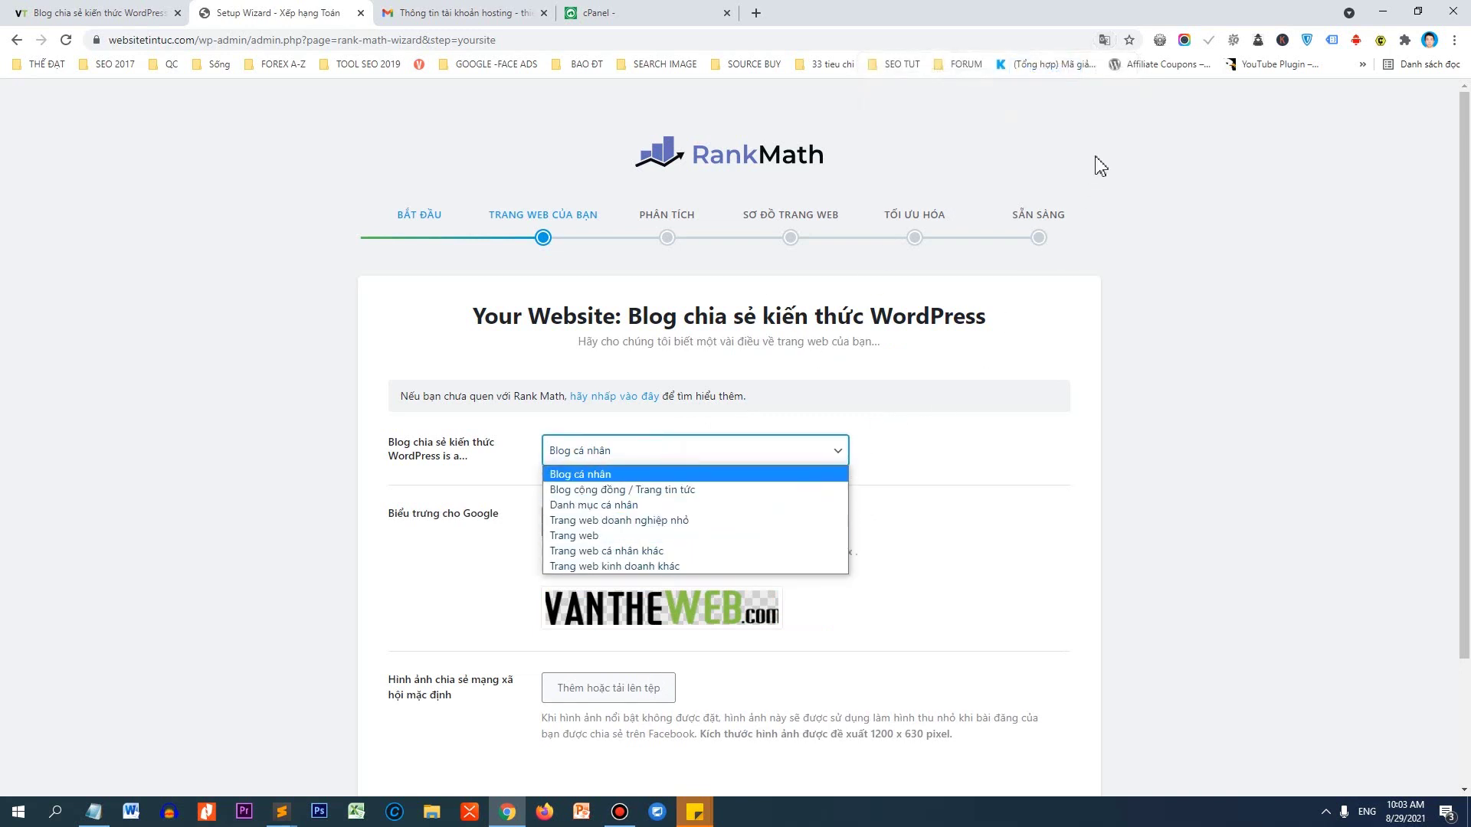
{"action": "left_click", "coordinate": [1104, 39]}
{"action": "left_click", "coordinate": [947, 73]}
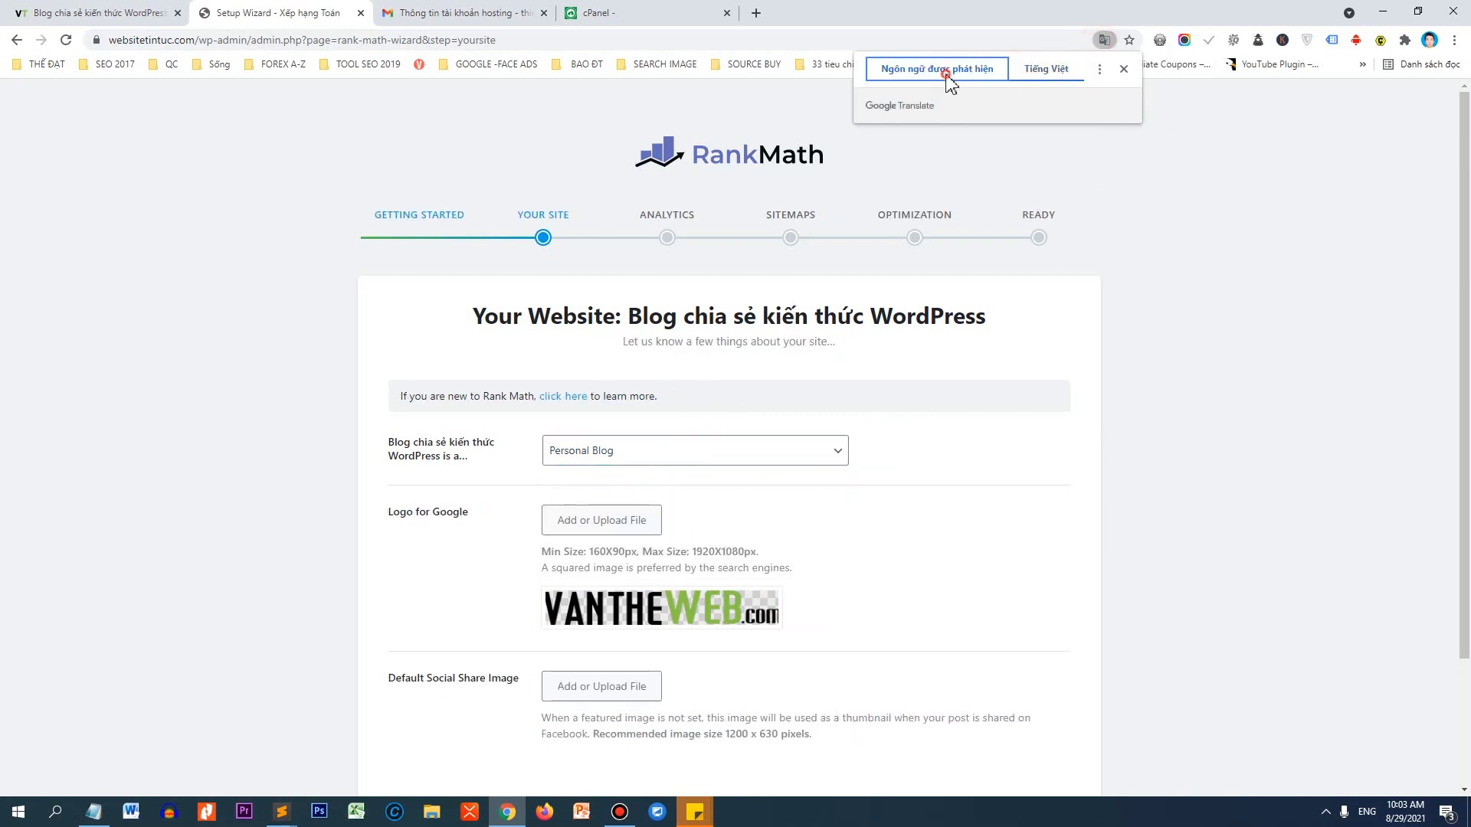
{"action": "left_click", "coordinate": [948, 466]}
Leave the logo unchanged, set the SEO picture as default social share image, and save.
{"action": "scroll", "coordinate": [789, 452], "scroll_direction": "down", "scroll_amount": 2}
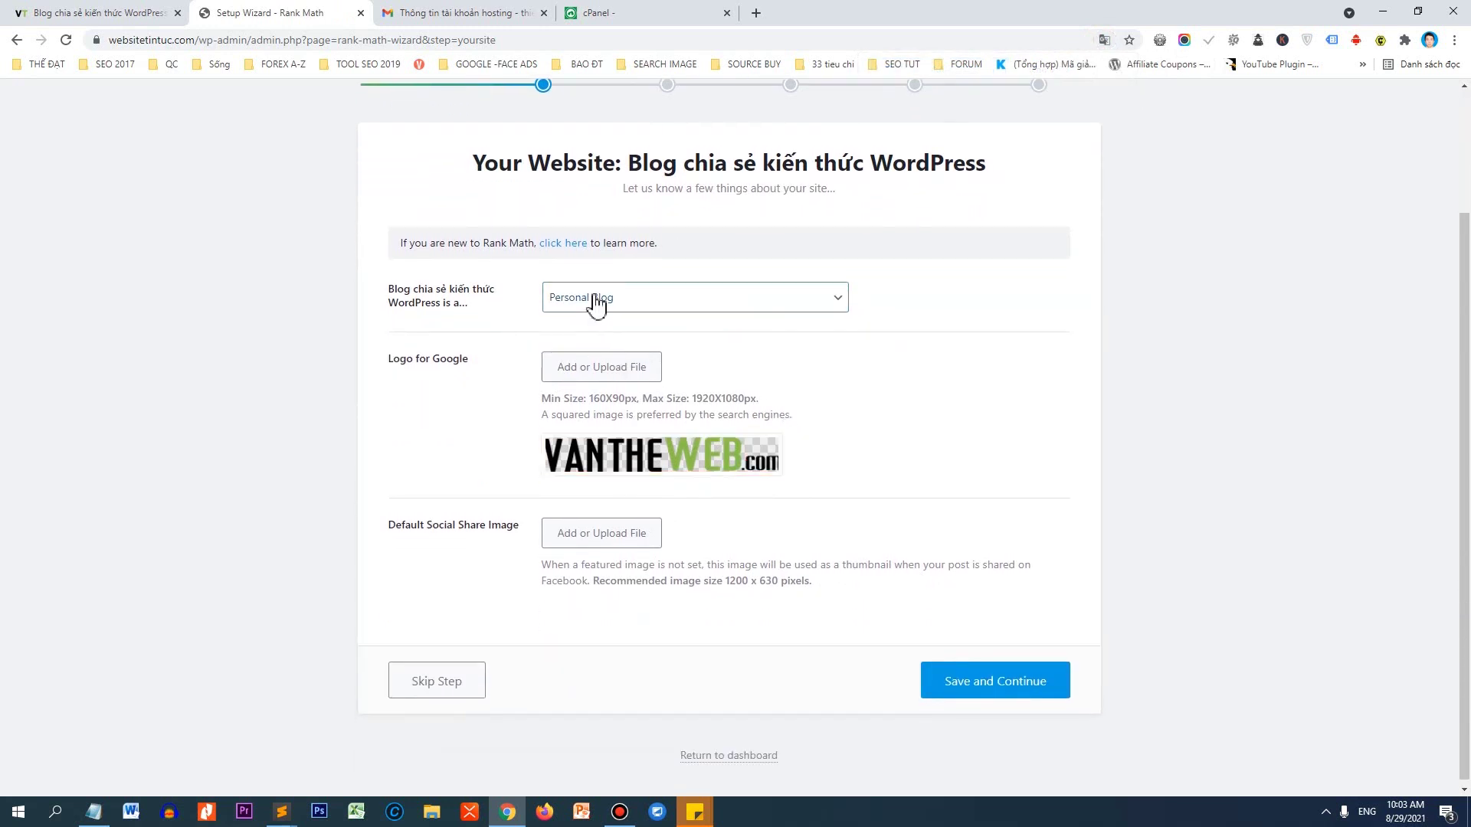
{"action": "mouse_move", "coordinate": [598, 463]}
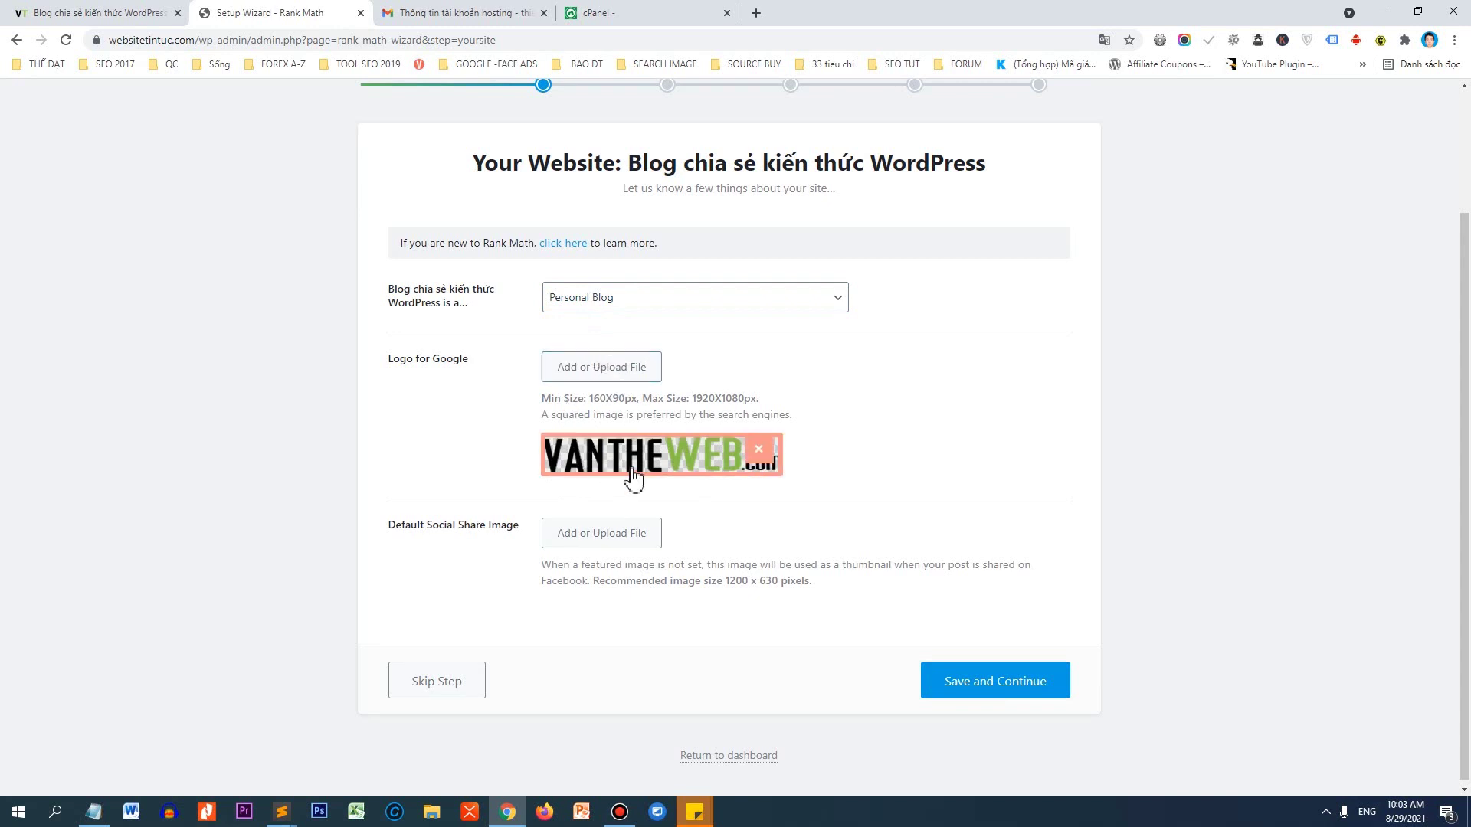
{"action": "left_click", "coordinate": [615, 371]}
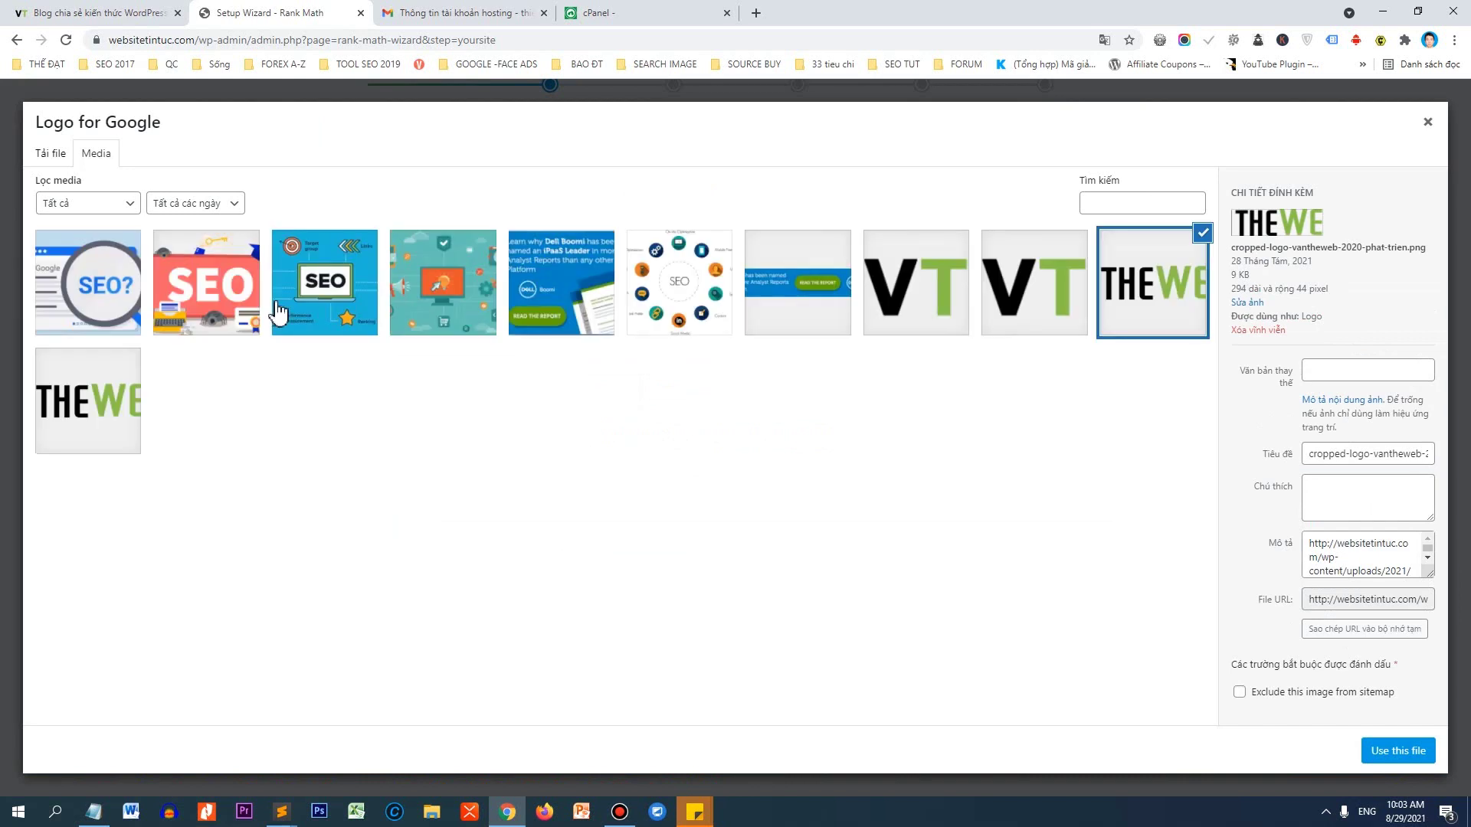
{"action": "left_click", "coordinate": [1426, 123]}
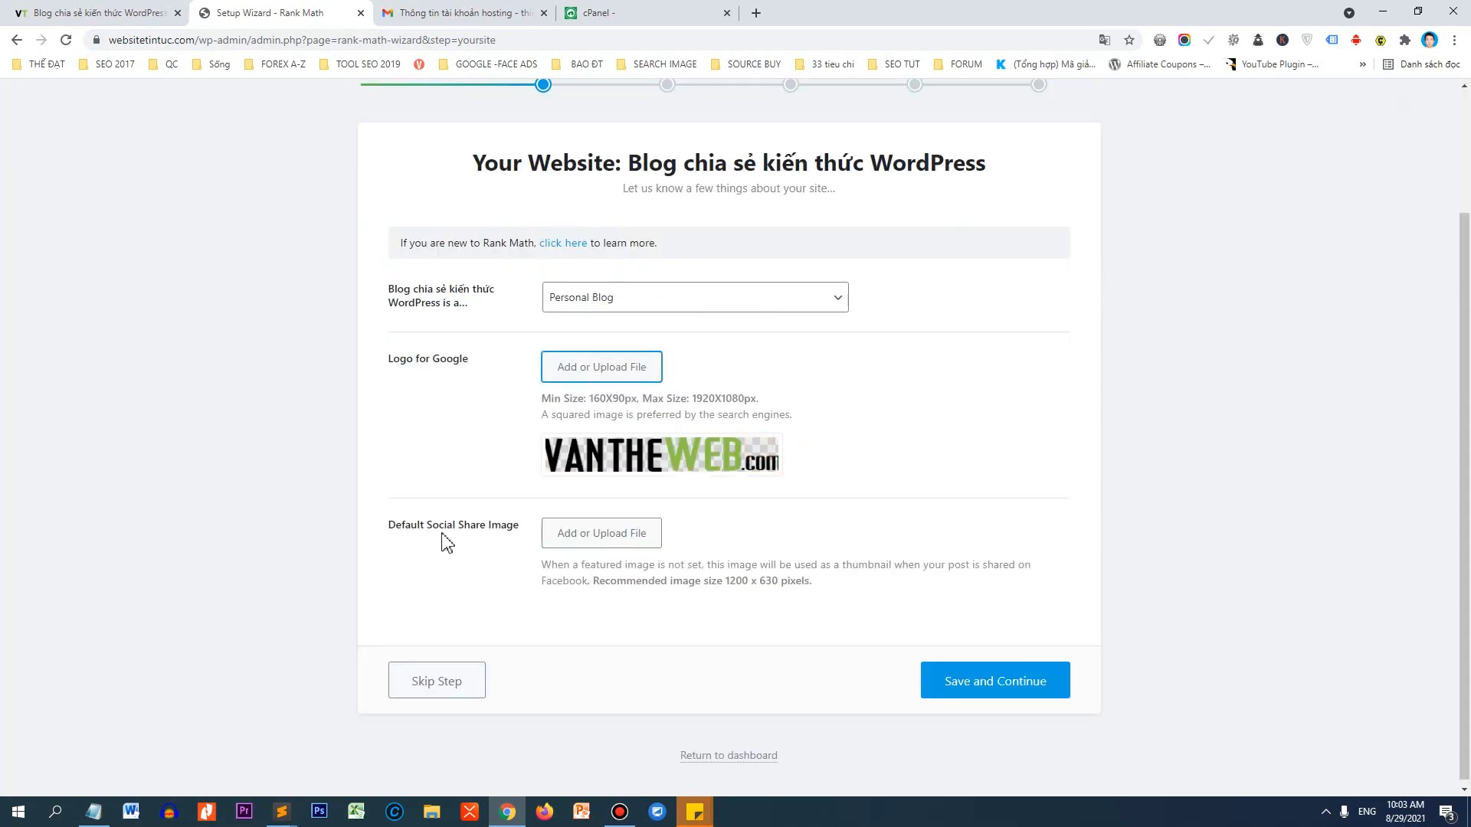
{"action": "left_click", "coordinate": [562, 542]}
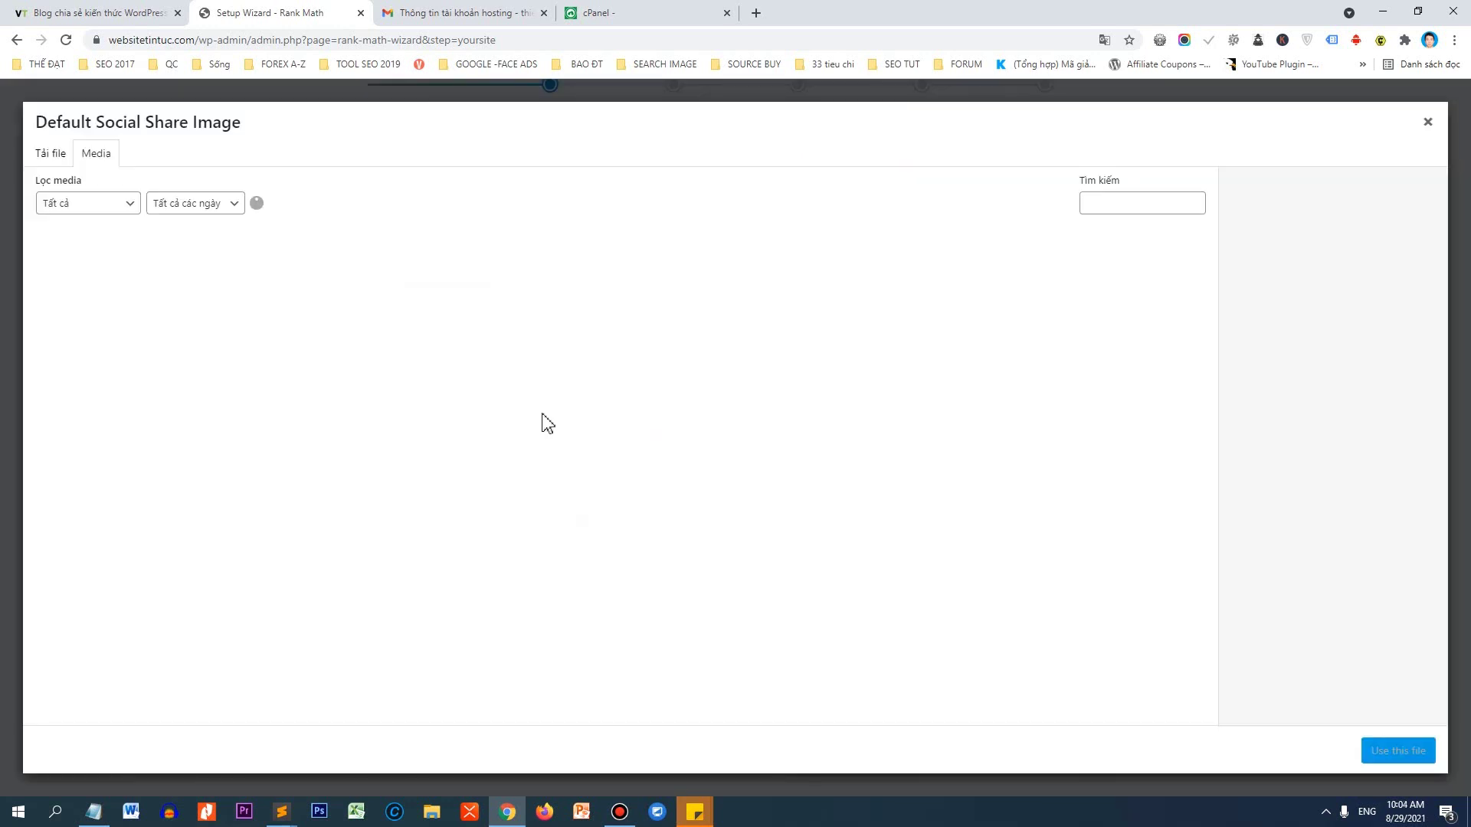
{"action": "left_click", "coordinate": [360, 304]}
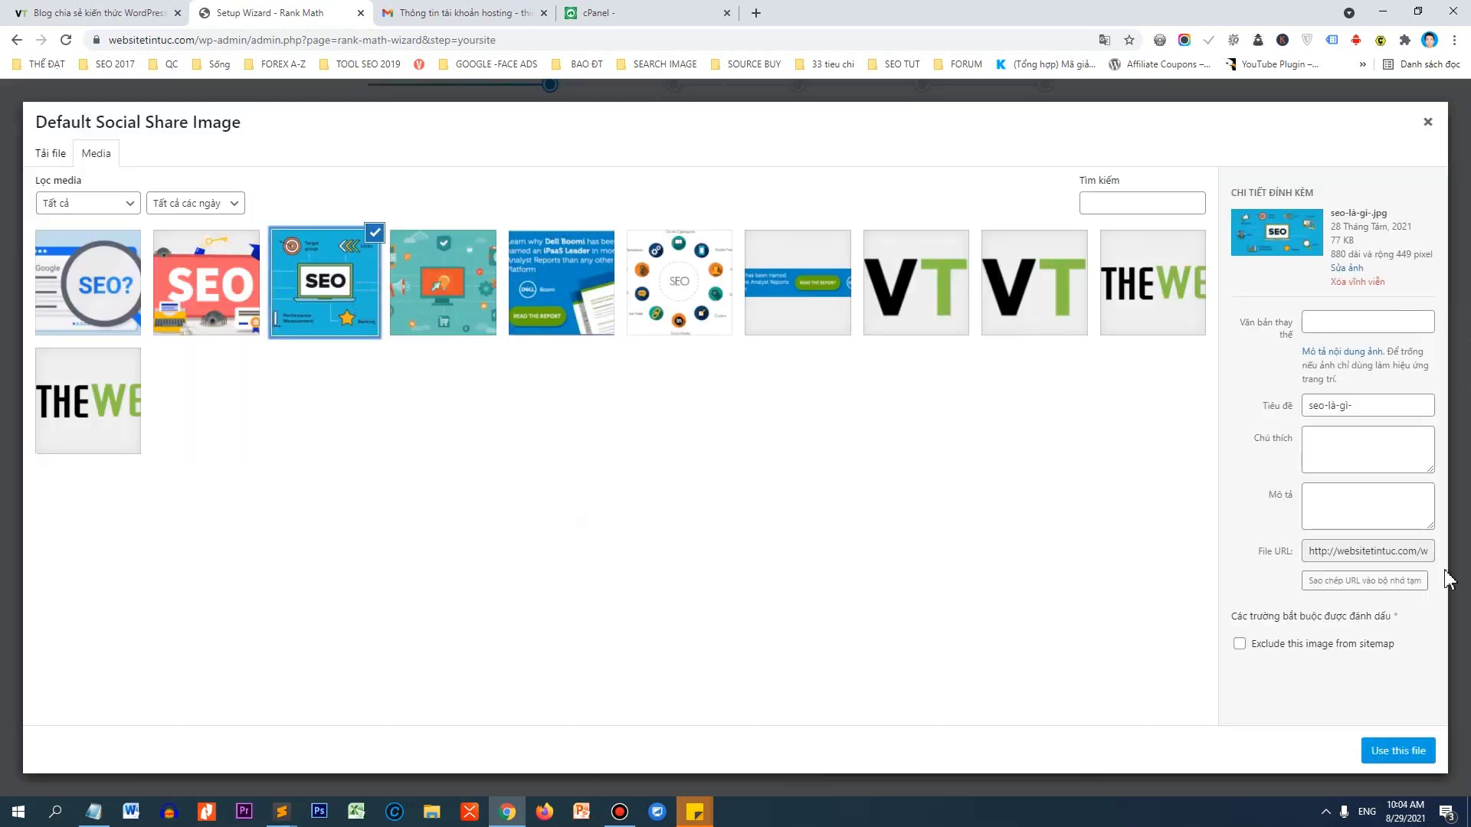
{"action": "left_click", "coordinate": [1398, 758]}
{"action": "scroll", "coordinate": [674, 628], "scroll_direction": "down", "scroll_amount": 2}
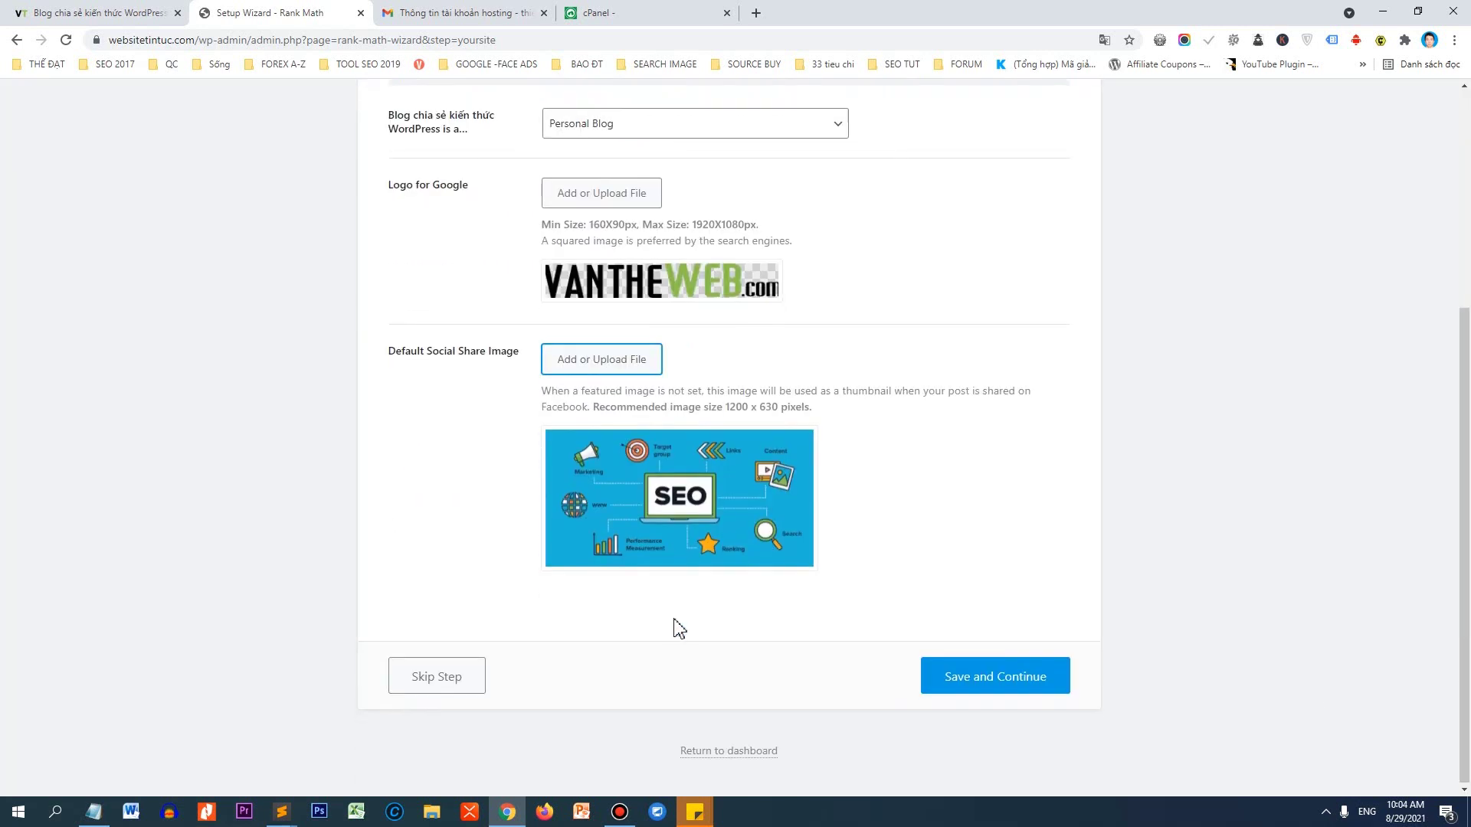
{"action": "left_click", "coordinate": [976, 689]}
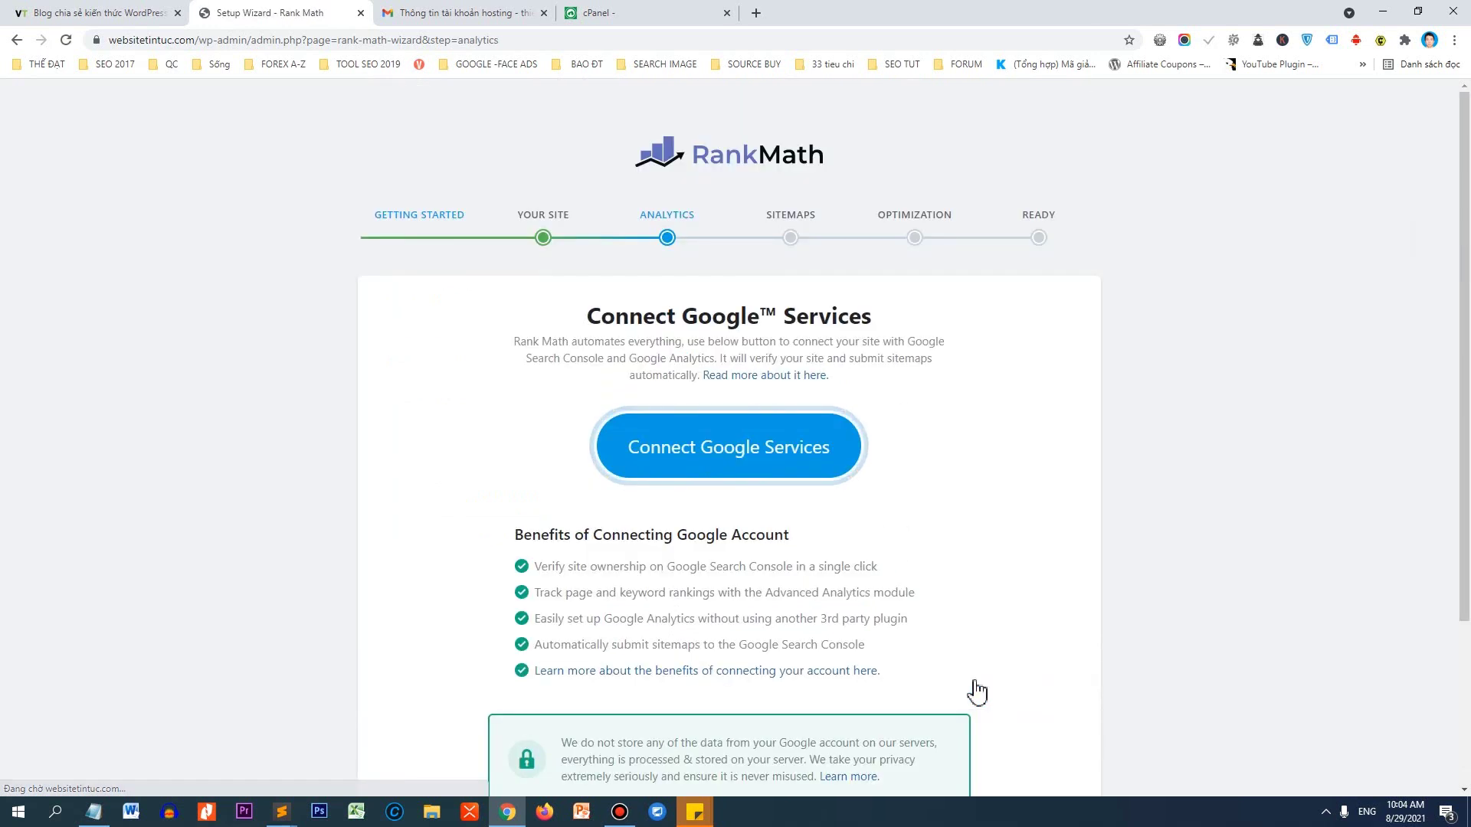
Skip Connect Google Services and save default sitemap settings covering images, posts, pages and categories.
{"action": "scroll", "coordinate": [774, 456], "scroll_direction": "down", "scroll_amount": 2}
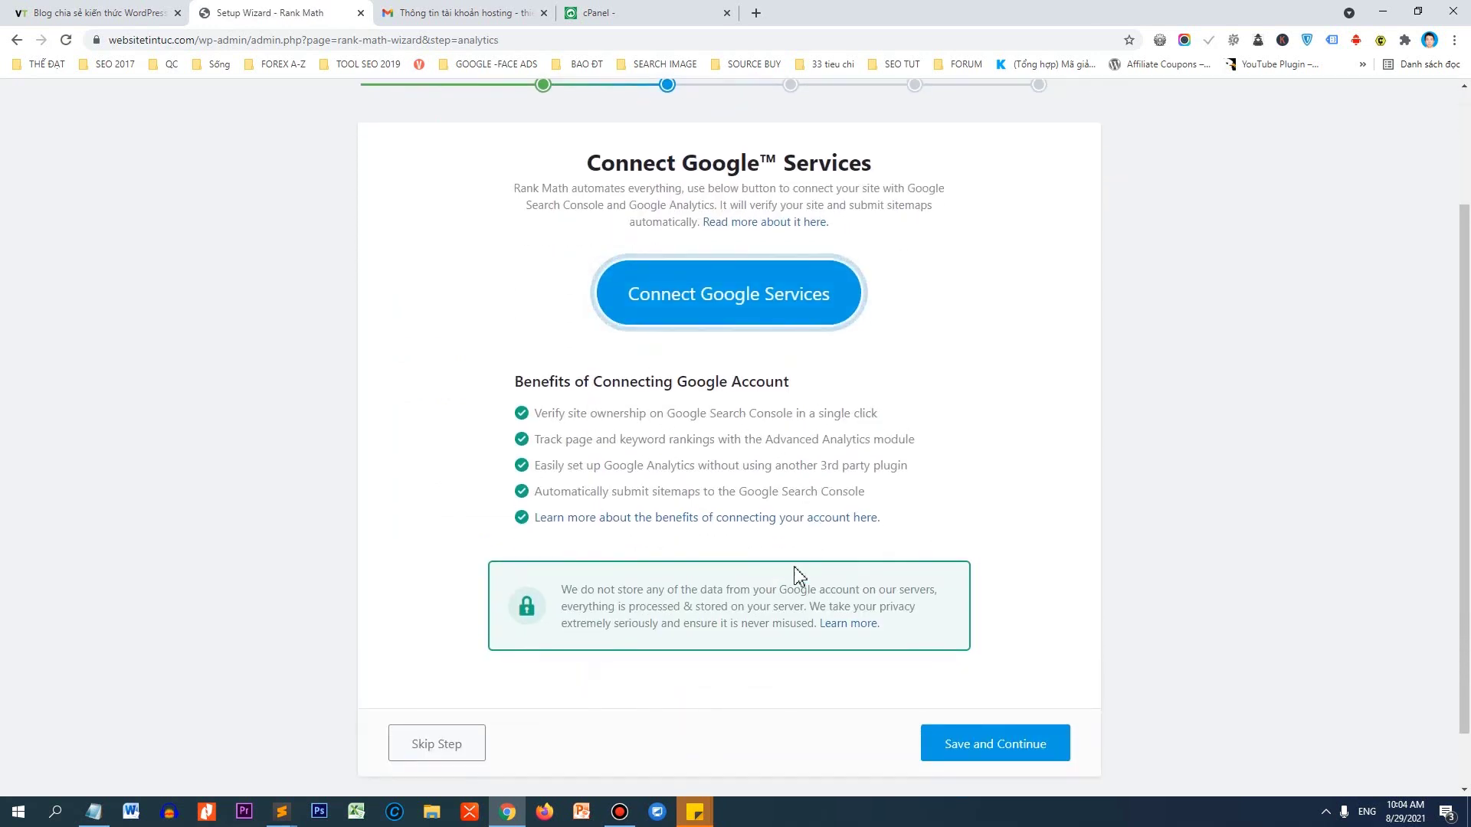
{"action": "left_click", "coordinate": [961, 758]}
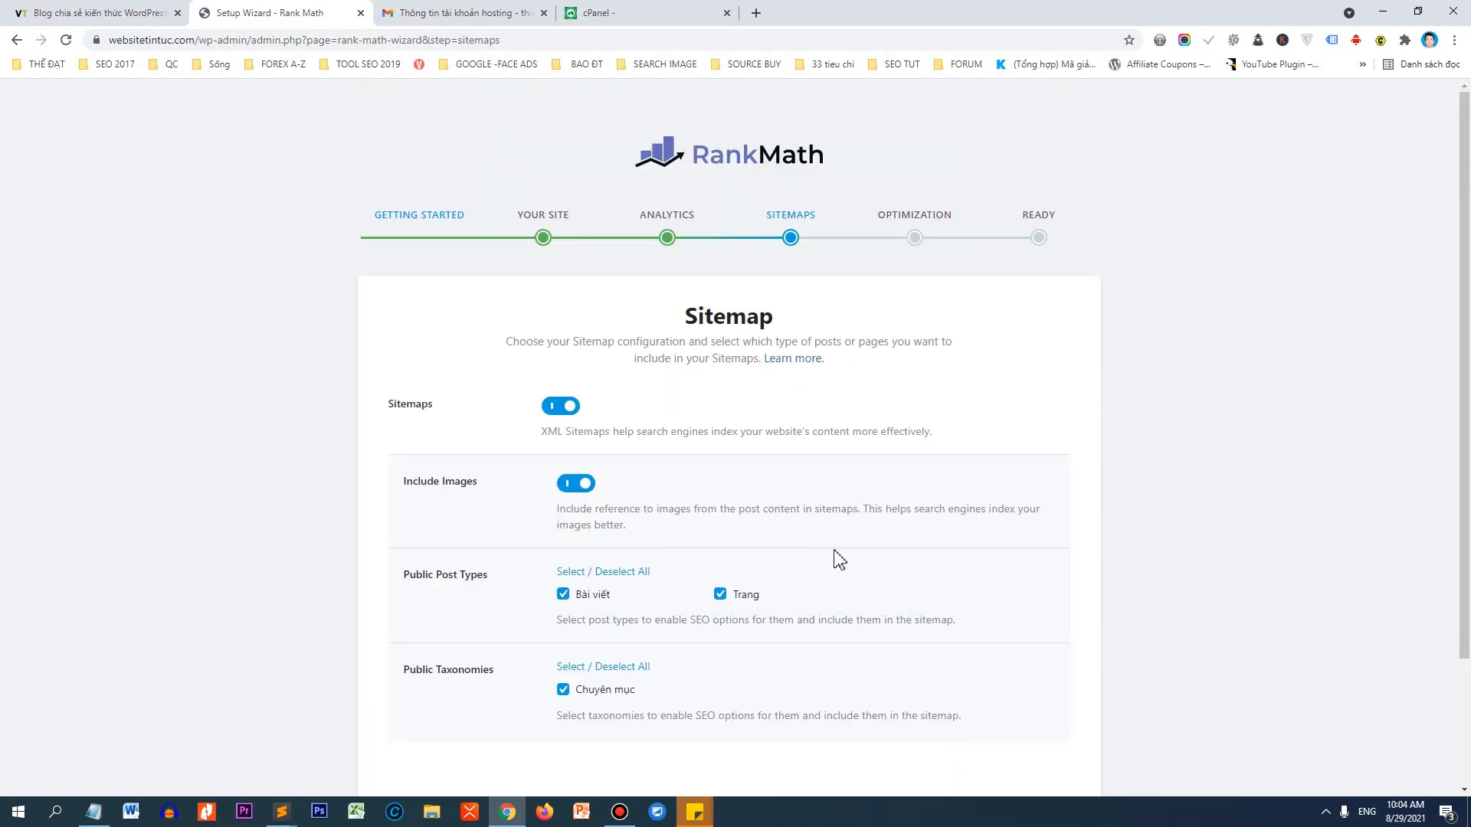
{"action": "scroll", "coordinate": [784, 452], "scroll_direction": "down", "scroll_amount": 2}
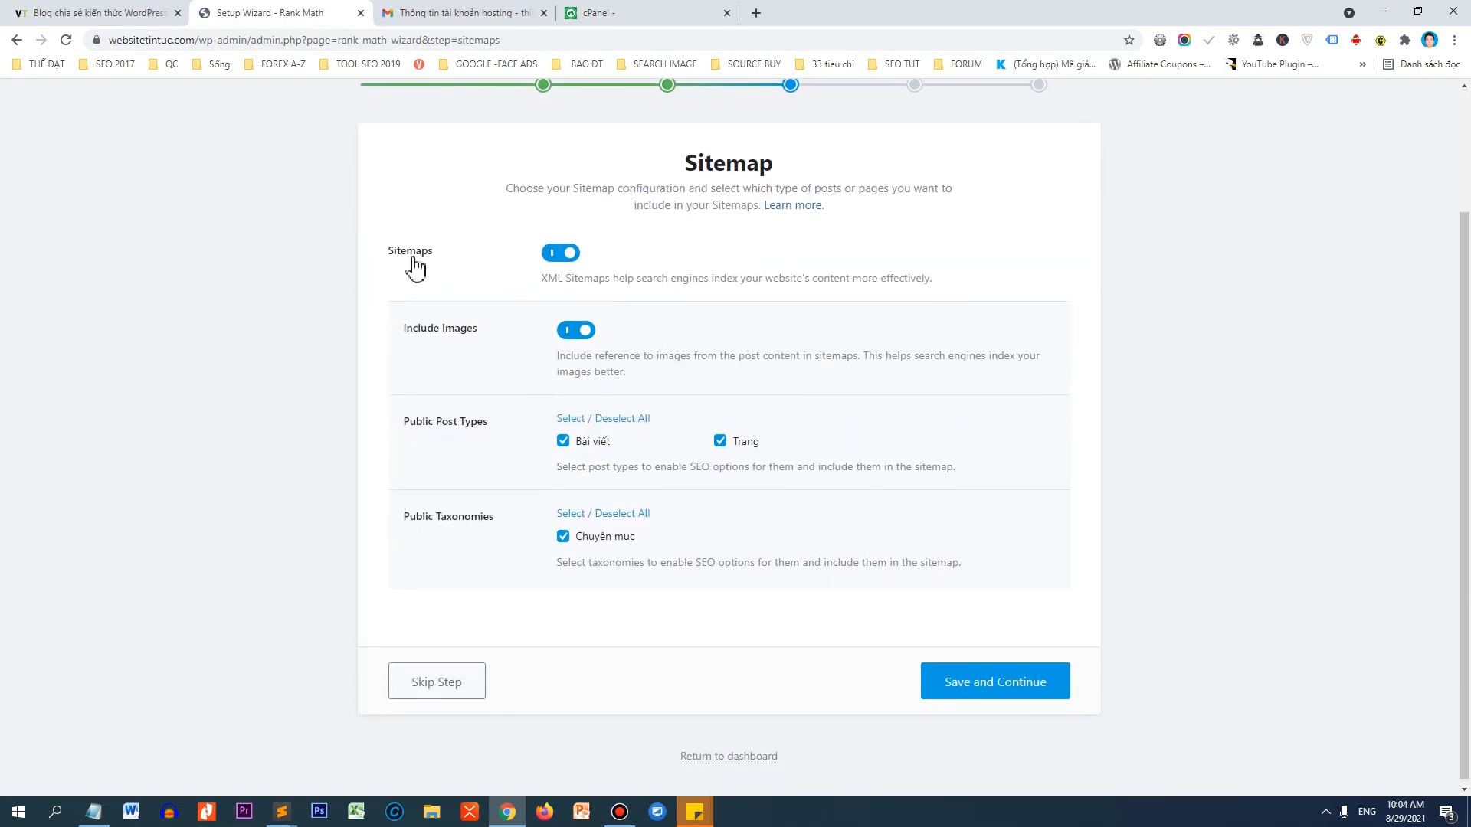
{"action": "left_click_drag", "start_coordinate": [386, 253], "coordinate": [451, 255]}
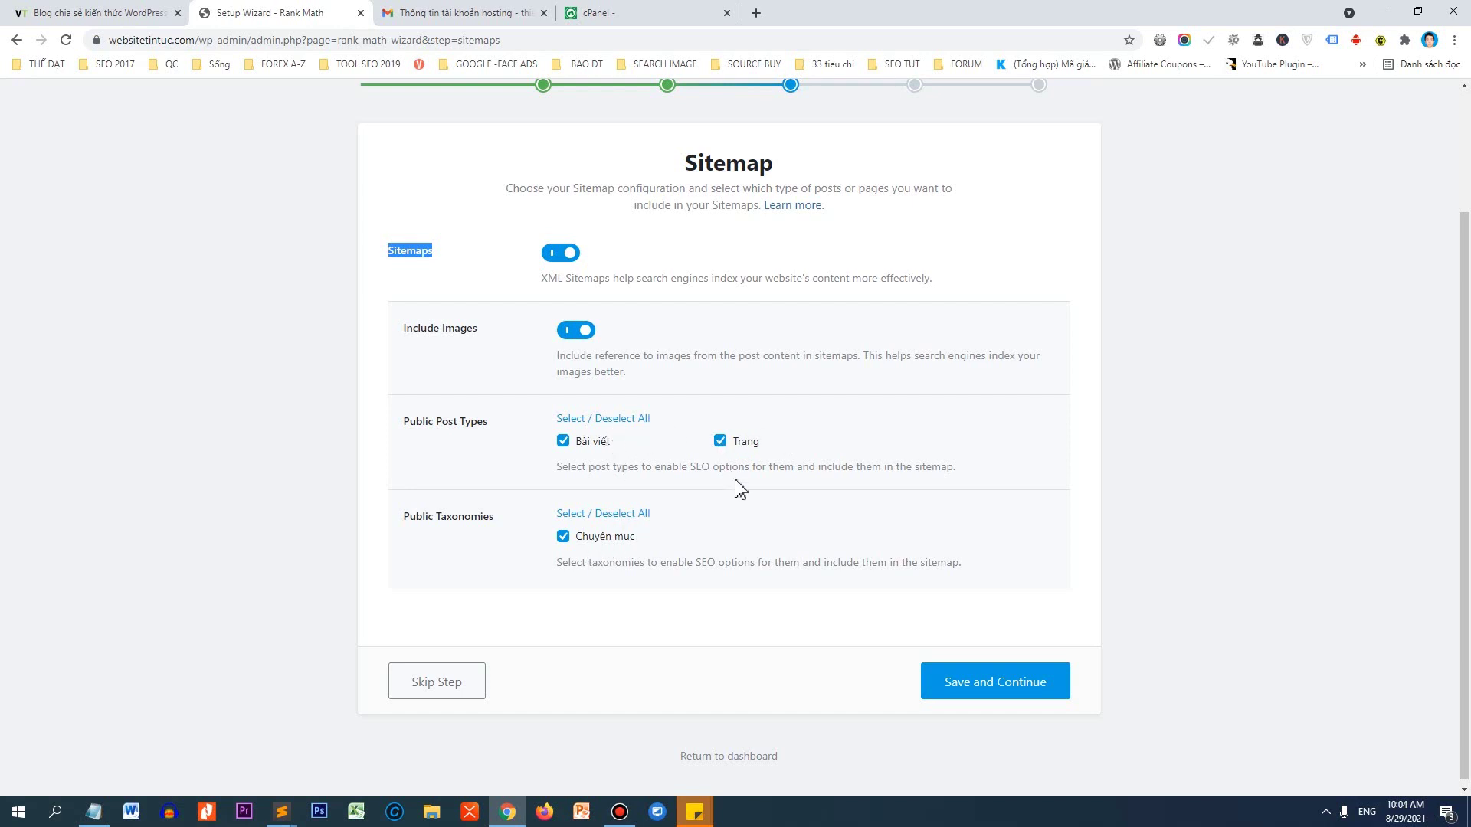
{"action": "left_click", "coordinate": [1001, 687]}
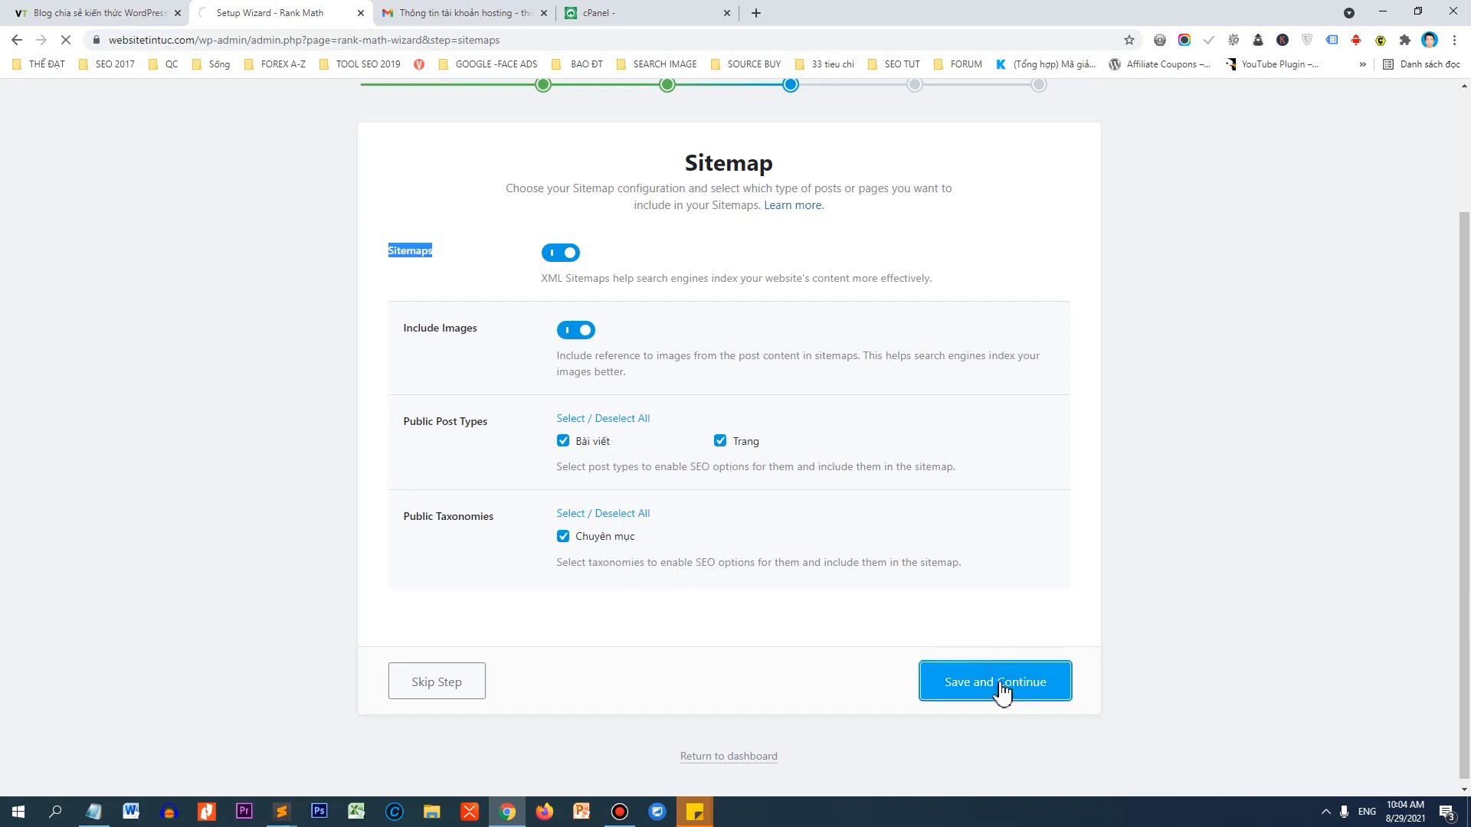
{"action": "scroll", "coordinate": [967, 418], "scroll_direction": "down", "scroll_amount": 1}
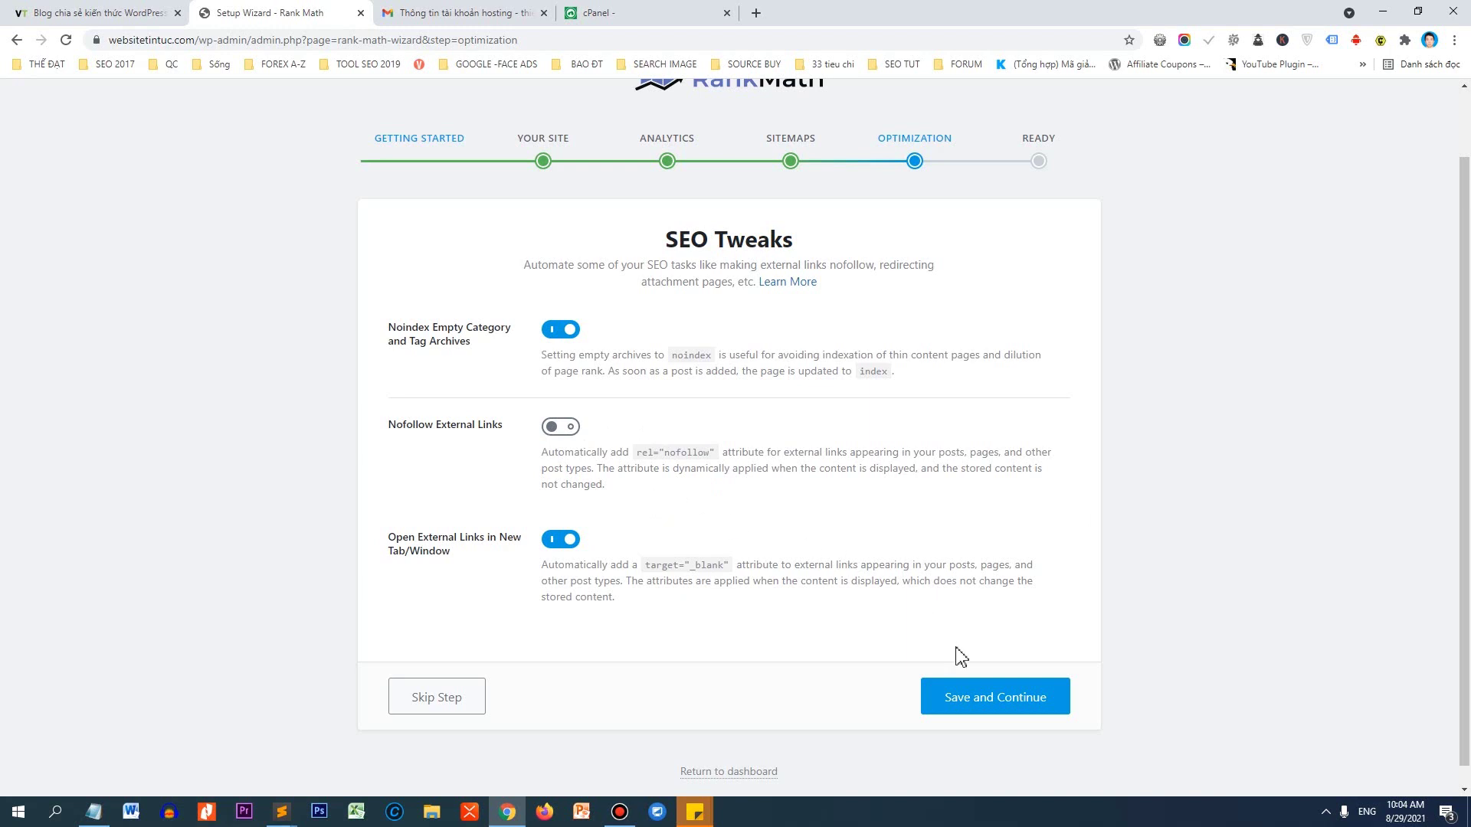
Finish the basic setup, enter the advanced options and leave Role Manager off.
{"action": "left_click", "coordinate": [965, 699]}
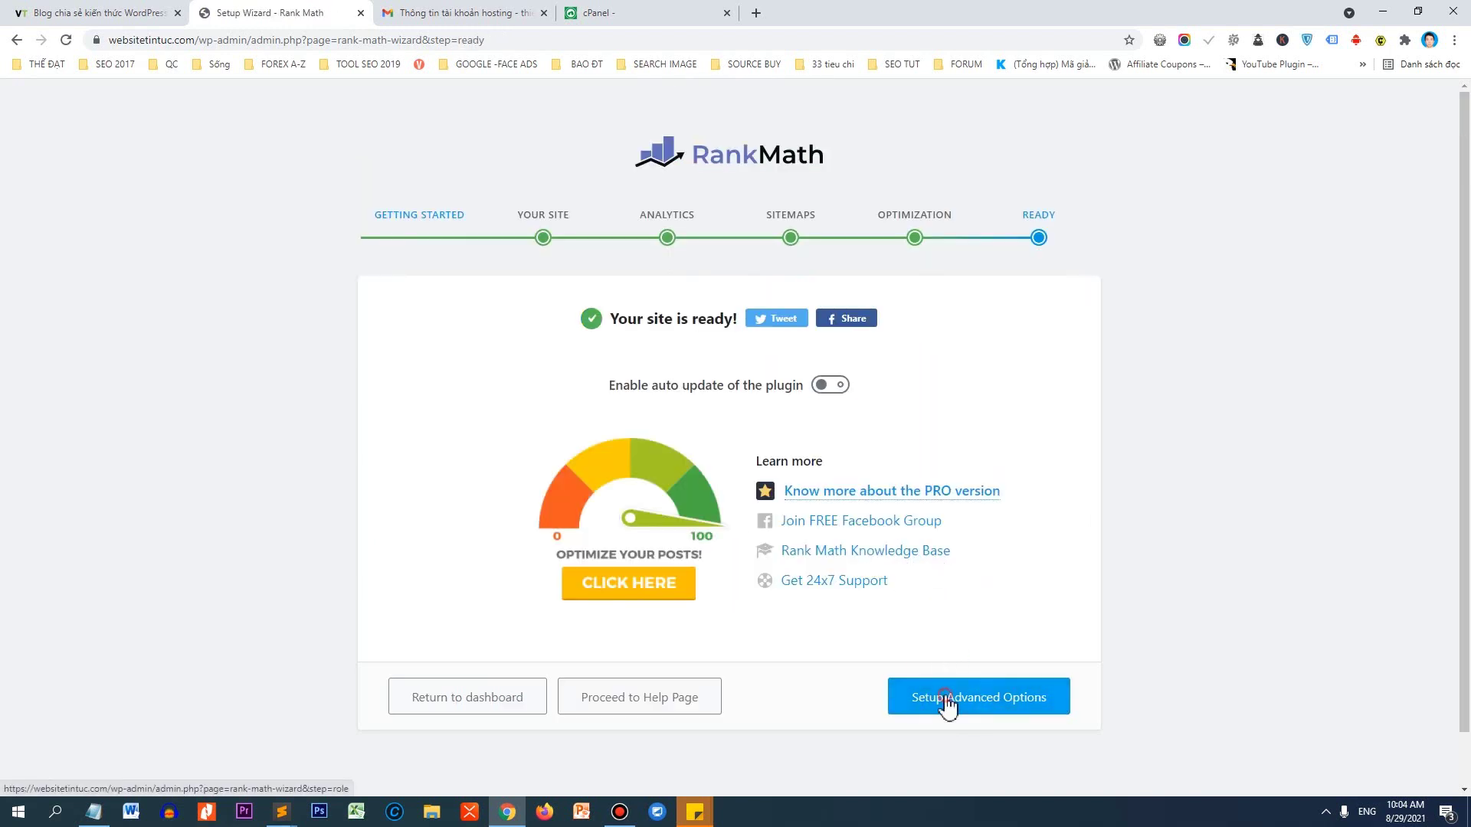
{"action": "left_click", "coordinate": [933, 701]}
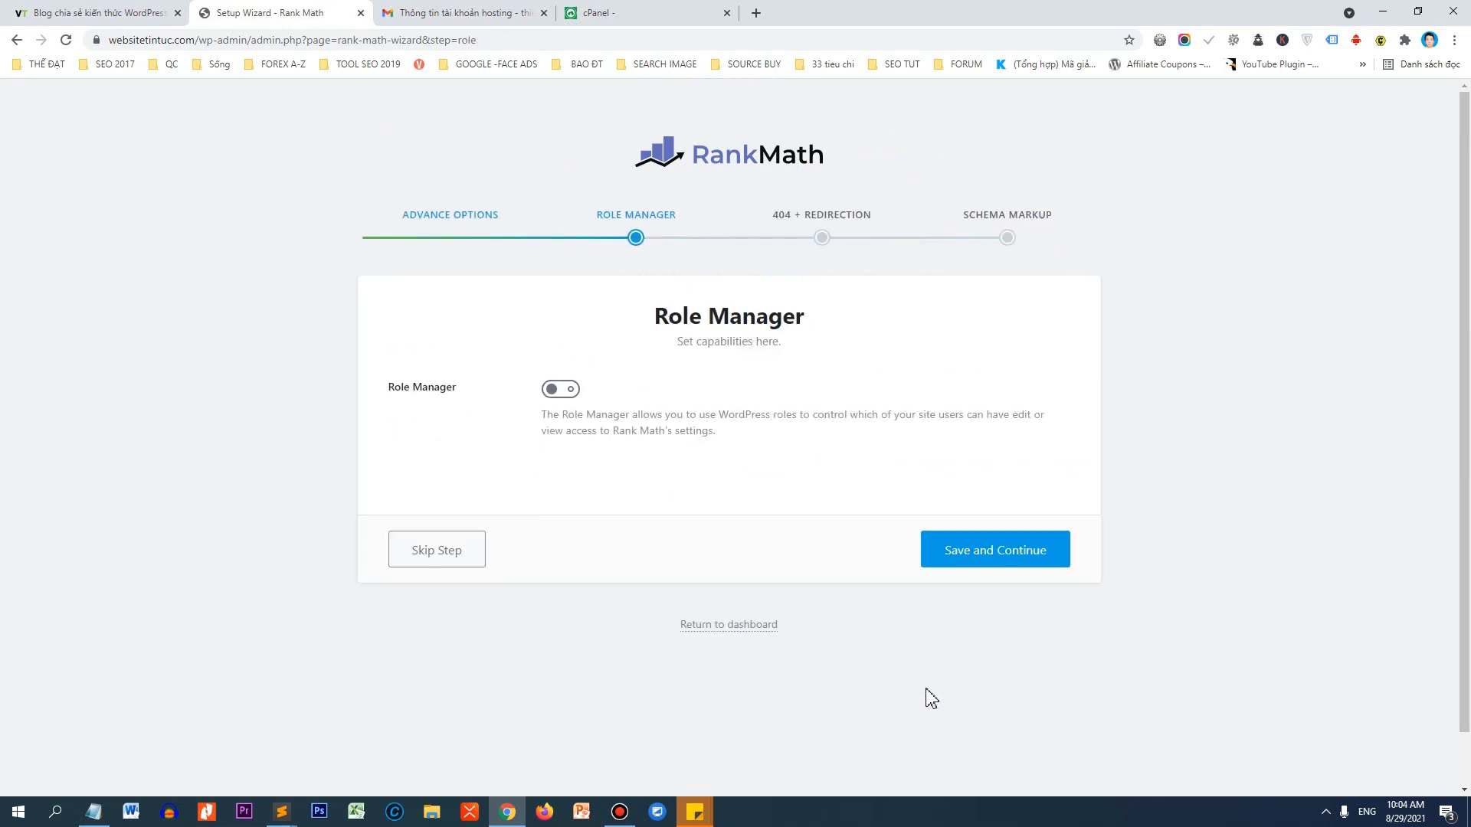
{"action": "left_click", "coordinate": [1001, 563]}
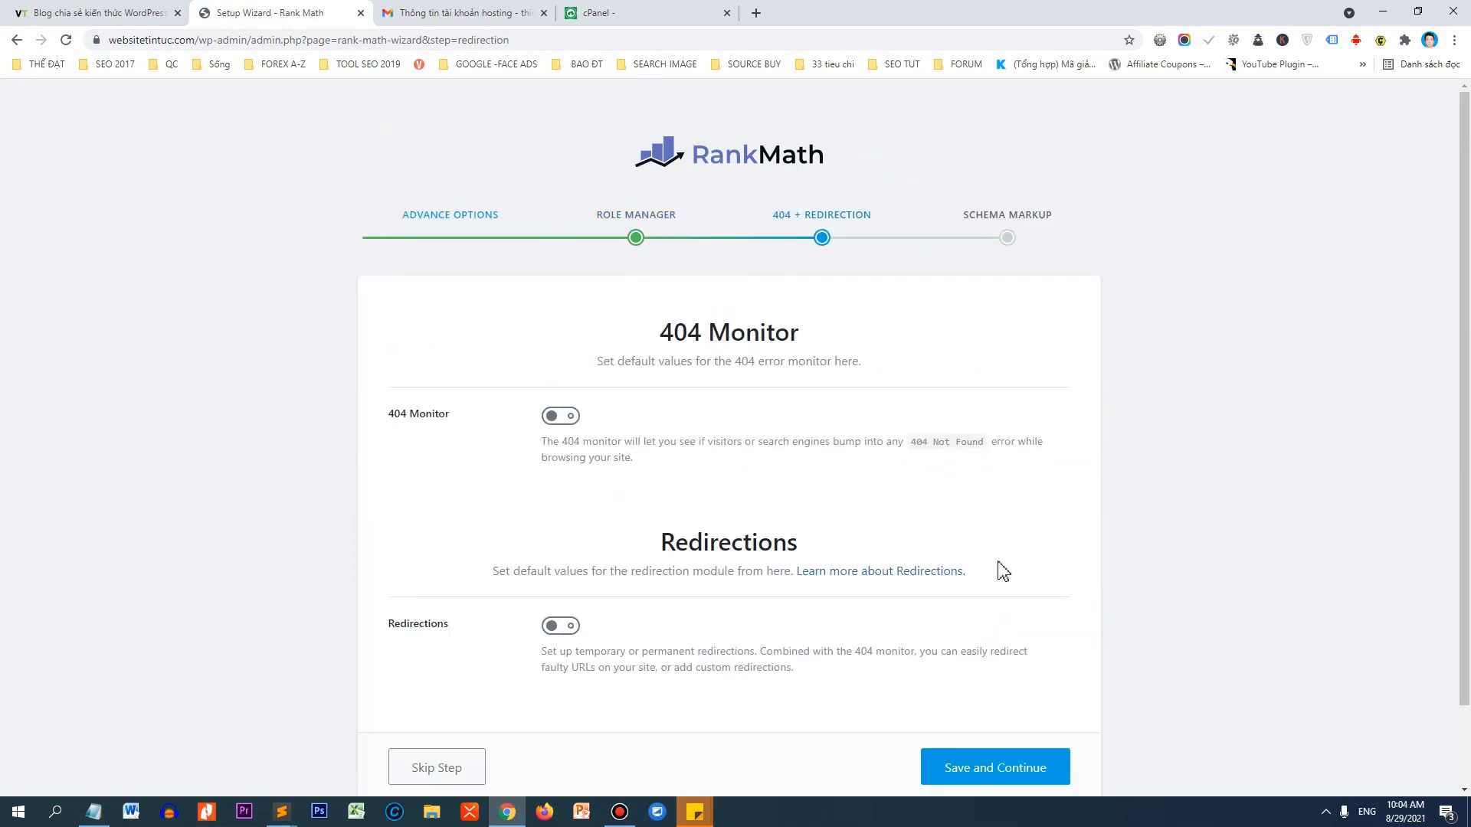
Switch on the 404 Monitor and Redirections modules and save them.
{"action": "scroll", "coordinate": [984, 555], "scroll_direction": "down", "scroll_amount": 1}
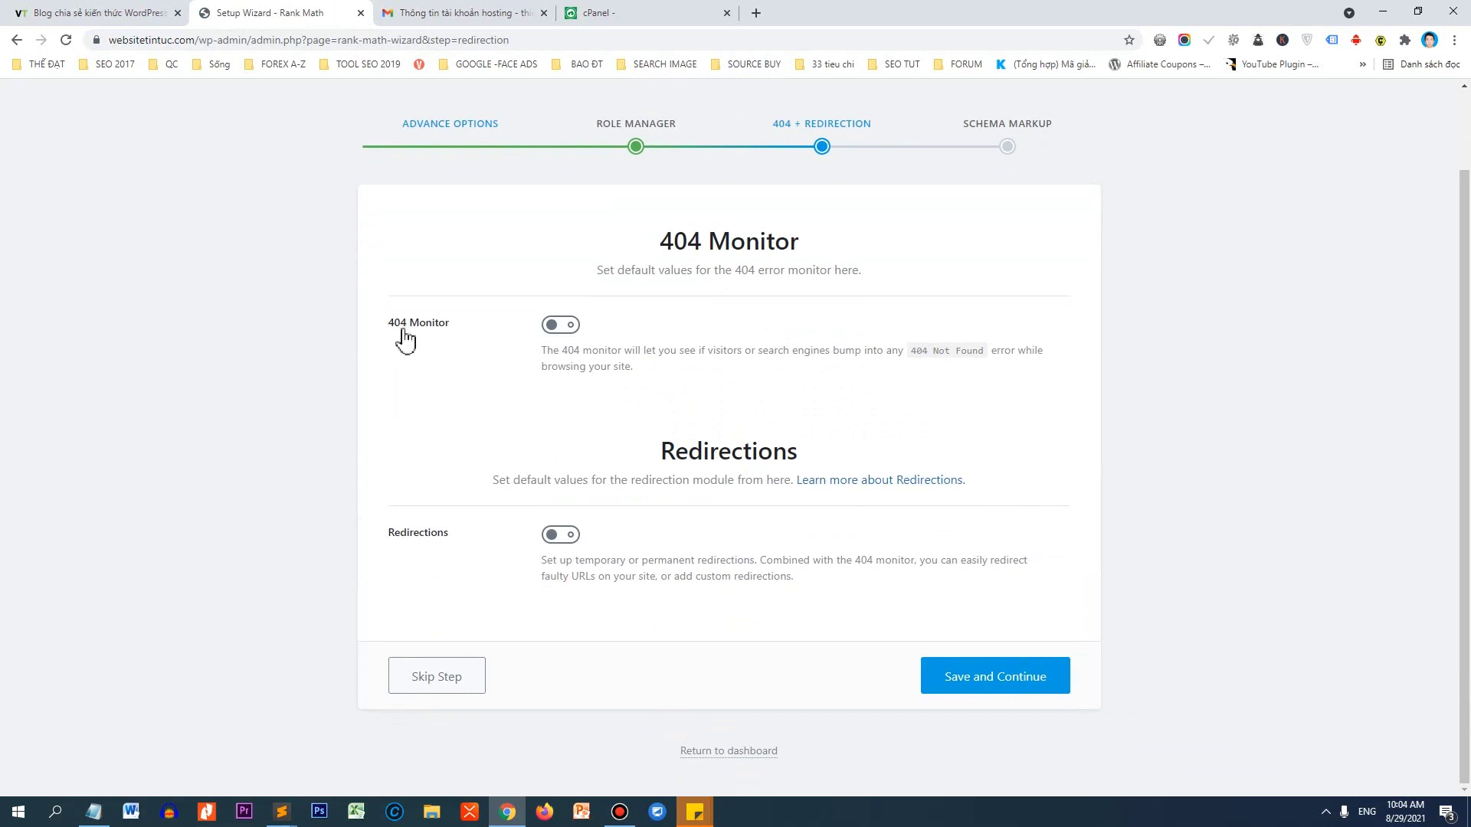
{"action": "left_click", "coordinate": [564, 326]}
{"action": "left_click", "coordinate": [561, 538]}
{"action": "left_click", "coordinate": [957, 678]}
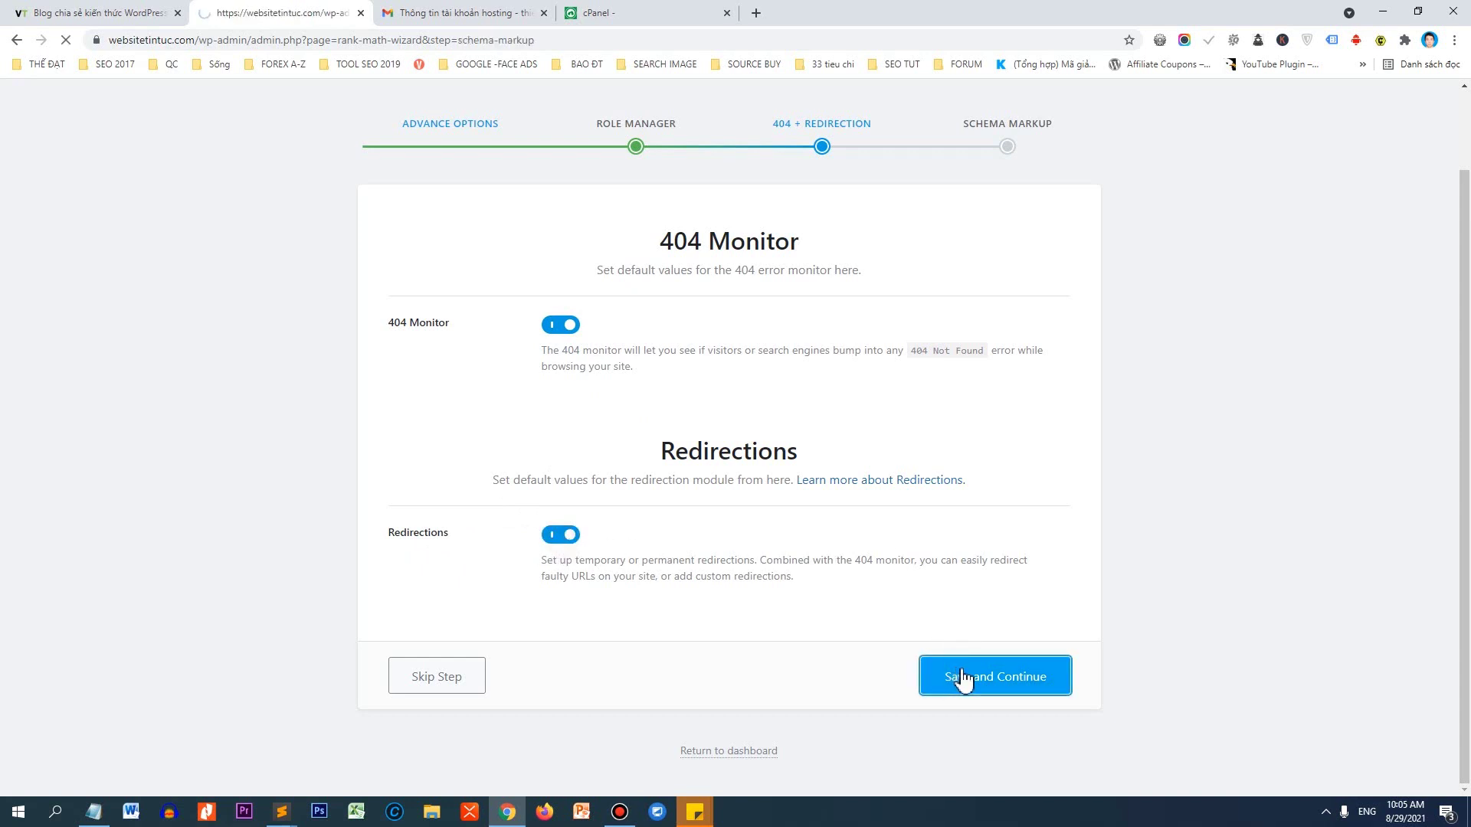
Choose Article as the posts' schema Article Type and save to finish the wizard.
{"action": "scroll", "coordinate": [778, 470], "scroll_direction": "down", "scroll_amount": 3}
{"action": "scroll", "coordinate": [798, 456], "scroll_direction": "down", "scroll_amount": 2}
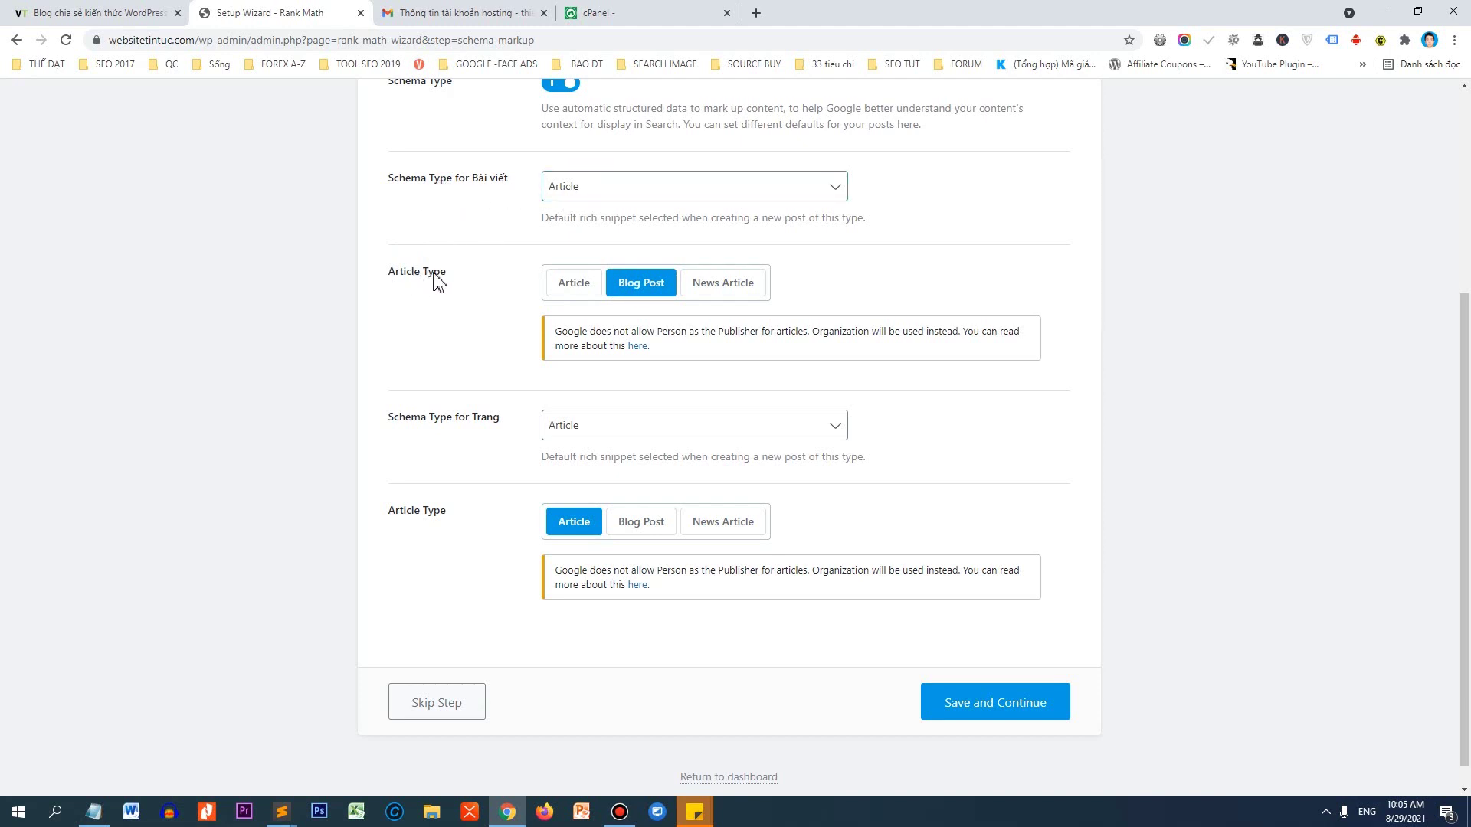
{"action": "left_click", "coordinate": [590, 287]}
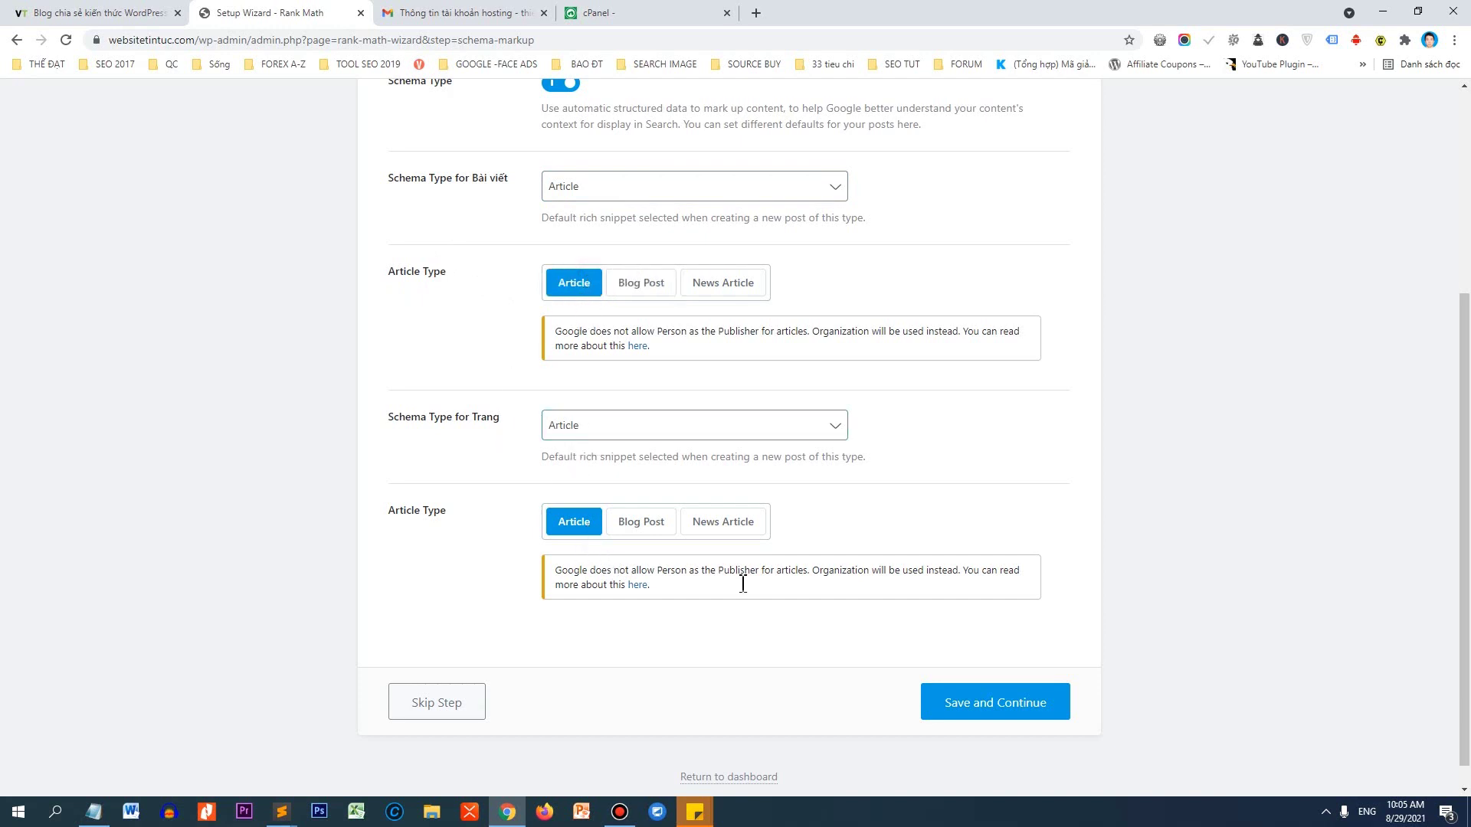
{"action": "left_click", "coordinate": [984, 714]}
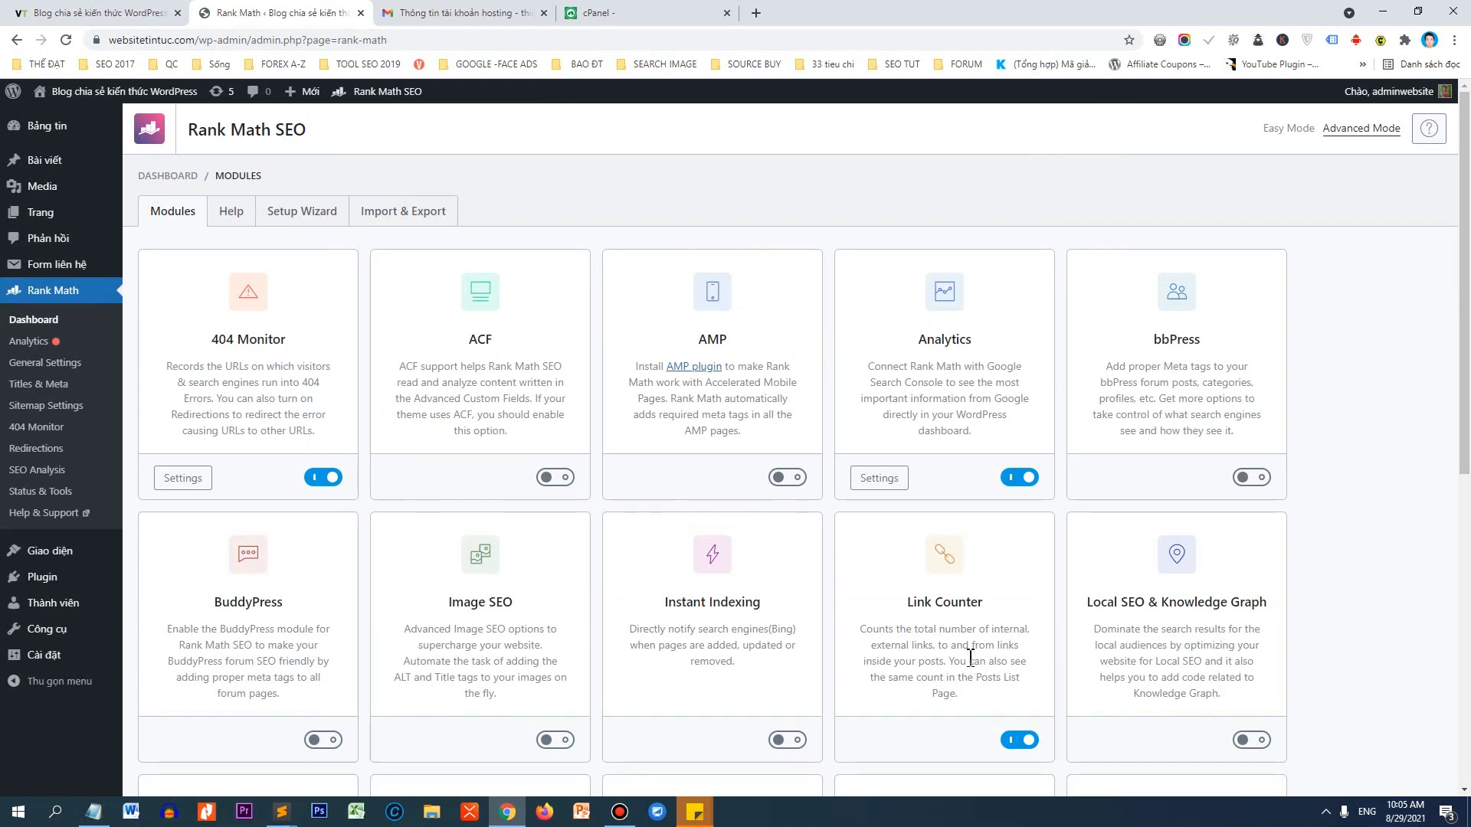
Enable the Image SEO module and look over the 404 Monitor, Analytics and Image SEO modules.
{"action": "scroll", "coordinate": [1464, 404], "scroll_direction": "down", "scroll_amount": 1}
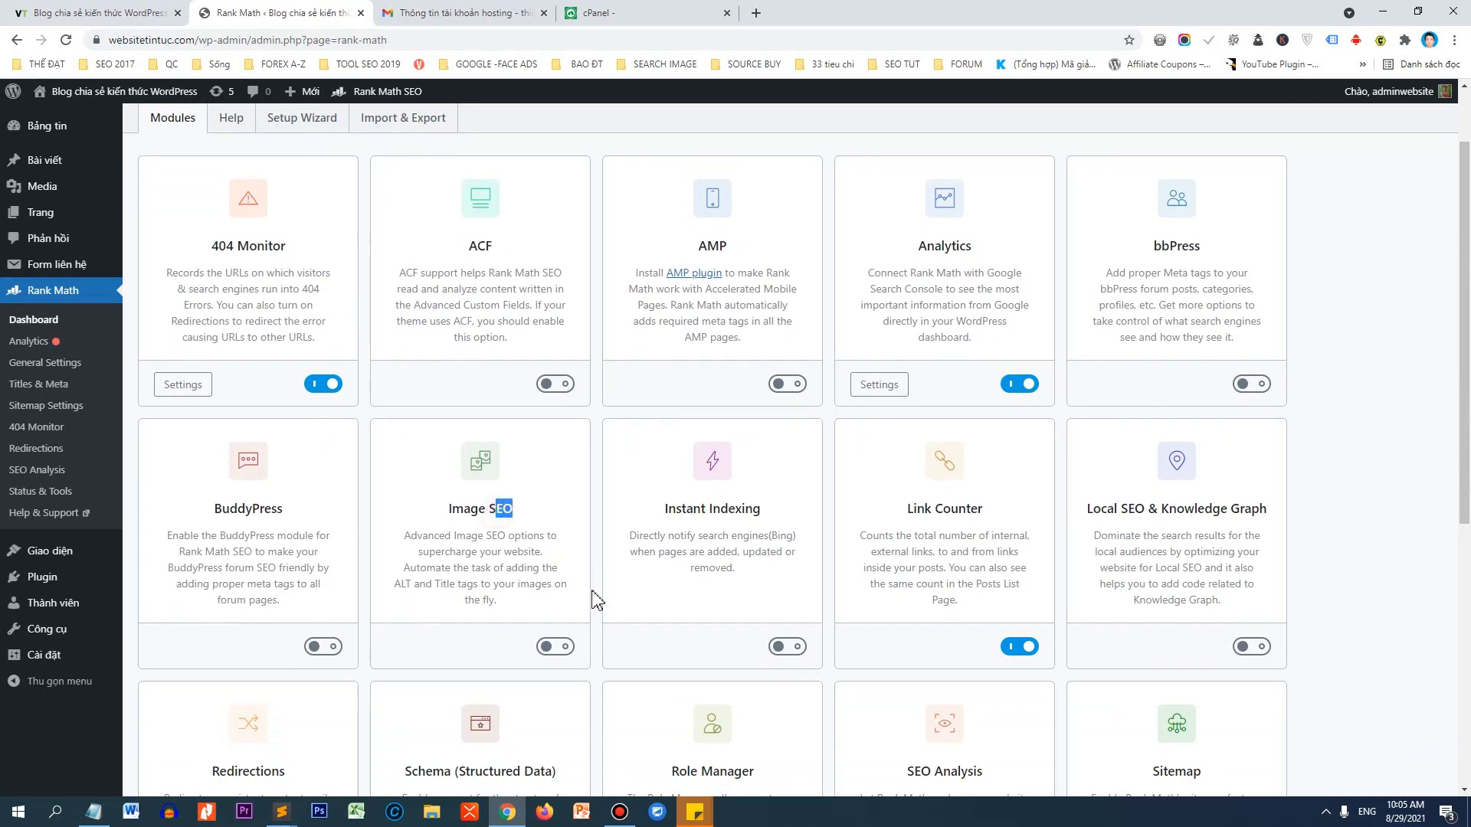
{"action": "left_click", "coordinate": [563, 650]}
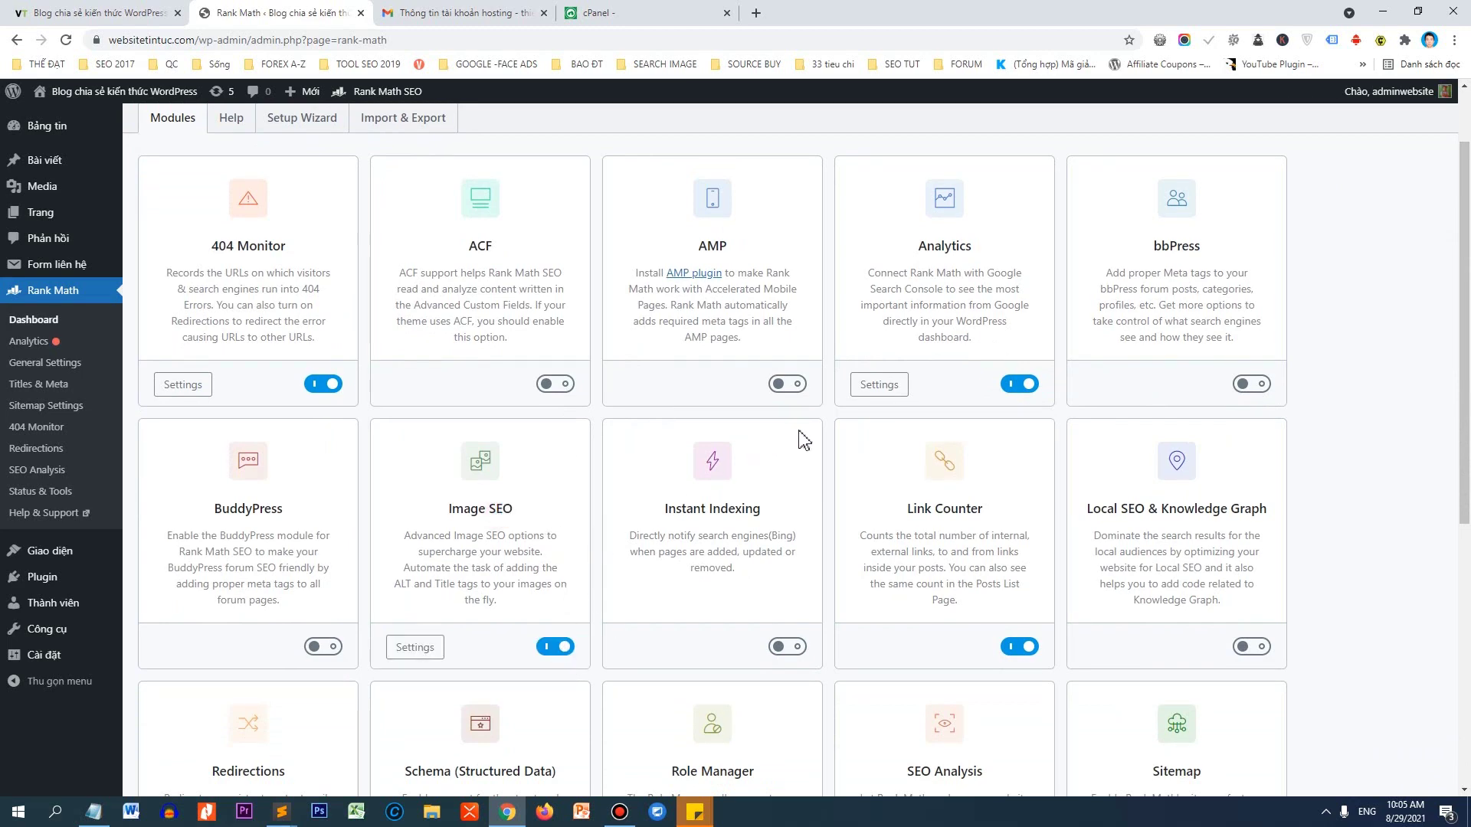
{"action": "scroll", "coordinate": [1313, 375], "scroll_direction": "down", "scroll_amount": 4}
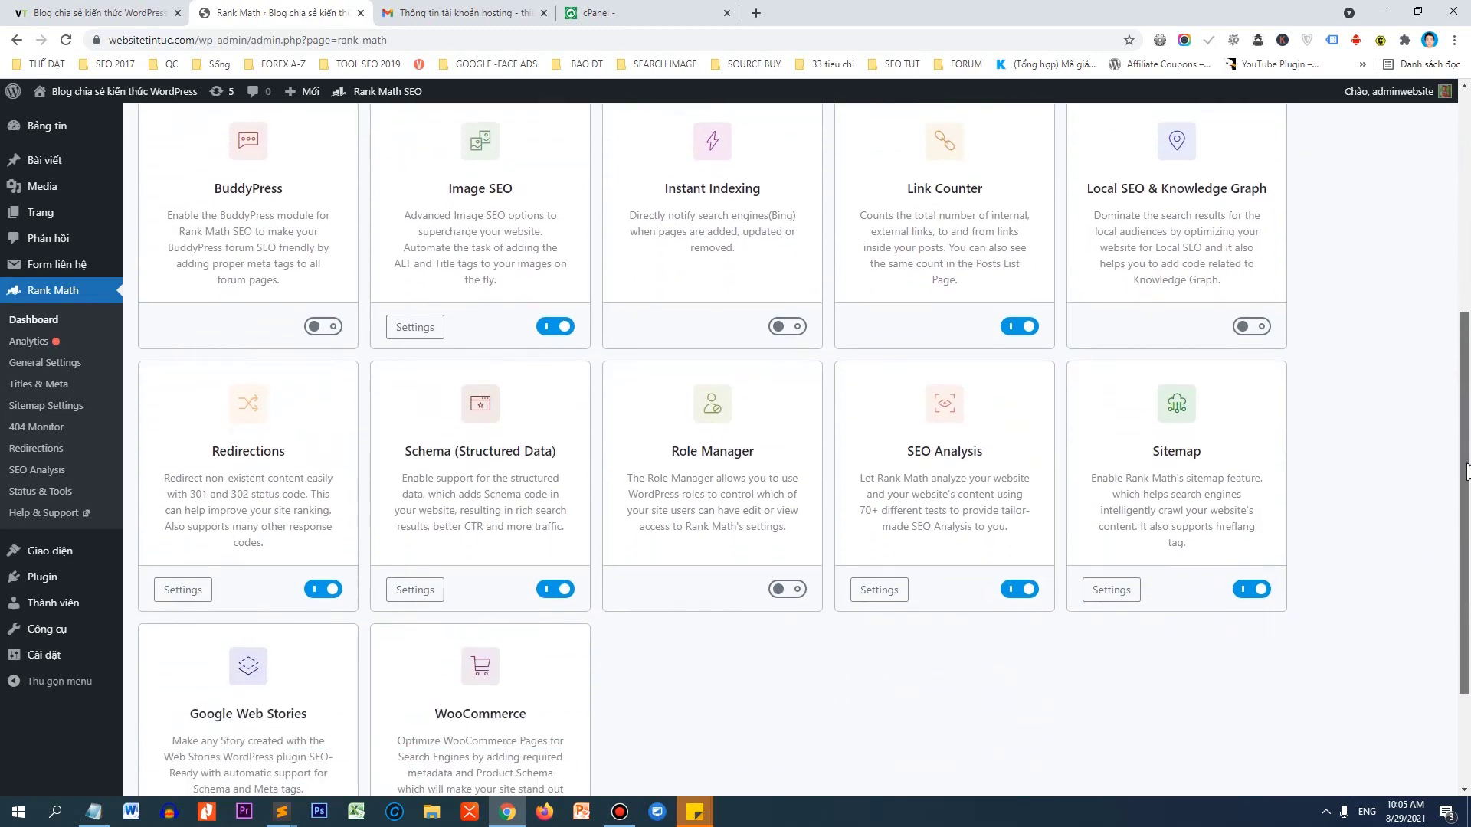
{"action": "scroll", "coordinate": [1466, 471], "scroll_direction": "down", "scroll_amount": 2}
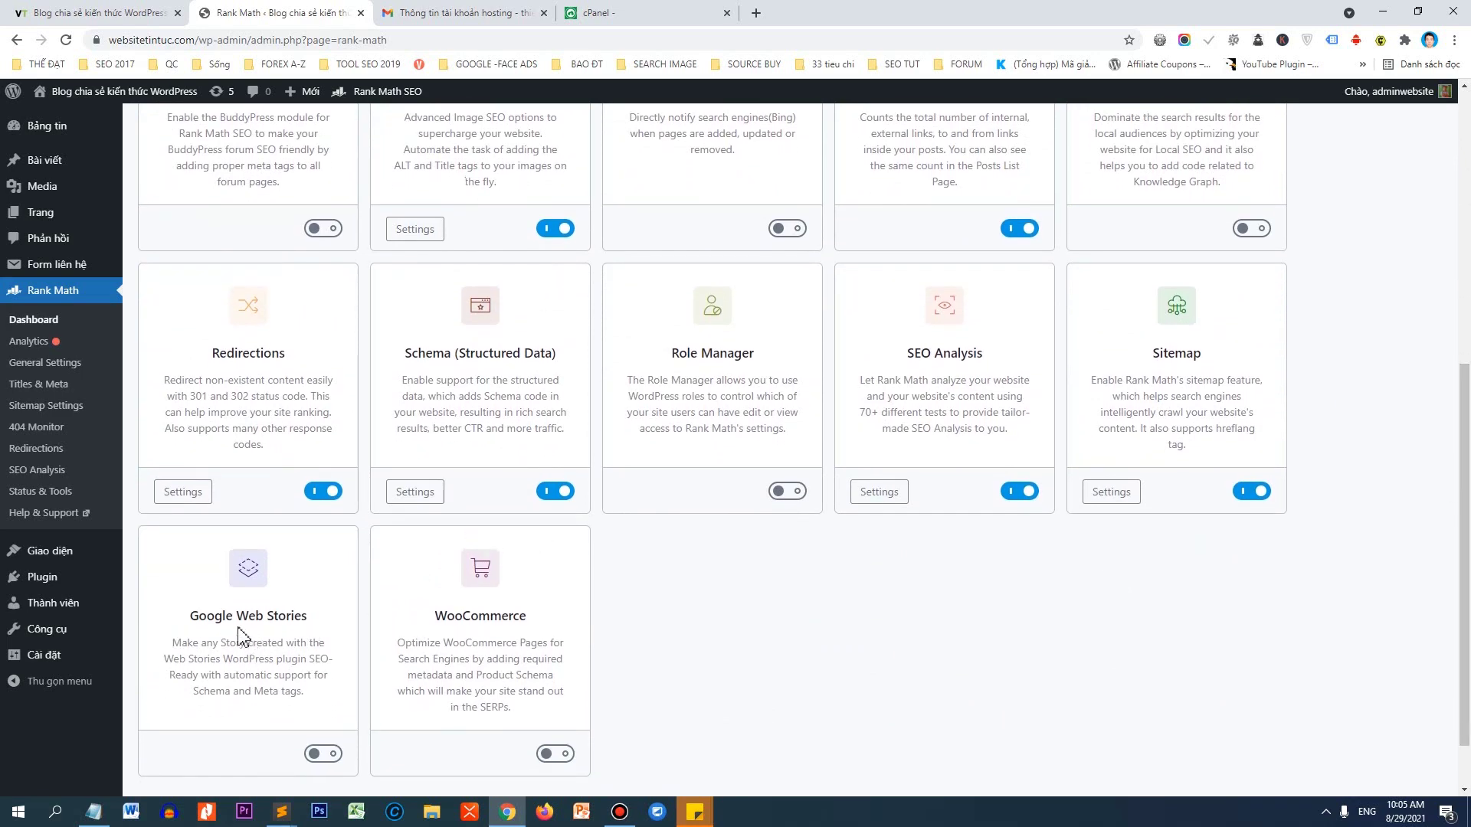
{"action": "scroll", "coordinate": [479, 518], "scroll_direction": "up", "scroll_amount": 5}
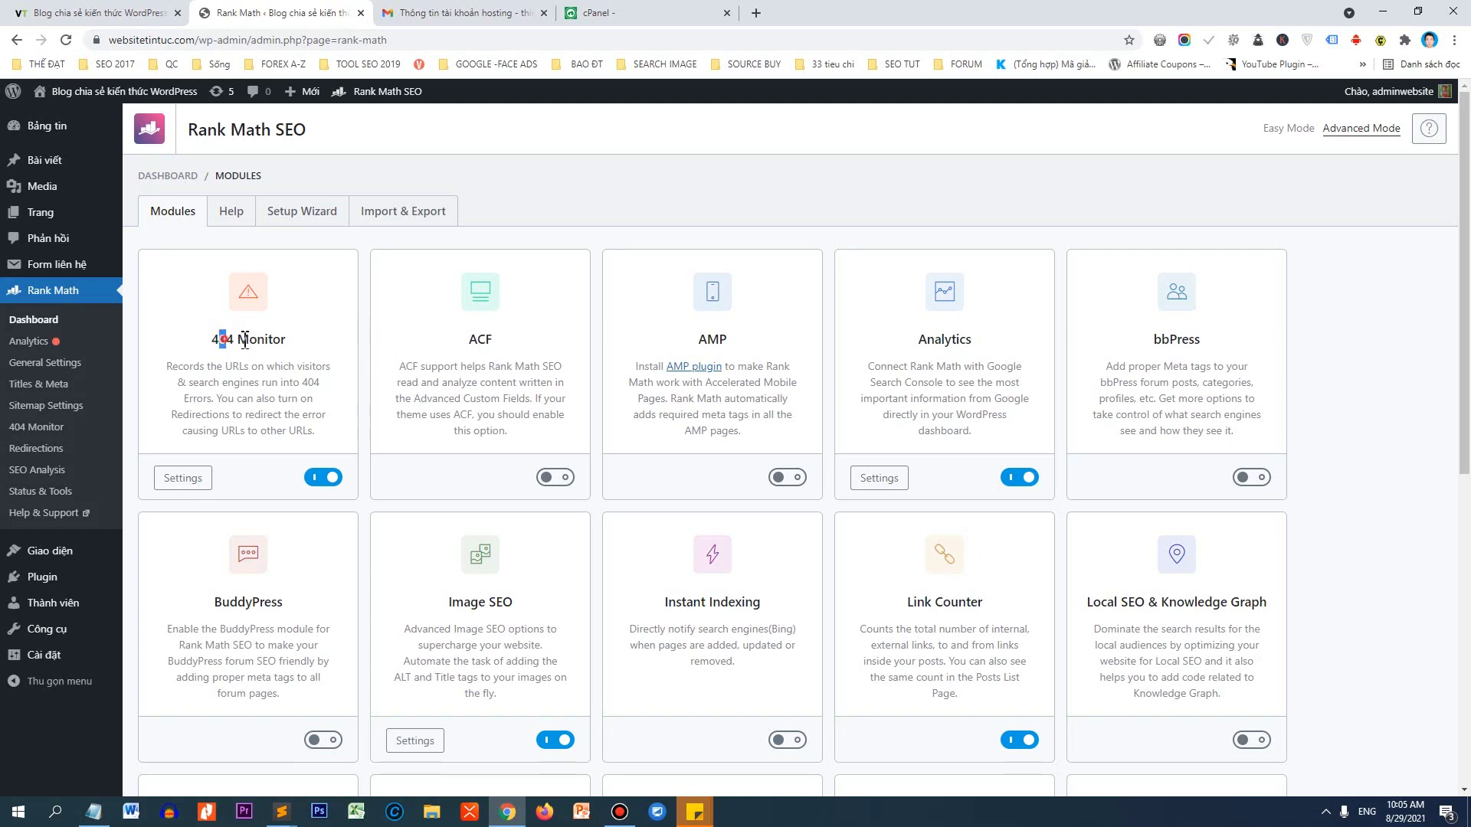
{"action": "left_click_drag", "start_coordinate": [245, 341], "coordinate": [274, 341]}
{"action": "left_click_drag", "start_coordinate": [918, 342], "coordinate": [990, 349]}
{"action": "scroll", "coordinate": [750, 364], "scroll_direction": "down", "scroll_amount": 3}
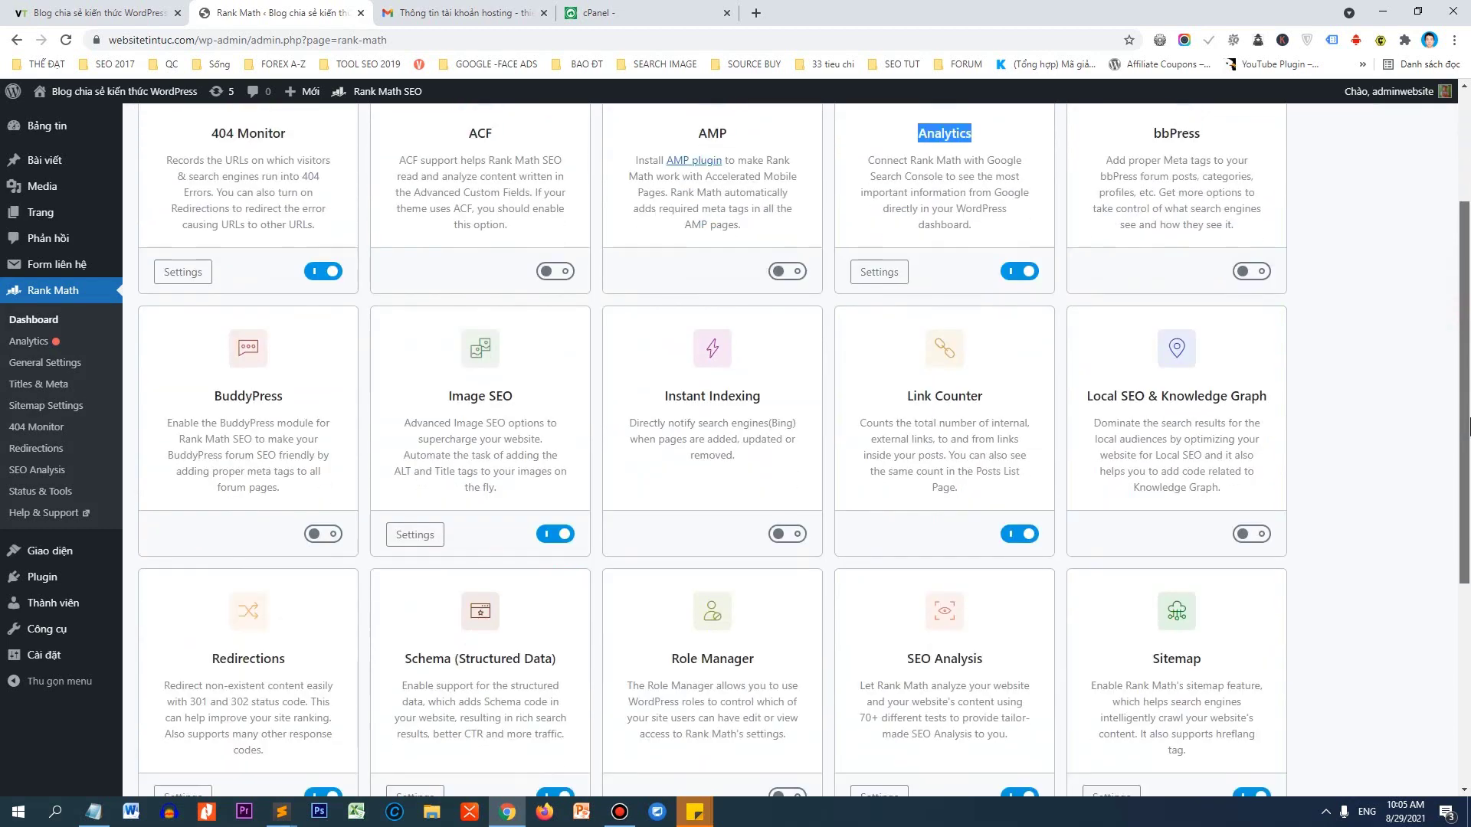
{"action": "left_click_drag", "start_coordinate": [433, 399], "coordinate": [507, 398]}
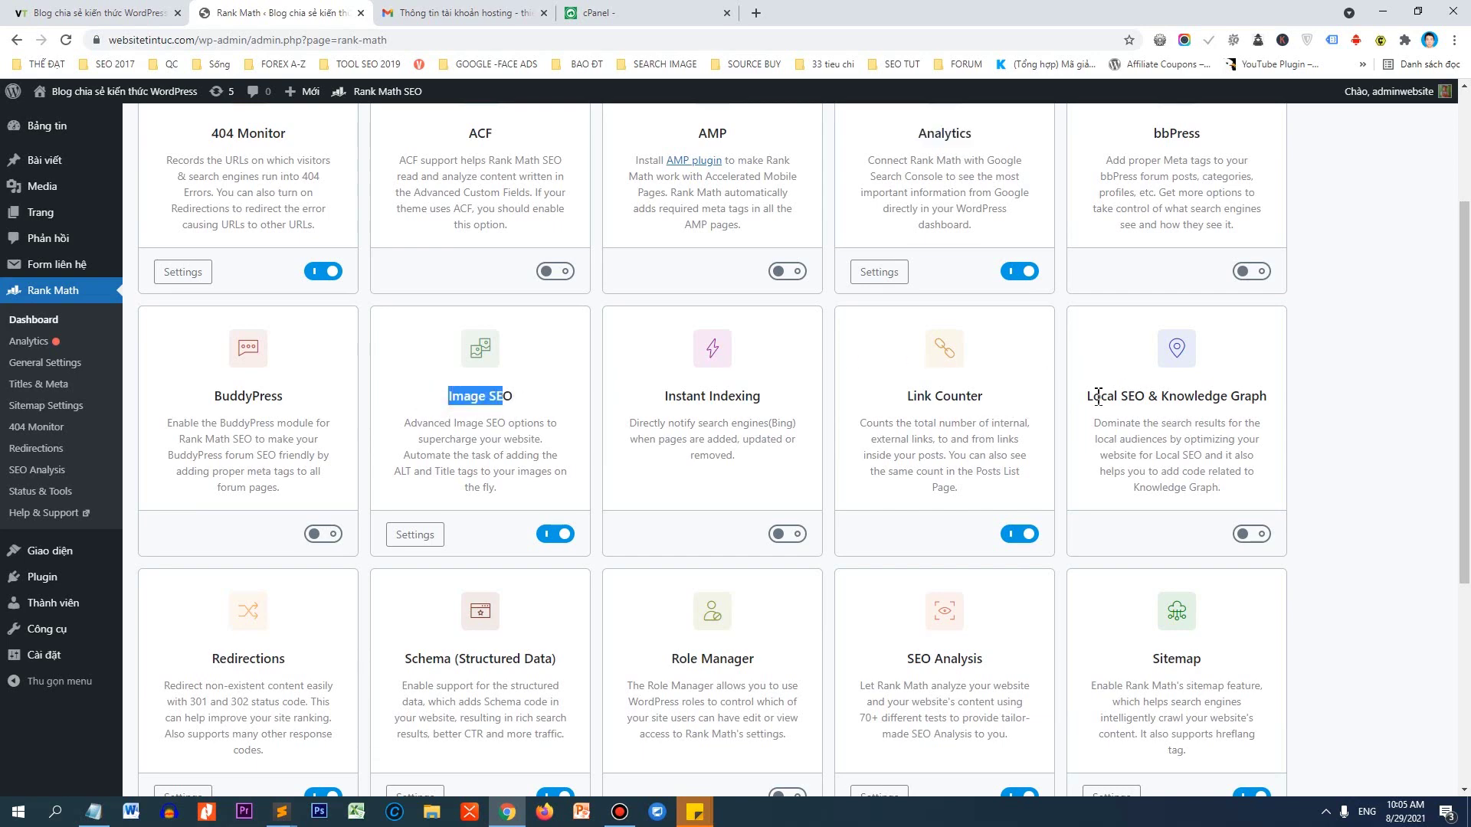
{"action": "left_click_drag", "start_coordinate": [1098, 395], "coordinate": [1239, 396]}
{"action": "scroll", "coordinate": [1432, 394], "scroll_direction": "down", "scroll_amount": 1}
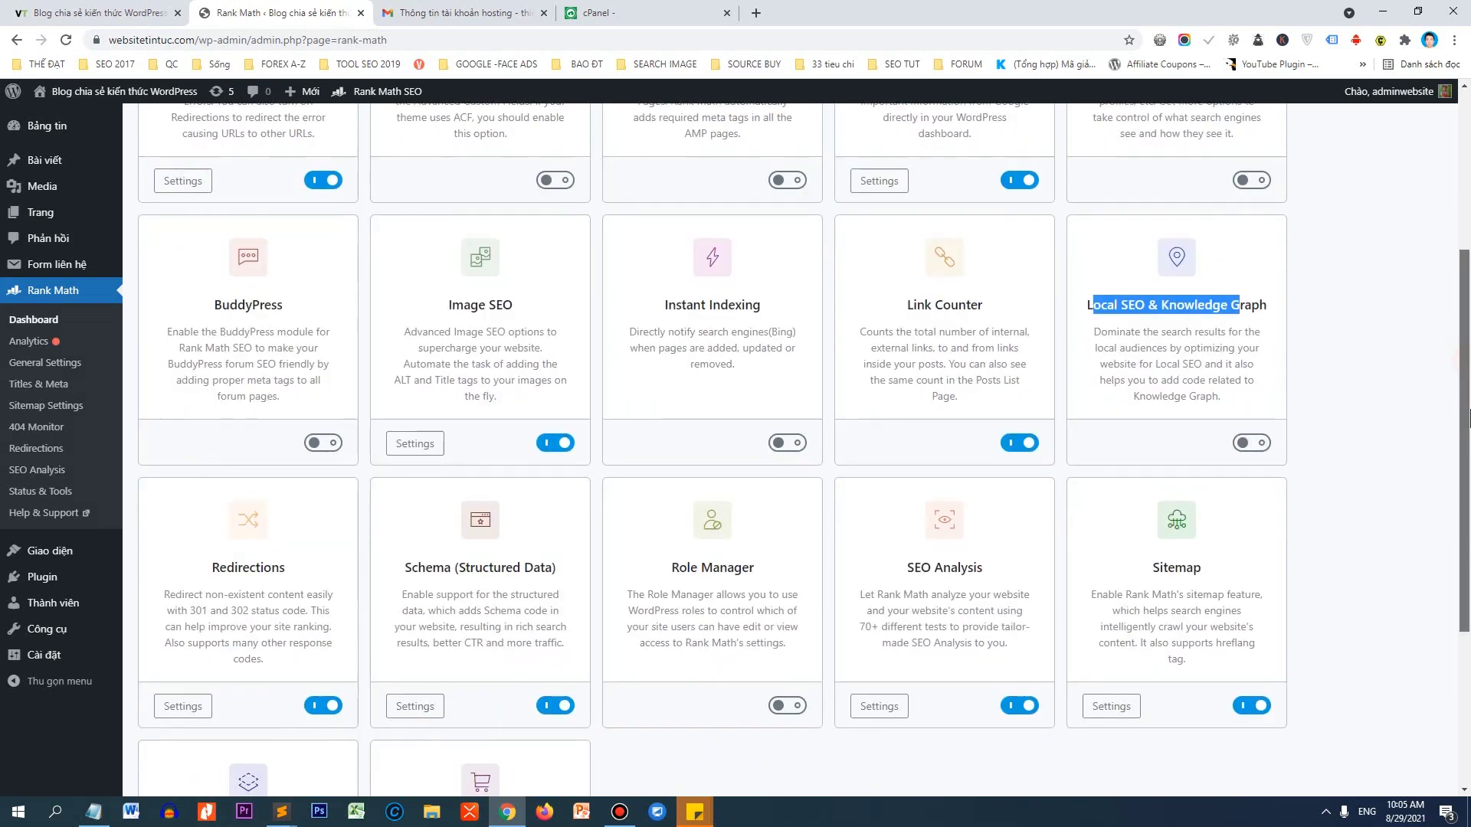
Toggle Local SEO & Knowledge Graph on and back off, then check the SEO Analysis and Sitemap modules.
{"action": "left_click", "coordinate": [1260, 444]}
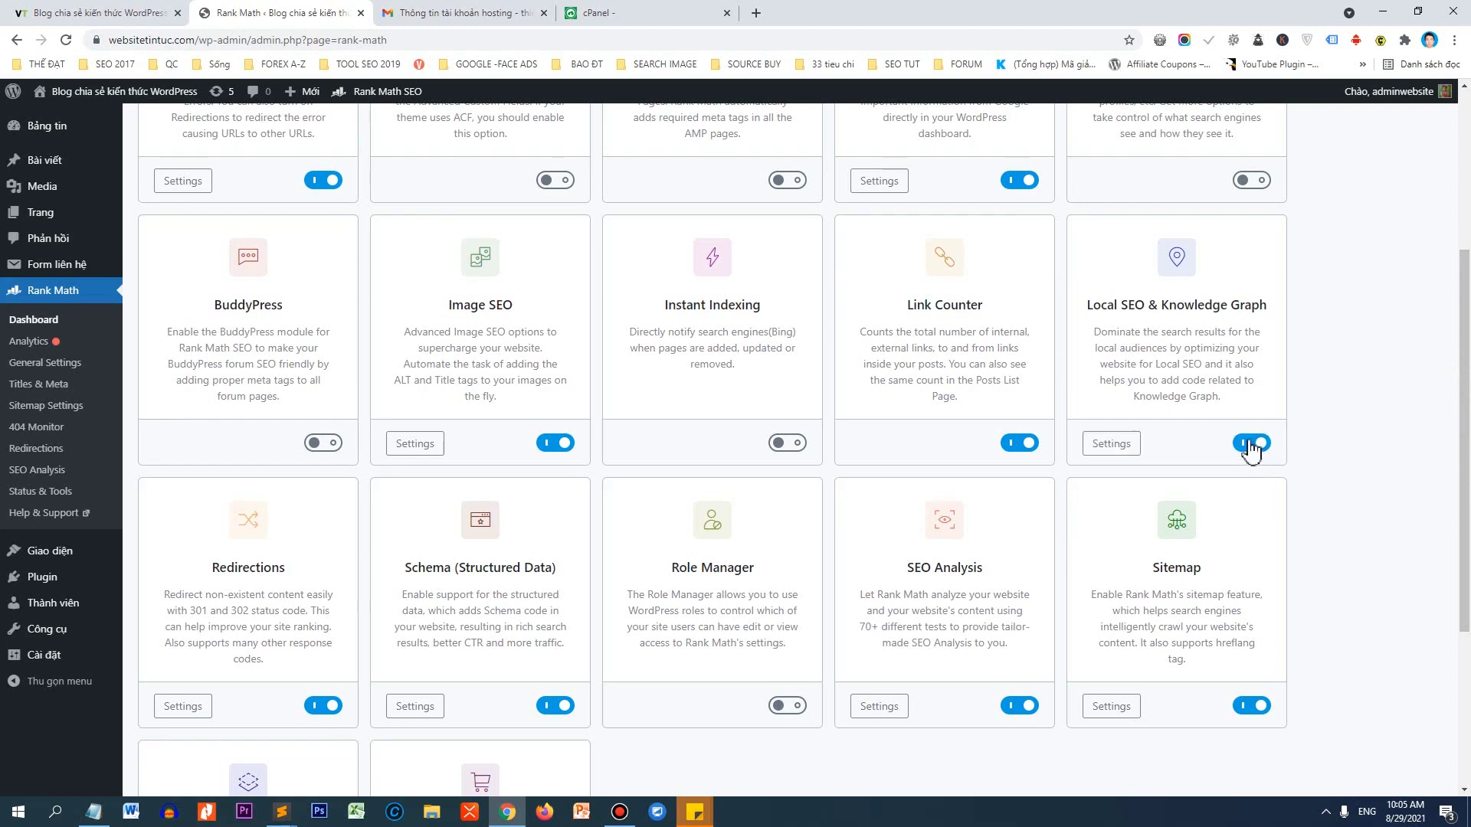
{"action": "left_click", "coordinate": [1245, 445]}
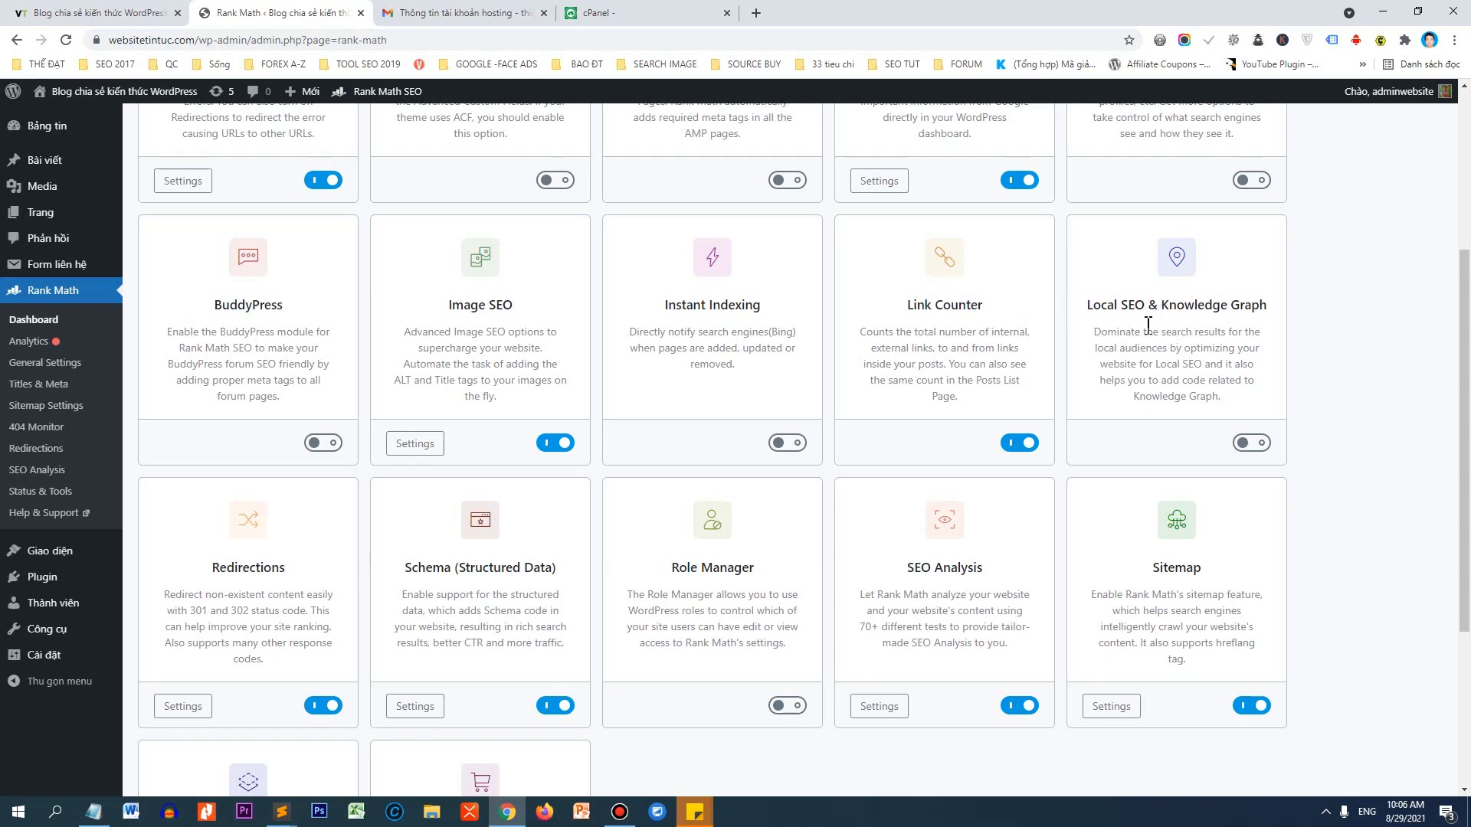
{"action": "scroll", "coordinate": [1105, 363], "scroll_direction": "down", "scroll_amount": 3}
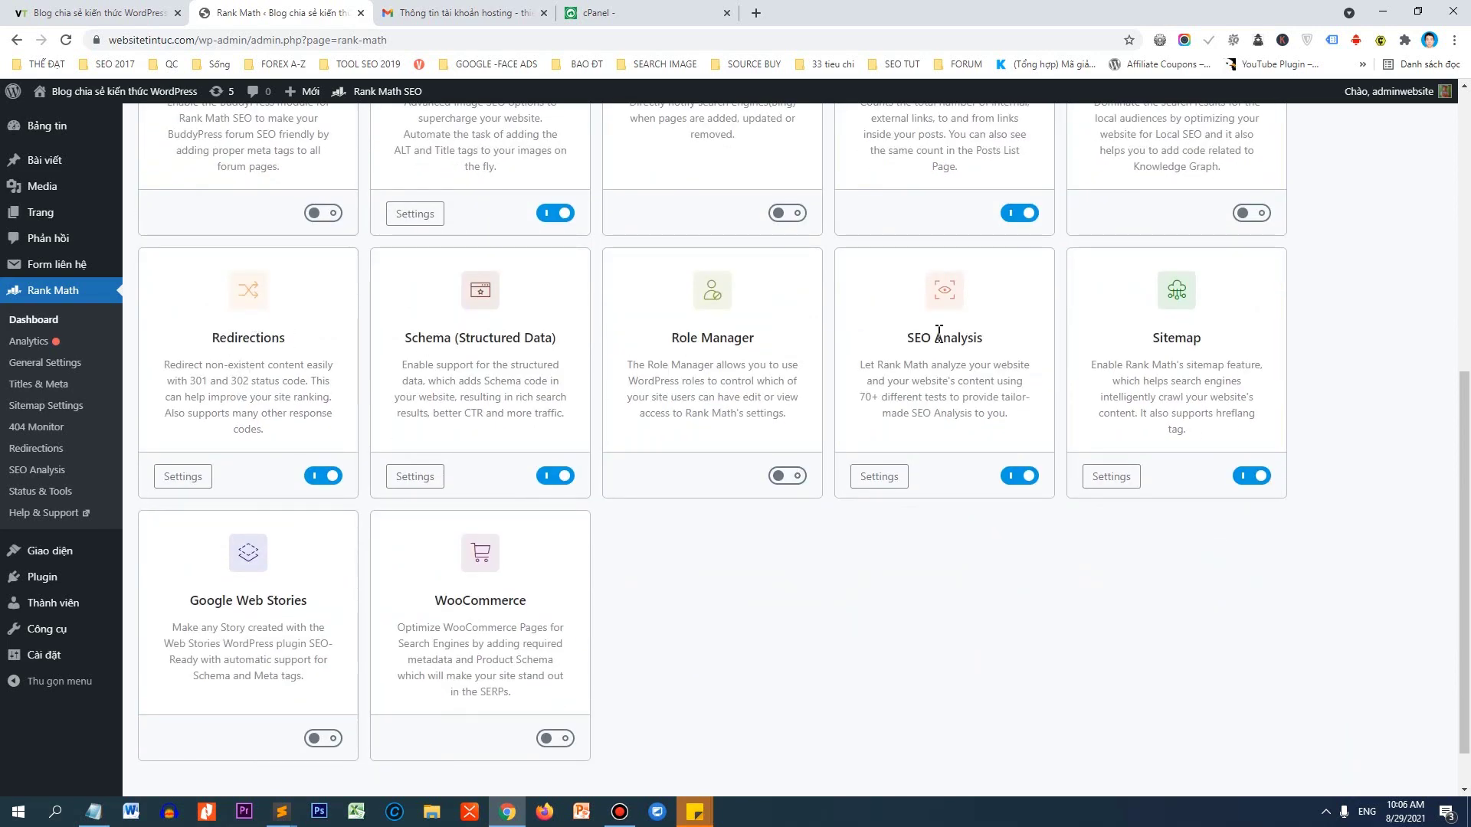
{"action": "left_click_drag", "start_coordinate": [936, 337], "coordinate": [1003, 345]}
{"action": "left_click_drag", "start_coordinate": [1186, 344], "coordinate": [1221, 351]}
{"action": "scroll", "coordinate": [1206, 362], "scroll_direction": "down", "scroll_amount": 1}
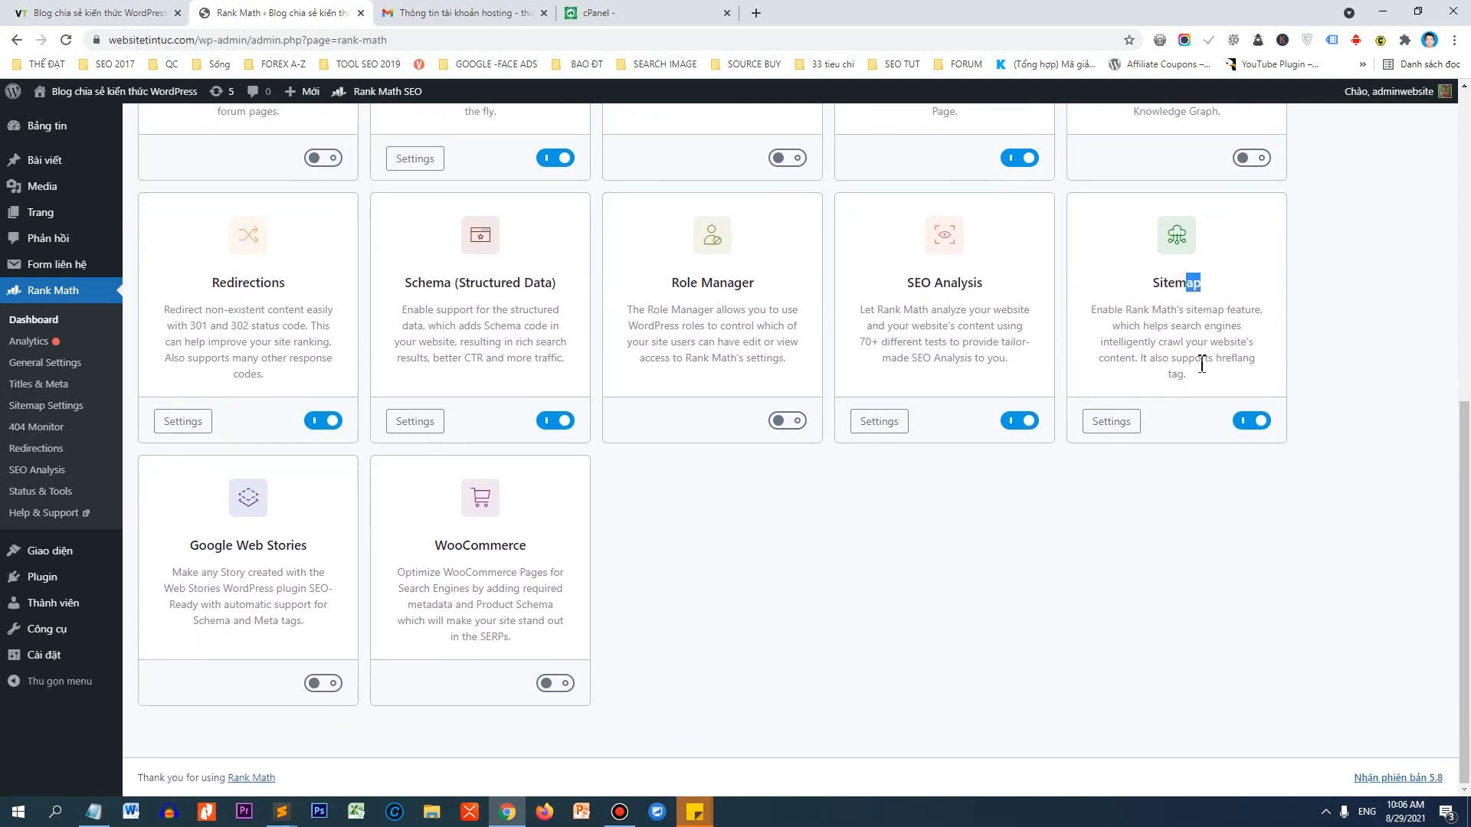
Connect a Google account to Rank Math Analytics and grant it access.
{"action": "left_click", "coordinate": [42, 343]}
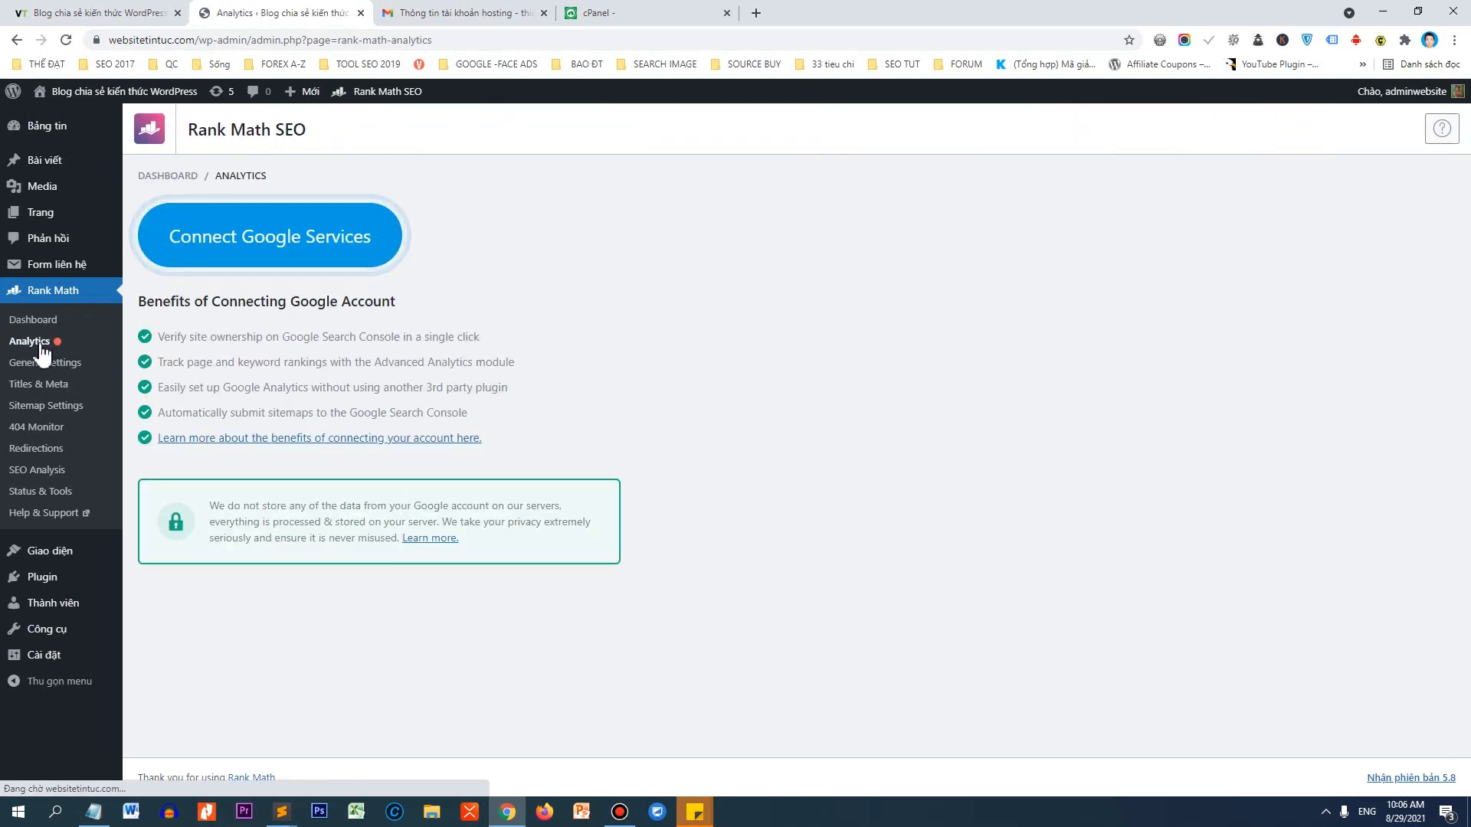
{"action": "left_click", "coordinate": [215, 252]}
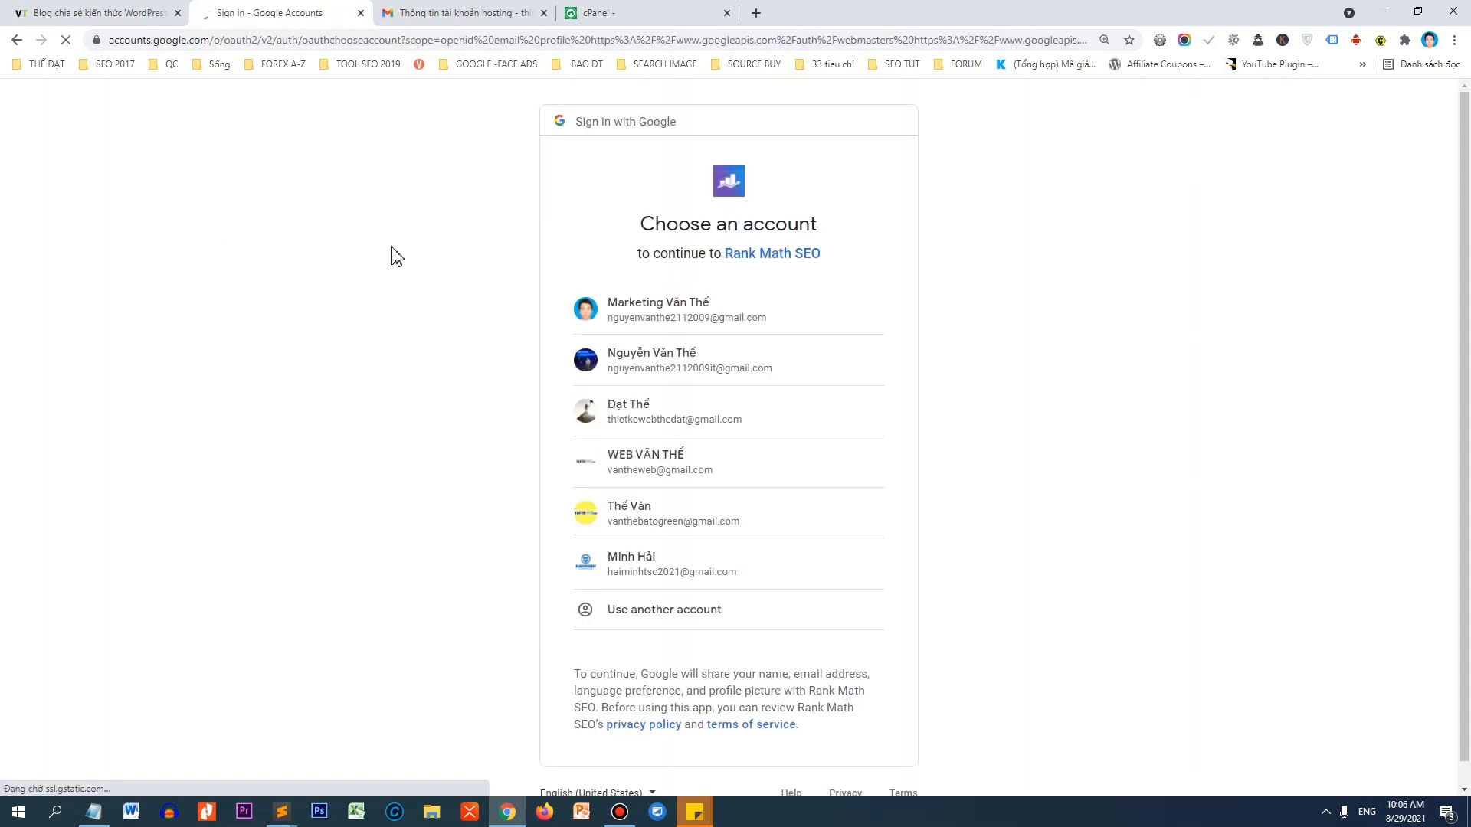
{"action": "left_click", "coordinate": [703, 308]}
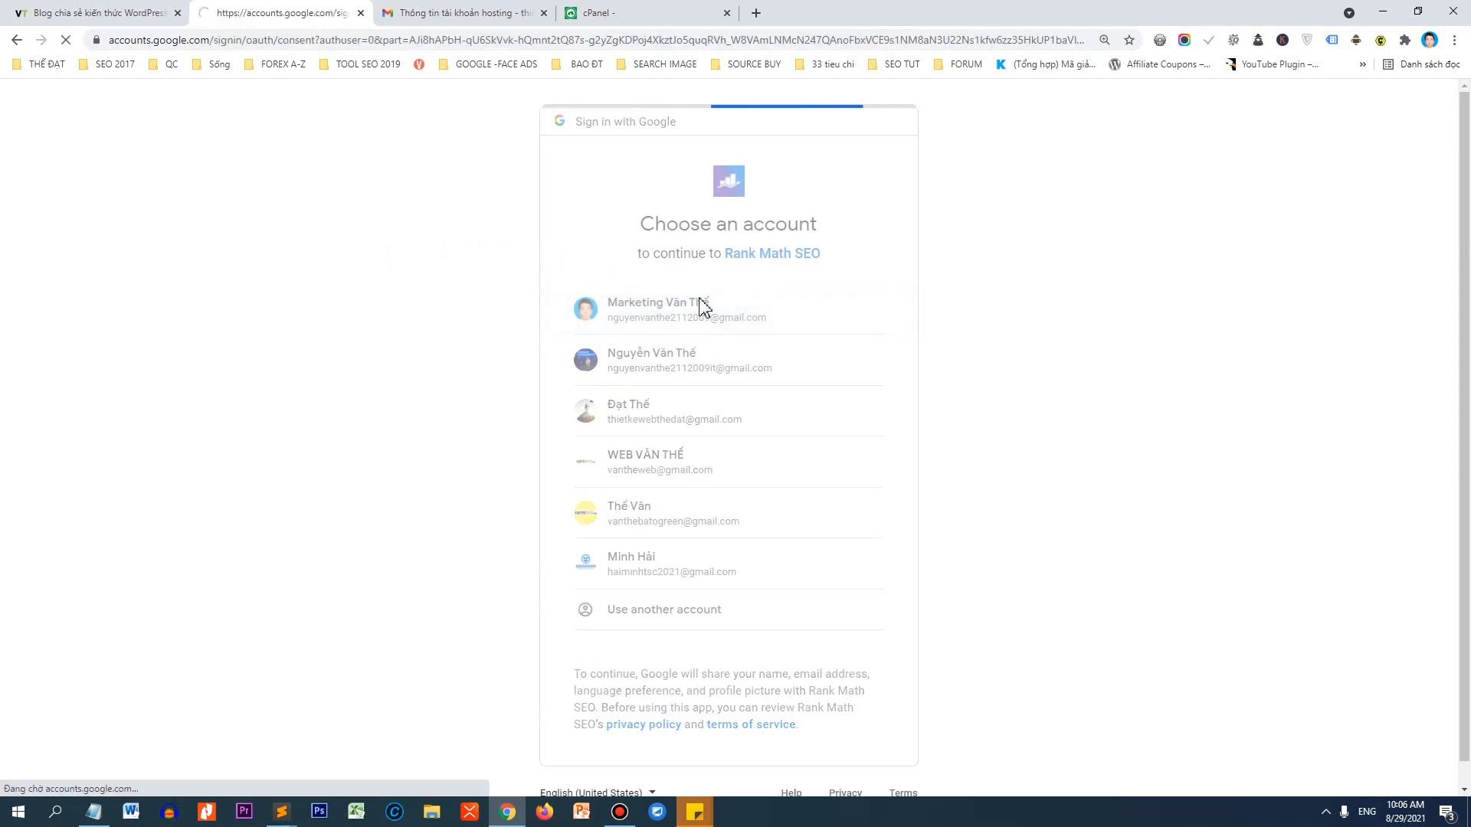
{"action": "scroll", "coordinate": [806, 651], "scroll_direction": "down", "scroll_amount": 1}
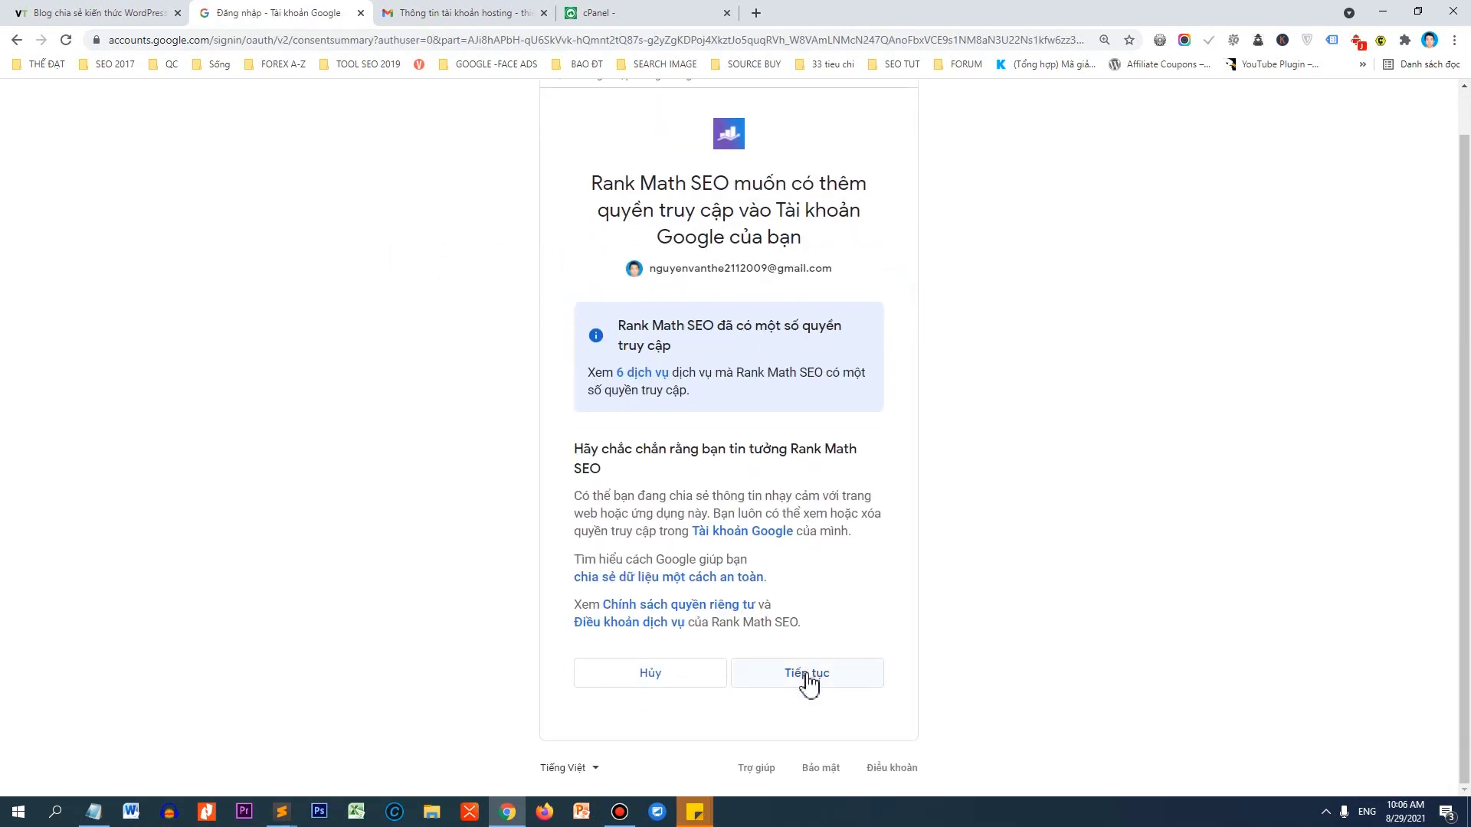
{"action": "left_click", "coordinate": [806, 674]}
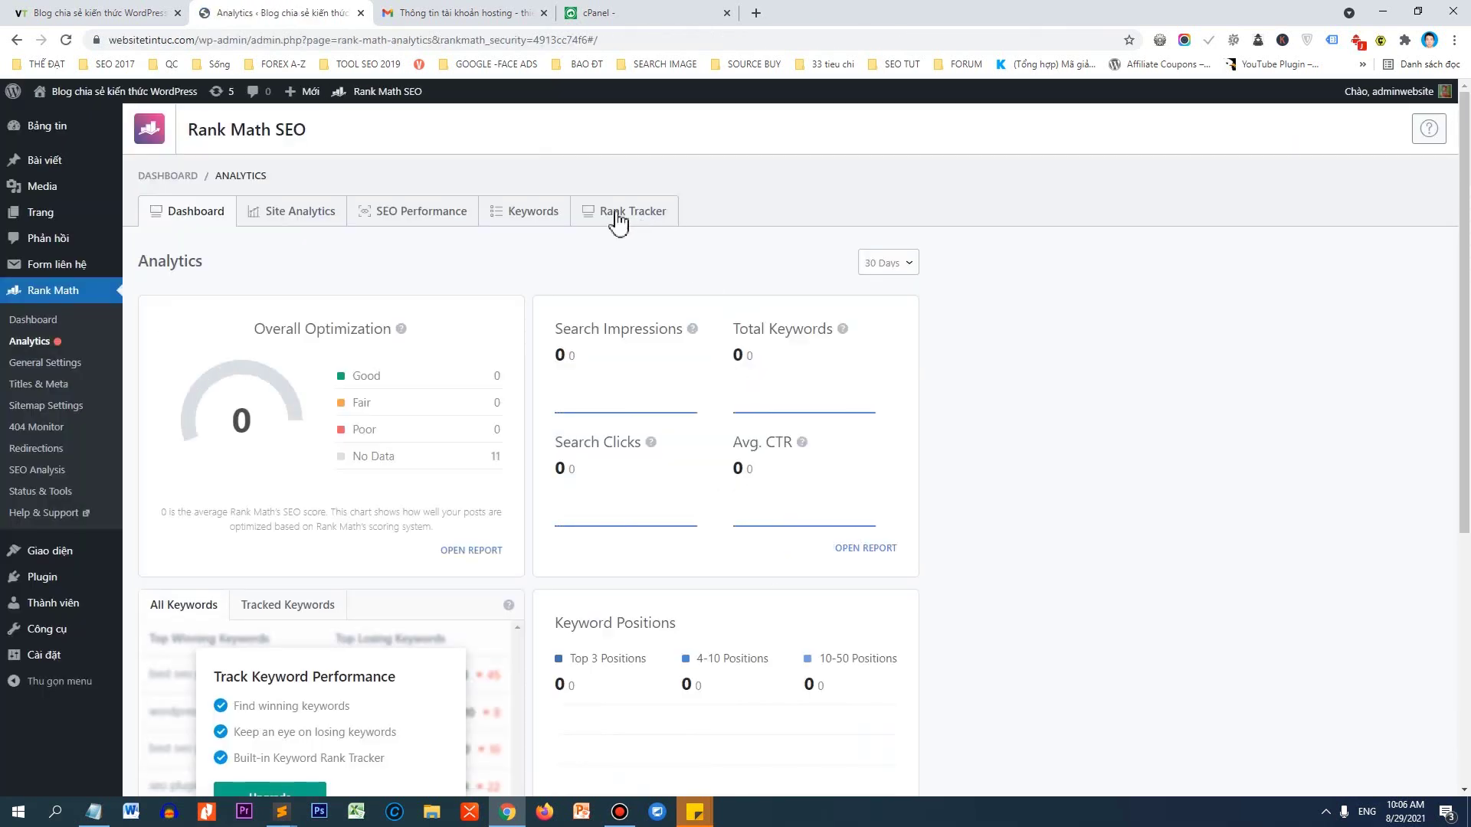
Open the Site Analytics report and follow its upgrade link to the Rank Math PRO pricing plans.
{"action": "scroll", "coordinate": [334, 427], "scroll_direction": "down", "scroll_amount": 2}
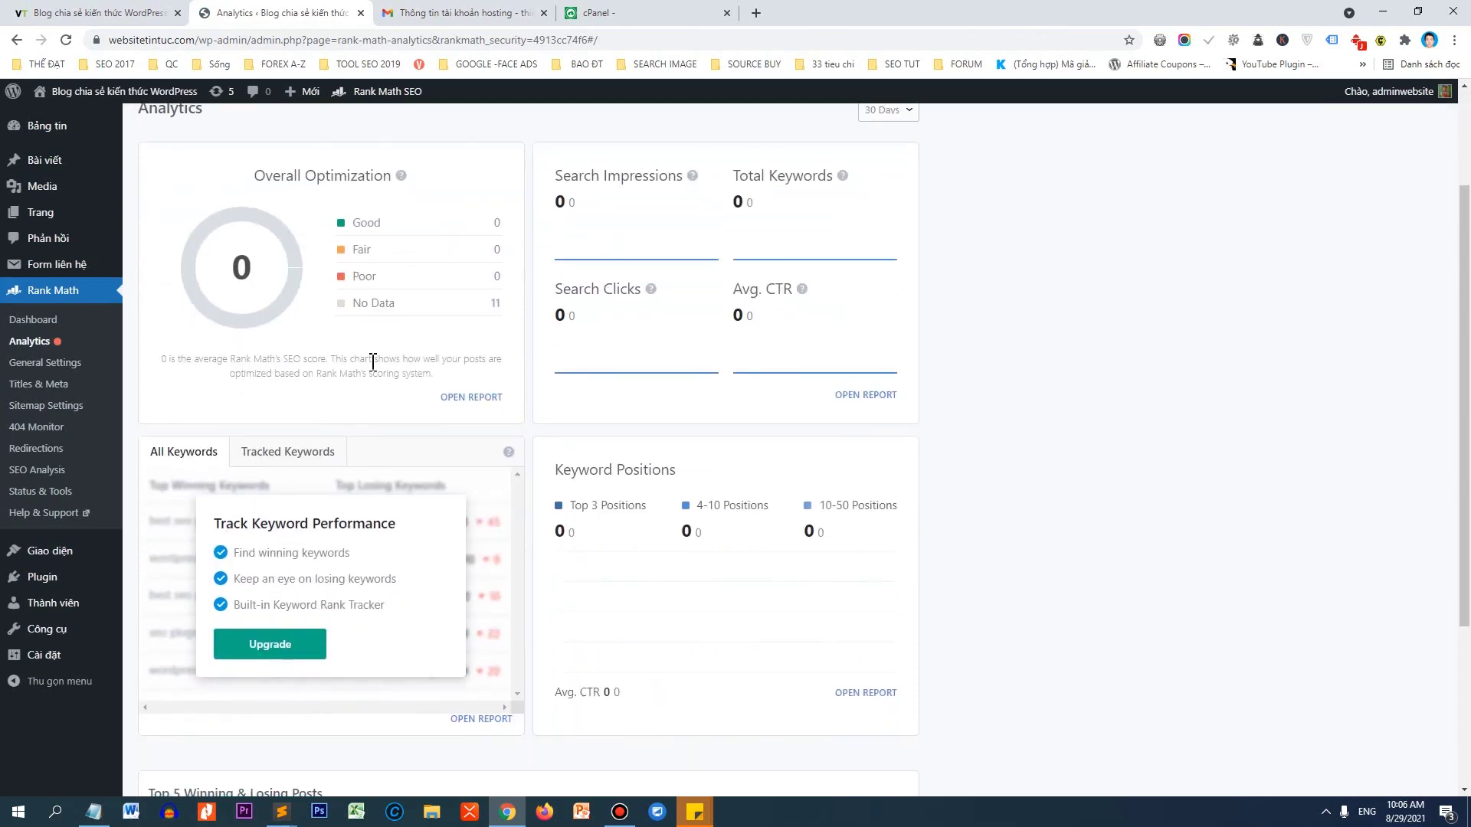
{"action": "scroll", "coordinate": [1137, 503], "scroll_direction": "down", "scroll_amount": 2}
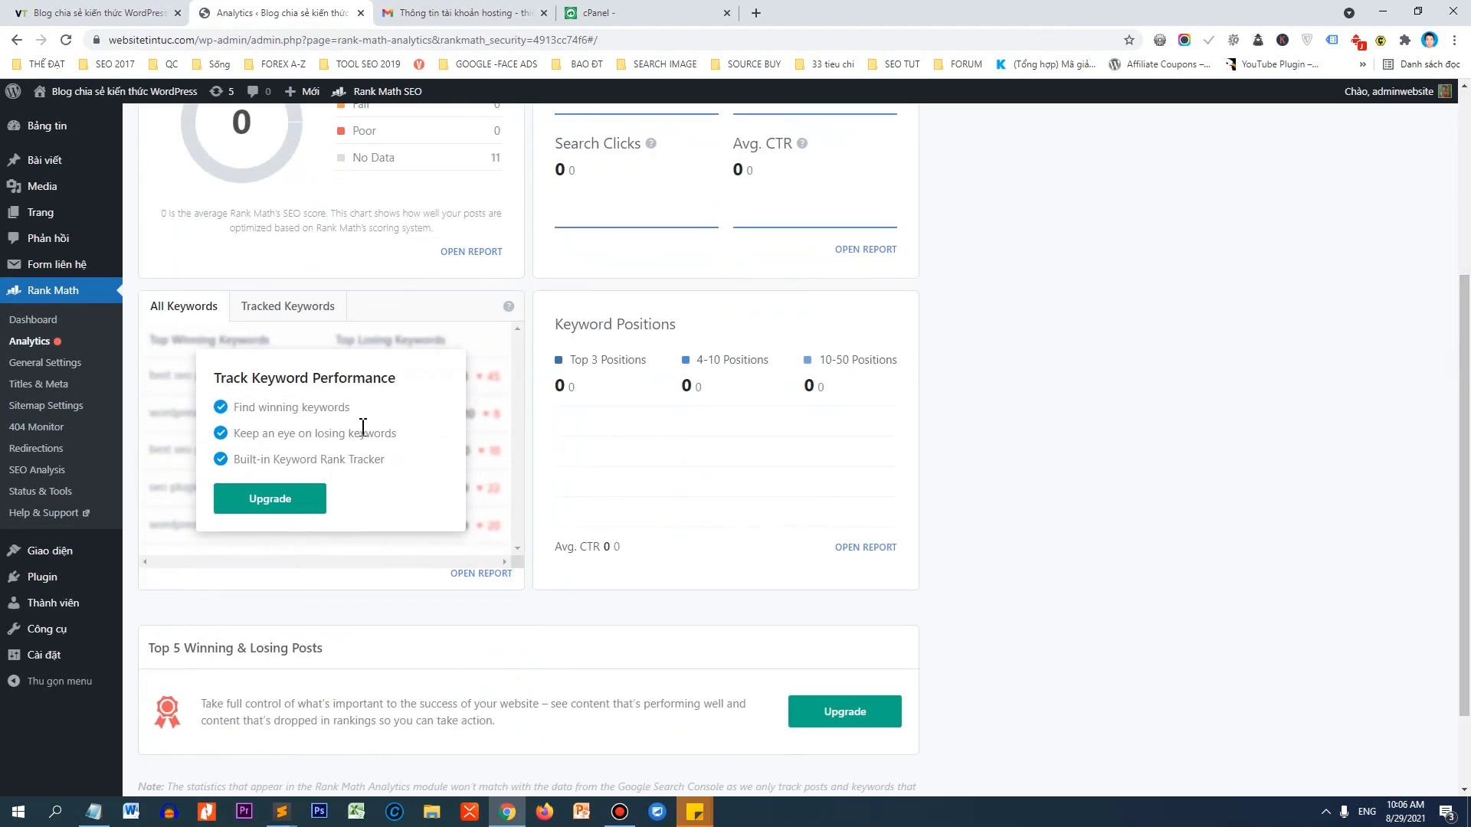
{"action": "scroll", "coordinate": [362, 427], "scroll_direction": "up", "scroll_amount": 5}
{"action": "left_click", "coordinate": [277, 150]}
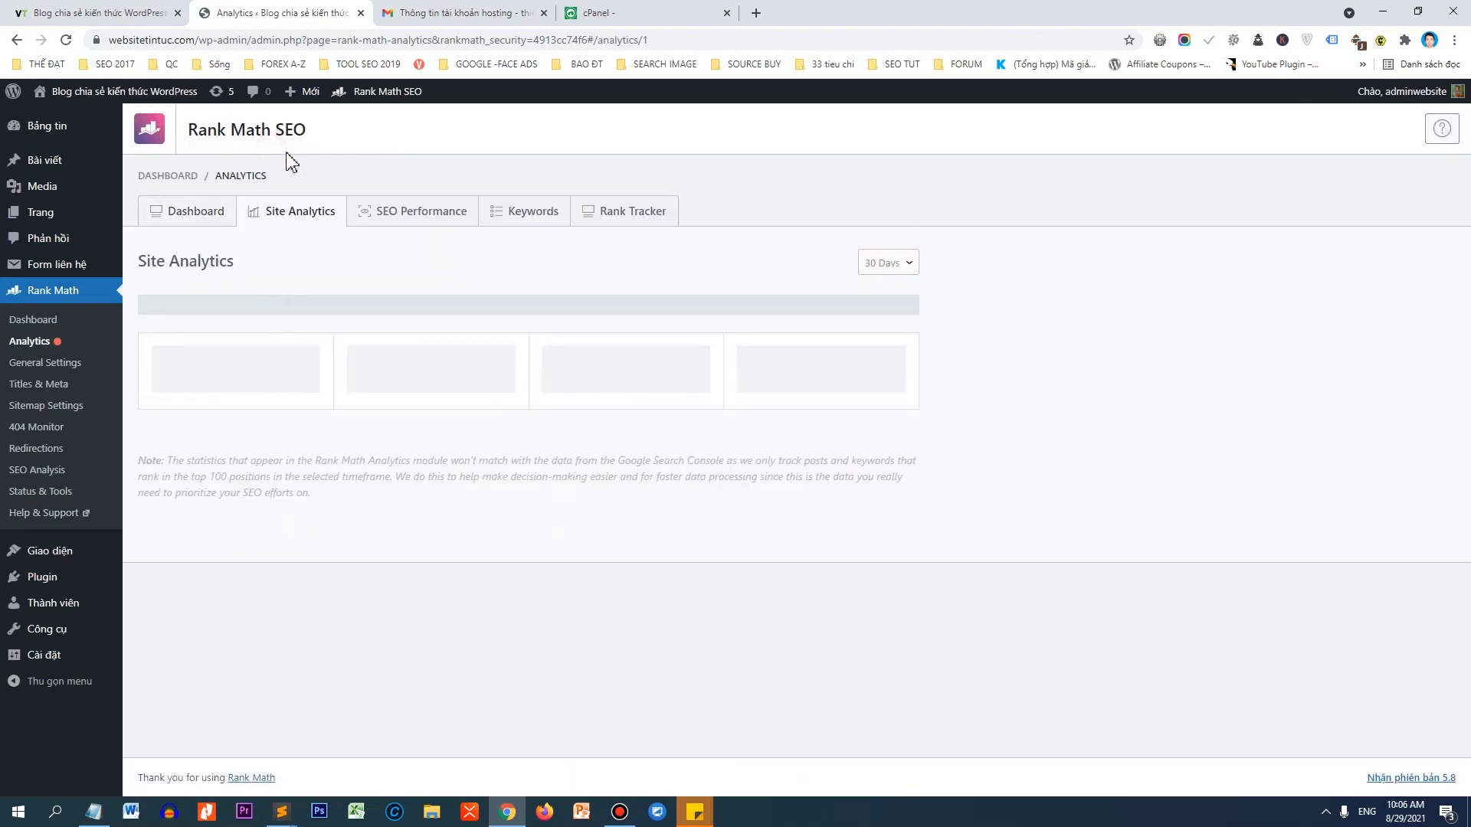
{"action": "scroll", "coordinate": [515, 580], "scroll_direction": "down", "scroll_amount": 4}
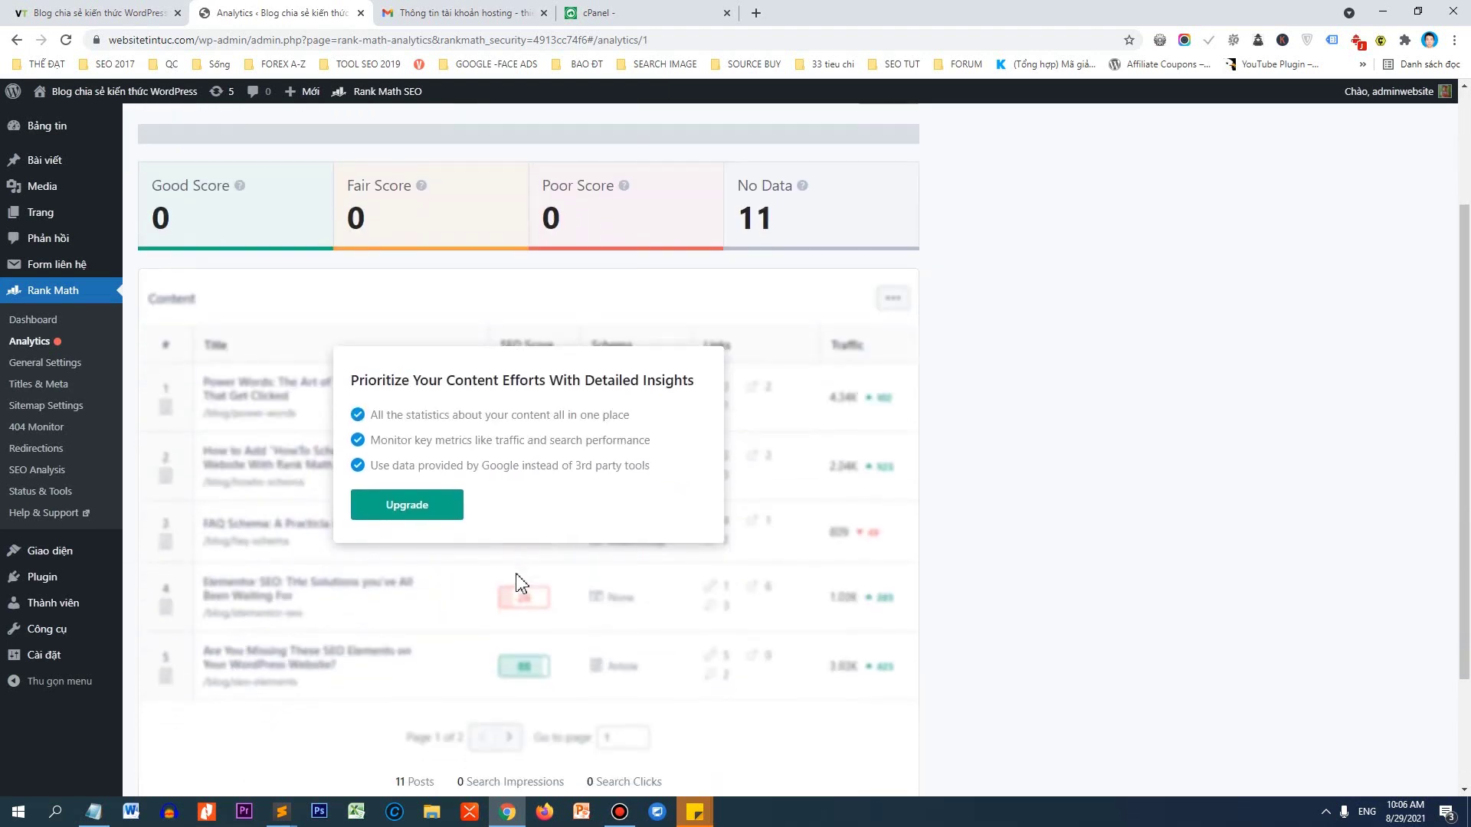
{"action": "scroll", "coordinate": [505, 400], "scroll_direction": "up", "scroll_amount": 4}
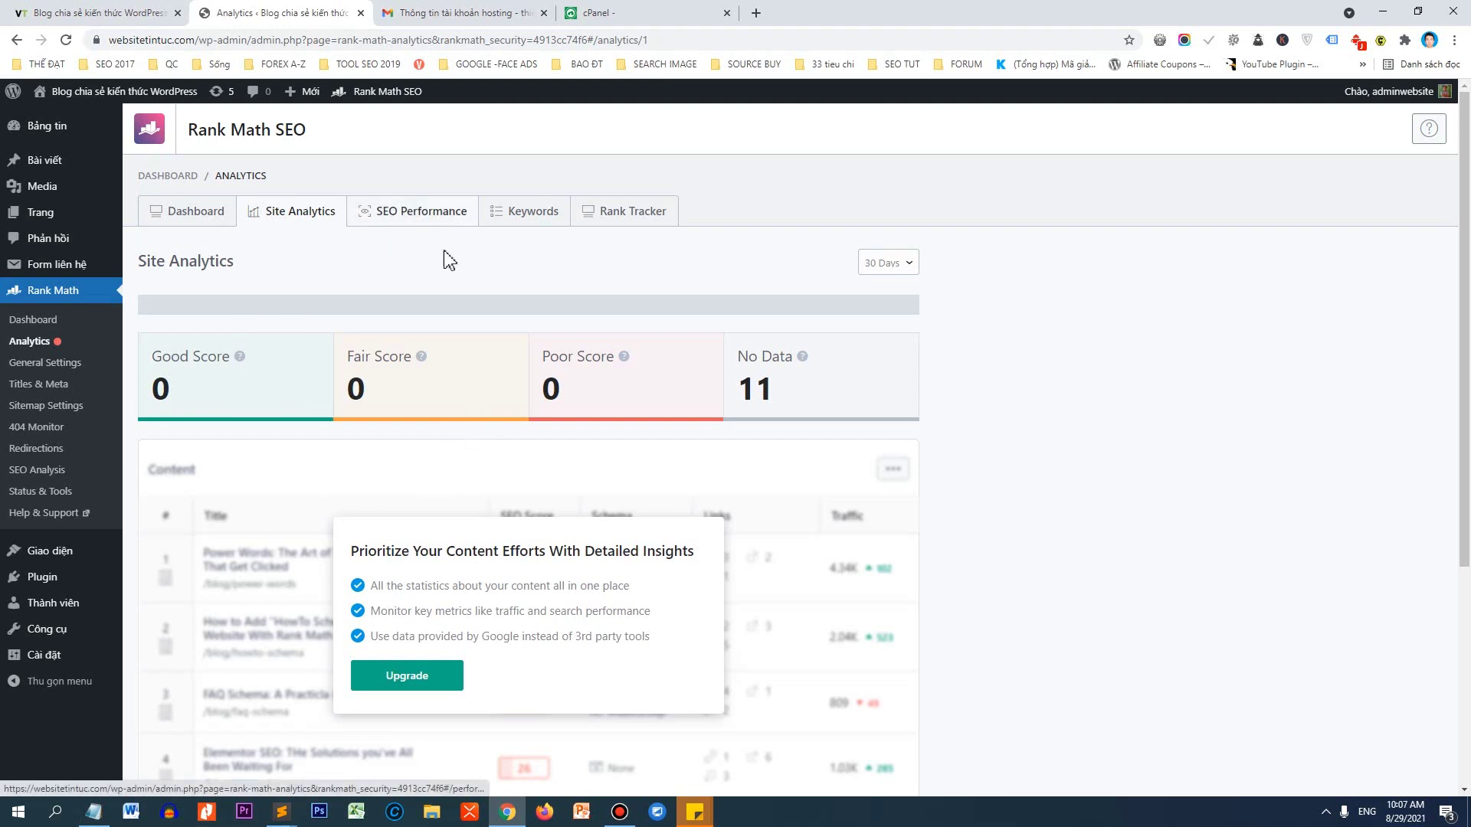
{"action": "left_click", "coordinate": [387, 693]}
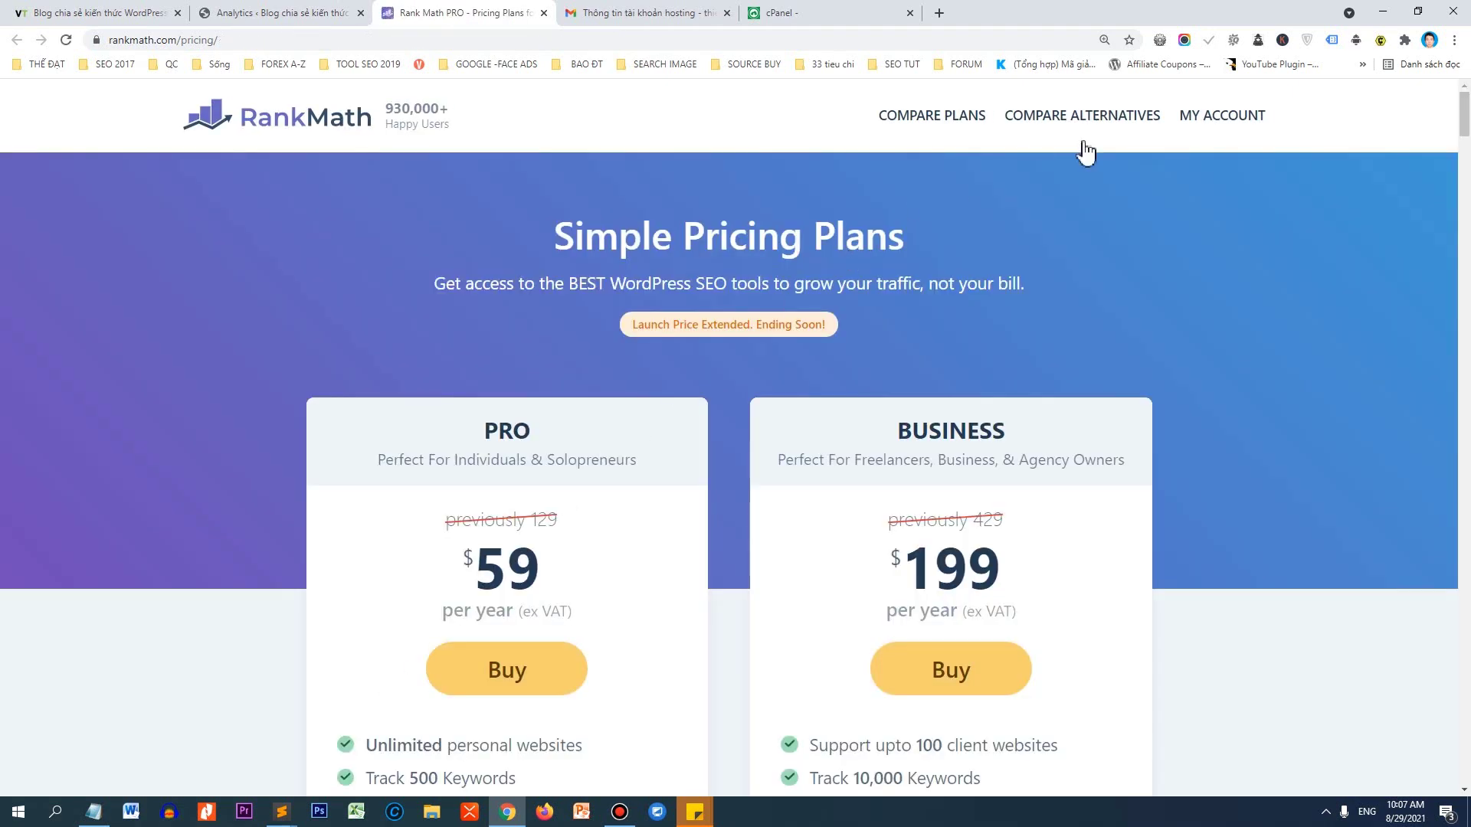
Download the Rank Math Pro 2.14.0 plugin zip from the Rank Math account page.
{"action": "left_click", "coordinate": [1228, 123]}
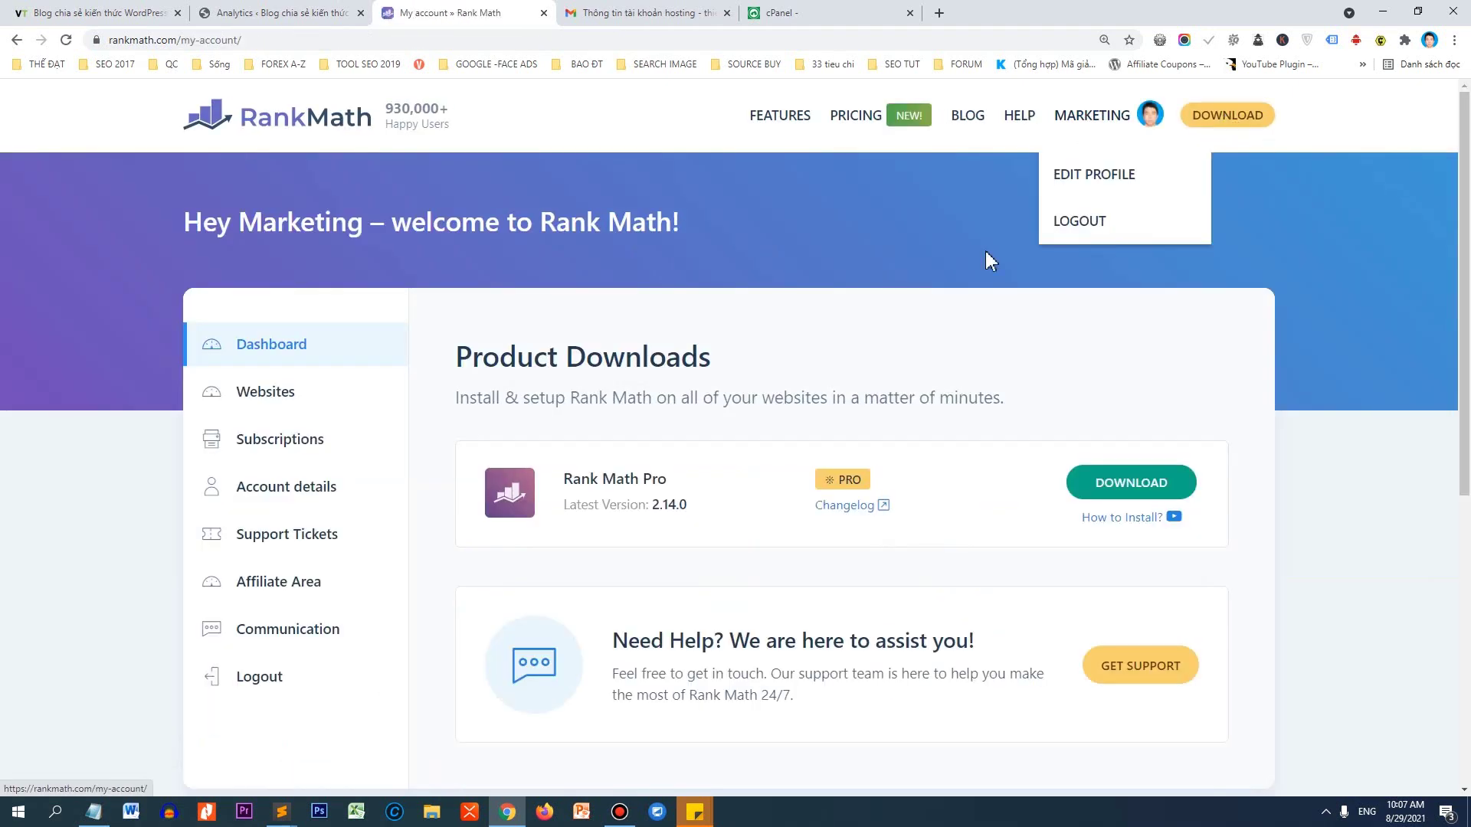
{"action": "double_click", "coordinate": [655, 506]}
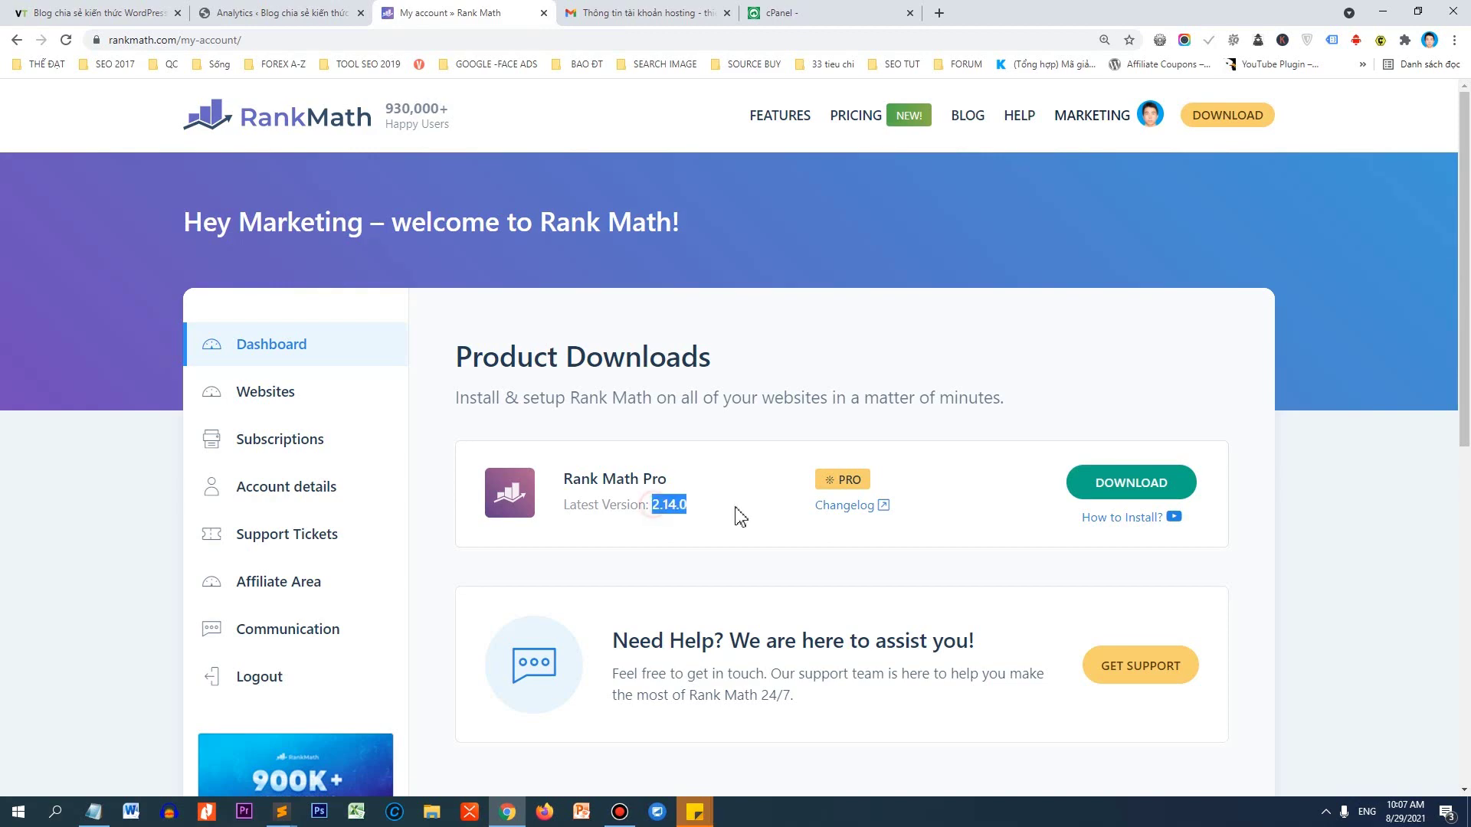
{"action": "left_click", "coordinate": [1149, 482]}
{"action": "key", "text": "Return"}
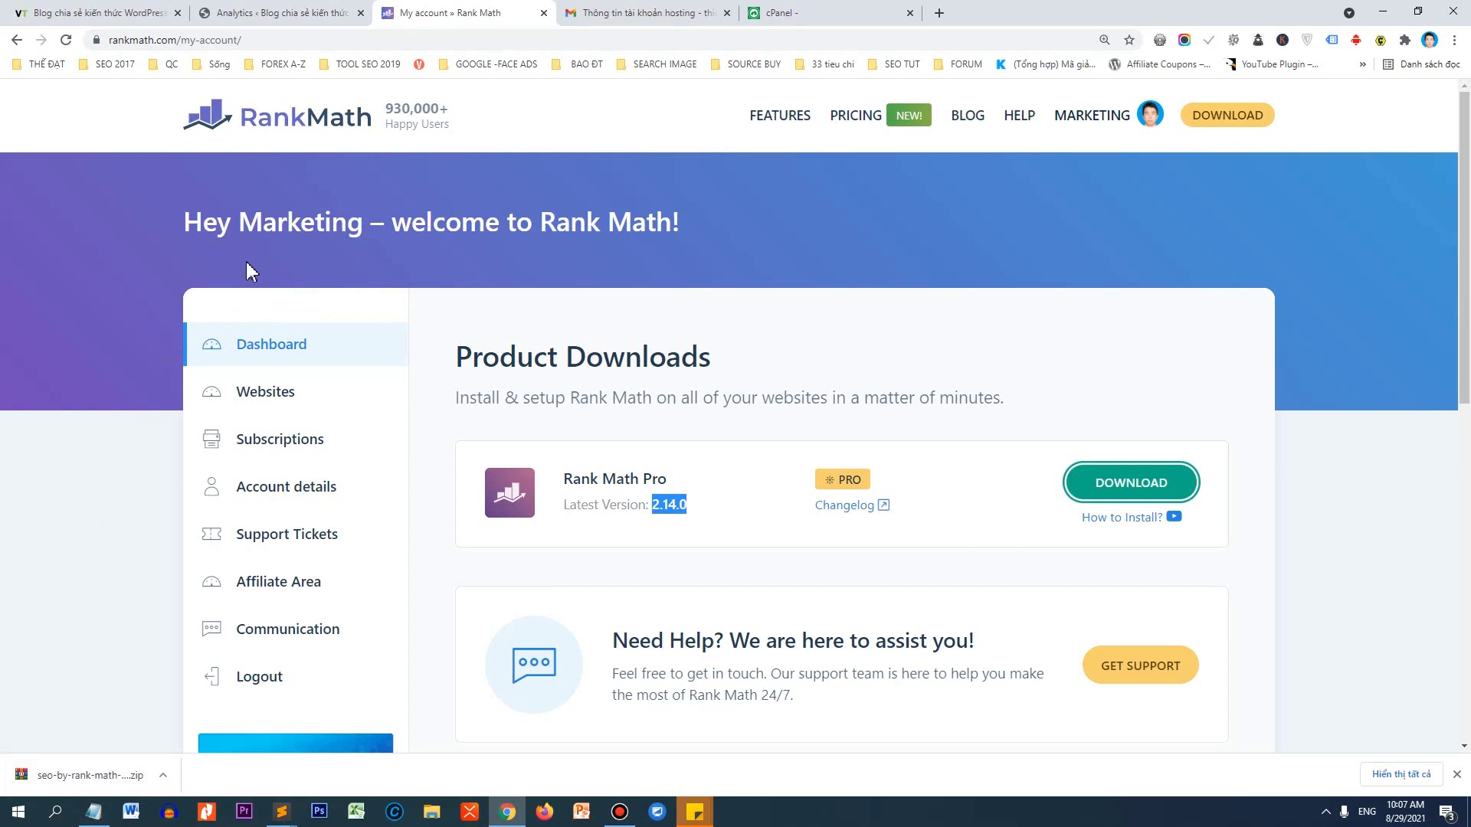
Open the blog's WordPress admin dashboard in a new browser tab.
{"action": "left_click", "coordinate": [150, 9]}
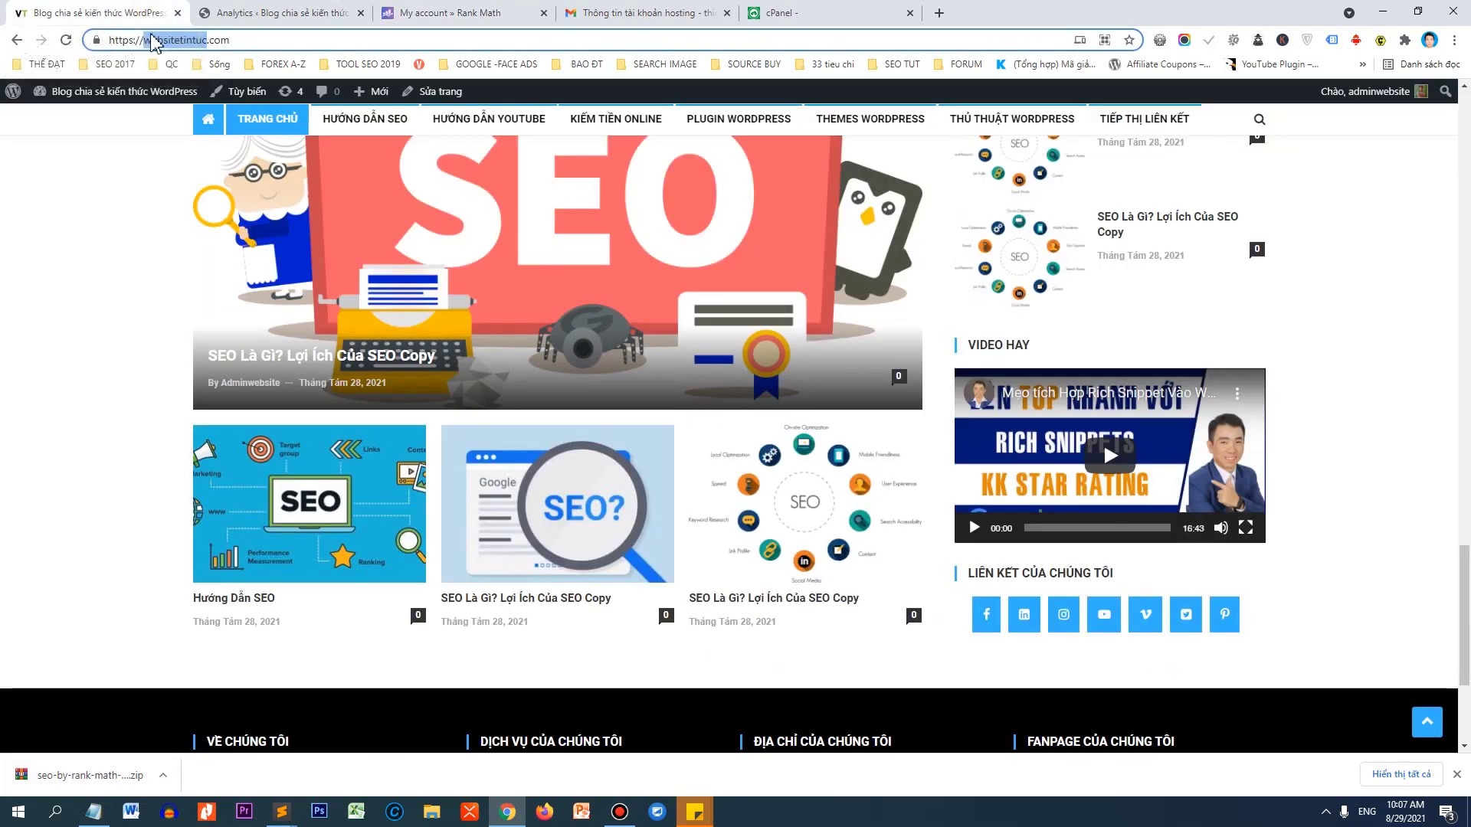
{"action": "right_click", "coordinate": [112, 91]}
{"action": "left_click", "coordinate": [146, 105]}
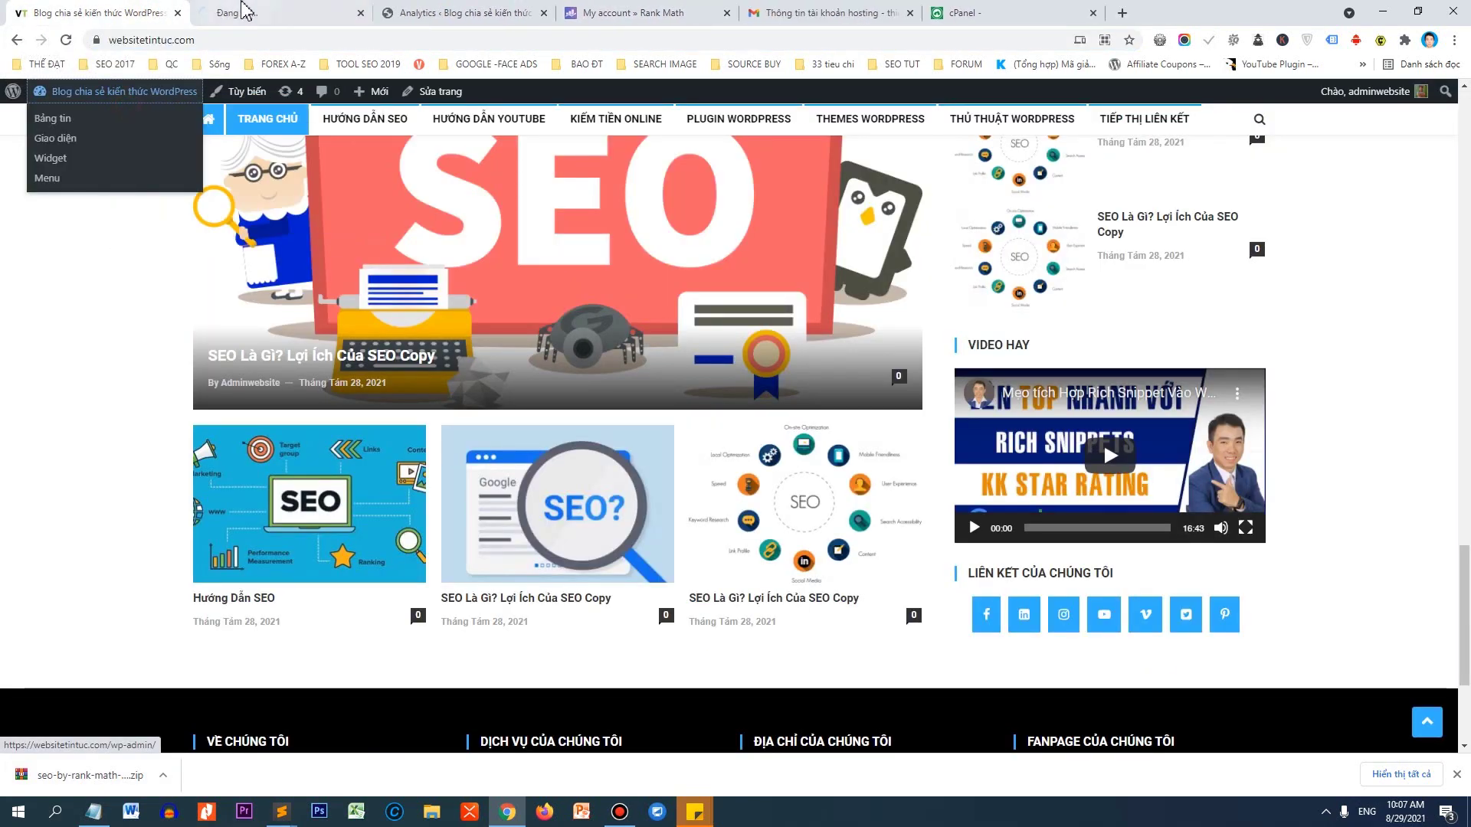
{"action": "left_click", "coordinate": [244, 9]}
Go to the installed plugins list, then to the Add Plugins (Cài mới) page.
{"action": "mouse_move", "coordinate": [31, 247]}
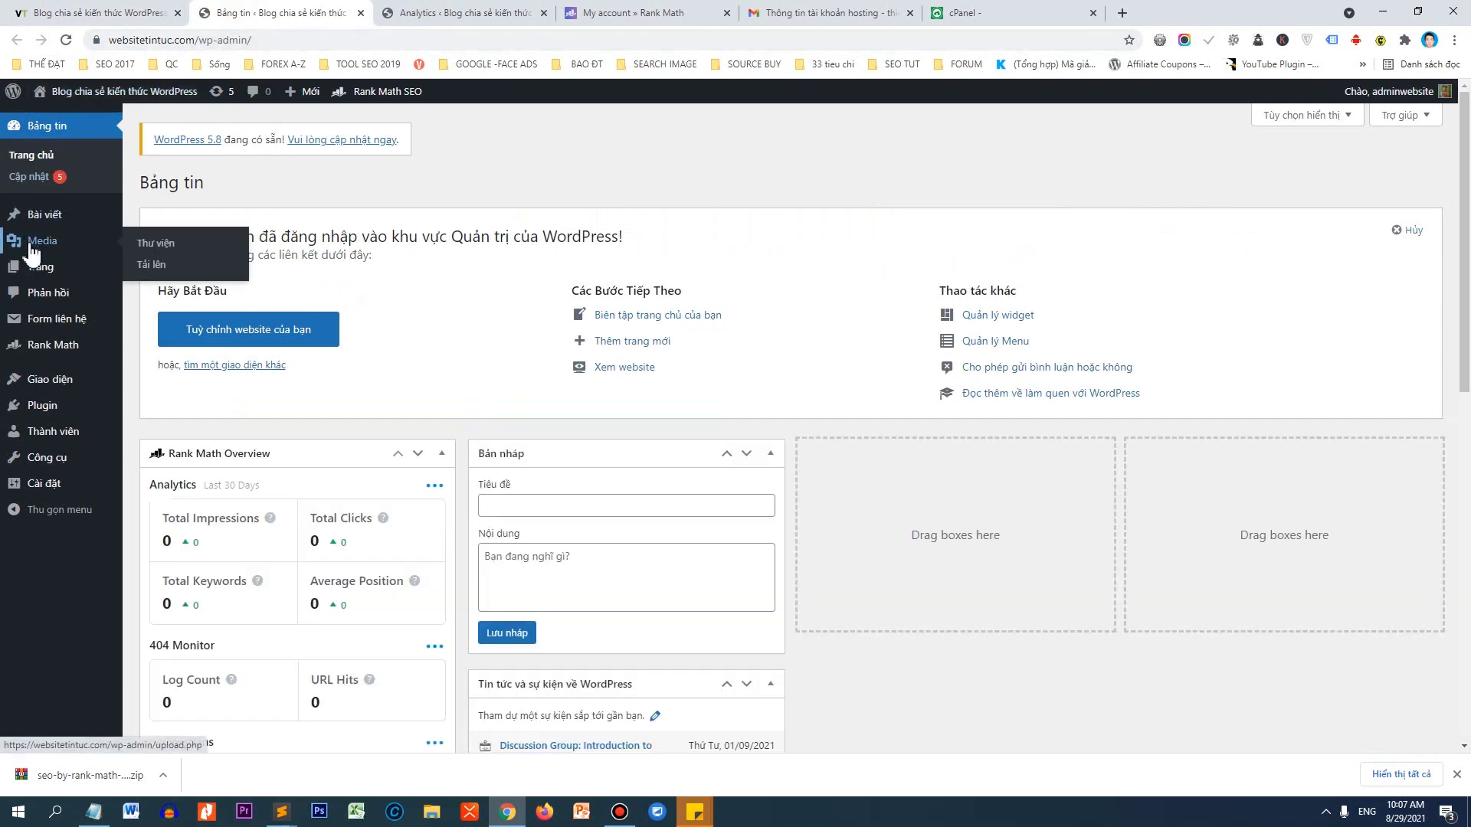
{"action": "left_click", "coordinate": [44, 405]}
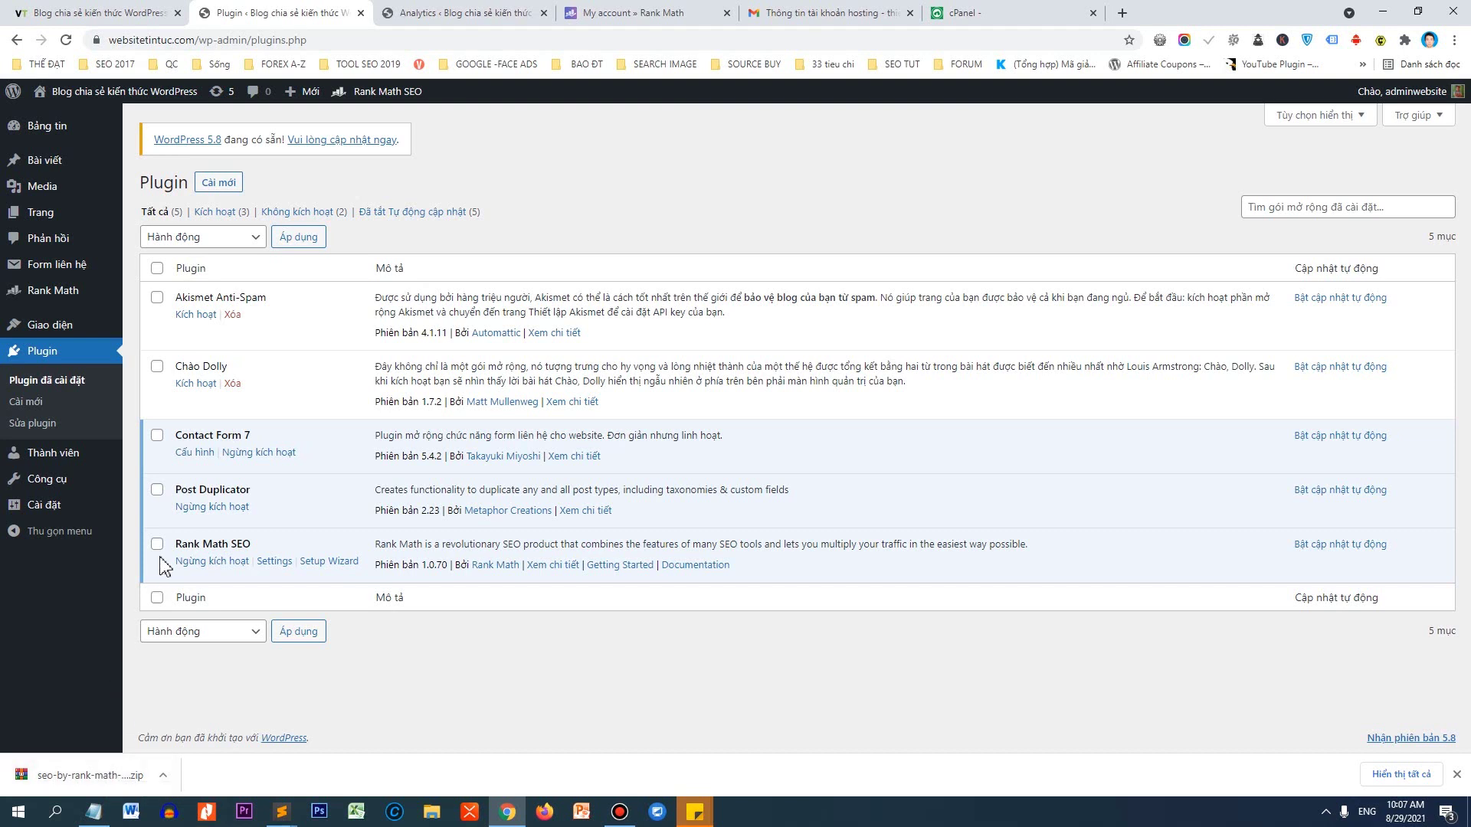
{"action": "left_click_drag", "start_coordinate": [173, 546], "coordinate": [261, 557]}
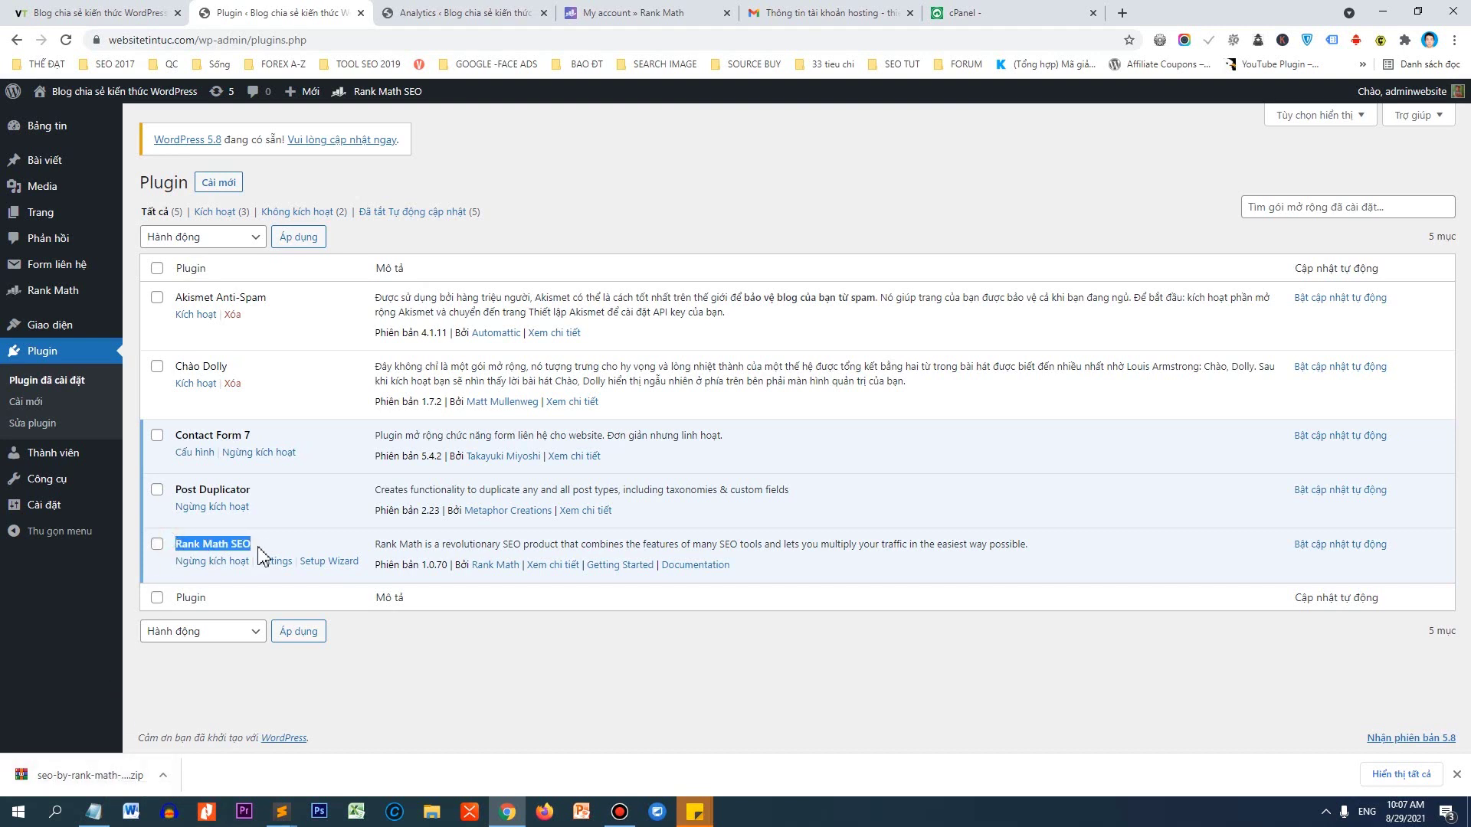
{"action": "left_click", "coordinate": [225, 183]}
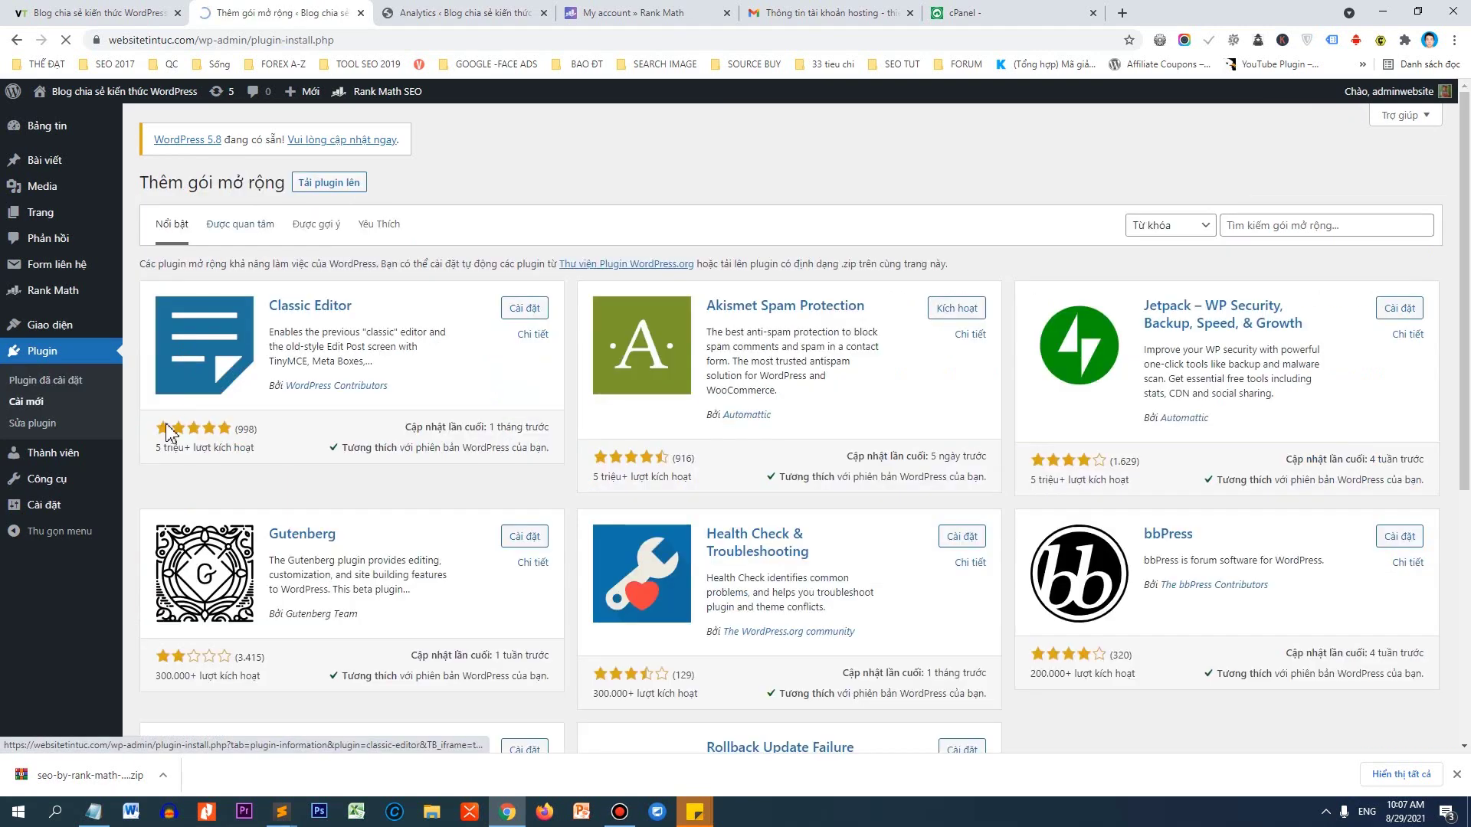
Upload seo-by-rank-math-pro.zip, install it and activate Rank Math SEO PRO 2.14.0.
{"action": "left_click", "coordinate": [328, 183]}
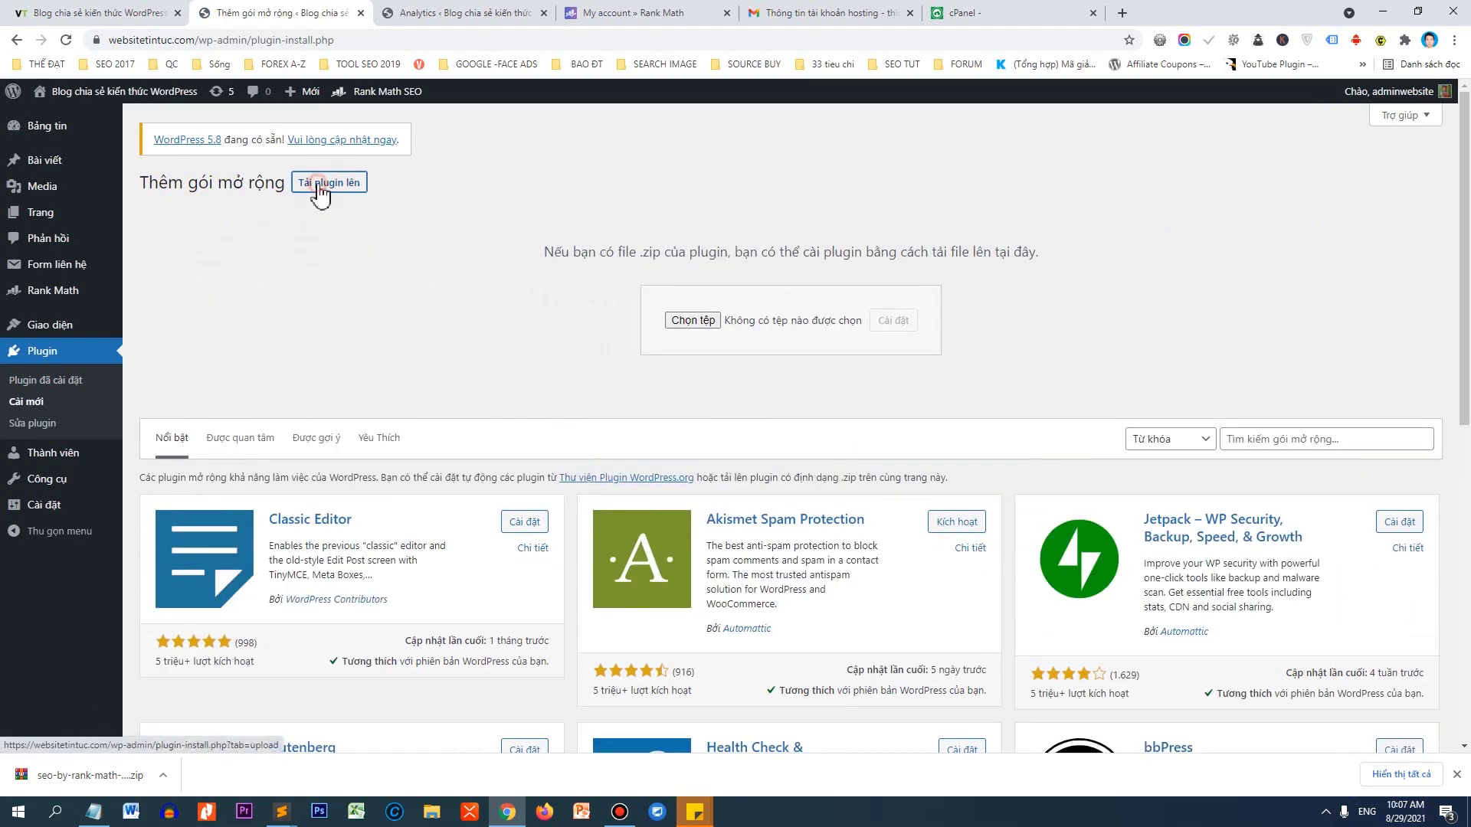
{"action": "left_click_drag", "start_coordinate": [84, 775], "coordinate": [688, 329]}
{"action": "left_click", "coordinate": [895, 320]}
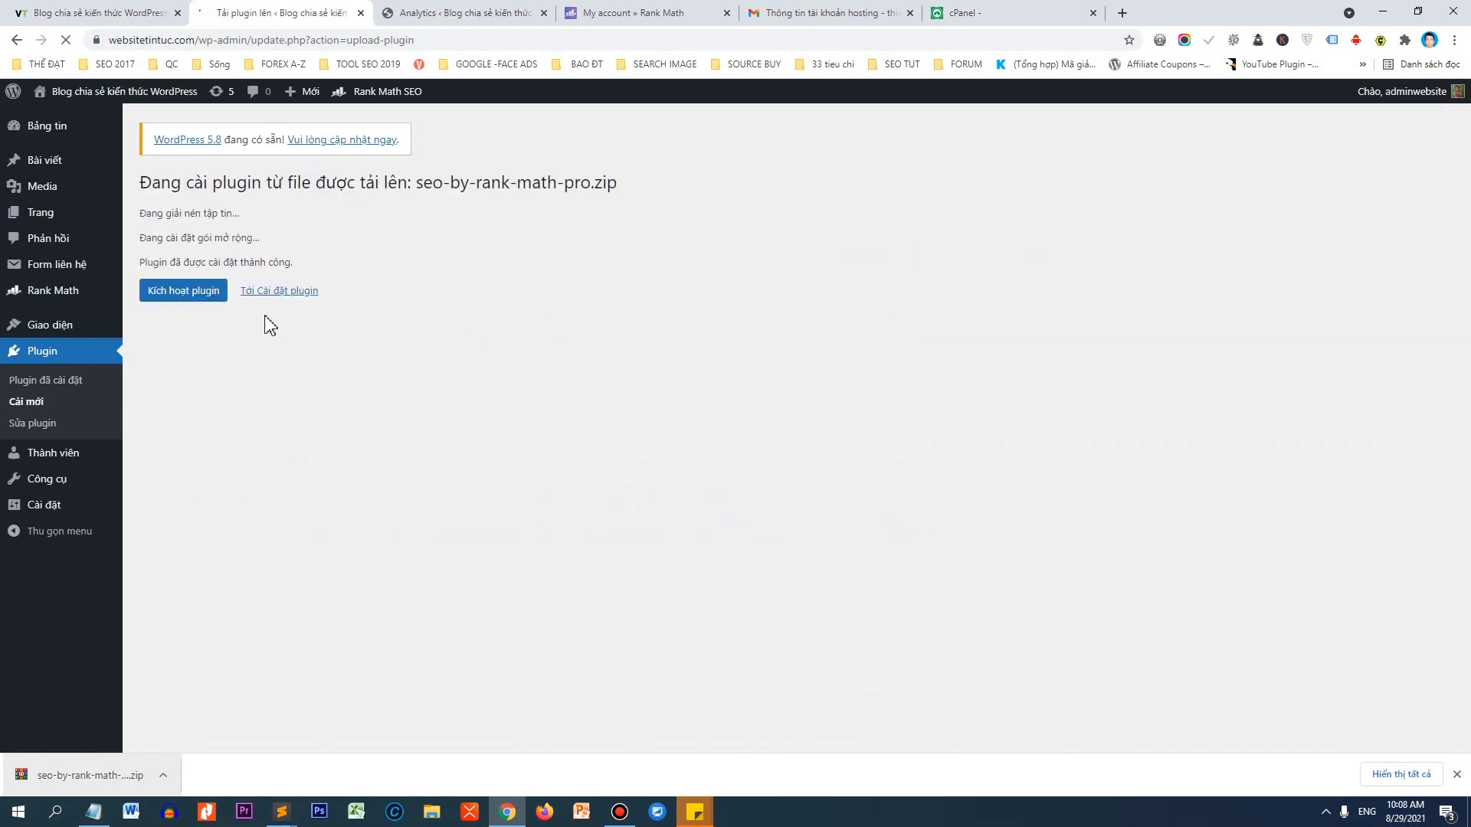
{"action": "left_click", "coordinate": [181, 295]}
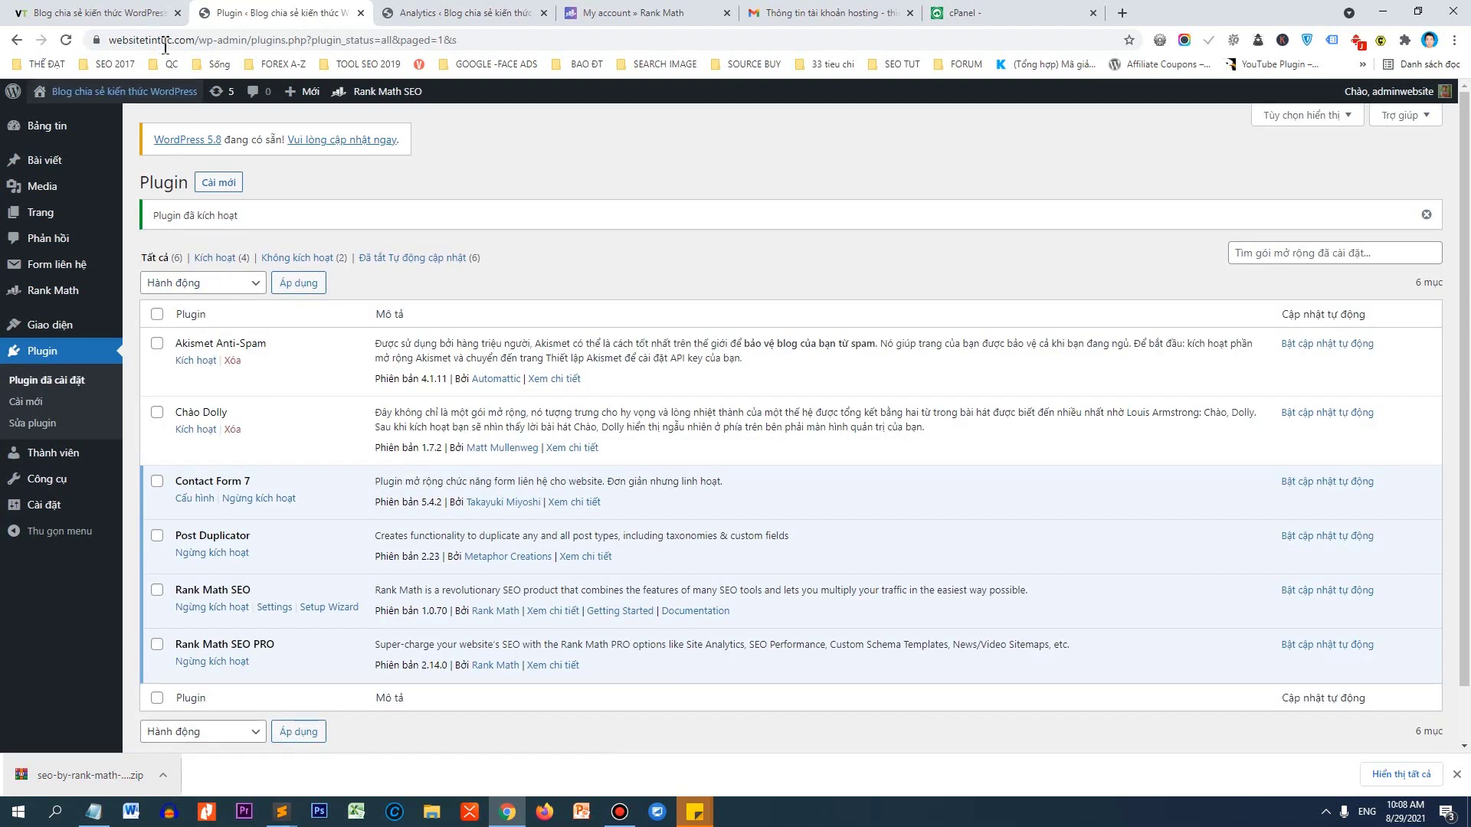
Reload the Rank Math Analytics page and view the PRO Analytics dashboard.
{"action": "left_click", "coordinate": [475, 12]}
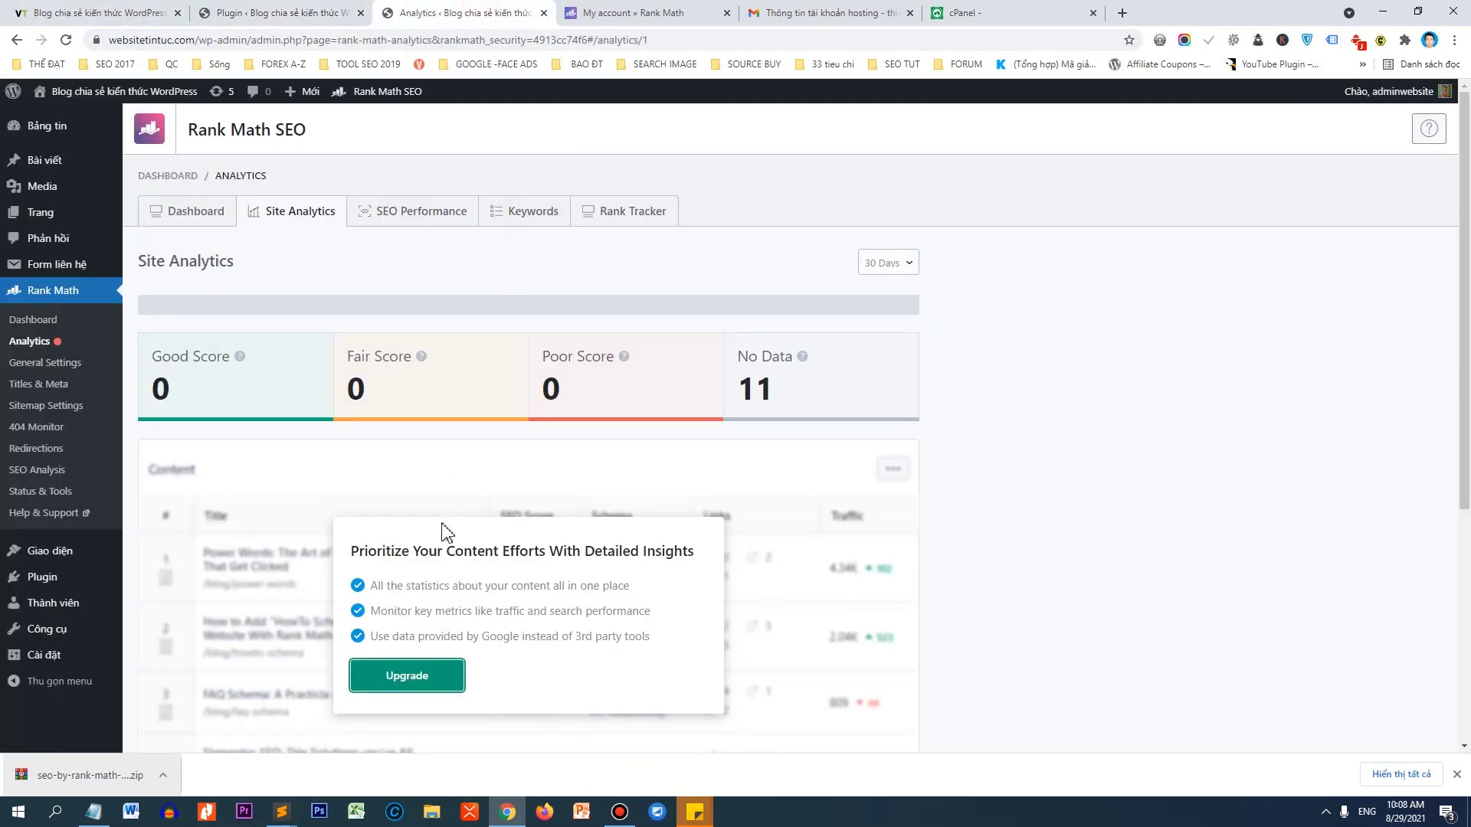
{"action": "right_click", "coordinate": [481, 284]}
{"action": "left_click", "coordinate": [504, 318]}
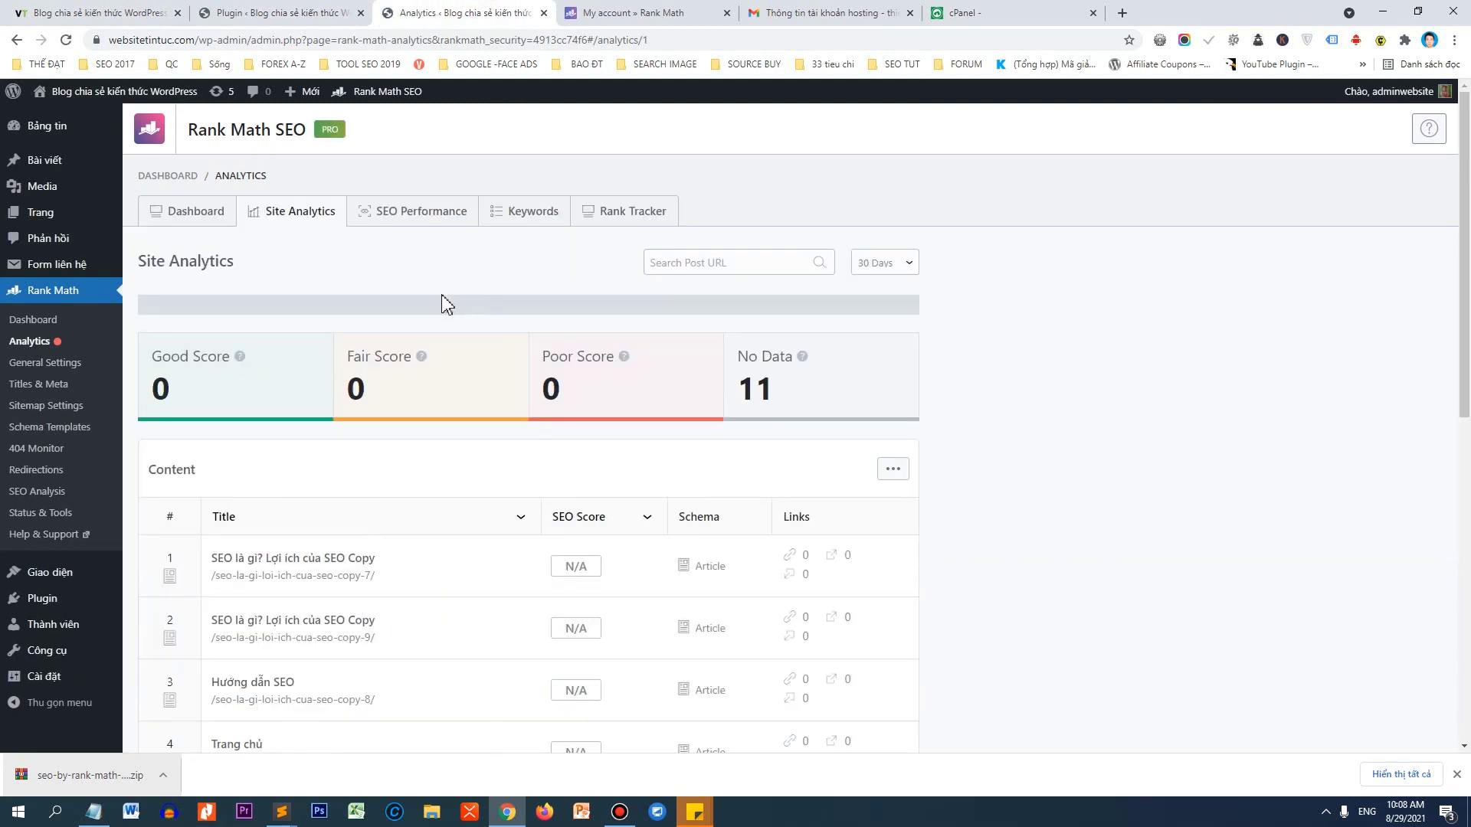
{"action": "left_click", "coordinate": [186, 217]}
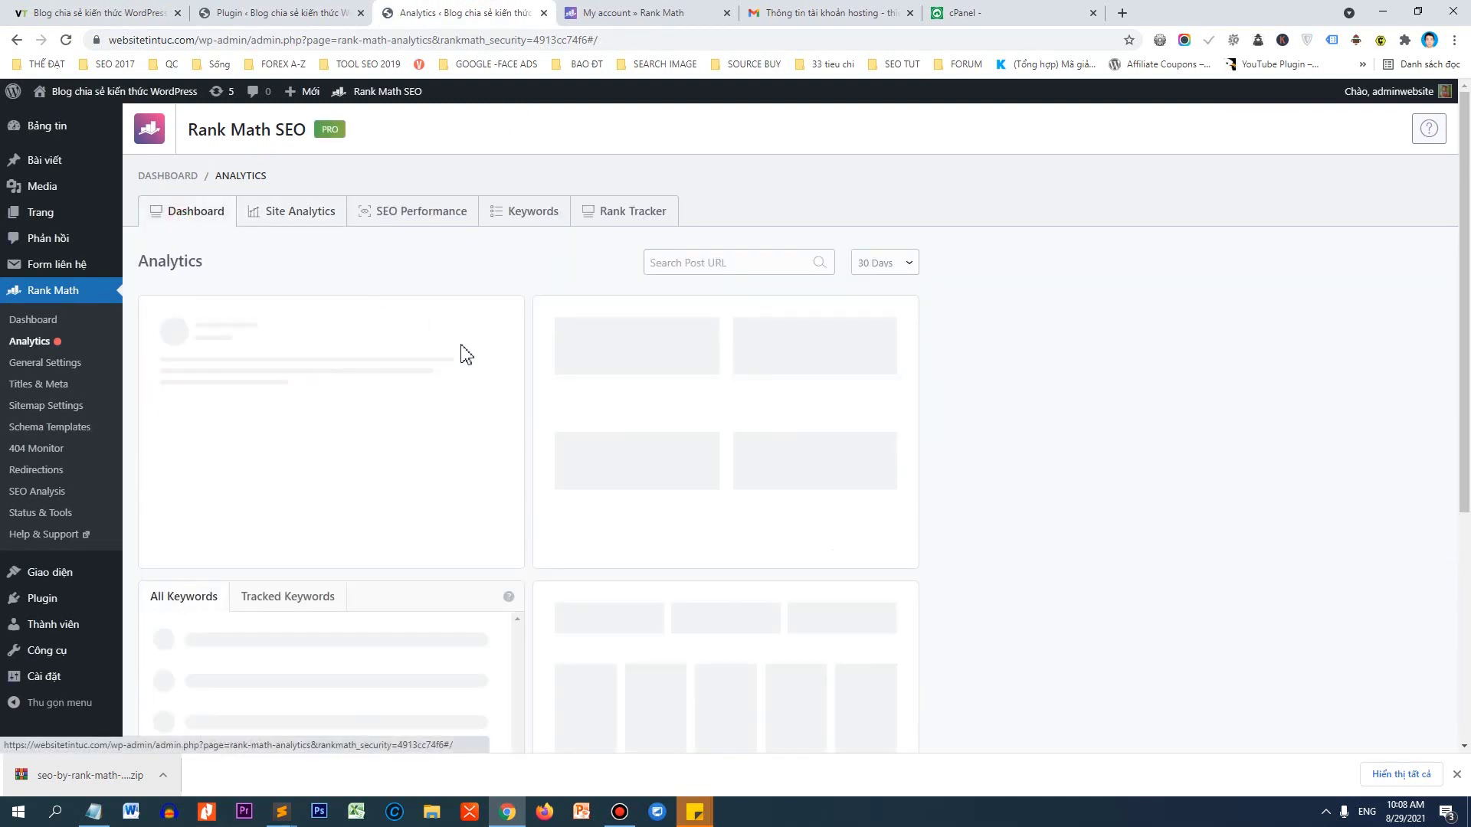
{"action": "scroll", "coordinate": [540, 340], "scroll_direction": "down", "scroll_amount": 1}
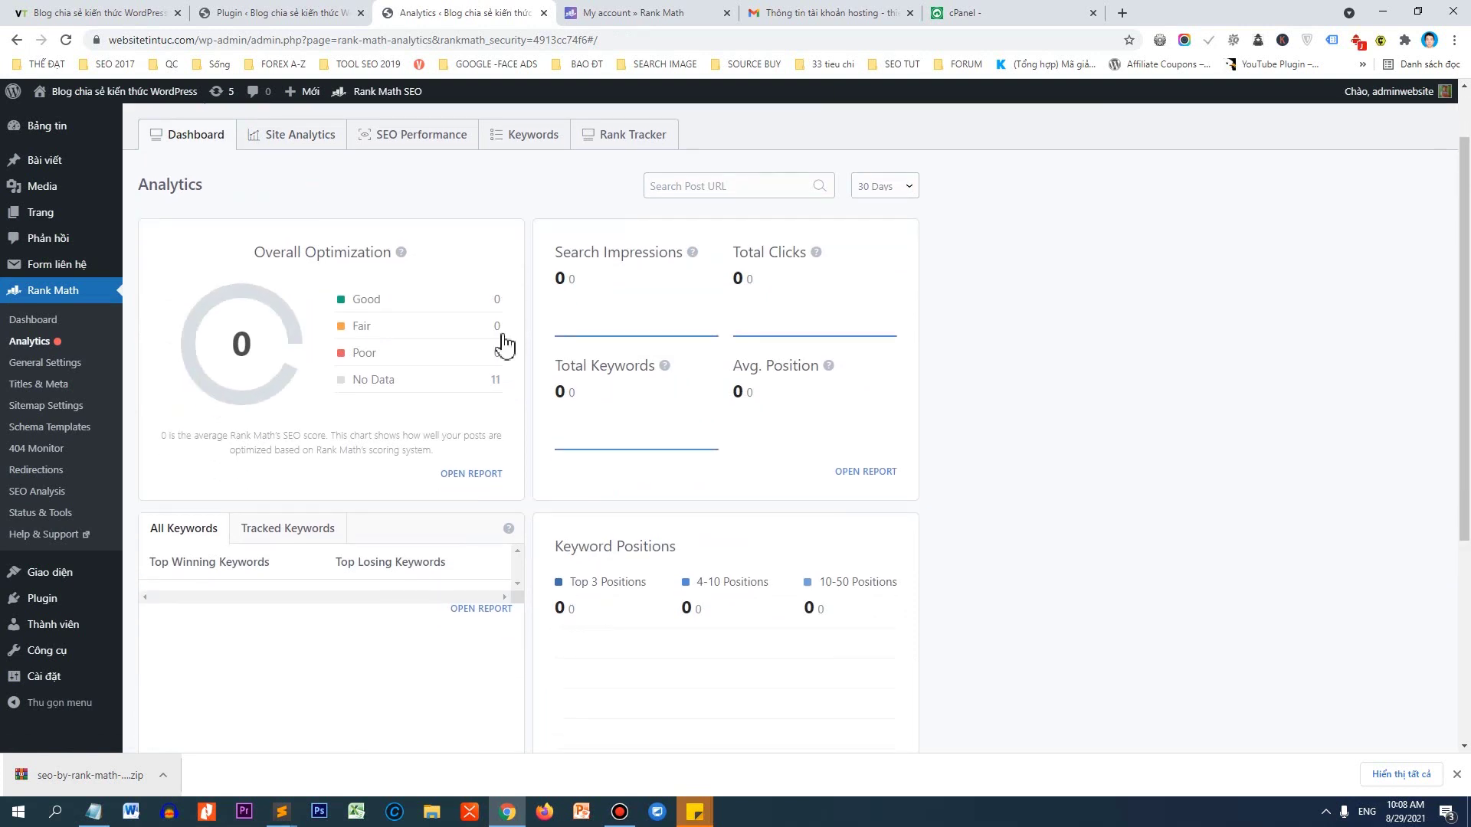
{"action": "scroll", "coordinate": [344, 334], "scroll_direction": "down", "scroll_amount": 1}
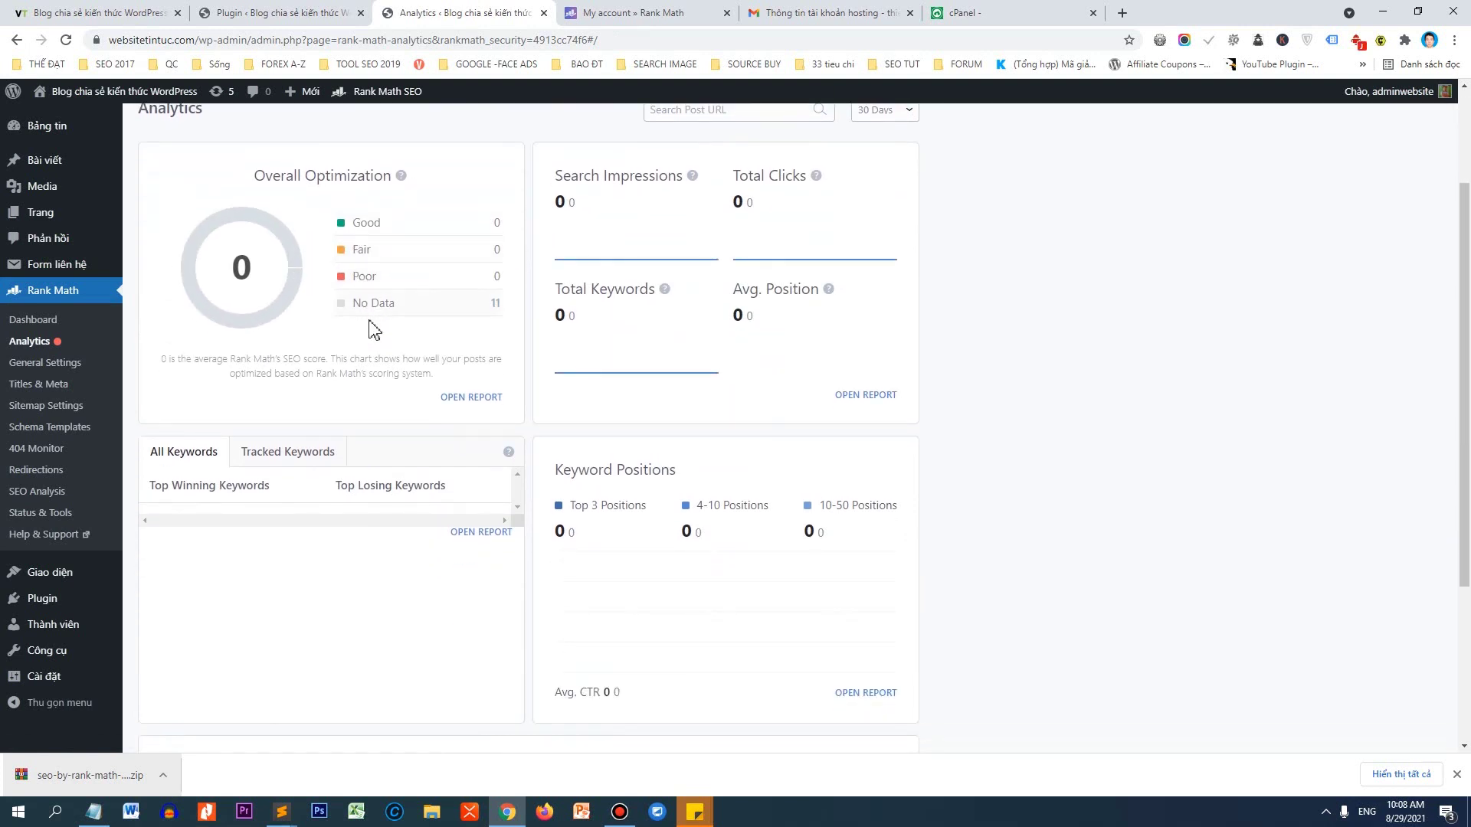
{"action": "scroll", "coordinate": [372, 327], "scroll_direction": "up", "scroll_amount": 1}
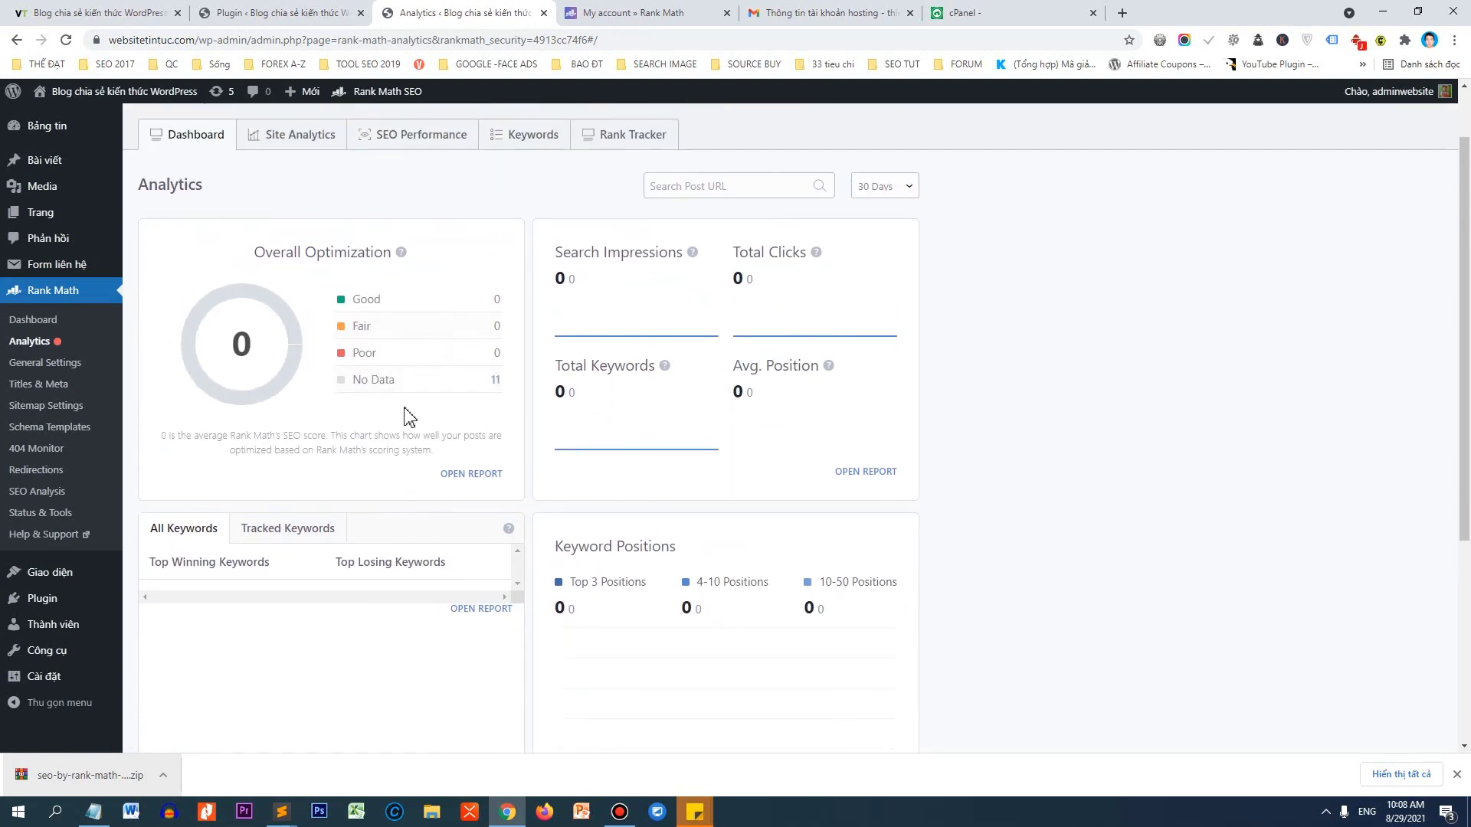
Open xaydungsuachuanhaviet.vn in a new browser tab.
{"action": "key", "text": "ctrl+t"}
{"action": "type", "text": "xay"}
{"action": "key", "text": "Return"}
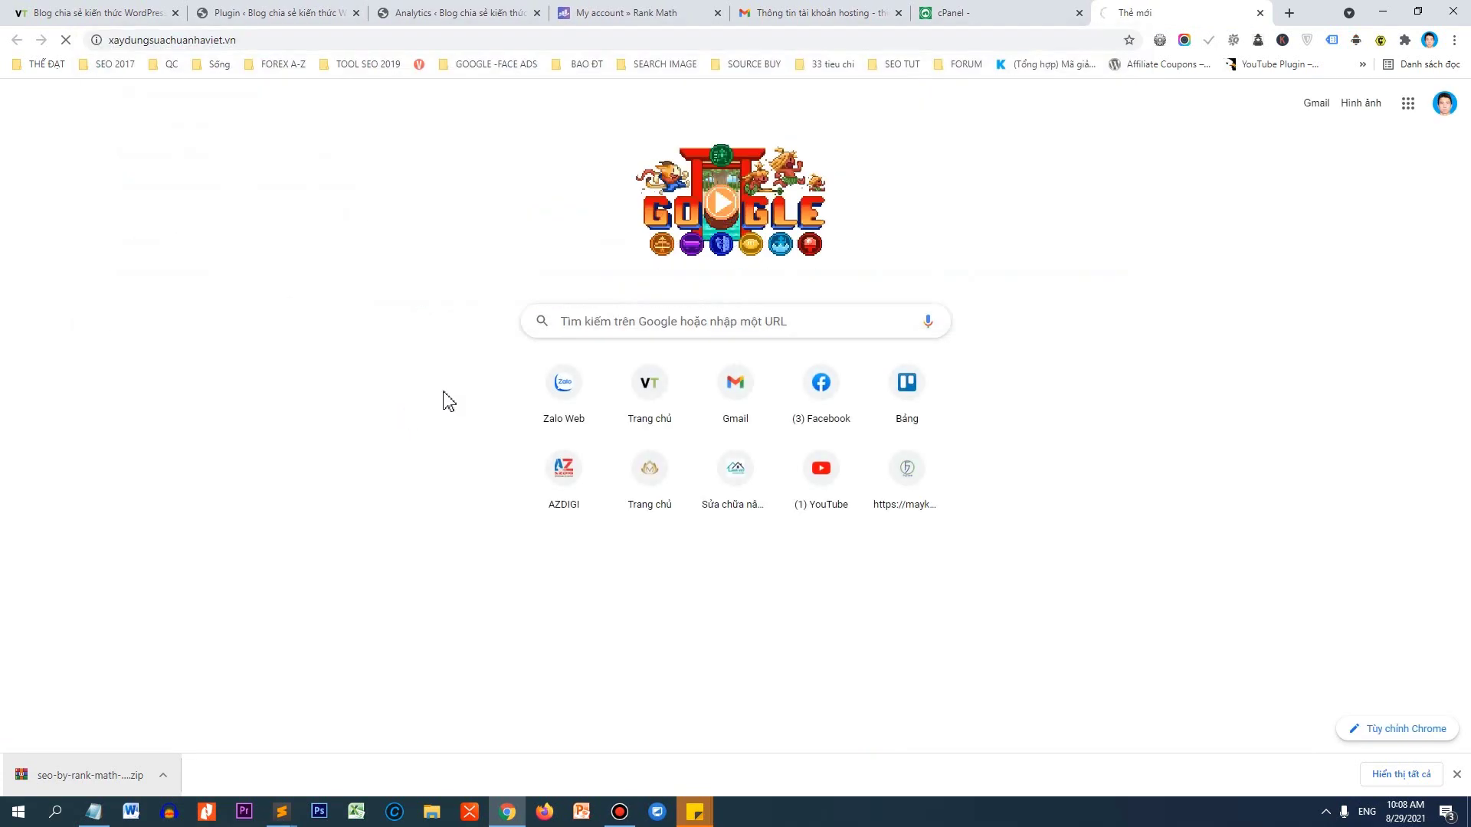
Scroll the second site's Rank Math Analytics overview and open its Site Analytics report.
{"action": "scroll", "coordinate": [793, 286], "scroll_direction": "down", "scroll_amount": 2}
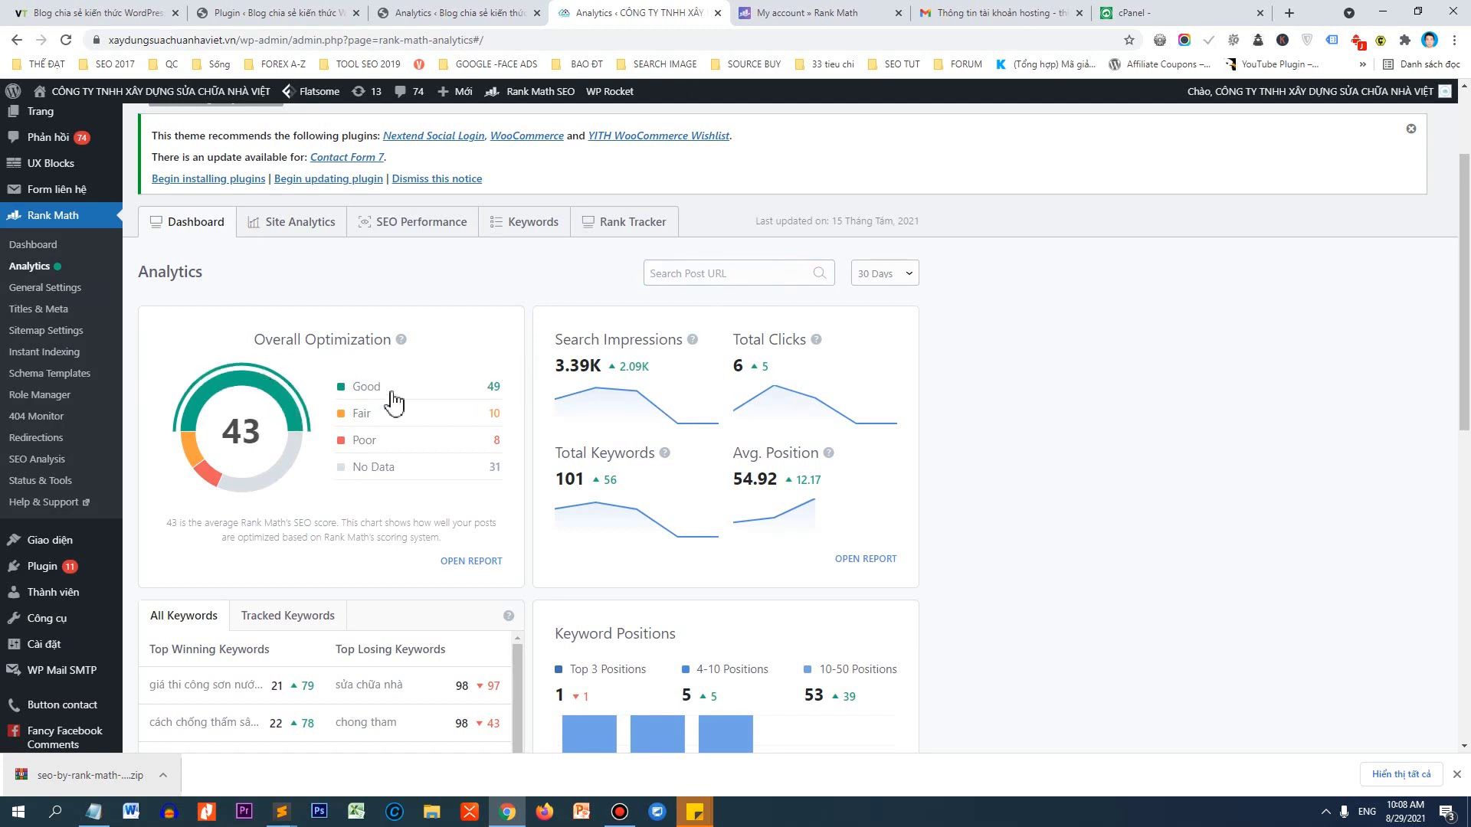
{"action": "scroll", "coordinate": [545, 276], "scroll_direction": "down", "scroll_amount": 1}
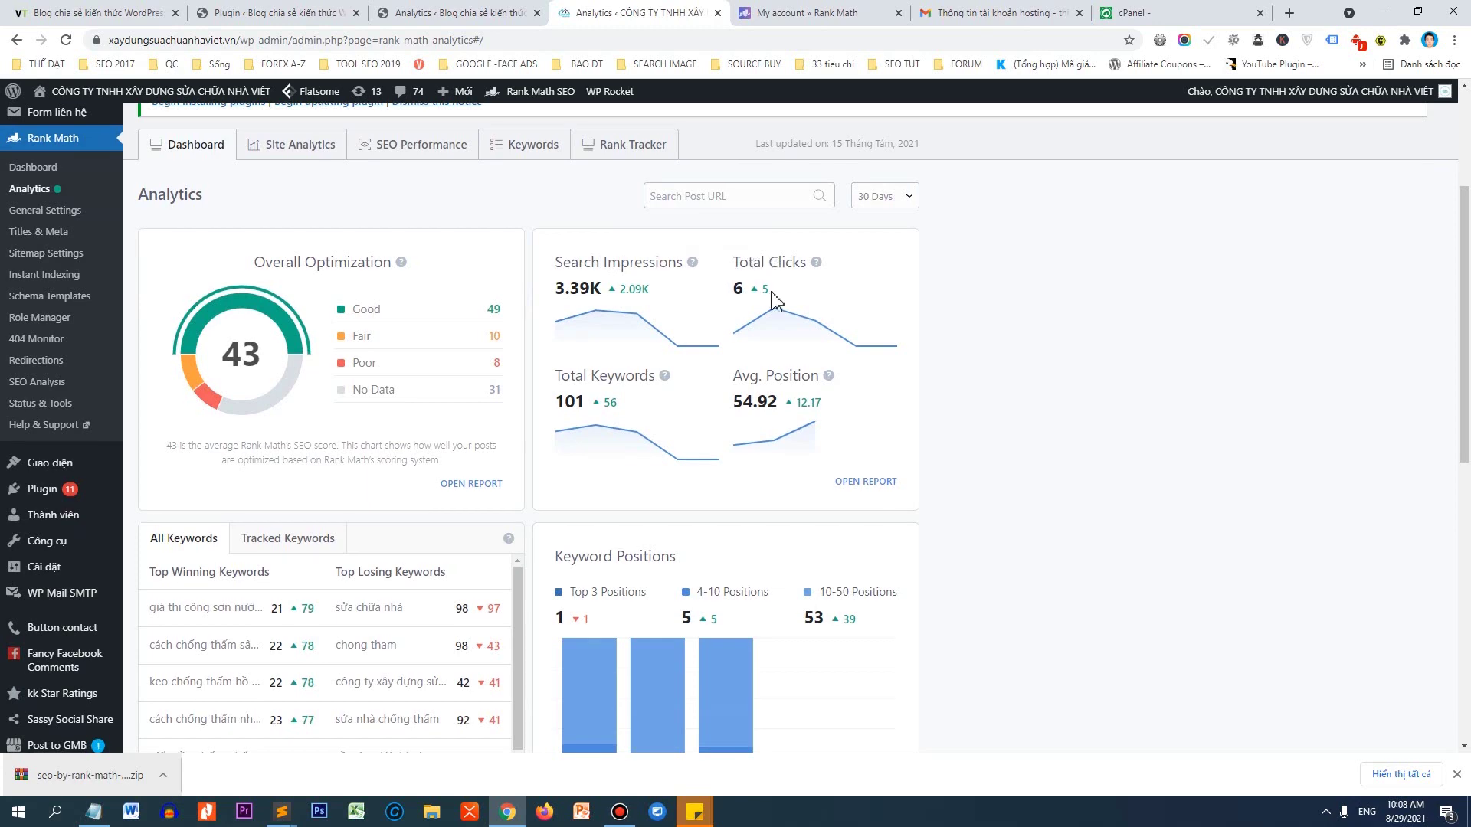
{"action": "scroll", "coordinate": [750, 306], "scroll_direction": "down", "scroll_amount": 5}
{"action": "scroll", "coordinate": [413, 345], "scroll_direction": "down", "scroll_amount": 1}
{"action": "scroll", "coordinate": [347, 534], "scroll_direction": "down", "scroll_amount": 2}
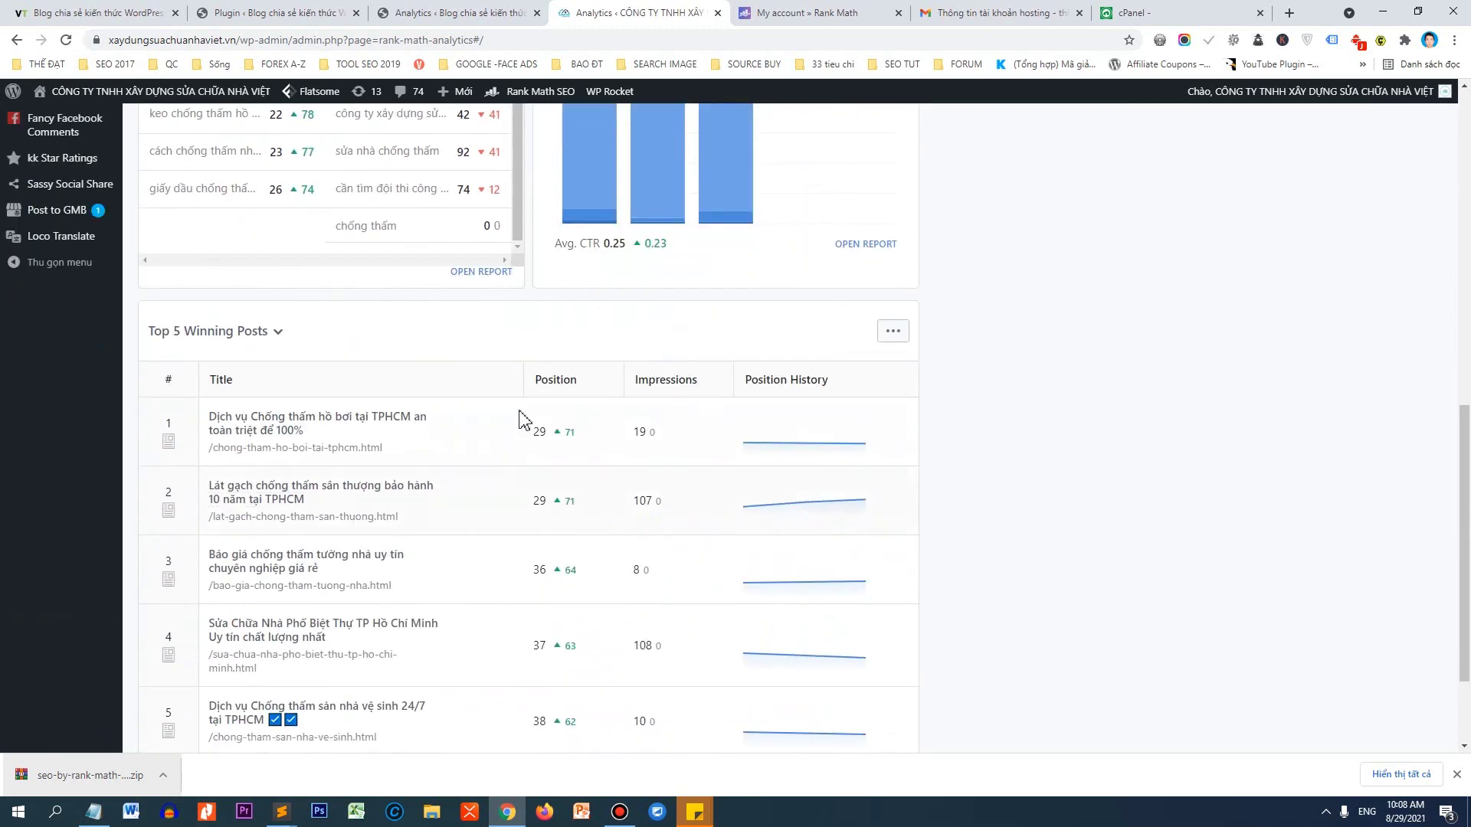
{"action": "scroll", "coordinate": [429, 437], "scroll_direction": "down", "scroll_amount": 2}
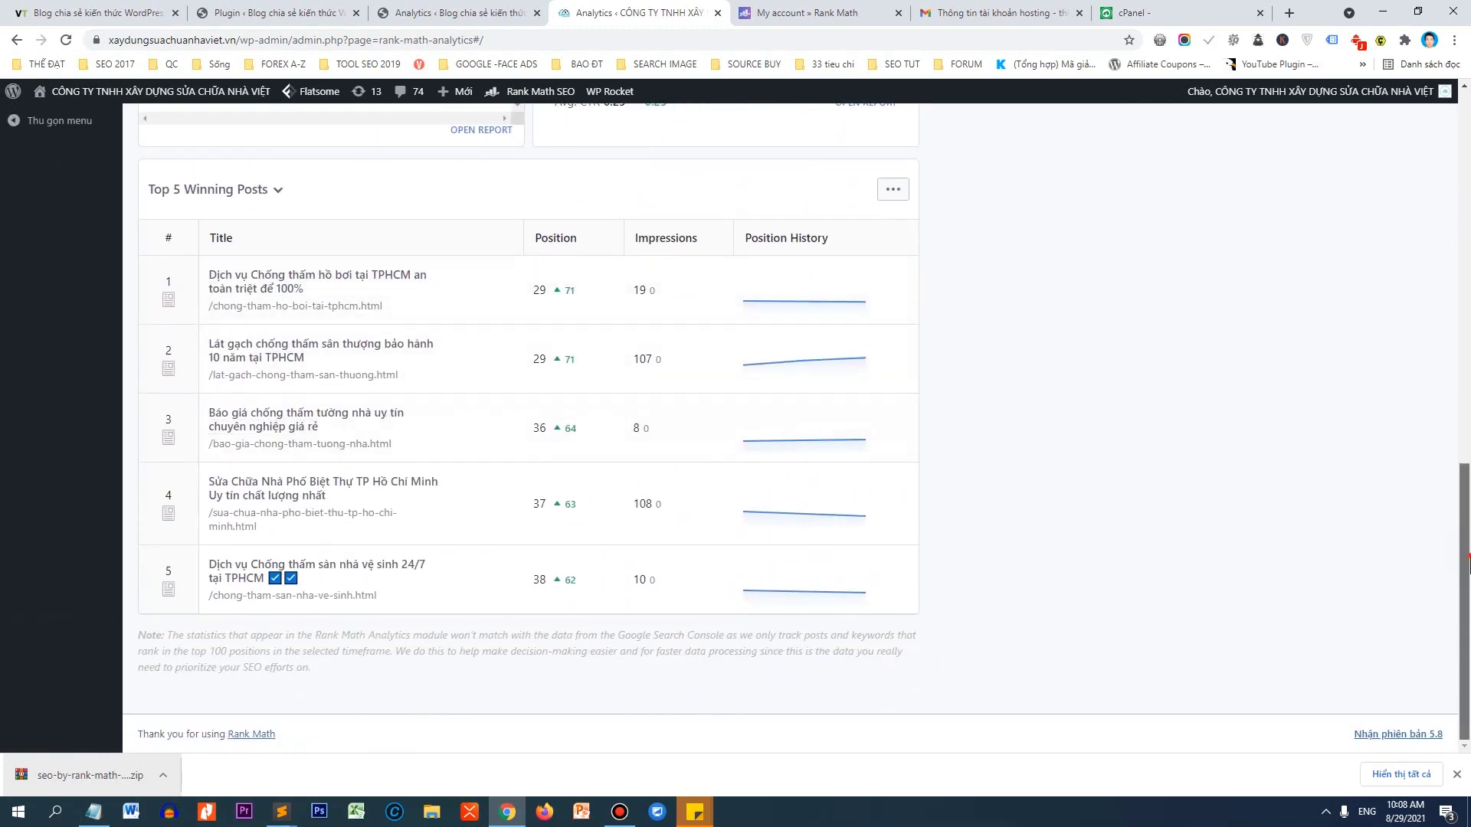
{"action": "scroll", "coordinate": [613, 459], "scroll_direction": "up", "scroll_amount": 15}
{"action": "left_click", "coordinate": [313, 383]}
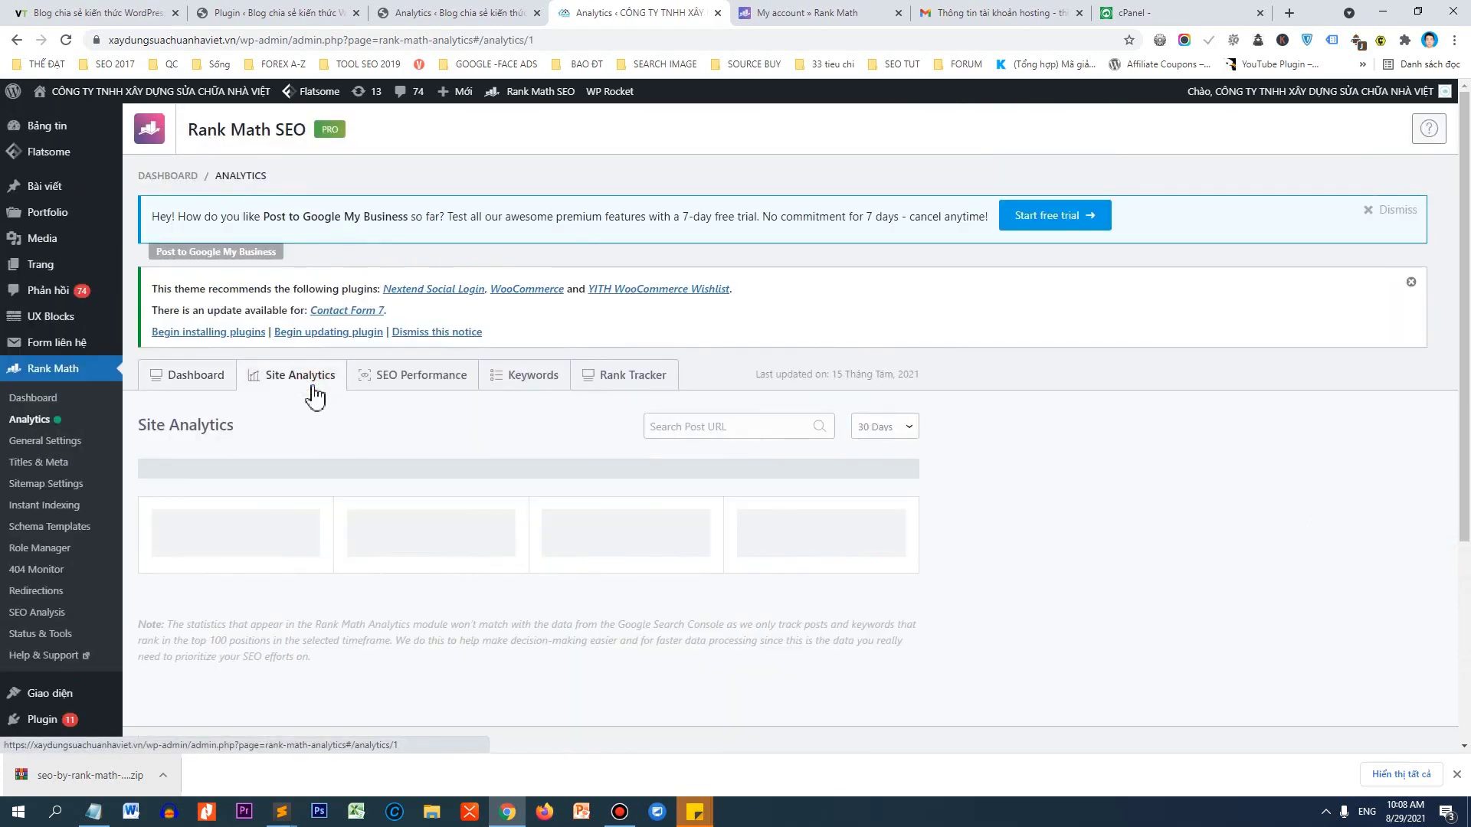
{"action": "scroll", "coordinate": [230, 406], "scroll_direction": "down", "scroll_amount": 2}
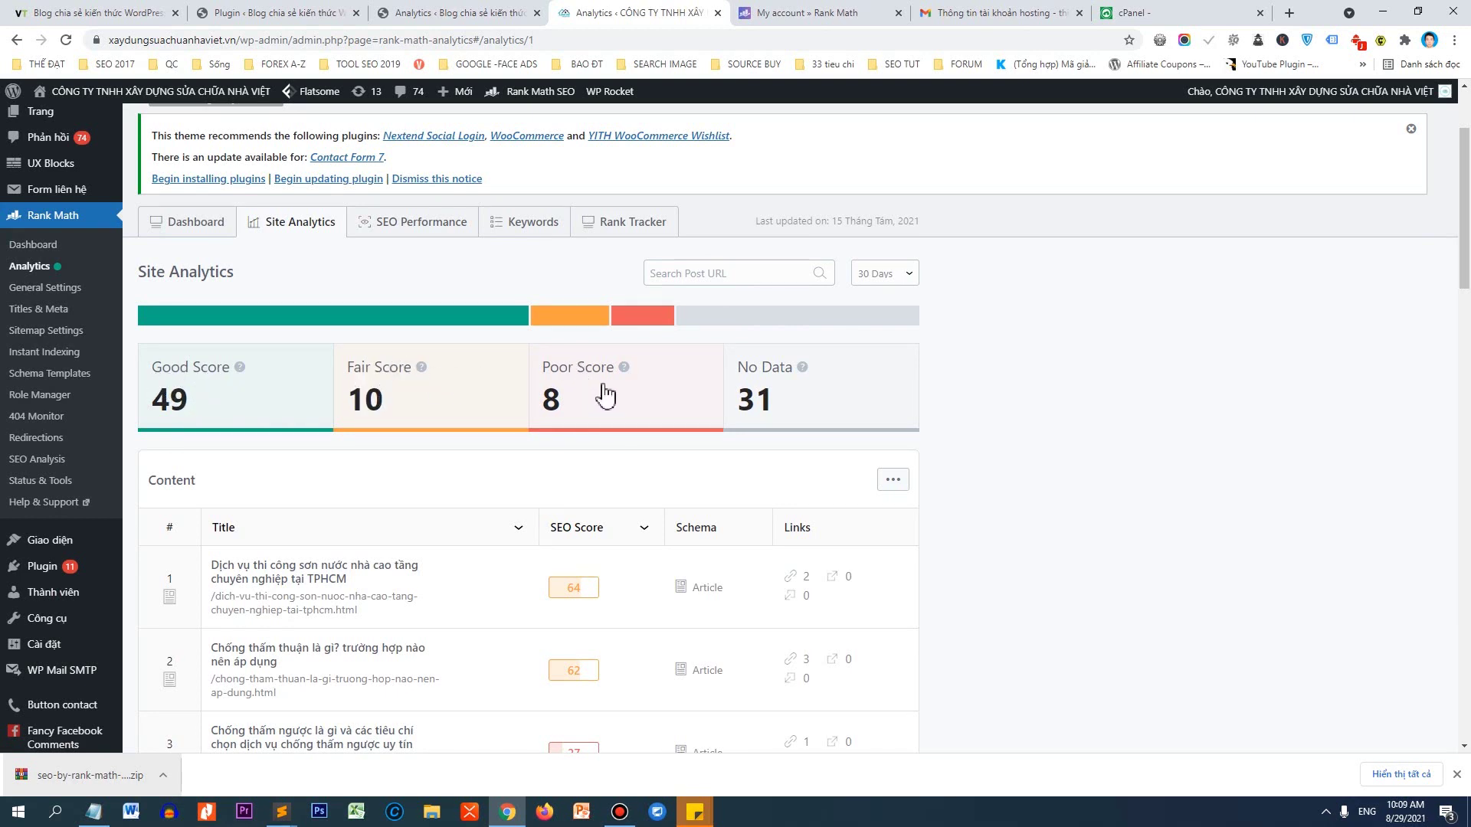
Toggle the No Data card, clear the Poor, Fair and Good filters, and scan post scores.
{"action": "left_click", "coordinate": [815, 391]}
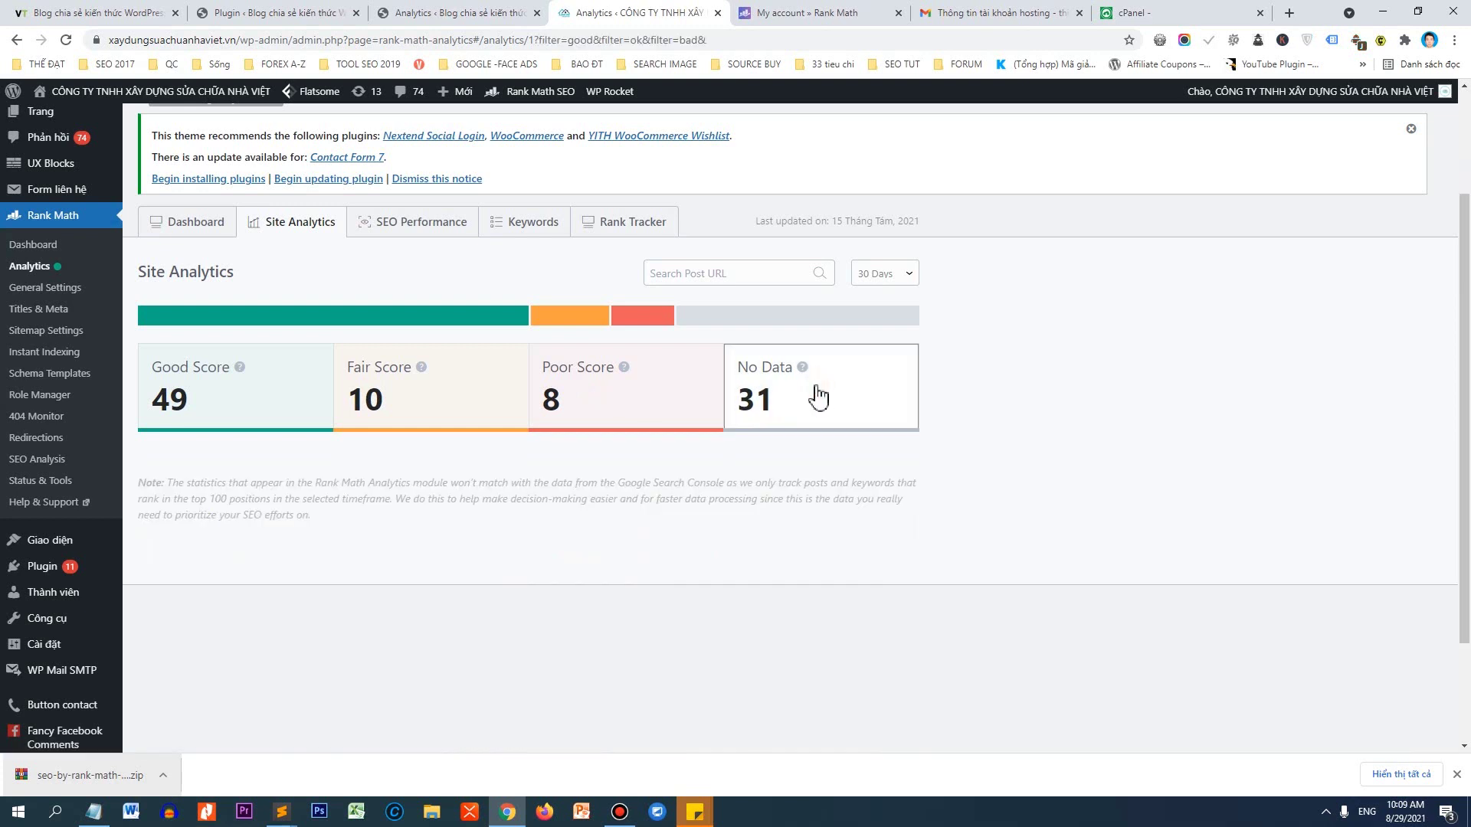
{"action": "left_click", "coordinate": [618, 410]}
{"action": "left_click", "coordinate": [449, 416]}
{"action": "left_click", "coordinate": [223, 411]}
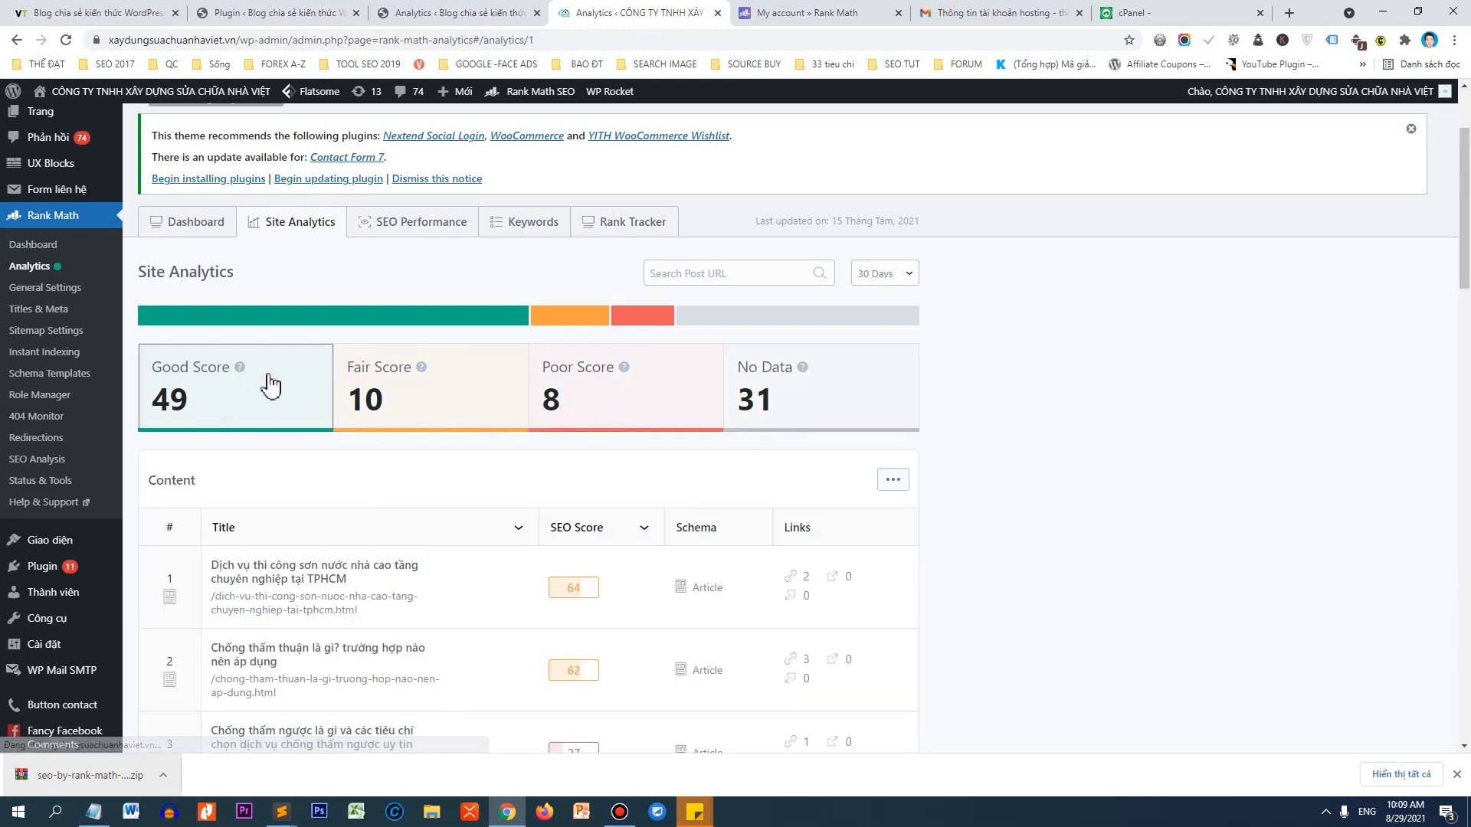
{"action": "scroll", "coordinate": [490, 437], "scroll_direction": "down", "scroll_amount": 5}
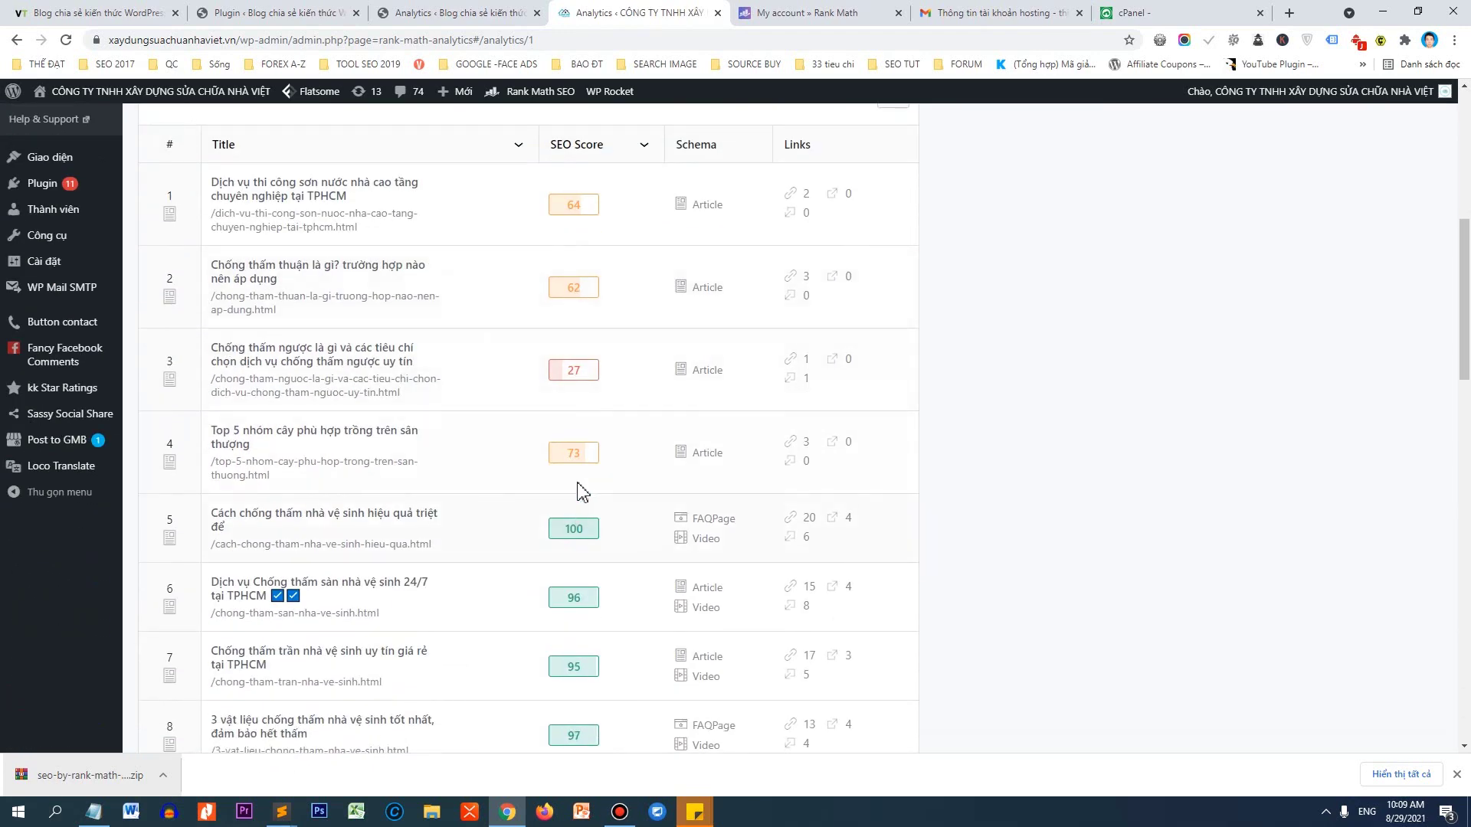
{"action": "scroll", "coordinate": [582, 490], "scroll_direction": "down", "scroll_amount": 8}
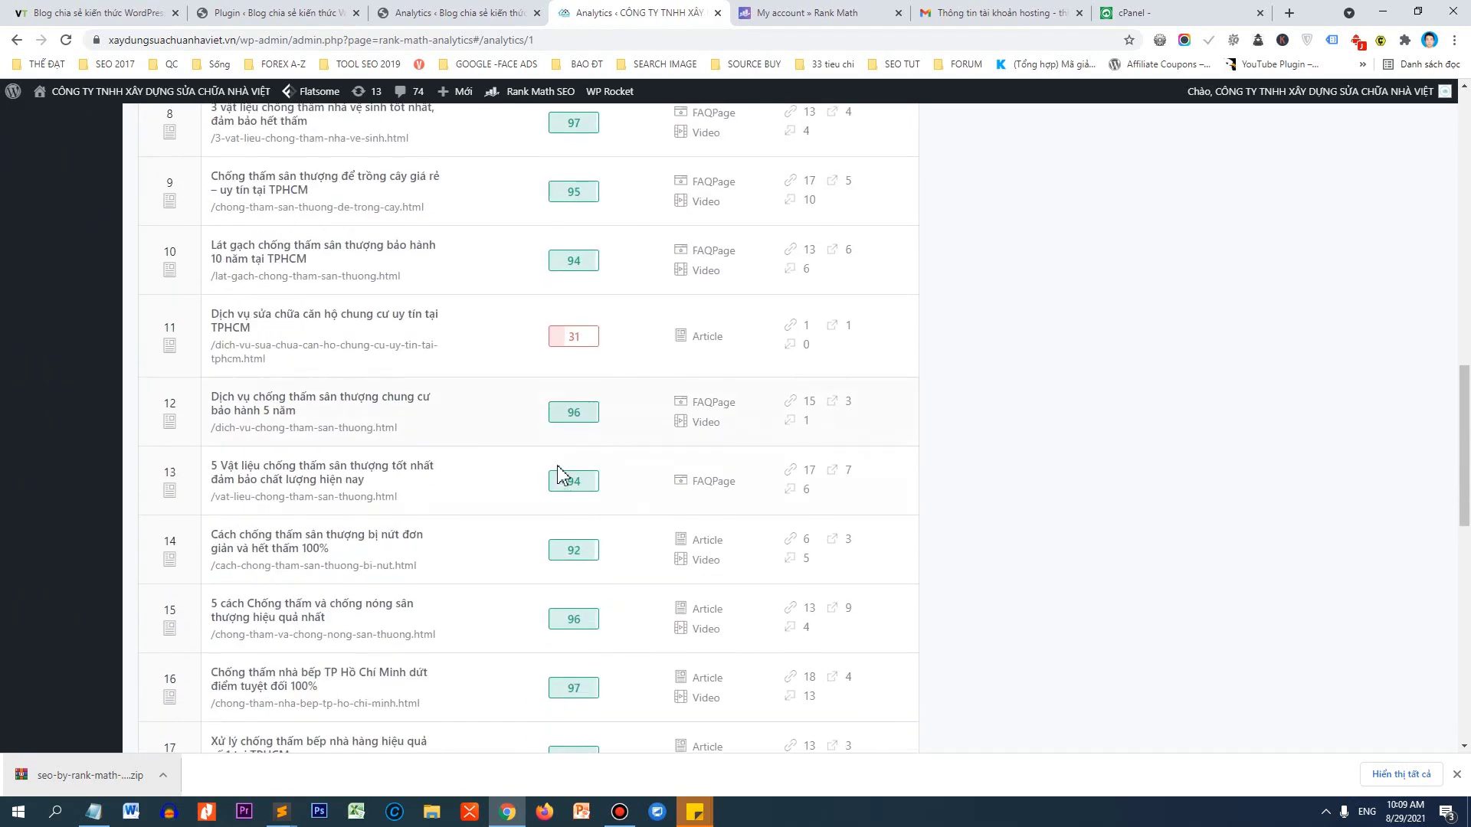
{"action": "left_click_drag", "start_coordinate": [584, 341], "coordinate": [571, 341]}
{"action": "scroll", "coordinate": [510, 348], "scroll_direction": "up", "scroll_amount": 13}
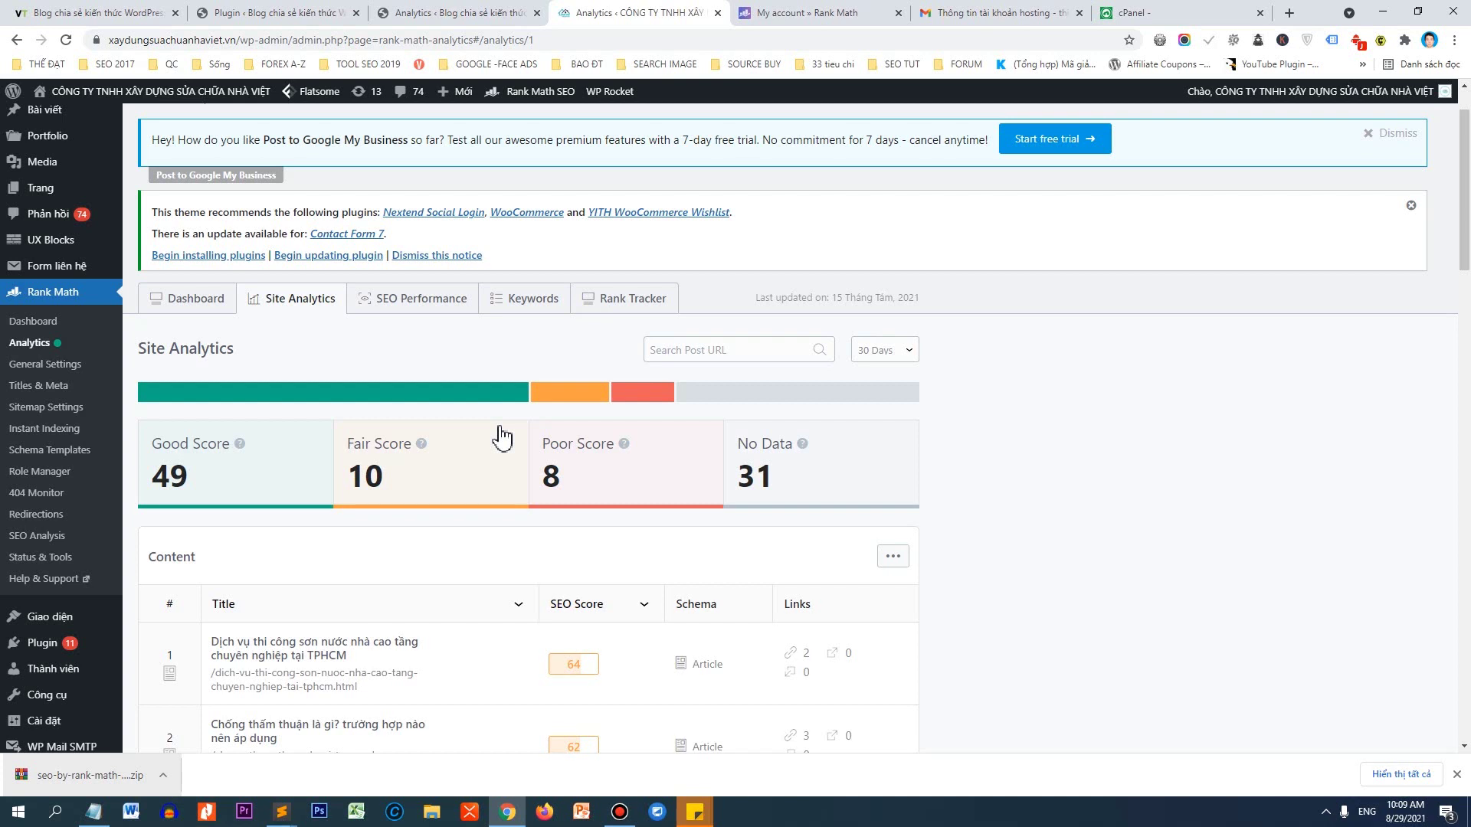
Browse SEO Performance and the Keywords position charts, then open Rank Tracker's empty Keyword Manager.
{"action": "left_click", "coordinate": [411, 295]}
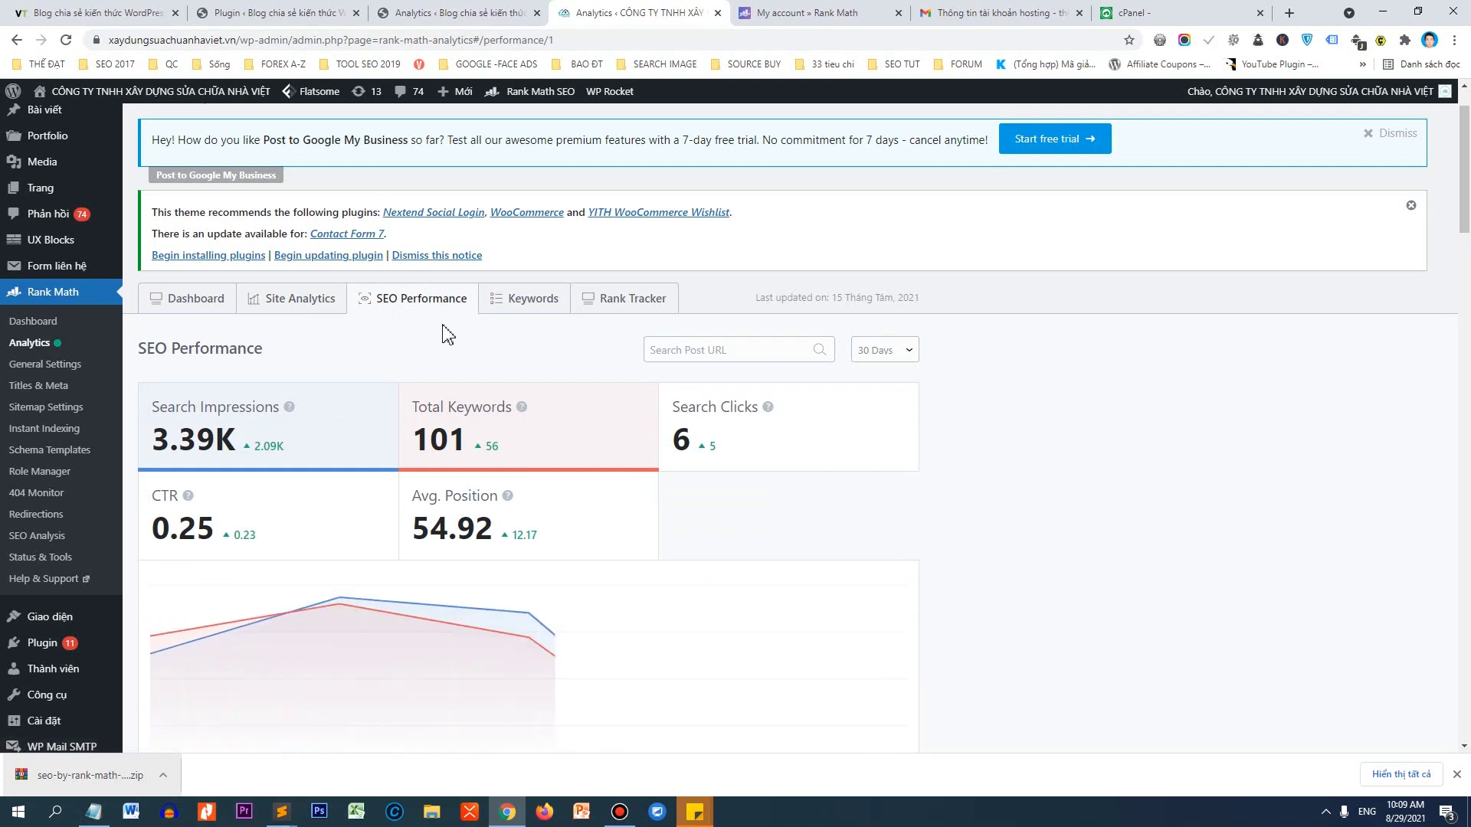
{"action": "scroll", "coordinate": [429, 368], "scroll_direction": "down", "scroll_amount": 1}
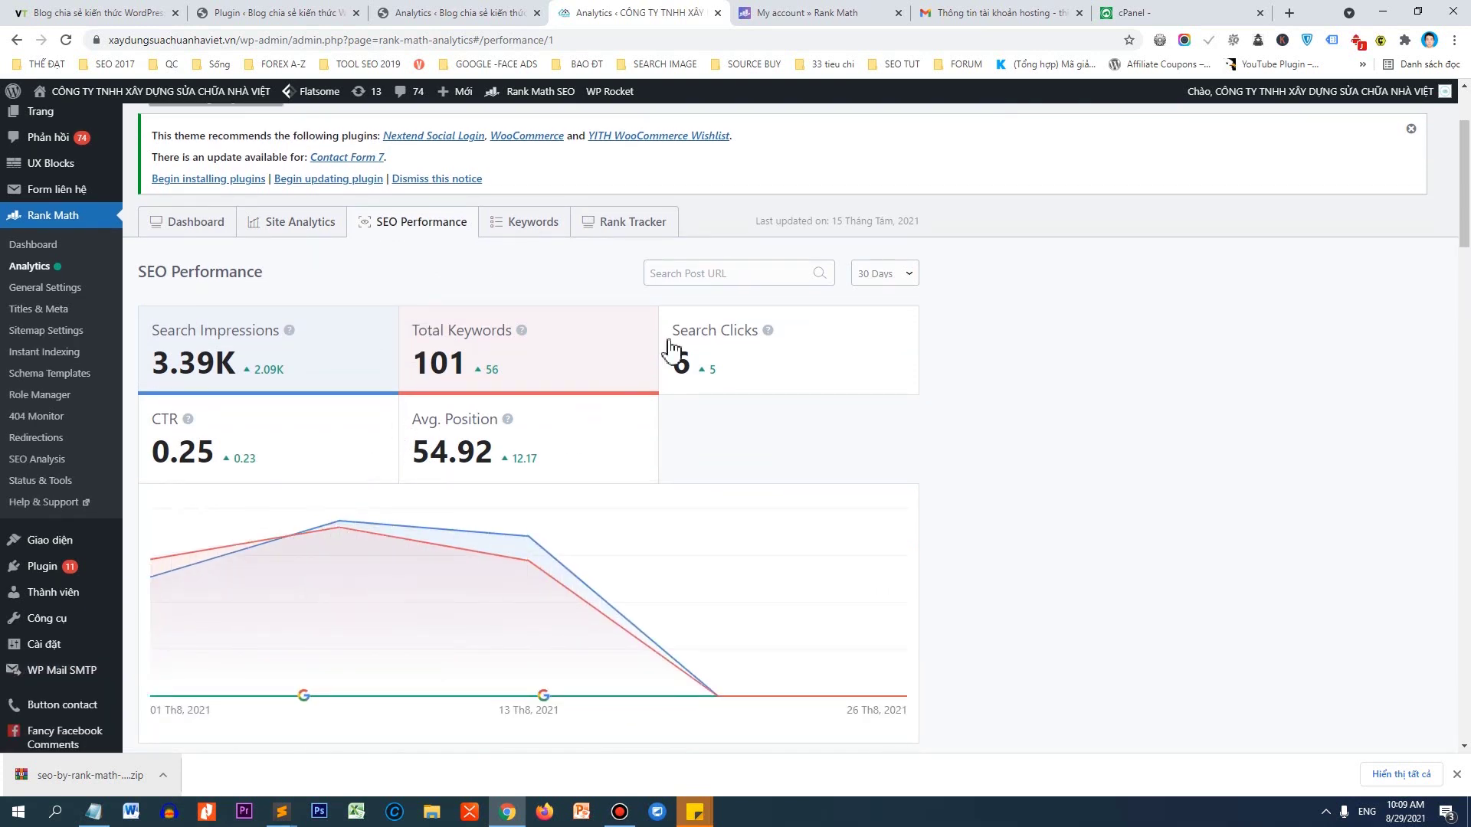
{"action": "left_click", "coordinate": [540, 222]}
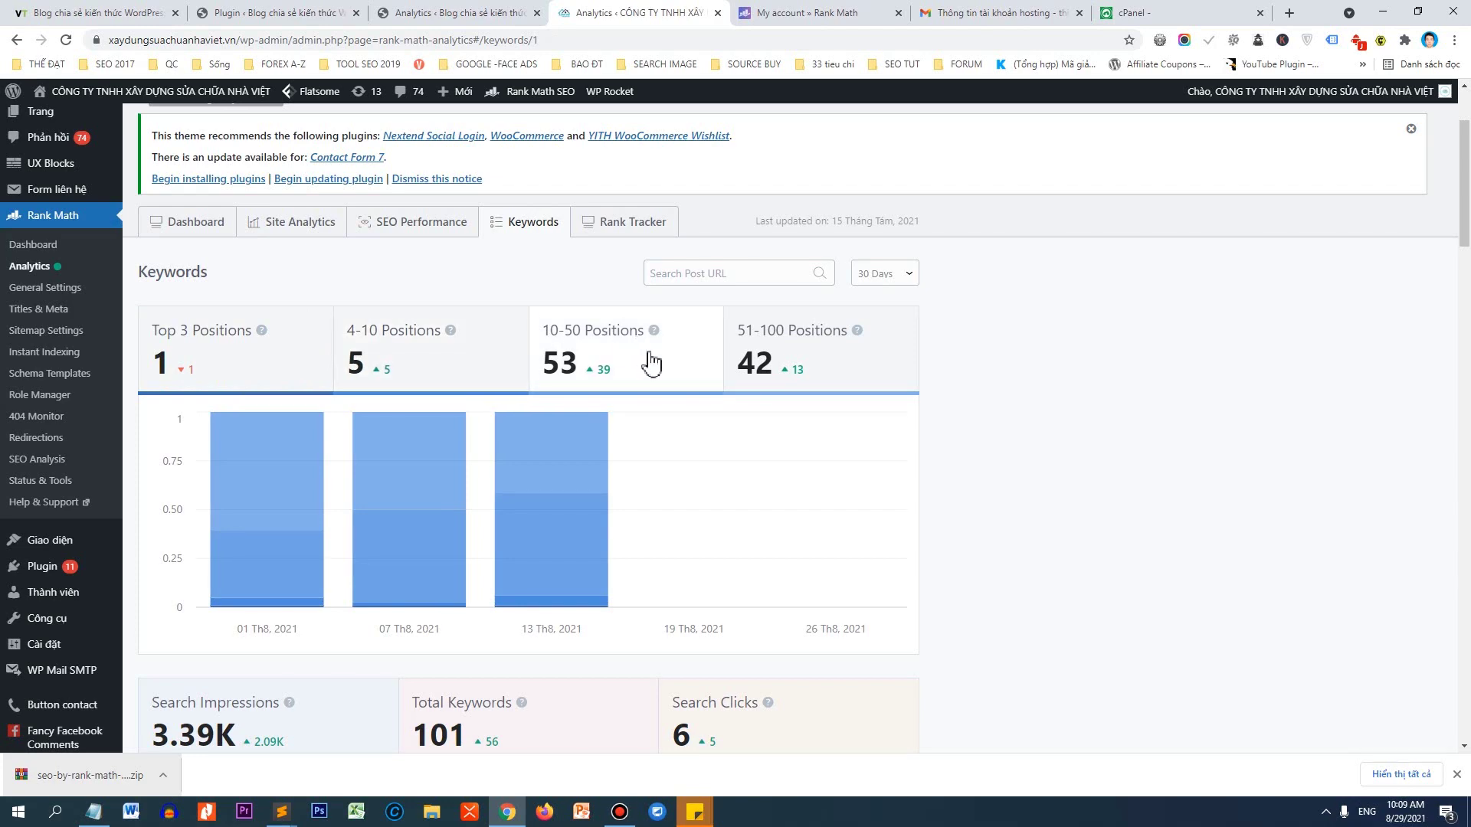
{"action": "scroll", "coordinate": [787, 396], "scroll_direction": "down", "scroll_amount": 4}
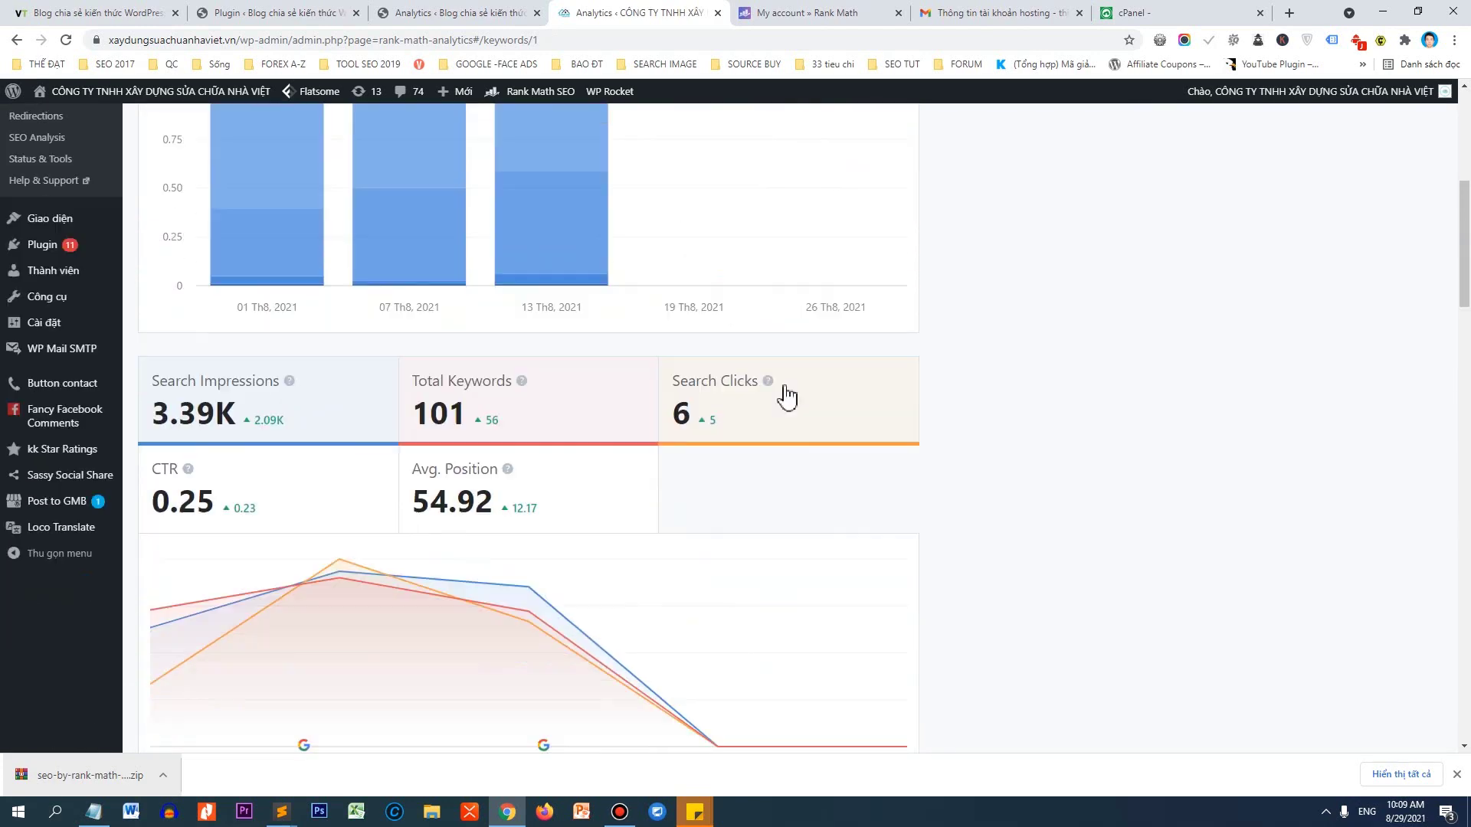
{"action": "scroll", "coordinate": [766, 396], "scroll_direction": "down", "scroll_amount": 4}
{"action": "scroll", "coordinate": [502, 367], "scroll_direction": "down", "scroll_amount": 1}
{"action": "scroll", "coordinate": [592, 331], "scroll_direction": "up", "scroll_amount": 2}
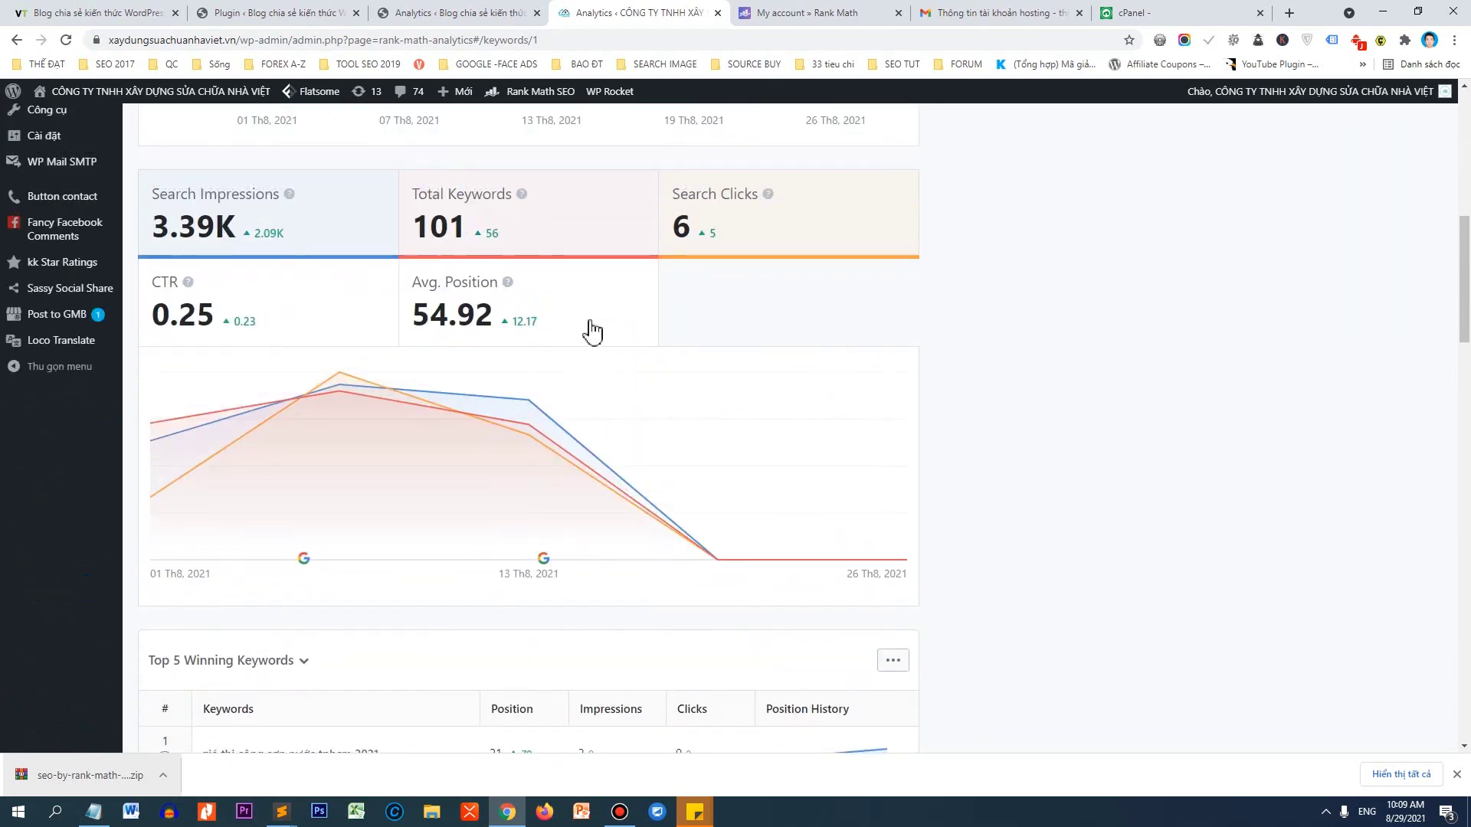
{"action": "scroll", "coordinate": [601, 307], "scroll_direction": "up", "scroll_amount": 6}
{"action": "left_click", "coordinate": [630, 233]}
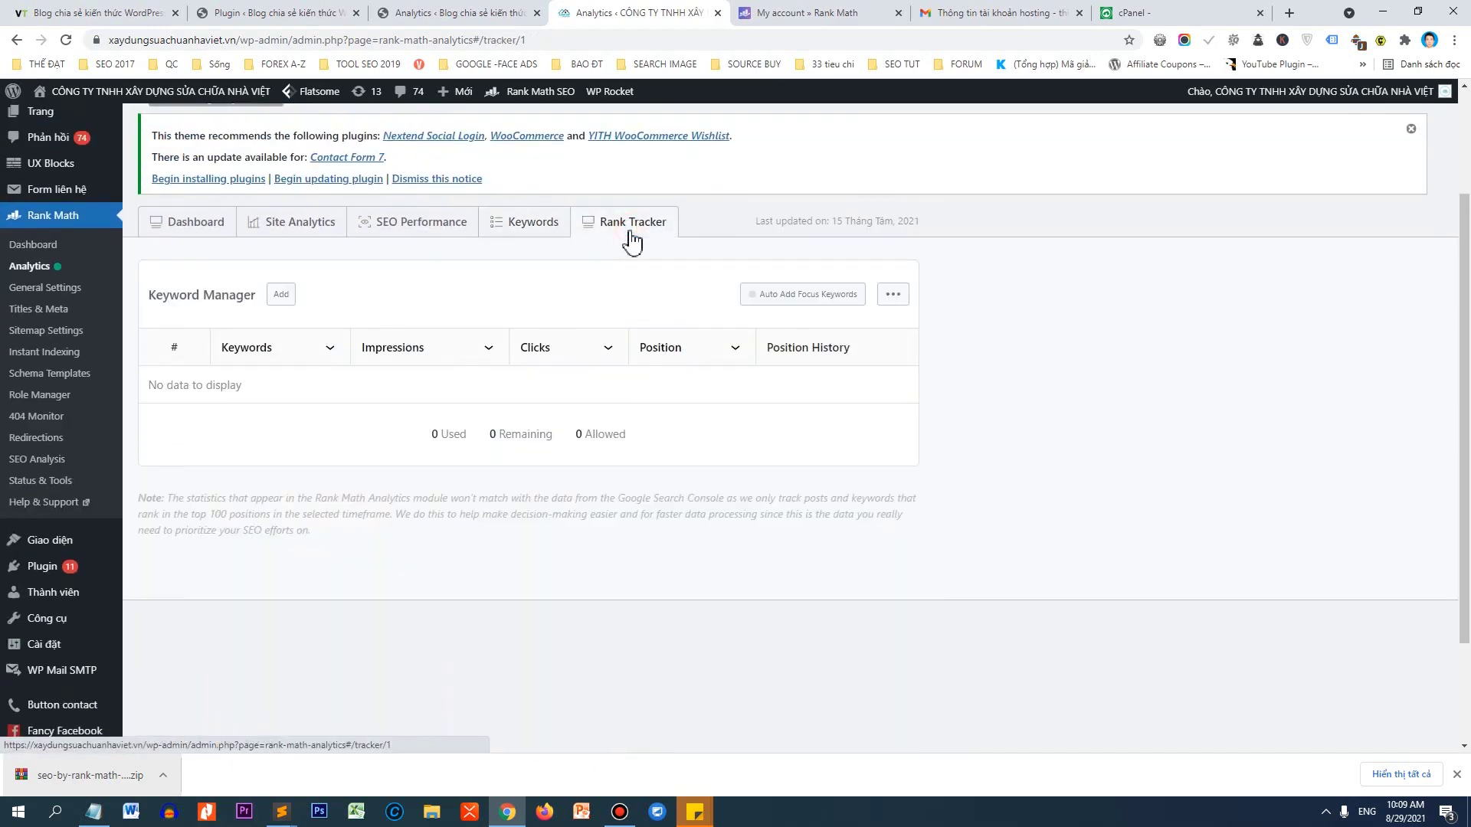
Add 'dịch vụ sửa nhà vệ sinh tphcm' as a tracked keyword in Keyword Manager.
{"action": "left_click", "coordinate": [292, 294]}
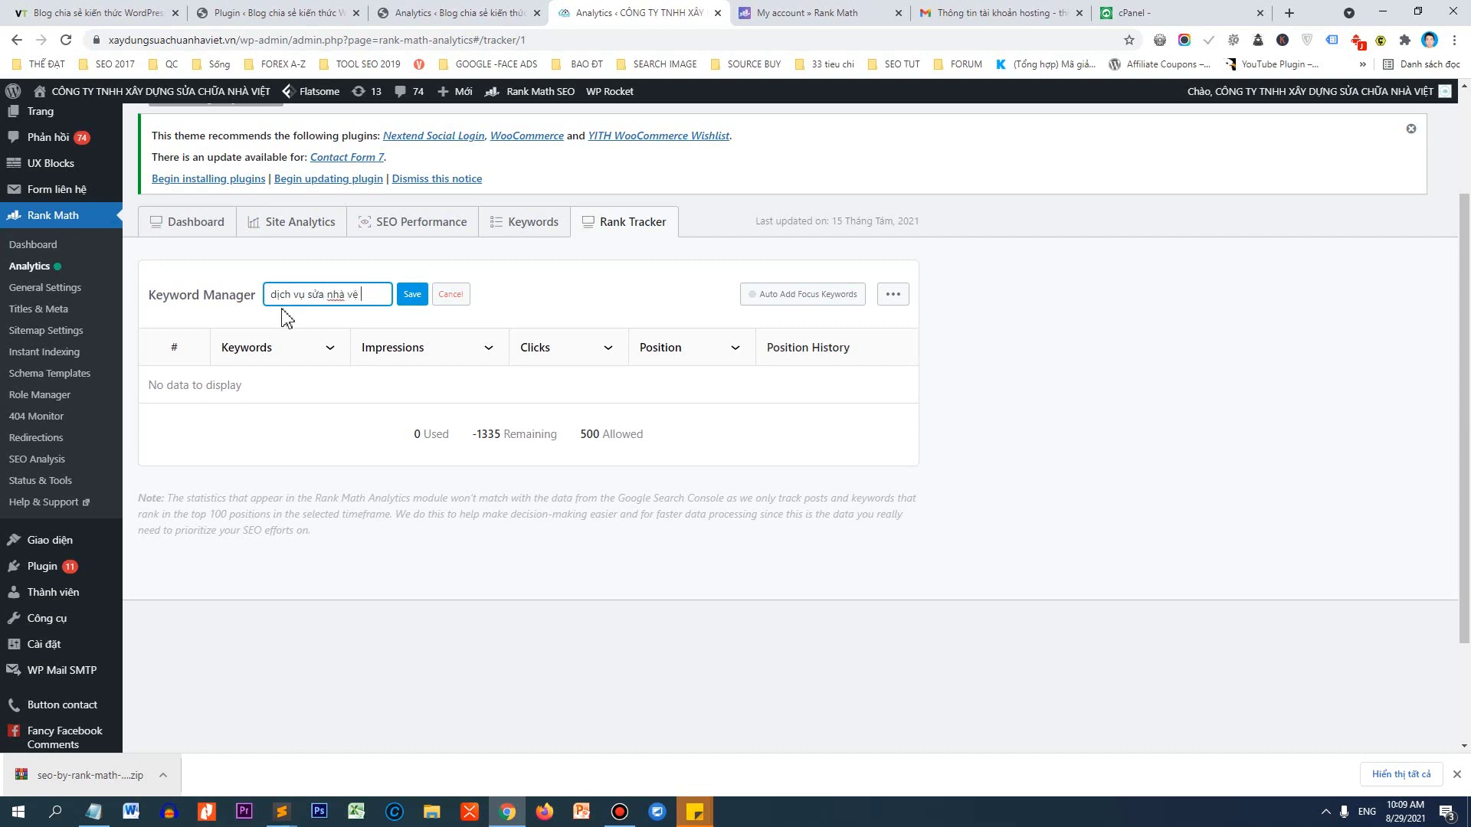
{"action": "type", "text": "dịch vụ sửa nhà vệ sinh tphcm"}
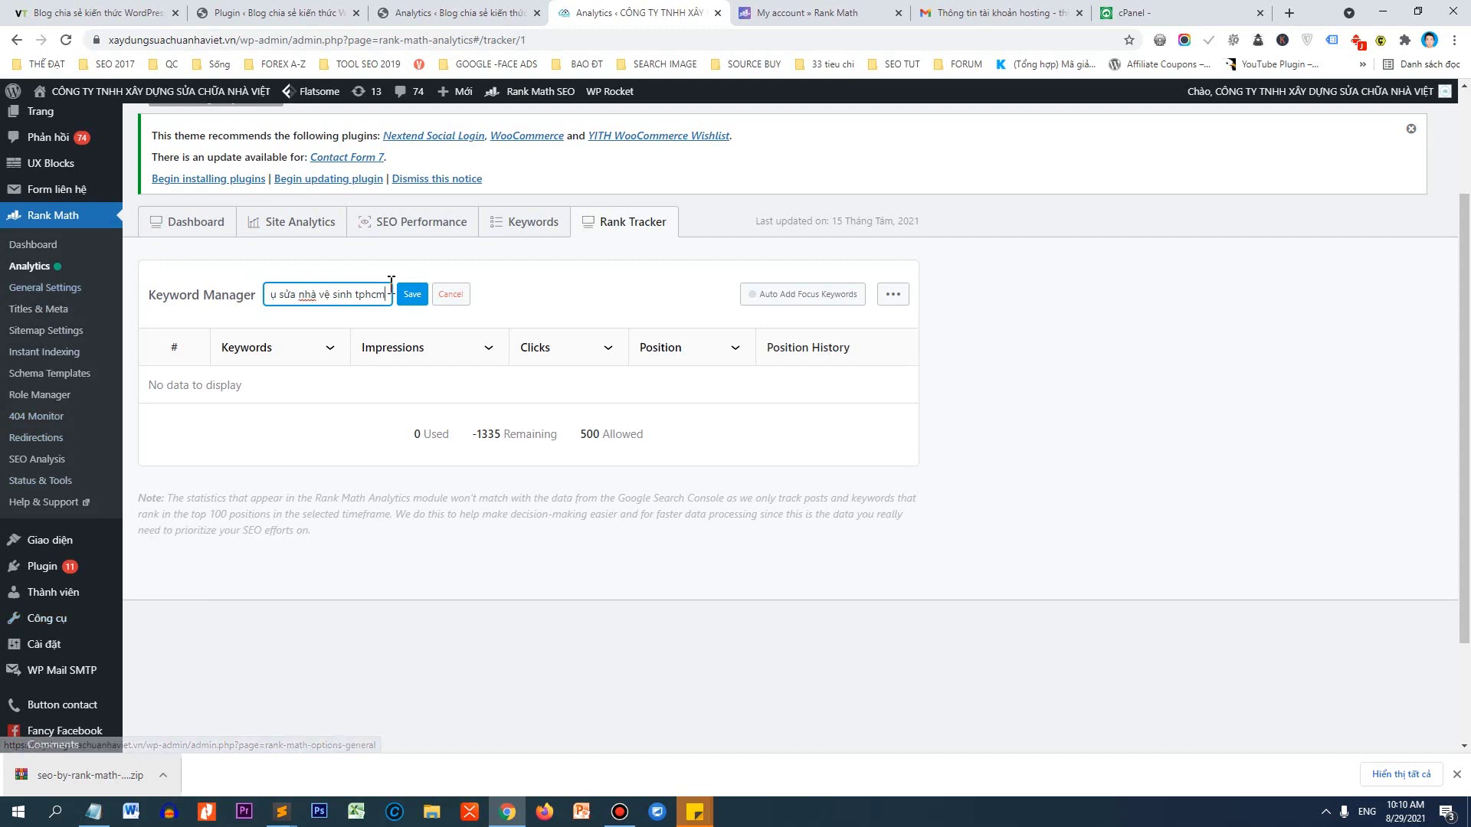
{"action": "left_click", "coordinate": [412, 294]}
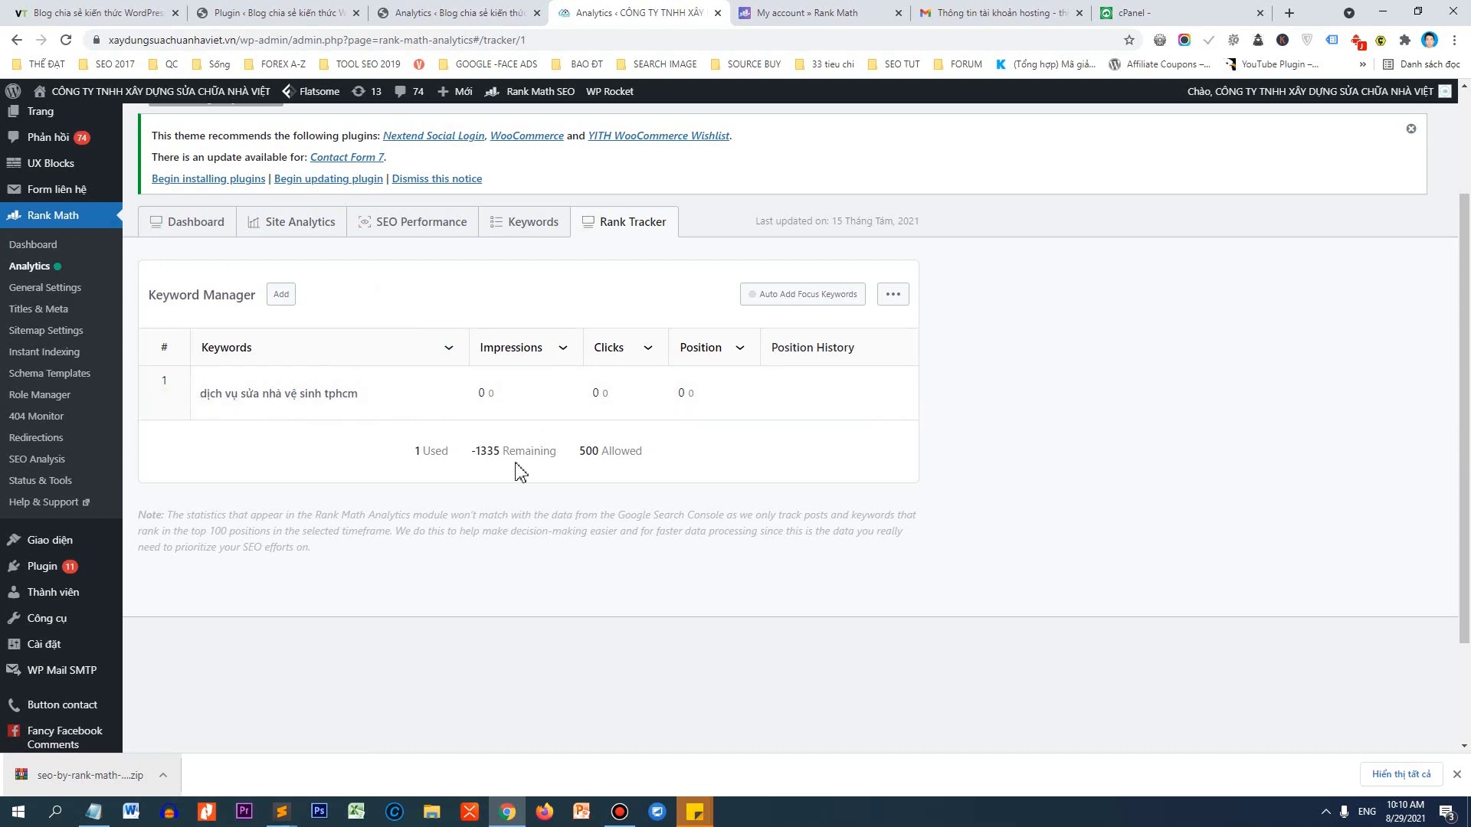
Point out the keyword quota: 500 allowed and 1 used.
{"action": "left_click_drag", "start_coordinate": [581, 457], "coordinate": [593, 454]}
{"action": "left_click_drag", "start_coordinate": [420, 463], "coordinate": [414, 462]}
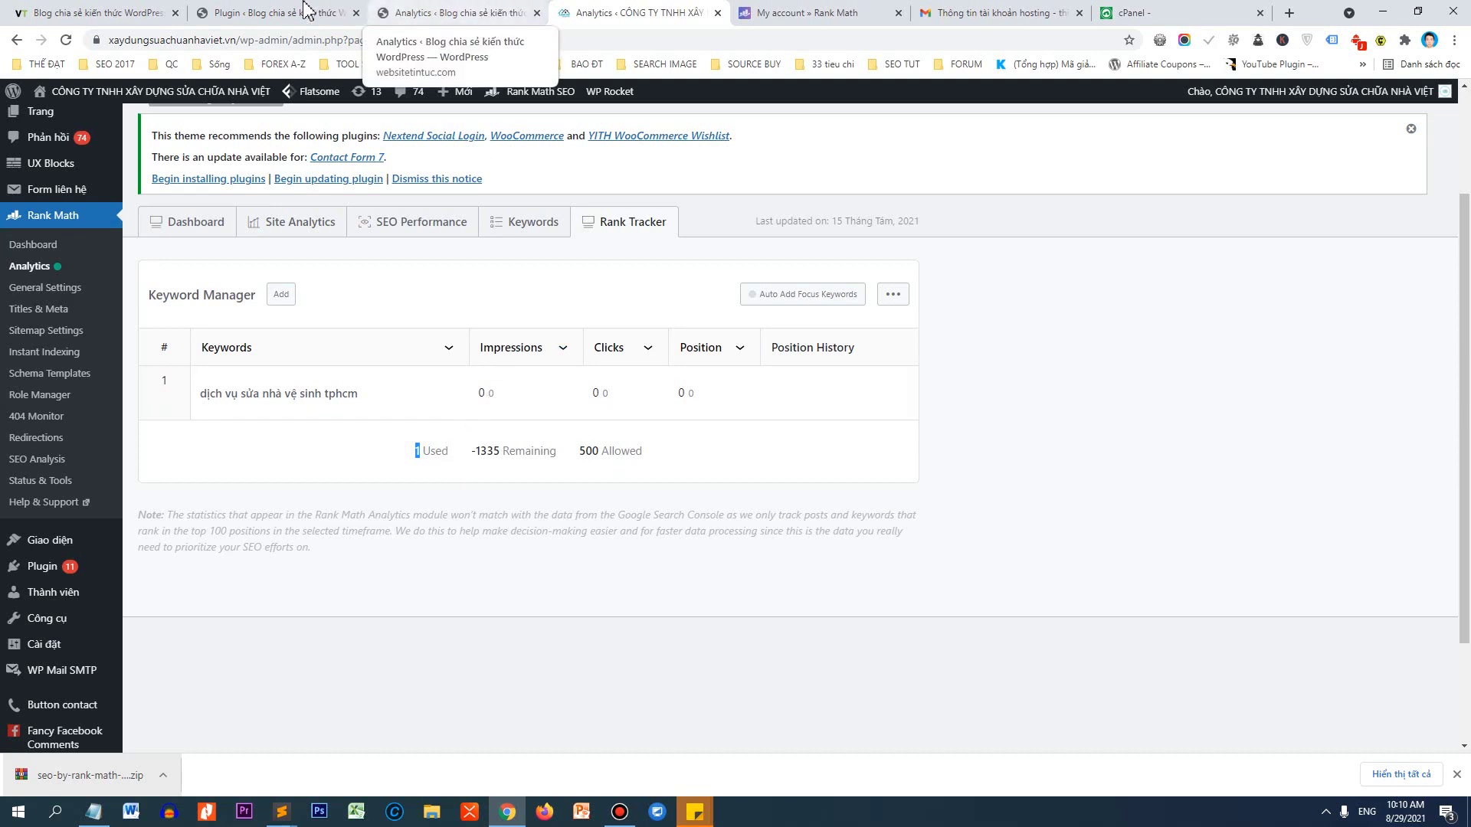
{"action": "left_click", "coordinate": [153, 11]}
Open Rank Math's modules on websitetintuc.com and note the PRO 404 Monitor and Analytics modules.
{"action": "left_click", "coordinate": [251, 11]}
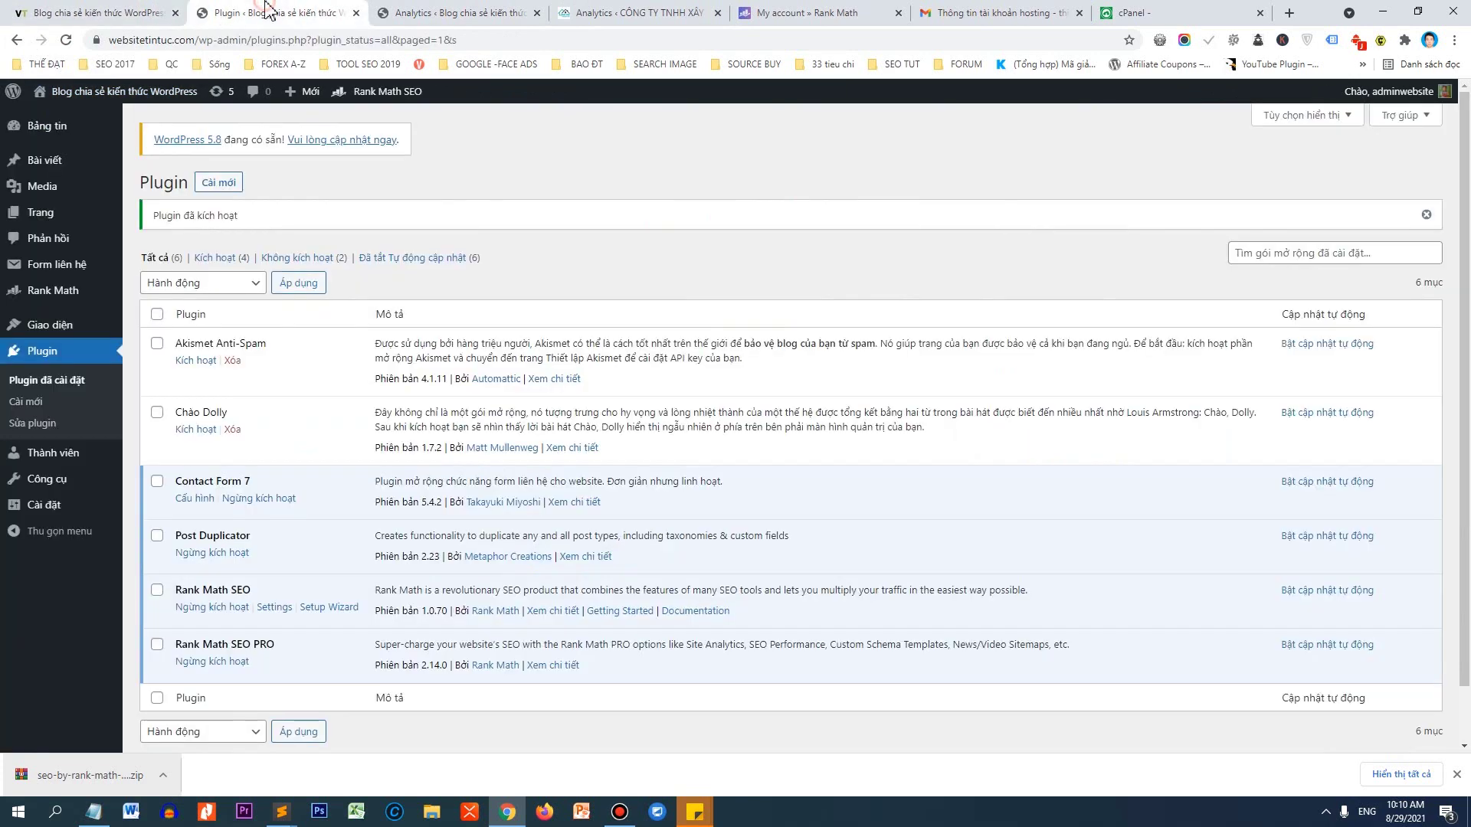
{"action": "mouse_move", "coordinate": [81, 302]}
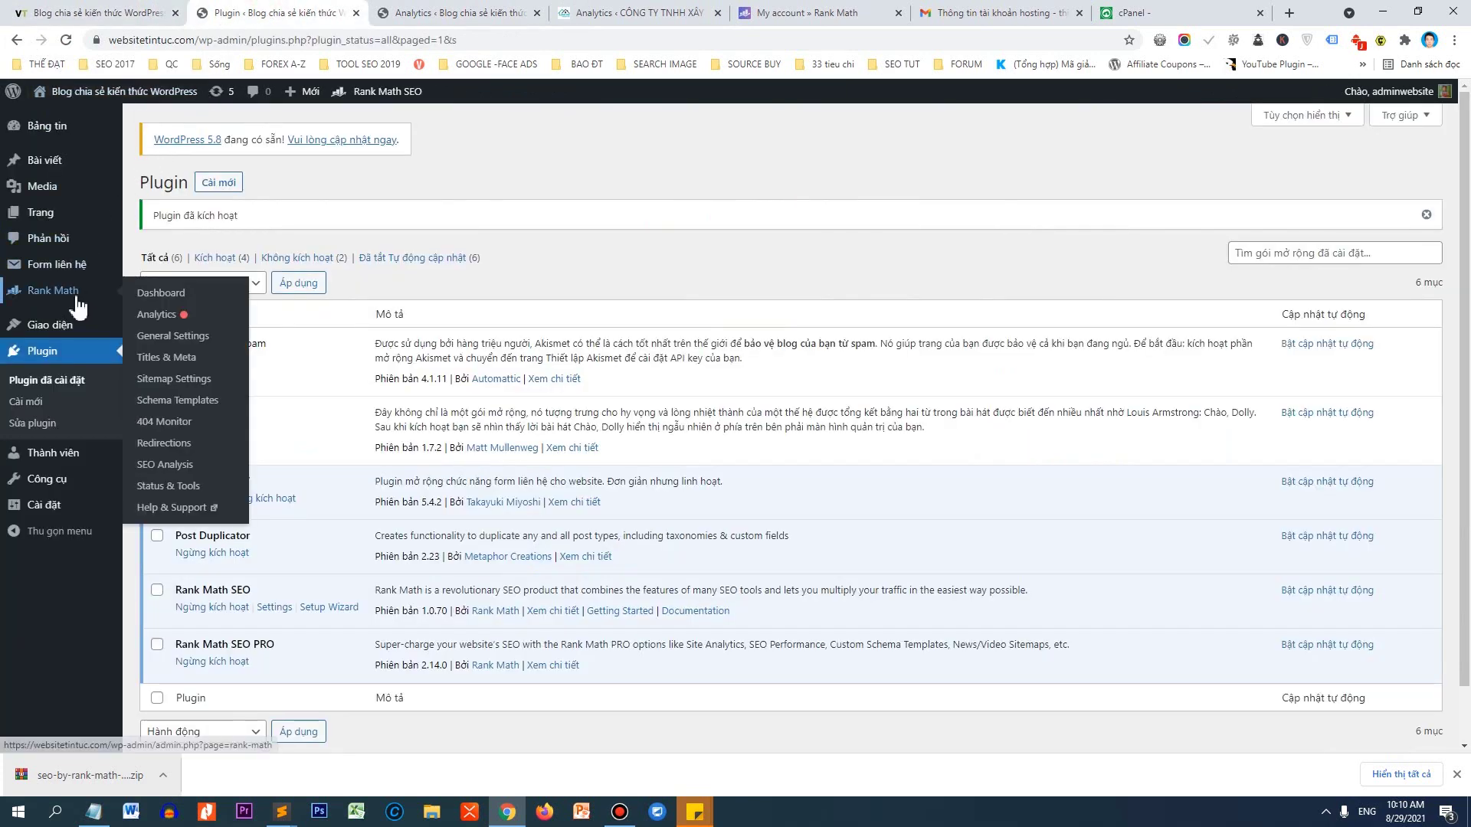
{"action": "left_click", "coordinate": [77, 297]}
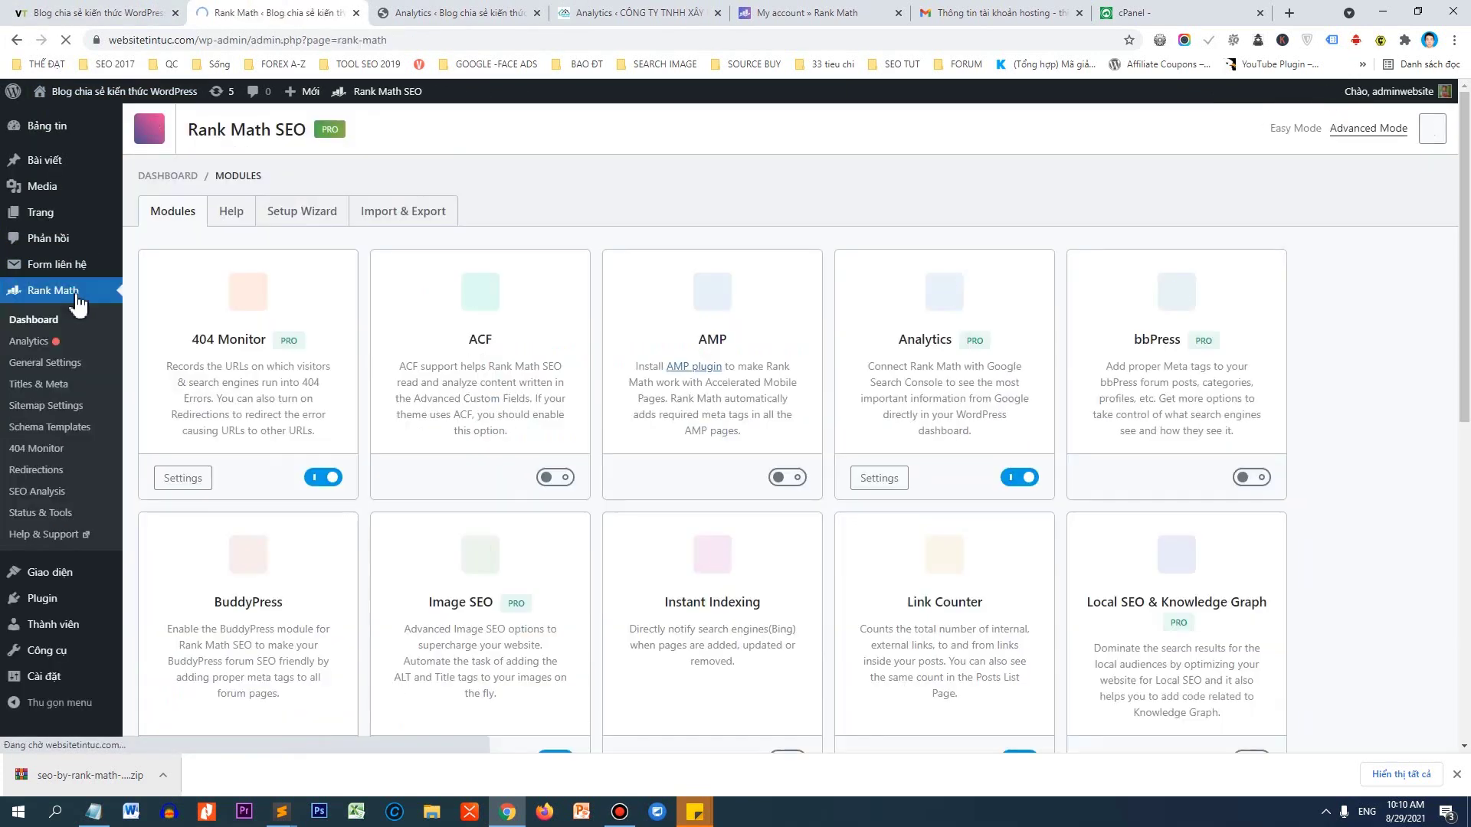
{"action": "double_click", "coordinate": [286, 339]}
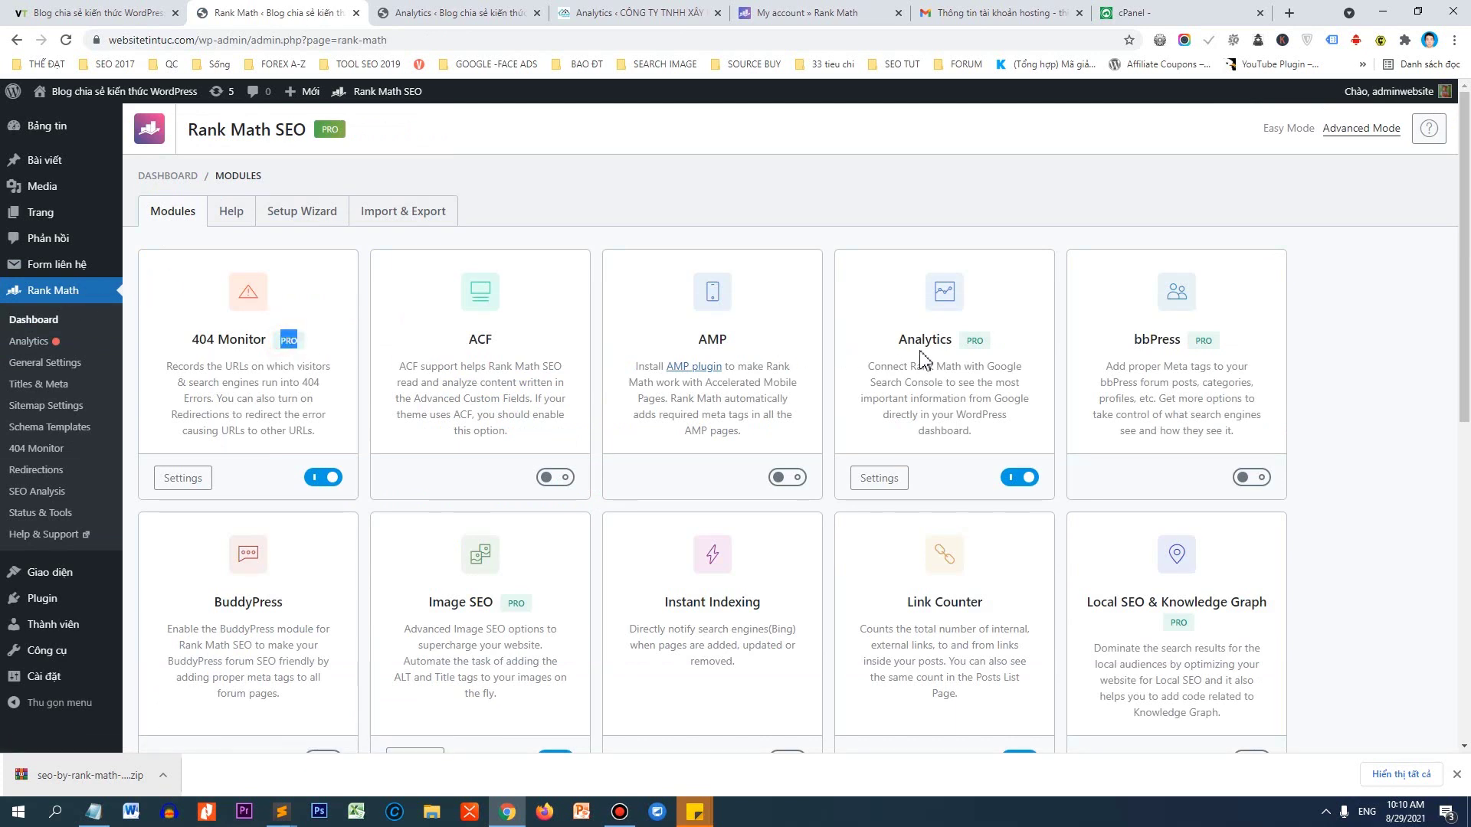
{"action": "double_click", "coordinate": [974, 340]}
Note the PRO Redirections, Video Sitemap, WooCommerce and News Sitemap modules, then open Sitemap Settings.
{"action": "scroll", "coordinate": [1114, 360], "scroll_direction": "down", "scroll_amount": 2}
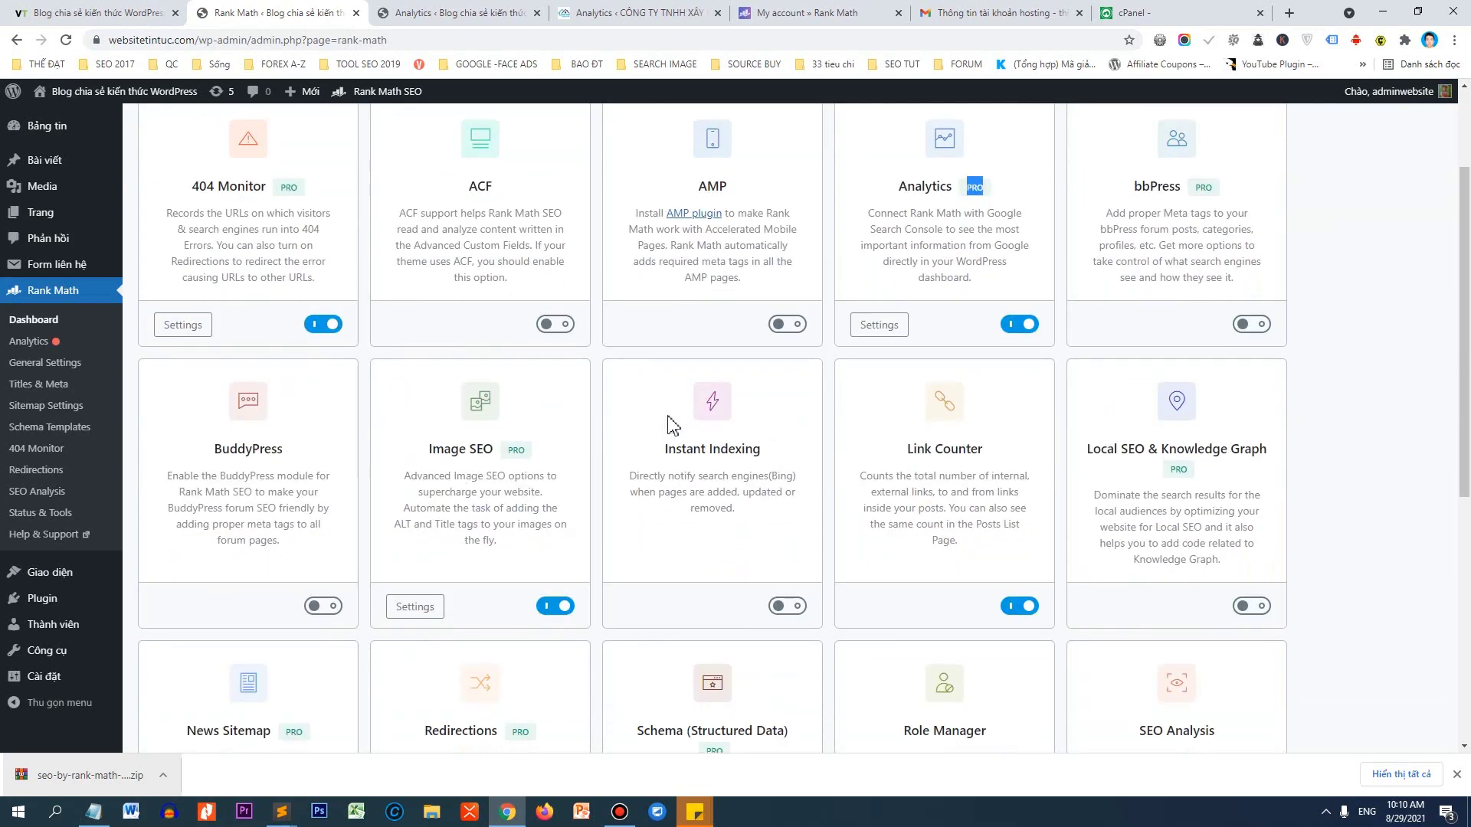
{"action": "scroll", "coordinate": [672, 423], "scroll_direction": "down", "scroll_amount": 4}
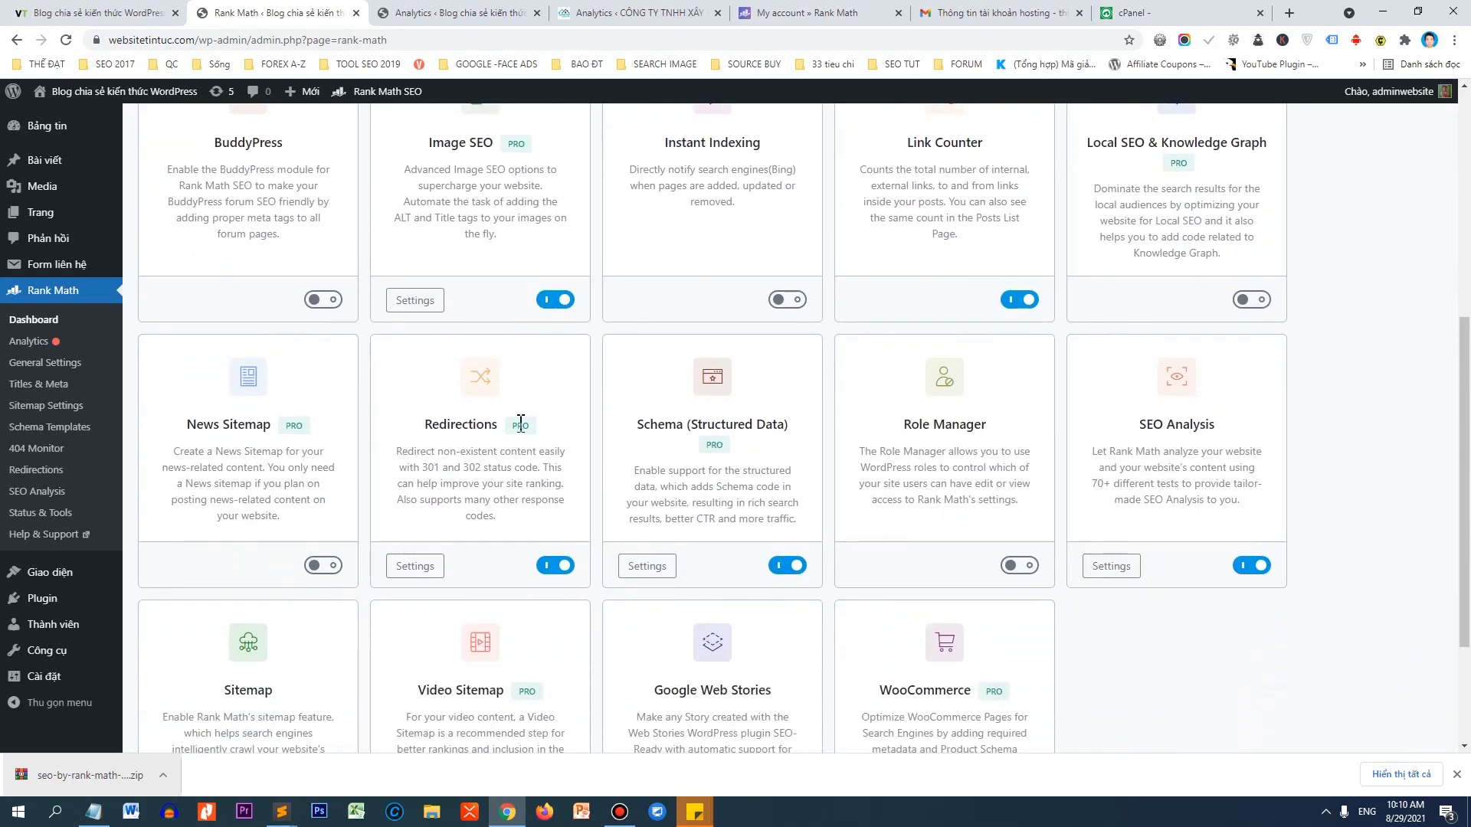
{"action": "double_click", "coordinate": [520, 424]}
{"action": "scroll", "coordinate": [260, 536], "scroll_direction": "down", "scroll_amount": 2}
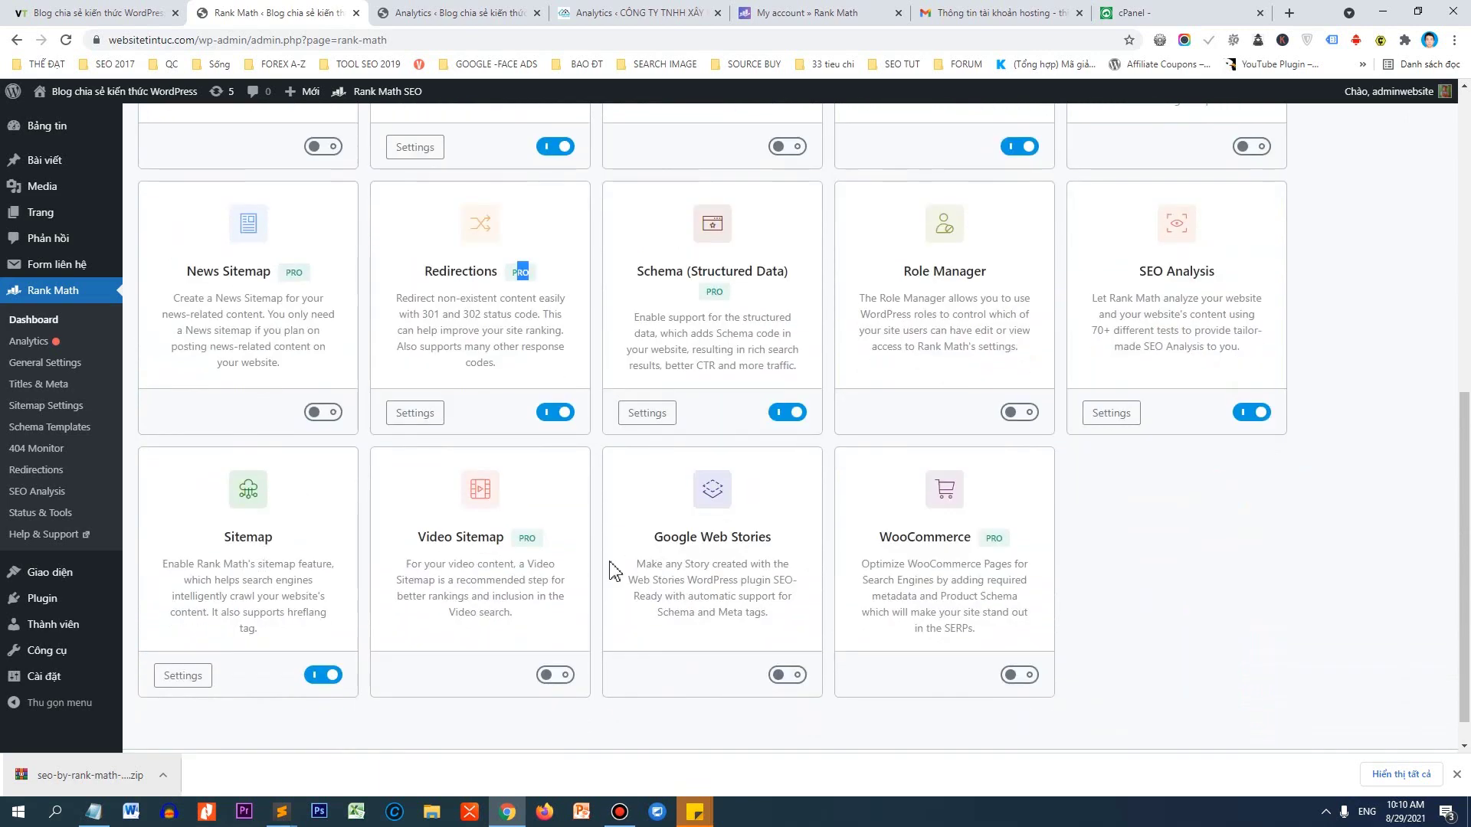
{"action": "double_click", "coordinate": [514, 538]}
{"action": "double_click", "coordinate": [990, 539]}
{"action": "scroll", "coordinate": [289, 319], "scroll_direction": "up", "scroll_amount": 1}
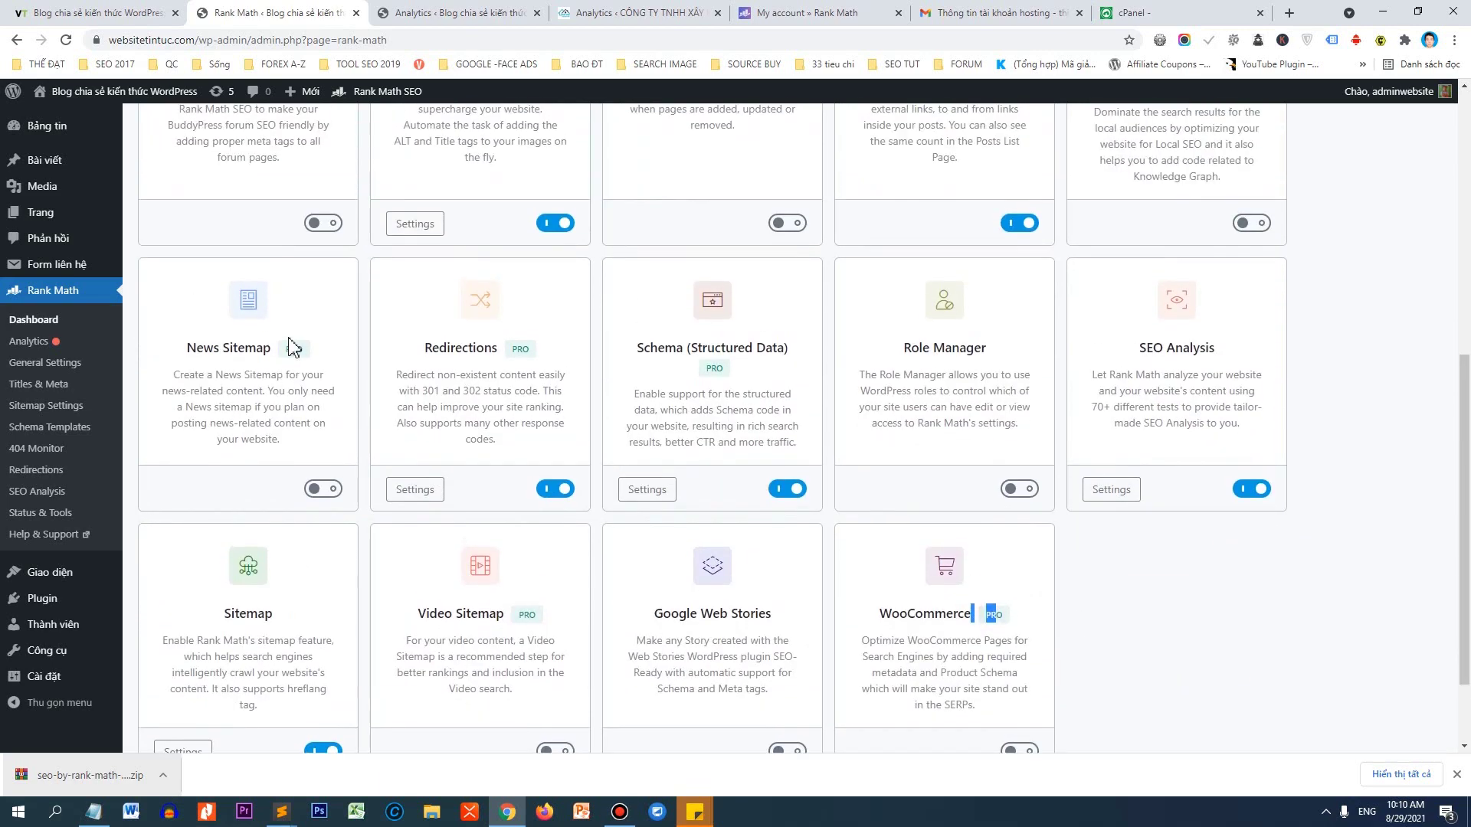
{"action": "double_click", "coordinate": [296, 349]}
{"action": "left_click", "coordinate": [30, 412]}
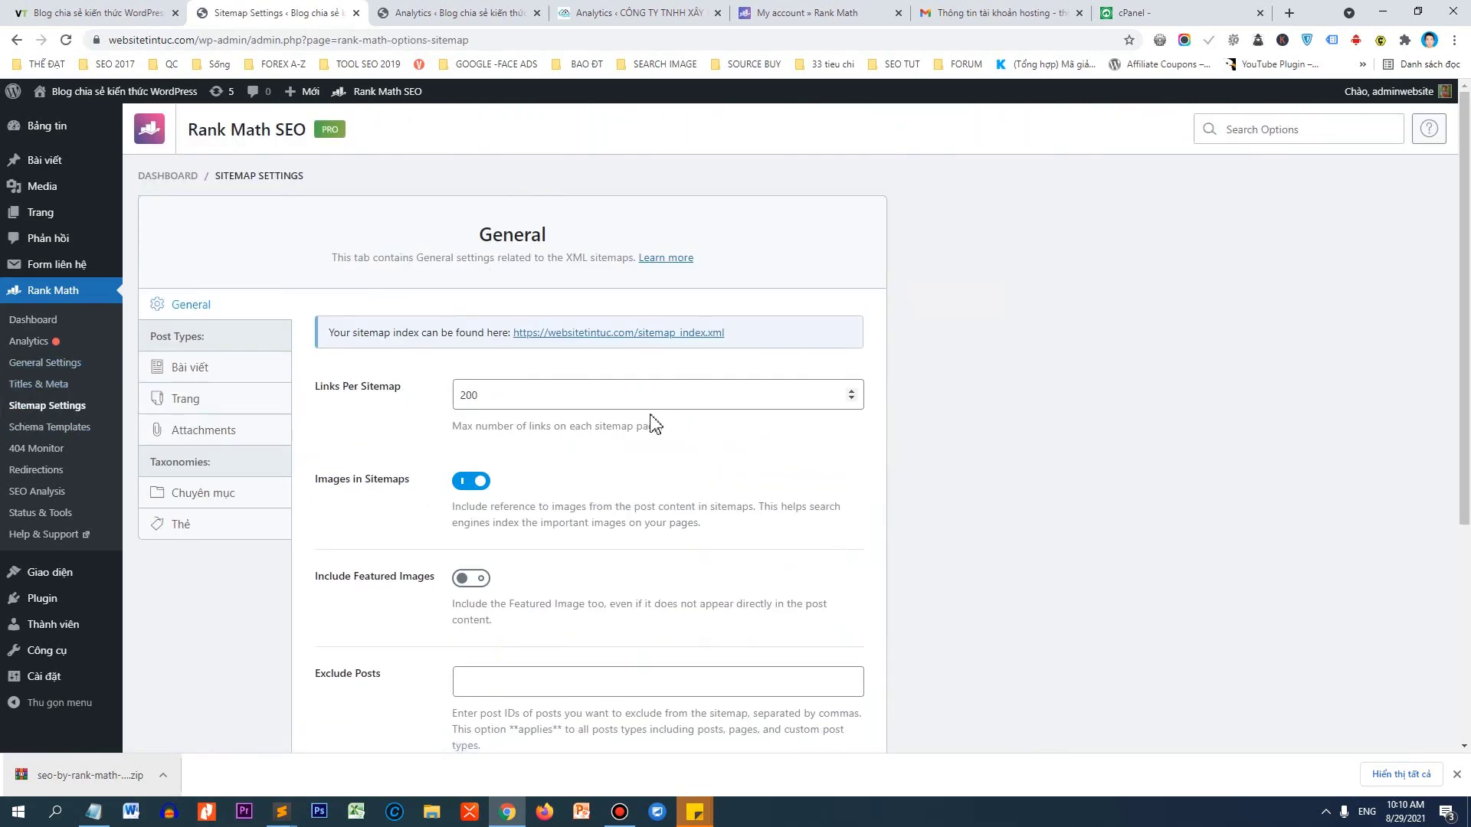
{"action": "right_click", "coordinate": [621, 335]}
{"action": "left_click", "coordinate": [647, 342]}
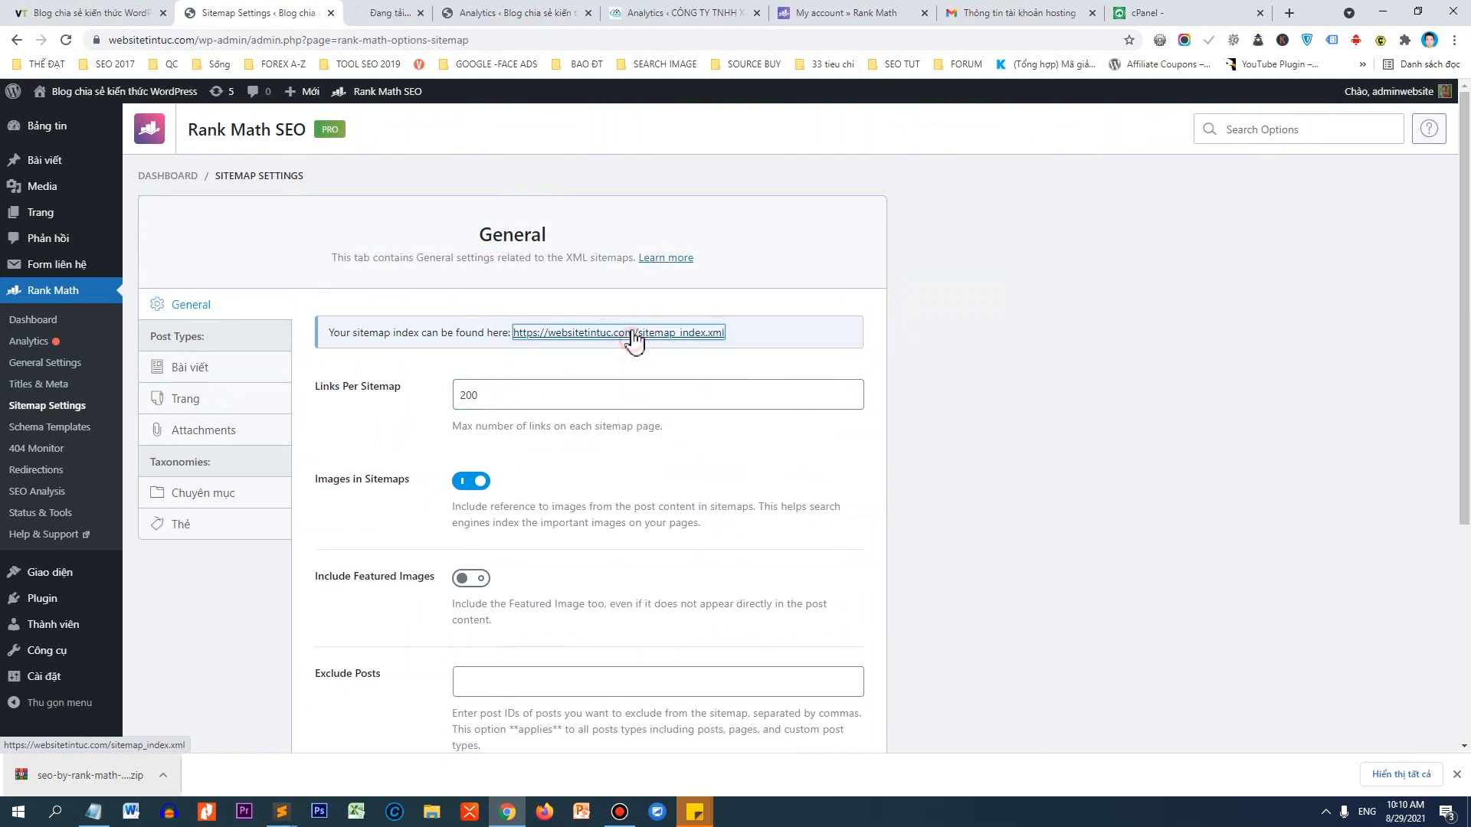
{"action": "left_click", "coordinate": [414, 12]}
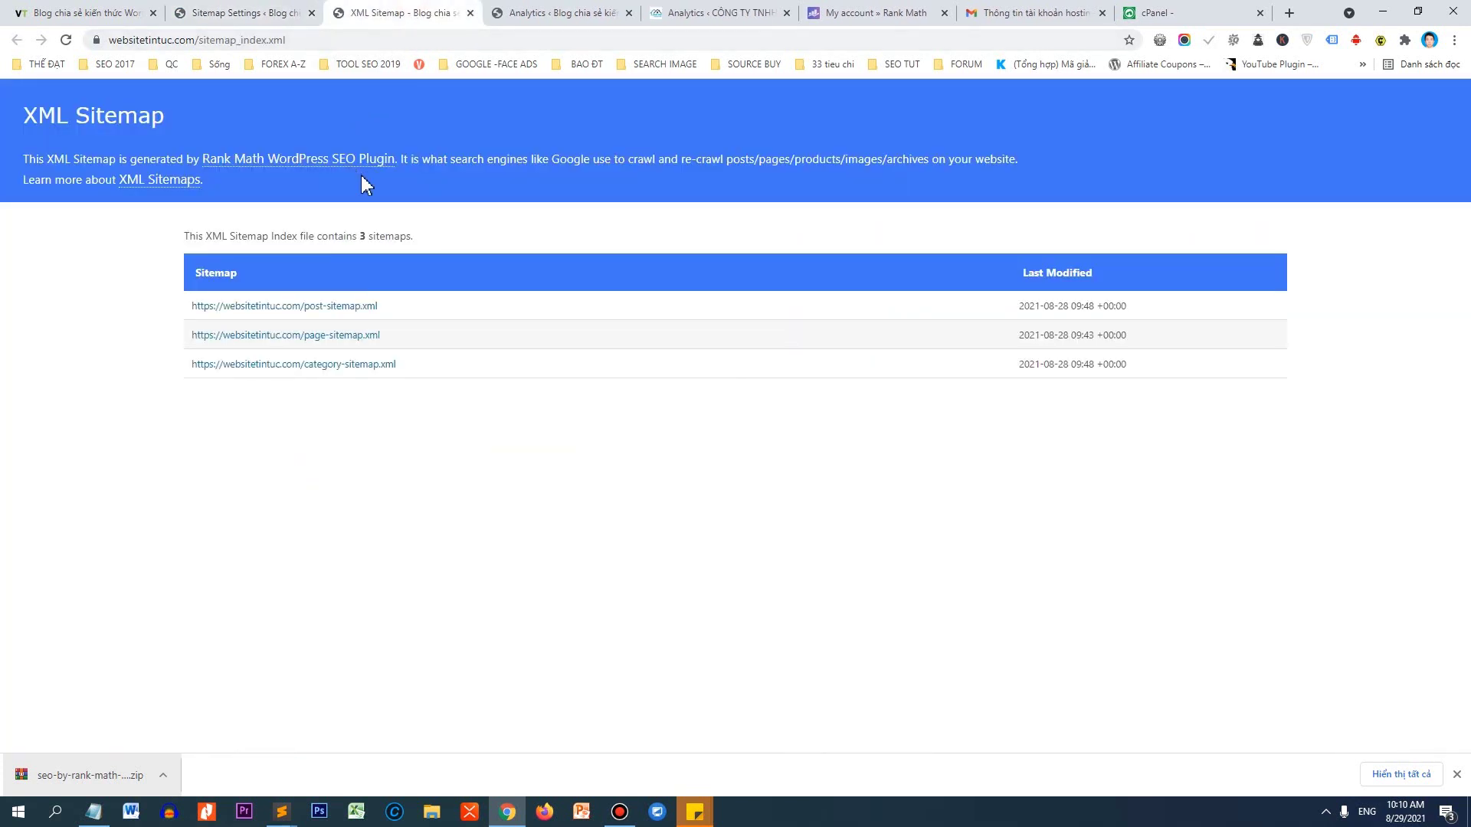
{"action": "left_click", "coordinate": [362, 239]}
{"action": "left_click", "coordinate": [354, 307]}
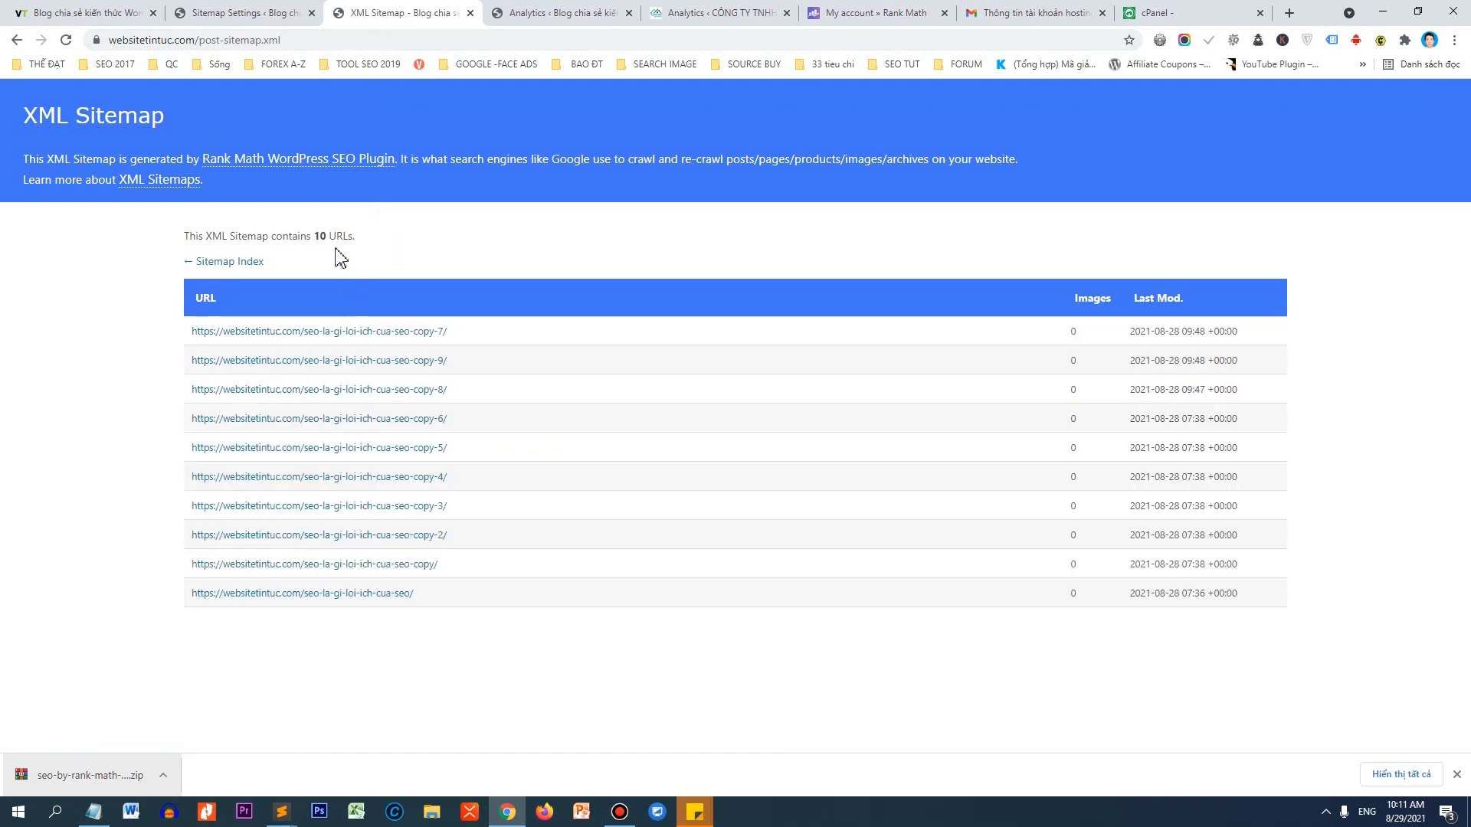
{"action": "left_click_drag", "start_coordinate": [325, 238], "coordinate": [320, 239]}
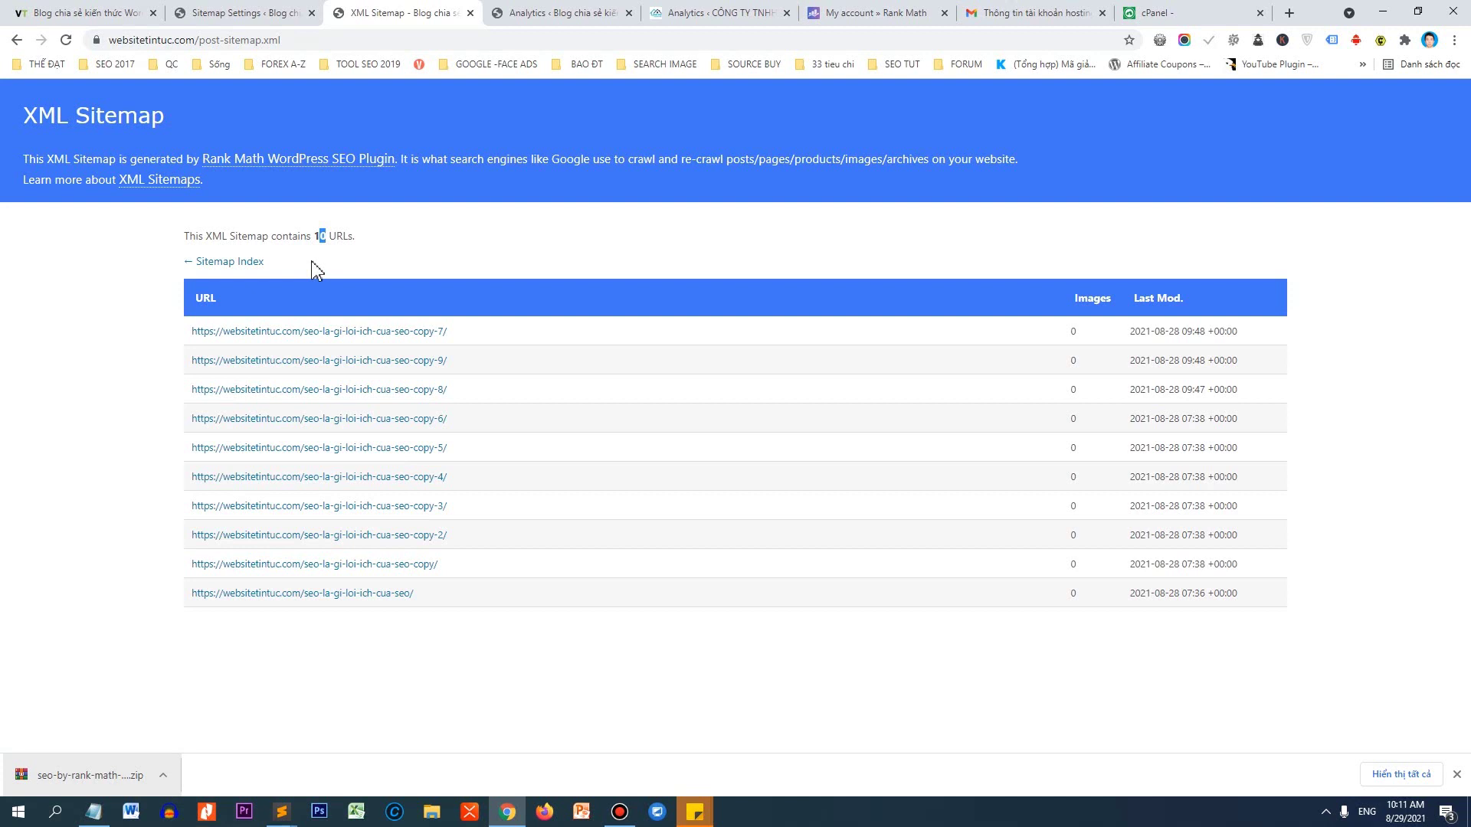
{"action": "left_click", "coordinate": [470, 13]}
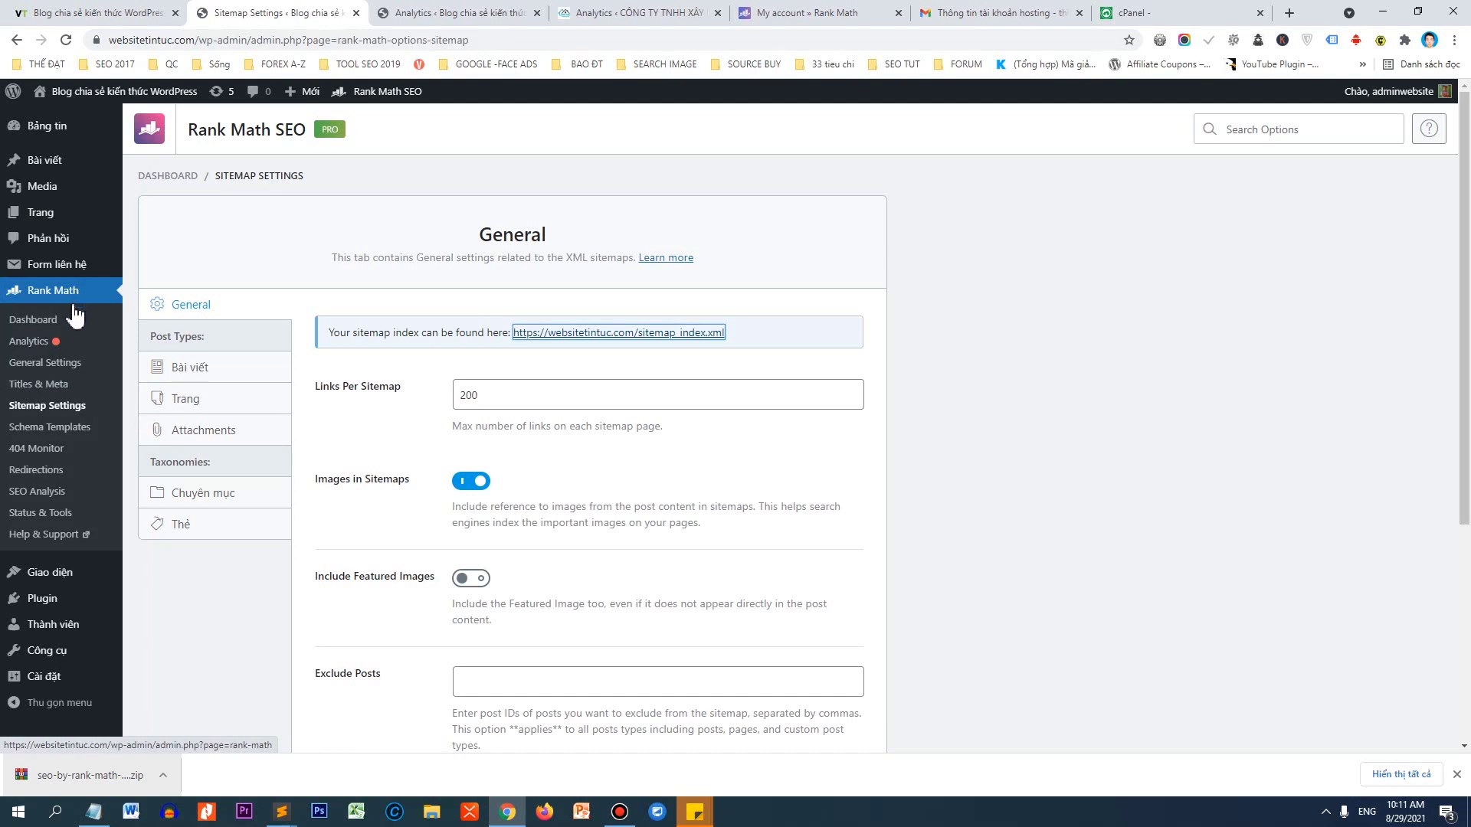
Open the Add New Post editor and the Plugins page in separate new tabs.
{"action": "mouse_move", "coordinate": [68, 164]}
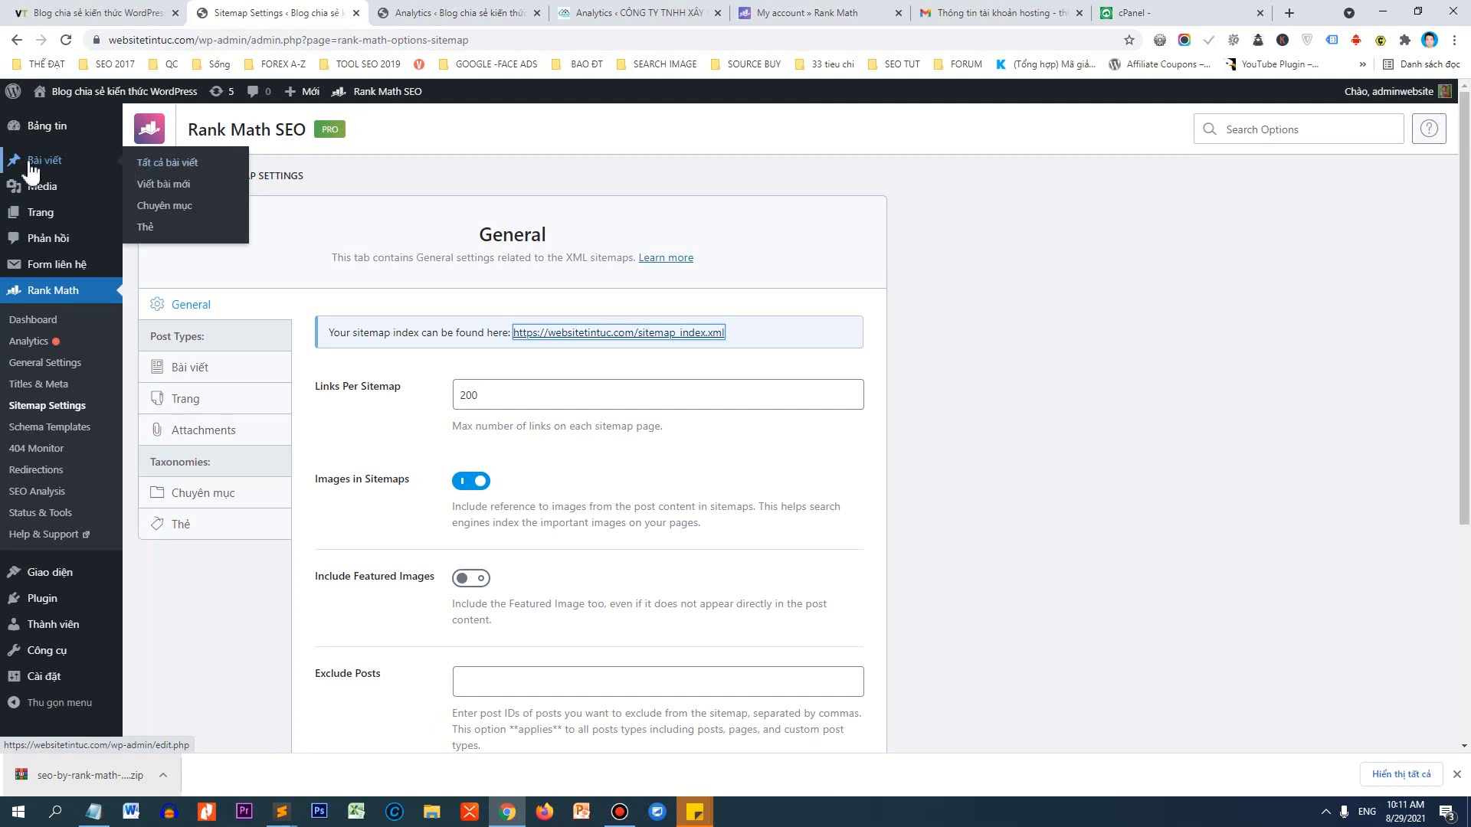
{"action": "middle_click", "coordinate": [166, 194]}
{"action": "left_click", "coordinate": [377, 12]}
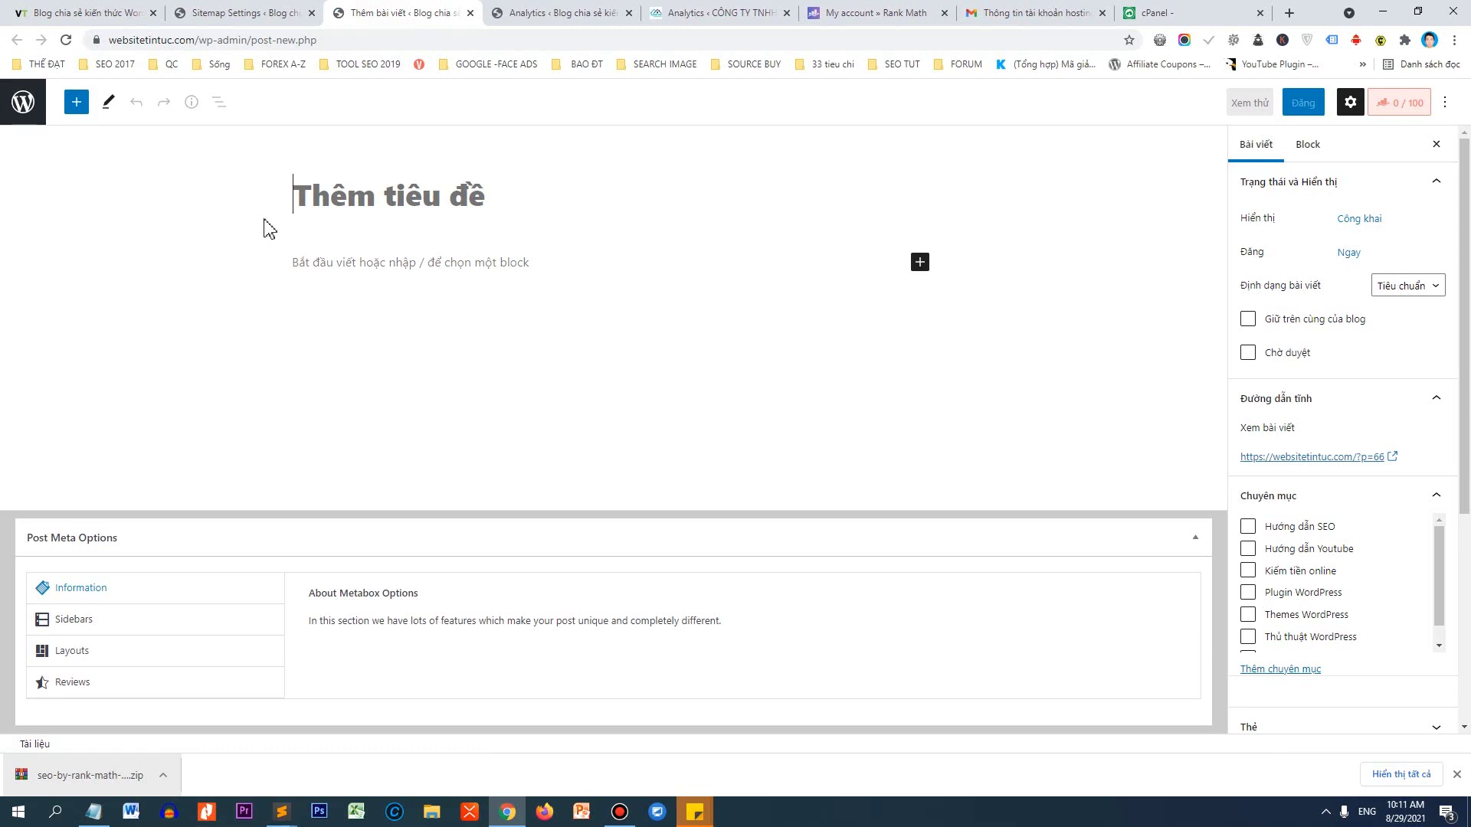
{"action": "left_click", "coordinate": [277, 13]}
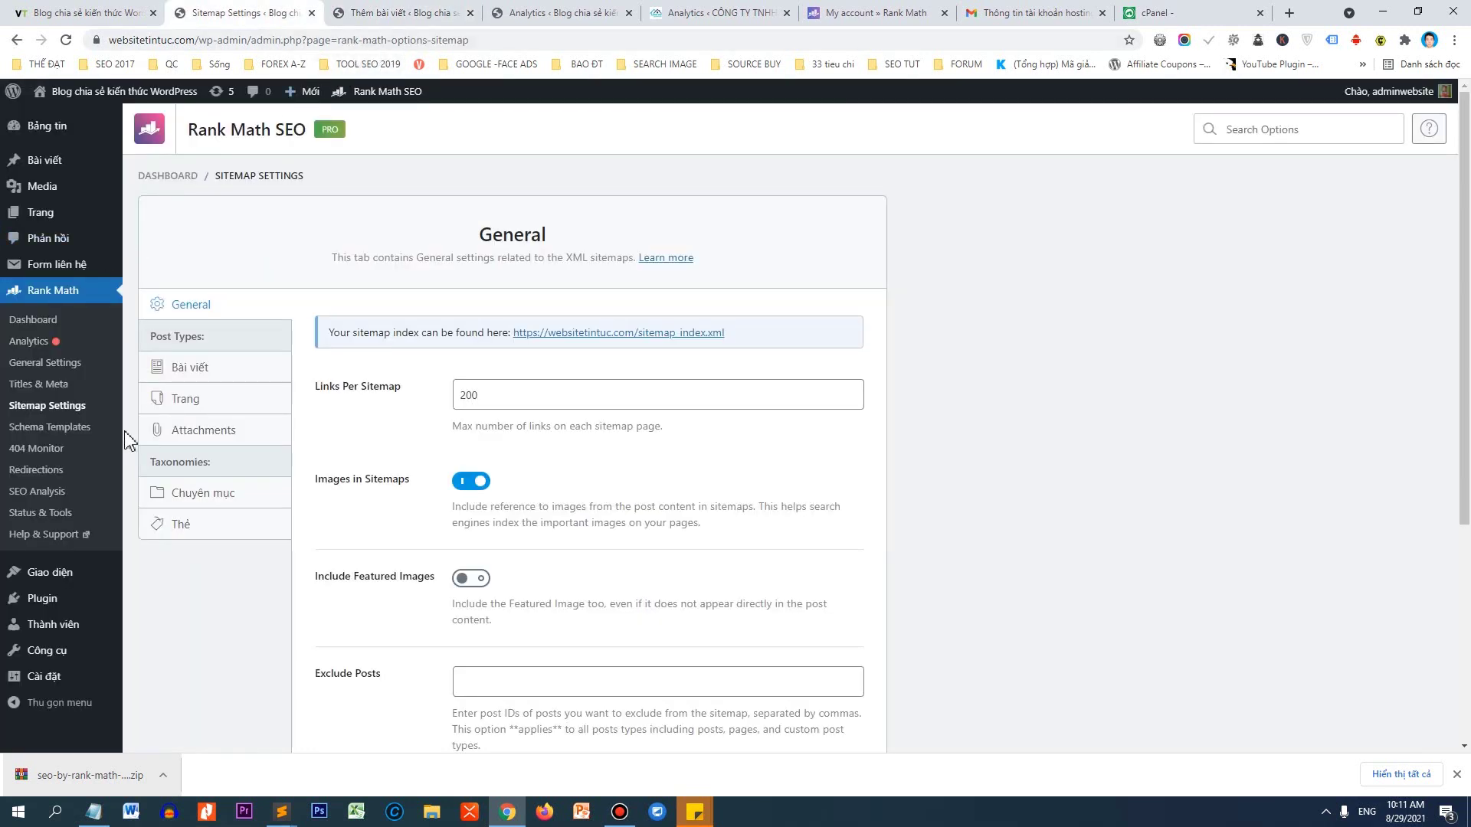
{"action": "right_click", "coordinate": [62, 604]}
{"action": "left_click", "coordinate": [130, 614]}
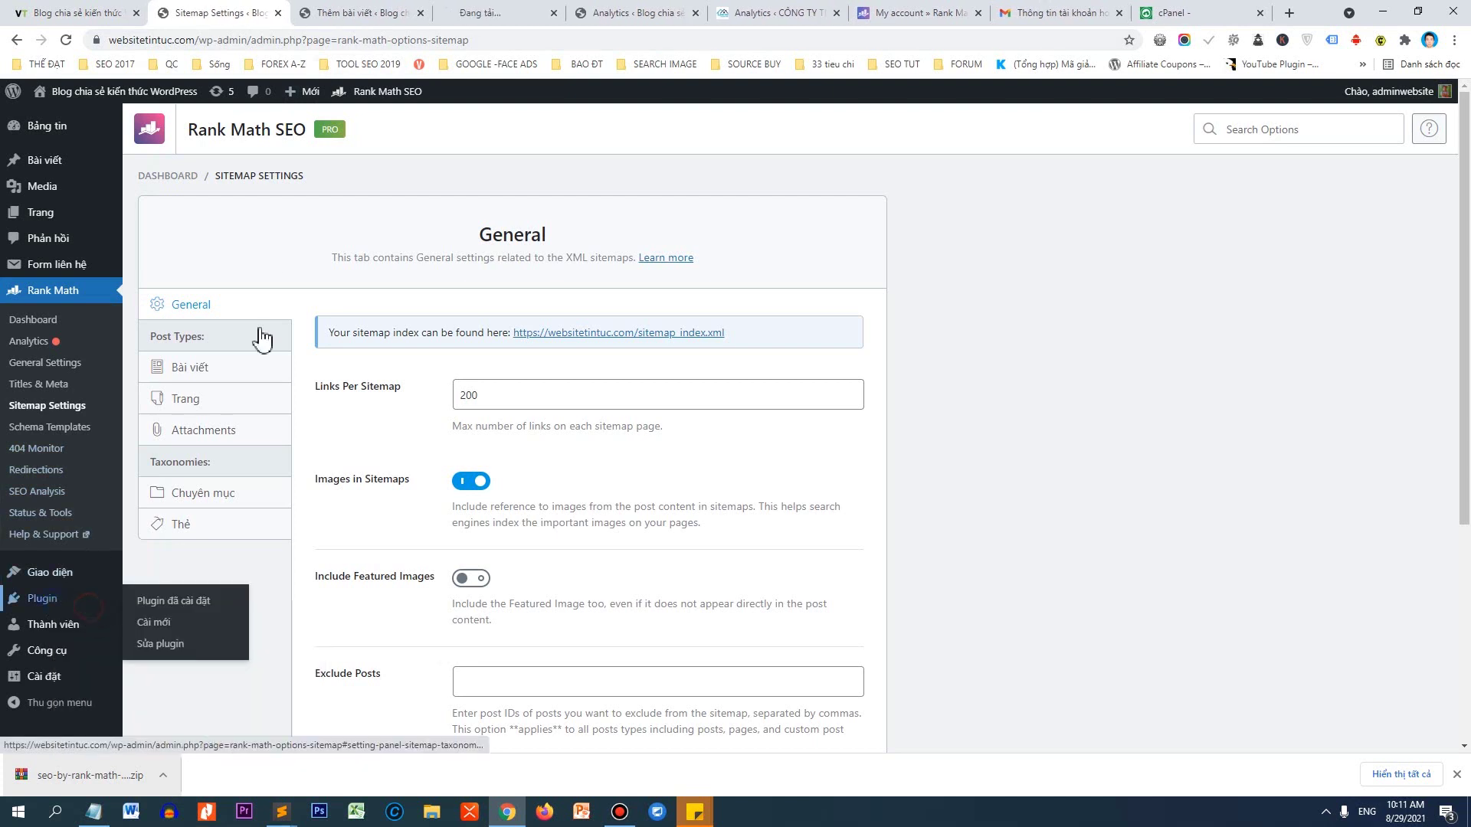
Install and activate the Classic Editor plugin from the Add New plugins page.
{"action": "left_click", "coordinate": [483, 11]}
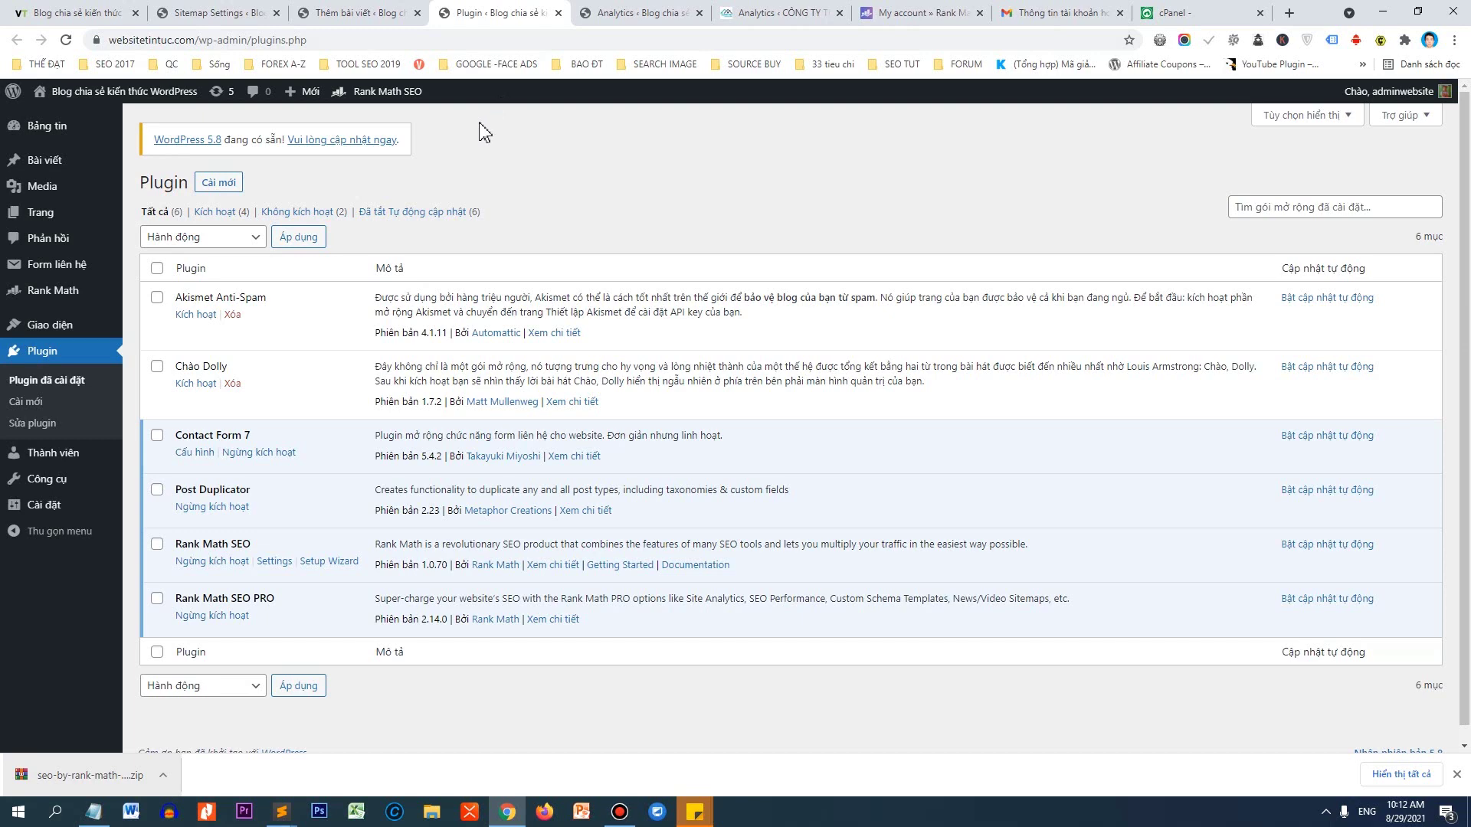
{"action": "left_click", "coordinate": [228, 184]}
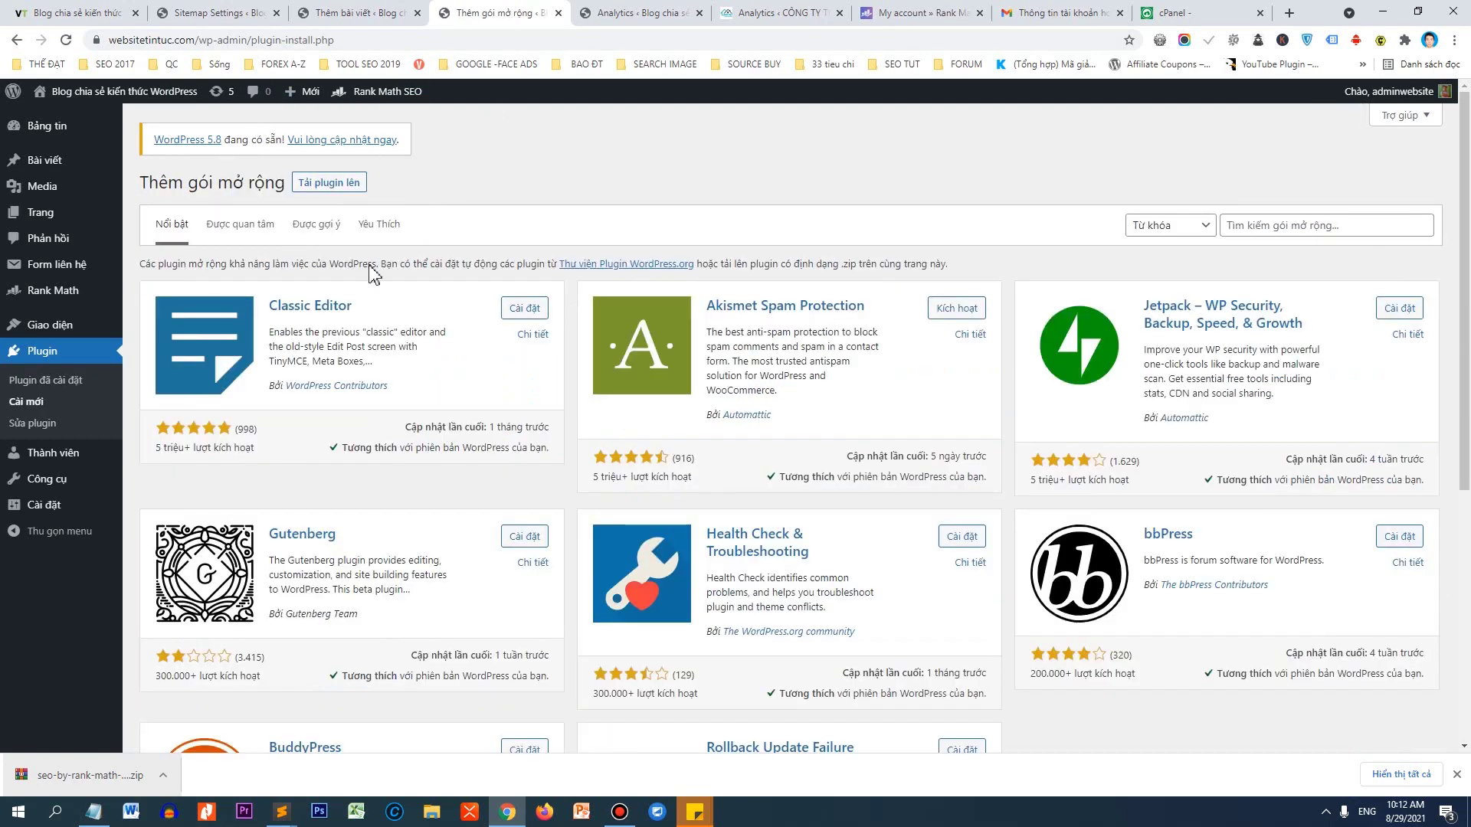
{"action": "left_click", "coordinate": [525, 310]}
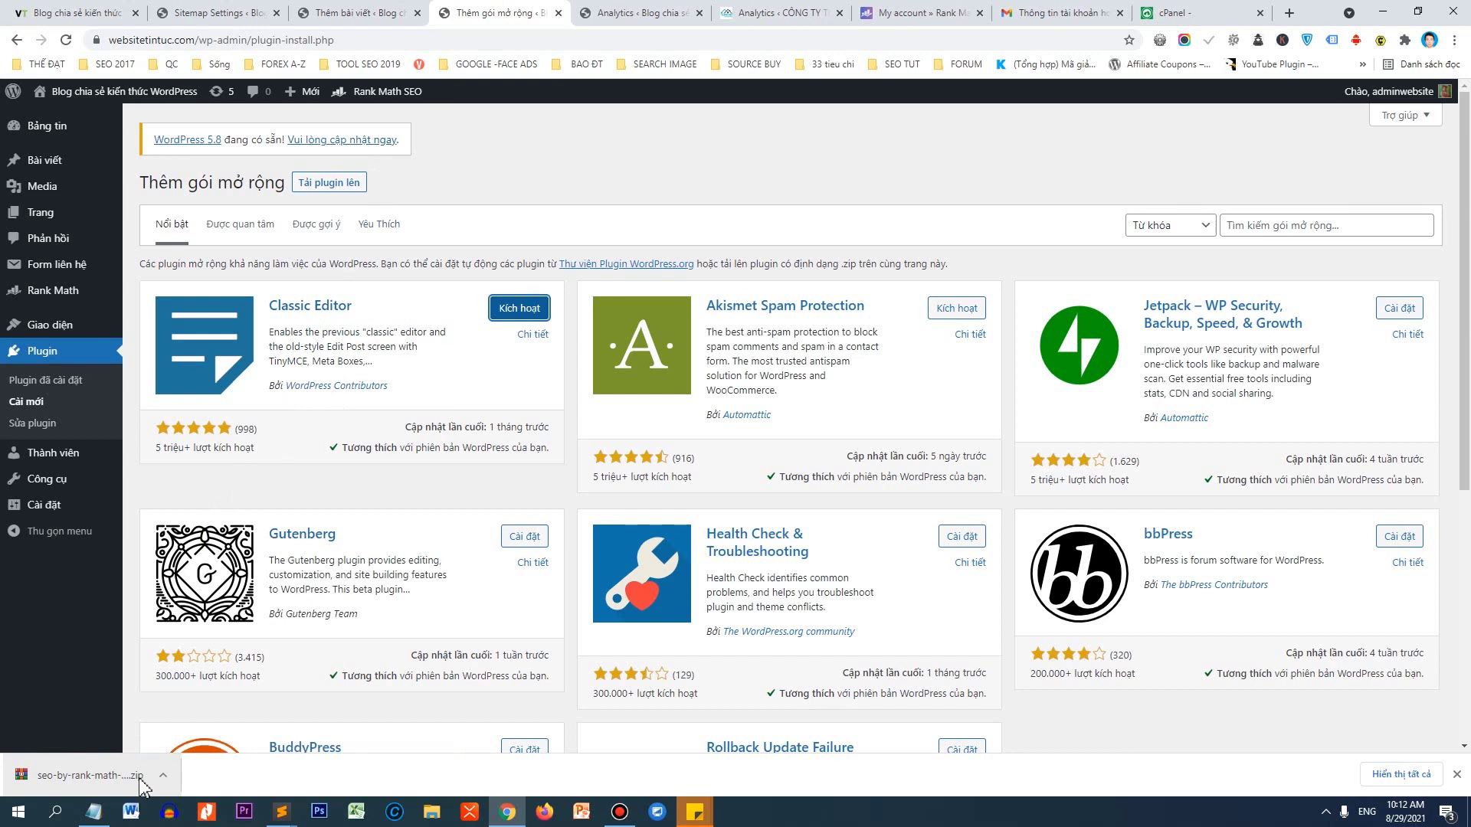
{"action": "left_click", "coordinate": [518, 308]}
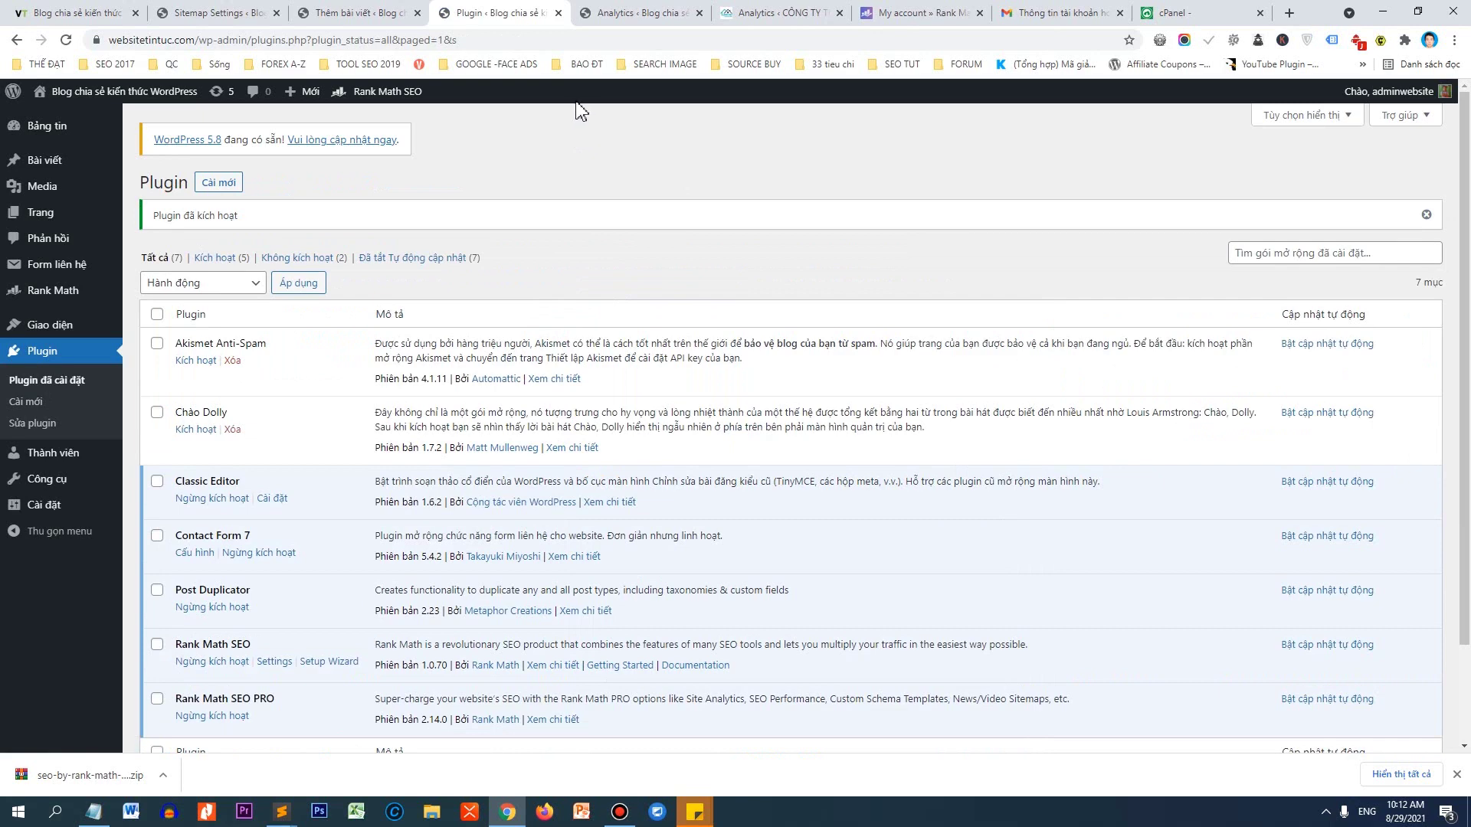
{"action": "left_click", "coordinate": [392, 11]}
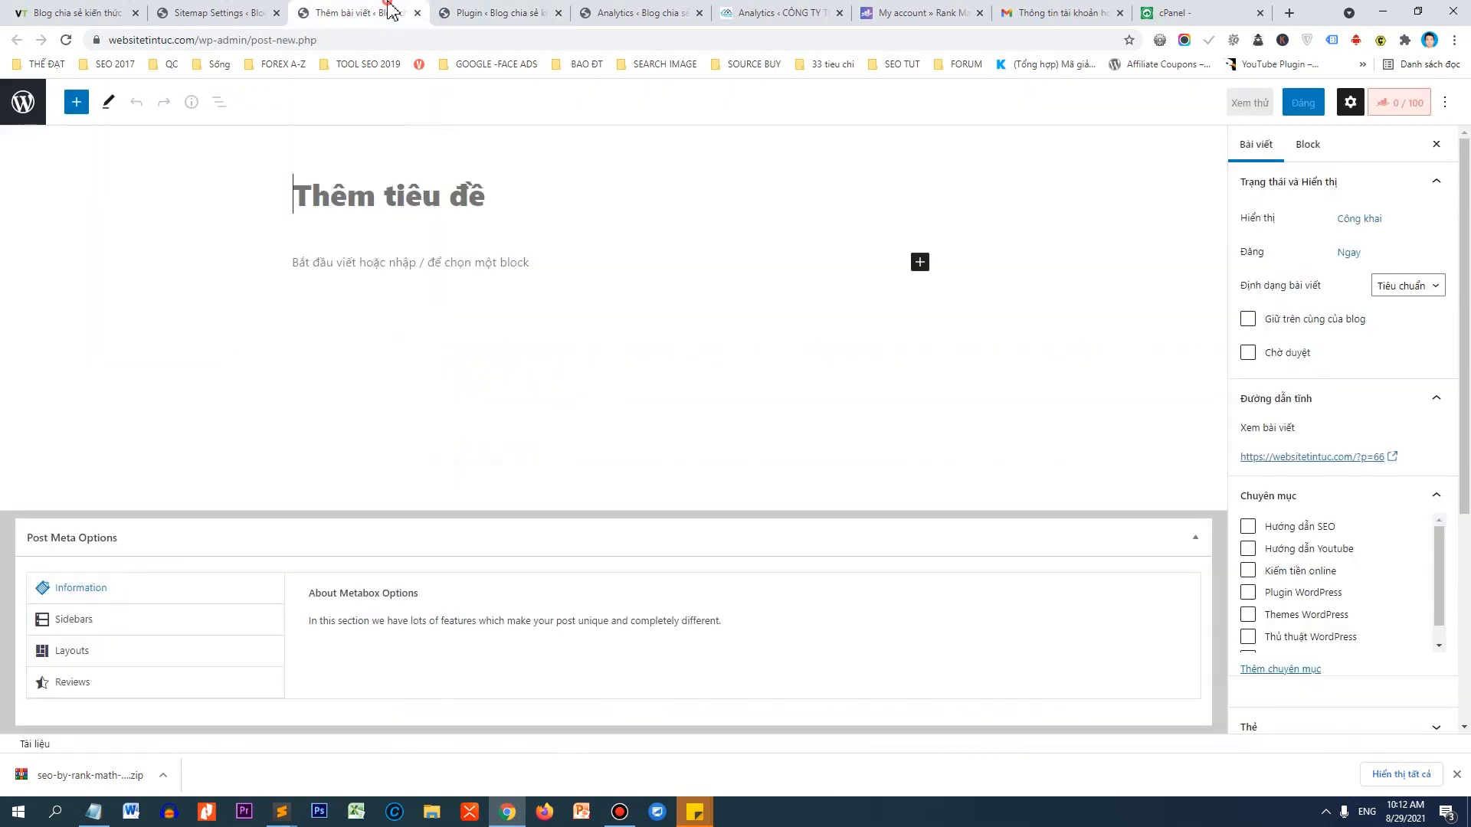
Reload the editor into Classic Editor and clear the stray read-more tags from the body.
{"action": "left_click", "coordinate": [64, 40]}
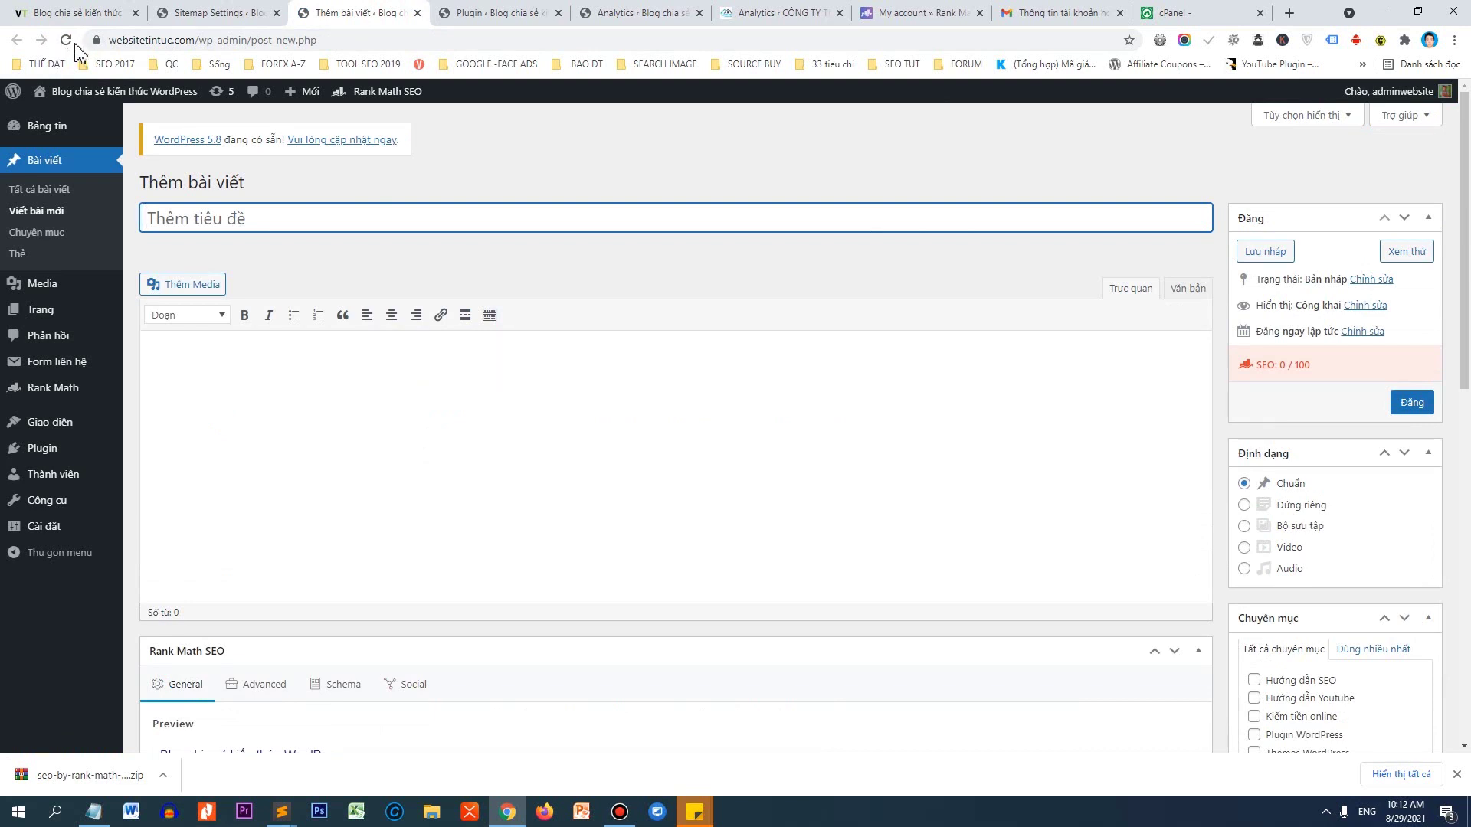
{"action": "left_click", "coordinate": [213, 431]}
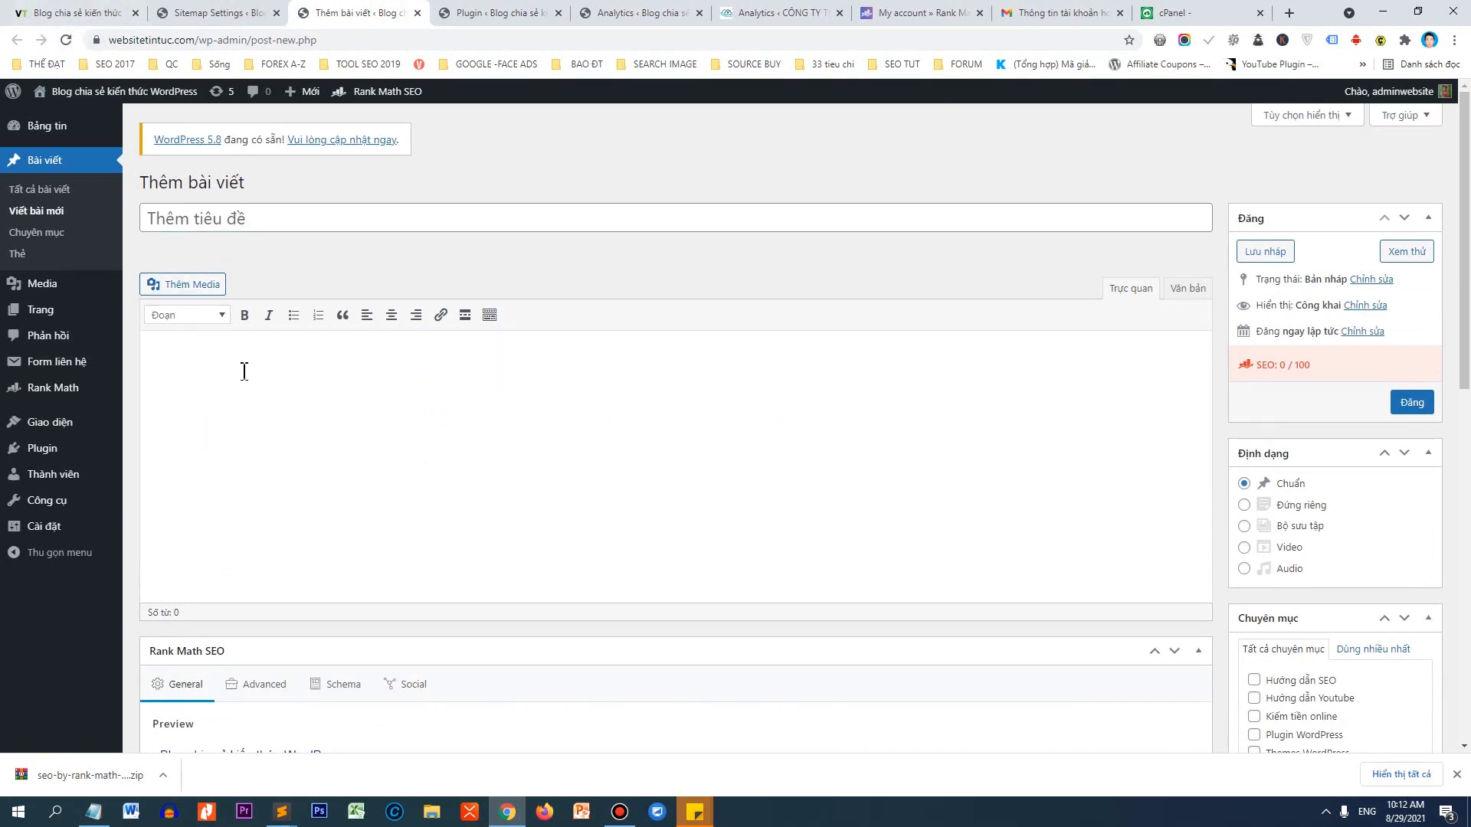
{"action": "left_click", "coordinate": [462, 320]}
{"action": "left_click", "coordinate": [462, 320]}
{"action": "left_click", "coordinate": [492, 317]}
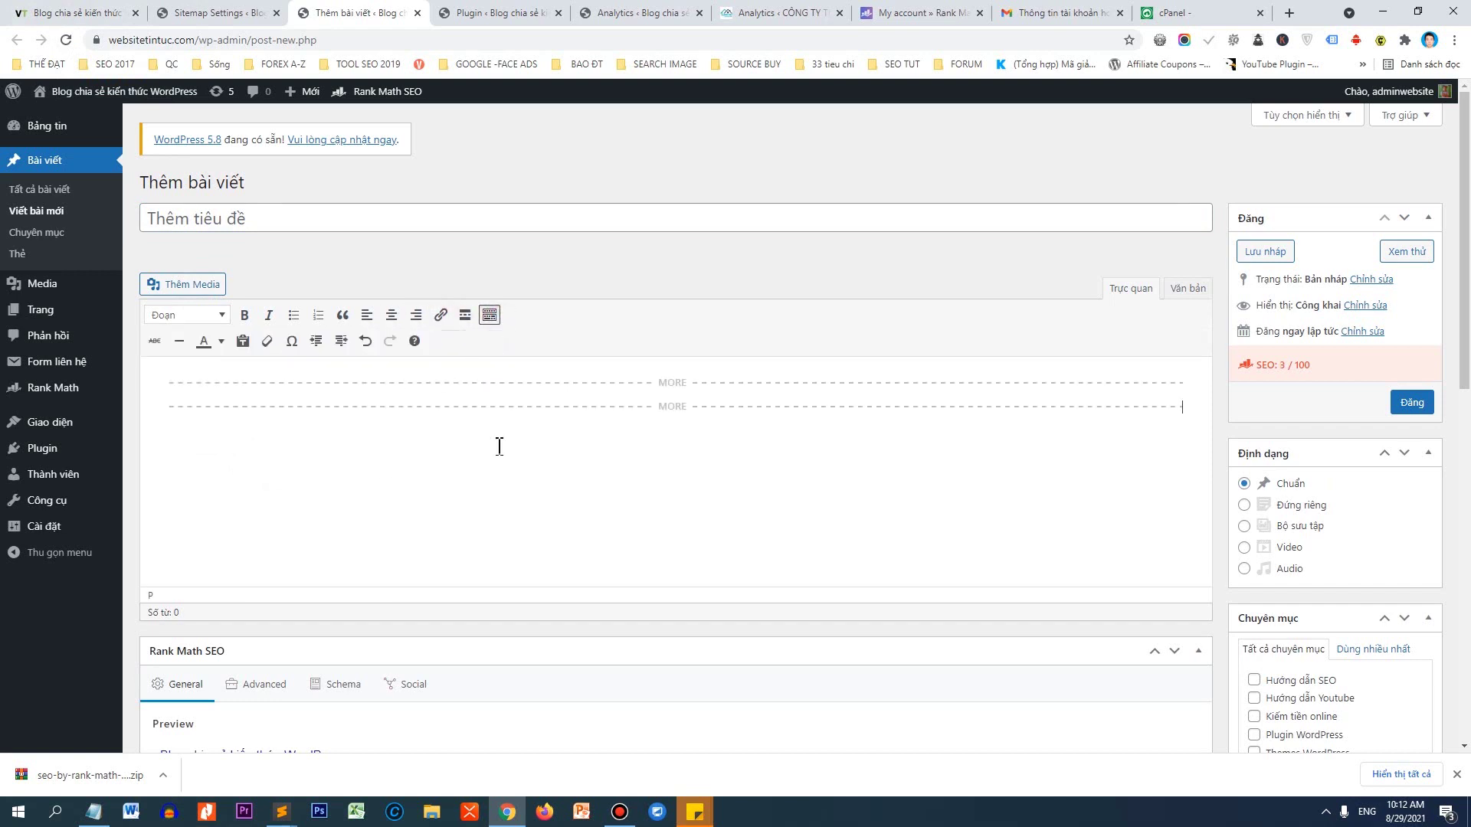
{"action": "key", "text": "ctrl+a"}
{"action": "key", "text": "BackSpace"}
Enter the post title 'Hạnh phúc là gì? Cách tìm hạnh phúc' and select 'Hạnh phúc là gì'.
{"action": "left_click", "coordinate": [244, 223]}
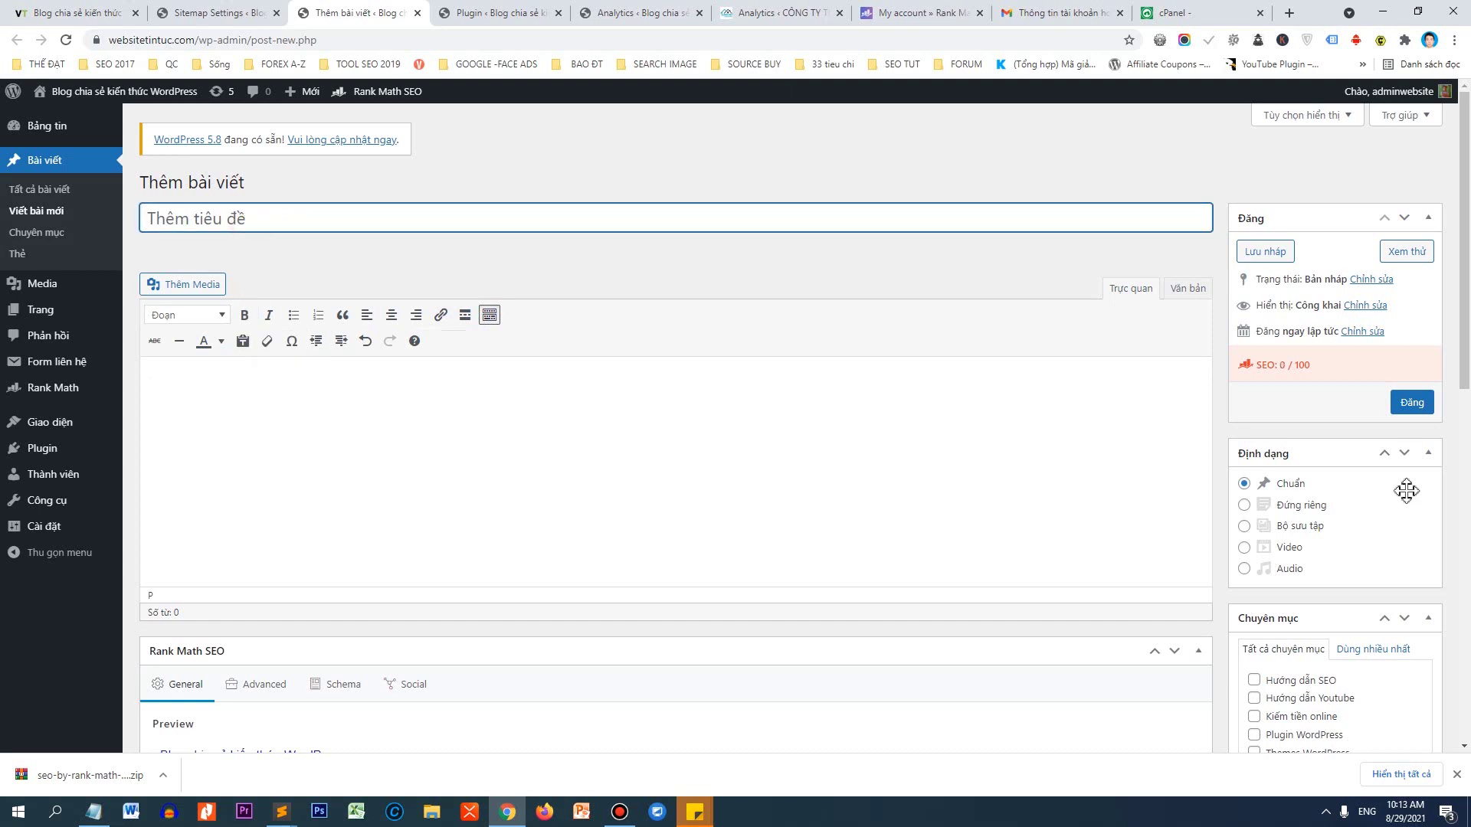
{"action": "left_click", "coordinate": [1456, 775]}
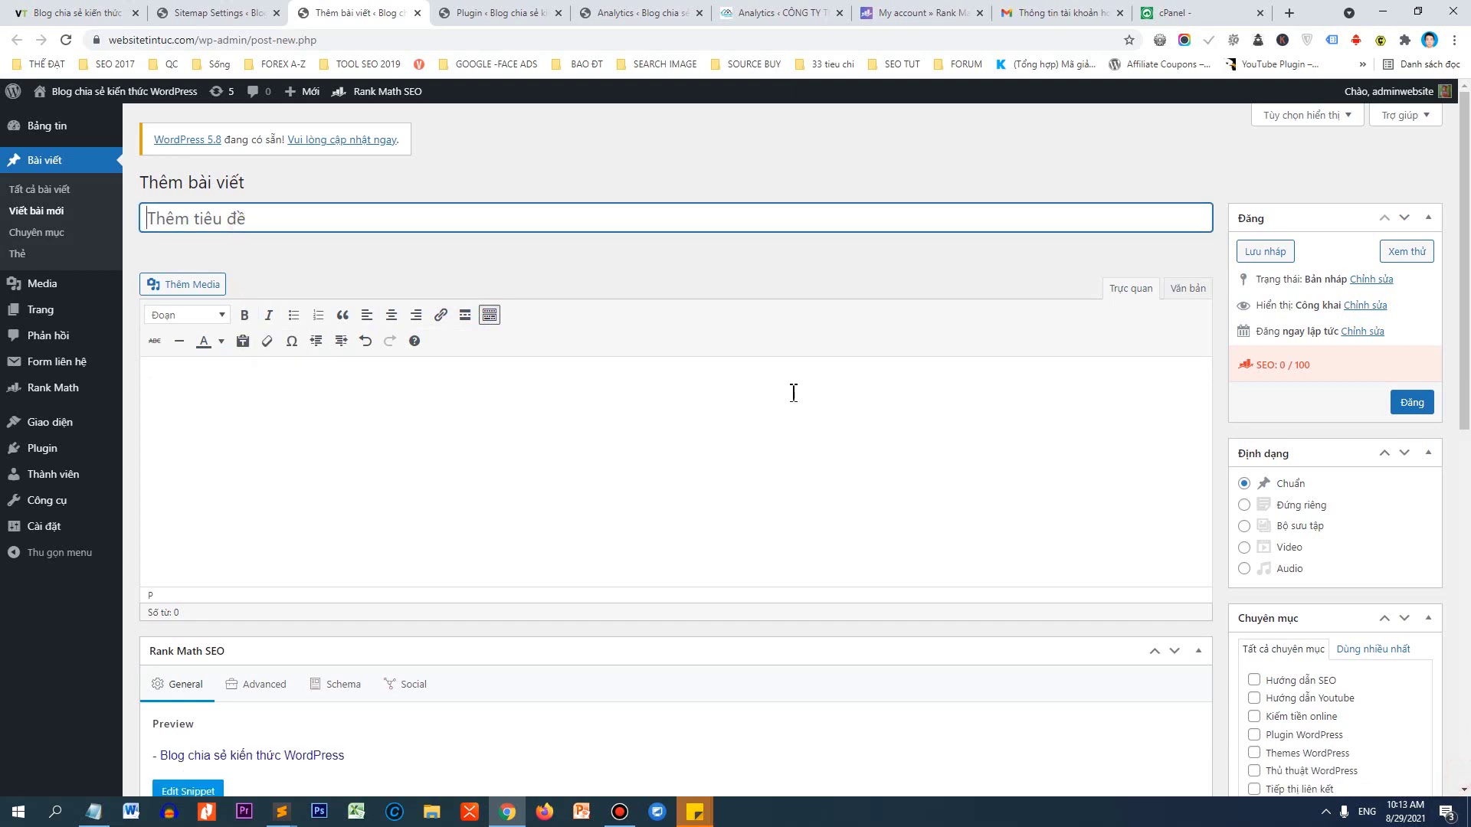
{"action": "left_click", "coordinate": [296, 220]}
{"action": "type", "text": "1"}
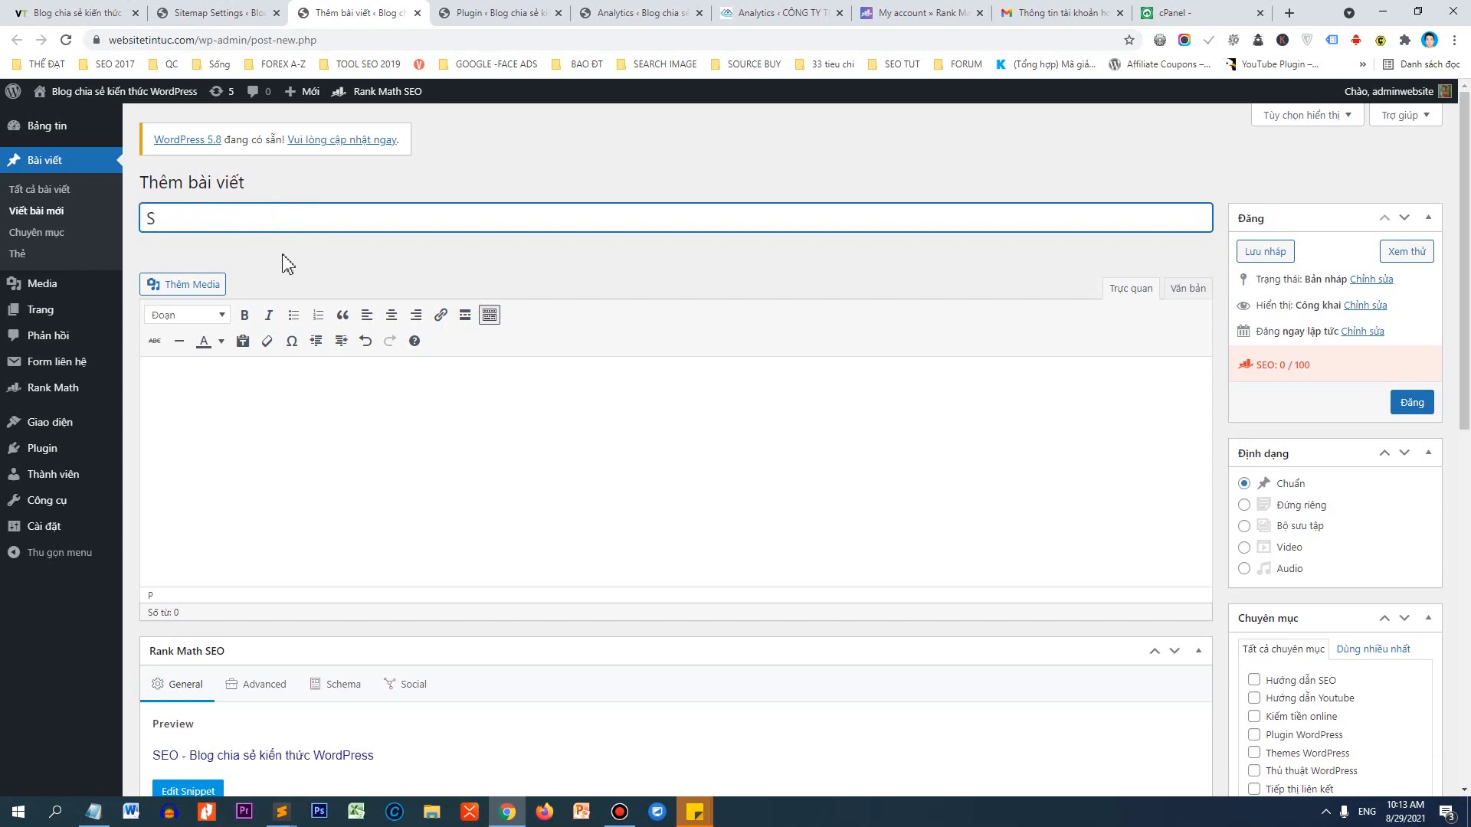
{"action": "key", "text": "BackSpace"}
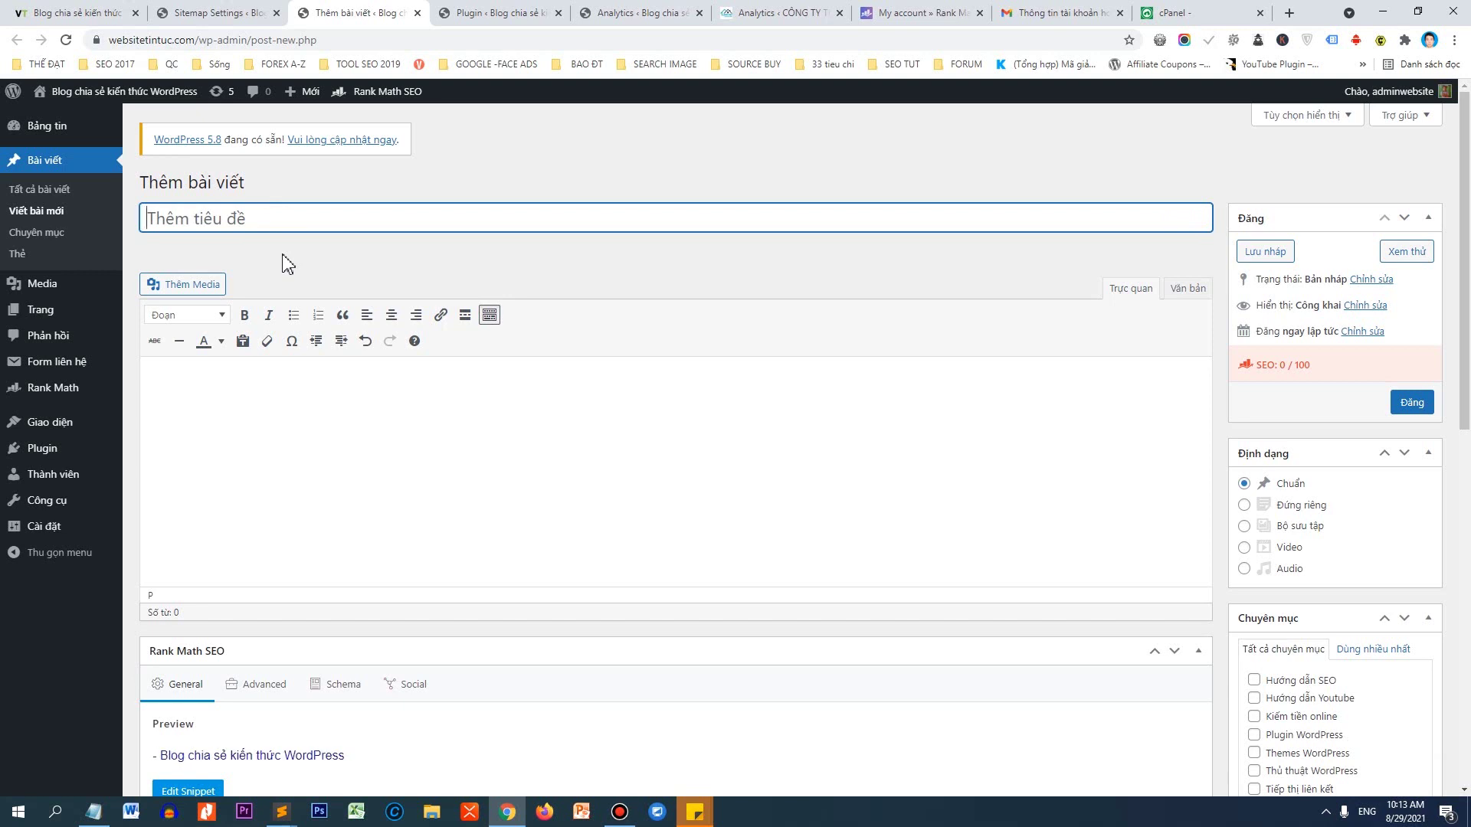
{"action": "type", "text": "Hạnh phúc là gì? "}
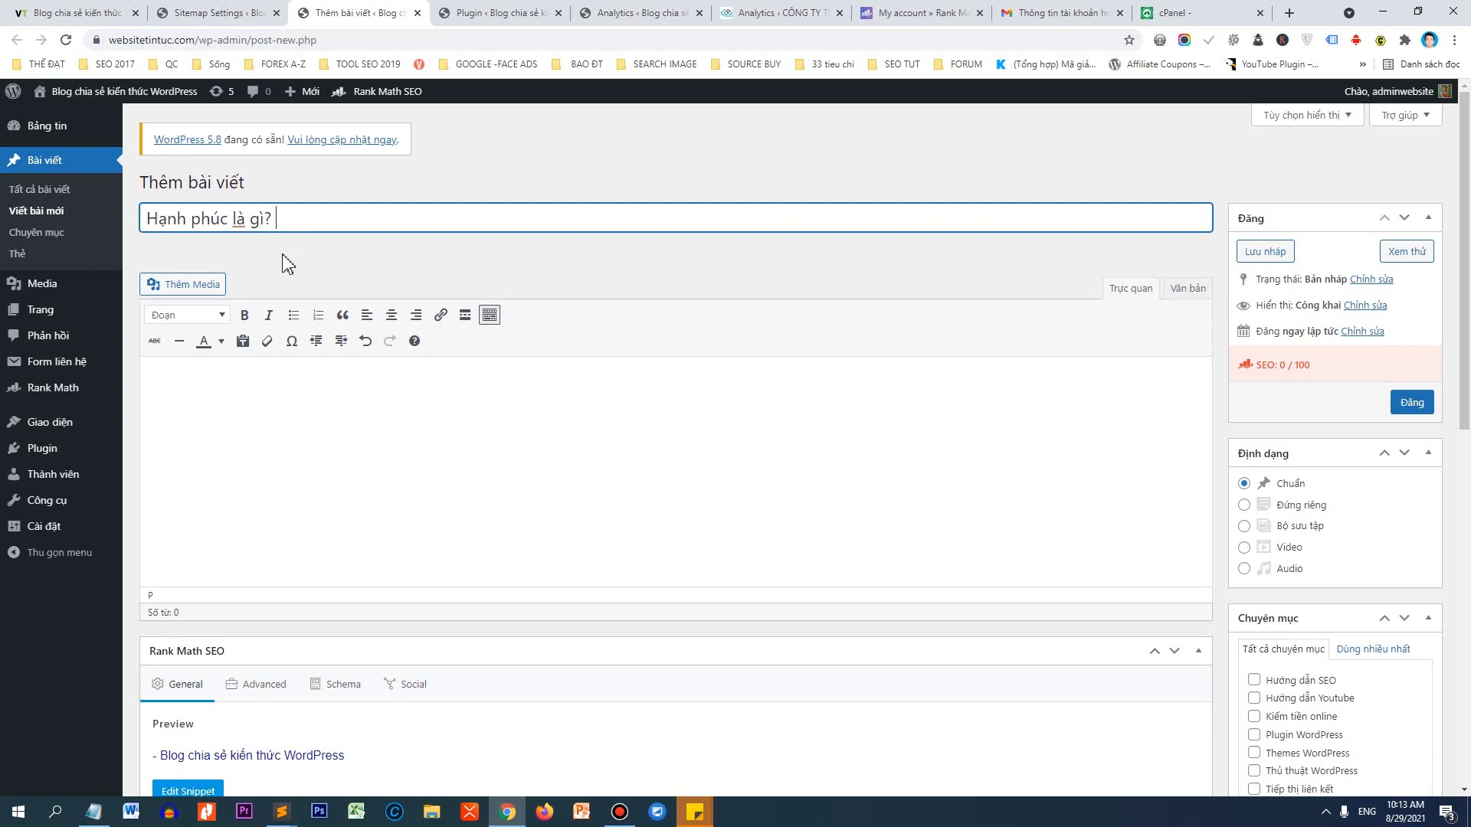
{"action": "type", "text": "Cách tim"}
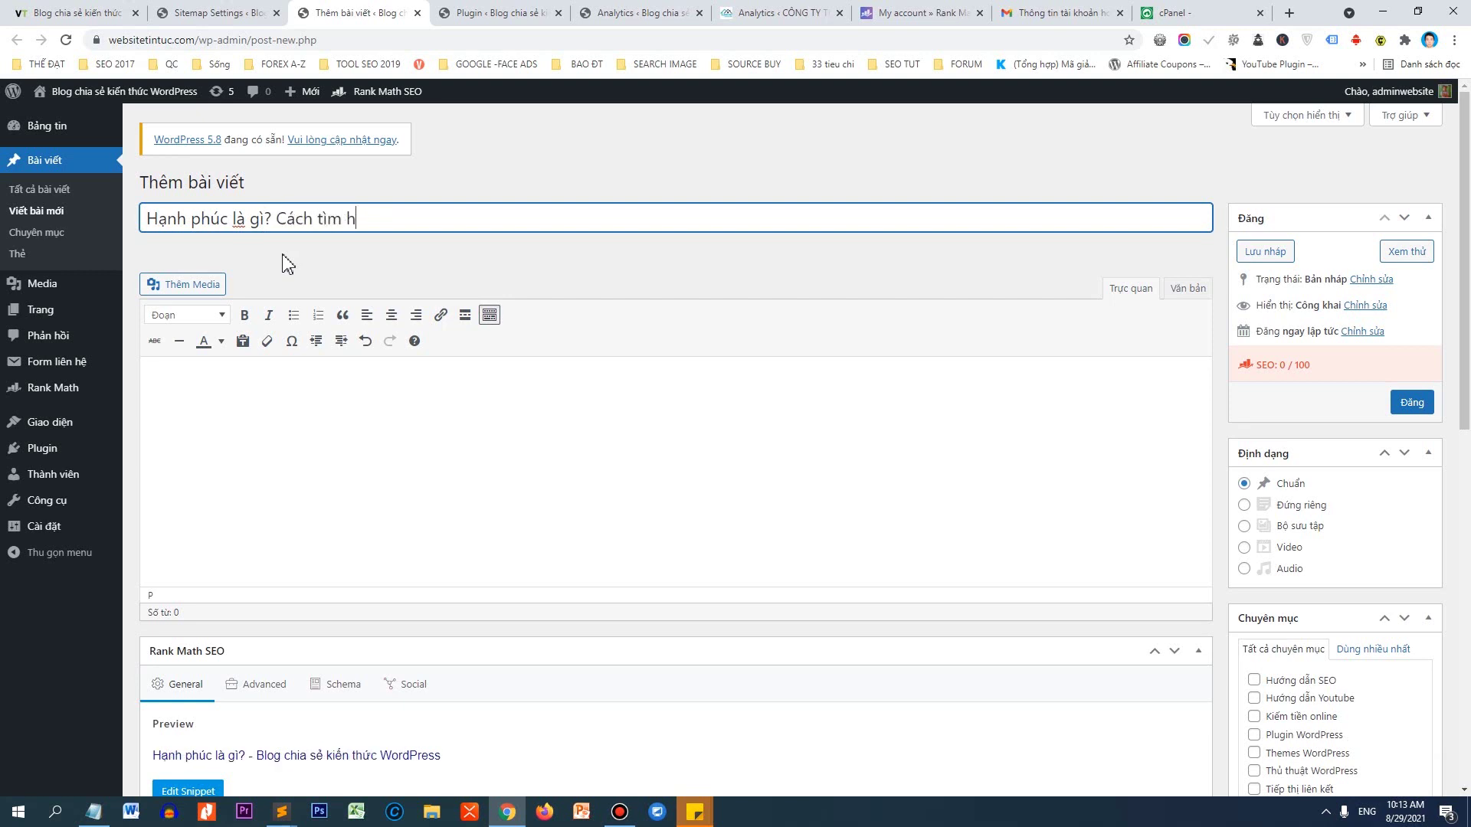
{"action": "type", "text": " hạnh phu"}
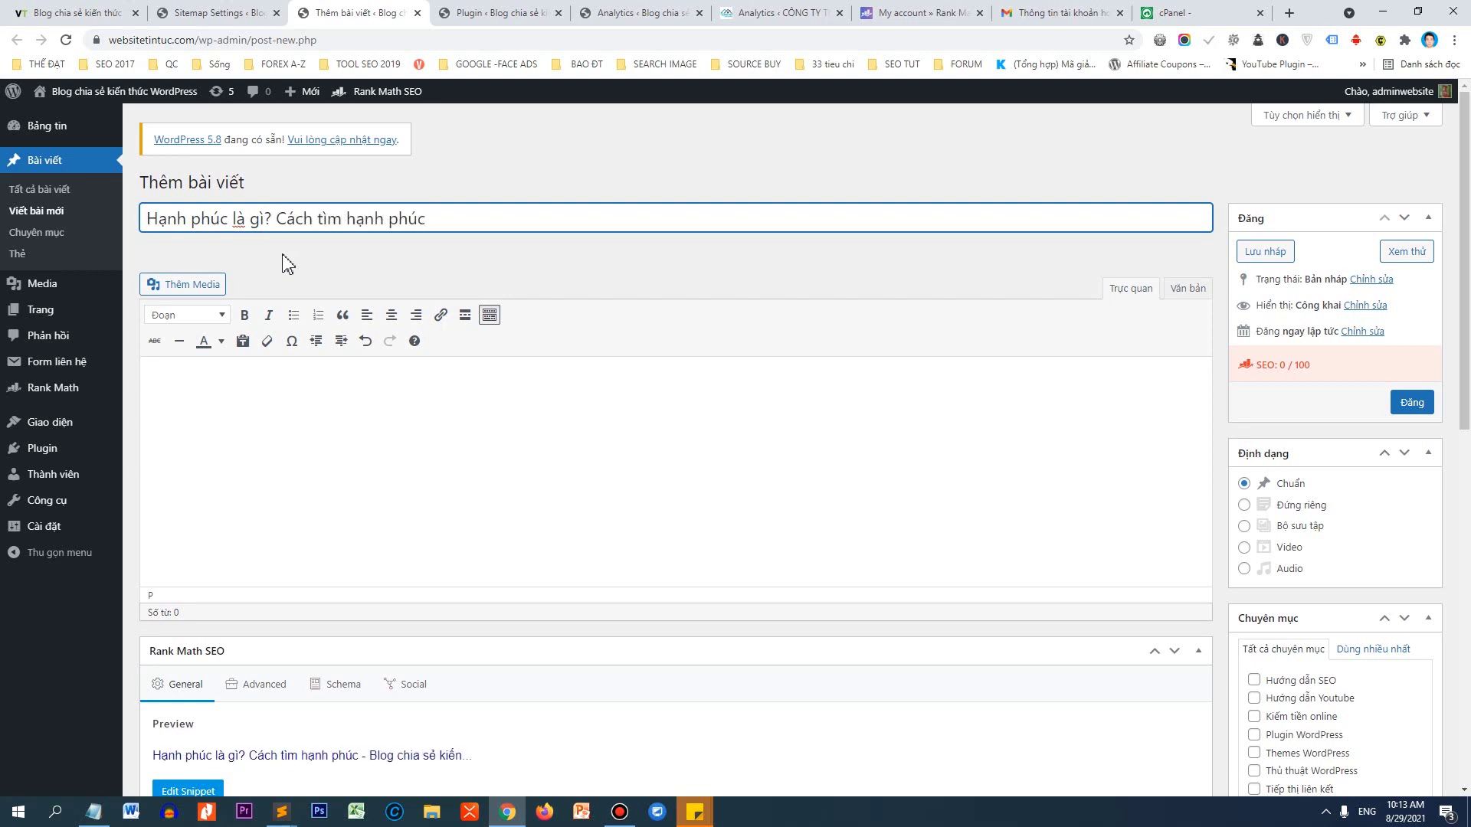
{"action": "left_click_drag", "start_coordinate": [268, 222], "coordinate": [144, 221]}
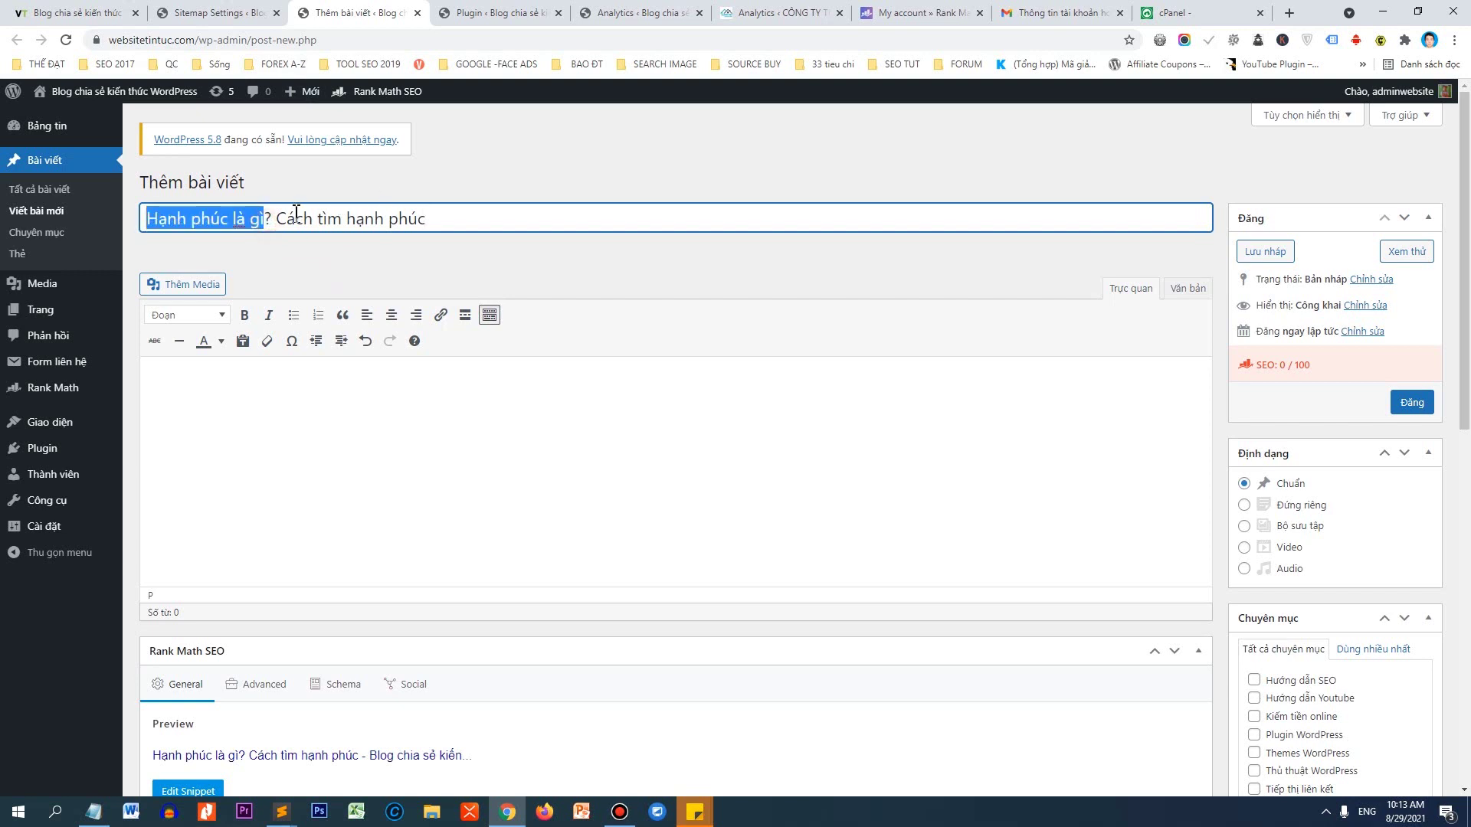
{"action": "left_click", "coordinate": [303, 387]}
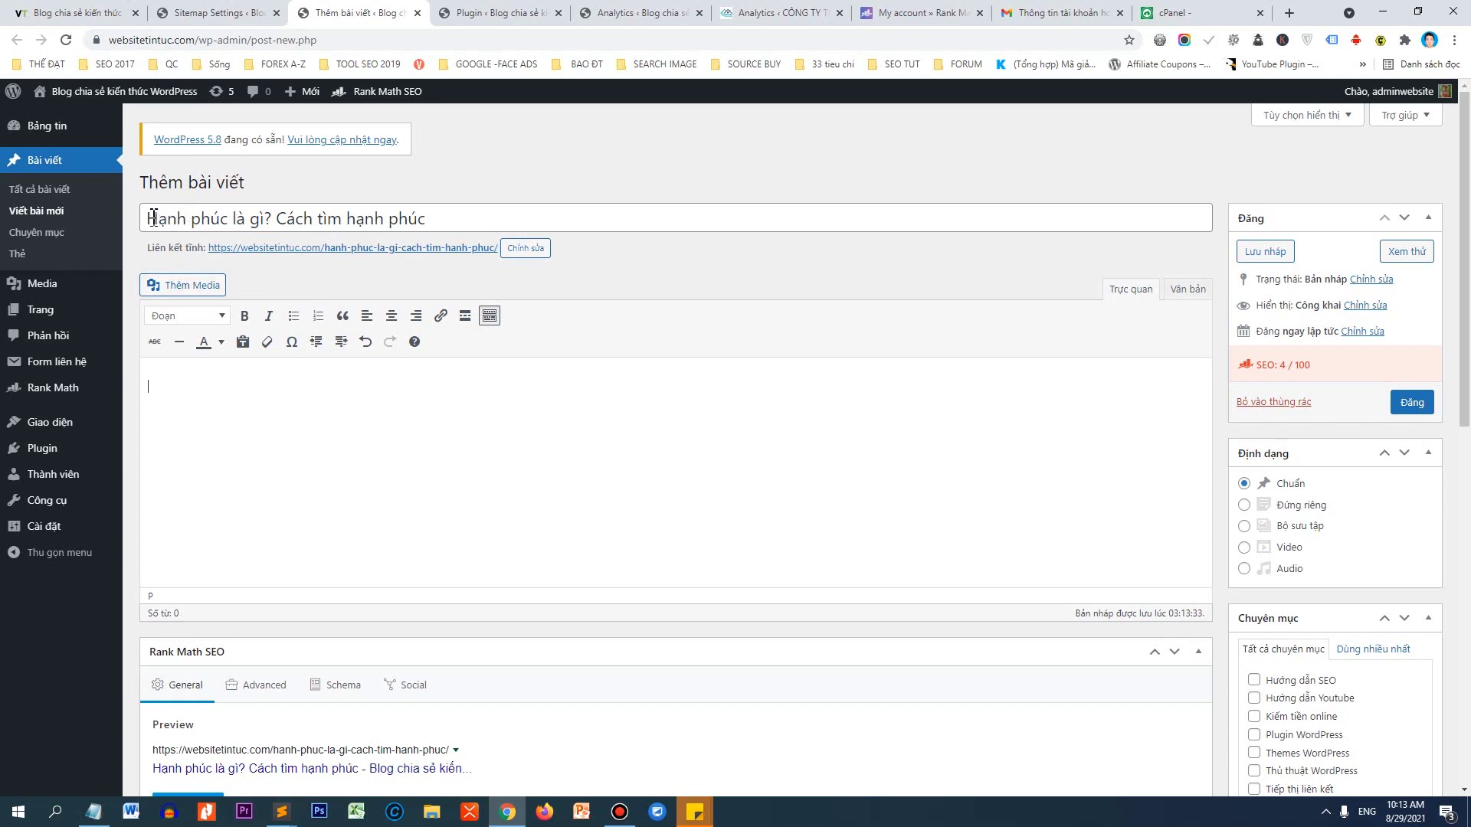
{"action": "left_click_drag", "start_coordinate": [153, 219], "coordinate": [268, 221]}
{"action": "key", "text": "ctrl+c"}
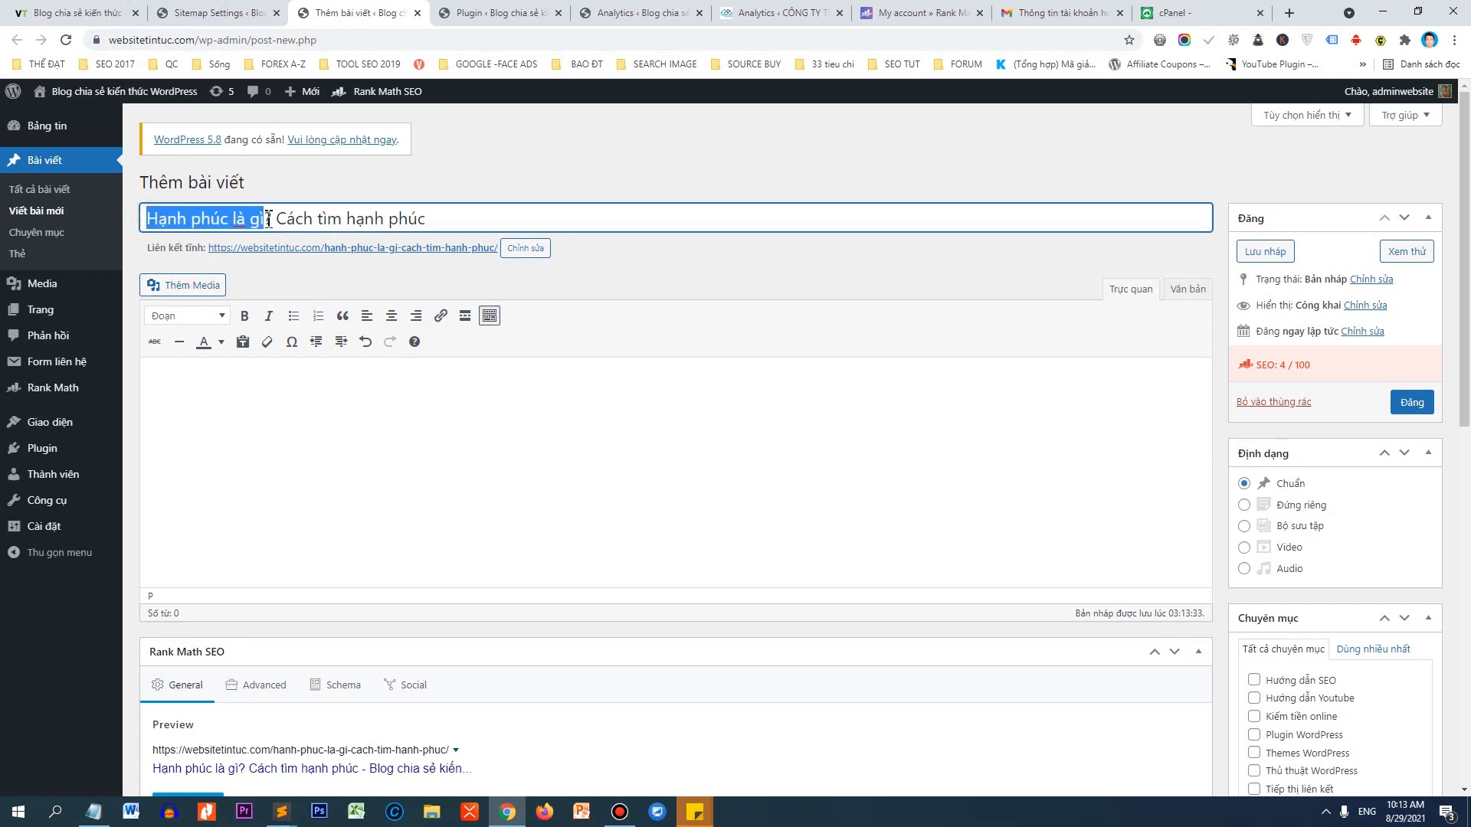
{"action": "scroll", "coordinate": [288, 230], "scroll_direction": "down", "scroll_amount": 5}
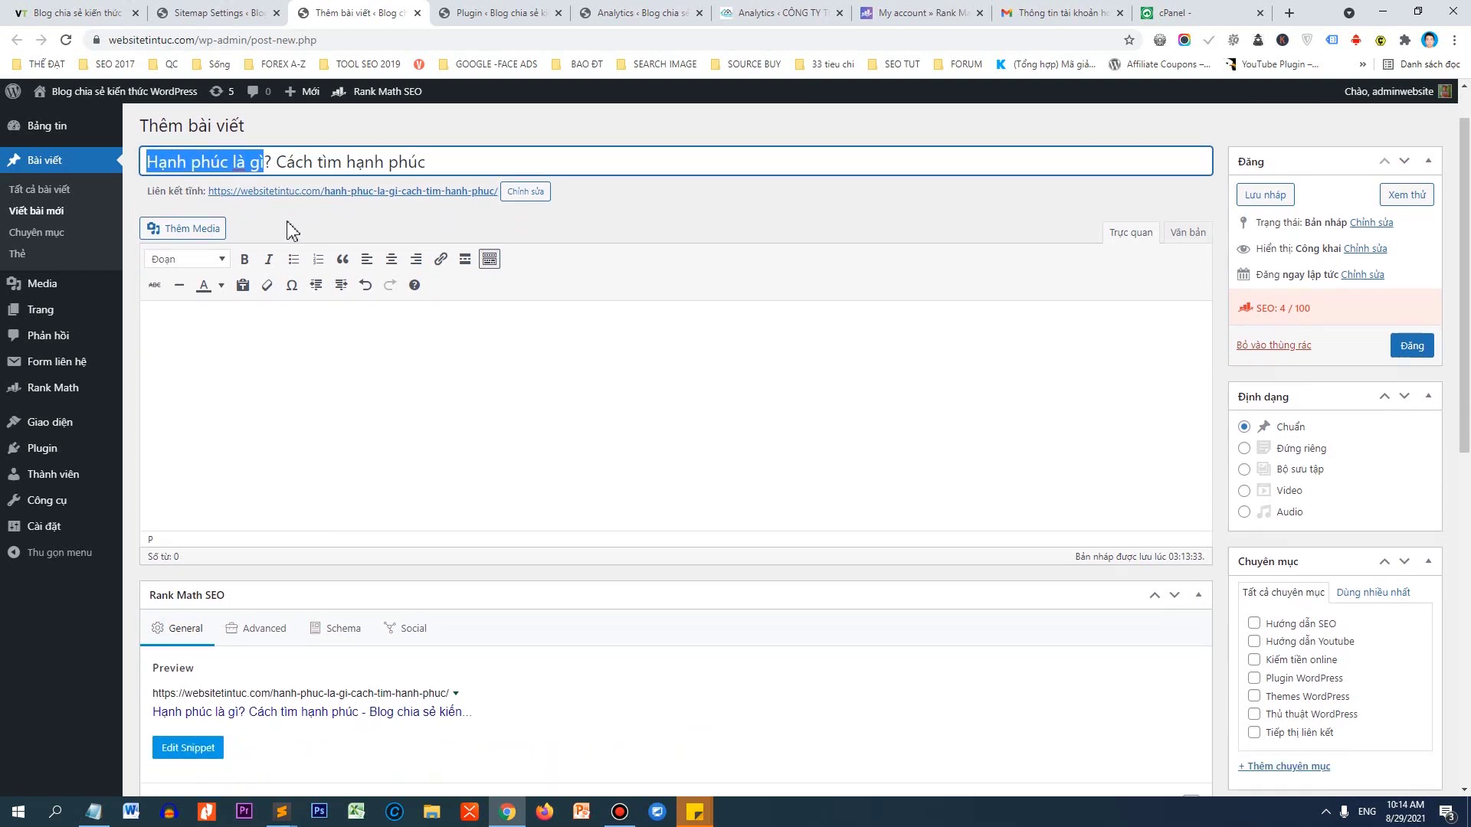
Write the SEO title 'Hạnh phúc là gì và cách để tìm ra hạnh phúc nhanh nhất' in the snippet editor.
{"action": "left_click", "coordinate": [260, 389]}
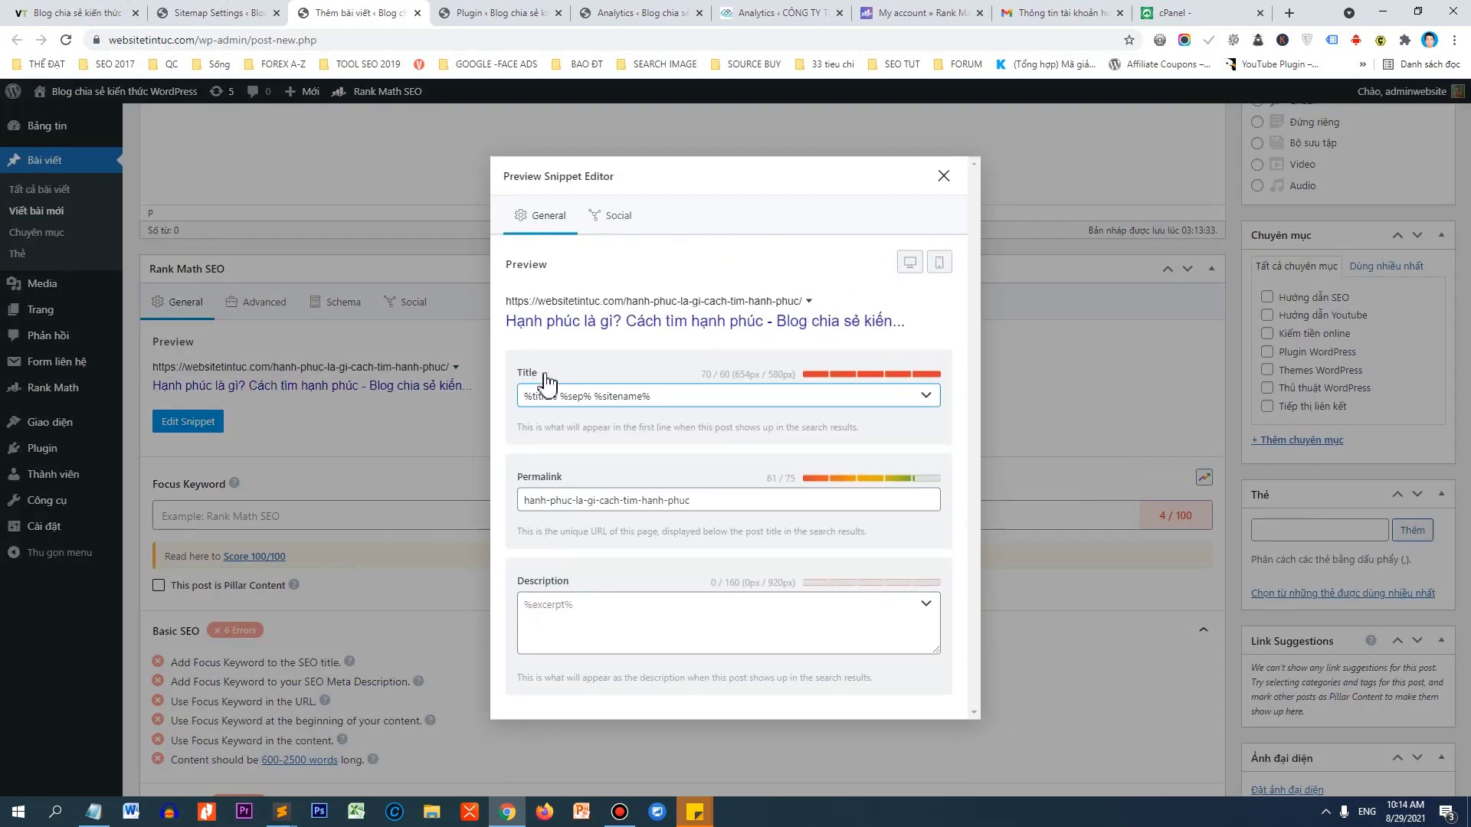
{"action": "left_click", "coordinate": [652, 392]}
{"action": "key", "text": "ctrl+a"}
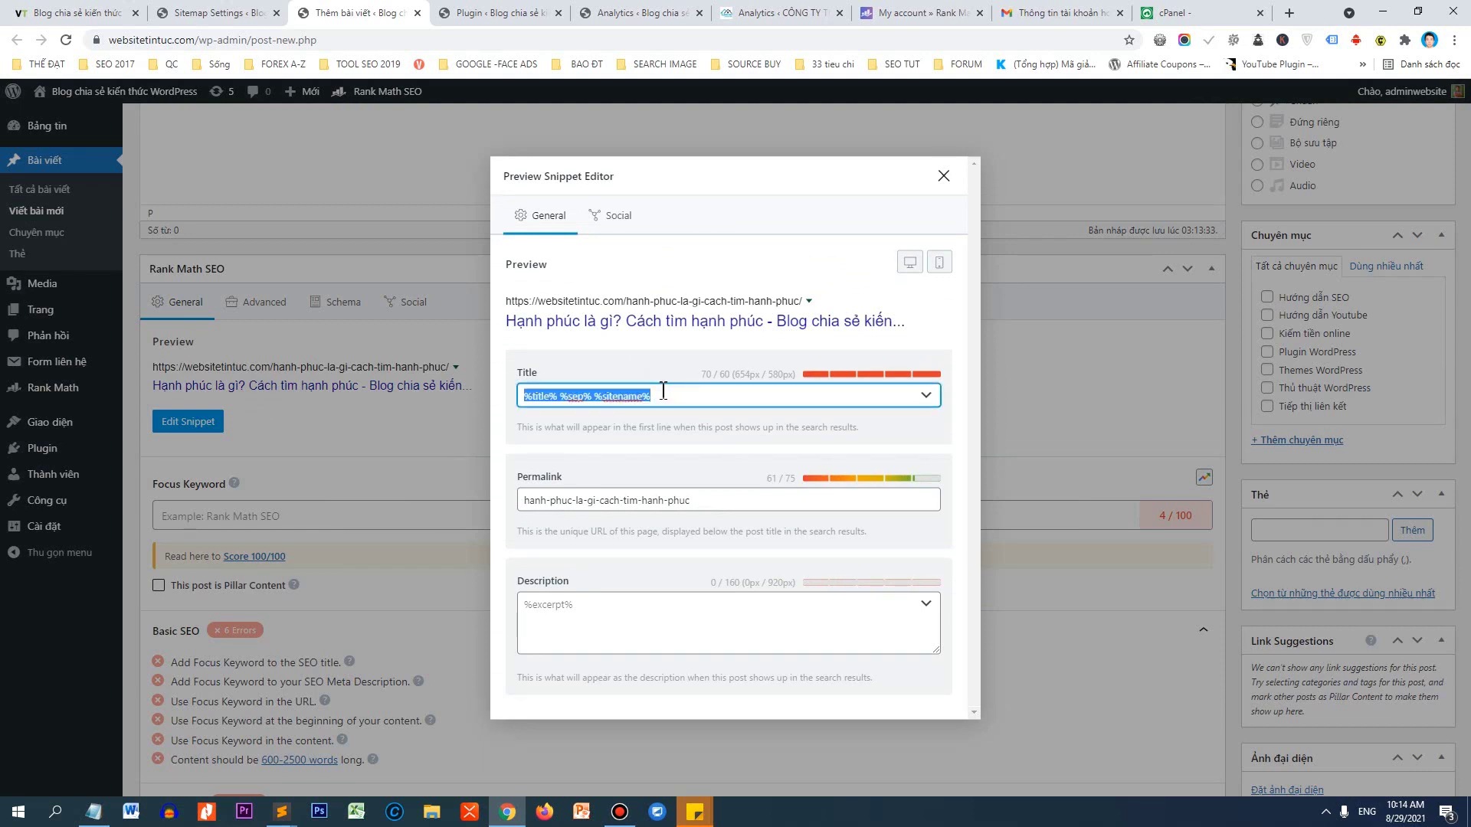
{"action": "key", "text": "ctrl+v"}
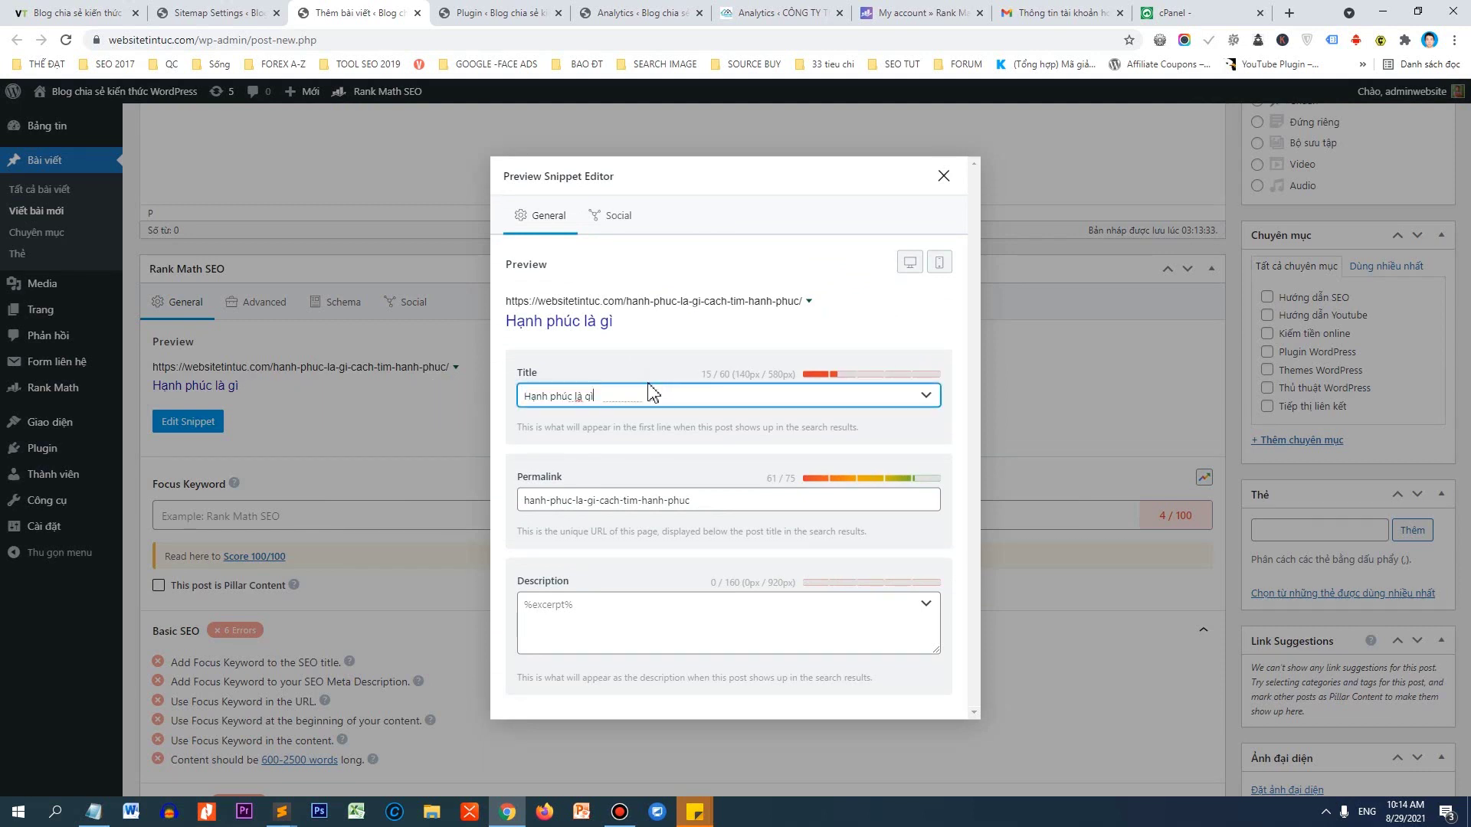
{"action": "type", "text": "và ca"}
{"action": "type", "text": "cch"}
{"action": "key", "text": "BackSpace"}
{"action": "key", "text": "BackSpace"}
{"action": "type", "text": "ách để tìm ra"}
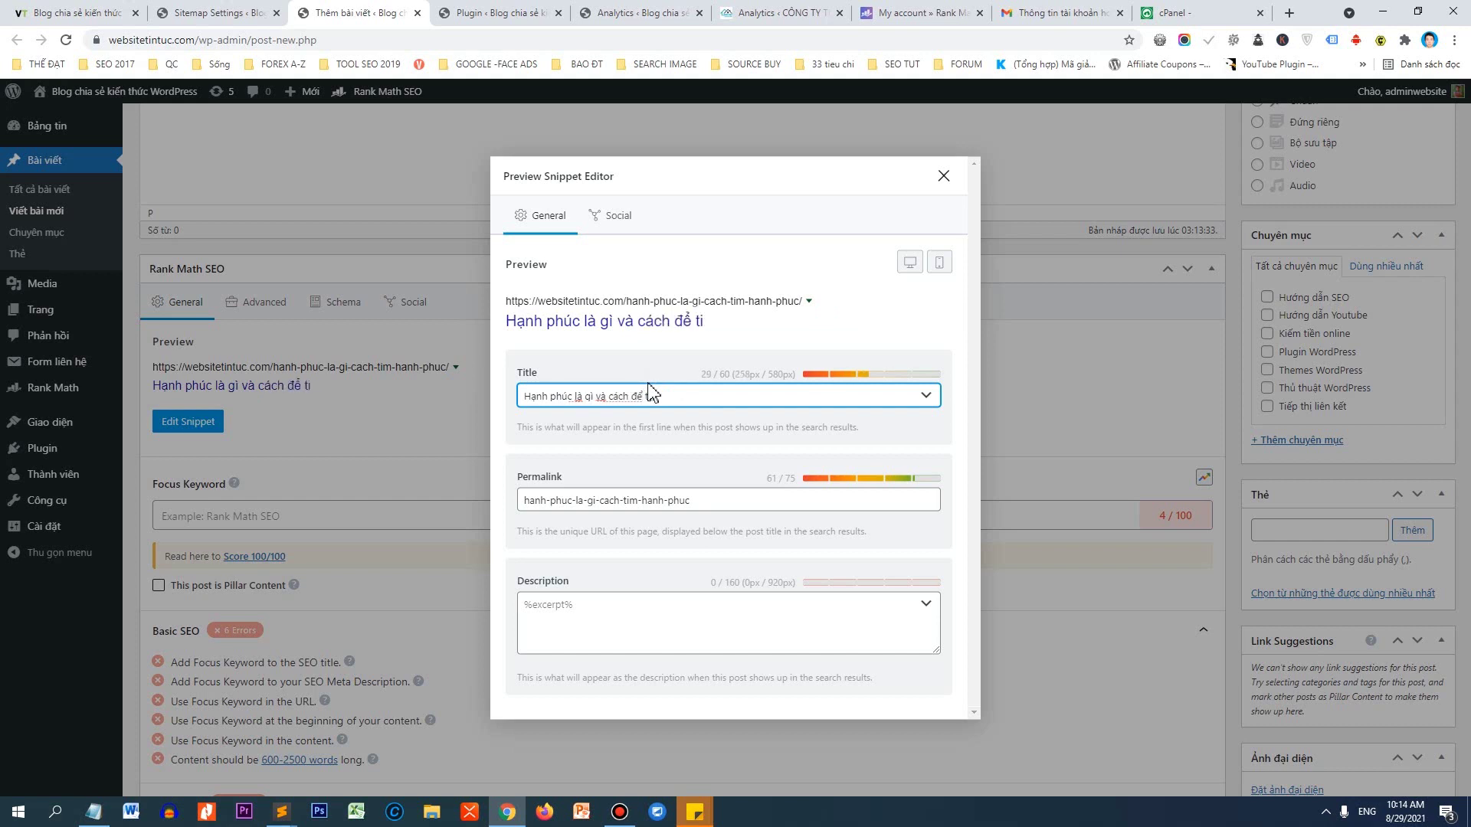
{"action": "type", "text": " hanh phúc"}
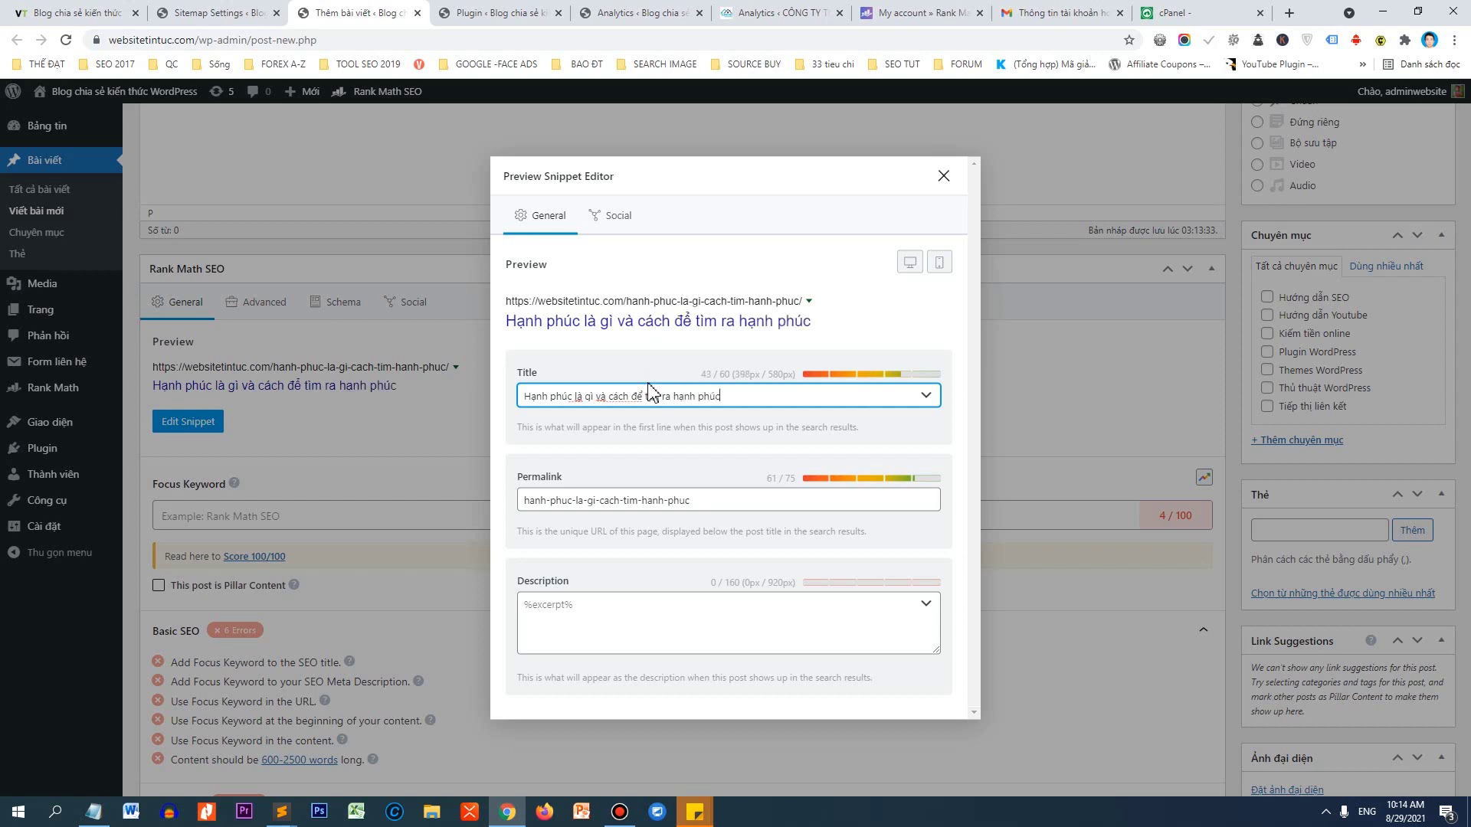
{"action": "type", "text": " nhanh nhất"}
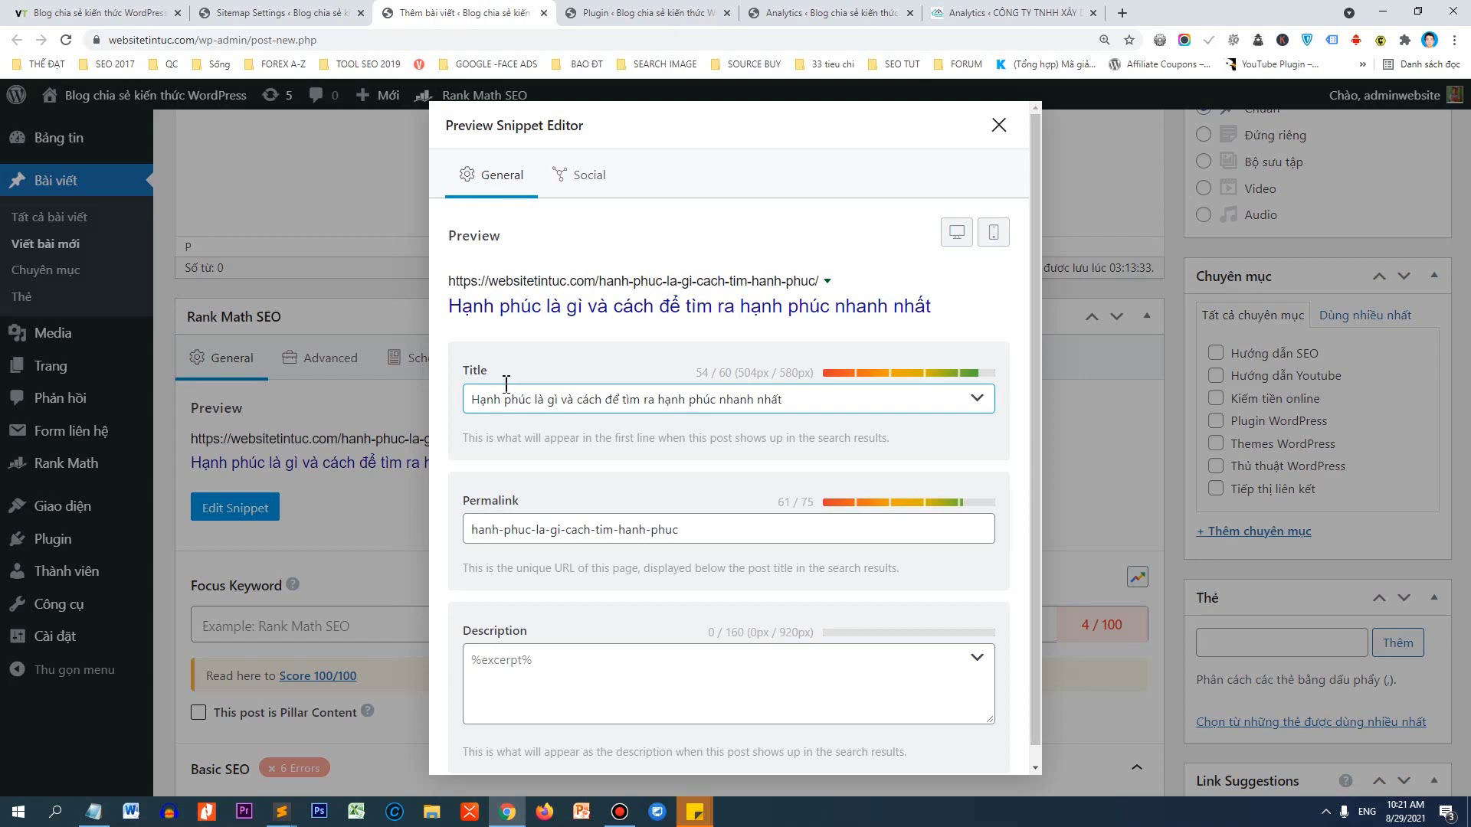
Insert '? 3' after 'gì' and remove 'và' to finalize the SEO title.
{"action": "left_click", "coordinate": [558, 407]}
{"action": "type", "text": "? "}
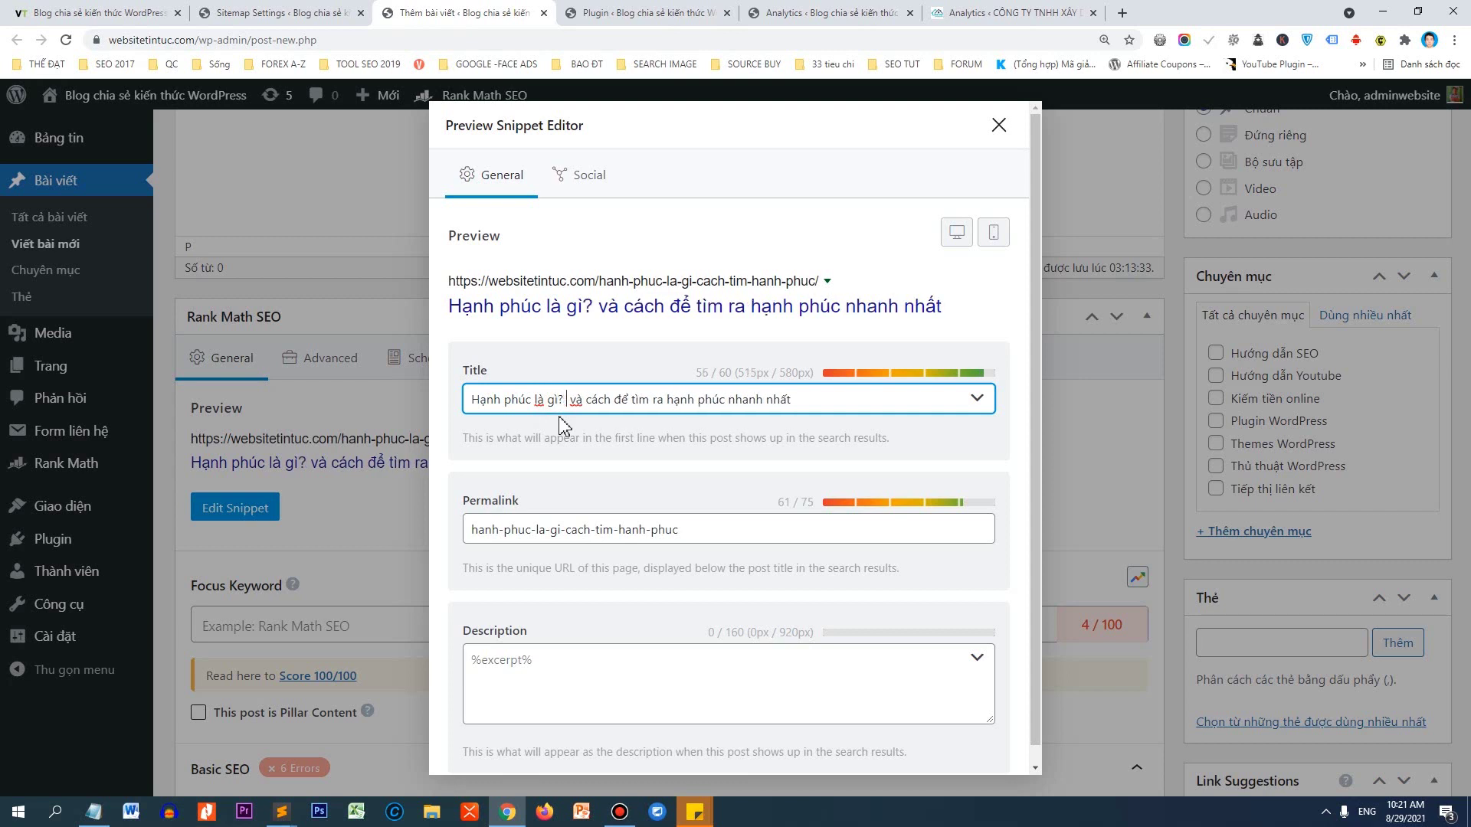
{"action": "type", "text": "3"}
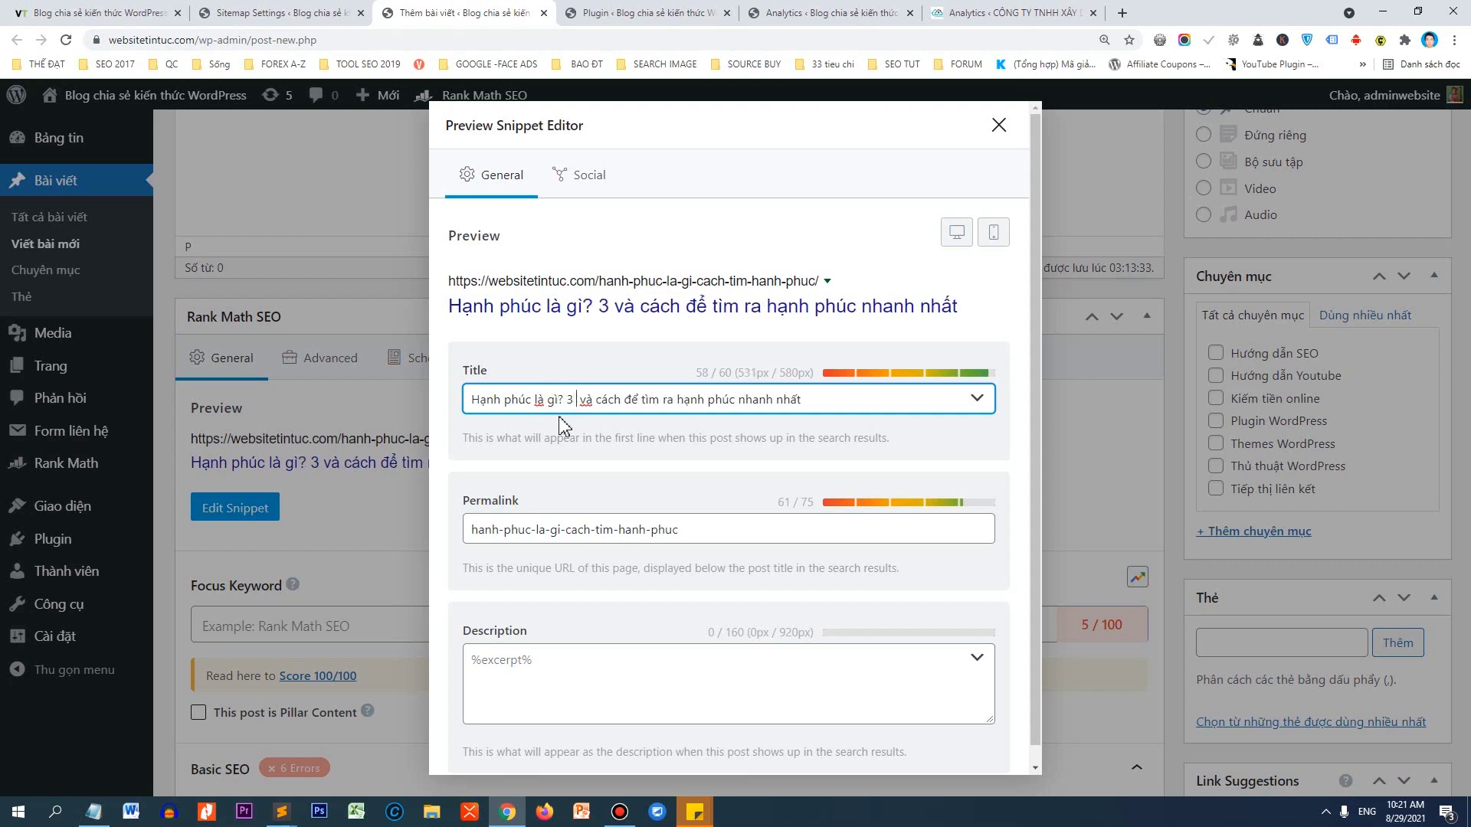
{"action": "key", "text": "Delete"}
{"action": "key", "text": "Delete"}
{"action": "key", "text": "Delete"}
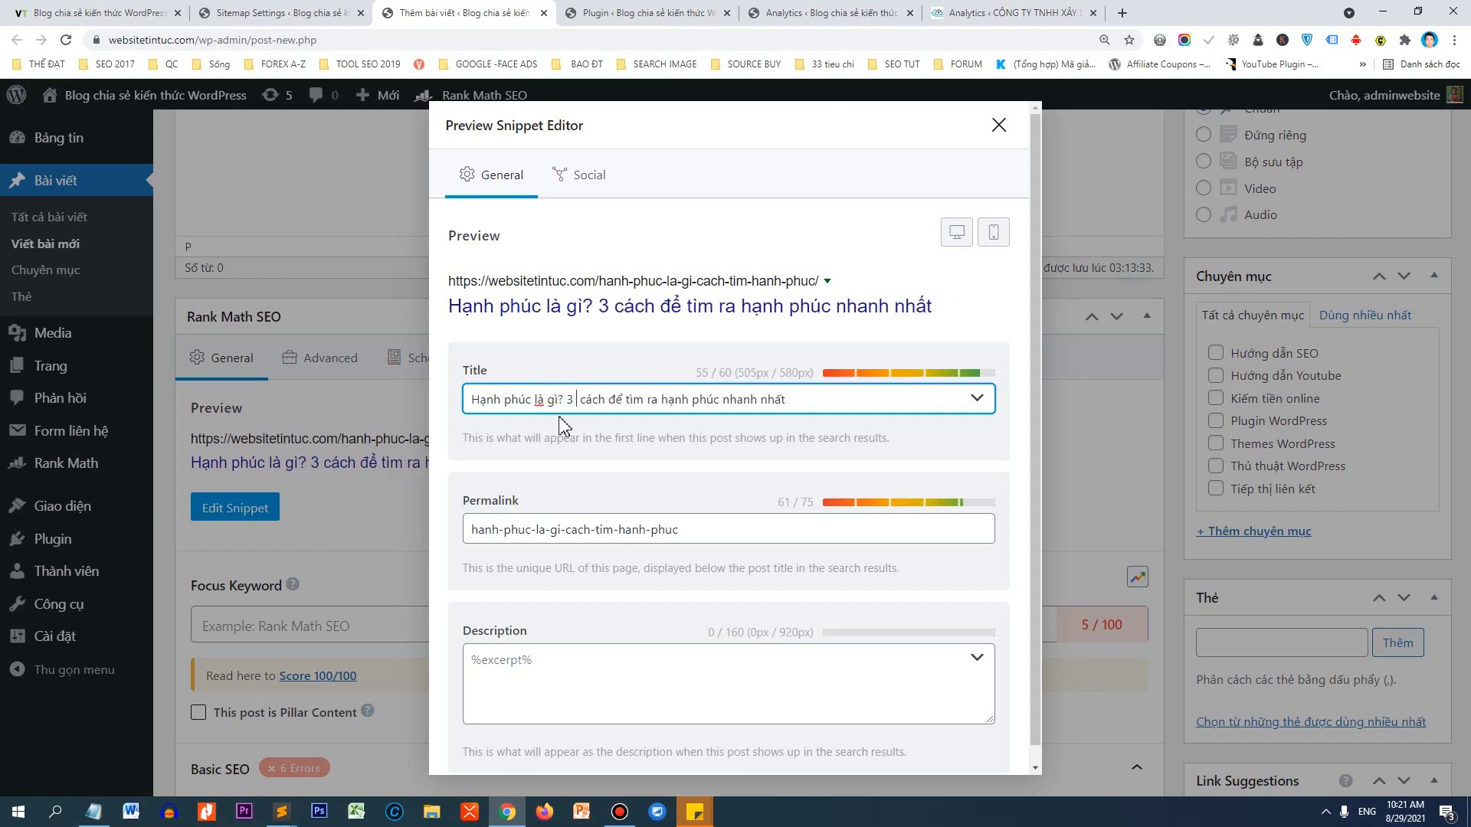
{"action": "key", "text": "Delete"}
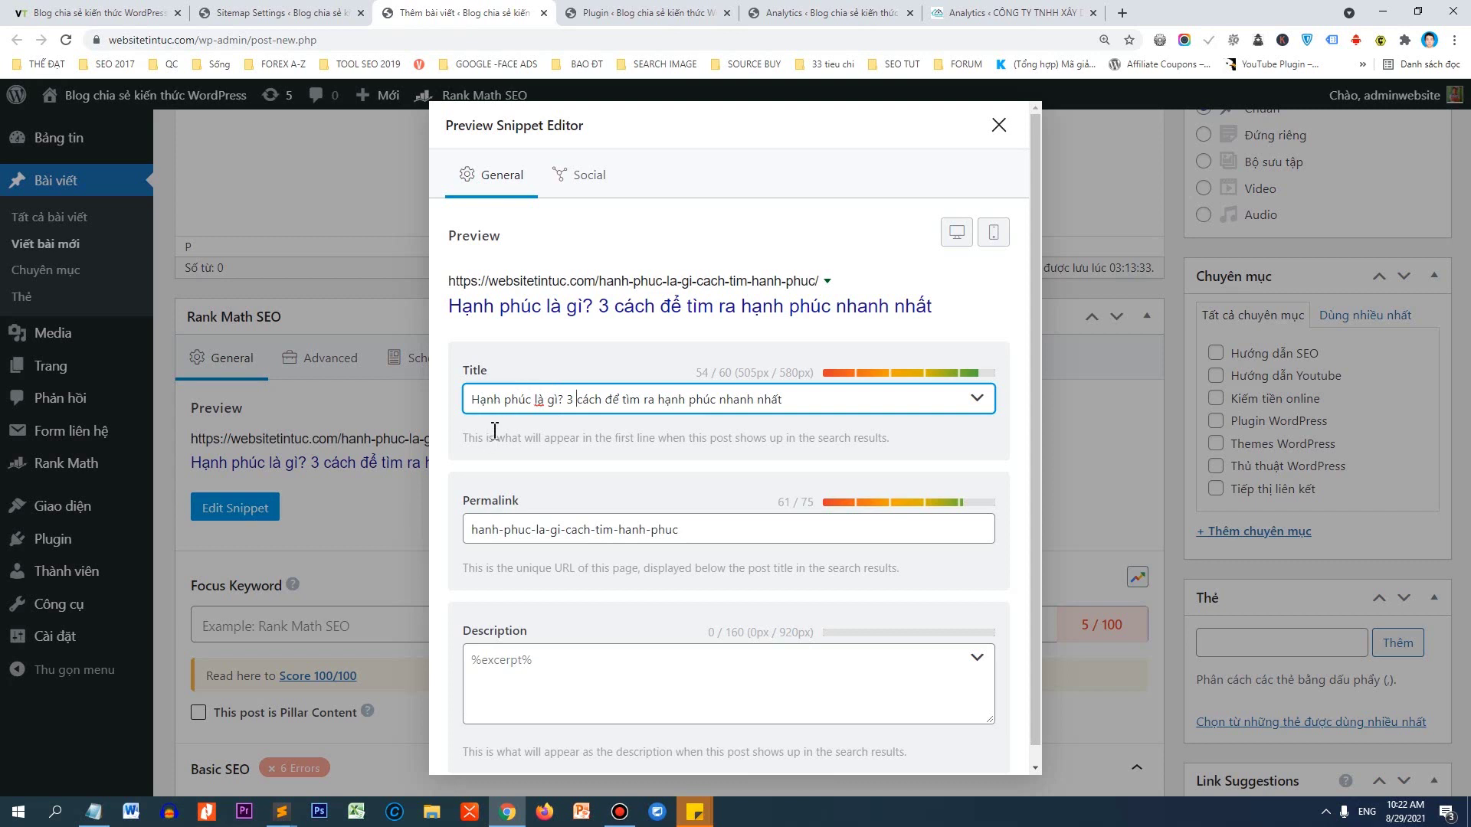
{"action": "left_click_drag", "start_coordinate": [571, 405], "coordinate": [467, 402]}
{"action": "key", "text": "ctrl+c"}
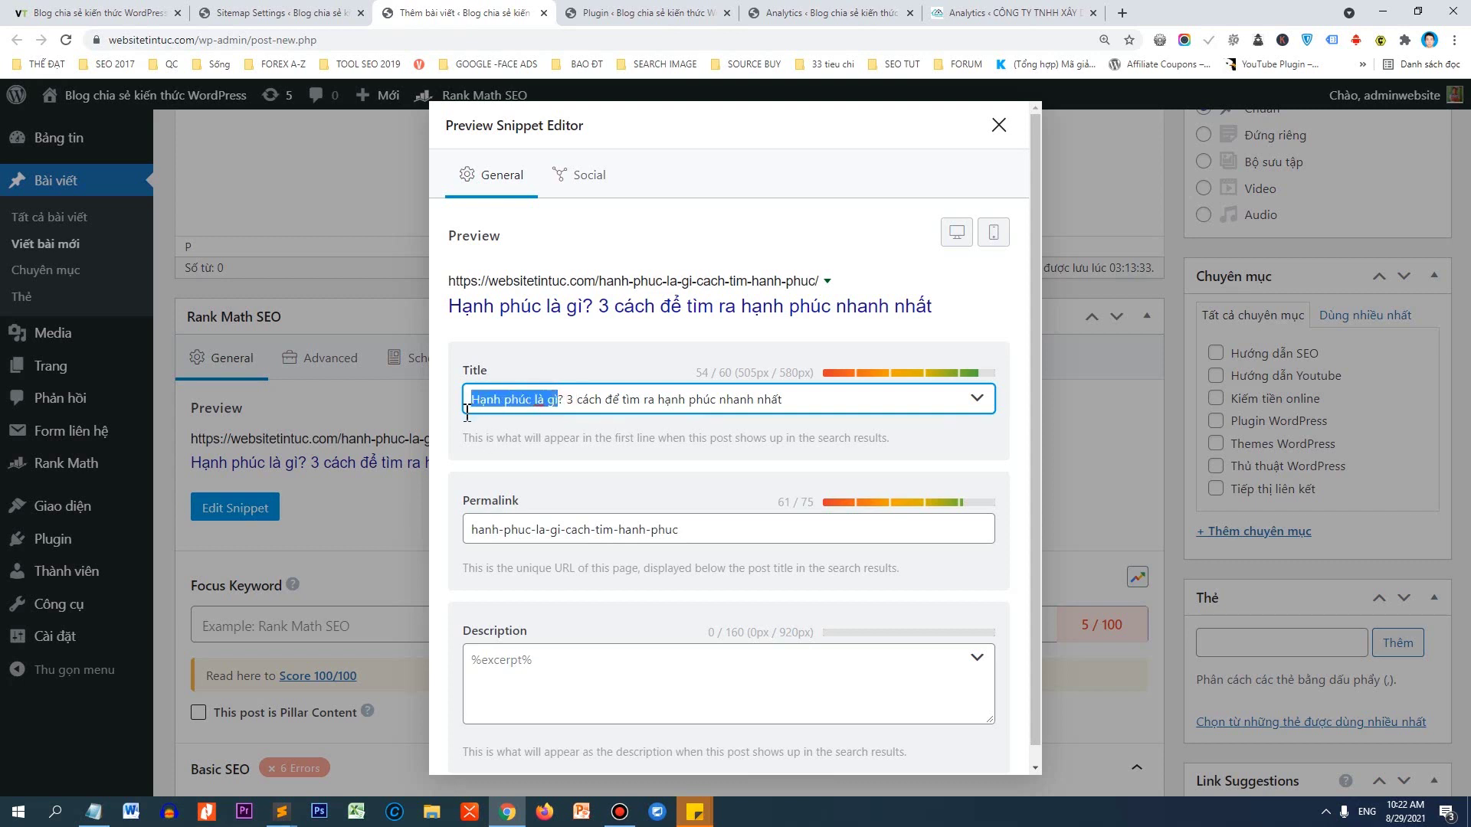
{"action": "left_click", "coordinate": [545, 651]}
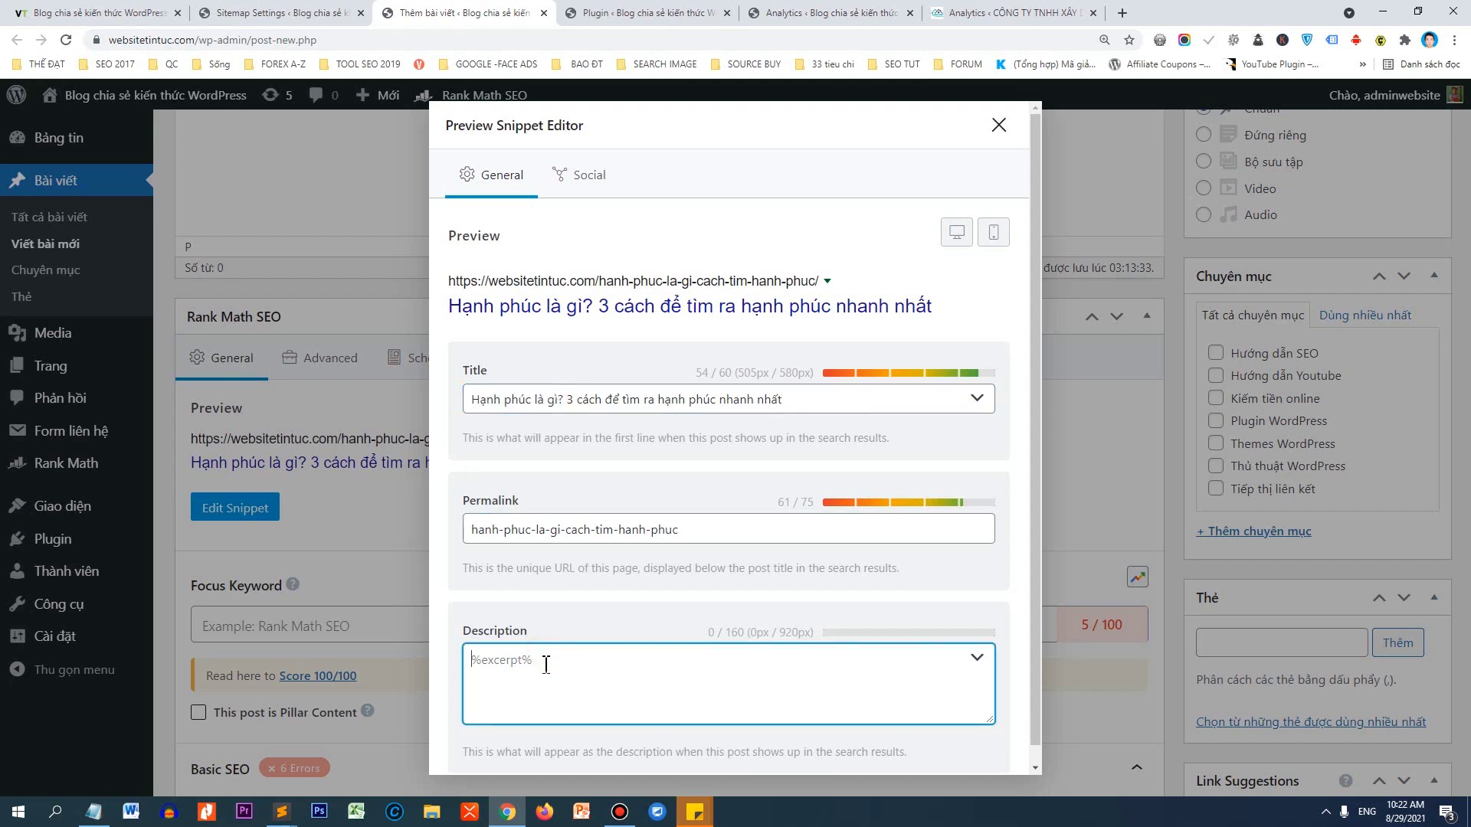
Write a meta description asking how to find happiness, inviting readers to websitetintuc.com.
{"action": "key", "text": "ctrl+v"}
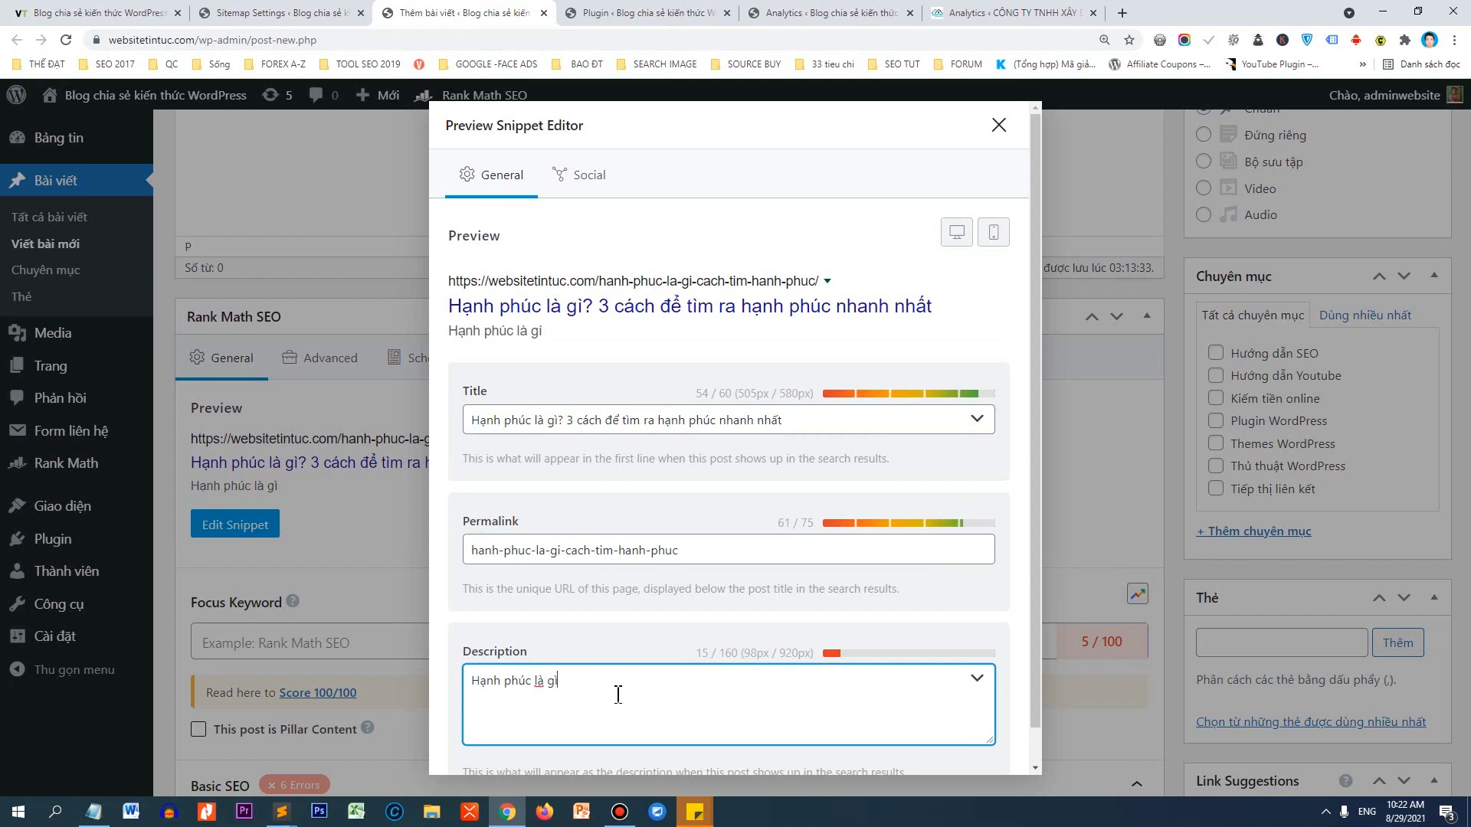
{"action": "type", "text": "? Làm sao đe"}
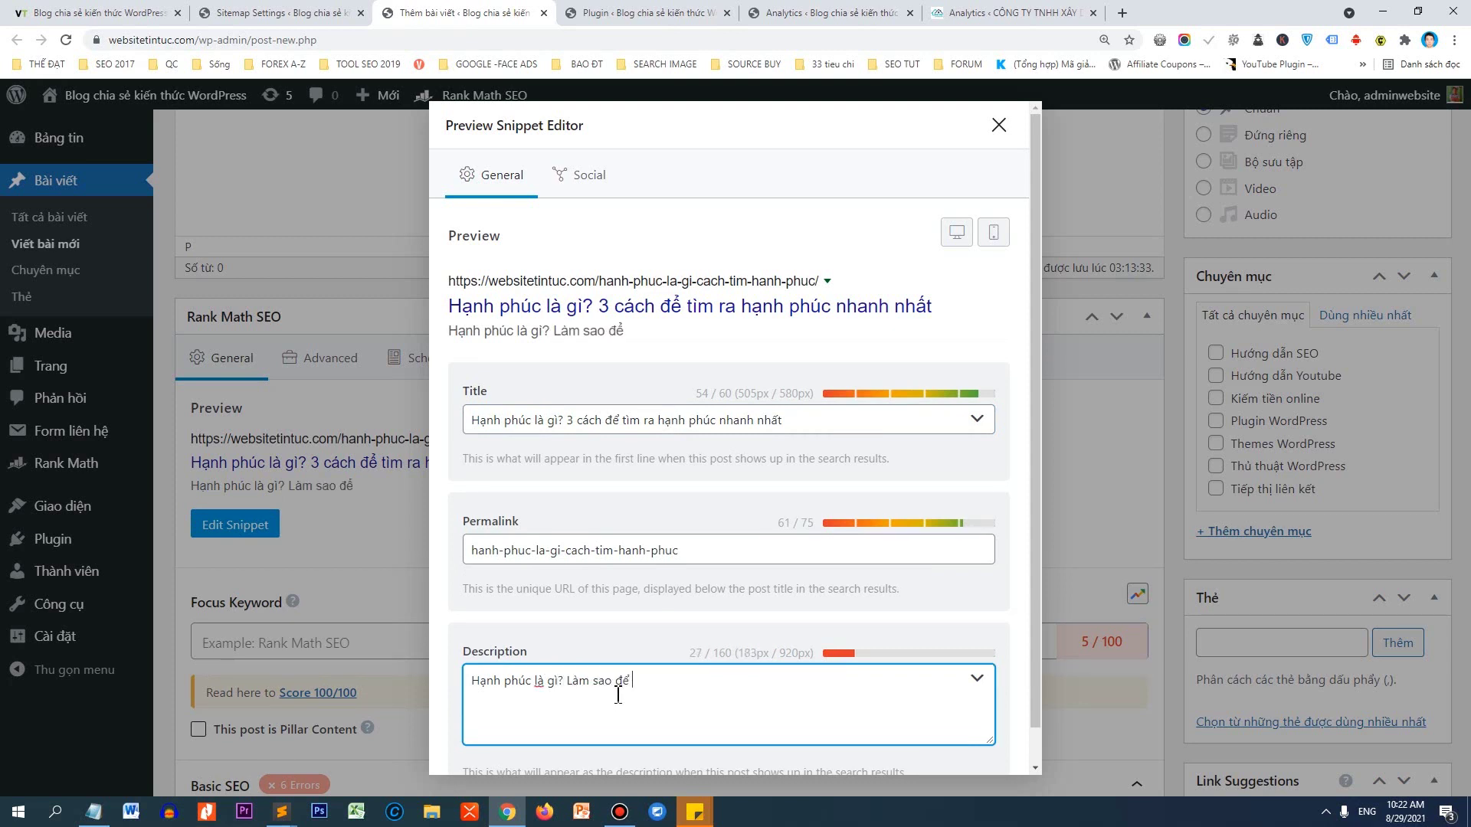
{"action": "type", "text": " tìm được"}
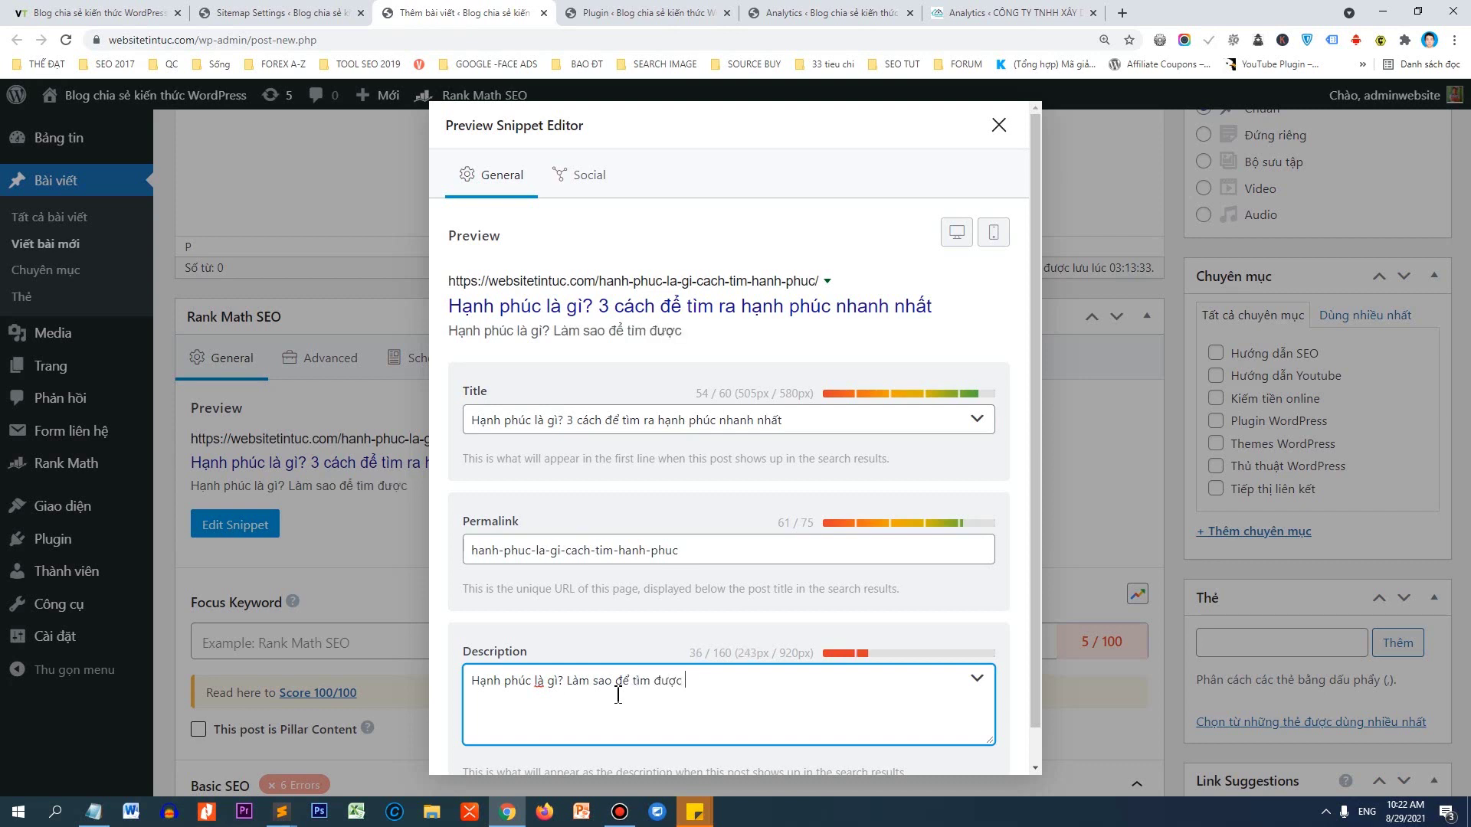
{"action": "type", "text": " hanh phúc"}
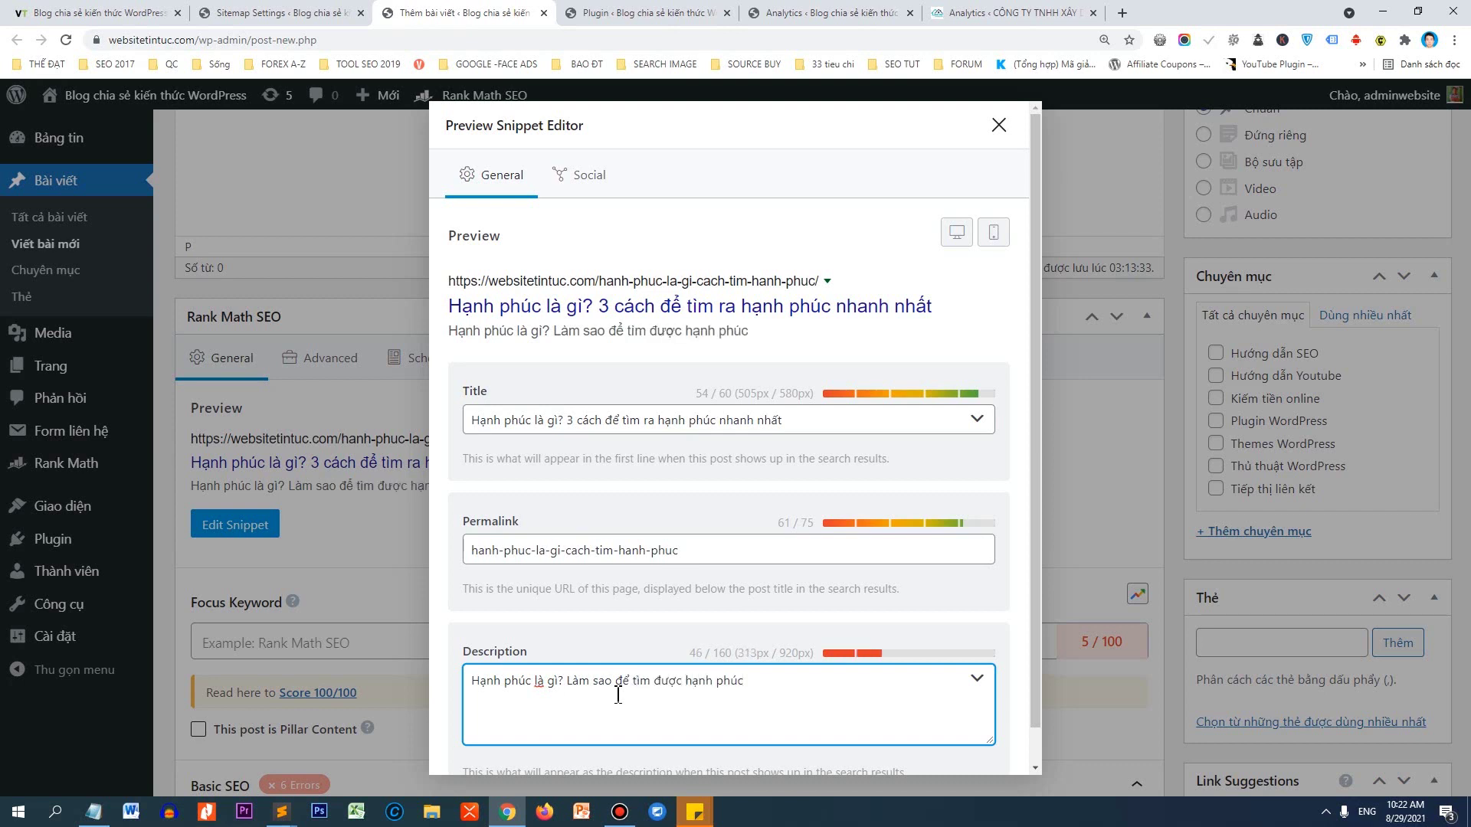
{"action": "type", "text": ". Cùng"}
{"action": "double_click", "coordinate": [153, 39]}
{"action": "key", "text": "ctrl+c"}
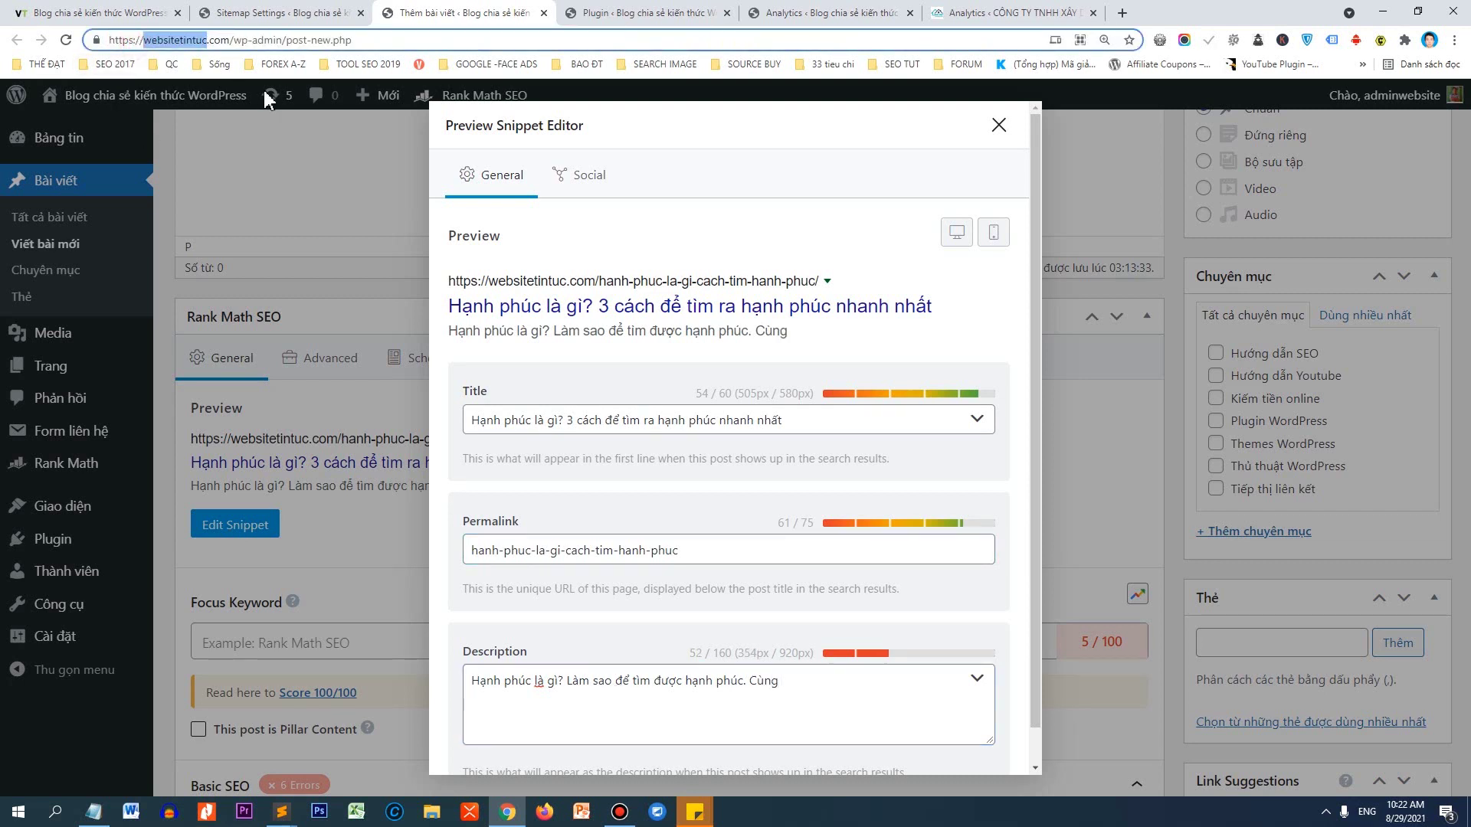
{"action": "left_click", "coordinate": [846, 674]}
{"action": "key", "text": "ctrl+v"}
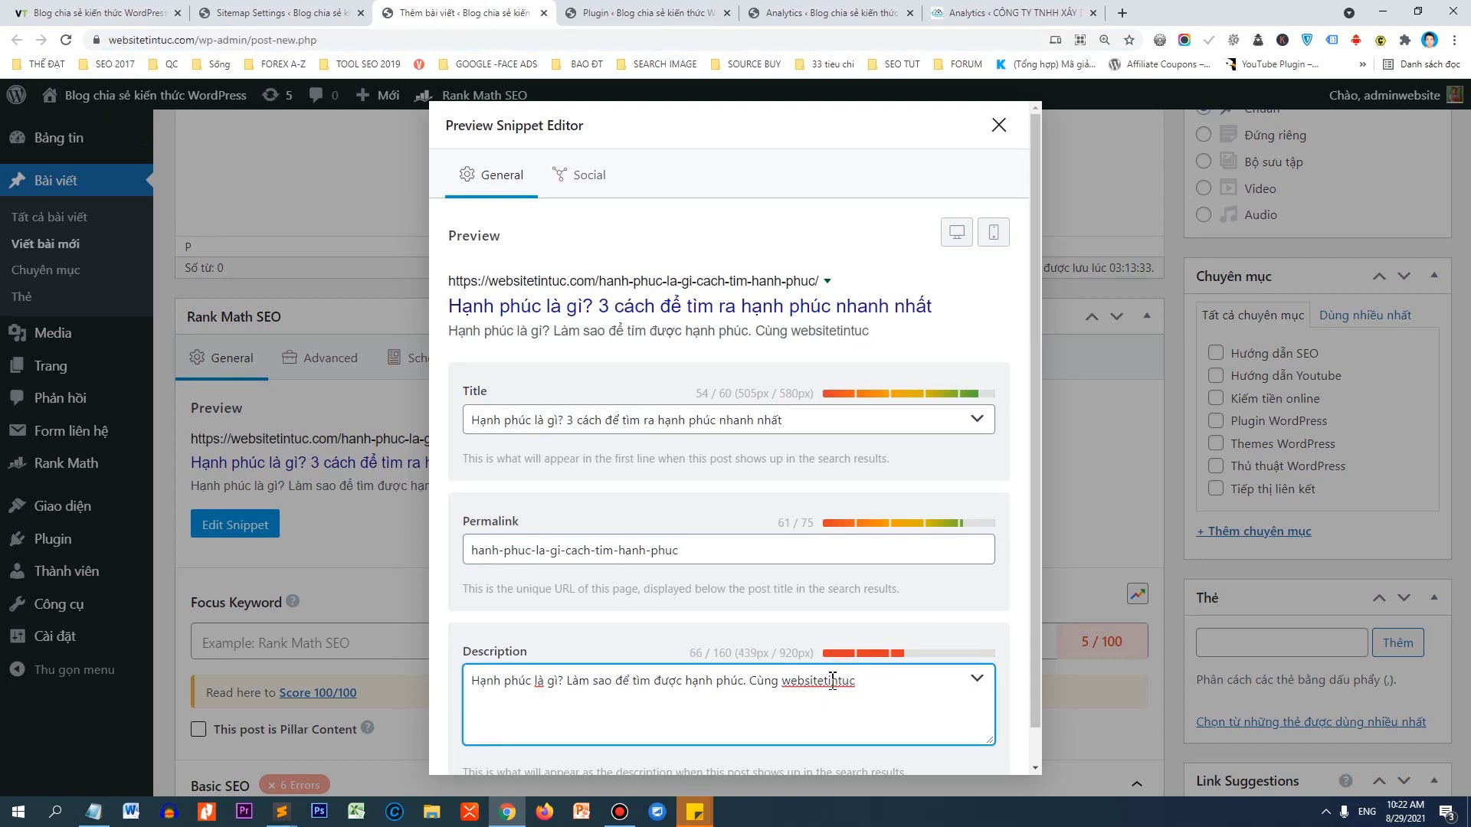
{"action": "type", "text": ".com đi tìm hie"}
{"action": "type", "text": "u "}
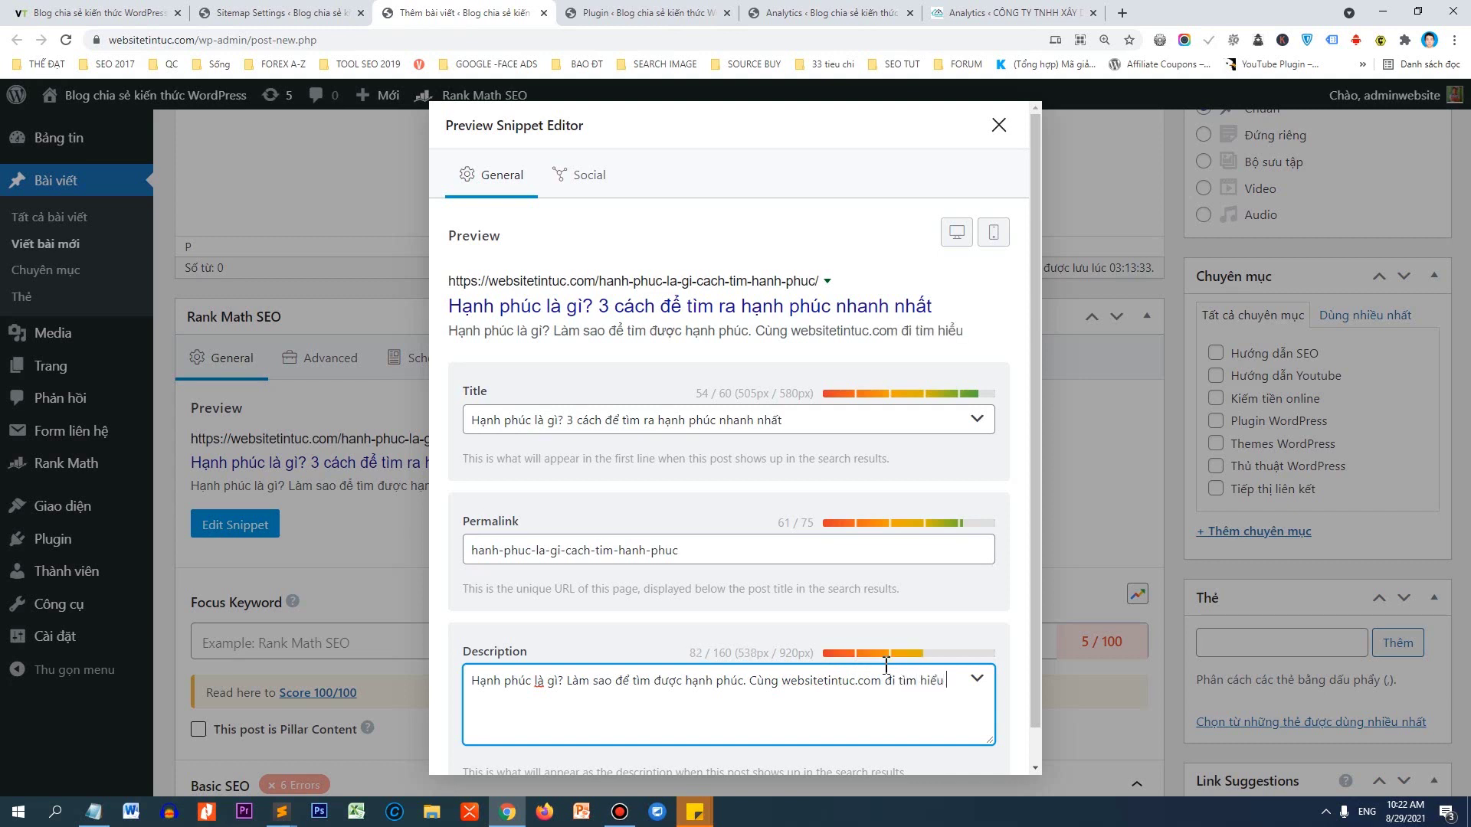
{"action": "type", "text": "và chúng ta "}
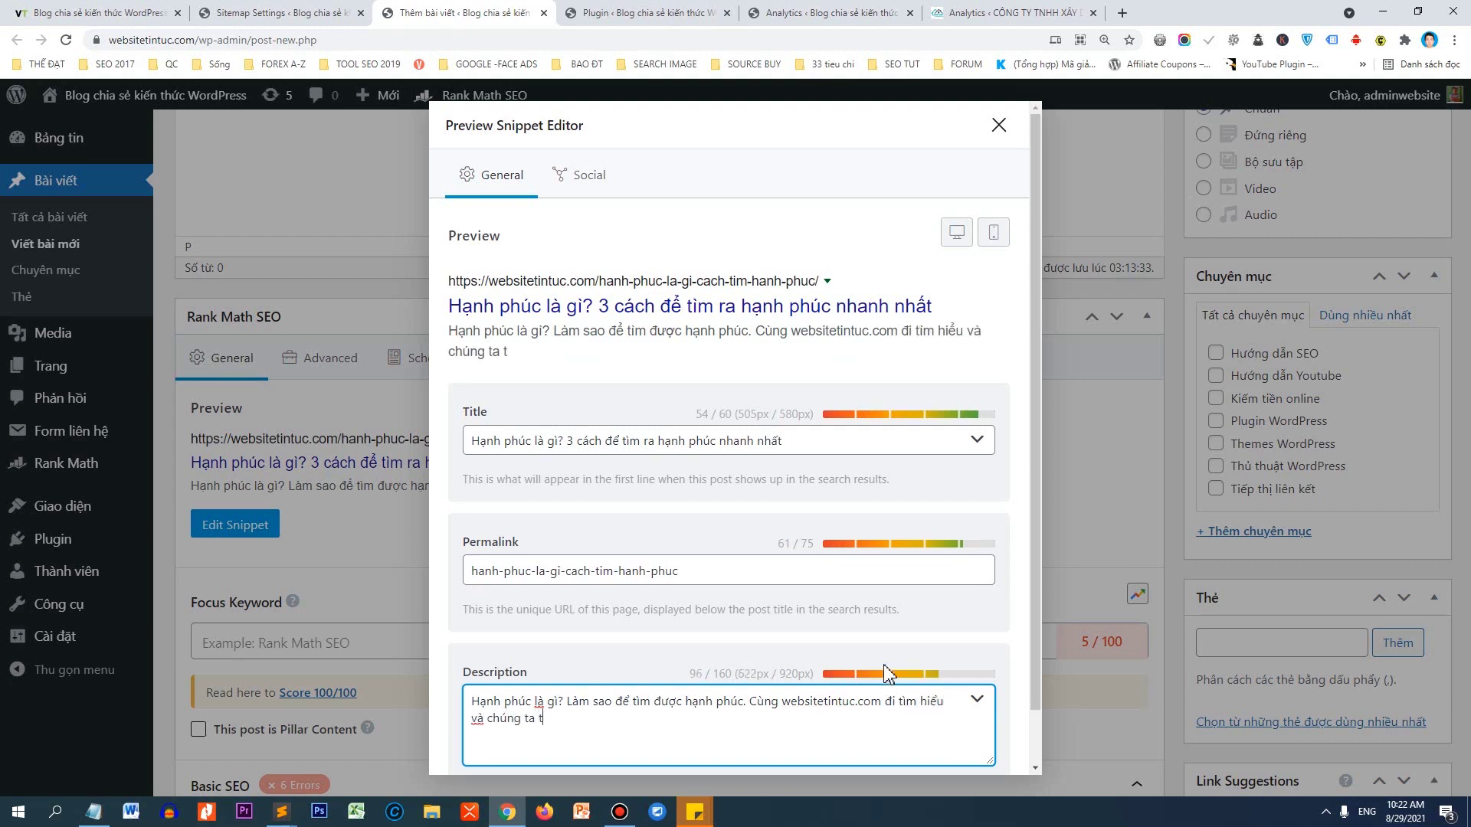
{"action": "type", "text": "thực ngay "}
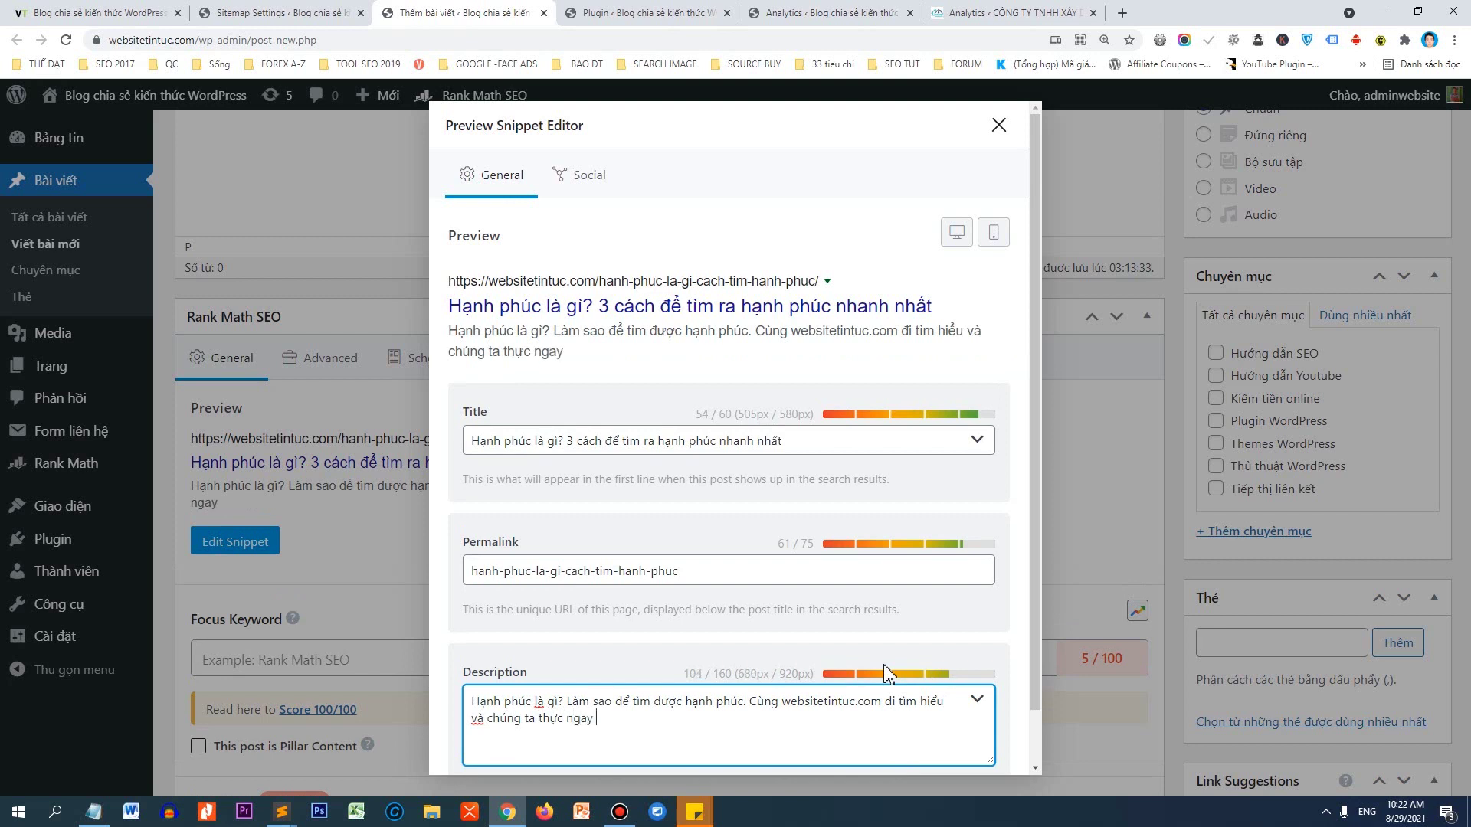
{"action": "type", "text": "nheé để có được "}
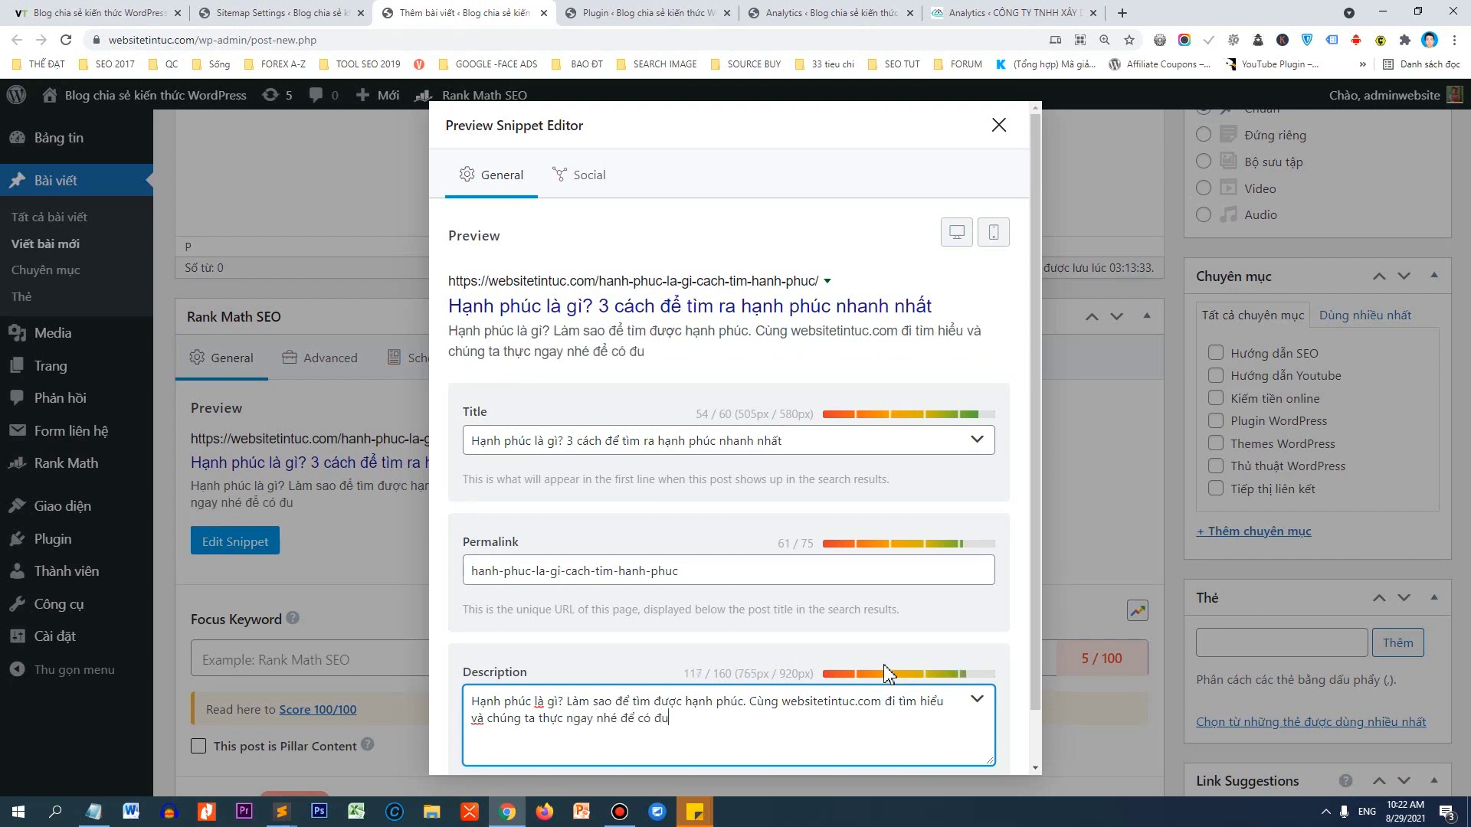
{"action": "type", "text": "hanh ngay ngay"}
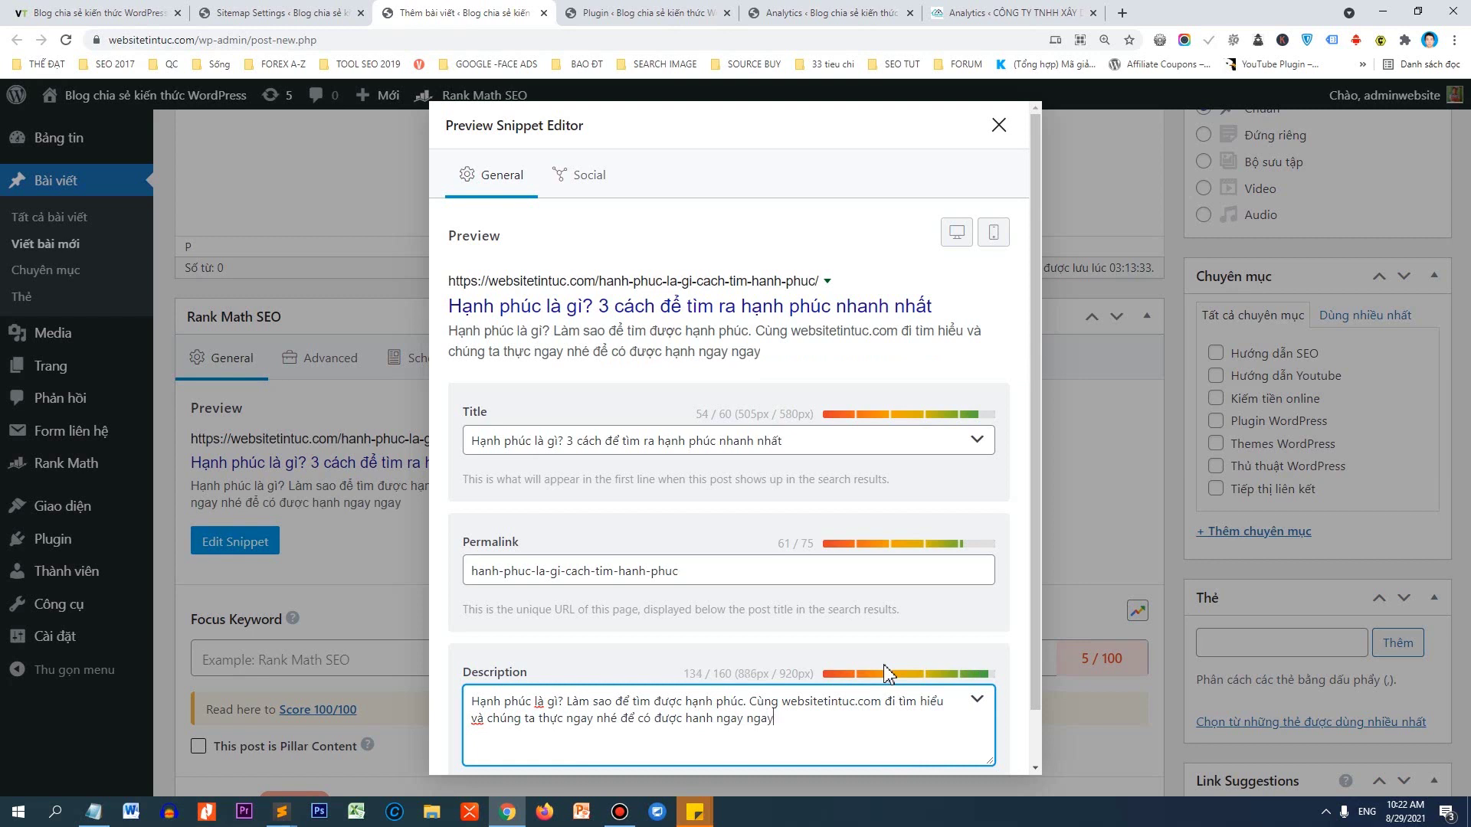
{"action": "key", "text": "BackSpace"}
{"action": "key", "text": "BackSpace"}
{"action": "key", "text": "BackSpace"}
{"action": "key", "text": "BackSpace"}
{"action": "type", "text": "hôm nay"}
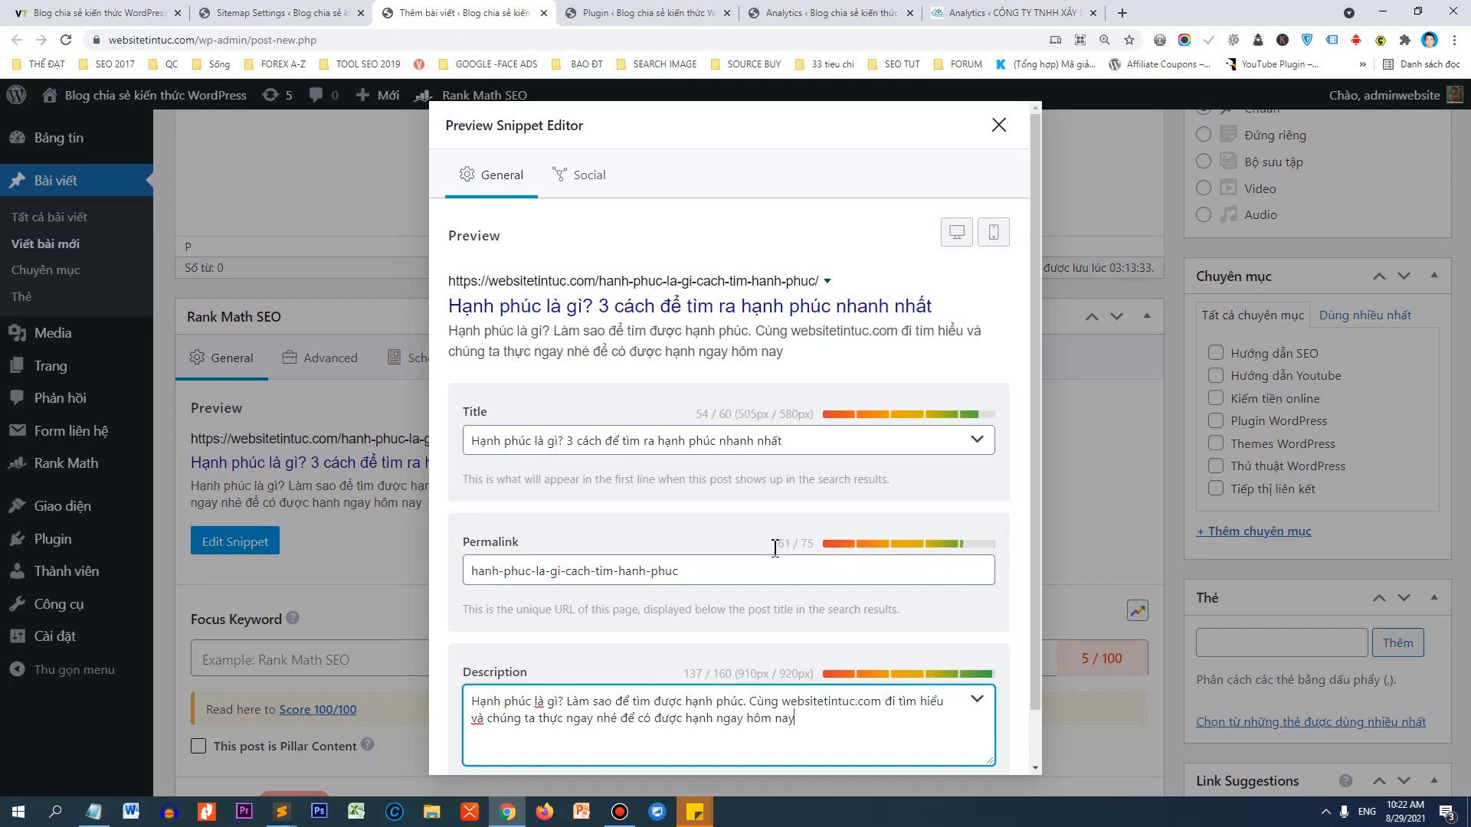
Point out the length limits: permalink 75, title 60, description 160 characters.
{"action": "left_click_drag", "start_coordinate": [728, 566], "coordinate": [456, 591]}
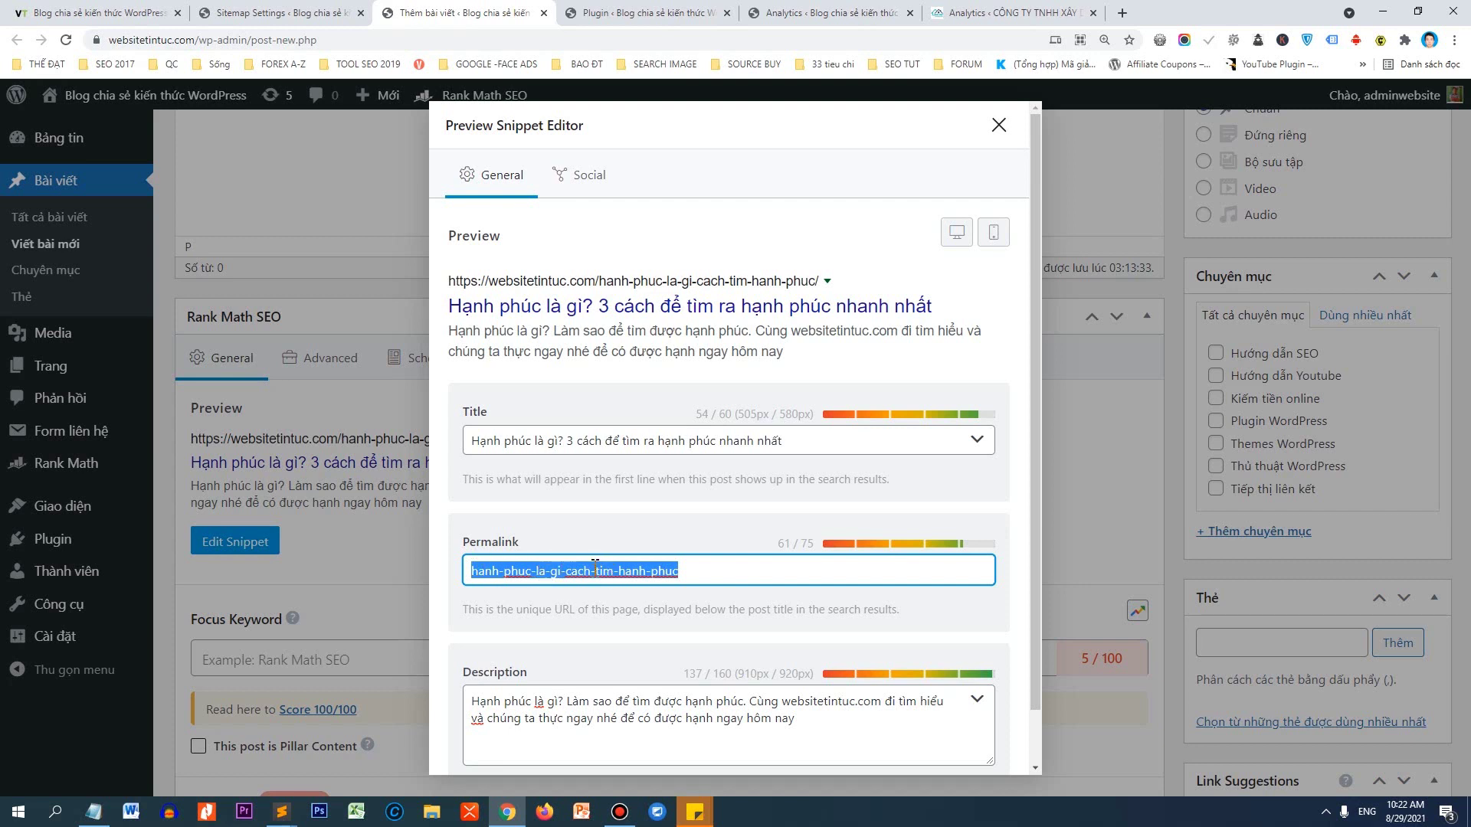
{"action": "double_click", "coordinate": [807, 543]}
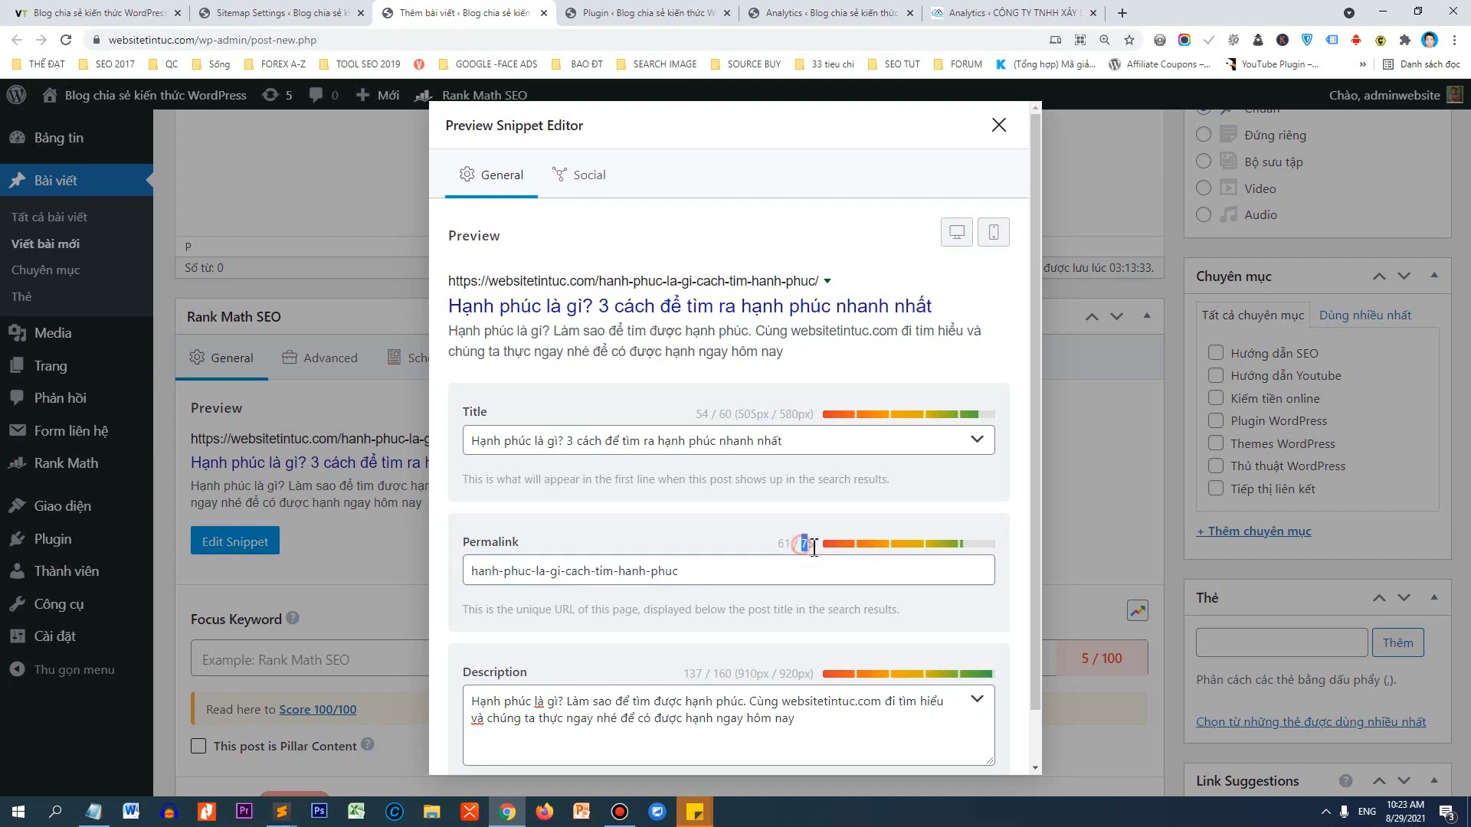
{"action": "double_click", "coordinate": [724, 415]}
{"action": "left_click_drag", "start_coordinate": [733, 674], "coordinate": [717, 674]}
Switch to the Social tab and scroll down to the Add Image area.
{"action": "left_click", "coordinate": [601, 192]}
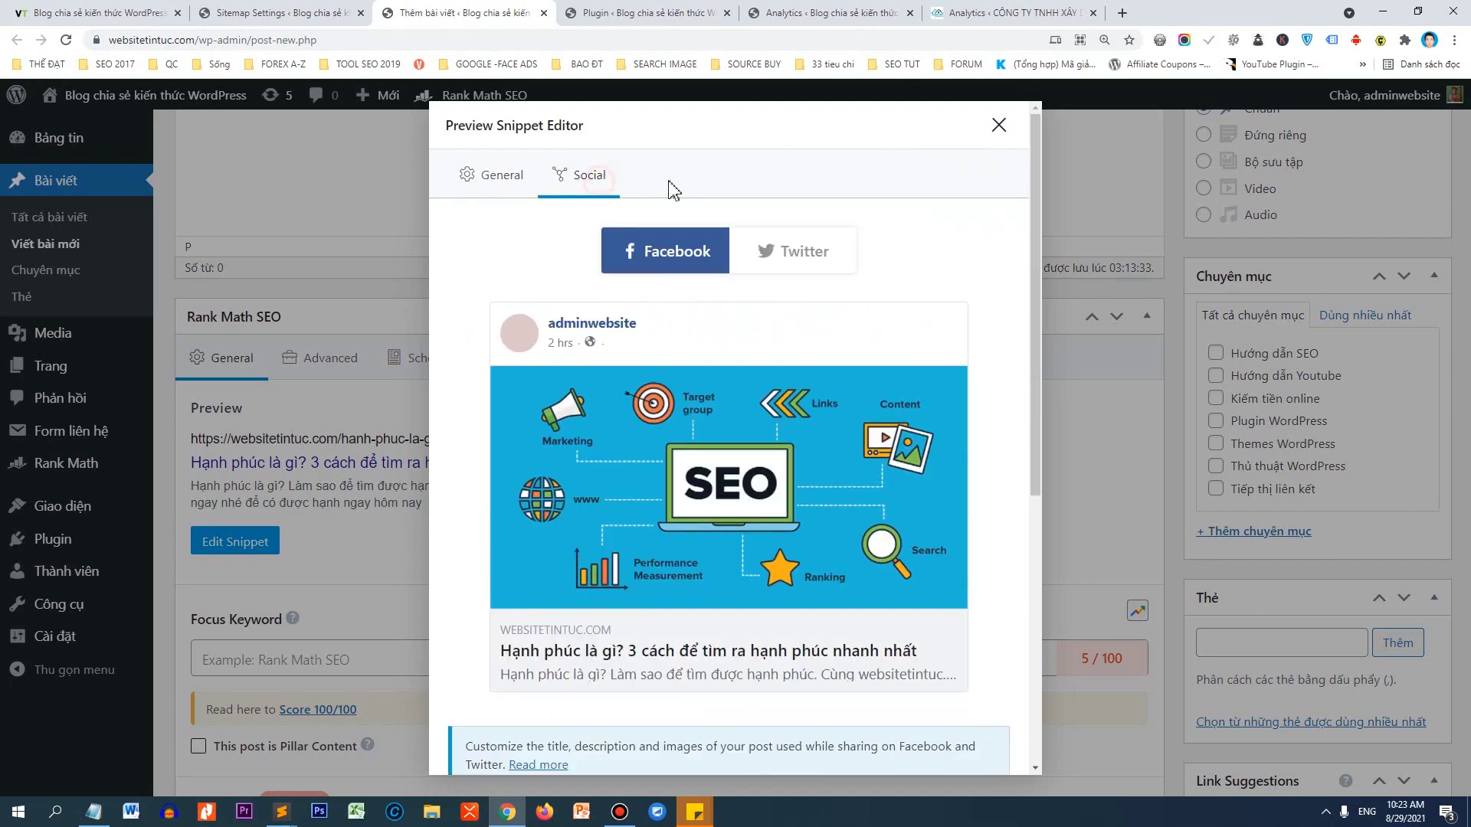
{"action": "scroll", "coordinate": [911, 382], "scroll_direction": "down", "scroll_amount": 2}
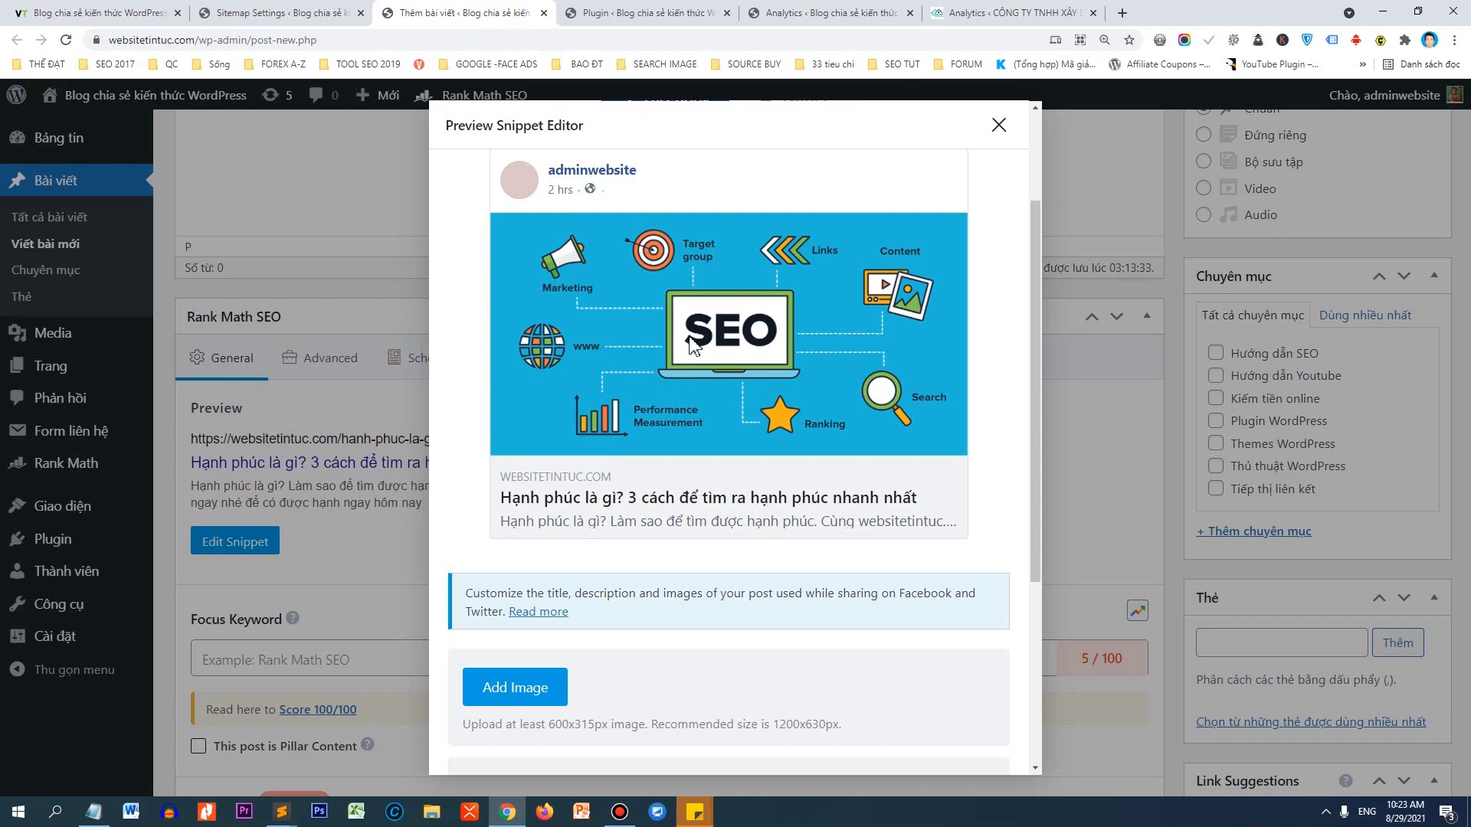
Search Google Images for 'hạnh phúc' and preview the first 'Hạnh phúc là gì' image.
{"action": "left_click", "coordinate": [1122, 13]}
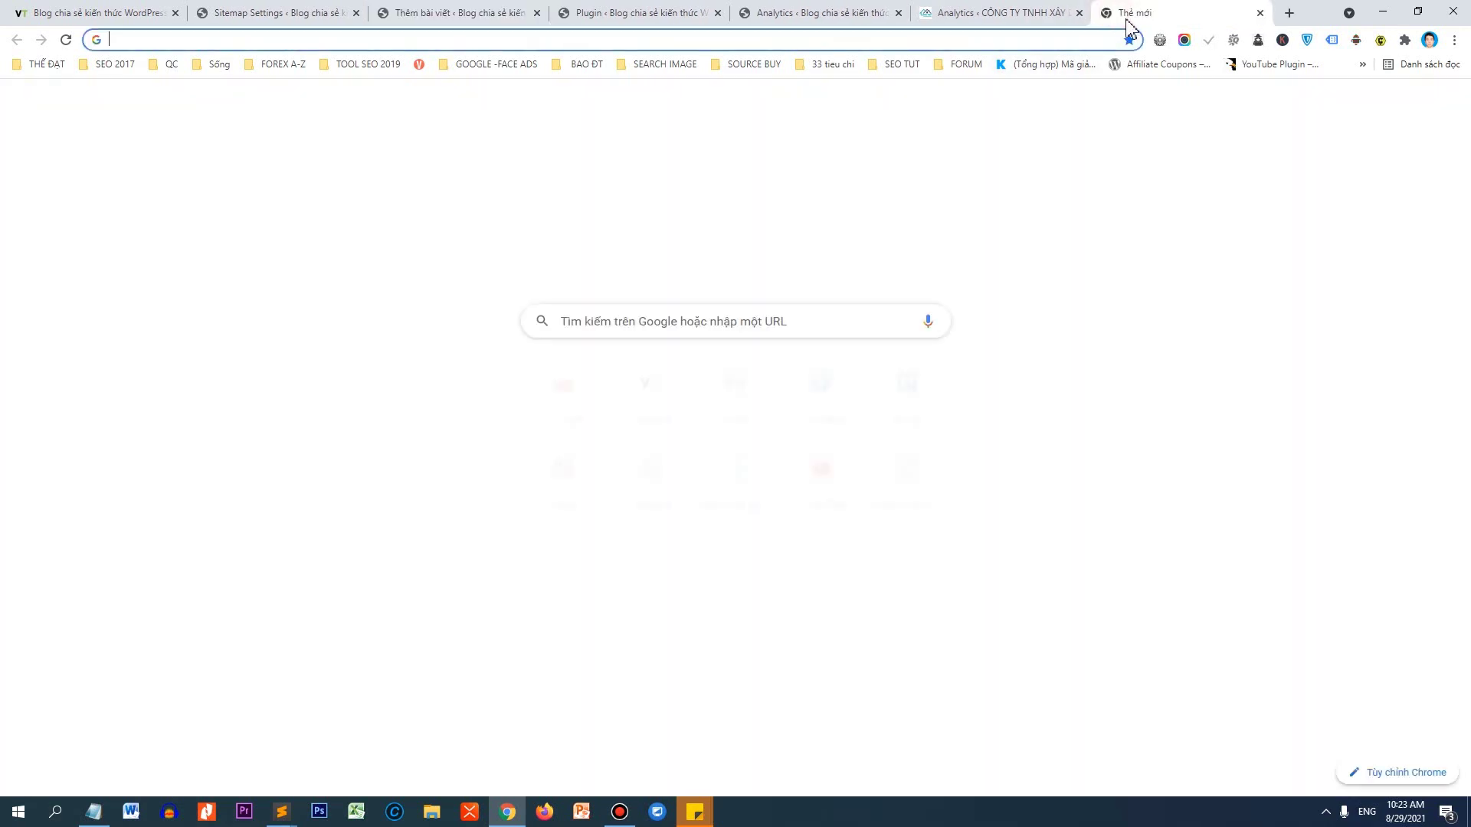
{"action": "type", "text": "hạnh phục"}
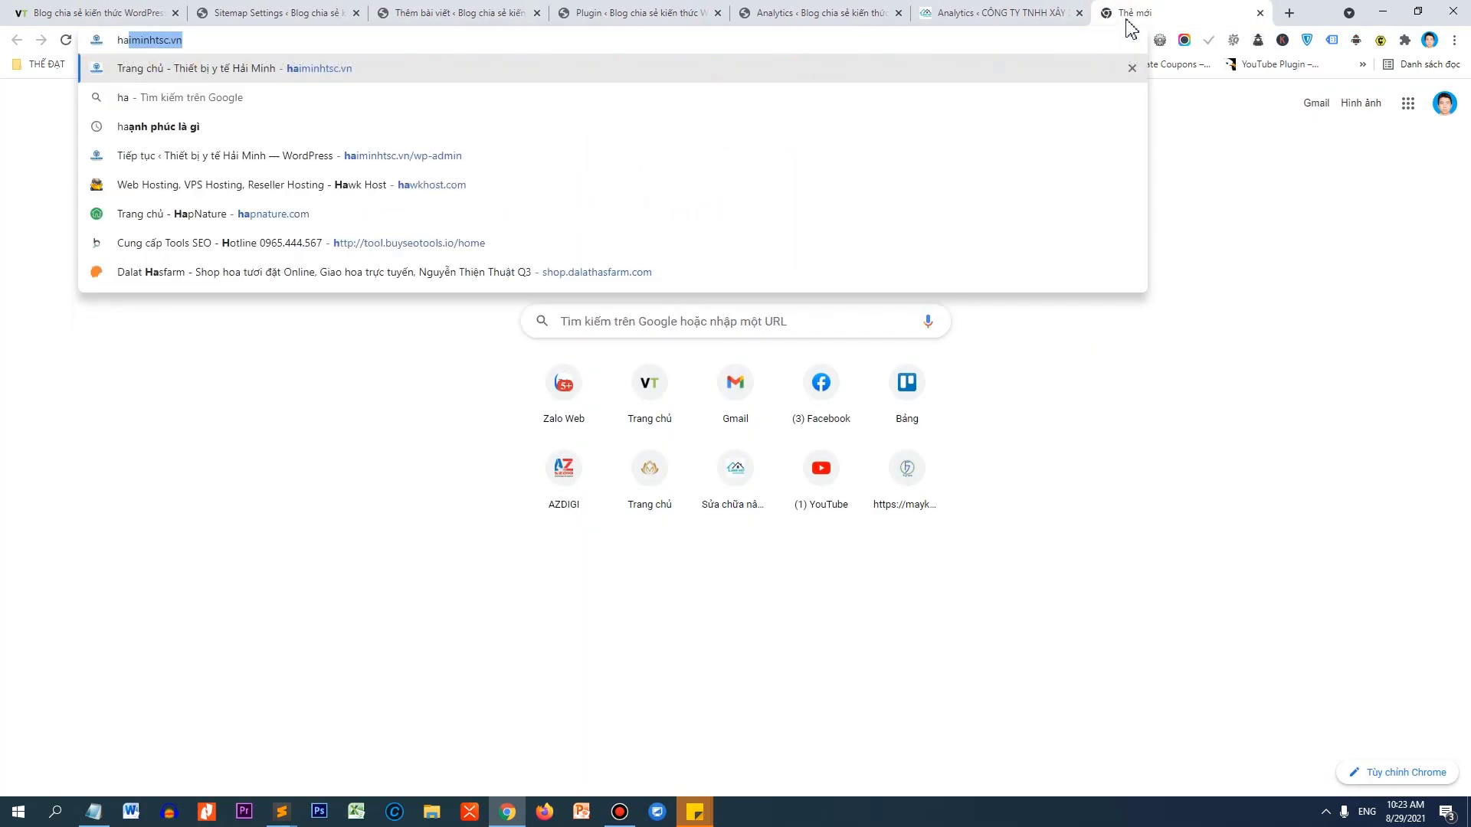
{"action": "key", "text": "Return"}
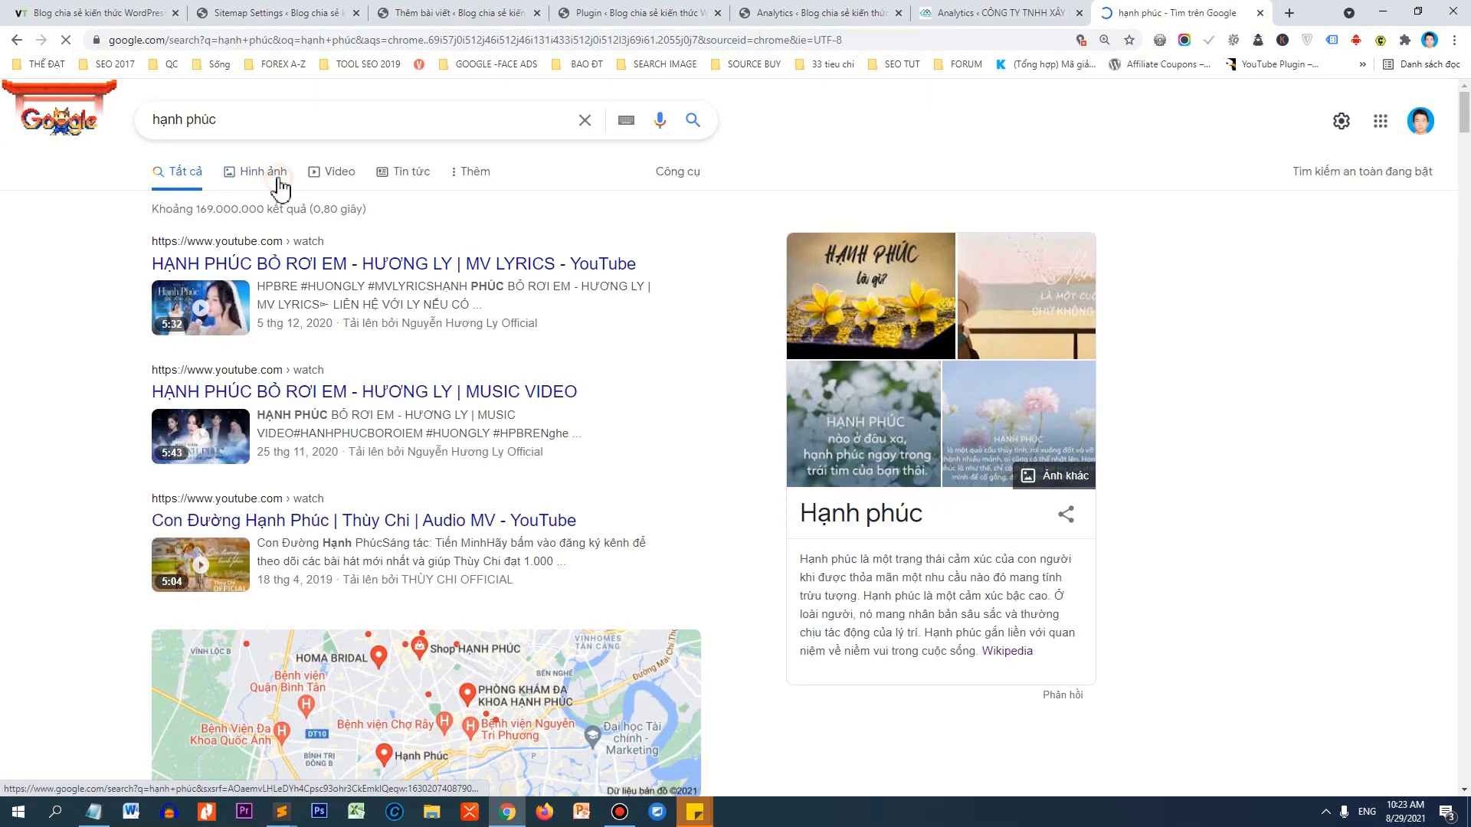
{"action": "left_click", "coordinate": [278, 176]}
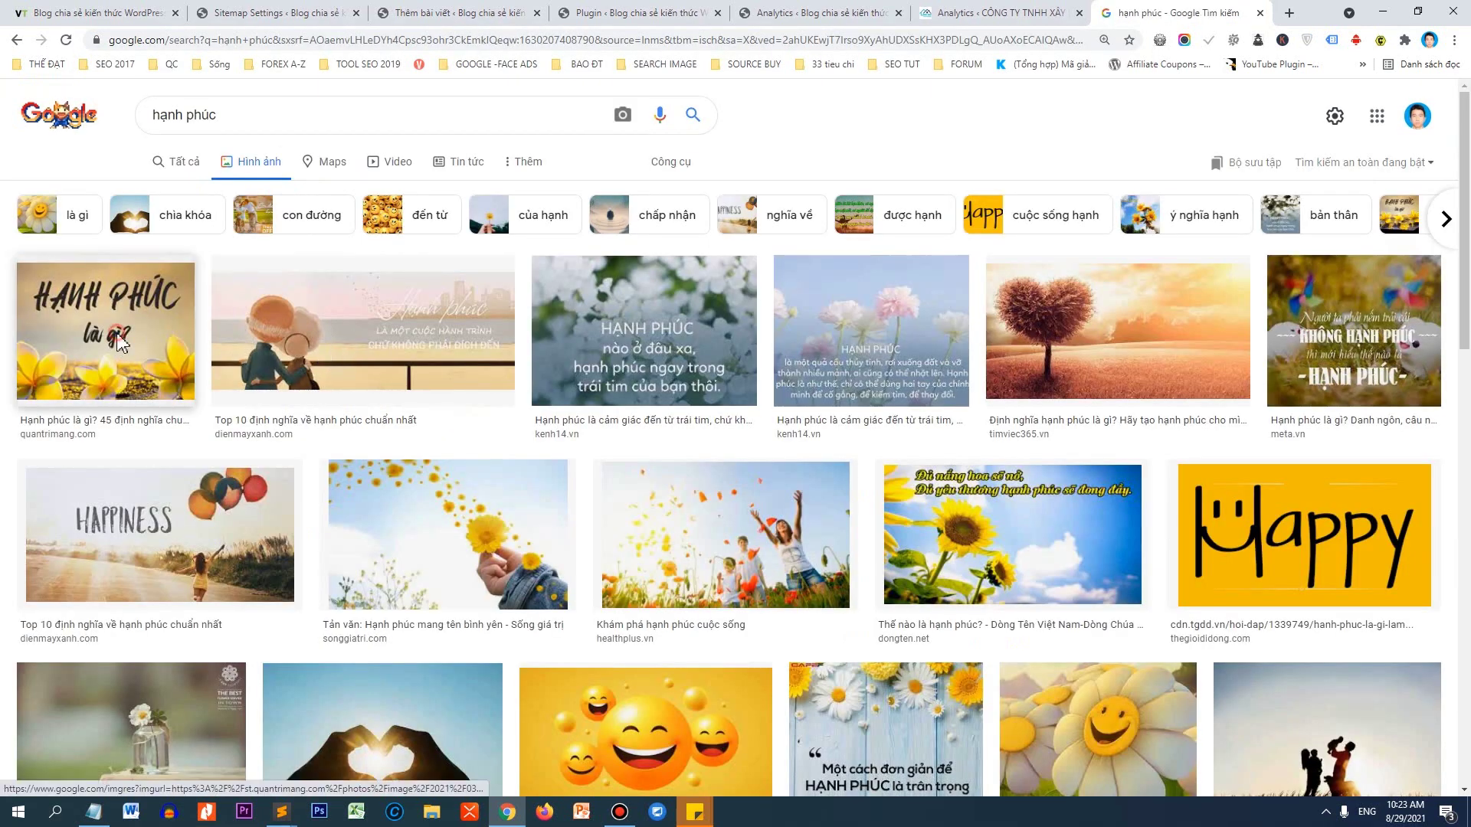
{"action": "left_click", "coordinate": [119, 345]}
Open the full-size flower image and save it as hanh-phuc-la-gi.jpg.
{"action": "right_click", "coordinate": [1061, 334]}
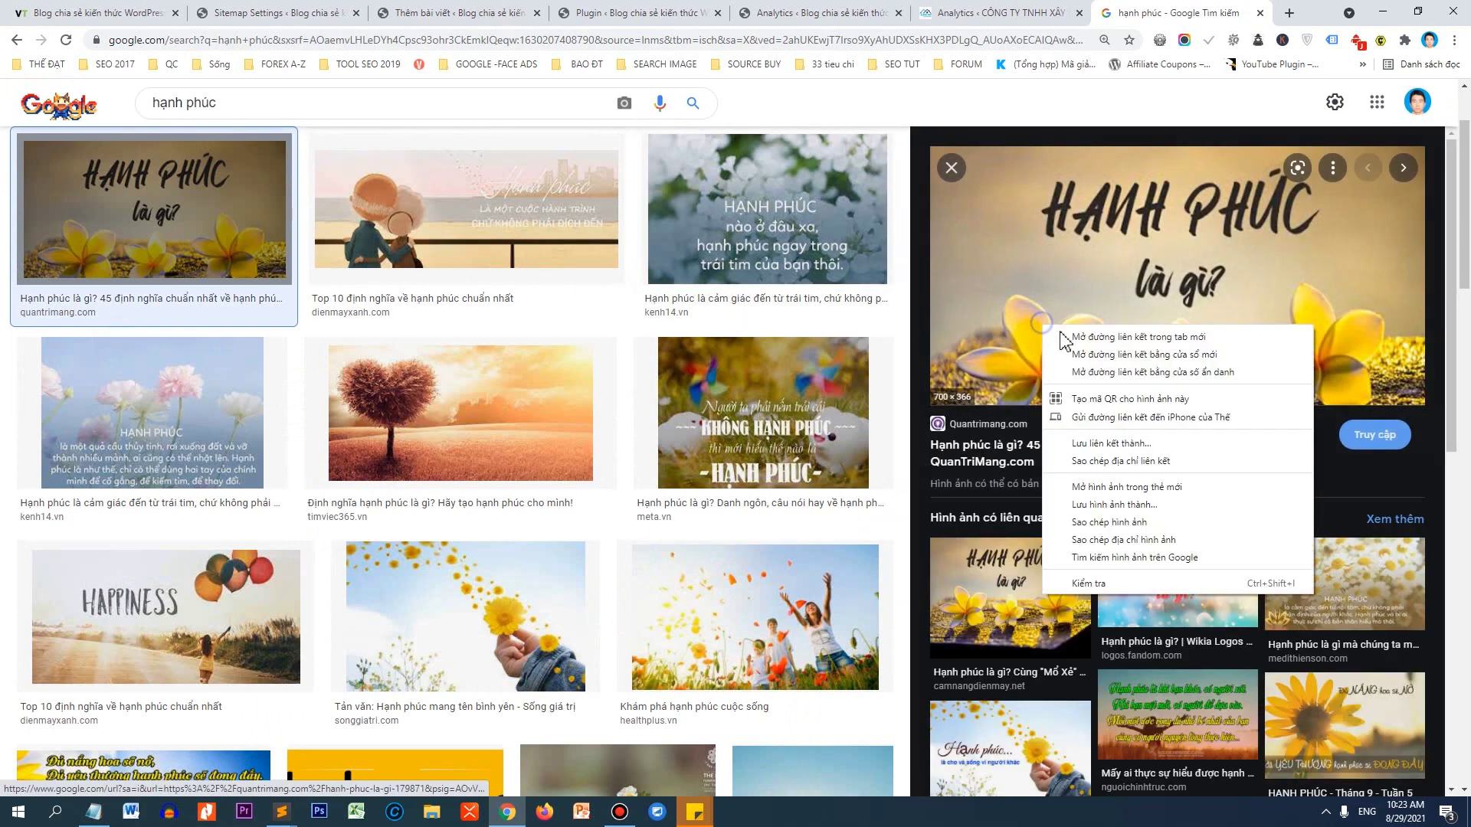
{"action": "left_click", "coordinate": [1118, 486]}
{"action": "left_click", "coordinate": [1187, 13]}
{"action": "right_click", "coordinate": [863, 350]}
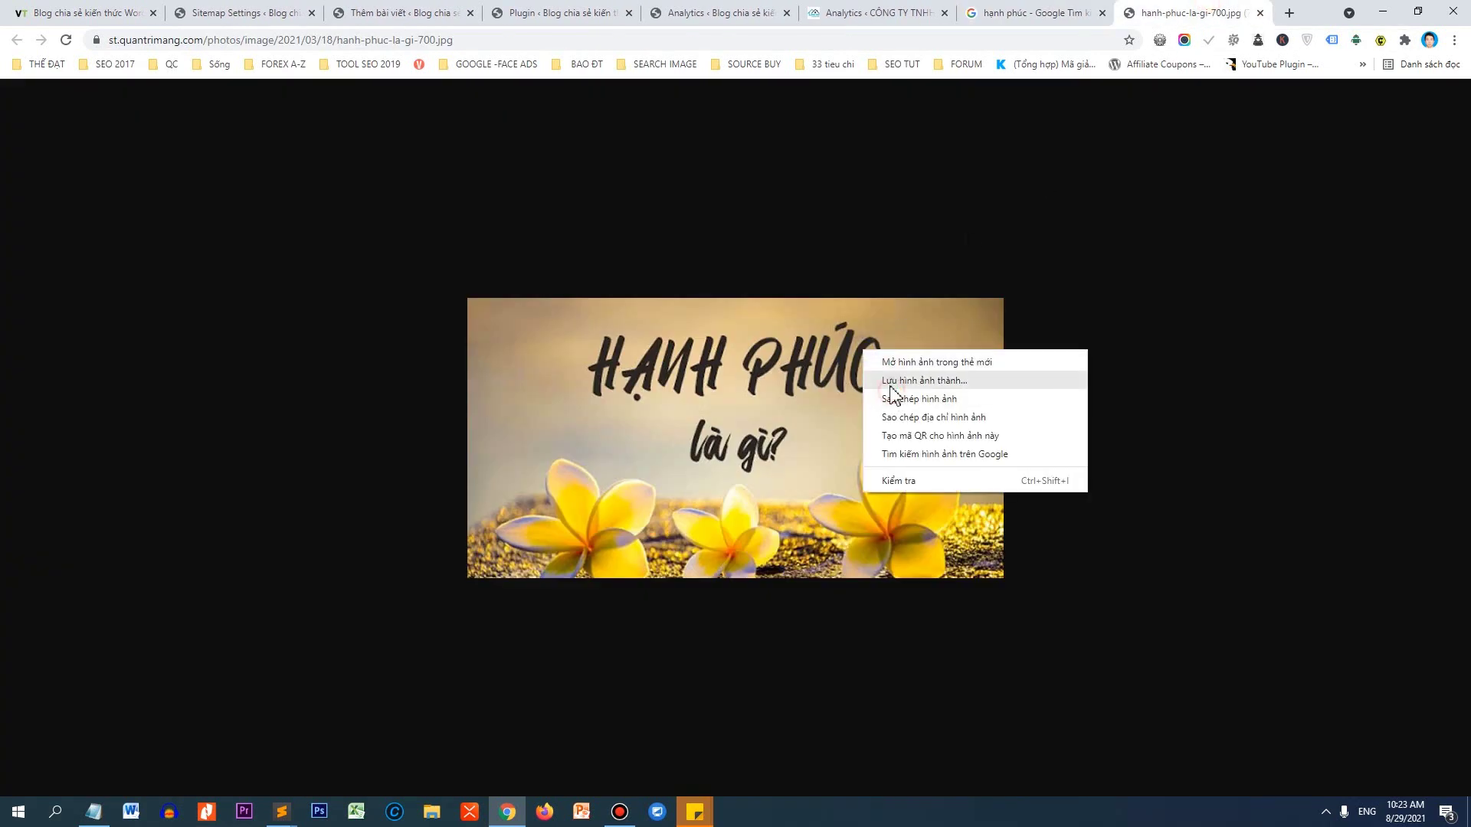
{"action": "left_click", "coordinate": [889, 381]}
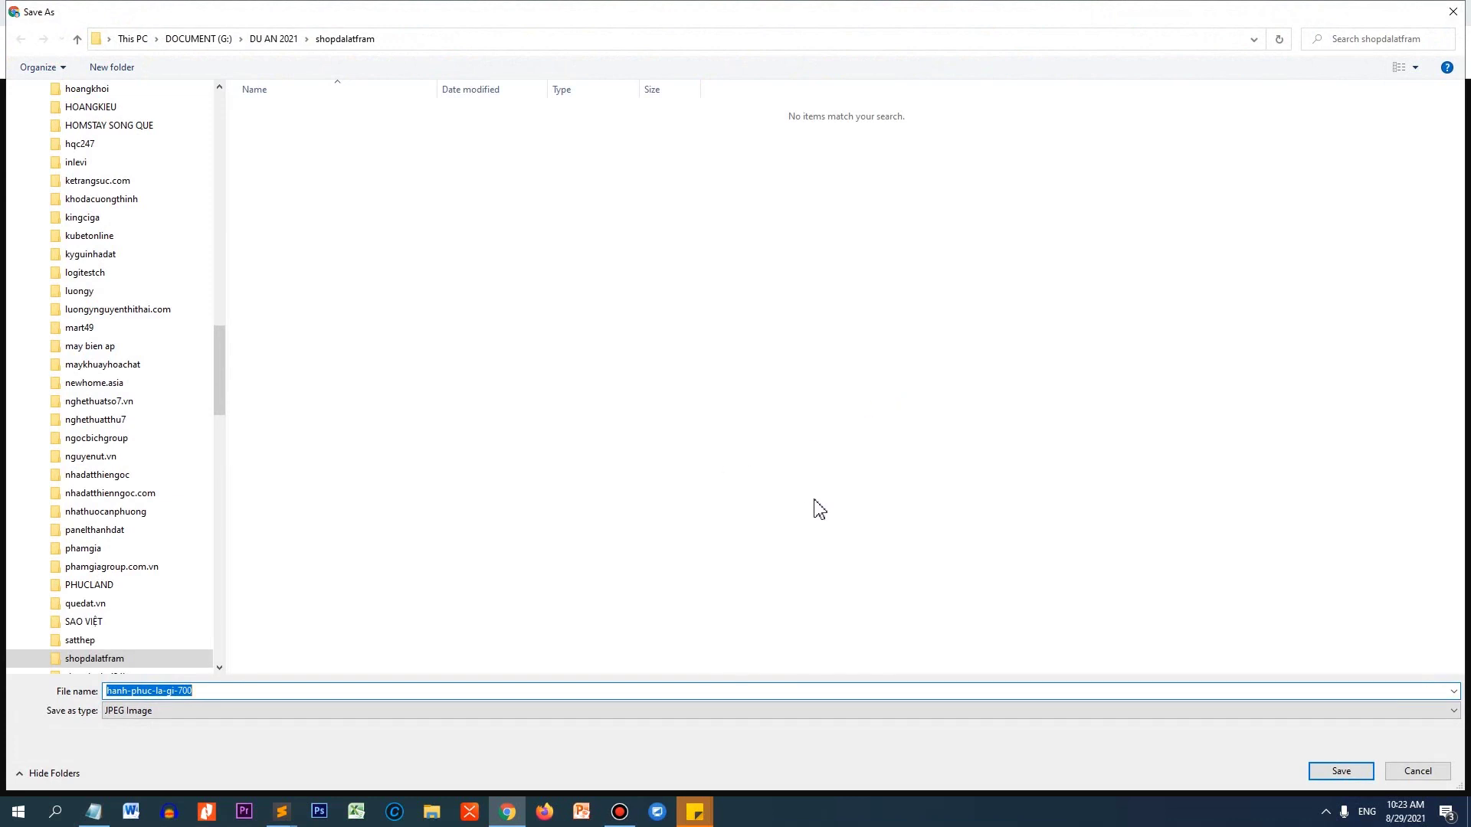
{"action": "key", "text": "End"}
{"action": "key", "text": "BackSpace"}
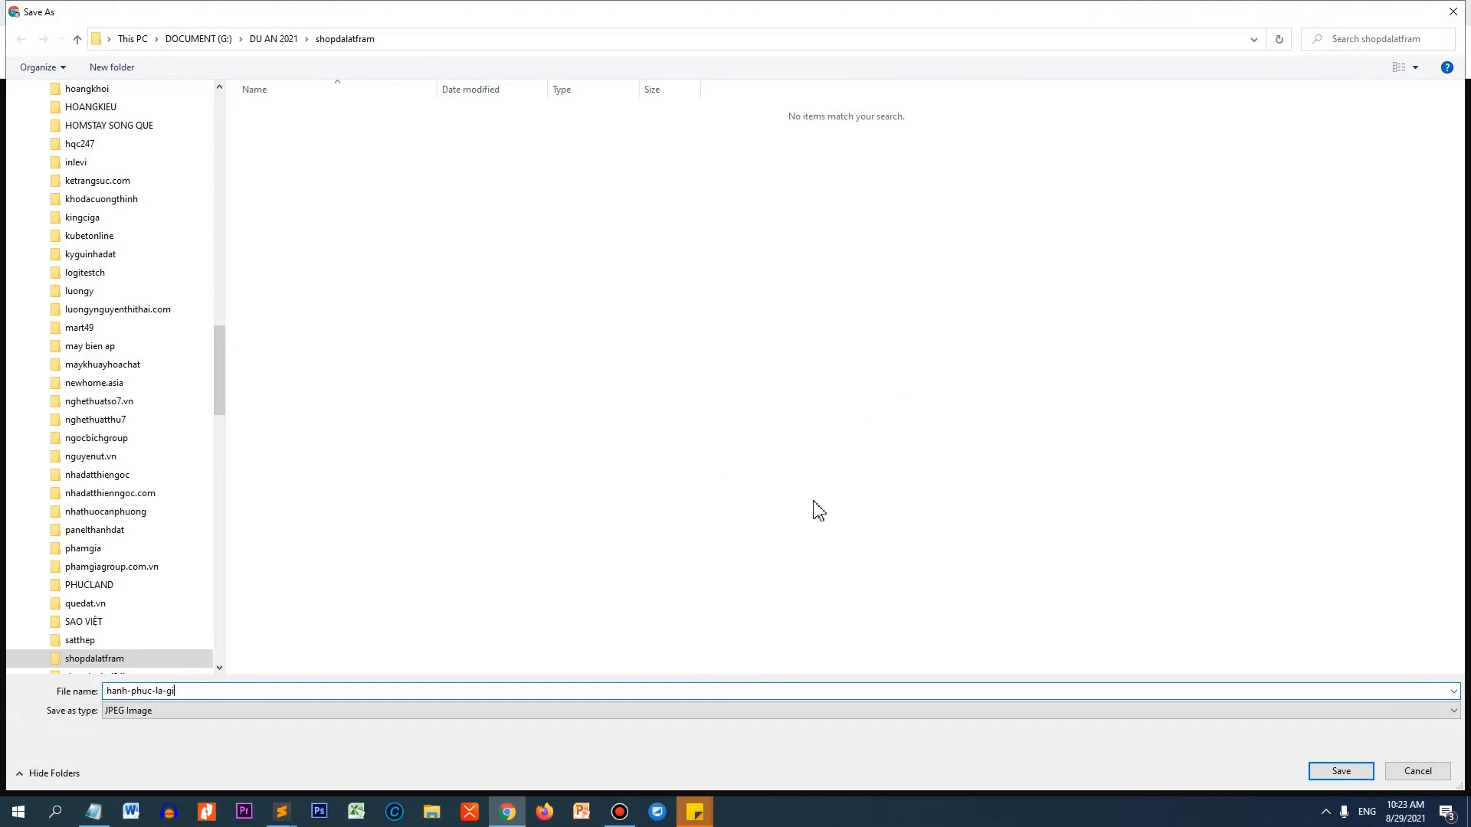
{"action": "type", "text": "u"}
{"action": "type", "text": "i"}
{"action": "key", "text": "Return"}
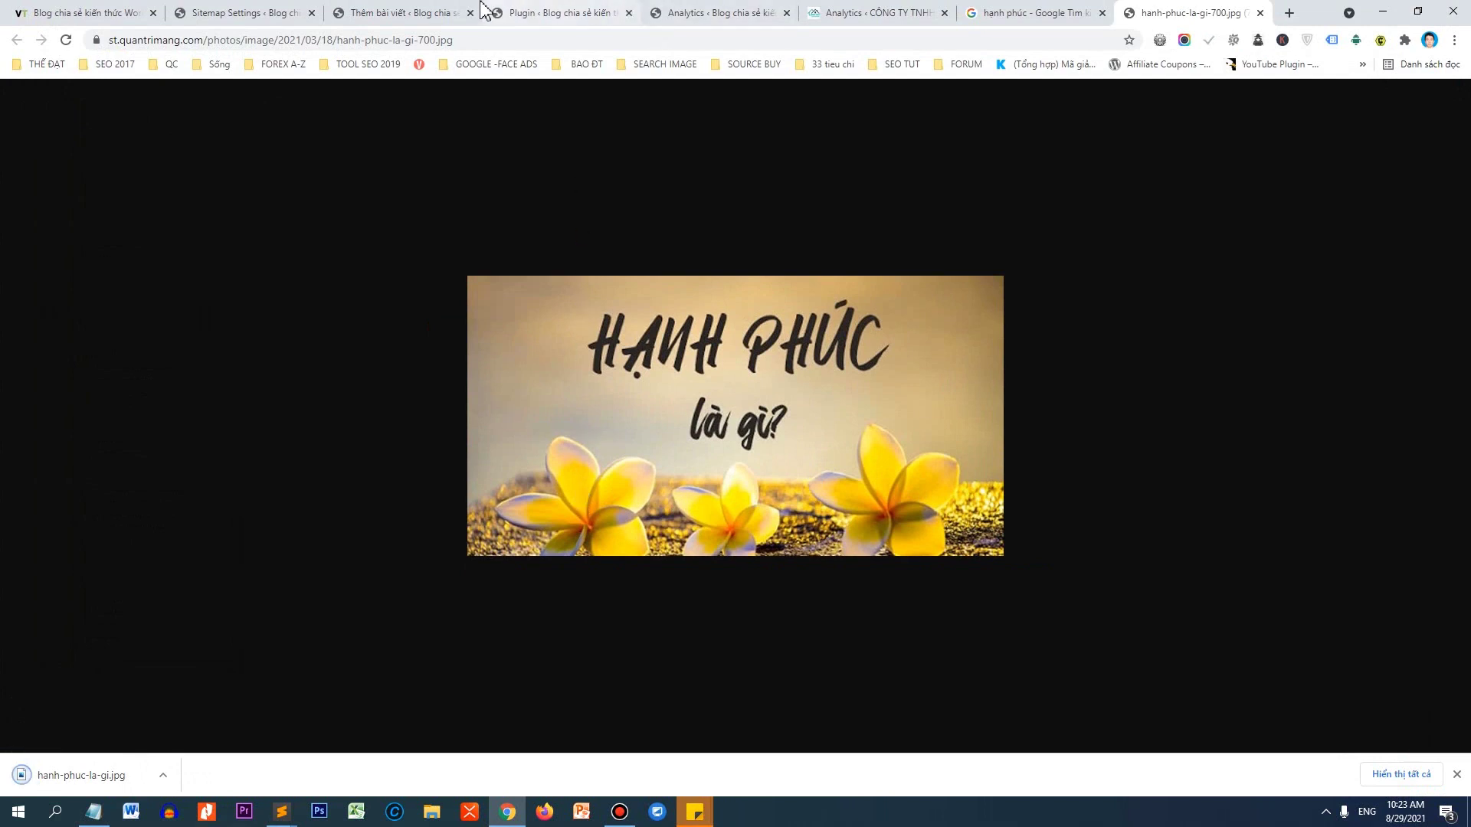
{"action": "left_click", "coordinate": [395, 12]}
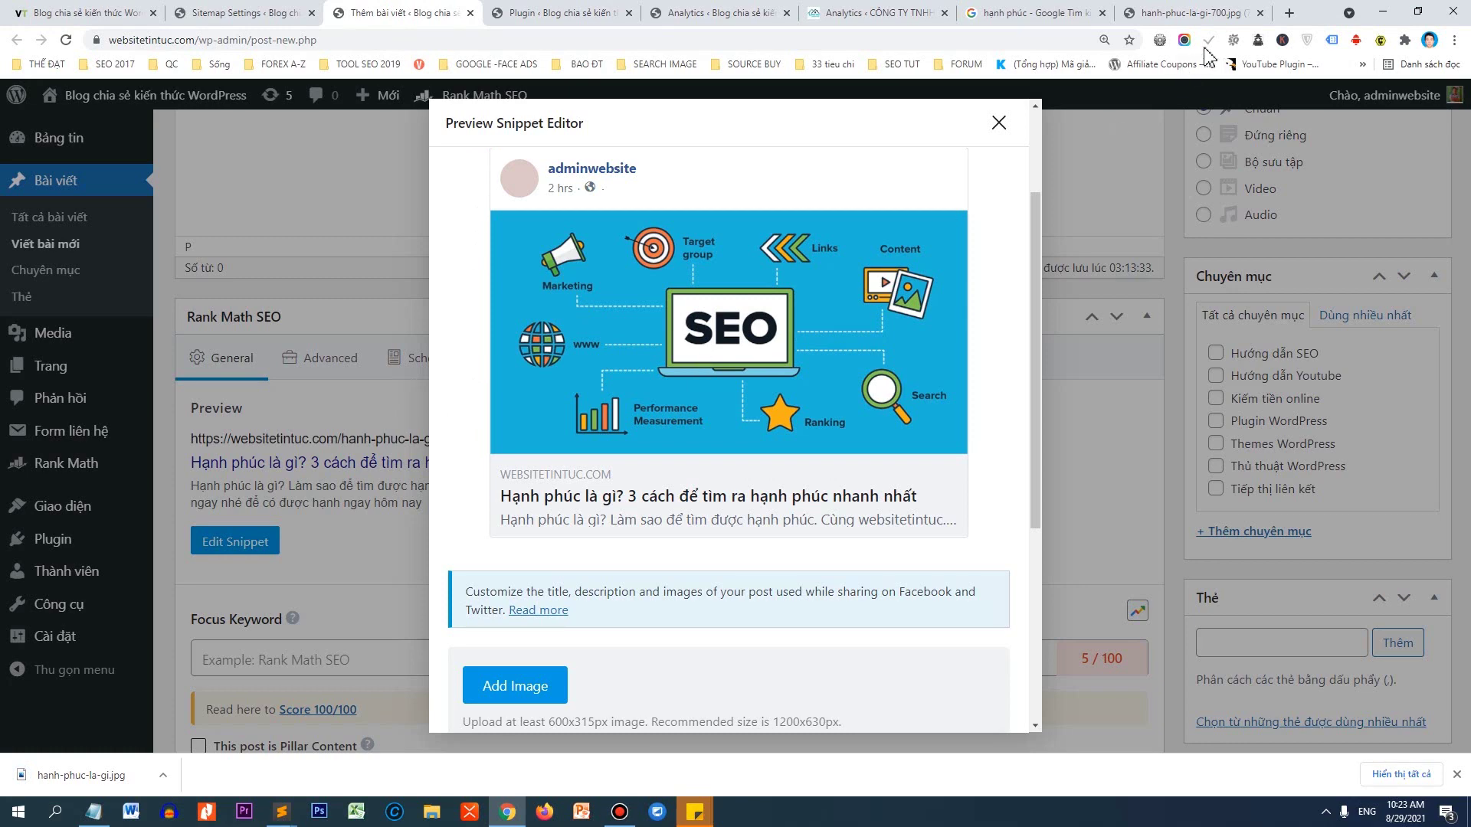
Search YouTube for 'seo hình ảnh vantheweb', then close the YouTube tab.
{"action": "left_click", "coordinate": [1193, 12]}
{"action": "left_click", "coordinate": [1014, 38]}
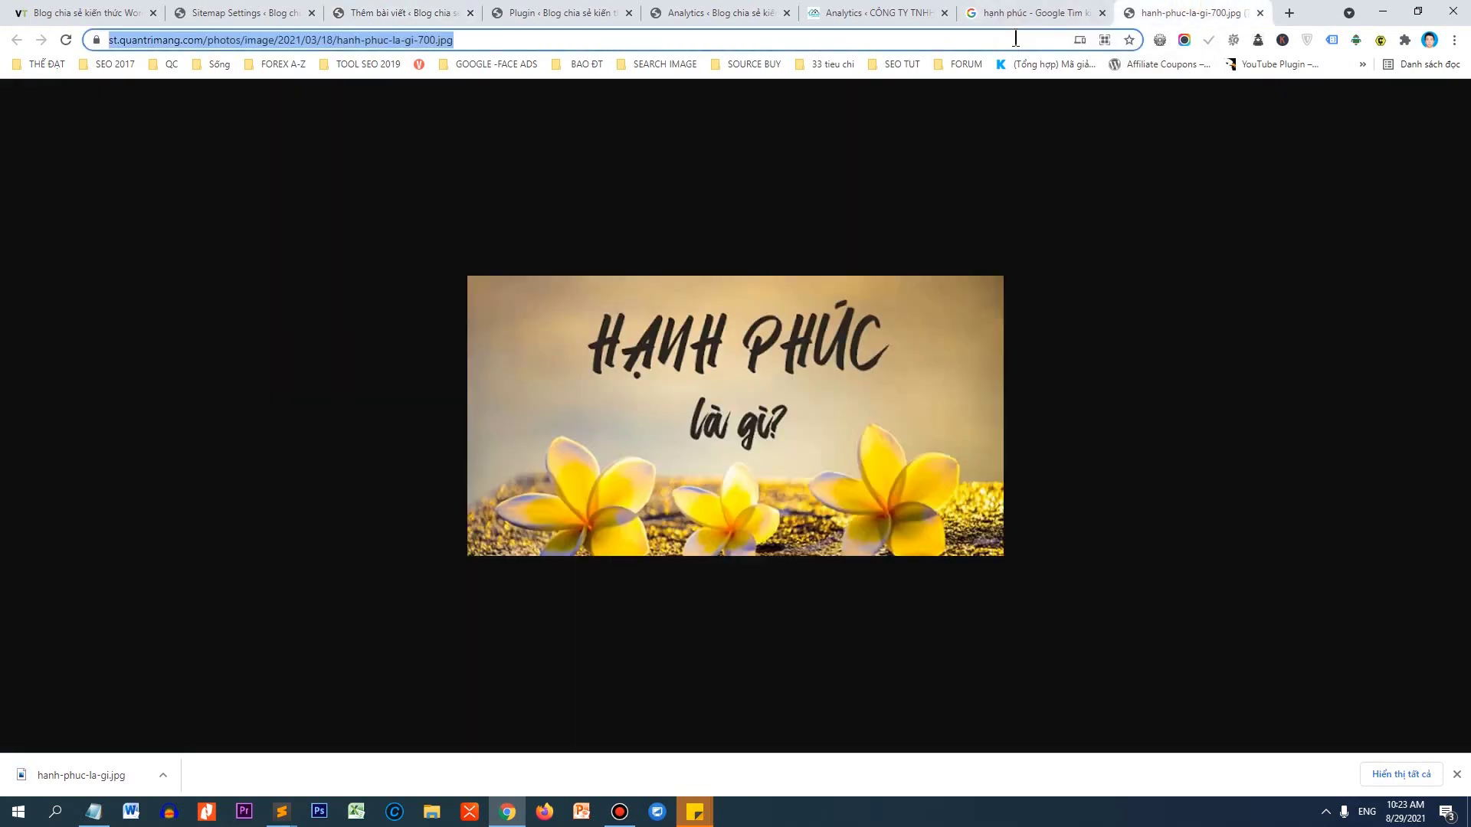
{"action": "type", "text": "youtube.com"}
{"action": "key", "text": "Return"}
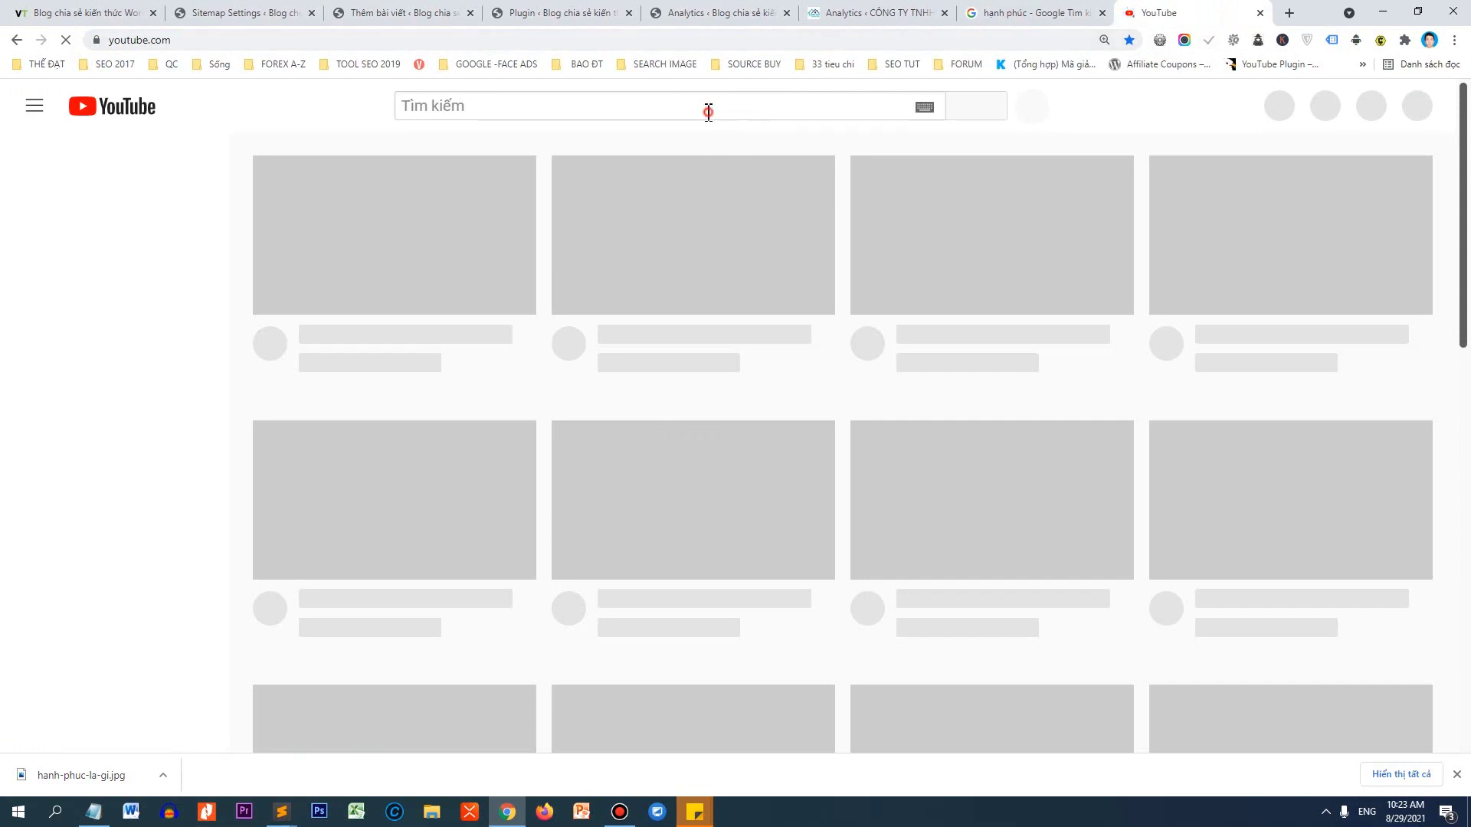
{"action": "left_click", "coordinate": [713, 108]}
{"action": "type", "text": "seio"}
{"action": "key", "text": "BackSpace"}
{"action": "key", "text": "BackSpace"}
{"action": "type", "text": "o "}
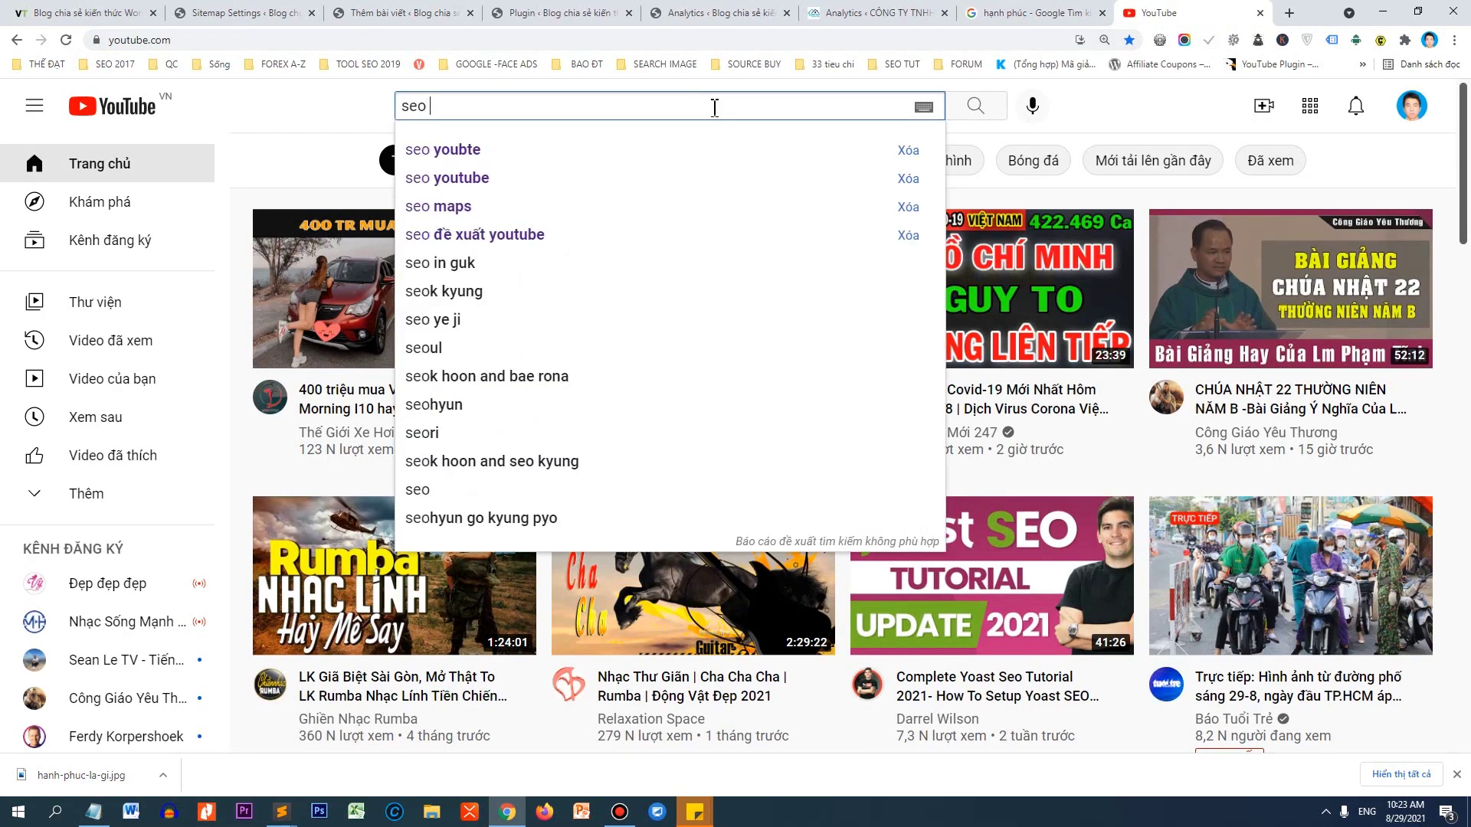
{"action": "type", "text": "hình ảnh vantheweb"}
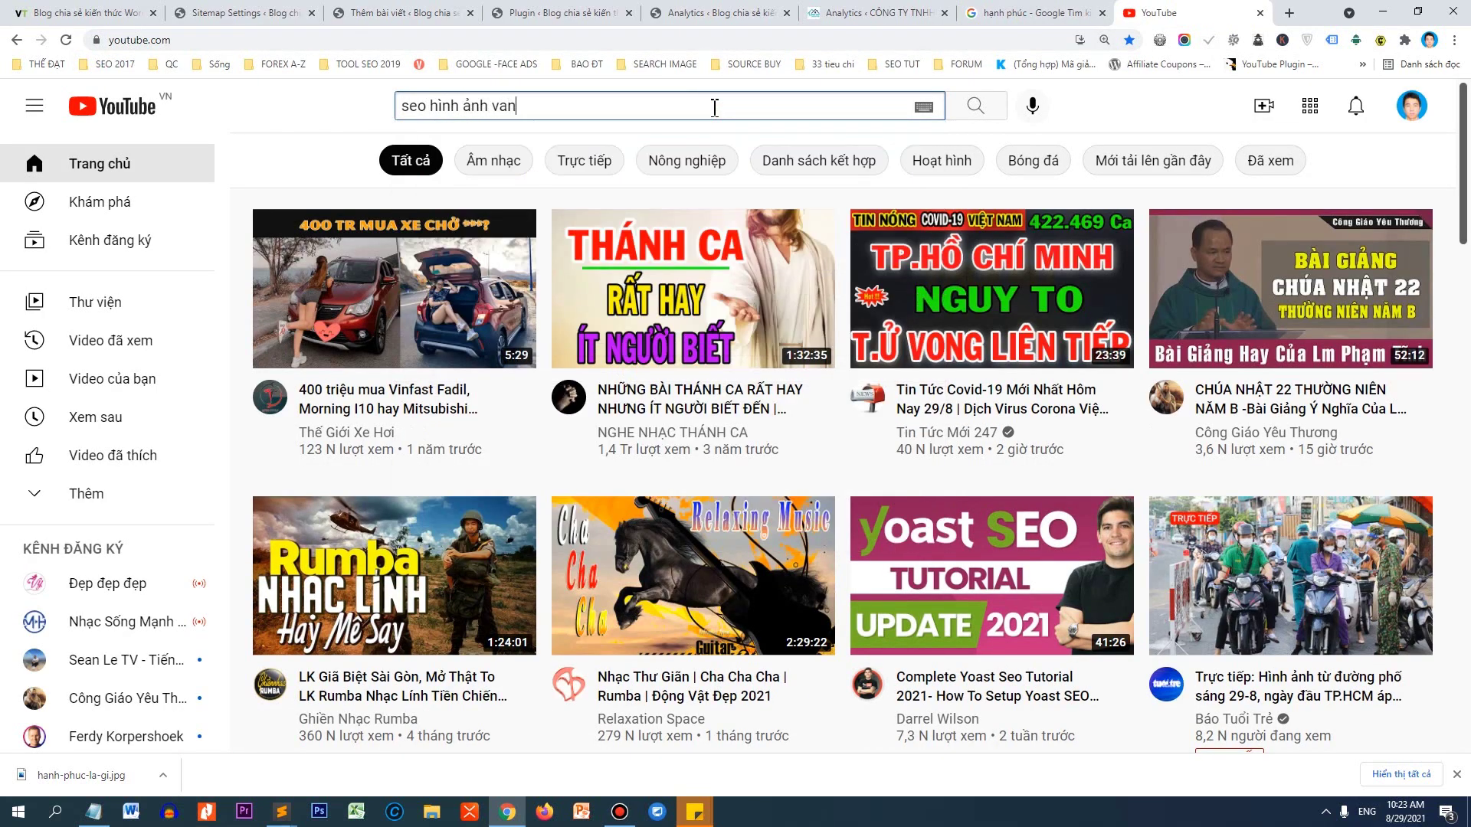
{"action": "key", "text": "Return"}
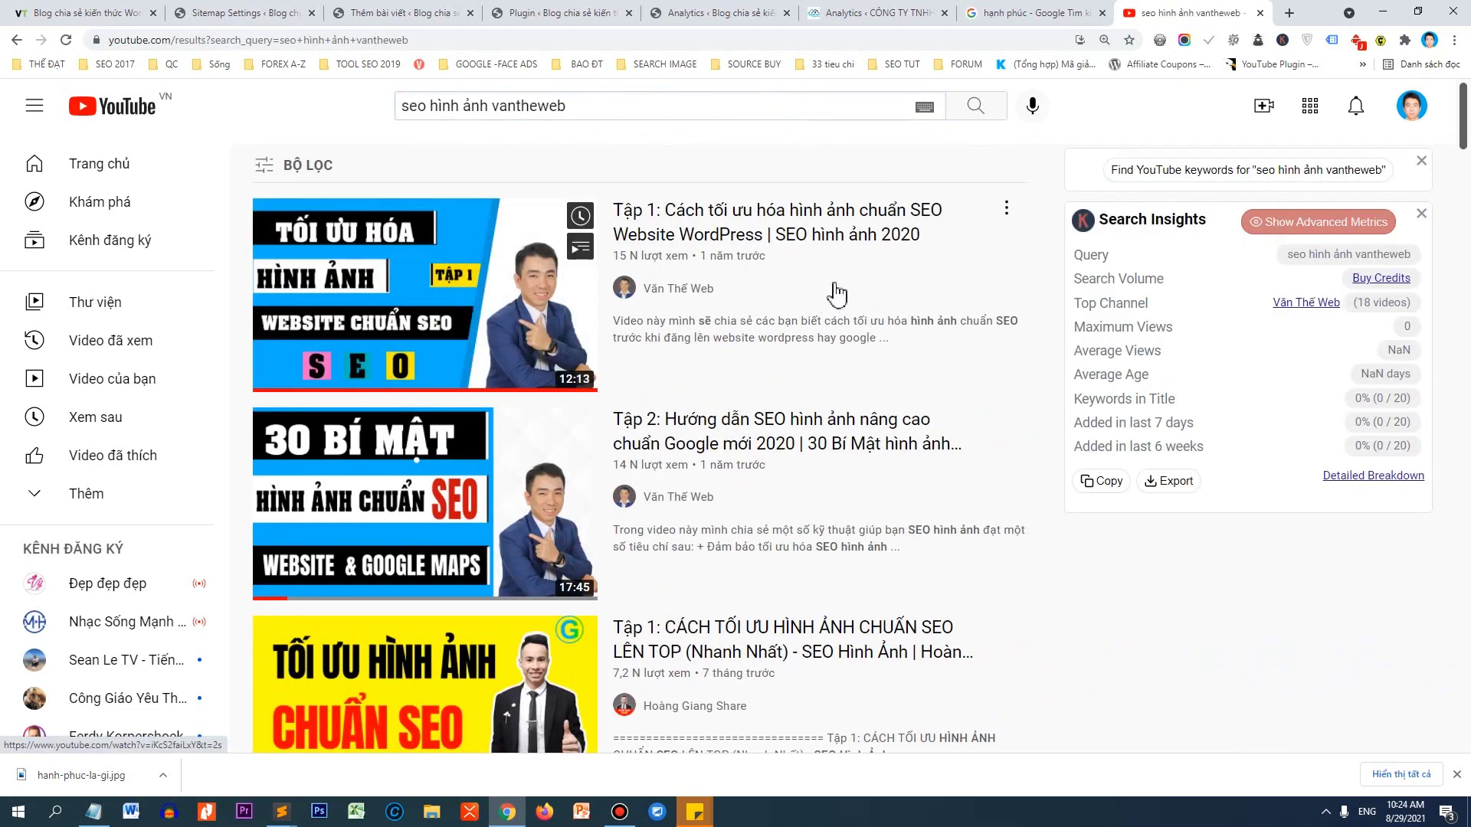
{"action": "mouse_move", "coordinate": [508, 383]}
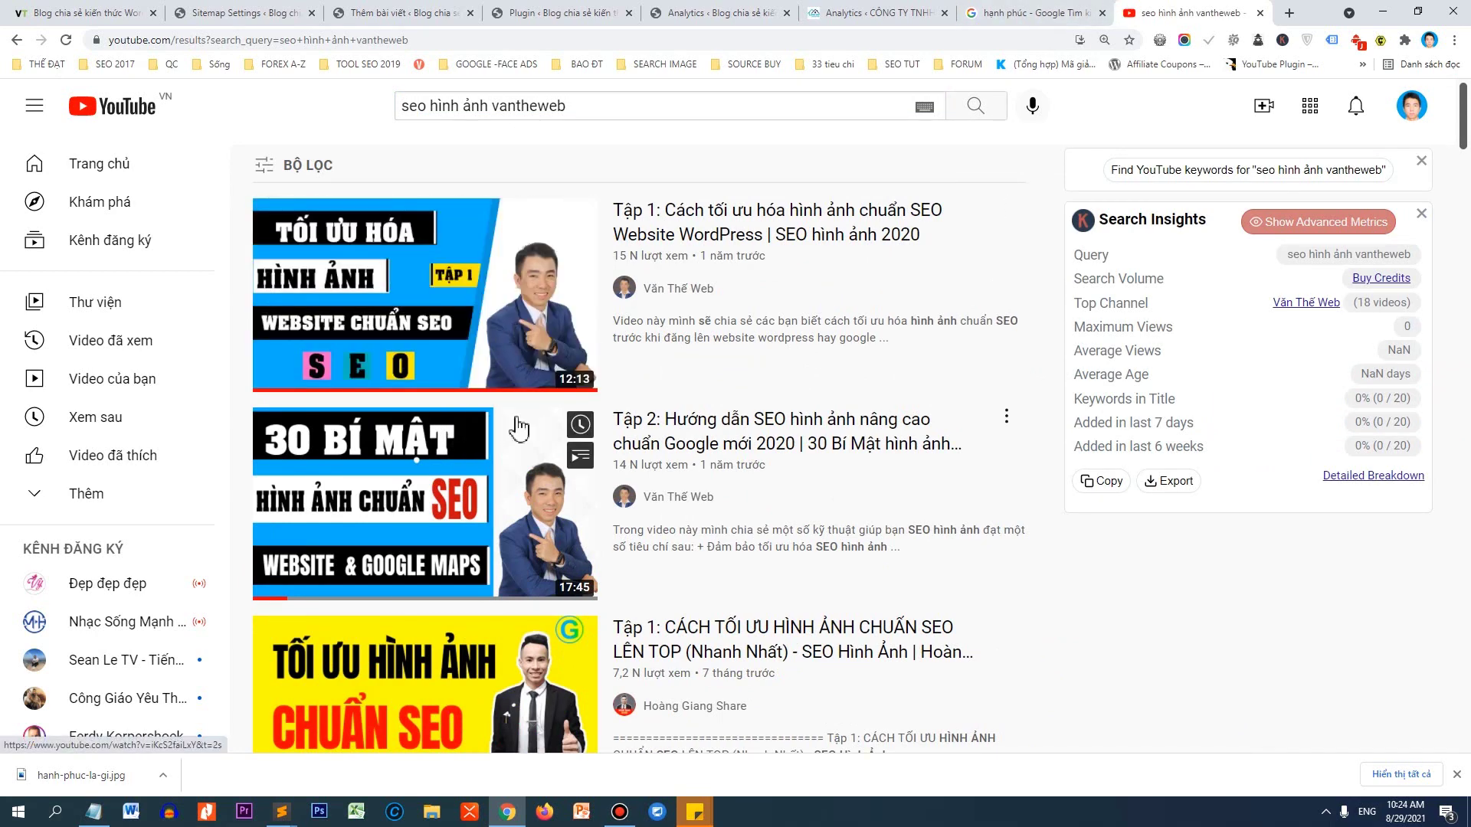
{"action": "left_click", "coordinate": [1260, 13]}
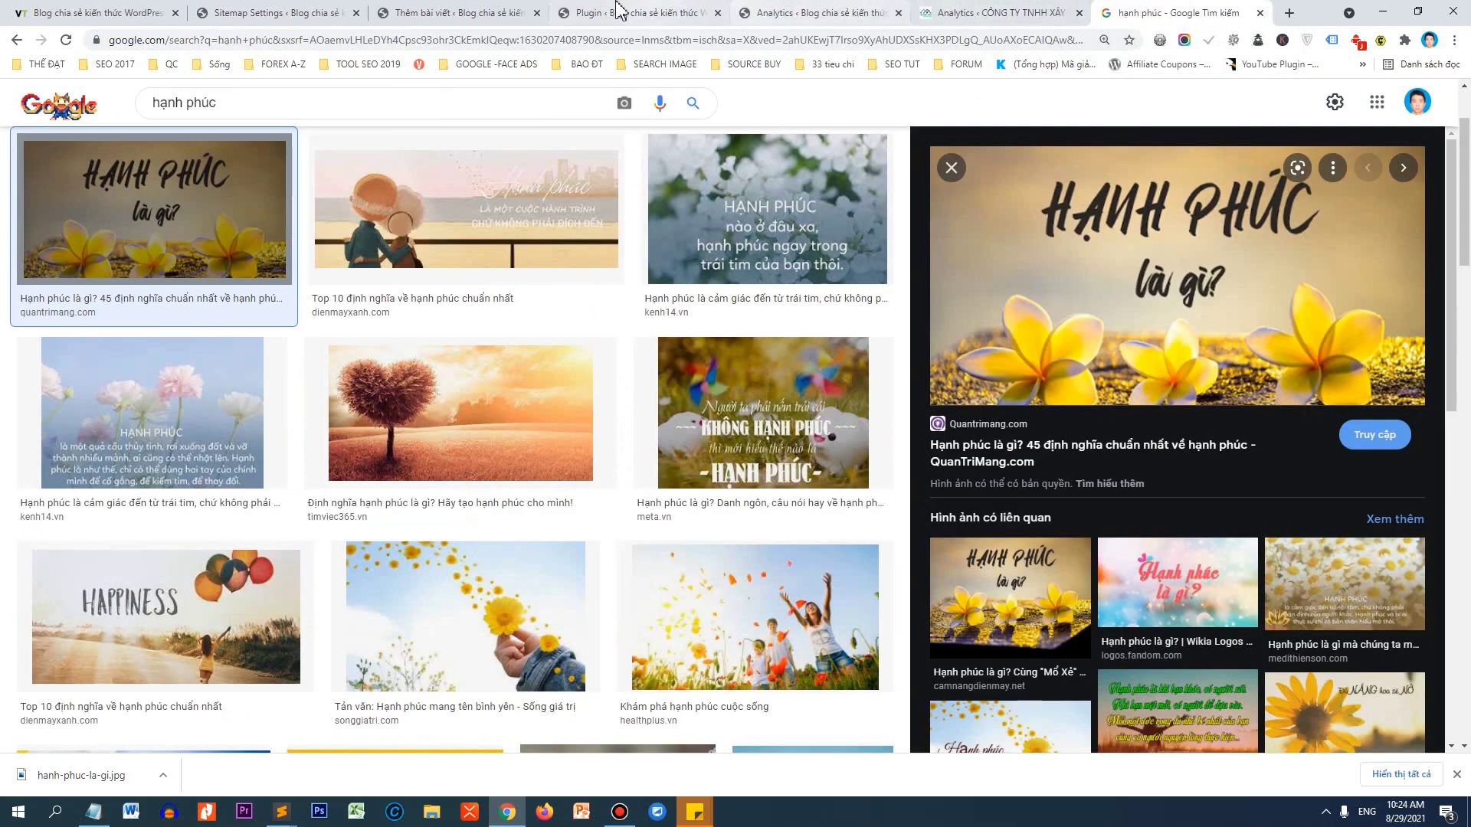
Back in the post editor, upload hanh-phuc-la-gi.jpg as the Rank Math social image.
{"action": "left_click", "coordinate": [460, 13]}
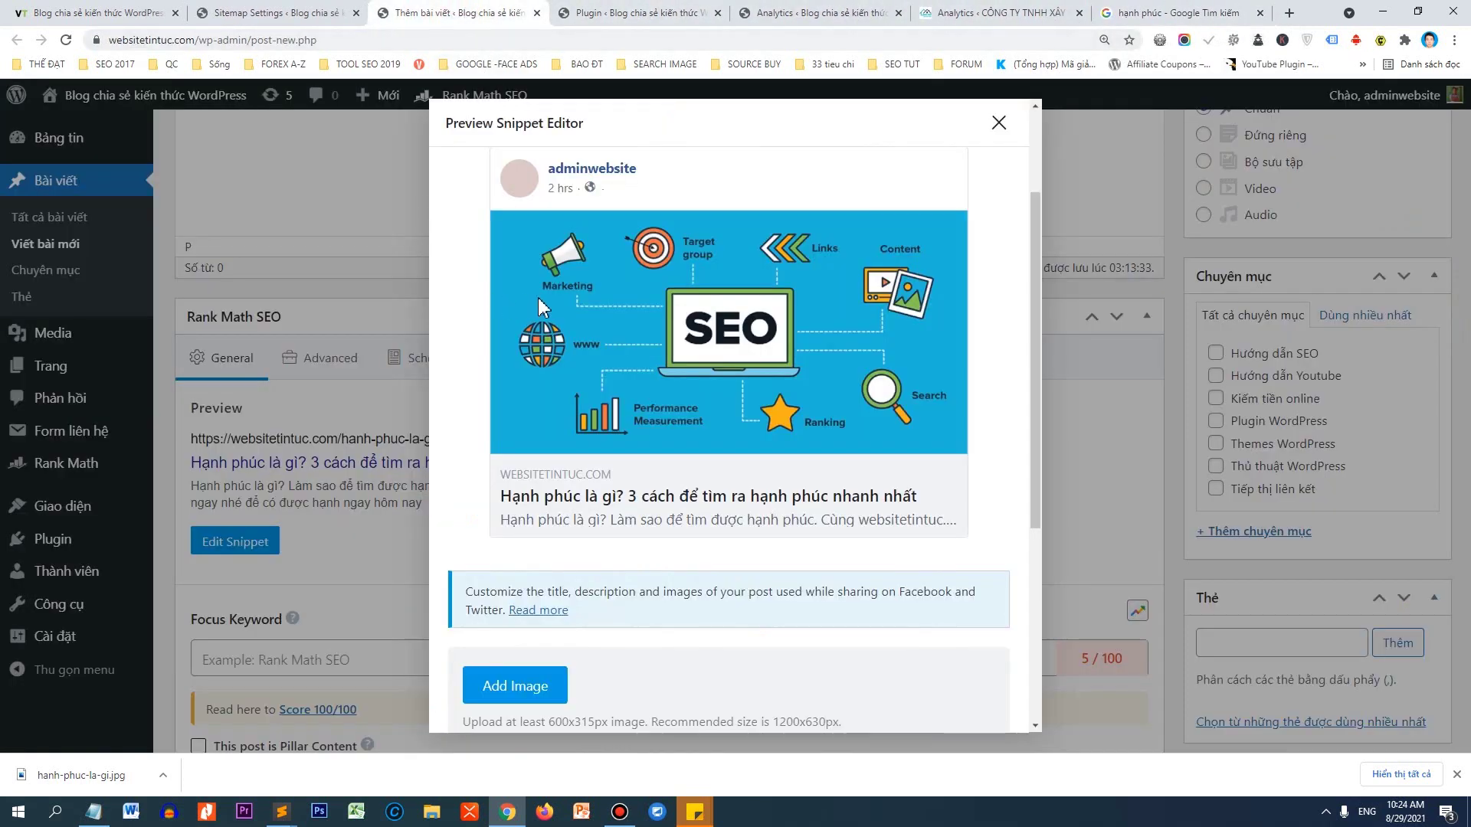
{"action": "left_click", "coordinate": [508, 690]}
{"action": "left_click_drag", "start_coordinate": [76, 775], "coordinate": [311, 568]}
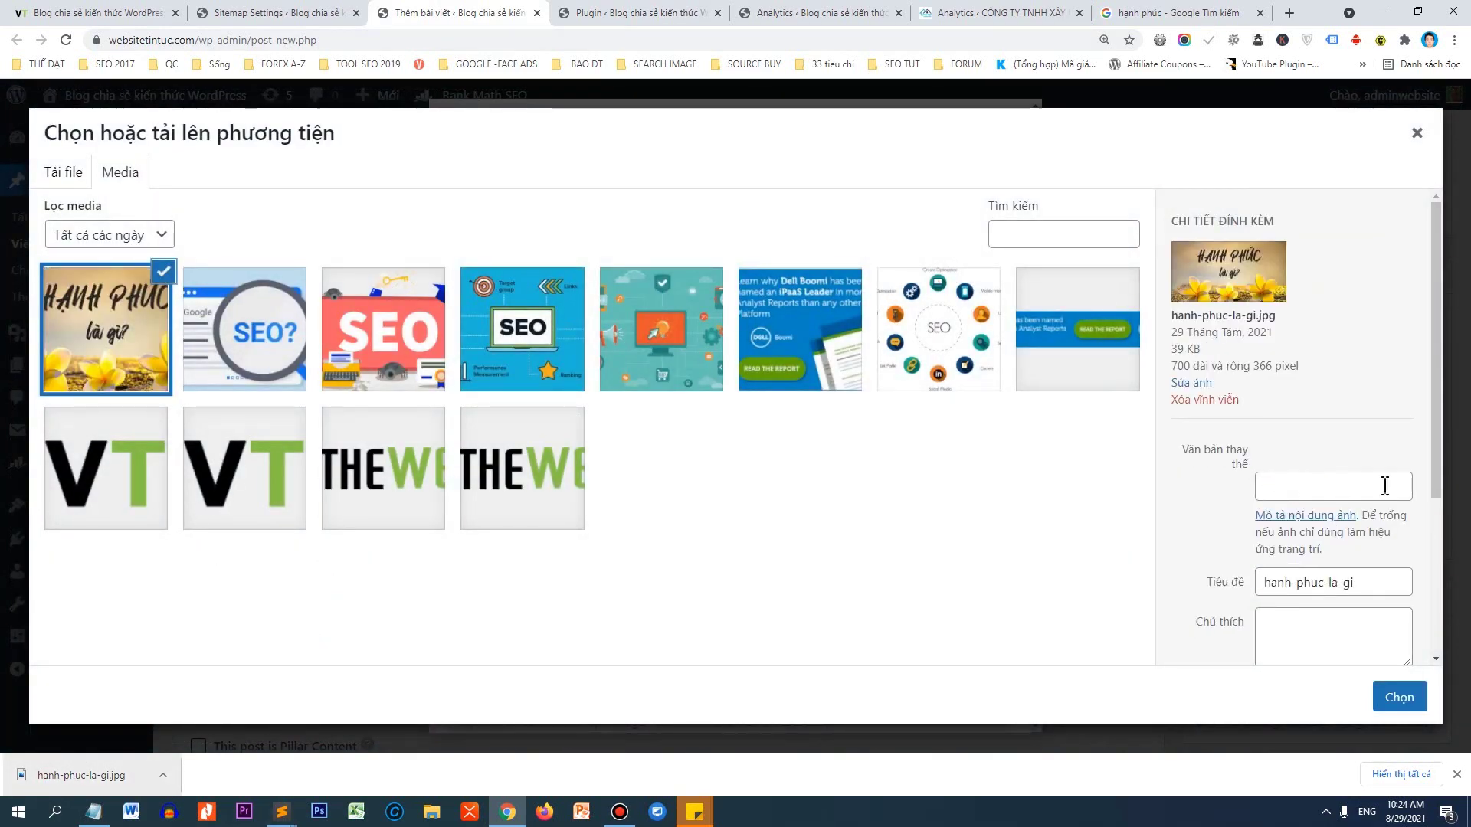
{"action": "left_click_drag", "start_coordinate": [1368, 594], "coordinate": [1198, 596]}
{"action": "scroll", "coordinate": [1423, 465], "scroll_direction": "down", "scroll_amount": 1}
{"action": "scroll", "coordinate": [1424, 465], "scroll_direction": "down", "scroll_amount": 1}
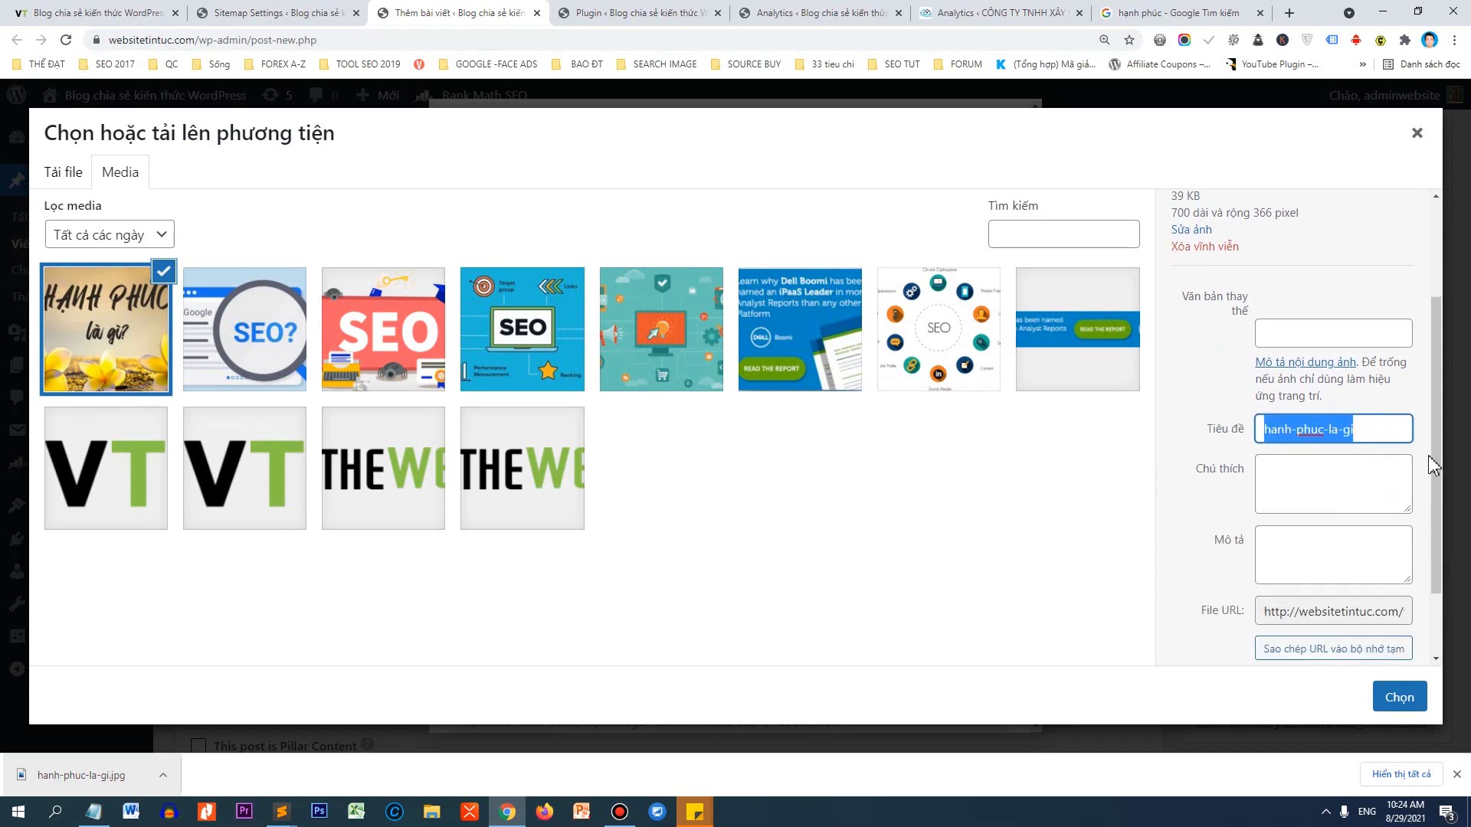
Set the image's title, caption and description all to 'Hạnh Phúc Là Gì'.
{"action": "type", "text": "Hạnh Phúc"}
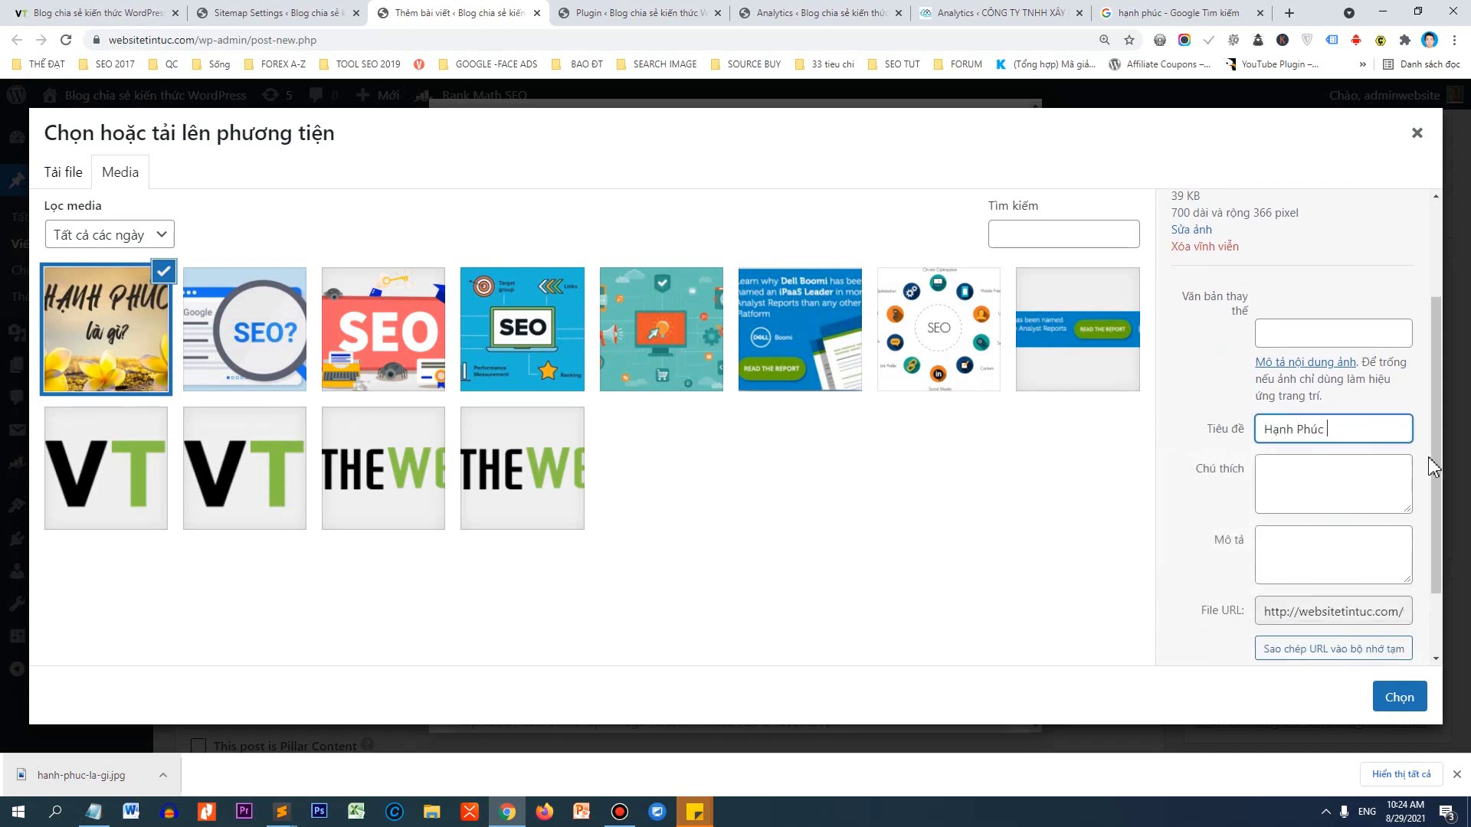
{"action": "type", "text": " Là g"}
{"action": "key", "text": "BackSpace"}
{"action": "type", "text": "Gì"}
{"action": "key", "text": "ctrl+a"}
{"action": "key", "text": "ctrl+c"}
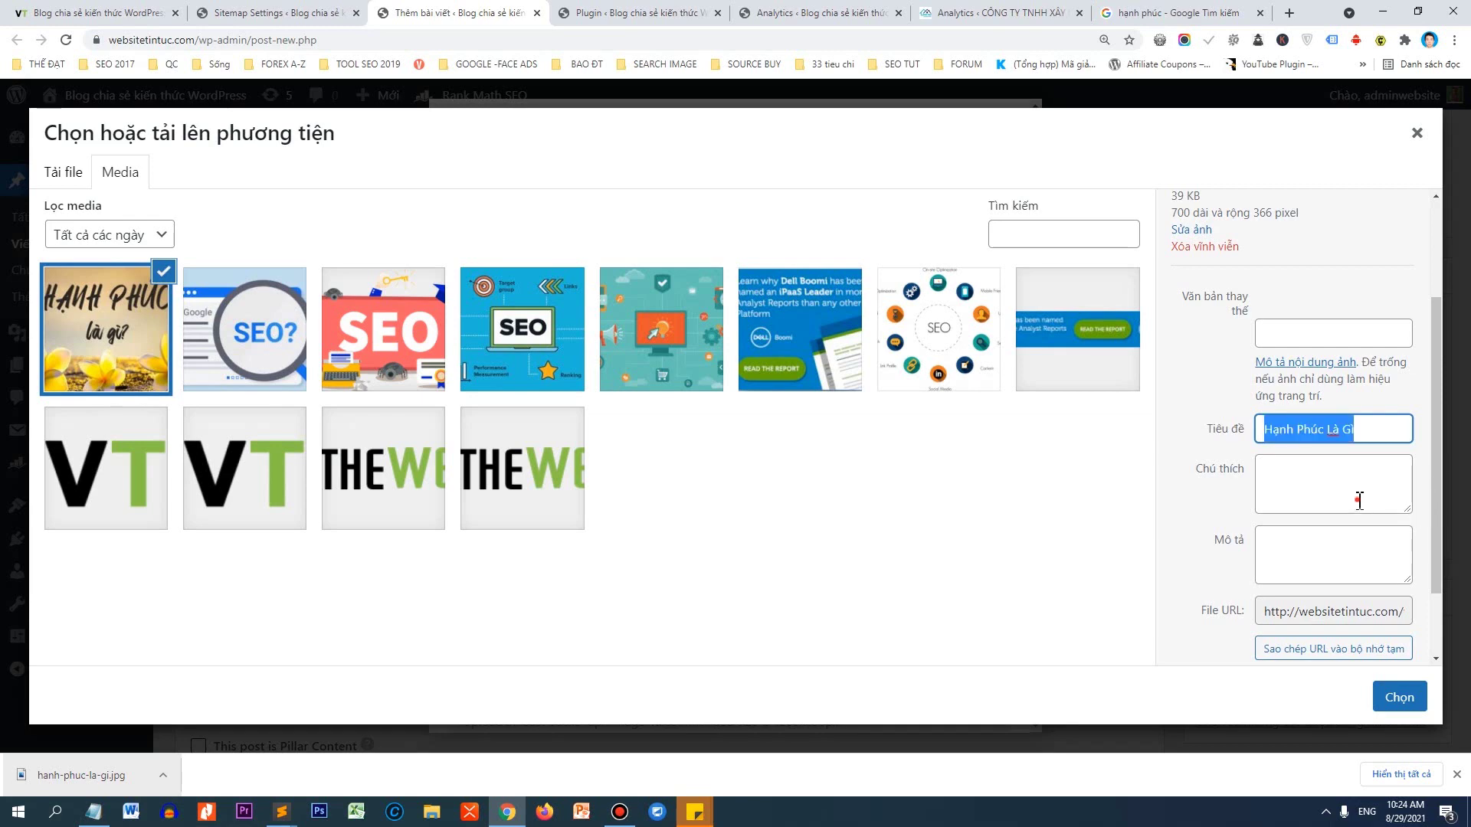
{"action": "left_click", "coordinate": [1355, 499]}
{"action": "key", "text": "ctrl+v"}
{"action": "left_click", "coordinate": [1352, 545]}
{"action": "key", "text": "ctrl+v"}
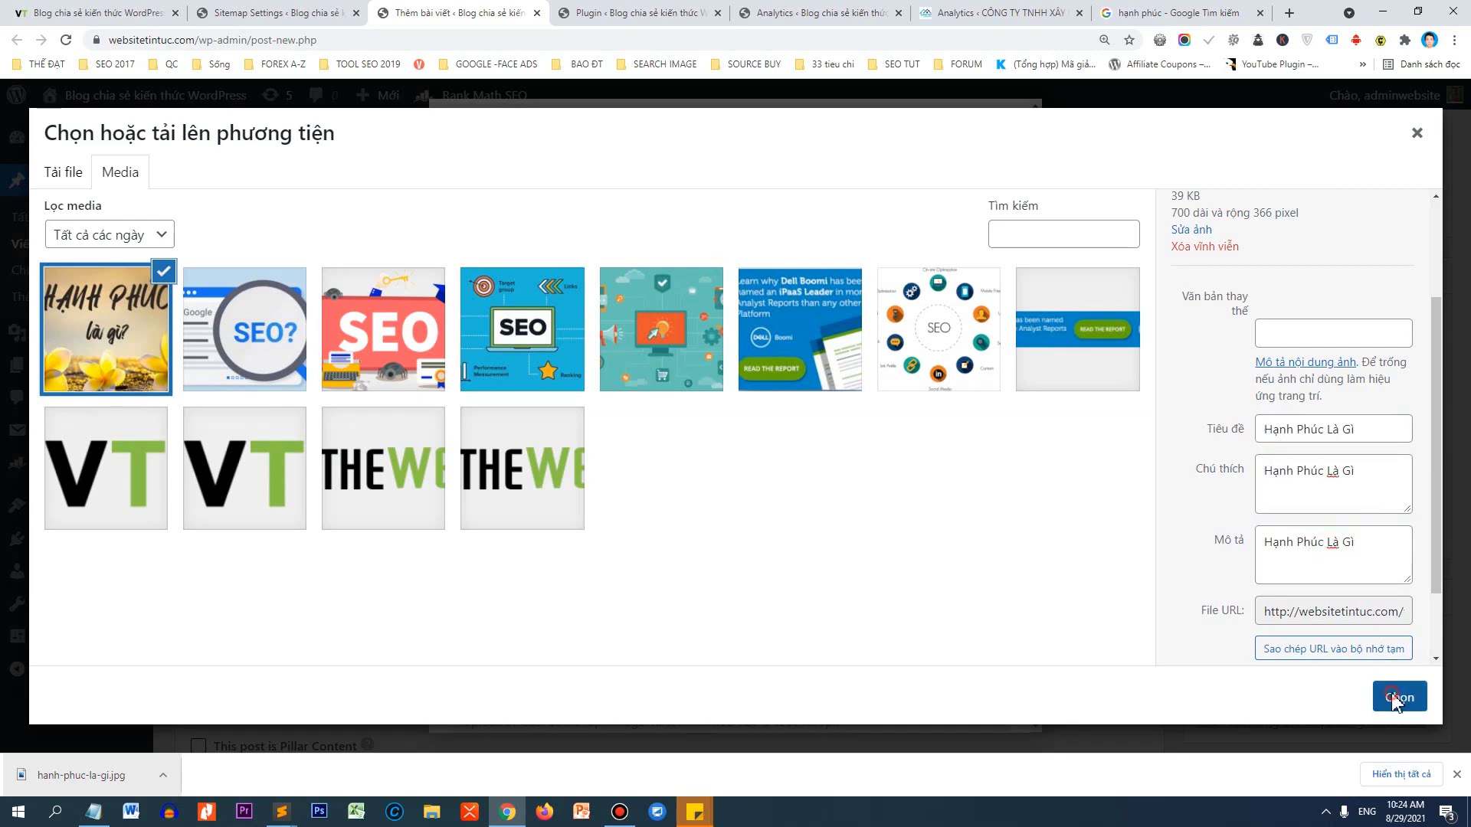
Choose the image as the social share image and close the snippet editor.
{"action": "left_click", "coordinate": [1396, 697]}
{"action": "scroll", "coordinate": [666, 363], "scroll_direction": "down", "scroll_amount": 5}
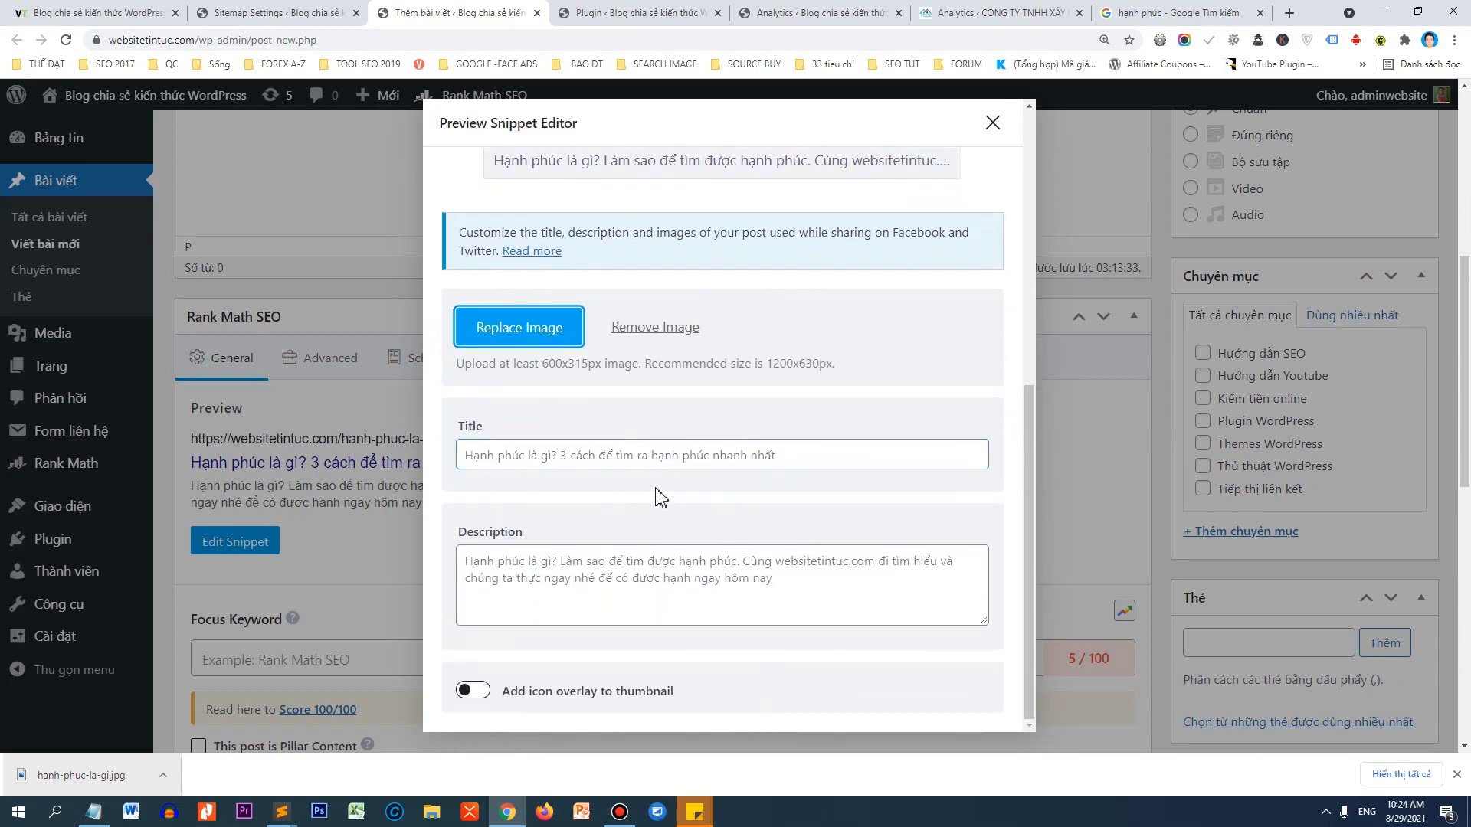
{"action": "scroll", "coordinate": [778, 229], "scroll_direction": "up", "scroll_amount": 5}
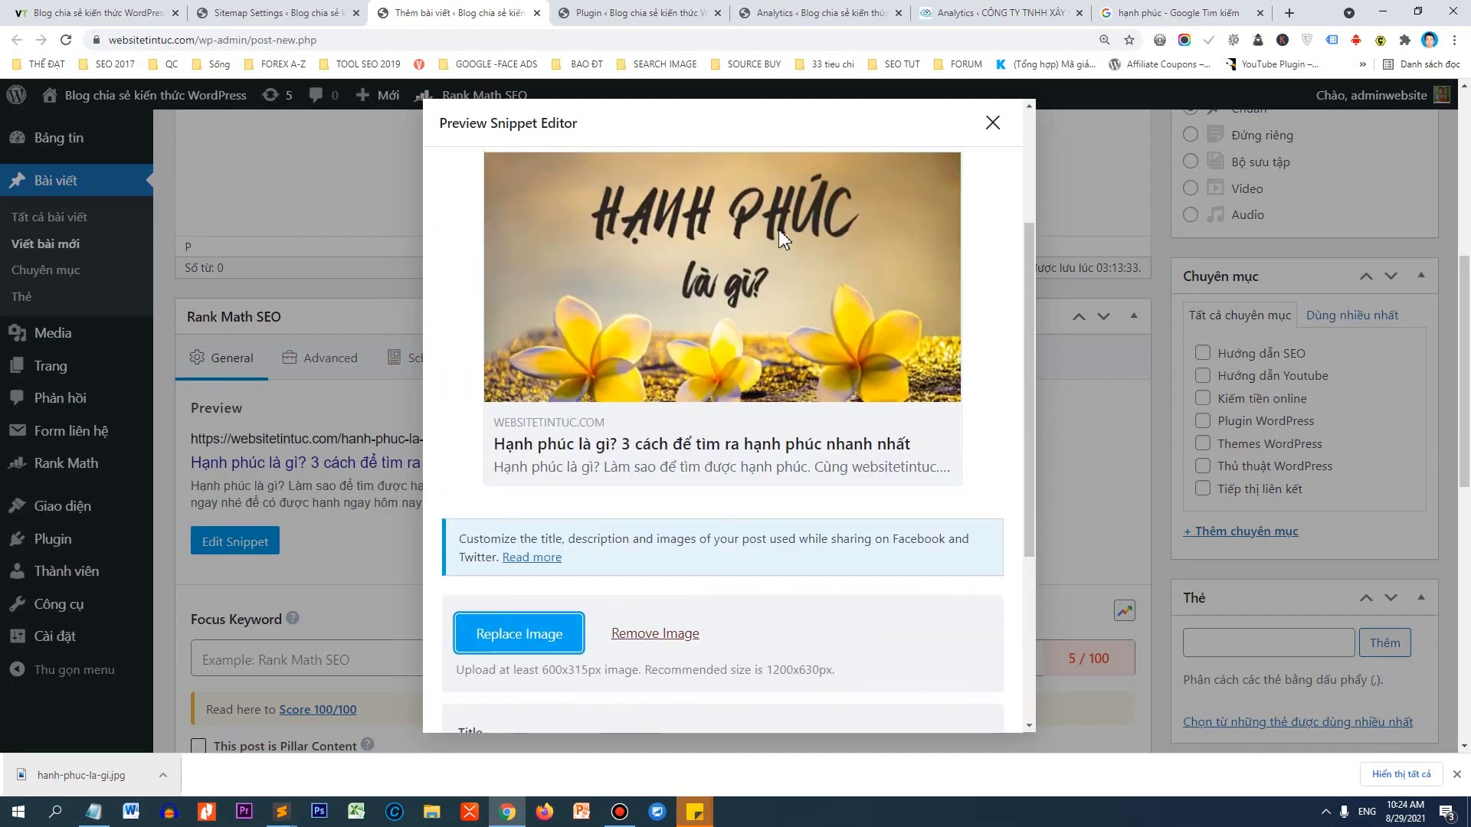
{"action": "scroll", "coordinate": [807, 244], "scroll_direction": "up", "scroll_amount": 5}
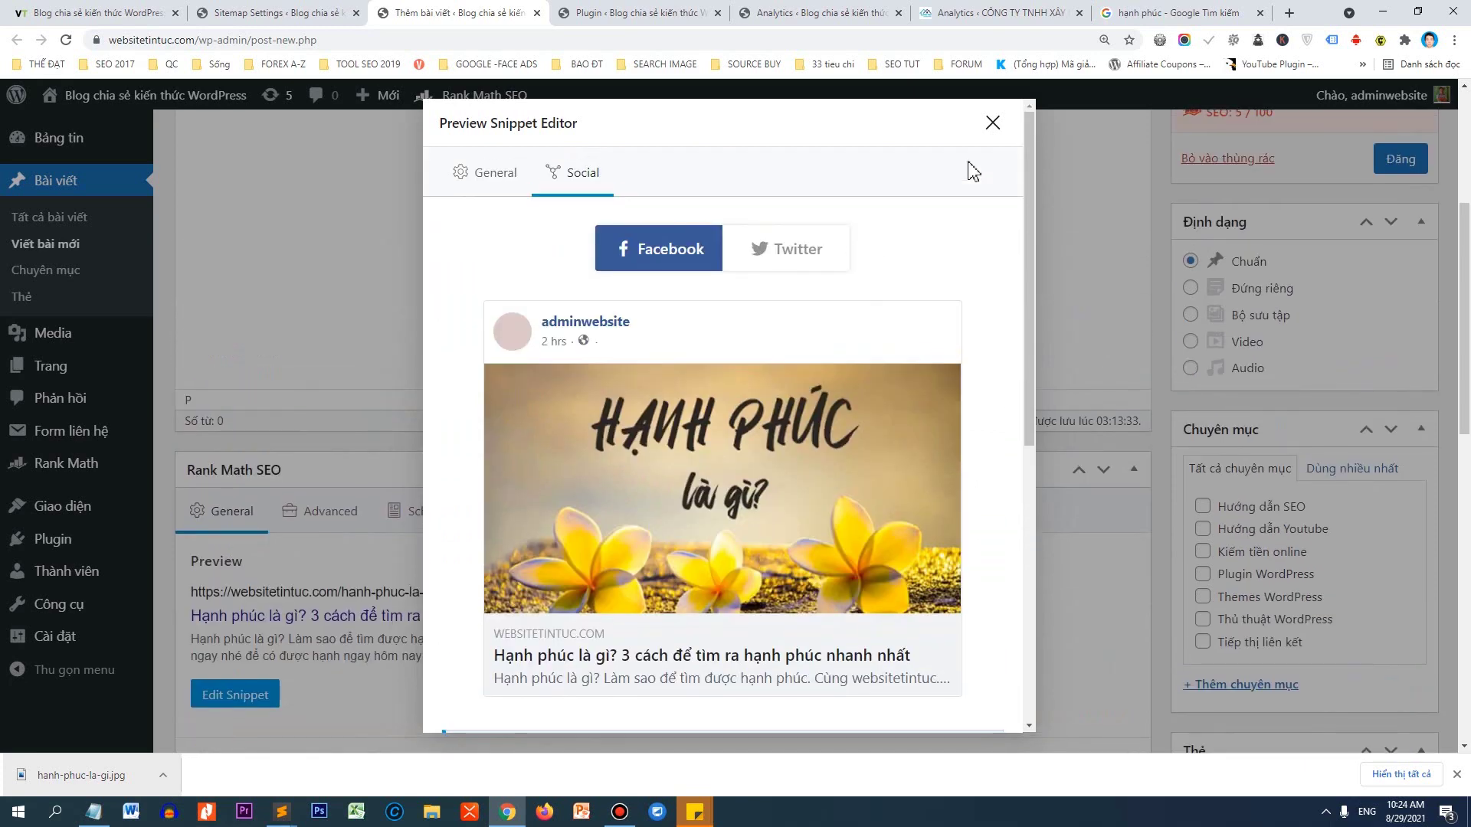
{"action": "left_click", "coordinate": [993, 123]}
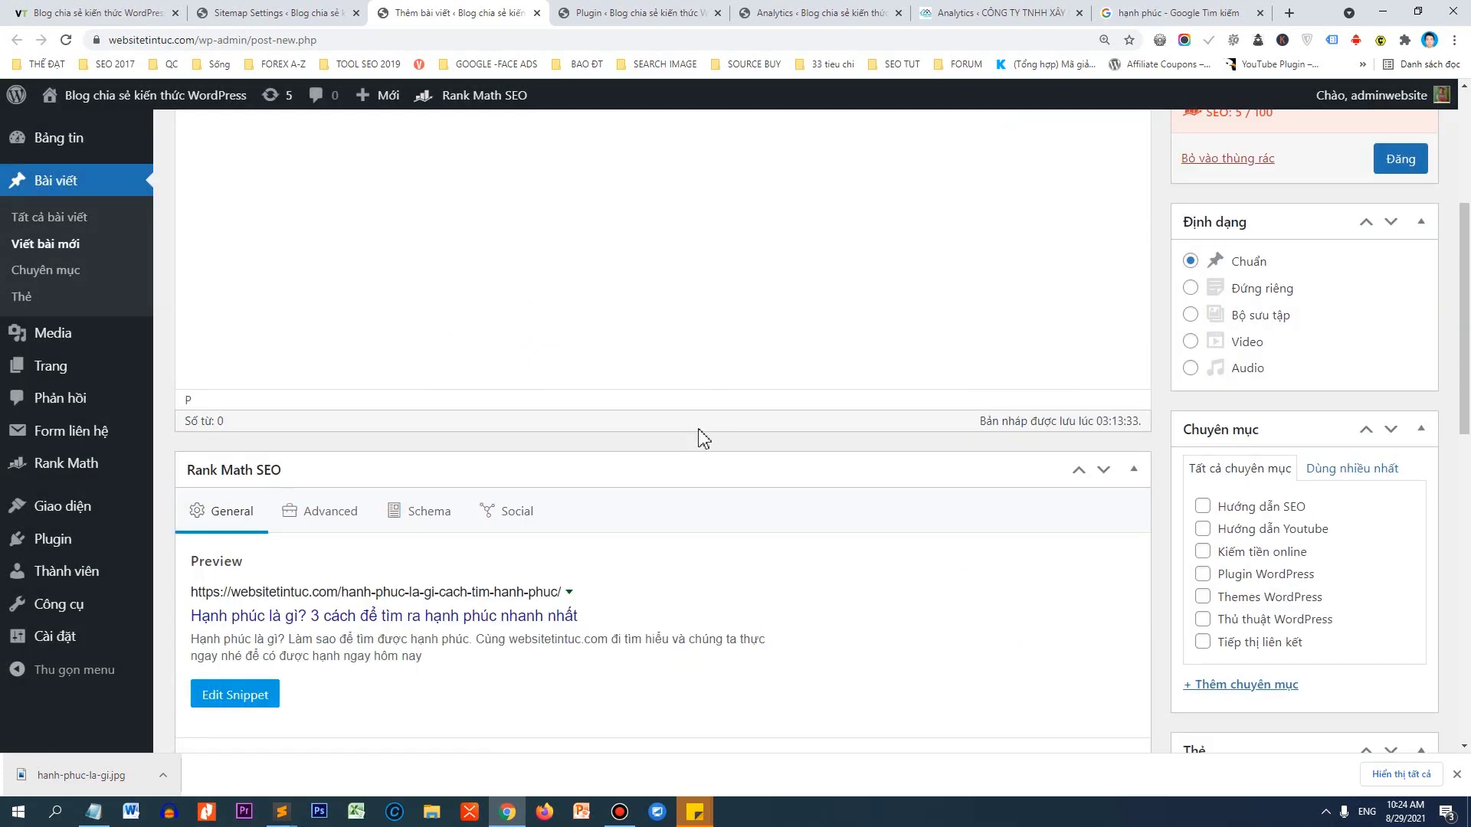
Add 'hạnh phúc là gì' as the Rank Math focus keyword, then scroll back to the title.
{"action": "scroll", "coordinate": [670, 459], "scroll_direction": "up", "scroll_amount": 3}
{"action": "scroll", "coordinate": [483, 470], "scroll_direction": "down", "scroll_amount": 8}
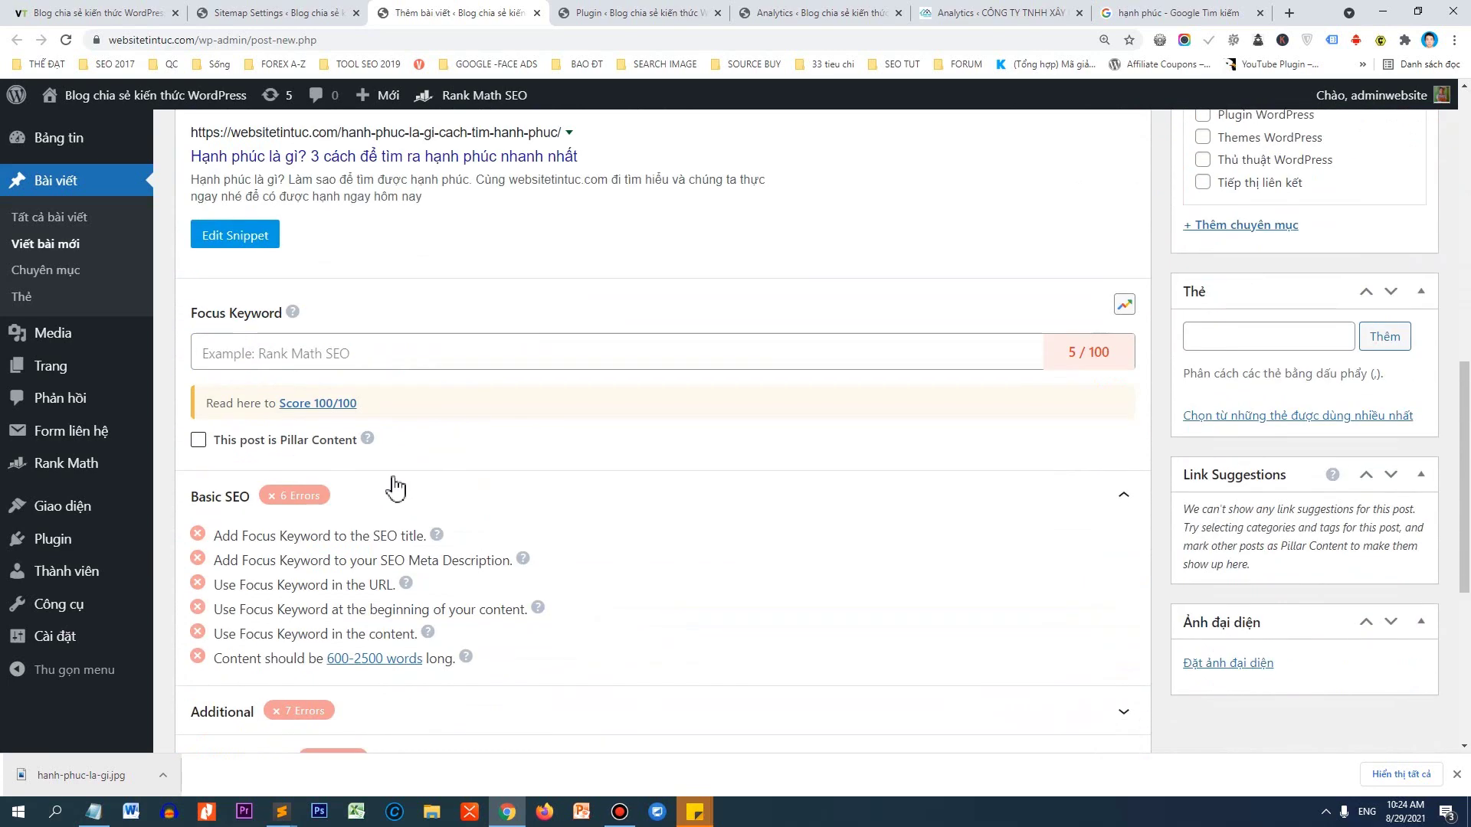
{"action": "left_click", "coordinate": [265, 353]}
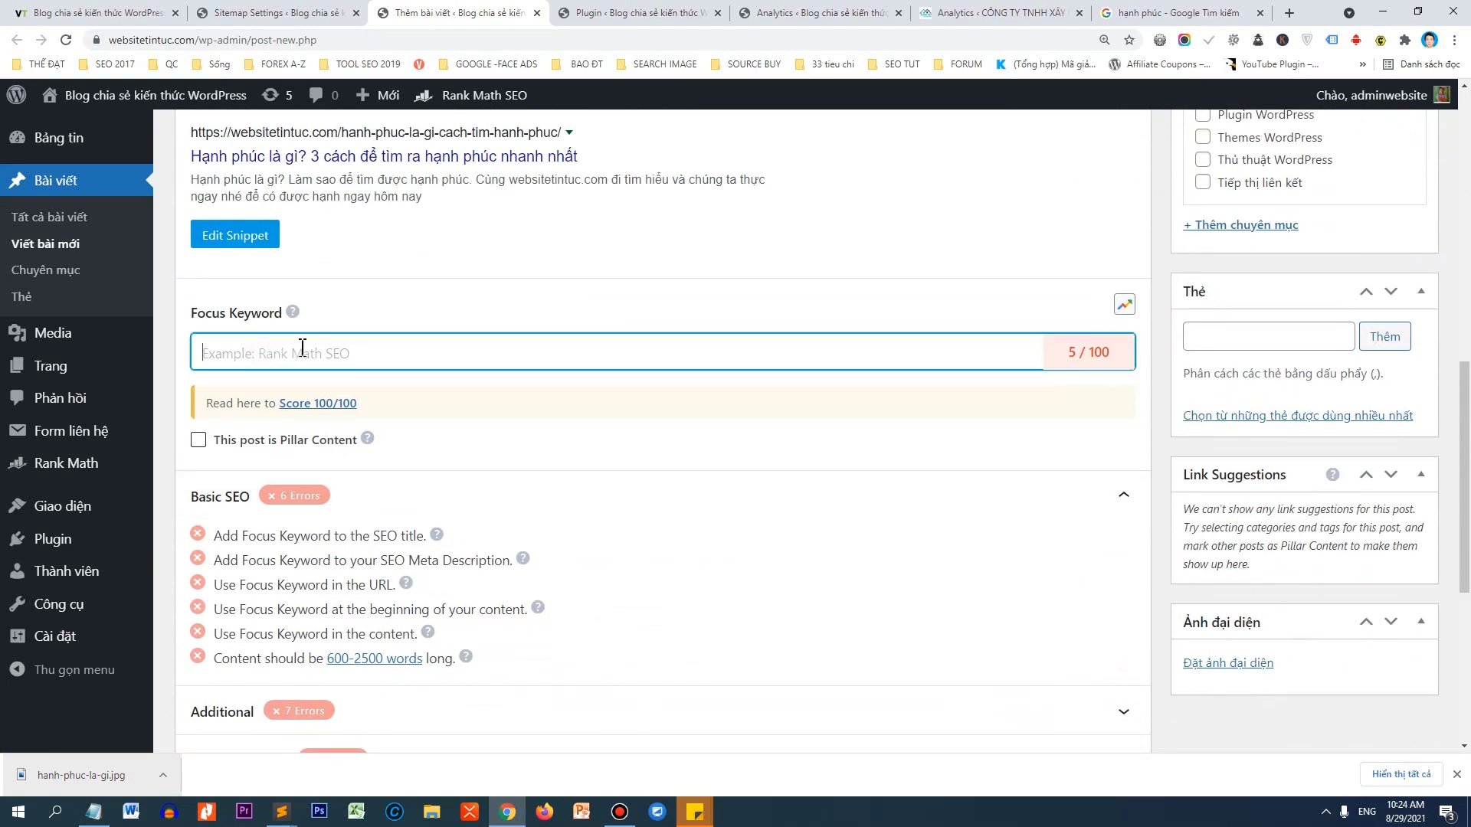
{"action": "type", "text": "hạnh phúc là gì"}
{"action": "key", "text": "Return"}
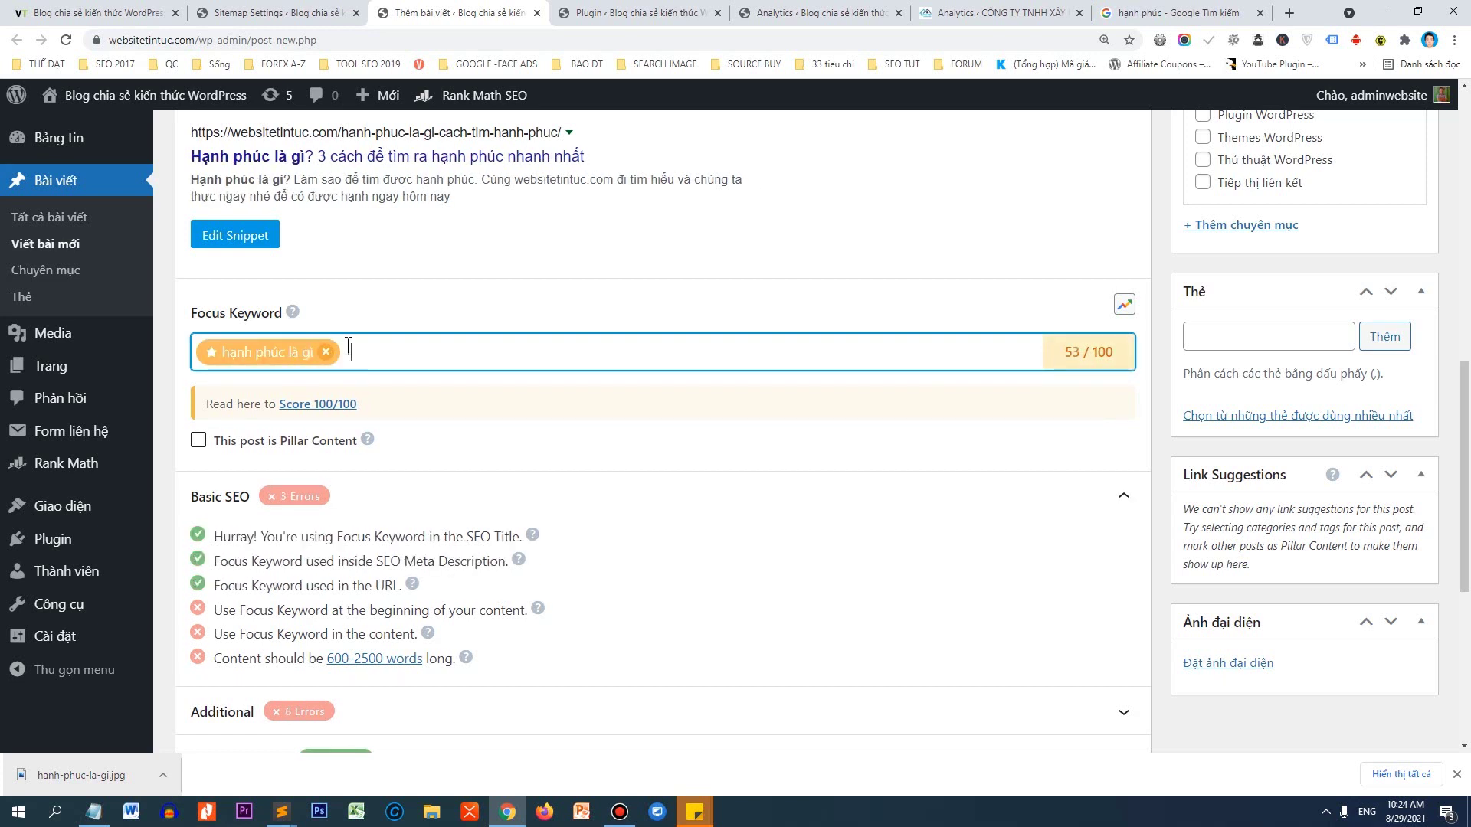
{"action": "scroll", "coordinate": [469, 284], "scroll_direction": "up", "scroll_amount": 2}
{"action": "scroll", "coordinate": [471, 275], "scroll_direction": "up", "scroll_amount": 4}
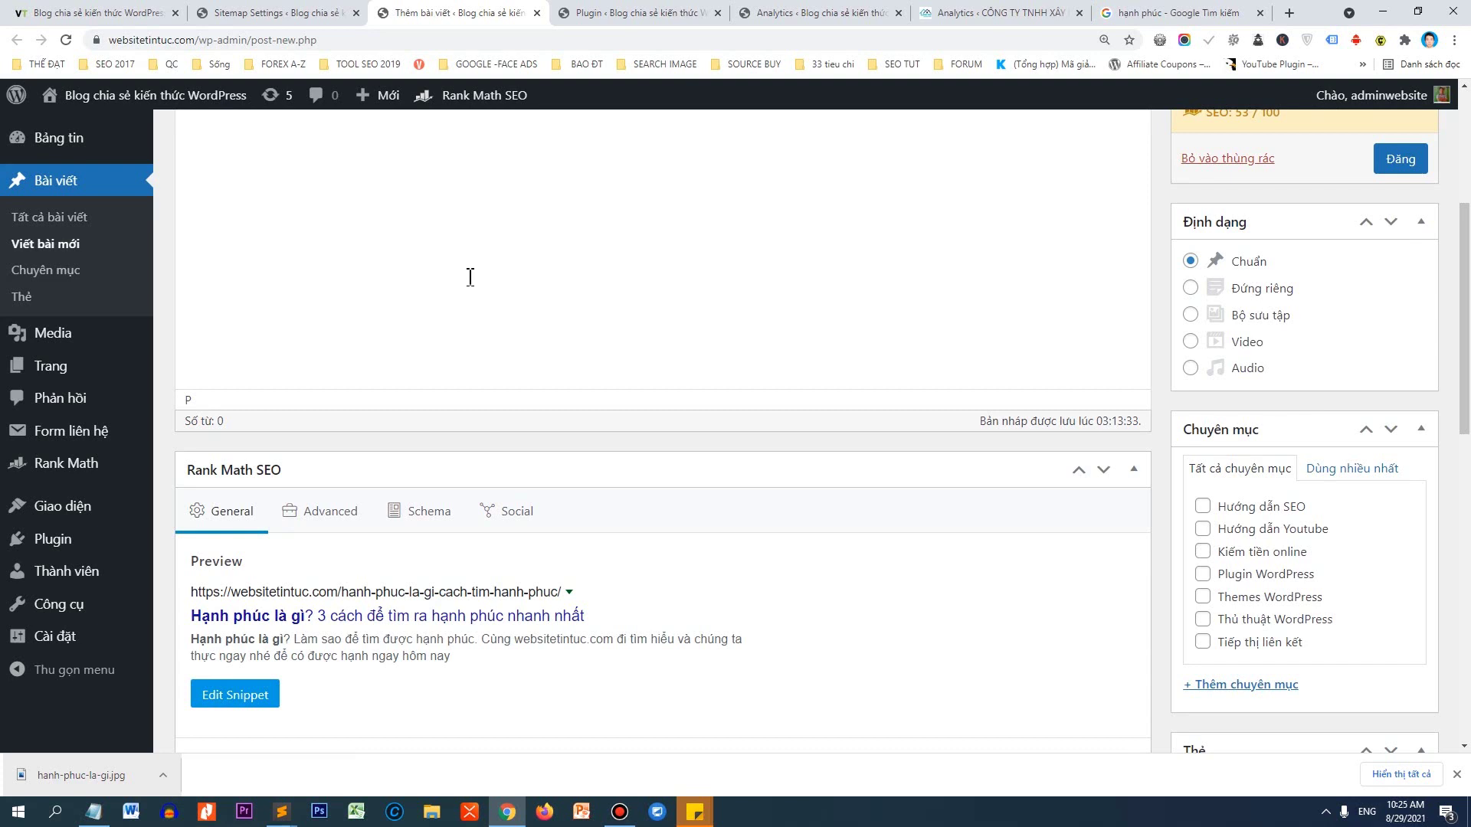
{"action": "scroll", "coordinate": [469, 278], "scroll_direction": "up", "scroll_amount": 4}
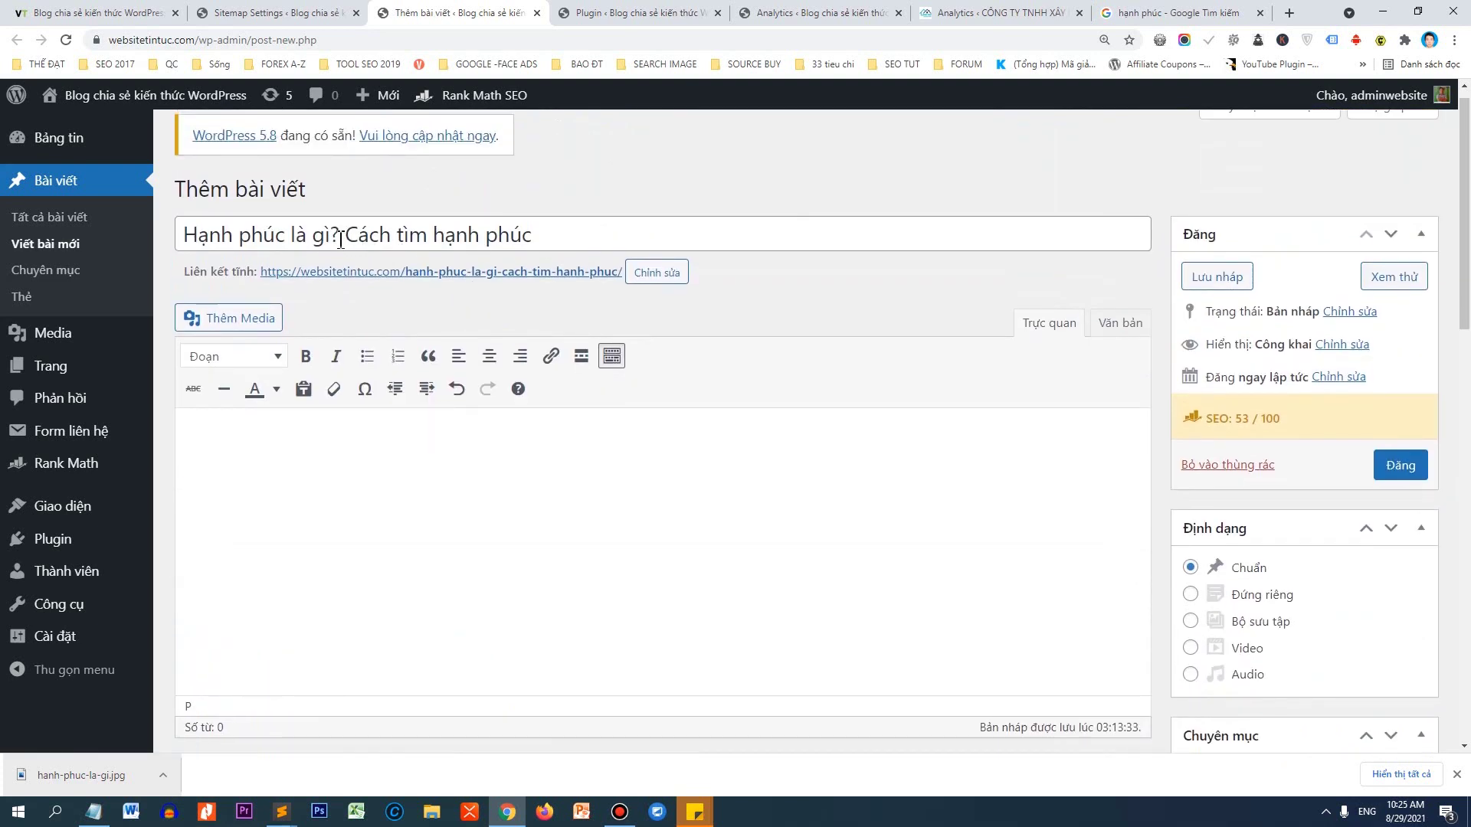
Highlight 'Hạnh phúc là gì' in the post title and open a new Chrome incognito window.
{"action": "left_click", "coordinate": [340, 239]}
{"action": "left_click_drag", "start_coordinate": [334, 238], "coordinate": [134, 236]}
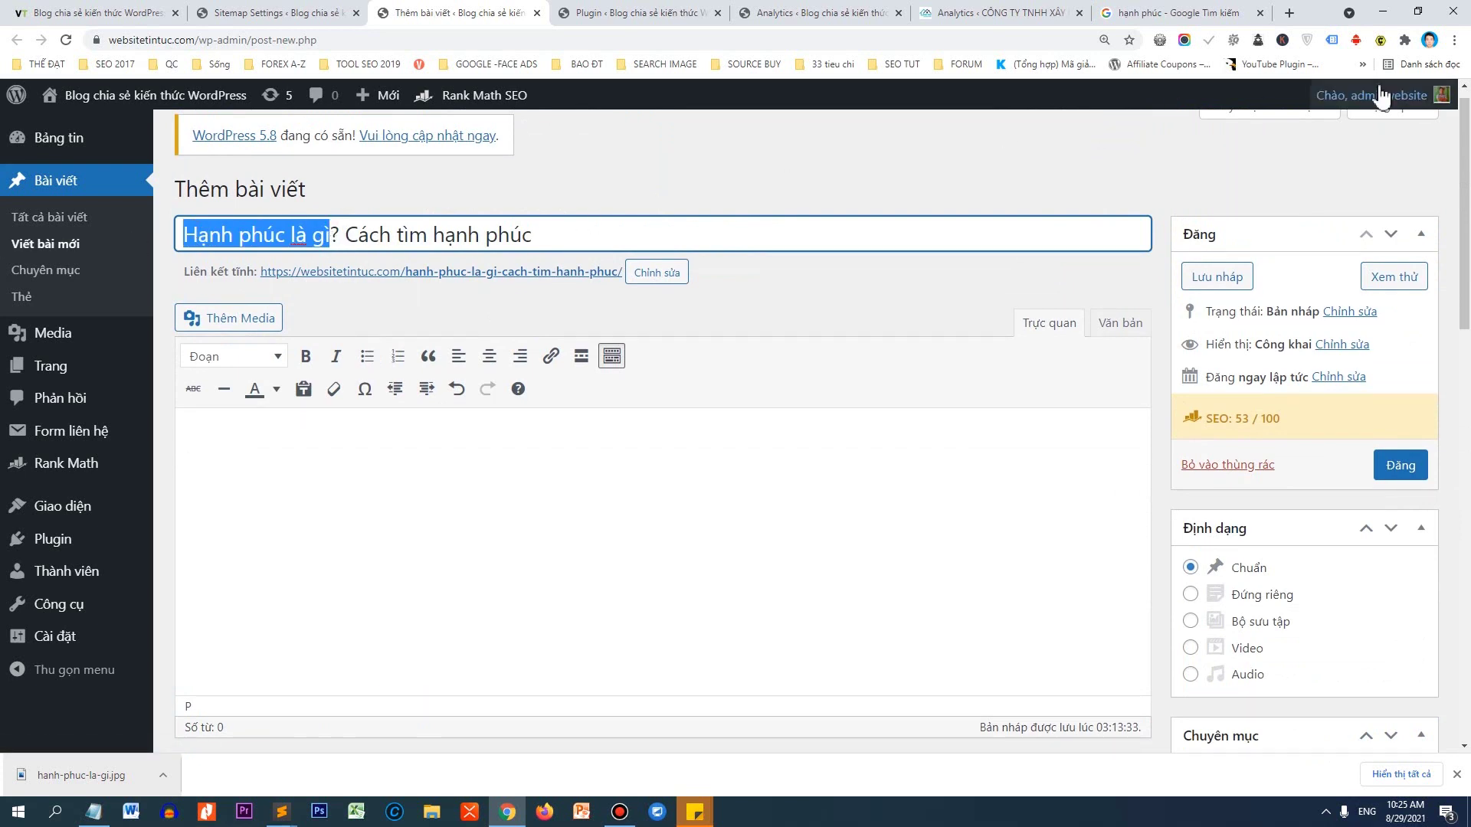
{"action": "left_click", "coordinate": [1454, 40]}
{"action": "left_click", "coordinate": [1376, 99]}
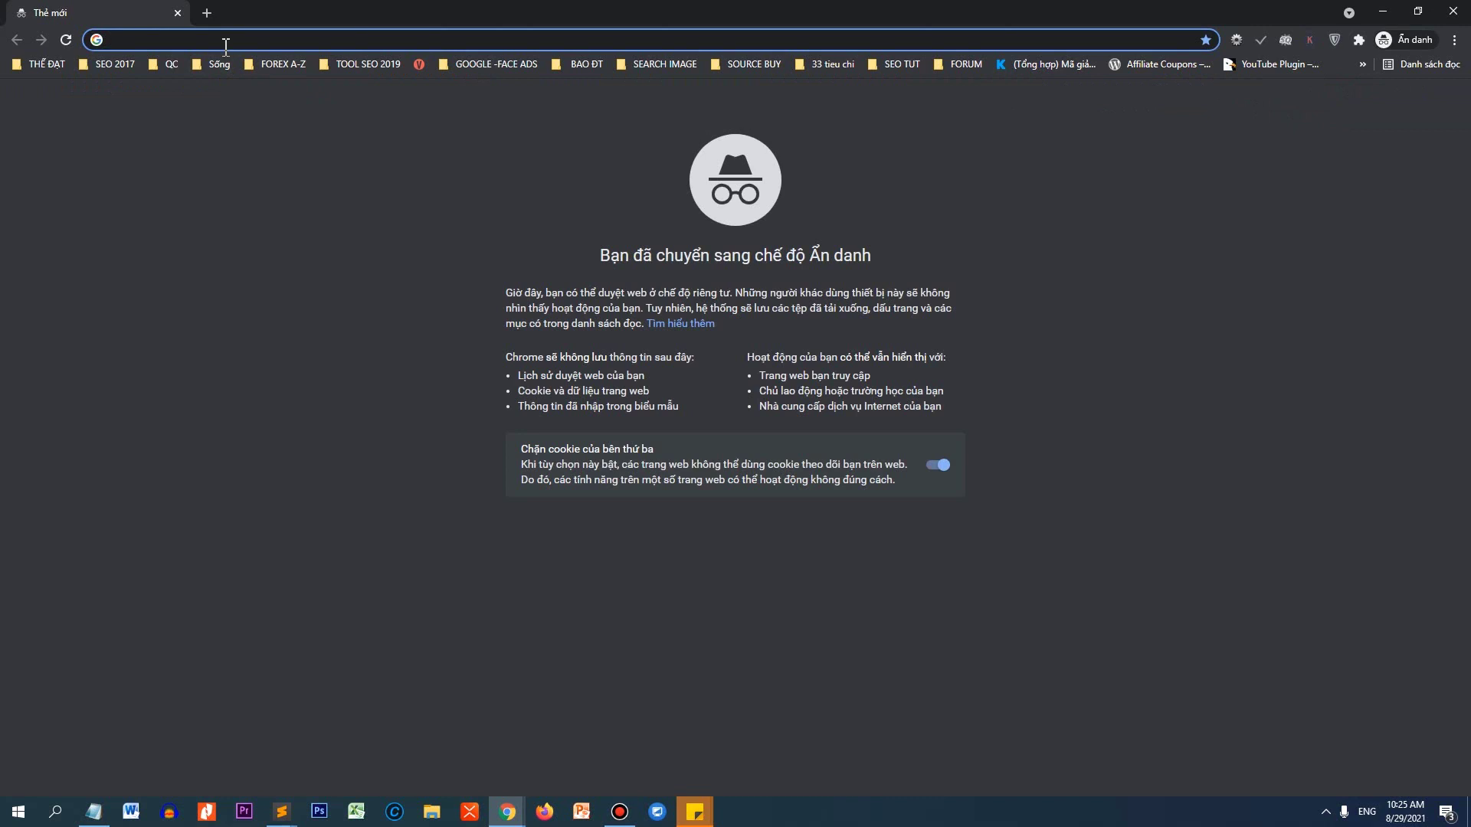
Search Google for 'Hạnh phúc là gì' and open the Điện máy XANH, quantrimang and Wikipedia results in new tabs.
{"action": "type", "text": "Hạnh phúc là gì"}
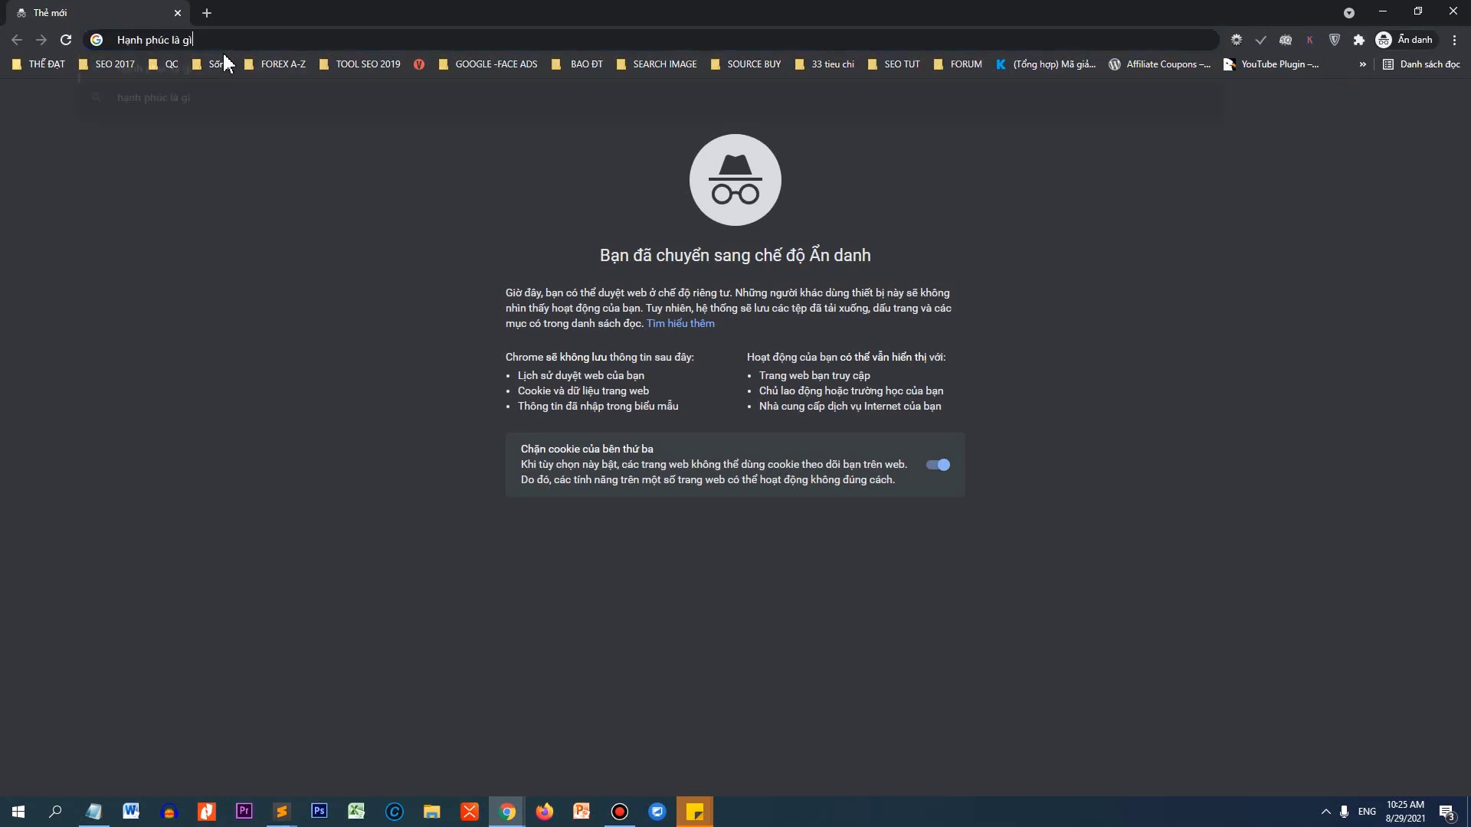
{"action": "key", "text": "Return"}
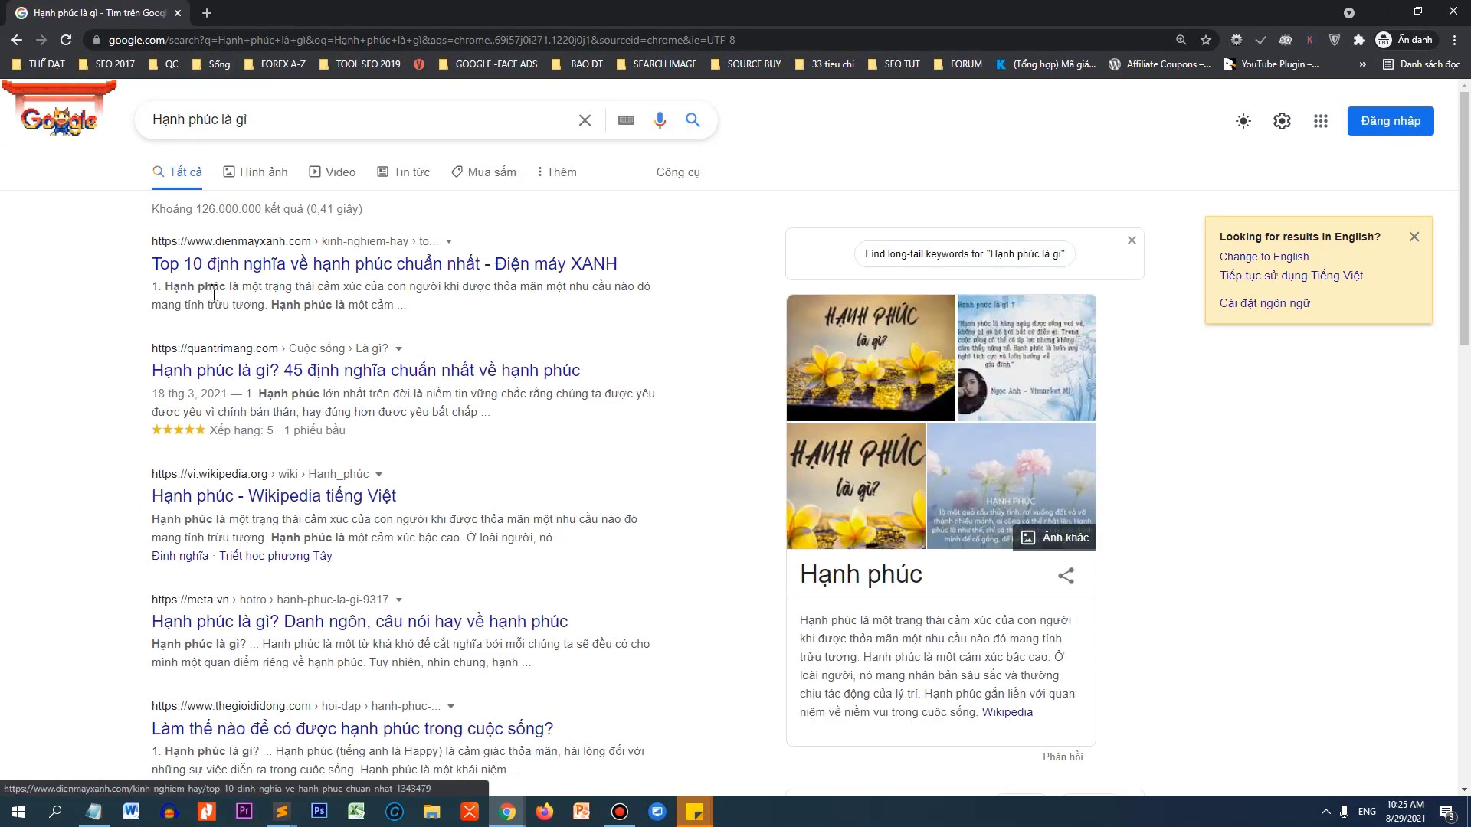
{"action": "middle_click", "coordinate": [262, 270]}
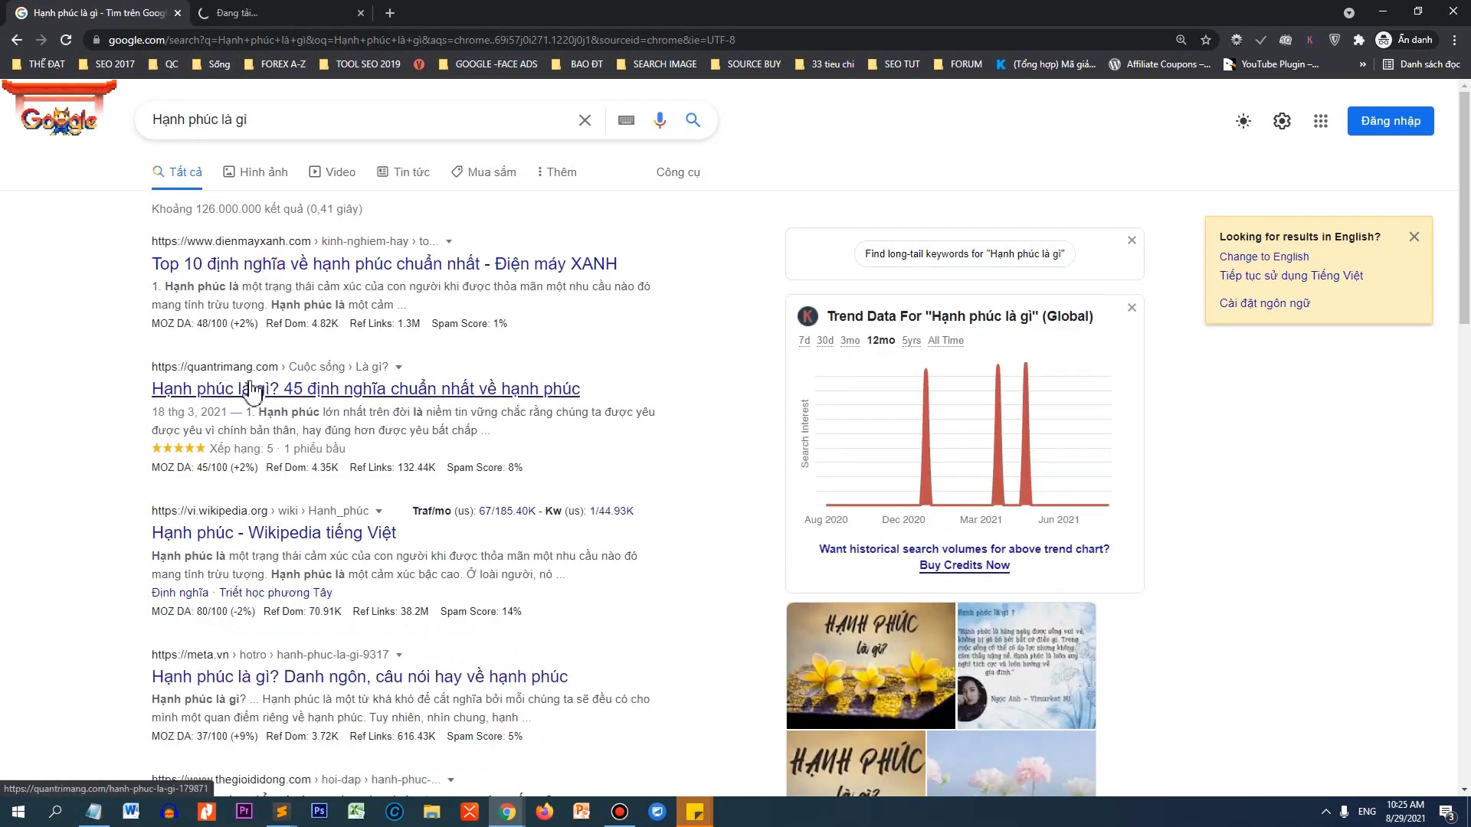
{"action": "middle_click", "coordinate": [252, 391]}
{"action": "middle_click", "coordinate": [241, 532]}
Open the meta.vn, thegioididong, timviec365, camnangdienmay, FuSuSu and Eway In-Sai results in new tabs too.
{"action": "scroll", "coordinate": [285, 506], "scroll_direction": "down", "scroll_amount": 3}
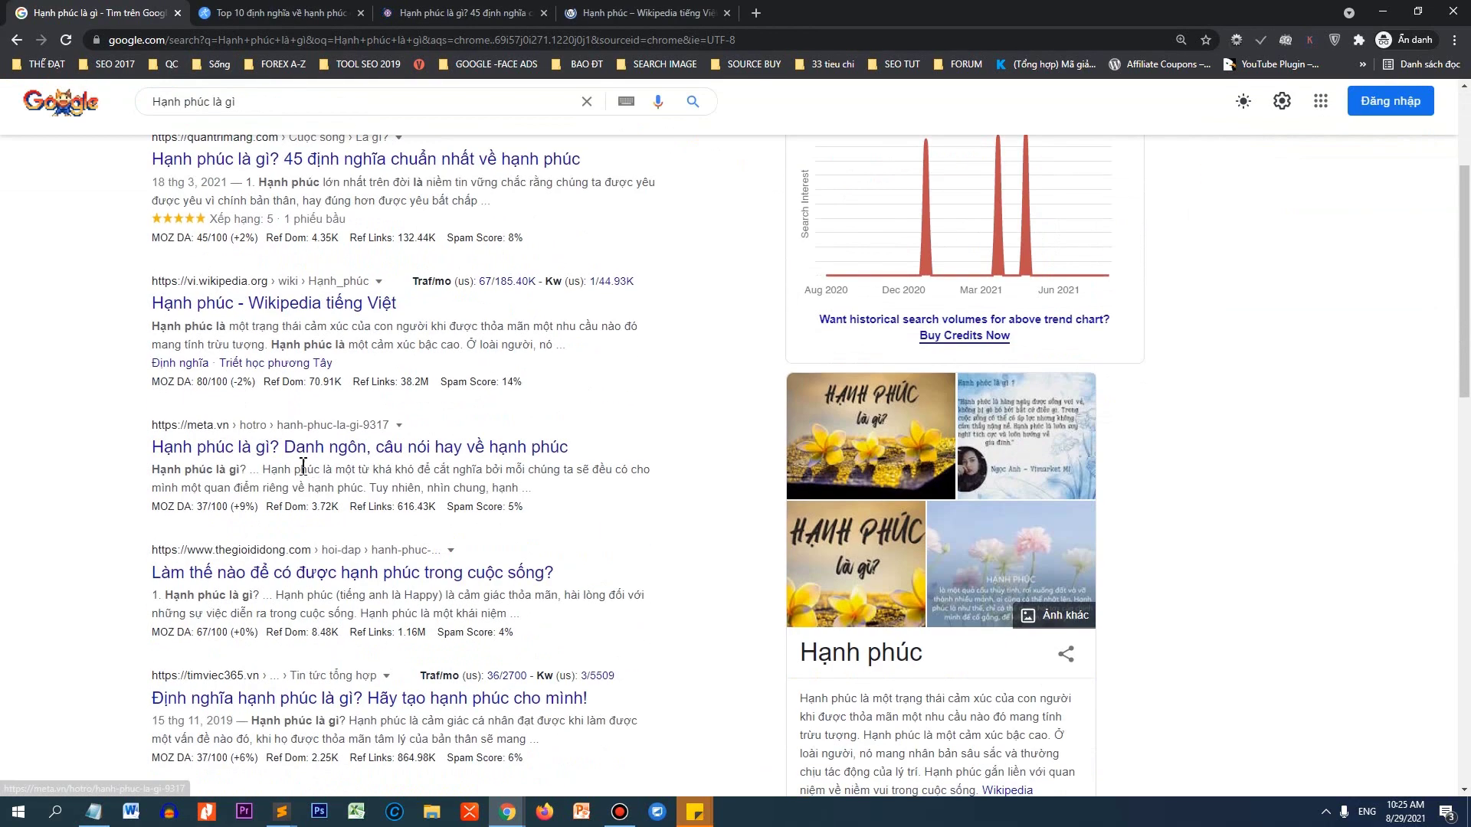
{"action": "middle_click", "coordinate": [295, 452]}
{"action": "middle_click", "coordinate": [269, 574]}
{"action": "scroll", "coordinate": [275, 551], "scroll_direction": "down", "scroll_amount": 3}
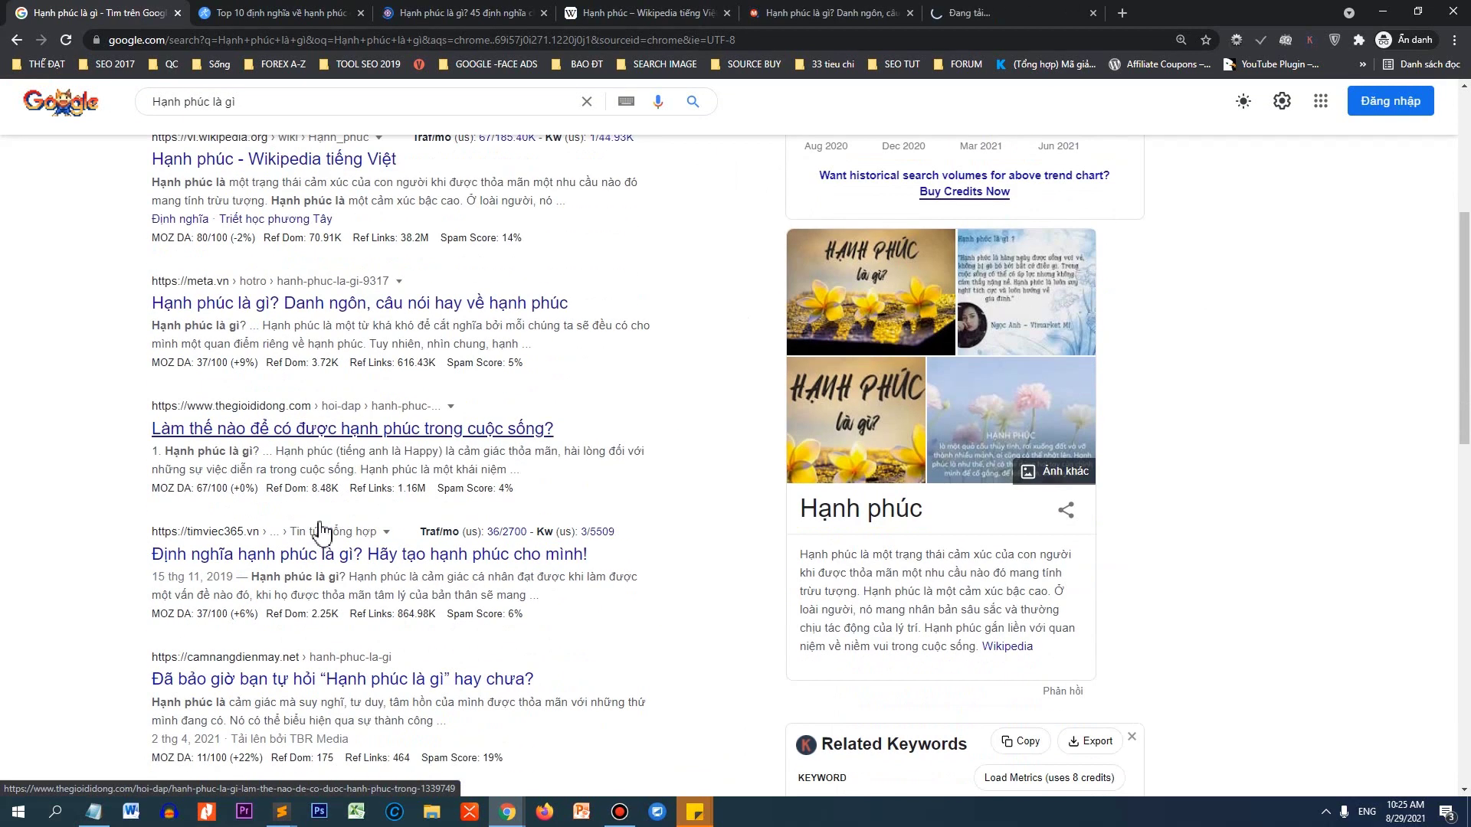
{"action": "middle_click", "coordinate": [288, 506]}
{"action": "scroll", "coordinate": [283, 490], "scroll_direction": "down", "scroll_amount": 2}
{"action": "middle_click", "coordinate": [278, 443]}
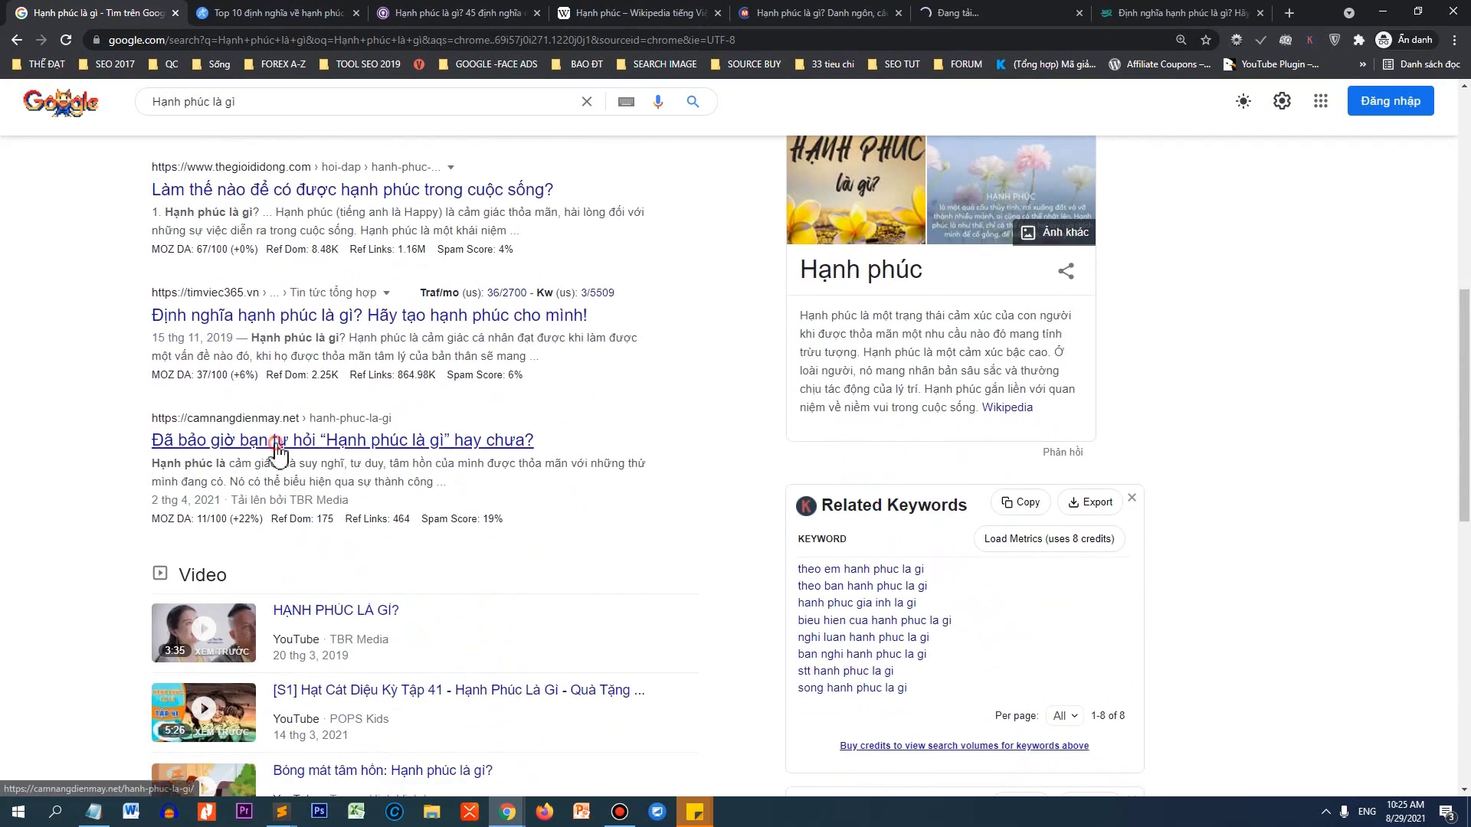
{"action": "scroll", "coordinate": [279, 444], "scroll_direction": "down", "scroll_amount": 4}
{"action": "middle_click", "coordinate": [244, 621]}
{"action": "scroll", "coordinate": [330, 529], "scroll_direction": "down", "scroll_amount": 3}
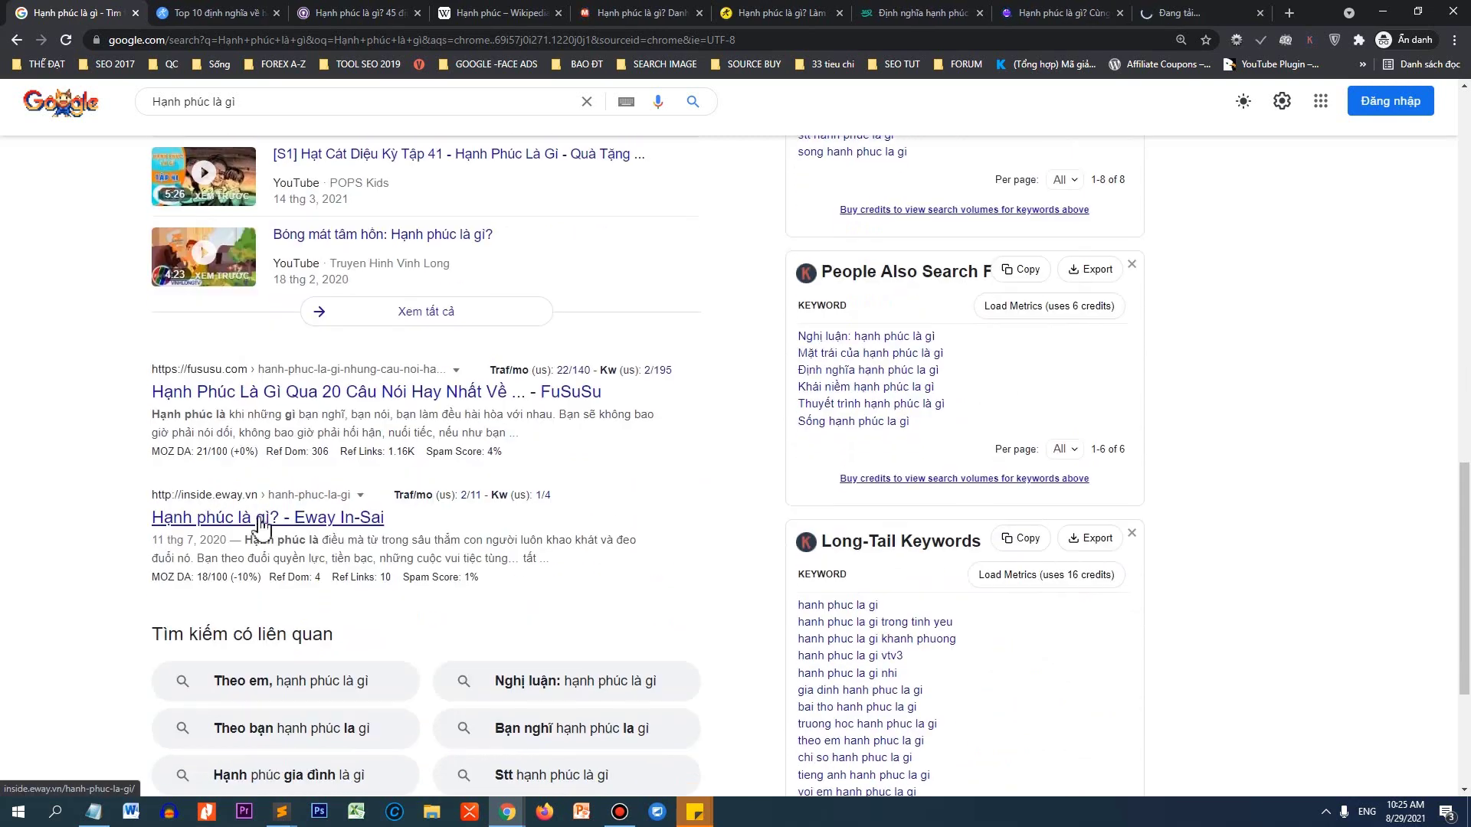
{"action": "middle_click", "coordinate": [259, 519]}
{"action": "scroll", "coordinate": [367, 475], "scroll_direction": "down", "scroll_amount": 4}
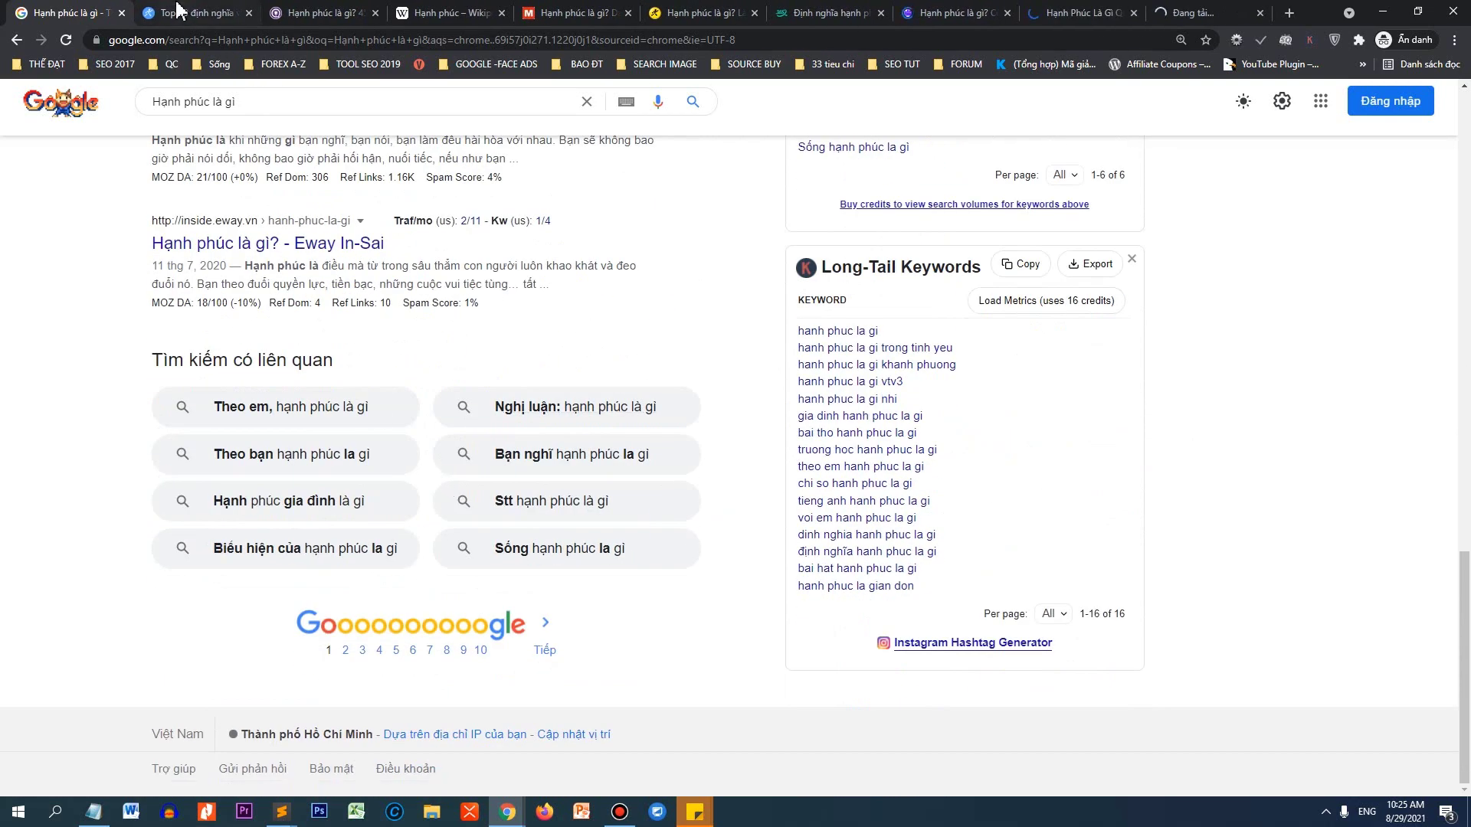
{"action": "left_click", "coordinate": [191, 13]}
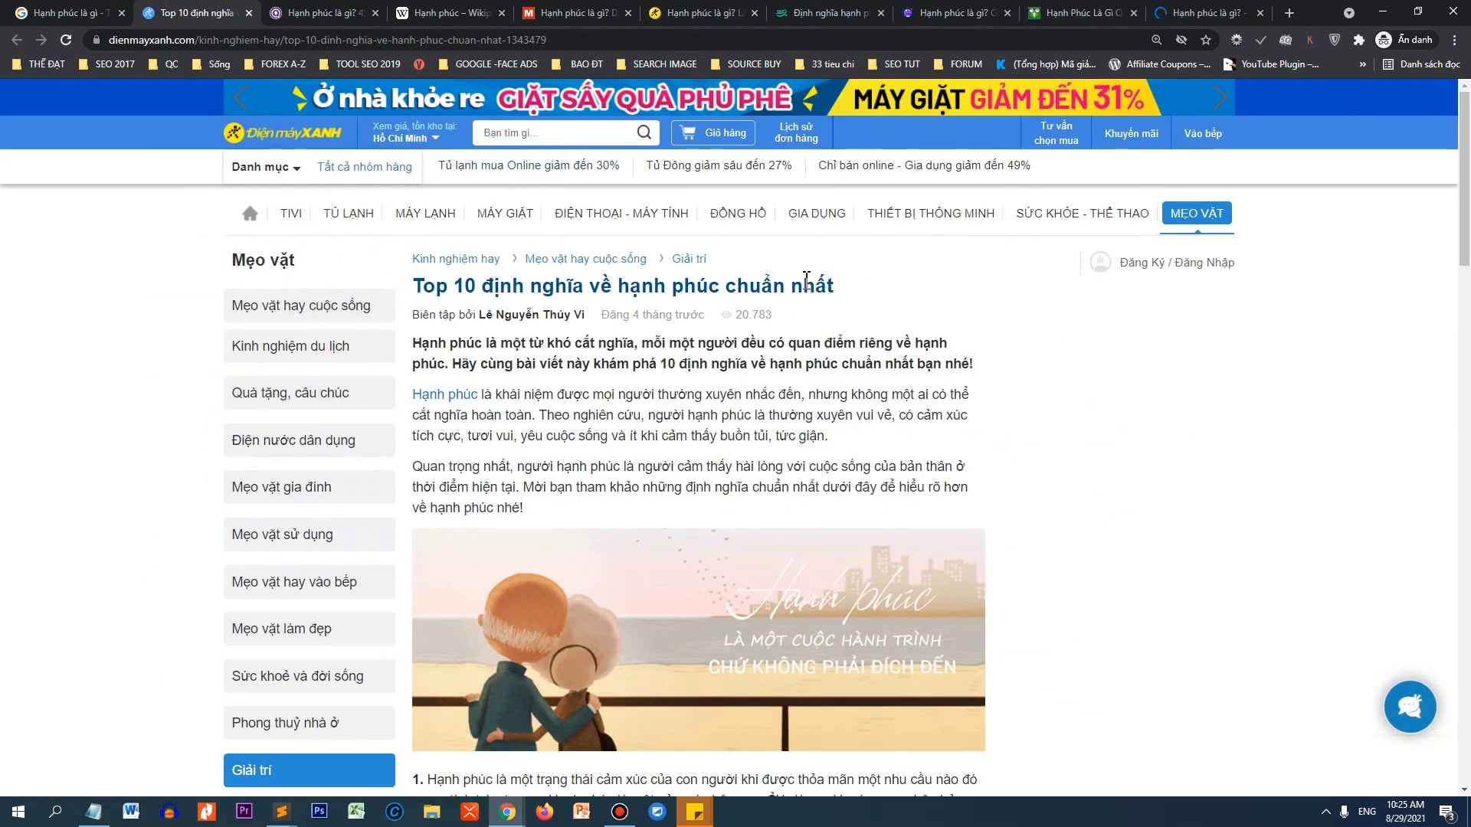
Copy the Điện máy XANH article's bold two-line intro paragraph and switch back to WordPress.
{"action": "scroll", "coordinate": [787, 246], "scroll_direction": "down", "scroll_amount": 2}
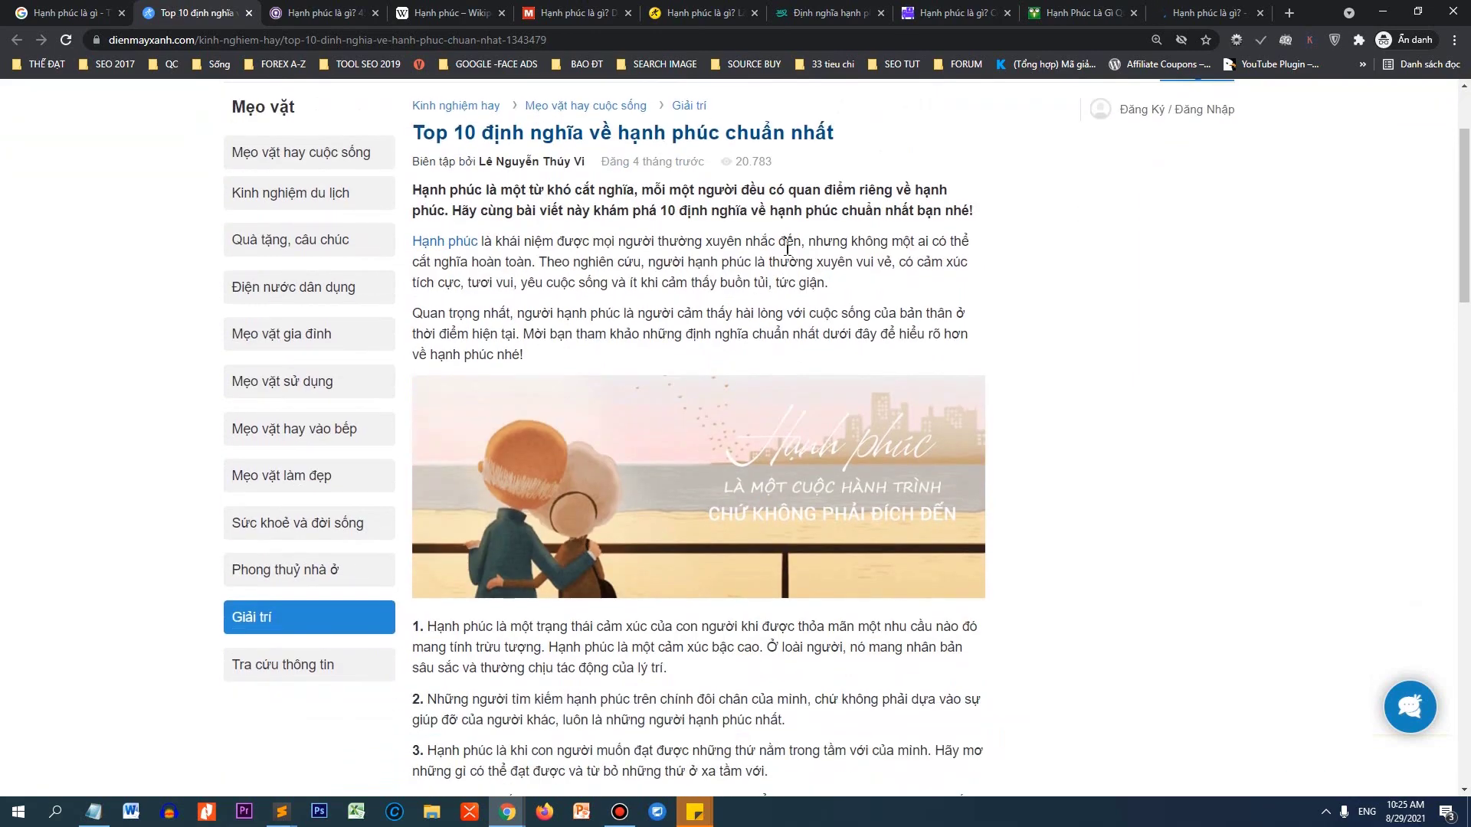
{"action": "mouse_move", "coordinate": [1465, 230]}
{"action": "left_mouse_down"}
{"action": "mouse_move", "coordinate": [1466, 576]}
{"action": "mouse_move", "coordinate": [1466, 233]}
{"action": "left_mouse_up"}
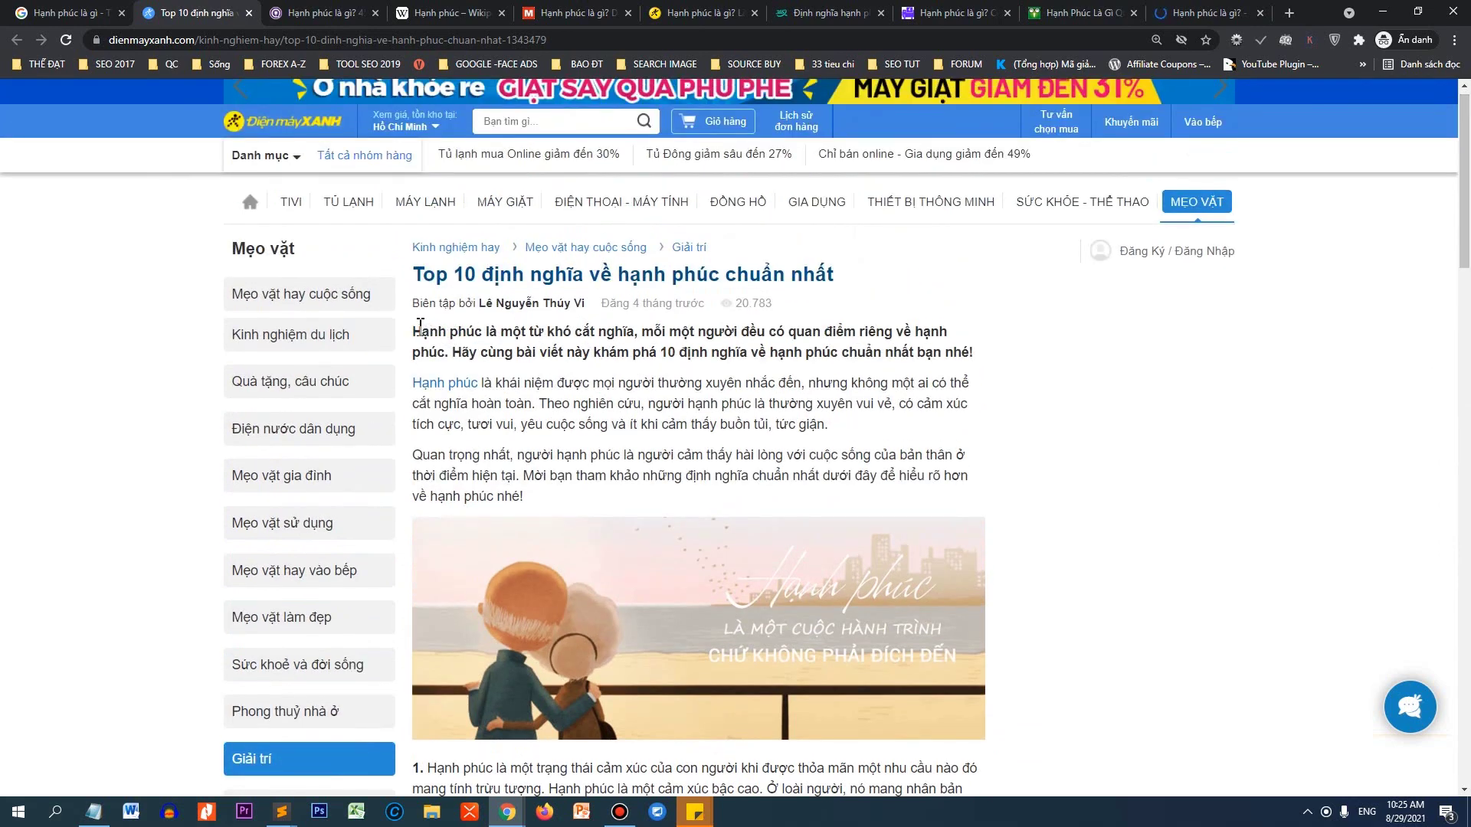
{"action": "left_click_drag", "start_coordinate": [415, 331], "coordinate": [975, 352]}
{"action": "key", "text": "ctrl+c"}
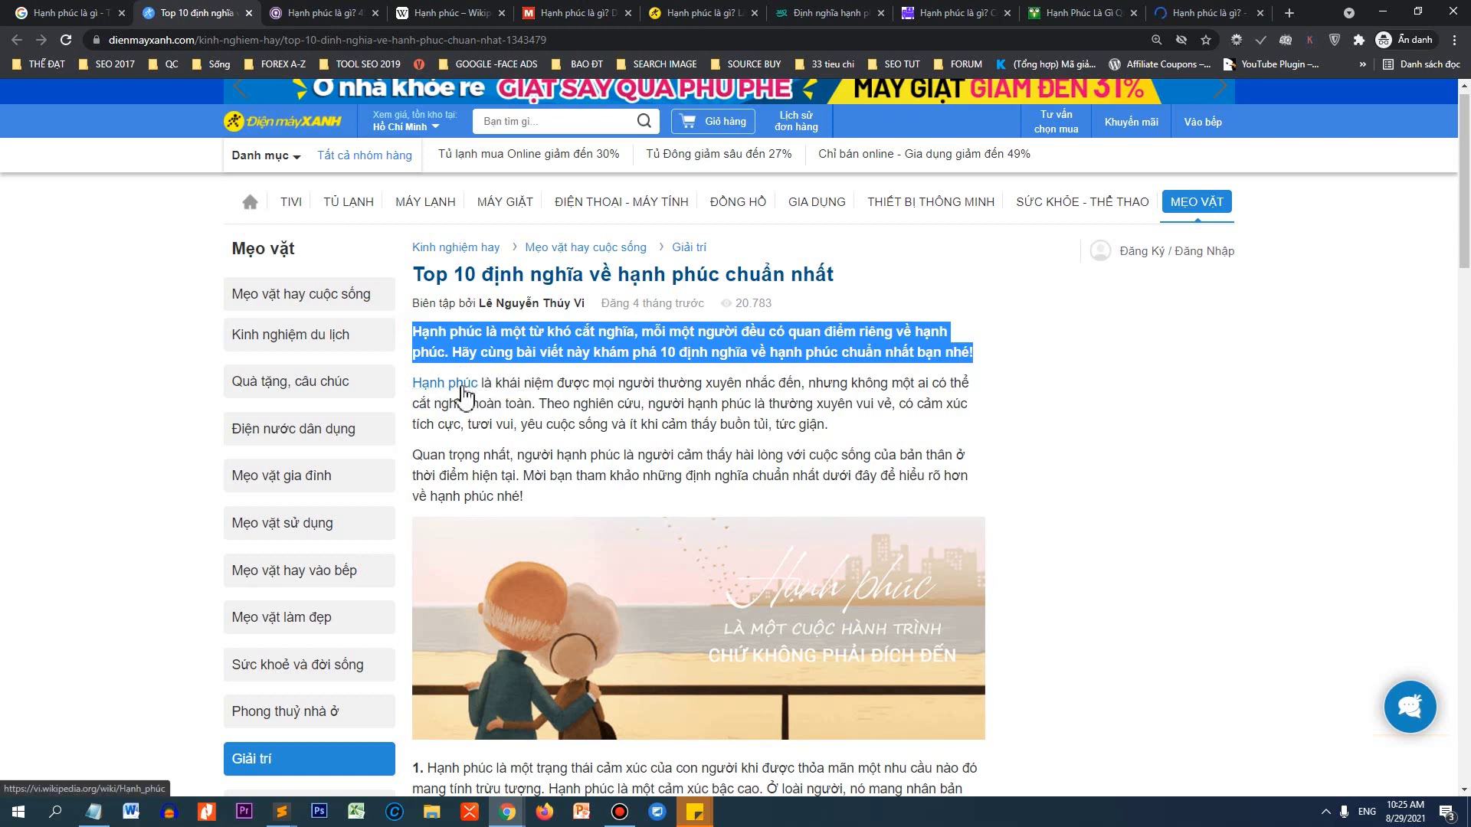
{"action": "scroll", "coordinate": [506, 375], "scroll_direction": "down", "scroll_amount": 2}
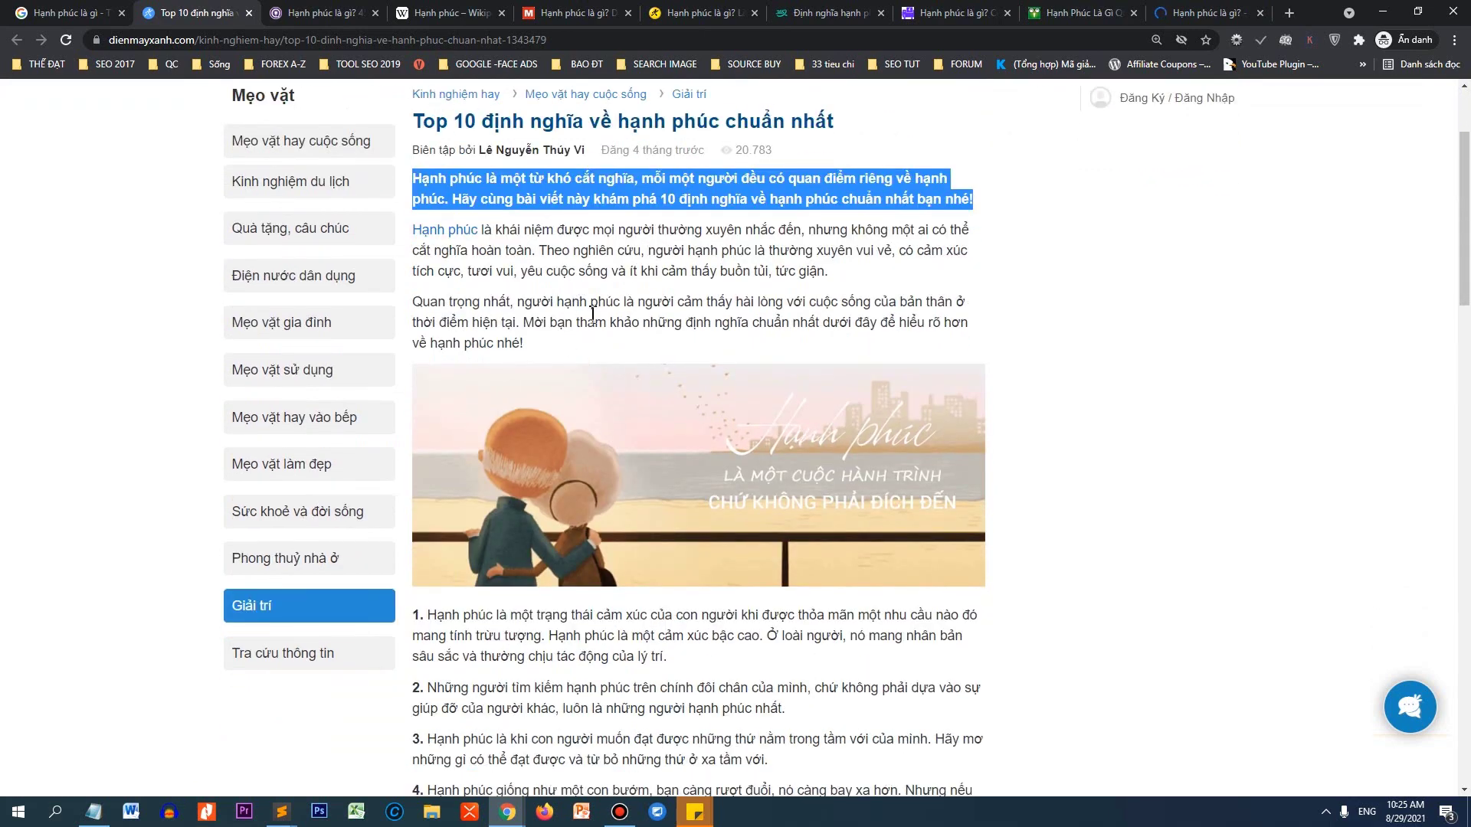
{"action": "scroll", "coordinate": [581, 345], "scroll_direction": "down", "scroll_amount": 1}
{"action": "scroll", "coordinate": [465, 276], "scroll_direction": "up", "scroll_amount": 3}
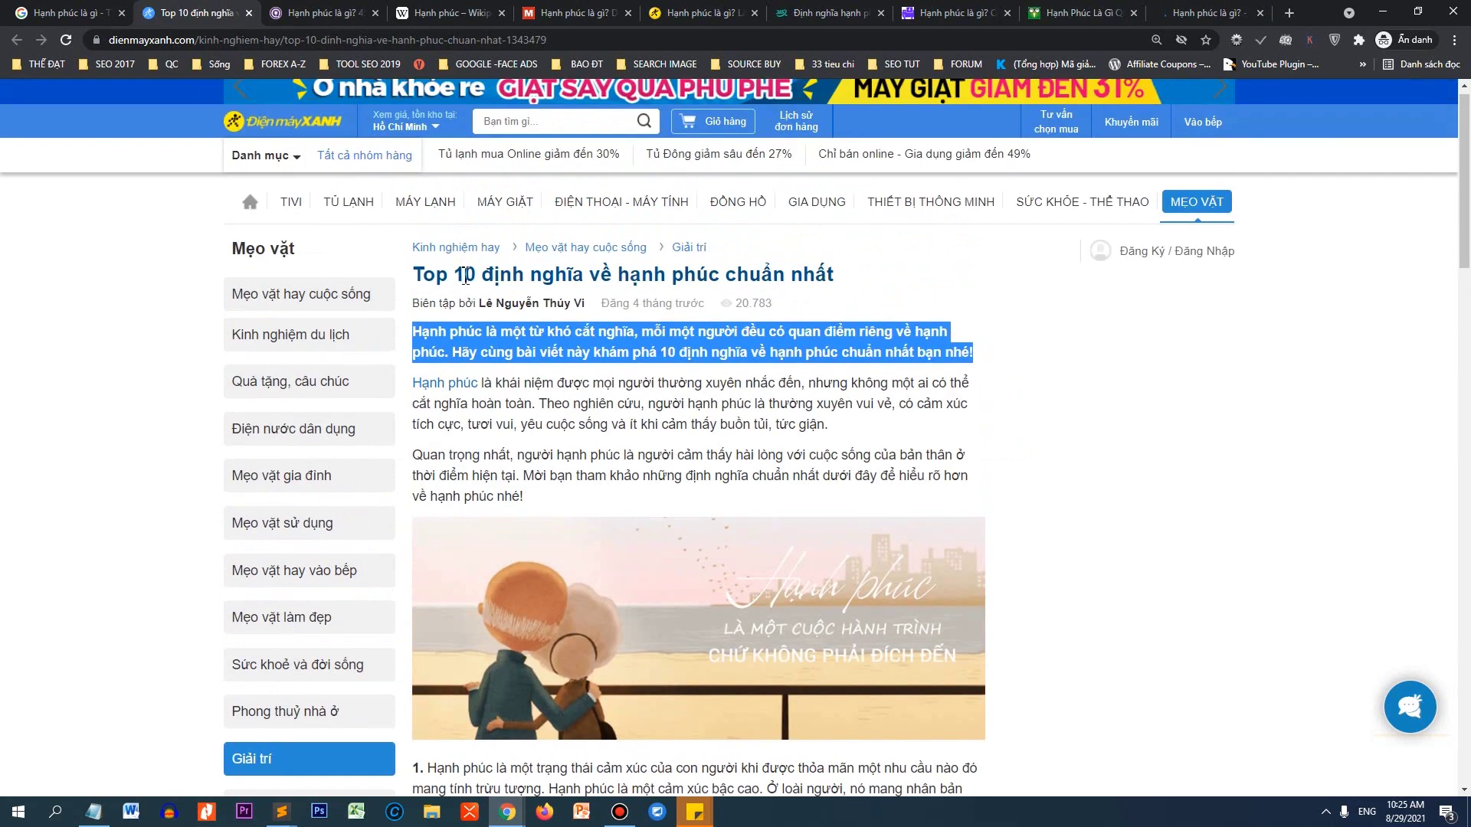
{"action": "right_click", "coordinate": [482, 333]}
{"action": "left_click", "coordinate": [496, 342]}
{"action": "key", "text": "alt+Tab"}
Paste the copied intro into the post body, convert it to a normal paragraph, then cut it out again.
{"action": "left_click", "coordinate": [259, 434]}
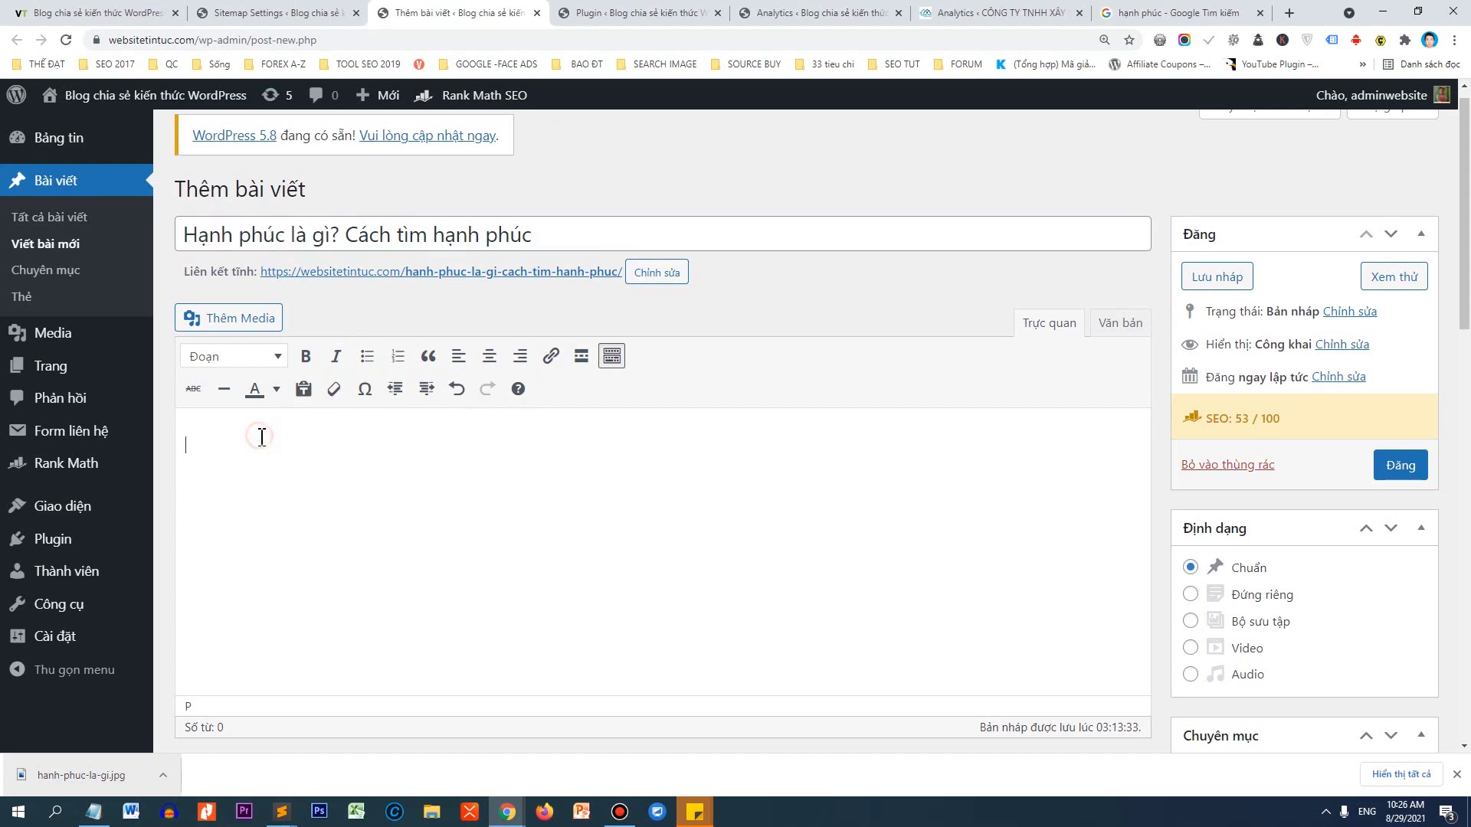
{"action": "key", "text": "ctrl+v"}
{"action": "left_click_drag", "start_coordinate": [257, 527], "coordinate": [187, 429]}
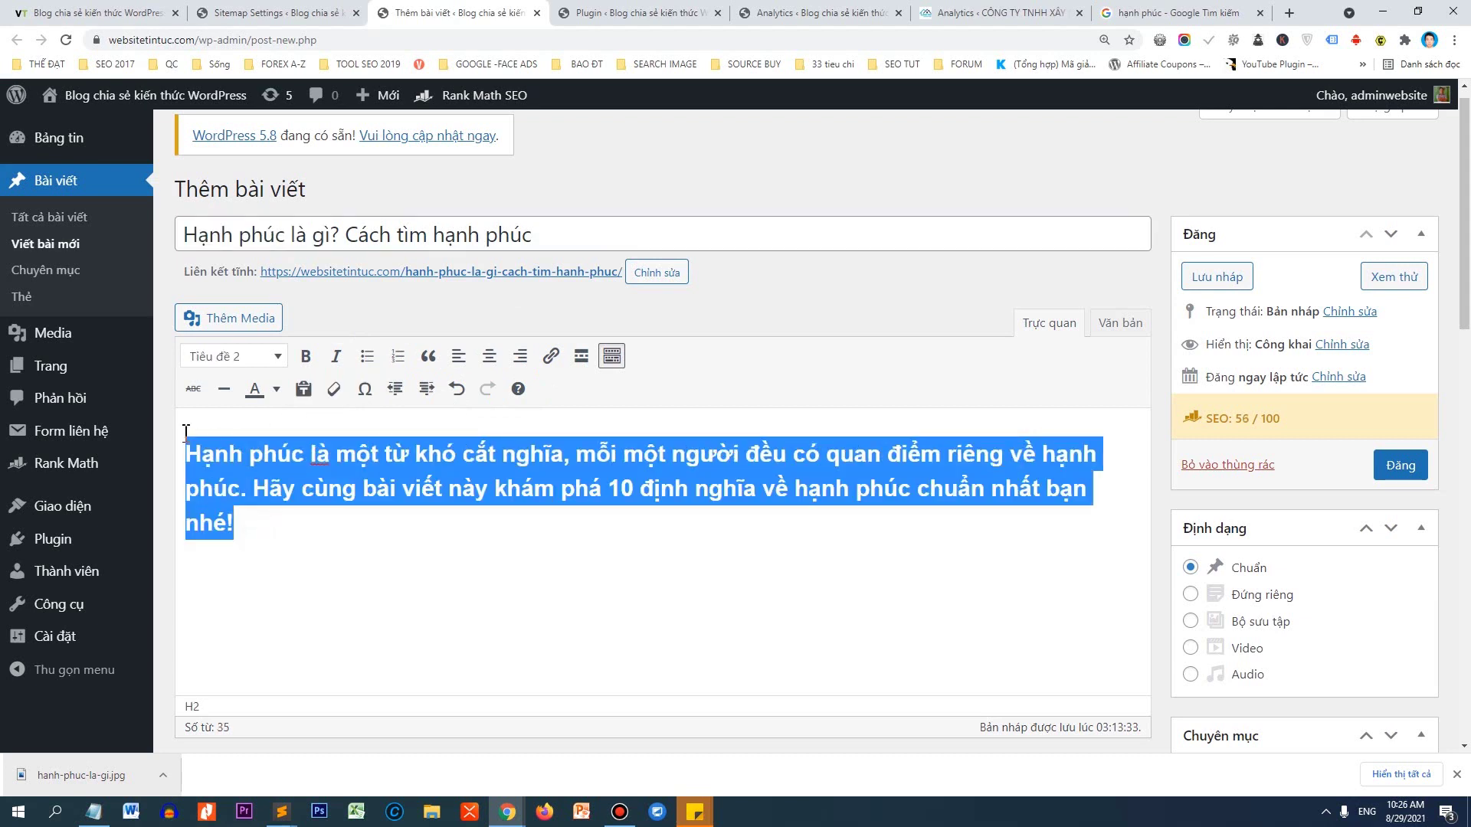
{"action": "left_click", "coordinate": [229, 357]}
{"action": "left_click", "coordinate": [244, 392]}
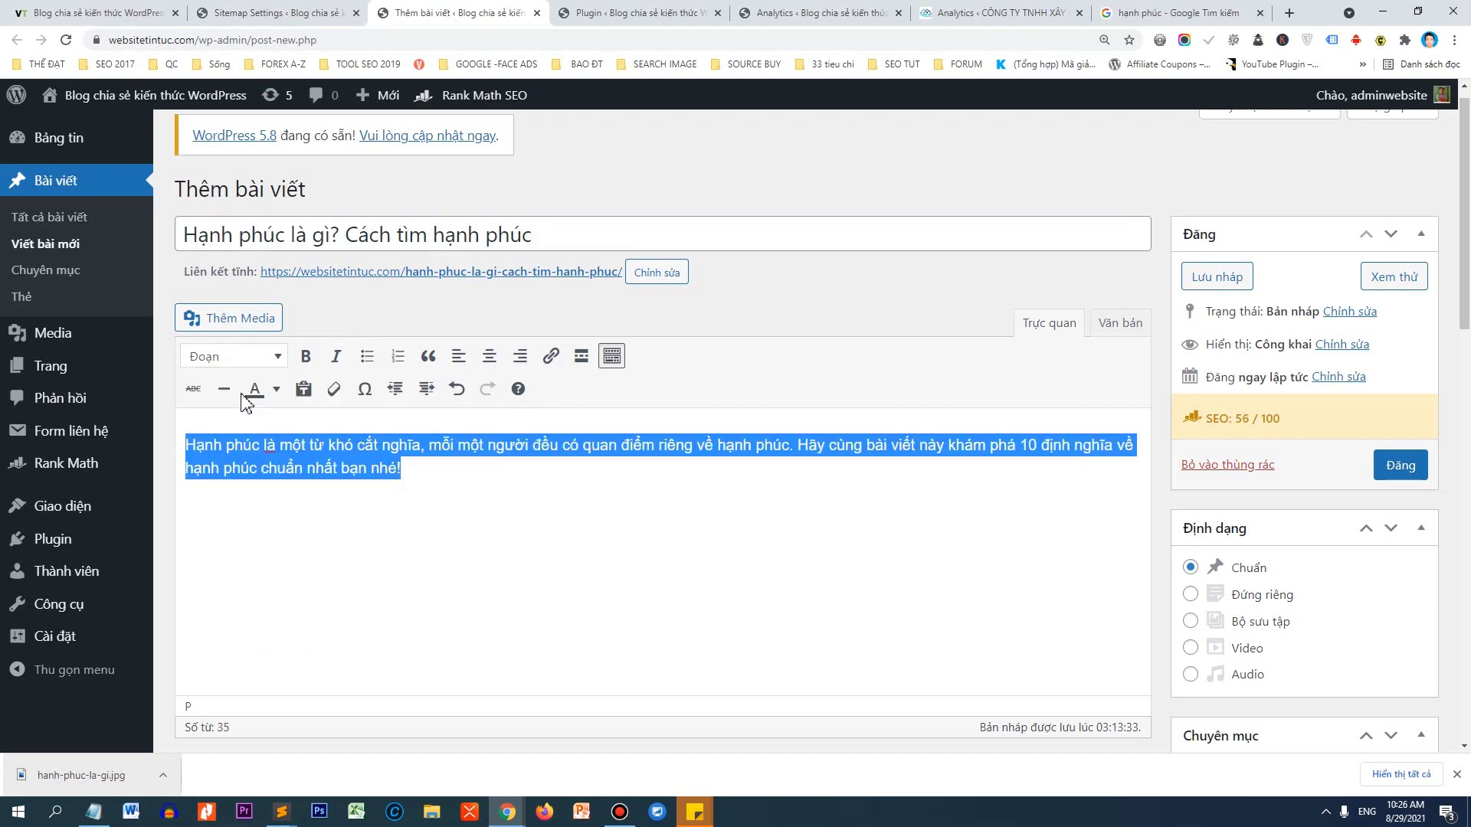
{"action": "left_click", "coordinate": [242, 451]}
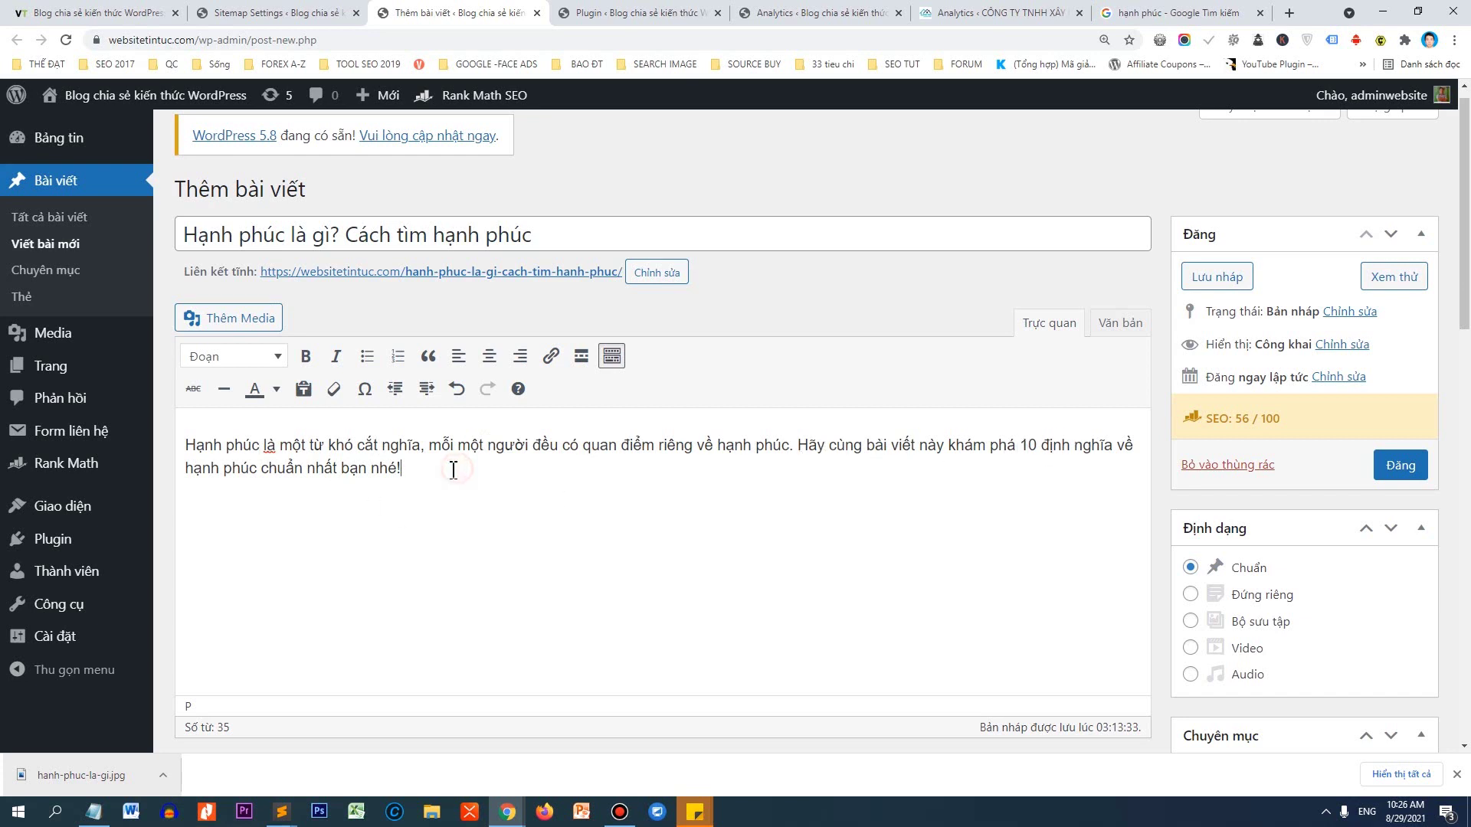
{"action": "left_click_drag", "start_coordinate": [411, 469], "coordinate": [229, 423]}
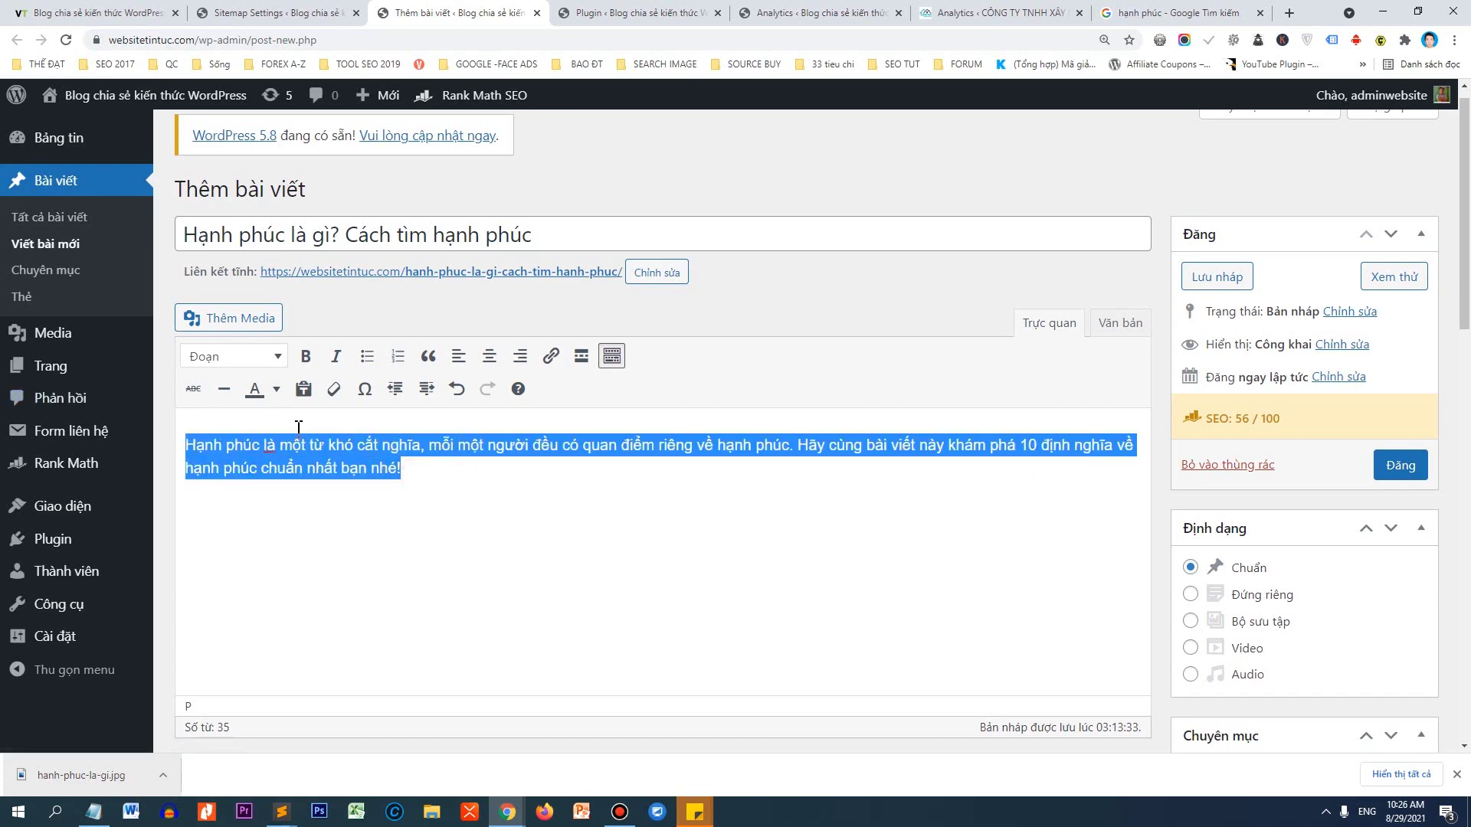
{"action": "key", "text": "ctrl+x"}
Write an intro paragraph beginning 'Hạnh phúc là nguồn sống của chúng ta' in the post body.
{"action": "type", "text": "Han"}
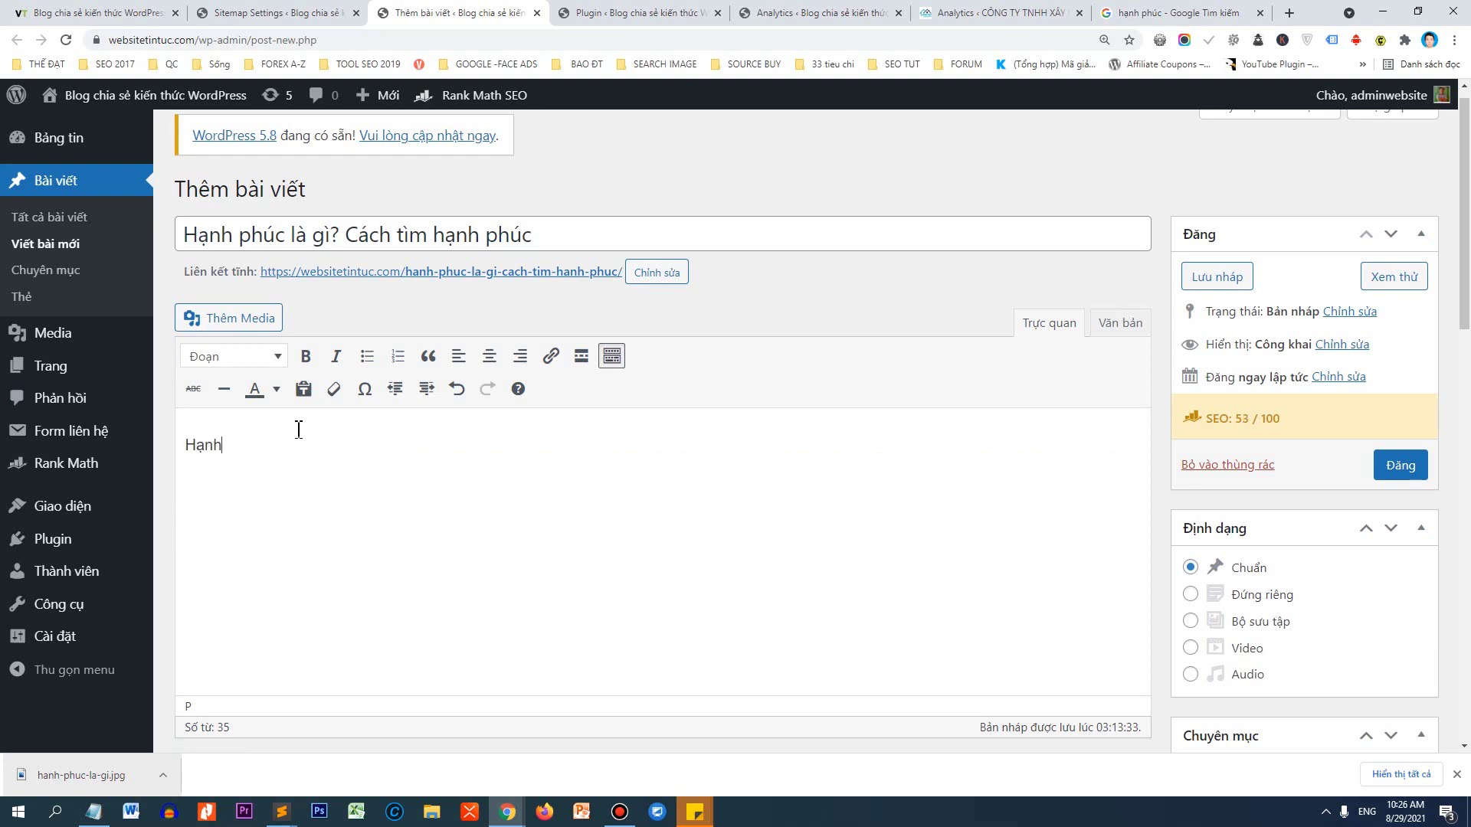
{"action": "type", "text": "h phúc là "}
{"action": "type", "text": "nguon sông của chúng ta"}
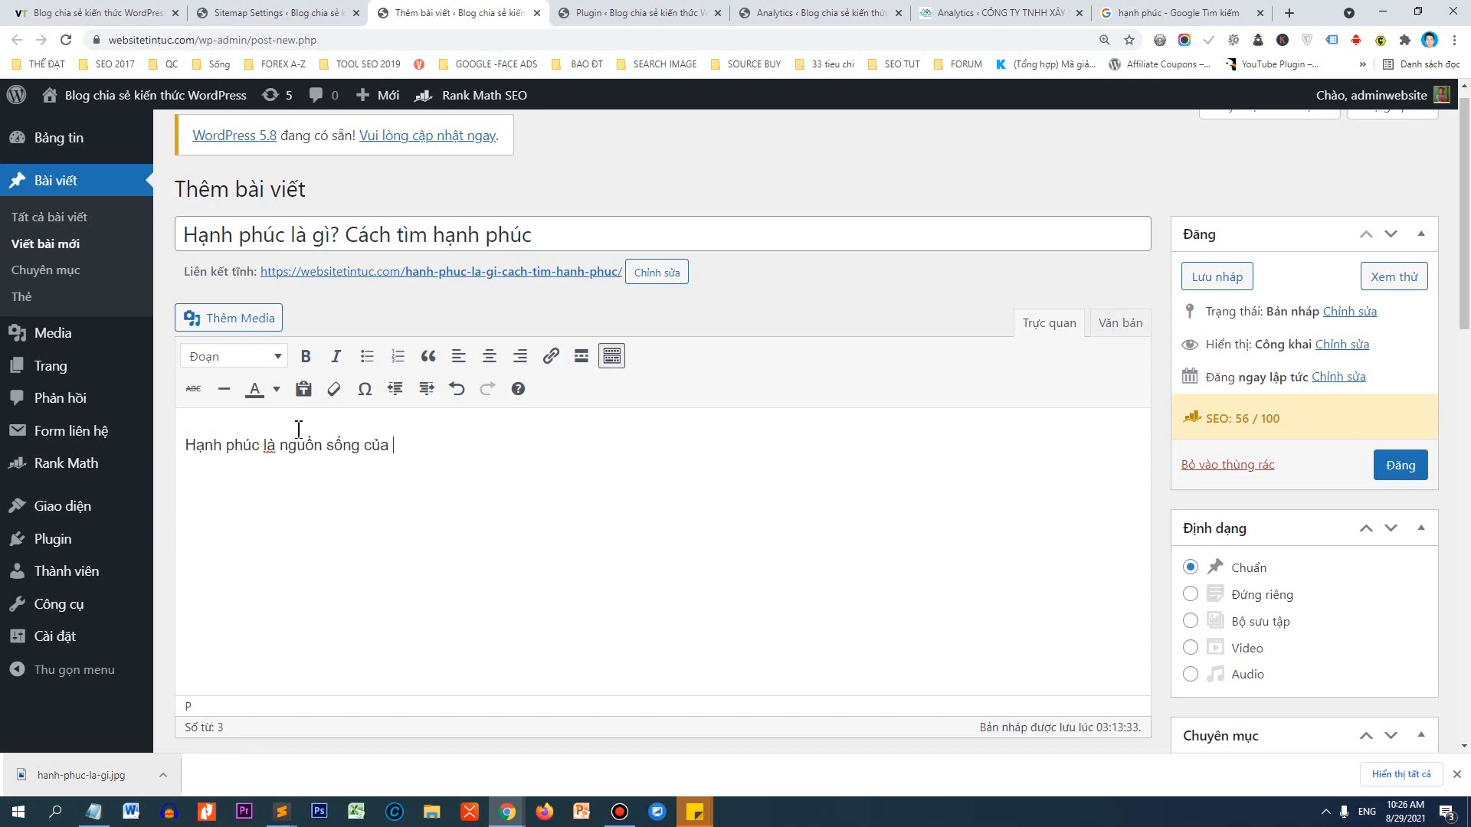
{"action": "type", "text": ". Thật t"}
{"action": "type", "text": "ế chúng "}
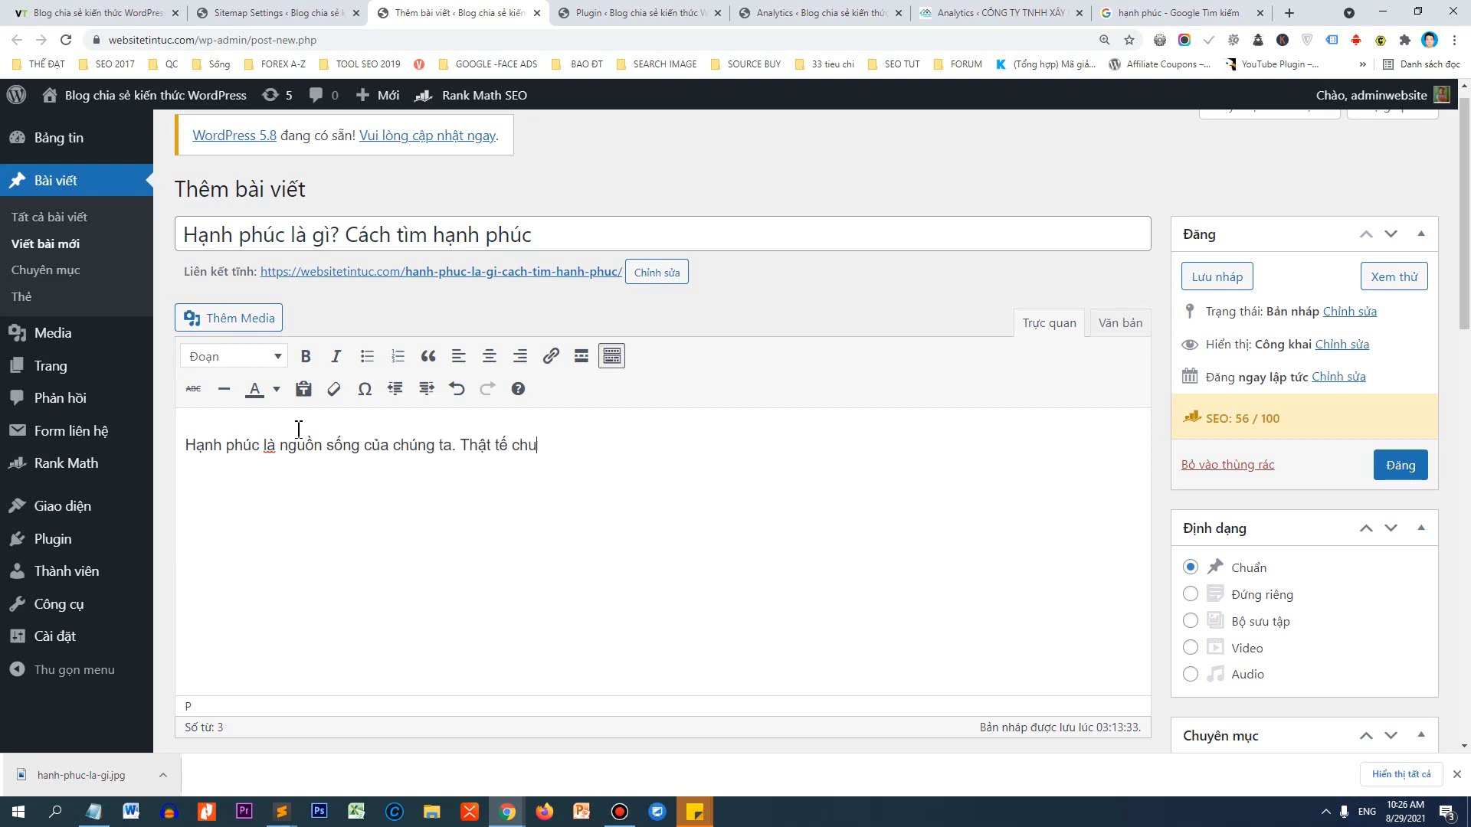
{"action": "type", "text": "ta làm t"}
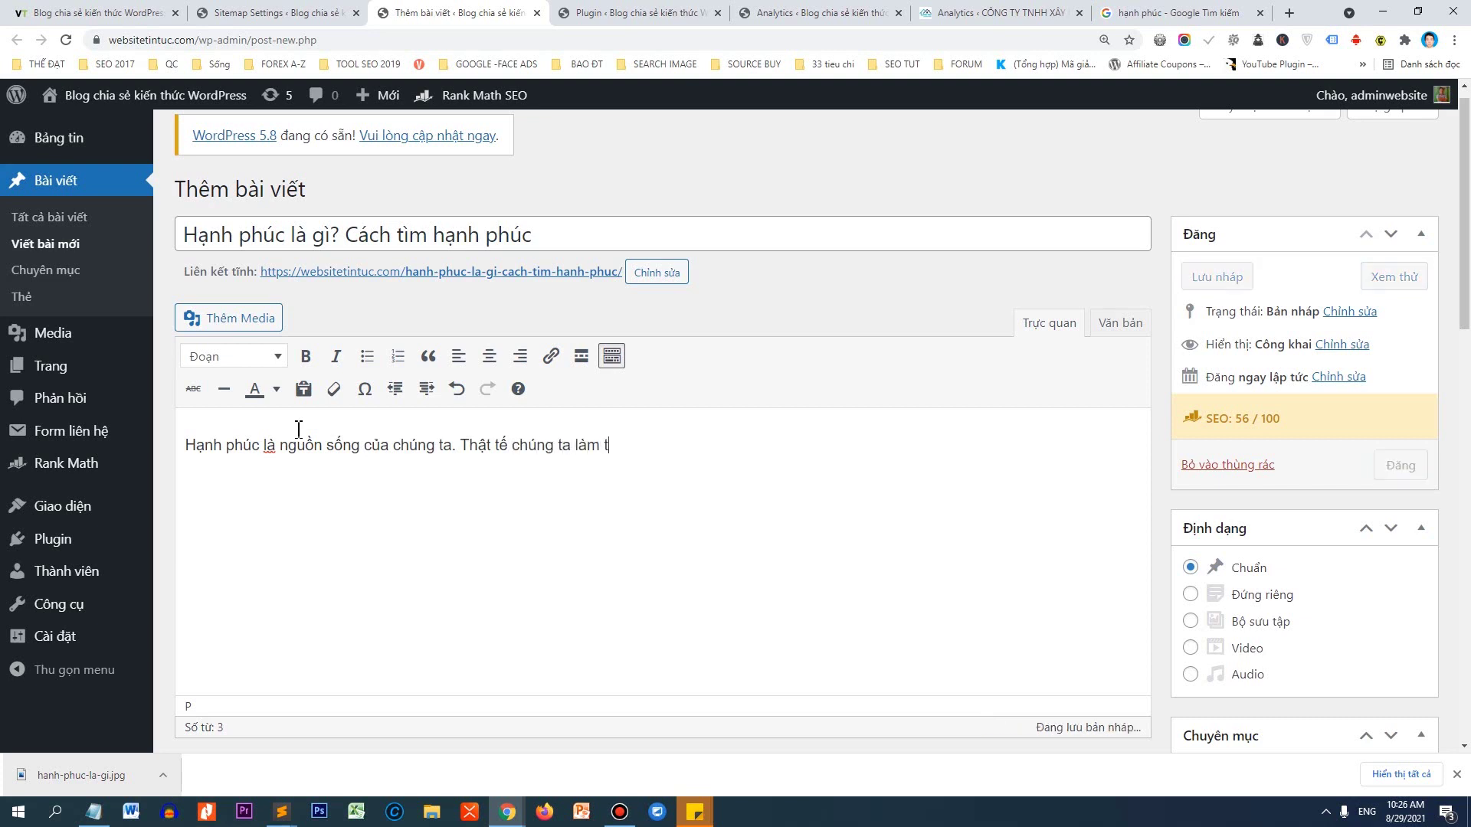
{"action": "type", "text": "ất cả moi t"}
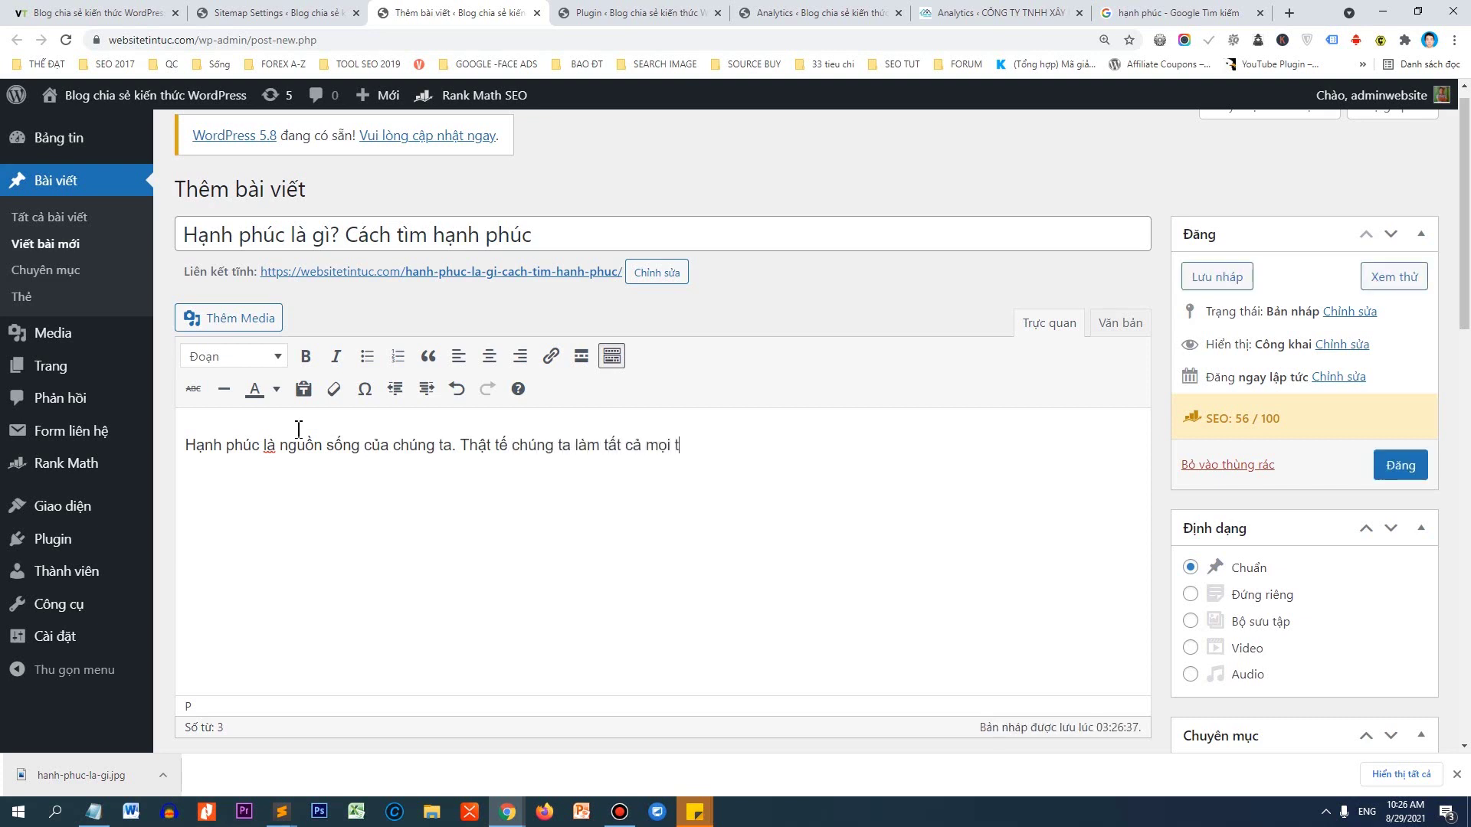
{"action": "type", "text": "hư đơi chiể đi tìm ha"}
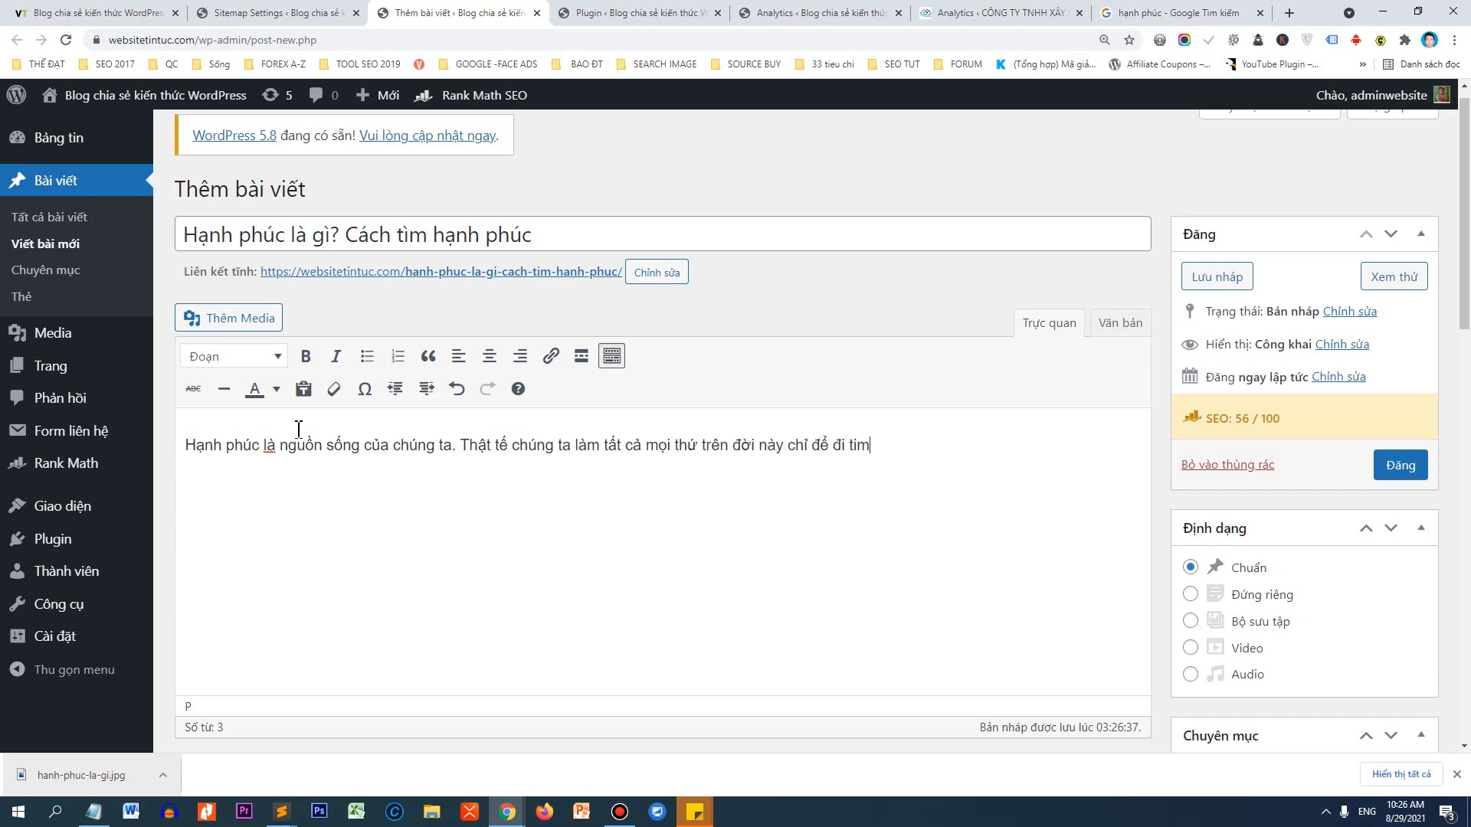
{"action": "type", "text": "nh phuc"}
{"action": "type", "text": ". Vâytha"}
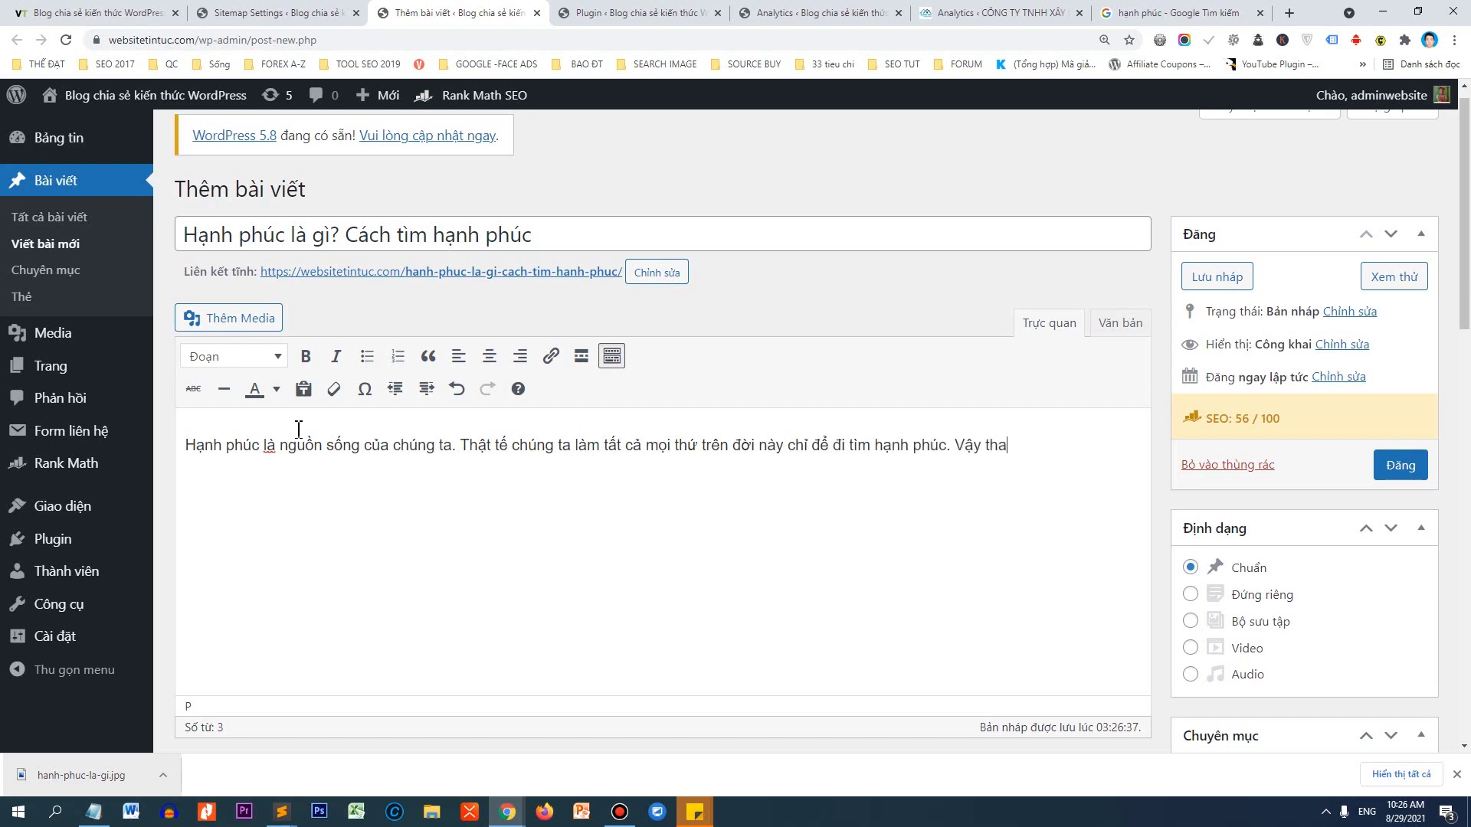
{"action": "type", "text": "t sự hanh phúc là gì?"}
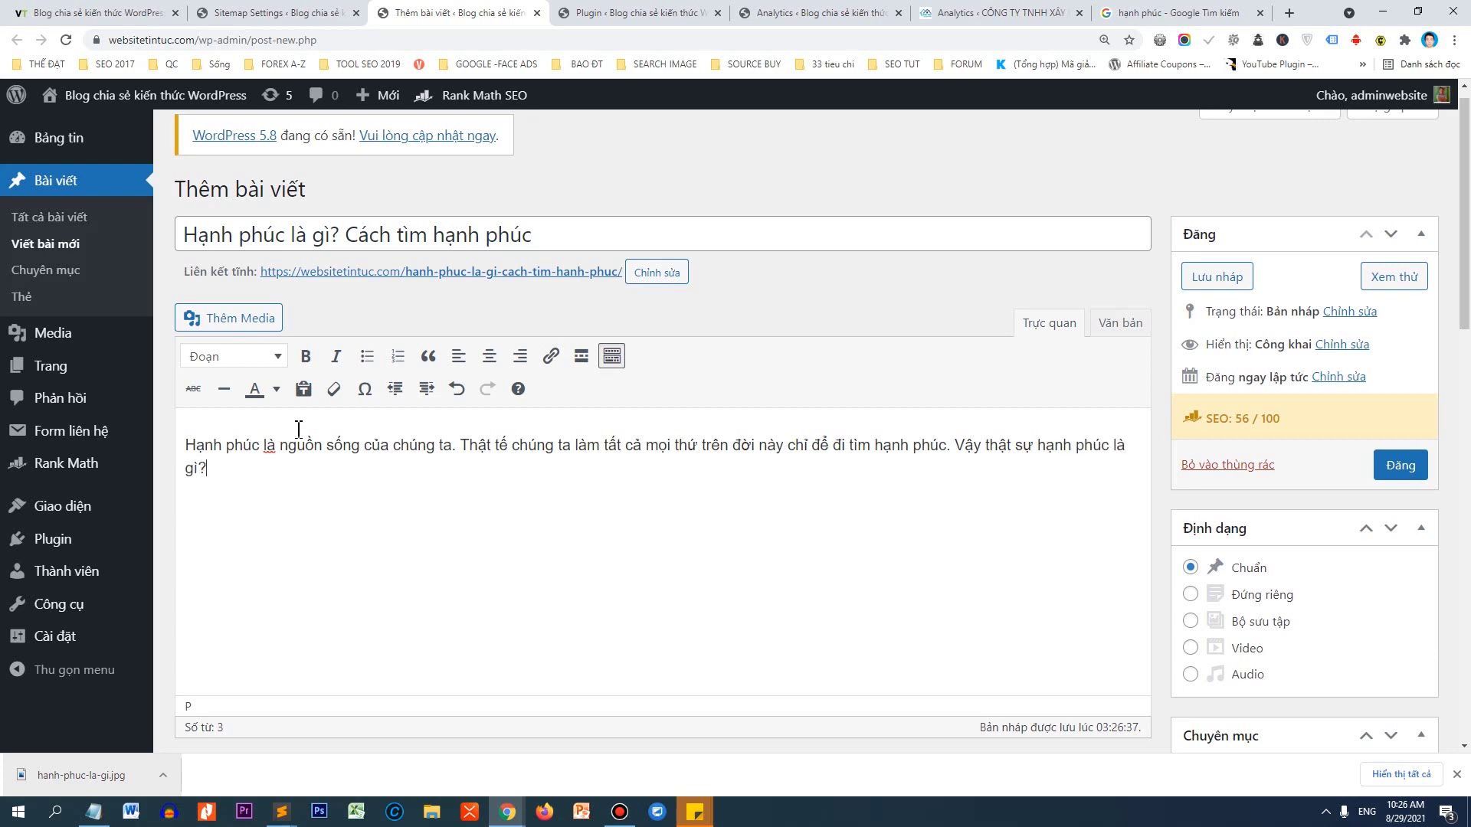
{"action": "type", "text": " Co nhưng"}
{"action": "type", "text": " nao"}
{"action": "type", "text": " để tạo han"}
{"action": "type", "text": "h phuc"}
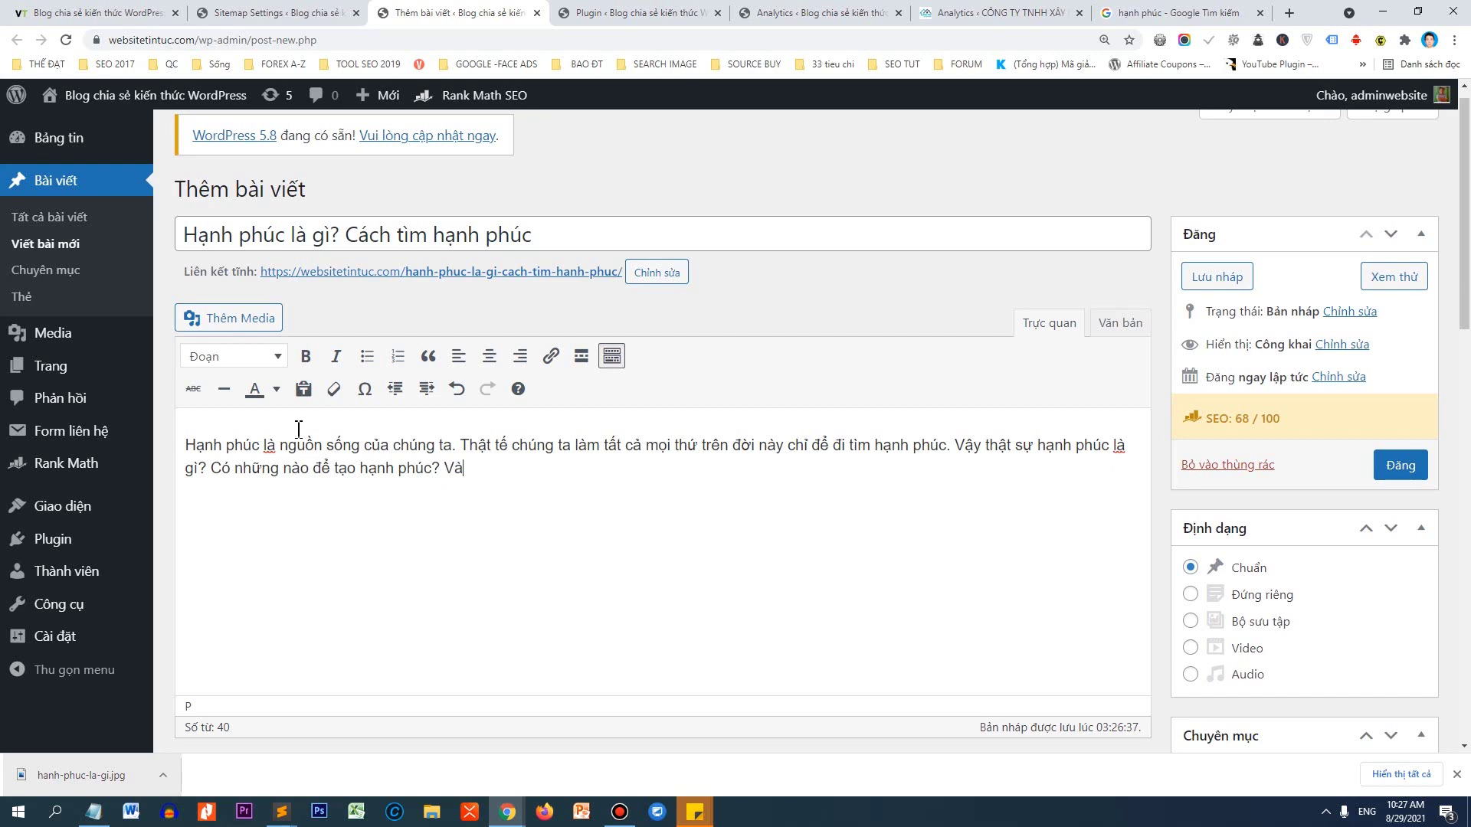
Complete the intro with the websitetintuc.com invitation, fix a typo, and end with 'cùng nhau đi khám về hạnh phúc nhé.'.
{"action": "type", "text": "nghĩ của hanh phúc tre"}
{"action": "type", "text": "n thế"}
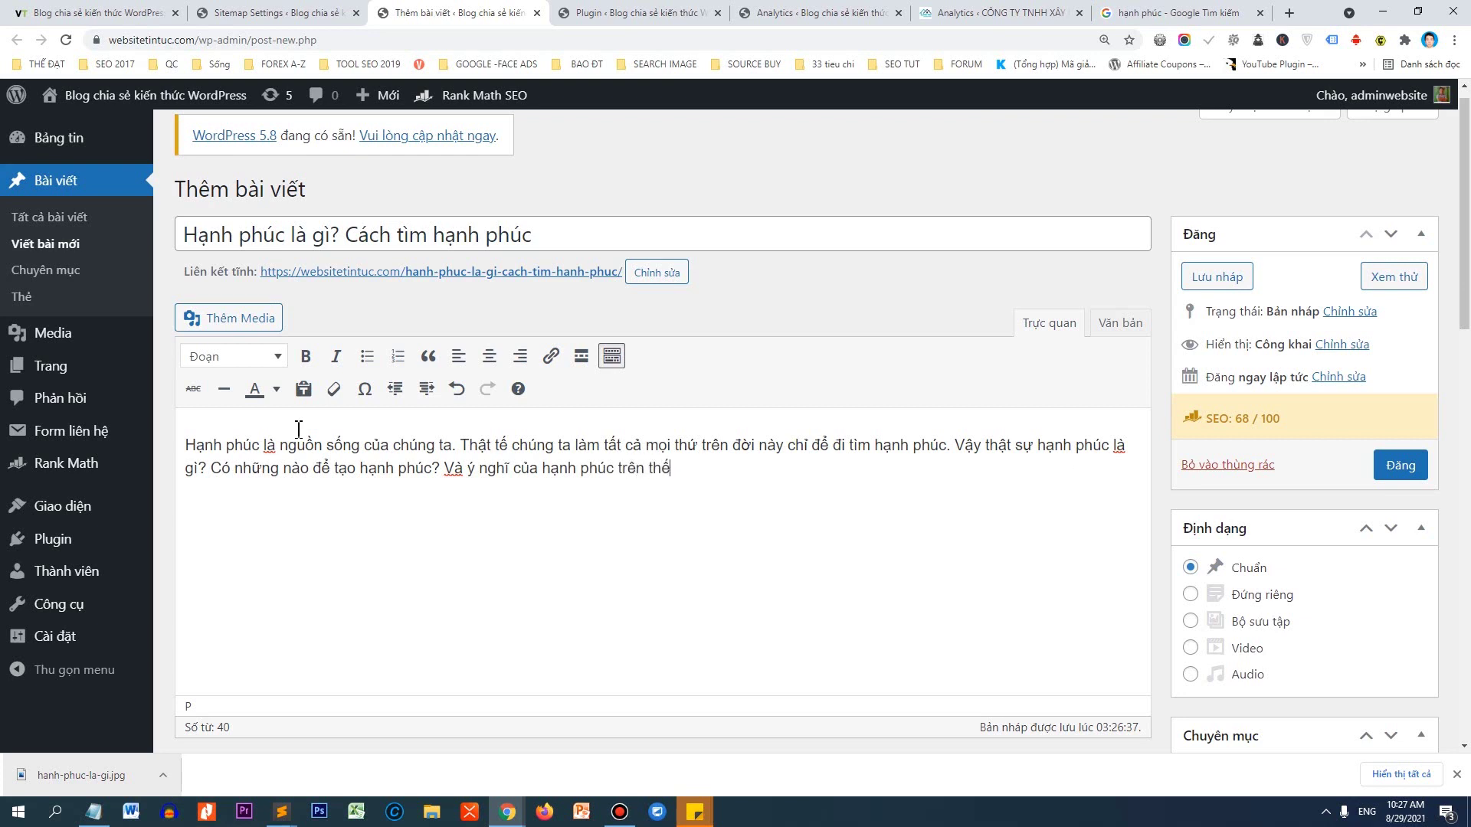
{"action": "type", "text": " gian alf"}
{"action": "key", "text": "BackSpace"}
{"action": "key", "text": "BackSpace"}
{"action": "key", "text": "BackSpace"}
{"action": "type", "text": "là gi"}
{"action": "type", "text": "? Bây gio"}
{"action": "type", "text": ", hanh"}
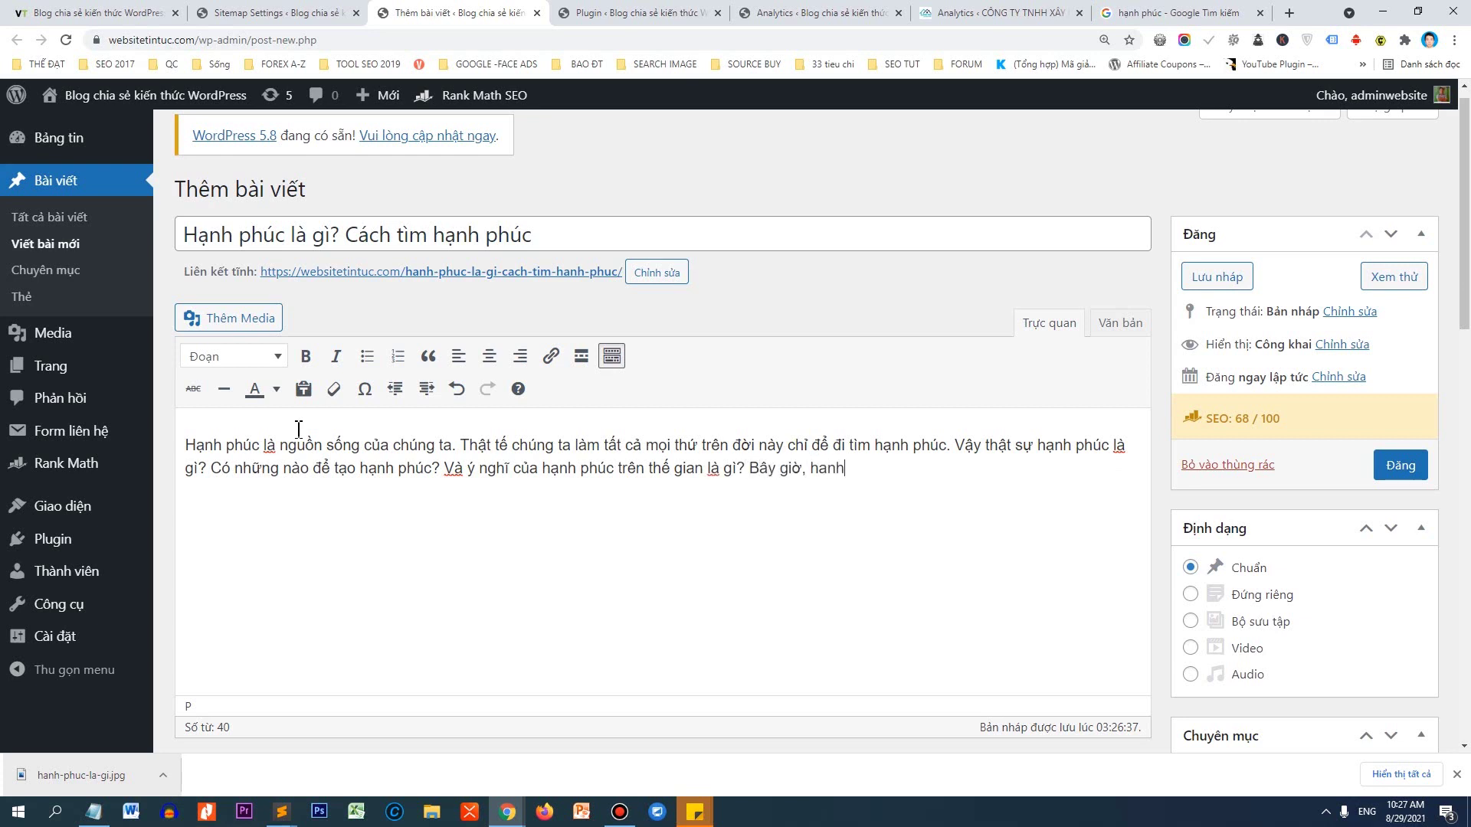
{"action": "type", "text": " đồng vơi websitetintuc.com"}
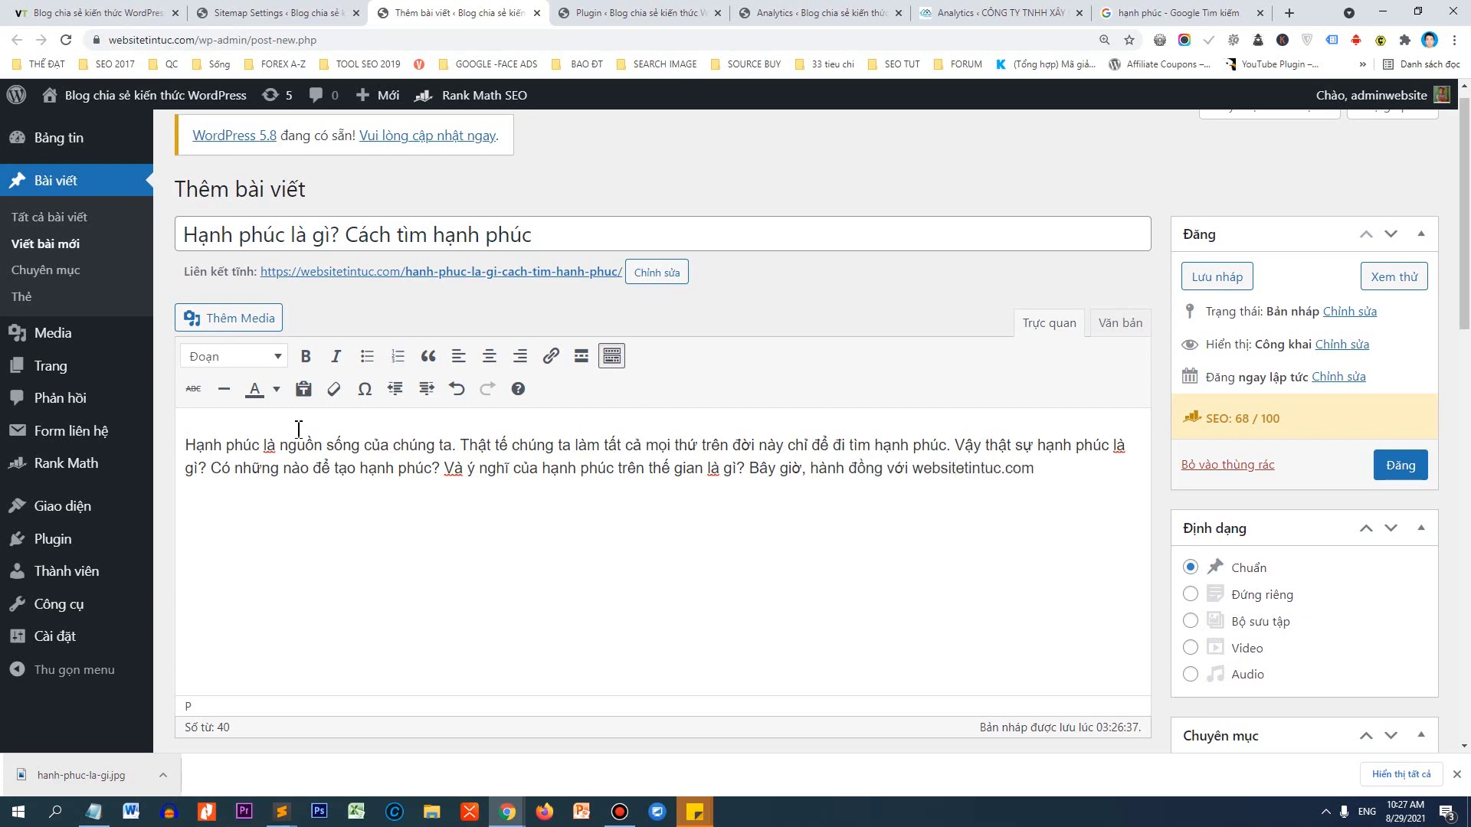
{"action": "type", "text": " để chung ta cùng nhau đi khá"}
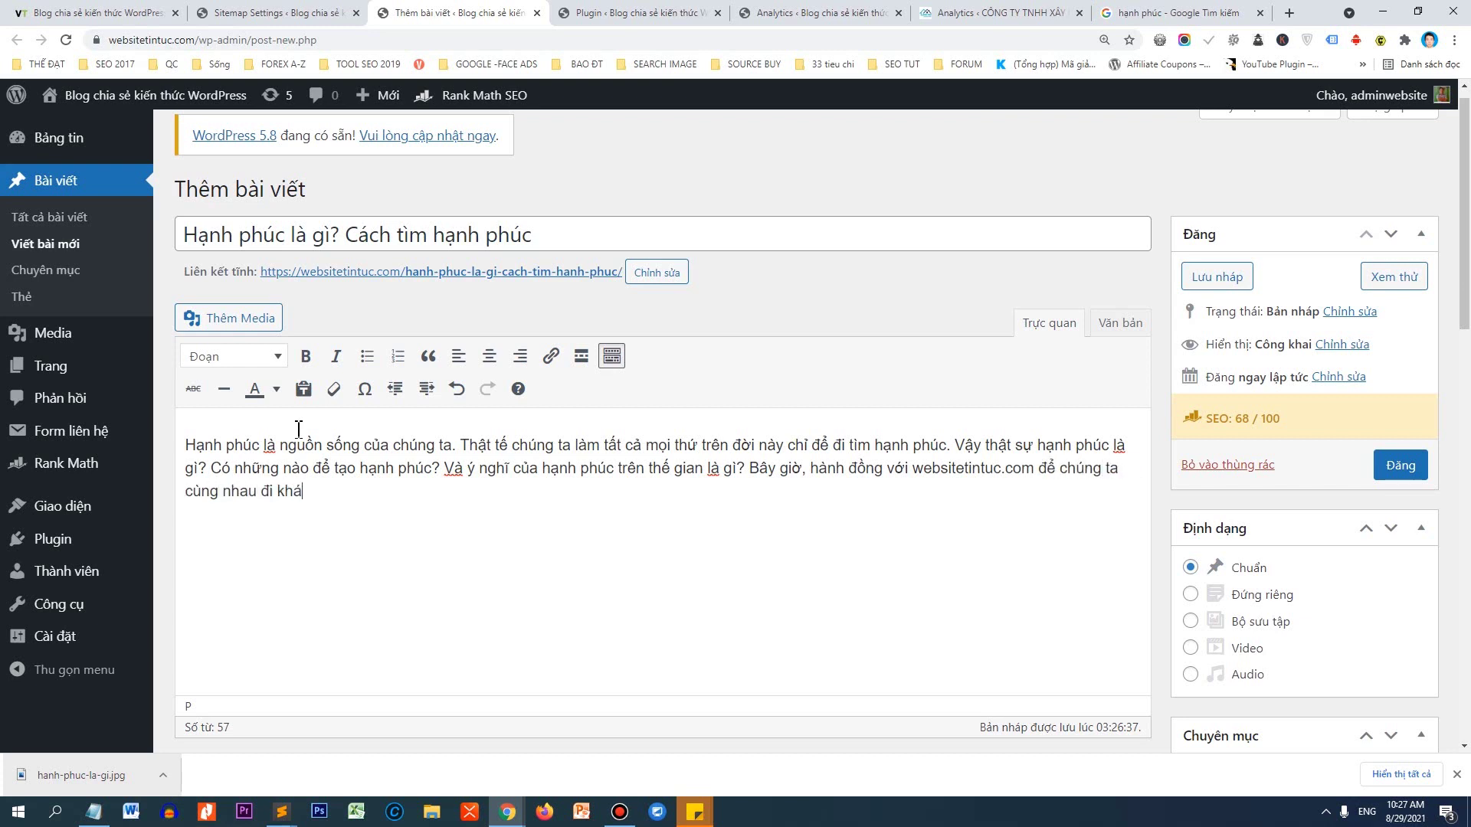
{"action": "type", "text": "m về hạnh phu"}
{"action": "type", "text": "c nhé."}
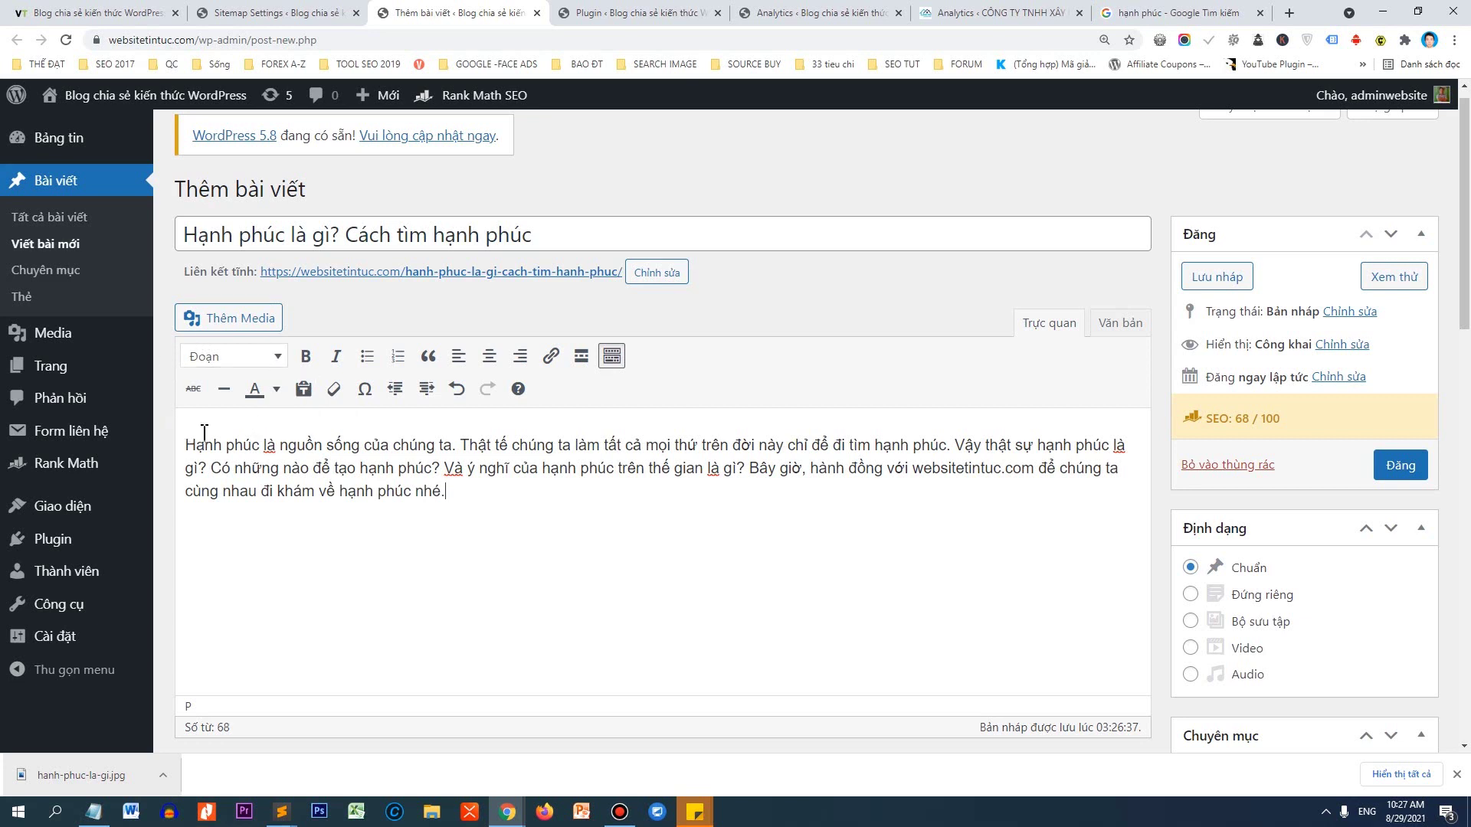
Bold the opening 'Hạnh phúc' and the keyphrase in 'Vậy thật sự hạnh phúc là gì?'.
{"action": "left_click_drag", "start_coordinate": [261, 443], "coordinate": [191, 435]}
{"action": "key", "text": "ctrl+b"}
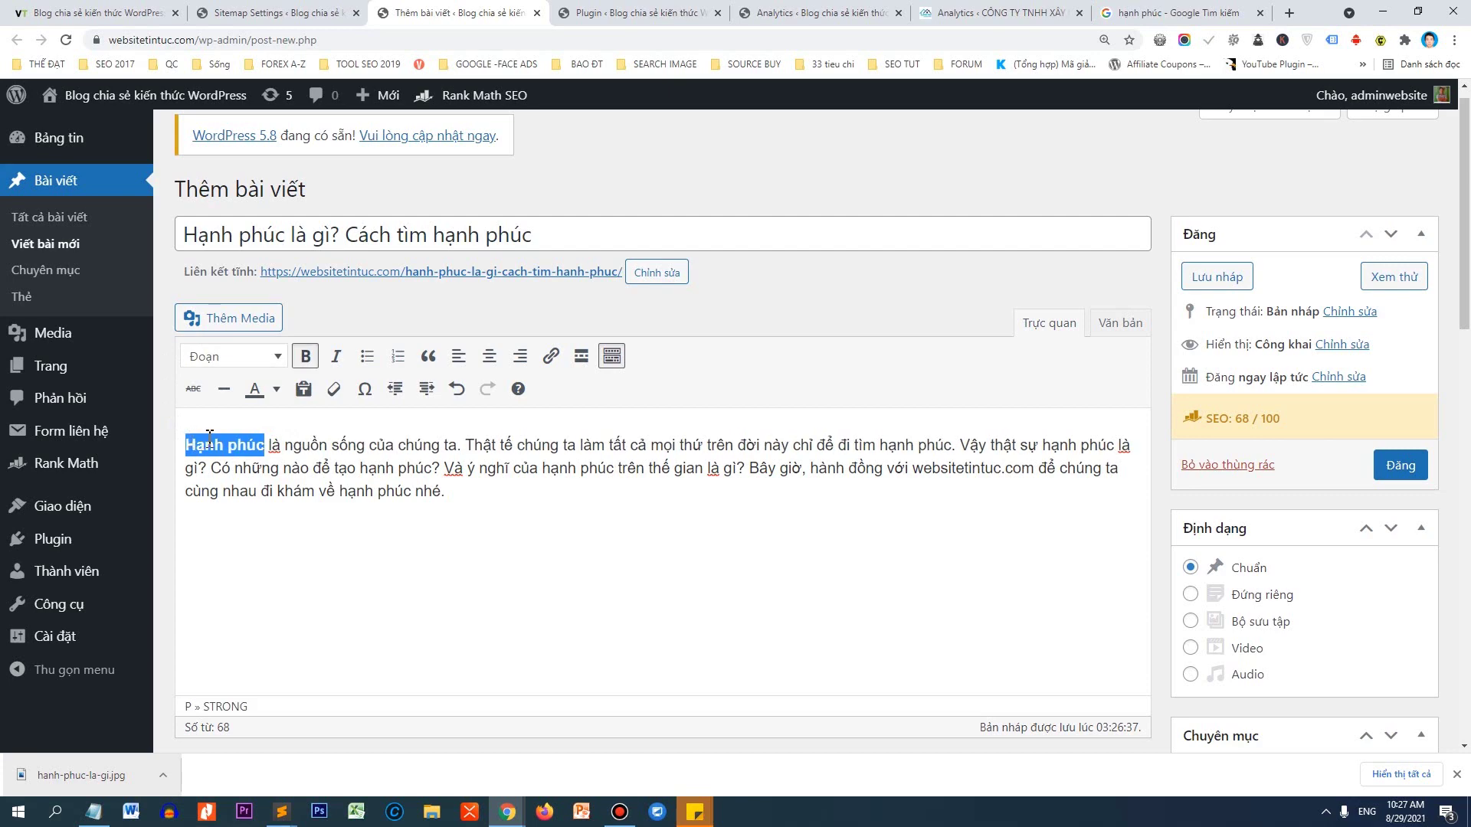
{"action": "left_click_drag", "start_coordinate": [331, 236], "coordinate": [204, 234]}
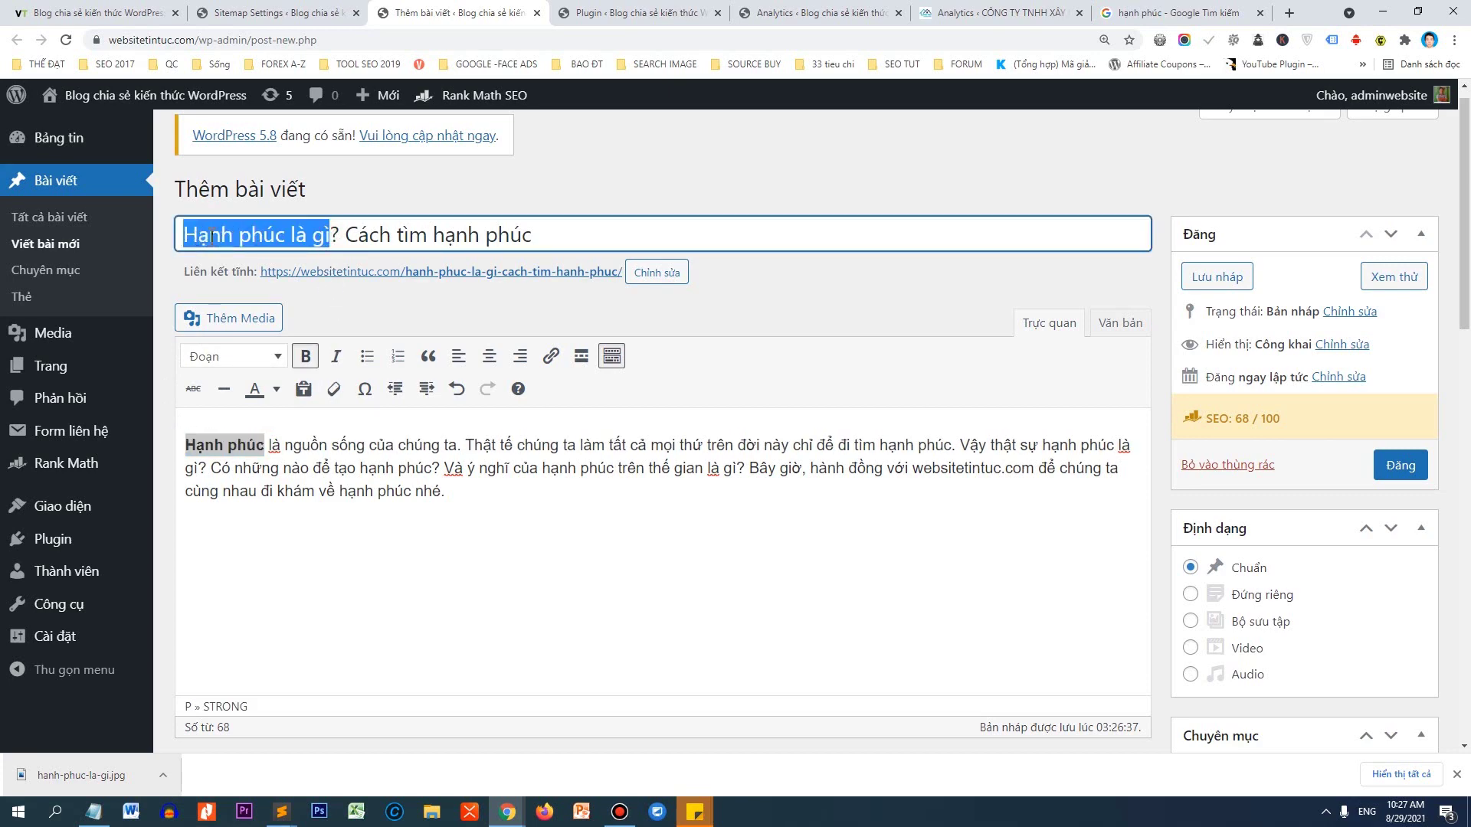
{"action": "key", "text": "ctrl+f"}
{"action": "key", "text": "Return"}
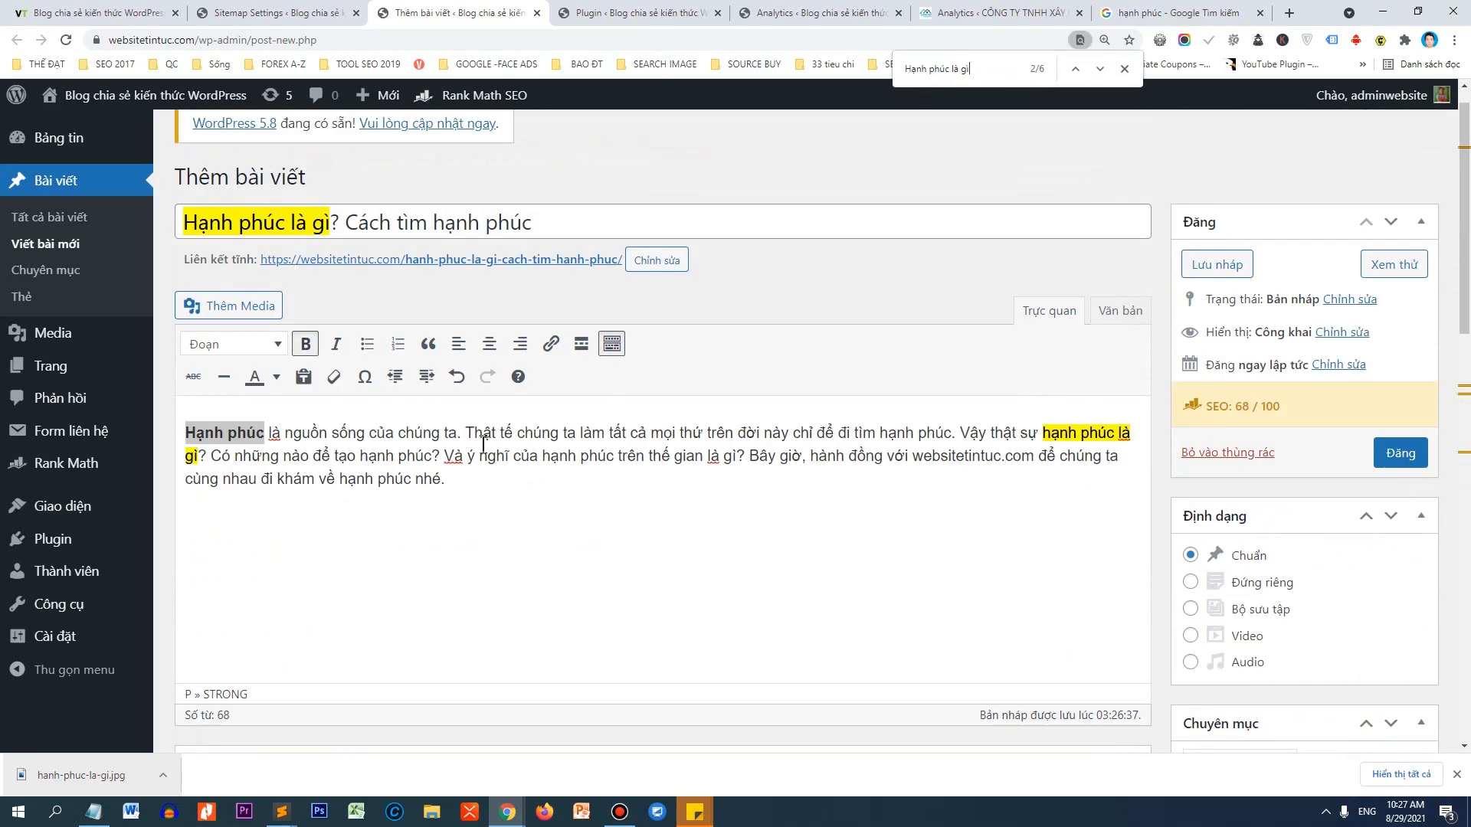
{"action": "left_click_drag", "start_coordinate": [1042, 468], "coordinate": [200, 494]}
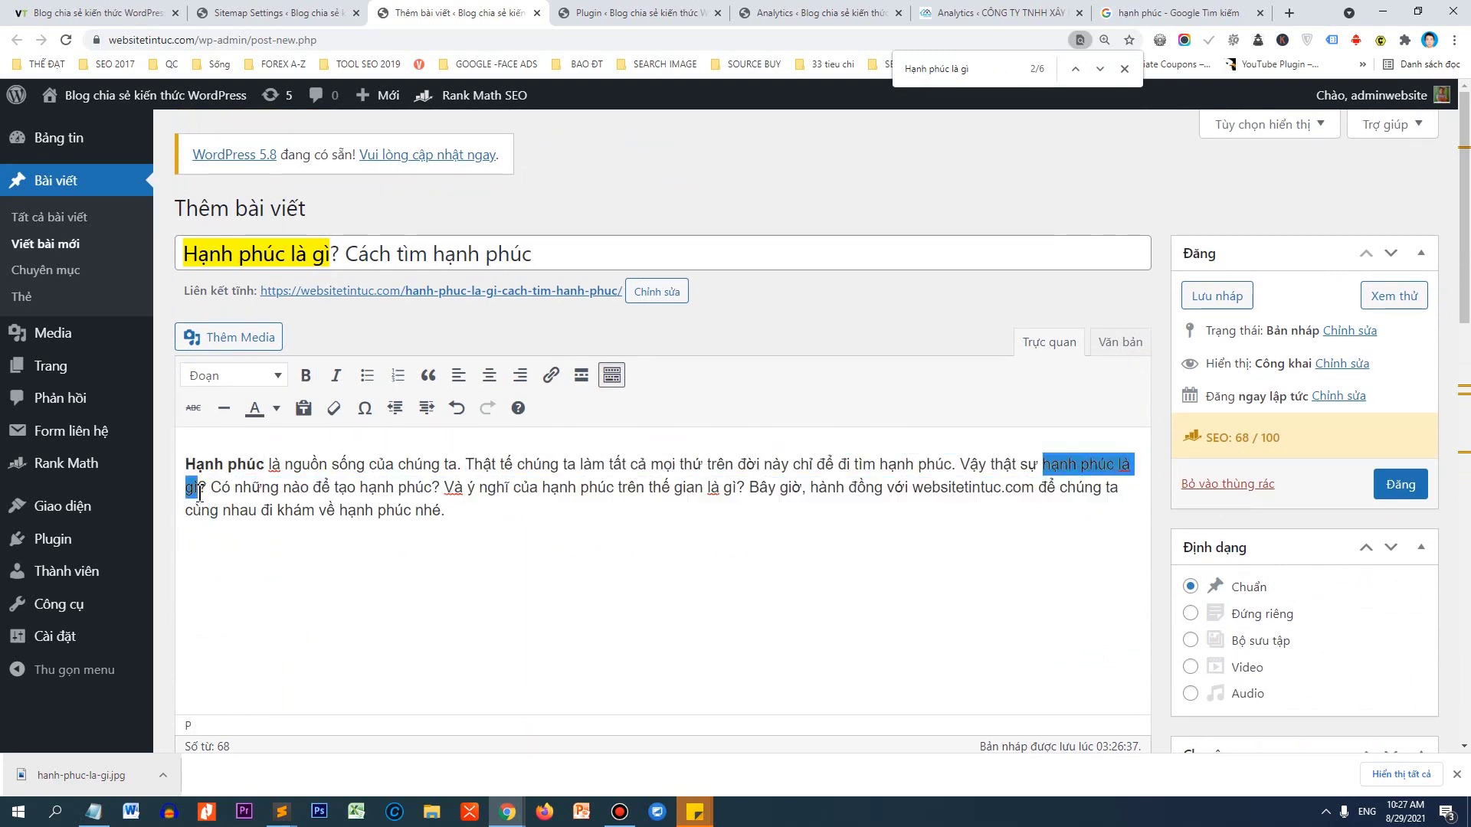
{"action": "key", "text": "ctrl+b"}
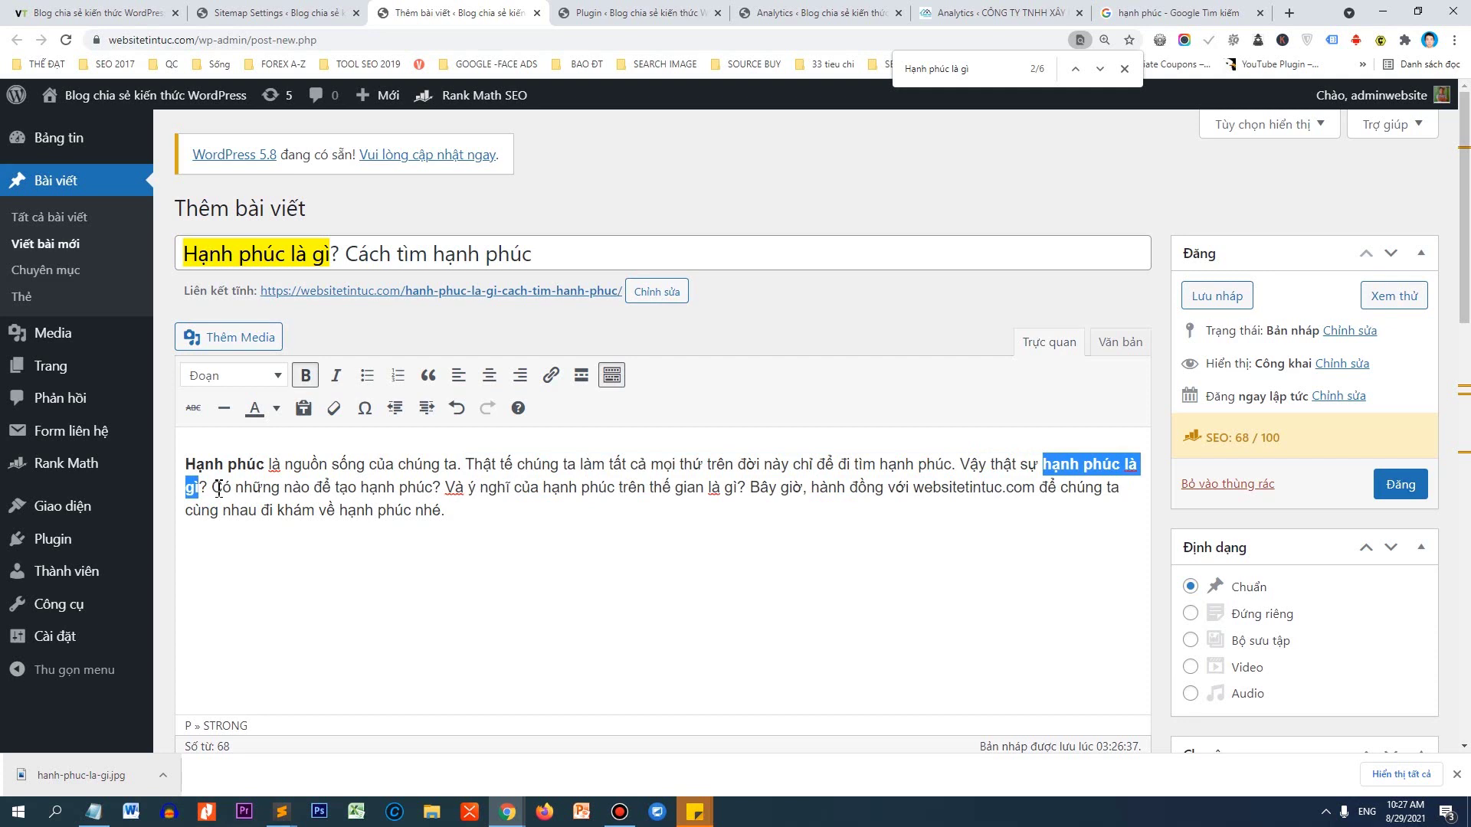
{"action": "left_click", "coordinate": [236, 464]}
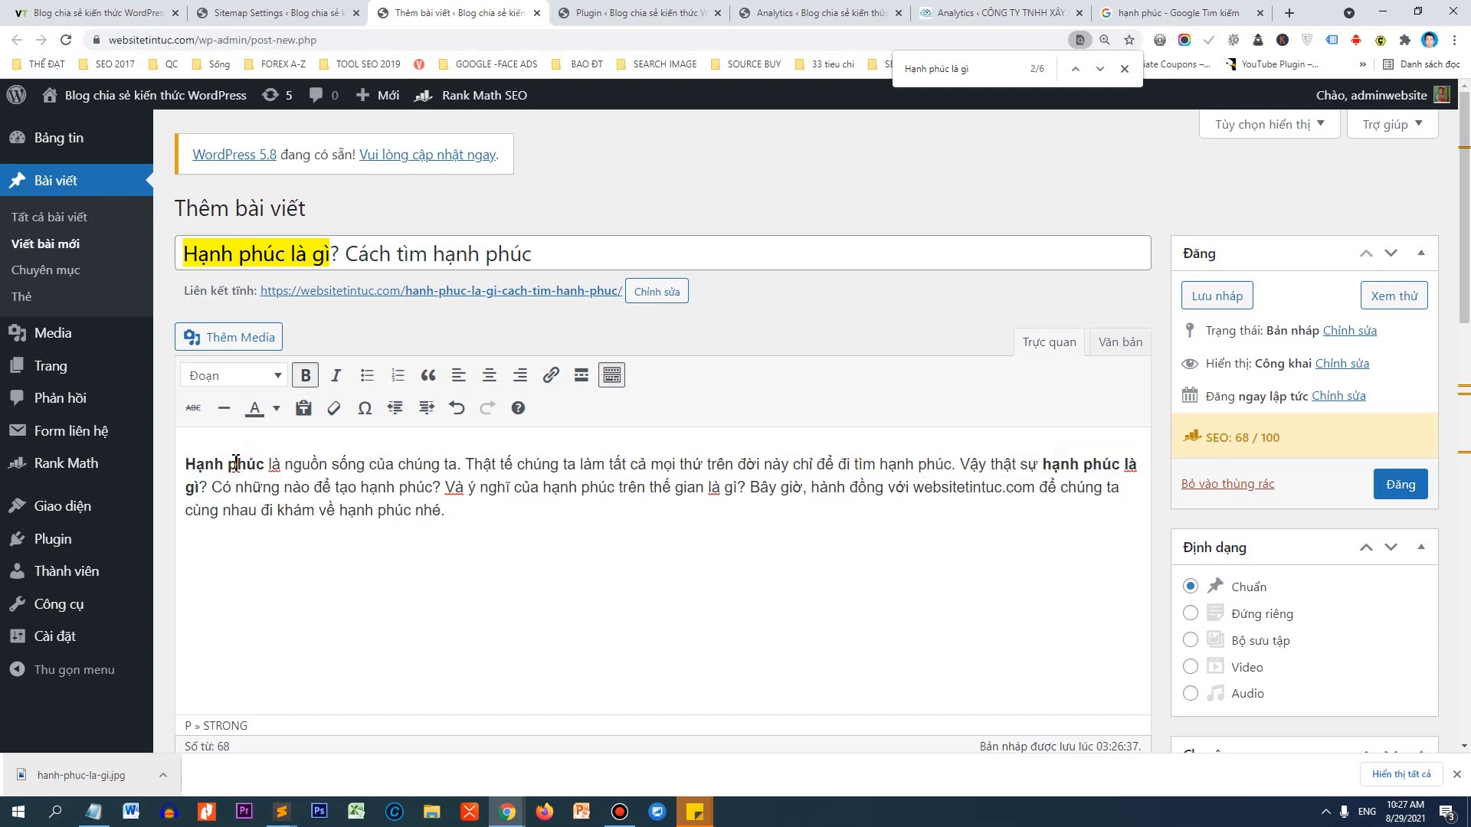
{"action": "left_click_drag", "start_coordinate": [261, 463], "coordinate": [180, 468]}
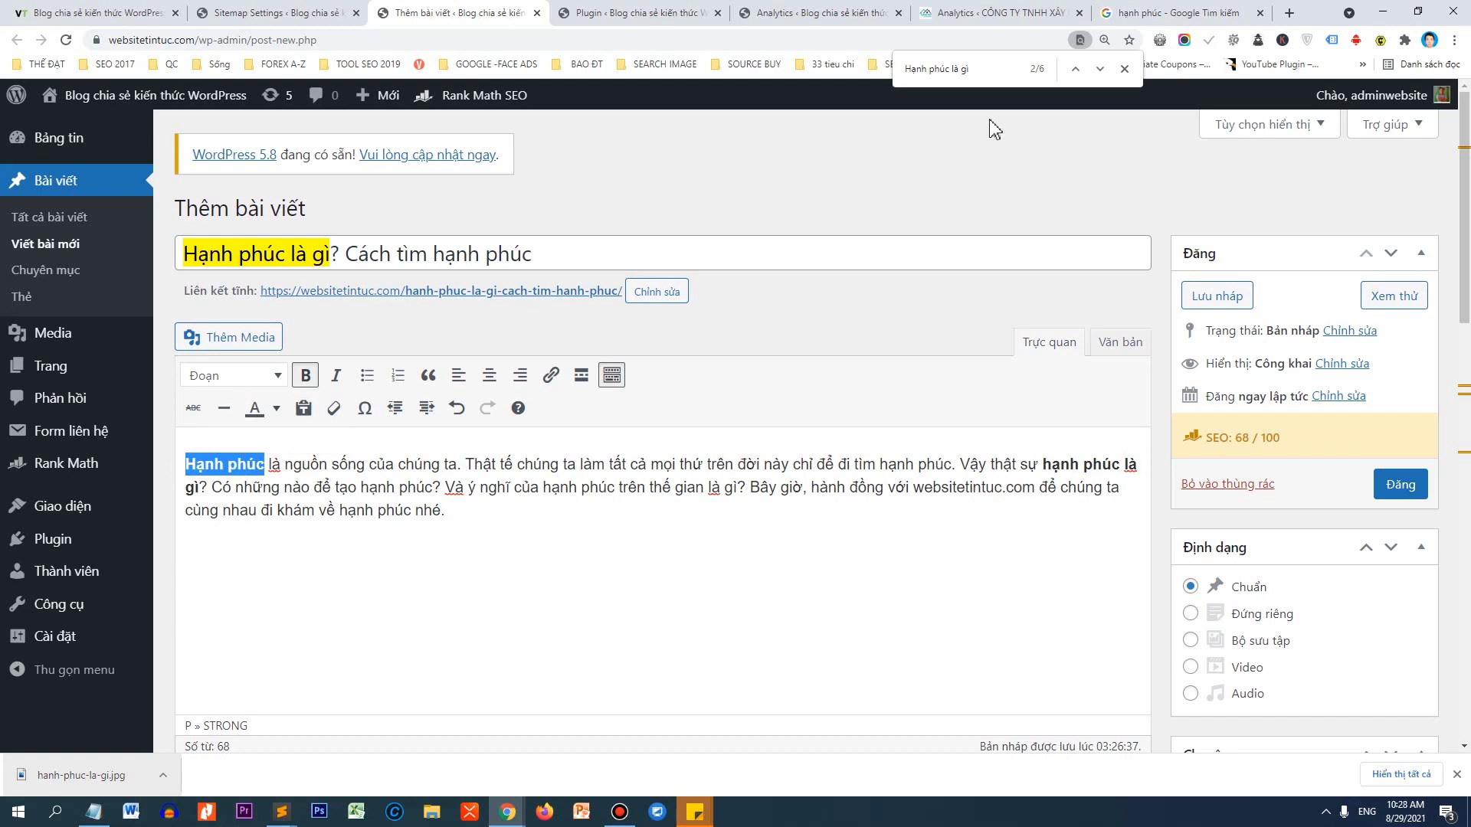
Search for 'wikipedia' in the browser and open Vietnamese Wikipedia.
{"action": "left_click", "coordinate": [1118, 16]}
{"action": "left_click", "coordinate": [971, 43]}
{"action": "type", "text": "wikipedia"}
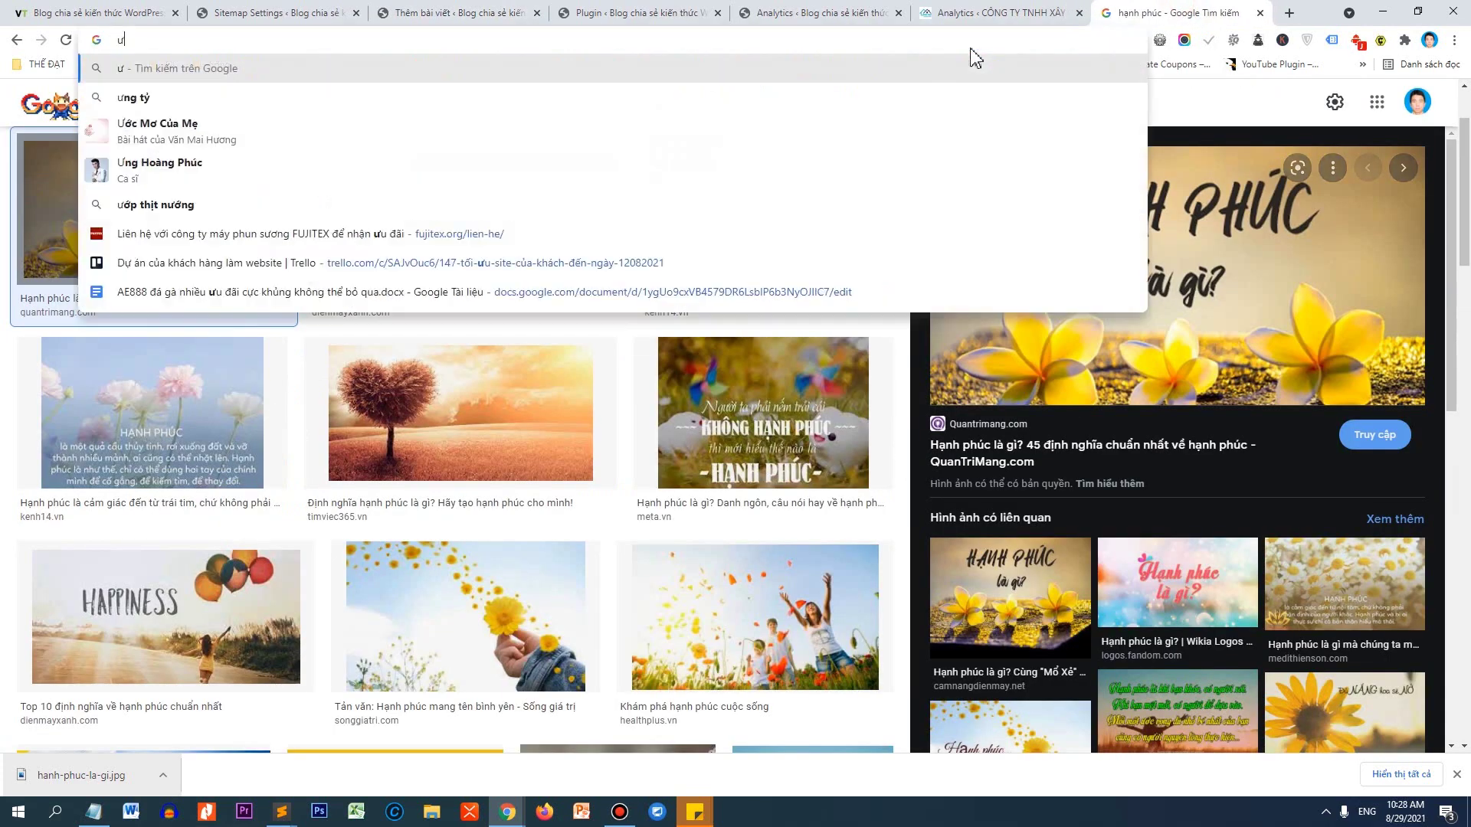
{"action": "key", "text": "Return"}
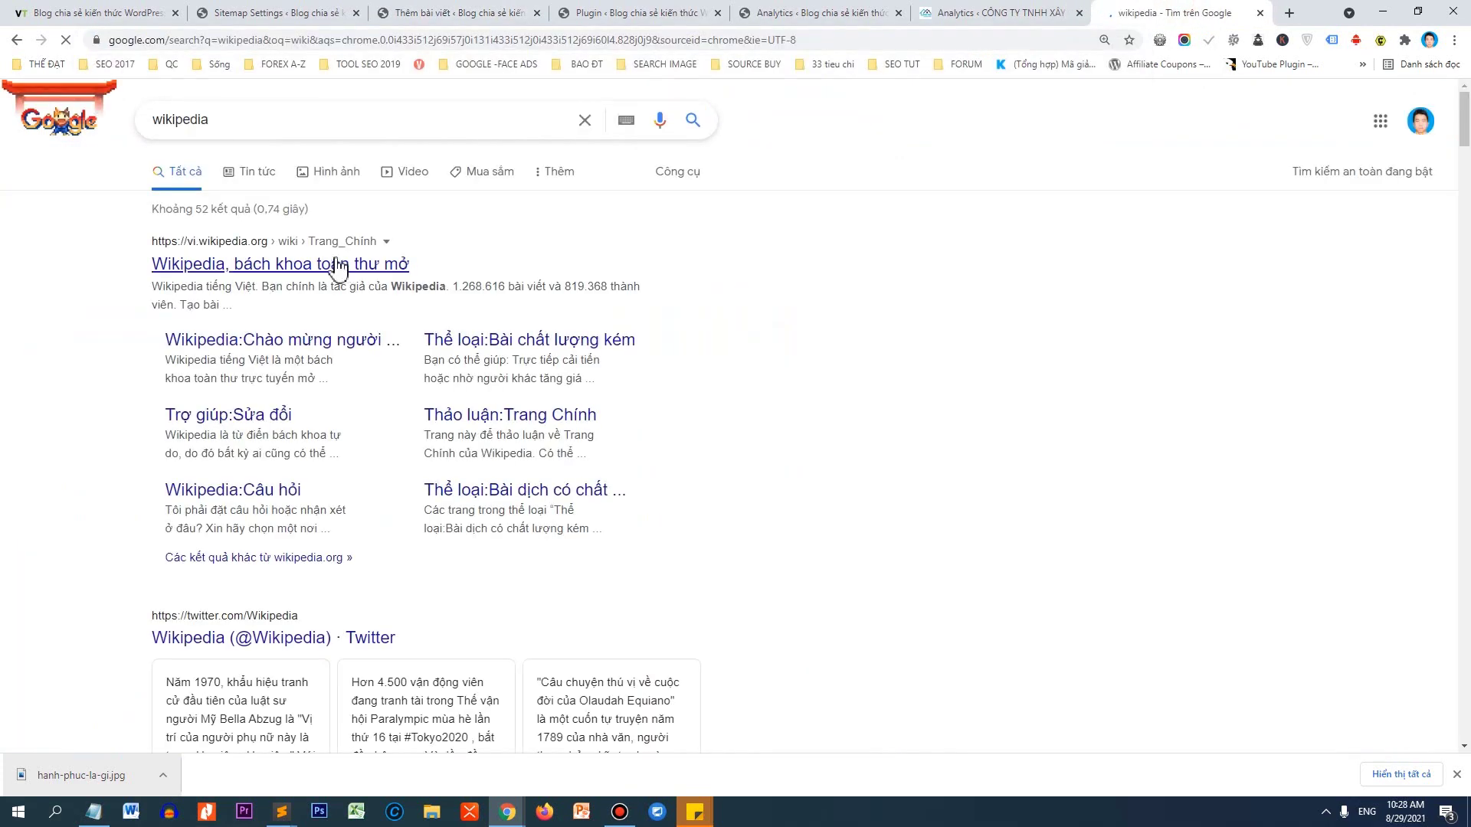
{"action": "left_click", "coordinate": [330, 264]}
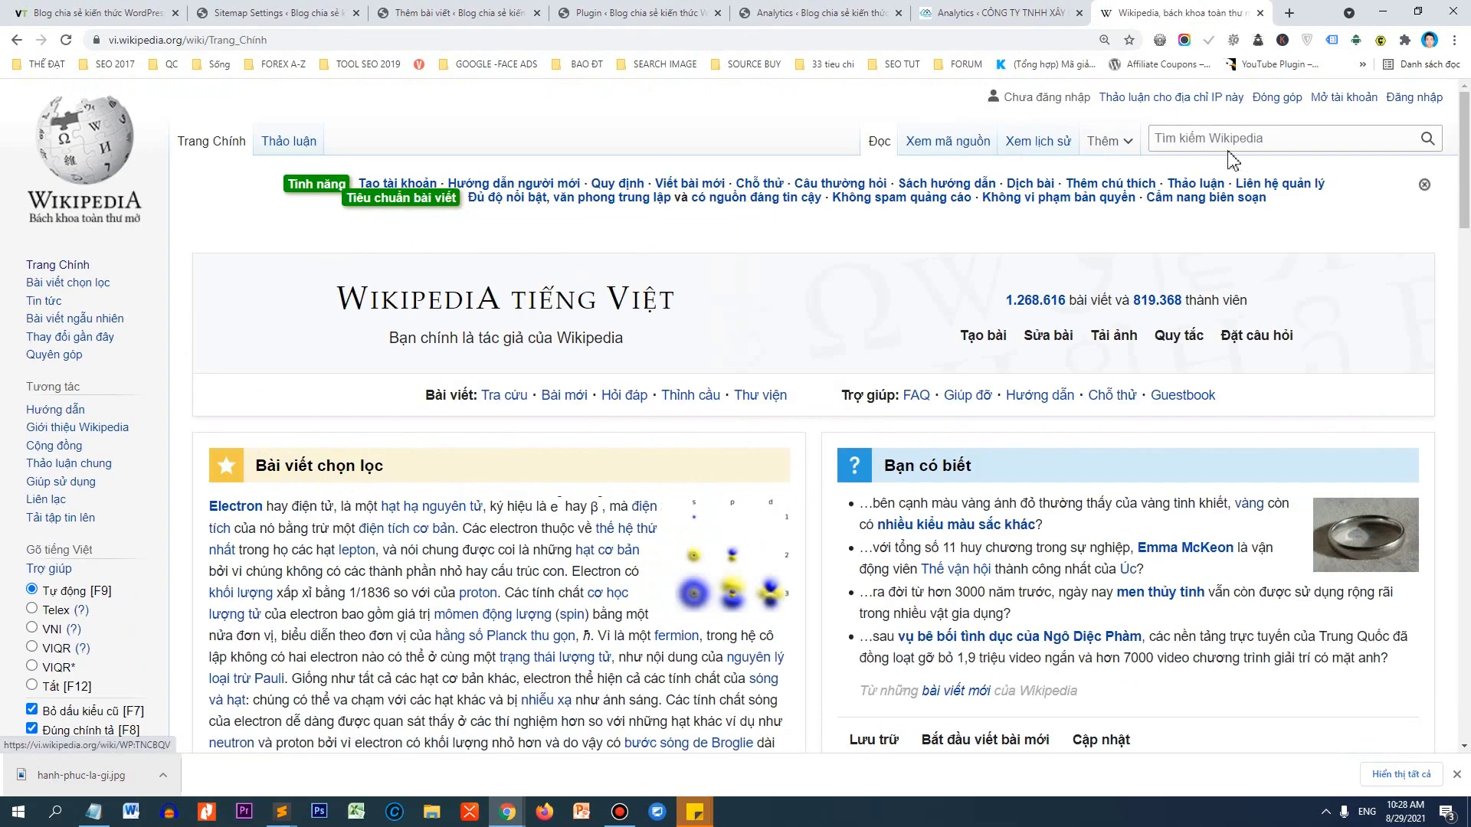
Look up the 'Hạnh phúc' article, copy its address, and return to the post draft.
{"action": "left_click", "coordinate": [1226, 138]}
{"action": "type", "text": "Hạnh phúc"}
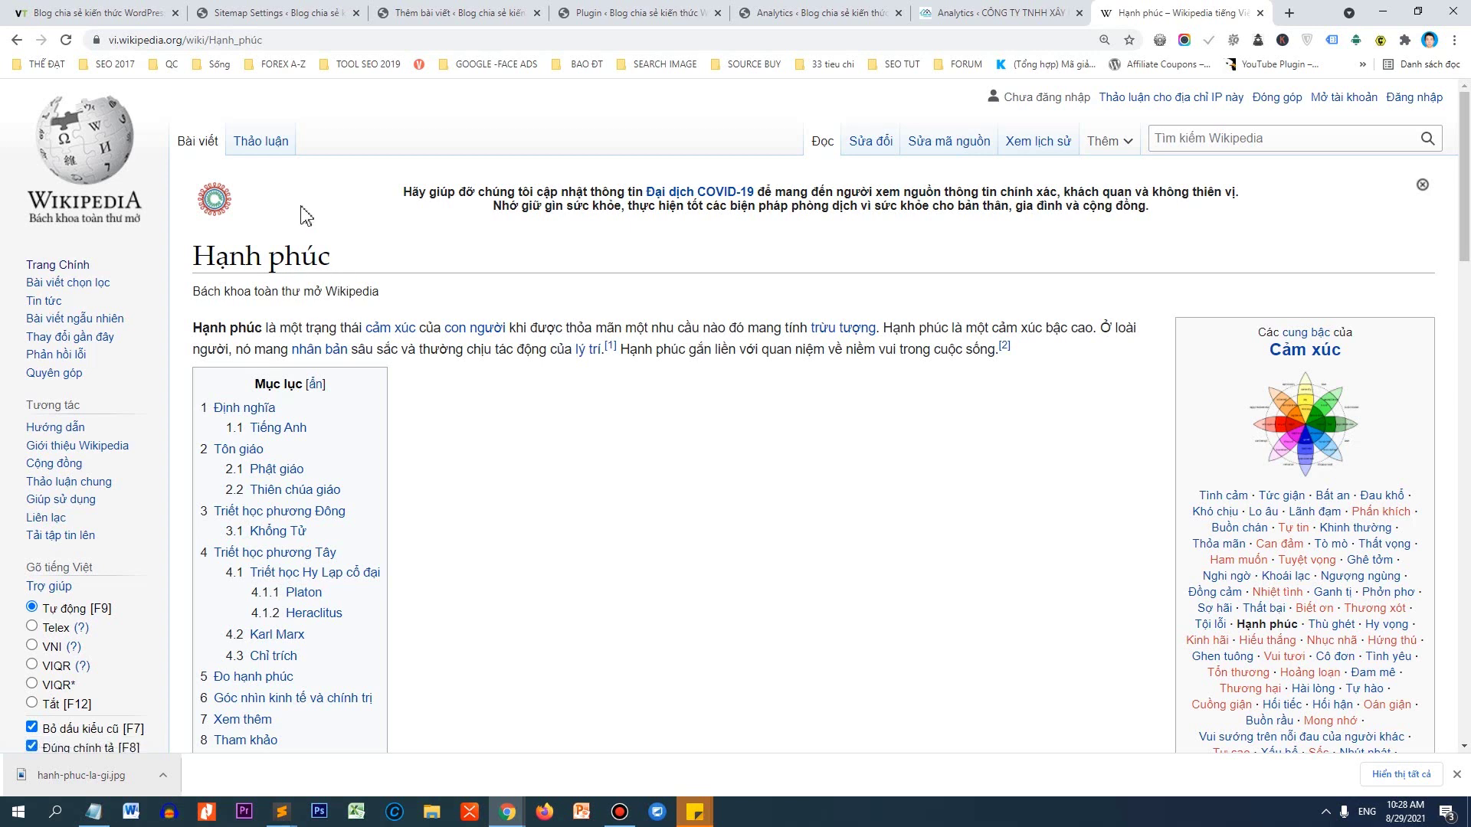
{"action": "left_click", "coordinate": [247, 40]}
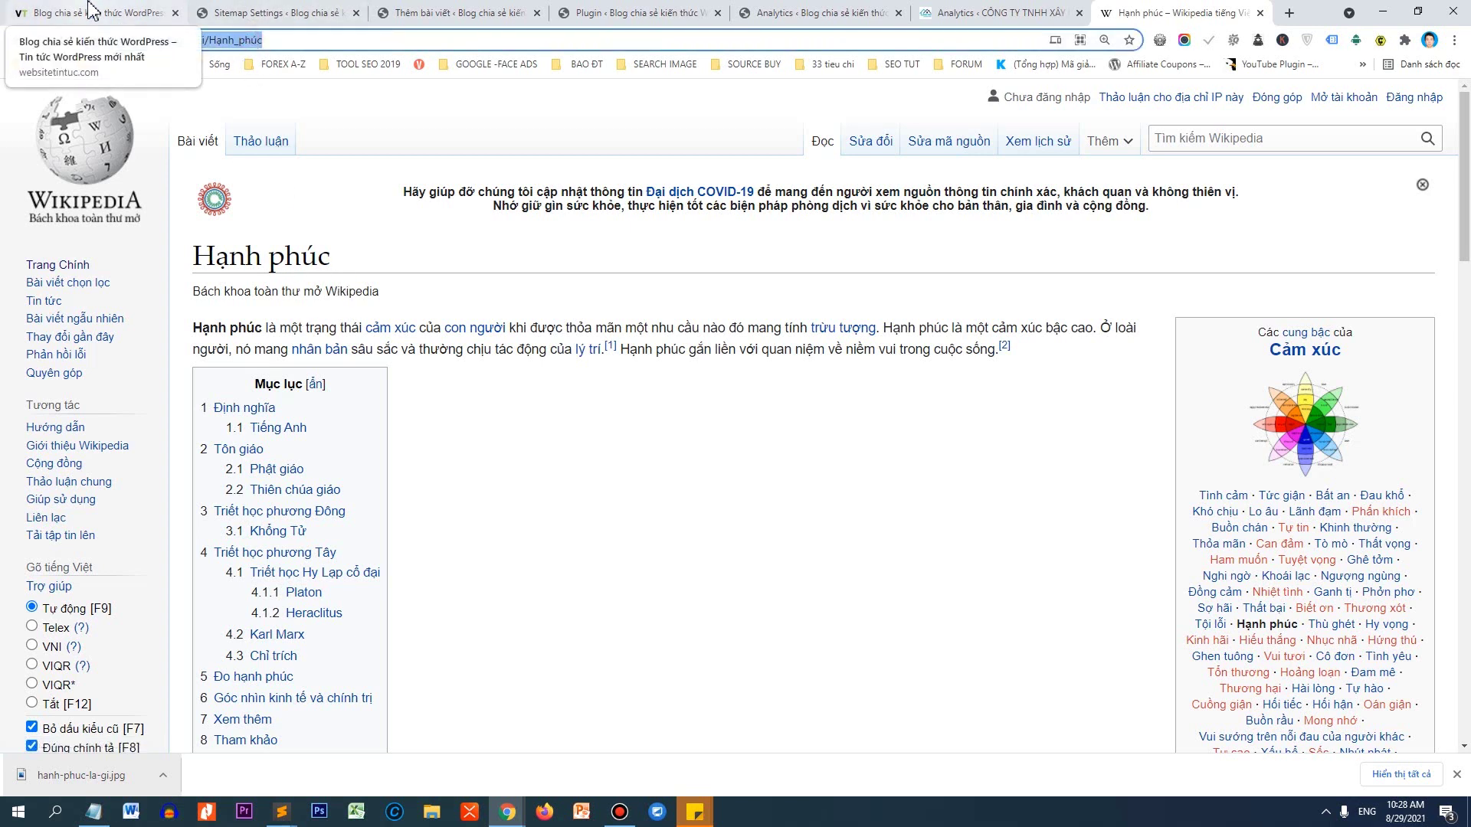
{"action": "left_click", "coordinate": [91, 11]}
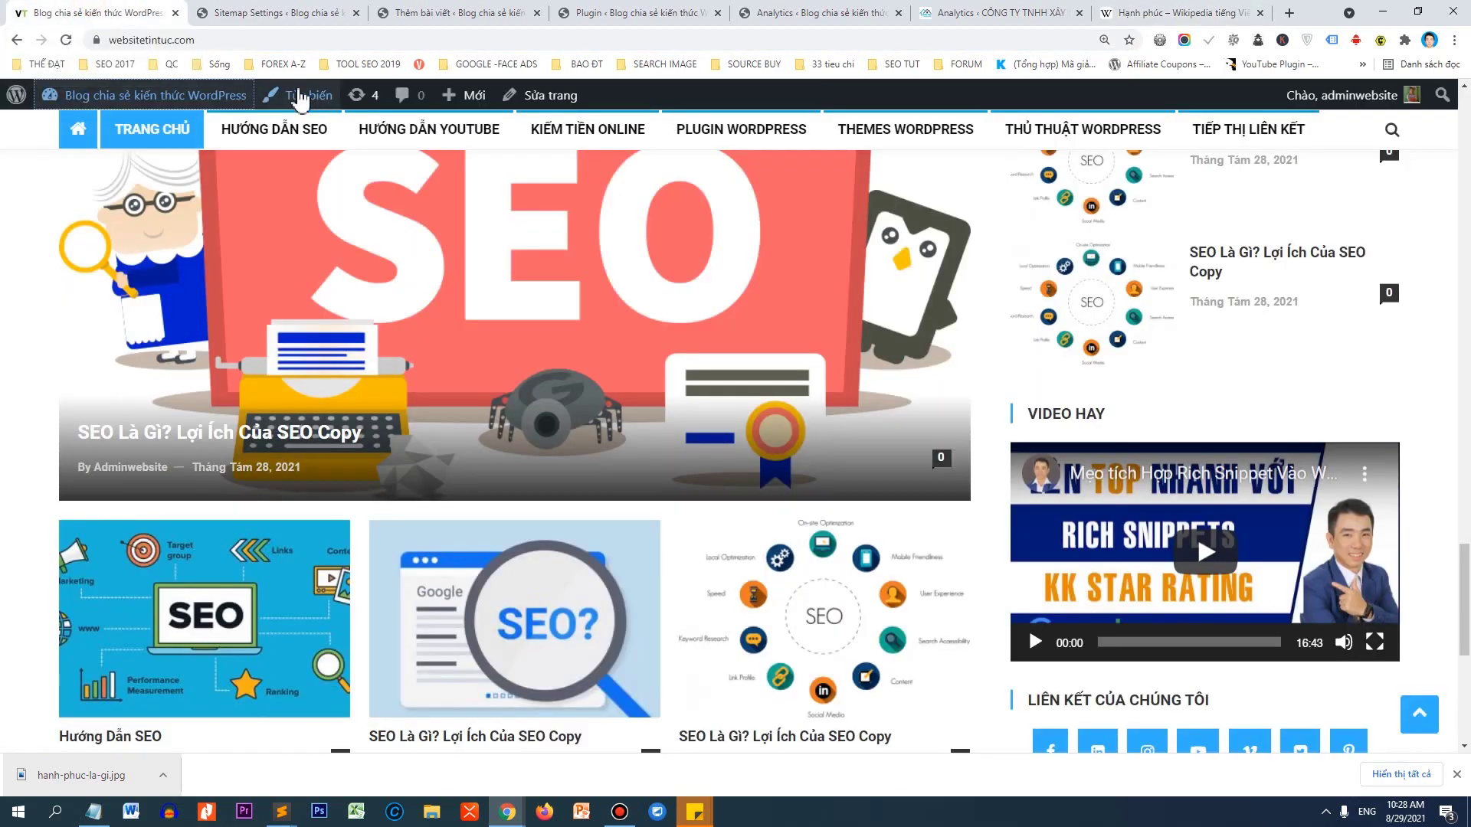
{"action": "left_click", "coordinate": [484, 11]}
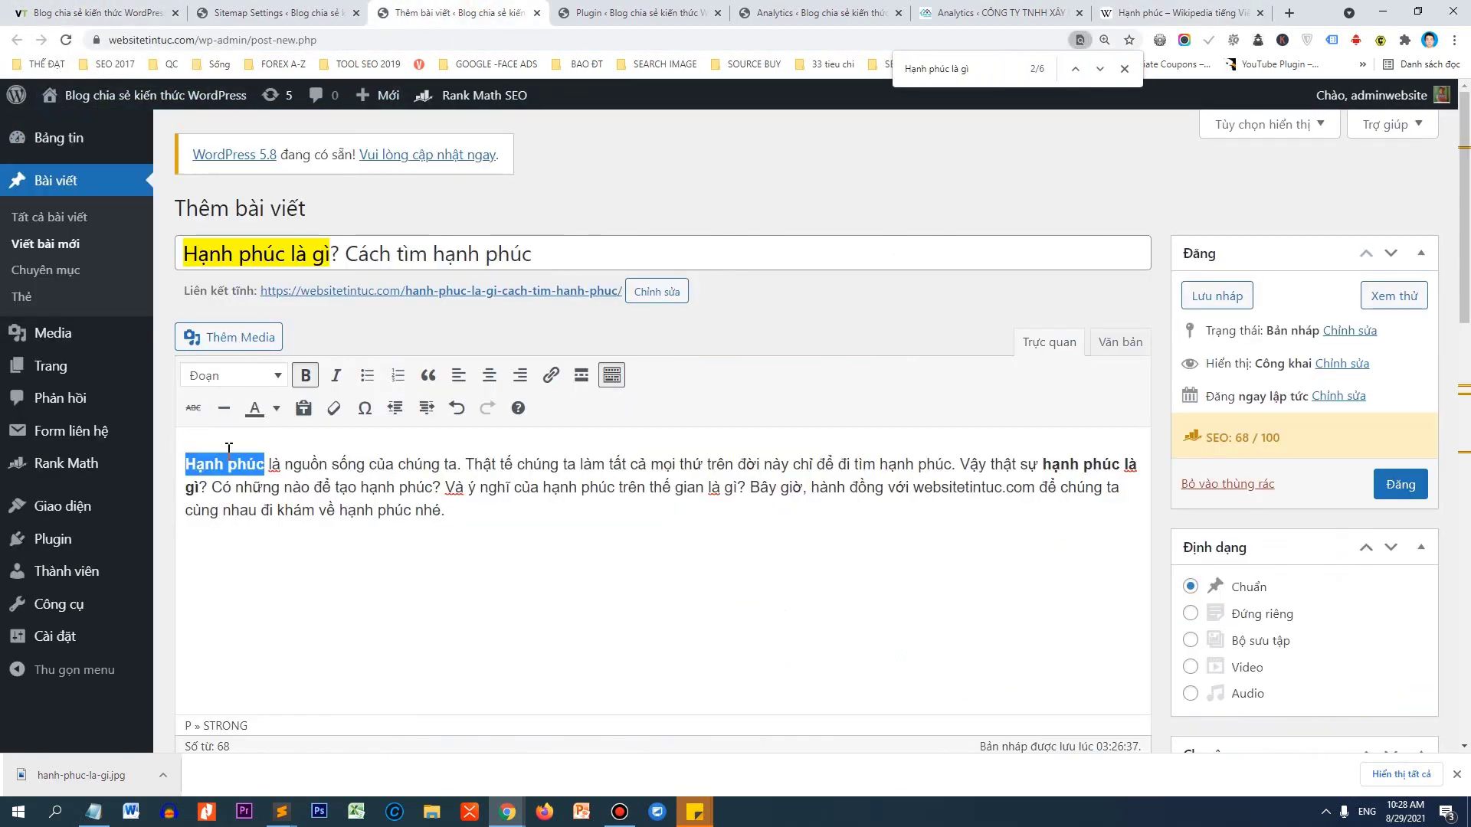
Link the opening 'Hạnh phúc' to the copied Wikipedia article address and check the link.
{"action": "left_click", "coordinate": [555, 387]}
{"action": "type", "text": "https://vi.wikipedia.org/wiki/H%E1%BA%A1nh_ph%C3%BAc"}
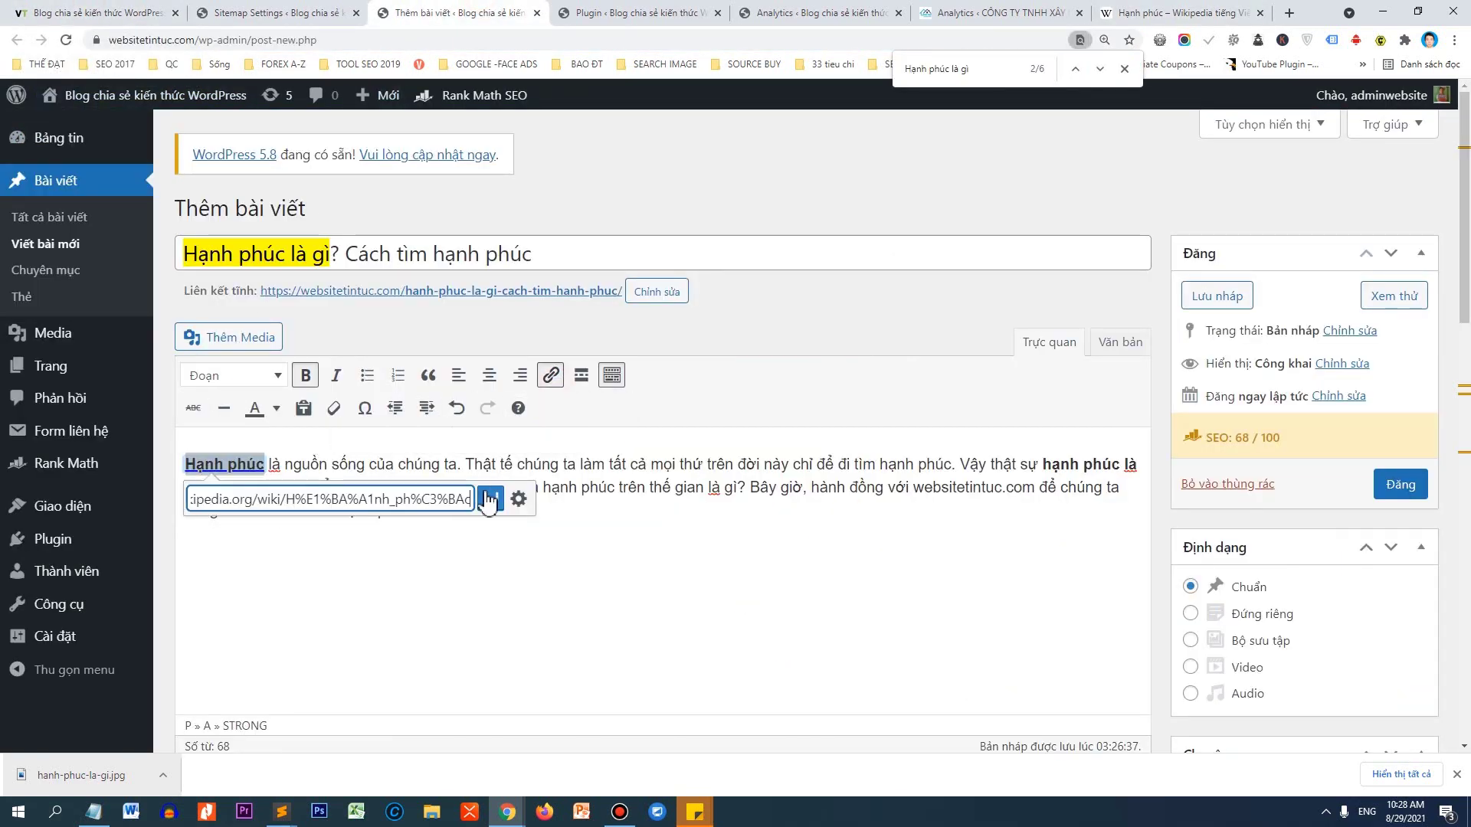
{"action": "left_click", "coordinate": [487, 499]}
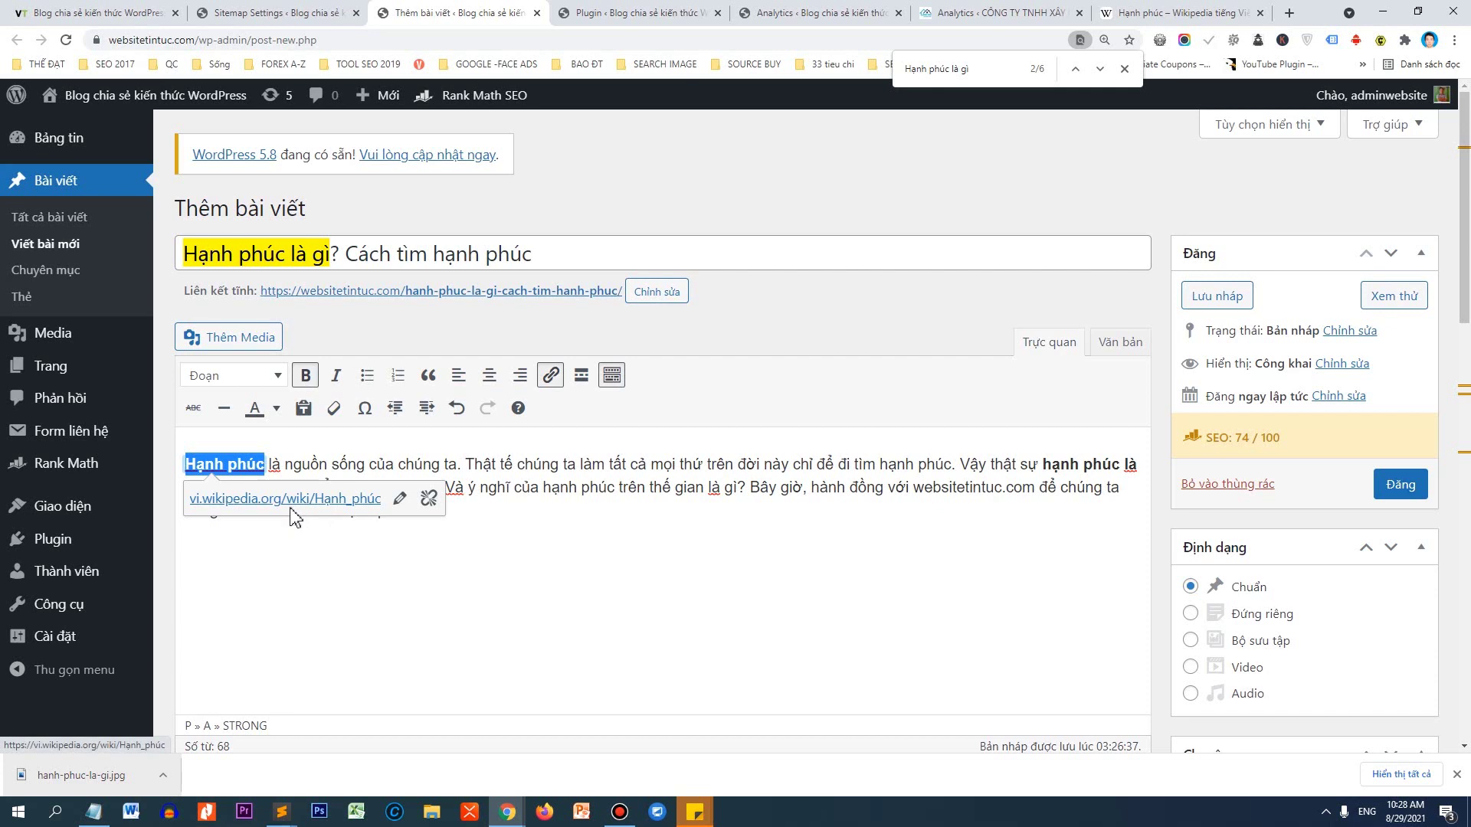
{"action": "left_click", "coordinate": [686, 593]}
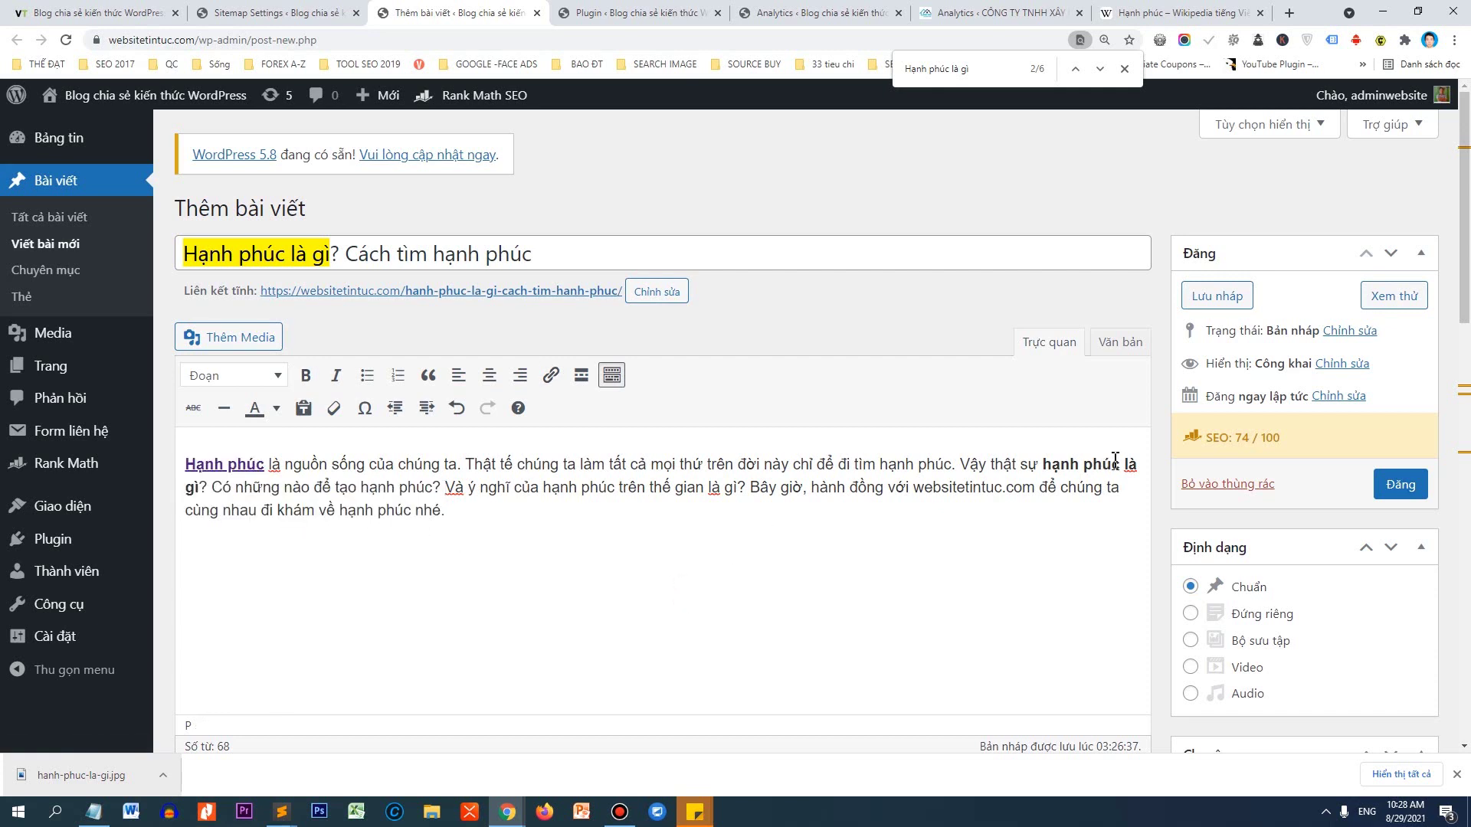
{"action": "left_click", "coordinate": [251, 458]}
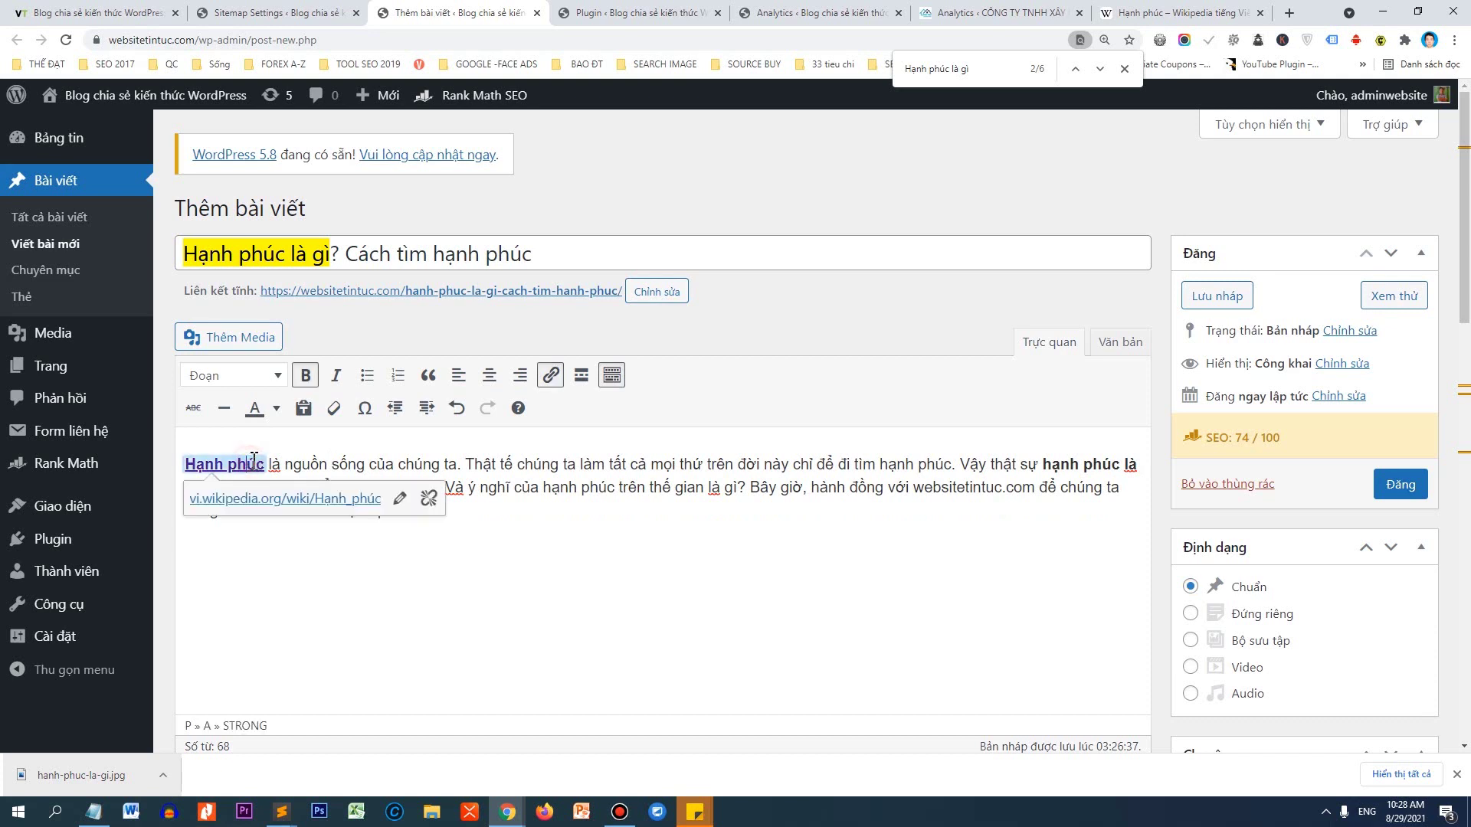
{"action": "left_click", "coordinate": [854, 512]}
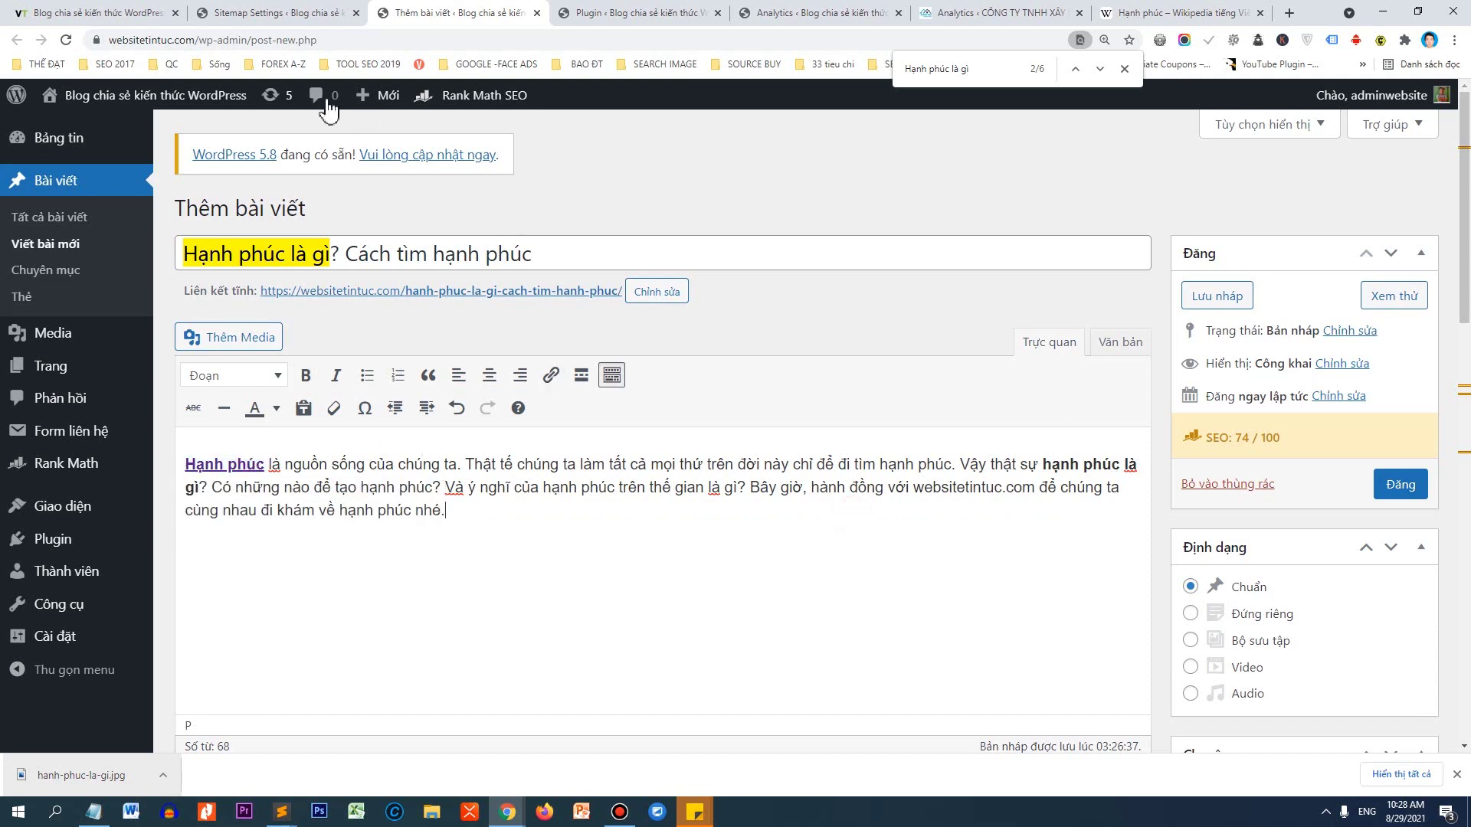
{"action": "left_click", "coordinate": [200, 41]}
{"action": "left_click_drag", "start_coordinate": [132, 42], "coordinate": [108, 41]}
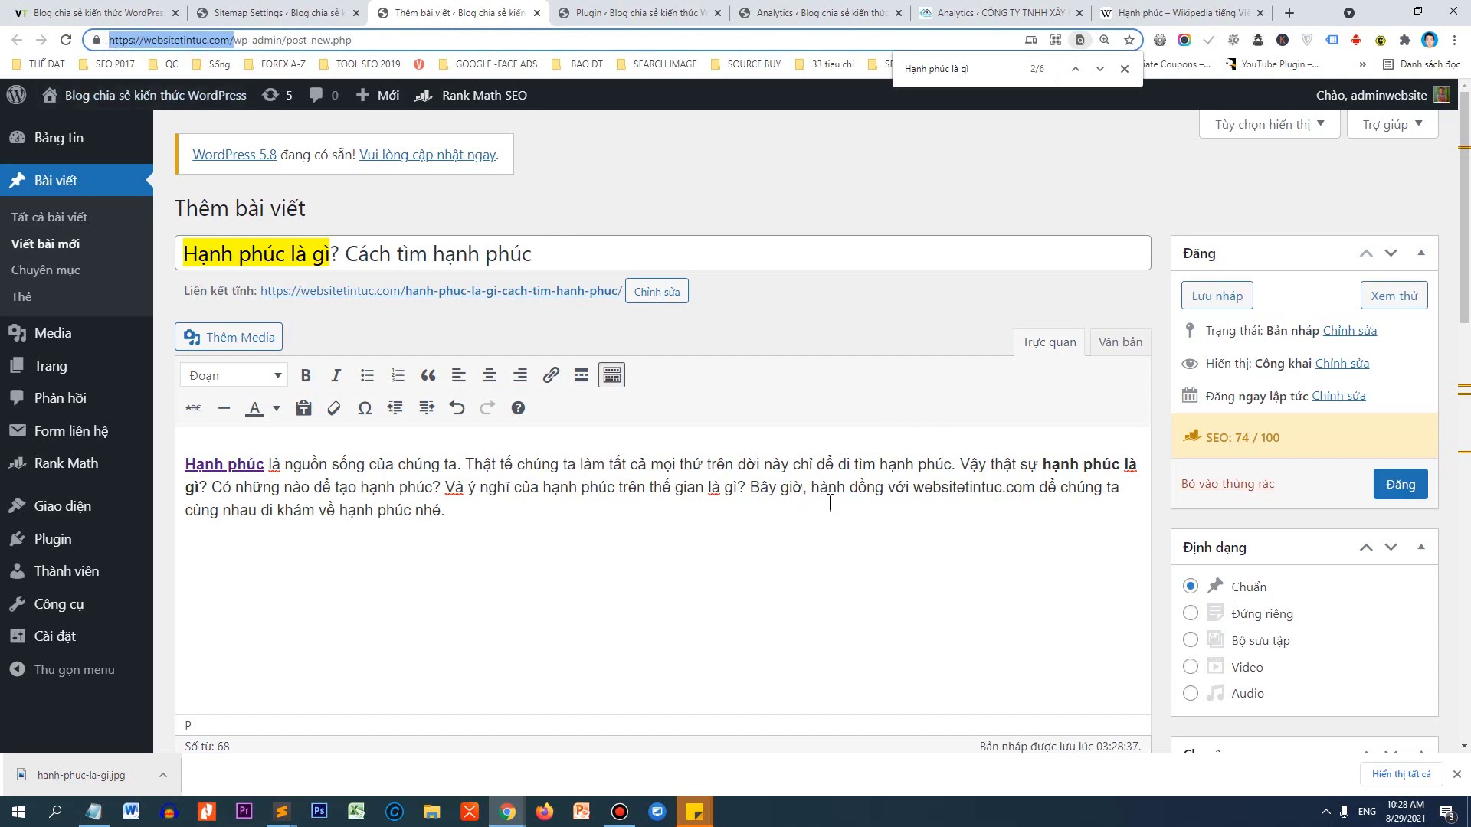
{"action": "left_click_drag", "start_coordinate": [913, 494], "coordinate": [1035, 496]}
{"action": "key", "text": "ctrl+c"}
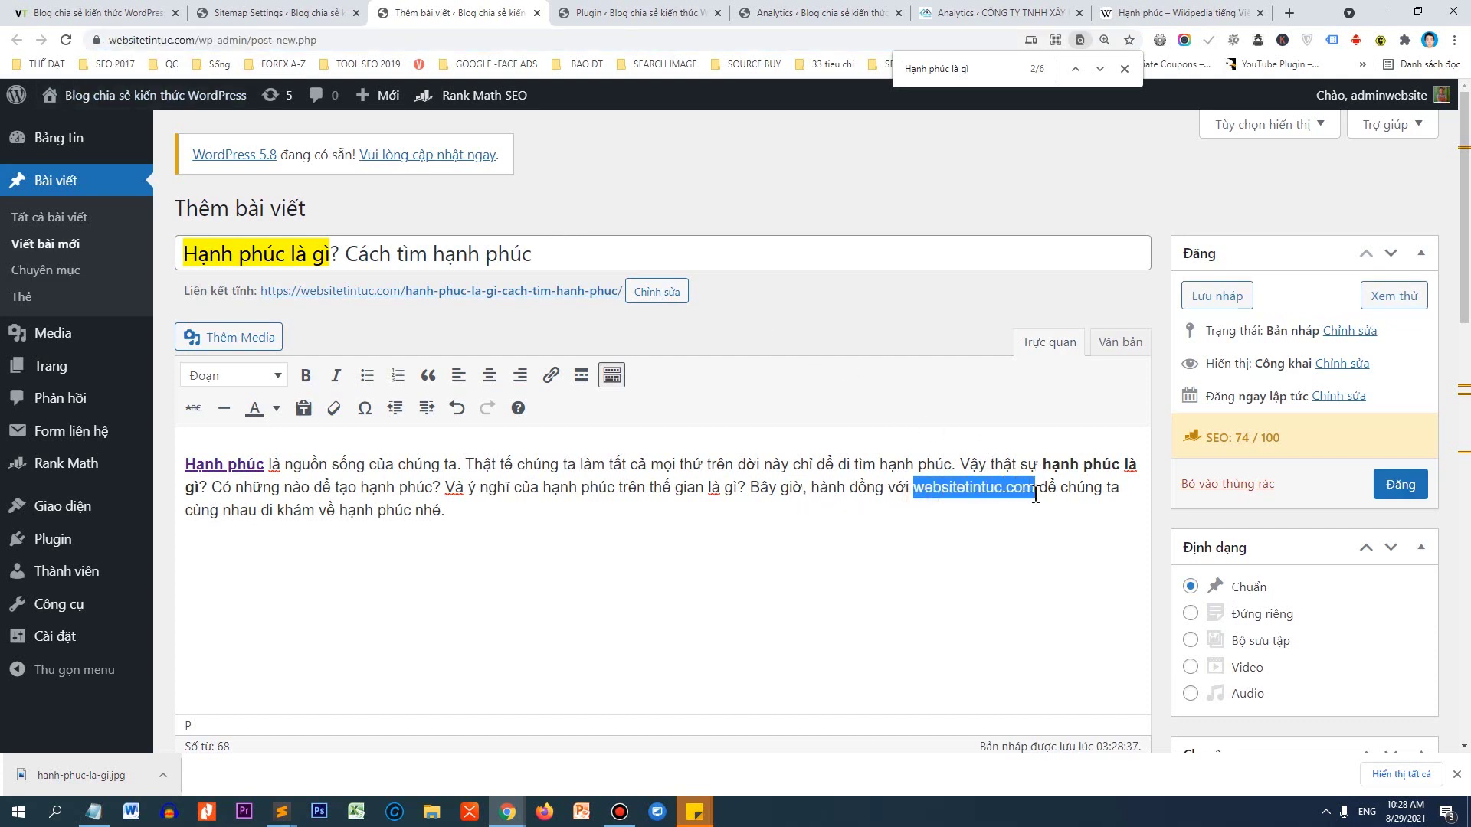
{"action": "left_click", "coordinate": [549, 374]}
{"action": "key", "text": "ctrl+v"}
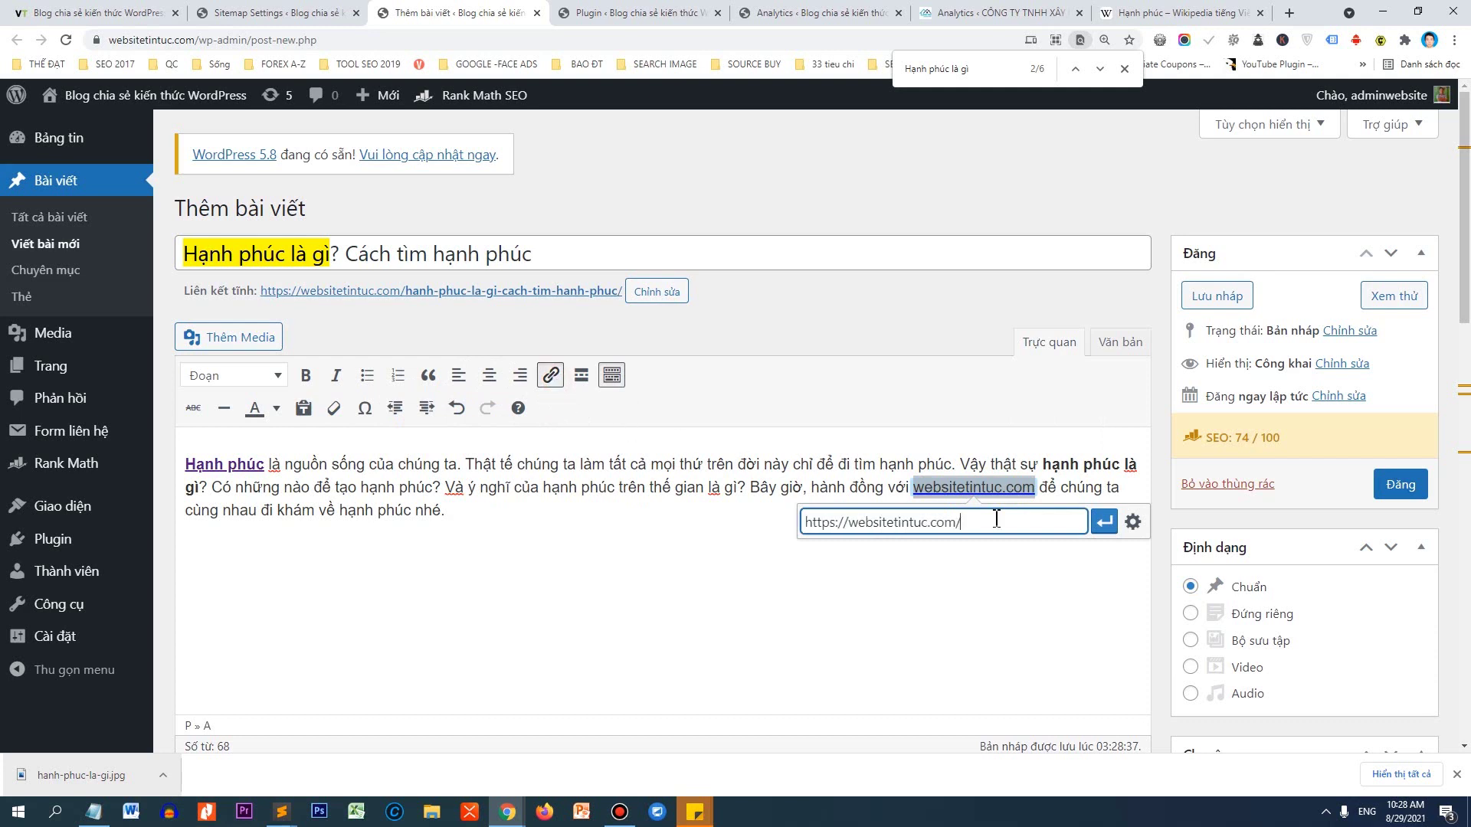
{"action": "left_click", "coordinate": [1107, 527]}
{"action": "left_click", "coordinate": [518, 578]}
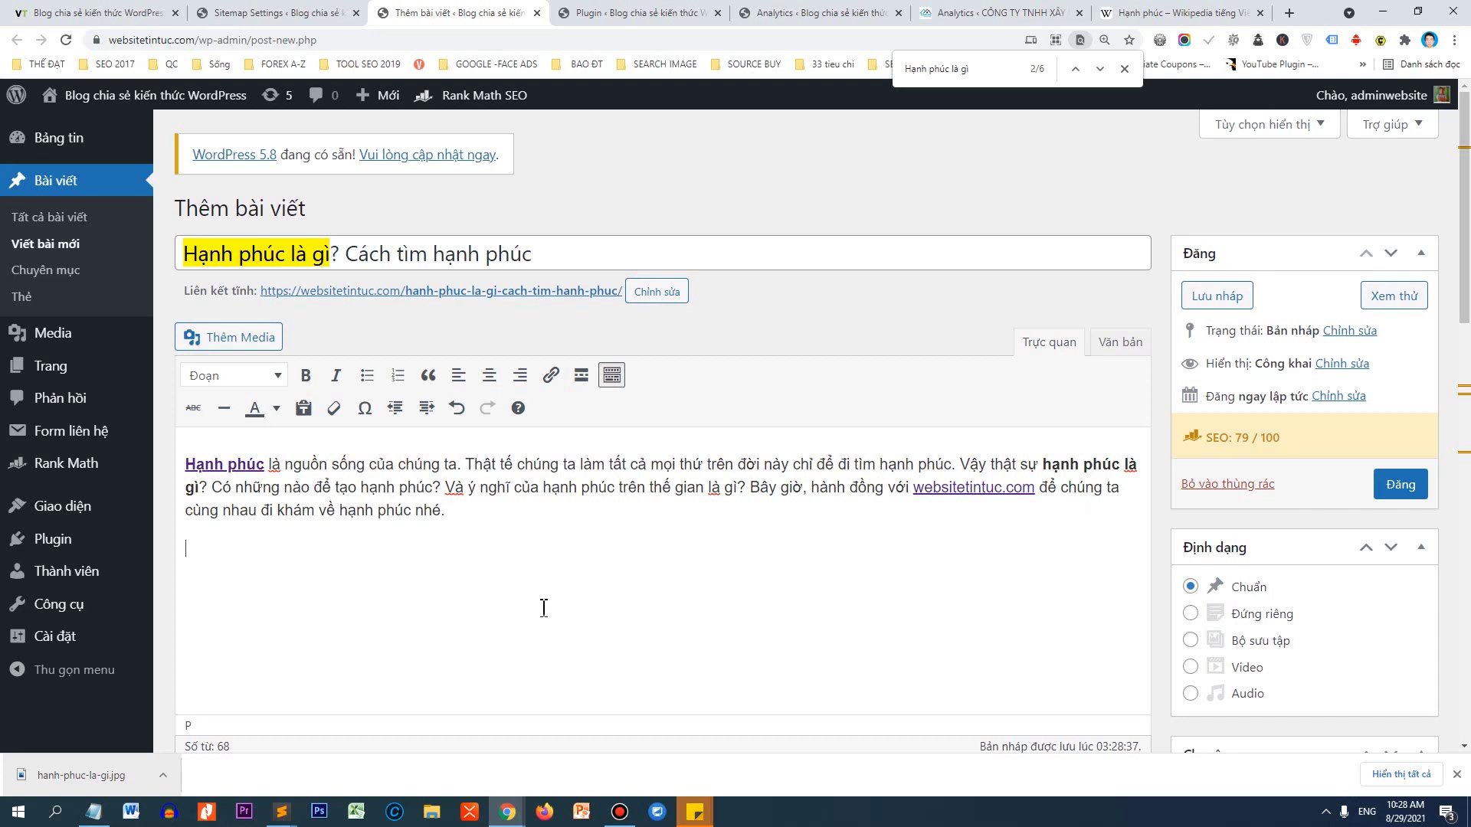
{"action": "left_click", "coordinate": [343, 261]}
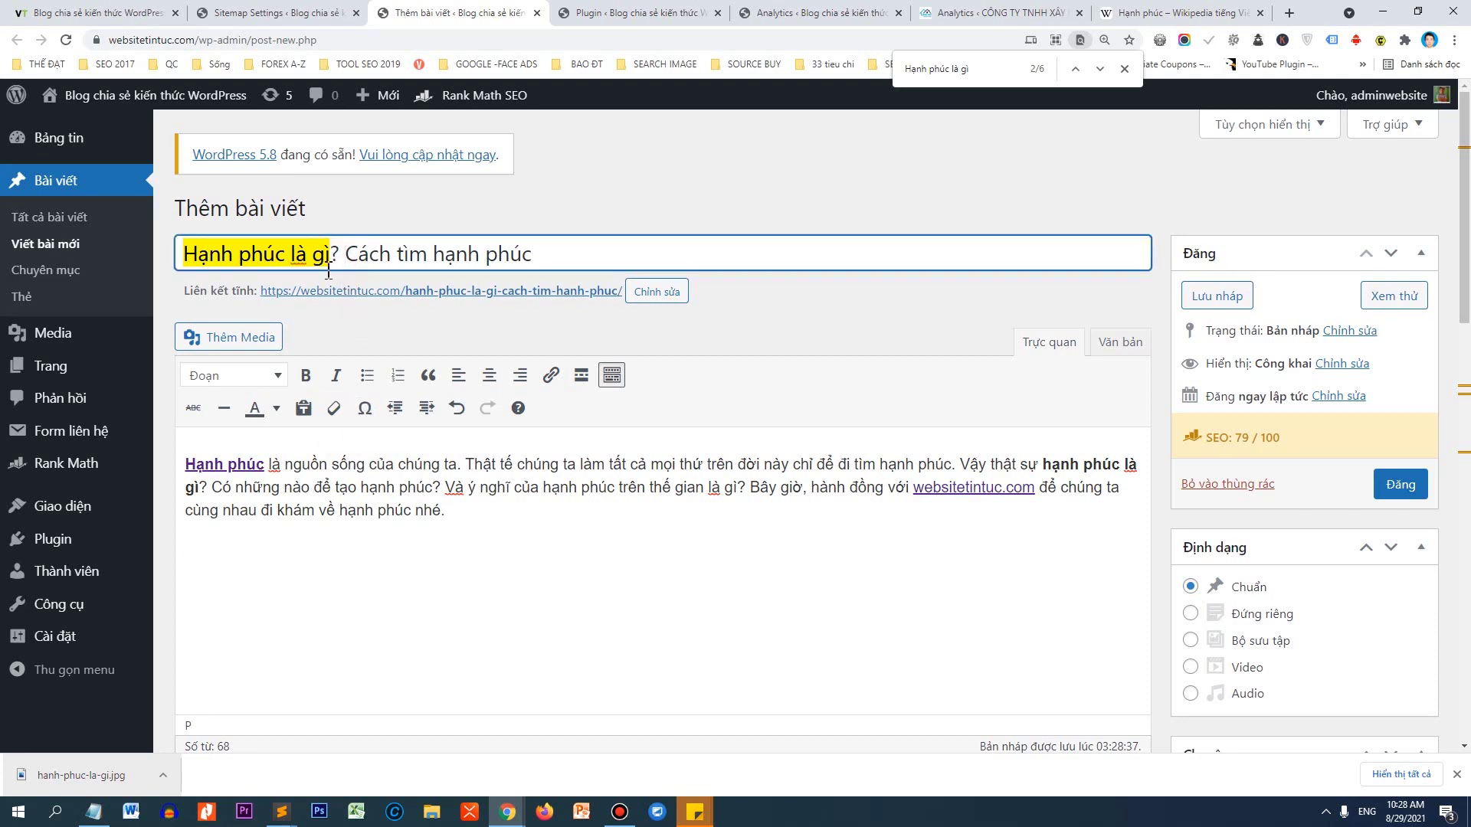
Paste 'Hạnh phúc là gì?' from the title below the intro as a Tiêu đề 2 heading.
{"action": "left_click", "coordinate": [281, 572]}
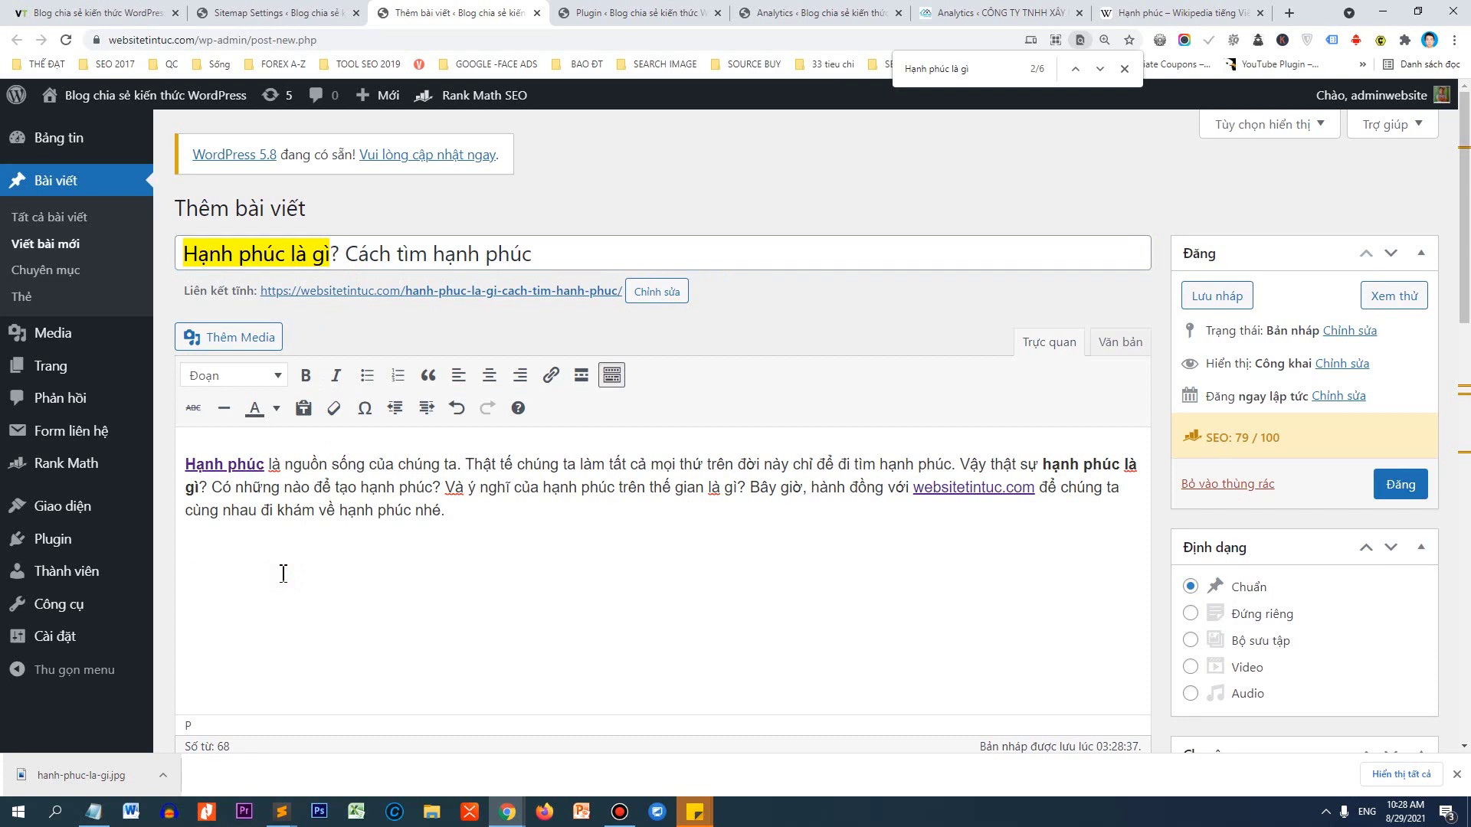
{"action": "left_click_drag", "start_coordinate": [345, 253], "coordinate": [148, 234]}
{"action": "key", "text": "ctrl+c"}
{"action": "left_click", "coordinate": [277, 597]}
{"action": "key", "text": "ctrl+v"}
{"action": "left_click_drag", "start_coordinate": [313, 567], "coordinate": [186, 550]}
{"action": "left_click", "coordinate": [253, 377]}
{"action": "left_click", "coordinate": [285, 488]}
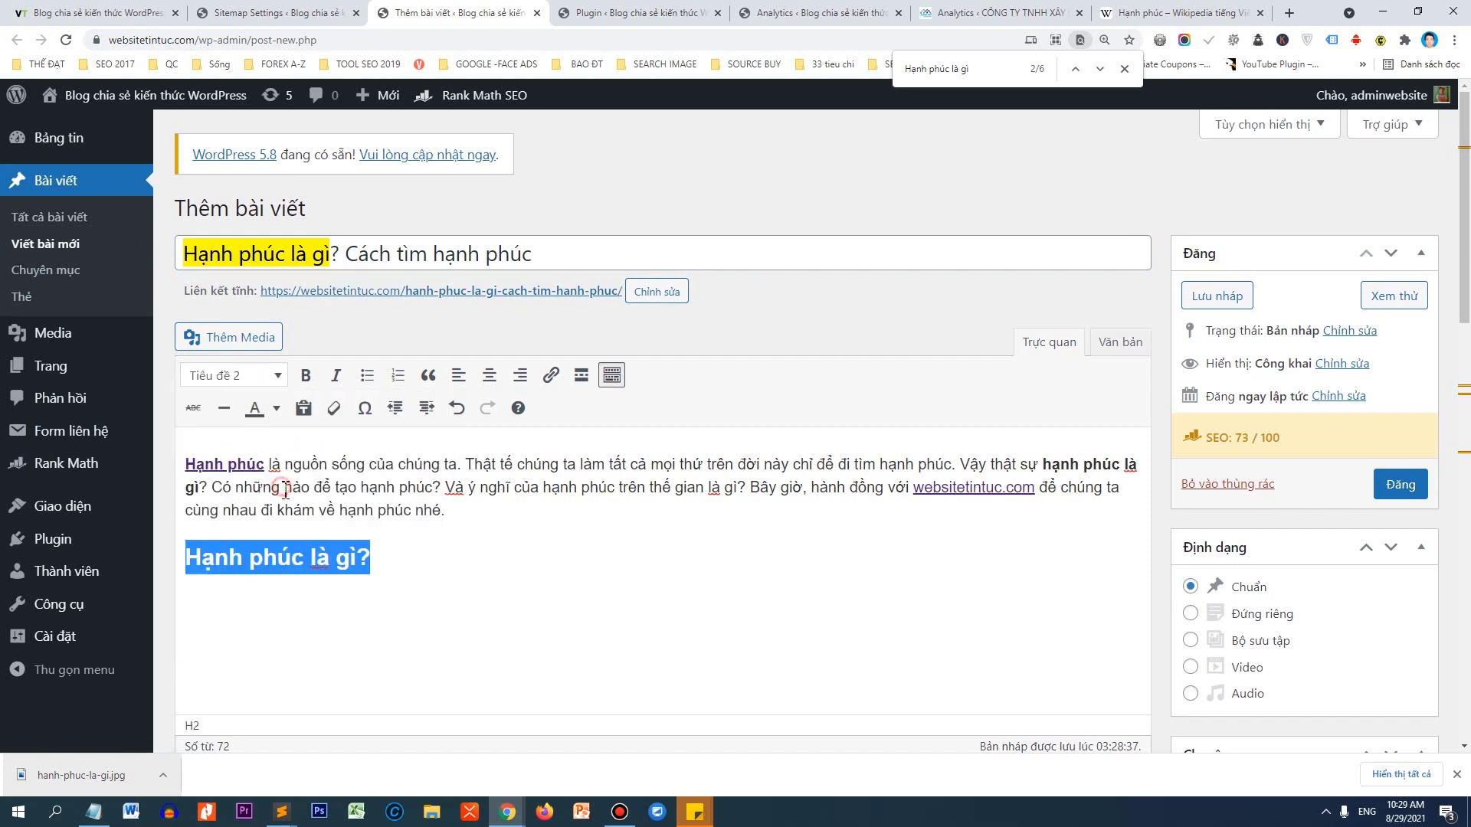
{"action": "left_click", "coordinate": [406, 558]}
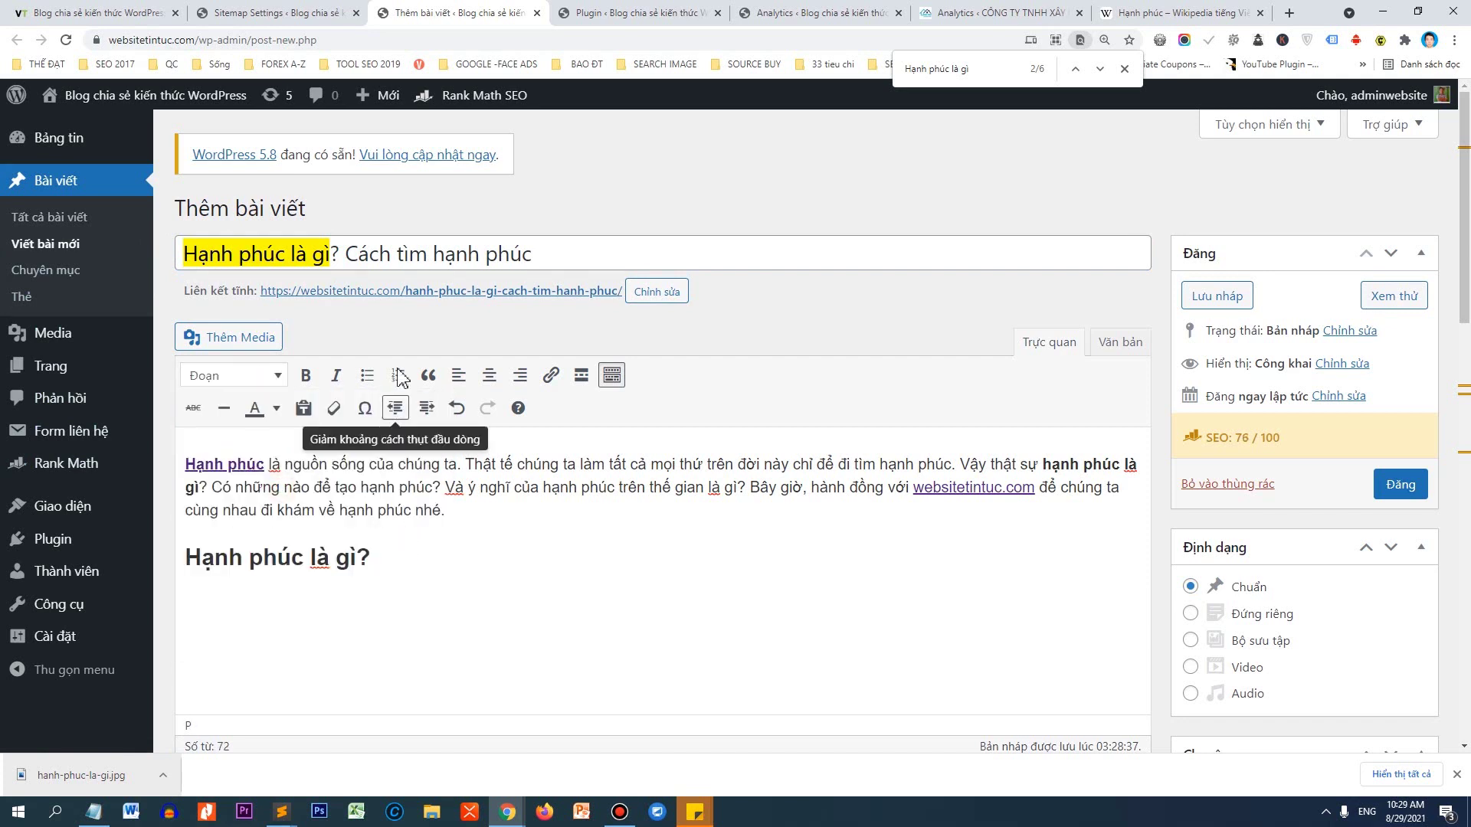
Add '3 Cách tìm hạnh phúc' beneath it as a Tiêu đề 2 heading.
{"action": "left_click_drag", "start_coordinate": [344, 255], "coordinate": [573, 257]}
{"action": "key", "text": "ctrl+c"}
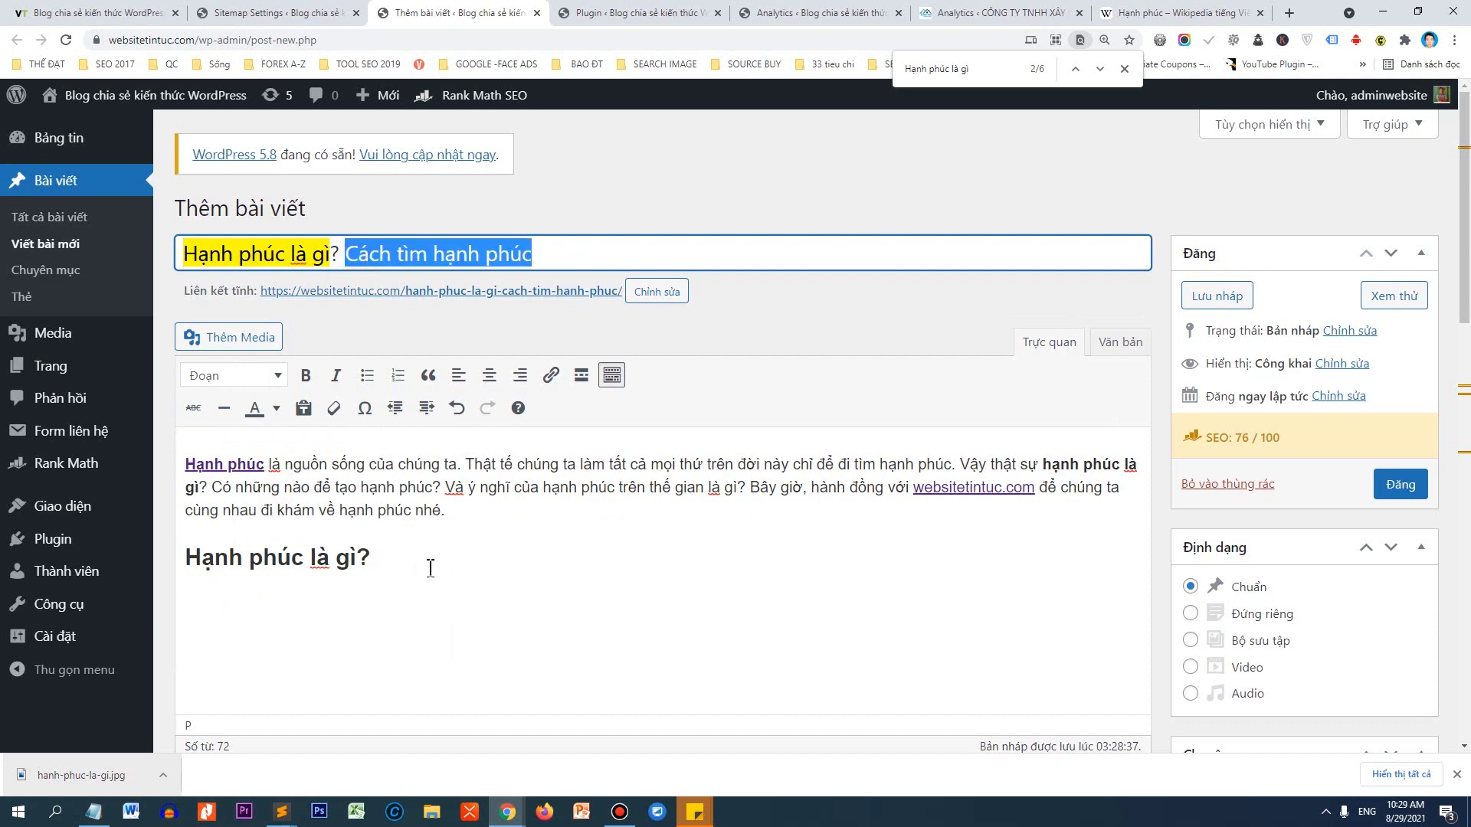
{"action": "left_click", "coordinate": [396, 596]}
{"action": "key", "text": "ctrl+v"}
{"action": "left_click", "coordinate": [186, 607]}
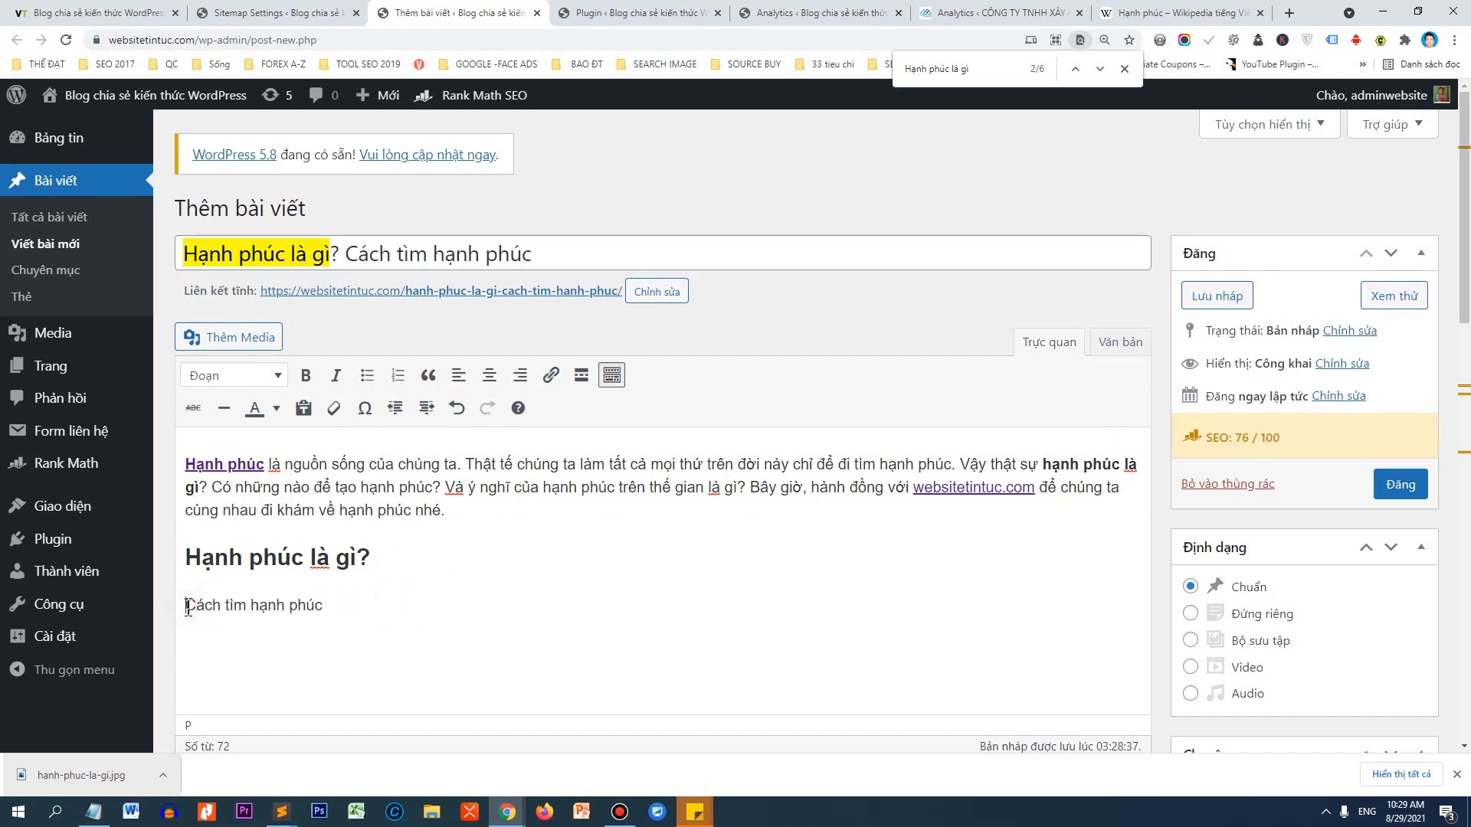
{"action": "type", "text": "3"}
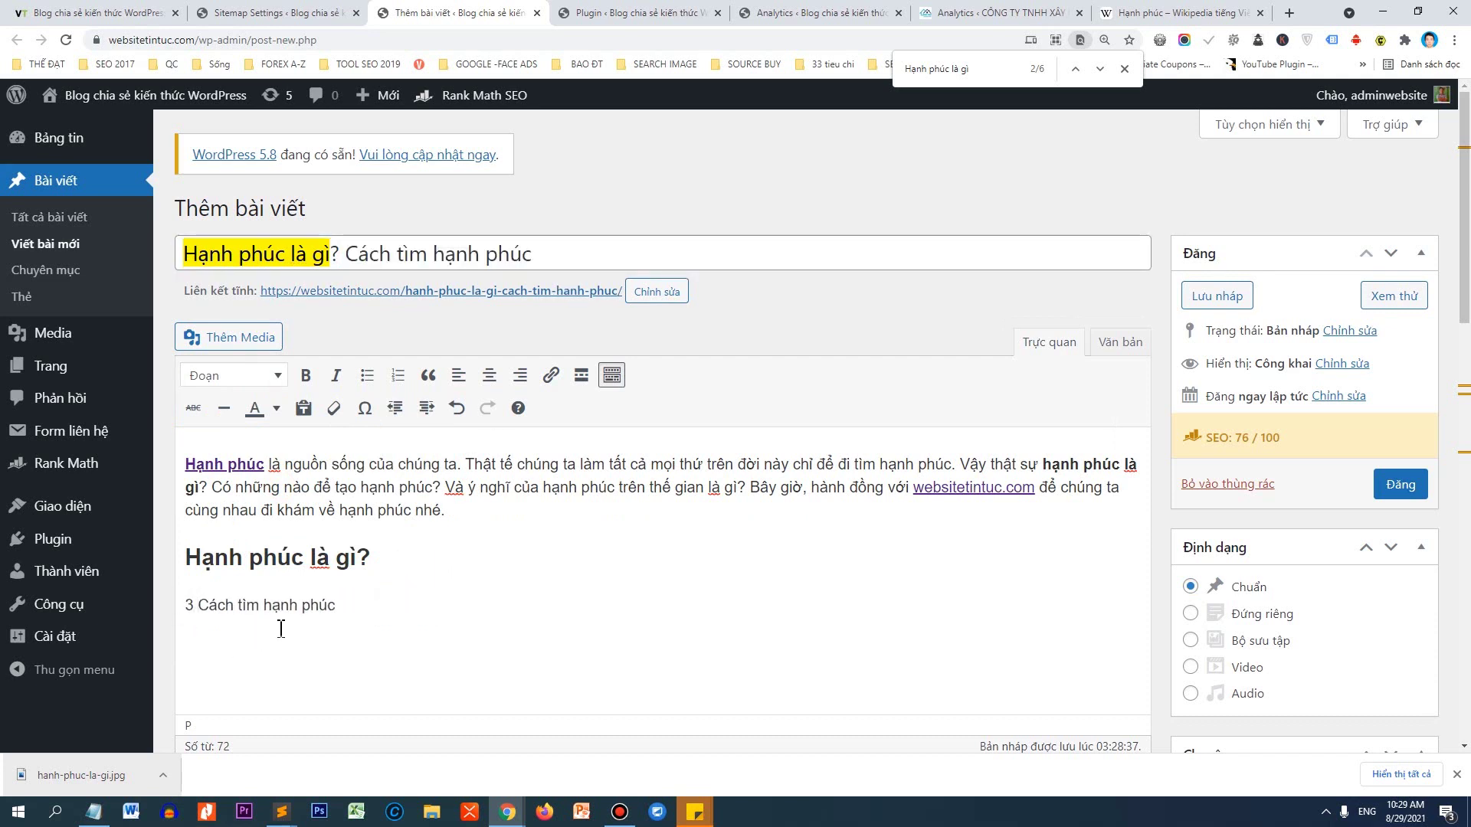
{"action": "left_click_drag", "start_coordinate": [349, 605], "coordinate": [185, 606]}
{"action": "left_click", "coordinate": [253, 376]}
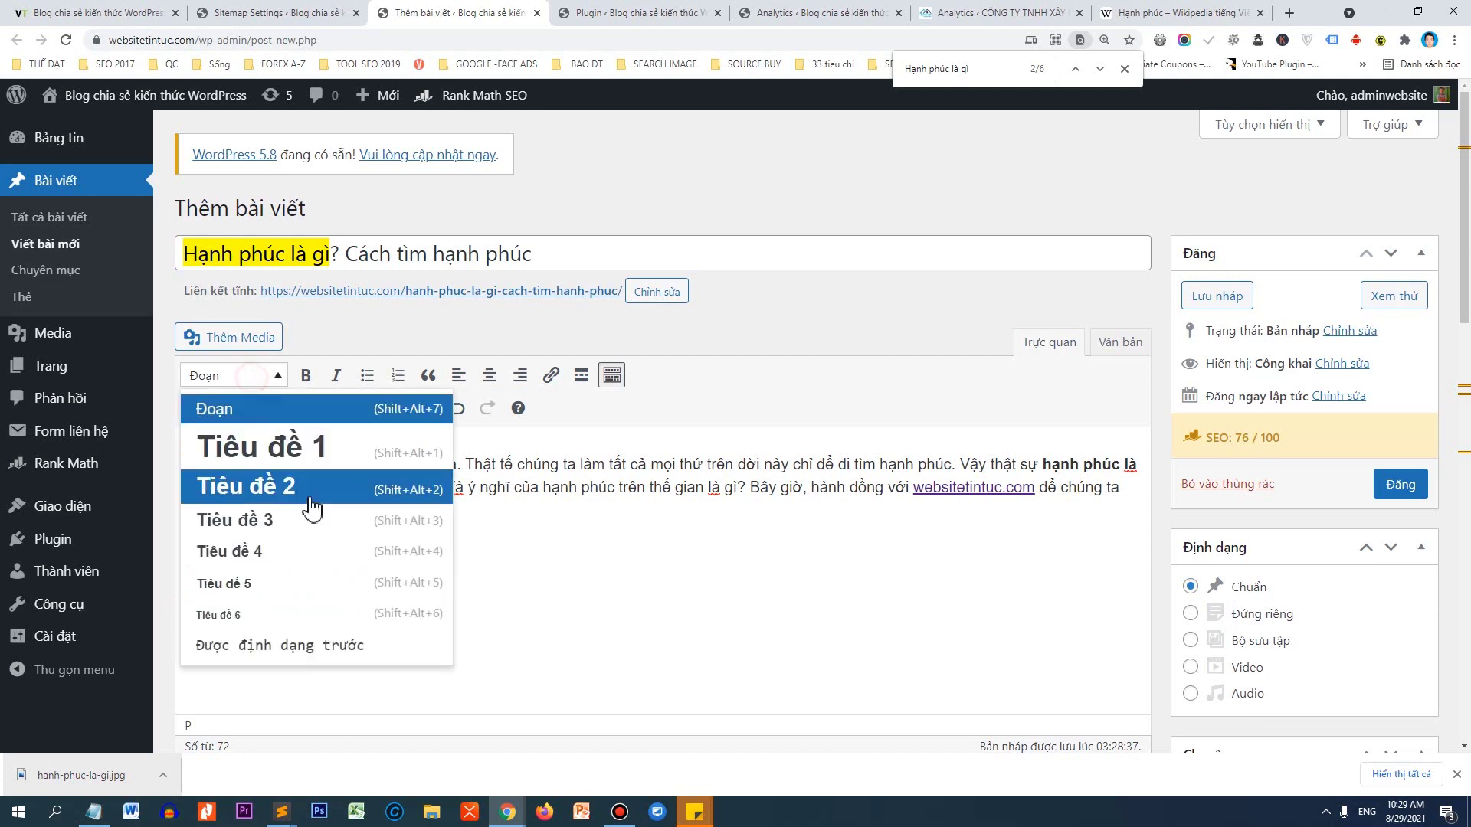
{"action": "left_click", "coordinate": [279, 489]}
{"action": "left_click", "coordinate": [437, 620]}
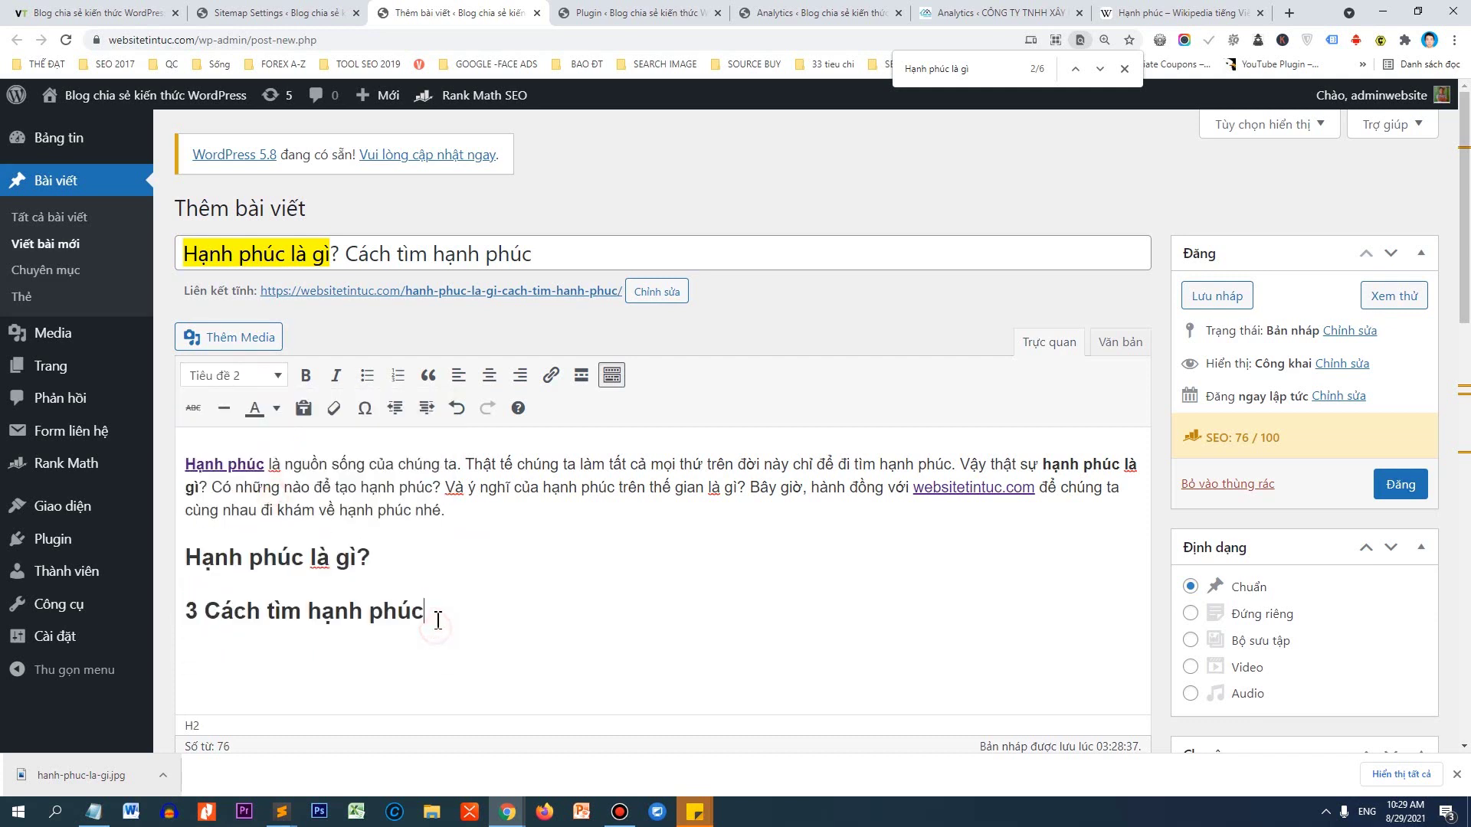
Type 'Ý nghĩa của hạnh phúc' as a Tiêu đề 2 heading and add an empty paragraph.
{"action": "key", "text": "Return"}
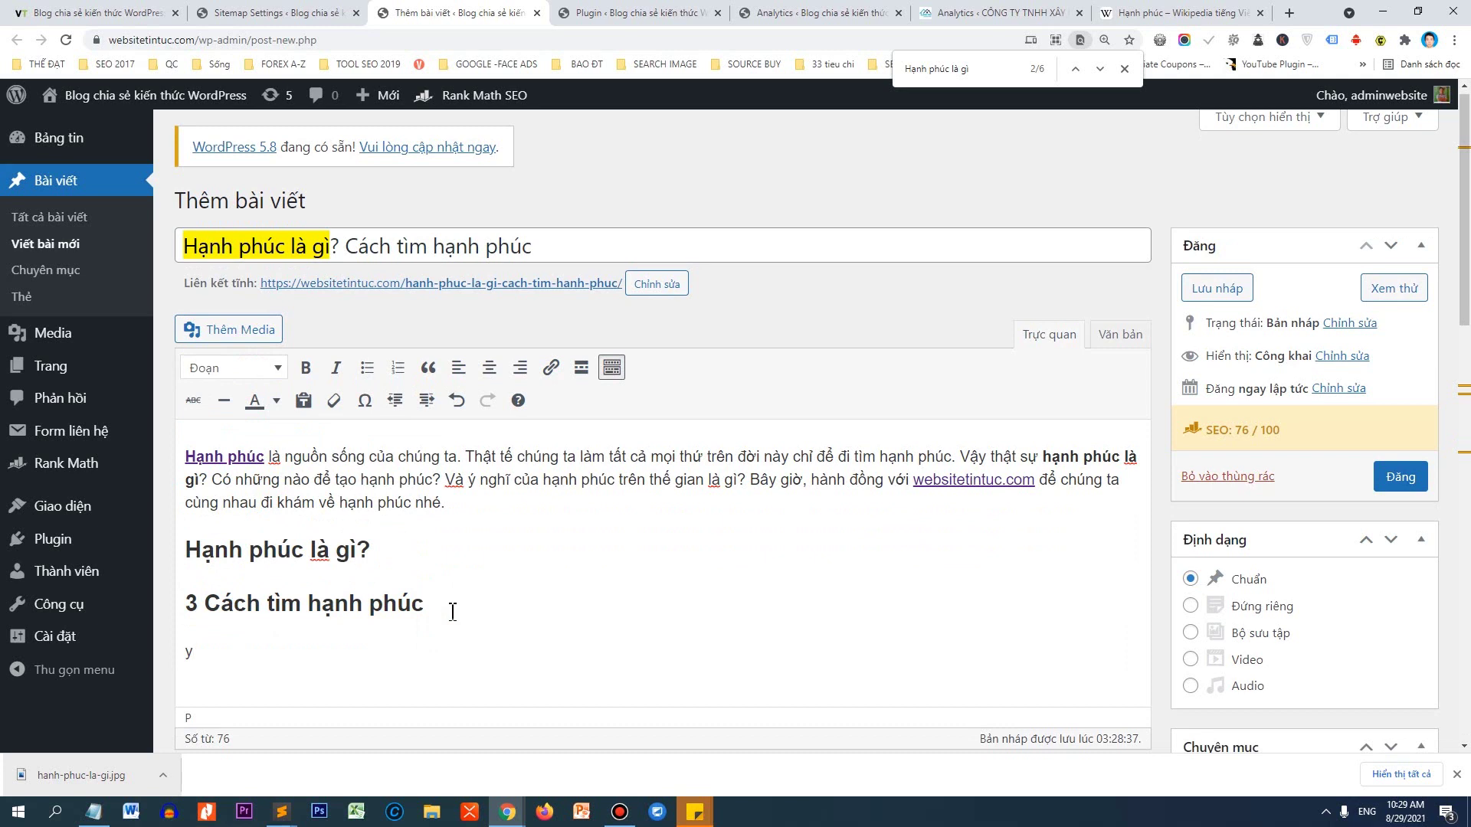
{"action": "type", "text": "Ý nghia của hạnh phúc"}
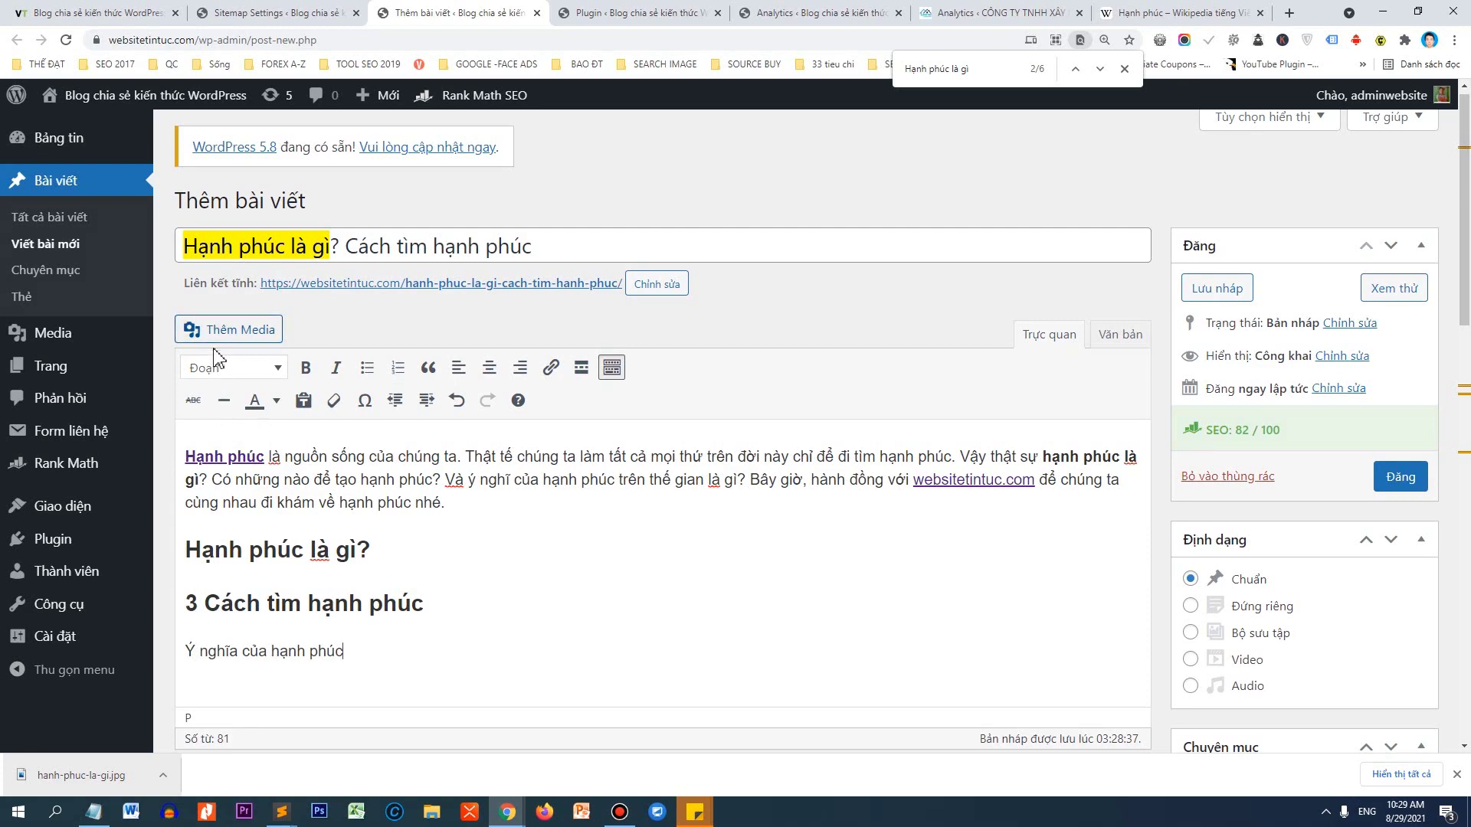
{"action": "left_click", "coordinate": [218, 367]}
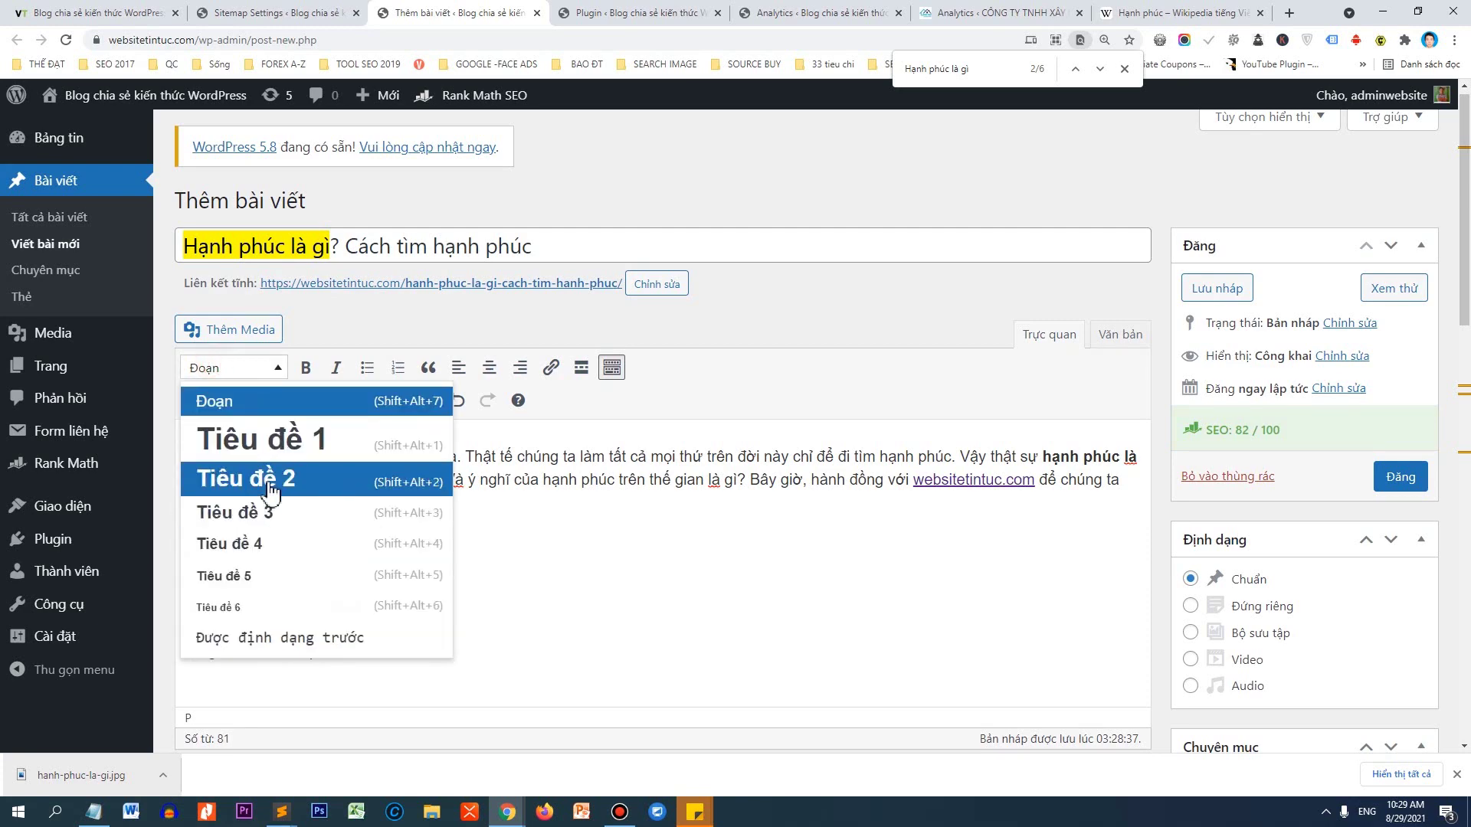
{"action": "left_click", "coordinate": [270, 478]}
{"action": "scroll", "coordinate": [502, 591], "scroll_direction": "down", "scroll_amount": 2}
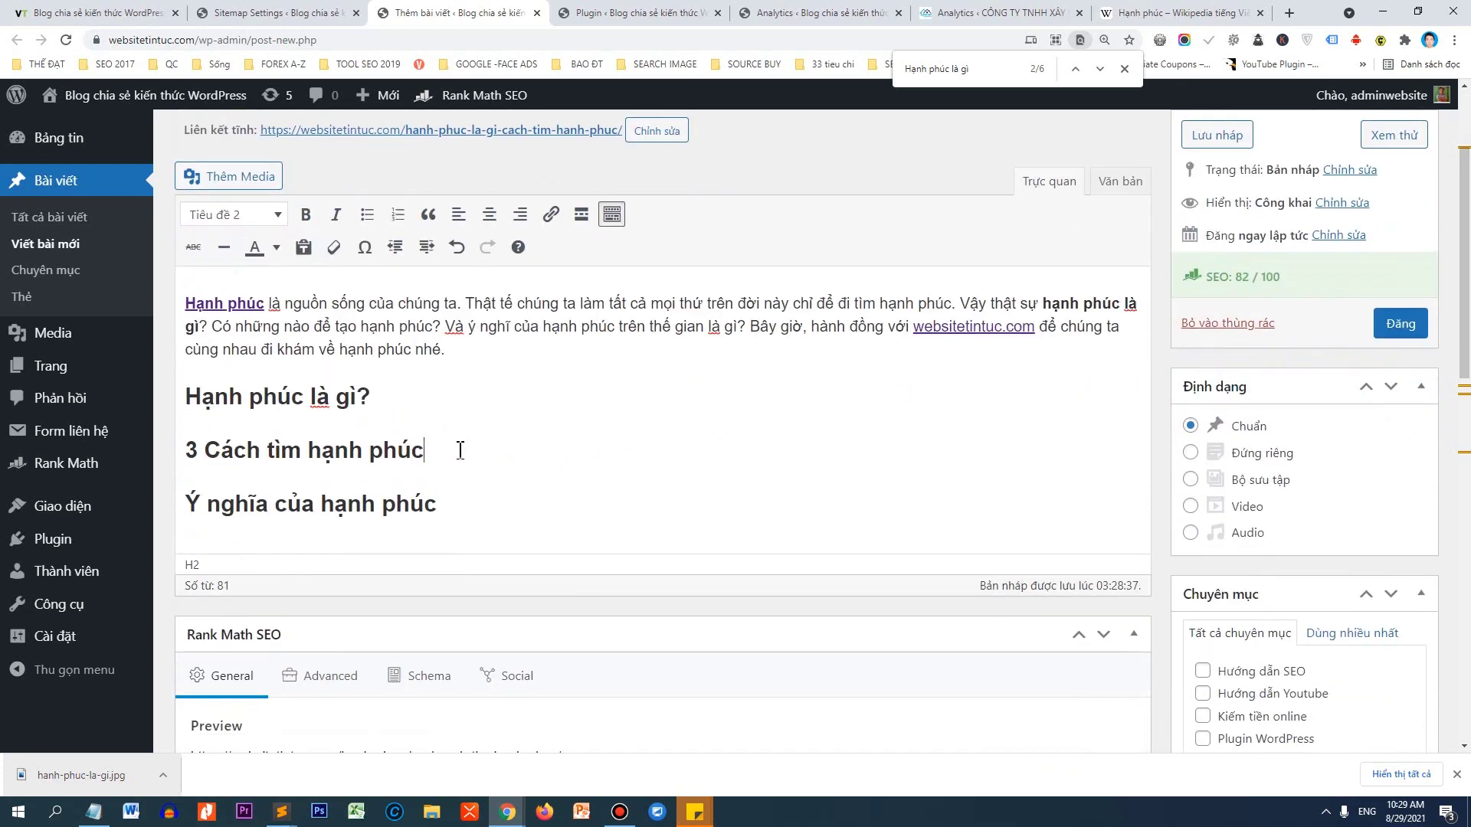
{"action": "key", "text": "Return"}
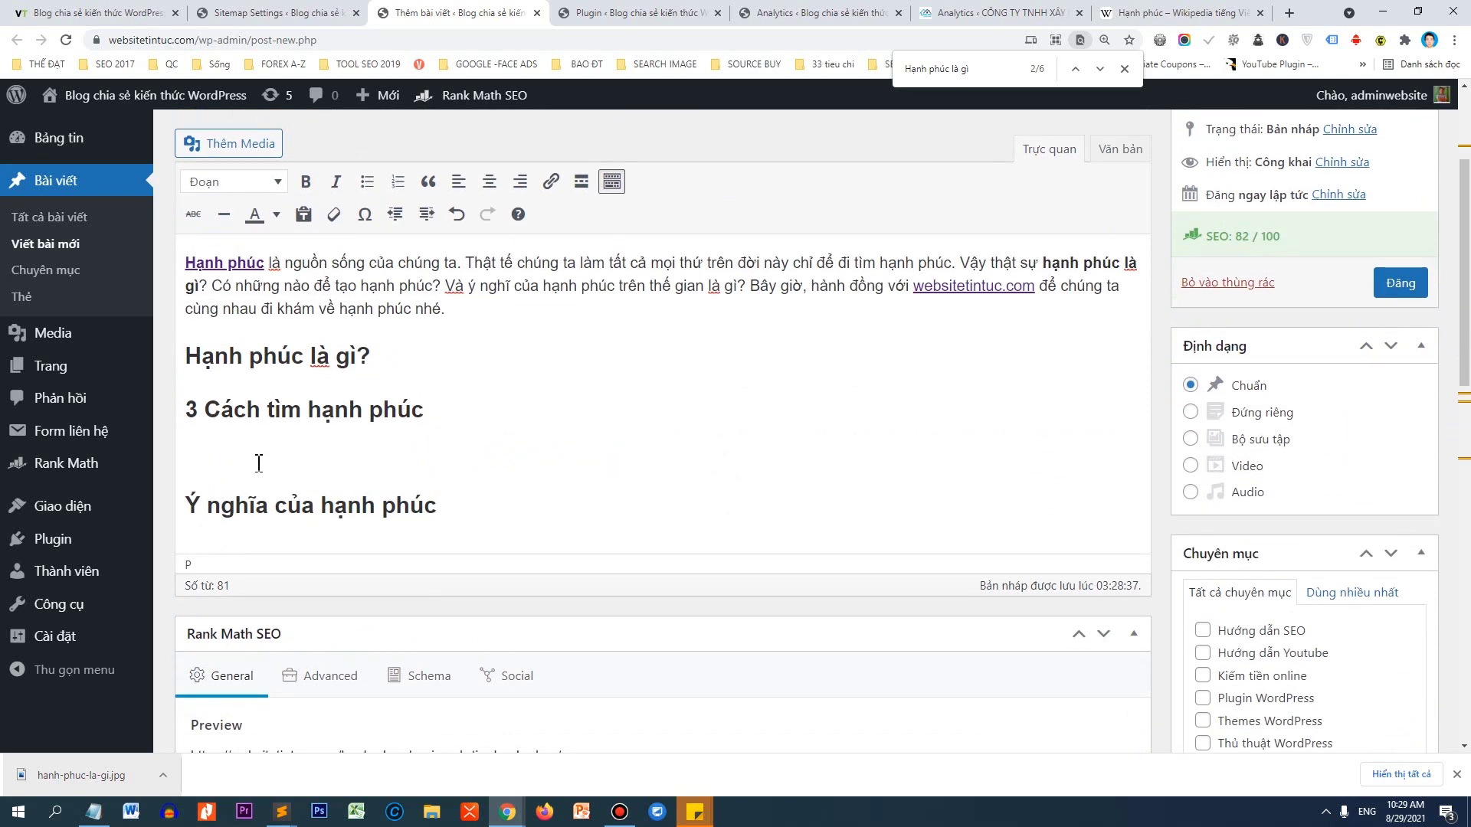
Type three lines 'Cách số 1/2/3: Tìm hạnh phúc' từ bên trong, từ bên ngoài, từ công việc.
{"action": "type", "text": "Ca"}
{"action": "type", "text": "ch số 1: Tìm hạnh phu"}
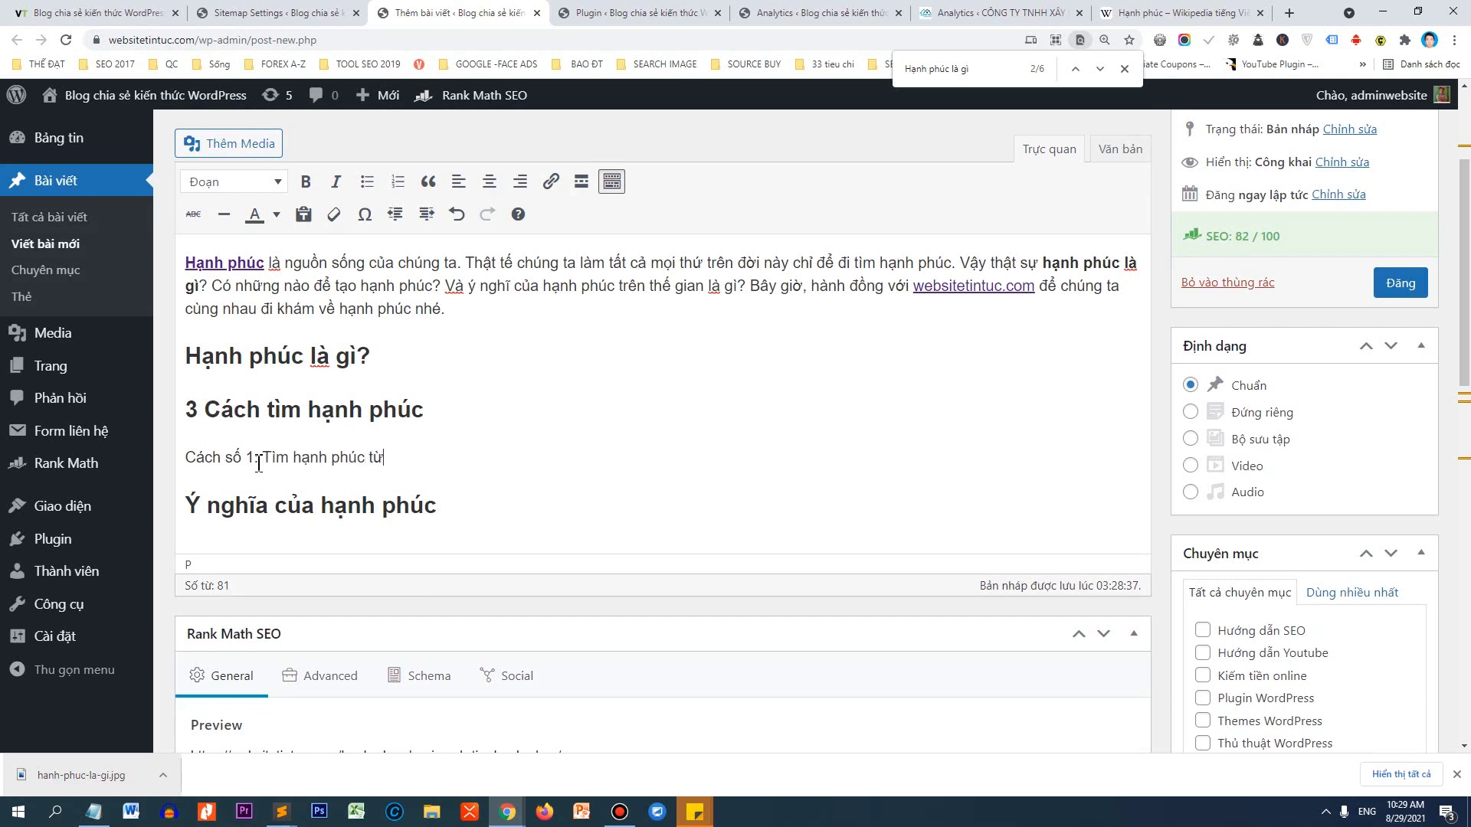
{"action": "type", "text": "c từ bên trong"}
{"action": "key", "text": "Return"}
{"action": "type", "text": "Cach"}
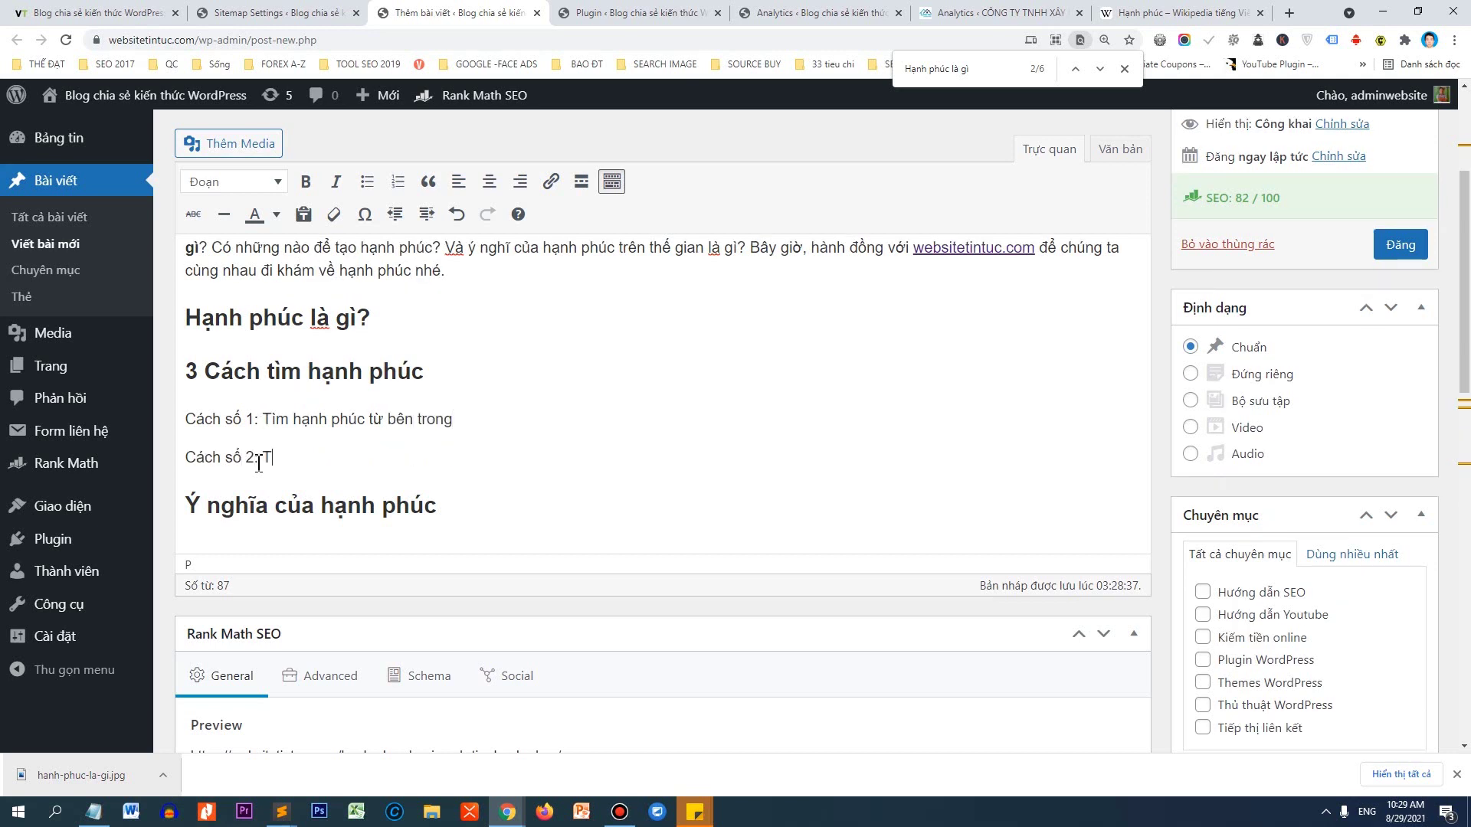
{"action": "type", "text": " số 2: Tìm hanh phuc"}
{"action": "type", "text": " từ bên ngoài"}
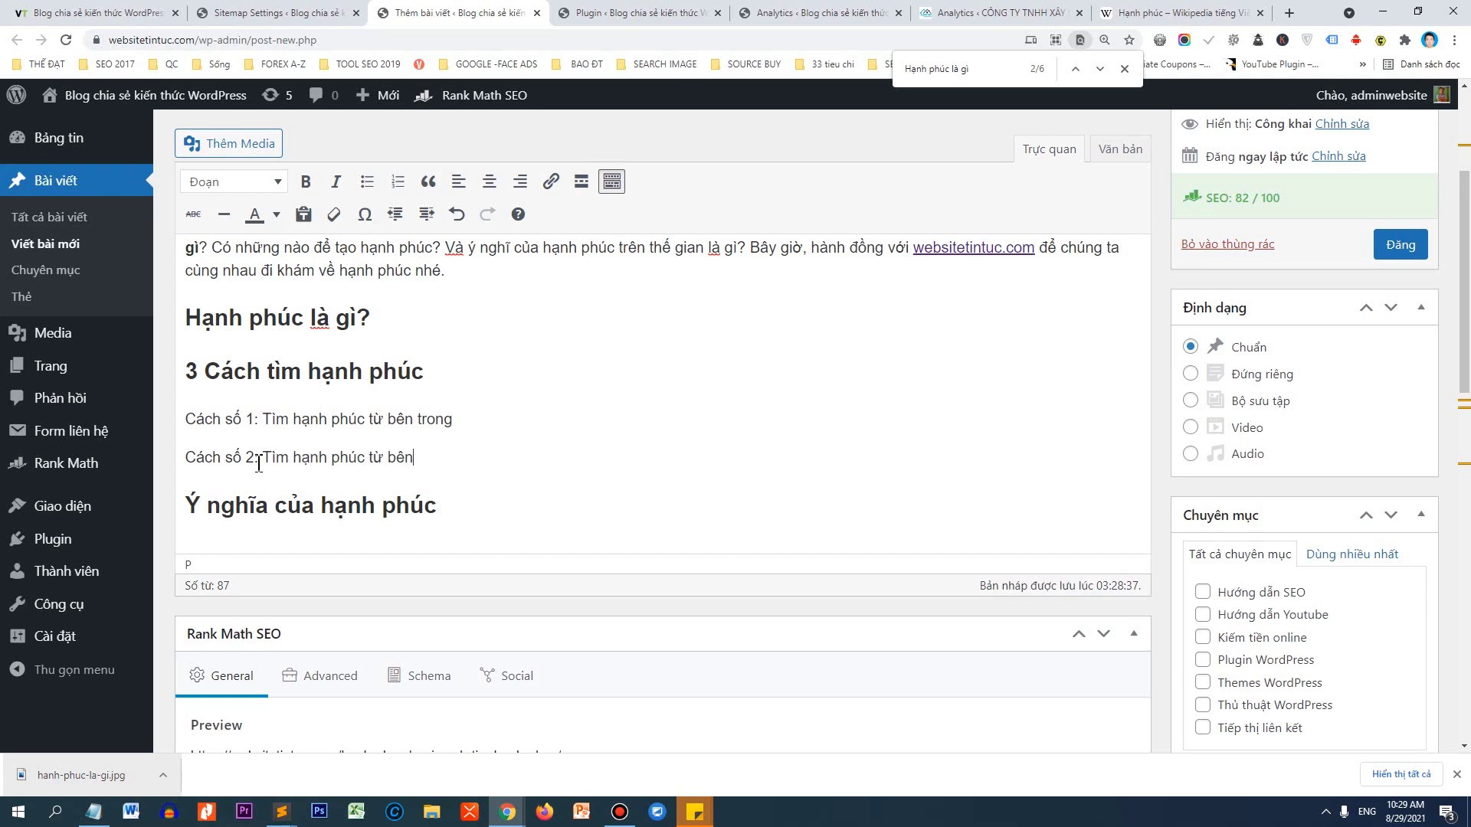
{"action": "key", "text": "Return"}
{"action": "type", "text": "Cách"}
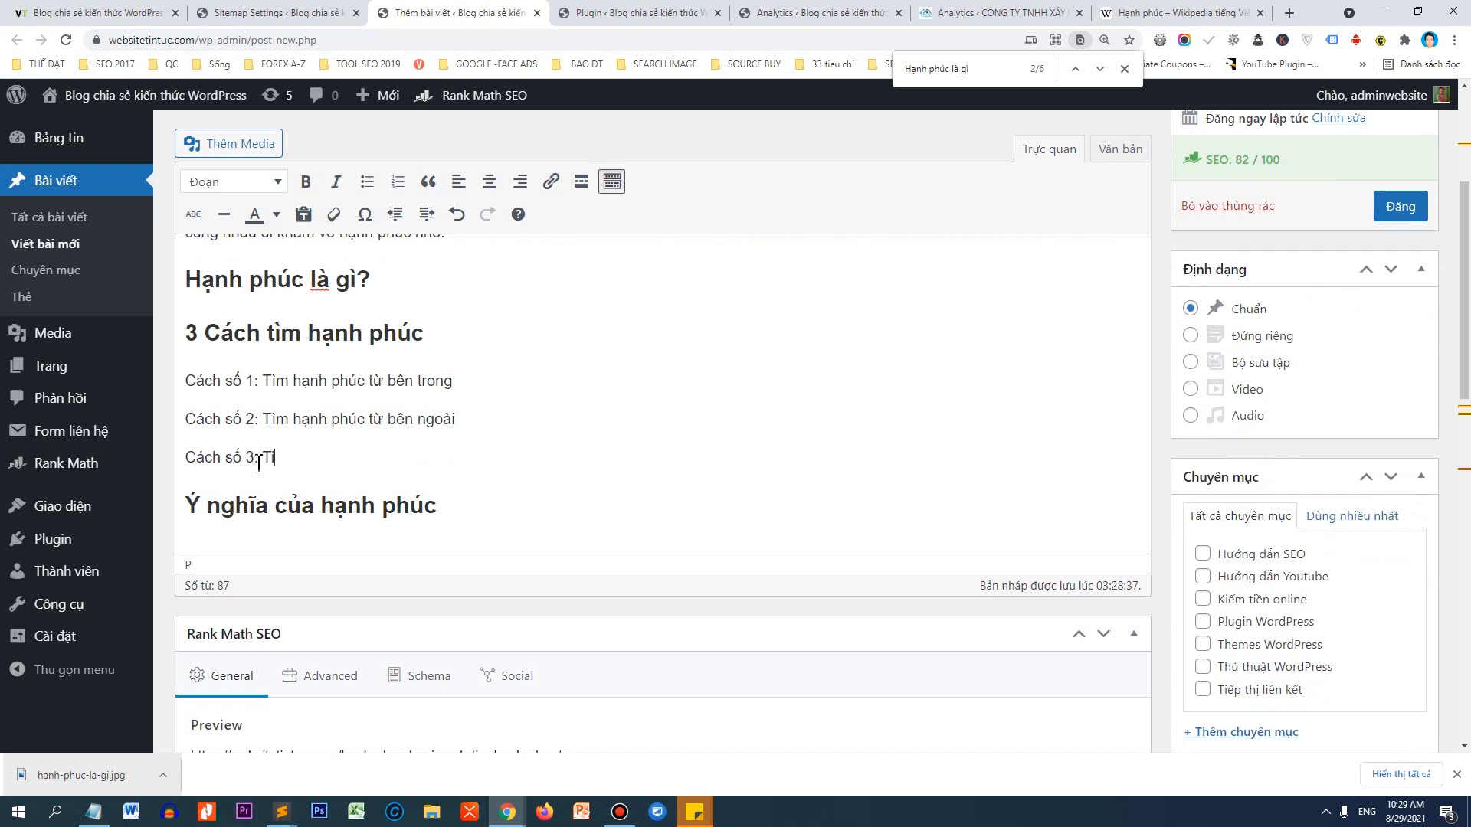
{"action": "type", "text": " số 3: Tìm hanh phúc từ công việc"}
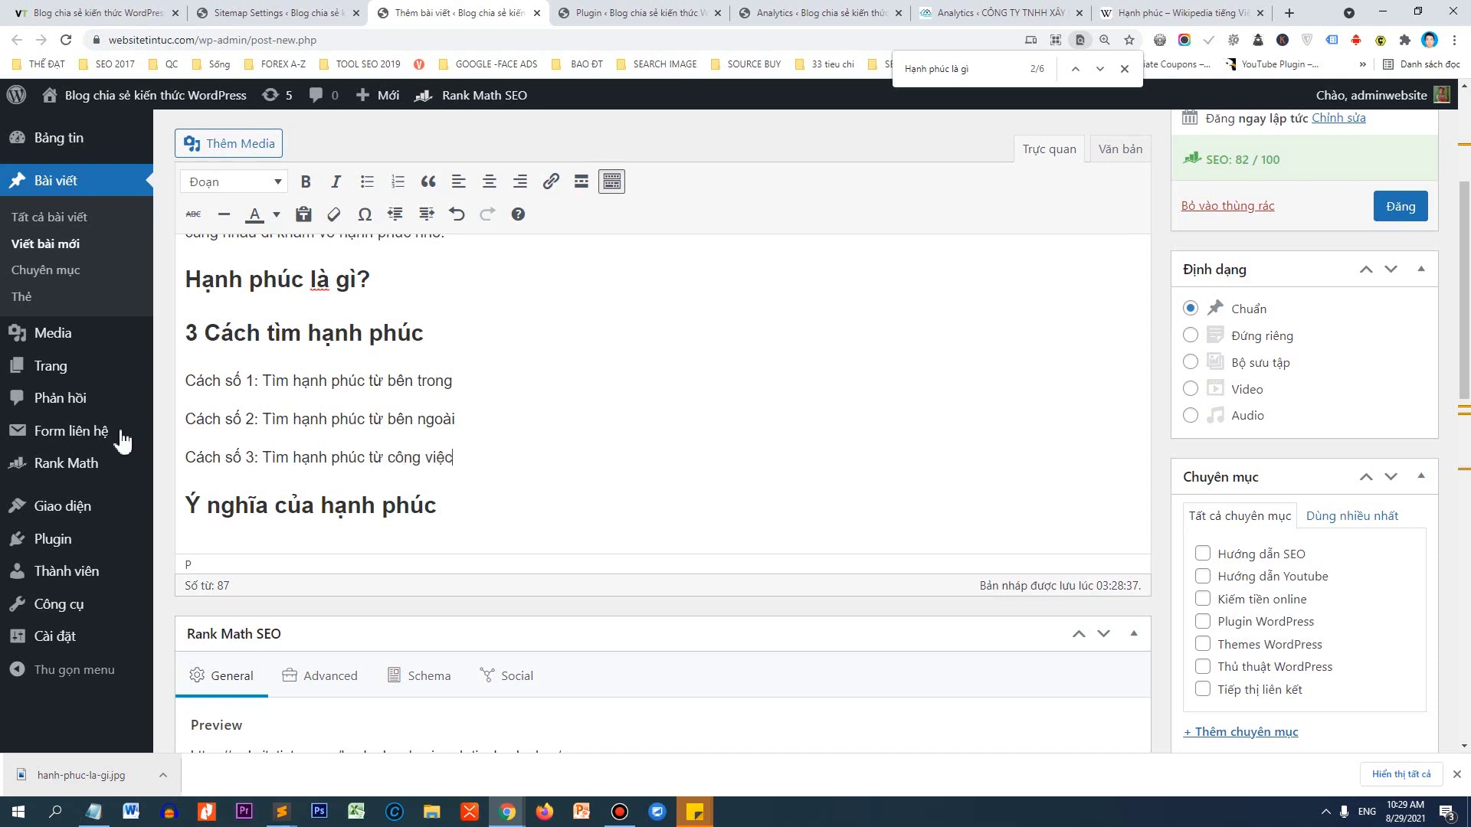
{"action": "left_click_drag", "start_coordinate": [453, 457], "coordinate": [193, 362]}
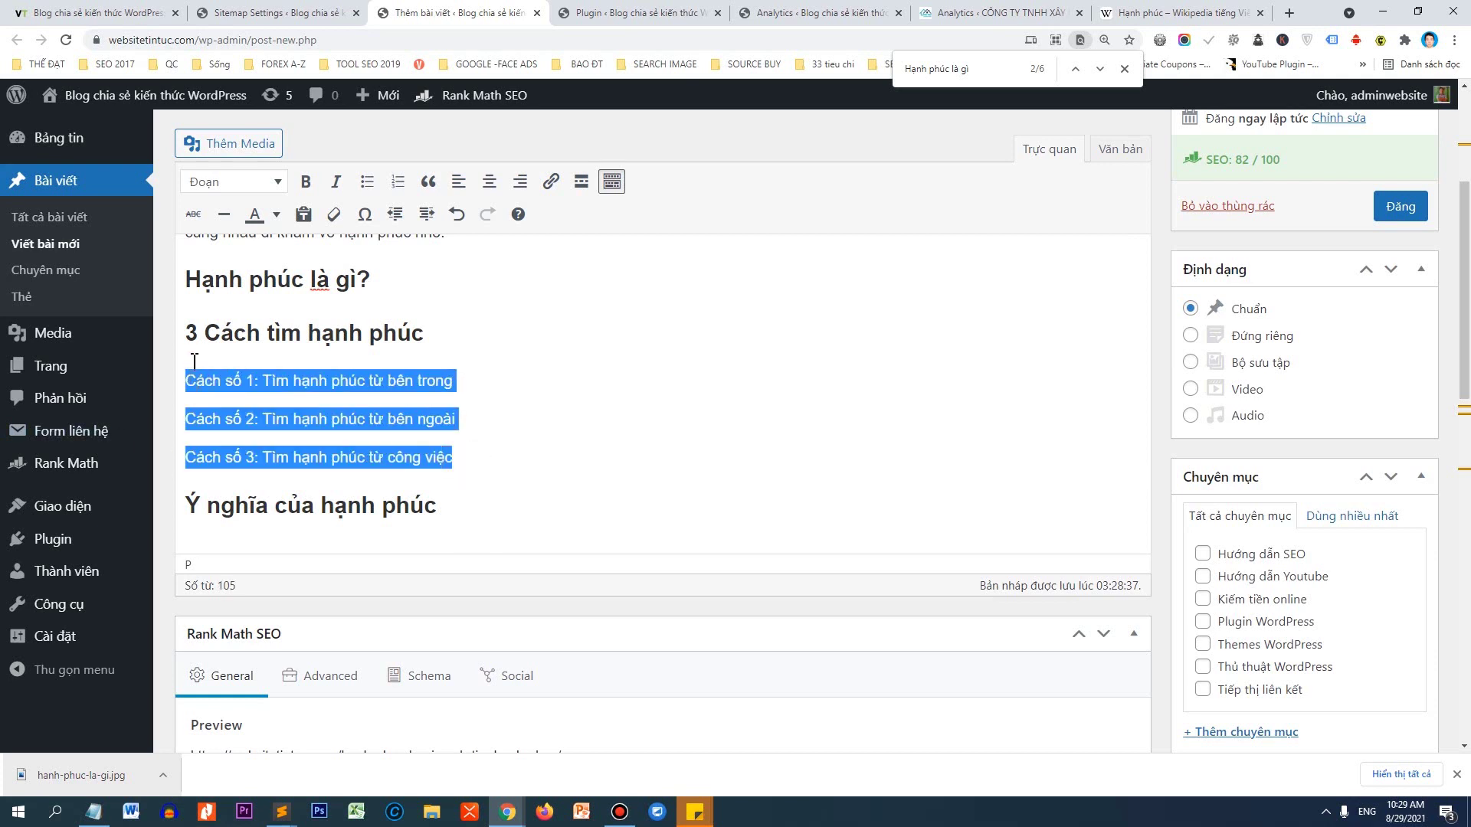
Make the three Cách số lines Tiêu đề 3 headings and publish the post at SEO 82/100.
{"action": "left_click", "coordinate": [232, 183]}
{"action": "left_click", "coordinate": [293, 328]}
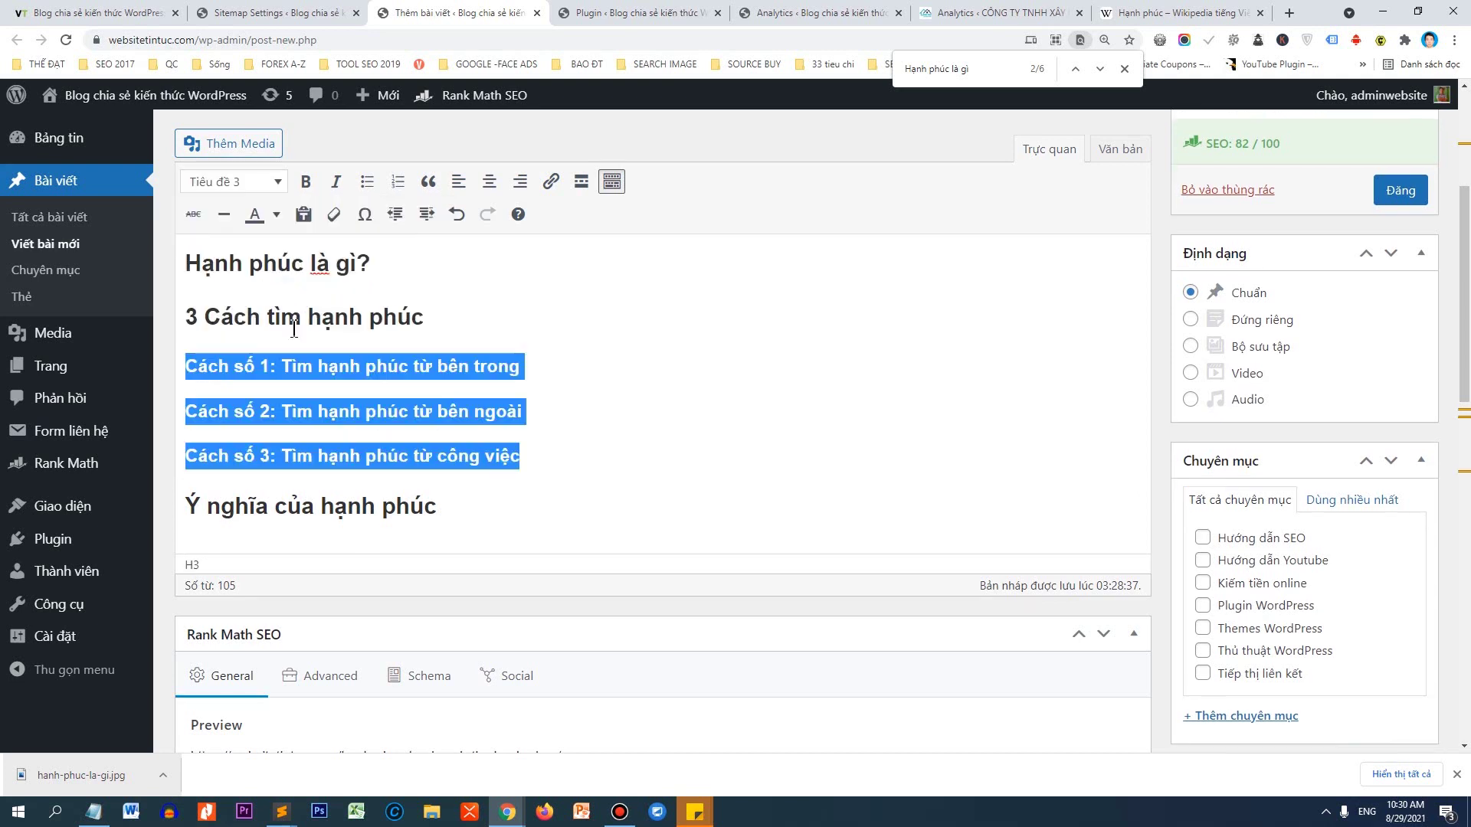
{"action": "left_click", "coordinate": [471, 507]}
{"action": "scroll", "coordinate": [476, 491], "scroll_direction": "up", "scroll_amount": 3}
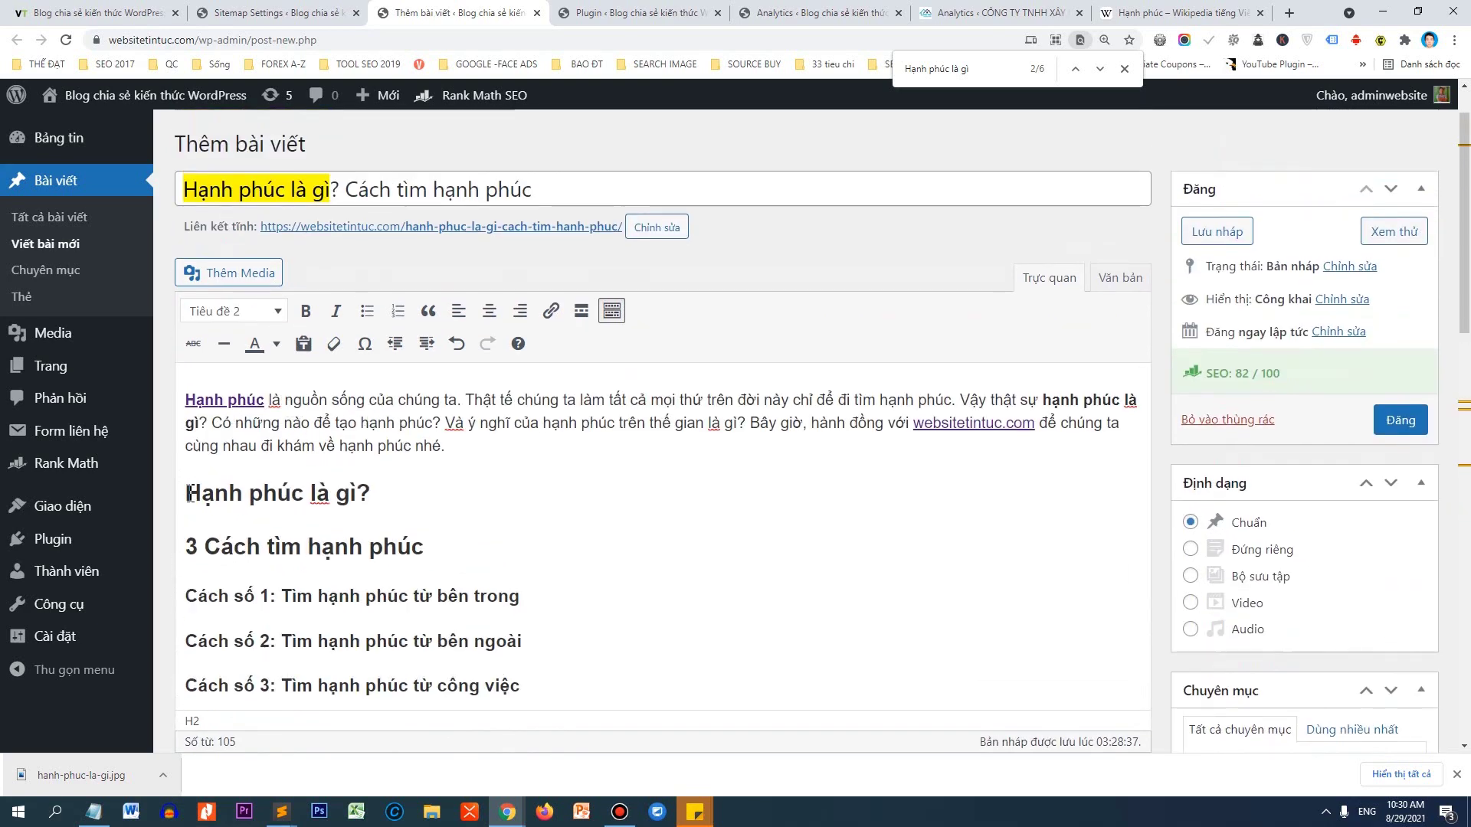
{"action": "scroll", "coordinate": [426, 487], "scroll_direction": "down", "scroll_amount": 1}
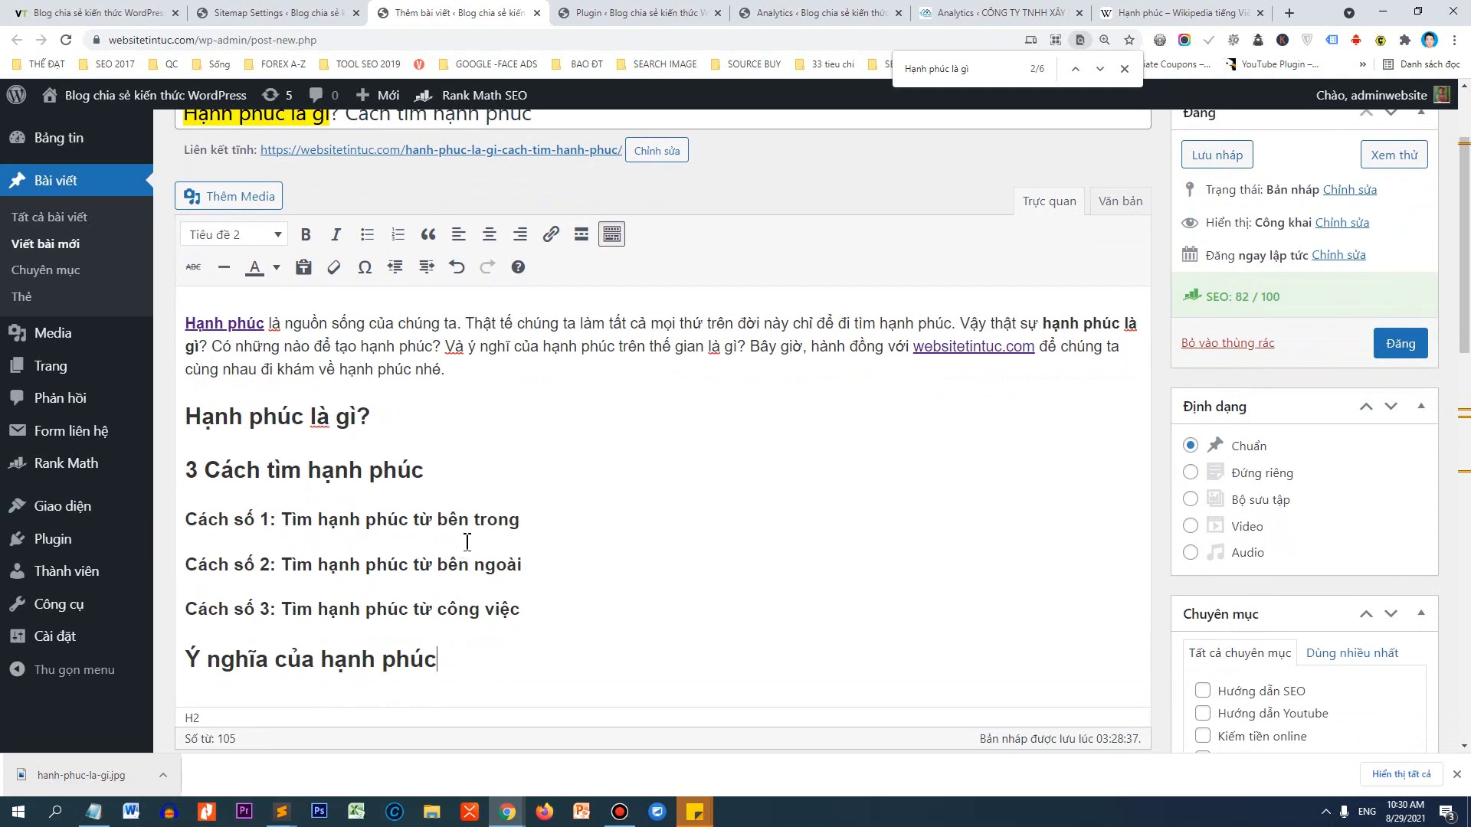
{"action": "left_click_drag", "start_coordinate": [1313, 291], "coordinate": [1236, 314]}
{"action": "left_click", "coordinate": [1412, 347]}
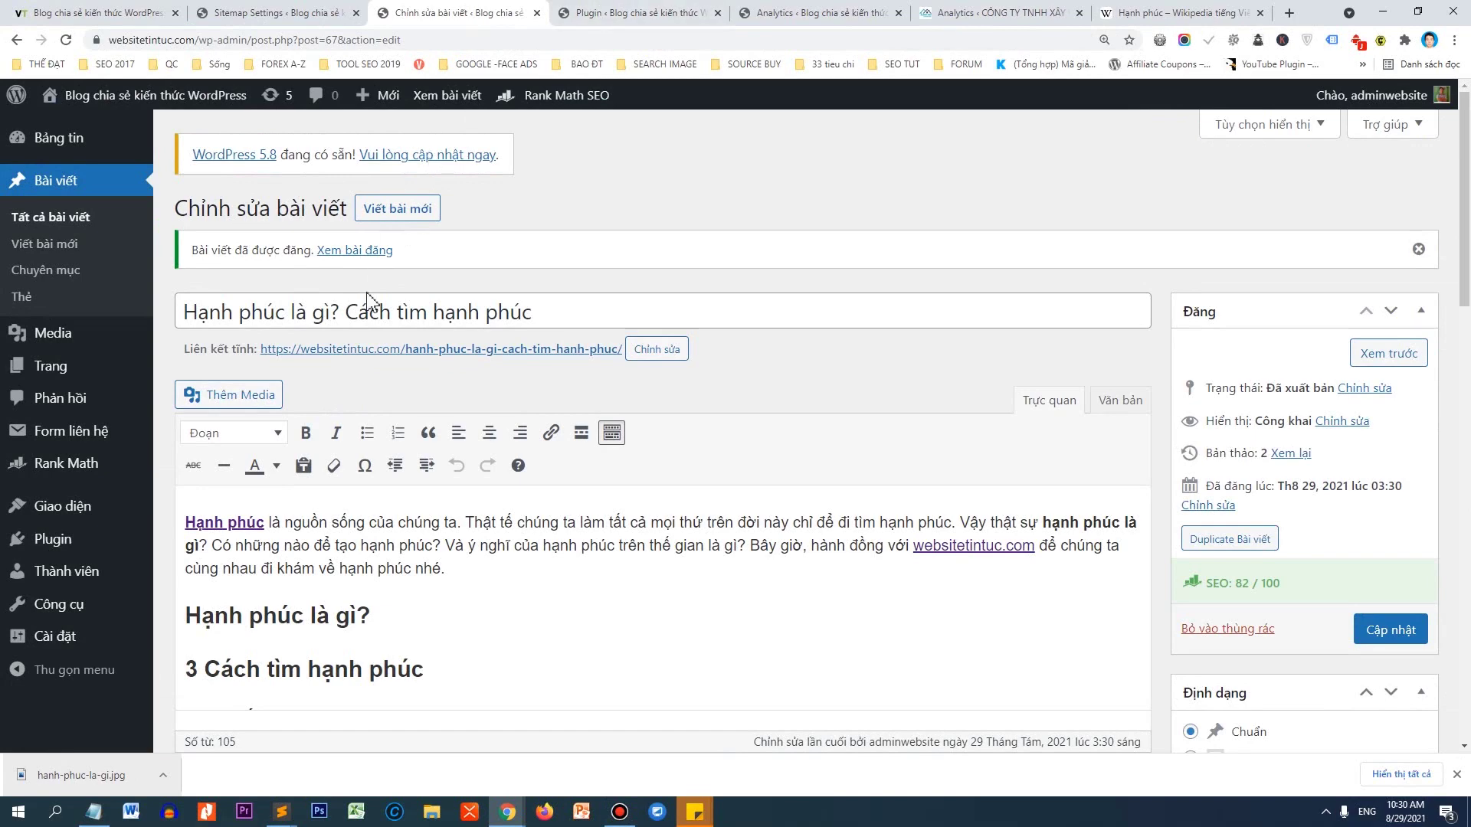
Open the post's permalink in a new tab and review the live title, intro and headings.
{"action": "right_click", "coordinate": [368, 350]}
{"action": "left_click", "coordinate": [417, 366]}
{"action": "left_click", "coordinate": [601, 11]}
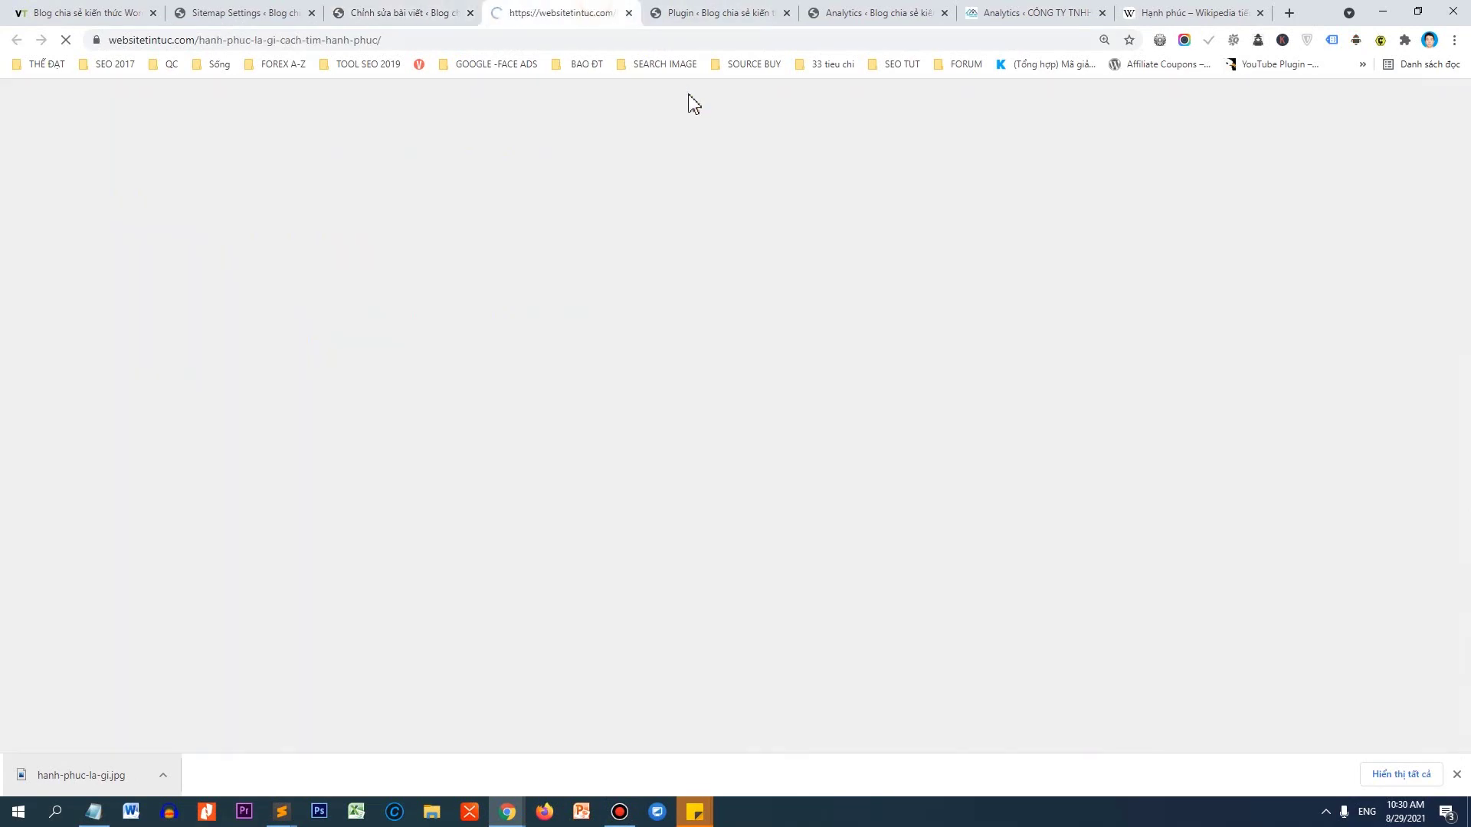
{"action": "scroll", "coordinate": [603, 426], "scroll_direction": "down", "scroll_amount": 5}
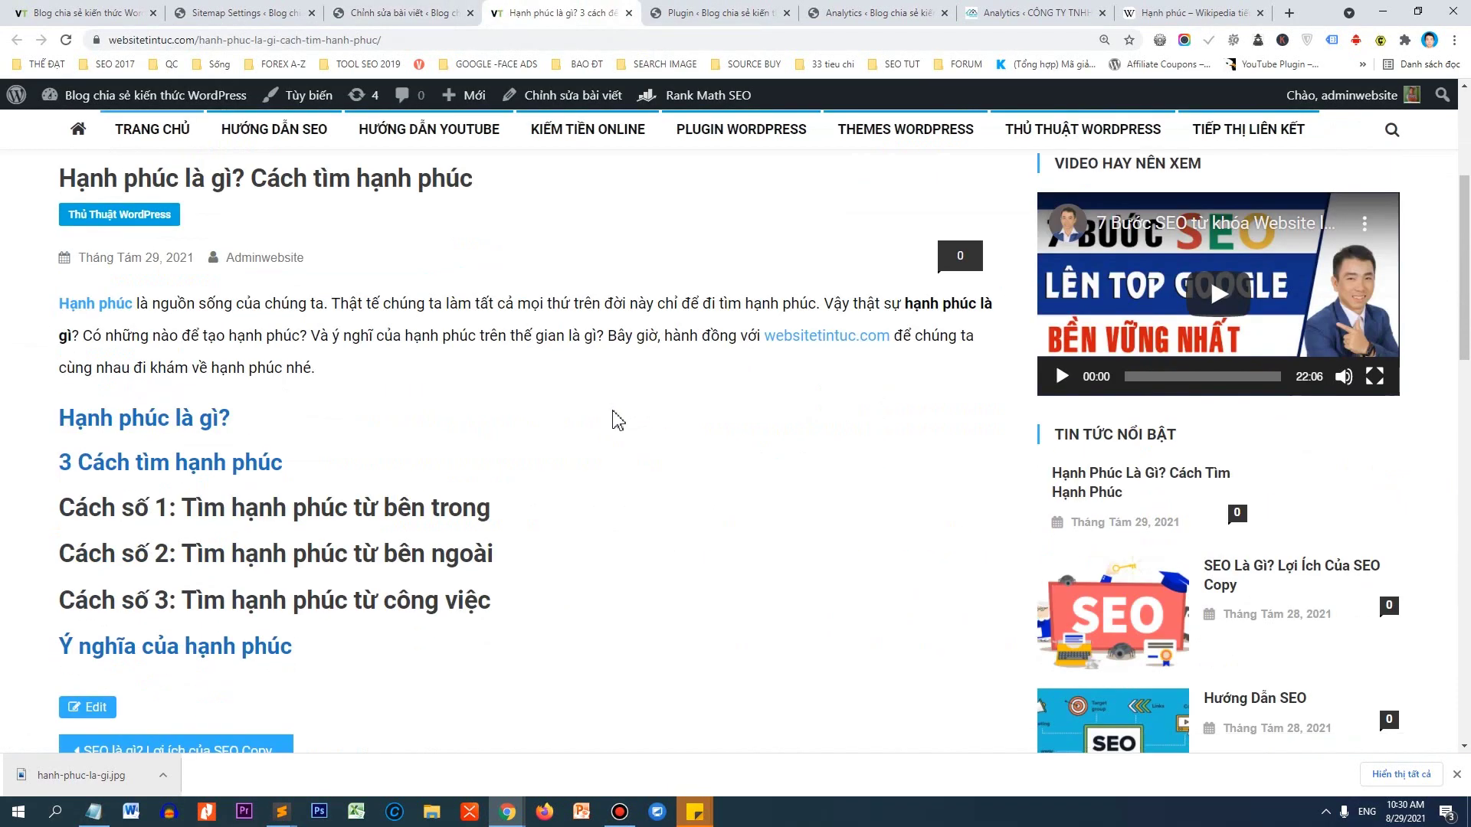
{"action": "key", "text": "ctrl+minus"}
{"action": "key", "text": "ctrl+minus"}
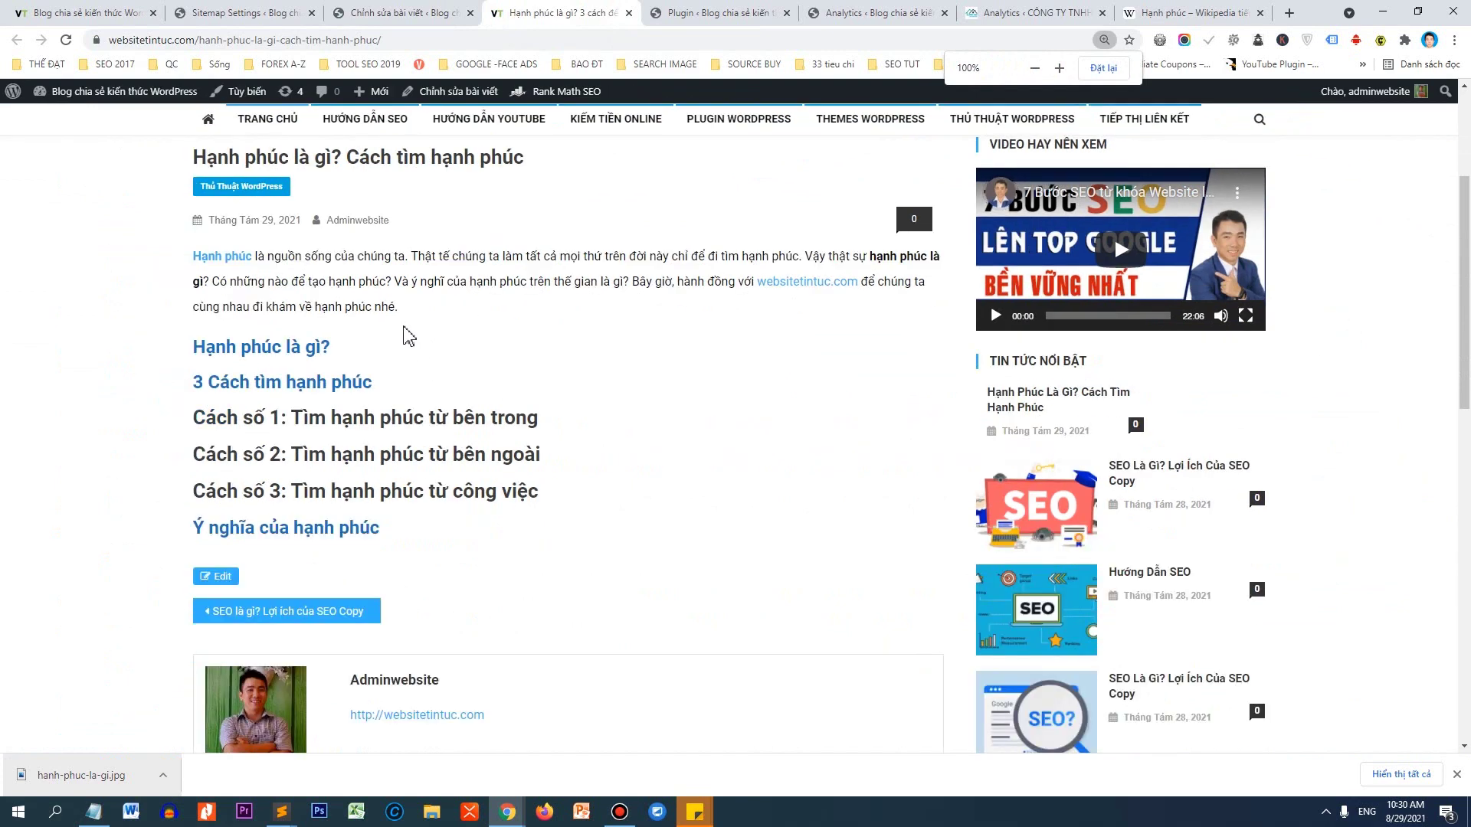
{"action": "scroll", "coordinate": [407, 331], "scroll_direction": "up", "scroll_amount": 1}
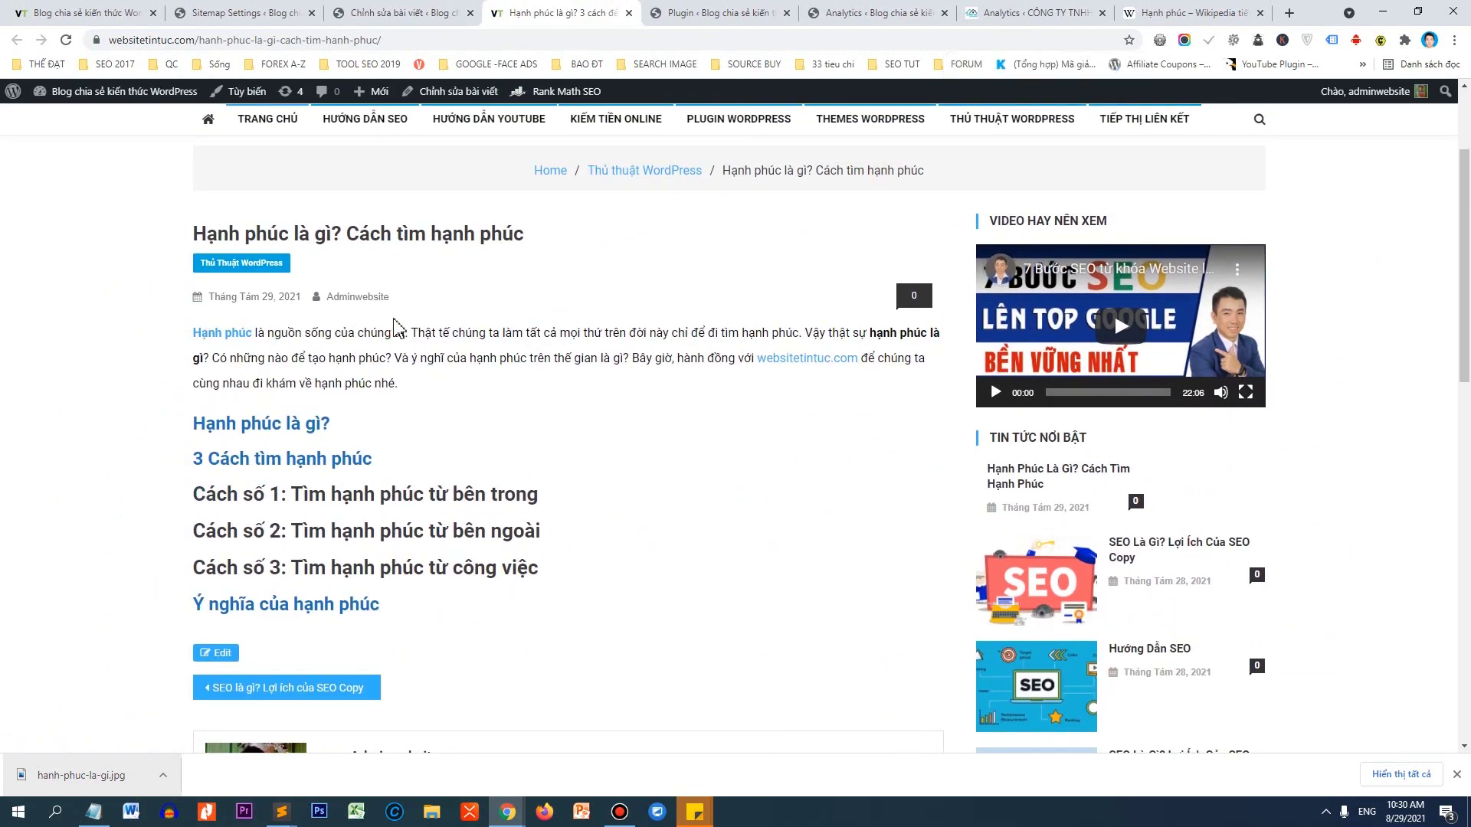
{"action": "left_click_drag", "start_coordinate": [180, 337], "coordinate": [400, 387]}
{"action": "left_click", "coordinate": [434, 414]}
{"action": "scroll", "coordinate": [488, 509], "scroll_direction": "up", "scroll_amount": 2}
{"action": "scroll", "coordinate": [491, 499], "scroll_direction": "down", "scroll_amount": 5}
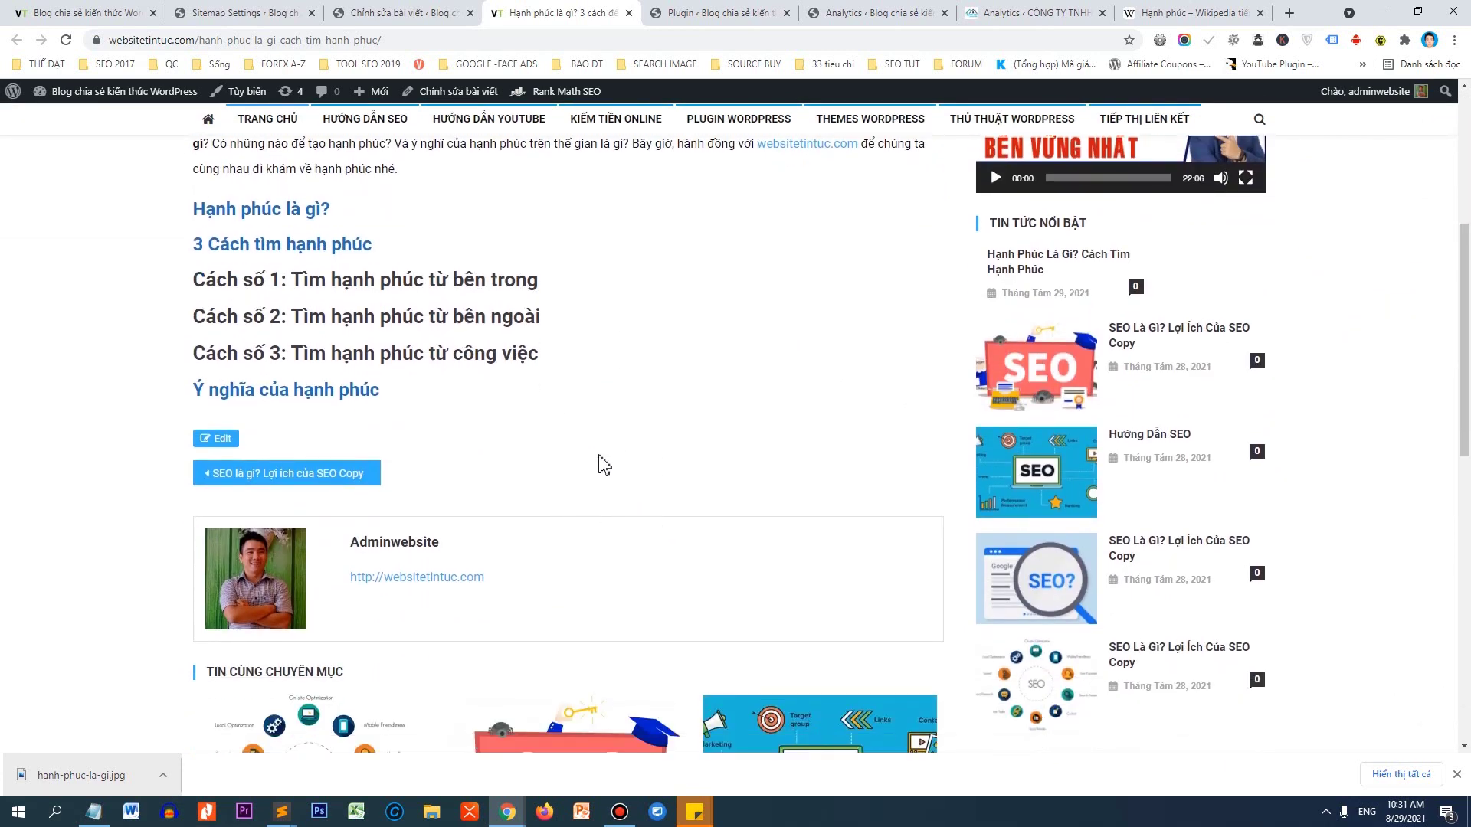
Insert the media image hanh-phuc-la-gi.jpg, titled 'Hạnh Phúc Là Gì', below the 'Hạnh phúc là gì?' heading.
{"action": "left_click", "coordinate": [346, 14]}
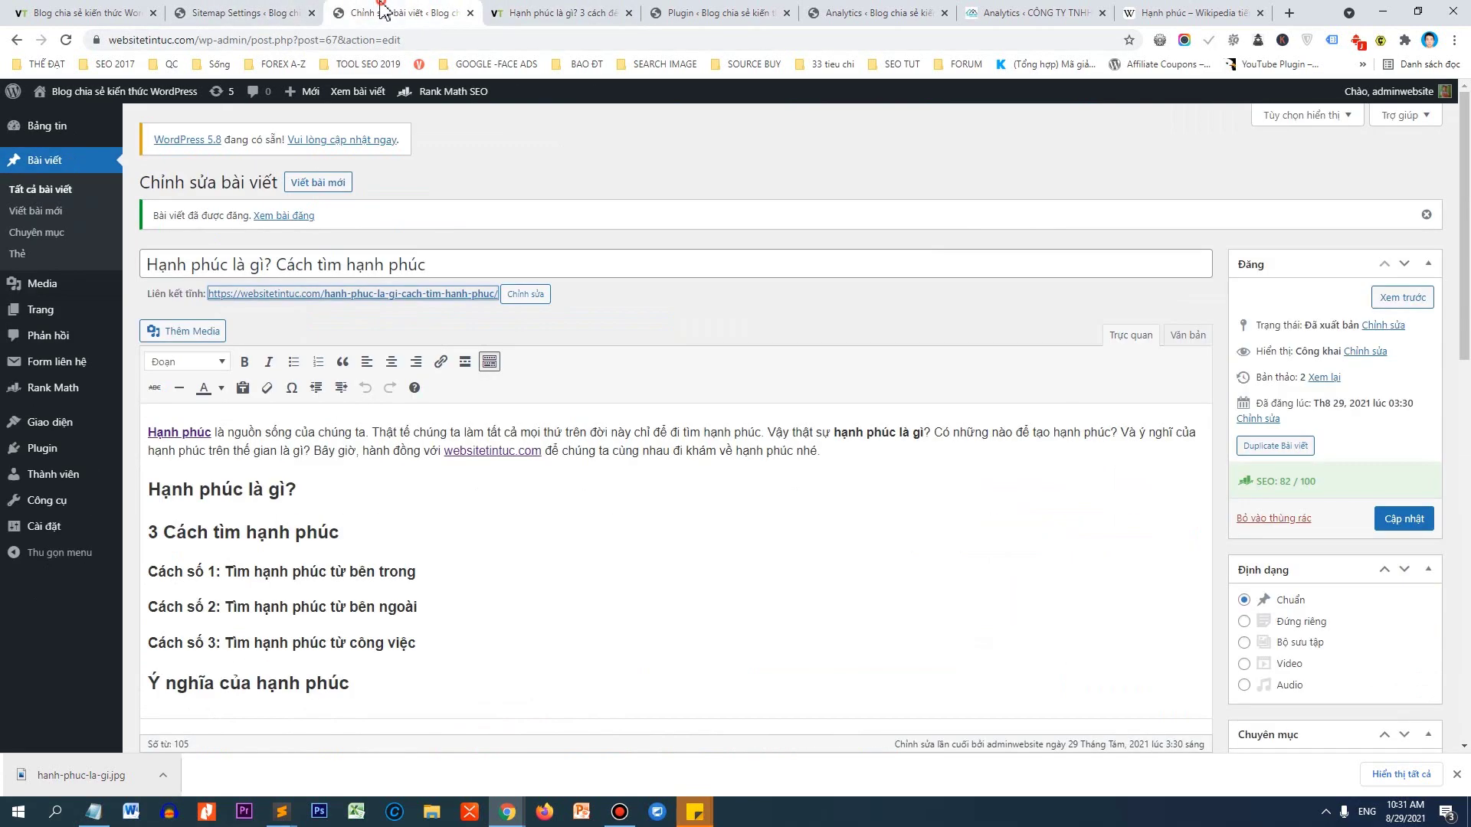
{"action": "left_click", "coordinate": [426, 502]}
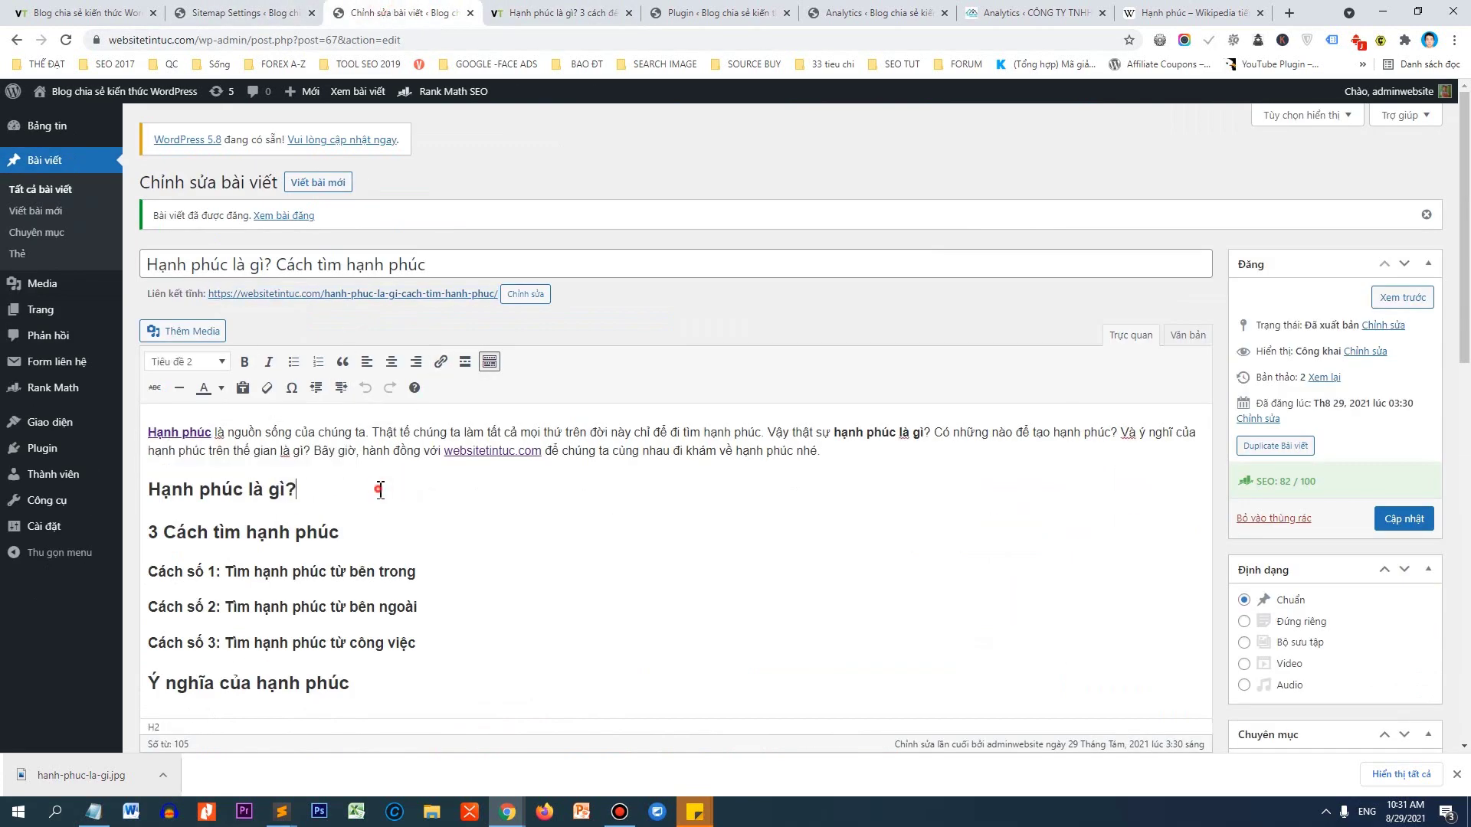
{"action": "key", "text": "Return"}
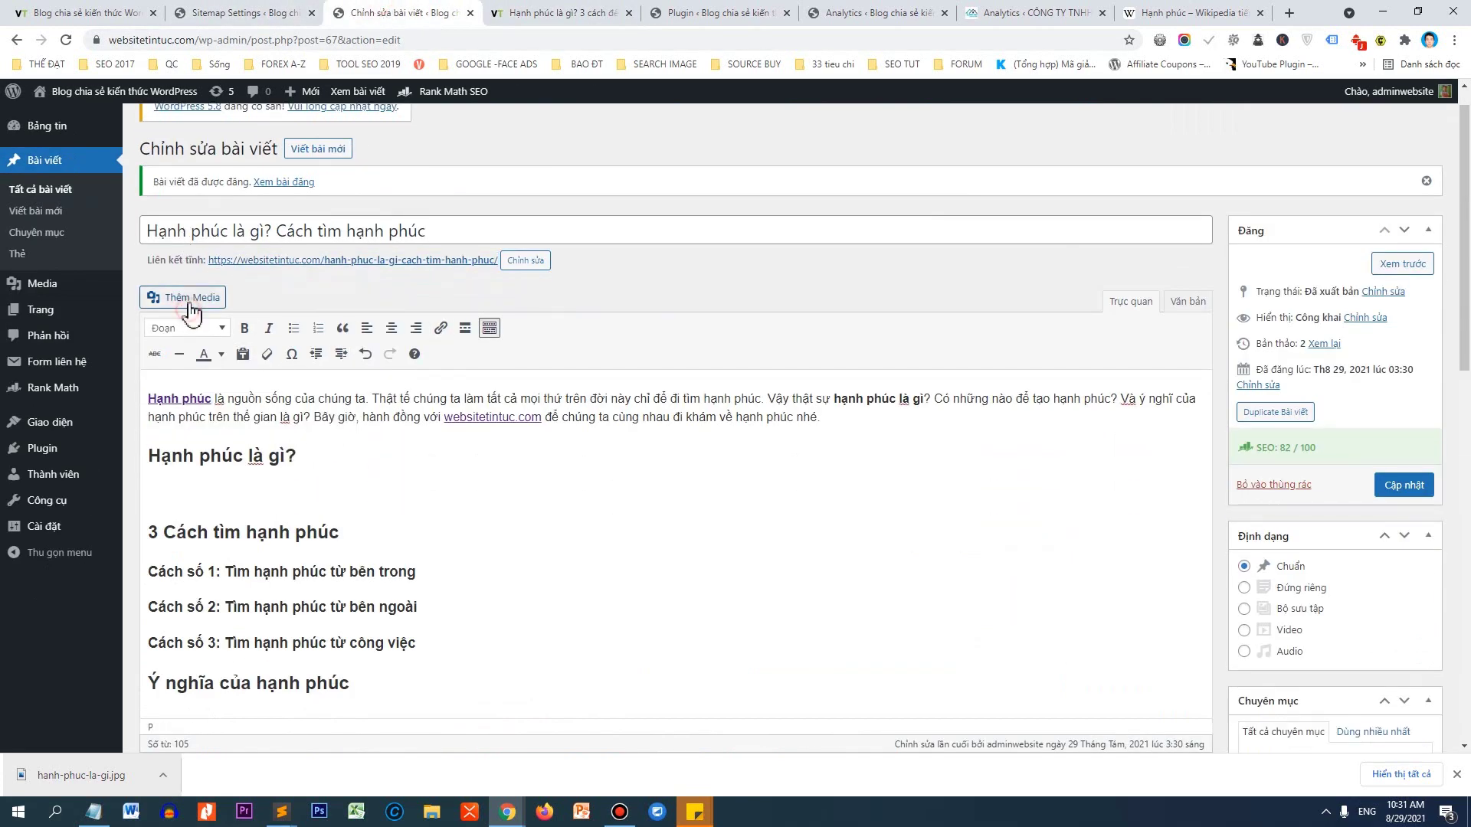
{"action": "left_click", "coordinate": [189, 299]}
{"action": "left_click", "coordinate": [245, 282]}
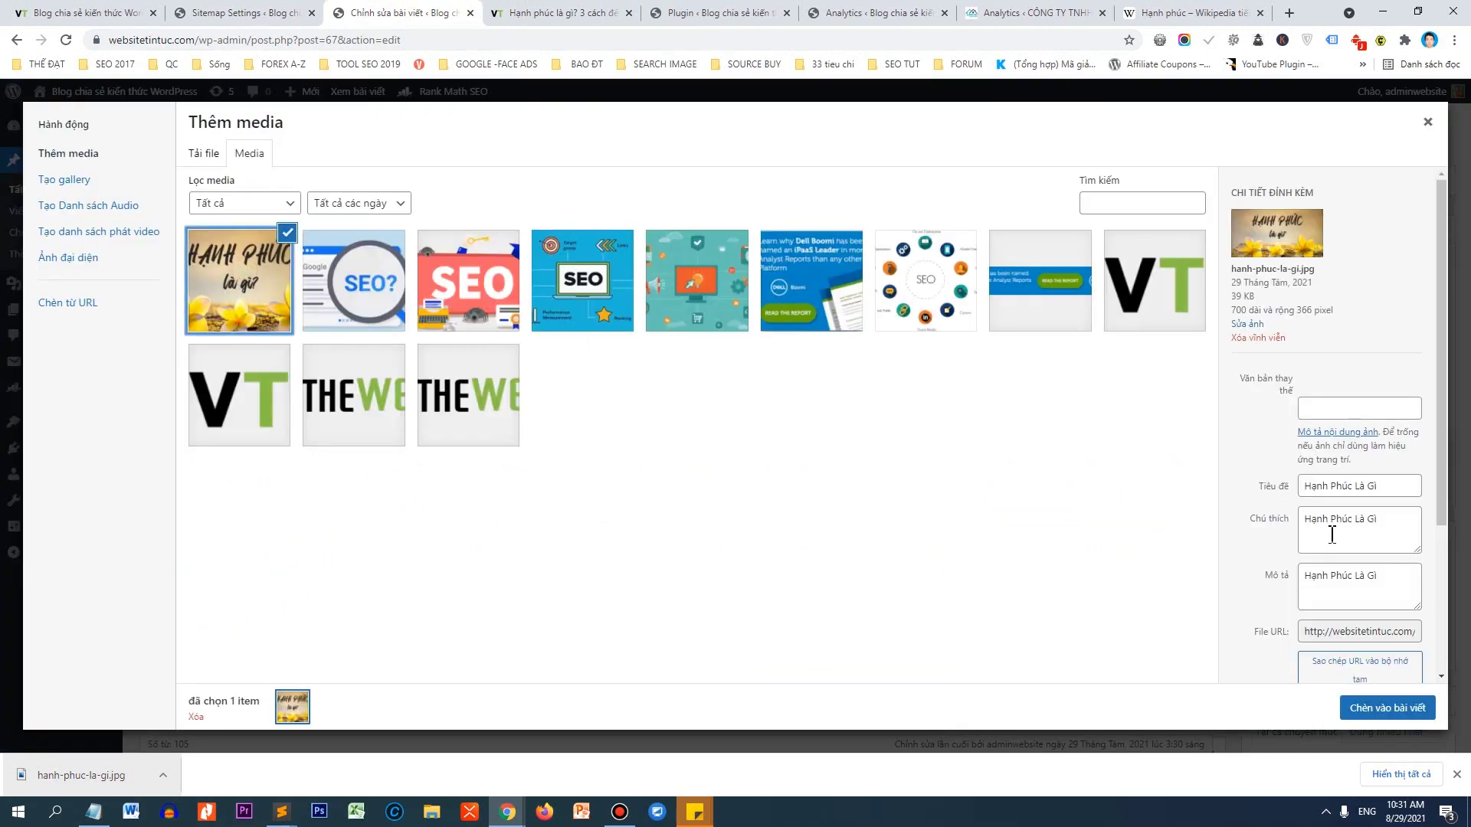
{"action": "left_click_drag", "start_coordinate": [1386, 488], "coordinate": [1230, 499]}
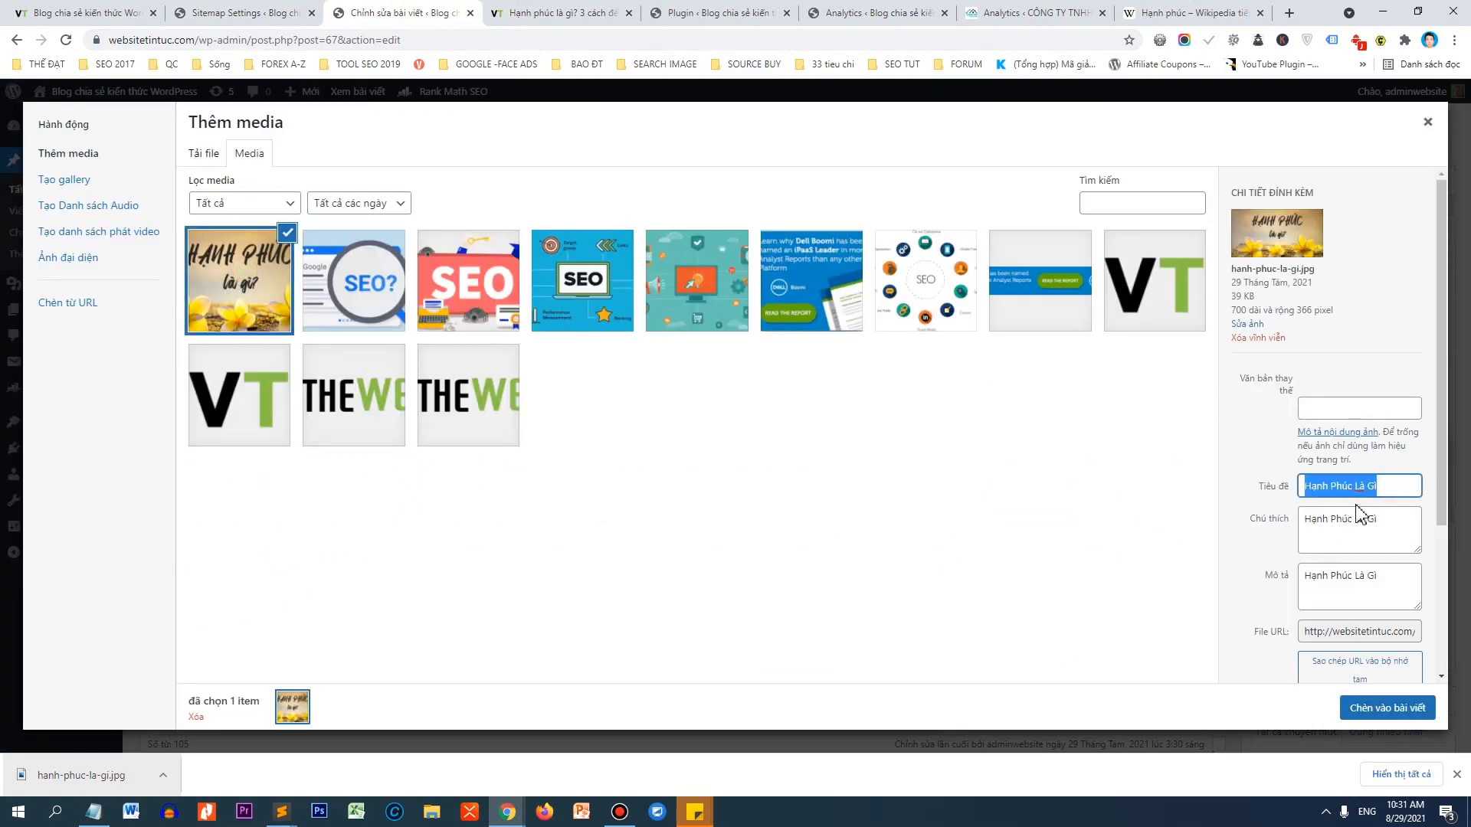
{"action": "left_click", "coordinate": [1370, 712]}
Centre the image and set it to Full Size 700 × 366.
{"action": "left_click", "coordinate": [295, 567]}
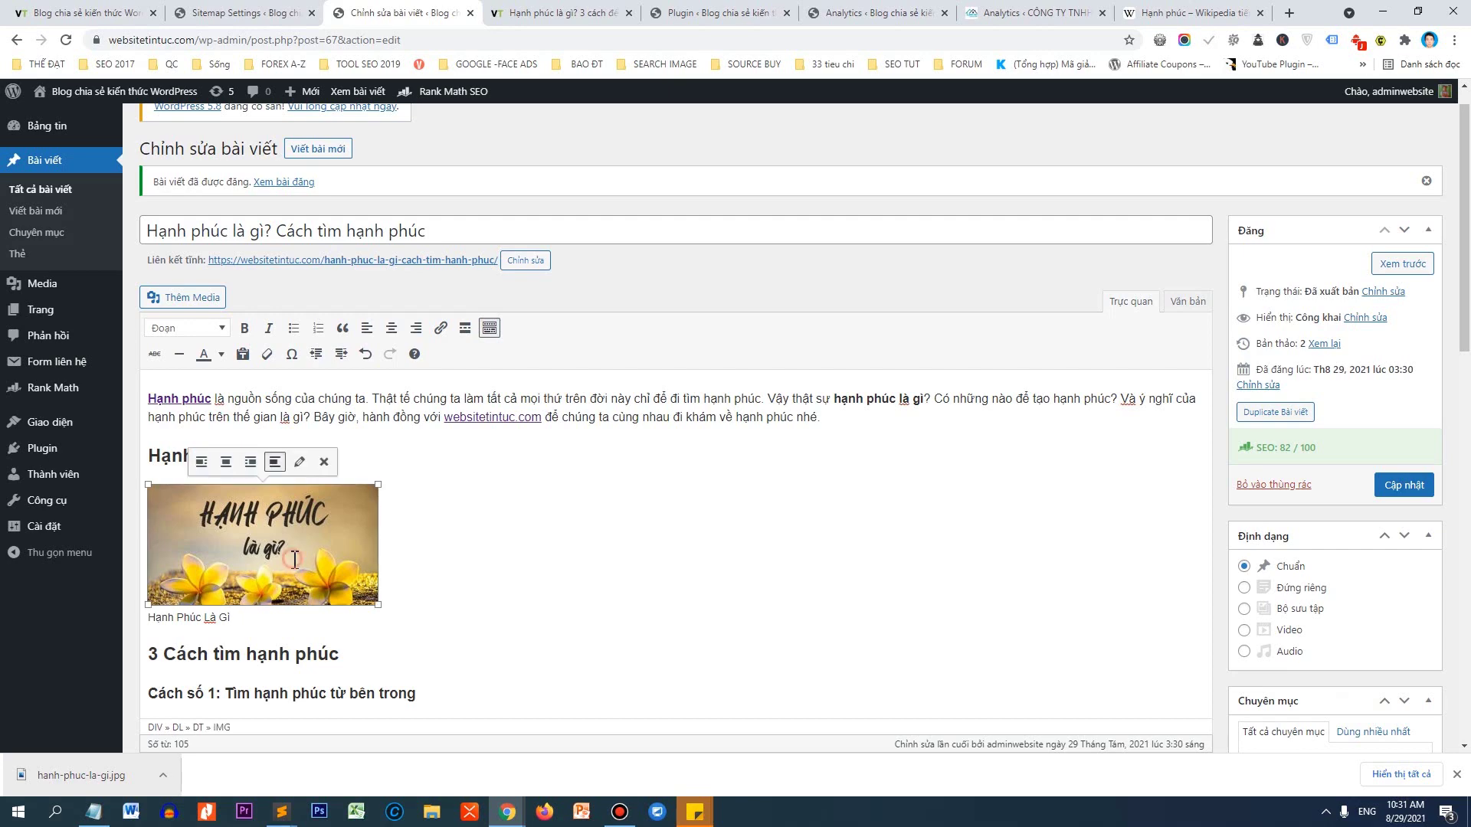
{"action": "left_click", "coordinate": [229, 462]}
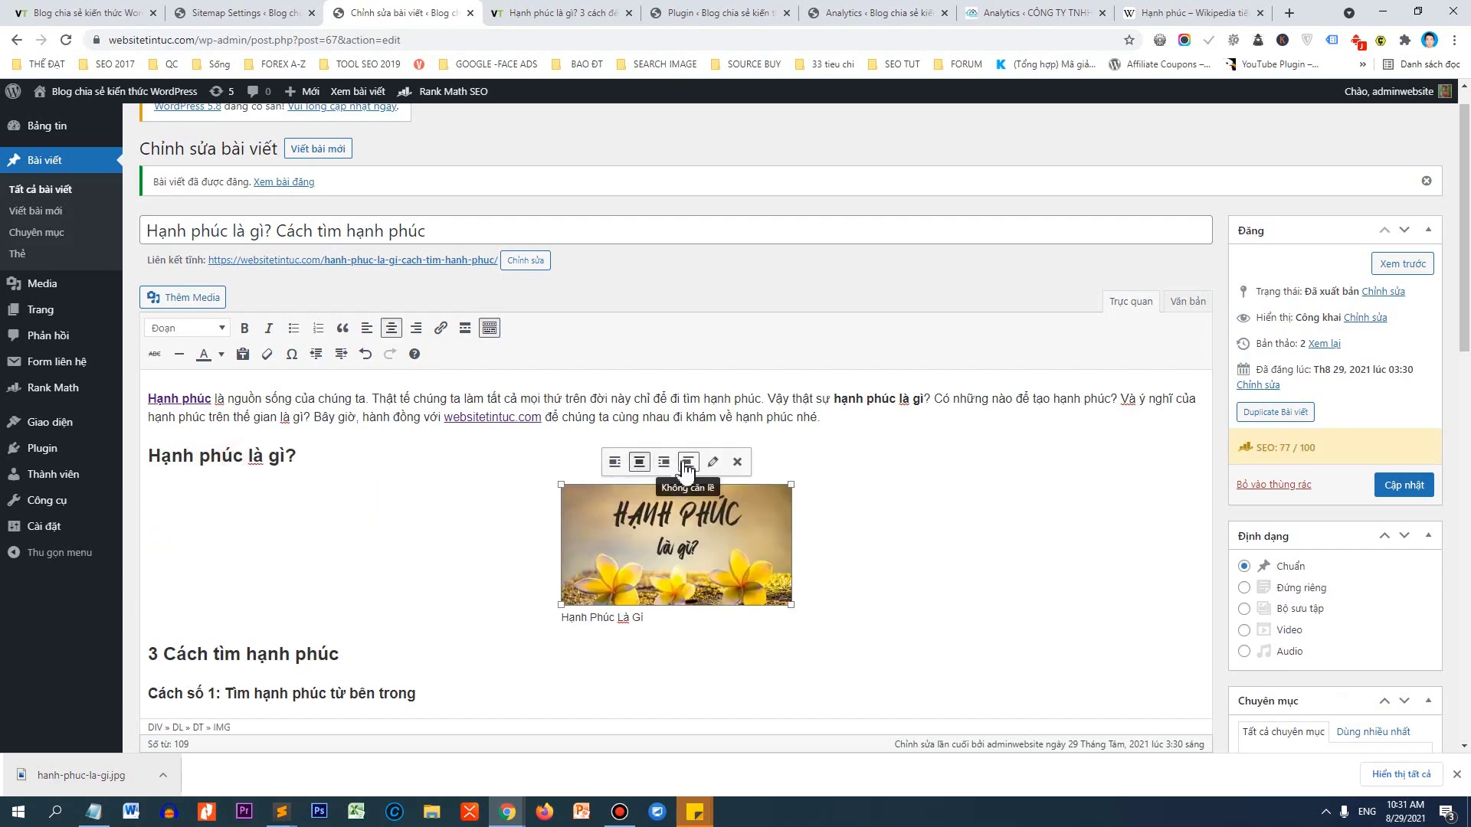
{"action": "left_click", "coordinate": [713, 462]}
{"action": "left_click", "coordinate": [361, 341]}
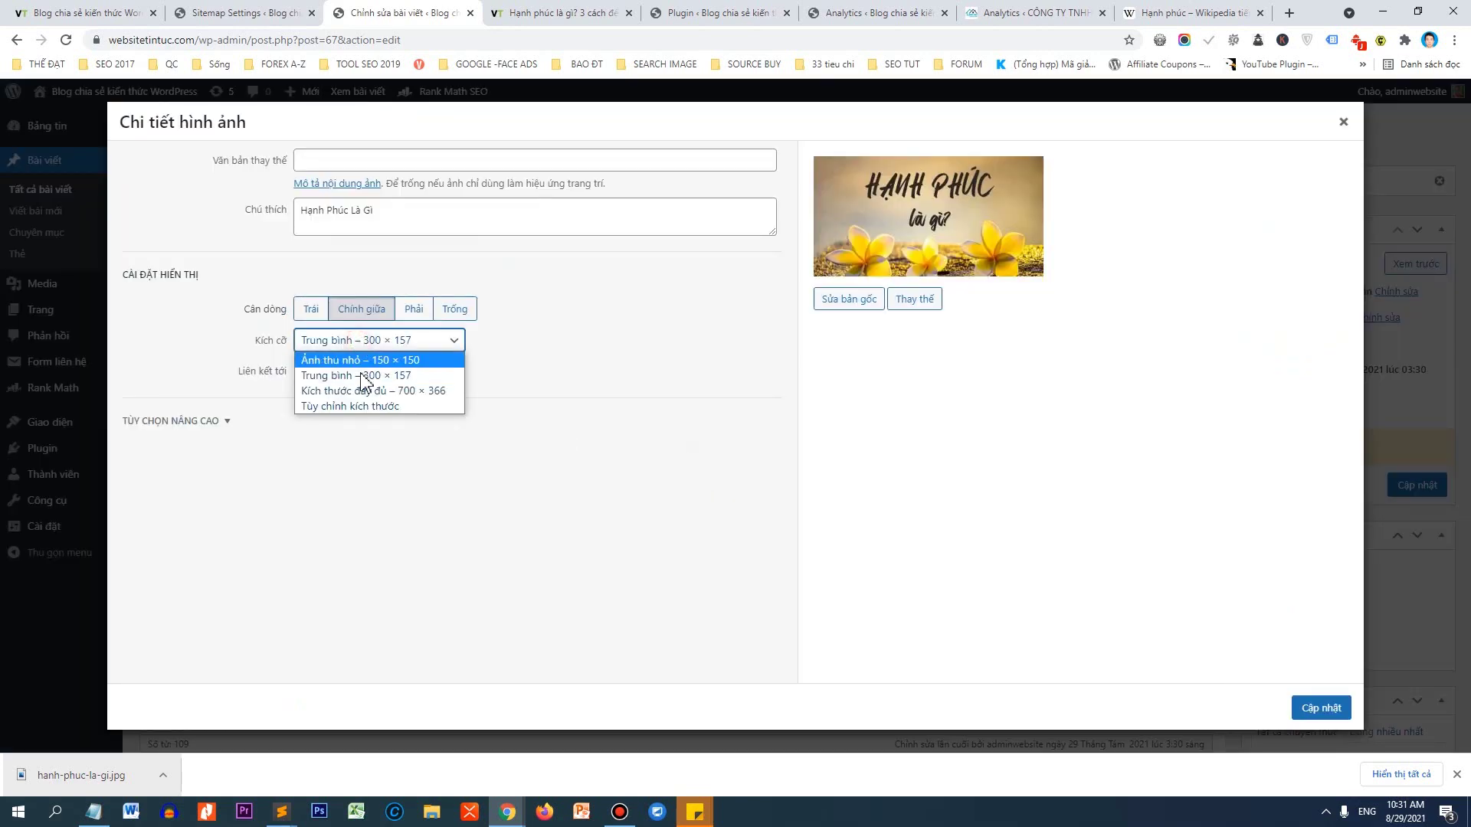
{"action": "left_click", "coordinate": [360, 388]}
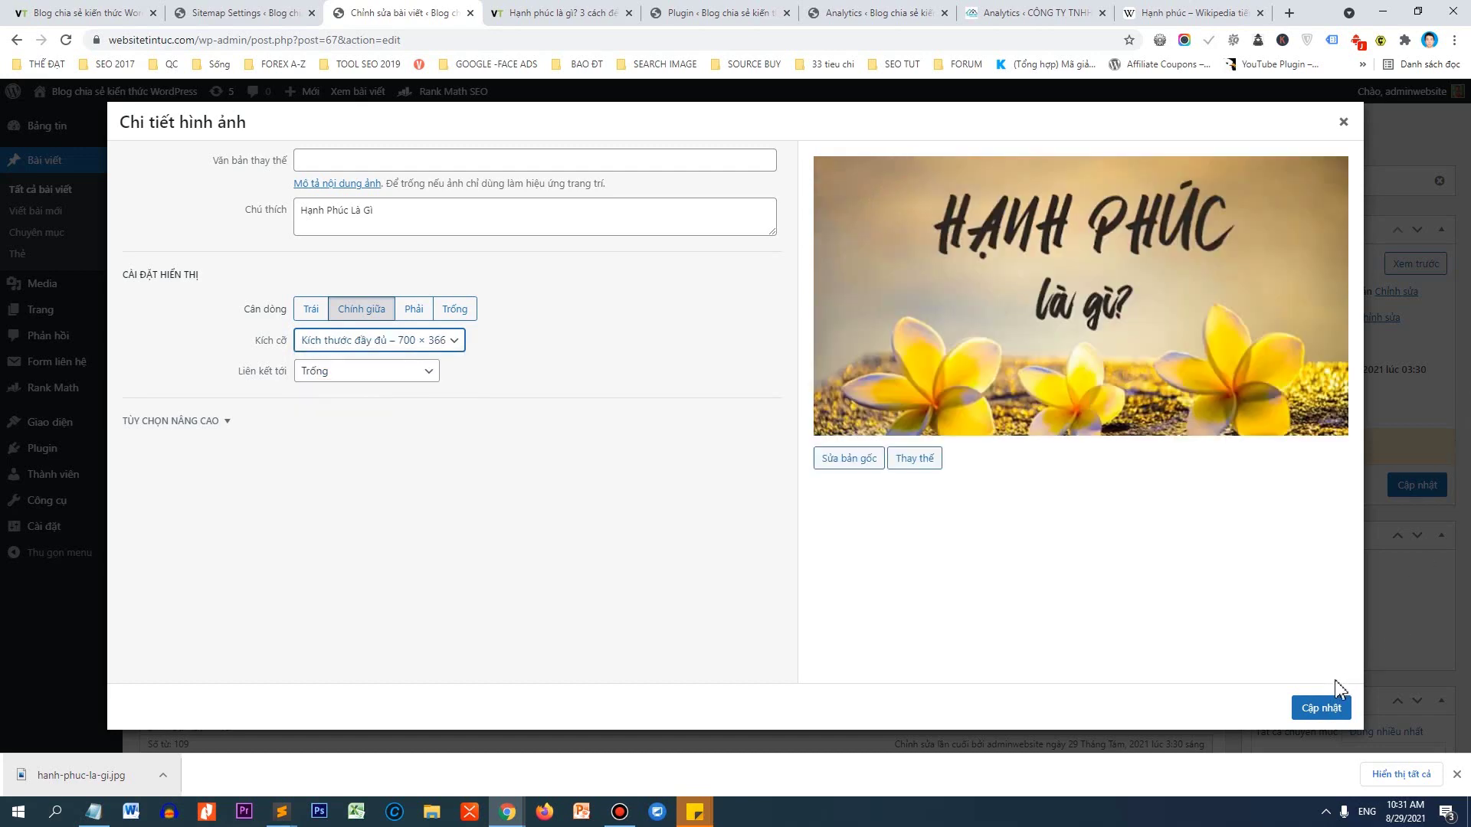
{"action": "left_click", "coordinate": [1321, 707]}
{"action": "scroll", "coordinate": [700, 460], "scroll_direction": "down", "scroll_amount": 3}
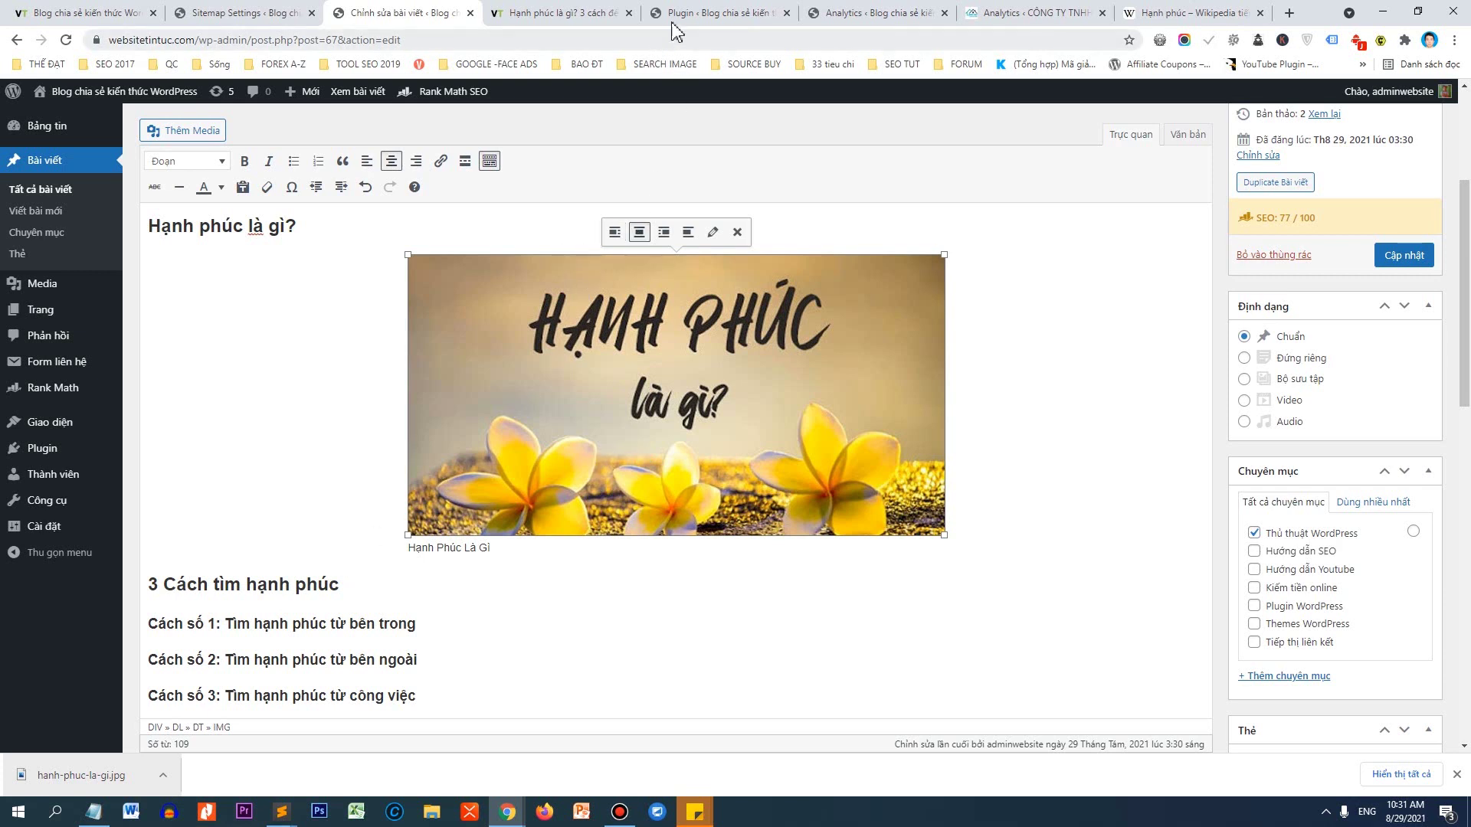
Browse the open research tabs: the quantrimang, Wikipedia and meta.vn happiness articles.
{"action": "left_click_drag", "start_coordinate": [163, 590], "coordinate": [339, 584]}
{"action": "mouse_move", "coordinate": [505, 818]}
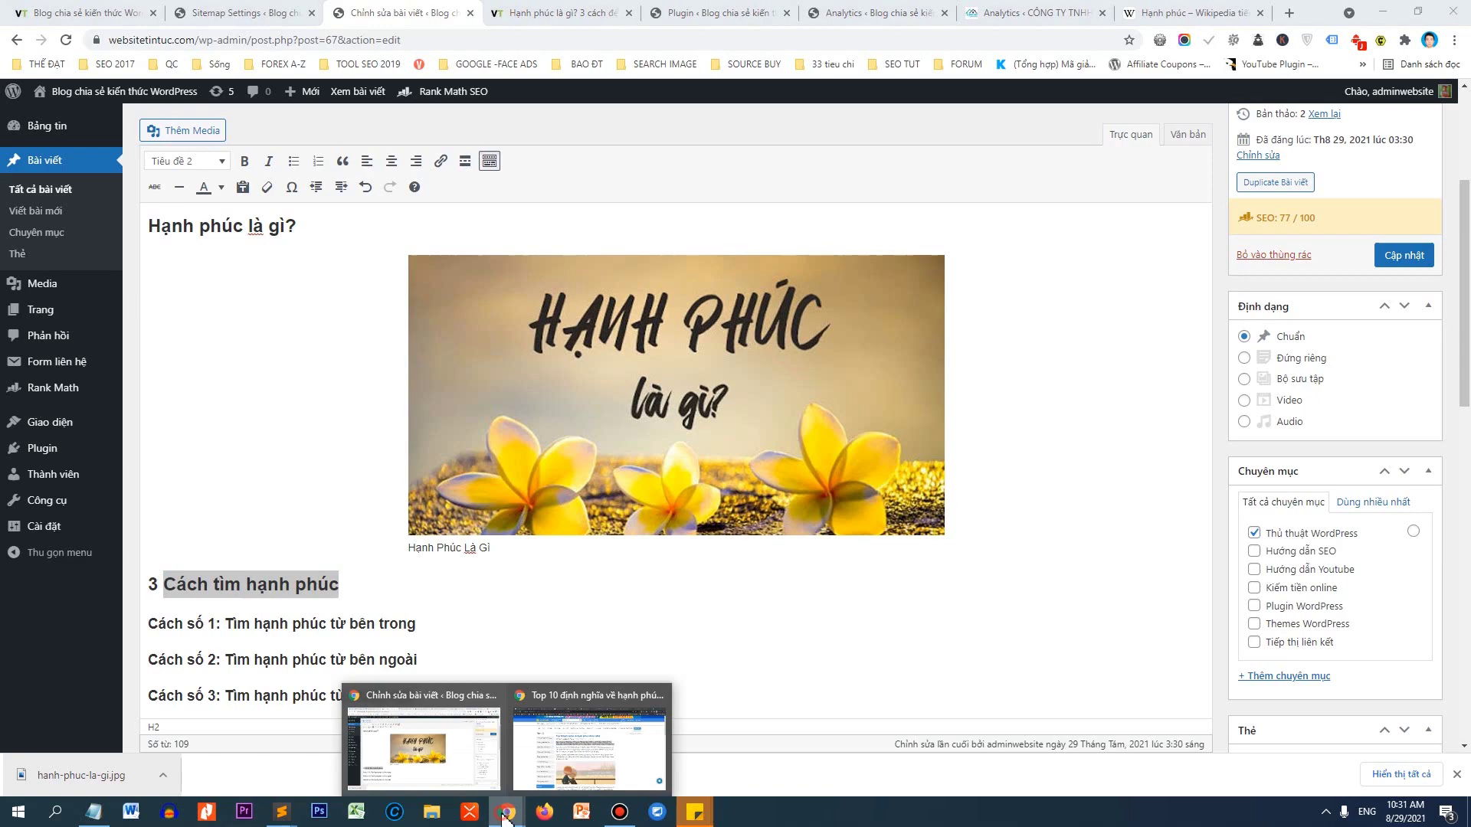
{"action": "left_click", "coordinate": [570, 766]}
{"action": "scroll", "coordinate": [684, 366], "scroll_direction": "down", "scroll_amount": 4}
{"action": "scroll", "coordinate": [683, 366], "scroll_direction": "down", "scroll_amount": 3}
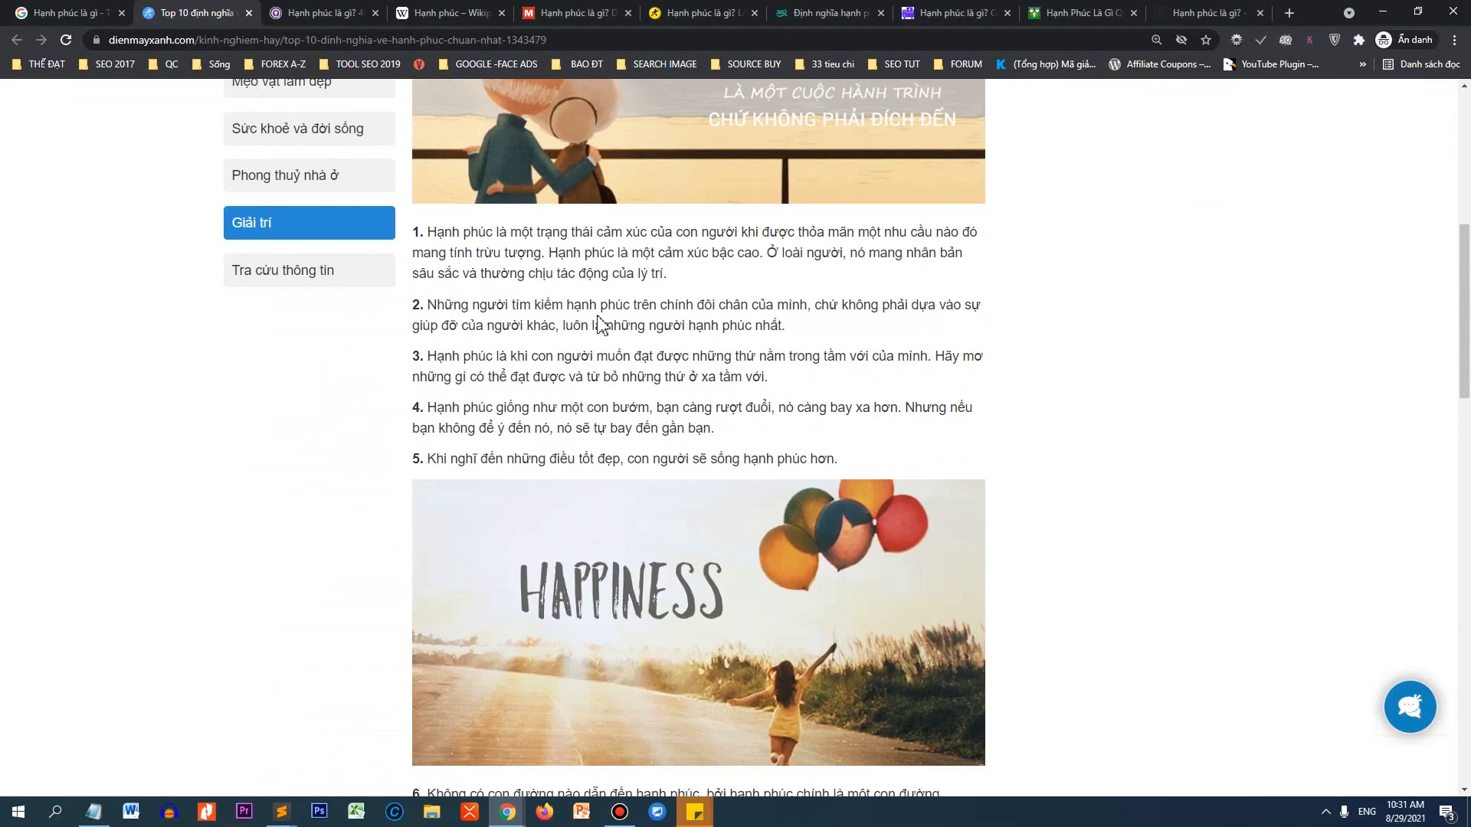
{"action": "left_click", "coordinate": [293, 19]}
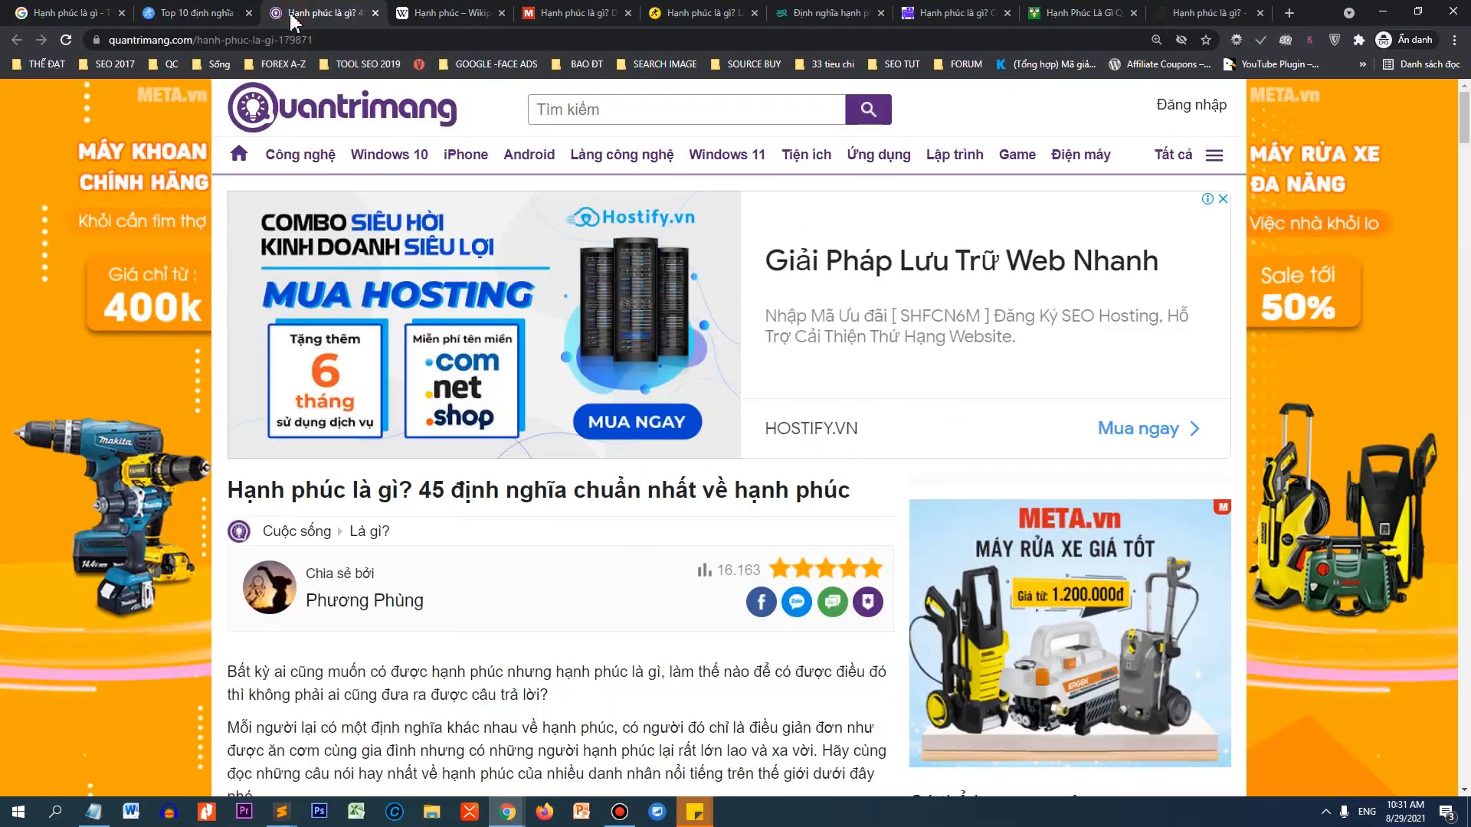
{"action": "scroll", "coordinate": [536, 374], "scroll_direction": "down", "scroll_amount": 10}
{"action": "scroll", "coordinate": [543, 371], "scroll_direction": "down", "scroll_amount": 12}
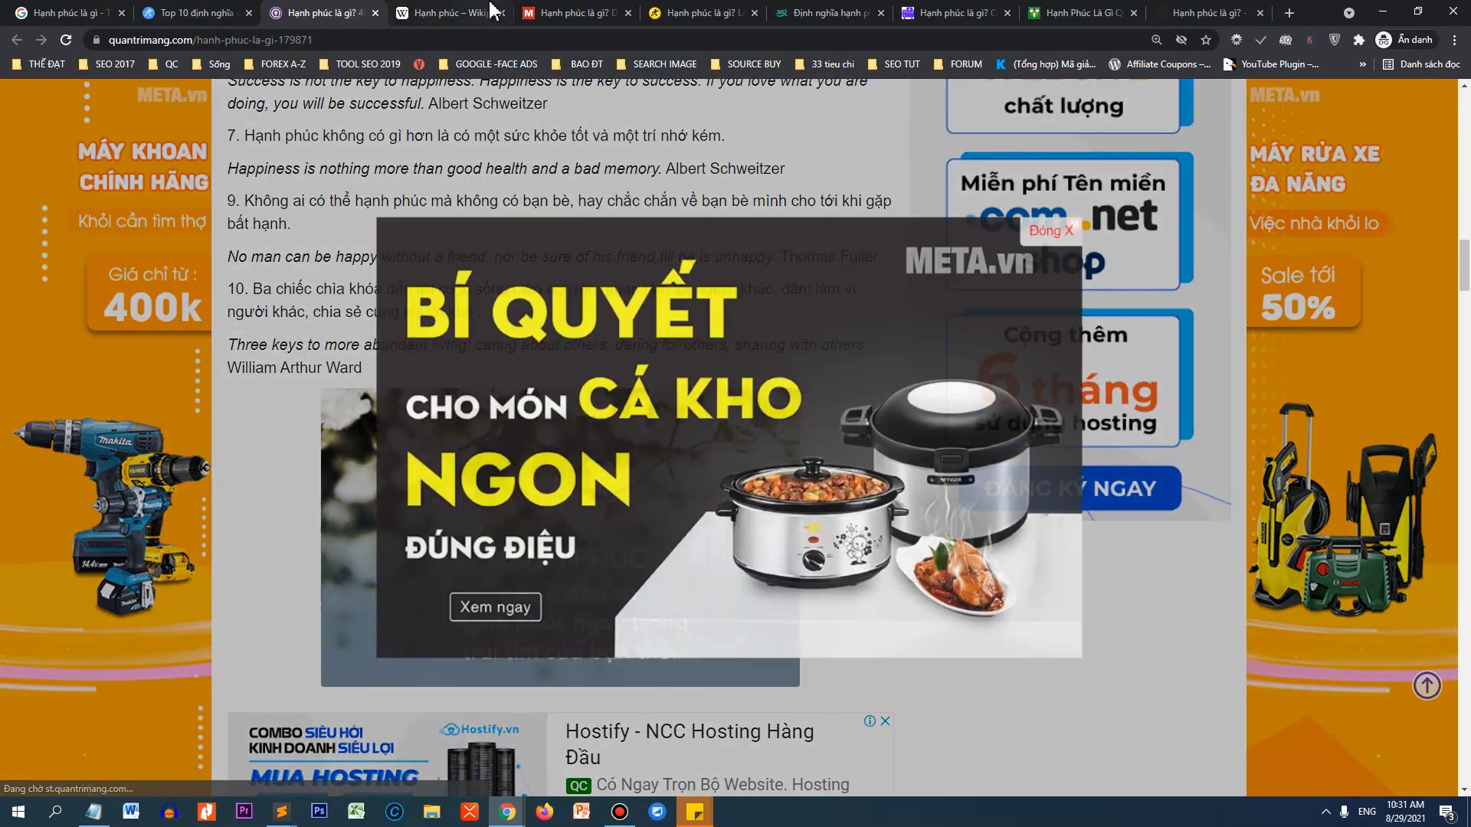
{"action": "left_click", "coordinate": [492, 11]}
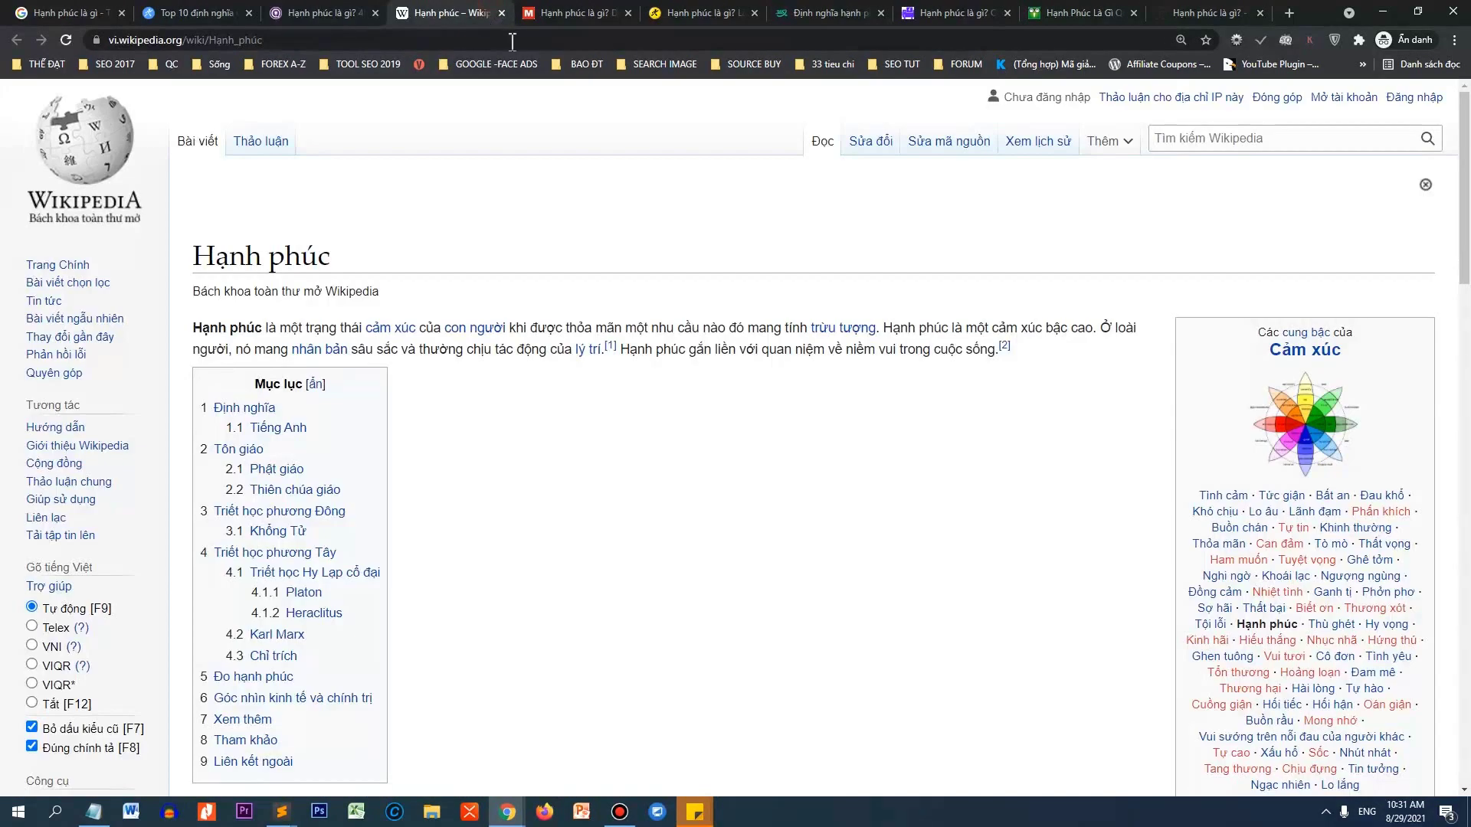
{"action": "left_click", "coordinate": [579, 13]}
{"action": "scroll", "coordinate": [774, 424], "scroll_direction": "down", "scroll_amount": 7}
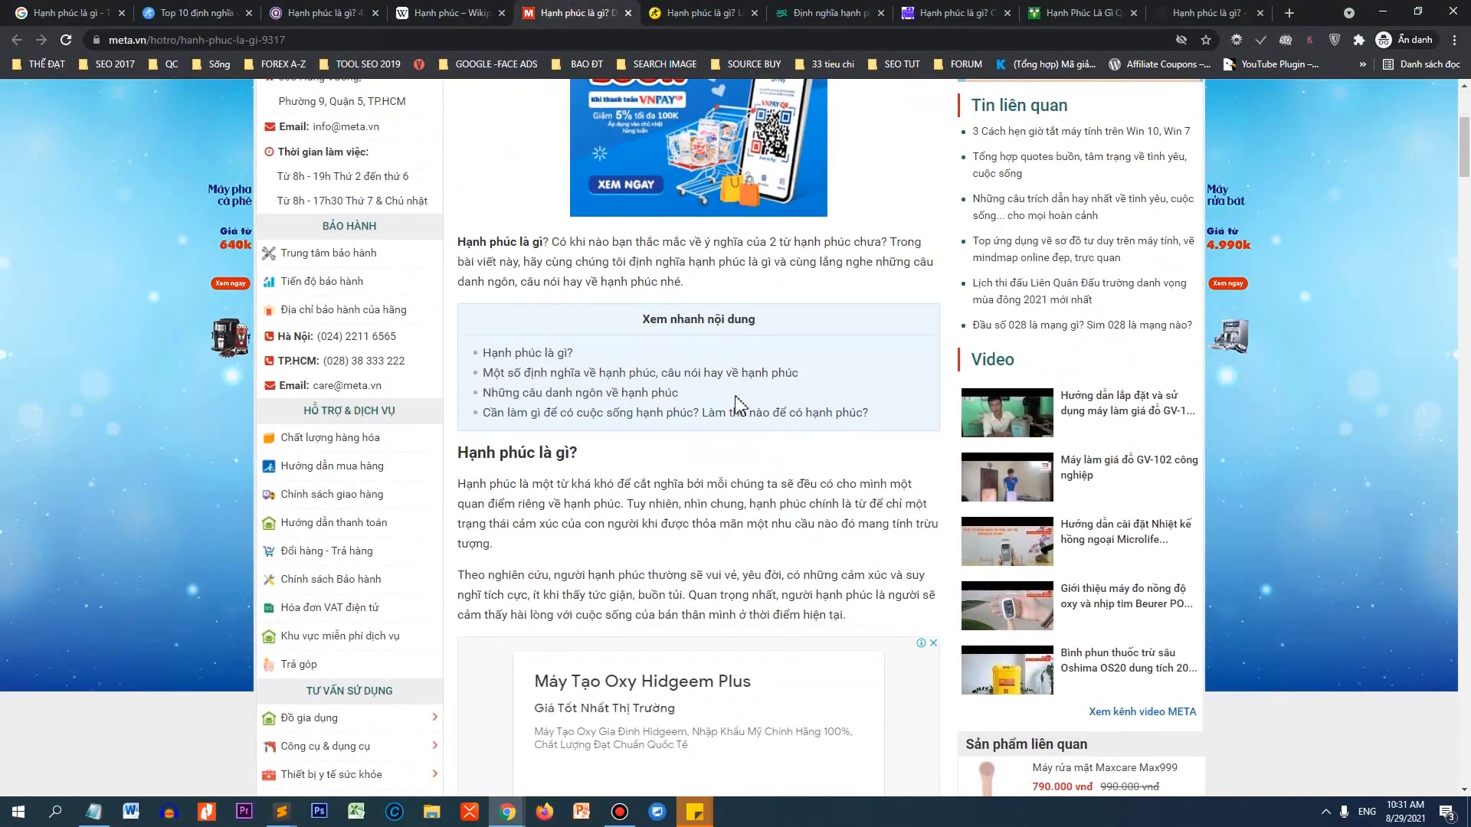
{"action": "scroll", "coordinate": [719, 345], "scroll_direction": "down", "scroll_amount": 3}
{"action": "scroll", "coordinate": [712, 291], "scroll_direction": "down", "scroll_amount": 14}
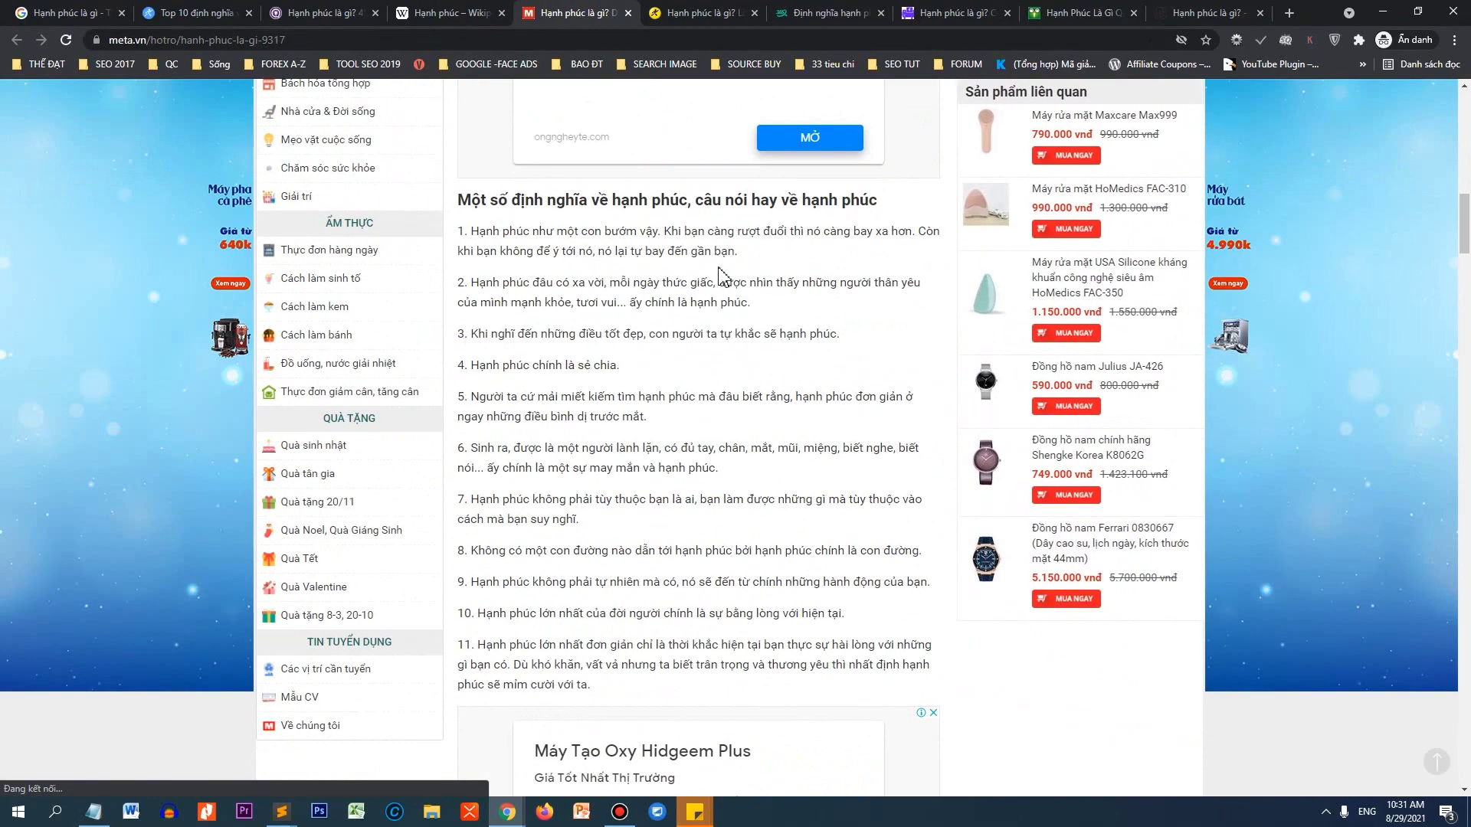
{"action": "scroll", "coordinate": [674, 317], "scroll_direction": "down", "scroll_amount": 4}
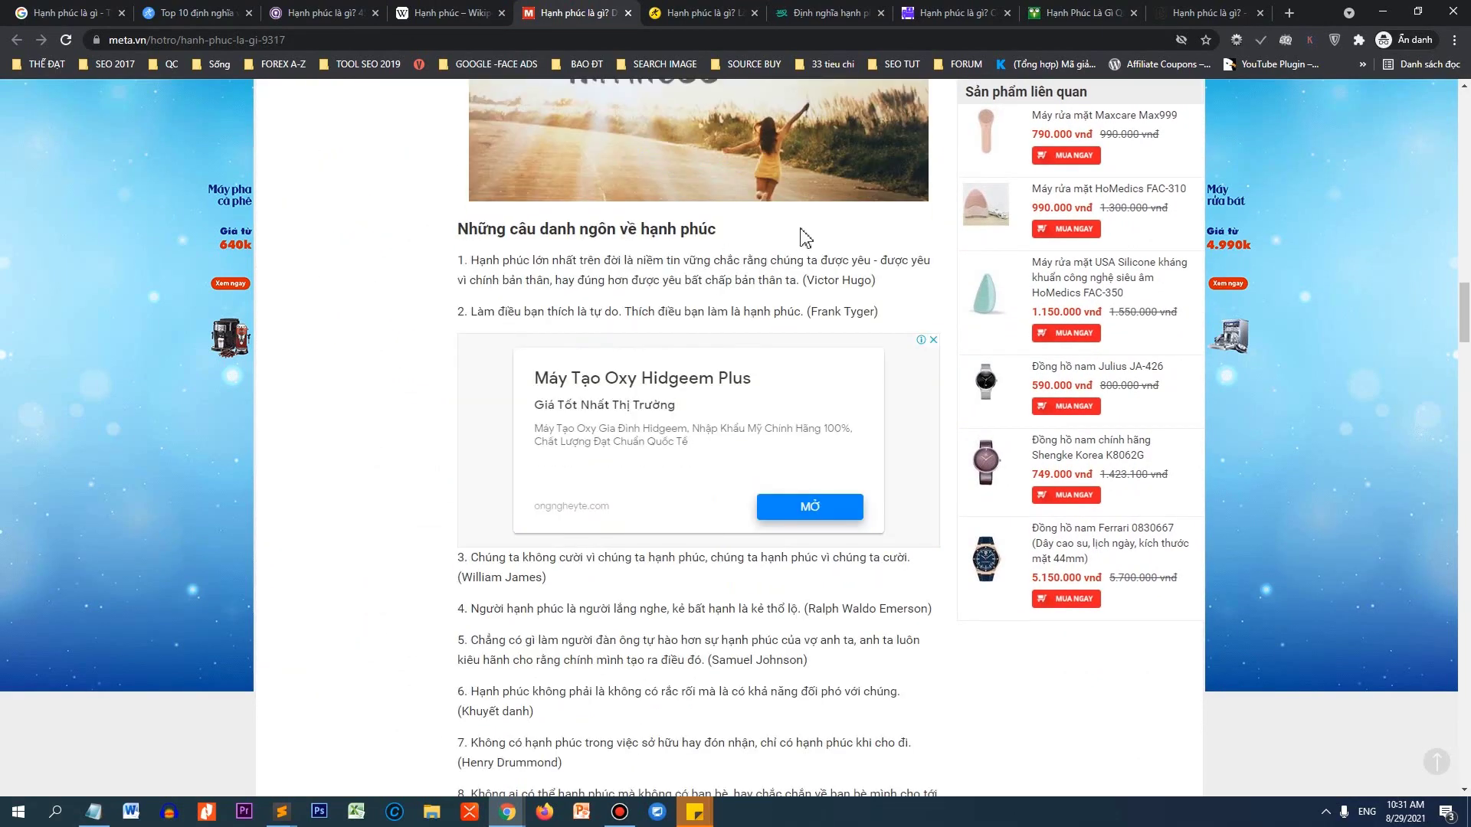
Search 'Cách tìm hạnh phúc', read ELLE MAN's five-ways article, then return to the editor.
{"action": "left_click", "coordinate": [1285, 16]}
{"action": "type", "text": "Cách tìm hạnh phúc"}
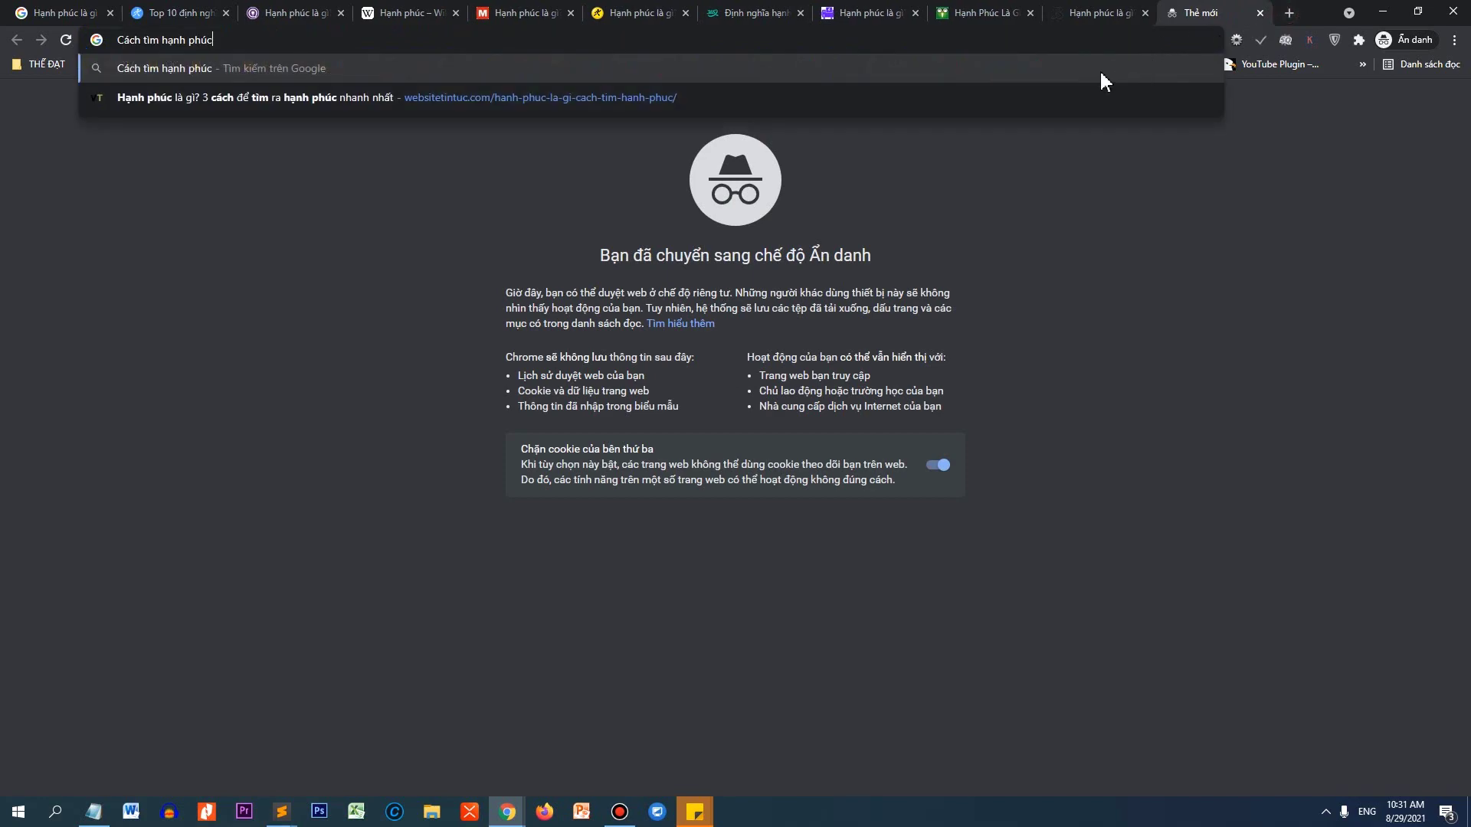
{"action": "key", "text": "Return"}
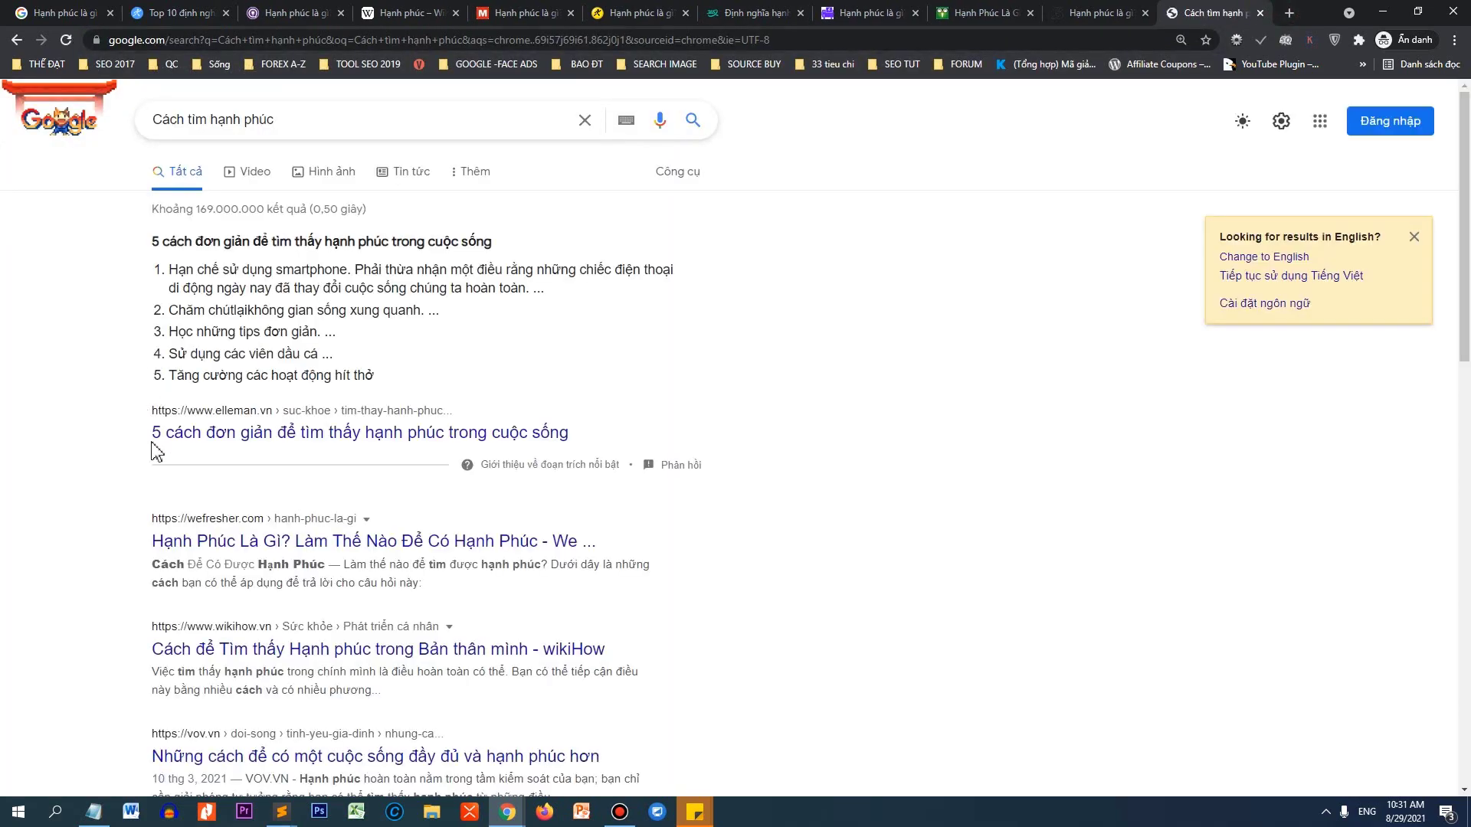
{"action": "left_click", "coordinate": [165, 436]}
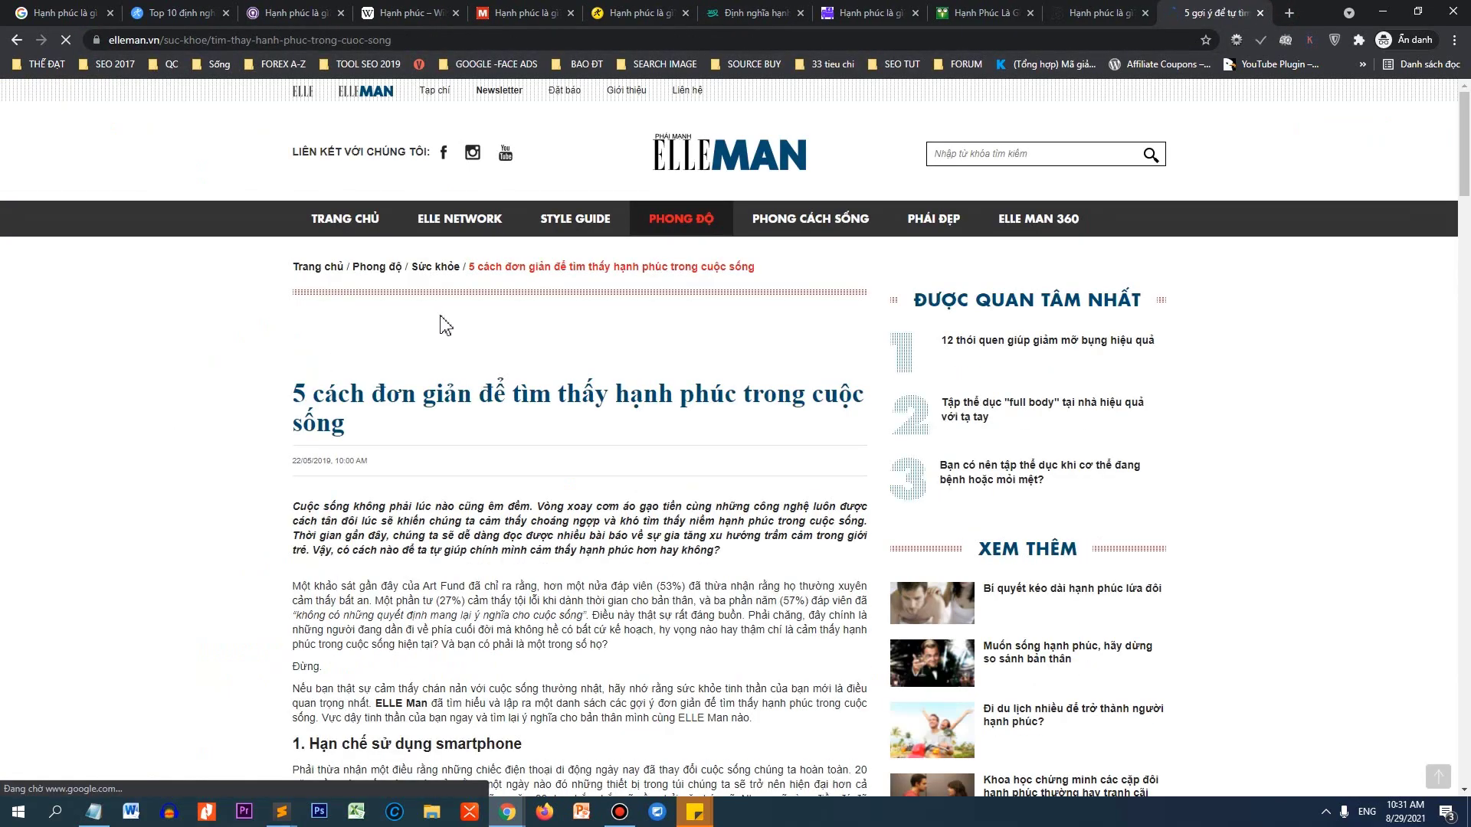
{"action": "scroll", "coordinate": [475, 318], "scroll_direction": "down", "scroll_amount": 5}
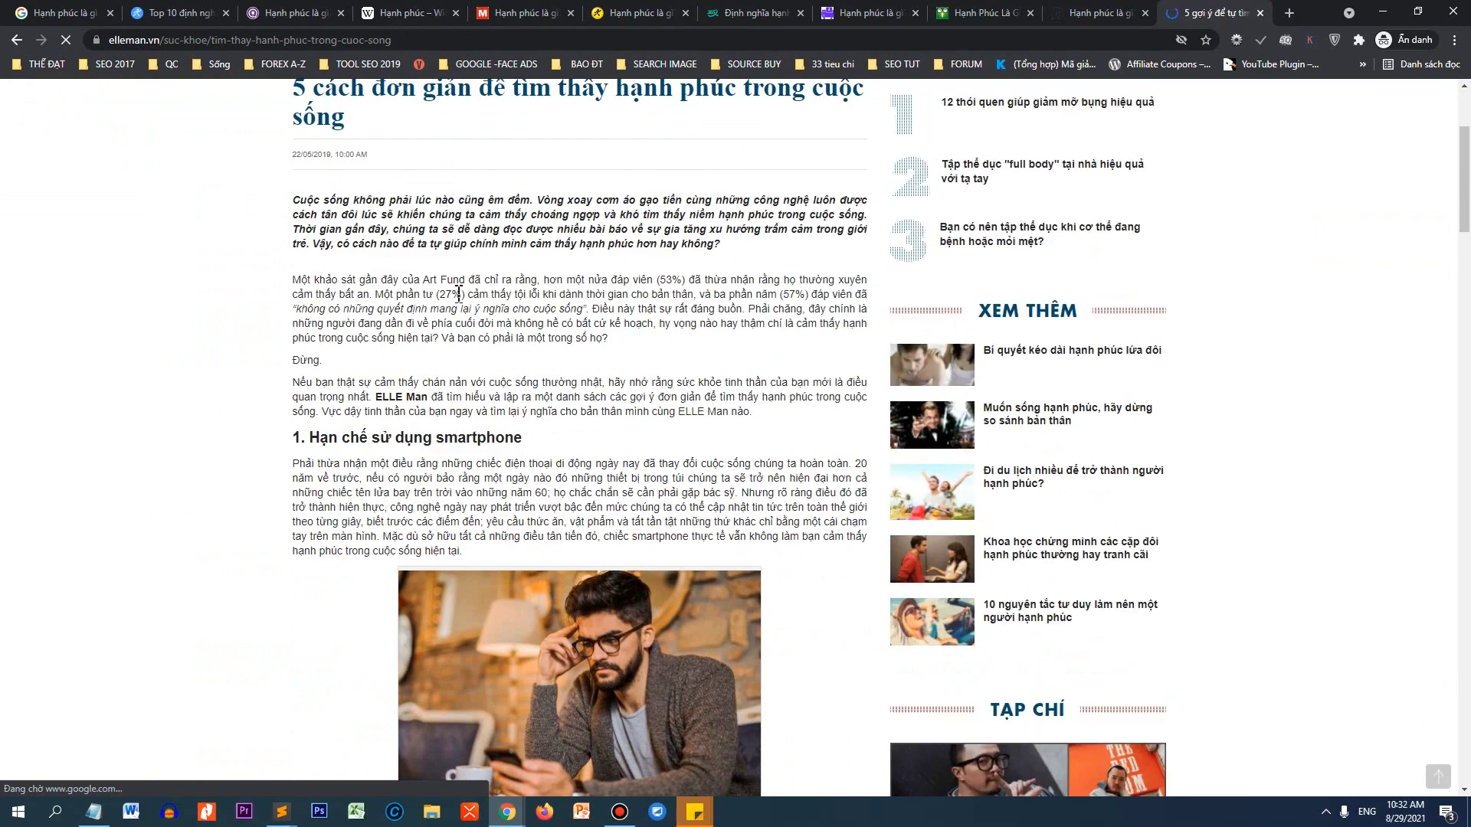
{"action": "scroll", "coordinate": [542, 296], "scroll_direction": "down", "scroll_amount": 7}
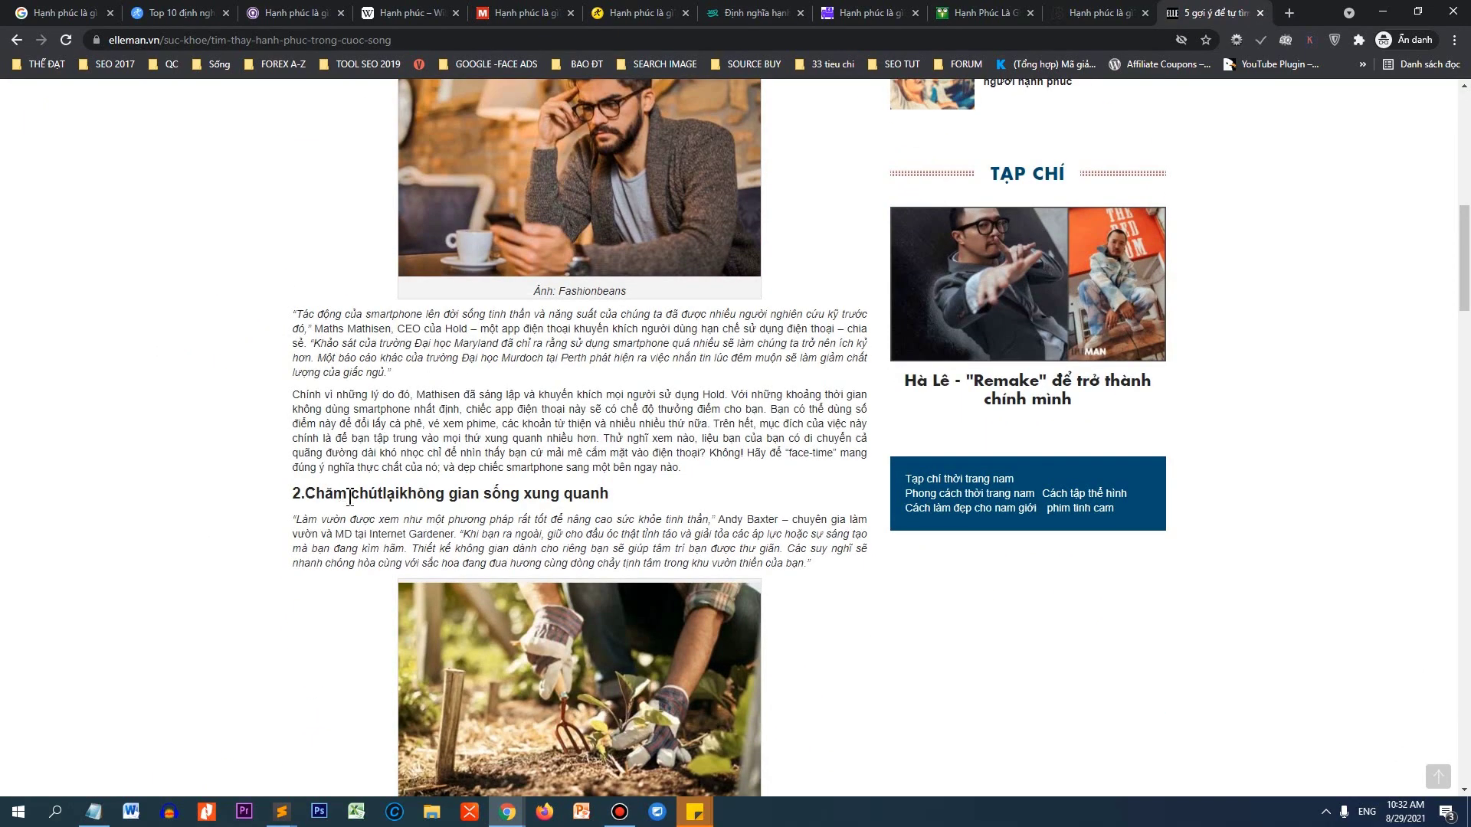
{"action": "scroll", "coordinate": [639, 455], "scroll_direction": "down", "scroll_amount": 7}
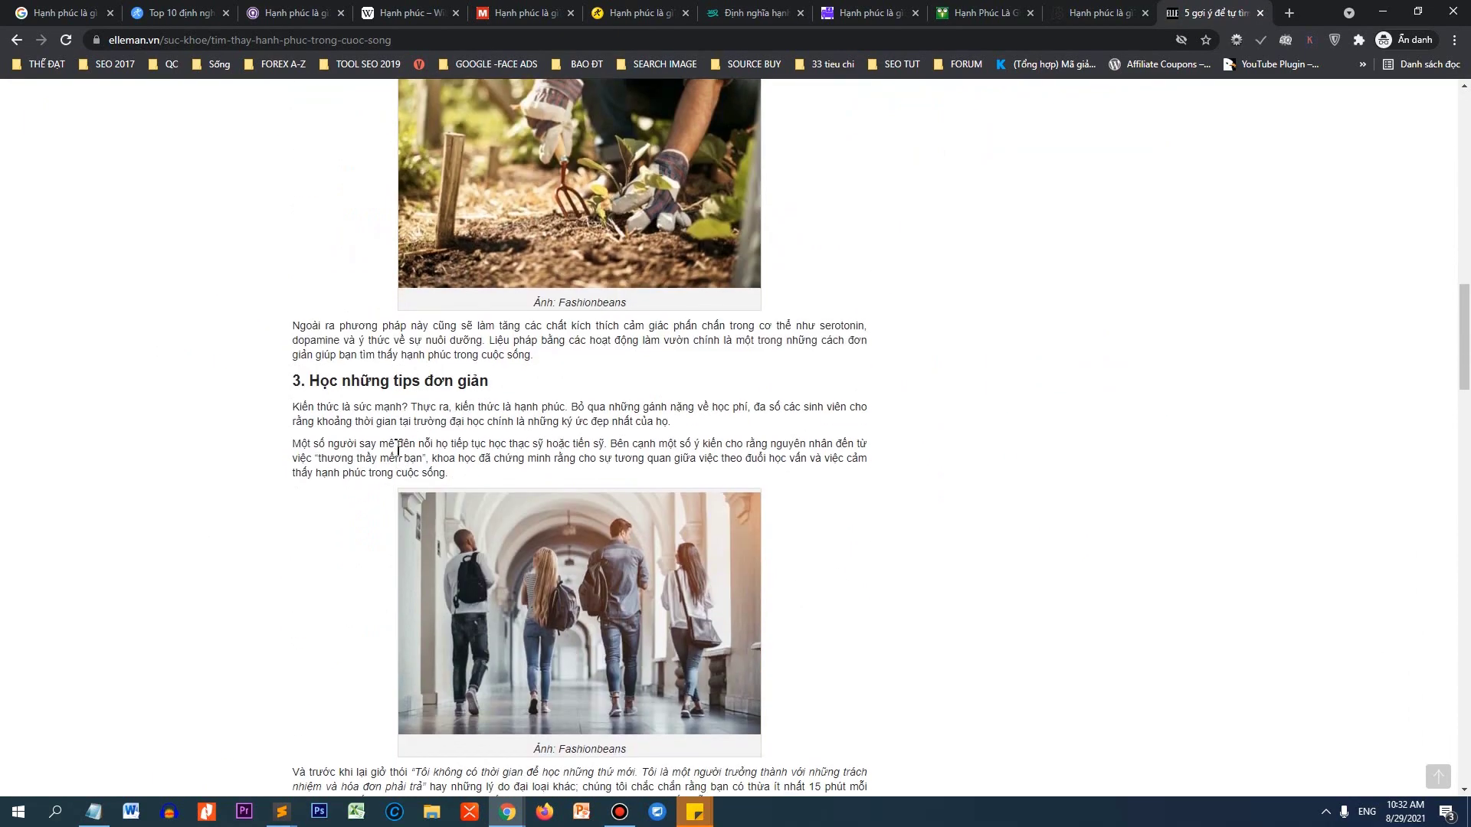
{"action": "left_click_drag", "start_coordinate": [418, 380], "coordinate": [521, 392]}
{"action": "scroll", "coordinate": [360, 412], "scroll_direction": "down", "scroll_amount": 7}
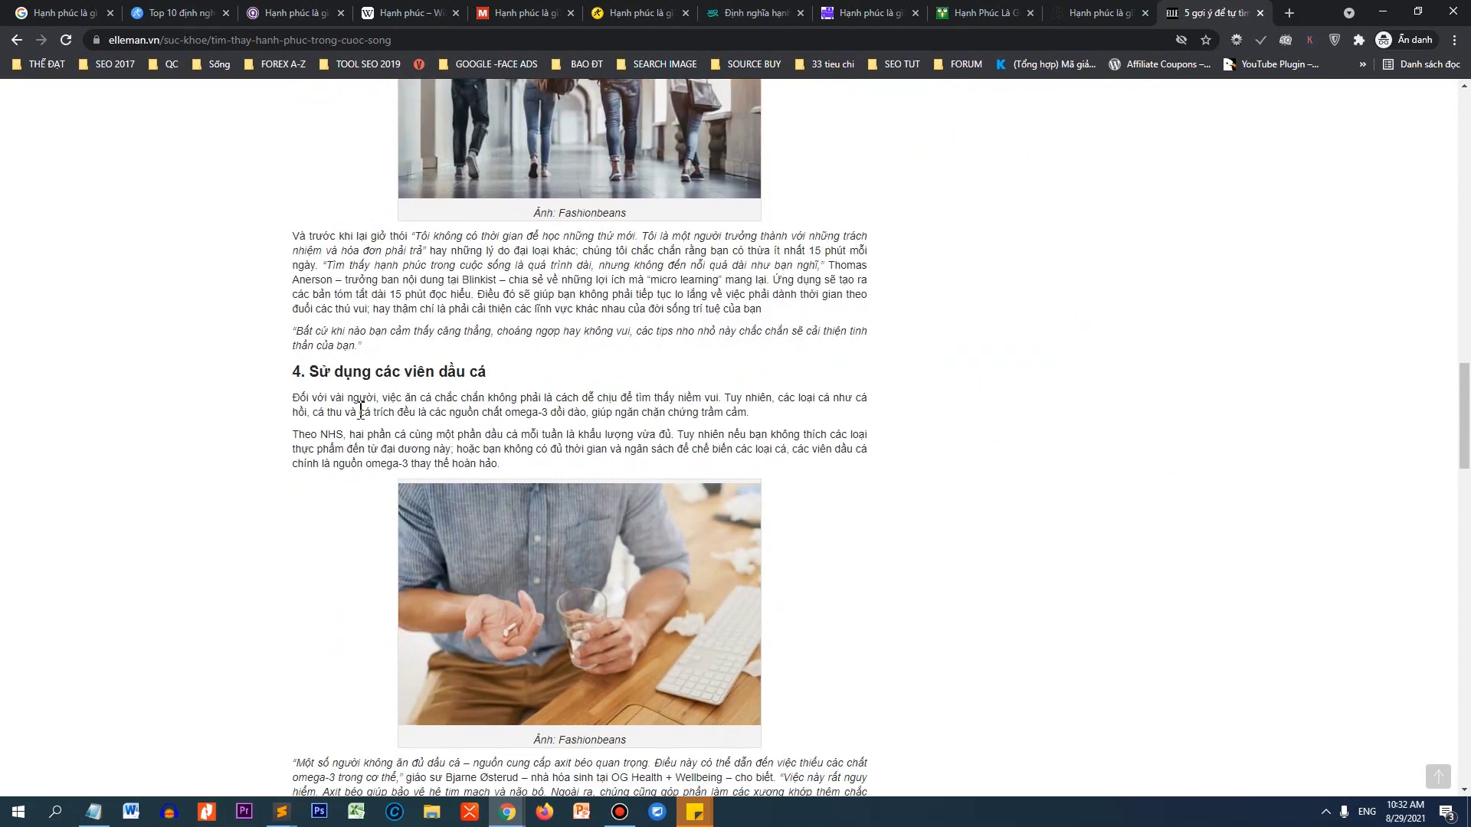
{"action": "scroll", "coordinate": [542, 368], "scroll_direction": "down", "scroll_amount": 7}
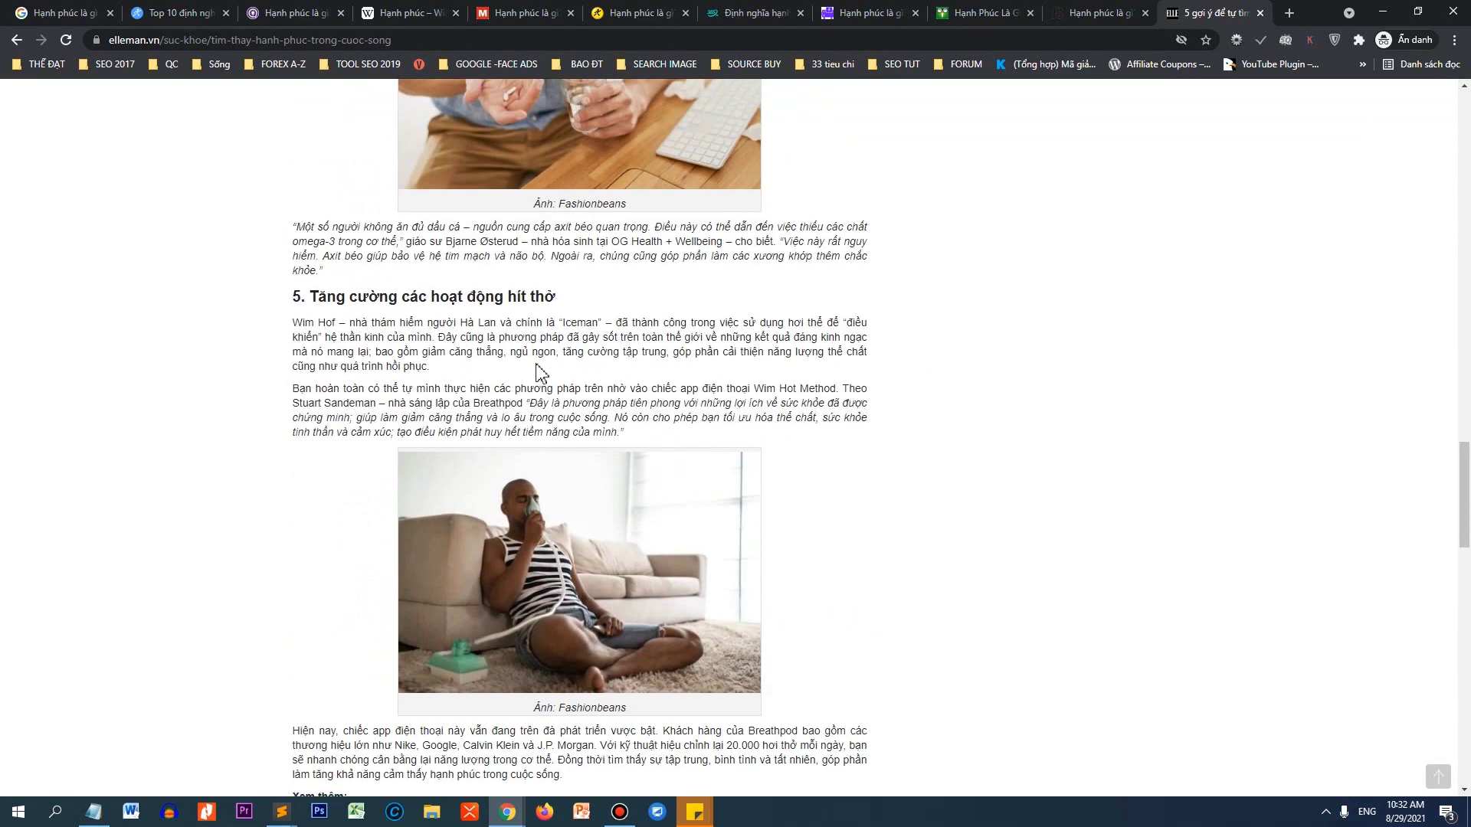
{"action": "scroll", "coordinate": [537, 383], "scroll_direction": "down", "scroll_amount": 5}
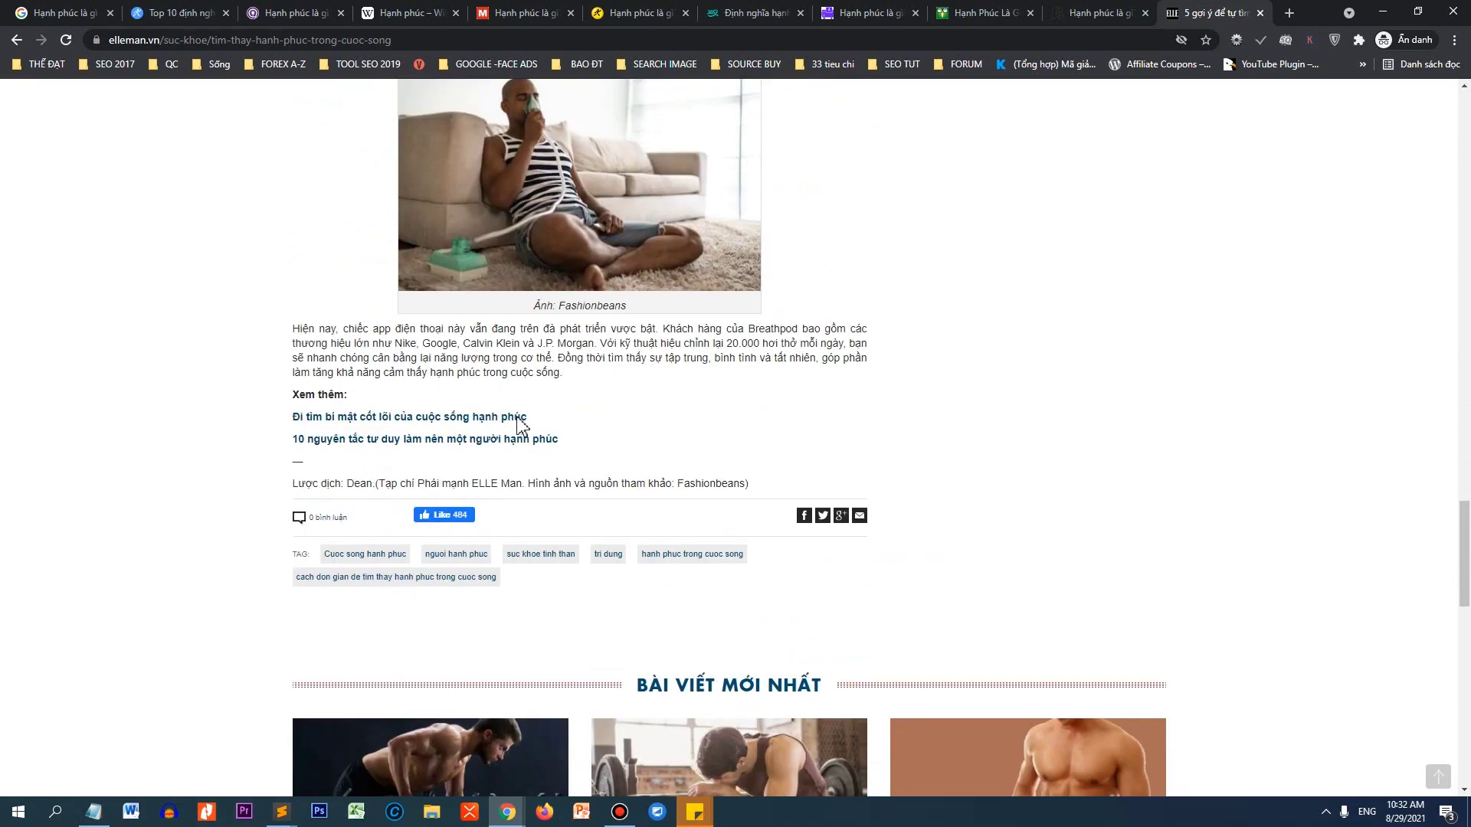
{"action": "scroll", "coordinate": [521, 424], "scroll_direction": "down", "scroll_amount": 2}
{"action": "key", "text": "alt+Tab"}
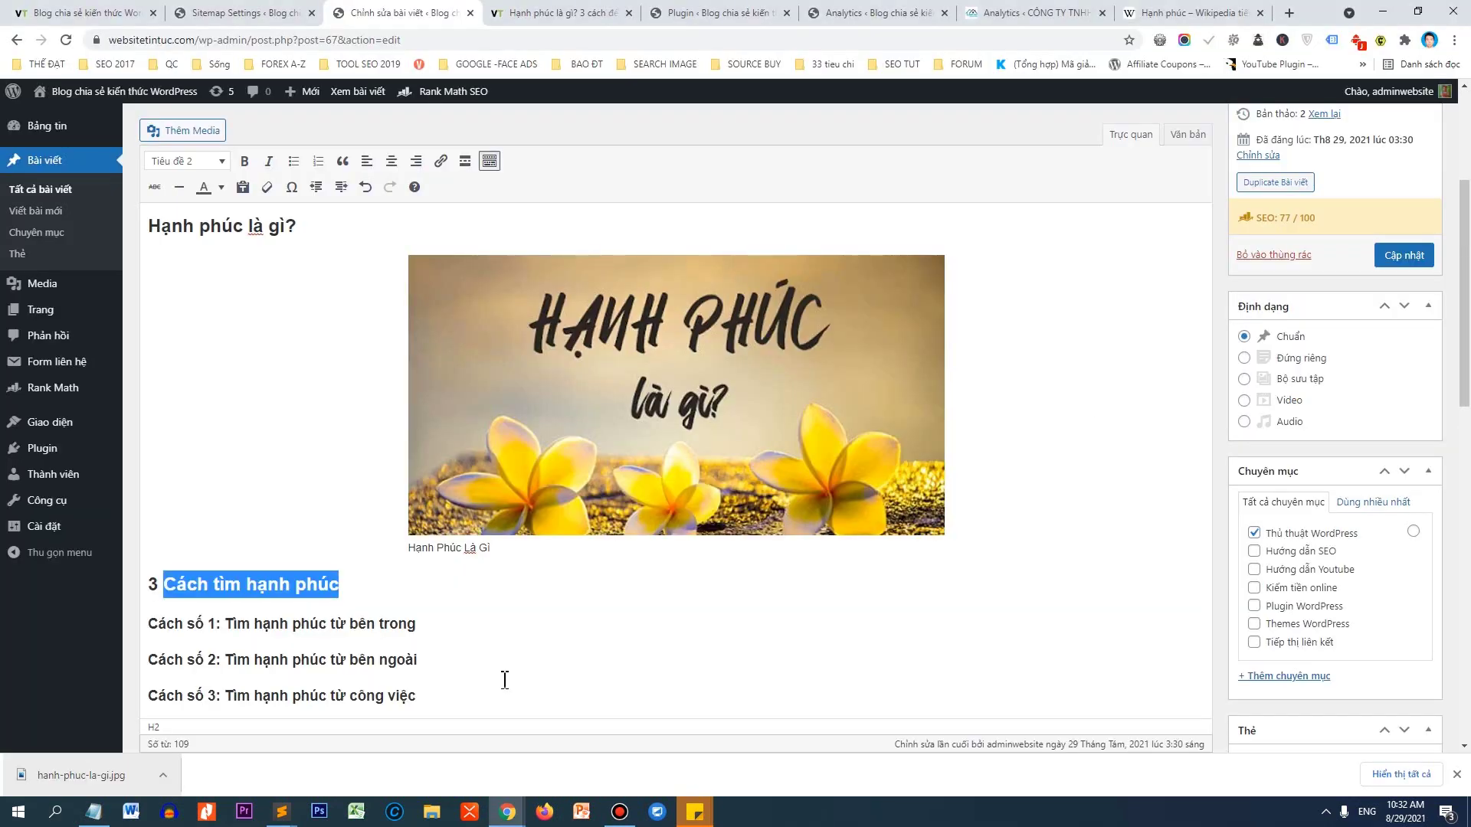
Insert blank paragraphs beneath the 'Cách số 1' and 'Cách số 2' headings.
{"action": "left_click", "coordinate": [492, 631]}
{"action": "key", "text": "Return"}
{"action": "left_click", "coordinate": [470, 665]}
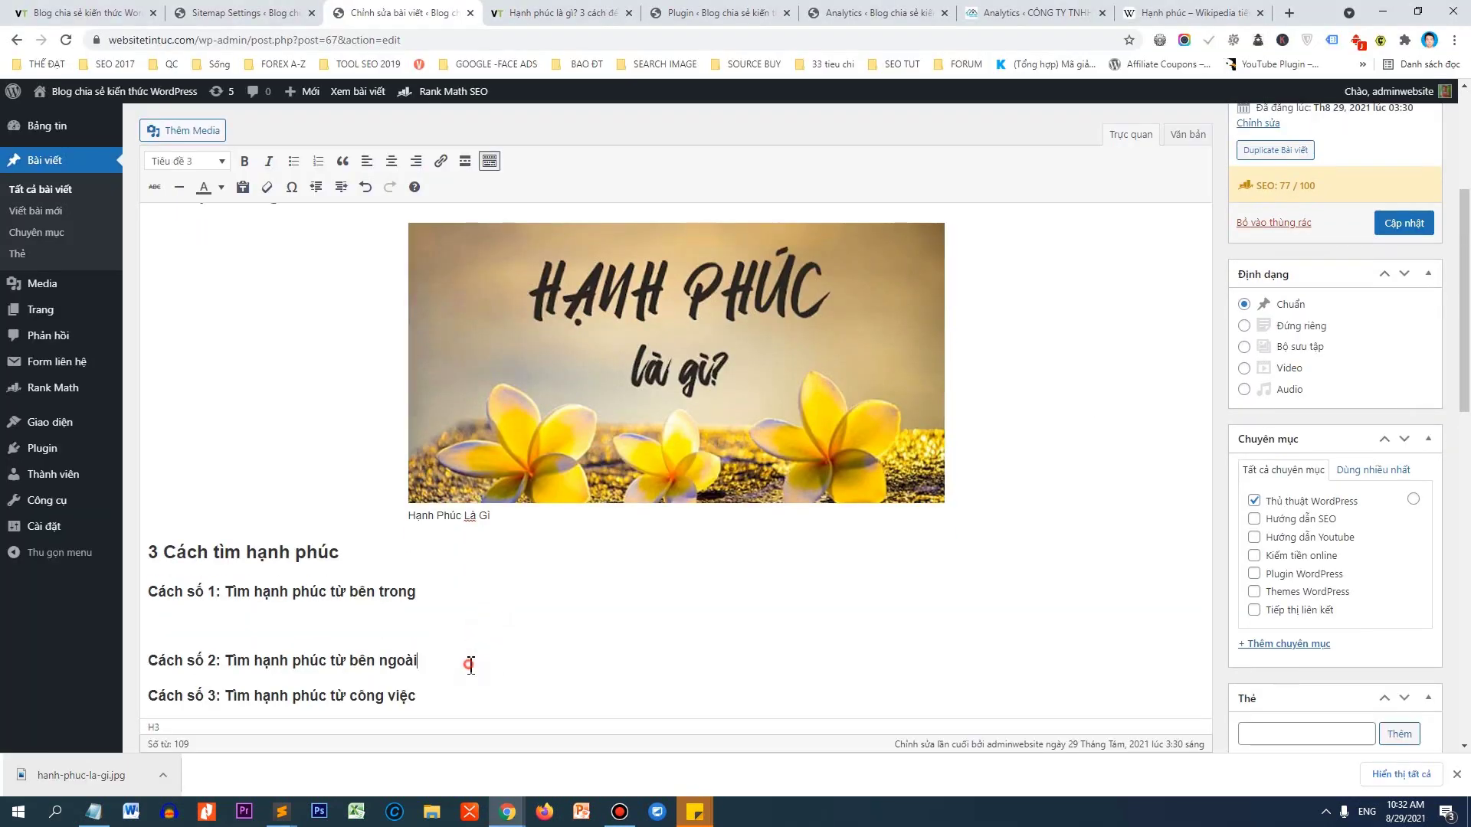
{"action": "key", "text": "Return"}
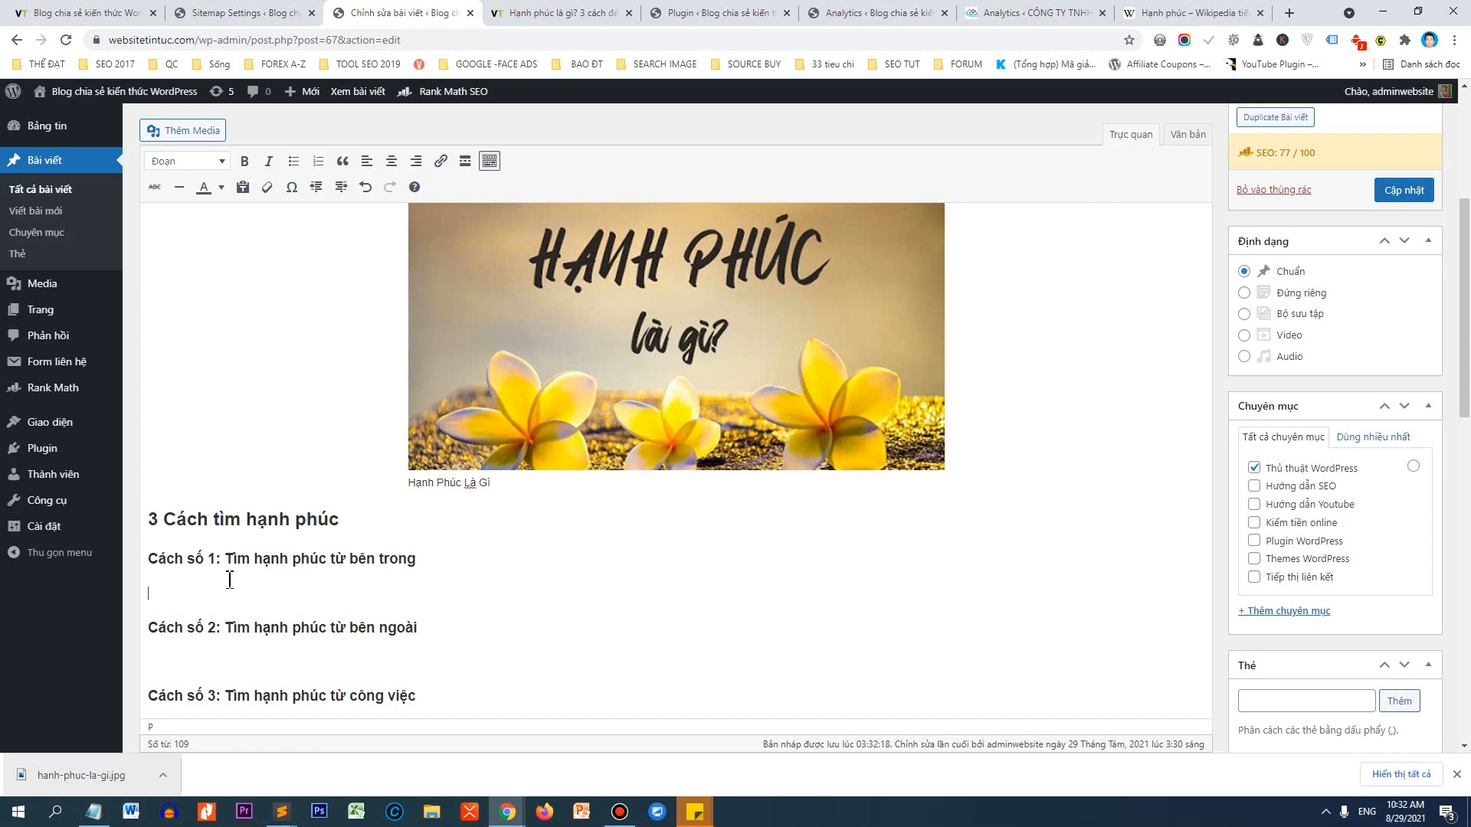
{"action": "scroll", "coordinate": [261, 559], "scroll_direction": "down", "scroll_amount": 1}
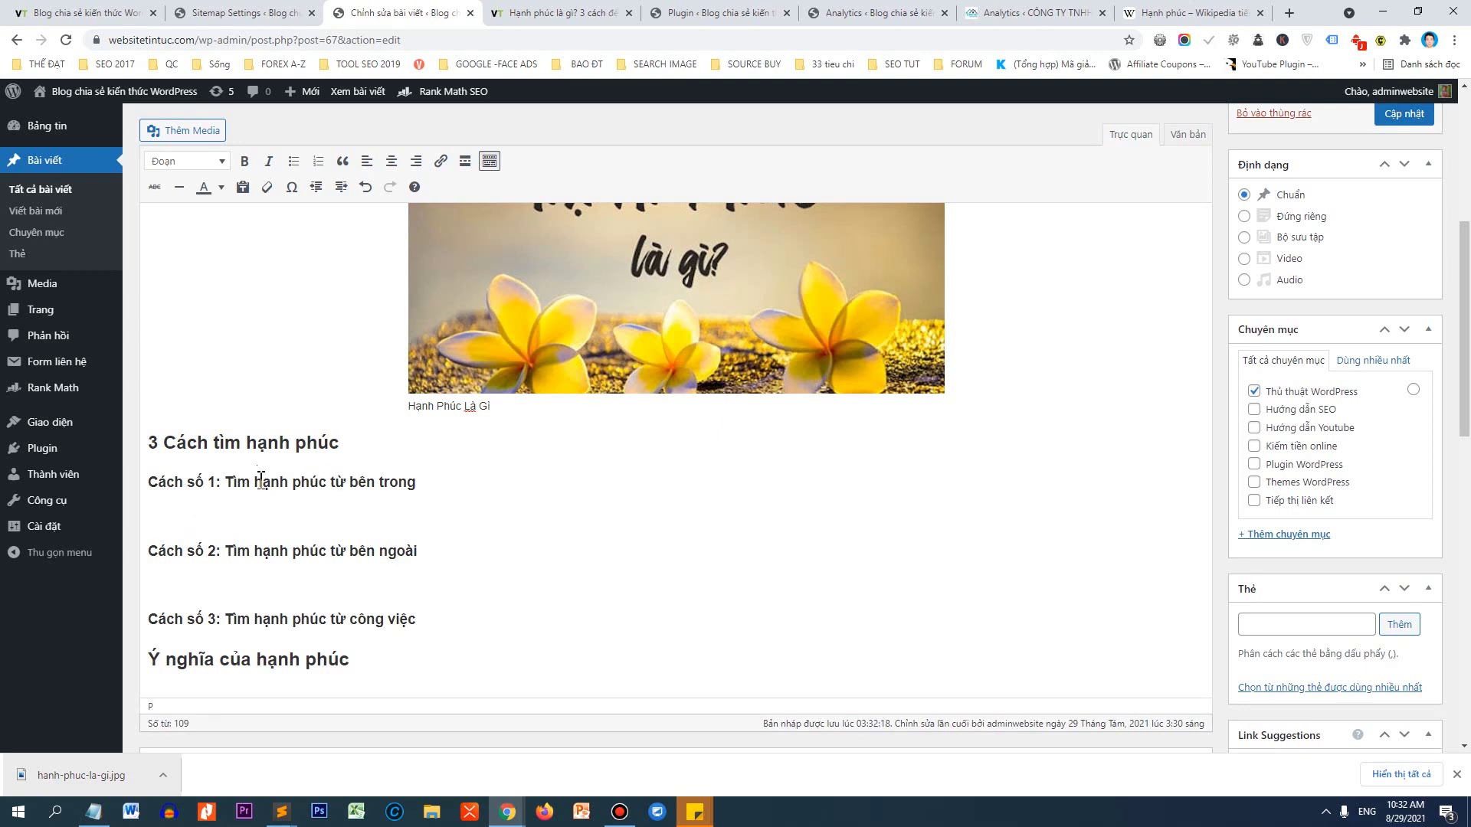
Find the elleman.vn happiness tips article among the open tabs and dismiss its newsletter popup.
{"action": "key", "text": "alt+Tab"}
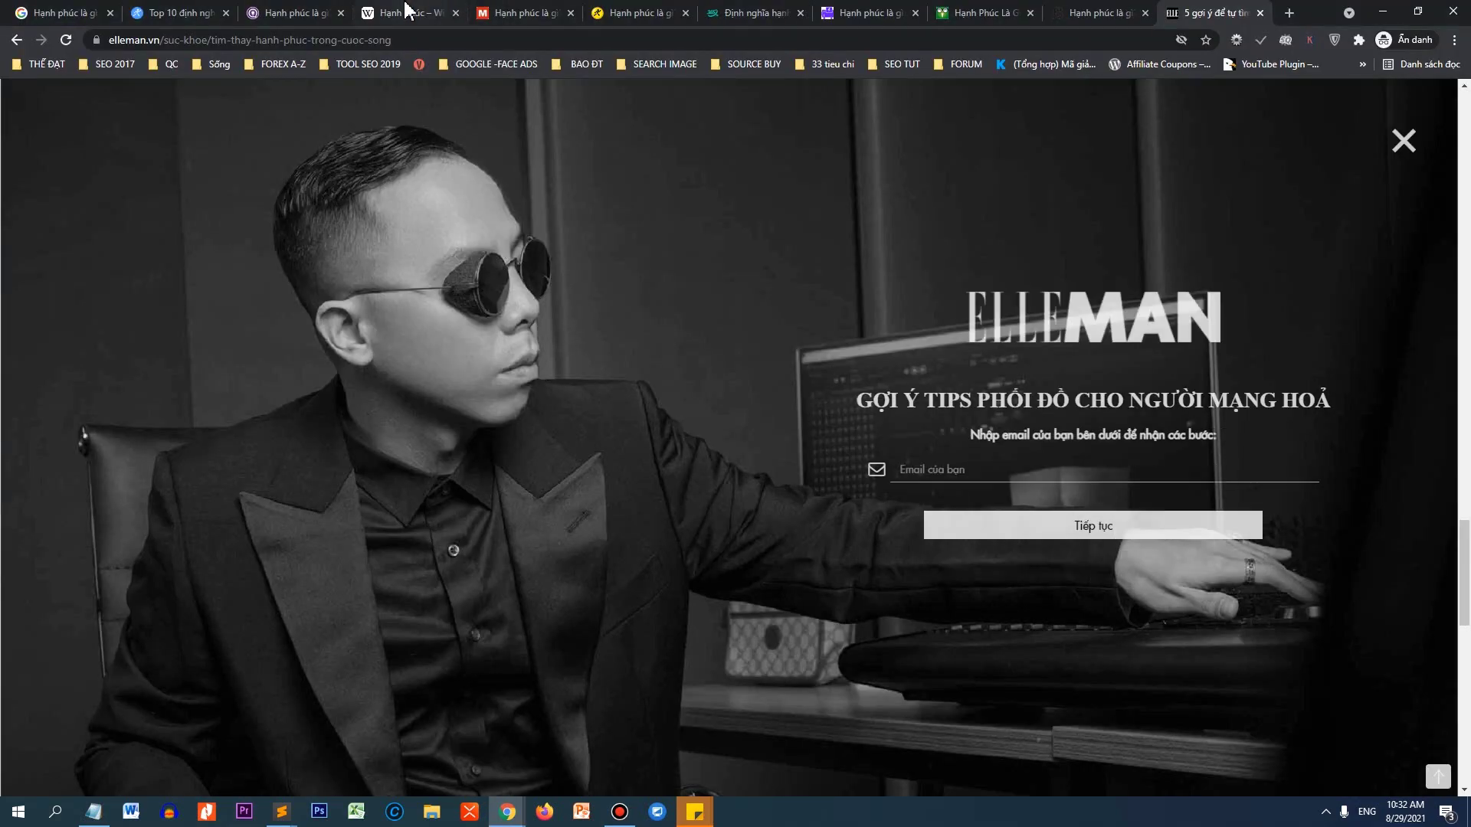
{"action": "left_click", "coordinate": [406, 10]}
{"action": "scroll", "coordinate": [341, 353], "scroll_direction": "down", "scroll_amount": 20}
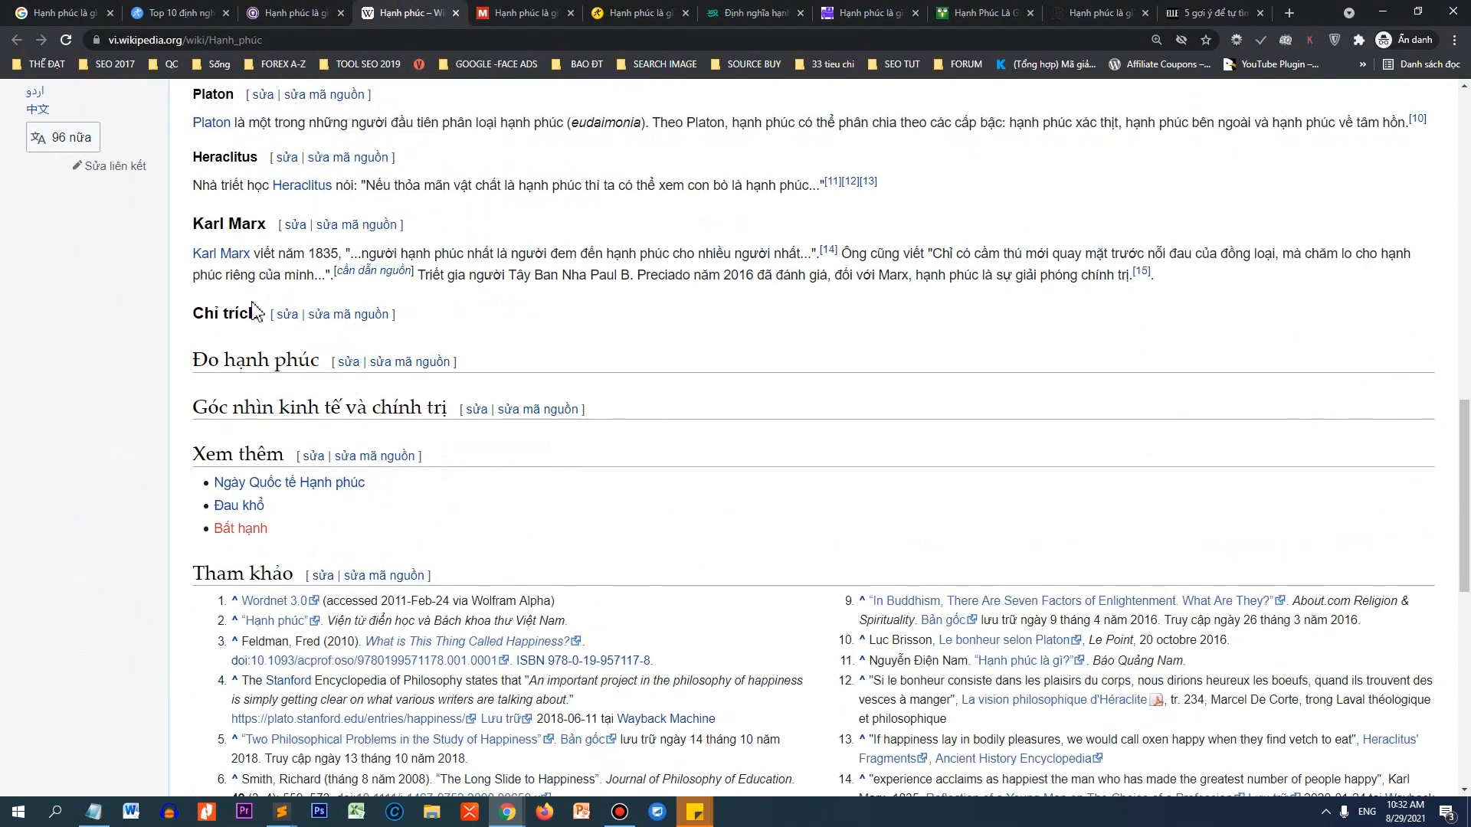
{"action": "scroll", "coordinate": [255, 310], "scroll_direction": "up", "scroll_amount": 4}
{"action": "left_click", "coordinate": [184, 13]}
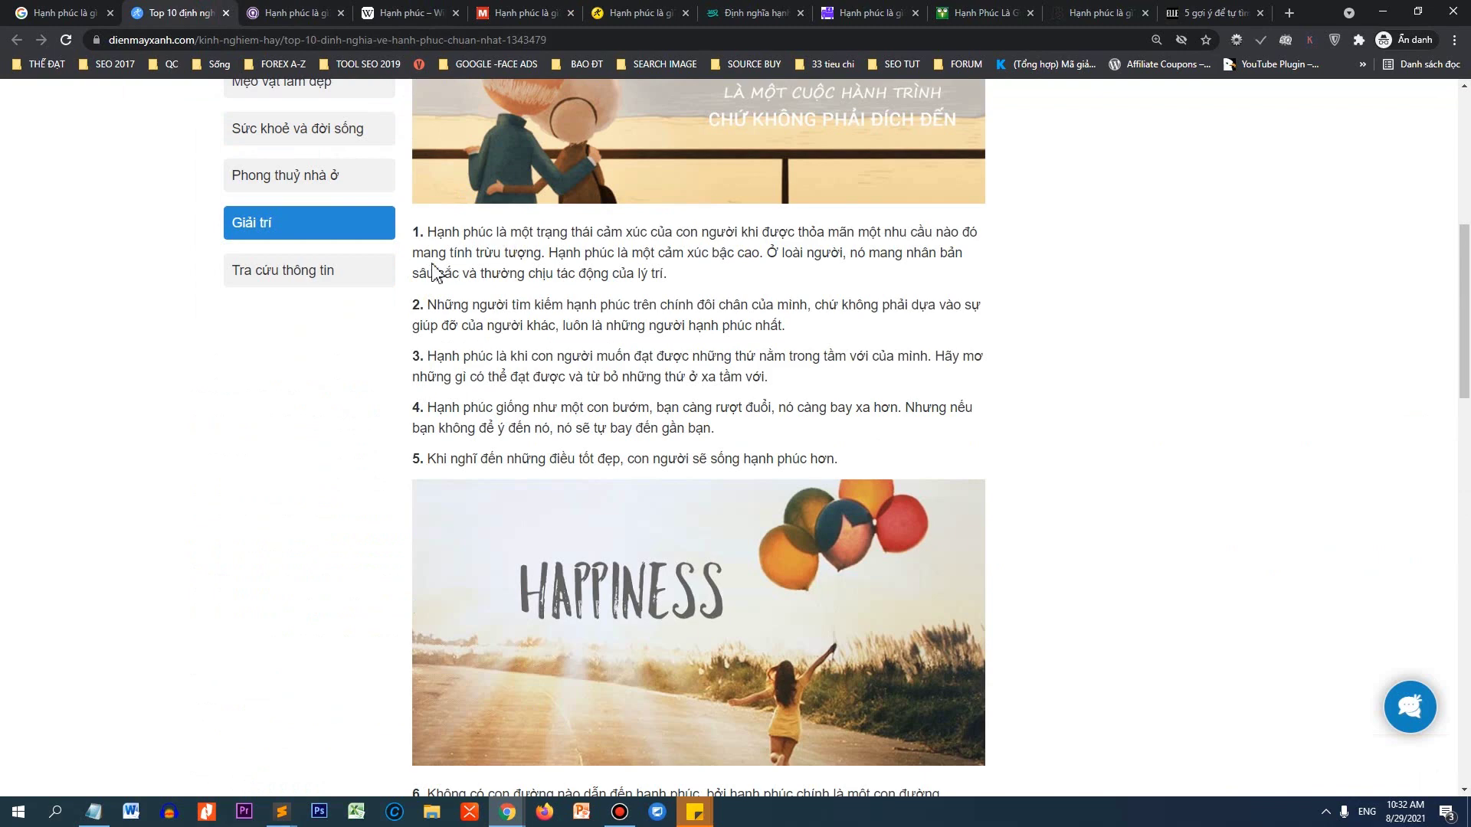
{"action": "scroll", "coordinate": [432, 272], "scroll_direction": "up", "scroll_amount": 8}
{"action": "left_click", "coordinate": [1229, 15]}
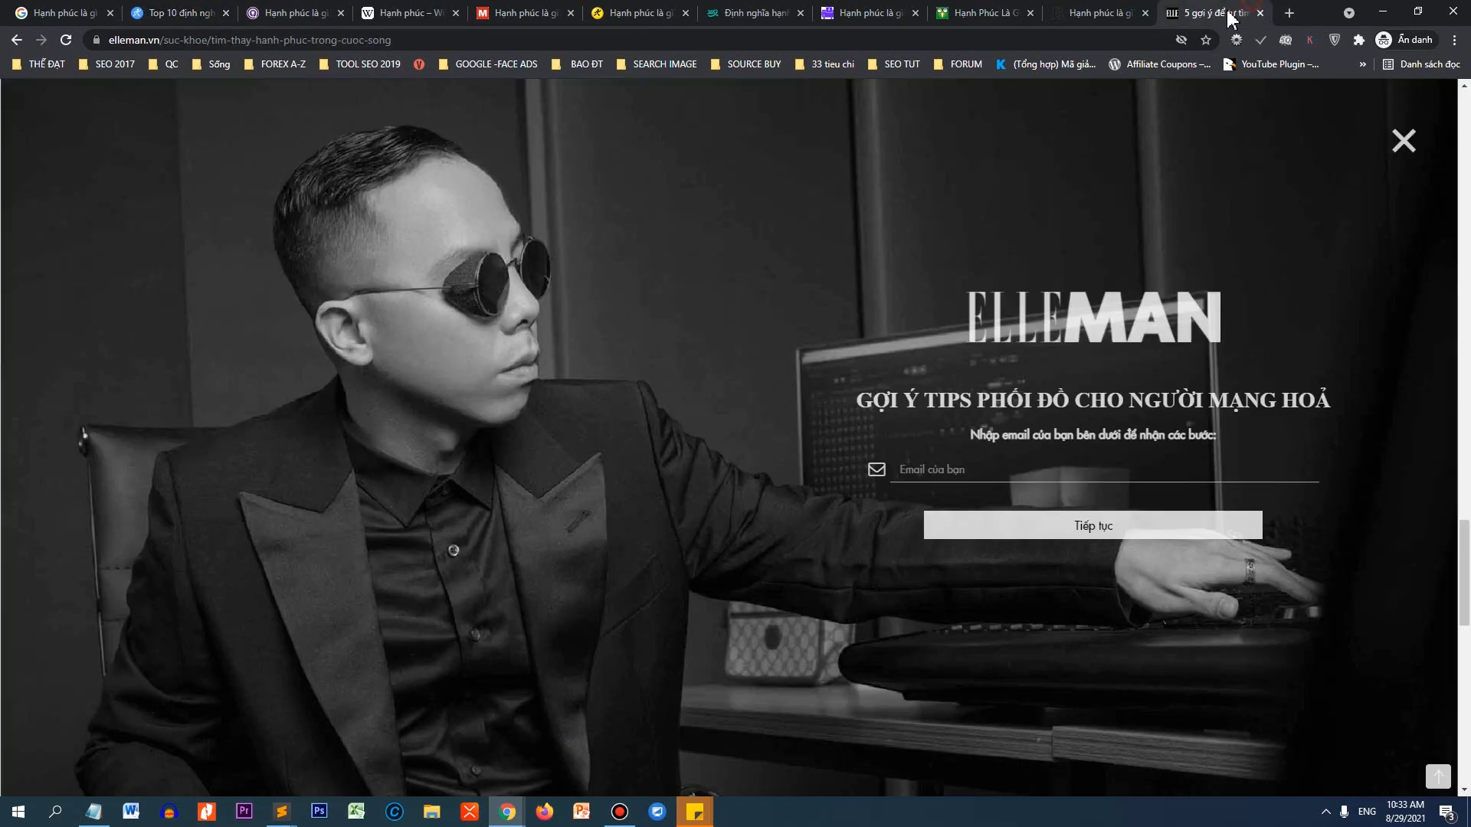
{"action": "scroll", "coordinate": [580, 325], "scroll_direction": "down", "scroll_amount": 10}
{"action": "scroll", "coordinate": [677, 314], "scroll_direction": "up", "scroll_amount": 10}
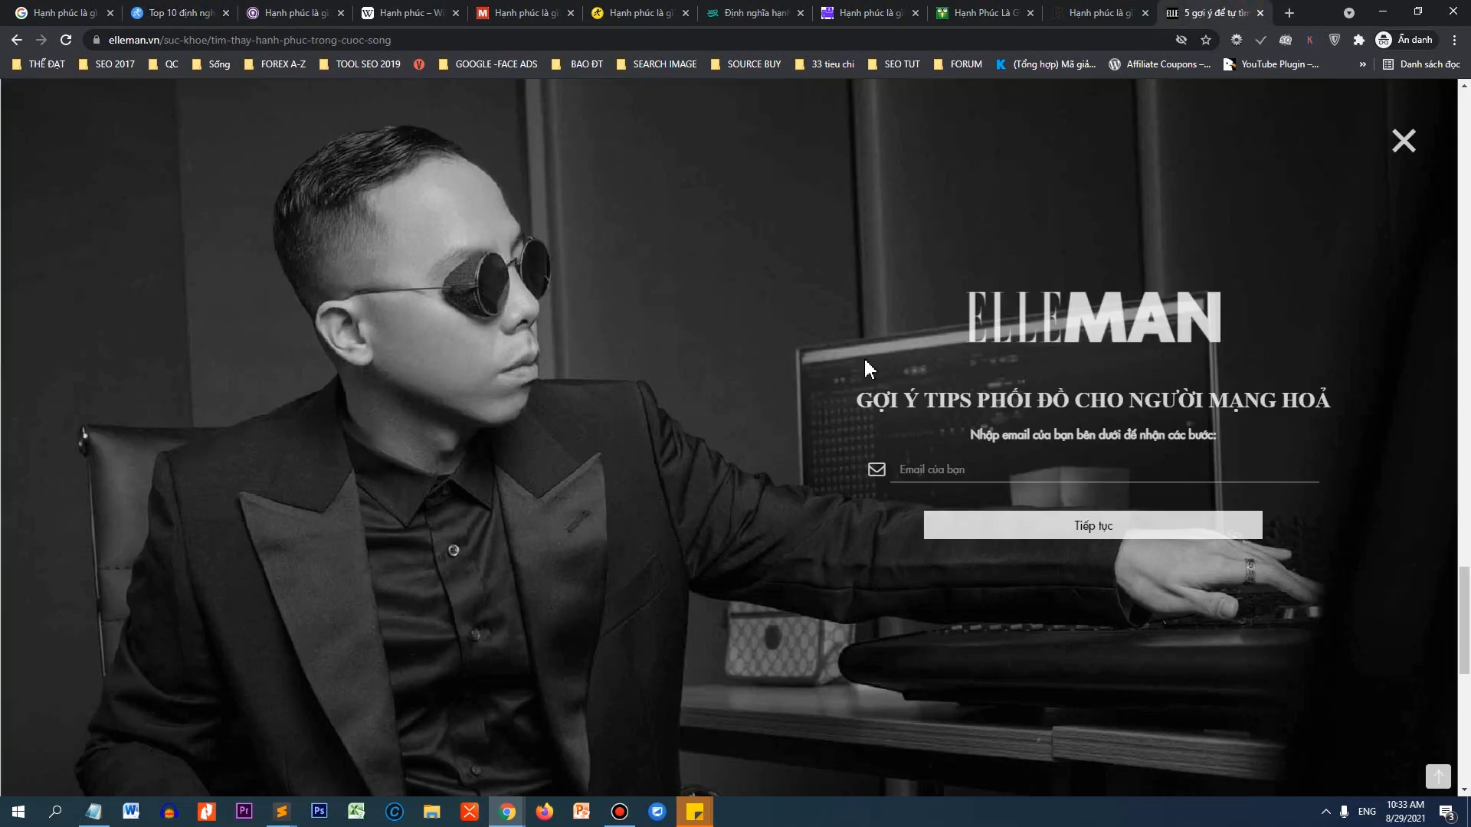
{"action": "left_click", "coordinate": [1402, 141]}
{"action": "scroll", "coordinate": [877, 318], "scroll_direction": "up", "scroll_amount": 8}
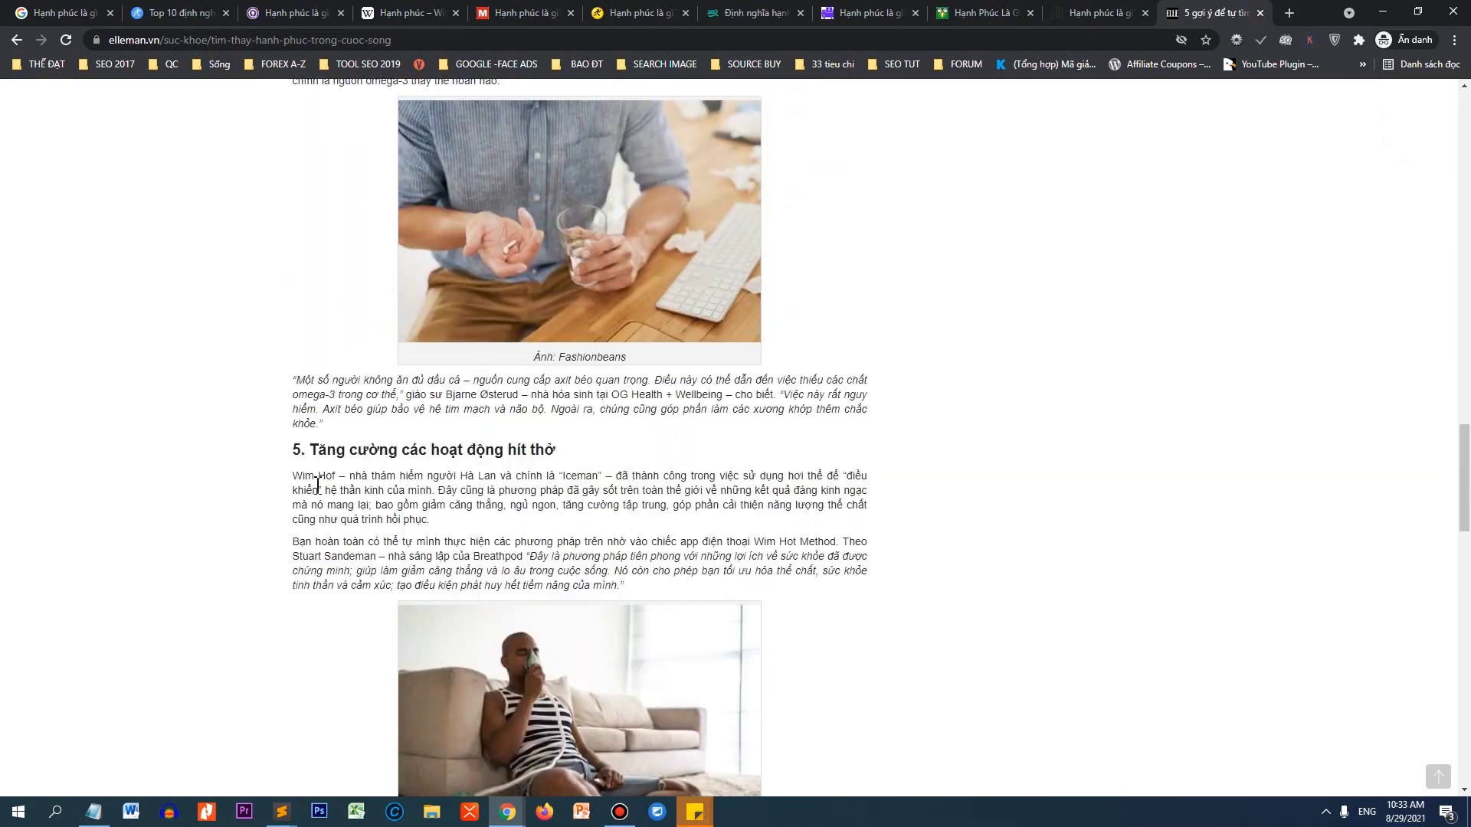
{"action": "scroll", "coordinate": [317, 485], "scroll_direction": "up", "scroll_amount": 10}
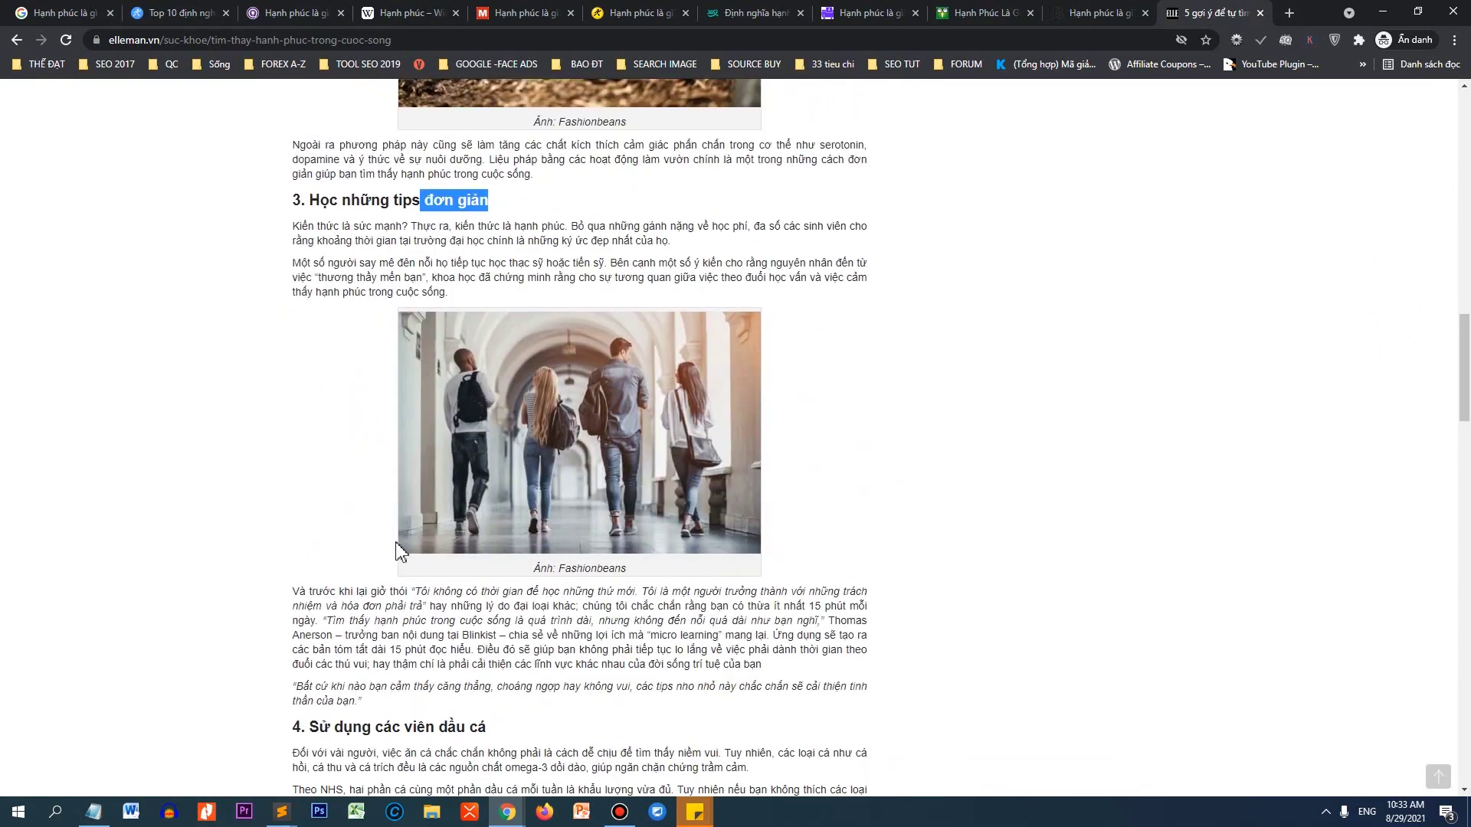
{"action": "scroll", "coordinate": [399, 552], "scroll_direction": "up", "scroll_amount": 4}
Copy the two 'Học những tips đơn giản' paragraphs as plain text by passing them through Notepad.
{"action": "left_click", "coordinate": [295, 567]}
{"action": "left_click_drag", "start_coordinate": [293, 81], "coordinate": [297, 567]}
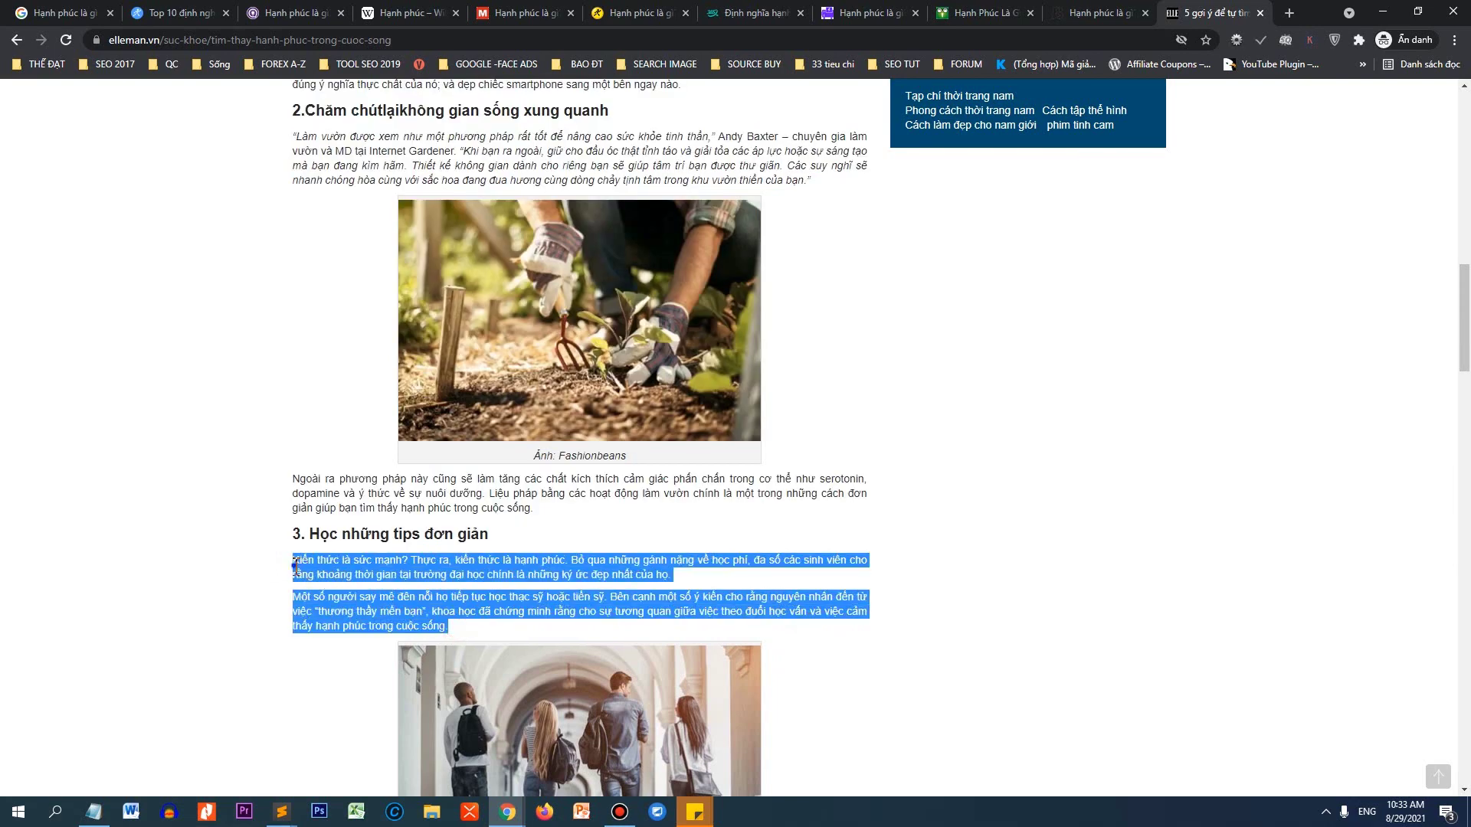
{"action": "right_click", "coordinate": [295, 567]}
{"action": "left_click", "coordinate": [314, 578]}
{"action": "left_click", "coordinate": [93, 811]}
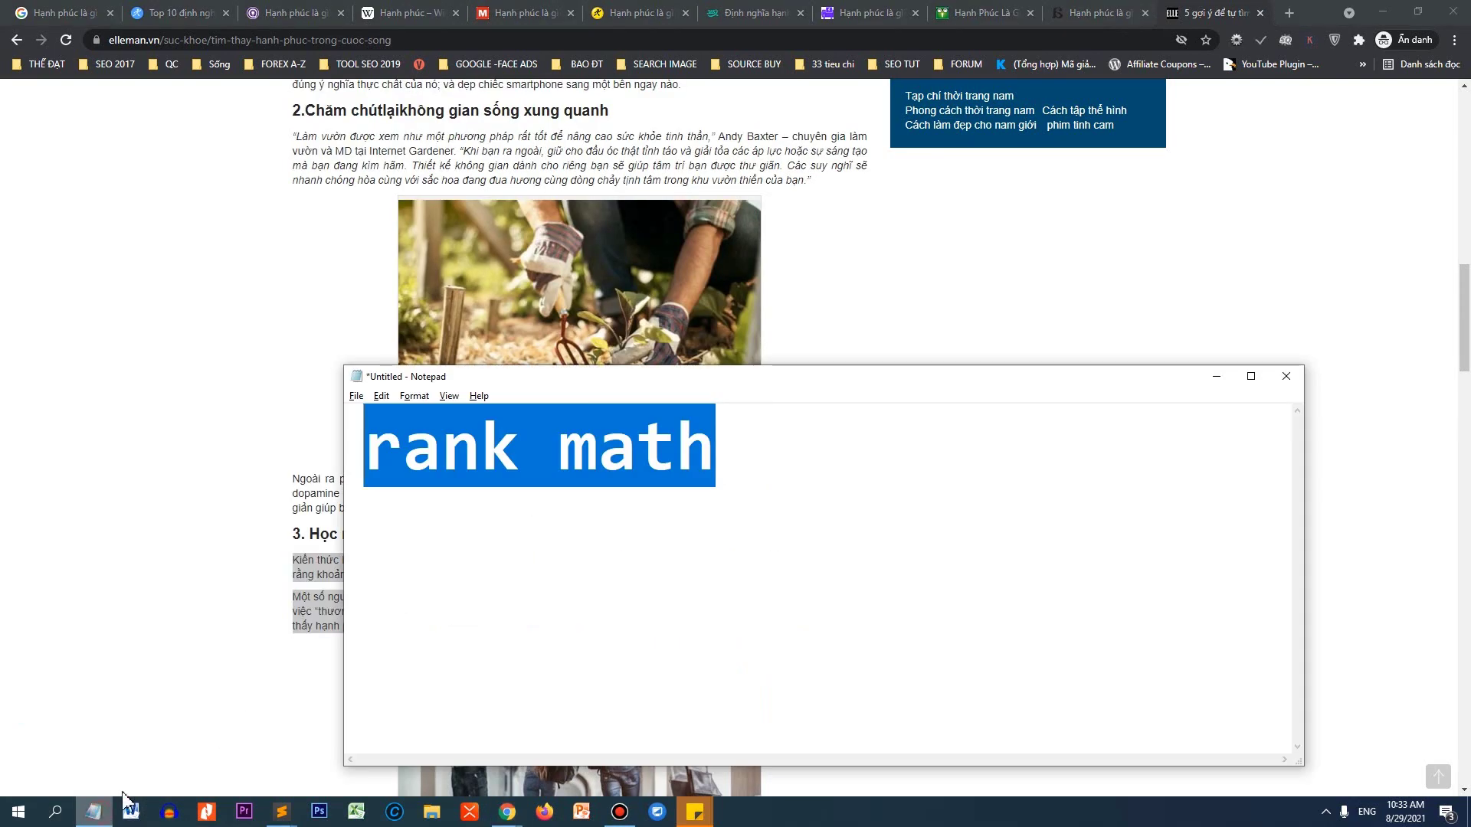
{"action": "key", "text": "ctrl+v"}
{"action": "key", "text": "ctrl+a"}
{"action": "key", "text": "ctrl+x"}
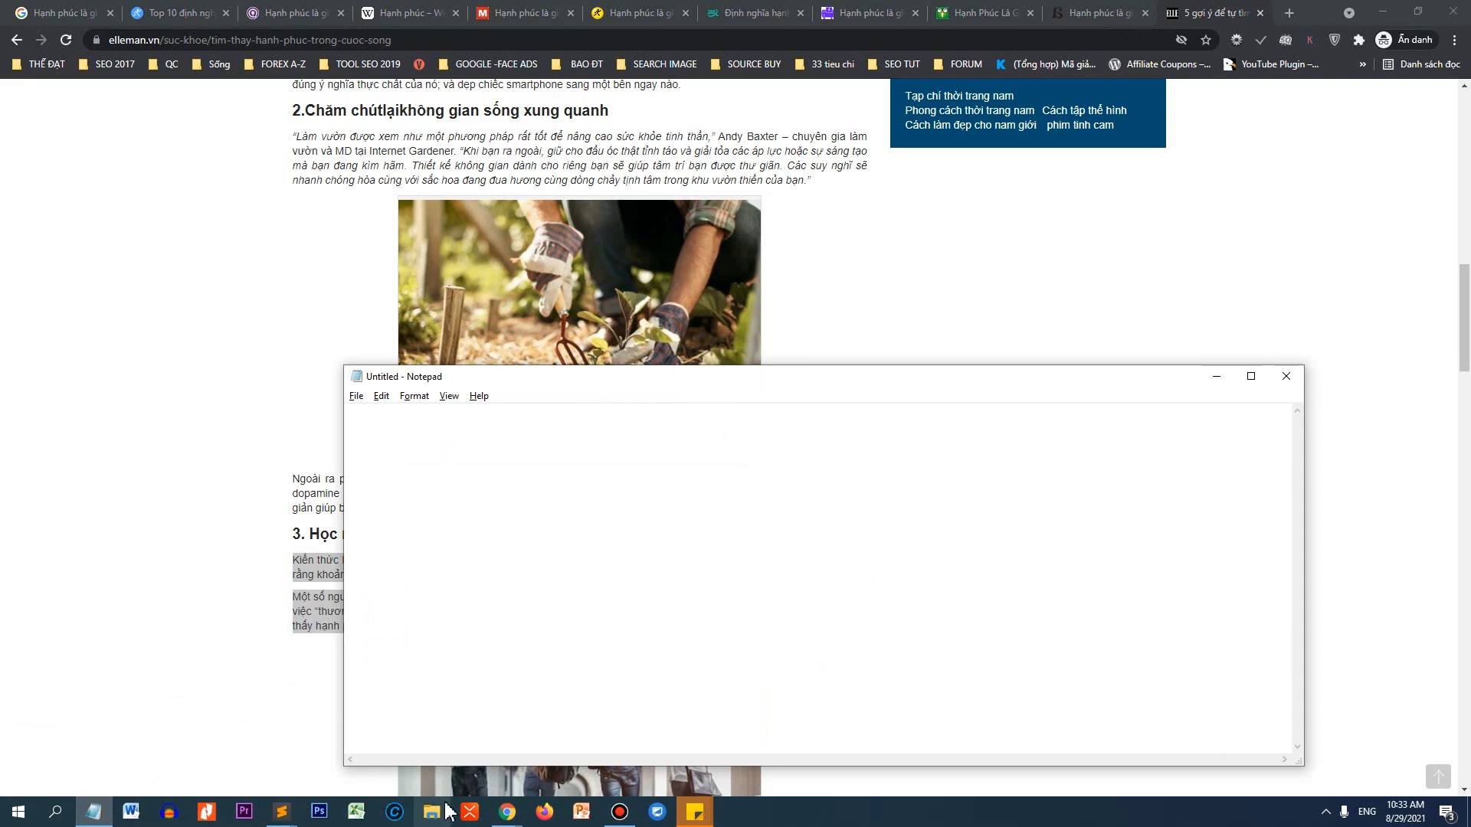
{"action": "mouse_move", "coordinate": [507, 811]}
{"action": "left_click", "coordinate": [452, 754]}
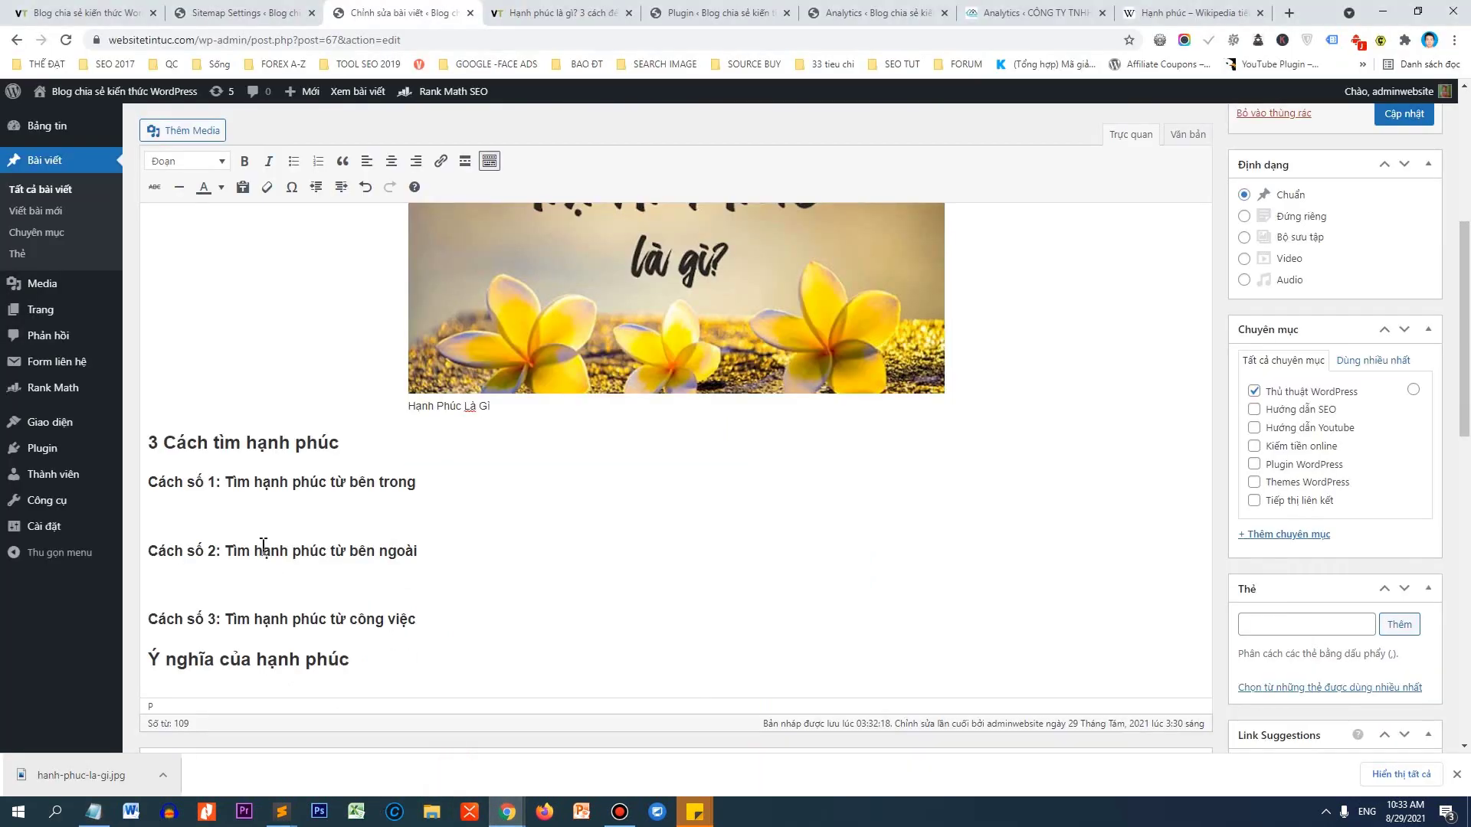
Paste the two copied paragraphs under Cách số 1 and check the heading and pasted text.
{"action": "key", "text": "ctrl+v"}
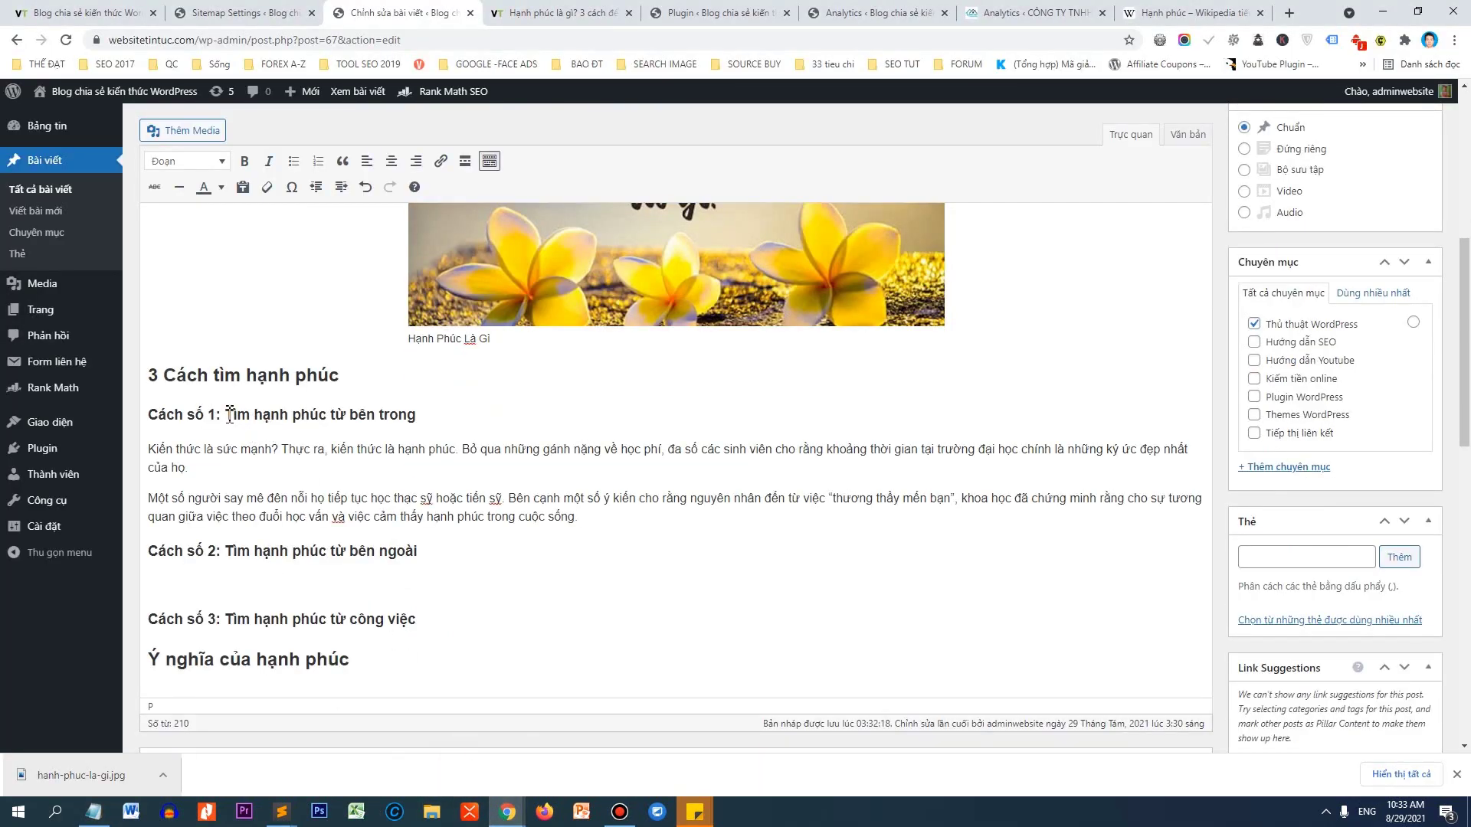
{"action": "left_click_drag", "start_coordinate": [228, 414], "coordinate": [428, 419]}
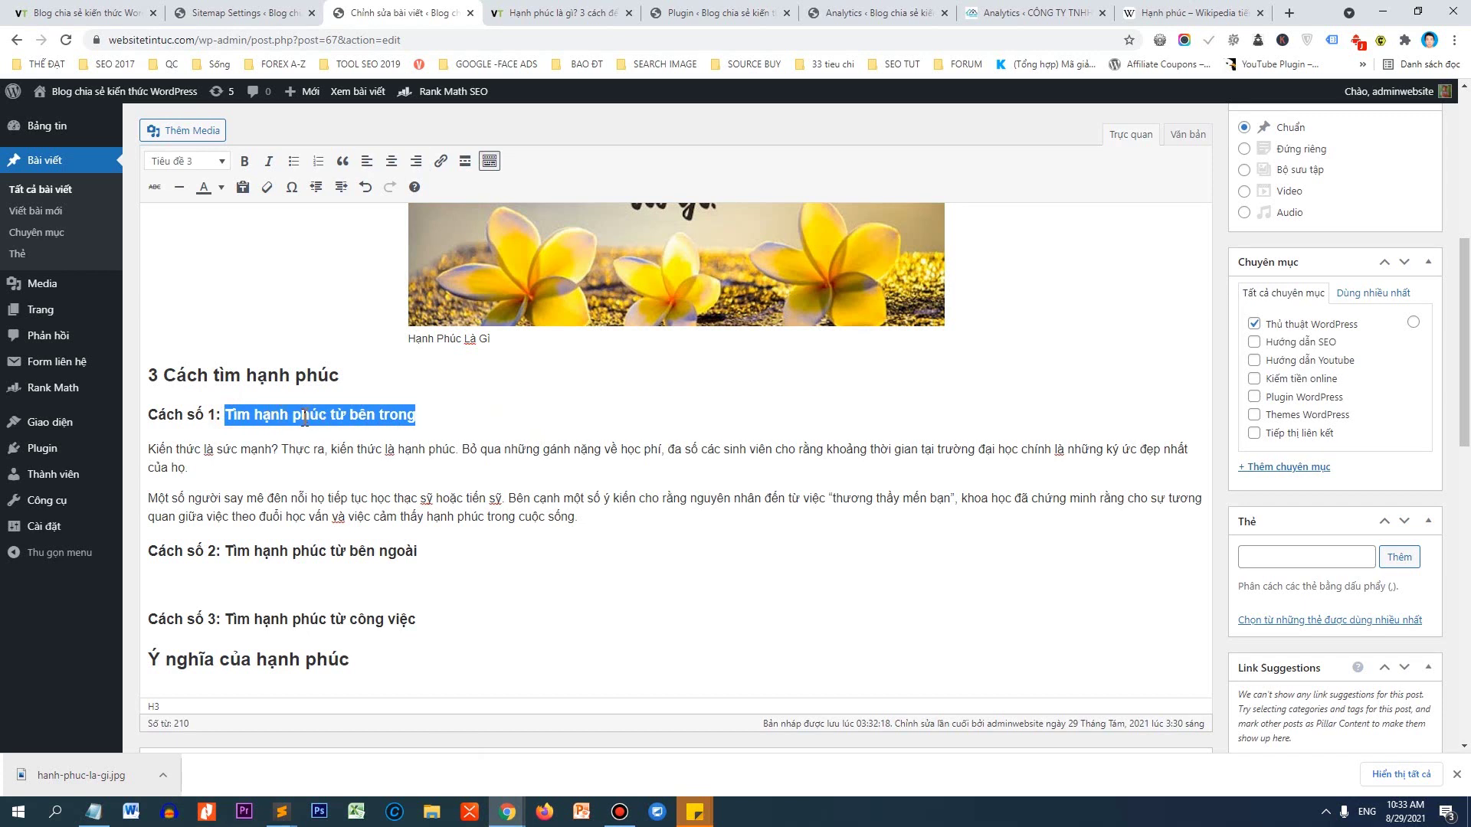
{"action": "triple_click", "coordinate": [584, 519]}
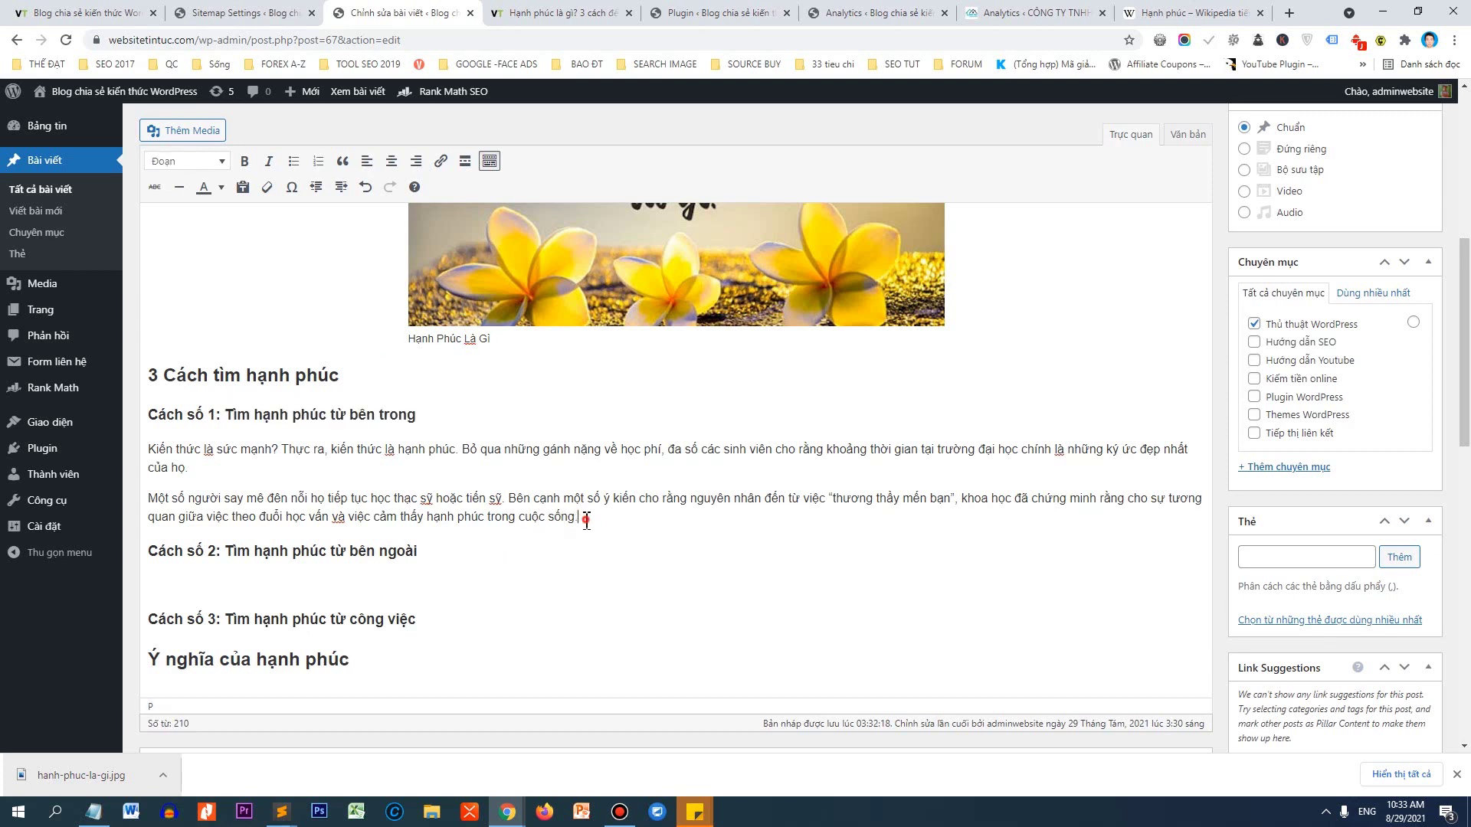
{"action": "left_click", "coordinate": [132, 445], "text": "shift"}
{"action": "key", "text": "ctrl+c"}
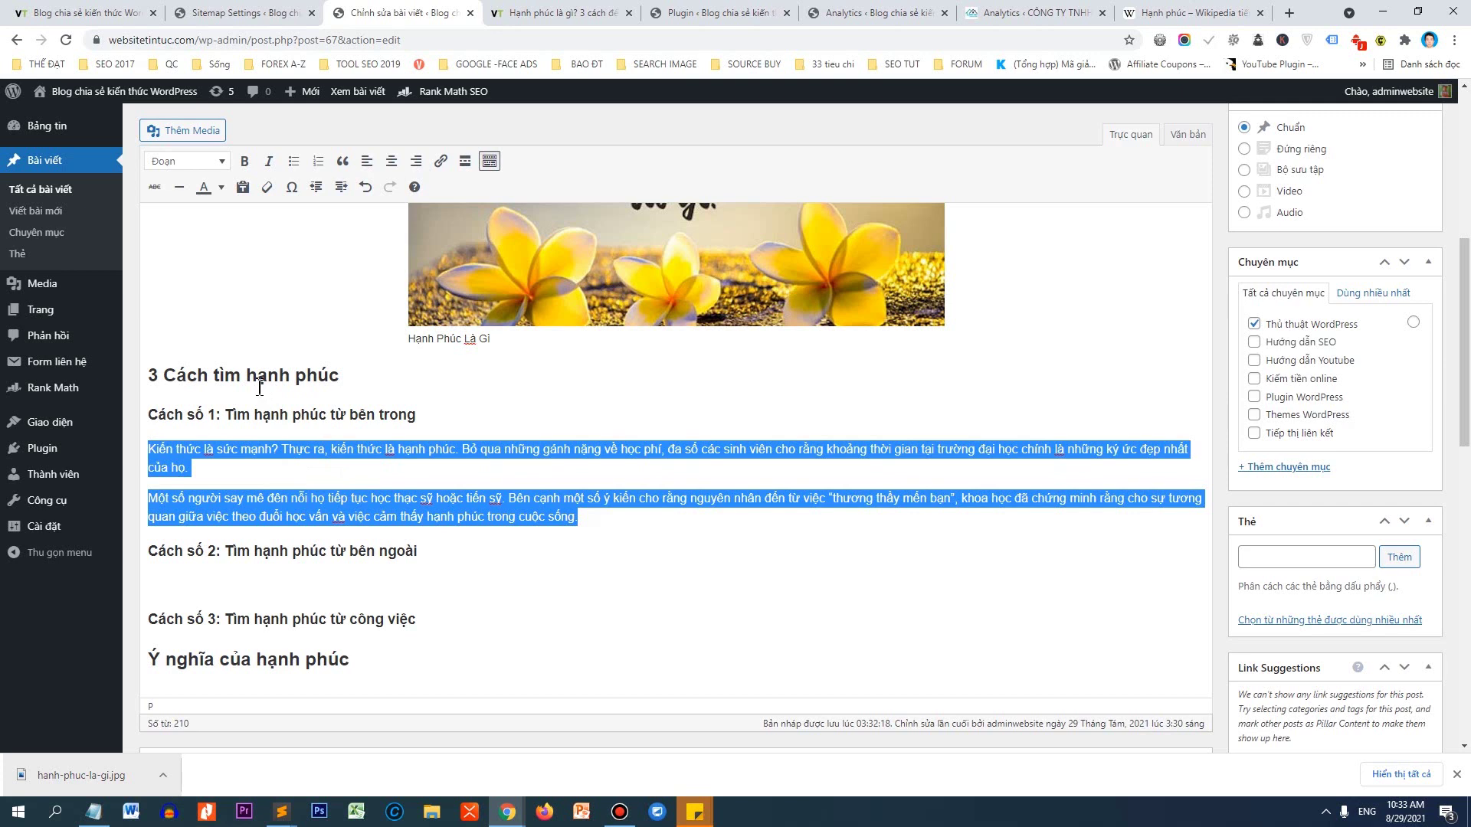
{"action": "left_click", "coordinate": [182, 418]}
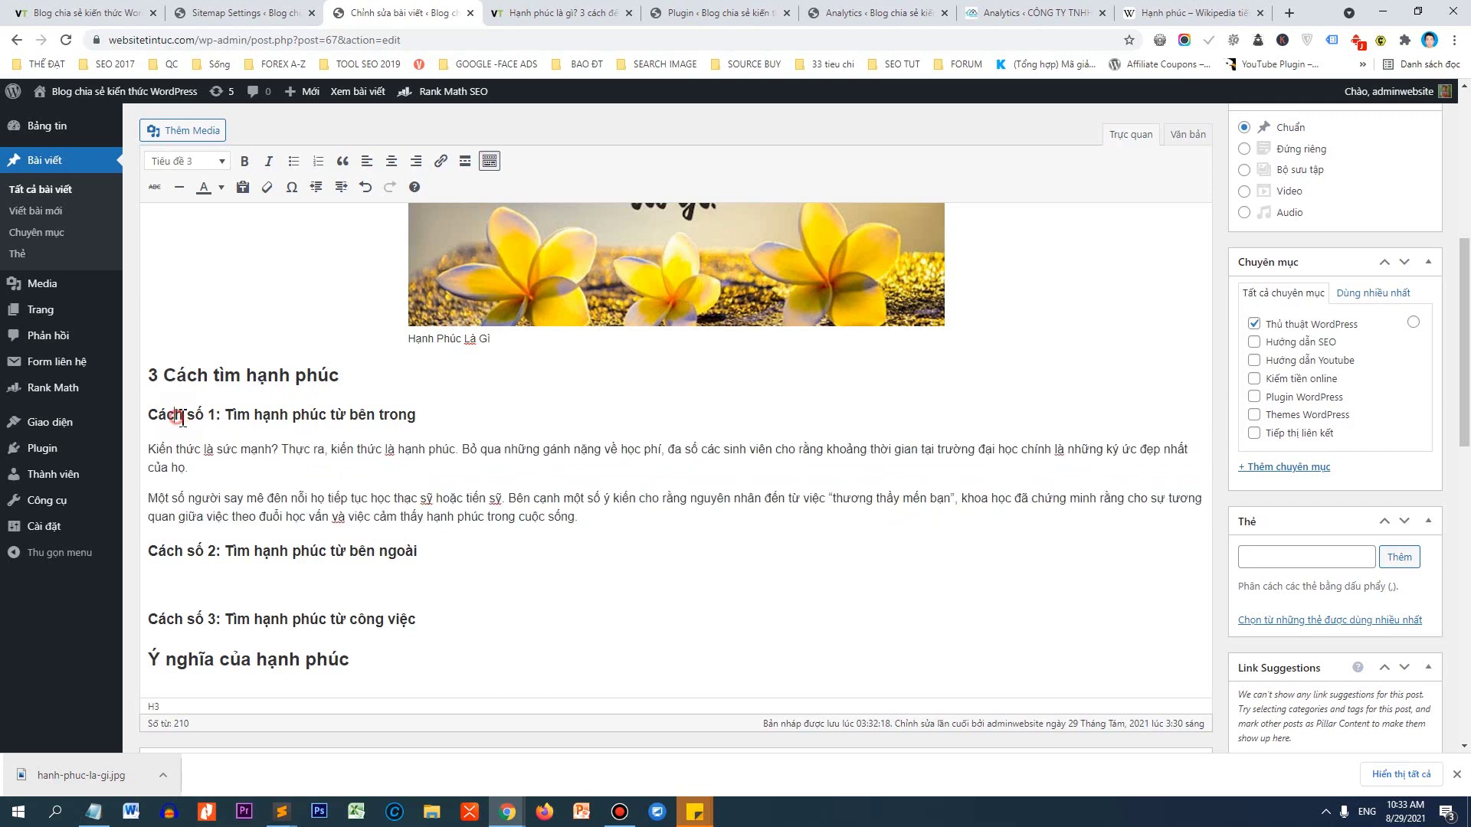
{"action": "left_click_drag", "start_coordinate": [182, 419], "coordinate": [303, 415]}
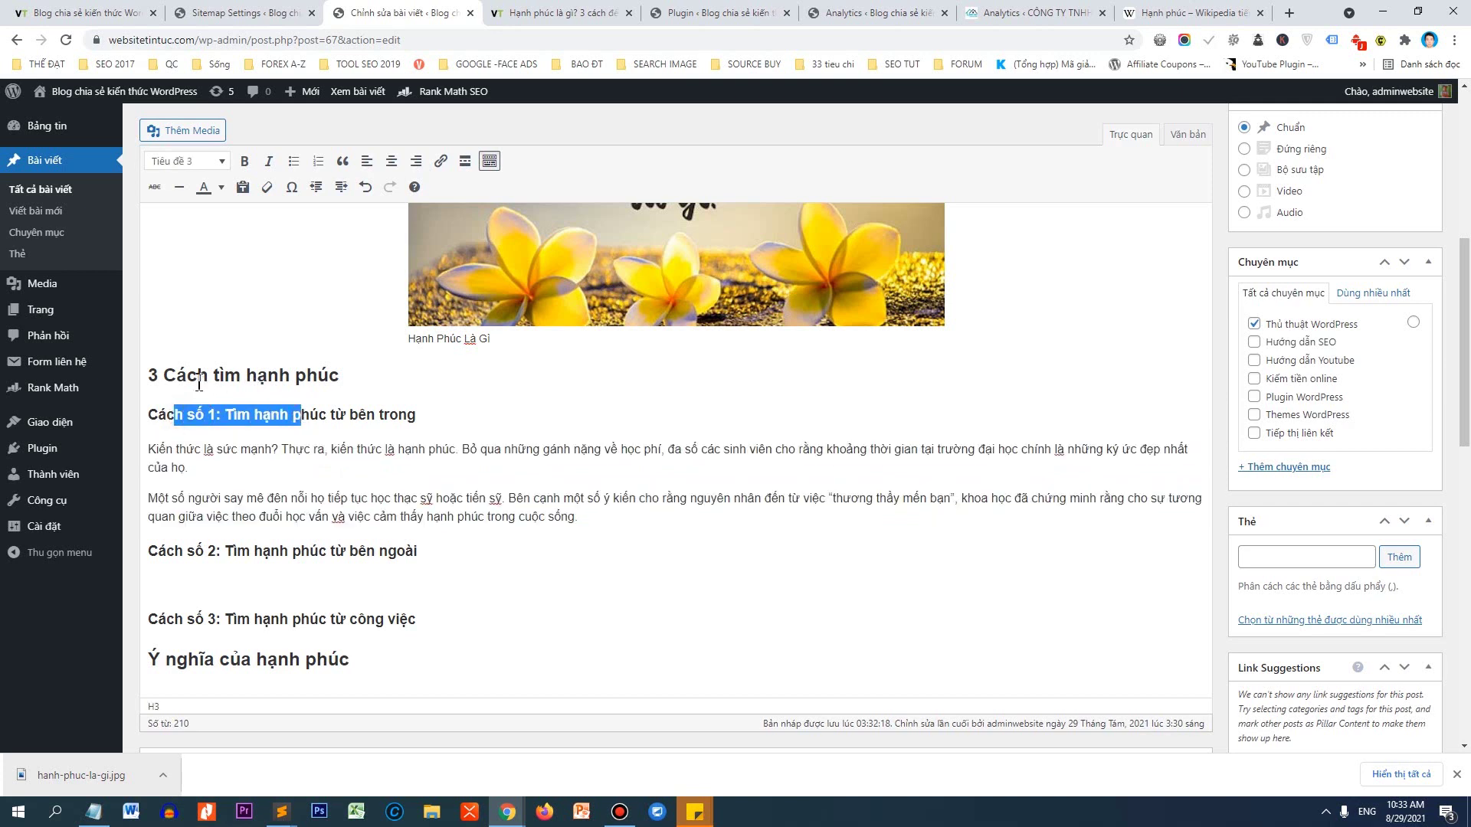
{"action": "left_click_drag", "start_coordinate": [197, 377], "coordinate": [316, 382]}
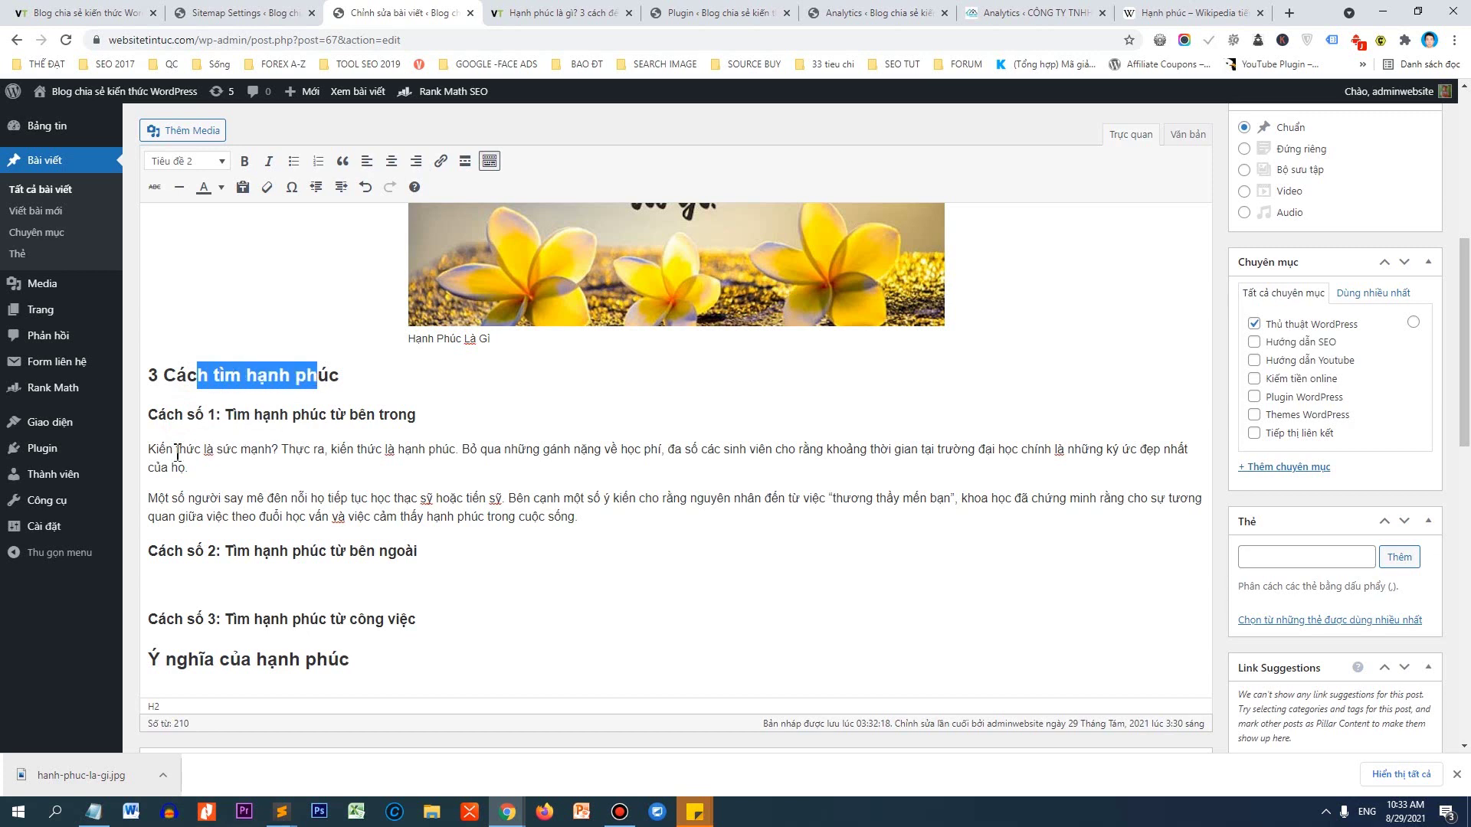
{"action": "left_click_drag", "start_coordinate": [165, 451], "coordinate": [206, 520]}
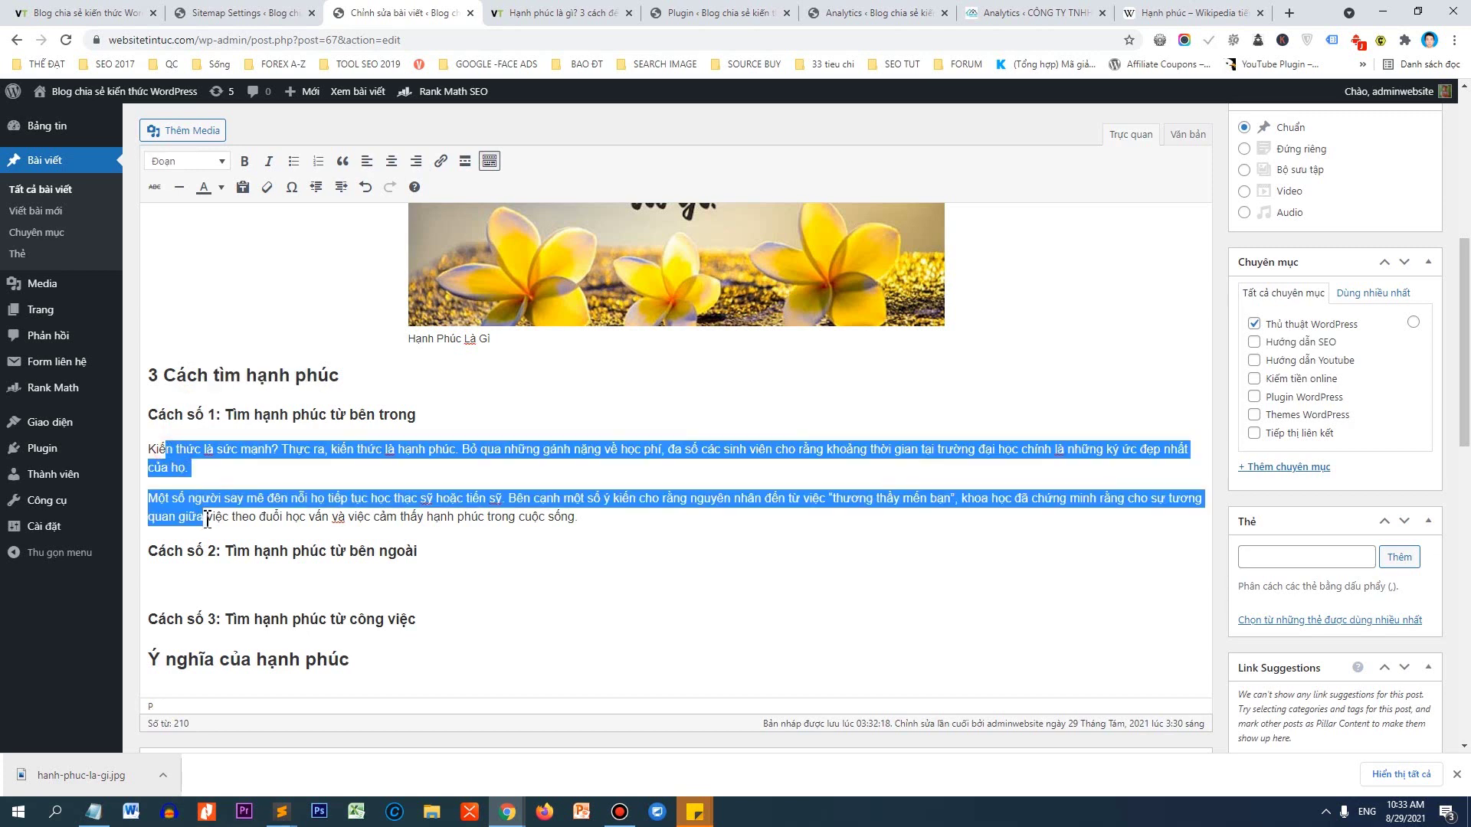
{"action": "left_click_drag", "start_coordinate": [203, 415], "coordinate": [345, 419]}
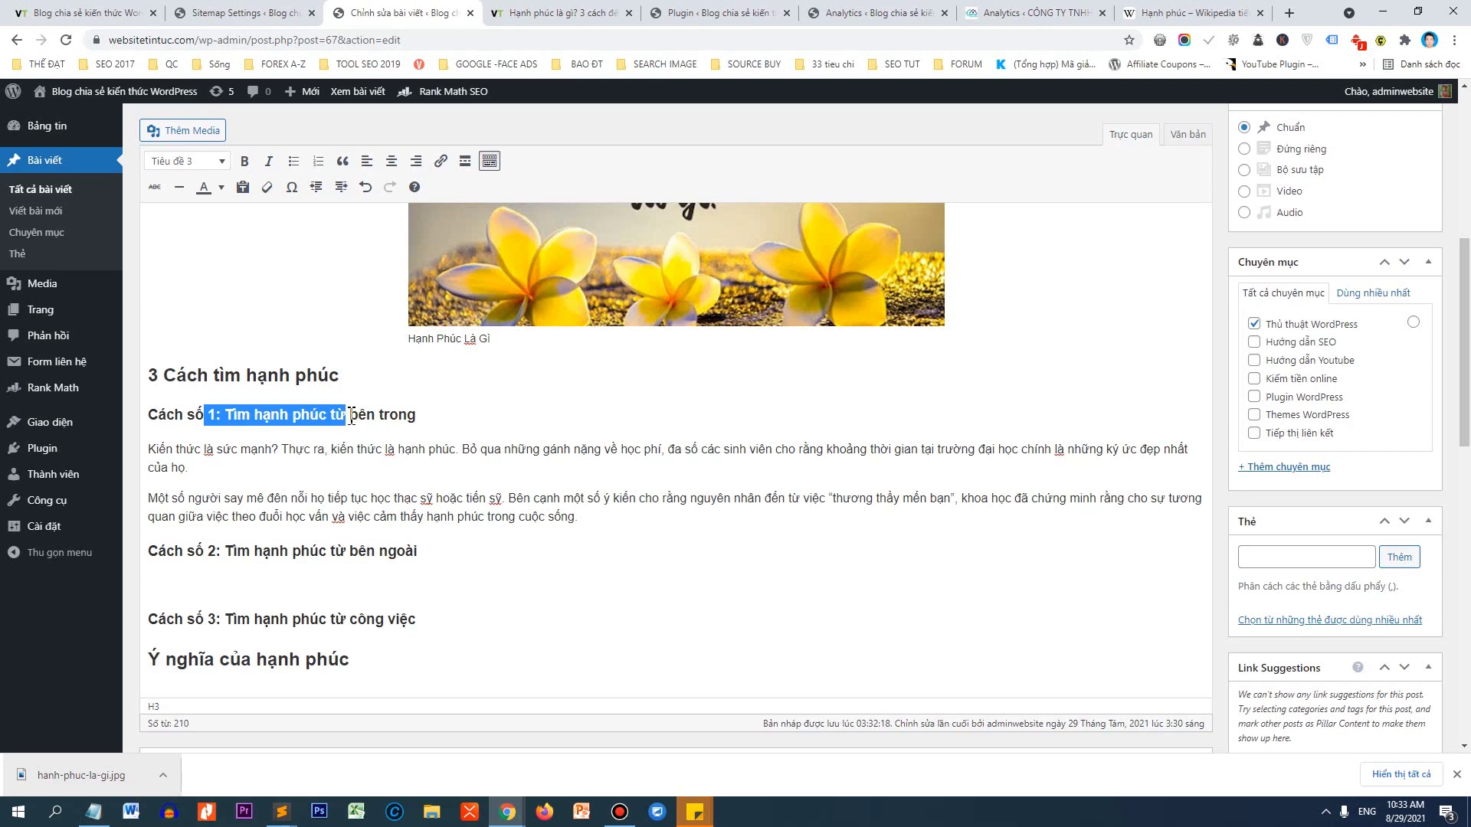
Paste the same two paragraphs under Cách số 2, Cách số 3 and Ý nghĩa của hạnh phúc.
{"action": "left_click", "coordinate": [284, 567]}
{"action": "key", "text": "ctrl+v"}
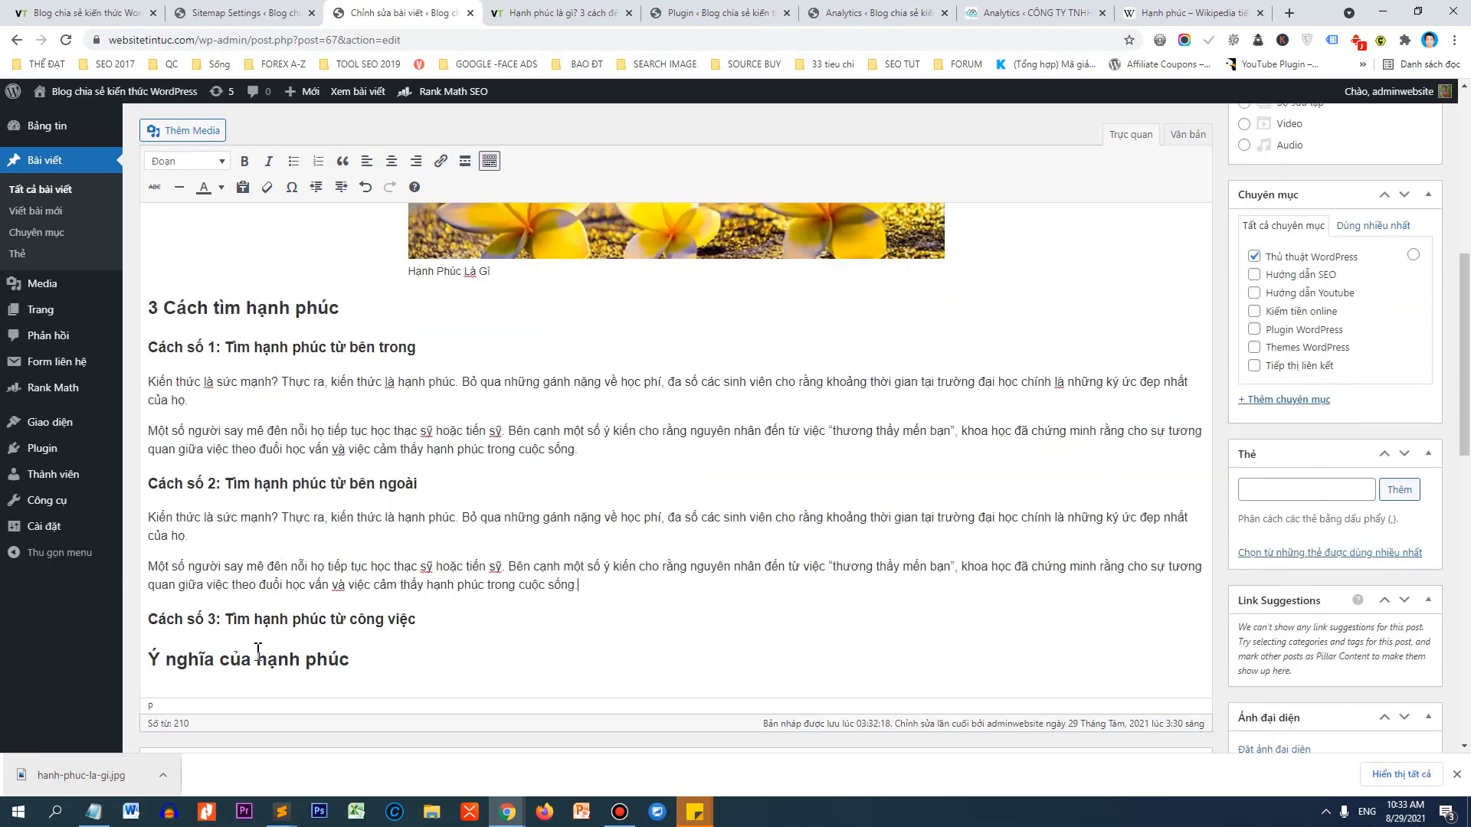
{"action": "left_click", "coordinate": [253, 639]}
{"action": "left_click", "coordinate": [416, 619]}
{"action": "key", "text": "Return"}
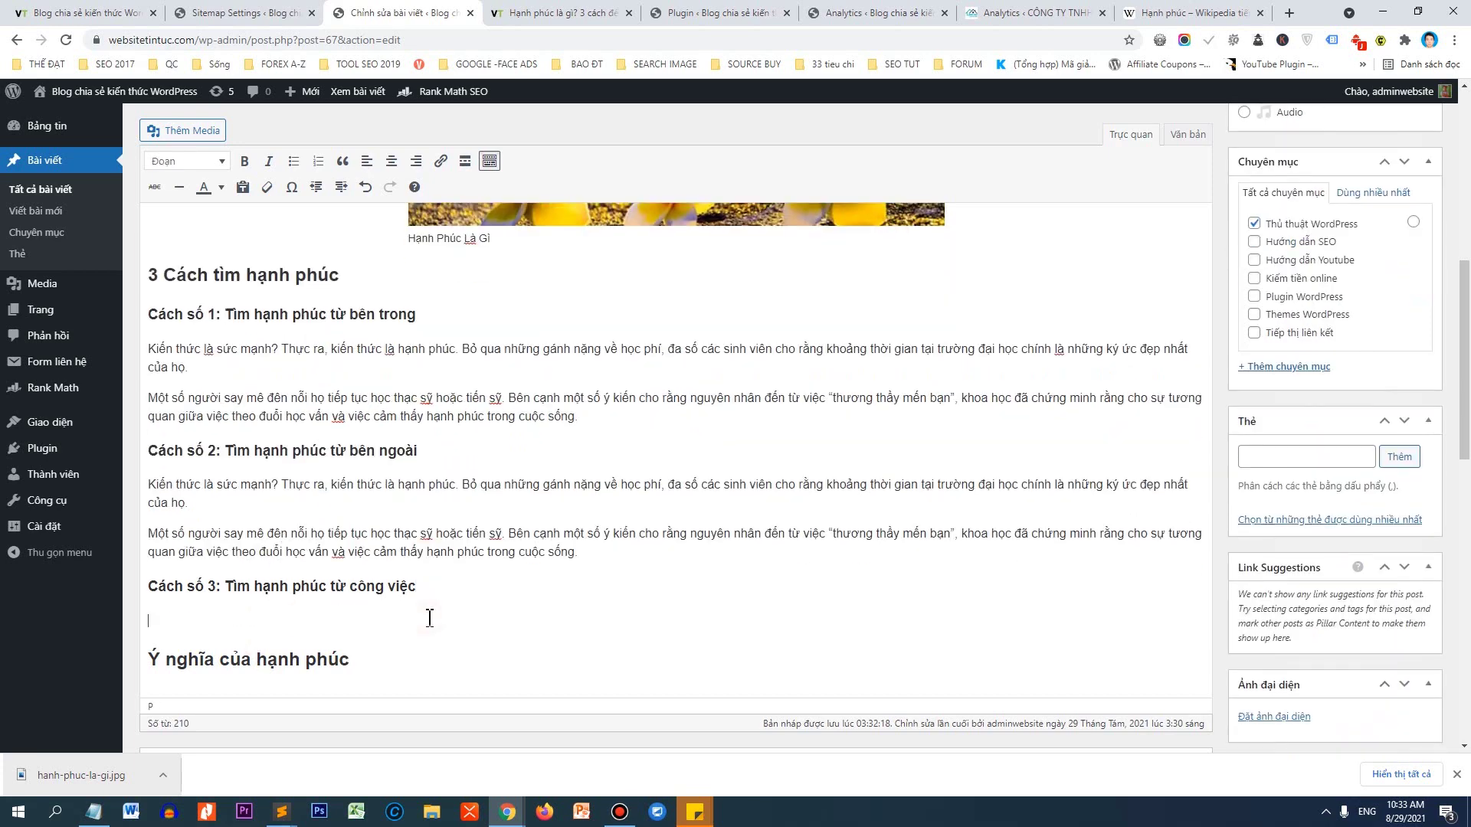
{"action": "type", "text": "Kiến thức là sức mạnh? Thực ra, kiến thức là hạnh phúc. Bỏ qua những gánh nặng về học phí, đa số các sinh viên cho rằng khoảng thời gian tại trường đại học chính là những ký ức đẹp nhất của họ. Một số người say mê đên nỗi họ tiếp tục học thạc sỹ hoặc tiến sỹ. Bên cạnh một số ý kiến cho rằng nguyên nhân đến từ việc \"thương thầy mến bạn\", khoa học đã chứng minh rằng cho sự tương quan giữa việc theo đuổi học vấn và việc cảm thấy hạnh phúc trong cuộc sống."}
{"action": "left_click", "coordinate": [434, 653]}
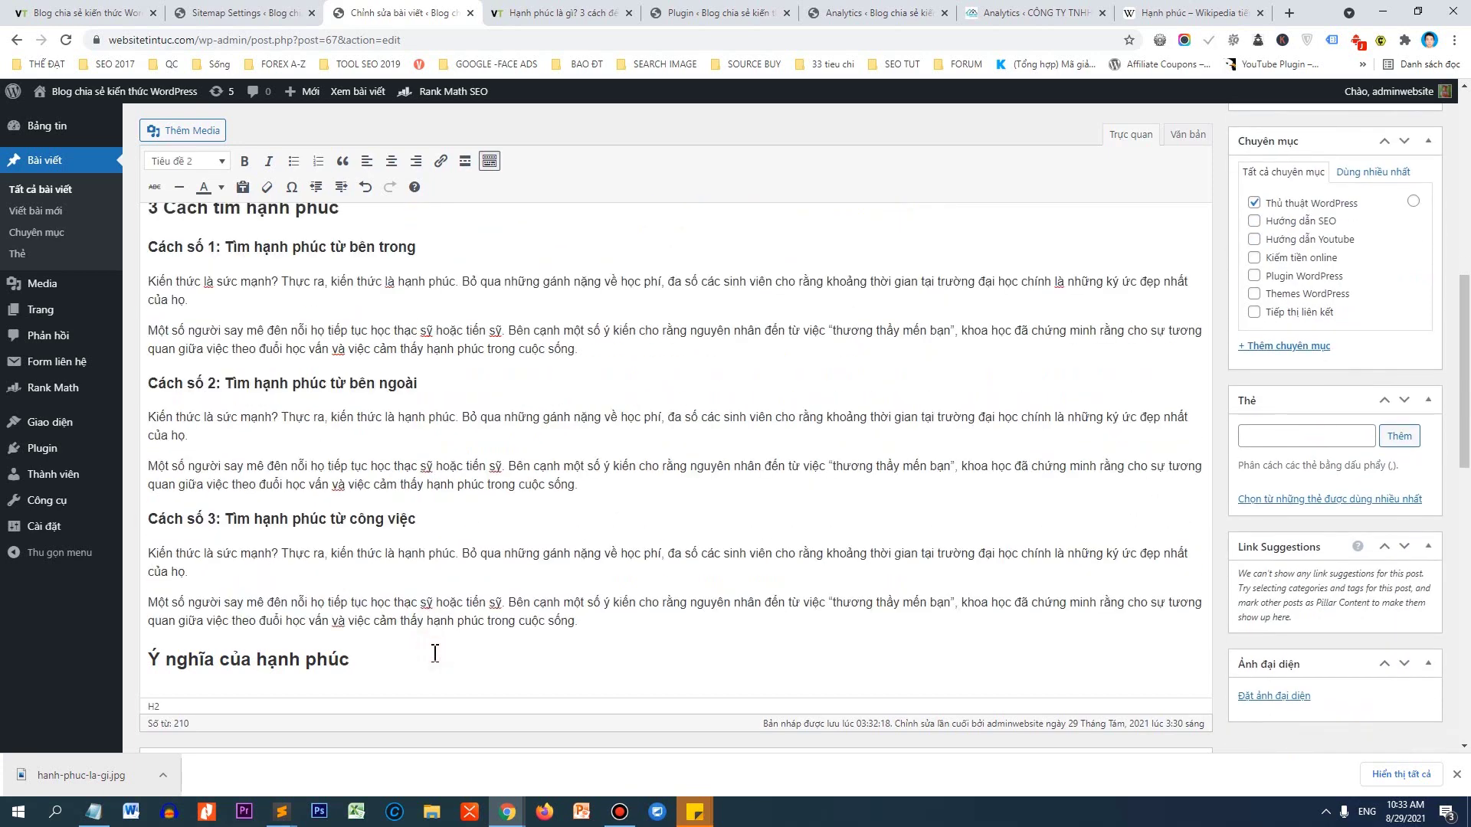
{"action": "key", "text": "Return"}
{"action": "type", "text": "Kiến thức là sức mạnh? Thực ra, kiến thức là hạnh phúc. Bỏ qua những gánh nặng về học phí, đa số các sinh viên cho rằng khoảng thời gian tại trường đại học chính là những ký ức đẹp nhất của họ. Một số người say mê đên nỗi họ tiếp tục học thạc sỹ hoặc tiến sỹ. Bên cạnh một số ý kiến cho rằng nguyên nhân đến từ việc \"thương thầy mến bạn\", khoa học đã chứng minh rằng cho sự tương quan giữa việc theo đuổi học vấn và việc cảm thấy hạnh phúc trong cuộc sống."}
Review the post title, then add empty lines after the Ý nghĩa của hạnh phúc paragraphs.
{"action": "scroll", "coordinate": [498, 547], "scroll_direction": "up", "scroll_amount": 15}
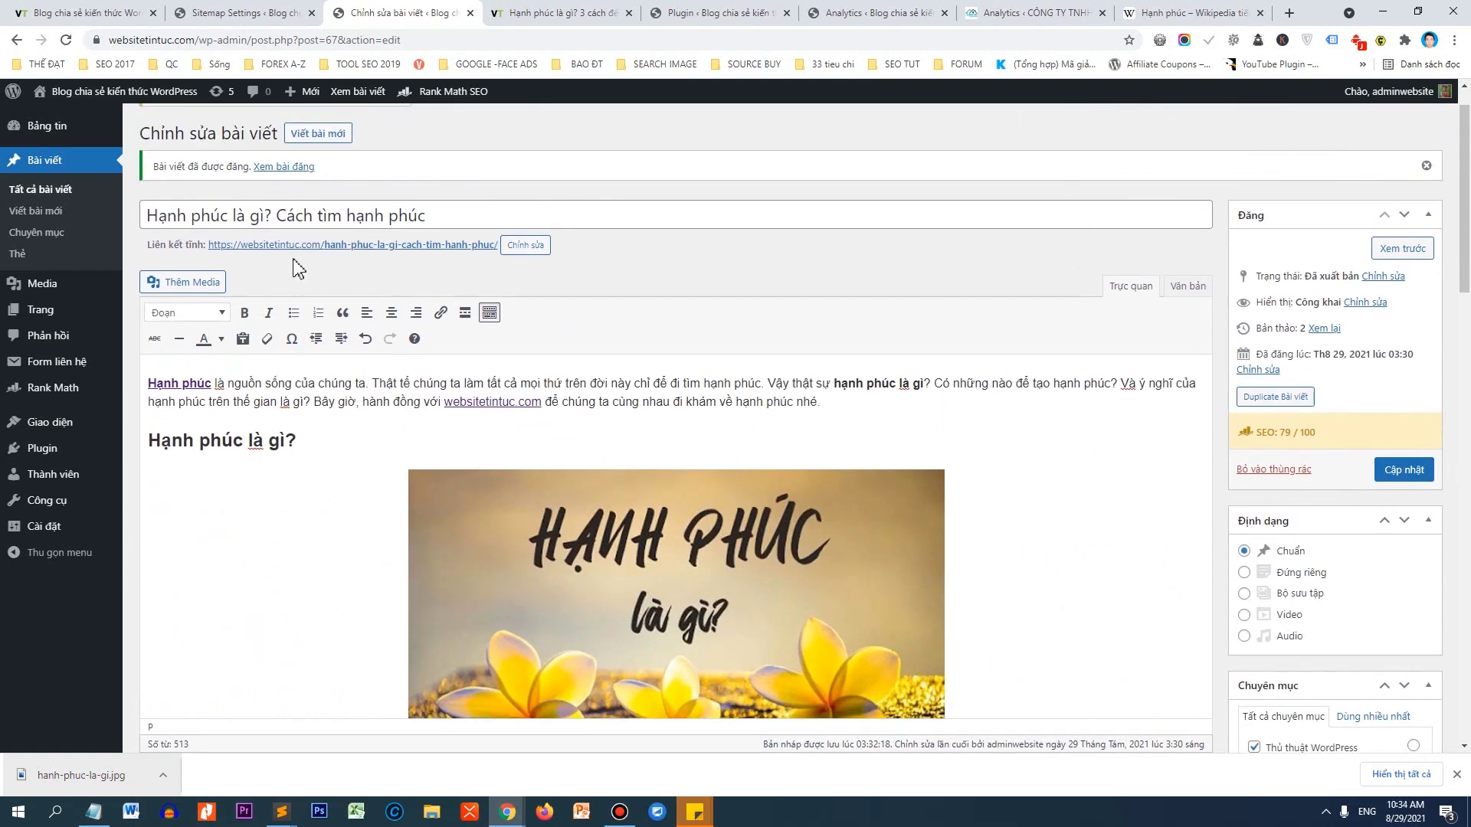
{"action": "left_click", "coordinate": [266, 217]}
{"action": "left_click_drag", "start_coordinate": [266, 217], "coordinate": [145, 217]}
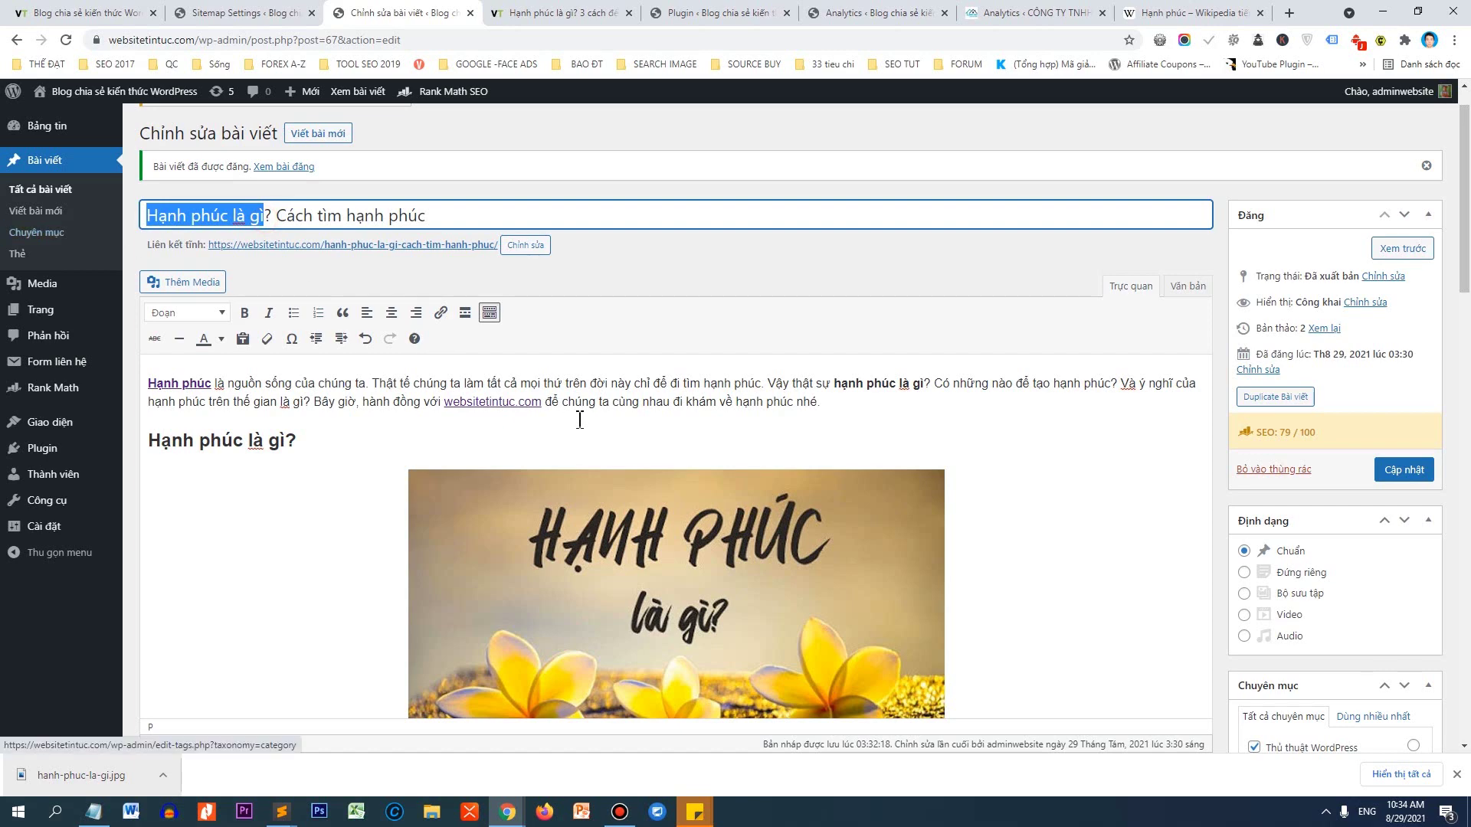
{"action": "scroll", "coordinate": [577, 421], "scroll_direction": "down", "scroll_amount": 7}
{"action": "scroll", "coordinate": [285, 604], "scroll_direction": "down", "scroll_amount": 4}
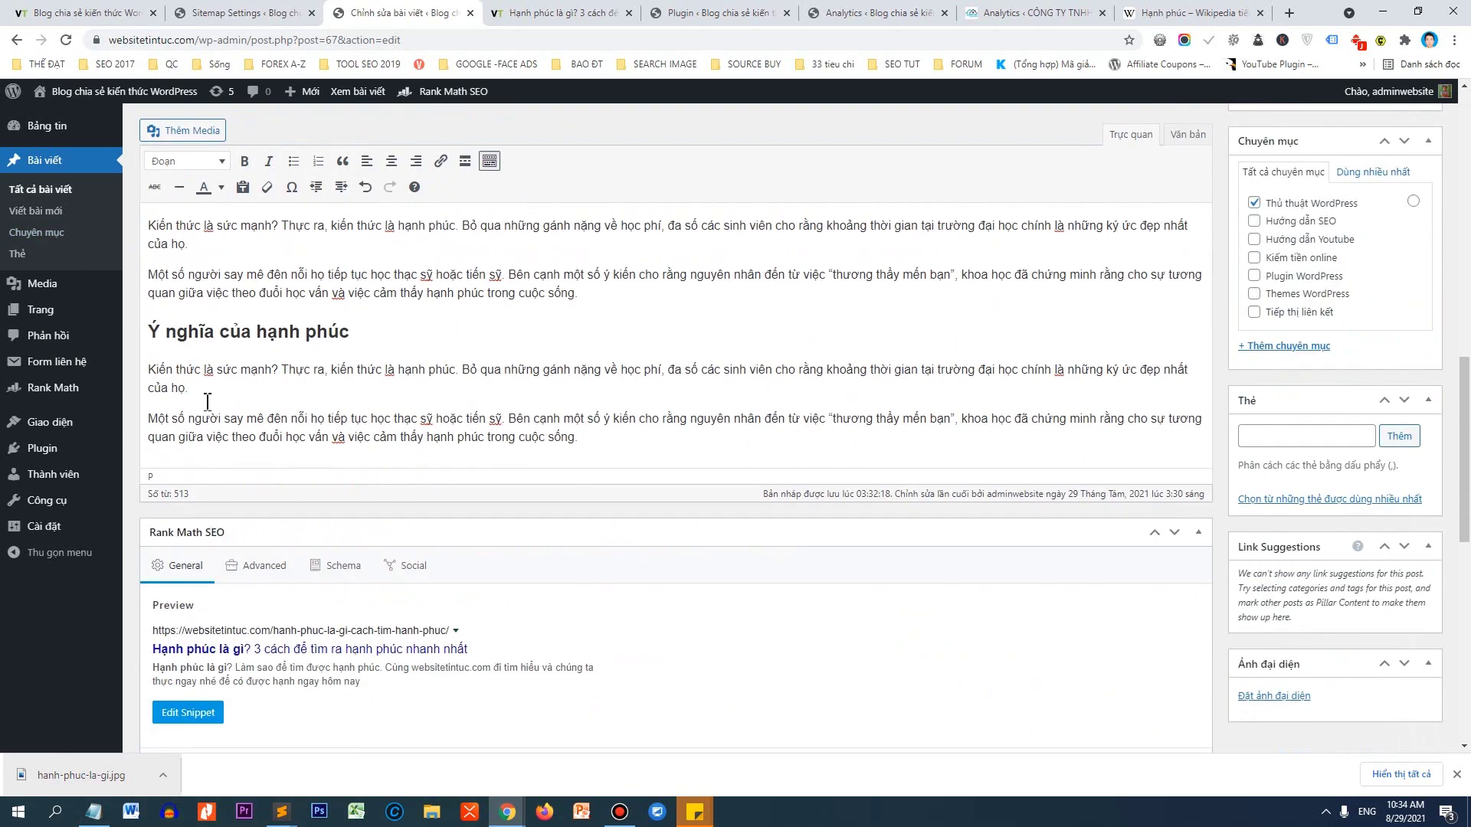
{"action": "left_click_drag", "start_coordinate": [148, 369], "coordinate": [597, 439]}
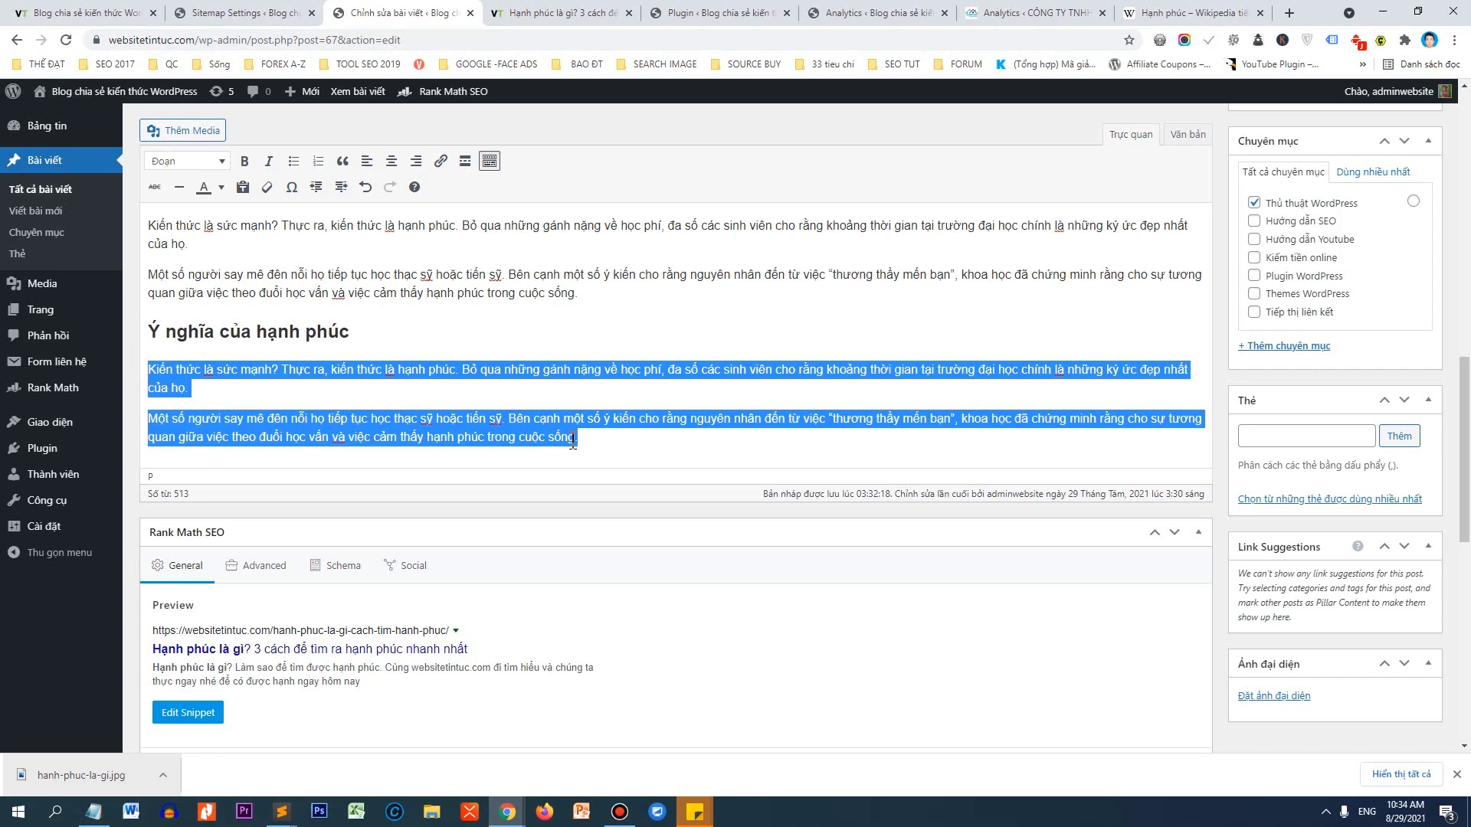
{"action": "left_click", "coordinate": [585, 448]}
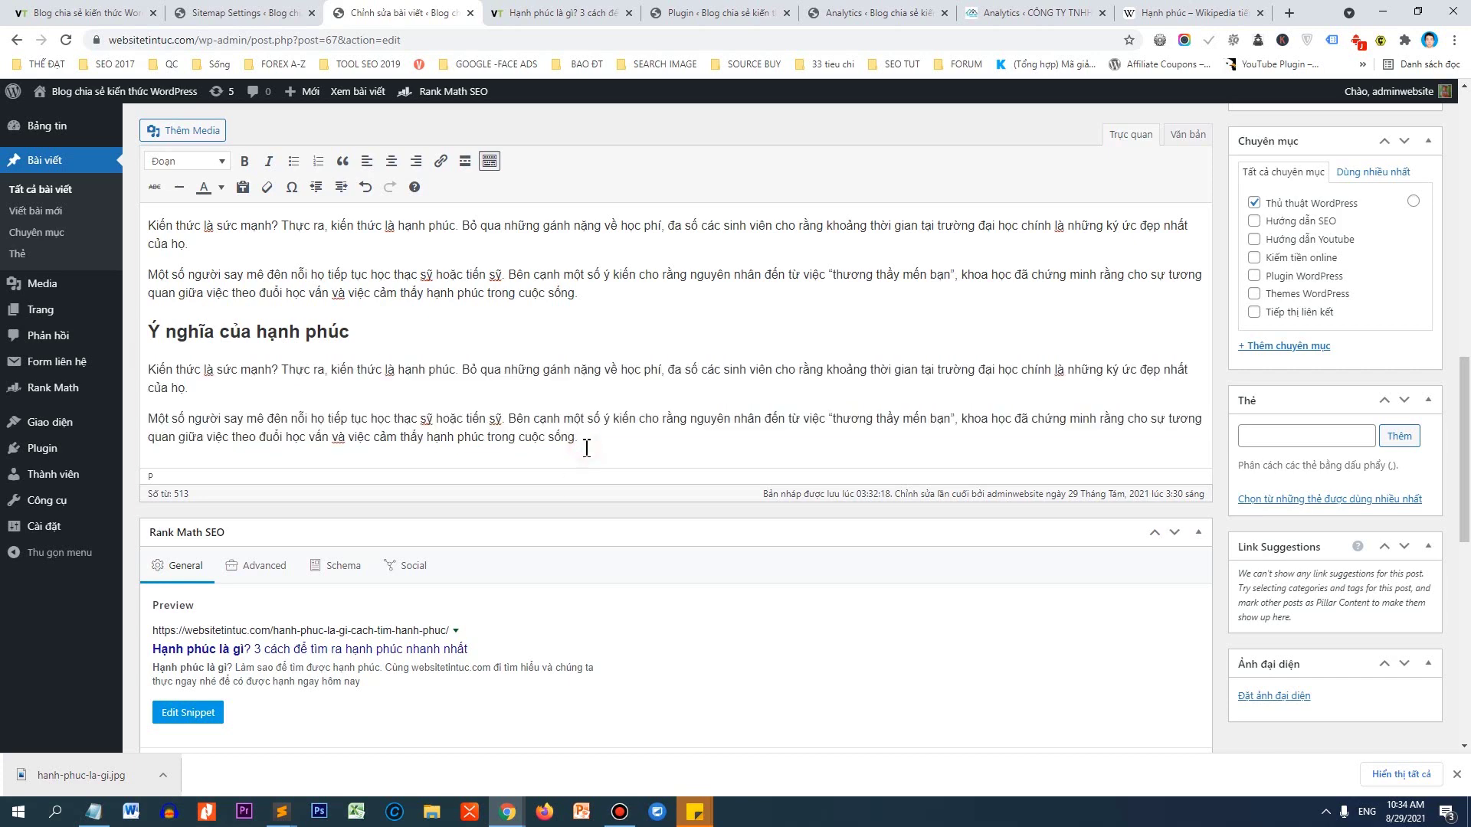
{"action": "key", "text": "Return"}
{"action": "key", "text": "Return"}
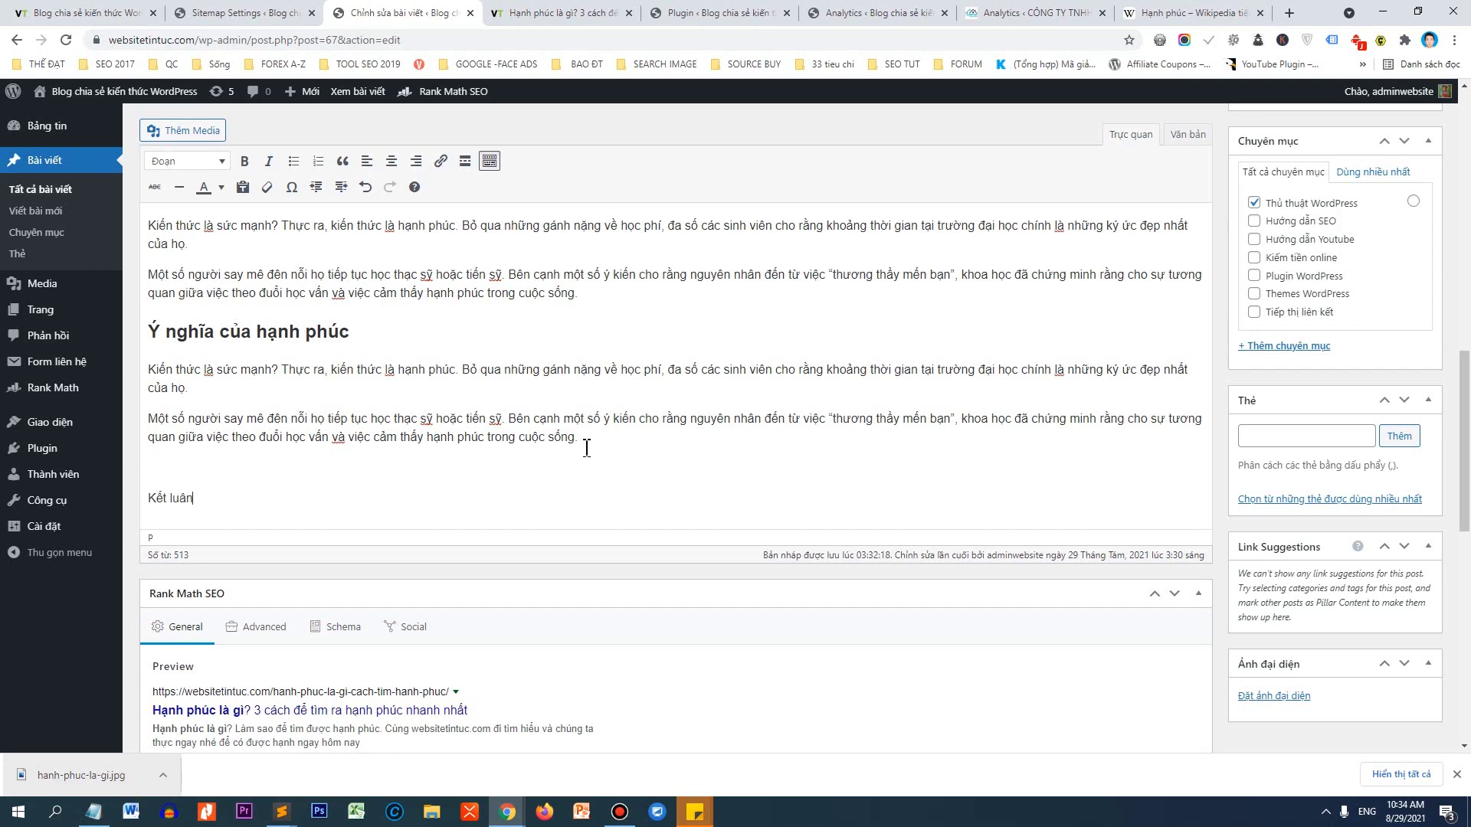
Add a 'Kết luận về hạnh phúc' level-2 heading with a new paragraph below it.
{"action": "left_click", "coordinate": [200, 162]}
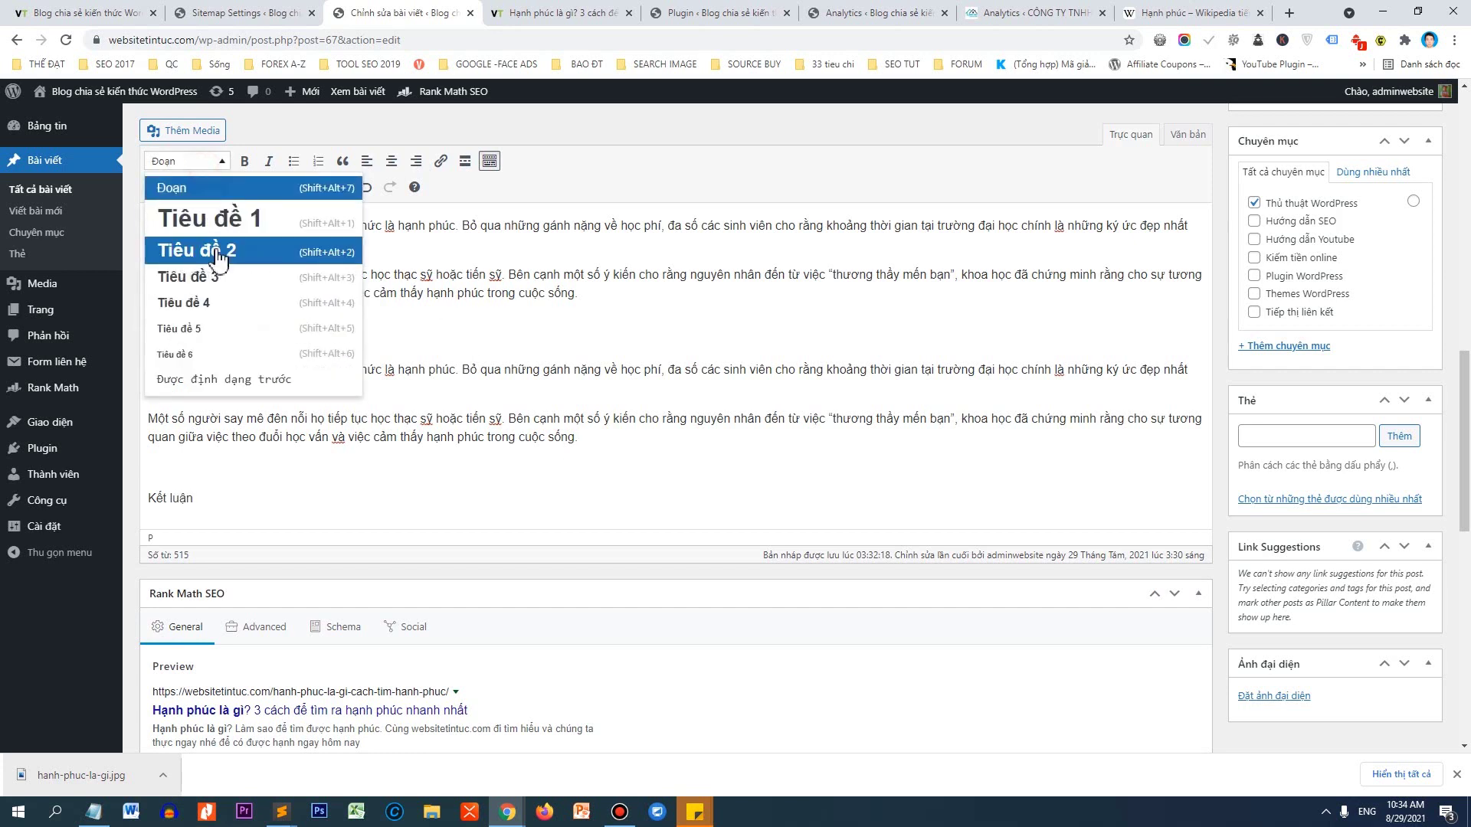
{"action": "type", "text": "Kết luận"}
{"action": "left_click", "coordinate": [220, 253]}
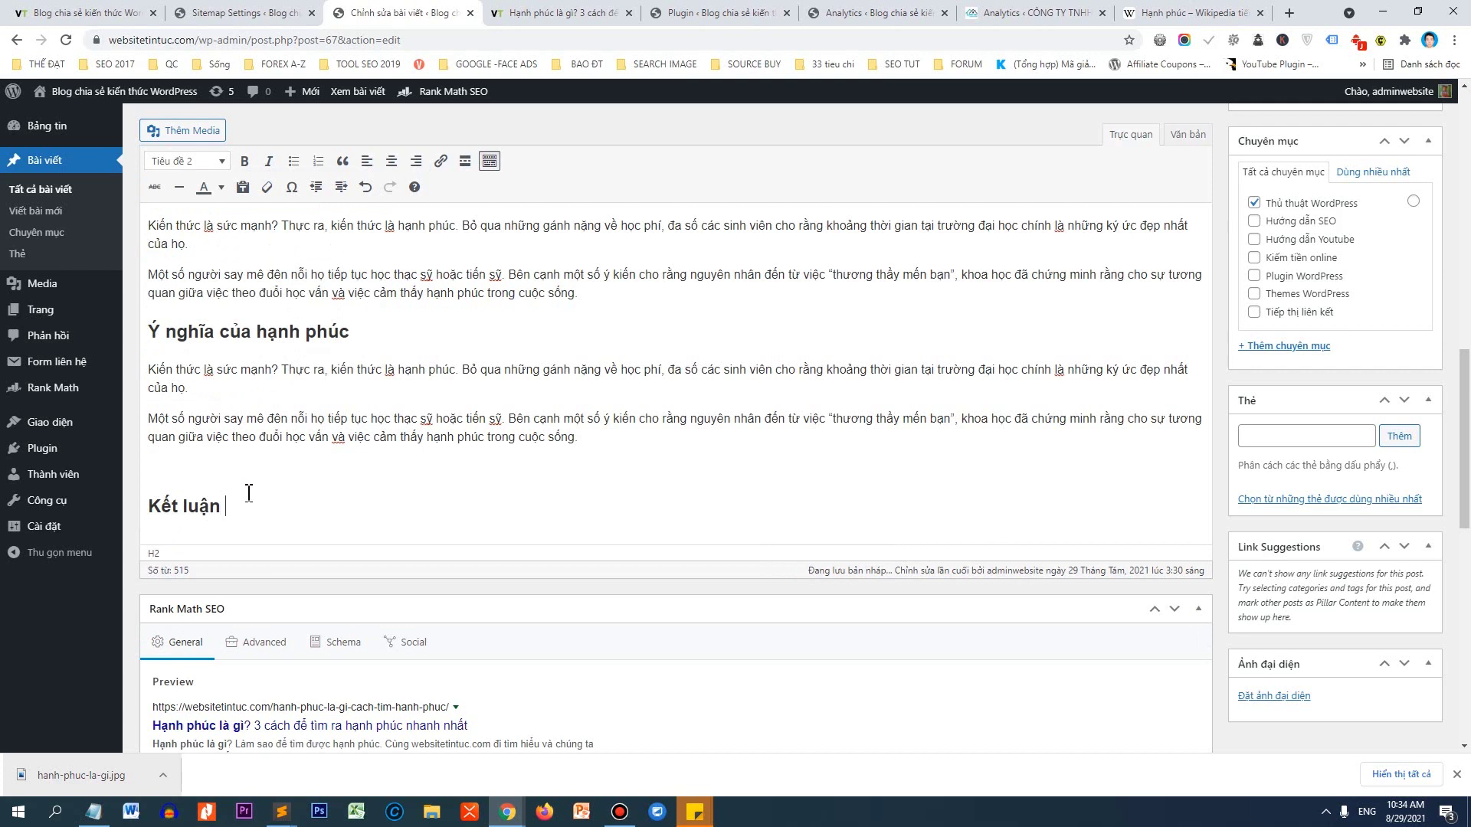
{"action": "type", "text": "về ha"}
{"action": "type", "text": "nhj phuc"}
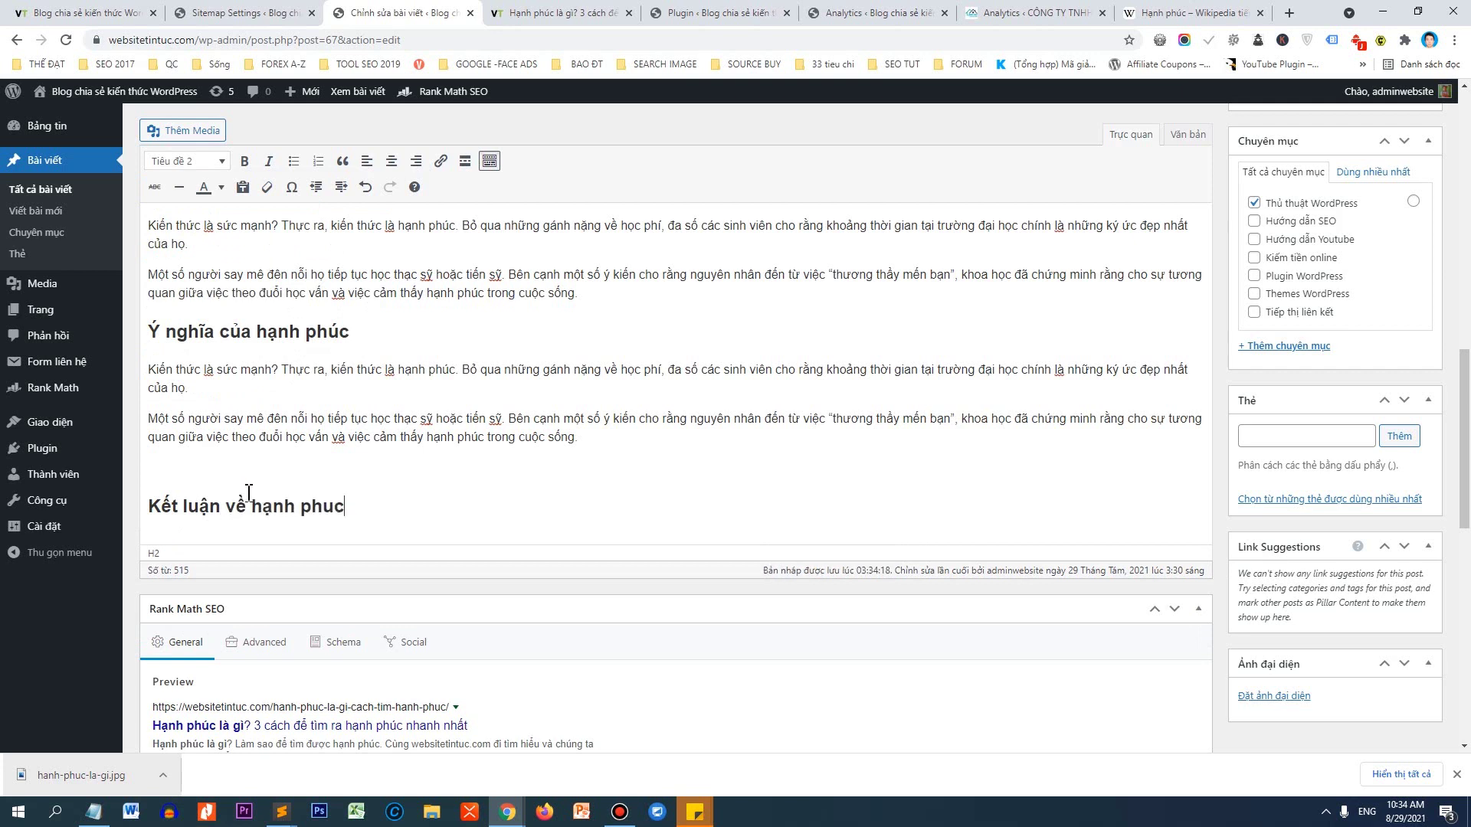
{"action": "key", "text": "Return"}
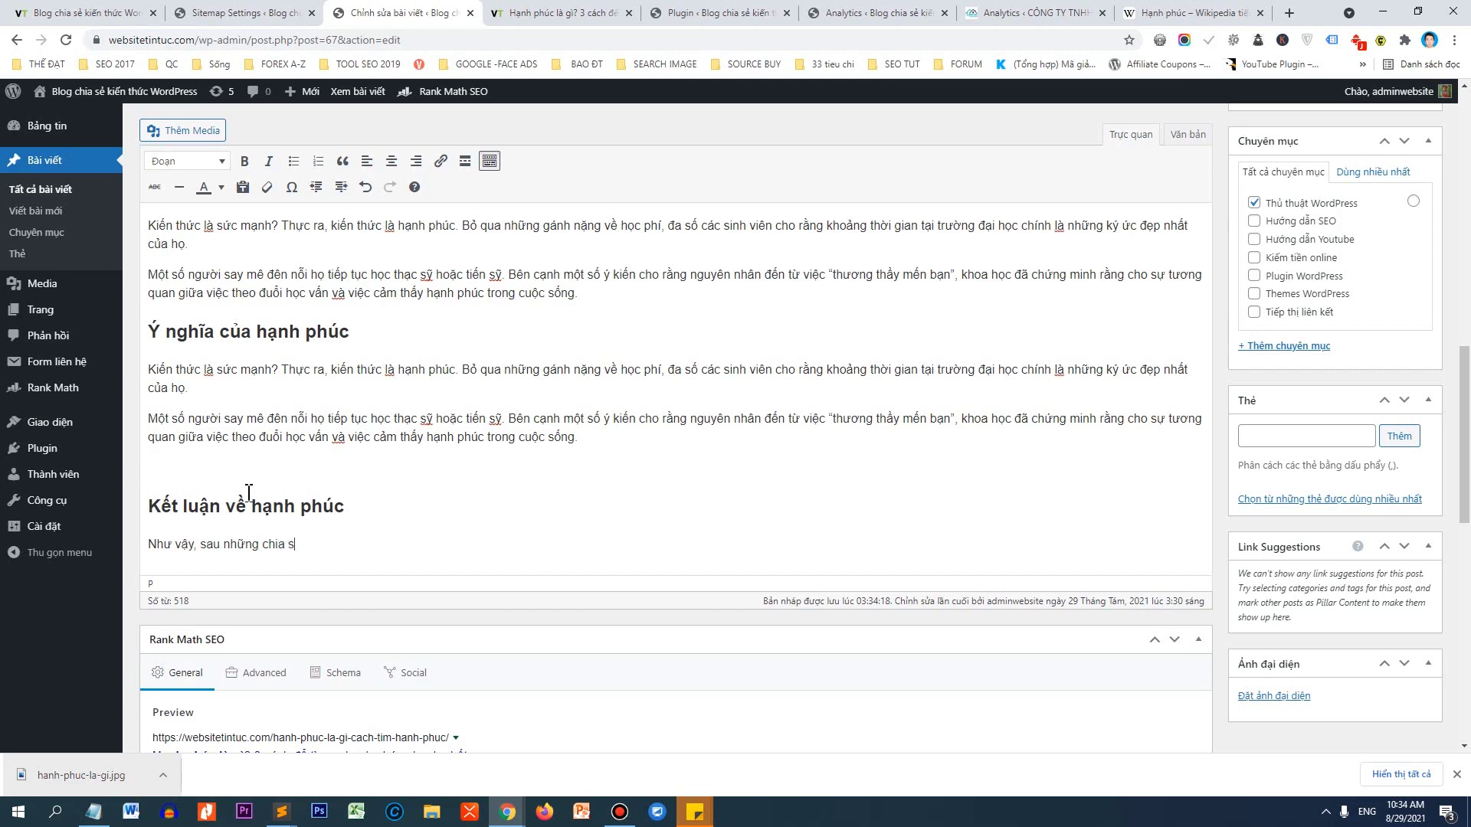
Write the conclusion, bolding 'hạnh phúc là gì?' and keeping the closing 'Hy vọng' sentence unbolded.
{"action": "type", "text": "Văn Thế Web thì các bạn đã hiêu"}
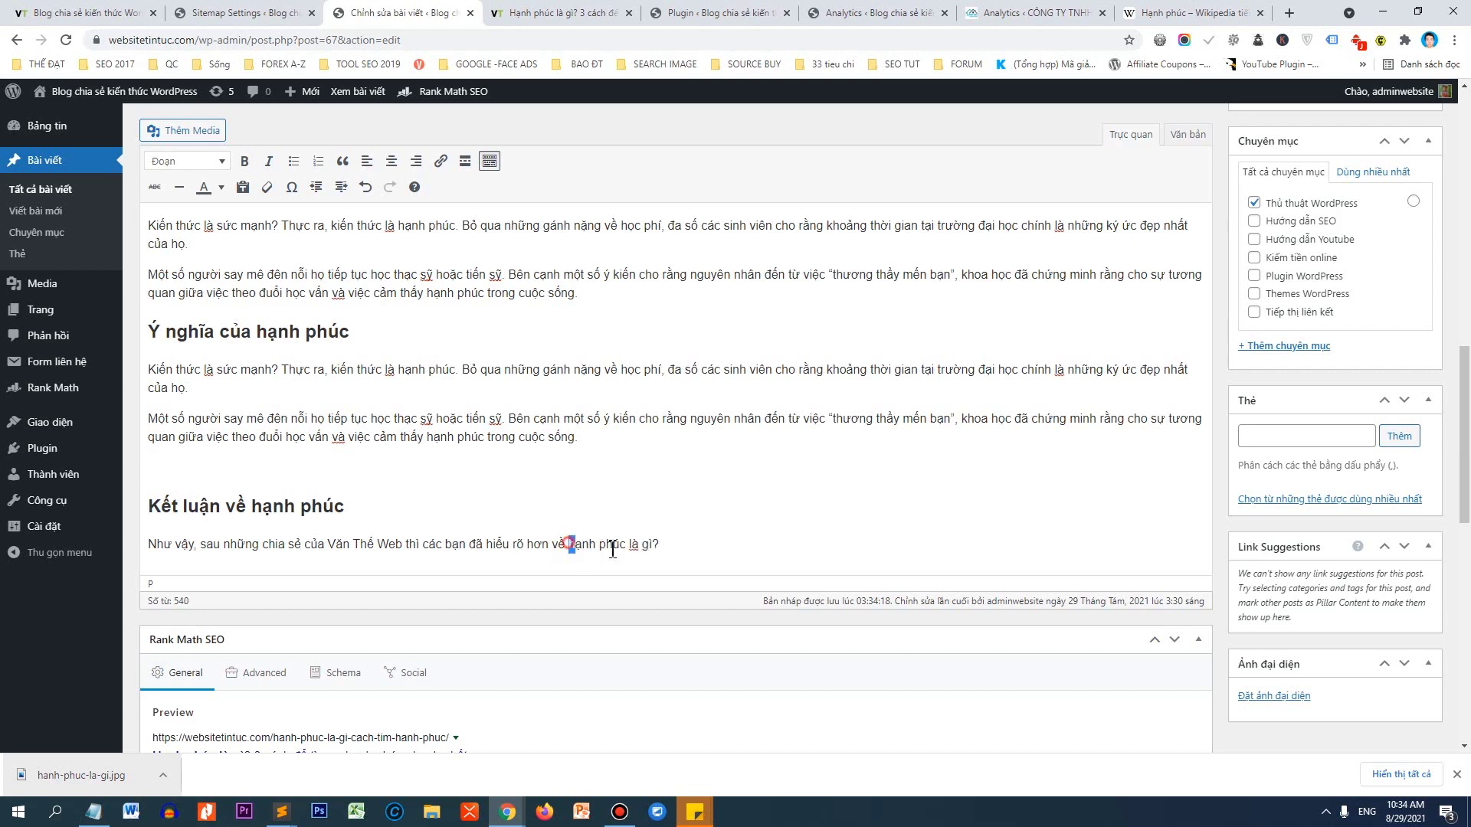
{"action": "left_click_drag", "start_coordinate": [567, 544], "coordinate": [671, 546]}
{"action": "key", "text": "ctrl+b"}
{"action": "left_click", "coordinate": [671, 547]}
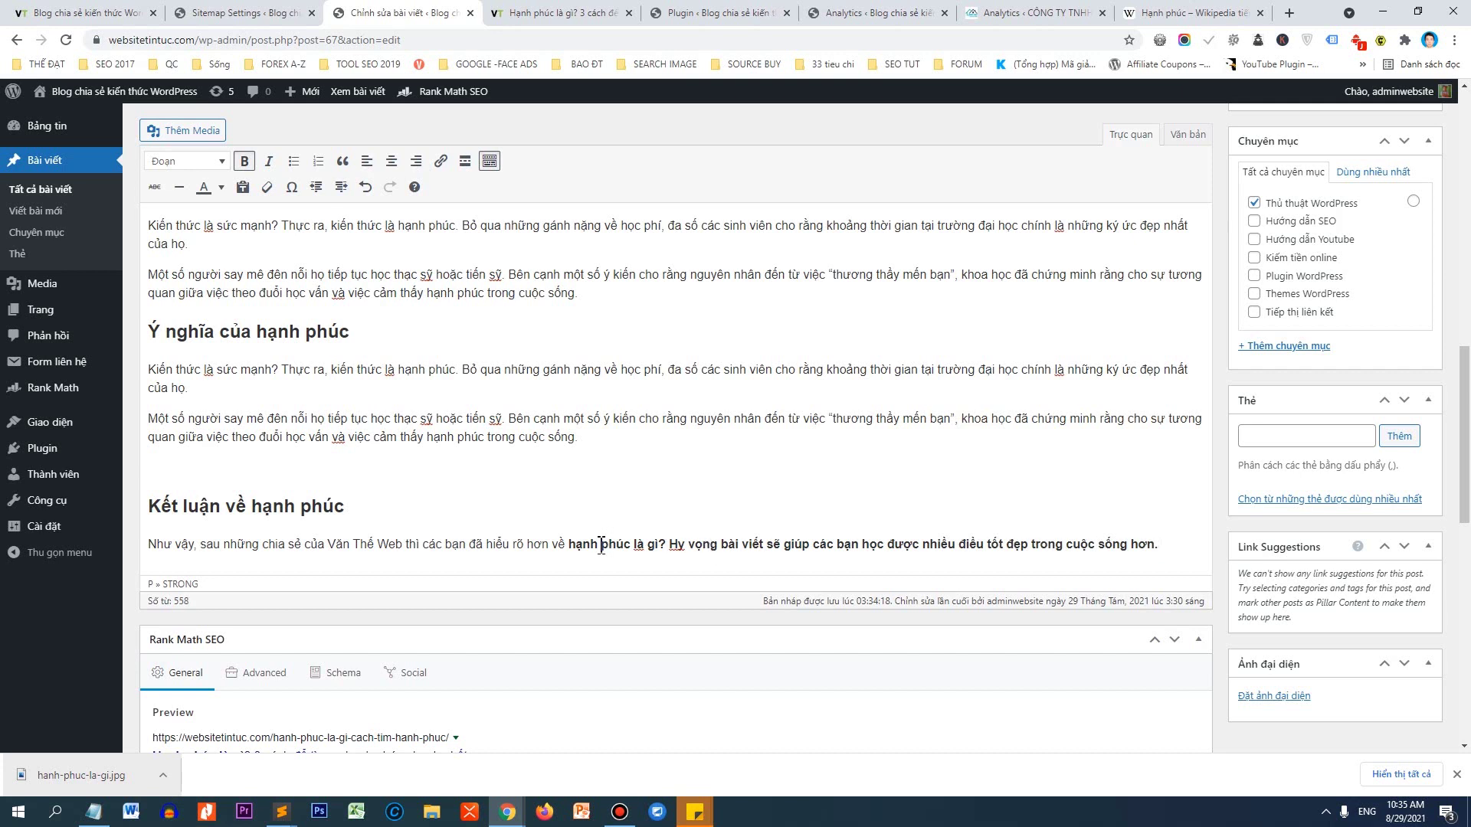
{"action": "left_click_drag", "start_coordinate": [669, 550], "coordinate": [1186, 546]}
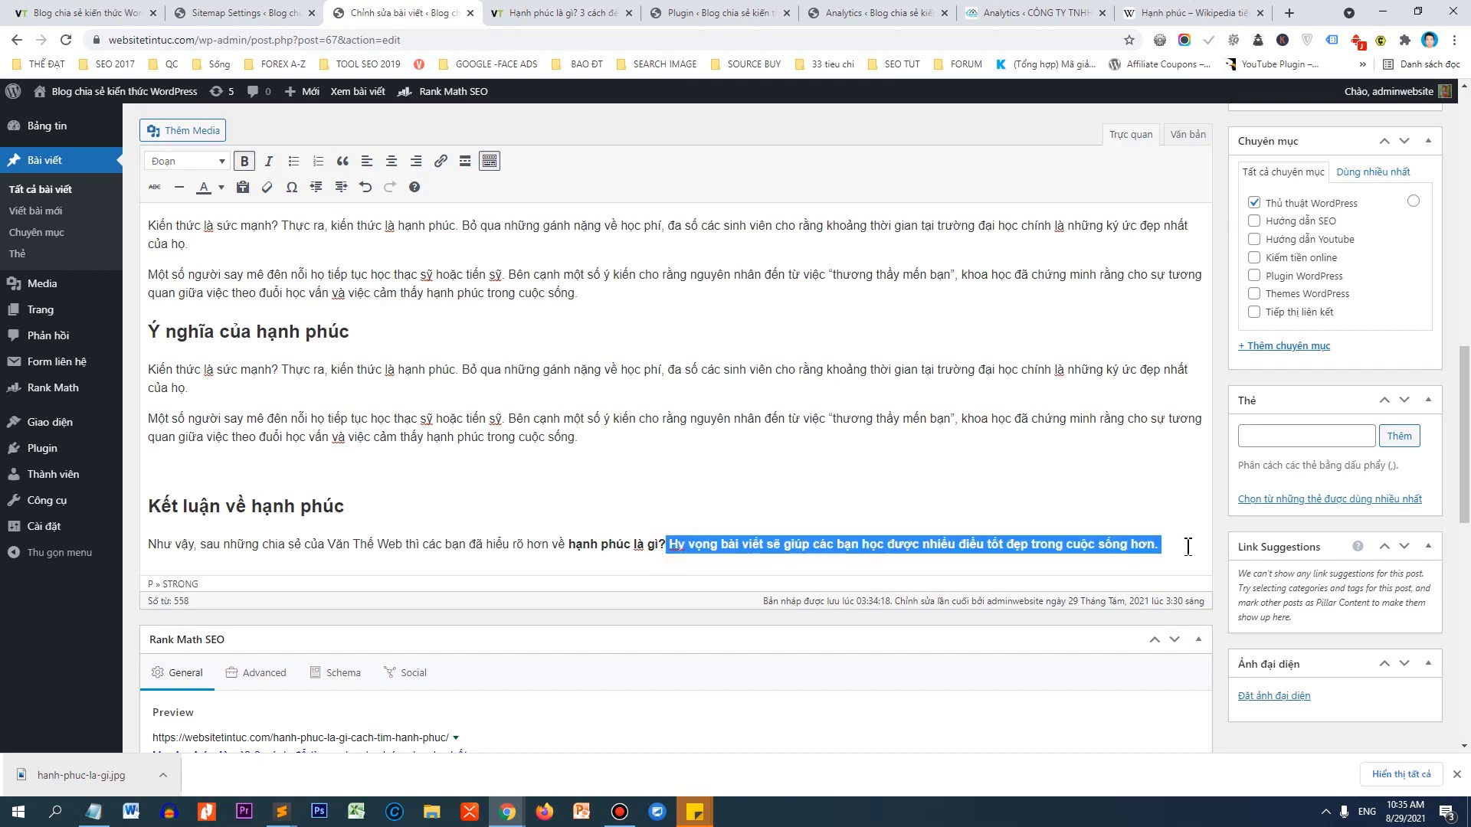
{"action": "key", "text": "ctrl+b"}
{"action": "left_click", "coordinate": [1184, 546]}
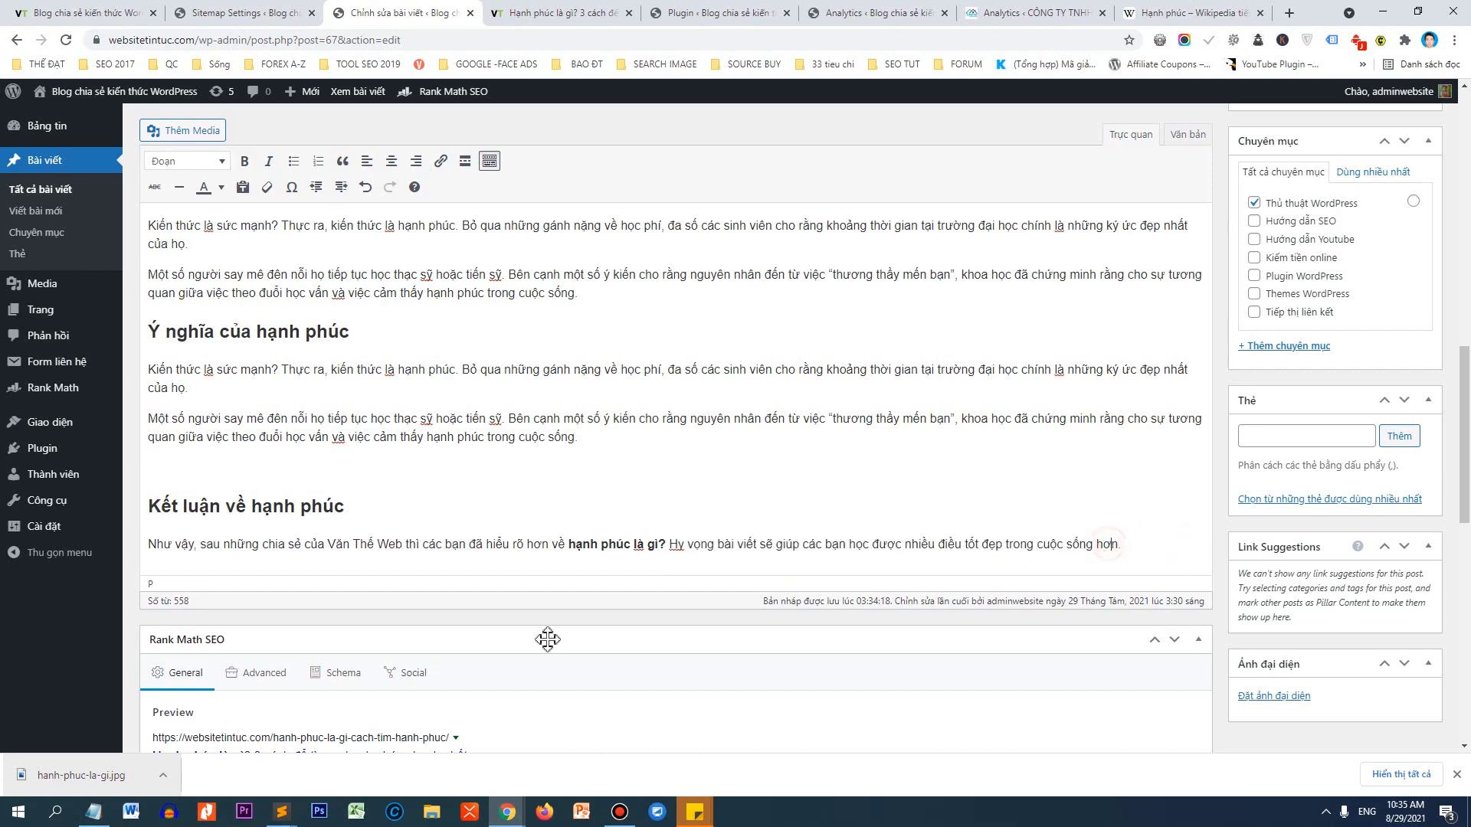
{"action": "left_click_drag", "start_coordinate": [570, 538], "coordinate": [667, 538]}
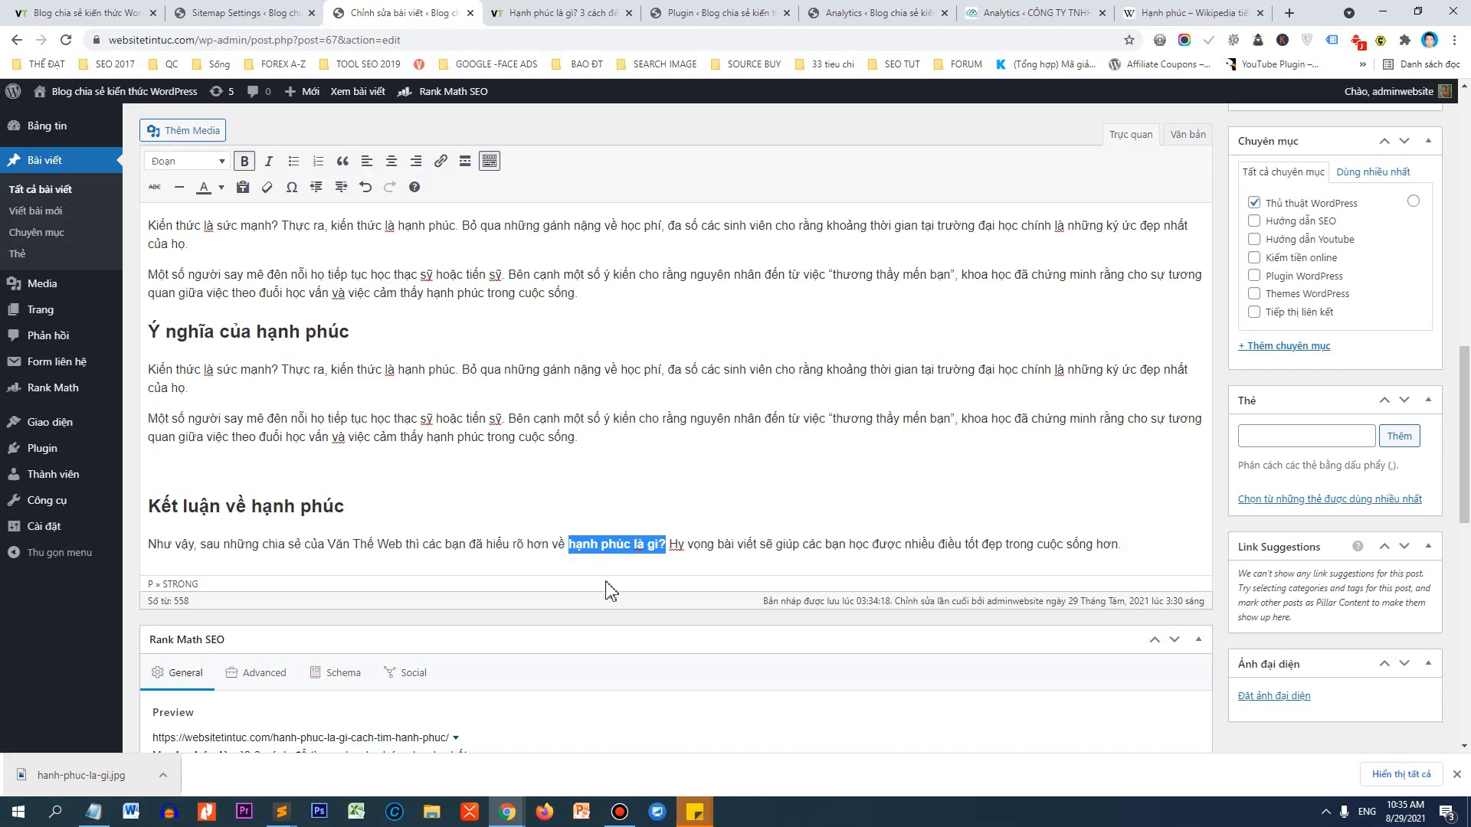
{"action": "scroll", "coordinate": [377, 434], "scroll_direction": "up", "scroll_amount": 20}
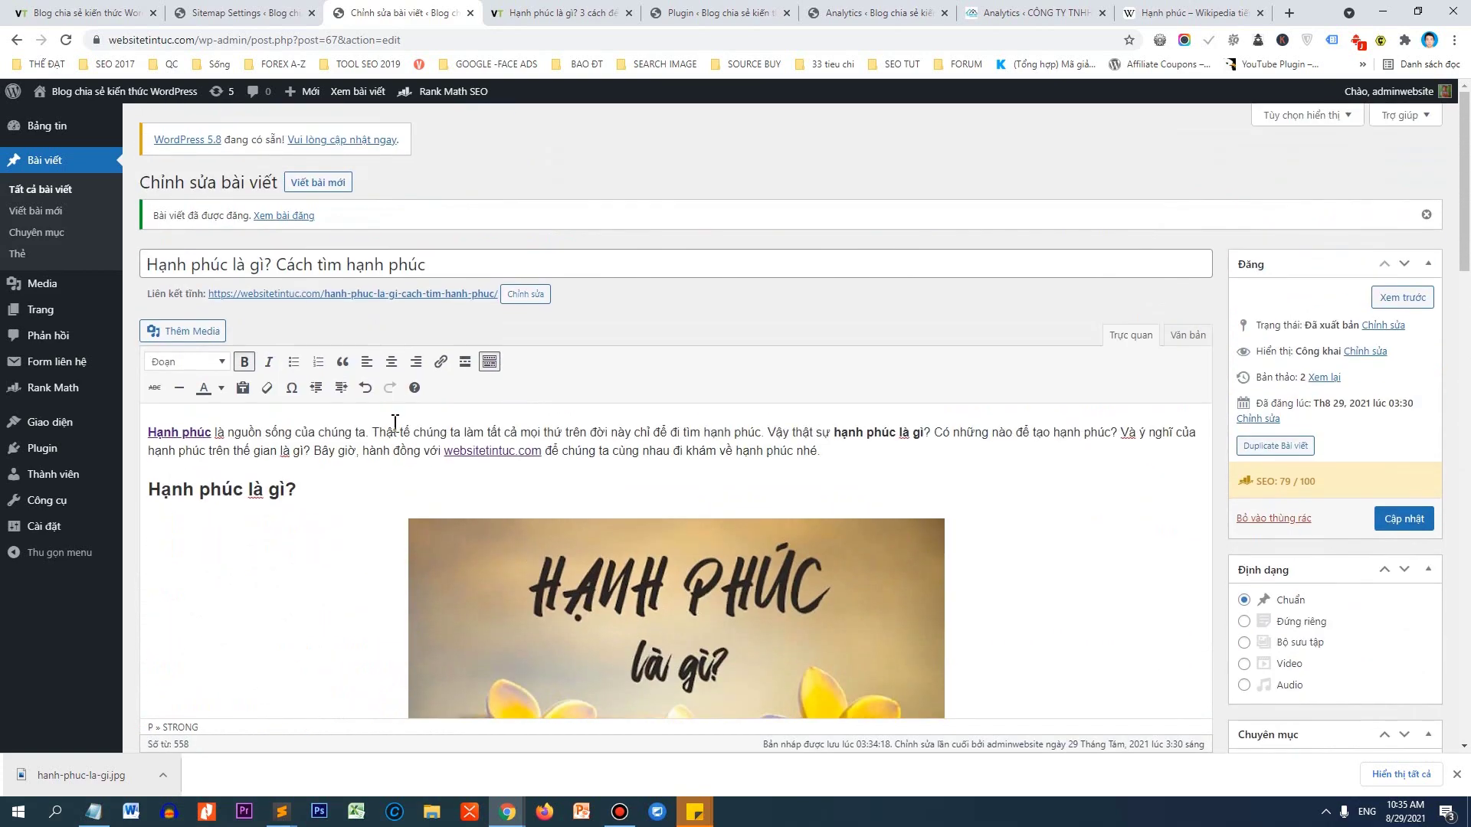
{"action": "scroll", "coordinate": [630, 379], "scroll_direction": "down", "scroll_amount": 8}
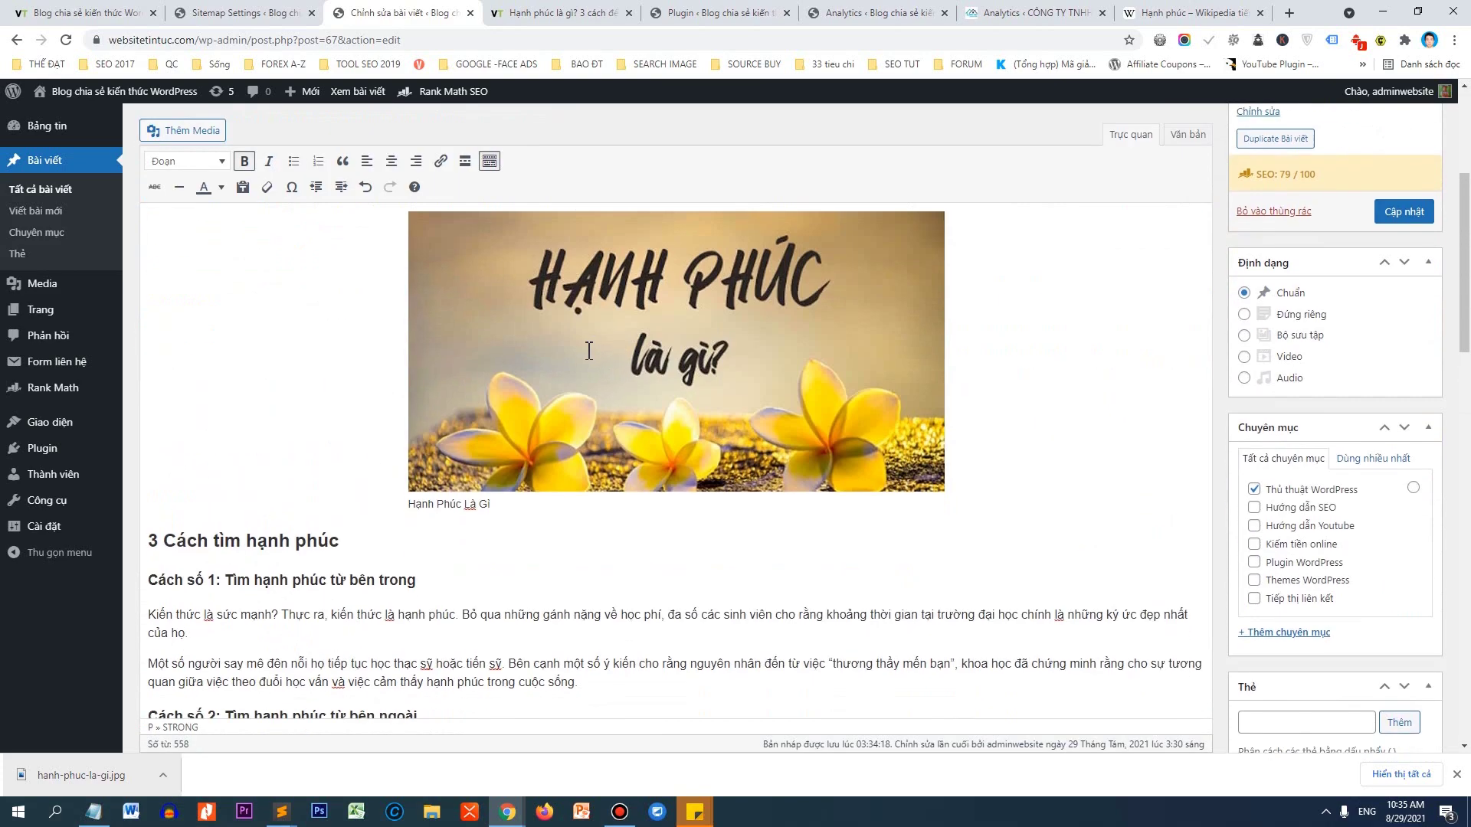
{"action": "scroll", "coordinate": [621, 391], "scroll_direction": "down", "scroll_amount": 5}
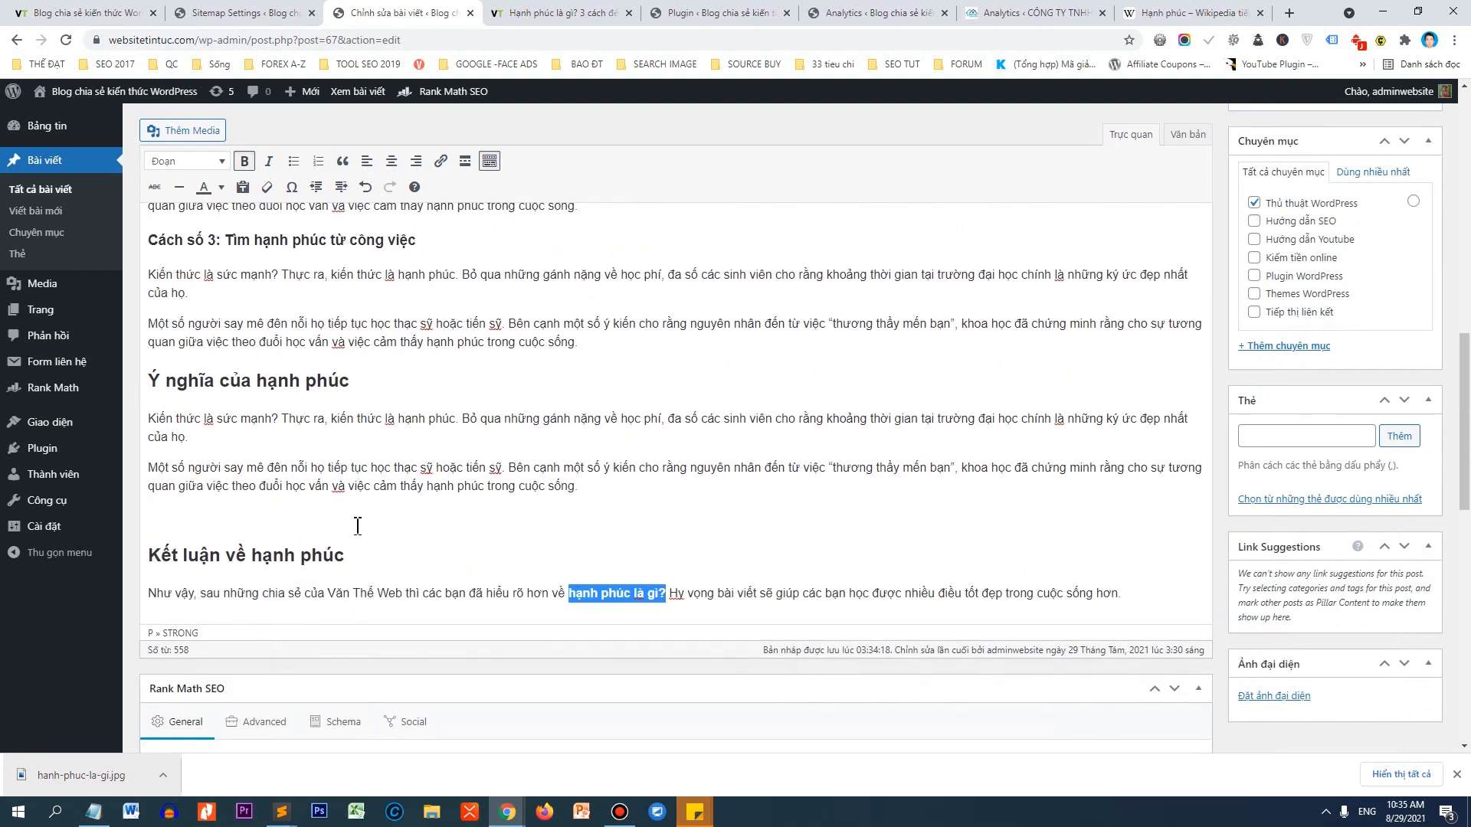
{"action": "scroll", "coordinate": [369, 491], "scroll_direction": "down", "scroll_amount": 8}
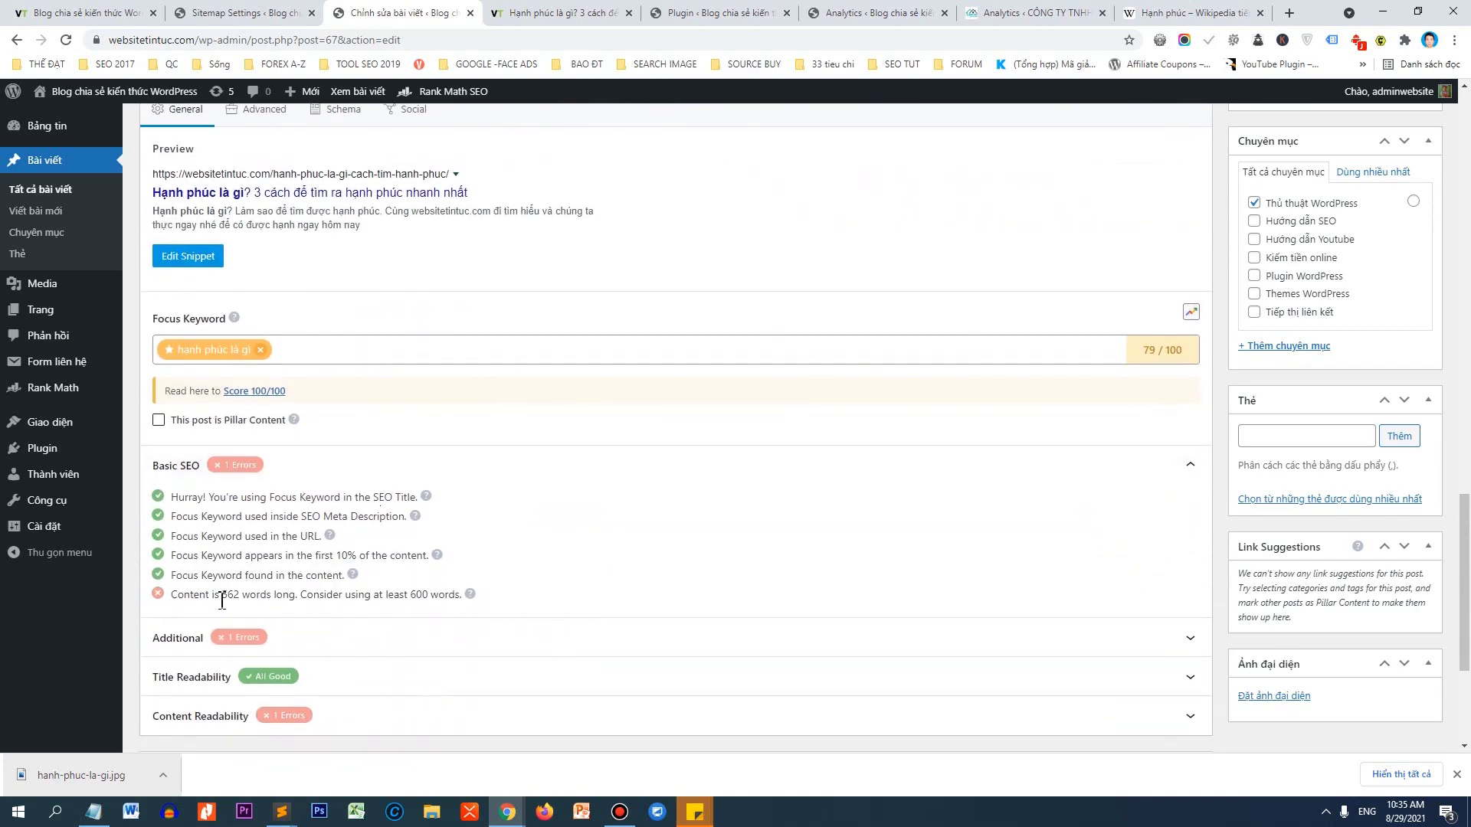
{"action": "left_click_drag", "start_coordinate": [171, 598], "coordinate": [253, 603]}
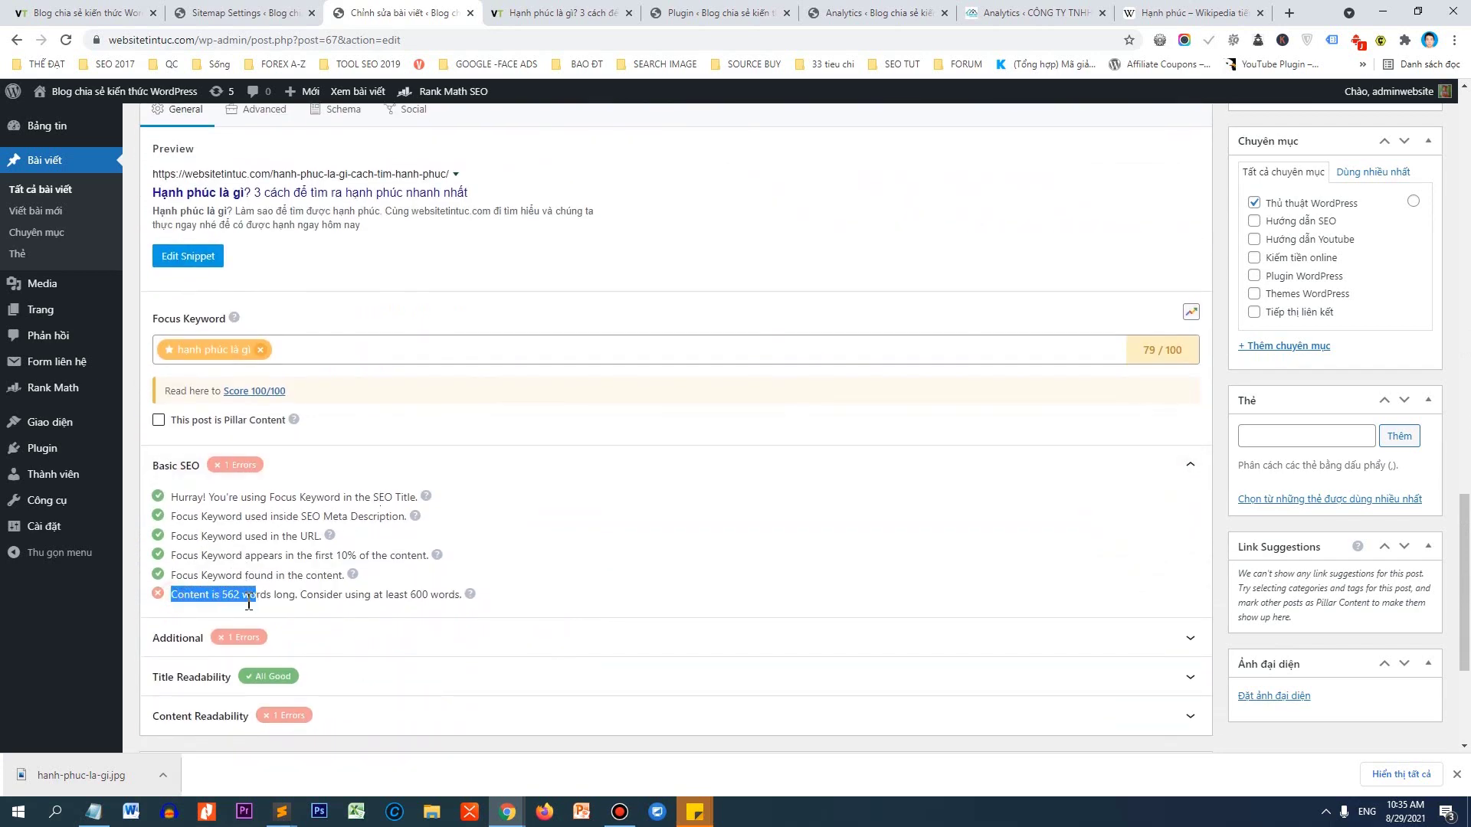
{"action": "left_click", "coordinate": [234, 602]}
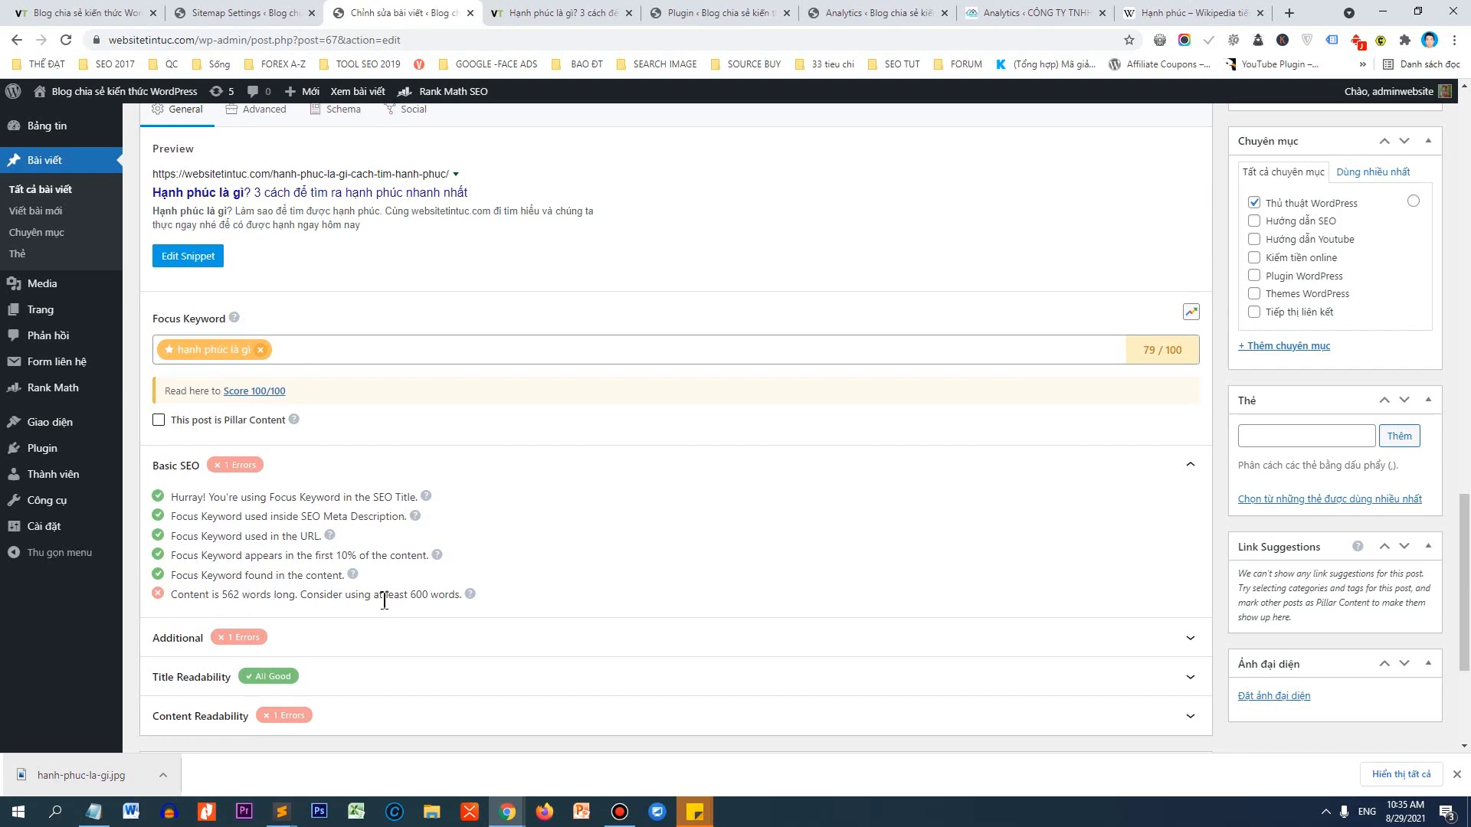
{"action": "scroll", "coordinate": [434, 487], "scroll_direction": "up", "scroll_amount": 15}
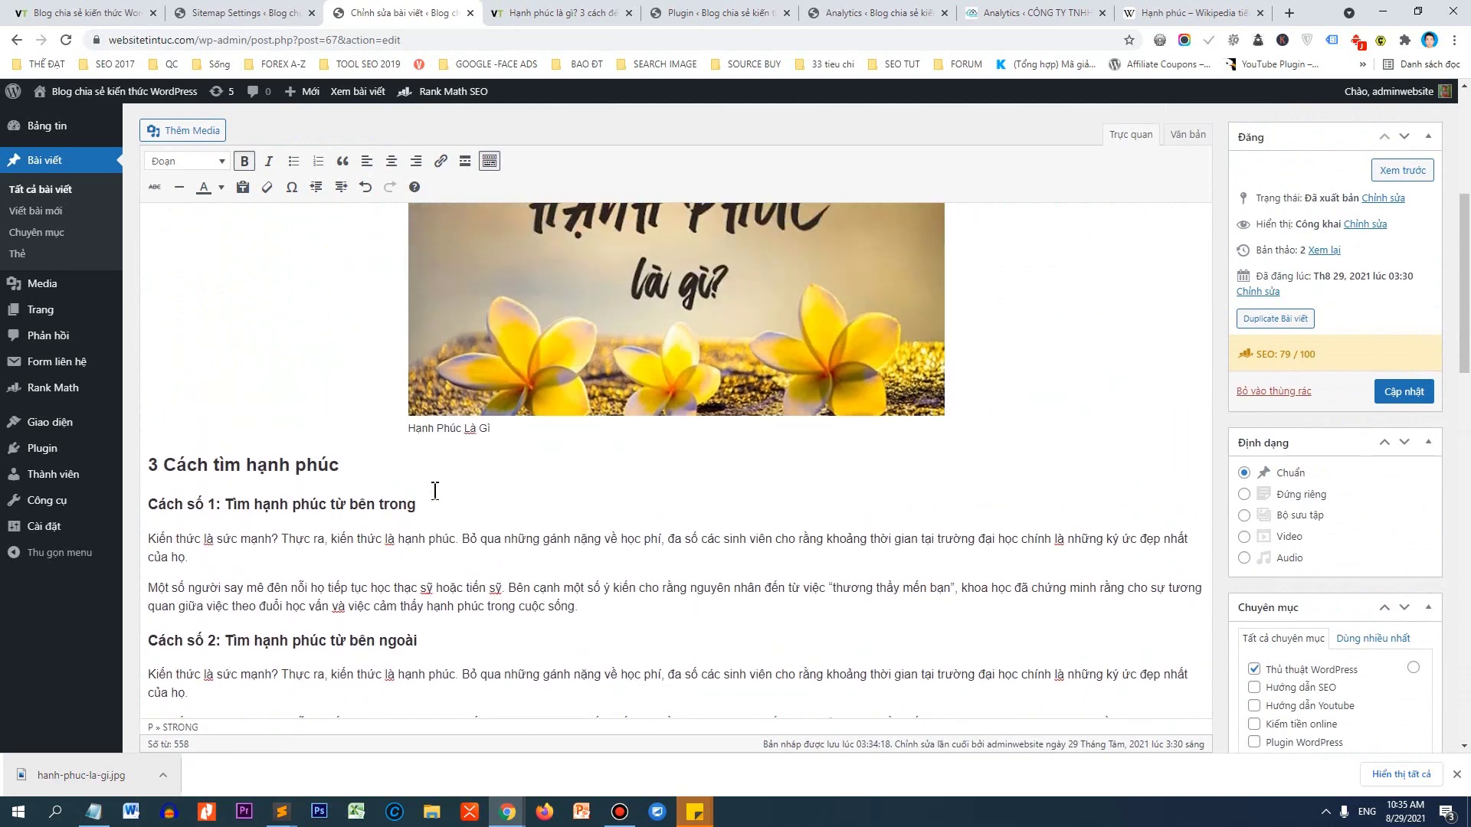
Duplicate the two Cách số 1 paragraphs after the second one, bringing the draft to 659 words.
{"action": "scroll", "coordinate": [435, 491], "scroll_direction": "down", "scroll_amount": 3}
{"action": "left_click_drag", "start_coordinate": [602, 378], "coordinate": [156, 300]}
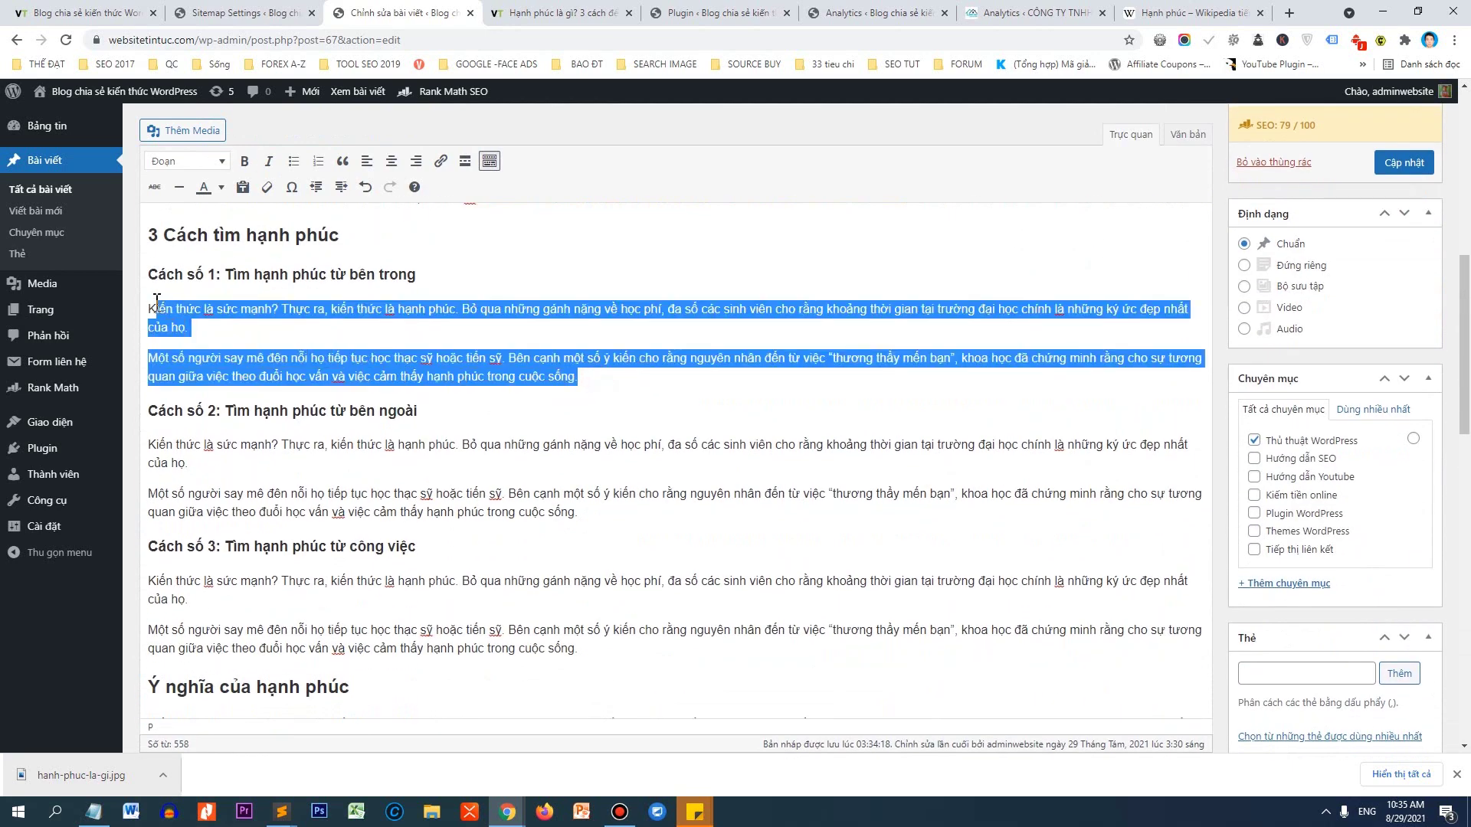
{"action": "left_click", "coordinate": [598, 376]}
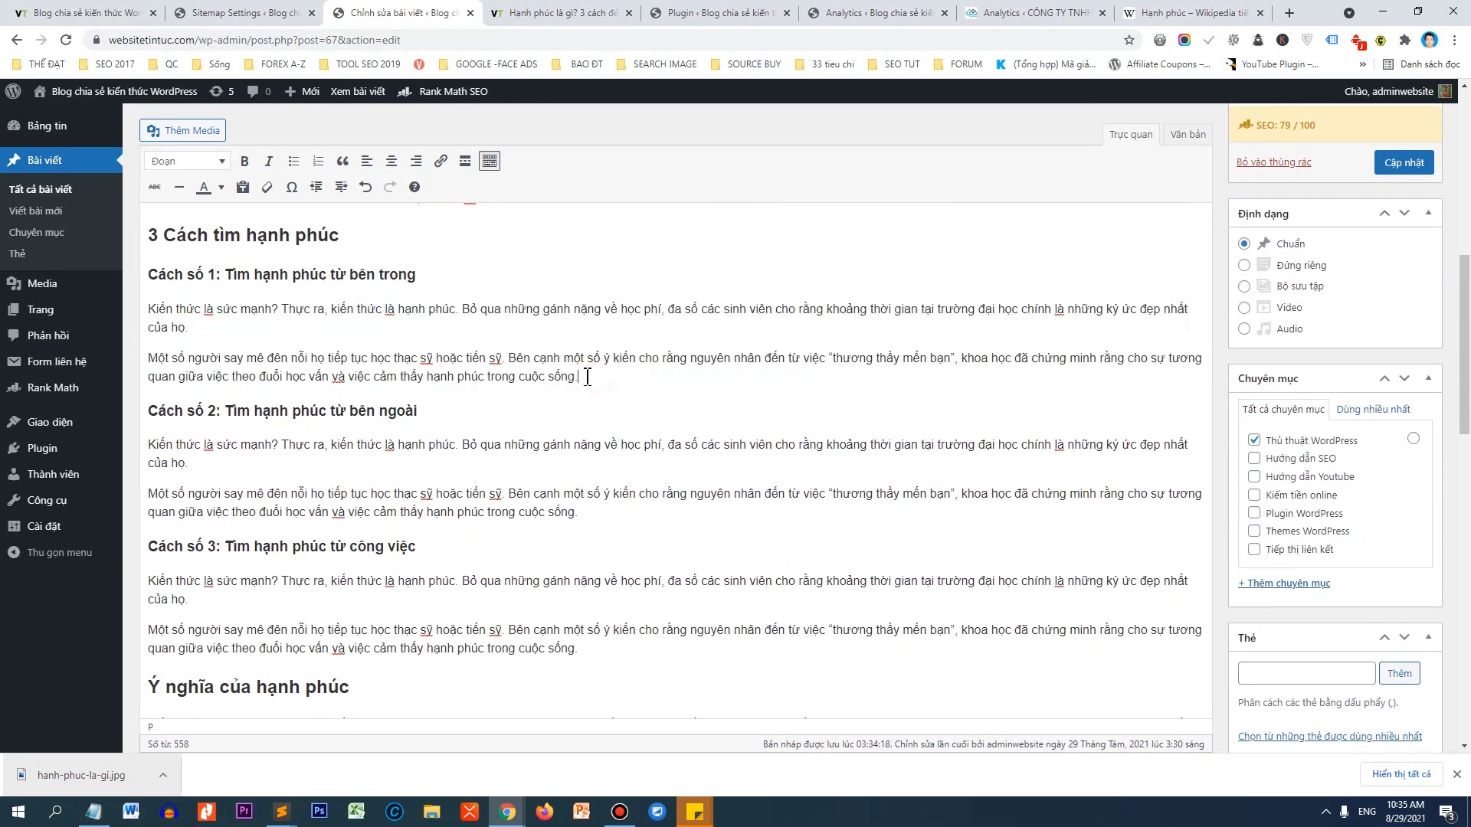
{"action": "scroll", "coordinate": [585, 375], "scroll_direction": "down", "scroll_amount": 5}
{"action": "scroll", "coordinate": [539, 434], "scroll_direction": "down", "scroll_amount": 10}
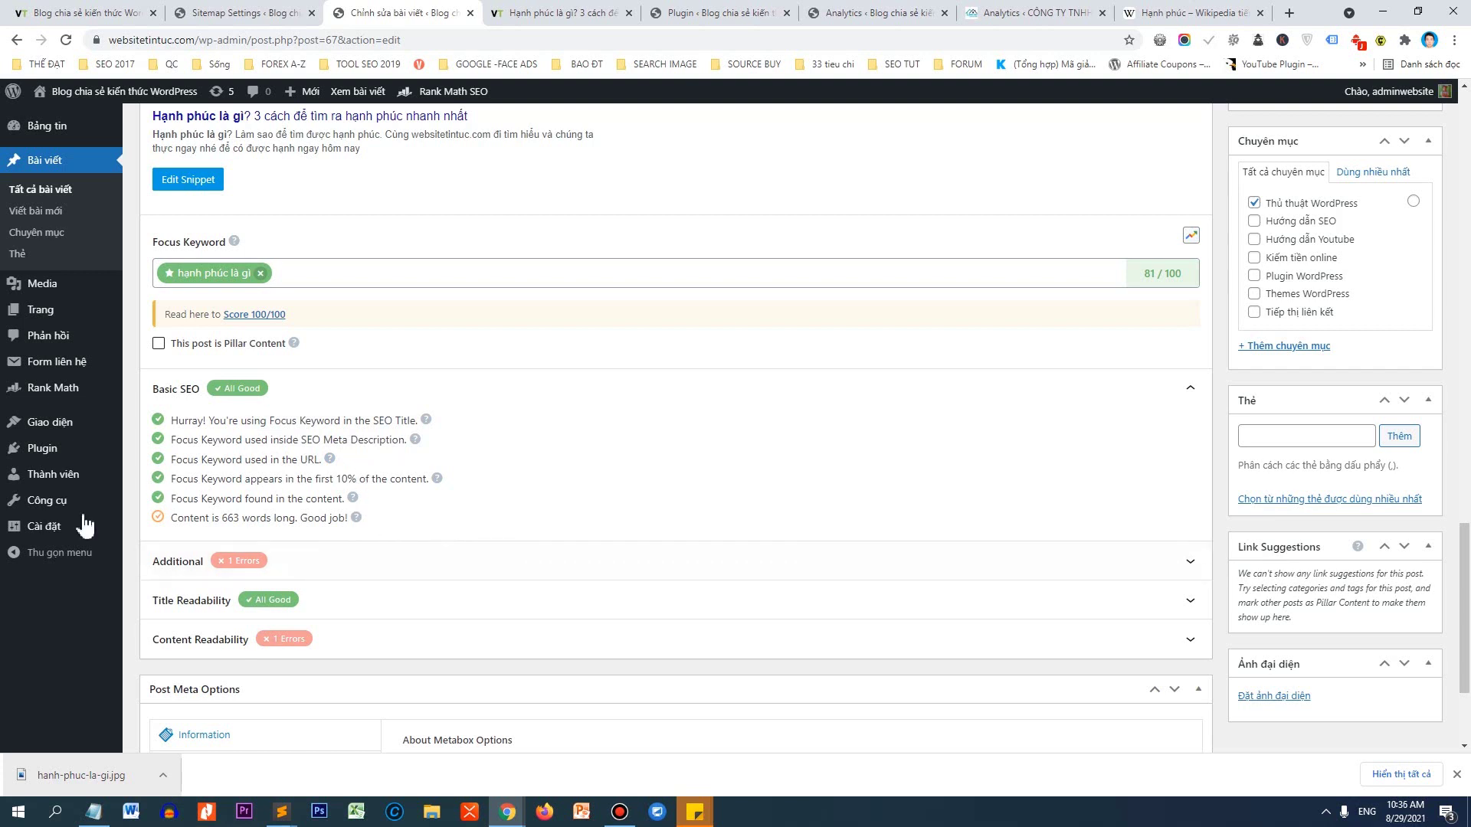
Expand Rank Math's Additional checks and find every 'Hạnh phúc là gì' match on the page.
{"action": "left_click", "coordinate": [288, 563]}
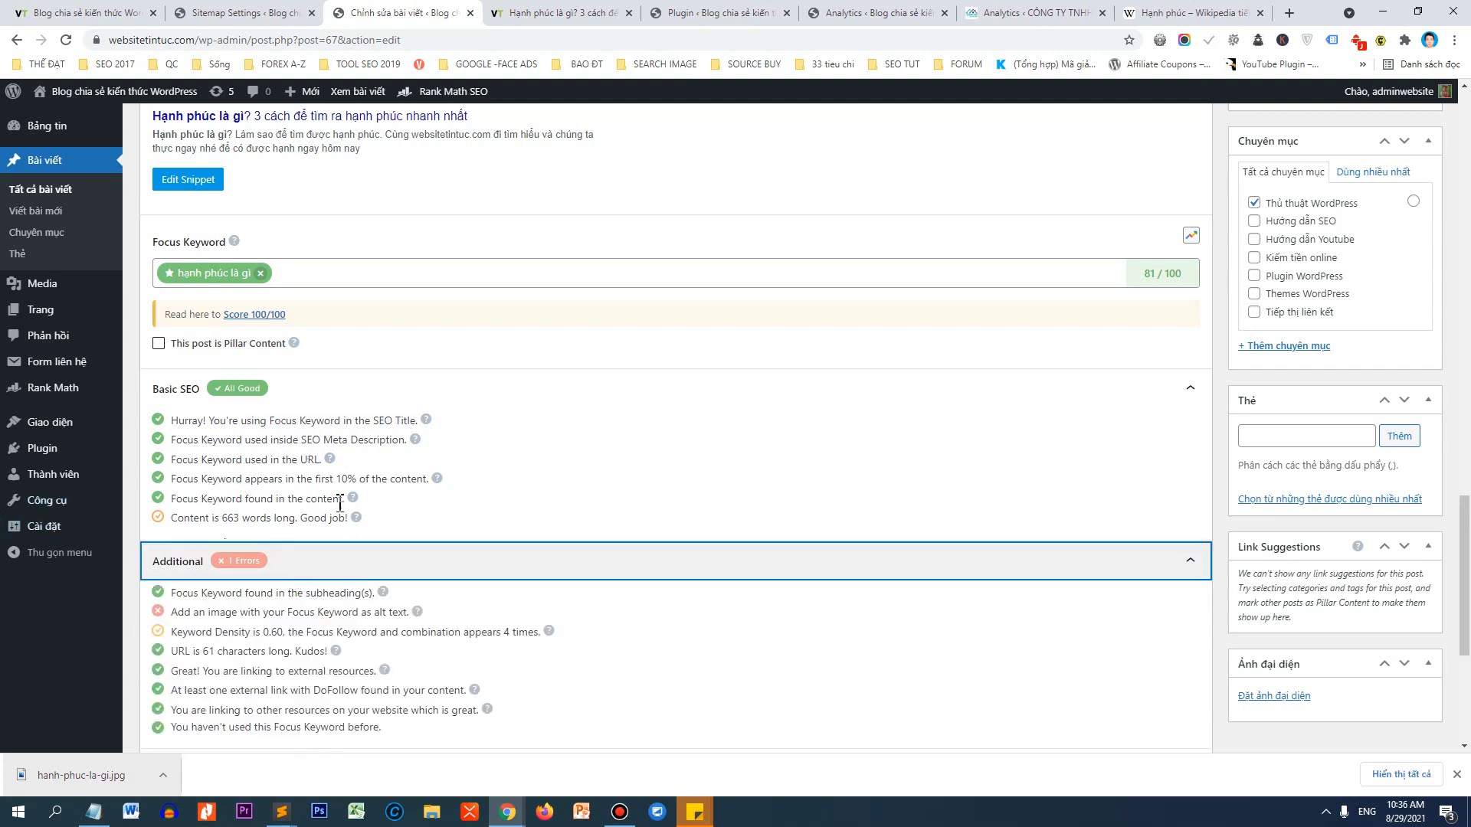
{"action": "scroll", "coordinate": [220, 478], "scroll_direction": "down", "scroll_amount": 2}
{"action": "left_click_drag", "start_coordinate": [171, 459], "coordinate": [410, 462]}
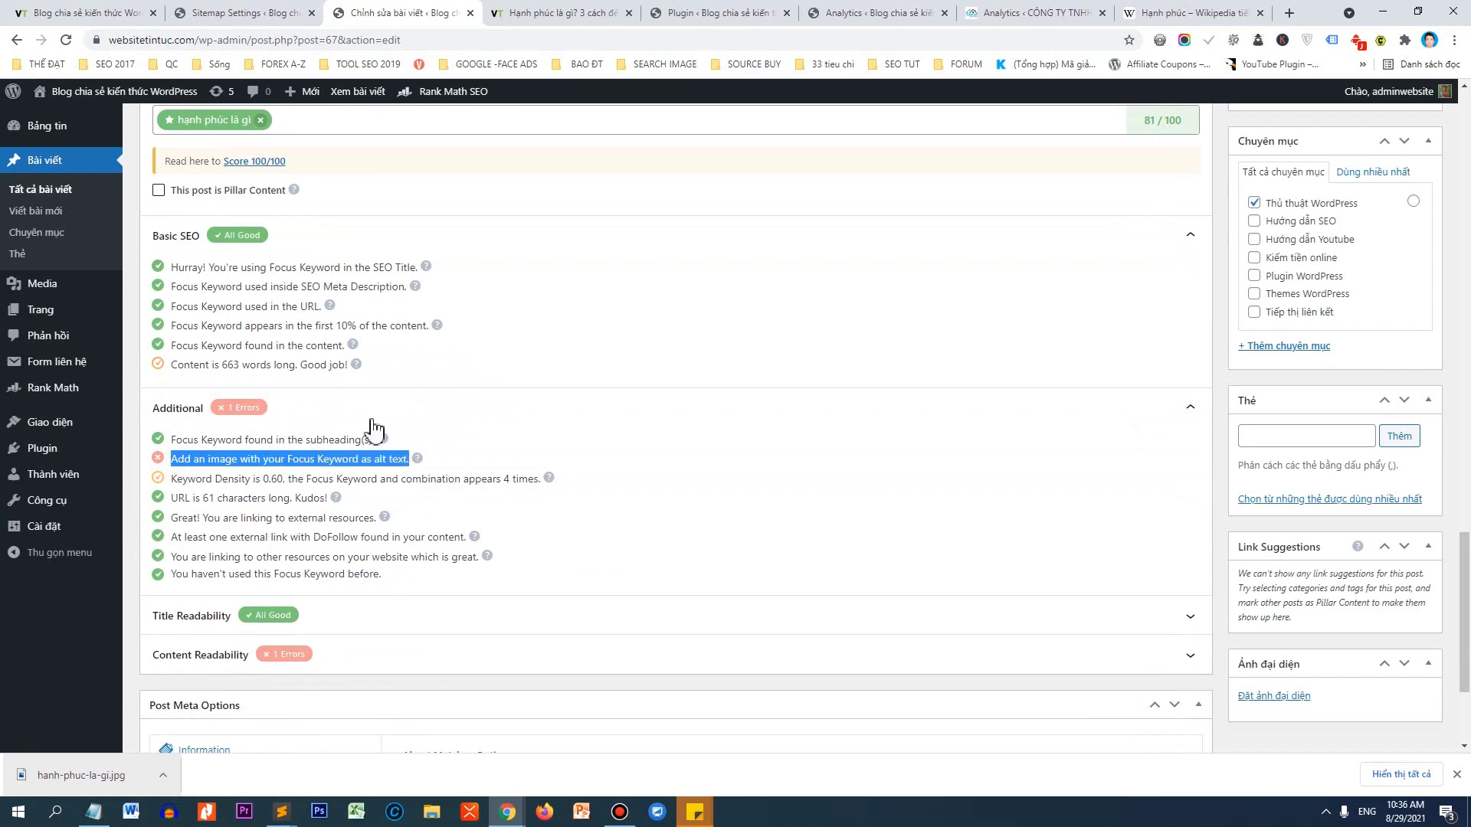
{"action": "scroll", "coordinate": [369, 418], "scroll_direction": "up", "scroll_amount": 2}
{"action": "scroll", "coordinate": [368, 531], "scroll_direction": "up", "scroll_amount": 6}
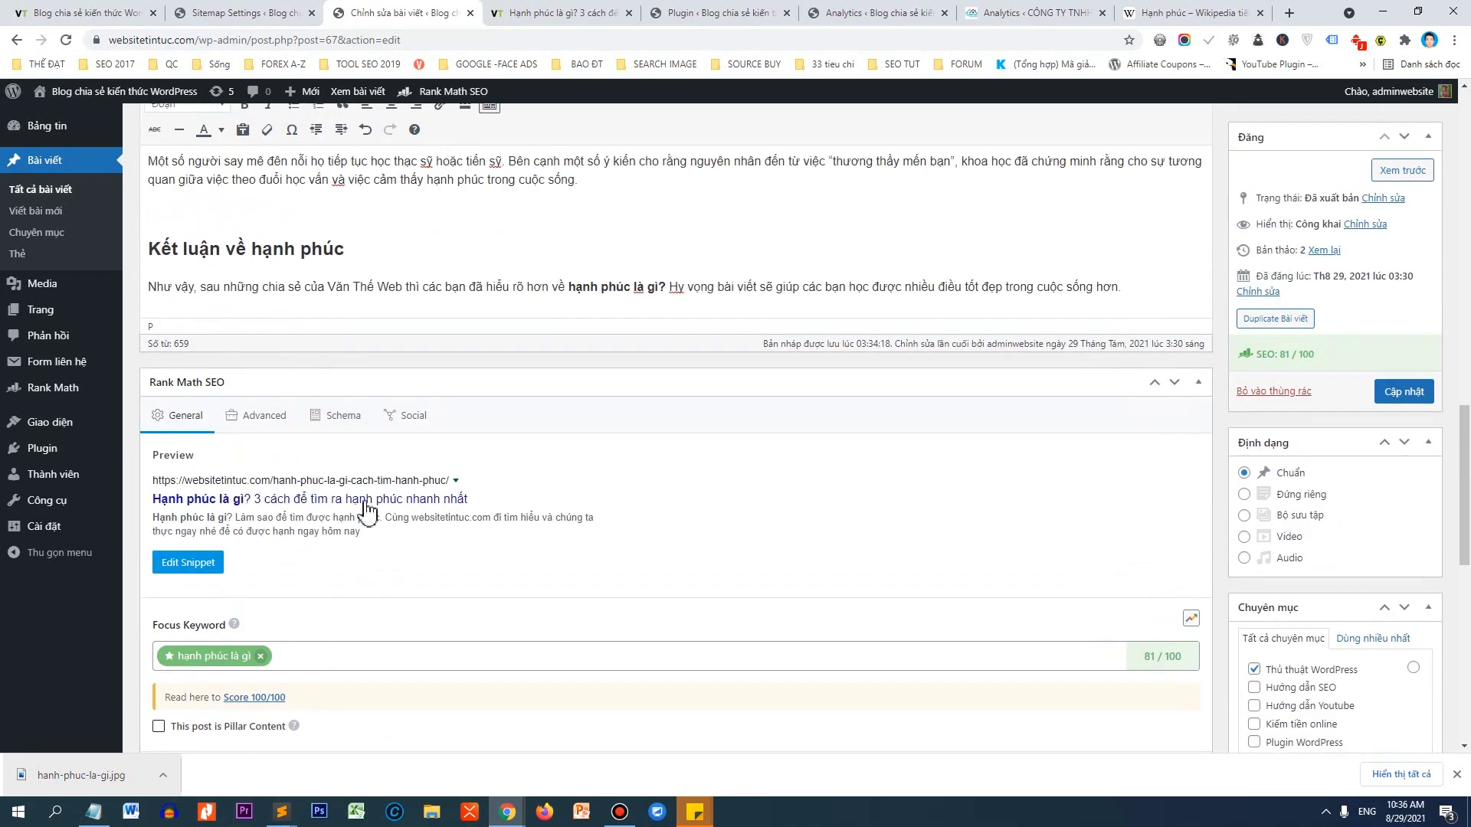
{"action": "left_click_drag", "start_coordinate": [152, 575], "coordinate": [249, 586]}
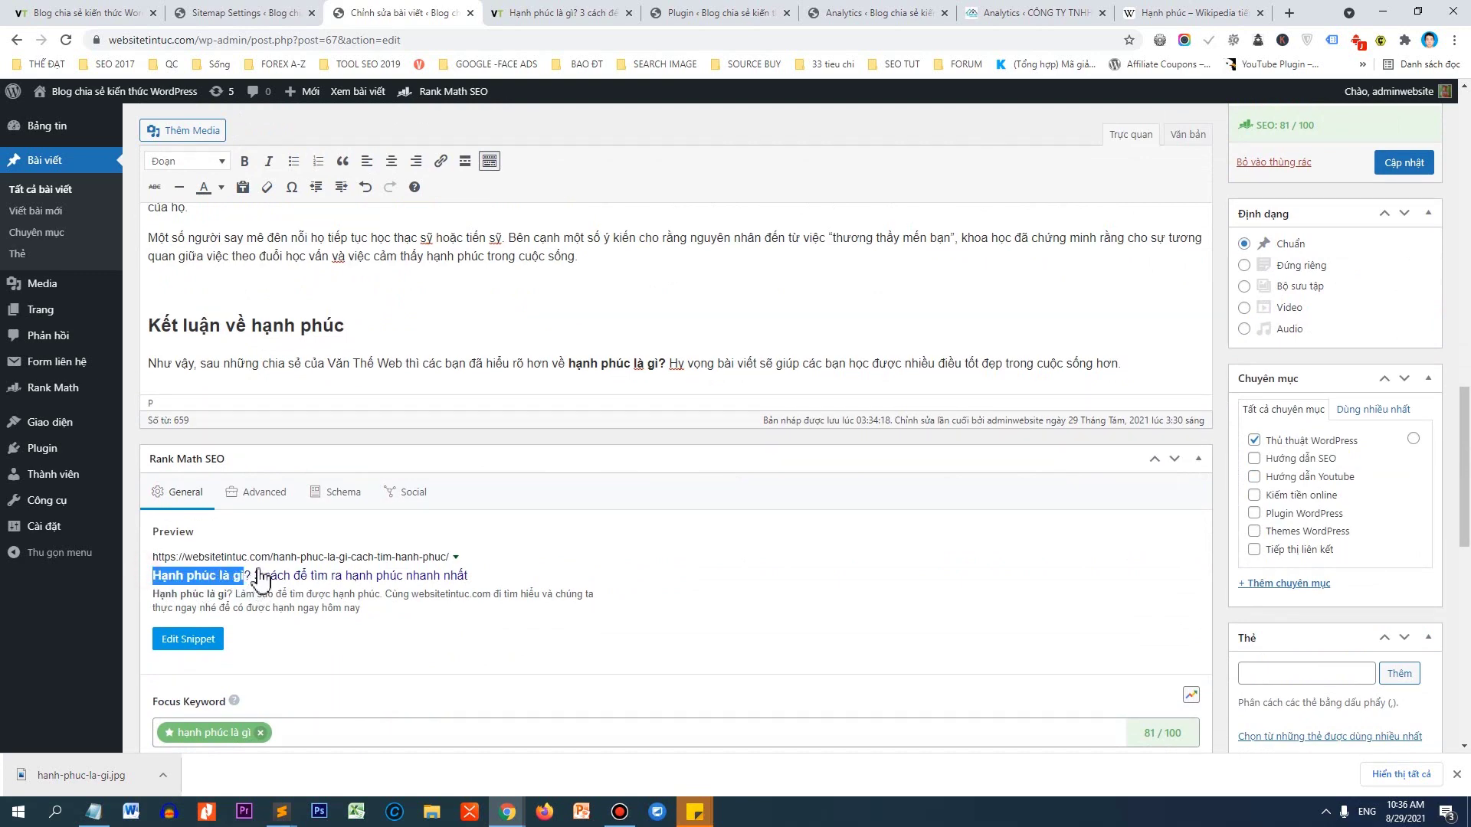
{"action": "key", "text": "ctrl+f"}
{"action": "key", "text": "Return"}
{"action": "key", "text": "Return"}
{"action": "key", "text": "Return"}
{"action": "key", "text": "Return"}
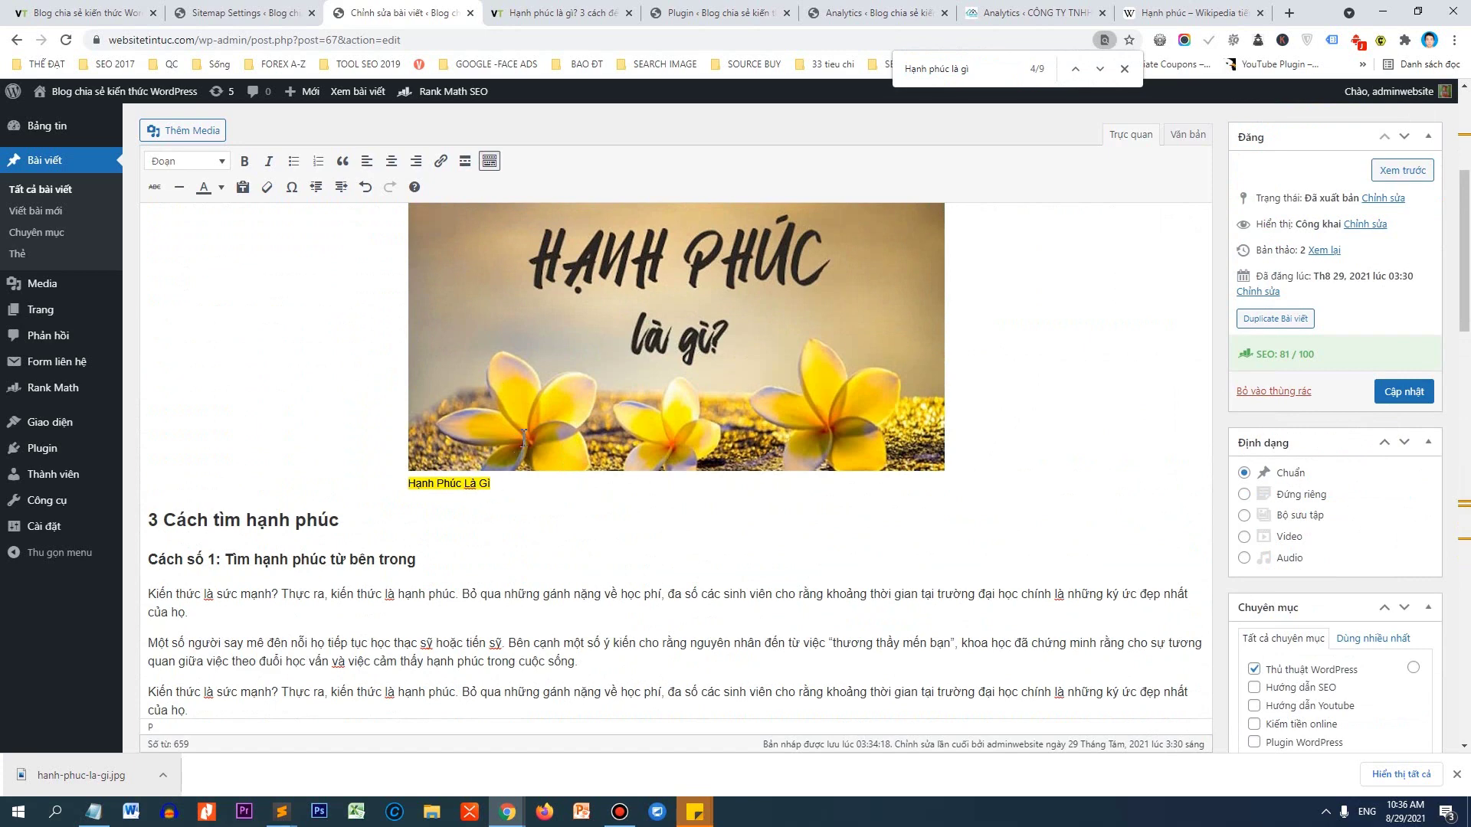
{"action": "scroll", "coordinate": [551, 429], "scroll_direction": "down", "scroll_amount": 15}
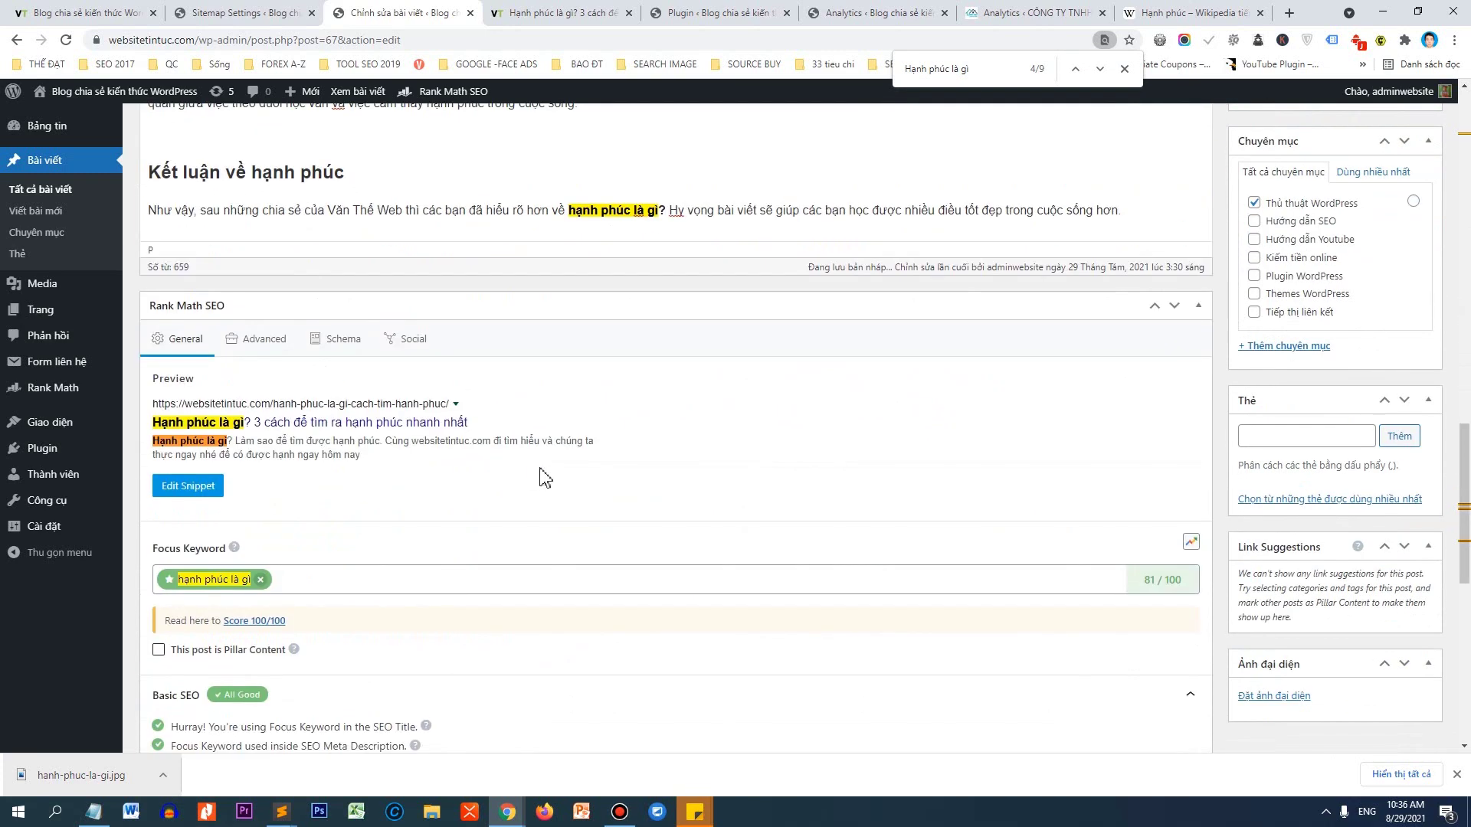
{"action": "scroll", "coordinate": [433, 484], "scroll_direction": "down", "scroll_amount": 4}
Expand Title Readability and Content Readability and review the missing Table of Contents warning.
{"action": "left_click", "coordinate": [351, 540]}
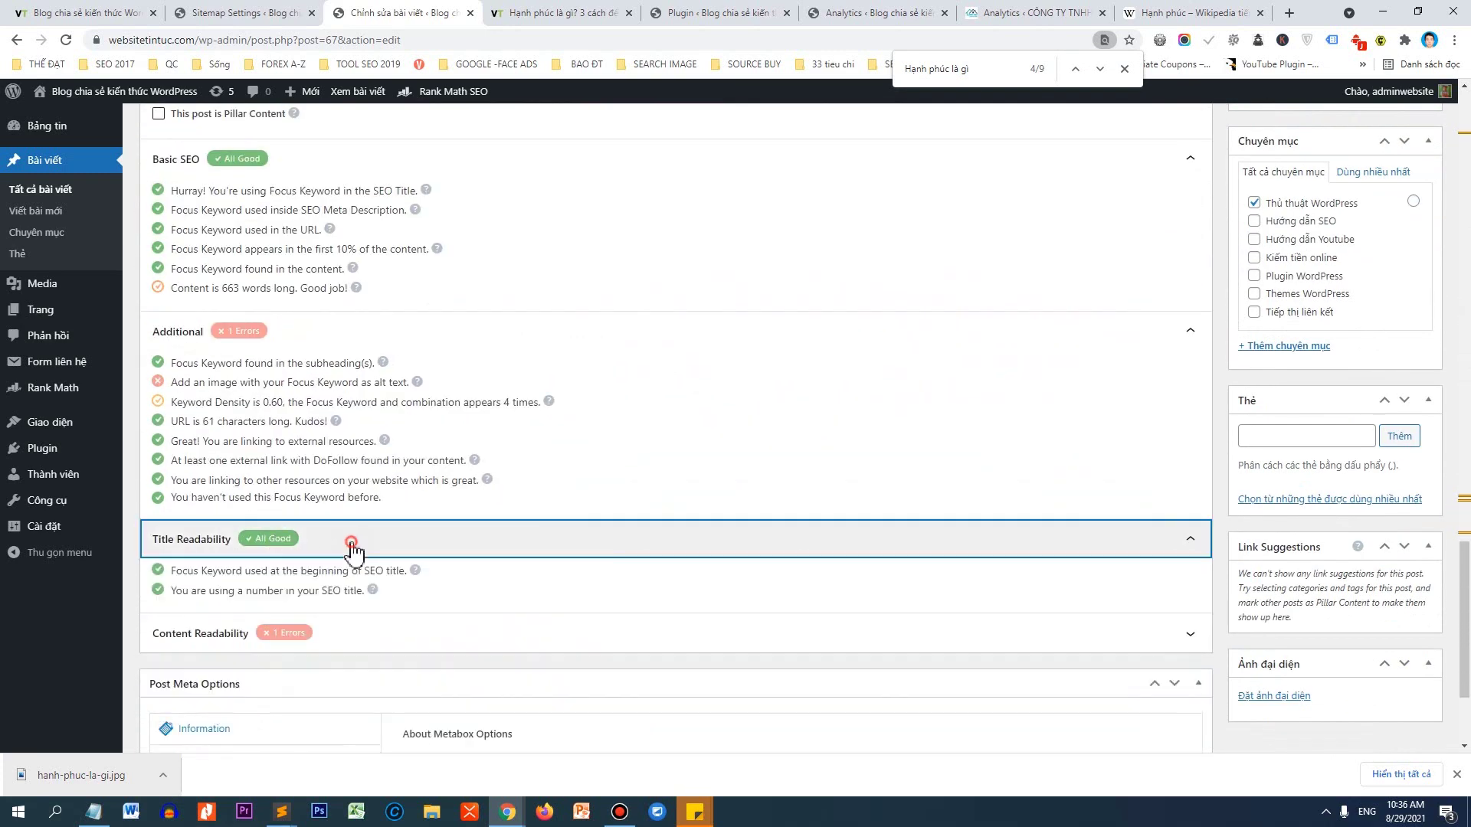
{"action": "scroll", "coordinate": [361, 549], "scroll_direction": "down", "scroll_amount": 2}
{"action": "left_click", "coordinate": [389, 487]}
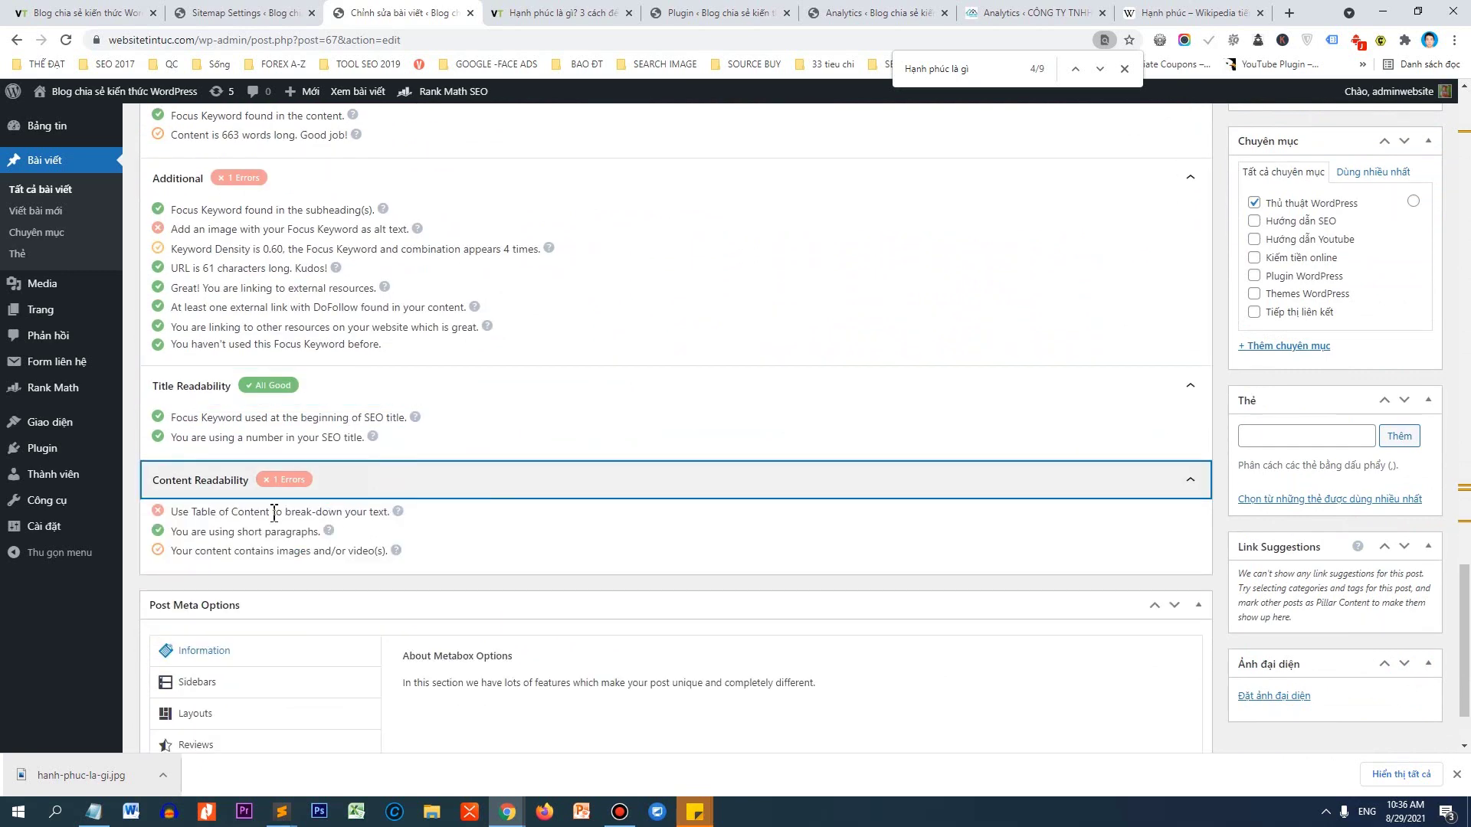
{"action": "left_click_drag", "start_coordinate": [175, 513], "coordinate": [389, 518]}
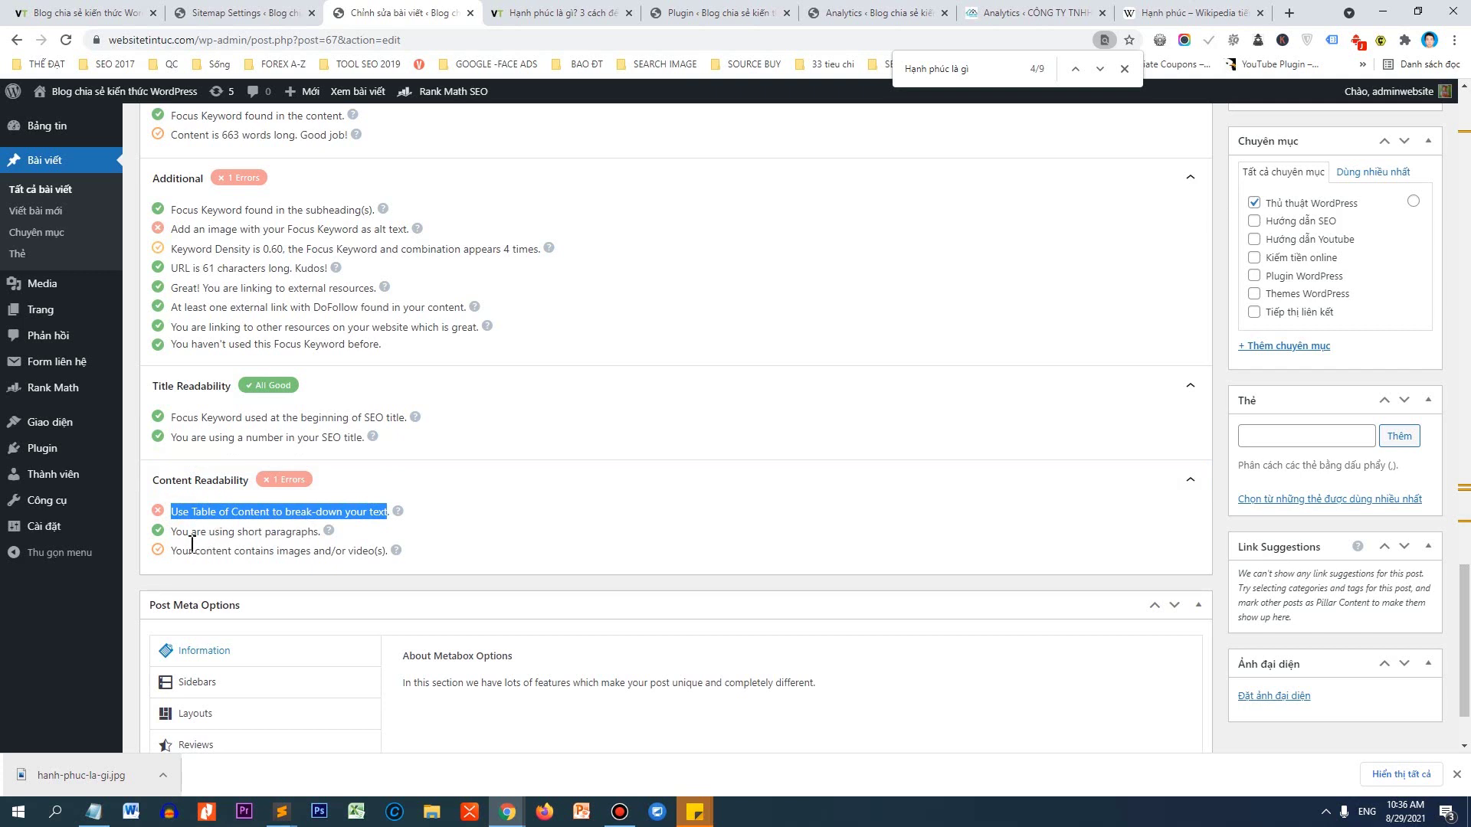
{"action": "left_click_drag", "start_coordinate": [183, 549], "coordinate": [366, 567]}
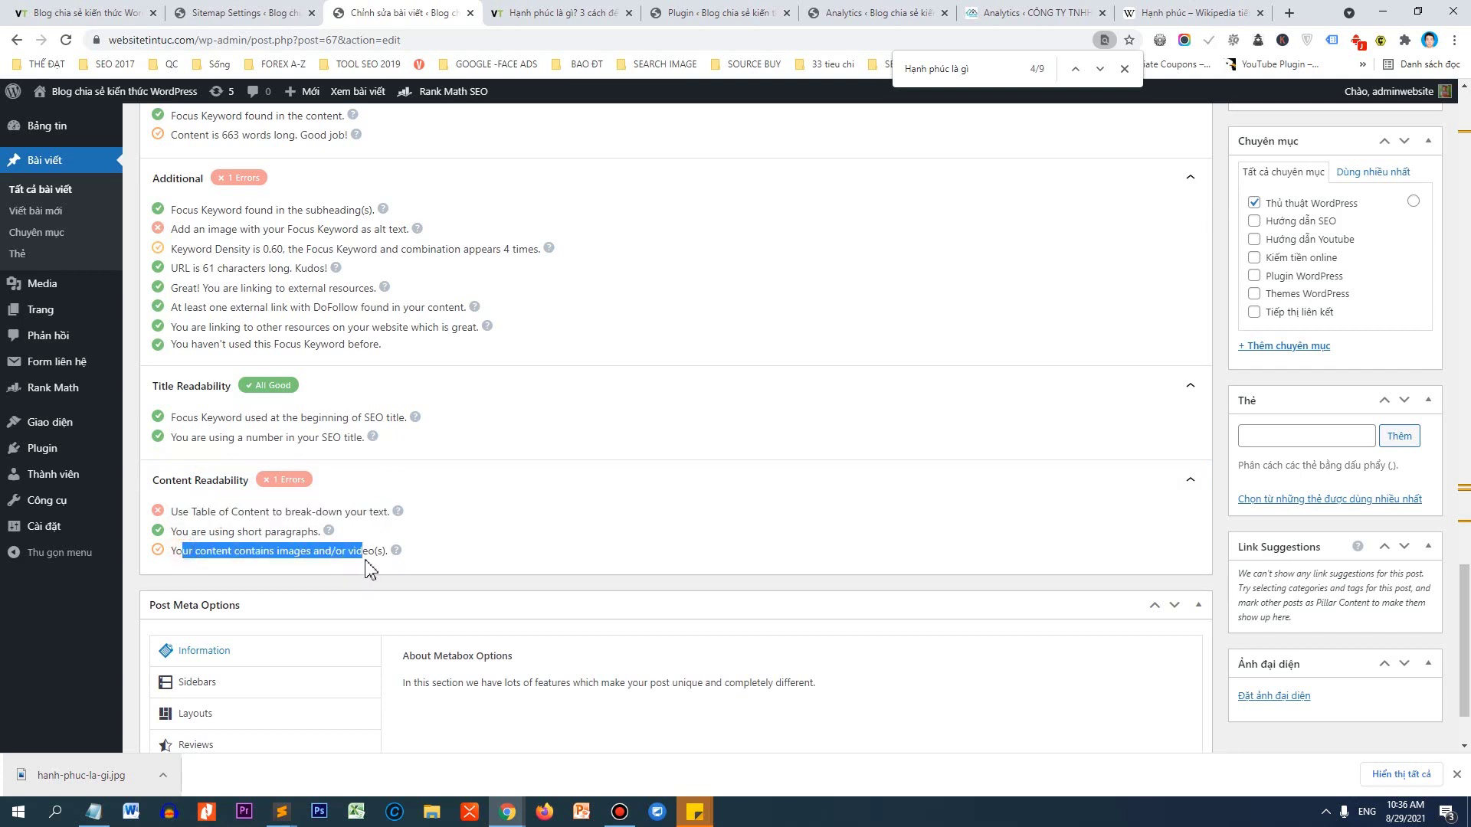
{"action": "left_click", "coordinate": [305, 557]}
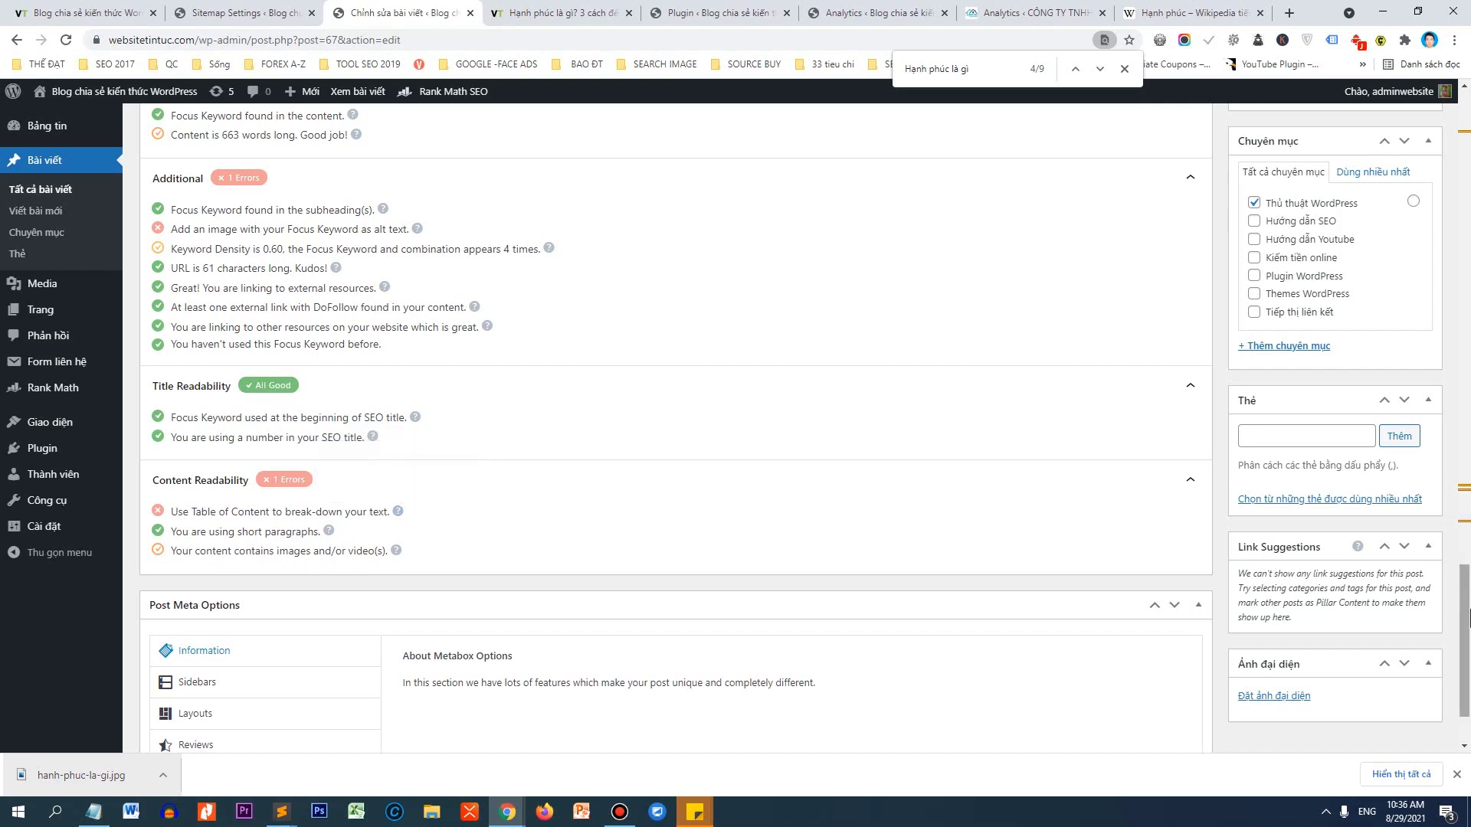
{"action": "scroll", "coordinate": [1323, 260], "scroll_direction": "up", "scroll_amount": 9}
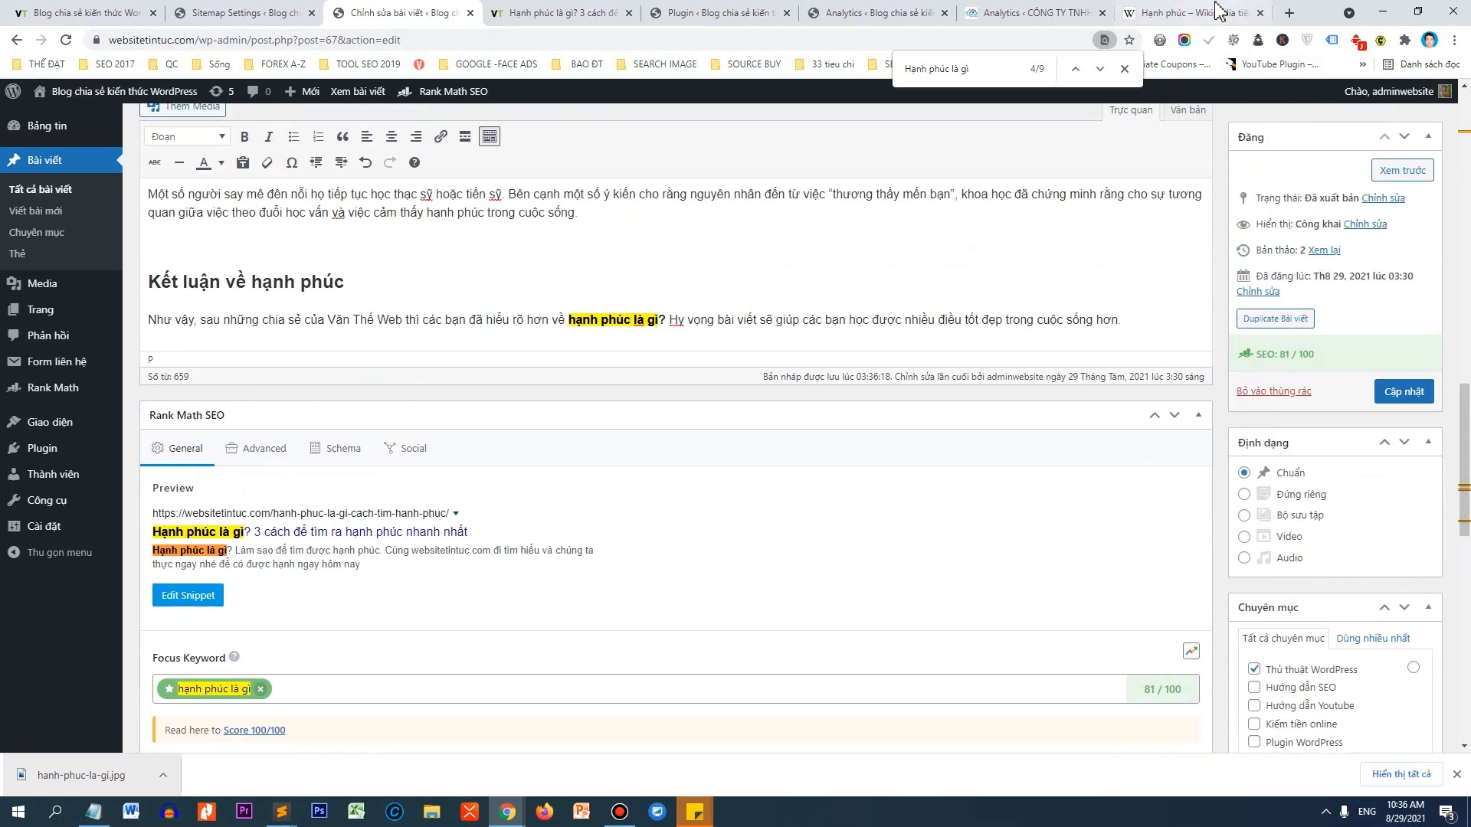
Search Google Images for 'hạnh phúc từ bên trong'.
{"action": "left_click", "coordinate": [1191, 13]}
{"action": "left_click", "coordinate": [1061, 13]}
{"action": "left_click", "coordinate": [1191, 13]}
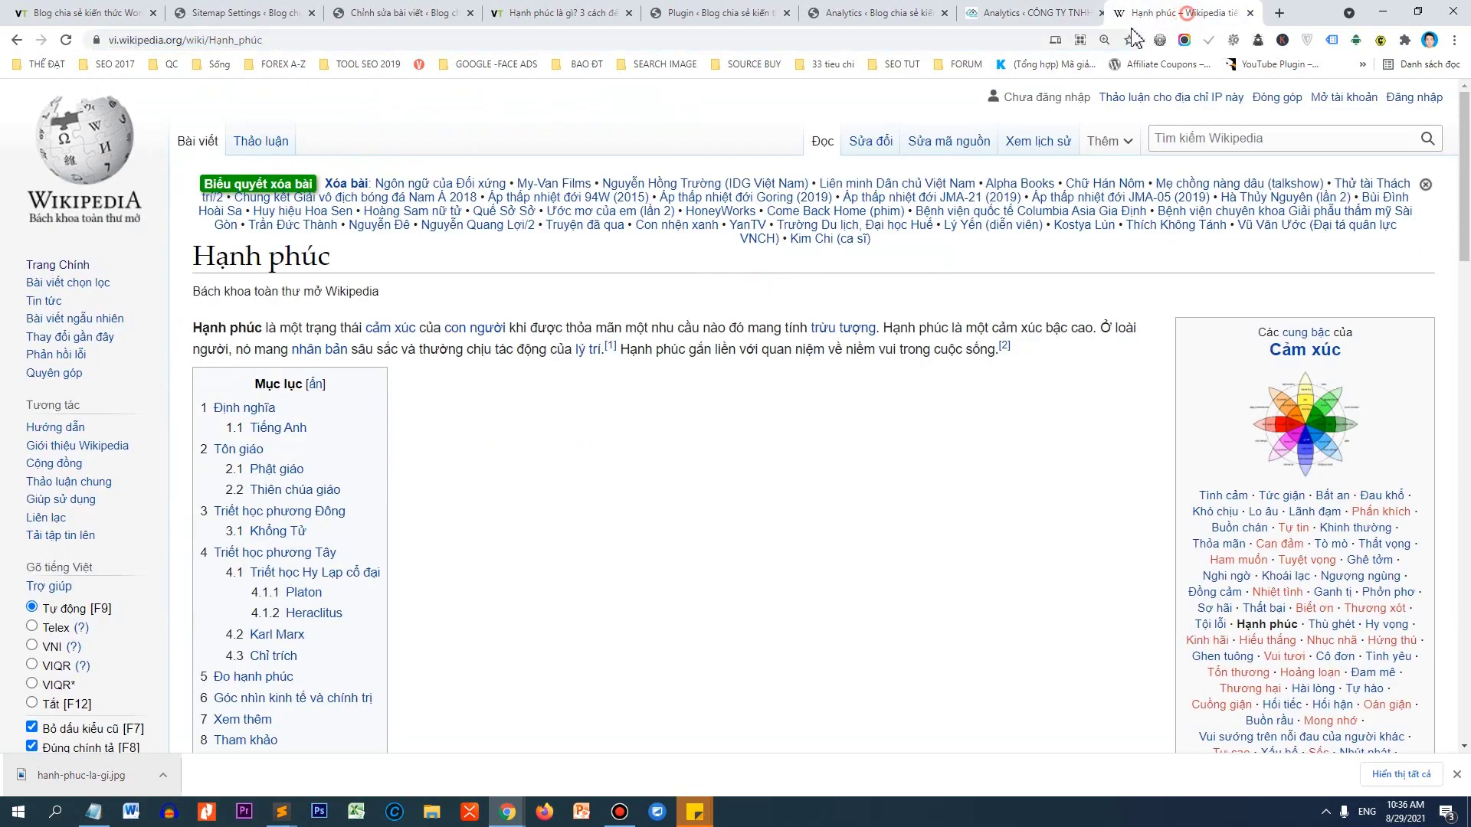
{"action": "left_click", "coordinate": [1020, 40]}
{"action": "type", "text": "hạnh phúc từ "}
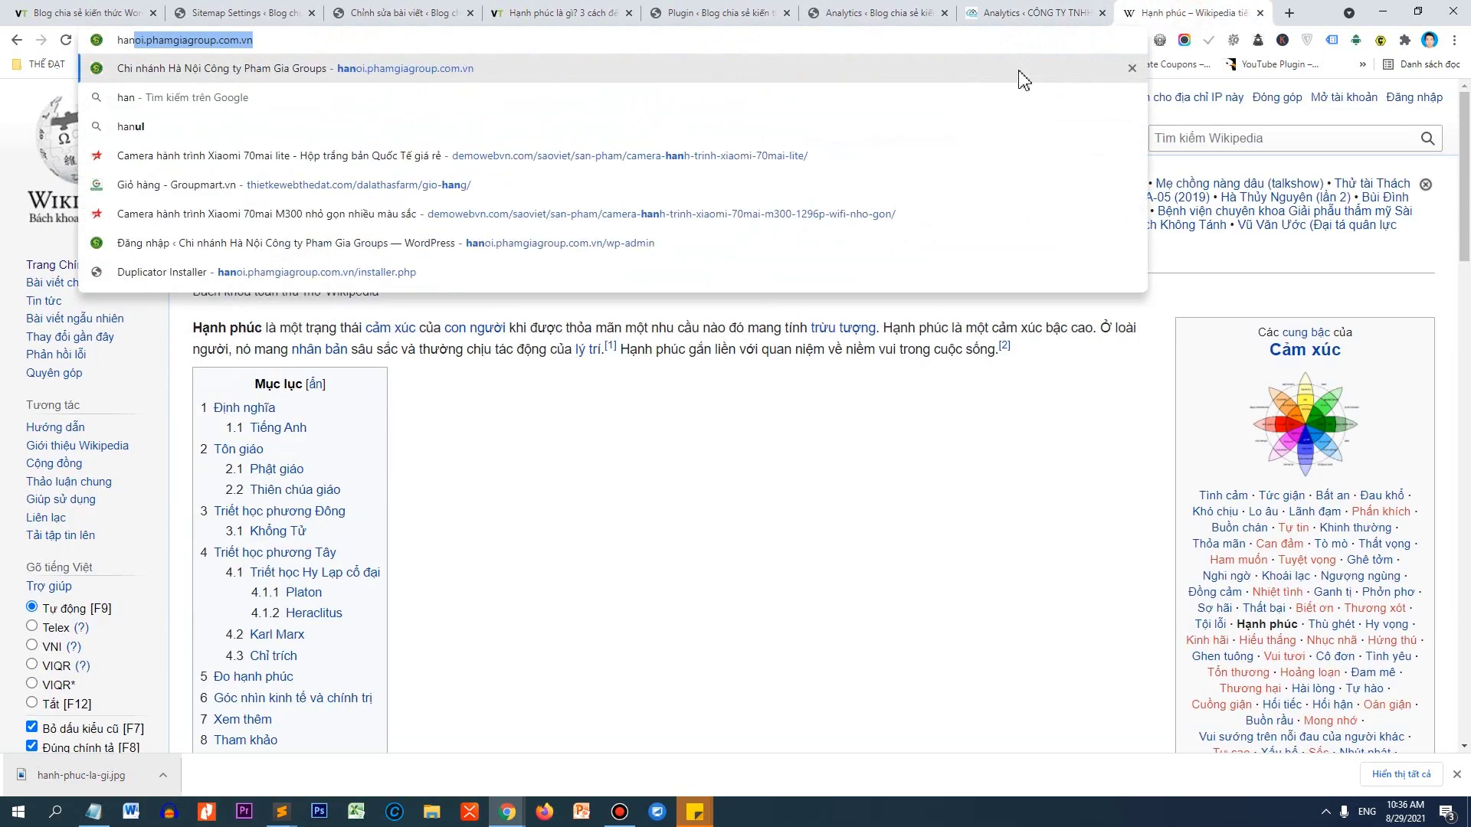
{"action": "type", "text": "bên trong"}
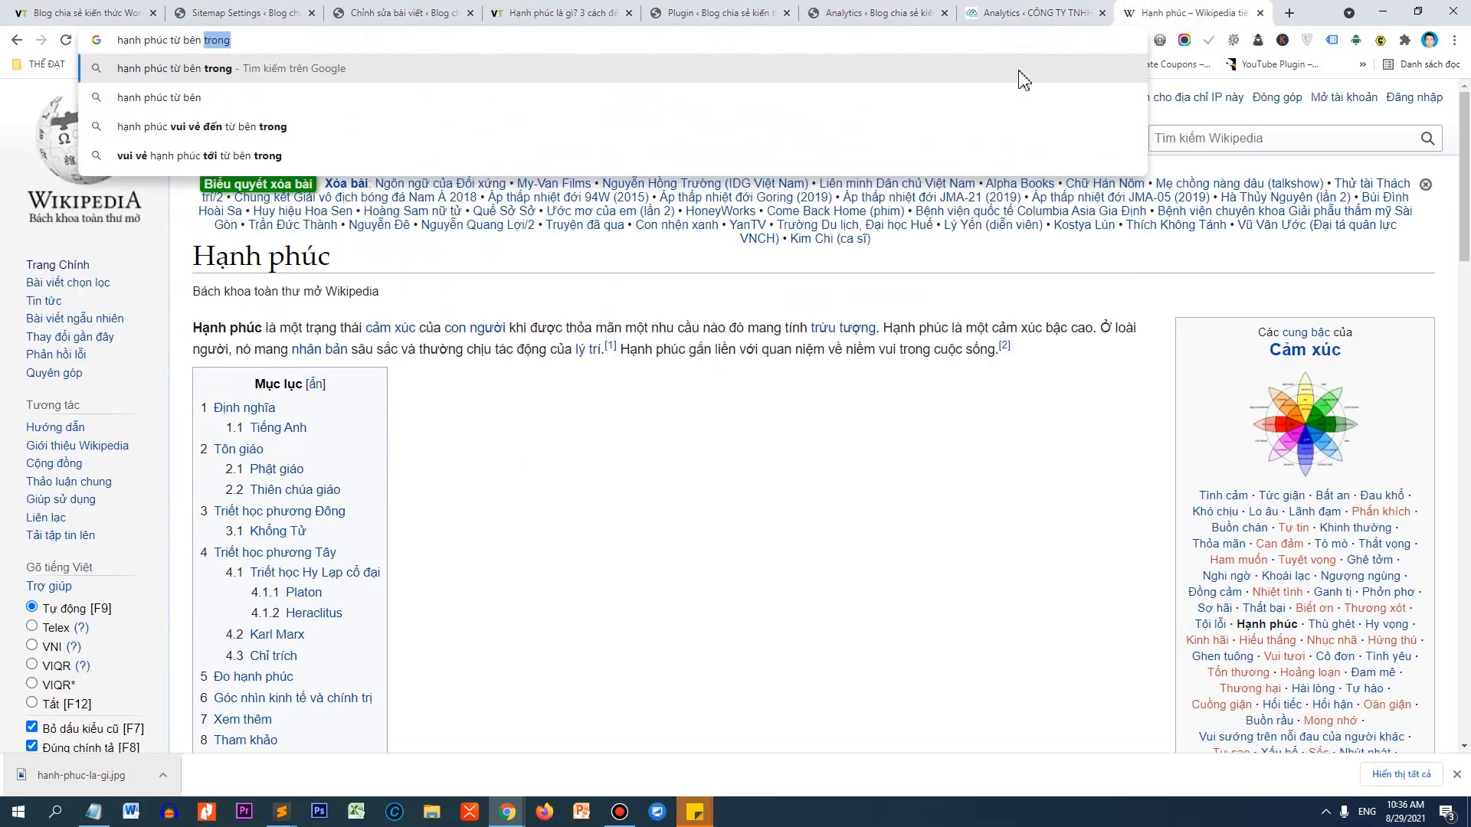
{"action": "key", "text": "Return"}
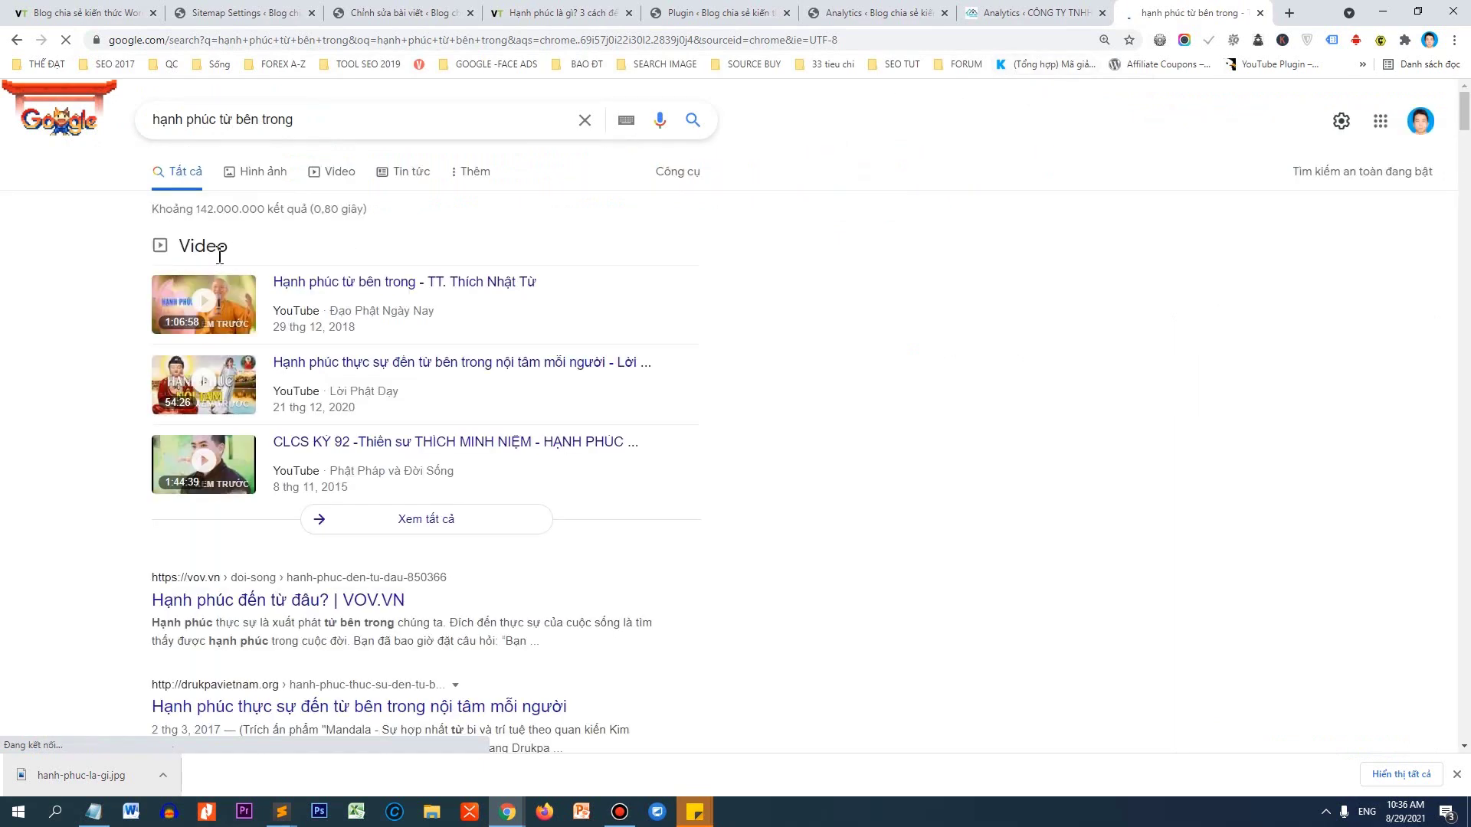
{"action": "left_click", "coordinate": [277, 186]}
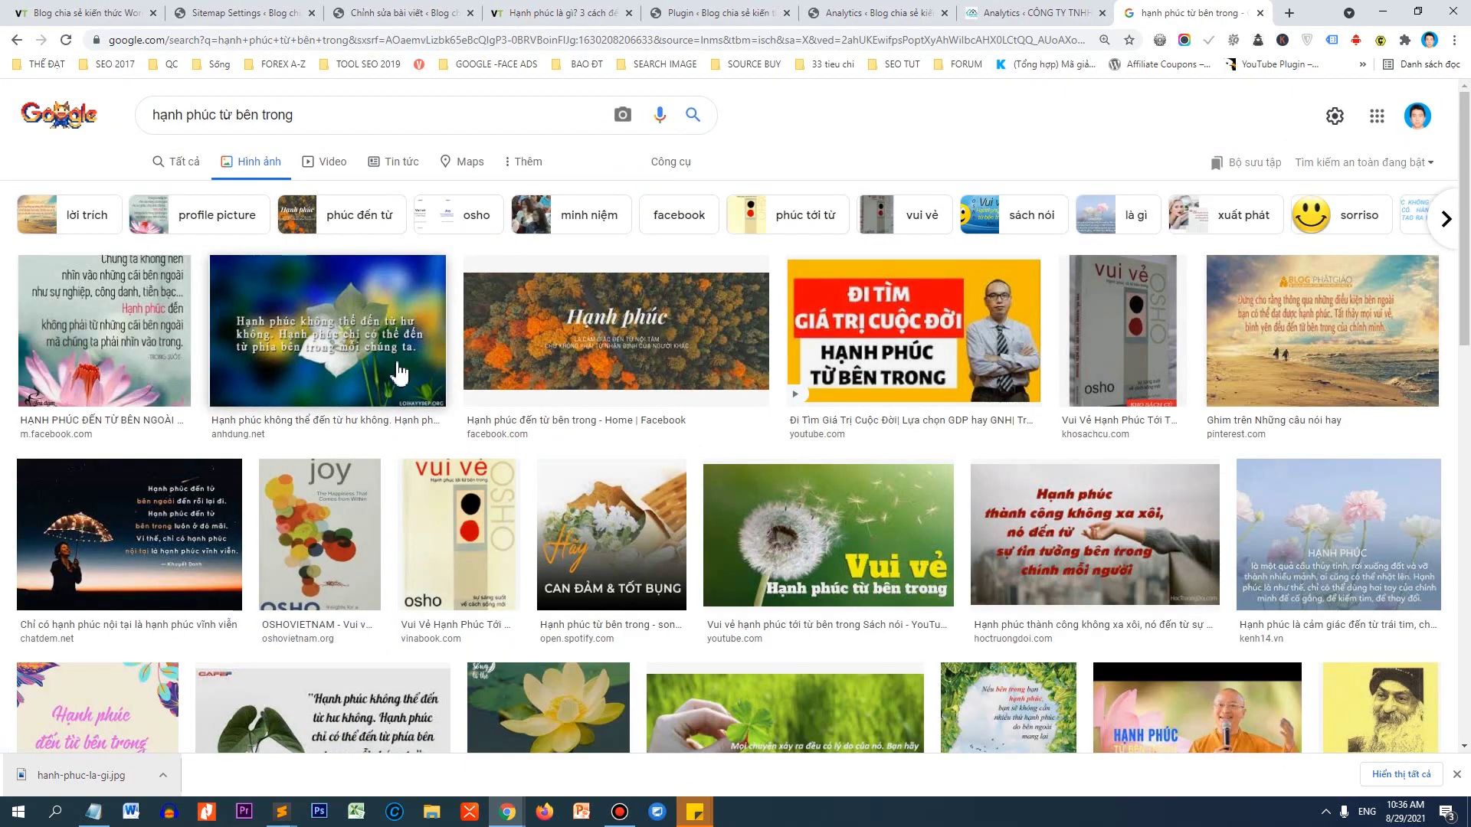
Open the flower quote image in a new tab and save it as loi-hay-y-dep-102.png.
{"action": "left_click", "coordinate": [399, 373]}
{"action": "right_click", "coordinate": [1107, 311]}
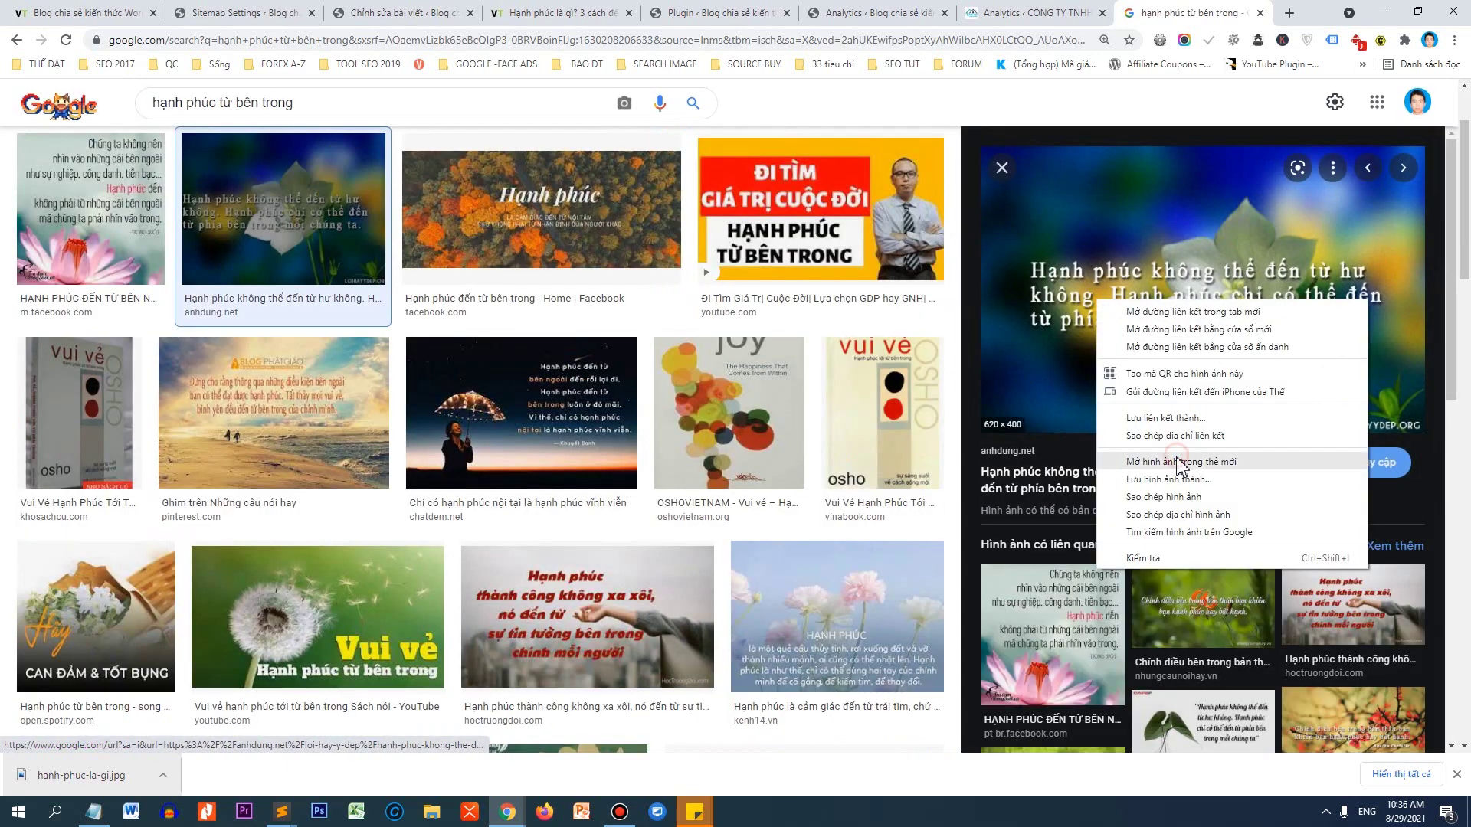
{"action": "left_click", "coordinate": [1172, 461]}
{"action": "key", "text": "ctrl+Tab"}
{"action": "right_click", "coordinate": [704, 433]}
{"action": "left_click", "coordinate": [729, 463]}
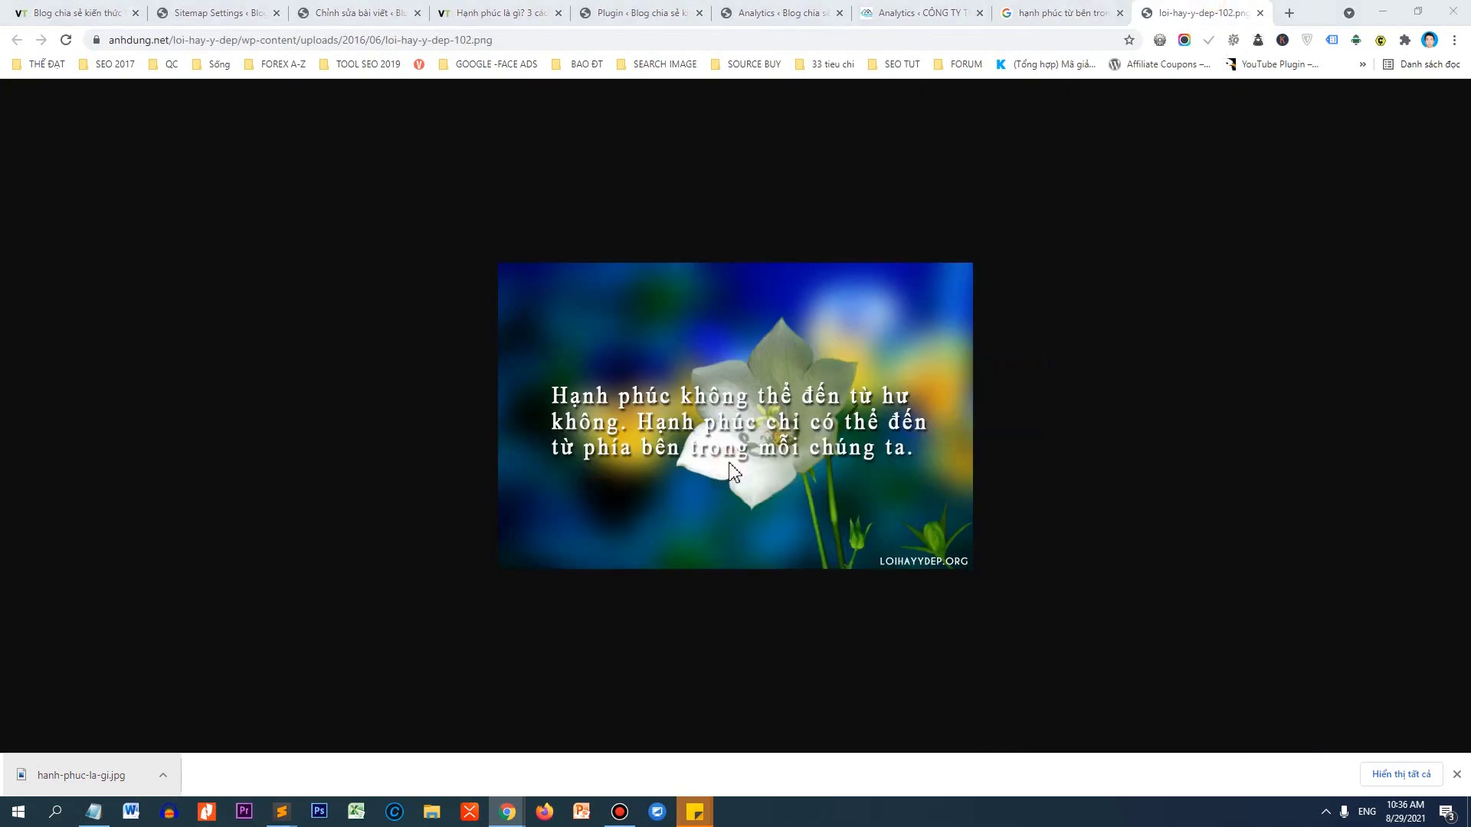
{"action": "key", "text": "Return"}
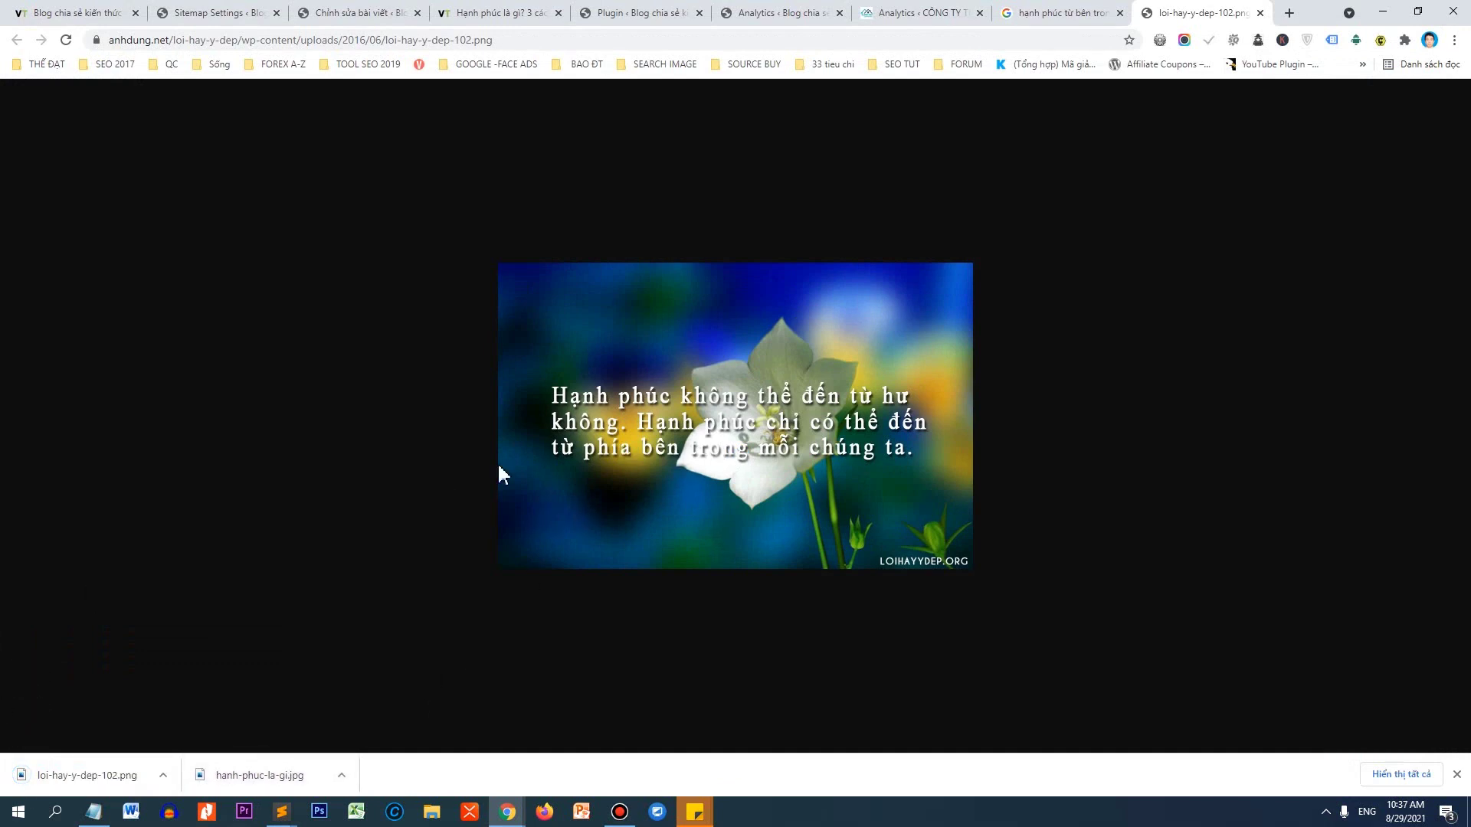
Add an empty paragraph after the first method section and upload the flower image to the media library.
{"action": "left_click", "coordinate": [337, 12]}
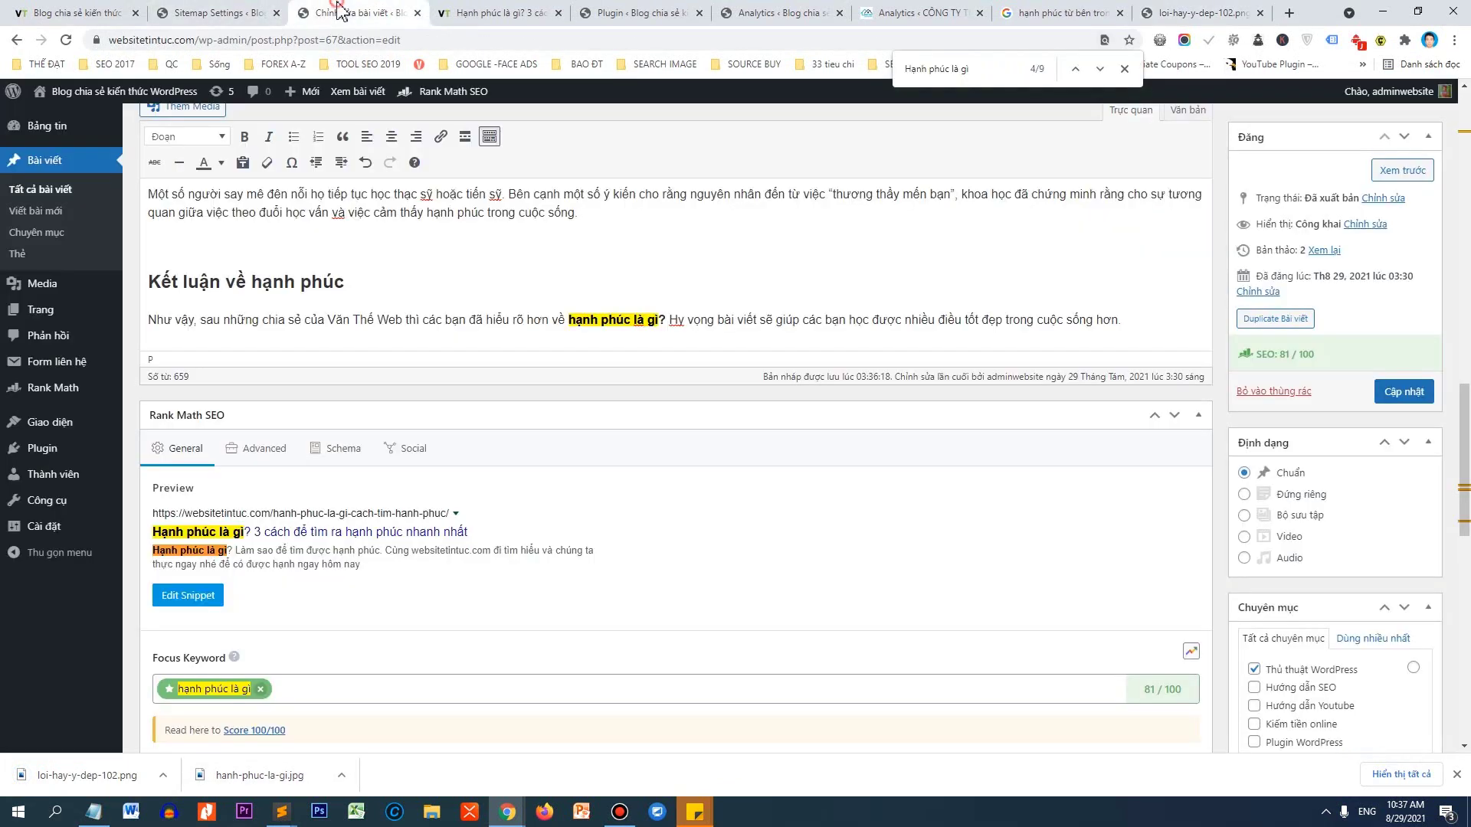
{"action": "scroll", "coordinate": [394, 460], "scroll_direction": "up", "scroll_amount": 10}
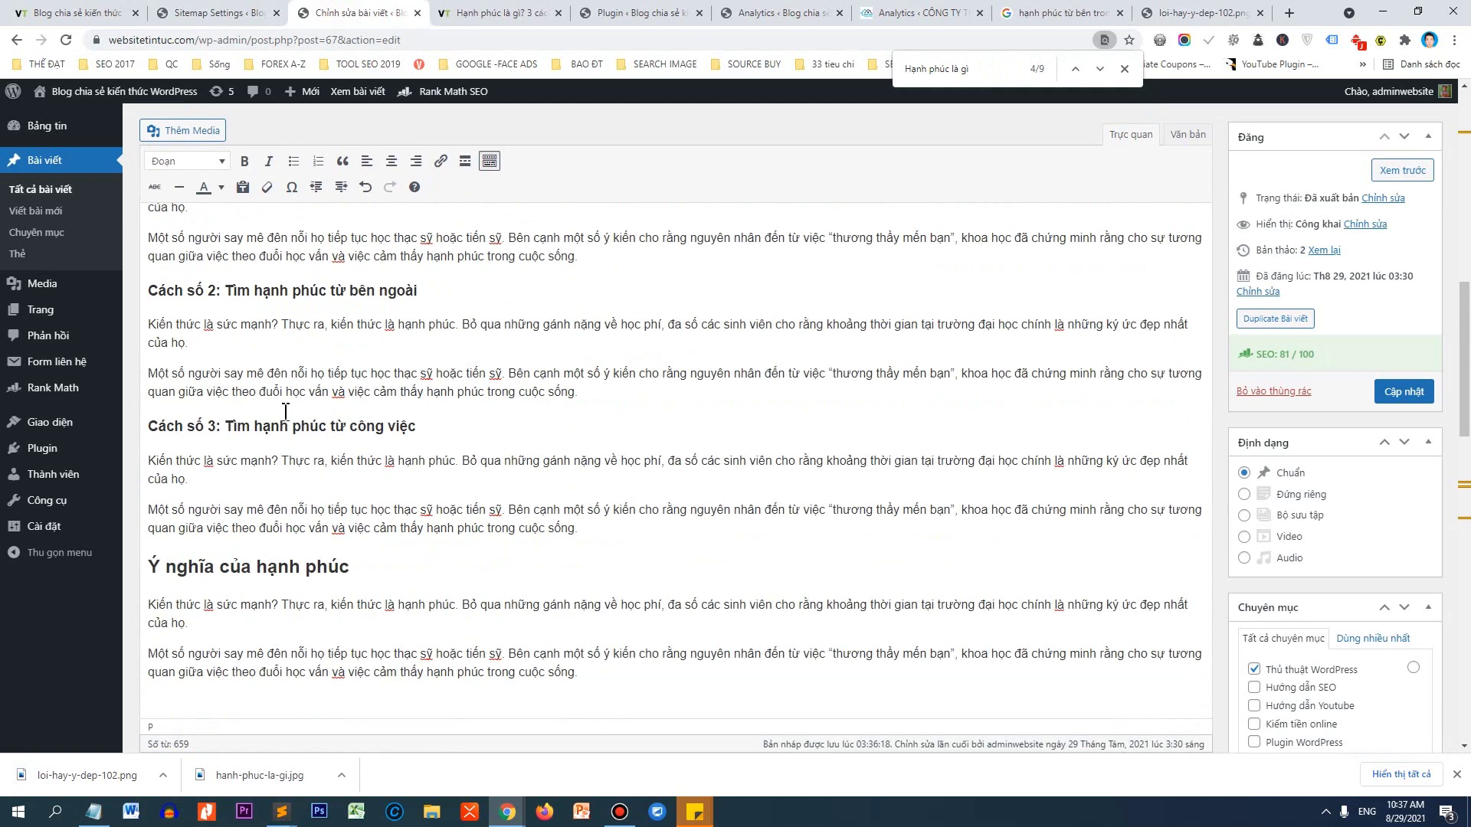
{"action": "scroll", "coordinate": [388, 327], "scroll_direction": "up", "scroll_amount": 3}
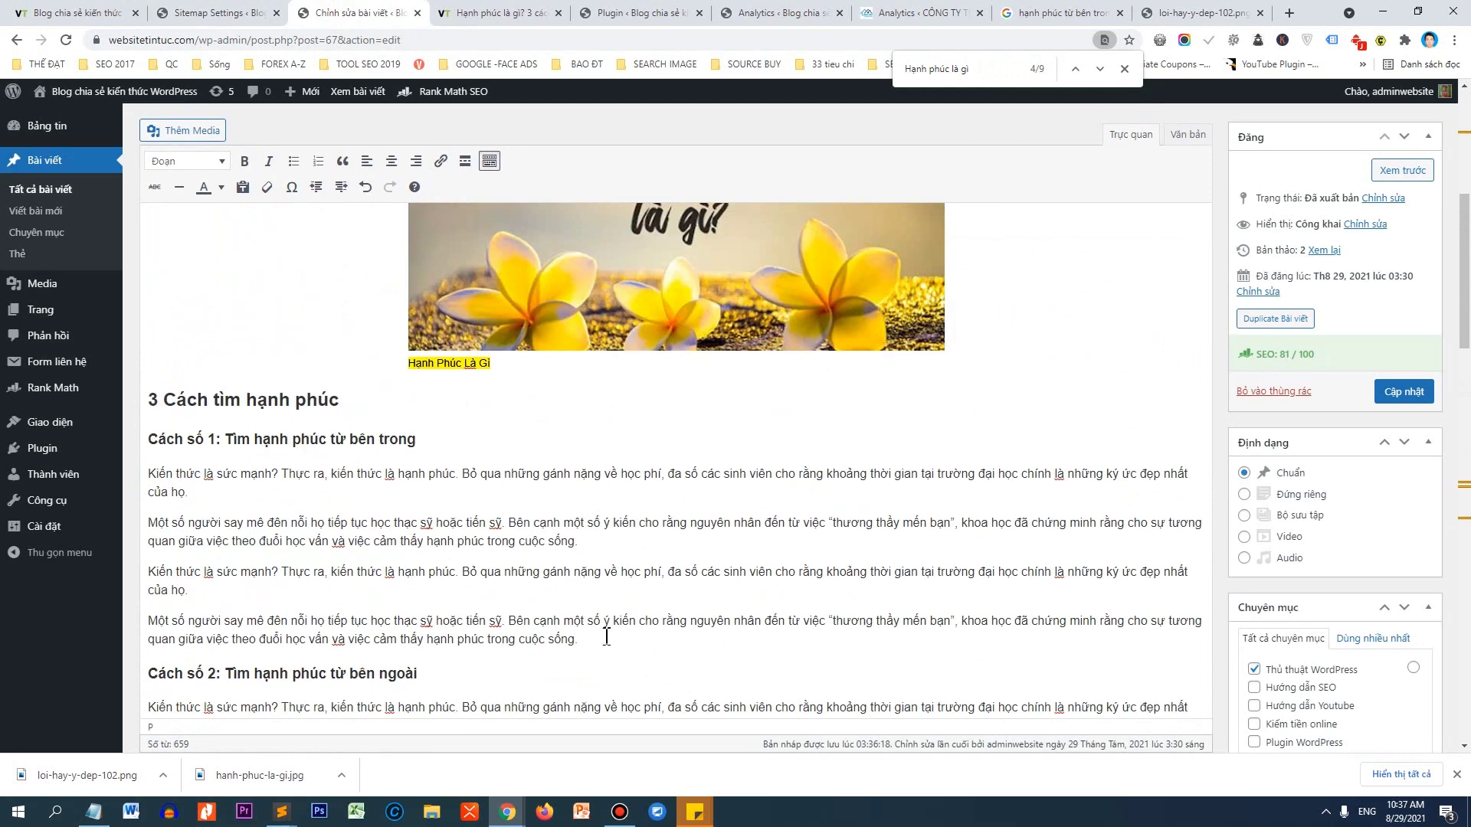
{"action": "key", "text": "Return"}
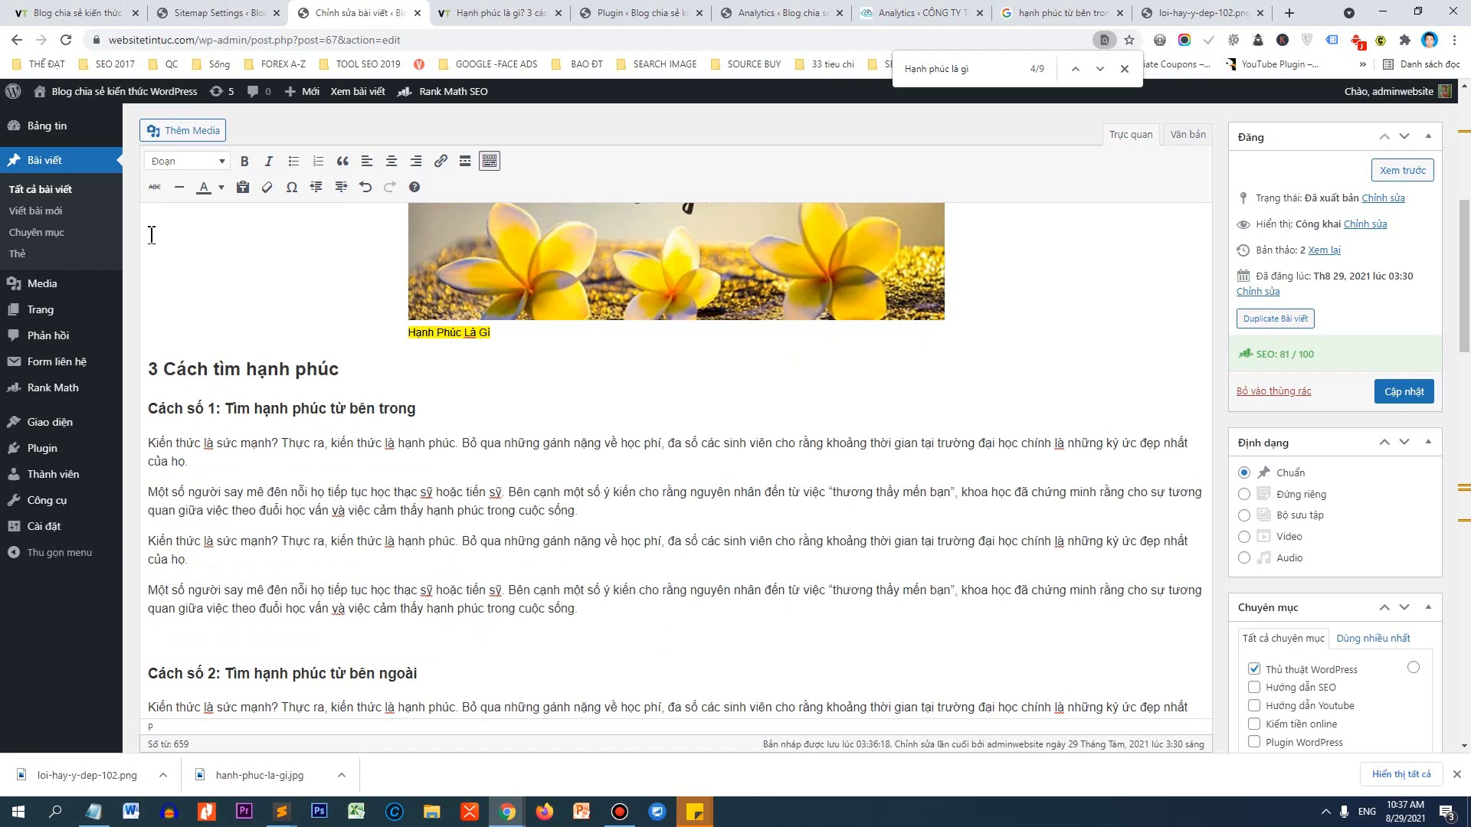
{"action": "left_click", "coordinate": [187, 131]}
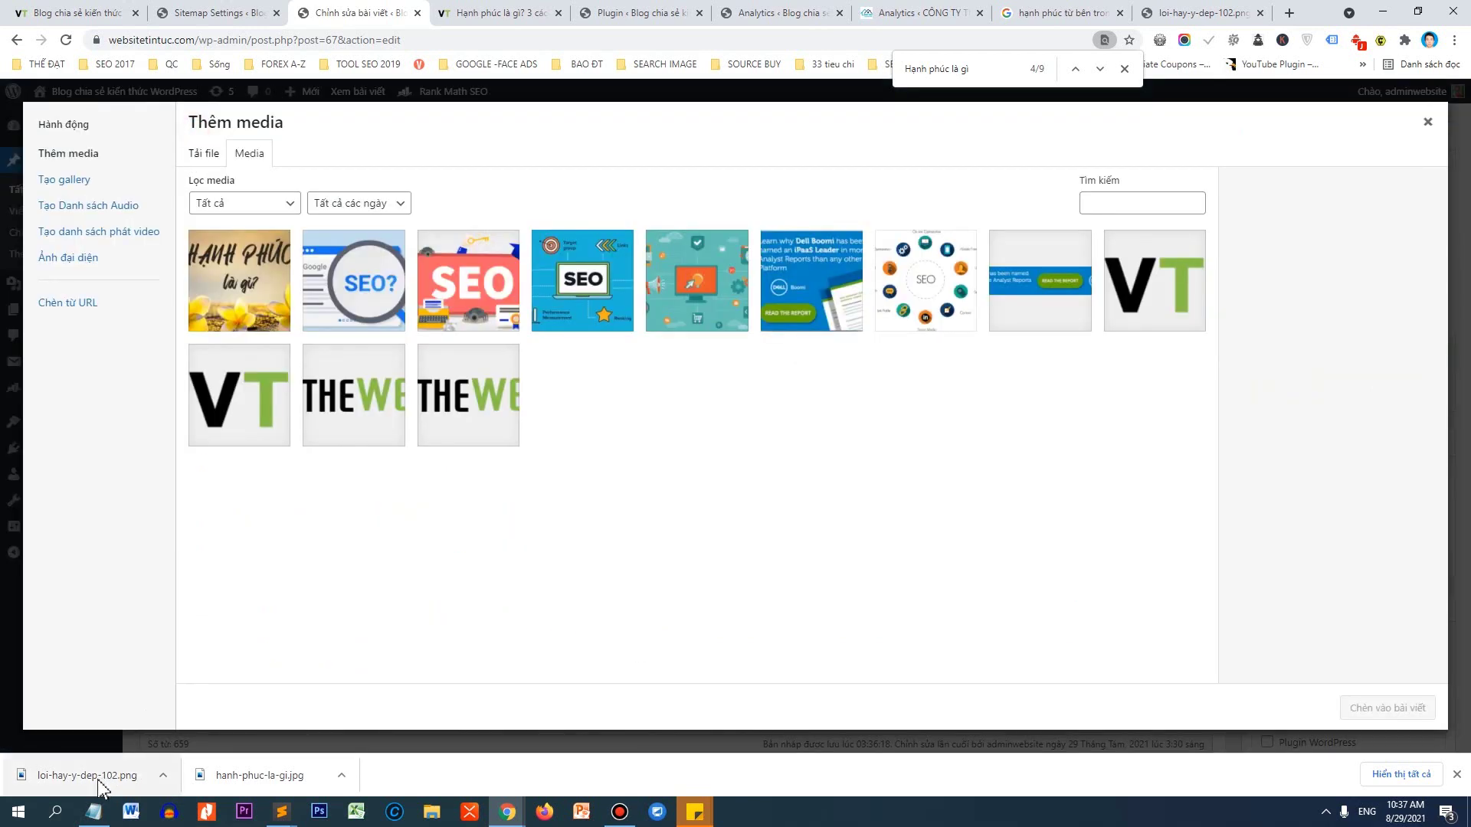
{"action": "left_click_drag", "start_coordinate": [99, 787], "coordinate": [430, 571]}
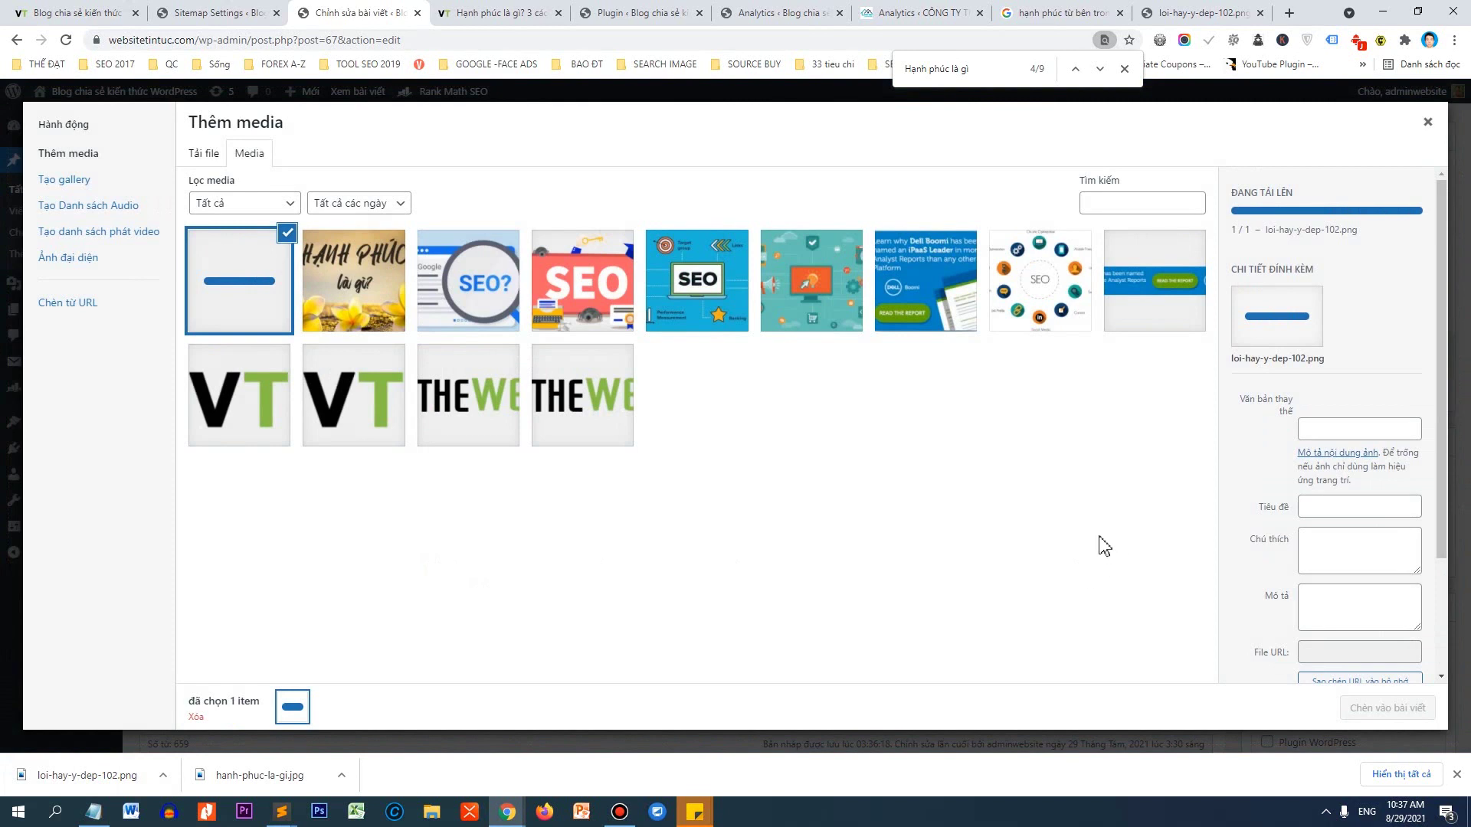
Draft the caption 'Hạnh phúc là gì? Cách tạo nên hạnh phúc' in Notepad and cut it.
{"action": "left_click", "coordinate": [94, 812]}
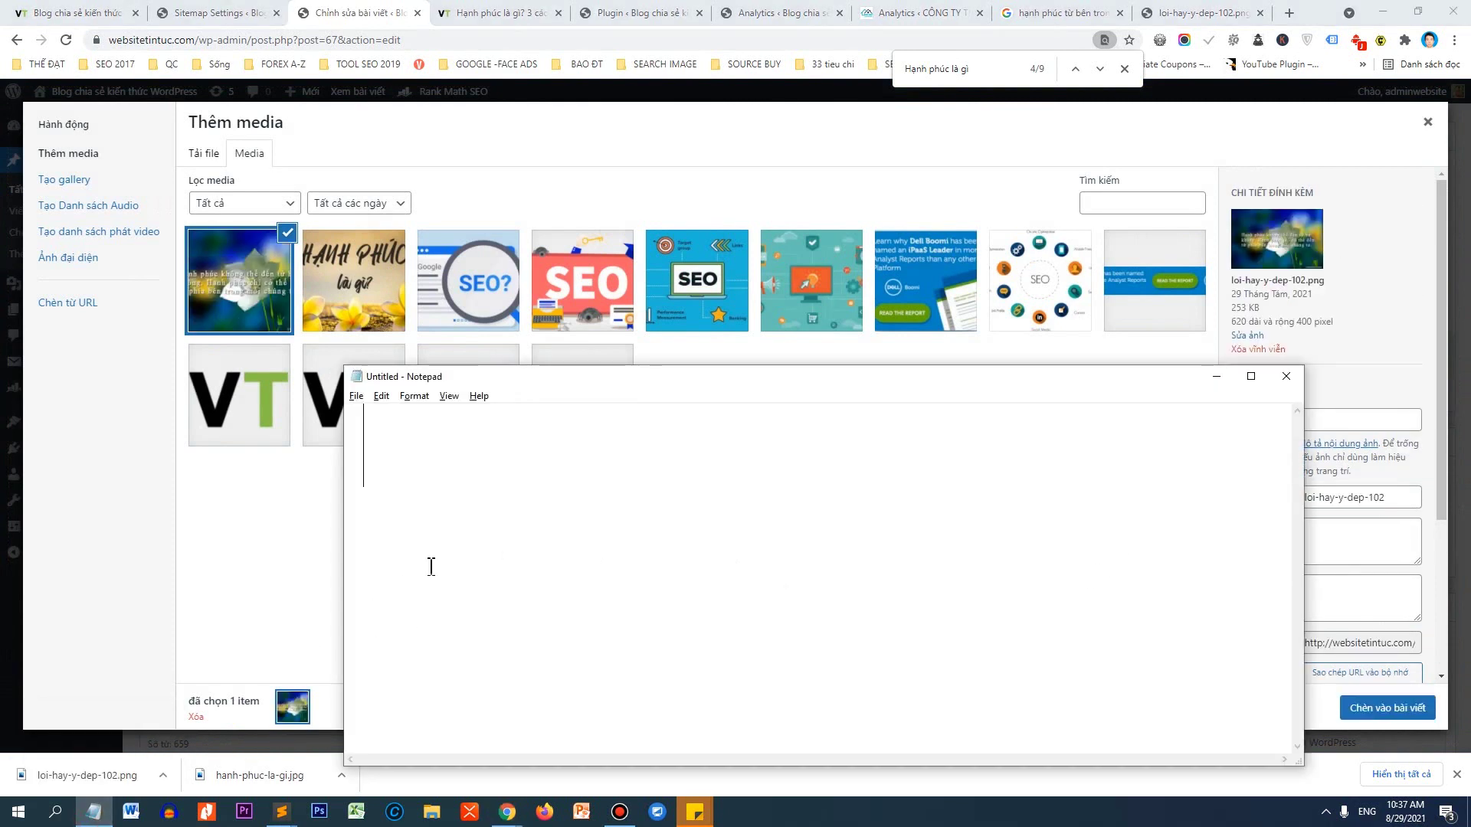
{"action": "type", "text": "Hạnh phúc là gì"}
{"action": "type", "text": "? "}
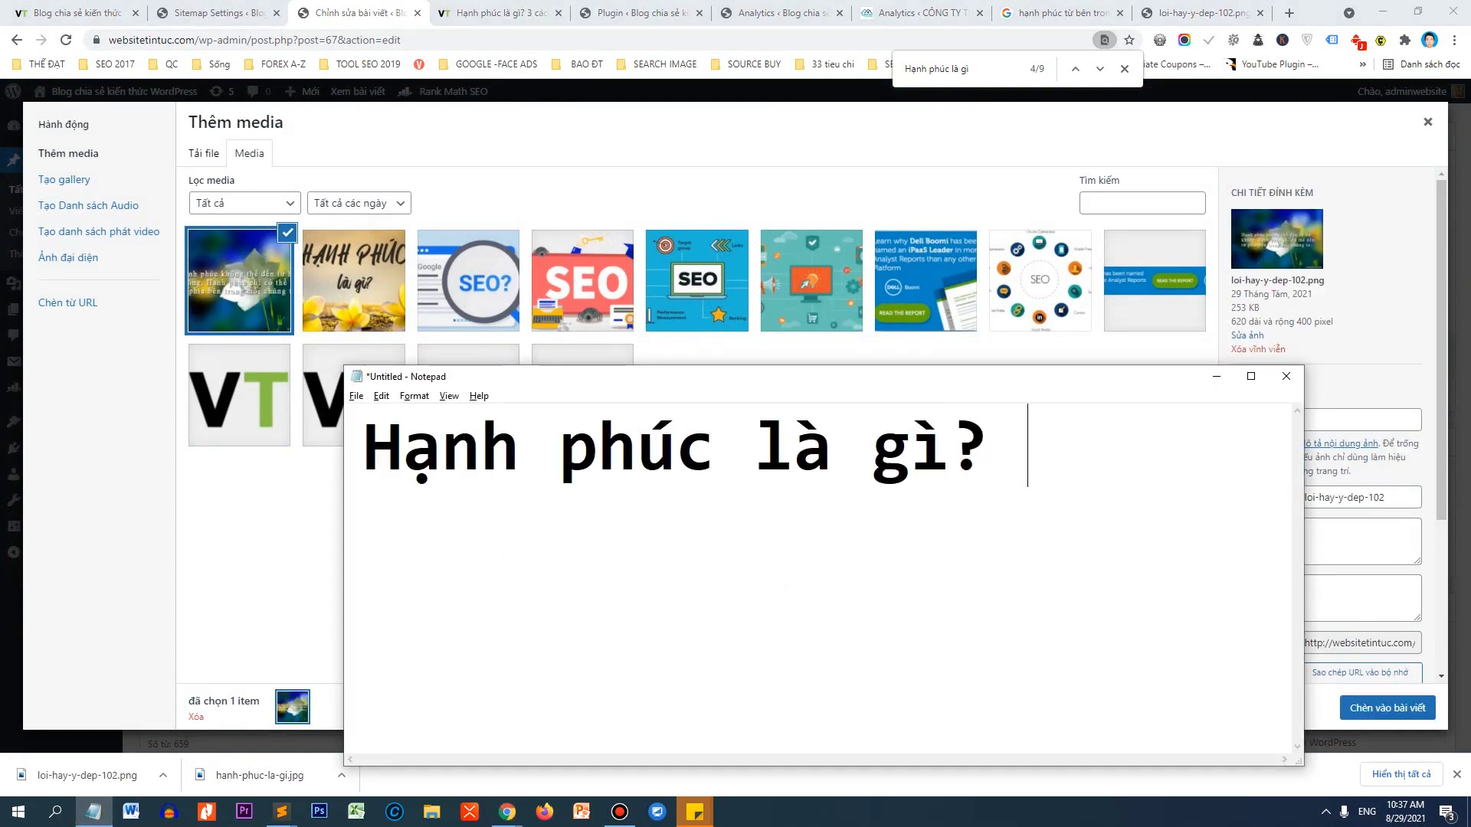
{"action": "type", "text": "Cách tạo nene hạnh phuc"}
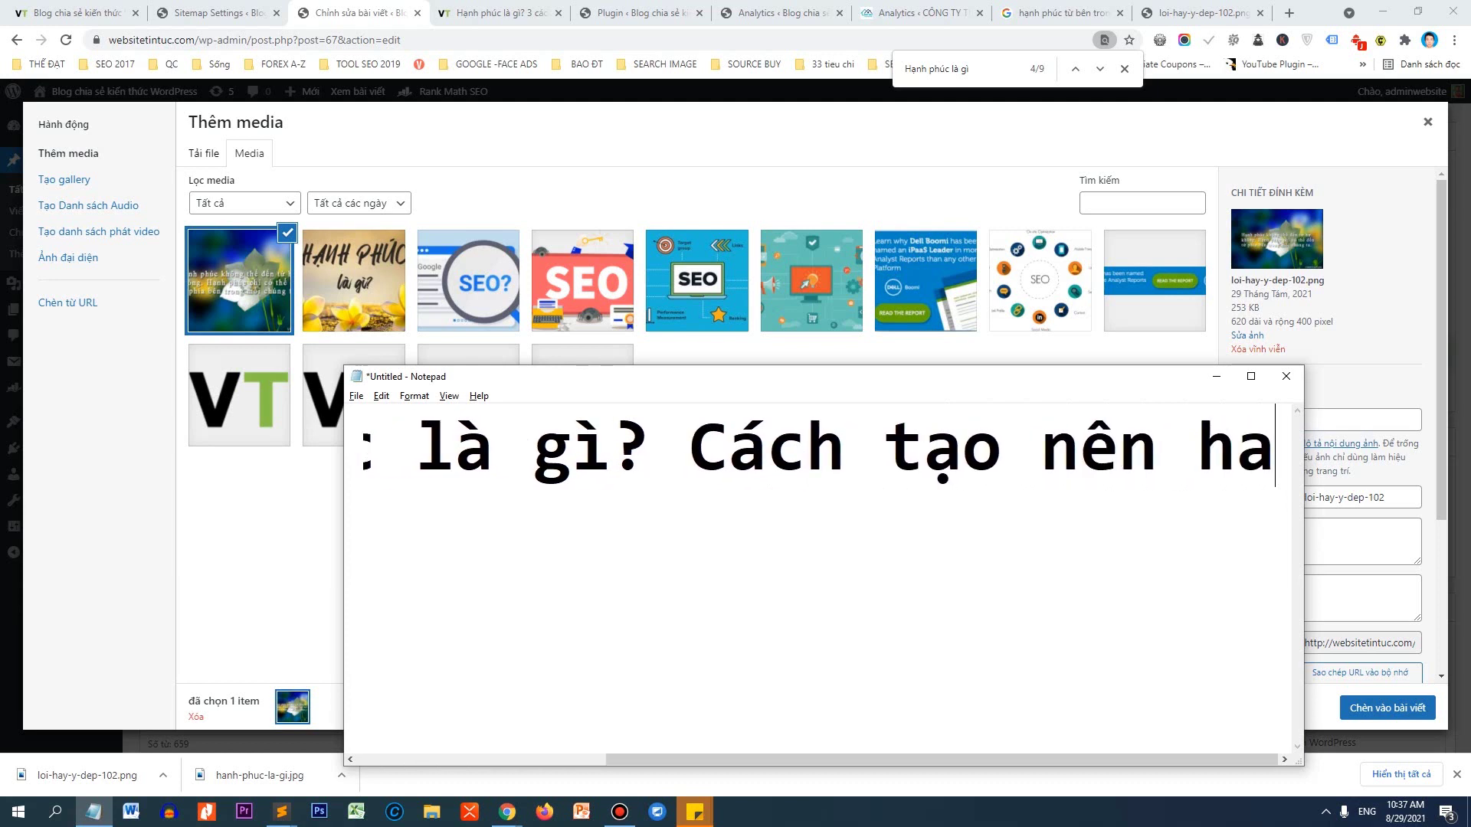
{"action": "key", "text": "ctrl+a"}
{"action": "key", "text": "ctrl+x"}
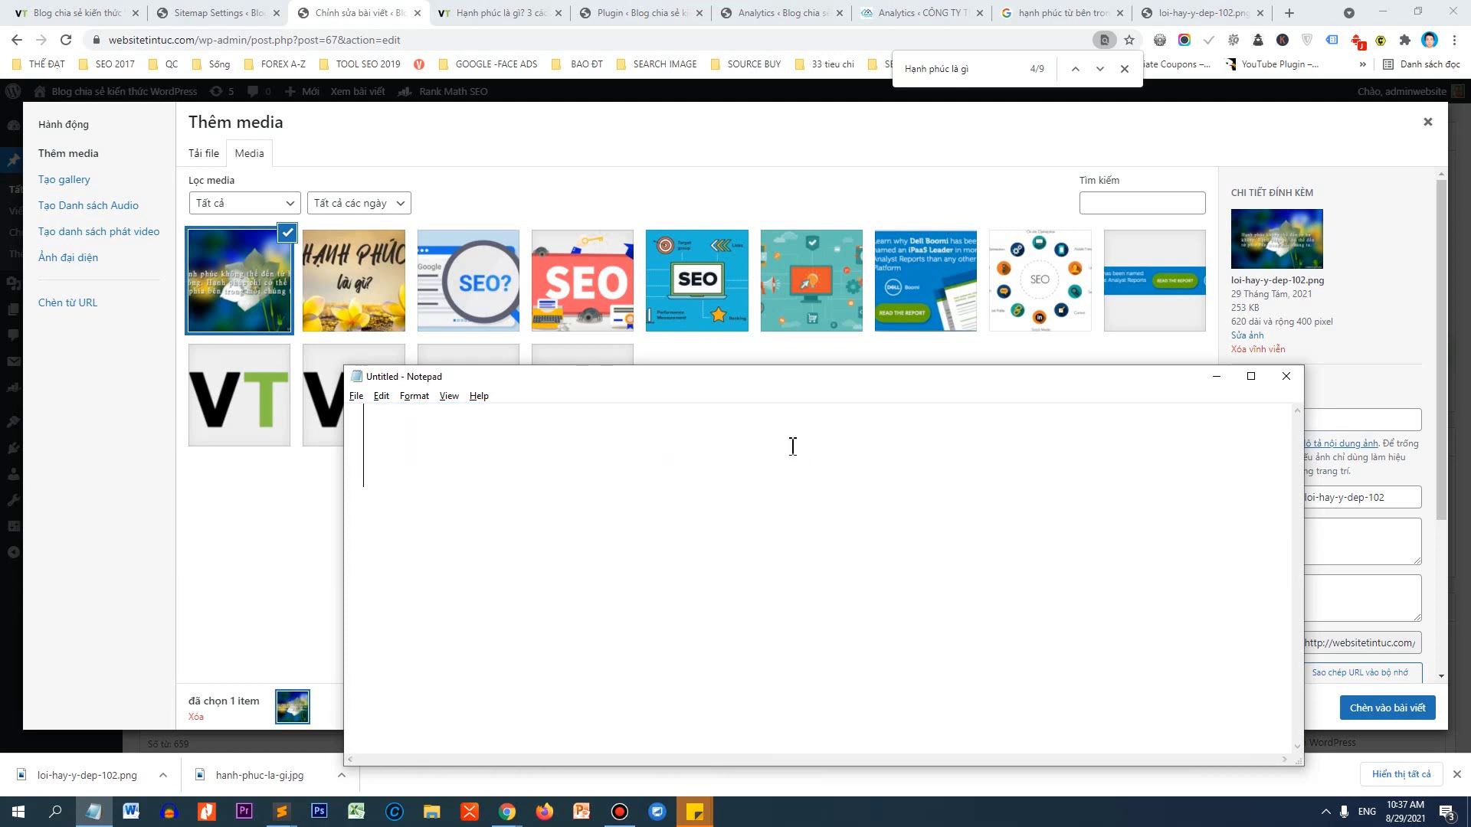
Use the caption as the image's title, caption and description, and insert it into the post.
{"action": "left_click", "coordinate": [1247, 334]}
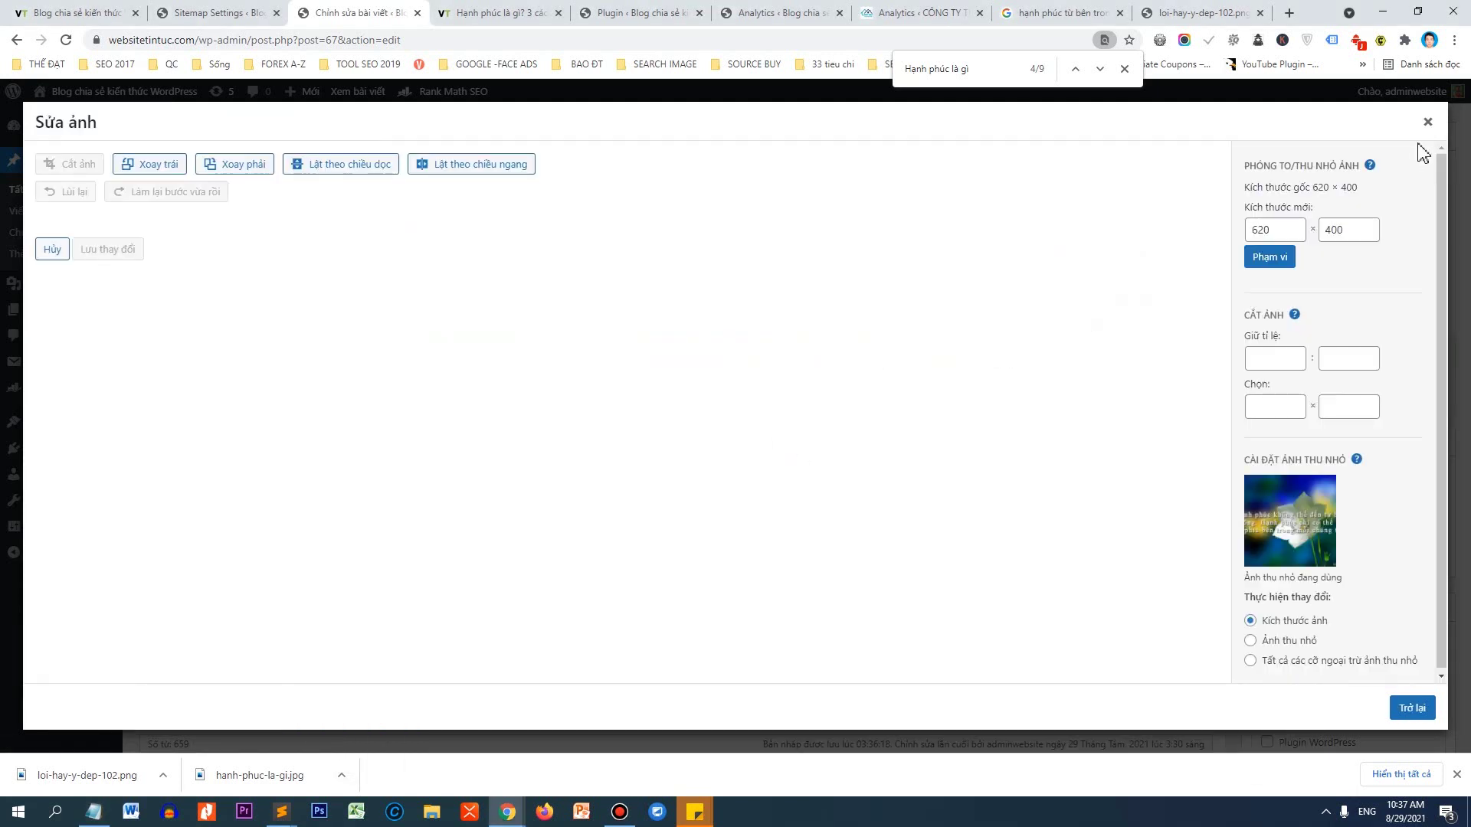
{"action": "left_click", "coordinate": [1427, 122]}
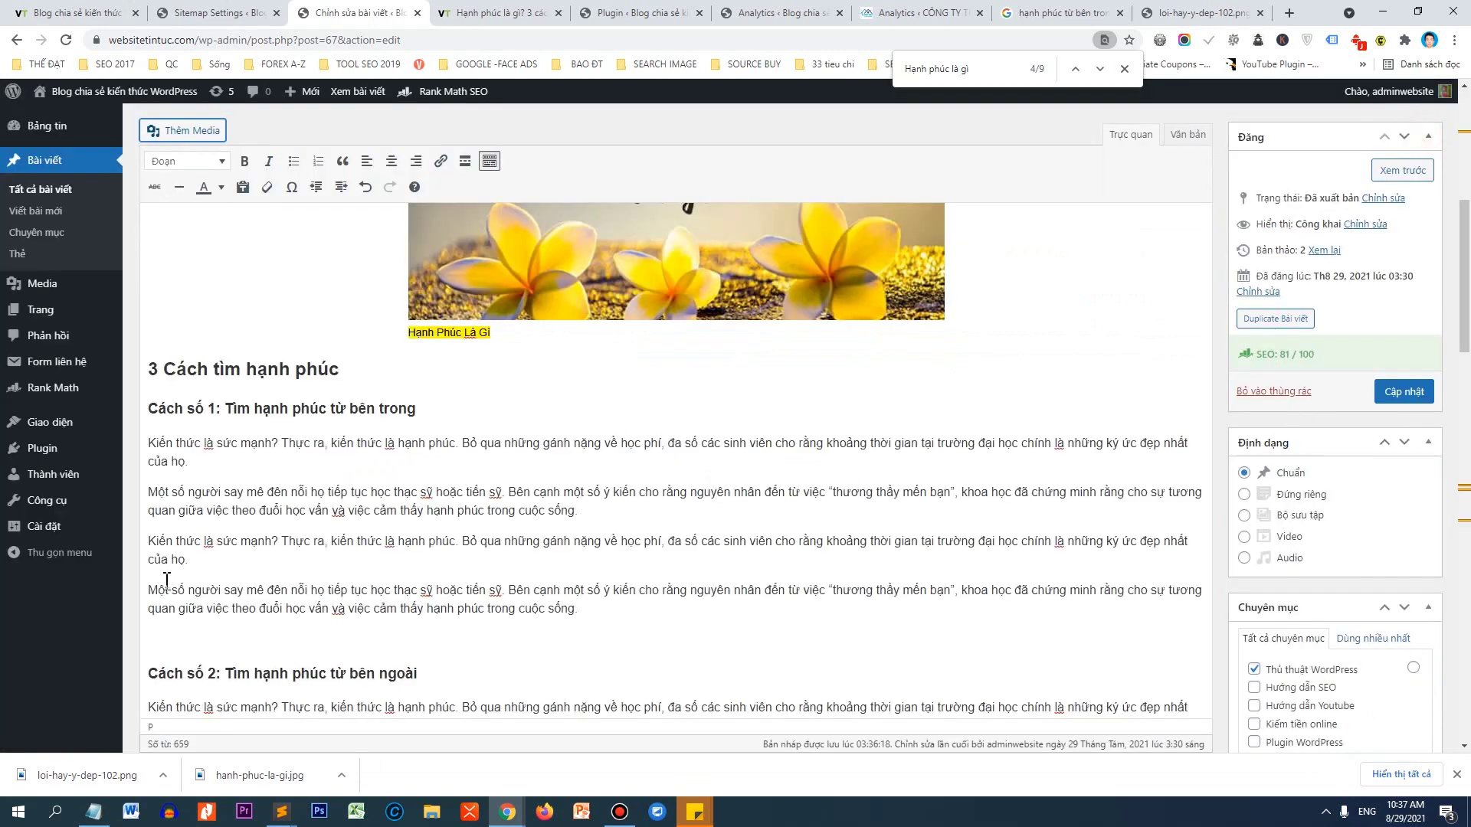
{"action": "scroll", "coordinate": [166, 580], "scroll_direction": "down", "scroll_amount": 1}
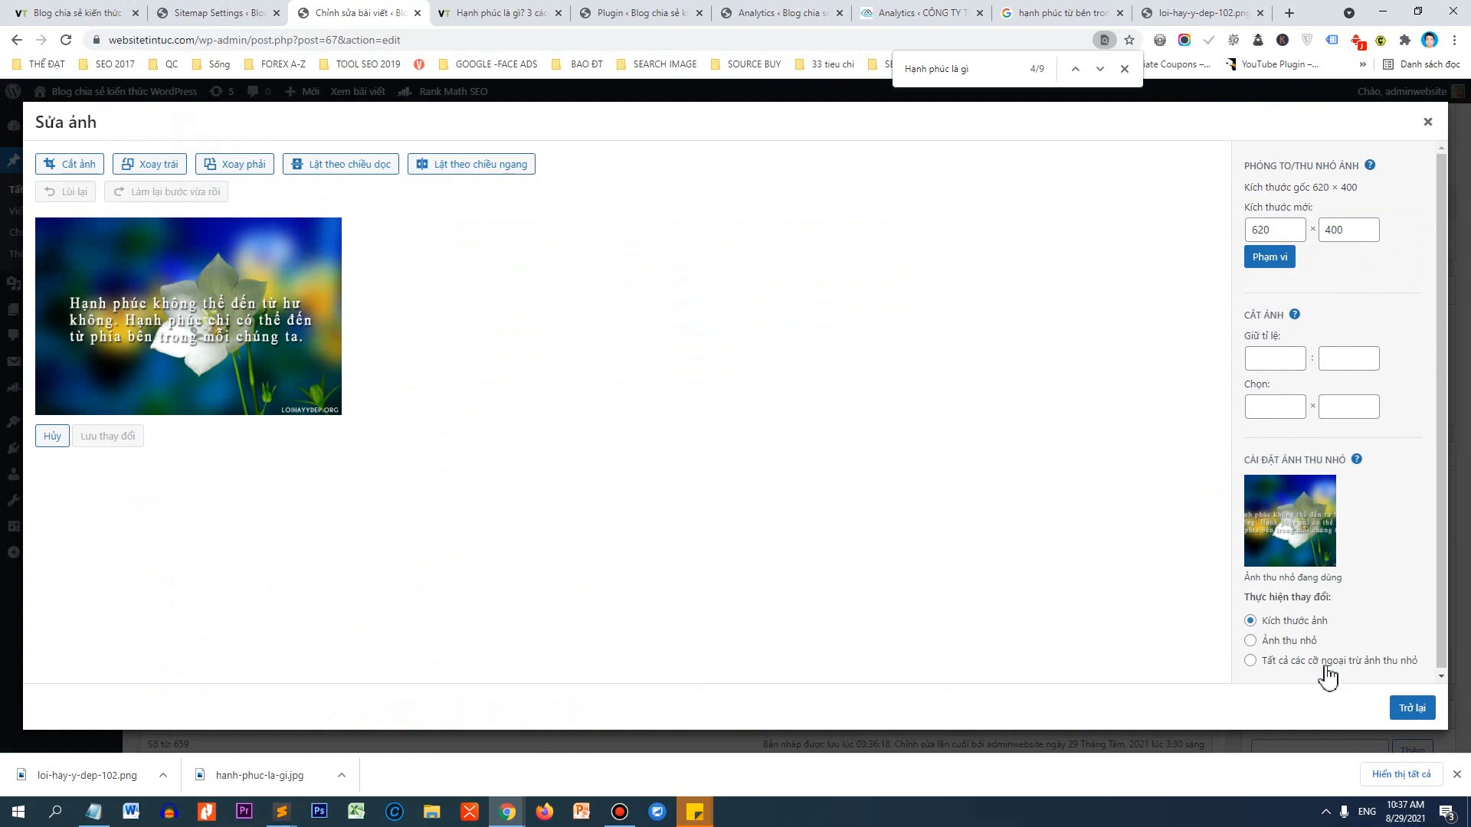
{"action": "left_click", "coordinate": [1411, 707]}
{"action": "left_click", "coordinate": [1347, 545]}
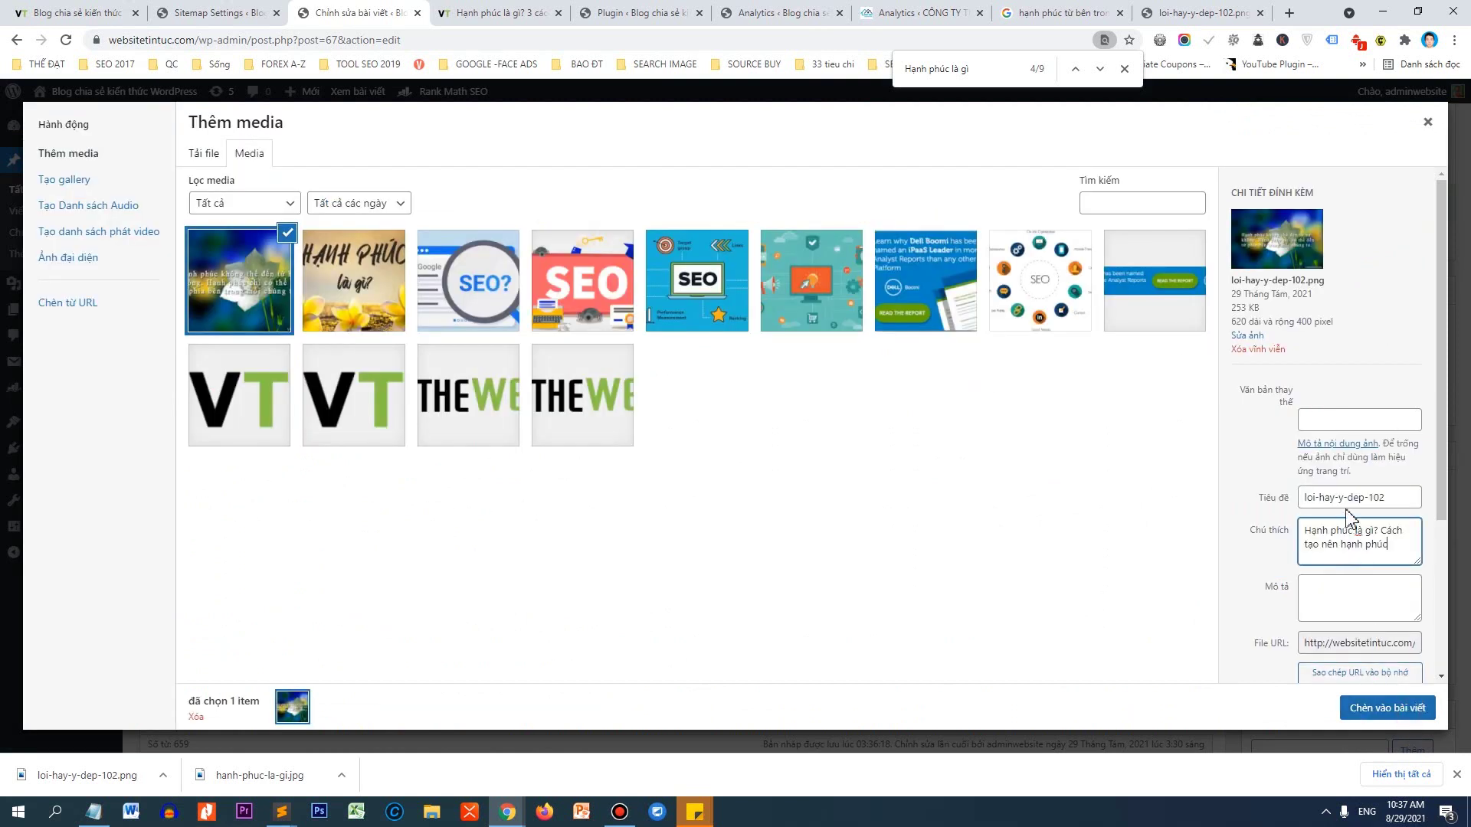
{"action": "triple_click", "coordinate": [1348, 496]}
{"action": "key", "text": "ctrl+v"}
{"action": "left_click", "coordinate": [1356, 597]}
{"action": "key", "text": "ctrl+v"}
{"action": "scroll", "coordinate": [1326, 423], "scroll_direction": "down", "scroll_amount": 2}
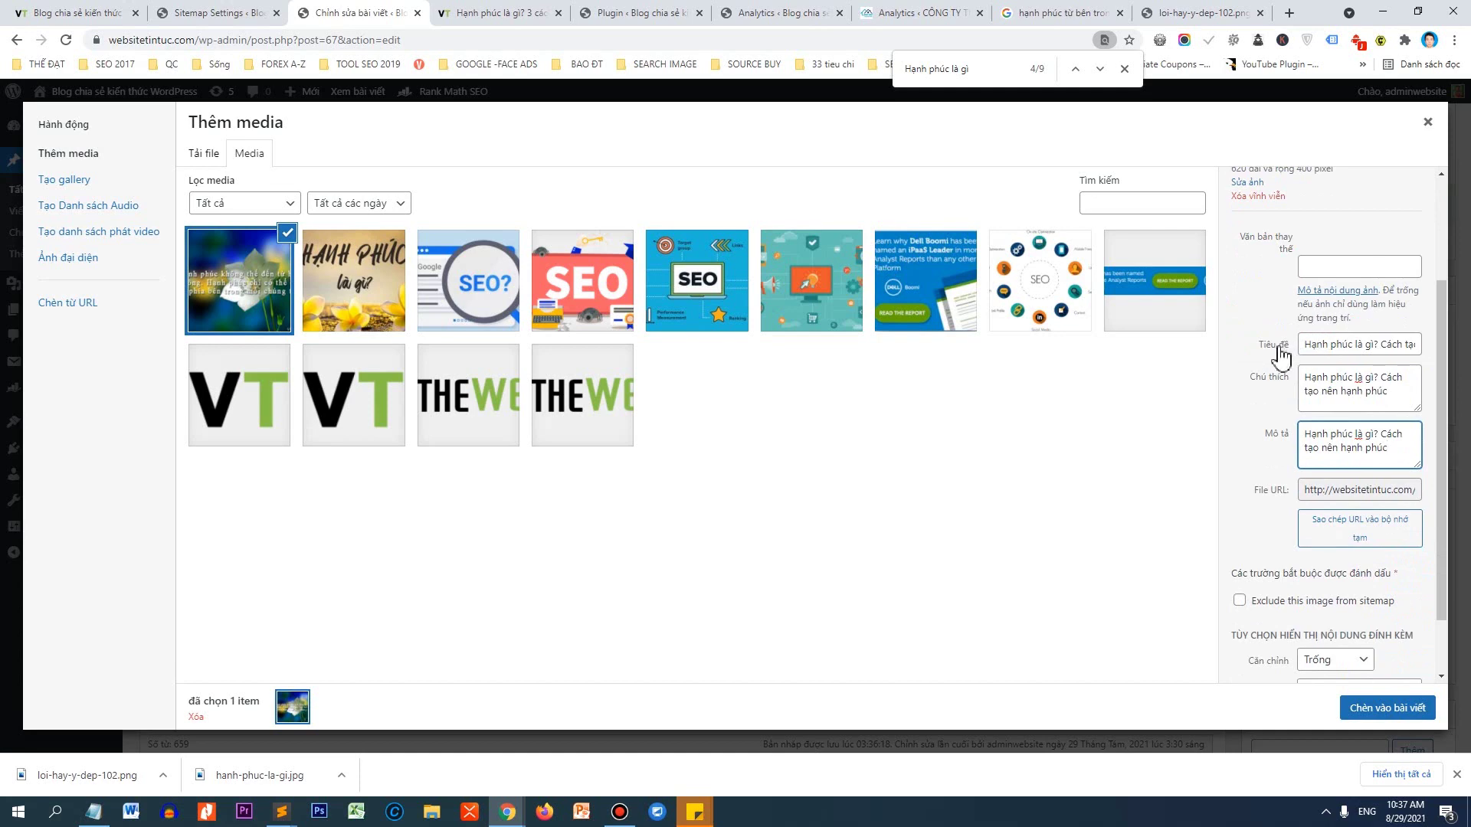
{"action": "left_click", "coordinate": [1365, 708]}
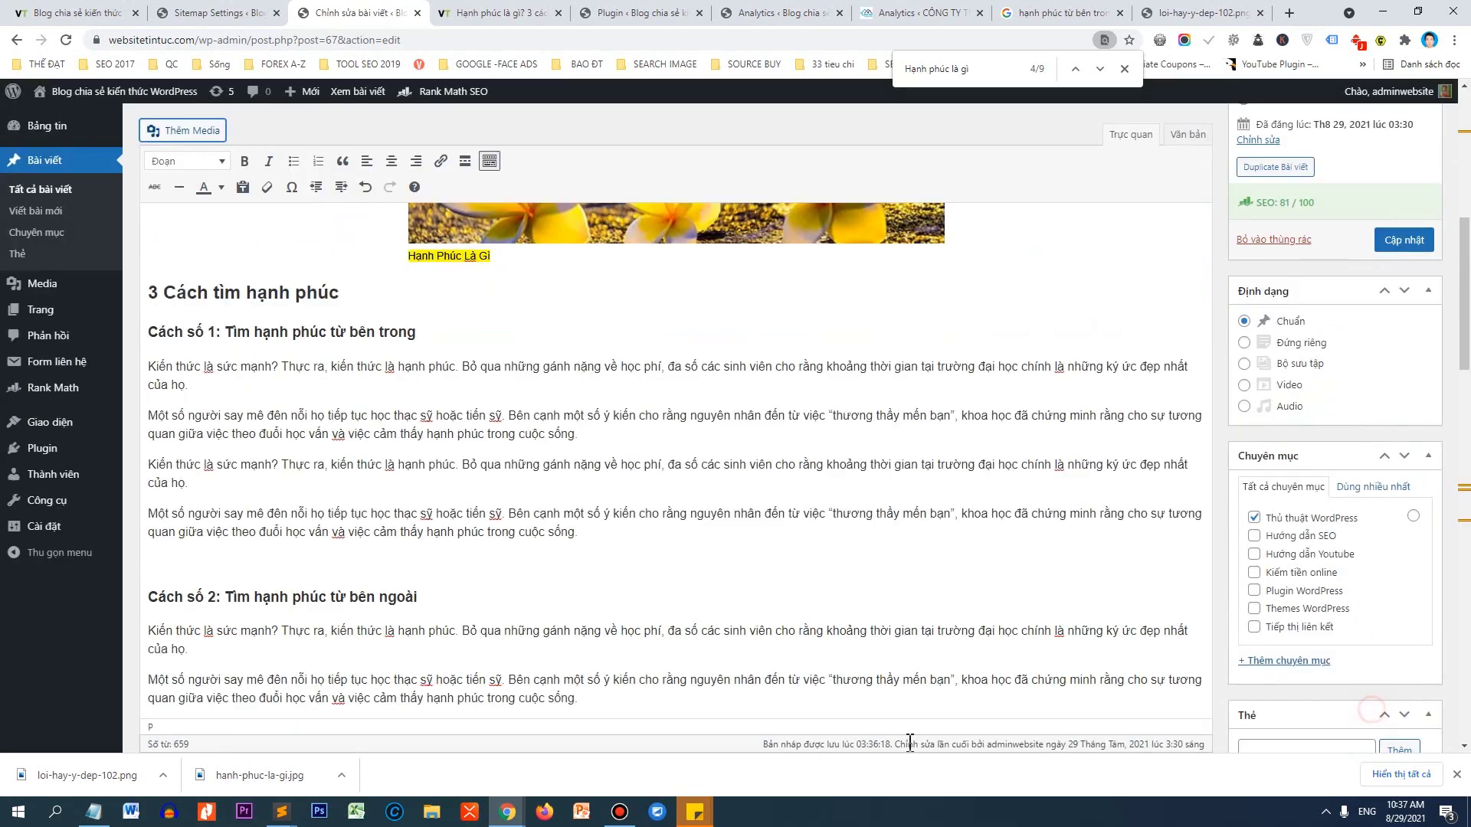
Centre the inserted image and set it to full size, 620 × 400.
{"action": "left_click", "coordinate": [330, 569]}
{"action": "left_click", "coordinate": [227, 533]}
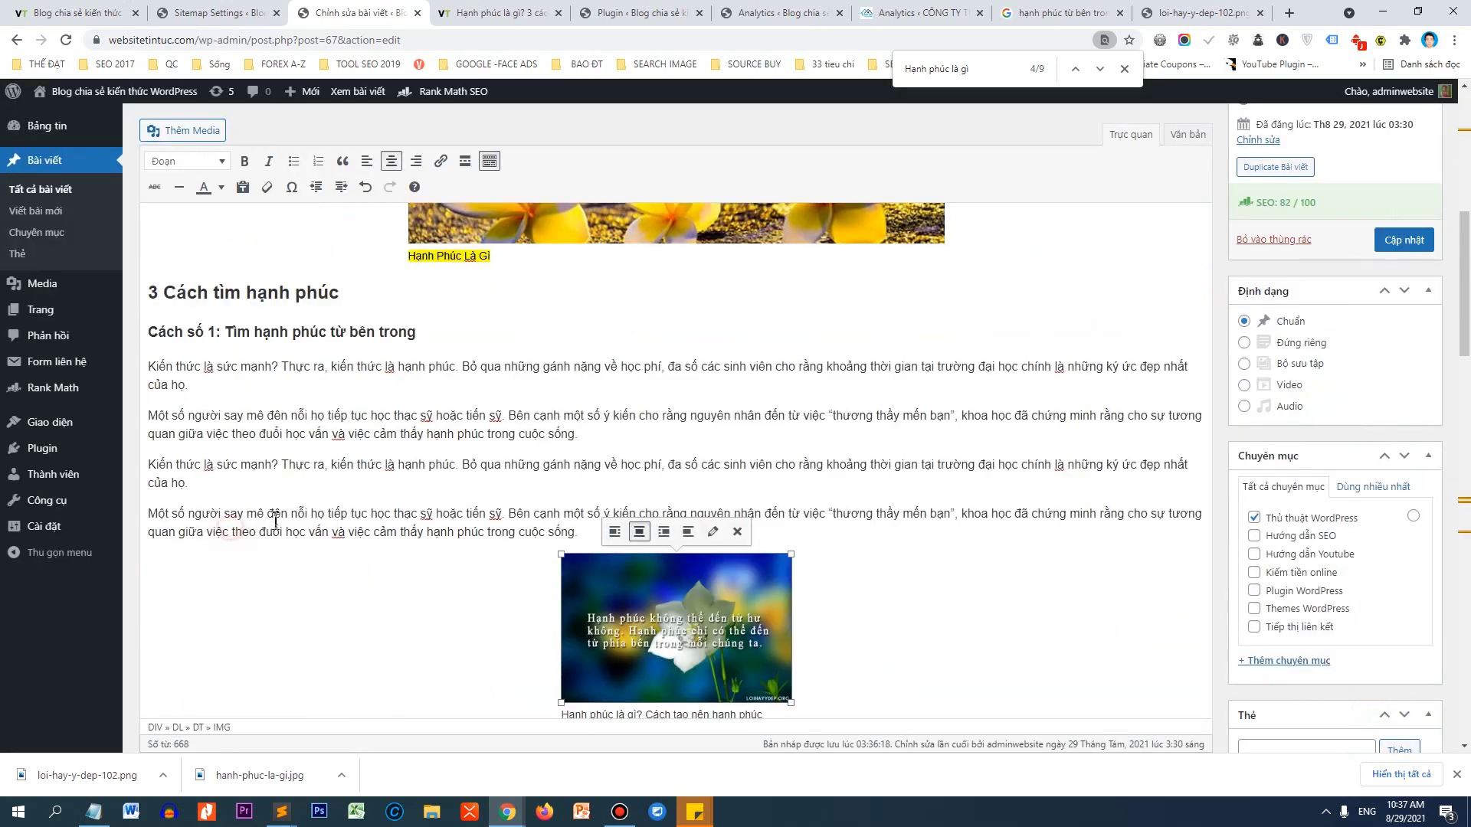
{"action": "left_click", "coordinate": [712, 532]}
{"action": "left_click", "coordinate": [417, 340]}
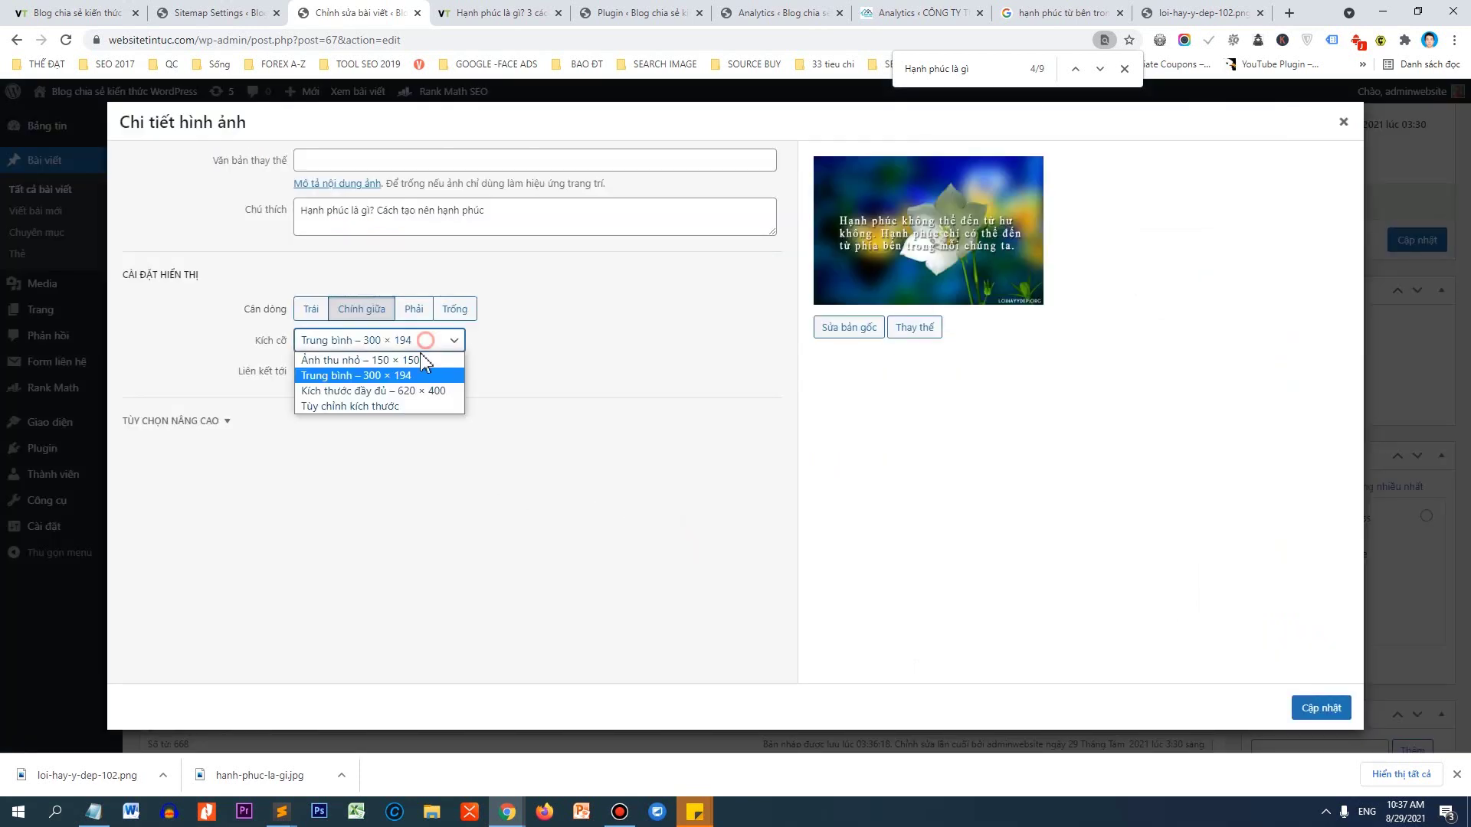
{"action": "left_click", "coordinate": [402, 392]}
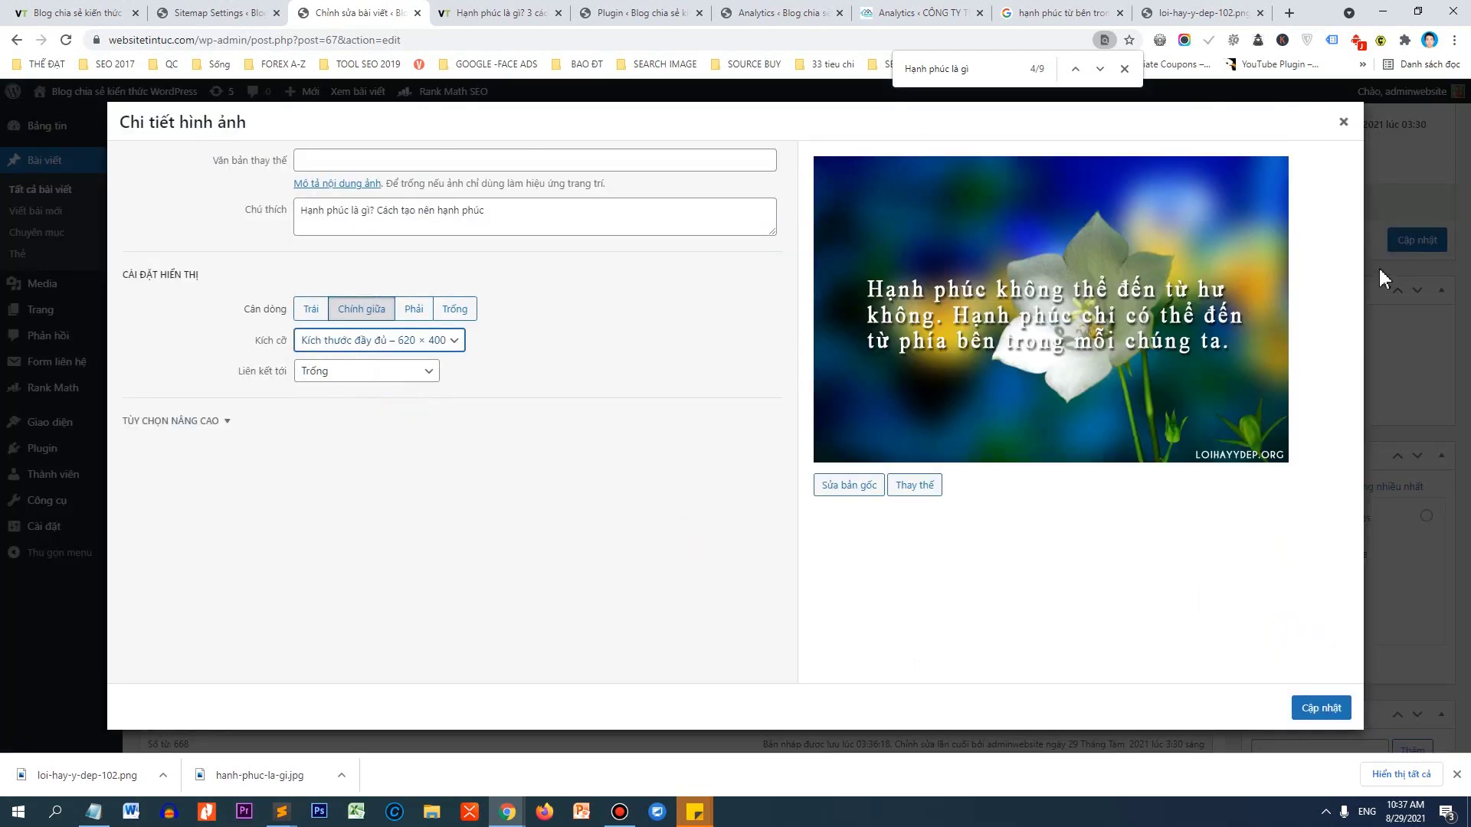
{"action": "left_click", "coordinate": [1320, 707]}
{"action": "scroll", "coordinate": [853, 507], "scroll_direction": "down", "scroll_amount": 5}
{"action": "scroll", "coordinate": [853, 507], "scroll_direction": "down", "scroll_amount": 4}
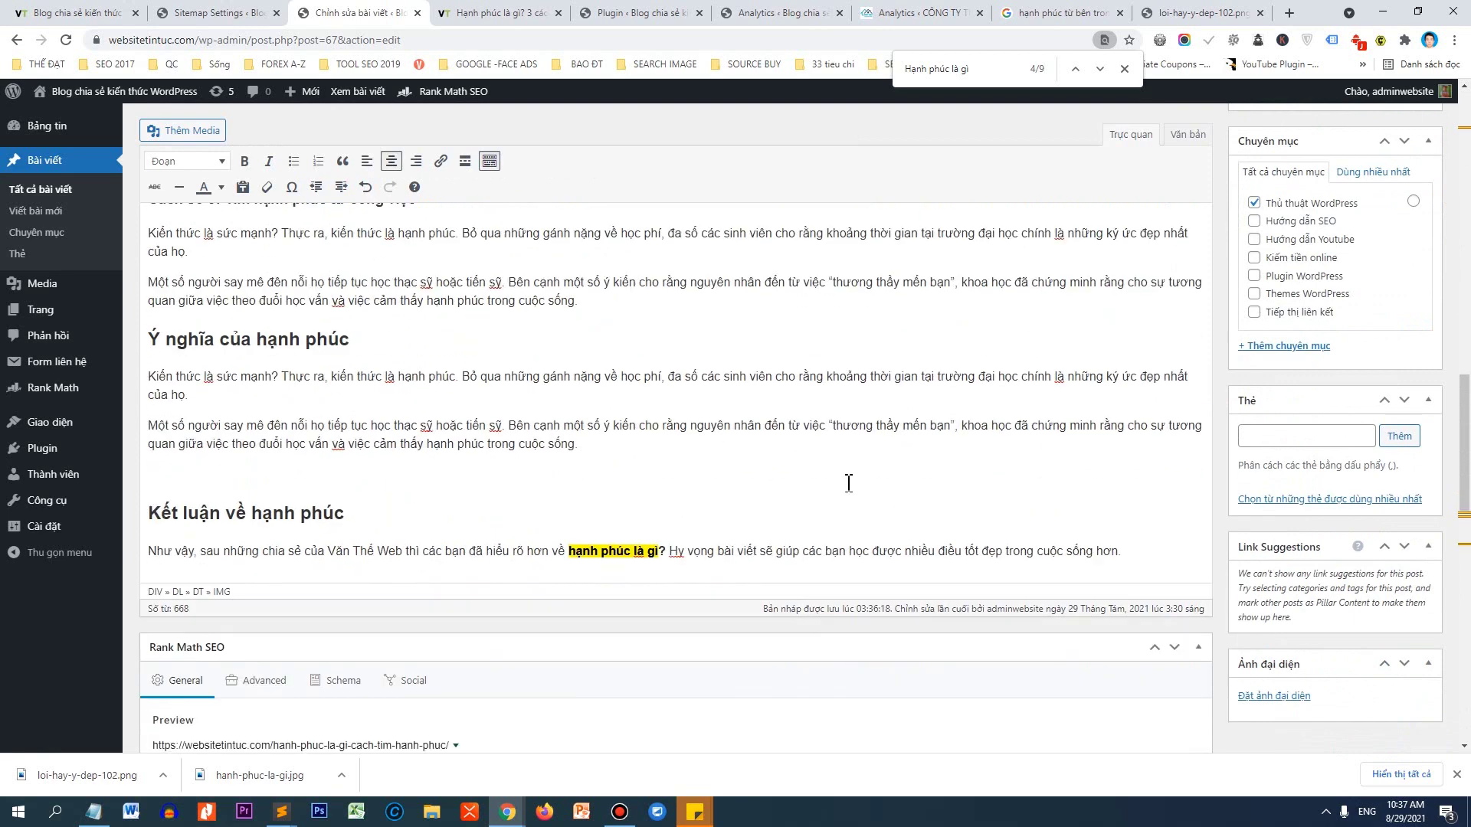
{"action": "left_click", "coordinate": [1172, 12]}
Go to youtube.com and search for 'hạnh phúc là gì?'.
{"action": "left_click", "coordinate": [925, 42]}
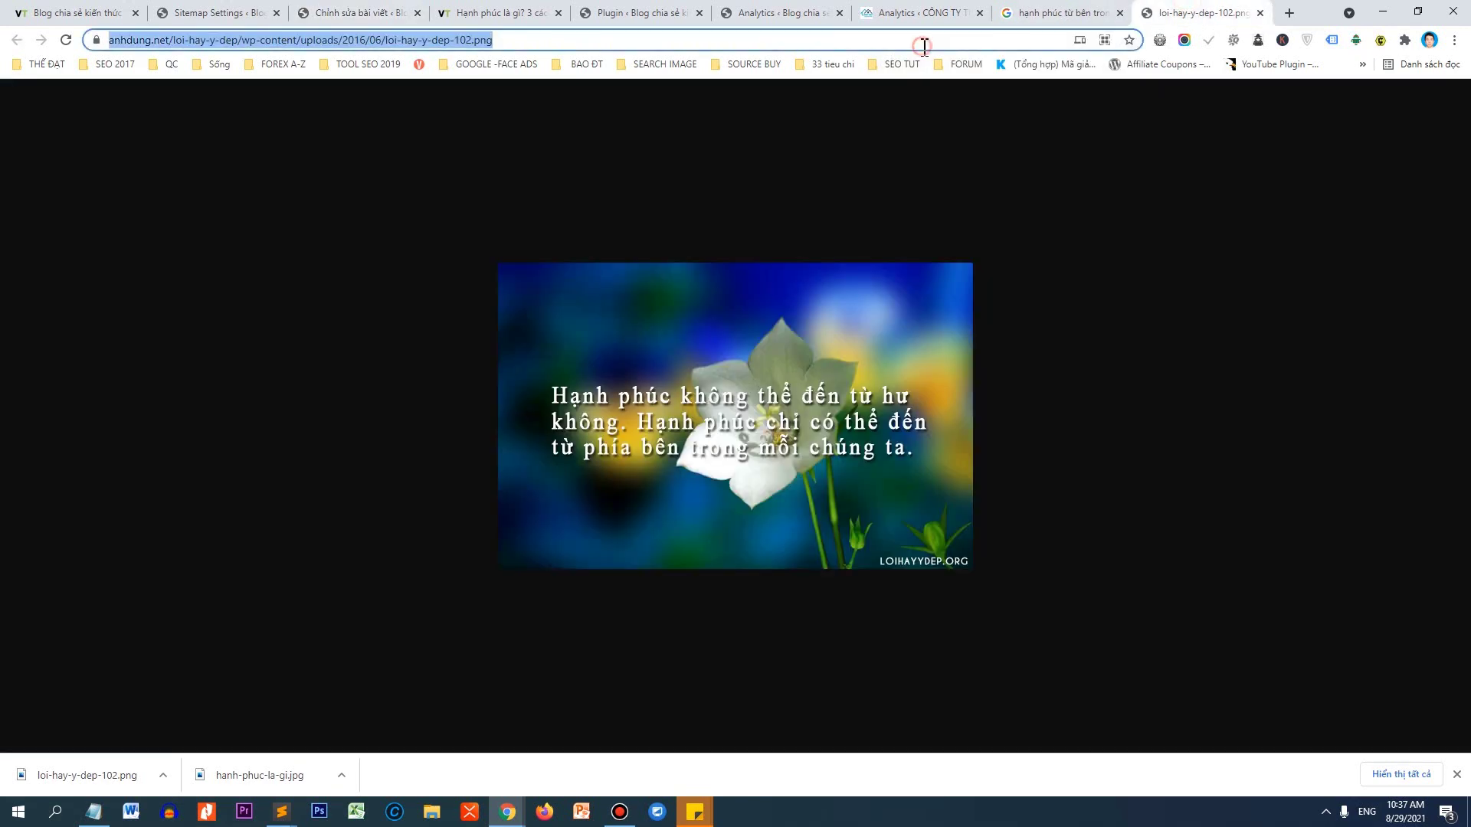
{"action": "type", "text": "youtube.com"}
{"action": "key", "text": "Return"}
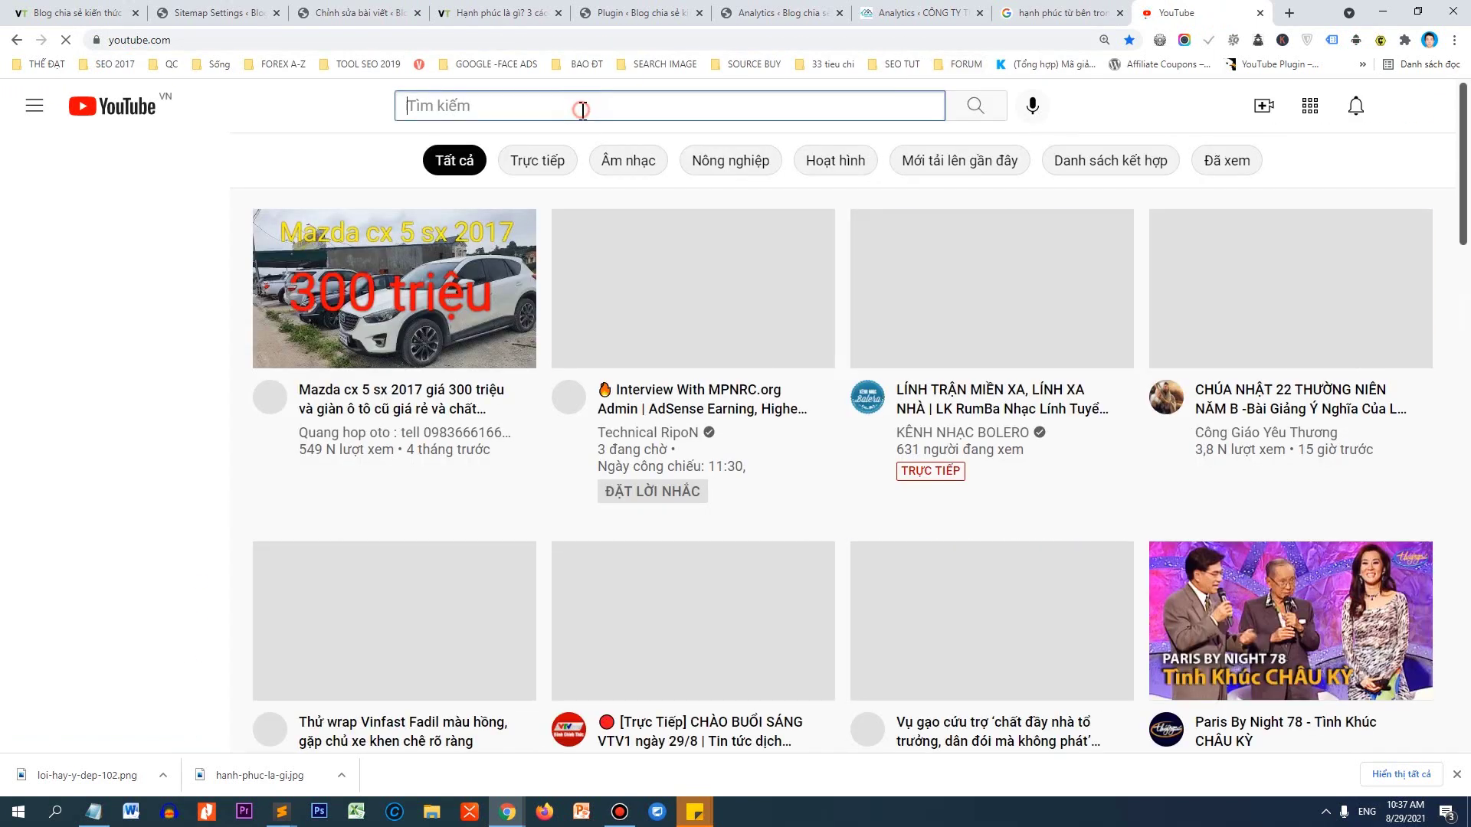
{"action": "left_click", "coordinate": [584, 108]}
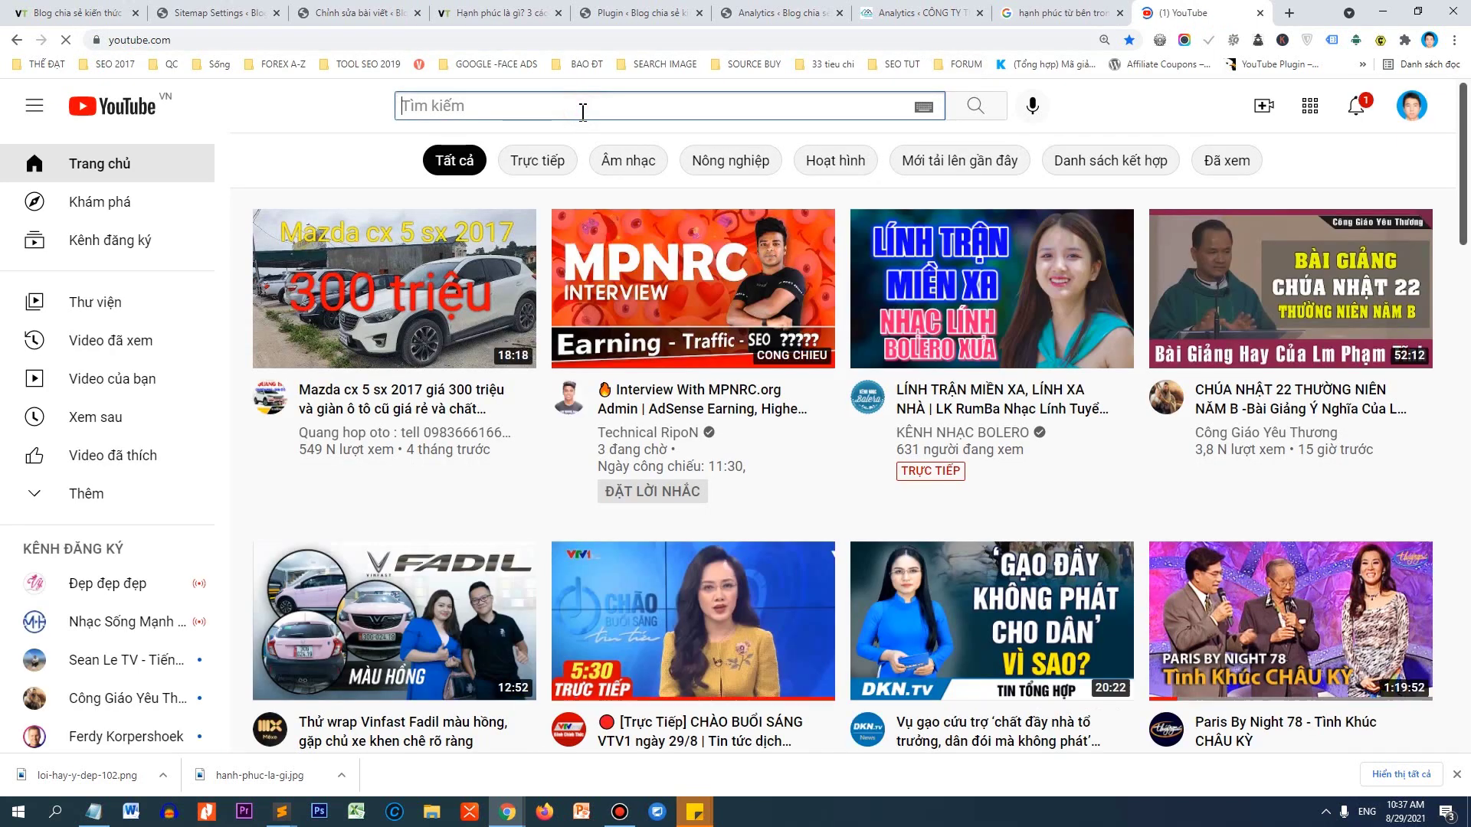
{"action": "type", "text": "video"}
{"action": "key", "text": "ctrl+a"}
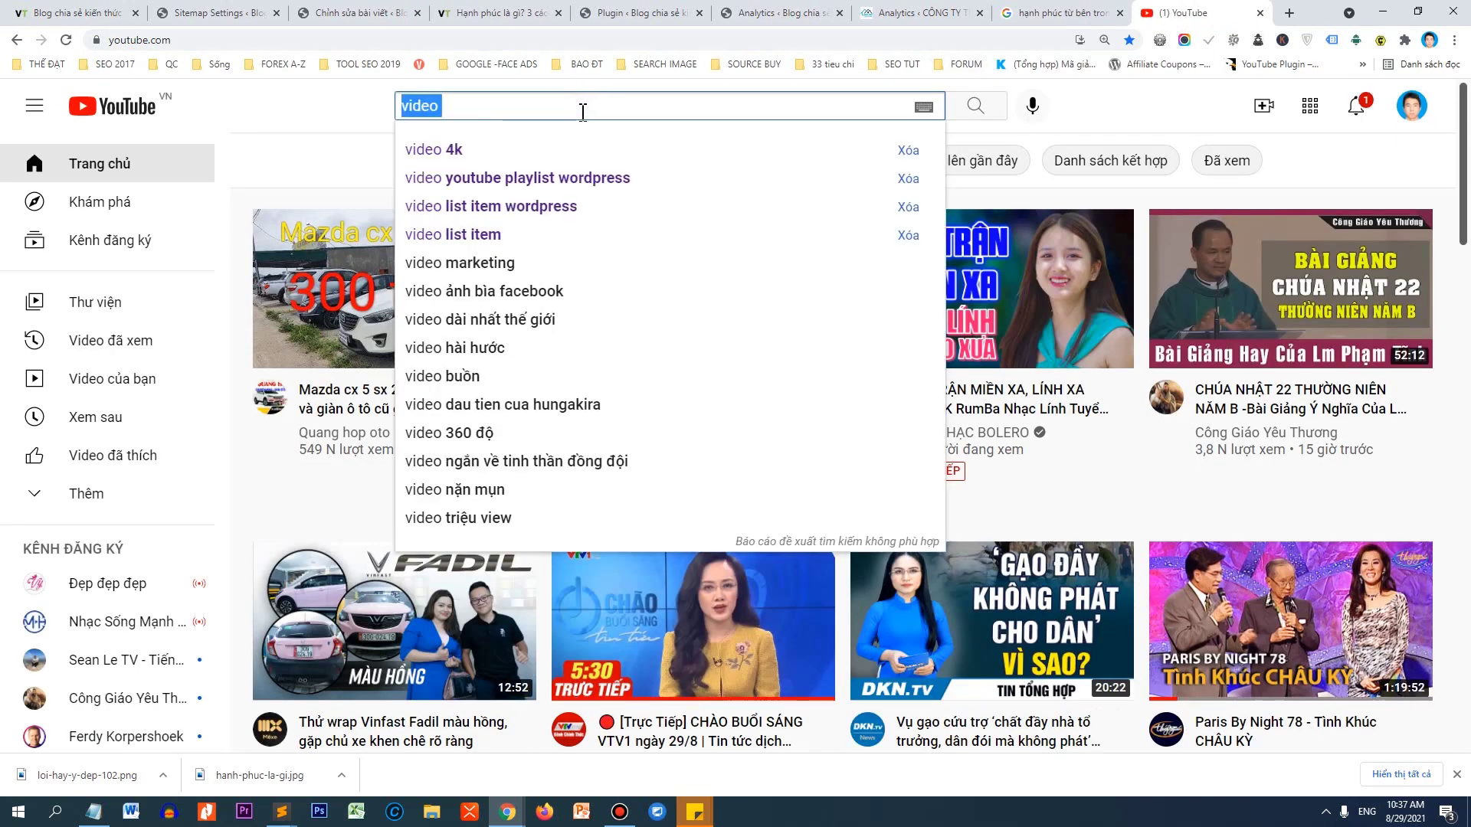
{"action": "type", "text": "hanh phúc là gì"}
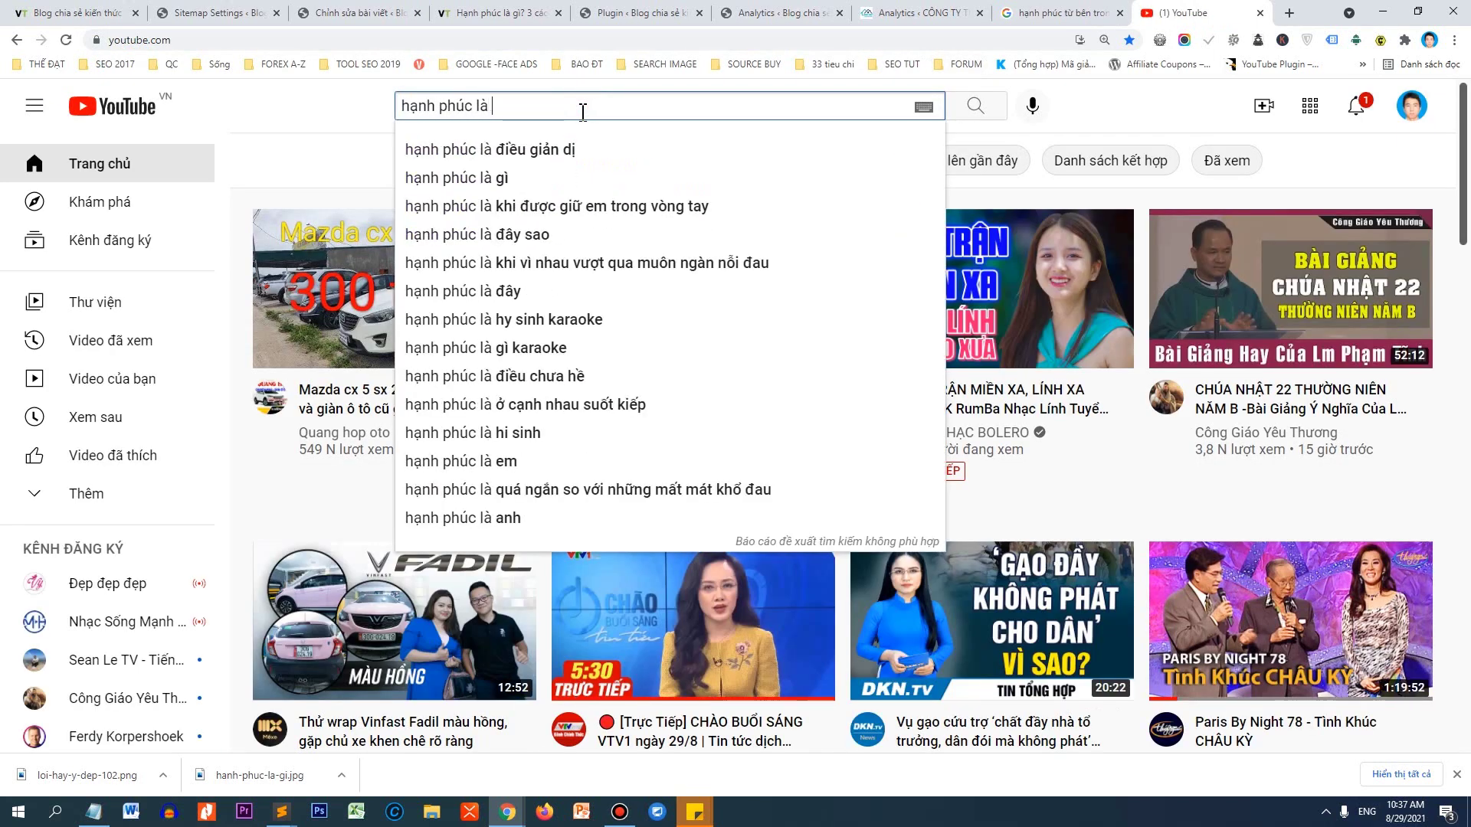
{"action": "type", "text": "?"}
{"action": "key", "text": "Return"}
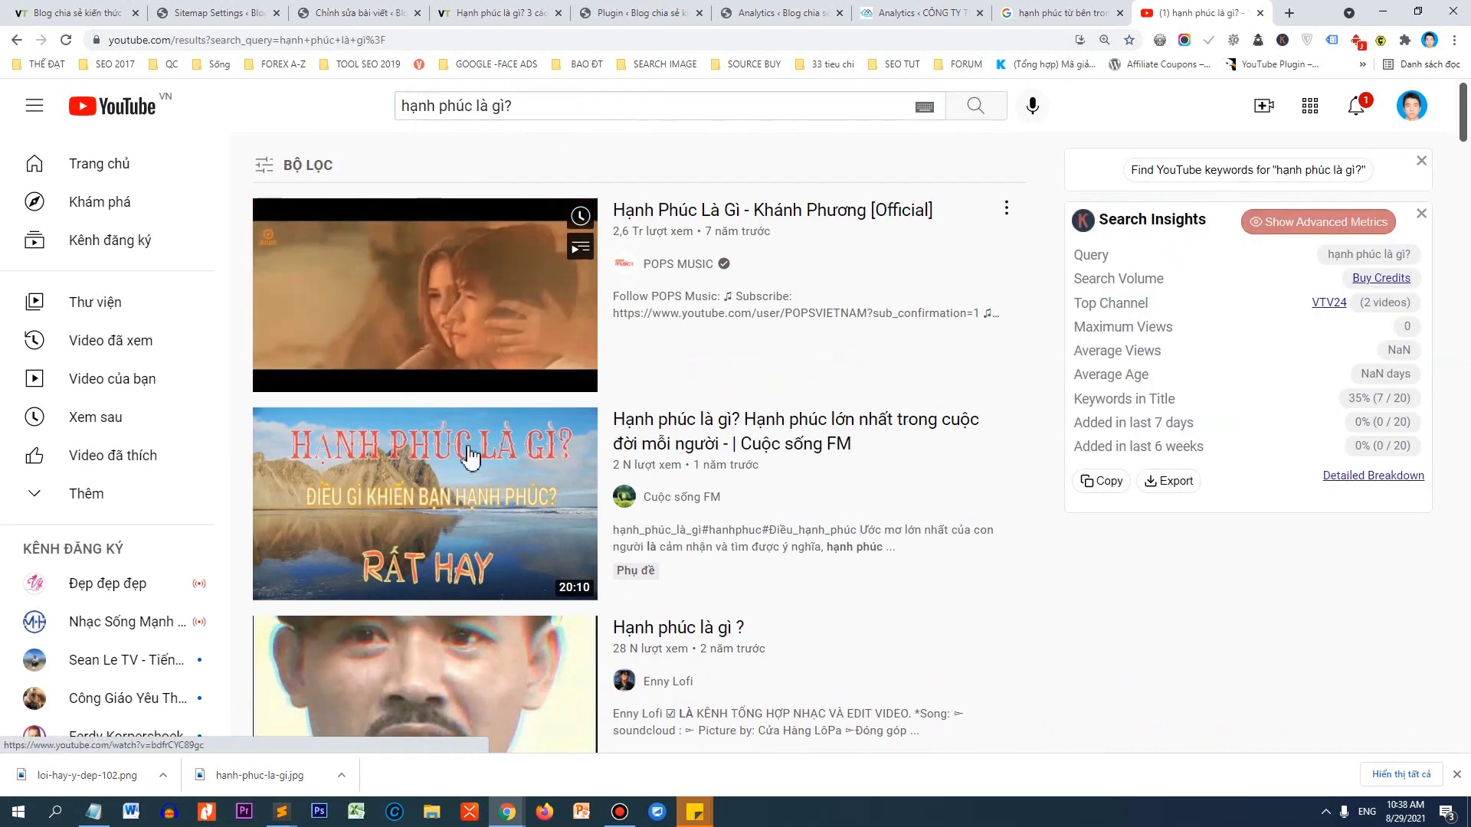
Copy the share link of Cuộc sống FM's 'Hạnh phúc là gì?' video and return to WordPress.
{"action": "left_click", "coordinate": [457, 502]}
{"action": "scroll", "coordinate": [538, 440], "scroll_direction": "down", "scroll_amount": 4}
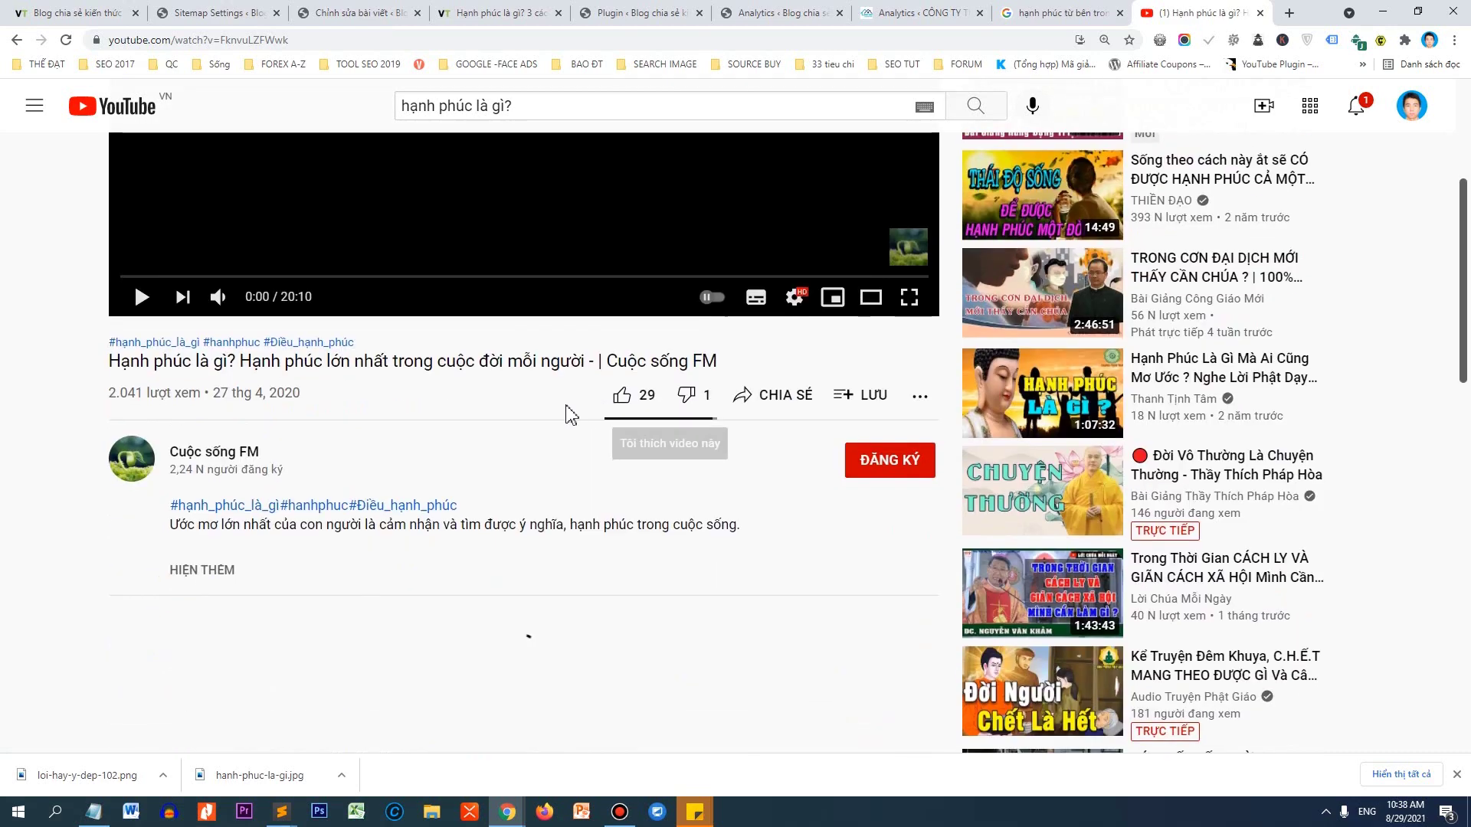
{"action": "left_click", "coordinate": [789, 399]}
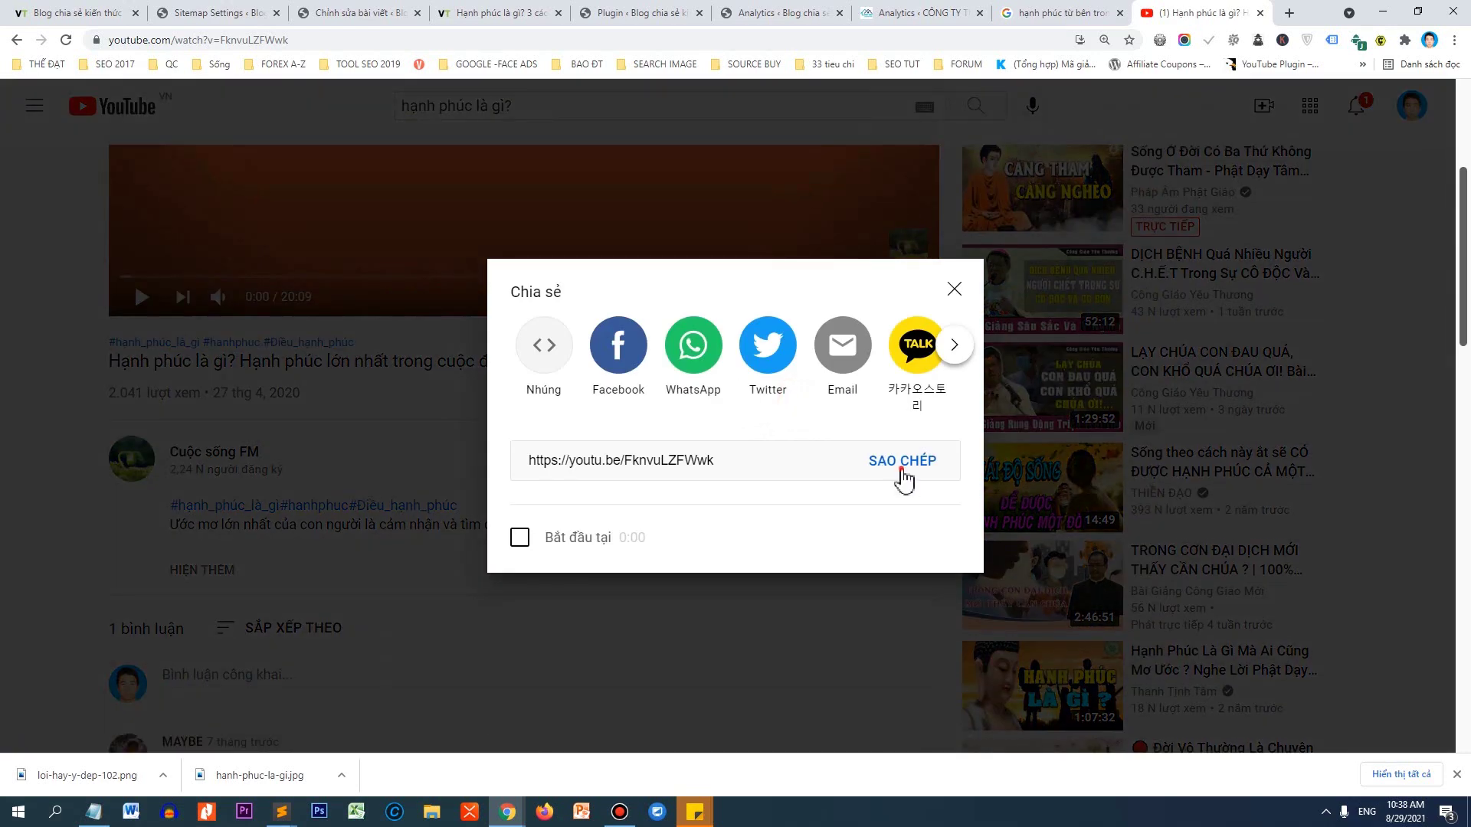
{"action": "left_click", "coordinate": [903, 461]}
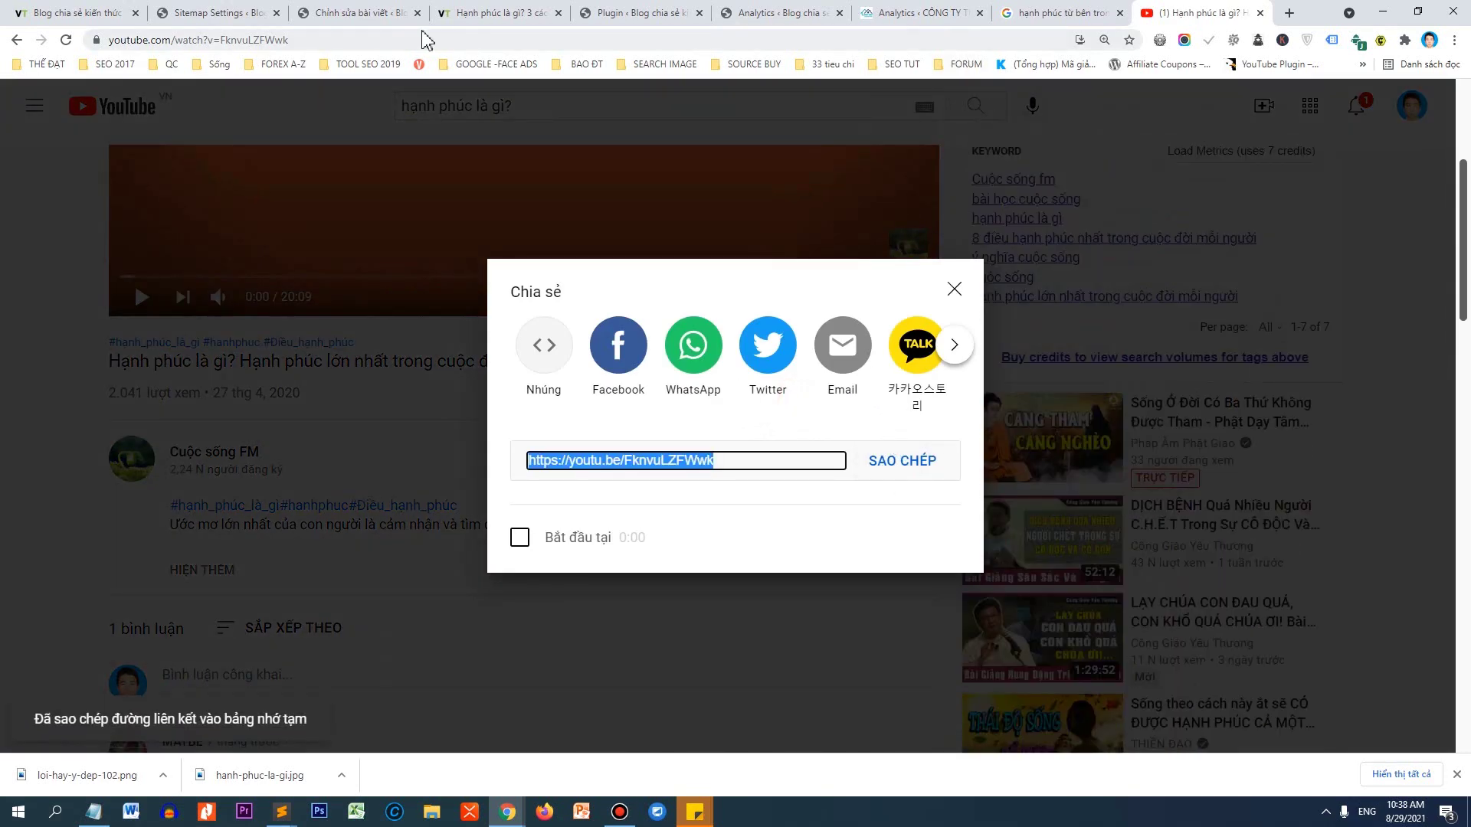
{"action": "left_click", "coordinate": [348, 13]}
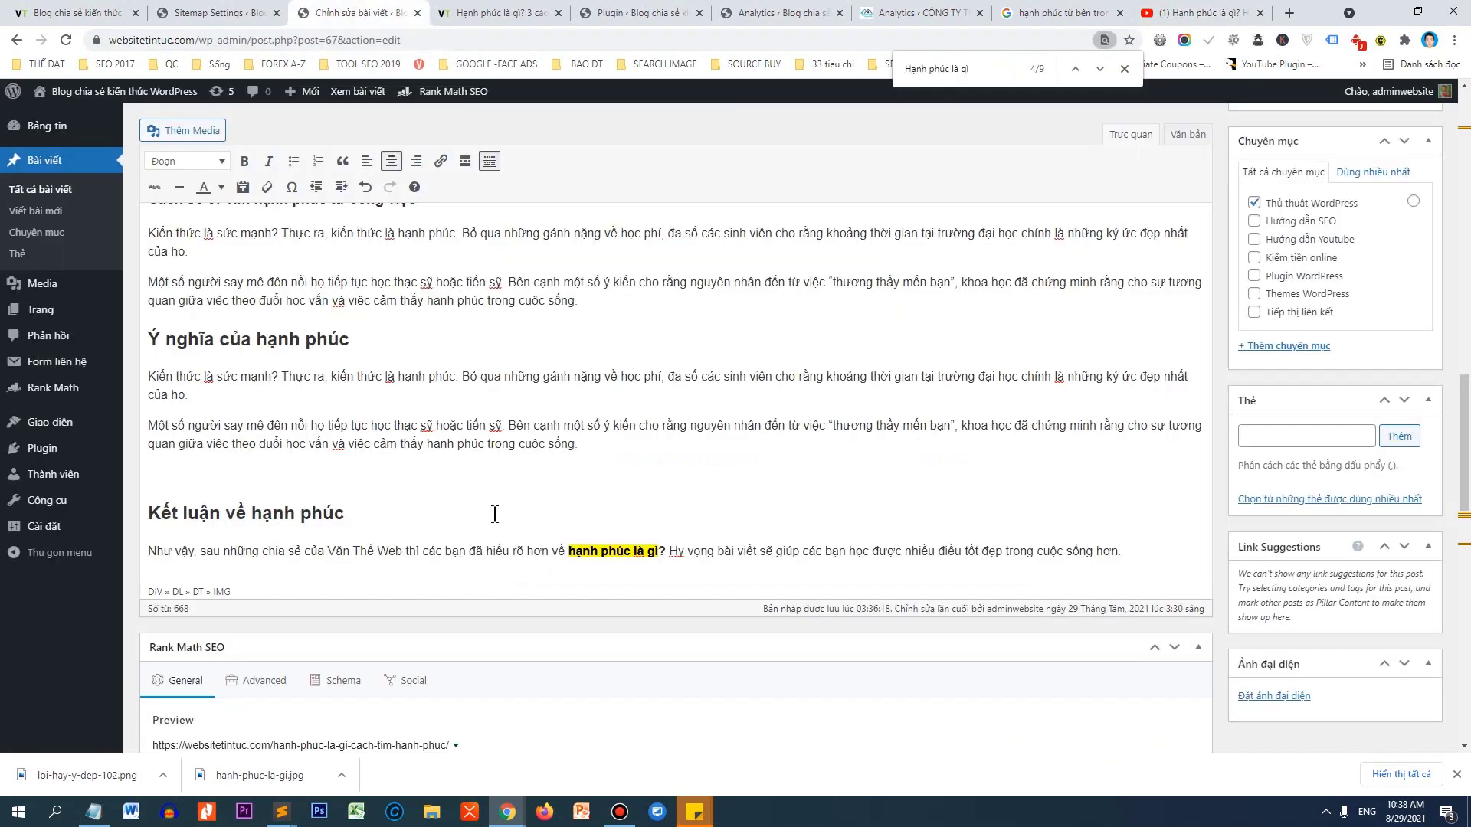
Embed the copied YouTube link via Chèn từ URL on the empty line above 'Kết luận về hạnh phúc'.
{"action": "left_click", "coordinate": [203, 458]}
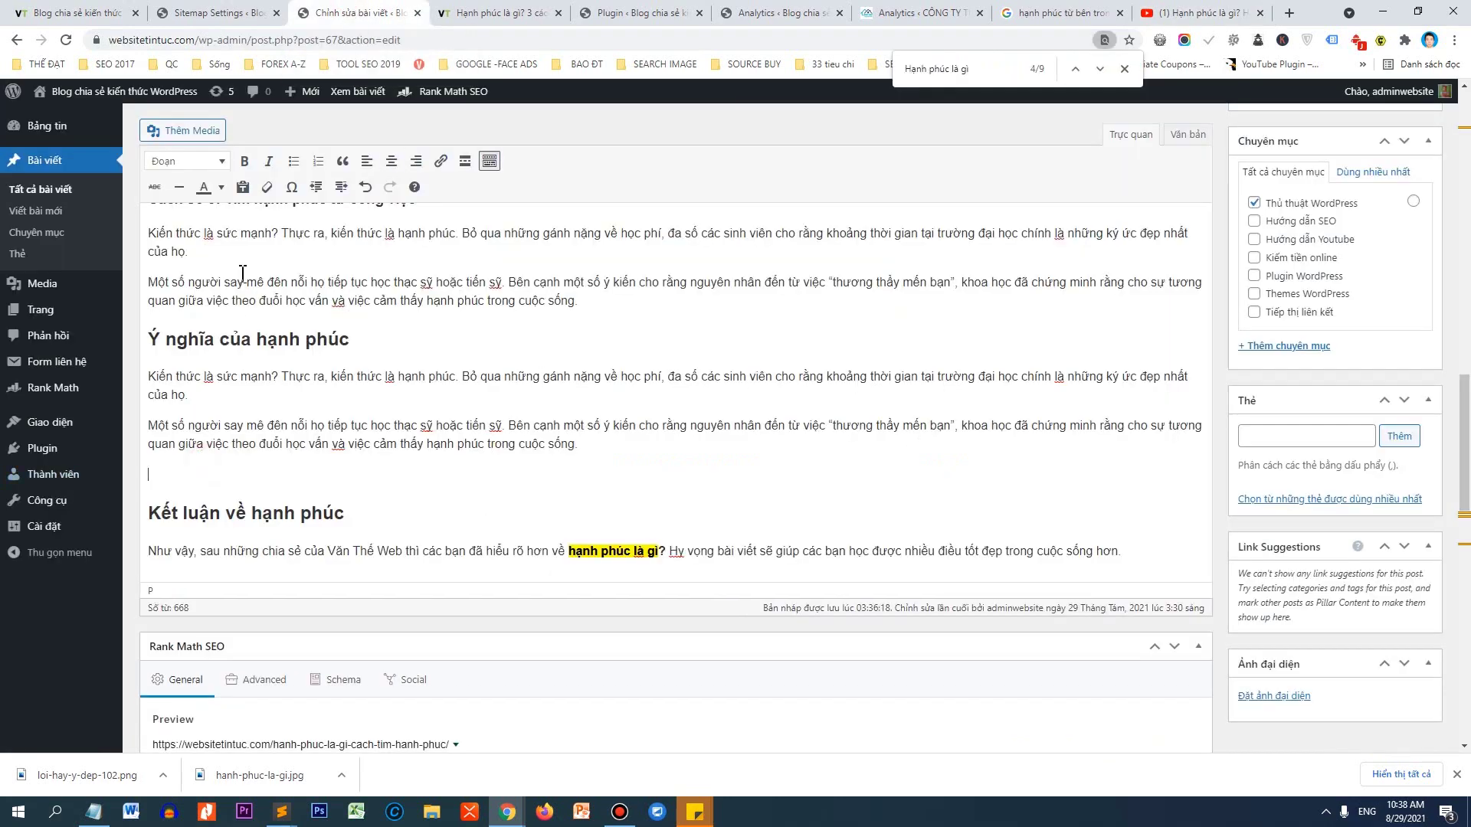
{"action": "left_click", "coordinate": [193, 138]}
{"action": "left_click", "coordinate": [61, 303]}
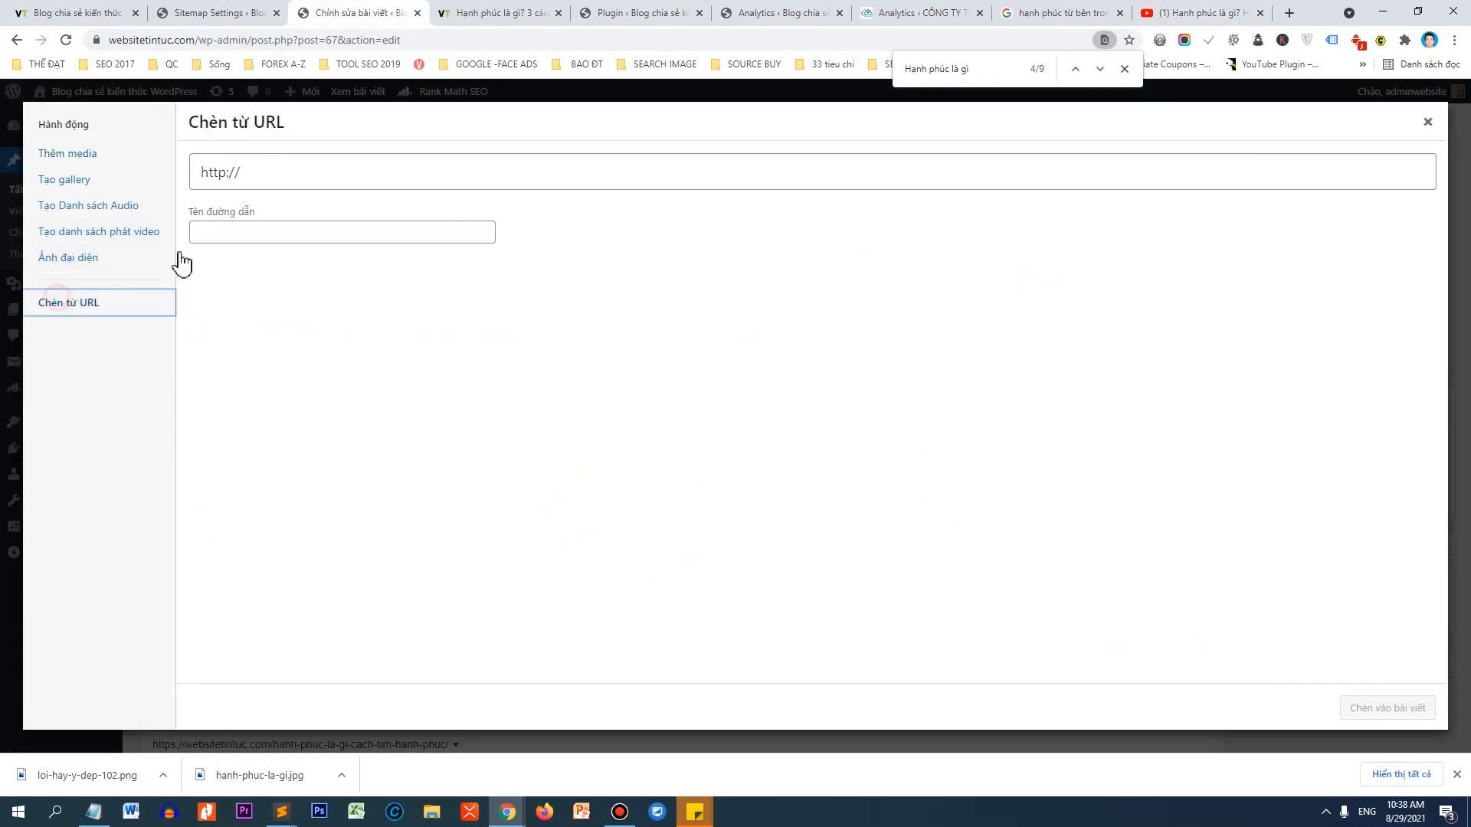
{"action": "left_click", "coordinate": [326, 161]}
{"action": "key", "text": "ctrl+a"}
{"action": "key", "text": "ctrl+v"}
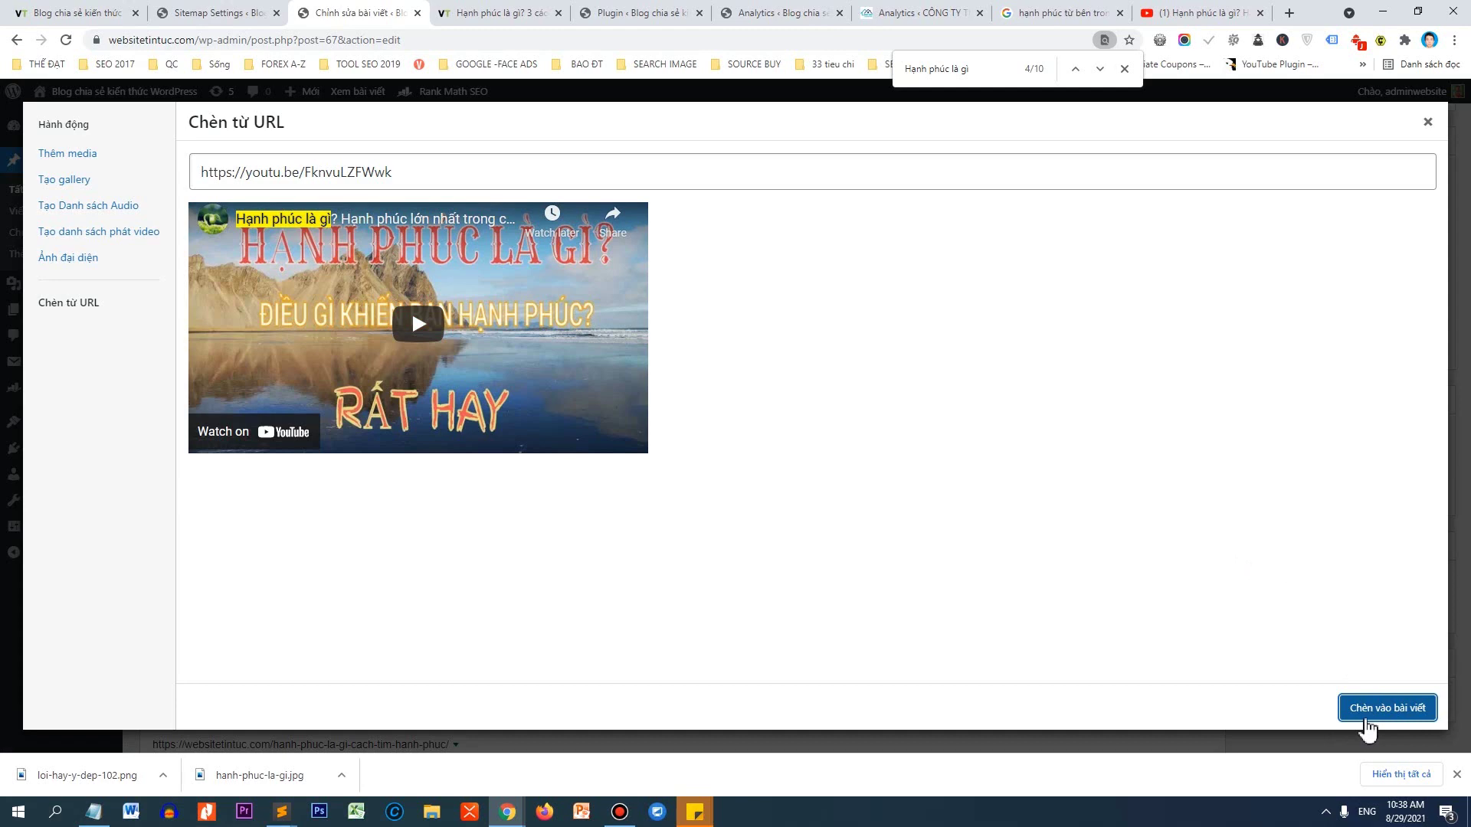
{"action": "left_click", "coordinate": [1367, 726]}
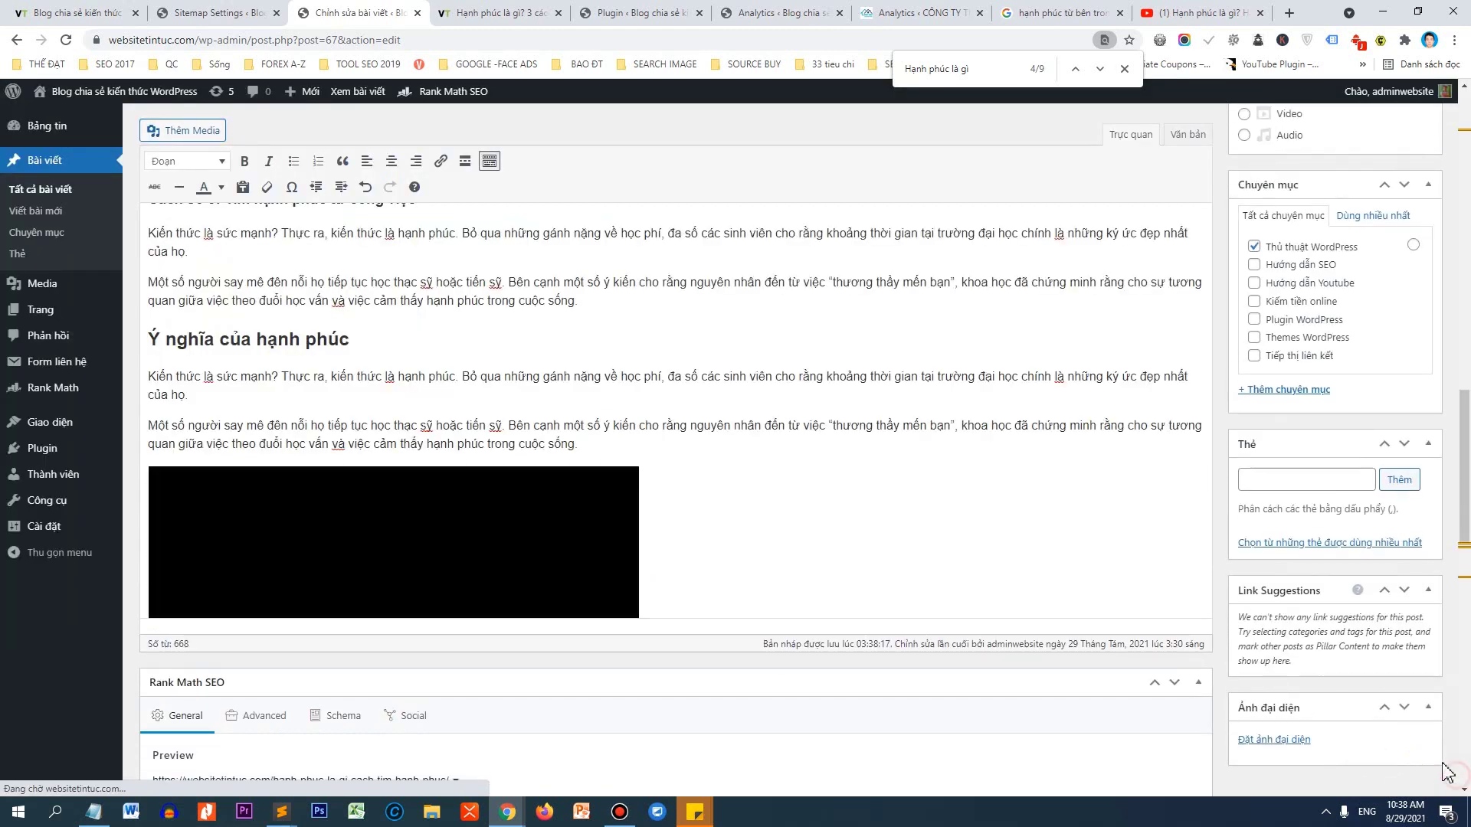
{"action": "scroll", "coordinate": [387, 513], "scroll_direction": "down", "scroll_amount": 5}
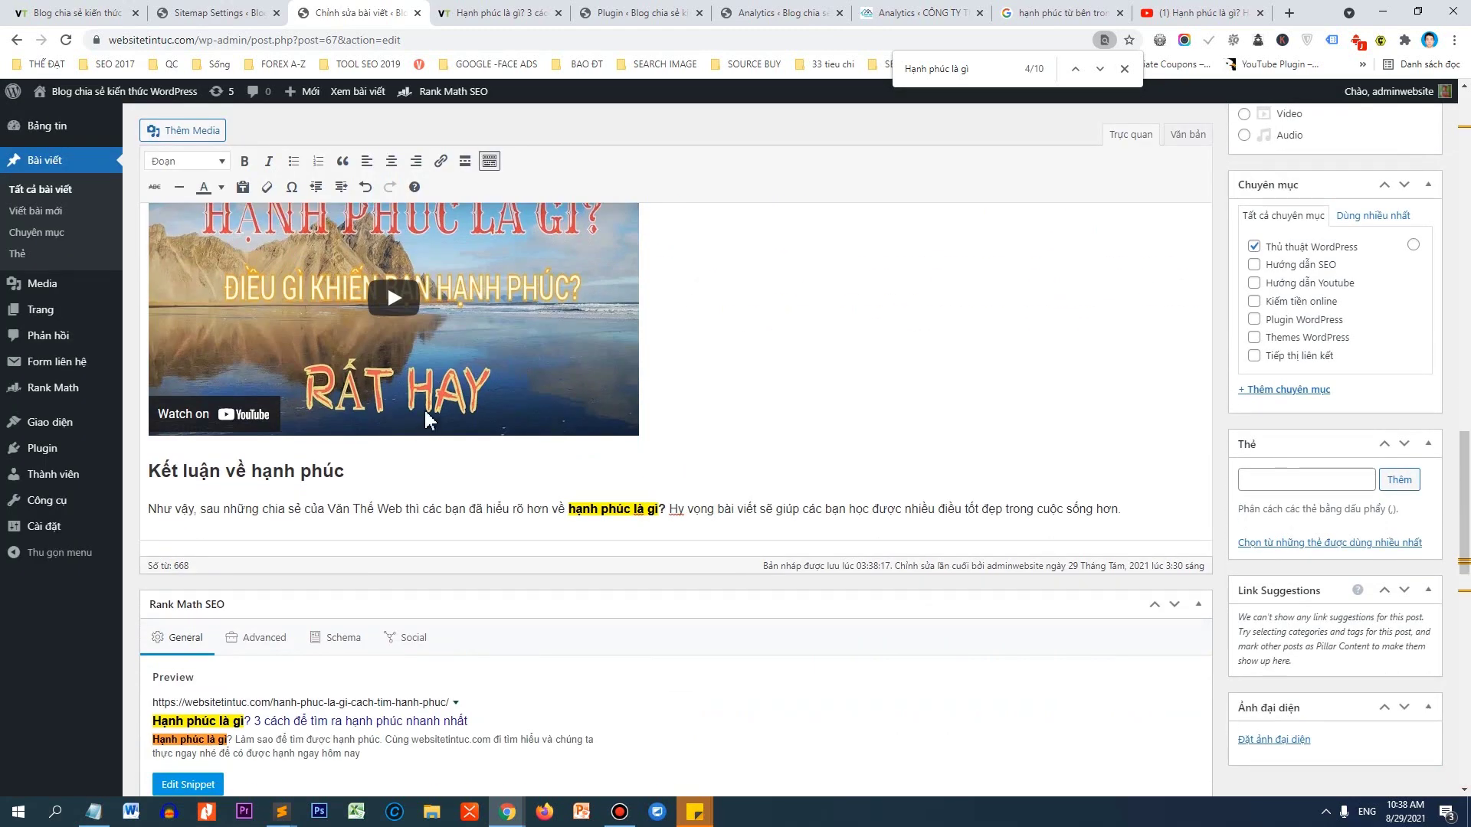
{"action": "scroll", "coordinate": [410, 435], "scroll_direction": "up", "scroll_amount": 3}
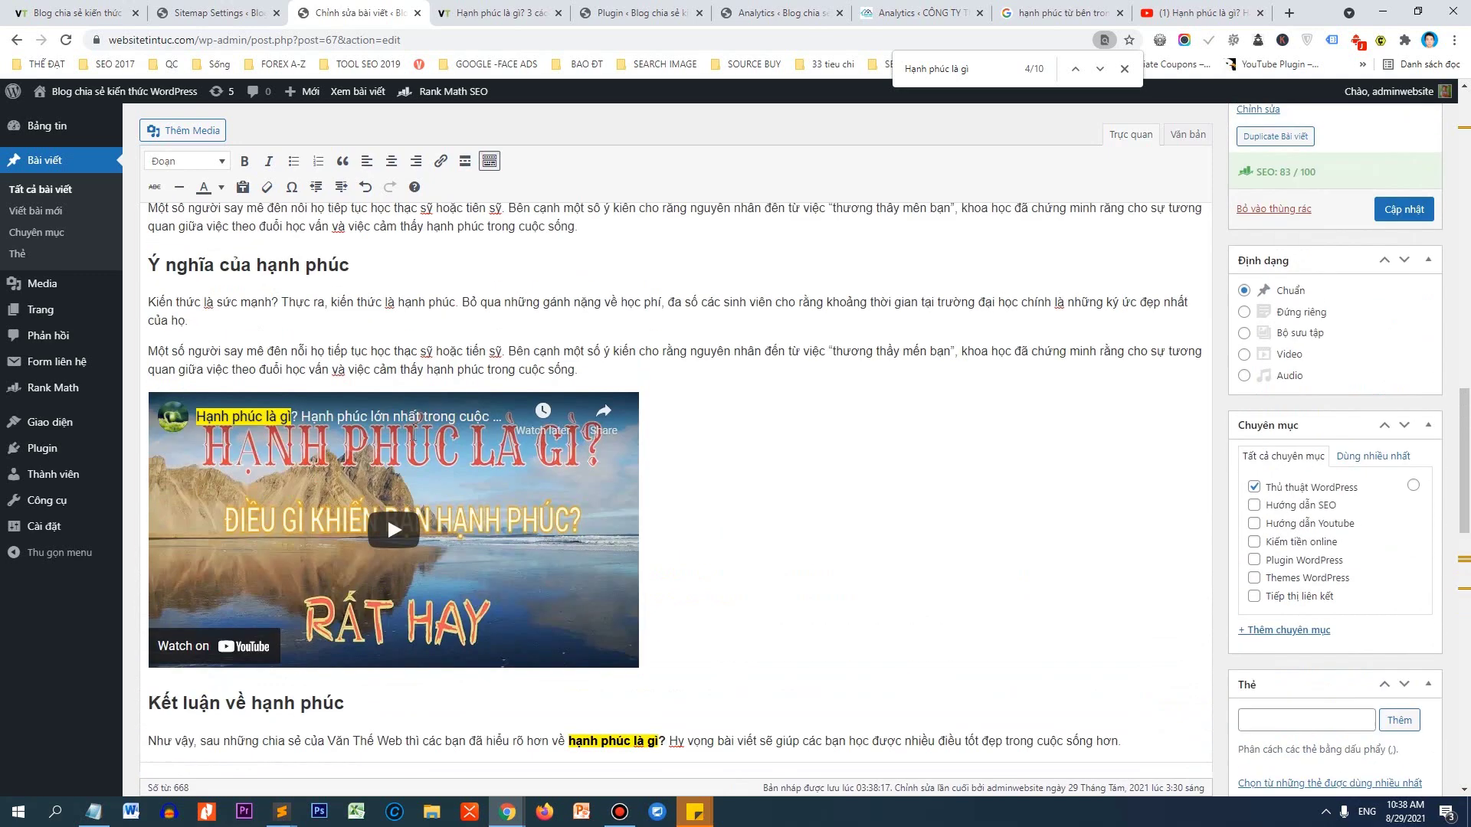
{"action": "scroll", "coordinate": [388, 517], "scroll_direction": "up", "scroll_amount": 1}
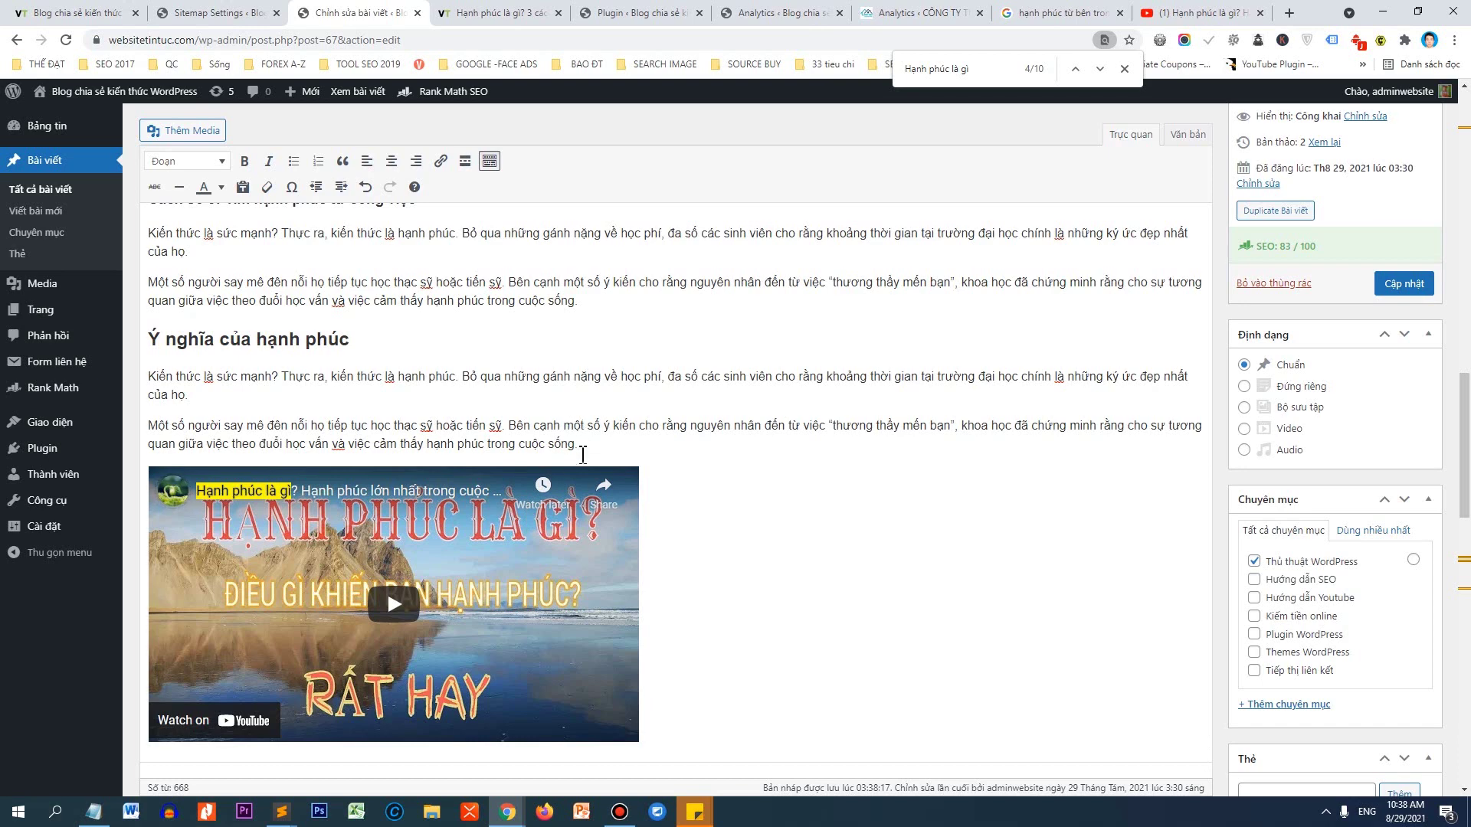
Highlight the Rank Math alt-text warning and keyword density figures in the SEO checks.
{"action": "scroll", "coordinate": [579, 415], "scroll_direction": "down", "scroll_amount": 14}
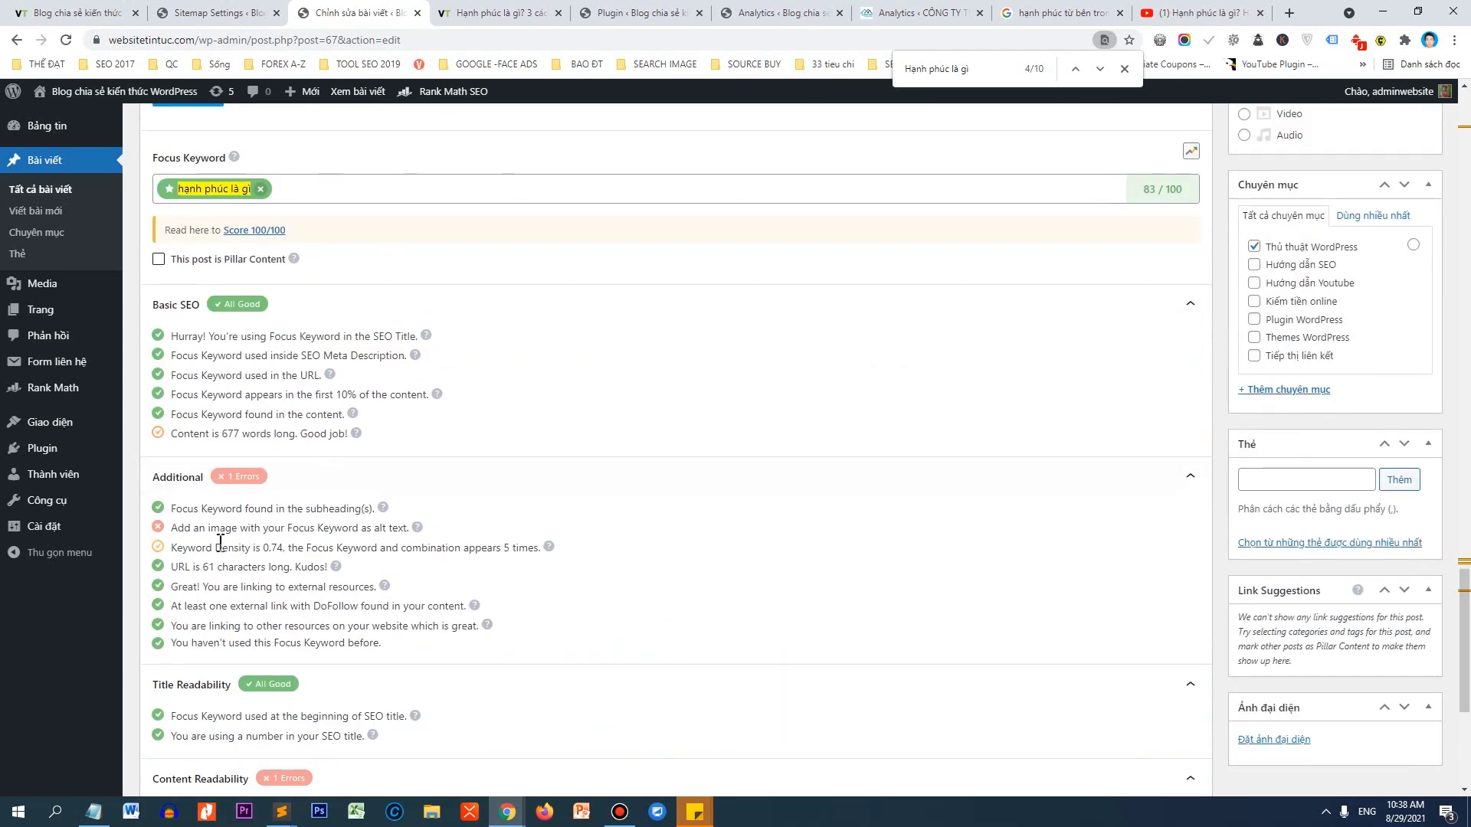
{"action": "left_click_drag", "start_coordinate": [170, 529], "coordinate": [443, 540]}
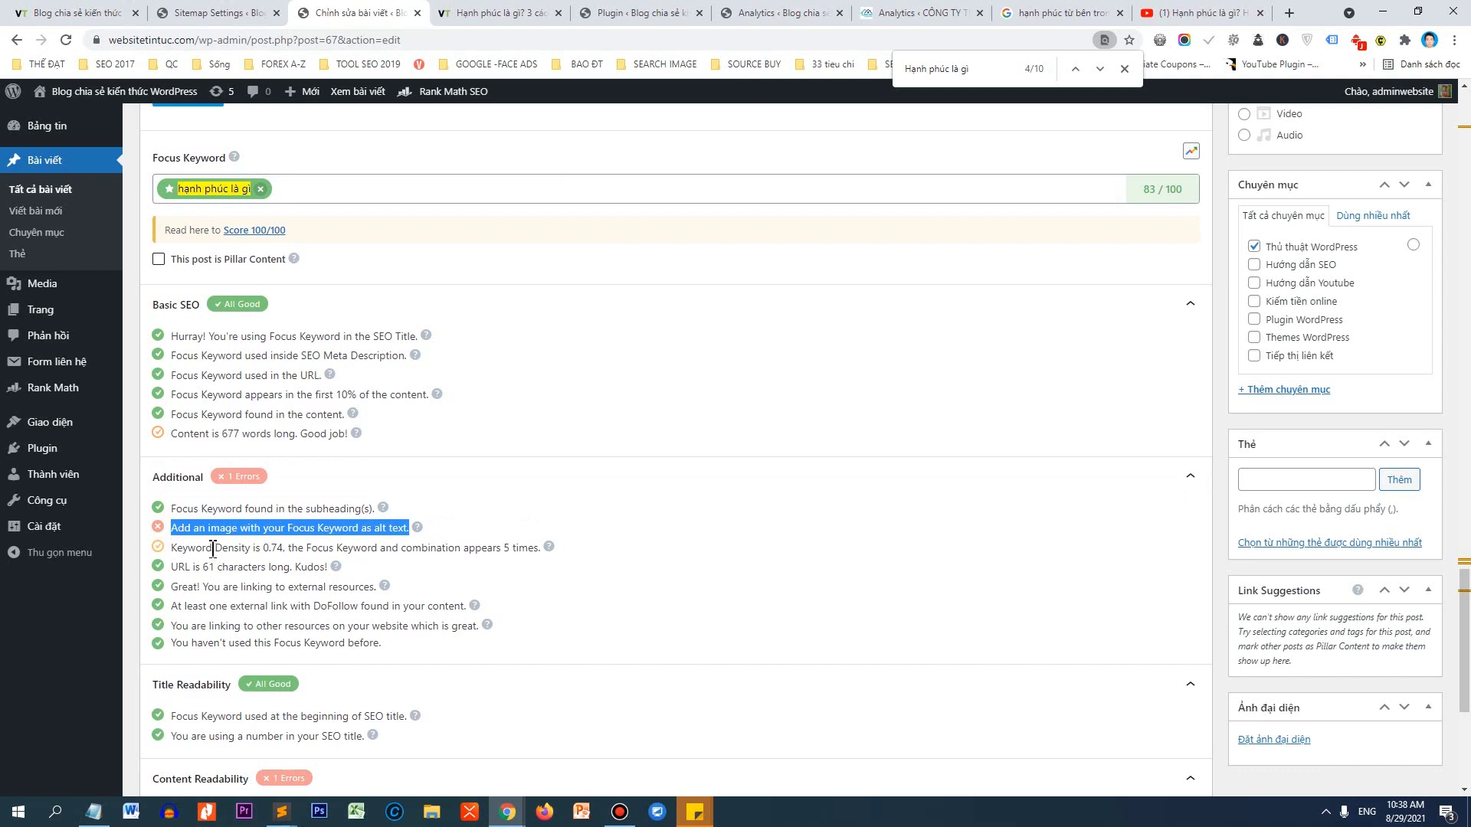
{"action": "left_click_drag", "start_coordinate": [181, 547], "coordinate": [275, 547]}
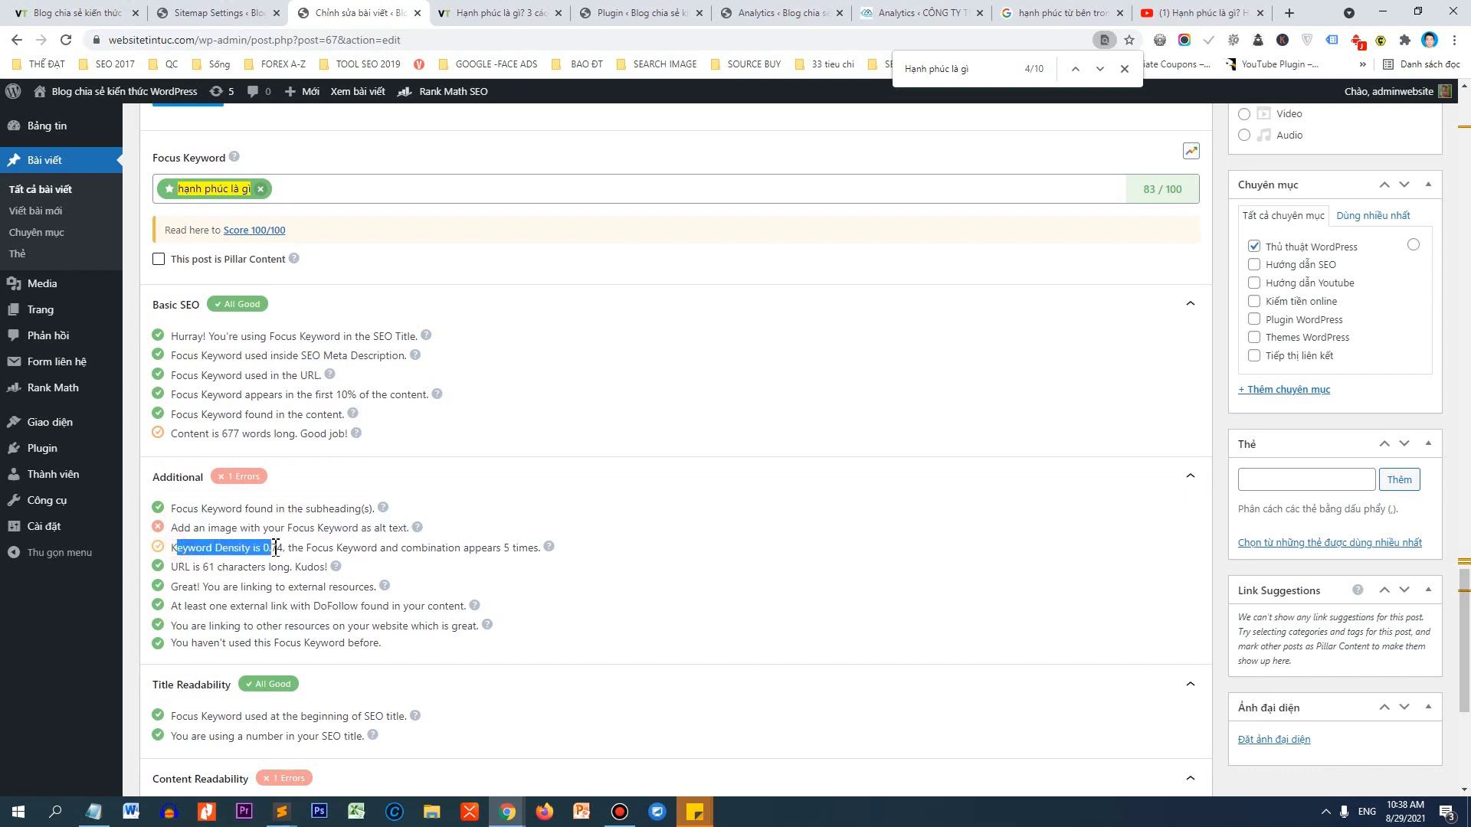
{"action": "left_click_drag", "start_coordinate": [379, 547], "coordinate": [453, 547]}
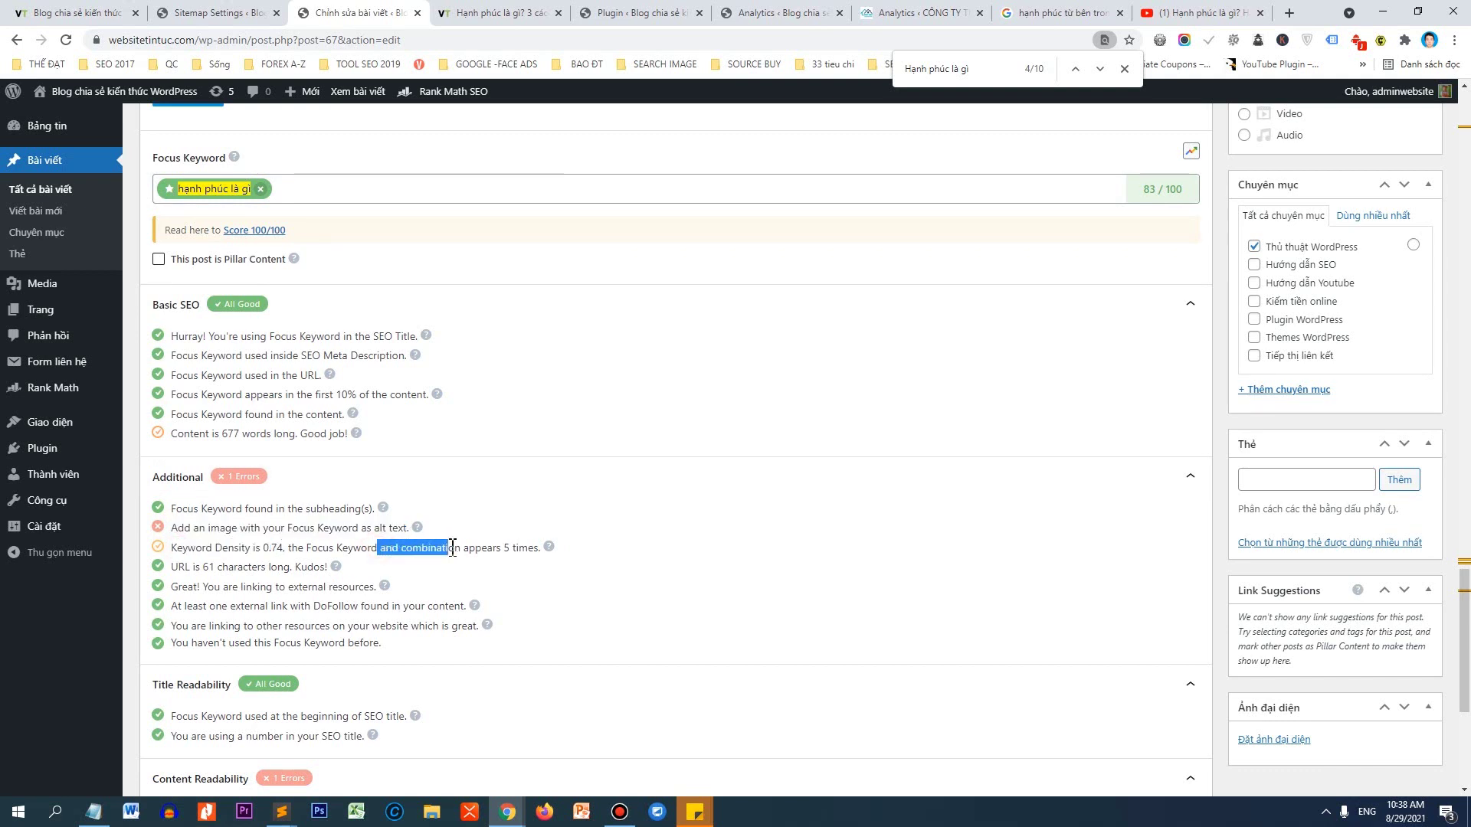
{"action": "left_click_drag", "start_coordinate": [224, 547], "coordinate": [262, 547]}
{"action": "left_click", "coordinate": [287, 550]}
Translate the page into Vietnamese and highlight the keyword density of 0,74.
{"action": "right_click", "coordinate": [581, 533]}
{"action": "right_click", "coordinate": [689, 616]}
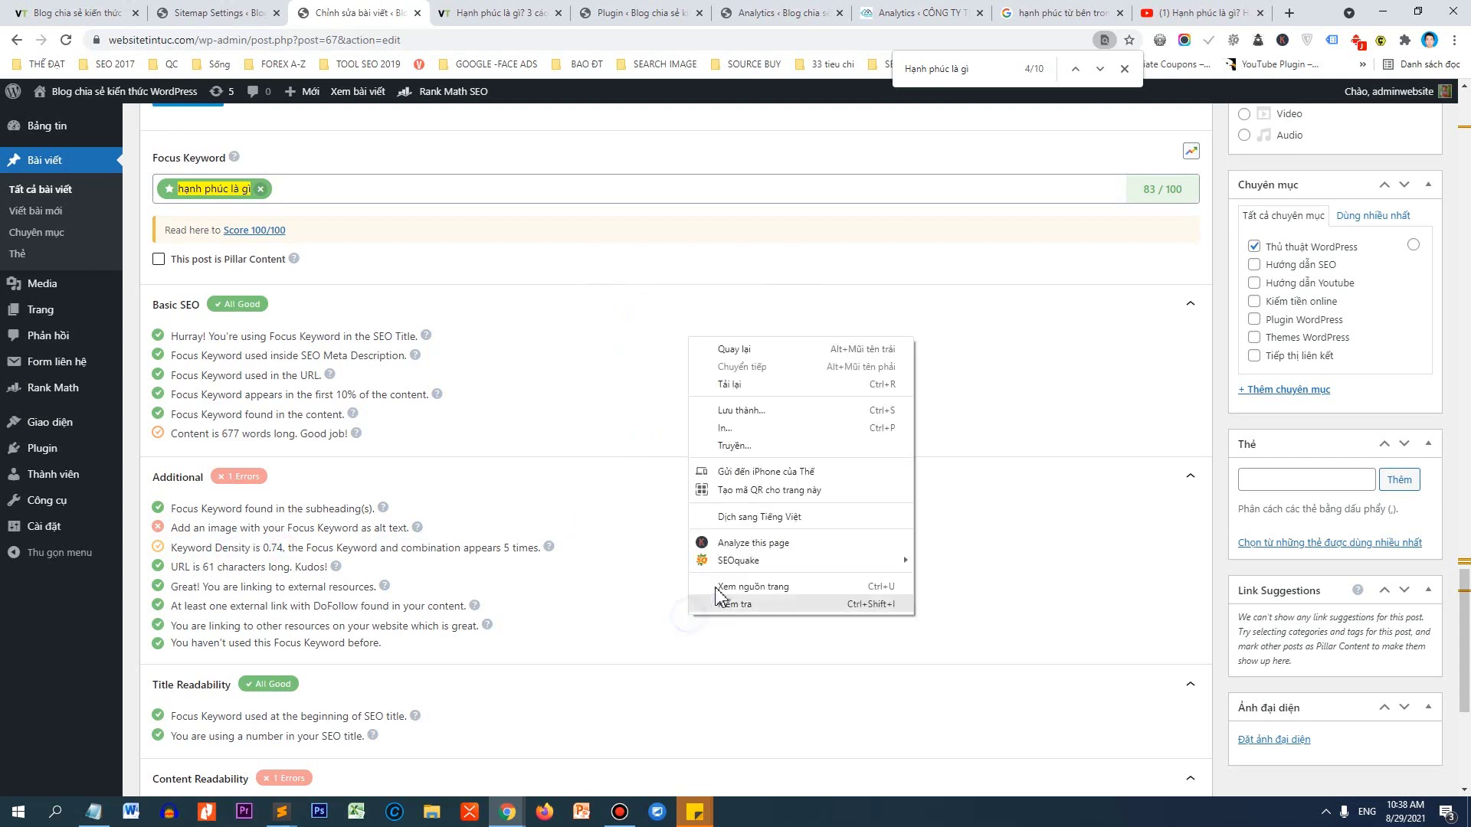
{"action": "left_click", "coordinate": [745, 520]}
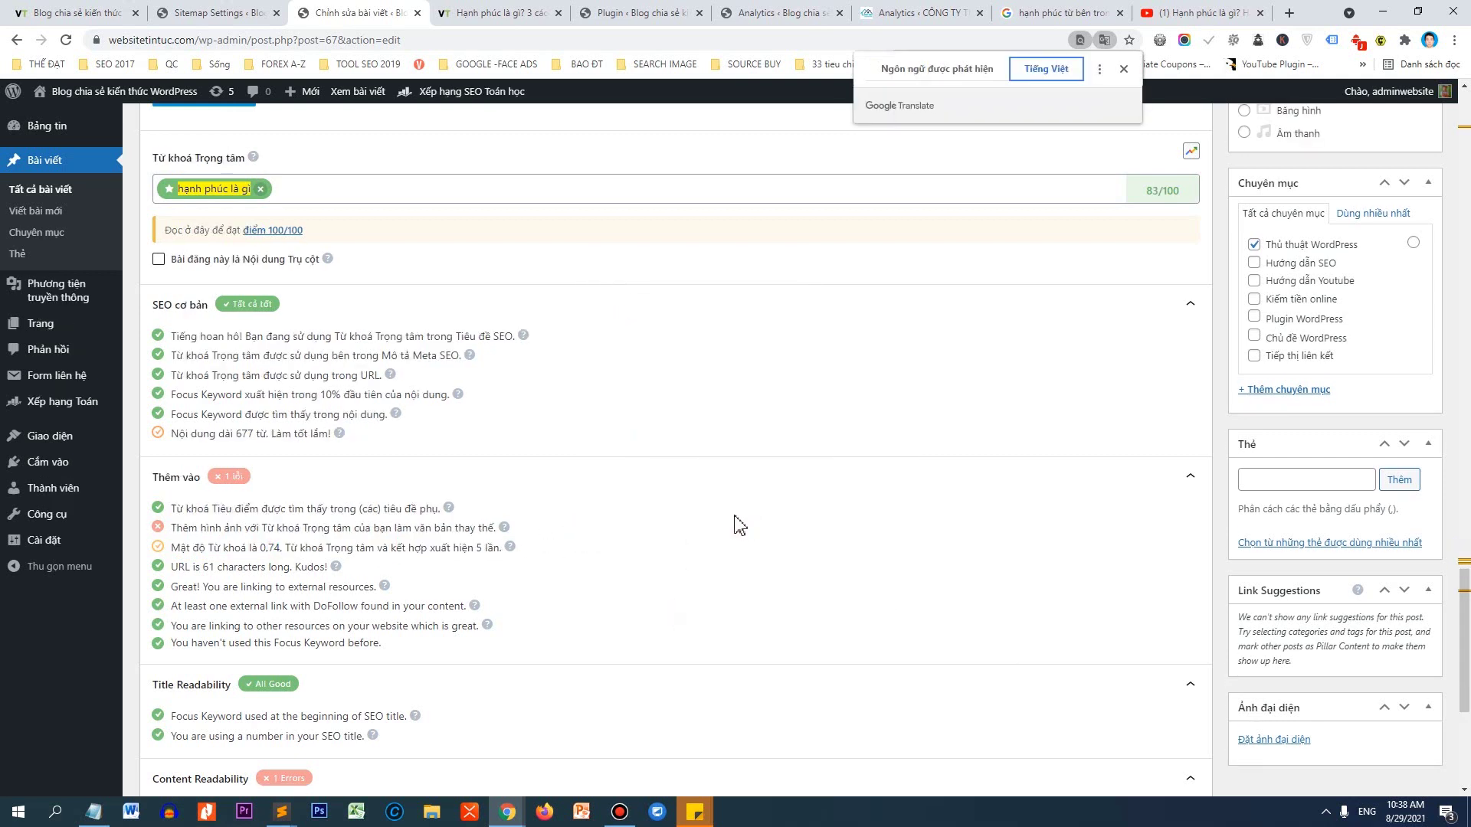
{"action": "left_click_drag", "start_coordinate": [180, 545], "coordinate": [281, 548]}
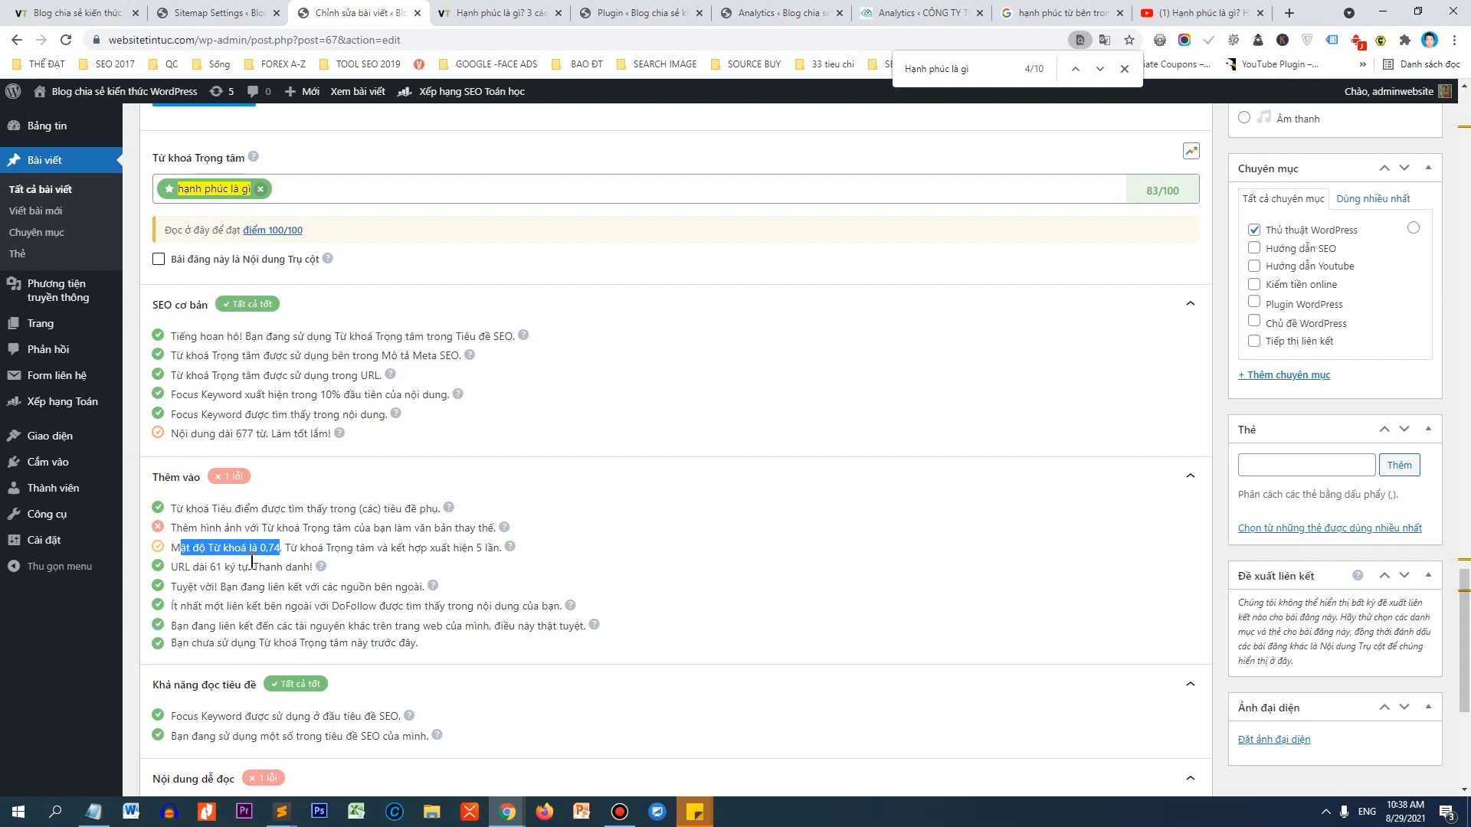
Select the heading text 'Hạnh phúc là gì' and search the page for that keyword.
{"action": "scroll", "coordinate": [431, 509], "scroll_direction": "up", "scroll_amount": 15}
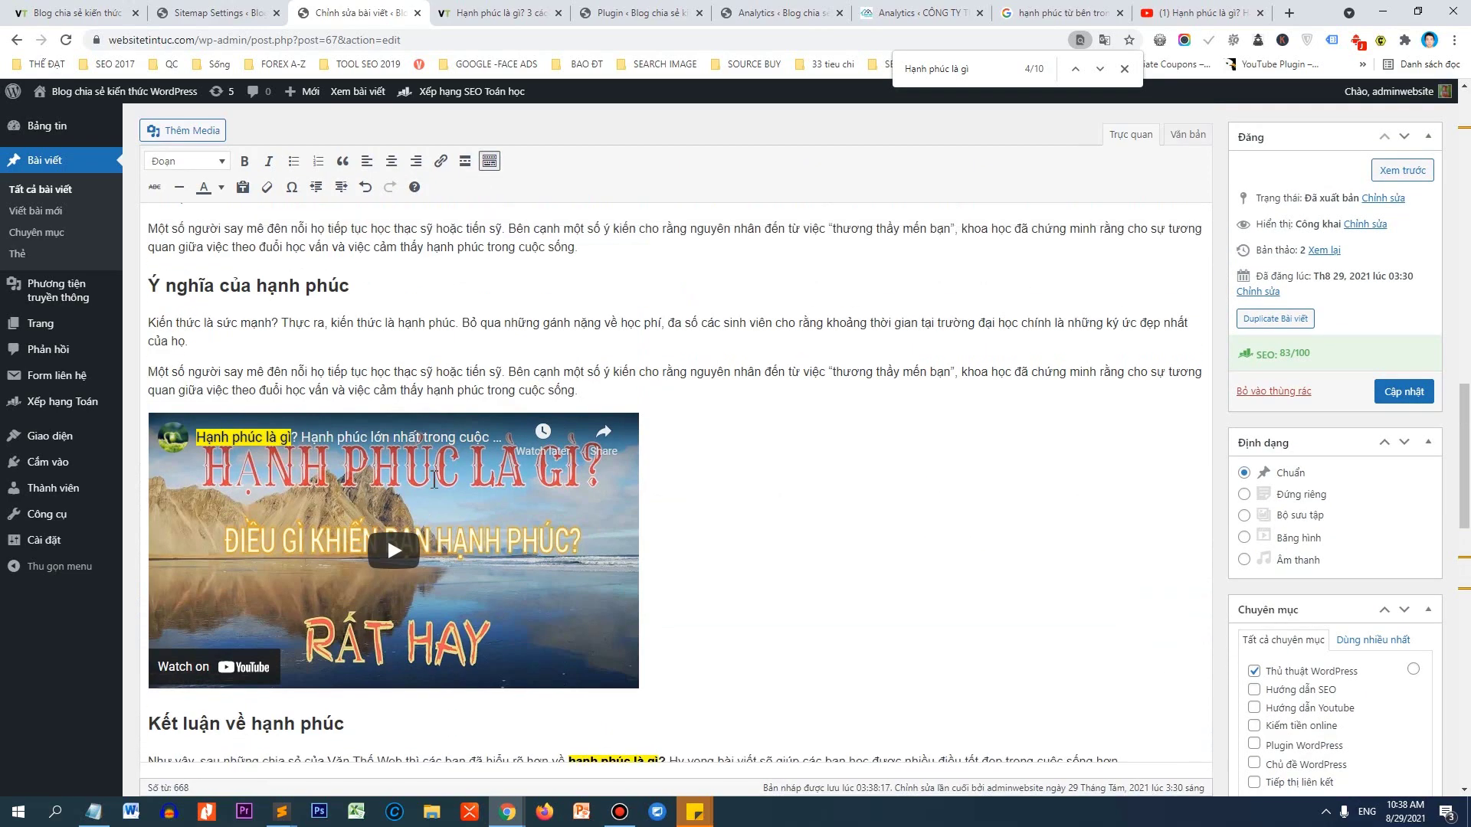
{"action": "scroll", "coordinate": [432, 477], "scroll_direction": "up", "scroll_amount": 10}
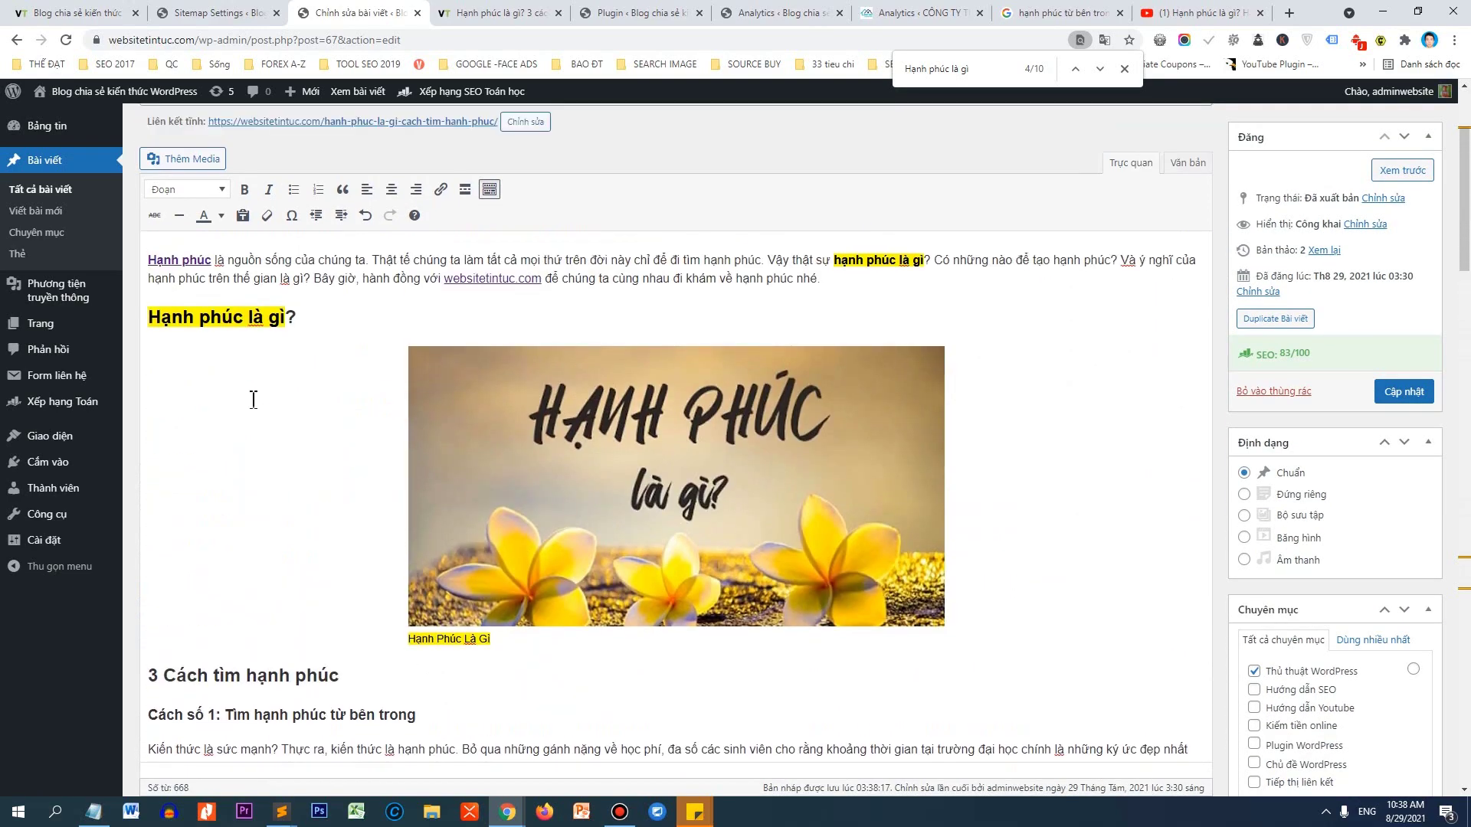
{"action": "left_click_drag", "start_coordinate": [285, 318], "coordinate": [152, 318]}
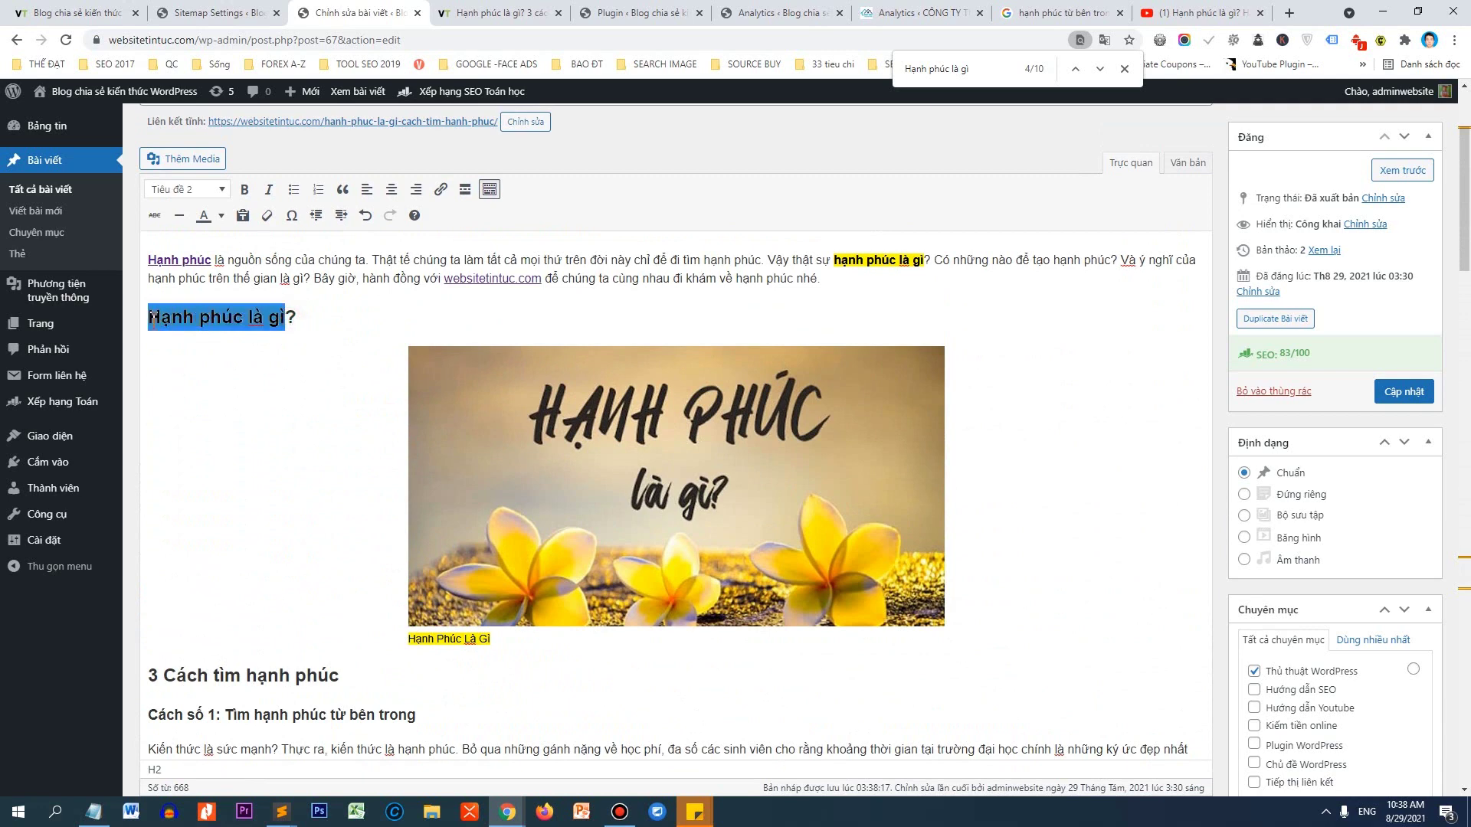
{"action": "key", "text": "ctrl+f"}
{"action": "key", "text": "ctrl+c"}
{"action": "key", "text": "Return"}
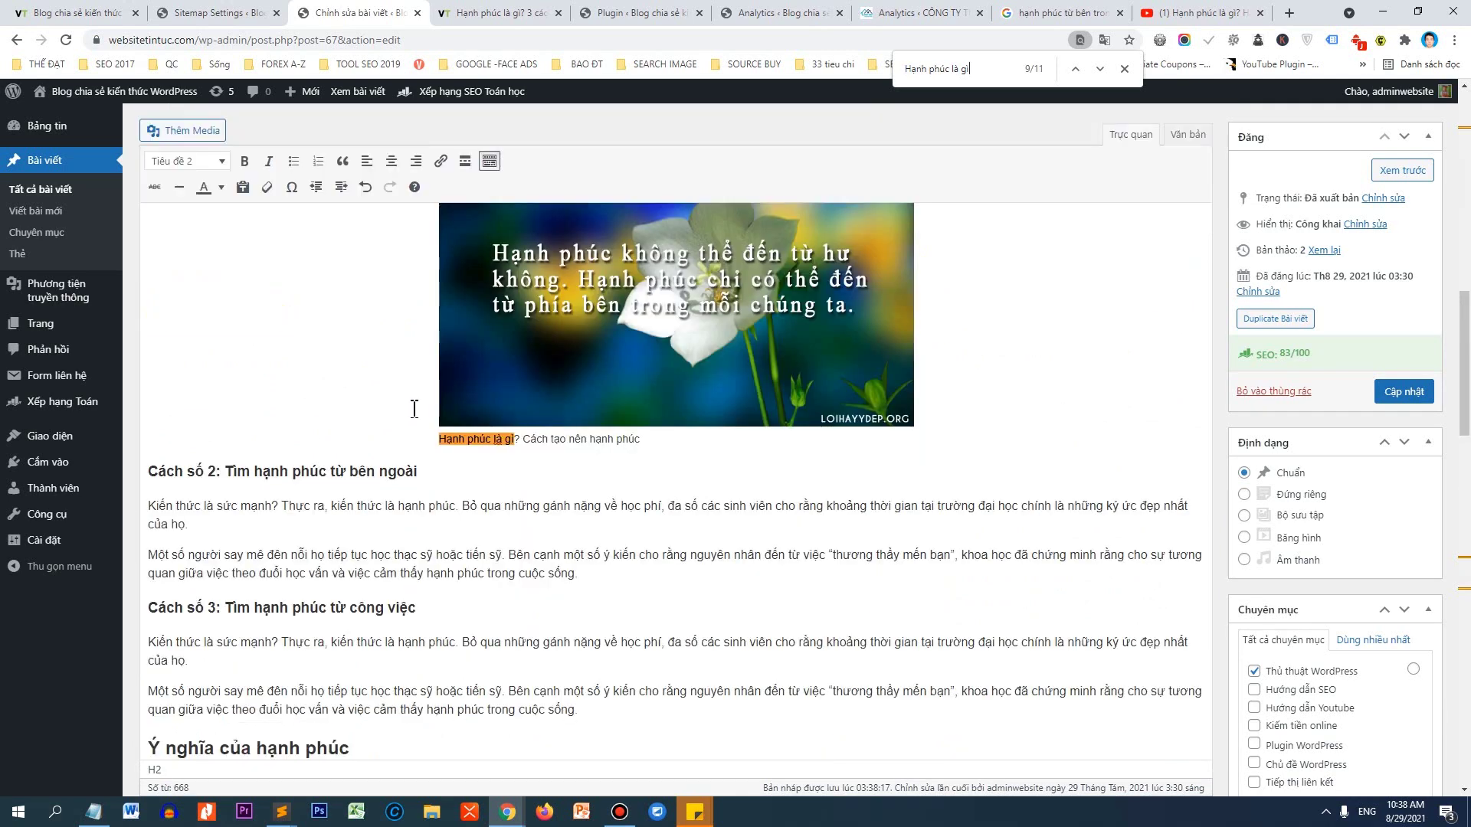
{"action": "scroll", "coordinate": [383, 429], "scroll_direction": "down", "scroll_amount": 5}
{"action": "scroll", "coordinate": [310, 467], "scroll_direction": "up", "scroll_amount": 3}
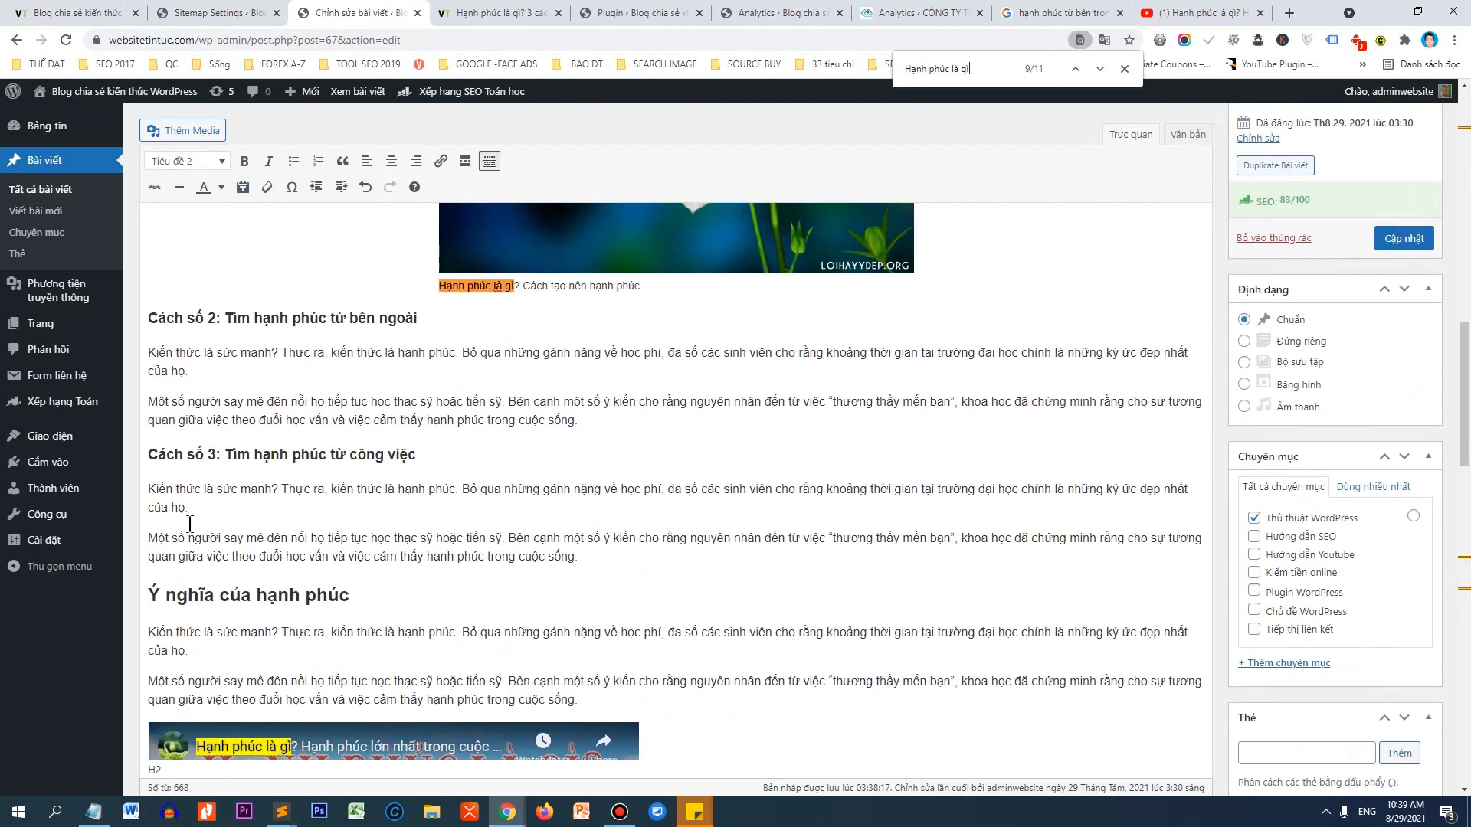
Add a paragraph after the Cách số 3 section with 'Hạnh phúc là gì' pasted inline as plain text.
{"action": "left_click", "coordinate": [615, 554]}
{"action": "key", "text": "Return"}
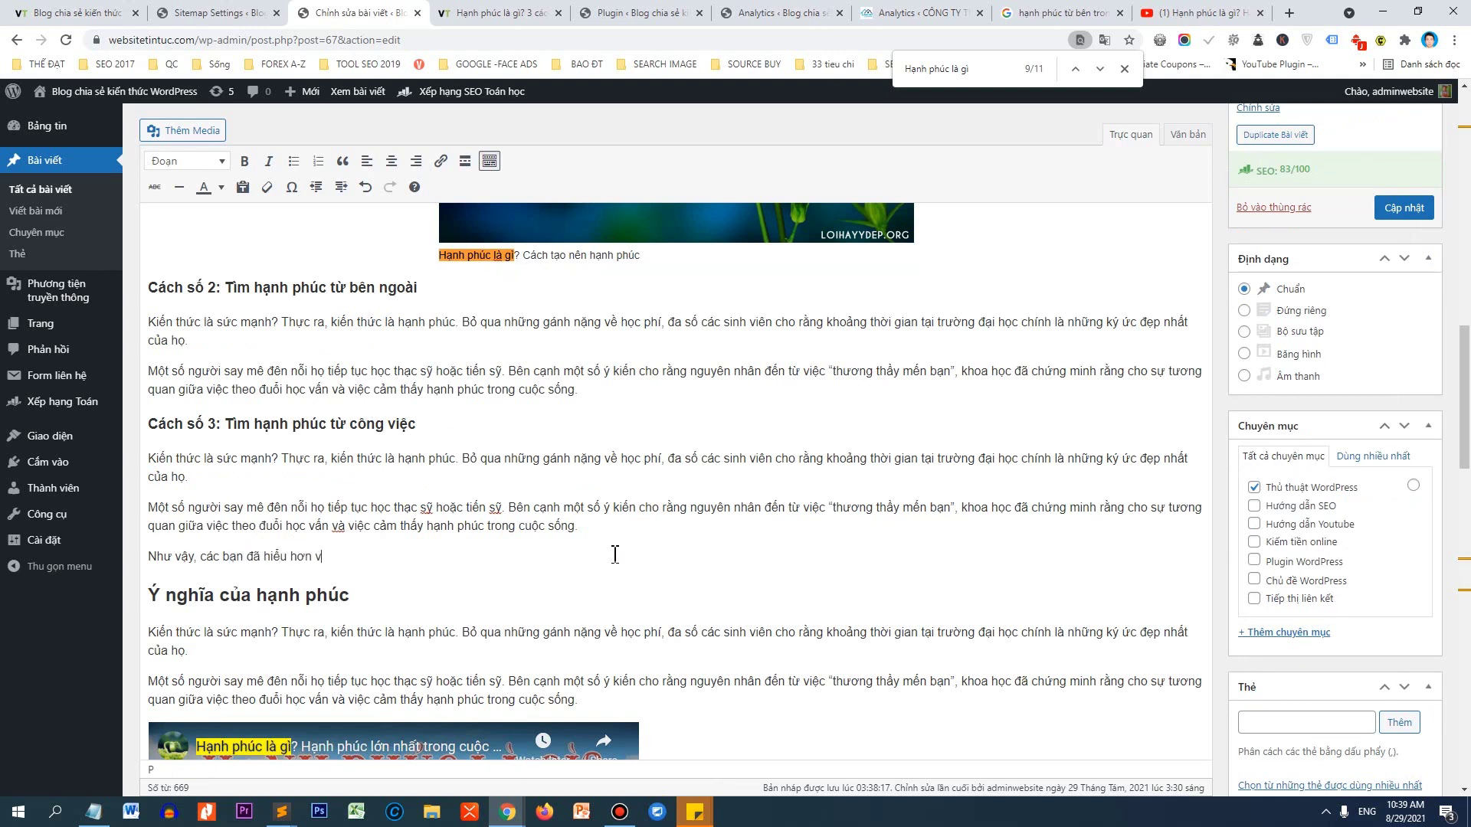
{"action": "key", "text": "ctrl+v"}
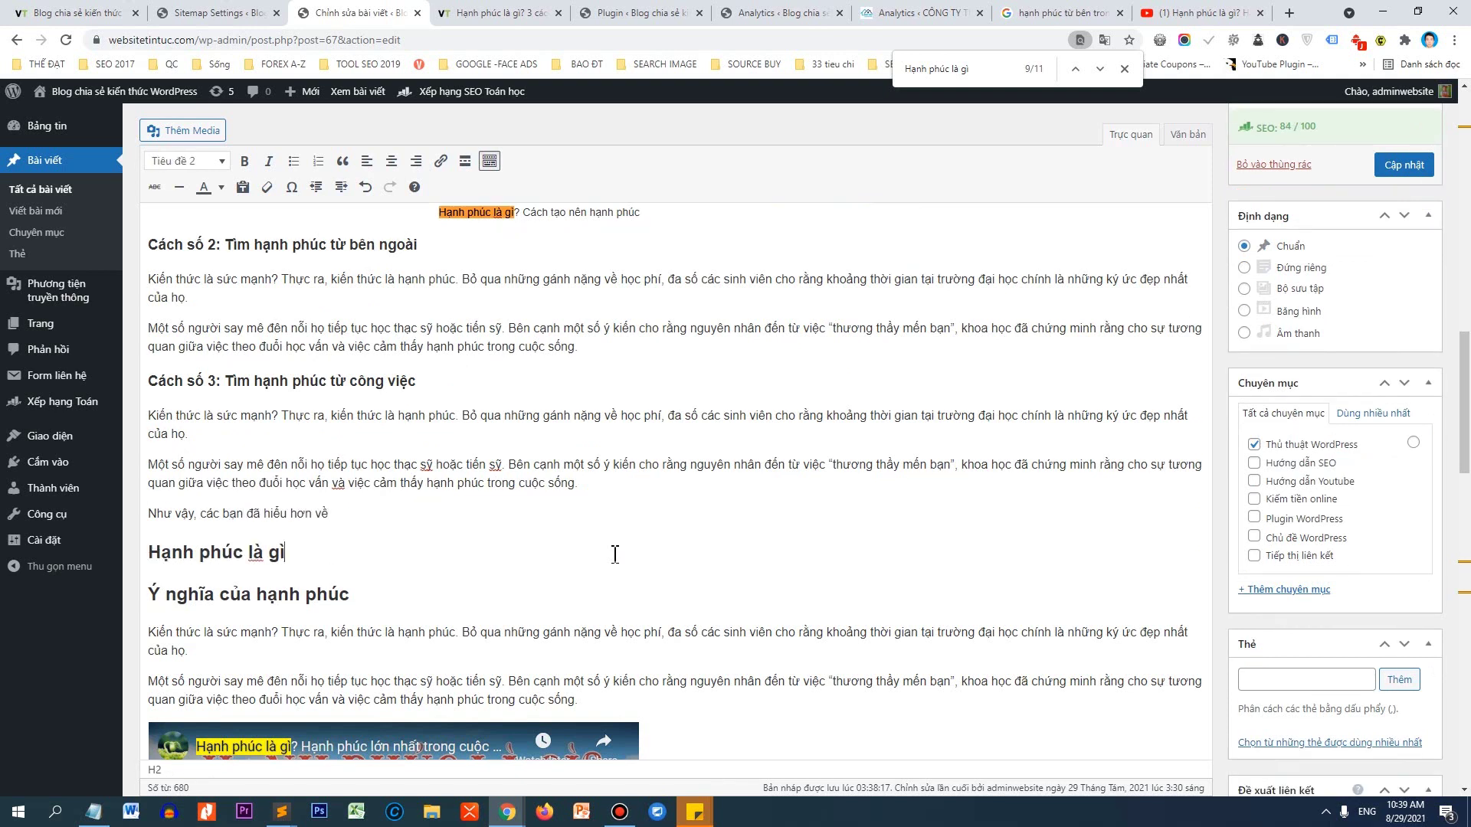
{"action": "key", "text": "ctrl+z"}
{"action": "key", "text": "ctrl+shift+v"}
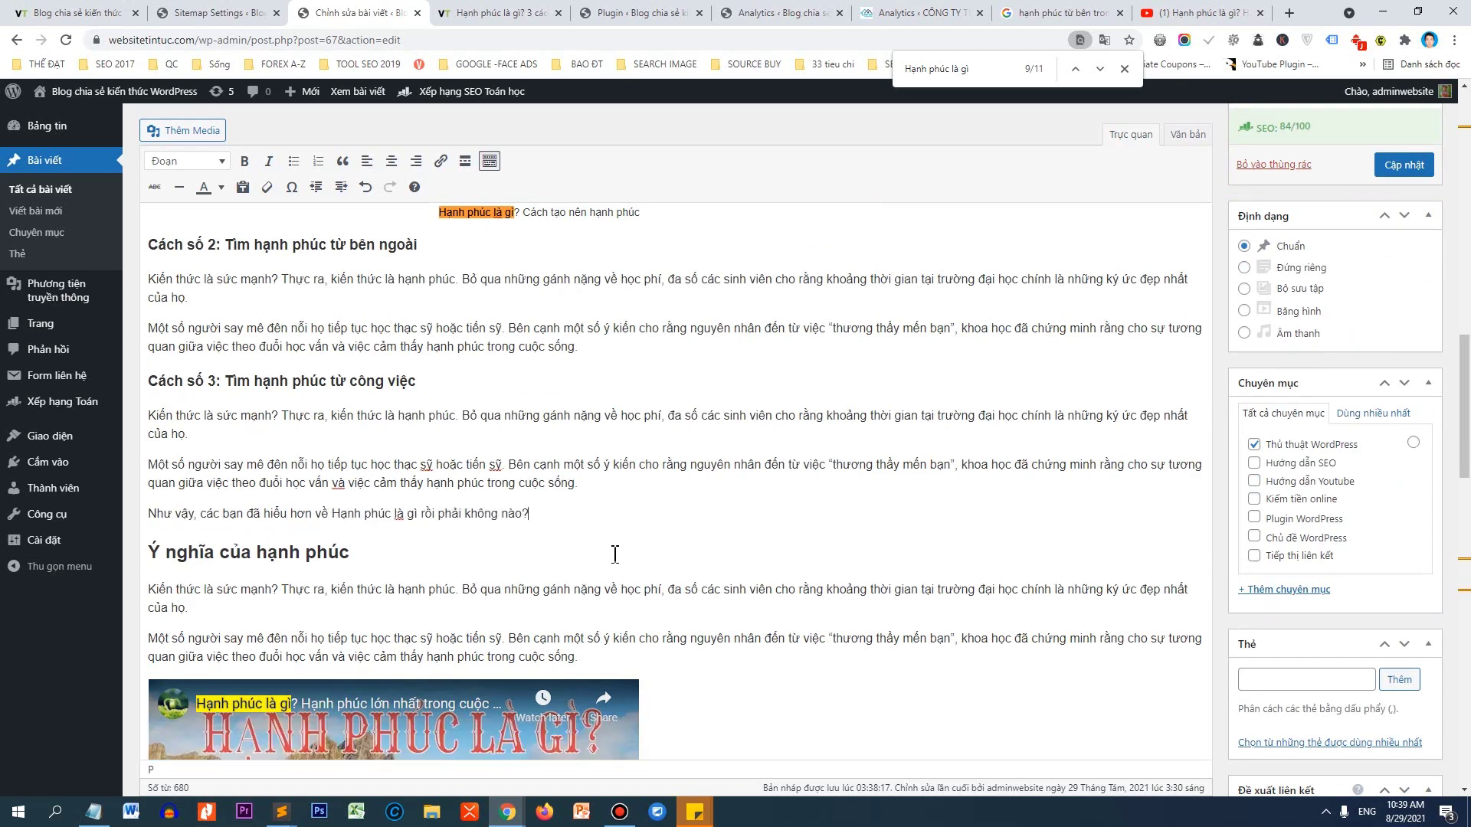
Make 'Hạnh phúc là gì' bold italic in the Như vậy sentence and add a new line below it.
{"action": "left_click", "coordinate": [150, 516]}
{"action": "left_click_drag", "start_coordinate": [332, 515], "coordinate": [422, 509]}
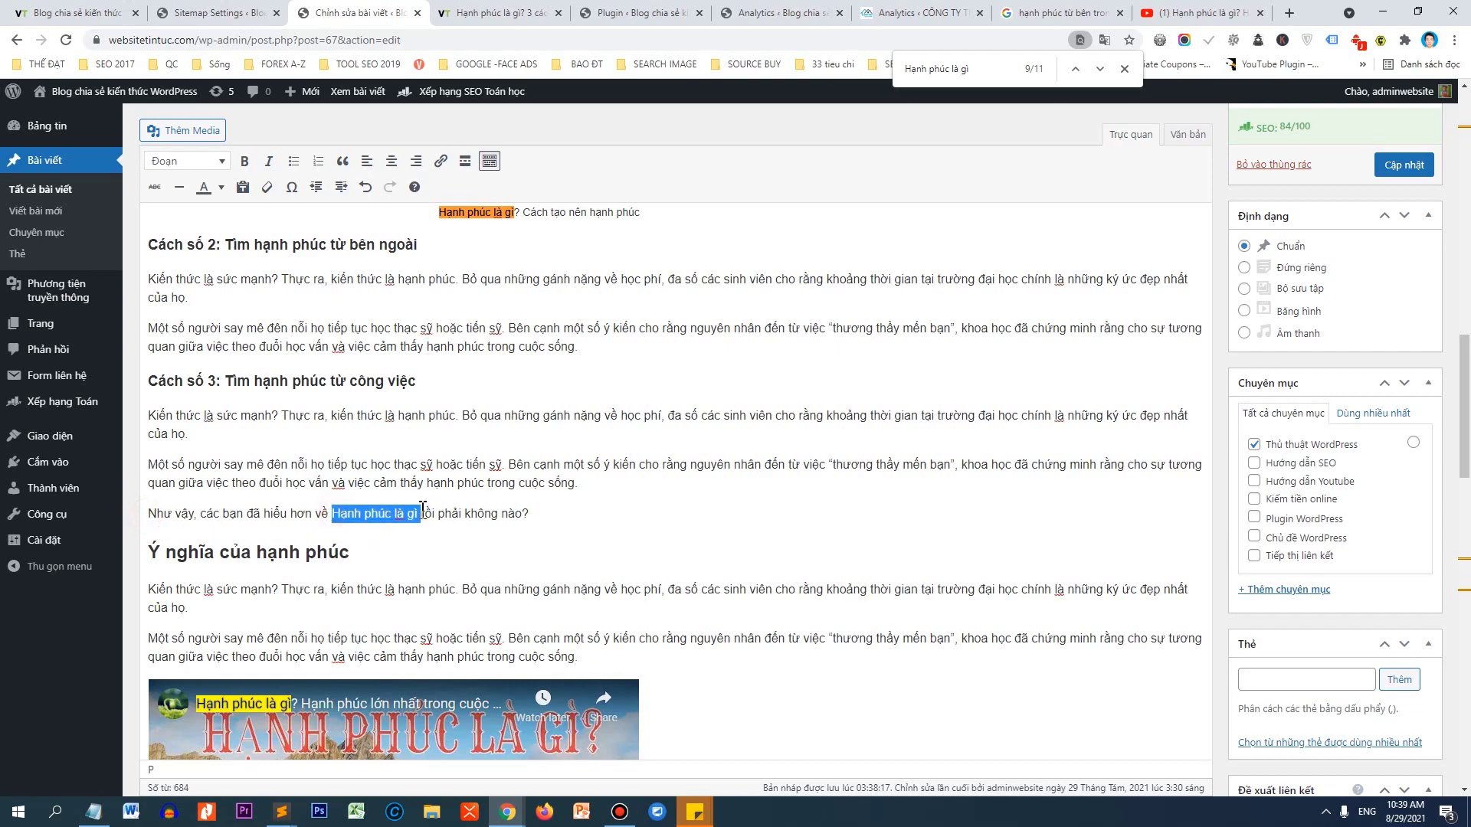
{"action": "key", "text": "ctrl+b"}
{"action": "key", "text": "ctrl+i"}
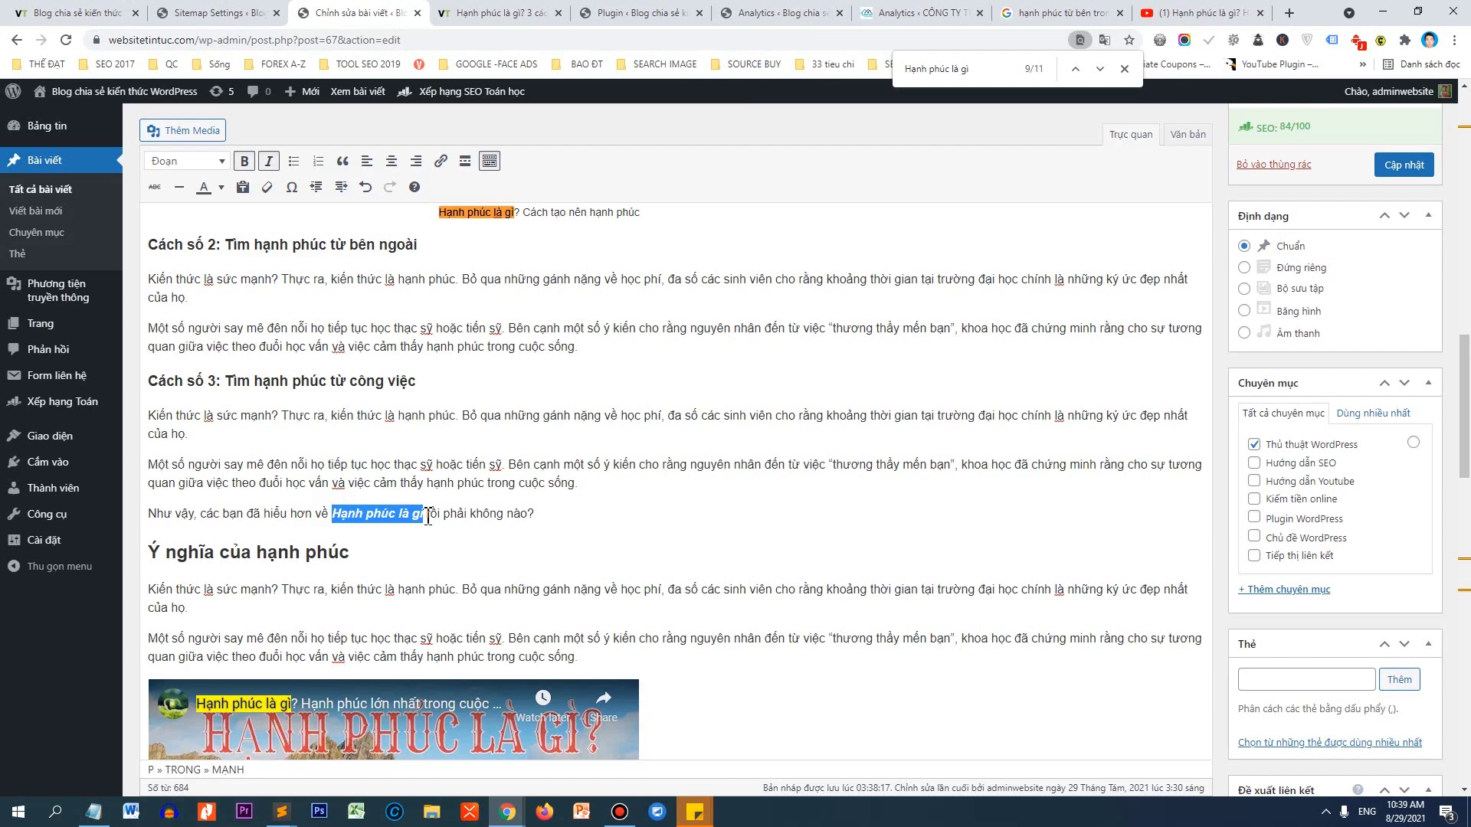
{"action": "left_click", "coordinate": [427, 518]}
{"action": "left_click", "coordinate": [443, 542]}
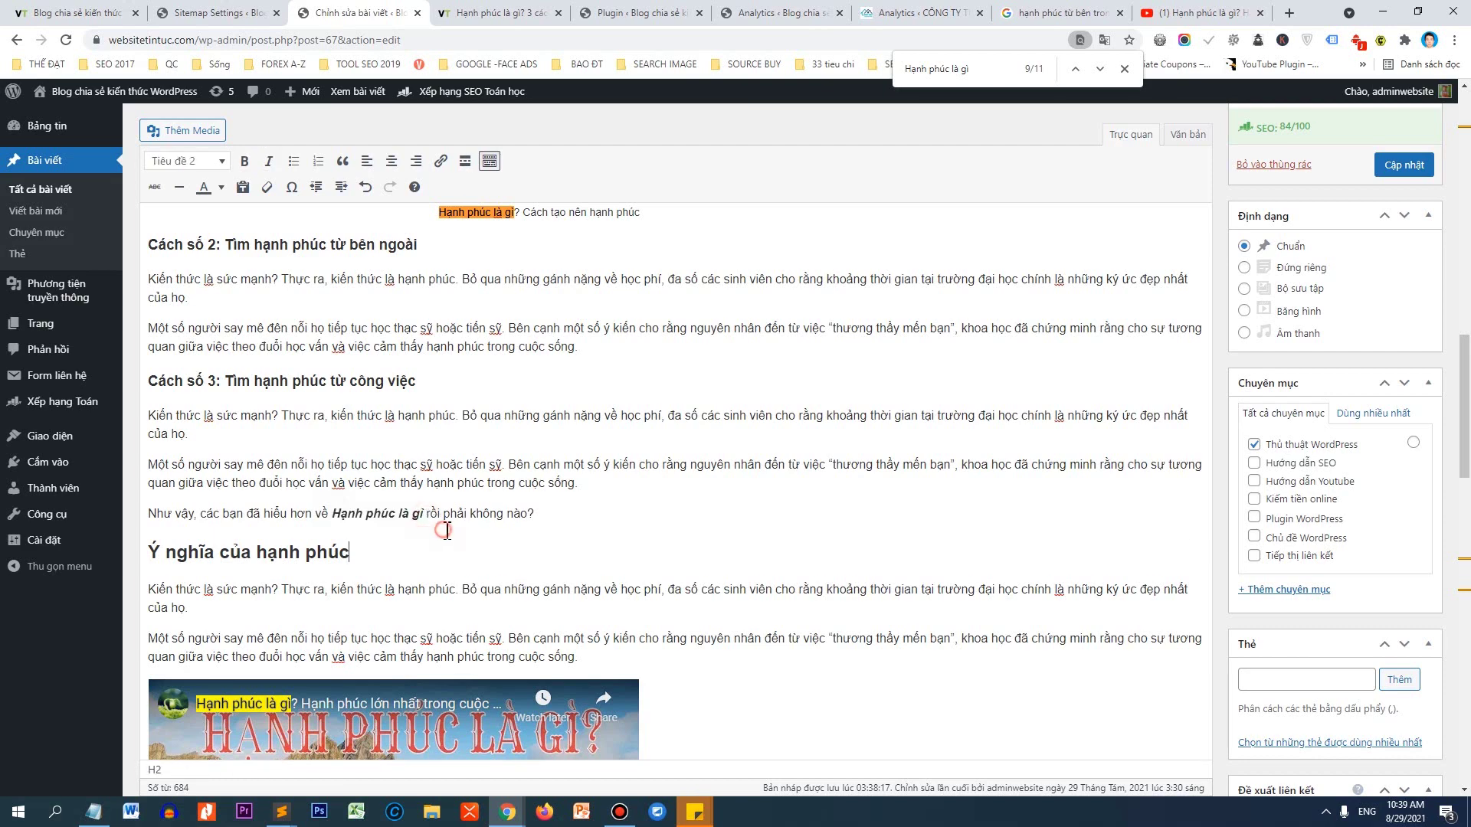
{"action": "left_click", "coordinate": [558, 512]}
{"action": "key", "text": "Return"}
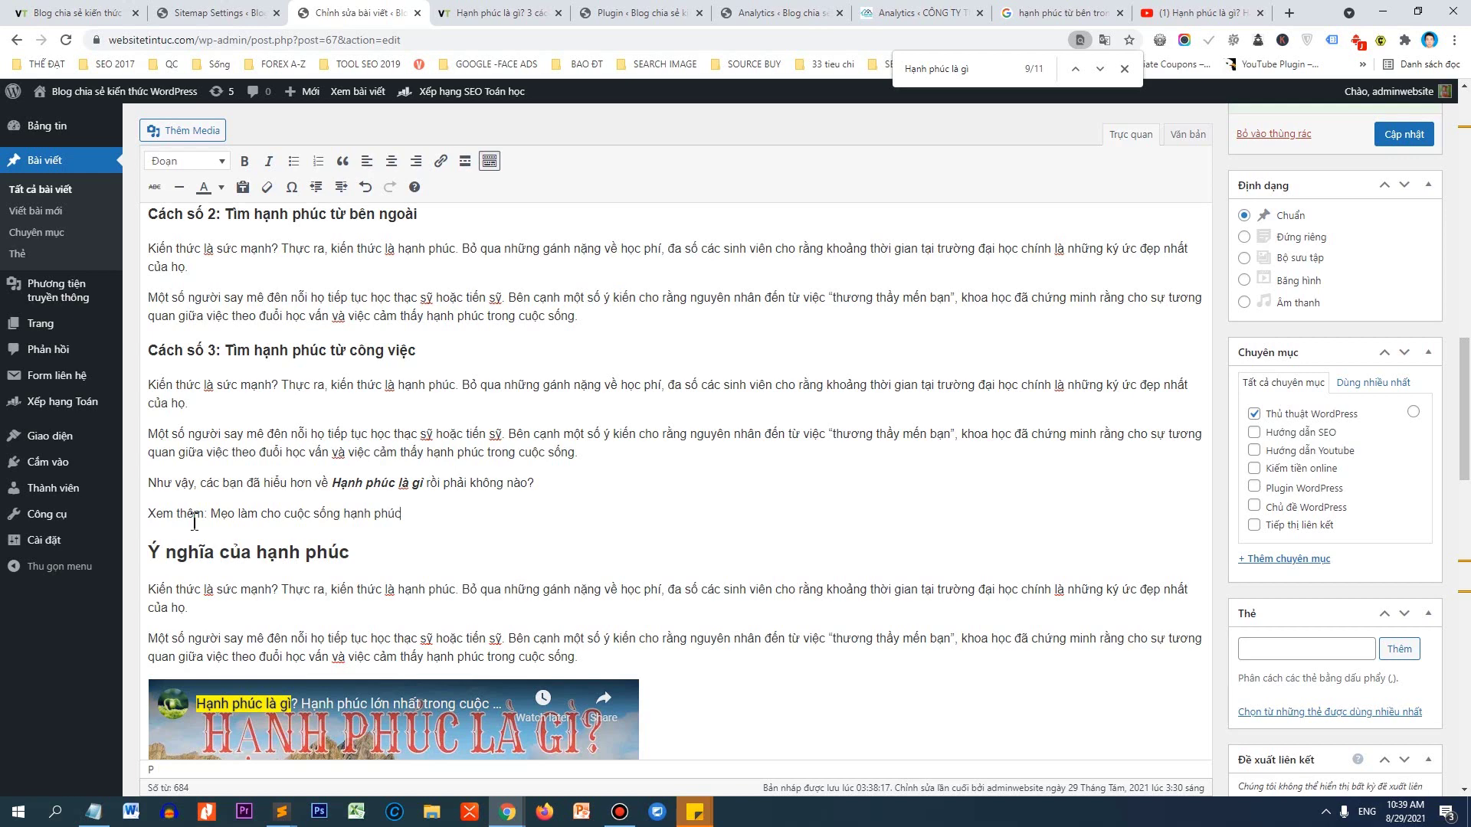
Turn the Xem thêm line into a blockquote.
{"action": "left_click_drag", "start_coordinate": [412, 517], "coordinate": [142, 515]}
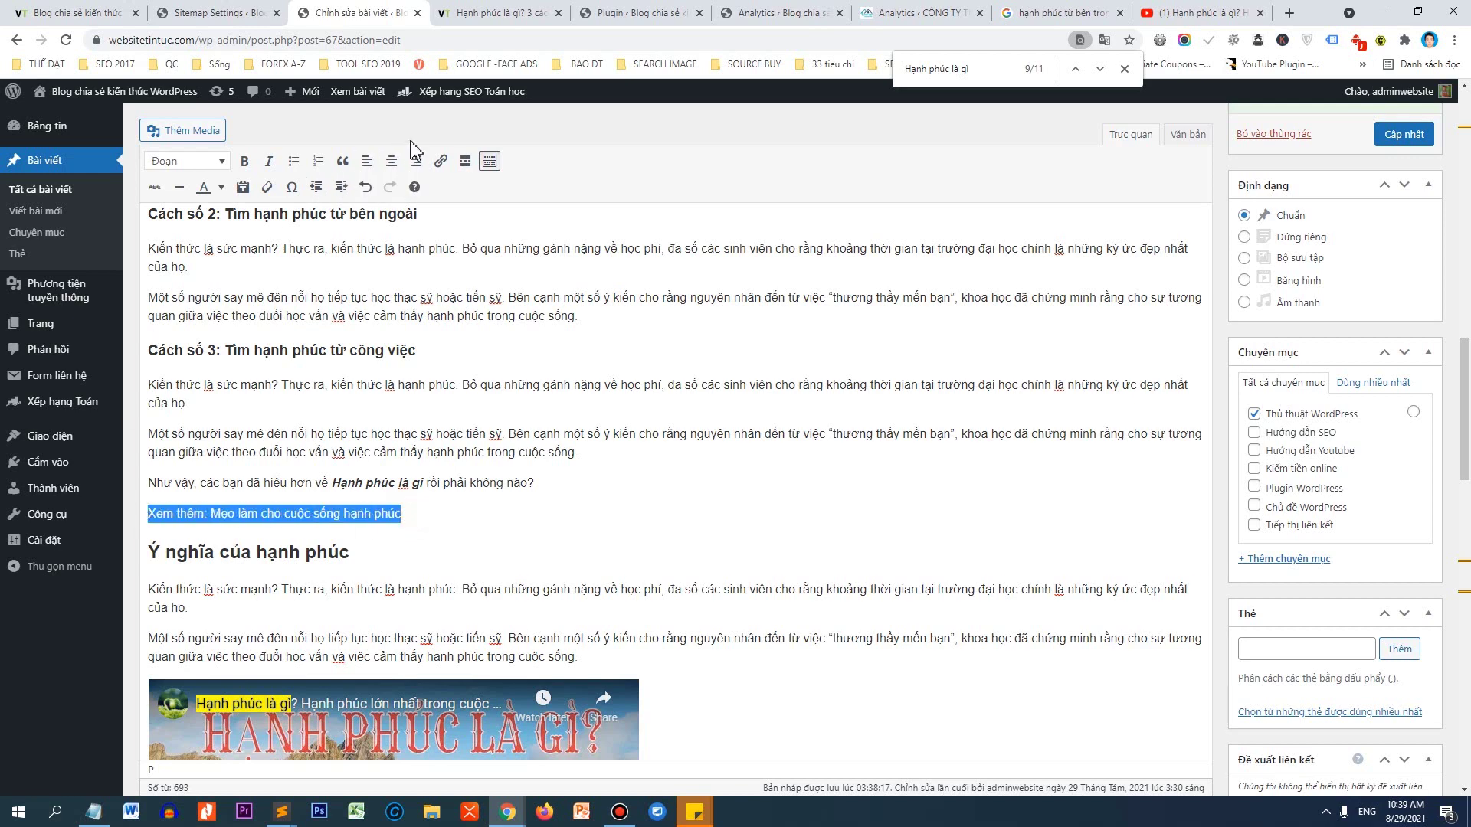
{"action": "left_click", "coordinate": [342, 161]}
{"action": "left_click", "coordinate": [453, 508]}
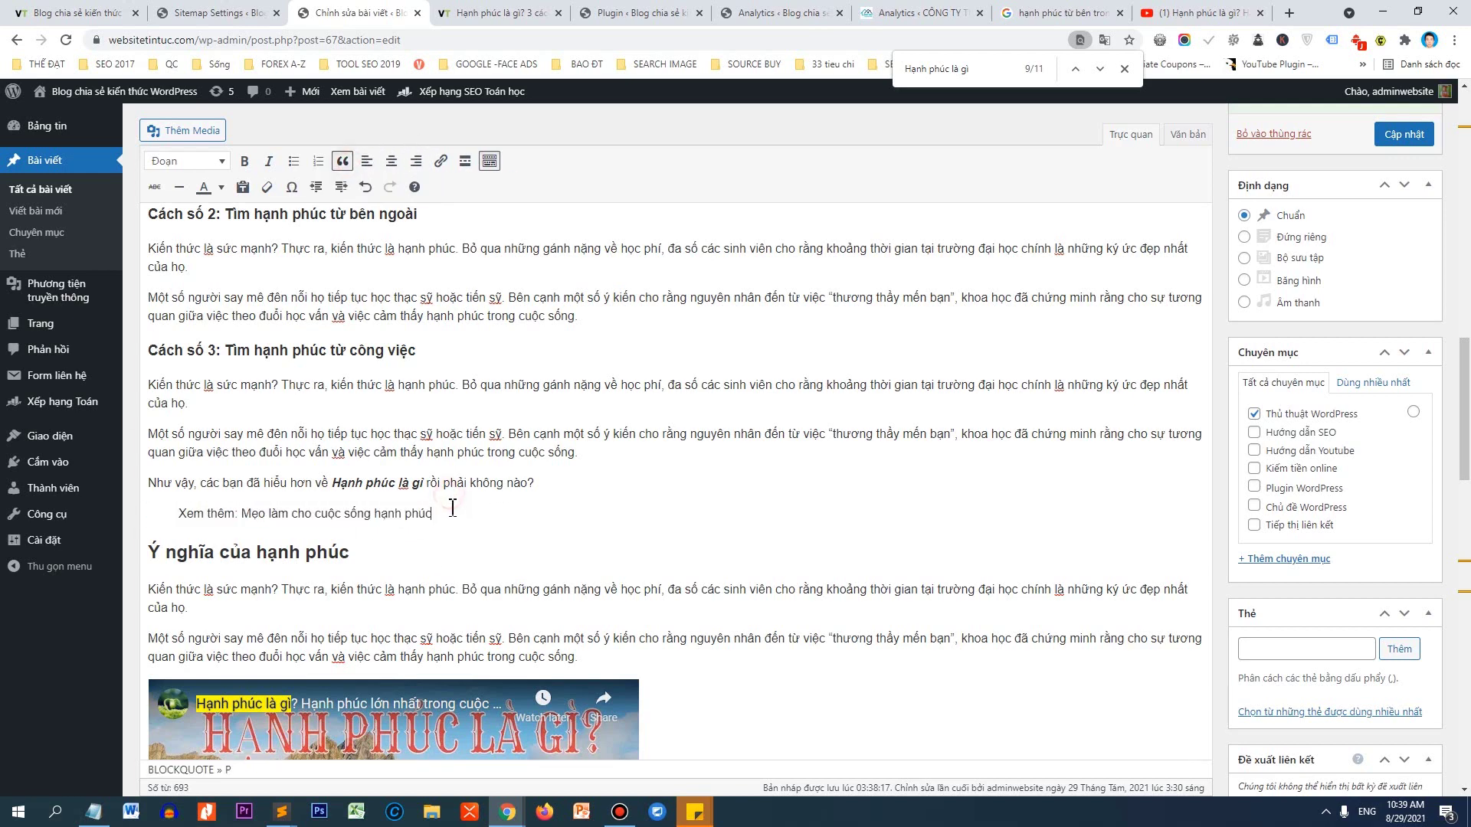
{"action": "left_click_drag", "start_coordinate": [453, 508], "coordinate": [243, 513]}
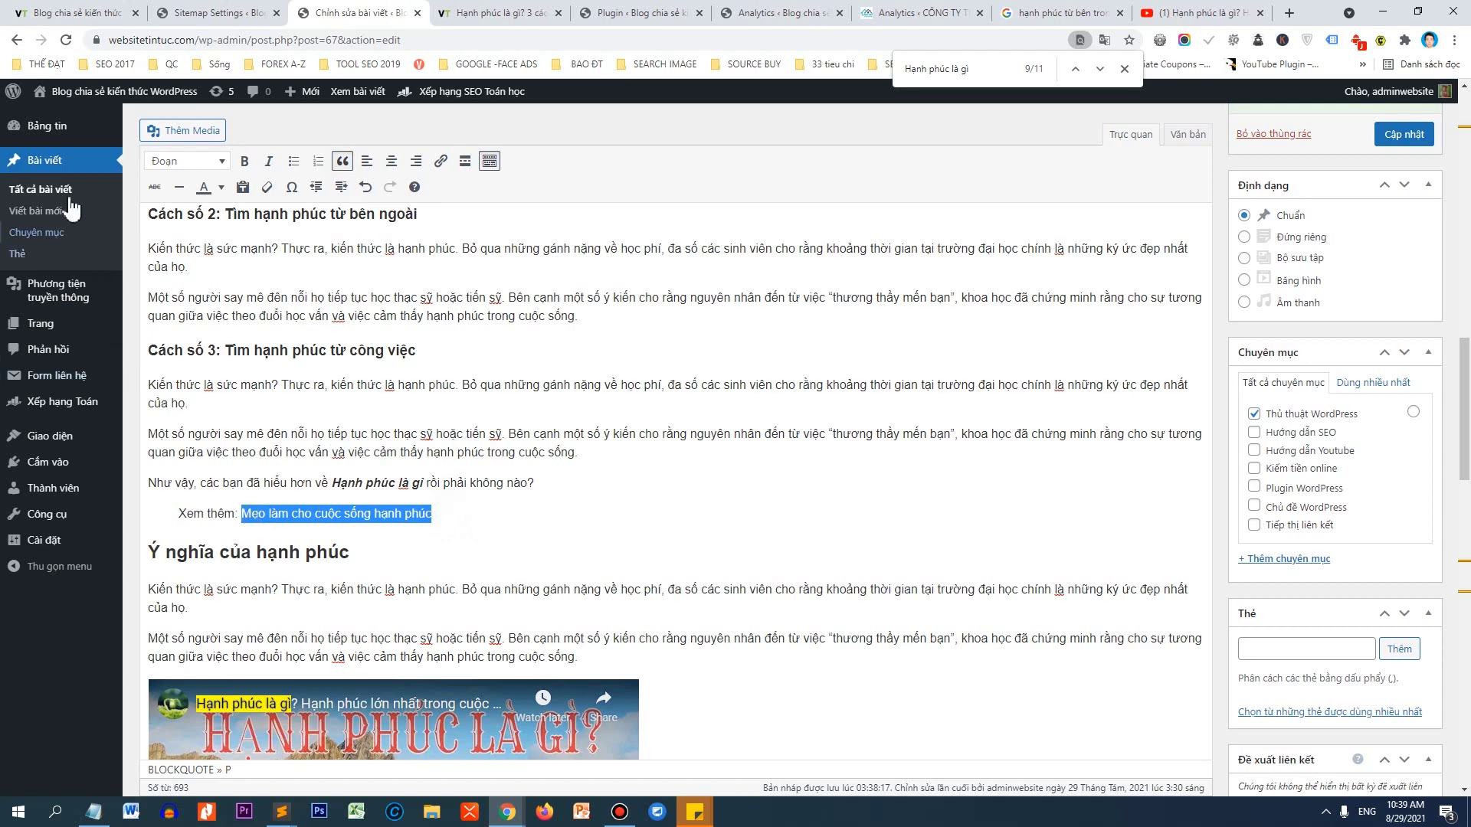
Open the SEO là gì post from the posts list in a new tab to copy its address.
{"action": "left_click", "coordinate": [44, 193]}
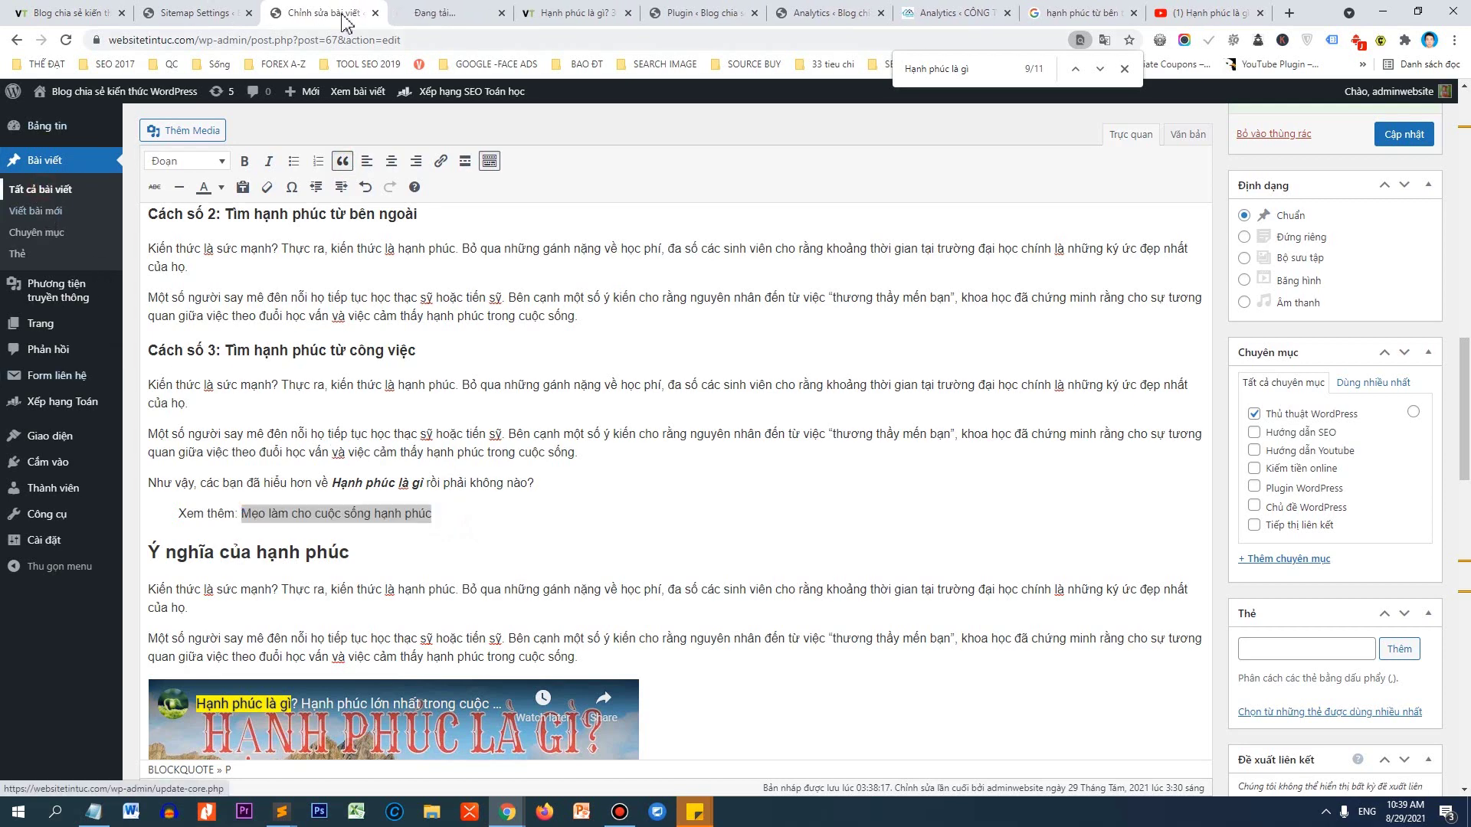
{"action": "left_click", "coordinate": [406, 13]}
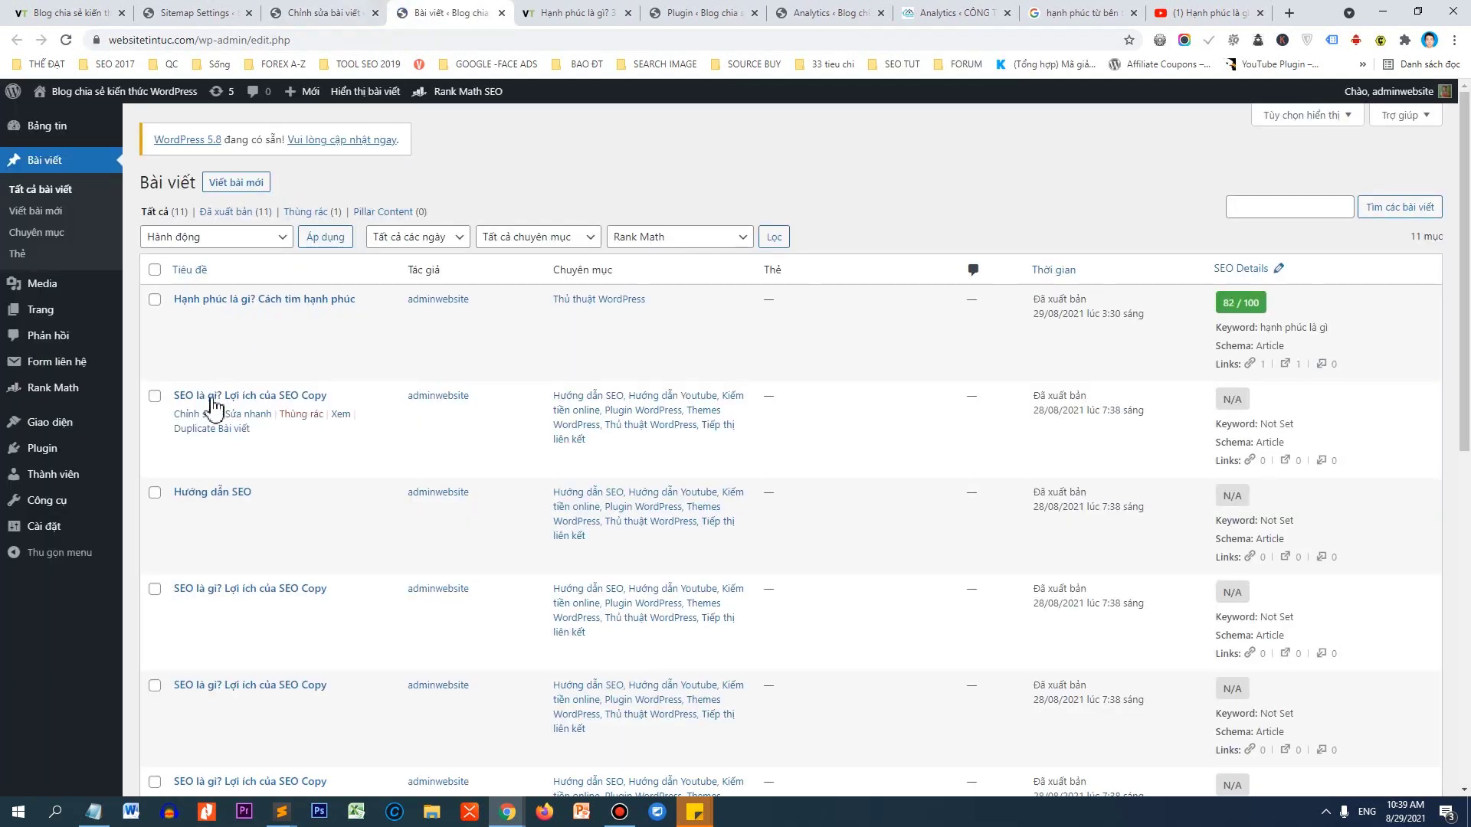
{"action": "middle_click", "coordinate": [341, 414]}
{"action": "left_click", "coordinate": [518, 10]}
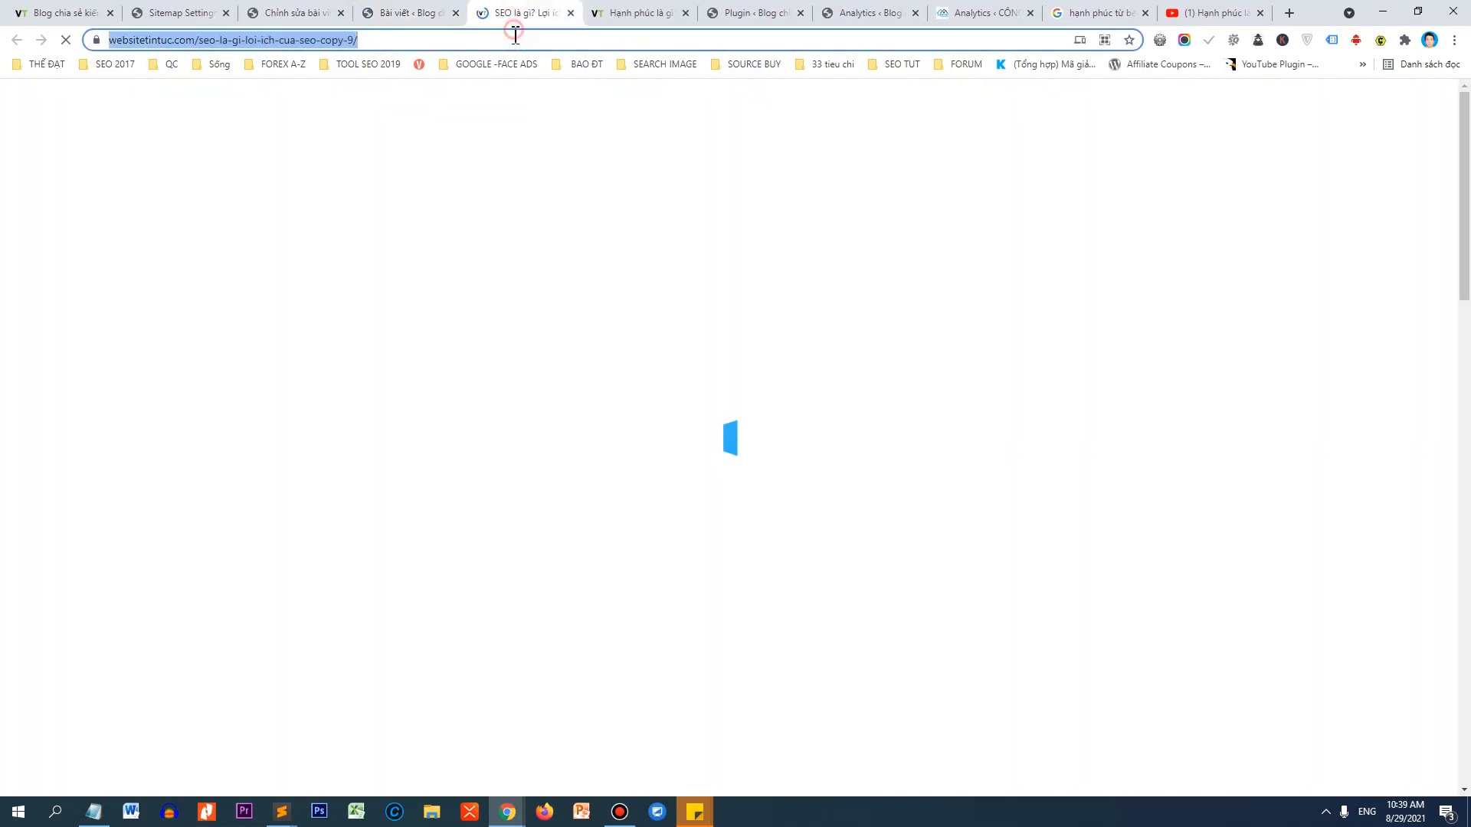
{"action": "left_click", "coordinate": [282, 11]}
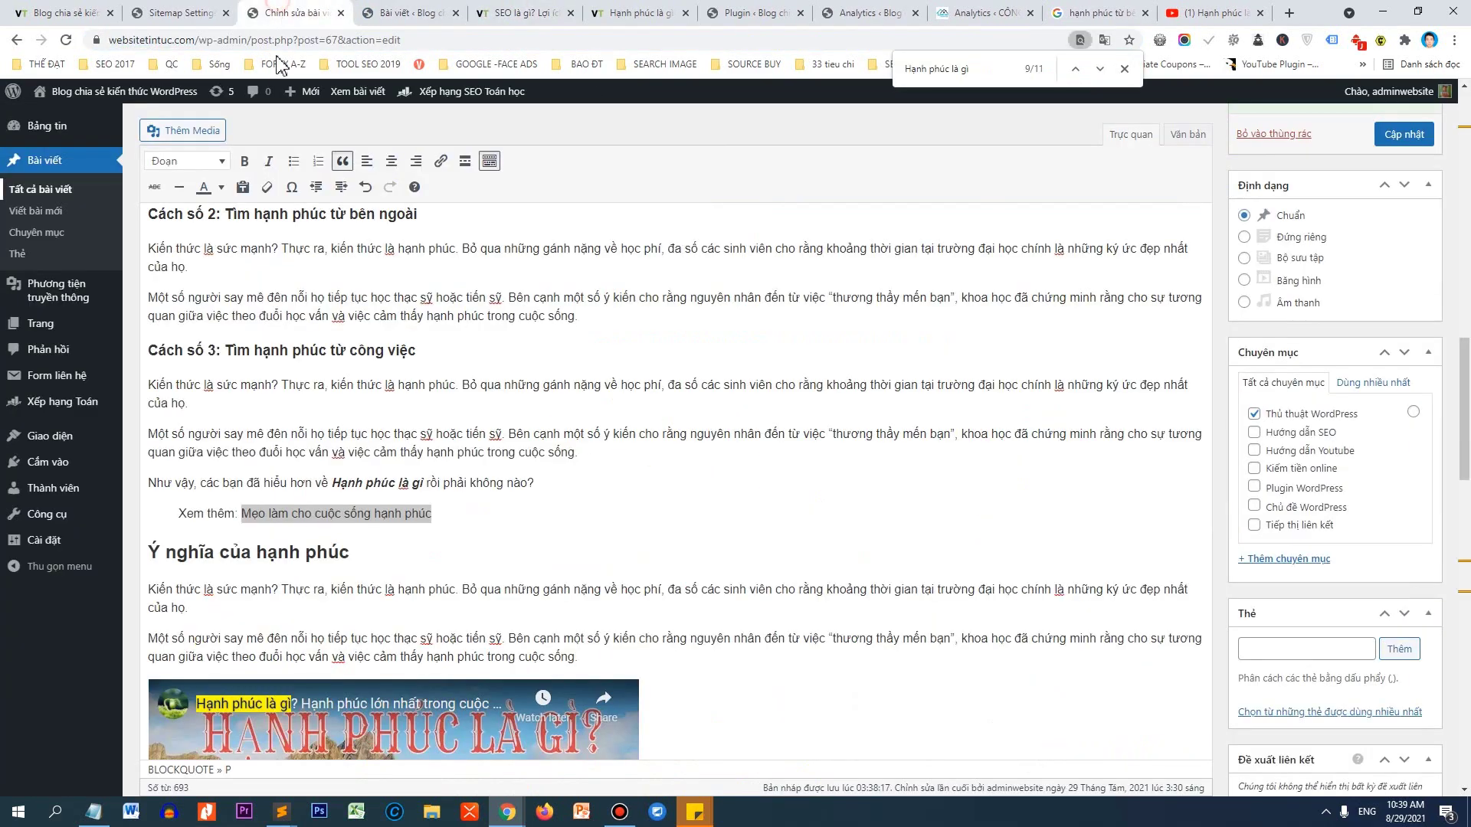
Link 'Mẹo làm cho cuộc sống hạnh phúc' to the SEO là gì post's address.
{"action": "left_click", "coordinate": [247, 515]}
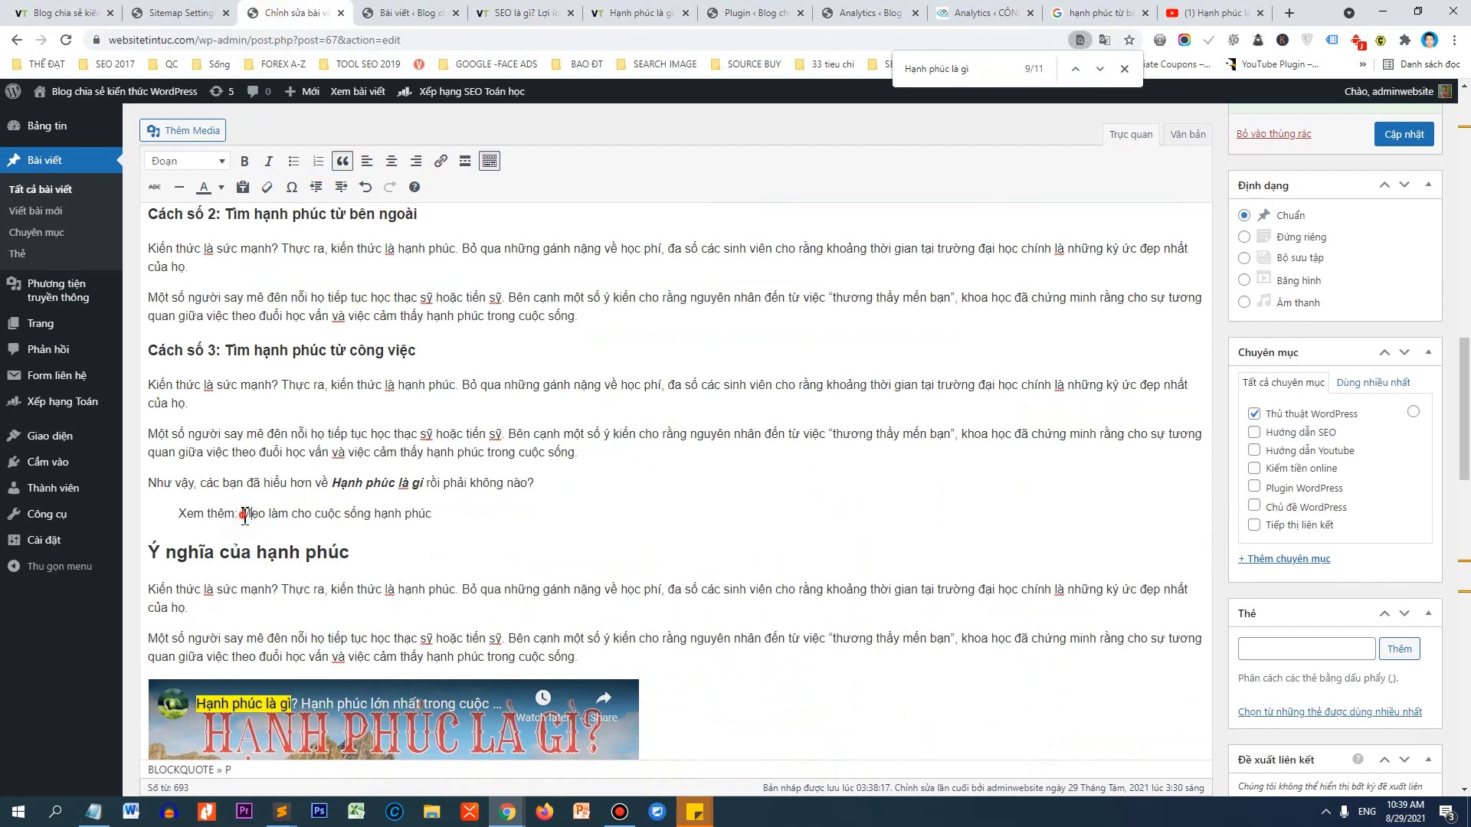
{"action": "left_click_drag", "start_coordinate": [242, 514], "coordinate": [433, 514]}
{"action": "left_click", "coordinate": [441, 161]}
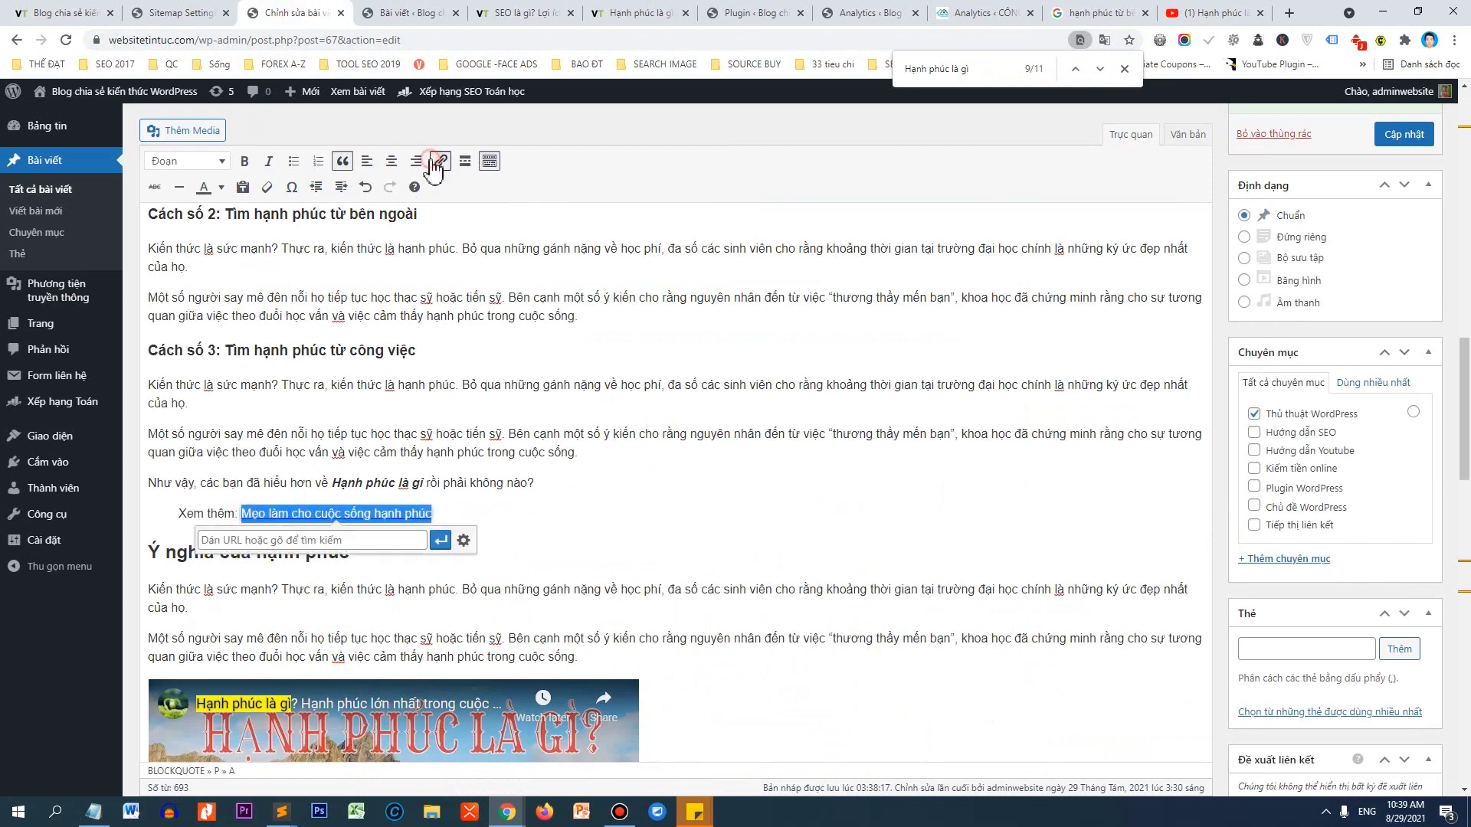
{"action": "type", "text": "https://websitetintuc.com/seo-la-gi-loi-ich-cua-seo-copy-9/"}
{"action": "left_click", "coordinate": [448, 541]}
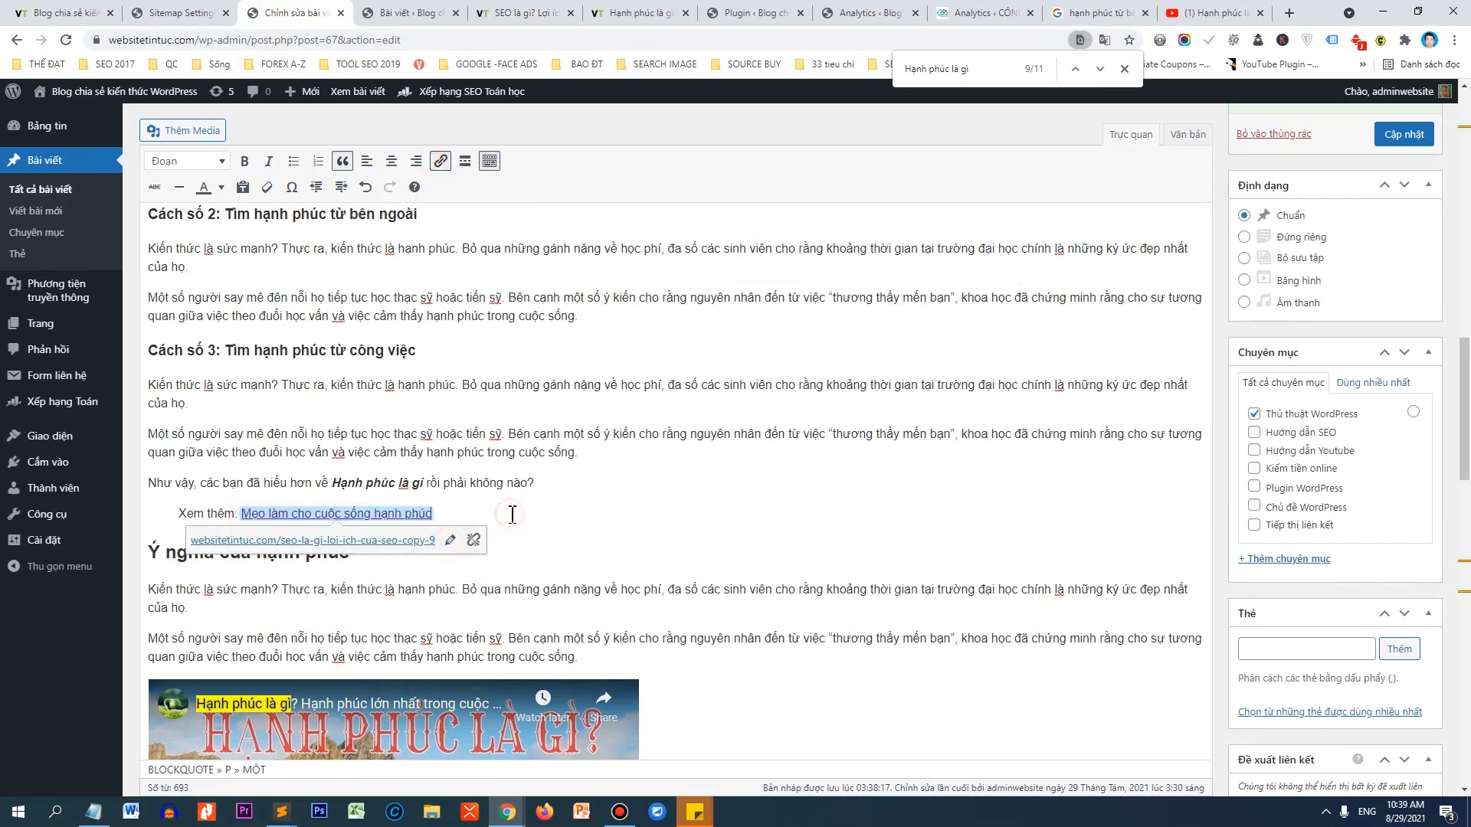
{"action": "left_click", "coordinate": [540, 571]}
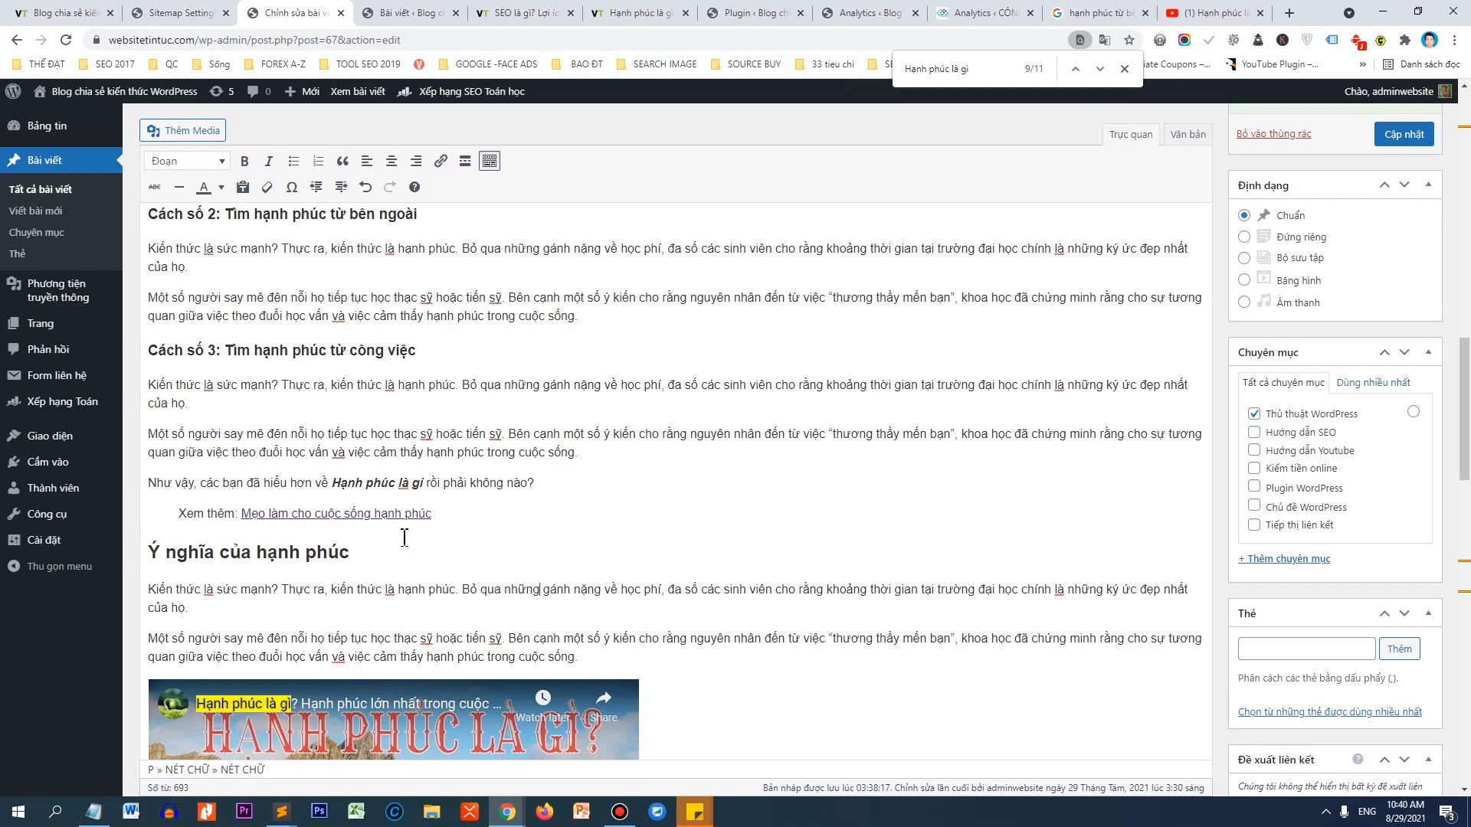
Check the posts list tab, then return to the editor and scroll up the post.
{"action": "left_click", "coordinate": [410, 13]}
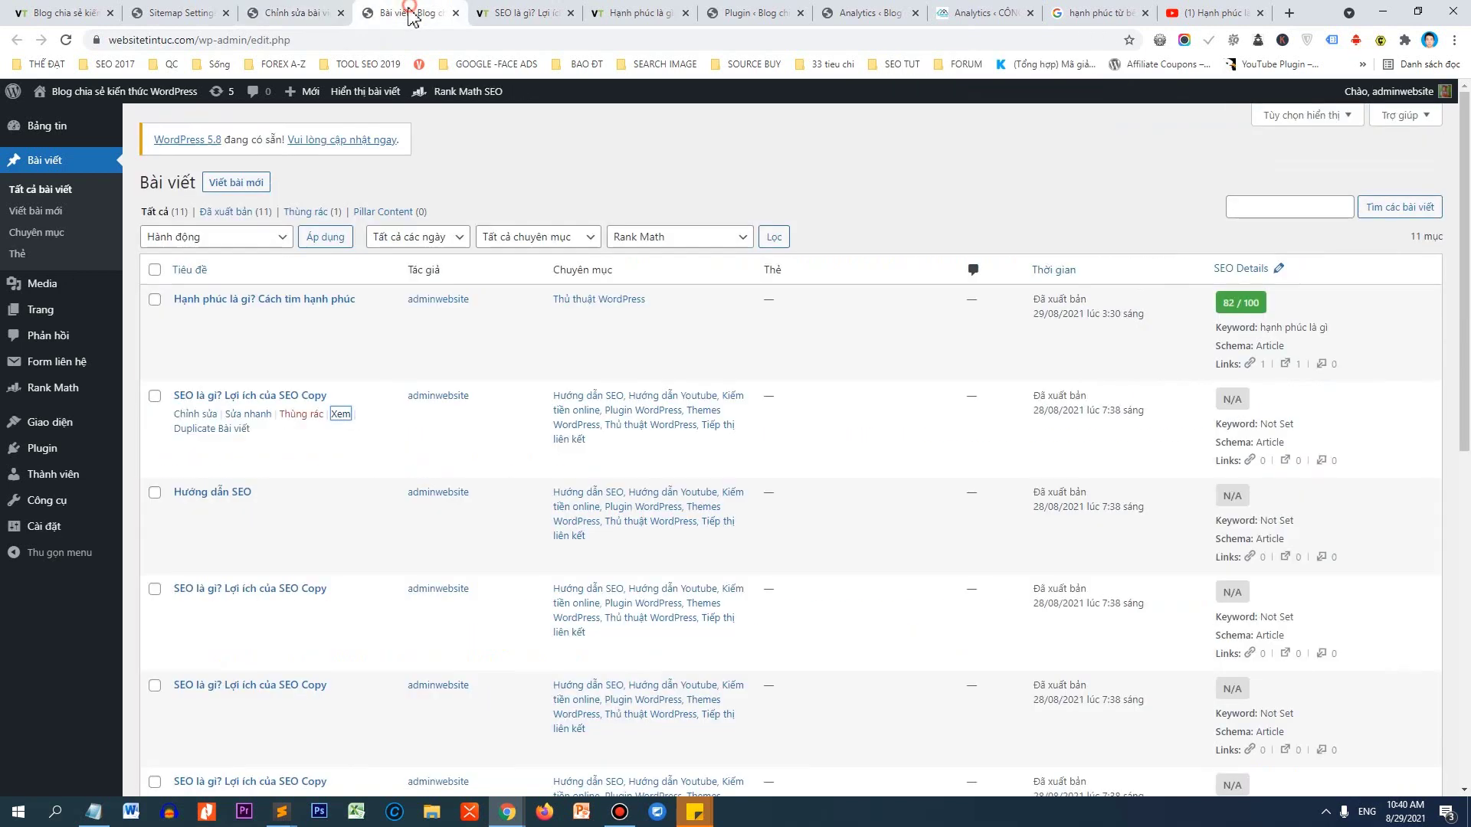
{"action": "left_click", "coordinate": [350, 12]}
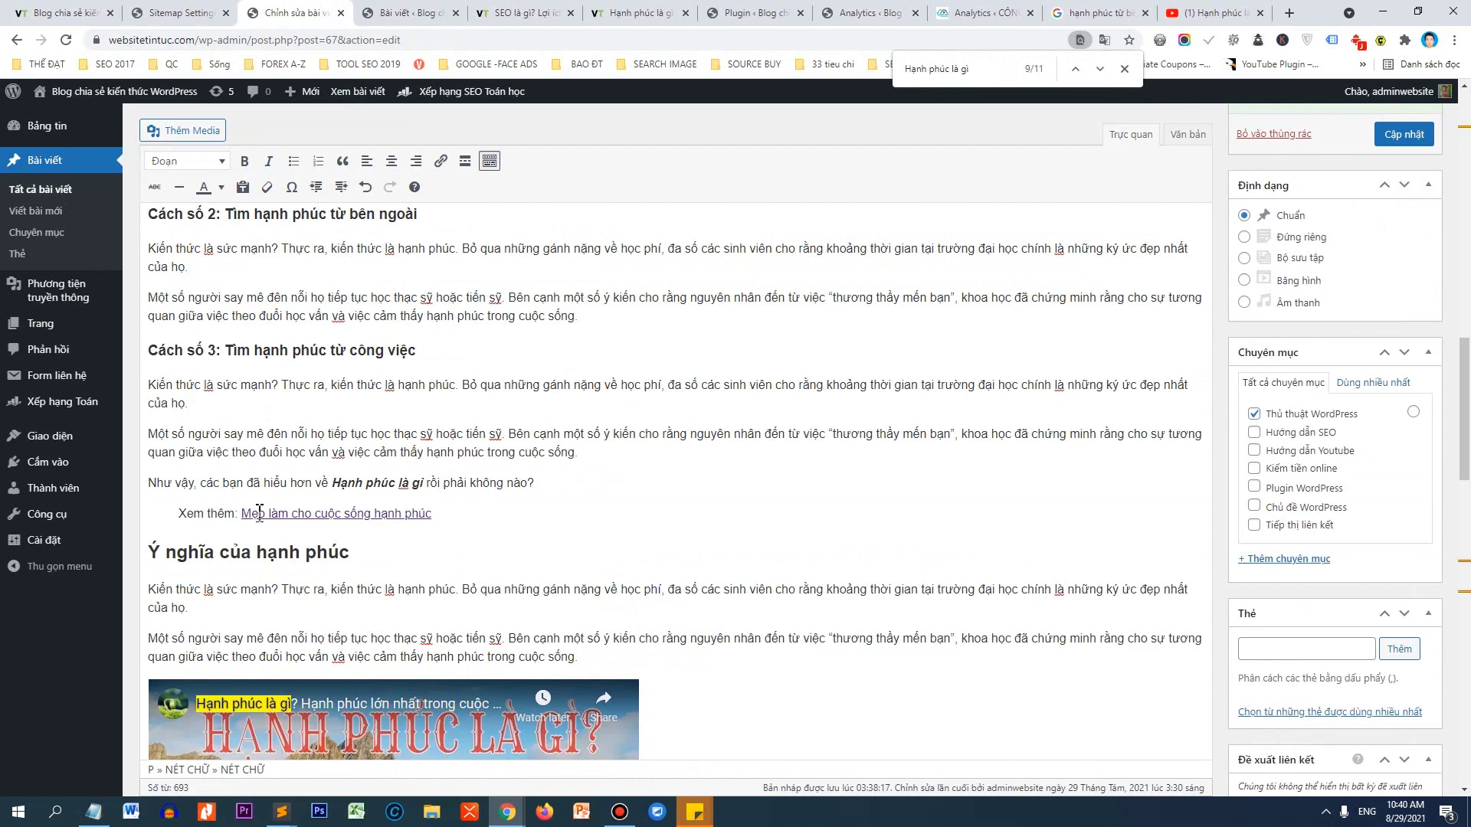
{"action": "left_click", "coordinate": [429, 13]}
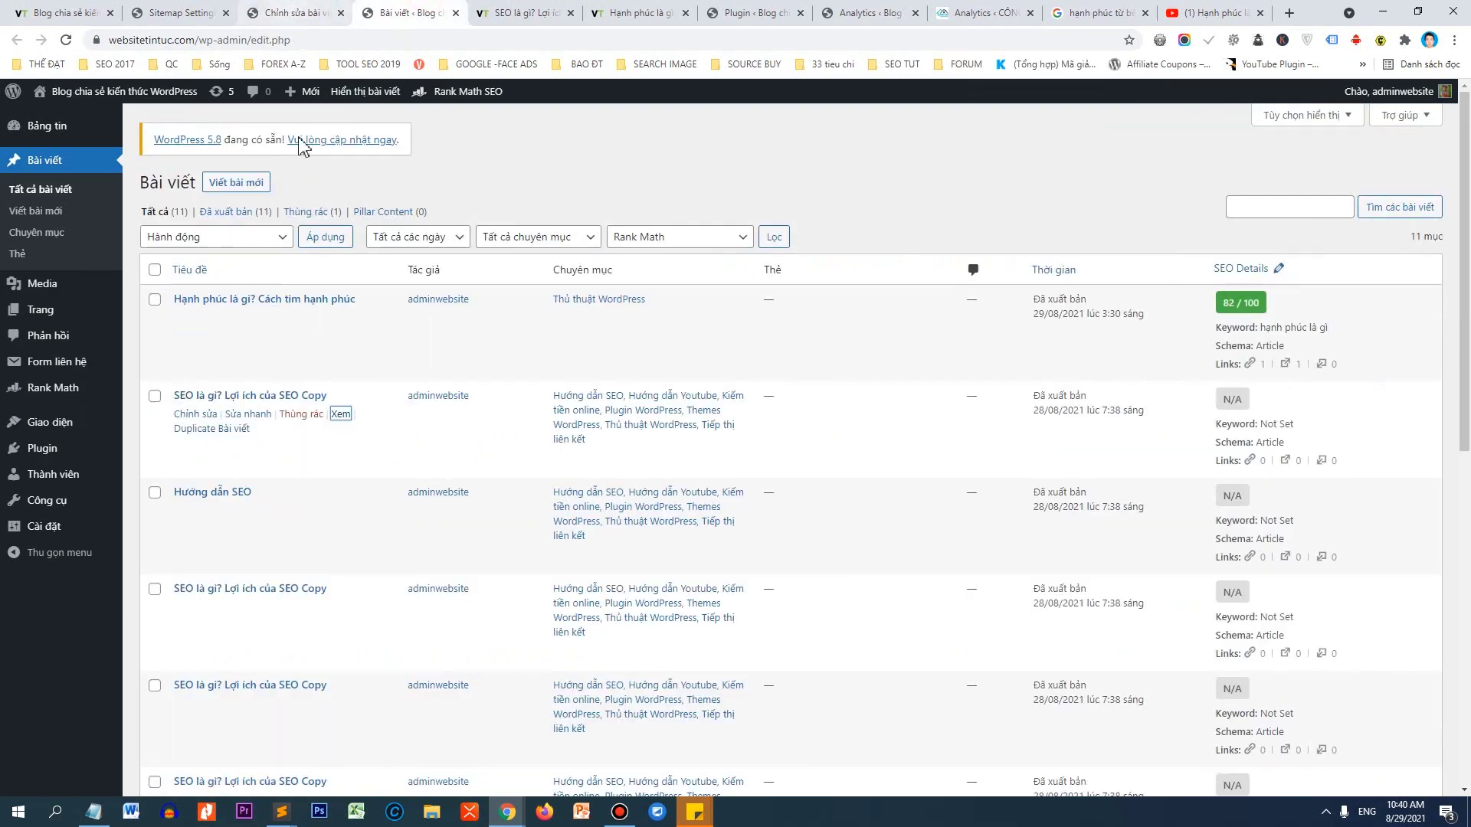
{"action": "left_click", "coordinate": [310, 11]}
{"action": "scroll", "coordinate": [1140, 471], "scroll_direction": "up", "scroll_amount": 5}
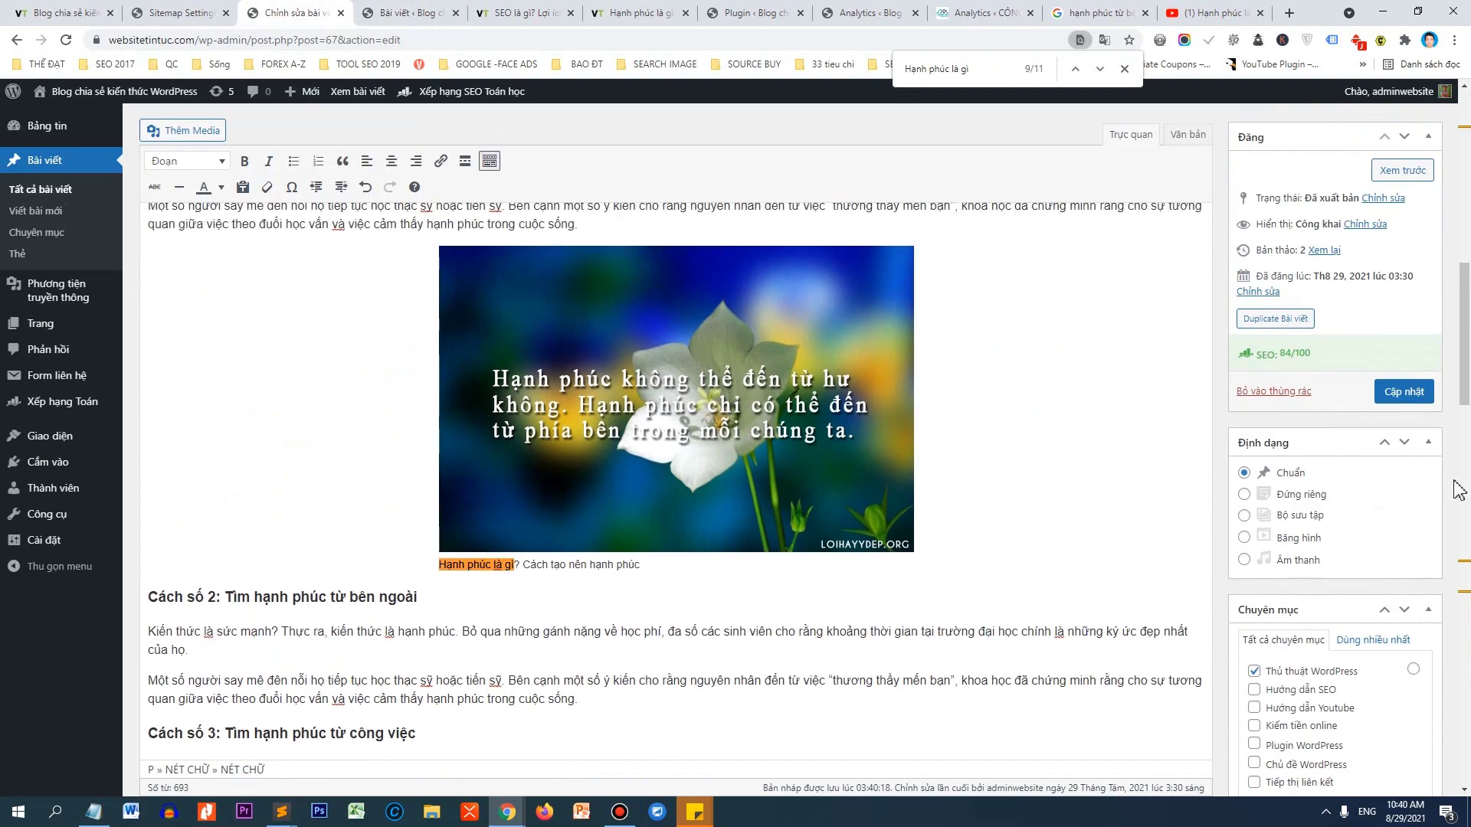
{"action": "left_click_drag", "start_coordinate": [1464, 362], "coordinate": [1467, 440]}
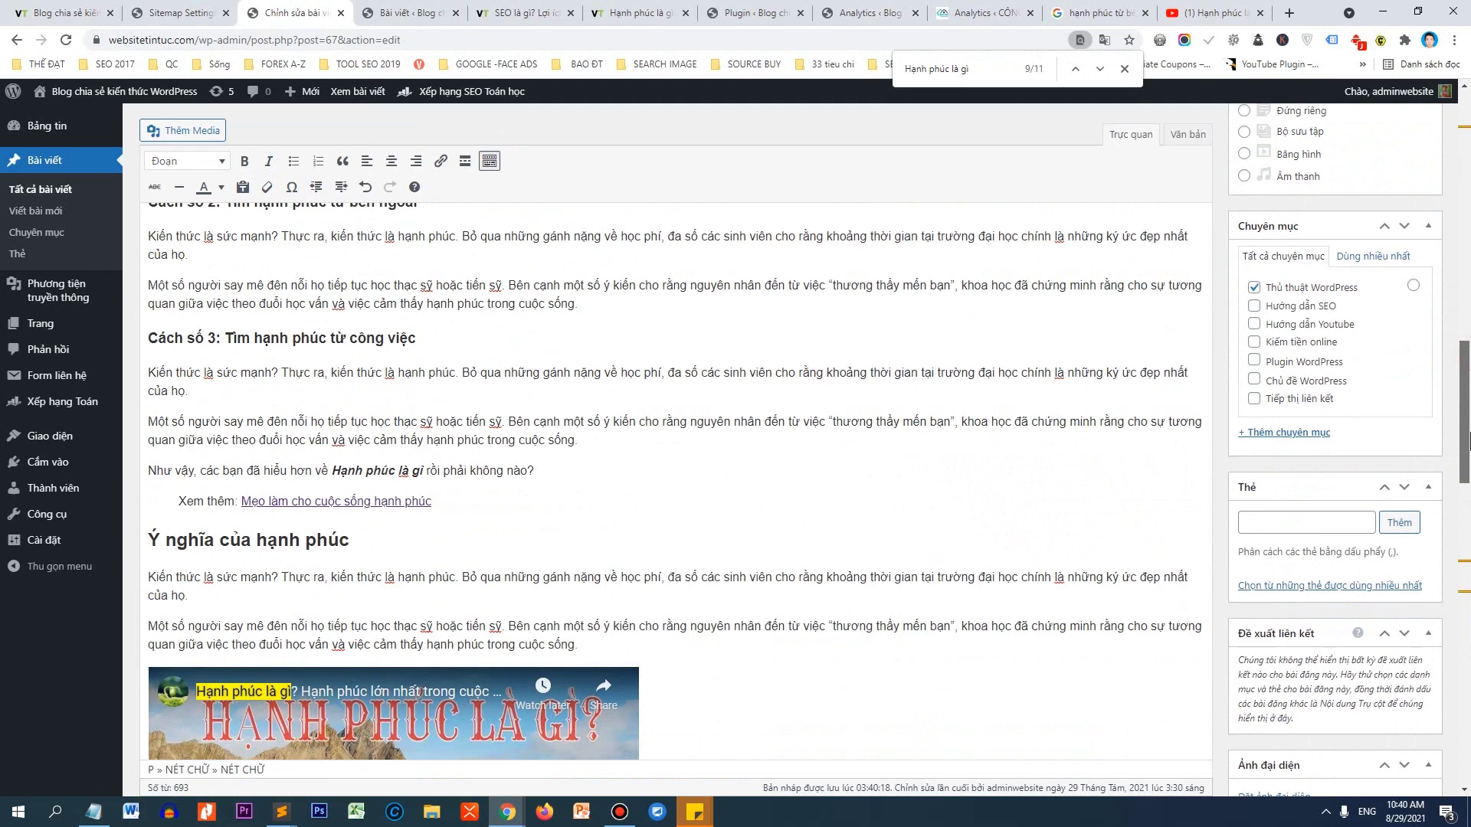
{"action": "scroll", "coordinate": [1467, 440], "scroll_direction": "up", "scroll_amount": 5}
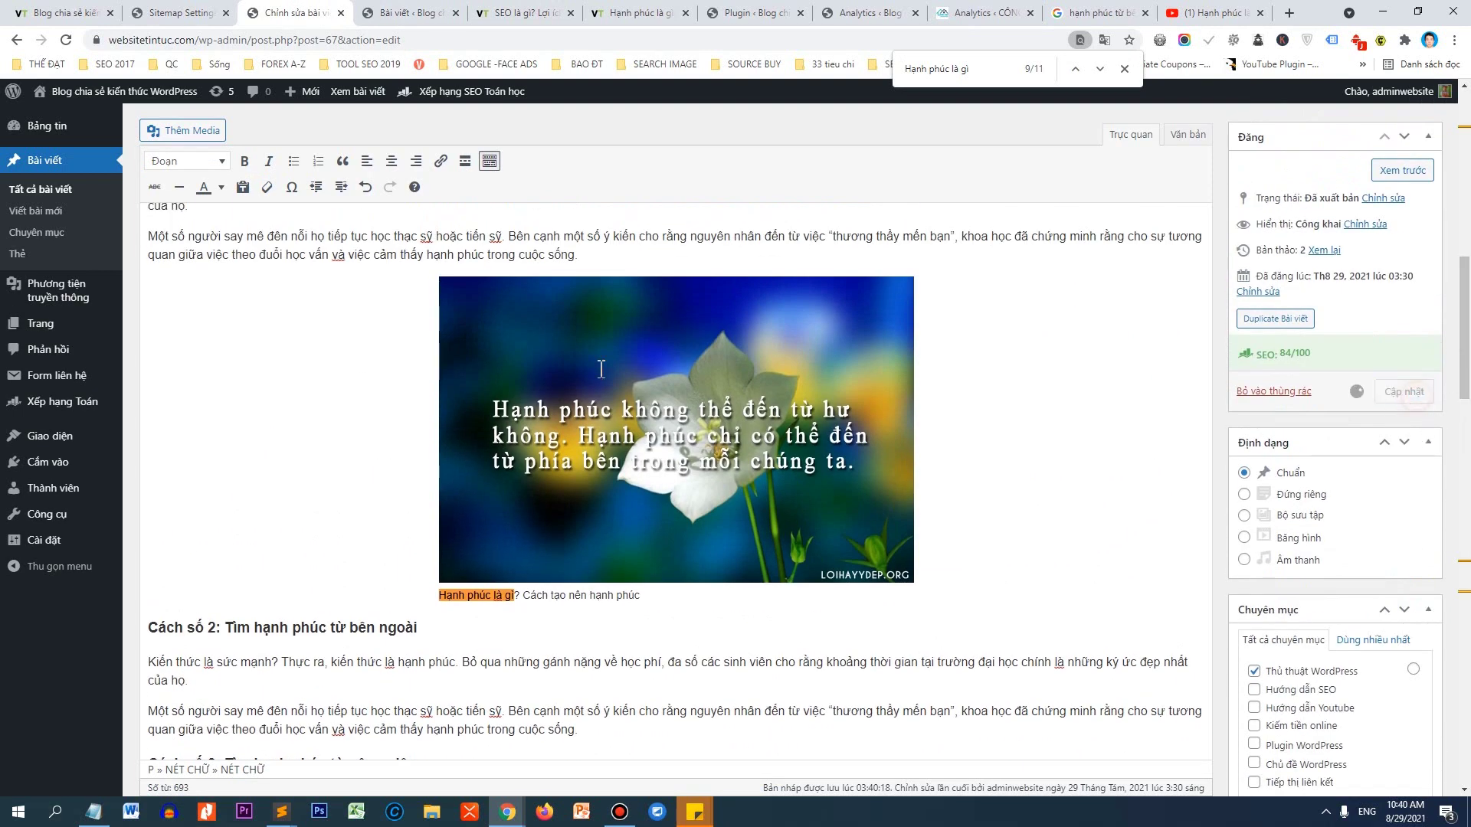
Open the published post in a new tab and scroll through it.
{"action": "middle_click", "coordinate": [358, 91]}
{"action": "left_click", "coordinate": [381, 13]}
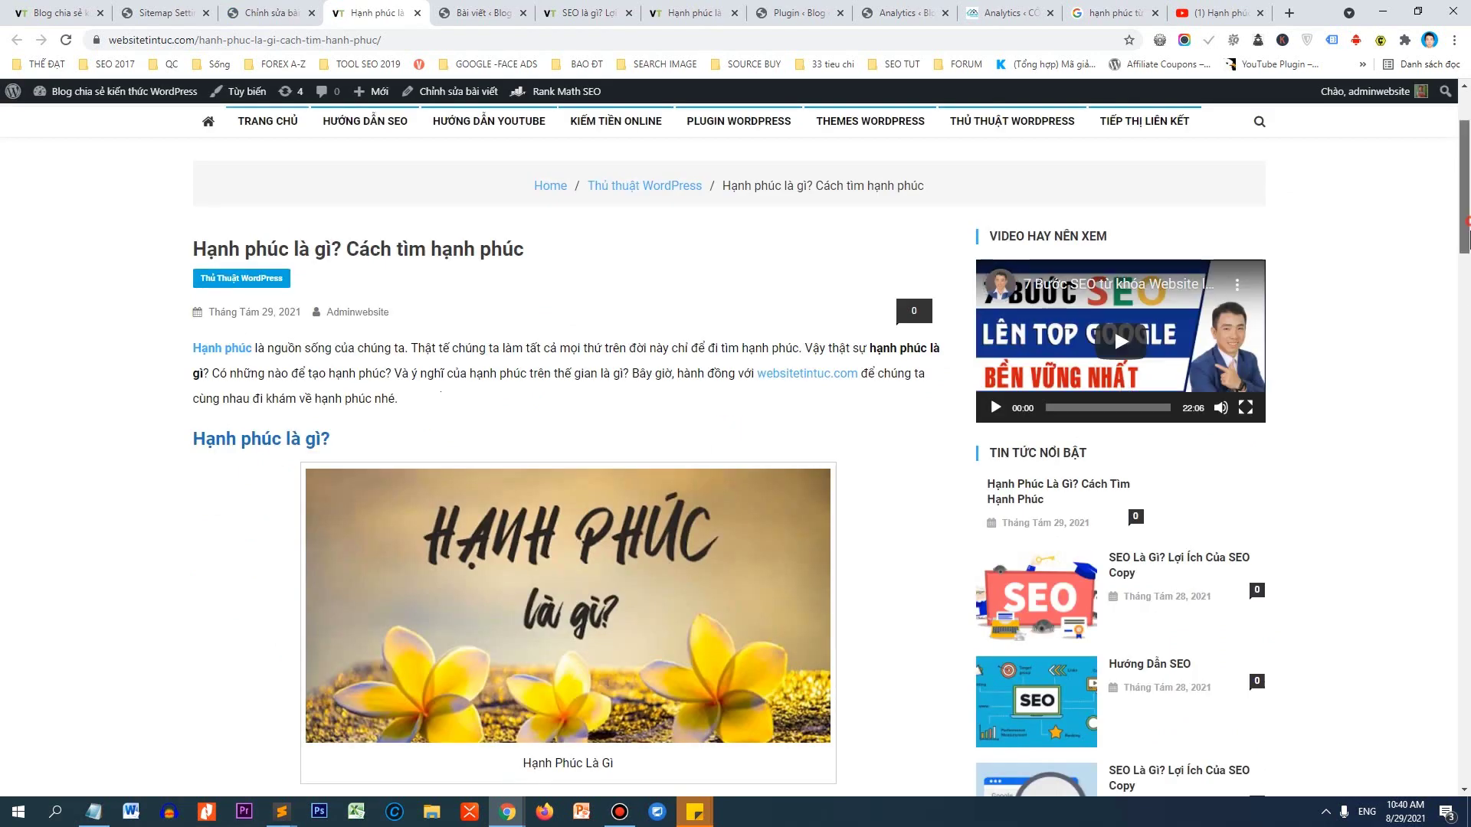
{"action": "left_click_drag", "start_coordinate": [1465, 229], "coordinate": [1391, 573]}
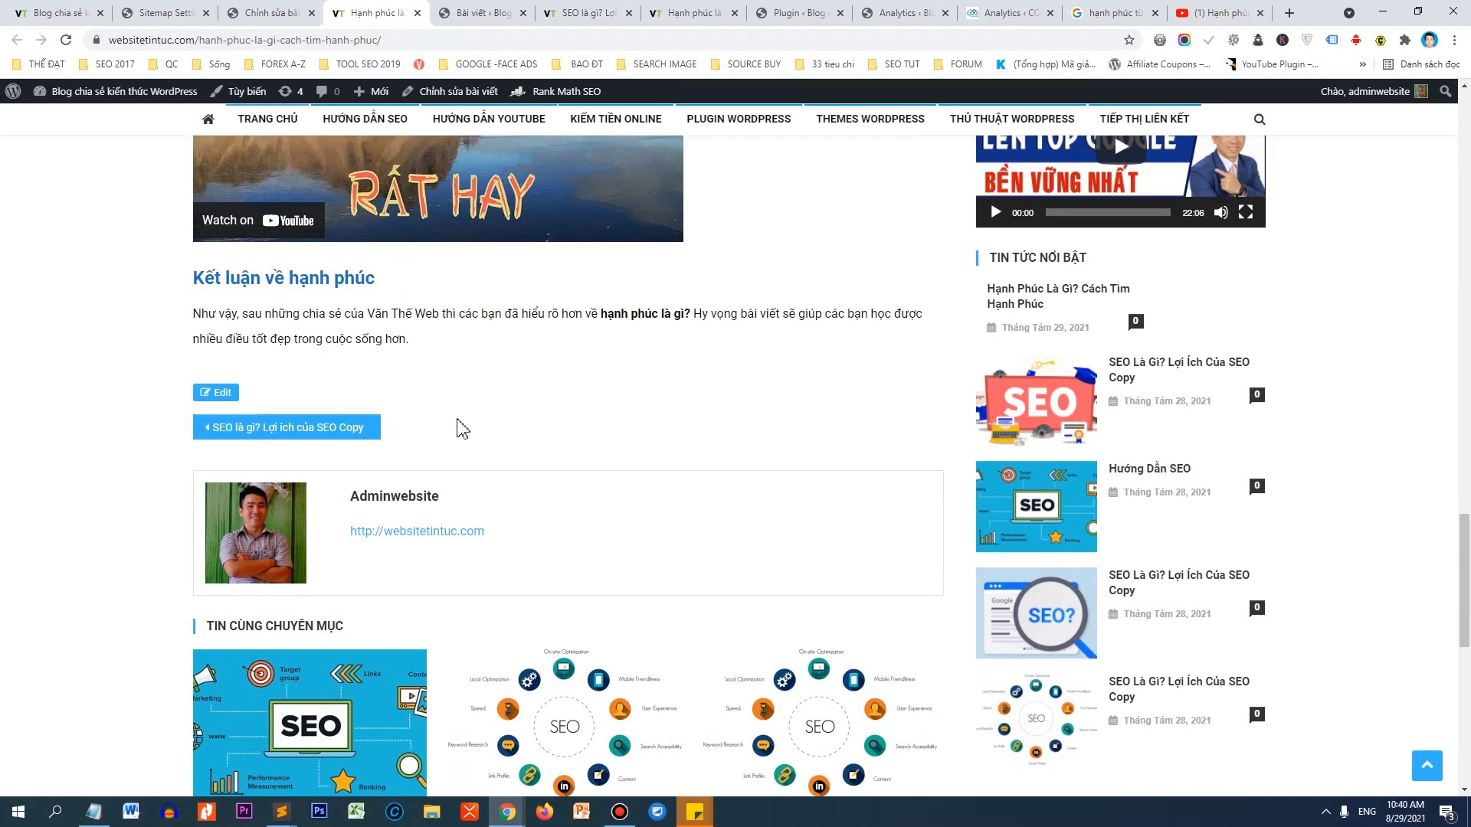
{"action": "left_click", "coordinate": [276, 13]}
Expand Rank Math's Additional and Content Readability checks for the post scoring 84/100.
{"action": "scroll", "coordinate": [1205, 371], "scroll_direction": "down", "scroll_amount": 2}
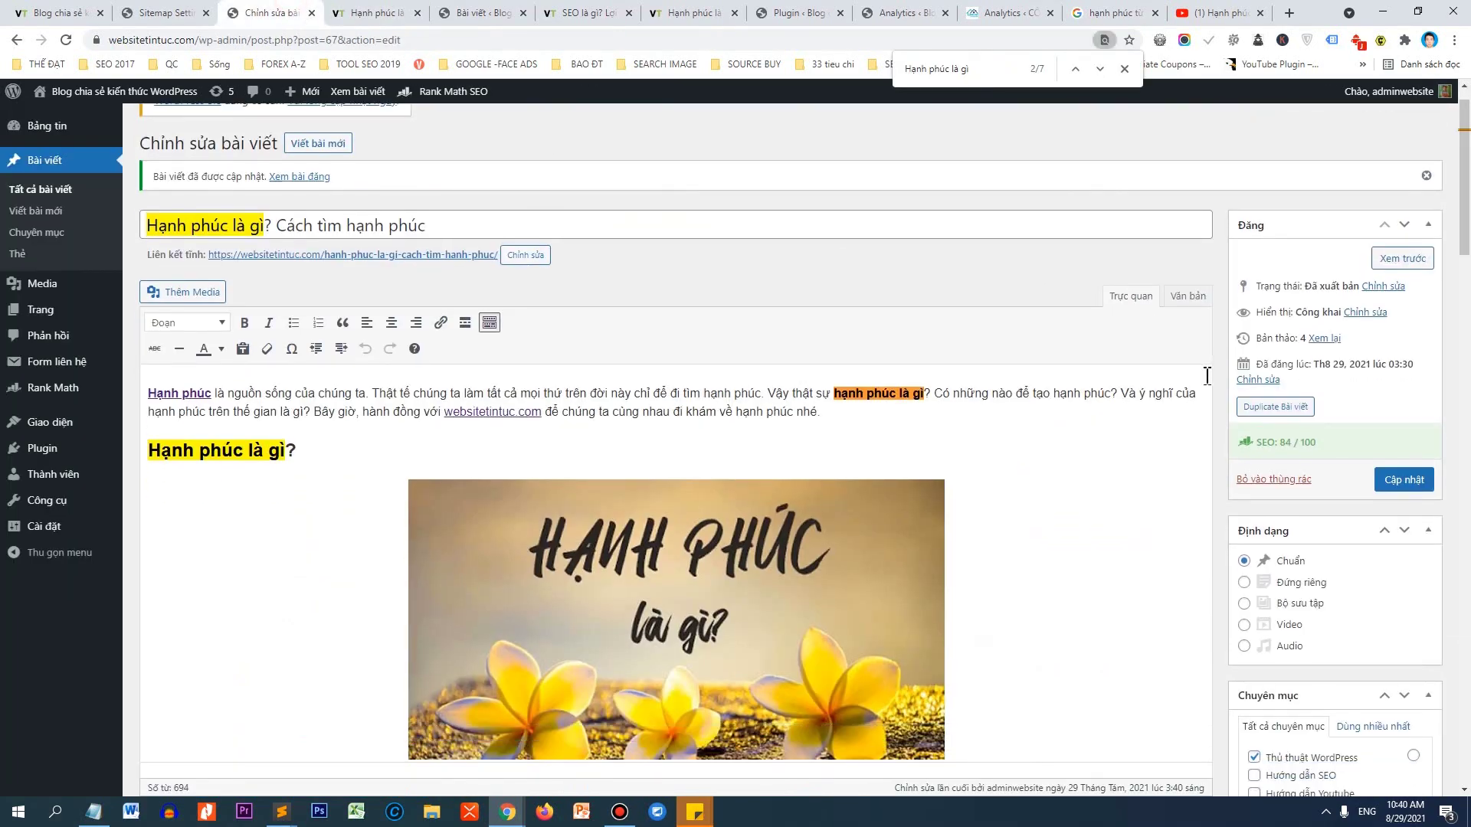
{"action": "scroll", "coordinate": [387, 608], "scroll_direction": "down", "scroll_amount": 15}
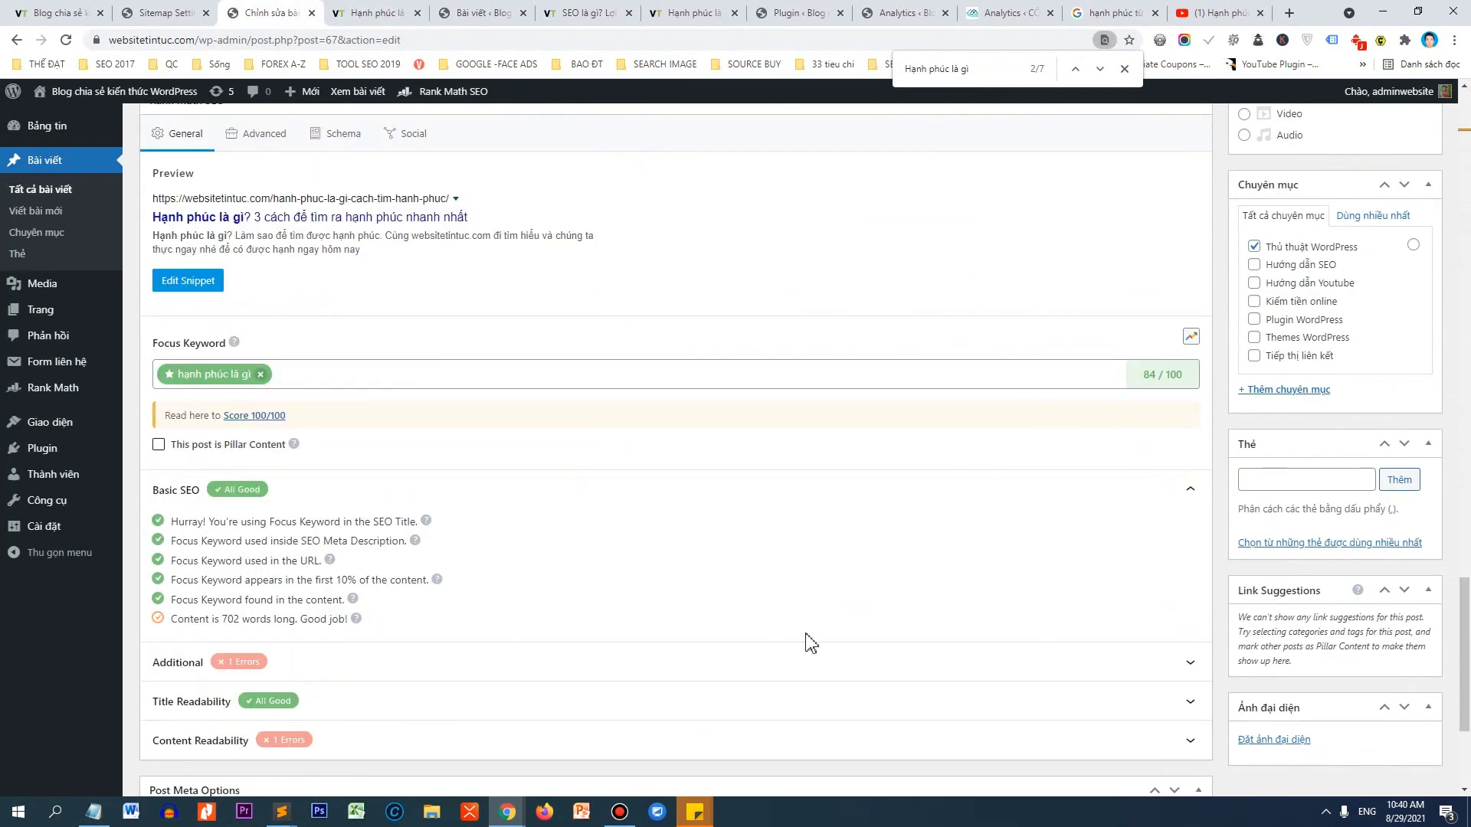
{"action": "left_click", "coordinate": [414, 525]}
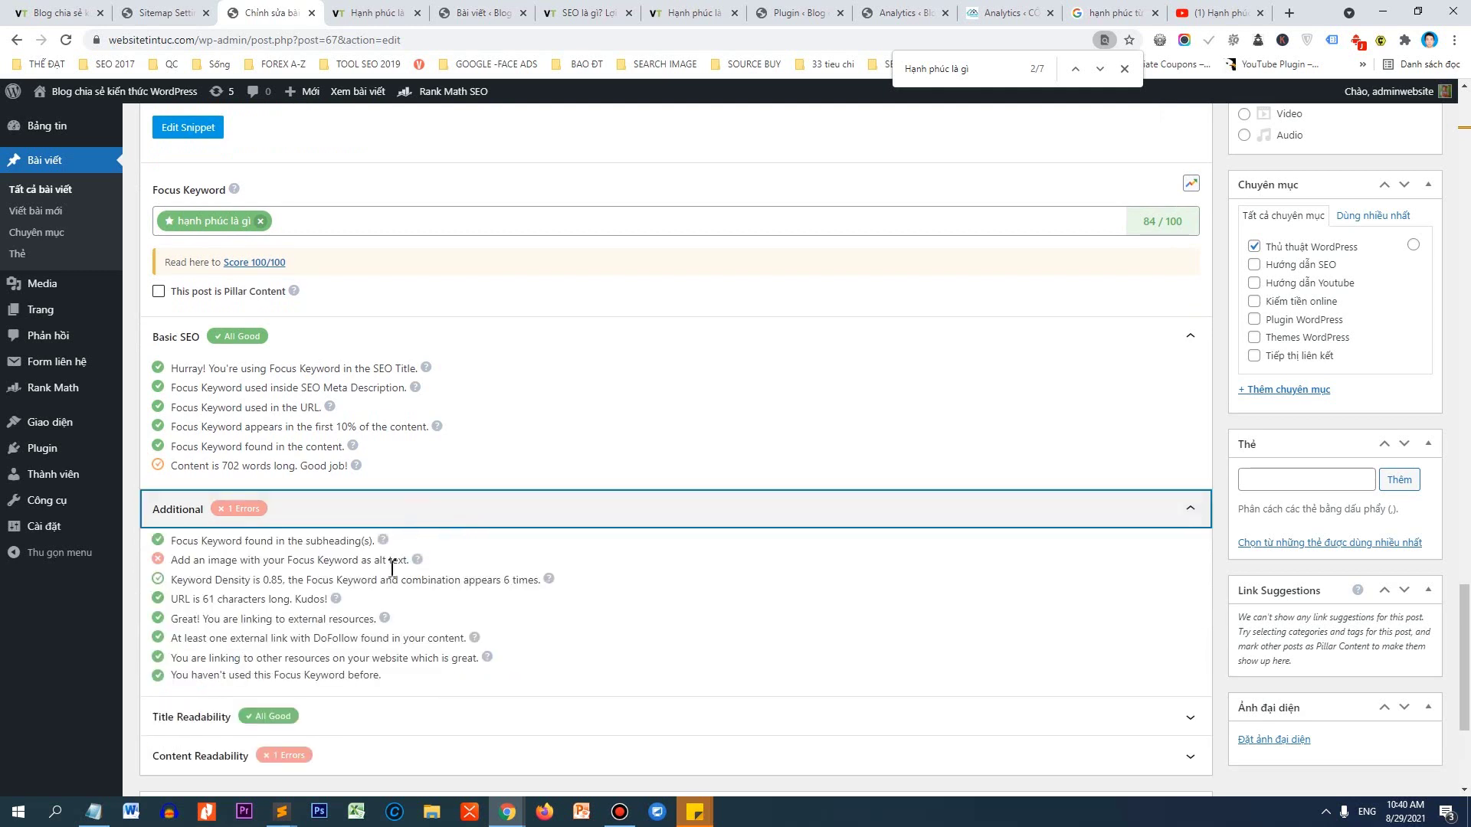
{"action": "scroll", "coordinate": [394, 562], "scroll_direction": "down", "scroll_amount": 2}
{"action": "left_click", "coordinate": [376, 611]}
{"action": "scroll", "coordinate": [429, 582], "scroll_direction": "down", "scroll_amount": 2}
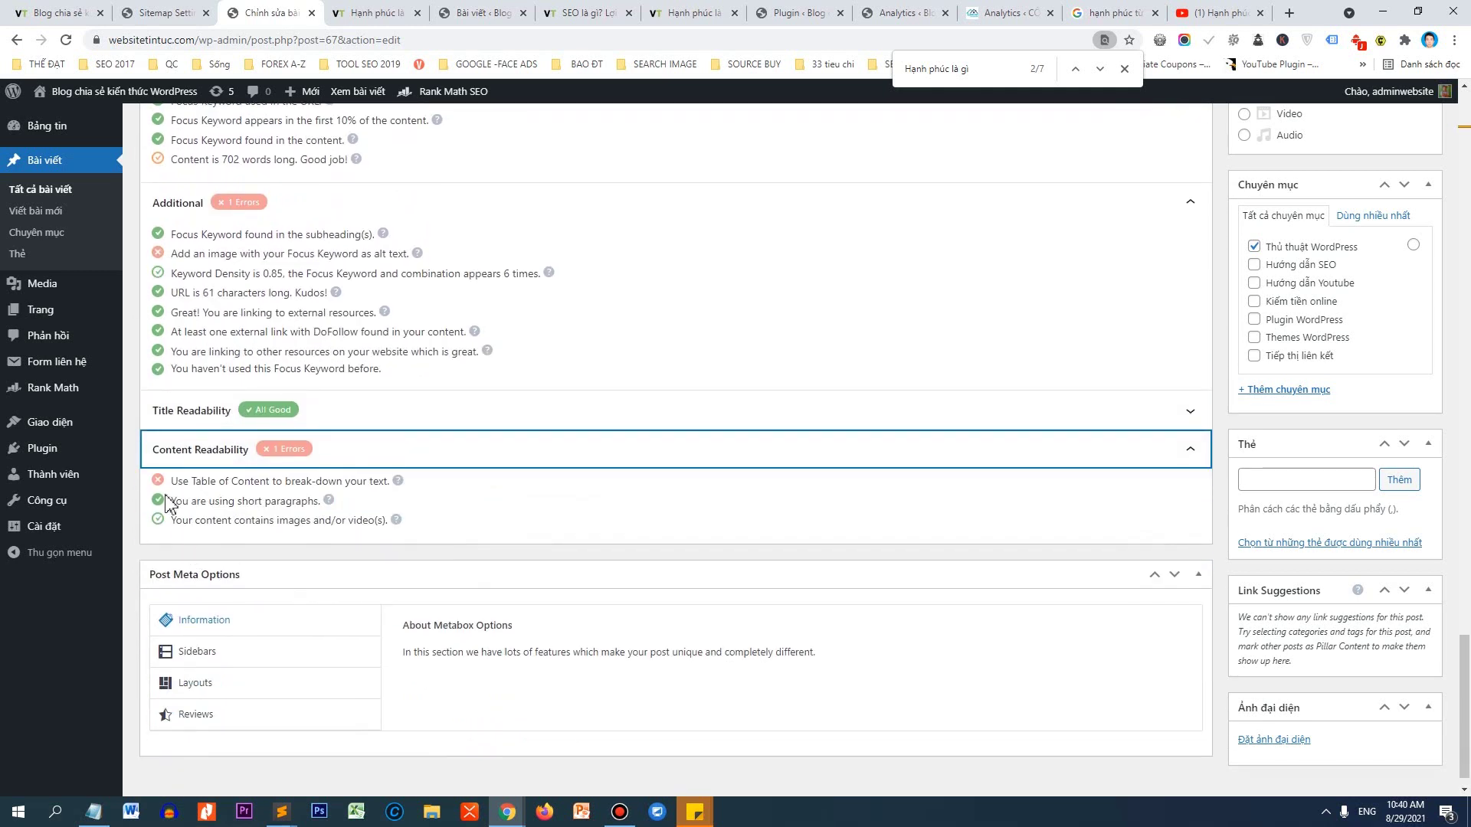
{"action": "left_click_drag", "start_coordinate": [171, 481], "coordinate": [394, 494]}
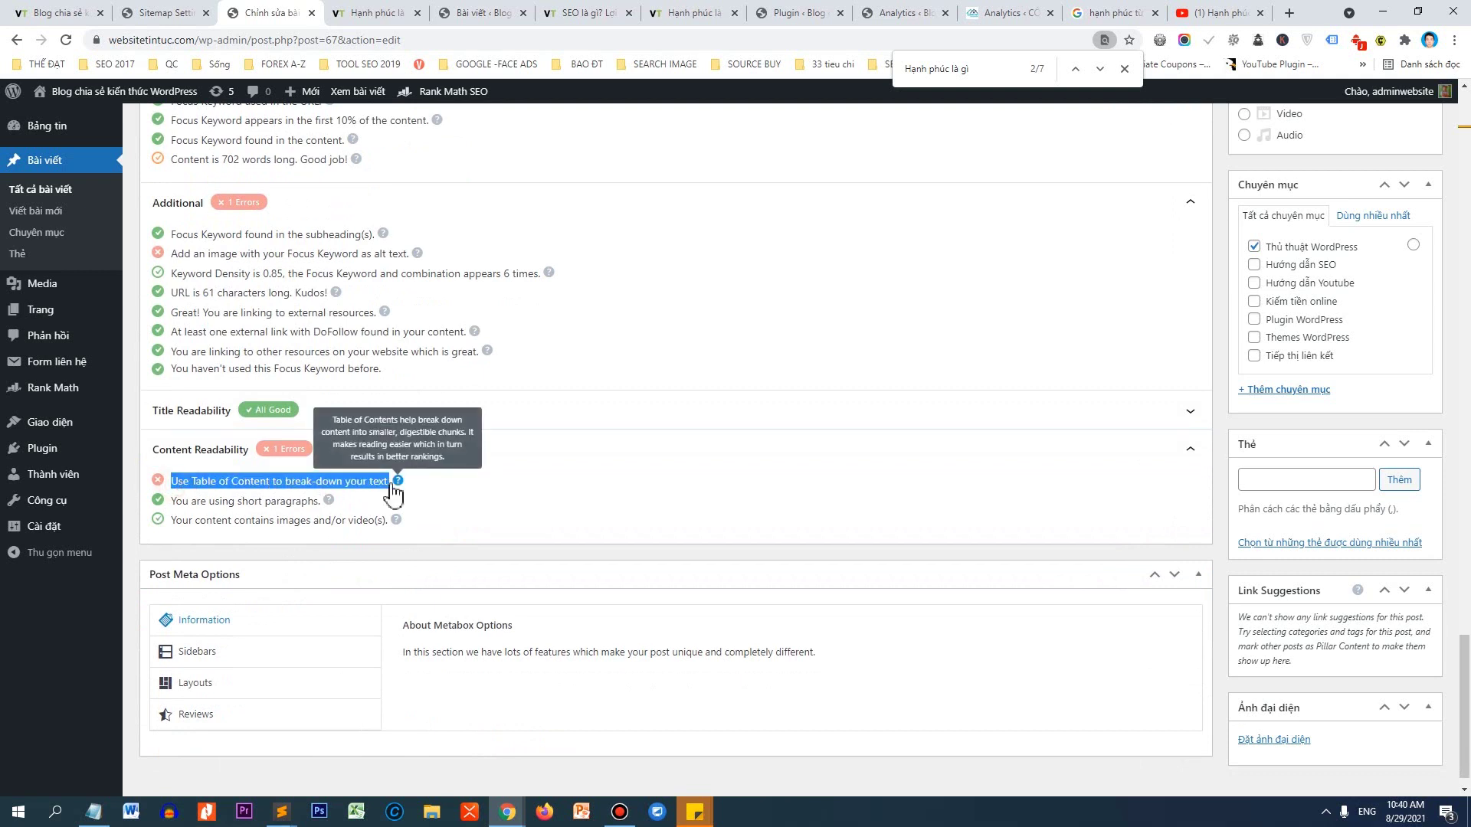
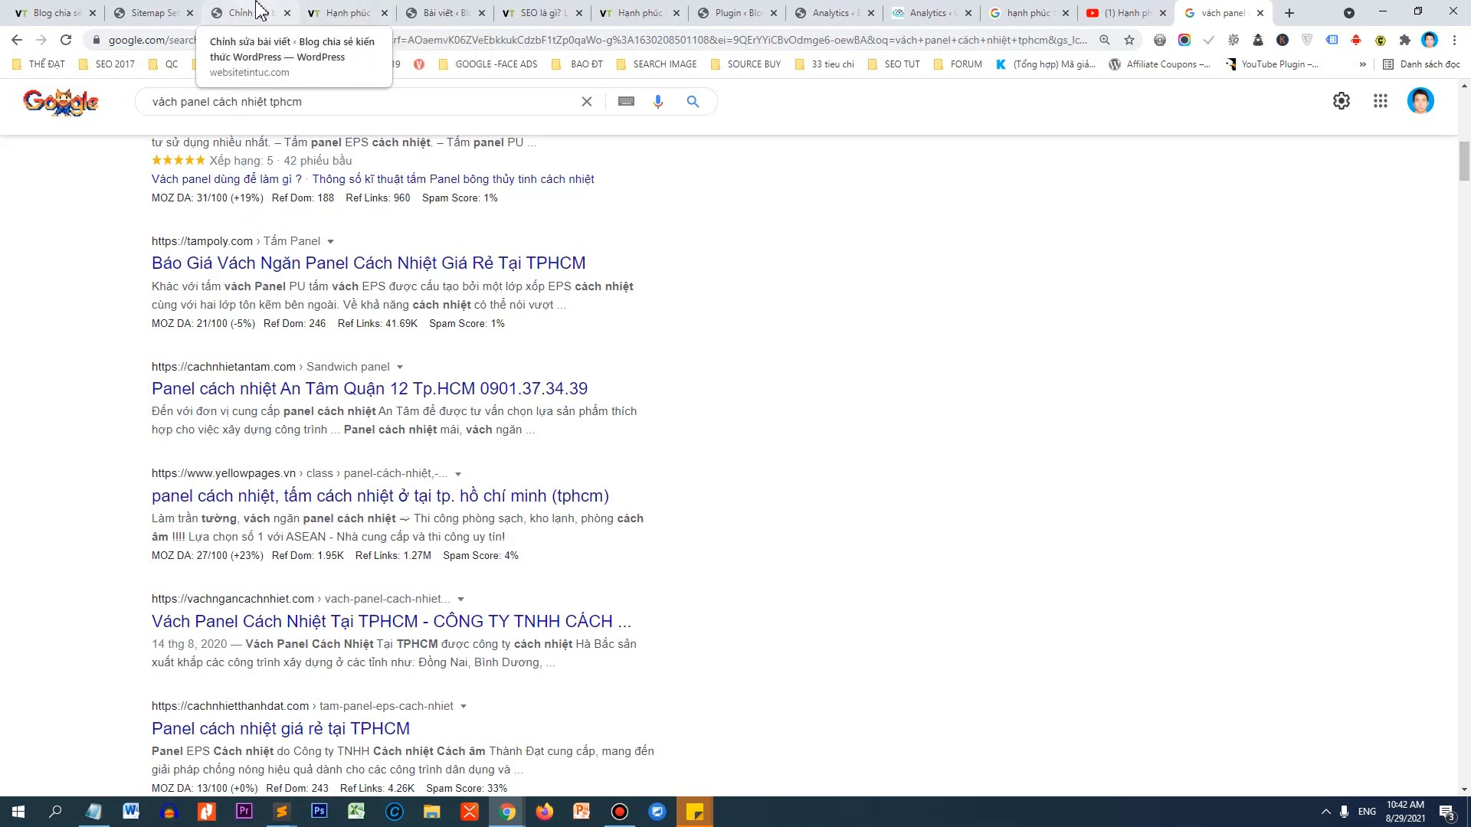
Read the Rank Math 'Table of Content' hint in the post editor, then open Plugins > Cài mới in a new tab.
{"action": "left_click", "coordinate": [253, 13]}
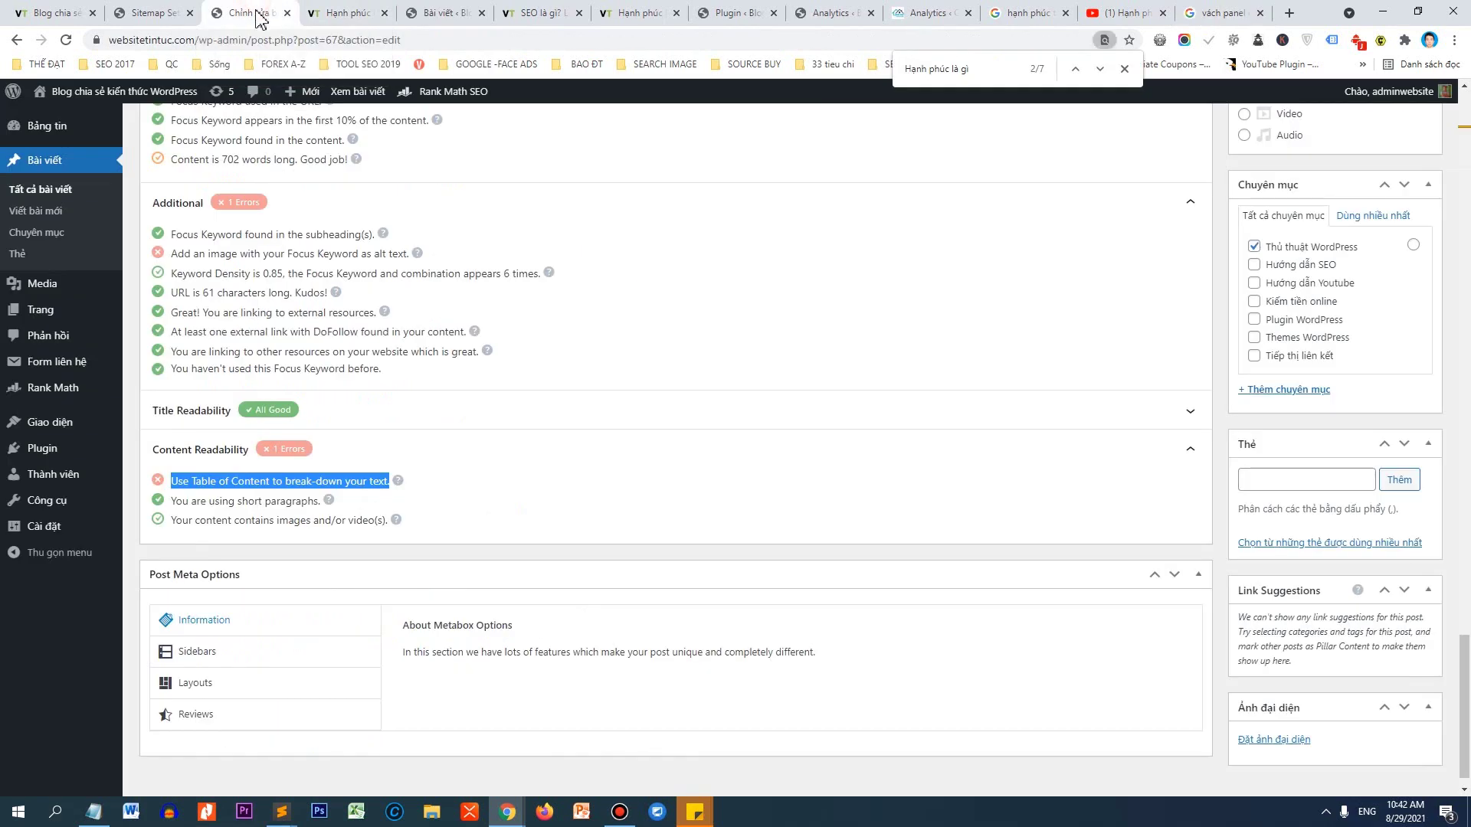
{"action": "left_click", "coordinate": [189, 473]}
{"action": "left_click_drag", "start_coordinate": [192, 481], "coordinate": [253, 483]}
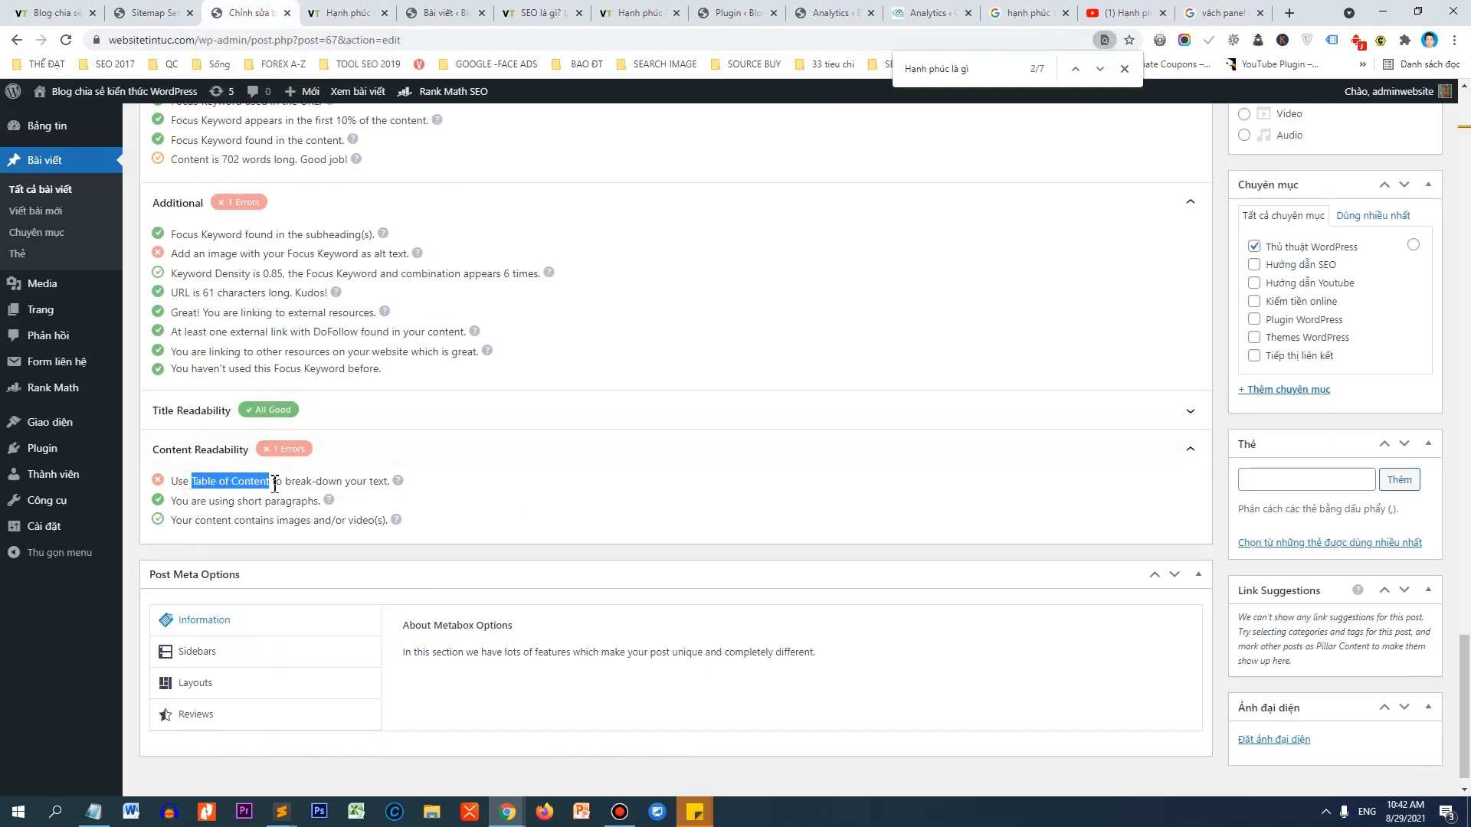
{"action": "right_click", "coordinate": [273, 484]}
{"action": "left_click", "coordinate": [426, 494]}
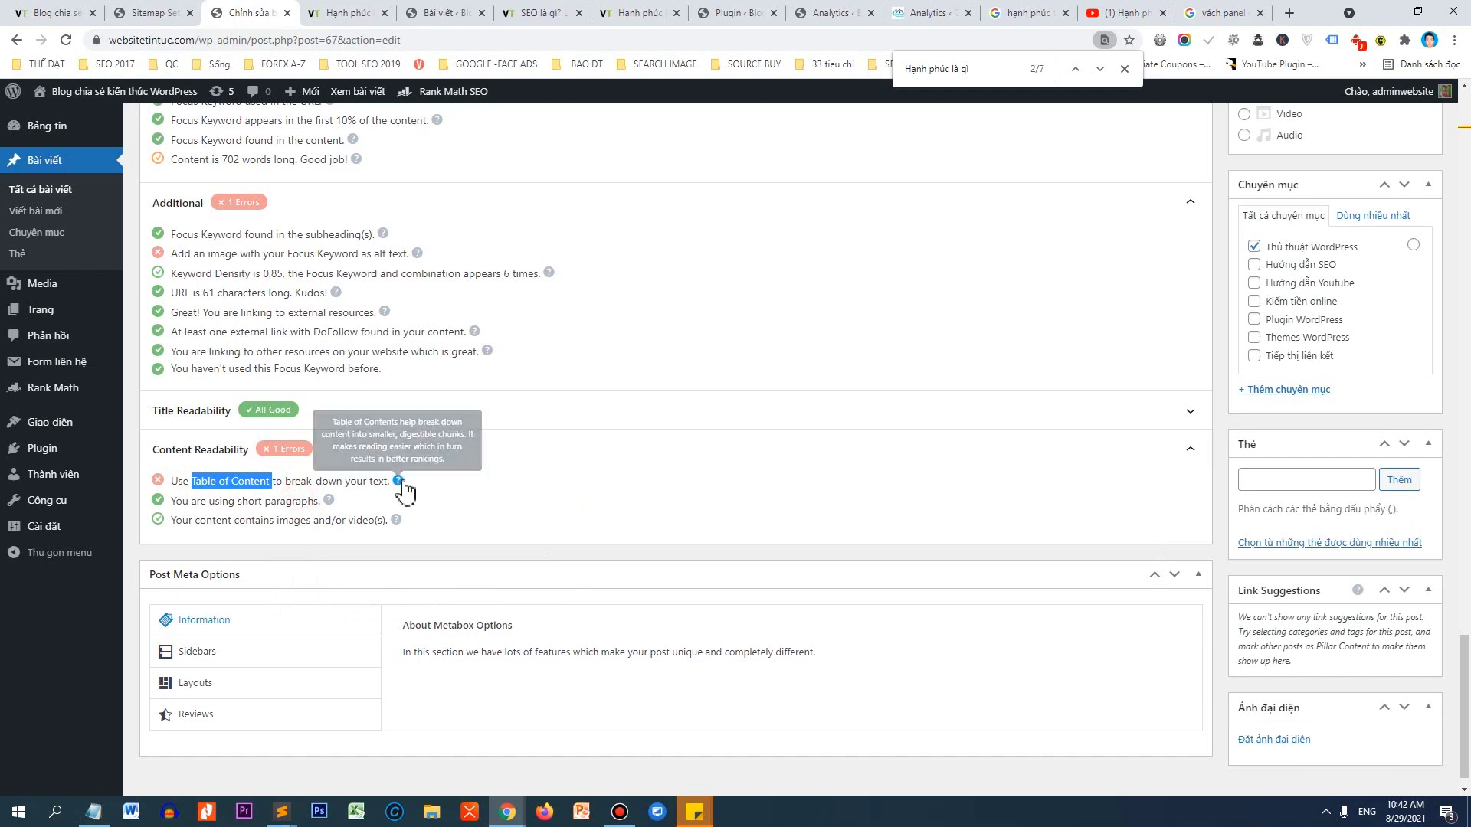
{"action": "left_click", "coordinate": [399, 481]}
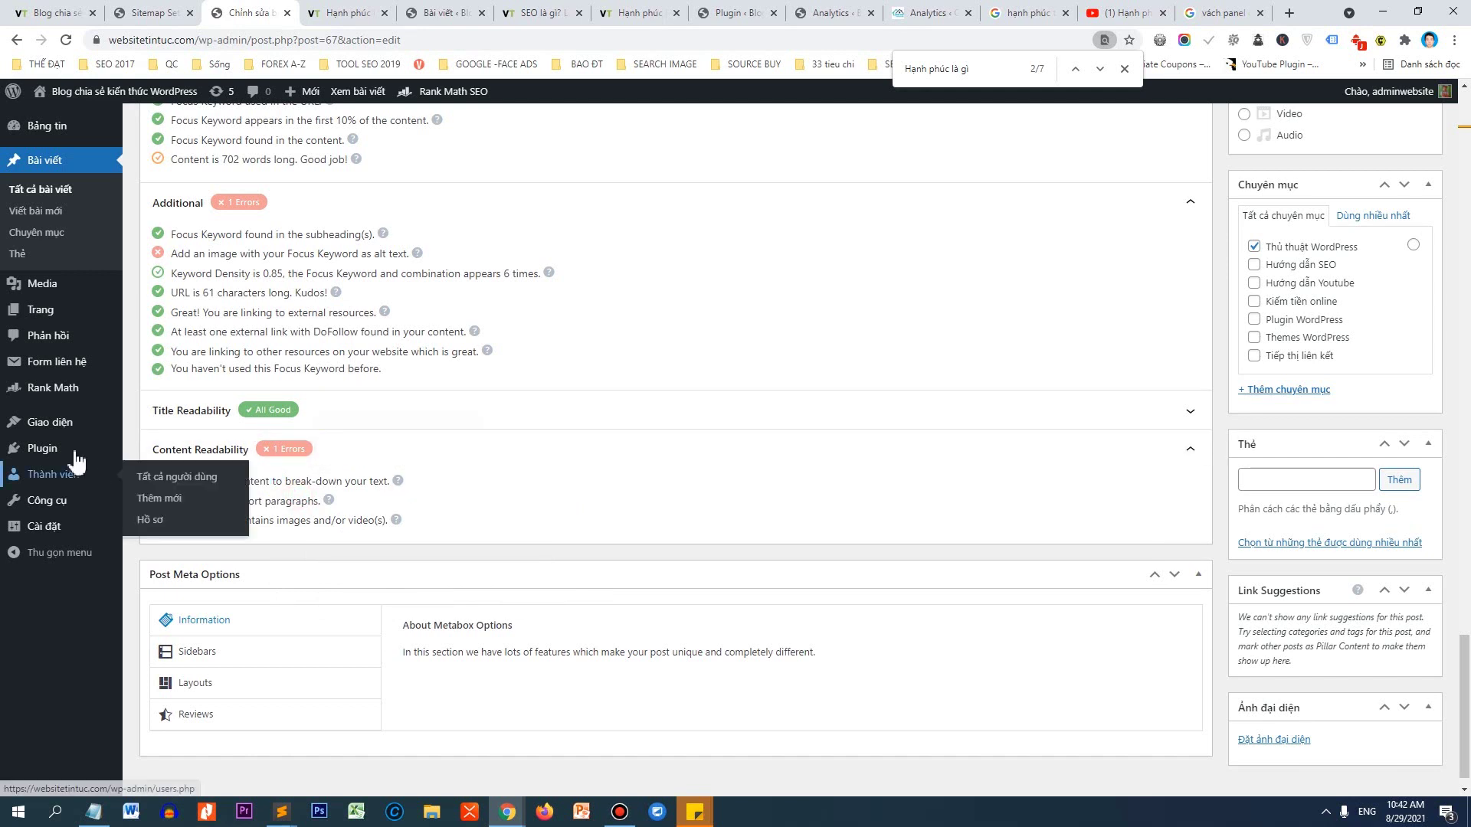
{"action": "middle_click", "coordinate": [154, 473]}
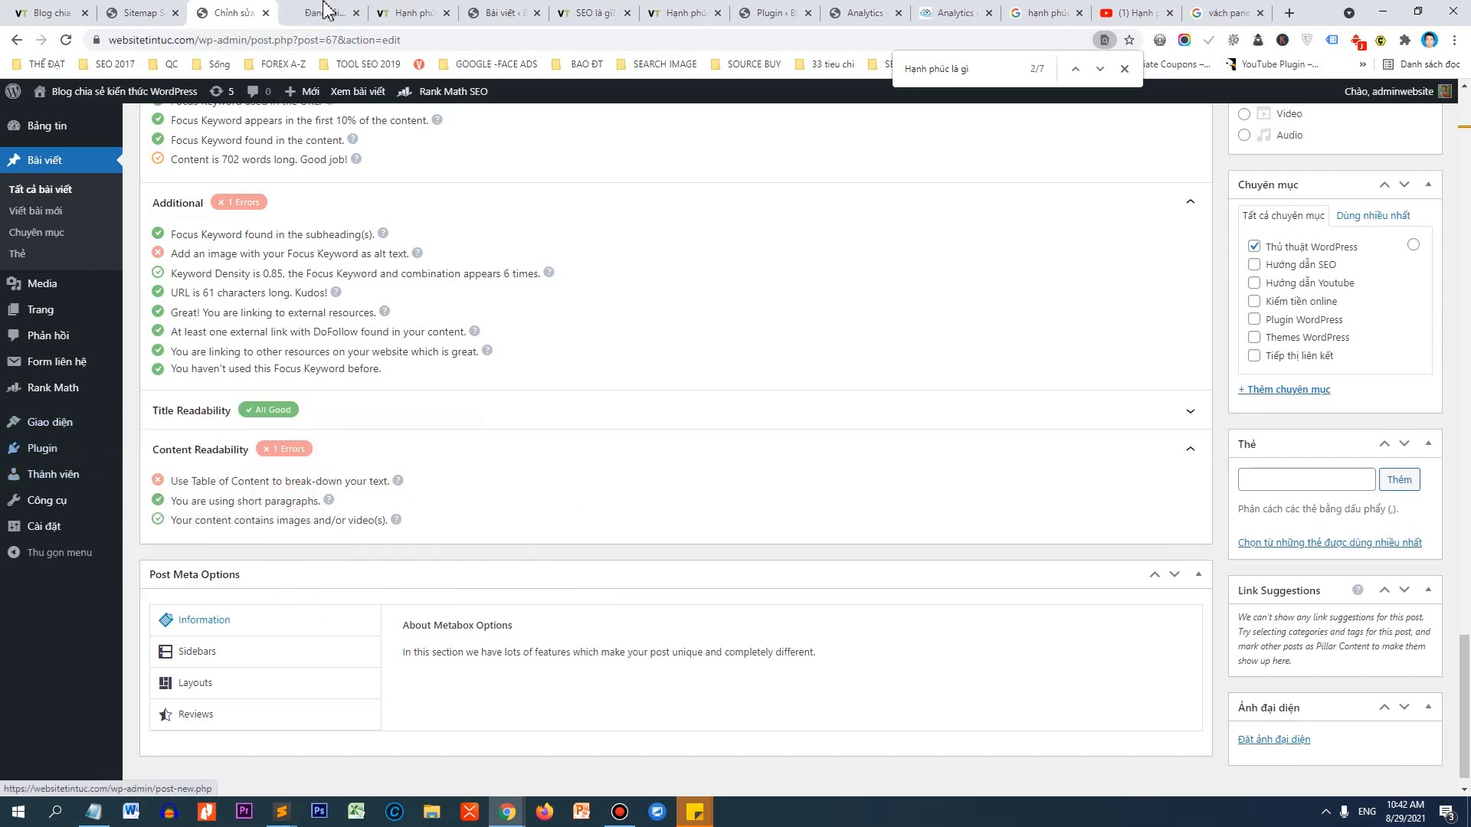
{"action": "left_click", "coordinate": [325, 13]}
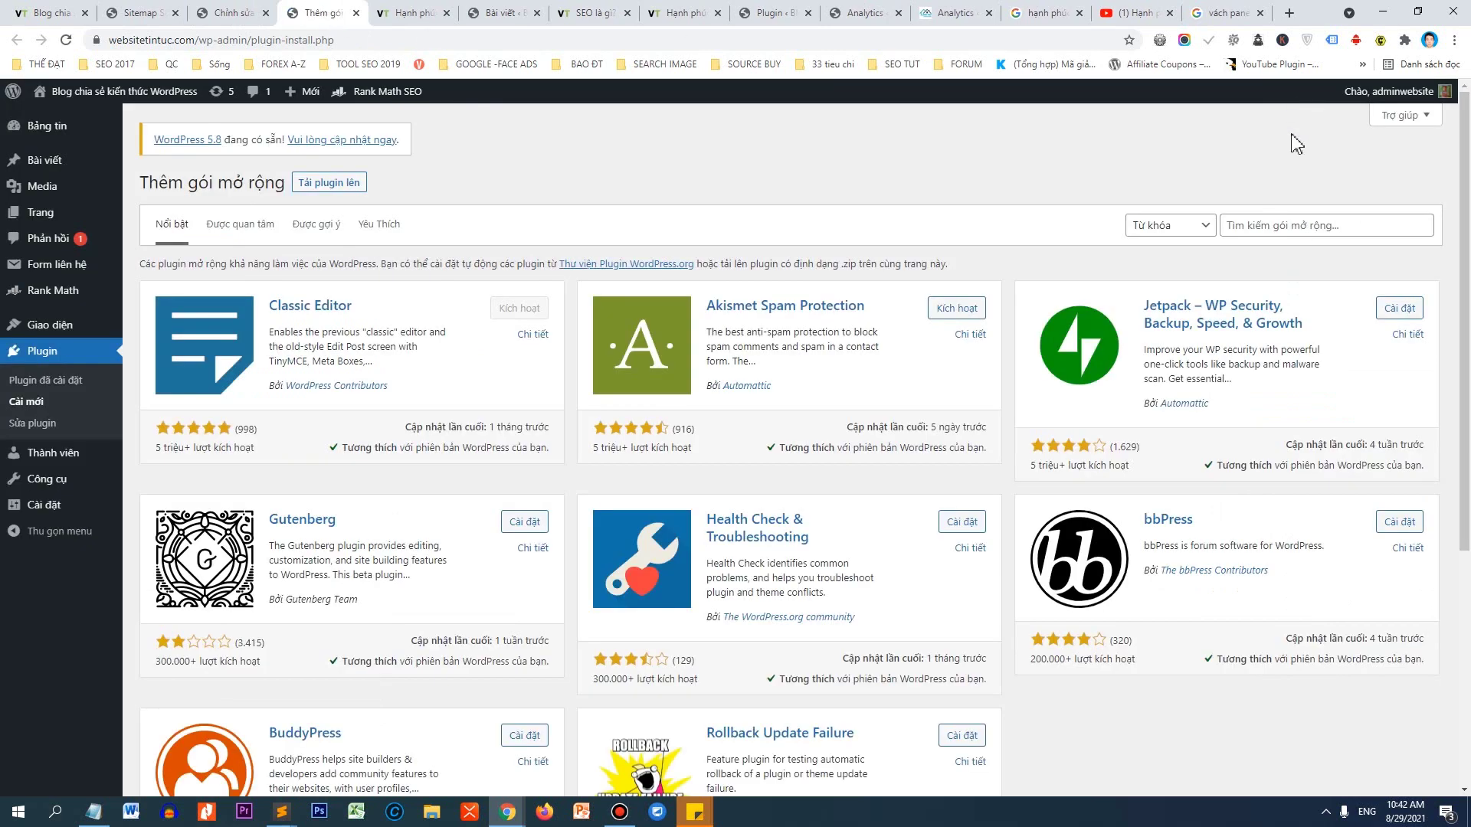
Search the plugin directory for 'Table of Content' and install Easy Table of Contents.
{"action": "left_click", "coordinate": [1273, 226]}
{"action": "type", "text": "Table of Content"}
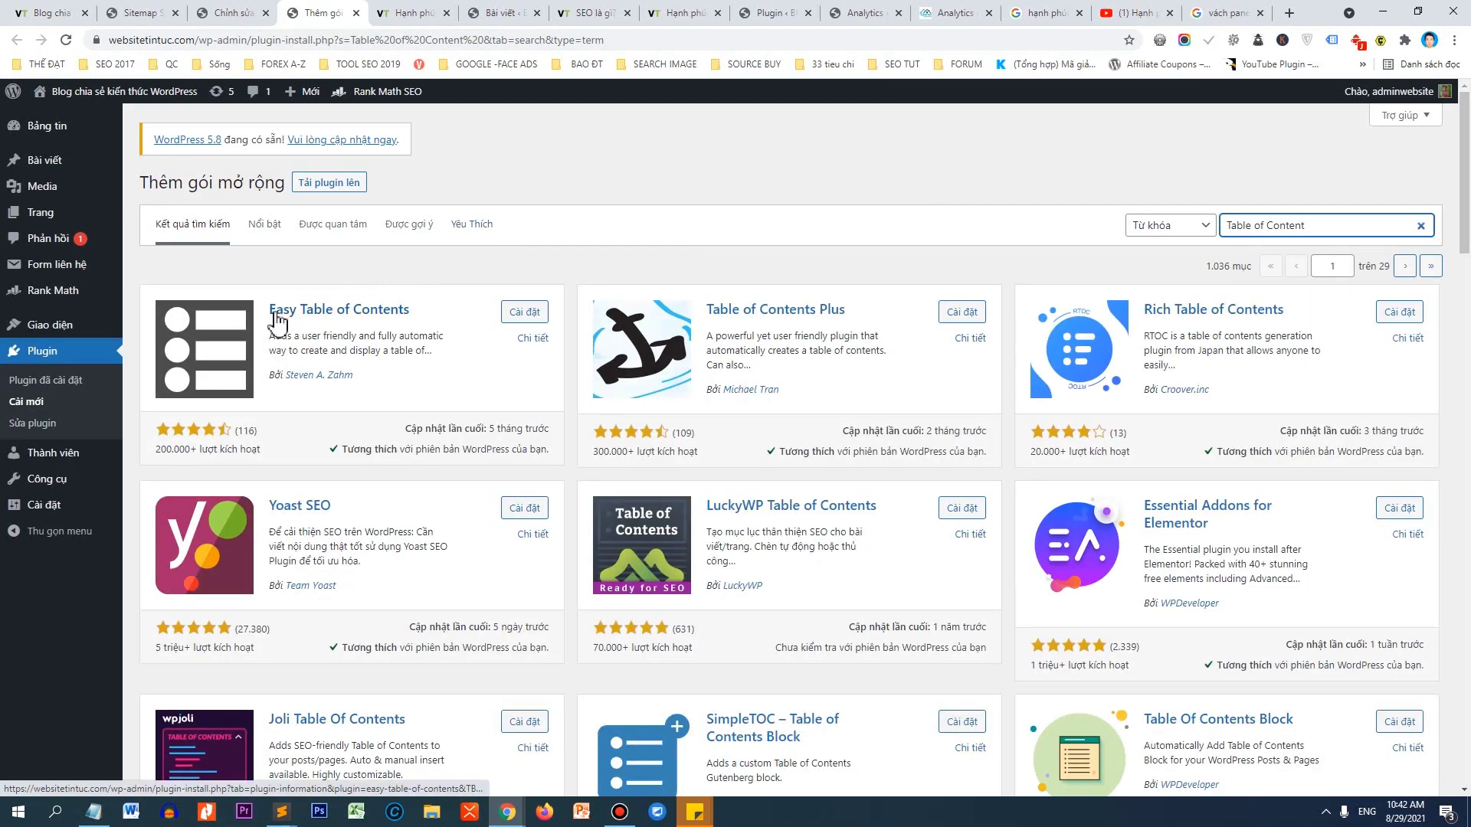
{"action": "left_click", "coordinate": [525, 315]}
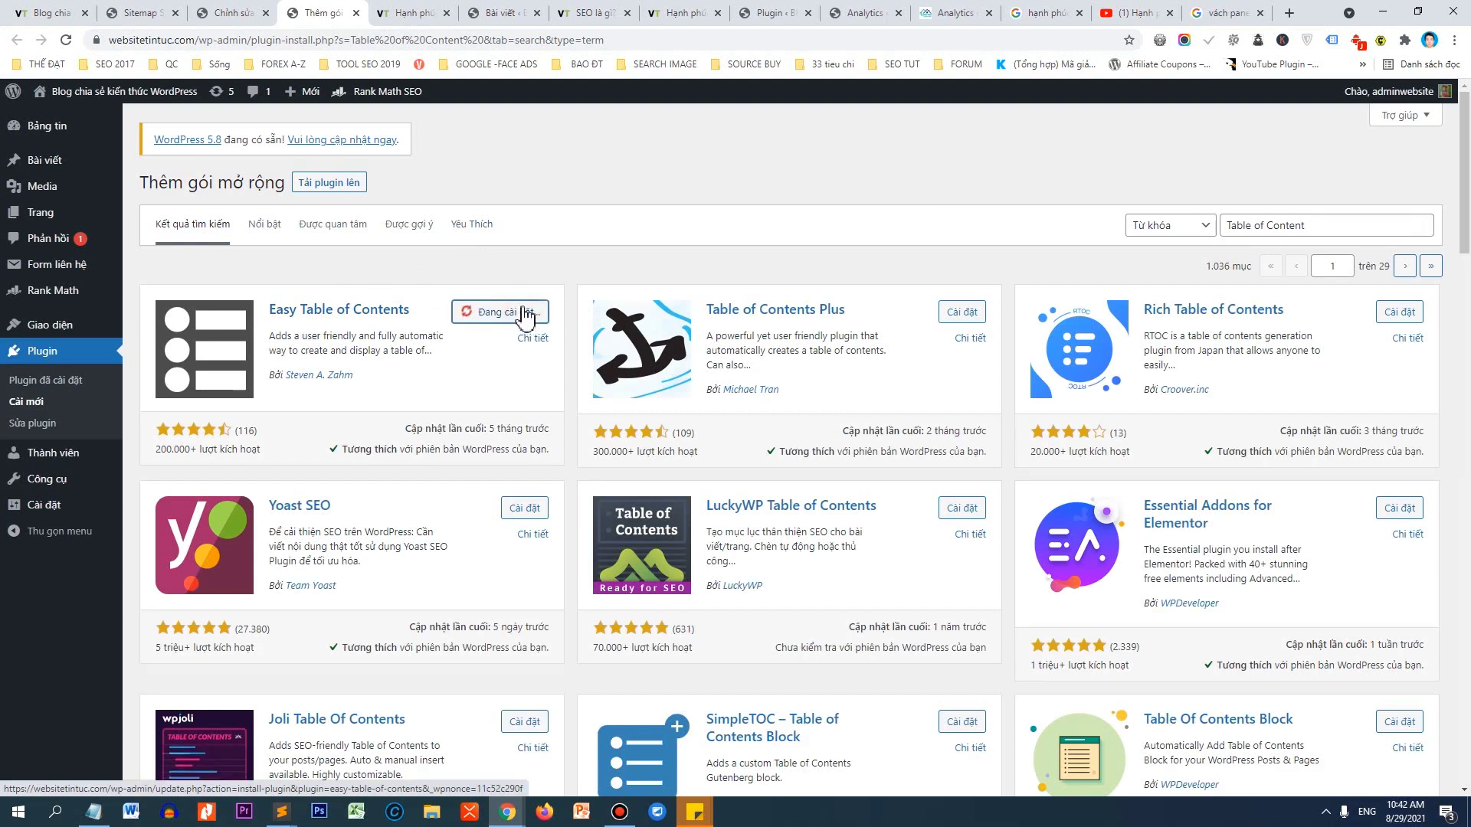
Close YouTube's share dialog, search 'fixed toc vantheweb', open the first video and expand its description.
{"action": "left_click", "coordinate": [1134, 13]}
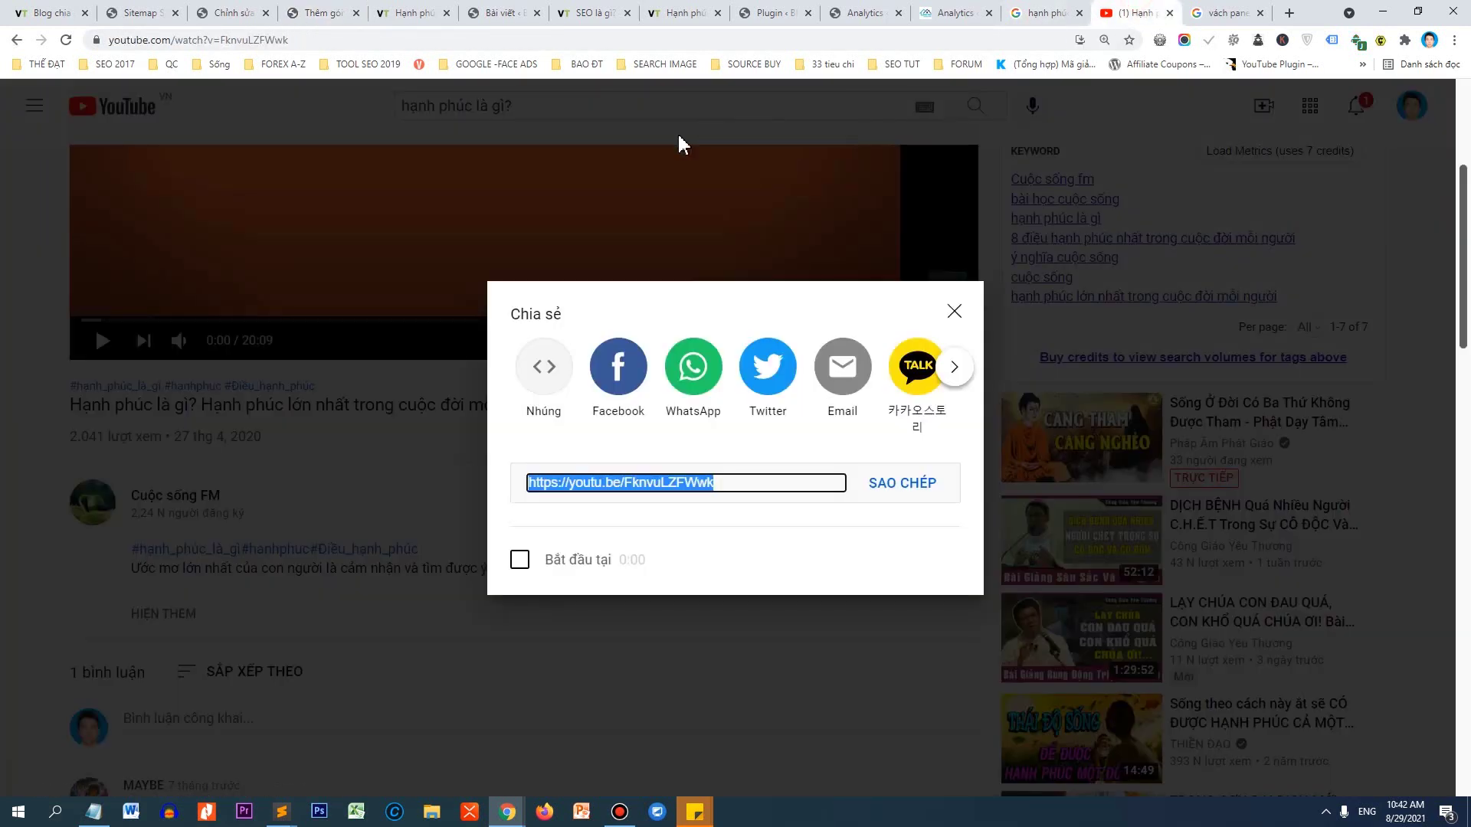
{"action": "left_click", "coordinate": [954, 311]}
{"action": "left_click", "coordinate": [589, 110]}
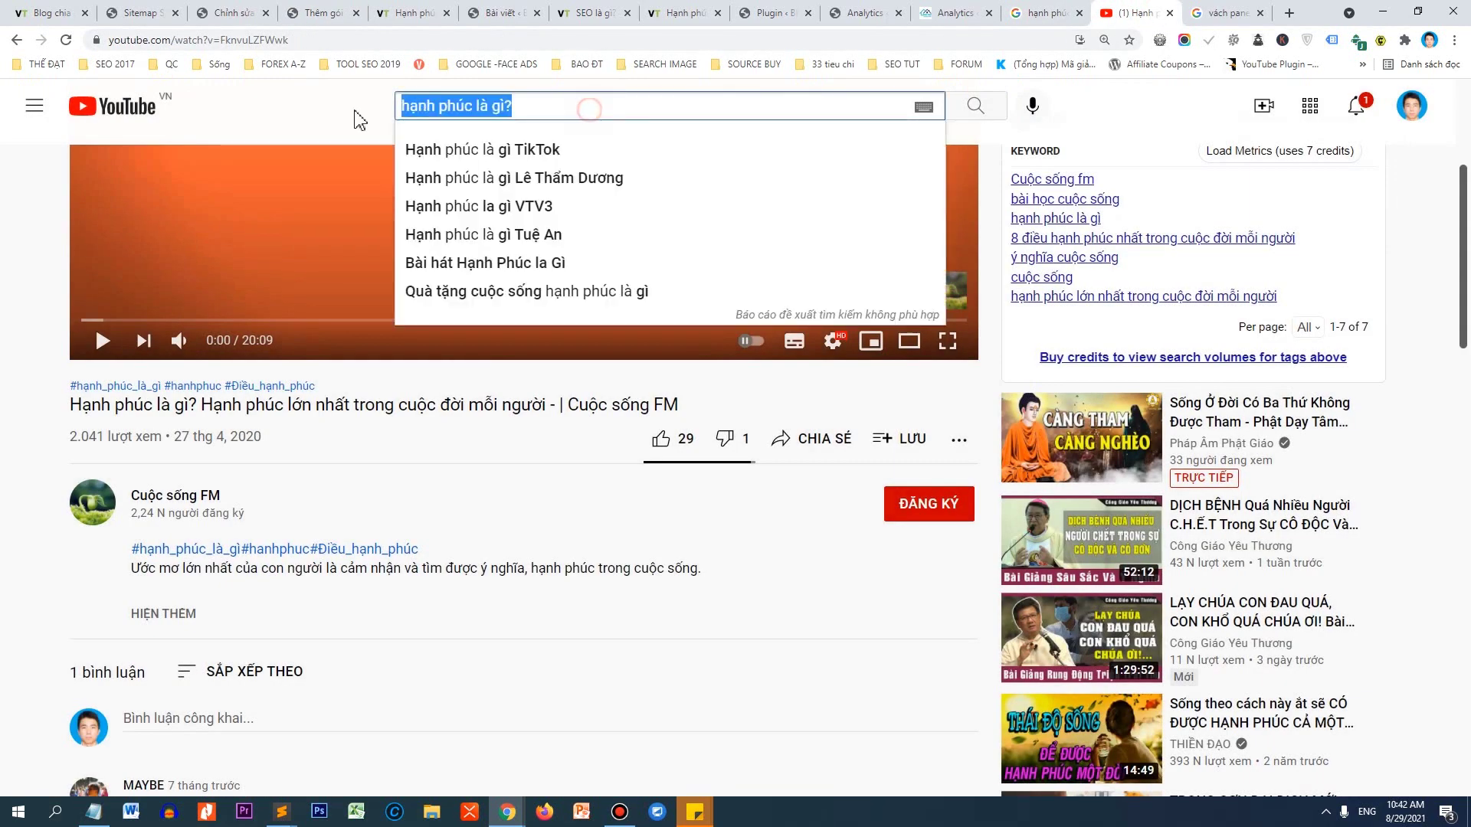
{"action": "type", "text": "fixe"}
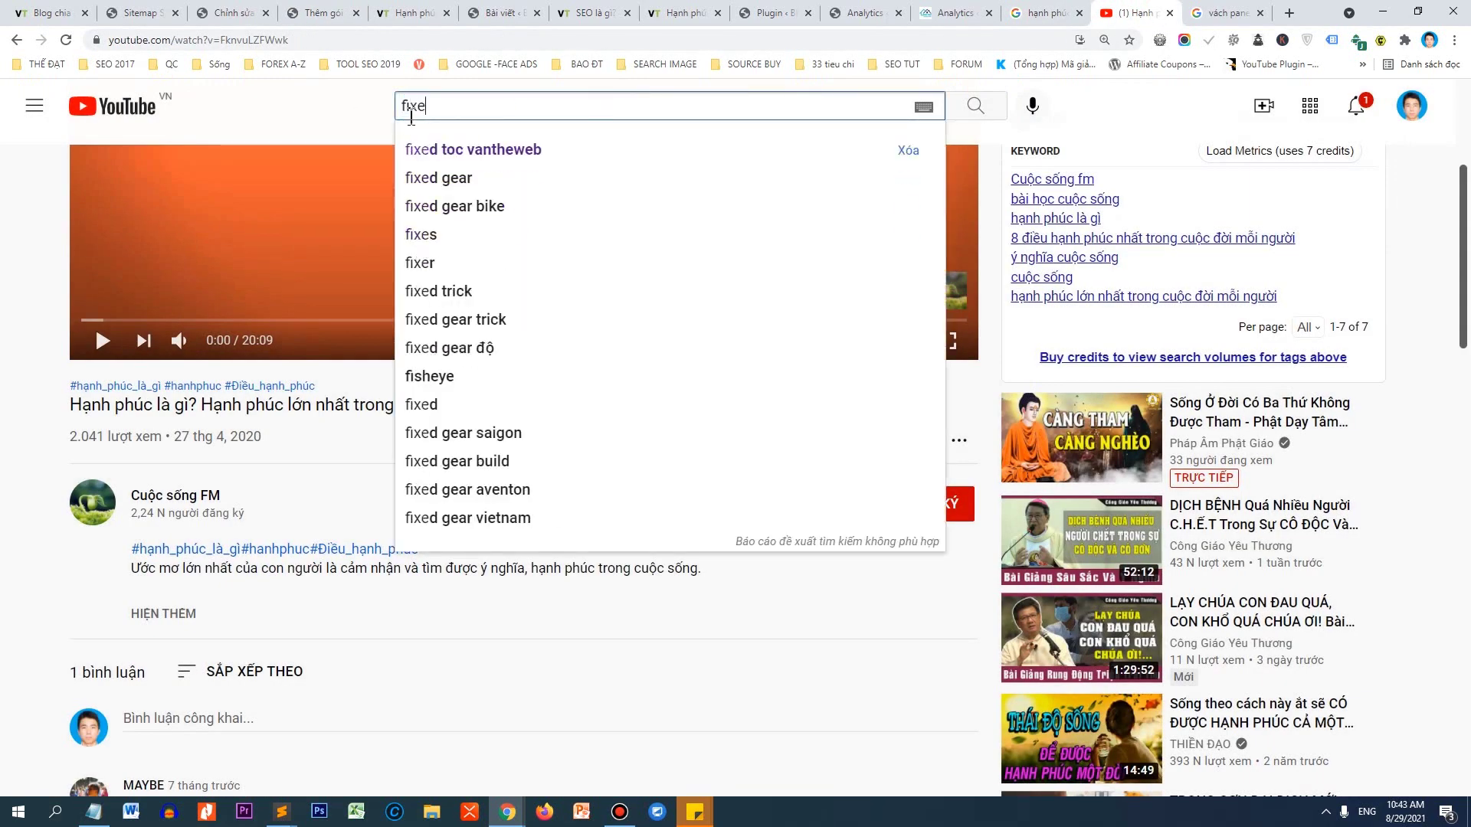
{"action": "type", "text": "d toc"}
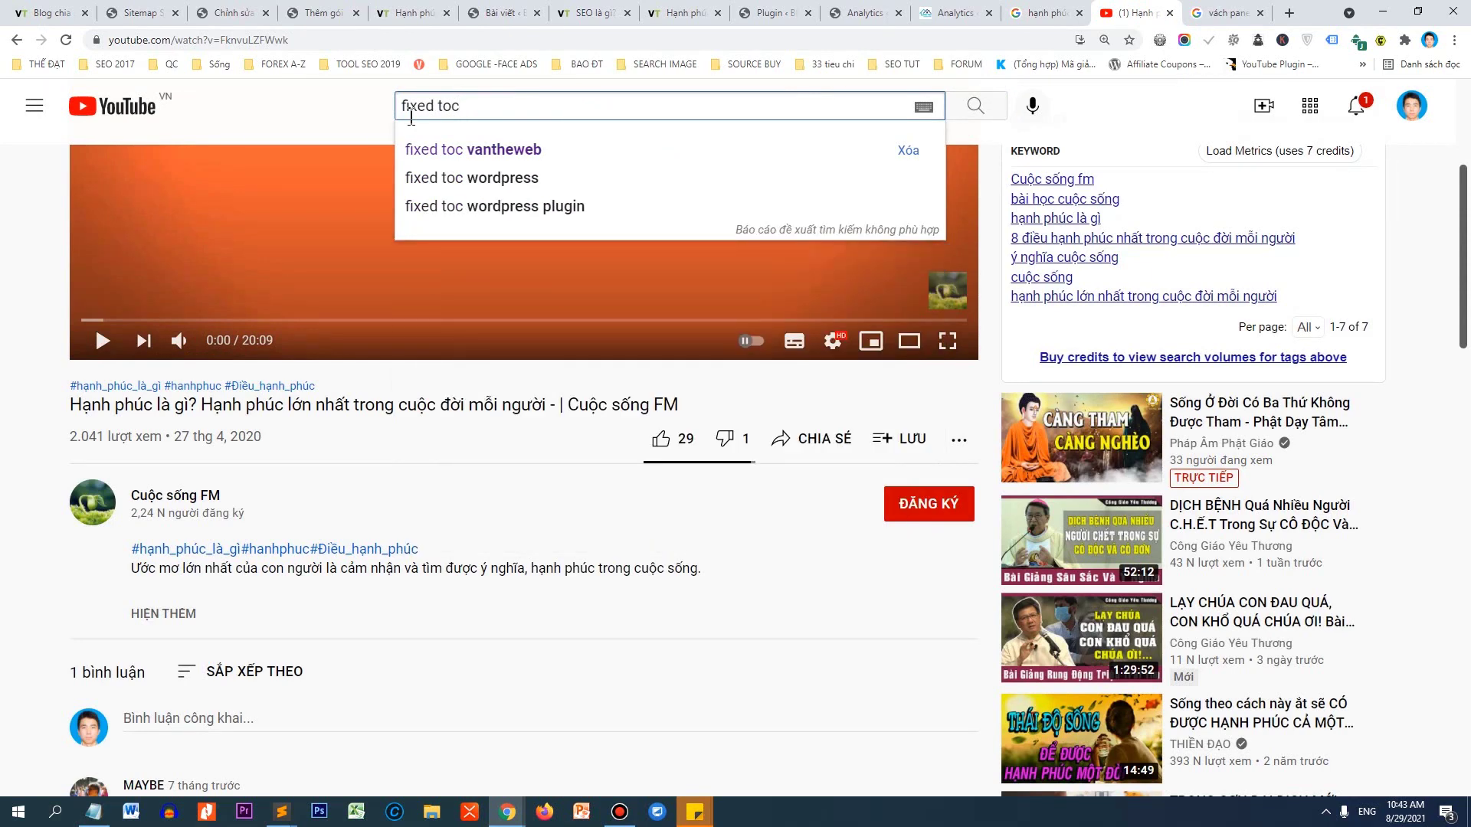
{"action": "left_click", "coordinate": [484, 151]}
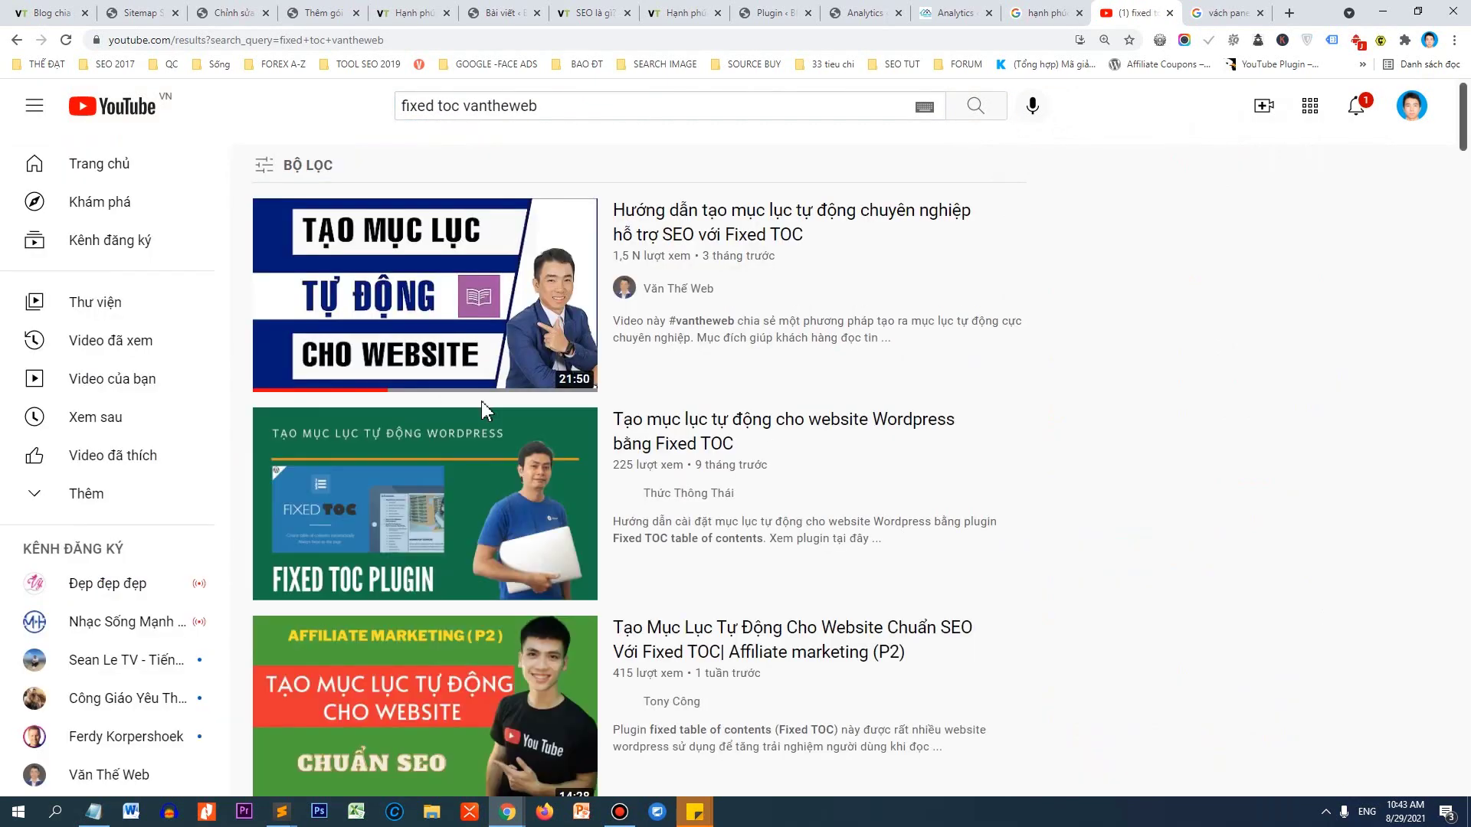
{"action": "left_click", "coordinate": [476, 343]}
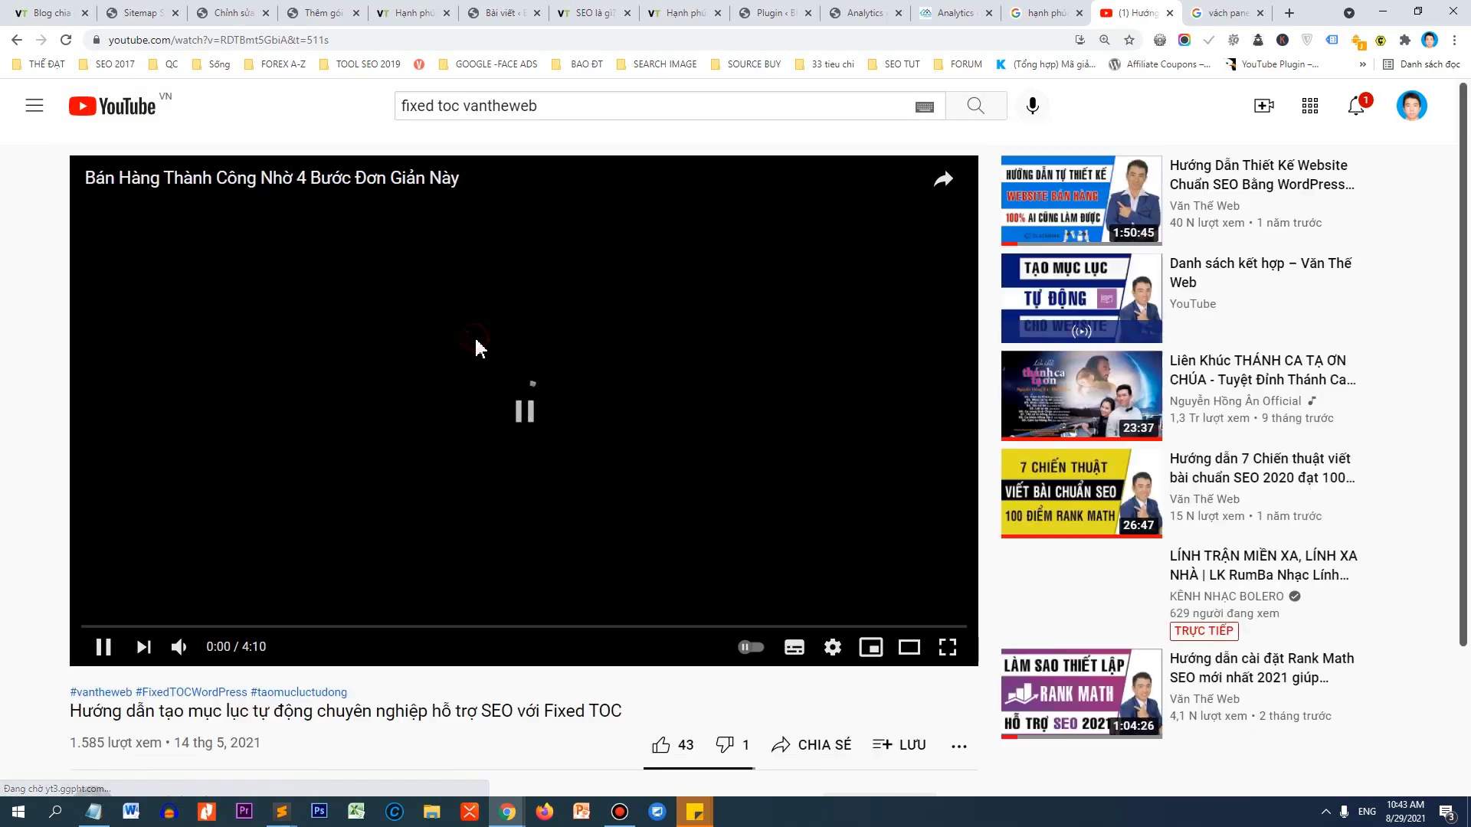
{"action": "scroll", "coordinate": [291, 448], "scroll_direction": "down", "scroll_amount": 3}
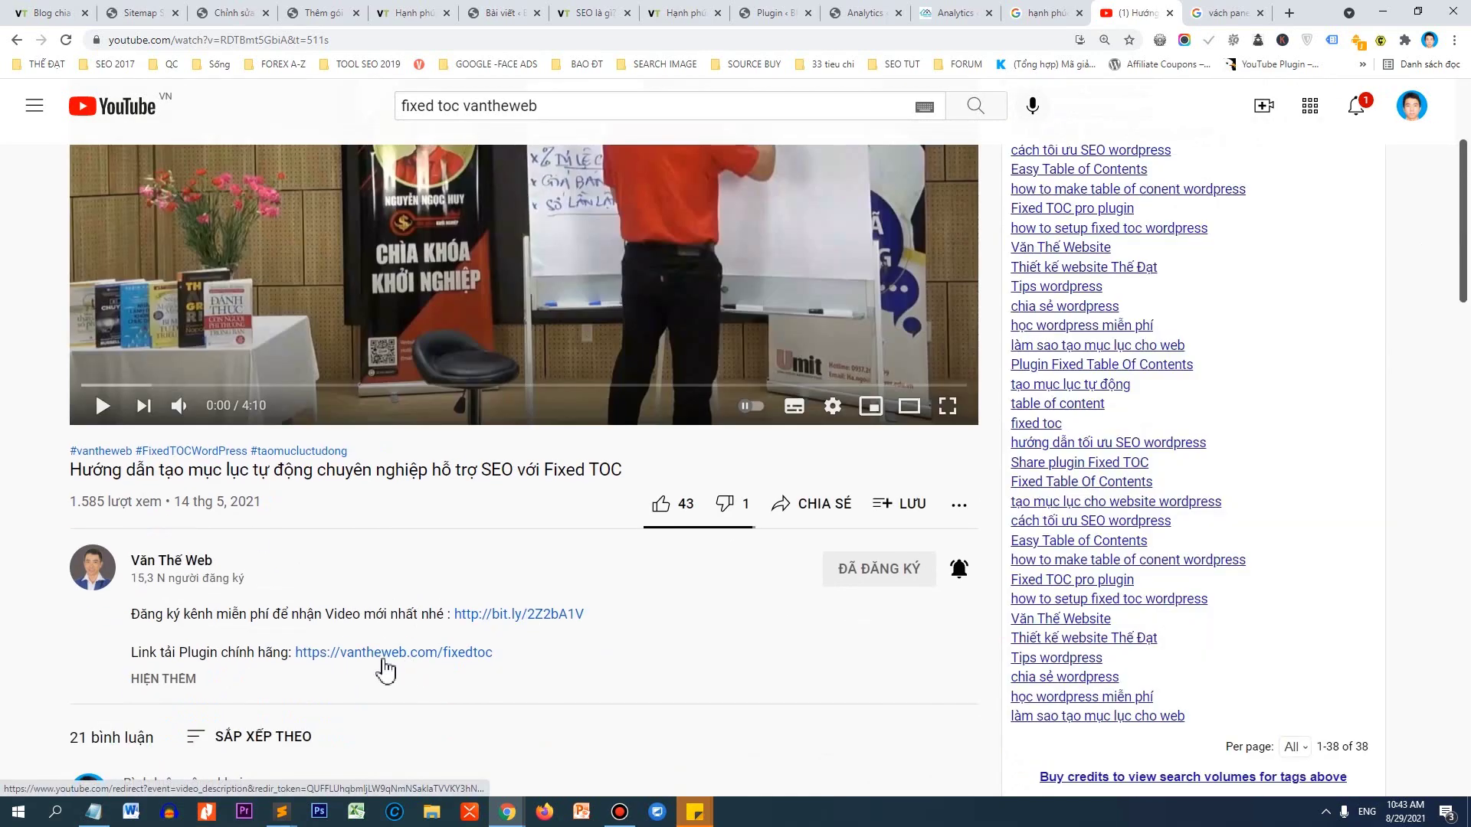
{"action": "left_click", "coordinate": [181, 678]}
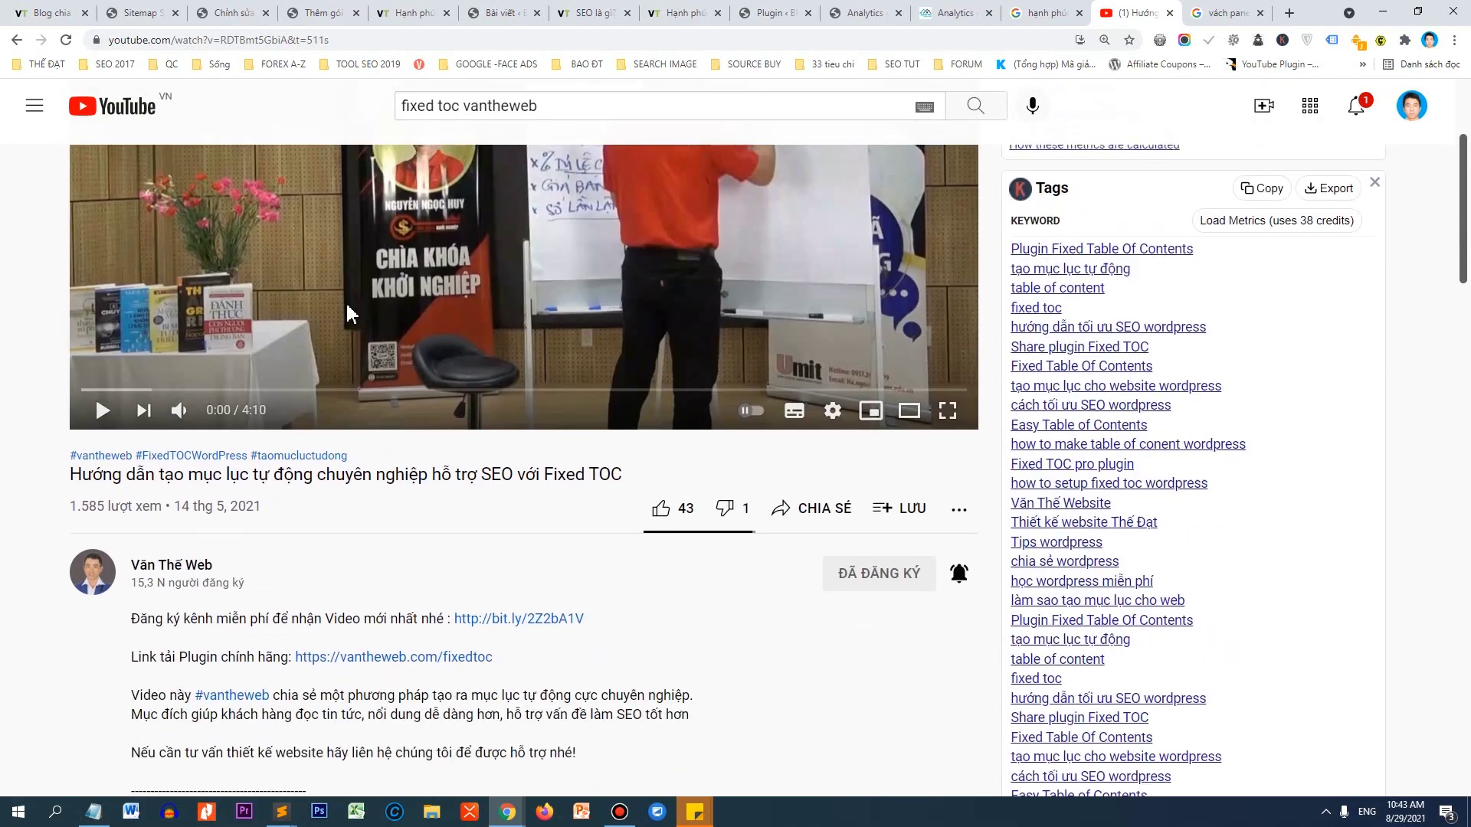
{"action": "scroll", "coordinate": [519, 393], "scroll_direction": "up", "scroll_amount": 3}
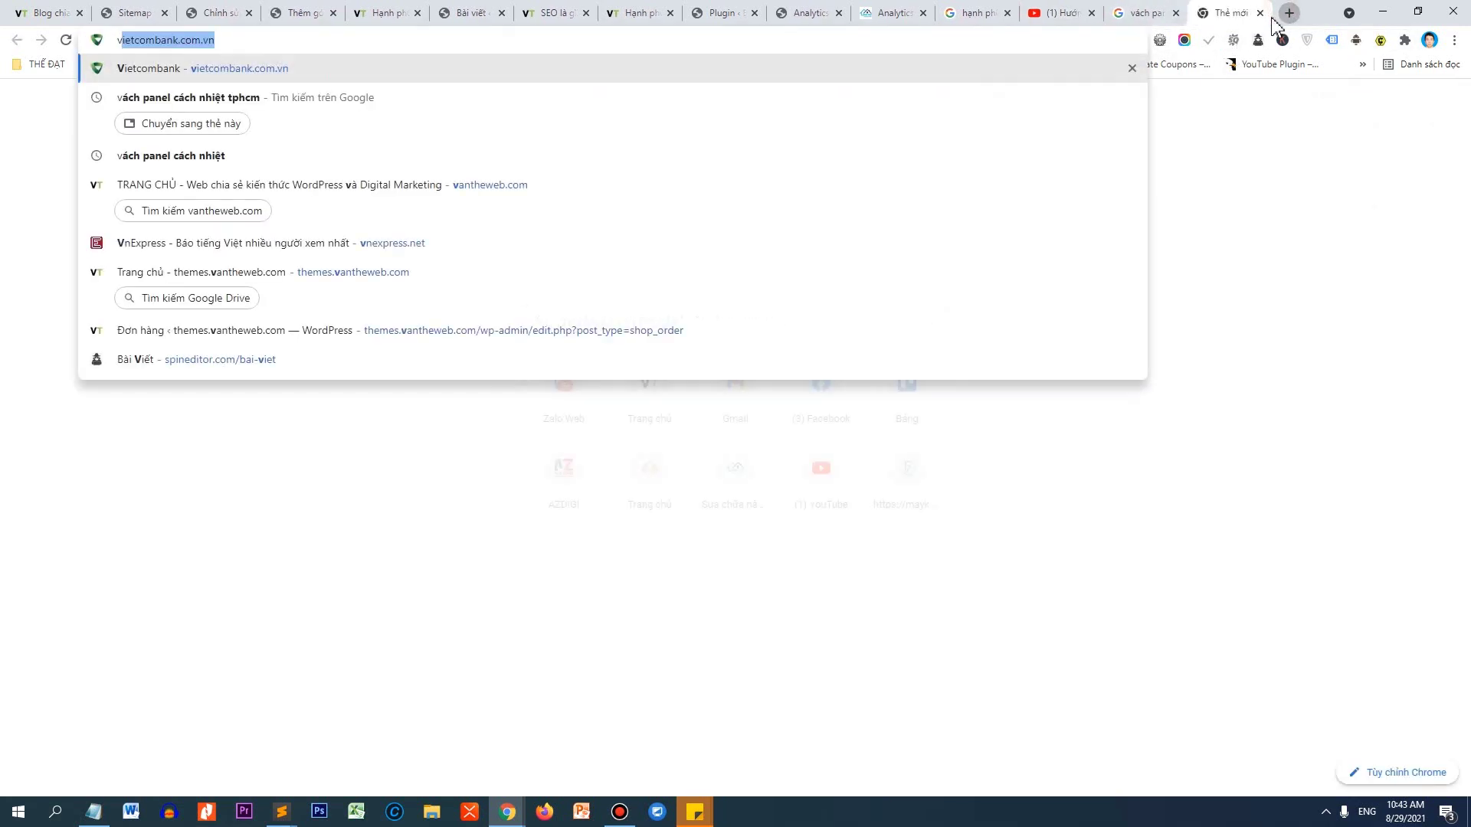
Load vantheweb.com, dismiss the ad, open the 33-criteria SEO article and jump to a section from its contents.
{"action": "left_click", "coordinate": [1289, 12]}
{"action": "type", "text": "va"}
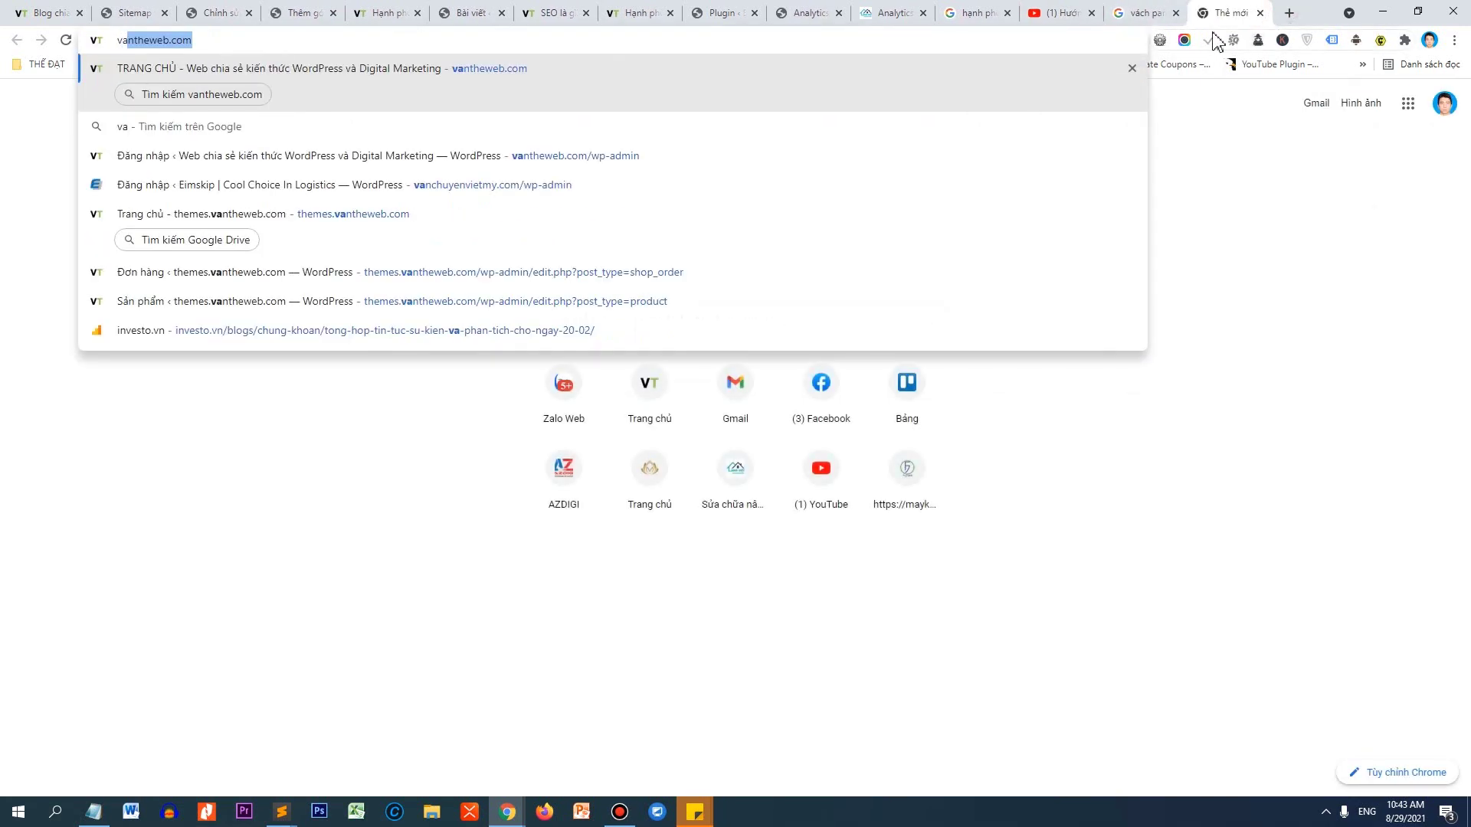
{"action": "key", "text": "Return"}
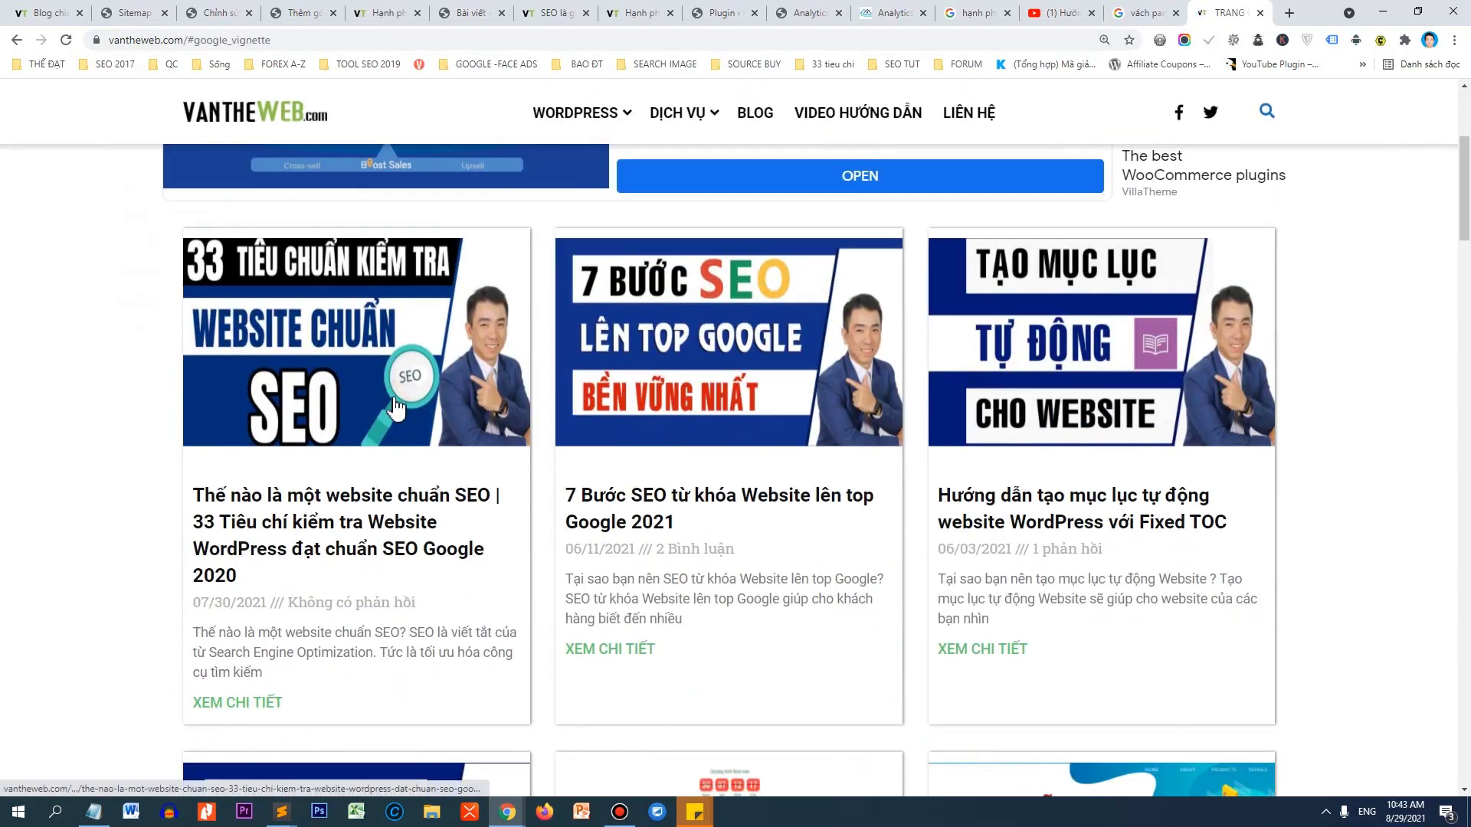
{"action": "left_click", "coordinate": [396, 393]}
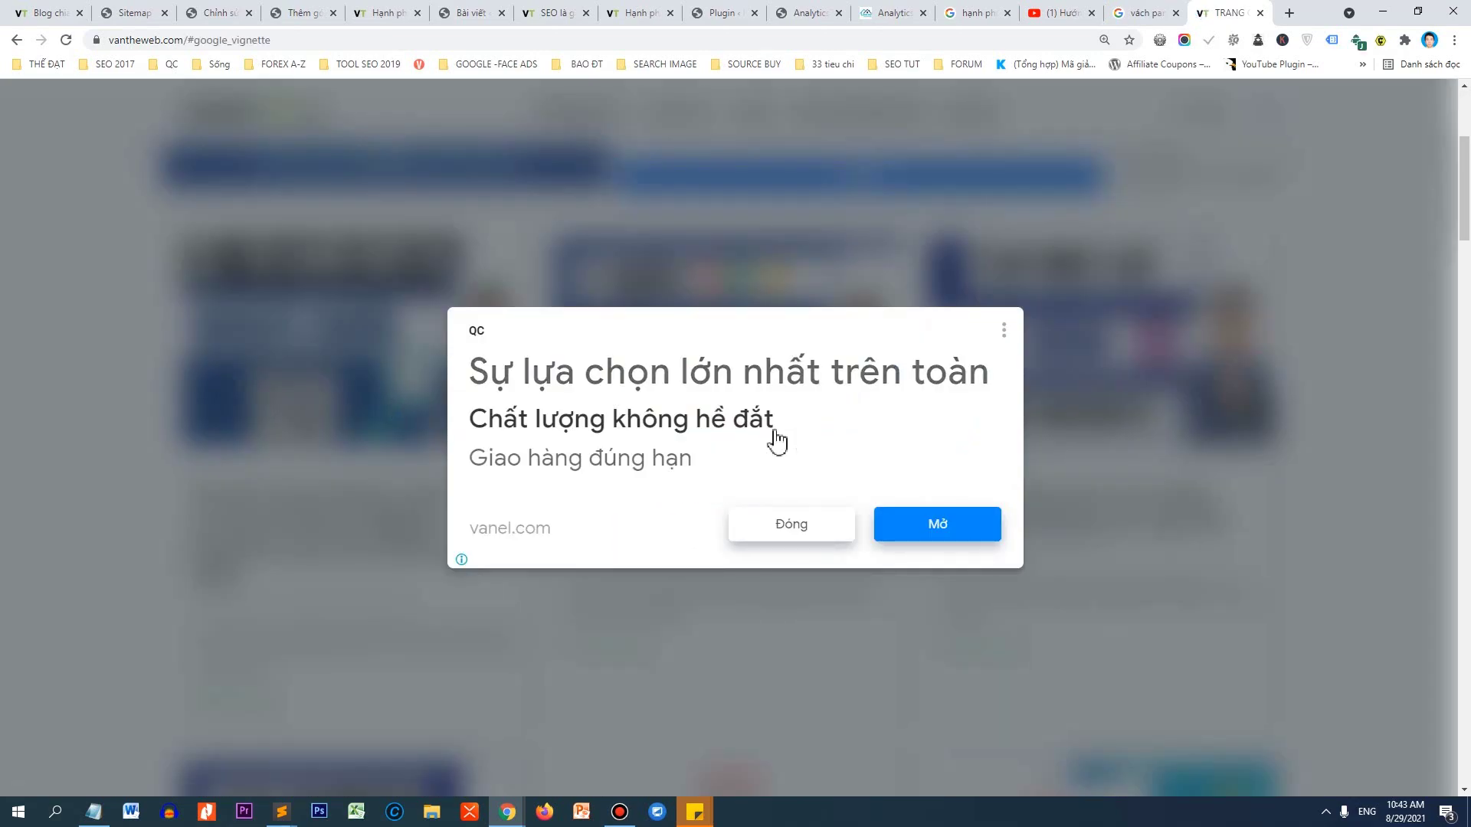
{"action": "left_click", "coordinate": [796, 523]}
{"action": "scroll", "coordinate": [673, 328], "scroll_direction": "down", "scroll_amount": 10}
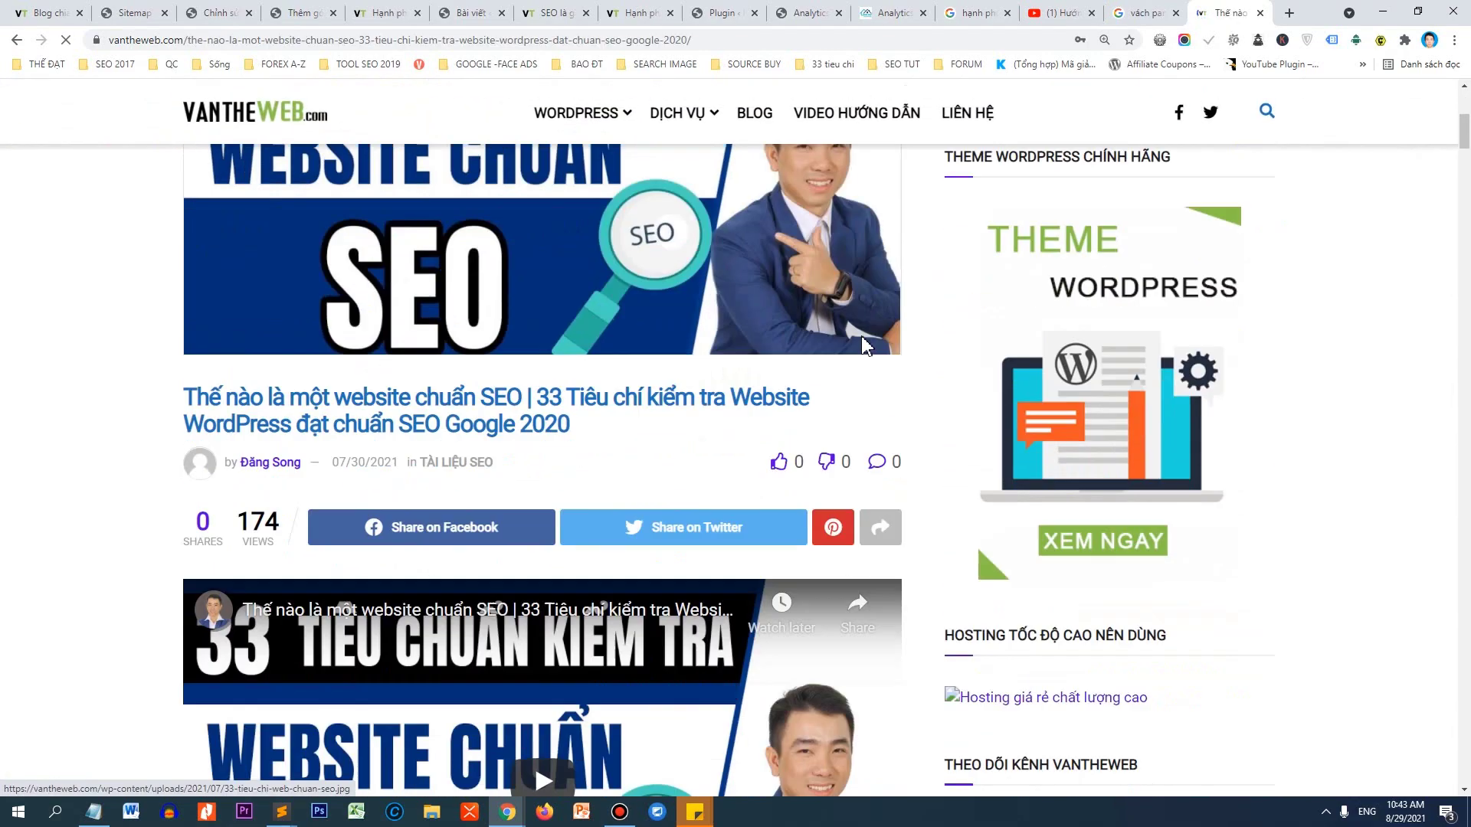
{"action": "scroll", "coordinate": [775, 368], "scroll_direction": "down", "scroll_amount": 8}
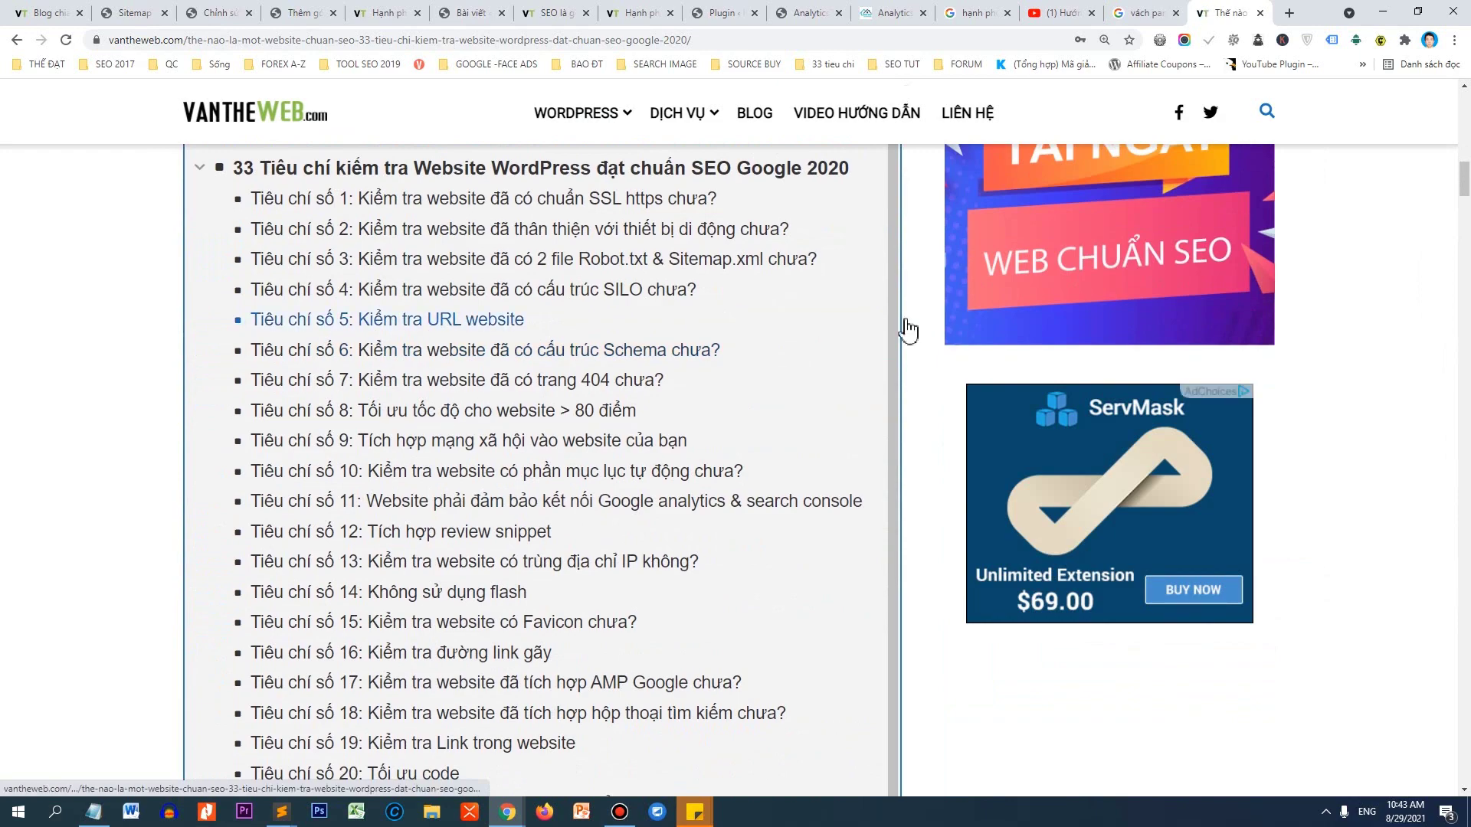
{"action": "scroll", "coordinate": [490, 331], "scroll_direction": "down", "scroll_amount": 5}
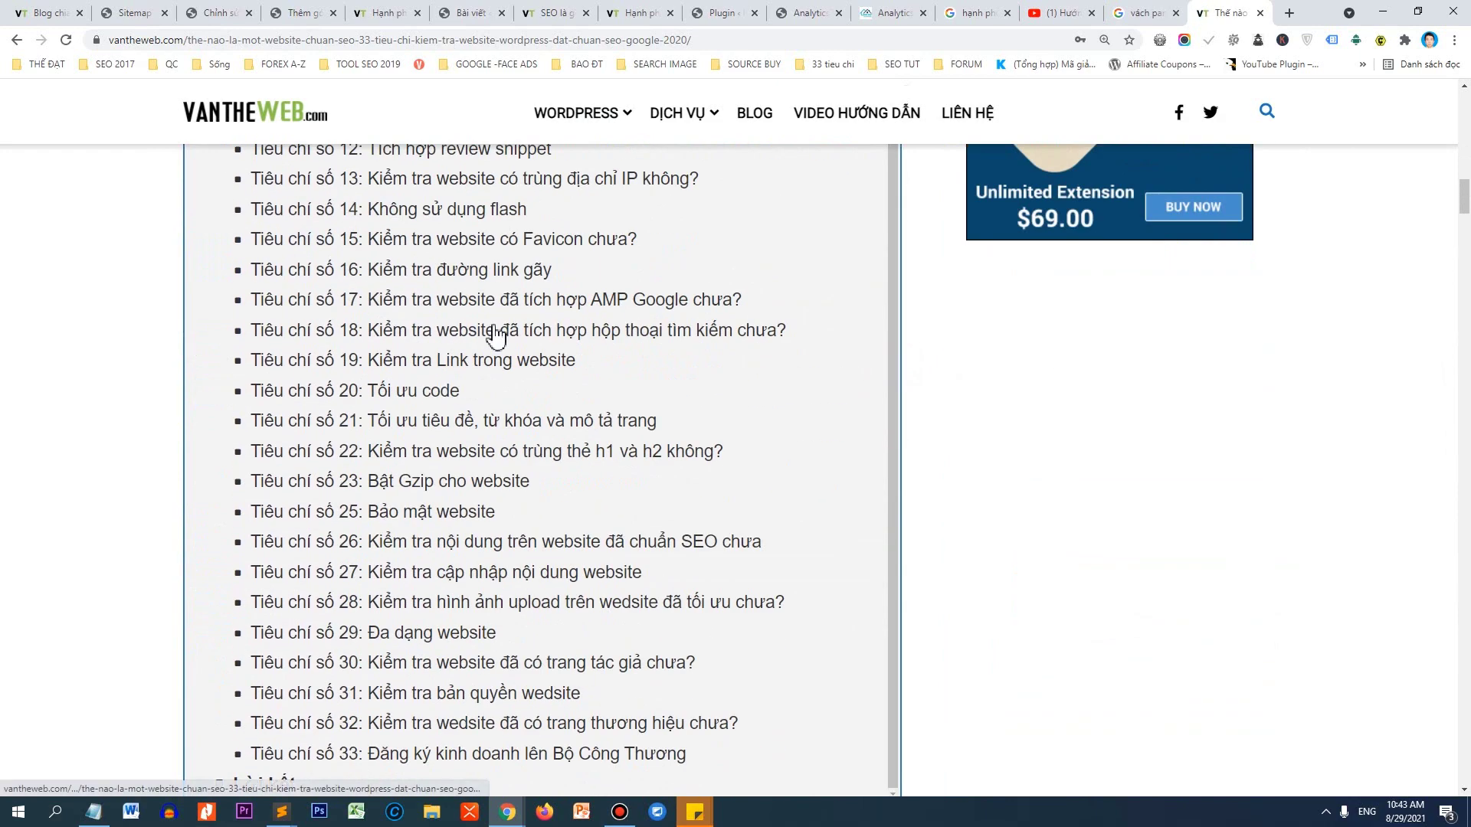
{"action": "left_click", "coordinate": [494, 329]}
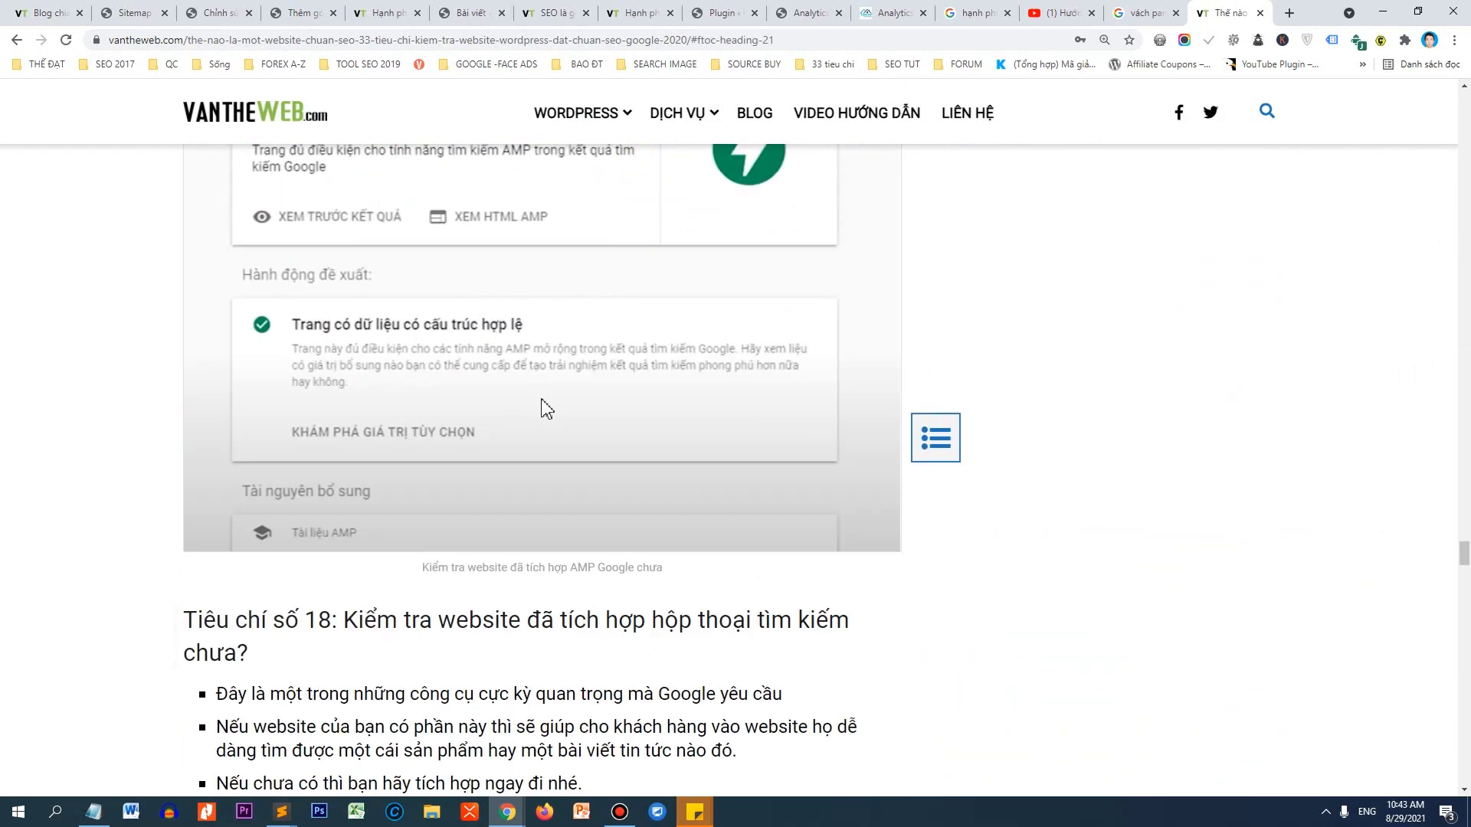
Use the article's floating table of contents to jump to criteria 28 and 30, then close it.
{"action": "left_click", "coordinate": [935, 458]}
{"action": "scroll", "coordinate": [1076, 438], "scroll_direction": "down", "scroll_amount": 6}
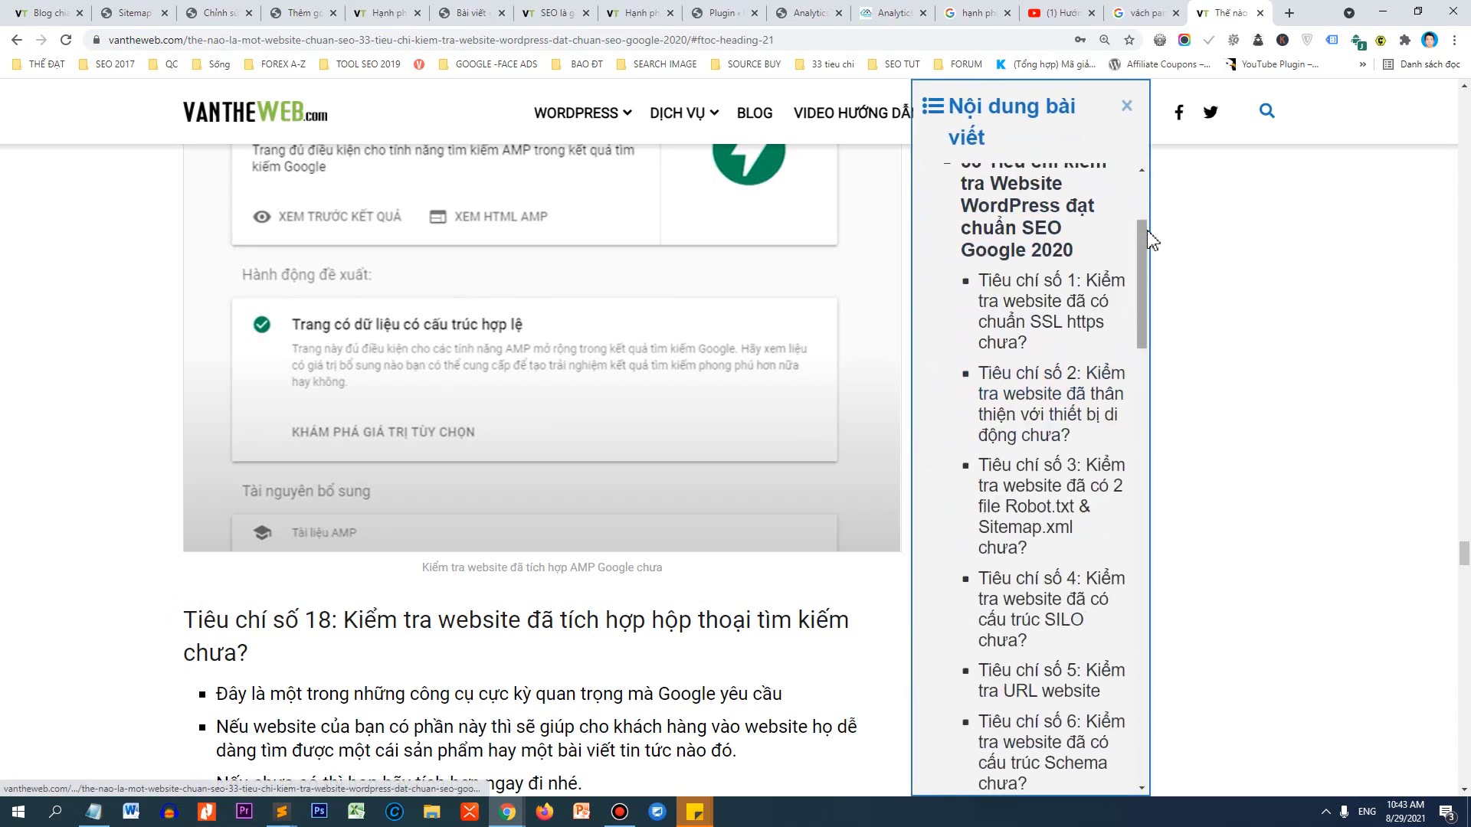
{"action": "scroll", "coordinate": [1076, 438], "scroll_direction": "down", "scroll_amount": 10}
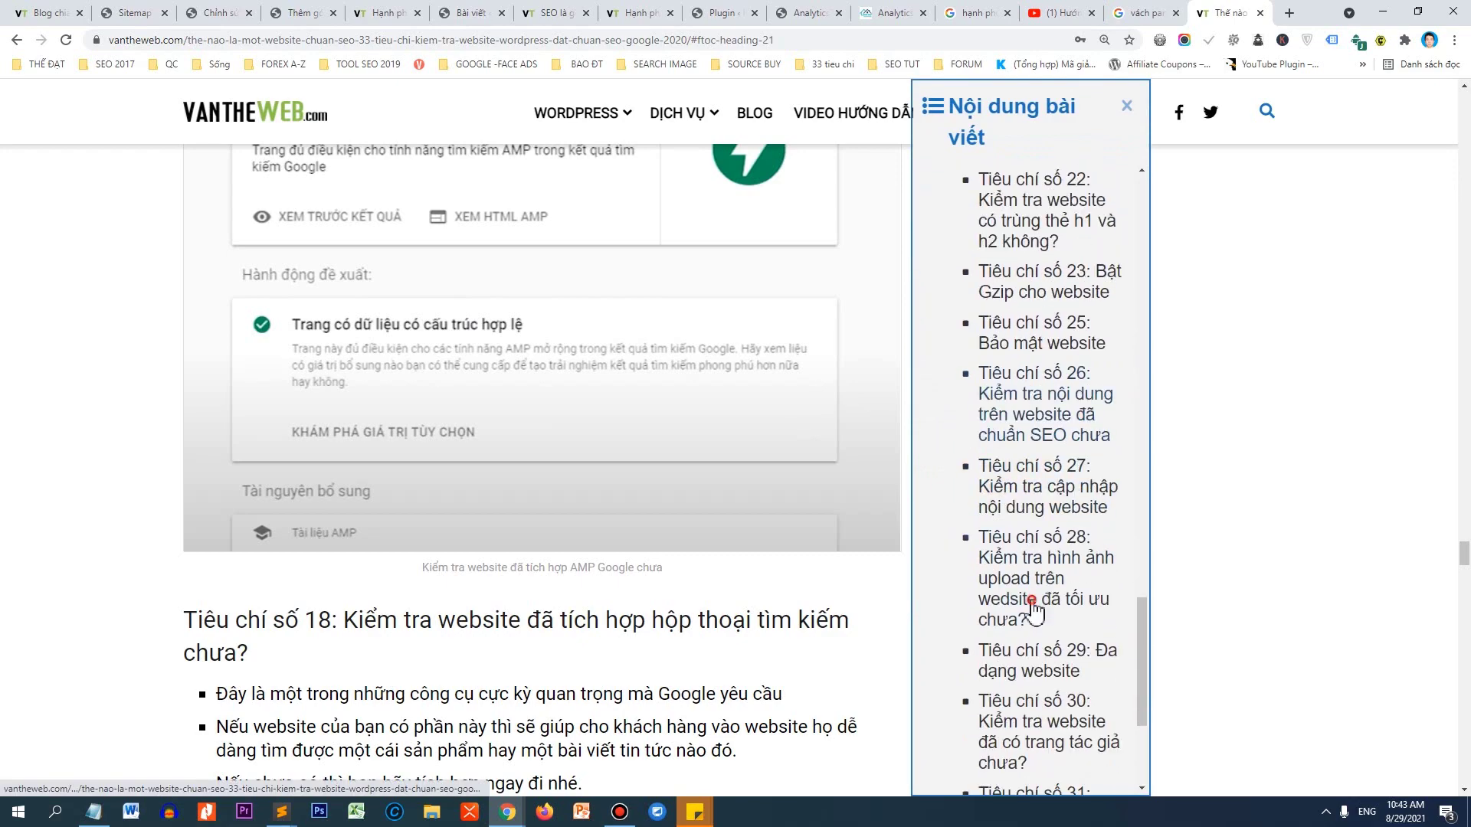
{"action": "left_click", "coordinate": [1017, 602]}
{"action": "left_click", "coordinate": [991, 702]}
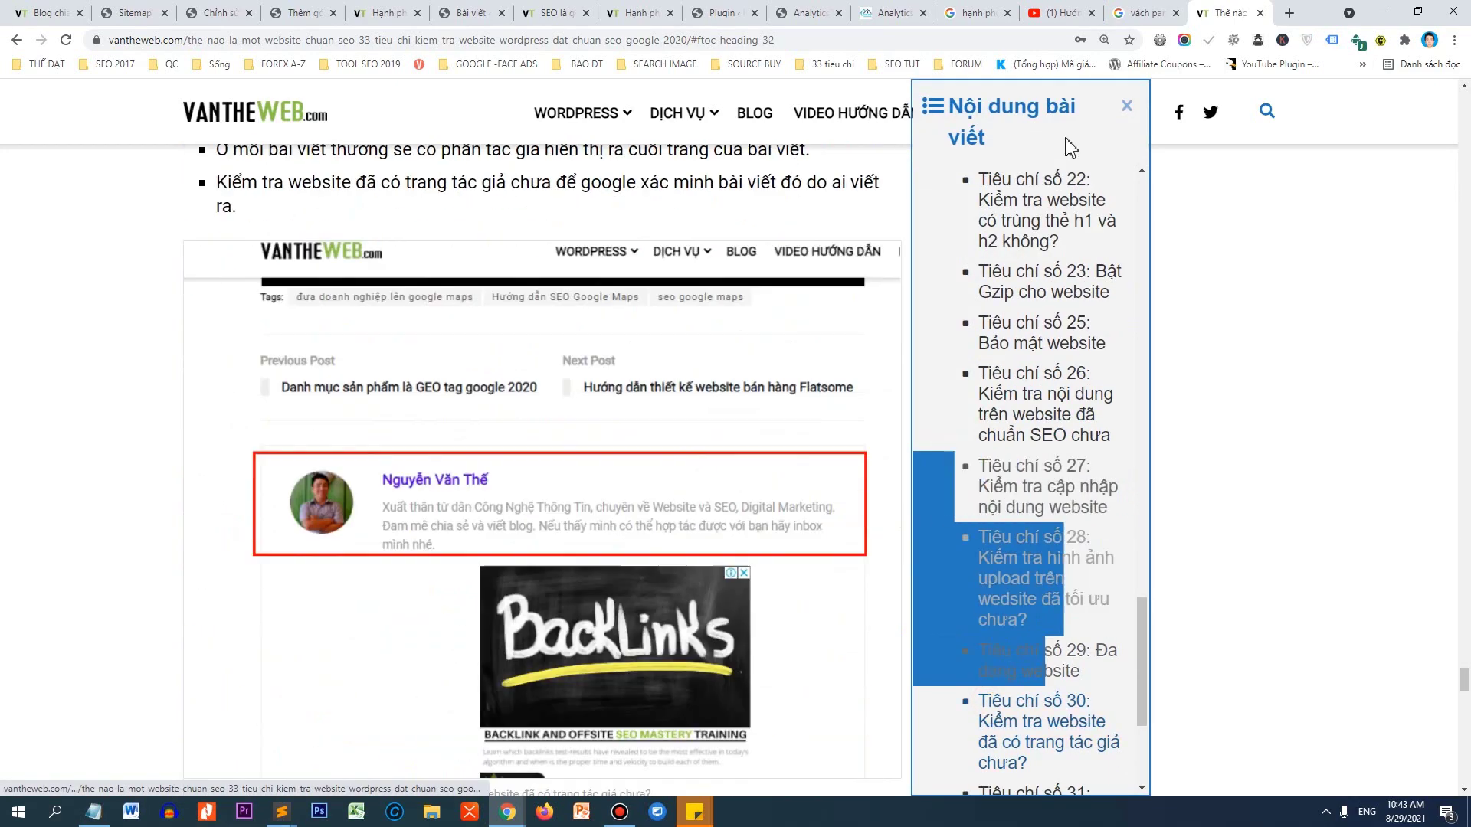
{"action": "left_click", "coordinate": [1127, 109]}
Activate Easy Table of Contents on the Add Plugins page and open its Settings page.
{"action": "left_click", "coordinate": [285, 12]}
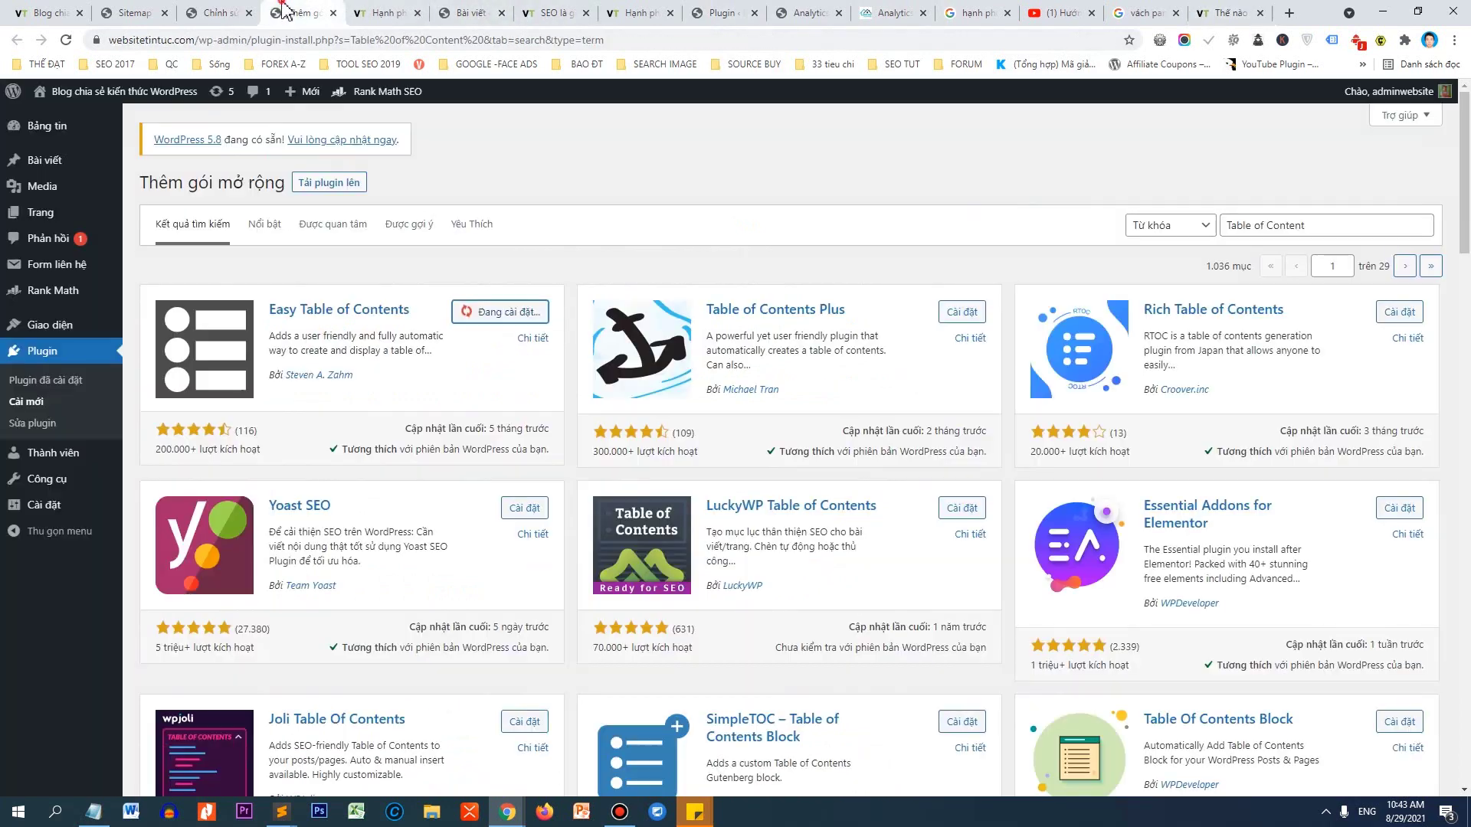
{"action": "left_click", "coordinate": [527, 318]}
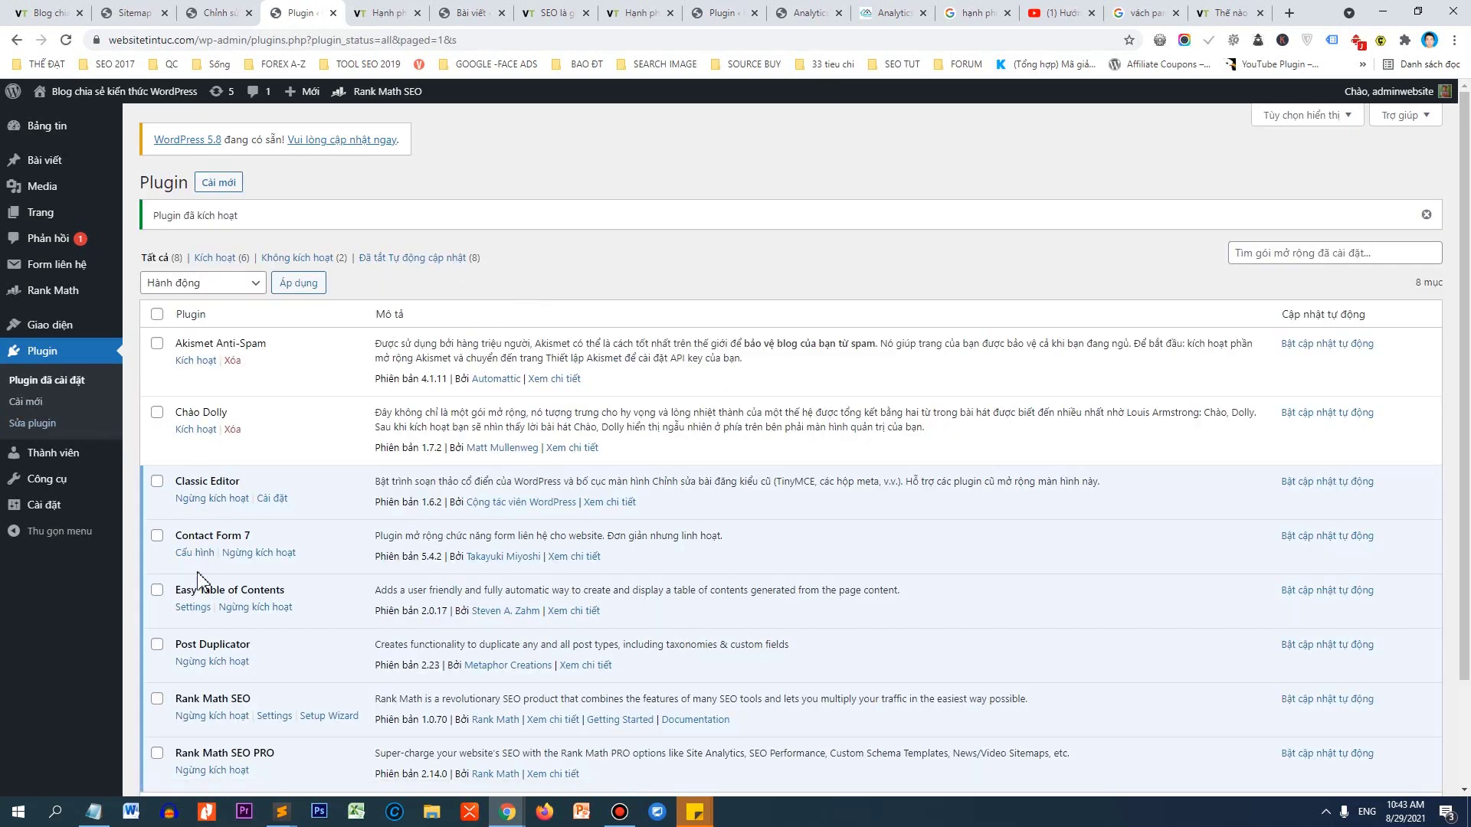
{"action": "left_click", "coordinate": [193, 607]}
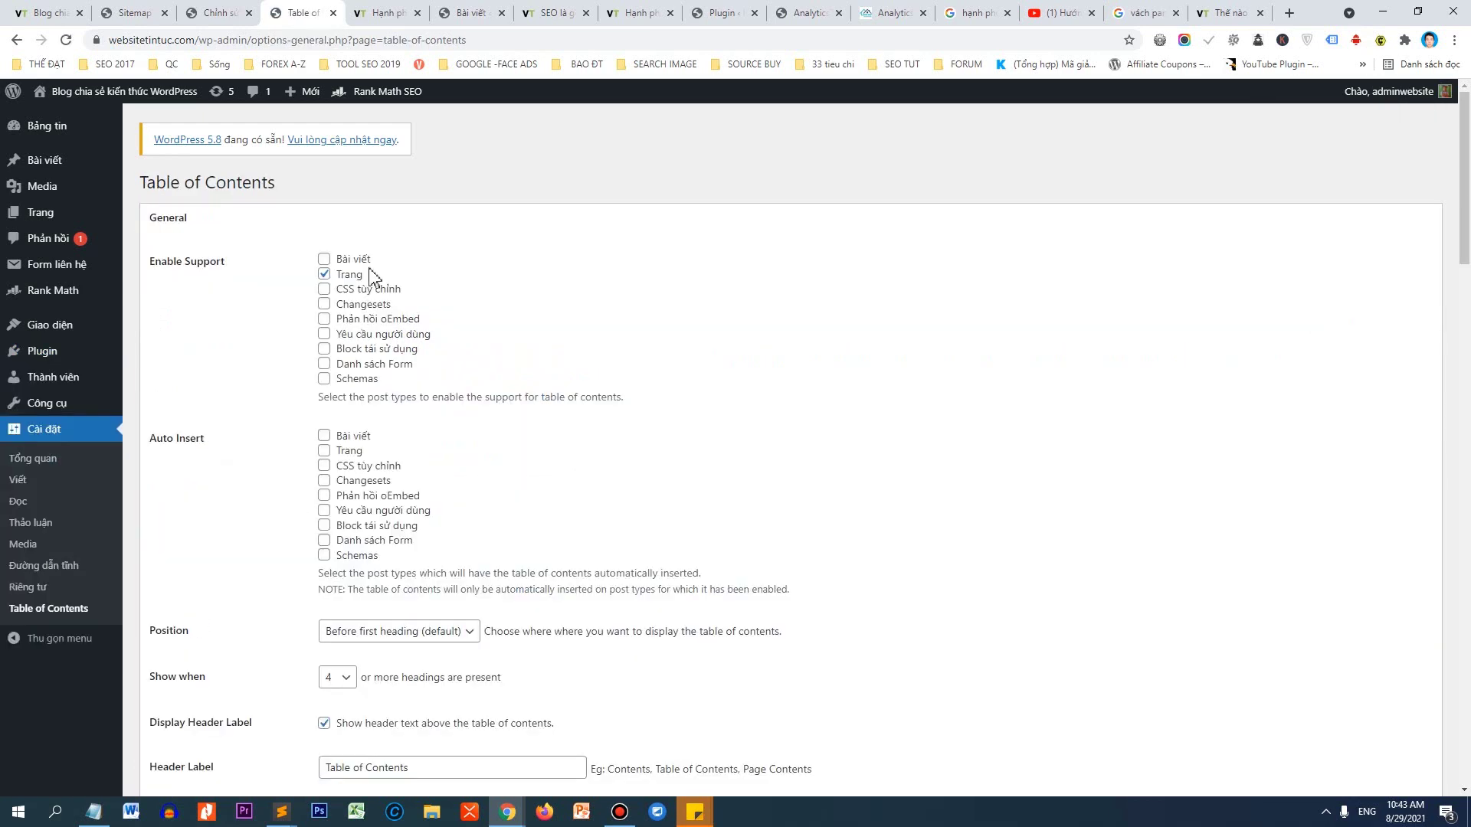
Limit the table of contents to posts with auto-insert, positioned at Top, shown from 3 headings.
{"action": "left_click", "coordinate": [324, 274]}
{"action": "left_click", "coordinate": [324, 436]}
{"action": "scroll", "coordinate": [509, 490], "scroll_direction": "down", "scroll_amount": 2}
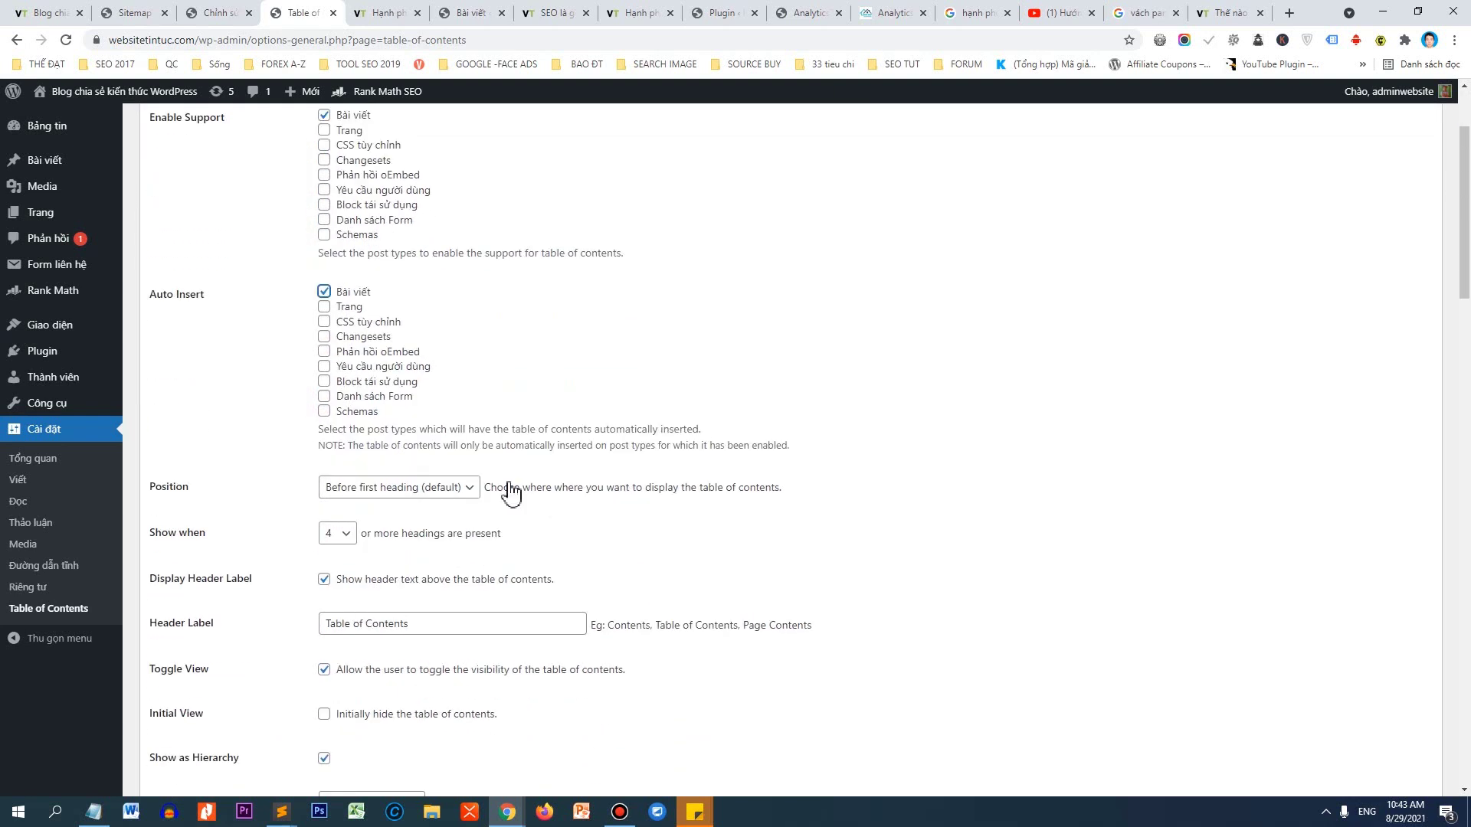
{"action": "left_click", "coordinate": [377, 482]}
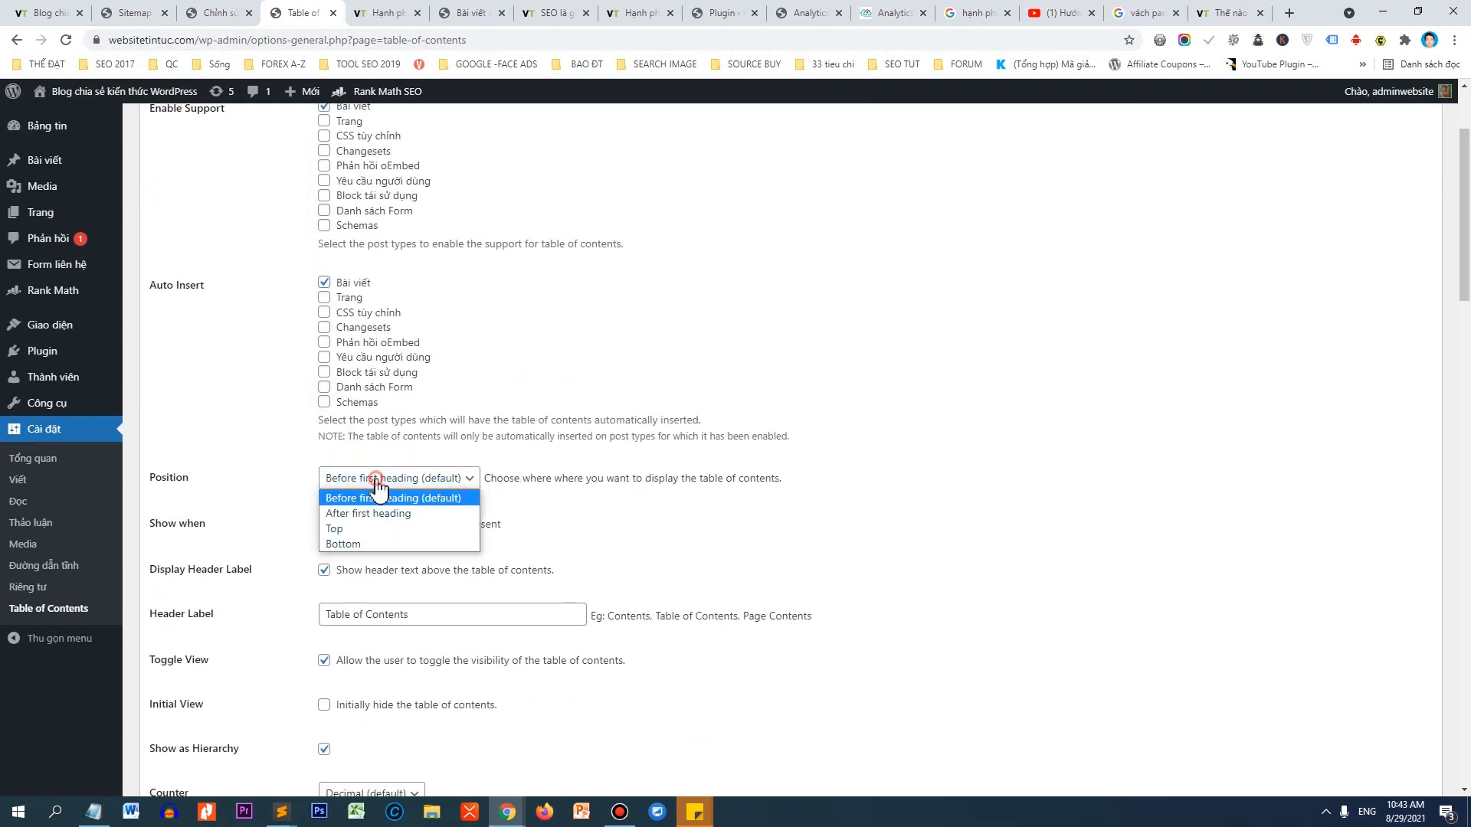
{"action": "left_click", "coordinate": [353, 532]}
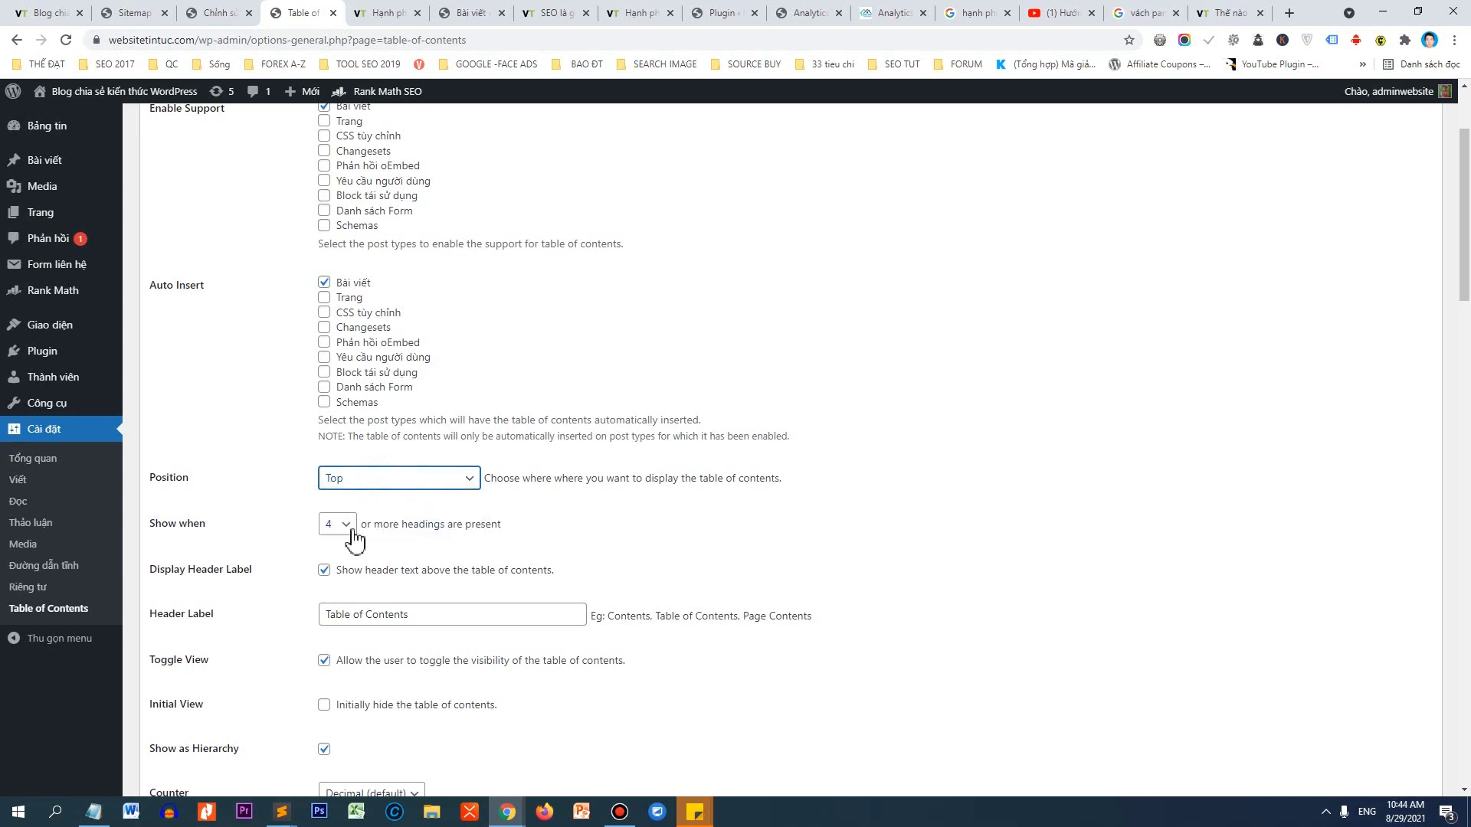
{"action": "left_click", "coordinate": [348, 529]}
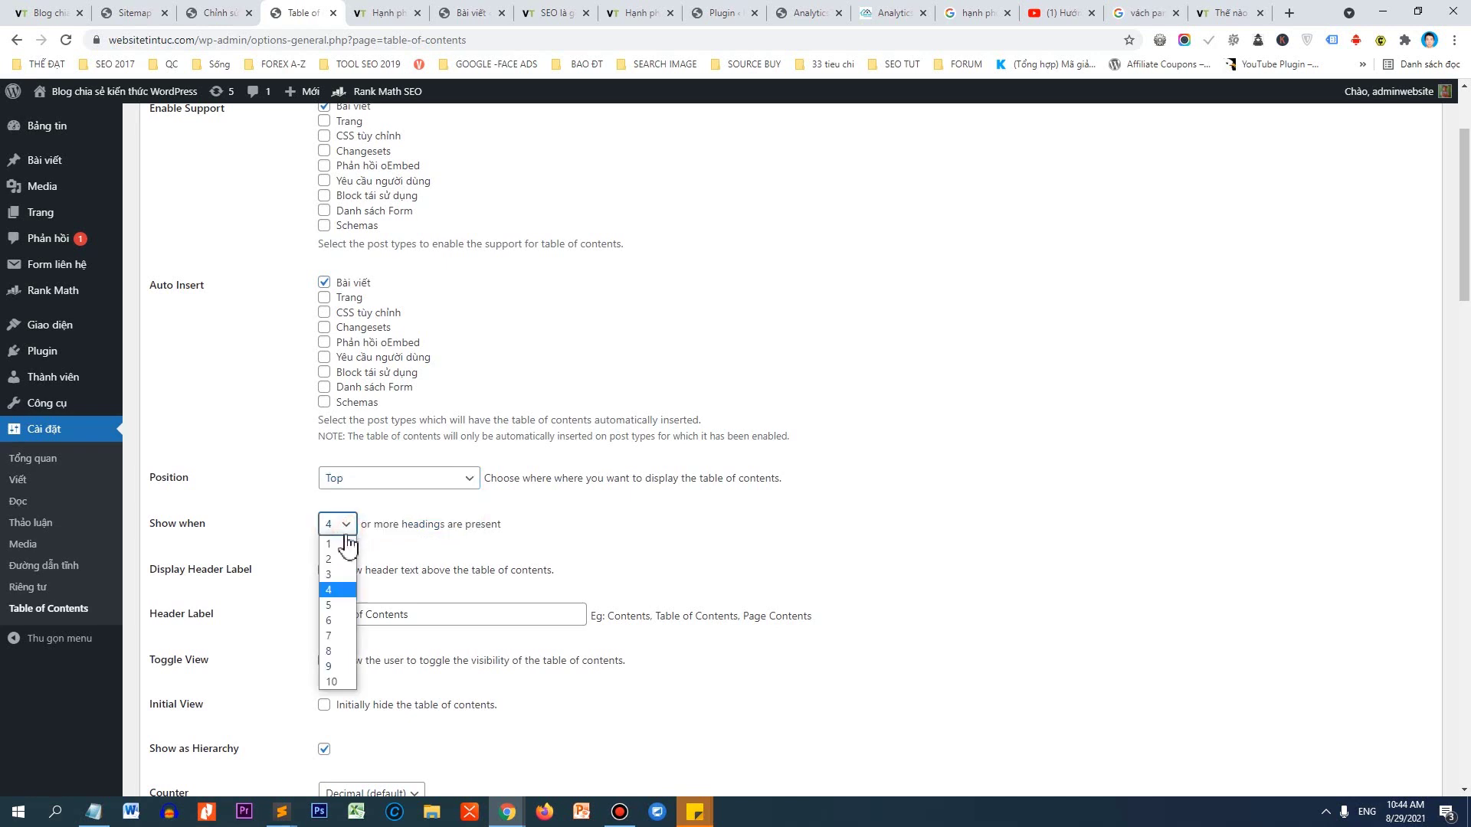
{"action": "left_click", "coordinate": [333, 574]}
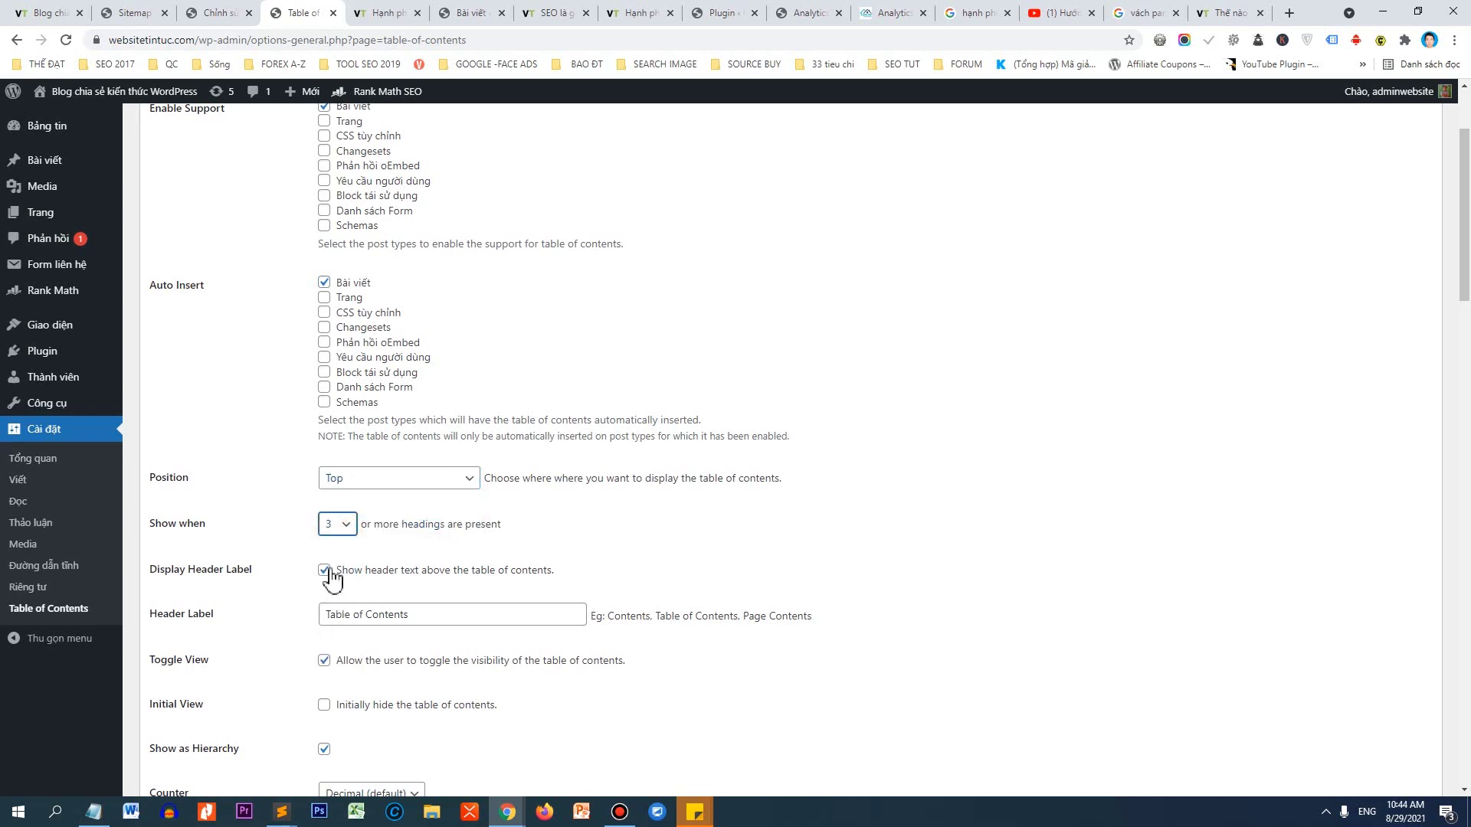
Change the header label to 'Nội dung bài viết' and save the settings.
{"action": "scroll", "coordinate": [396, 521], "scroll_direction": "down", "scroll_amount": 2}
{"action": "left_click_drag", "start_coordinate": [419, 458], "coordinate": [329, 461]}
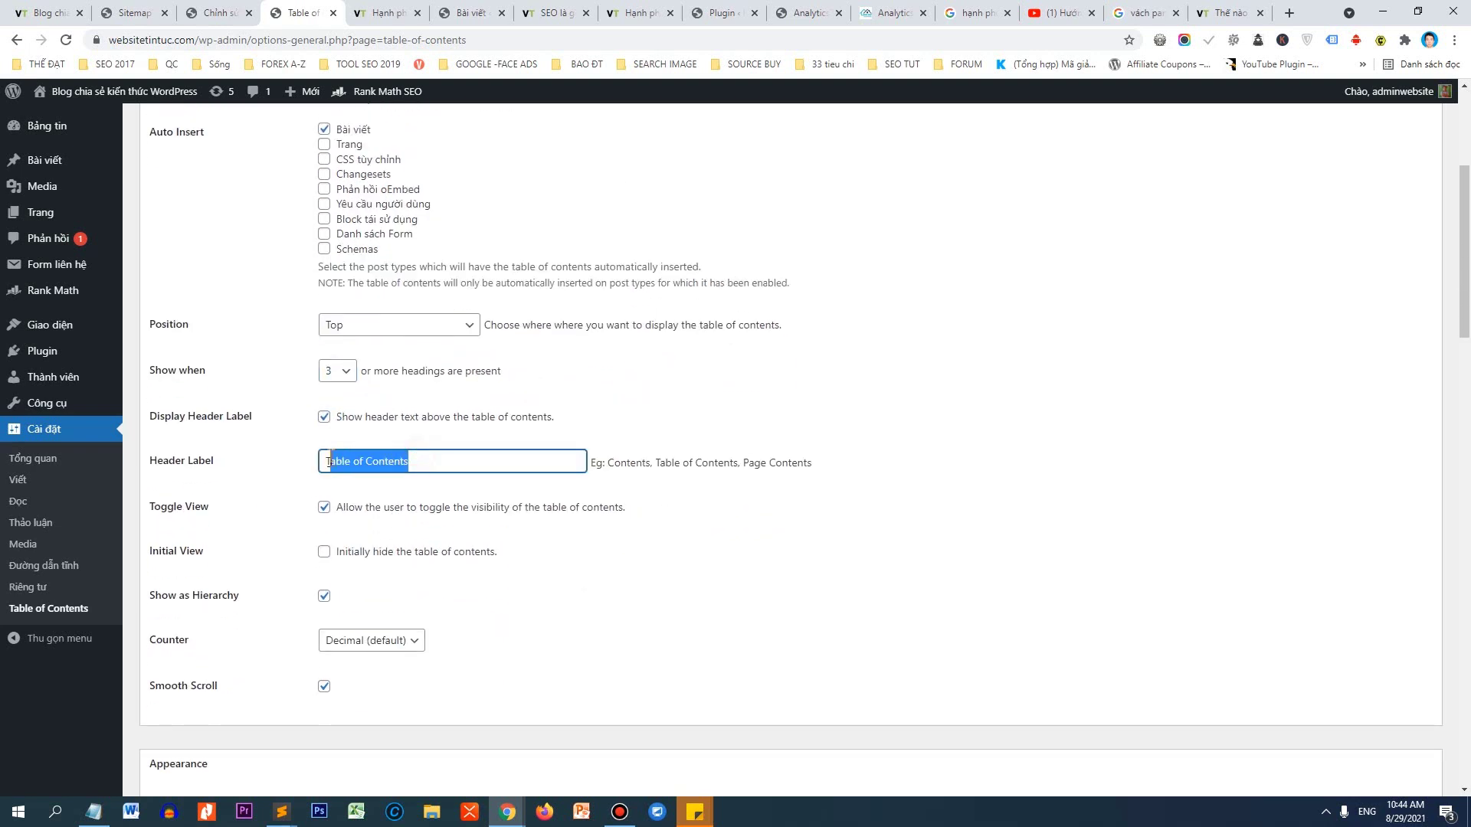
{"action": "key", "text": "BackSpace"}
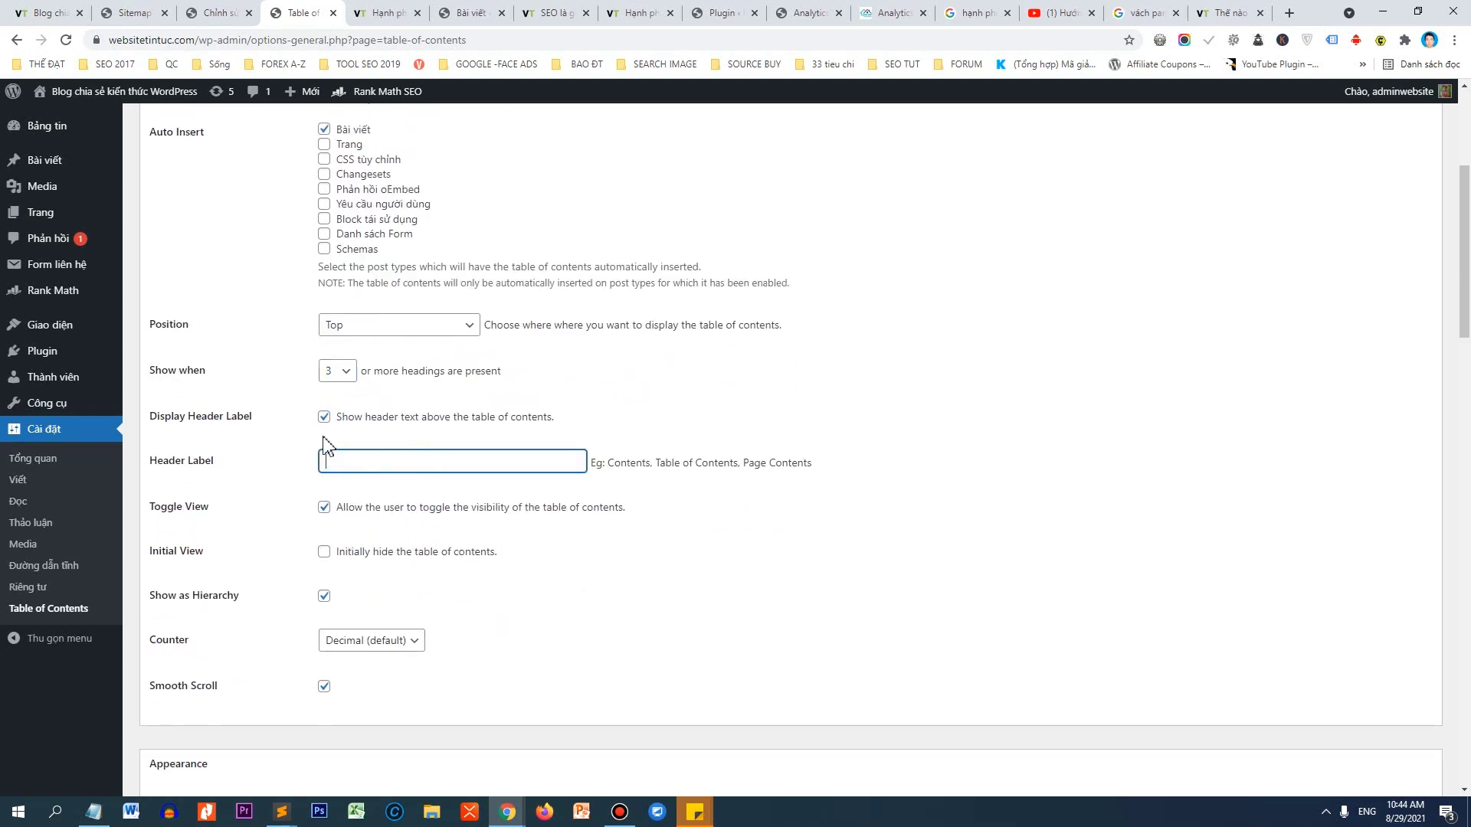
{"action": "type", "text": "Nội dung bài viết"}
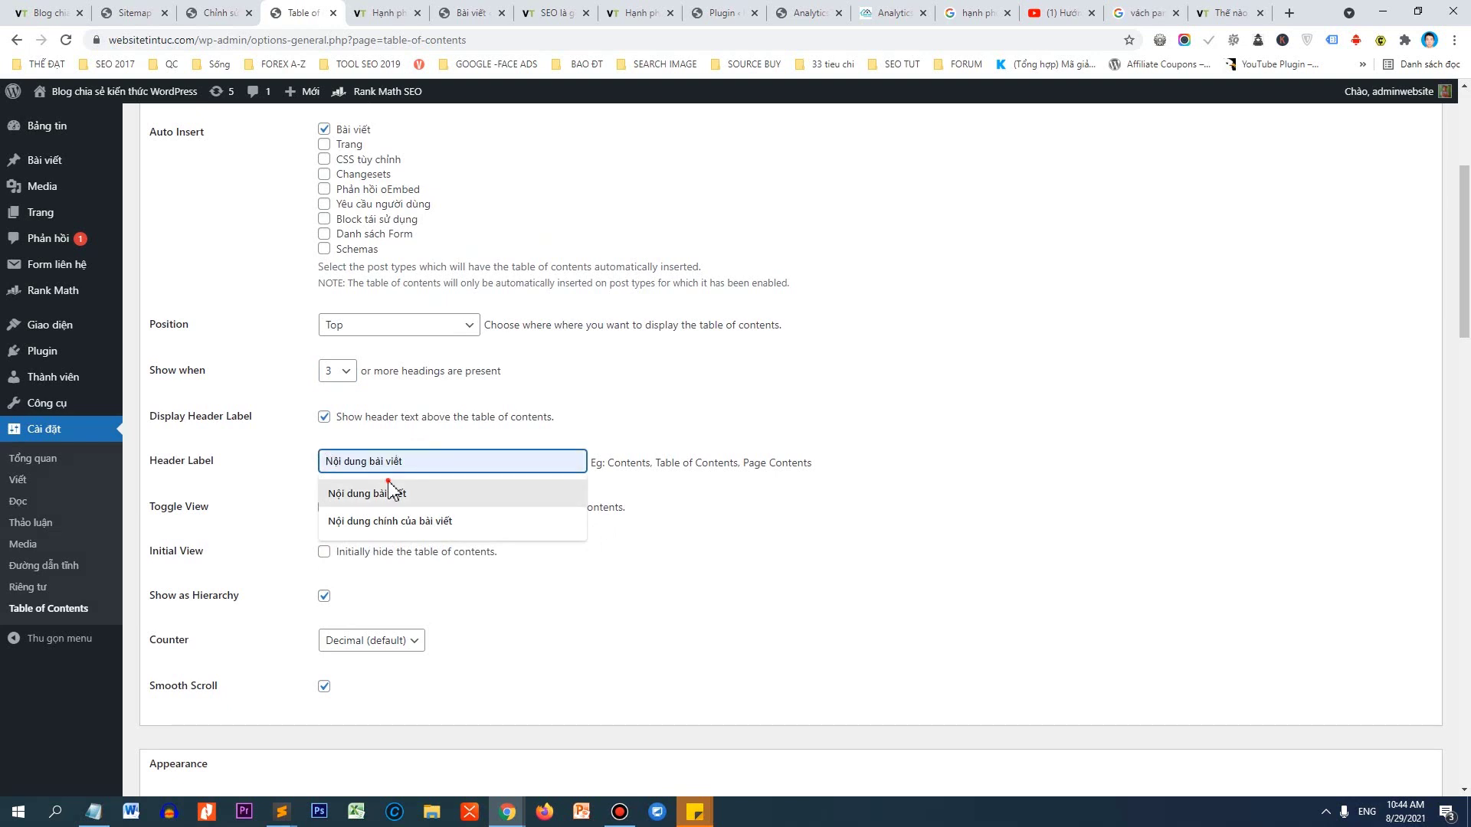
{"action": "left_click", "coordinate": [392, 493]}
{"action": "scroll", "coordinate": [412, 494], "scroll_direction": "down", "scroll_amount": 9}
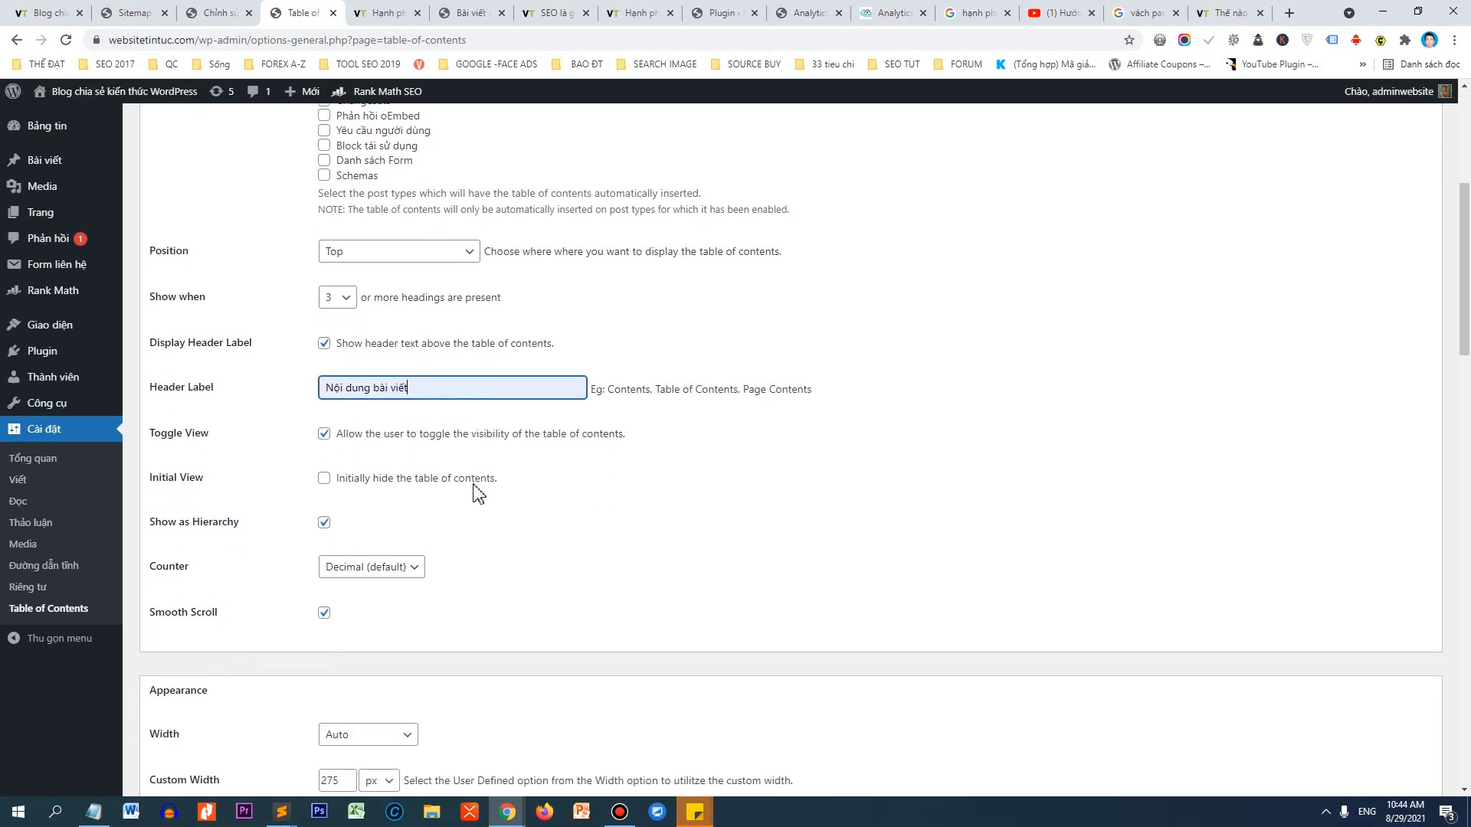
{"action": "scroll", "coordinate": [370, 472], "scroll_direction": "down", "scroll_amount": 8}
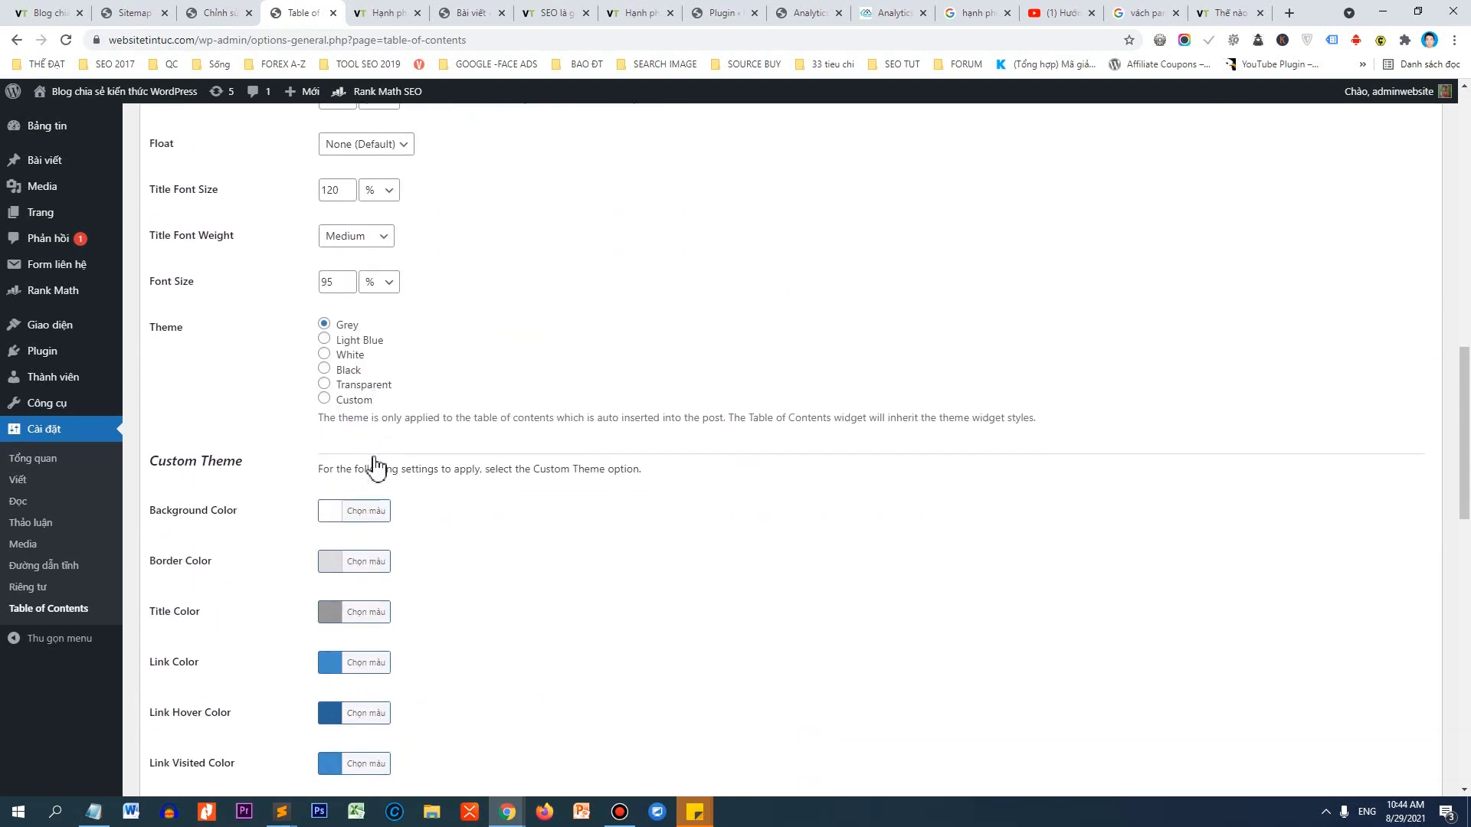
{"action": "scroll", "coordinate": [376, 463], "scroll_direction": "down", "scroll_amount": 7}
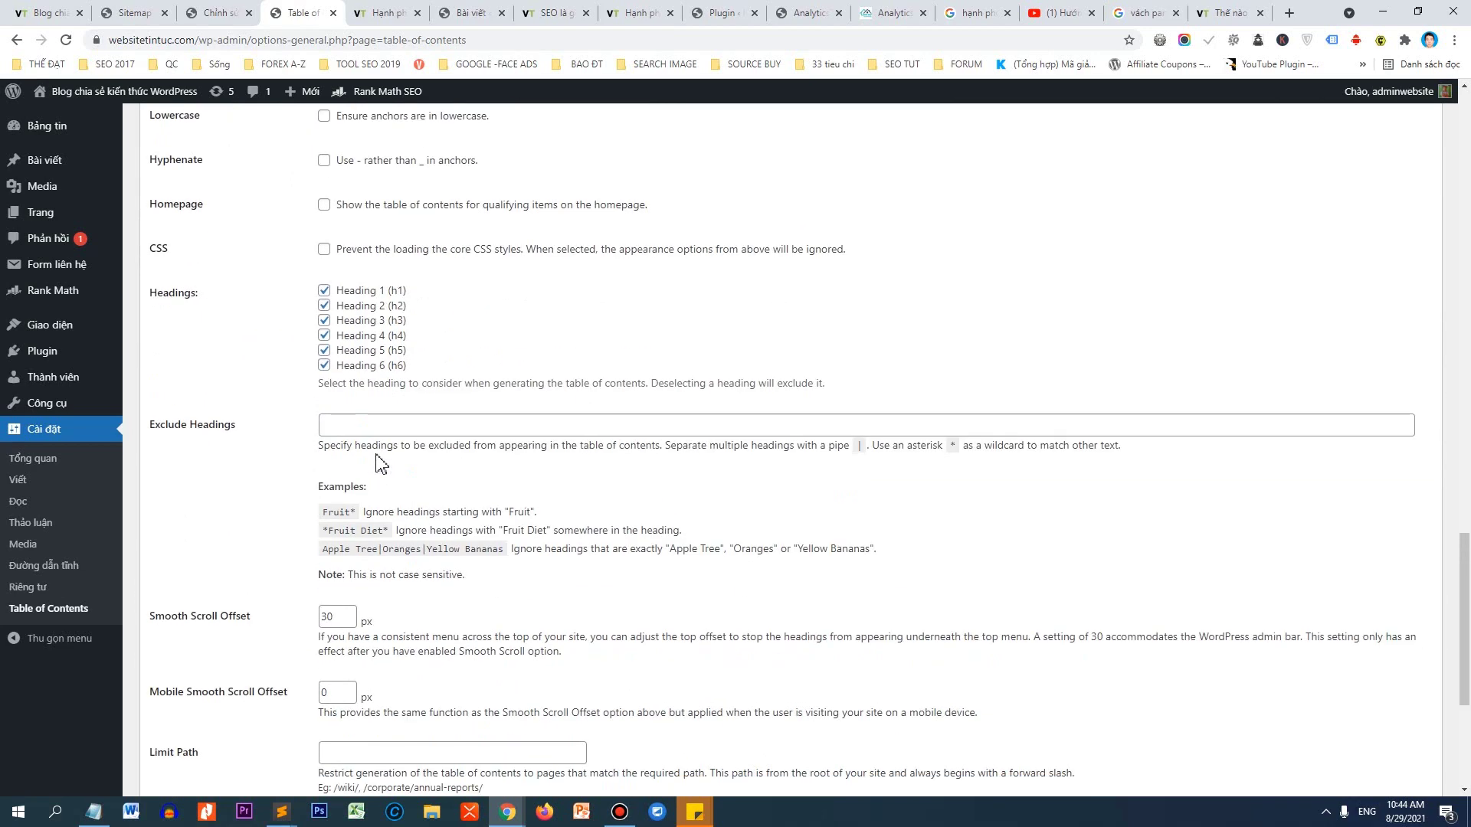
{"action": "left_click", "coordinate": [199, 728]}
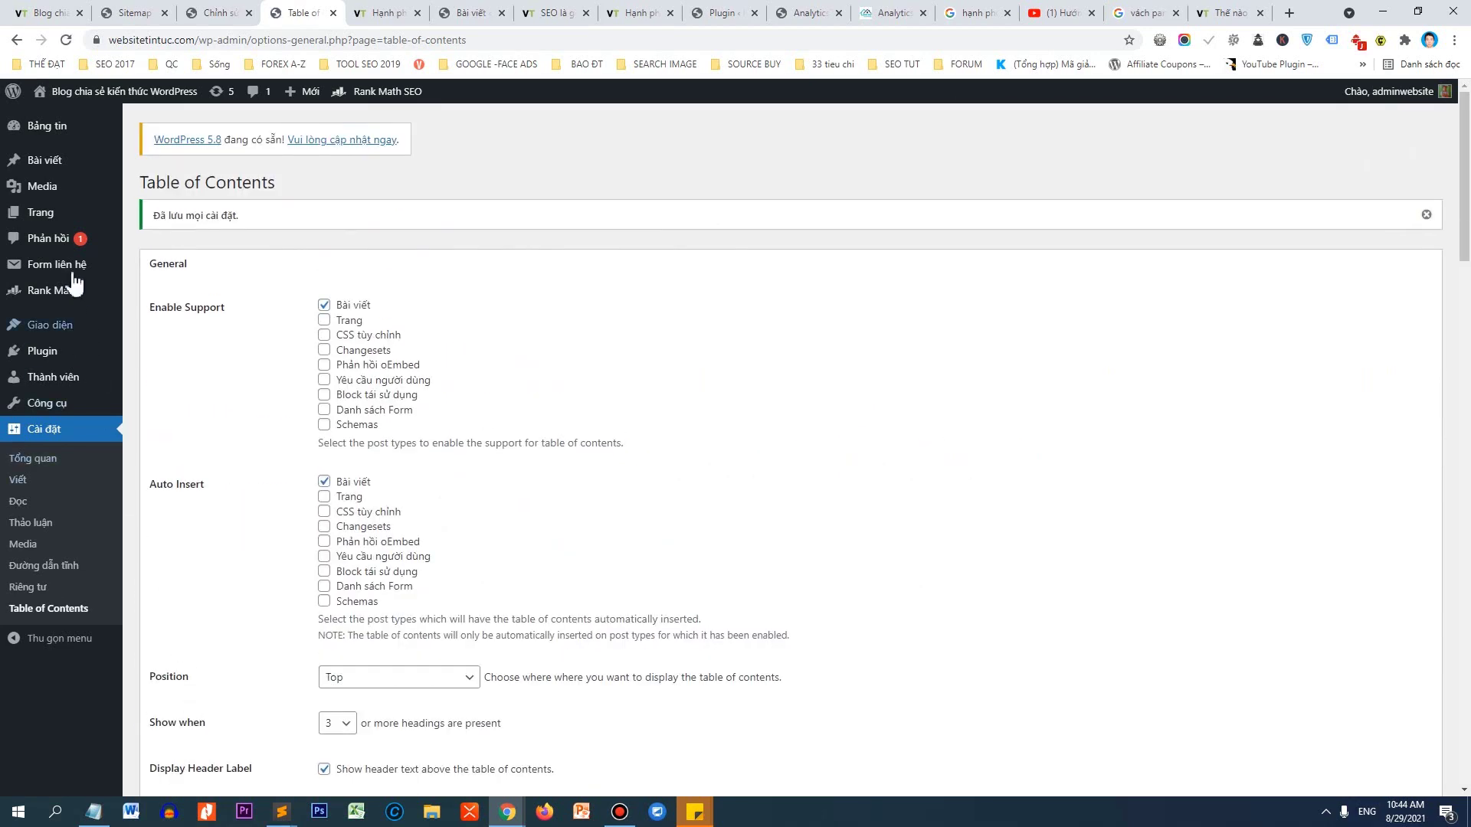
Reload the happiness article and test its contents box: collapse, expand, and jump to Cách số 1.
{"action": "left_click", "coordinate": [404, 12]}
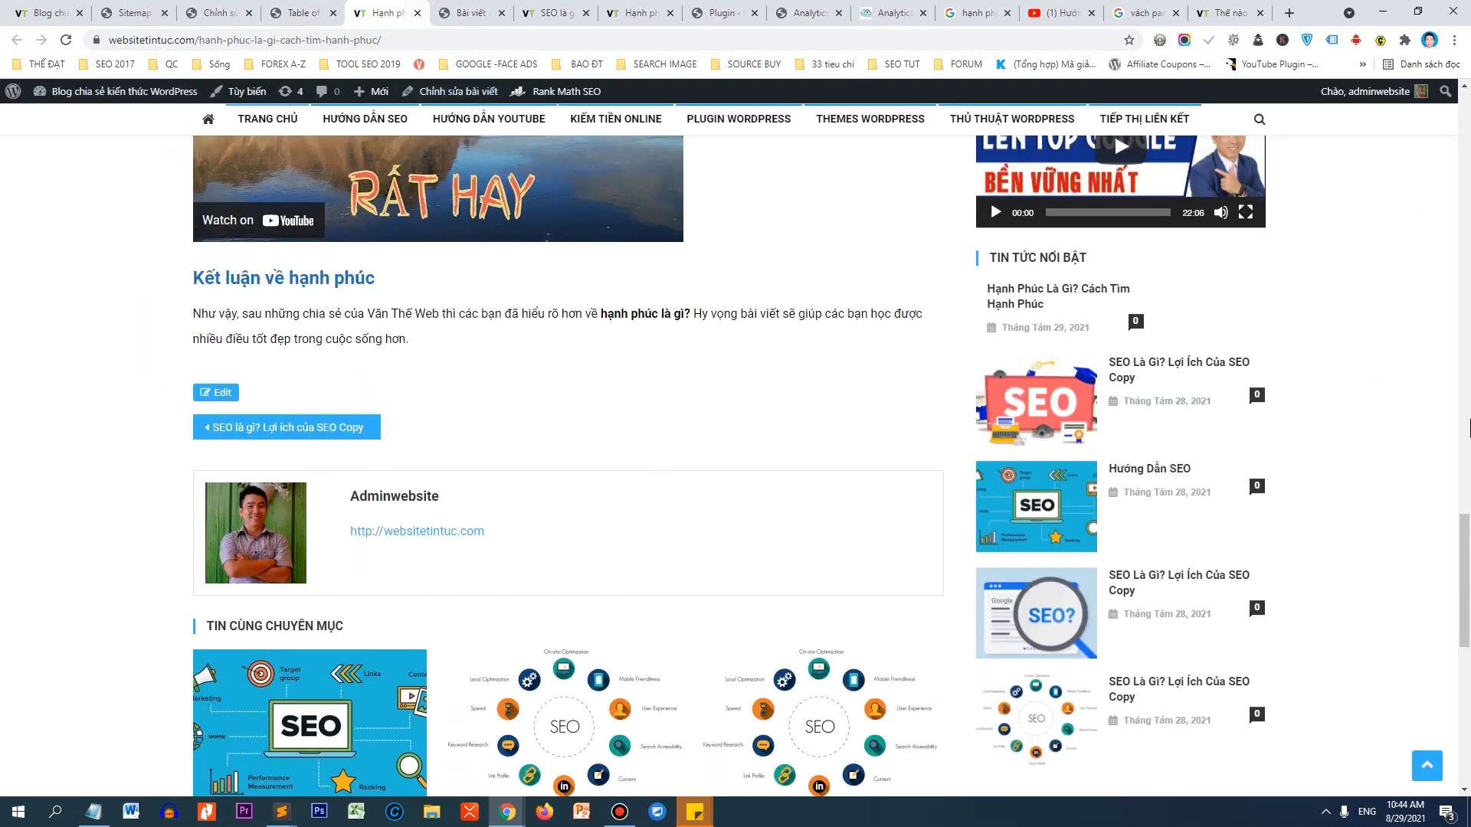
{"action": "left_click_drag", "start_coordinate": [1462, 567], "coordinate": [1417, 154]}
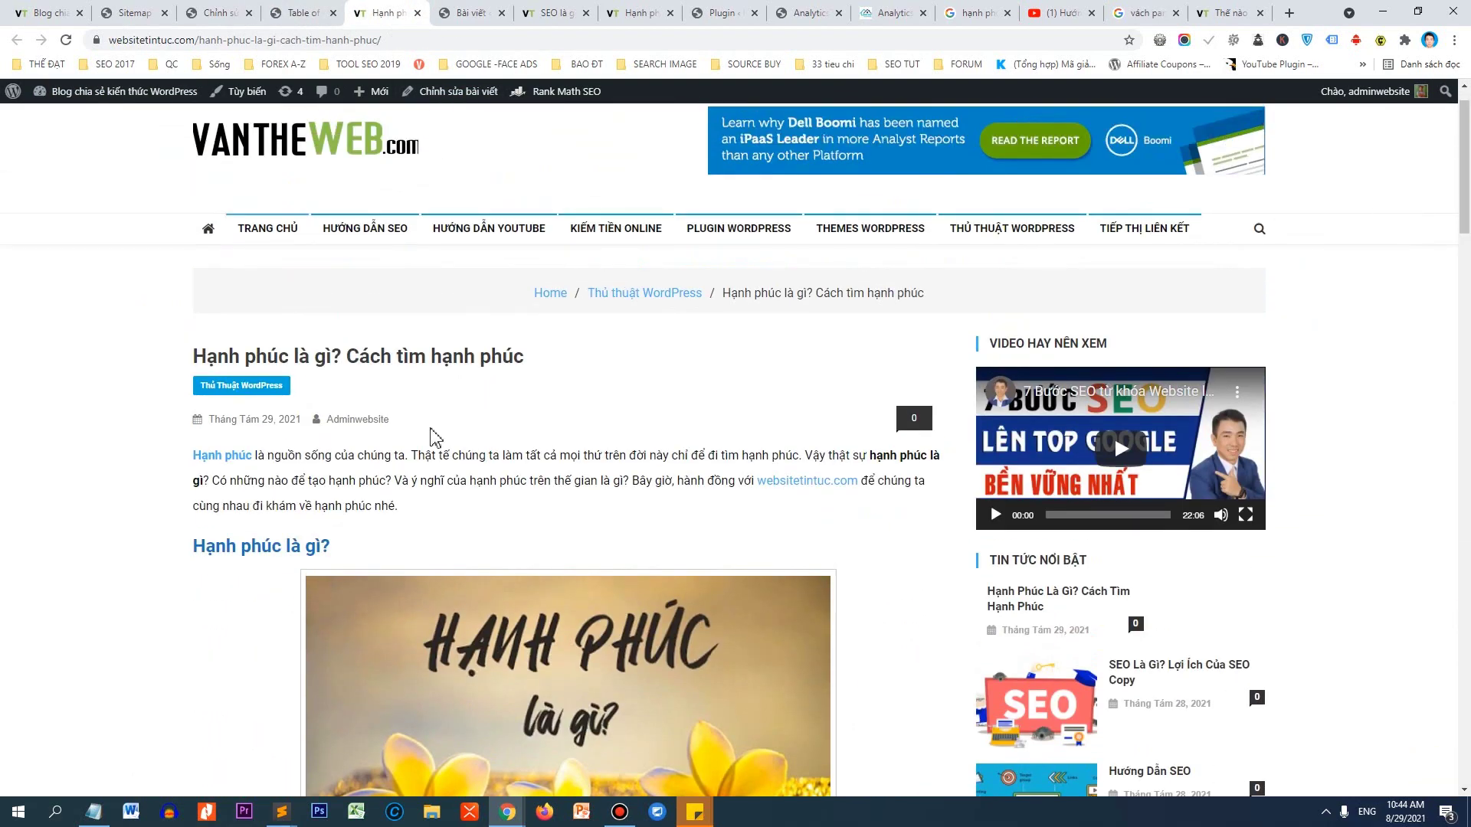
{"action": "right_click", "coordinate": [451, 381]}
{"action": "left_click", "coordinate": [503, 424]}
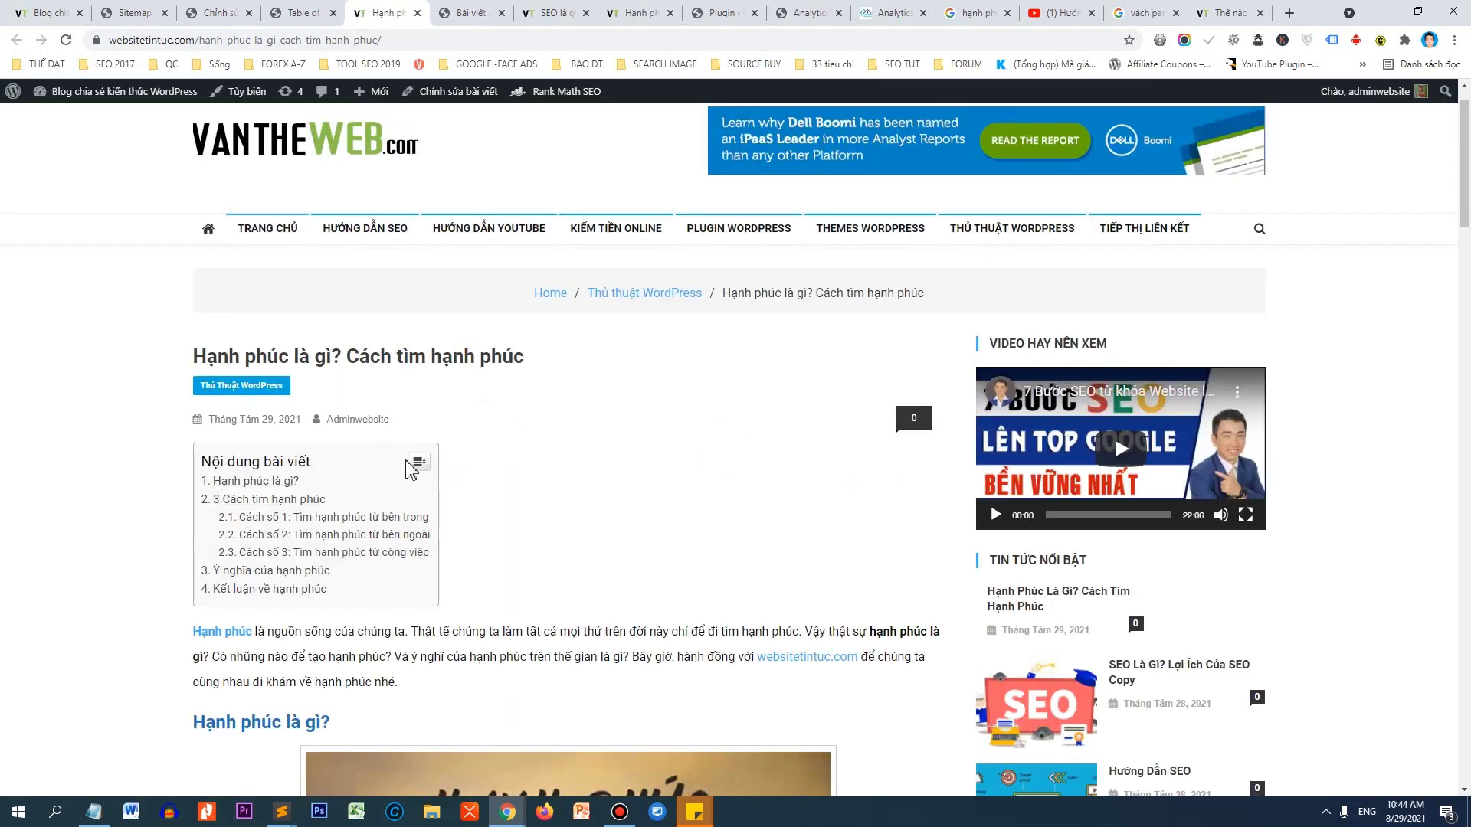
{"action": "left_click", "coordinate": [414, 464]}
{"action": "left_click", "coordinate": [346, 463]}
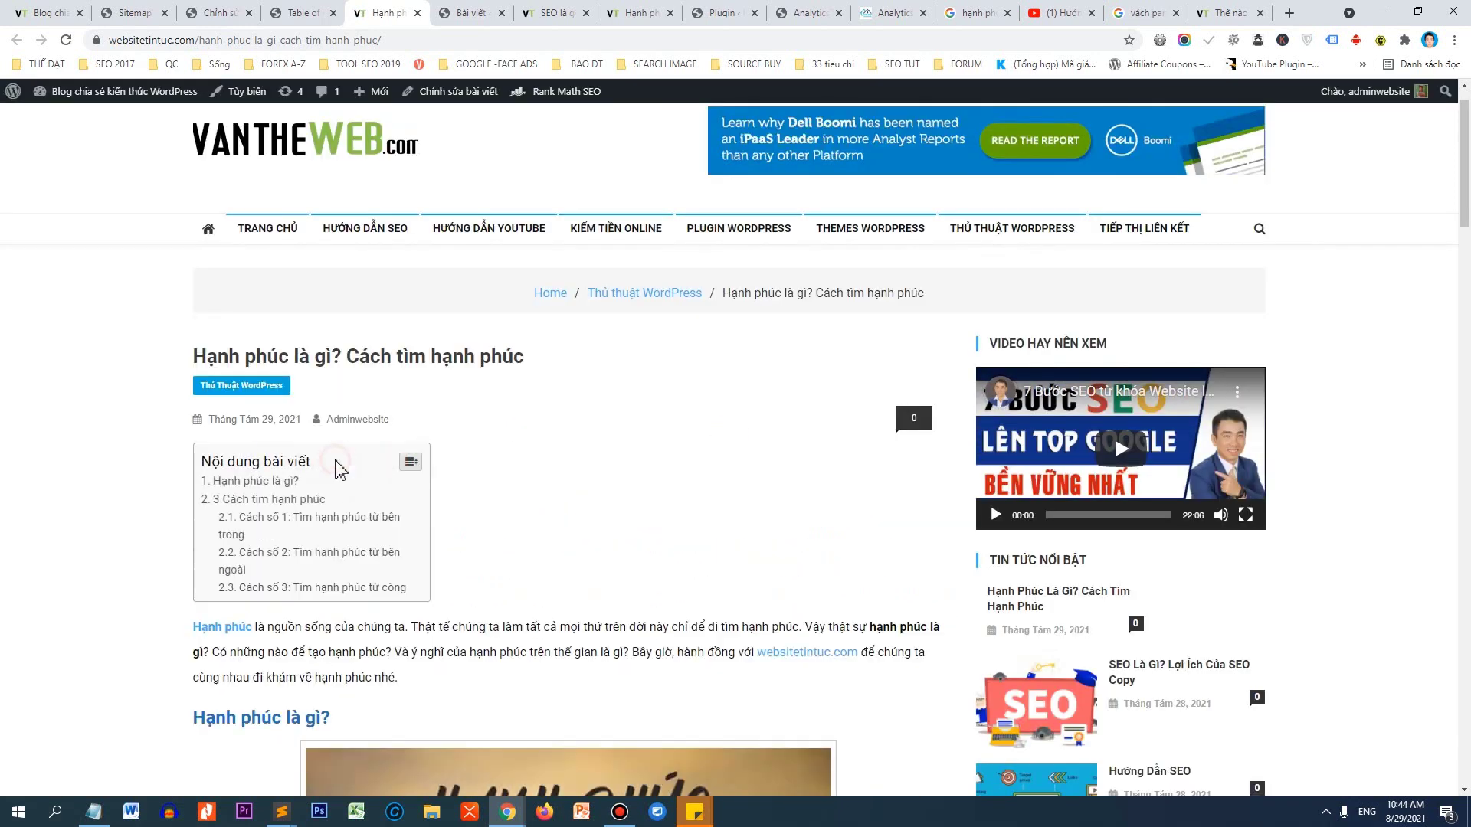
{"action": "left_click", "coordinate": [314, 518]}
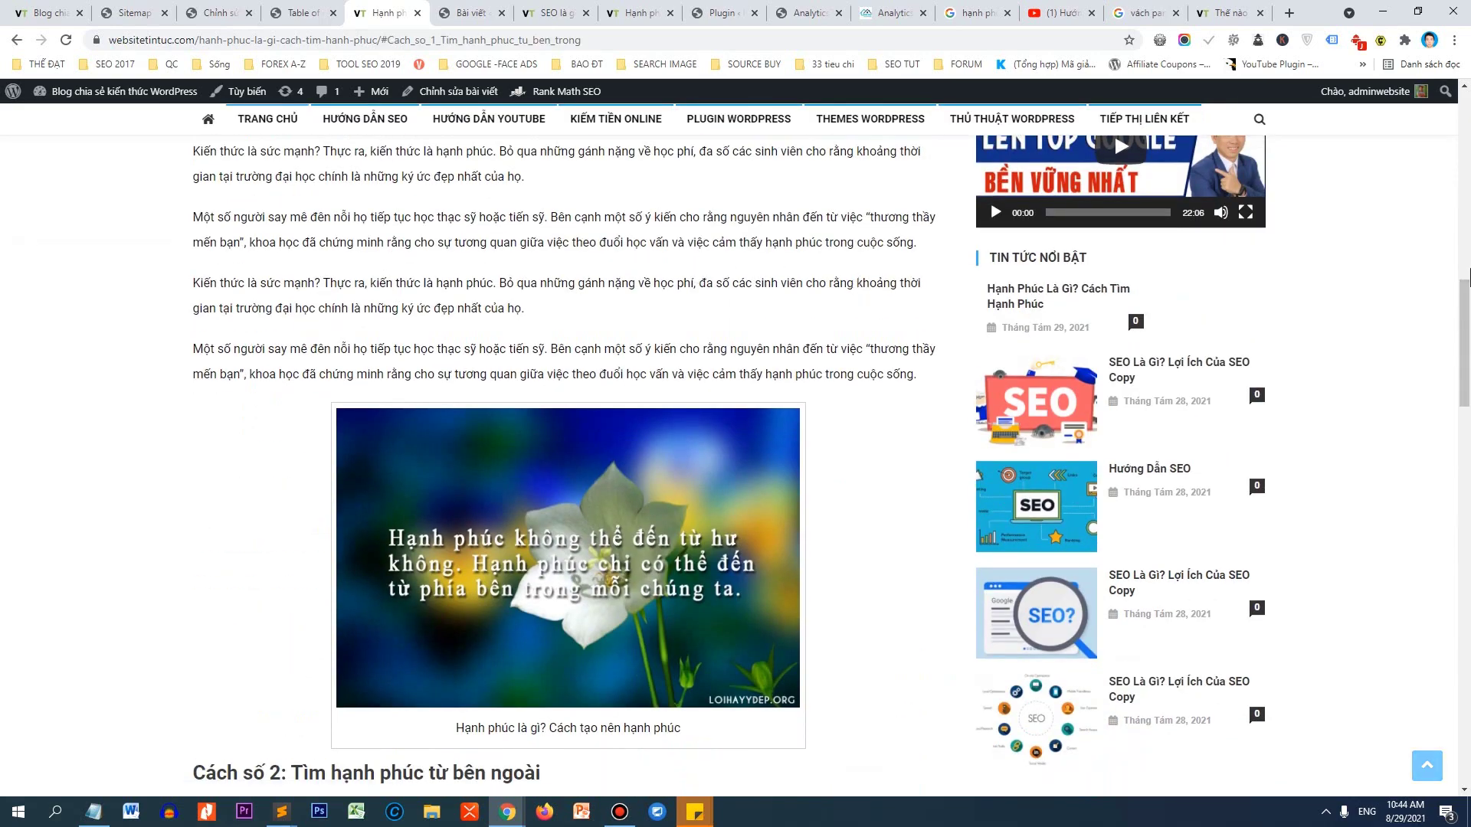
{"action": "scroll", "coordinate": [559, 355], "scroll_direction": "down", "scroll_amount": 18}
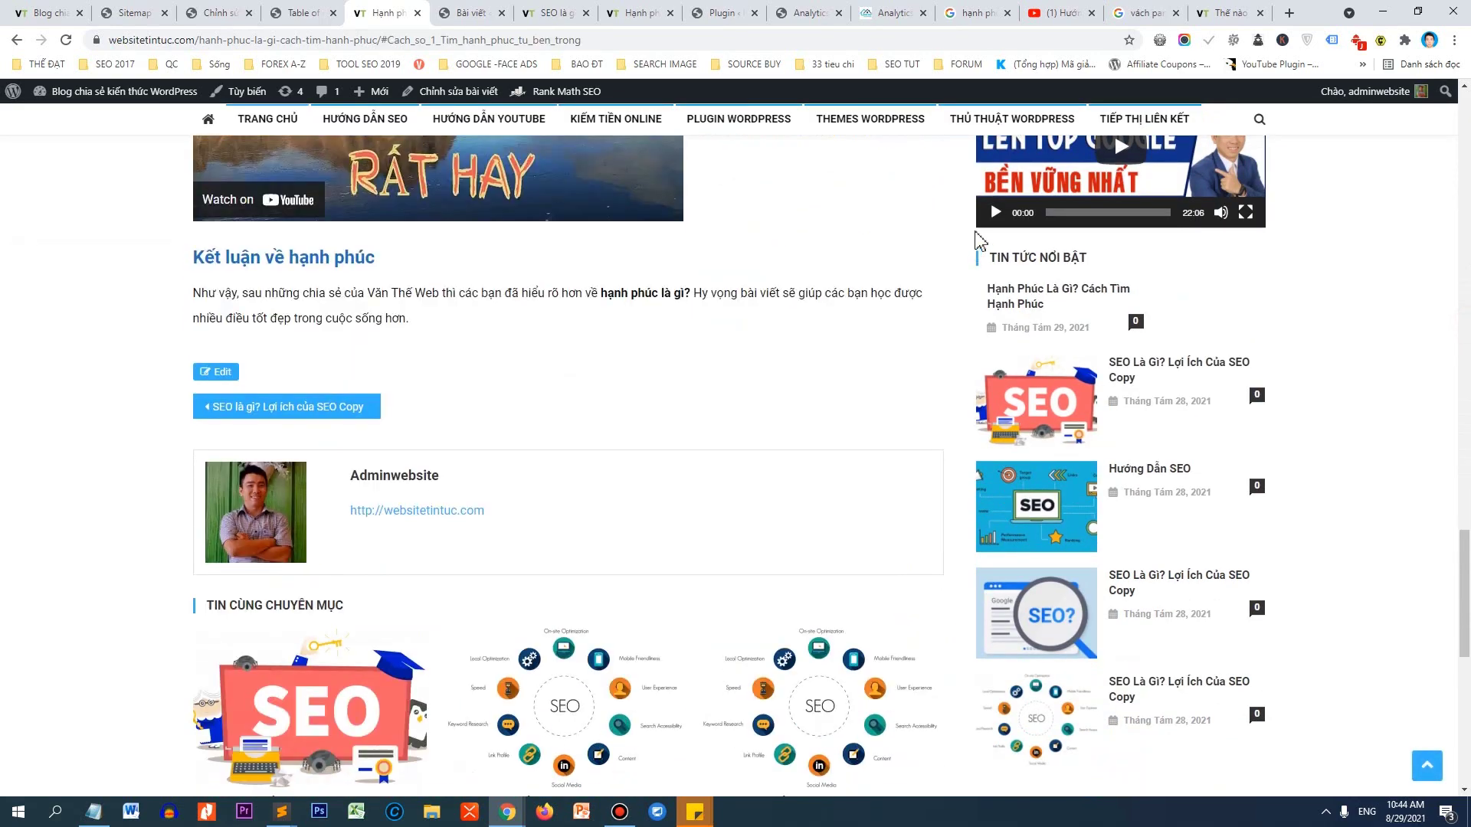
{"action": "scroll", "coordinate": [445, 513], "scroll_direction": "up", "scroll_amount": 20}
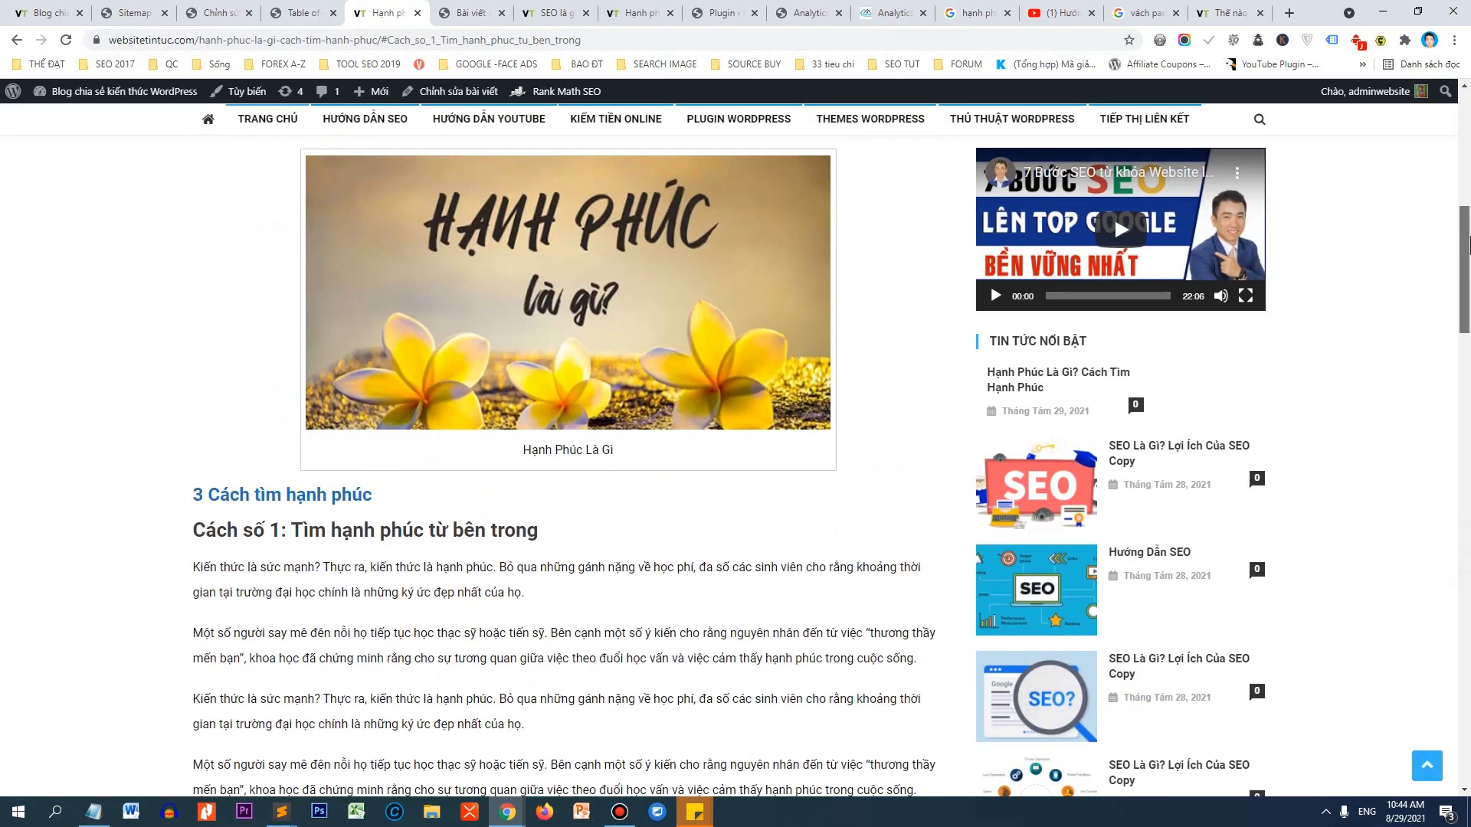
{"action": "scroll", "coordinate": [445, 513], "scroll_direction": "up", "scroll_amount": 5}
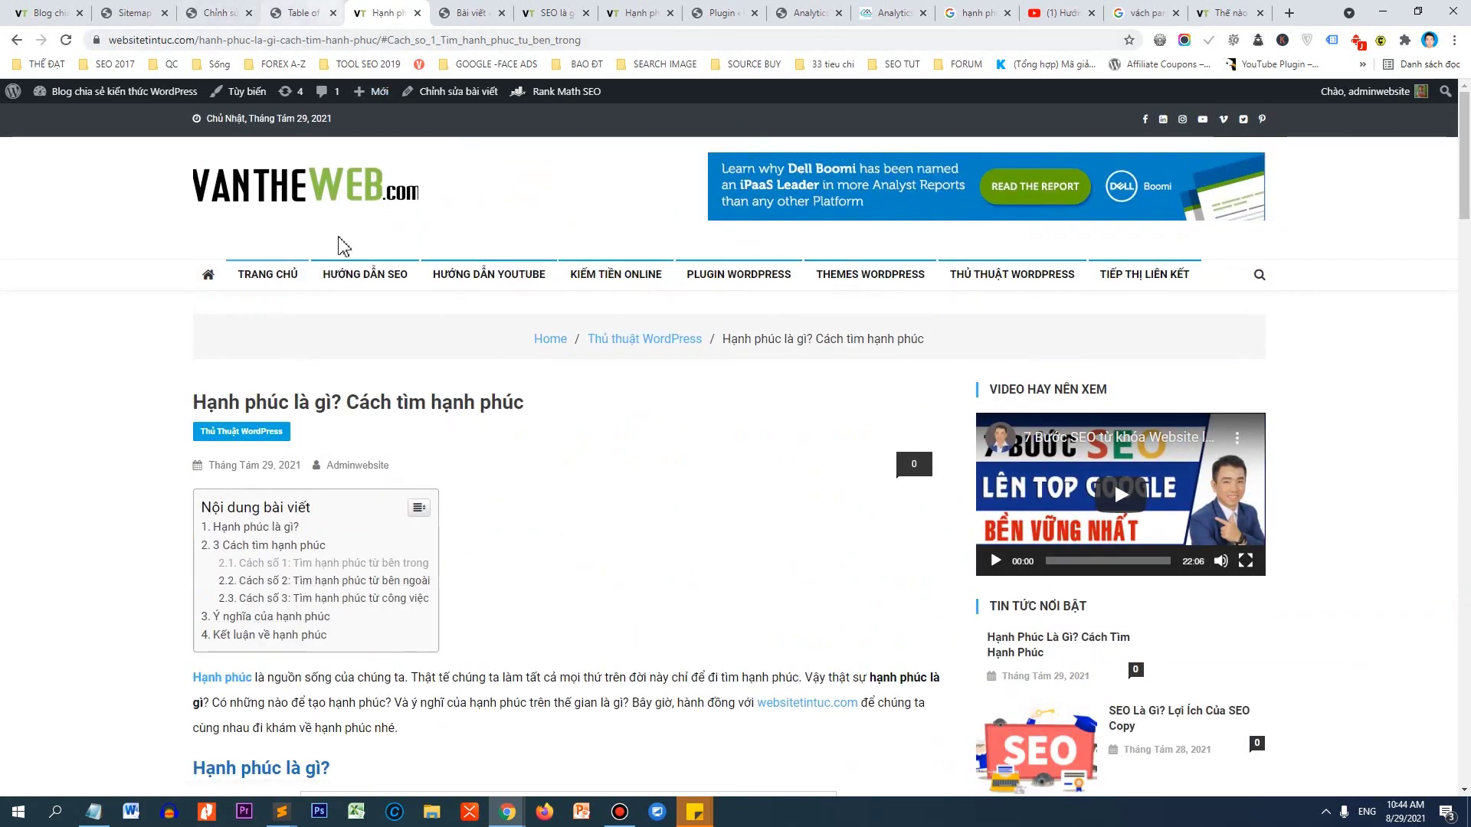
{"action": "left_click", "coordinate": [306, 13]}
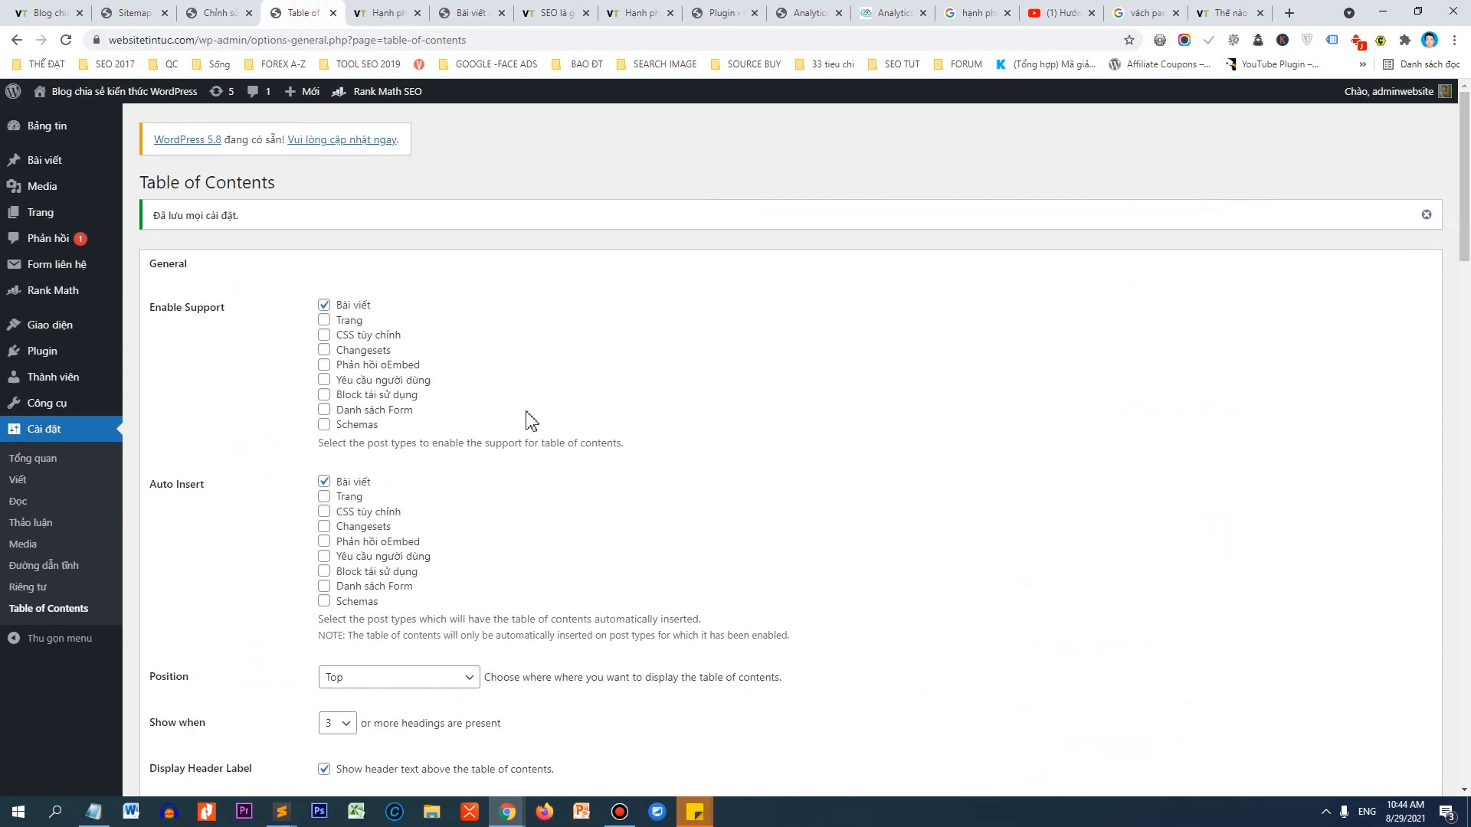
Change the title font size from 120 to 20 px.
{"action": "scroll", "coordinate": [569, 462], "scroll_direction": "down", "scroll_amount": 10}
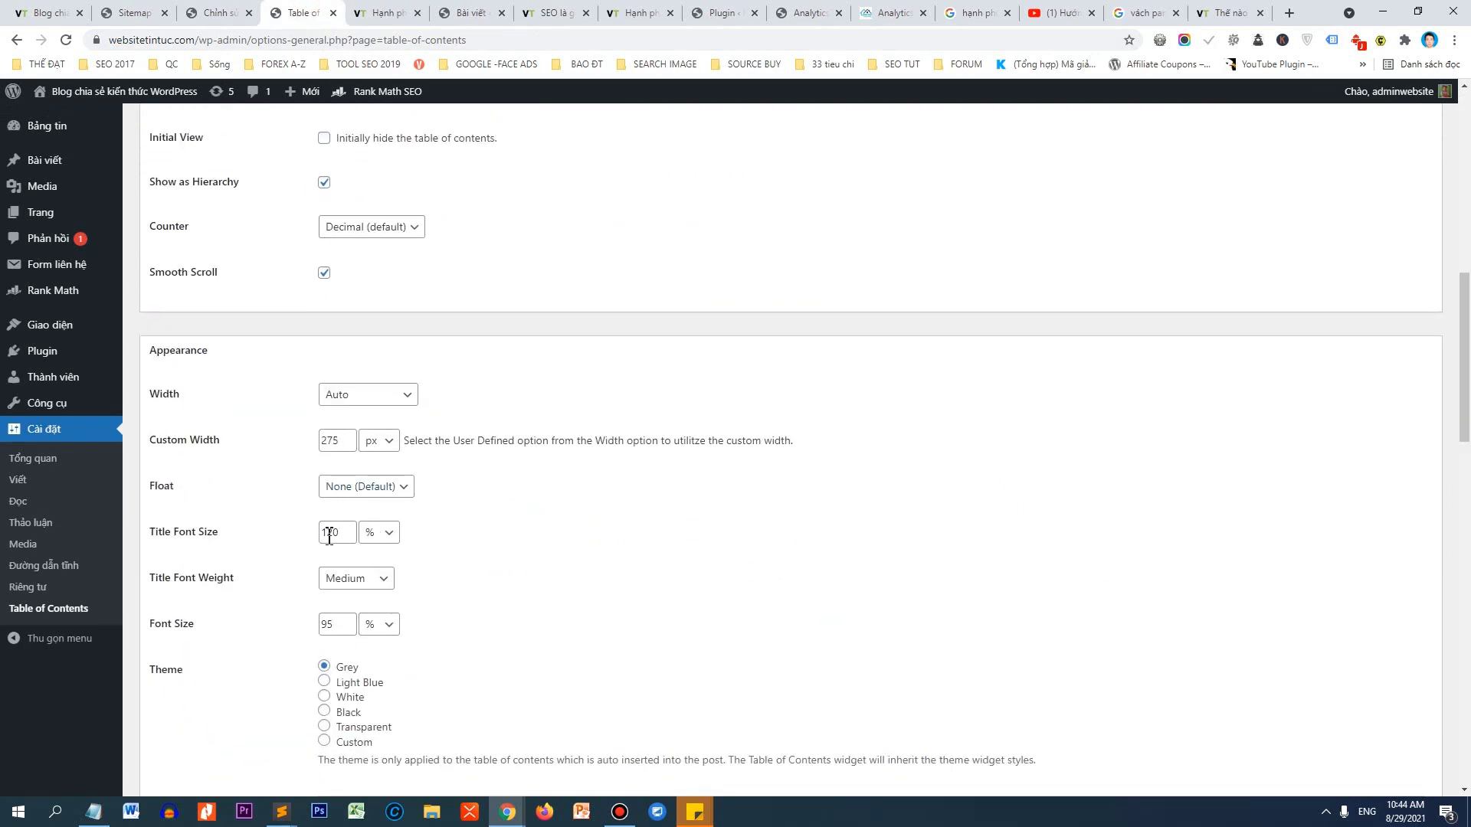
{"action": "left_click", "coordinate": [379, 538]}
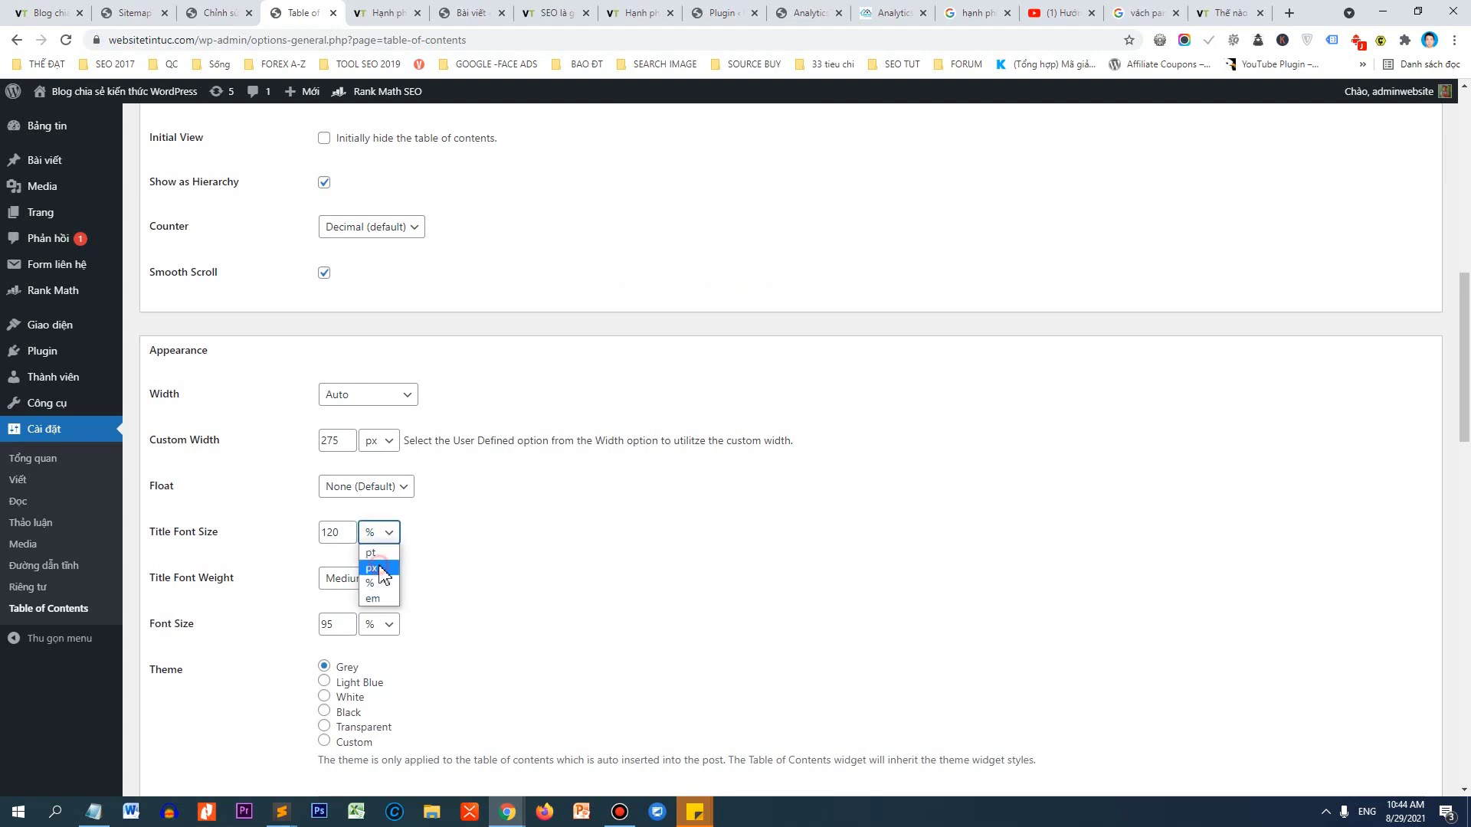
{"action": "left_click", "coordinate": [375, 566]}
{"action": "left_click", "coordinate": [344, 534]}
{"action": "double_click", "coordinate": [344, 534]}
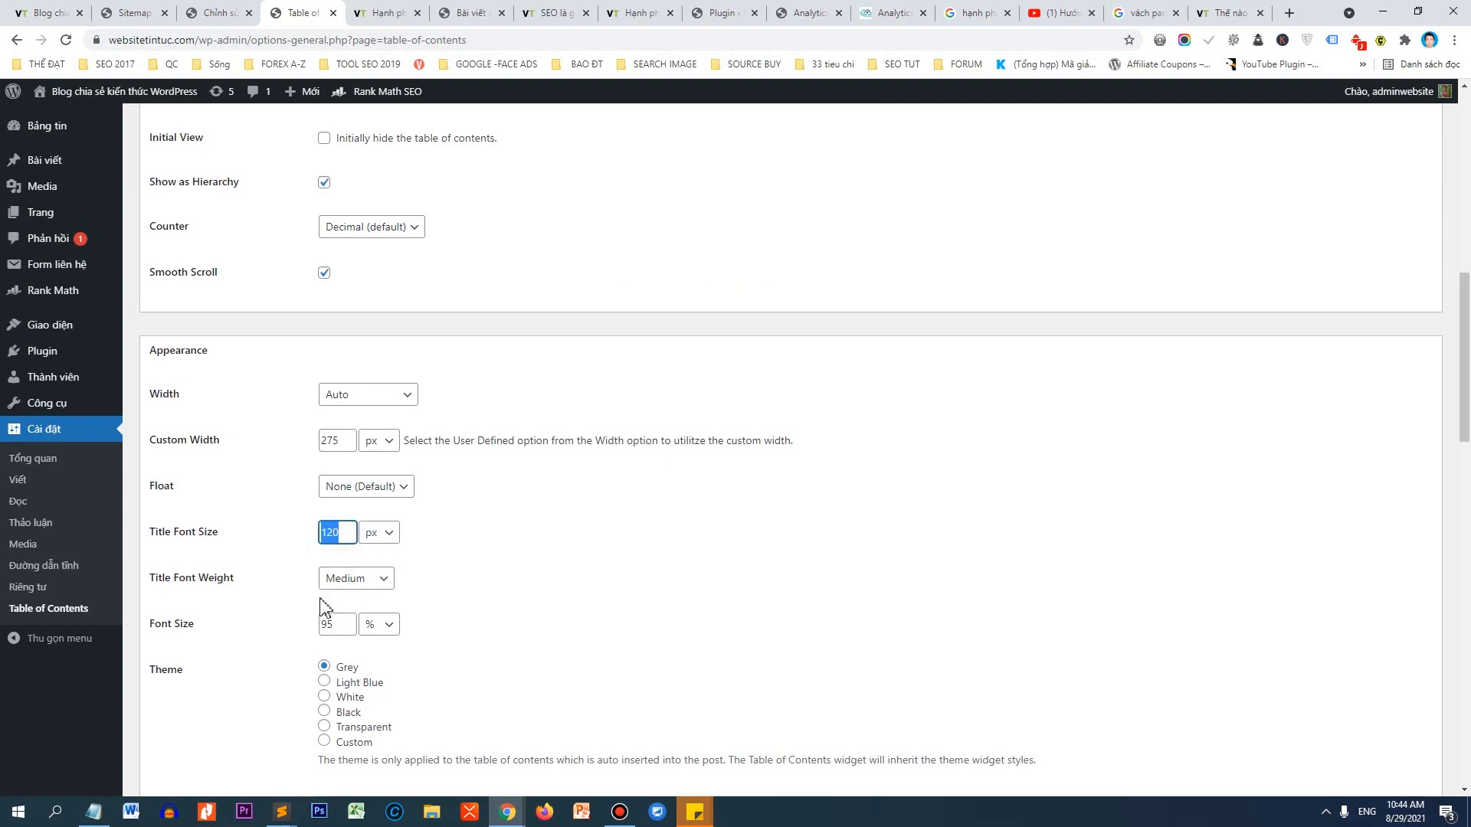
{"action": "type", "text": "20"}
Set the body font size to 18 px and save the appearance settings.
{"action": "scroll", "coordinate": [380, 565], "scroll_direction": "down", "scroll_amount": 2}
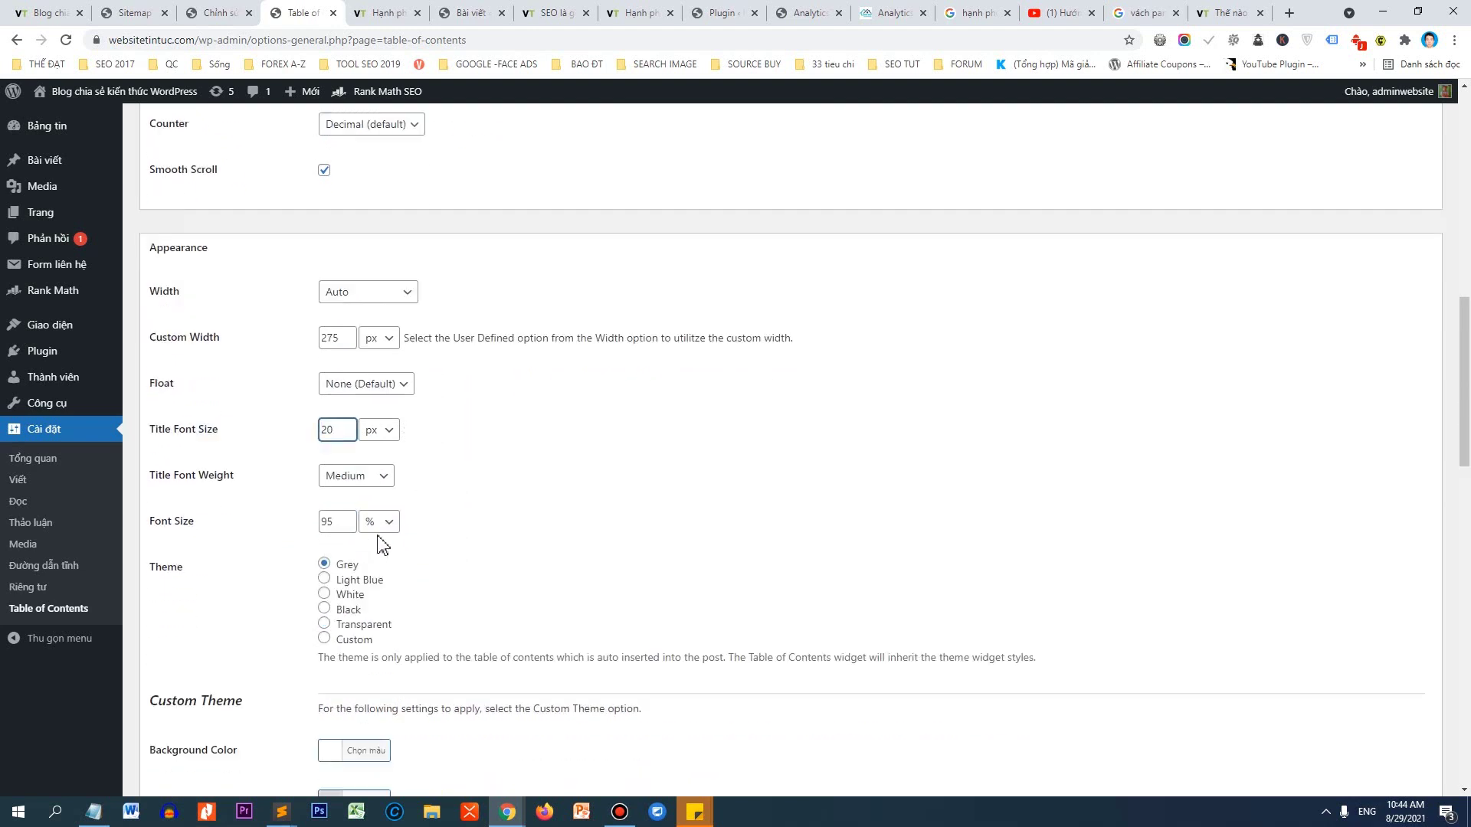
{"action": "left_click", "coordinate": [338, 471]}
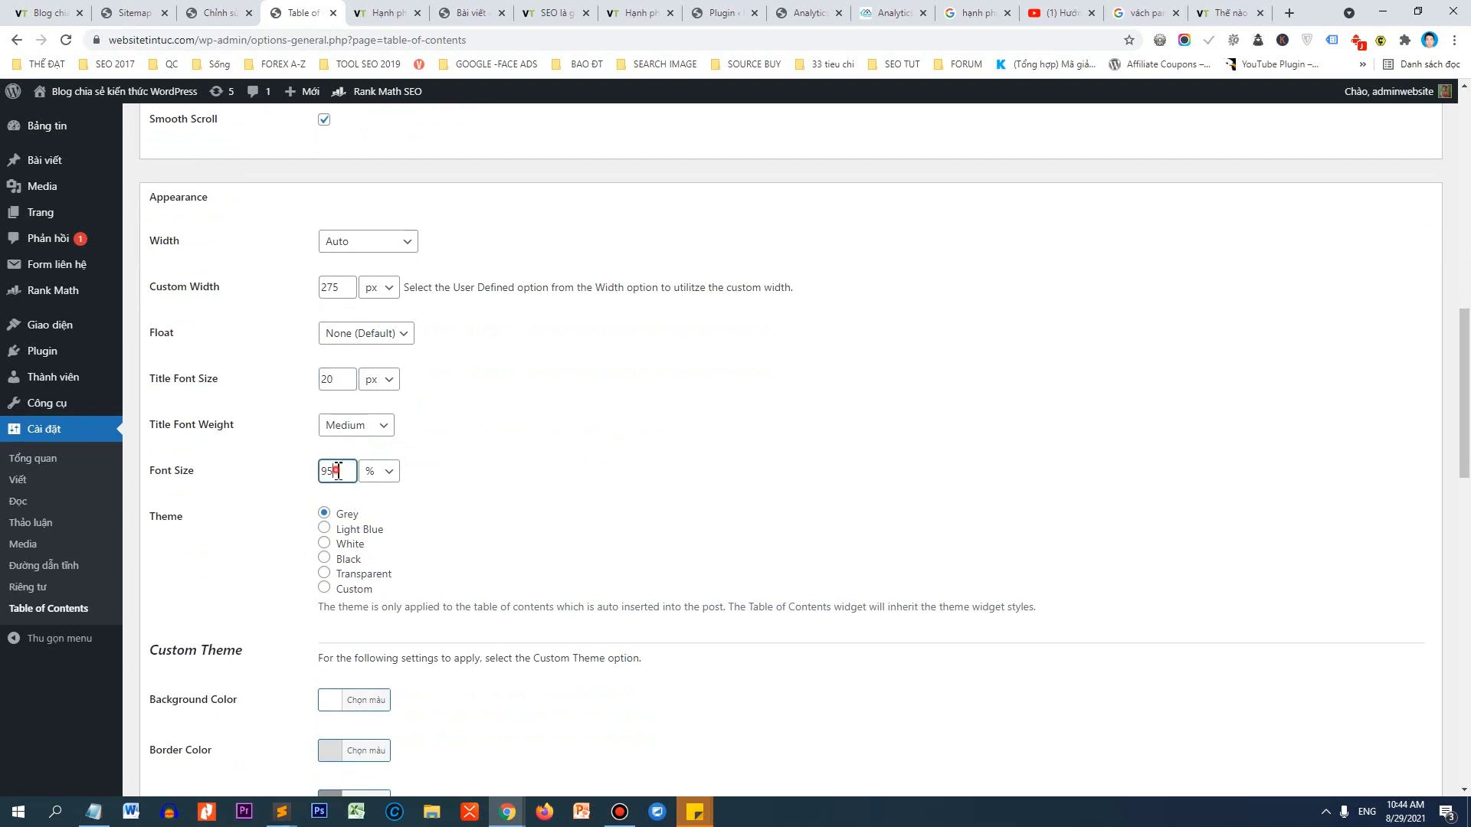
{"action": "left_click", "coordinate": [381, 471]}
{"action": "left_click", "coordinate": [375, 488]}
{"action": "type", "text": "18"}
{"action": "scroll", "coordinate": [634, 500], "scroll_direction": "down", "scroll_amount": 4}
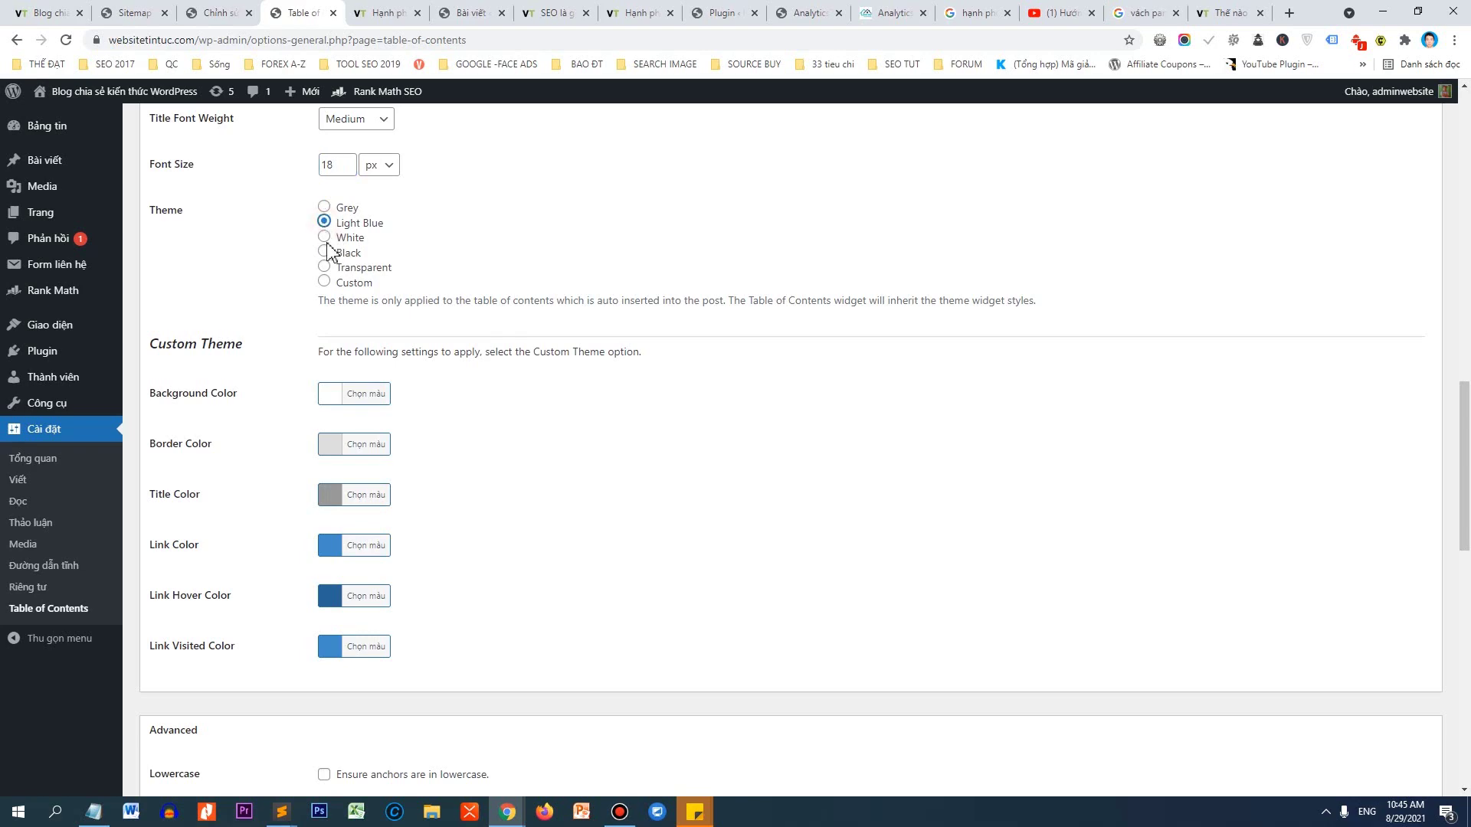
{"action": "scroll", "coordinate": [394, 299], "scroll_direction": "down", "scroll_amount": 15}
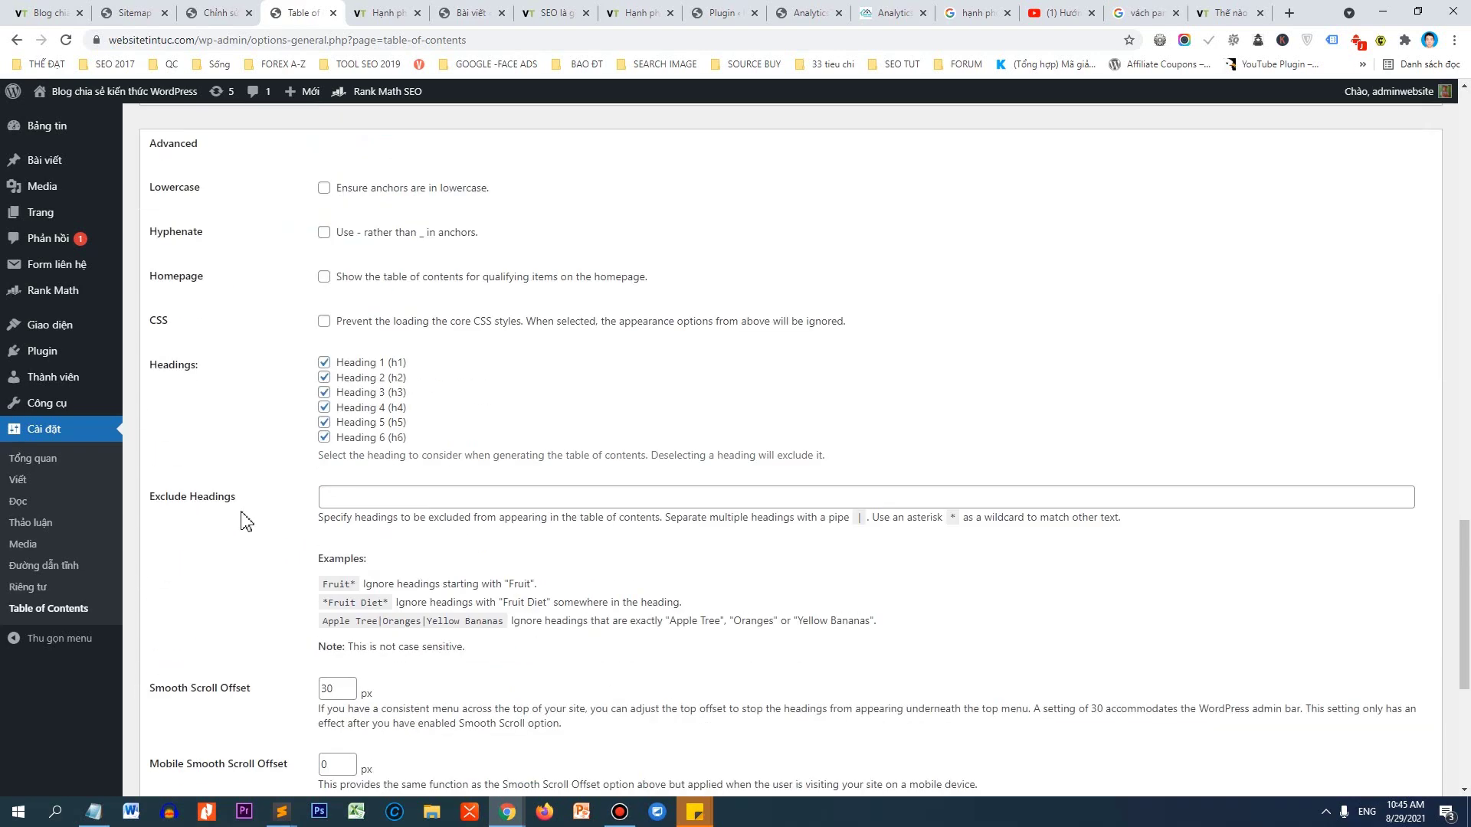
{"action": "left_click", "coordinate": [176, 721]}
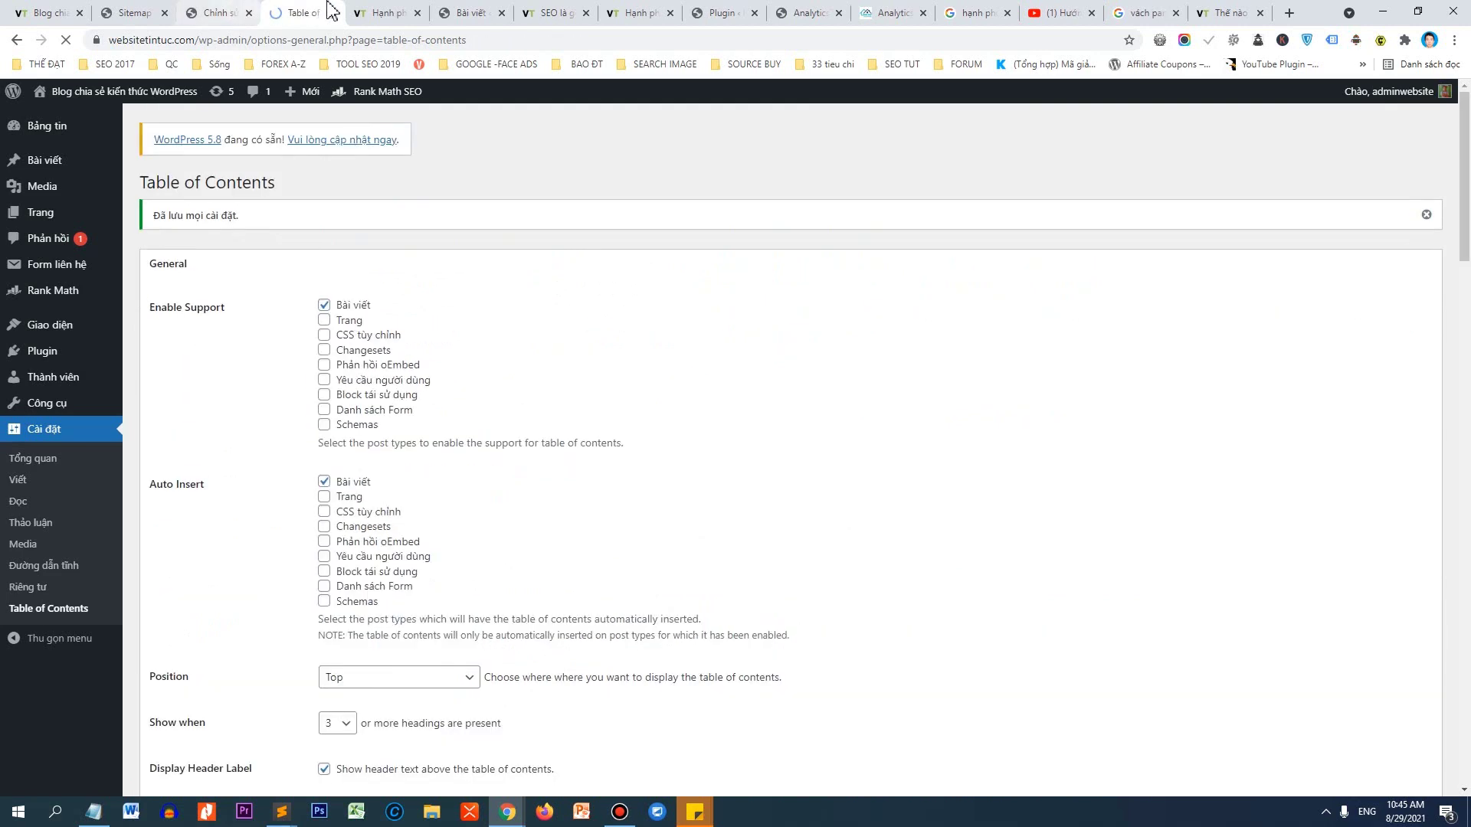
{"action": "left_click", "coordinate": [368, 11]}
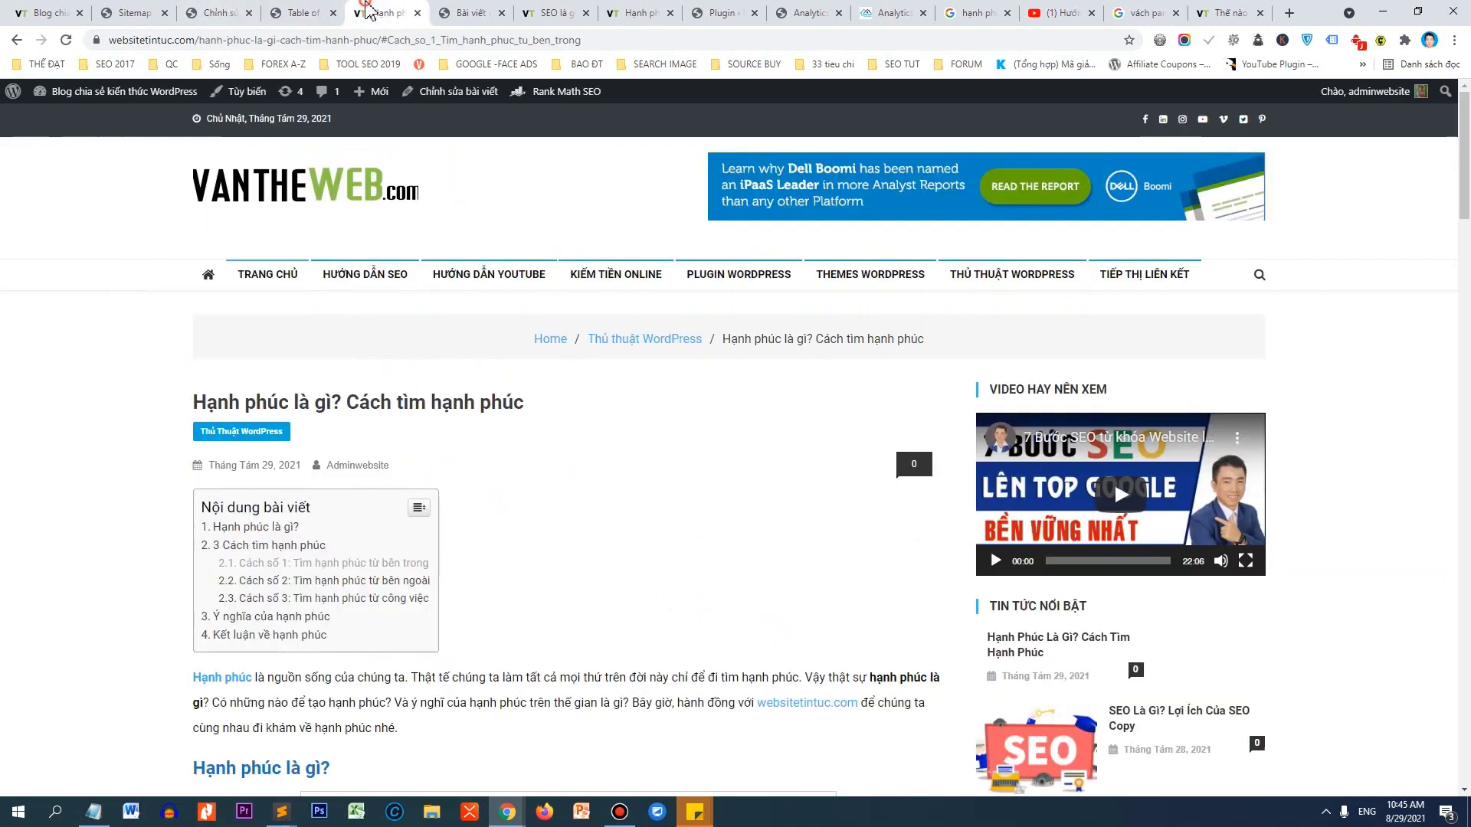
{"action": "key", "text": "F5"}
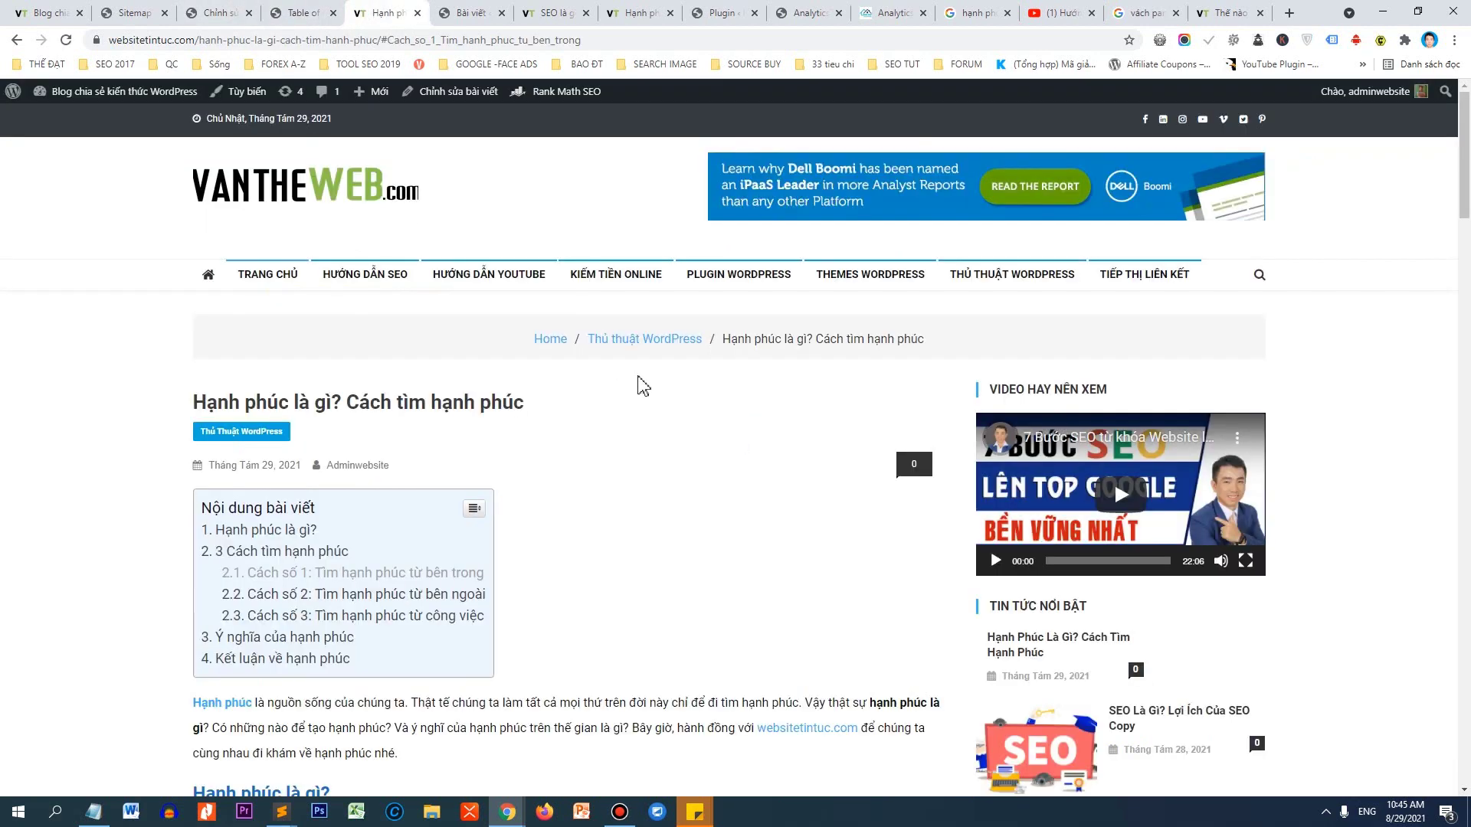
{"action": "left_click", "coordinate": [473, 510]}
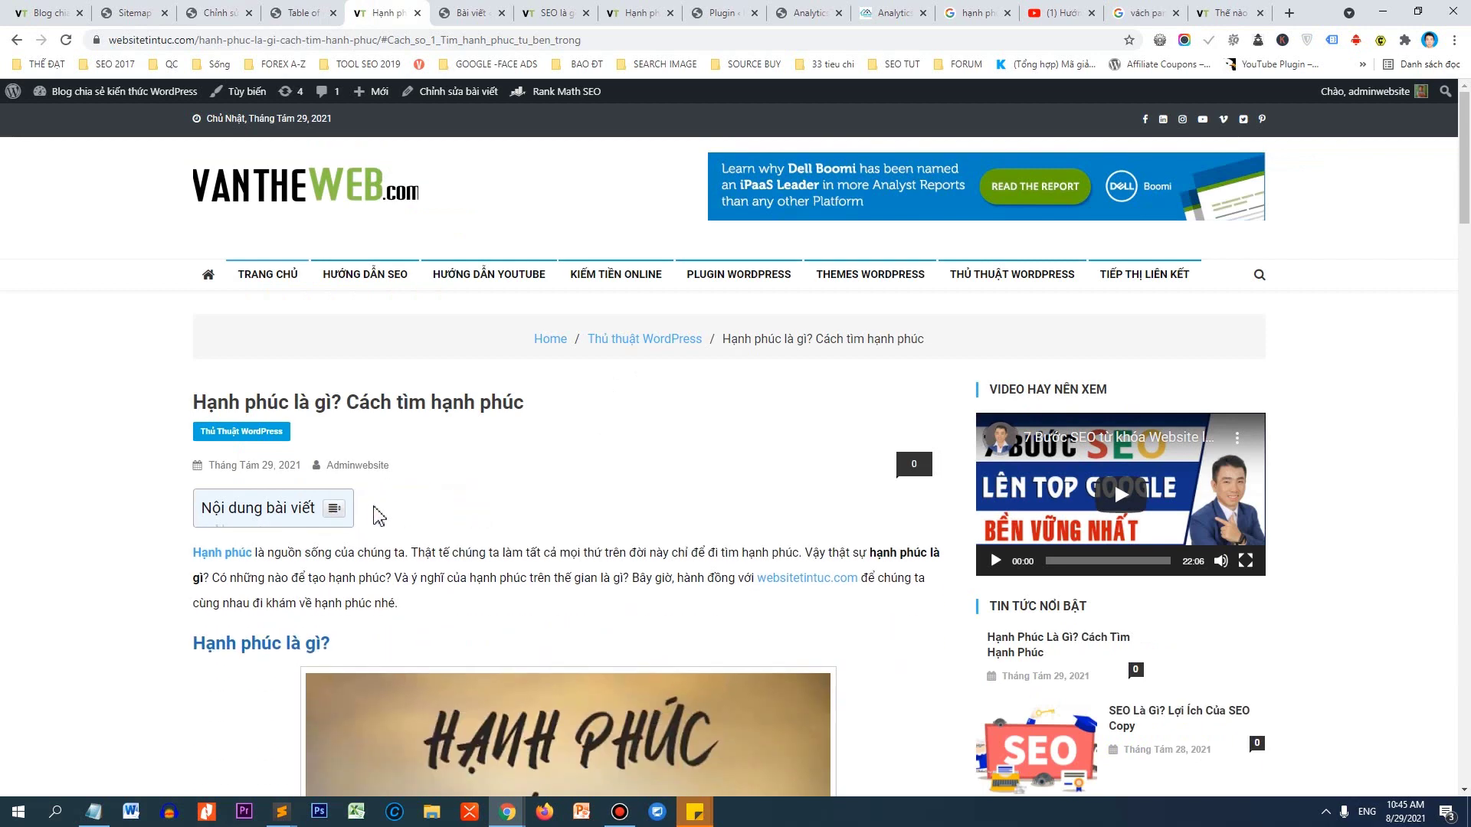
{"action": "left_click", "coordinate": [340, 509]}
{"action": "scroll", "coordinate": [581, 482], "scroll_direction": "down", "scroll_amount": 2}
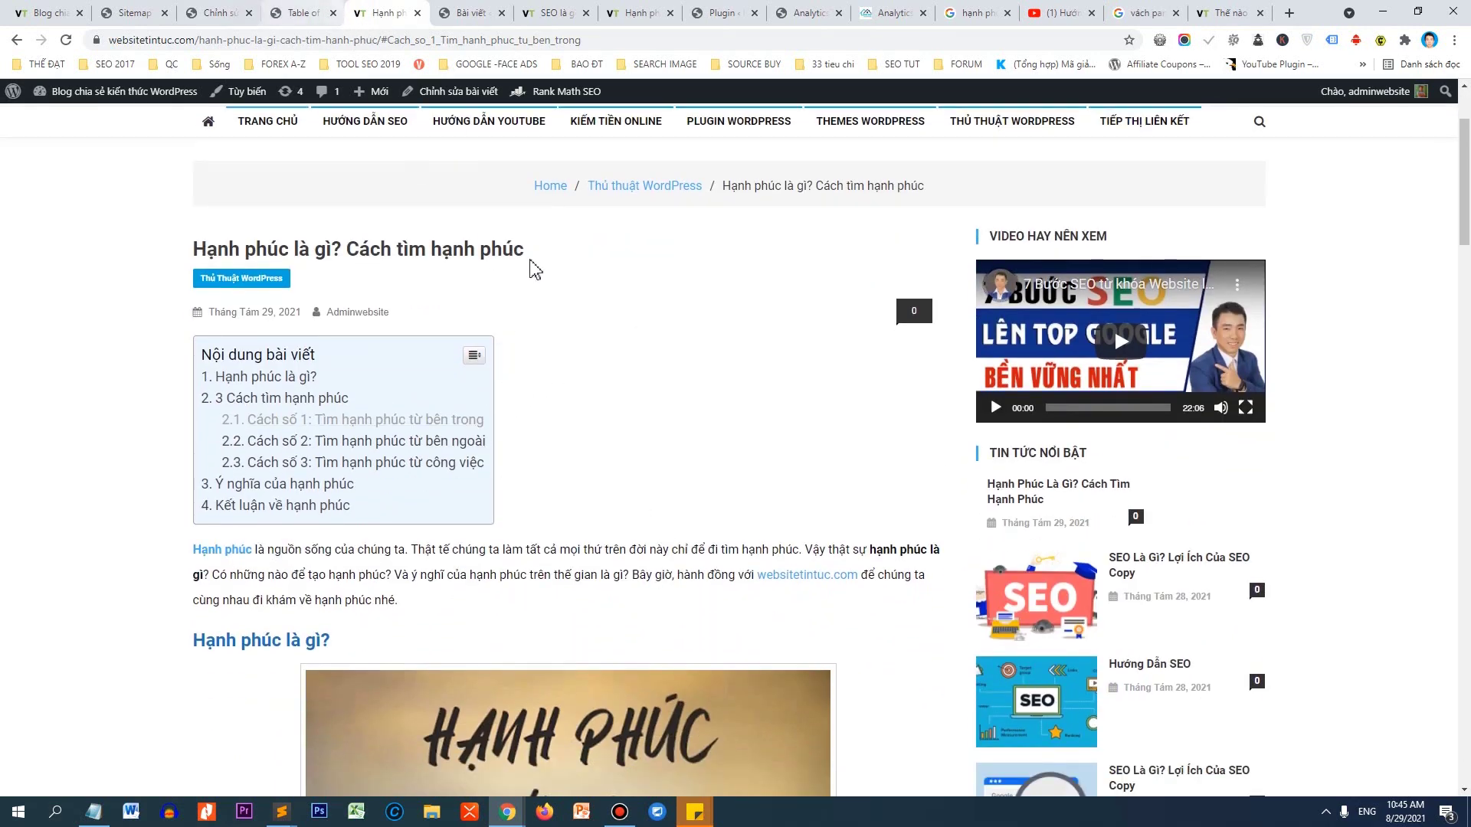
{"action": "left_click", "coordinate": [478, 356]}
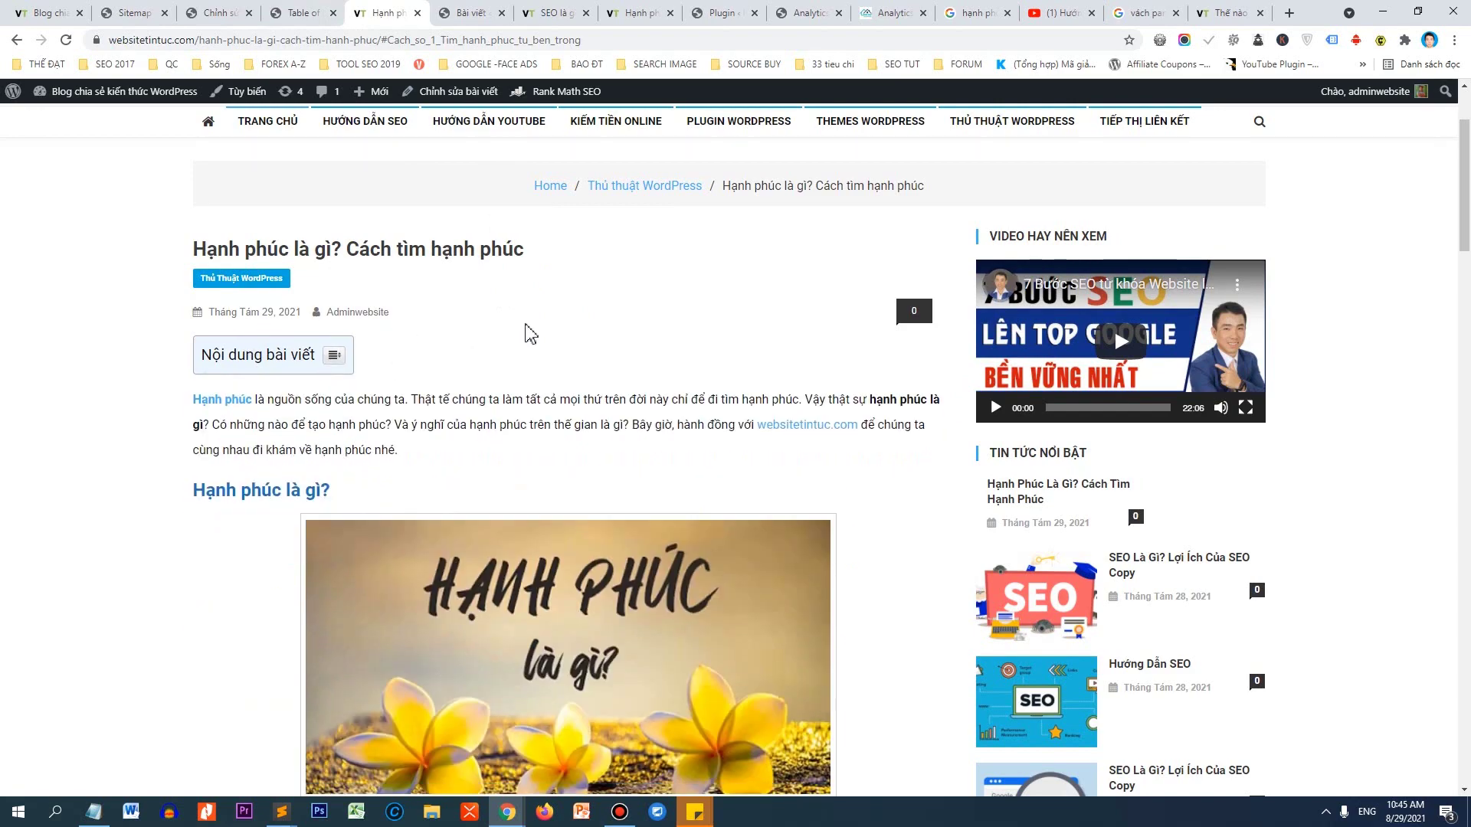
{"action": "left_click", "coordinate": [332, 359]}
{"action": "left_click", "coordinate": [476, 357]}
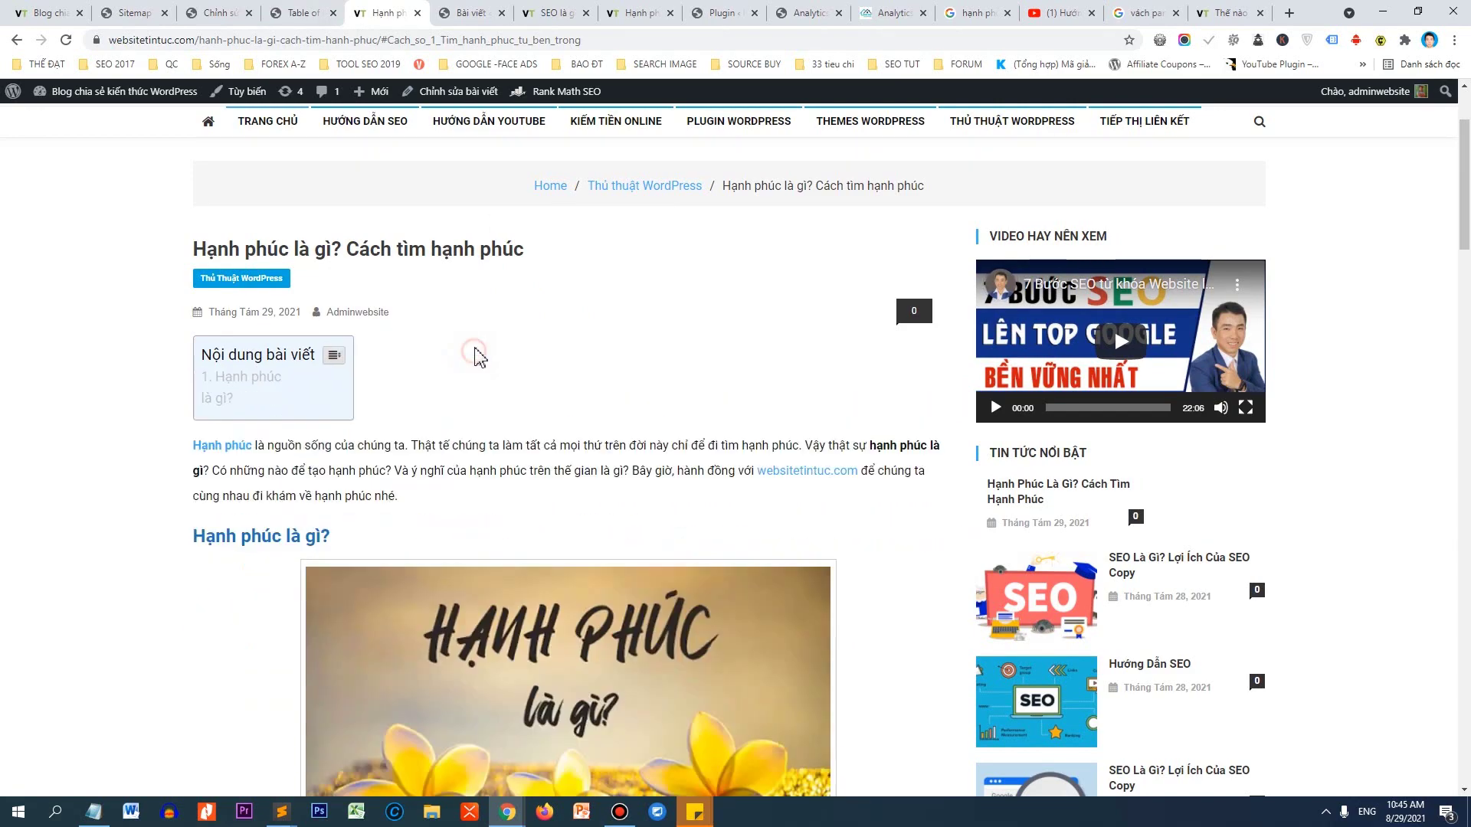
{"action": "scroll", "coordinate": [1425, 284], "scroll_direction": "down", "scroll_amount": 4}
{"action": "left_click_drag", "start_coordinate": [1464, 203], "coordinate": [1455, 84]}
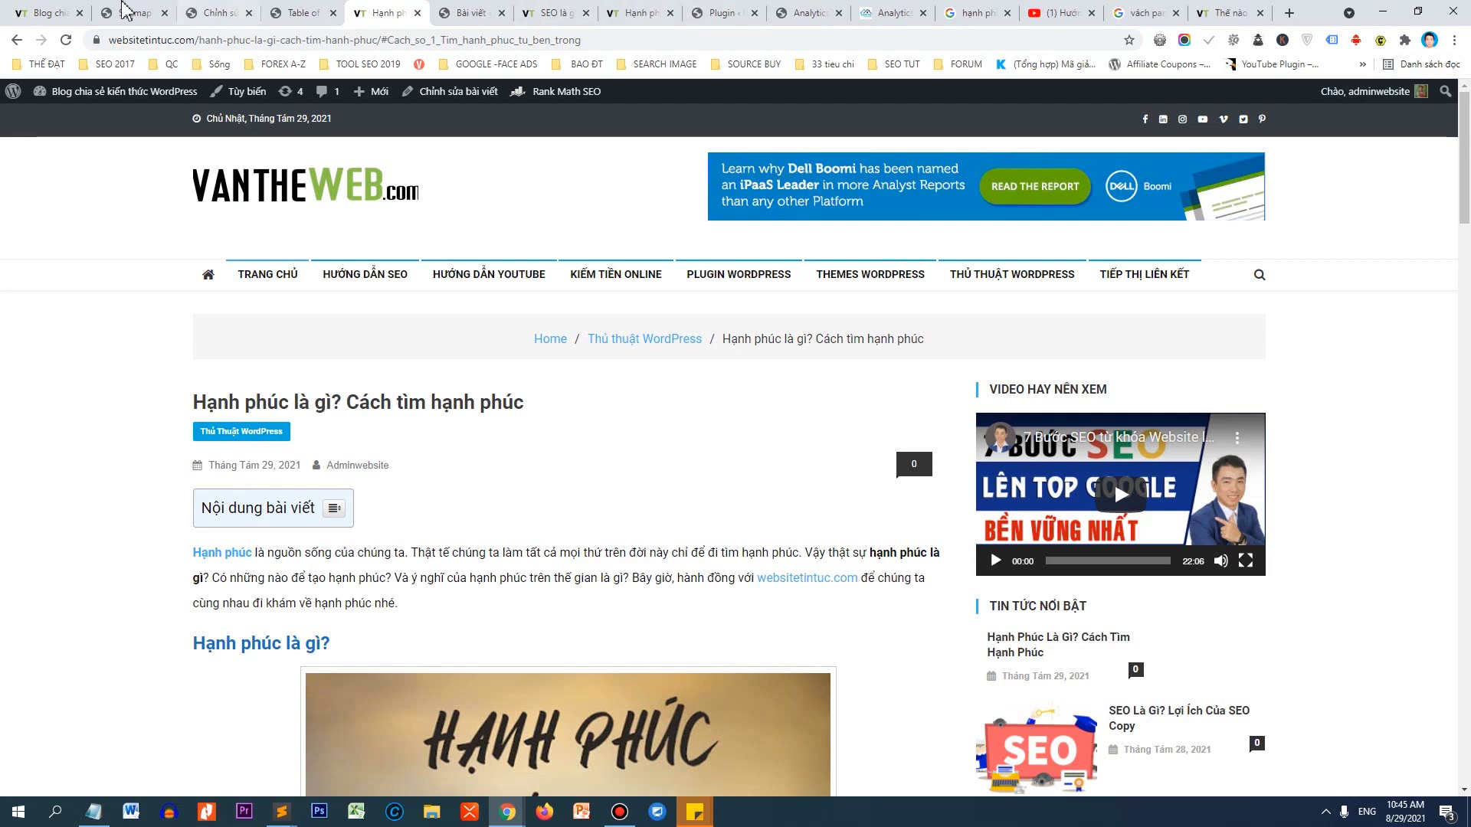
Reload the post editor and find the failing keyword alt-text check in Rank Math's Additional section.
{"action": "left_click", "coordinate": [218, 12]}
{"action": "right_click", "coordinate": [554, 185]}
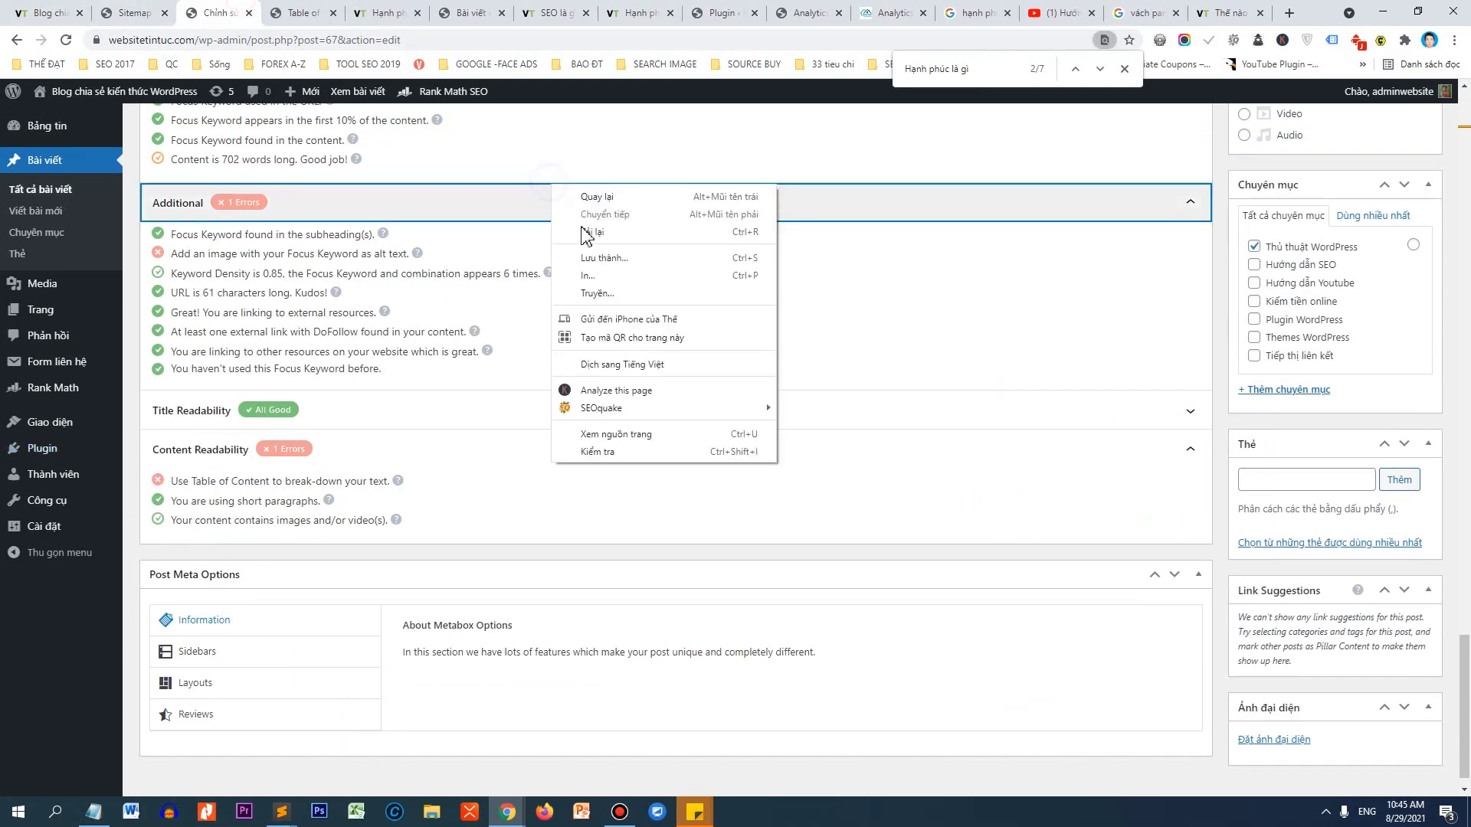
{"action": "left_click", "coordinate": [590, 230]}
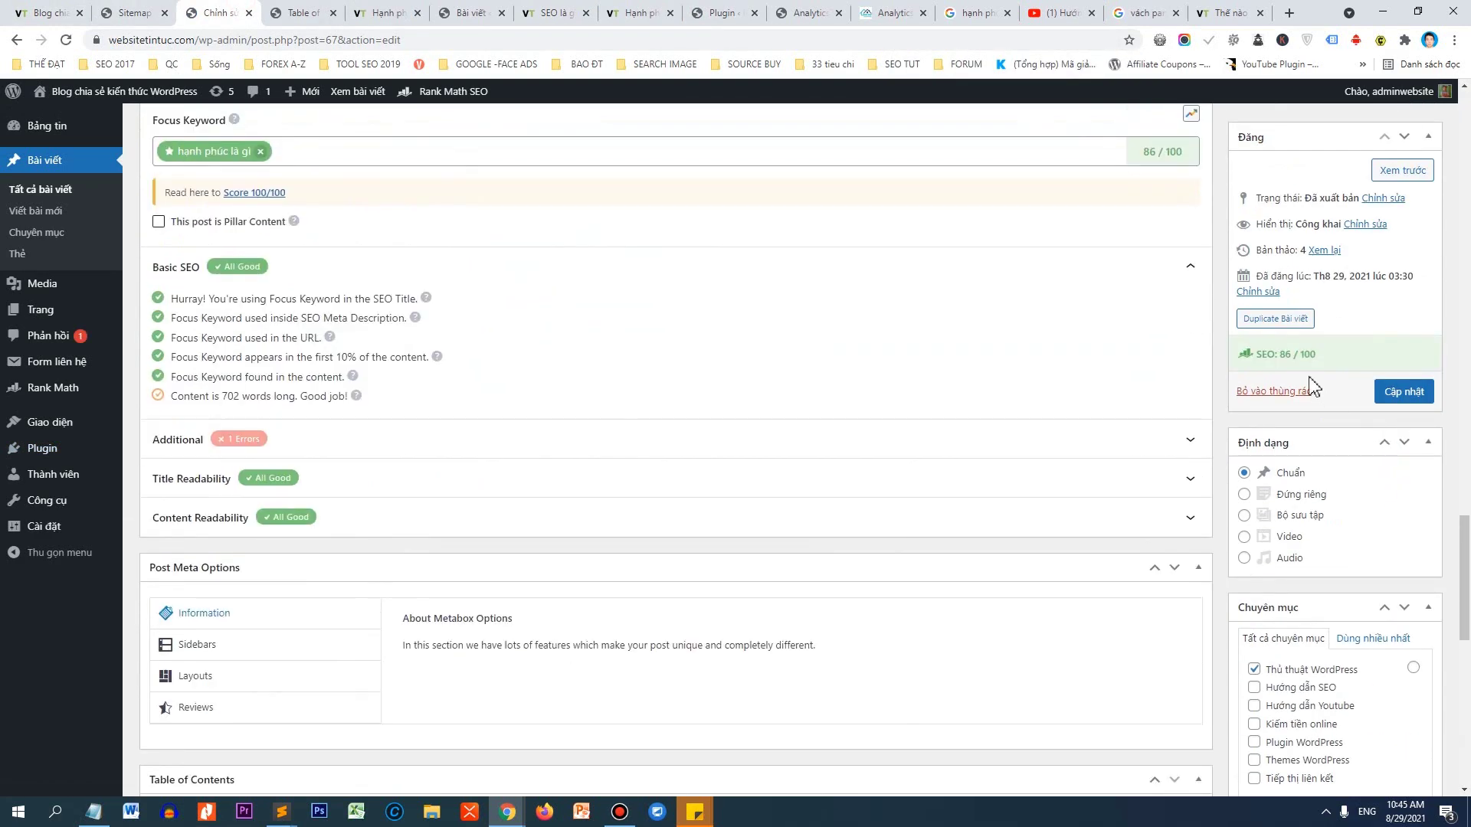
{"action": "left_click", "coordinate": [328, 441]}
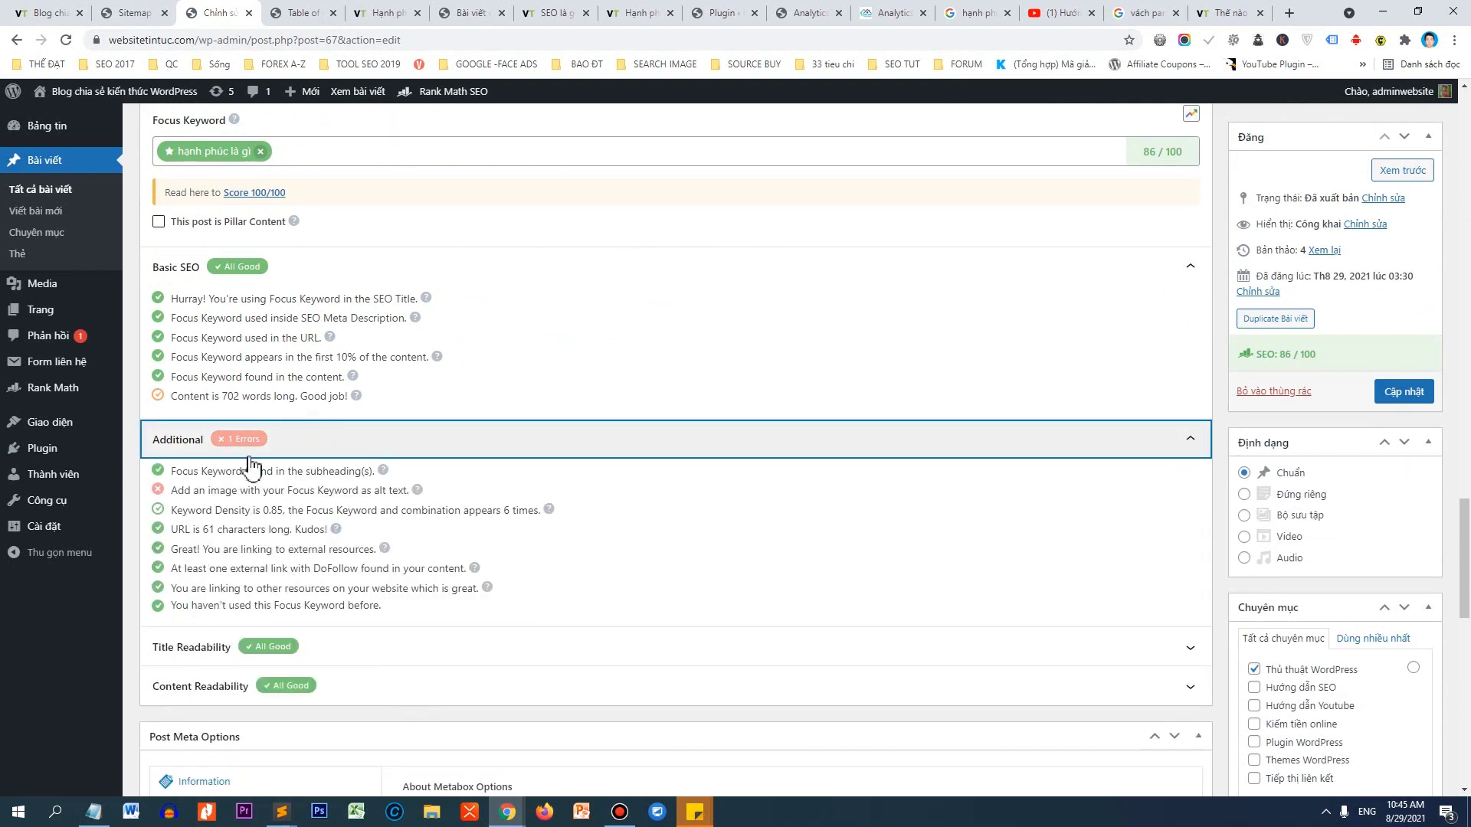
{"action": "left_click_drag", "start_coordinate": [172, 490], "coordinate": [352, 496]}
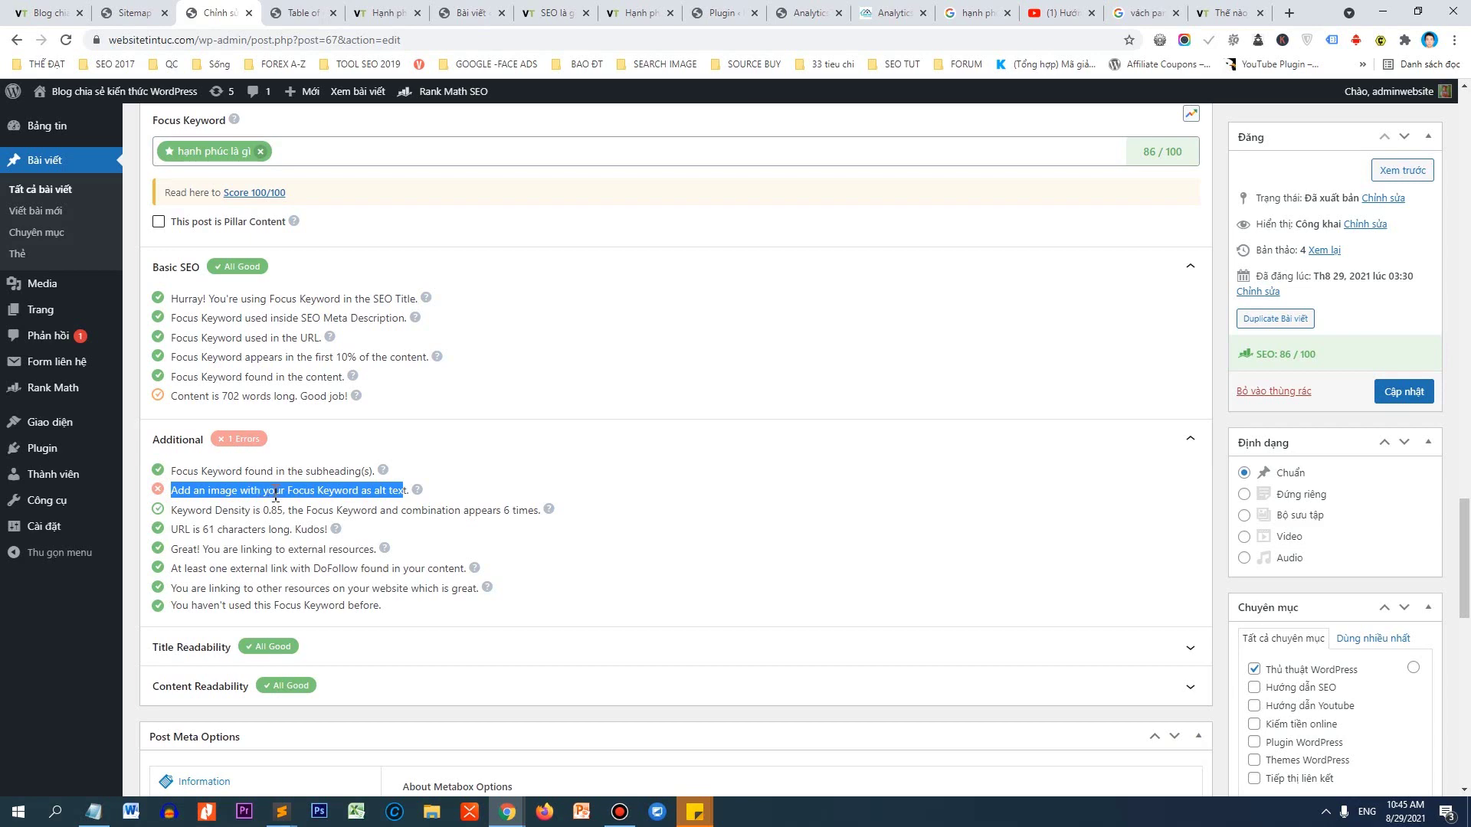
Expand Rank Math's Content Readability and Title Readability checks to review them.
{"action": "scroll", "coordinate": [397, 498], "scroll_direction": "up", "scroll_amount": 5}
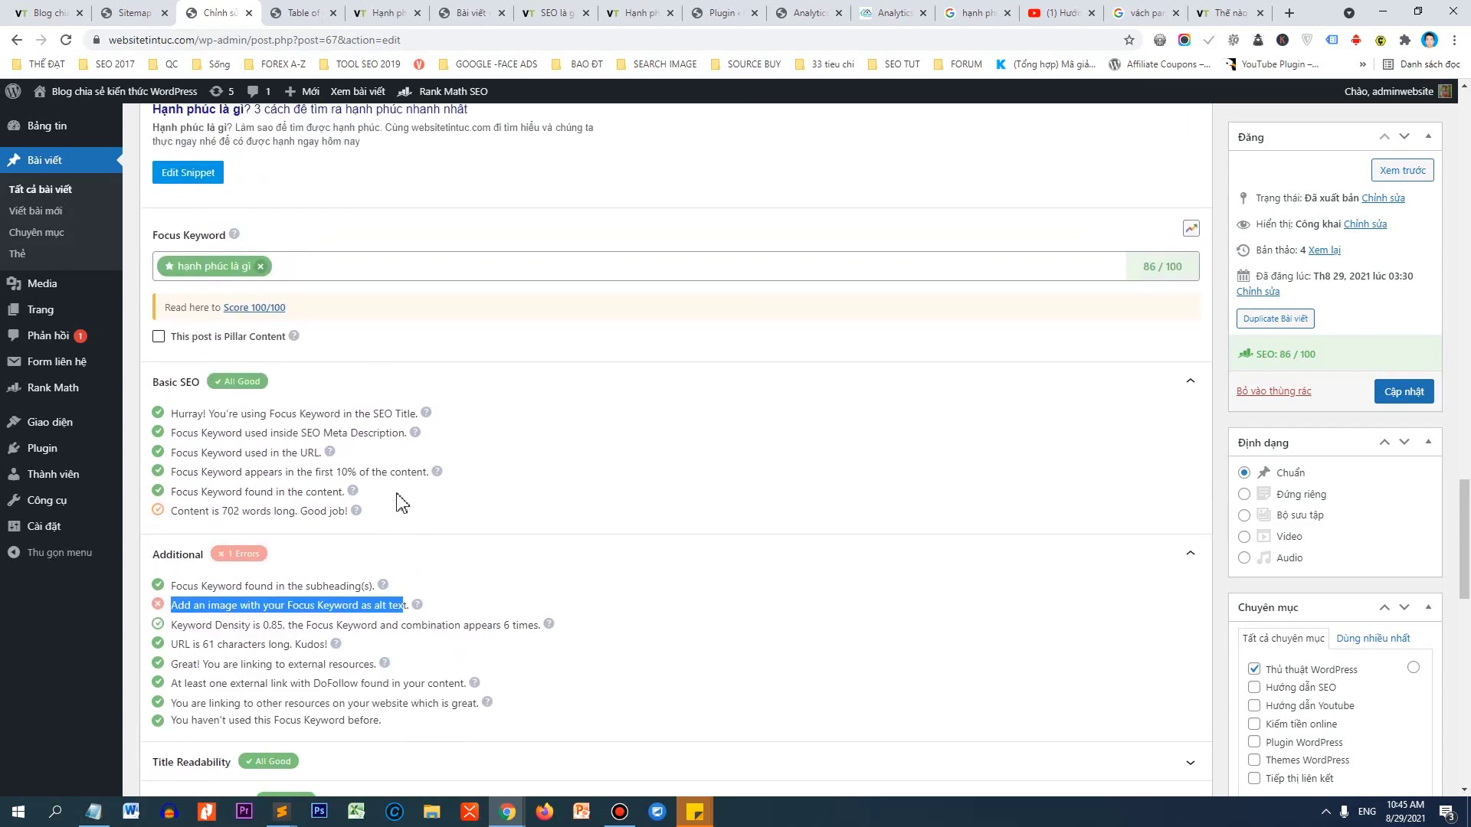
{"action": "scroll", "coordinate": [421, 498], "scroll_direction": "down", "scroll_amount": 8}
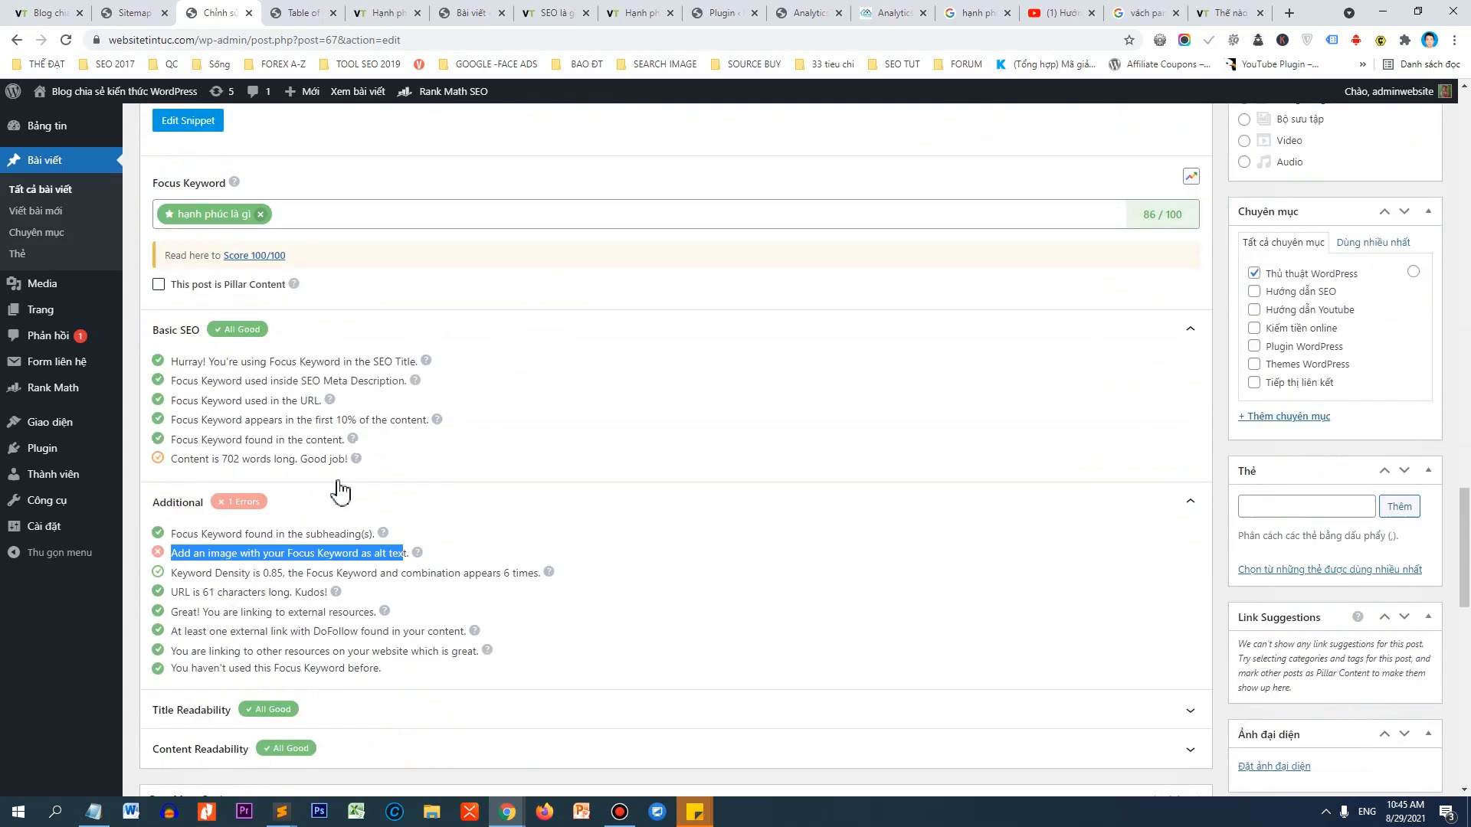
{"action": "left_click", "coordinate": [373, 460]}
{"action": "left_click", "coordinate": [376, 430]}
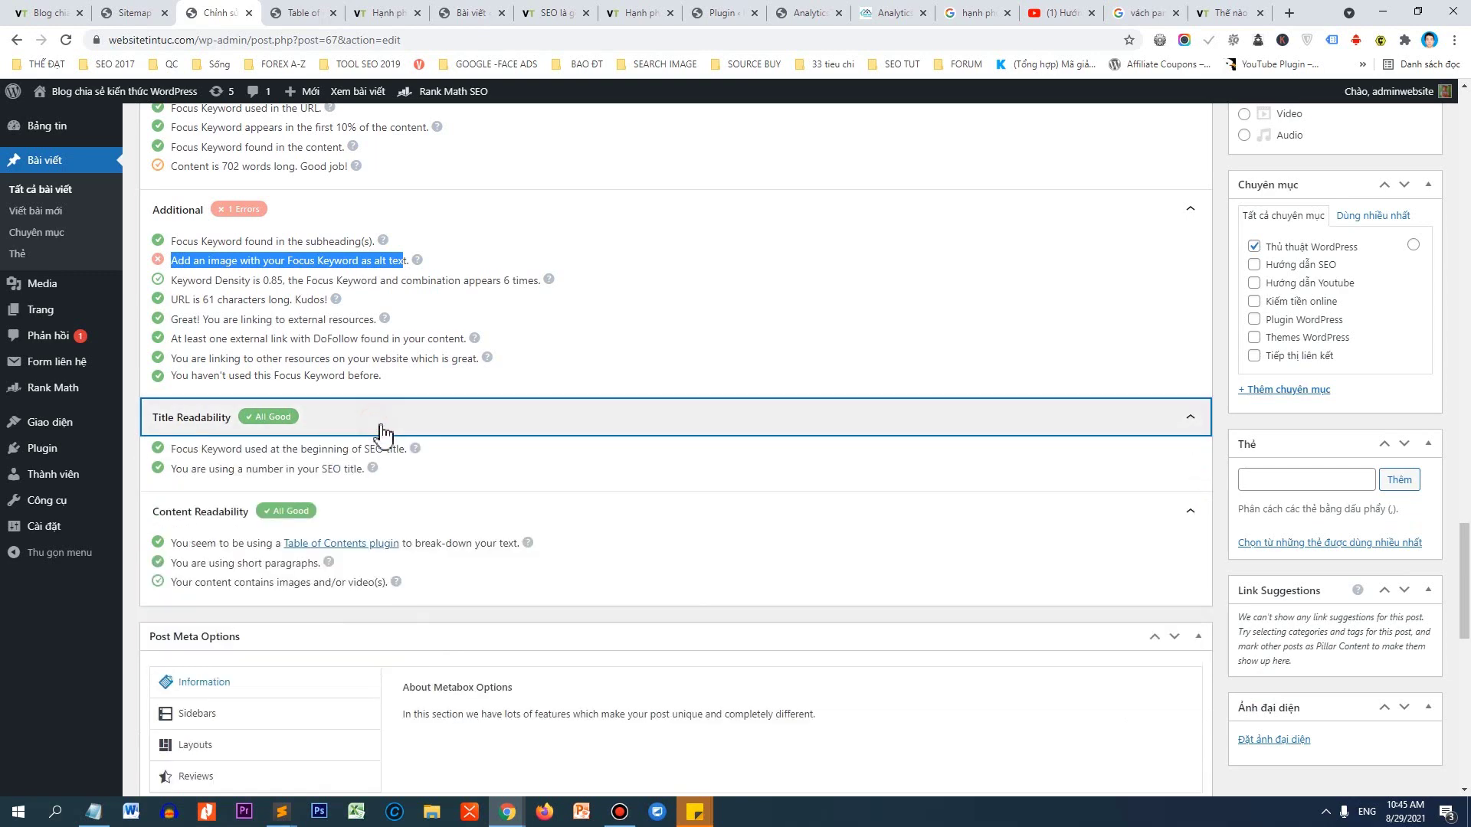
{"action": "scroll", "coordinate": [374, 429], "scroll_direction": "up", "scroll_amount": 3}
{"action": "scroll", "coordinate": [337, 506], "scroll_direction": "up", "scroll_amount": 4}
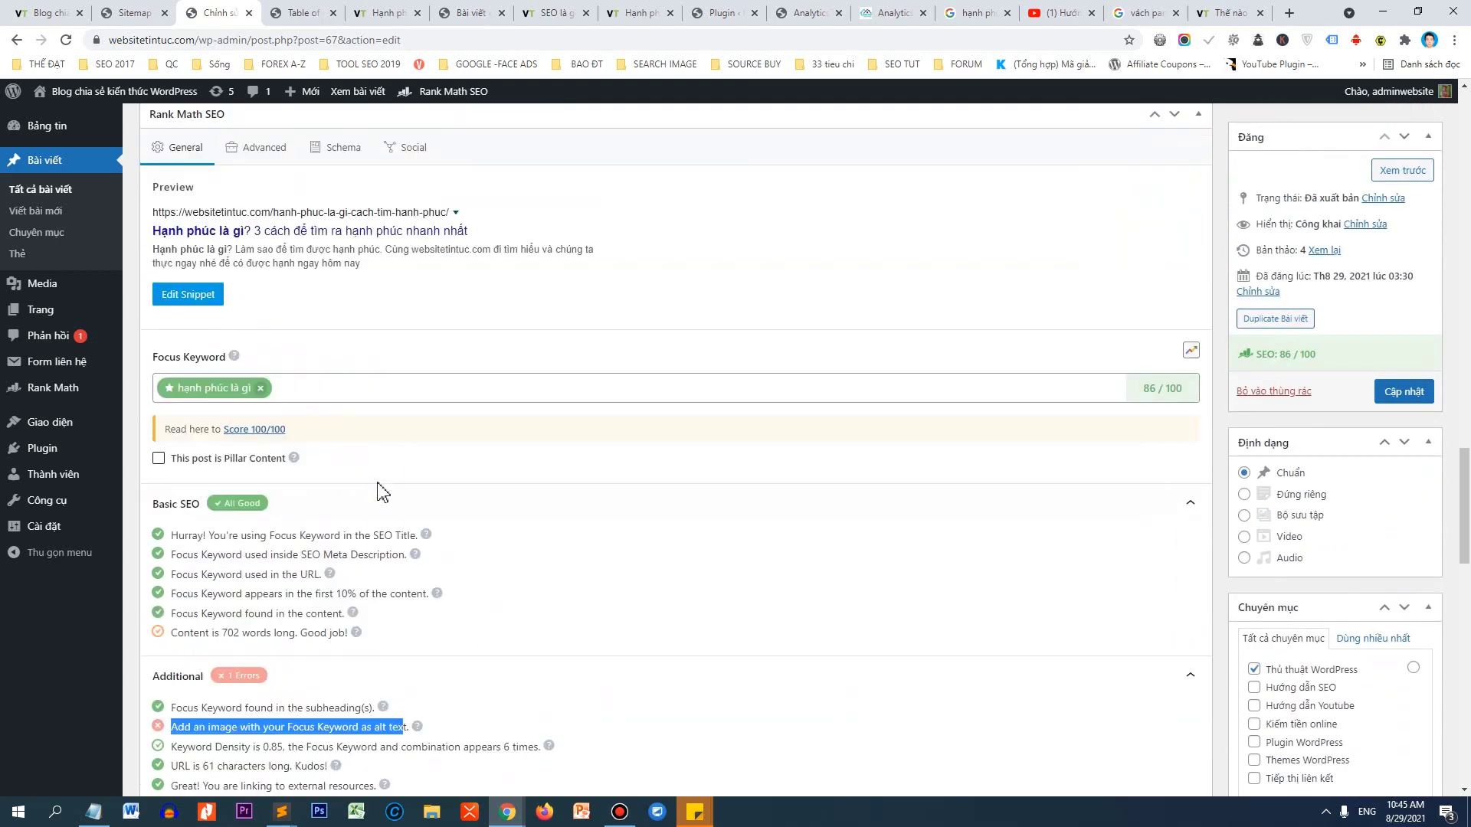
{"action": "scroll", "coordinate": [295, 518], "scroll_direction": "up", "scroll_amount": 6}
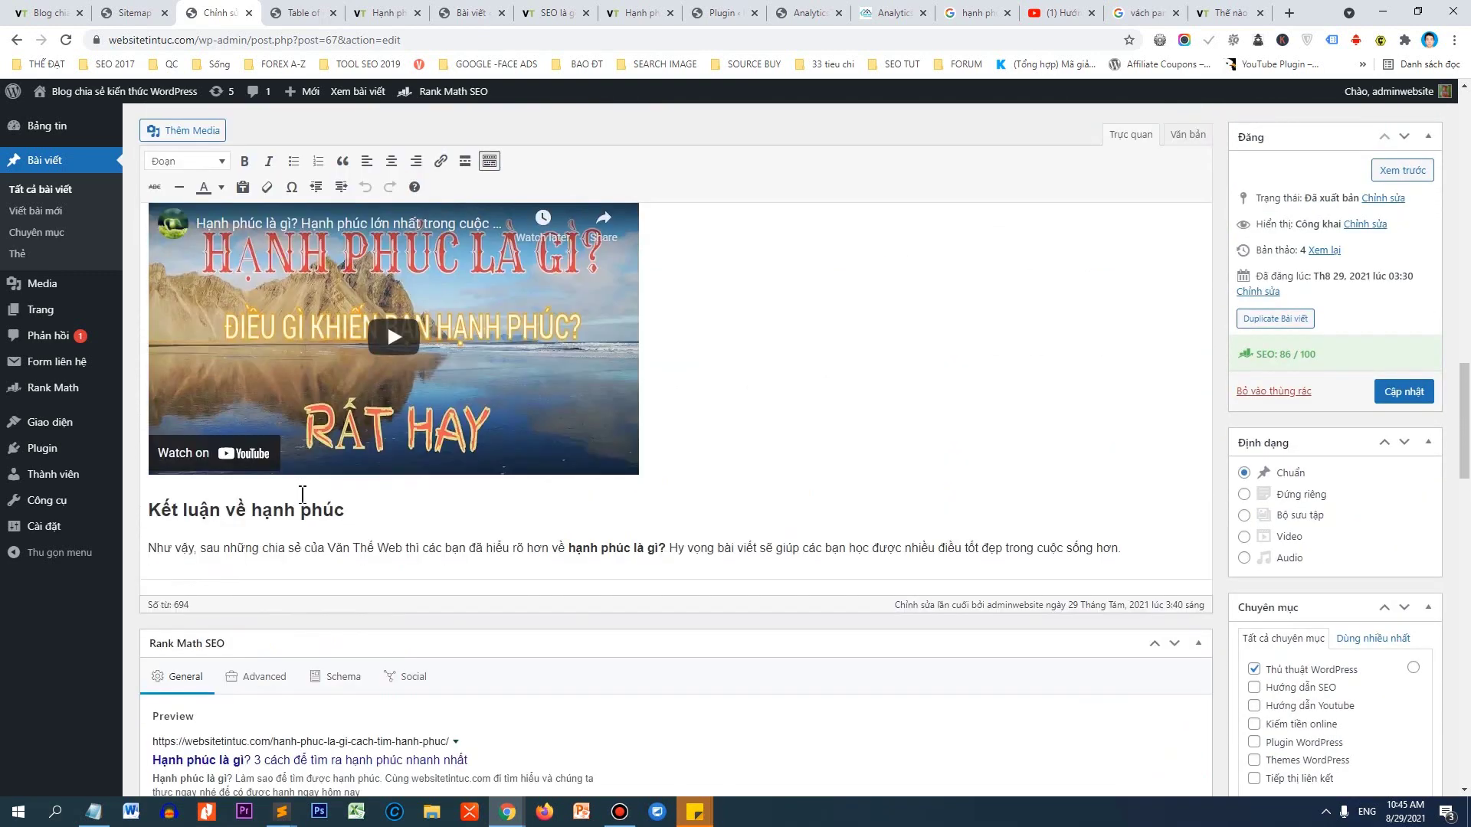
Inspect the post's existing images, the flower quote and the first Hạnh phúc là gì picture.
{"action": "scroll", "coordinate": [369, 476], "scroll_direction": "up", "scroll_amount": 4}
{"action": "scroll", "coordinate": [369, 476], "scroll_direction": "up", "scroll_amount": 7}
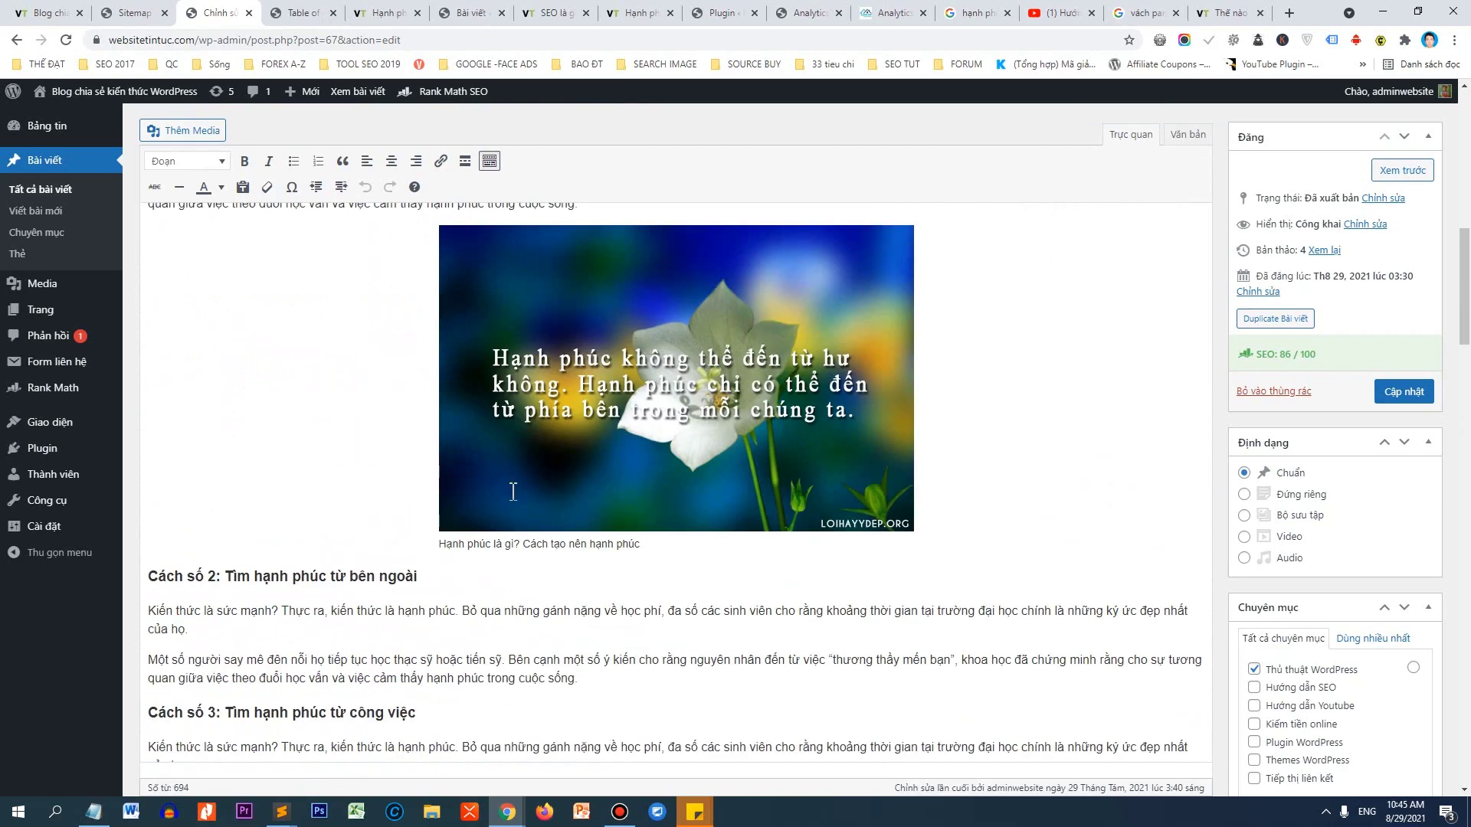
{"action": "left_click", "coordinate": [610, 478]}
{"action": "scroll", "coordinate": [524, 536], "scroll_direction": "up", "scroll_amount": 7}
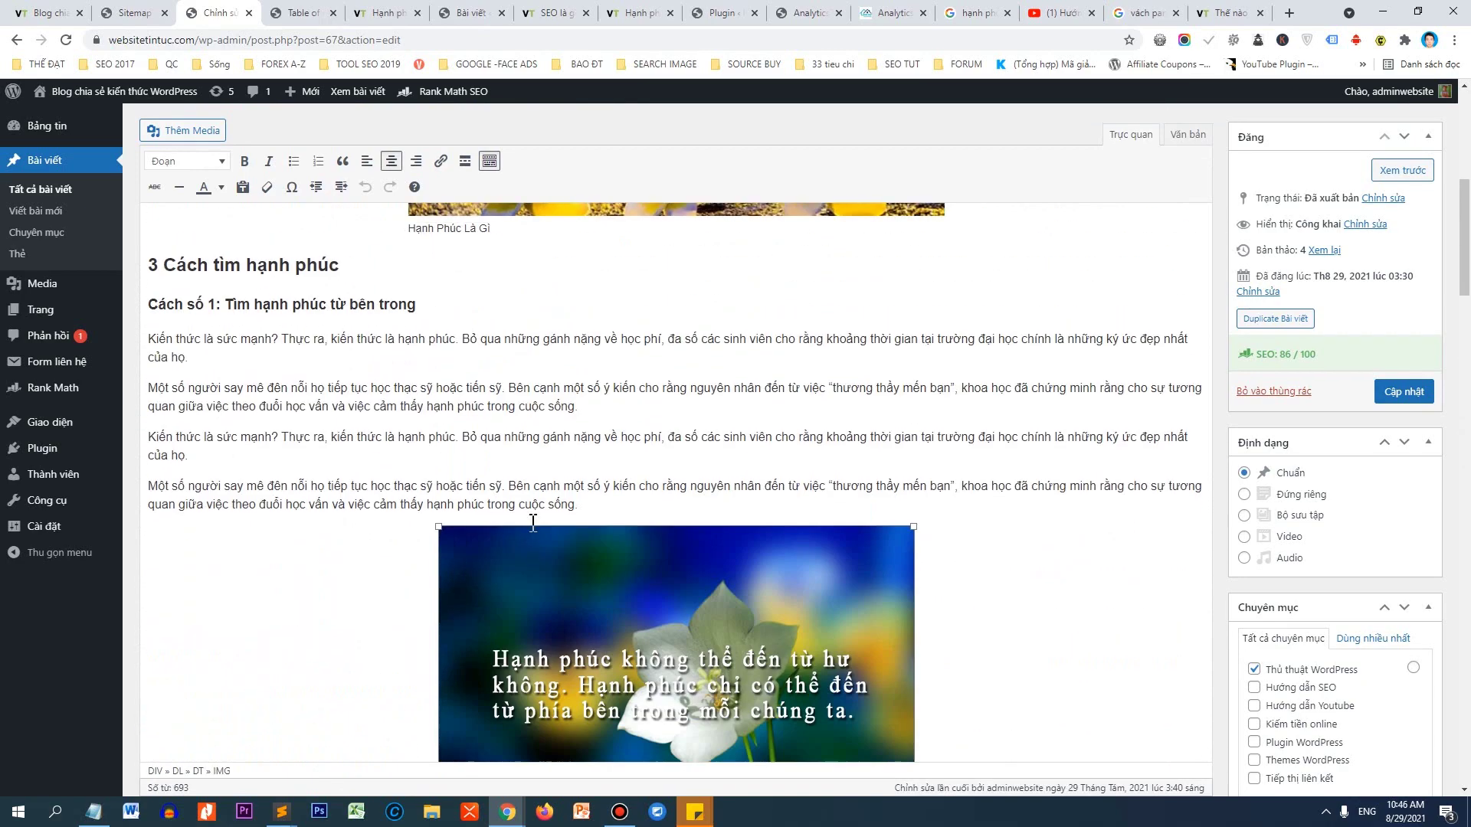
{"action": "left_click", "coordinate": [570, 467]}
{"action": "scroll", "coordinate": [842, 406], "scroll_direction": "up", "scroll_amount": 1}
{"action": "scroll", "coordinate": [836, 407], "scroll_direction": "up", "scroll_amount": 2}
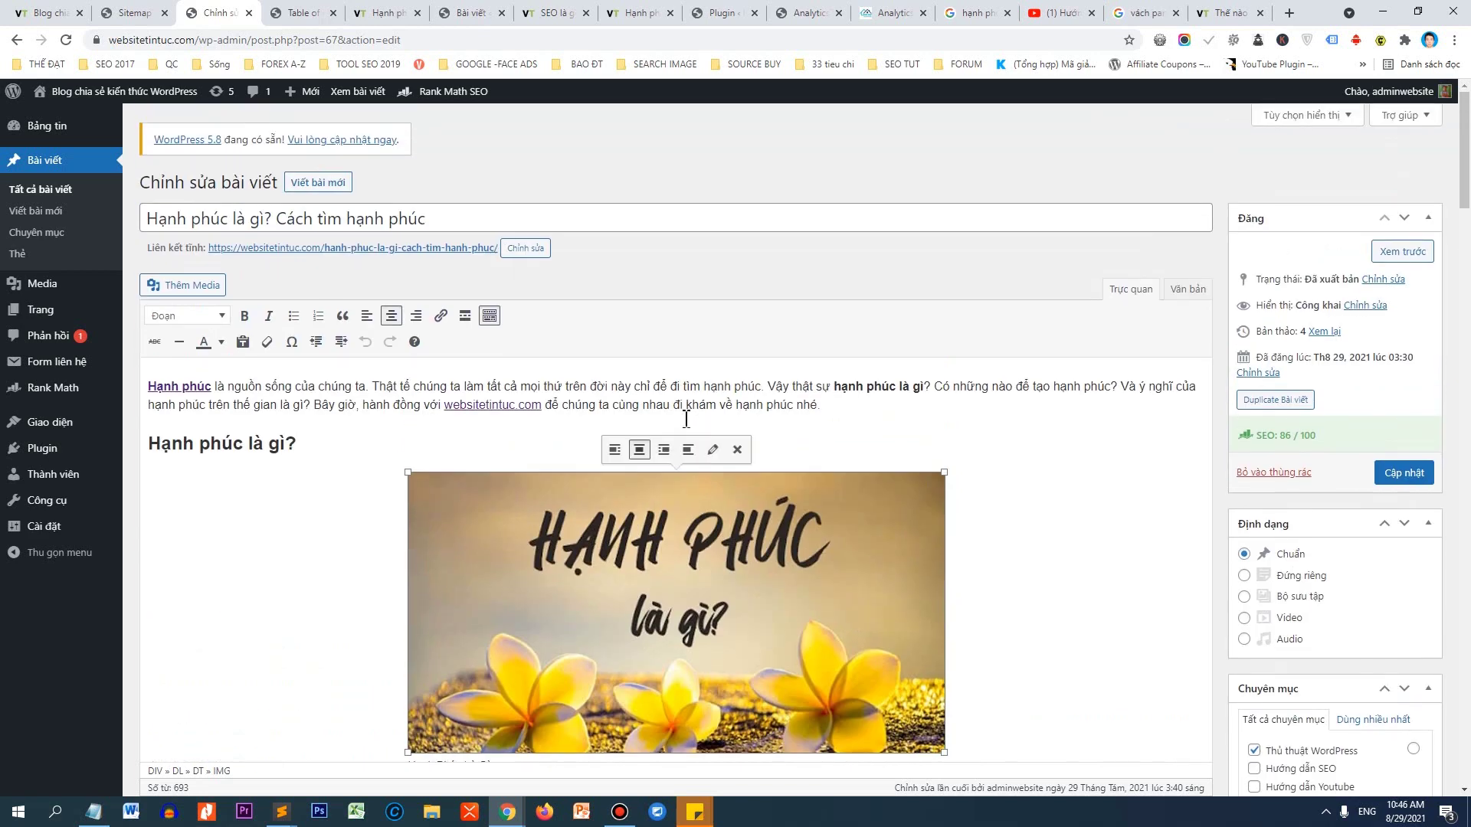
{"action": "scroll", "coordinate": [702, 437], "scroll_direction": "down", "scroll_amount": 12}
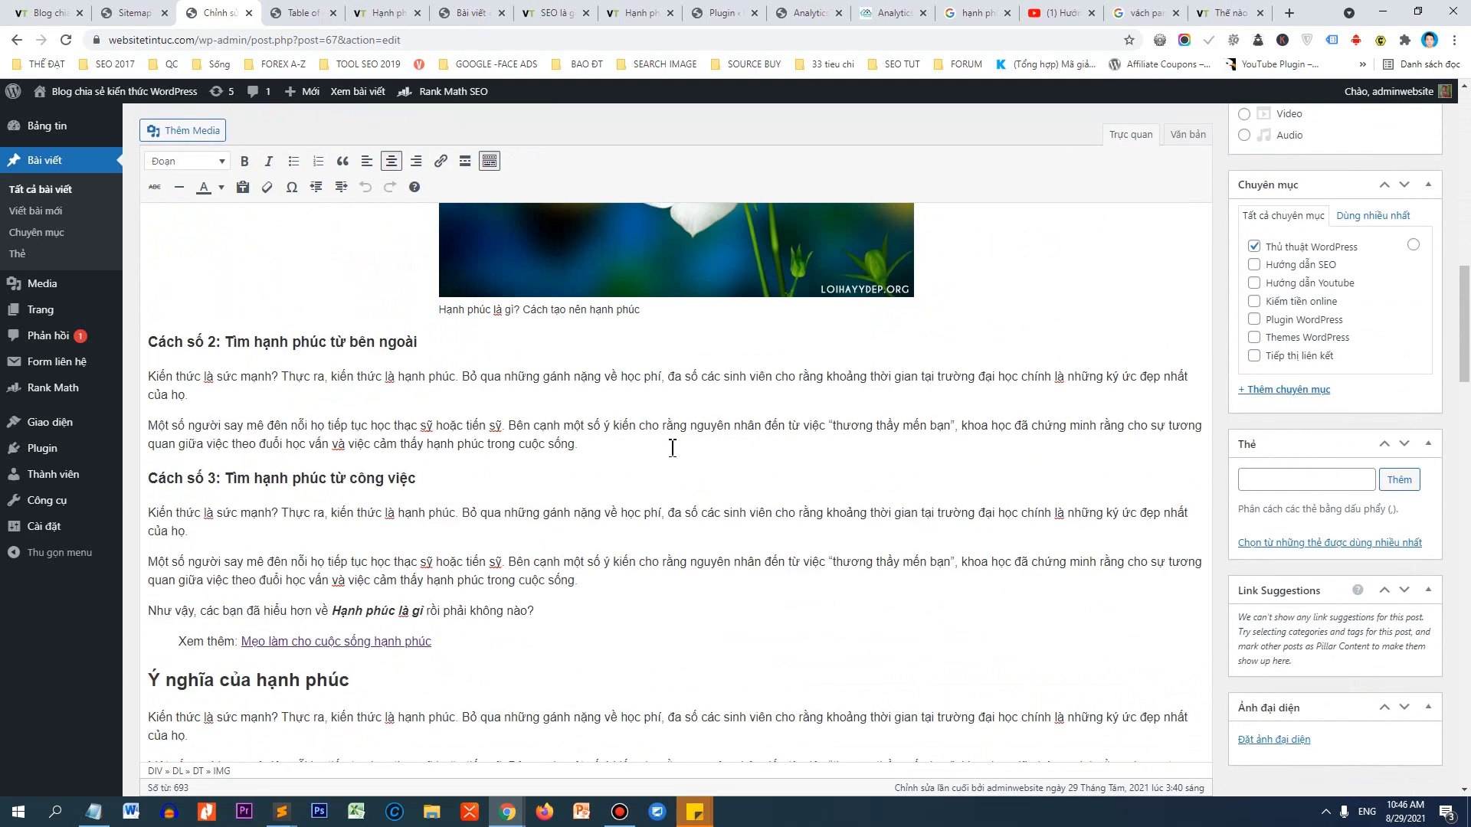
Insert the SEO? picture from the media library in a new paragraph after Cách số 2.
{"action": "left_click", "coordinate": [517, 479]}
{"action": "key", "text": "Return"}
{"action": "left_click", "coordinate": [185, 135]}
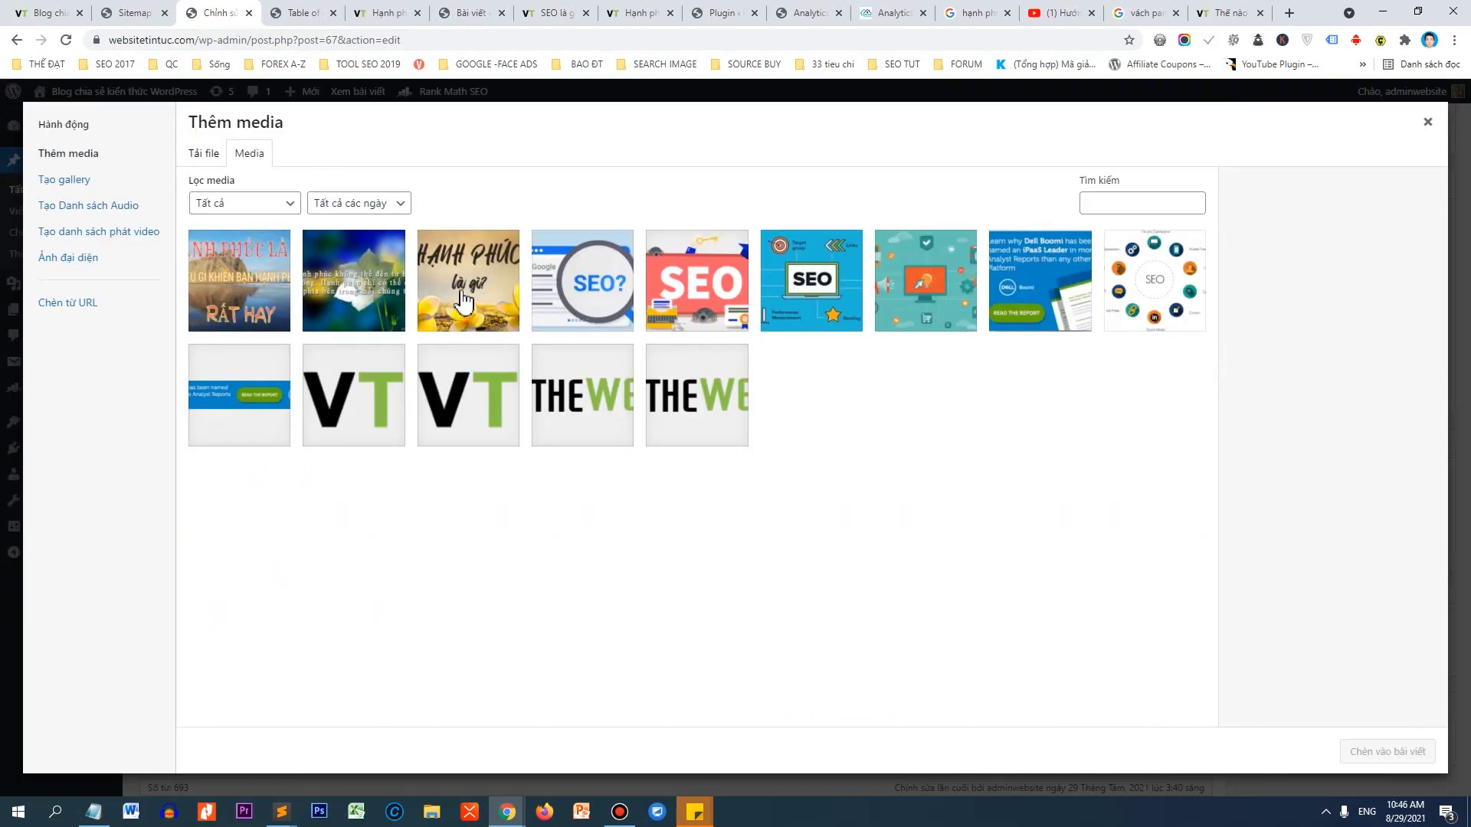
{"action": "left_click", "coordinate": [582, 291]}
{"action": "left_click", "coordinate": [1387, 752]}
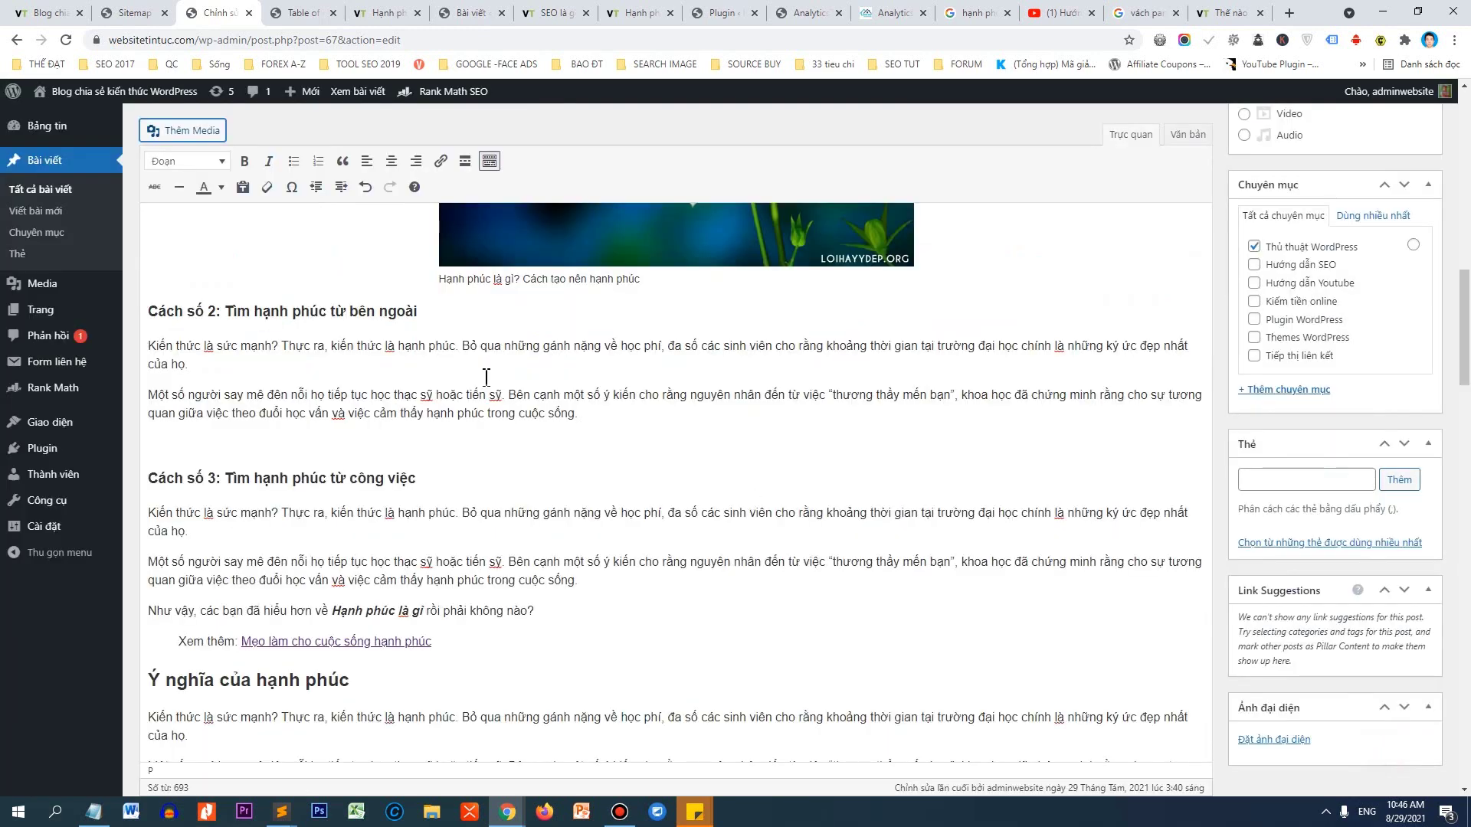
Centre the SEO? image and set it to full size, 730 × 400.
{"action": "scroll", "coordinate": [485, 377], "scroll_direction": "down", "scroll_amount": 4}
{"action": "left_click", "coordinate": [250, 245]}
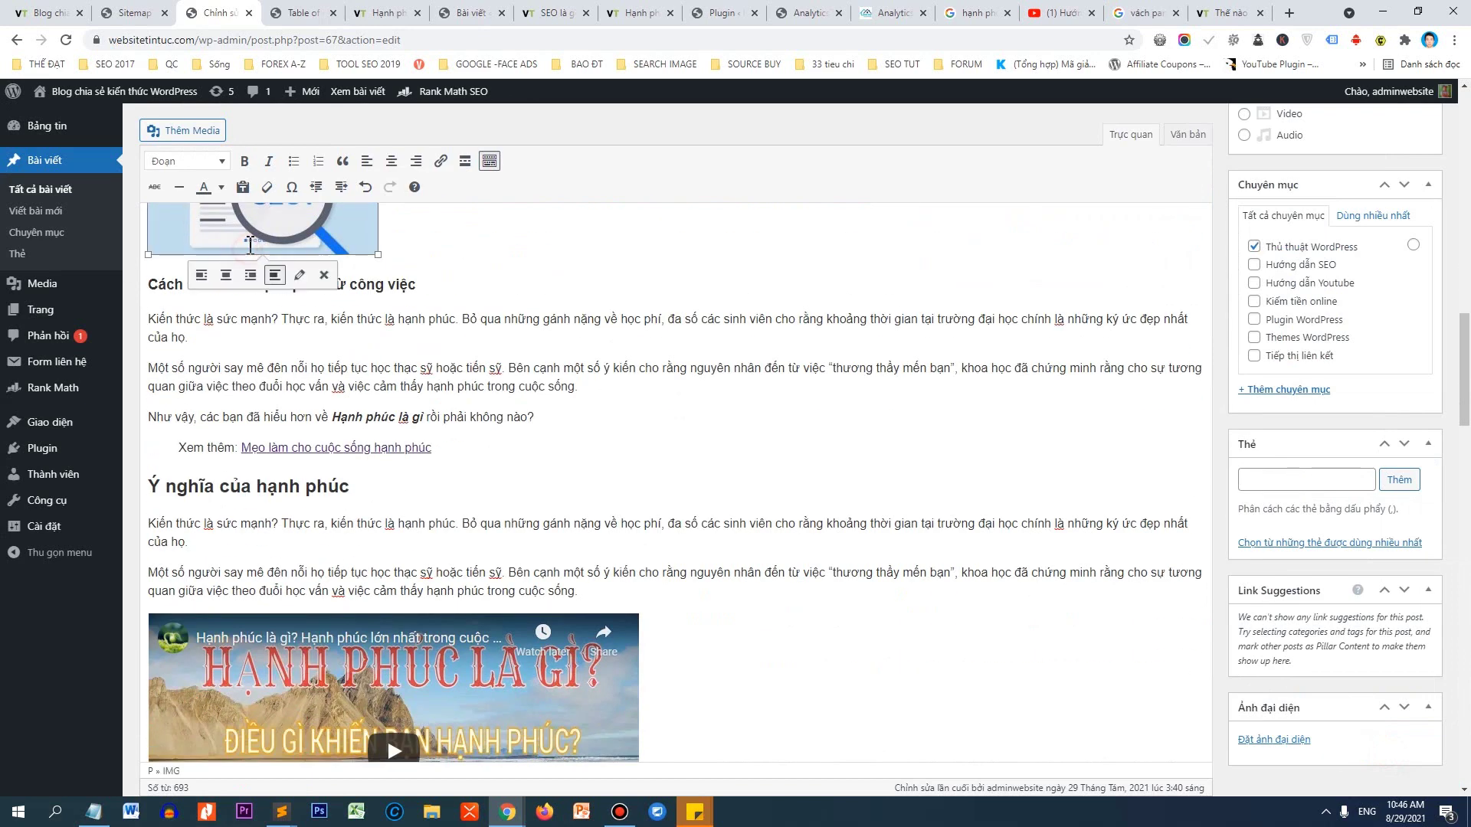
{"action": "left_click", "coordinate": [226, 275]}
{"action": "left_click", "coordinate": [710, 275]}
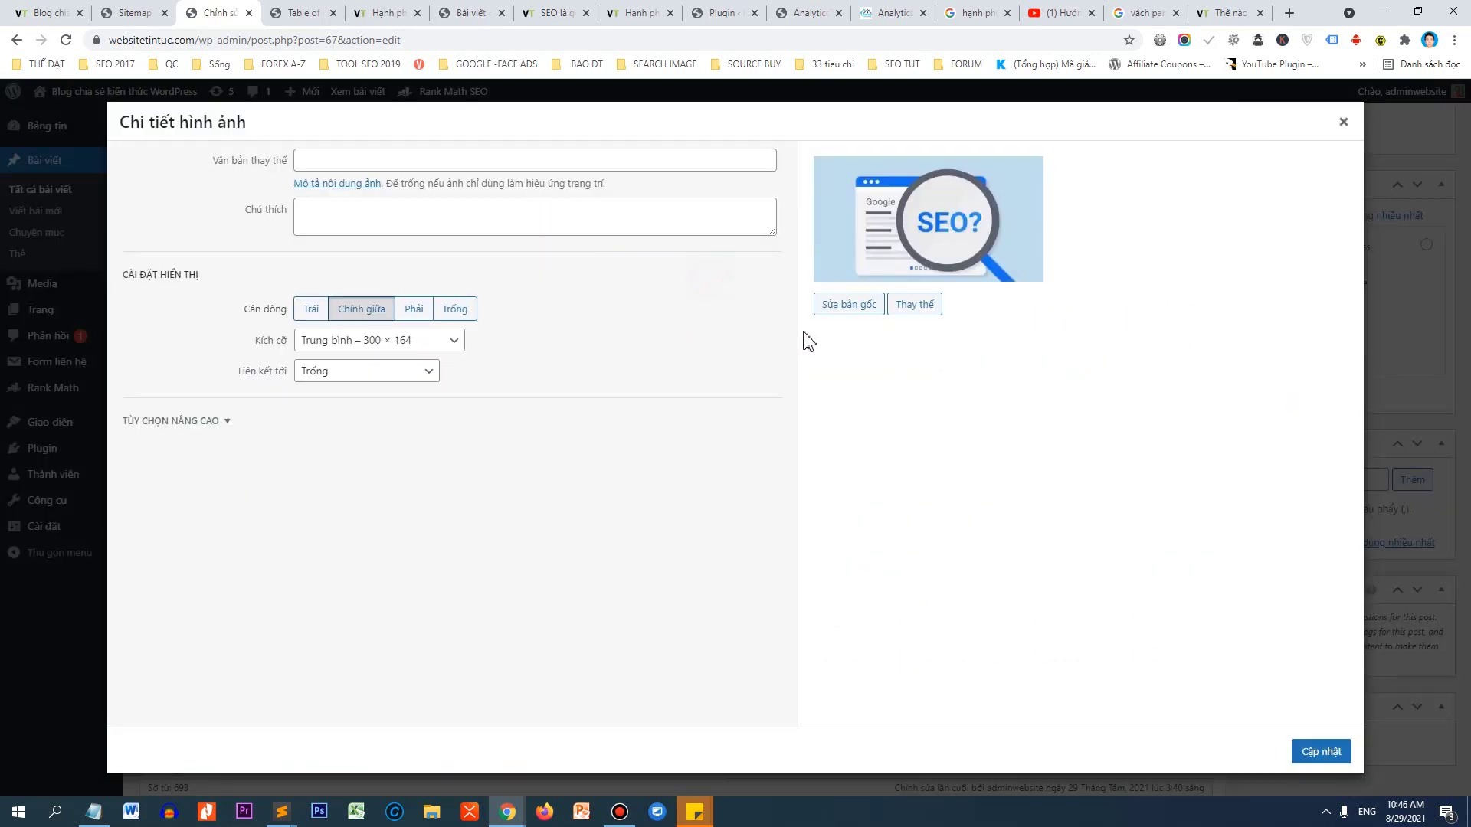
{"action": "left_click", "coordinate": [423, 344]}
{"action": "left_click", "coordinate": [417, 392]}
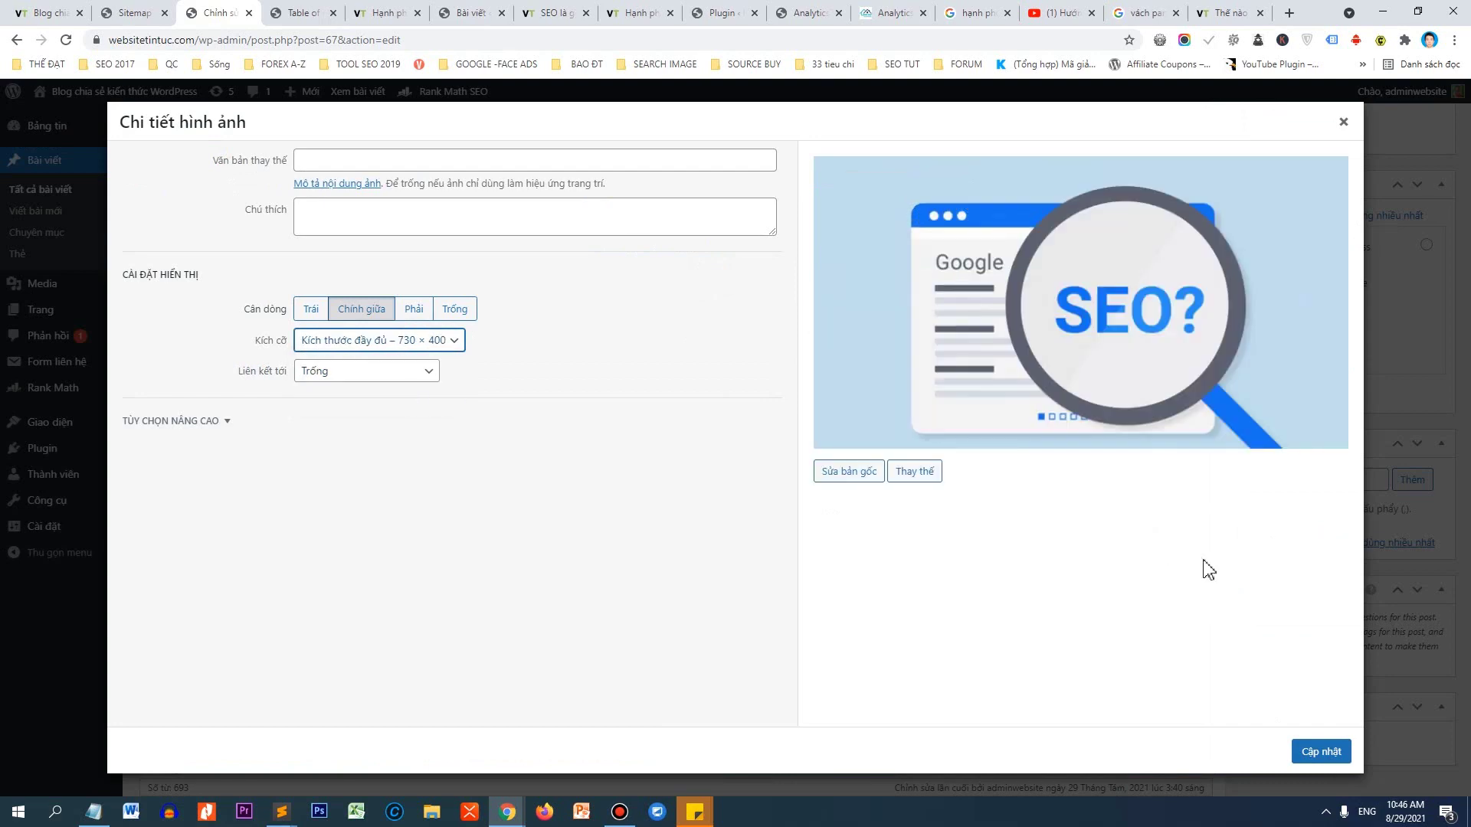
{"action": "left_click", "coordinate": [1309, 752]}
Update the post to save the newly inserted image.
{"action": "scroll", "coordinate": [1412, 304], "scroll_direction": "up", "scroll_amount": 6}
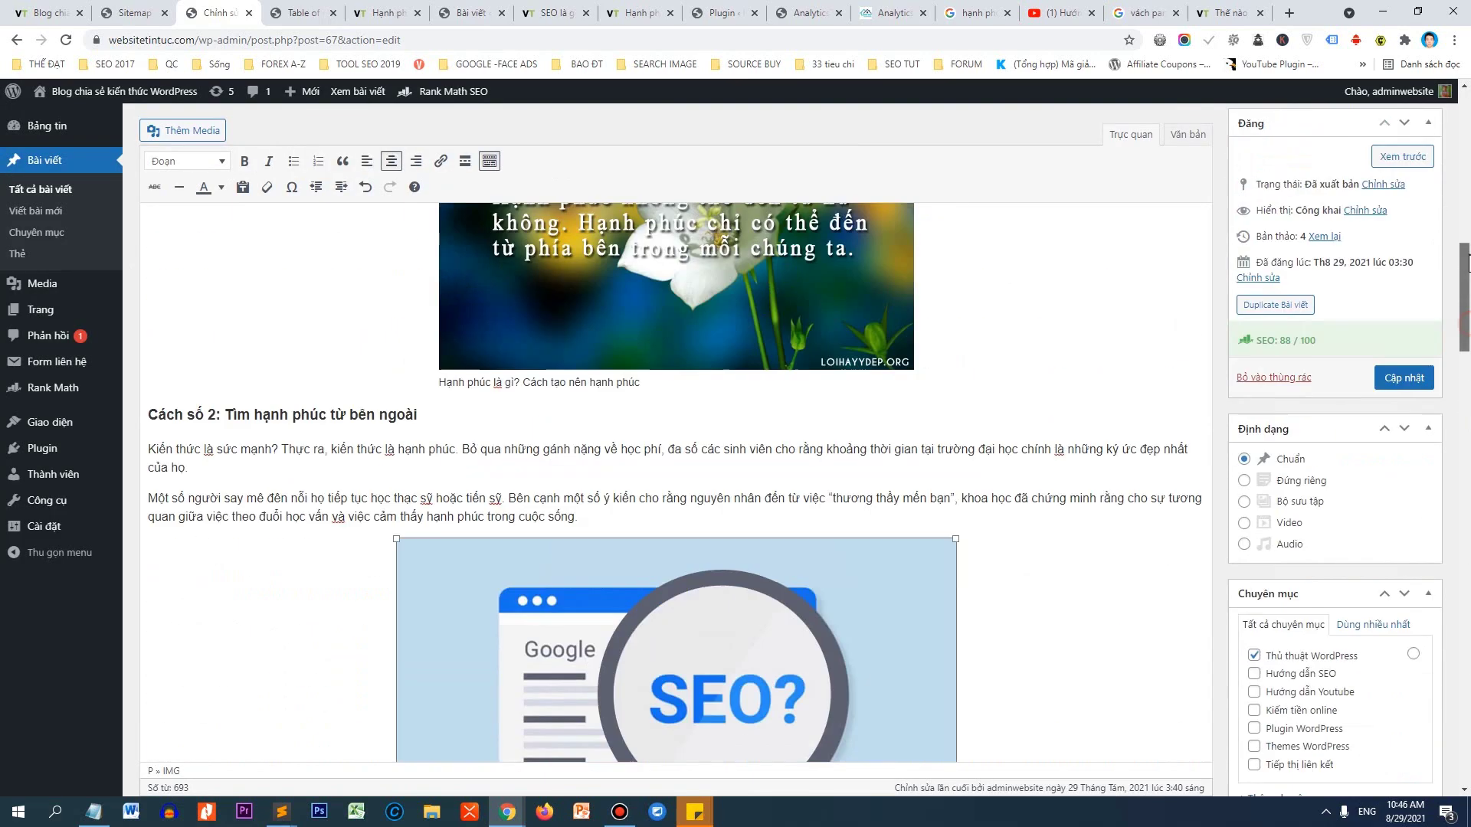
{"action": "left_click", "coordinate": [1402, 390]}
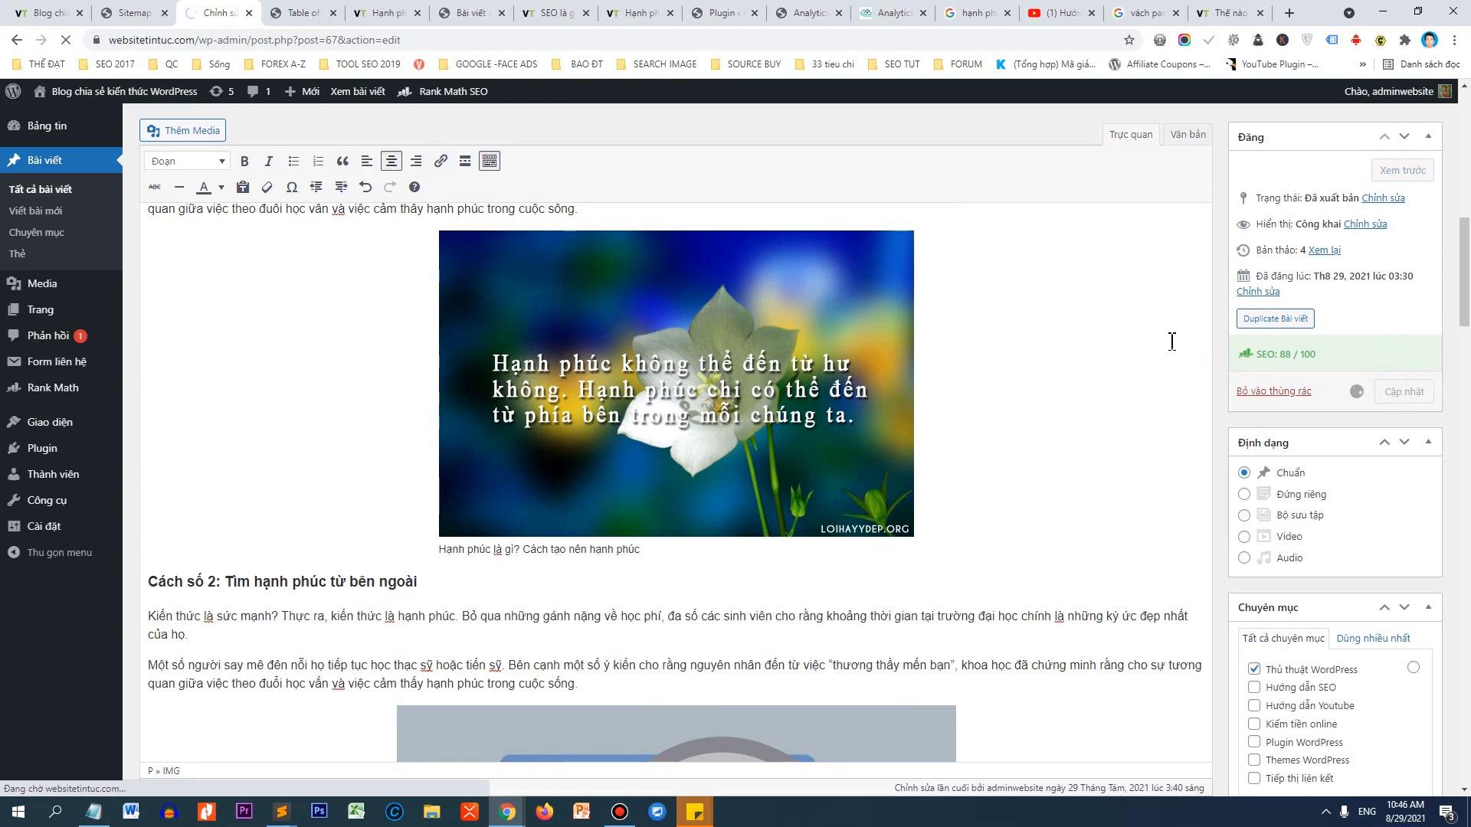
{"action": "scroll", "coordinate": [1148, 349], "scroll_direction": "down", "scroll_amount": 5}
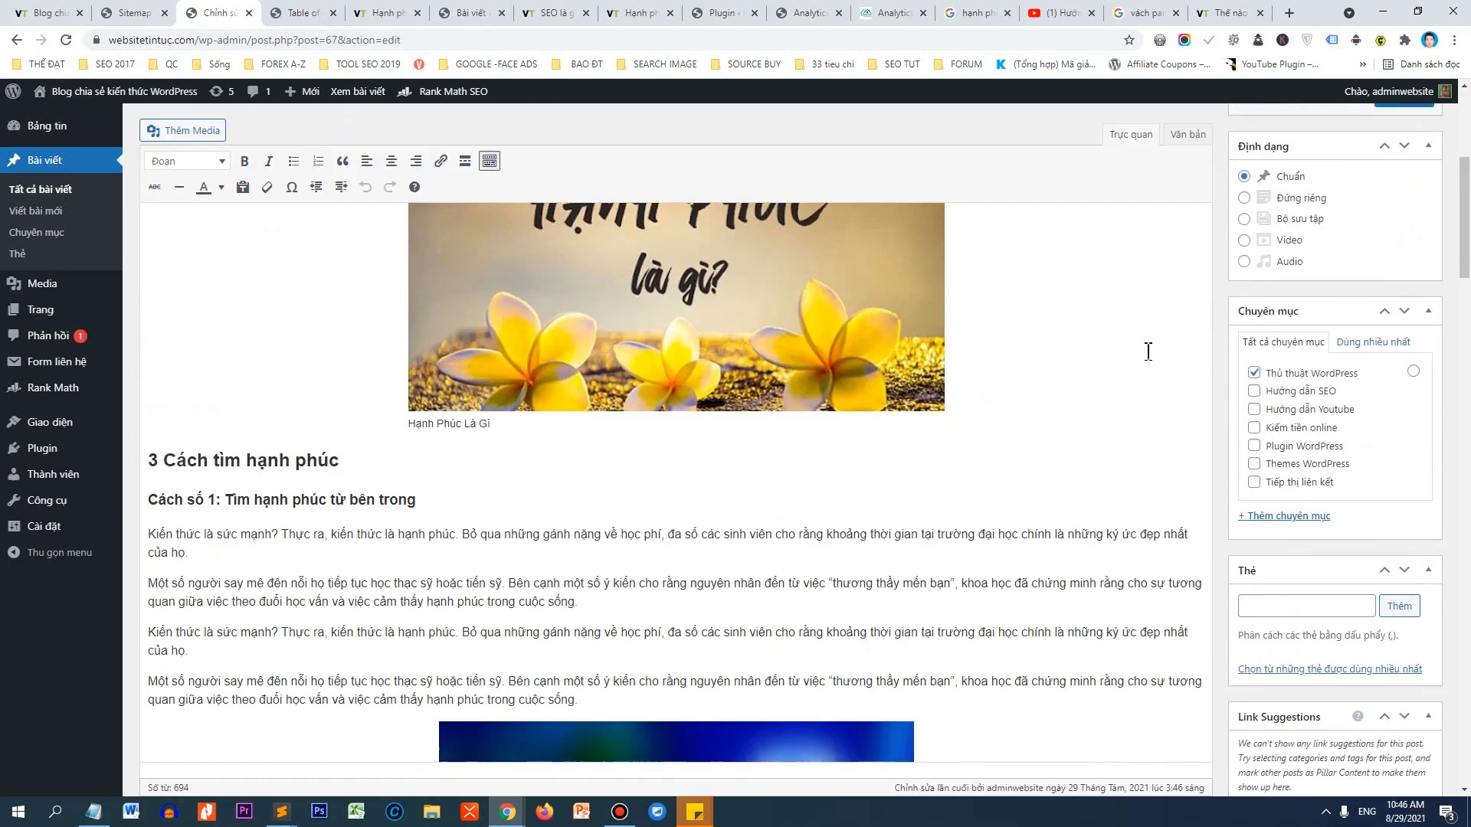
{"action": "scroll", "coordinate": [1148, 351], "scroll_direction": "down", "scroll_amount": 20}
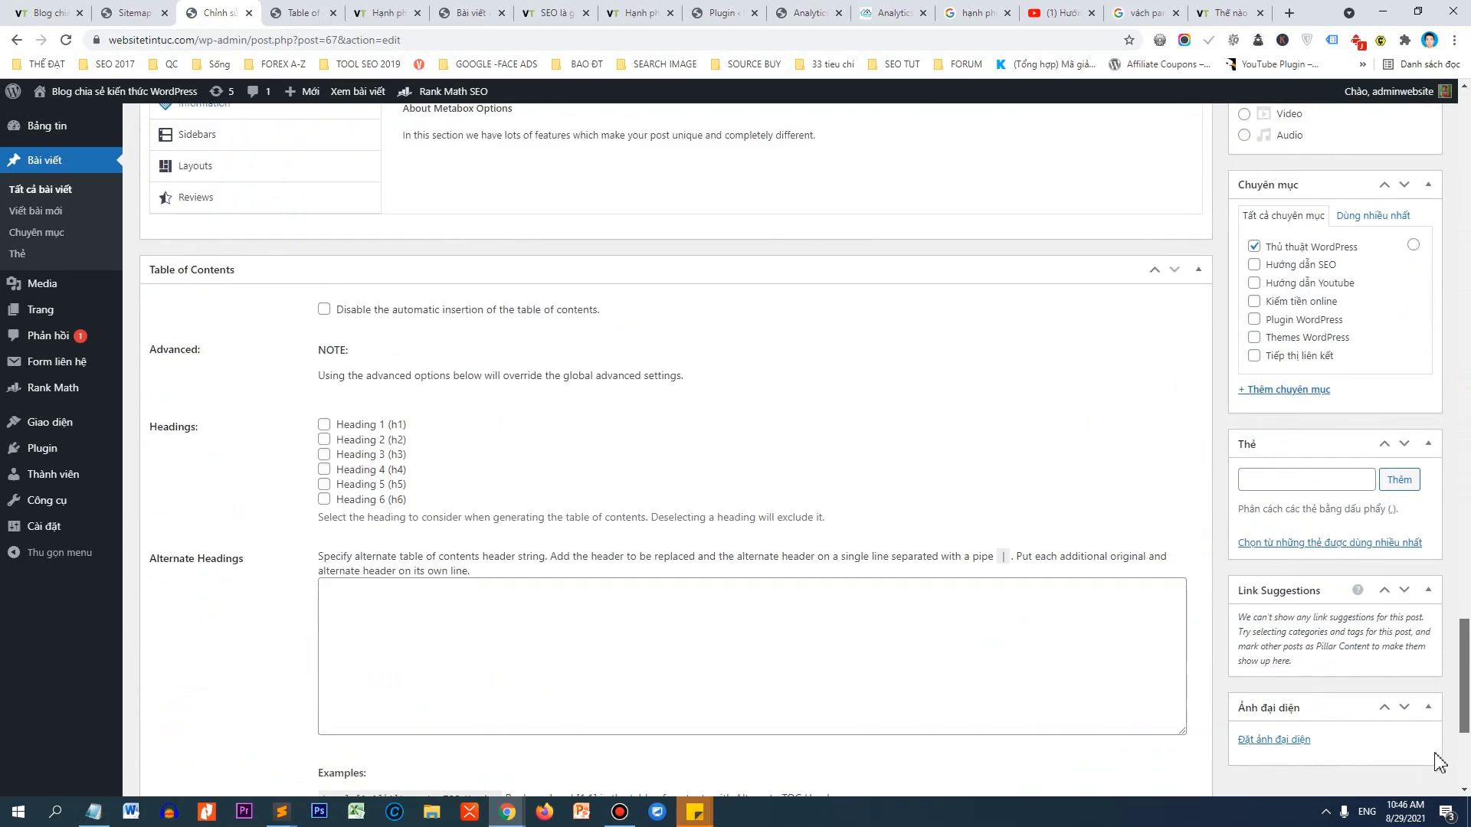
{"action": "scroll", "coordinate": [1440, 762], "scroll_direction": "down", "scroll_amount": 4}
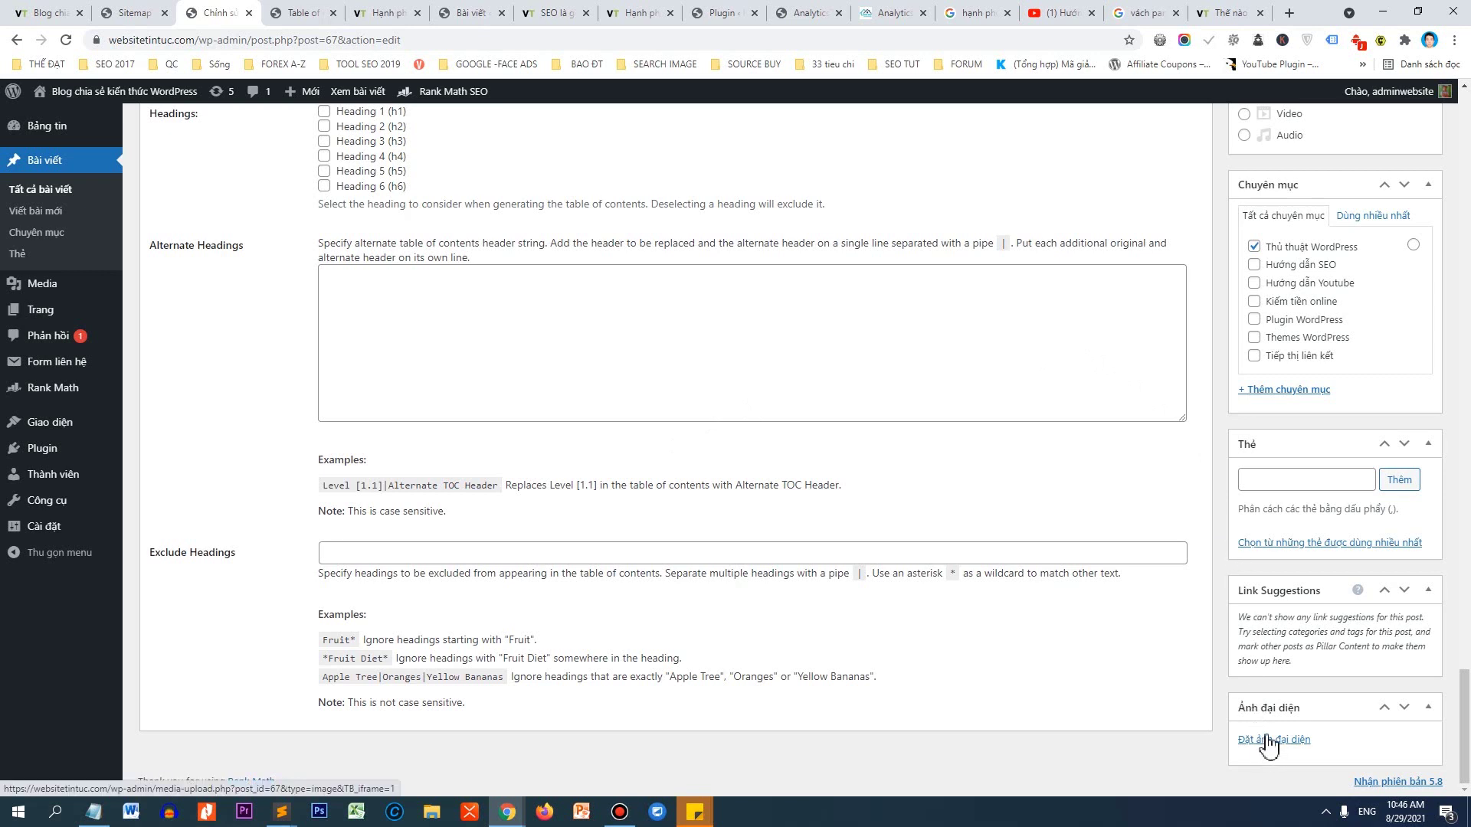
Set the Hạnh phúc là gì picture as the featured image and update the post again.
{"action": "left_click", "coordinate": [1267, 740]}
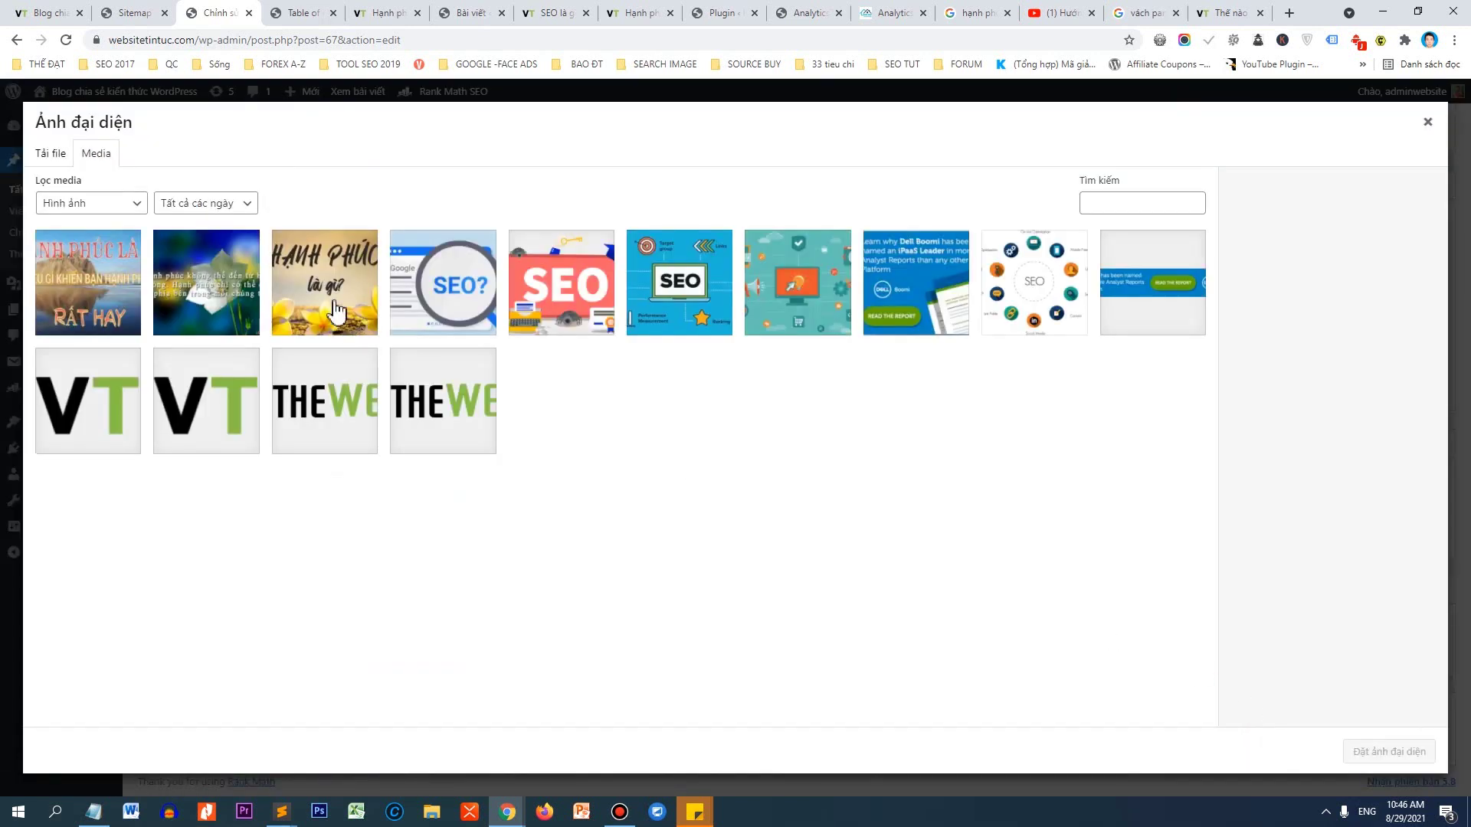
{"action": "left_click", "coordinate": [337, 313]}
{"action": "left_click", "coordinate": [1382, 753]}
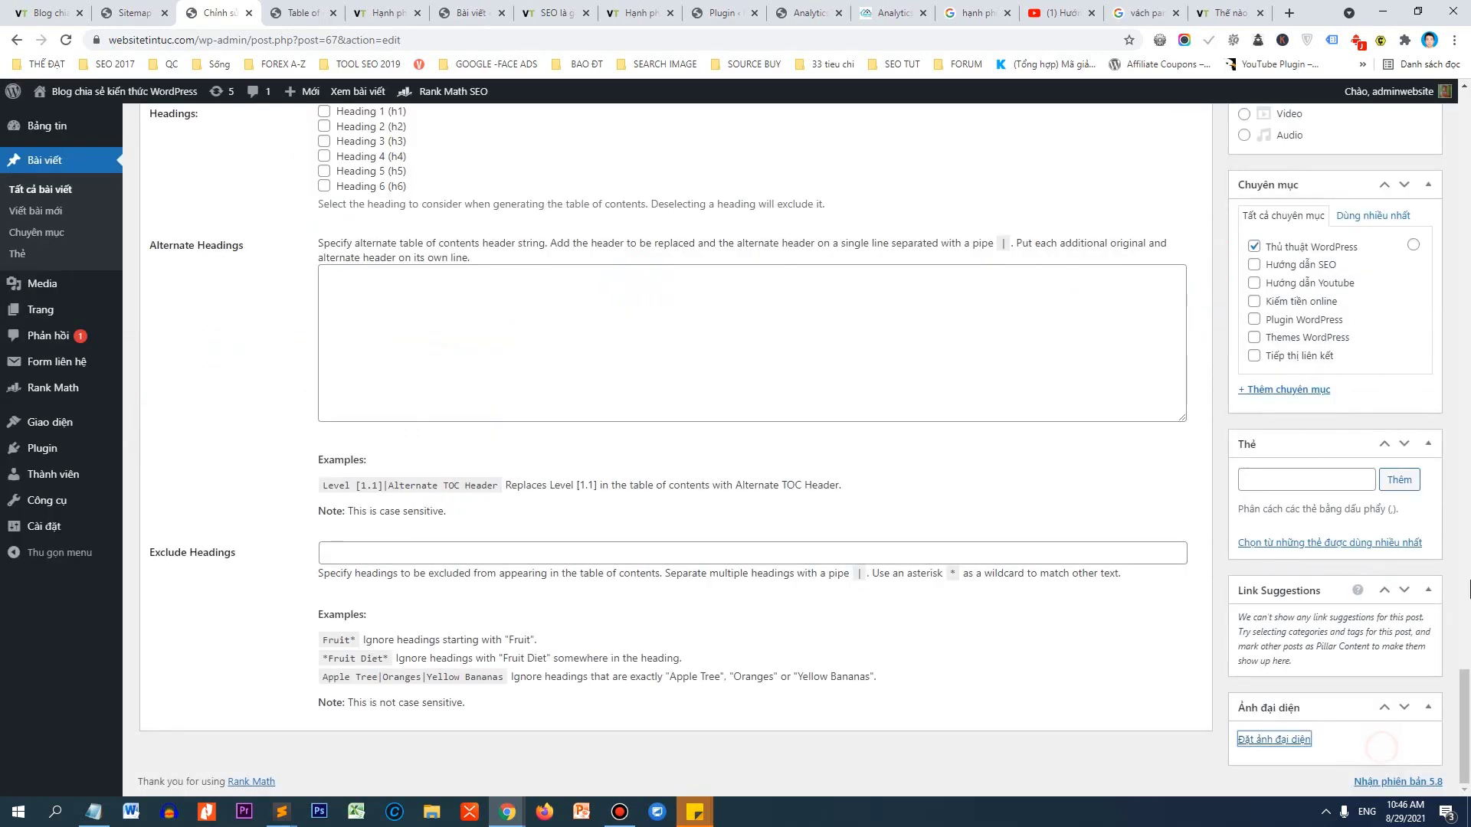
{"action": "left_click_drag", "start_coordinate": [1465, 719], "coordinate": [1465, 199]}
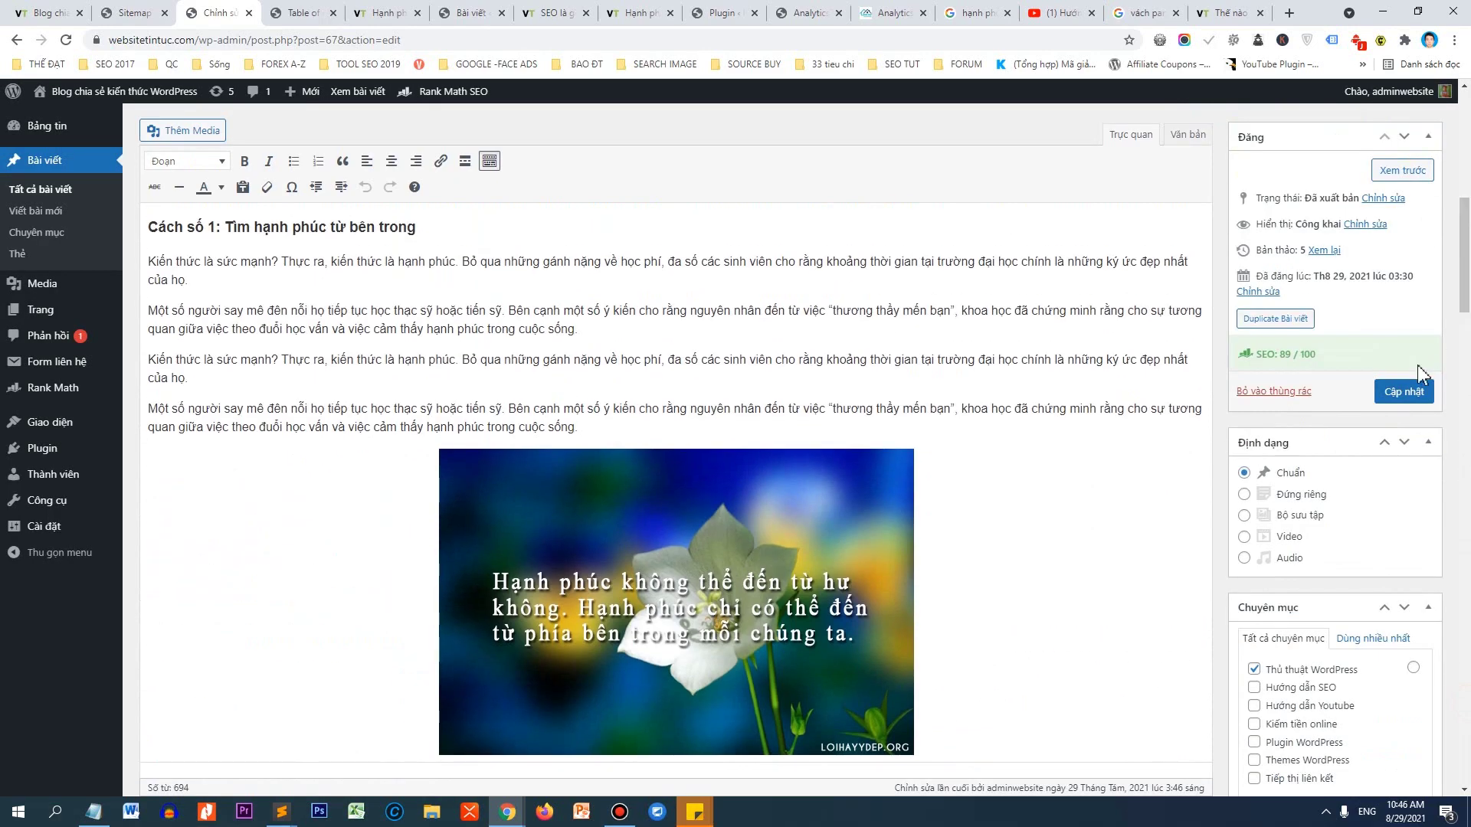
{"action": "left_click", "coordinate": [1403, 391]}
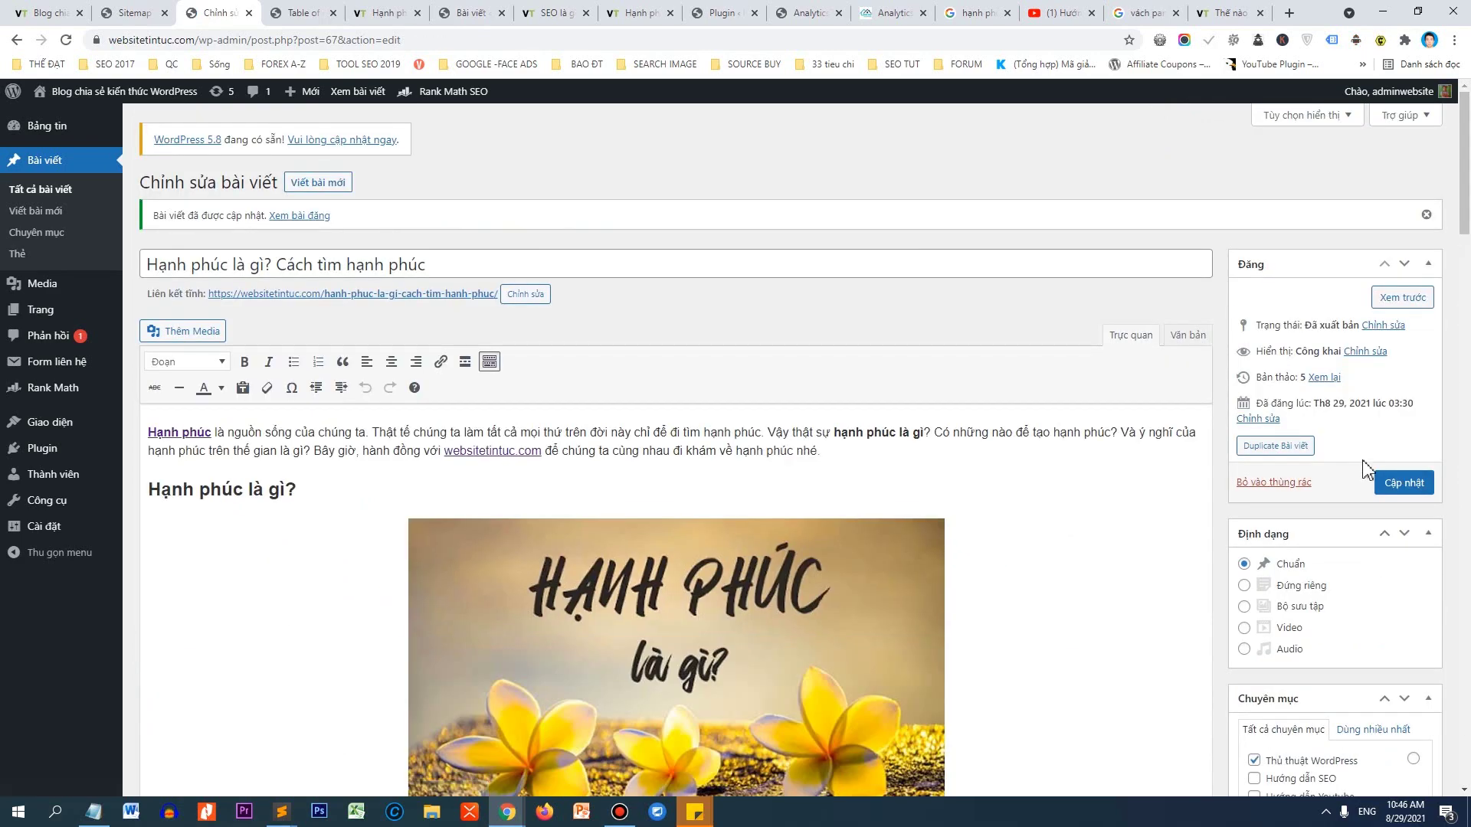
{"action": "scroll", "coordinate": [1369, 465], "scroll_direction": "down", "scroll_amount": 6}
{"action": "scroll", "coordinate": [1369, 465], "scroll_direction": "down", "scroll_amount": 5}
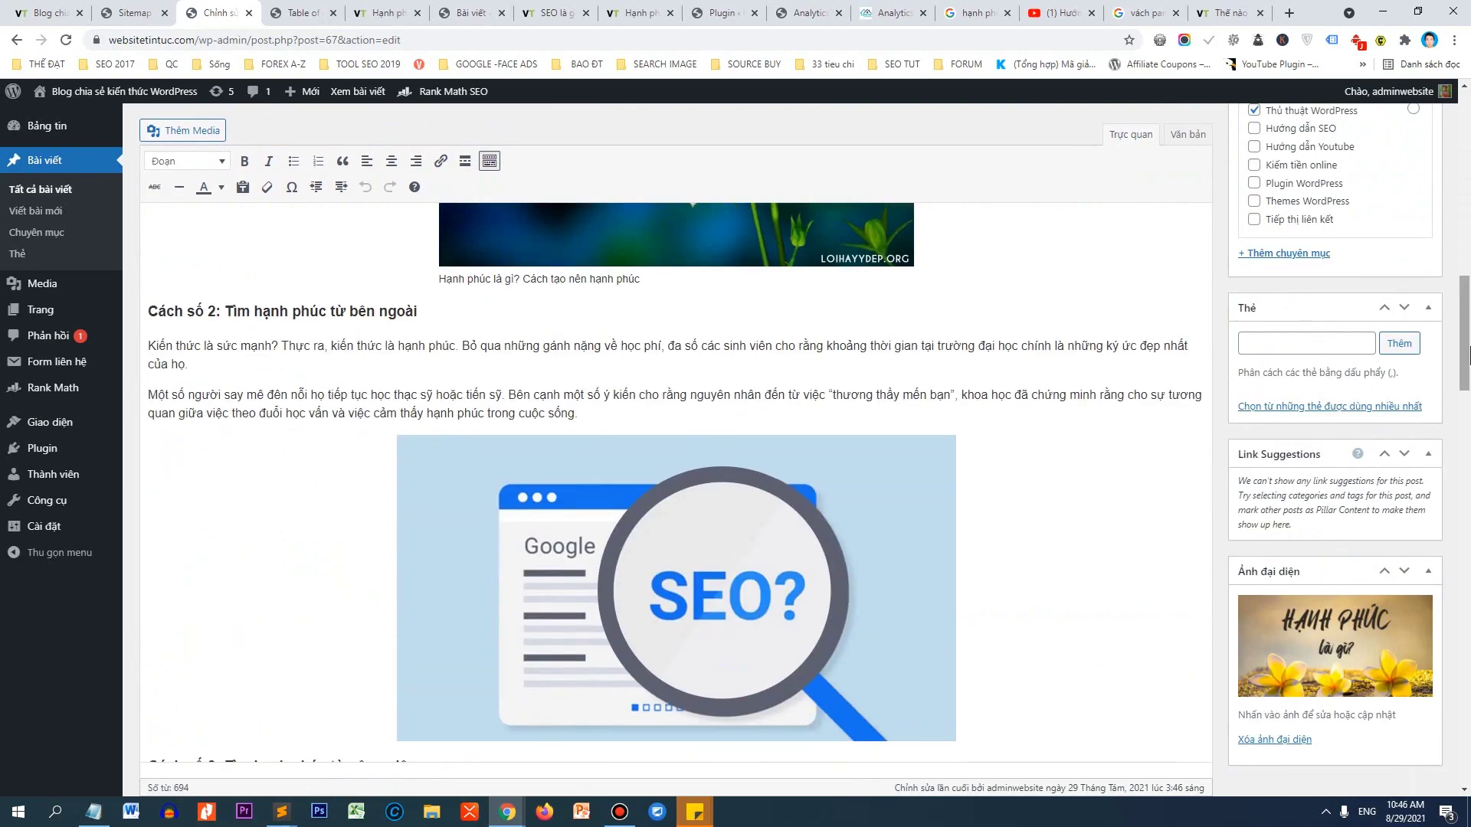
{"action": "left_click_drag", "start_coordinate": [1465, 330], "coordinate": [1466, 704]}
{"action": "scroll", "coordinate": [1467, 384], "scroll_direction": "up", "scroll_amount": 10}
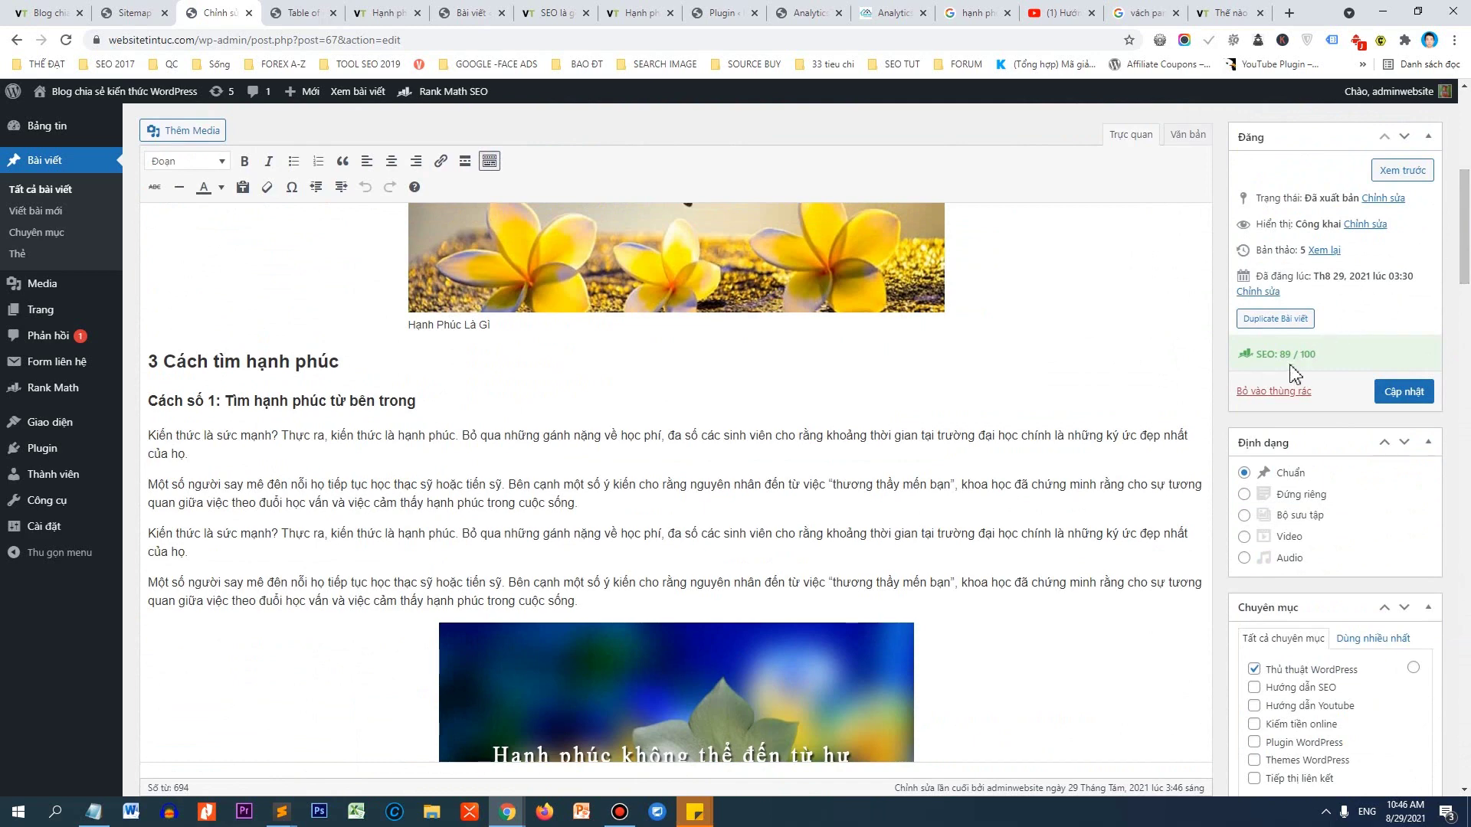
{"action": "left_click_drag", "start_coordinate": [1455, 282], "coordinate": [1457, 552]}
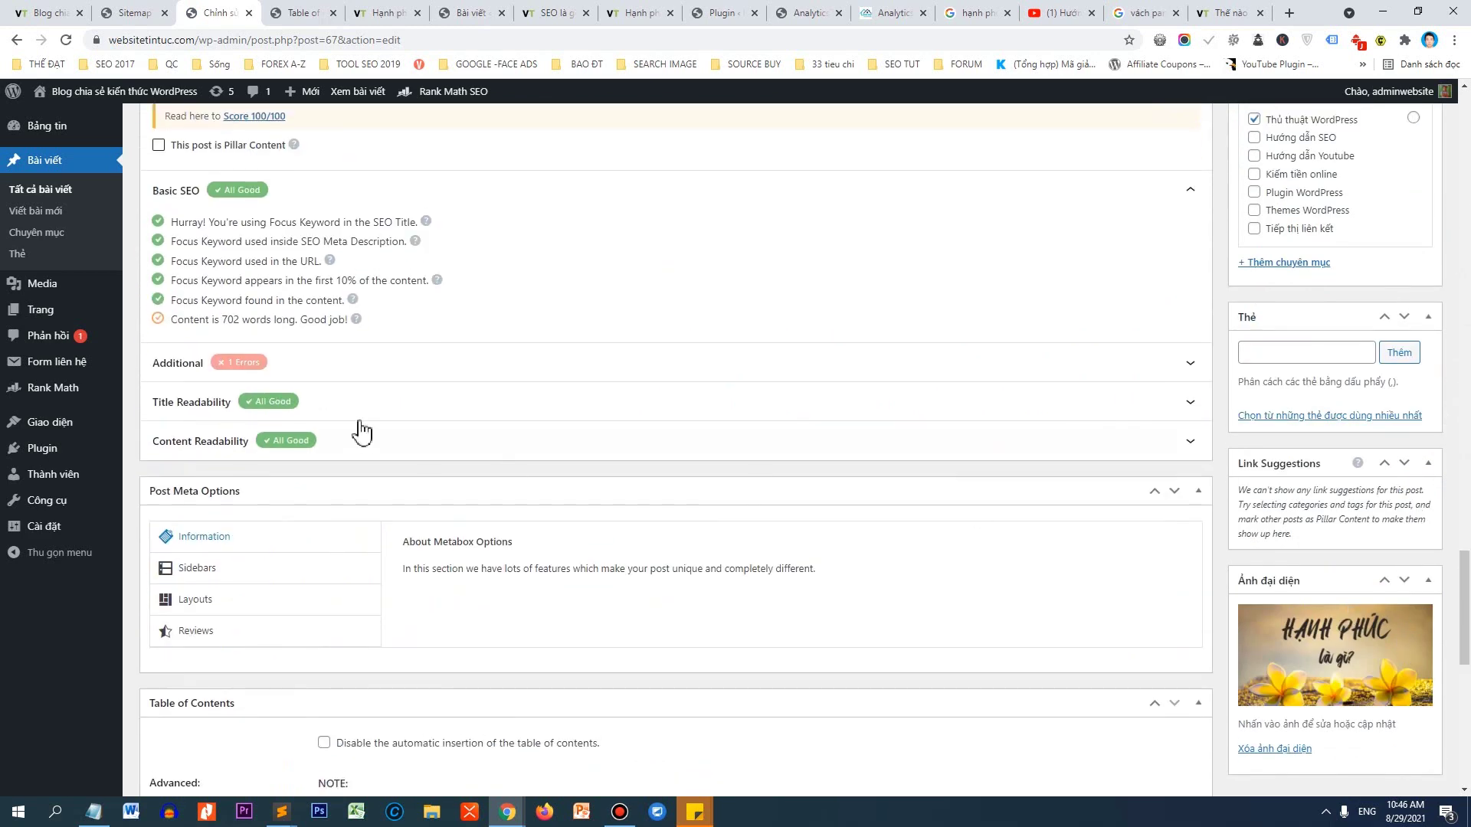
{"action": "left_click", "coordinate": [339, 374]}
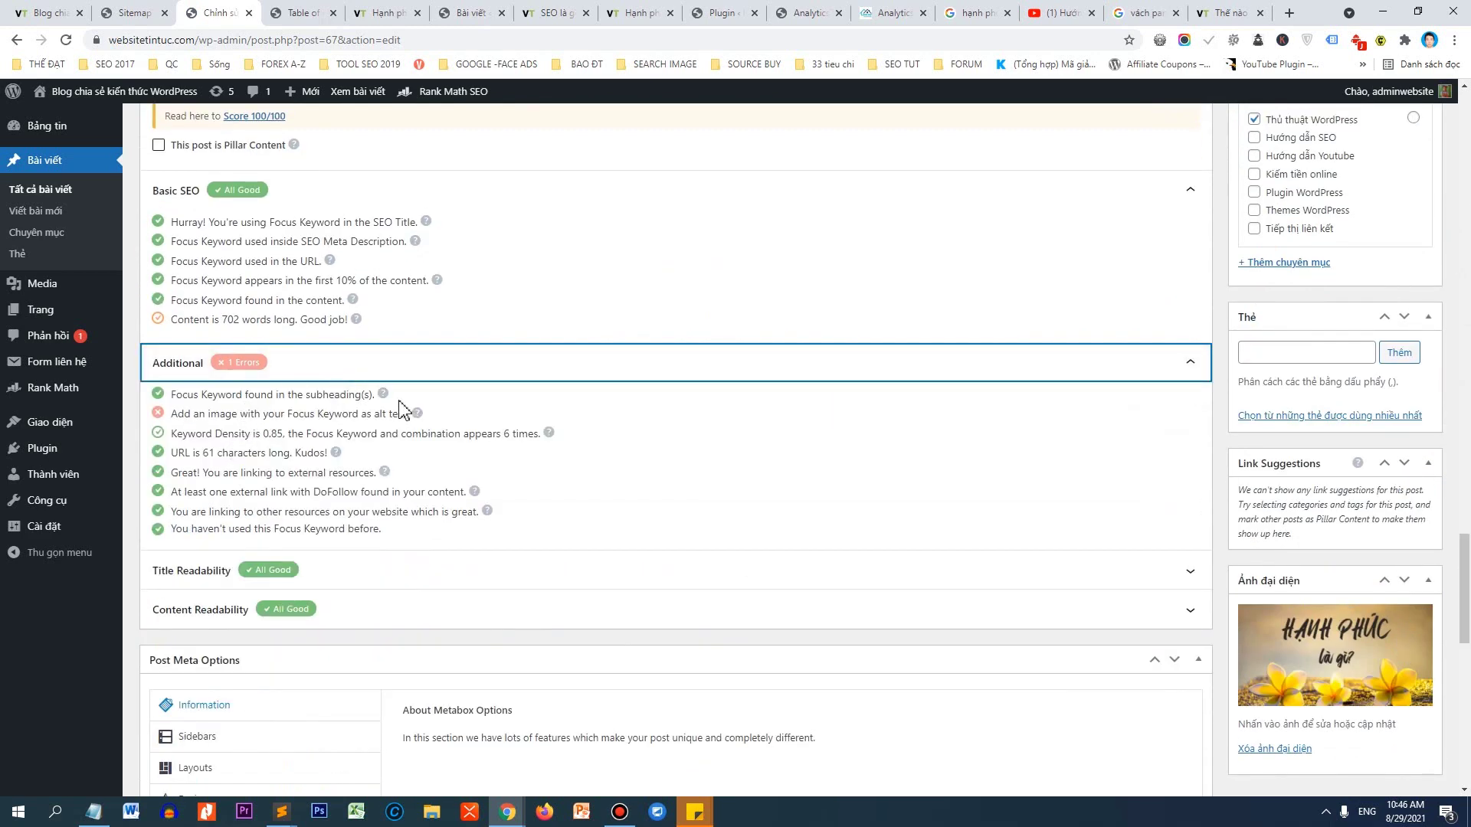
{"action": "scroll", "coordinate": [379, 384], "scroll_direction": "up", "scroll_amount": 5}
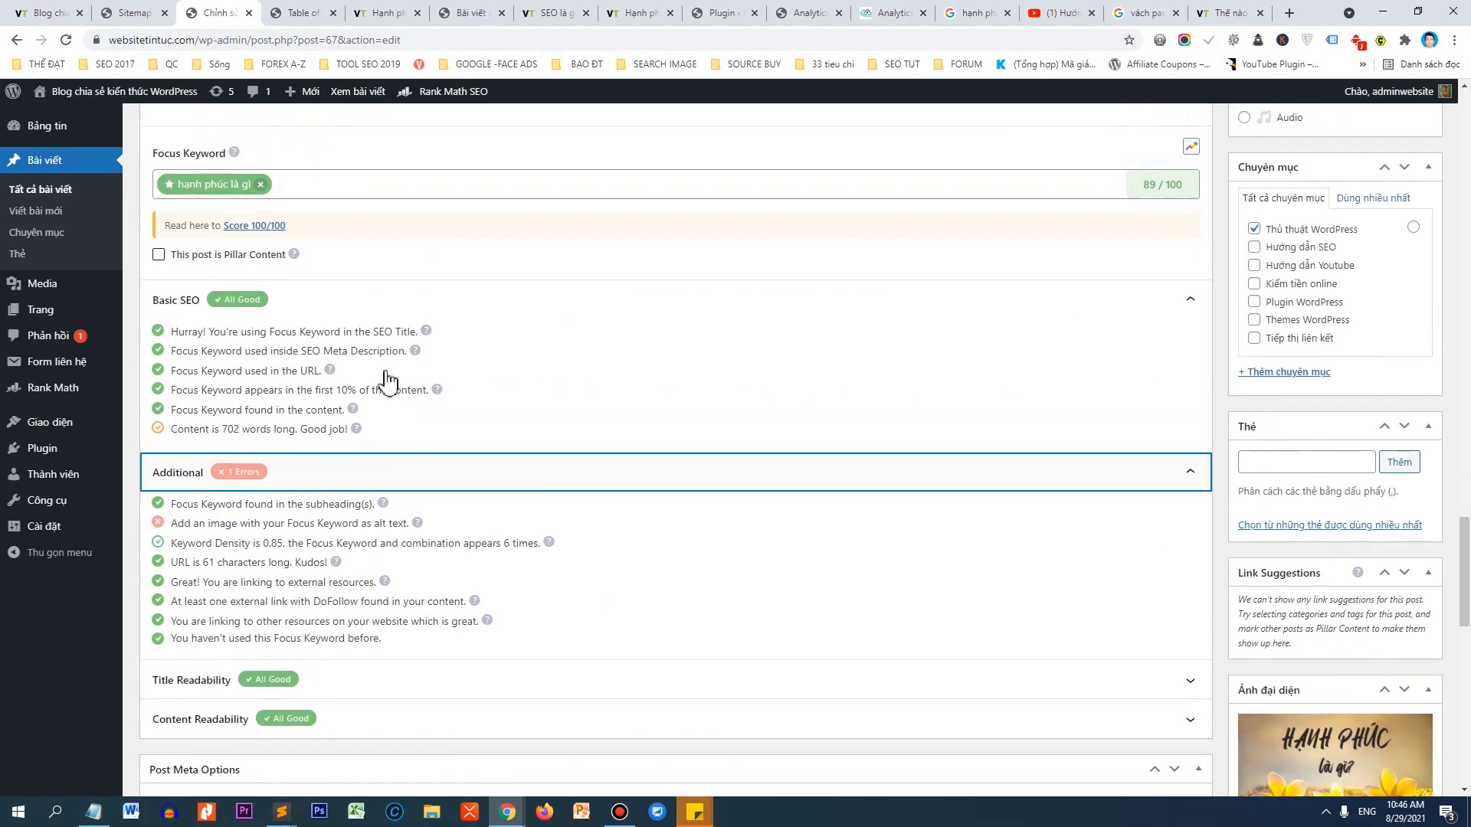
{"action": "scroll", "coordinate": [404, 370], "scroll_direction": "up", "scroll_amount": 10}
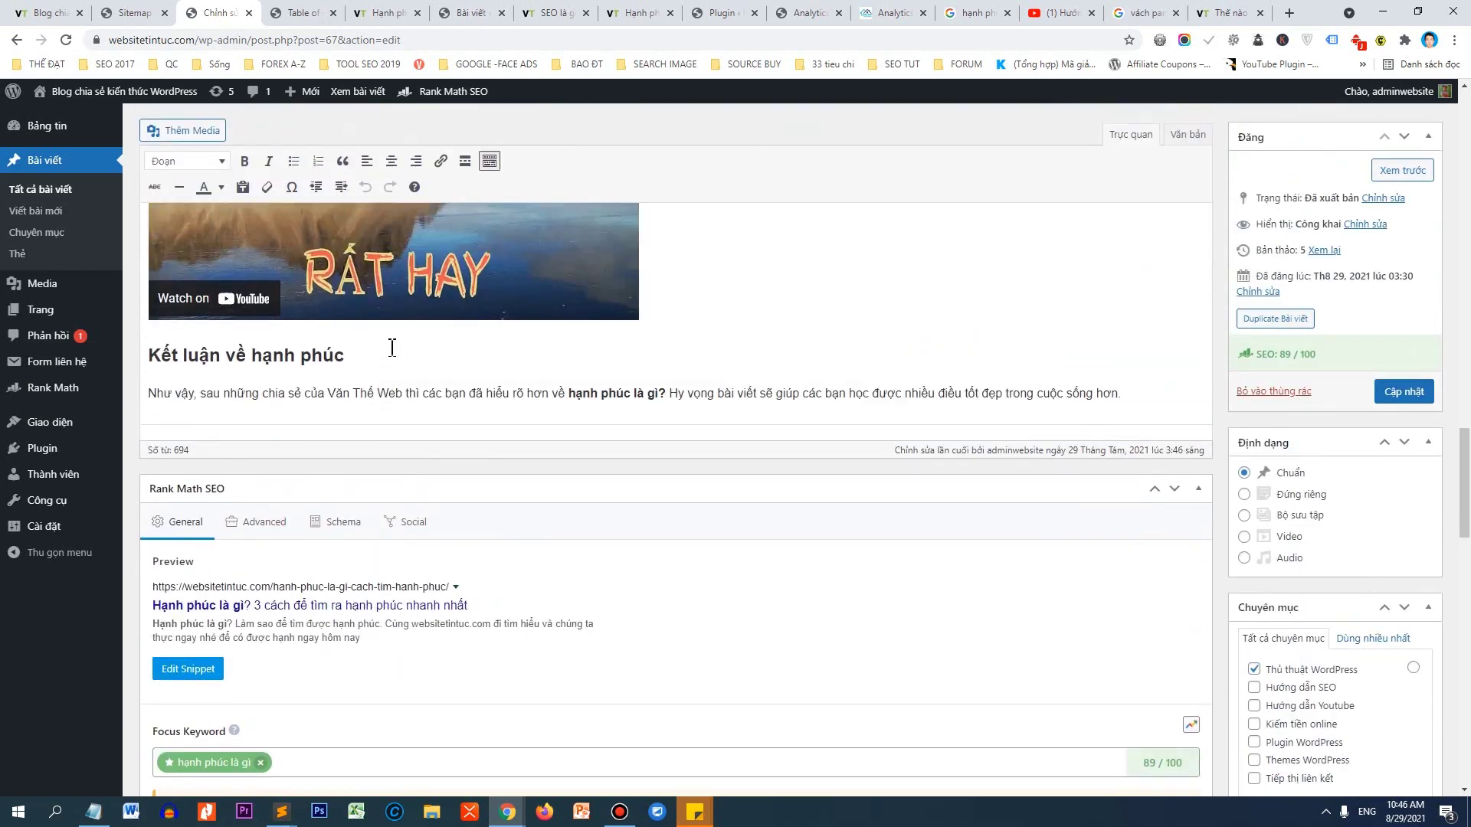
{"action": "scroll", "coordinate": [314, 408], "scroll_direction": "up", "scroll_amount": 12}
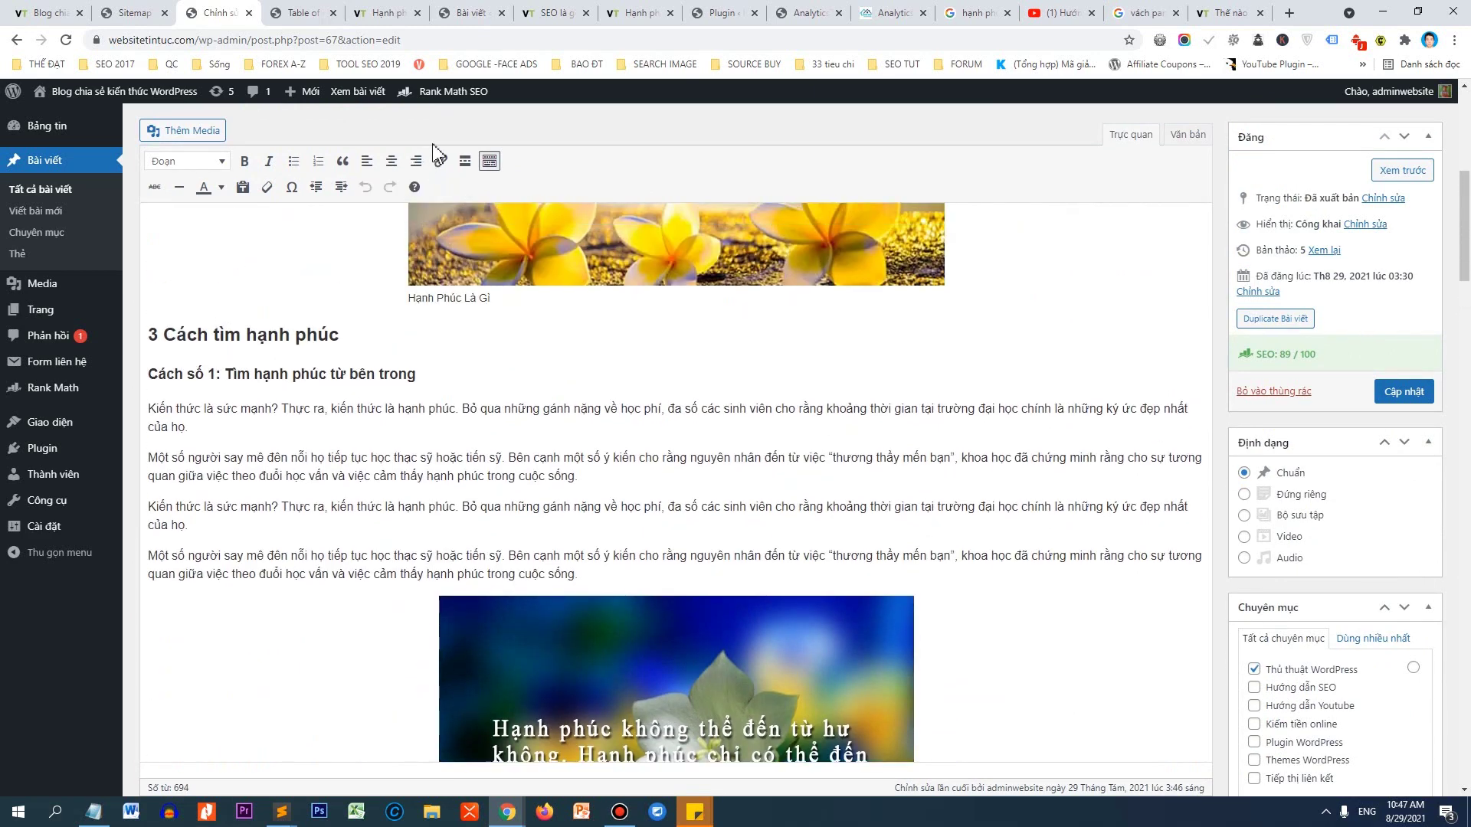
Scroll through the published 'Hạnh phúc là gì? Cách tìm hạnh phúc' post to check its layout and images.
{"action": "left_click", "coordinate": [375, 13]}
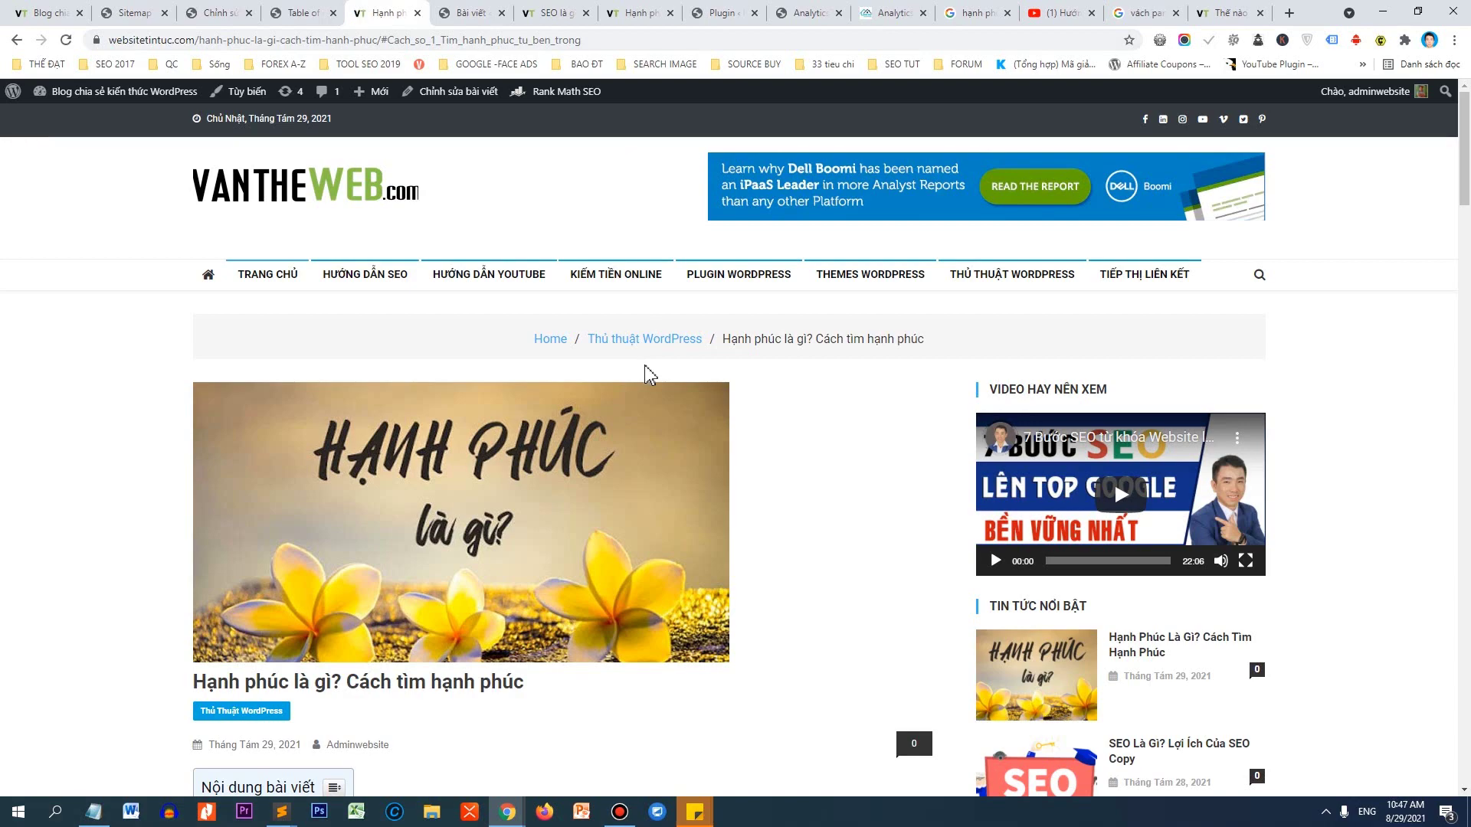
{"action": "scroll", "coordinate": [646, 374], "scroll_direction": "down", "scroll_amount": 10}
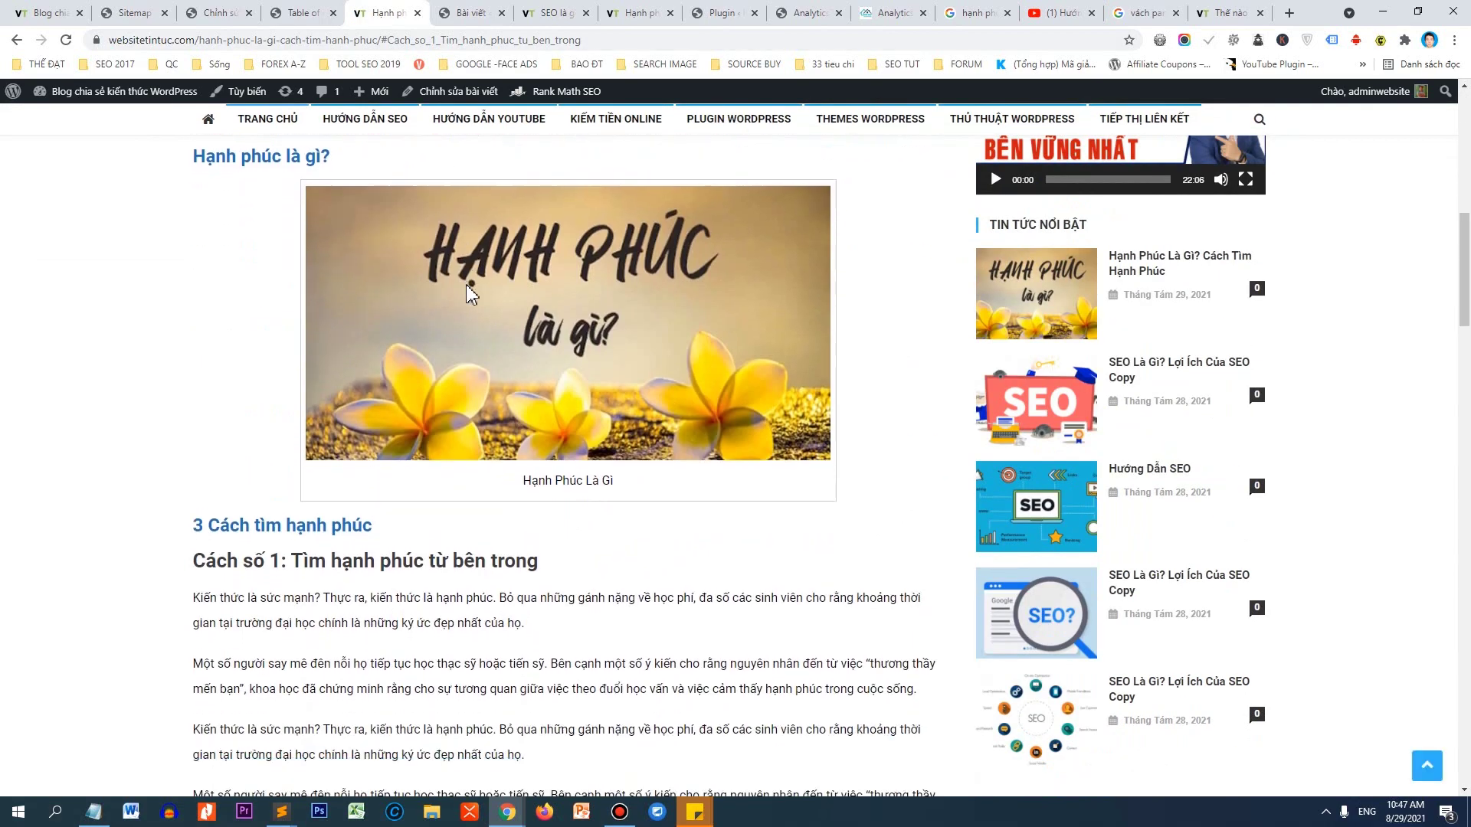
{"action": "scroll", "coordinate": [471, 293], "scroll_direction": "down", "scroll_amount": 8}
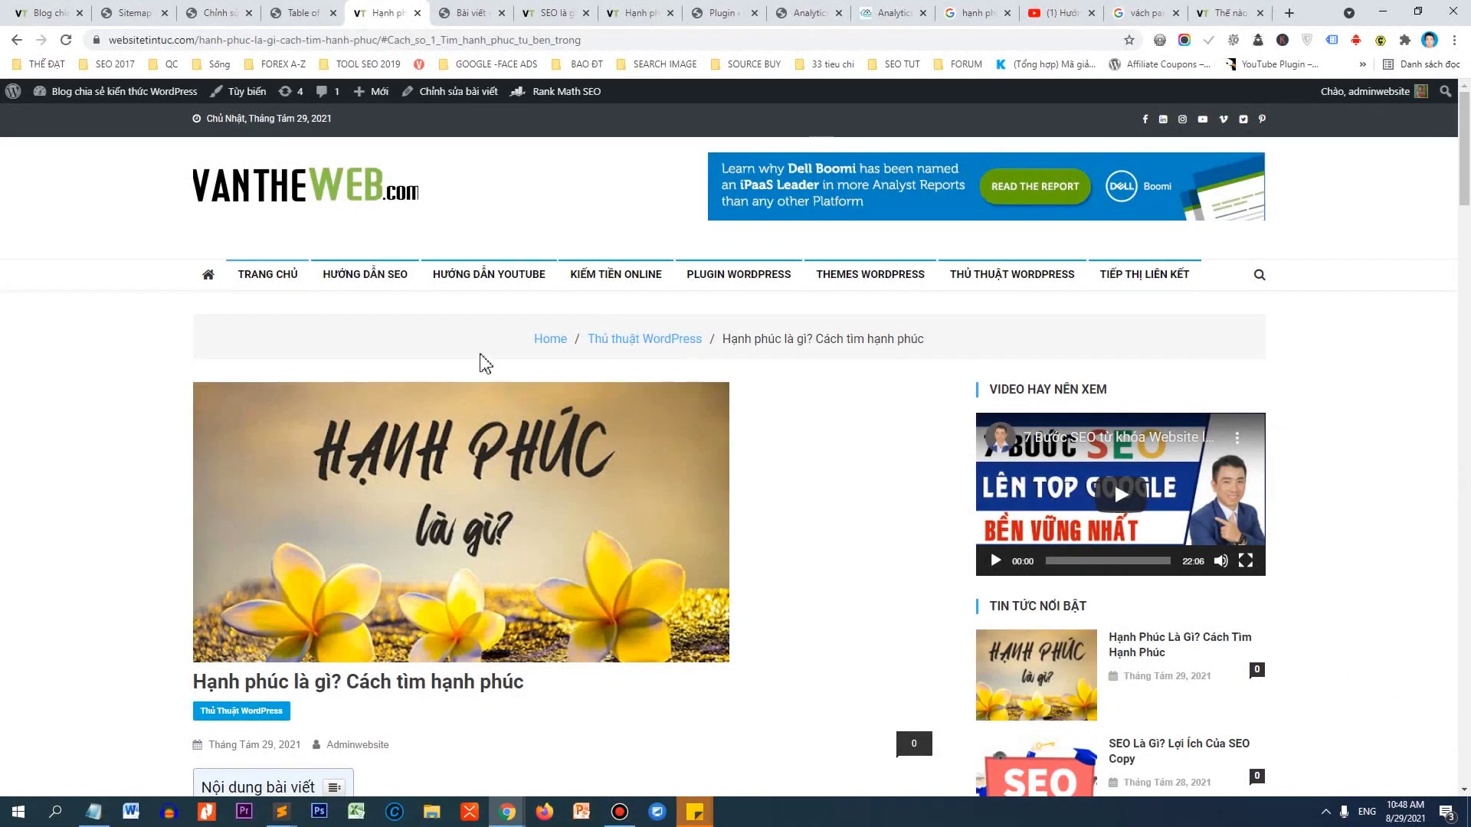
{"action": "scroll", "coordinate": [464, 337], "scroll_direction": "down", "scroll_amount": 1}
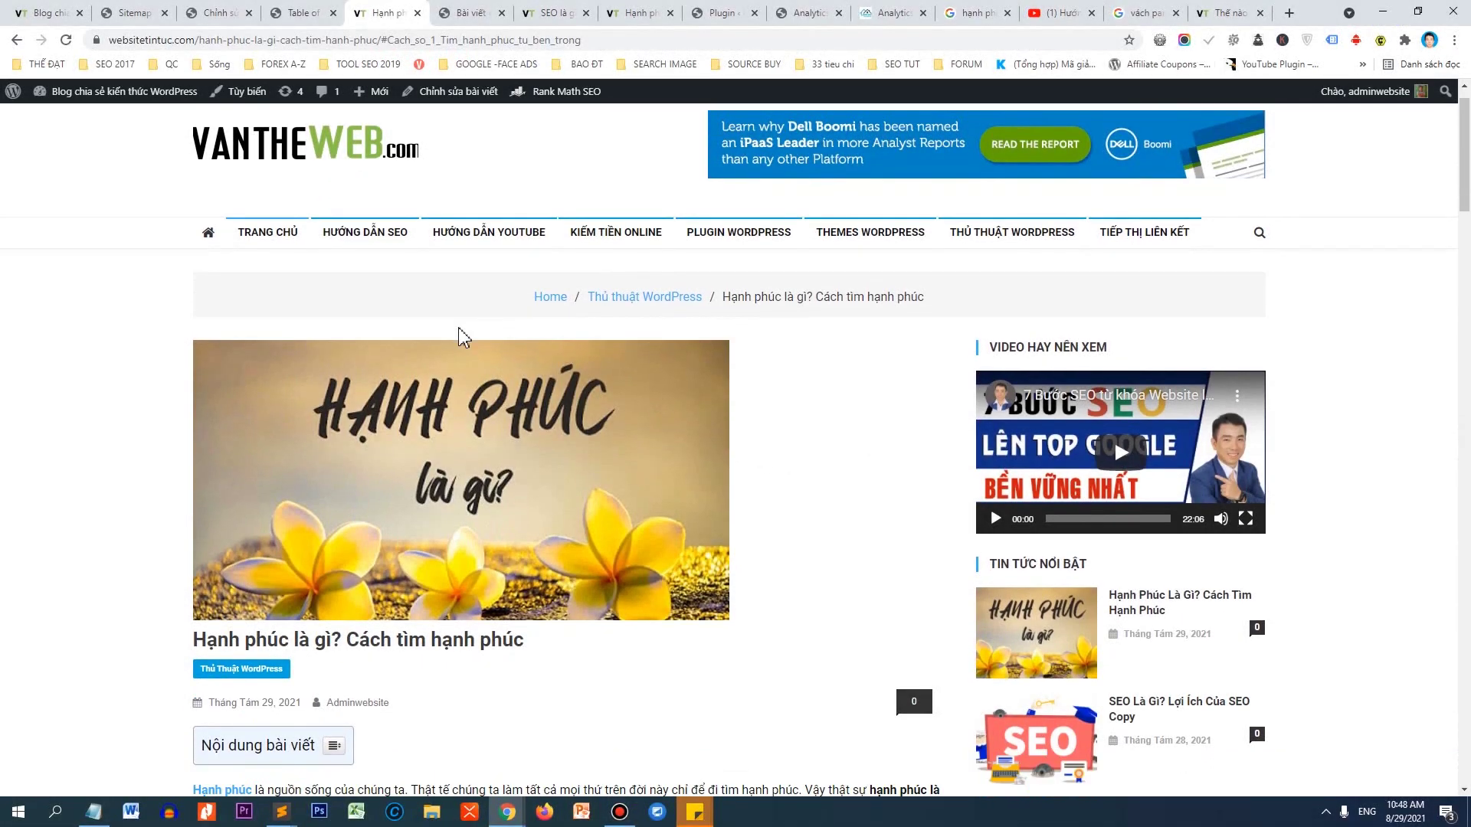
{"action": "scroll", "coordinate": [493, 371], "scroll_direction": "down", "scroll_amount": 6}
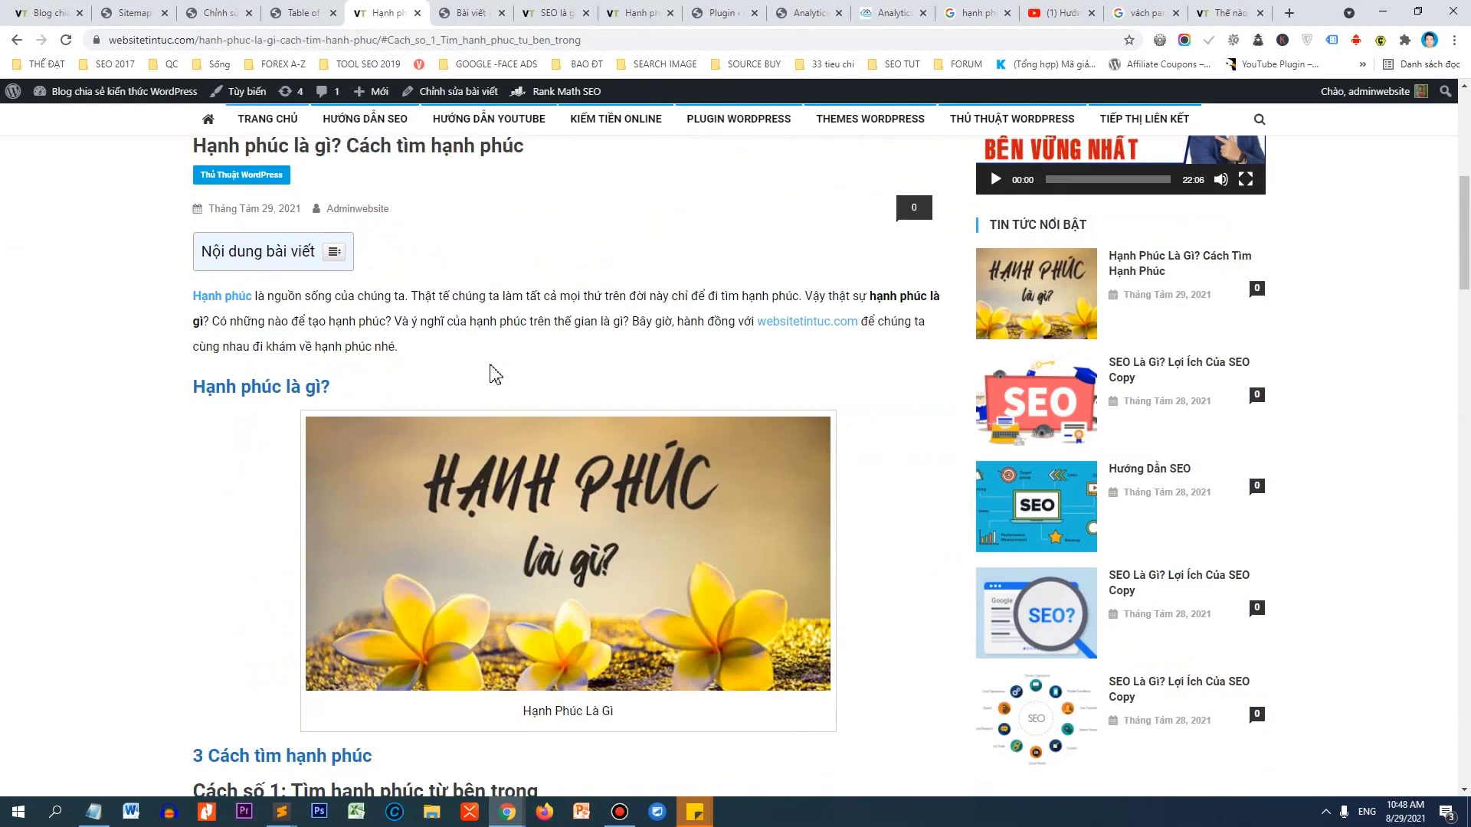
{"action": "scroll", "coordinate": [584, 340], "scroll_direction": "down", "scroll_amount": 5}
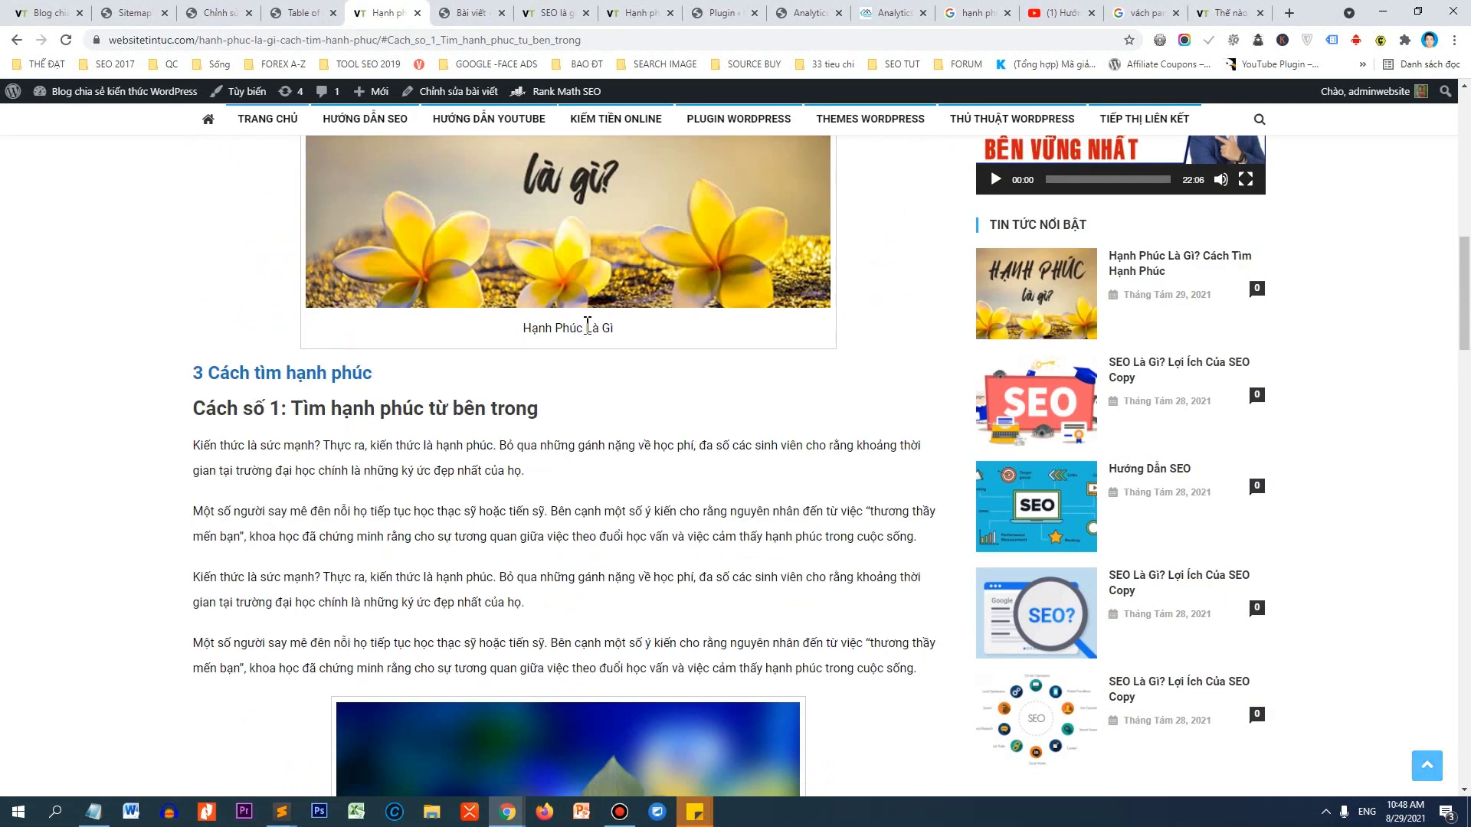
{"action": "scroll", "coordinate": [673, 288], "scroll_direction": "down", "scroll_amount": 4}
{"action": "scroll", "coordinate": [674, 288], "scroll_direction": "down", "scroll_amount": 2}
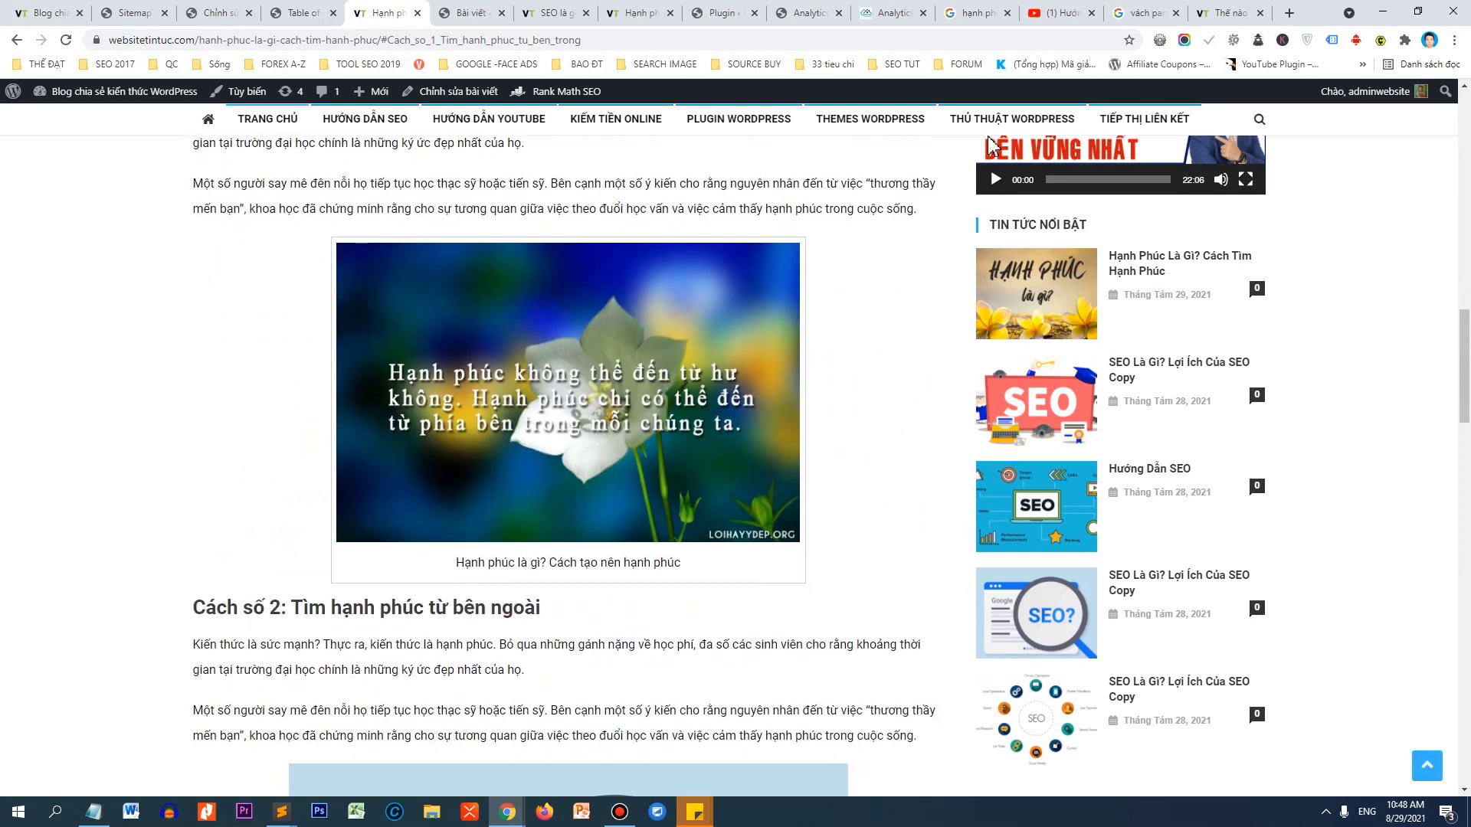
{"action": "left_click", "coordinate": [1085, 9]}
Pause the playing video and search YouTube for 'huong dan viet bai chuan seo'.
{"action": "key", "text": "space"}
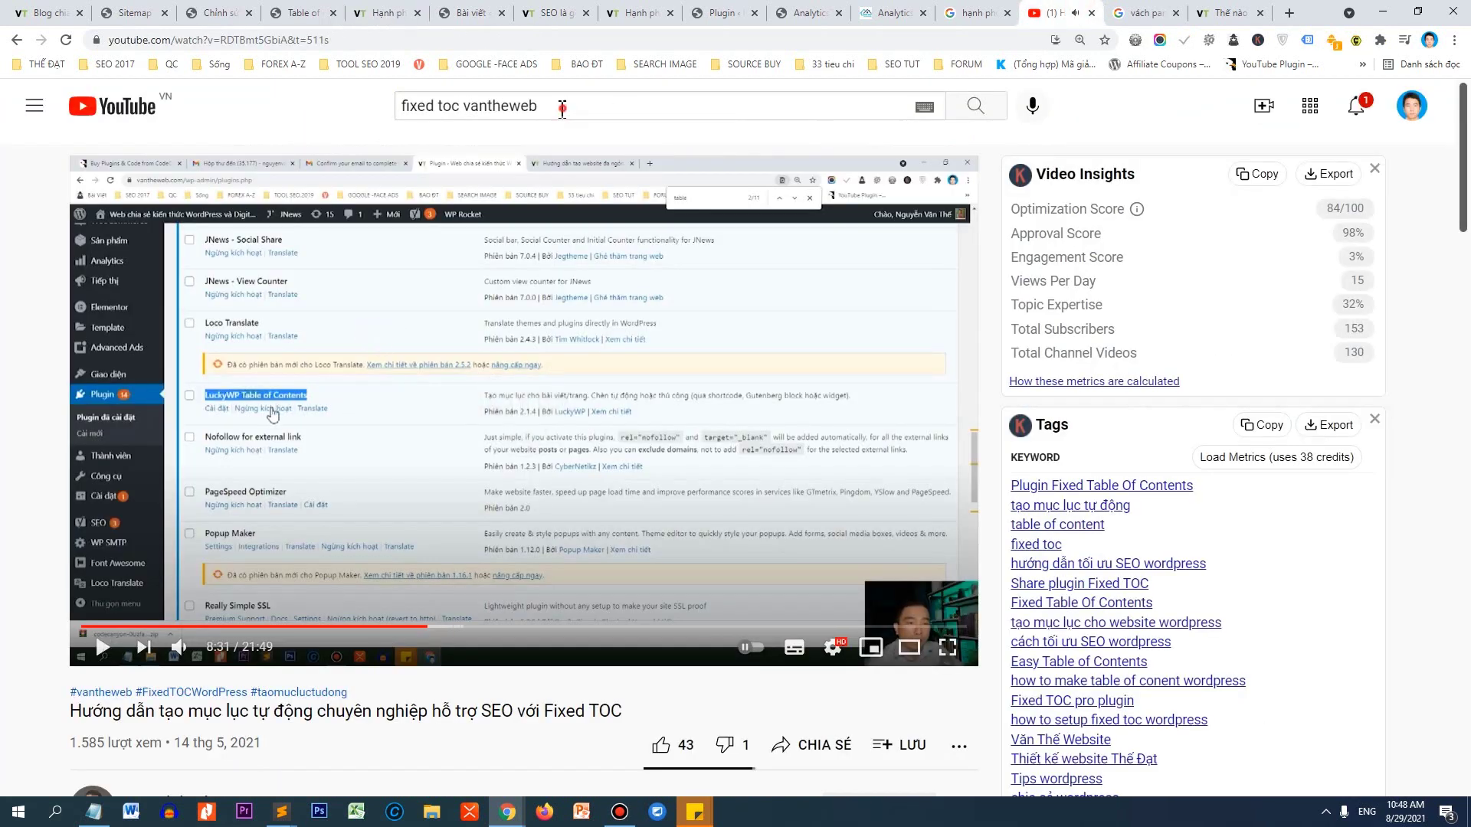
{"action": "triple_click", "coordinate": [563, 107]}
{"action": "type", "text": "huowgns da"}
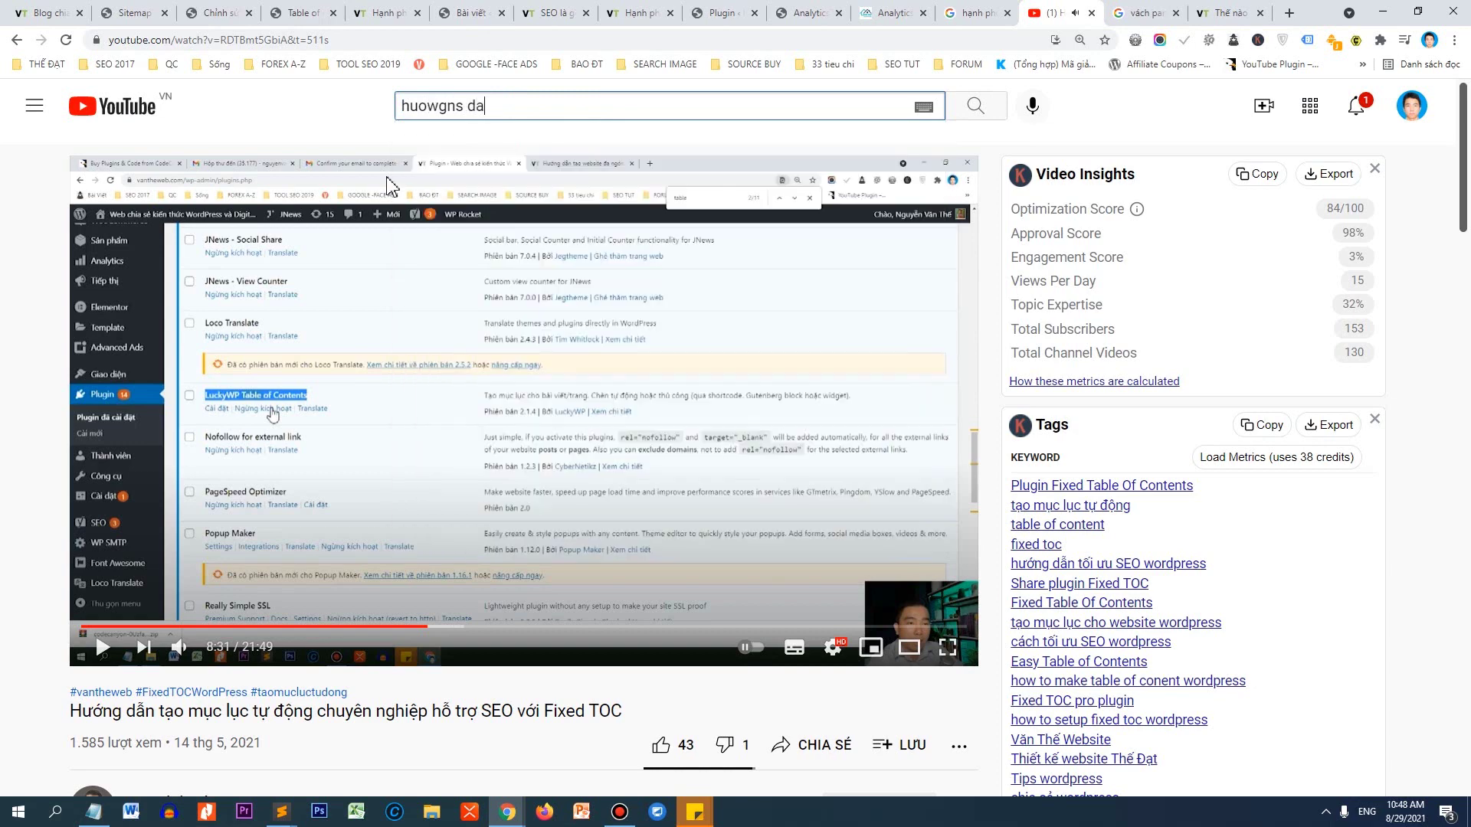
{"action": "key", "text": "BackSpace"}
{"action": "key", "text": "BackSpace"}
{"action": "key", "text": "BackSpace"}
{"action": "key", "text": "BackSpace"}
{"action": "key", "text": "BackSpace"}
{"action": "key", "text": "BackSpace"}
{"action": "key", "text": "BackSpace"}
{"action": "type", "text": "ng "}
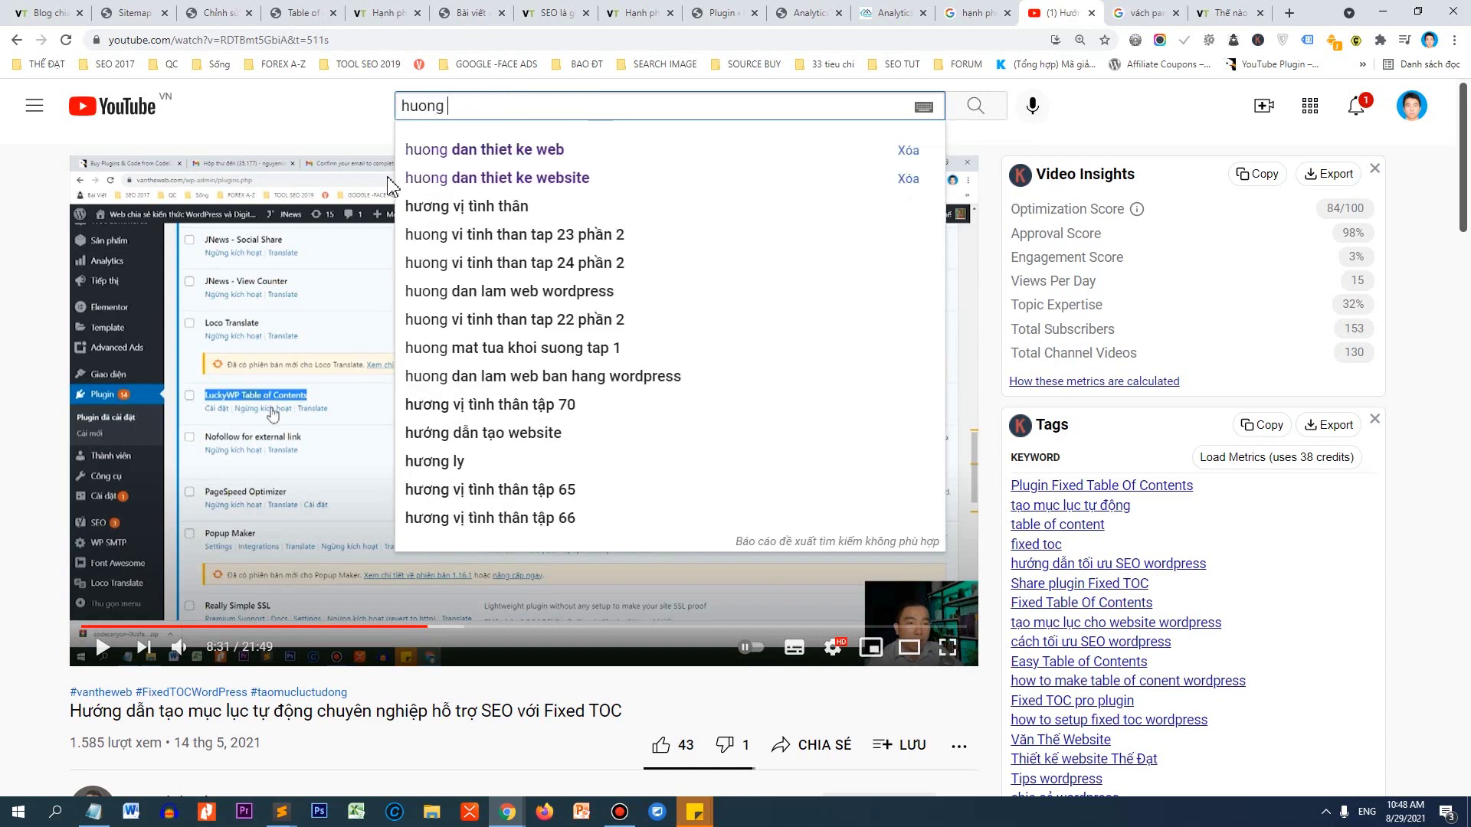
{"action": "type", "text": "dan viet bai chuan seo"}
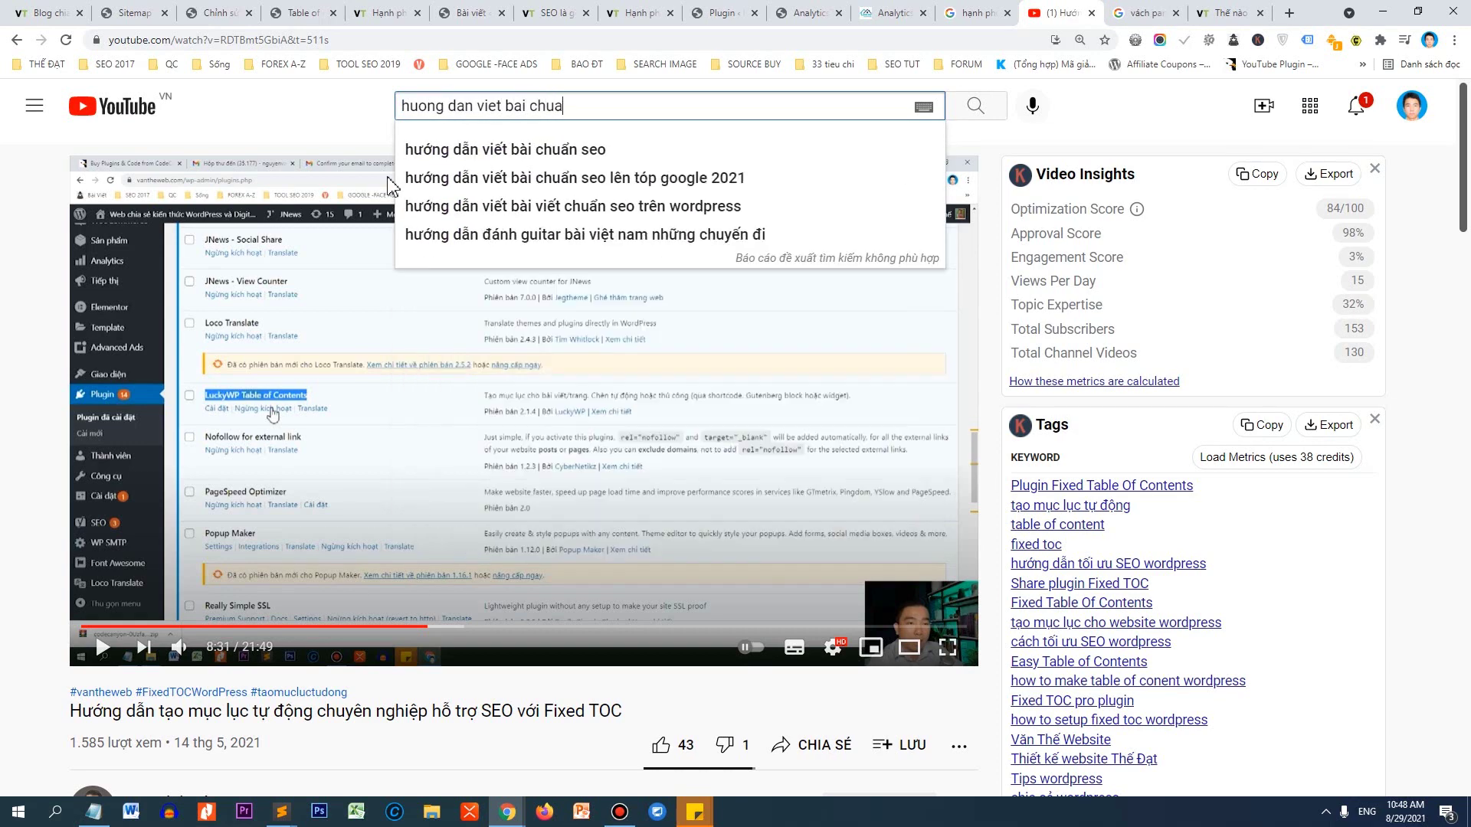
{"action": "key", "text": "Return"}
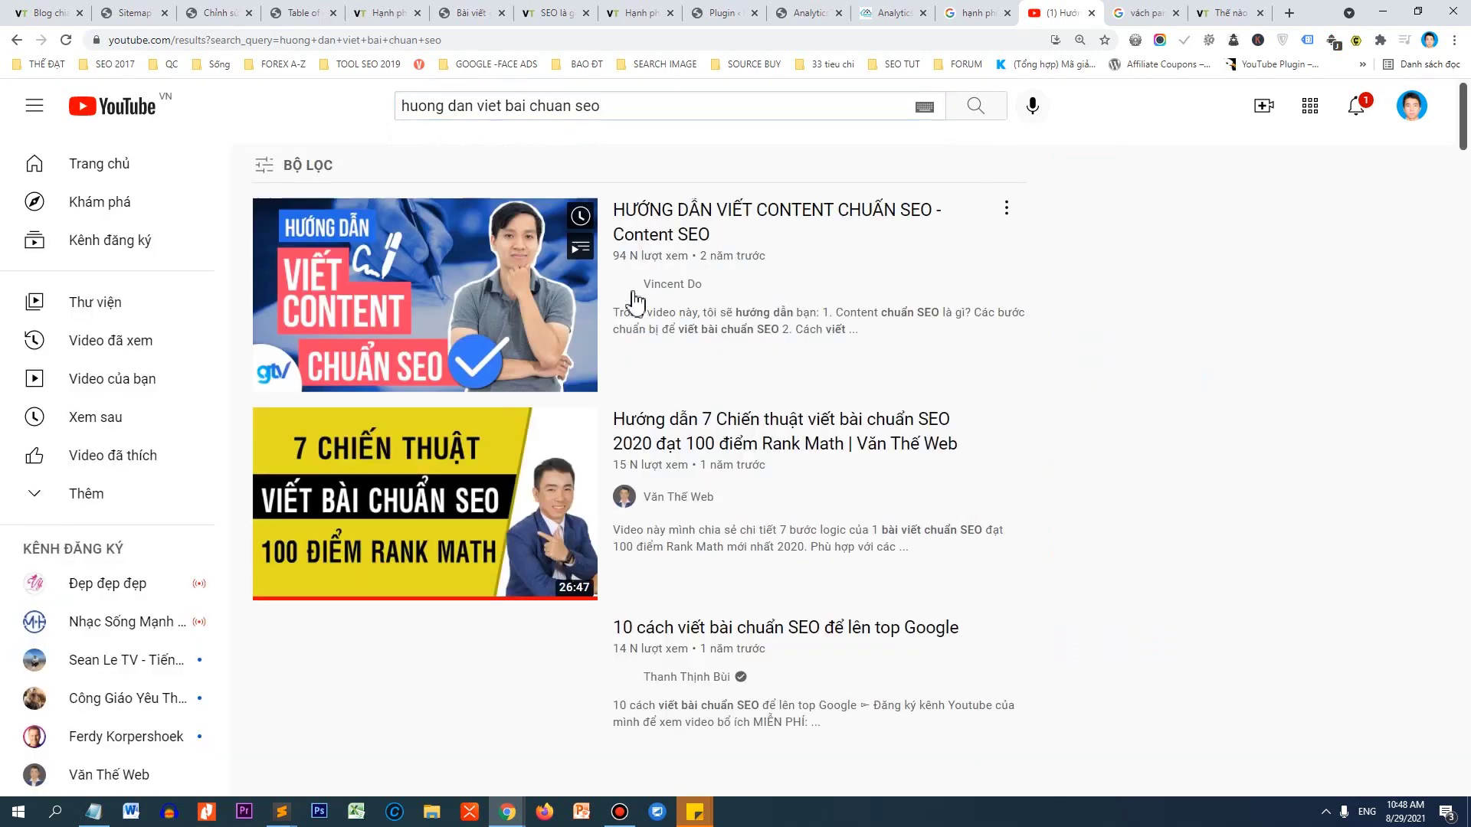
Open the Rank Math SEO-writing video result, pause it, then go back to the article.
{"action": "scroll", "coordinate": [512, 430], "scroll_direction": "down", "scroll_amount": 1}
{"action": "scroll", "coordinate": [512, 430], "scroll_direction": "down", "scroll_amount": 2}
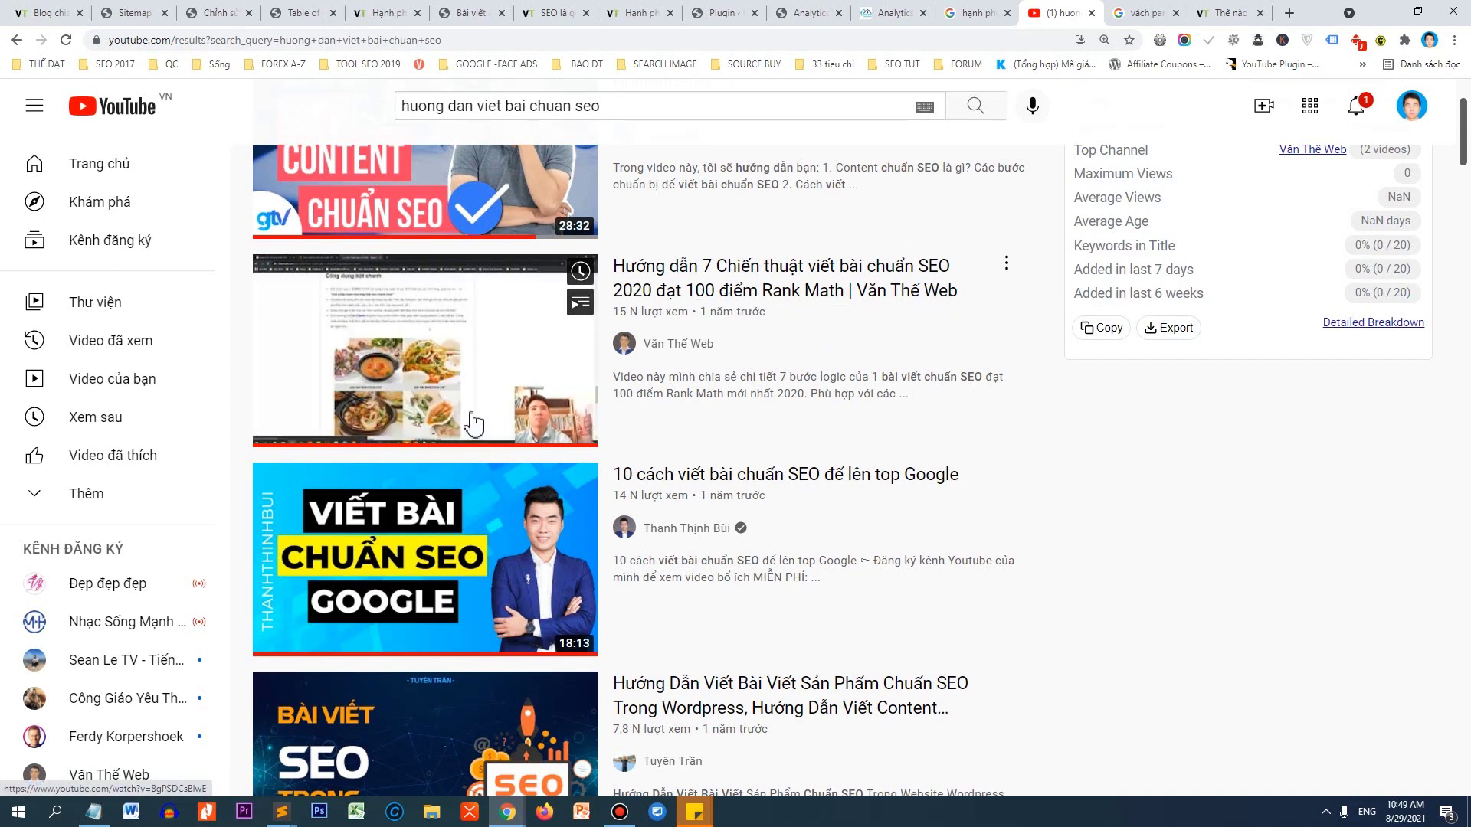
{"action": "left_click", "coordinate": [433, 422]}
{"action": "left_click", "coordinate": [627, 477]}
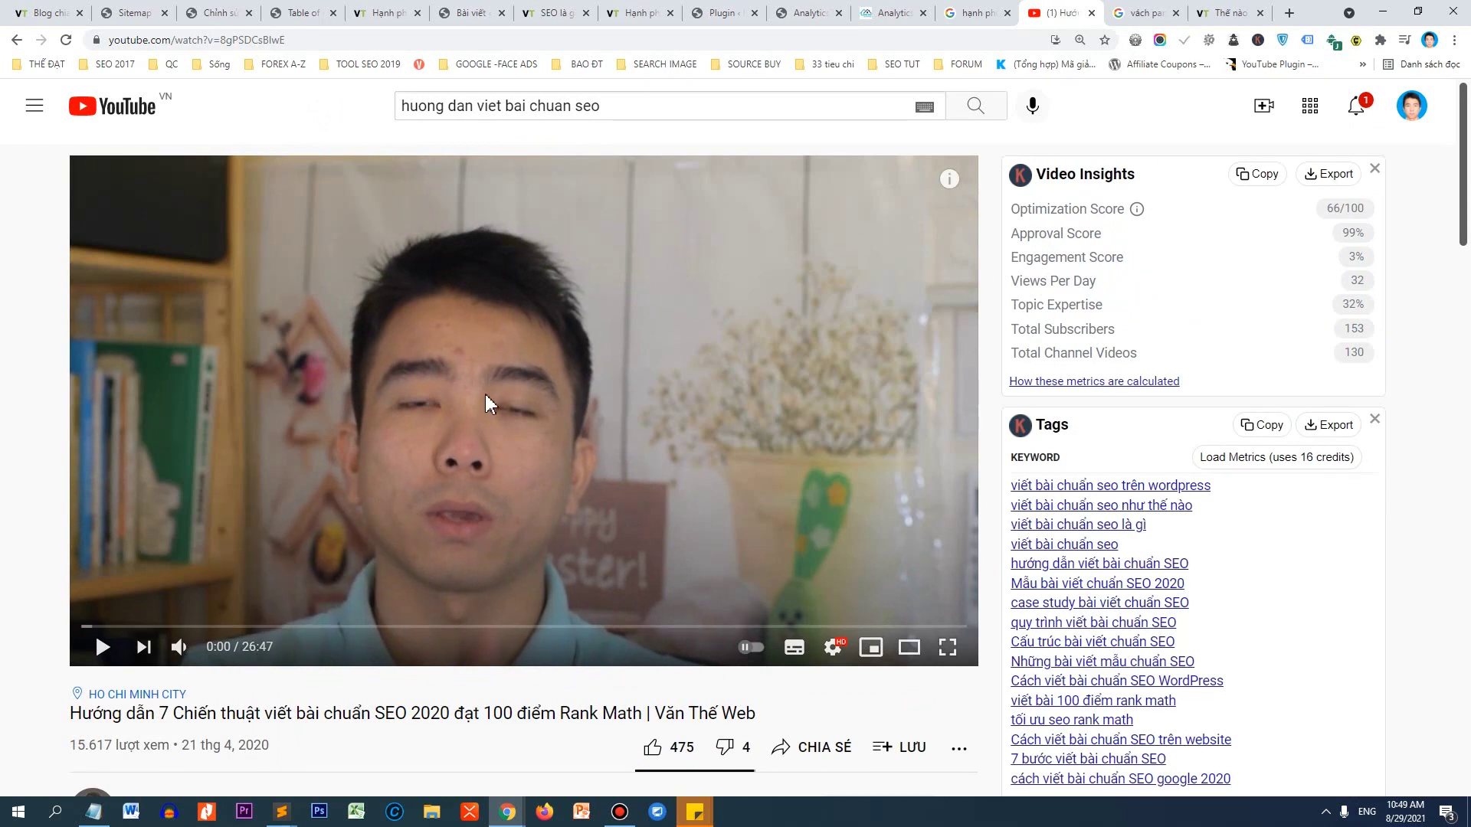
{"action": "scroll", "coordinate": [181, 493], "scroll_direction": "down", "scroll_amount": 1}
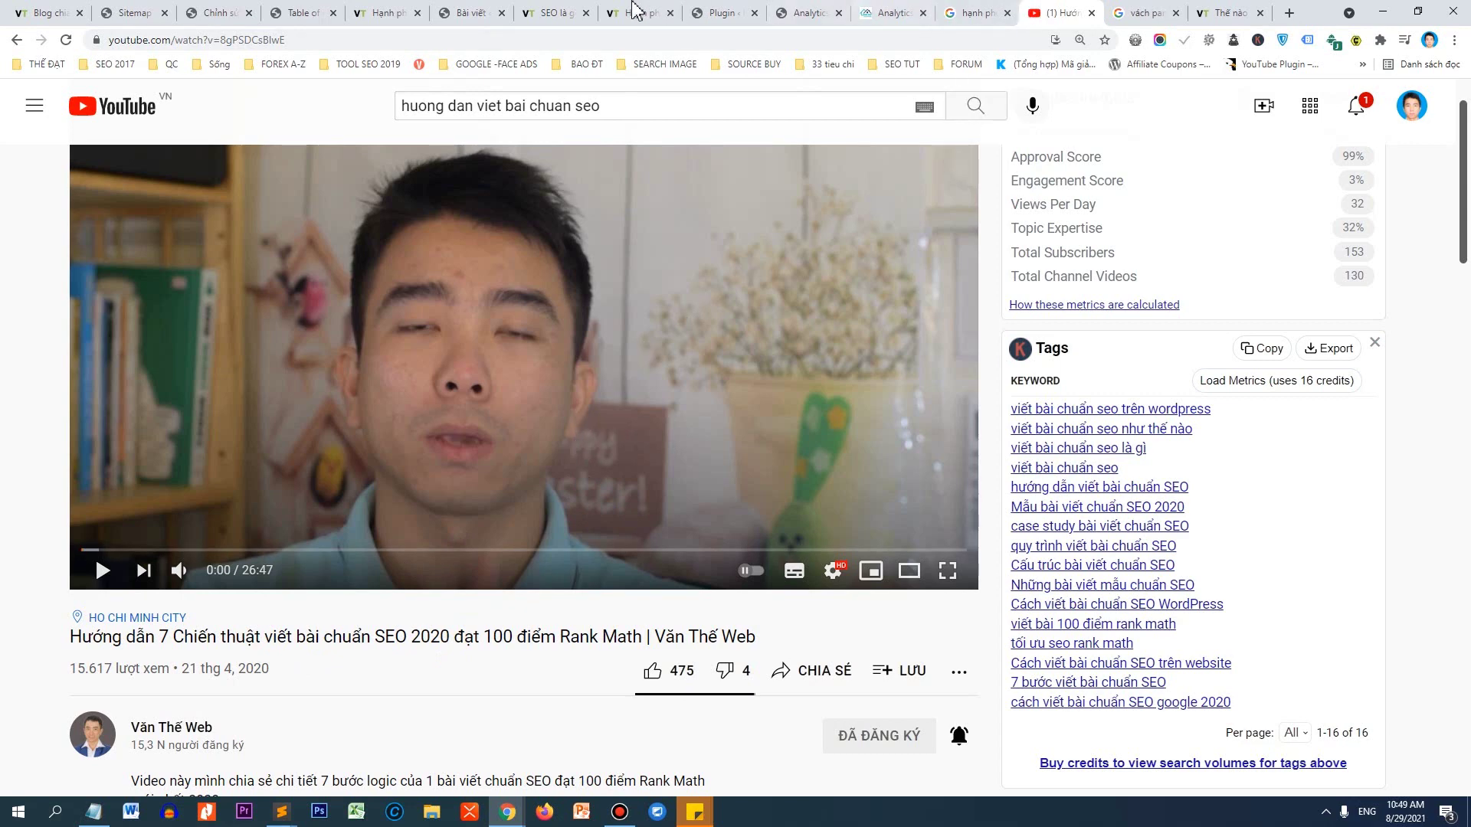
{"action": "left_click", "coordinate": [385, 12]}
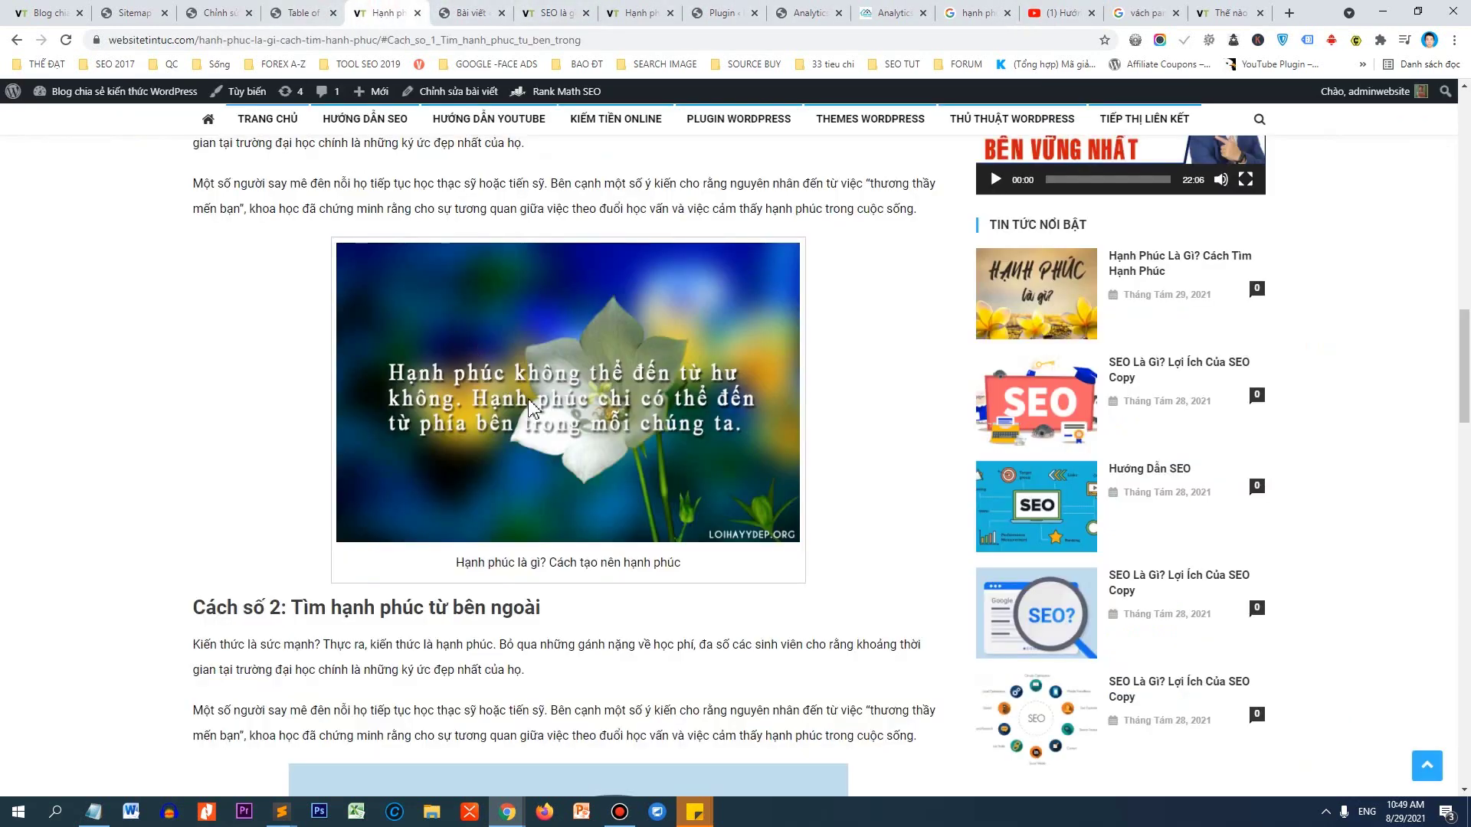
Strip the article path from the address to load the websitetintuc.com homepage, then switch to the WordPress posts list.
{"action": "scroll", "coordinate": [625, 340], "scroll_direction": "up", "scroll_amount": 10}
{"action": "scroll", "coordinate": [624, 341], "scroll_direction": "up", "scroll_amount": 8}
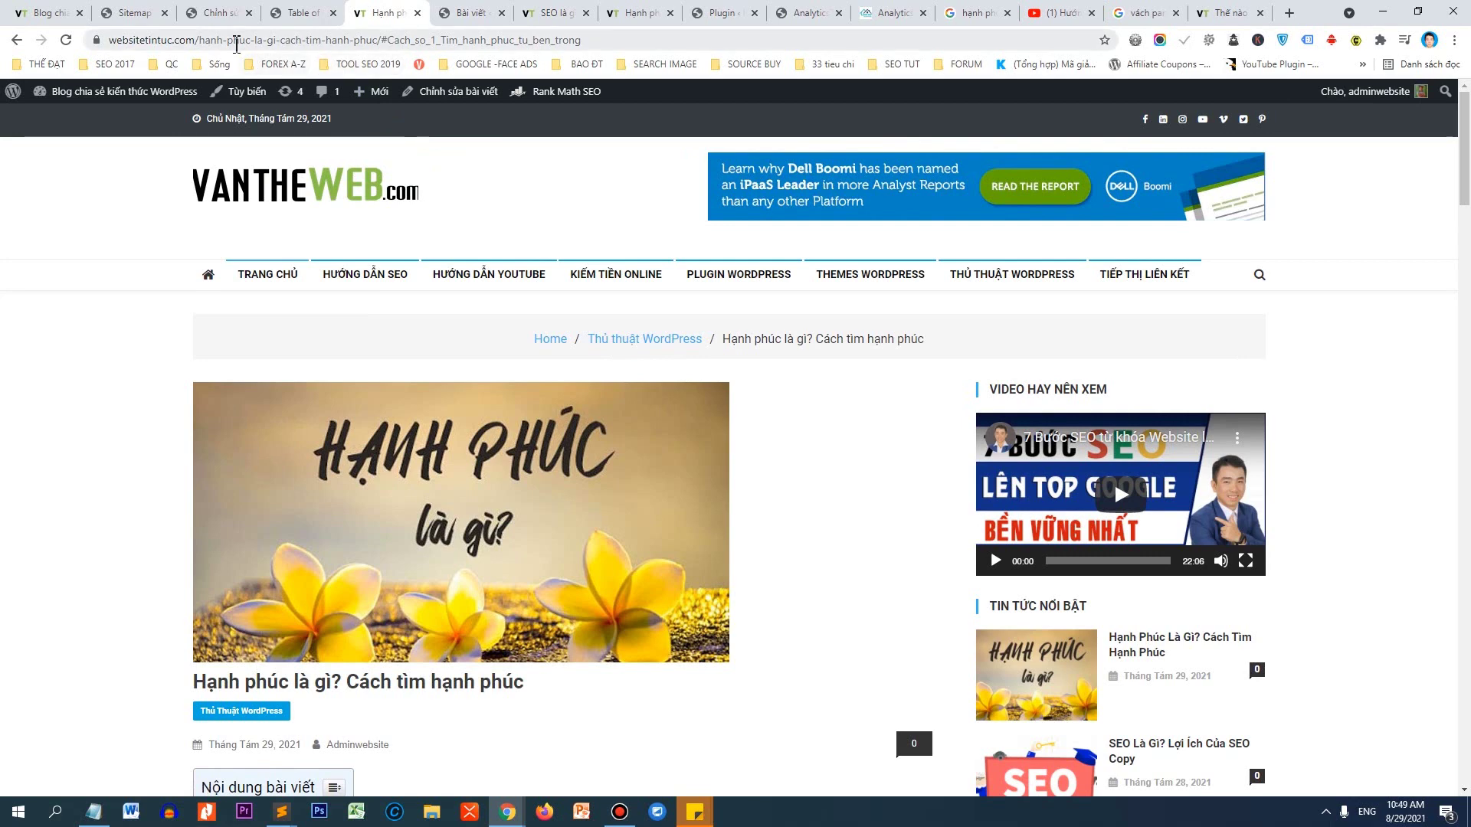
{"action": "left_click_drag", "start_coordinate": [205, 41], "coordinate": [621, 42]}
{"action": "key", "text": "BackSpace"}
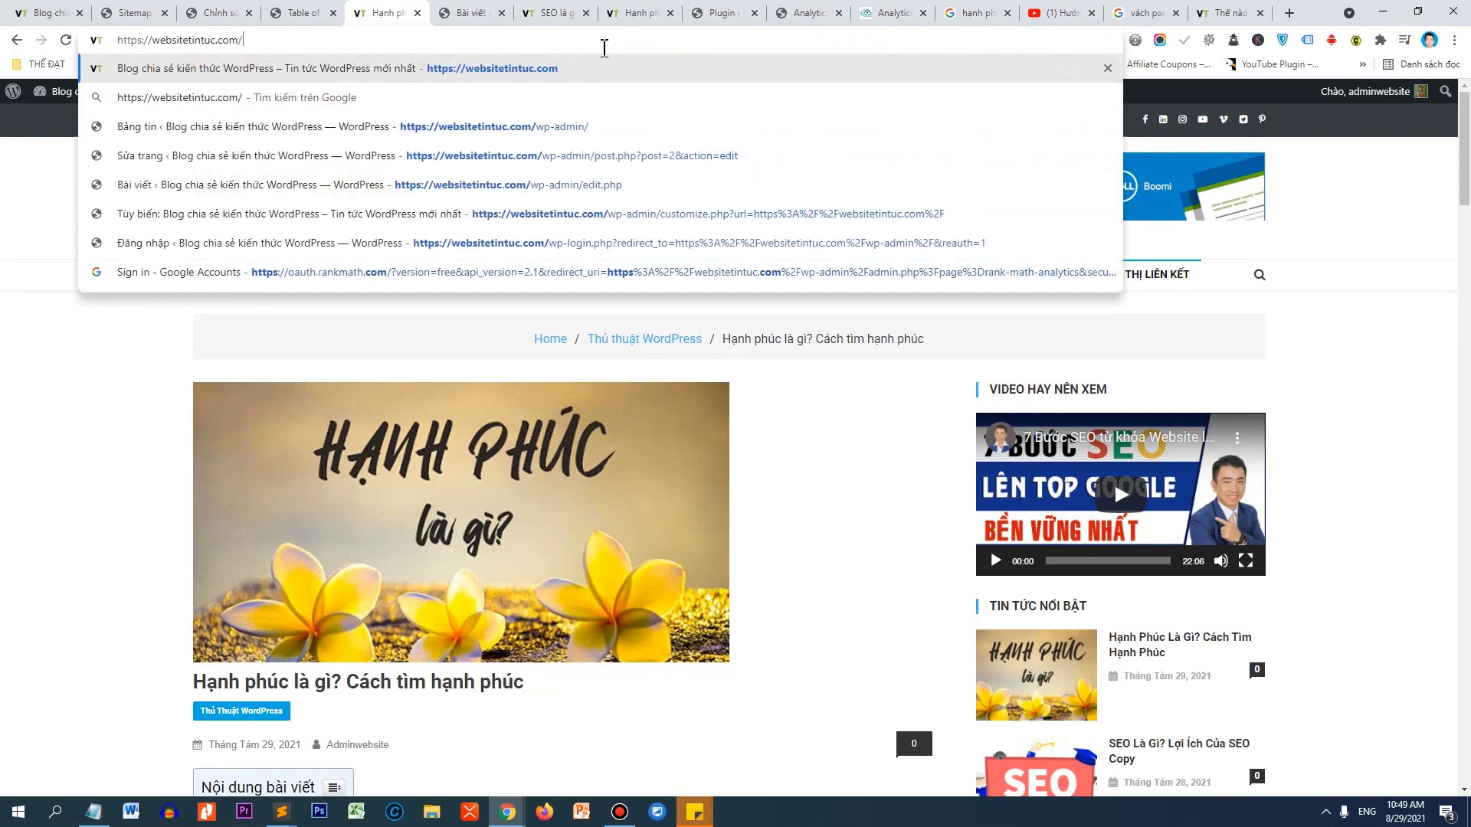
{"action": "key", "text": "Return"}
{"action": "left_click", "coordinate": [222, 39]}
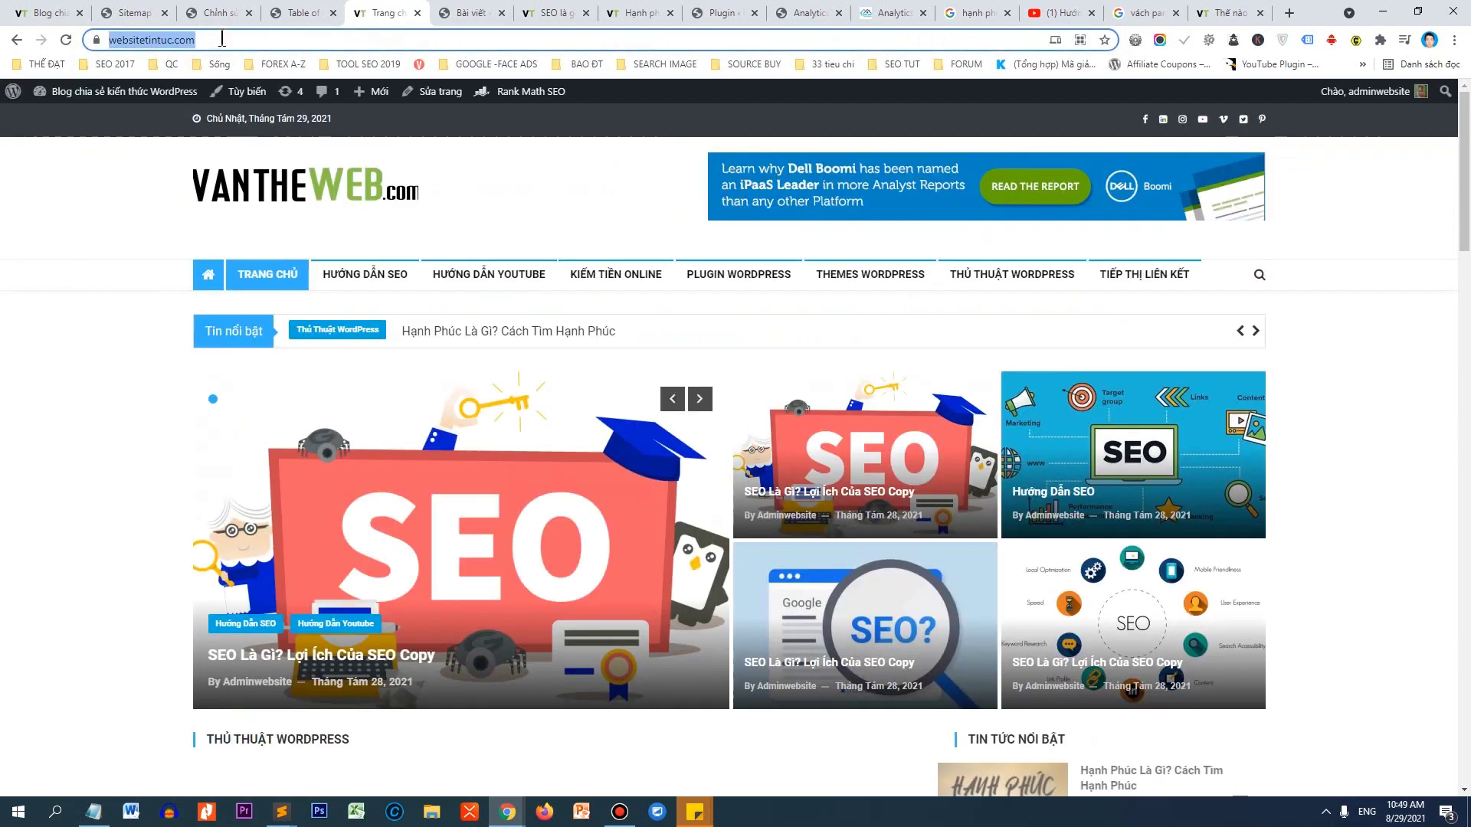
{"action": "left_click", "coordinate": [451, 14]}
{"action": "left_click", "coordinate": [451, 38]}
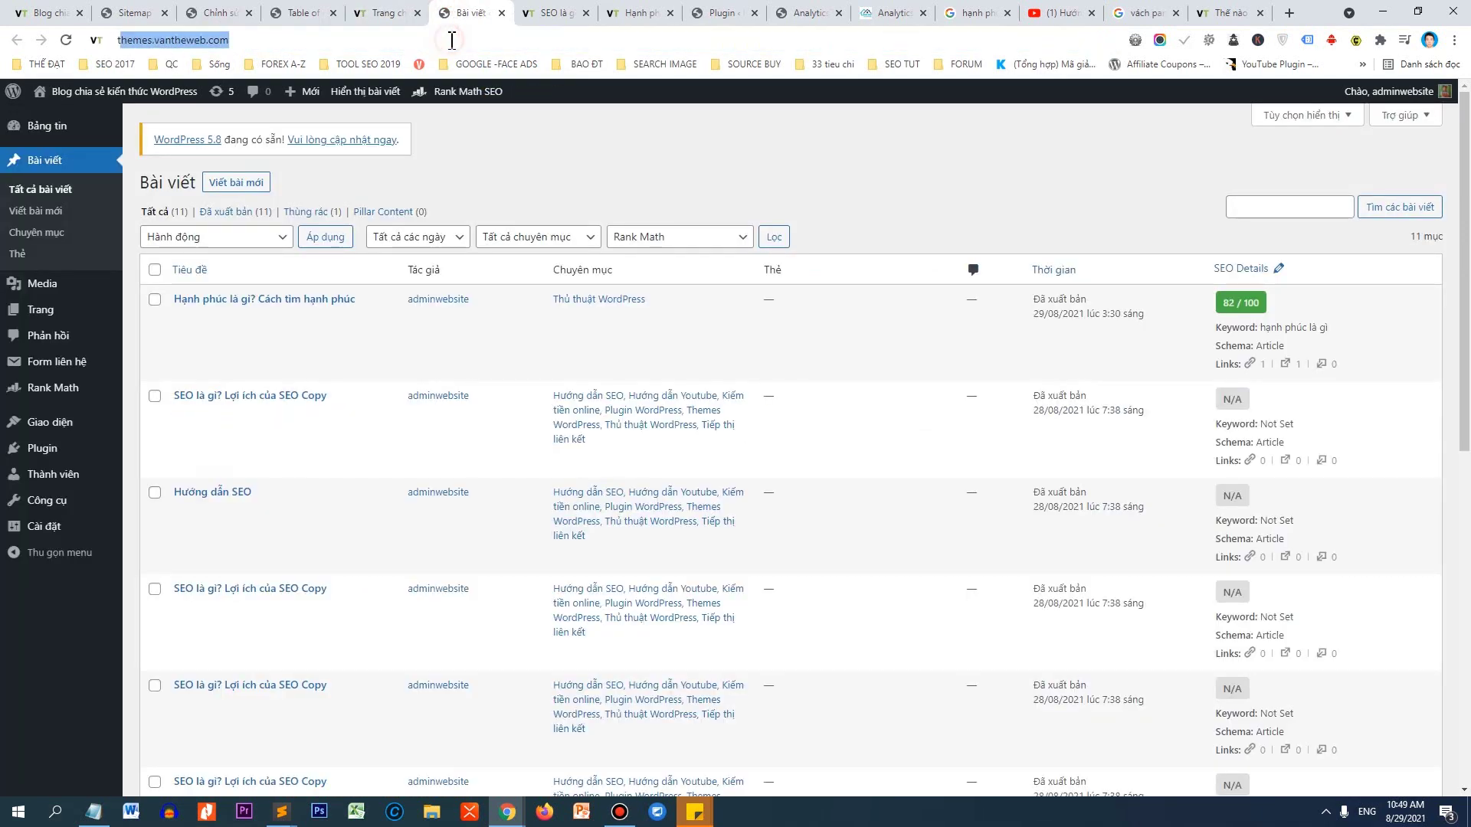
{"action": "type", "text": "teest s"}
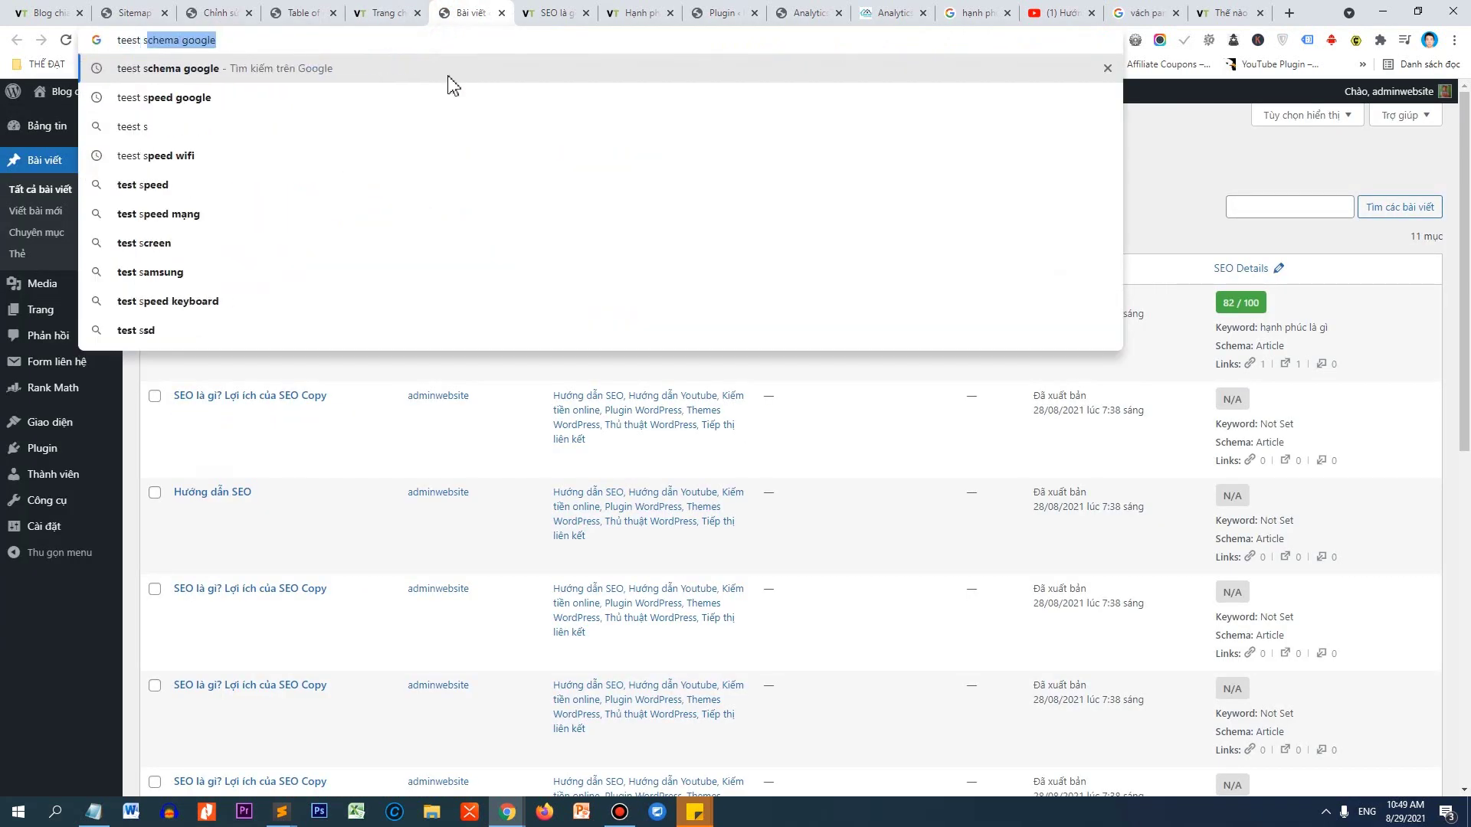
{"action": "type", "text": "p"}
{"action": "key", "text": "Return"}
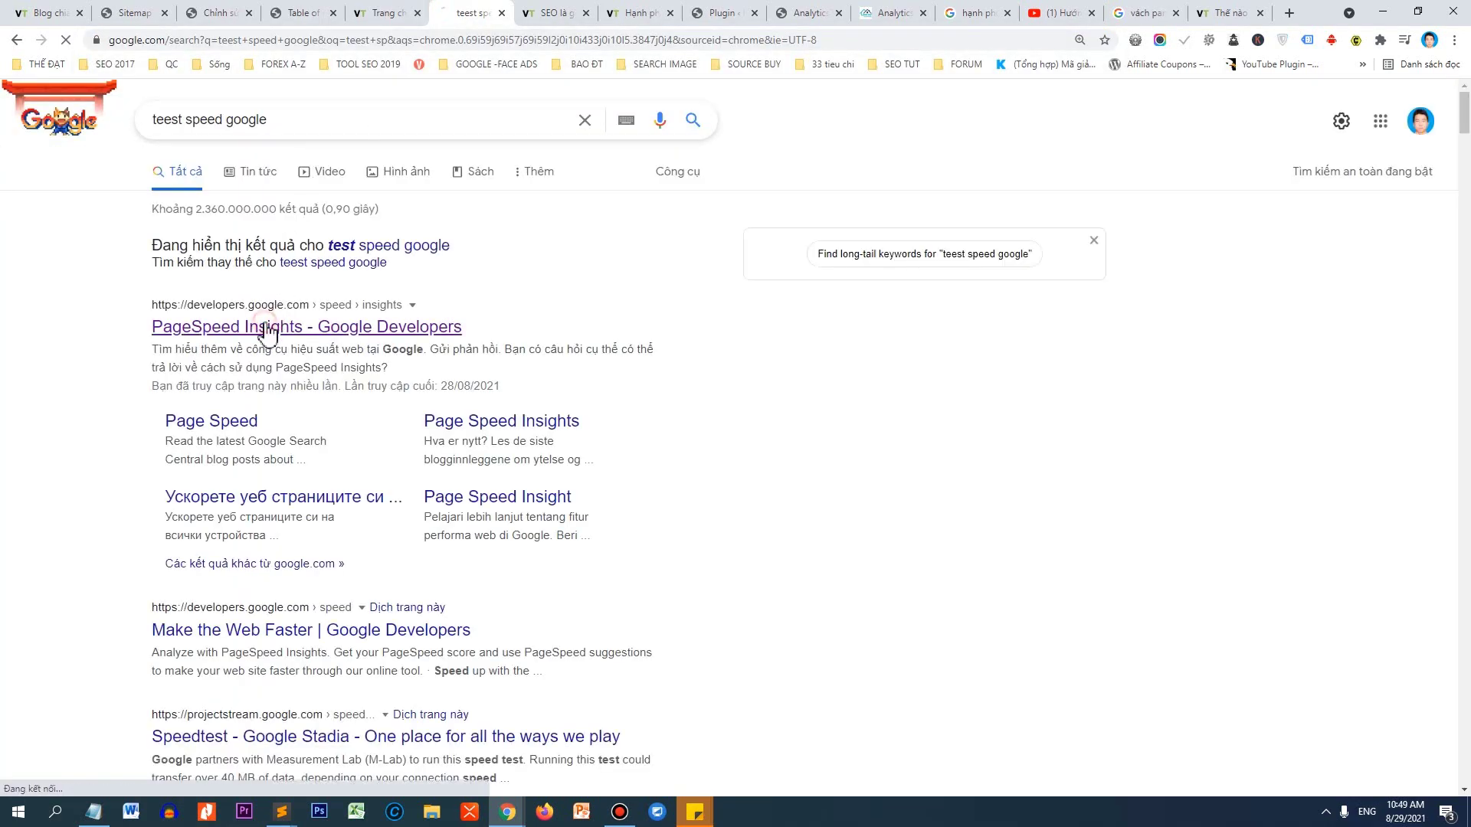
{"action": "left_click", "coordinate": [509, 226]}
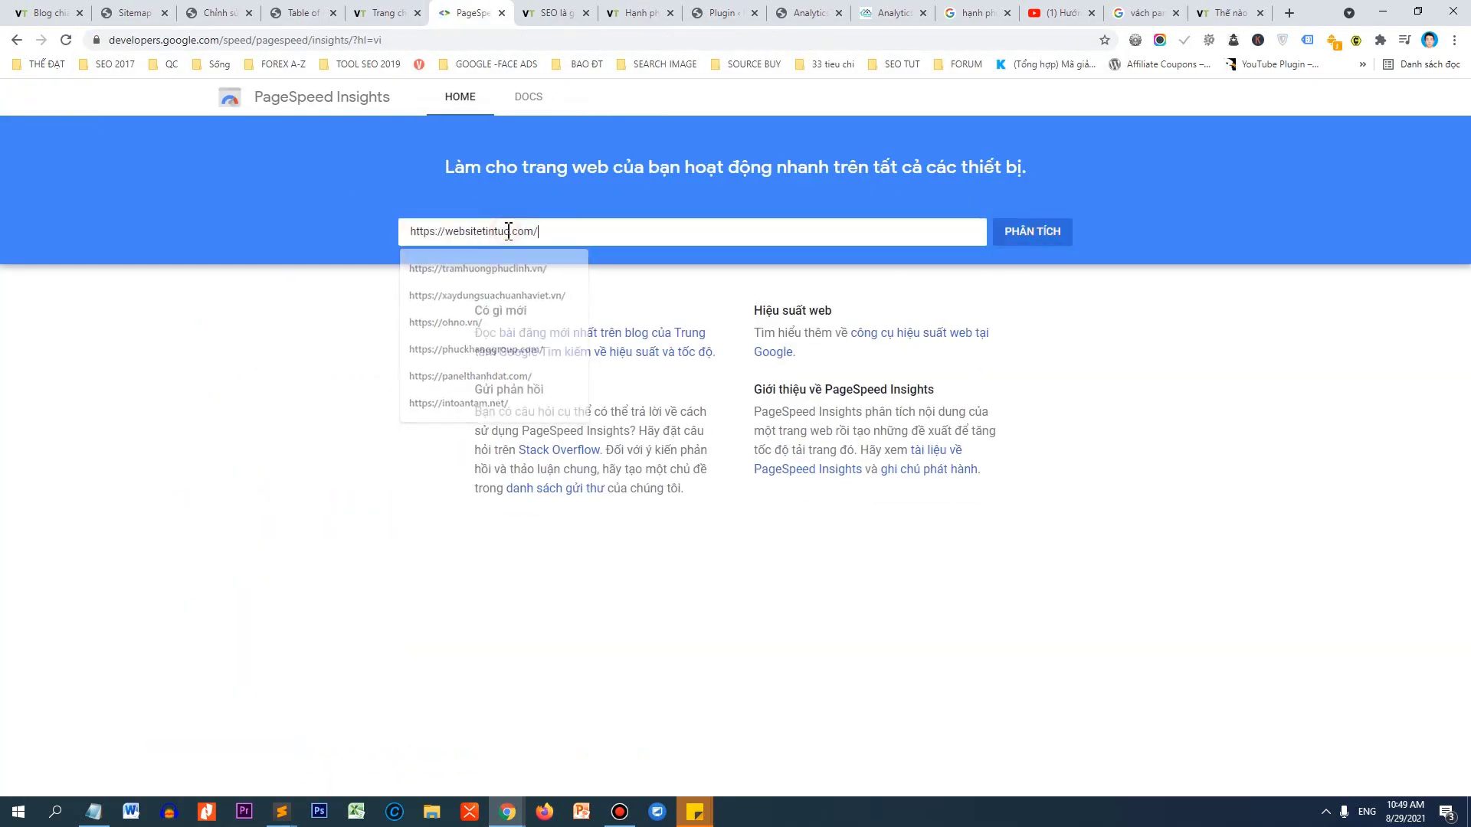
{"action": "left_click", "coordinate": [475, 261]}
{"action": "left_click_drag", "start_coordinate": [566, 230], "coordinate": [356, 217]}
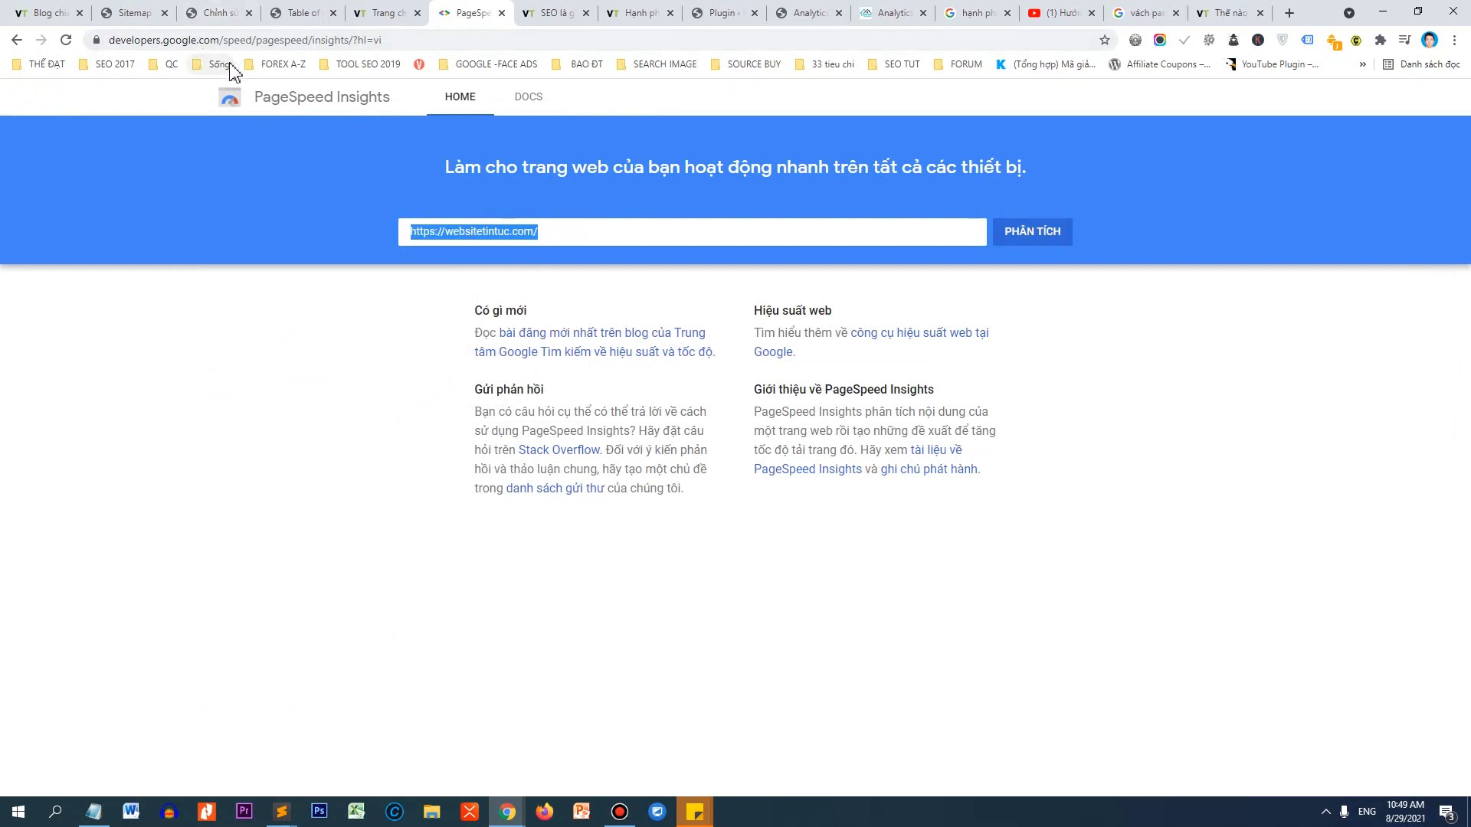
{"action": "left_click", "coordinate": [1008, 234]}
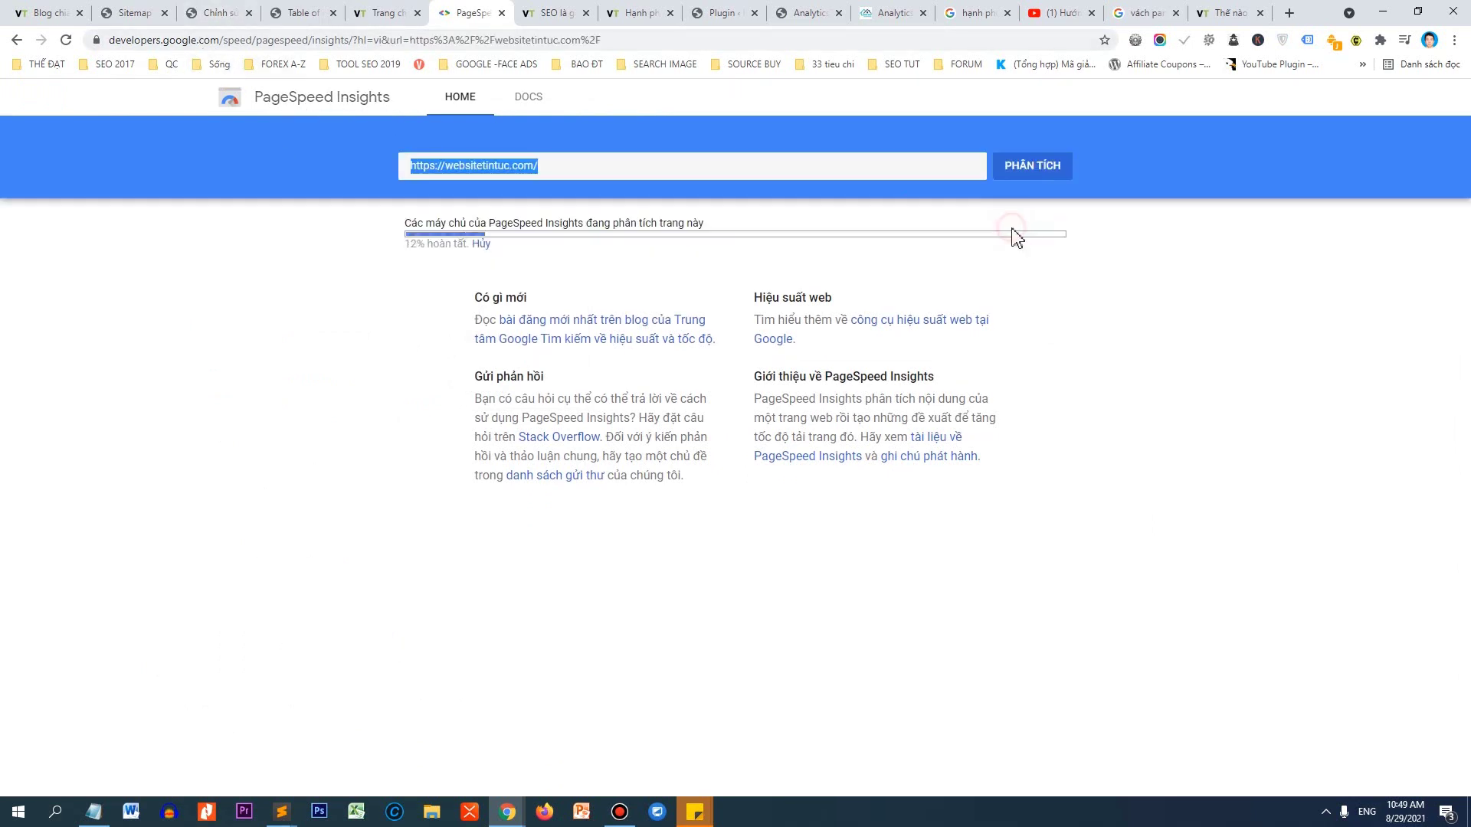
Close the eight unneeded browser tabs.
{"action": "left_click", "coordinate": [586, 13]}
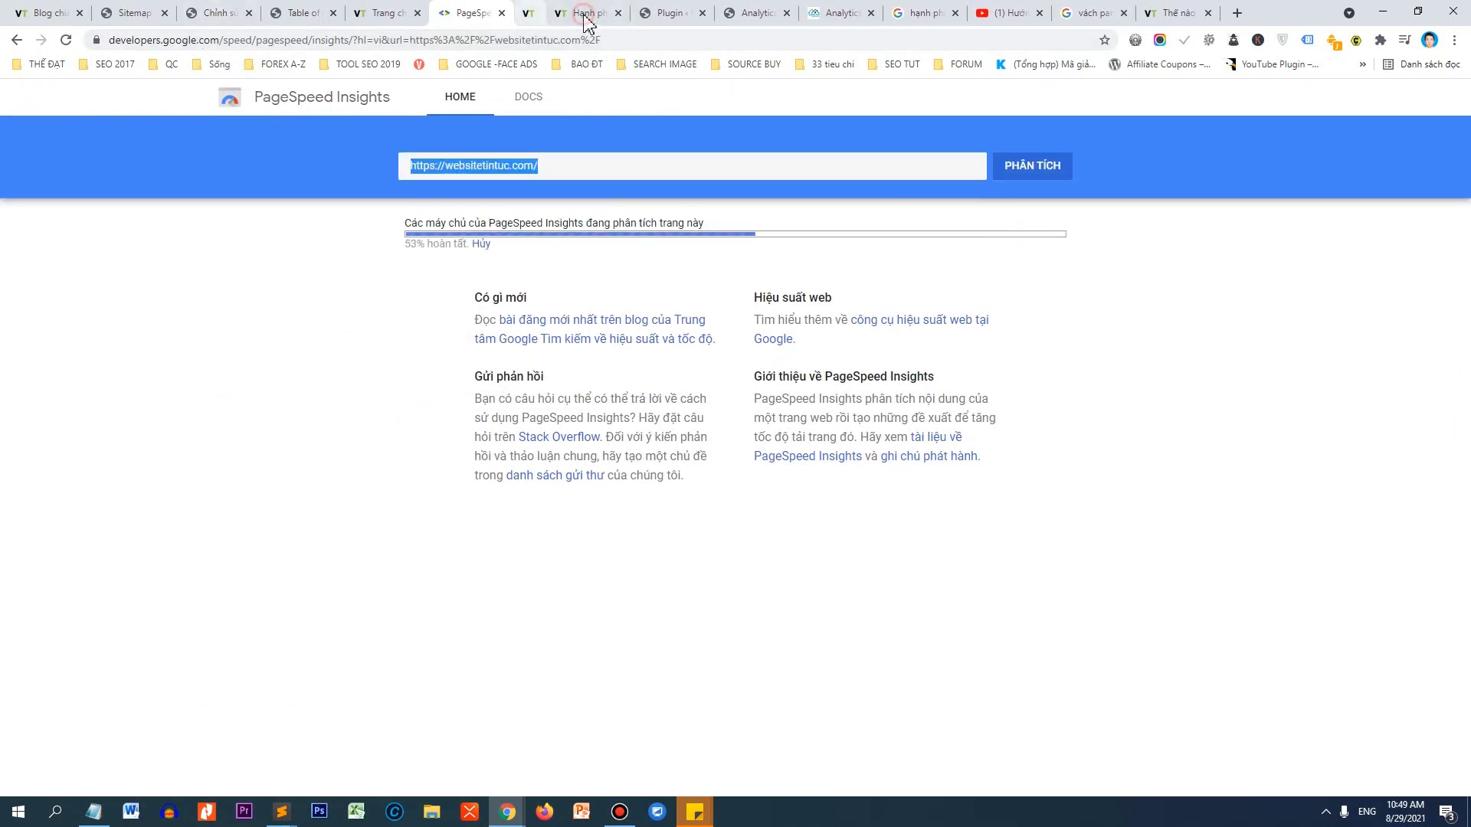
{"action": "left_click", "coordinate": [586, 13]}
{"action": "left_click", "coordinate": [586, 13]}
{"action": "left_click", "coordinate": [584, 13]}
{"action": "left_click", "coordinate": [585, 13]}
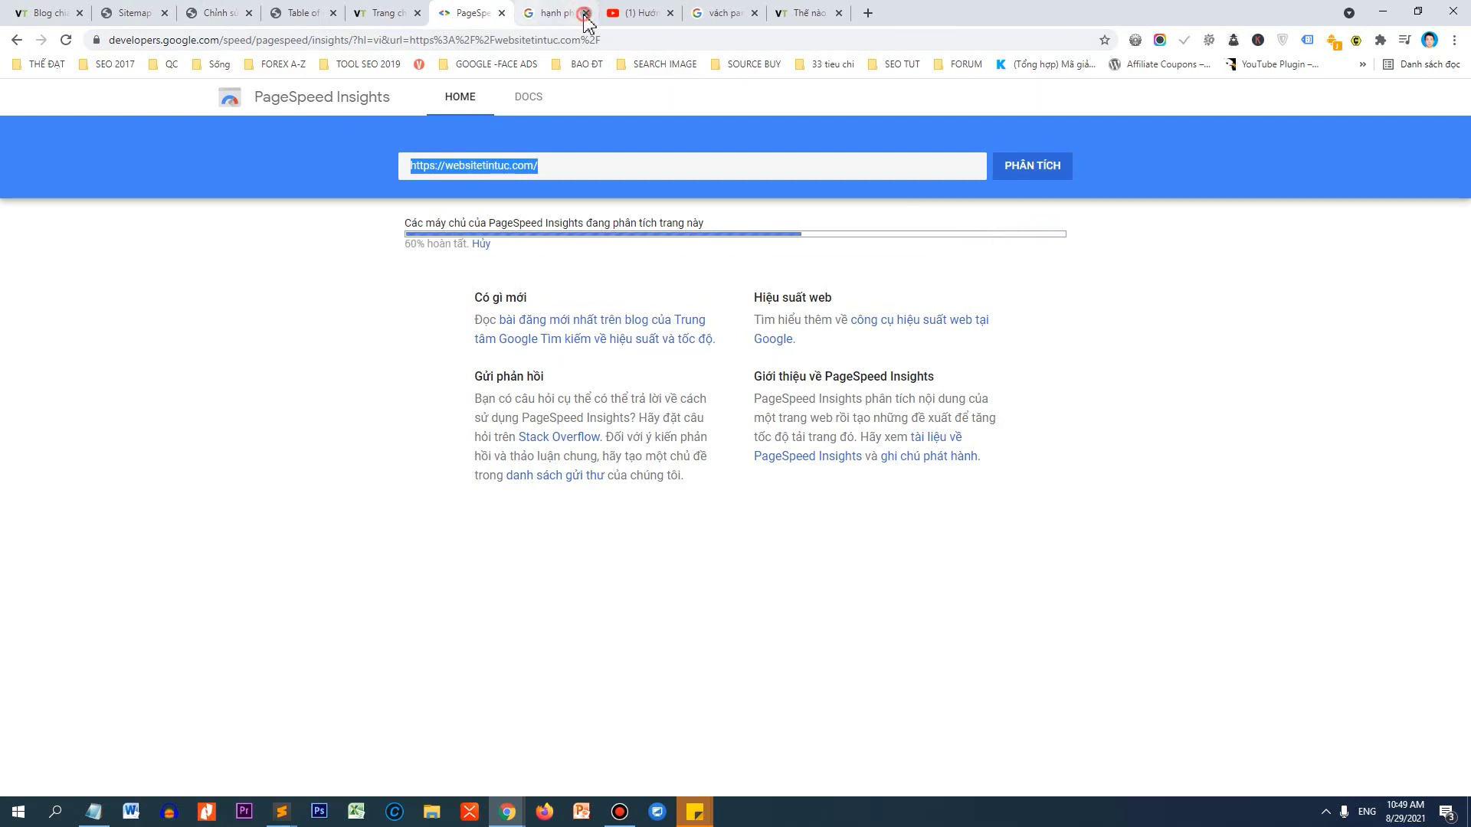
{"action": "left_click", "coordinate": [584, 13]}
{"action": "left_click", "coordinate": [584, 13]}
{"action": "left_click", "coordinate": [585, 13]}
{"action": "left_click", "coordinate": [586, 13]}
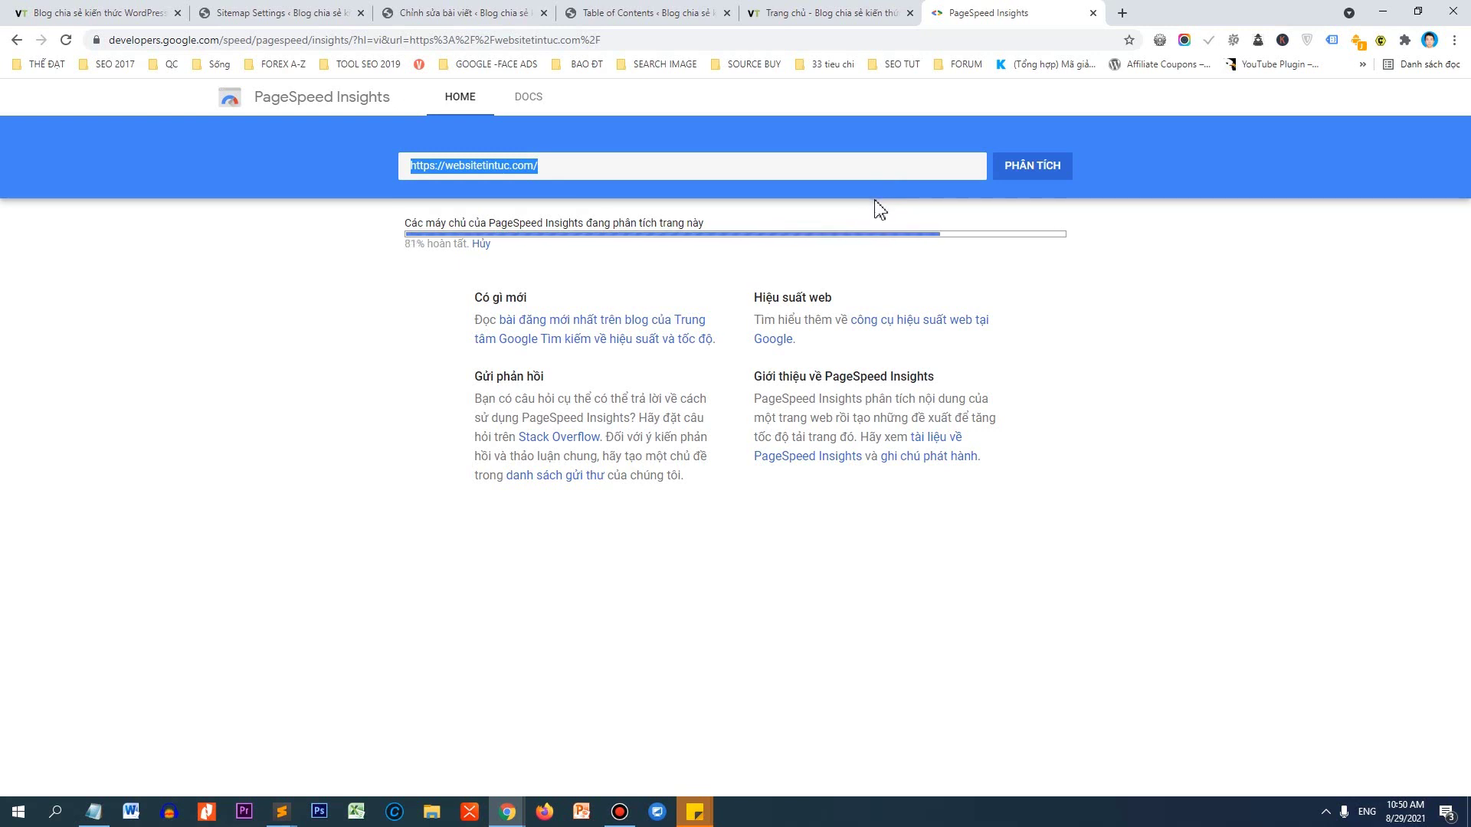
Reload the live blog homepage and open the SEO article from the top slider to read it.
{"action": "left_click", "coordinate": [173, 14]}
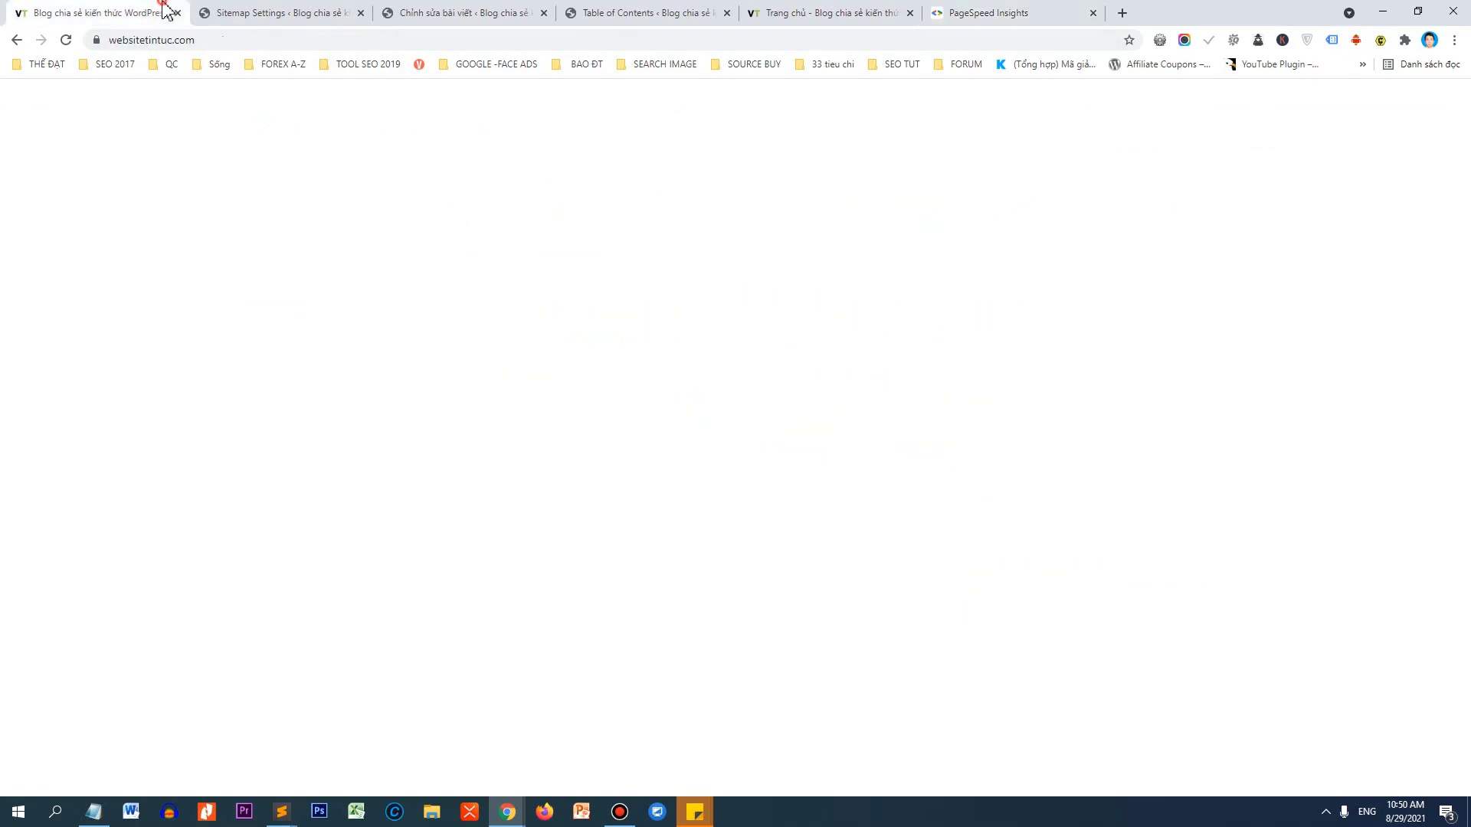
{"action": "scroll", "coordinate": [227, 322], "scroll_direction": "up", "scroll_amount": 5}
{"action": "scroll", "coordinate": [228, 322], "scroll_direction": "up", "scroll_amount": 10}
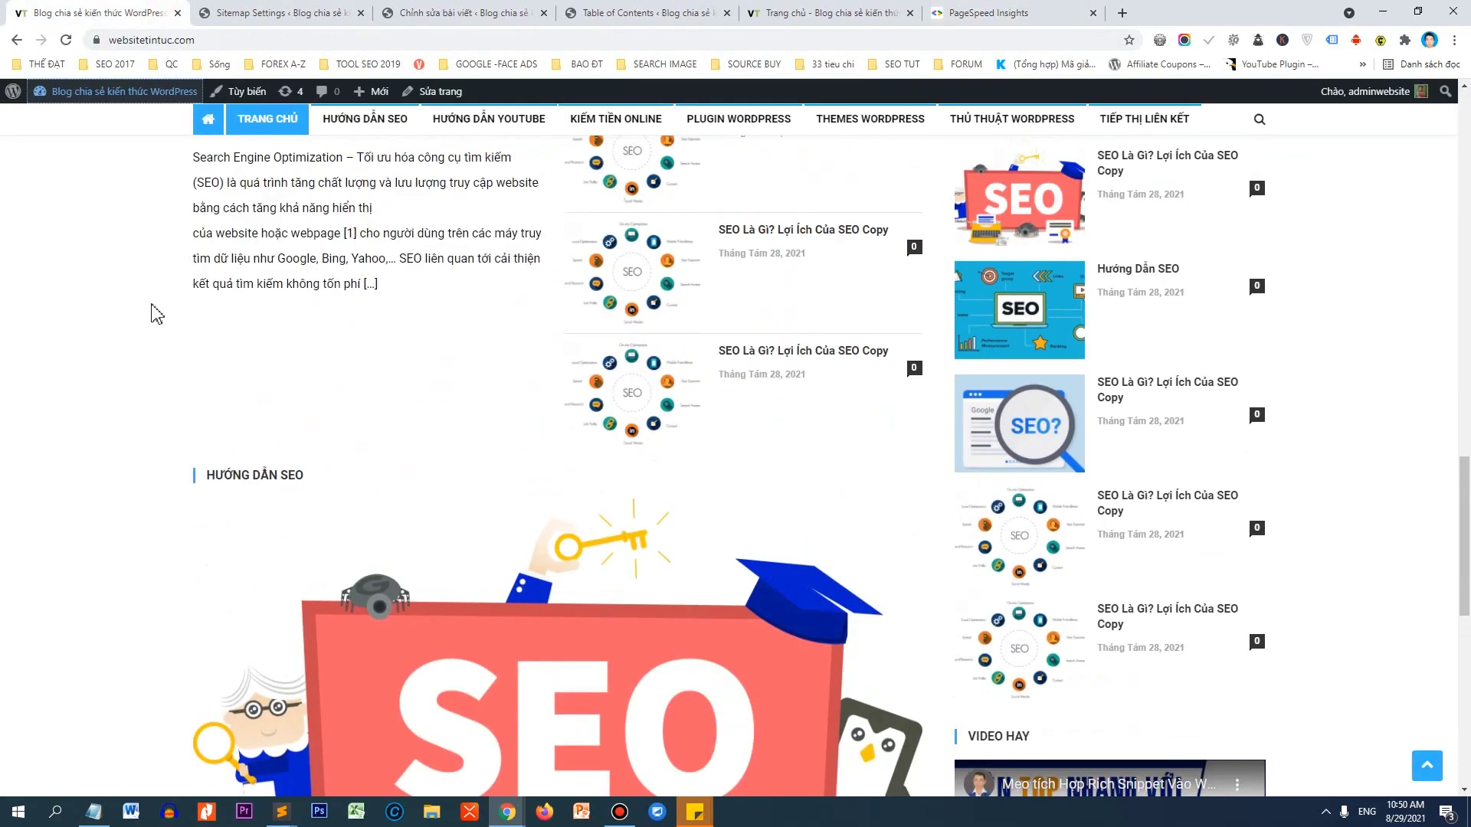
{"action": "scroll", "coordinate": [426, 299], "scroll_direction": "up", "scroll_amount": 3}
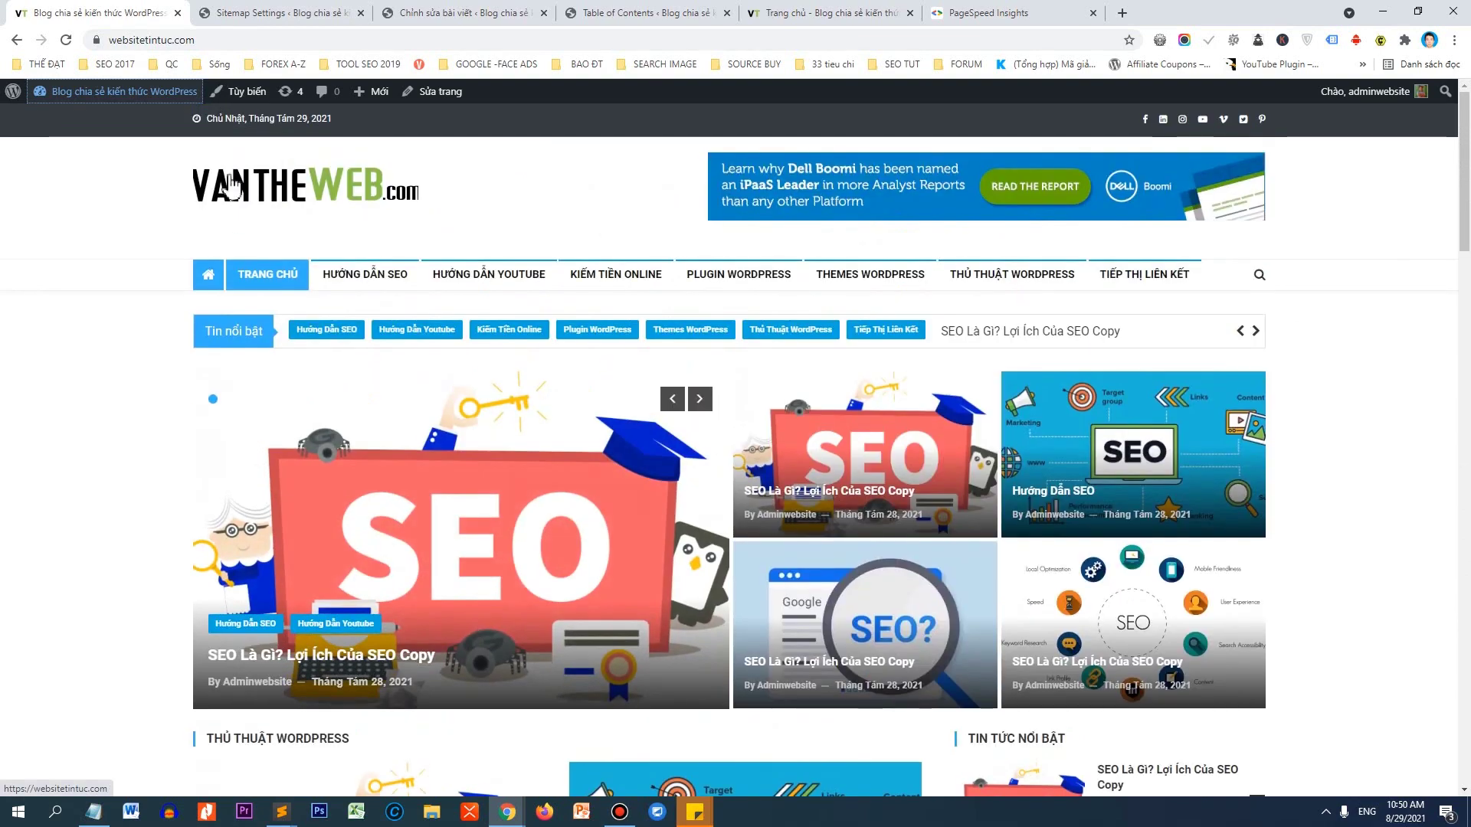
{"action": "key", "text": "F5"}
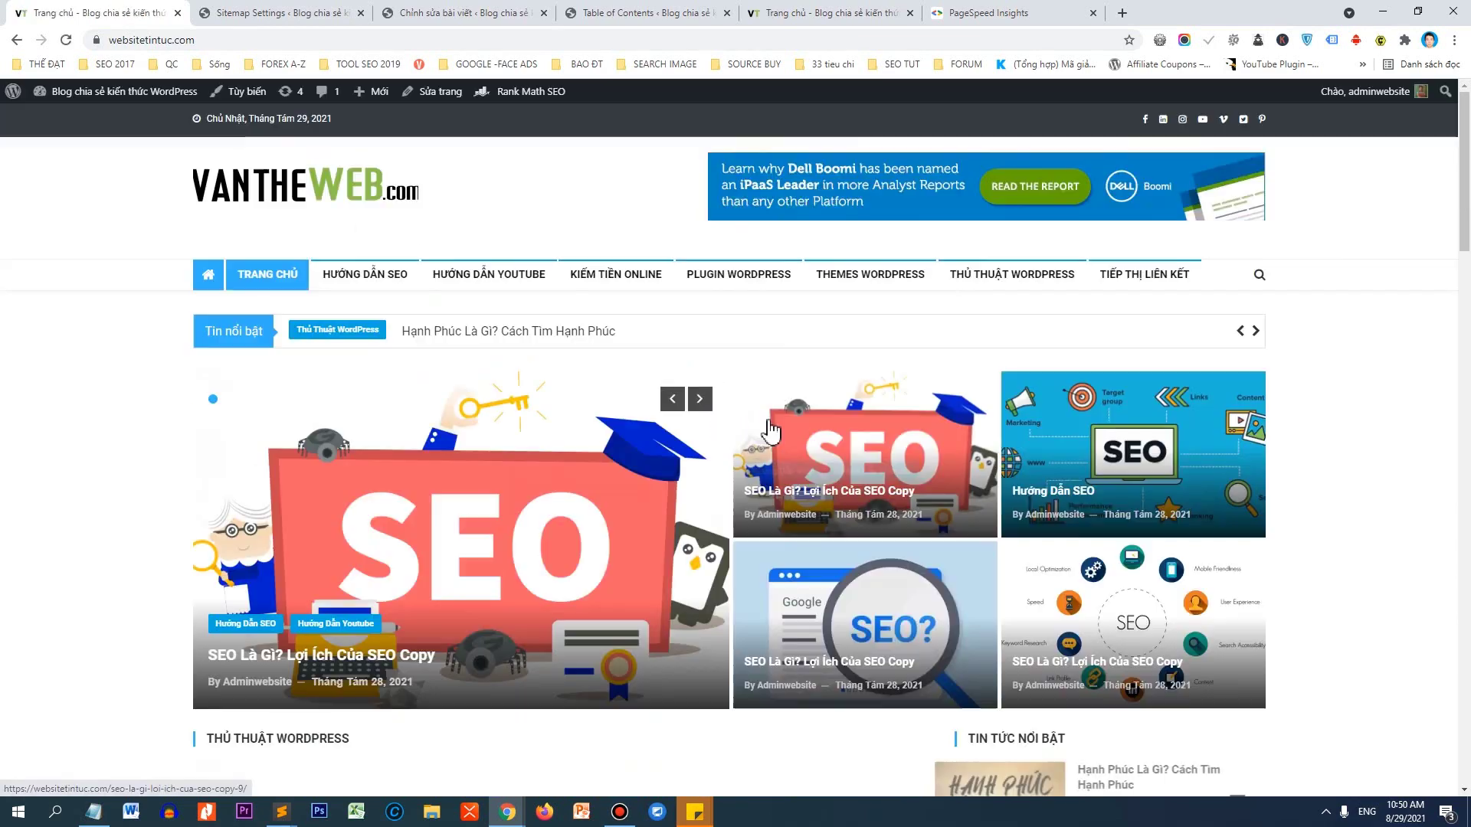
{"action": "left_click", "coordinate": [802, 435]}
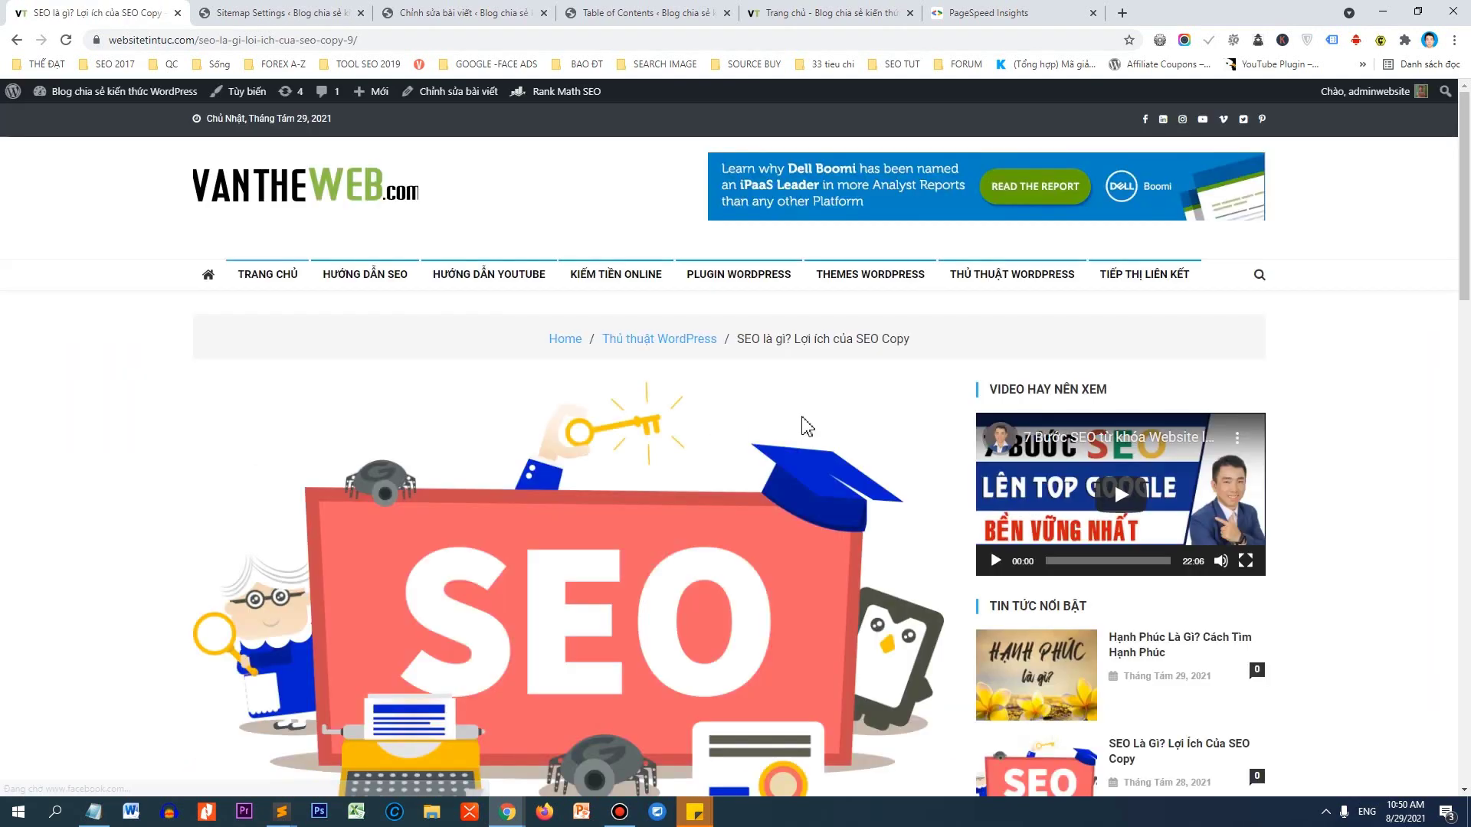
{"action": "scroll", "coordinate": [586, 379], "scroll_direction": "down", "scroll_amount": 10}
{"action": "scroll", "coordinate": [586, 379], "scroll_direction": "down", "scroll_amount": 5}
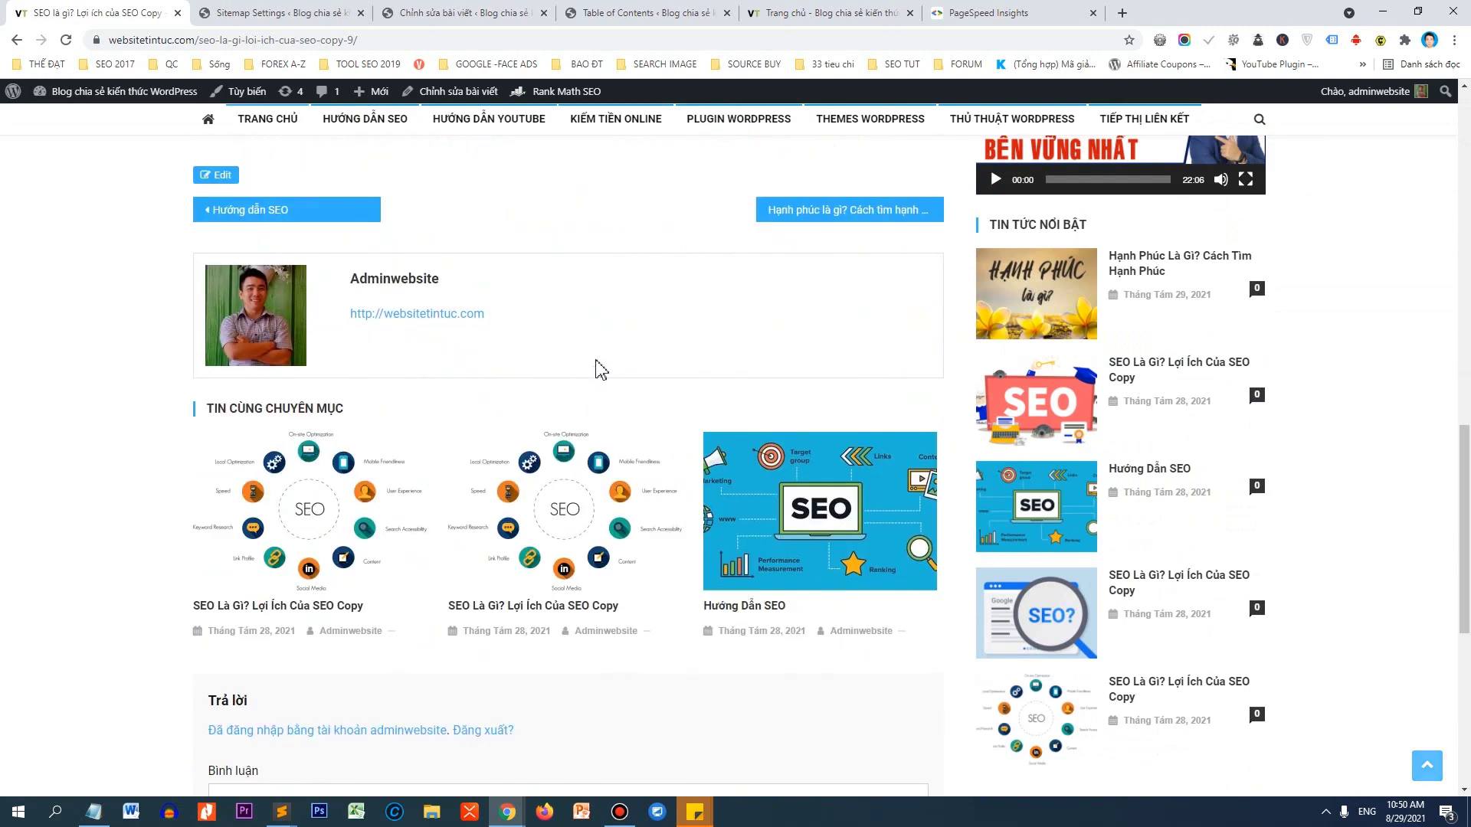
{"action": "scroll", "coordinate": [1113, 481], "scroll_direction": "up", "scroll_amount": 15}
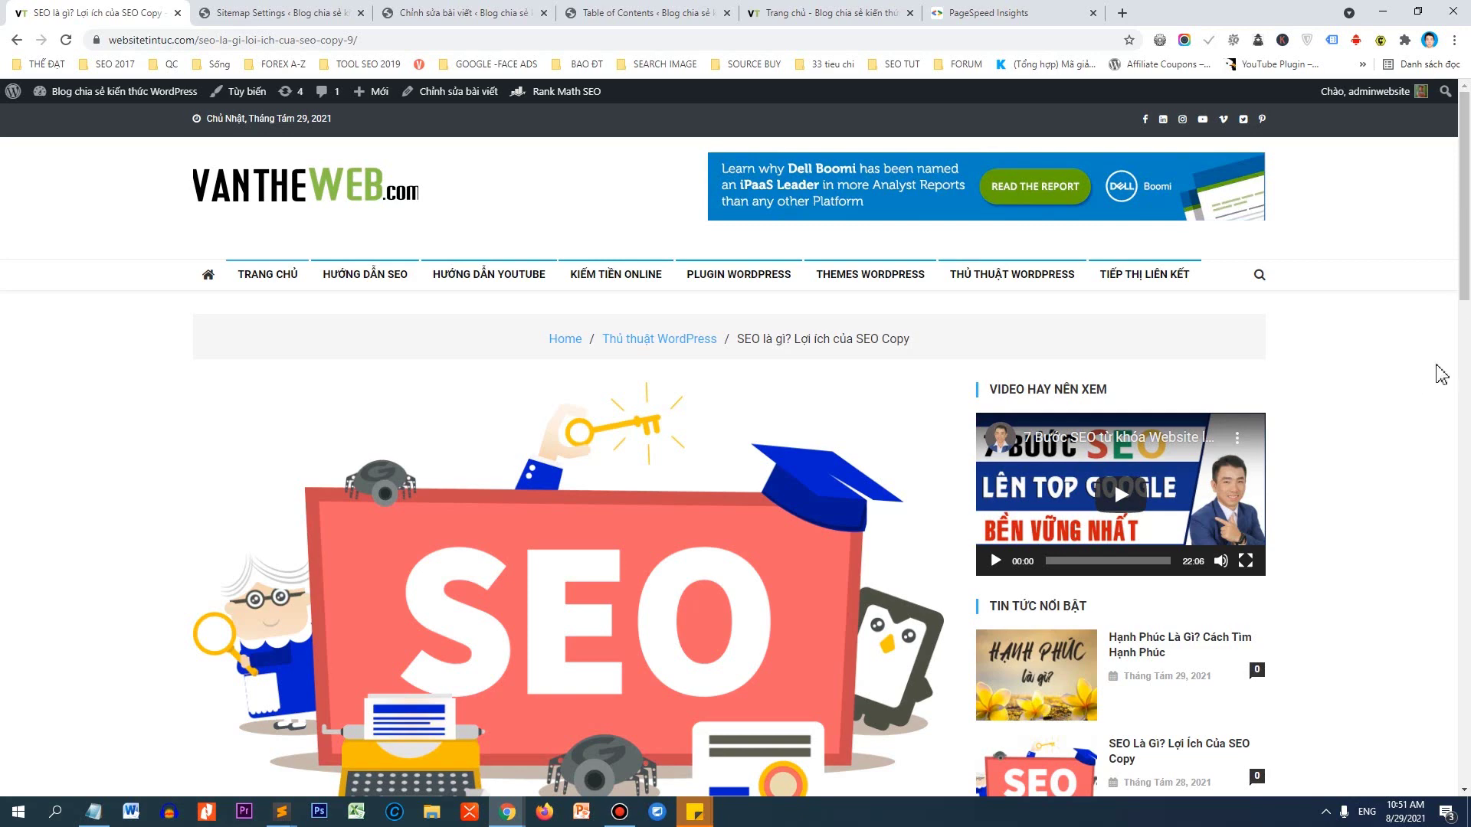
{"action": "scroll", "coordinate": [1433, 372], "scroll_direction": "down", "scroll_amount": 5}
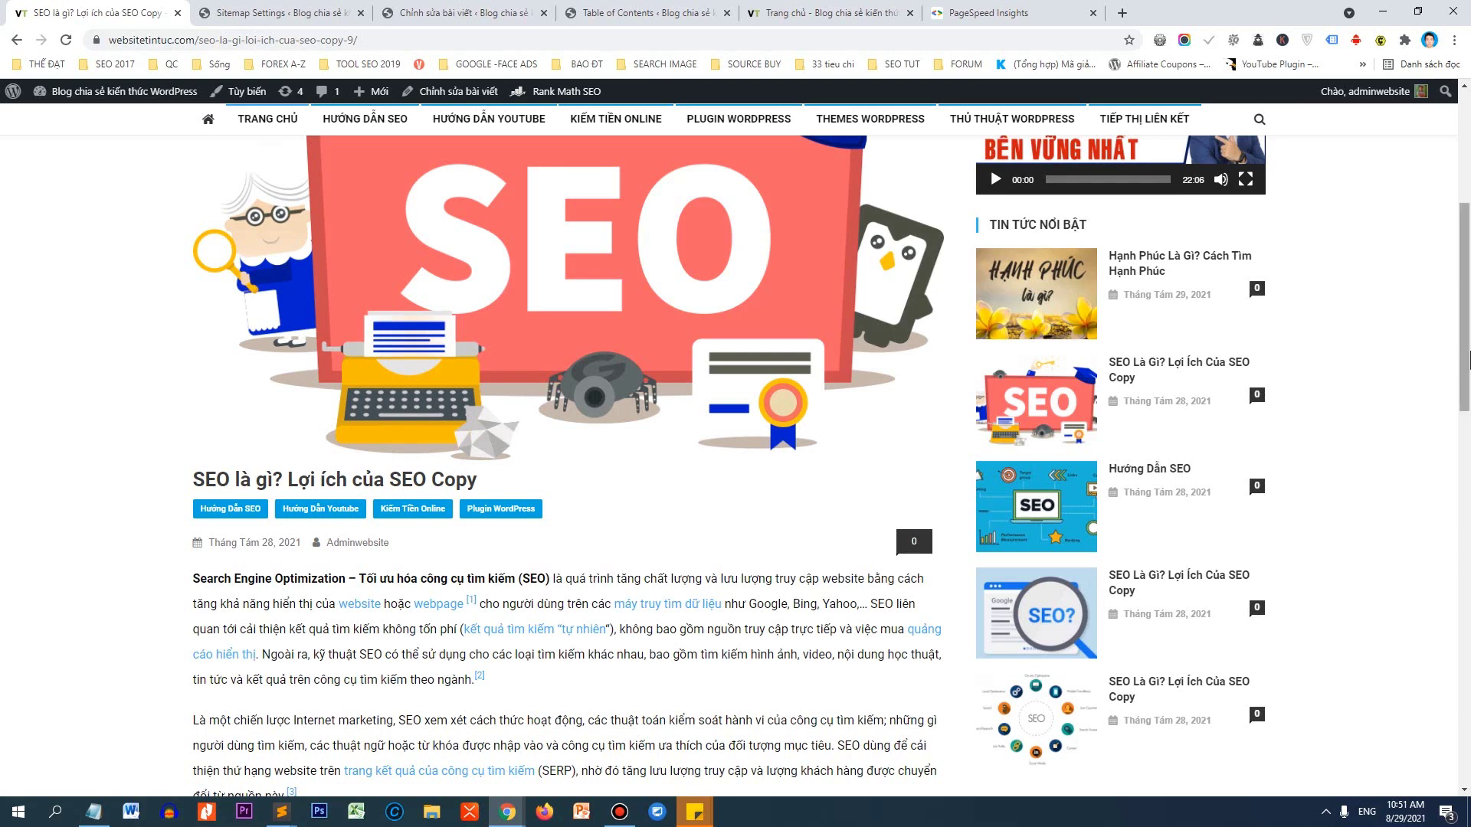
{"action": "left_click_drag", "start_coordinate": [1467, 360], "coordinate": [1465, 506]}
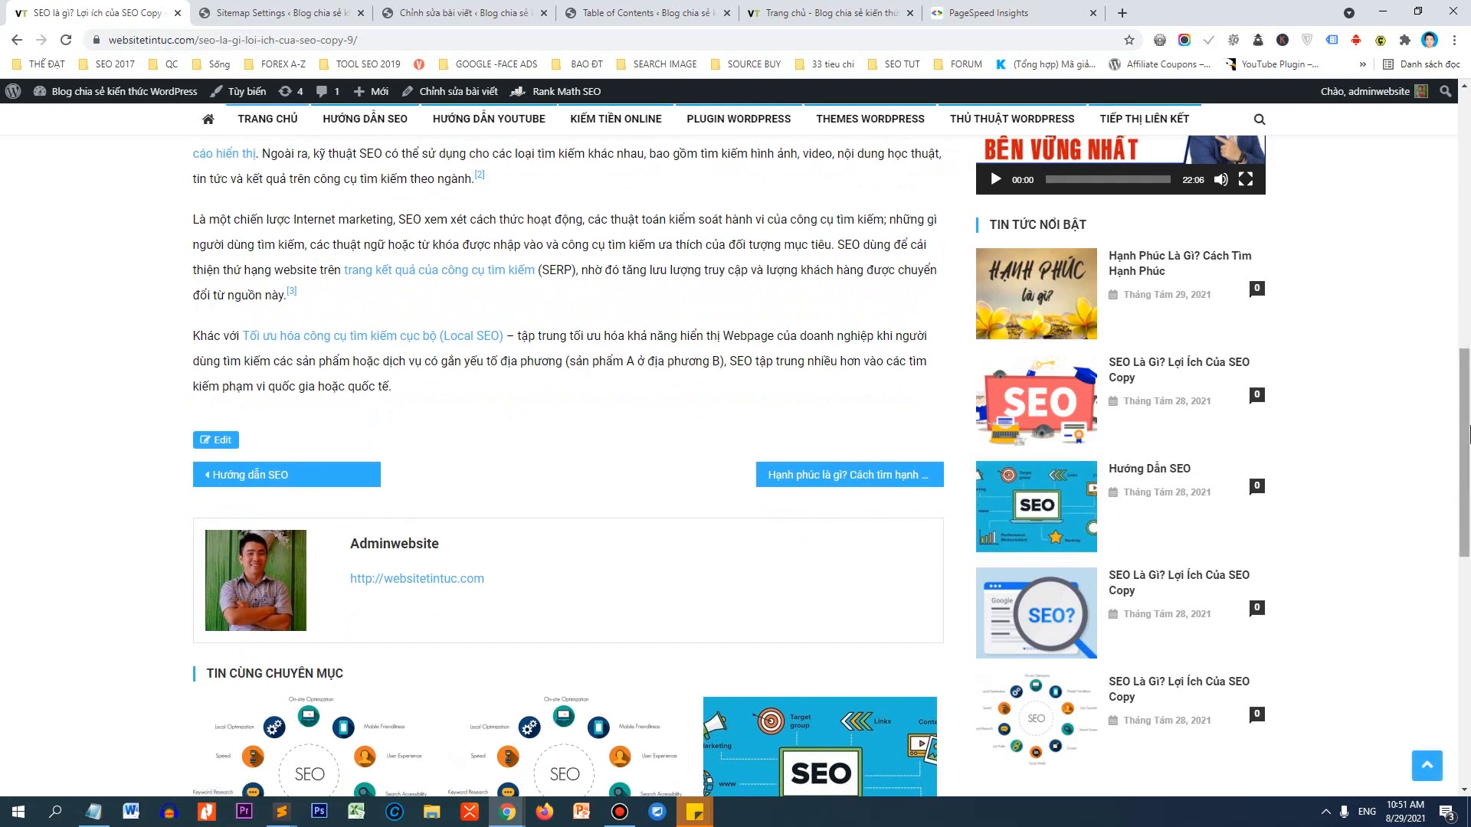
{"action": "left_click_drag", "start_coordinate": [1464, 431], "coordinate": [1440, 177]}
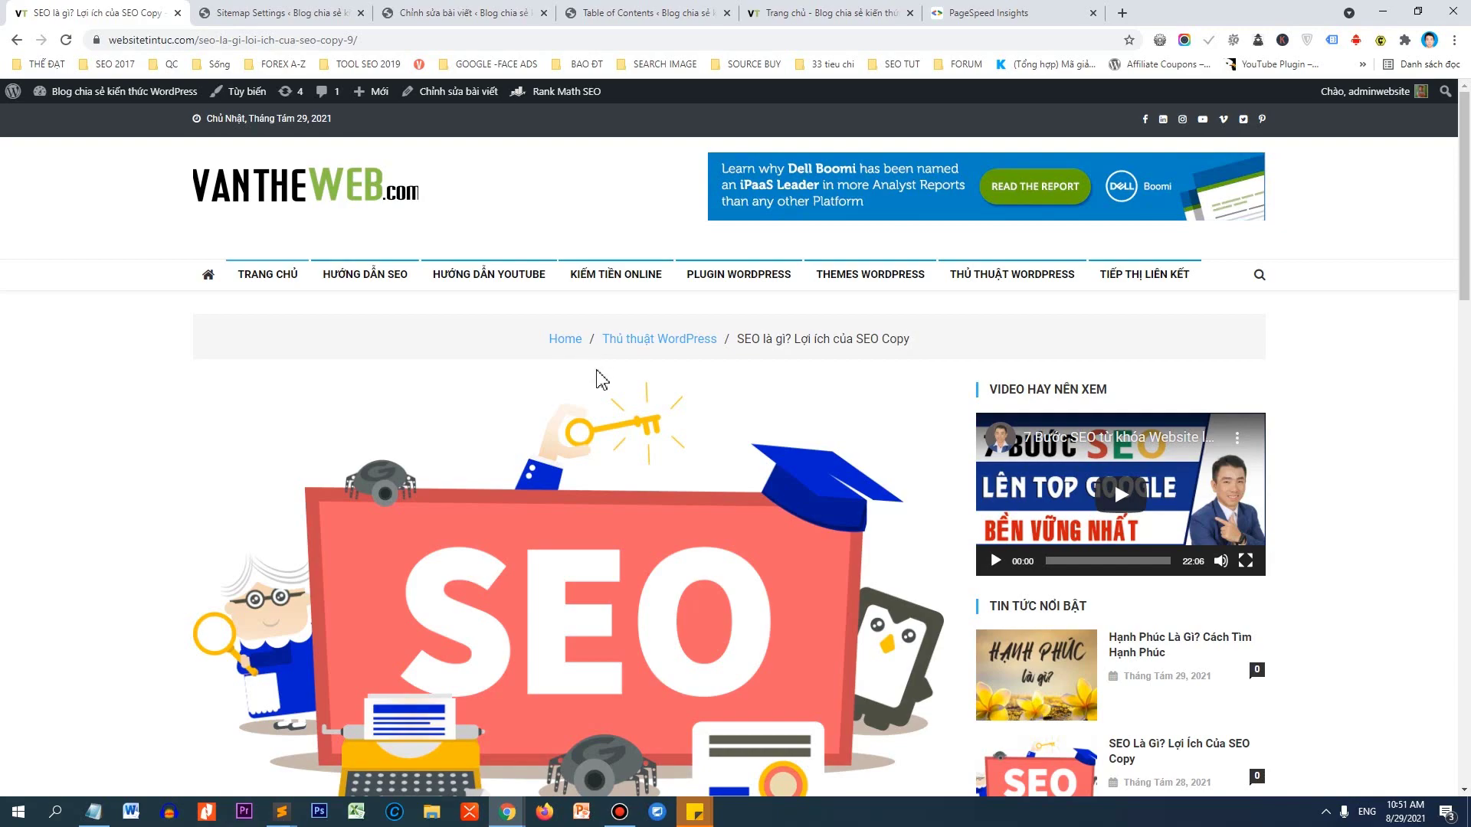
View the article's HTML source with Ctrl+U and scroll through it.
{"action": "key", "text": "ctrl+u"}
{"action": "left_click_drag", "start_coordinate": [1465, 134], "coordinate": [1417, 774]}
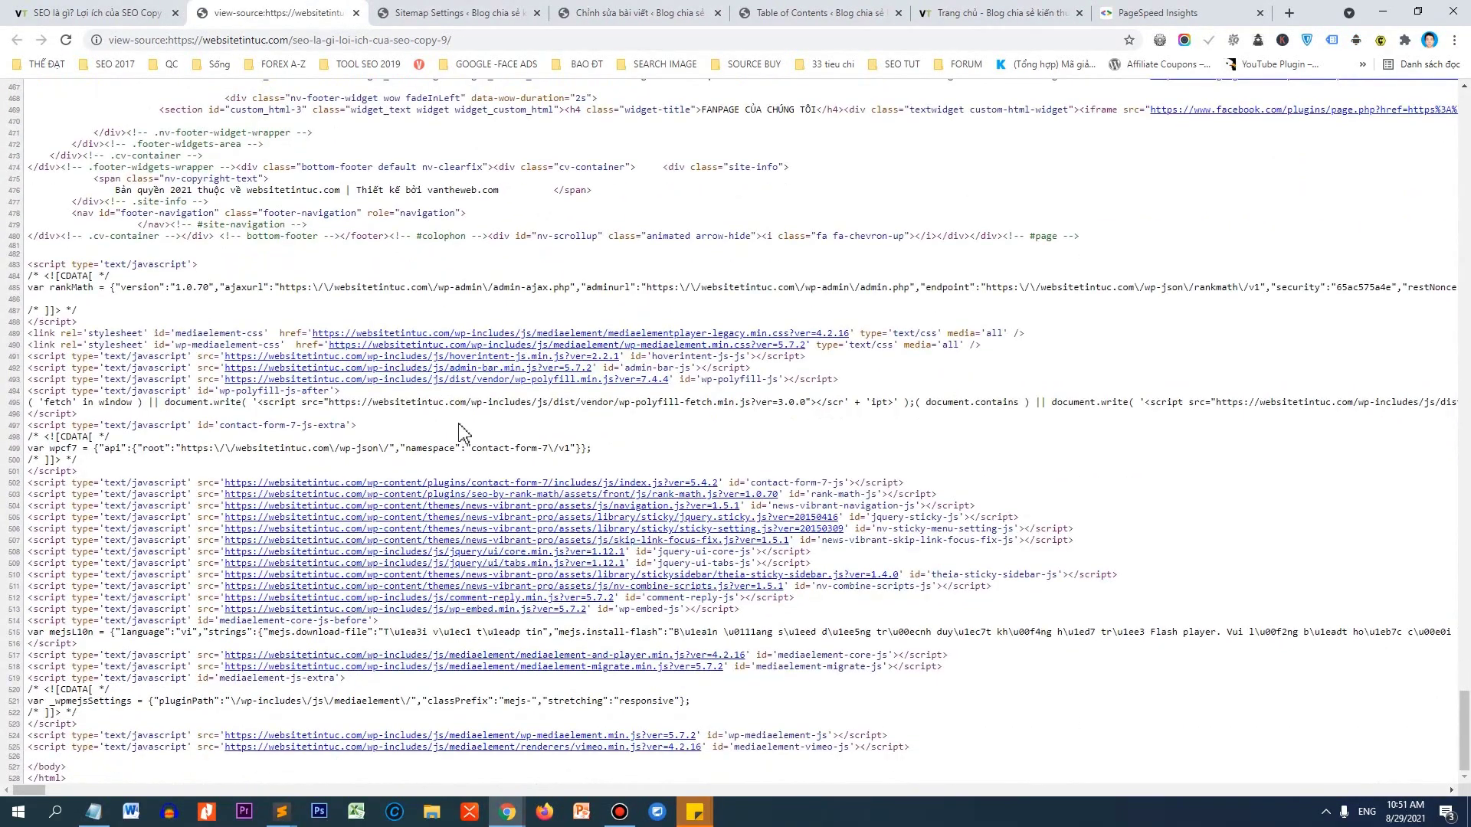
{"action": "scroll", "coordinate": [460, 433], "scroll_direction": "up", "scroll_amount": 12}
{"action": "scroll", "coordinate": [420, 349], "scroll_direction": "up", "scroll_amount": 16}
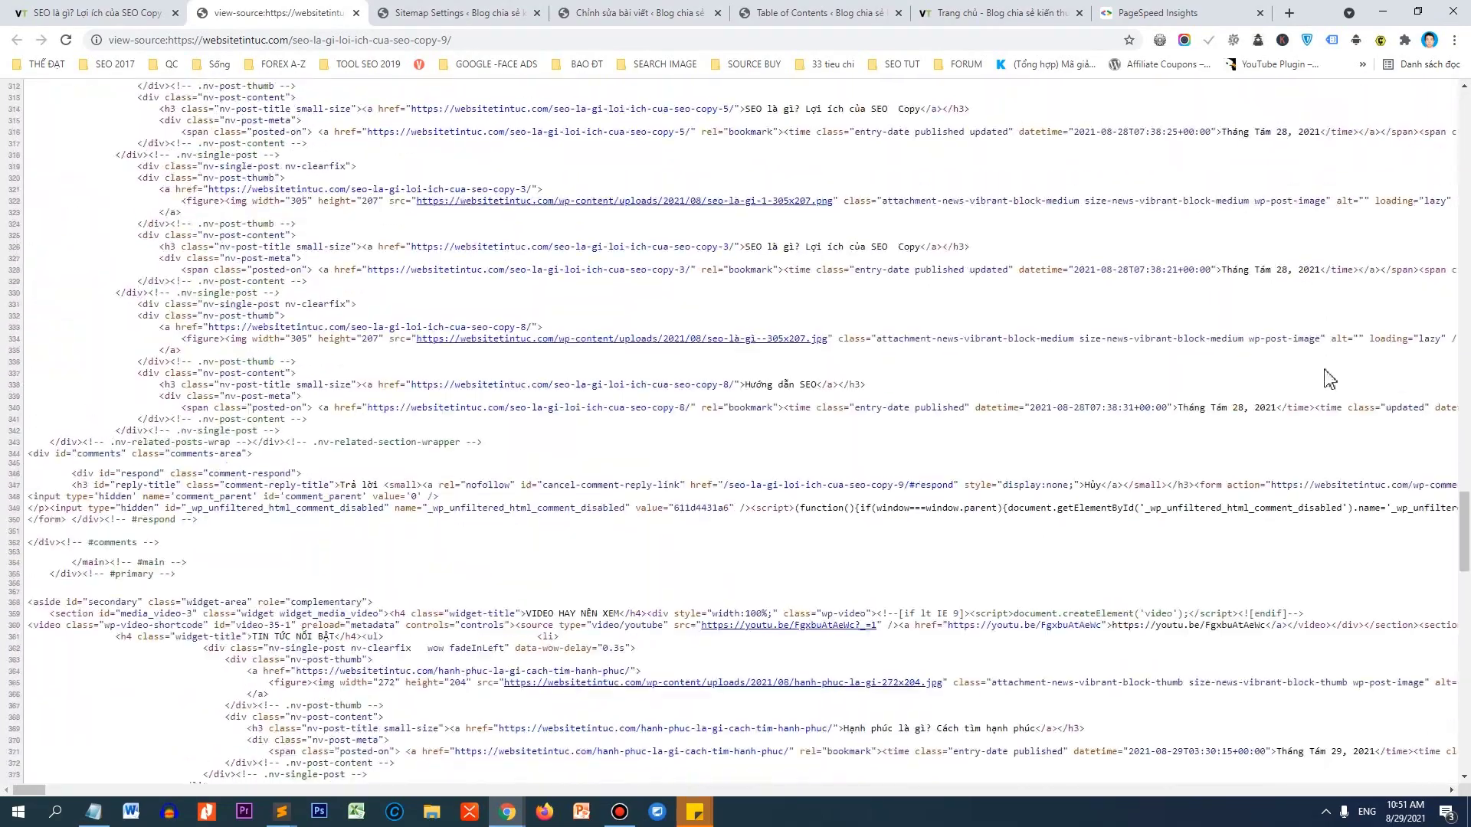
{"action": "scroll", "coordinate": [1446, 172], "scroll_direction": "up", "scroll_amount": 20}
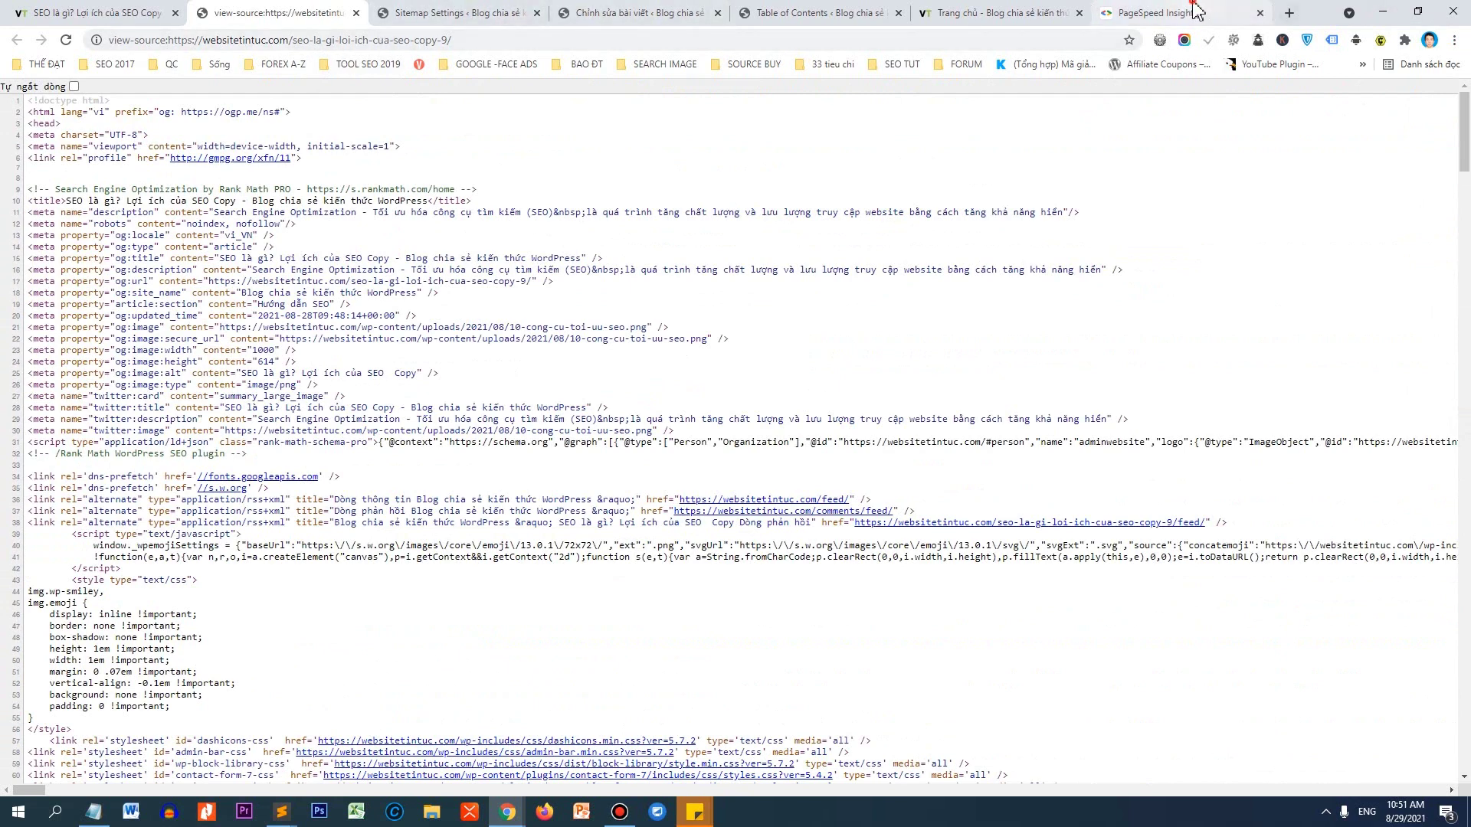
{"action": "left_click", "coordinate": [1164, 13]}
Check the desktop score 71 against the mobile score 24 and its diagnostics, then revisit the blog article.
{"action": "left_click", "coordinate": [301, 218]}
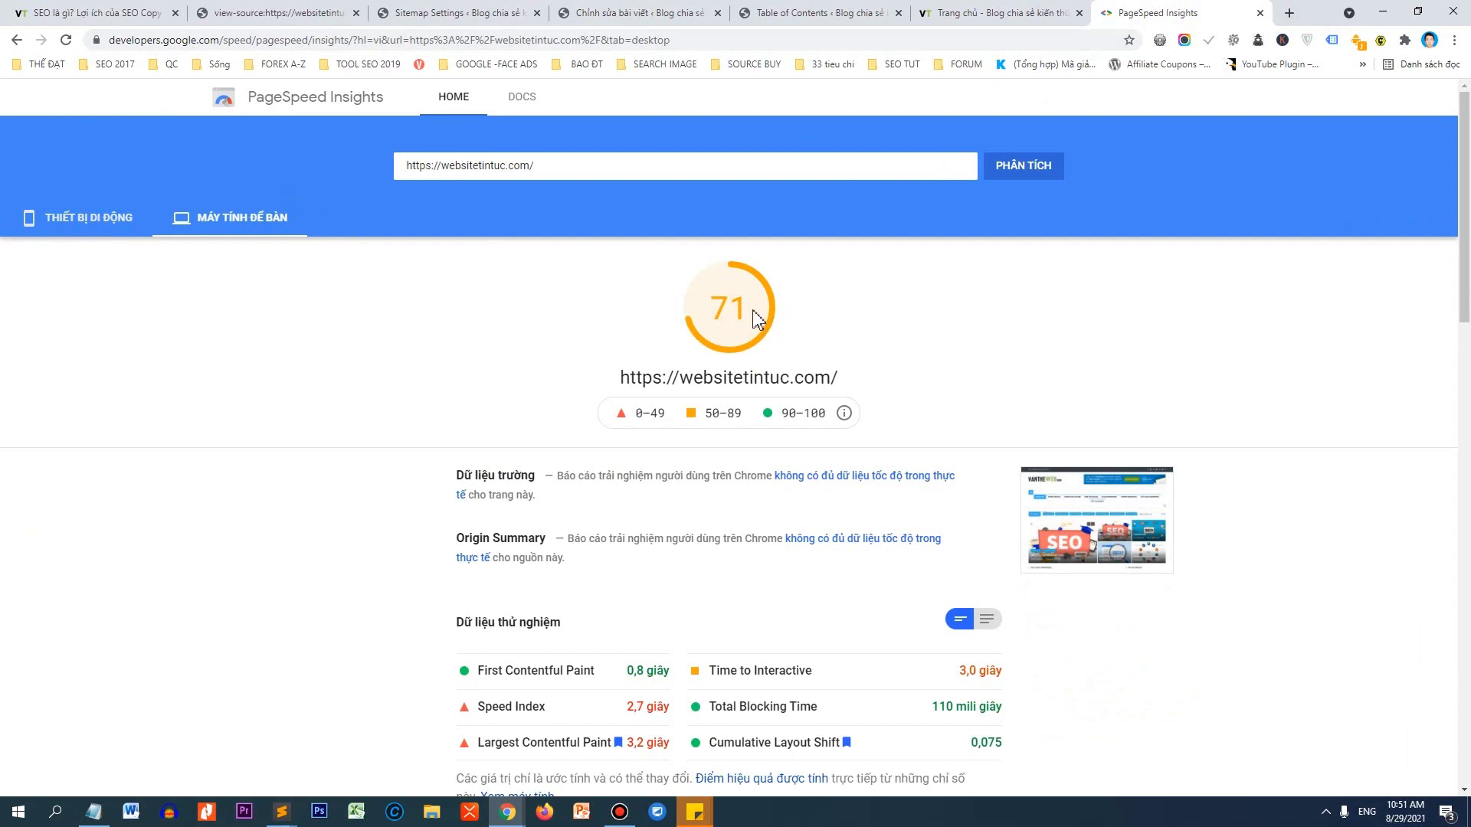
{"action": "left_click_drag", "start_coordinate": [753, 311], "coordinate": [716, 313]}
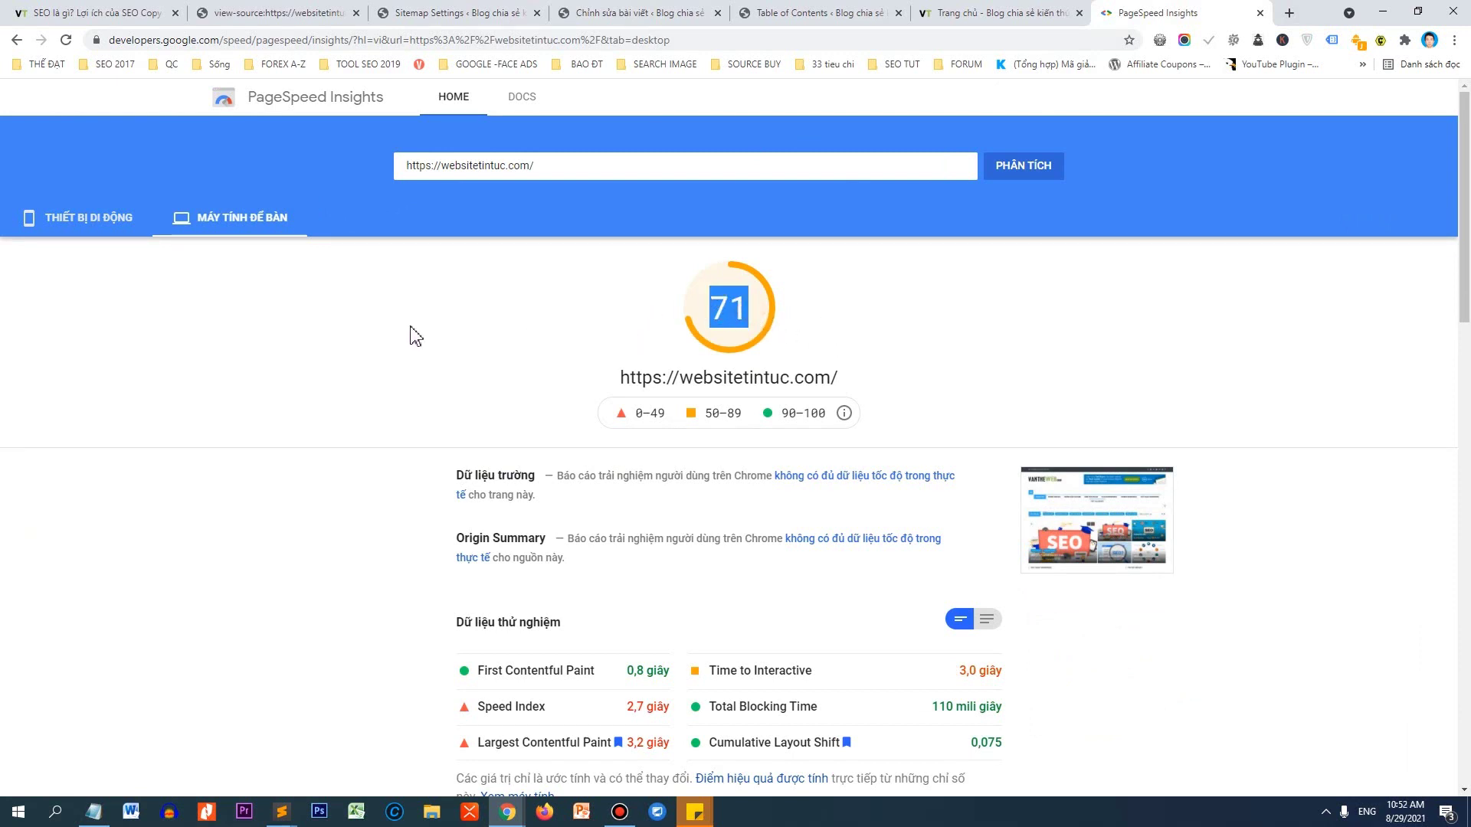
{"action": "left_click", "coordinate": [89, 228]}
{"action": "left_click_drag", "start_coordinate": [703, 318], "coordinate": [751, 313]}
{"action": "scroll", "coordinate": [772, 399], "scroll_direction": "down", "scroll_amount": 15}
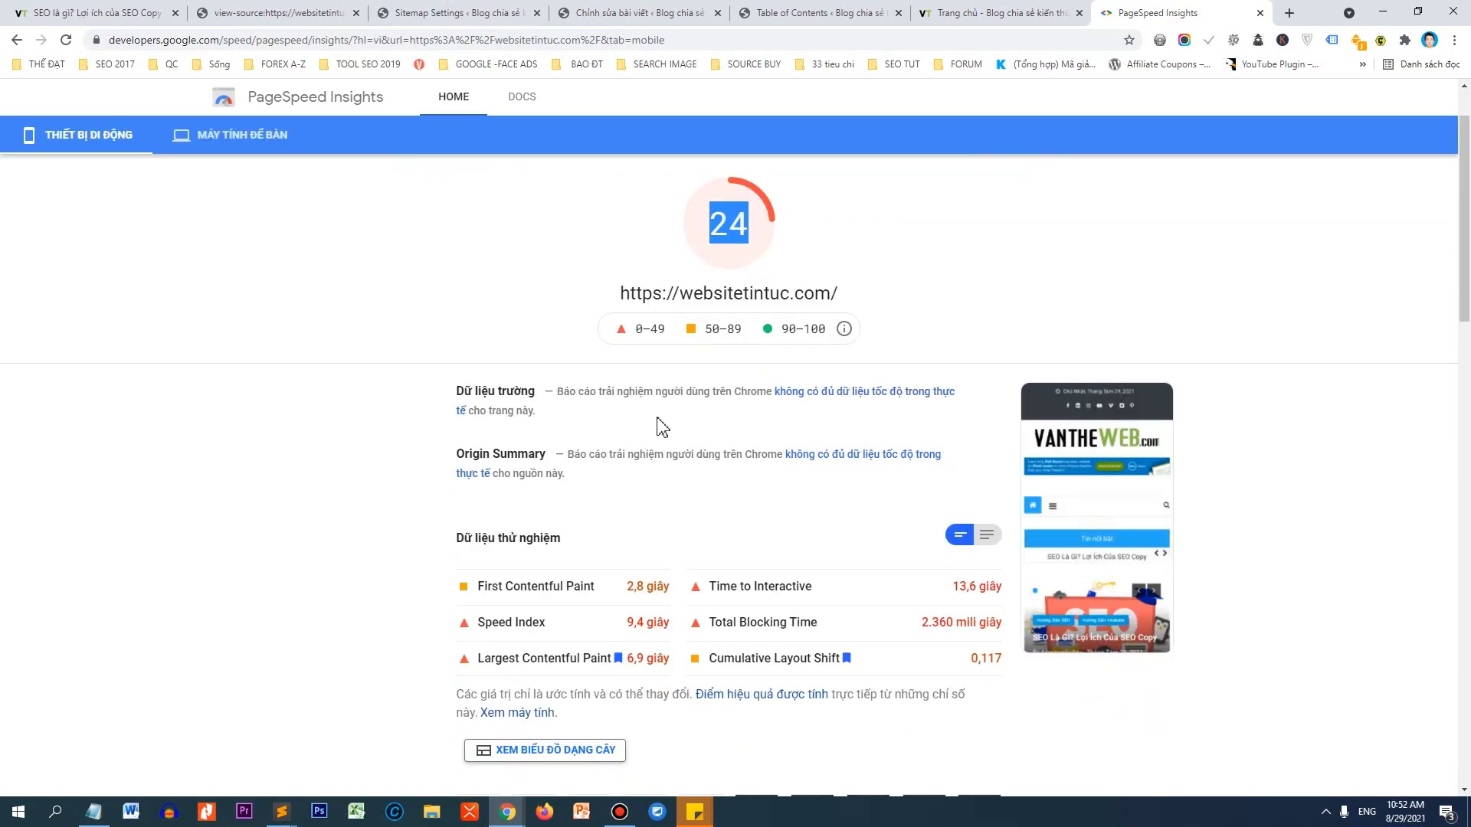
{"action": "scroll", "coordinate": [772, 399], "scroll_direction": "down", "scroll_amount": 3}
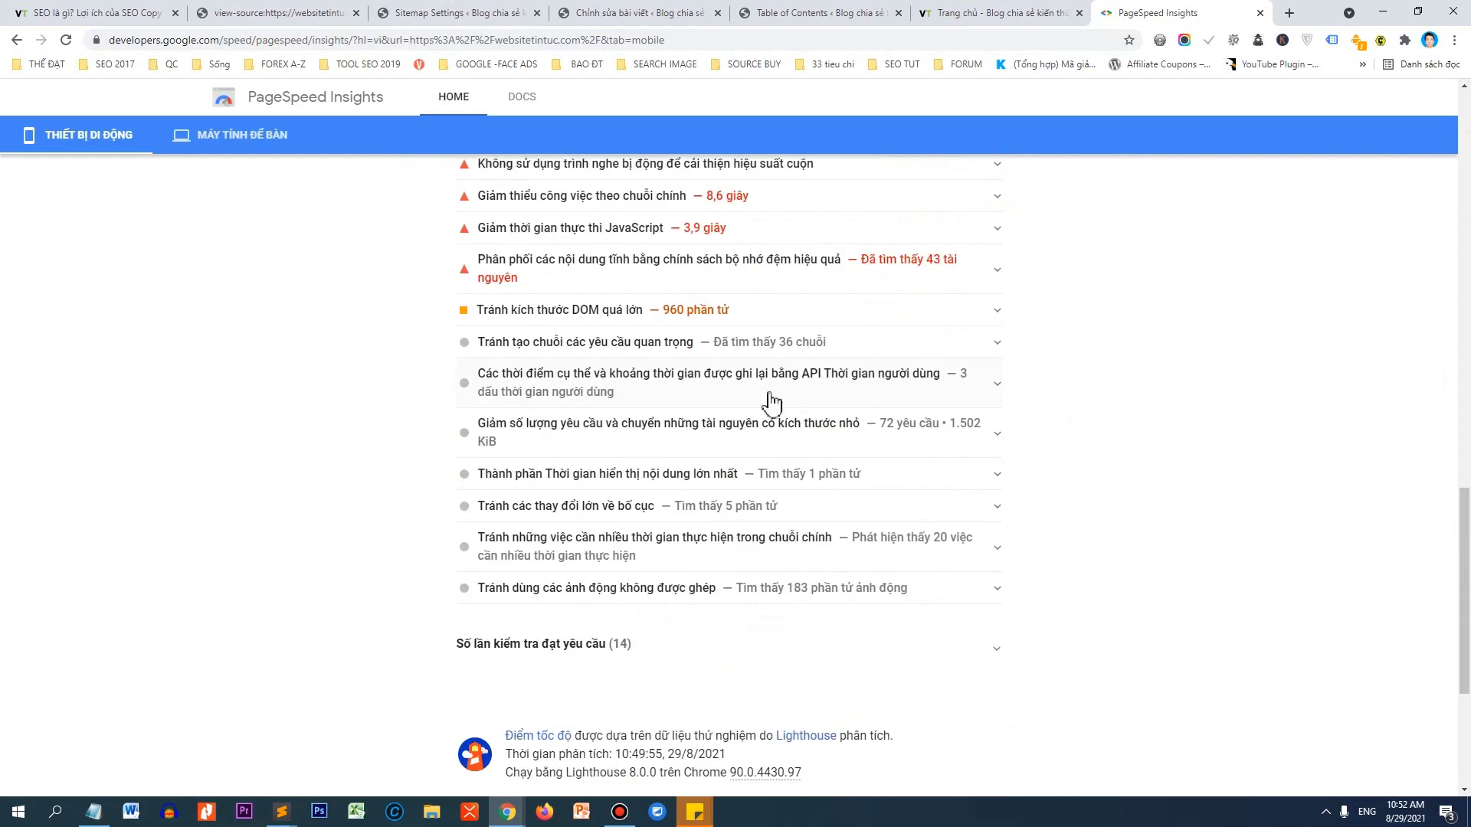
{"action": "scroll", "coordinate": [789, 329], "scroll_direction": "up", "scroll_amount": 12}
{"action": "scroll", "coordinate": [800, 337], "scroll_direction": "up", "scroll_amount": 6}
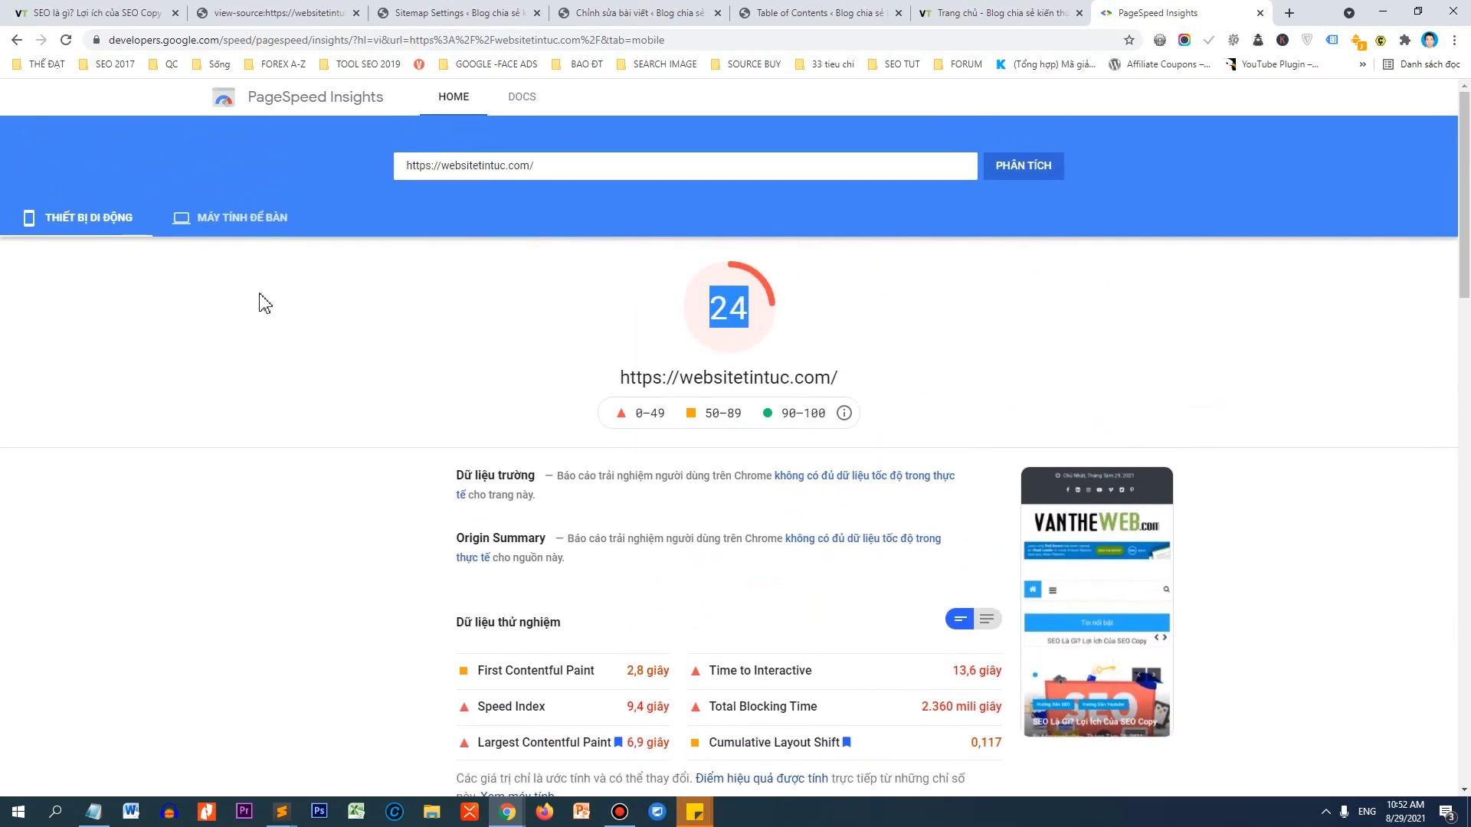
{"action": "left_click", "coordinate": [259, 243]}
{"action": "left_click", "coordinate": [272, 229]}
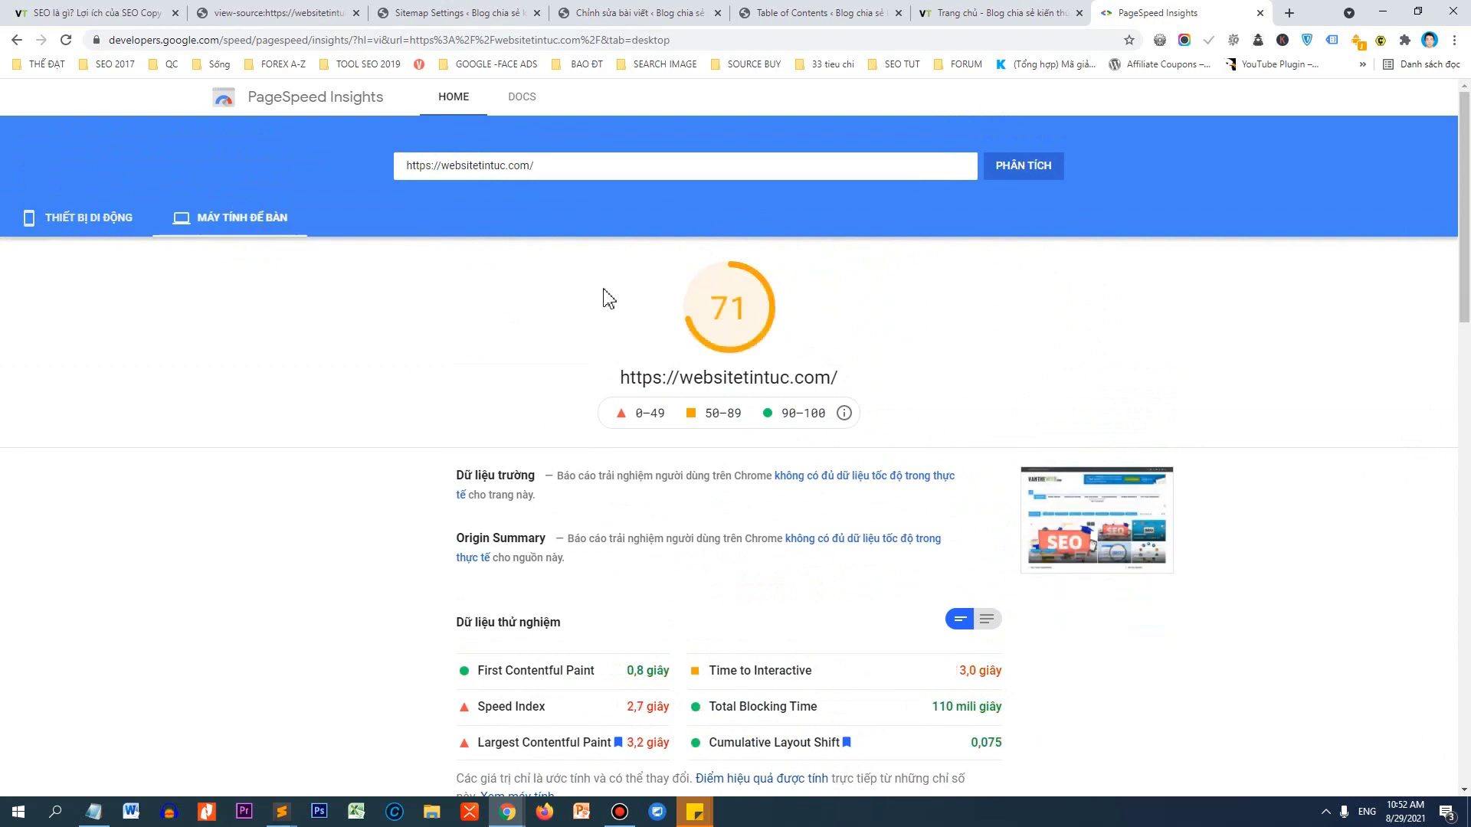
{"action": "left_click", "coordinate": [142, 11]}
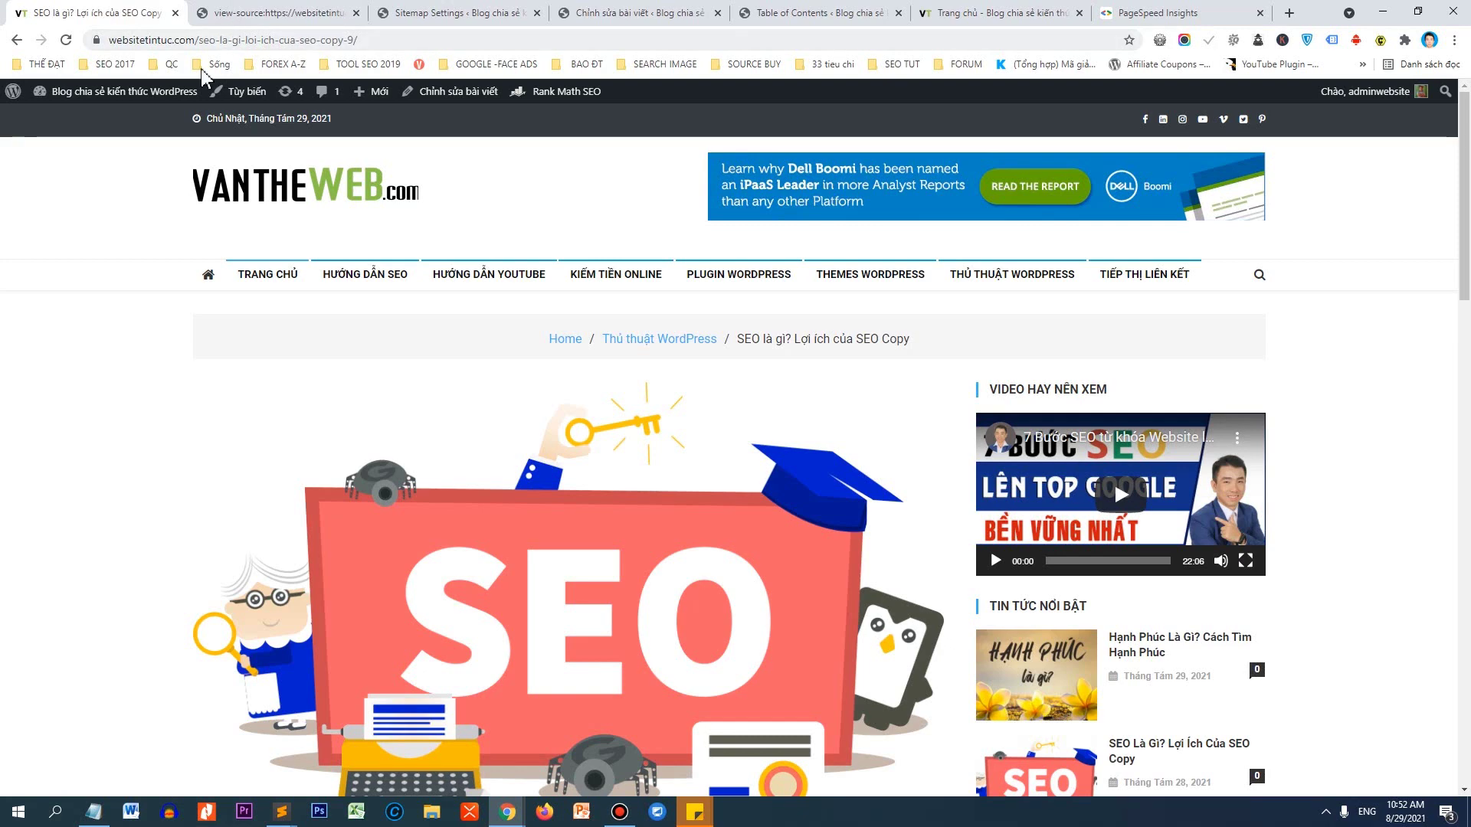
Open the WordPress admin dashboard from the blog in a new tab.
{"action": "left_click", "coordinate": [249, 13]}
{"action": "left_click", "coordinate": [136, 11]}
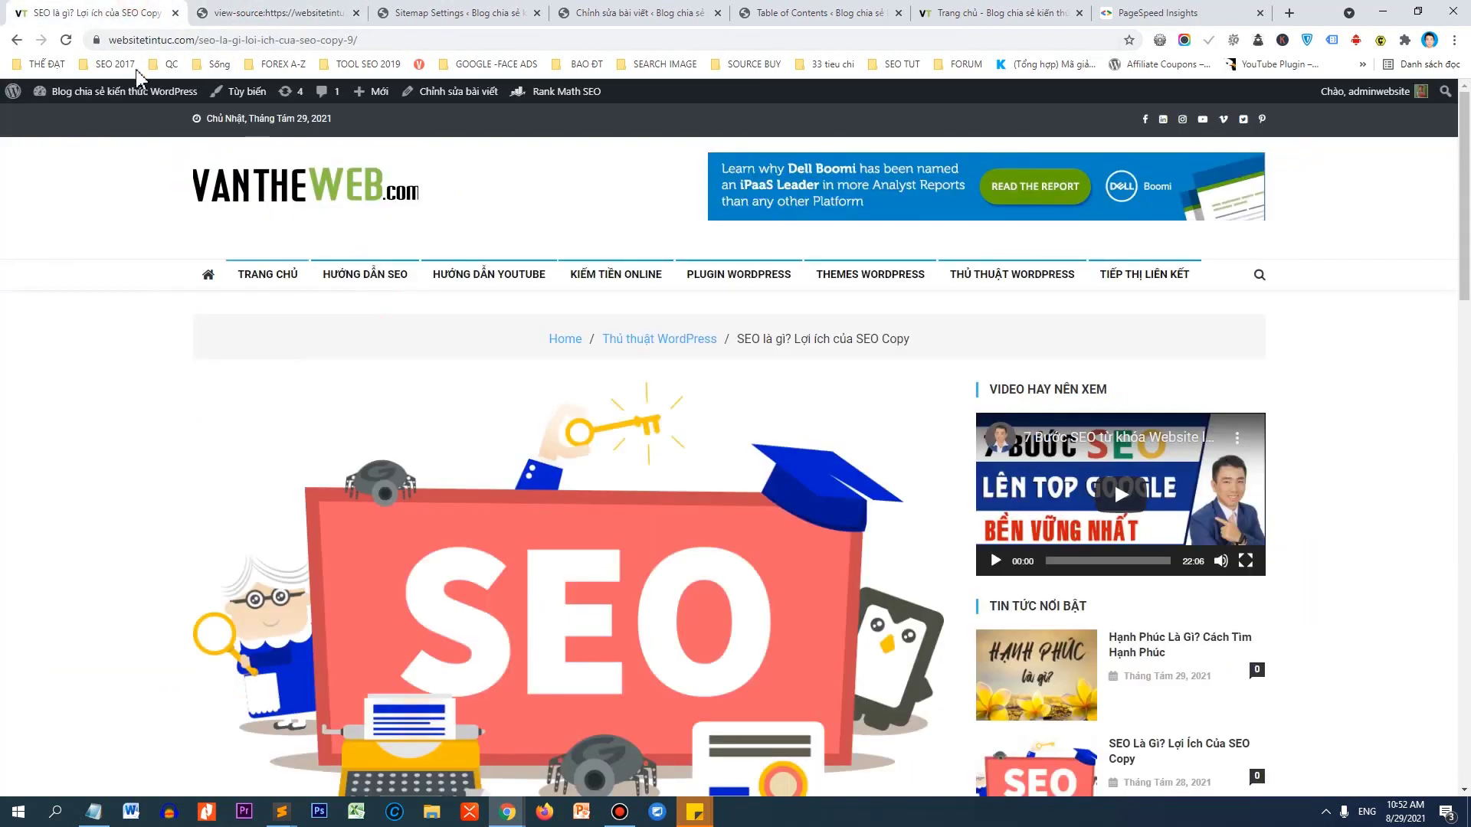
{"action": "mouse_move", "coordinate": [92, 90]}
{"action": "right_click", "coordinate": [134, 98]}
{"action": "left_click", "coordinate": [191, 100]}
{"action": "left_click", "coordinate": [273, 13]}
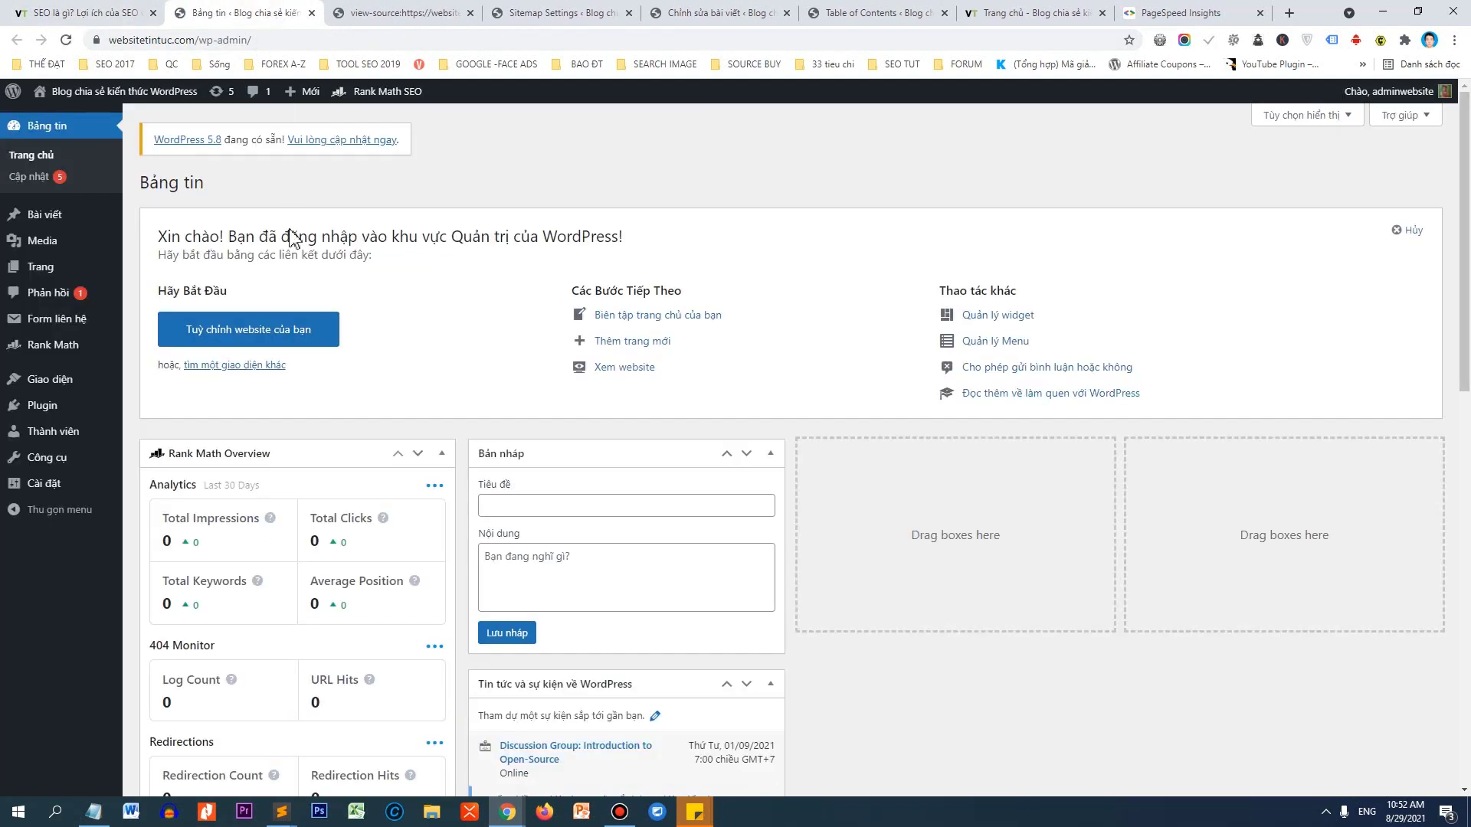
Upload wp-rocket 3.9.1.zip as a new plugin, install it and activate it.
{"action": "mouse_move", "coordinate": [66, 409]}
{"action": "left_click", "coordinate": [166, 429]}
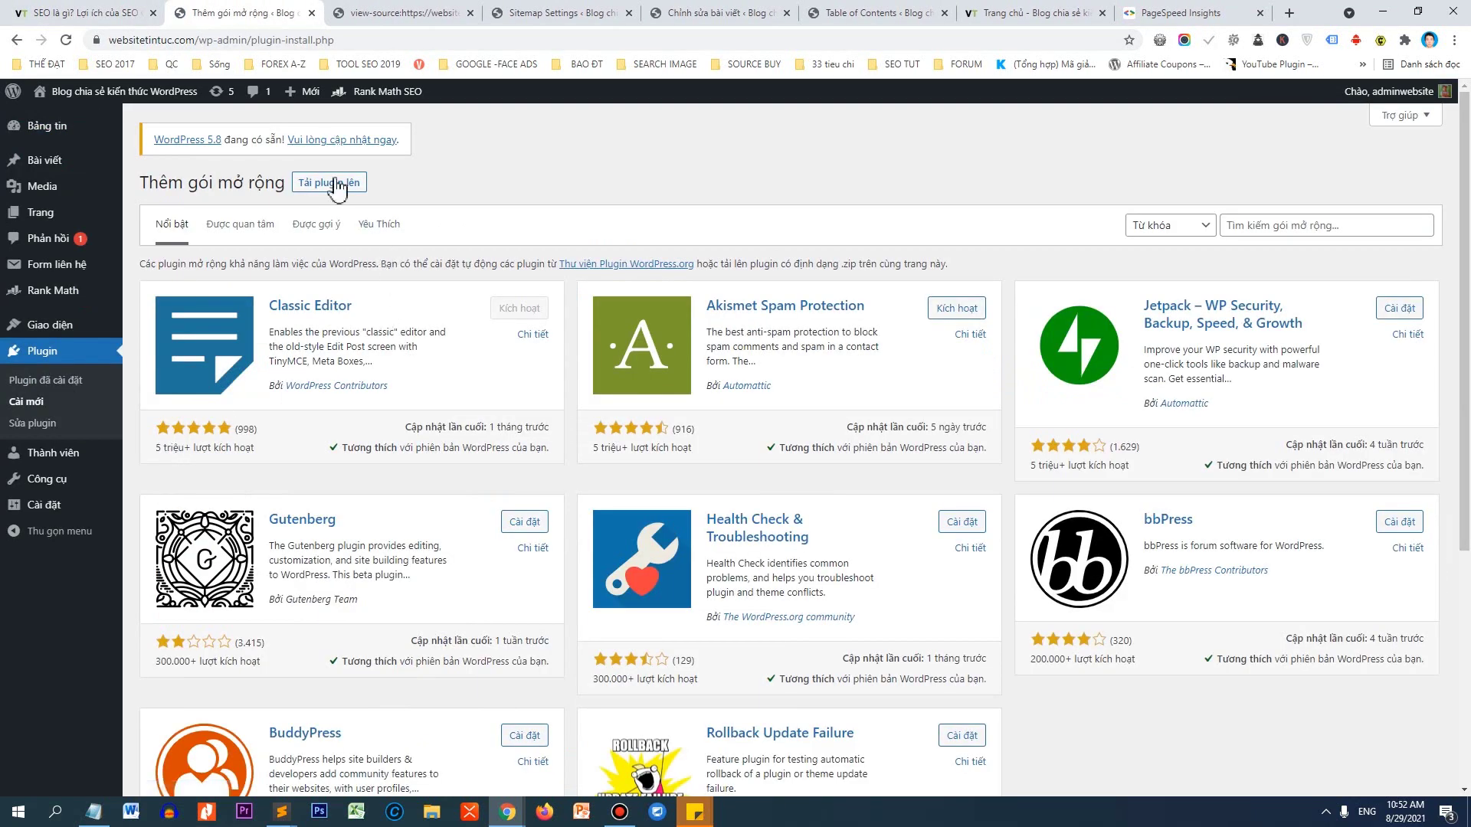
{"action": "left_click", "coordinate": [337, 183]}
{"action": "left_click", "coordinate": [686, 319]}
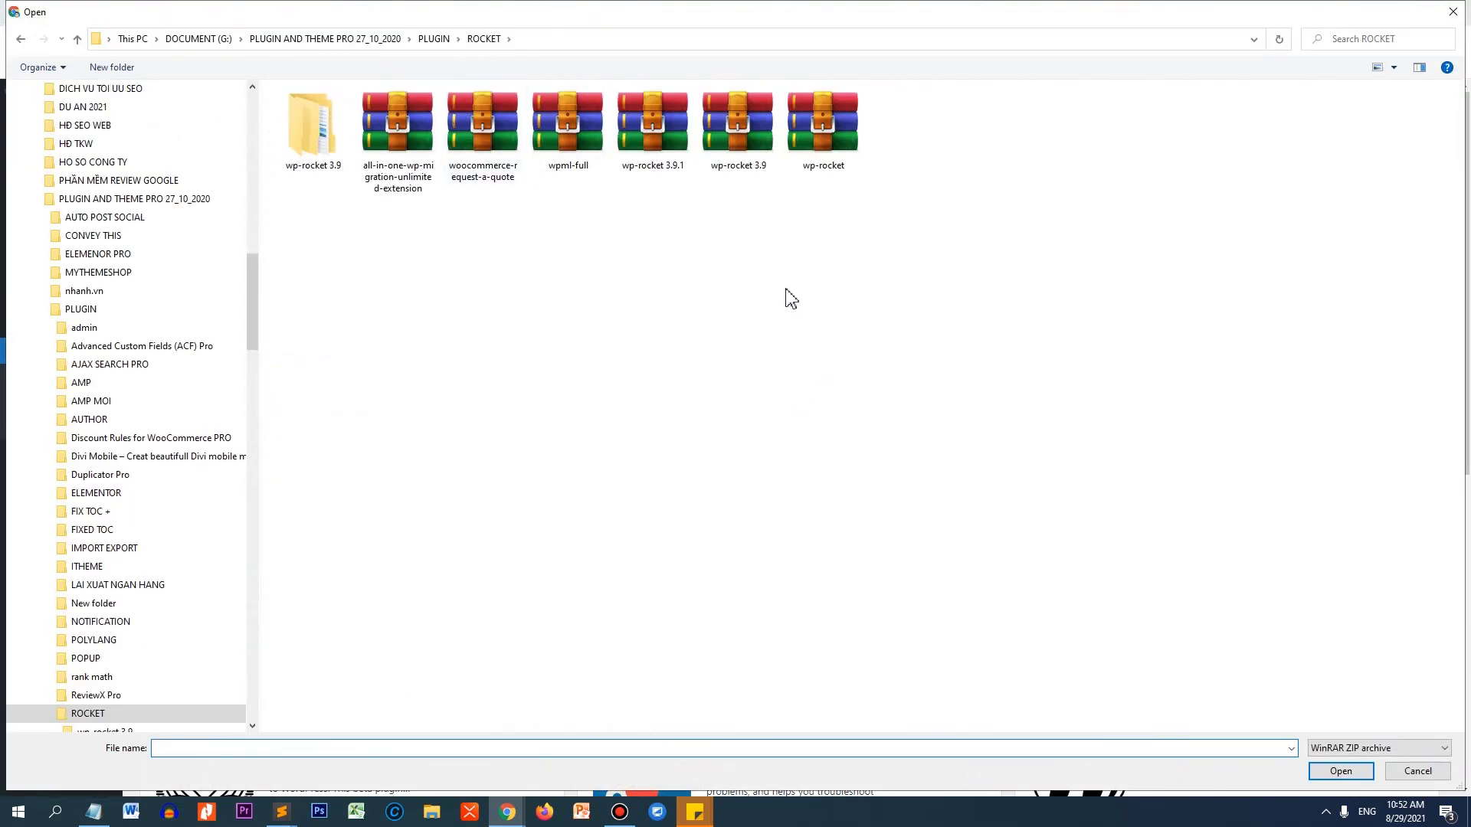
{"action": "double_click", "coordinate": [677, 157]}
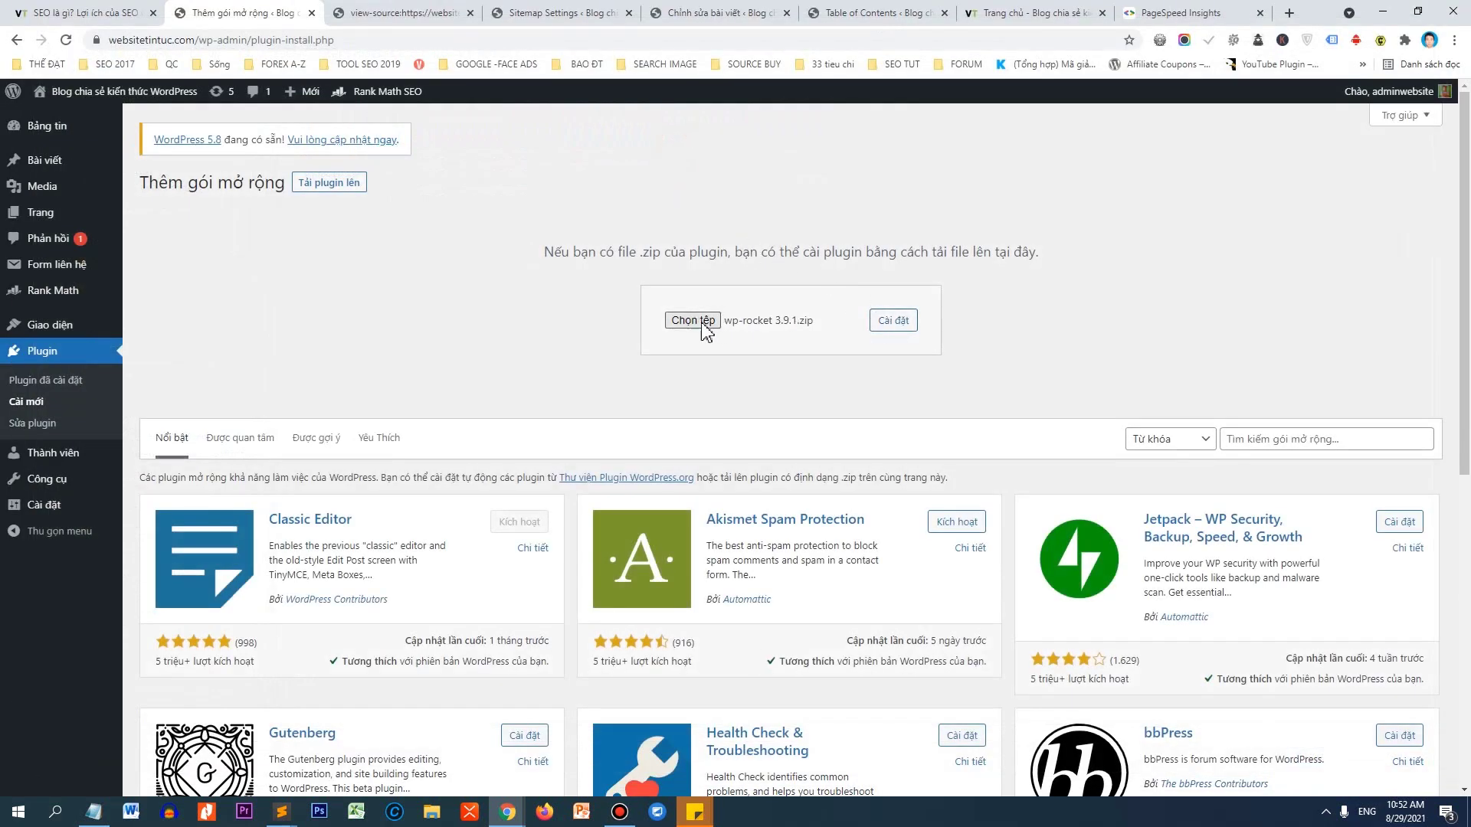
{"action": "left_click", "coordinate": [905, 323]}
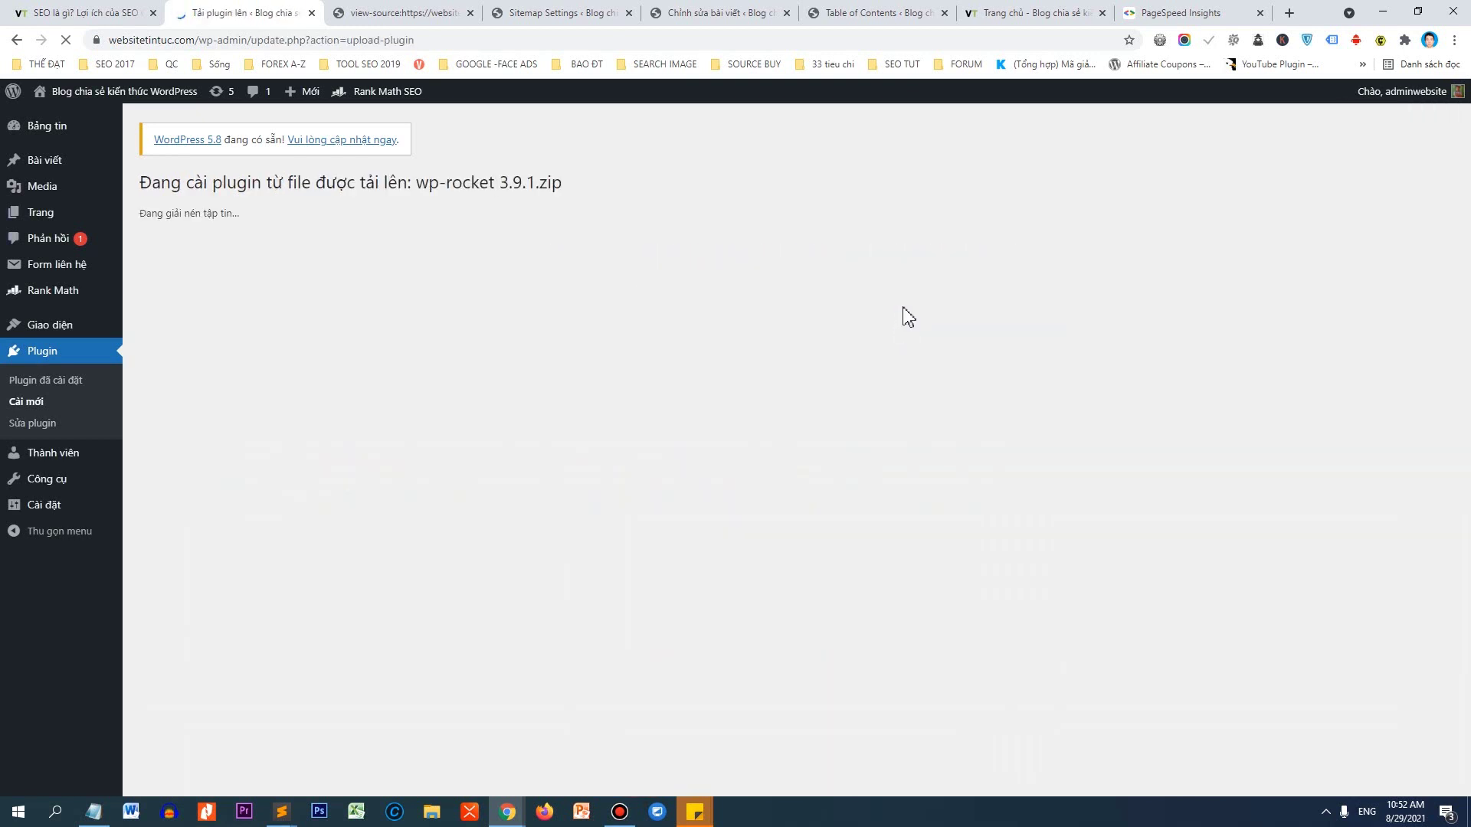
{"action": "left_click", "coordinate": [201, 300]}
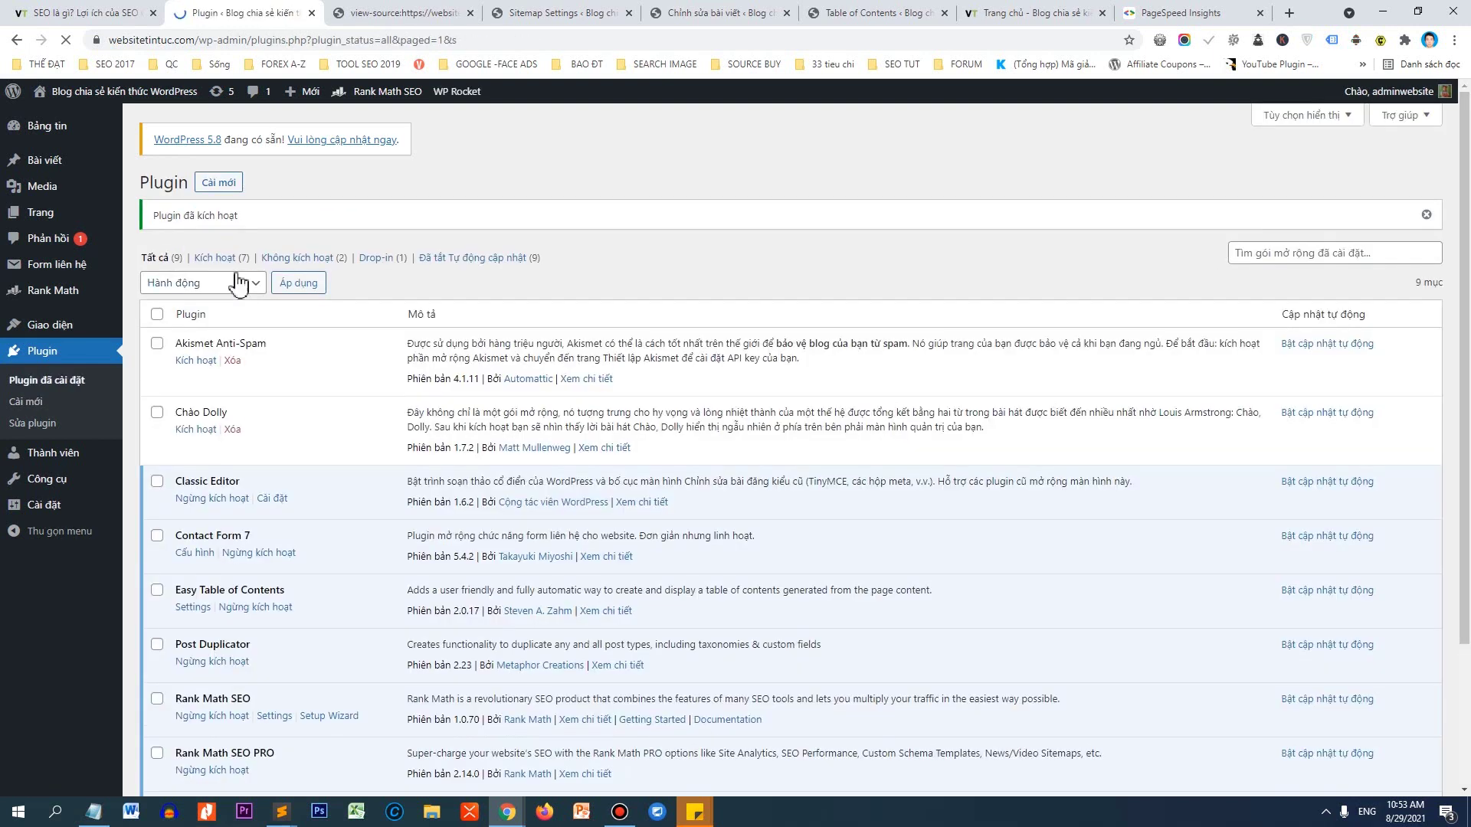
Go to WP Rocket's File Optimization settings page.
{"action": "scroll", "coordinate": [233, 321], "scroll_direction": "down", "scroll_amount": 3}
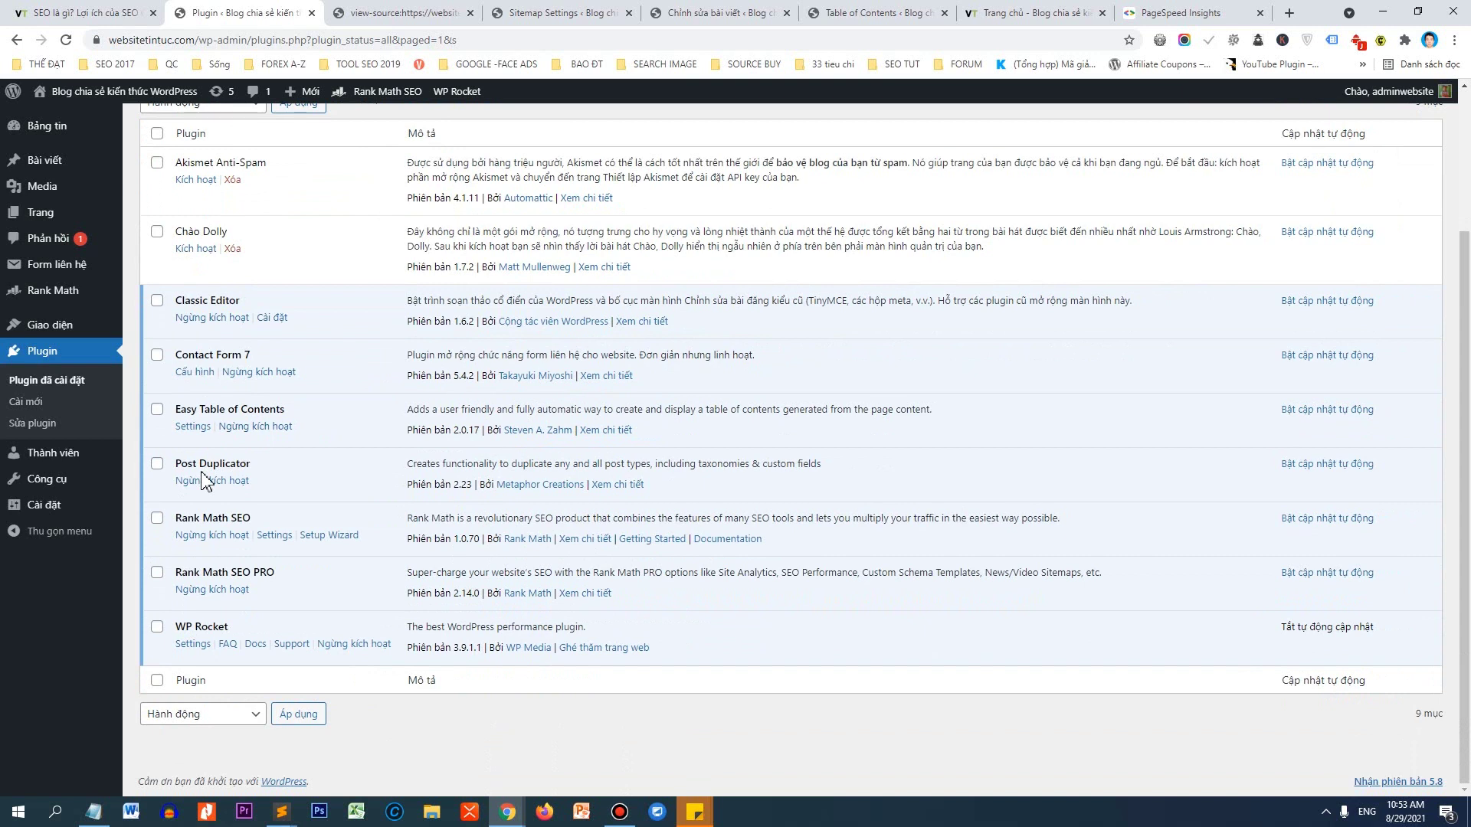
{"action": "mouse_move", "coordinate": [62, 510]}
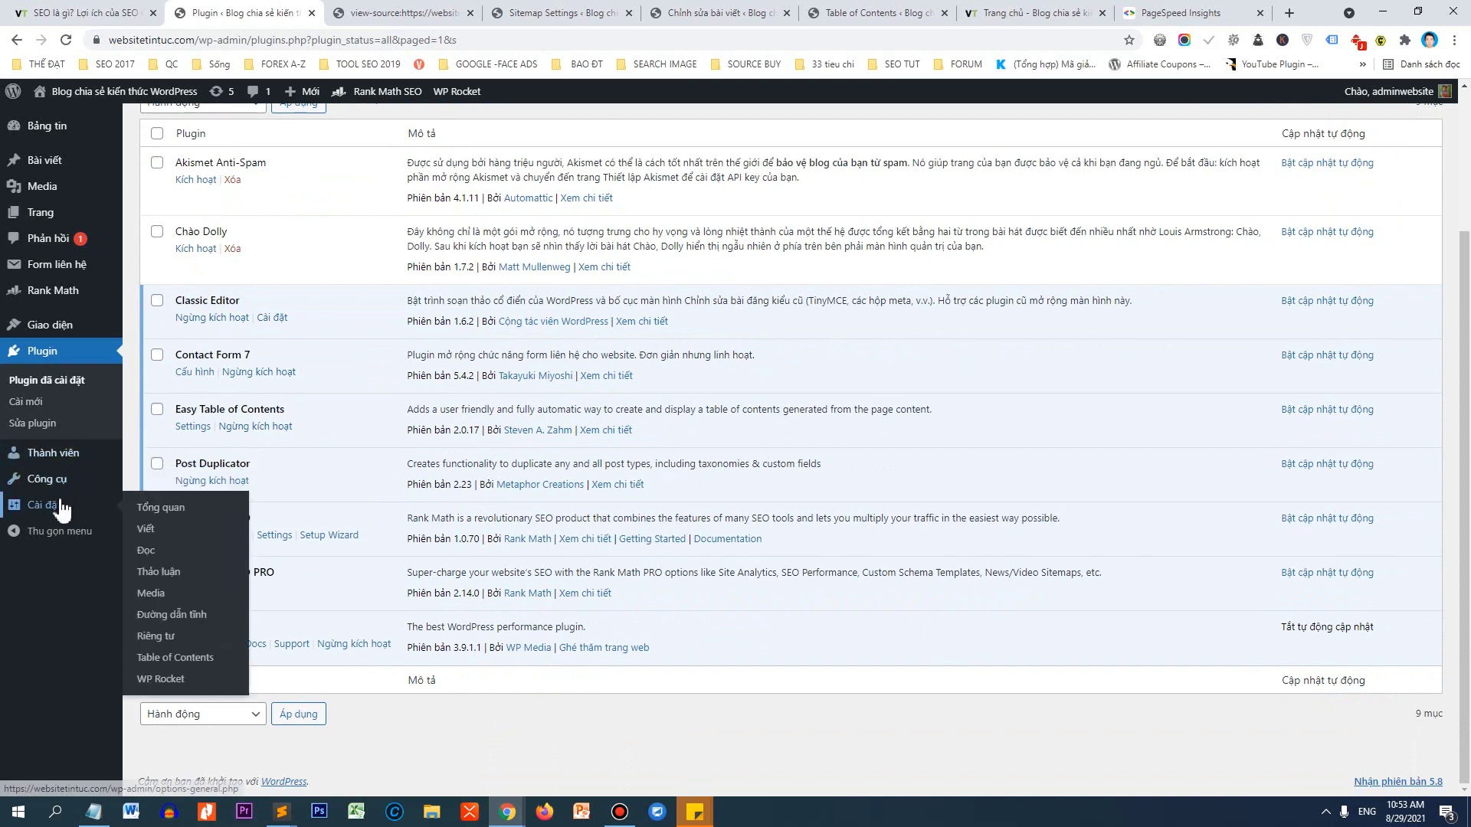
{"action": "left_click", "coordinate": [147, 682]}
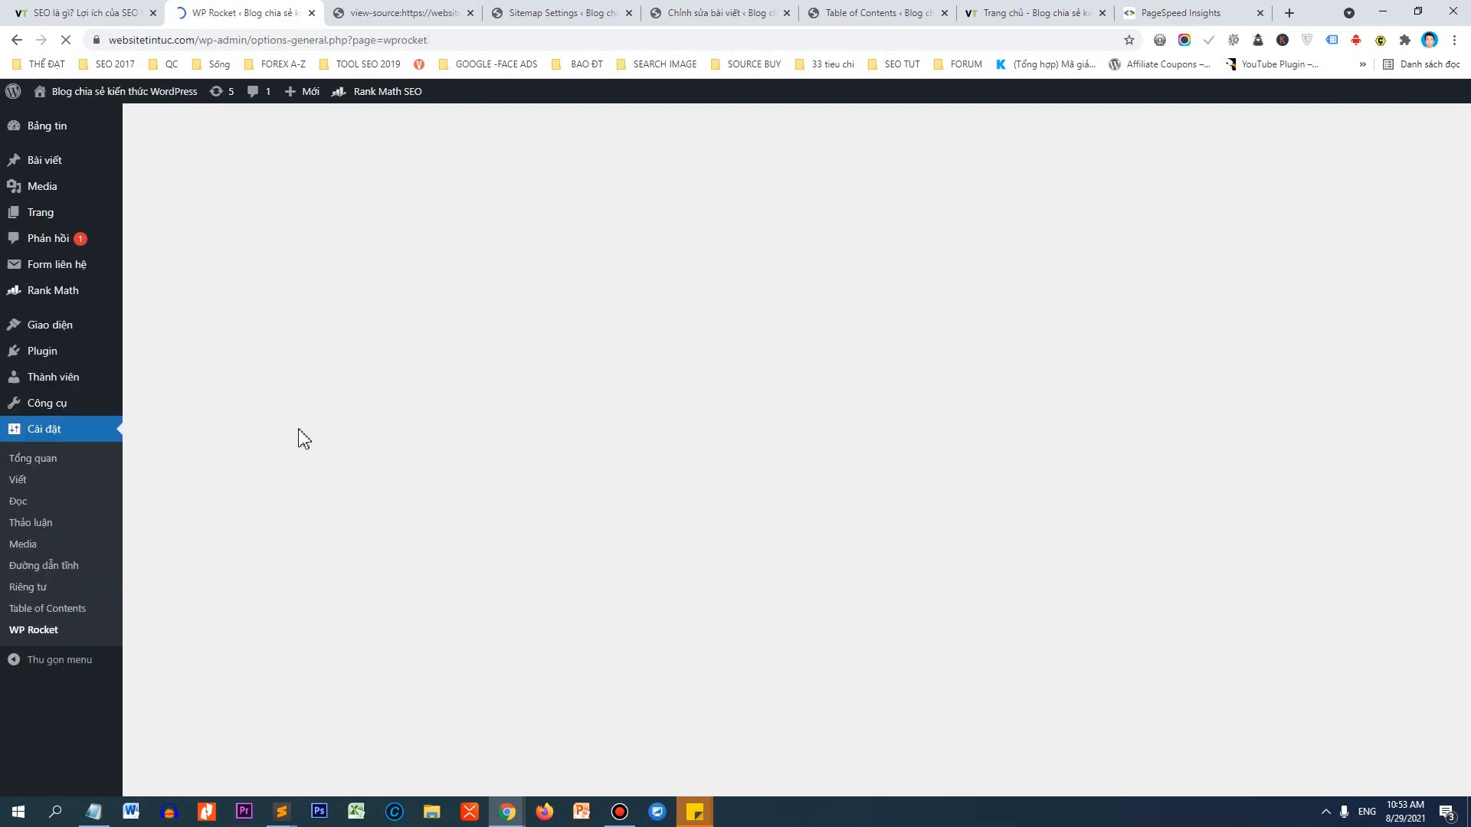
{"action": "scroll", "coordinate": [444, 331], "scroll_direction": "down", "scroll_amount": 2}
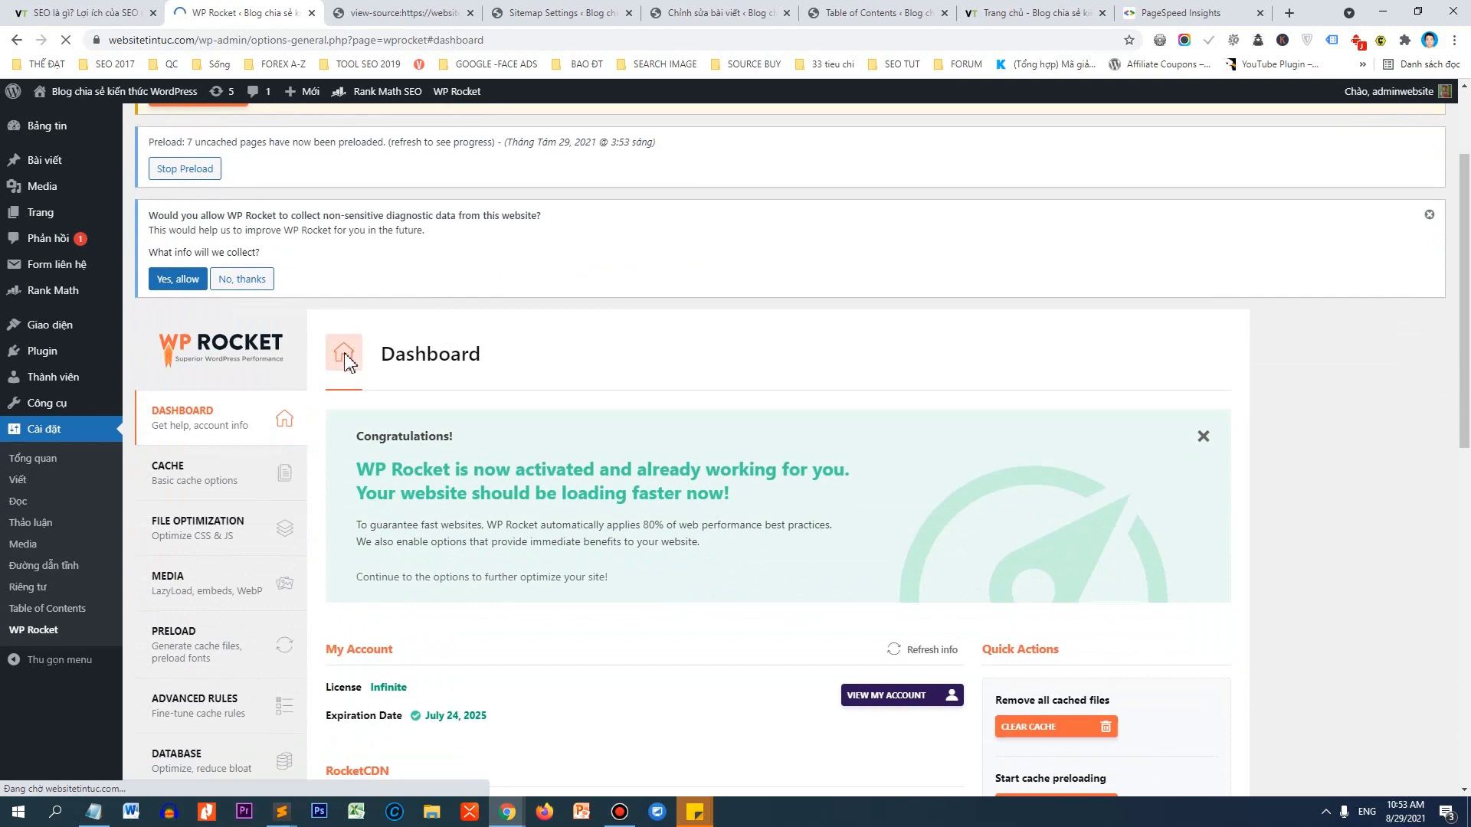
{"action": "left_click", "coordinate": [177, 480]}
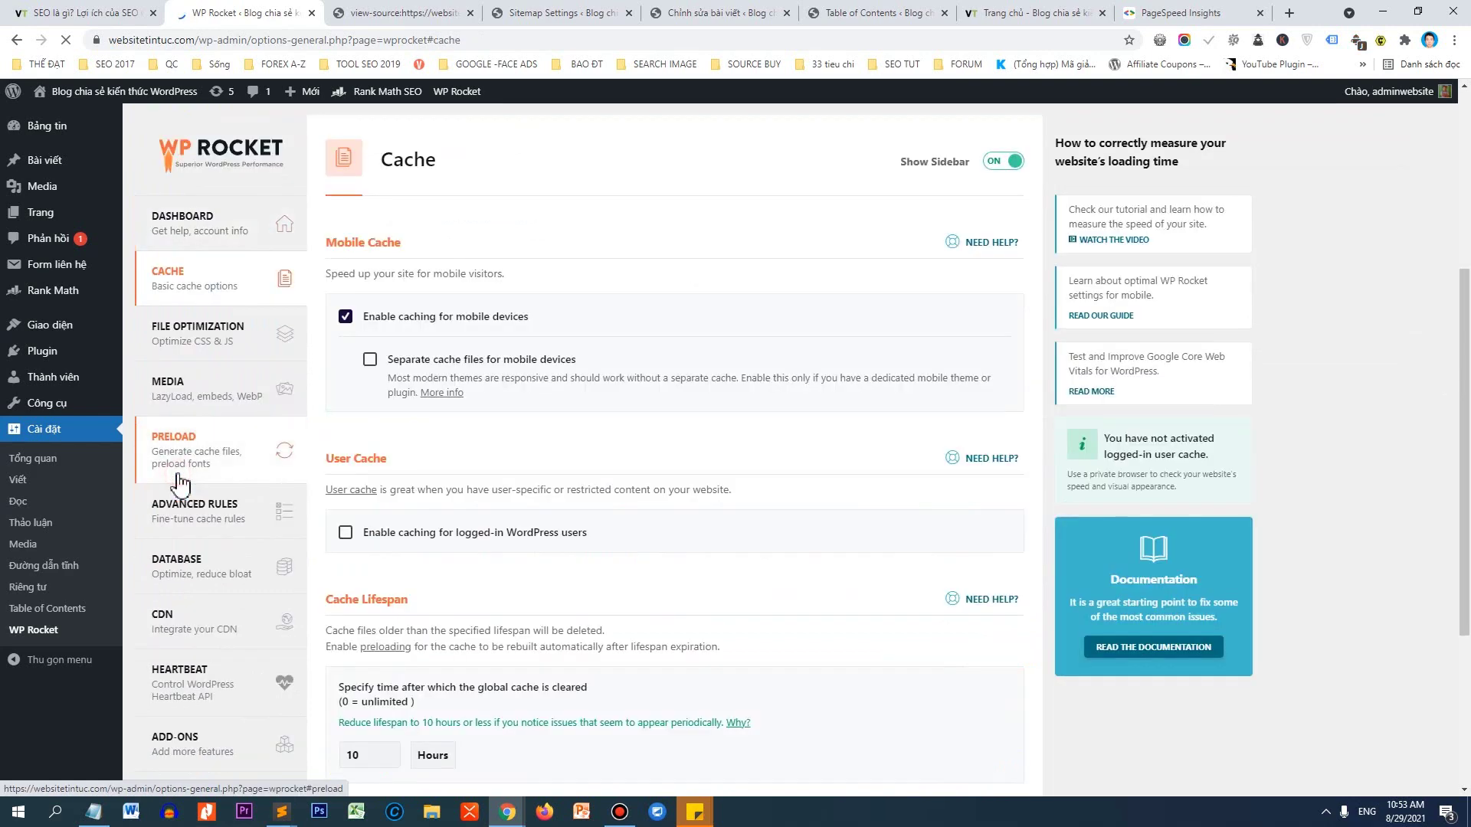
{"action": "scroll", "coordinate": [525, 304], "scroll_direction": "down", "scroll_amount": 2}
{"action": "scroll", "coordinate": [525, 304], "scroll_direction": "down", "scroll_amount": 1}
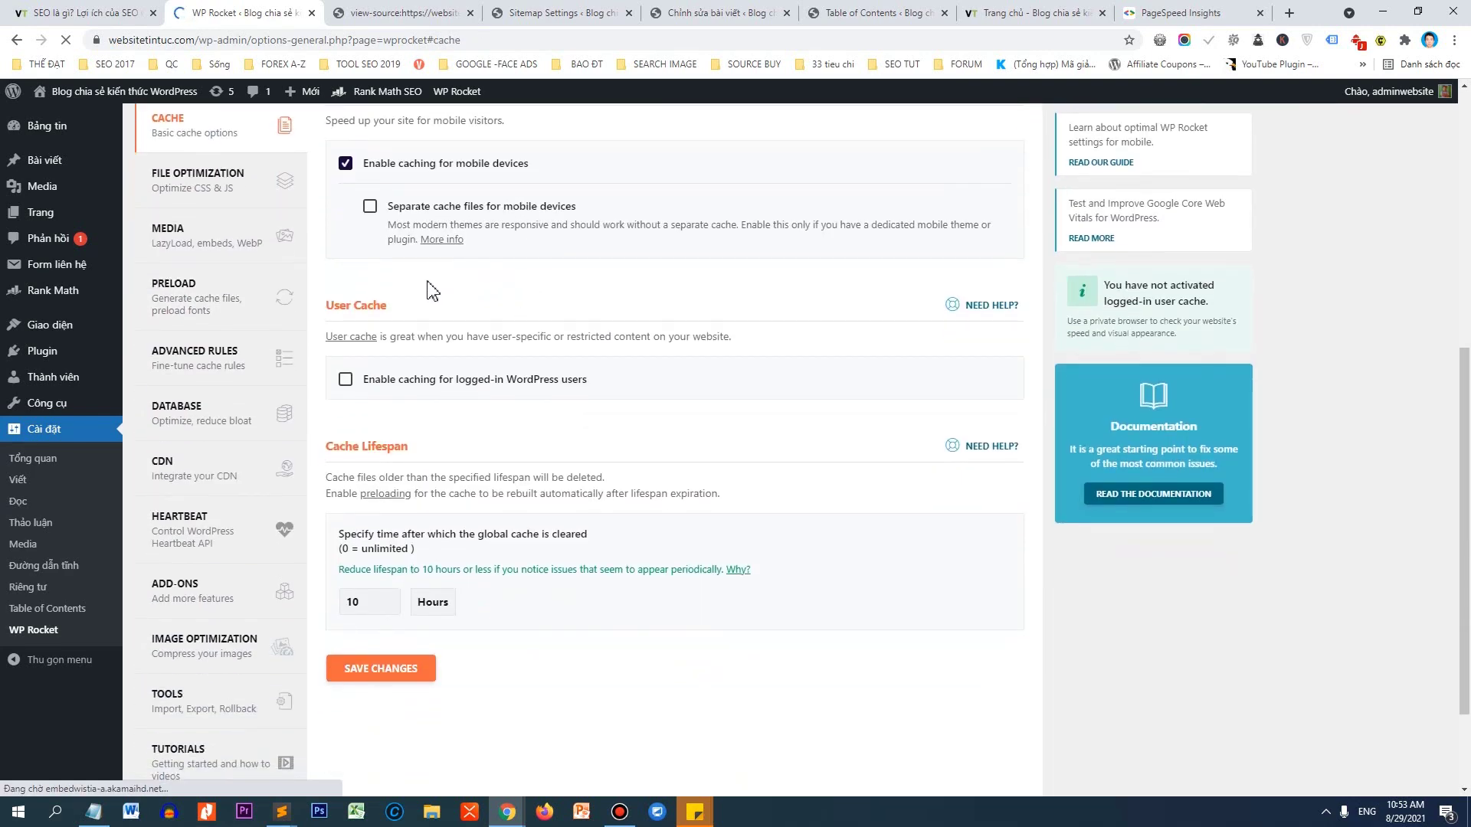
{"action": "scroll", "coordinate": [361, 184], "scroll_direction": "up", "scroll_amount": 1}
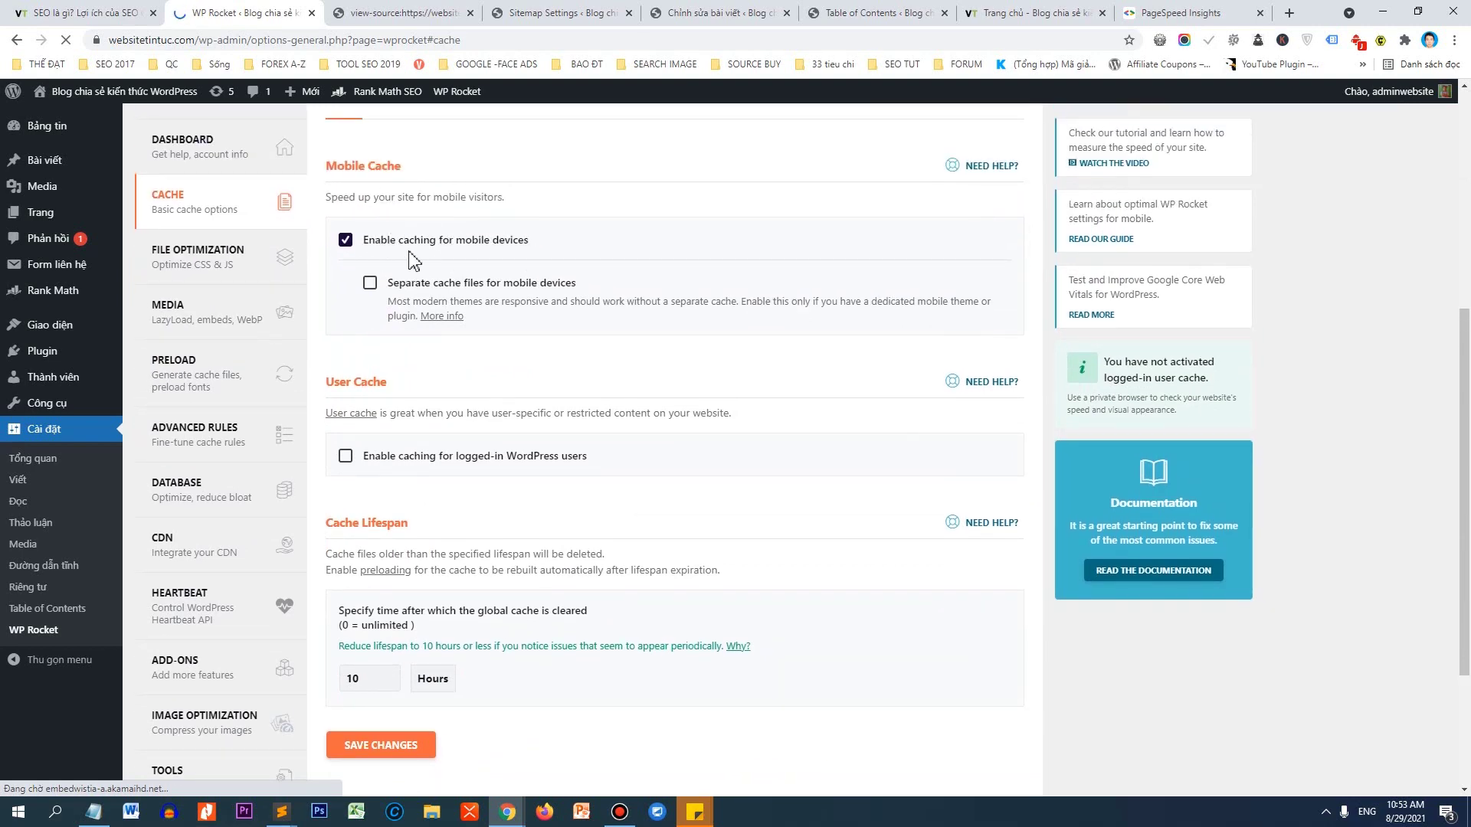
{"action": "left_click", "coordinate": [214, 266]}
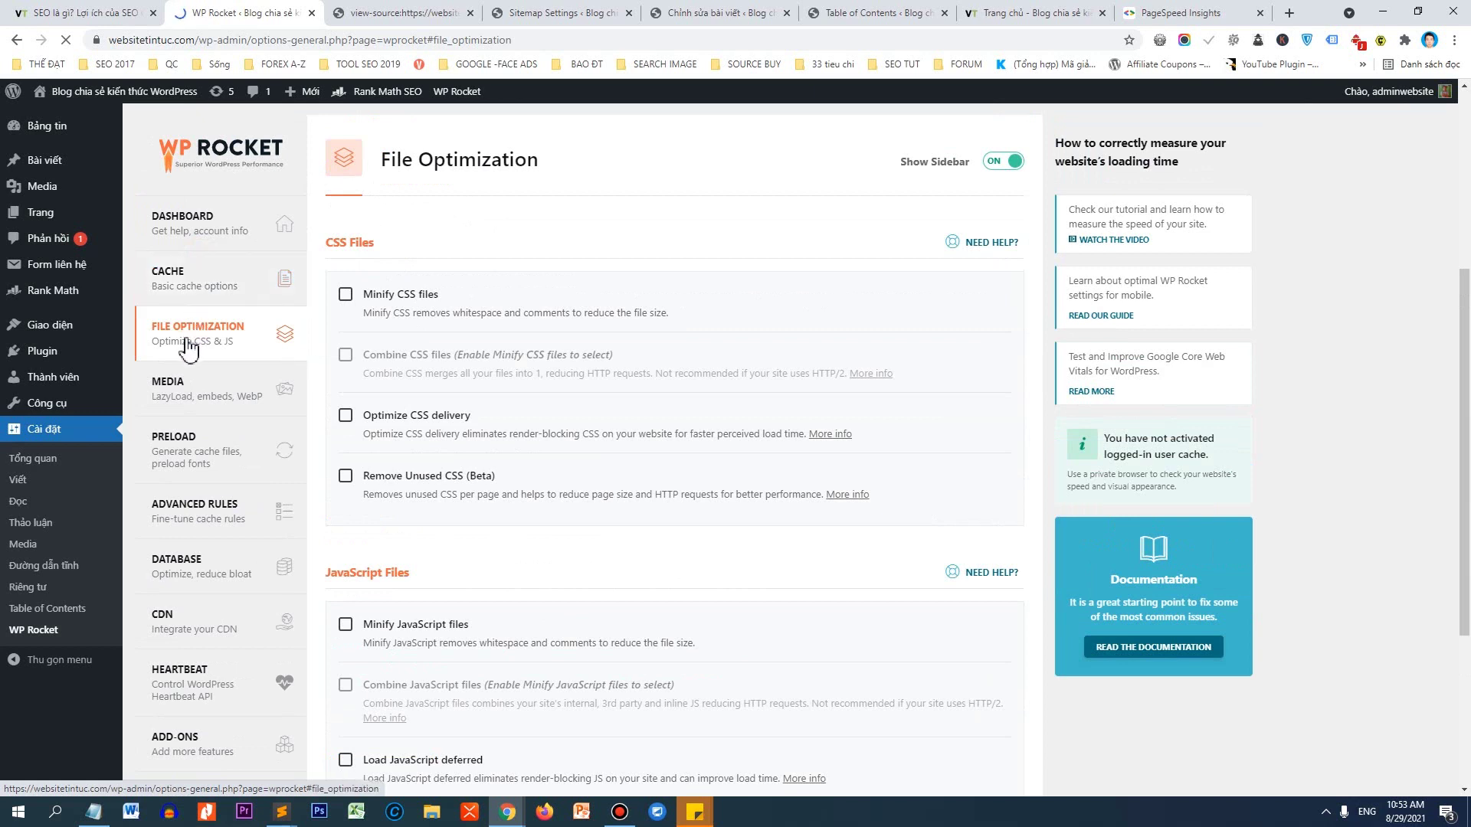
Enable Minify CSS, Combine CSS, Optimize CSS delivery and Remove Unused CSS, confirming each prompt.
{"action": "left_click", "coordinate": [345, 294]}
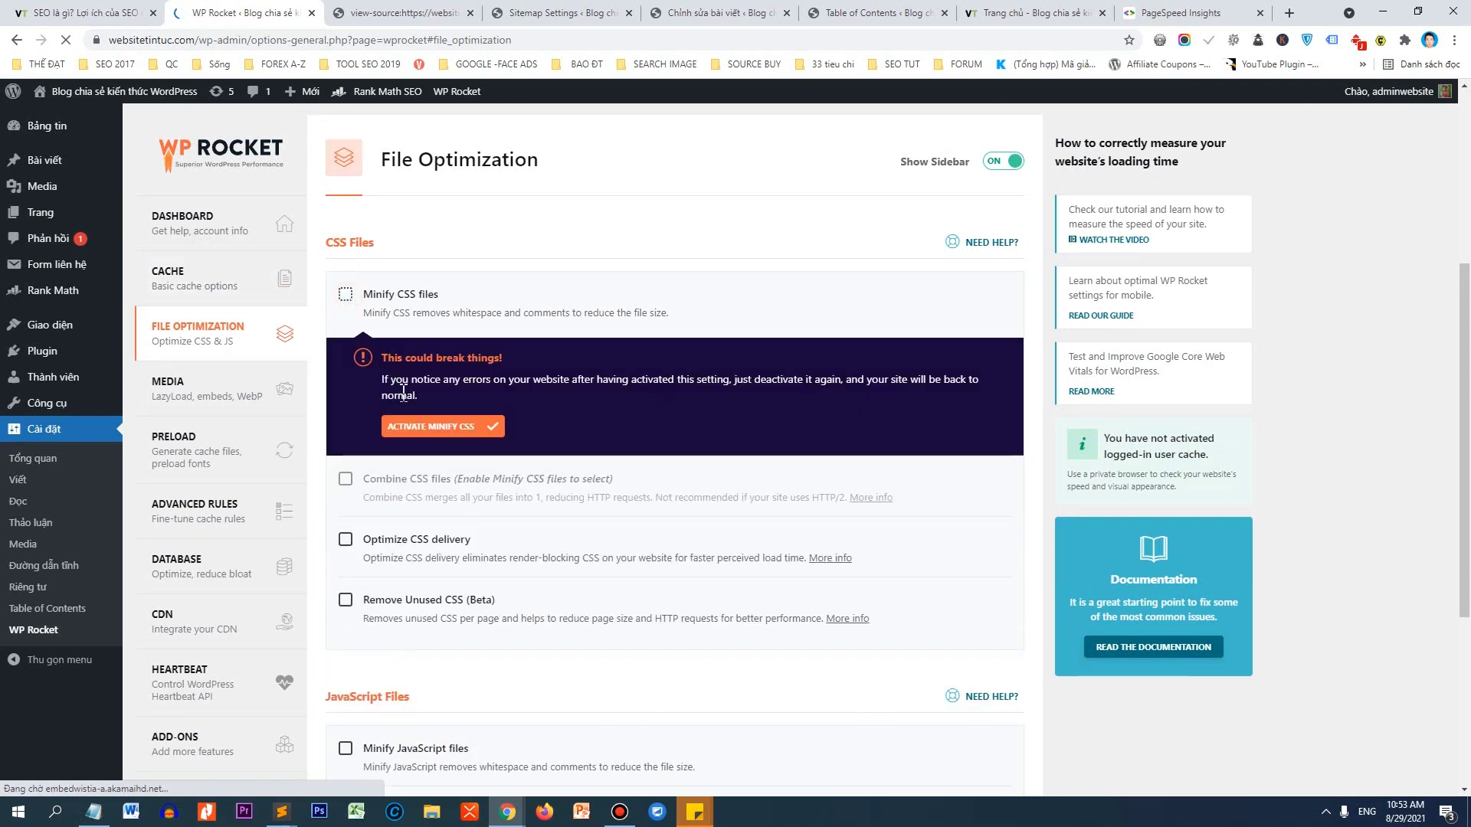
{"action": "left_click", "coordinate": [441, 425]}
{"action": "scroll", "coordinate": [456, 287], "scroll_direction": "down", "scroll_amount": 1}
{"action": "left_click", "coordinate": [346, 278]}
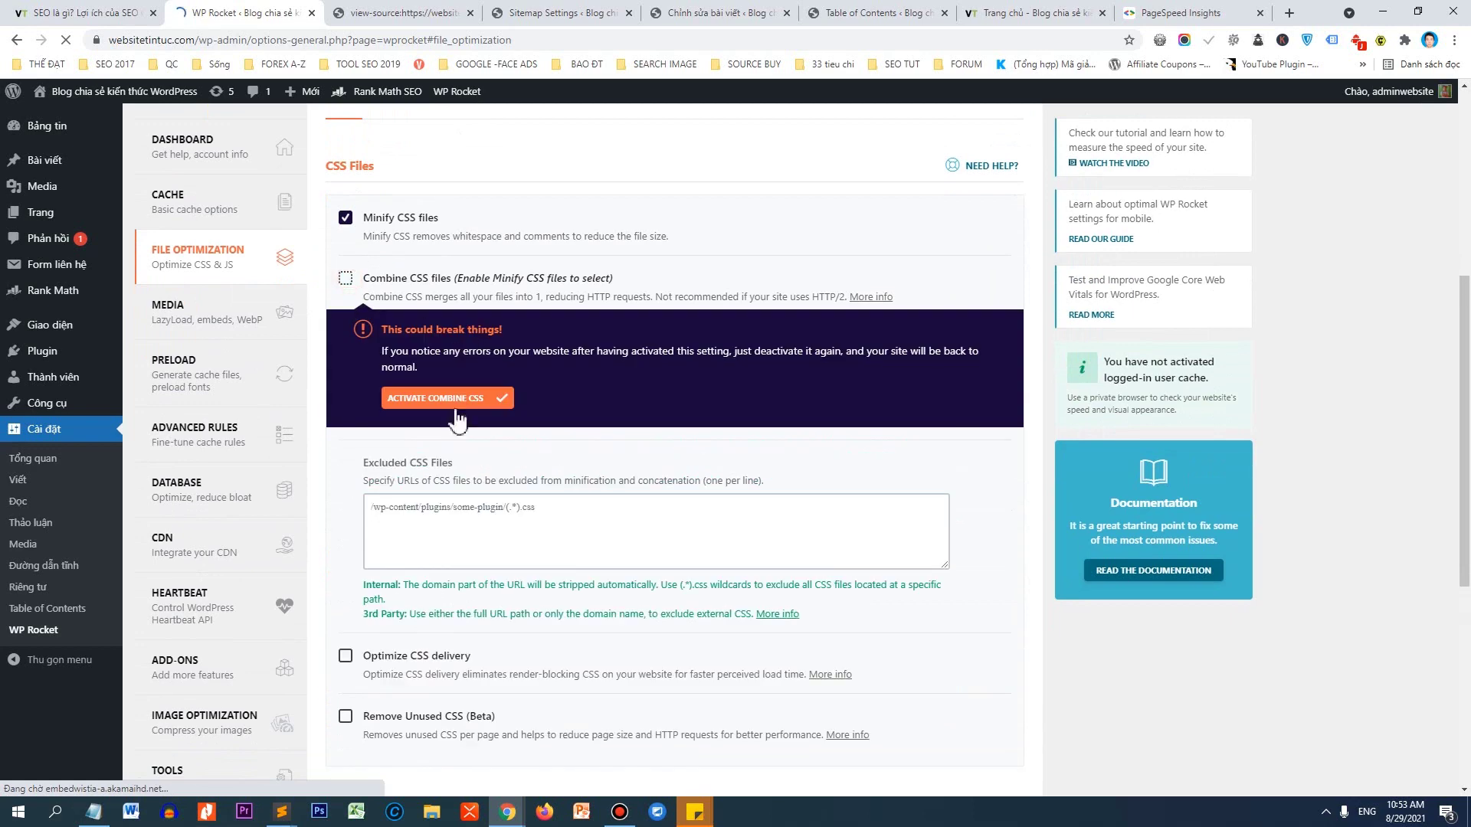
{"action": "left_click", "coordinate": [457, 420]}
{"action": "scroll", "coordinate": [458, 420], "scroll_direction": "down", "scroll_amount": 2}
{"action": "left_click", "coordinate": [346, 378]}
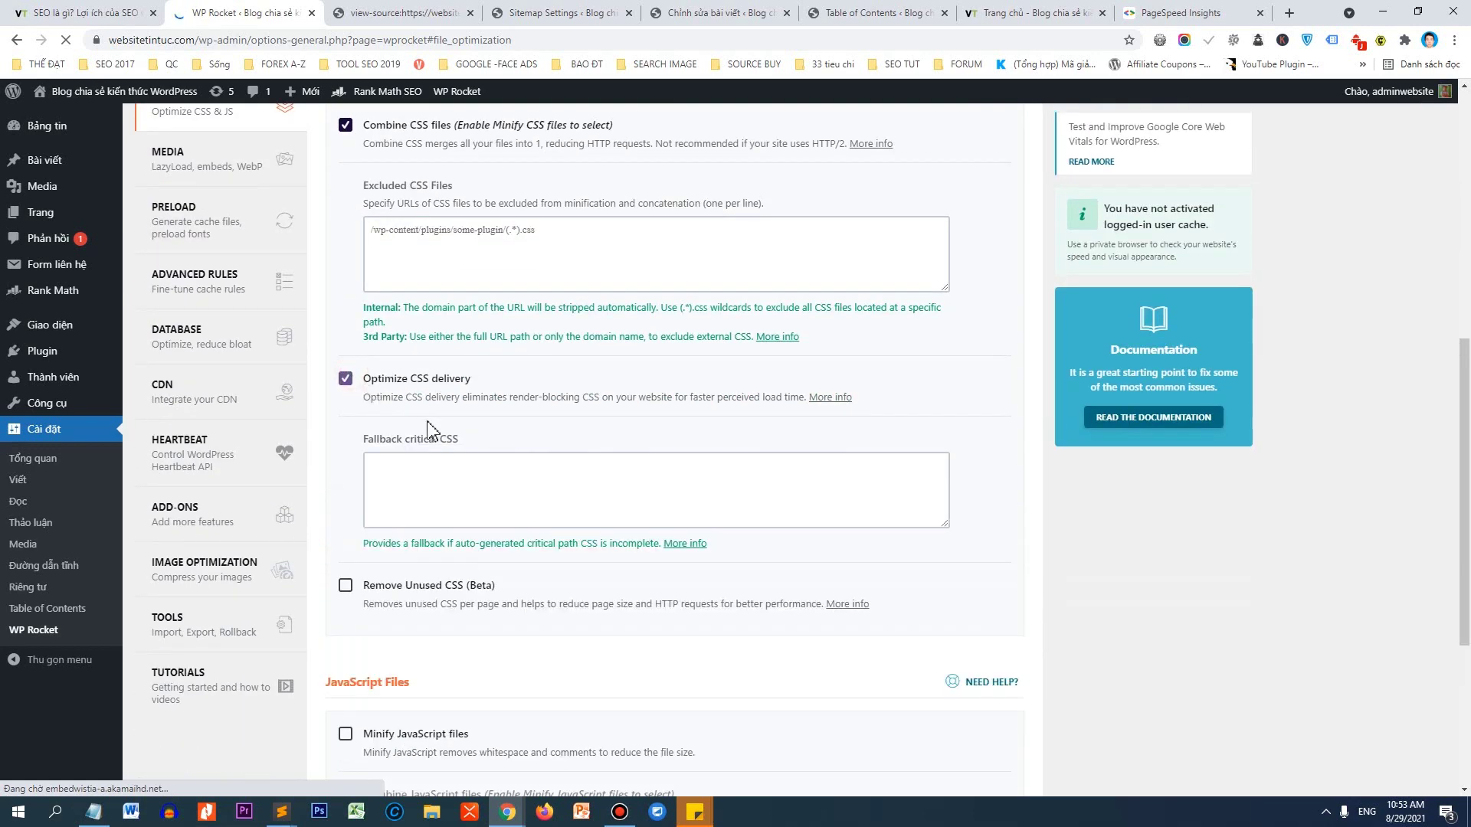
{"action": "left_click", "coordinate": [345, 585]}
{"action": "scroll", "coordinate": [345, 590], "scroll_direction": "down", "scroll_amount": 4}
{"action": "left_click", "coordinate": [465, 399]}
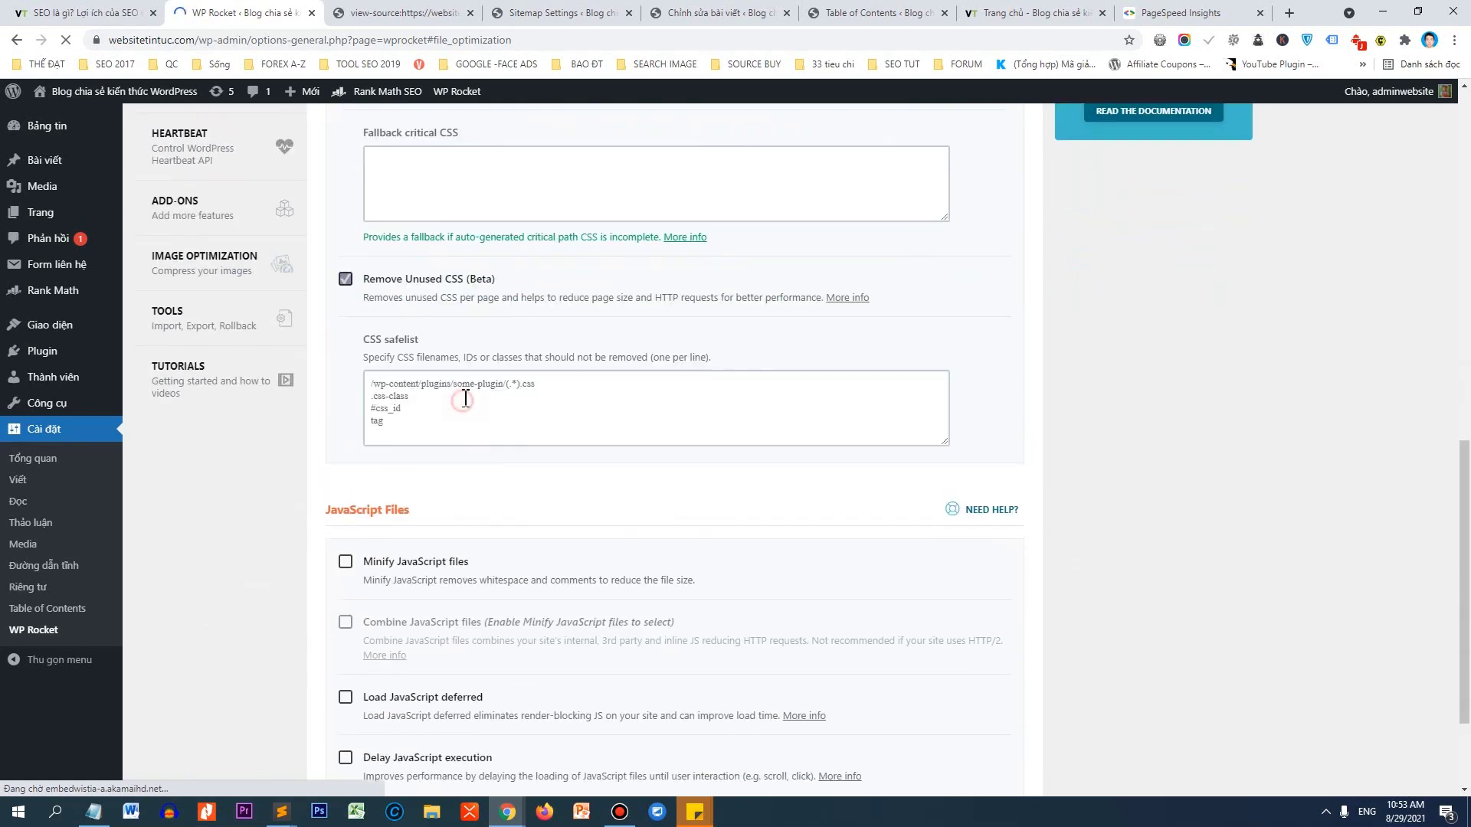
{"action": "scroll", "coordinate": [475, 260], "scroll_direction": "up", "scroll_amount": 6}
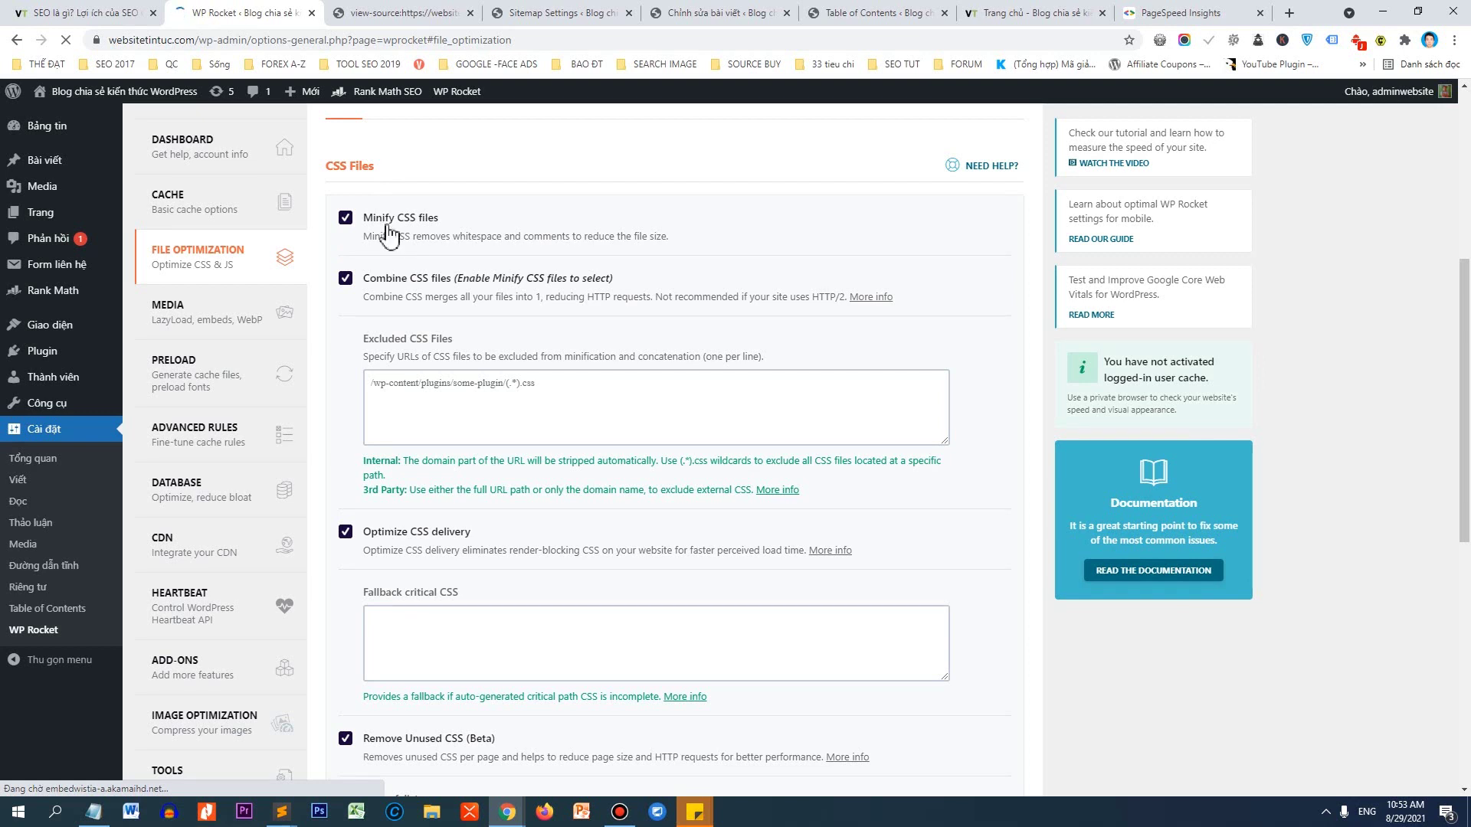
Enable JavaScript minify, combine, defer loading and delay execution options.
{"action": "scroll", "coordinate": [388, 233], "scroll_direction": "down", "scroll_amount": 4}
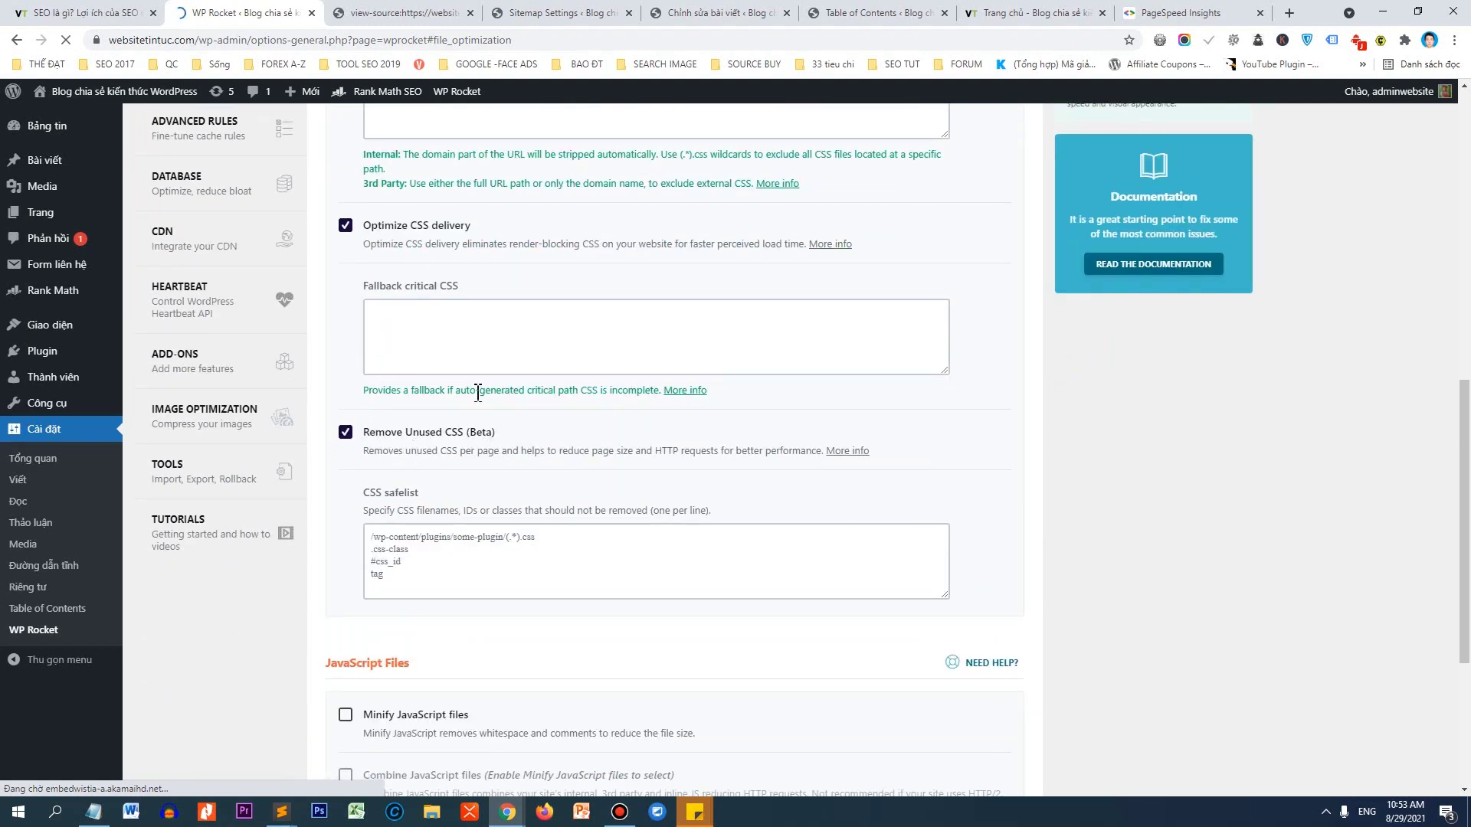
{"action": "scroll", "coordinate": [477, 393], "scroll_direction": "down", "scroll_amount": 4}
{"action": "left_click", "coordinate": [346, 413]}
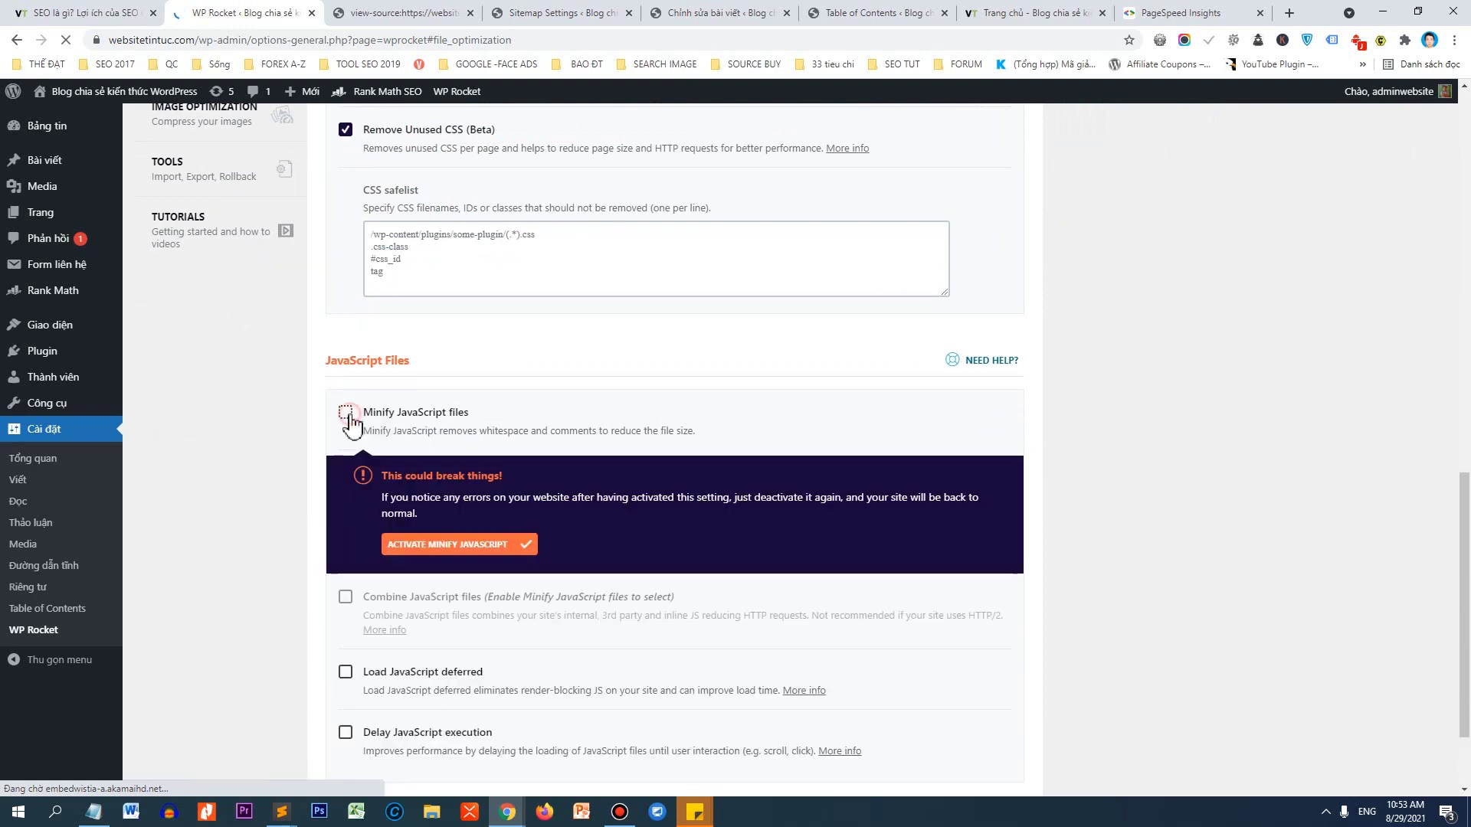
{"action": "left_click", "coordinate": [441, 545]}
{"action": "scroll", "coordinate": [398, 460], "scroll_direction": "down", "scroll_amount": 2}
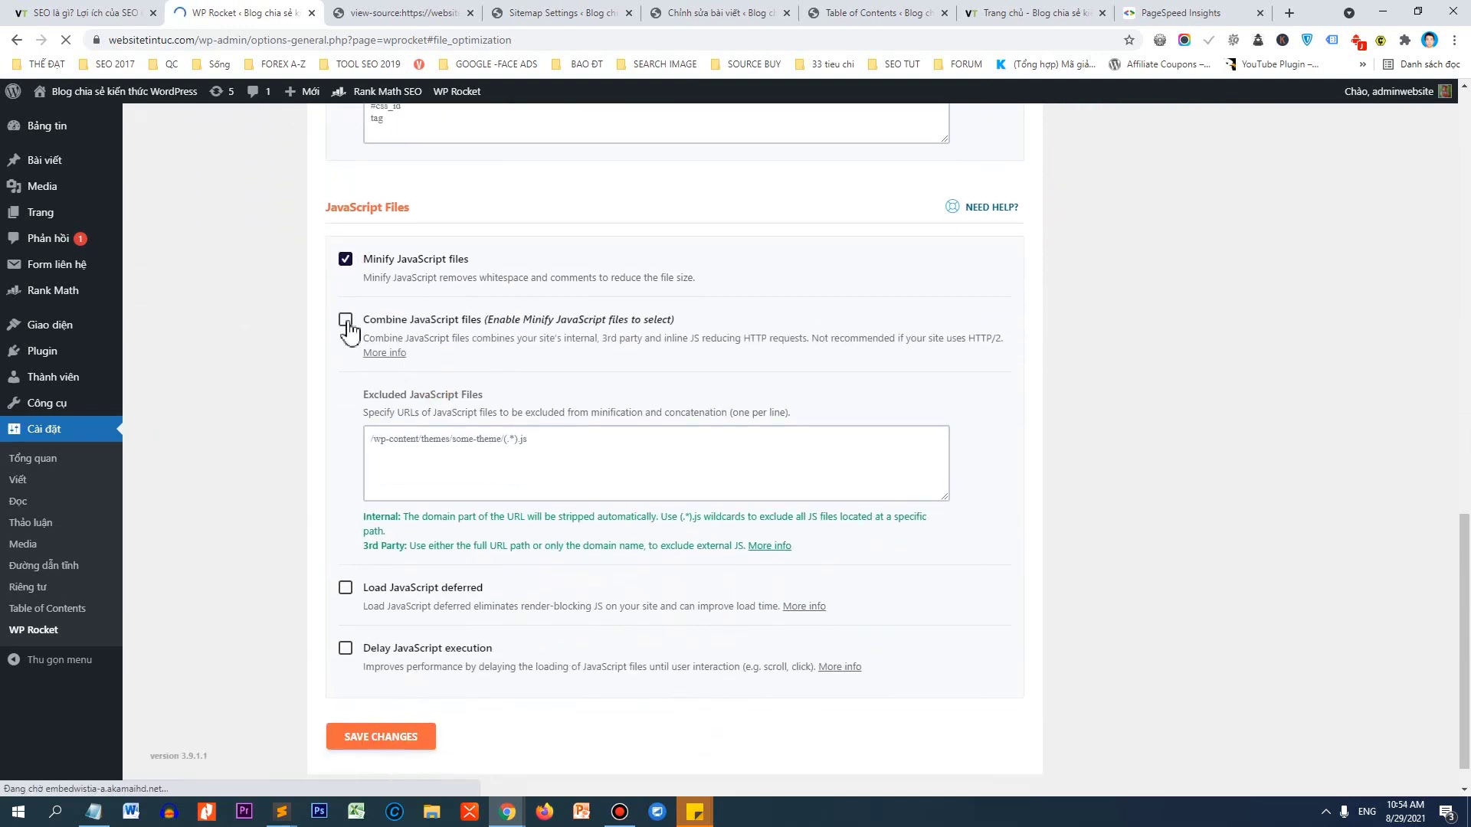
{"action": "left_click", "coordinate": [345, 320]}
{"action": "left_click", "coordinate": [460, 452]}
{"action": "scroll", "coordinate": [411, 355], "scroll_direction": "down", "scroll_amount": 3}
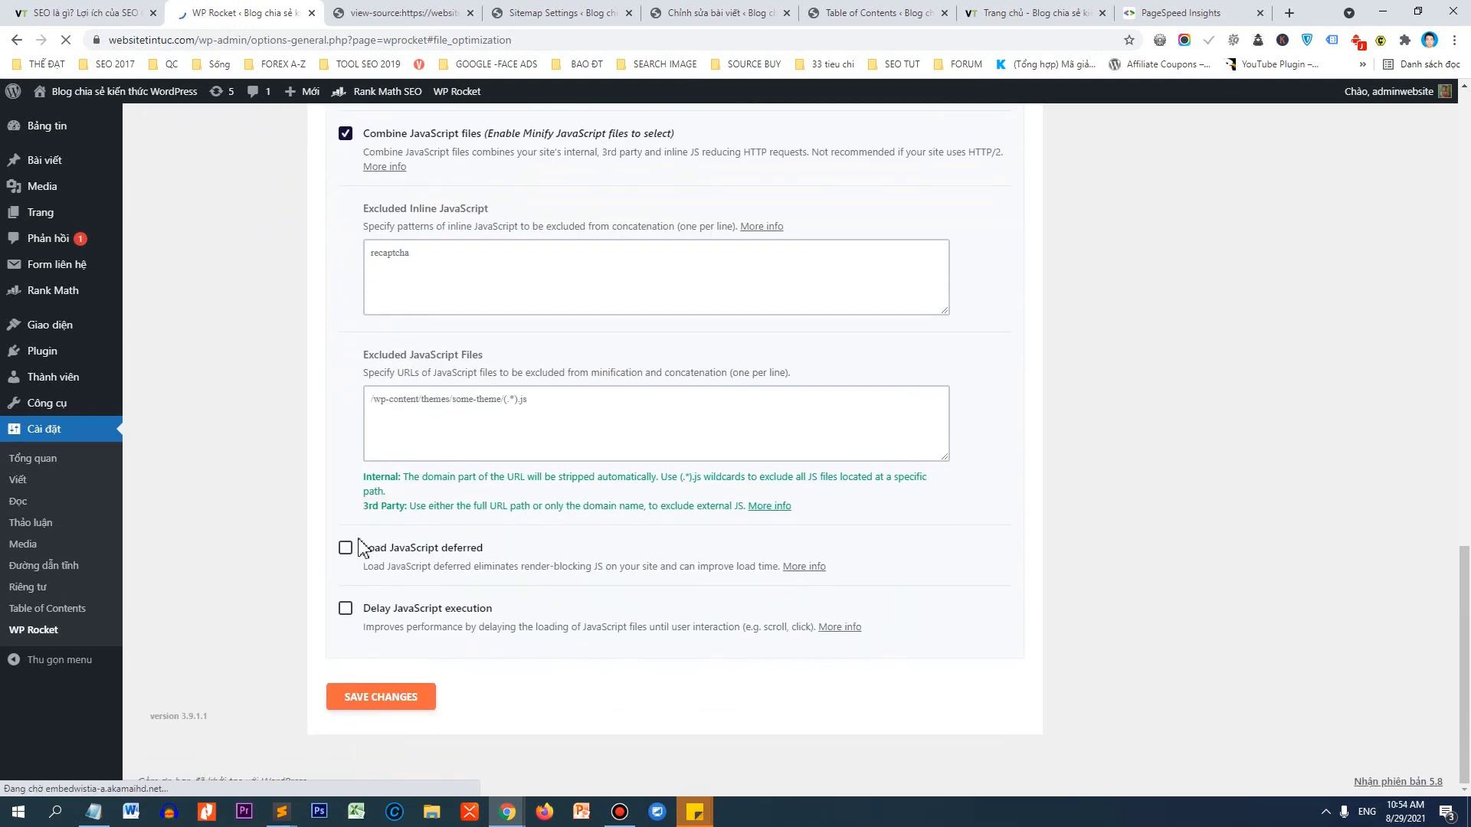
{"action": "left_click", "coordinate": [346, 548]}
{"action": "left_click", "coordinate": [345, 608]}
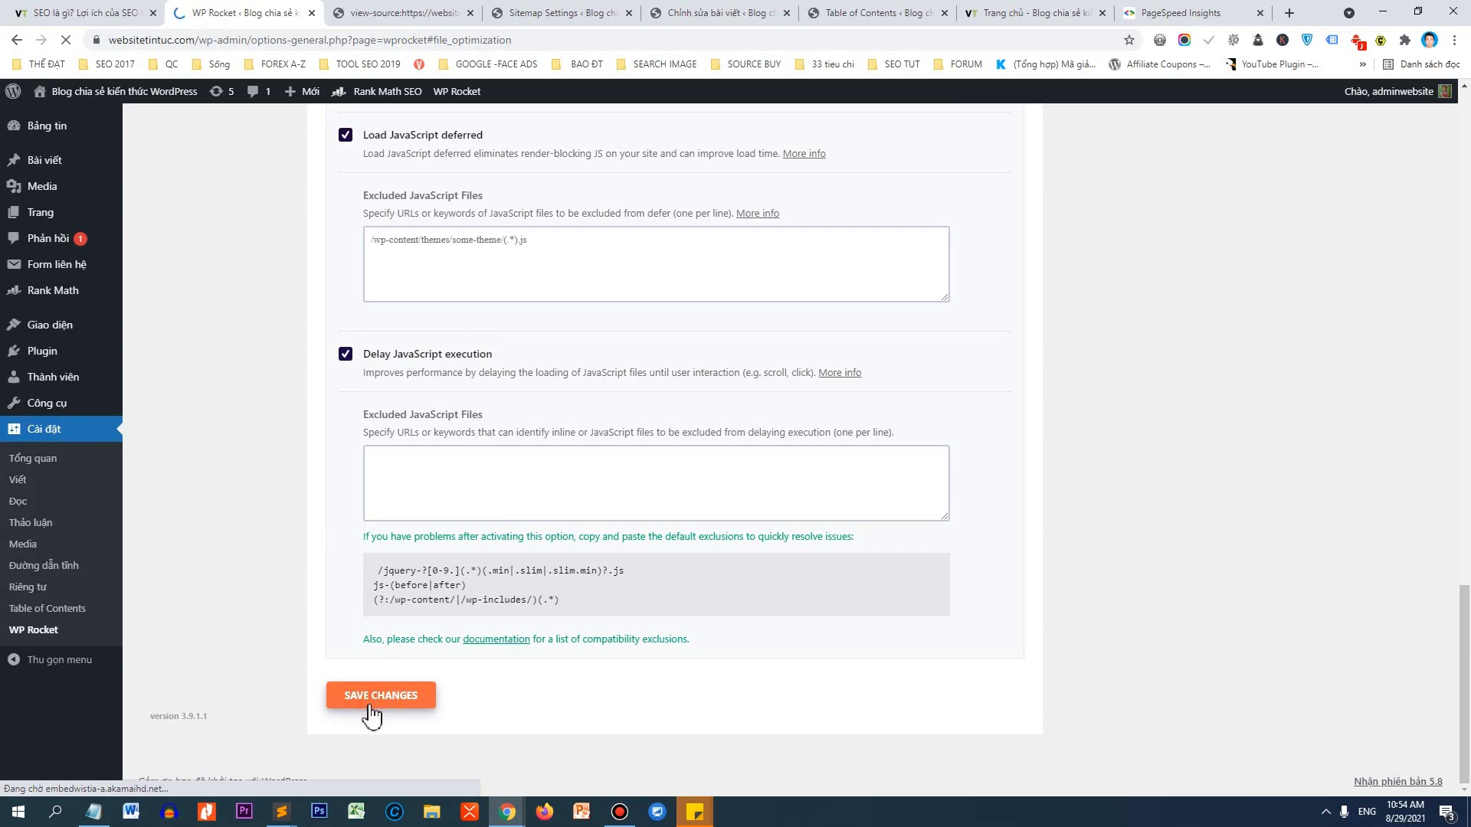
{"action": "scroll", "coordinate": [305, 443], "scroll_direction": "up", "scroll_amount": 9}
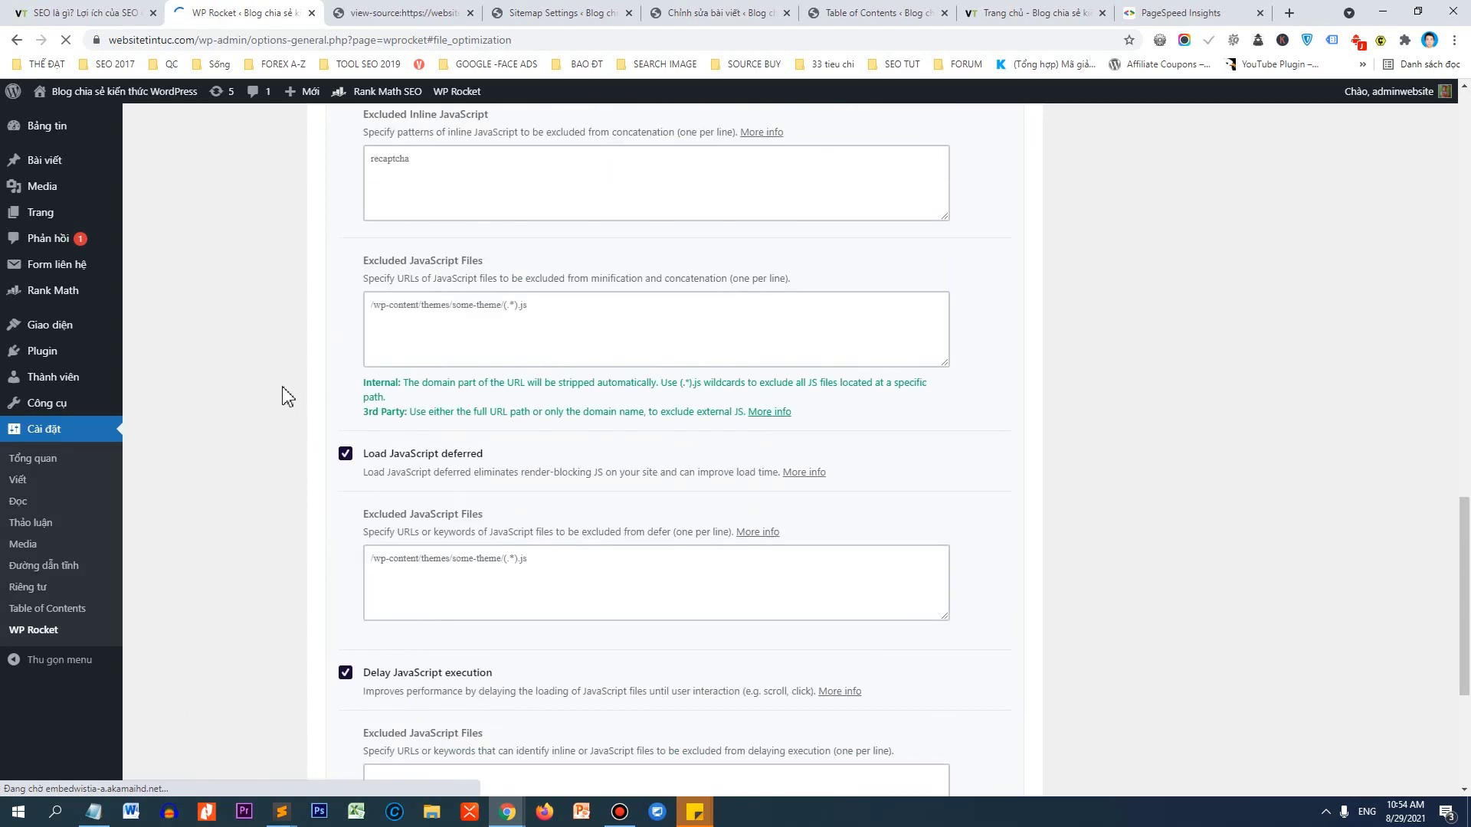
{"action": "scroll", "coordinate": [286, 390], "scroll_direction": "up", "scroll_amount": 11}
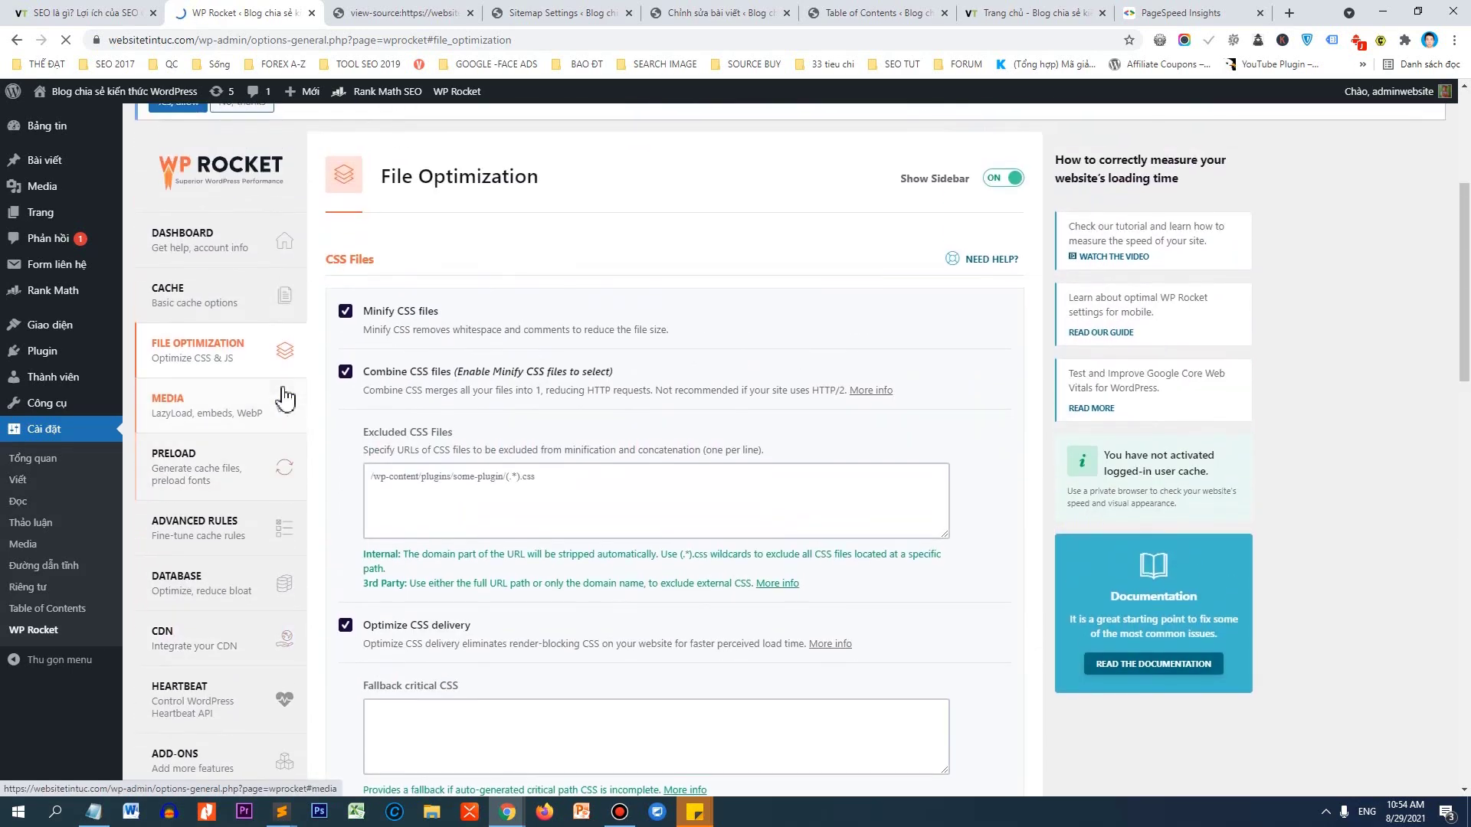
Turn on LazyLoad for images and iframes, disable embeds, enable WebP caching and missing image dimensions, and save.
{"action": "left_click", "coordinate": [198, 435]}
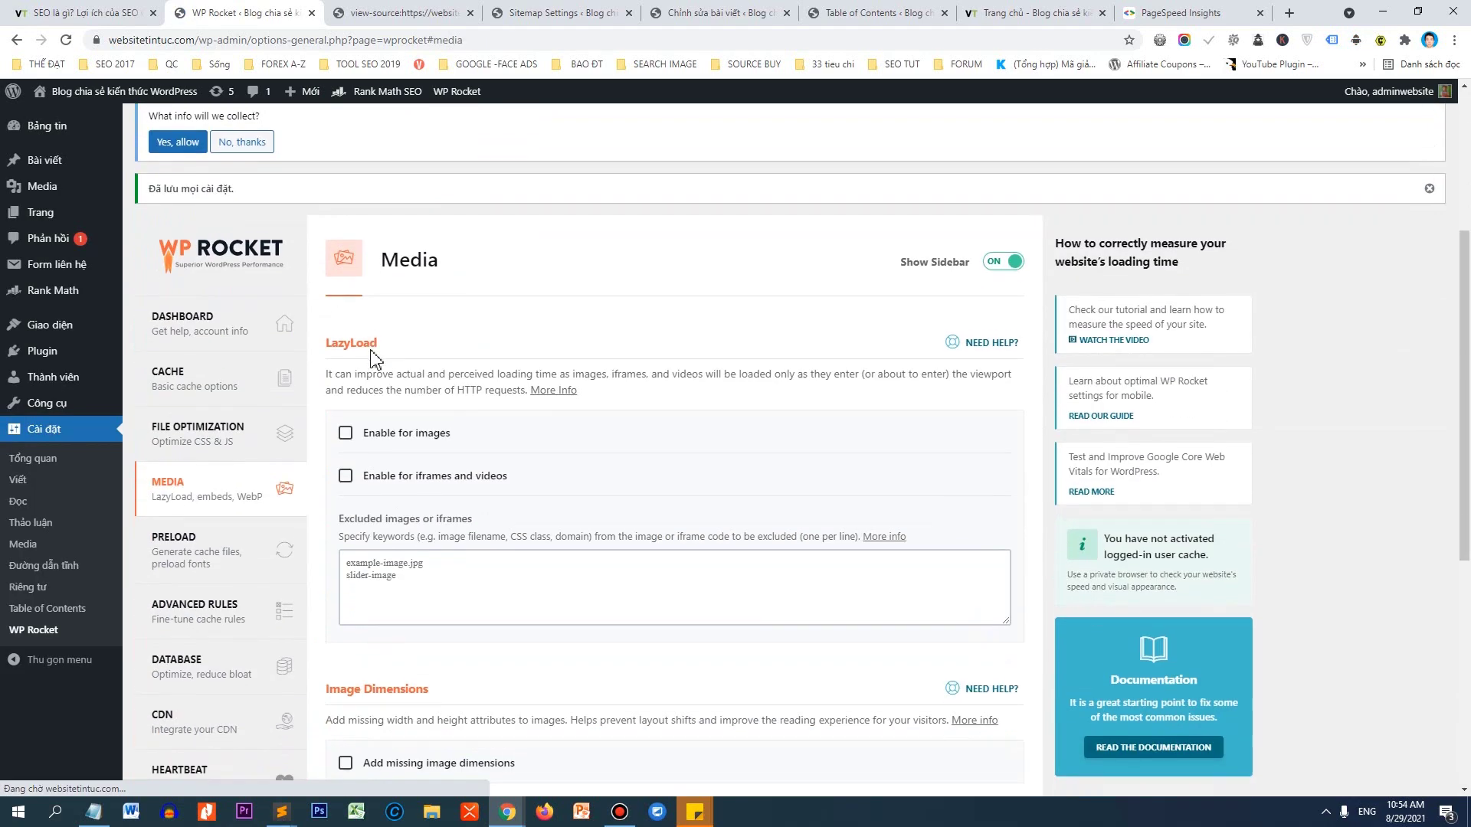
{"action": "left_click", "coordinate": [345, 427]}
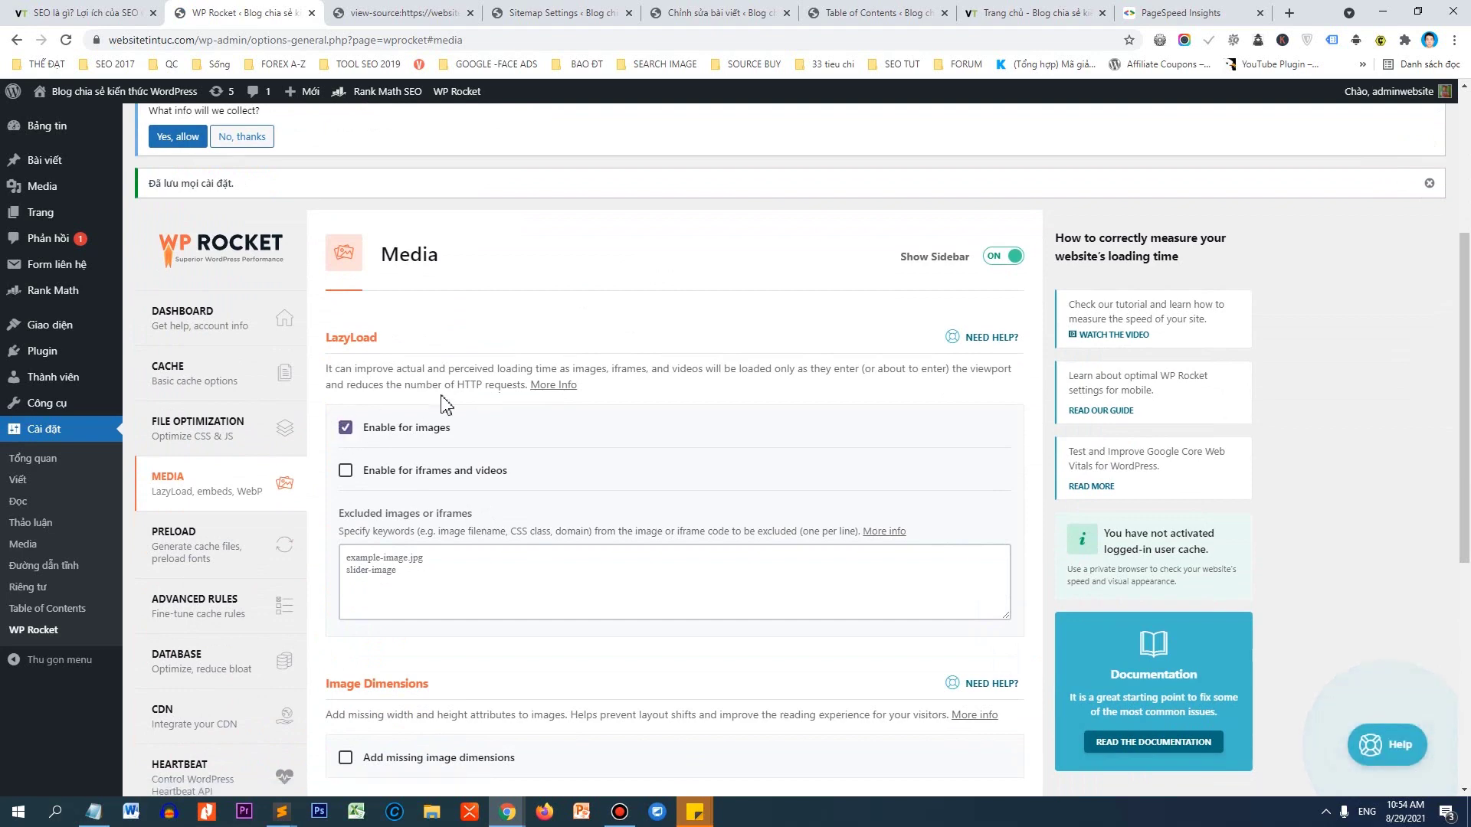
{"action": "scroll", "coordinate": [355, 332], "scroll_direction": "down", "scroll_amount": 2}
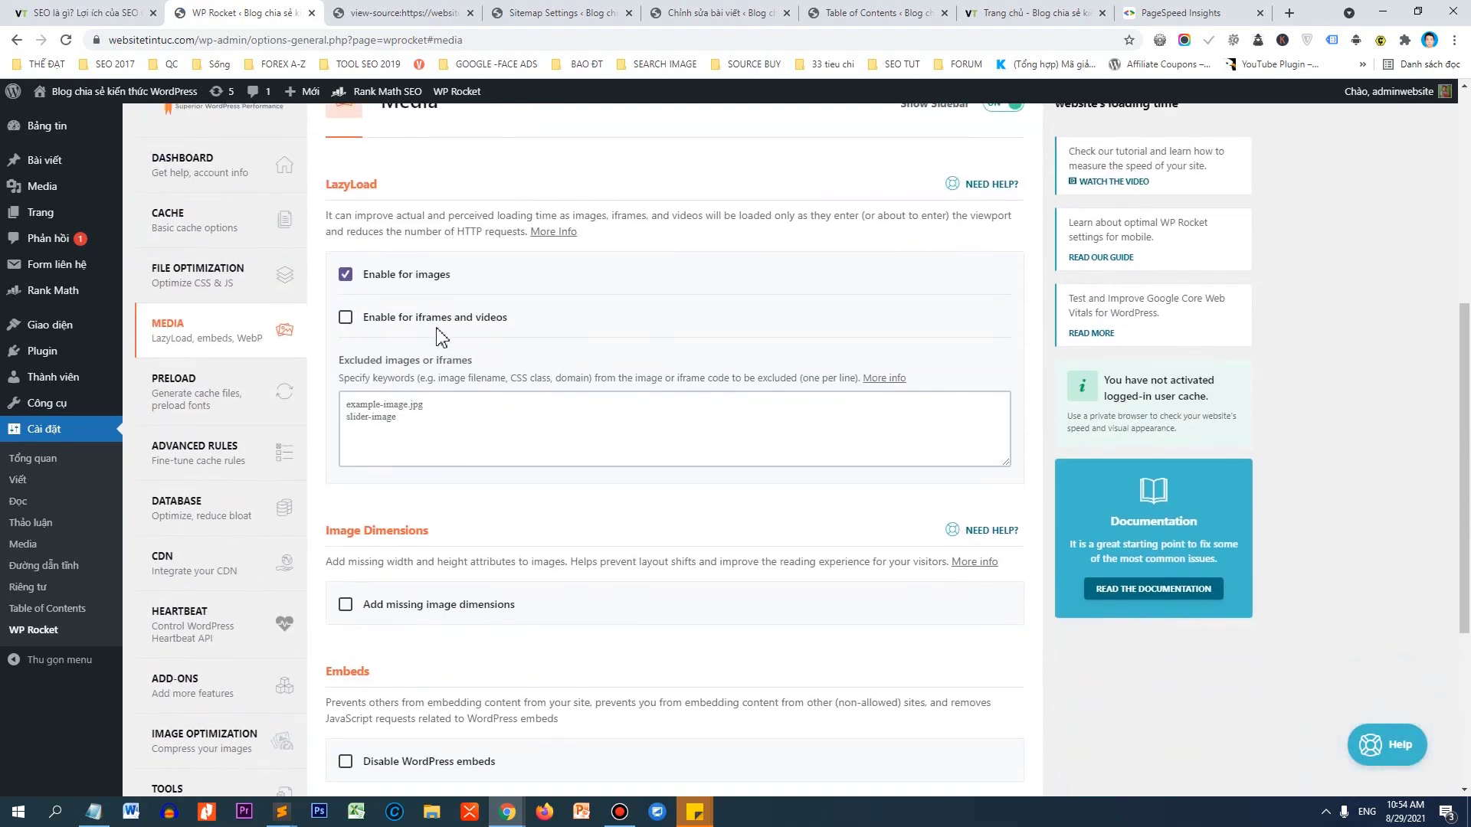
{"action": "left_click", "coordinate": [346, 317]}
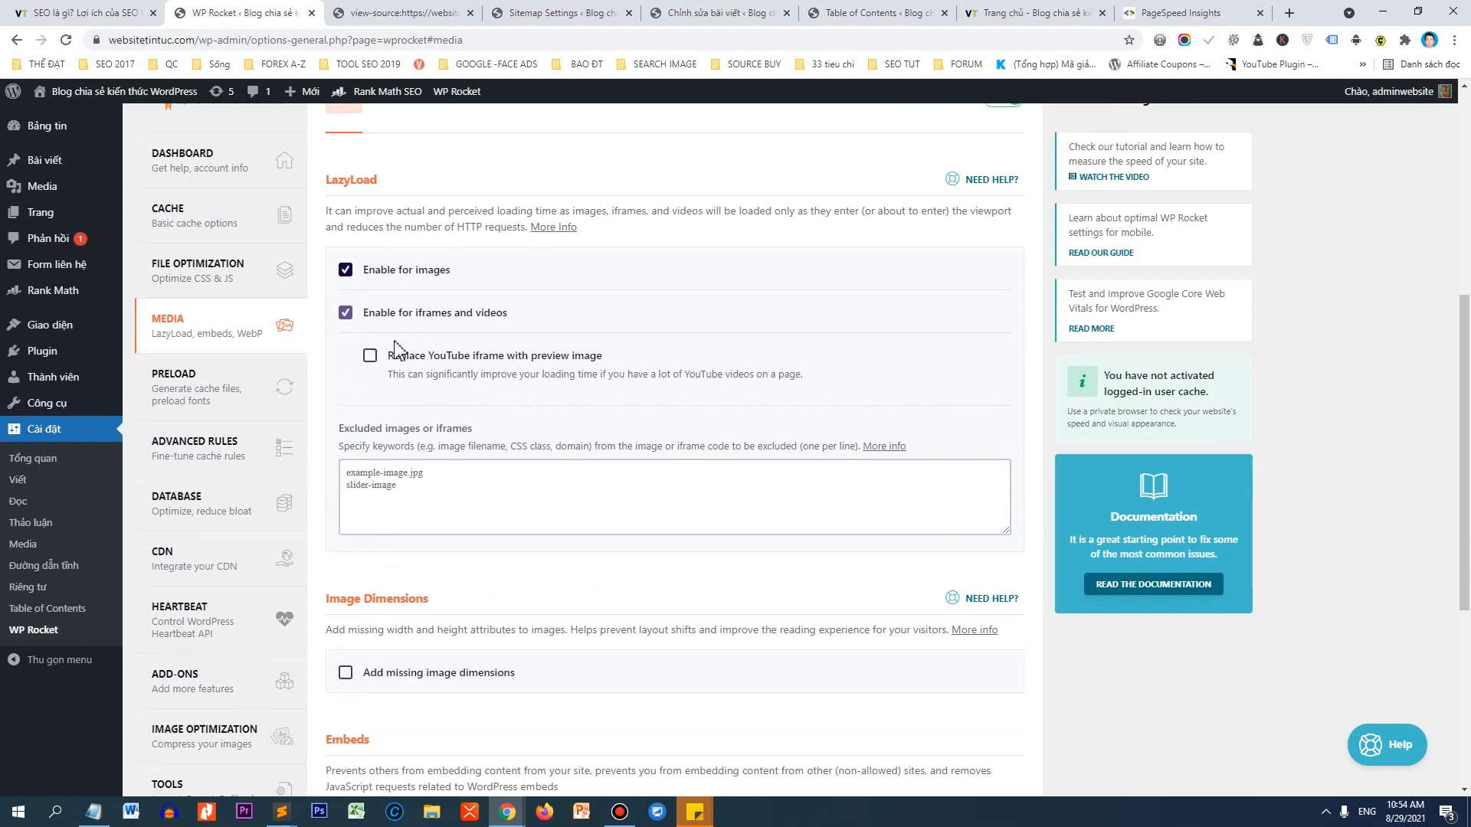
{"action": "scroll", "coordinate": [397, 352], "scroll_direction": "down", "scroll_amount": 2}
{"action": "scroll", "coordinate": [399, 359], "scroll_direction": "down", "scroll_amount": 3}
{"action": "left_click", "coordinate": [345, 437]}
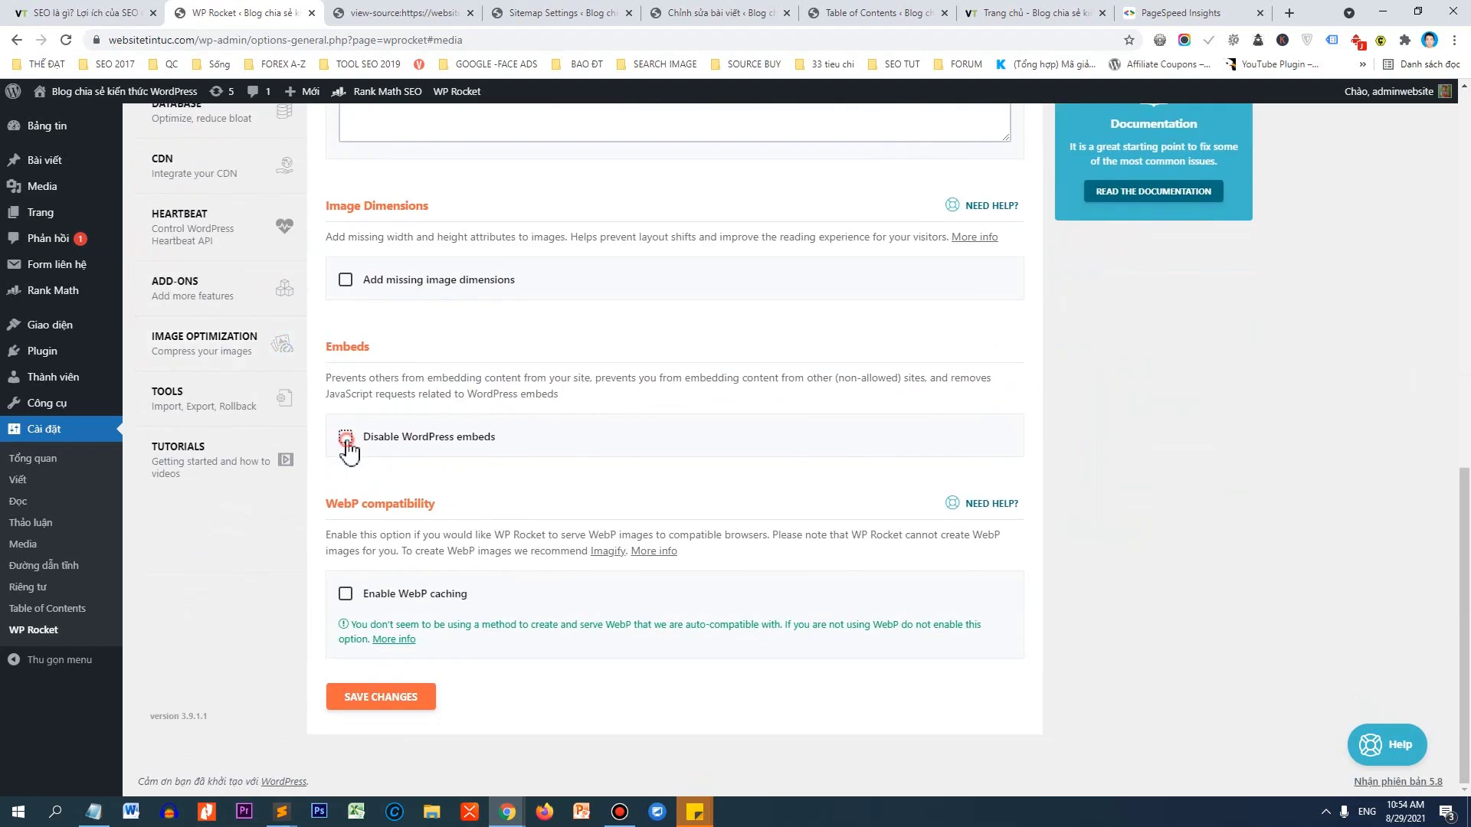
{"action": "left_click", "coordinate": [345, 594]}
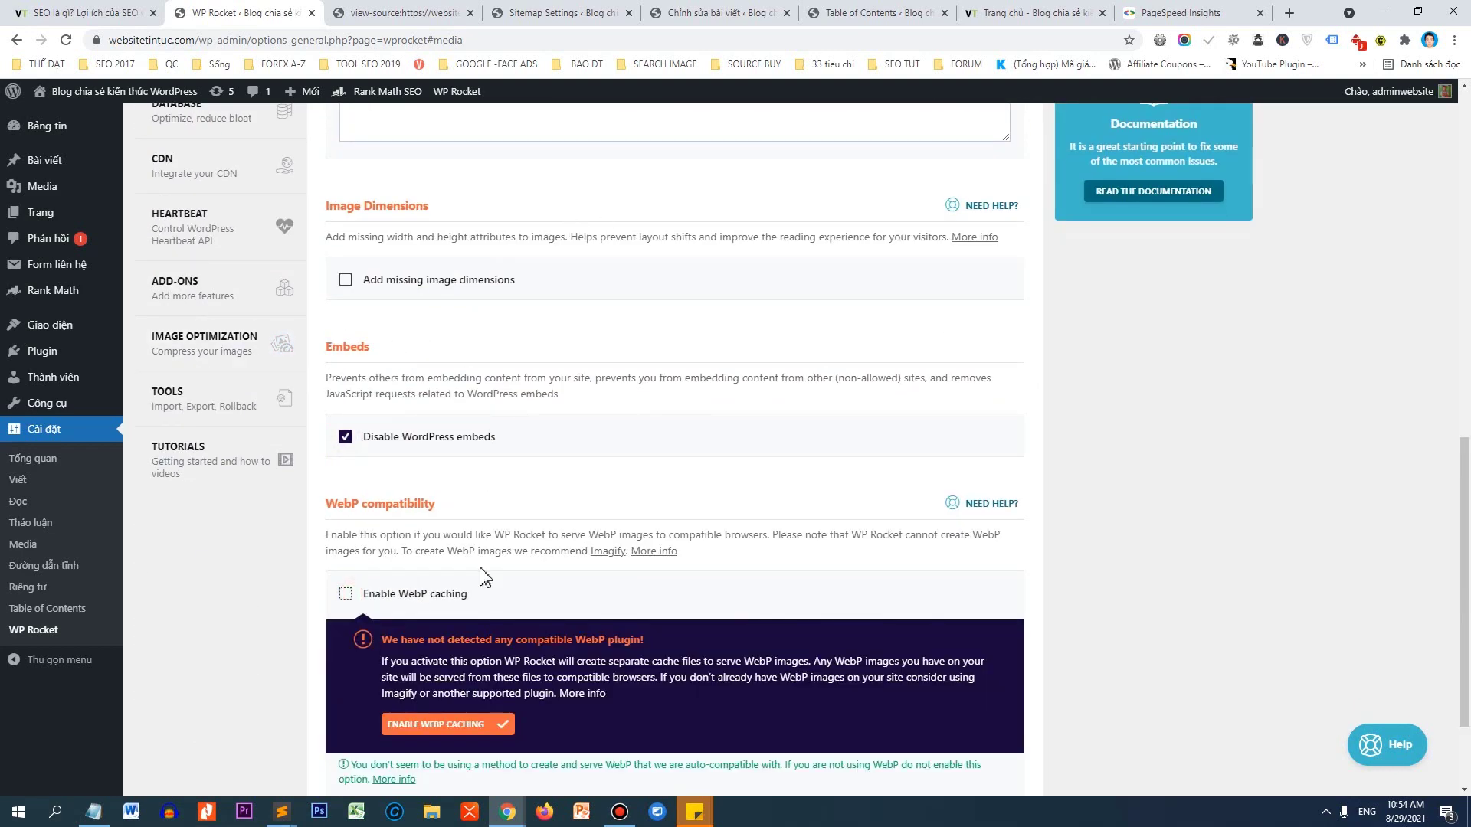
{"action": "left_click", "coordinate": [451, 723]}
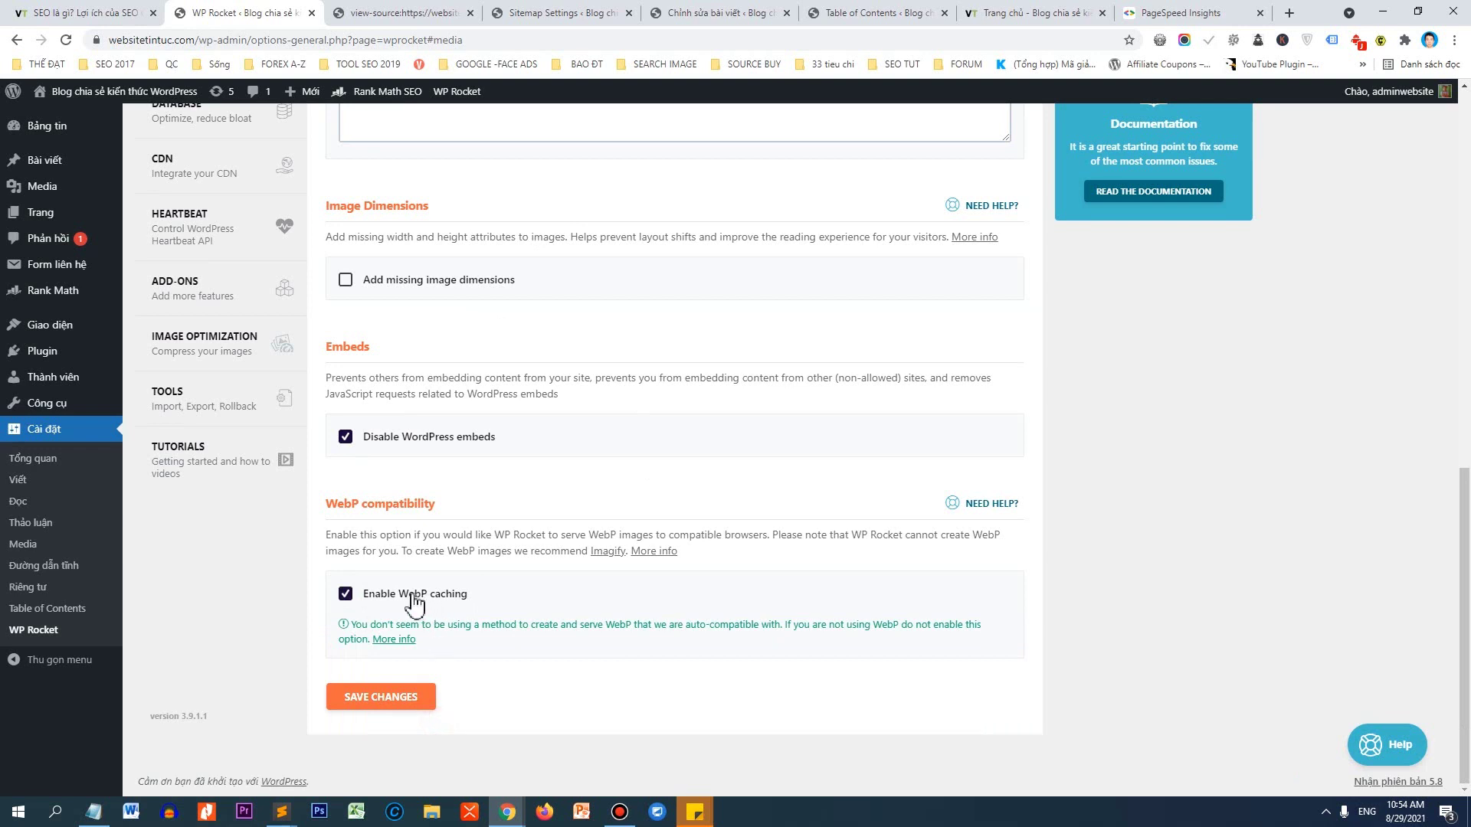
{"action": "left_click", "coordinate": [345, 280]}
{"action": "left_click", "coordinate": [387, 697]}
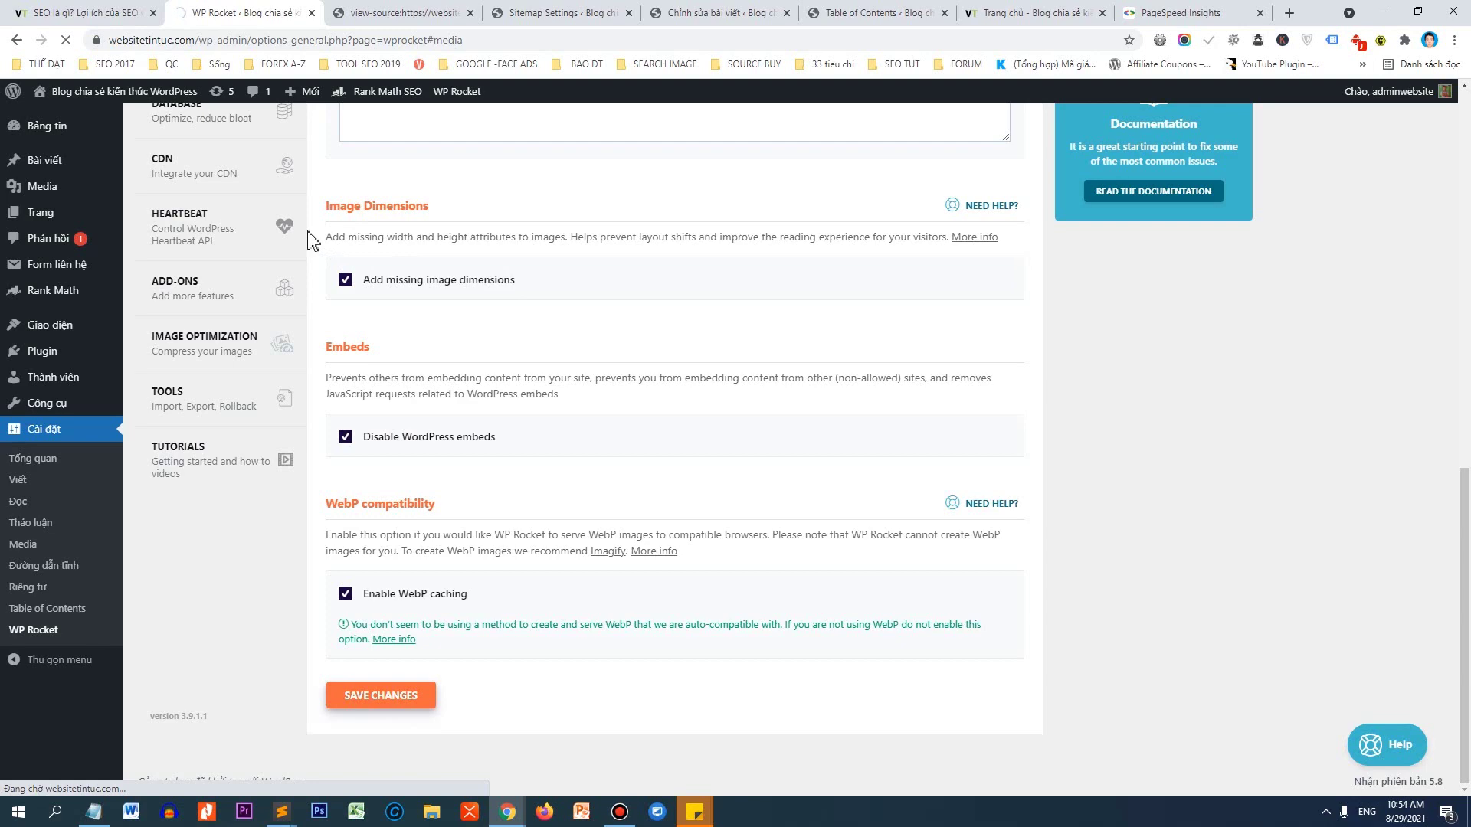
{"action": "scroll", "coordinate": [258, 299], "scroll_direction": "down", "scroll_amount": 5}
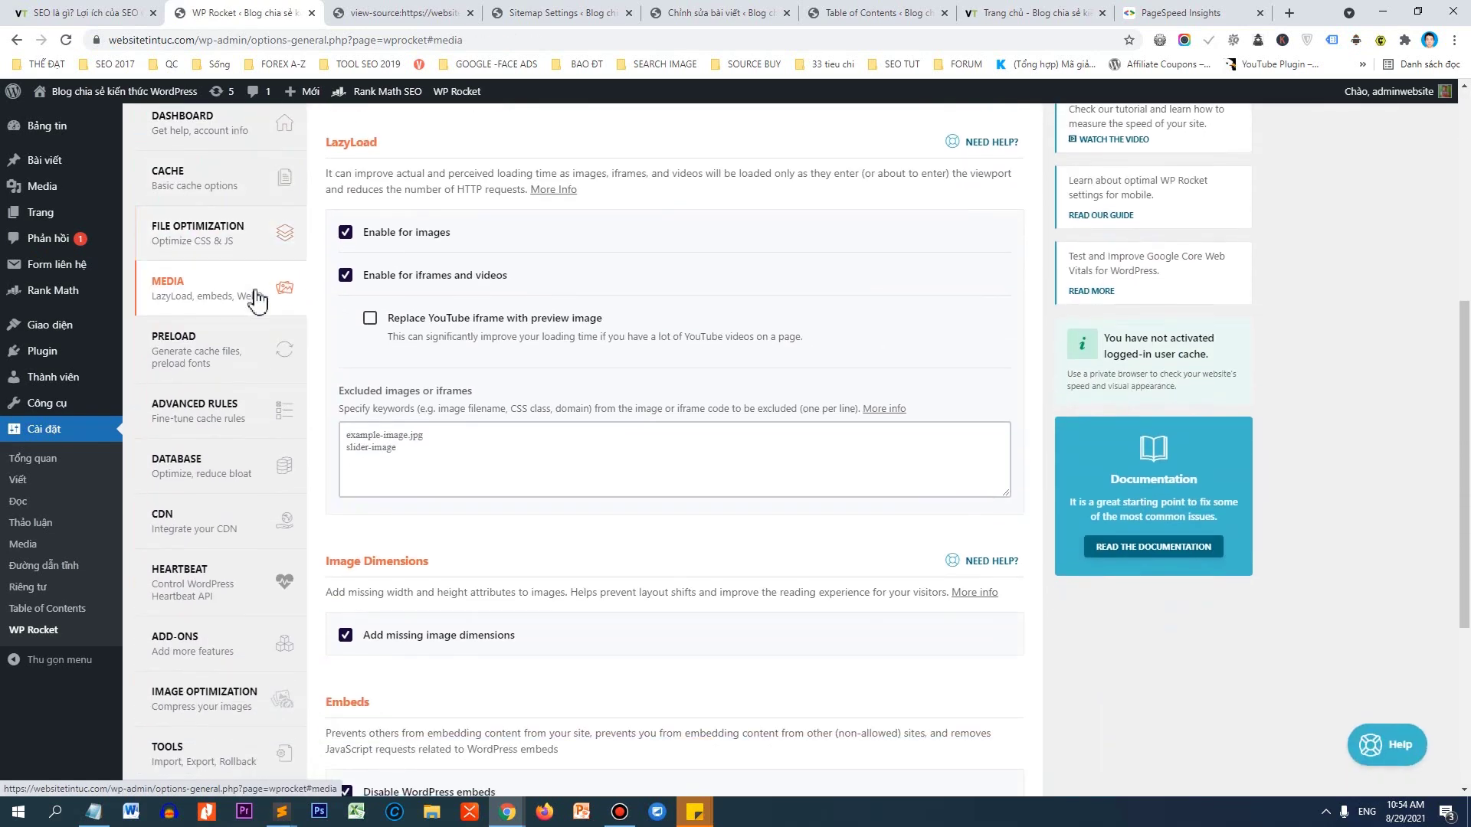
Check sitemap-based cache preloading with the Rank Math XML sitemap and save the Preload tab.
{"action": "left_click", "coordinate": [221, 354]}
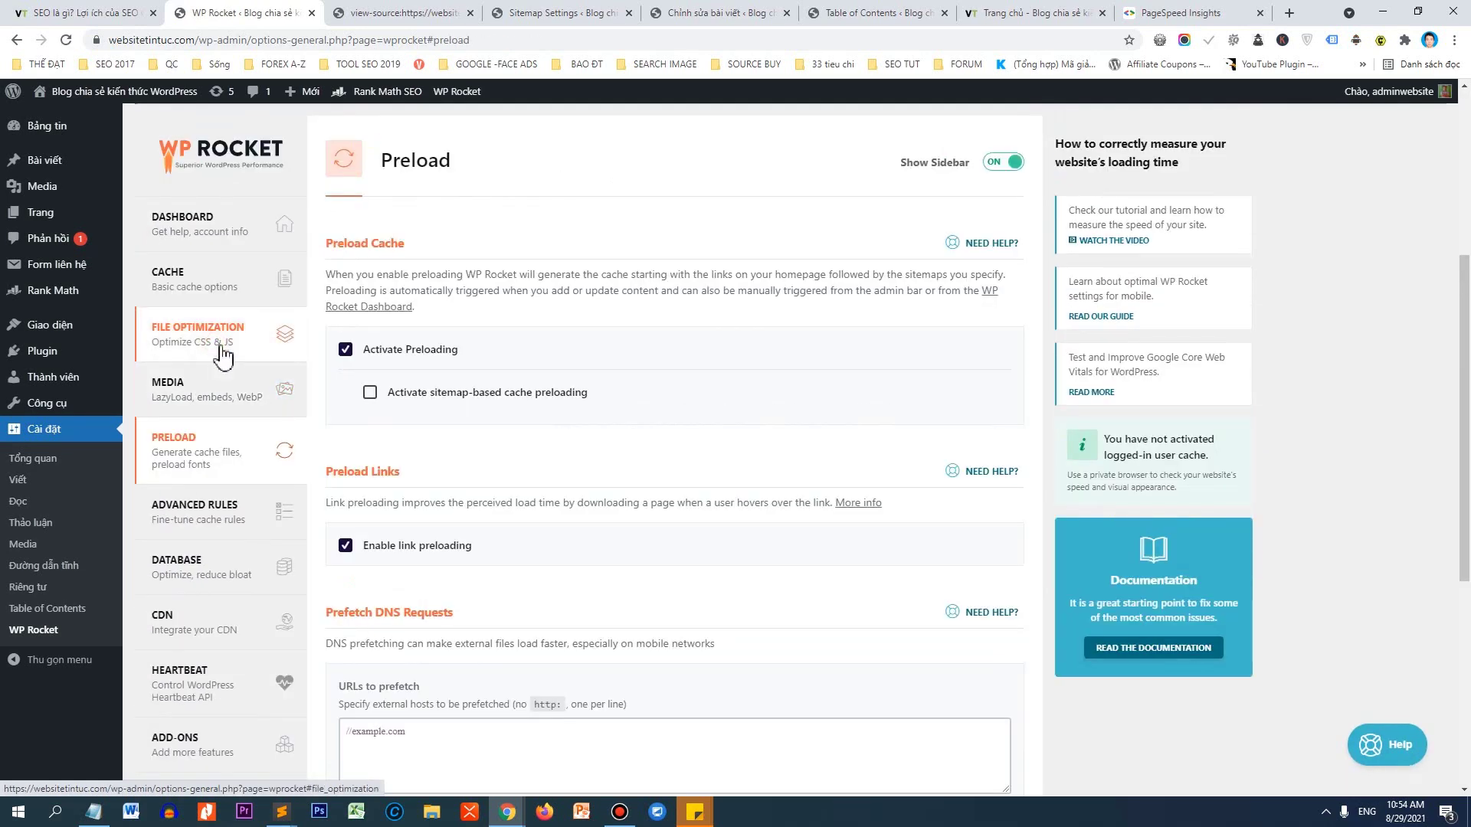
{"action": "scroll", "coordinate": [460, 341], "scroll_direction": "down", "scroll_amount": 2}
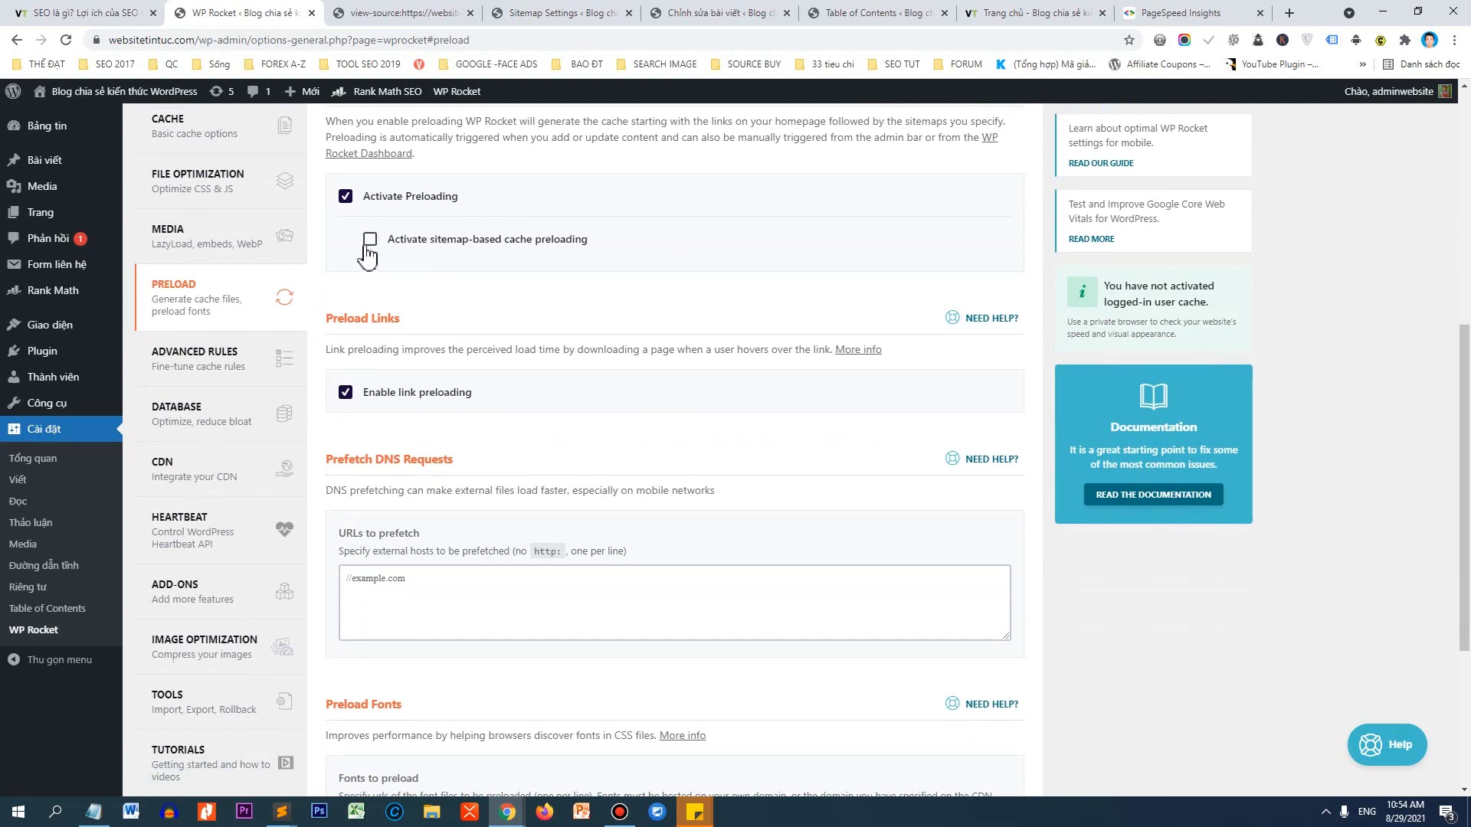
{"action": "left_click", "coordinate": [367, 245]}
{"action": "left_click", "coordinate": [370, 283]}
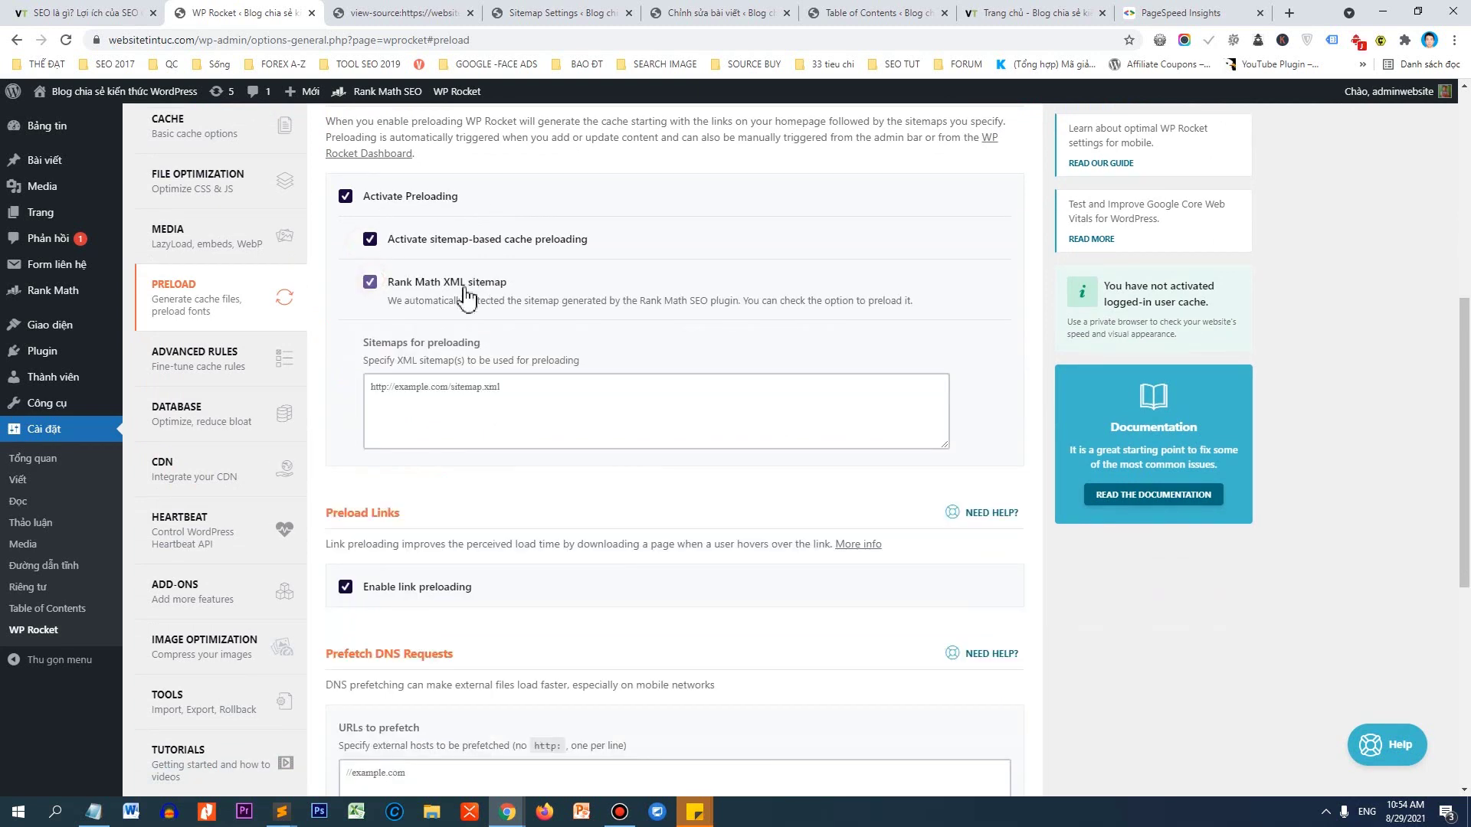
{"action": "scroll", "coordinate": [475, 298], "scroll_direction": "down", "scroll_amount": 6}
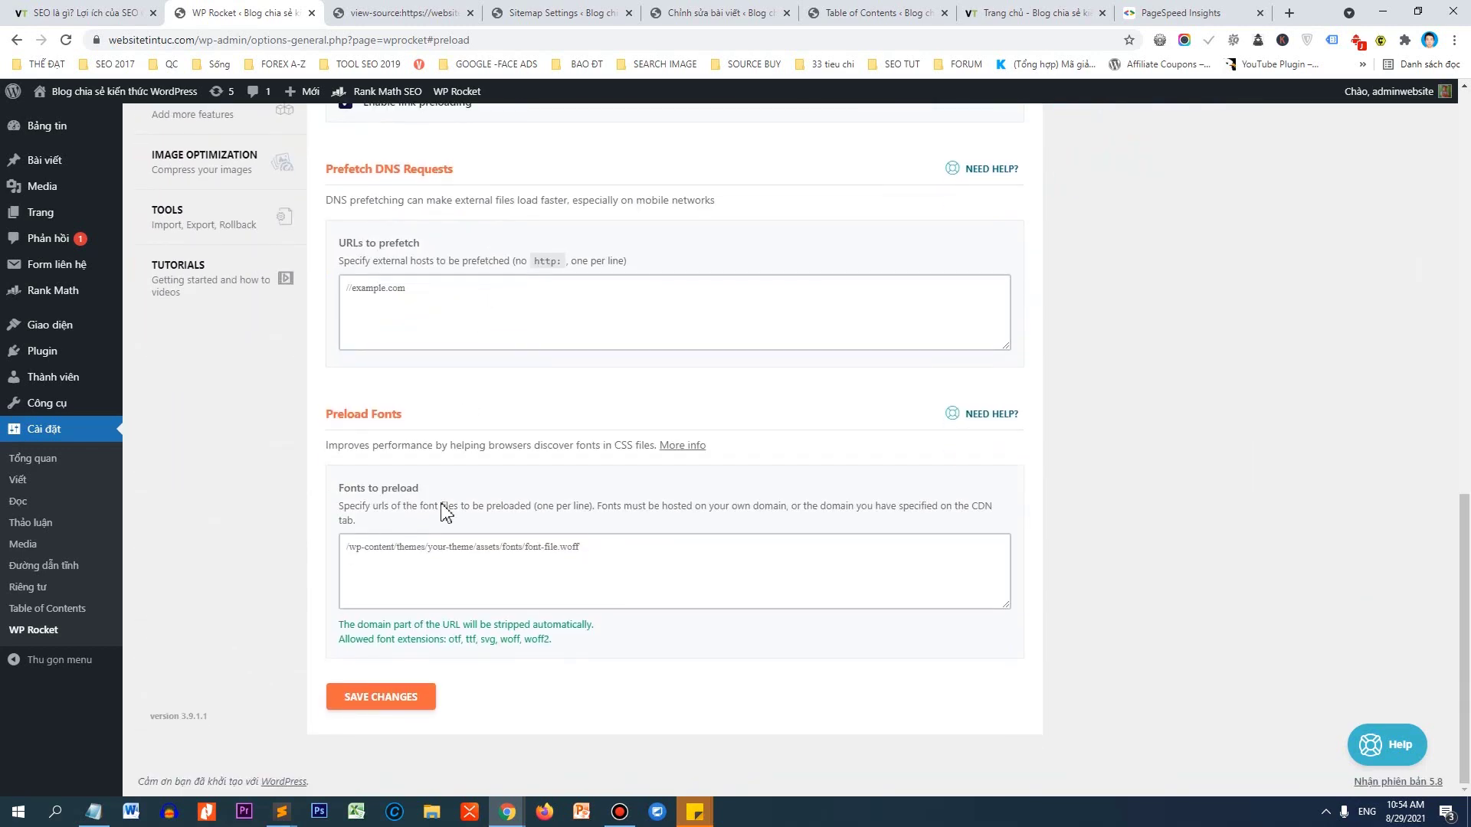
{"action": "left_click", "coordinate": [387, 697]}
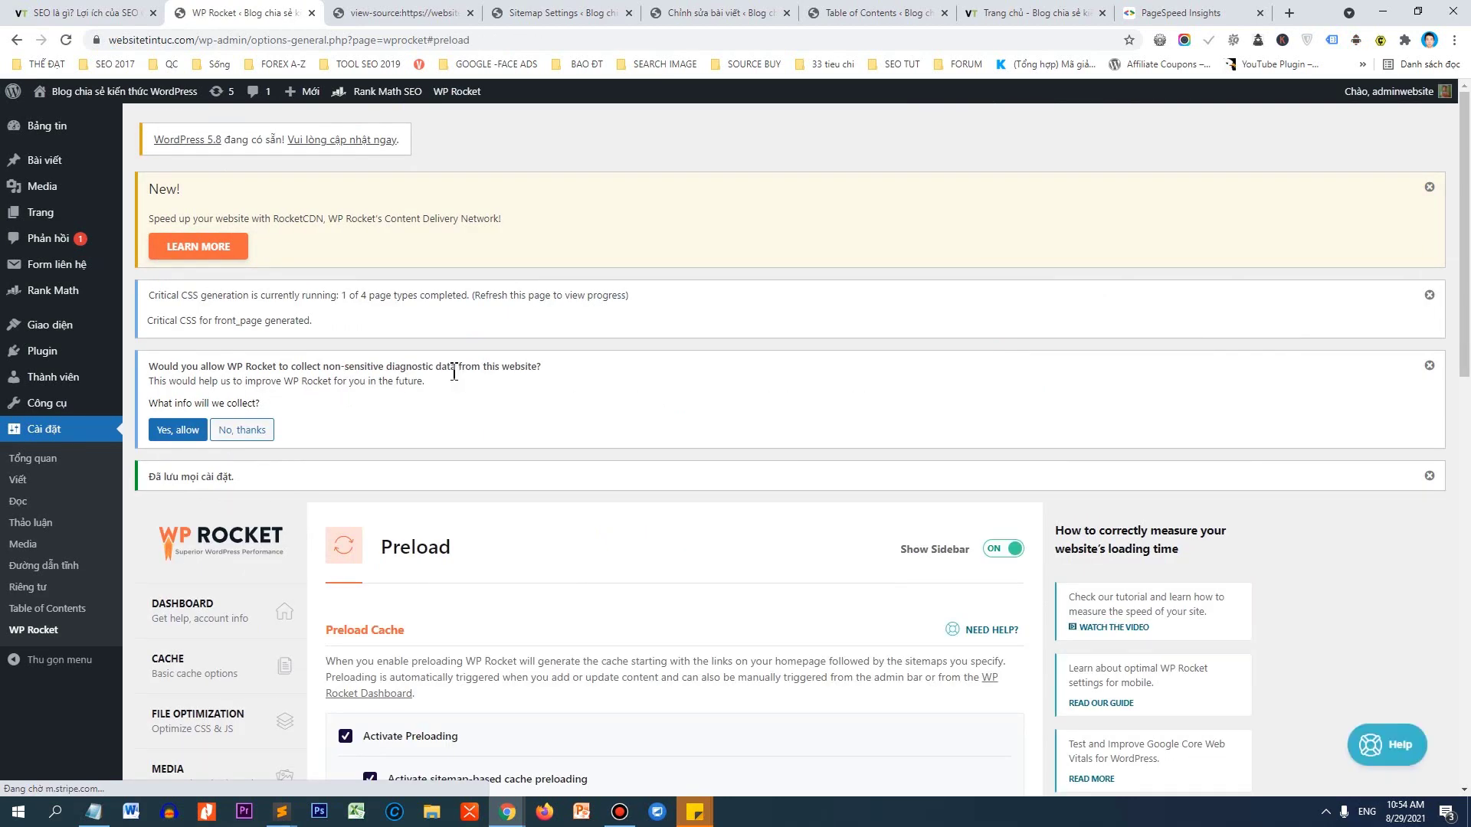
{"action": "scroll", "coordinate": [318, 409], "scroll_direction": "down", "scroll_amount": 4}
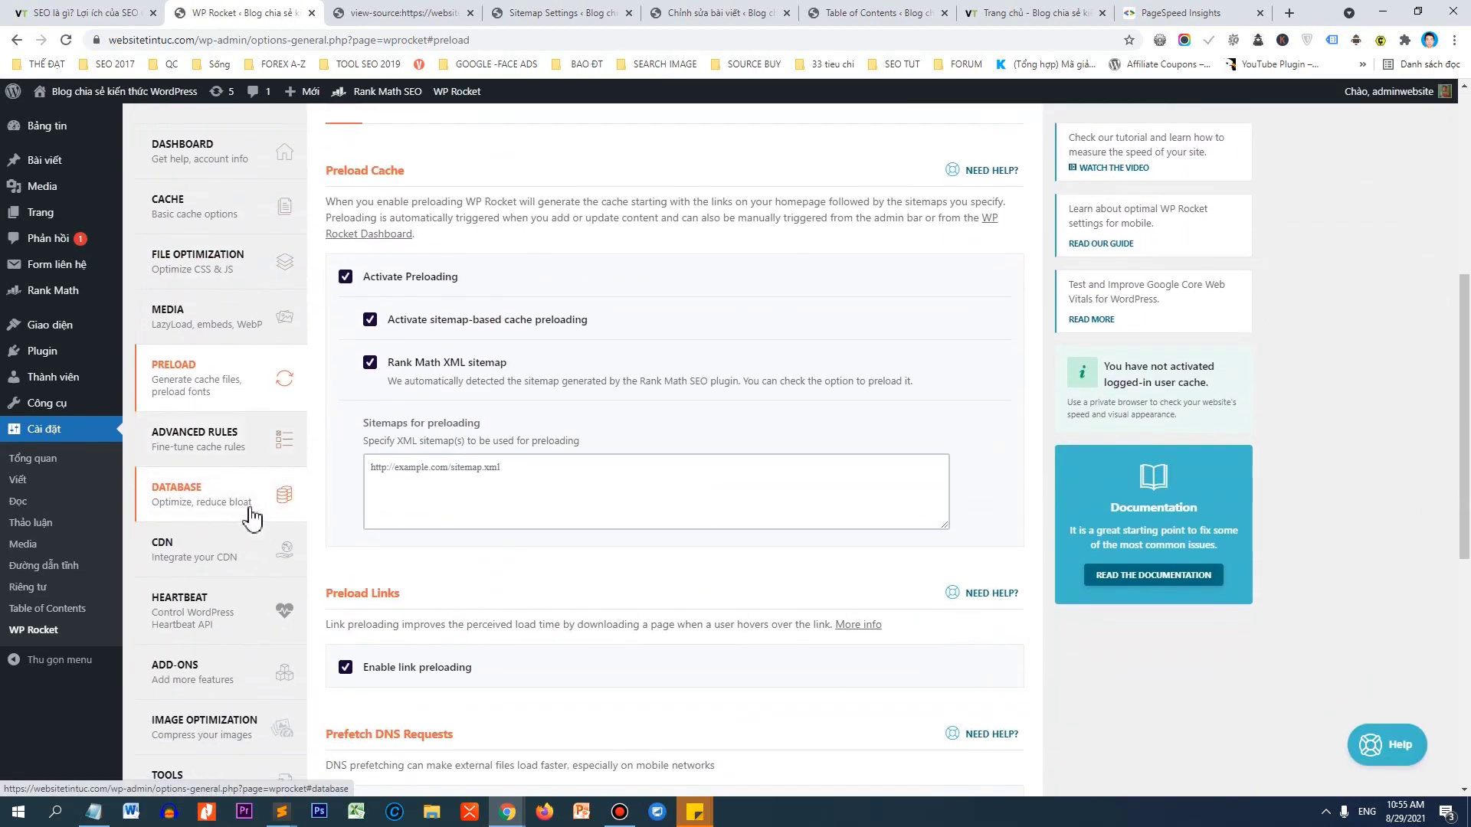
Tick every database cleanup option: revisions, auto drafts, trashed posts, spam and trashed comments, transients, table optimization.
{"action": "left_click", "coordinate": [236, 505]}
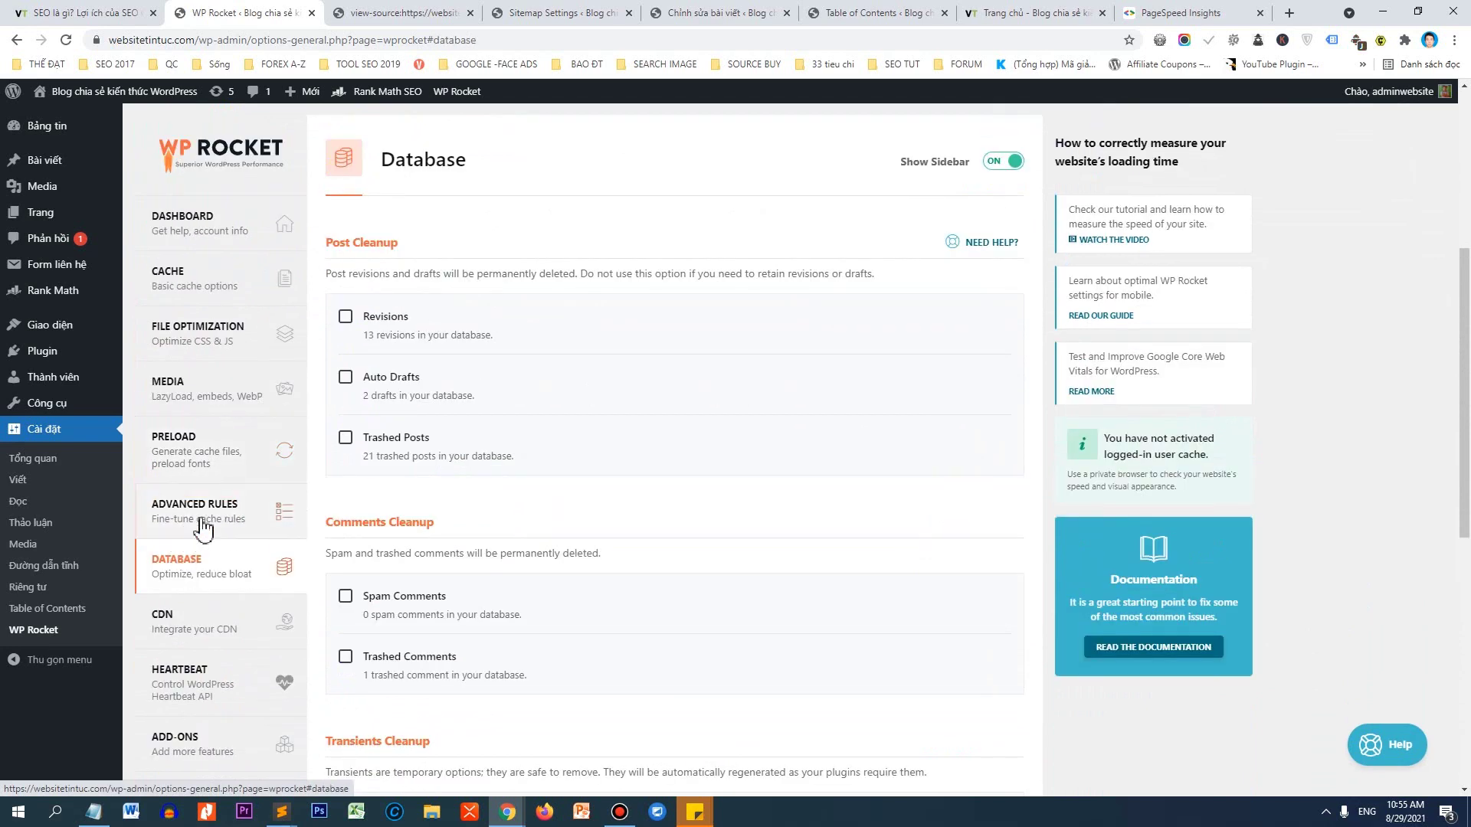
{"action": "left_click", "coordinate": [345, 317]}
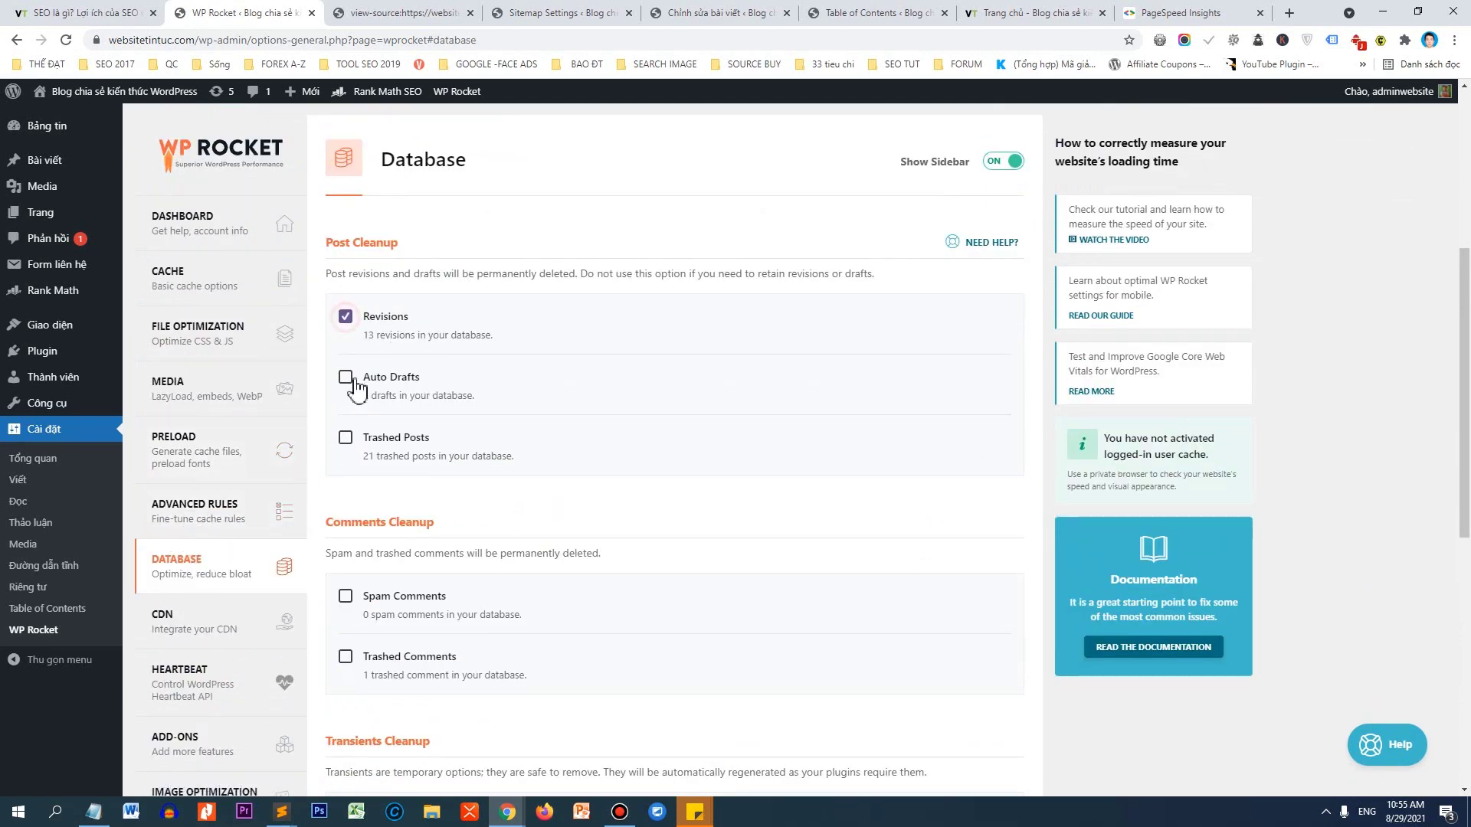
{"action": "left_click", "coordinate": [346, 377]}
{"action": "left_click", "coordinate": [346, 438]}
{"action": "scroll", "coordinate": [355, 443], "scroll_direction": "down", "scroll_amount": 2}
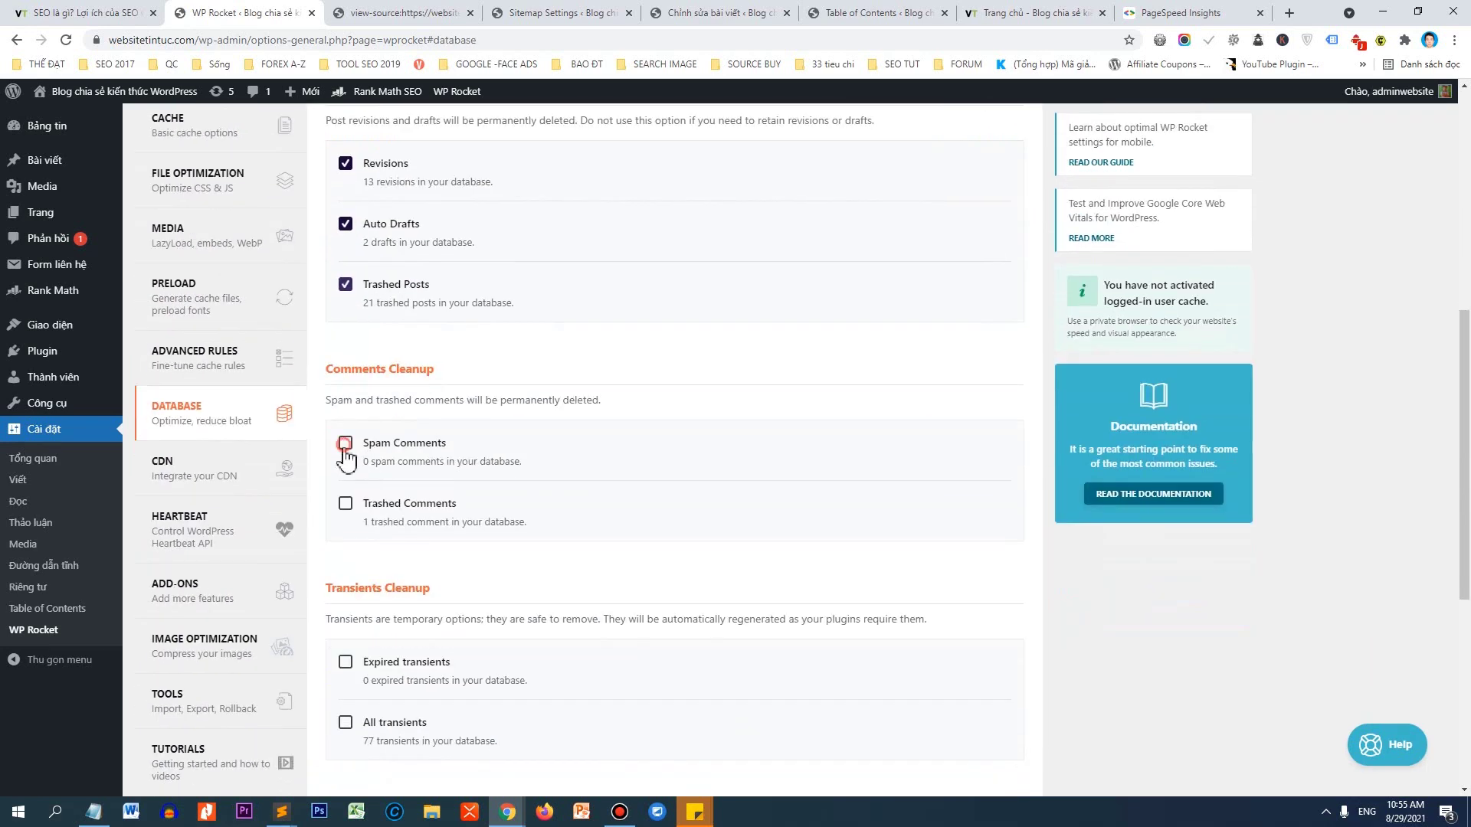
{"action": "left_click", "coordinate": [345, 442]}
{"action": "left_click", "coordinate": [346, 506]}
{"action": "scroll", "coordinate": [346, 509], "scroll_direction": "down", "scroll_amount": 2}
{"action": "left_click", "coordinate": [344, 510]}
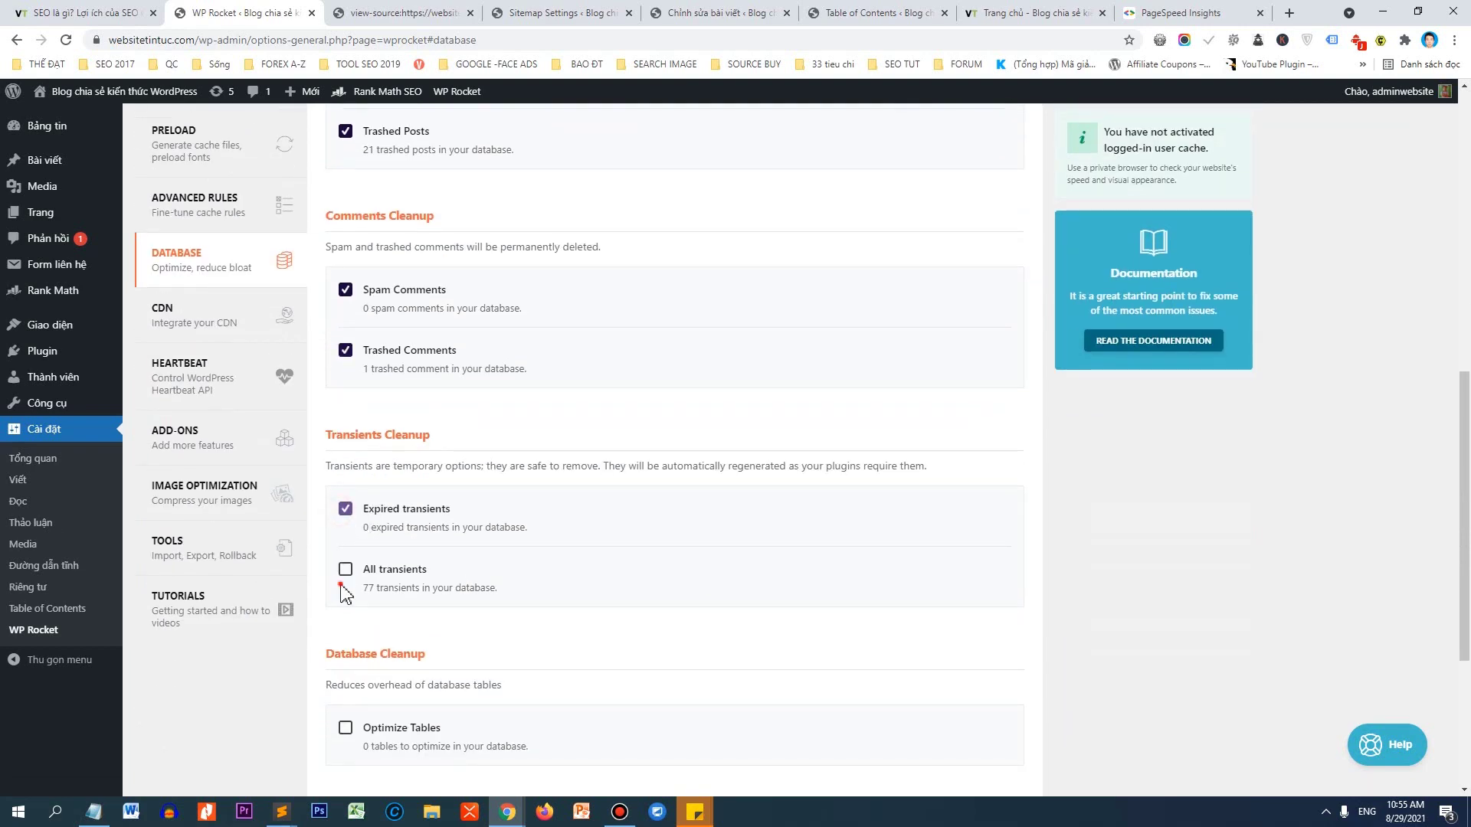
{"action": "left_click", "coordinate": [345, 728]}
{"action": "scroll", "coordinate": [558, 542], "scroll_direction": "down", "scroll_amount": 3}
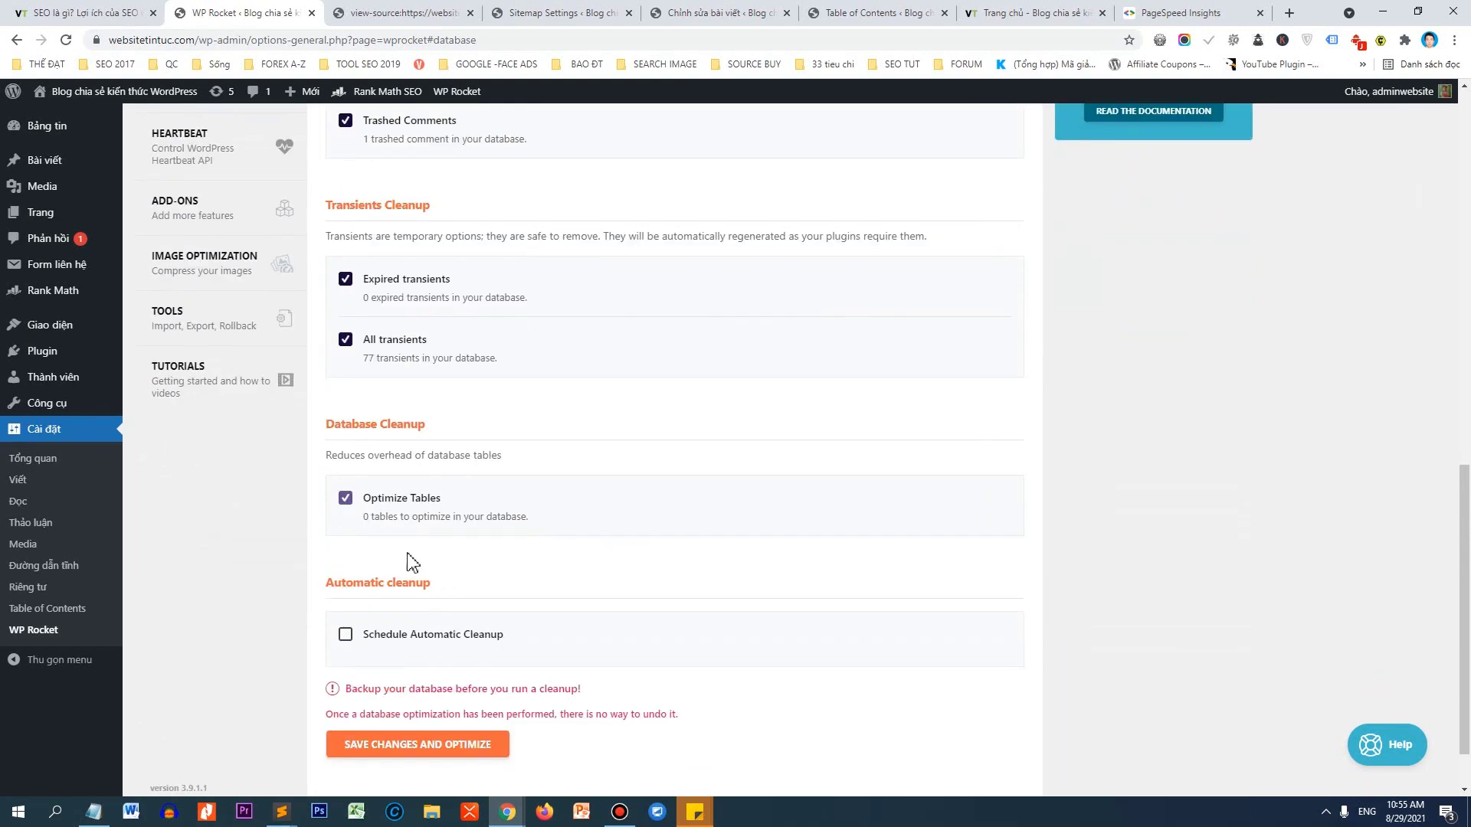
{"action": "left_click", "coordinate": [355, 636]}
{"action": "scroll", "coordinate": [483, 594], "scroll_direction": "down", "scroll_amount": 1}
Schedule automatic cleanup weekly, then save changes and run the database optimization.
{"action": "left_click", "coordinate": [388, 604]}
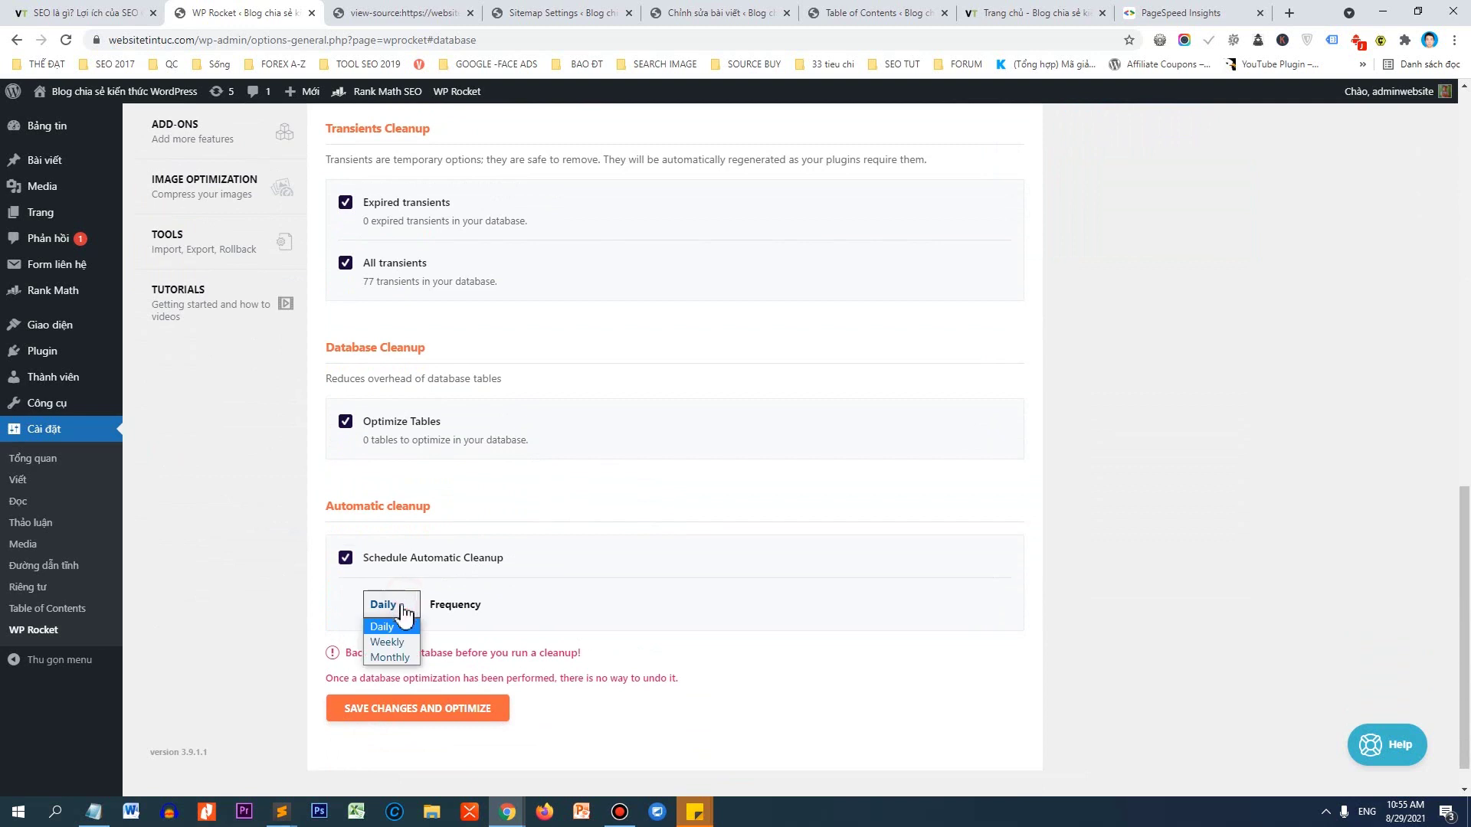
{"action": "left_click", "coordinate": [386, 642]}
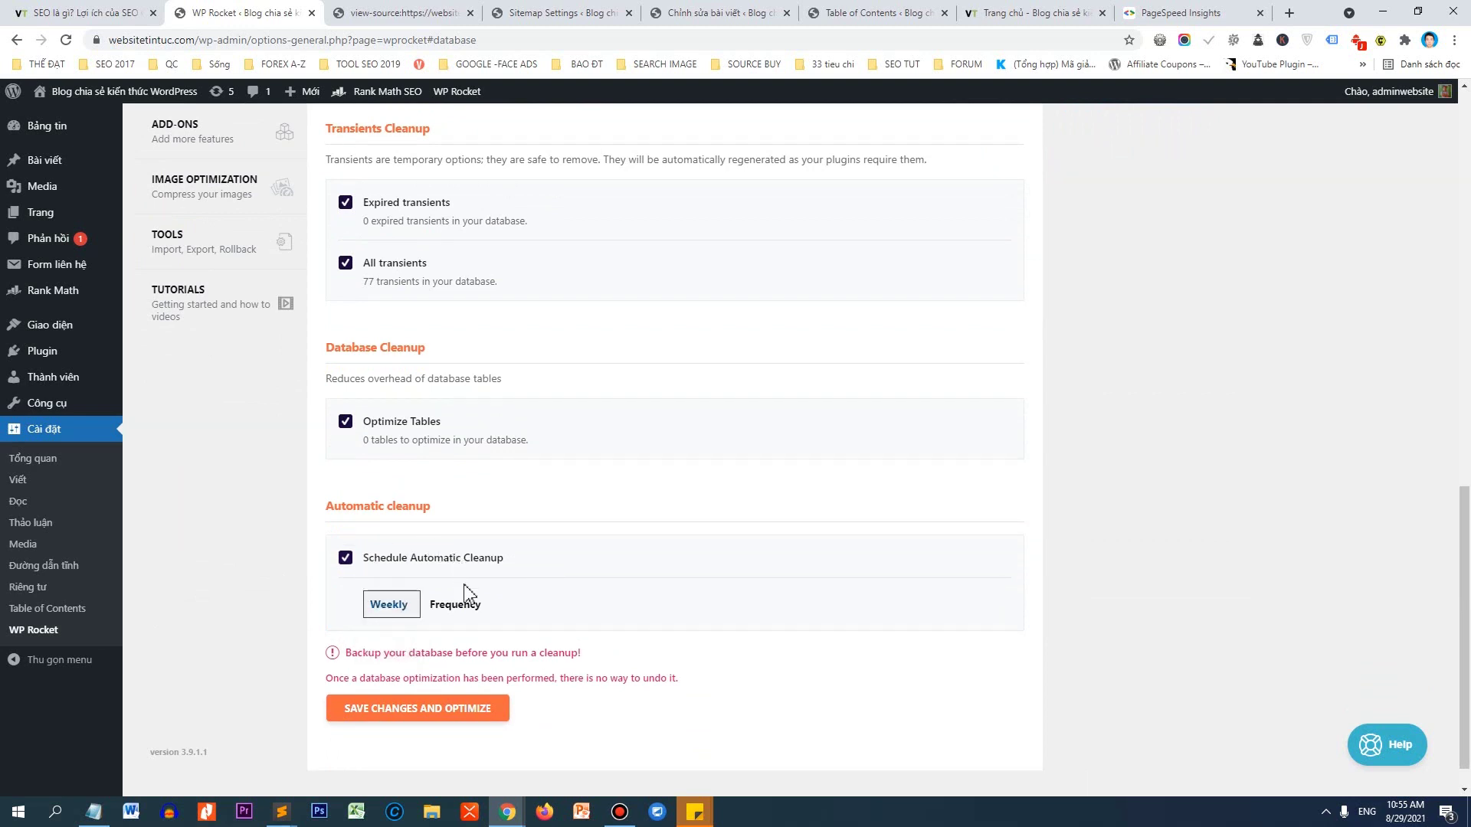
{"action": "left_click", "coordinate": [417, 710]}
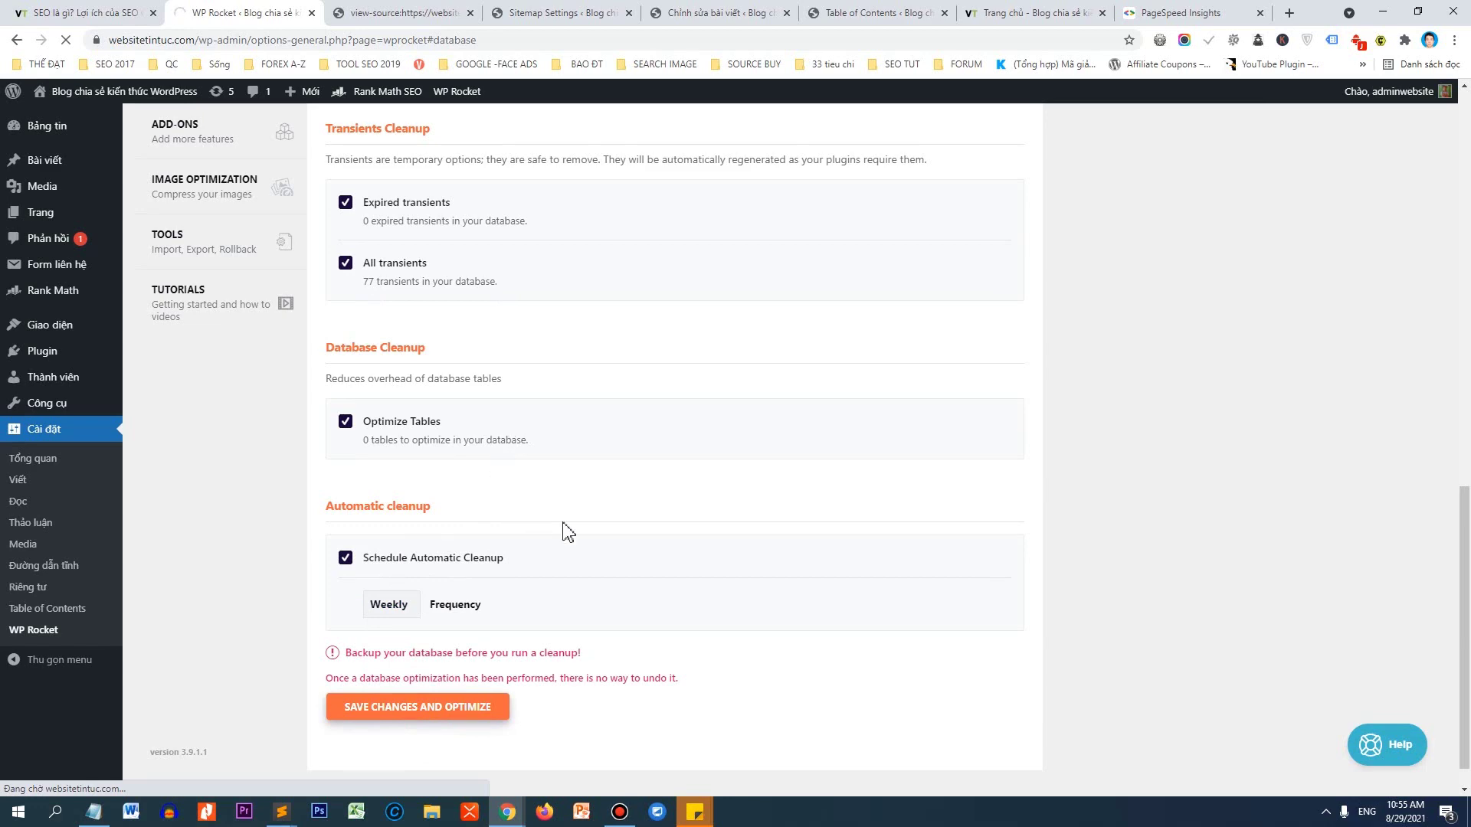
{"action": "scroll", "coordinate": [513, 398], "scroll_direction": "up", "scroll_amount": 15}
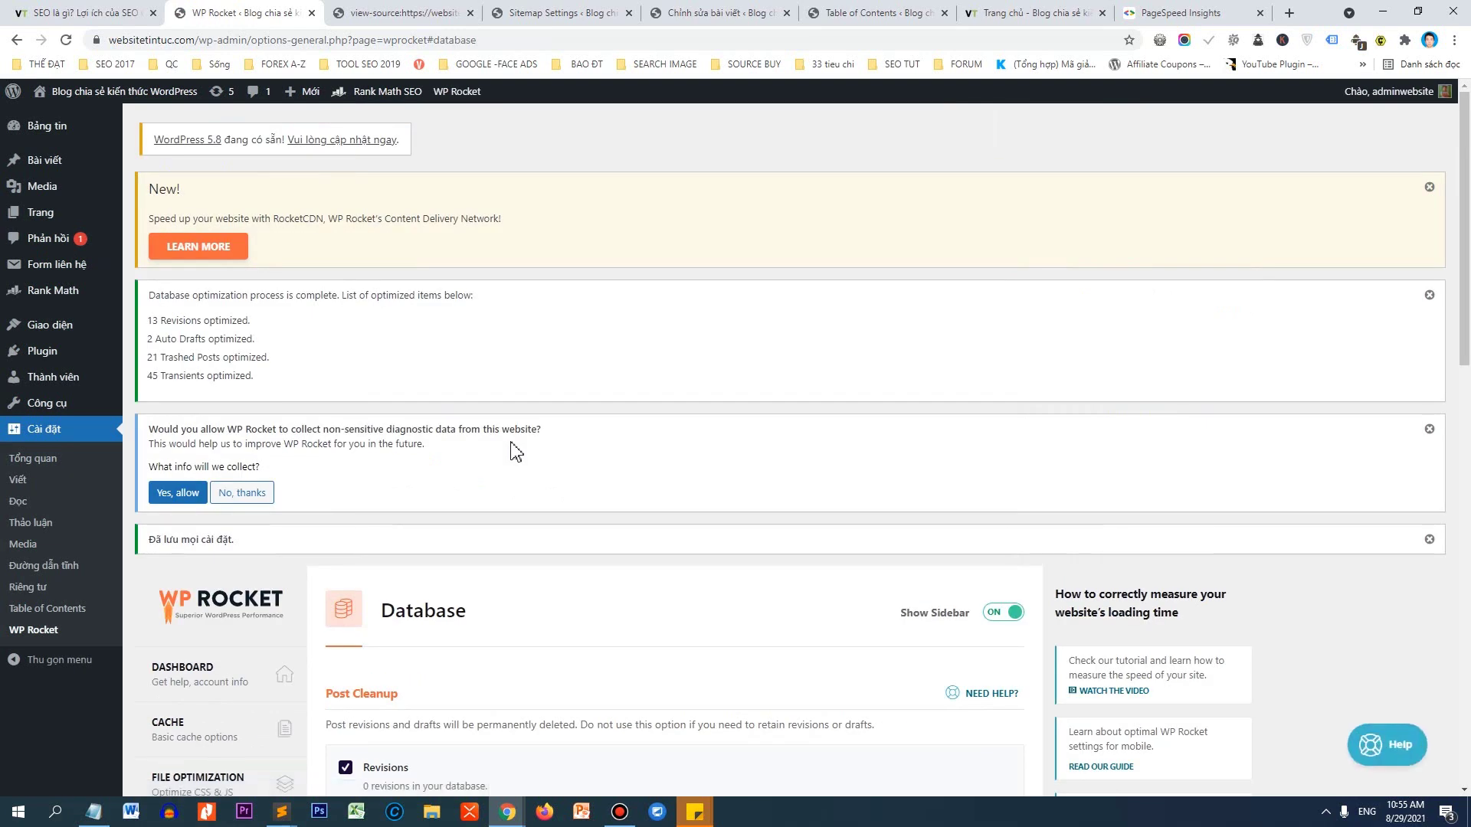
{"action": "scroll", "coordinate": [515, 448], "scroll_direction": "down", "scroll_amount": 5}
{"action": "scroll", "coordinate": [515, 442], "scroll_direction": "down", "scroll_amount": 4}
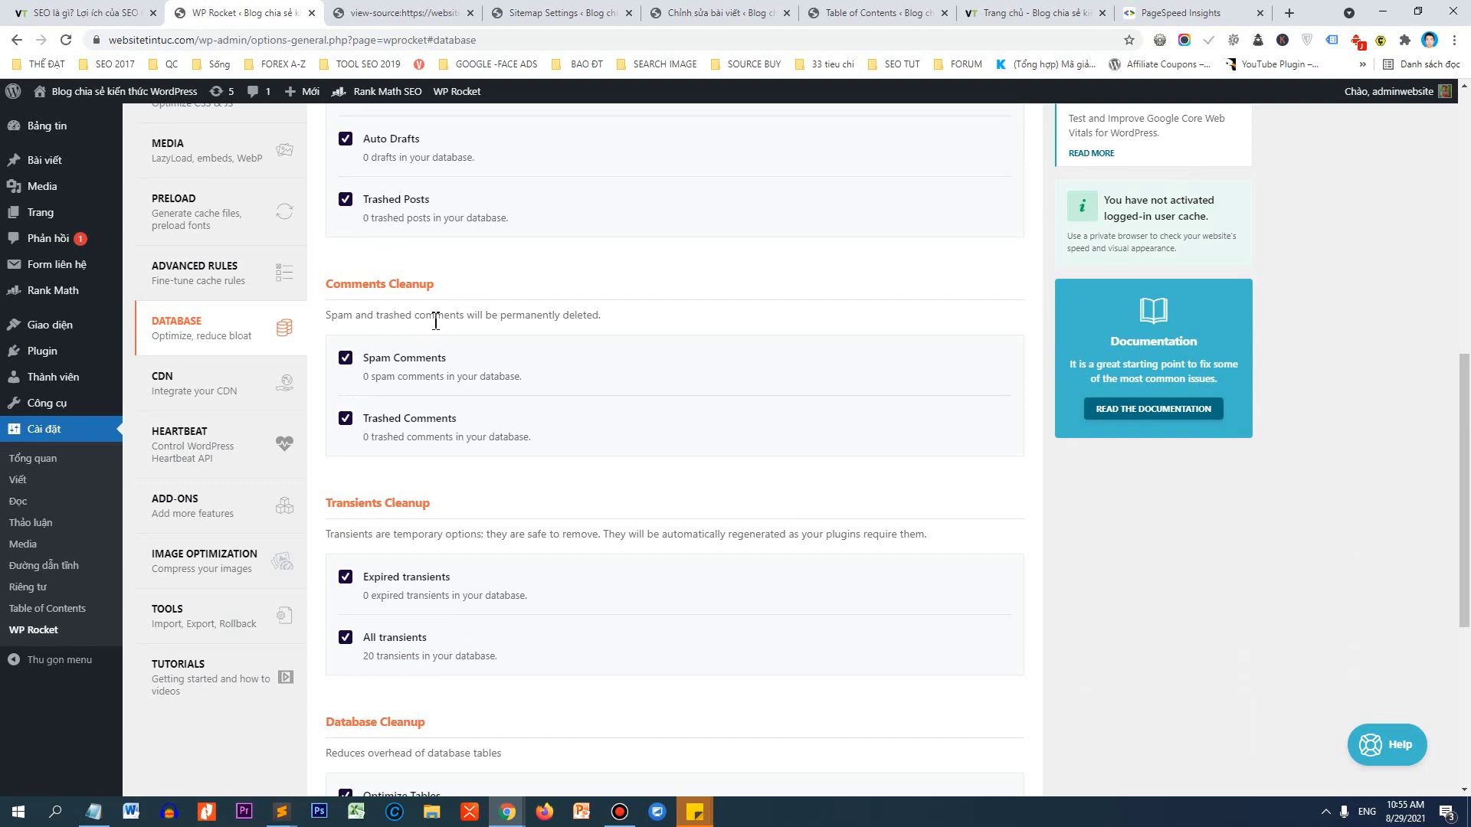
{"action": "scroll", "coordinate": [514, 399], "scroll_direction": "down", "scroll_amount": 5}
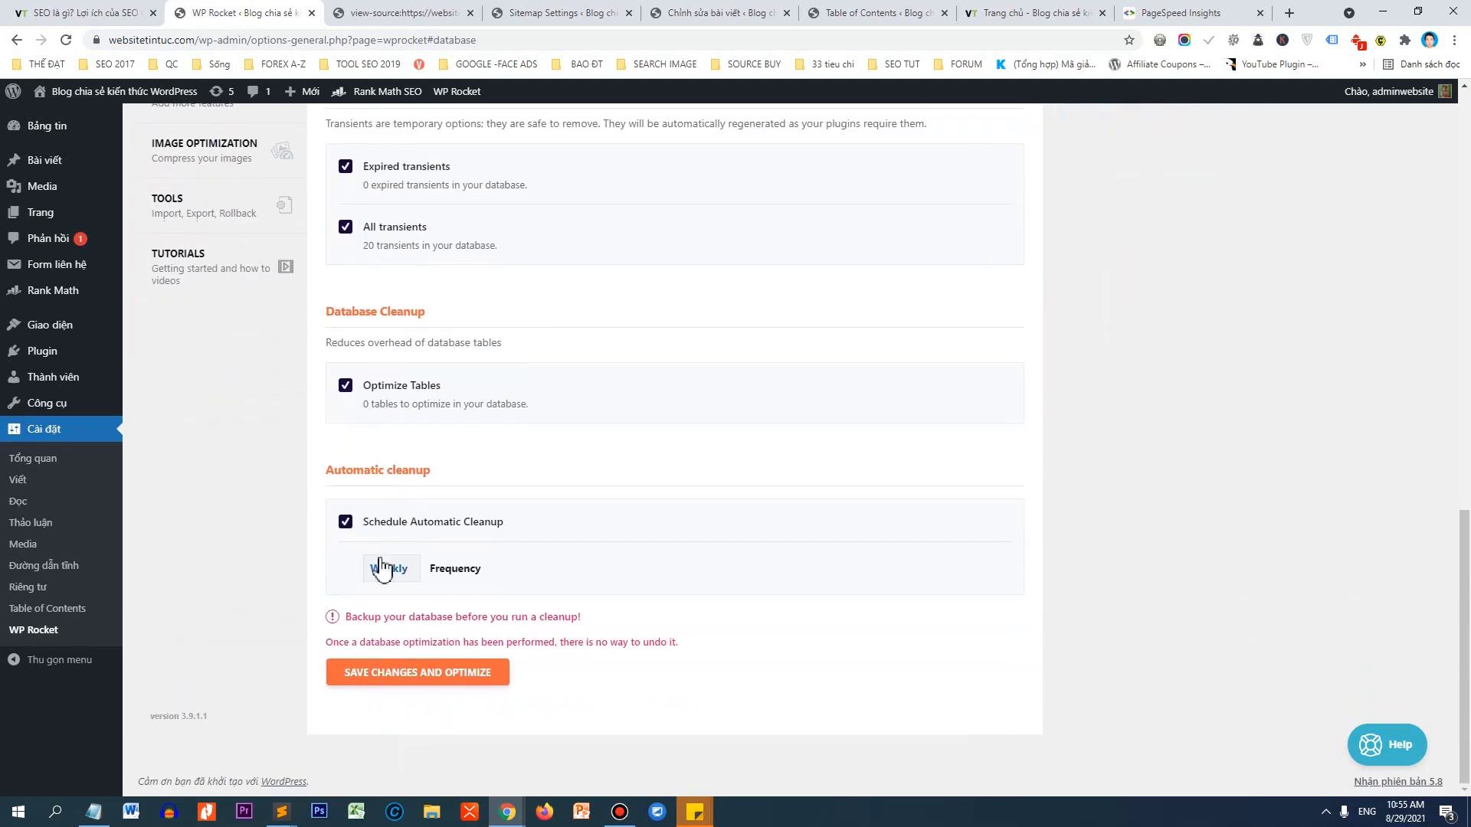
Recheck the cleanup frequency choices, leaving it on Weekly.
{"action": "left_click", "coordinate": [385, 575]}
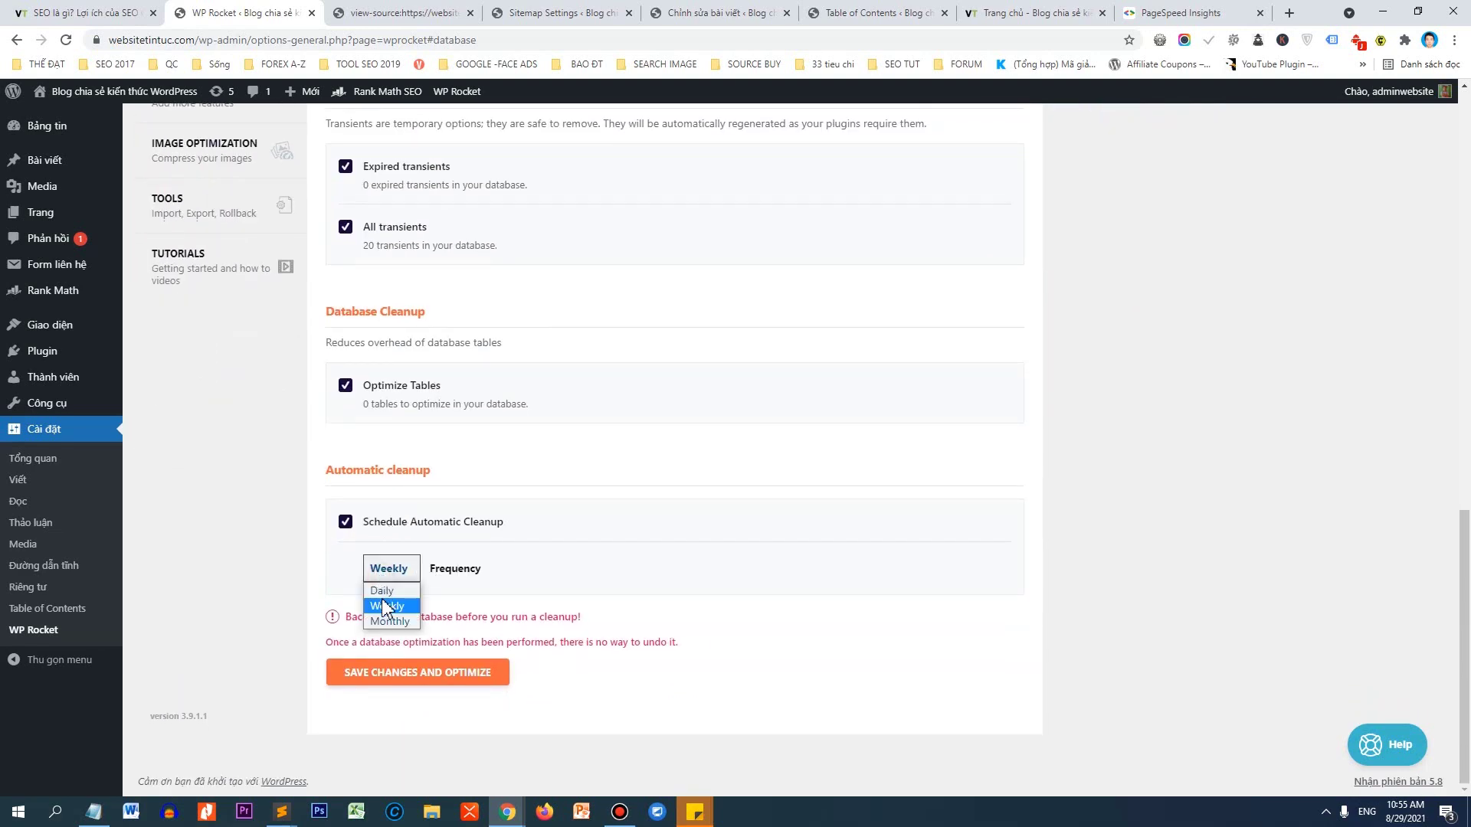
{"action": "left_click", "coordinate": [571, 591]}
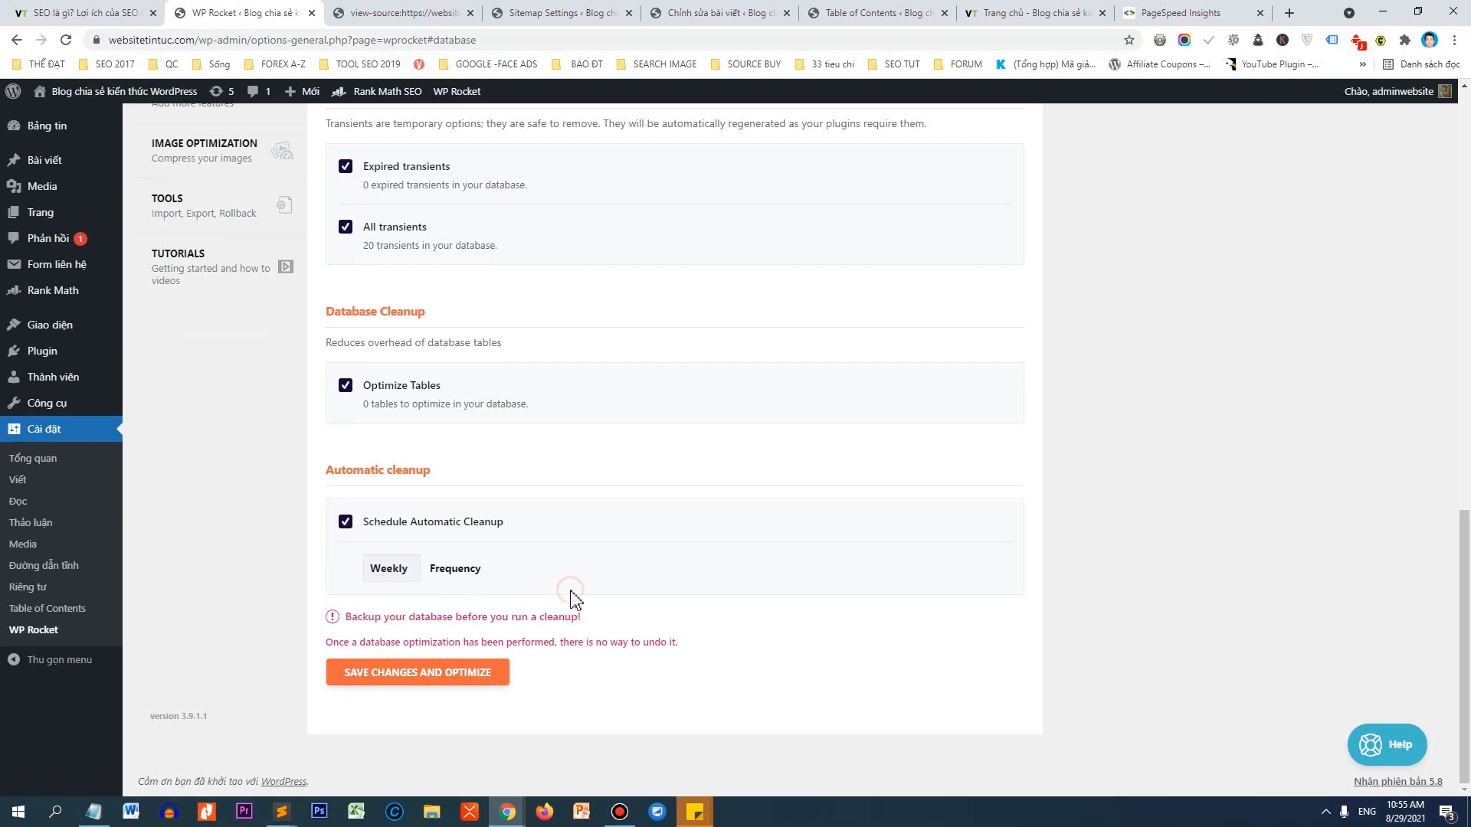
{"action": "left_click", "coordinate": [385, 575]}
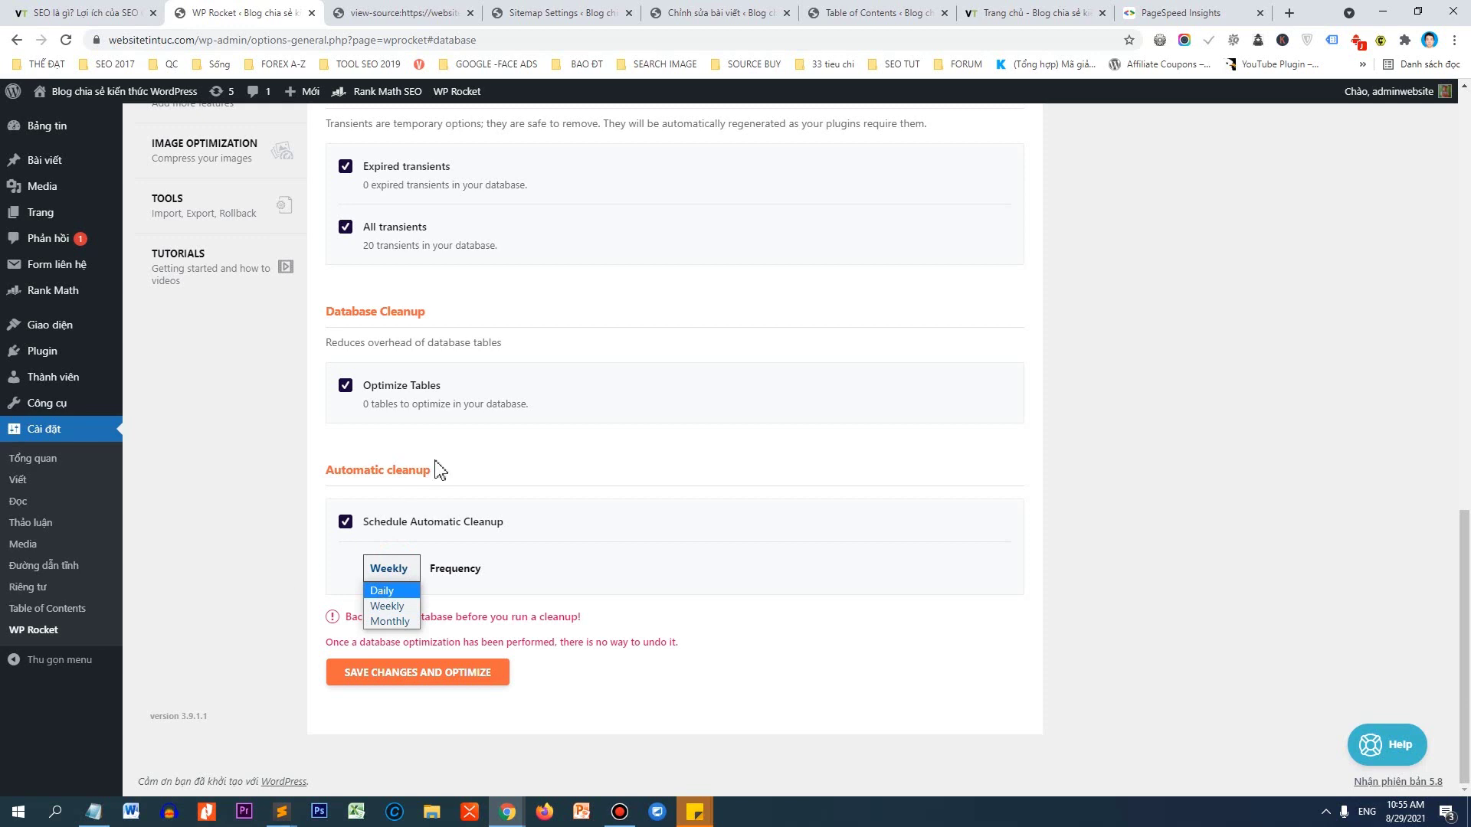
{"action": "scroll", "coordinate": [273, 454], "scroll_direction": "up", "scroll_amount": 2}
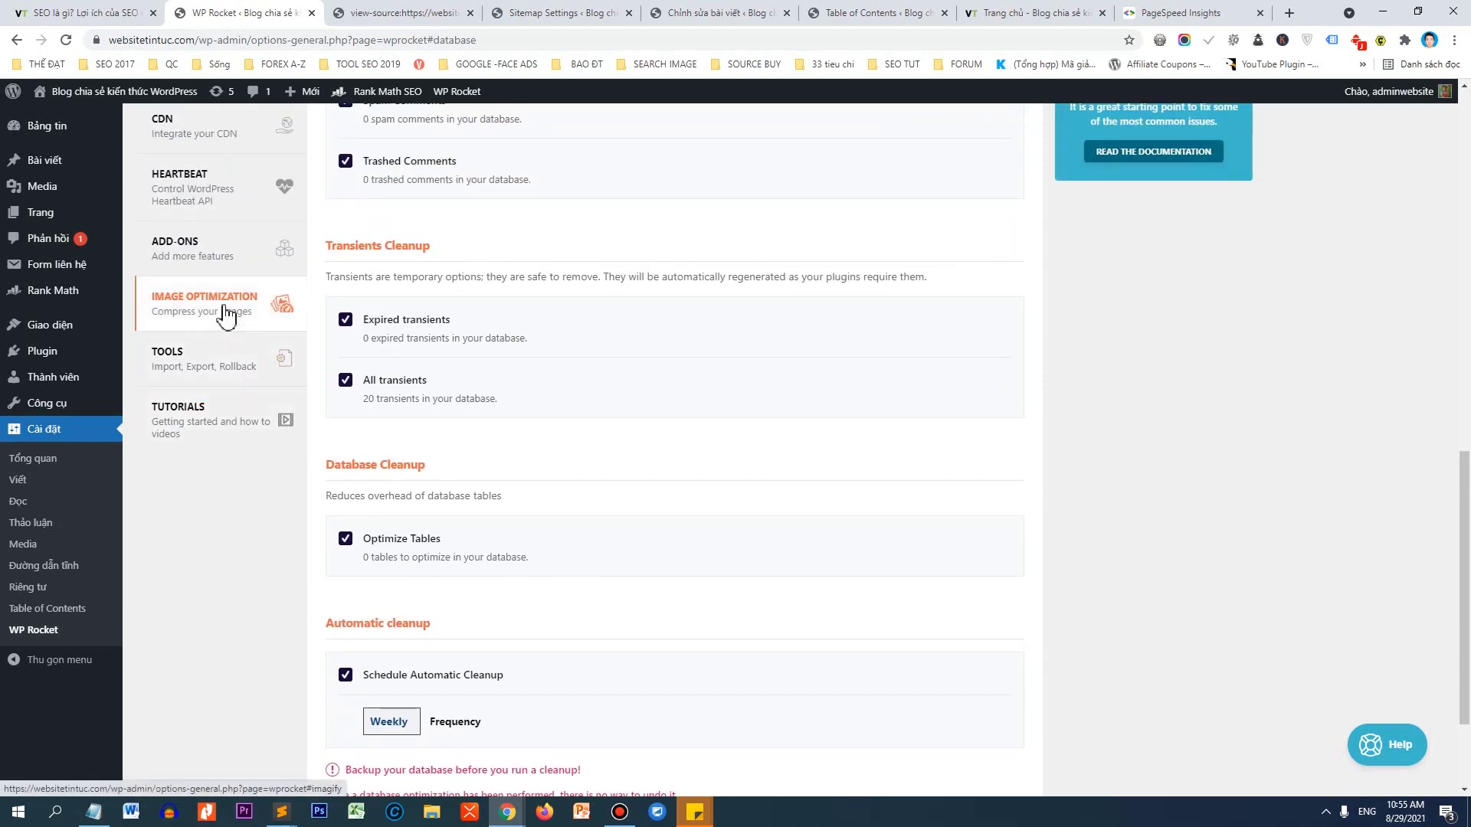
Look over the Image Optimization section, then return to the WP Rocket dashboard.
{"action": "left_click", "coordinate": [223, 314]}
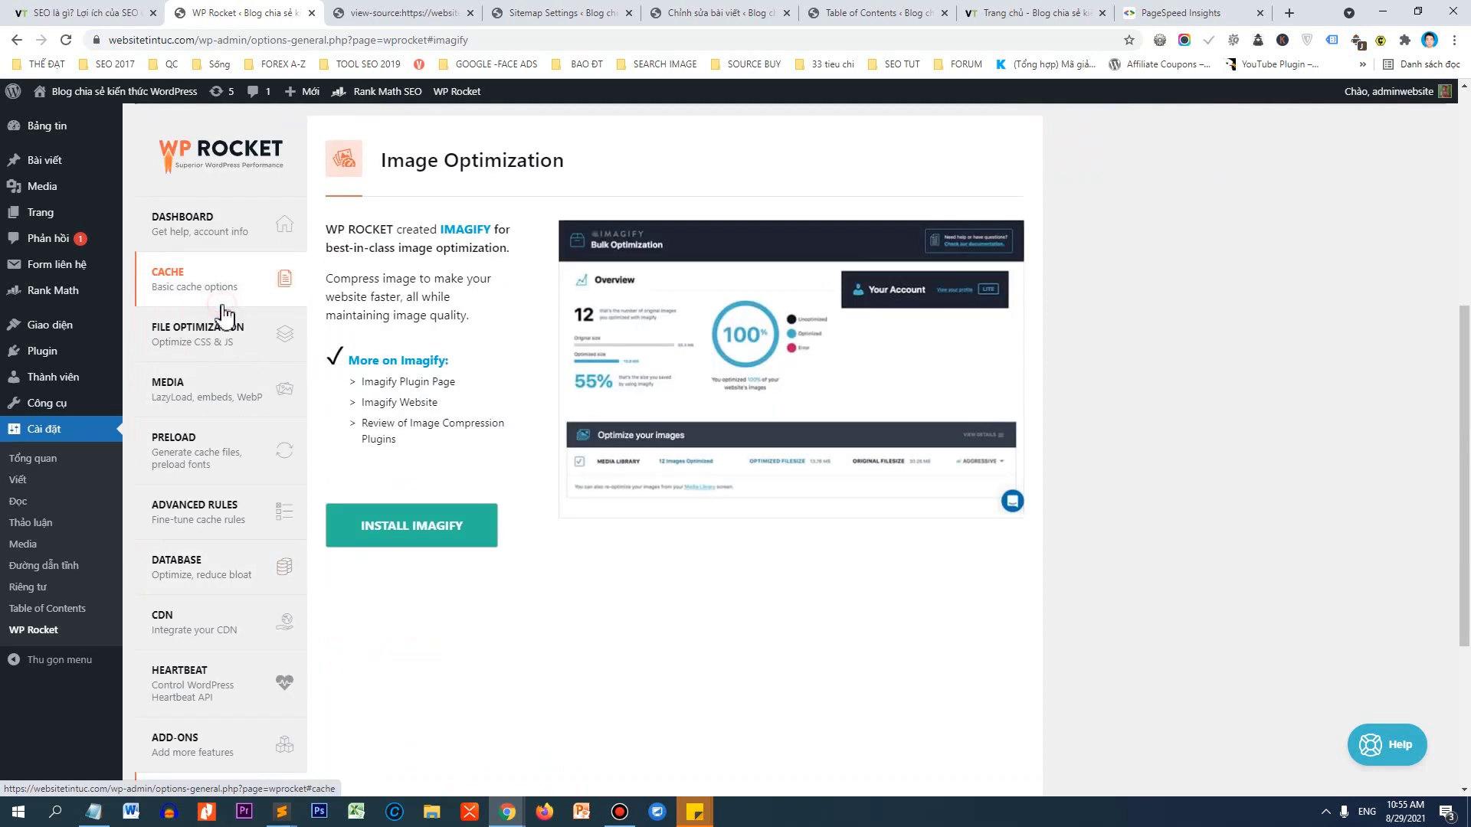
{"action": "scroll", "coordinate": [398, 314], "scroll_direction": "down", "scroll_amount": 1}
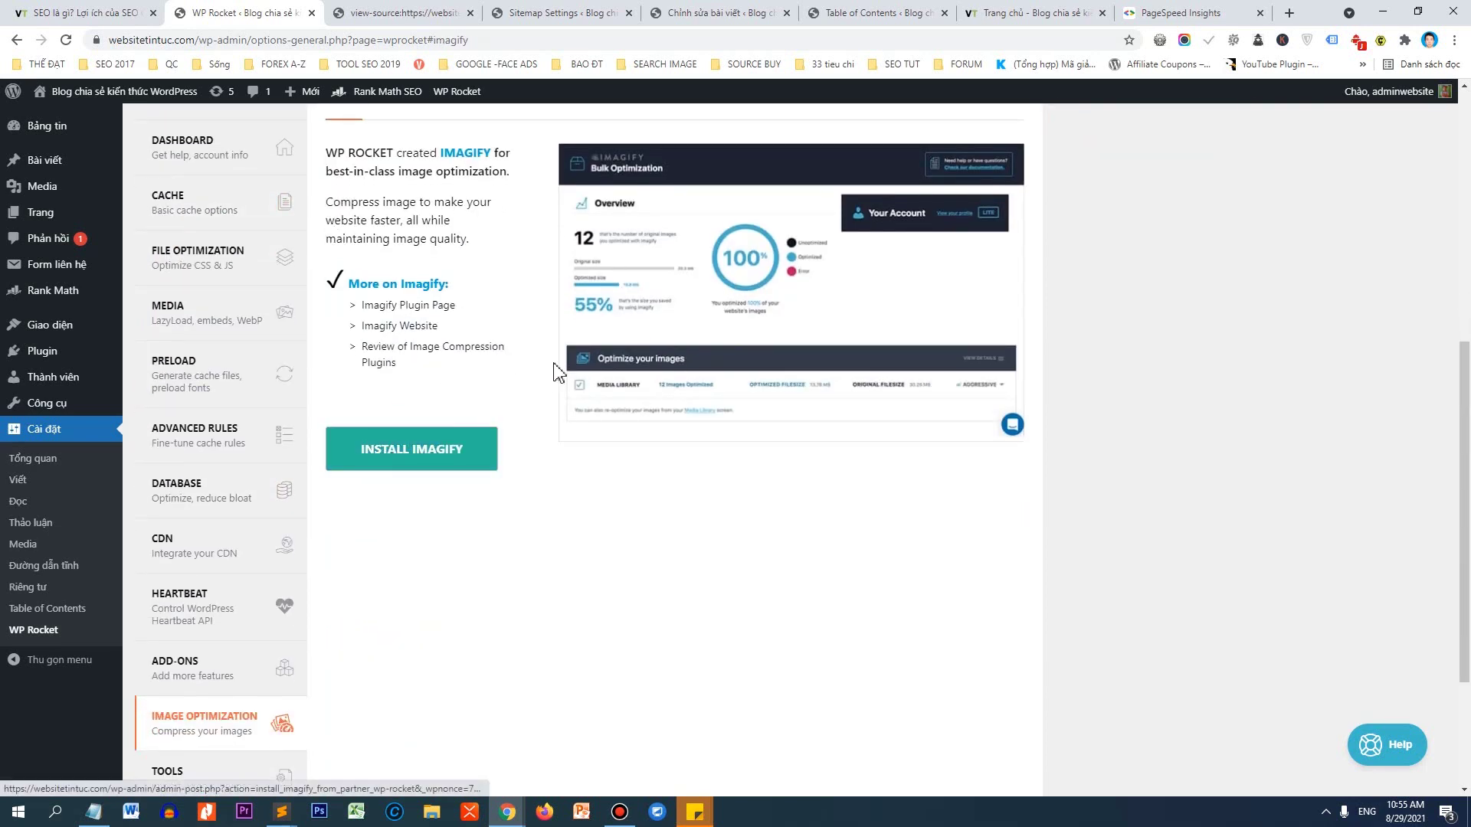
{"action": "scroll", "coordinate": [555, 375], "scroll_direction": "down", "scroll_amount": 2}
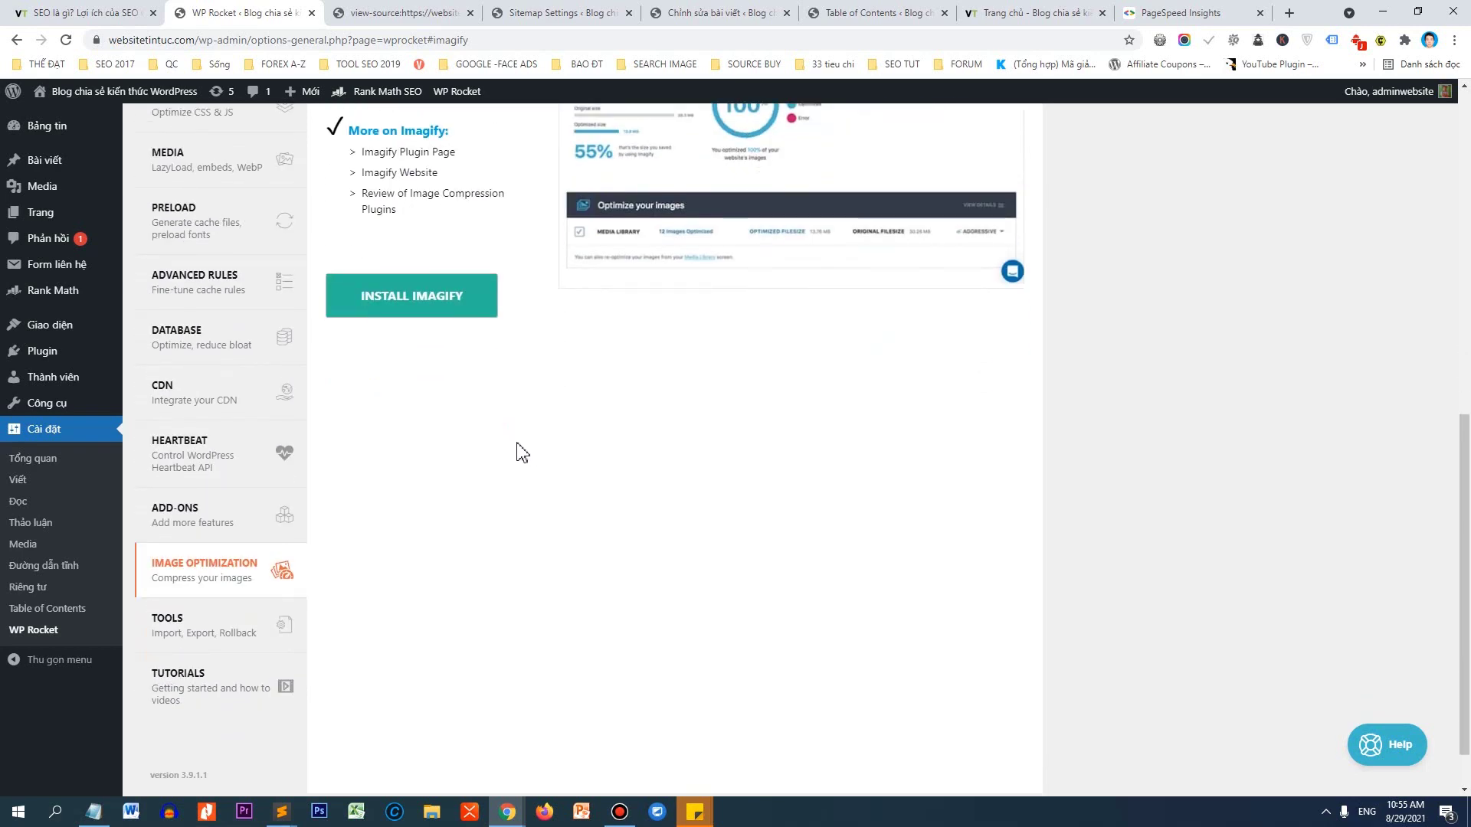
{"action": "scroll", "coordinate": [586, 406], "scroll_direction": "up", "scroll_amount": 2}
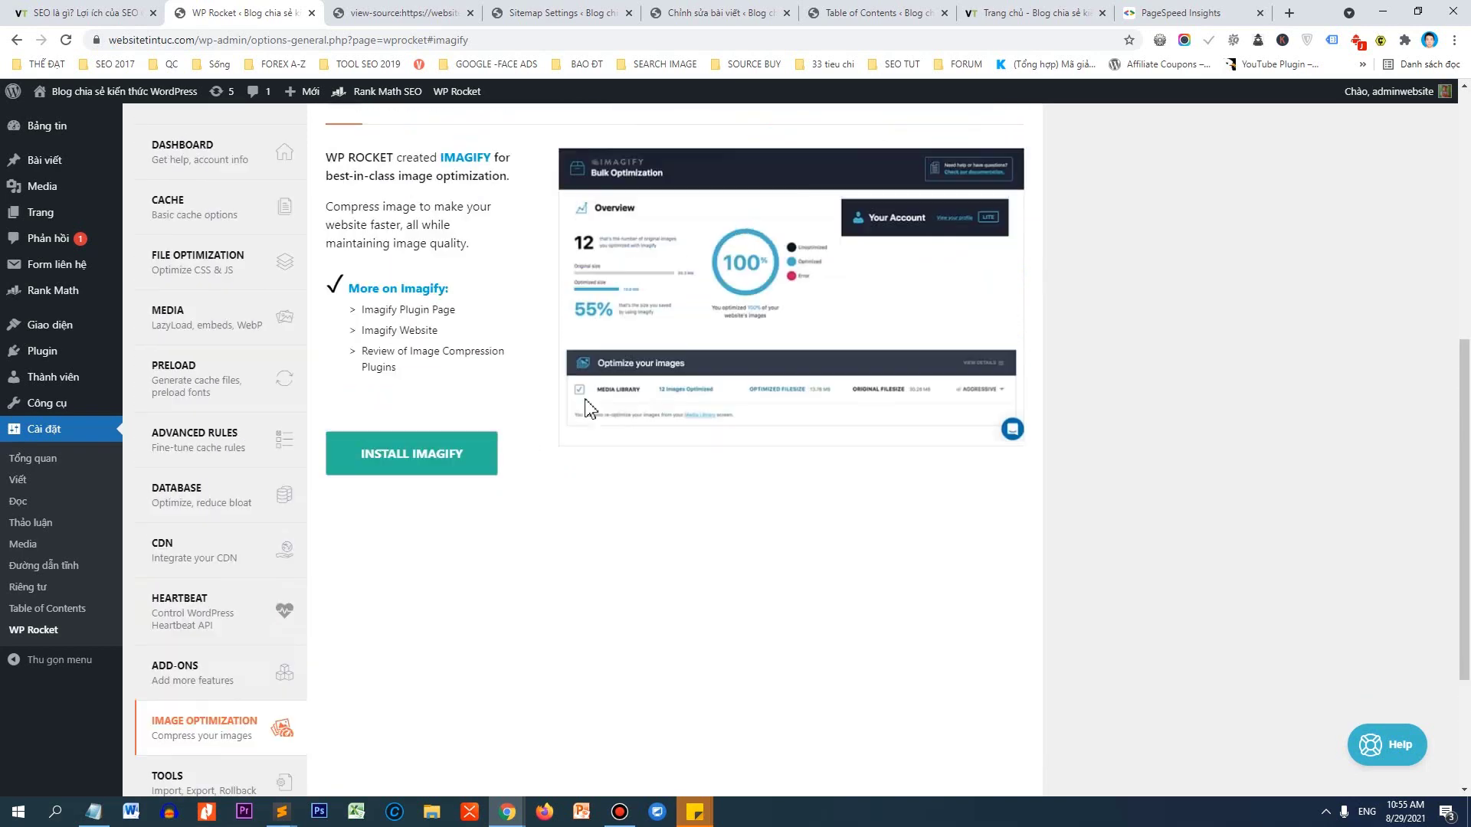
{"action": "scroll", "coordinate": [586, 406], "scroll_direction": "up", "scroll_amount": 2}
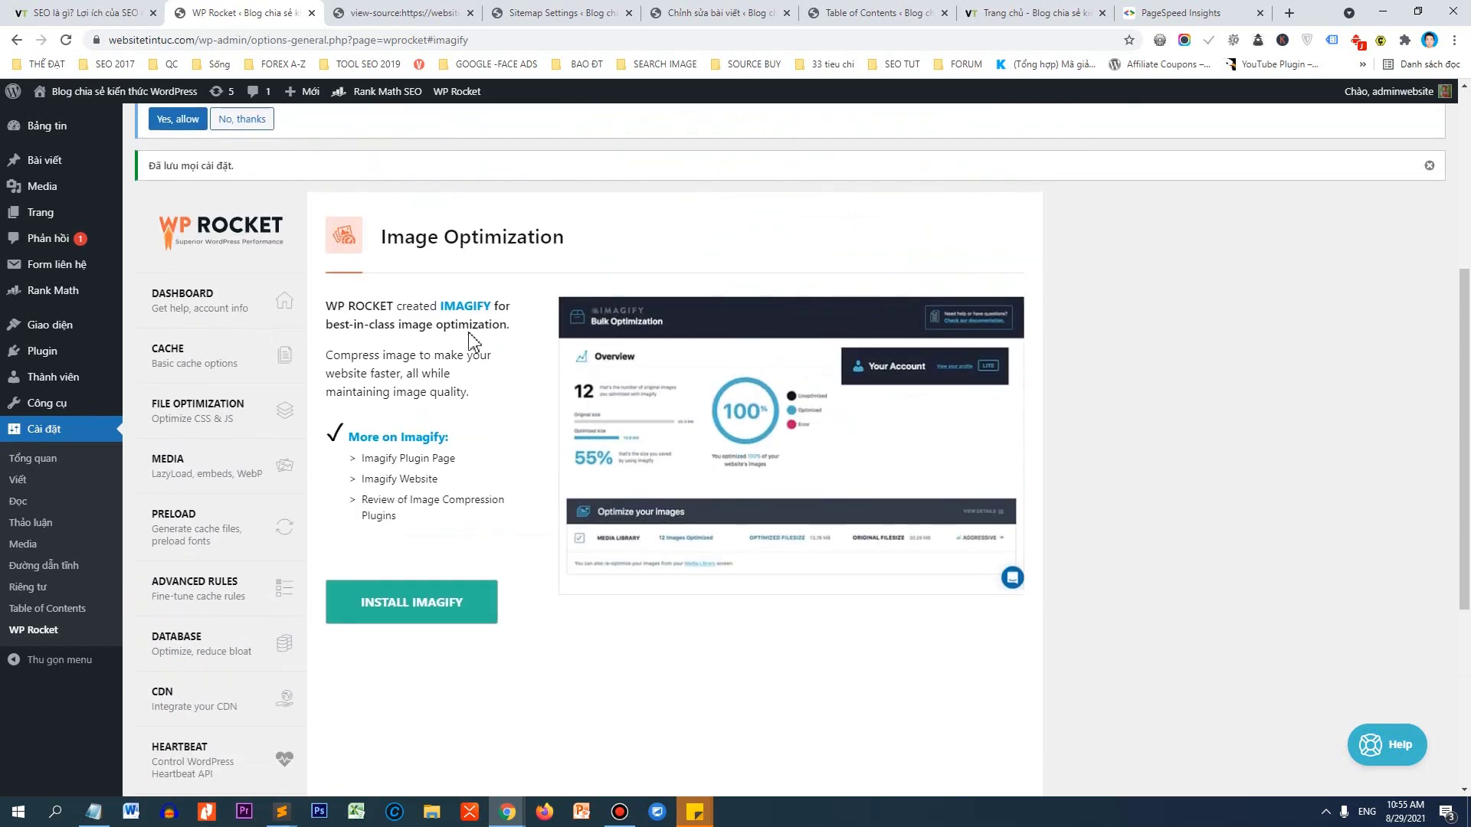
{"action": "left_click", "coordinate": [196, 310]}
Regenerate the site's critical CSS from the WP Rocket dashboard.
{"action": "scroll", "coordinate": [1321, 469], "scroll_direction": "down", "scroll_amount": 3}
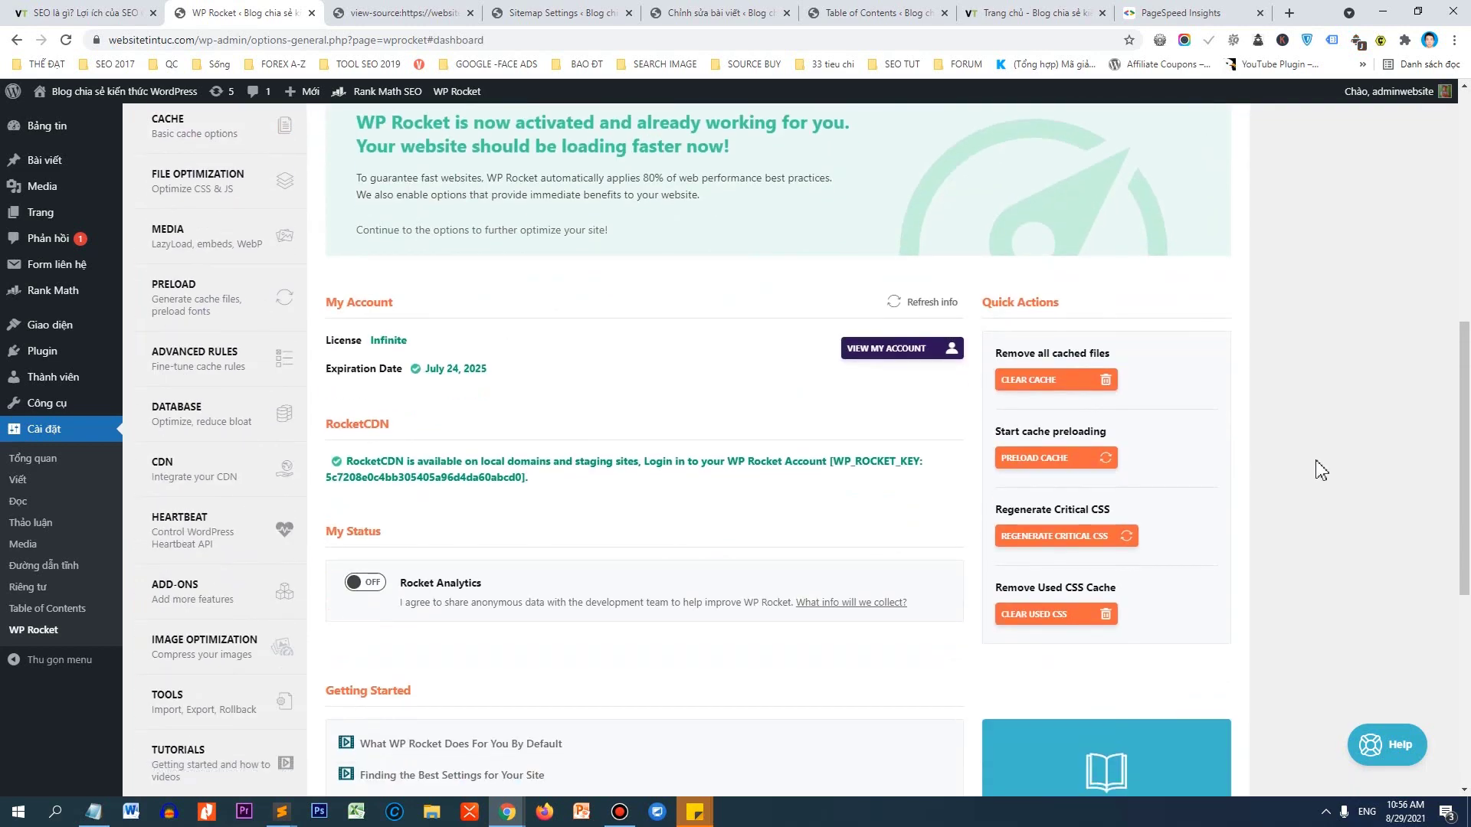
{"action": "left_click", "coordinate": [1005, 546]}
{"action": "left_click_drag", "start_coordinate": [1055, 509], "coordinate": [1122, 519]}
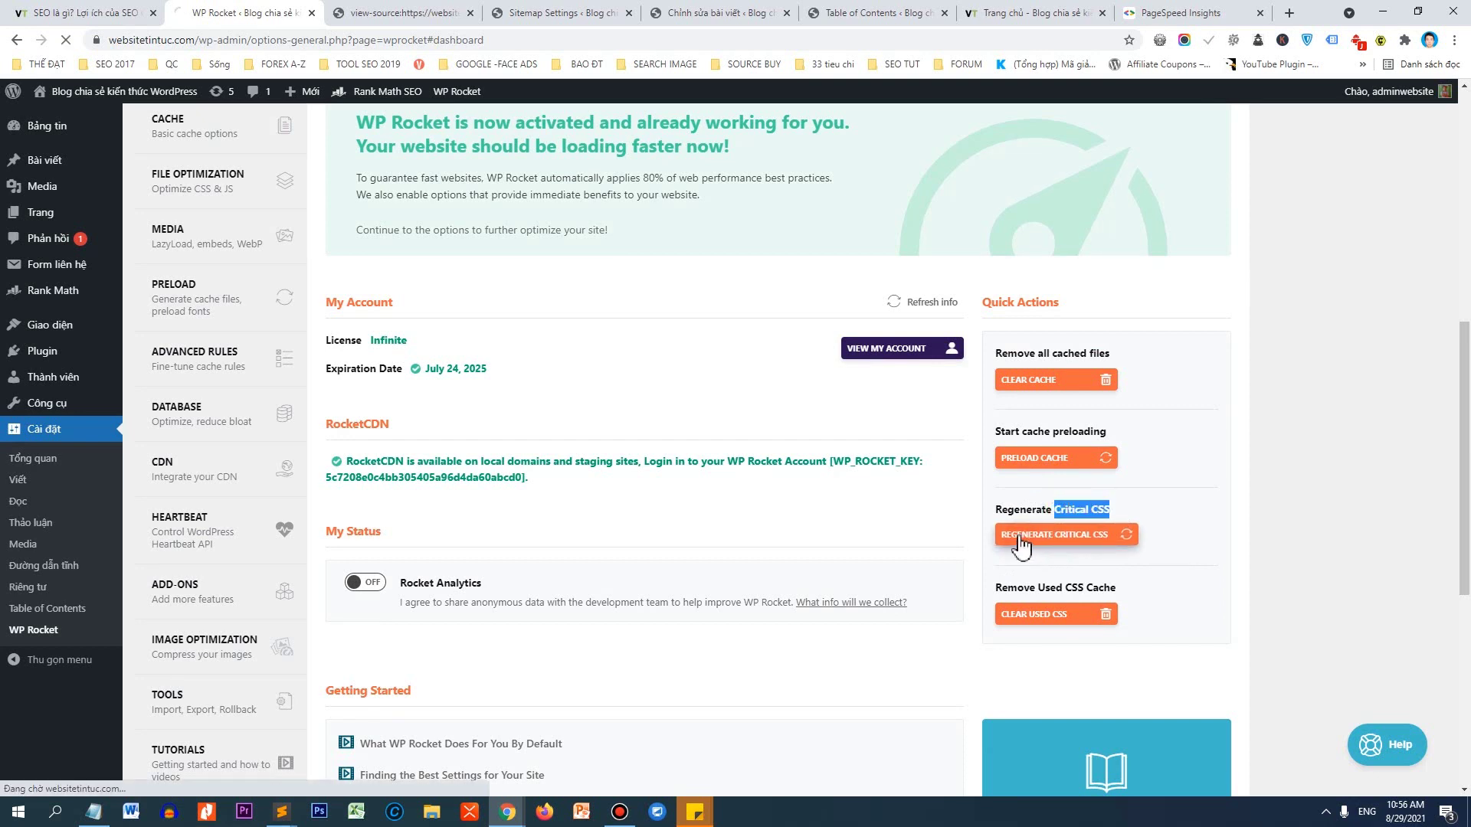
{"action": "left_click", "coordinate": [1053, 545]}
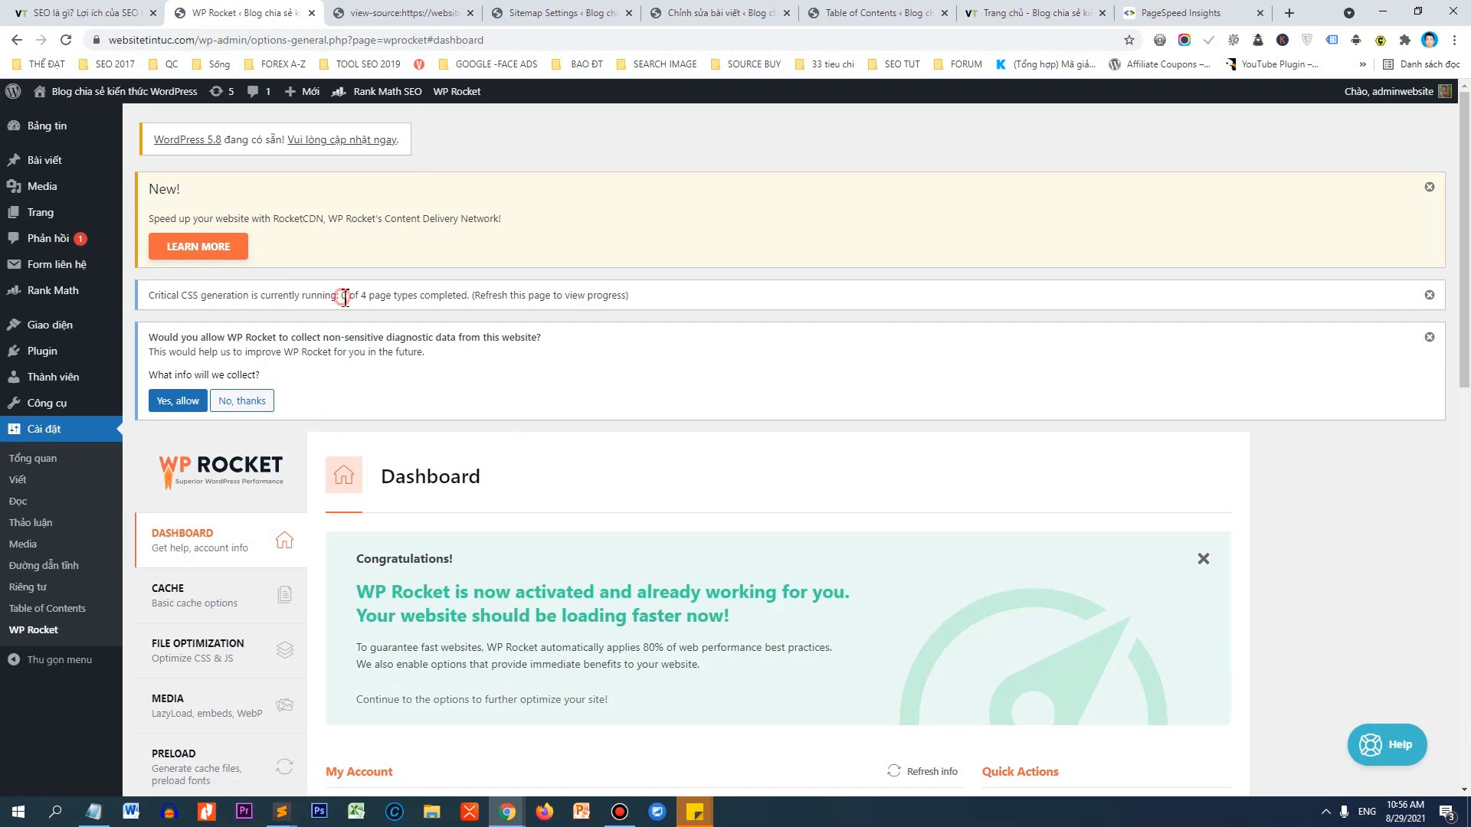
{"action": "left_click_drag", "start_coordinate": [344, 298], "coordinate": [652, 307]}
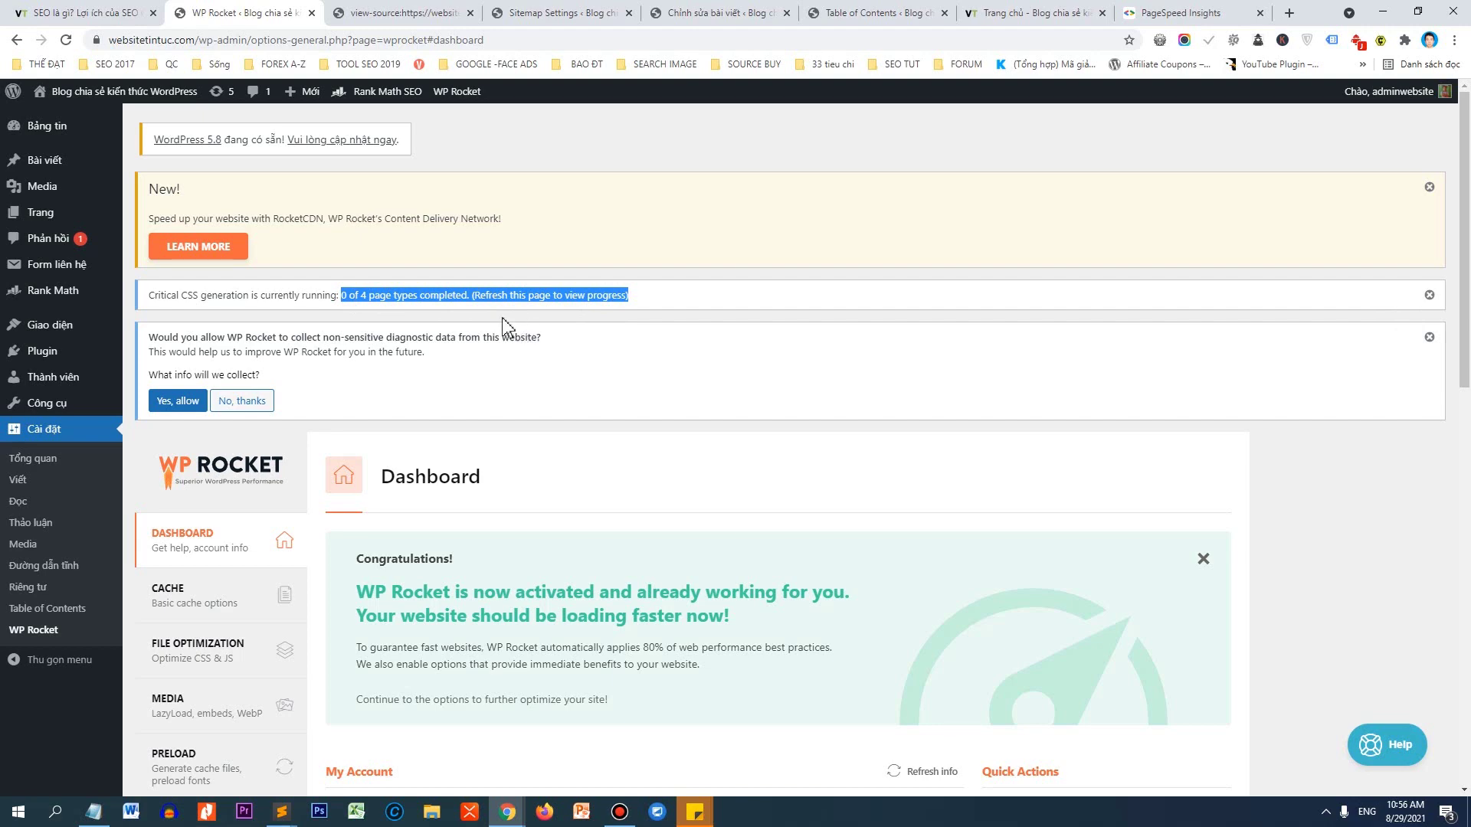
Close the page-source tab and reload the dashboard to check critical CSS progress.
{"action": "left_click", "coordinate": [393, 13]}
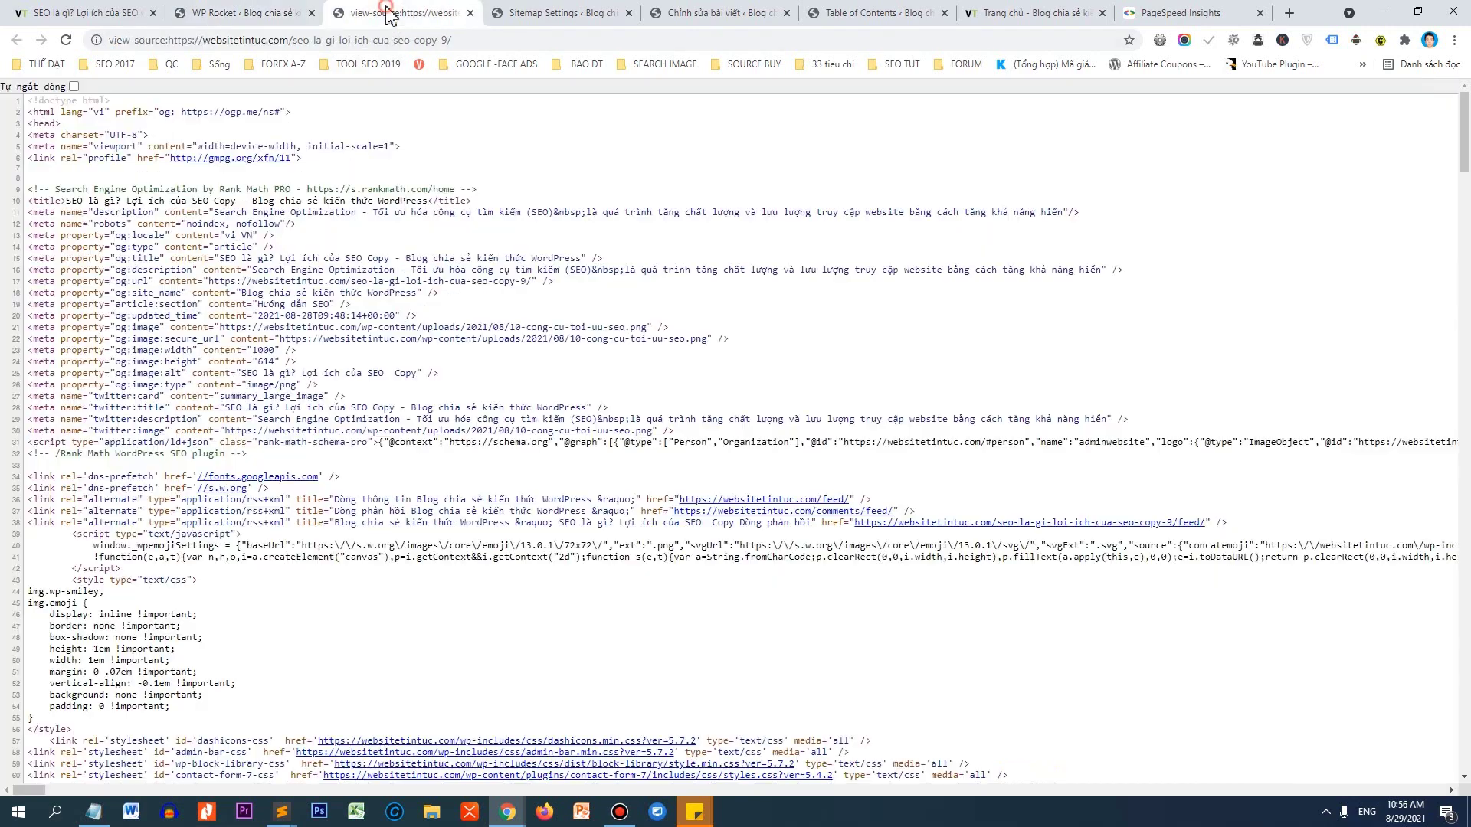
{"action": "left_click", "coordinate": [470, 13]}
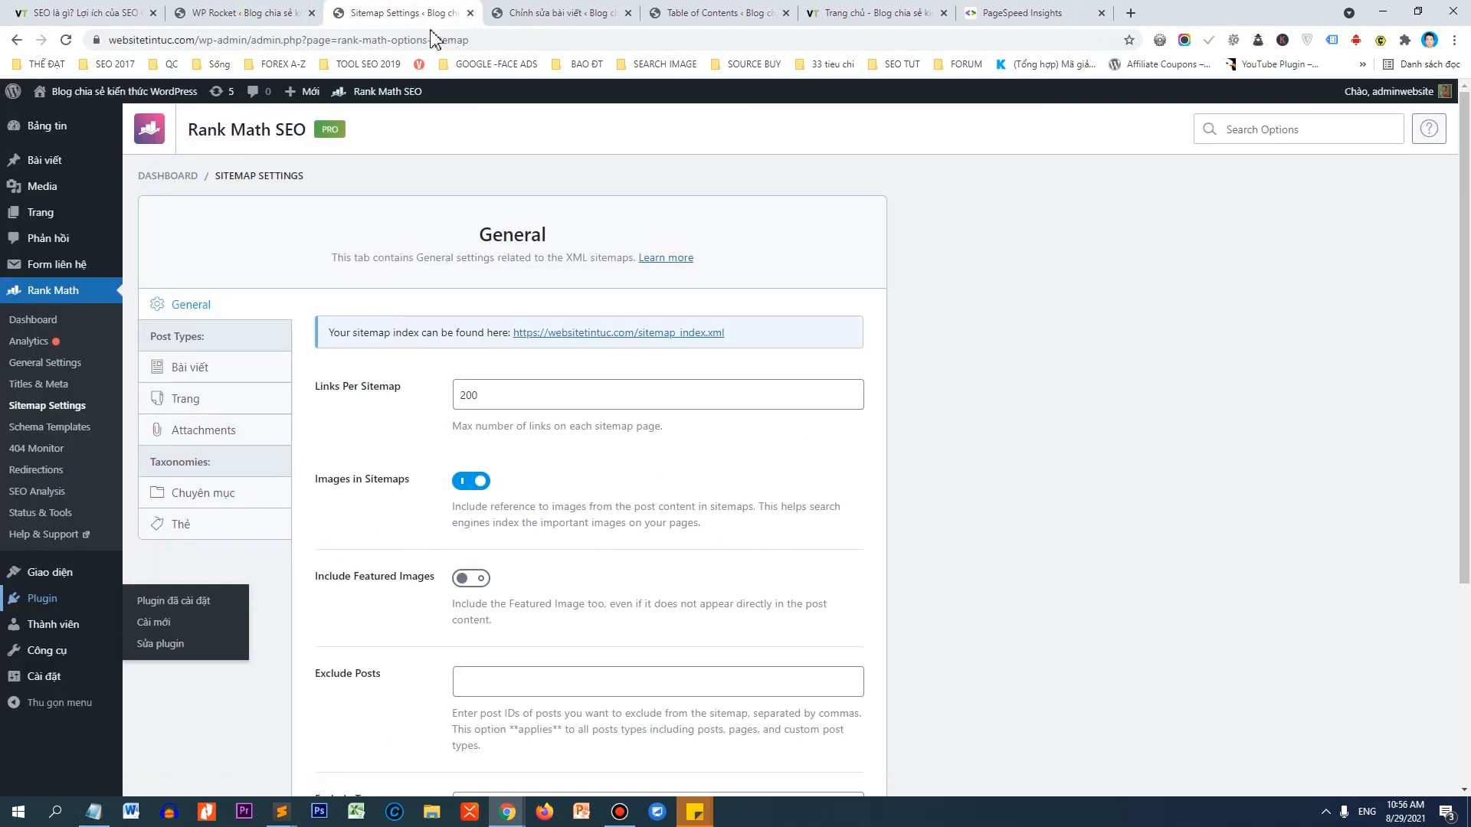
{"action": "left_click", "coordinate": [306, 13]}
{"action": "left_click", "coordinate": [623, 263]}
{"action": "right_click", "coordinate": [626, 264]}
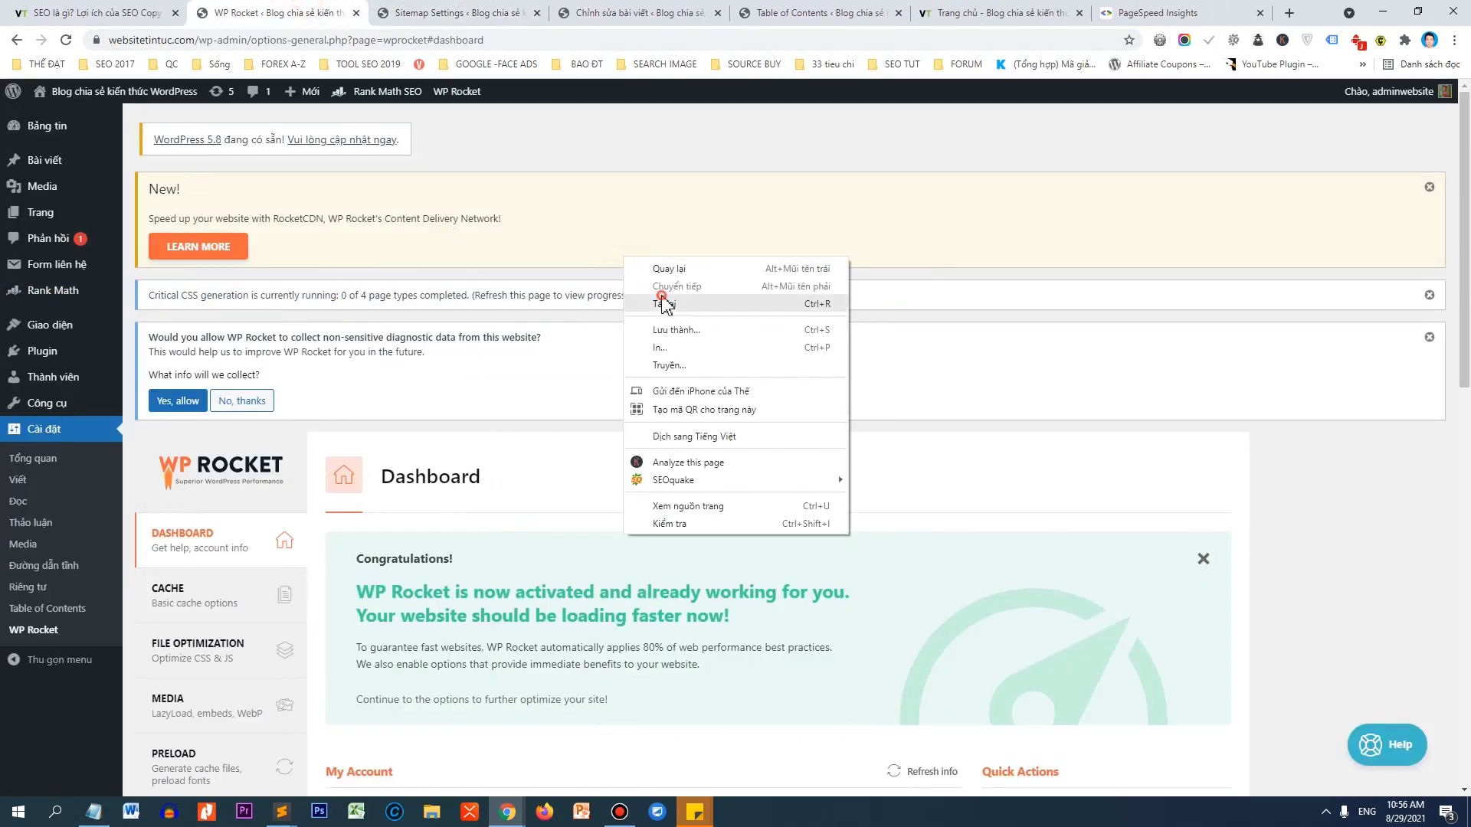
{"action": "left_click", "coordinate": [662, 300]}
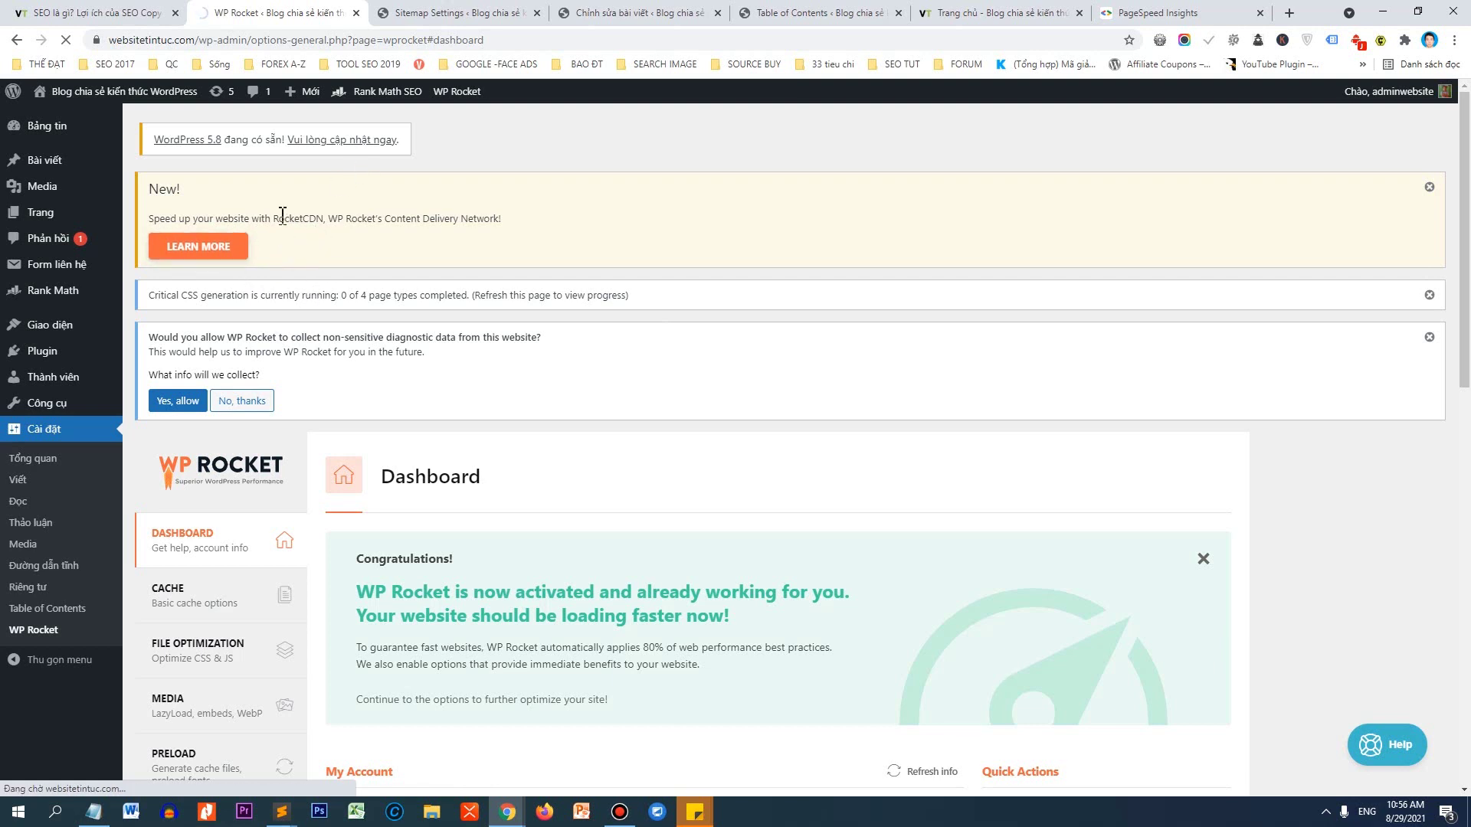
Copy the site's domain from the address bar.
{"action": "left_click_drag", "start_coordinate": [198, 45], "coordinate": [111, 43]}
{"action": "right_click", "coordinate": [127, 40]}
{"action": "left_click", "coordinate": [179, 145]}
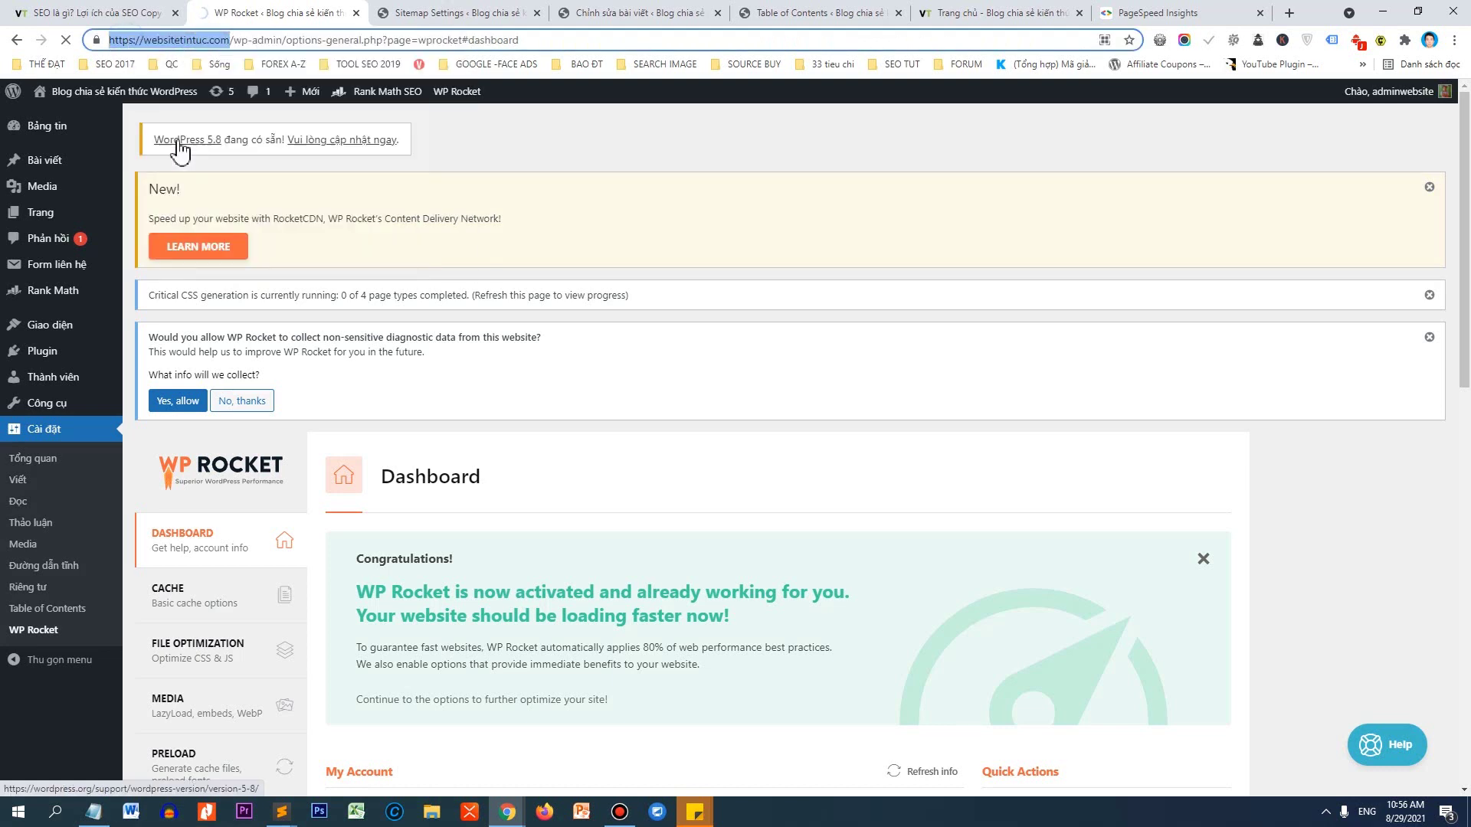
Load the site's homepage in a new incognito window and reload it.
{"action": "left_click", "coordinate": [1453, 40]}
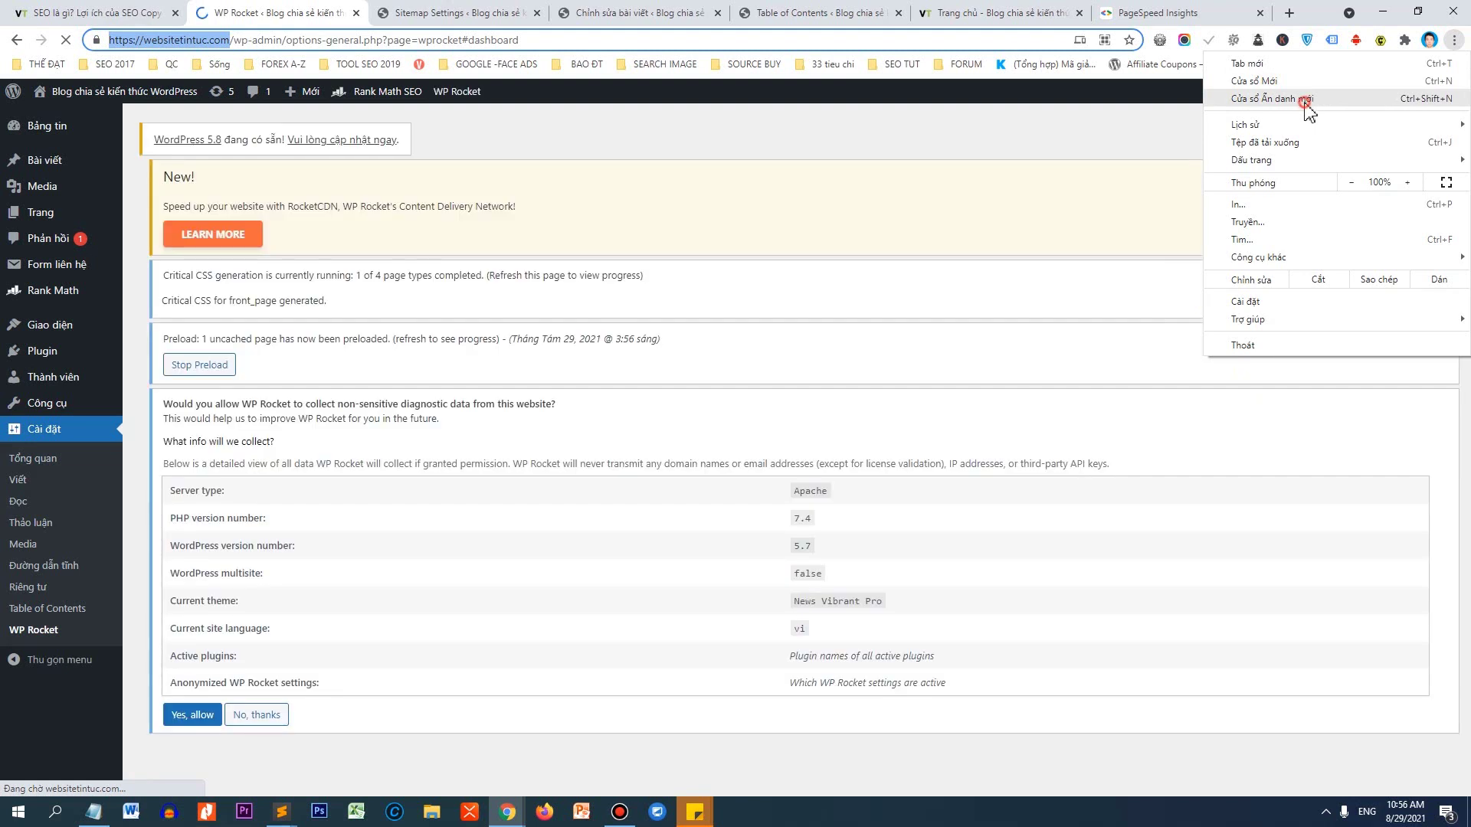
{"action": "left_click", "coordinate": [1302, 100]}
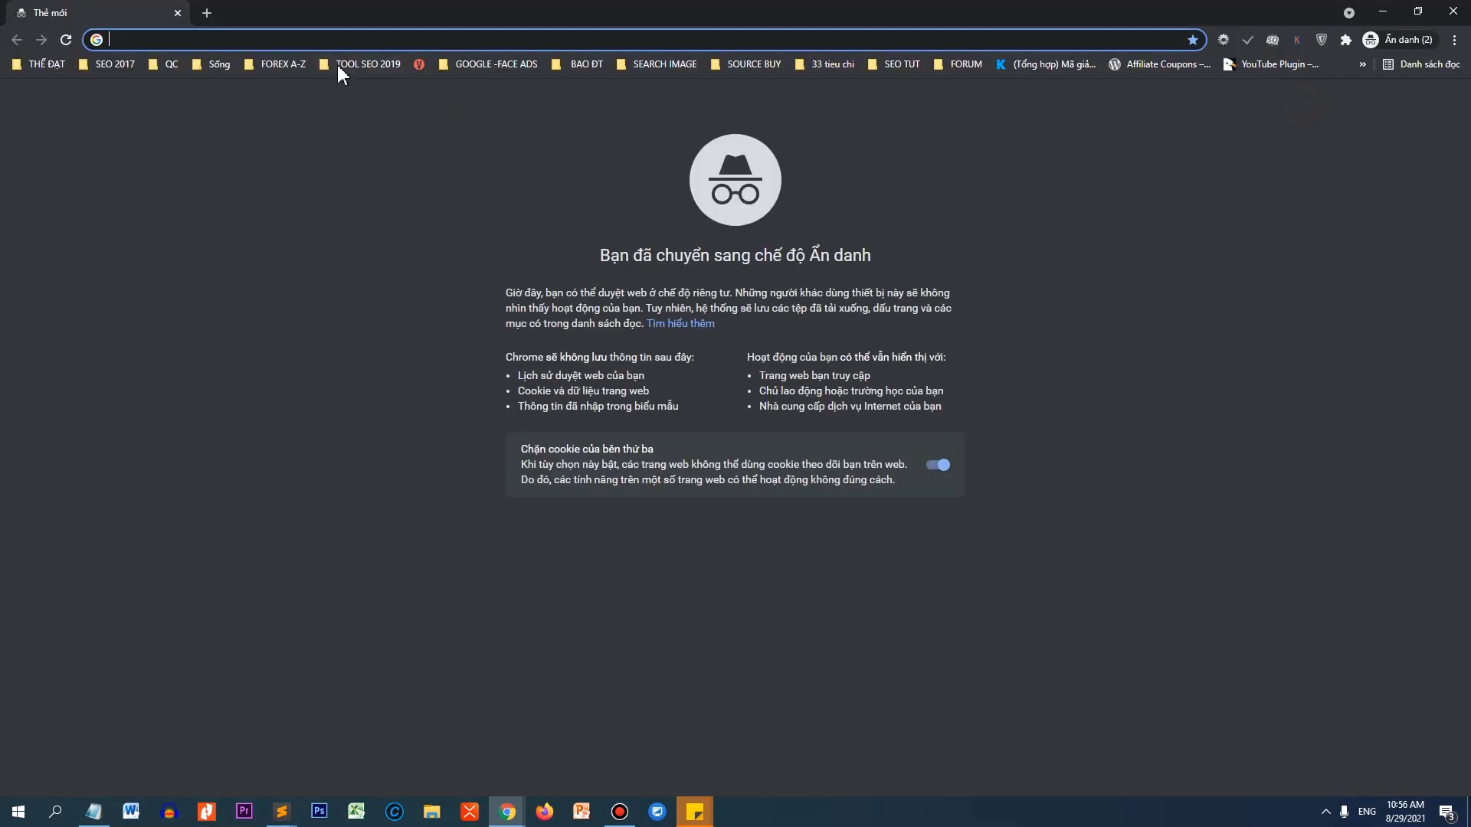
{"action": "key", "text": "ctrl+v"}
{"action": "left_click", "coordinate": [335, 68]}
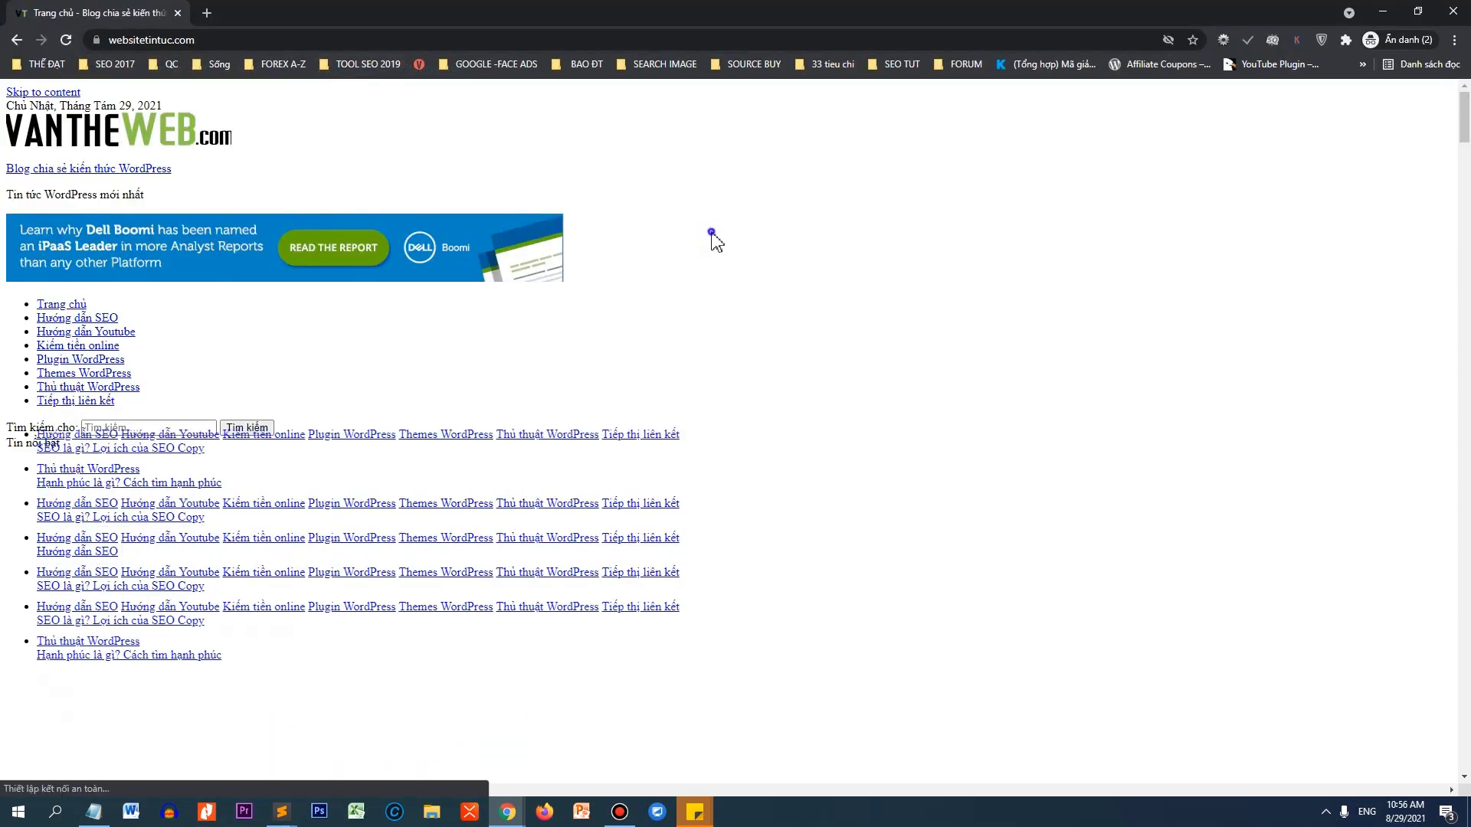
{"action": "right_click", "coordinate": [712, 232]}
{"action": "left_click", "coordinate": [752, 289]}
Scroll the unstyled homepage, skip to its main content, then minimize the incognito window.
{"action": "scroll", "coordinate": [755, 322], "scroll_direction": "down", "scroll_amount": 3}
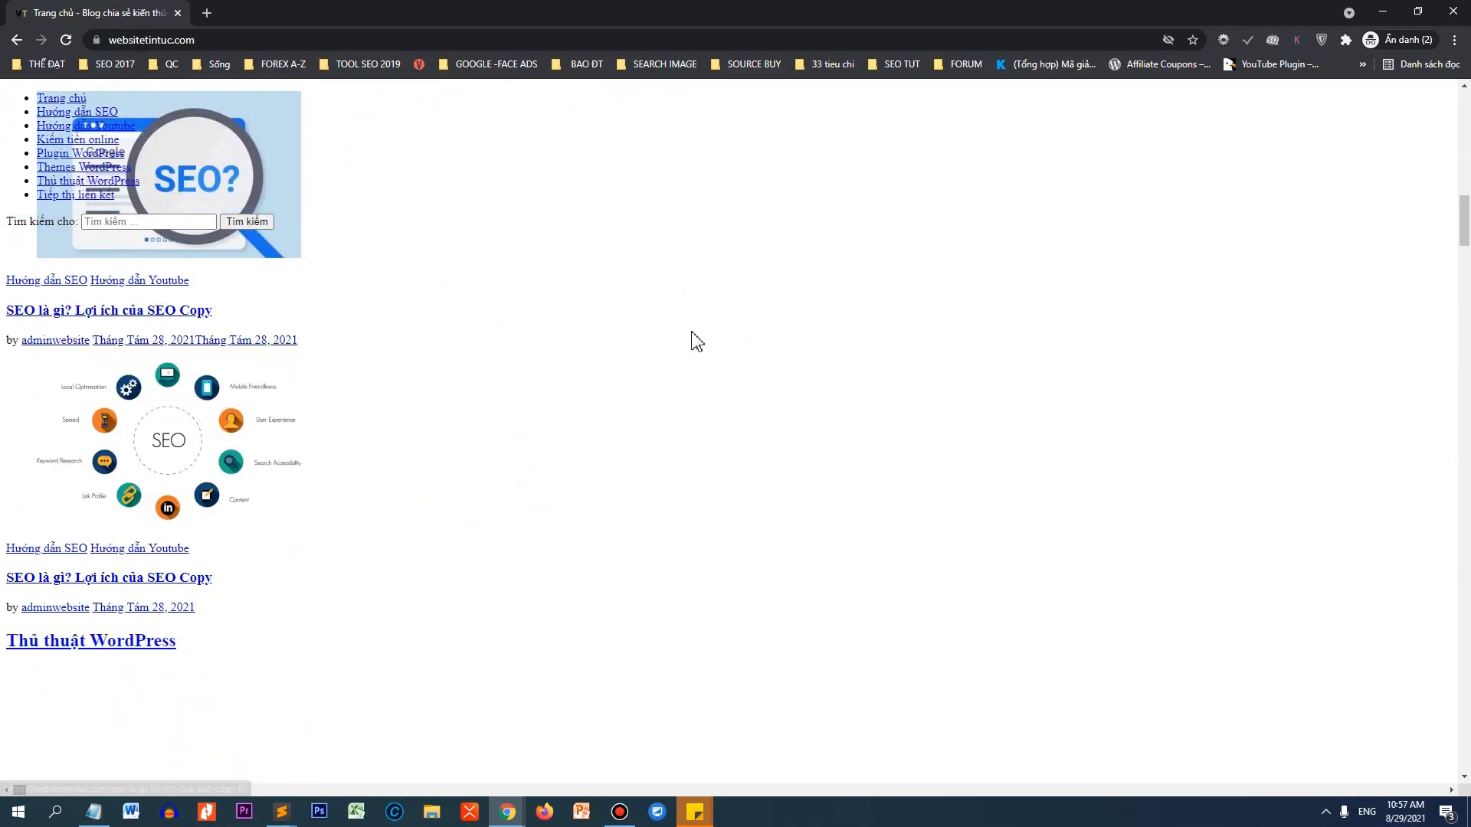
{"action": "scroll", "coordinate": [696, 341], "scroll_direction": "down", "scroll_amount": 15}
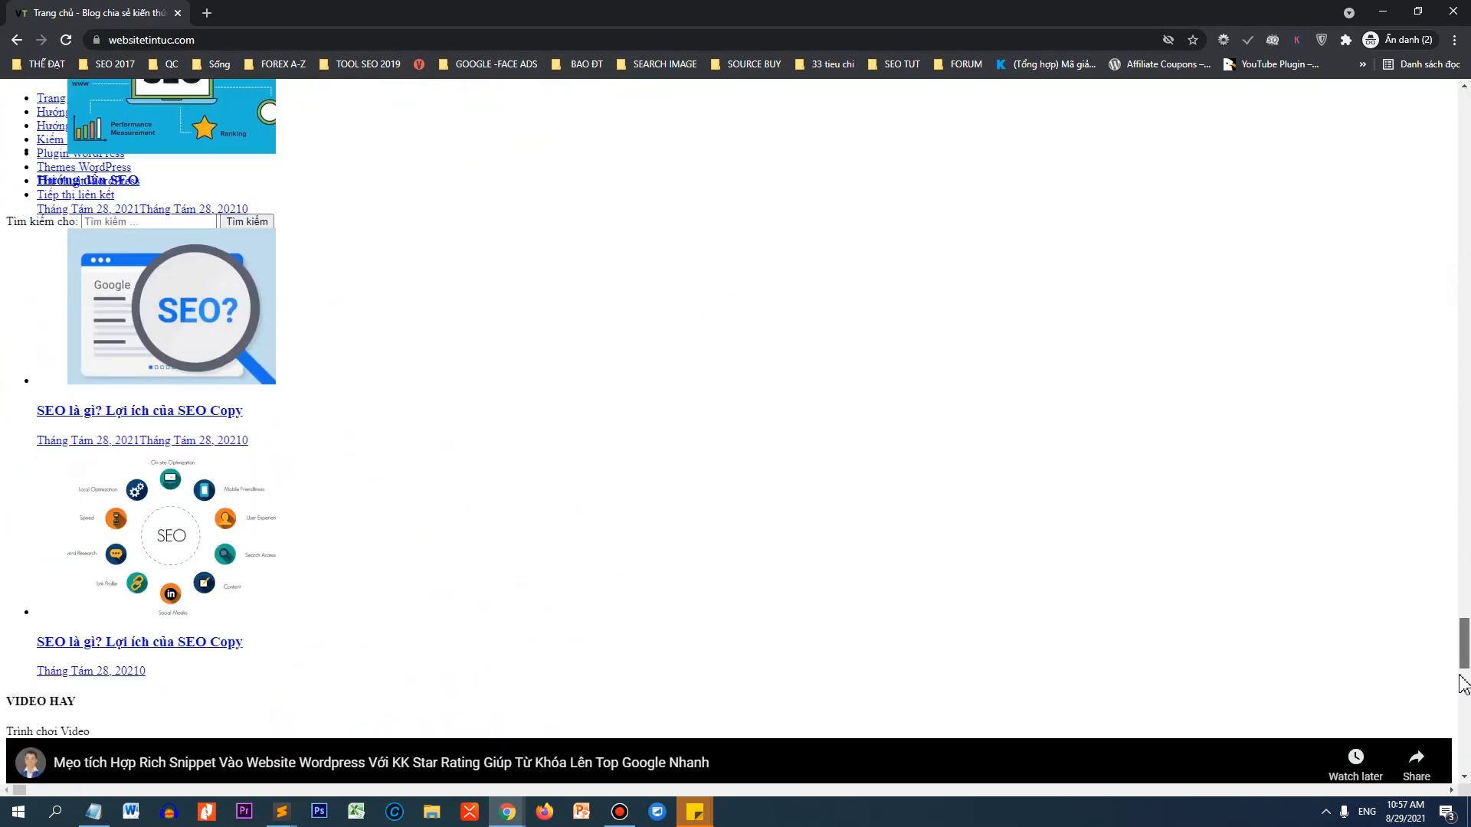
{"action": "left_click_drag", "start_coordinate": [1461, 678], "coordinate": [1465, 38]}
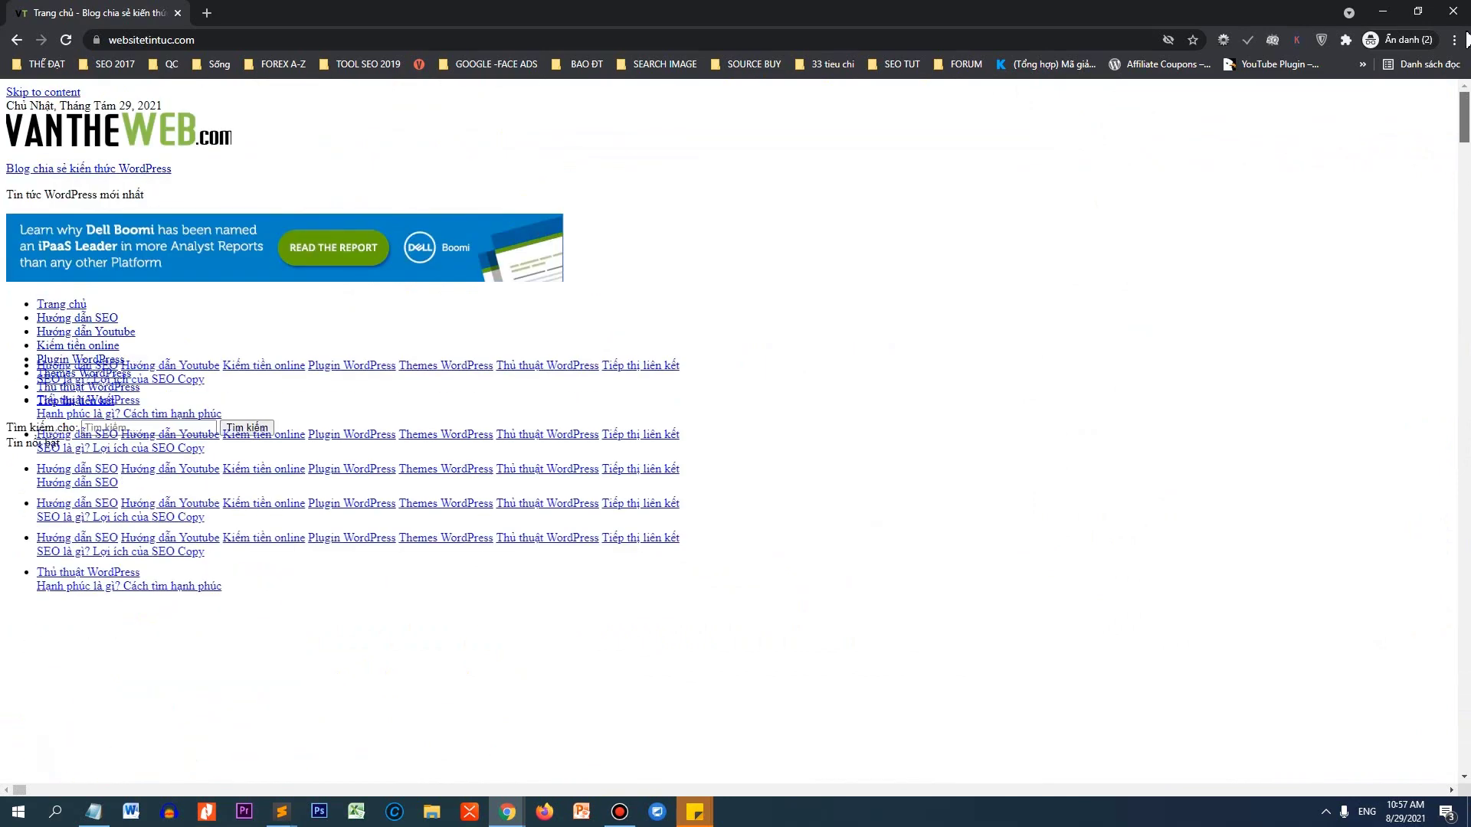
{"action": "left_click", "coordinate": [56, 93]}
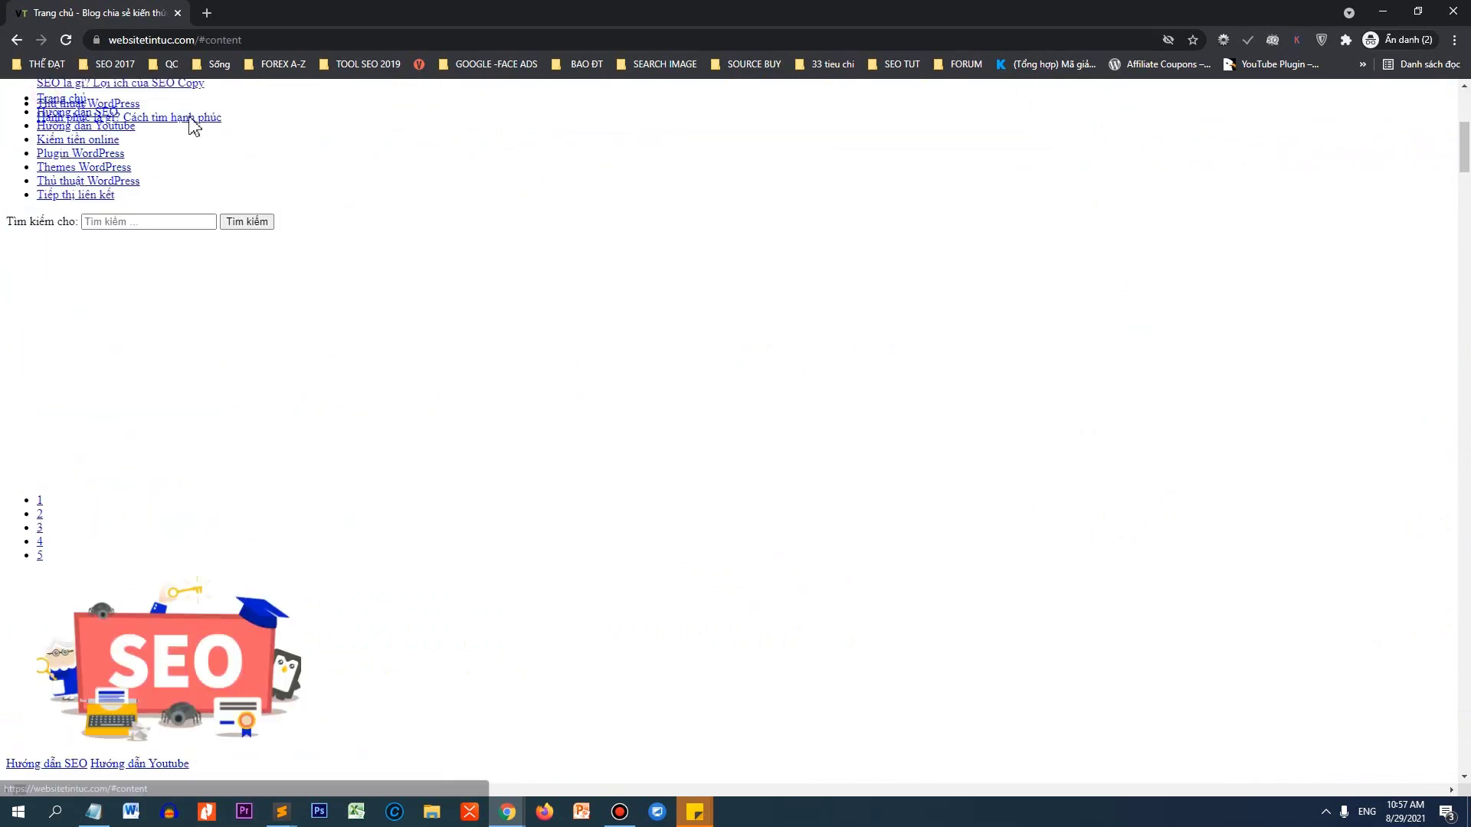
{"action": "left_click", "coordinate": [1381, 13]}
In File Optimization, uncheck Minify JavaScript, Load JavaScript deferred and Delay JavaScript execution, then save.
{"action": "scroll", "coordinate": [433, 335], "scroll_direction": "down", "scroll_amount": 5}
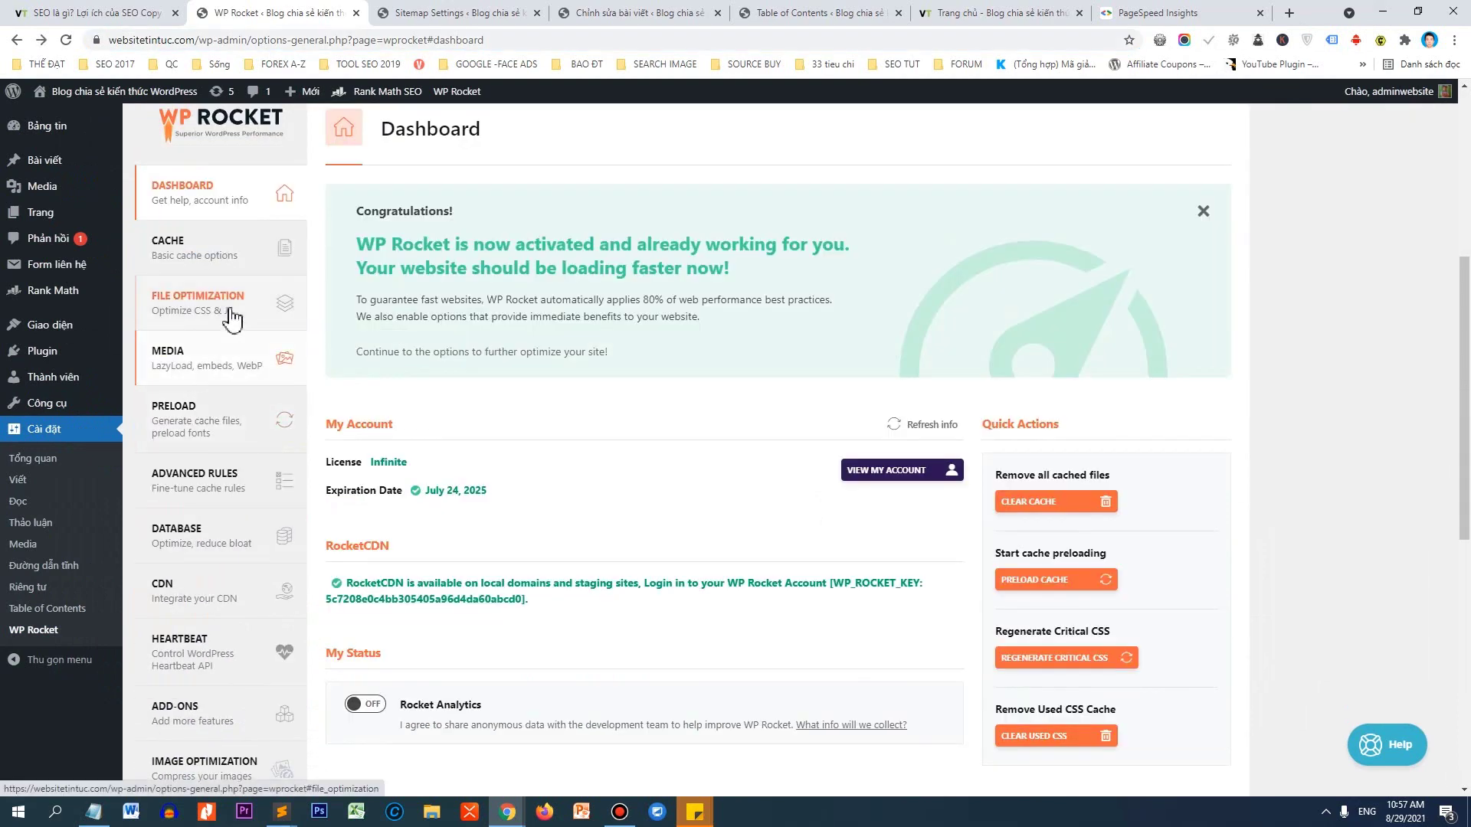
{"action": "left_click", "coordinate": [231, 319]}
{"action": "scroll", "coordinate": [490, 398], "scroll_direction": "down", "scroll_amount": 10}
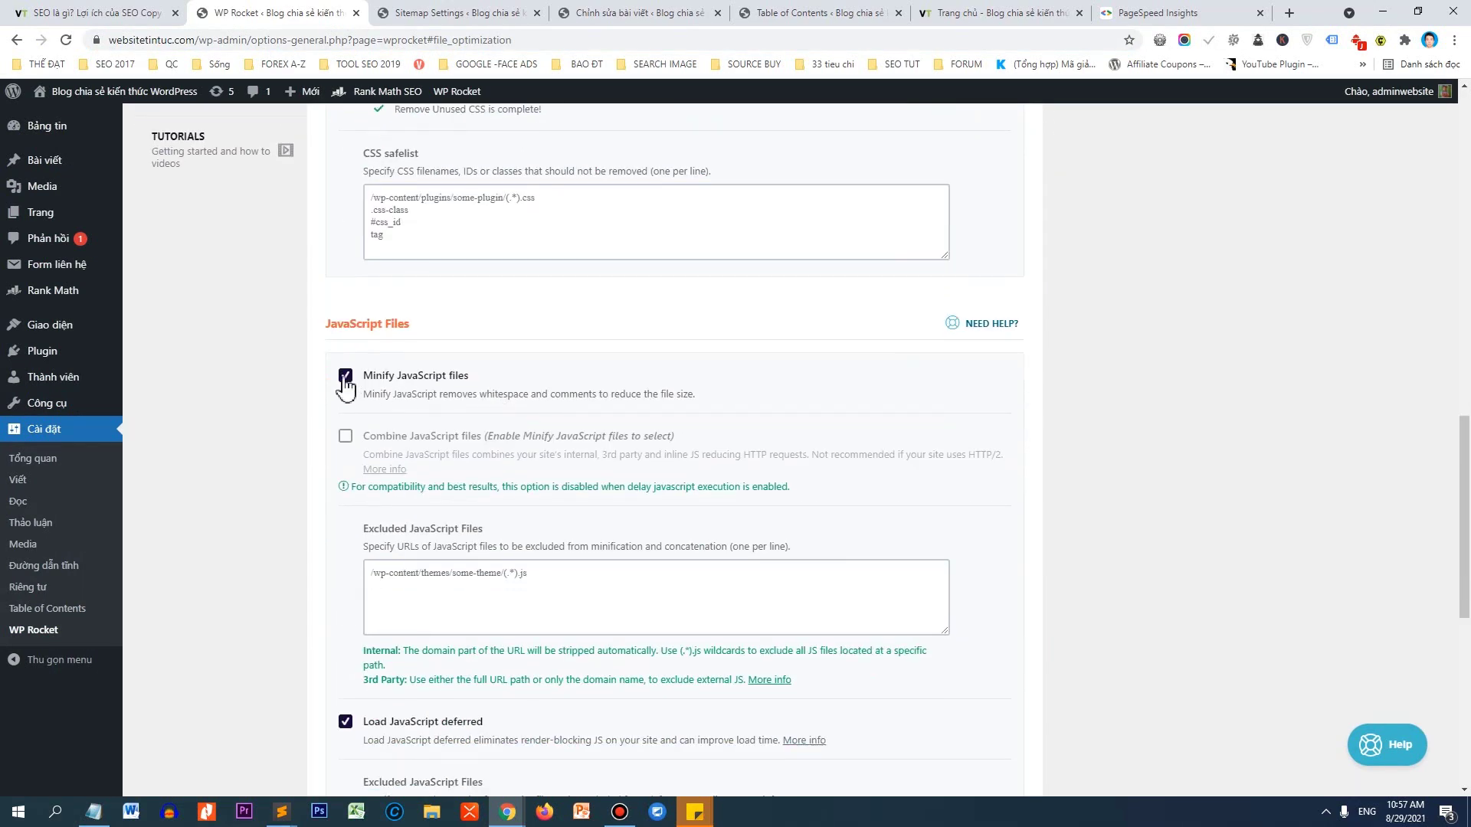
{"action": "left_click", "coordinate": [346, 378]}
{"action": "left_click", "coordinate": [372, 530]}
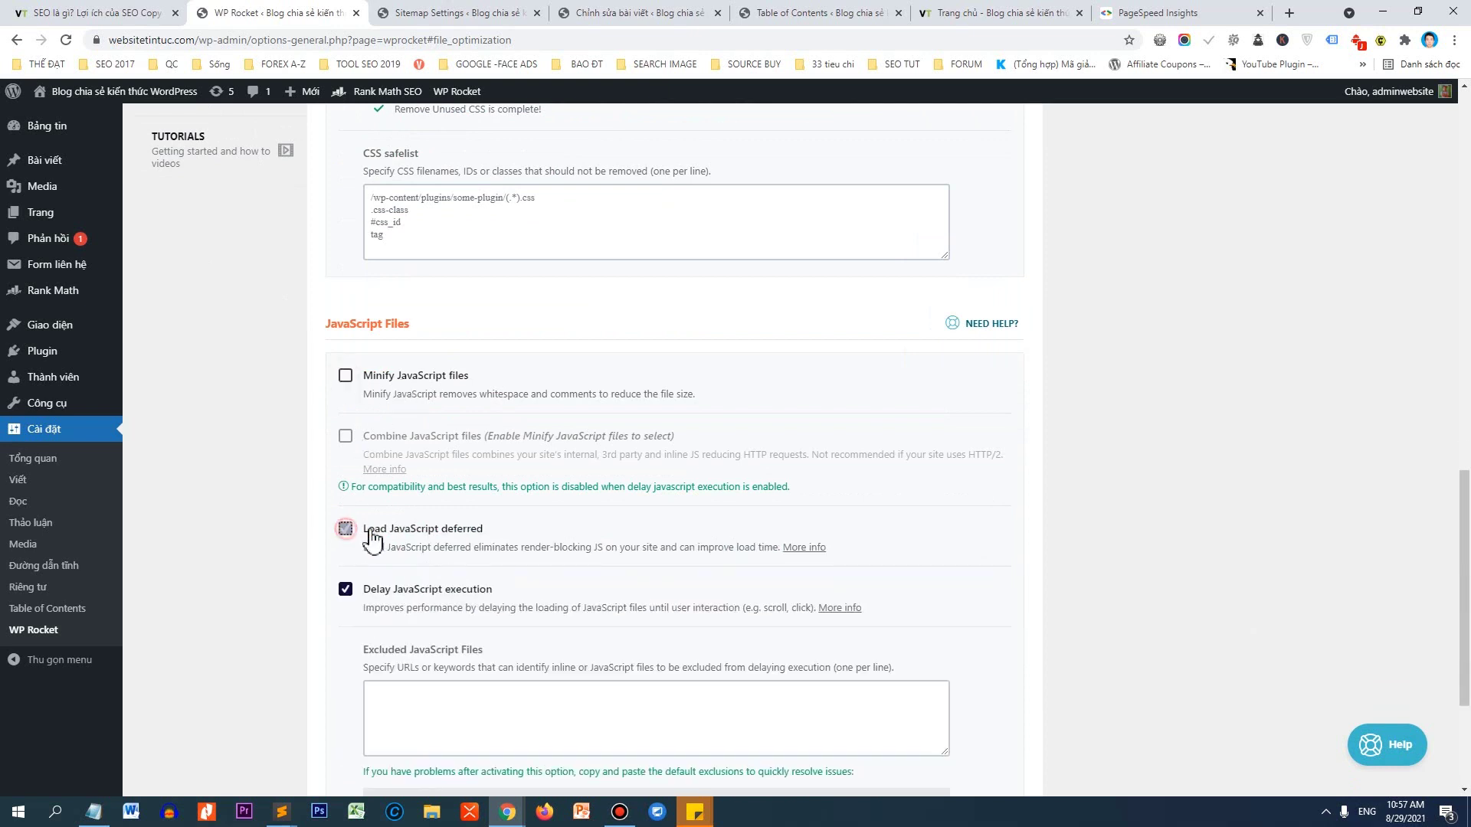
{"action": "scroll", "coordinate": [373, 539], "scroll_direction": "down", "scroll_amount": 2}
{"action": "left_click", "coordinate": [344, 433]}
{"action": "scroll", "coordinate": [404, 375], "scroll_direction": "down", "scroll_amount": 1}
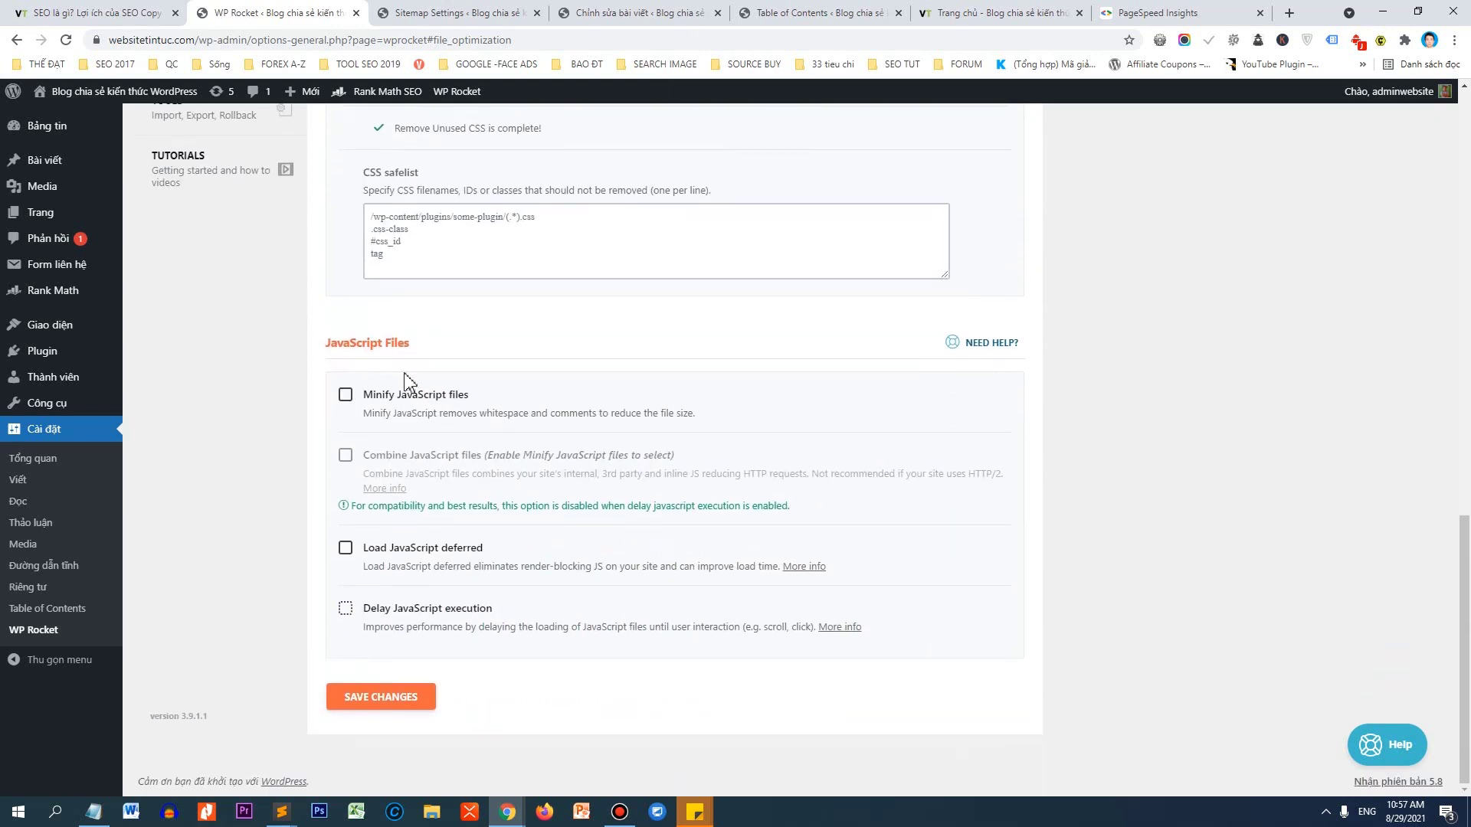
{"action": "left_click", "coordinate": [394, 695]}
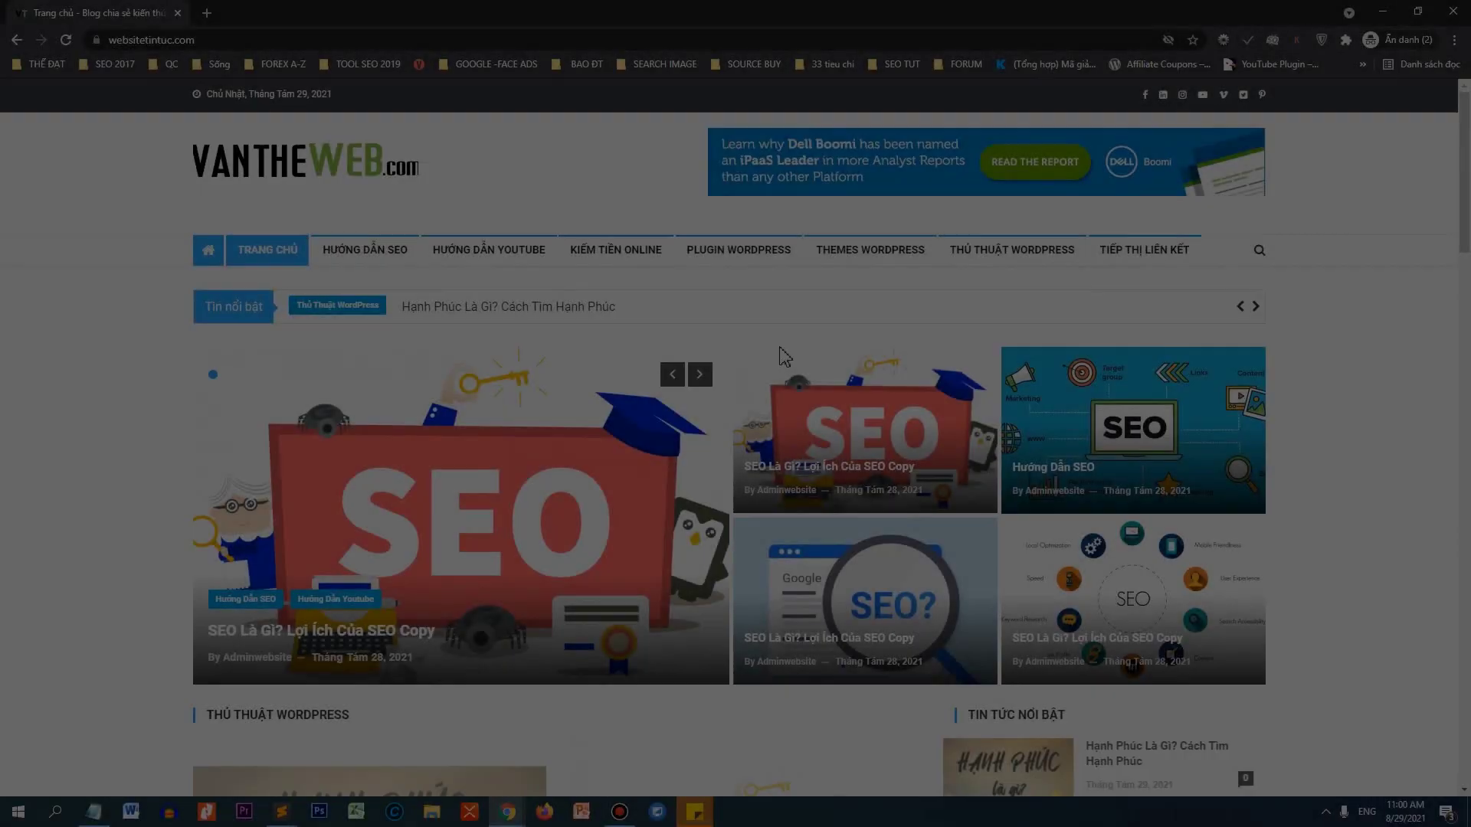
{"action": "scroll", "coordinate": [800, 349], "scroll_direction": "down", "scroll_amount": 10}
{"action": "scroll", "coordinate": [1003, 329], "scroll_direction": "down", "scroll_amount": 8}
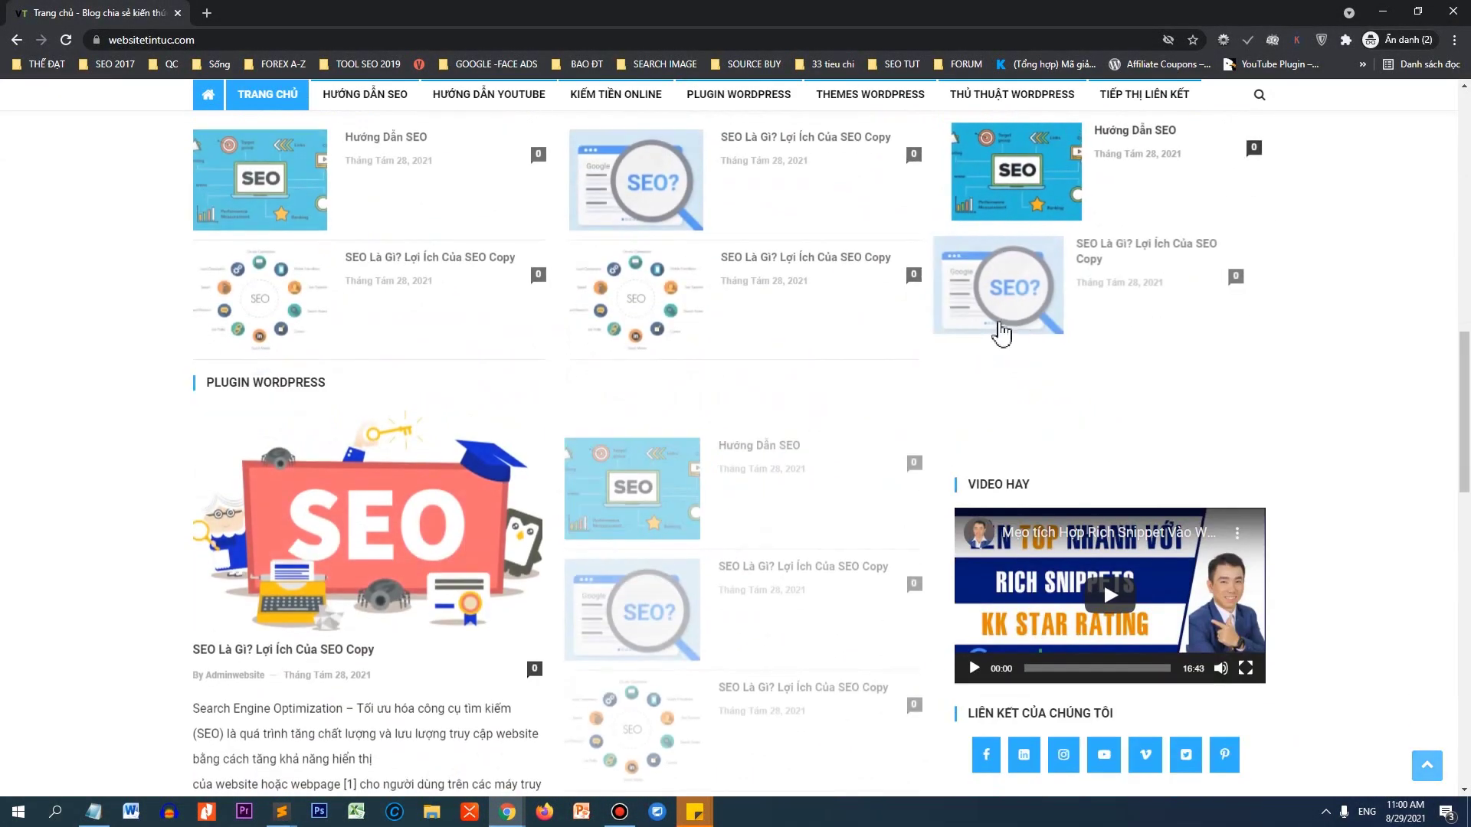
{"action": "scroll", "coordinate": [1103, 581], "scroll_direction": "down", "scroll_amount": 5}
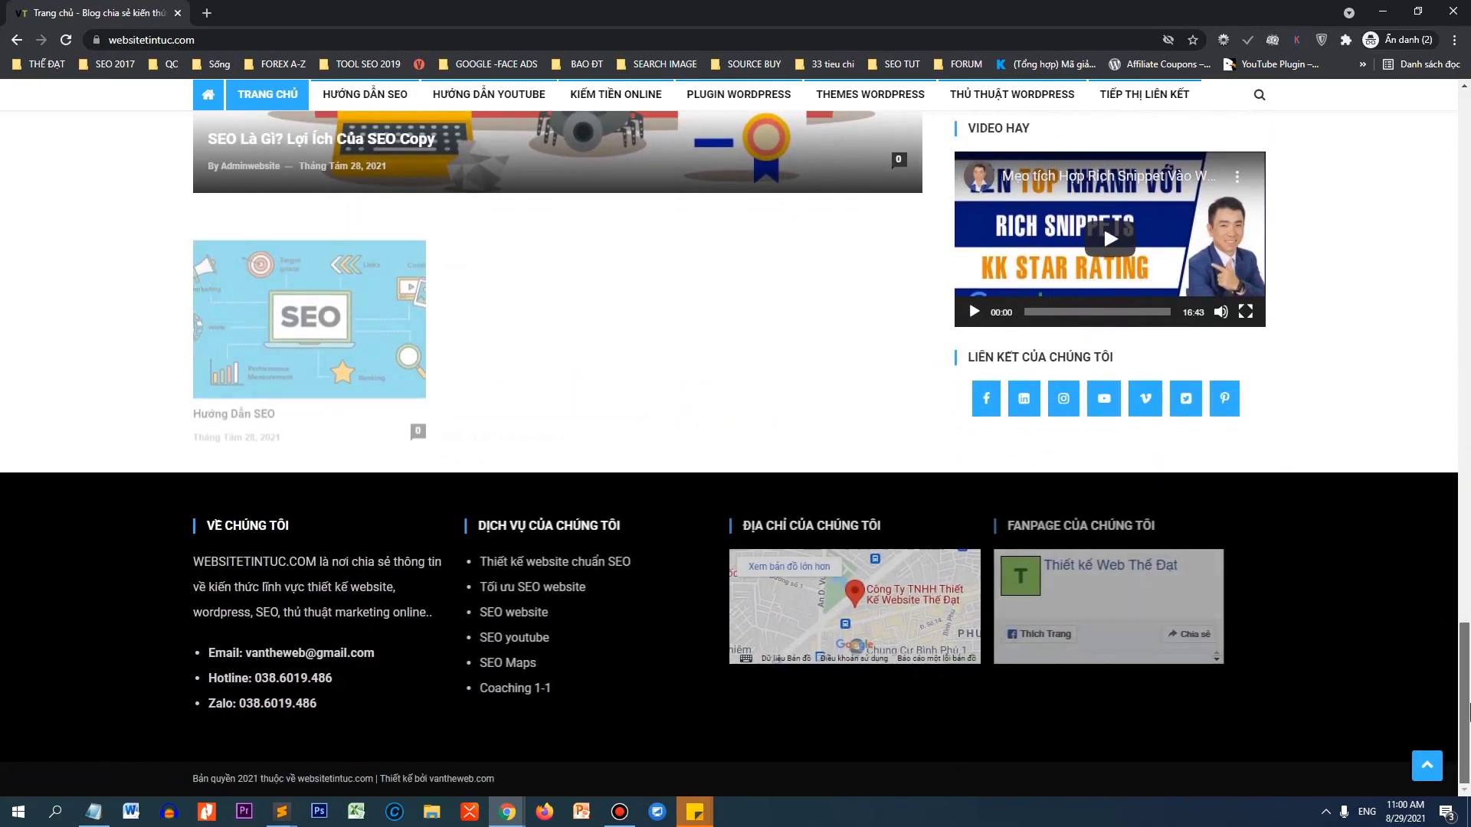
{"action": "scroll", "coordinate": [1103, 224], "scroll_direction": "up", "scroll_amount": 20}
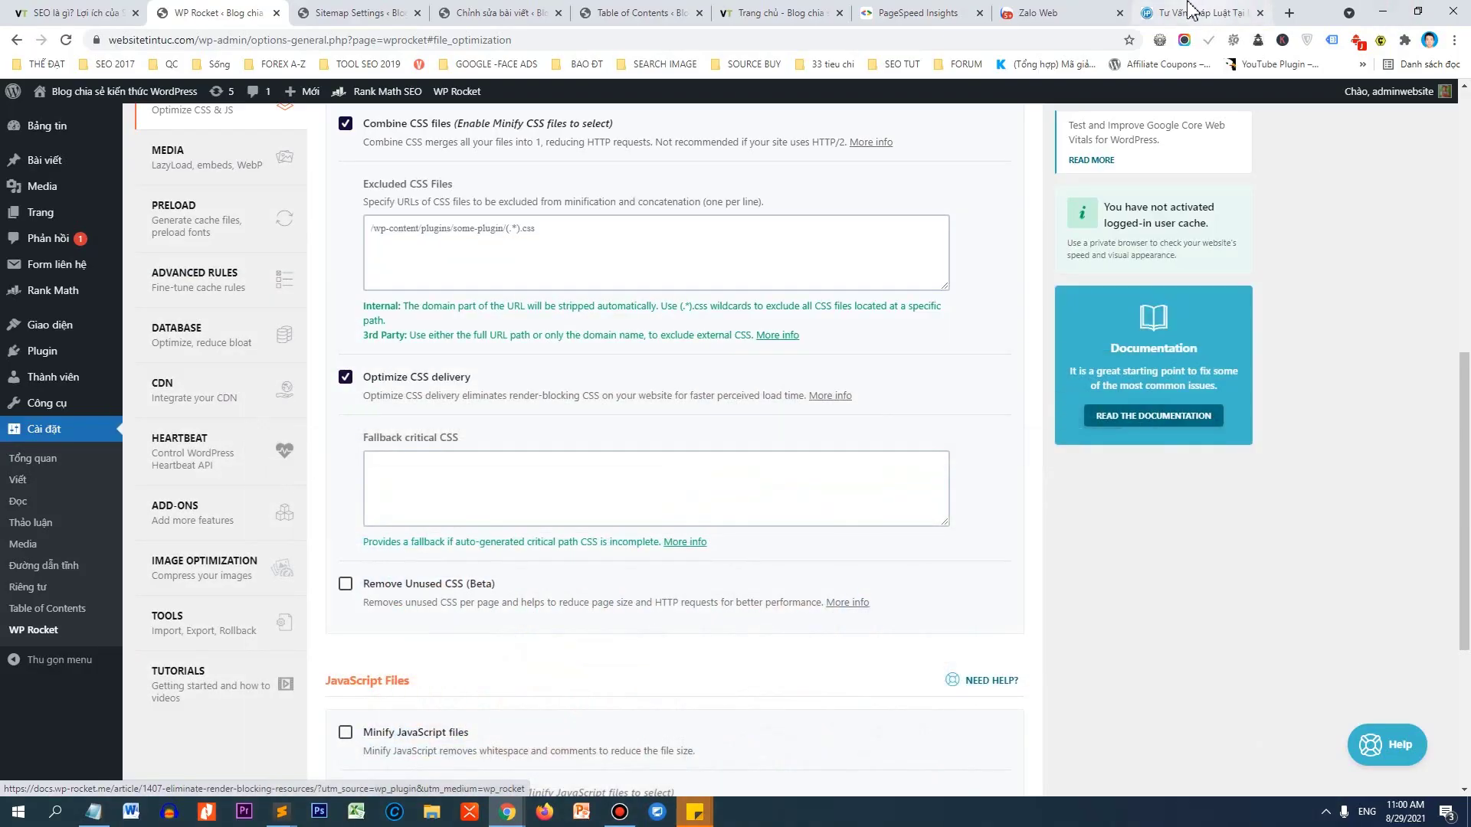
Re-run the PageSpeed analysis of websitetintuc.com and review WP Rocket's JavaScript options meanwhile.
{"action": "left_click", "coordinate": [915, 13]}
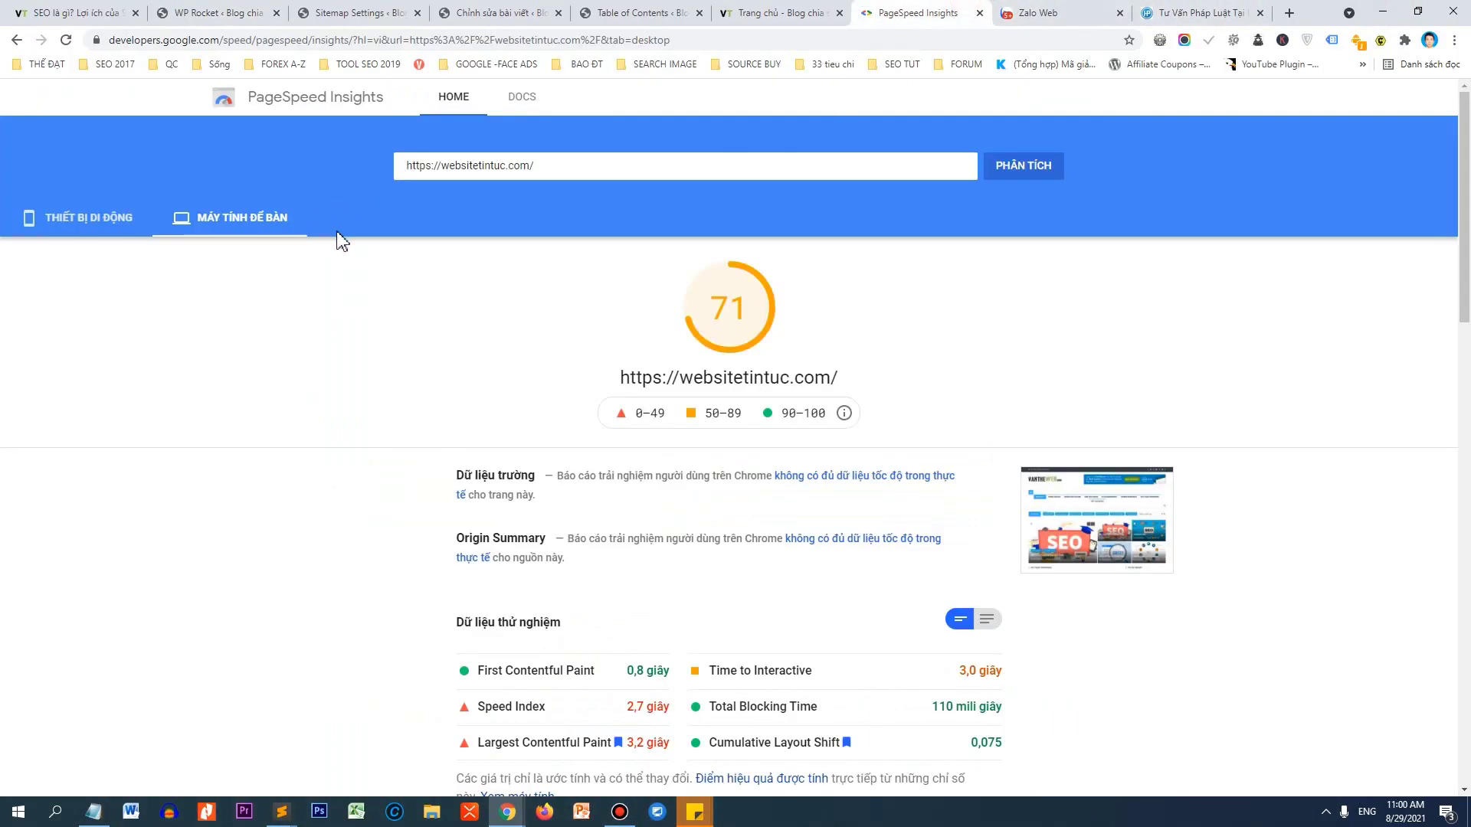
{"action": "left_click", "coordinate": [1048, 178]}
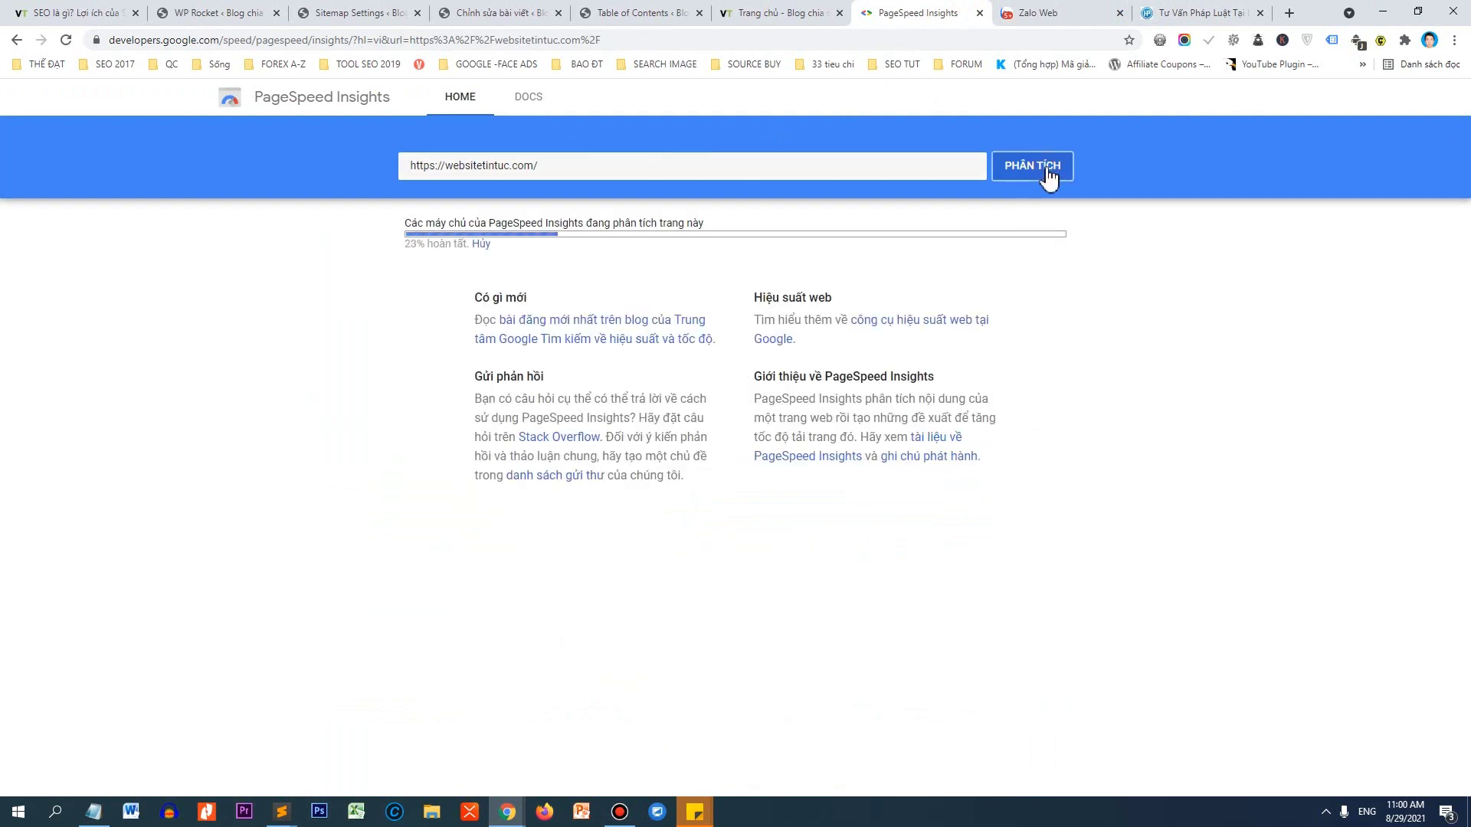
{"action": "left_click", "coordinate": [212, 13]}
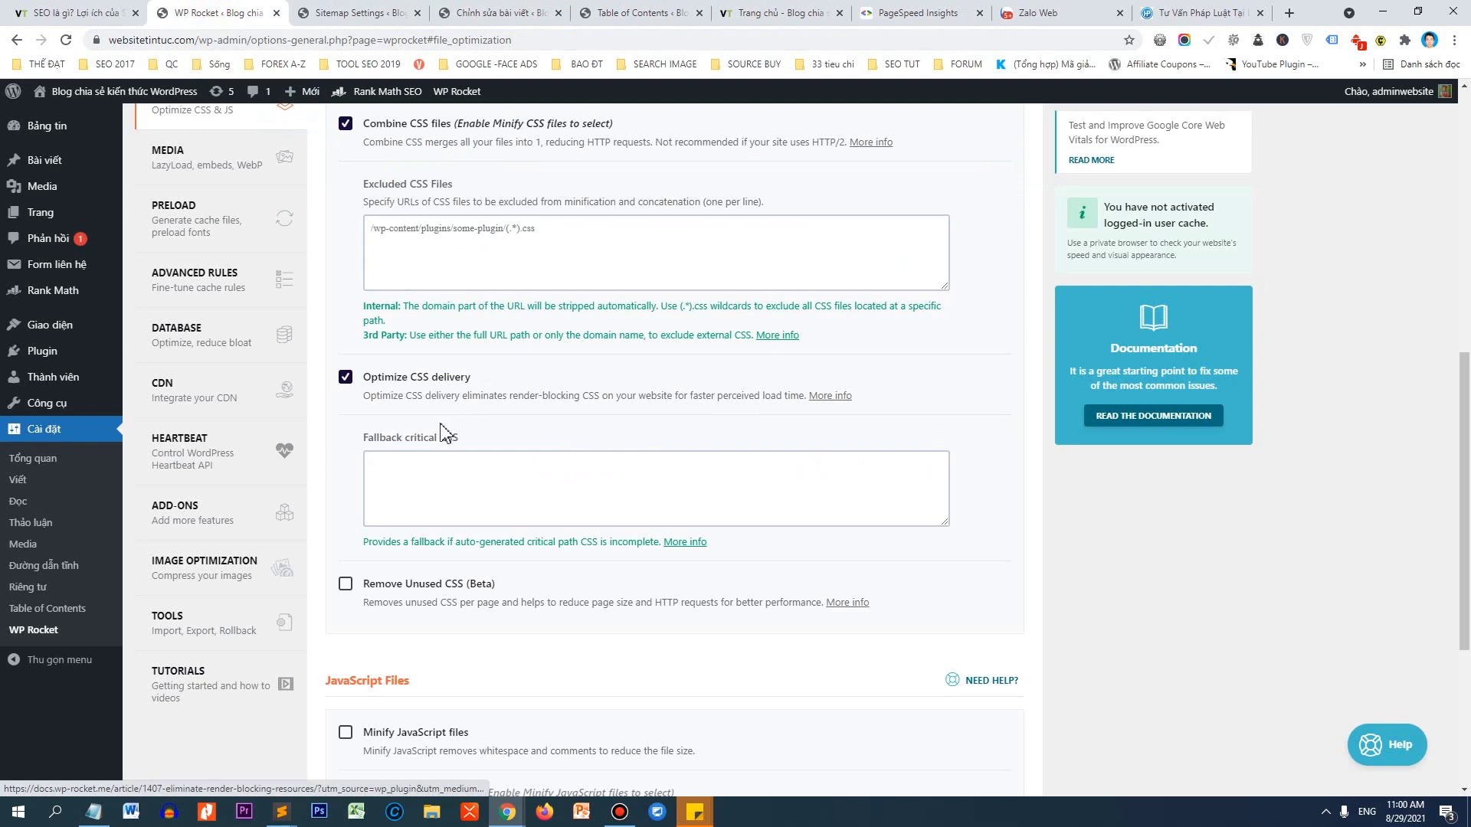
{"action": "scroll", "coordinate": [521, 475], "scroll_direction": "down", "scroll_amount": 3}
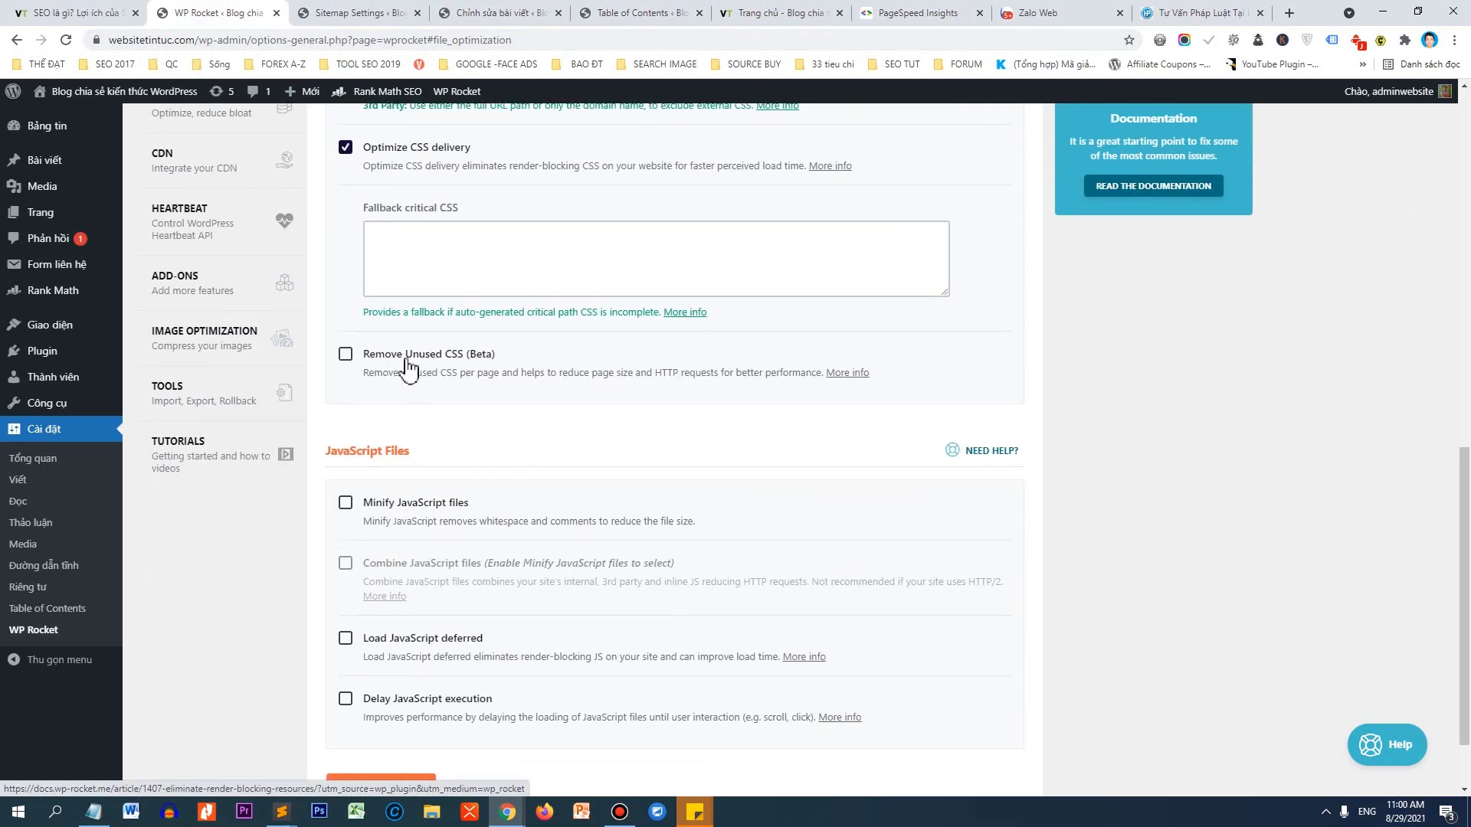
{"action": "scroll", "coordinate": [472, 398], "scroll_direction": "down", "scroll_amount": 1}
{"action": "scroll", "coordinate": [472, 398], "scroll_direction": "down", "scroll_amount": 1}
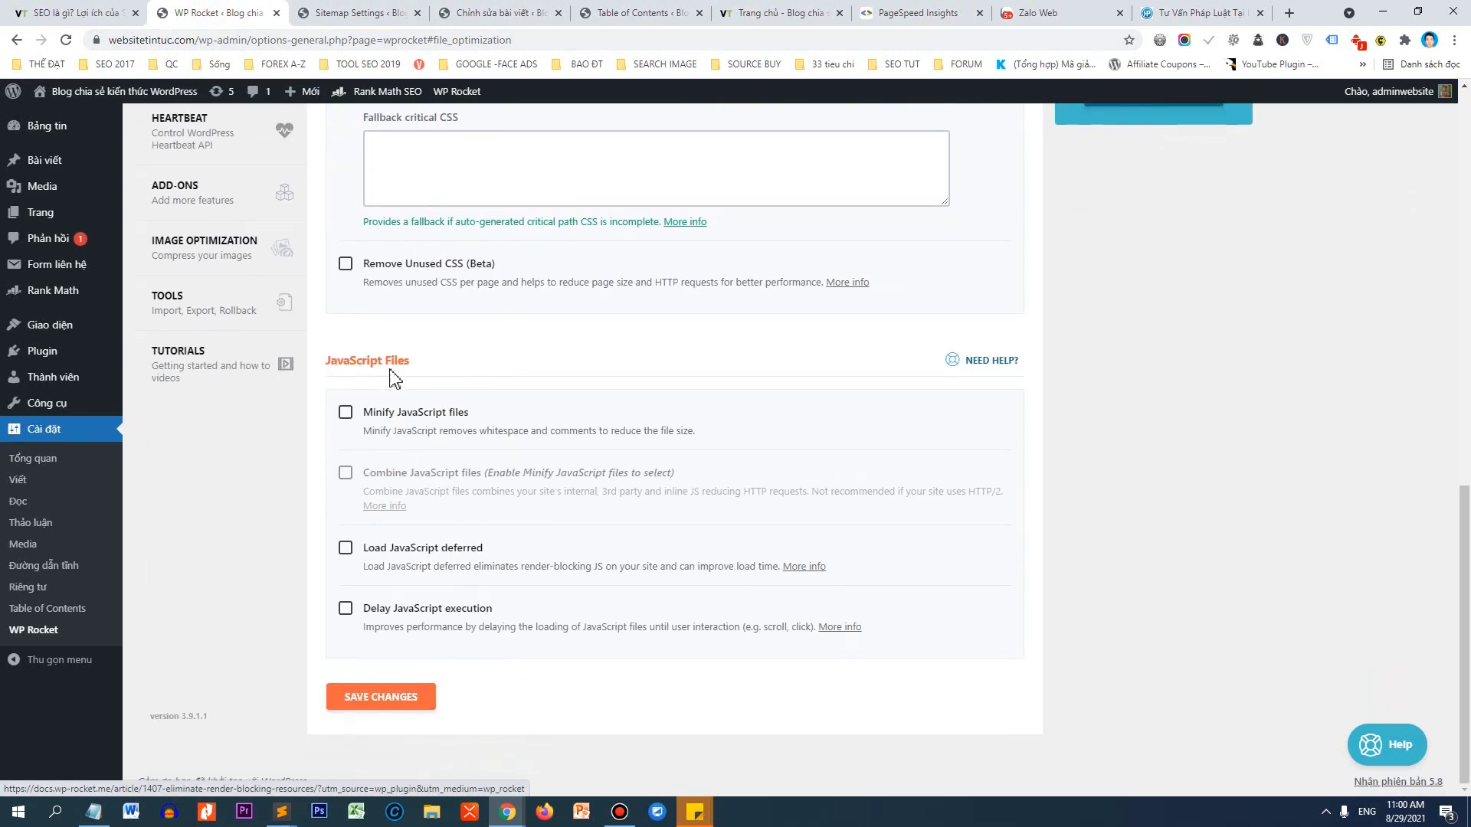
{"action": "scroll", "coordinate": [502, 342], "scroll_direction": "up", "scroll_amount": 6}
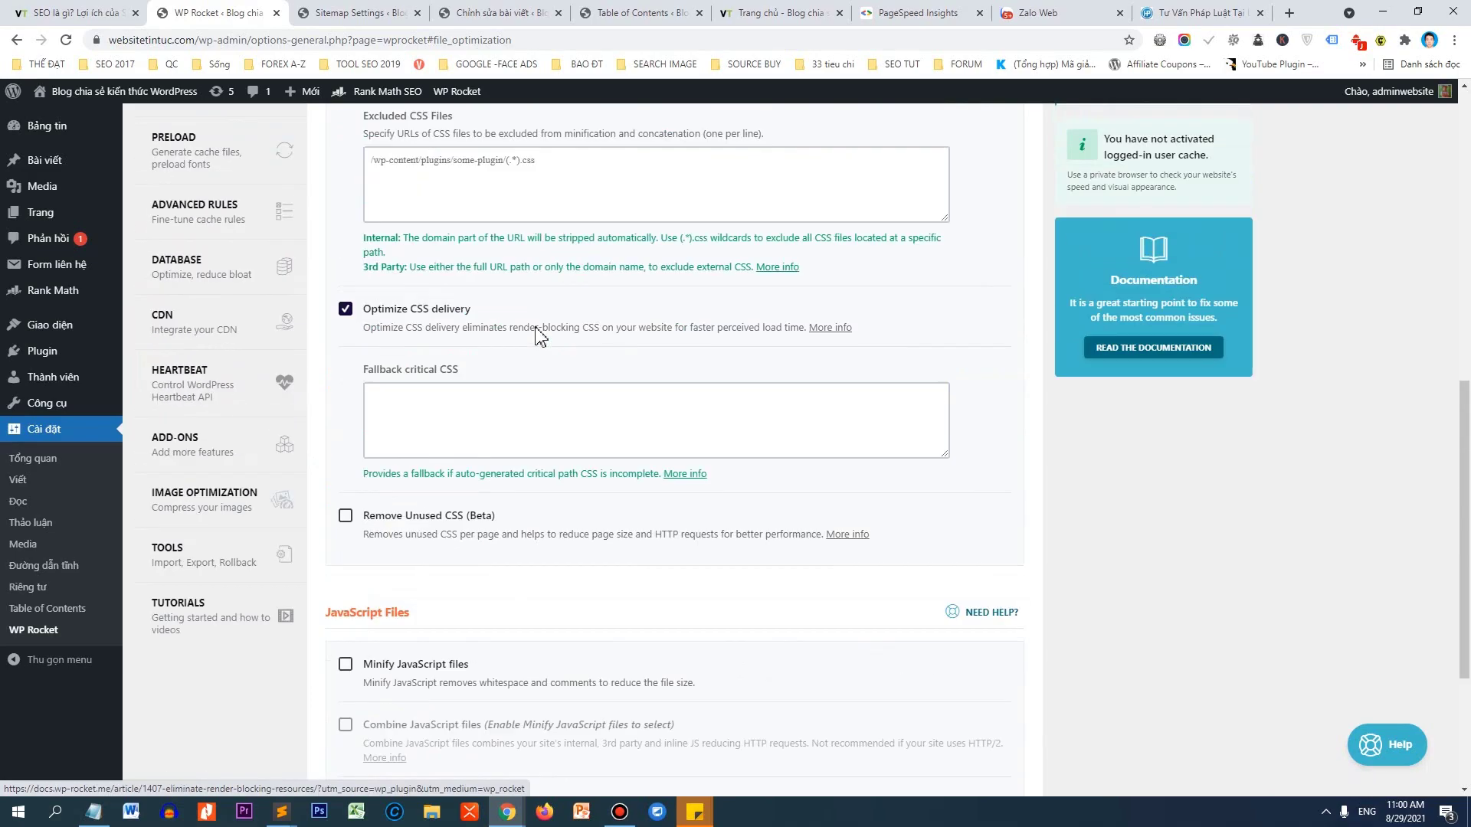
{"action": "scroll", "coordinate": [559, 314], "scroll_direction": "up", "scroll_amount": 4}
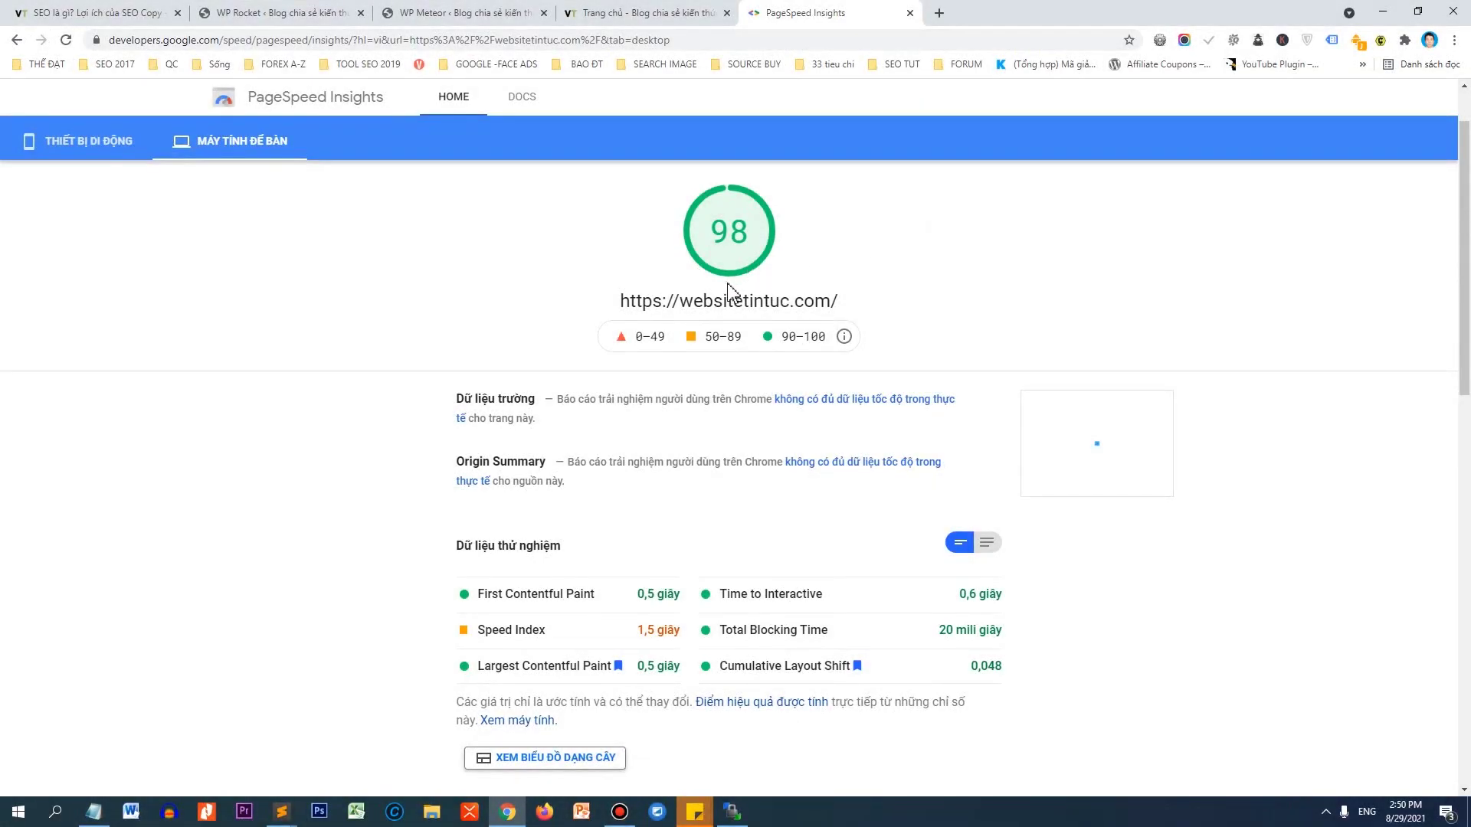
Switch PageSpeed Insights to the mobile results and highlight the 79 score.
{"action": "left_click", "coordinate": [117, 157]}
{"action": "left_click_drag", "start_coordinate": [707, 237], "coordinate": [762, 238]}
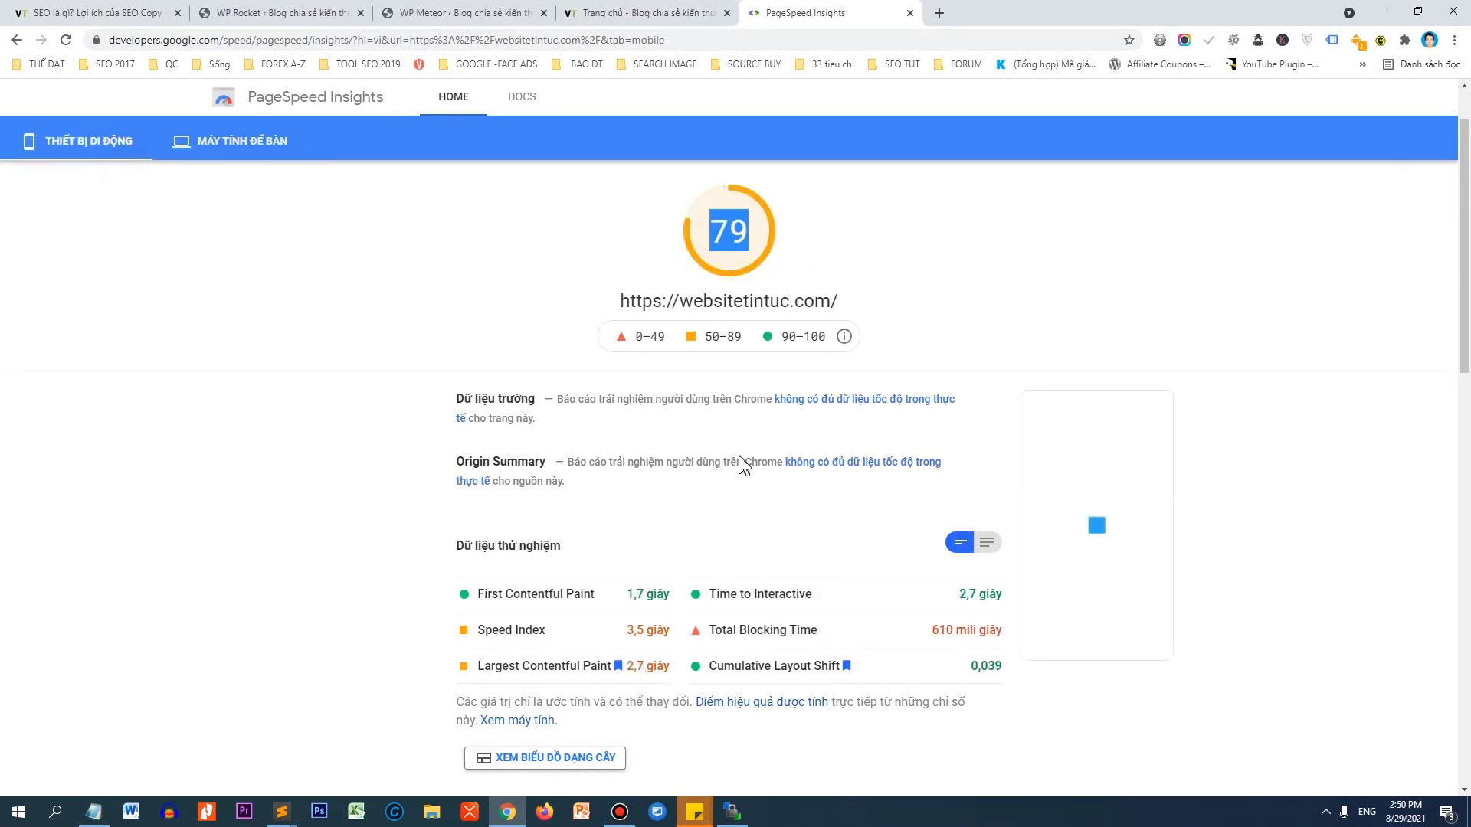
{"action": "scroll", "coordinate": [766, 609], "scroll_direction": "down", "scroll_amount": 3}
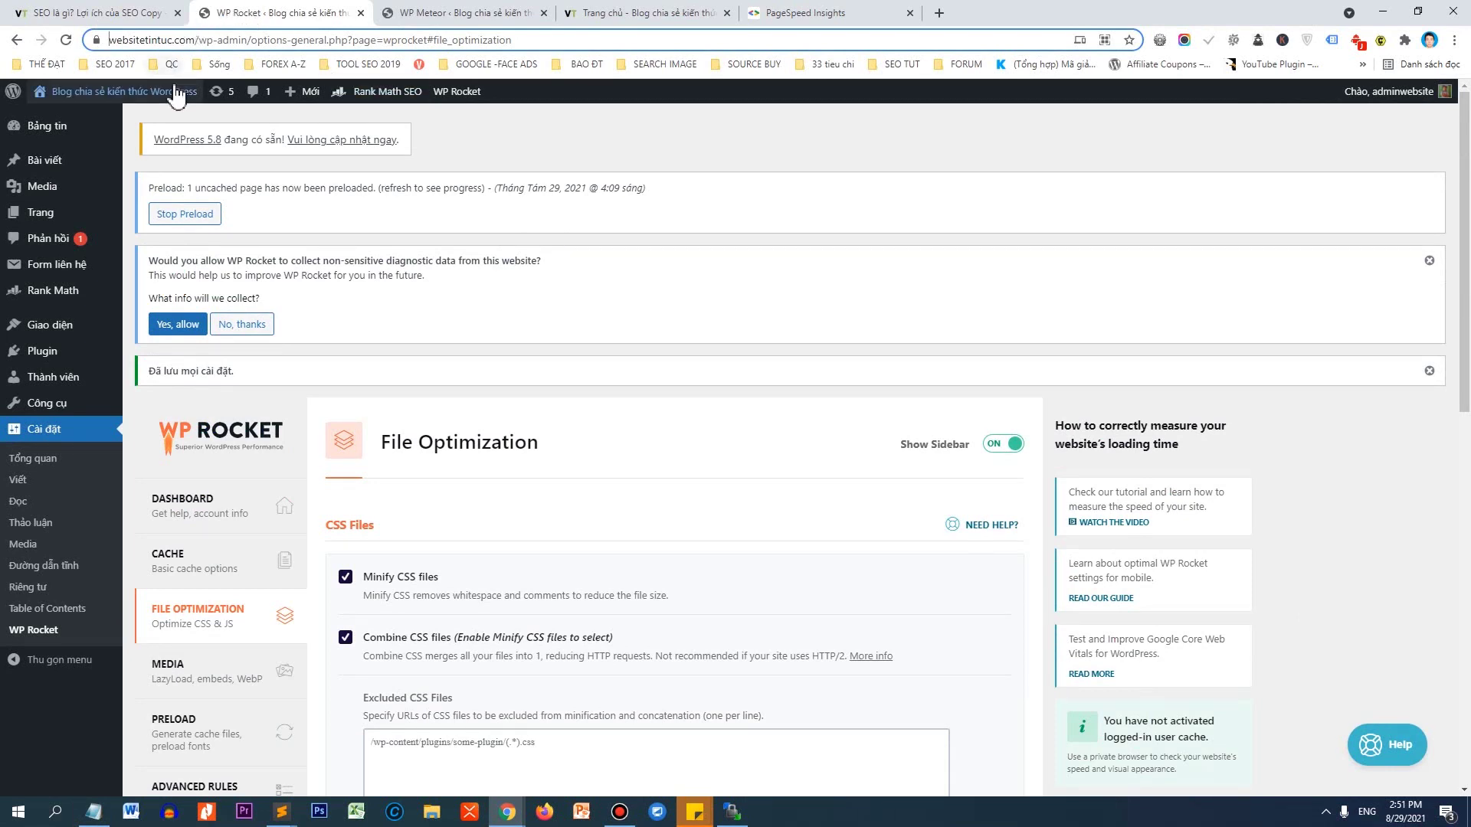
Open the live site in a new tab via the admin bar's 'Xem trang' link.
{"action": "mouse_move", "coordinate": [176, 95]}
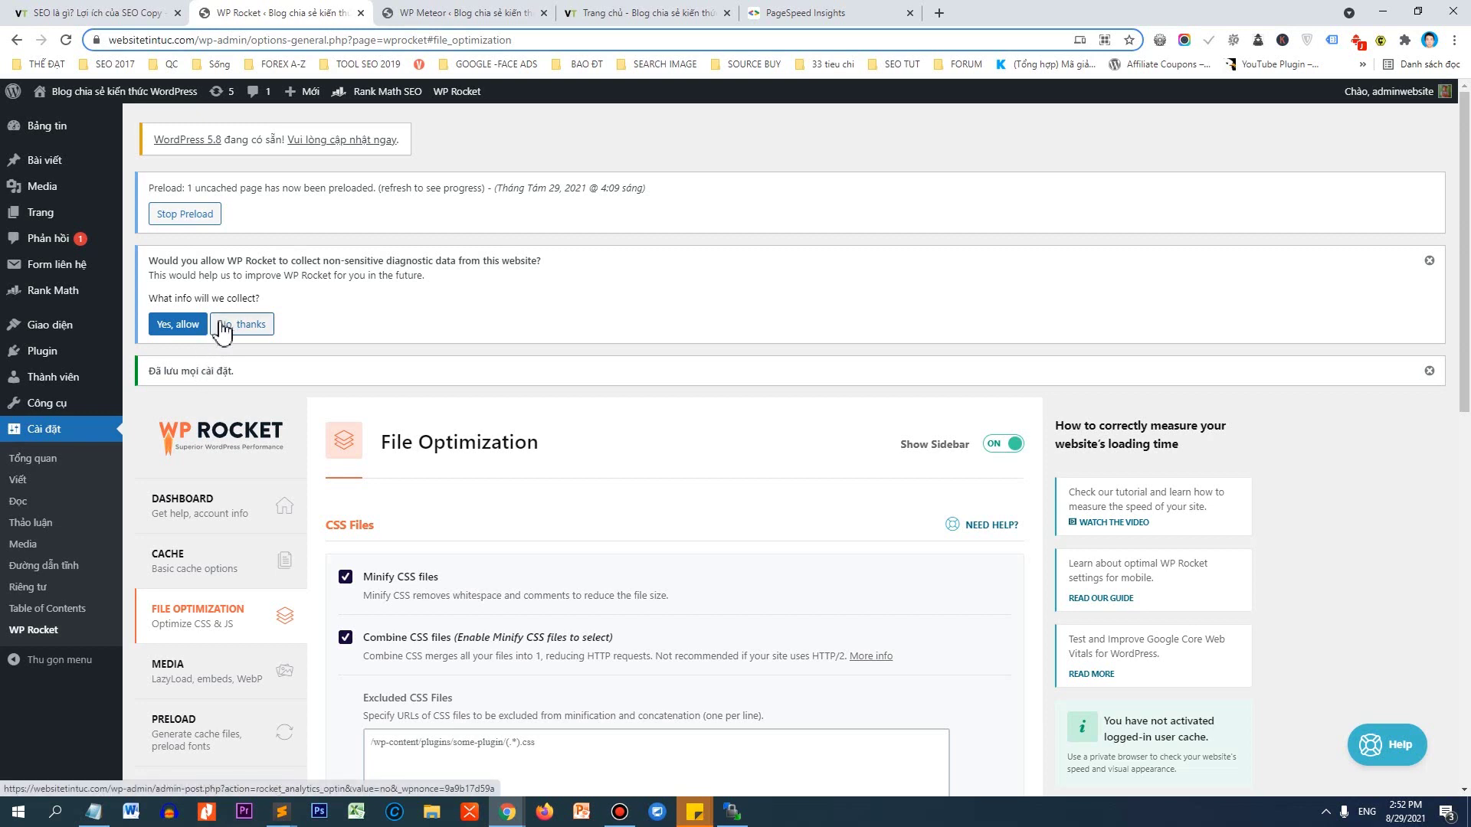
{"action": "middle_click", "coordinate": [223, 329]}
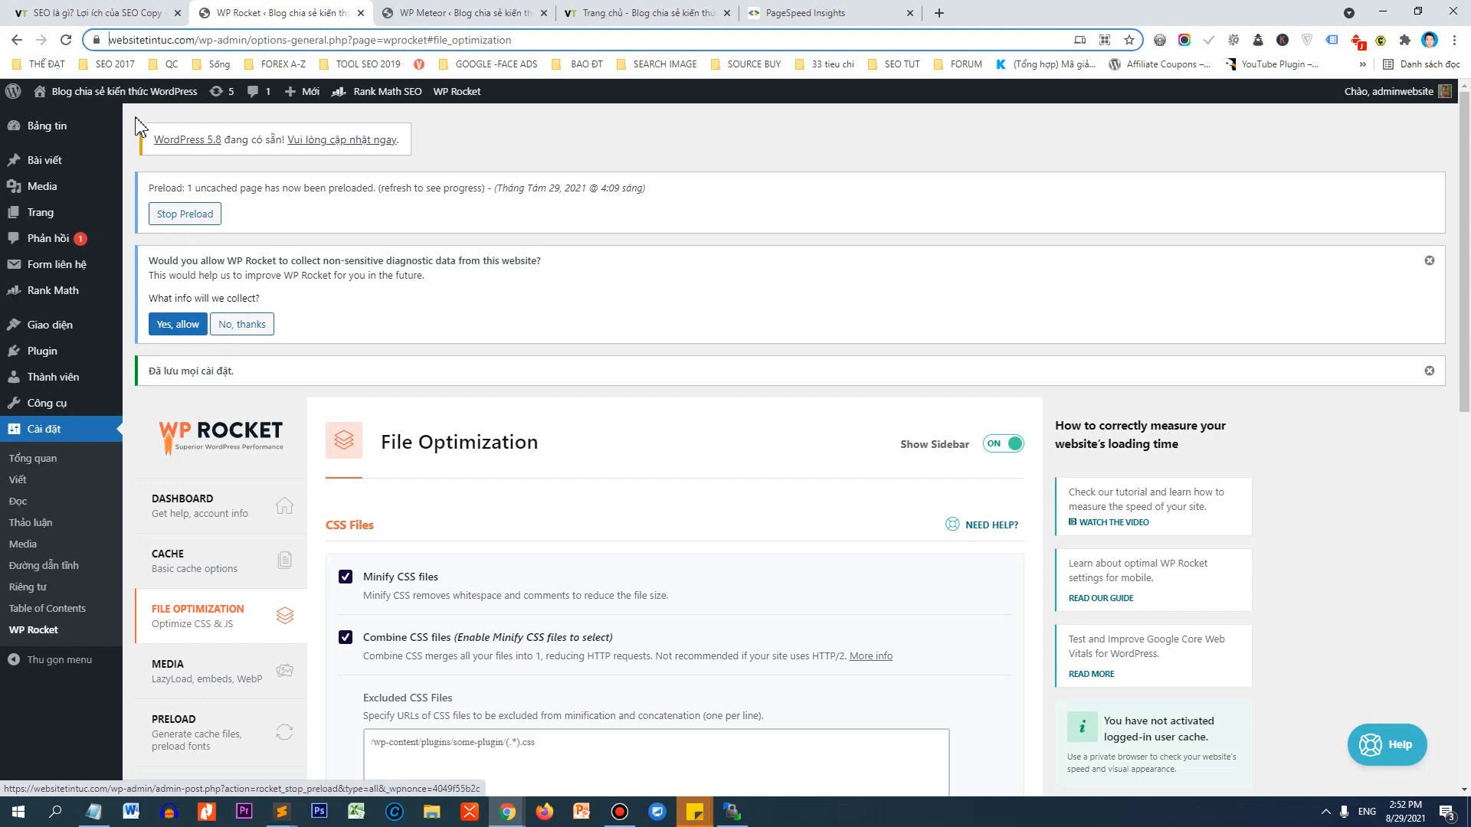
Scroll the new homepage tab down to the footer and back to the top.
{"action": "left_click", "coordinate": [464, 9]}
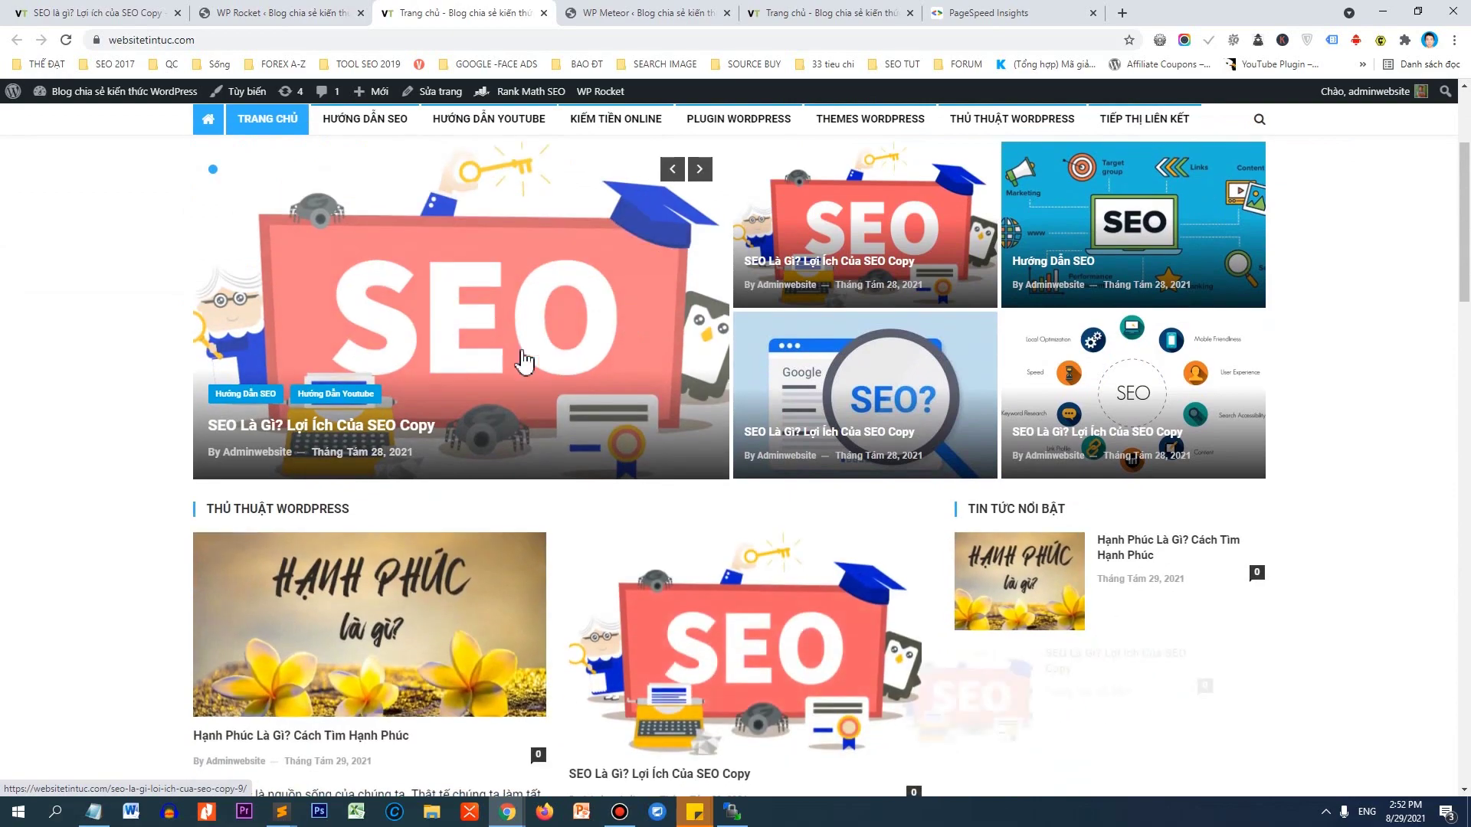
{"action": "scroll", "coordinate": [1256, 338], "scroll_direction": "down", "scroll_amount": 20}
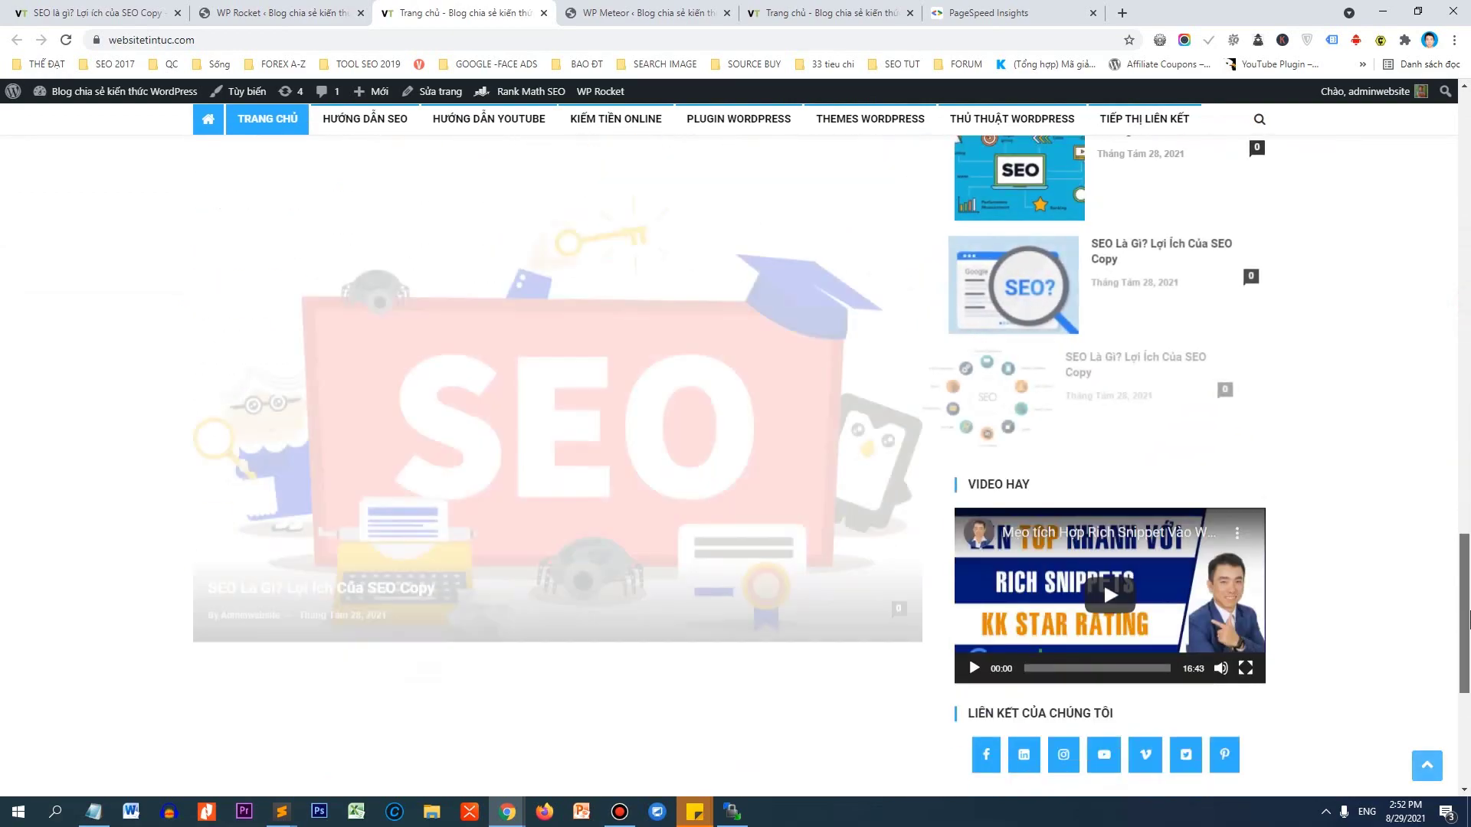
{"action": "scroll", "coordinate": [735, 459], "scroll_direction": "down", "scroll_amount": 5}
{"action": "scroll", "coordinate": [735, 459], "scroll_direction": "up", "scroll_amount": 8}
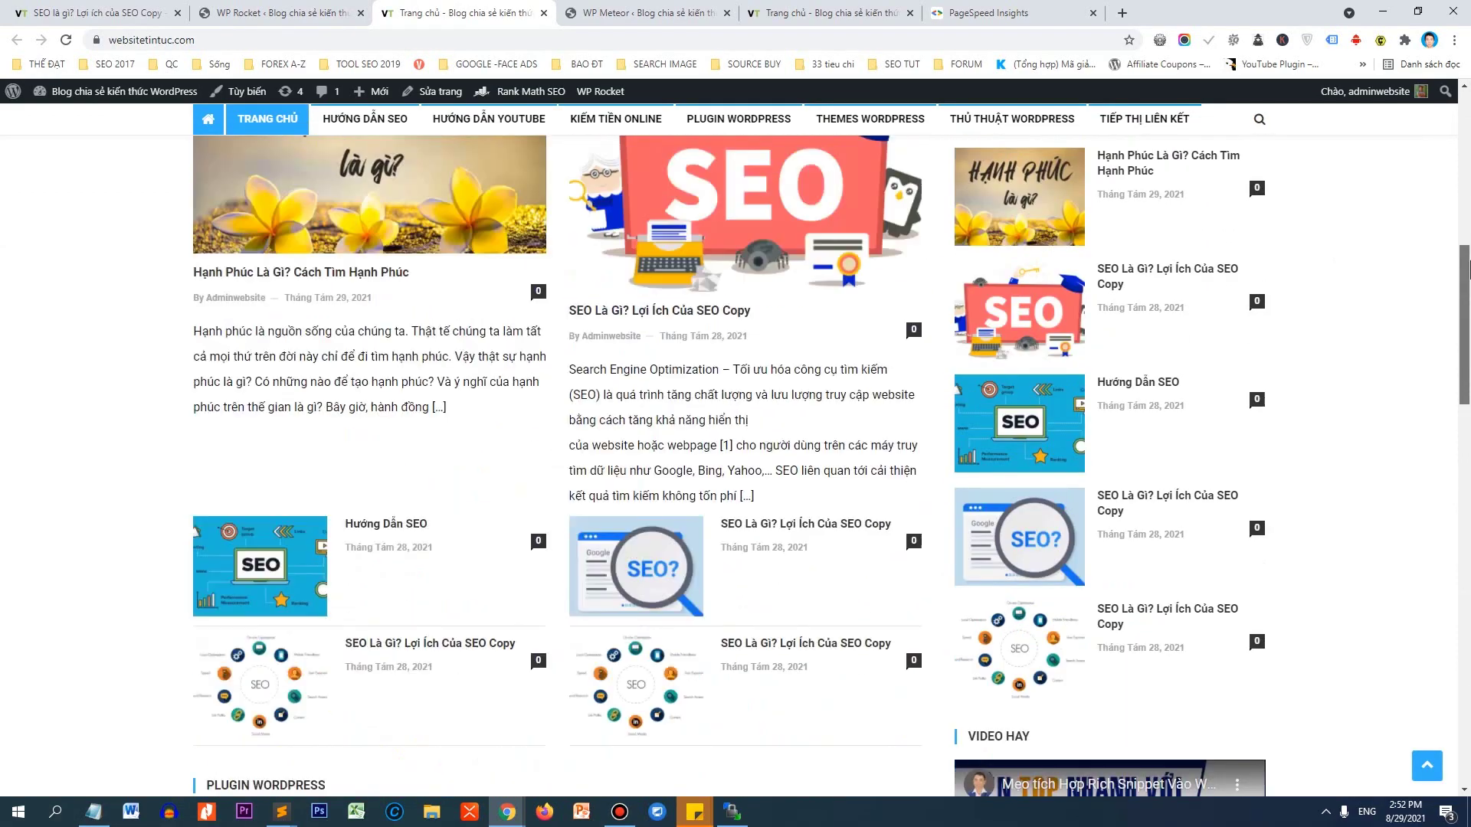
{"action": "left_click_drag", "start_coordinate": [1466, 268], "coordinate": [1461, 148]}
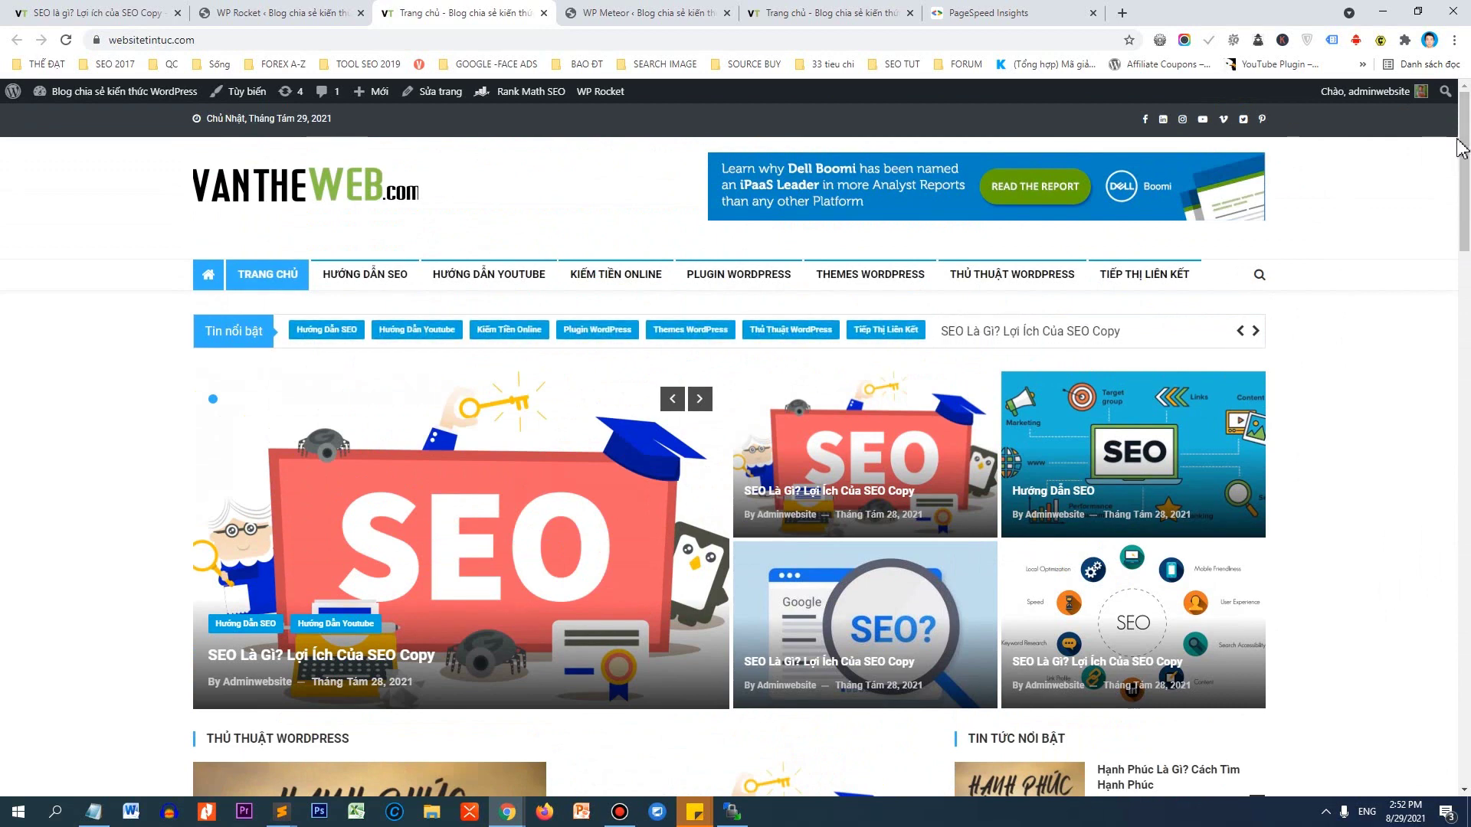